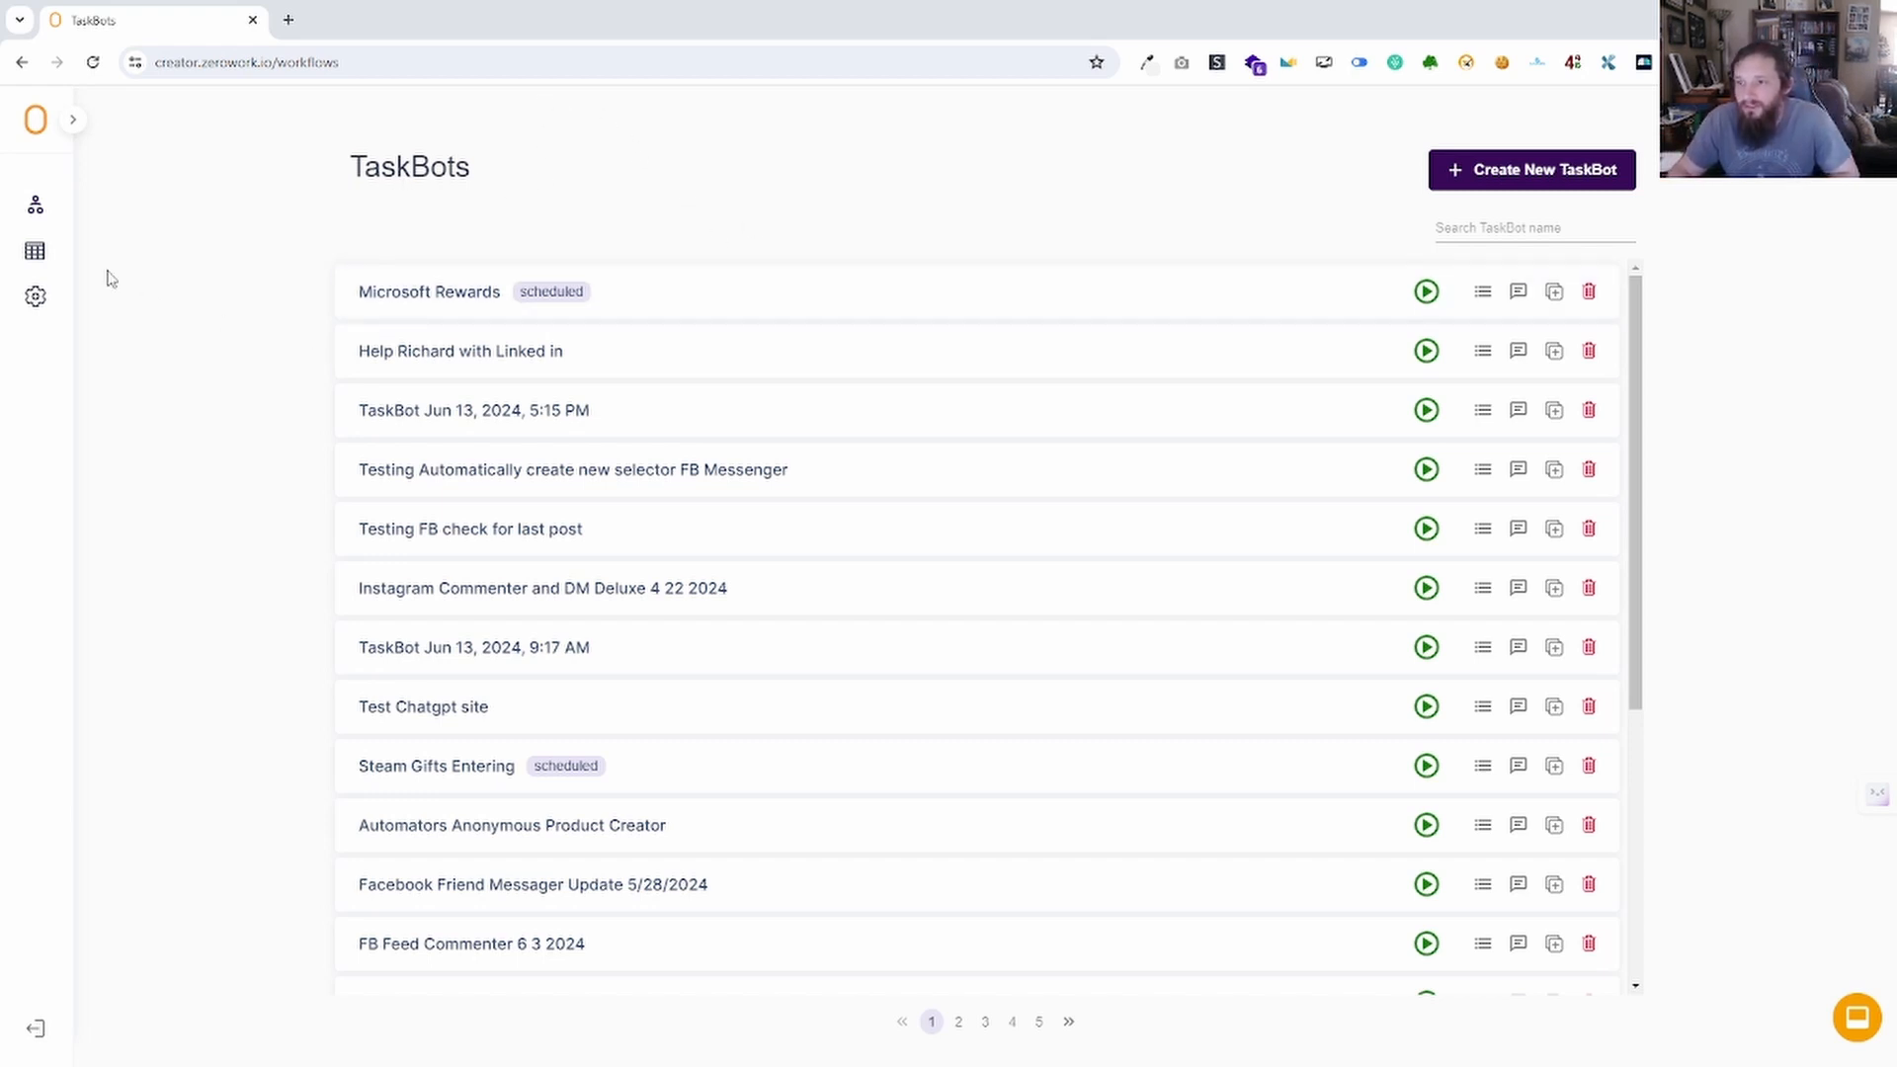
Toggle the sidebar, open the Microsoft Rewards TaskBot, then return to the TaskBots list.
{"action": "left_click", "coordinate": [73, 125]}
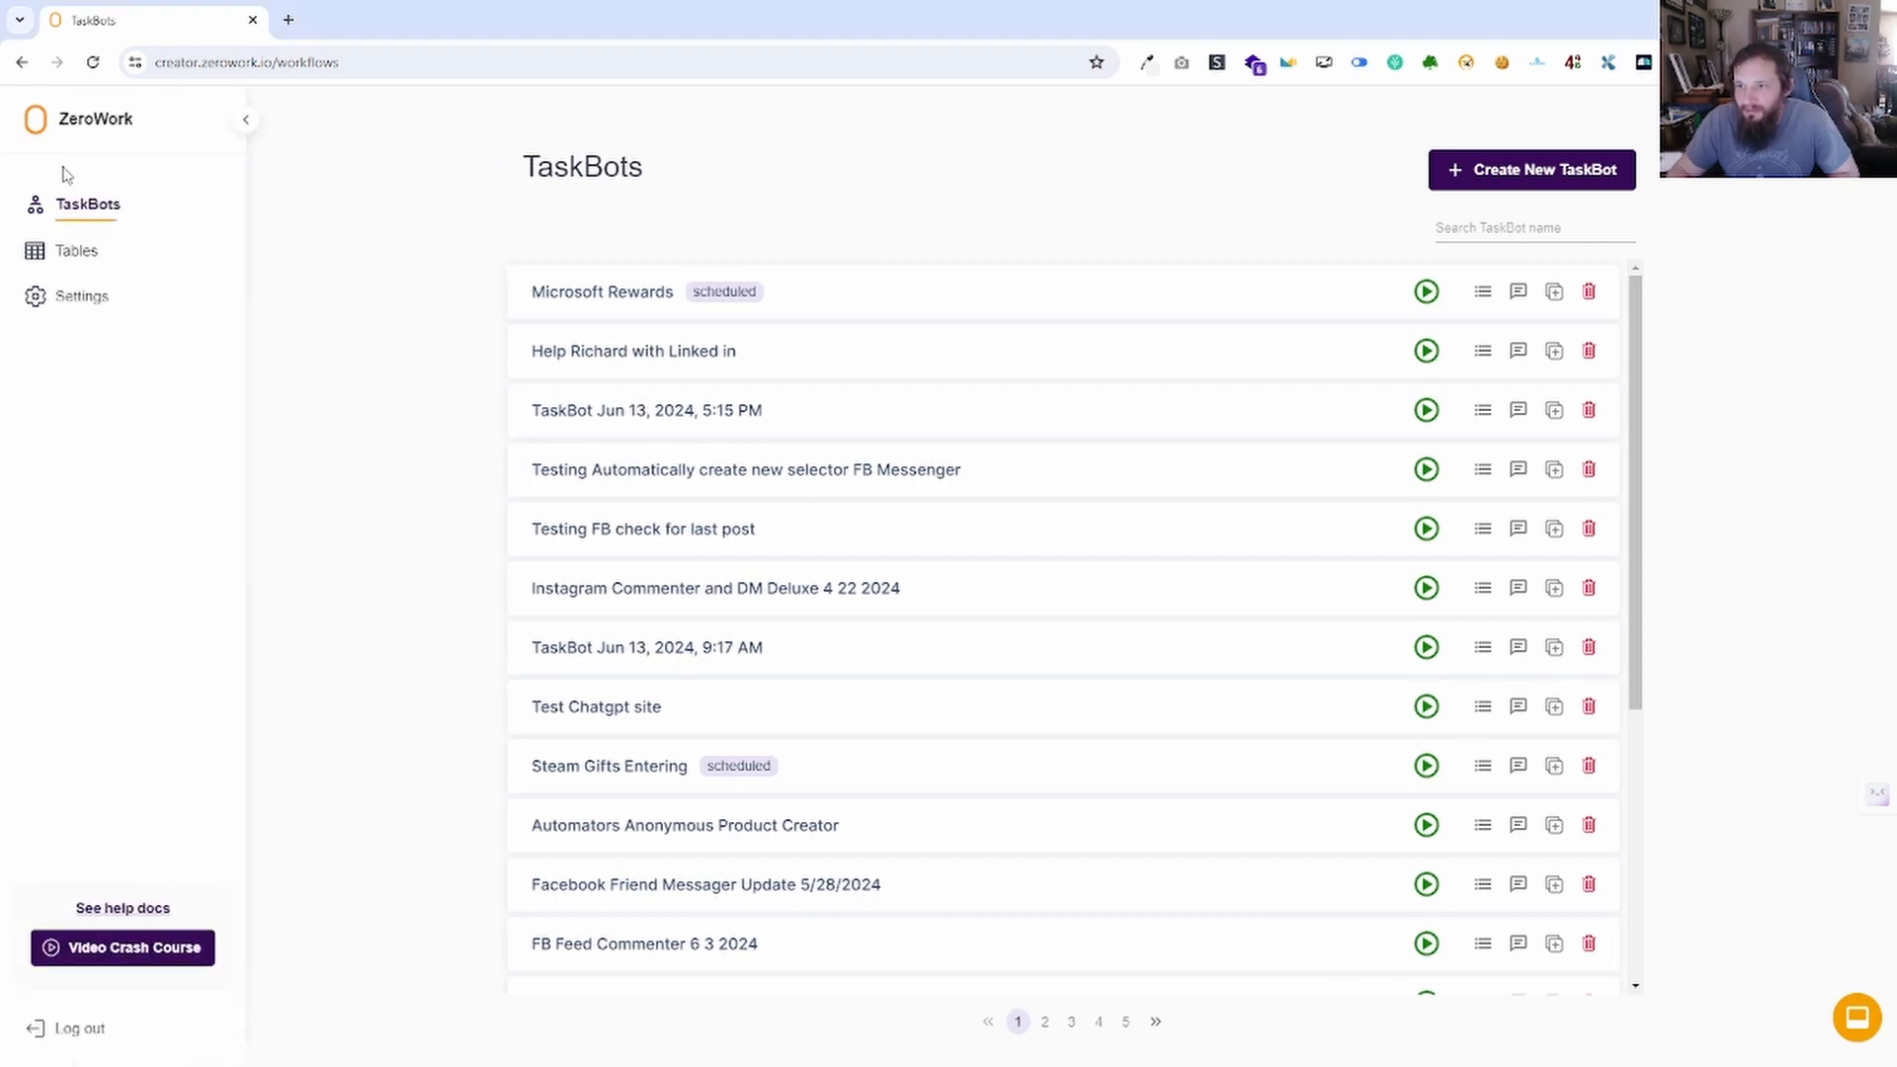
{"action": "left_click", "coordinate": [246, 121]}
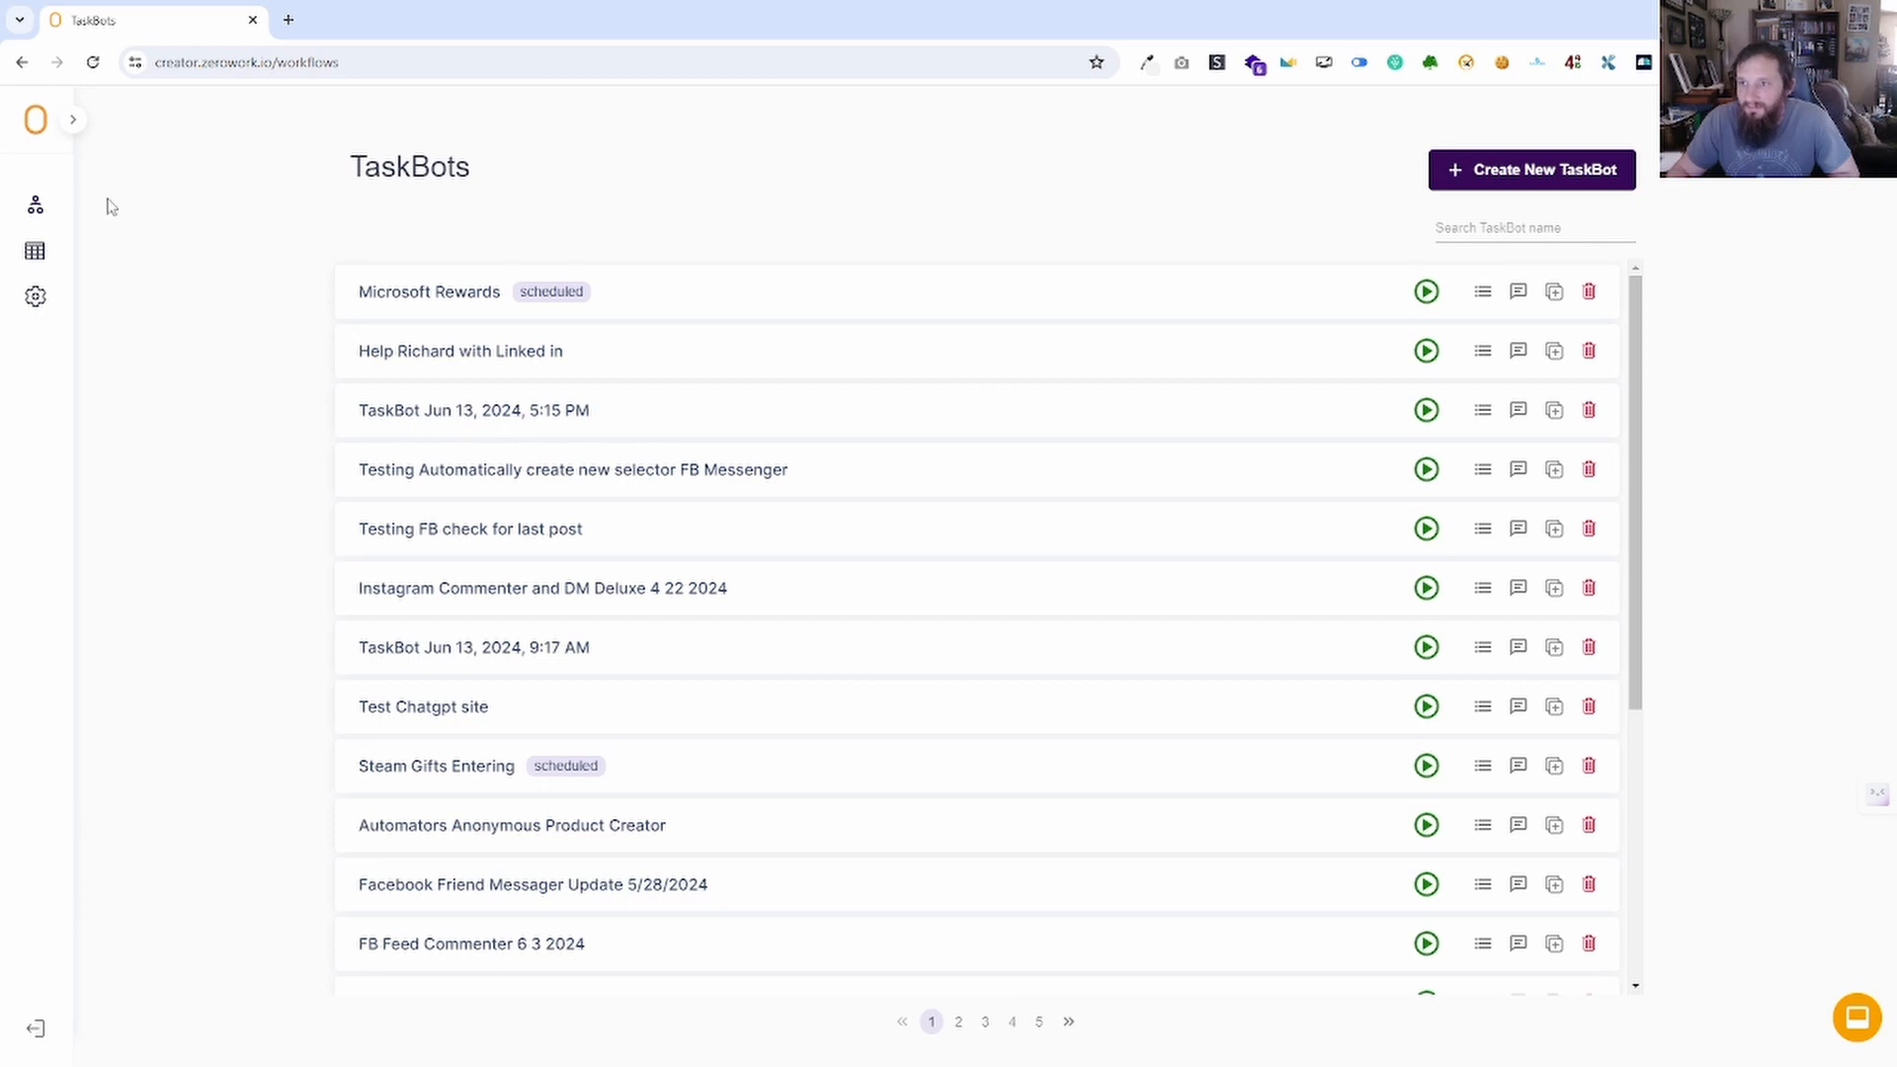
{"action": "left_click", "coordinate": [76, 122]}
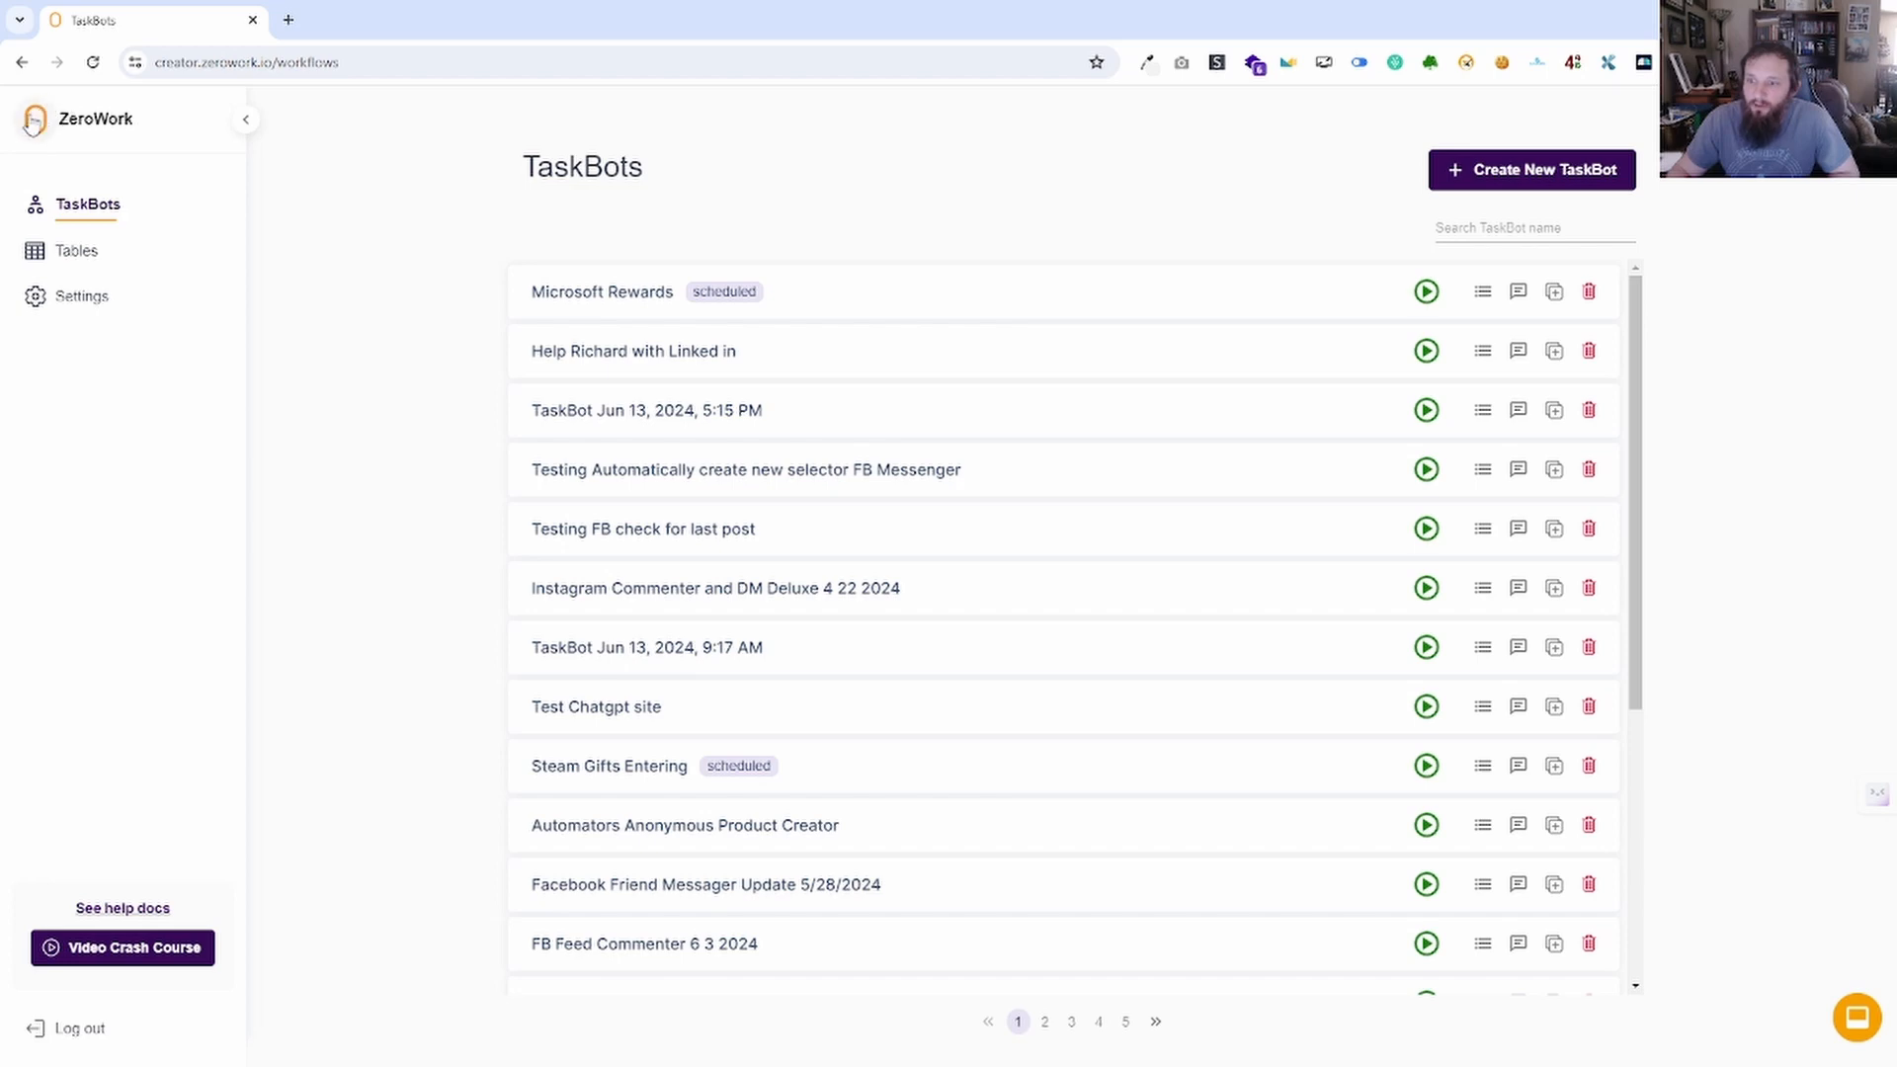
{"action": "left_click", "coordinate": [546, 289]}
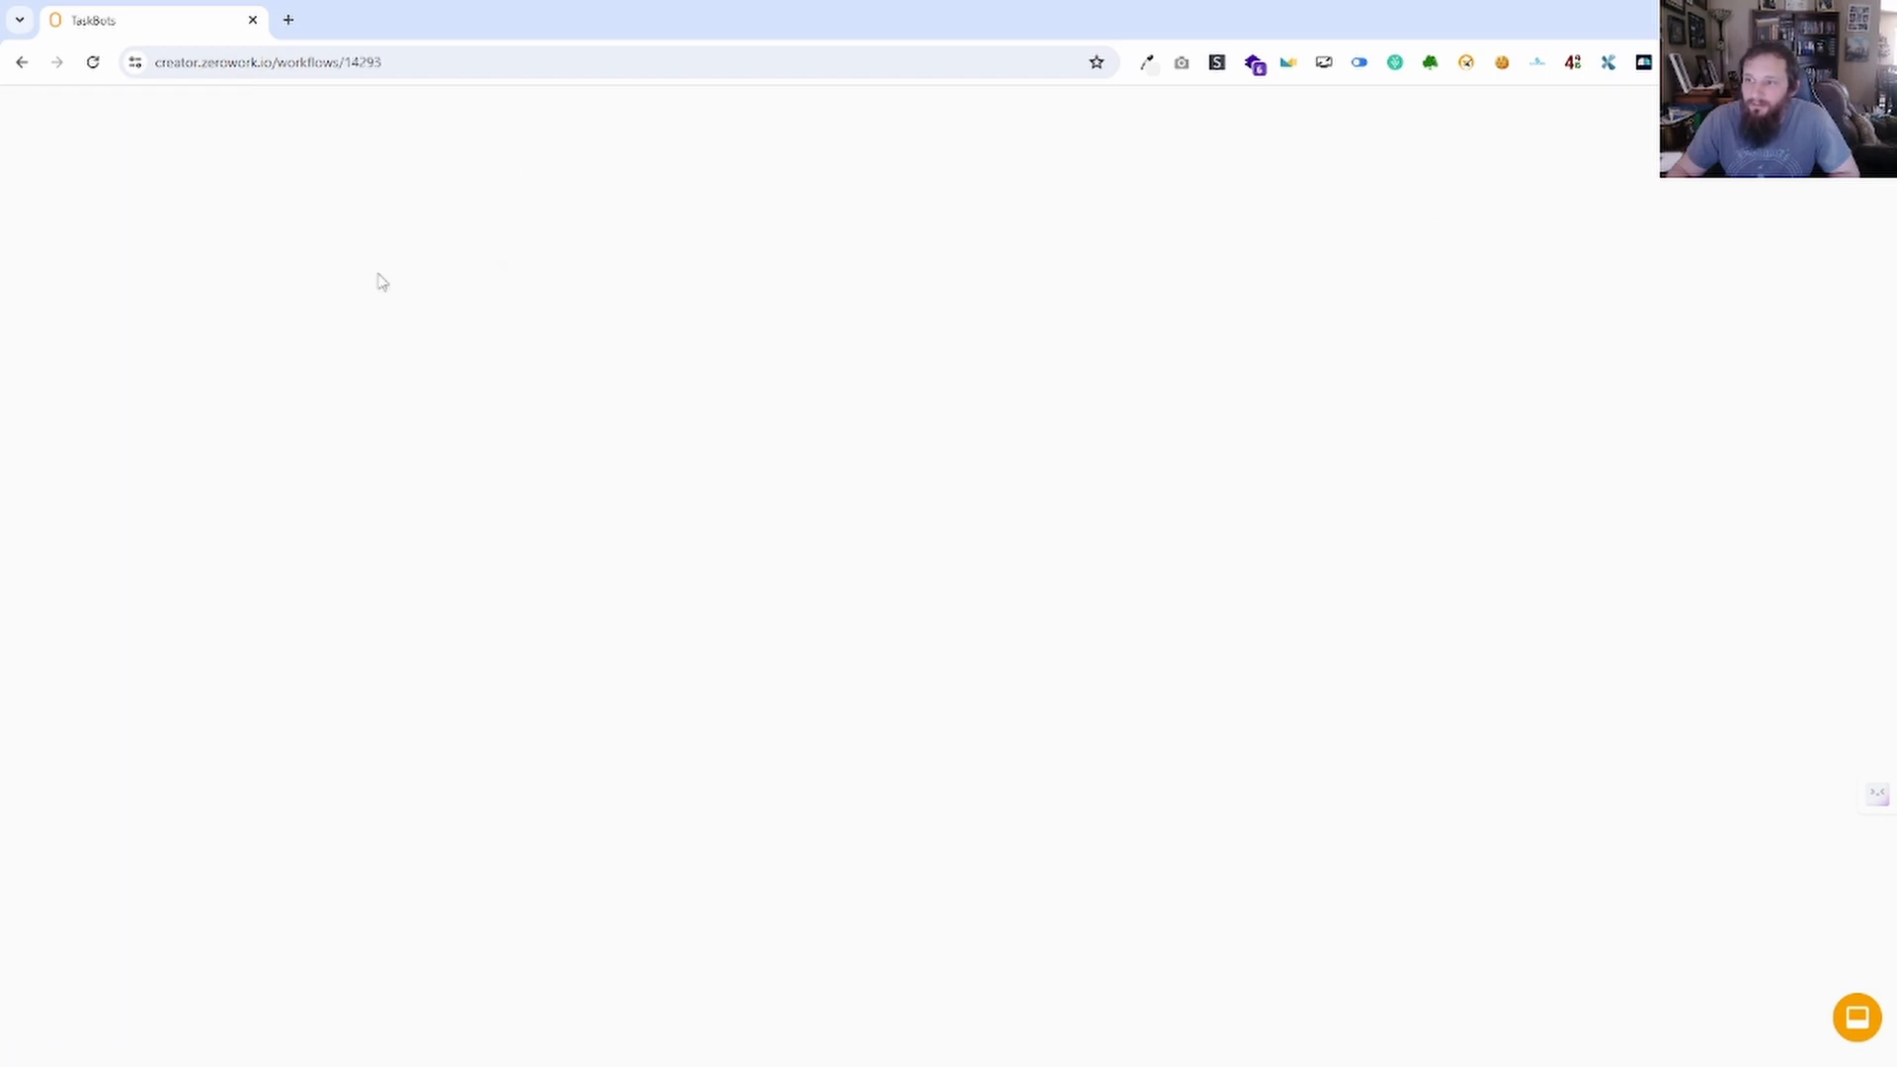
{"action": "left_click", "coordinate": [35, 127]}
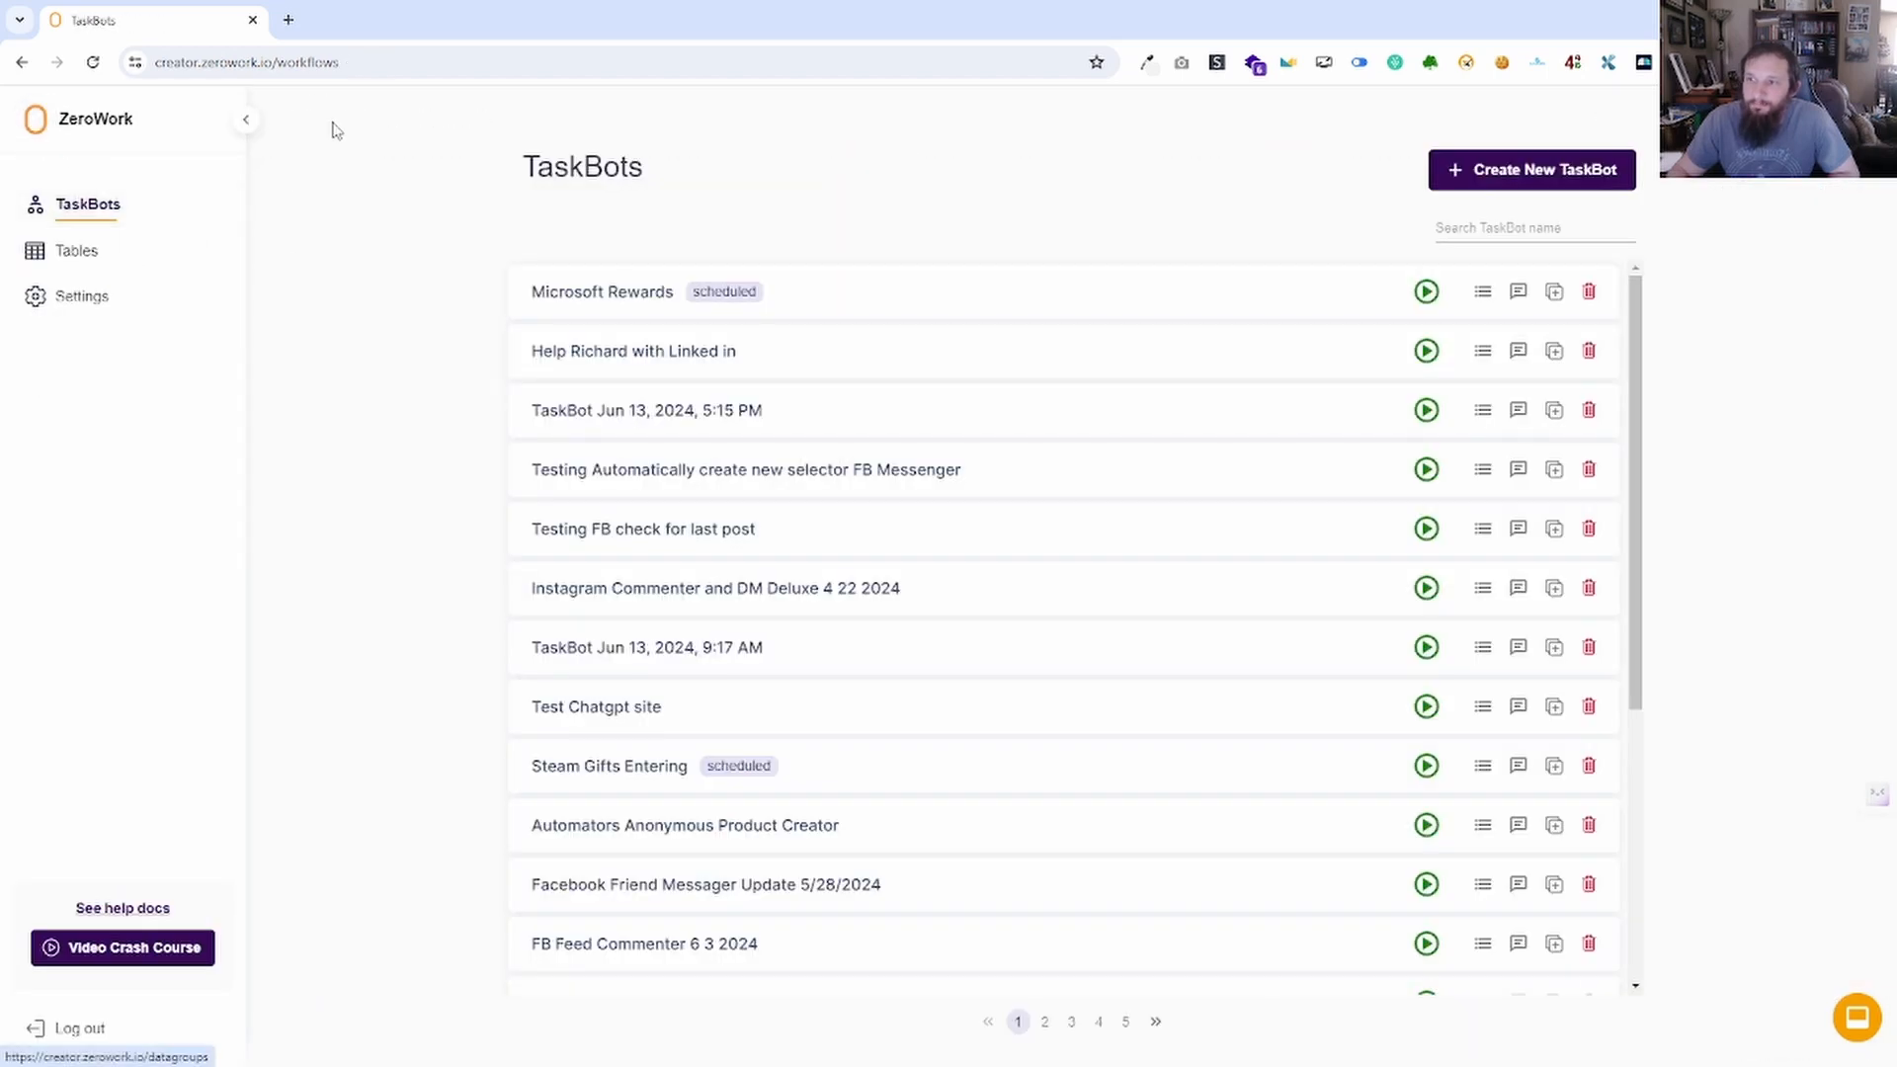
Collapse and re-expand the sidebar, then open Settings on the Desktop Agent downloads (Mac OS, Windows, Linux).
{"action": "left_click", "coordinate": [246, 121]}
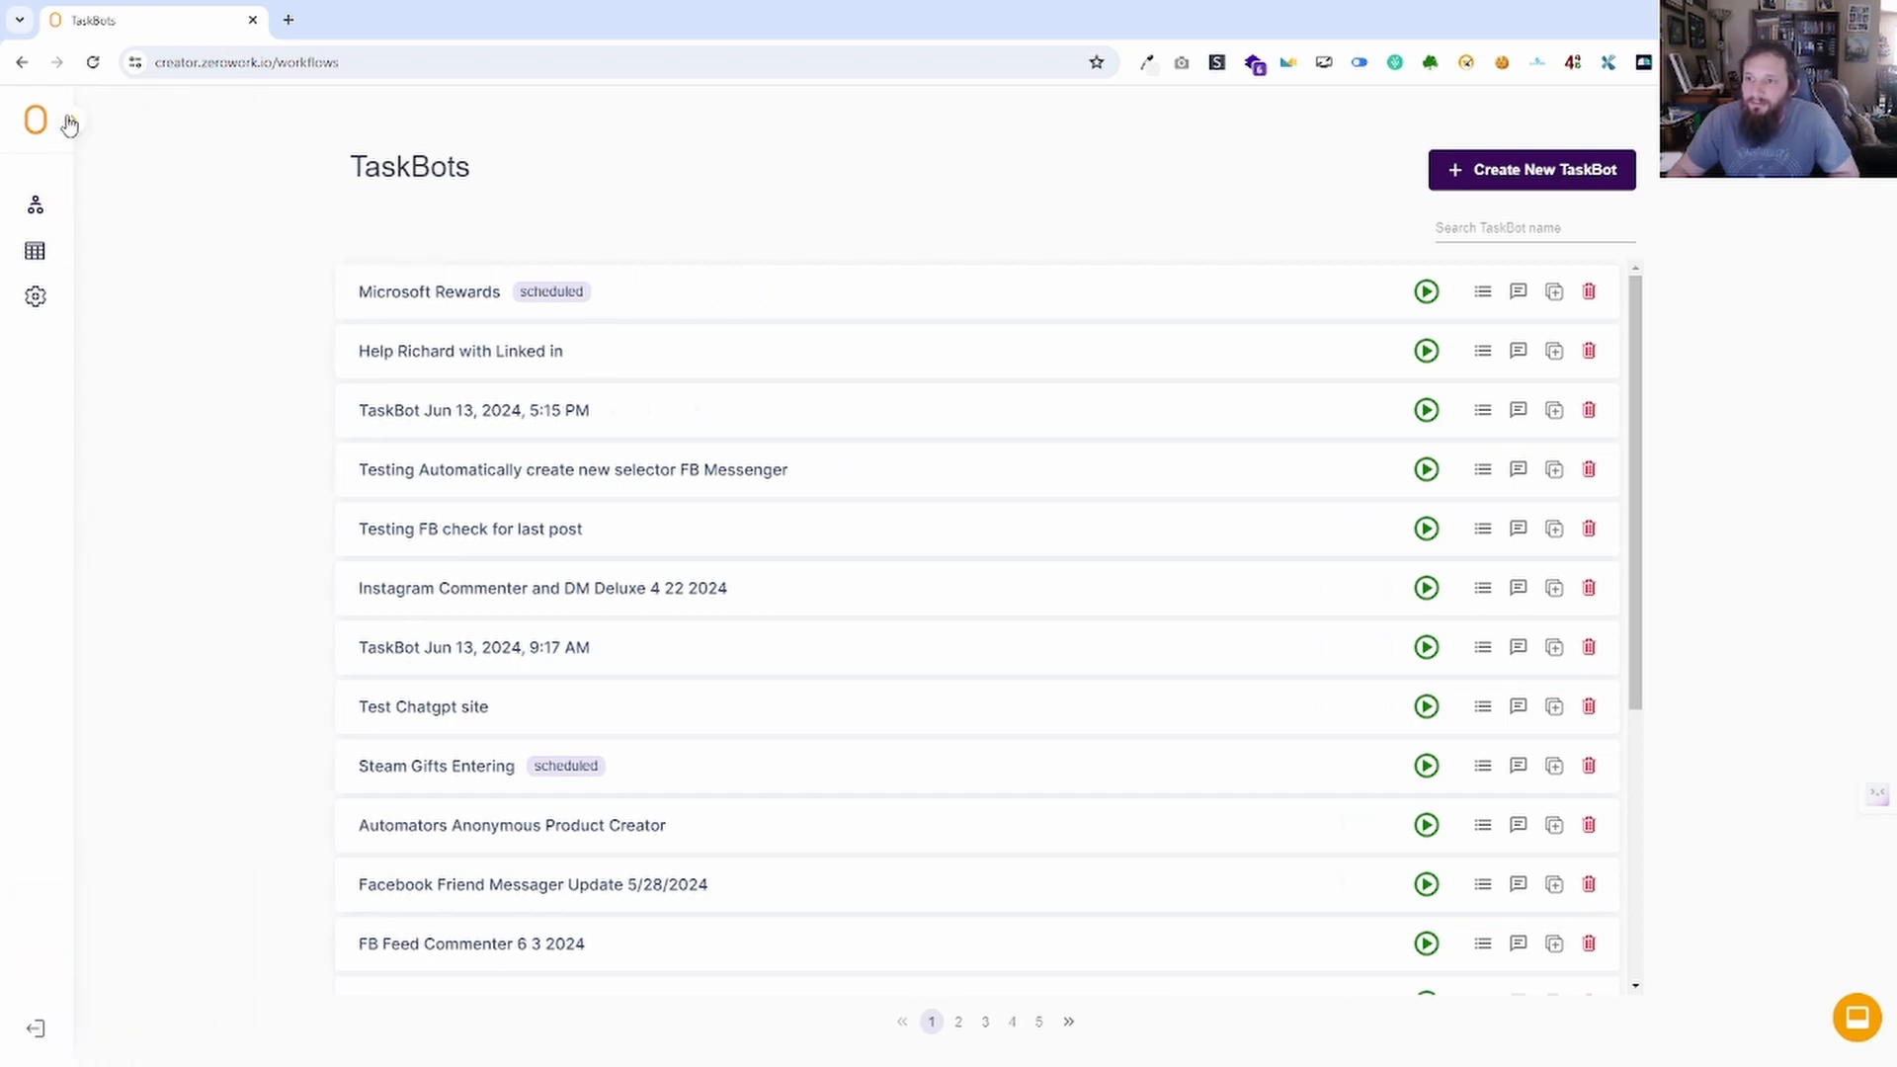
{"action": "left_click", "coordinate": [69, 122]}
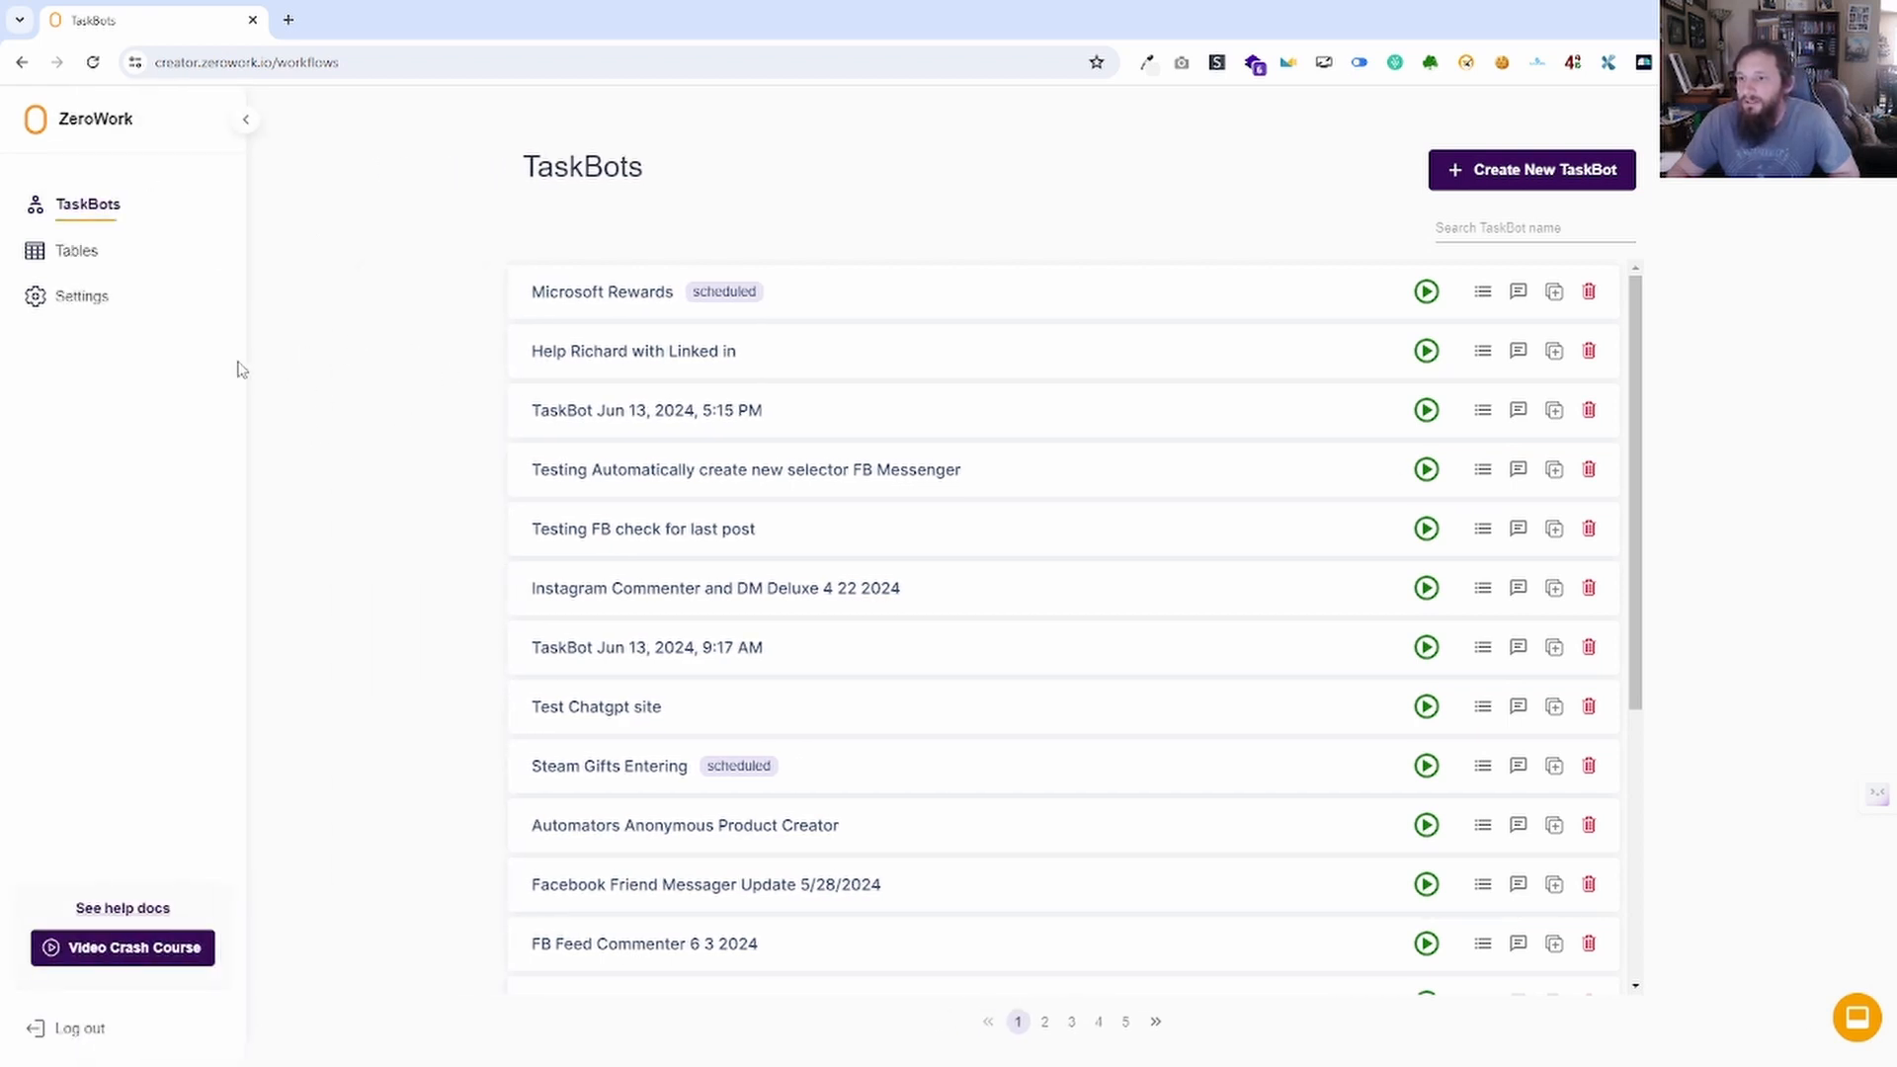
{"action": "left_click", "coordinate": [69, 309]}
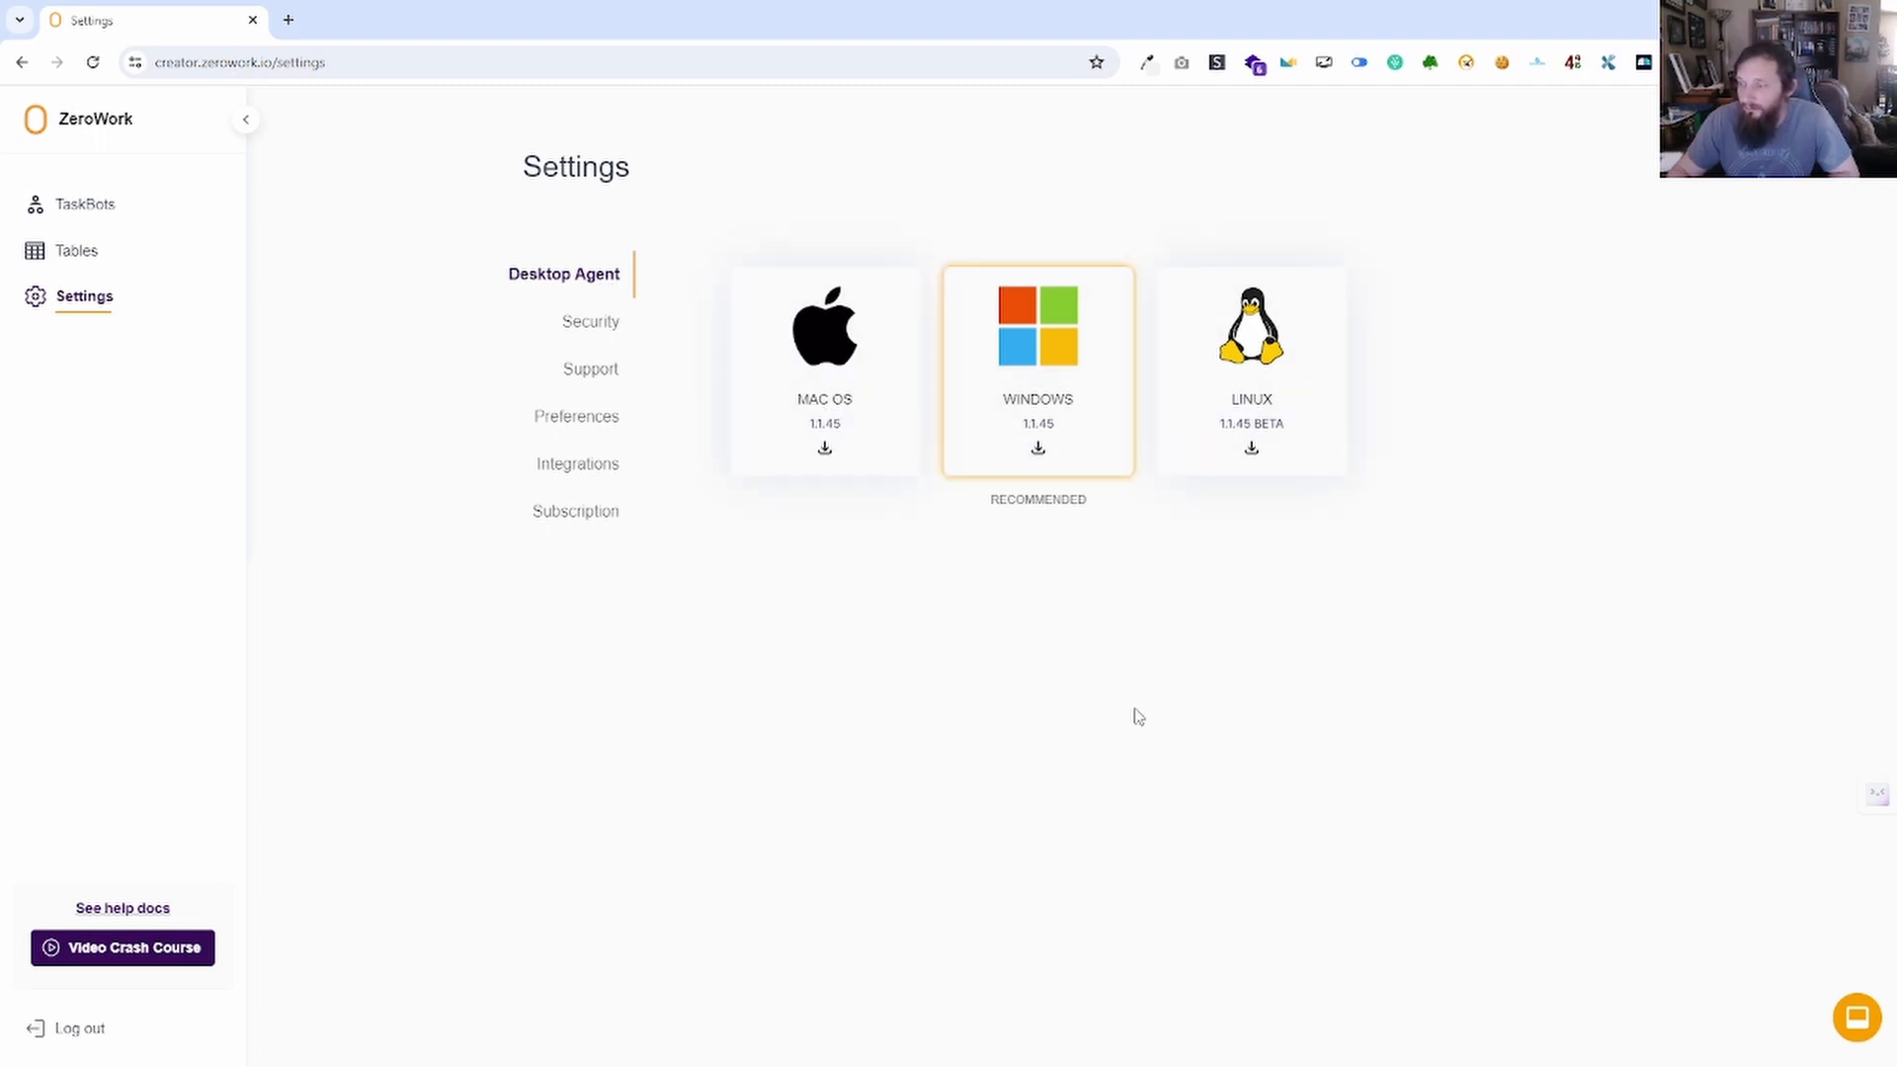
Read the Getting Support article from Support, then show Preferences with auto-open dialog on block creation.
{"action": "left_click", "coordinate": [599, 372]}
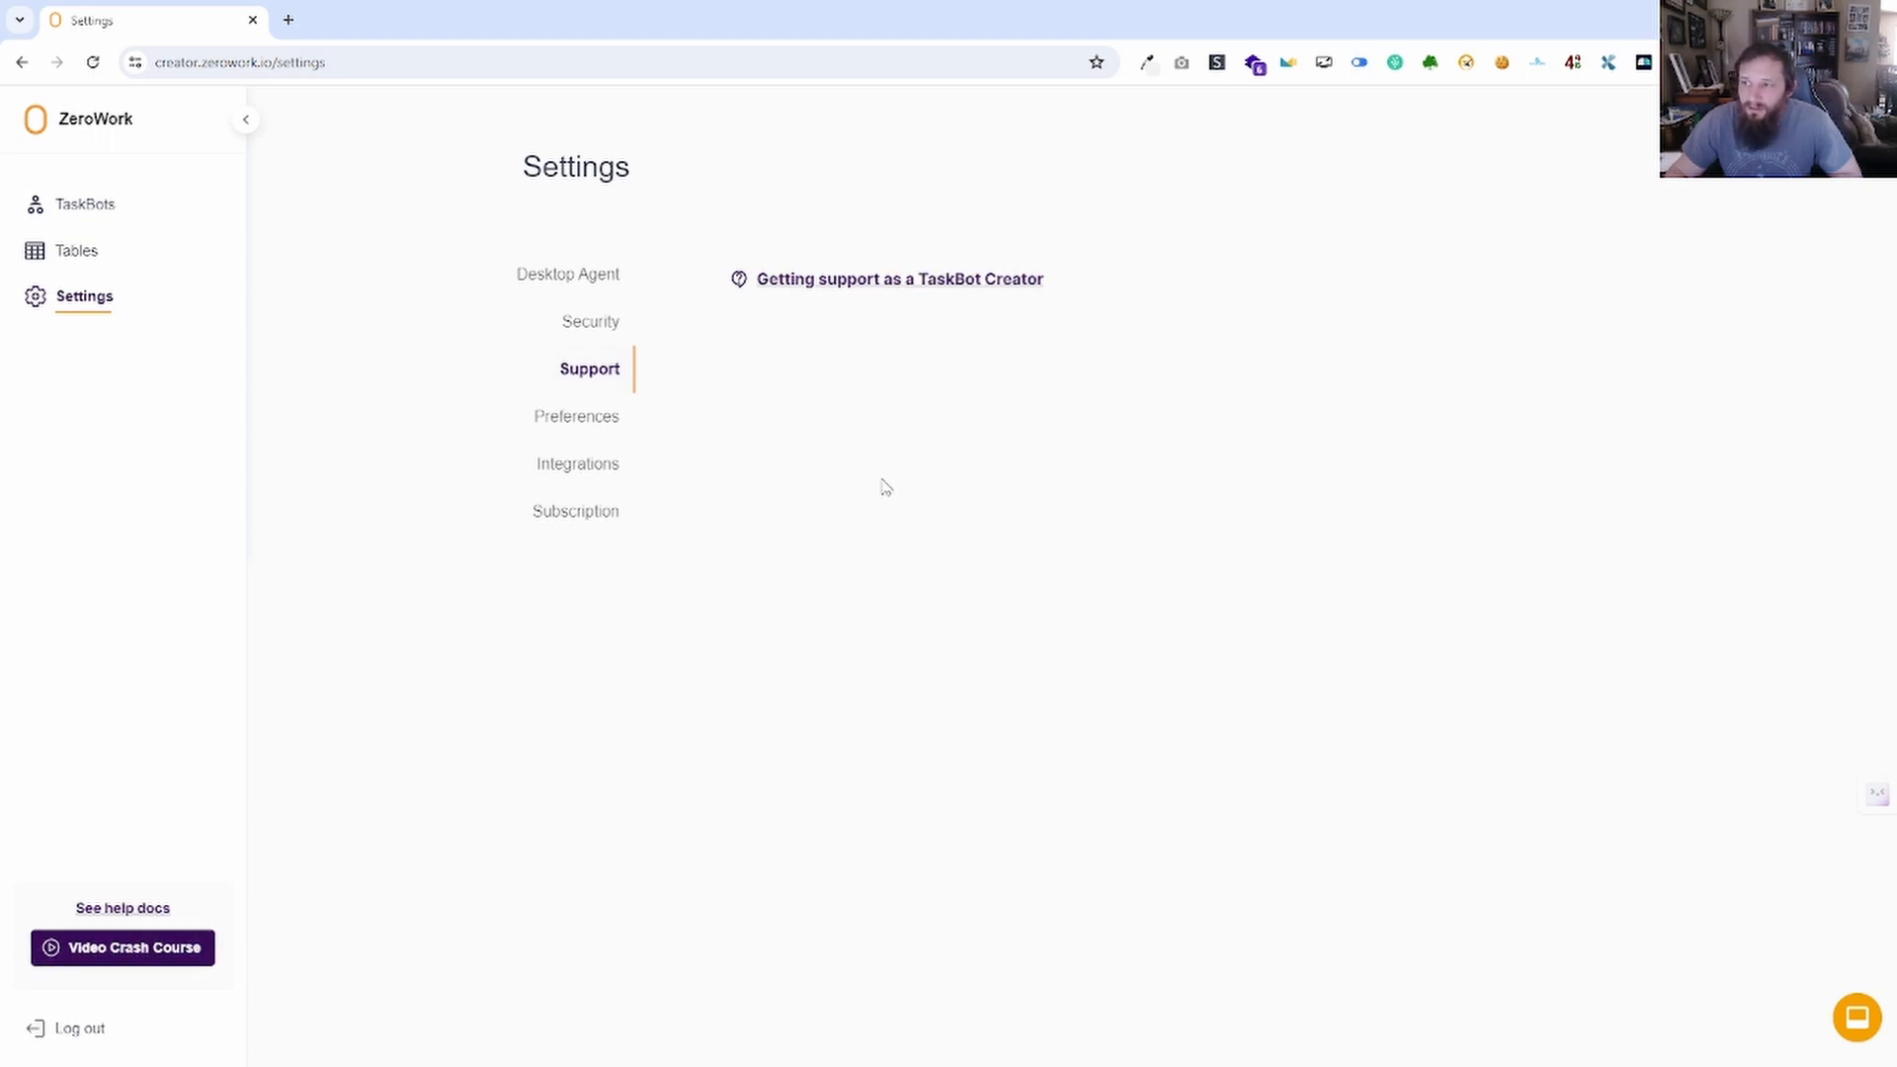
{"action": "left_click", "coordinate": [897, 281]}
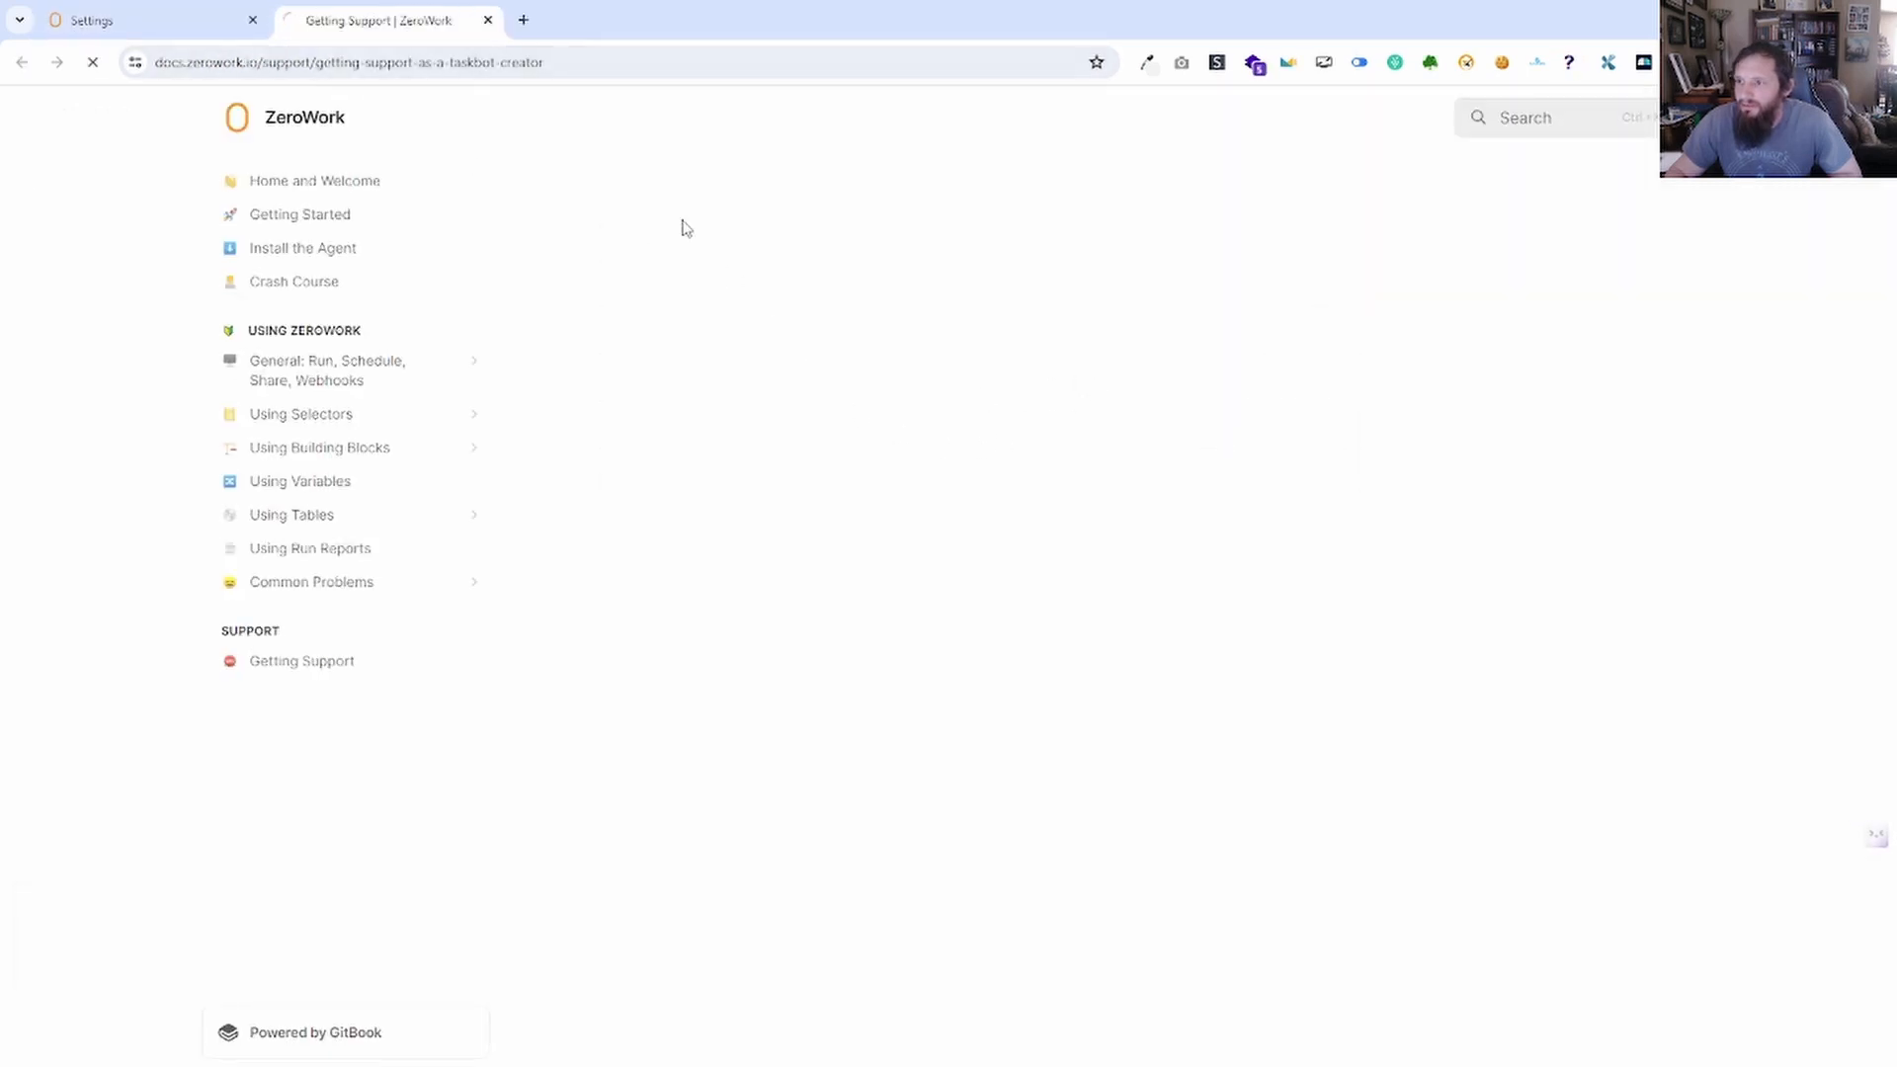
{"action": "scroll", "coordinate": [882, 524], "scroll_direction": "down", "scroll_amount": 4}
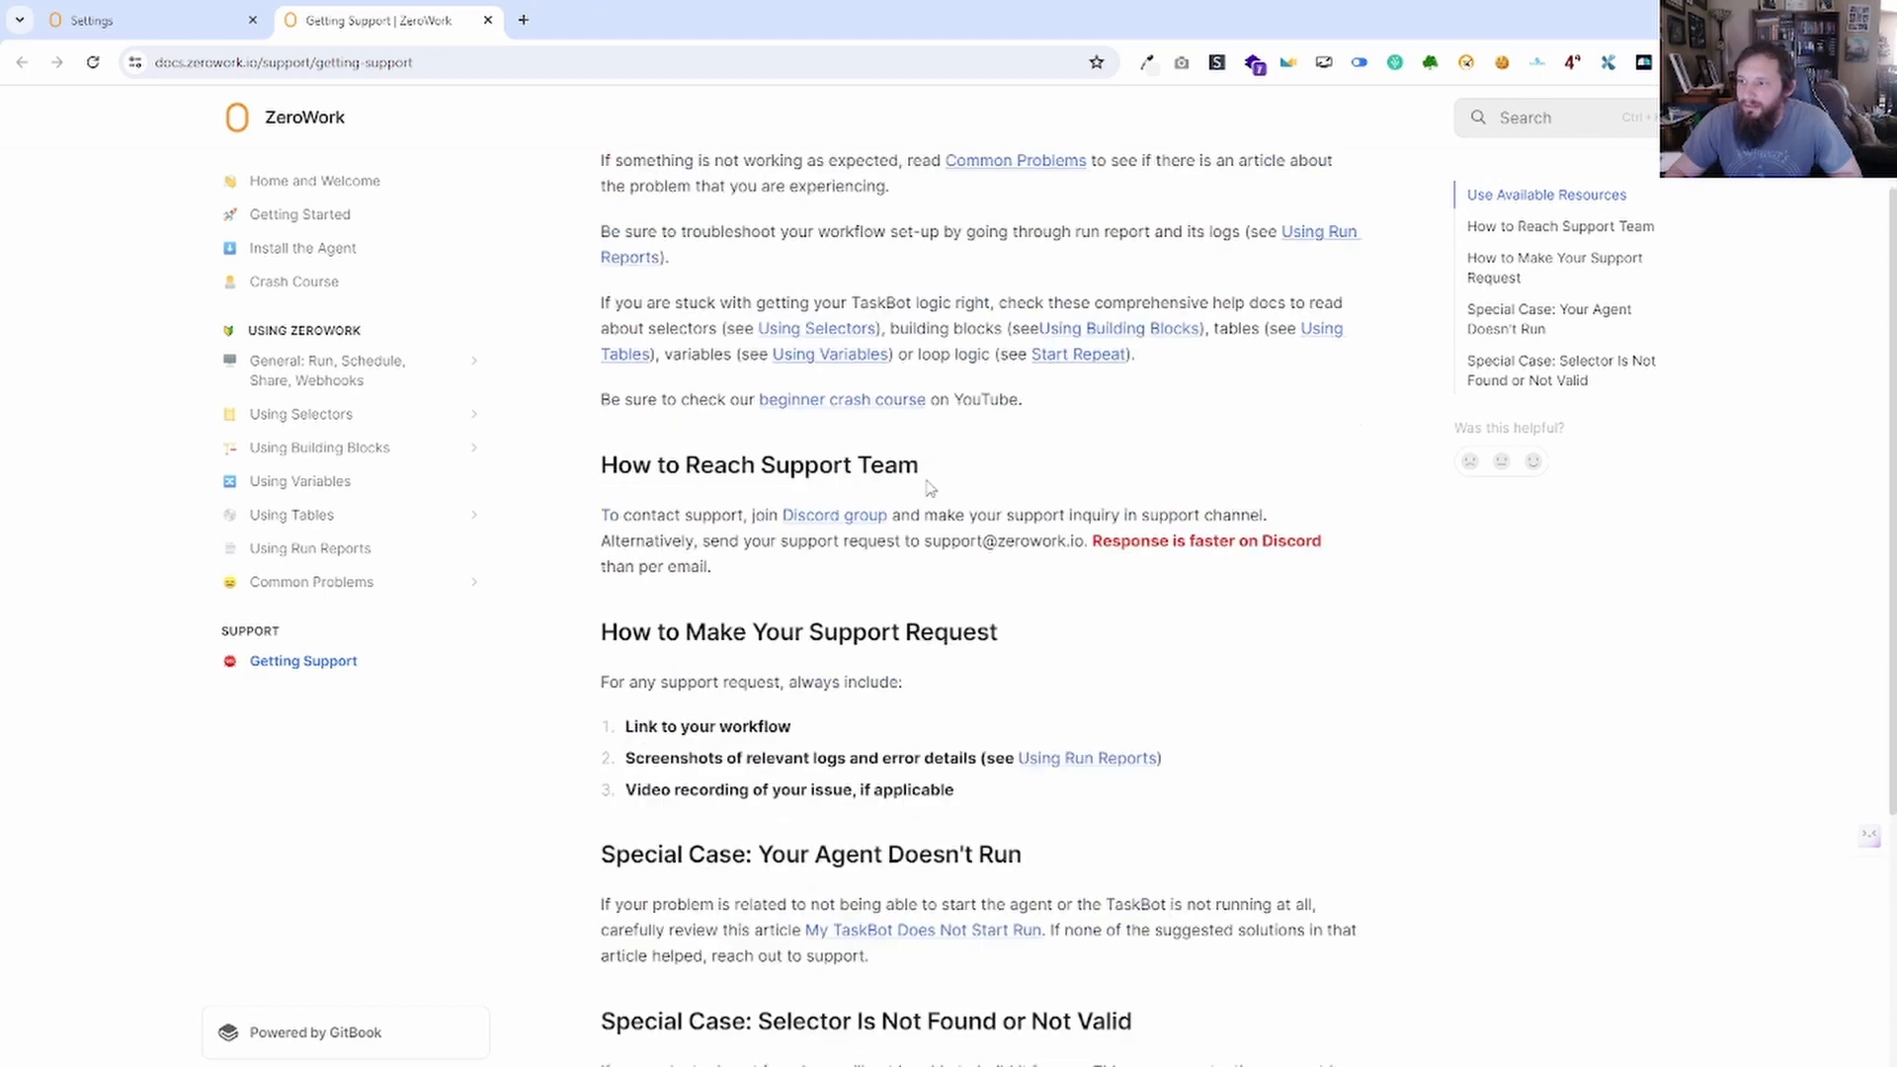
{"action": "scroll", "coordinate": [875, 615], "scroll_direction": "up", "scroll_amount": 5}
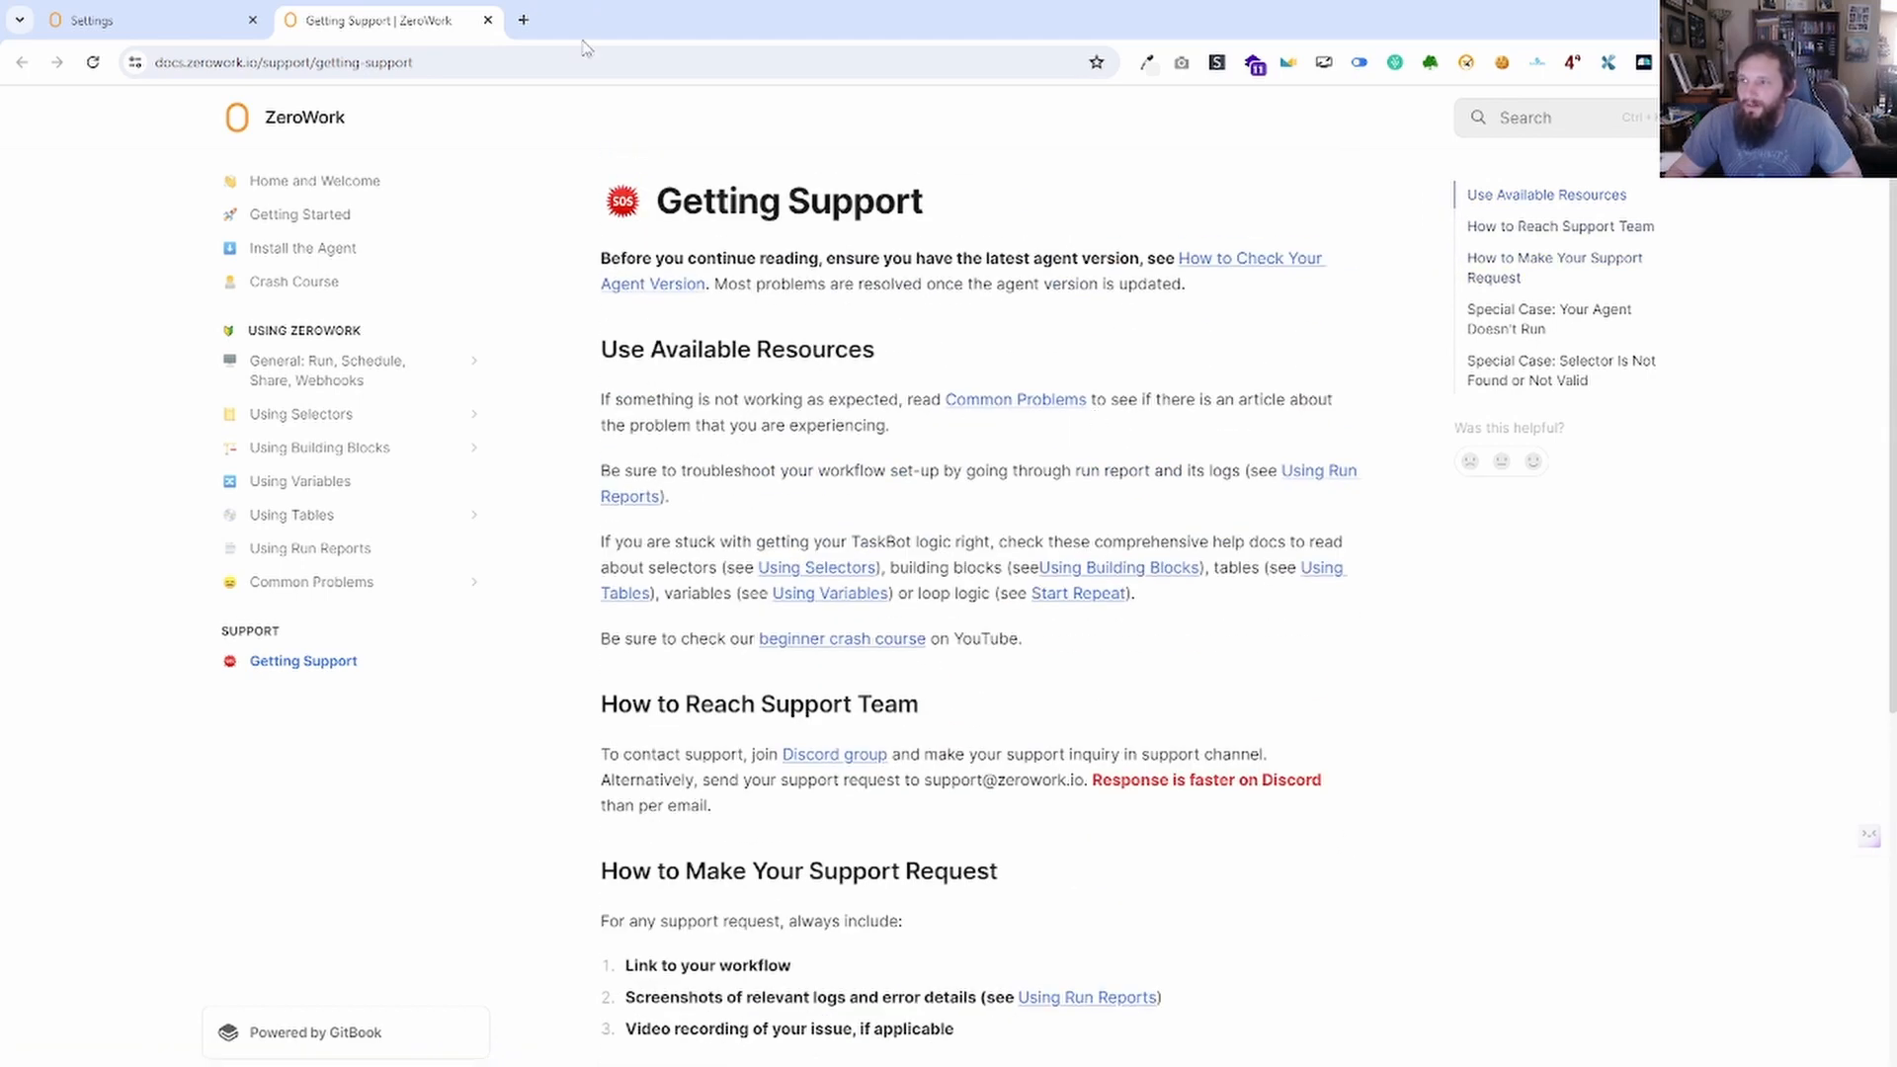
{"action": "left_click", "coordinate": [487, 20]}
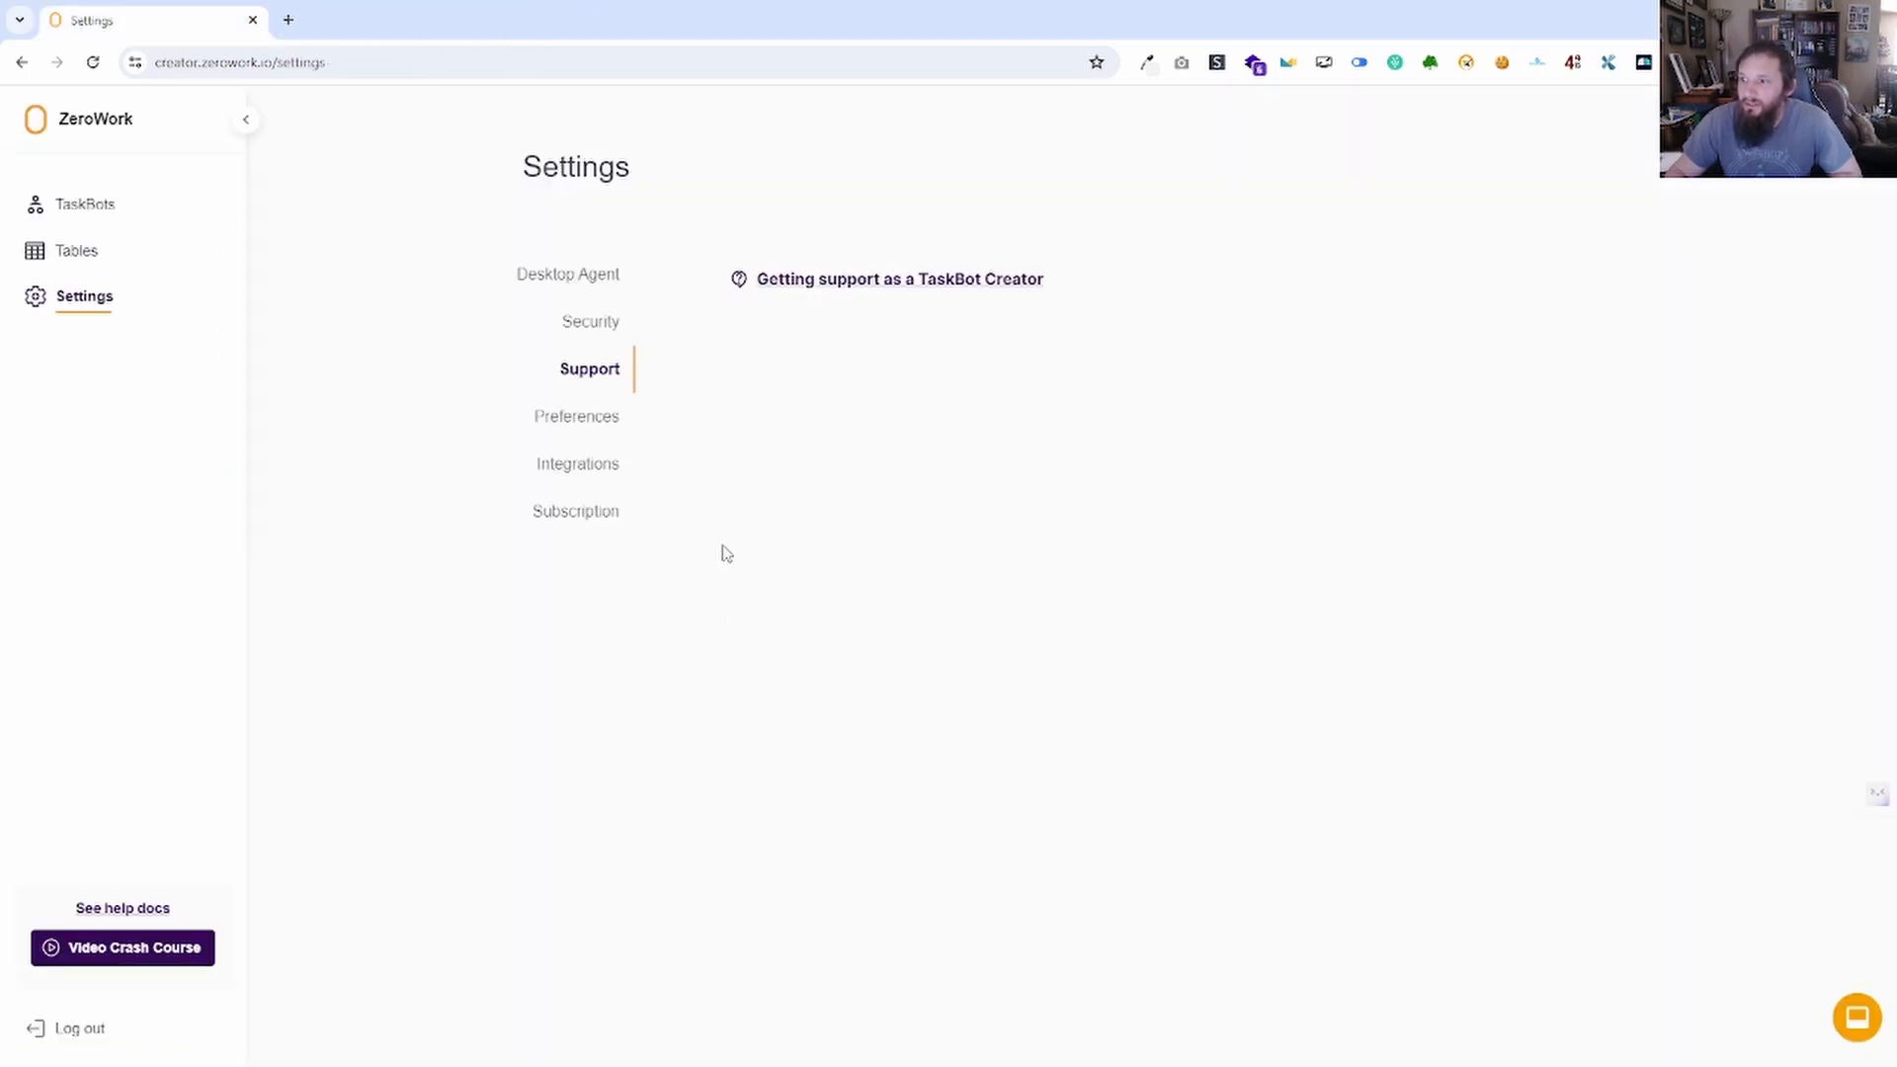
{"action": "left_click", "coordinate": [583, 423]}
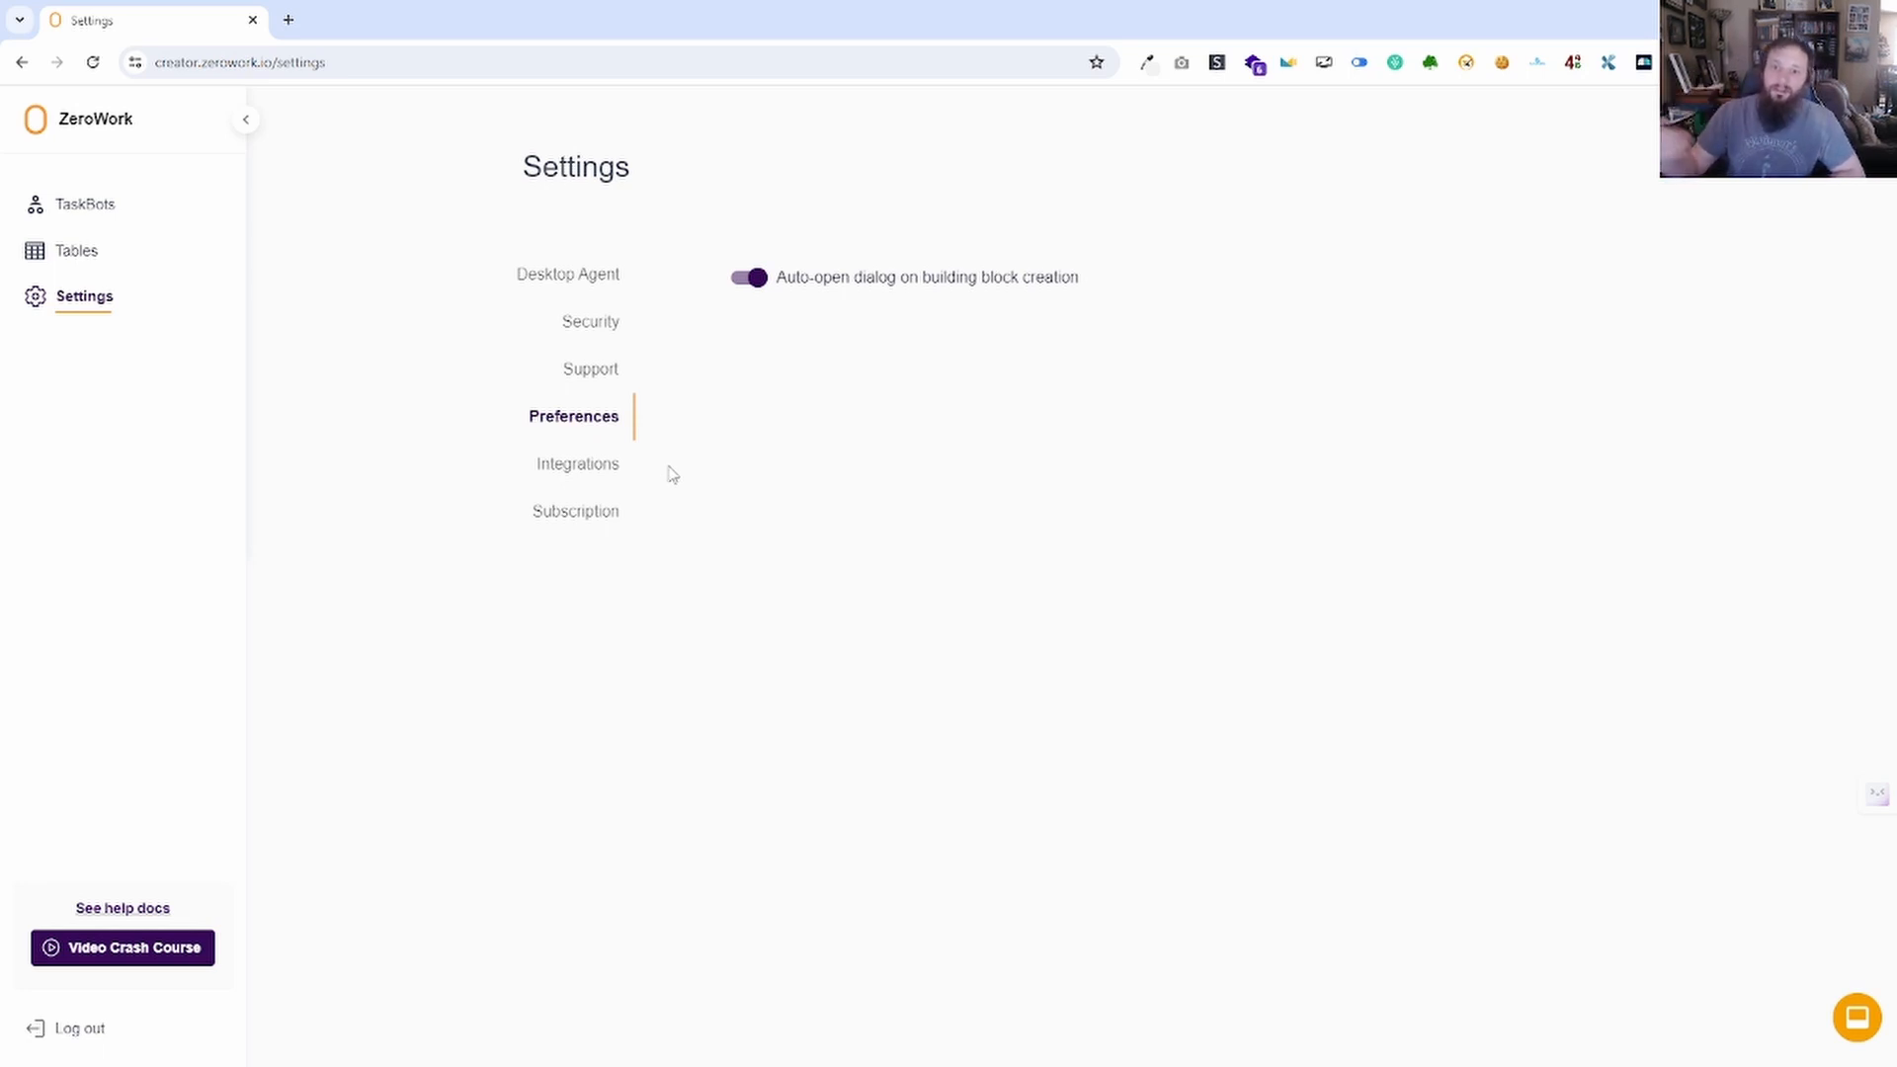
Show the Subscription plans and scroll the tier cards, with AppSumo Tier 2 subscribed.
{"action": "left_click", "coordinate": [593, 524]}
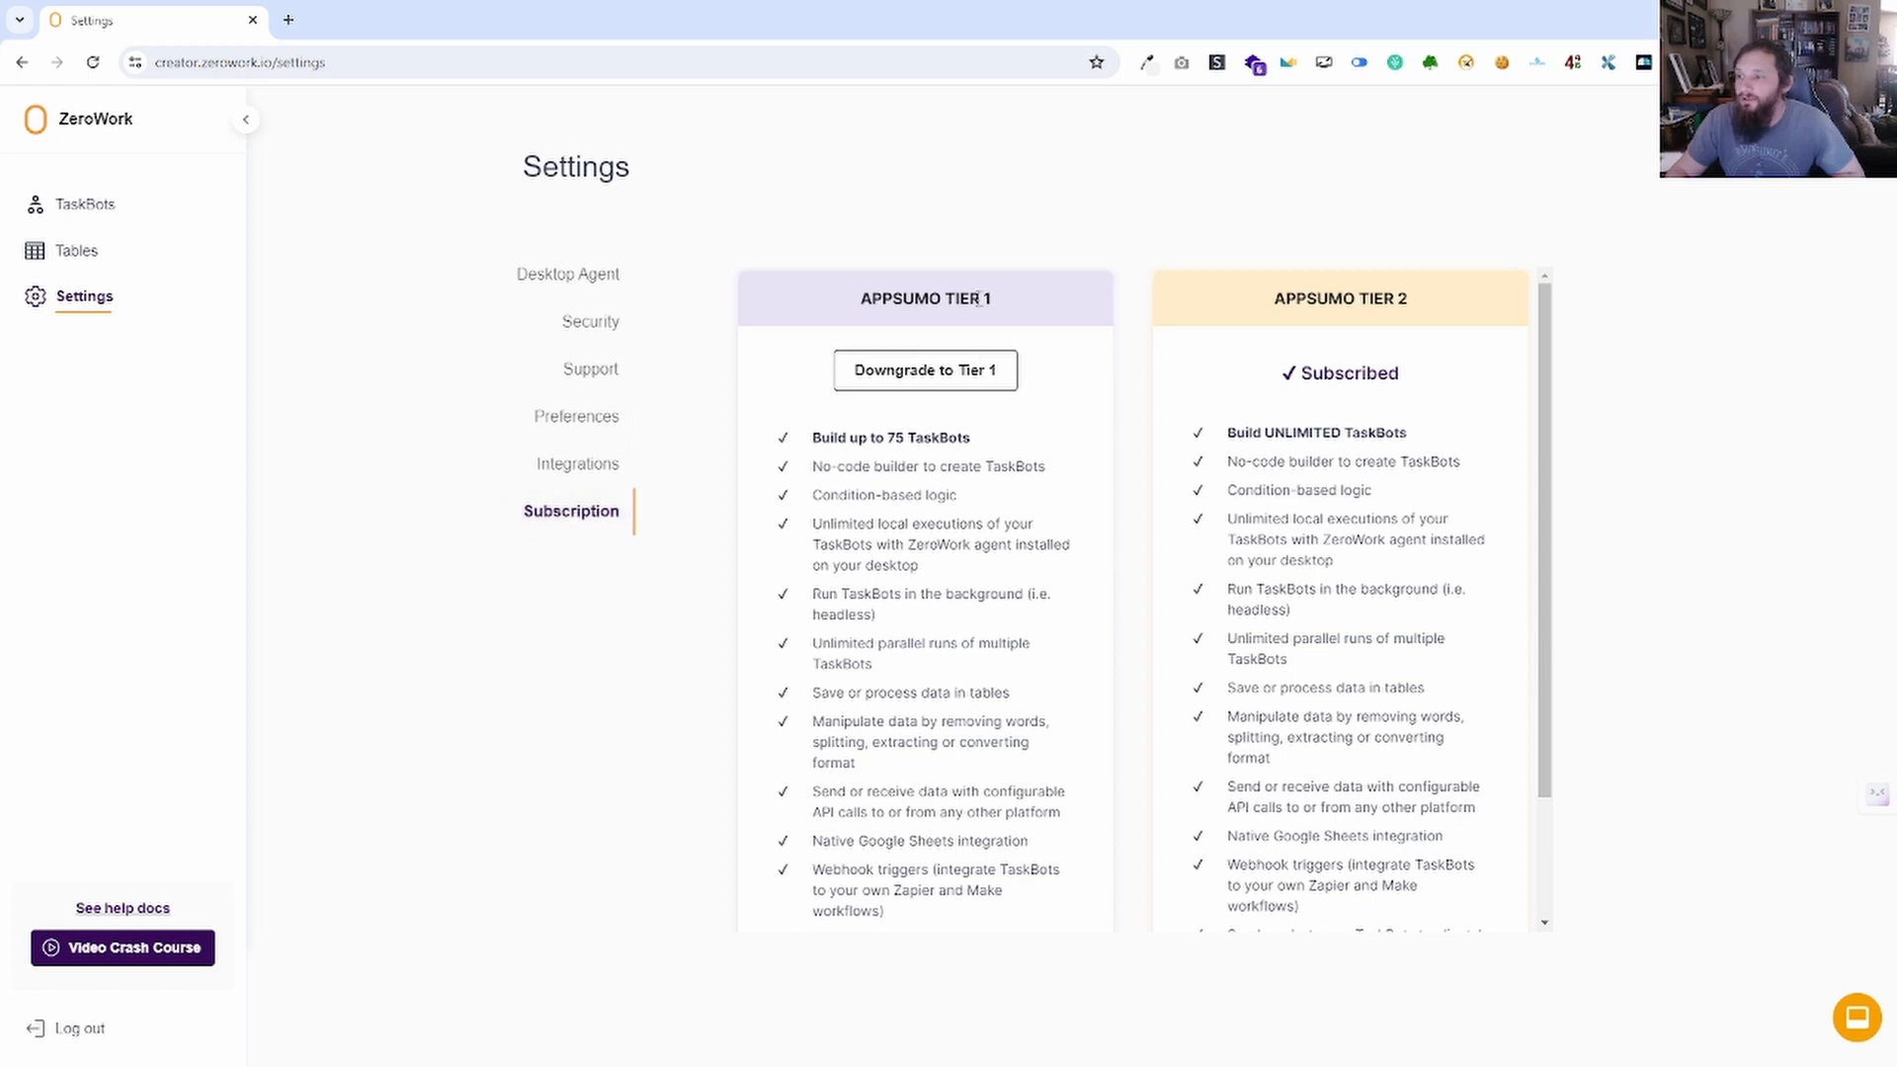
{"action": "scroll", "coordinate": [1213, 612], "scroll_direction": "down", "scroll_amount": 2}
{"action": "scroll", "coordinate": [1244, 609], "scroll_direction": "up", "scroll_amount": 2}
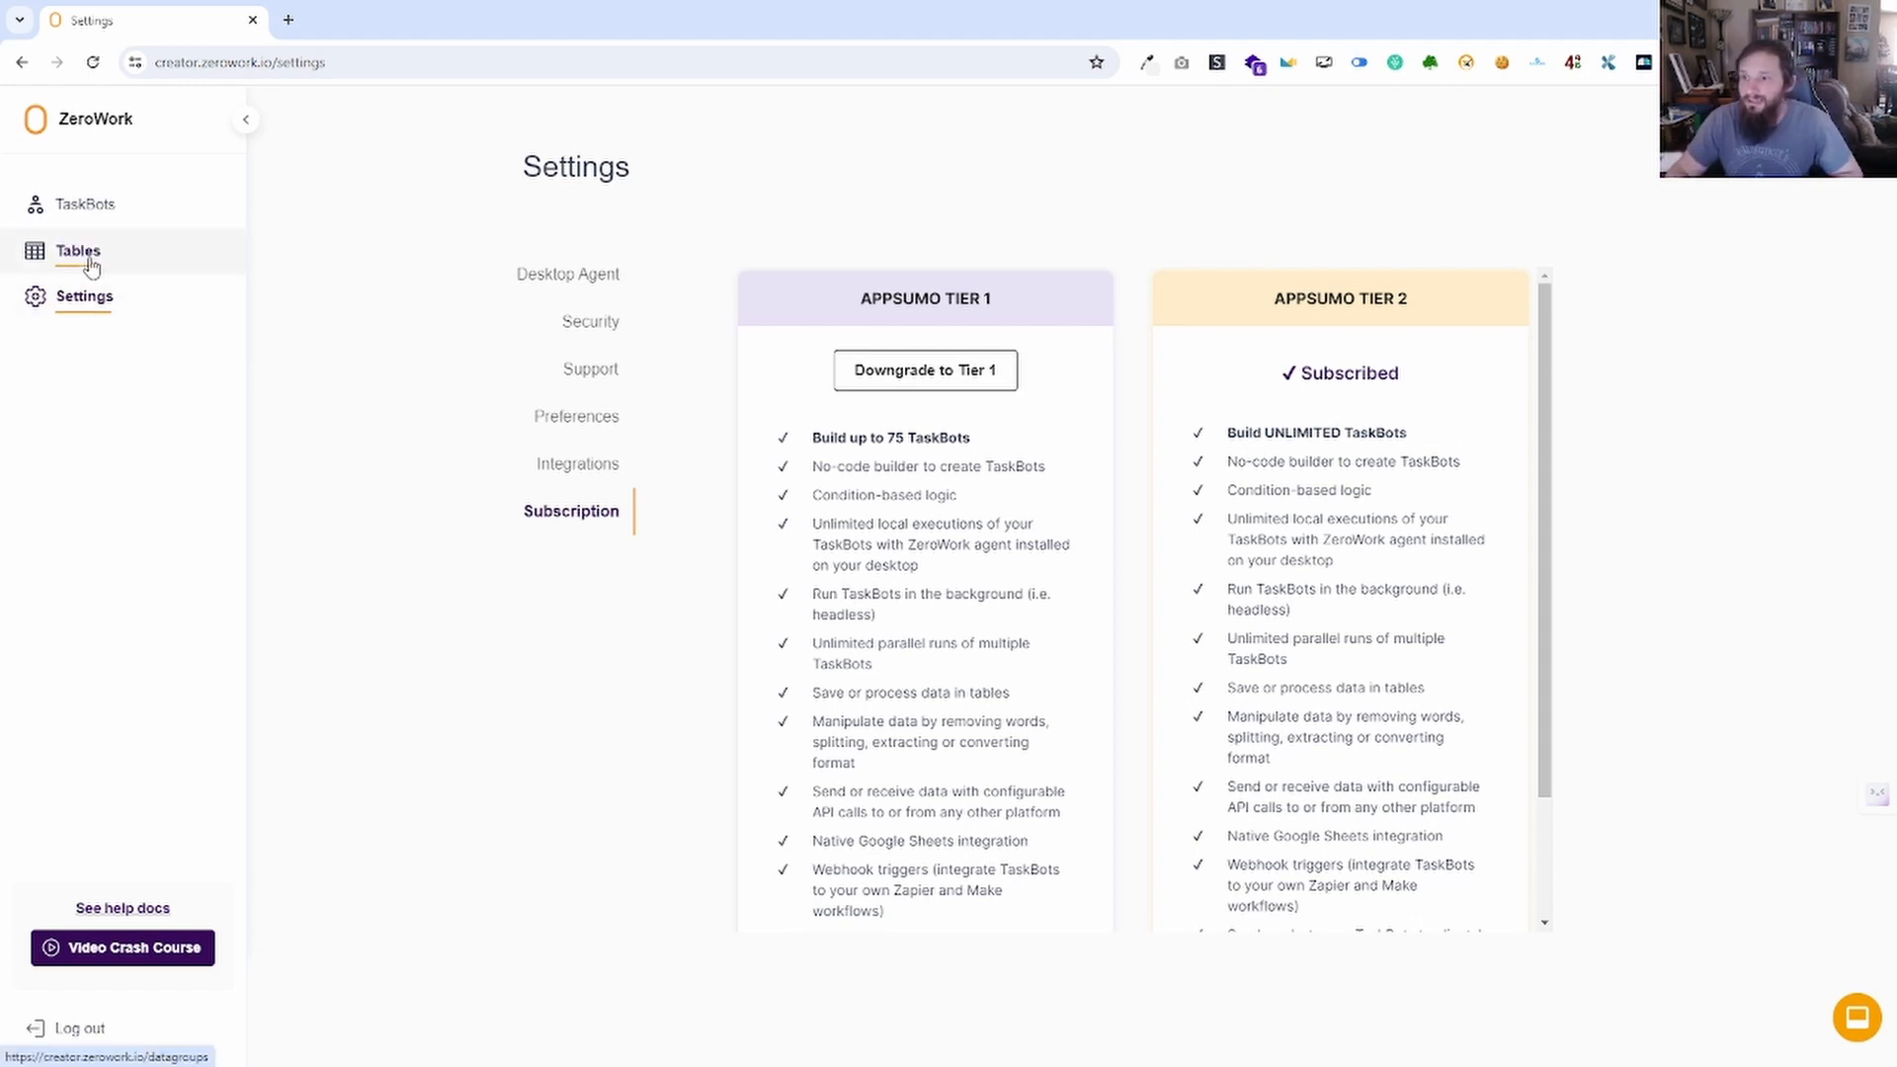
{"action": "left_click", "coordinate": [117, 952]}
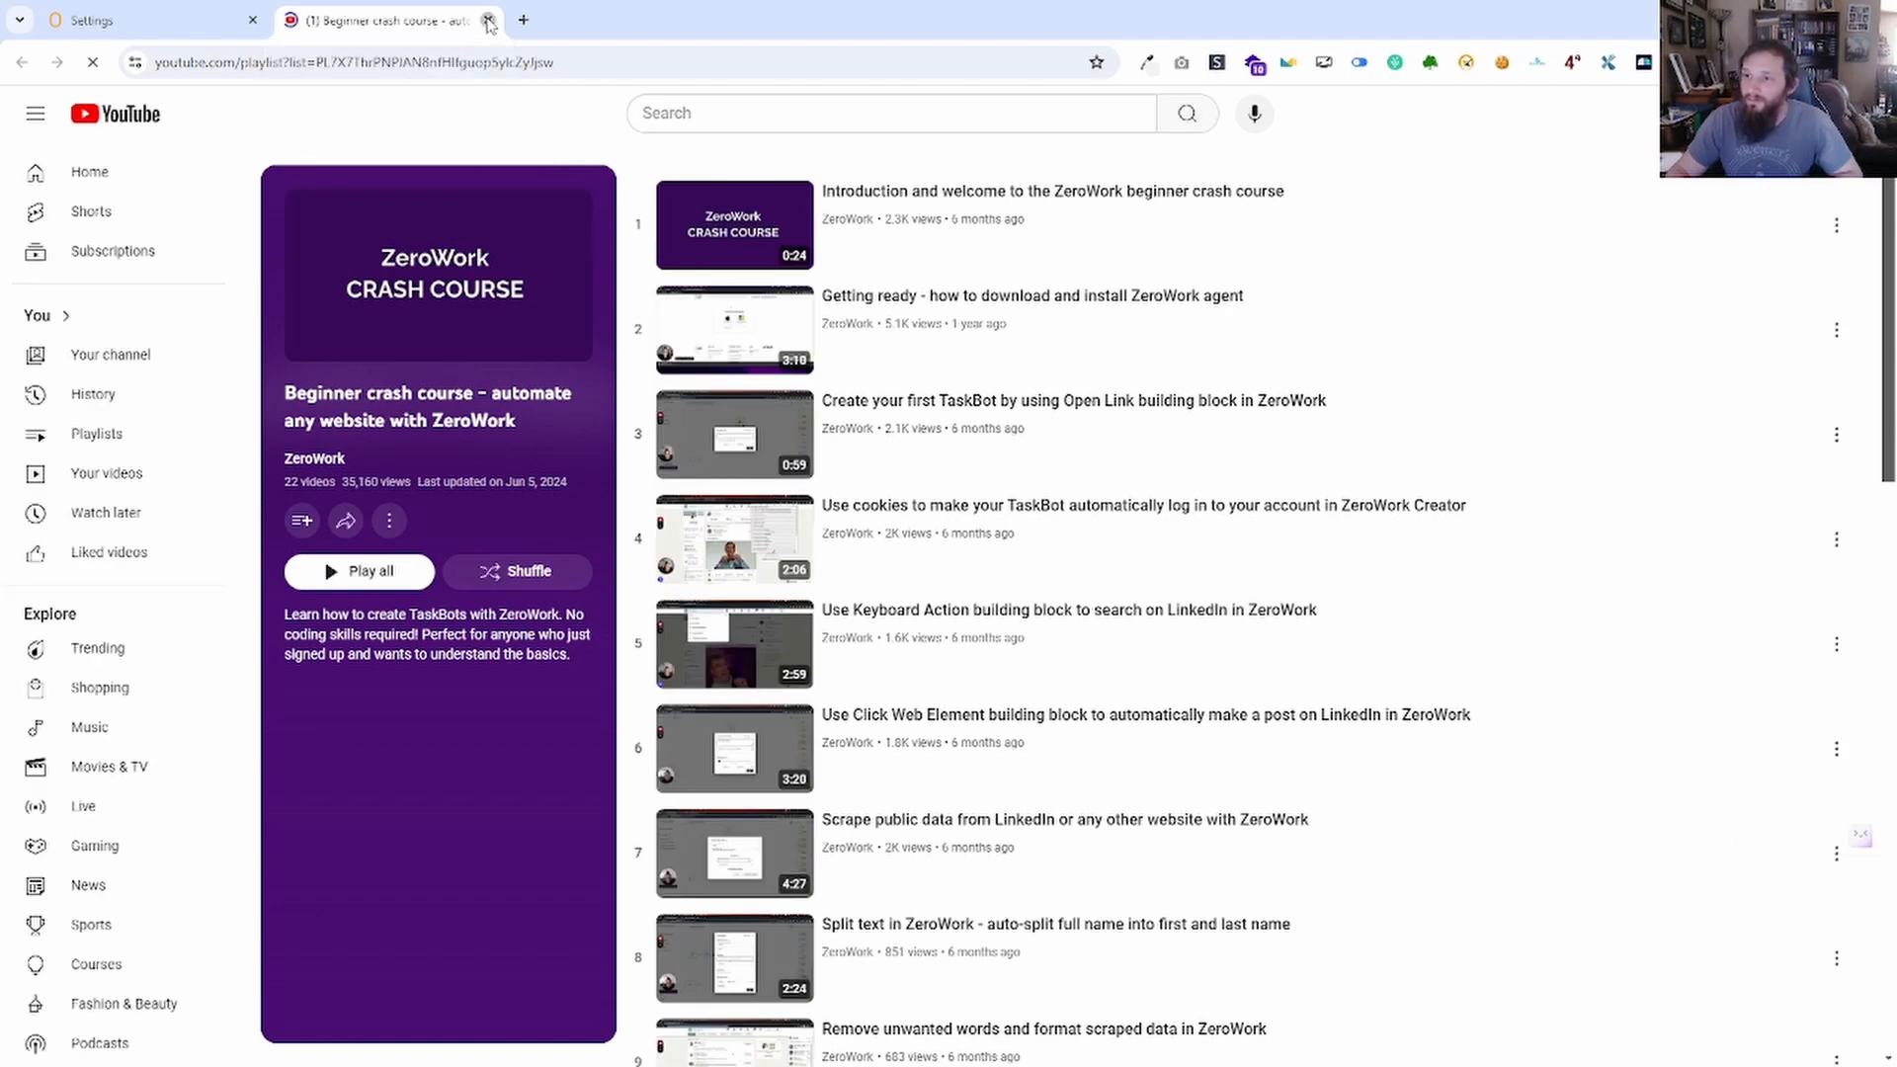
{"action": "left_click", "coordinate": [488, 21]}
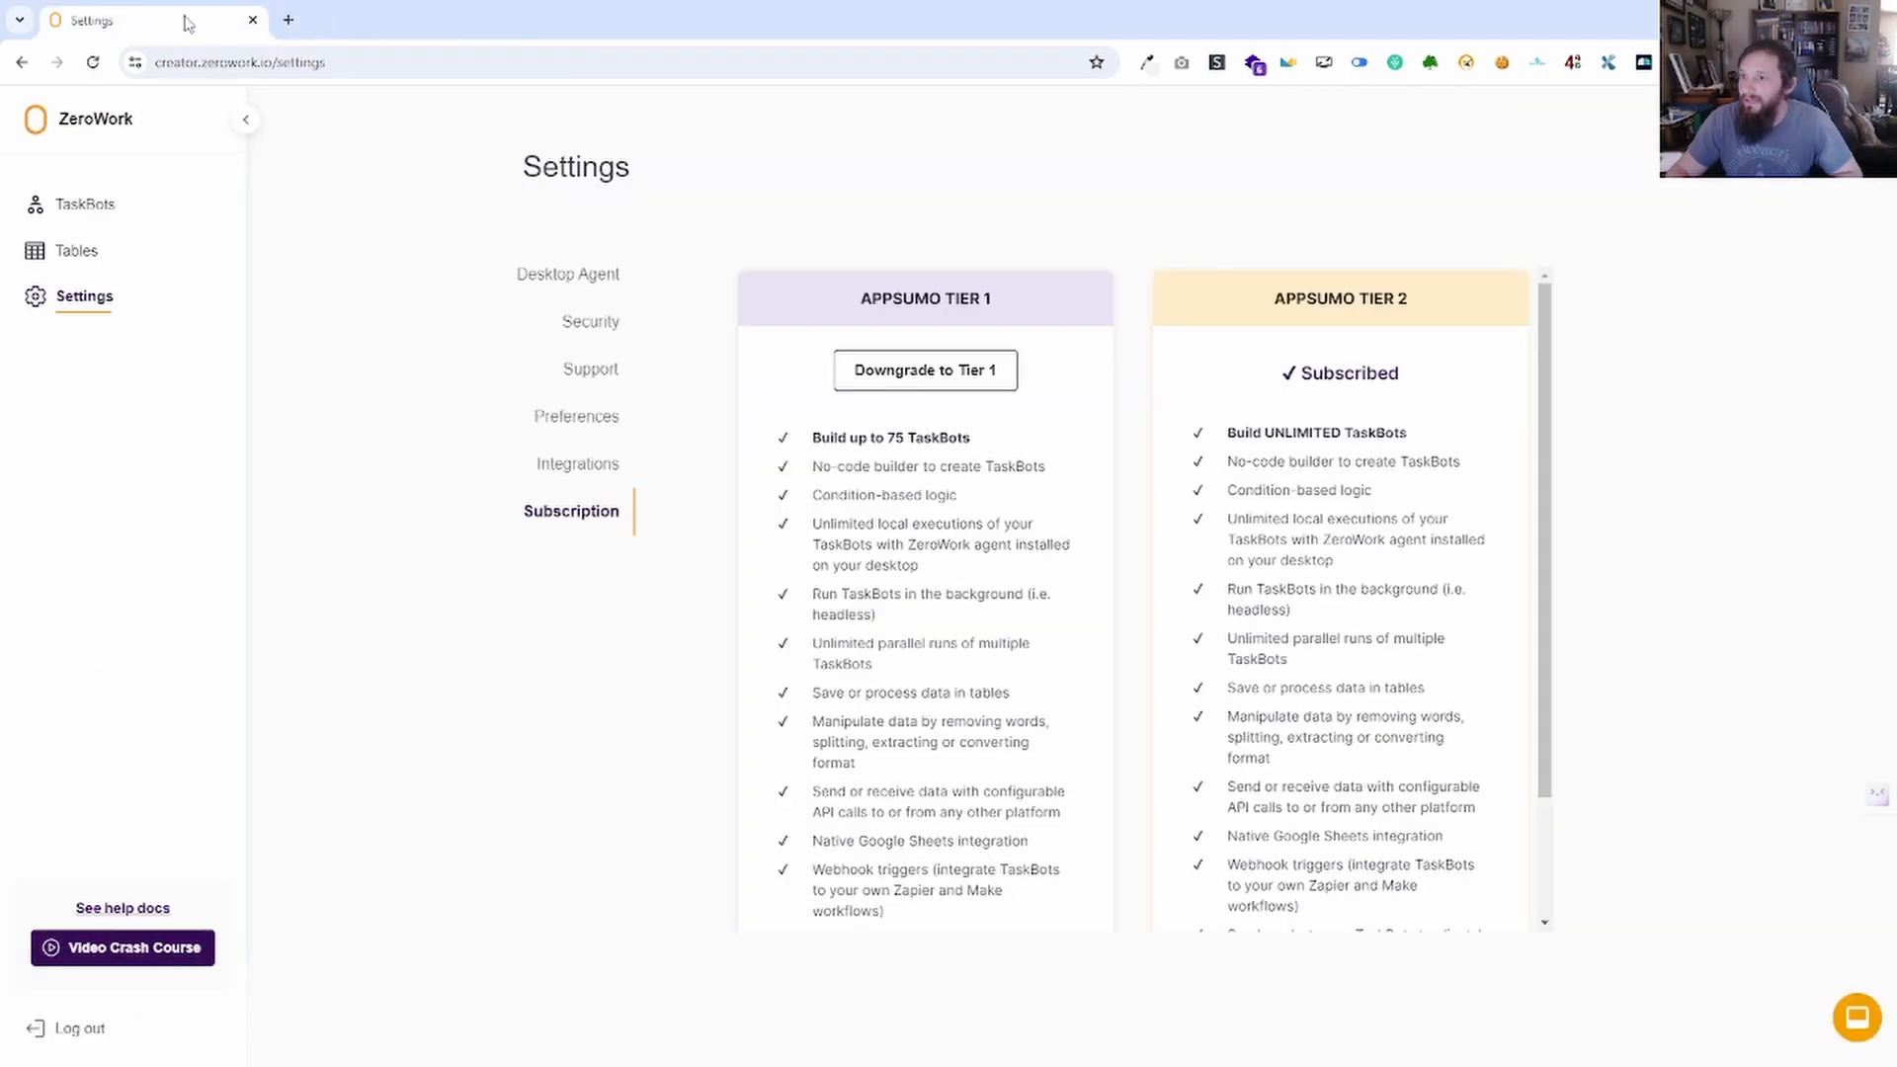
{"action": "left_click", "coordinate": [109, 910]}
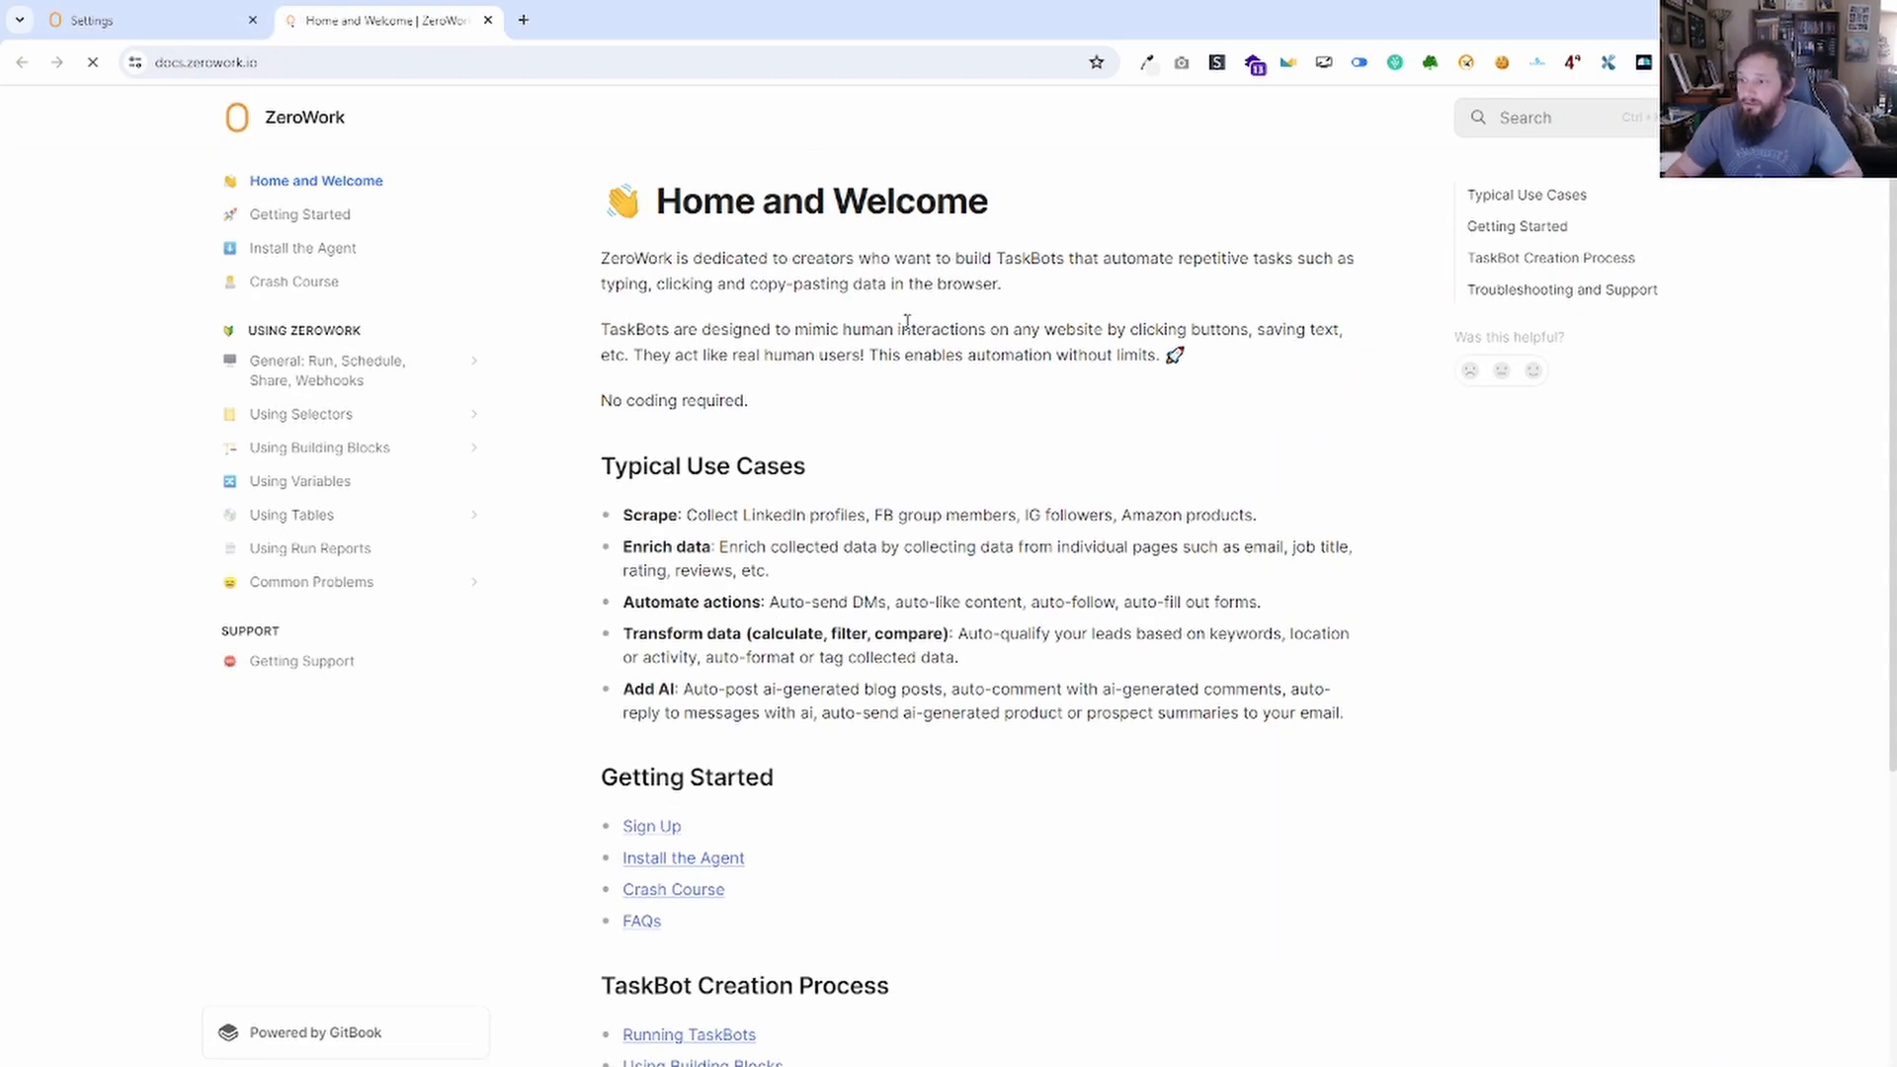
{"action": "left_click", "coordinate": [436, 414]}
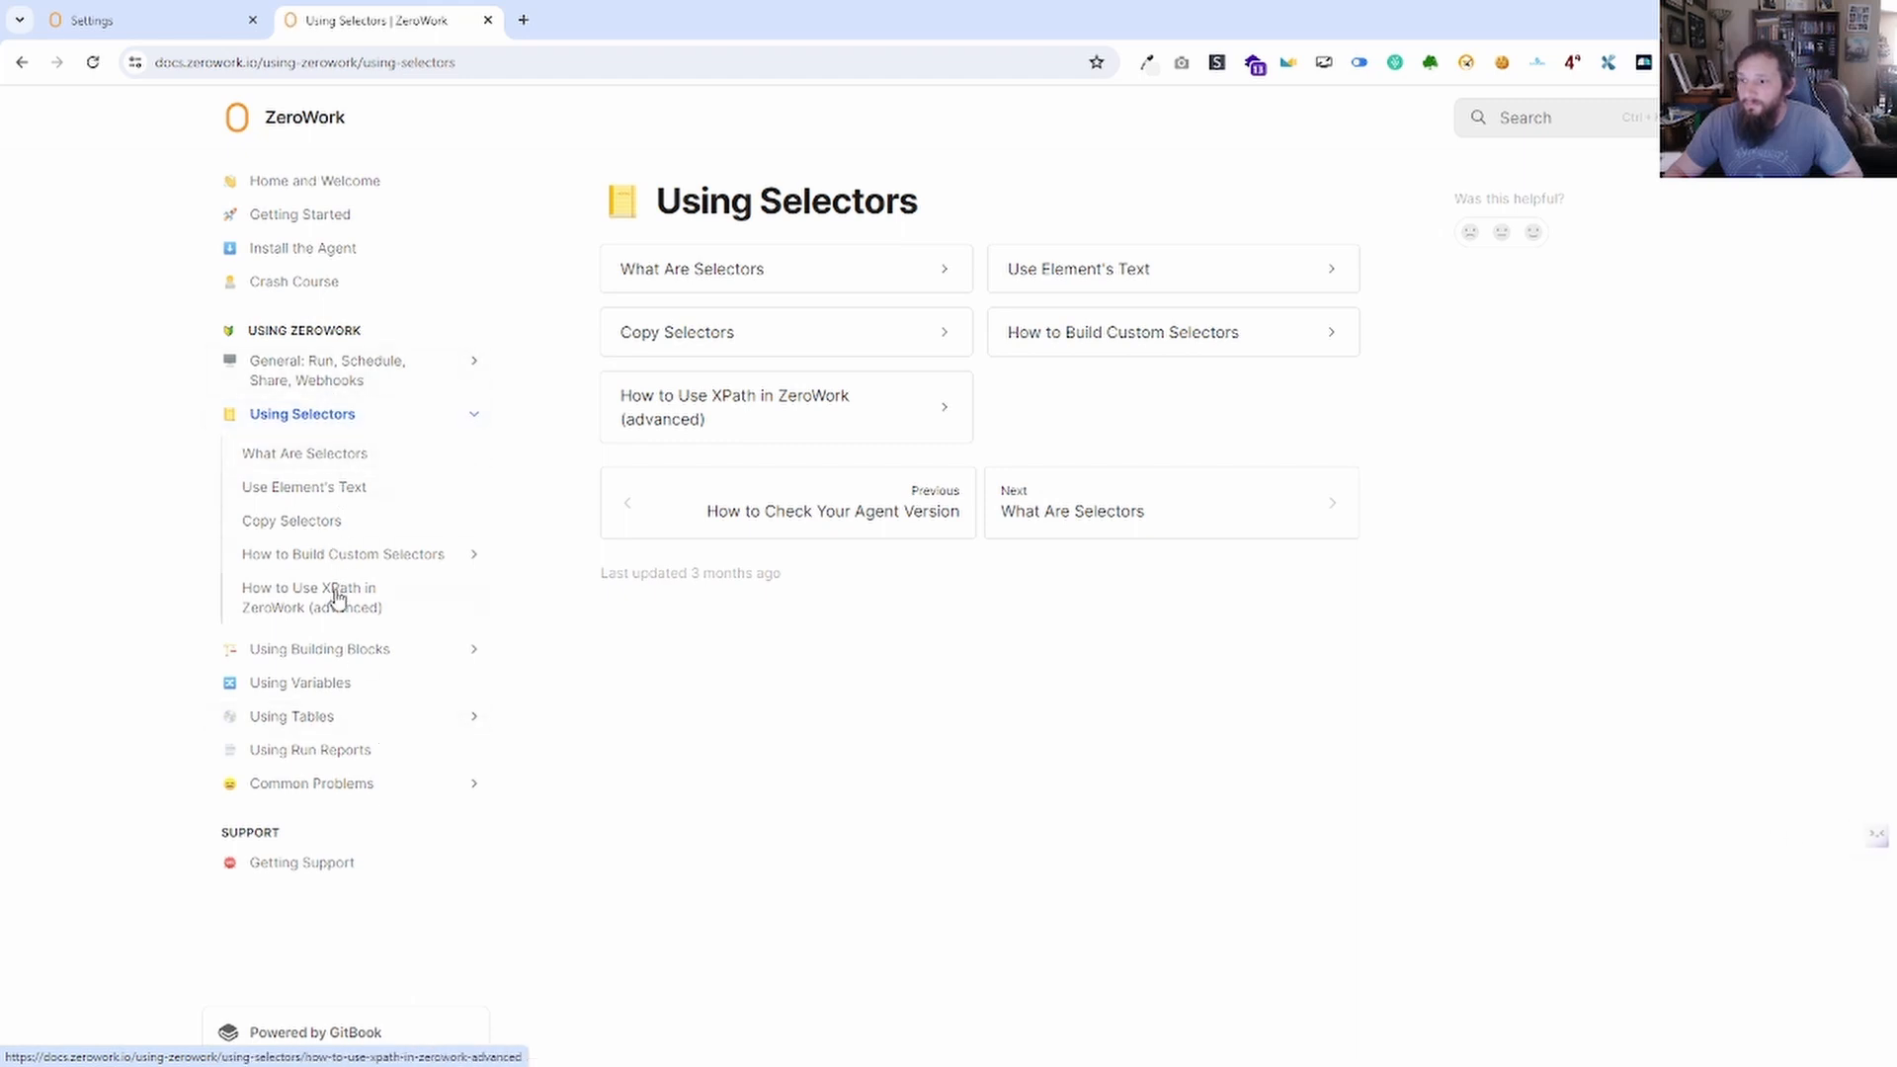
{"action": "left_click", "coordinate": [374, 652]}
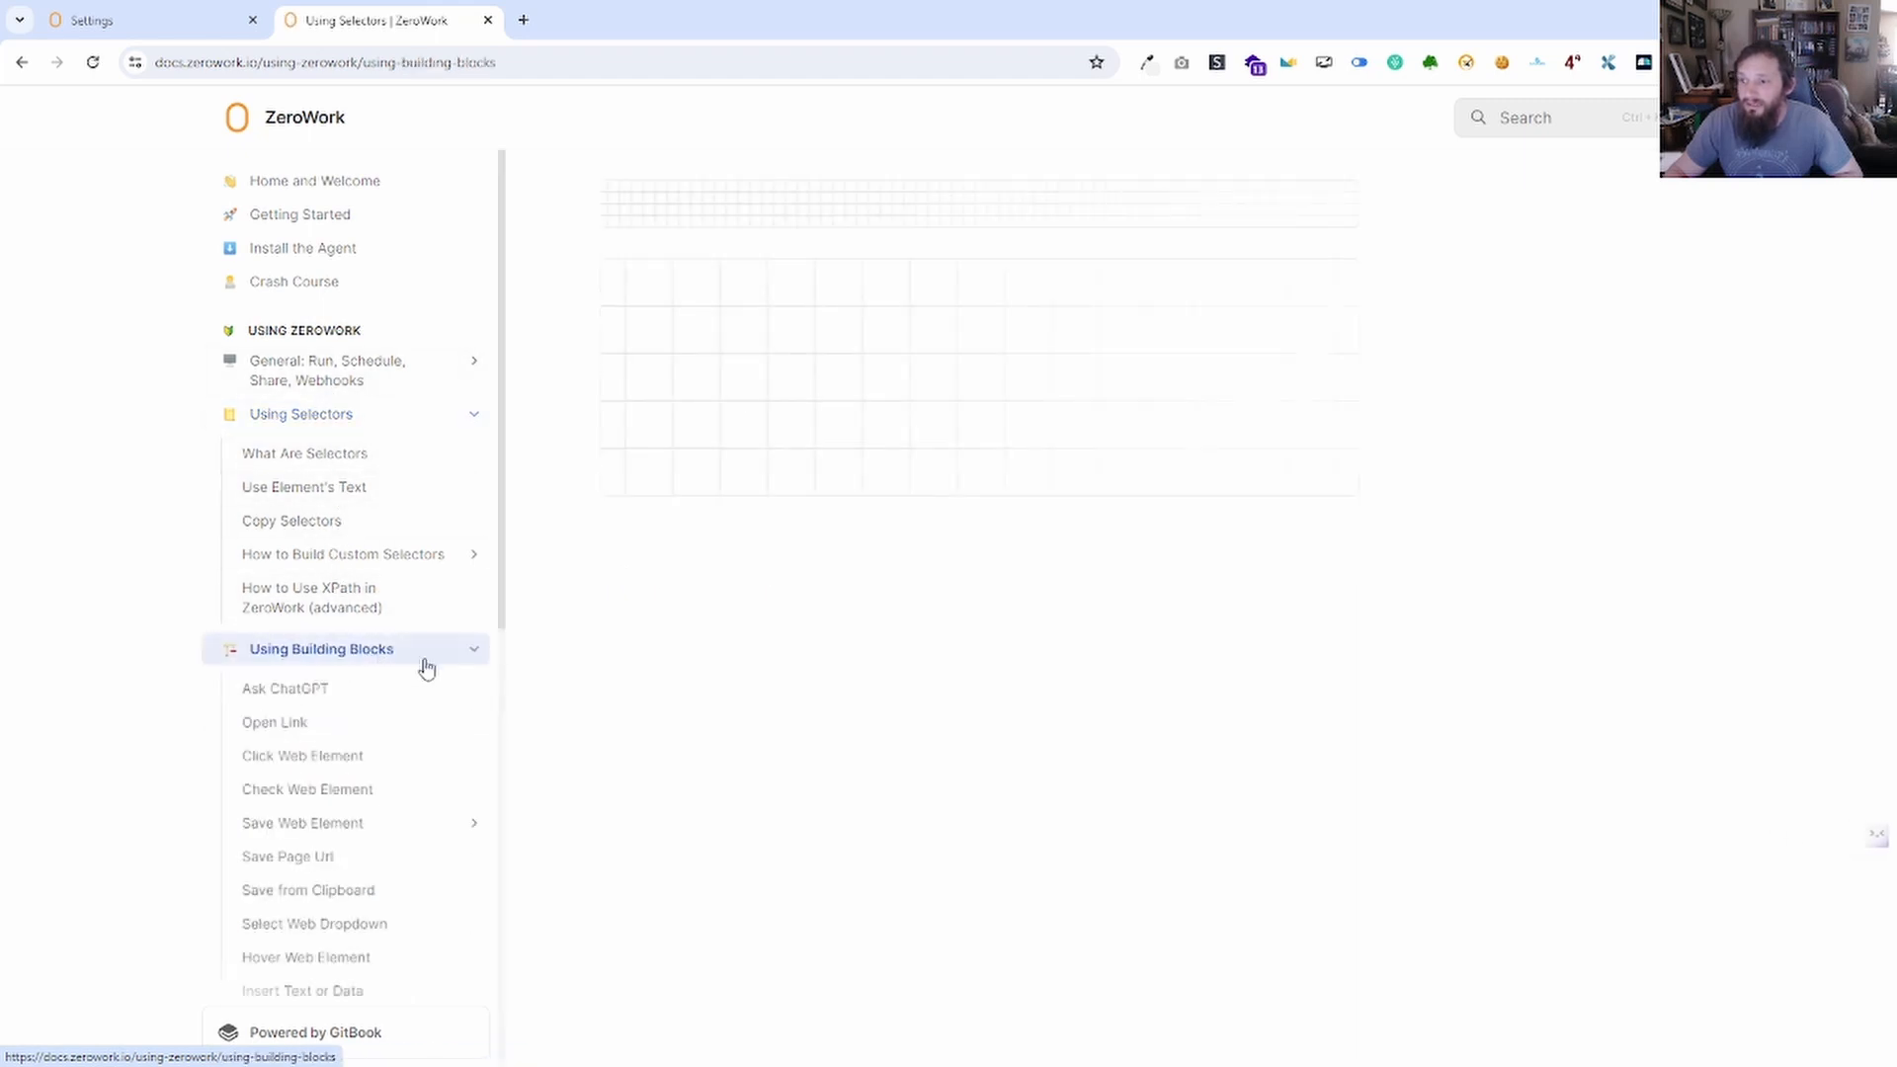
{"action": "scroll", "coordinate": [415, 825], "scroll_direction": "down", "scroll_amount": 4}
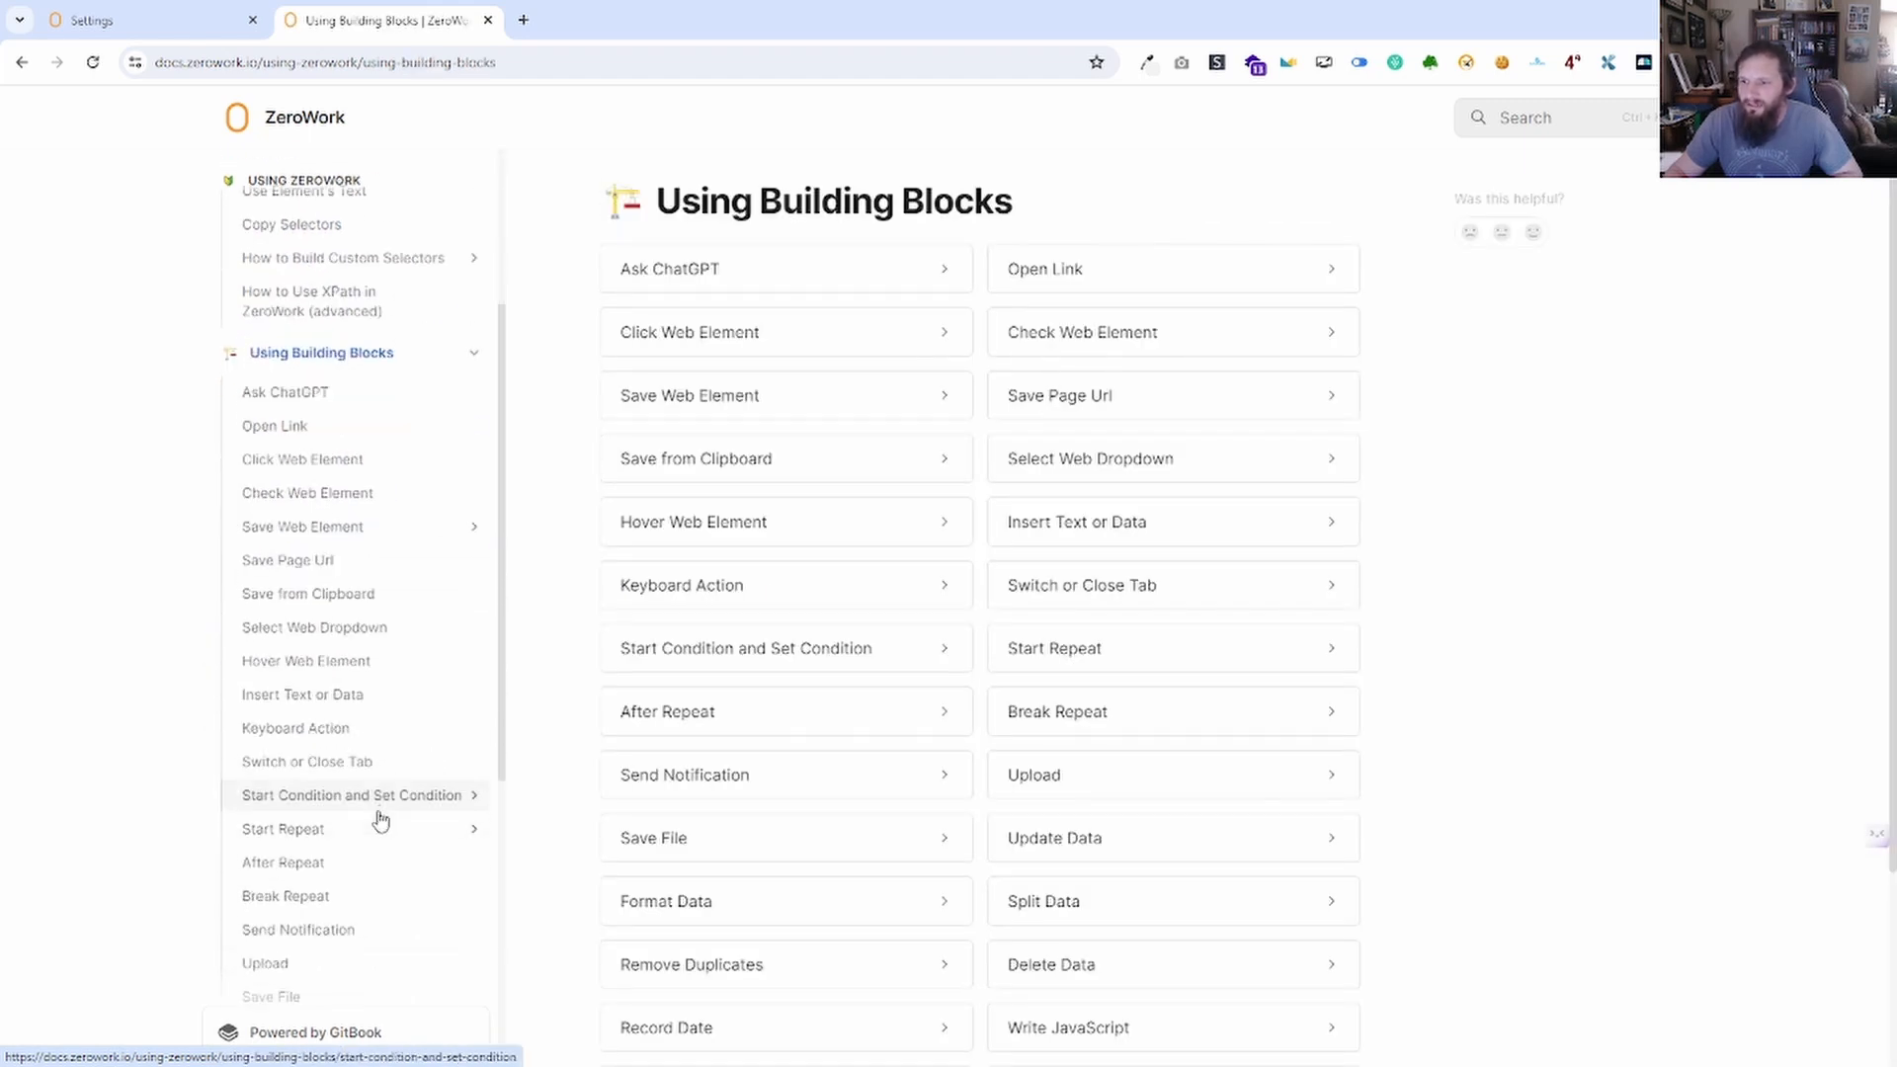
{"action": "scroll", "coordinate": [354, 845], "scroll_direction": "down", "scroll_amount": 3}
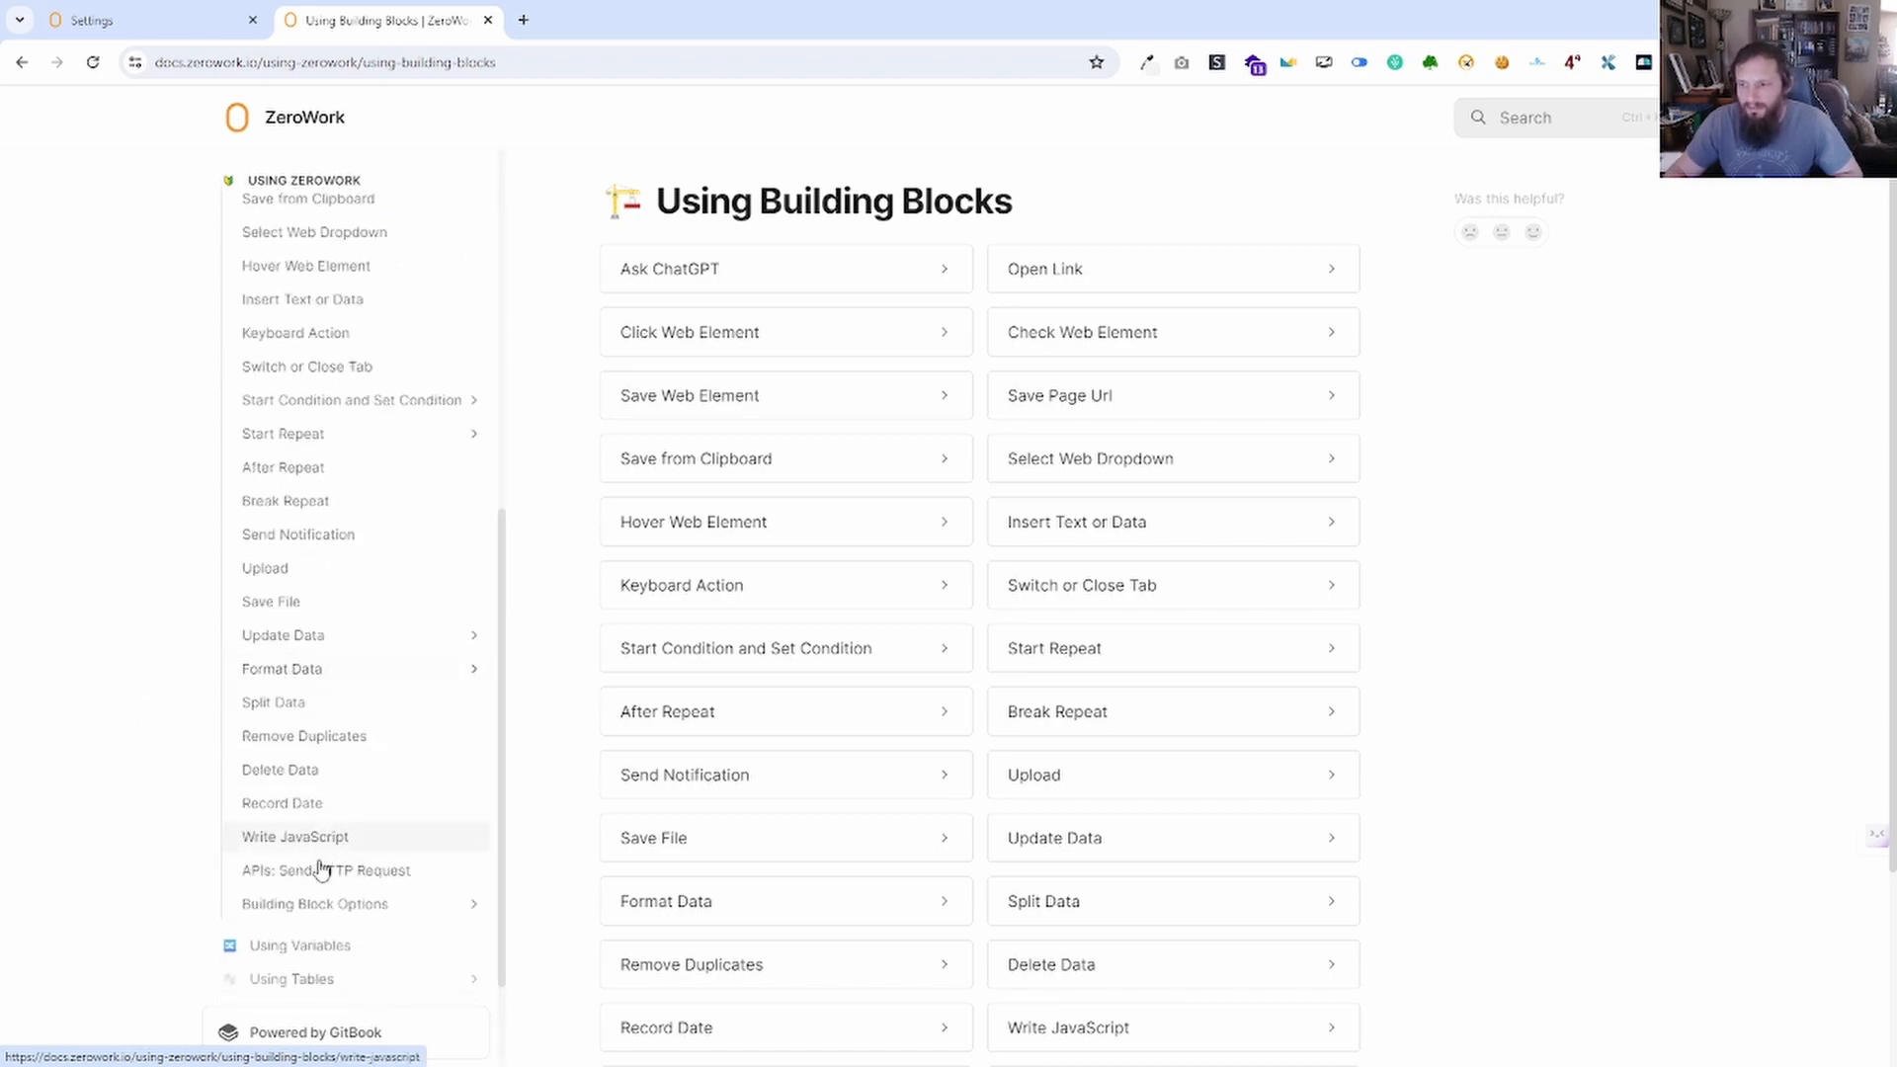
{"action": "left_click", "coordinate": [319, 840]}
{"action": "scroll", "coordinate": [751, 596], "scroll_direction": "down", "scroll_amount": 12}
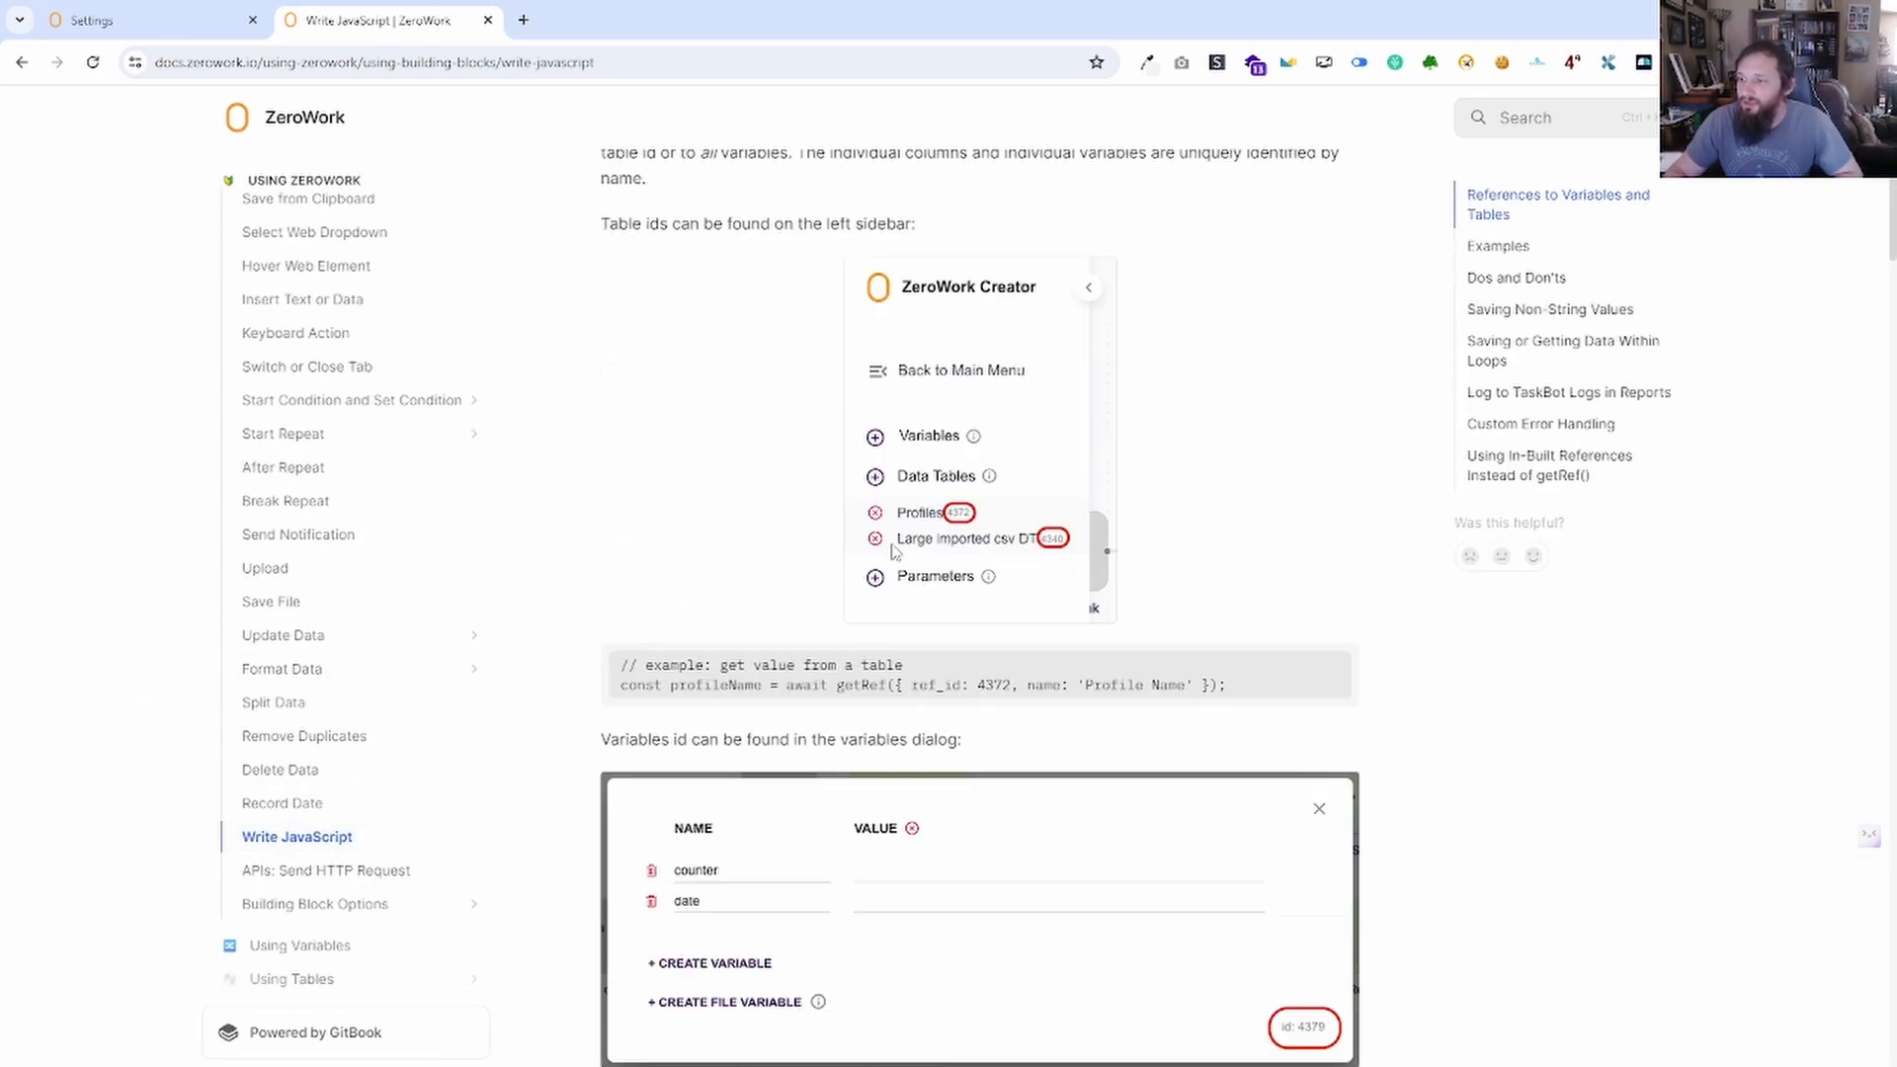
{"action": "scroll", "coordinate": [751, 596], "scroll_direction": "down", "scroll_amount": 15}
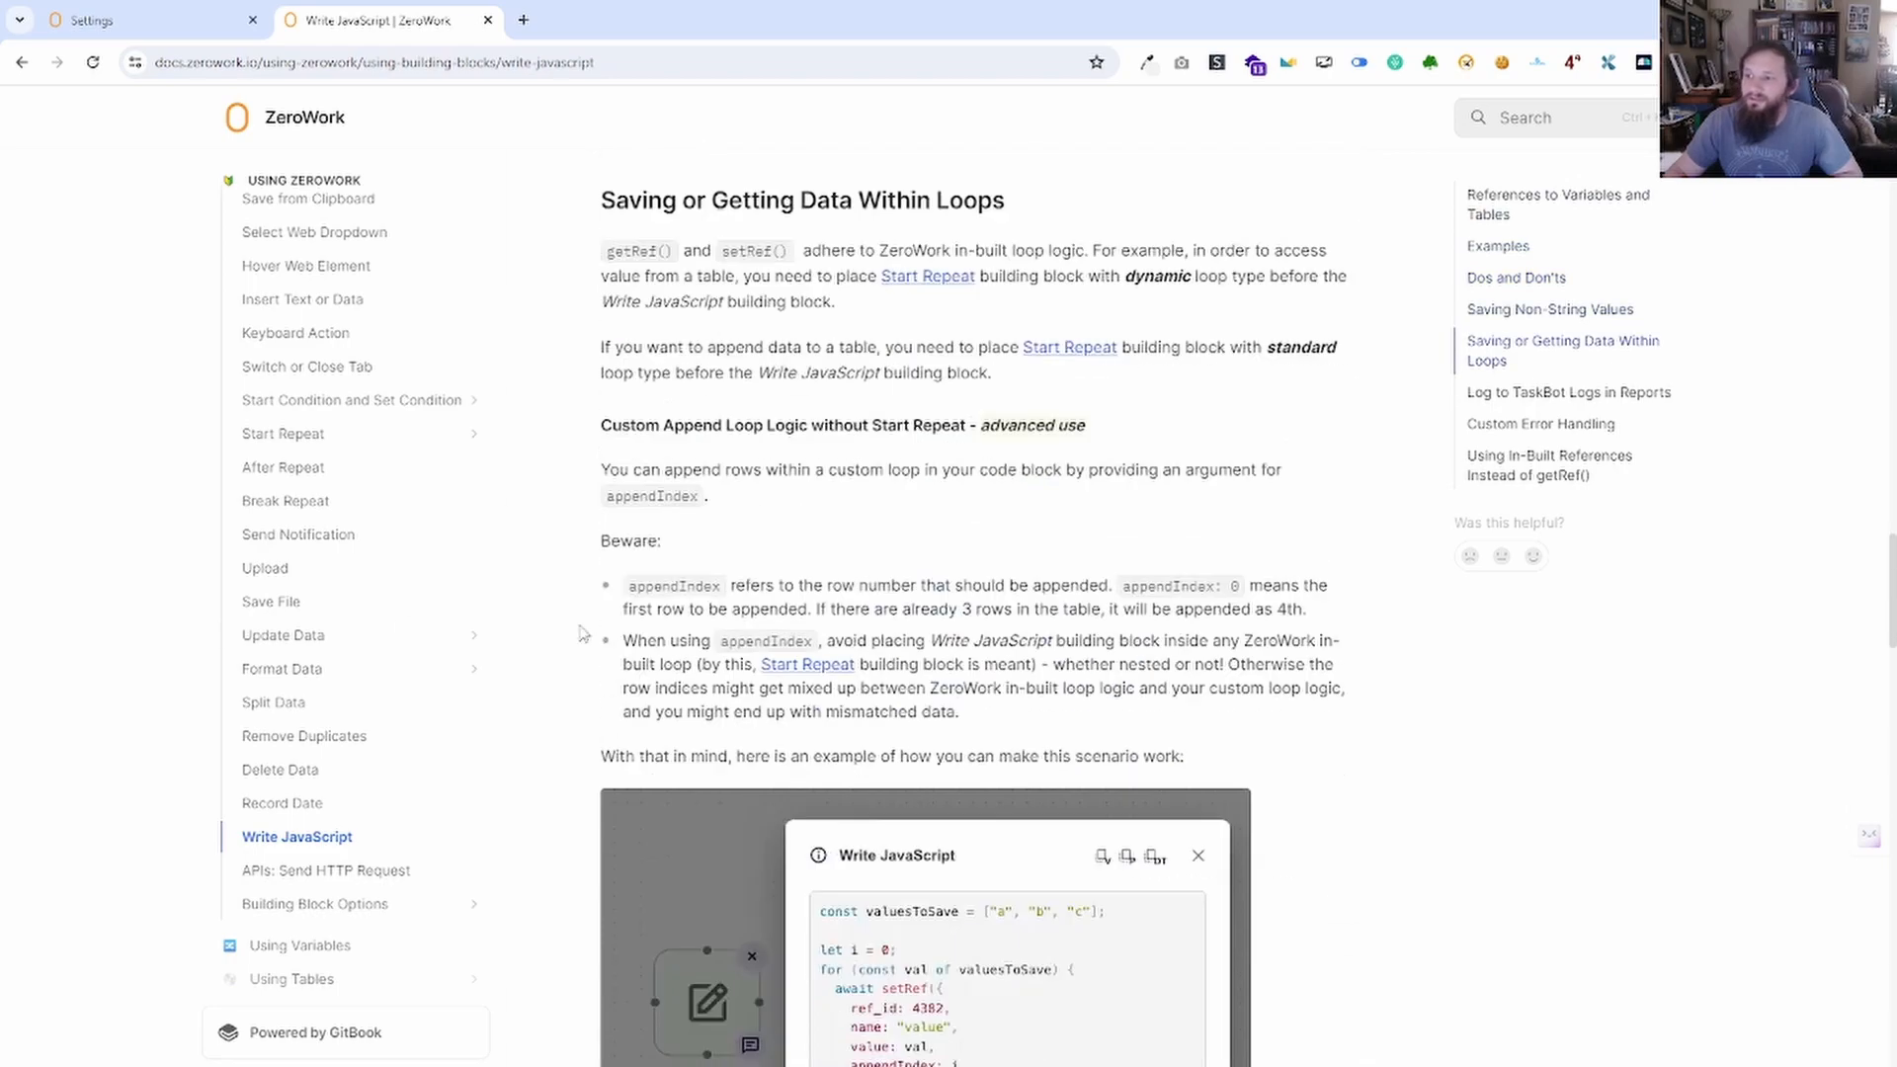
{"action": "scroll", "coordinate": [464, 484], "scroll_direction": "up", "scroll_amount": 7}
{"action": "scroll", "coordinate": [465, 484], "scroll_direction": "up", "scroll_amount": 9}
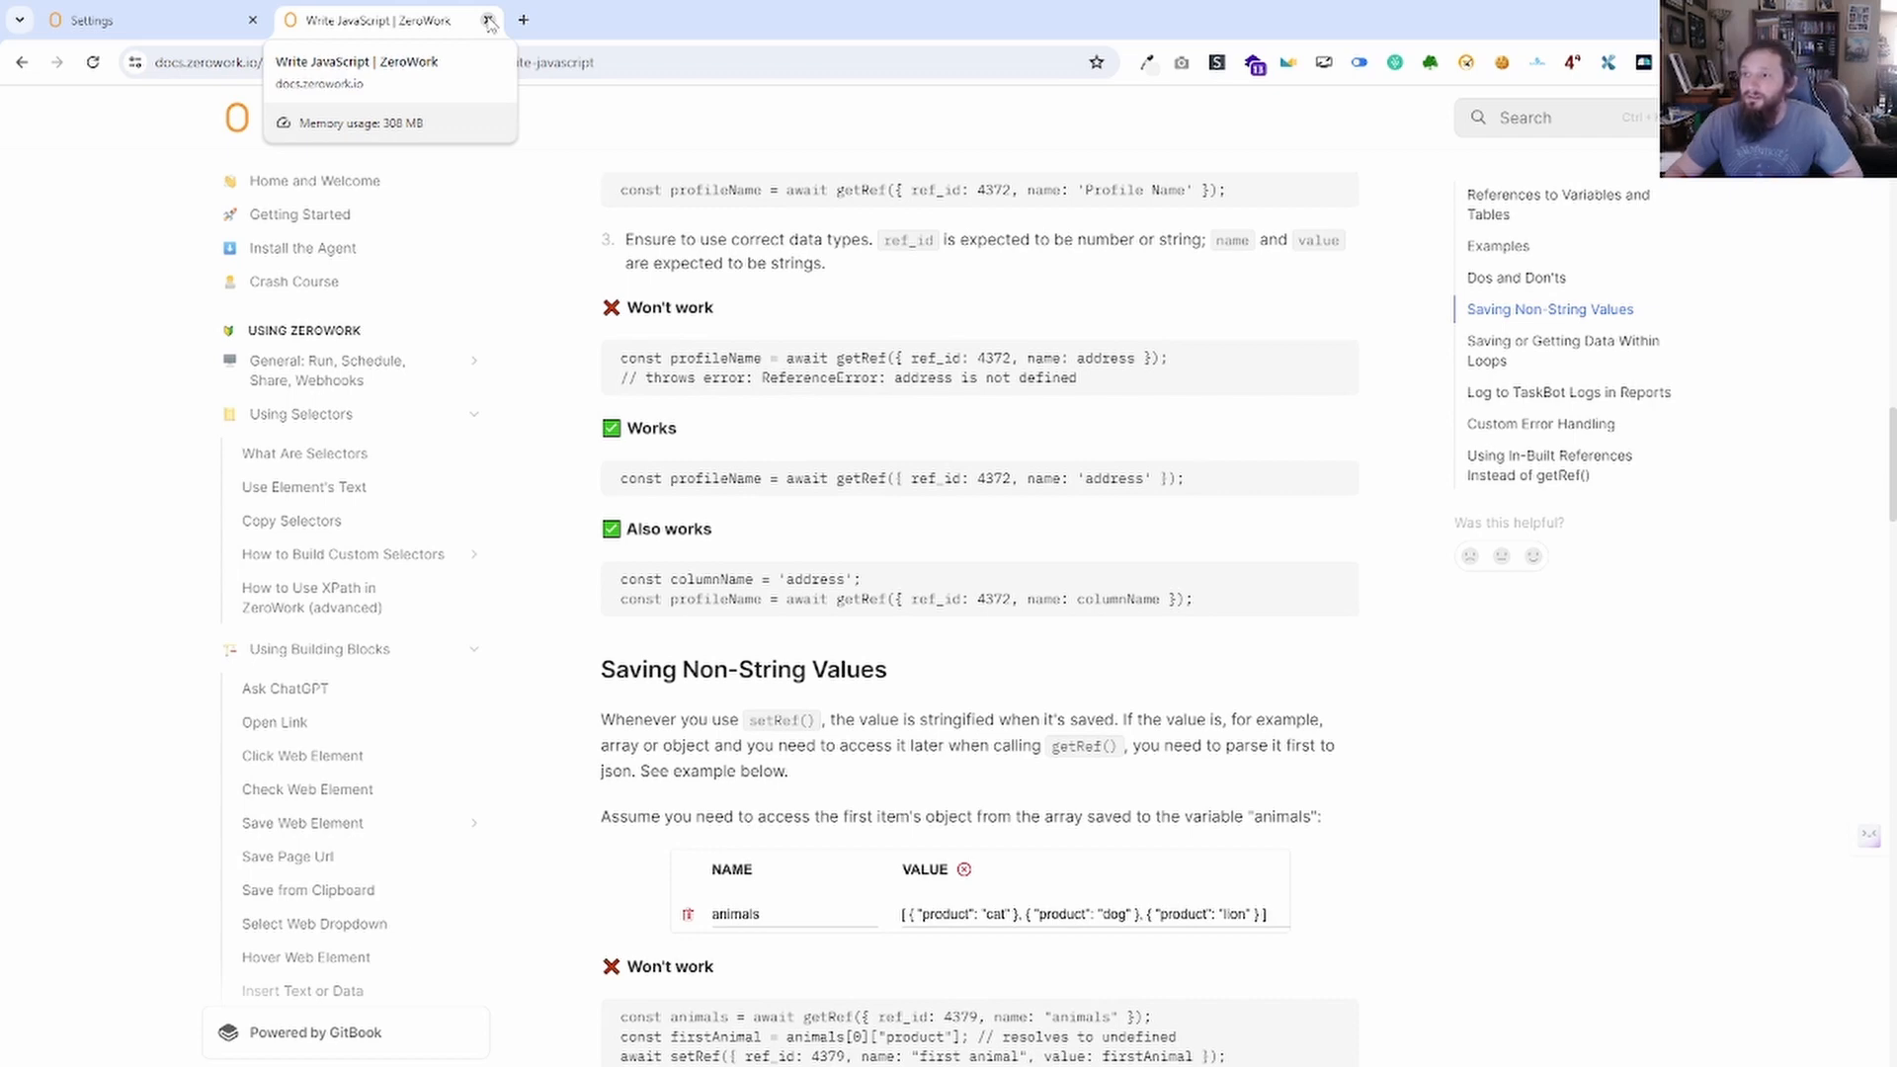
{"action": "left_click", "coordinate": [488, 19]}
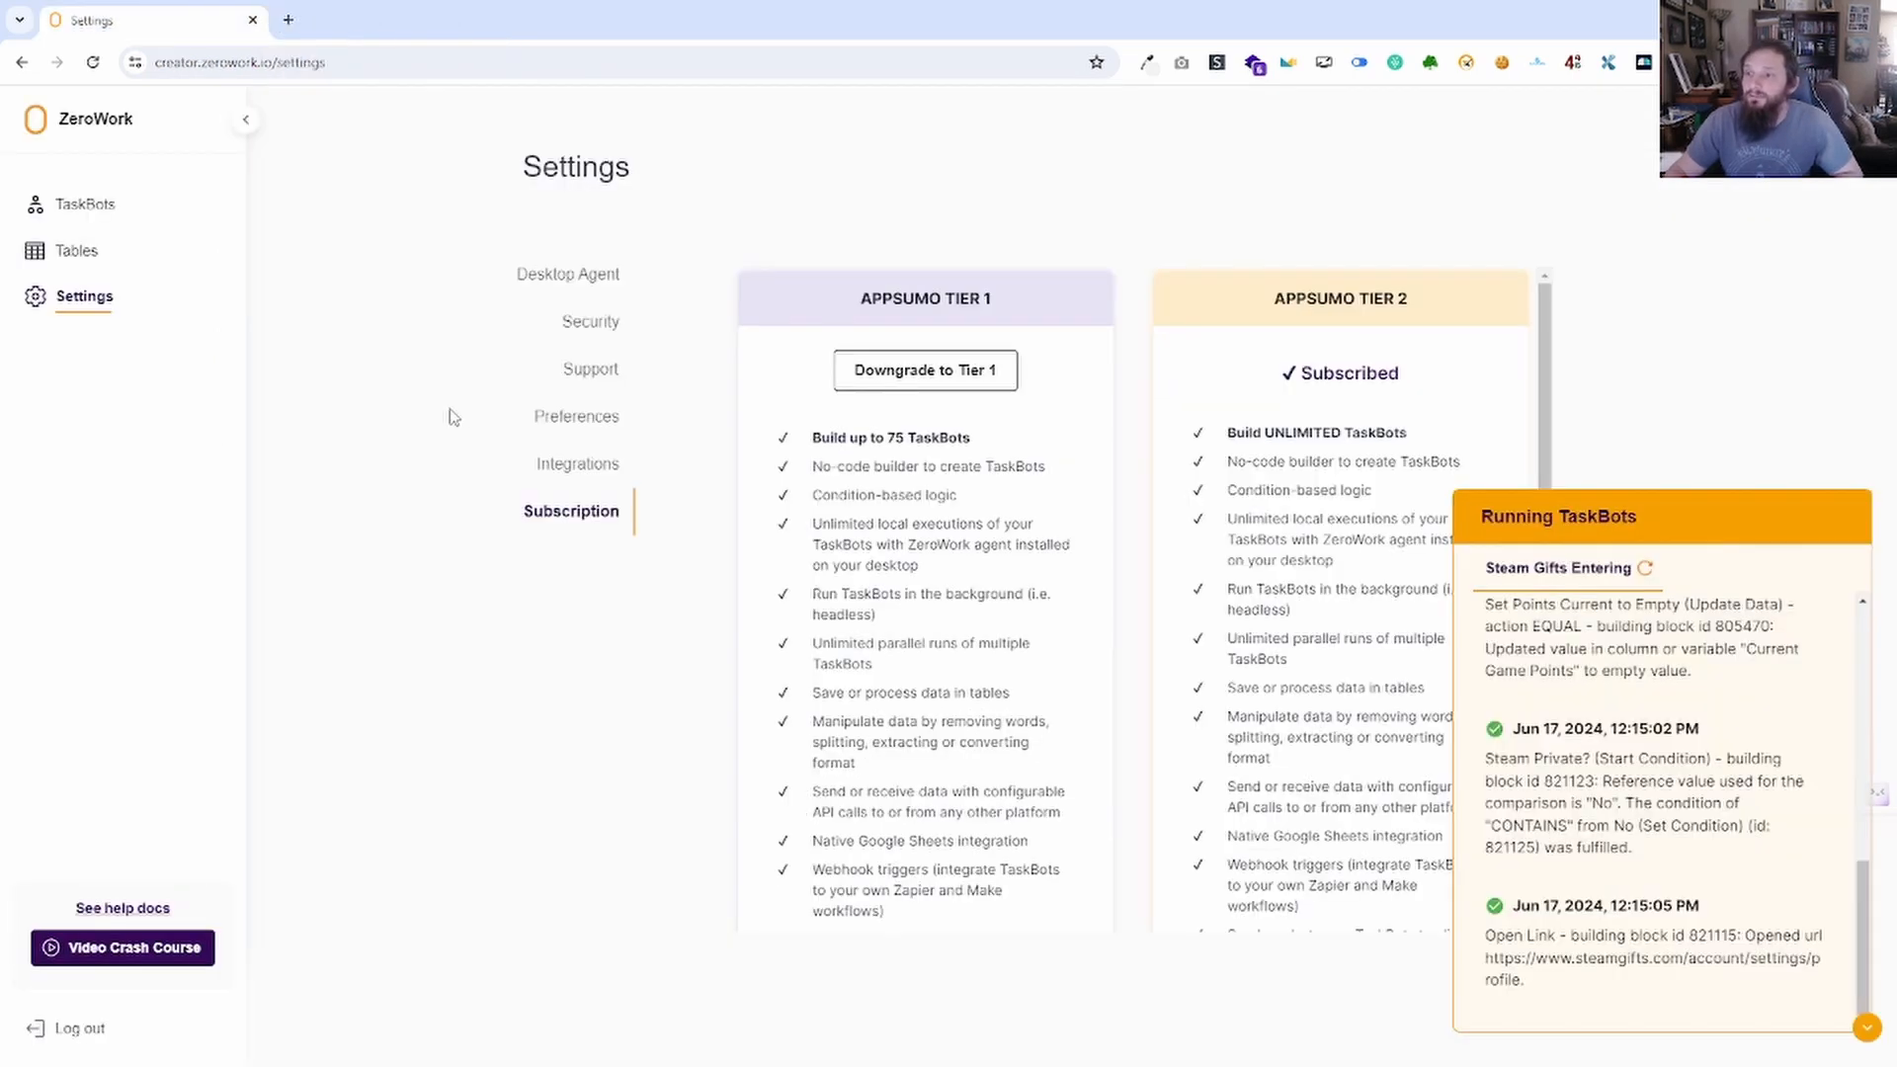
Go to Tables, minimize the Running TaskBots panel, and open the empty Comments Made table.
{"action": "left_click", "coordinate": [79, 253]}
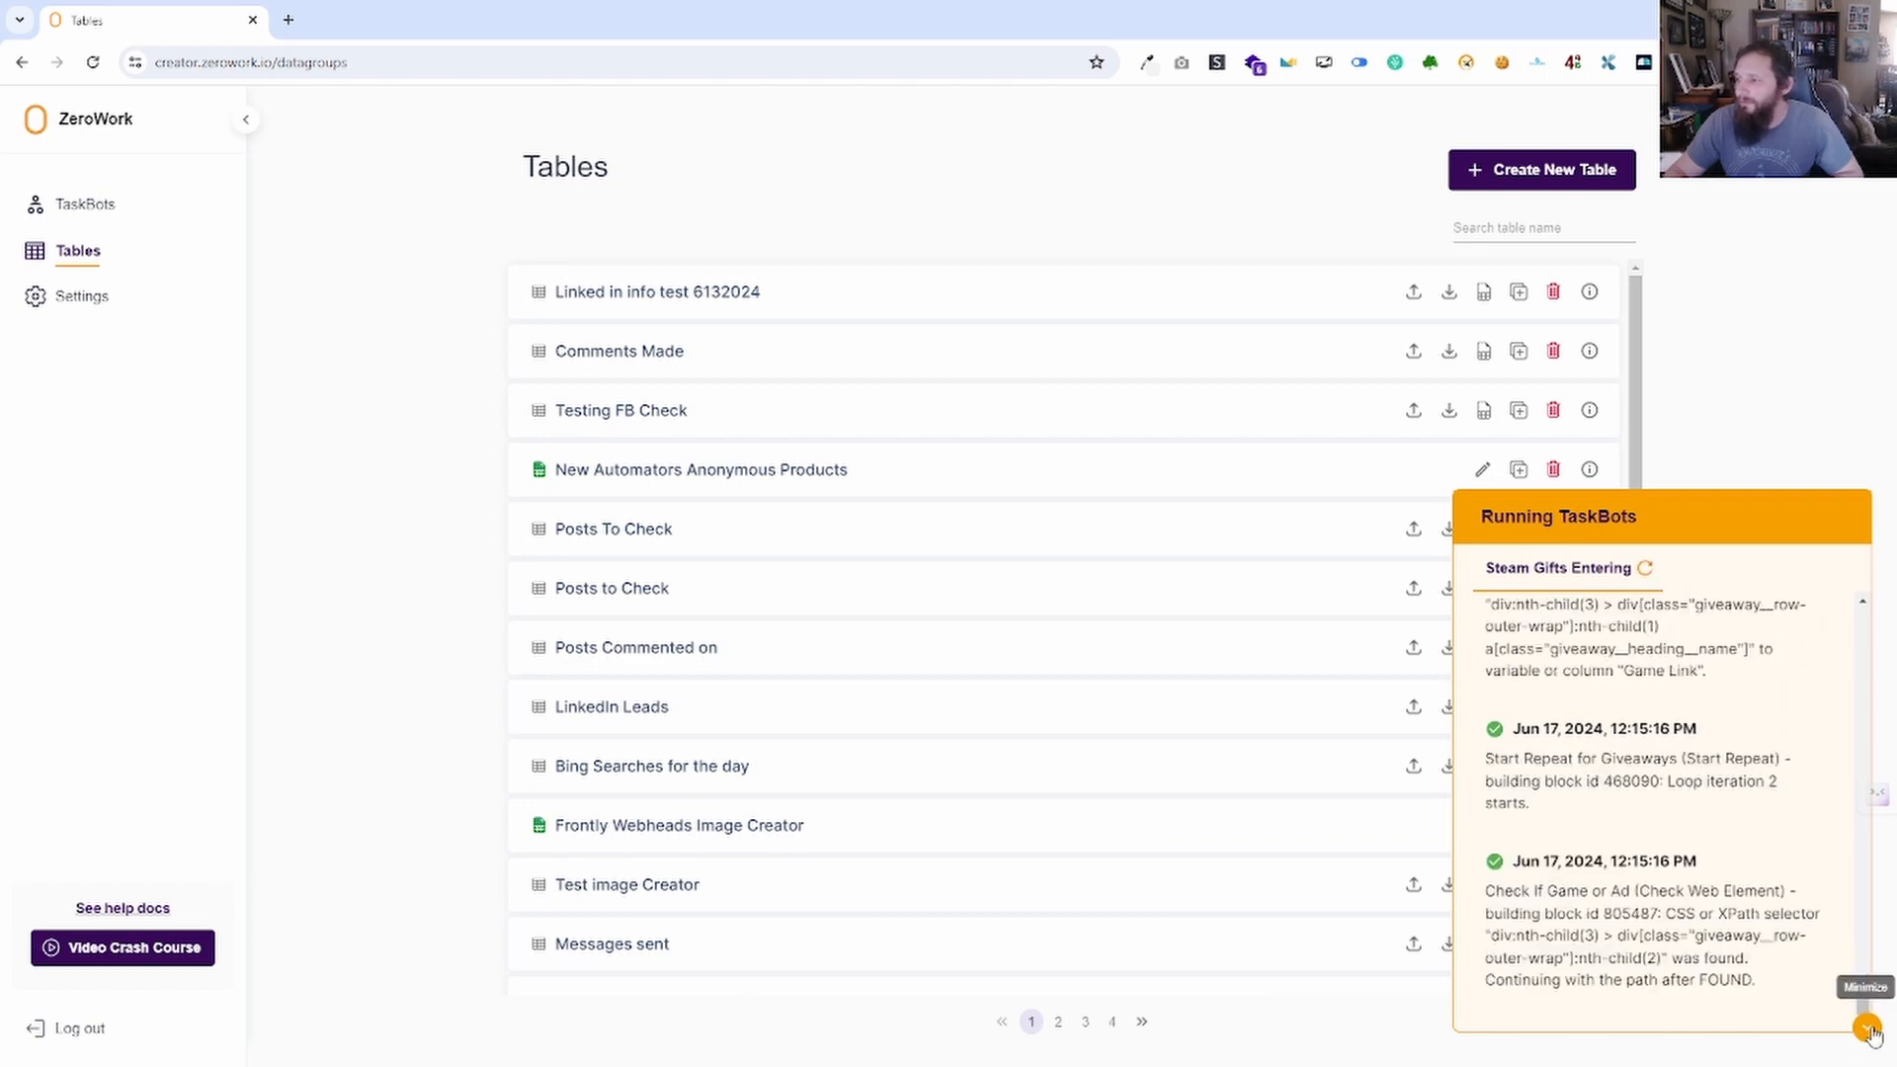
{"action": "left_click", "coordinate": [1869, 1029]}
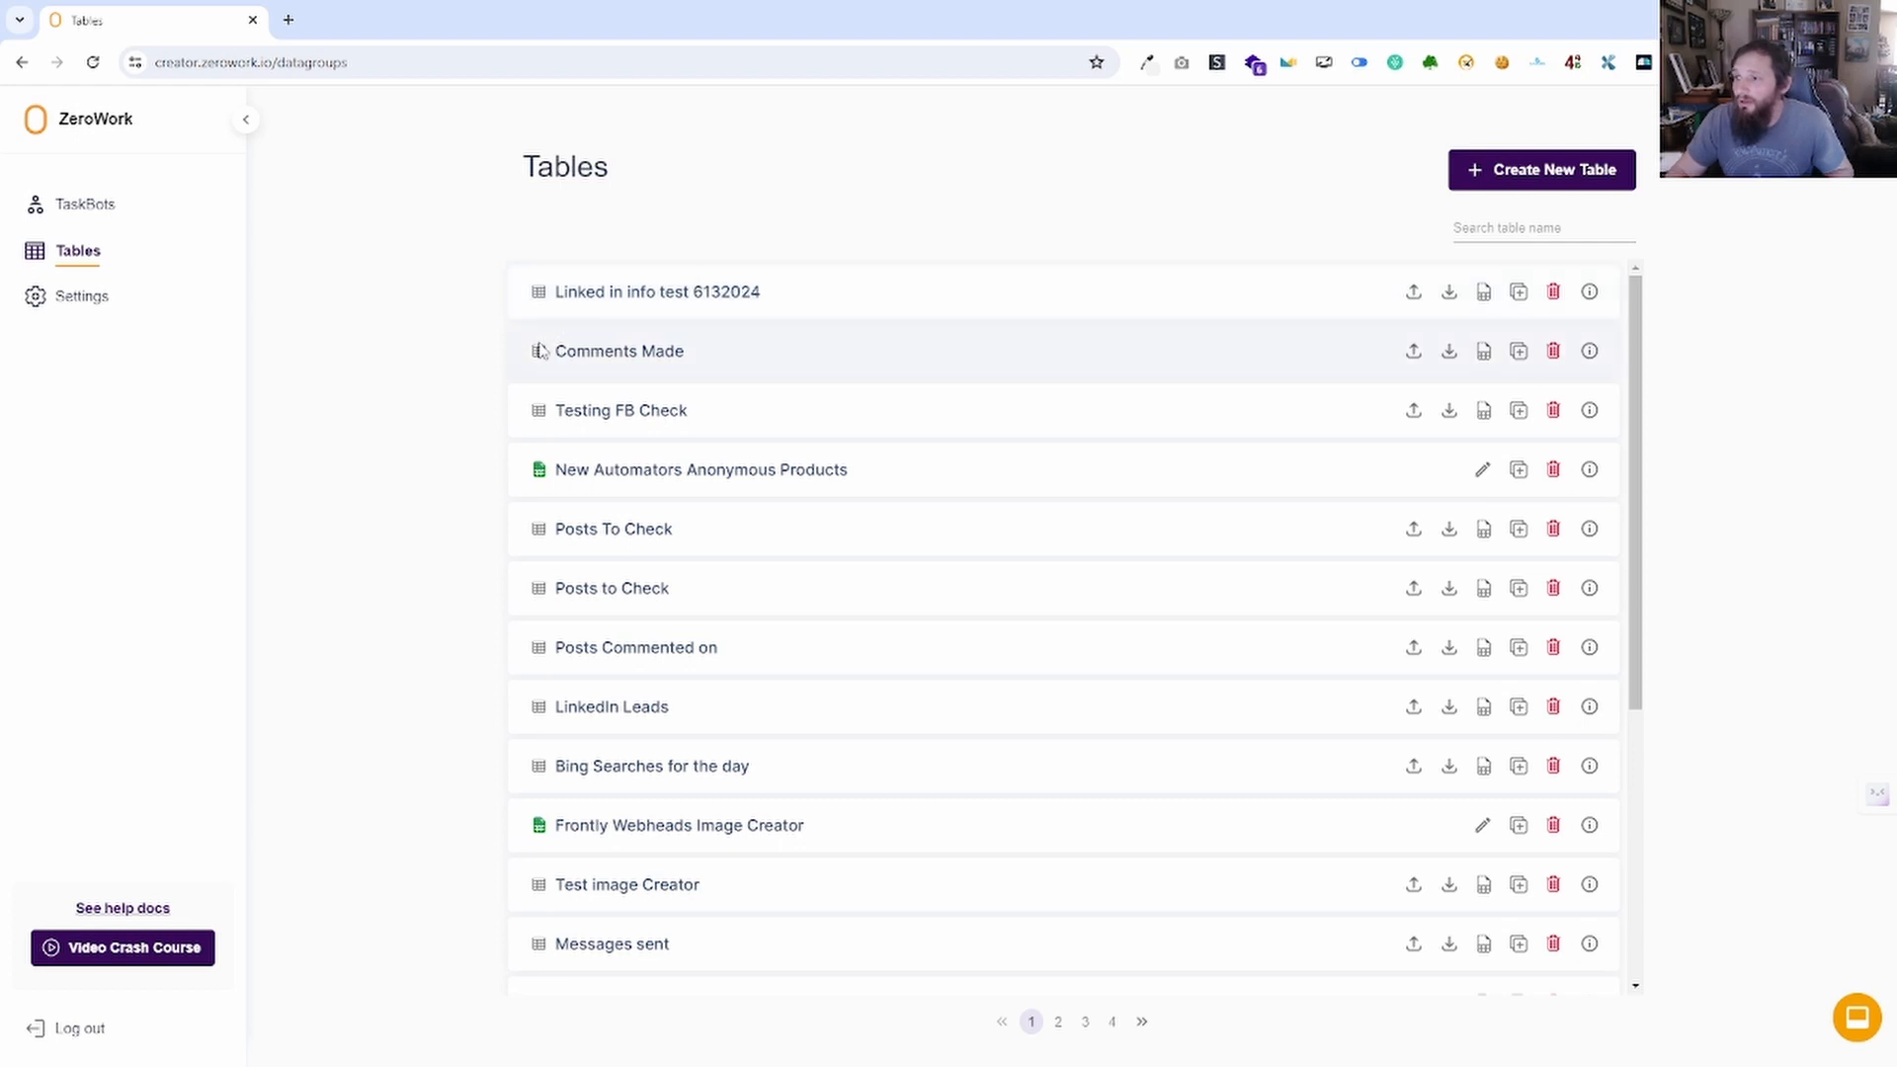
{"action": "left_click", "coordinate": [623, 358]}
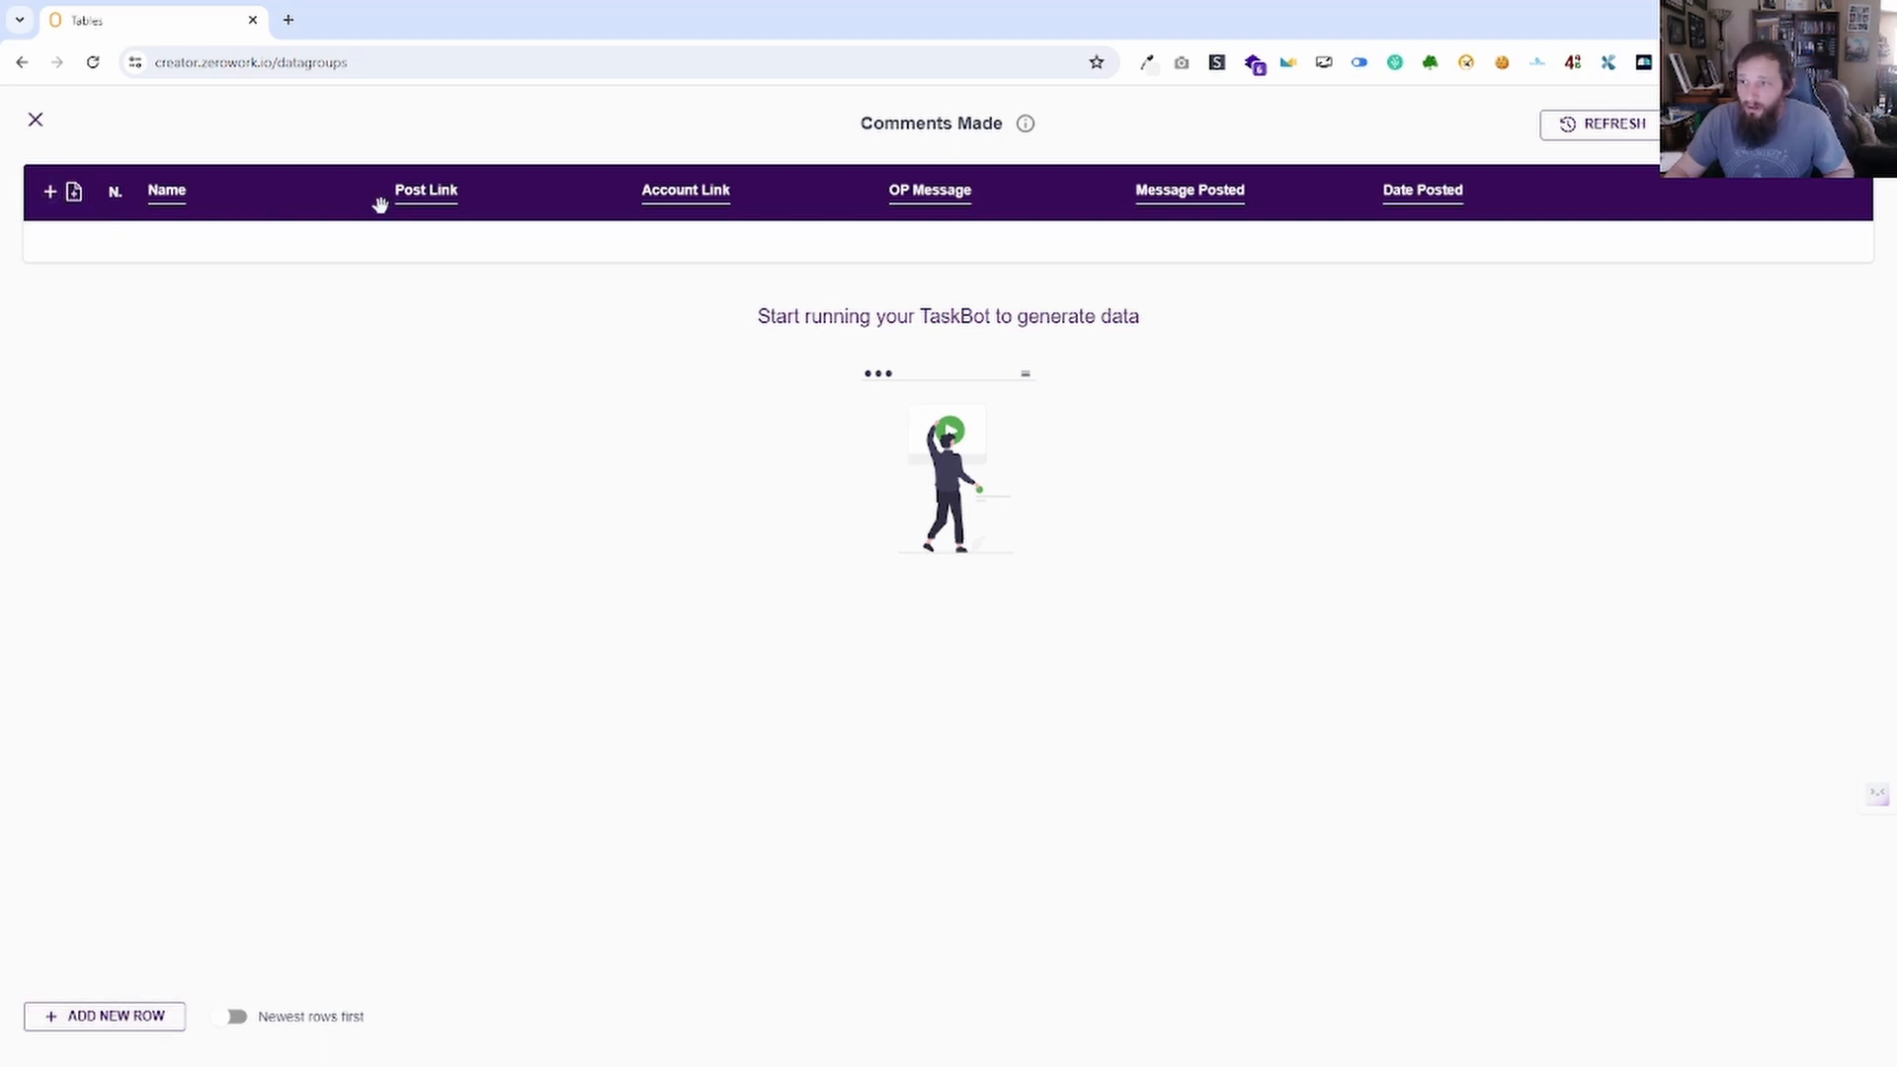
Add a New Col 1 column, move it after OP Message, then delete it.
{"action": "left_click", "coordinate": [51, 190]}
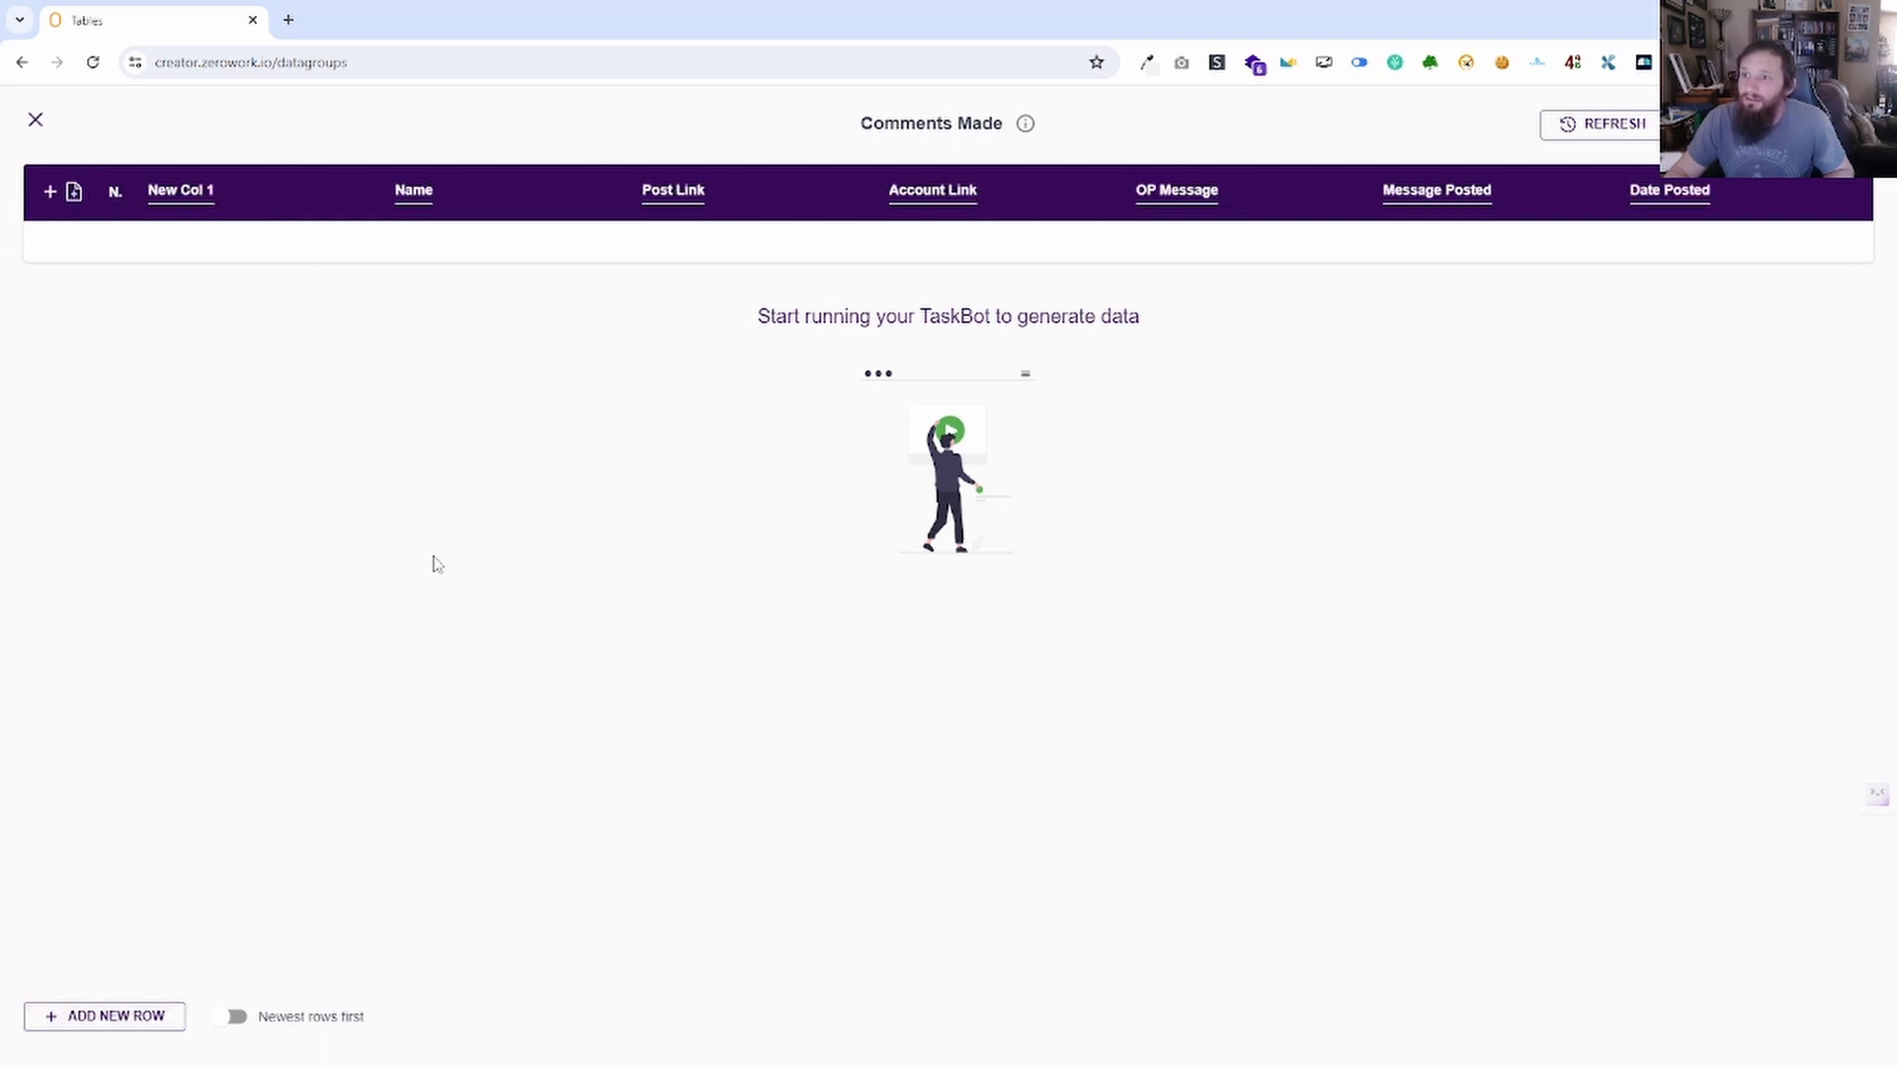
{"action": "left_click", "coordinate": [242, 188]}
{"action": "left_click_drag", "start_coordinate": [224, 198], "coordinate": [1216, 196]}
{"action": "mouse_move", "coordinate": [1274, 191]}
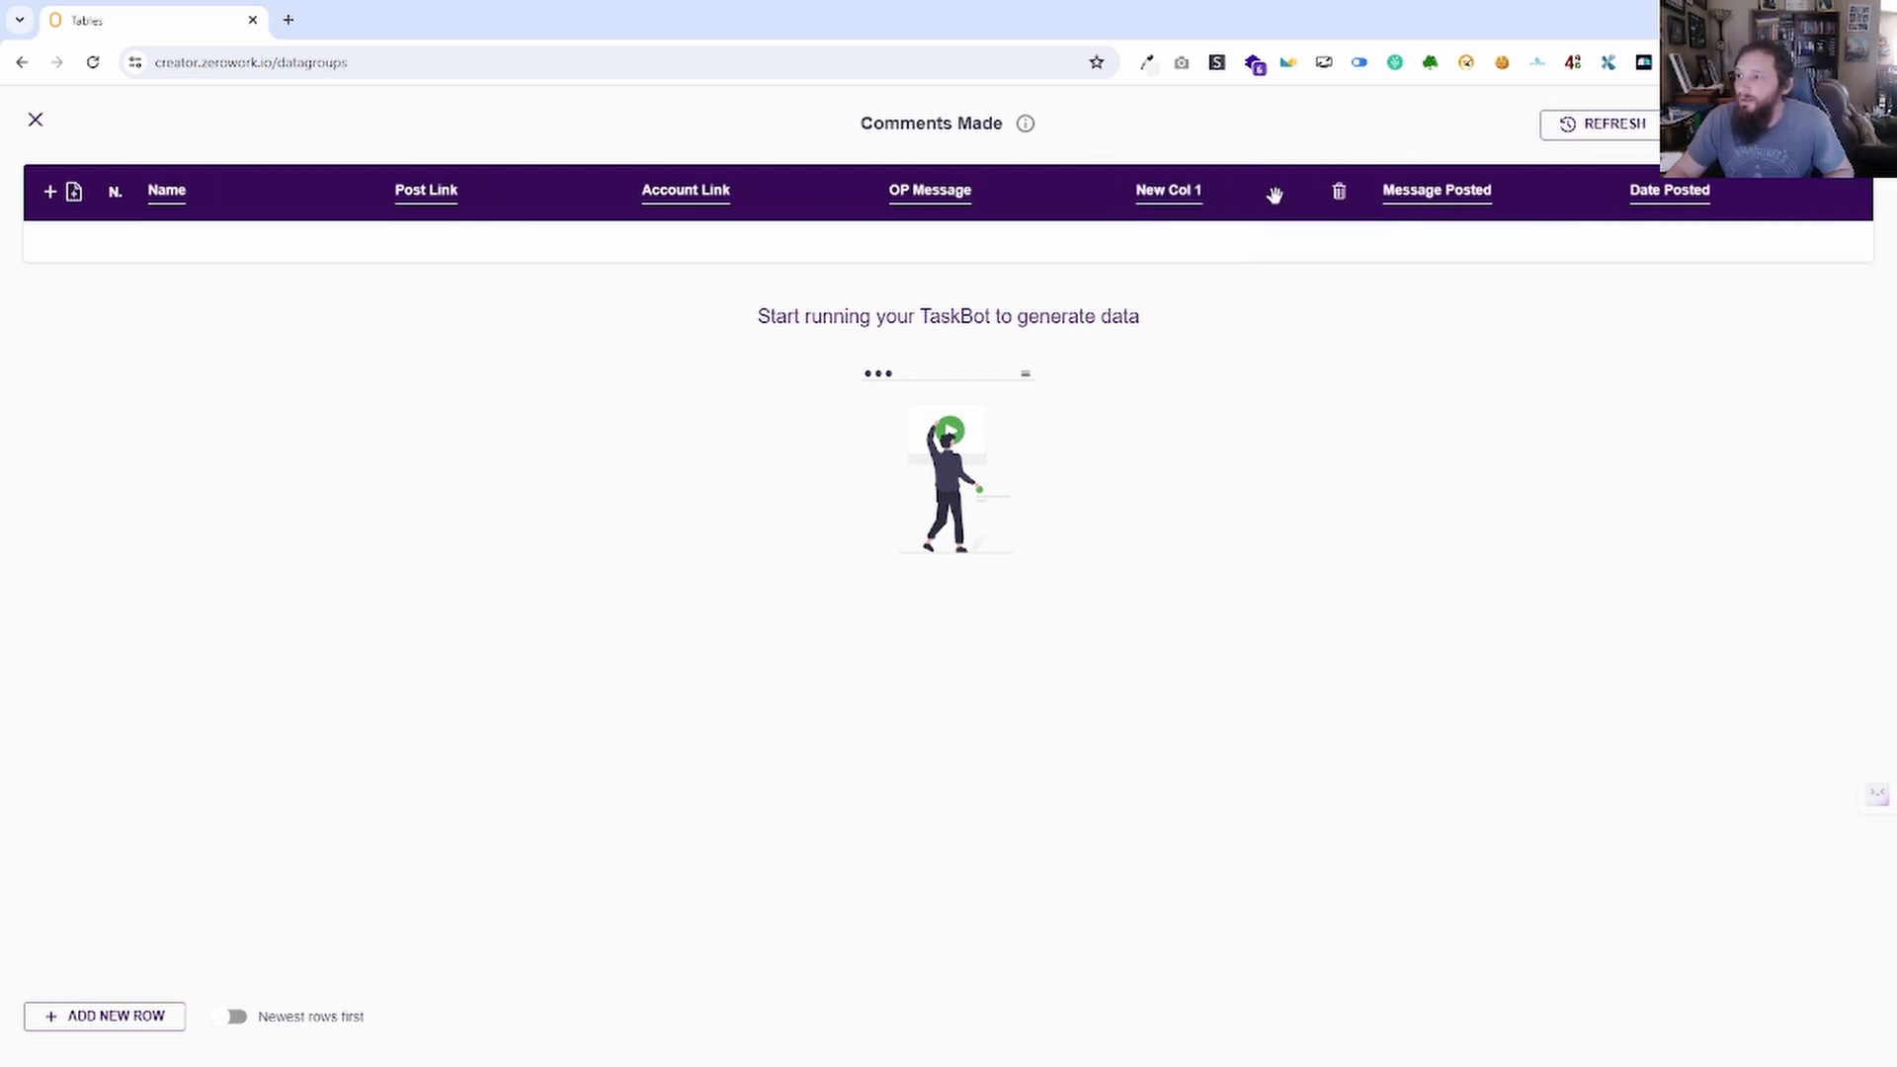
{"action": "left_click", "coordinate": [1339, 194]}
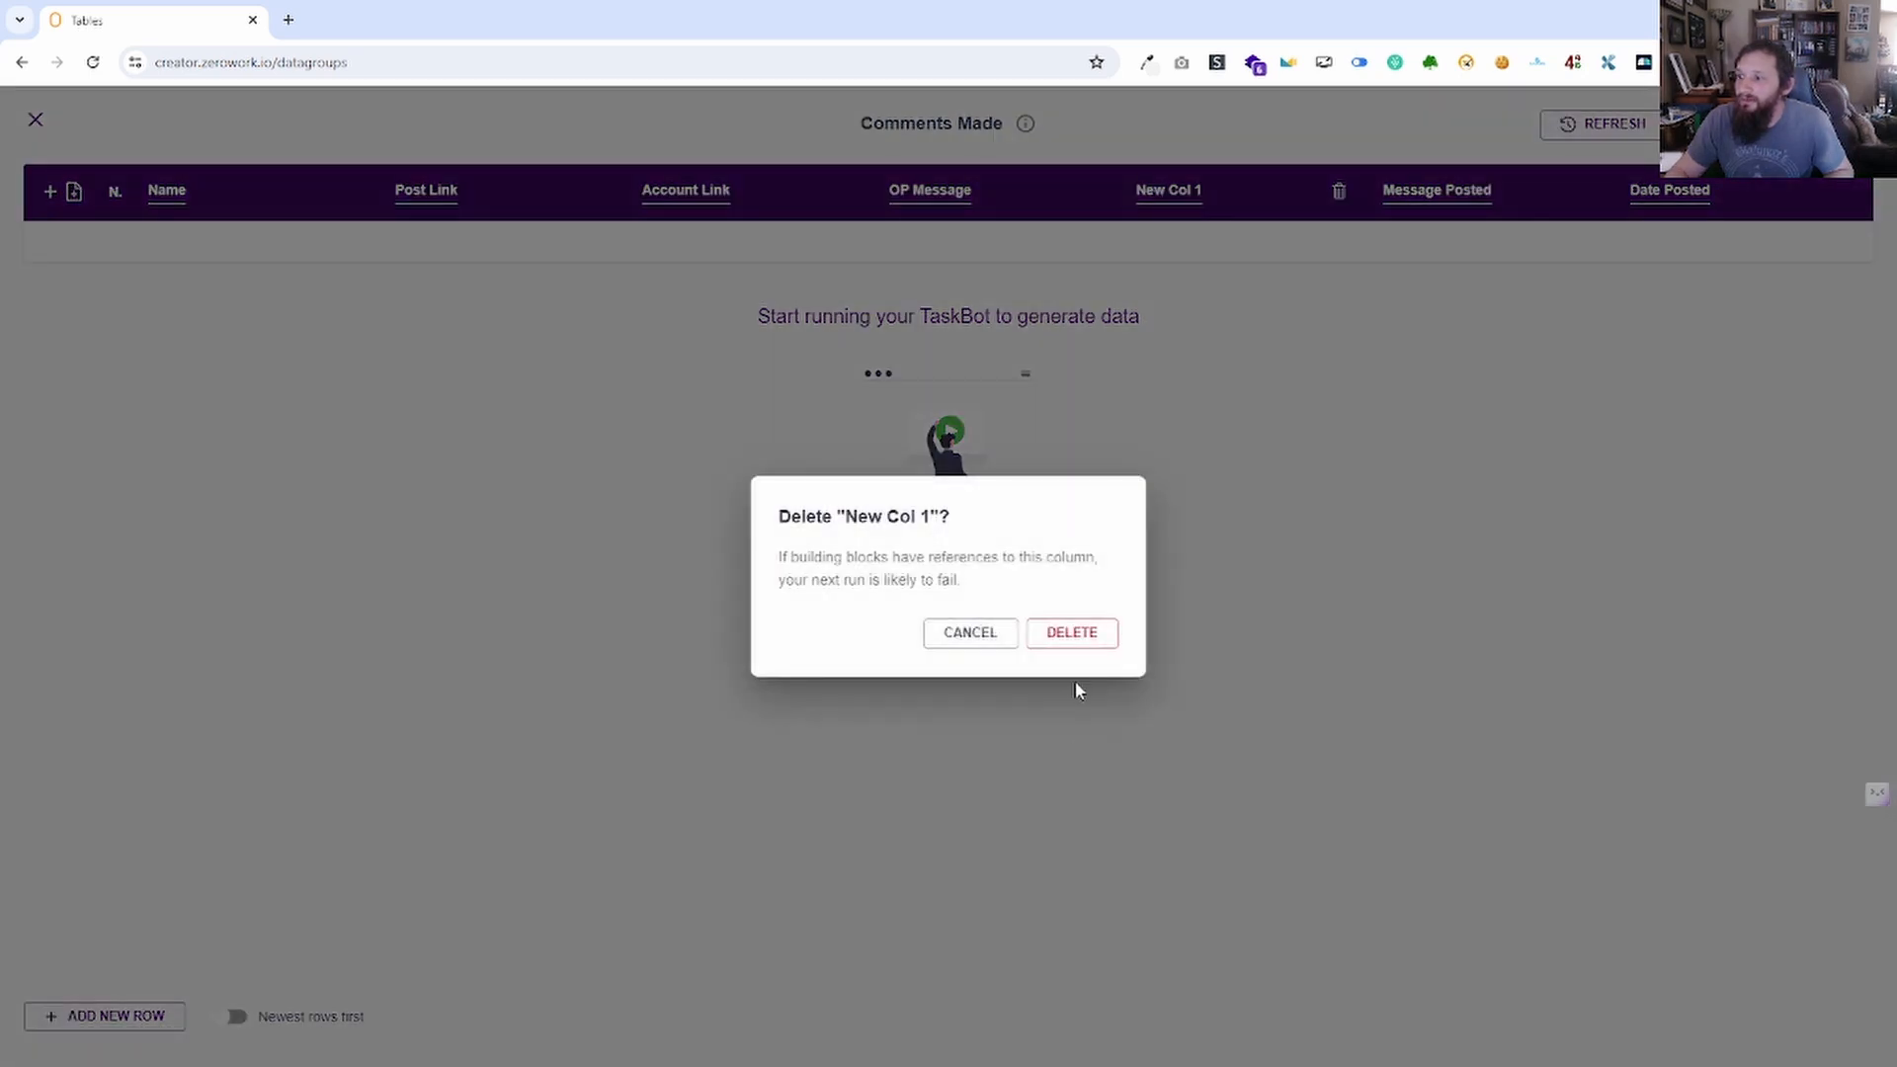
{"action": "left_click", "coordinate": [1067, 637]}
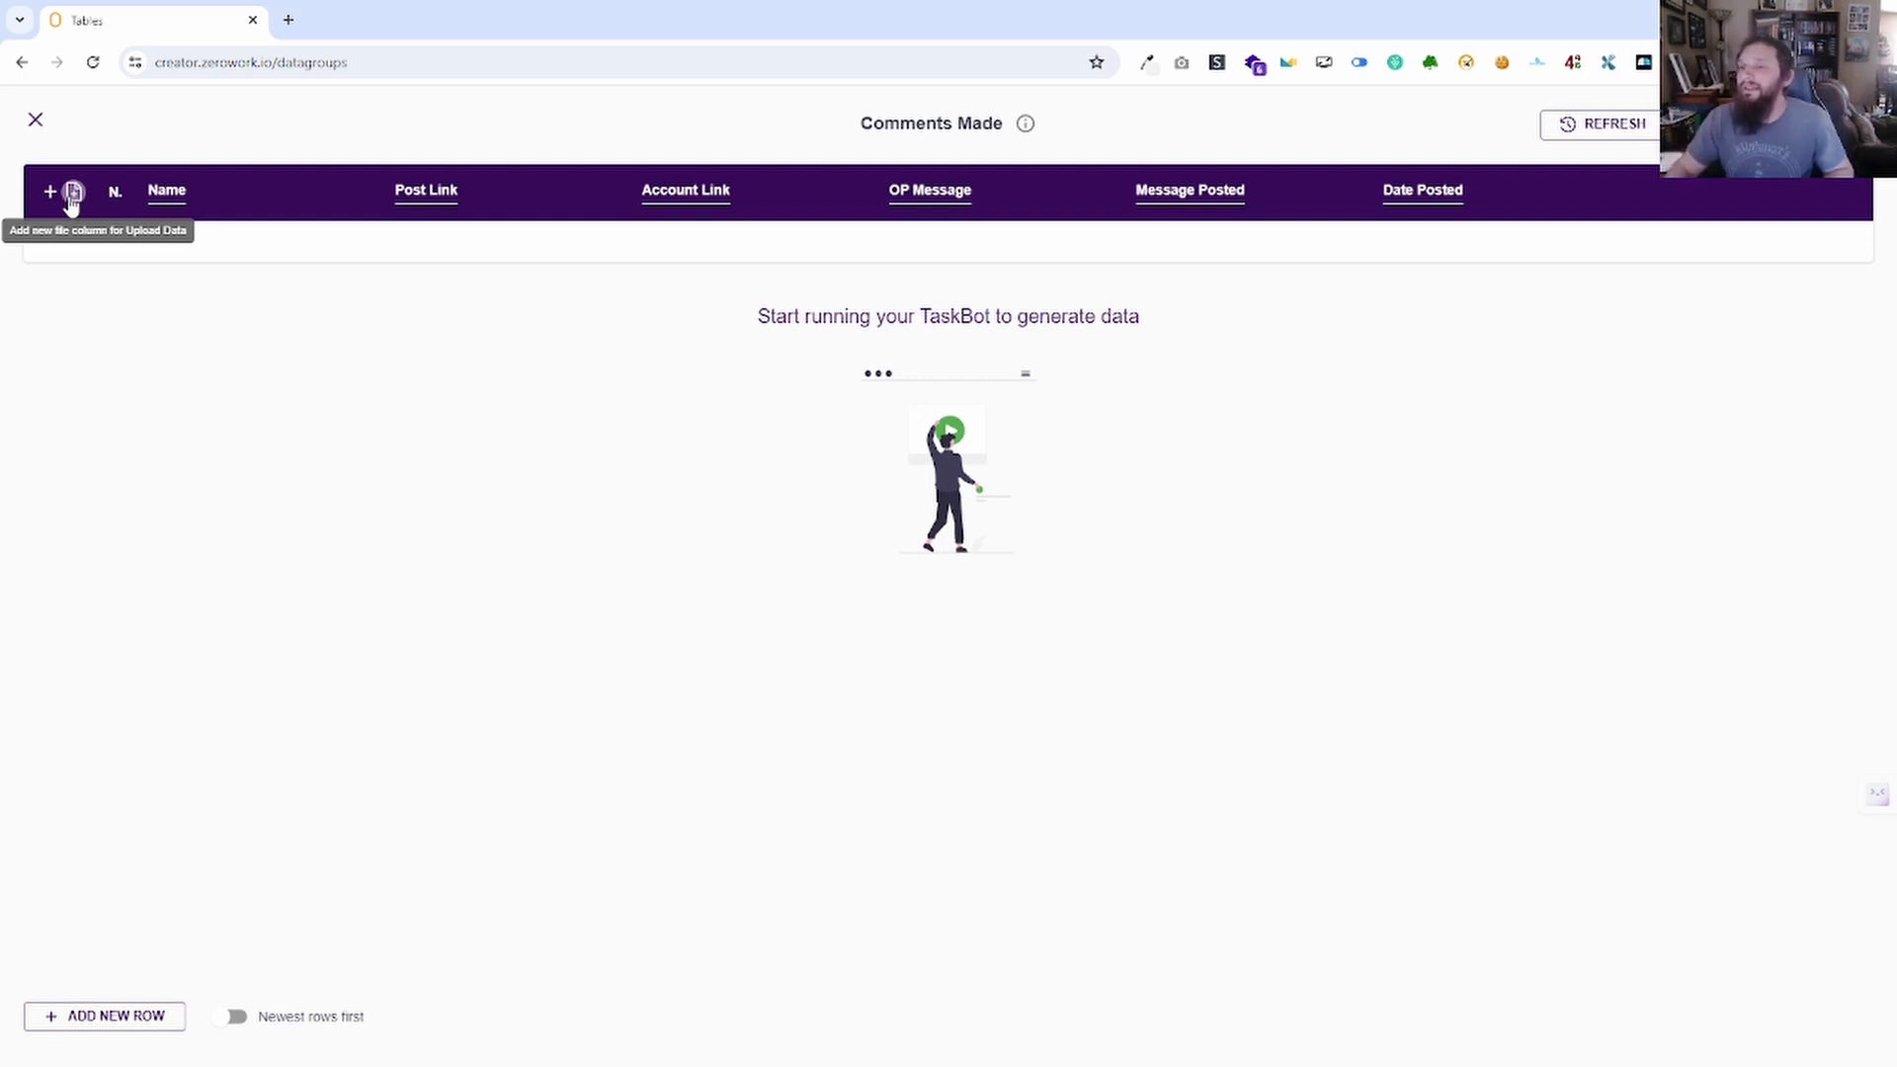
Add a file column and a blank row, then delete the New File Col 1 column.
{"action": "left_click", "coordinate": [73, 193]}
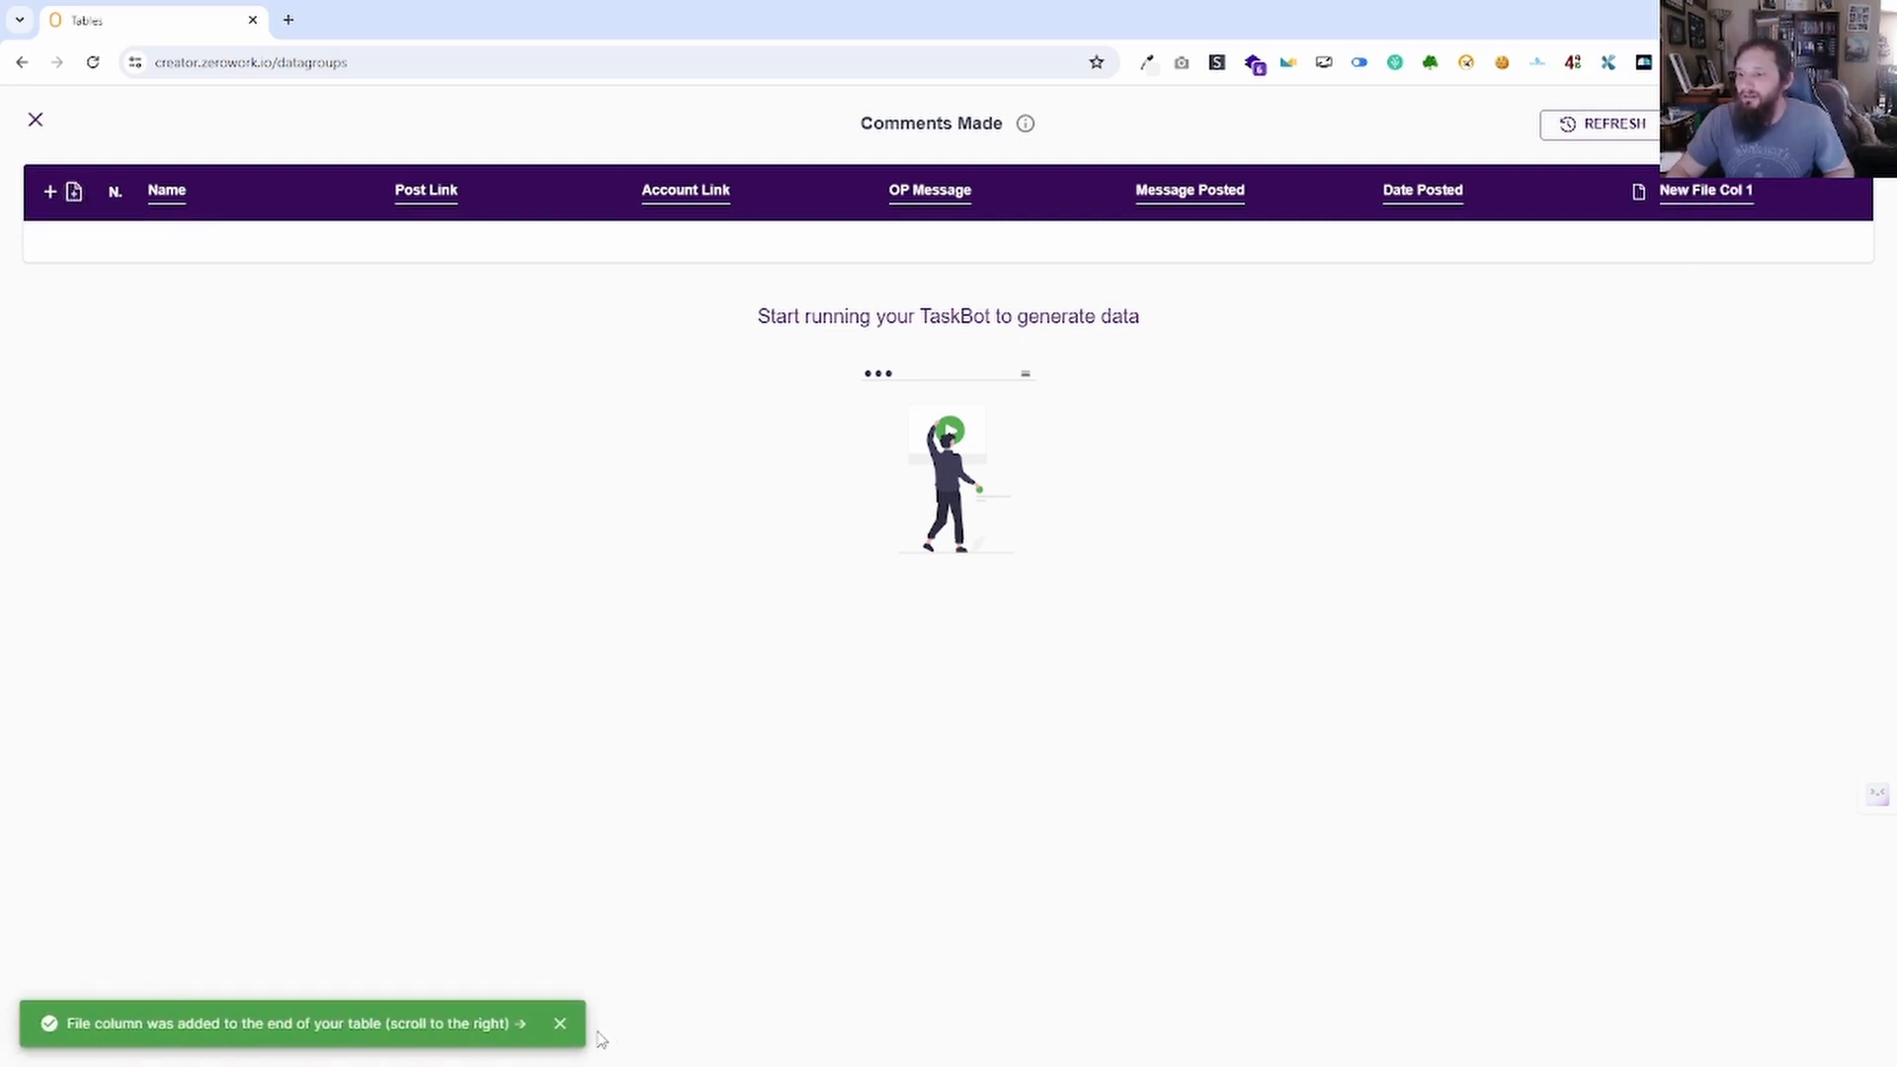
{"action": "left_click", "coordinate": [560, 1025]}
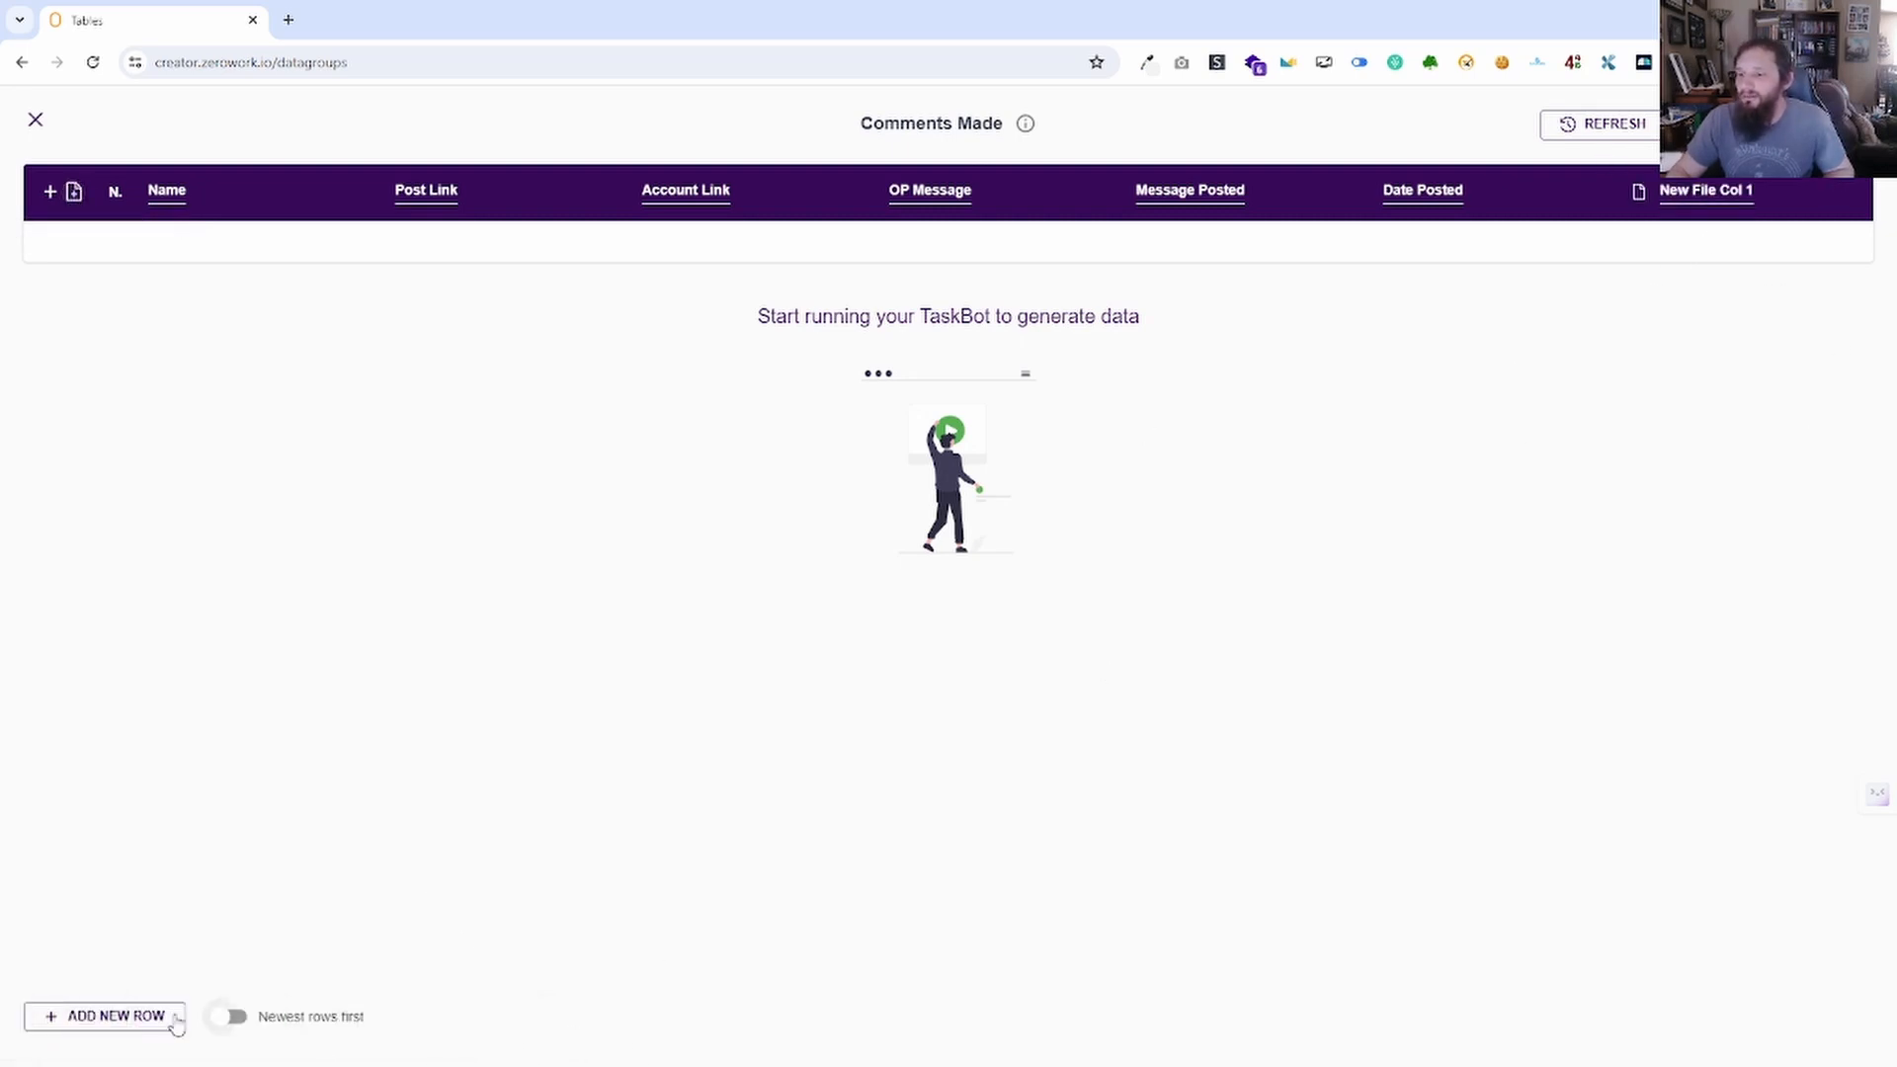
{"action": "left_click", "coordinate": [116, 1018]}
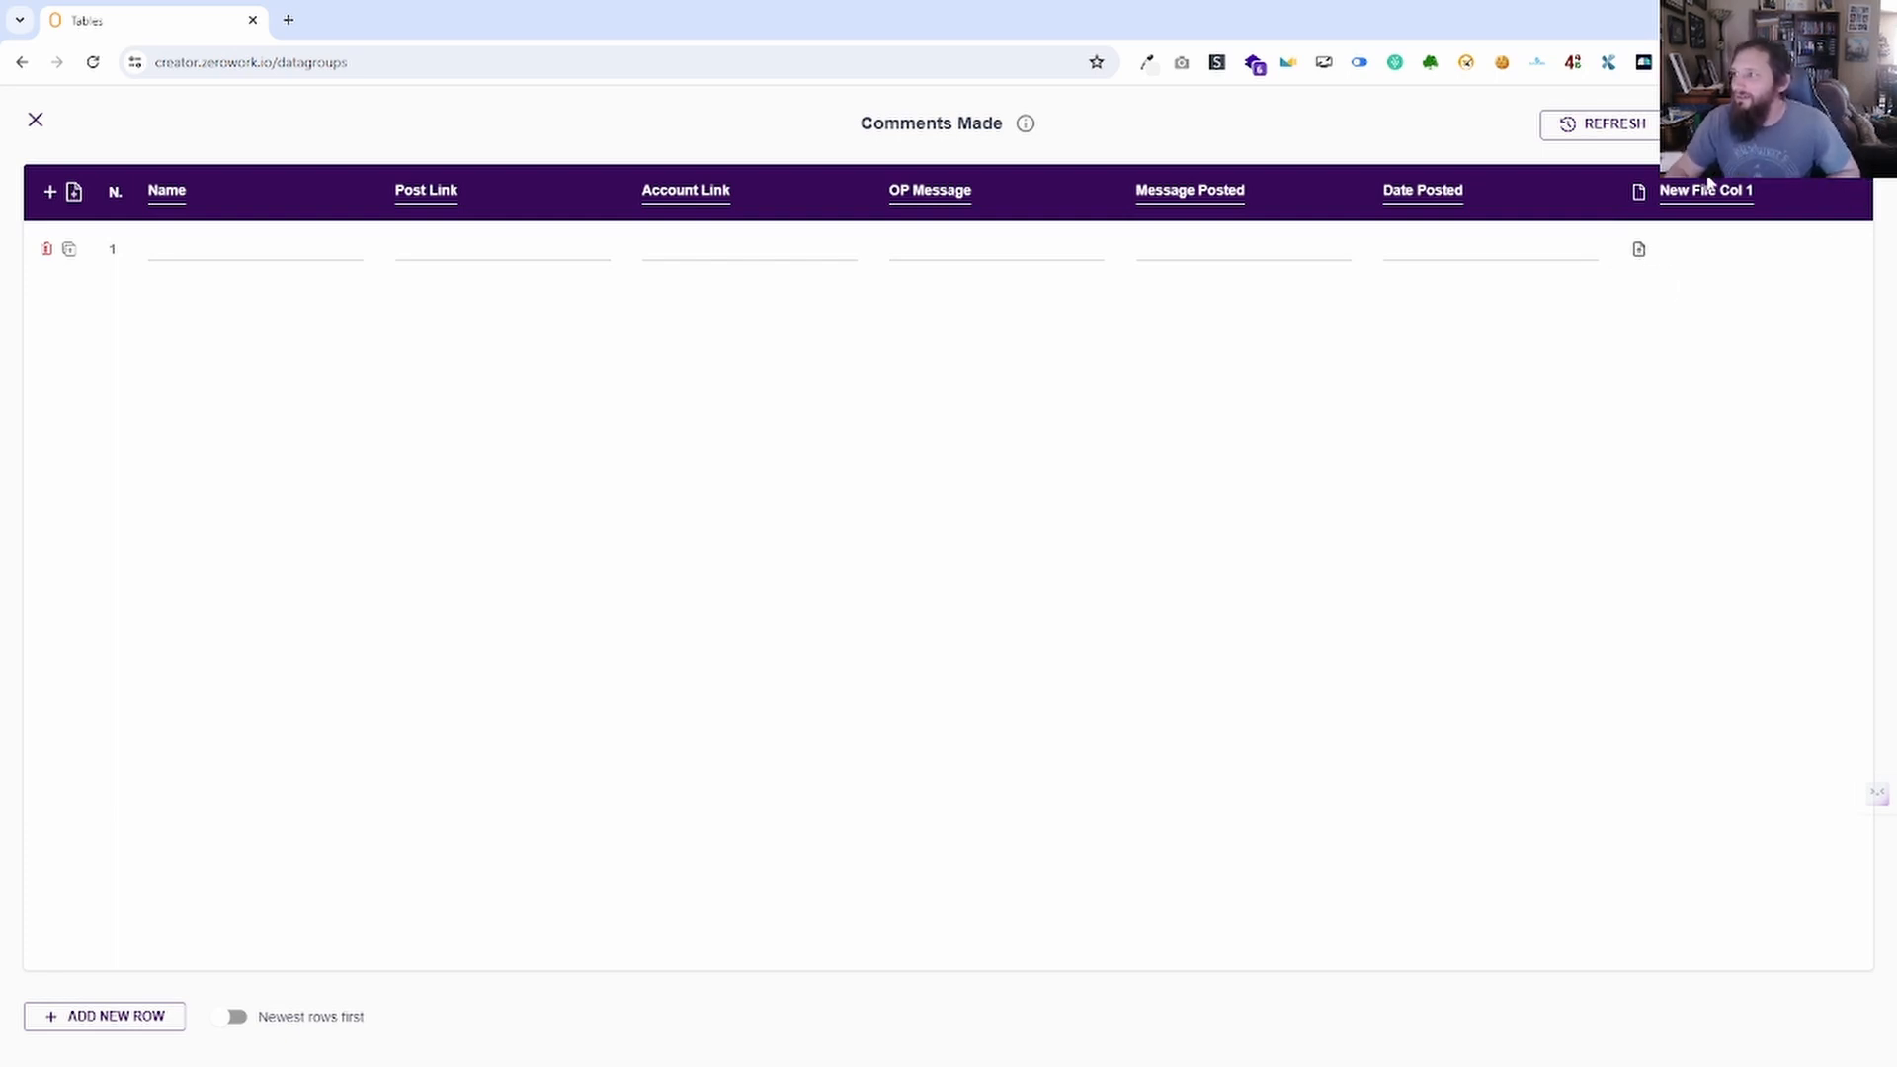
{"action": "left_click", "coordinate": [1830, 195]}
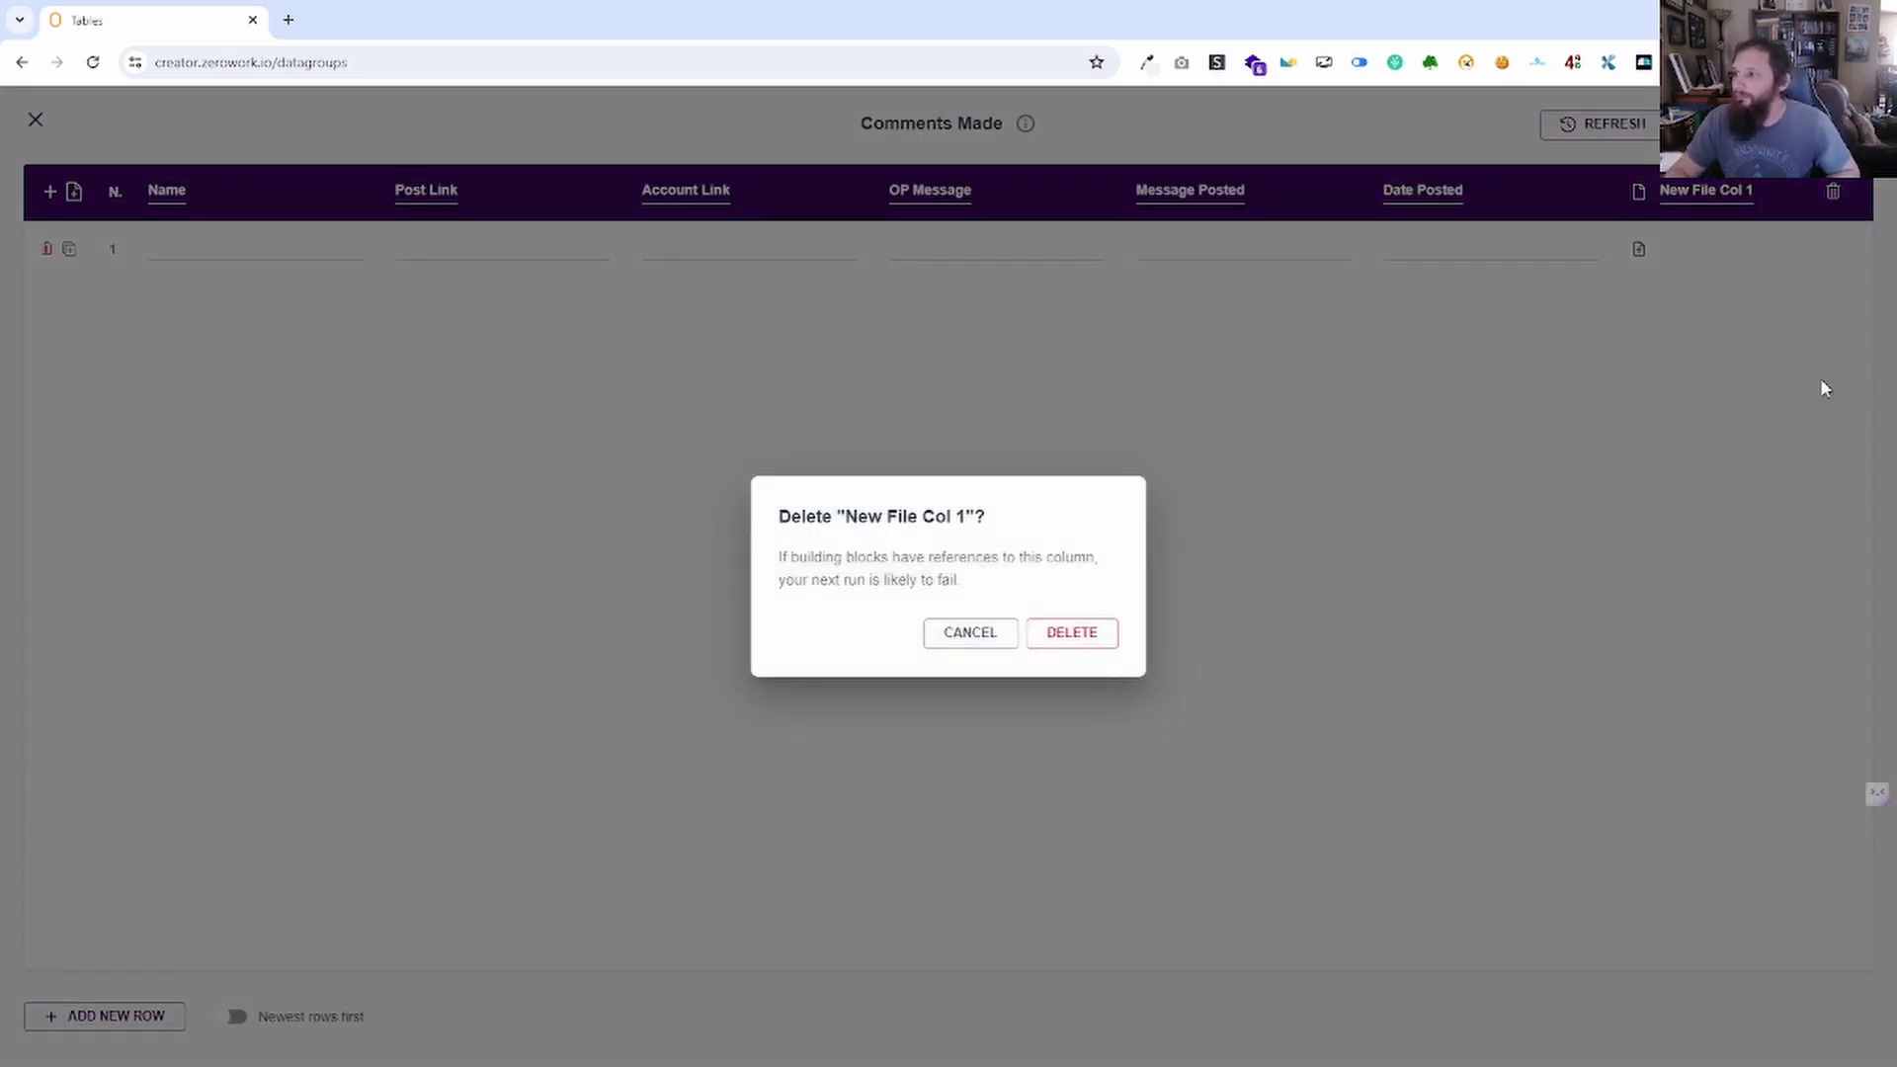
{"action": "left_click", "coordinate": [1074, 640]}
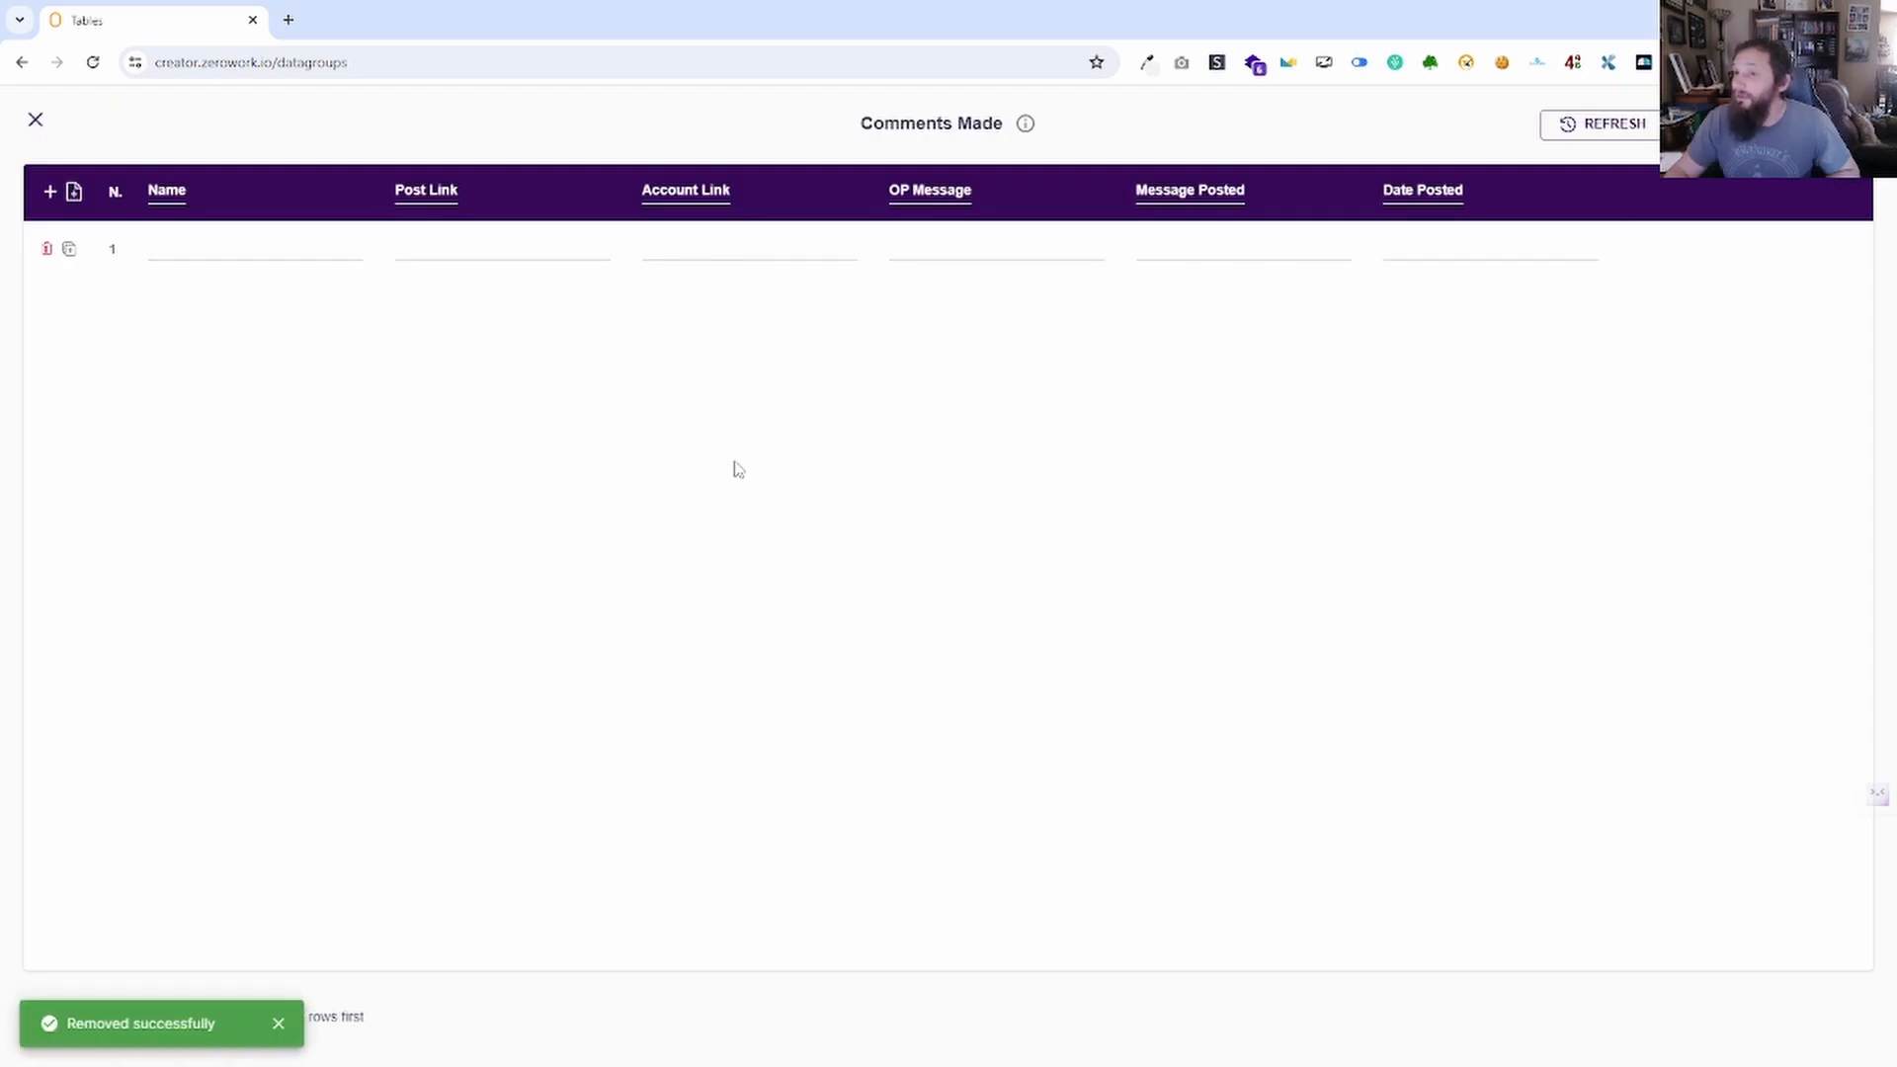
{"action": "left_click", "coordinate": [278, 1023]}
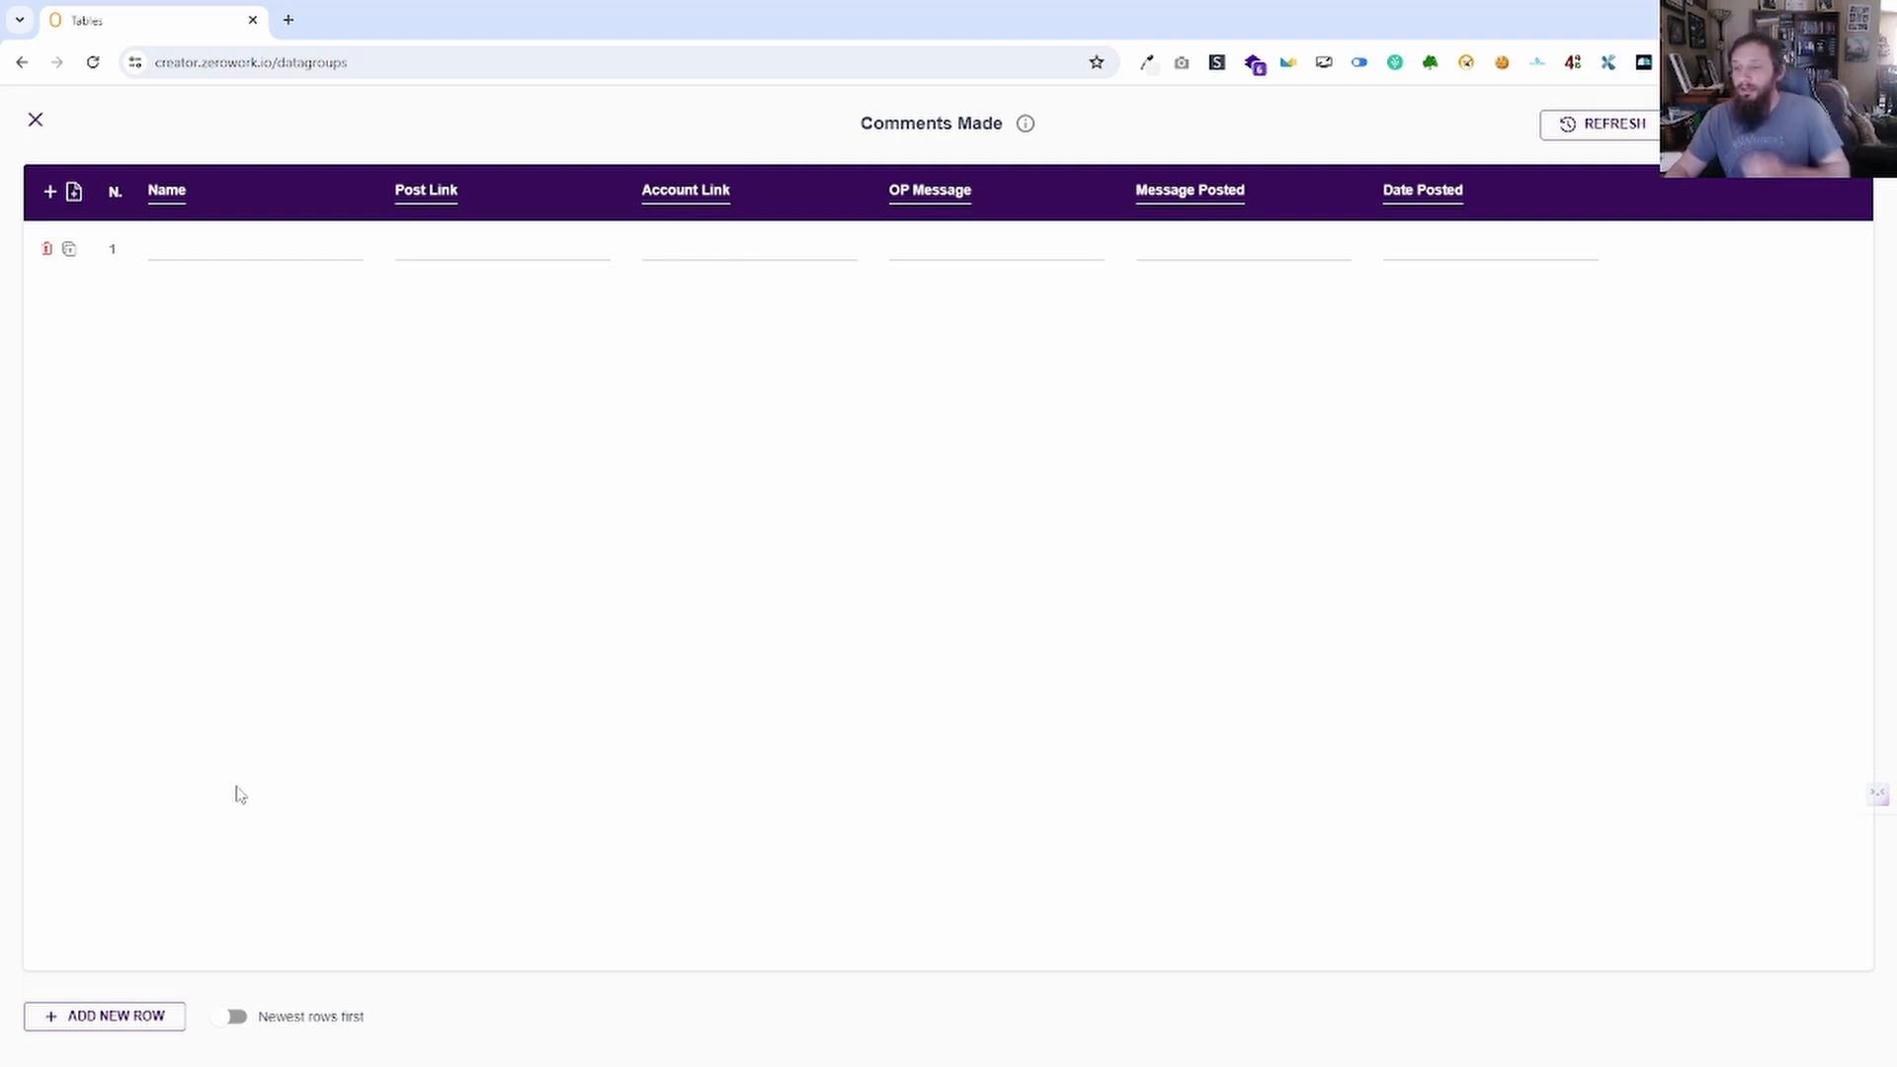
Add, delete and duplicate rows until only one empty row 1 remains.
{"action": "left_click", "coordinate": [102, 1016]}
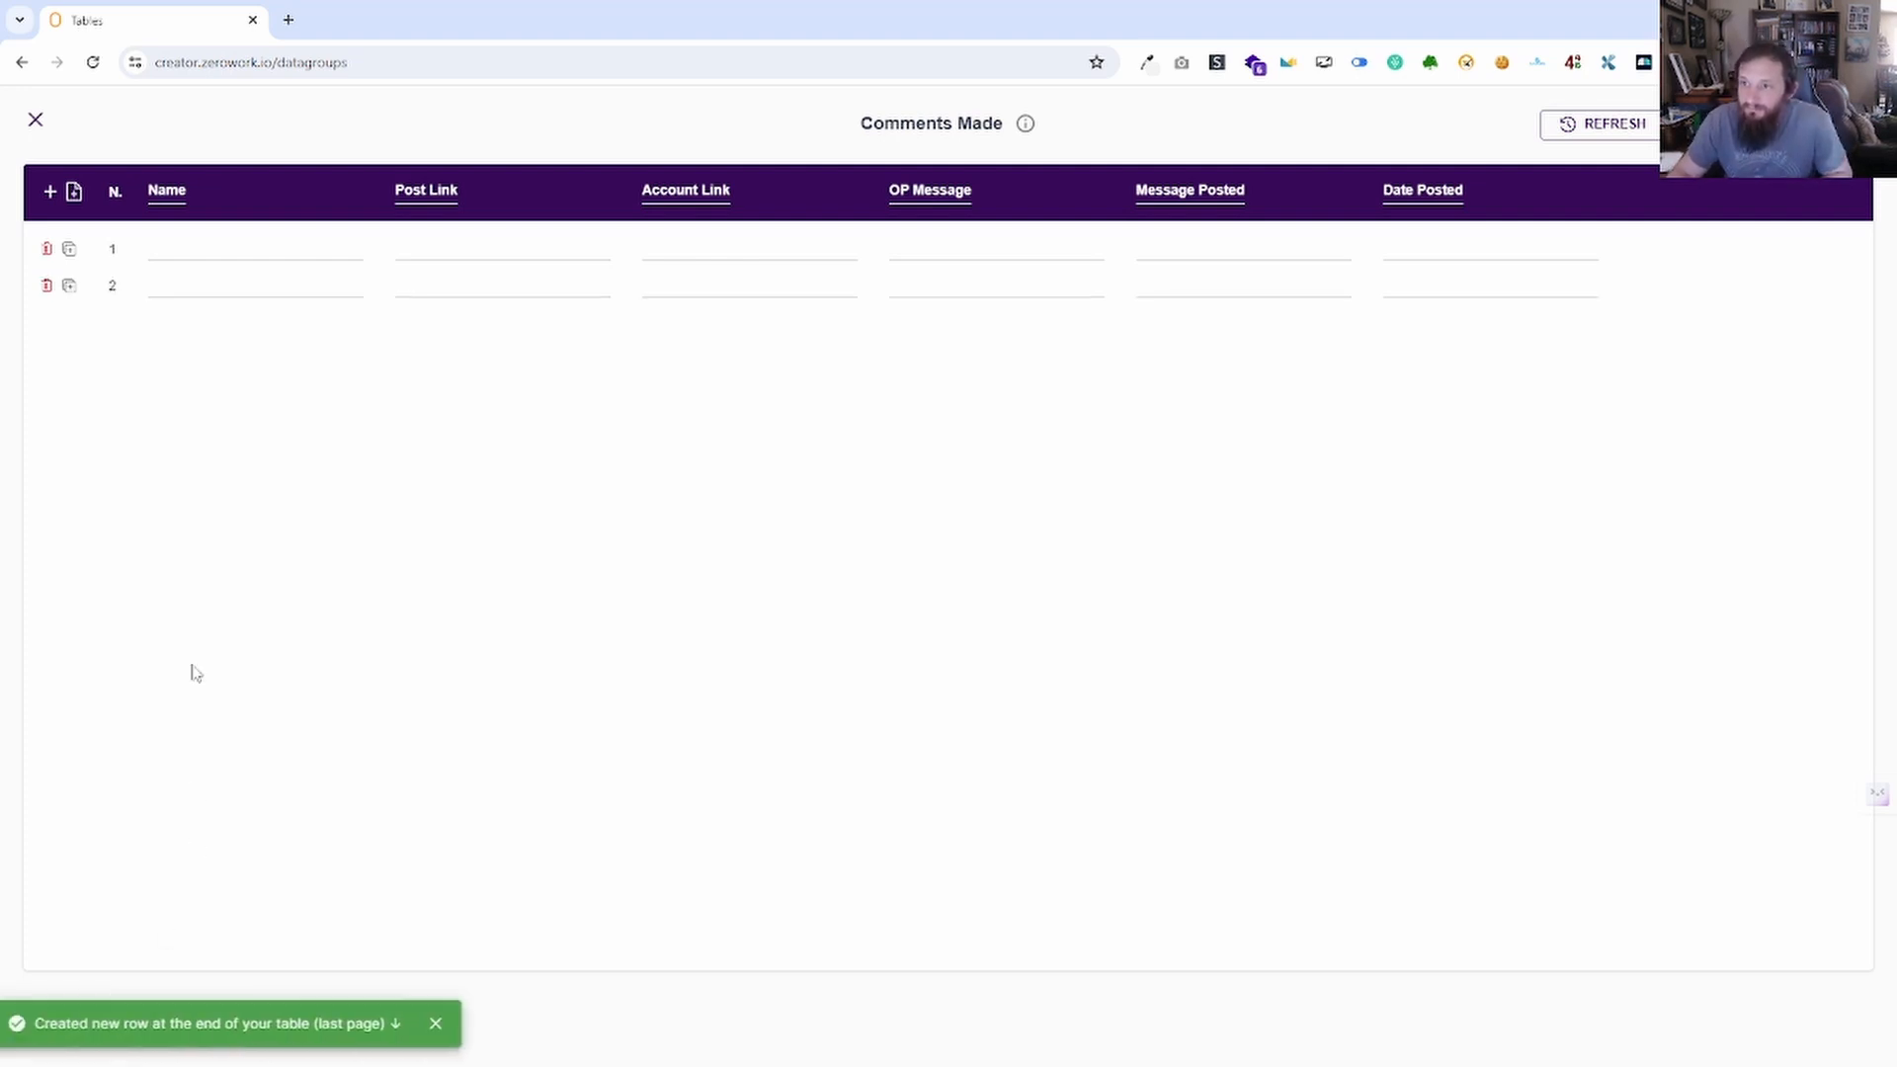
{"action": "left_click", "coordinate": [214, 251]}
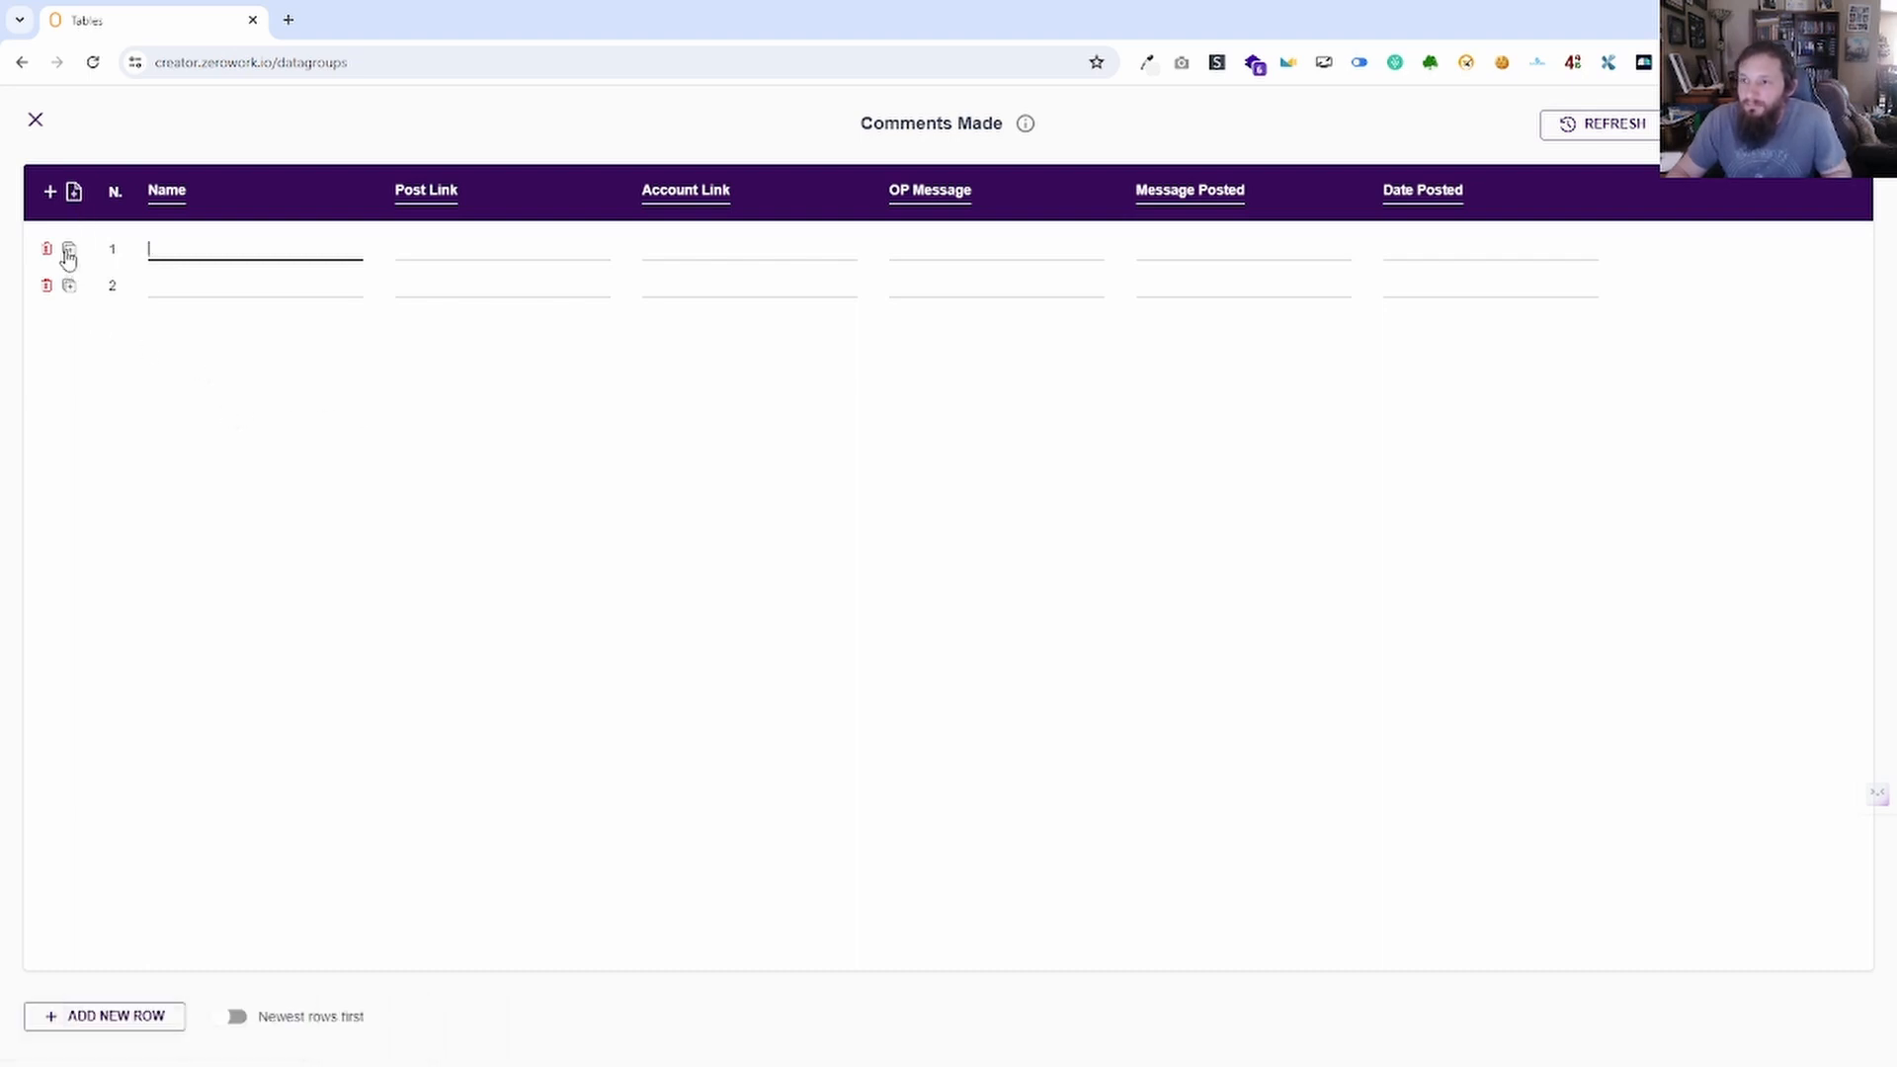
{"action": "left_click", "coordinate": [47, 250]}
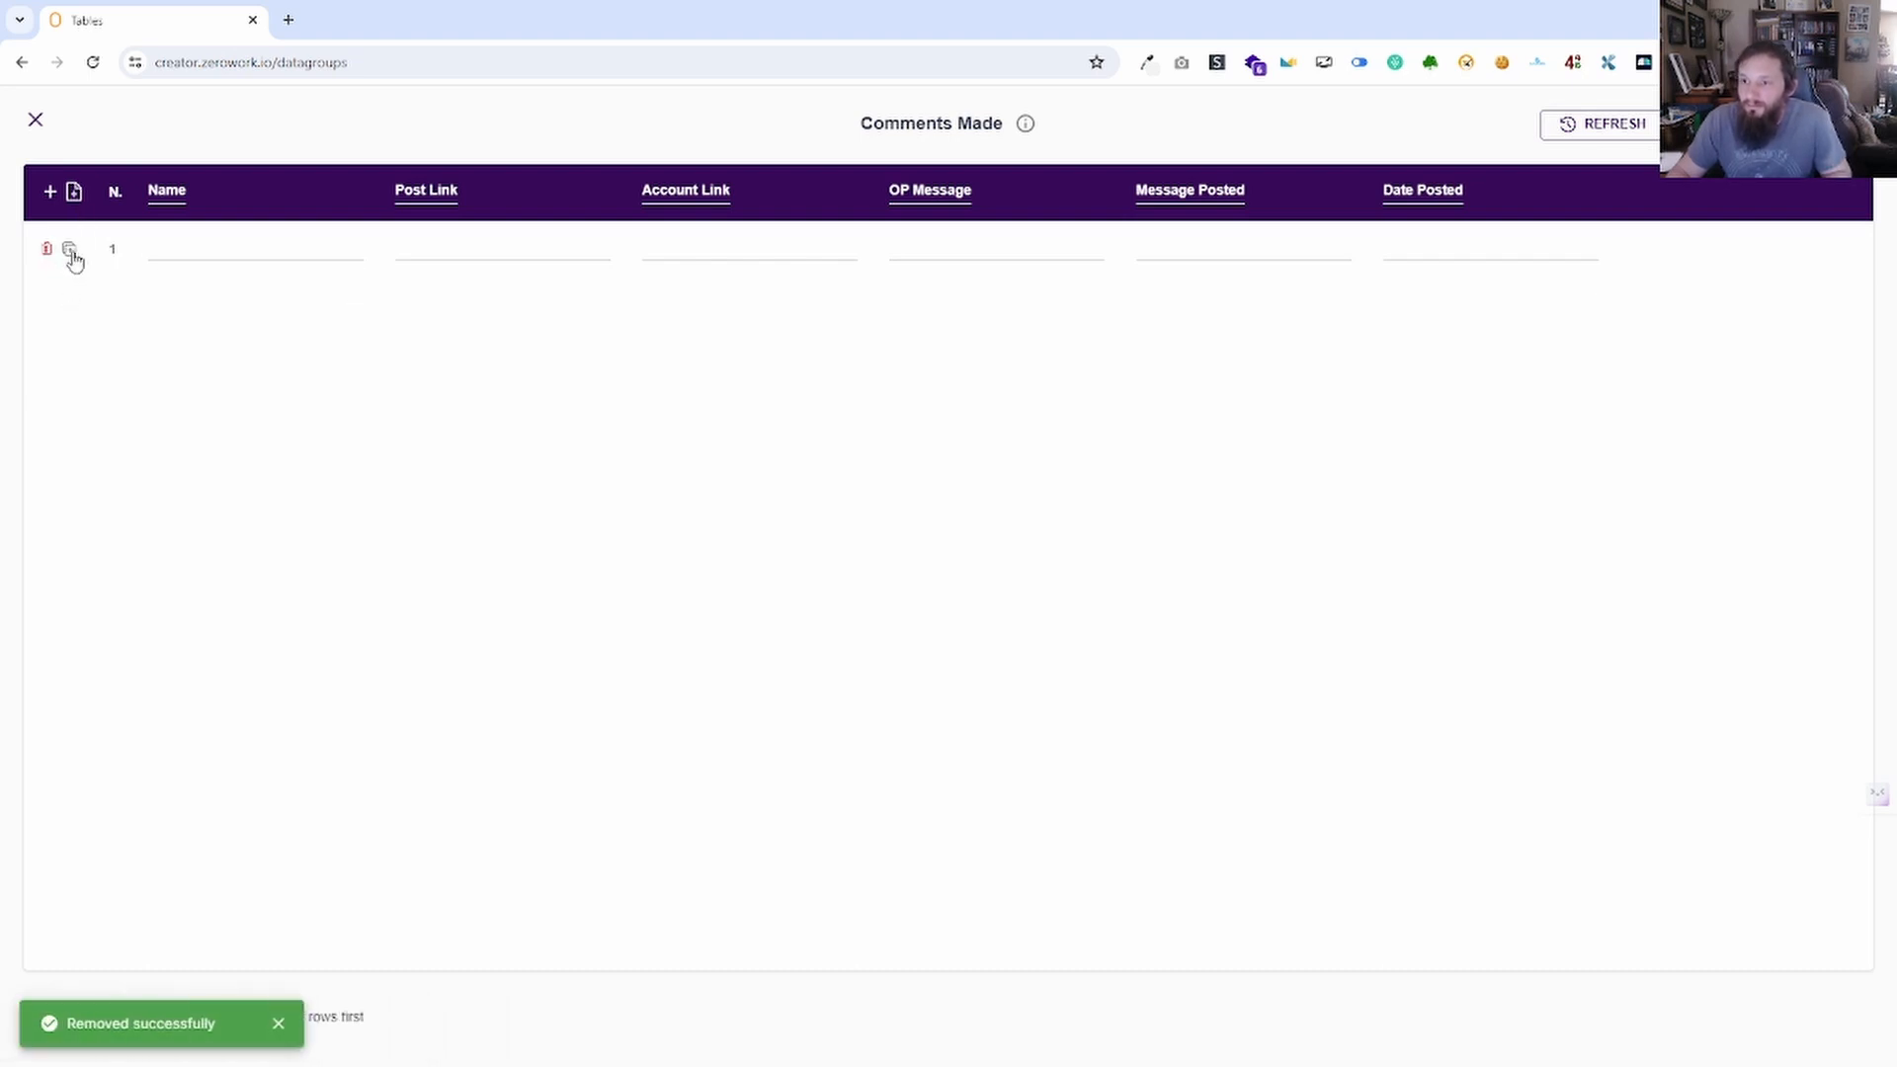
{"action": "left_click", "coordinate": [69, 251]}
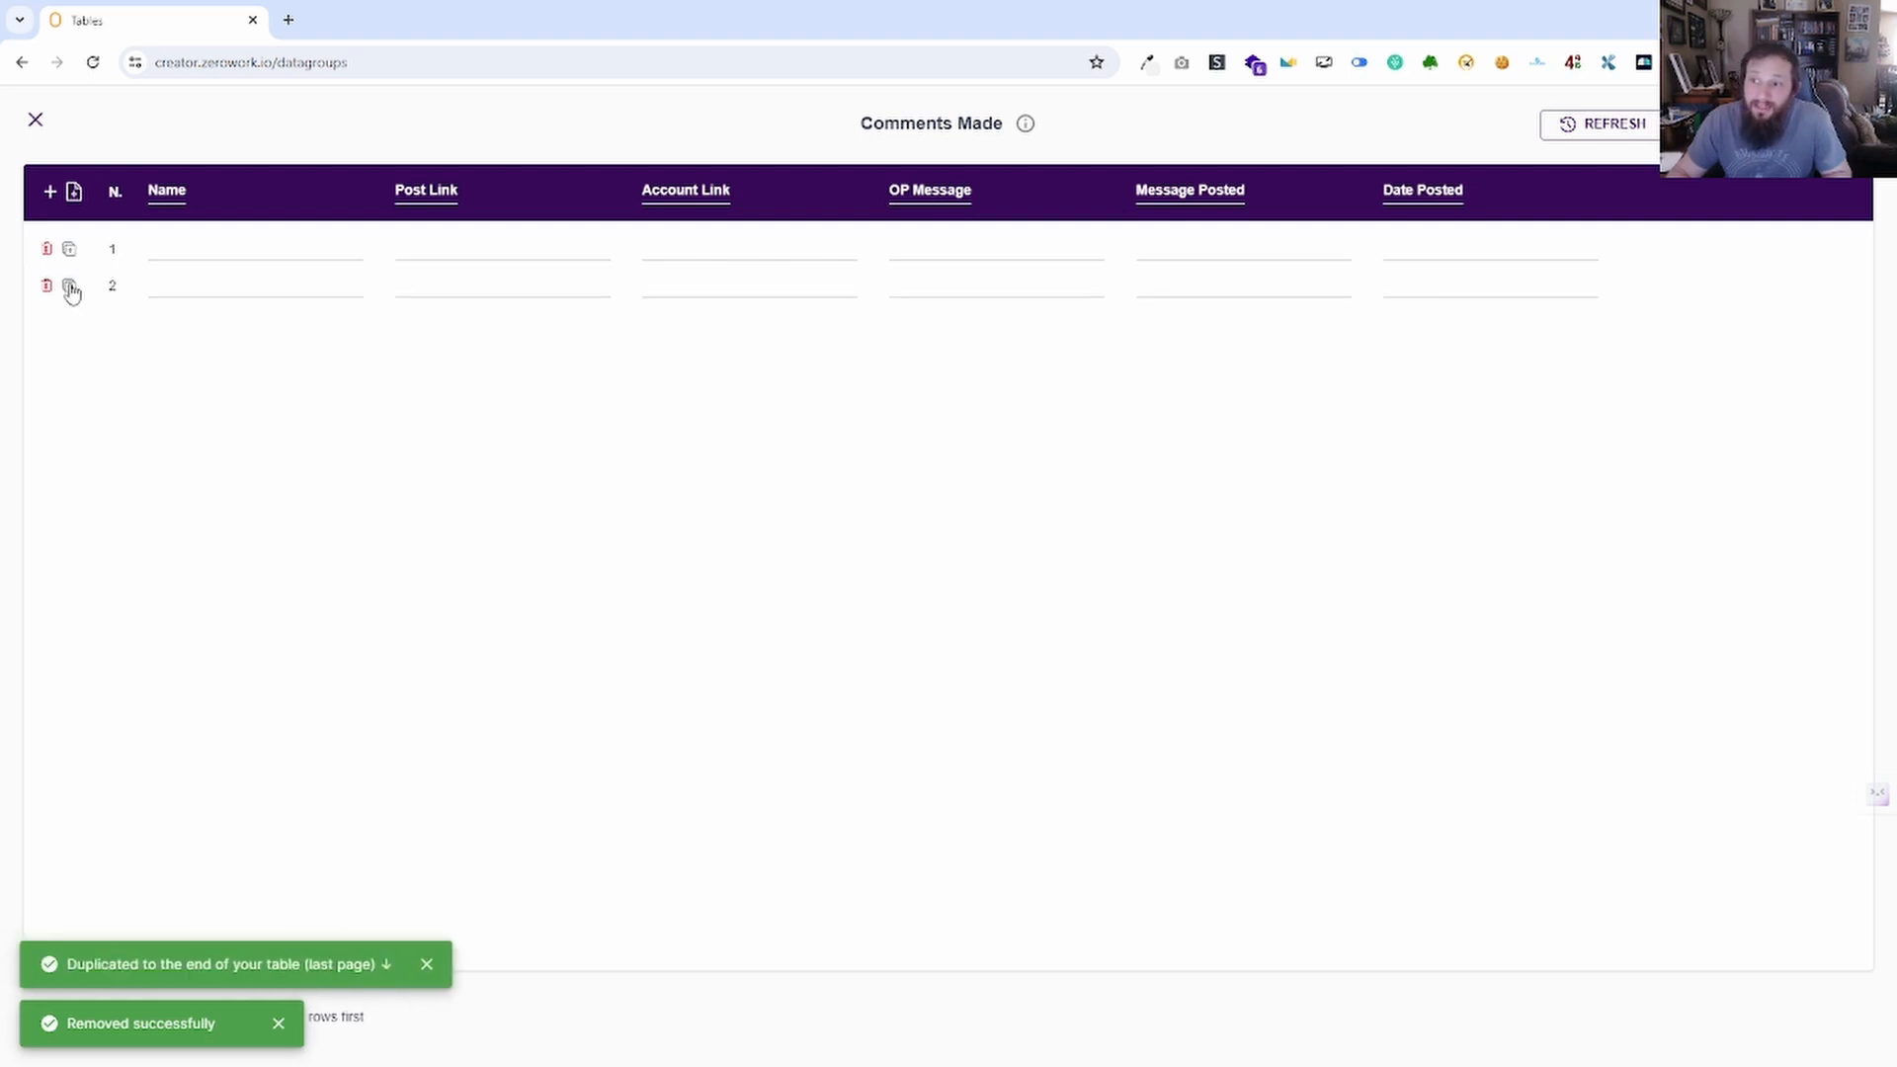
{"action": "left_click", "coordinate": [46, 250]}
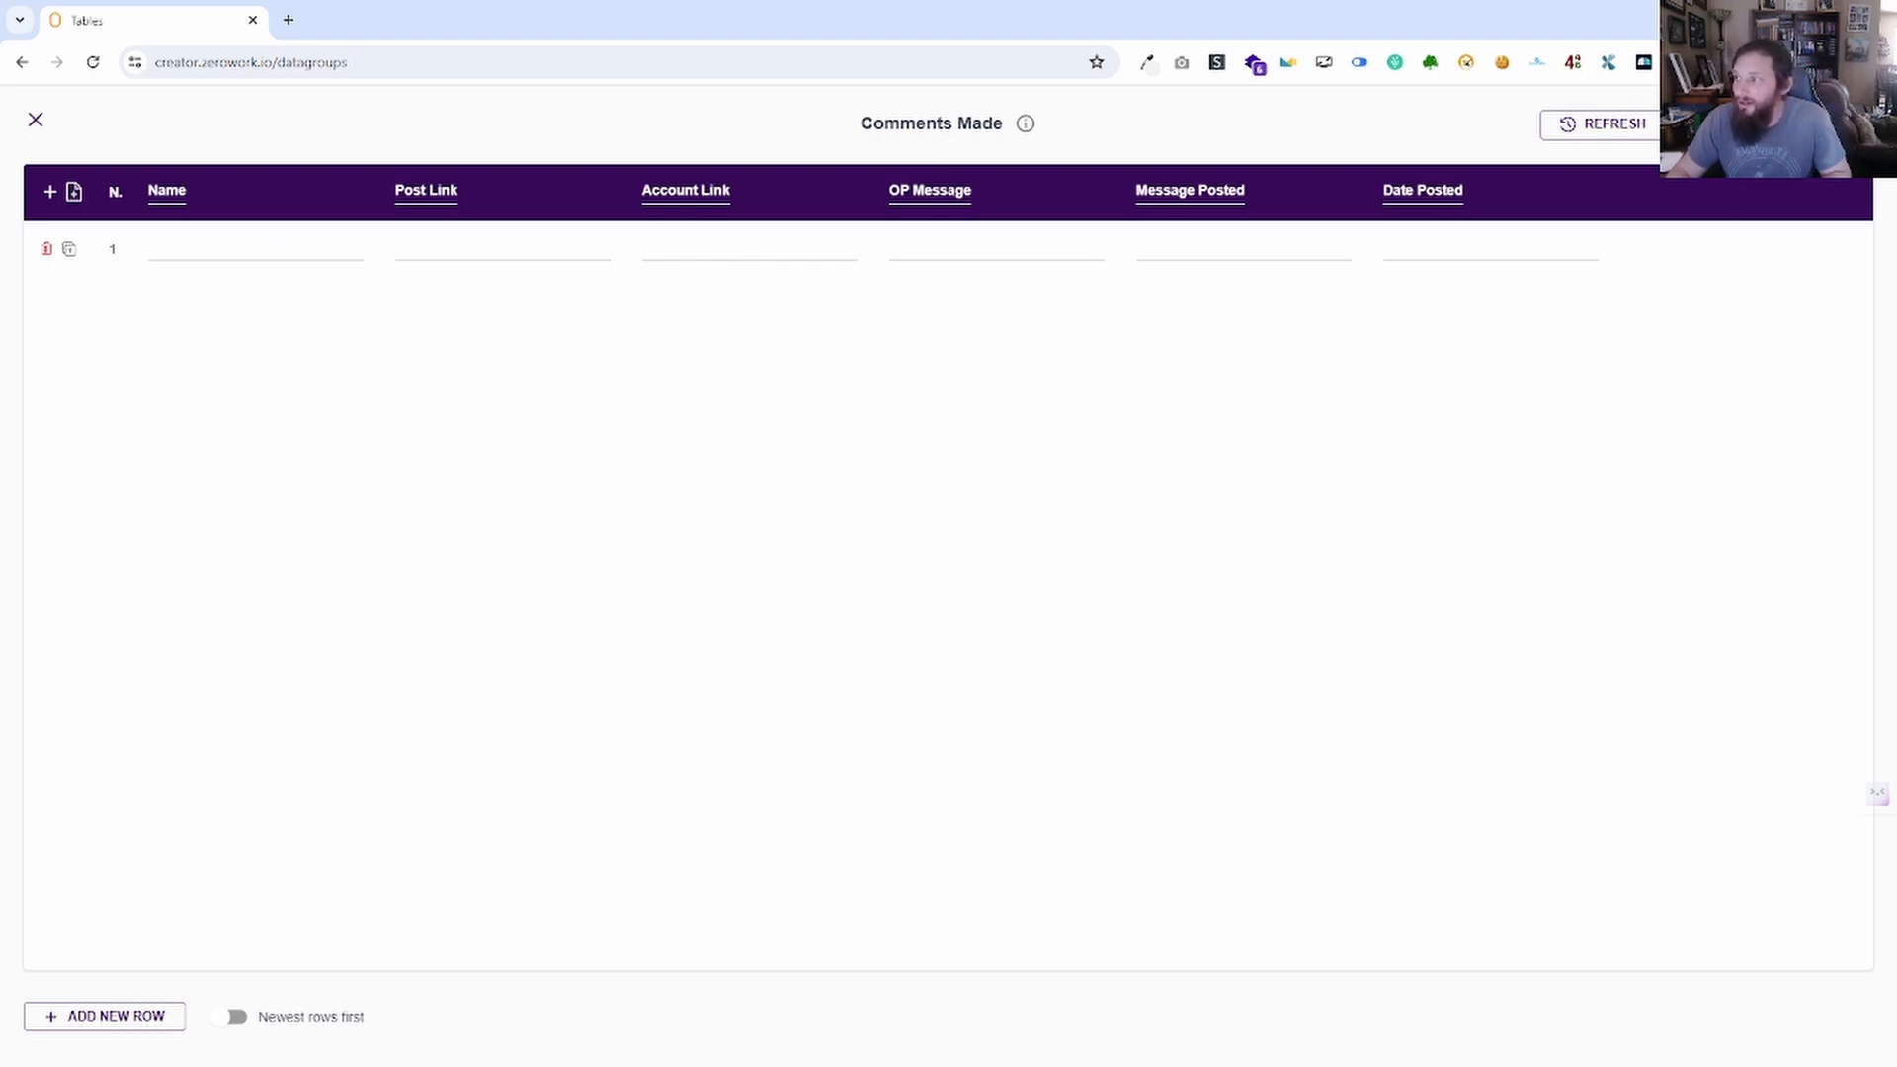
Start converting the Comments Made table to a Google Sheet, then cancel.
{"action": "left_click", "coordinate": [1854, 124]}
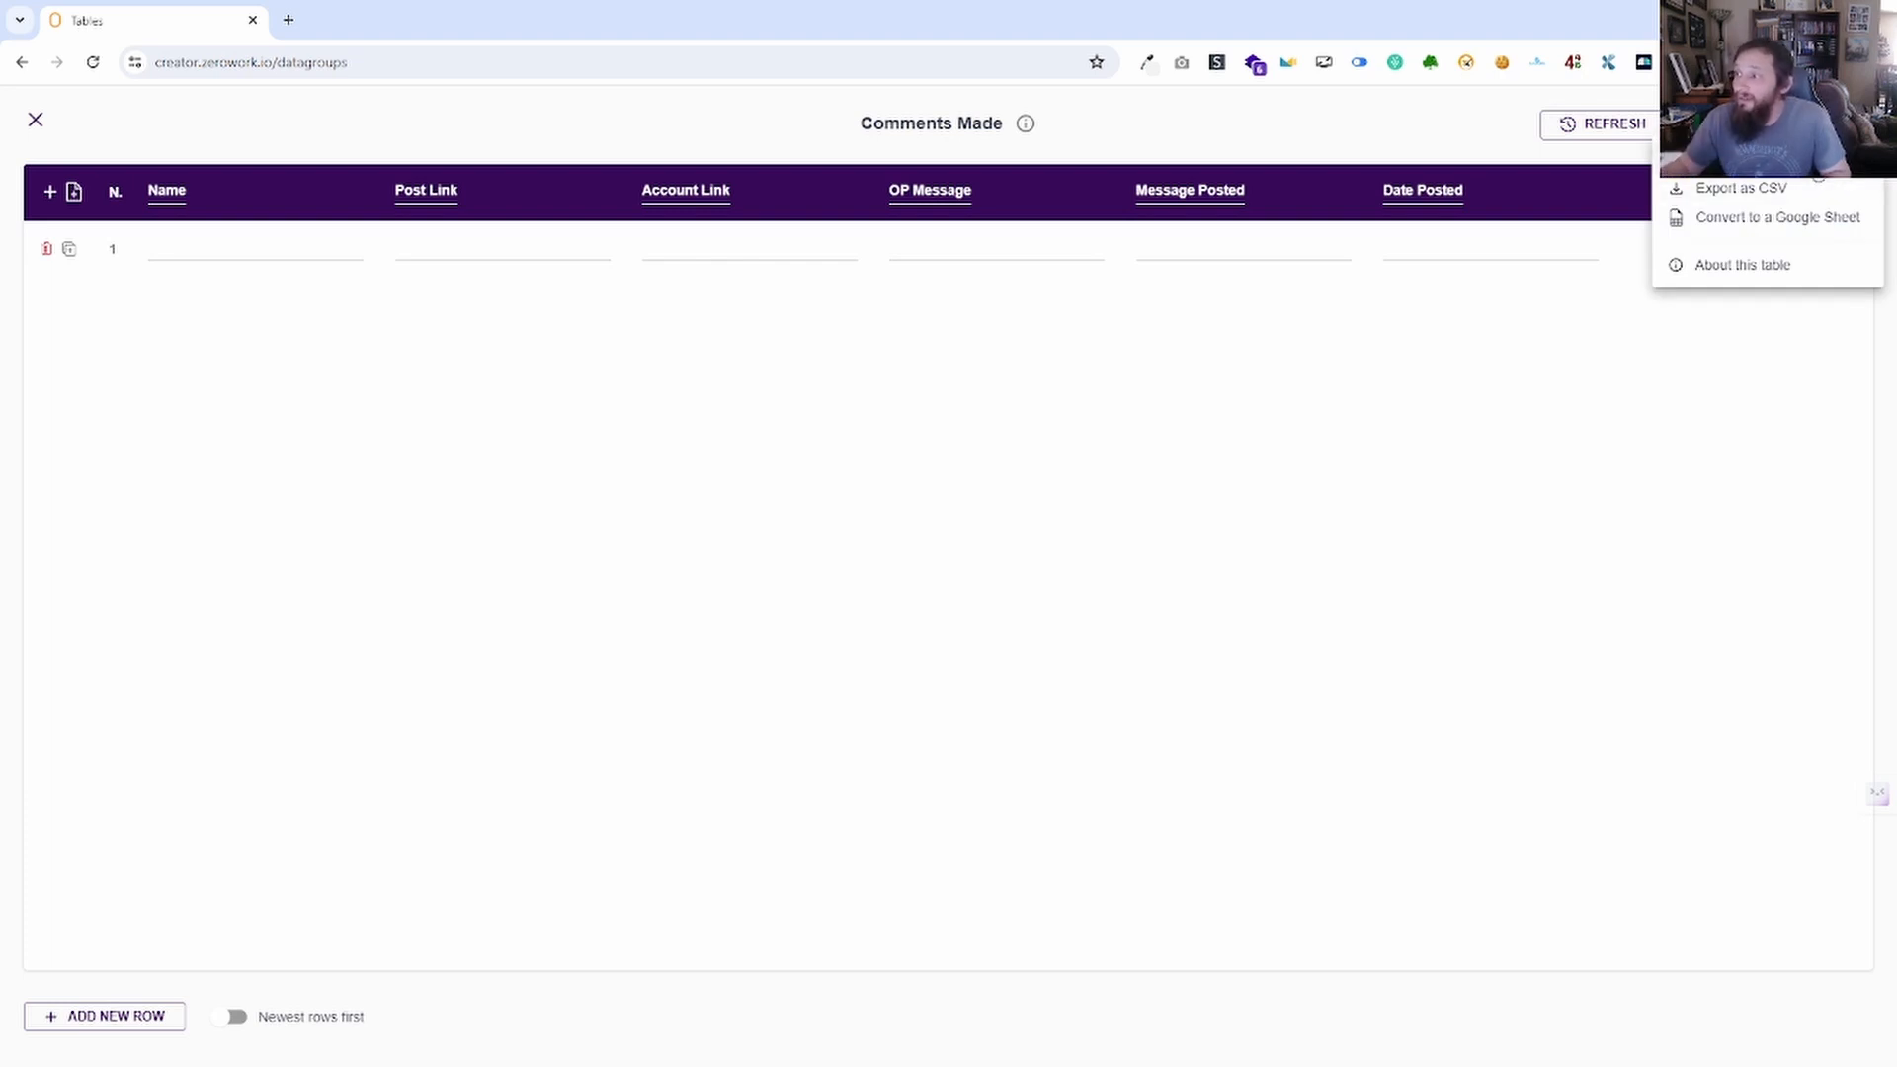
{"action": "left_click", "coordinate": [1826, 228]}
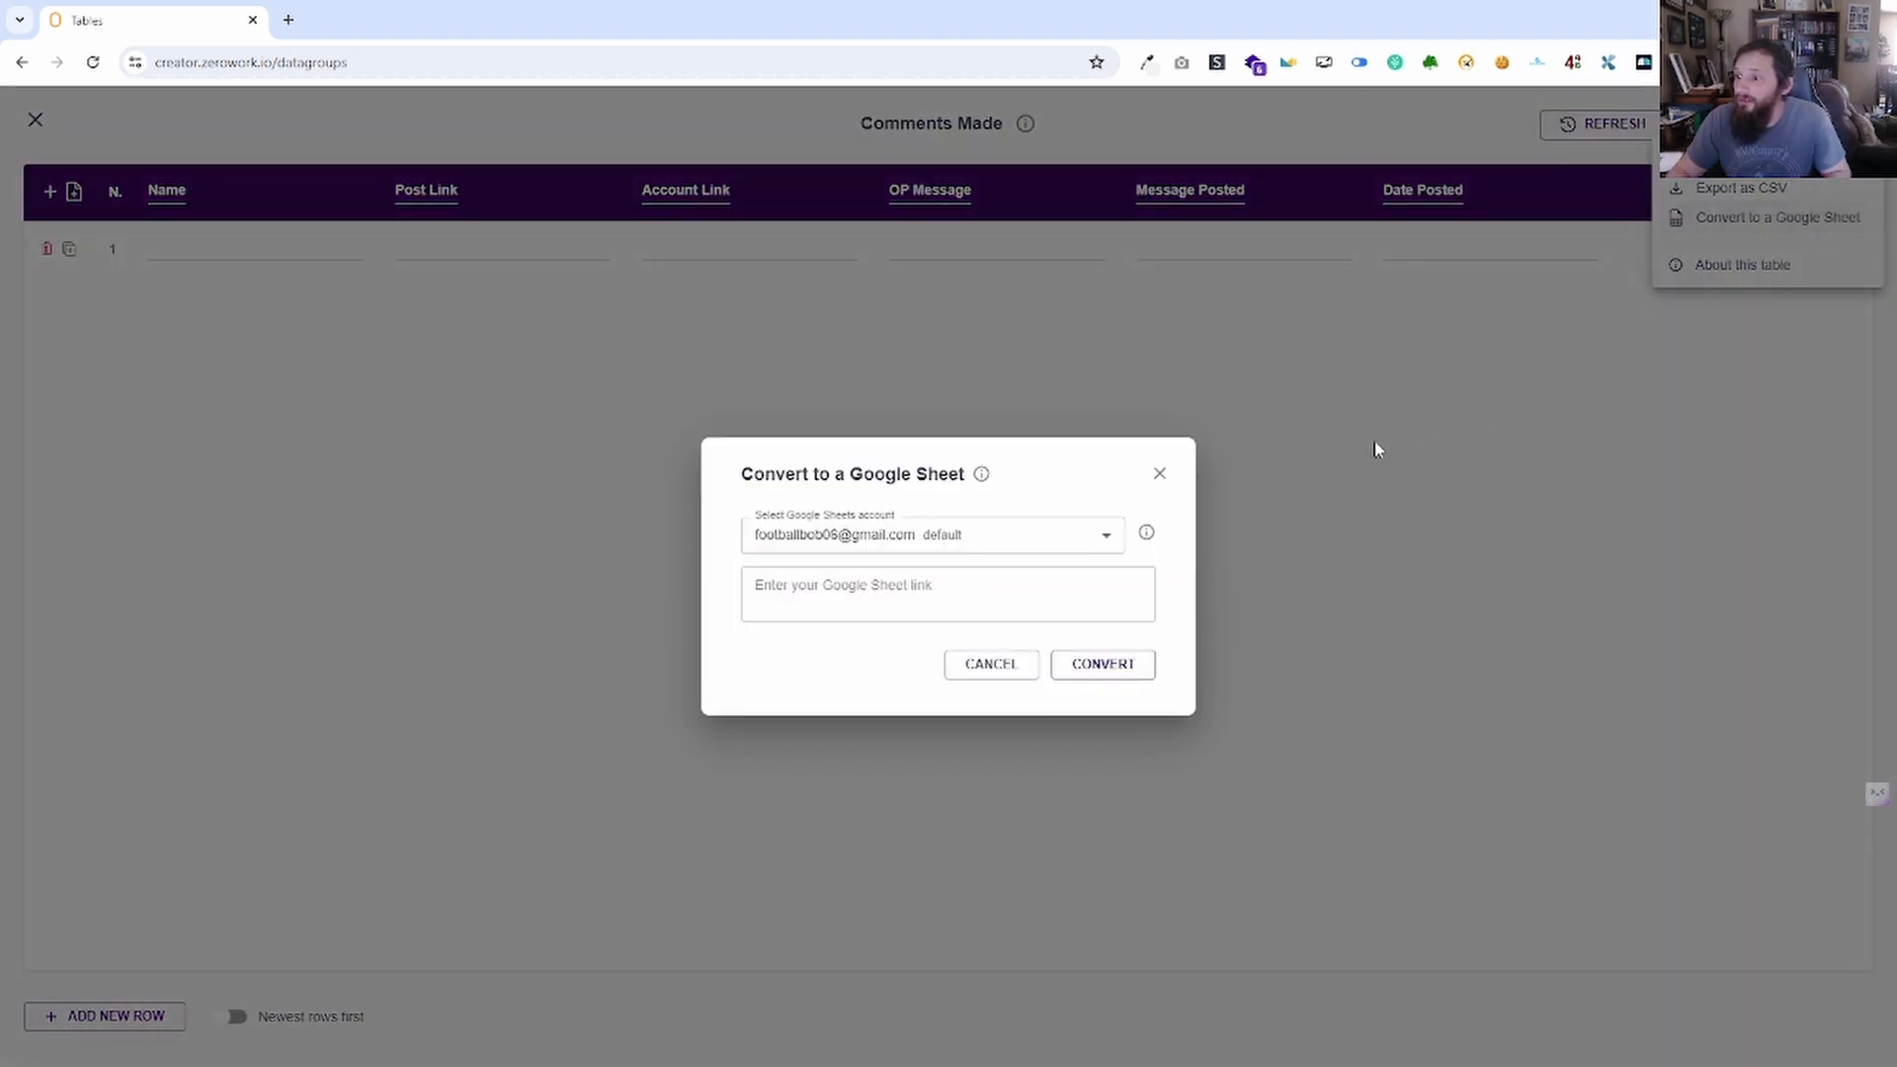
{"action": "left_click", "coordinate": [983, 599]}
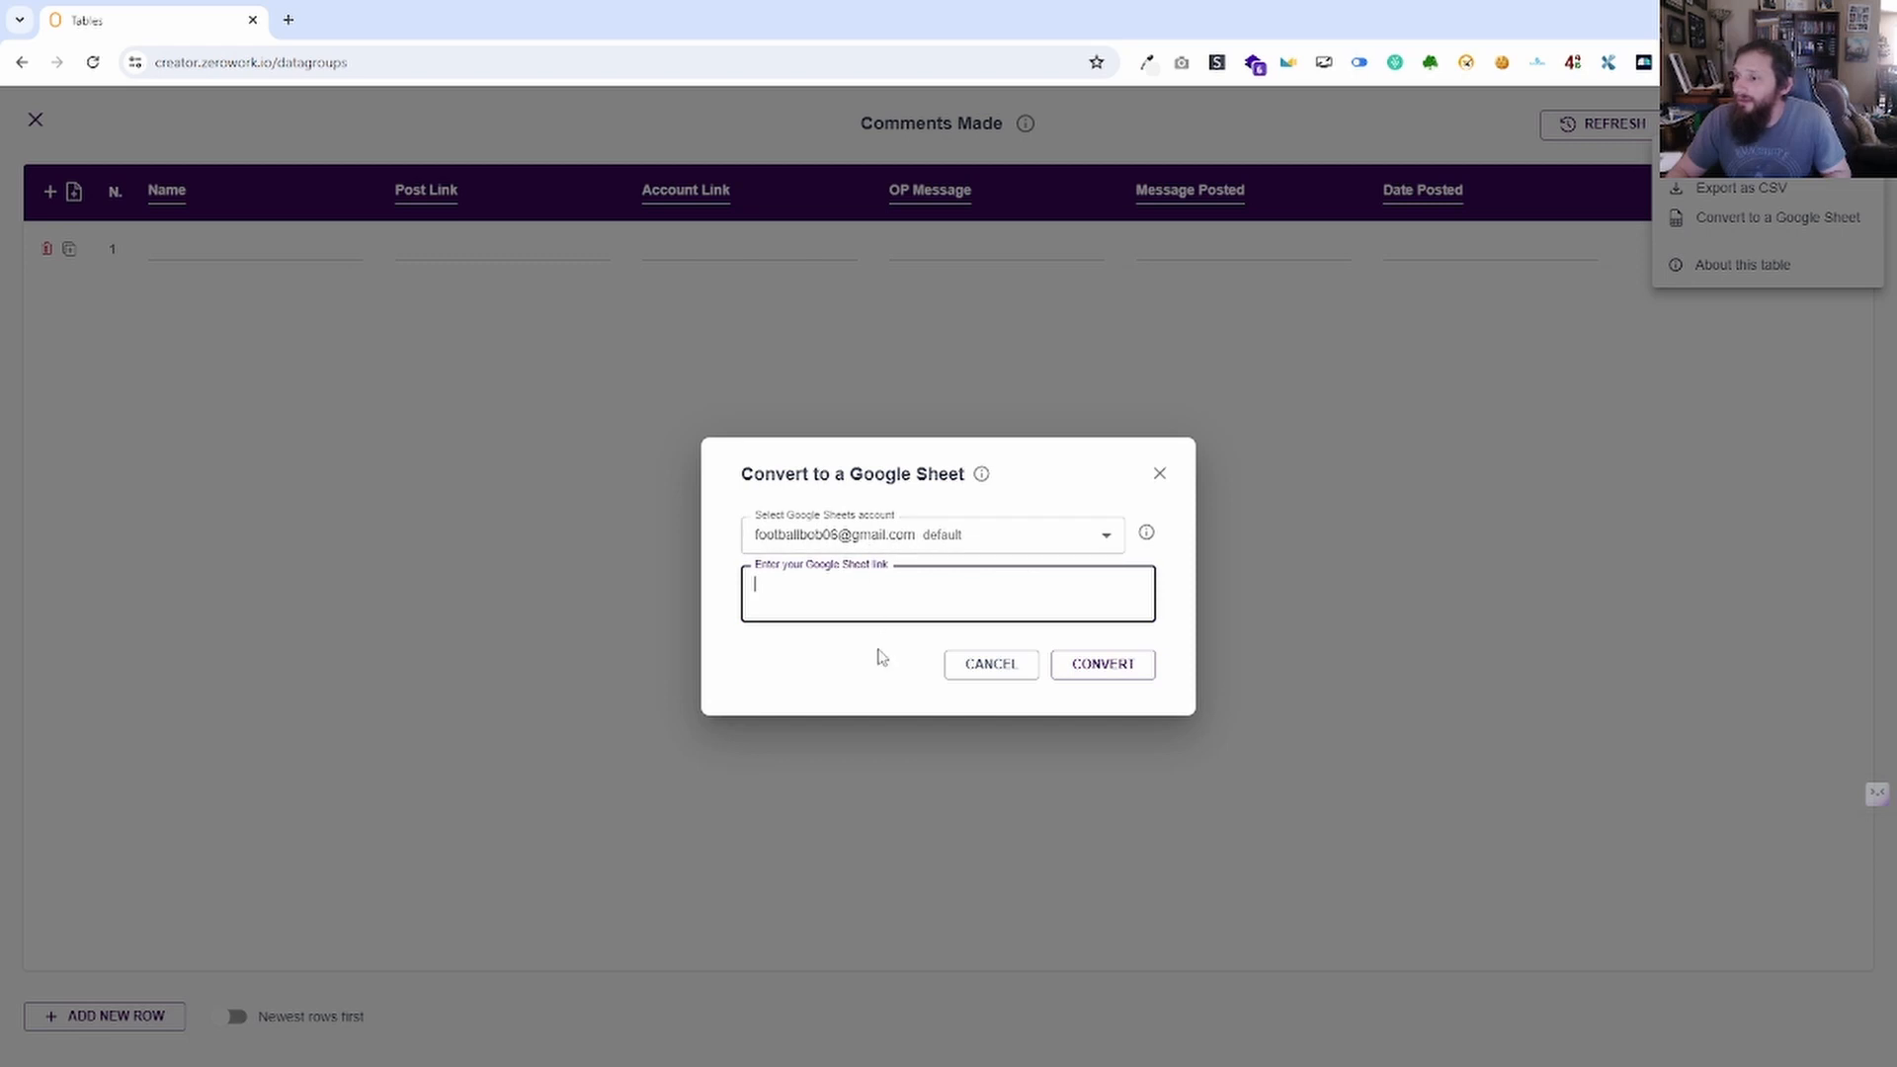
{"action": "left_click", "coordinate": [1161, 473]}
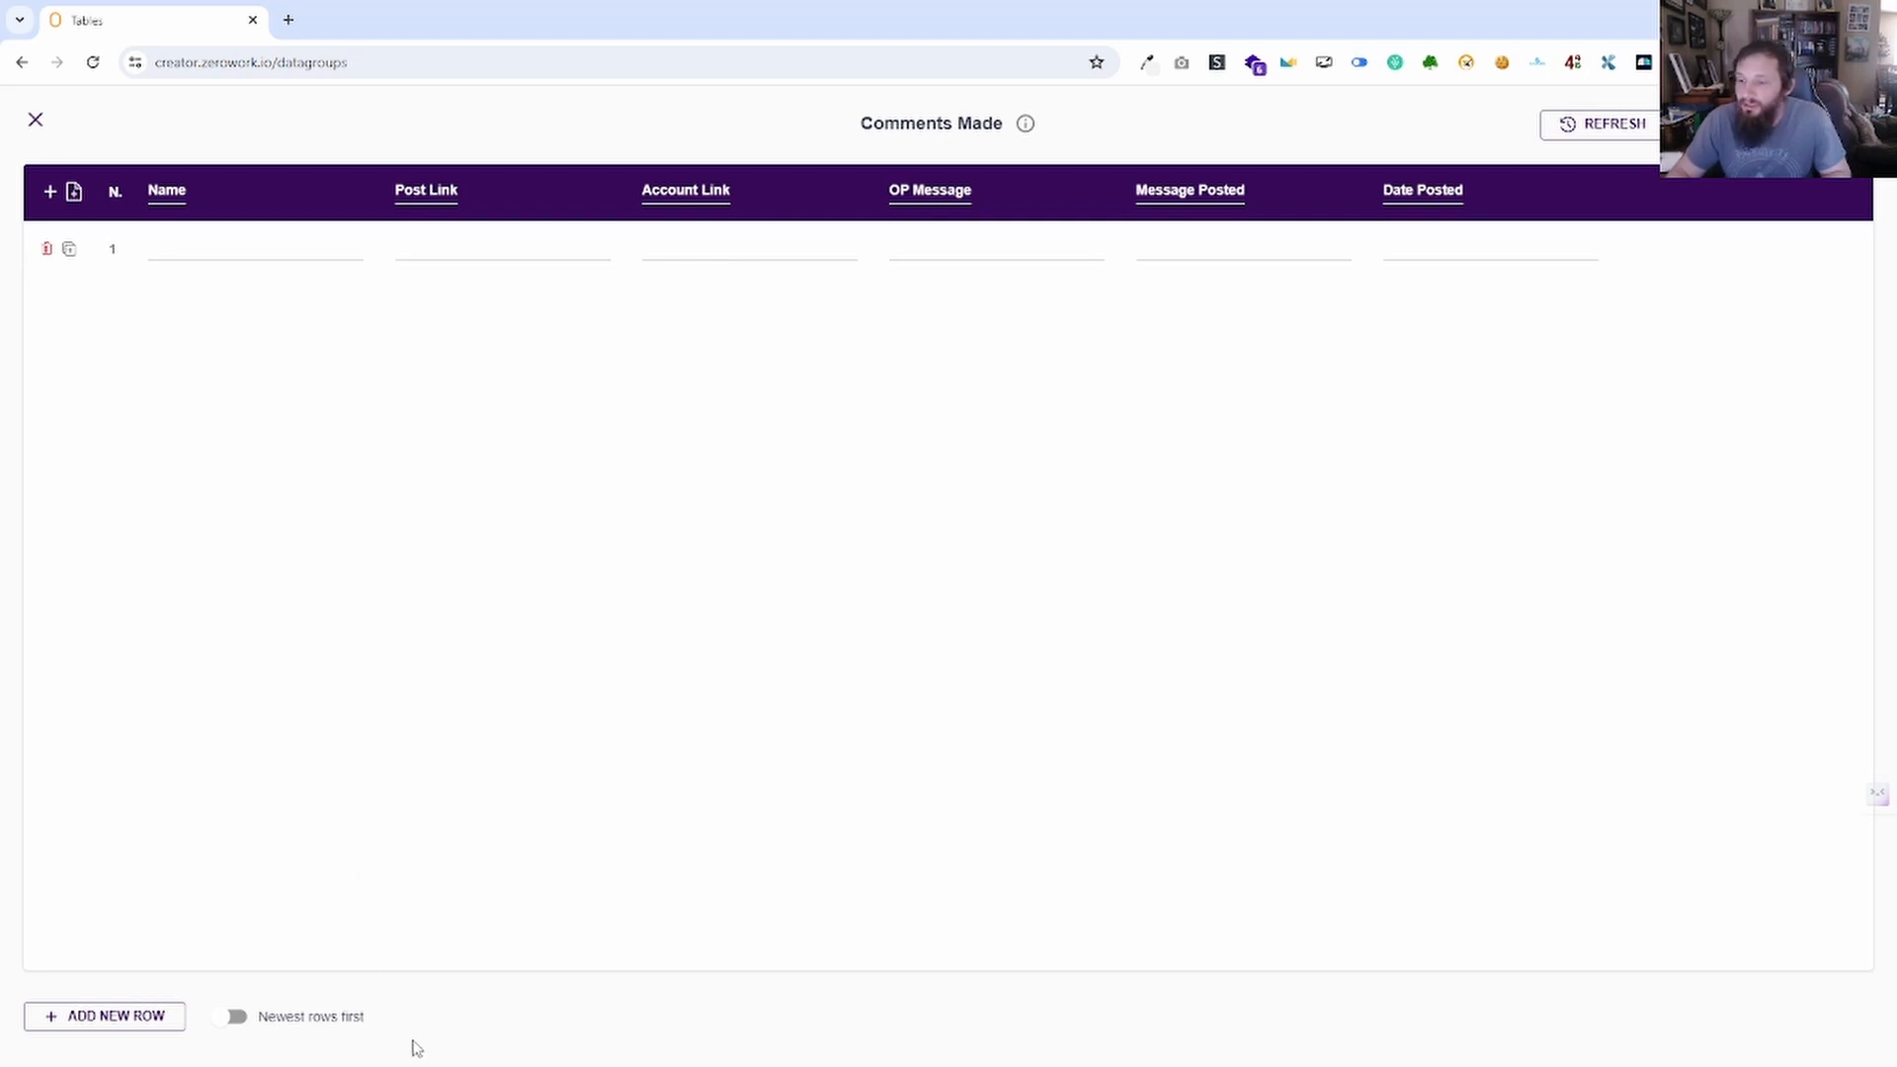
Toggle Newest rows first on and off, then close the table to the Tables list.
{"action": "left_click", "coordinate": [235, 1017]}
{"action": "left_click", "coordinate": [239, 1017]}
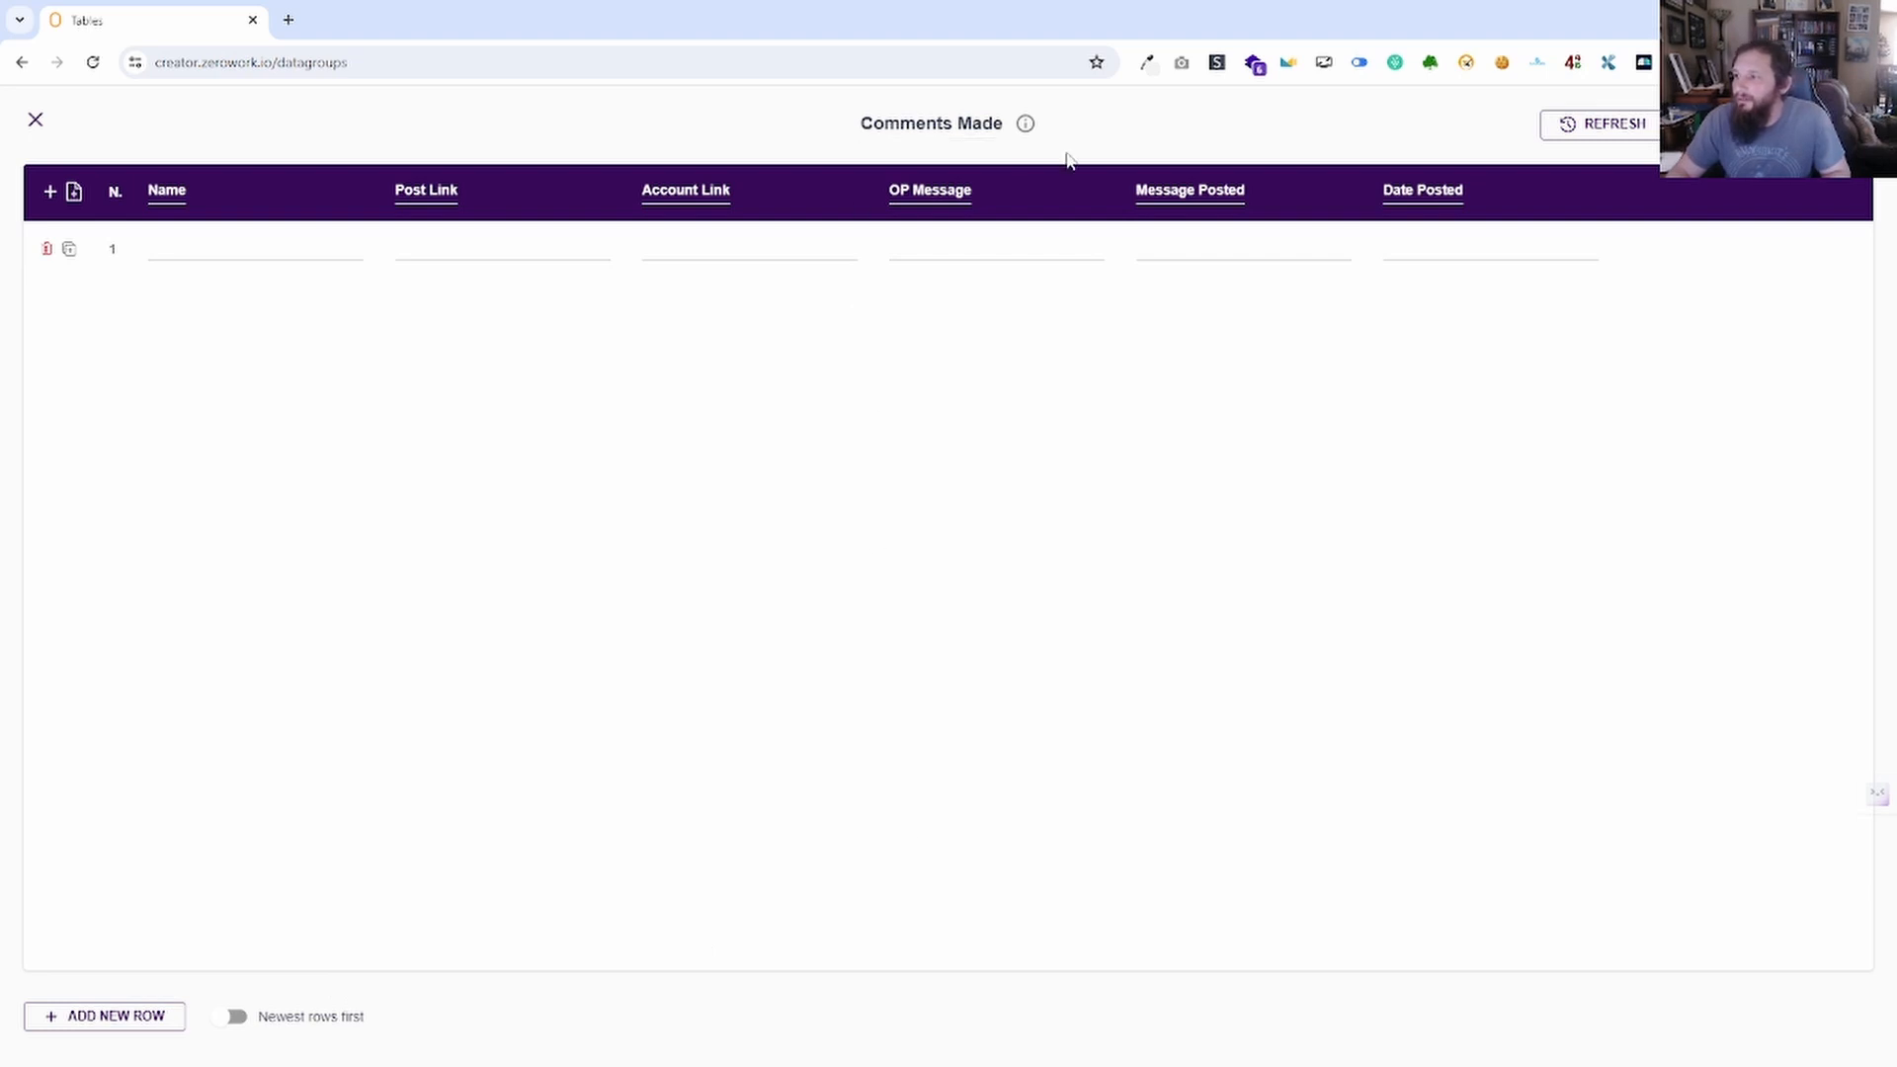
{"action": "mouse_move", "coordinate": [1029, 139]}
{"action": "left_click", "coordinate": [1854, 125]}
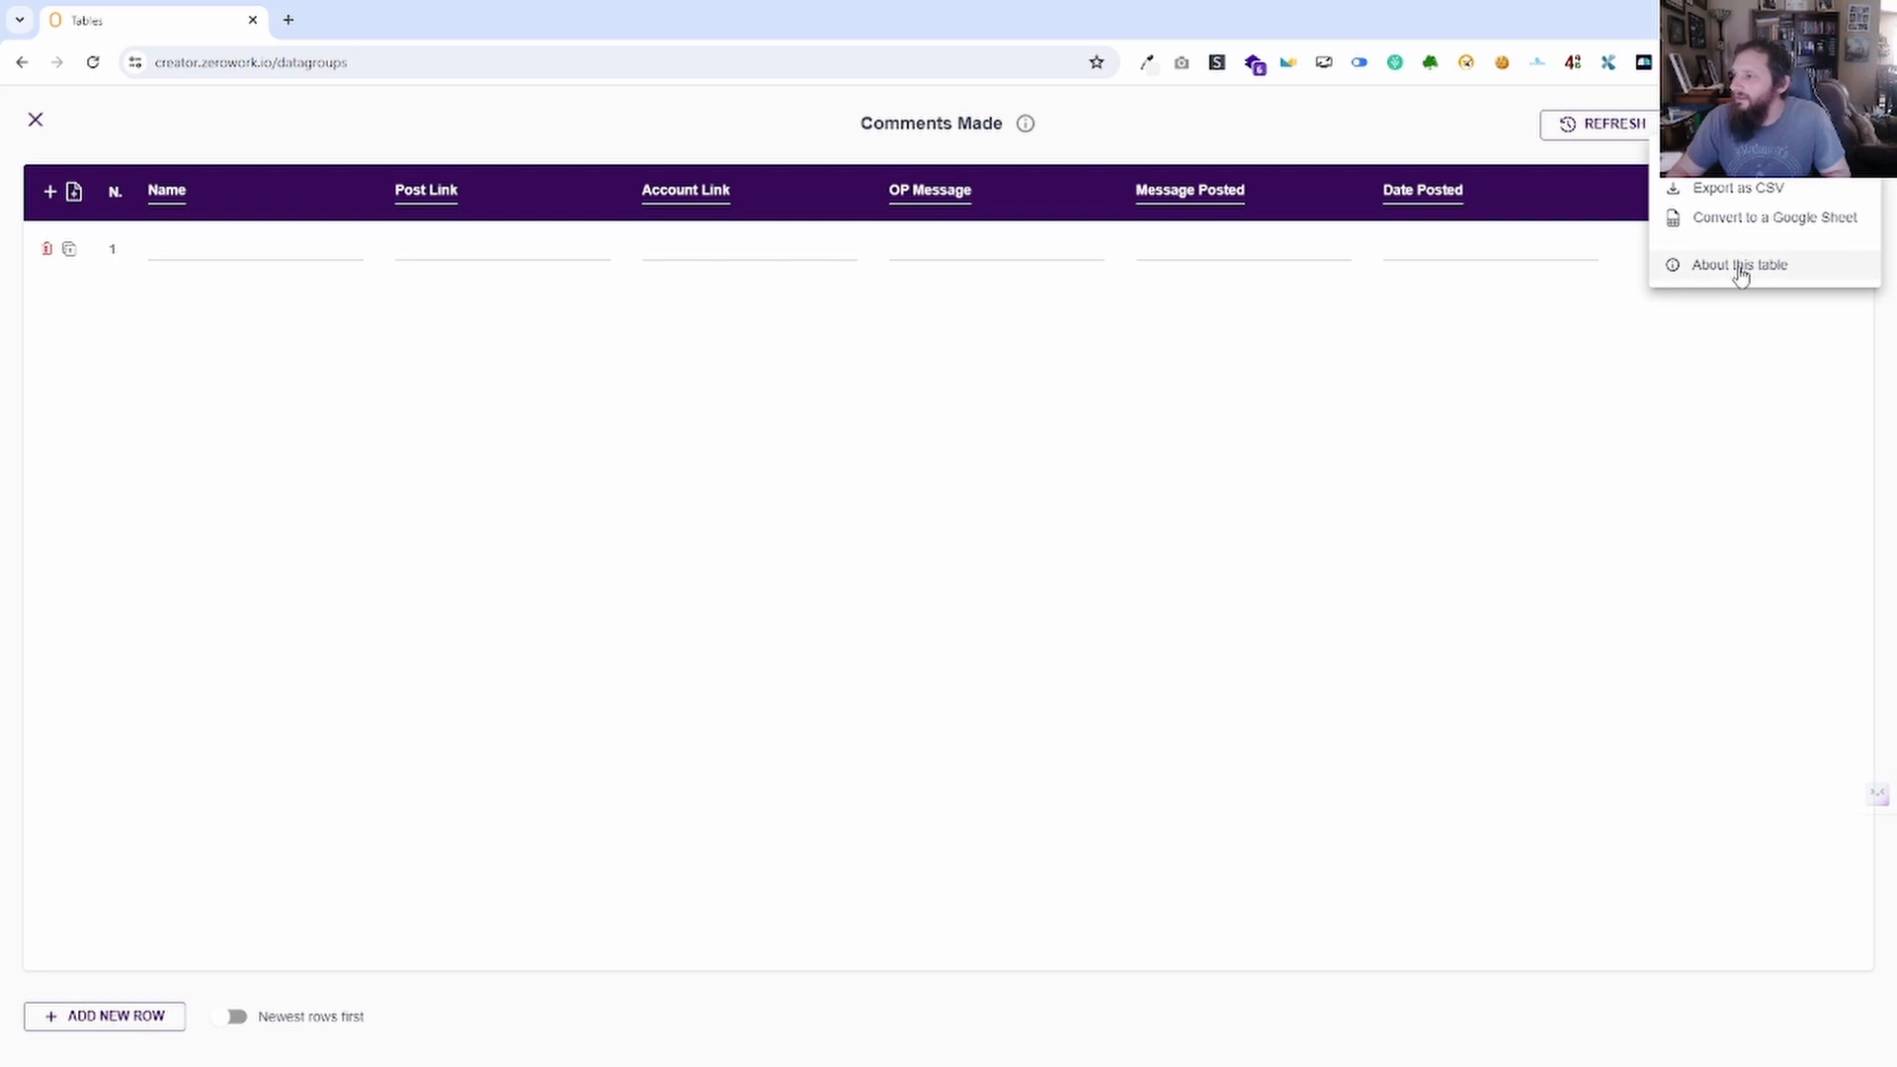
{"action": "left_click", "coordinate": [99, 123]}
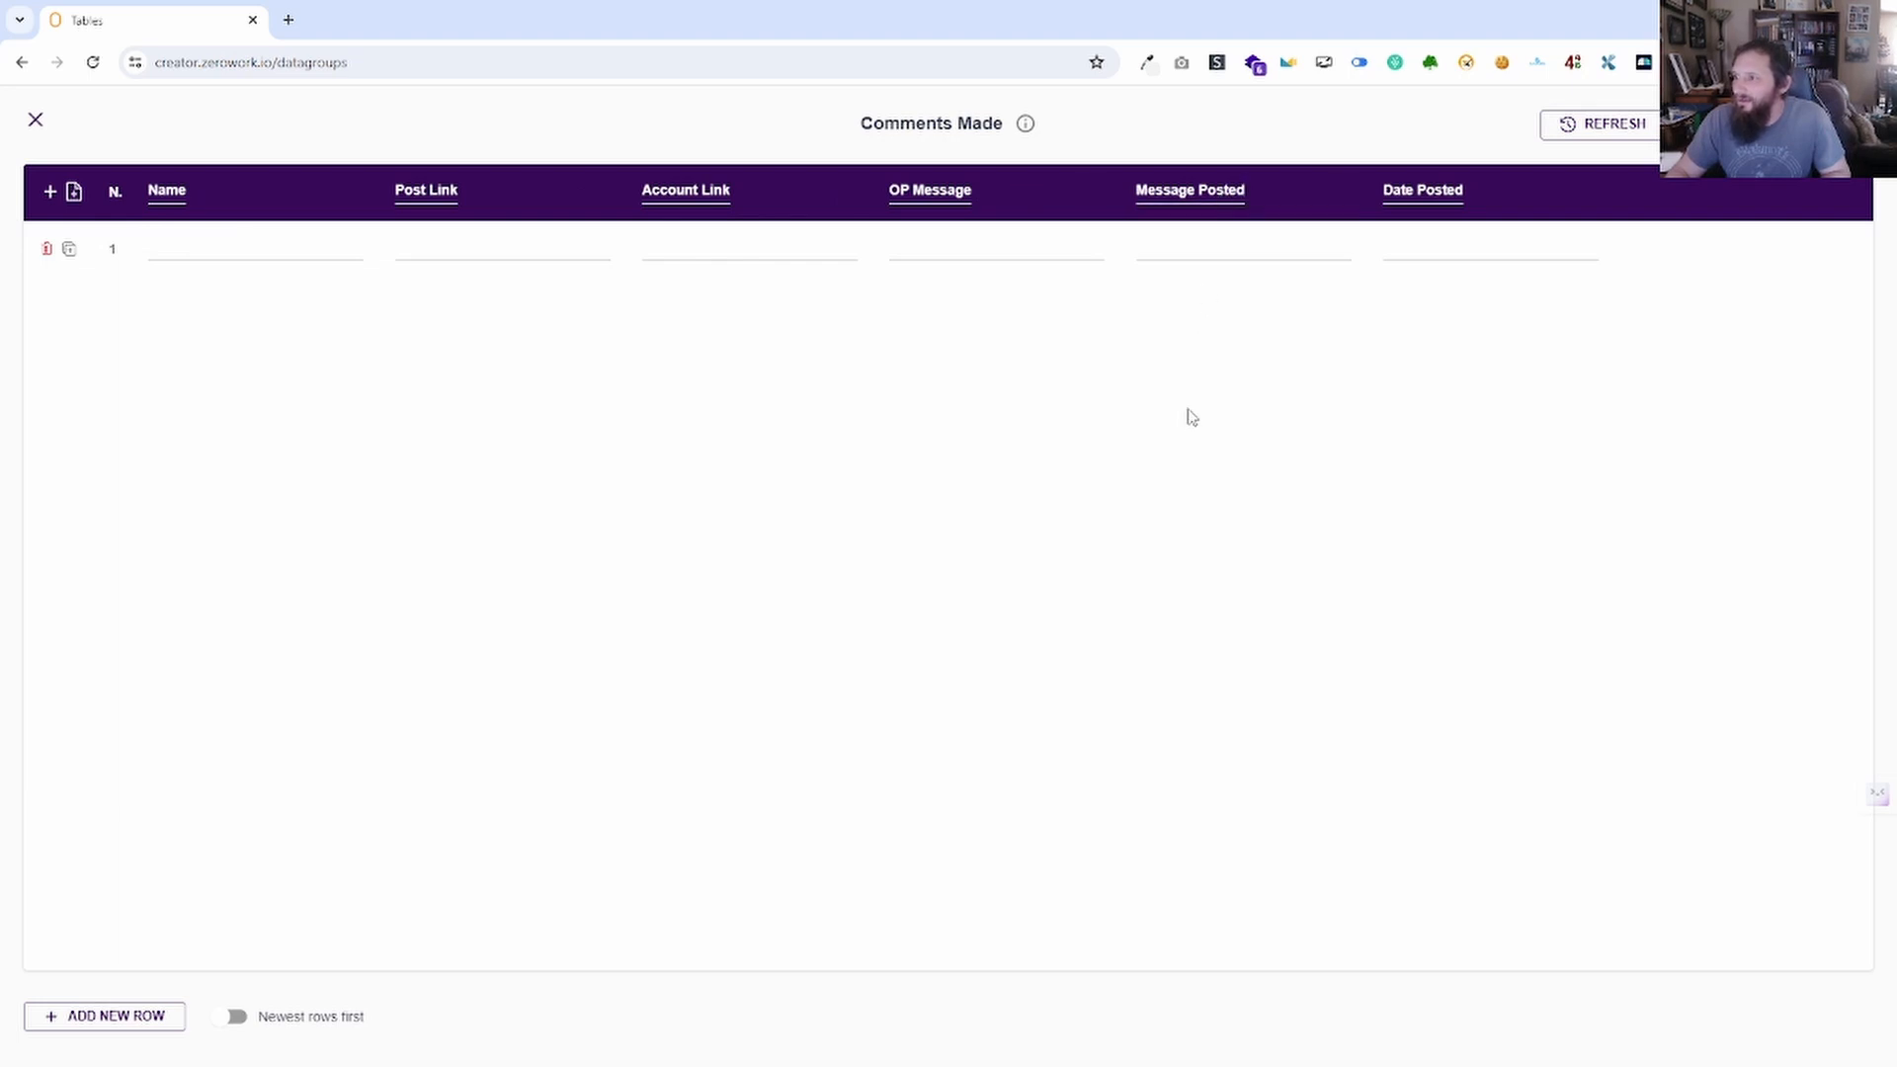
{"action": "left_click", "coordinate": [38, 120]}
Cancel a Google Sheet conversion of the first table, then open Create New Table's type choices.
{"action": "scroll", "coordinate": [949, 356], "scroll_direction": "down", "scroll_amount": 4}
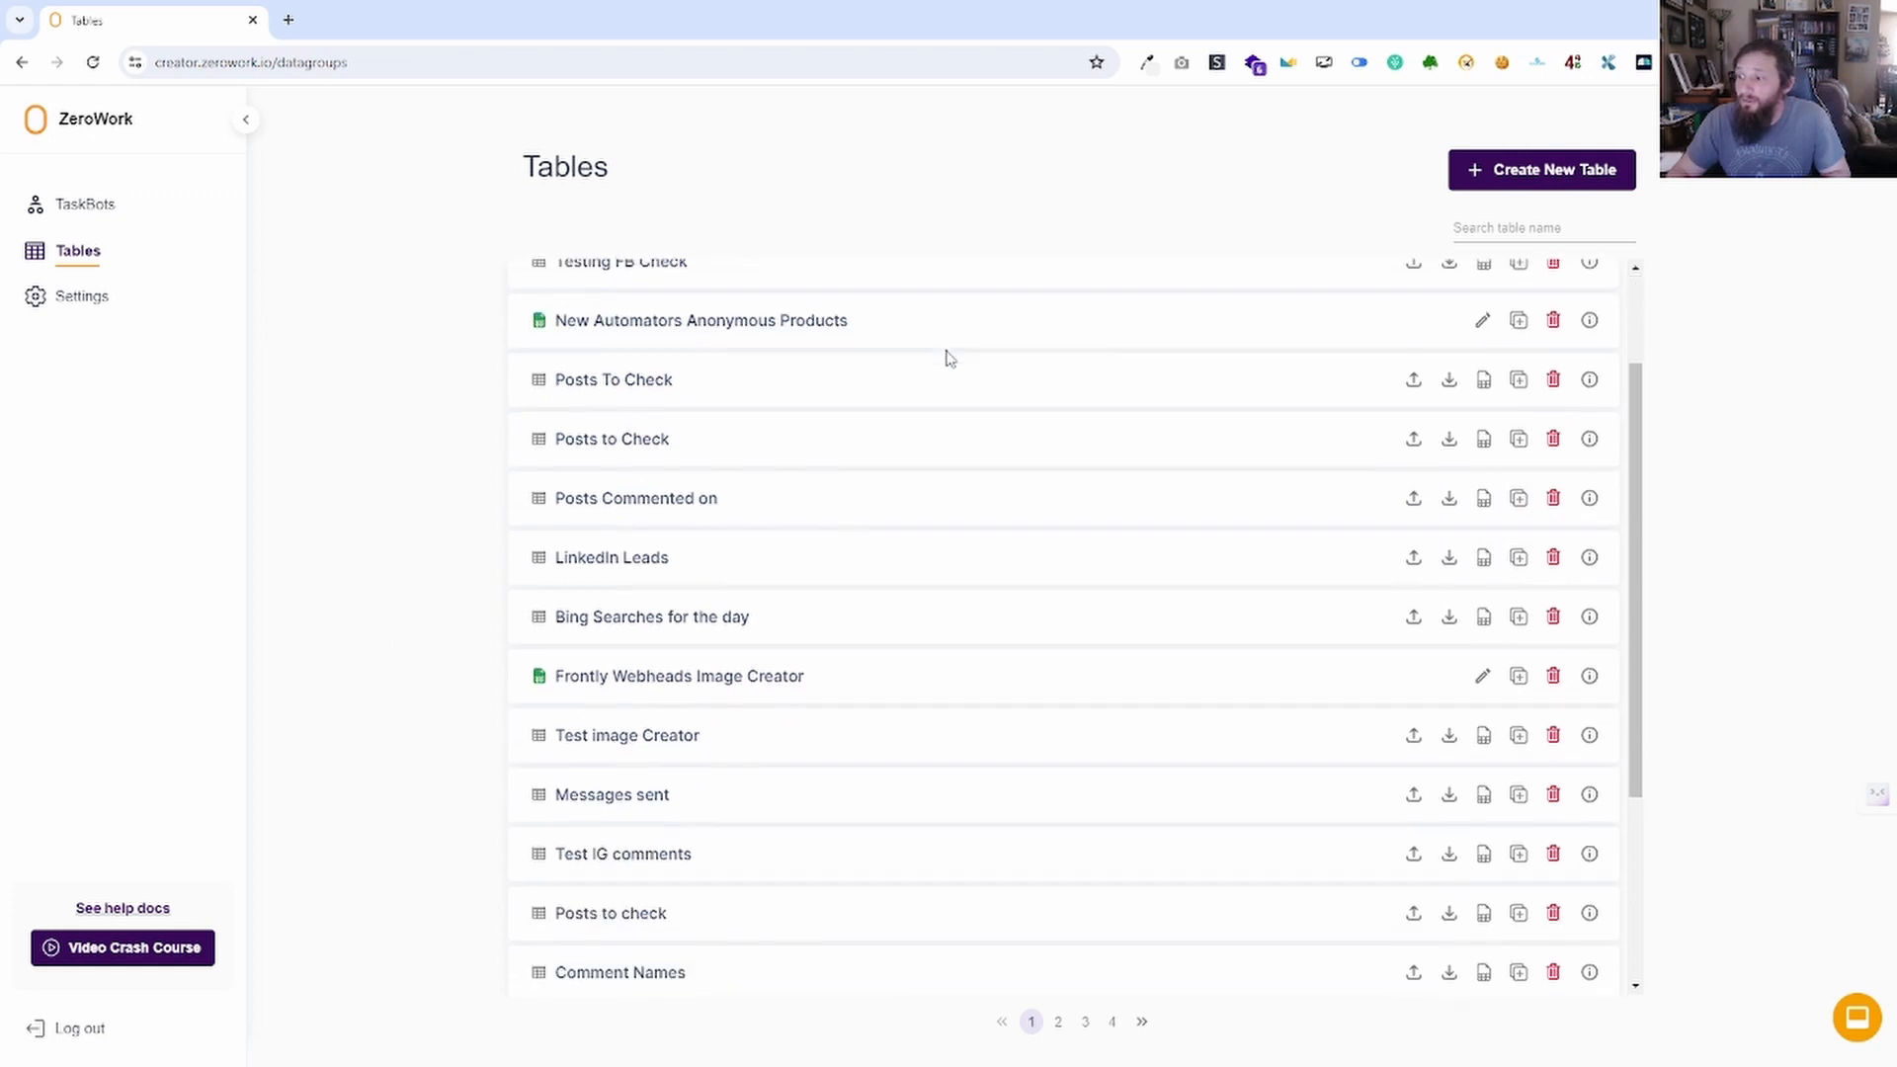
{"action": "scroll", "coordinate": [946, 361], "scroll_direction": "up", "scroll_amount": 4}
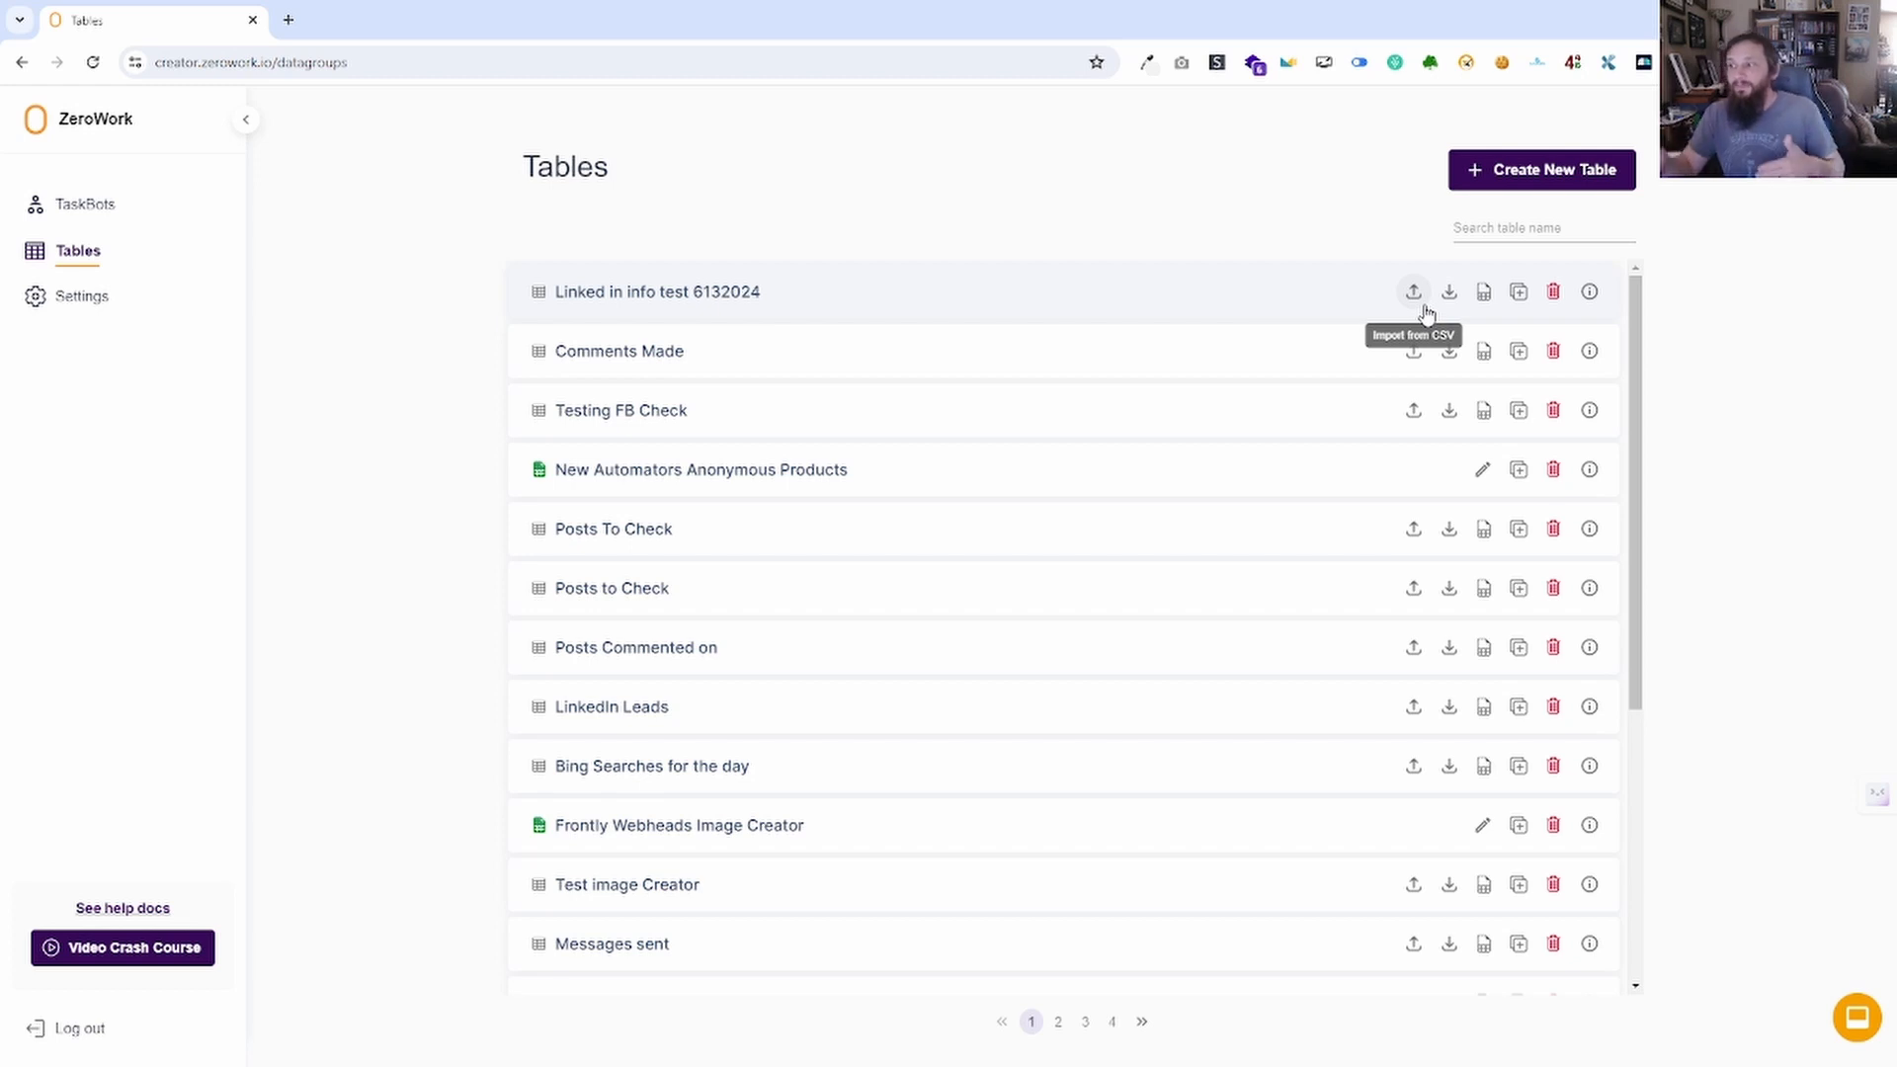
{"action": "left_click", "coordinate": [1483, 294]}
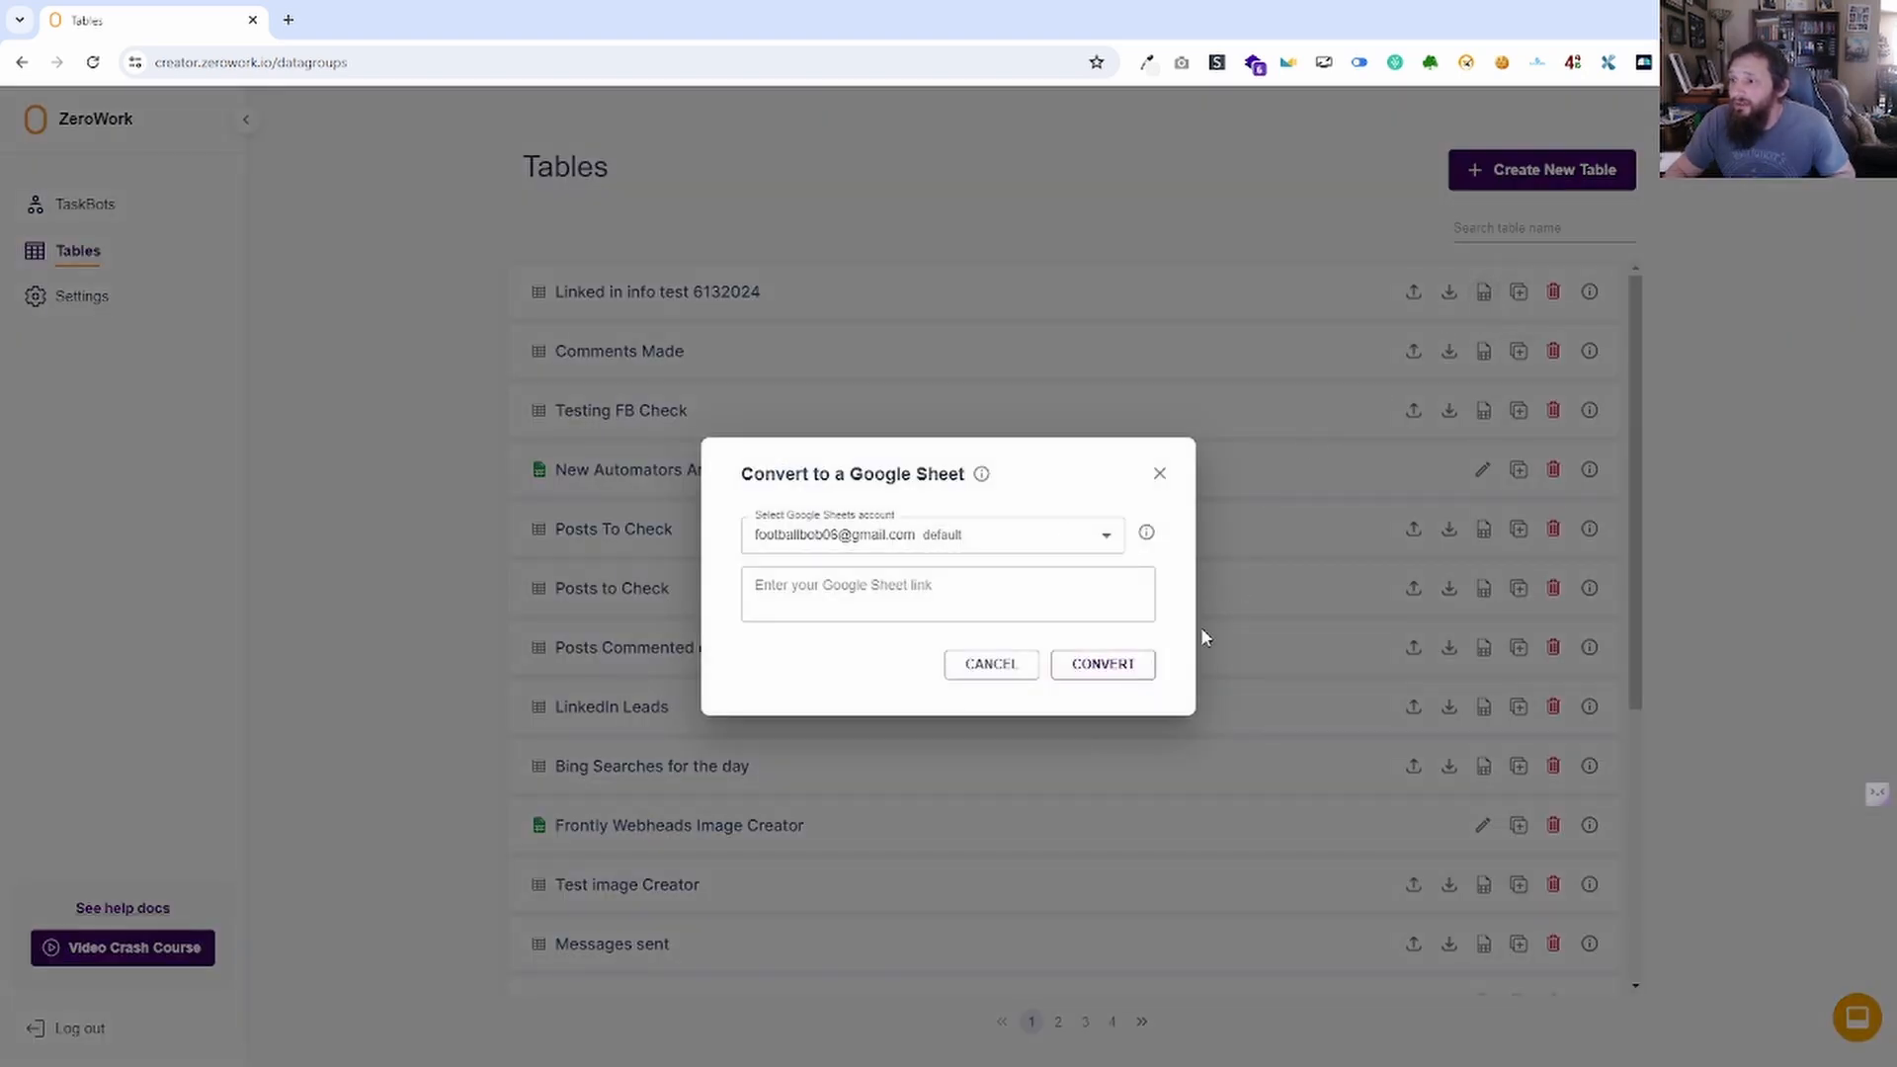
{"action": "left_click", "coordinate": [1158, 474]}
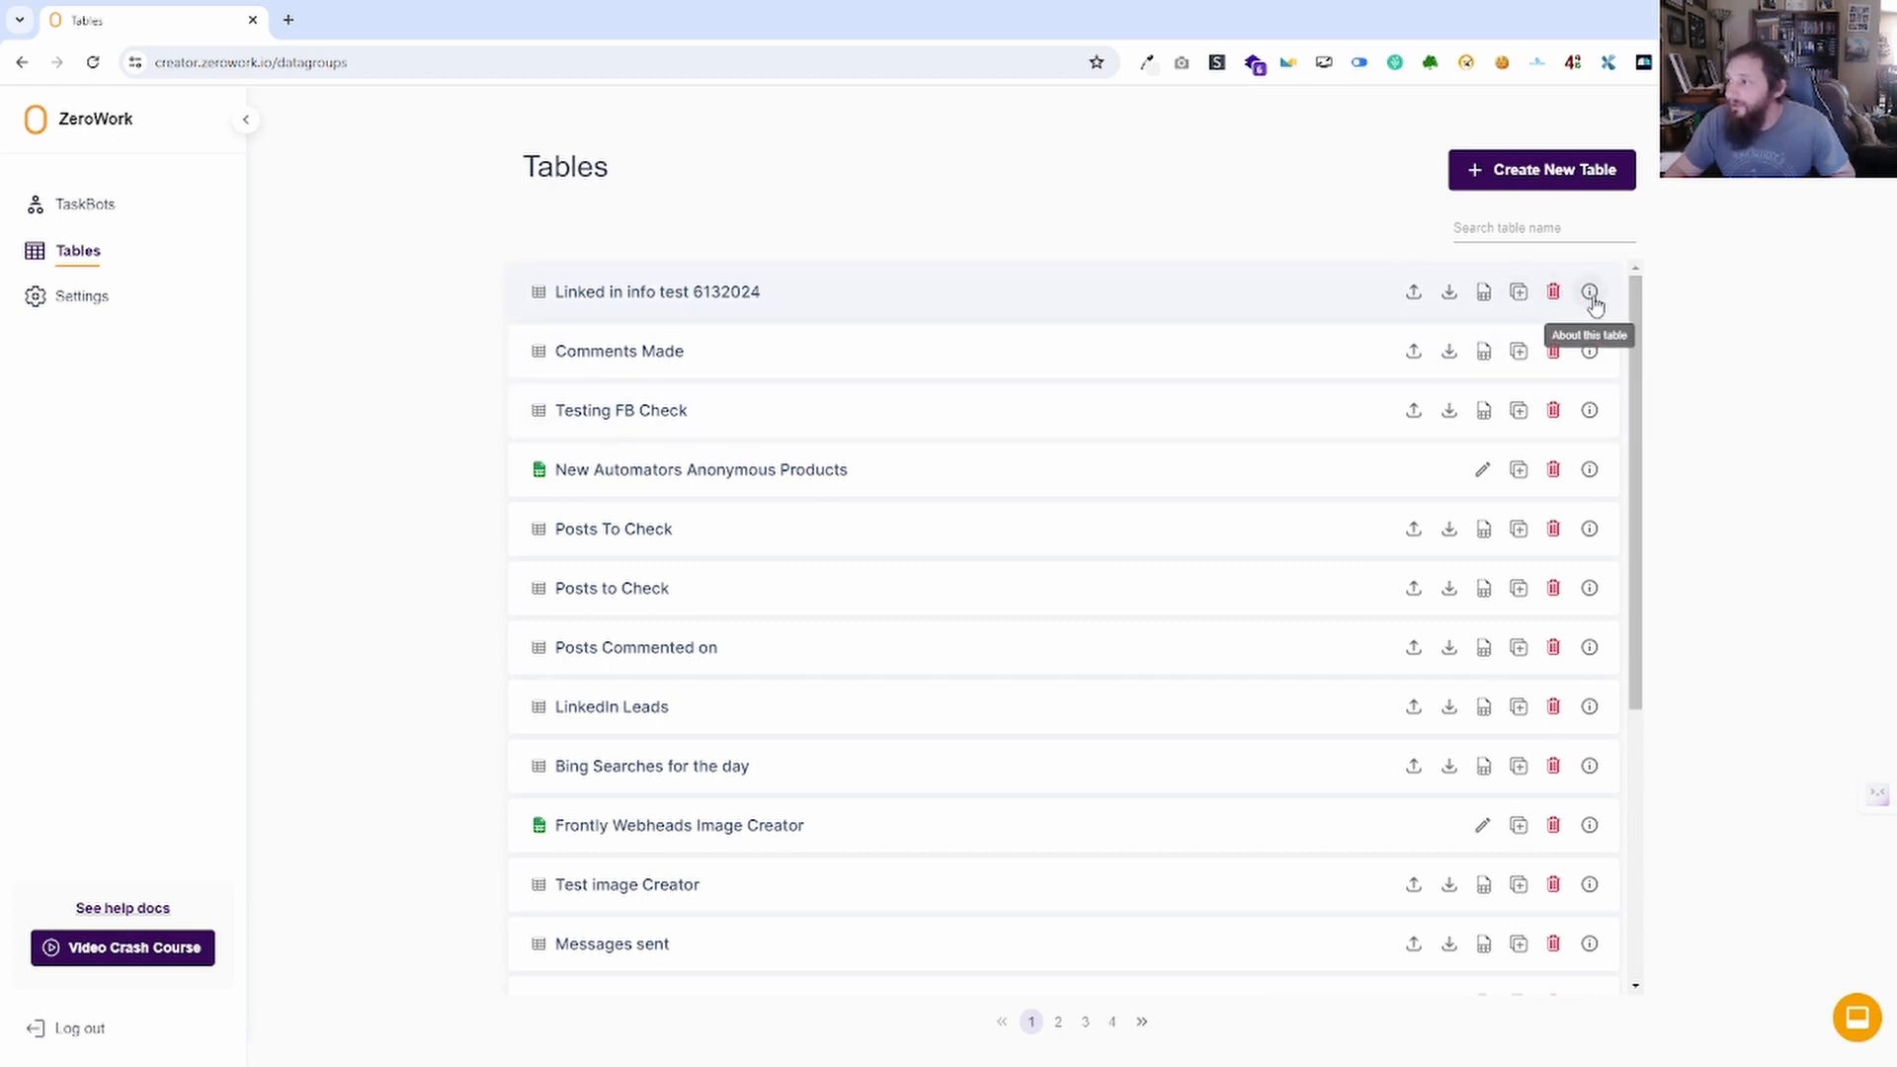
{"action": "left_click", "coordinate": [1520, 176]}
{"action": "left_click", "coordinate": [939, 581]}
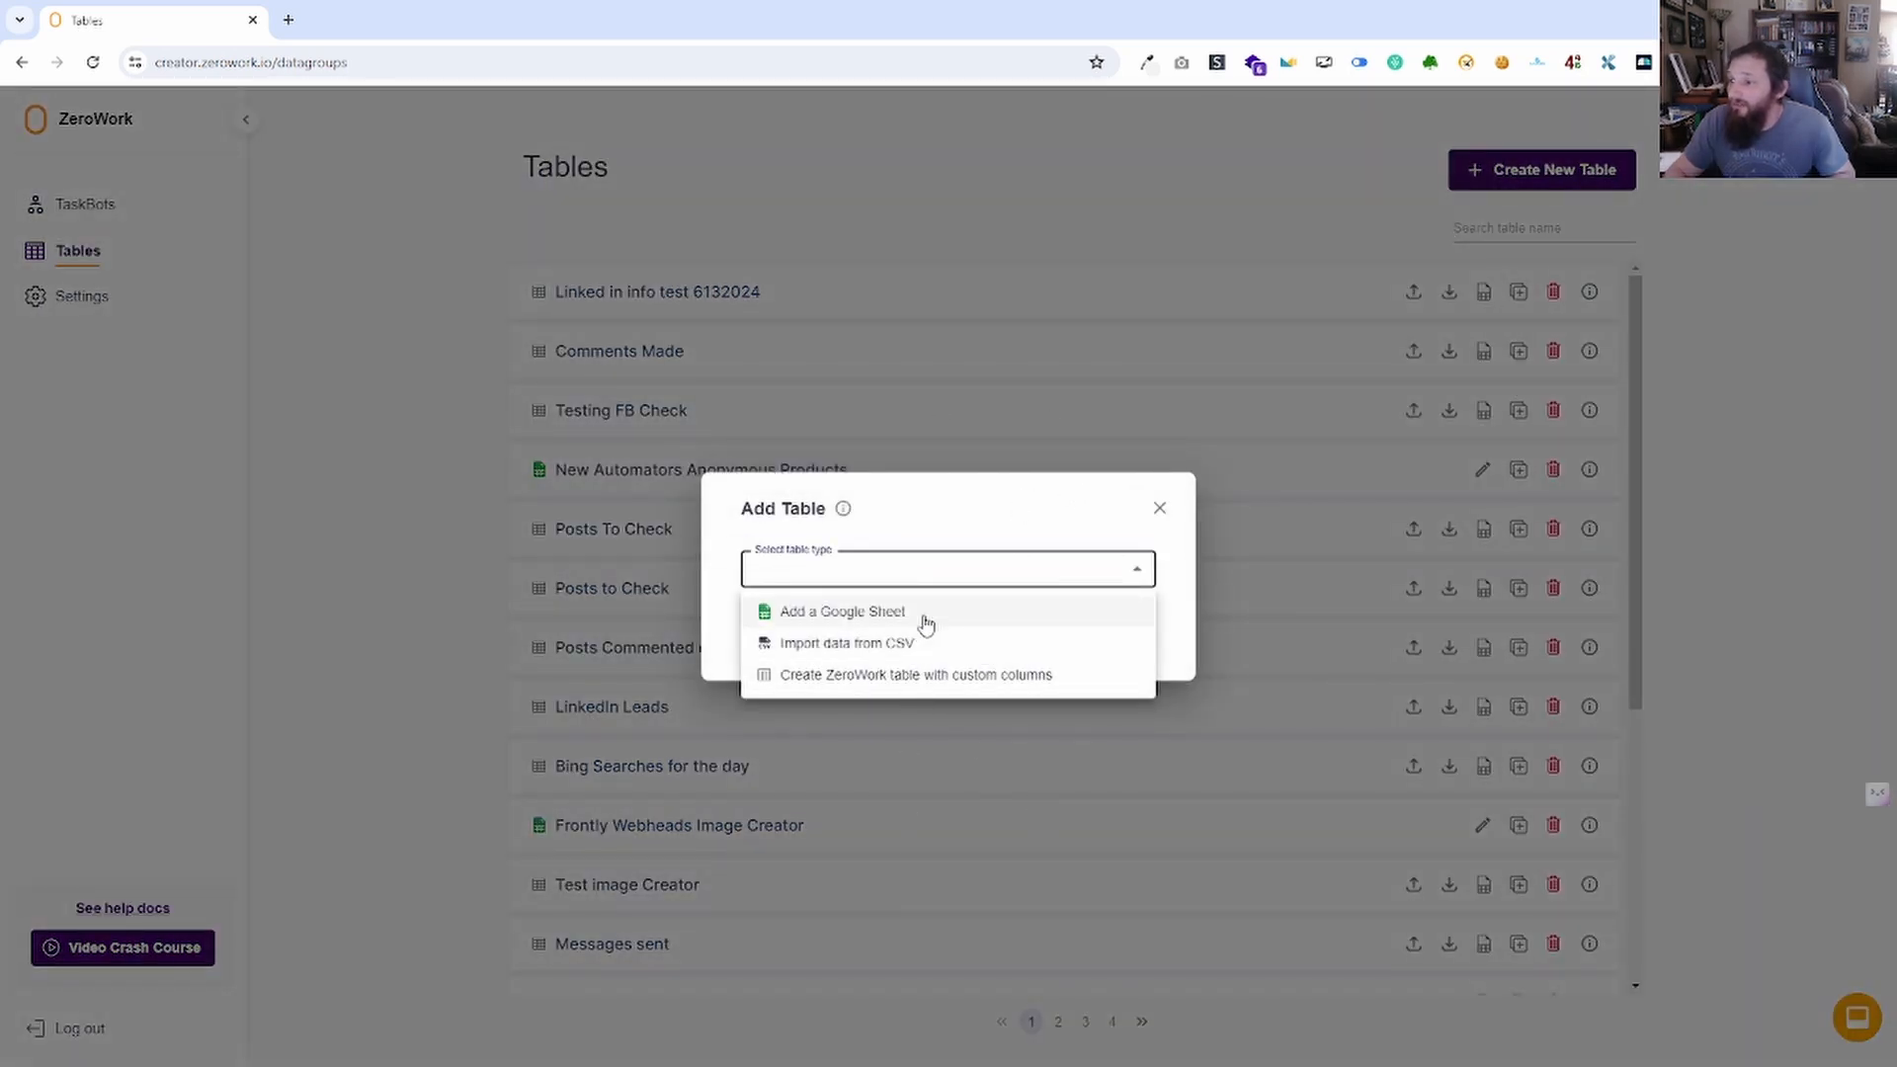
Try Google Sheet and CSV types, then choose a ZeroWork table with custom columns.
{"action": "left_click", "coordinate": [926, 615]}
{"action": "left_click", "coordinate": [939, 511]}
{"action": "left_click", "coordinate": [900, 590]}
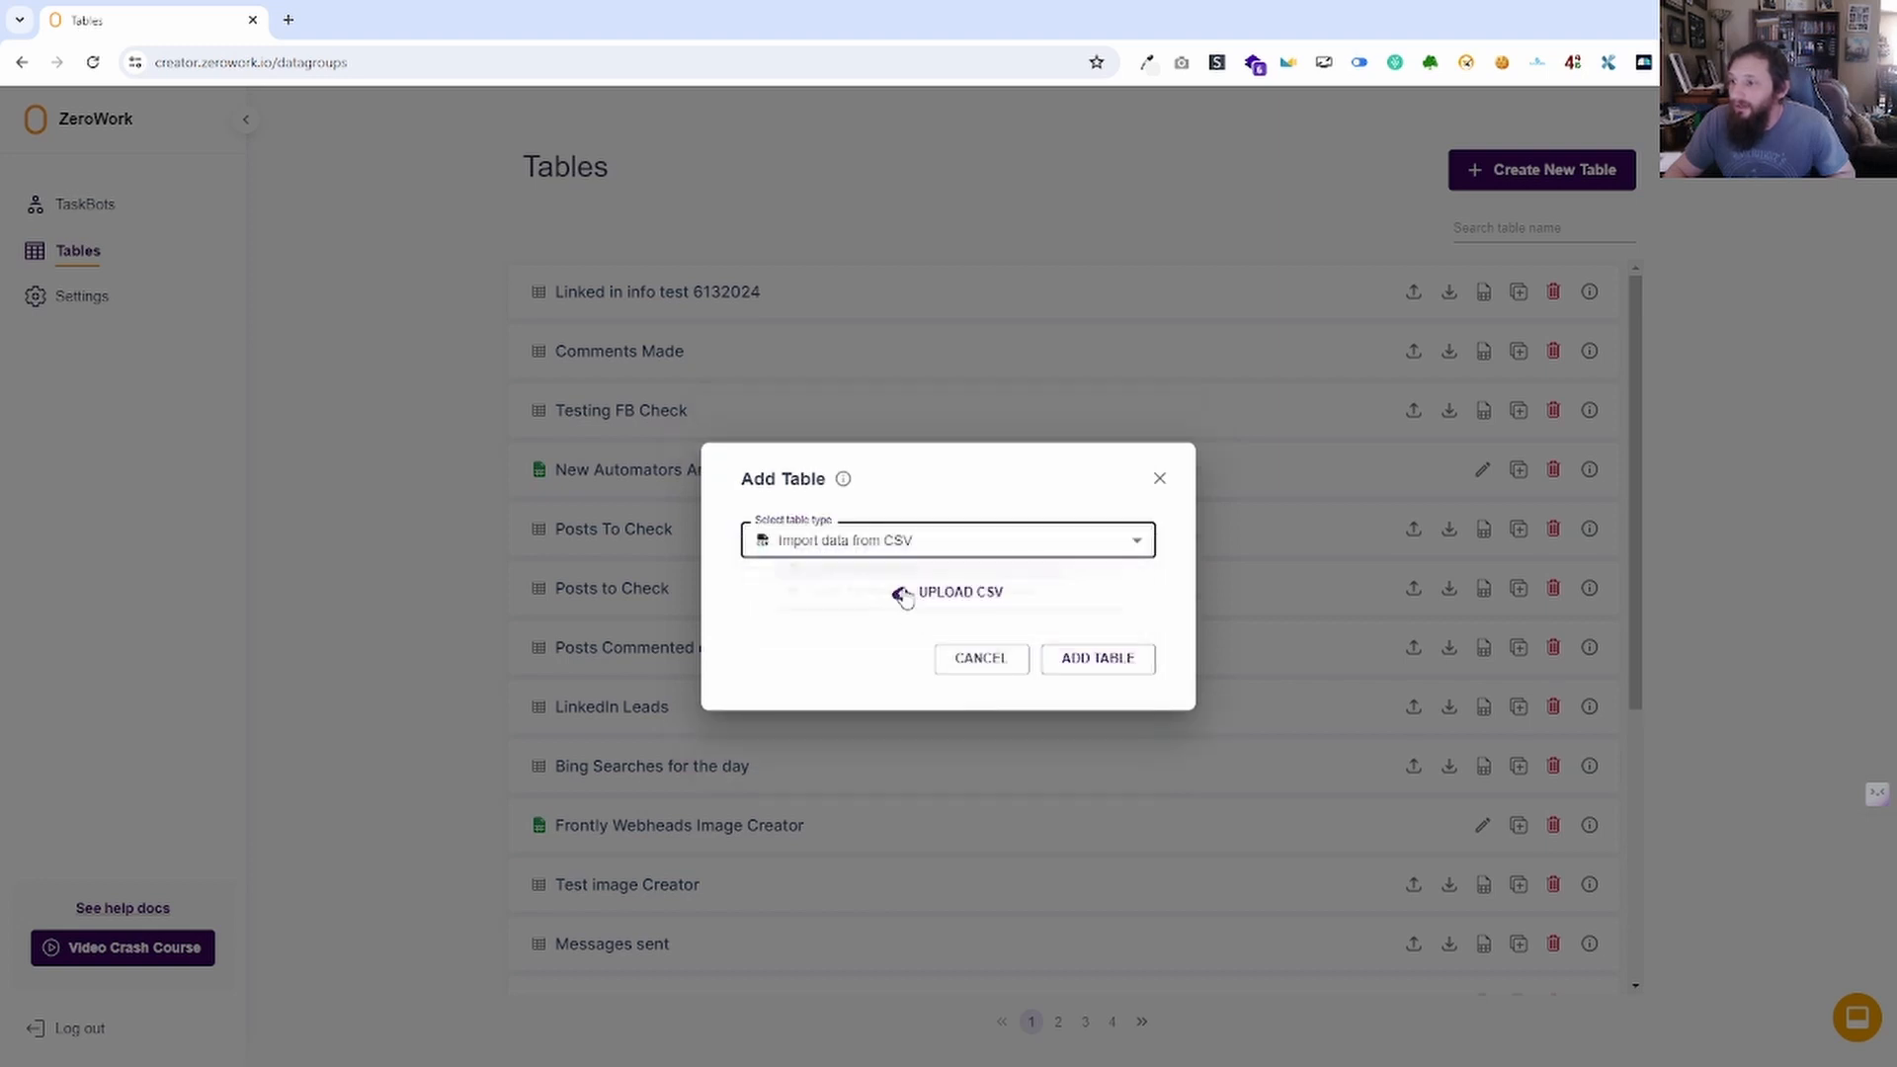
{"action": "left_click", "coordinate": [975, 545]}
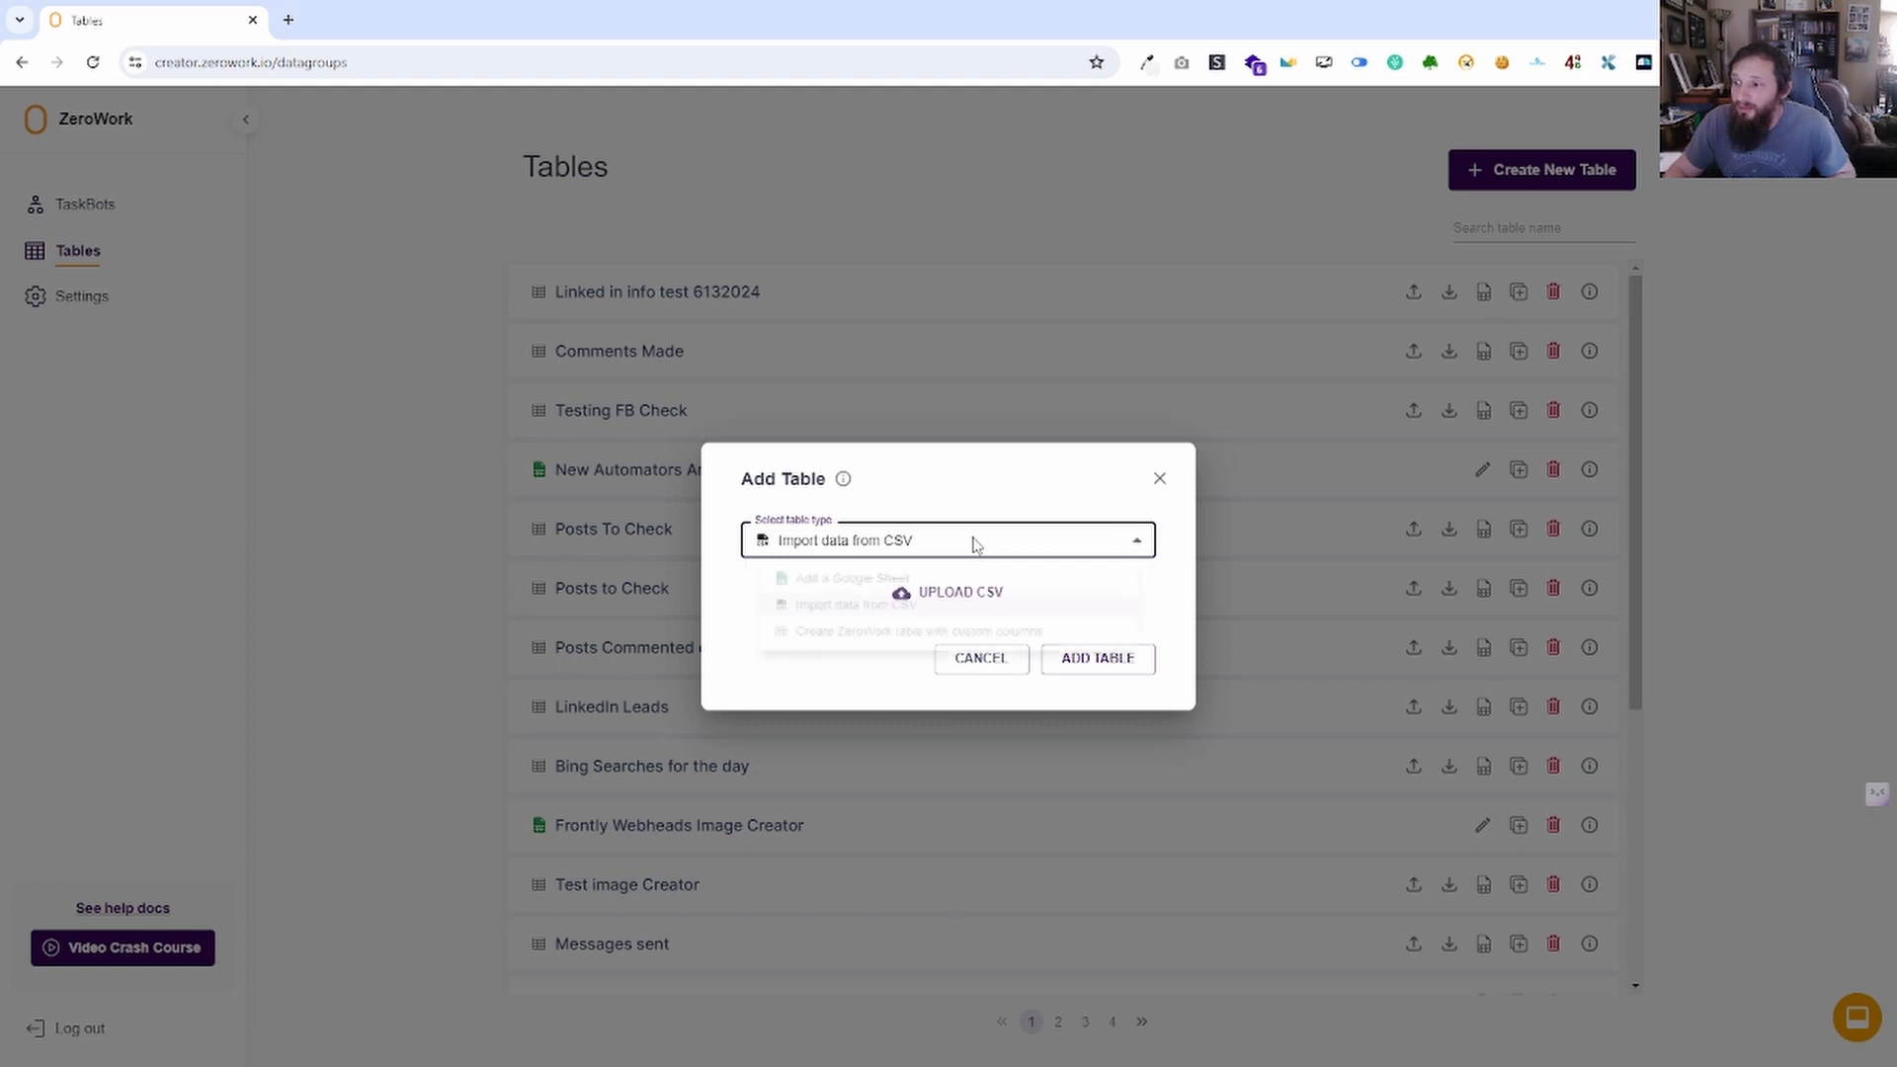
{"action": "left_click", "coordinate": [963, 643]}
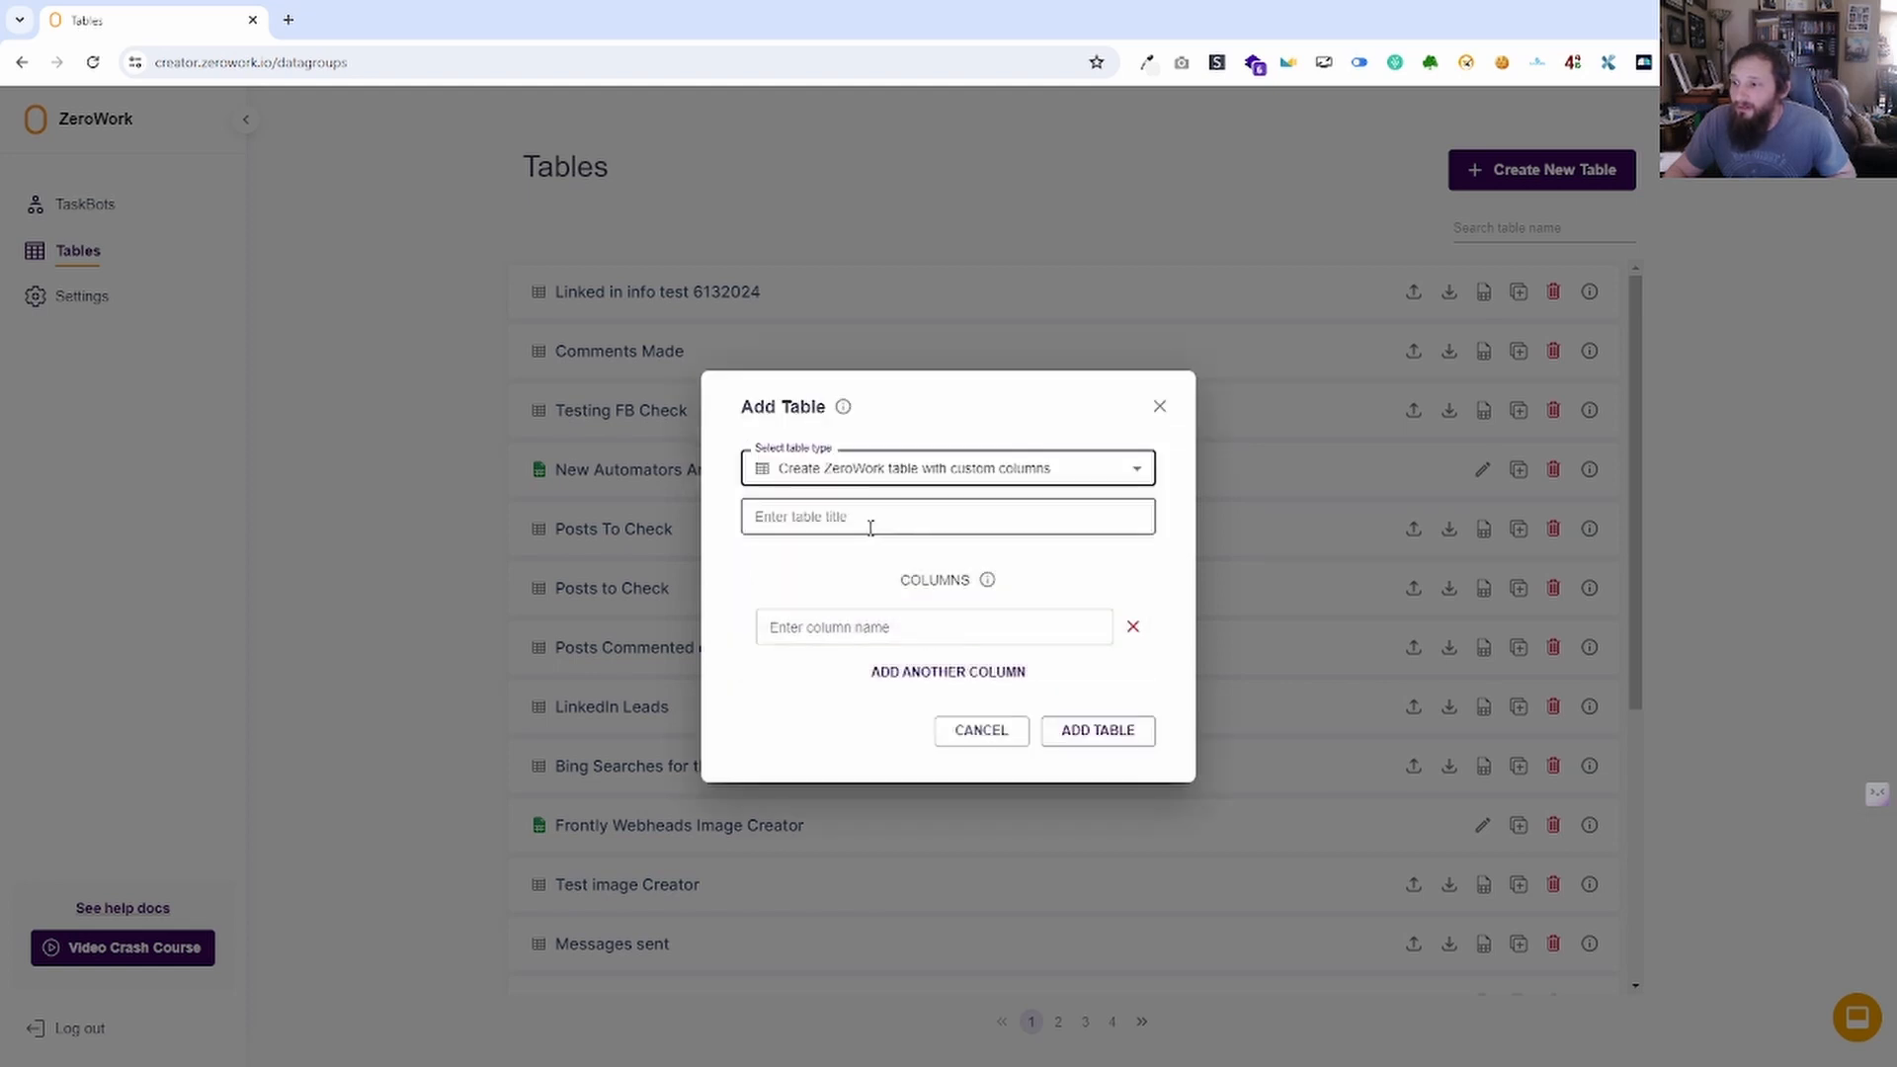
Create Test table 6 17 2024 with names, dates and post title columns, then close it.
{"action": "left_click", "coordinate": [869, 526]}
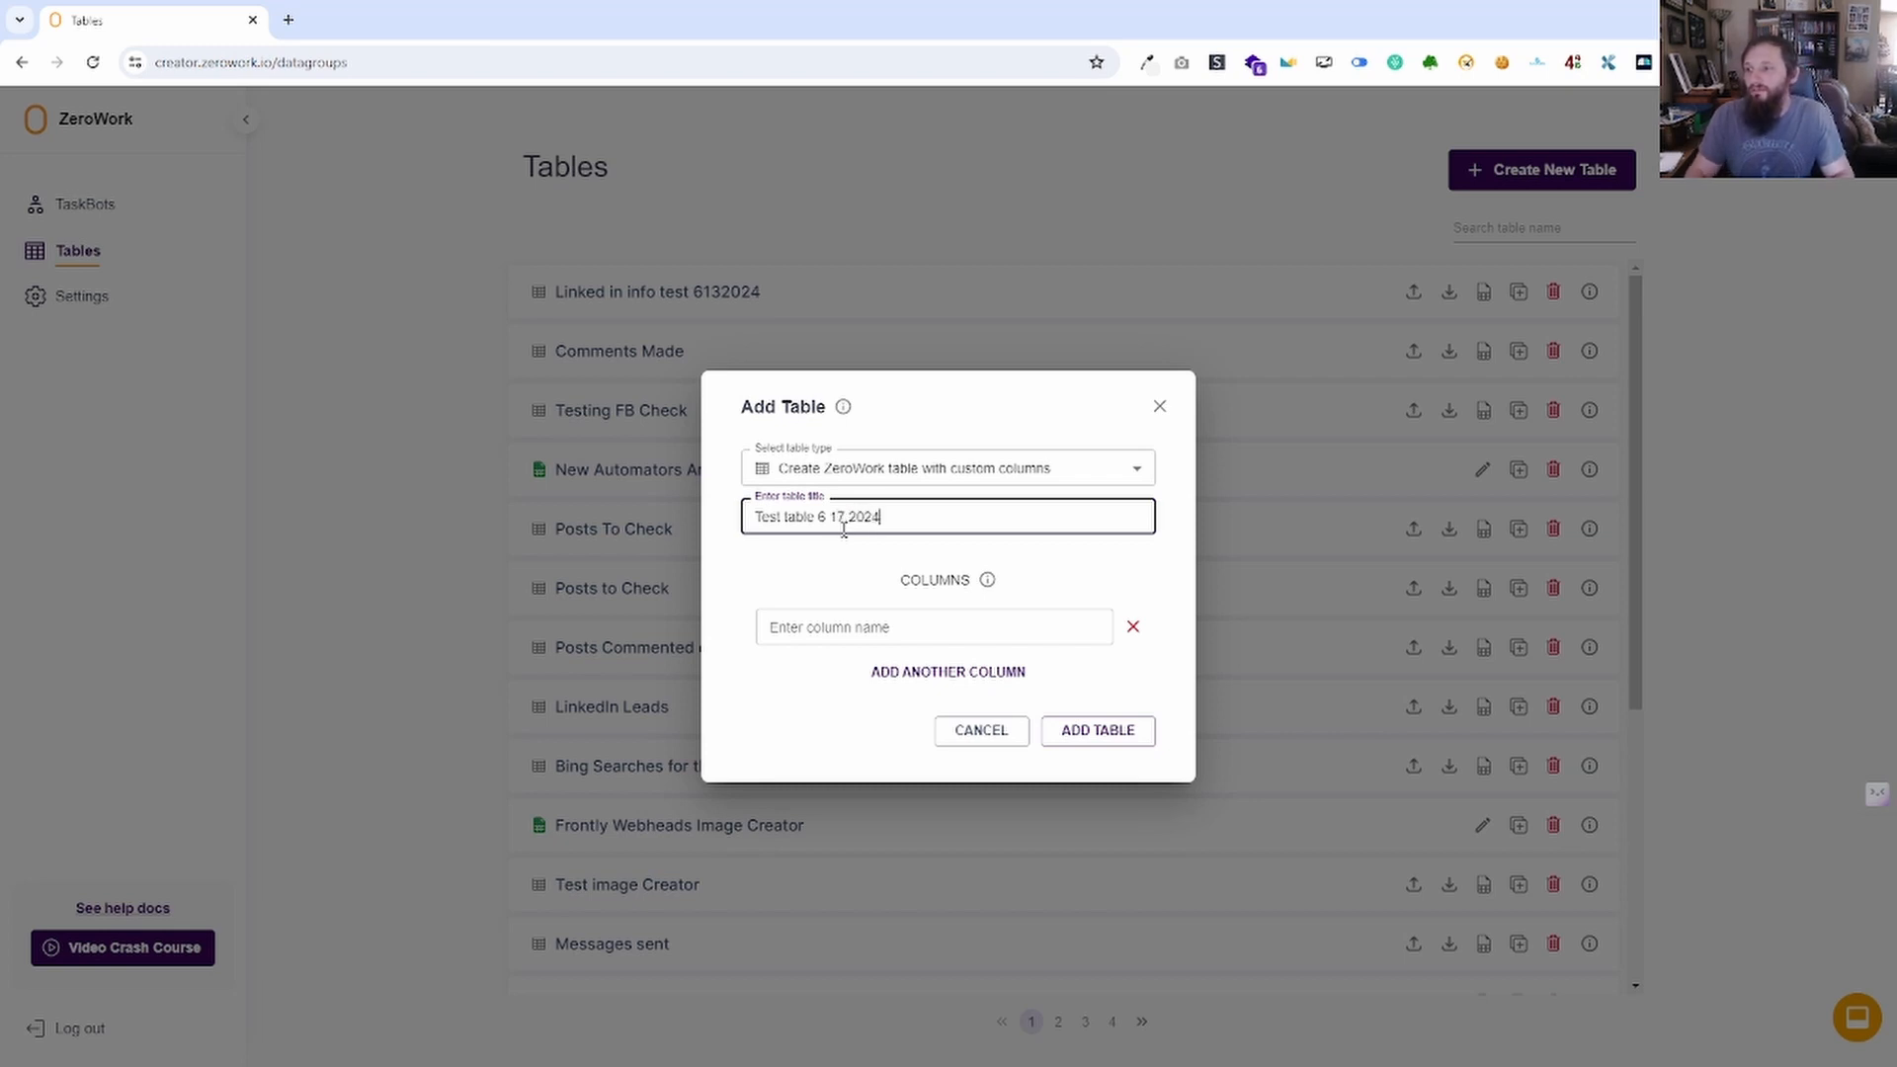
{"action": "left_click", "coordinate": [974, 618]}
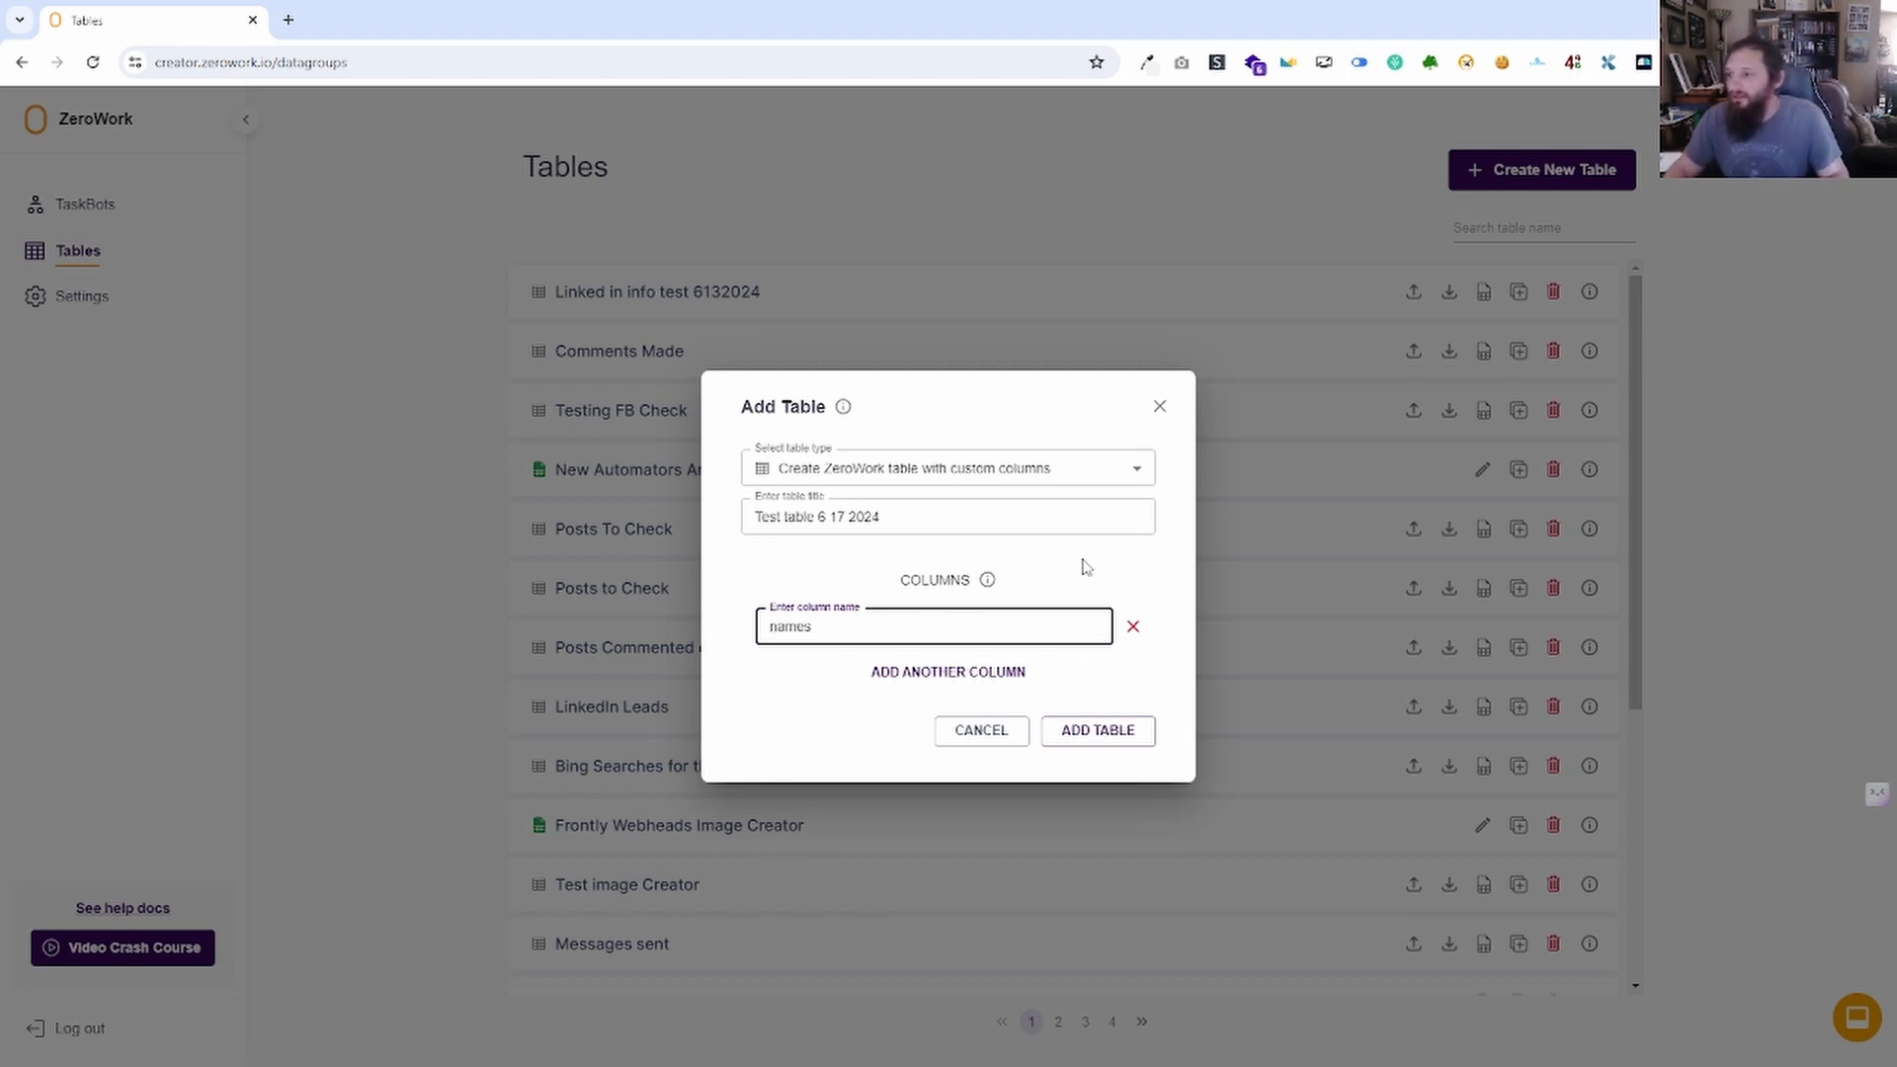
{"action": "left_click", "coordinate": [974, 671]}
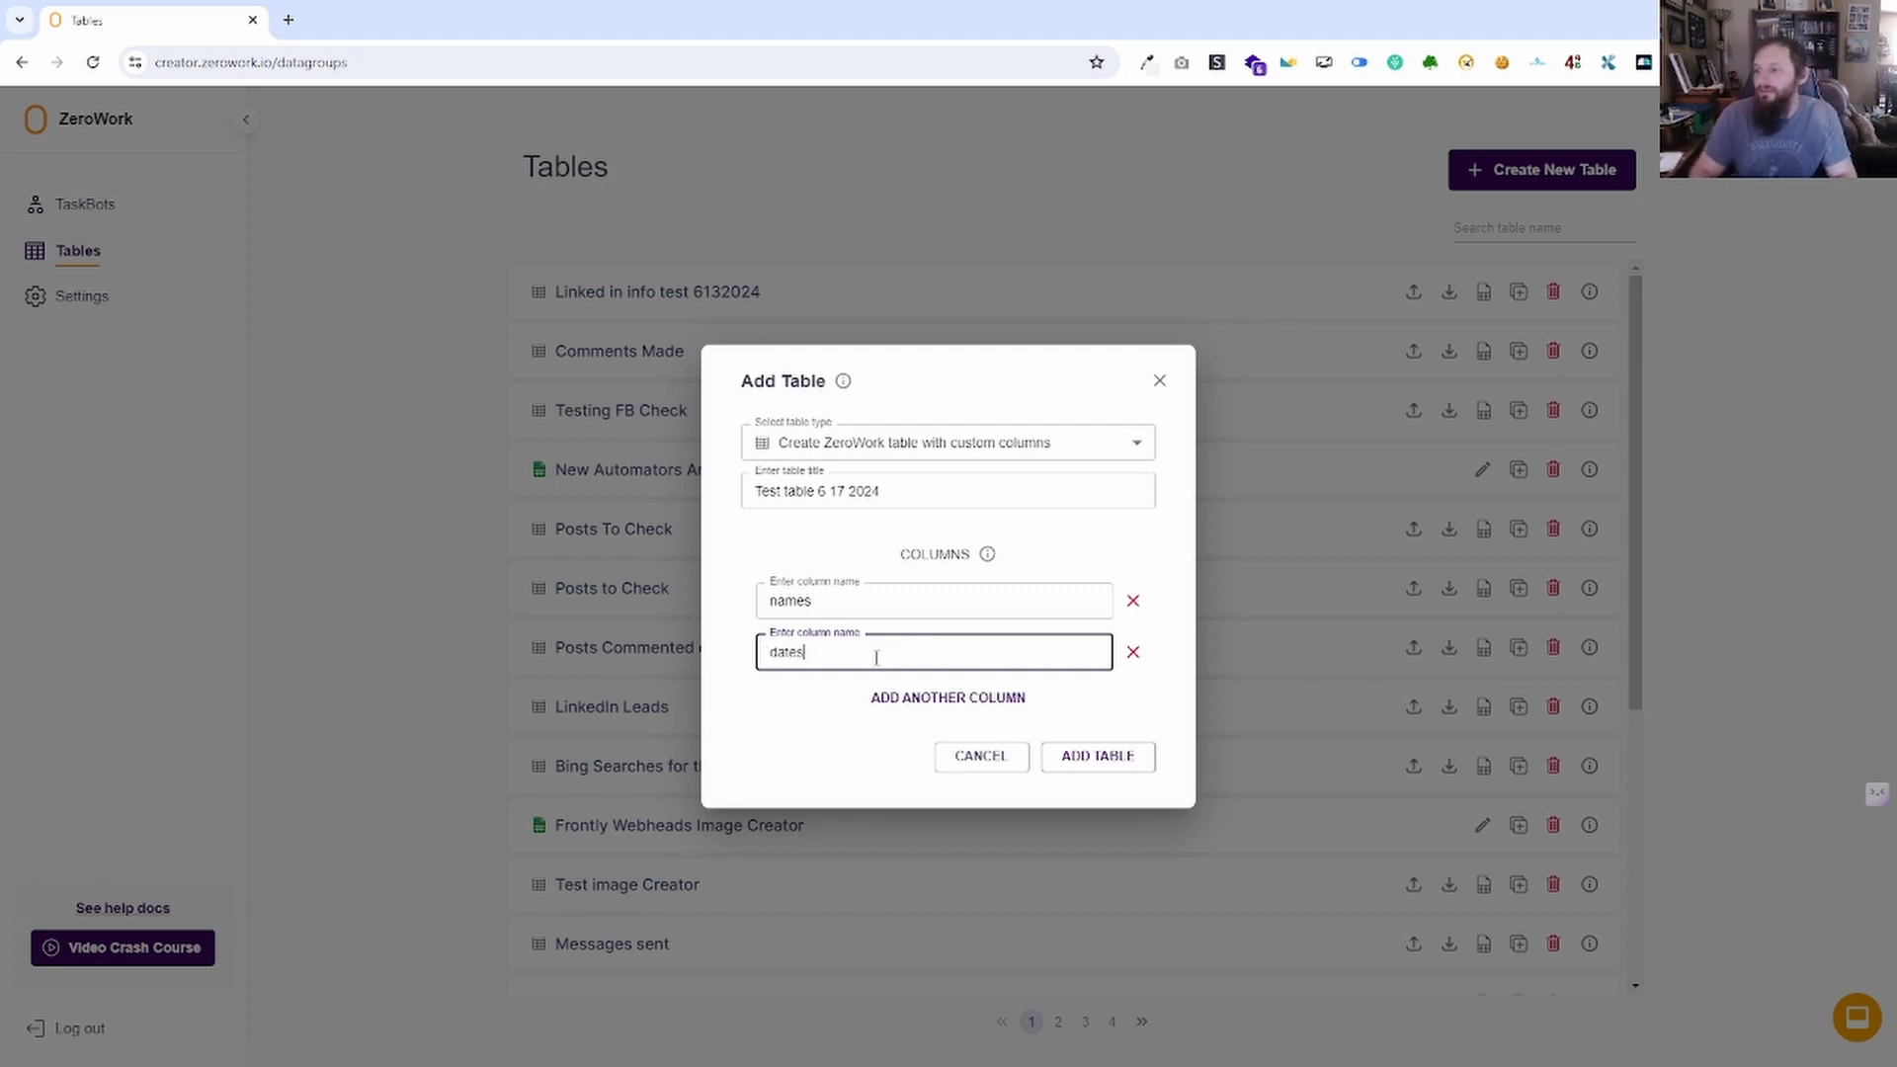
{"action": "left_click", "coordinate": [929, 699]}
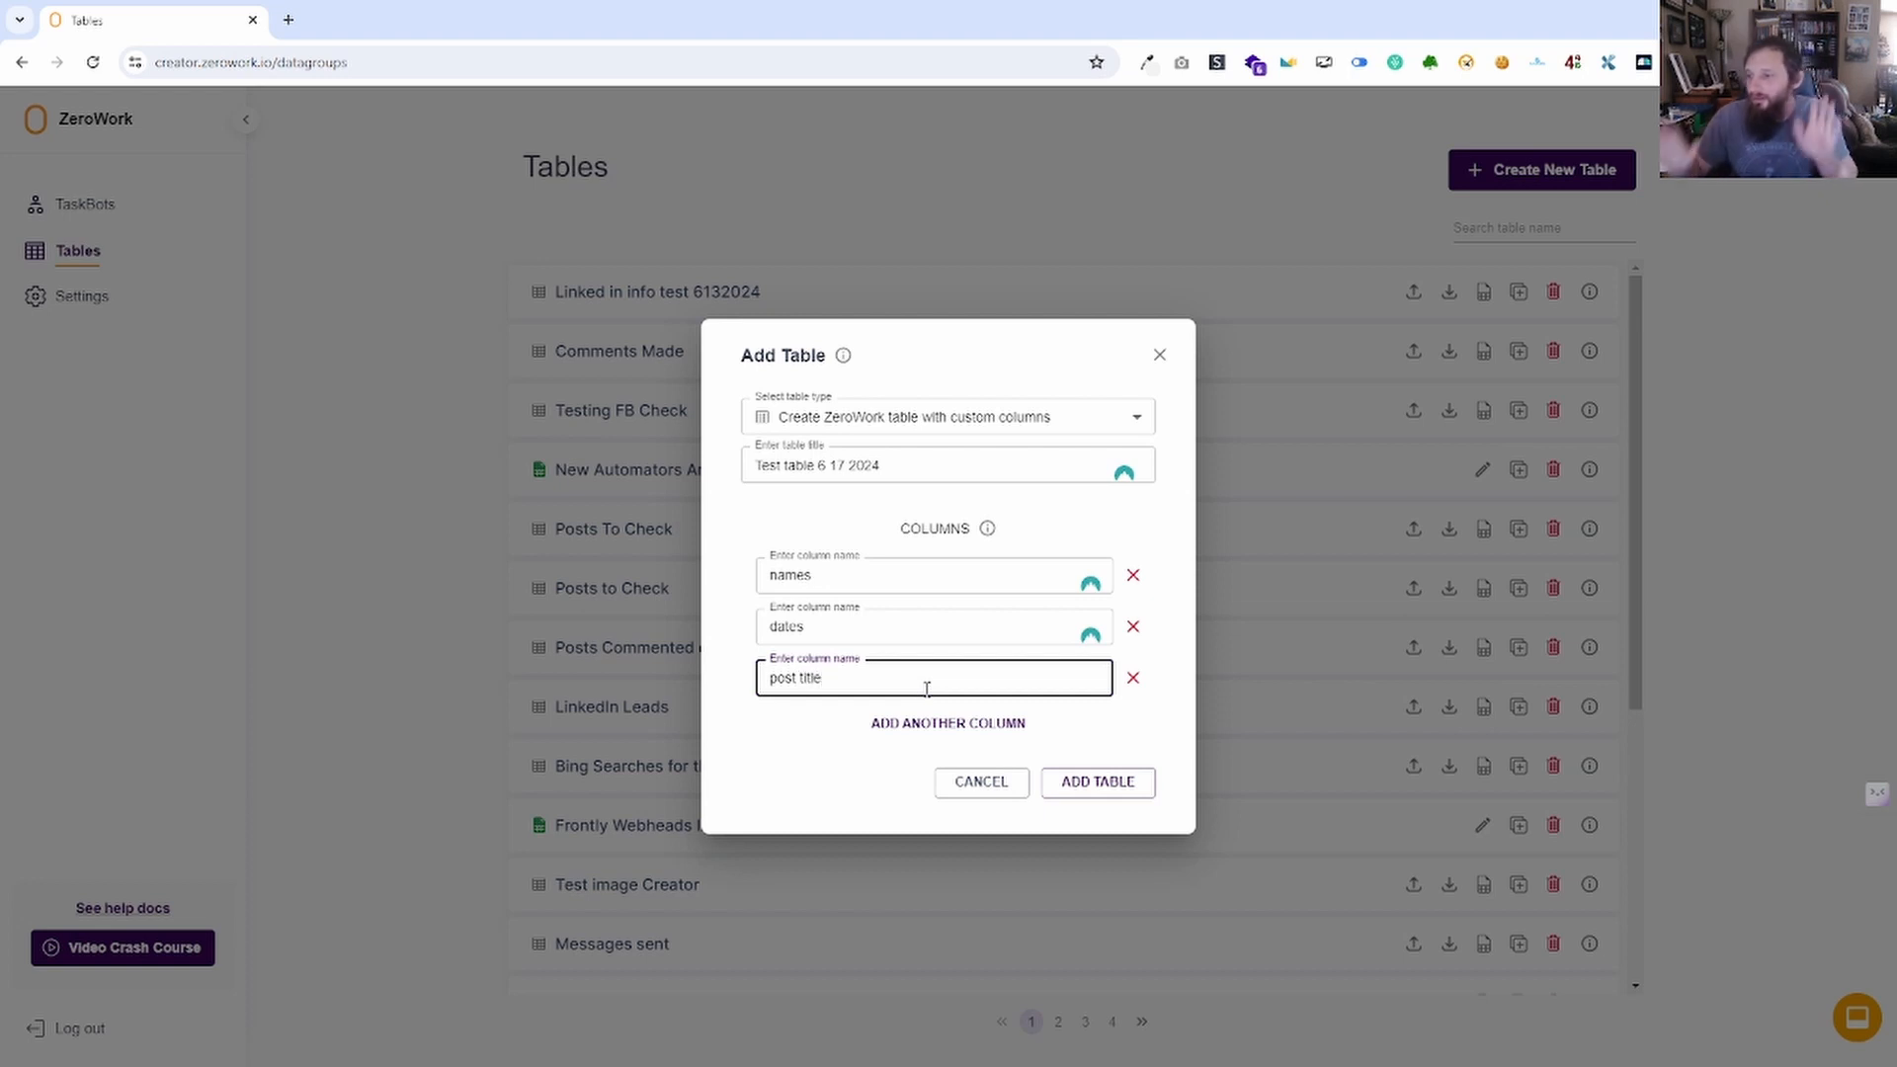
{"action": "left_click", "coordinate": [1098, 783]}
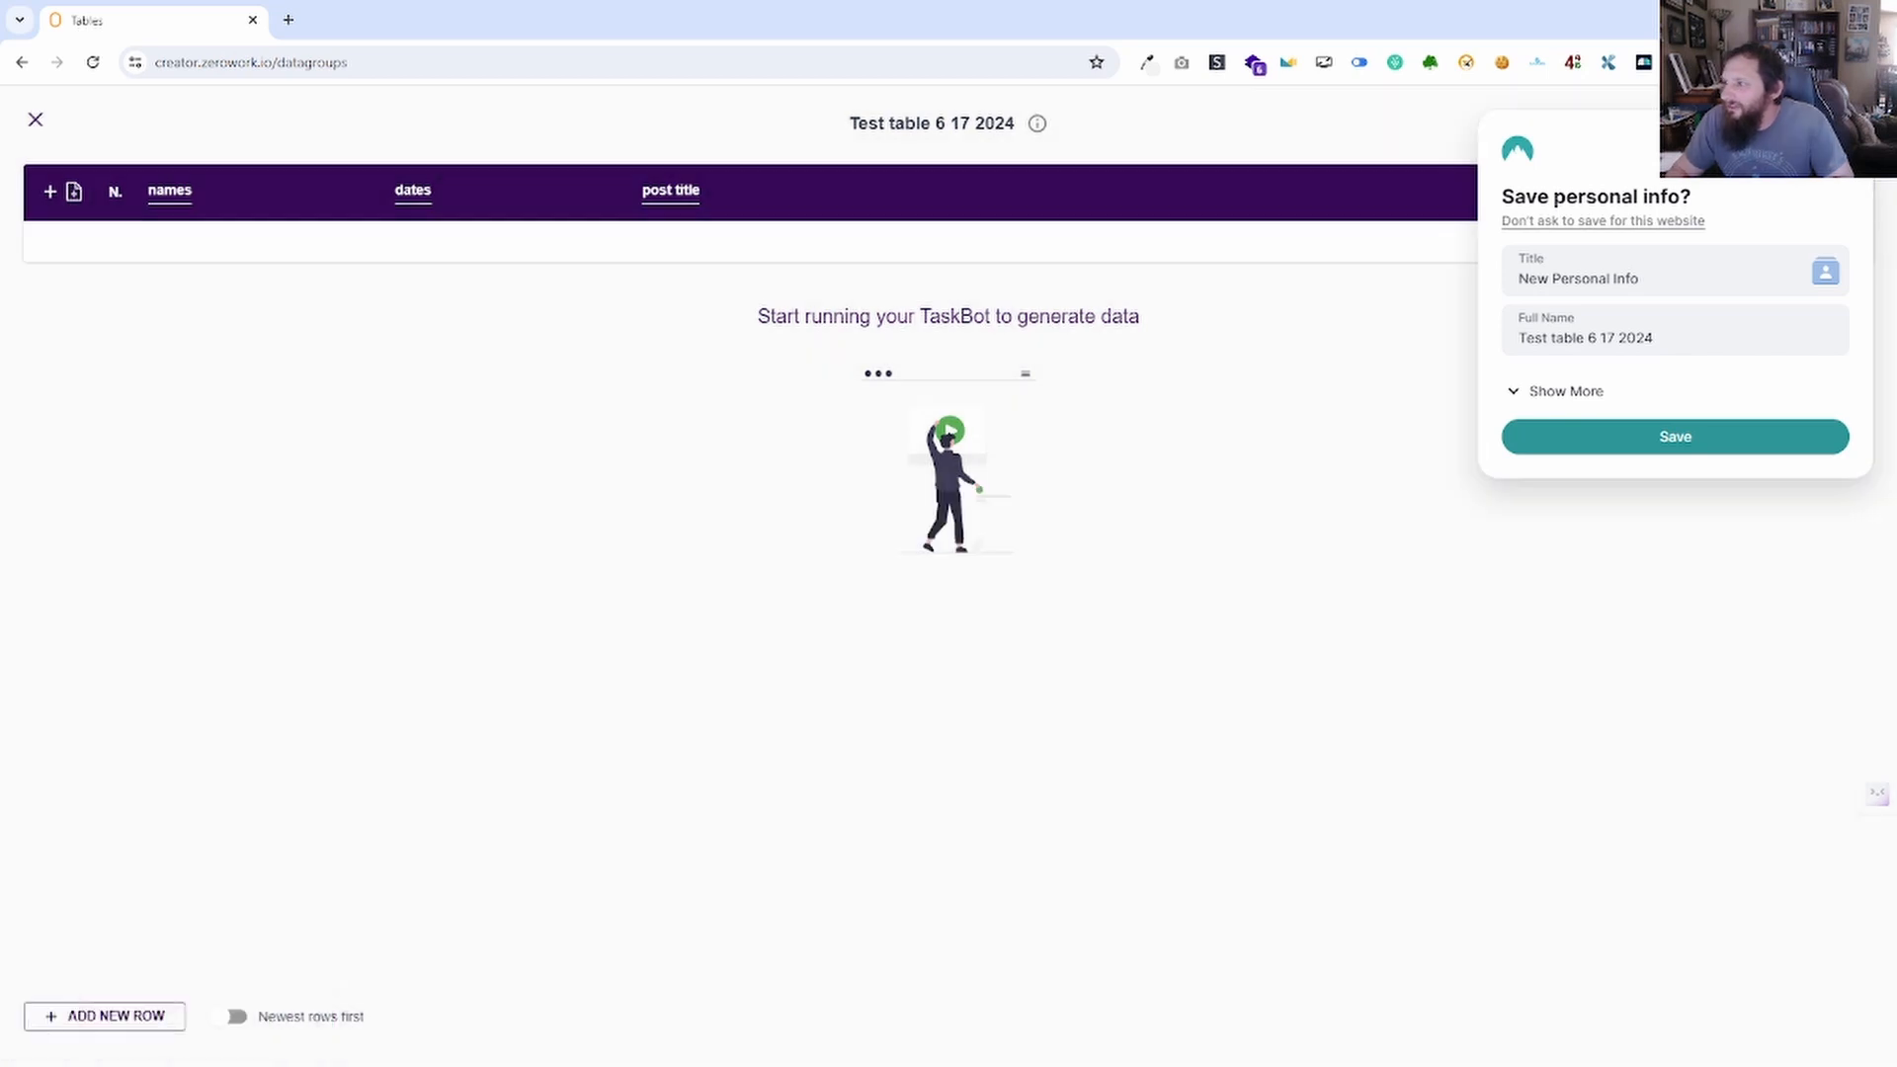
{"action": "left_click", "coordinate": [1839, 149]}
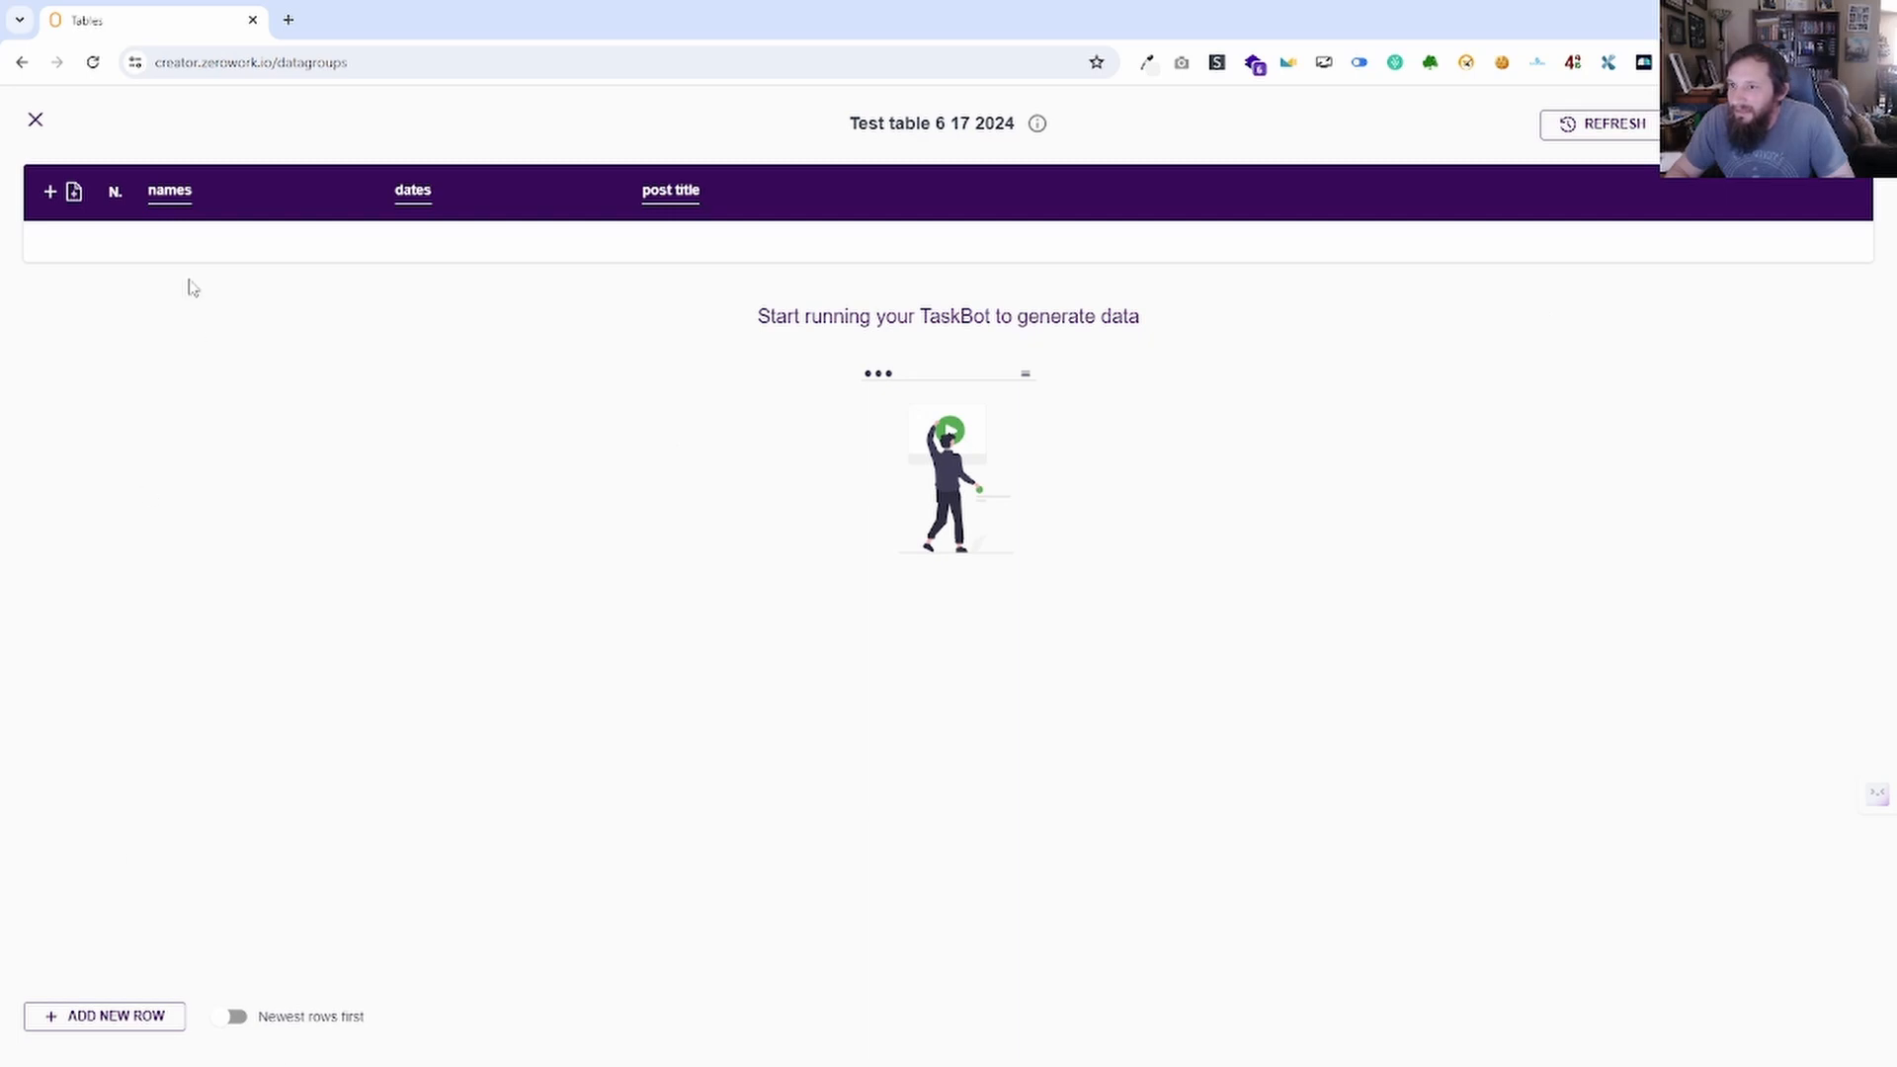
{"action": "left_click", "coordinate": [36, 119]}
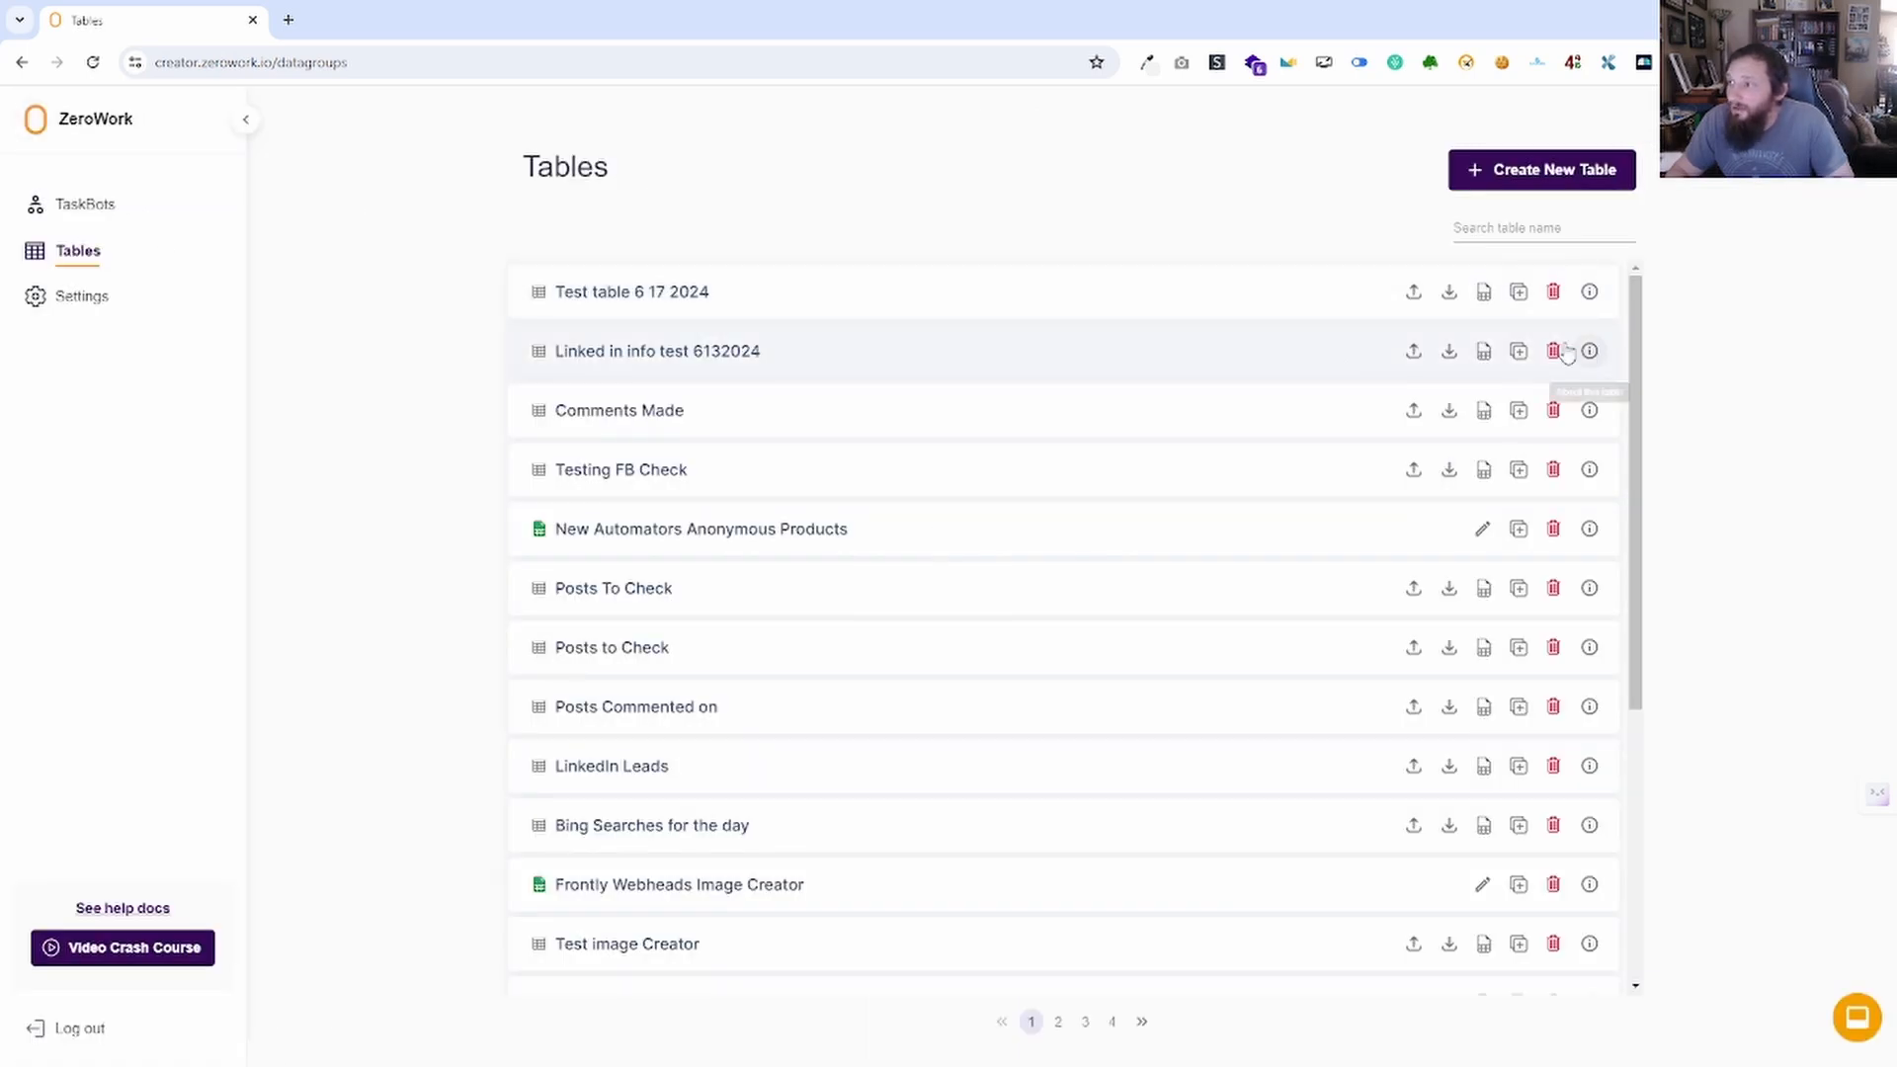
Delete Test table 6 17 2024 and page through the tables list.
{"action": "left_click", "coordinate": [1554, 291]}
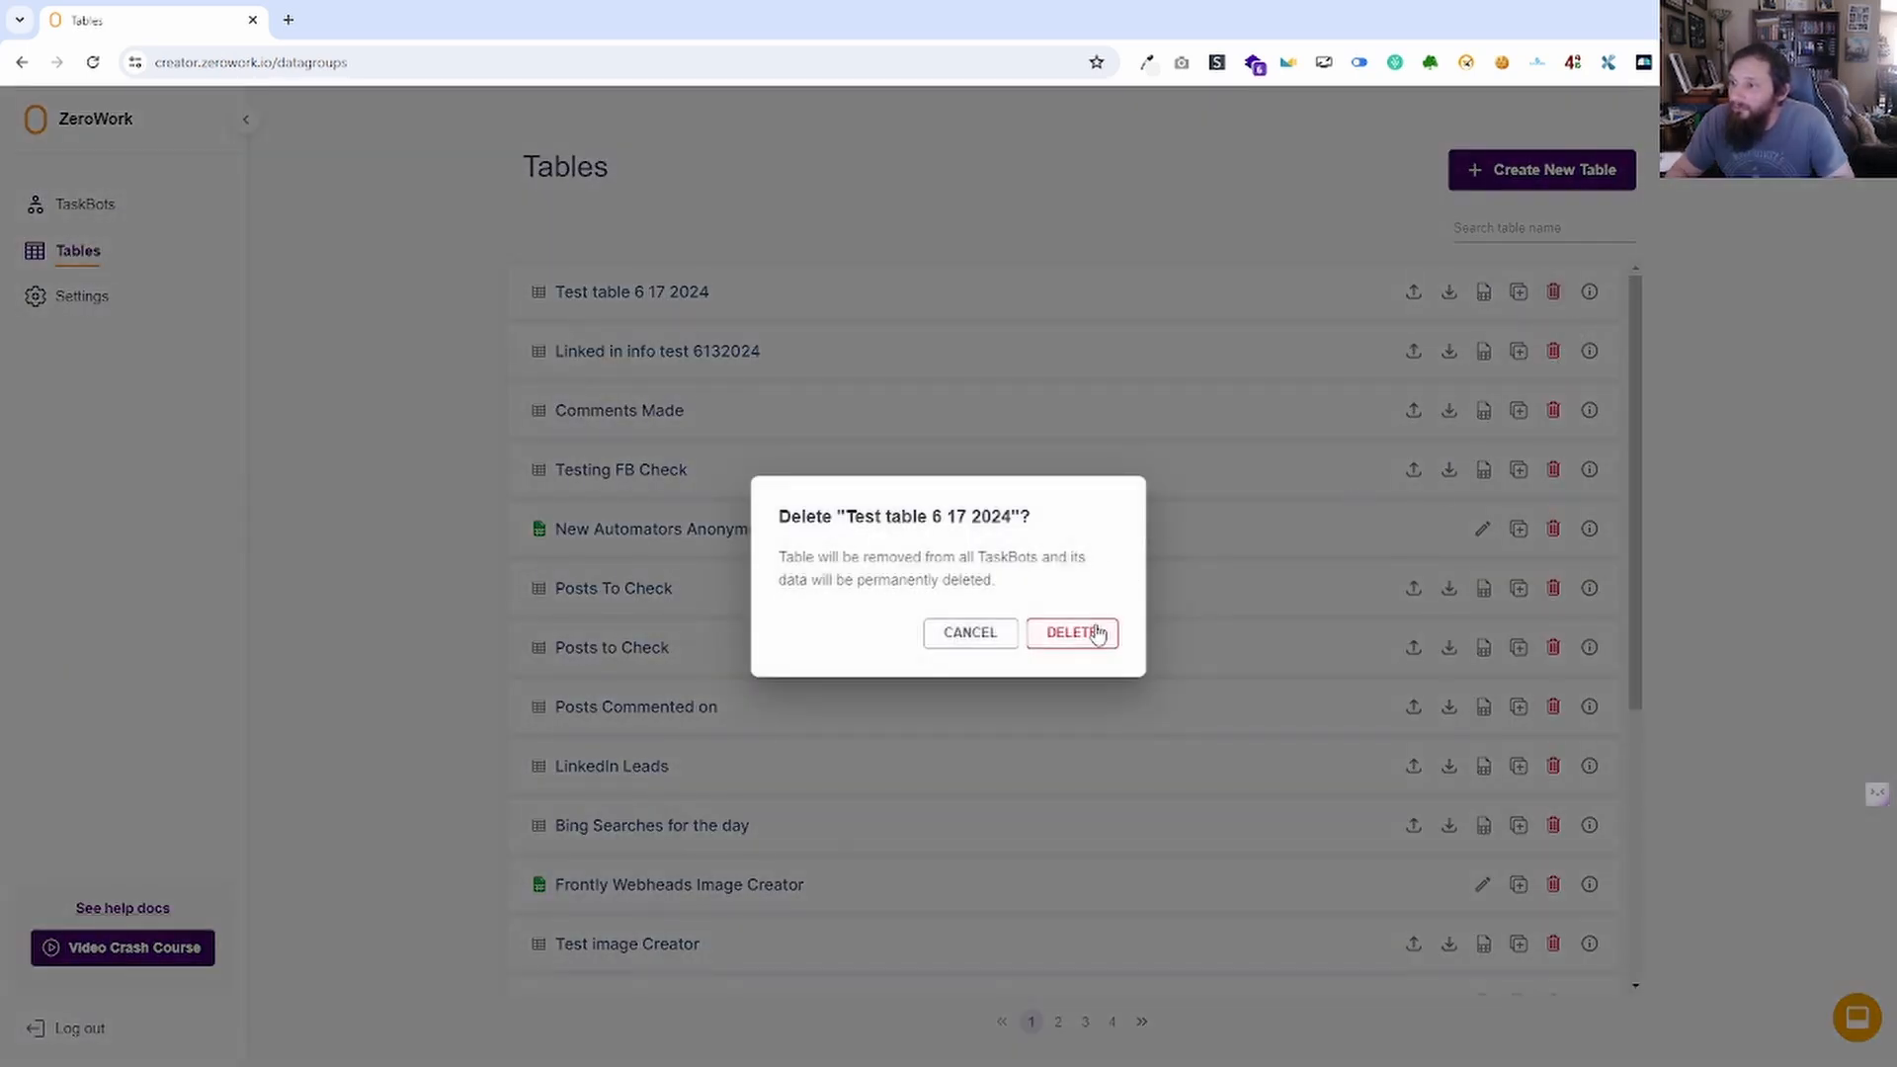
{"action": "left_click", "coordinate": [1097, 634]}
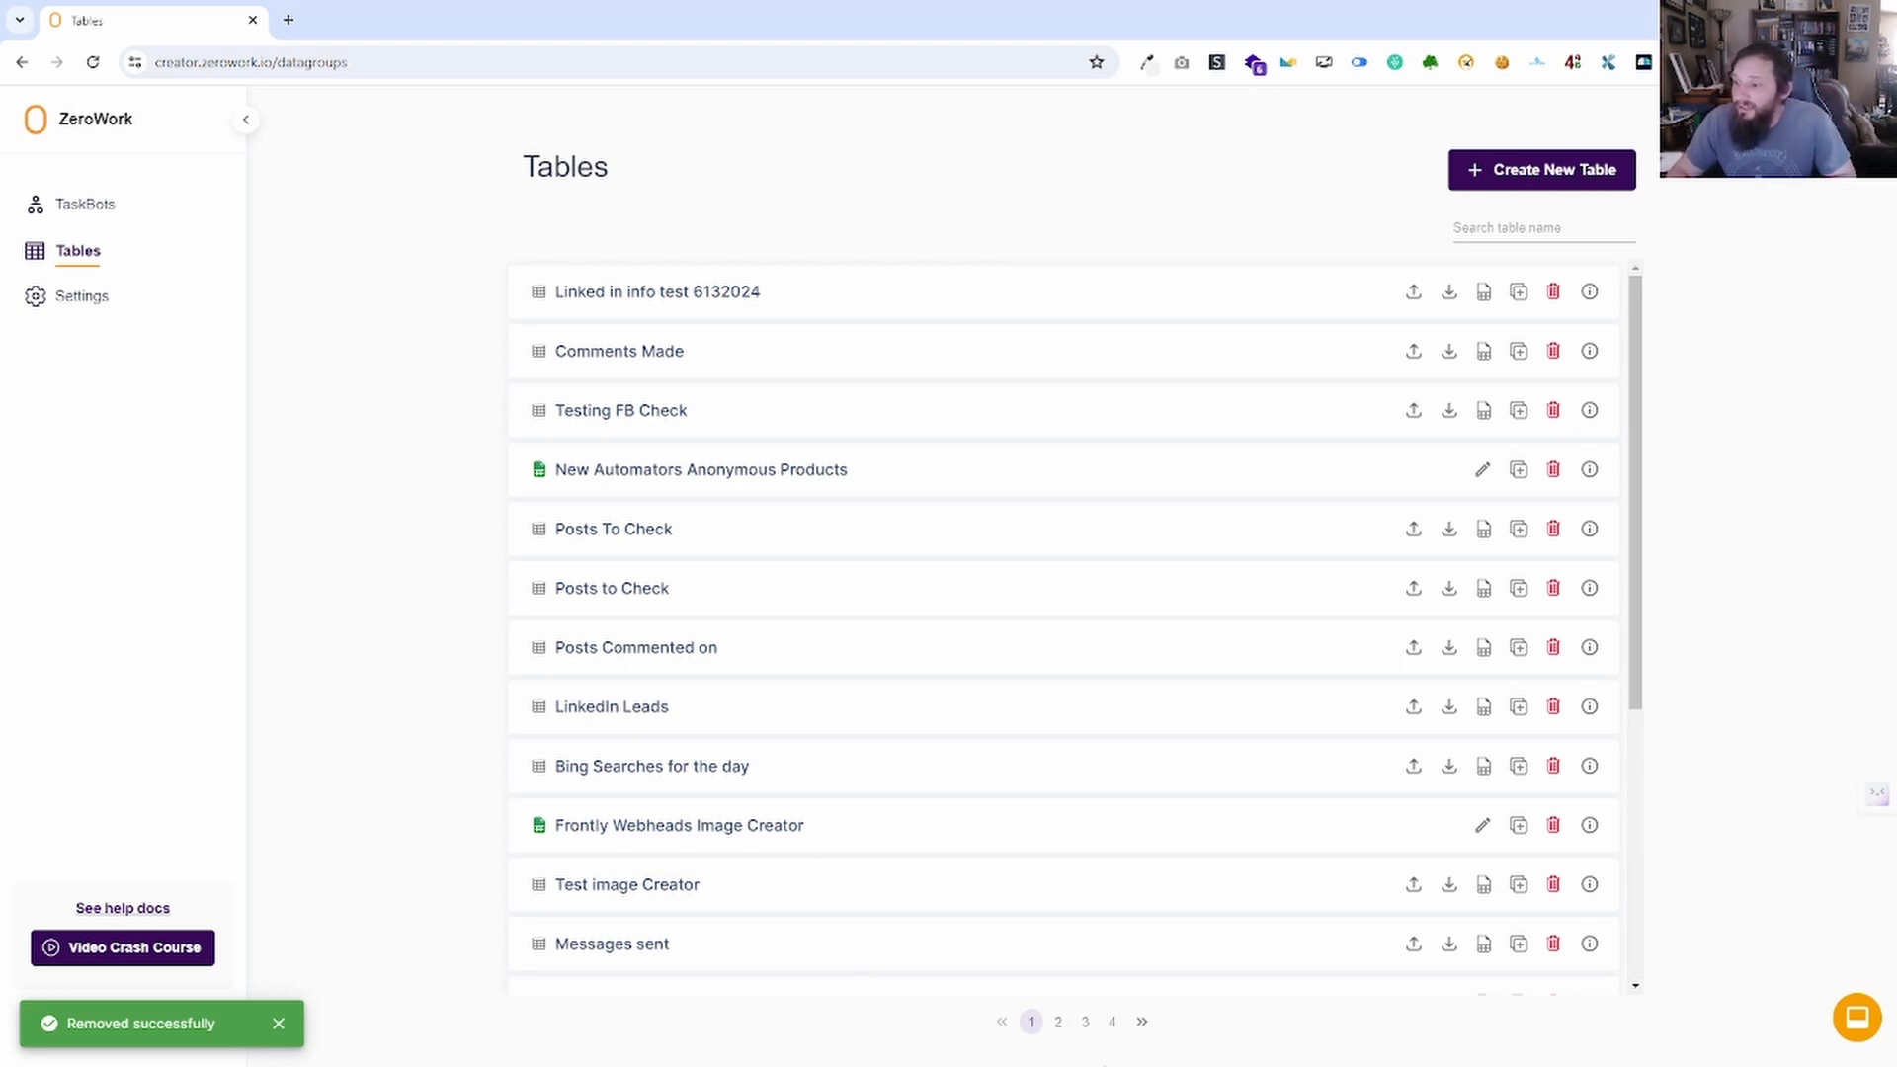
{"action": "left_click", "coordinate": [1059, 1024]}
{"action": "left_click", "coordinate": [1086, 1024]}
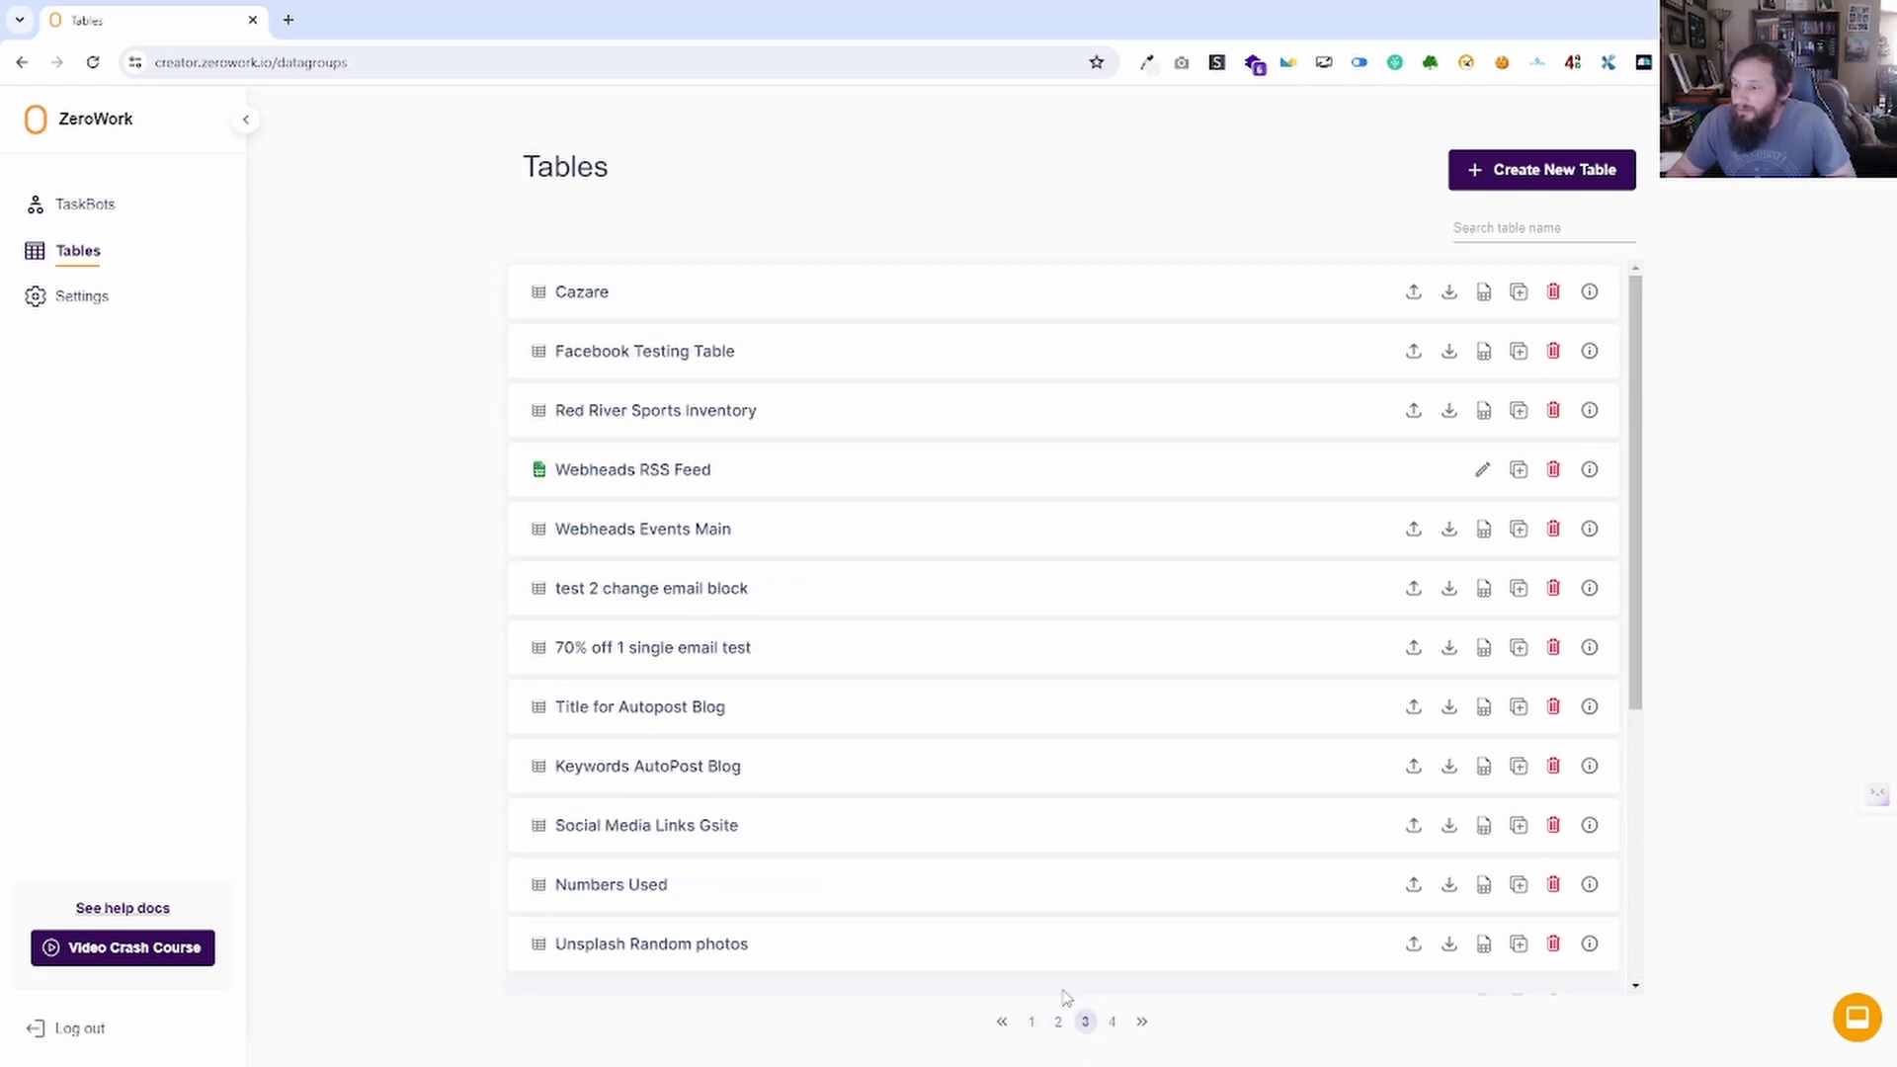
{"action": "left_click", "coordinate": [1031, 1023]}
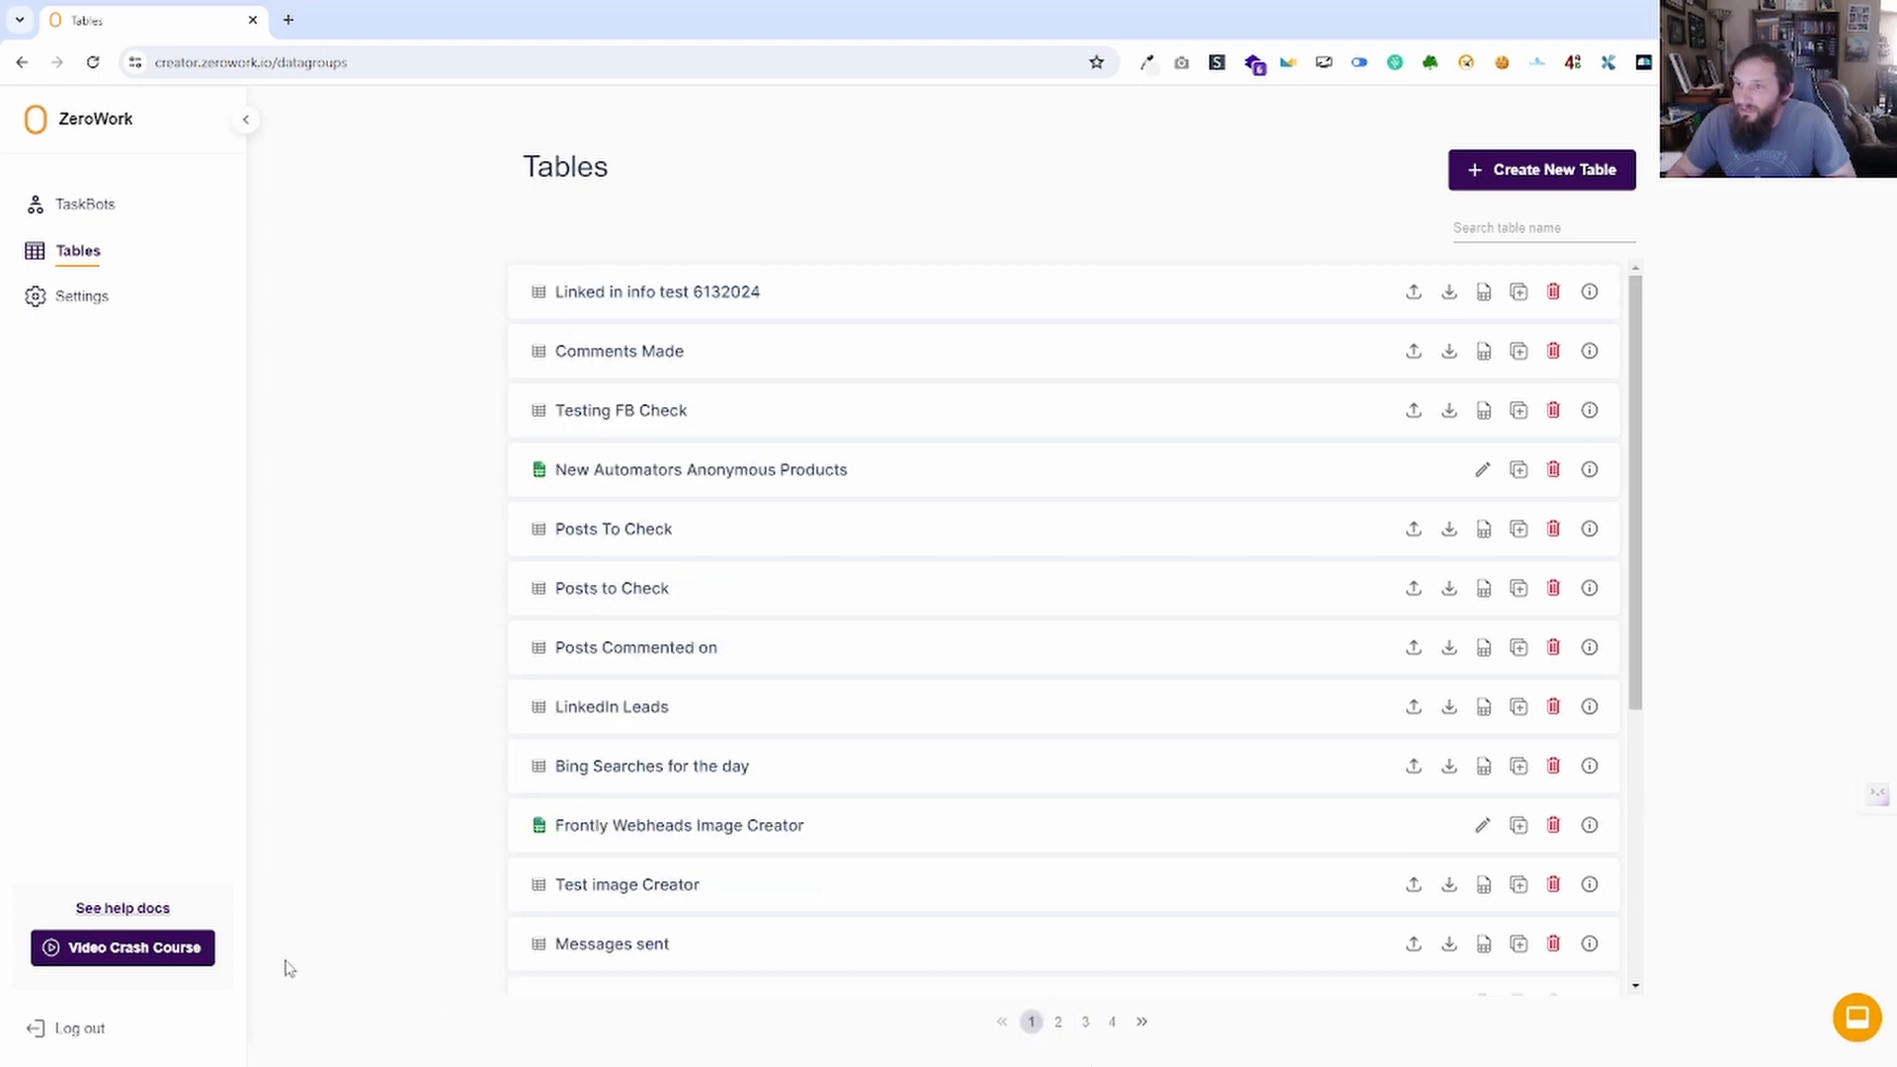
Switch to the TaskBots list and page to the last page and back.
{"action": "left_click", "coordinate": [103, 210]}
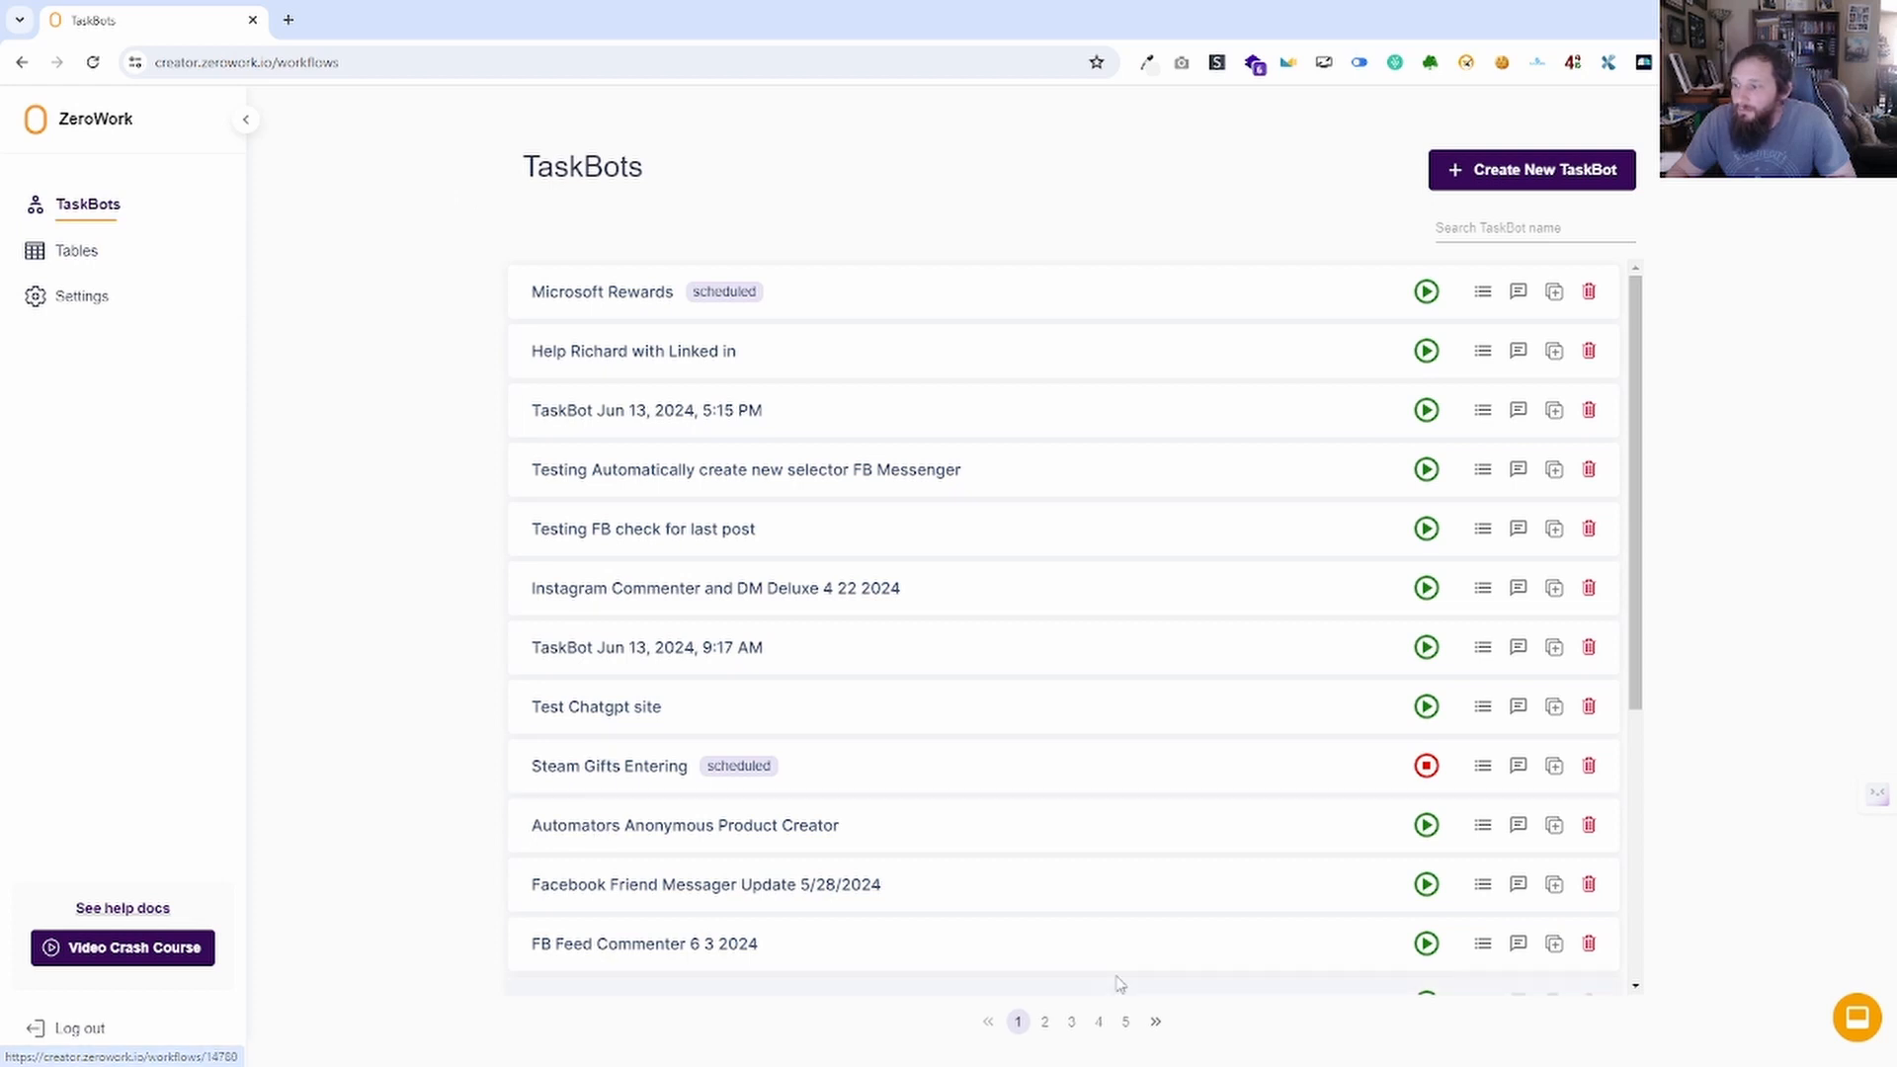
{"action": "left_click", "coordinate": [1126, 1024]}
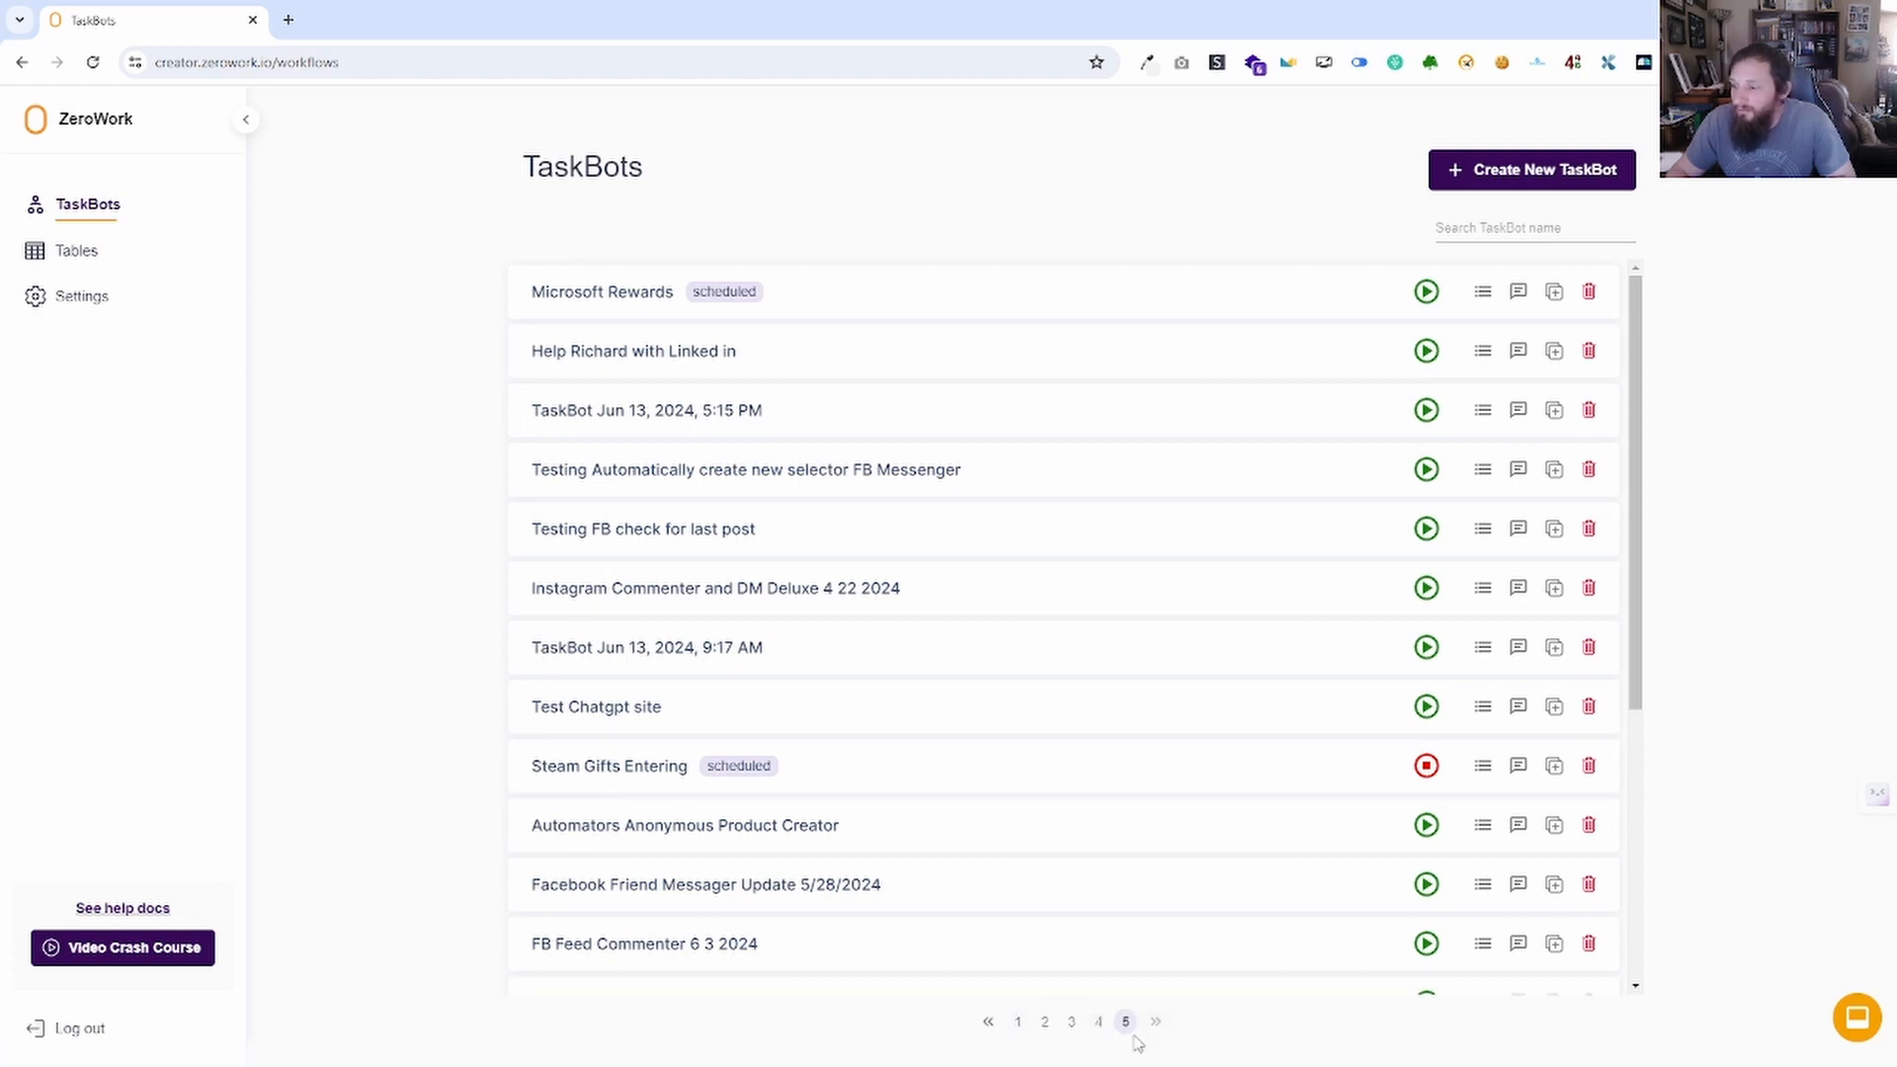
{"action": "left_click", "coordinate": [989, 1022]}
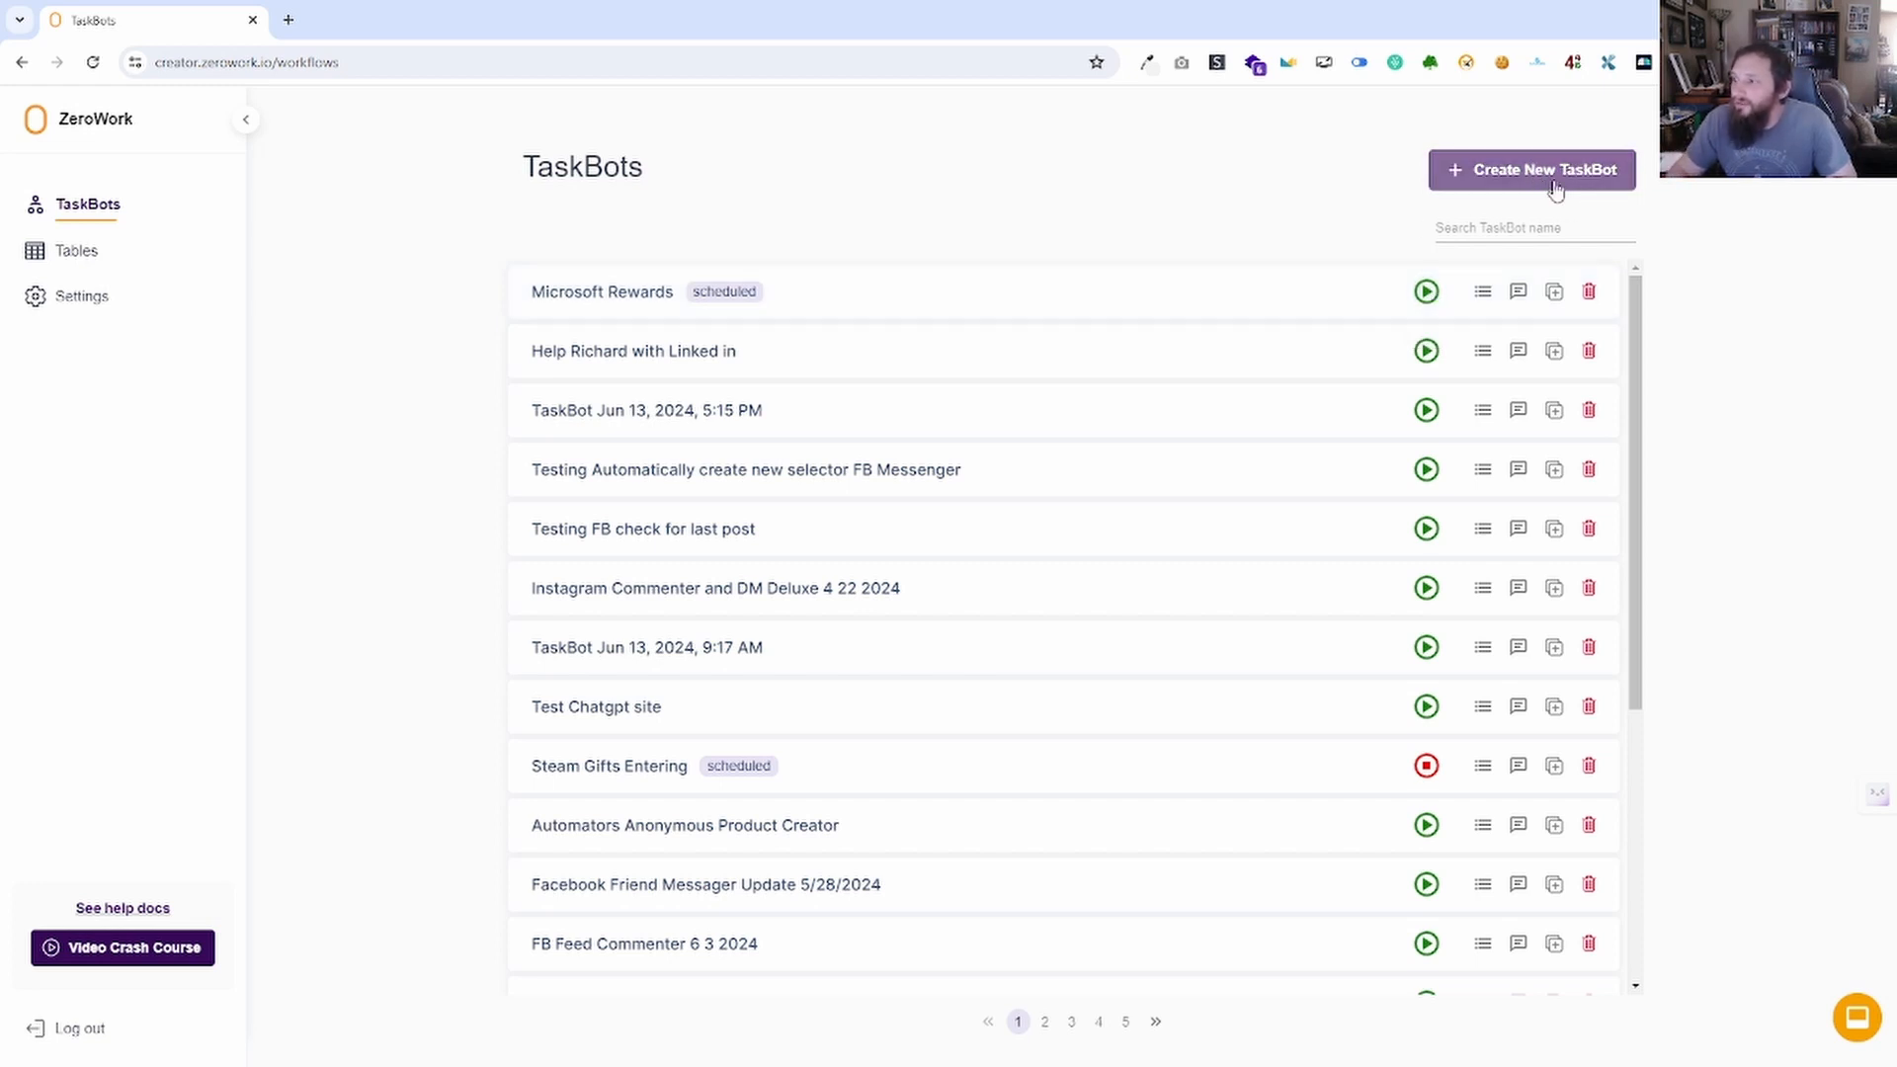
{"action": "left_click", "coordinate": [1483, 292]}
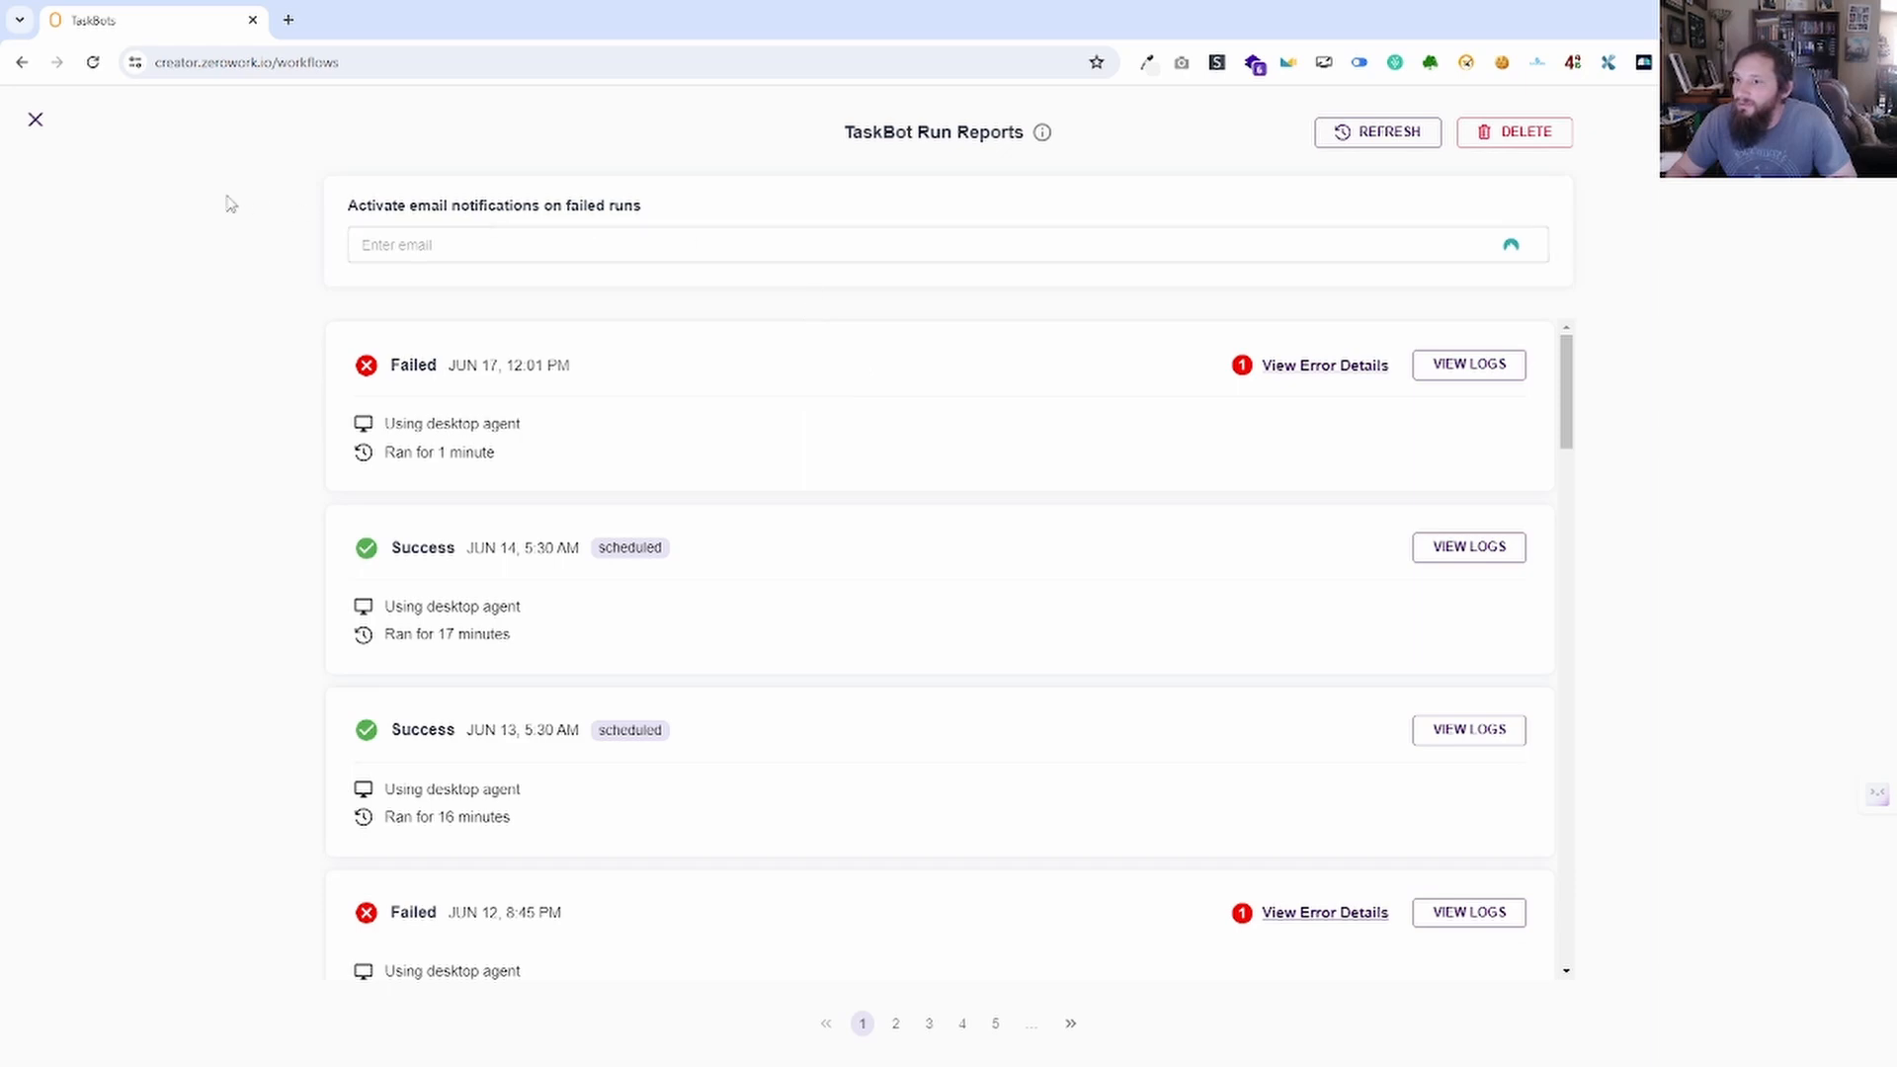
{"action": "left_click", "coordinate": [1470, 365]}
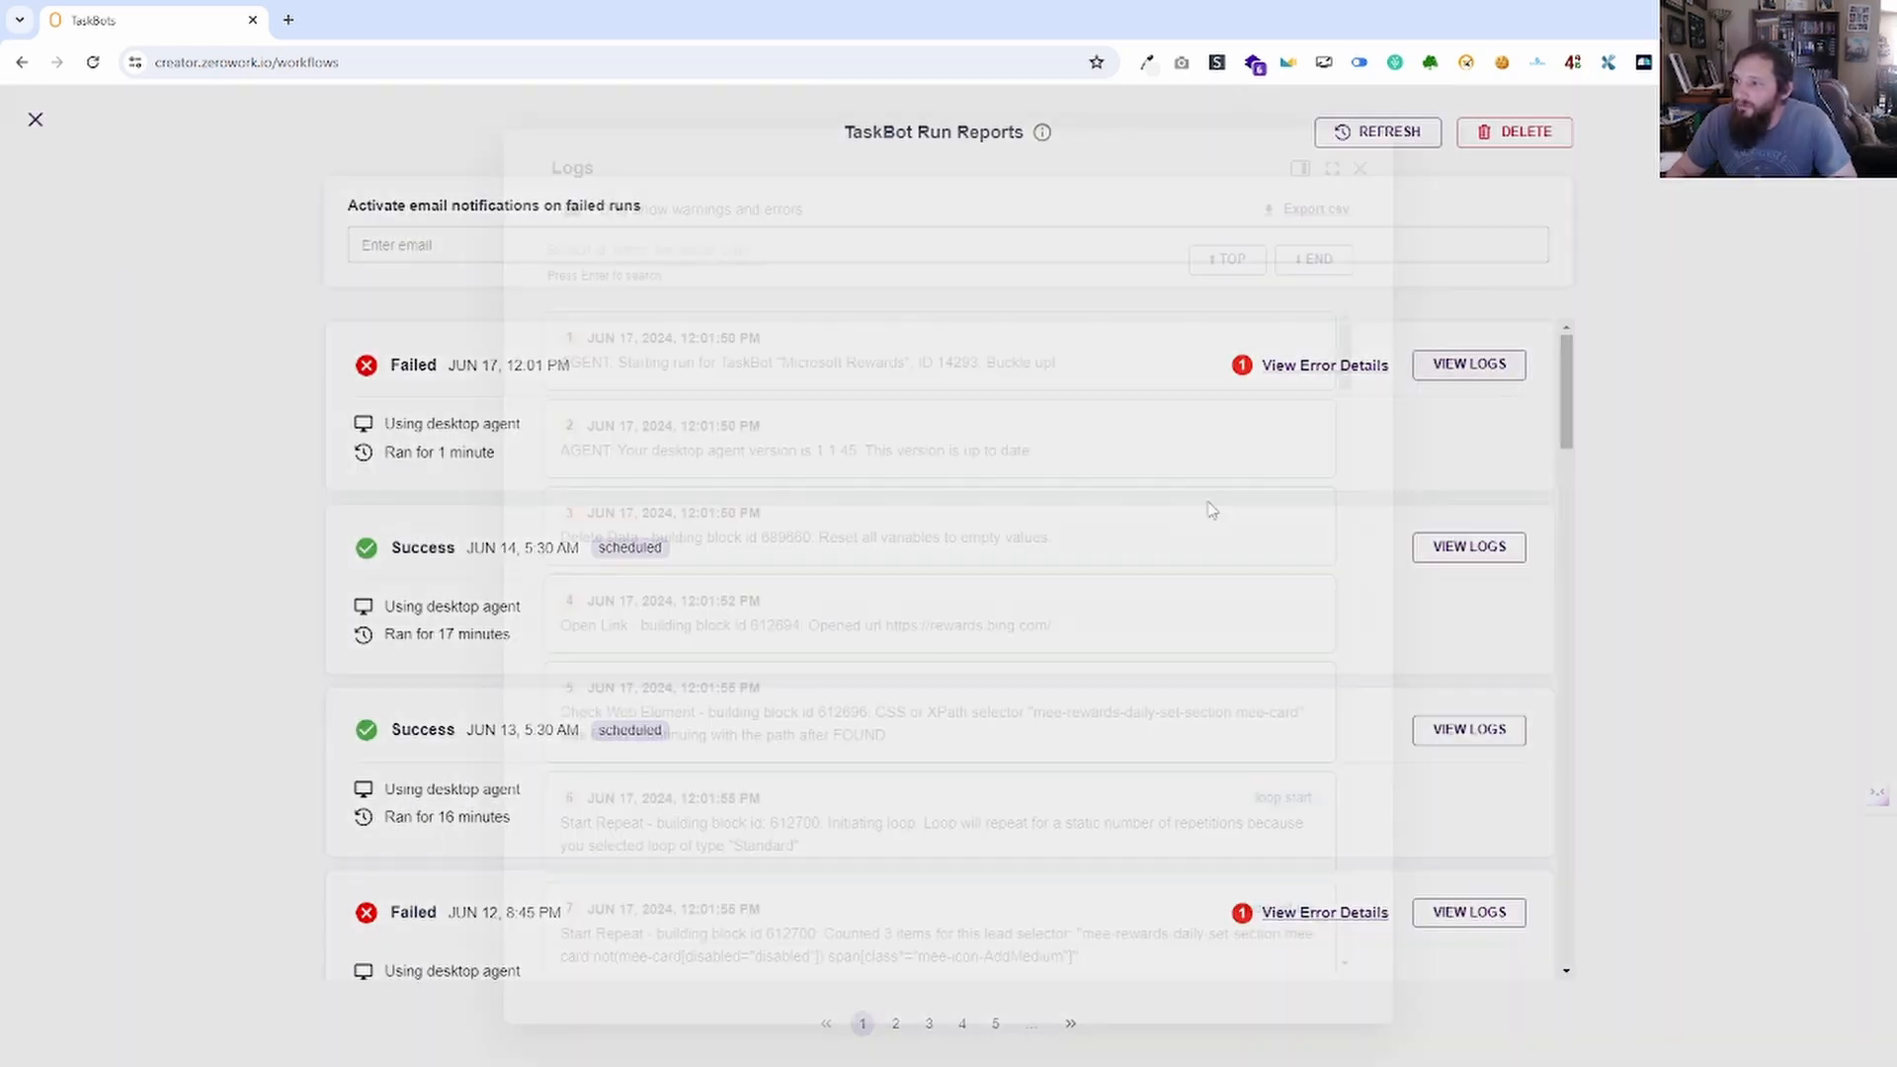
{"action": "scroll", "coordinate": [1449, 375], "scroll_direction": "down", "scroll_amount": 10}
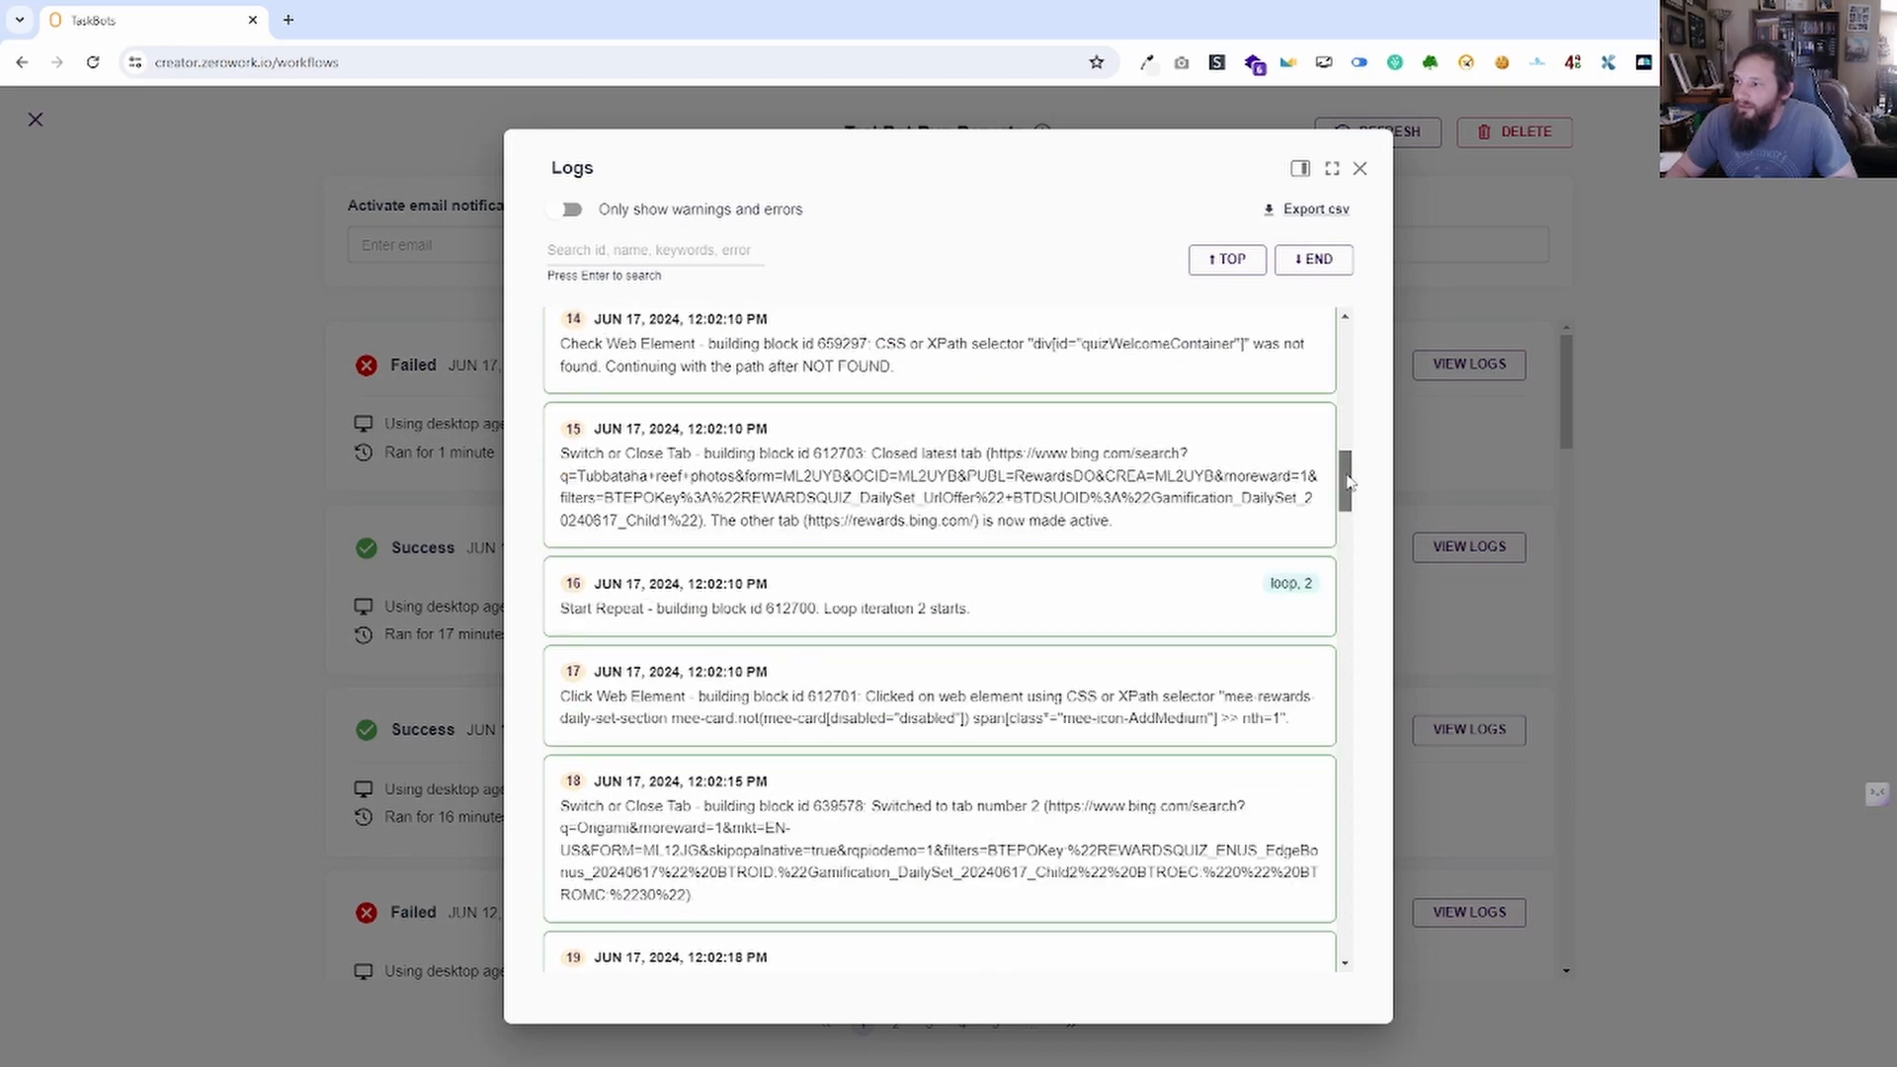
{"action": "left_click_drag", "start_coordinate": [1344, 481], "coordinate": [1345, 934]}
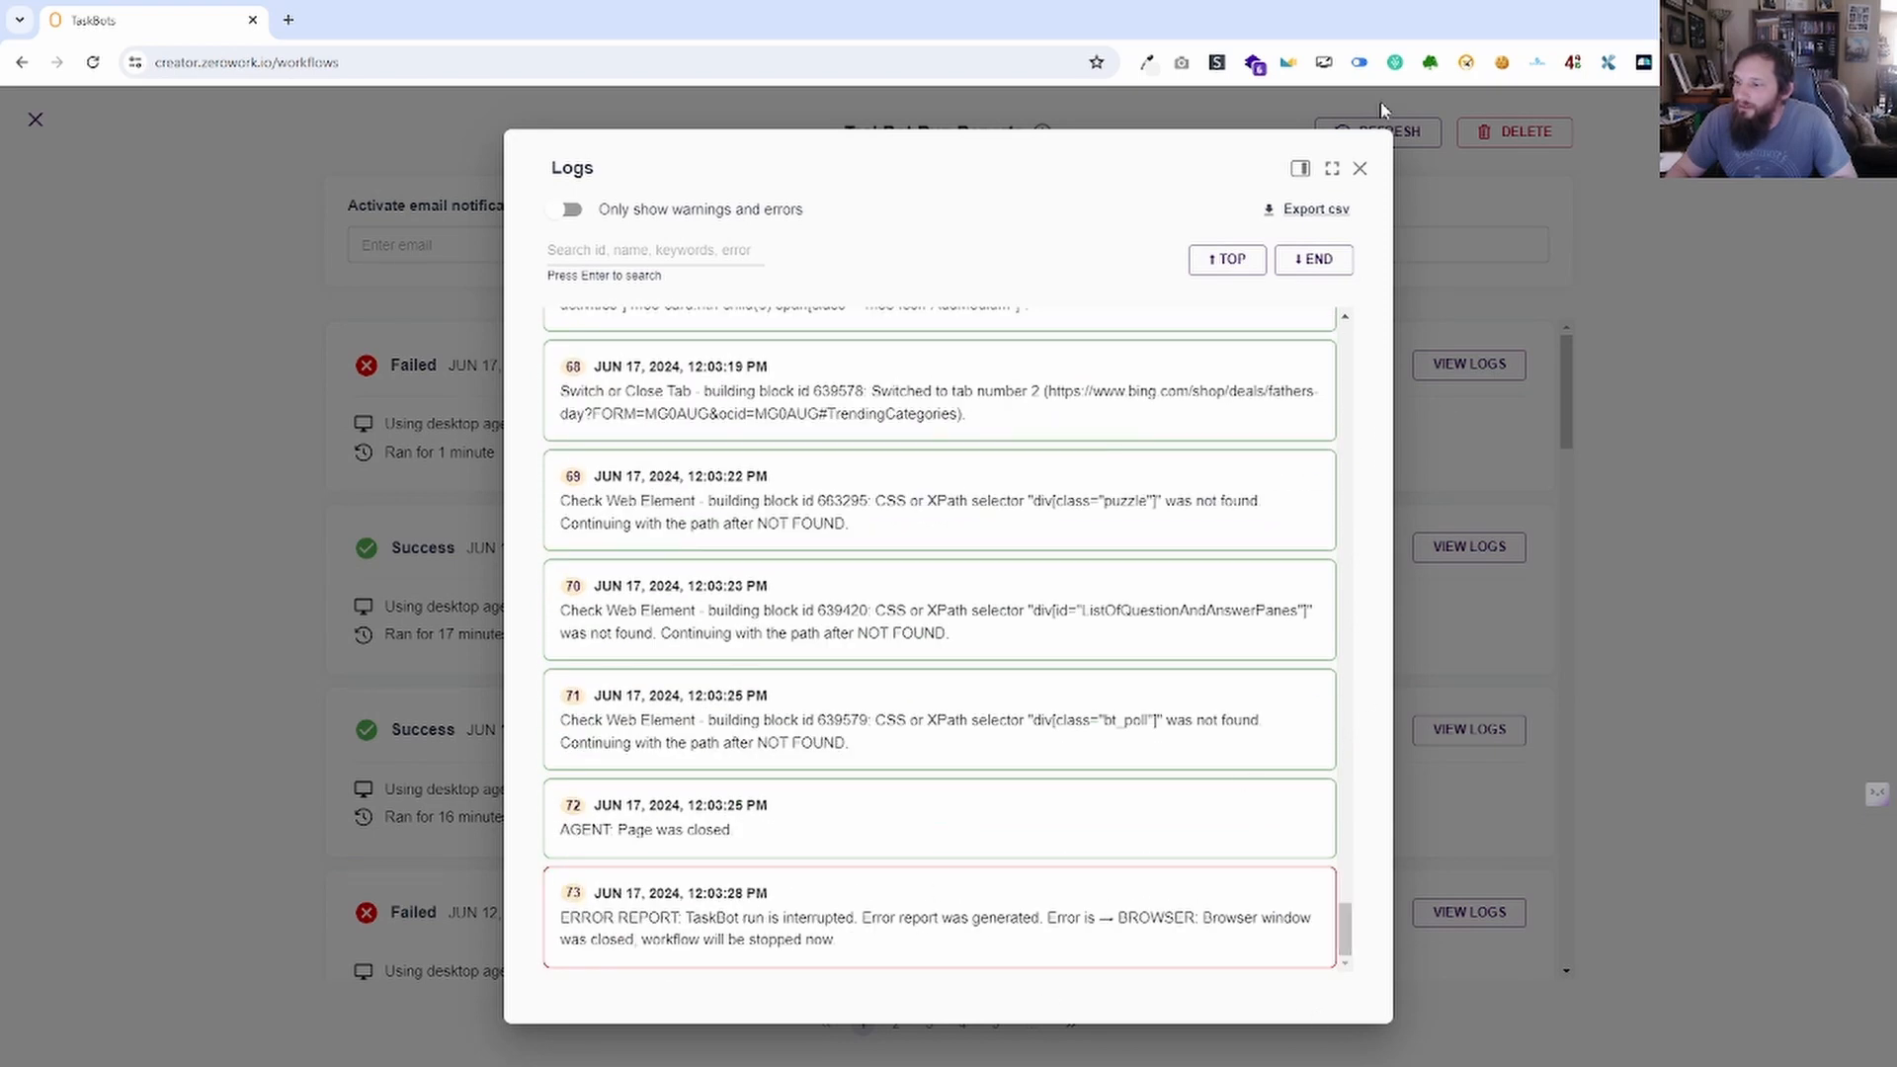
{"action": "left_click", "coordinate": [1361, 169]}
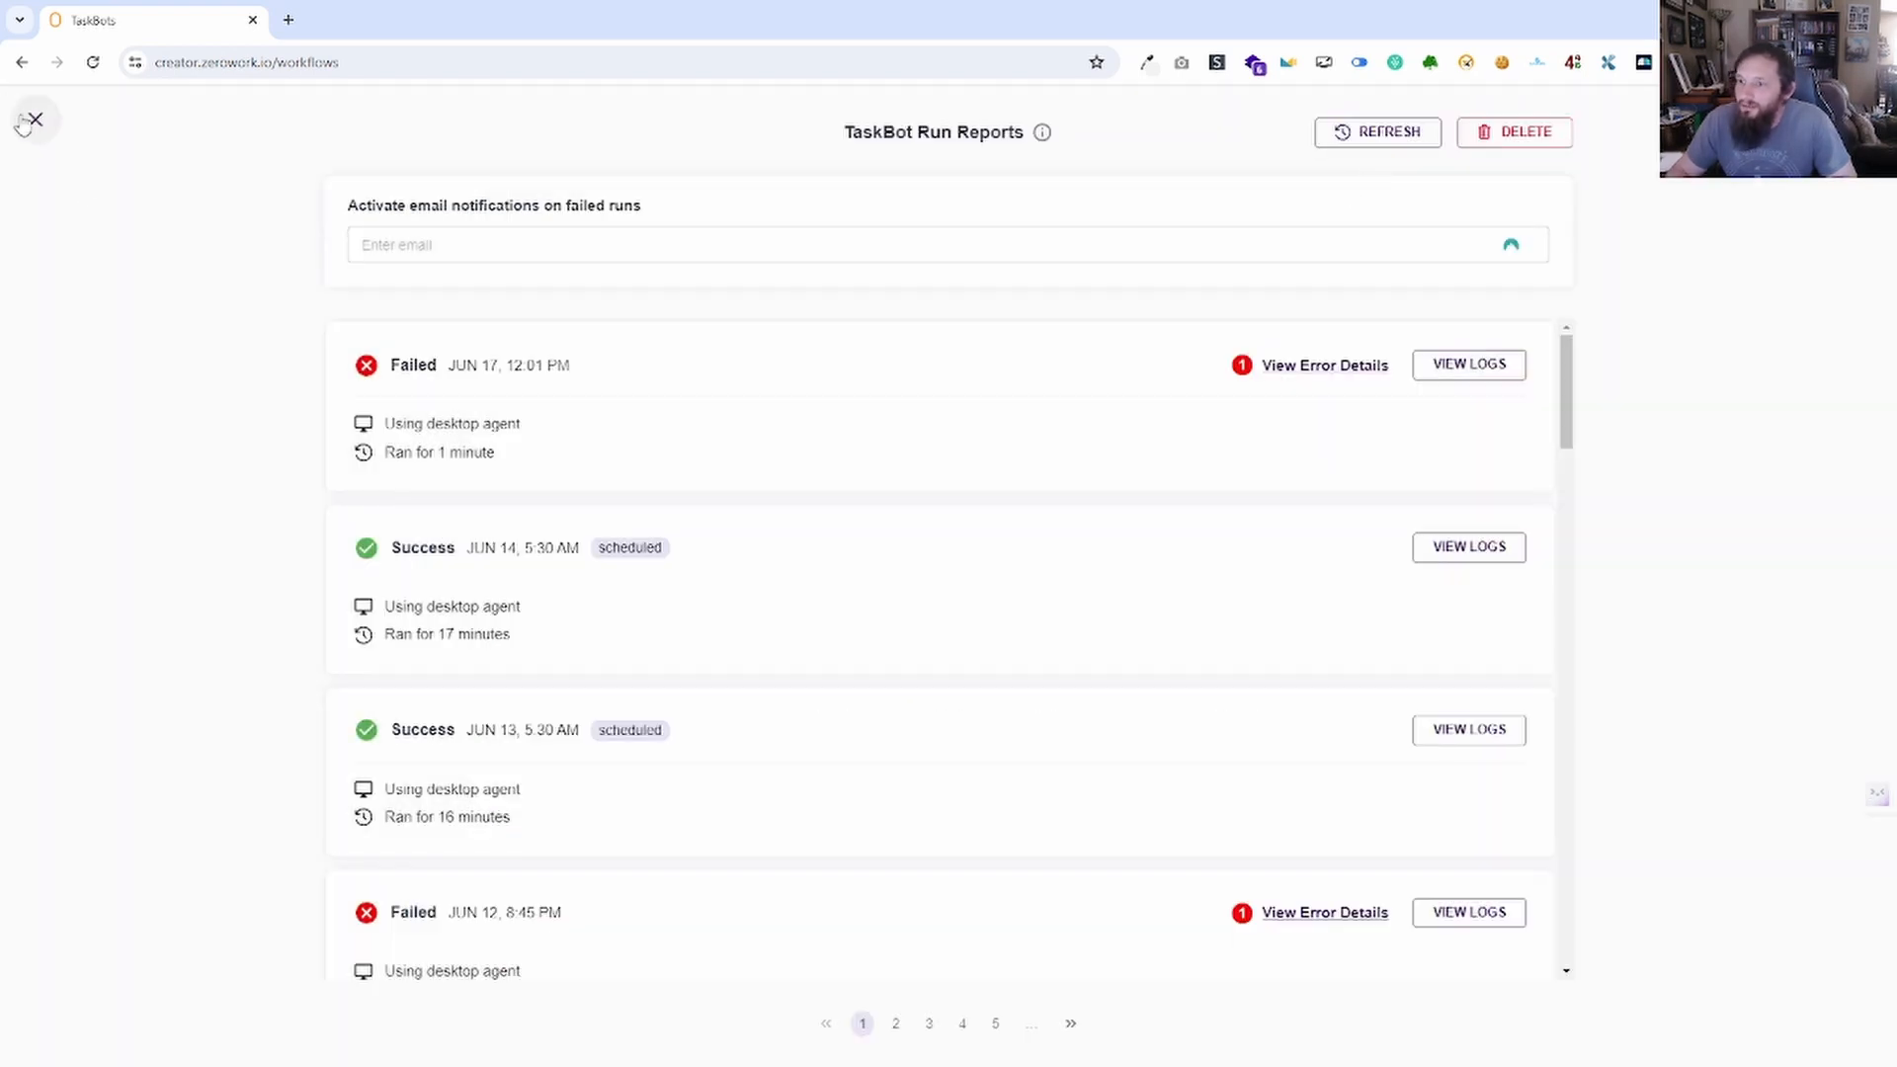
{"action": "left_click", "coordinate": [36, 120]}
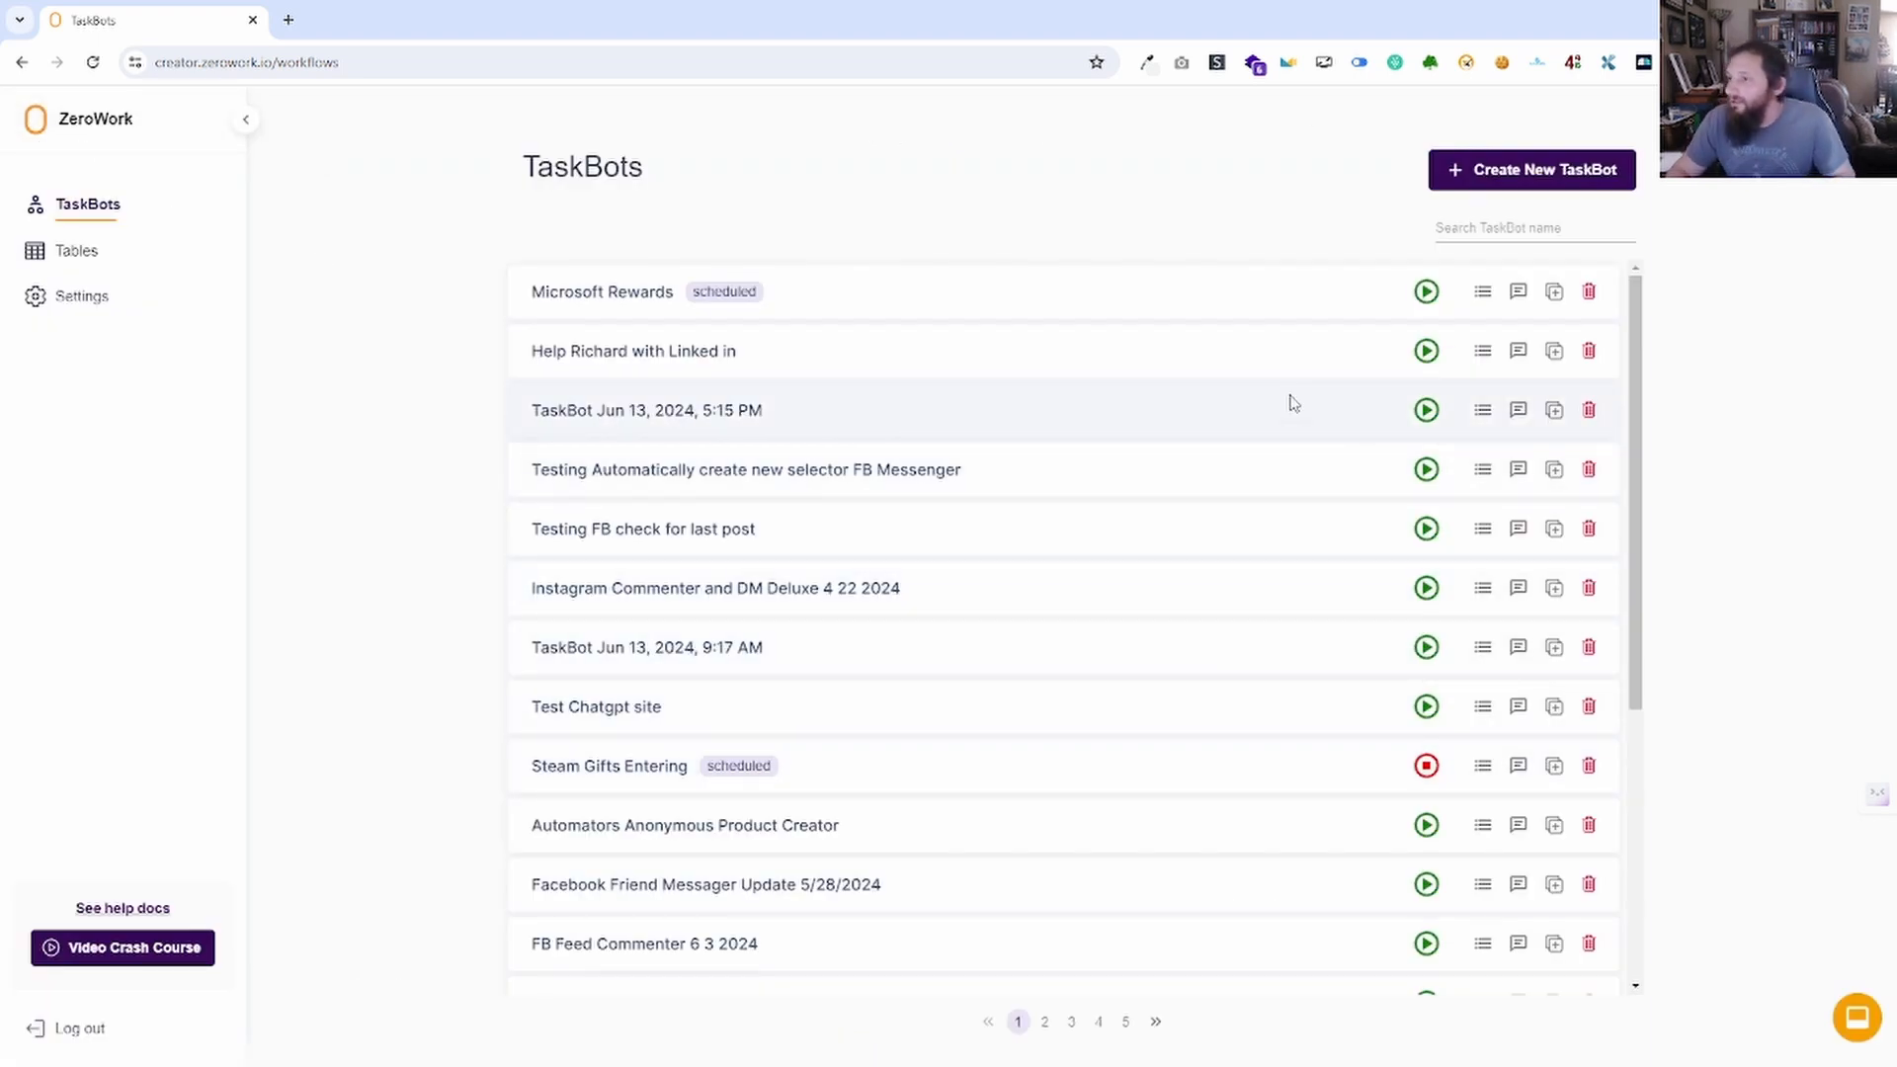
{"action": "left_click", "coordinate": [1519, 293]}
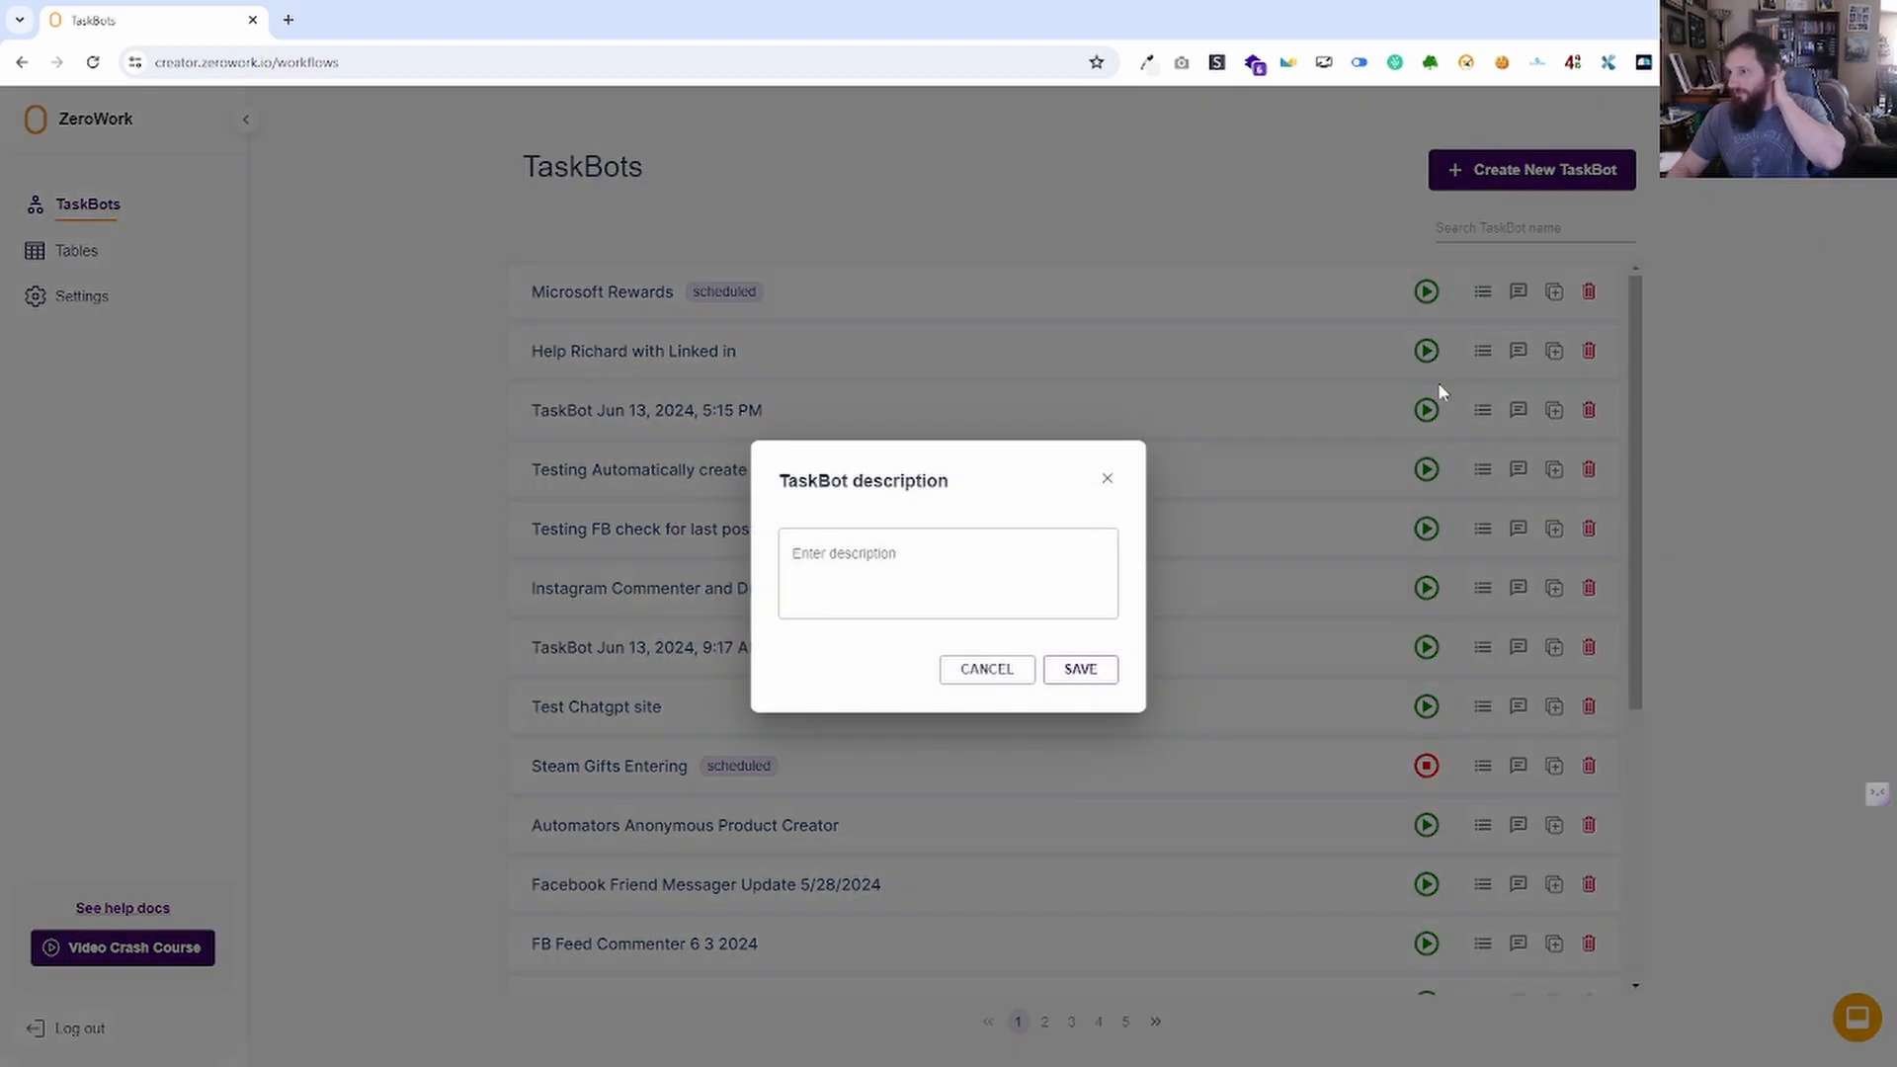
{"action": "left_click", "coordinate": [1108, 479]}
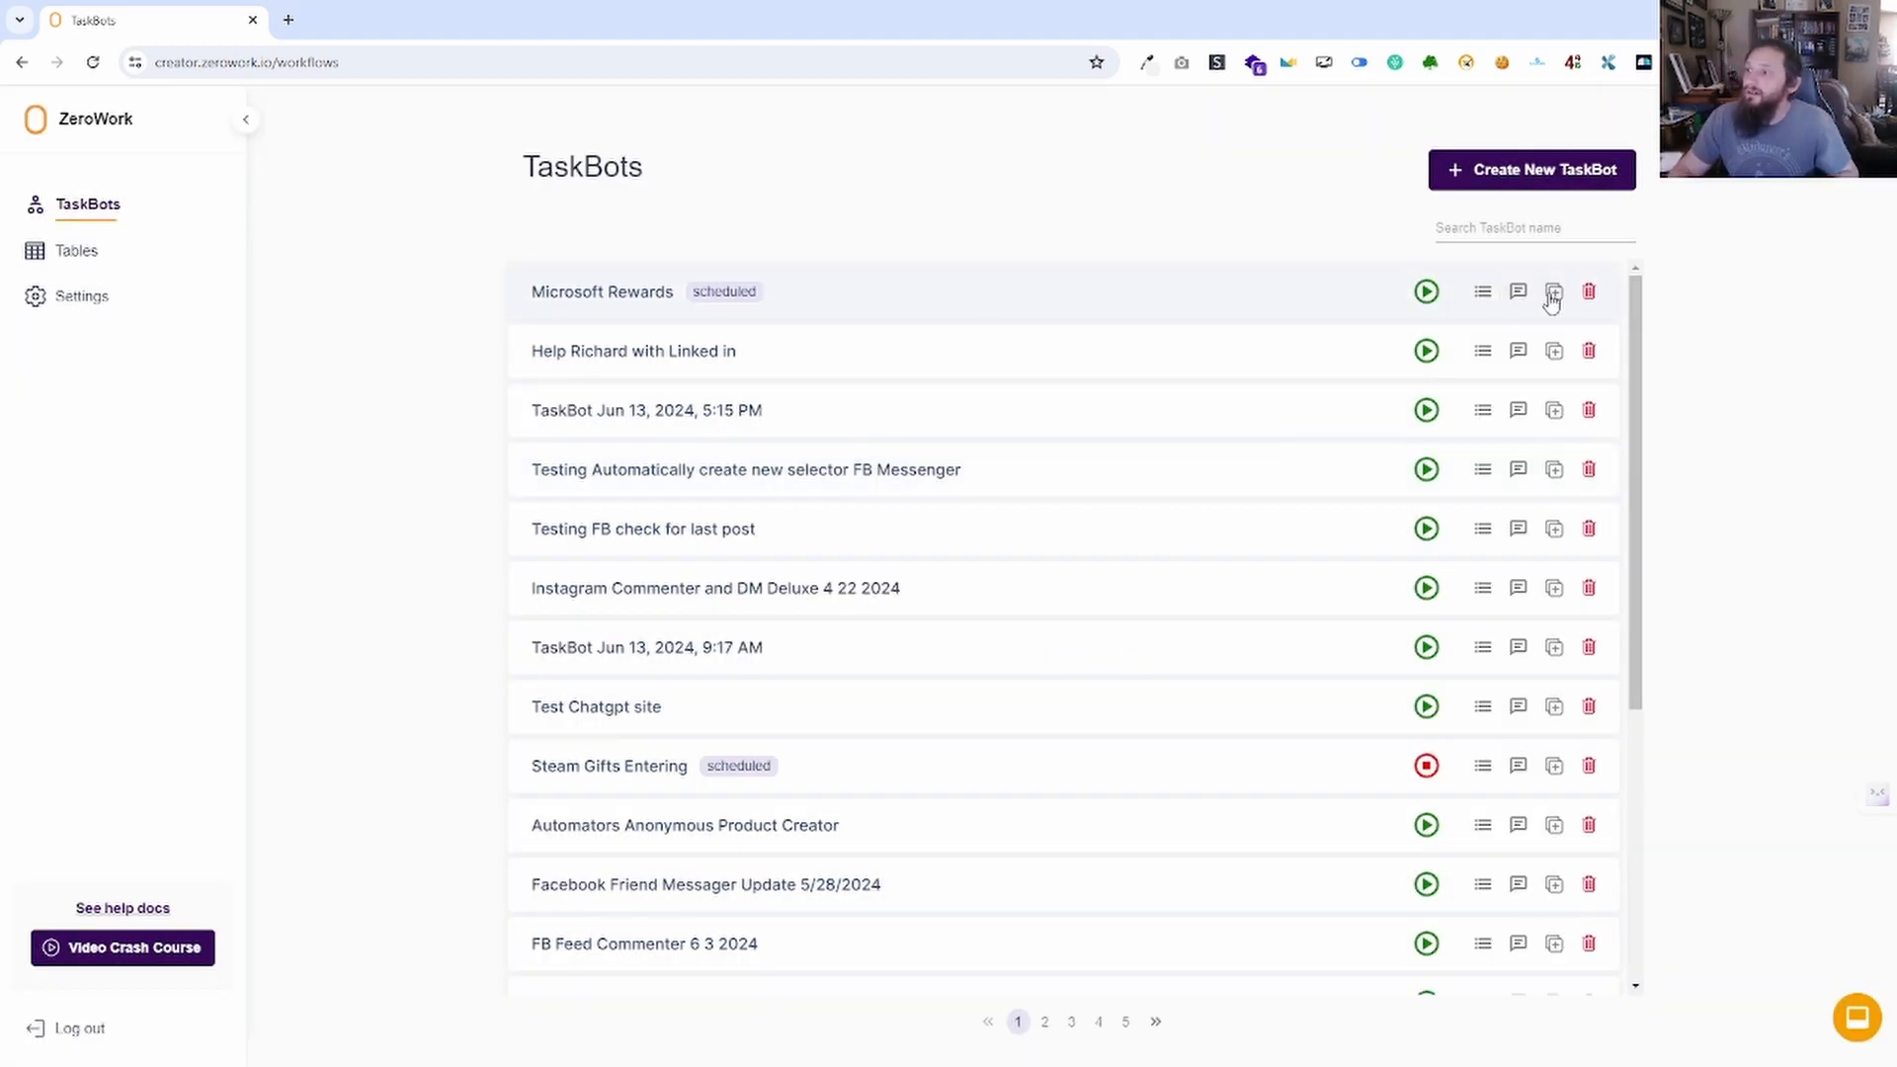
{"action": "left_click", "coordinate": [1519, 410]}
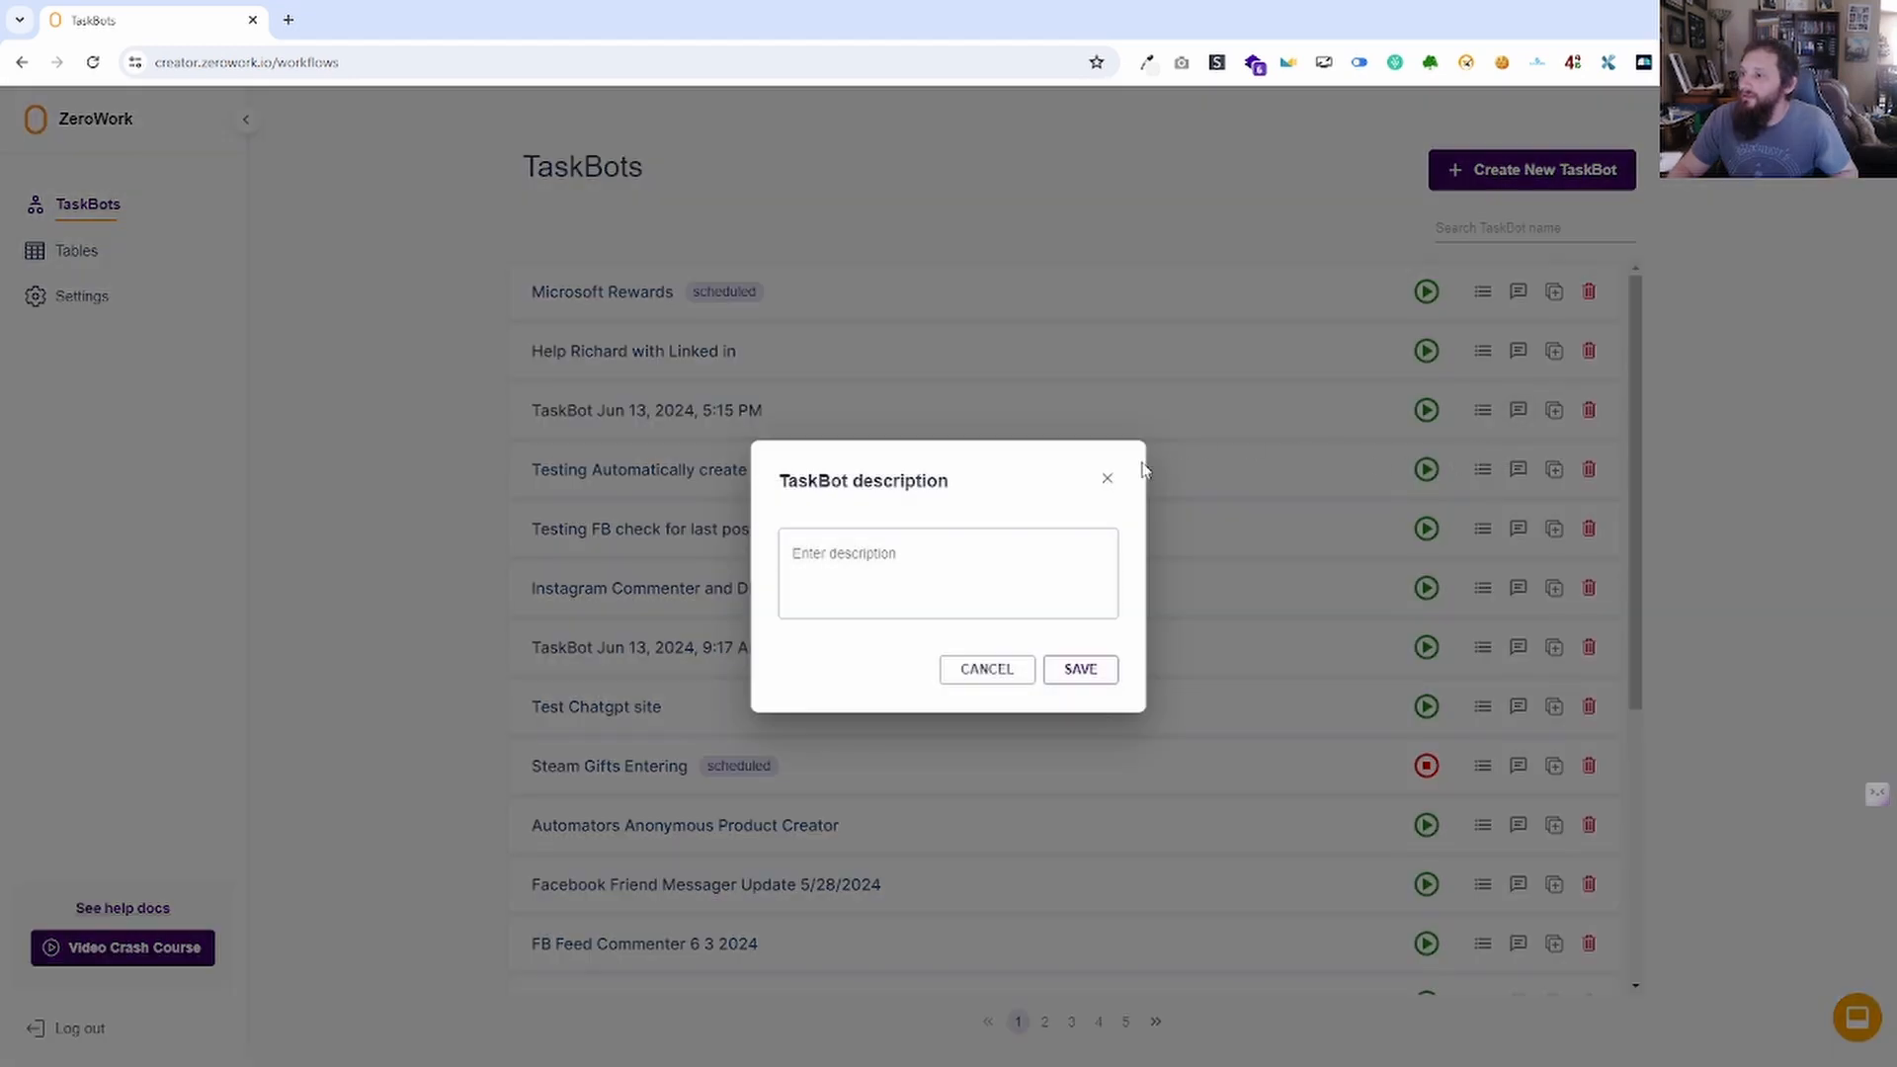
{"action": "left_click", "coordinate": [1107, 479]}
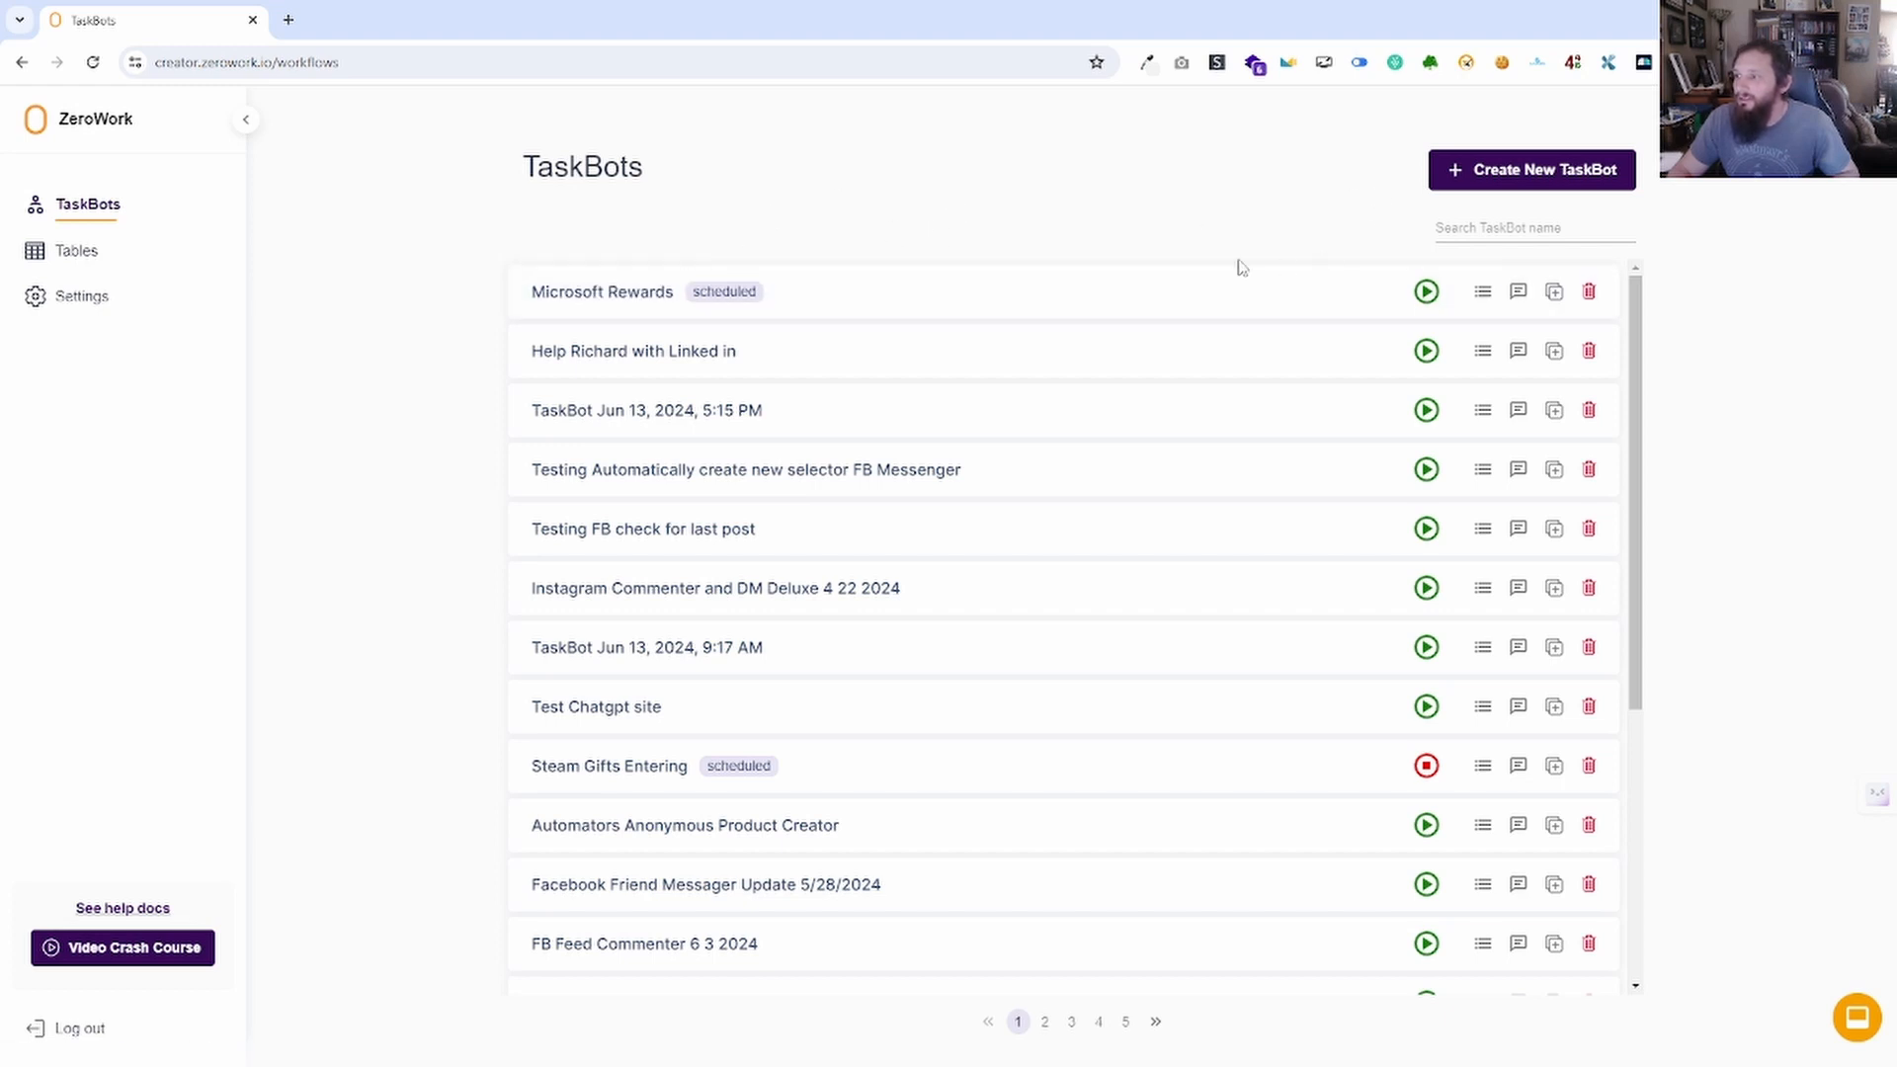
Leave the Microsoft Rewards workflow, create a new empty TaskBot, and select its title text.
{"action": "left_click", "coordinate": [625, 295]}
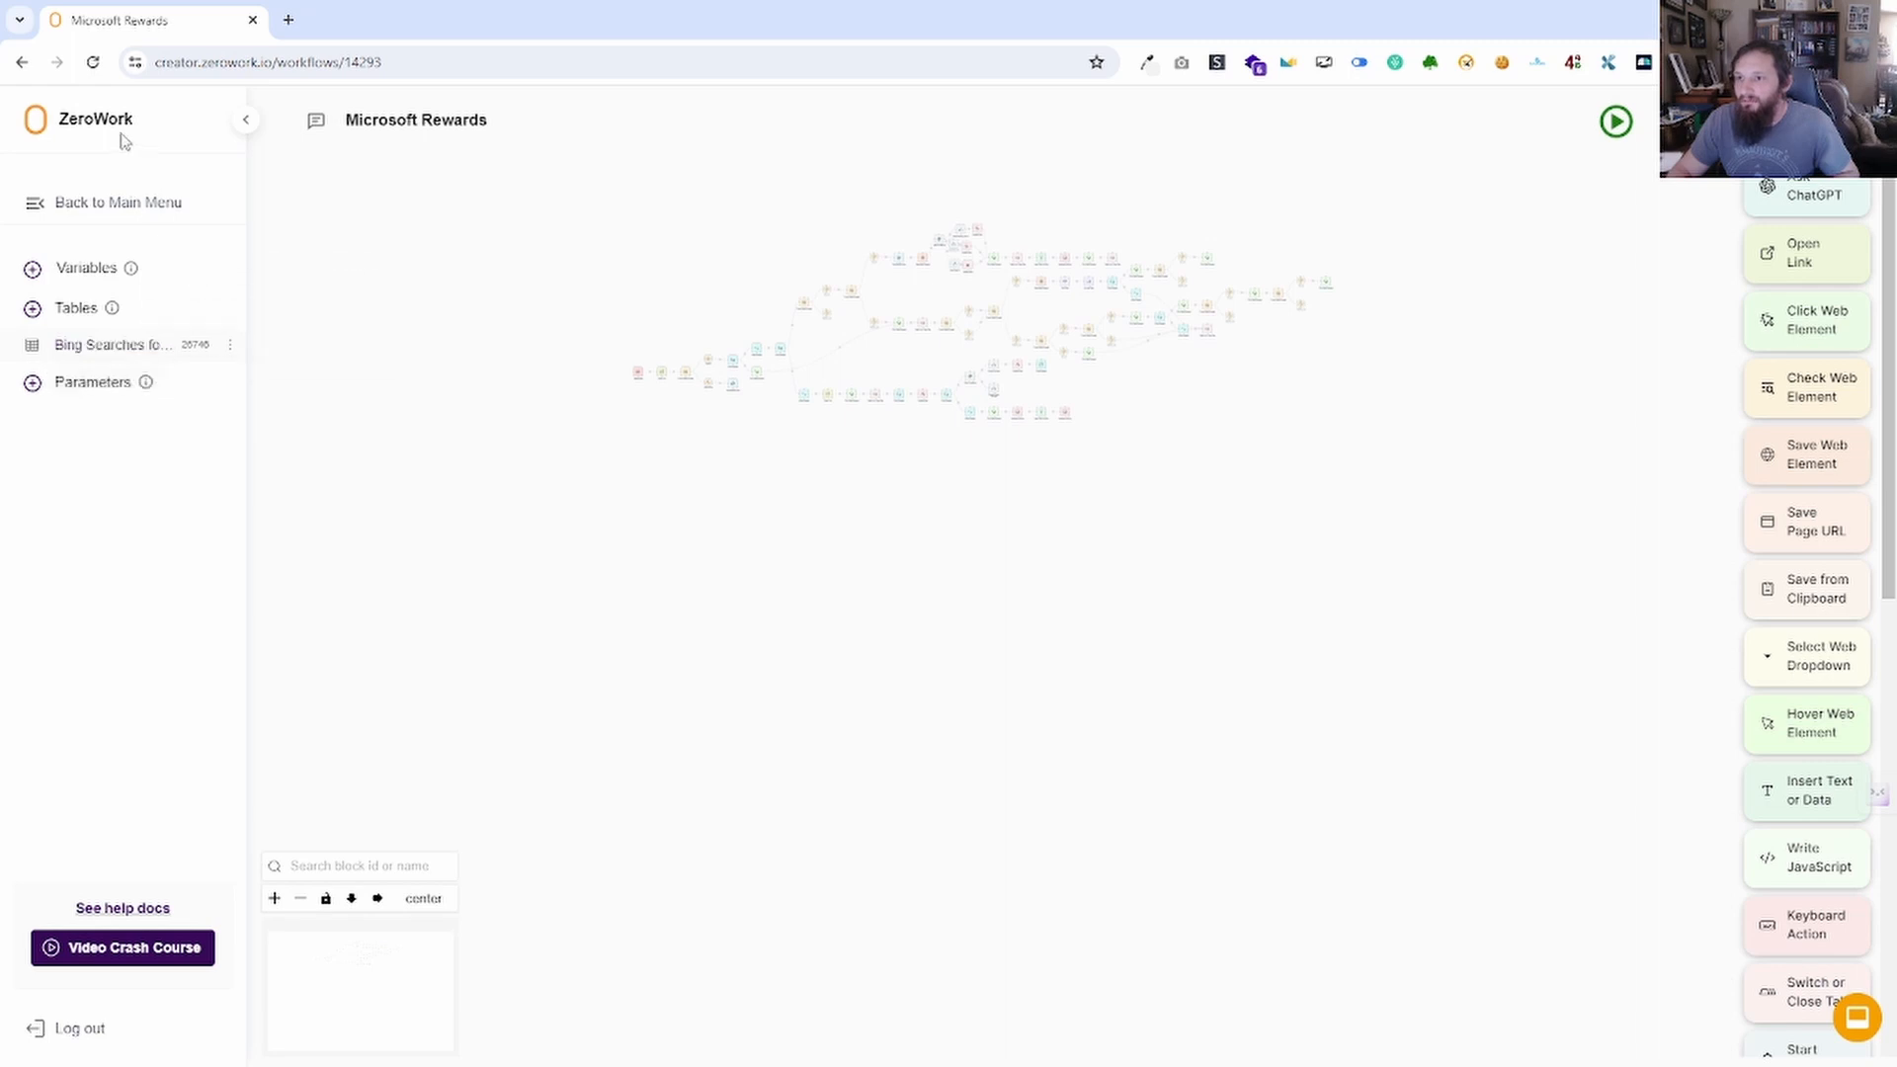
{"action": "left_click", "coordinate": [87, 204]}
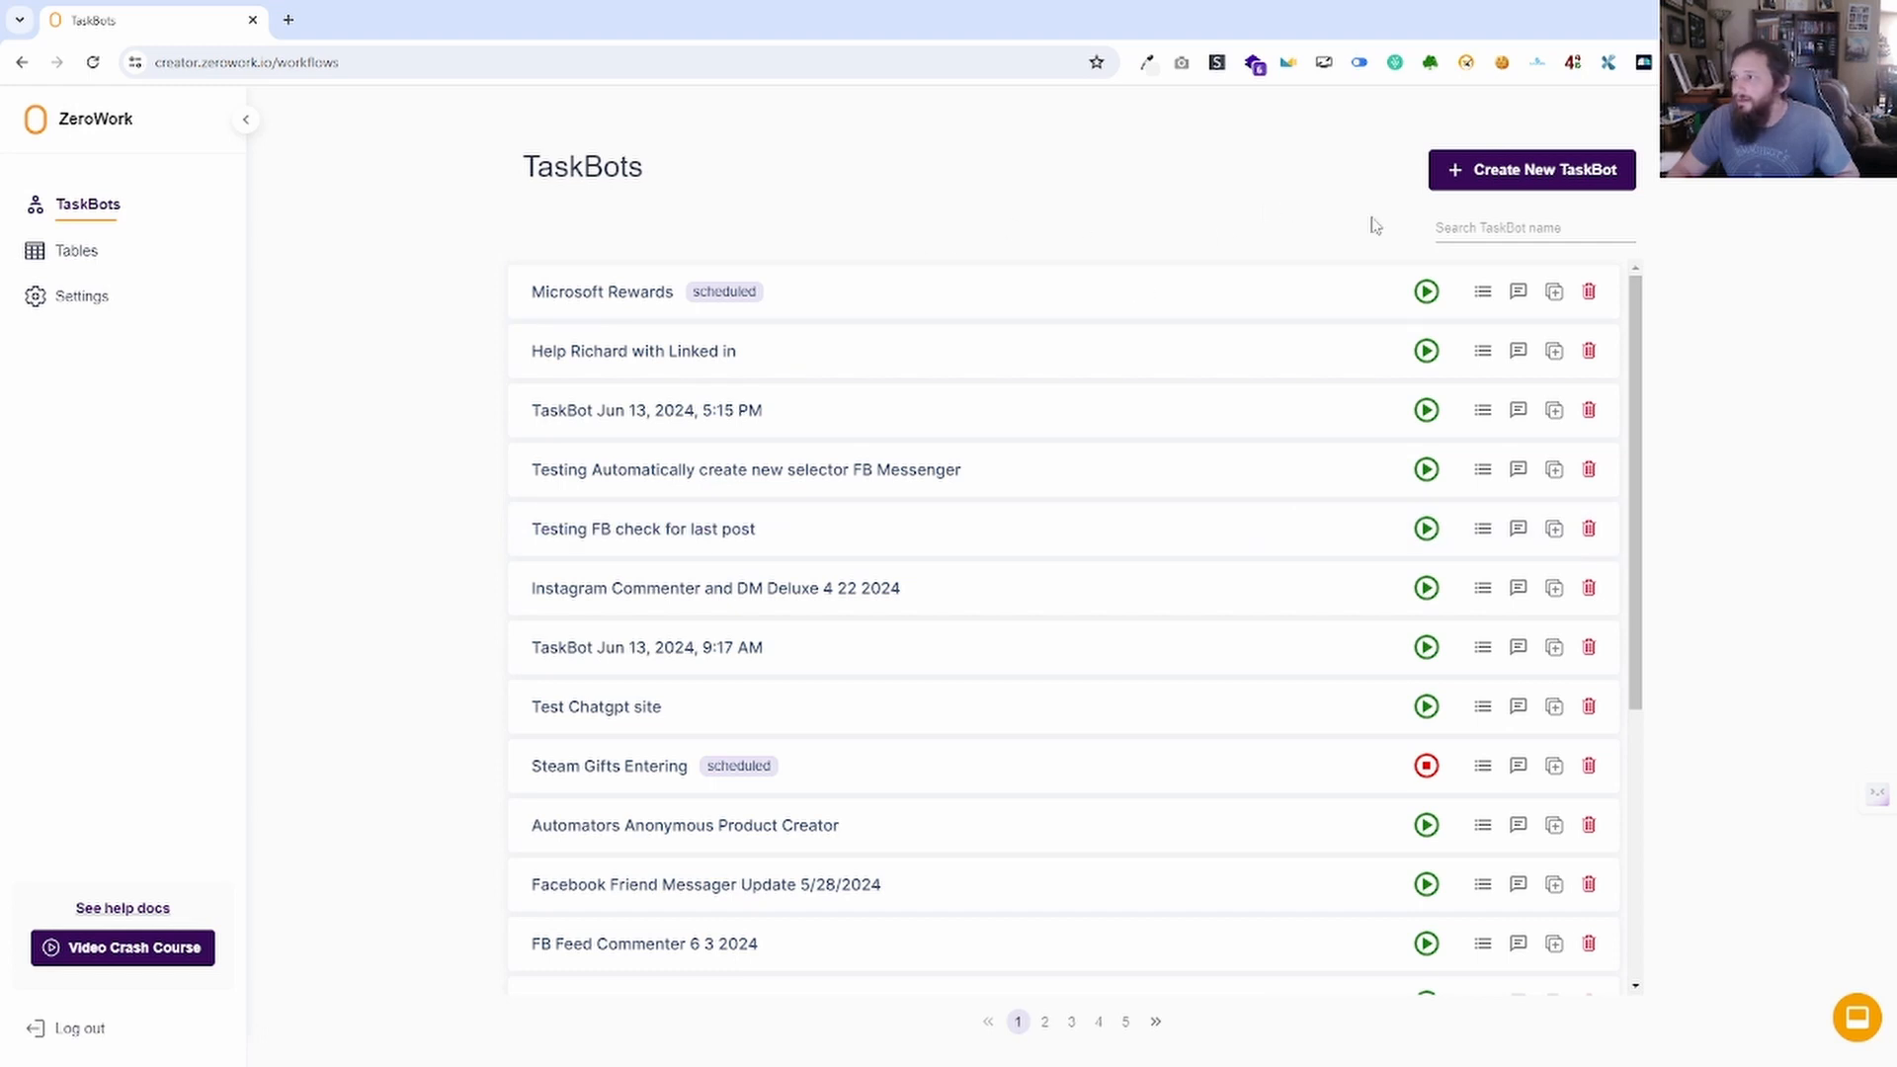
{"action": "left_click", "coordinate": [1547, 170]}
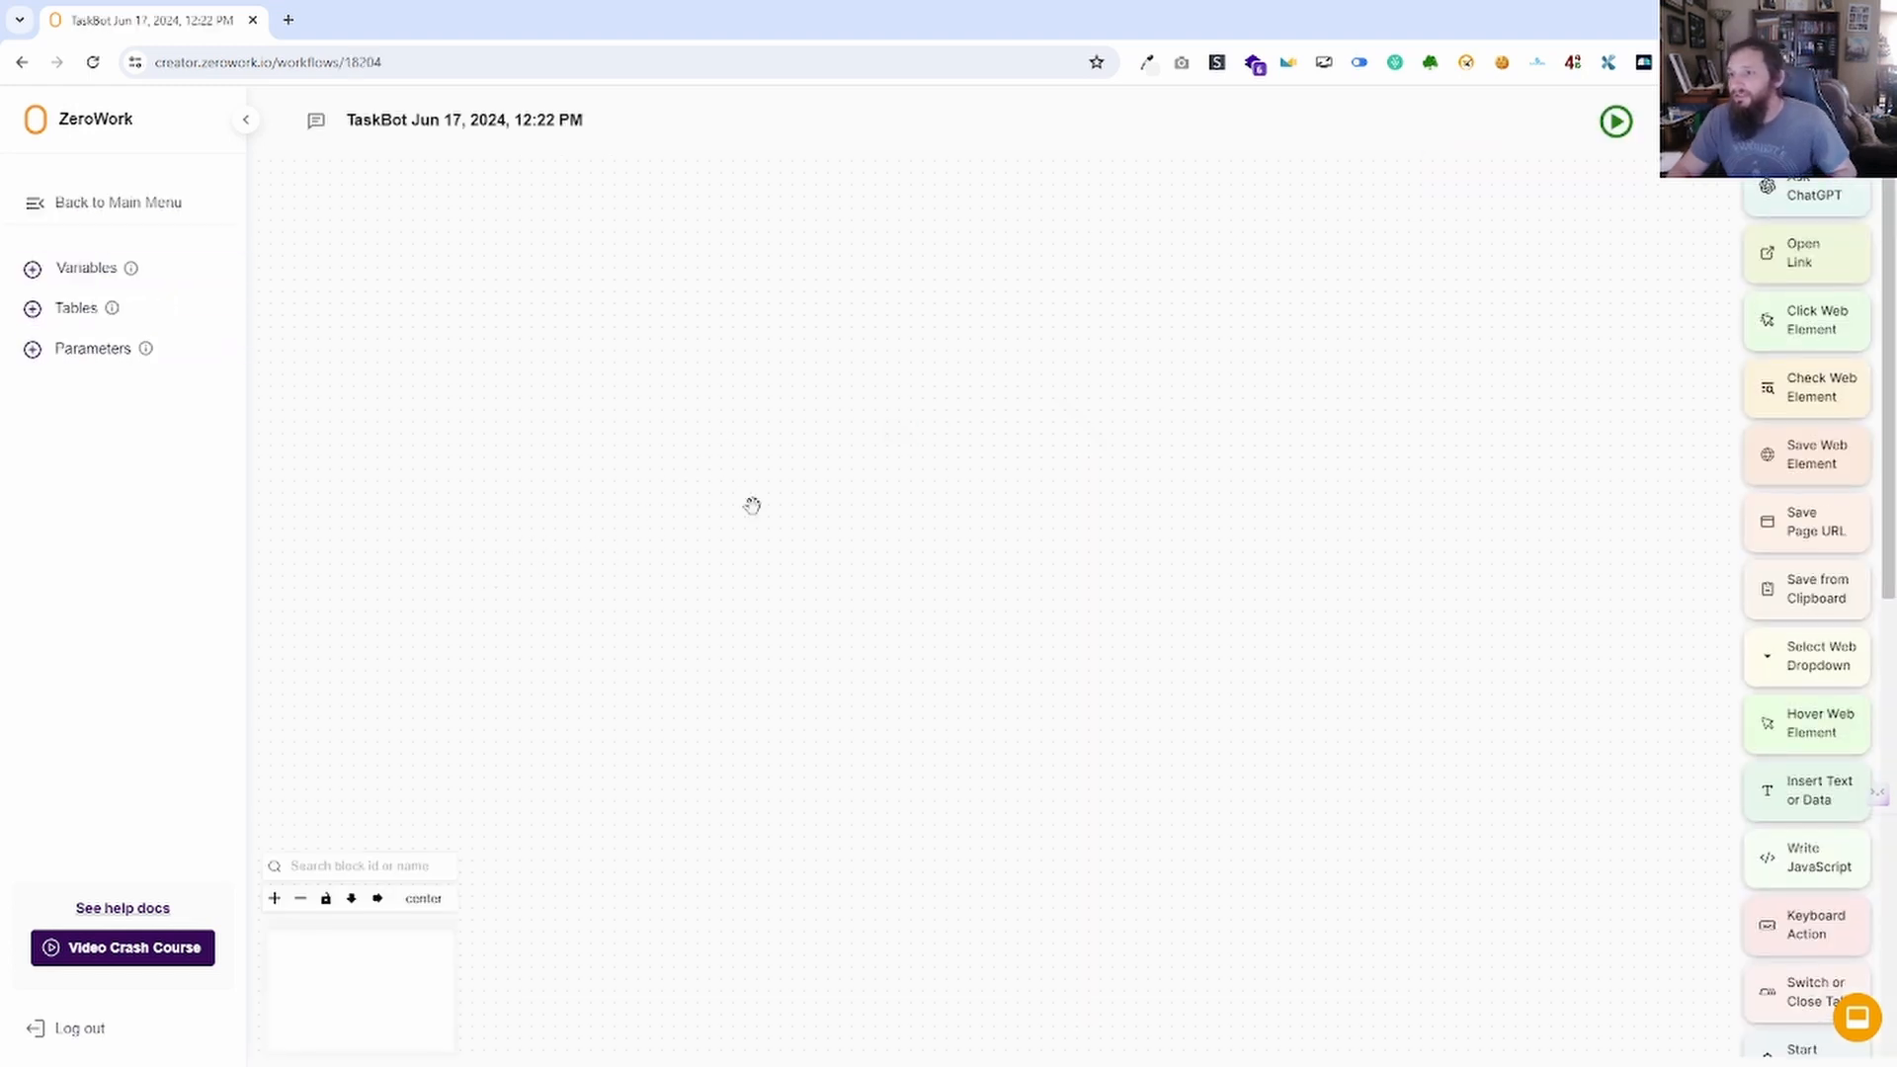
{"action": "left_click", "coordinate": [569, 127]}
{"action": "left_click", "coordinate": [585, 139]}
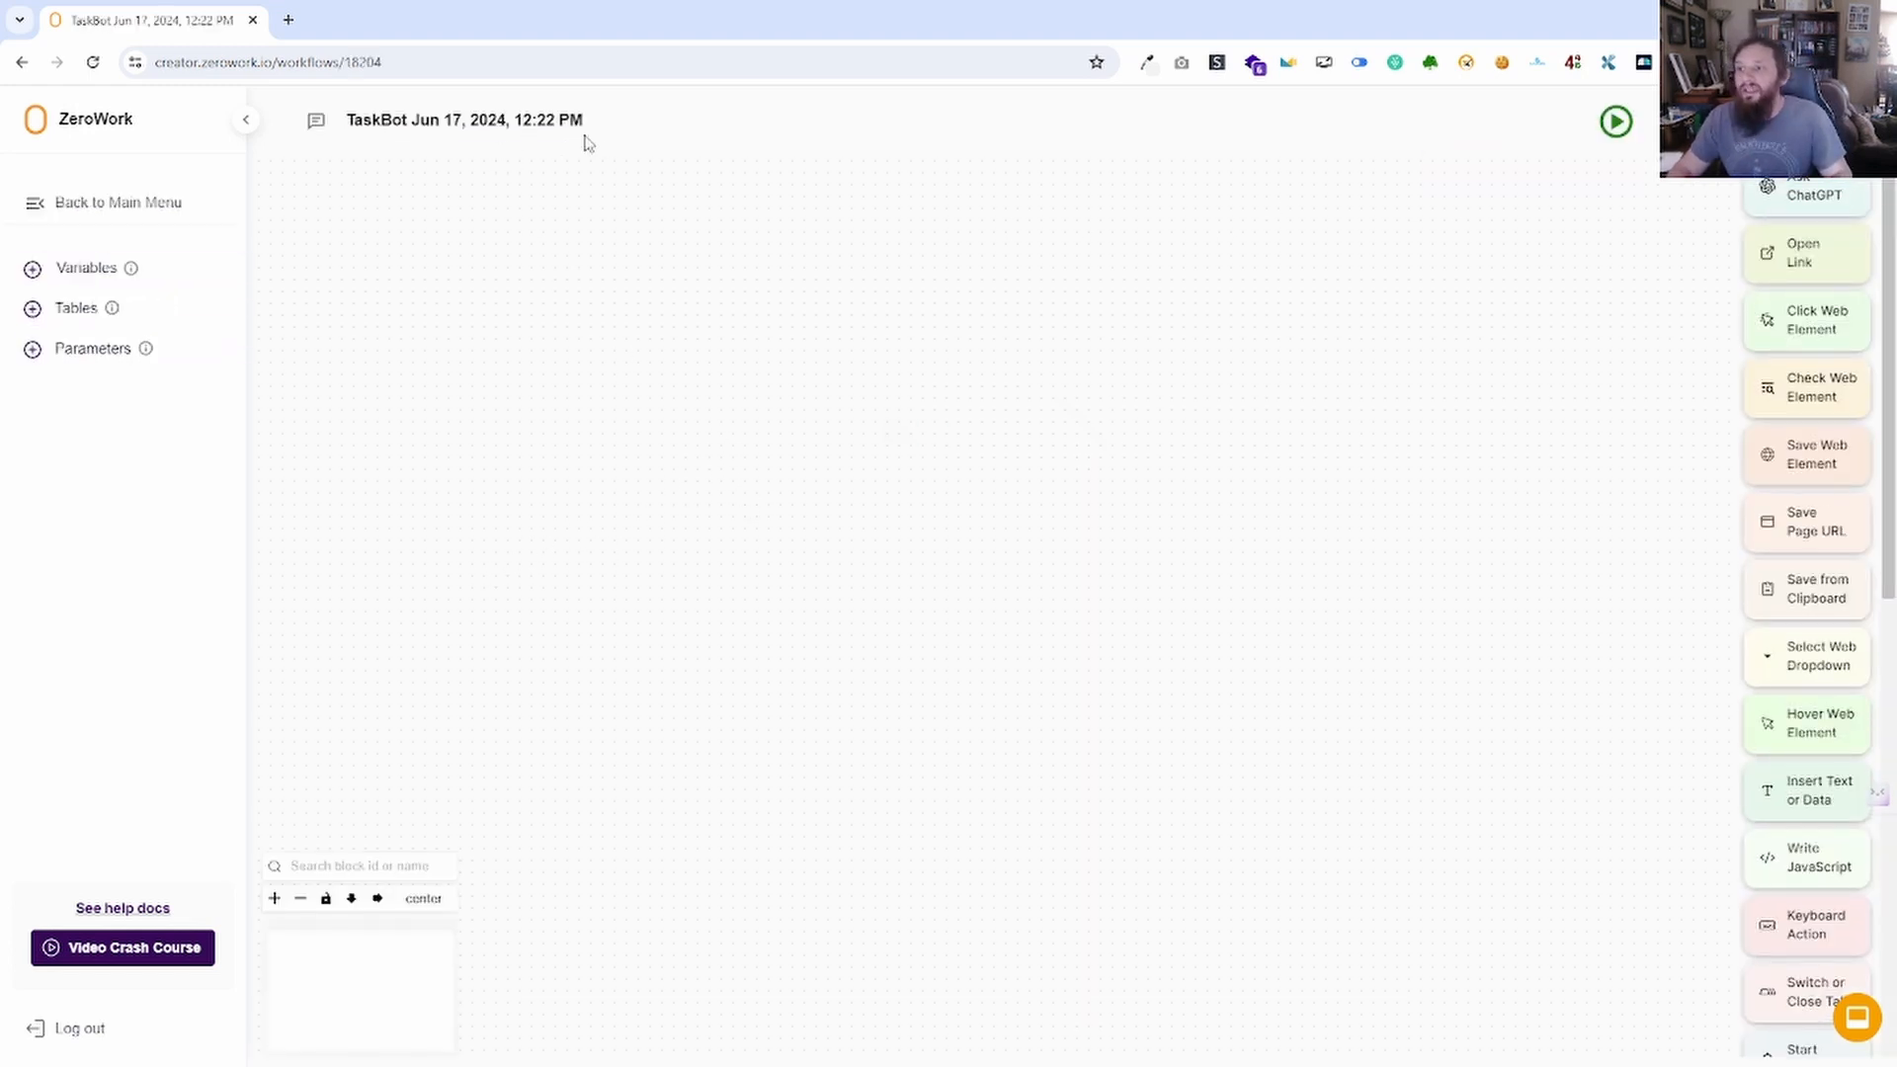
{"action": "left_click", "coordinate": [583, 119]}
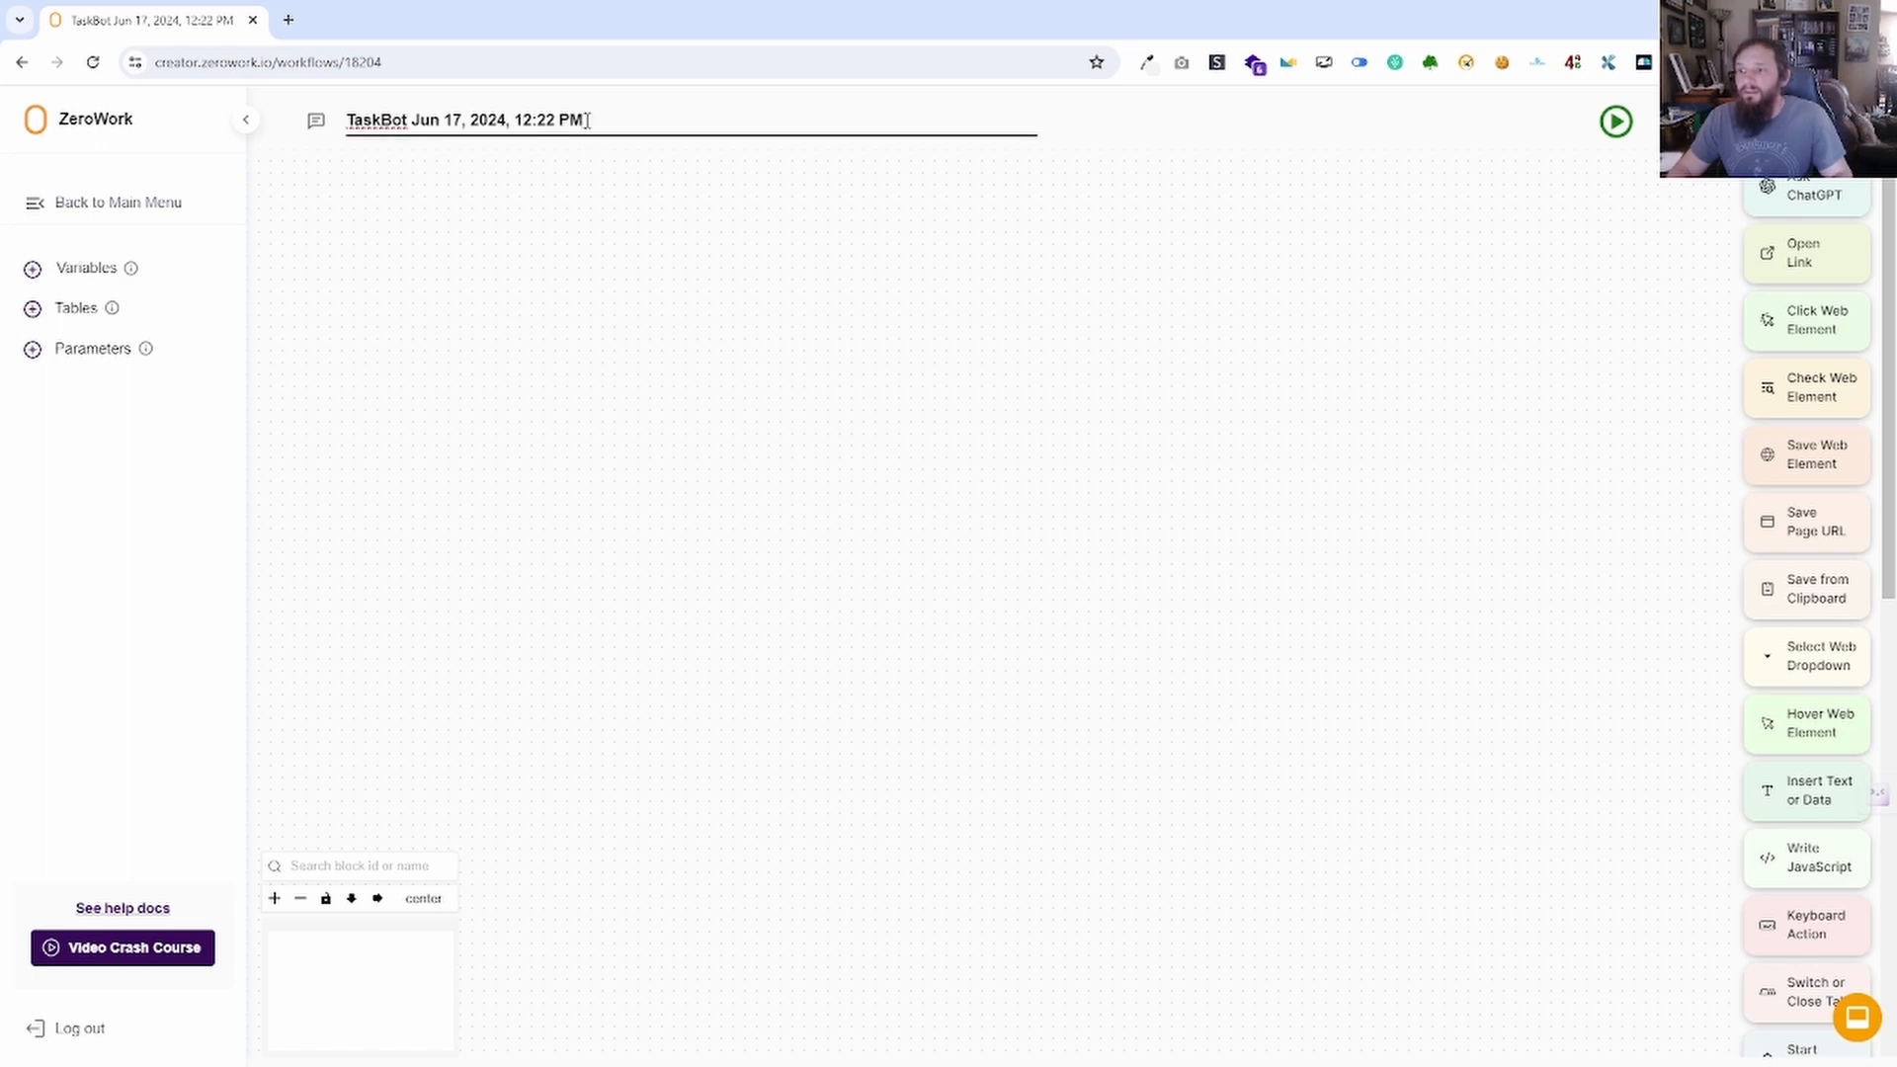
{"action": "left_click_drag", "start_coordinate": [587, 121], "coordinate": [273, 129]}
Retitle the TaskBot 'TaskBot Testing 6 17 2024' and drop a sticky note onto the canvas.
{"action": "type", "text": "Task"}
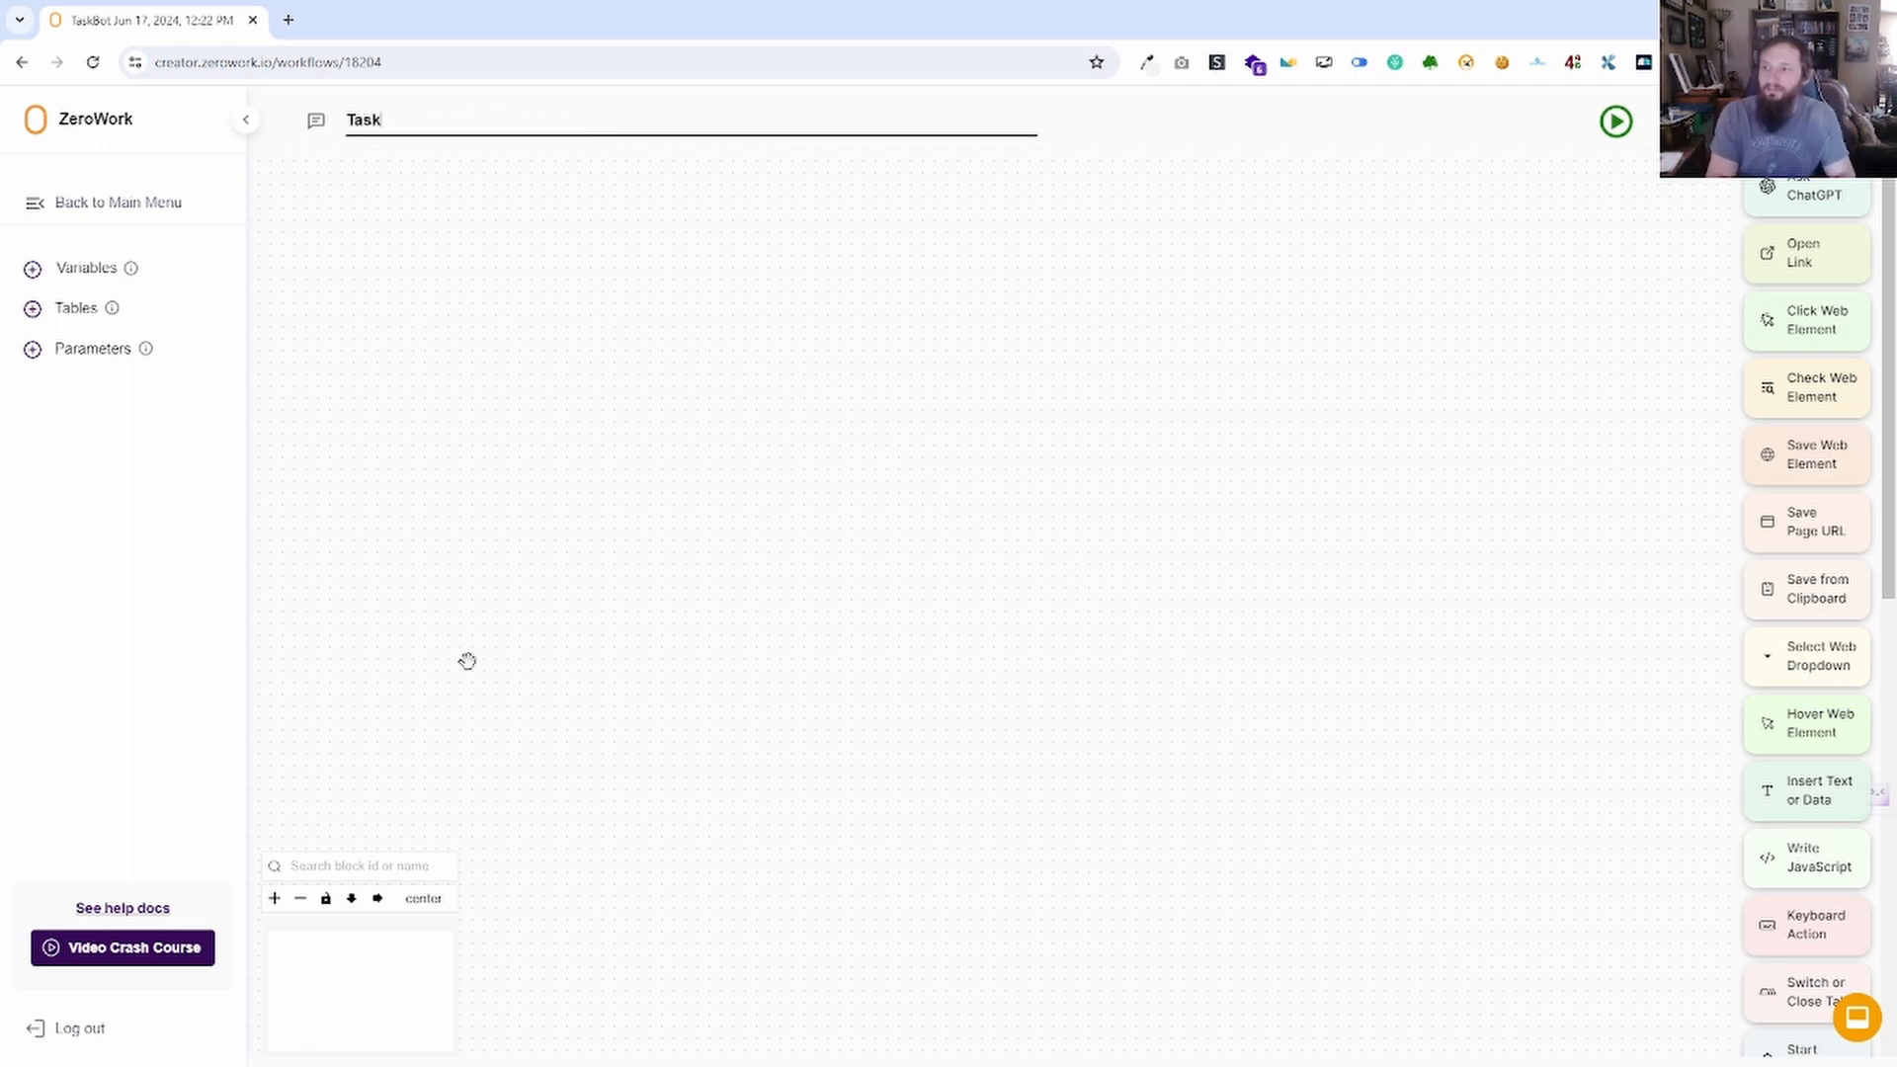
{"action": "type", "text": "Bot Testing 6 17 2024"}
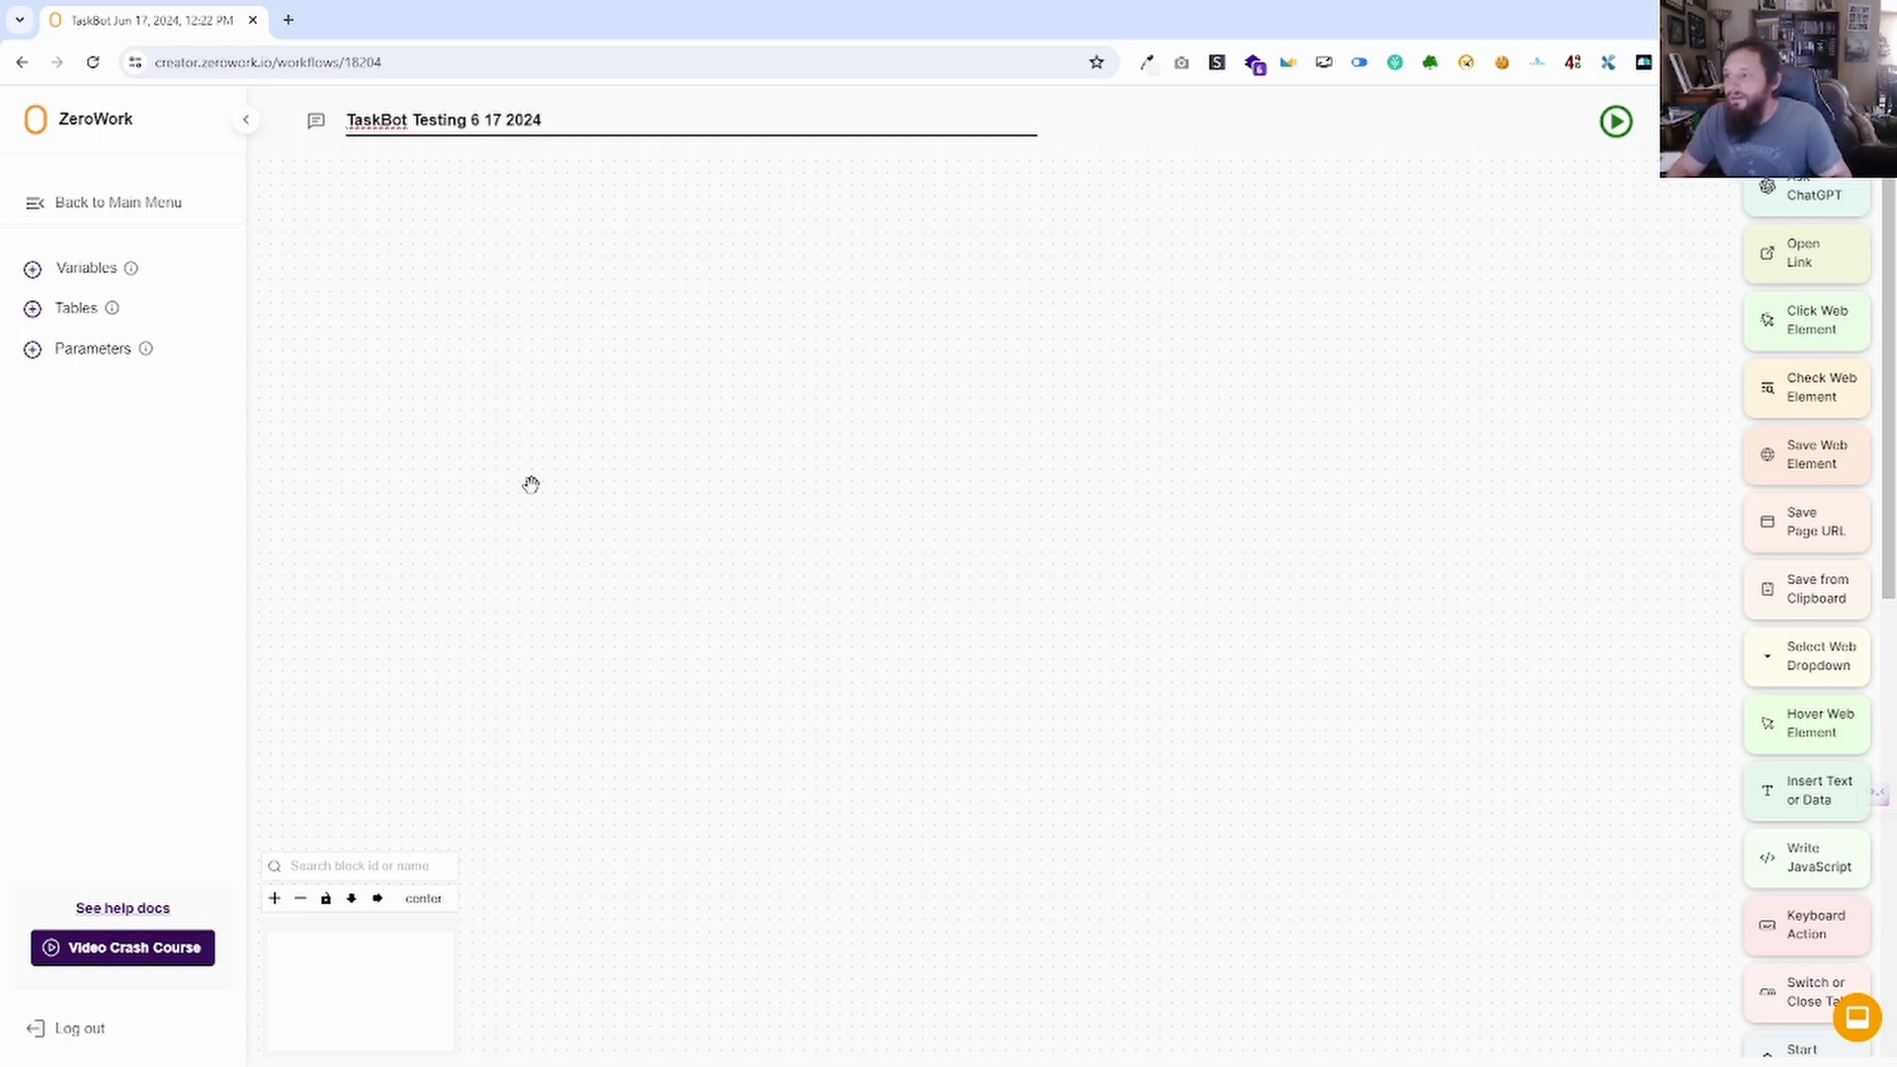
{"action": "key", "text": "Return"}
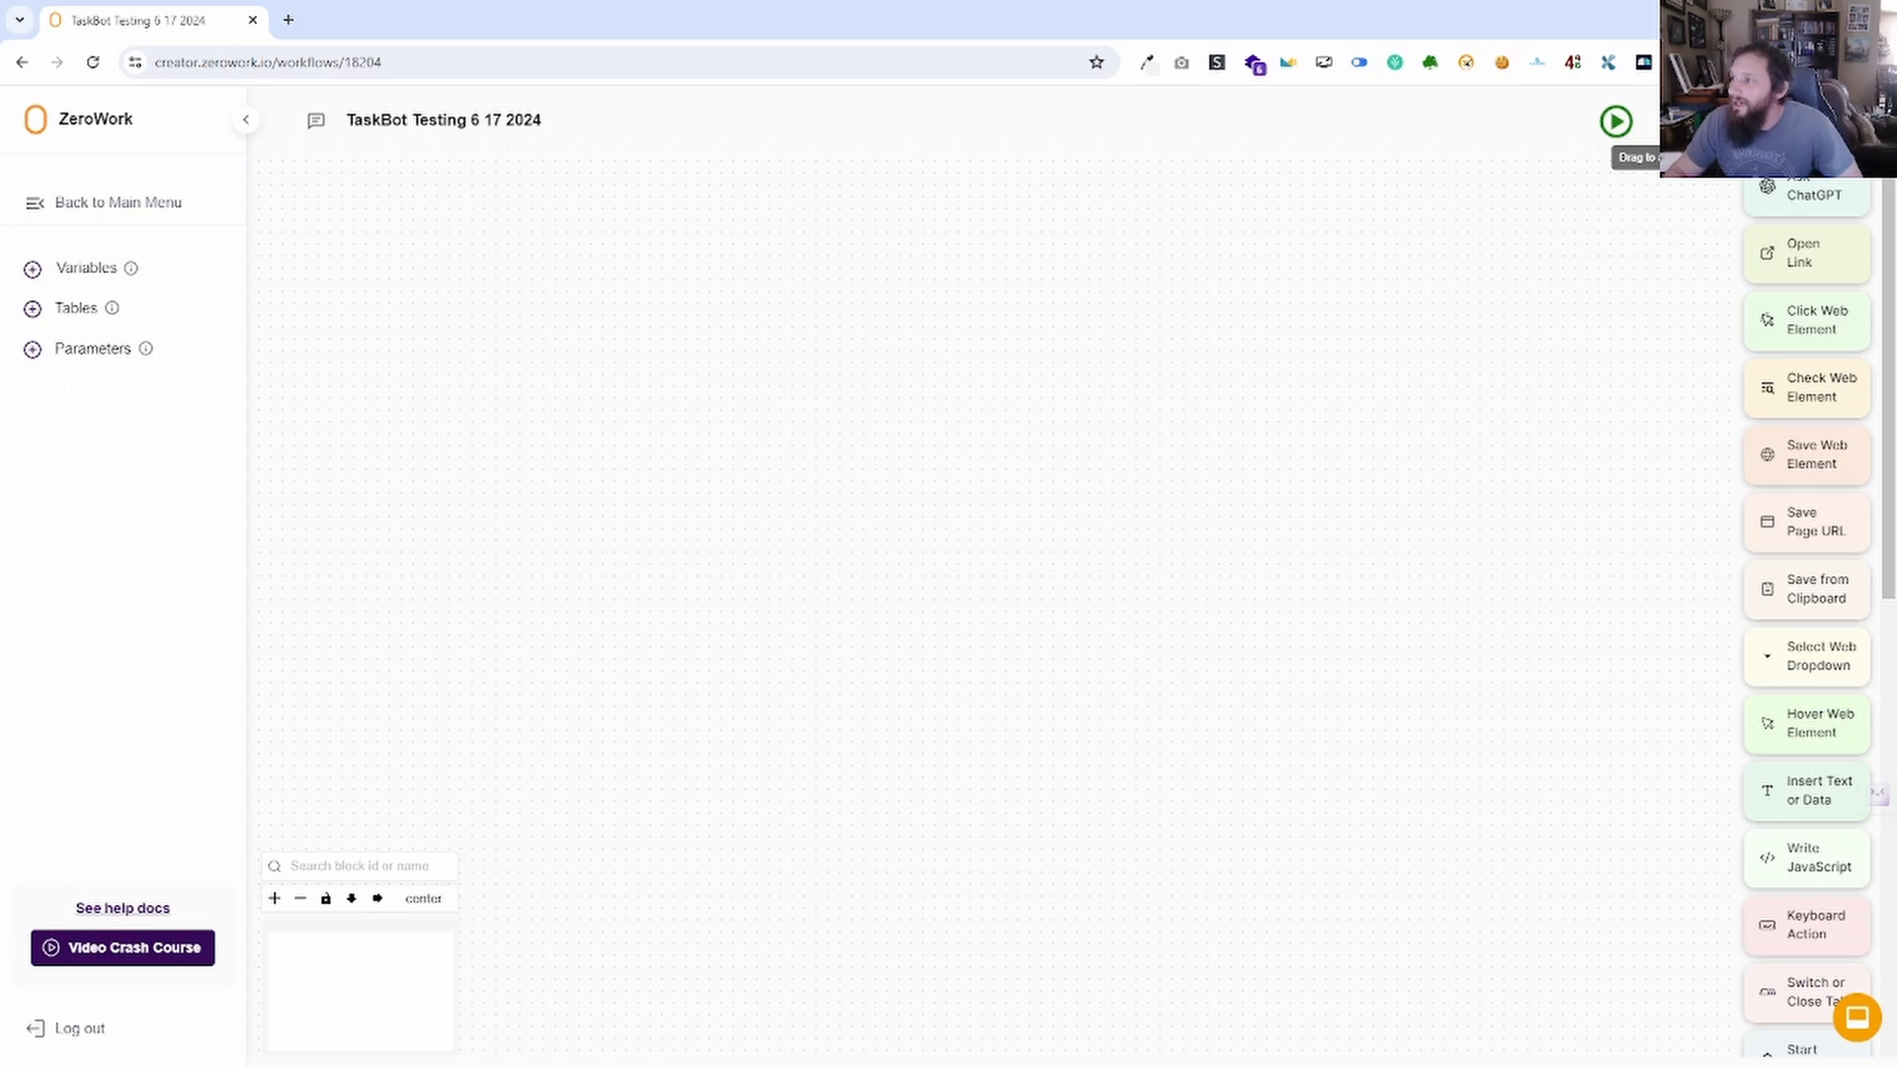
{"action": "left_click_drag", "start_coordinate": [1629, 135], "coordinate": [884, 495]}
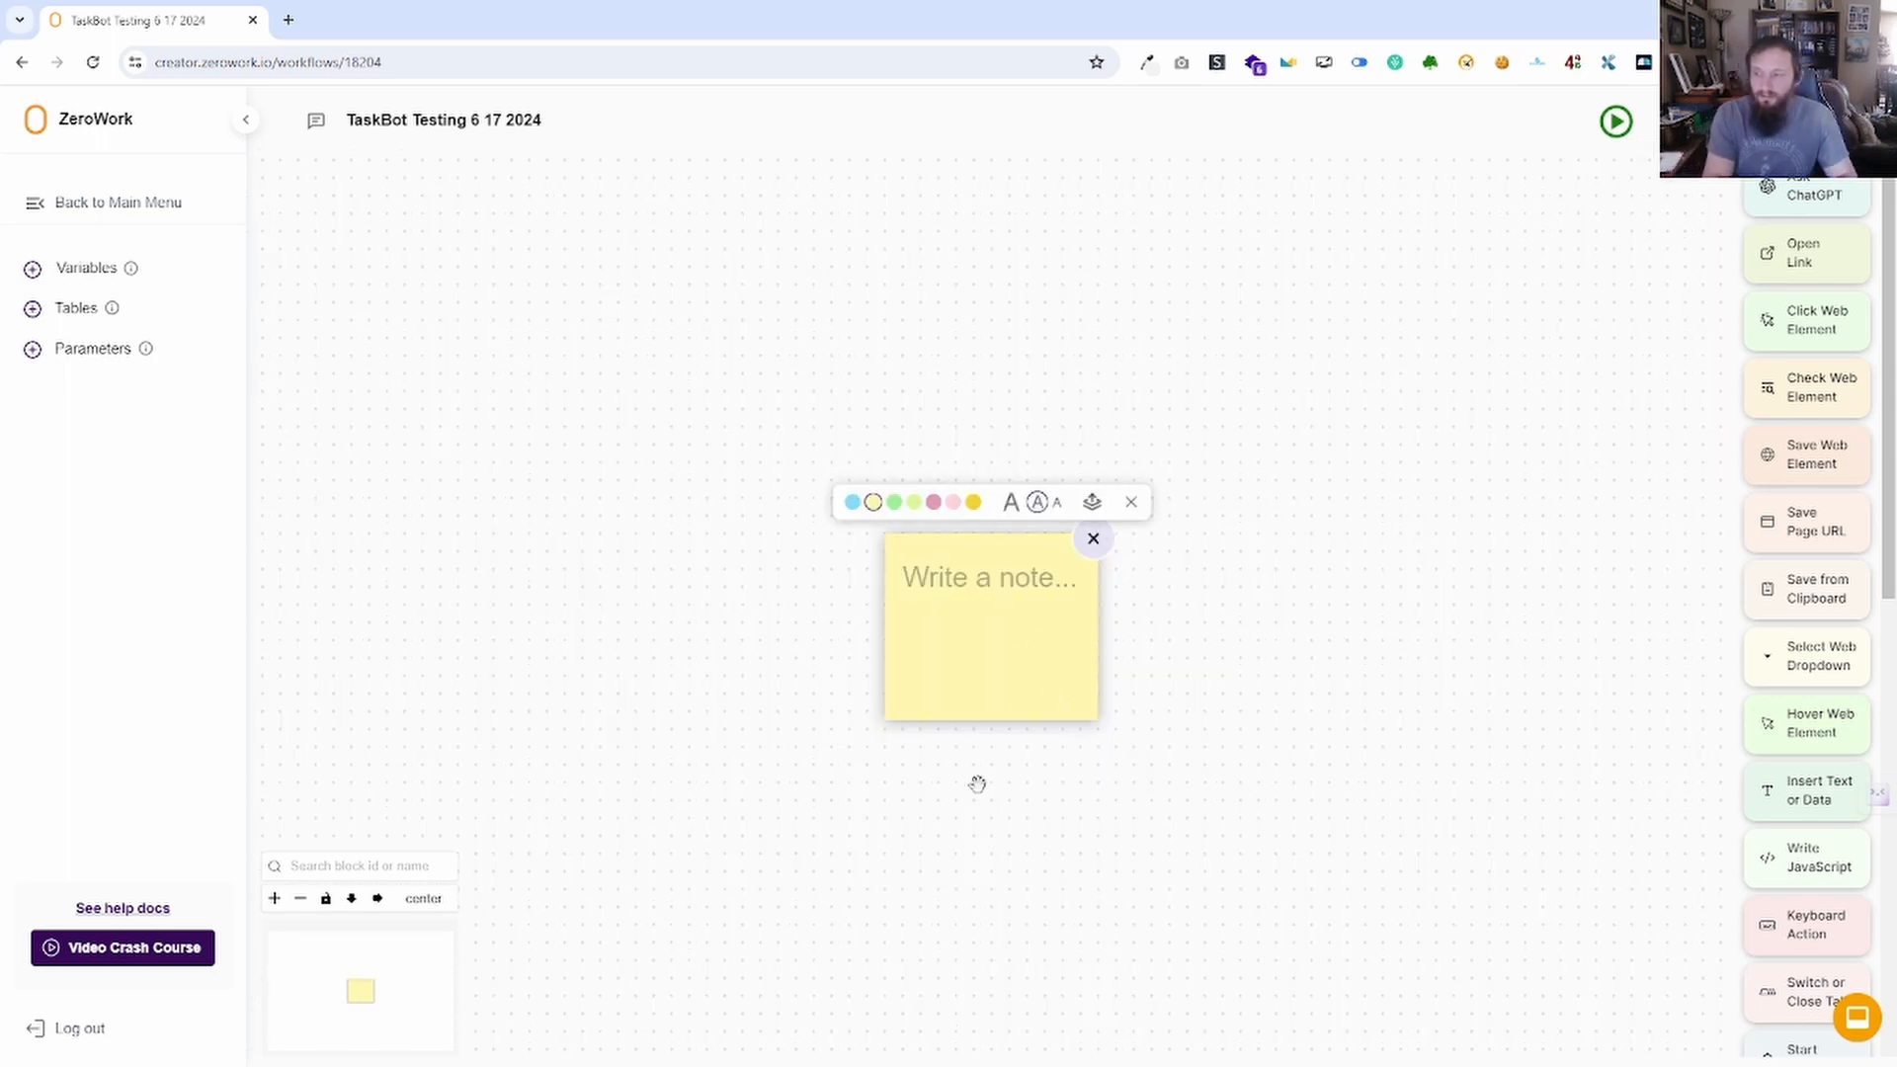
Type 'Tiel' into the sticky note and resize the note.
{"action": "type", "text": "Tiel"}
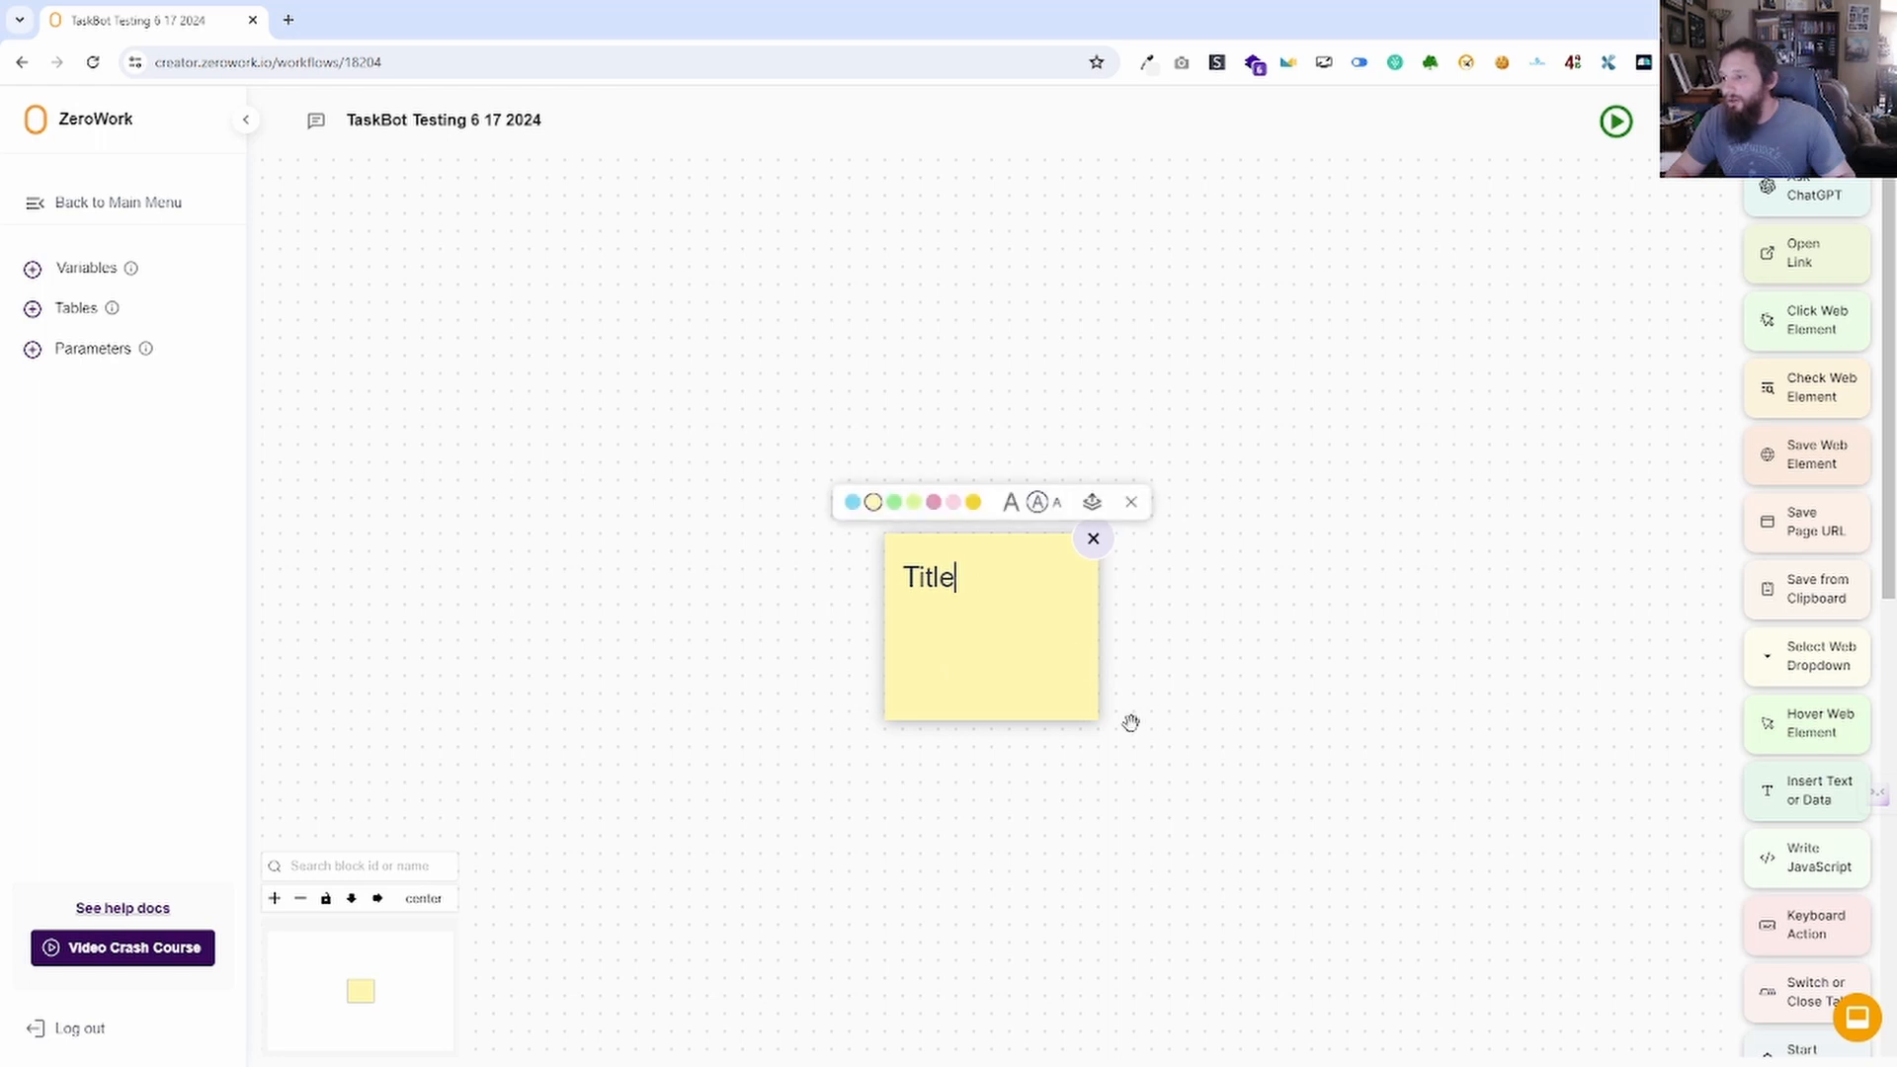
{"action": "left_click_drag", "start_coordinate": [1085, 722], "coordinate": [1468, 743]}
{"action": "left_click_drag", "start_coordinate": [1535, 672], "coordinate": [1325, 669]}
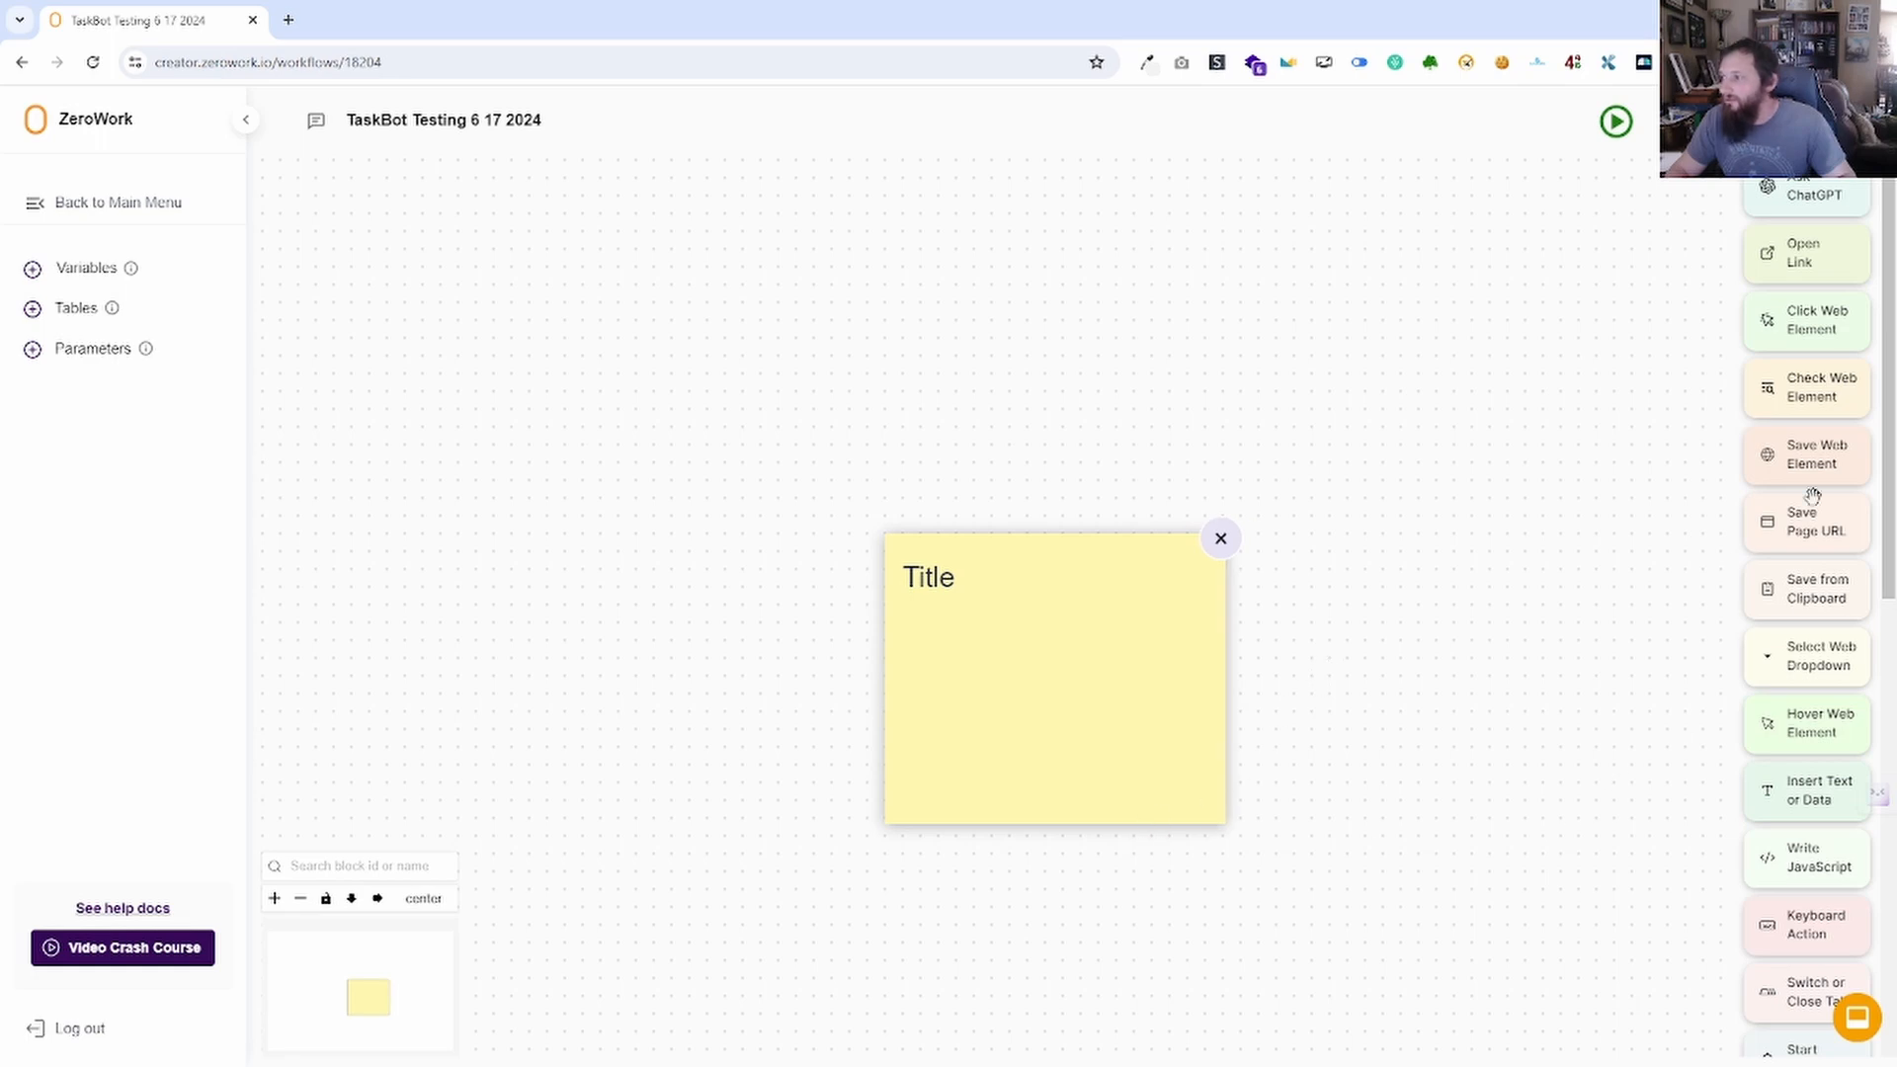
Add a Save Page Url block and place it inside the widened note.
{"action": "left_click_drag", "start_coordinate": [1813, 516], "coordinate": [1067, 736]}
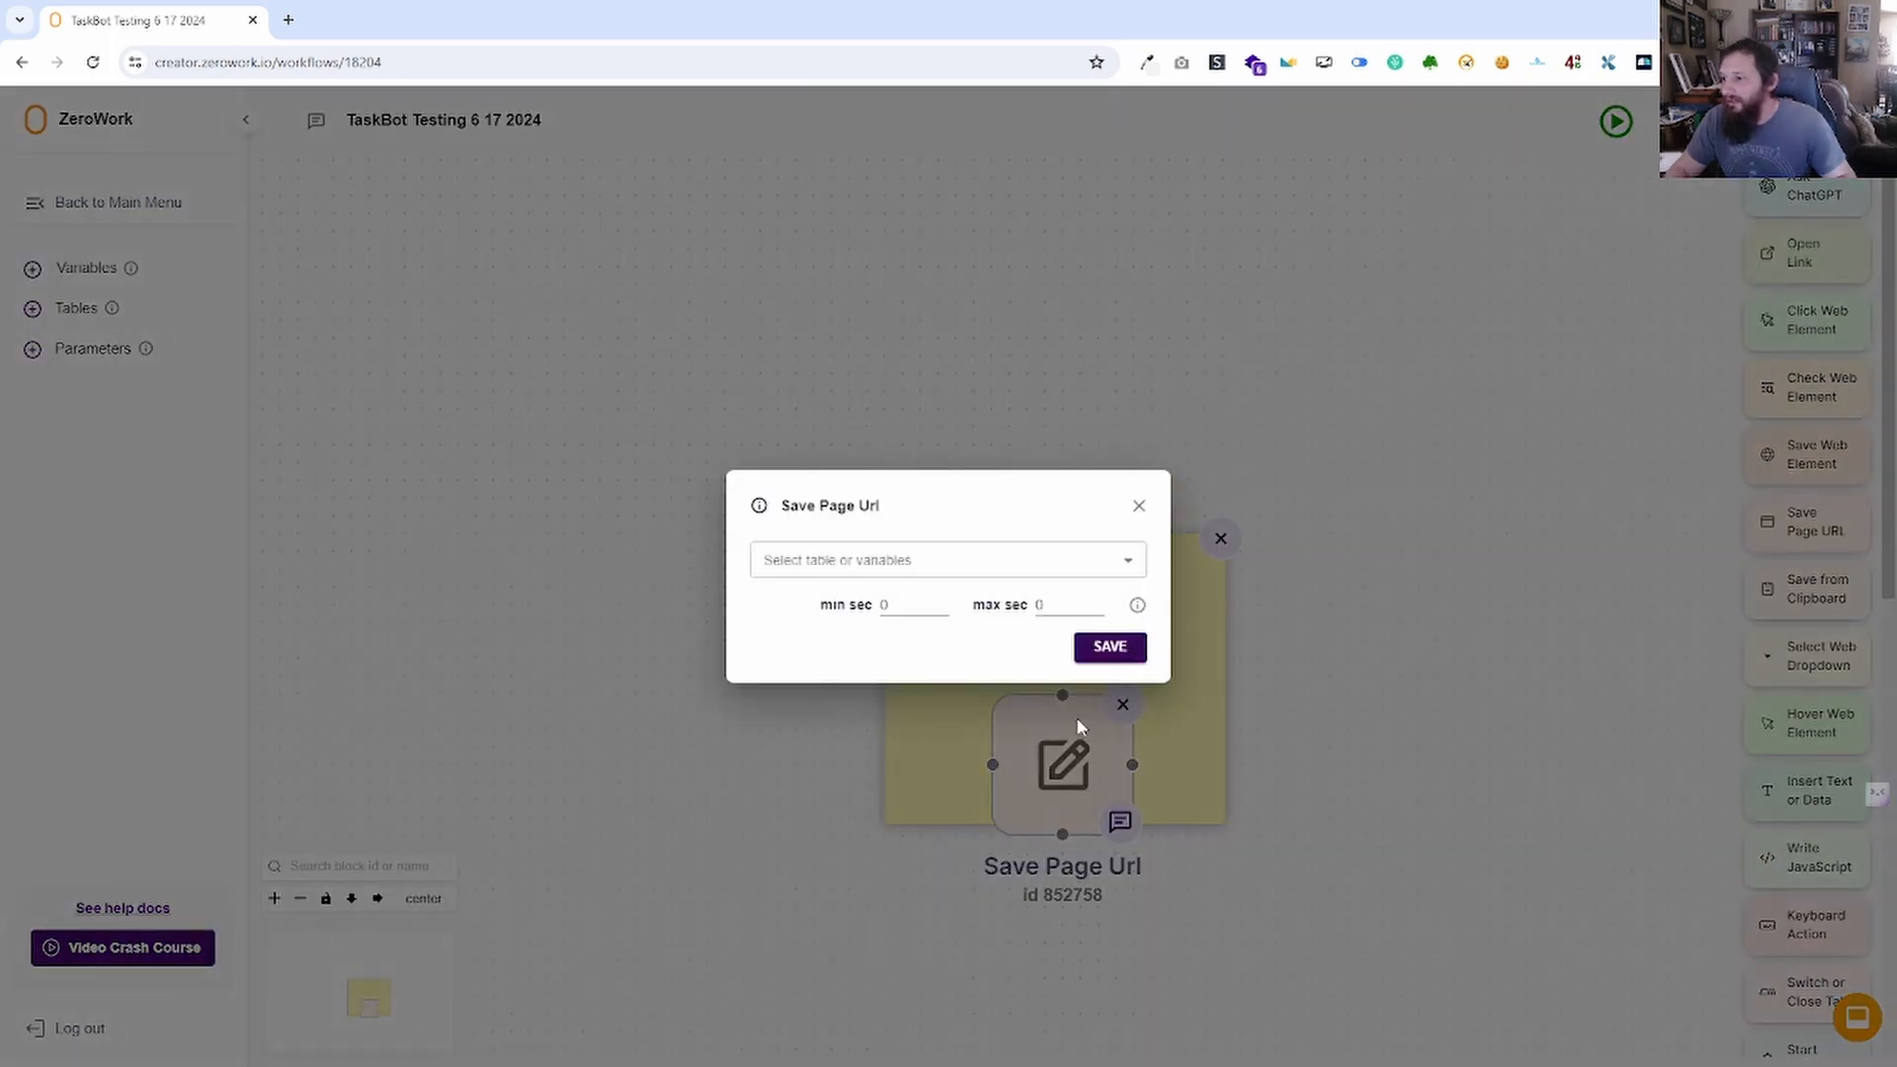
{"action": "left_click", "coordinate": [1139, 506]}
{"action": "left_click_drag", "start_coordinate": [1230, 702], "coordinate": [1646, 698]}
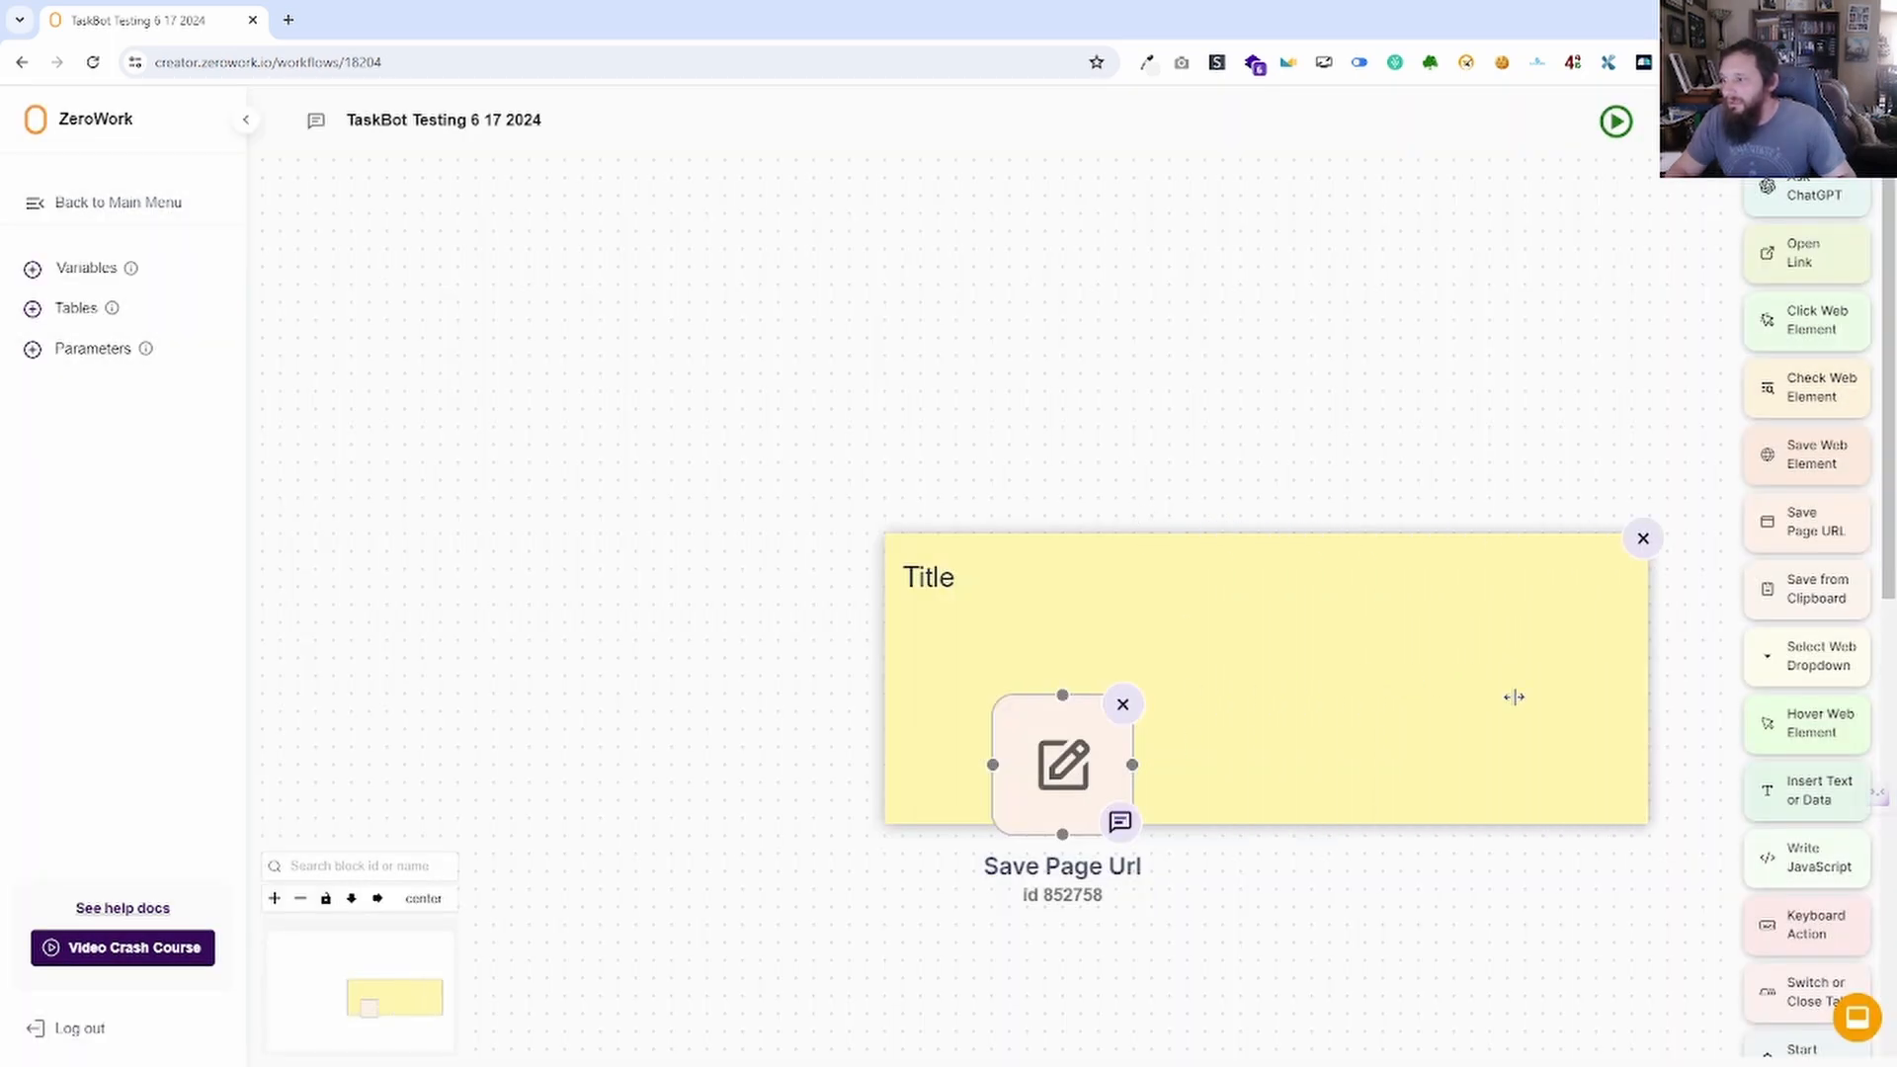
{"action": "left_click_drag", "start_coordinate": [1020, 712], "coordinate": [948, 655]}
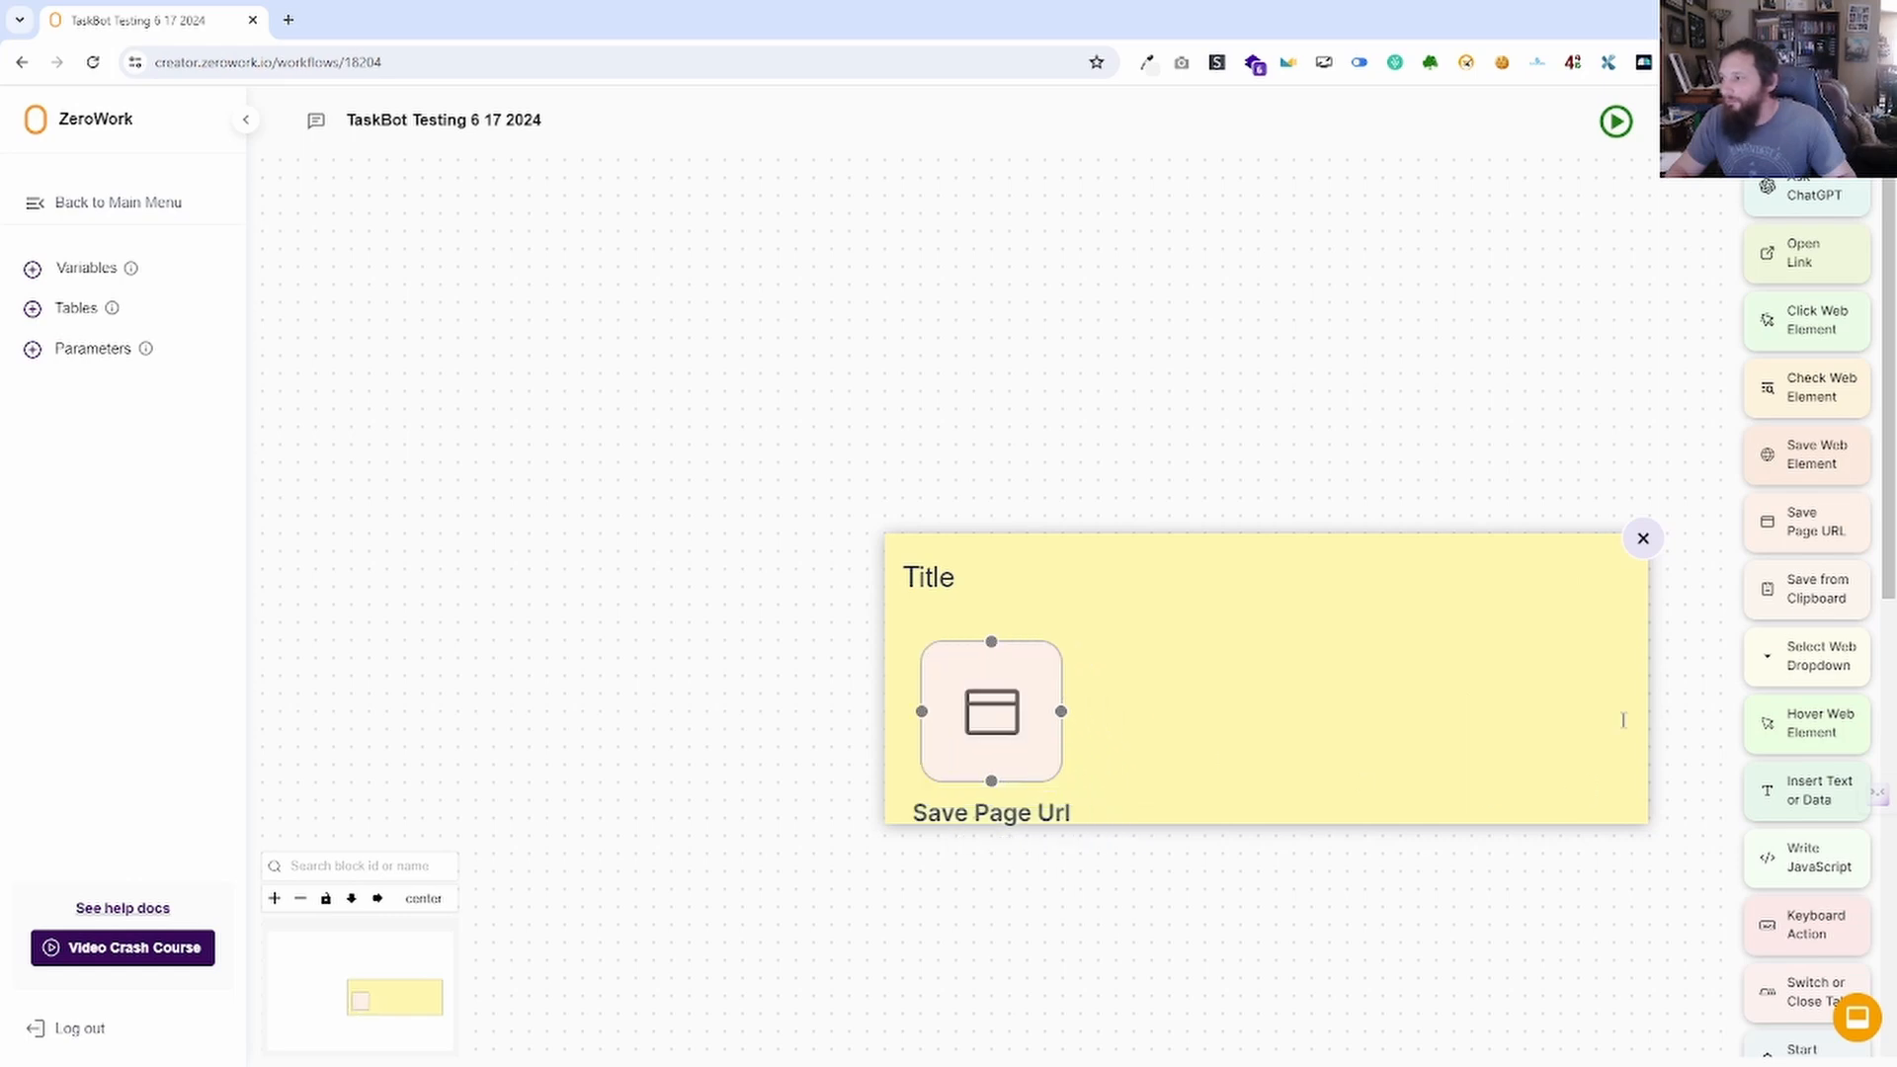
Connect a new Check Web Element block after Save Page Url and extend the note downward.
{"action": "left_click_drag", "start_coordinate": [1779, 390], "coordinate": [1136, 711]}
{"action": "left_click", "coordinate": [1140, 471]}
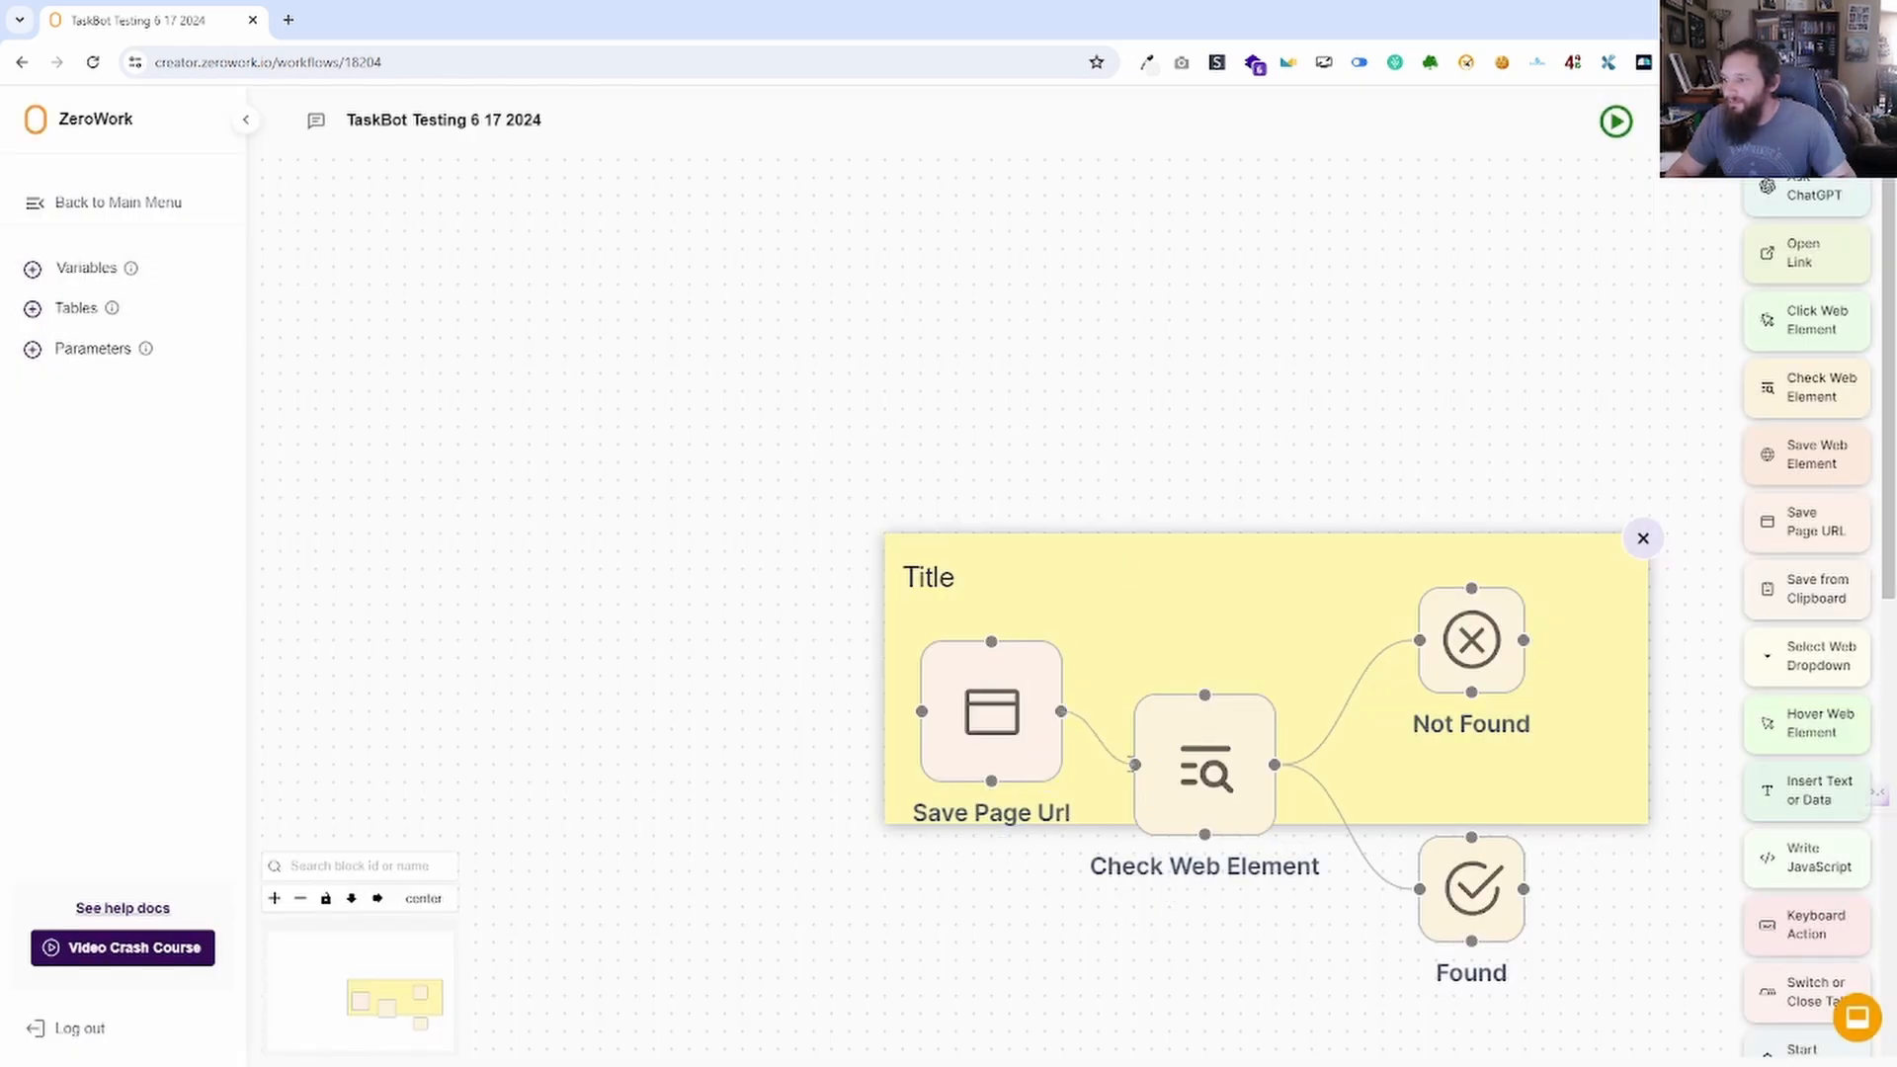
{"action": "left_click_drag", "start_coordinate": [1061, 712], "coordinate": [1140, 664]}
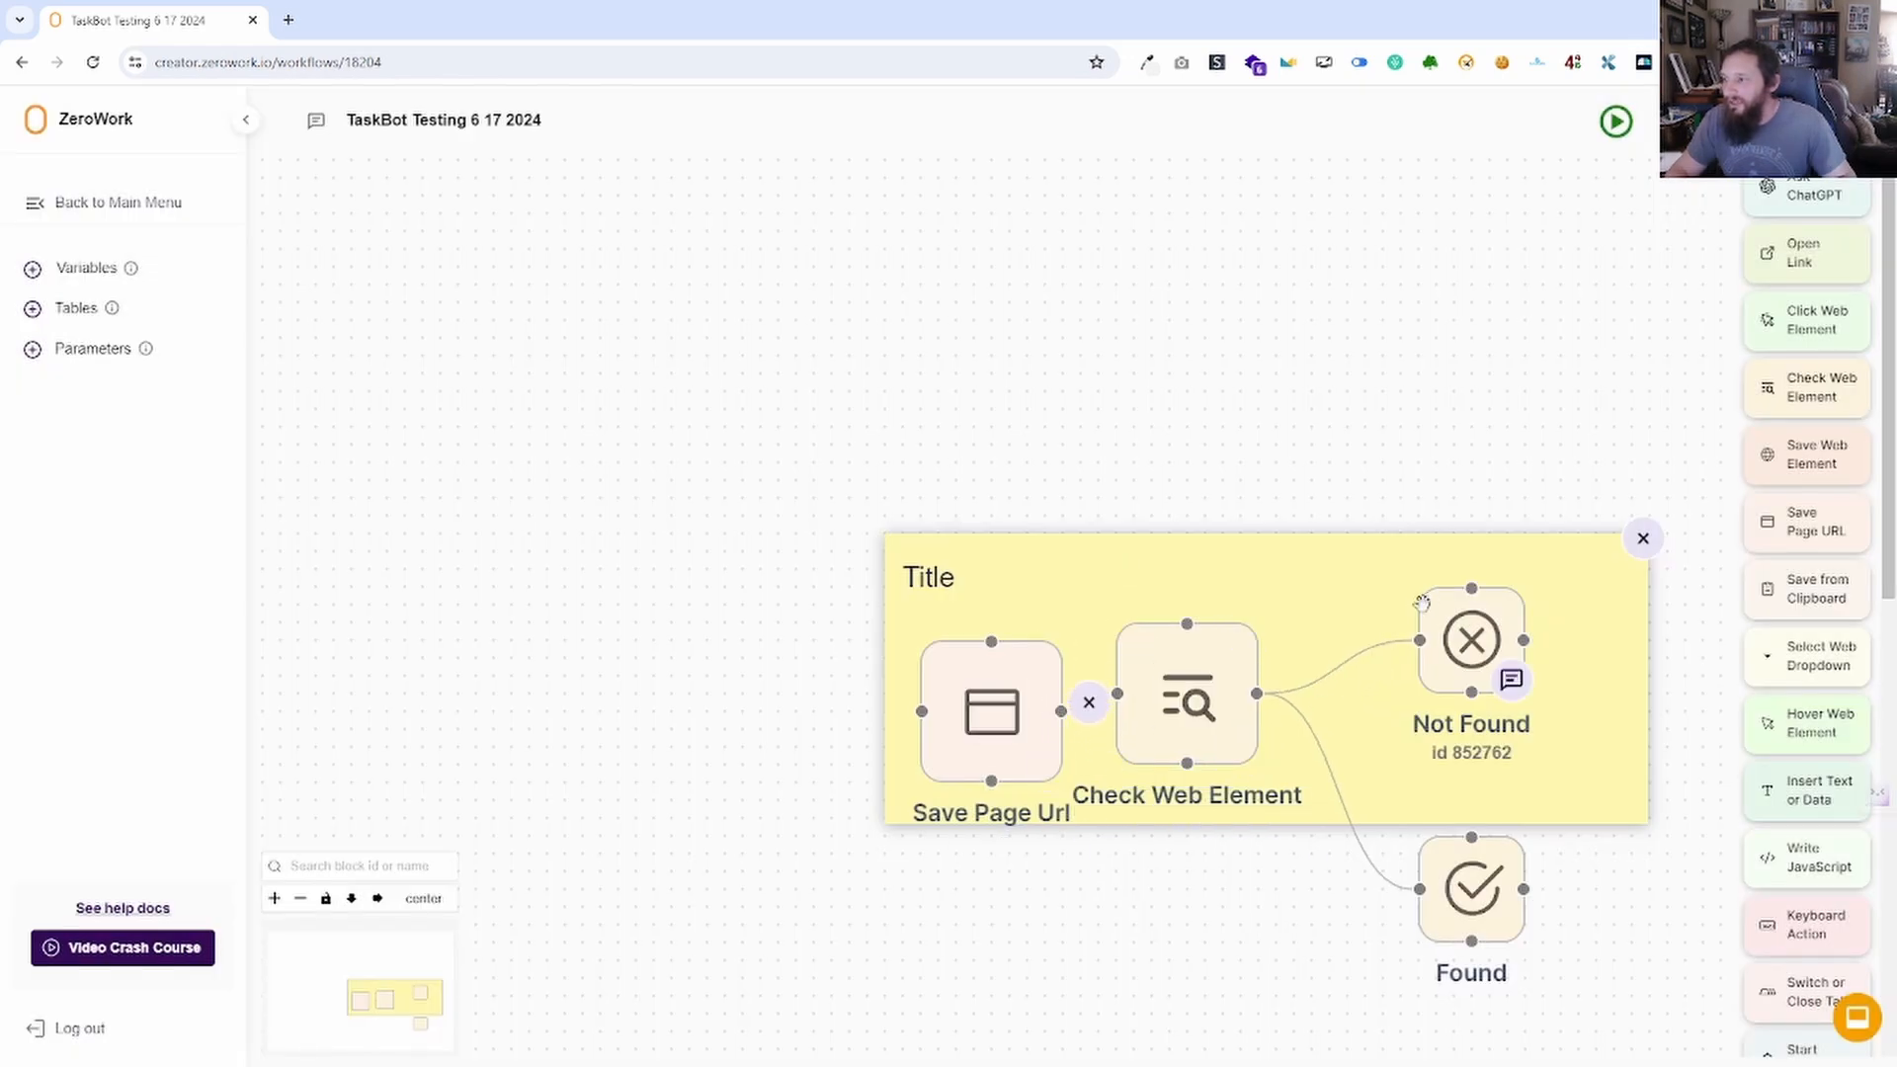
{"action": "left_click_drag", "start_coordinate": [1295, 832], "coordinate": [1291, 982]}
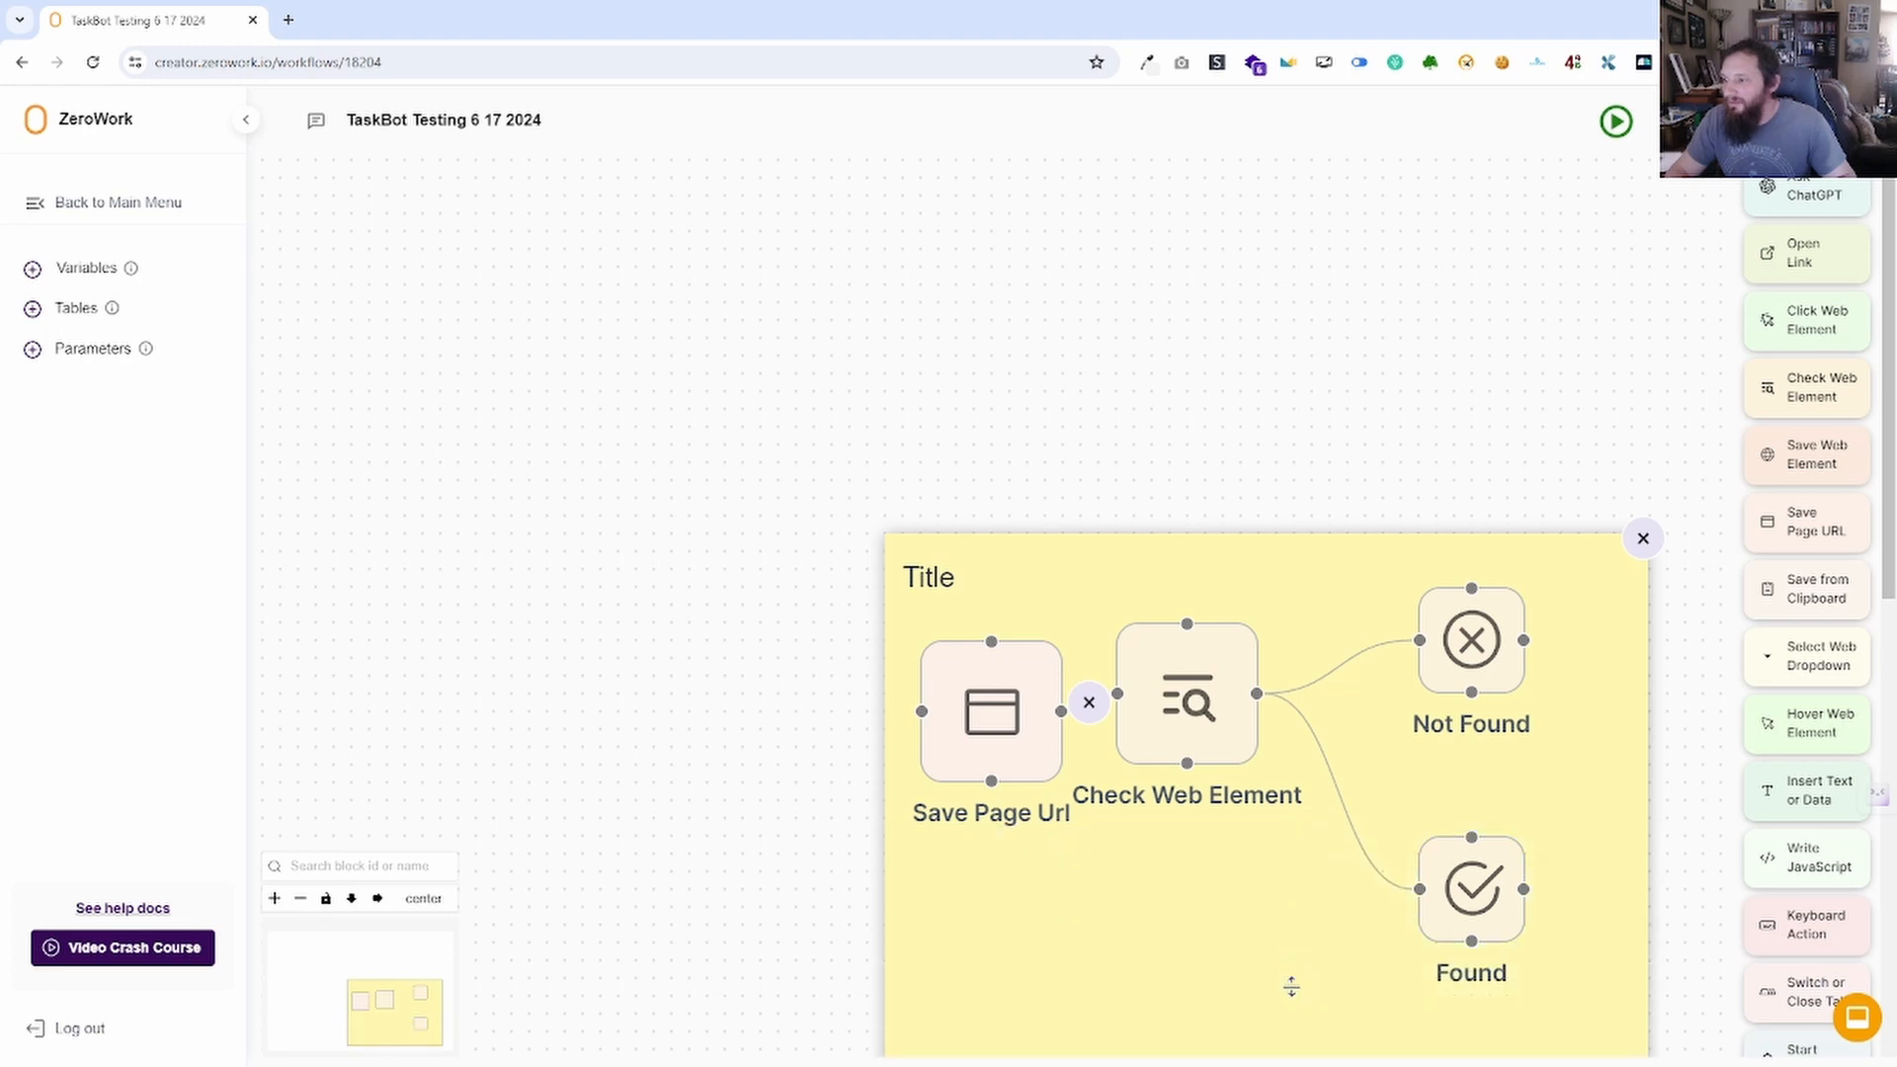
Title the note 'Get page url then do something else', recolour it green, then delete it, keeping its blocks.
{"action": "double_click", "coordinate": [972, 583]}
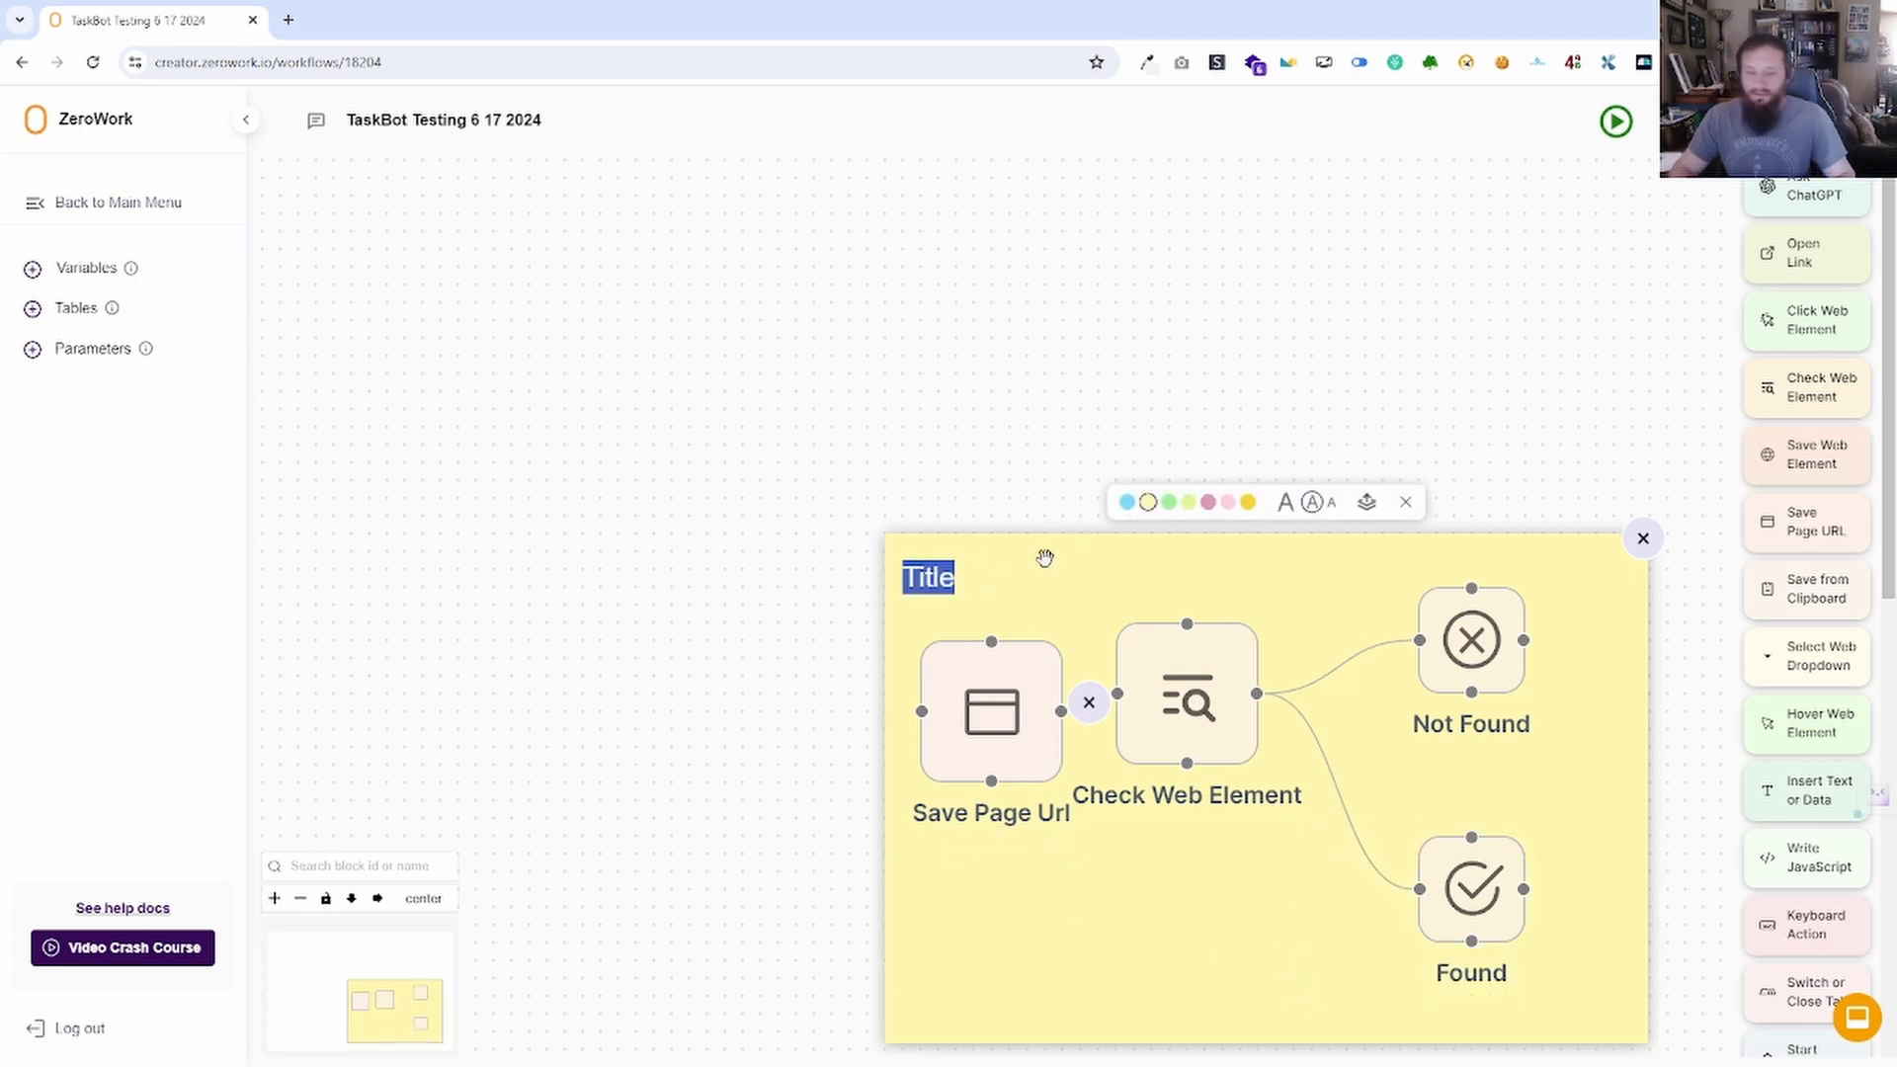
{"action": "type", "text": "Get page"}
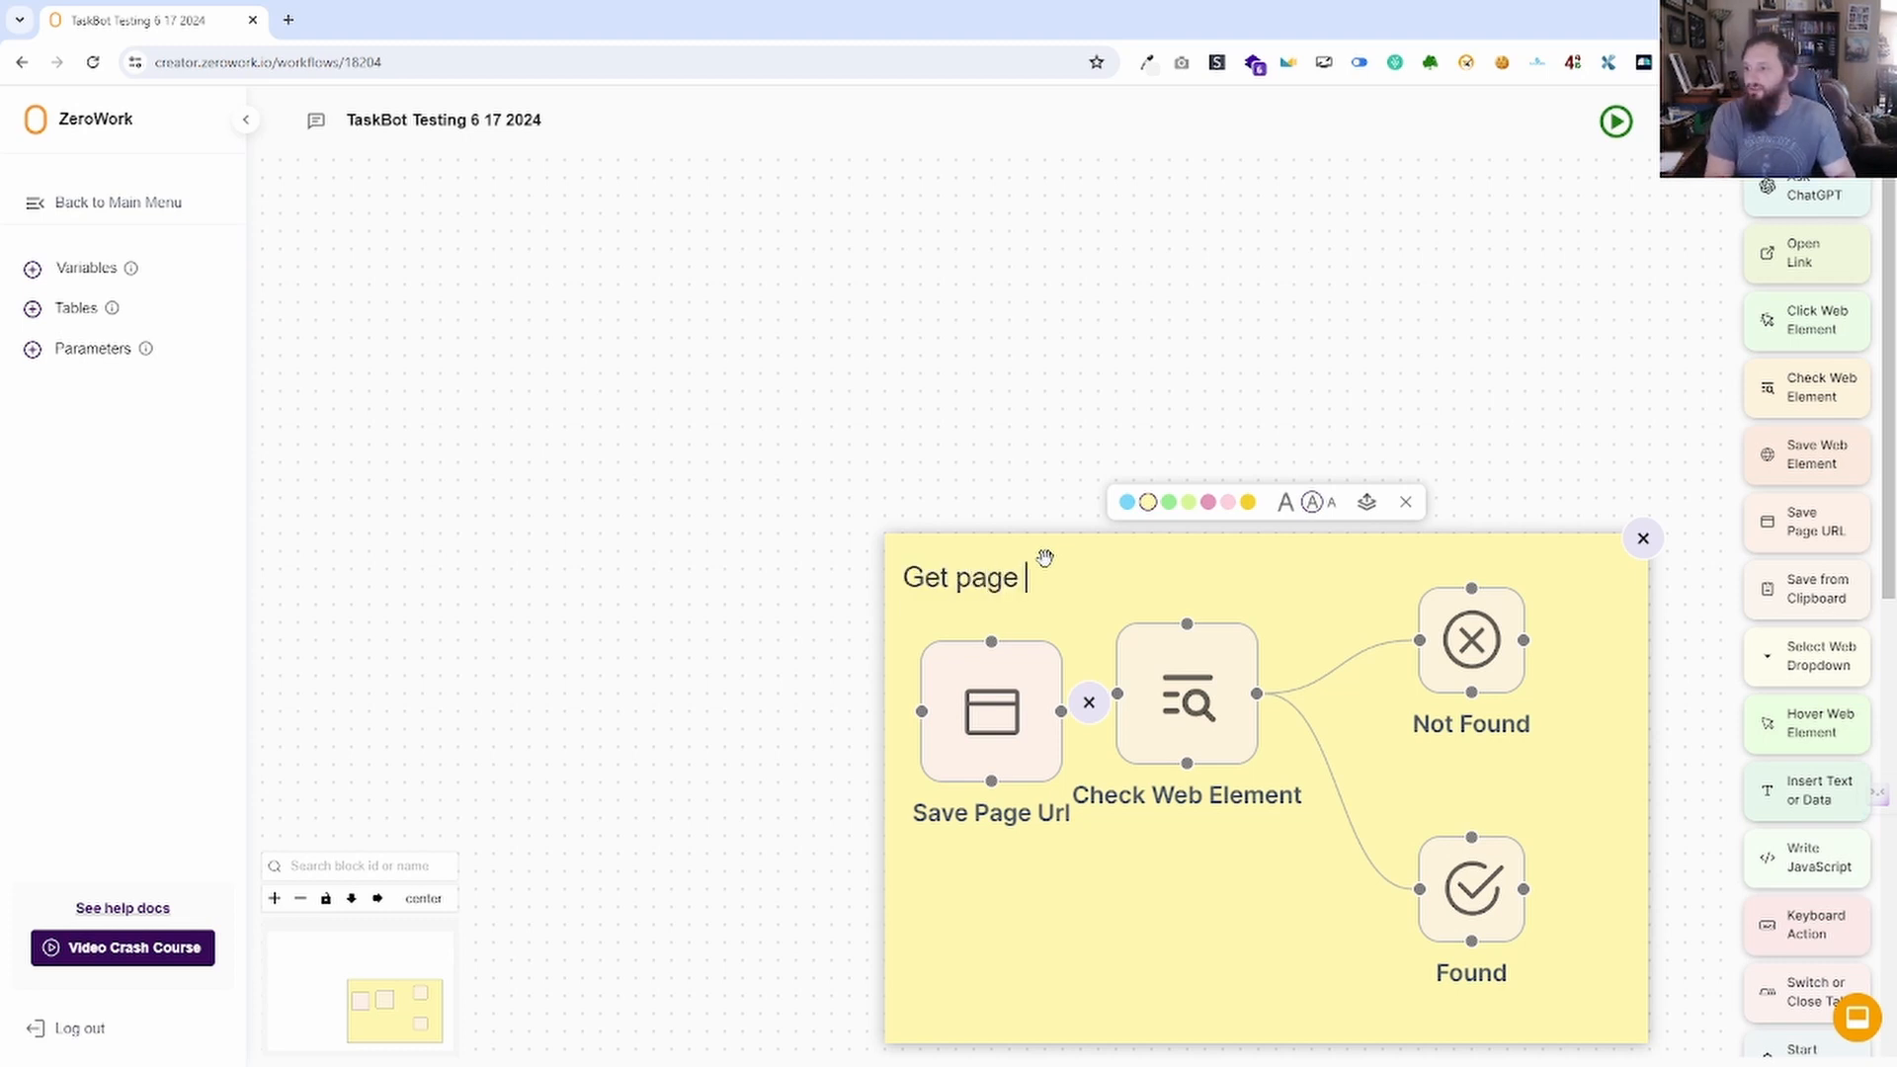
{"action": "type", "text": " url th"}
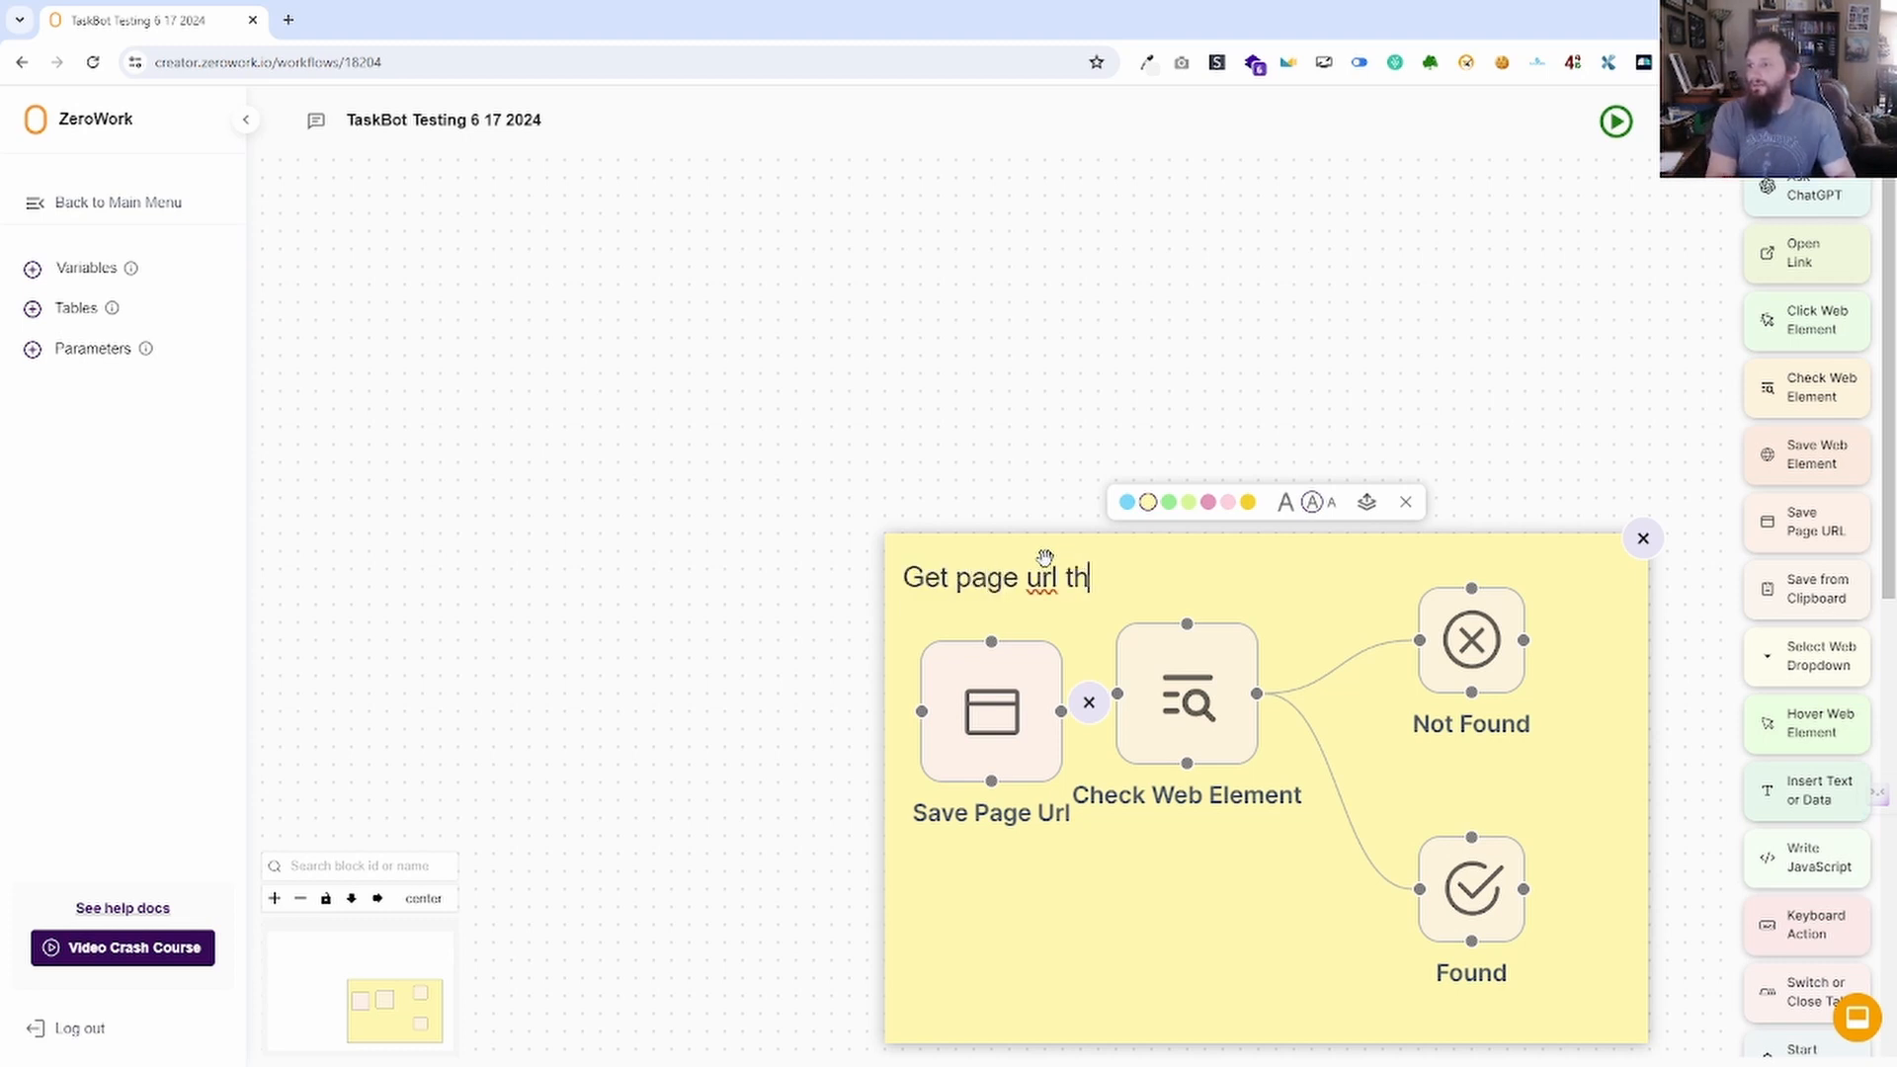
{"action": "type", "text": "en do somethi"}
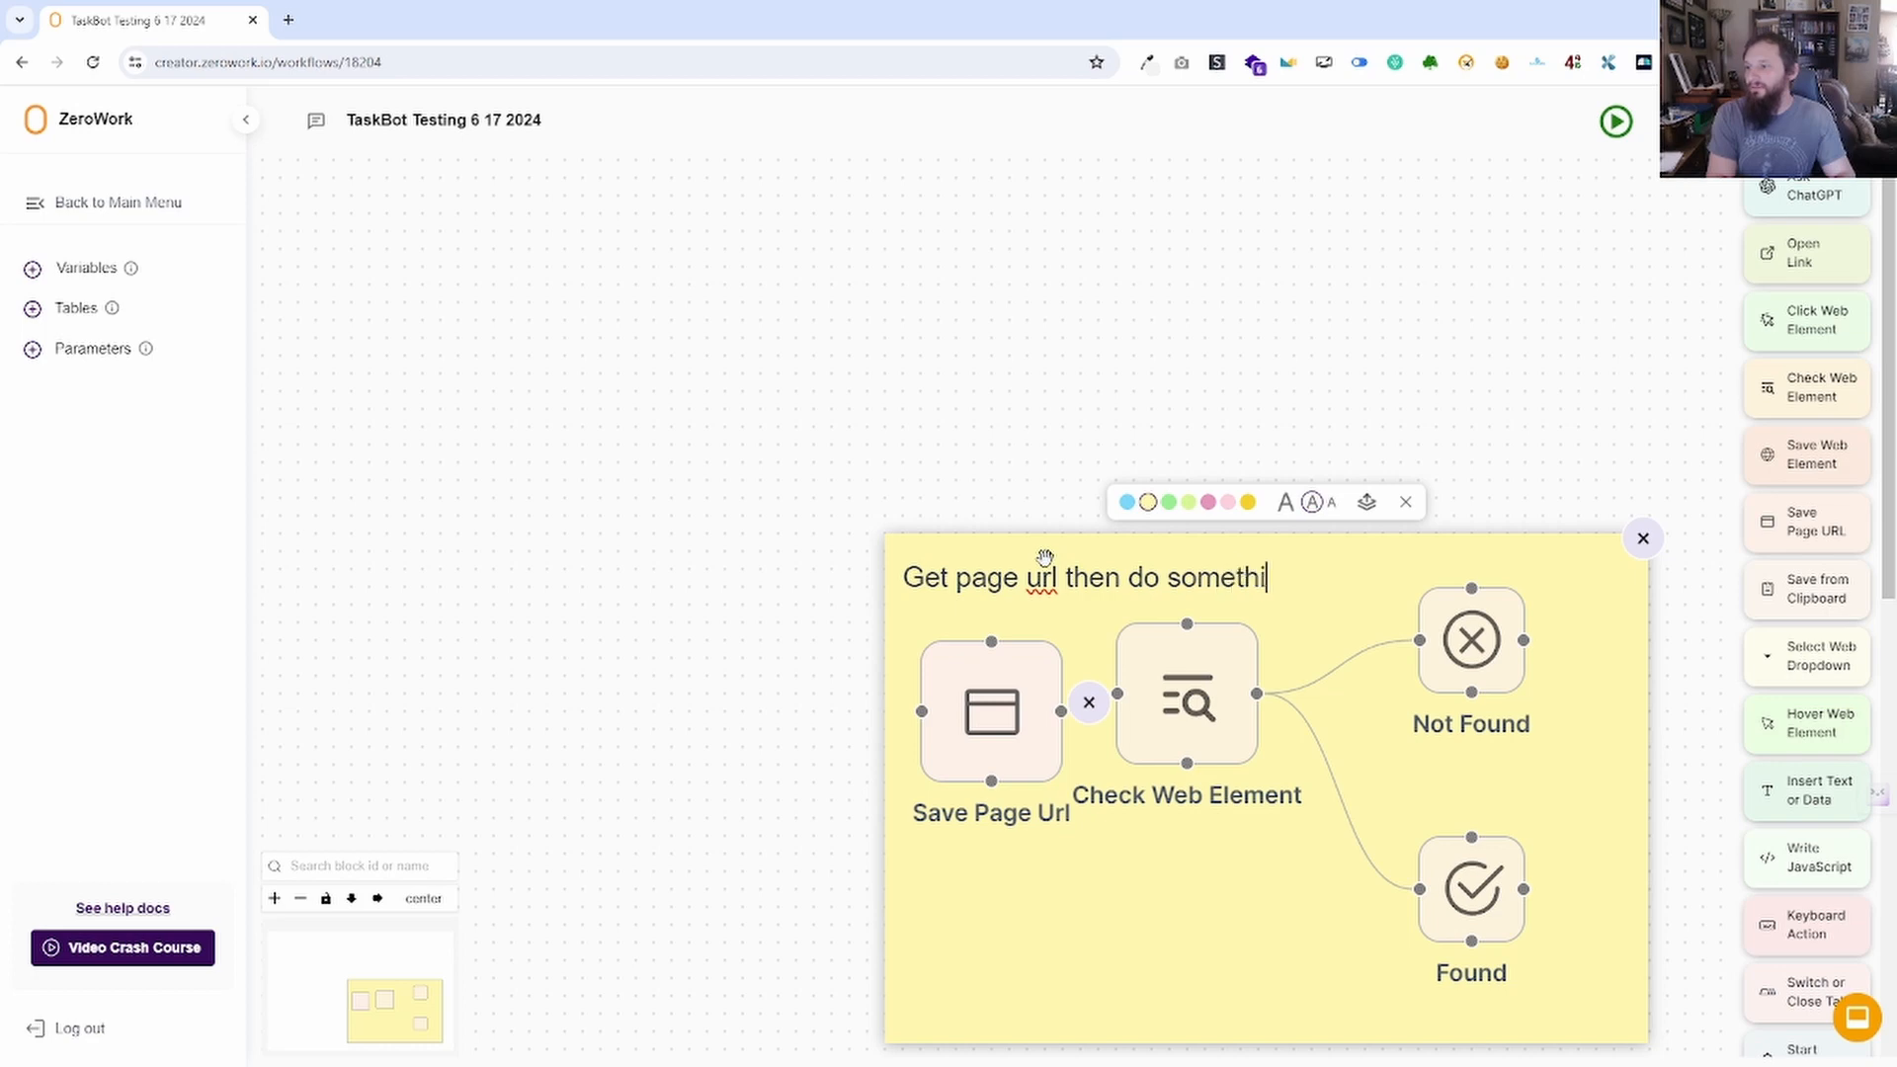
{"action": "type", "text": "ng else"}
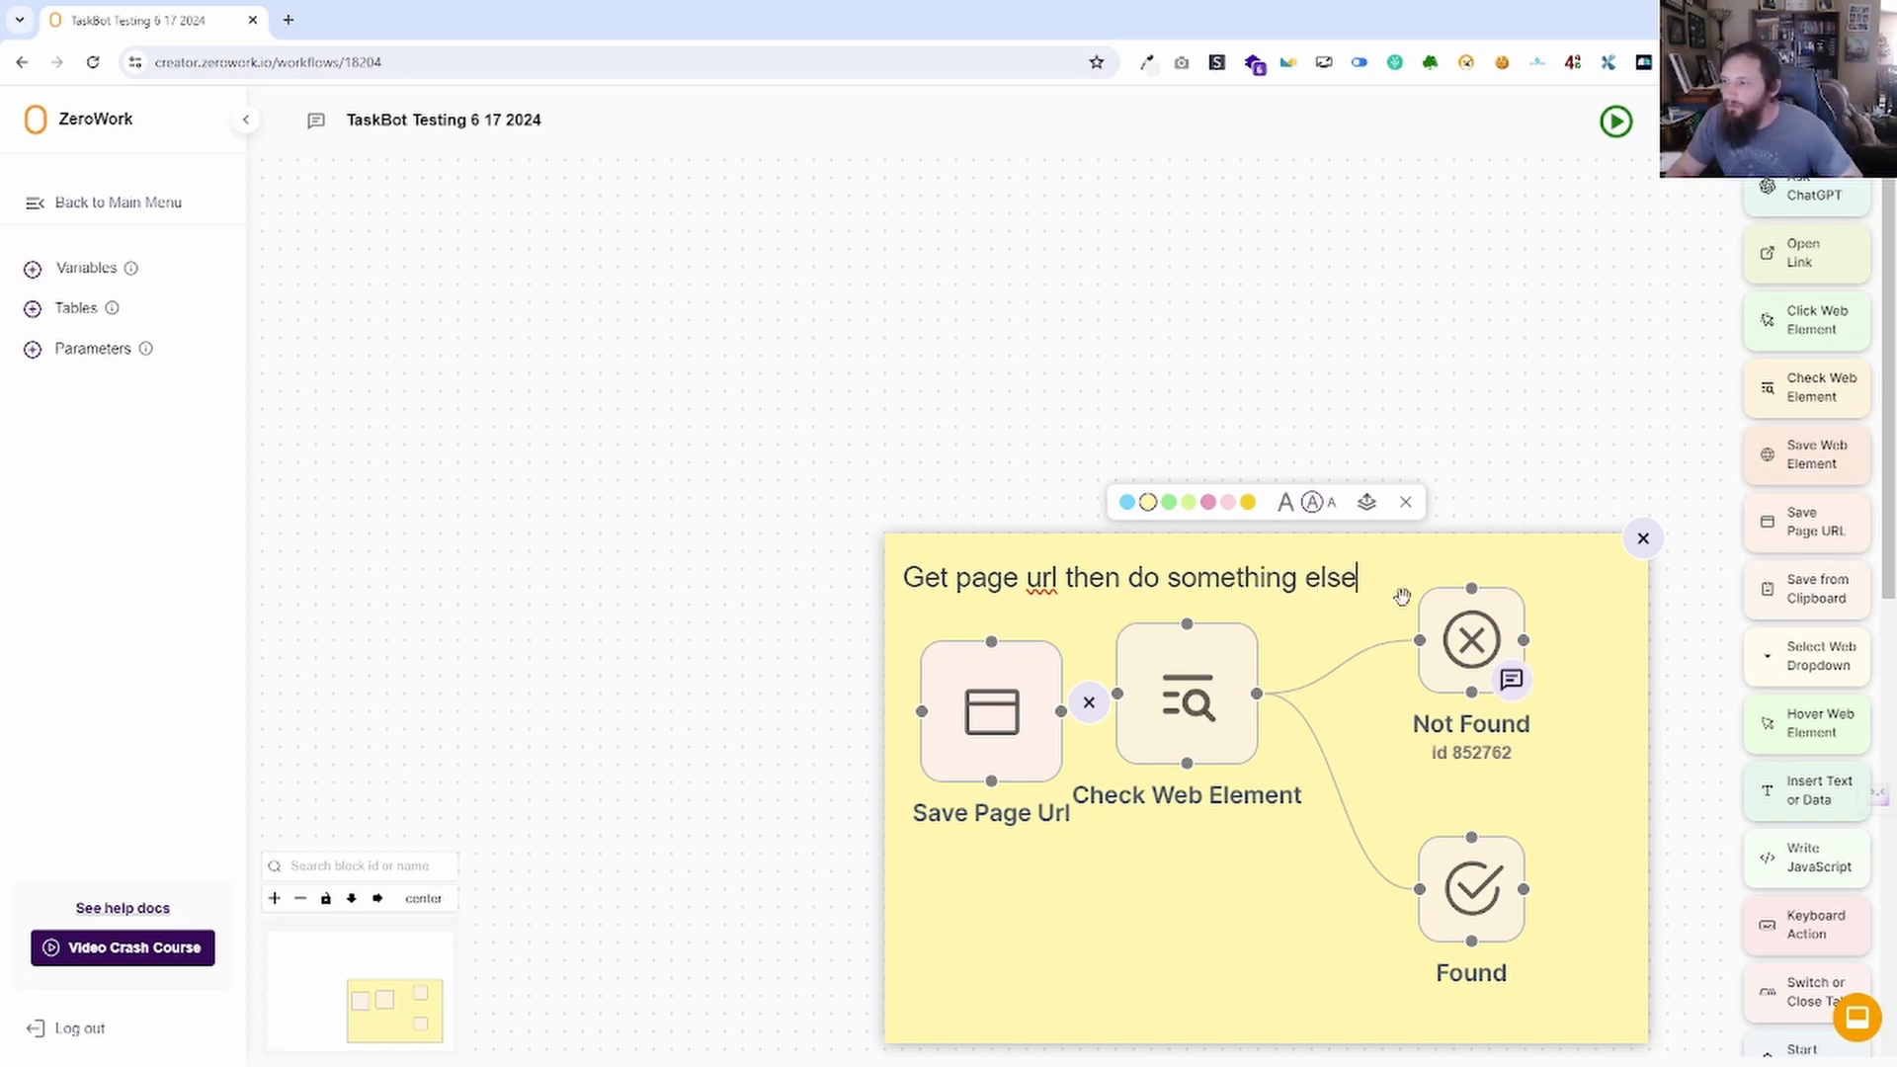
{"action": "left_click", "coordinate": [1169, 502]}
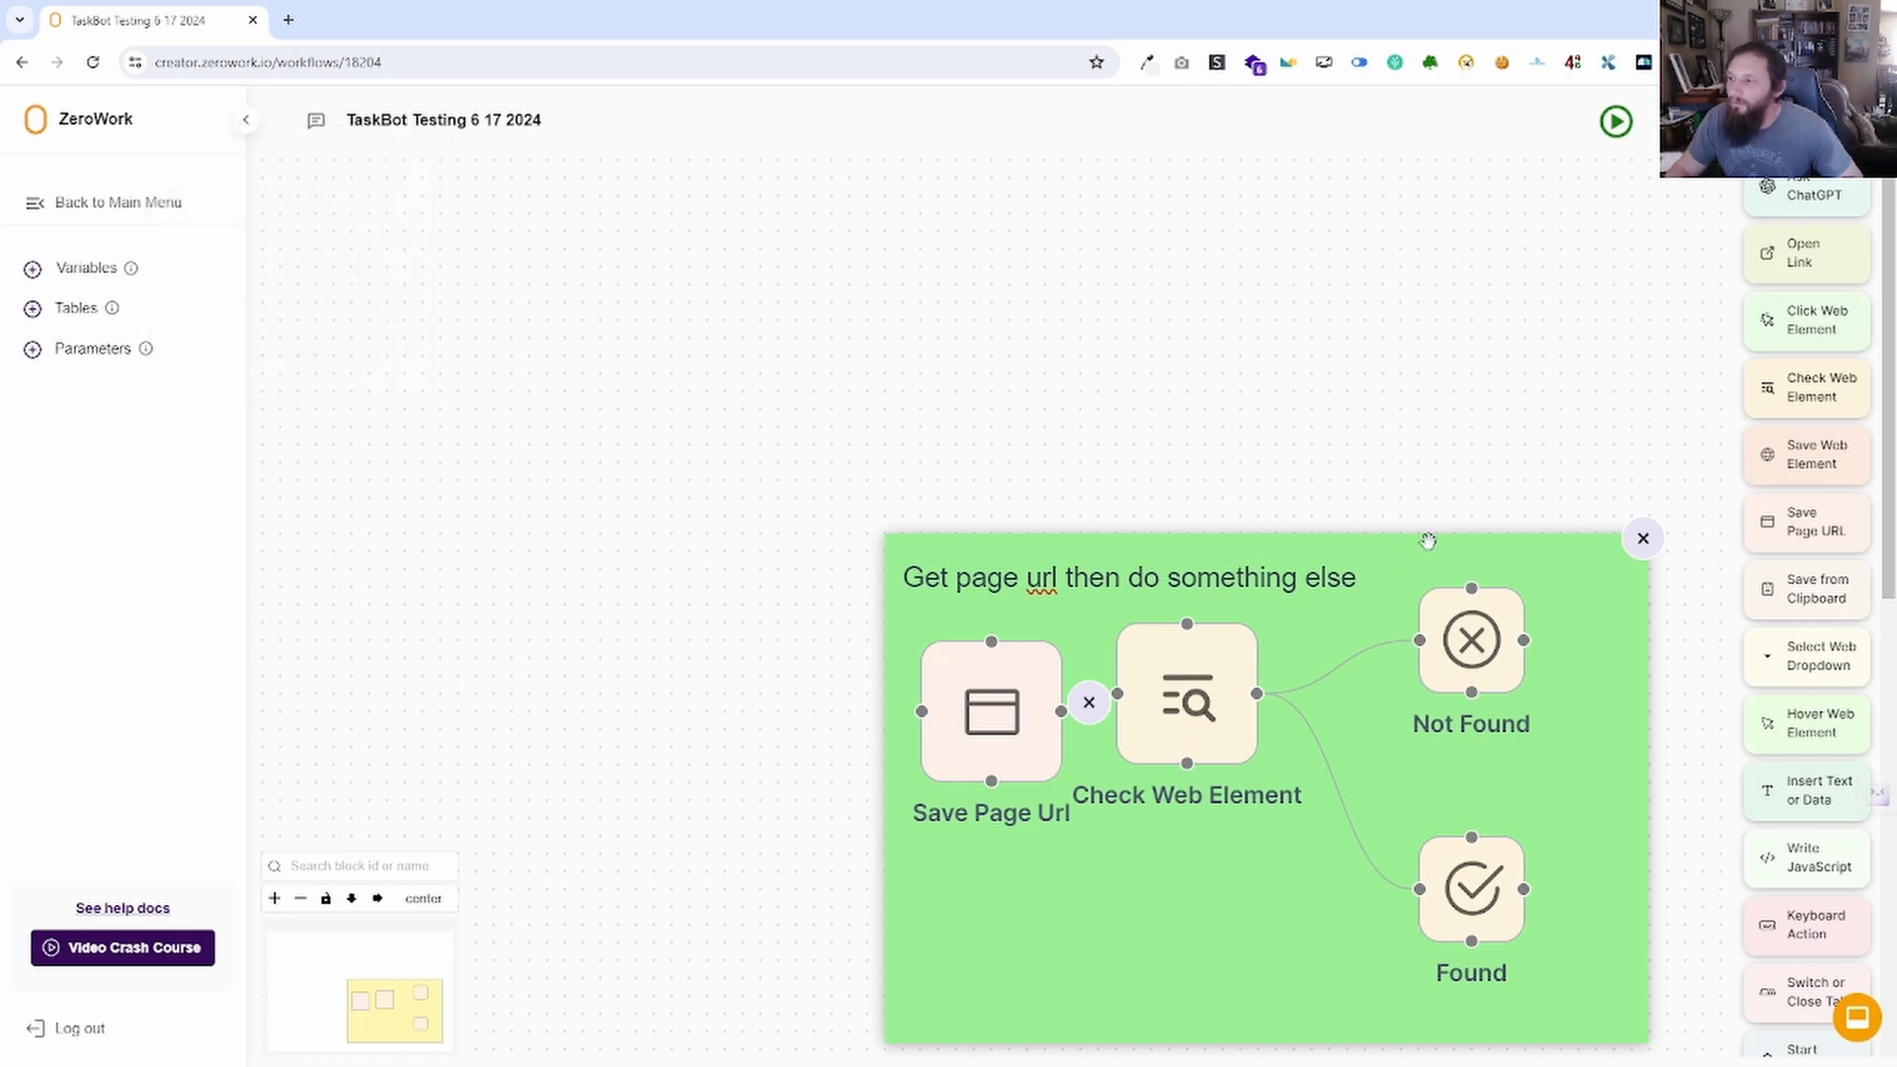
{"action": "left_click", "coordinate": [1400, 558]}
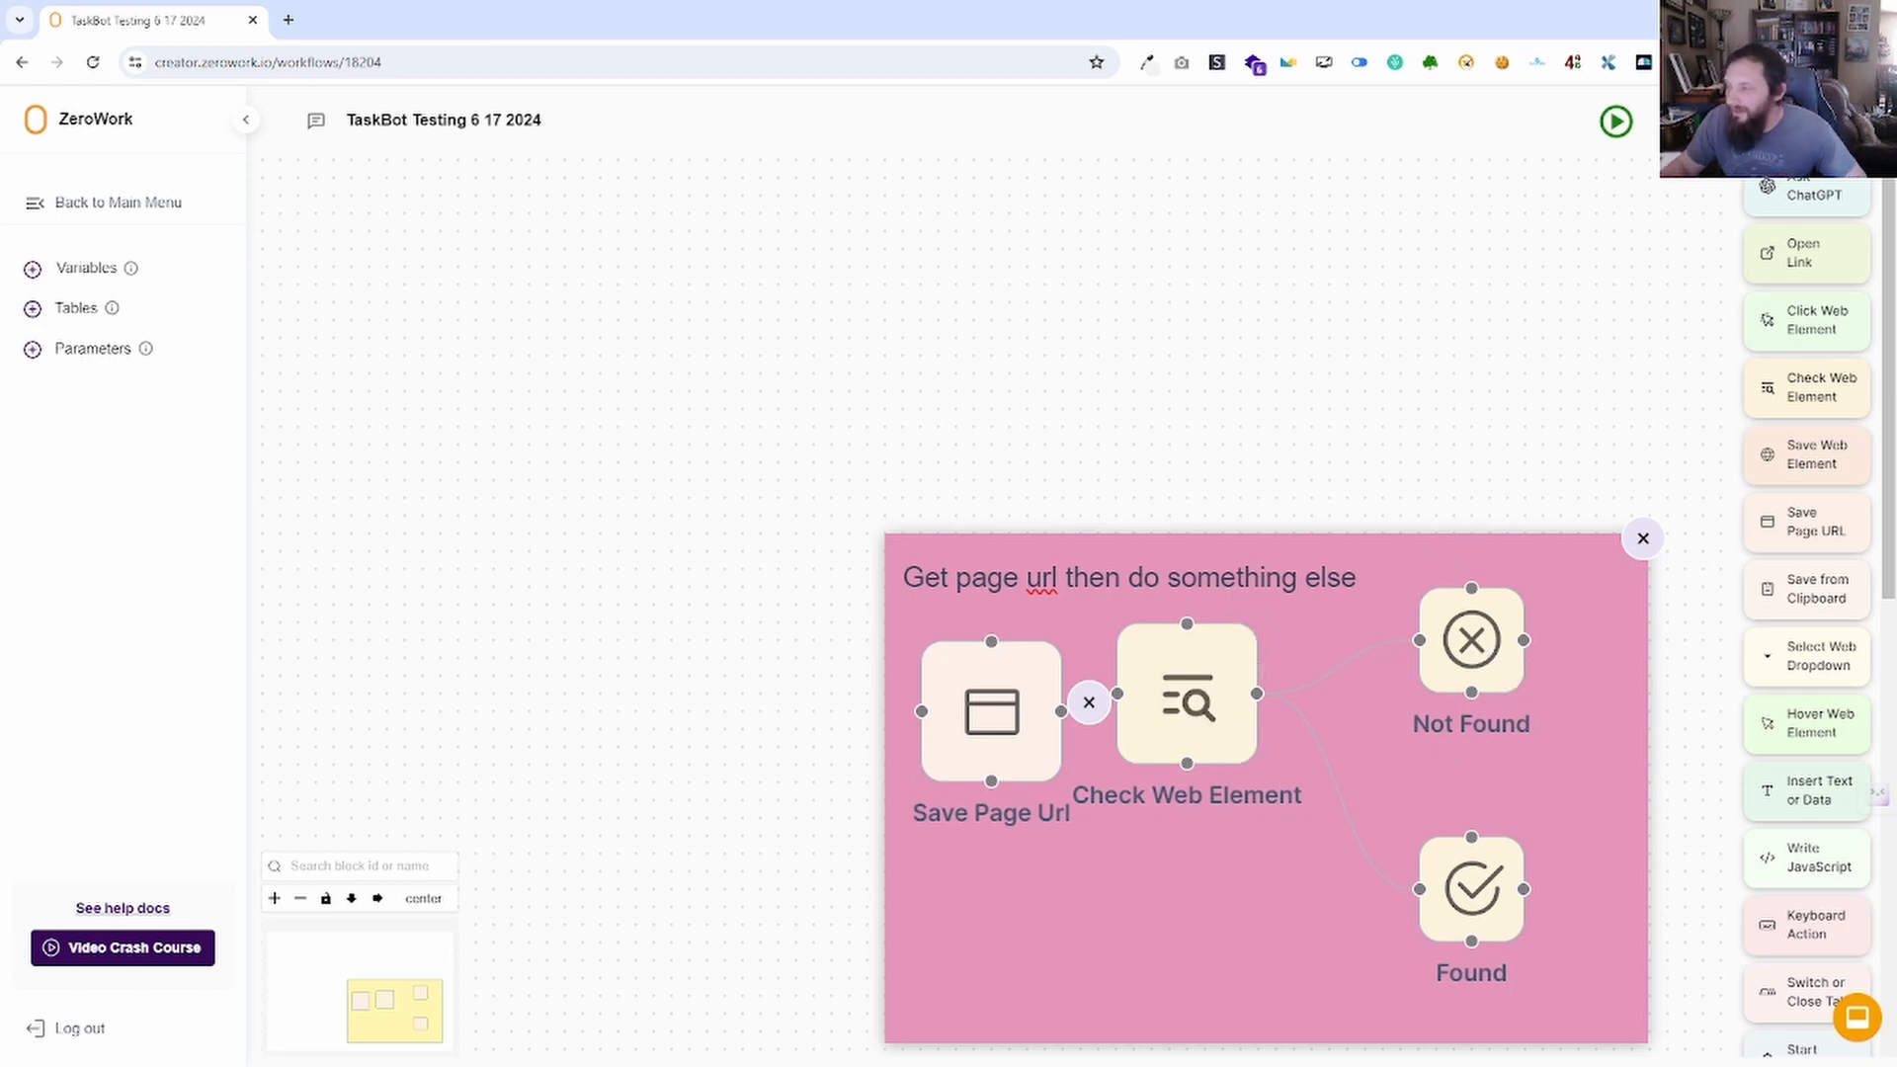
{"action": "left_click", "coordinate": [1645, 540]}
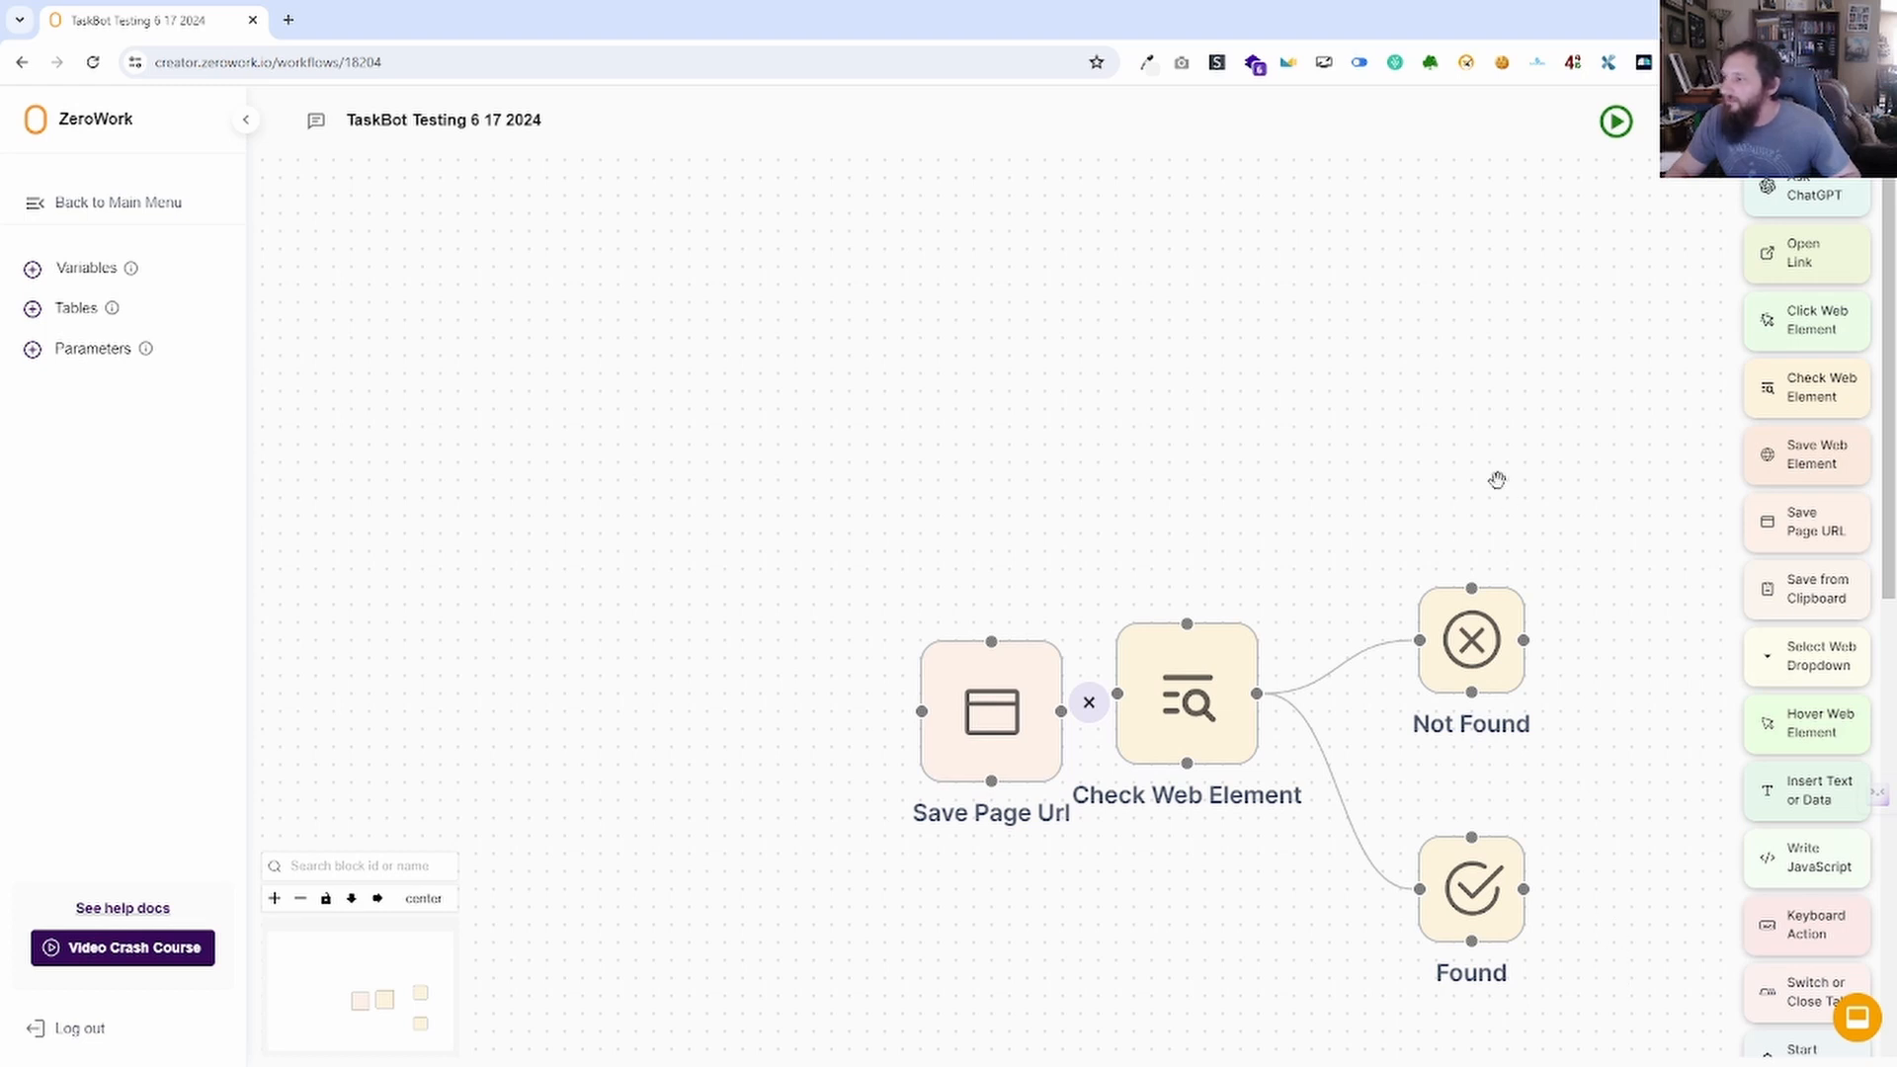
Add a test sticky note beside Not Found, type sample lines into it, then delete it.
{"action": "left_click_drag", "start_coordinate": [1497, 480], "coordinate": [1180, 335]}
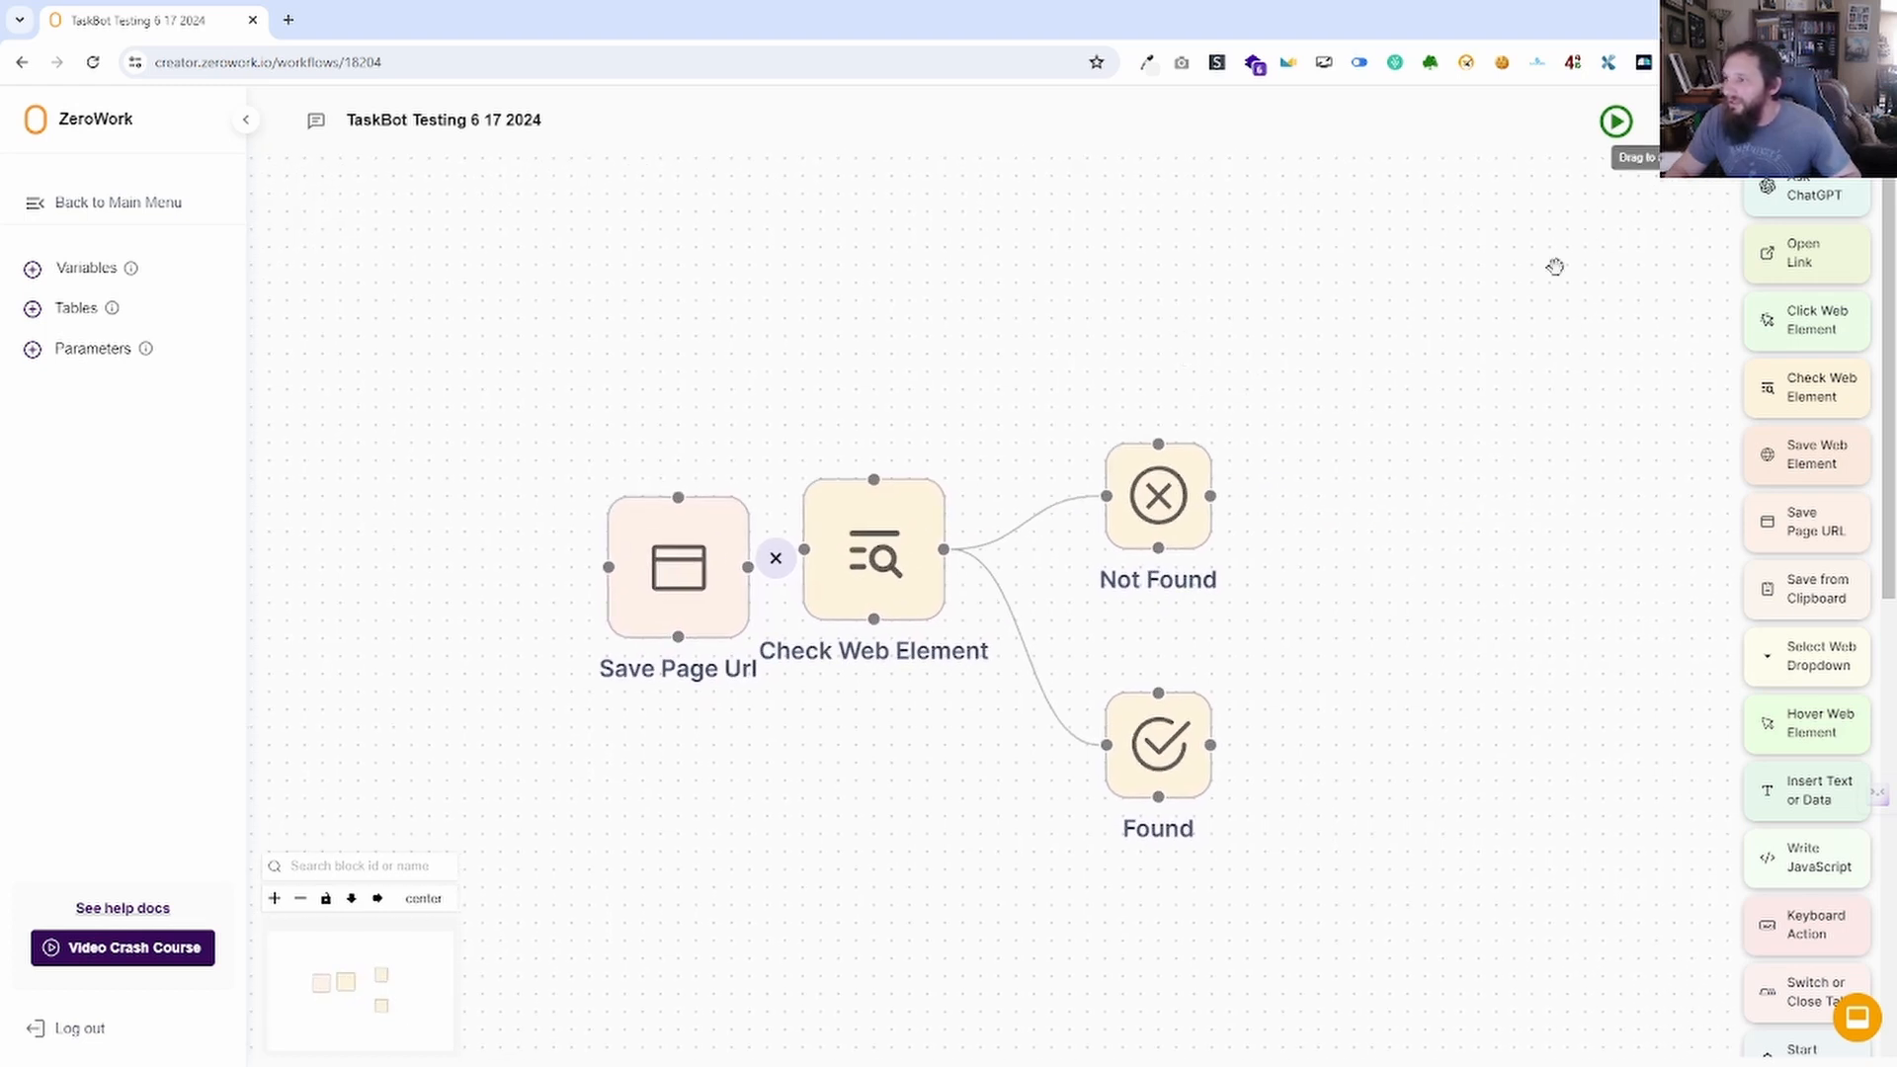
{"action": "left_click_drag", "start_coordinate": [1532, 334], "coordinate": [1160, 442]}
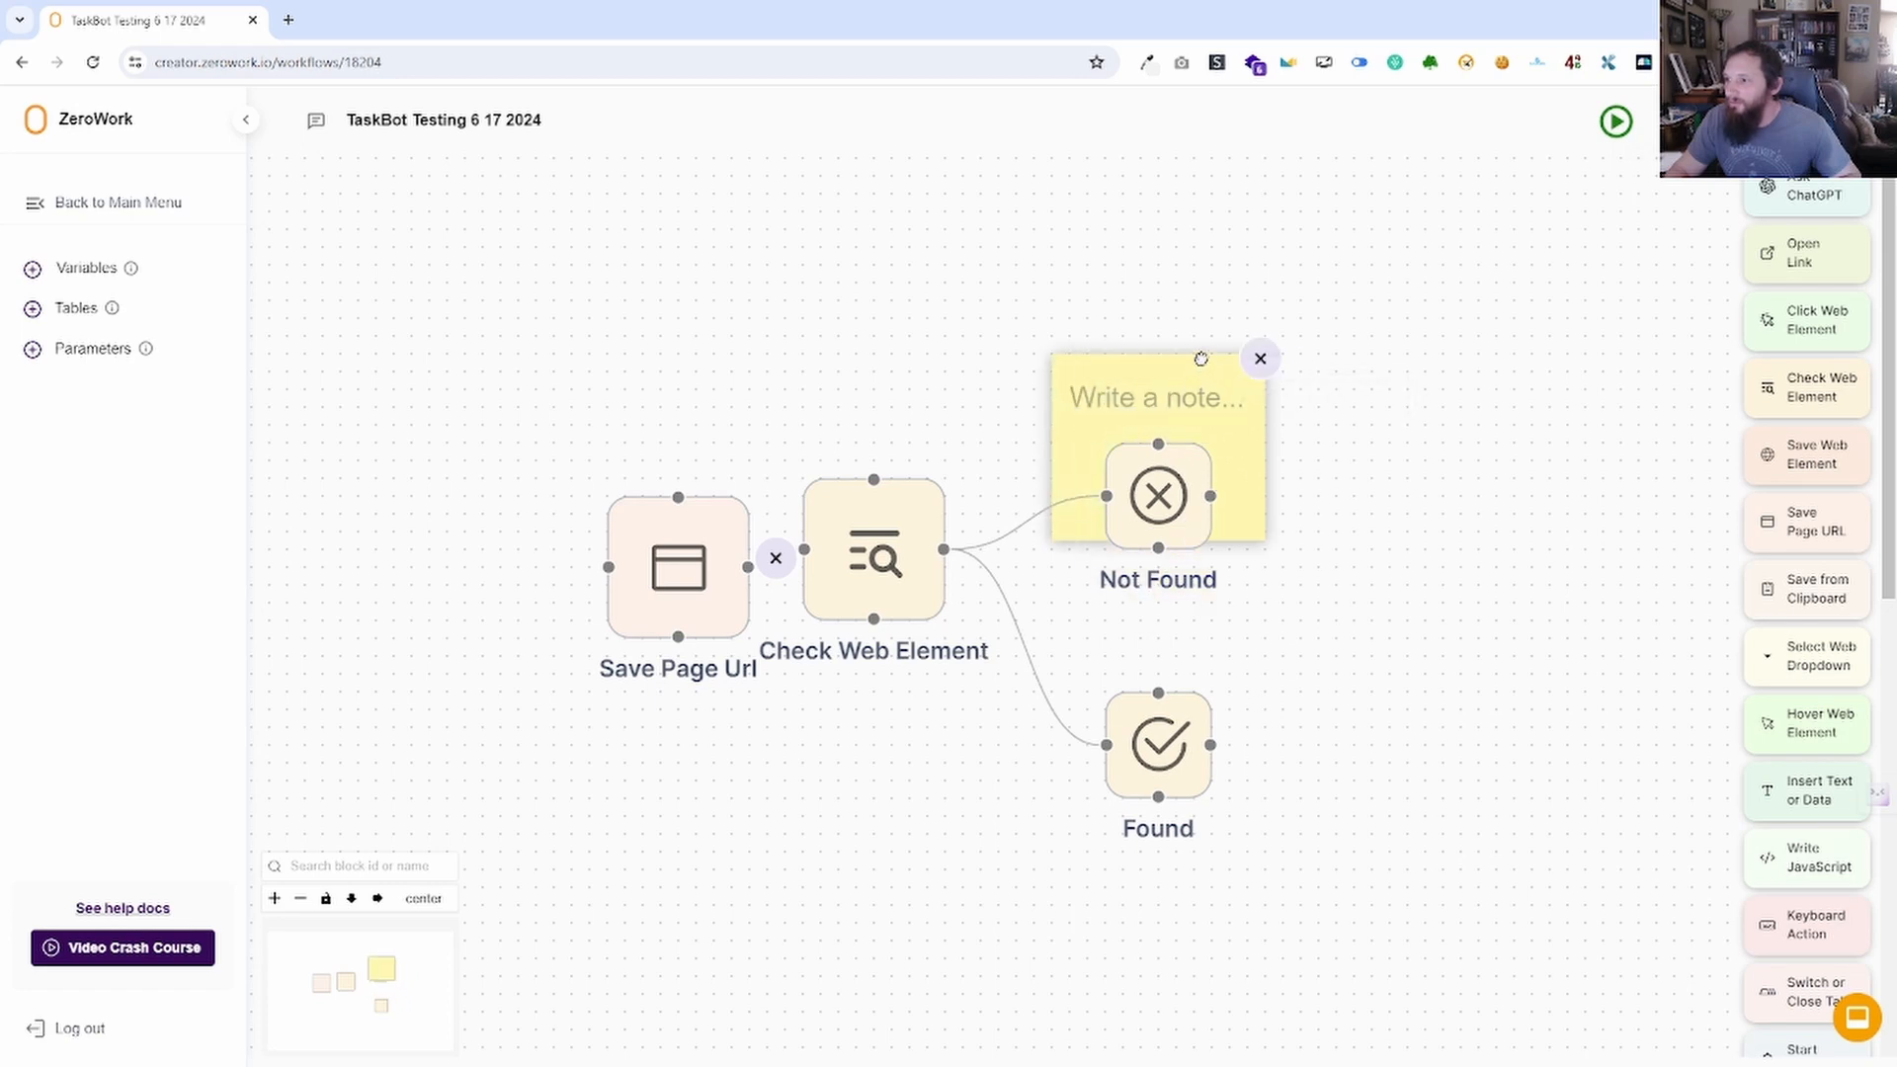
{"action": "left_click_drag", "start_coordinate": [1264, 521], "coordinate": [1480, 859]}
{"action": "left_click", "coordinate": [1208, 400]}
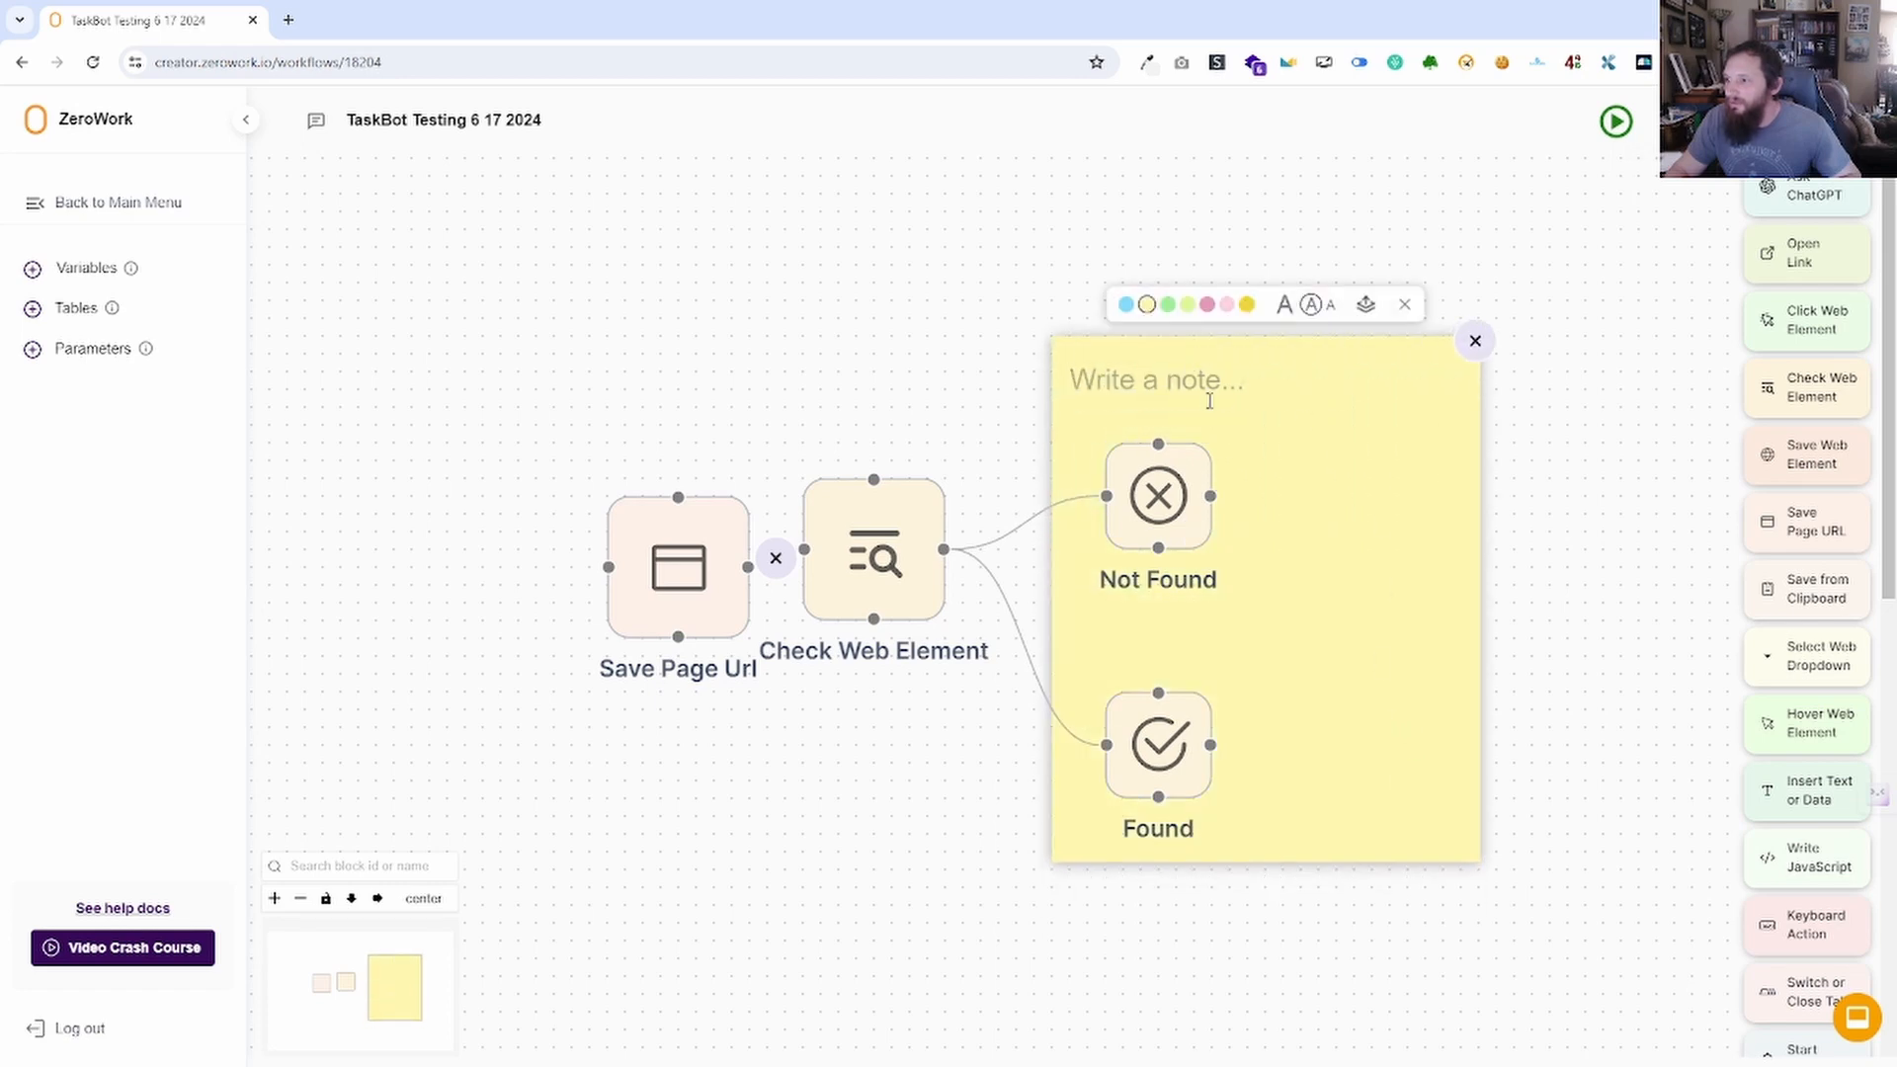
{"action": "type", "text": "sdfdsf "}
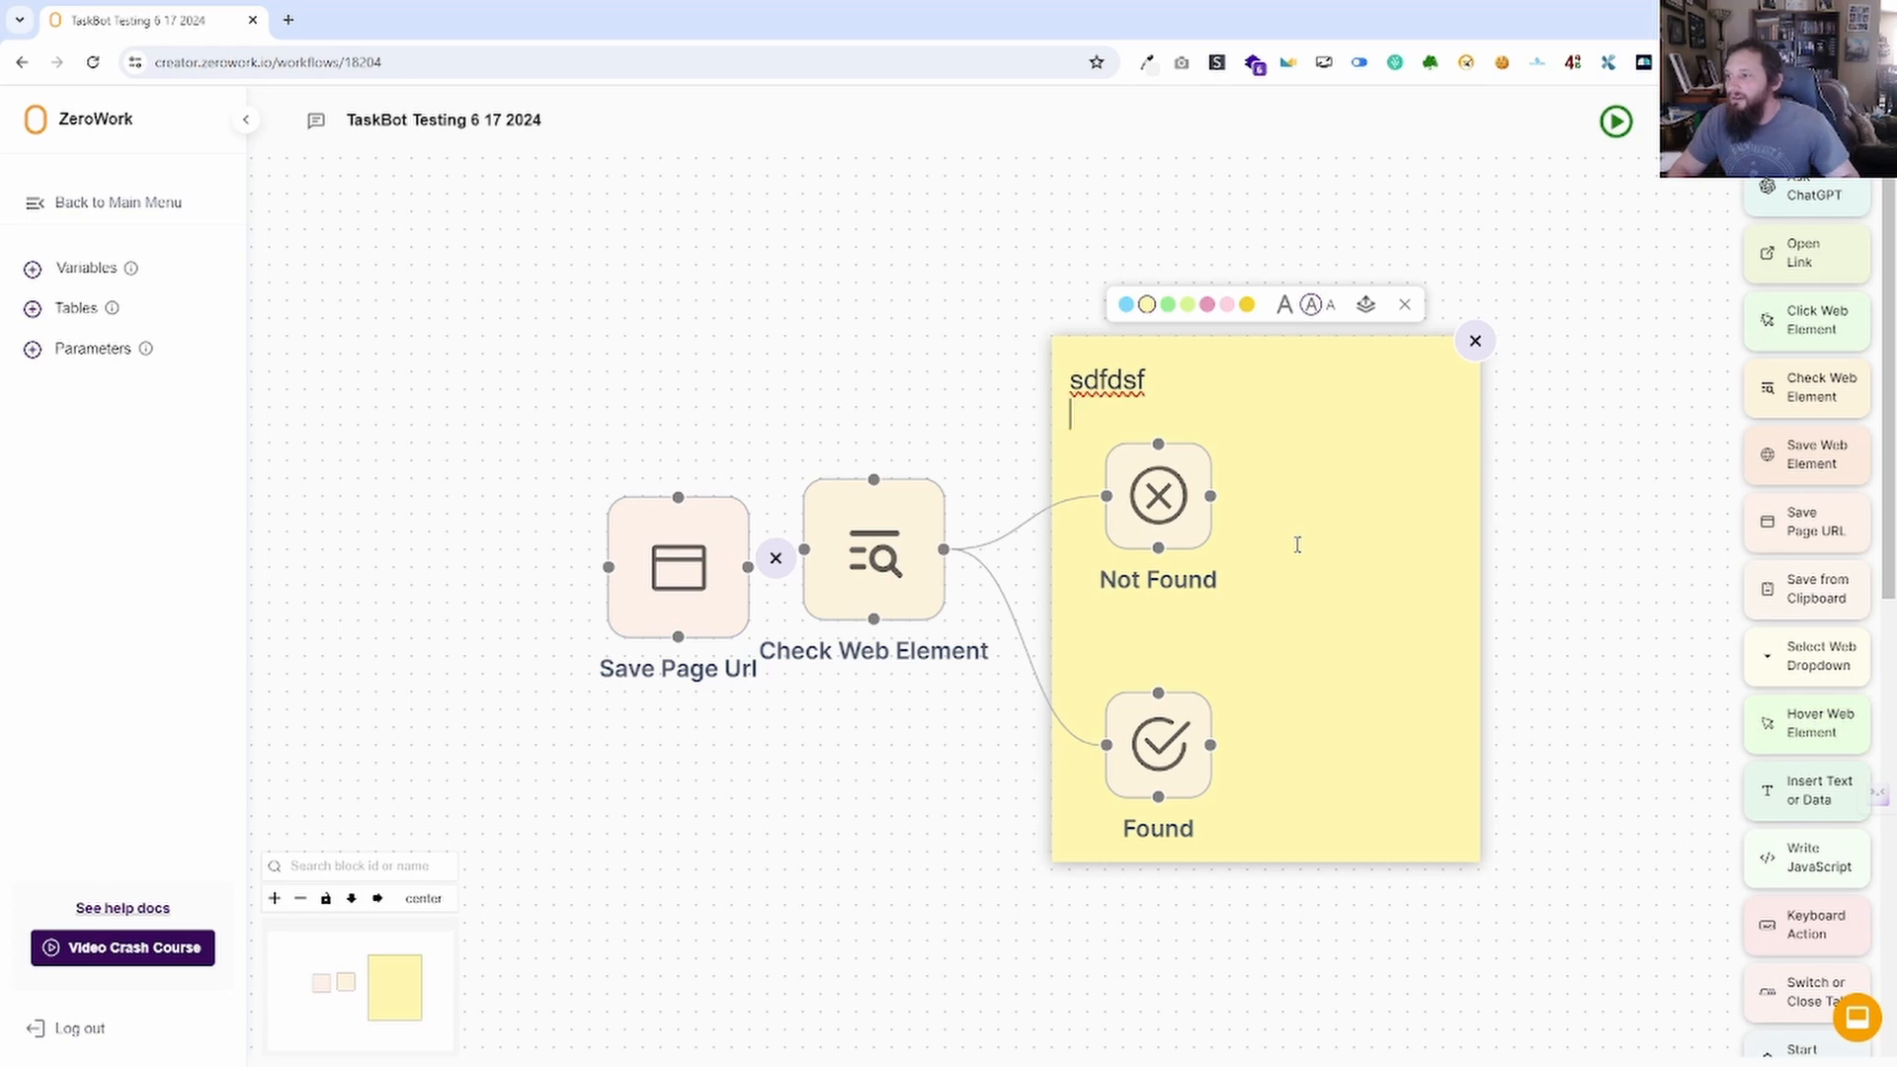
{"action": "type", "text": "dfdsfdsf"}
{"action": "key", "text": "Return"}
{"action": "type", "text": "fds"}
{"action": "key", "text": "Return"}
{"action": "type", "text": "dsf"}
{"action": "key", "text": "Return"}
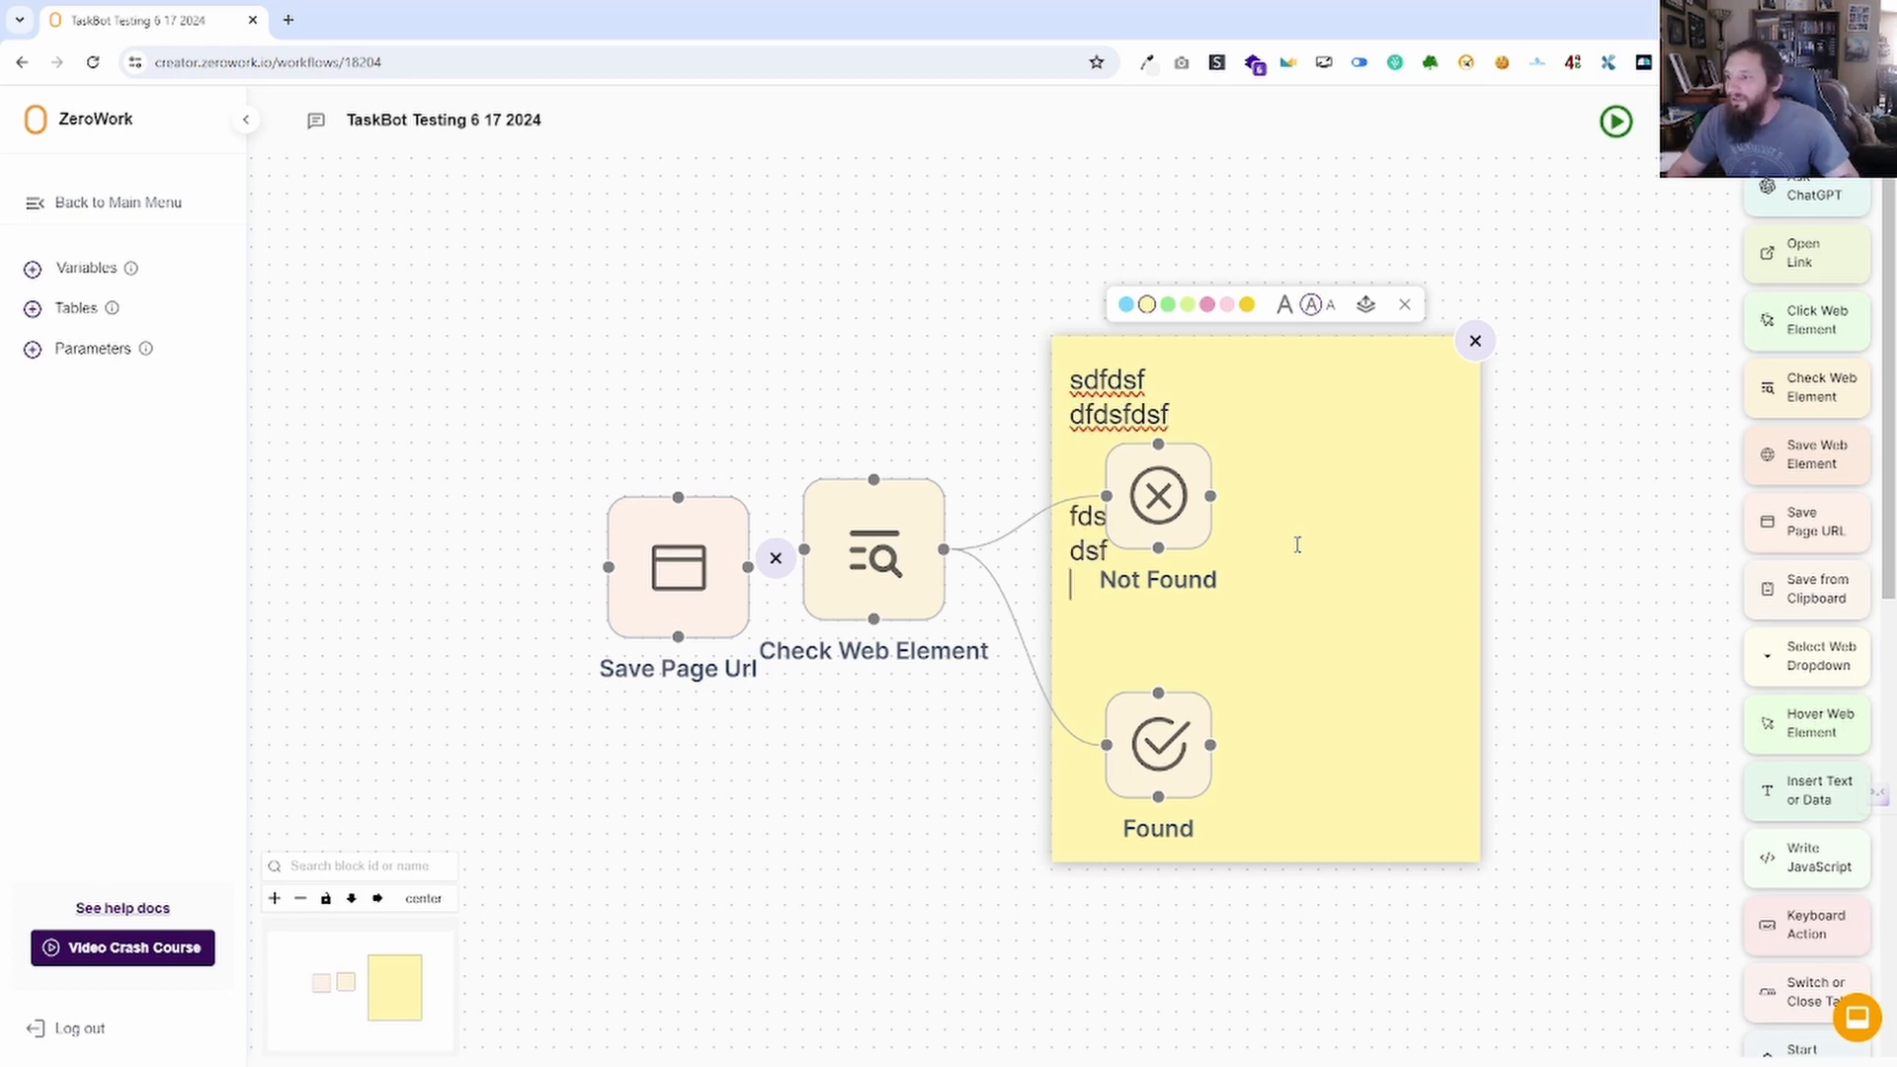
{"action": "type", "text": "ds"}
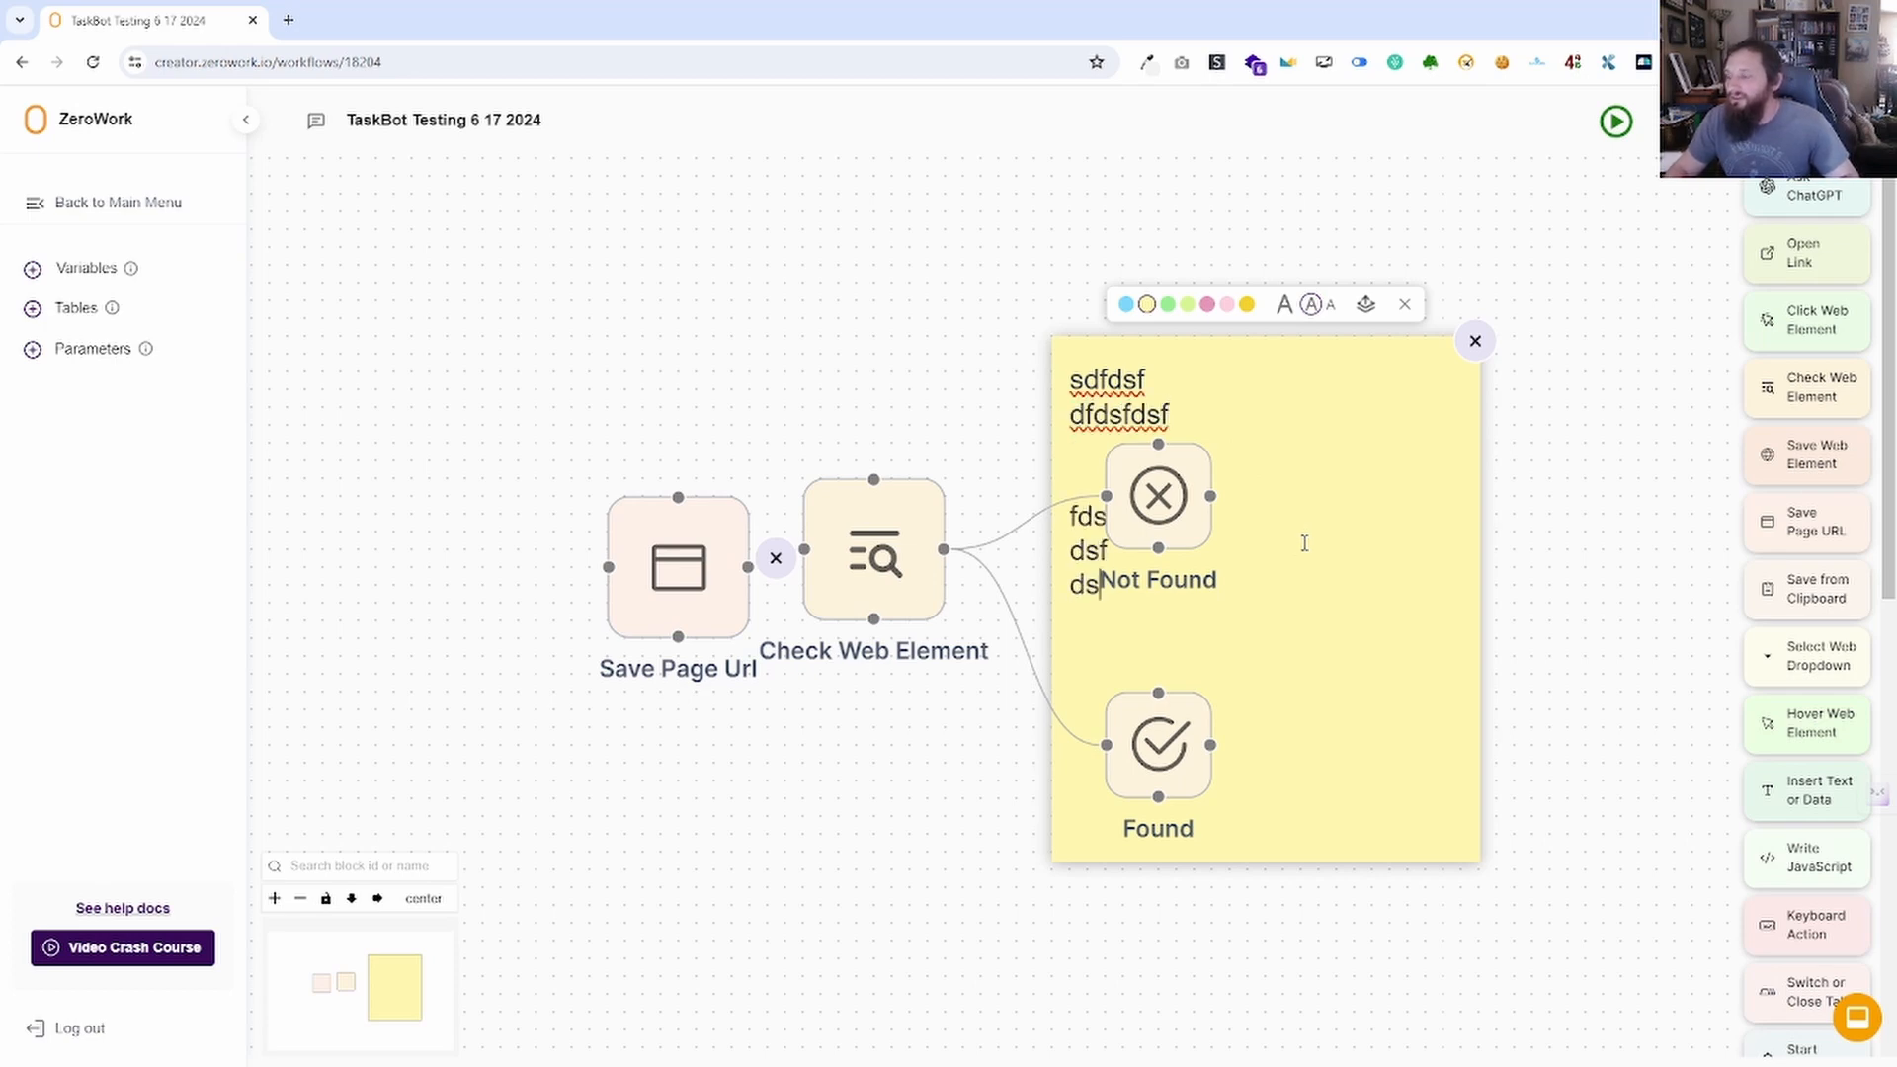
{"action": "left_click", "coordinate": [1475, 341]}
Align Check Web Element with Save Page Url, then marquee-select and delete all four blocks.
{"action": "mouse_move", "coordinate": [816, 558]}
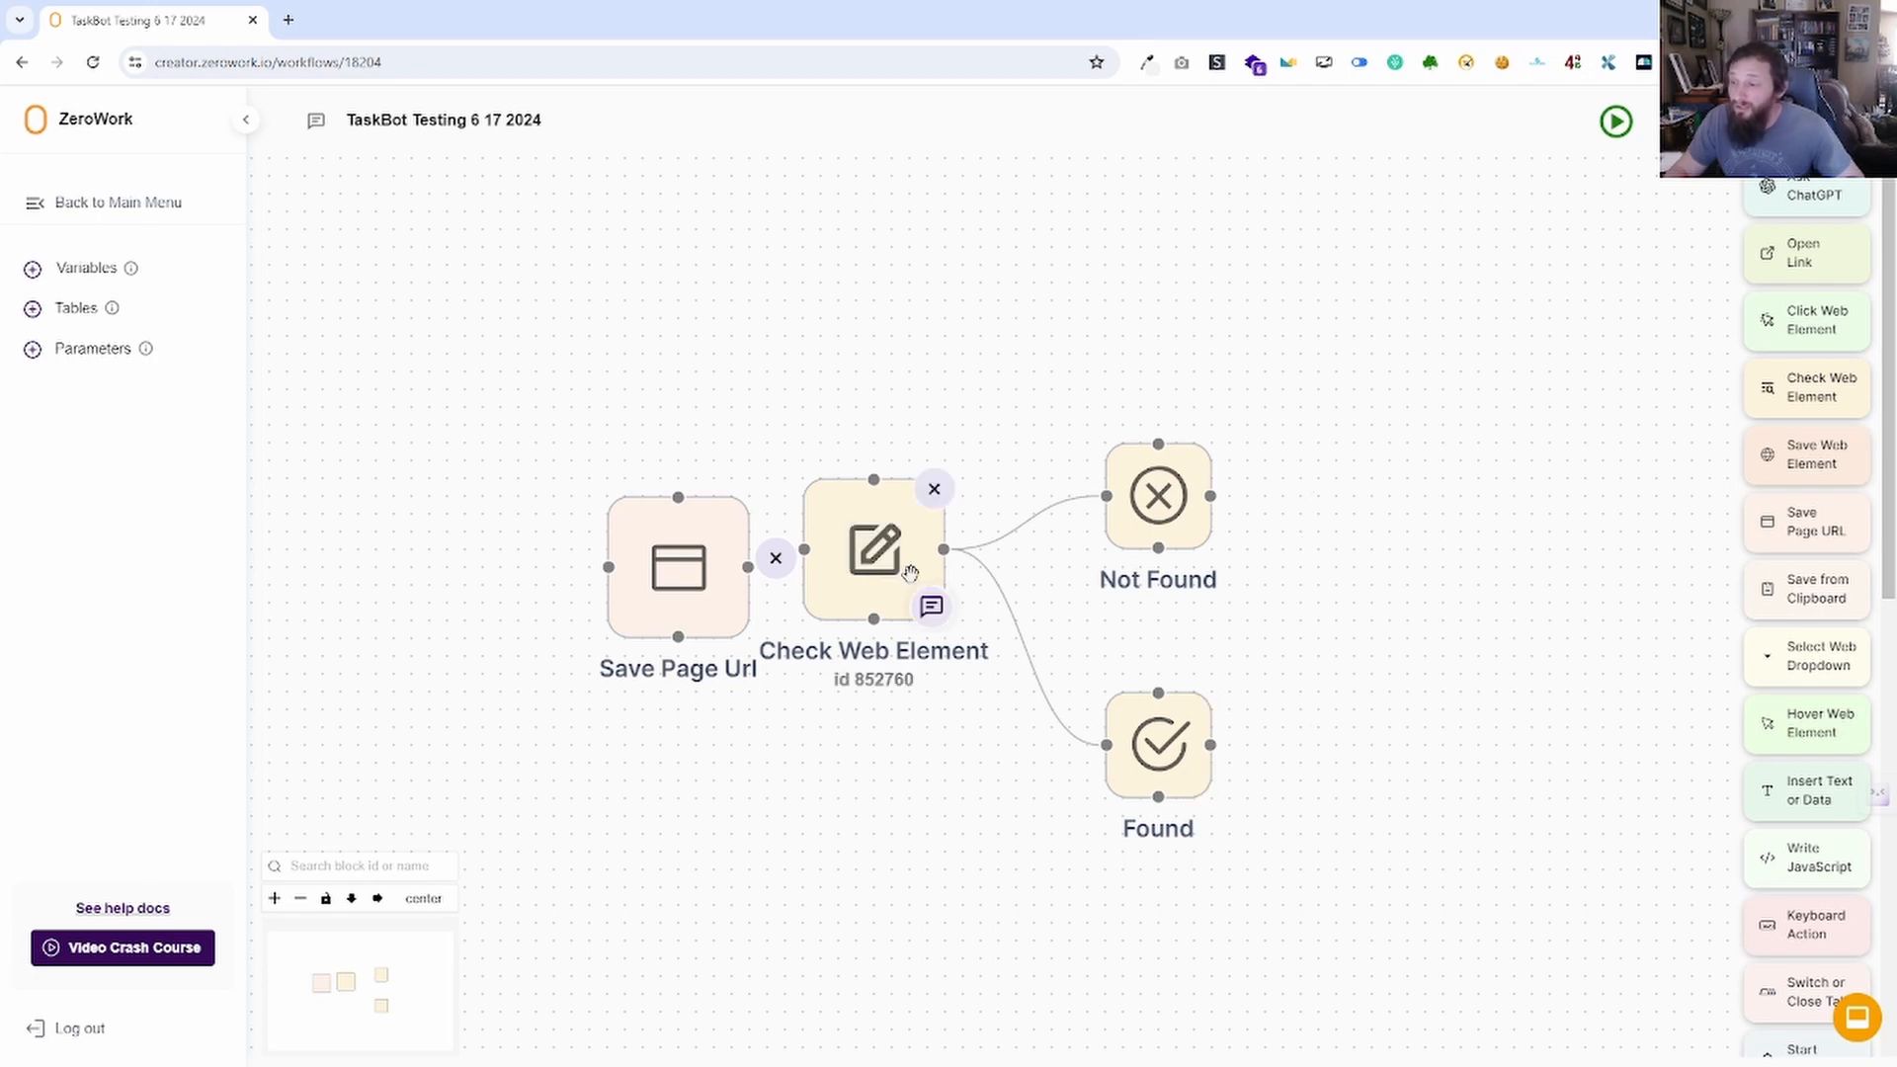
{"action": "left_click_drag", "start_coordinate": [852, 499], "coordinate": [888, 517]}
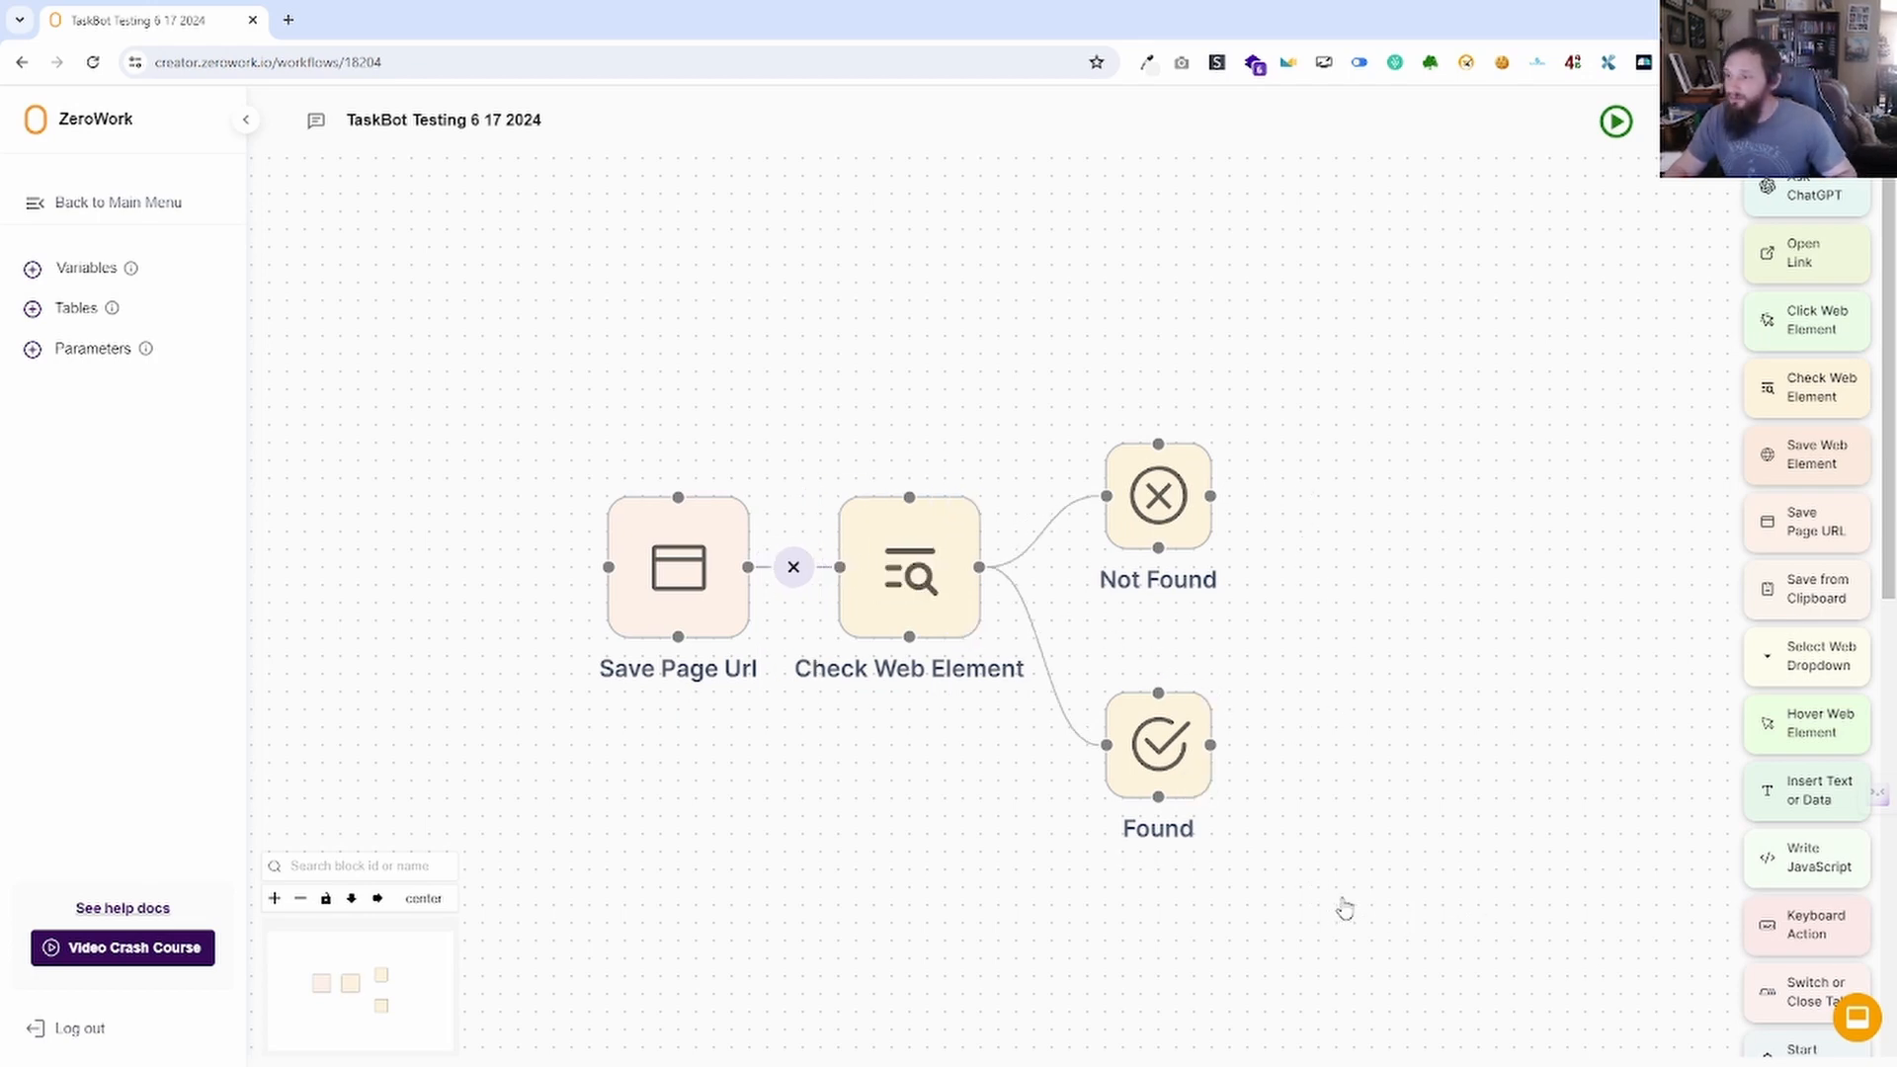
{"action": "left_click_drag", "start_coordinate": [1343, 902], "coordinate": [412, 305]}
{"action": "key", "text": "Delete"}
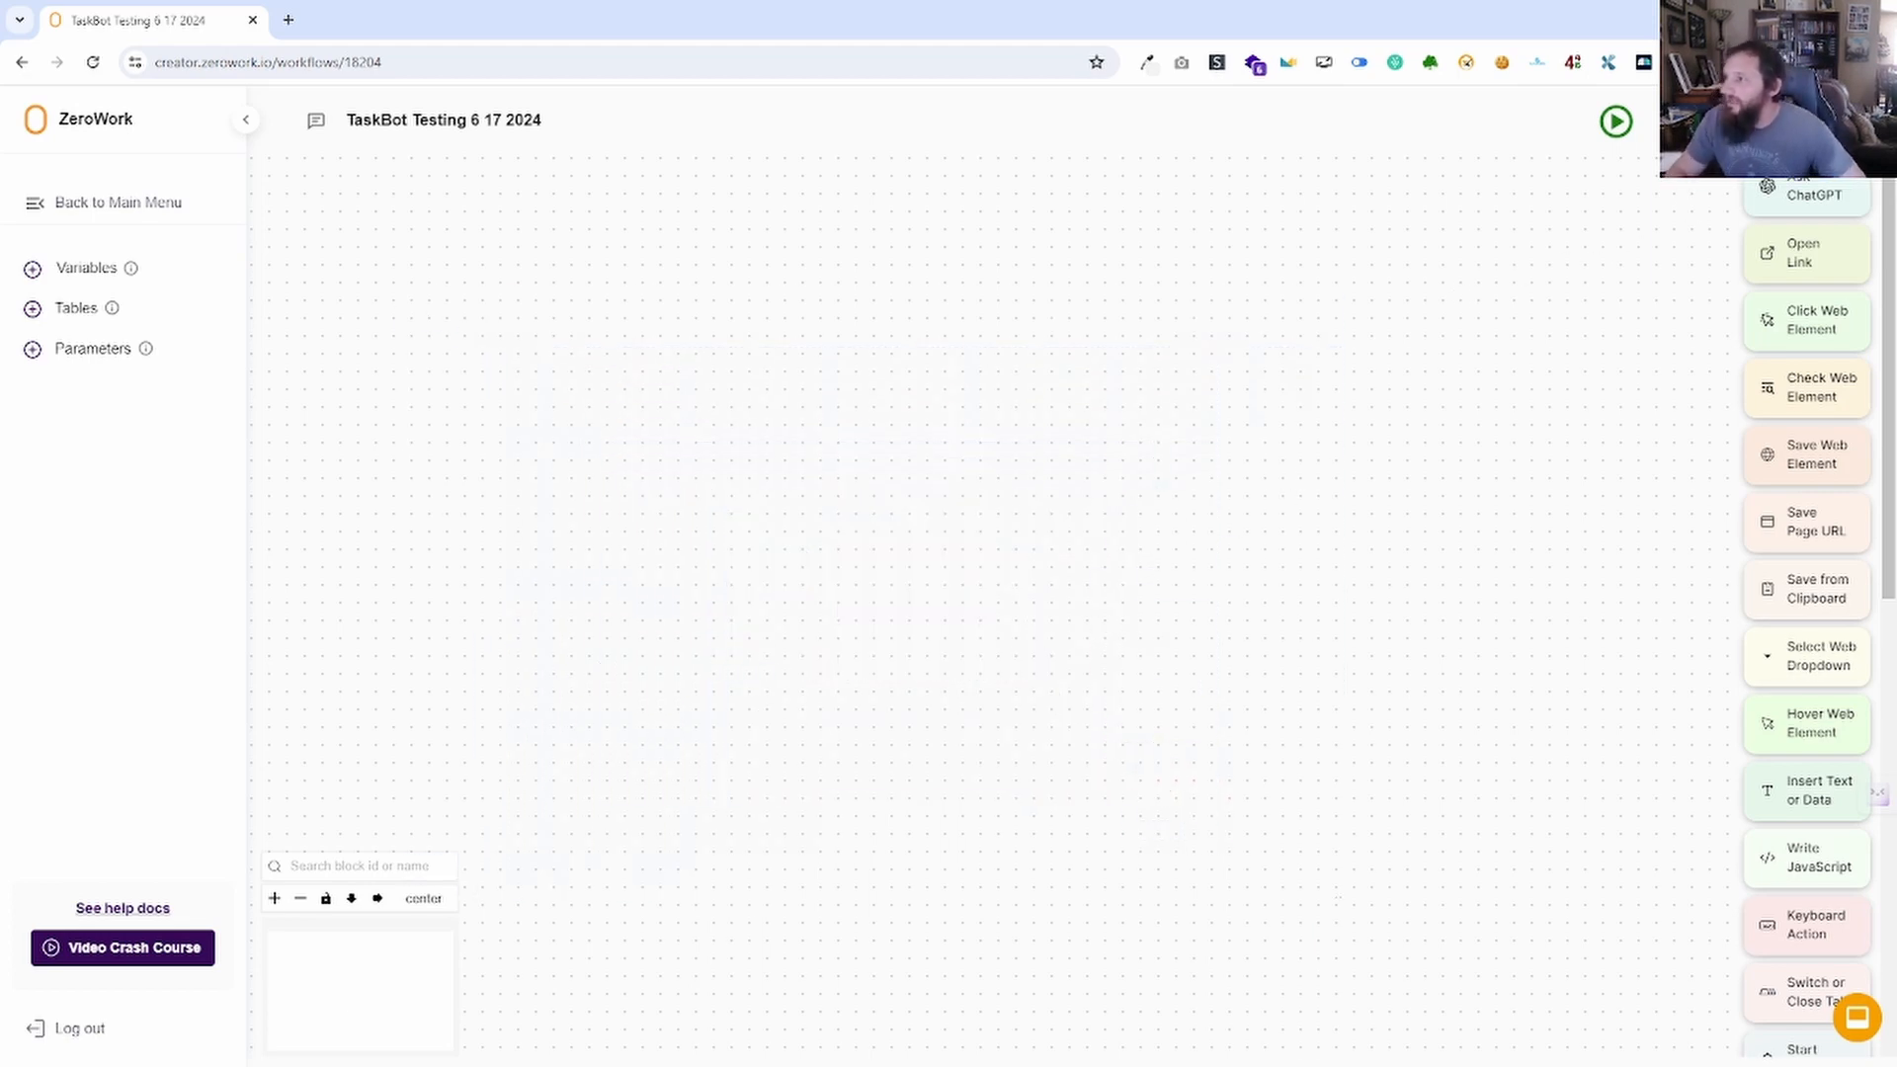
{"action": "left_click", "coordinate": [1684, 122]}
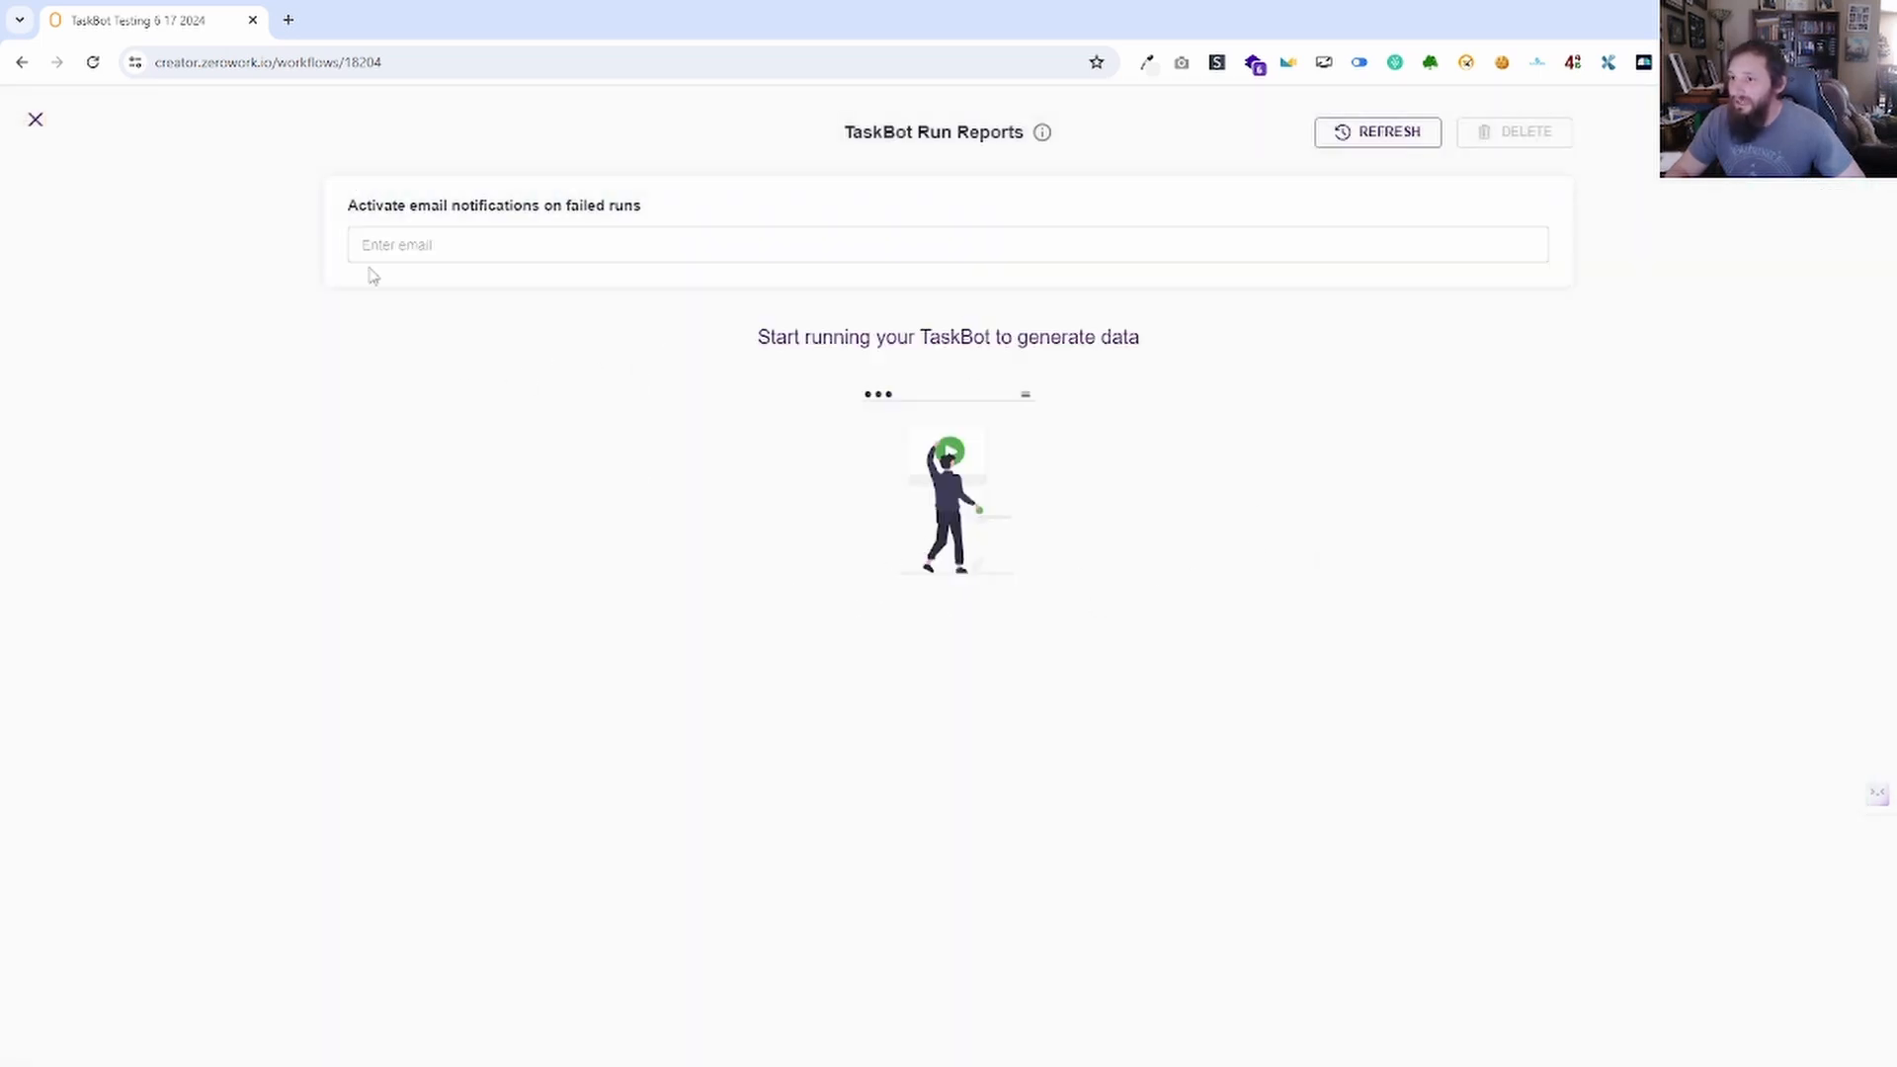
{"action": "left_click", "coordinate": [445, 244]}
{"action": "left_click", "coordinate": [478, 502]}
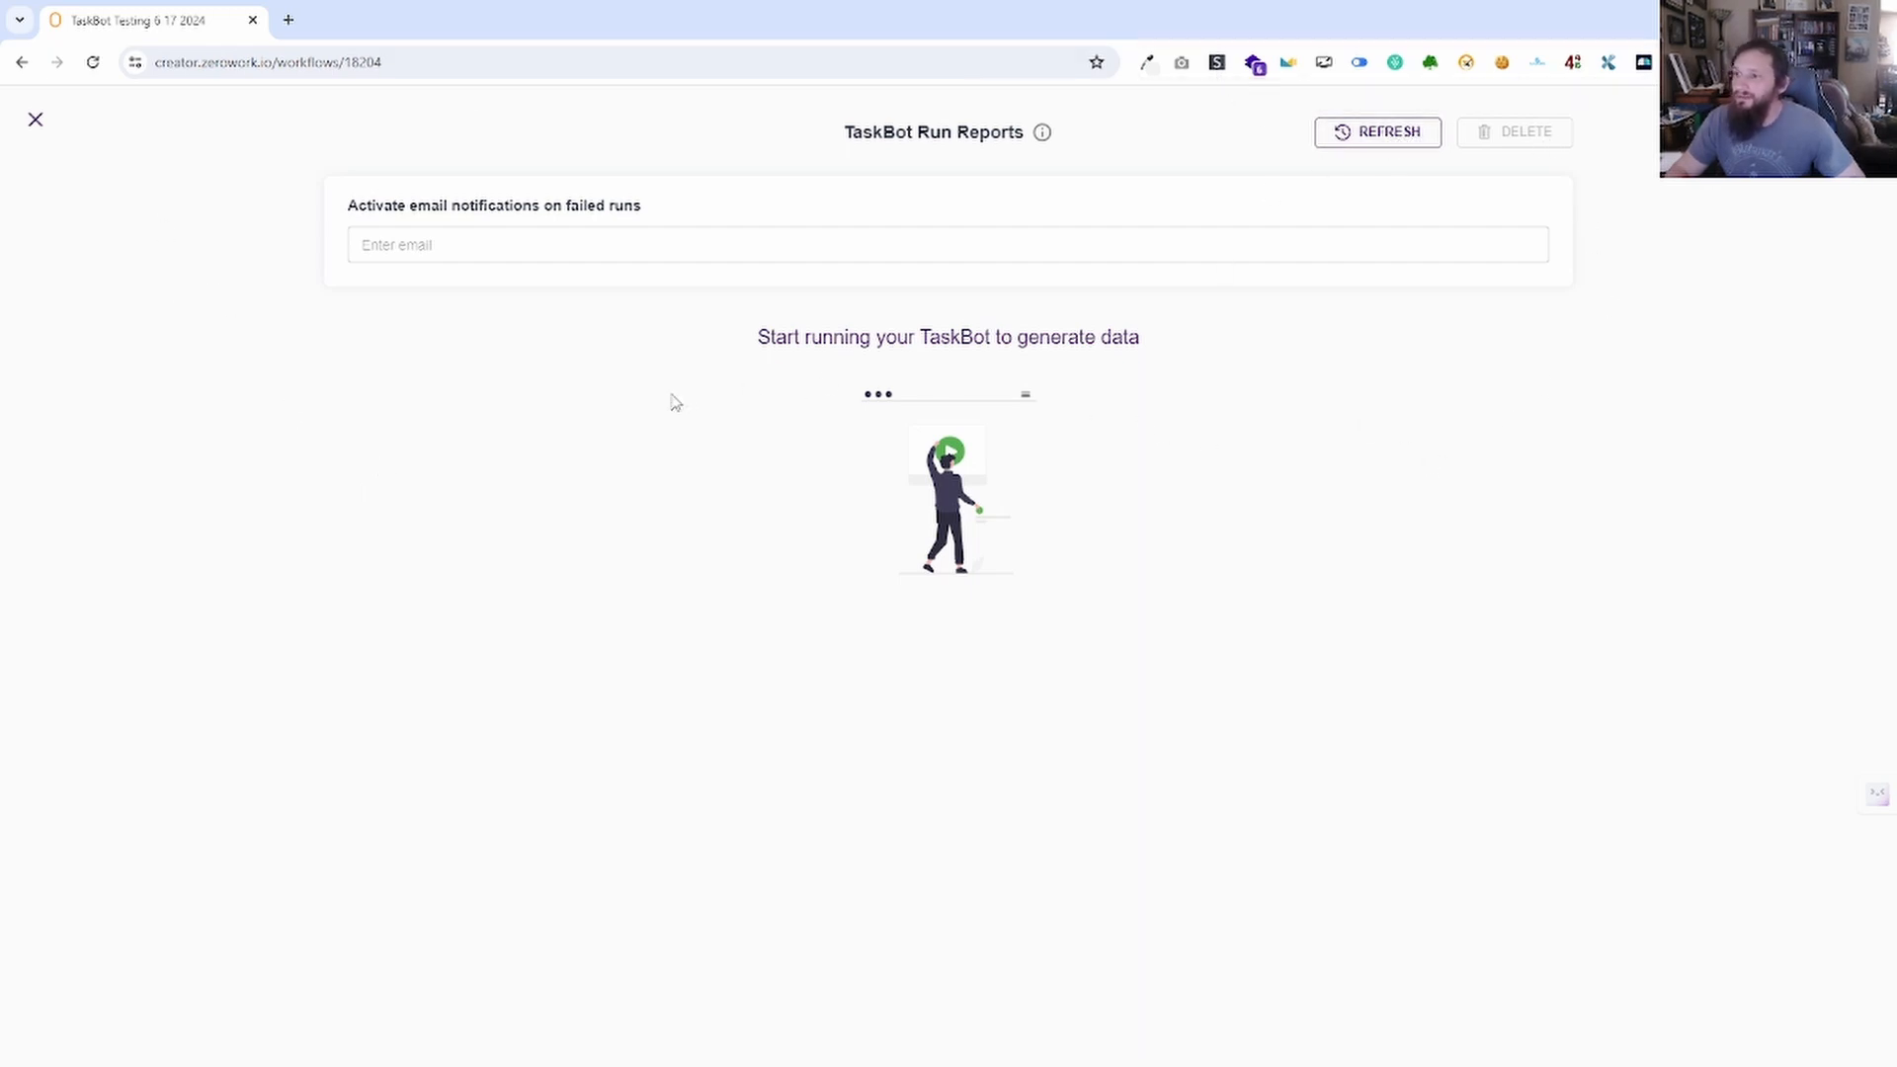
{"action": "left_click", "coordinate": [36, 121]}
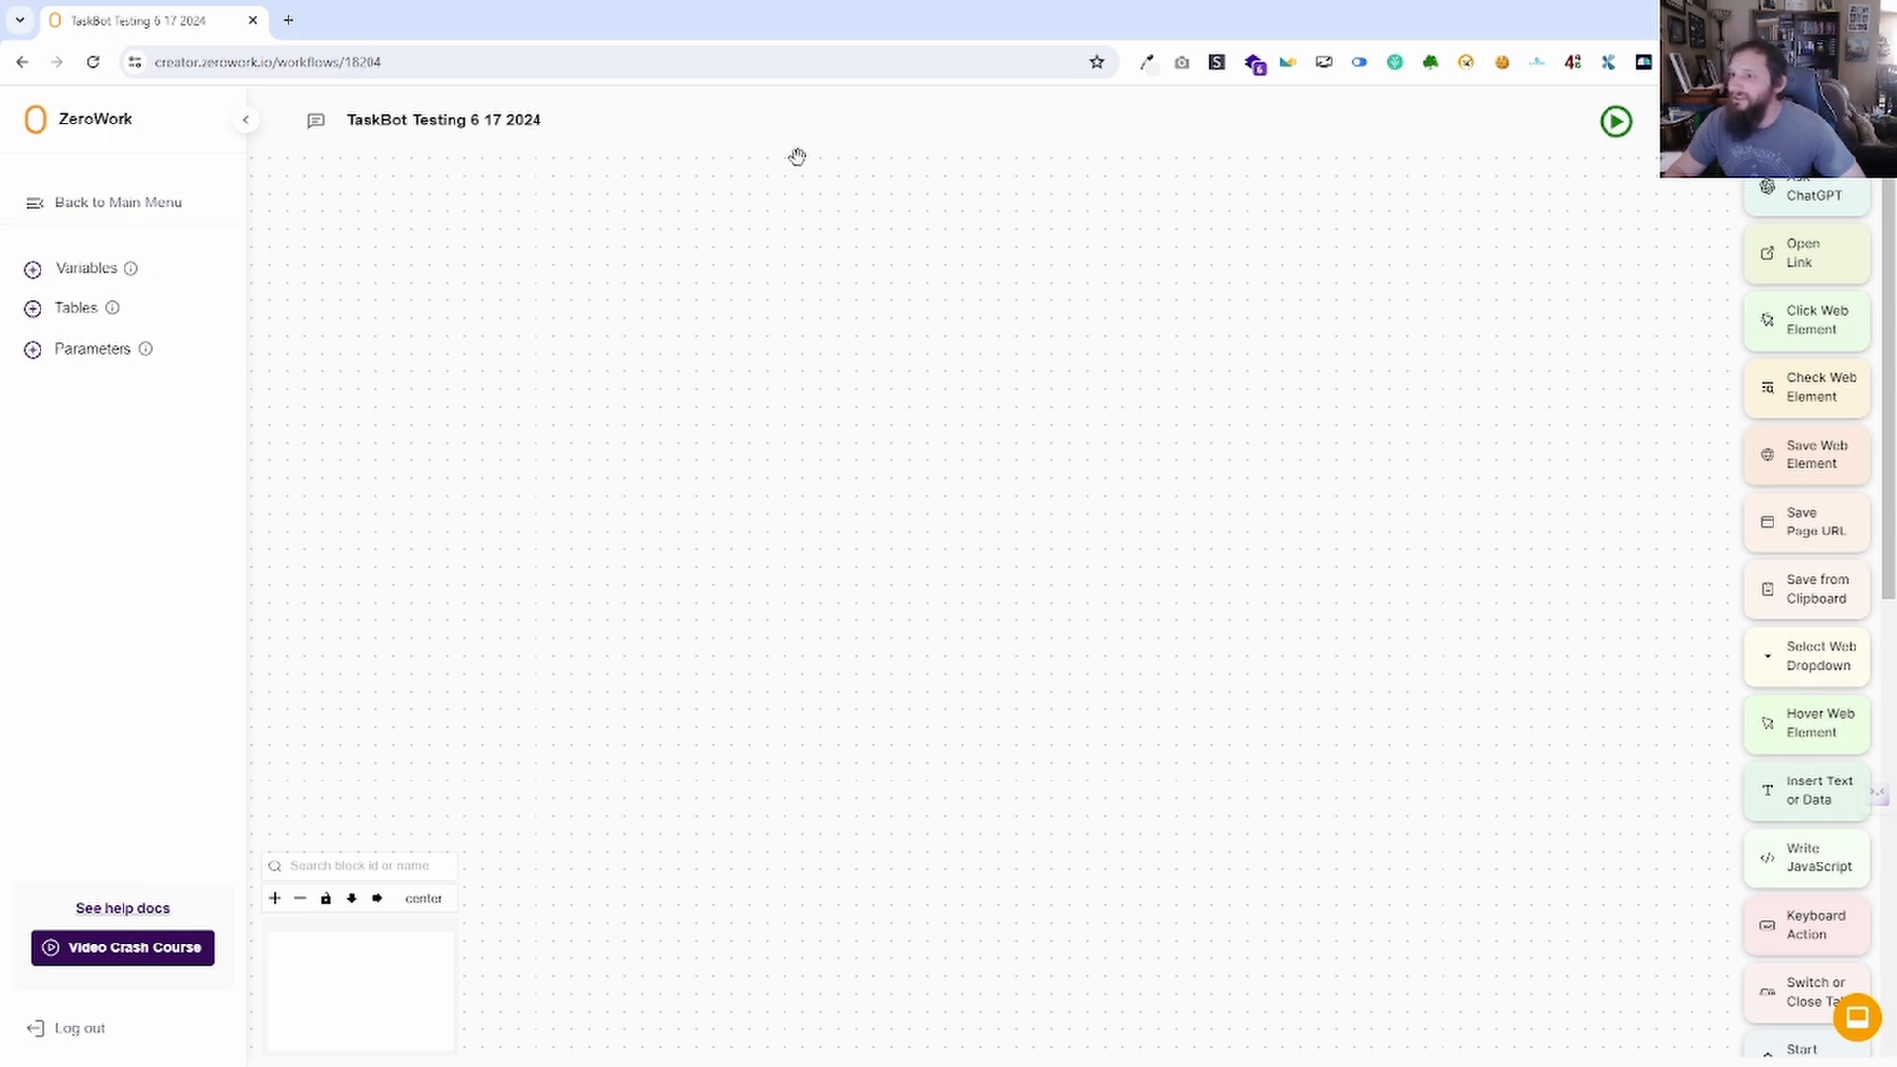
Reopen TaskBot Testing 6 17 2024 and attempt a daily 12:29 PM America/Phoenix schedule, which is rejected.
{"action": "left_click", "coordinate": [36, 129]}
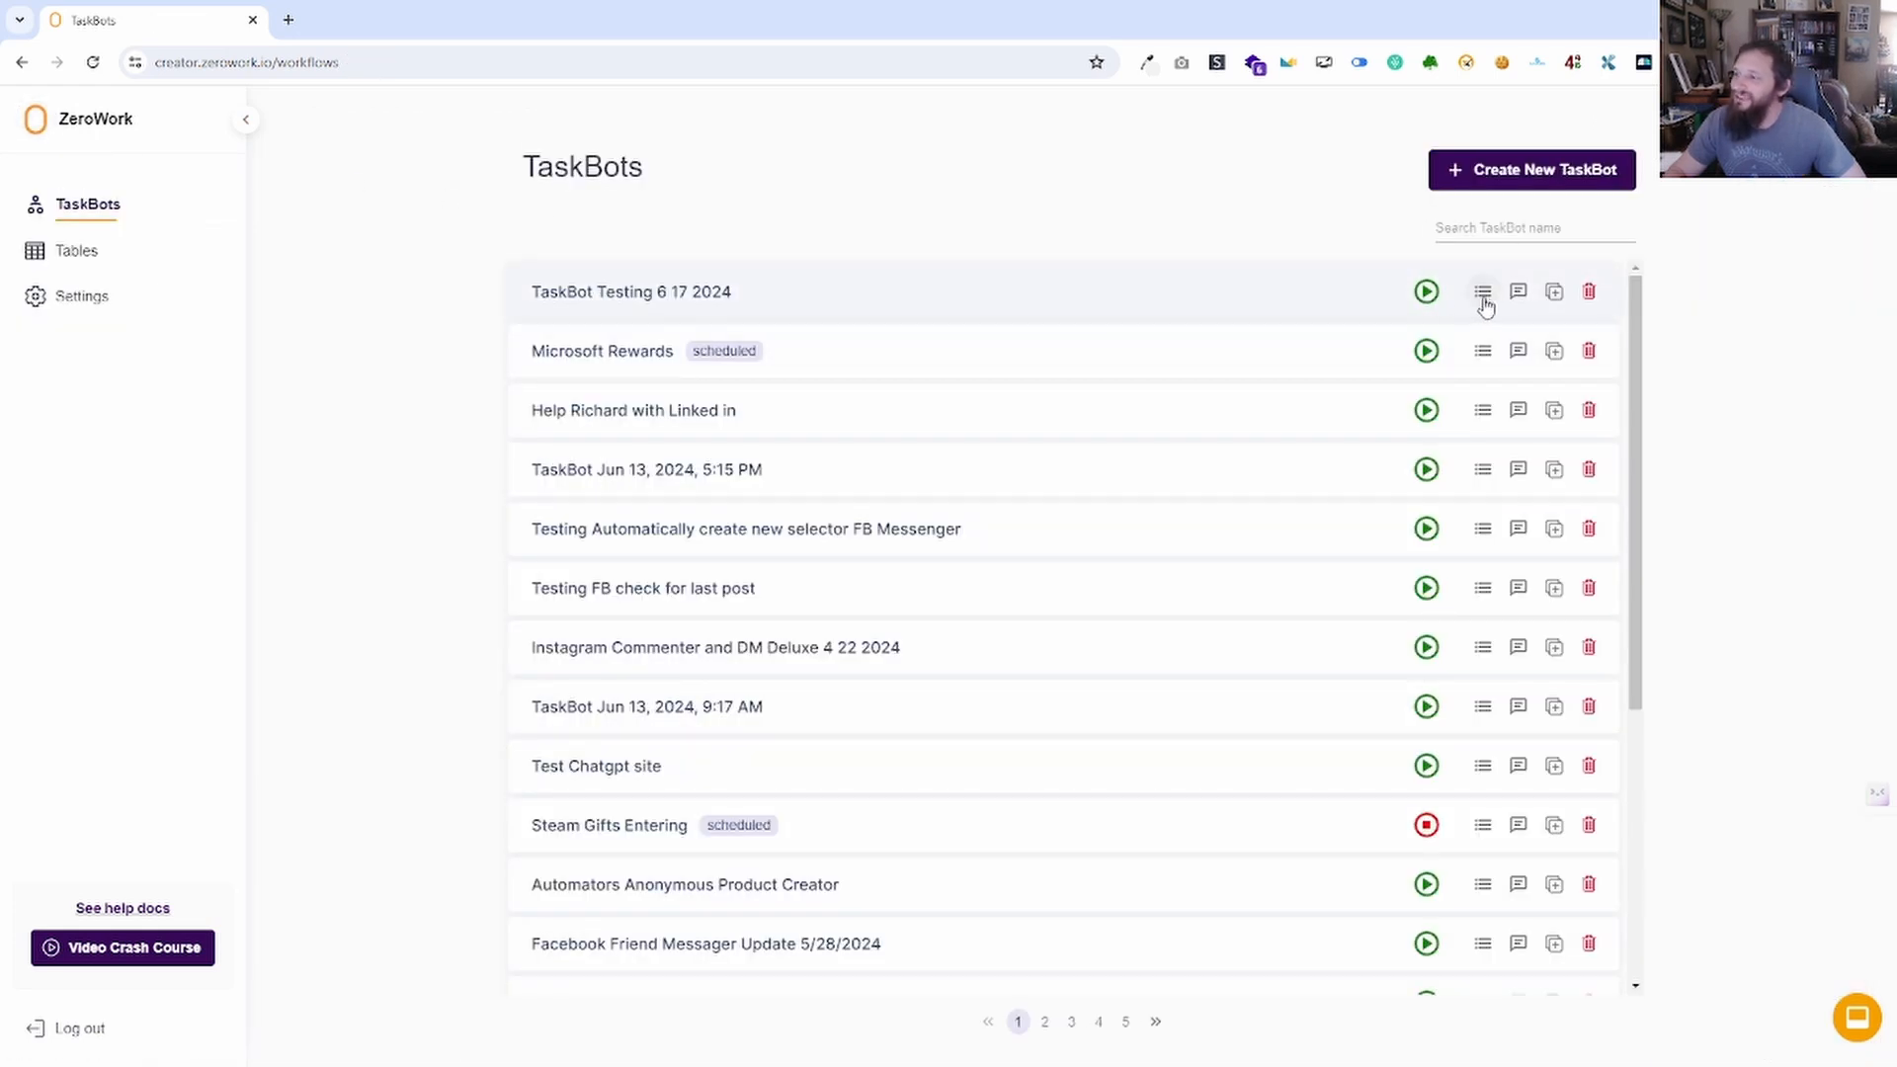
{"action": "left_click", "coordinate": [699, 294]}
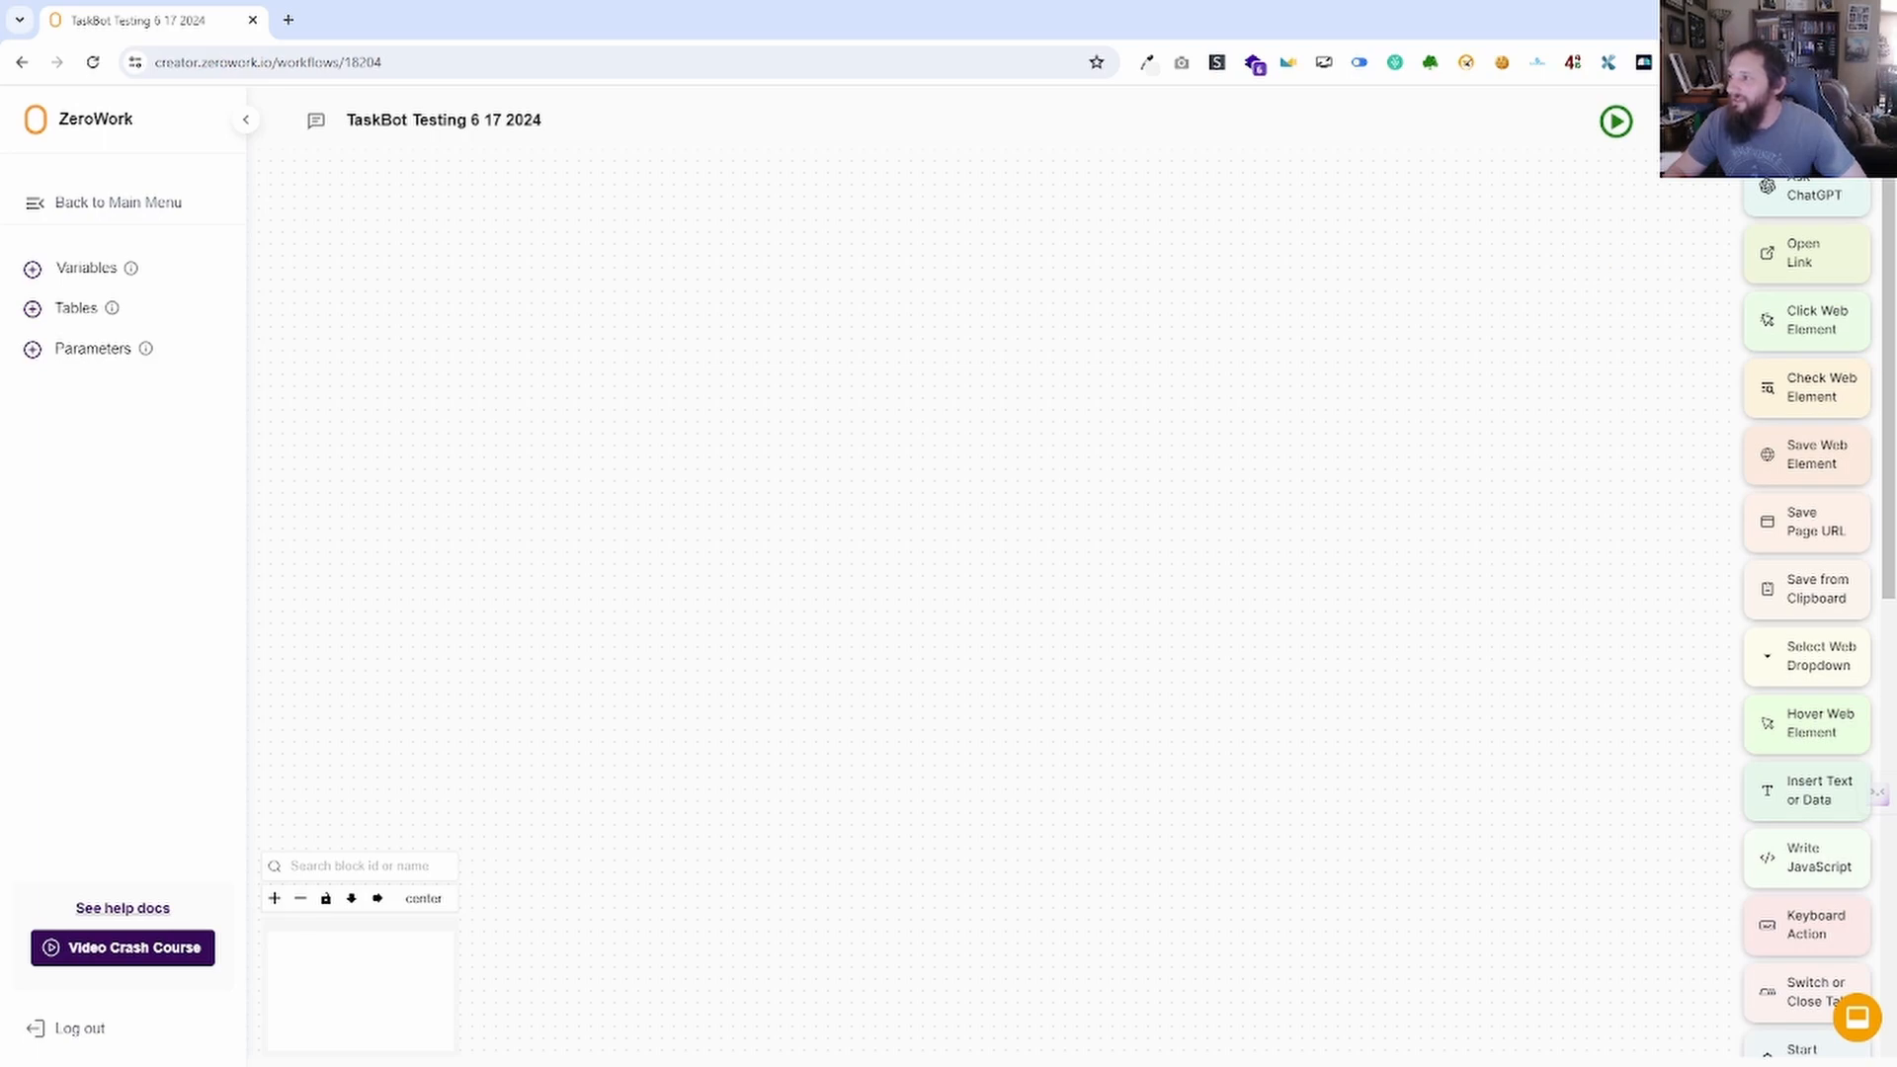
{"action": "left_click", "coordinate": [1678, 122]}
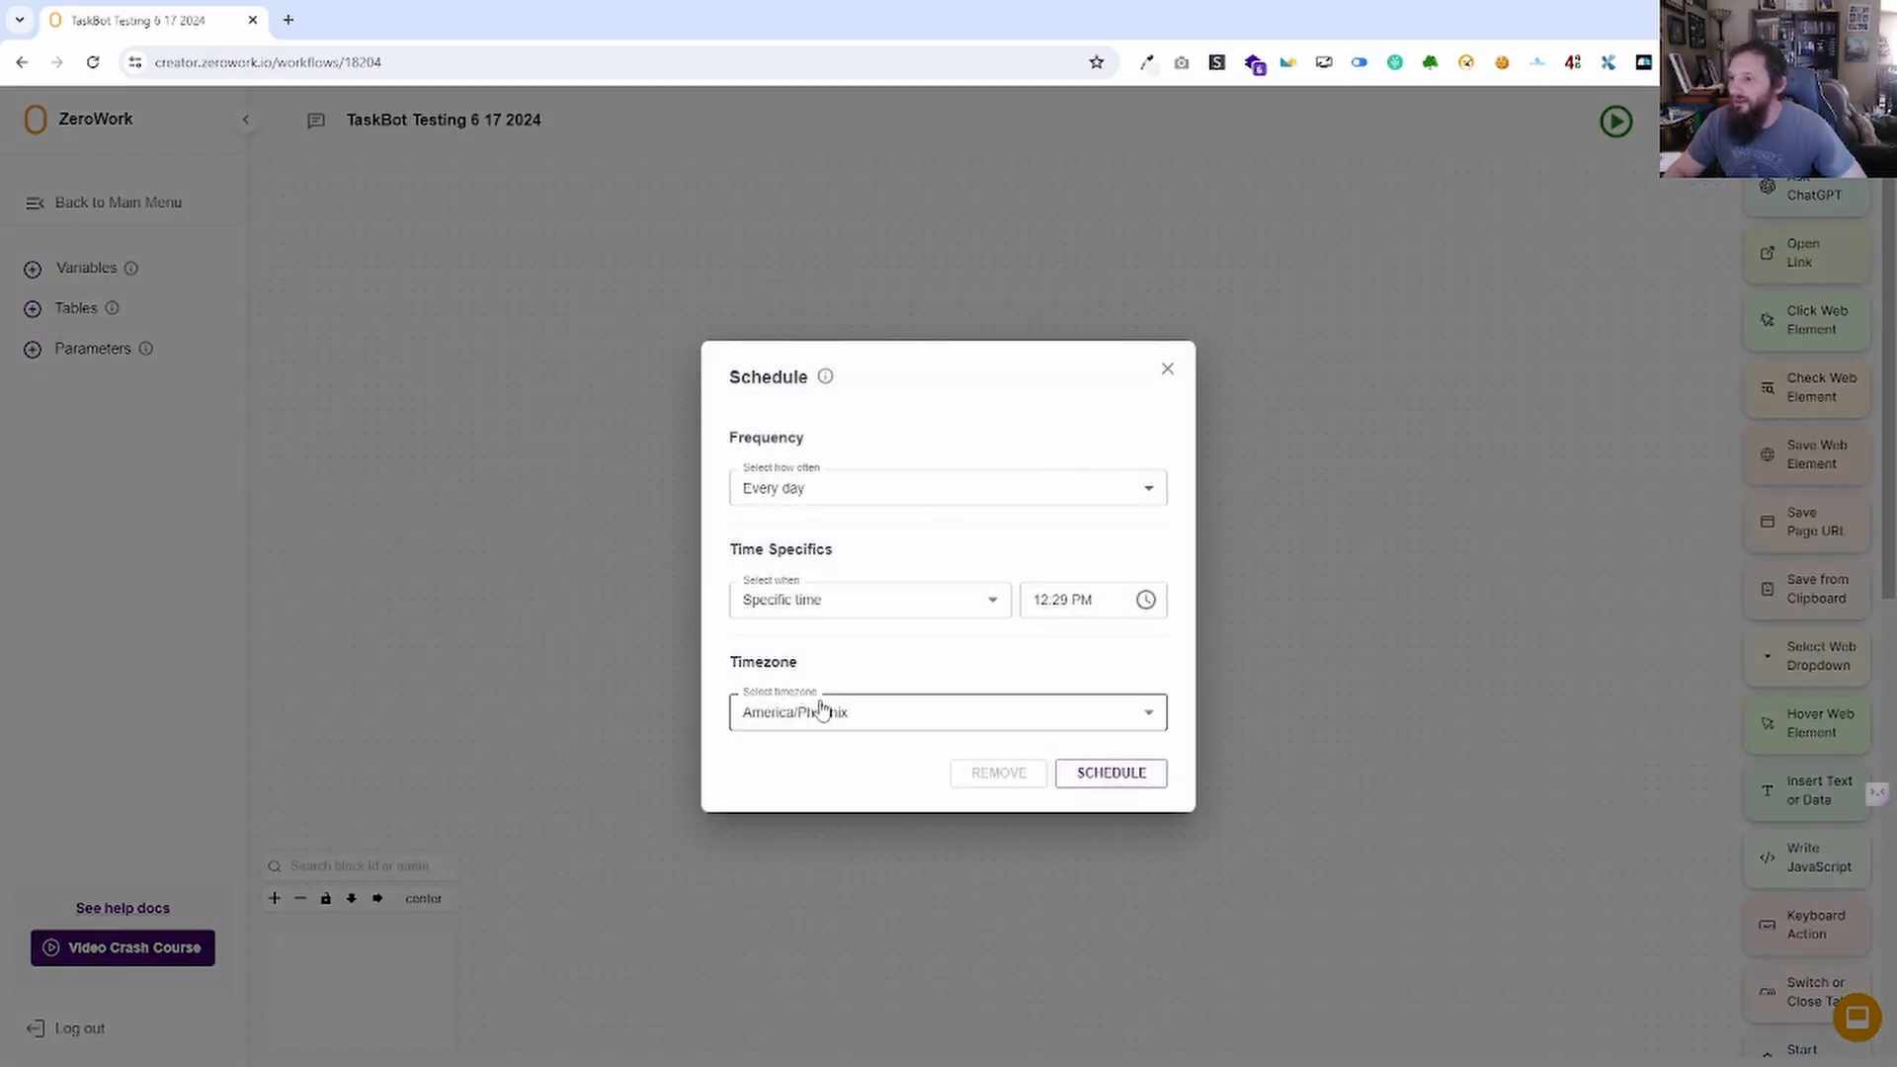
{"action": "left_click", "coordinate": [1102, 780]}
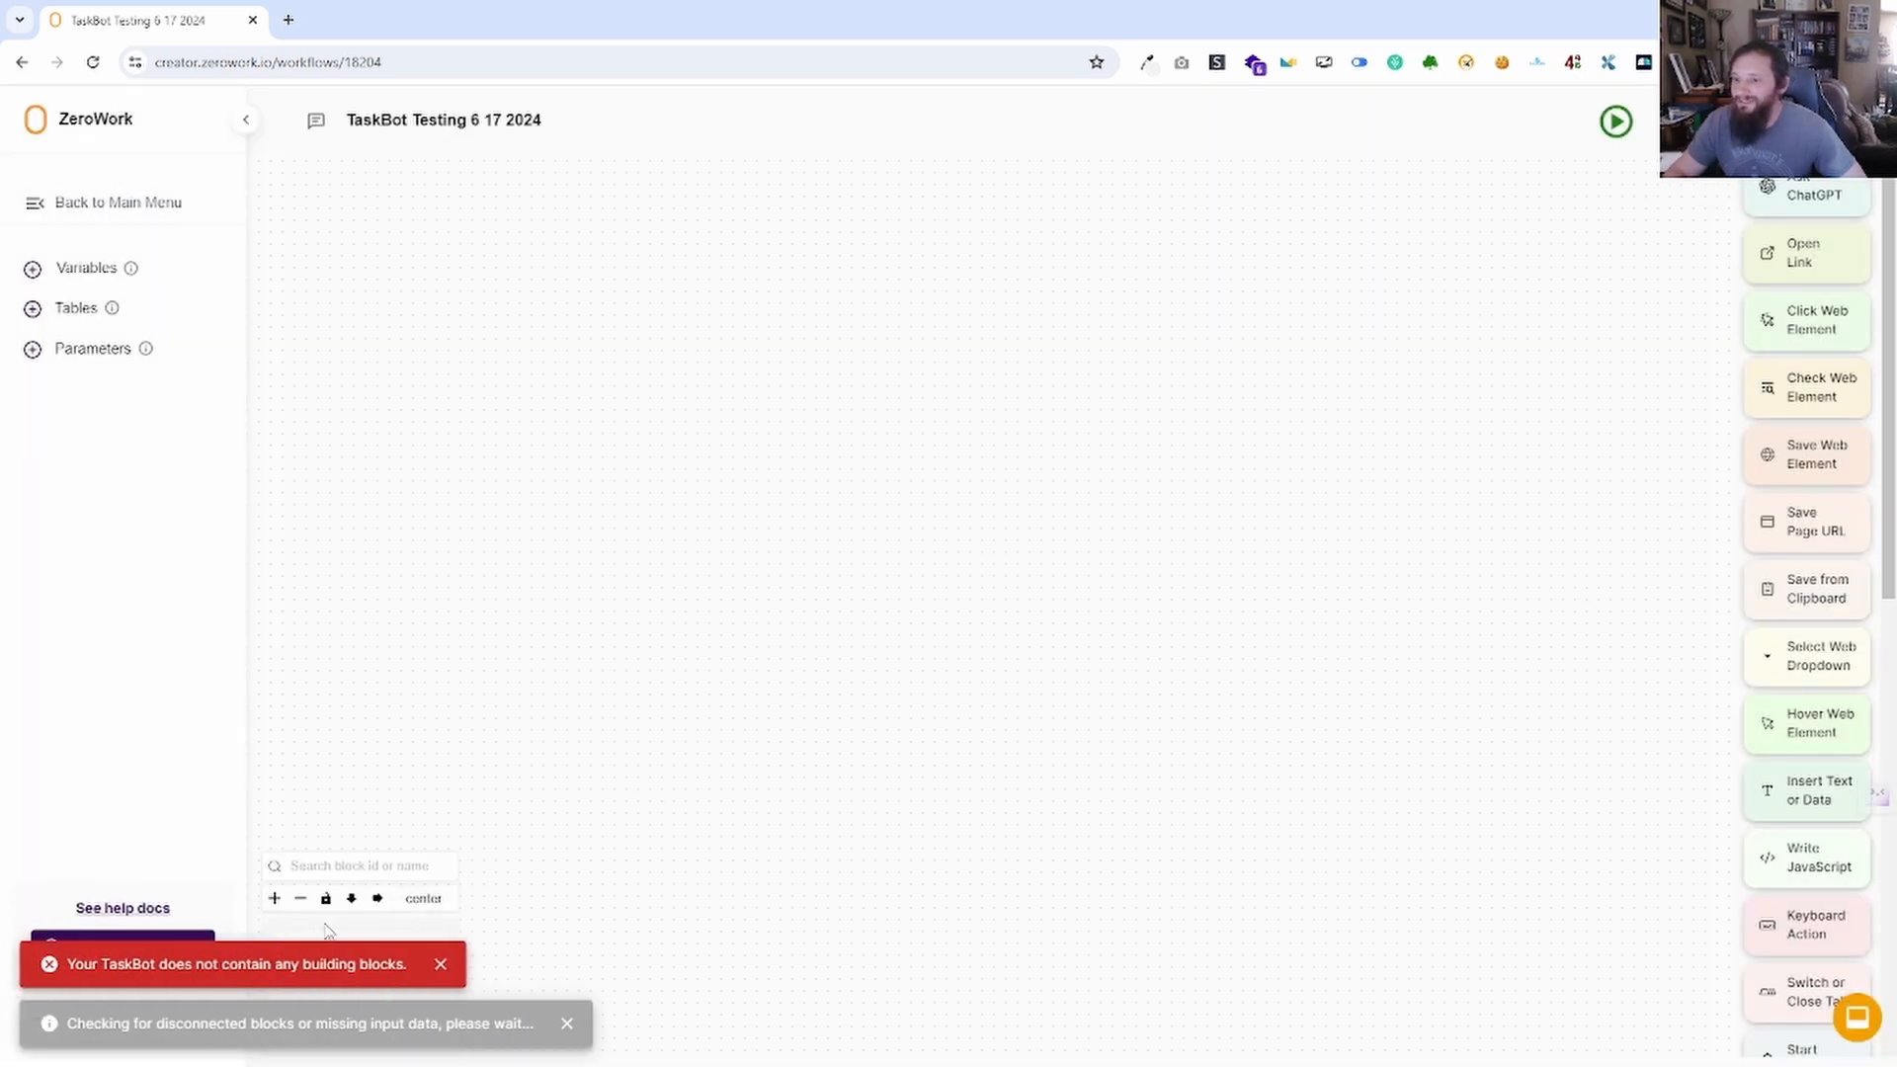
Add an Ask ChatGPT block, try scheduling the bot, then delete that block.
{"action": "left_click_drag", "start_coordinate": [1754, 189], "coordinate": [773, 464]}
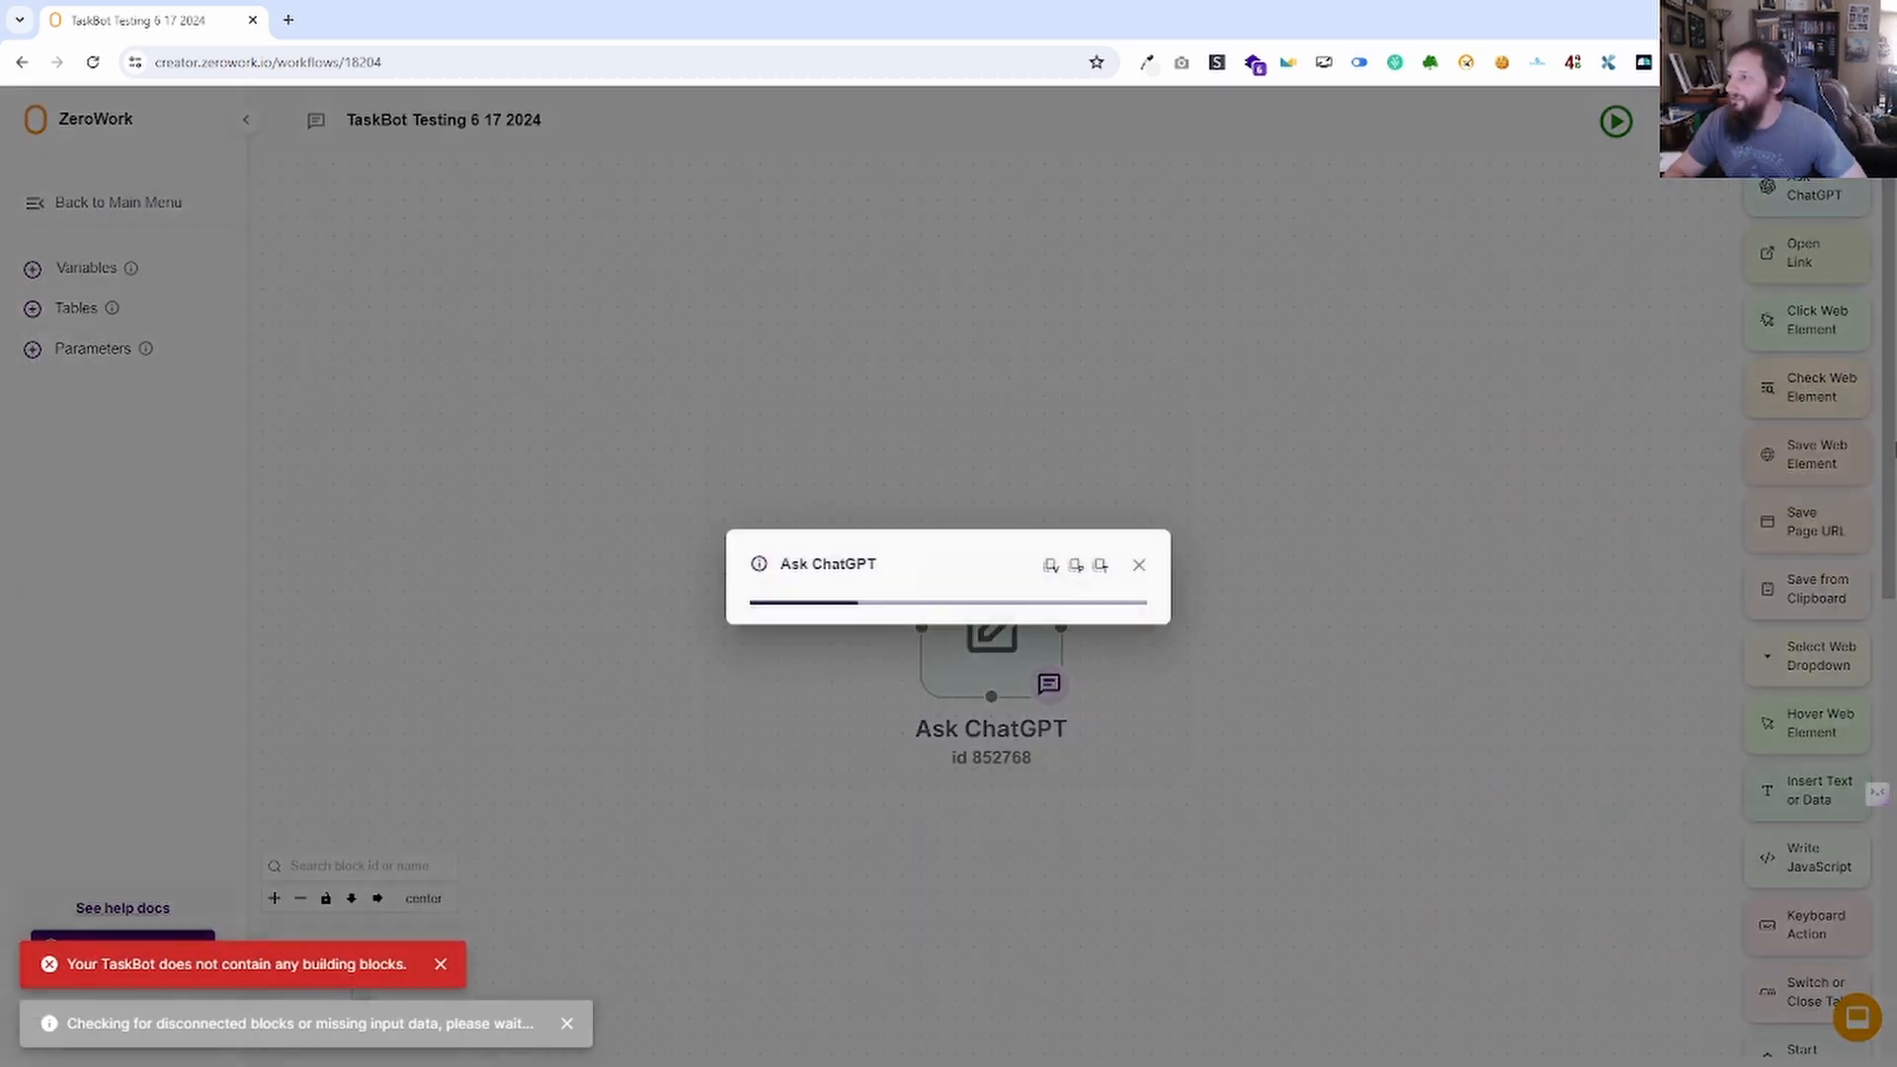
{"action": "left_click", "coordinate": [1109, 714]}
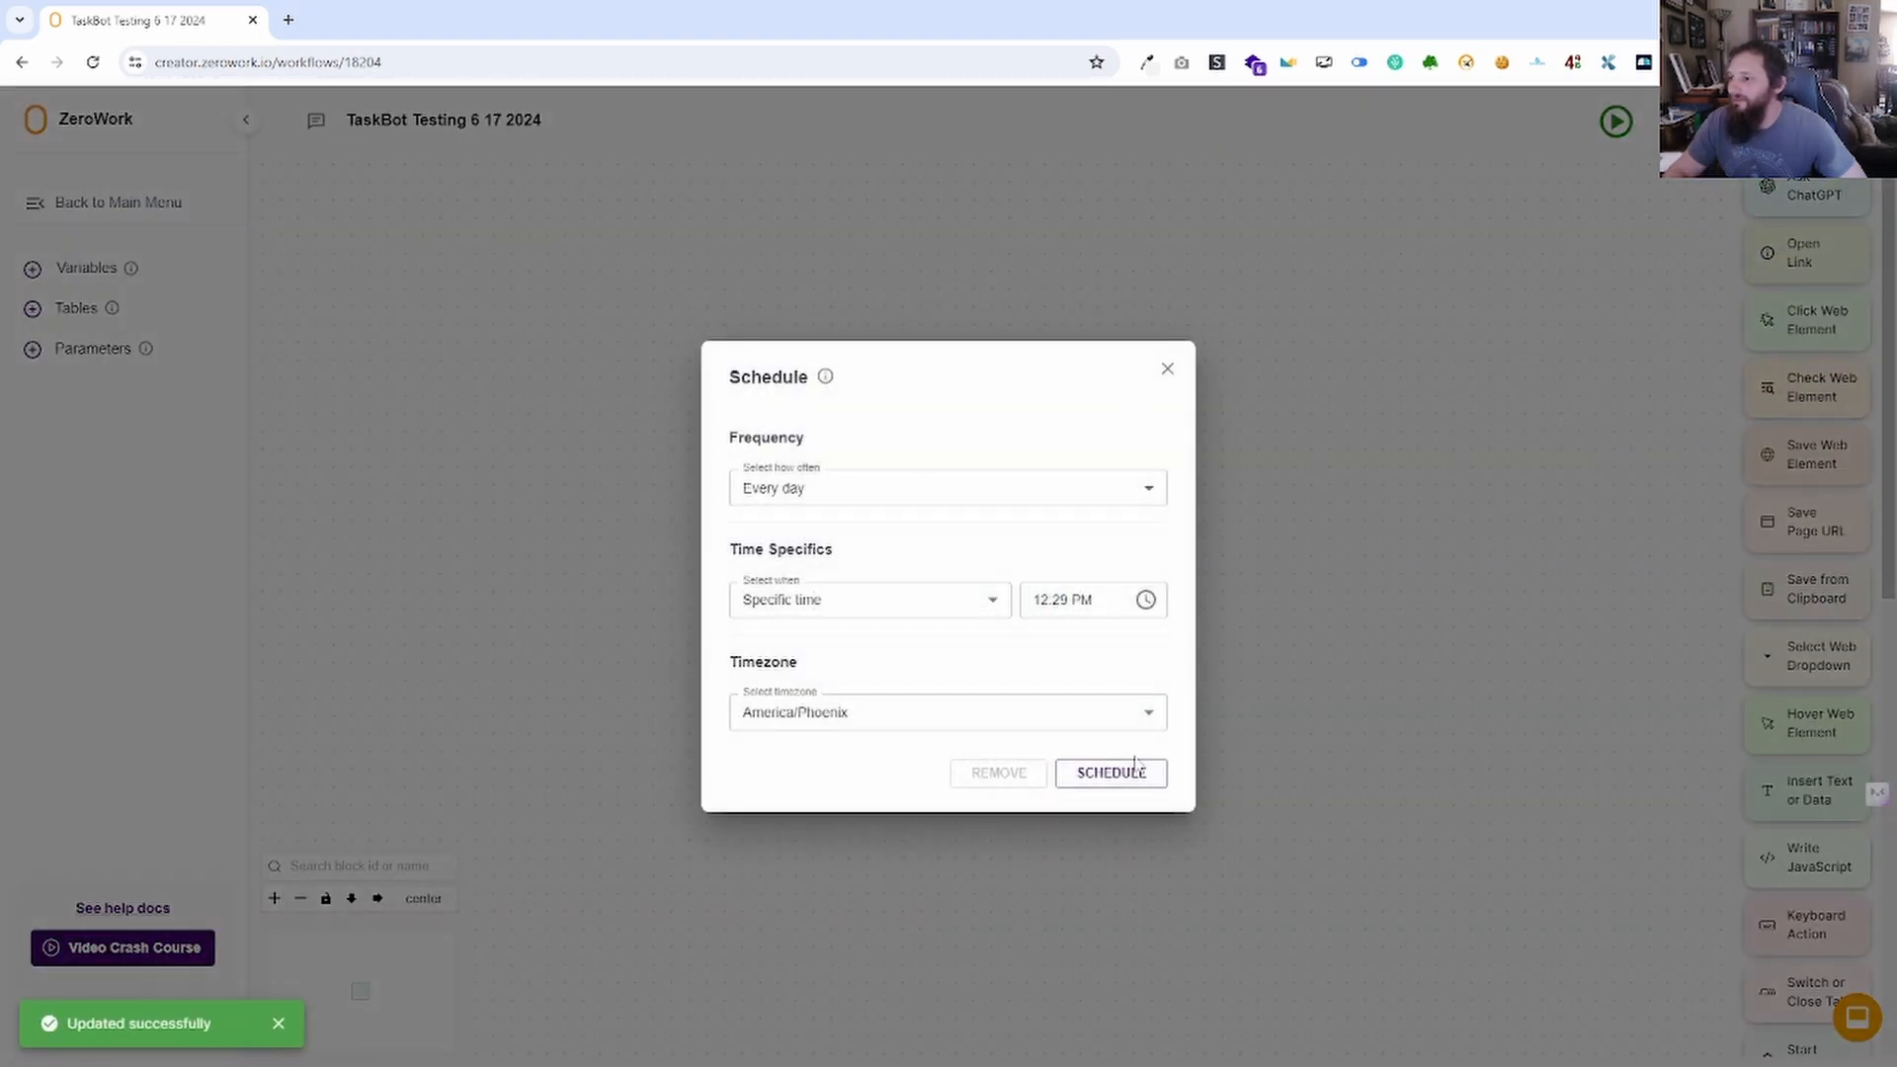
{"action": "left_click", "coordinate": [1134, 768]}
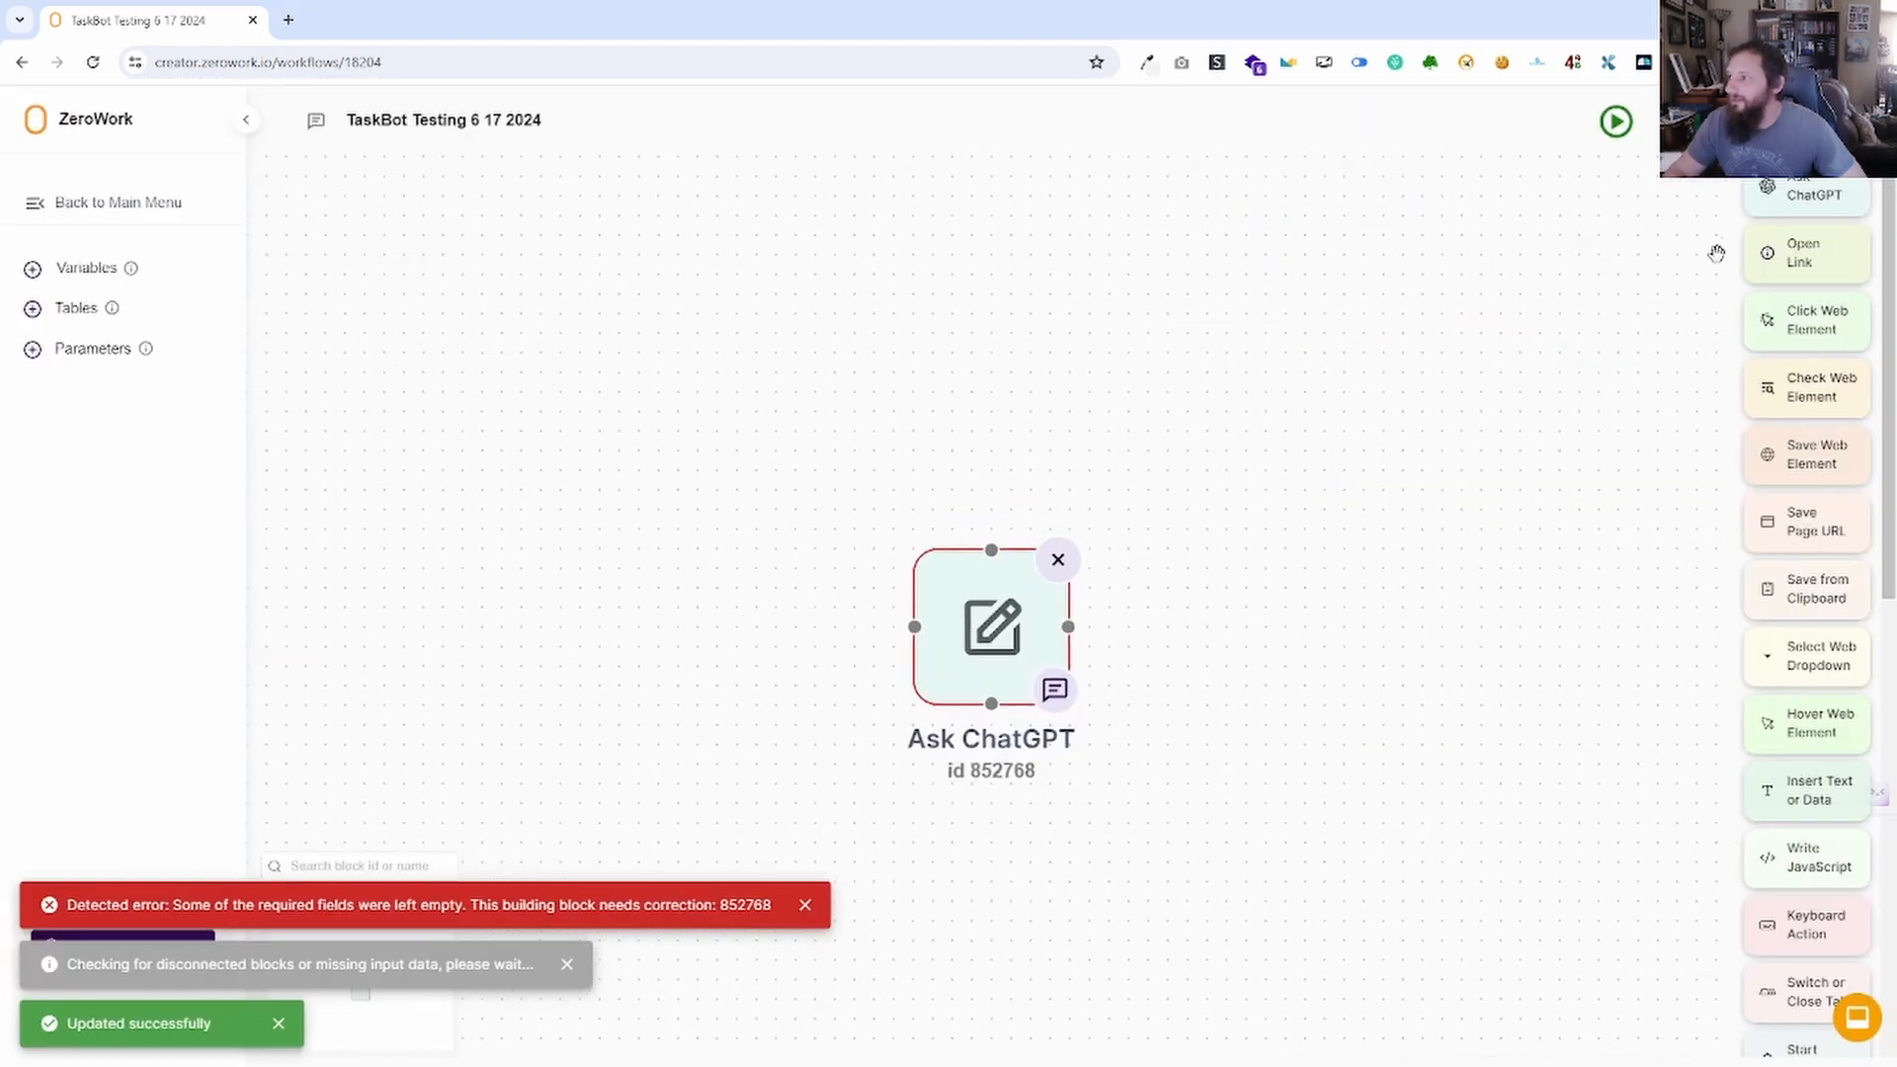
{"action": "left_click", "coordinate": [1053, 563]}
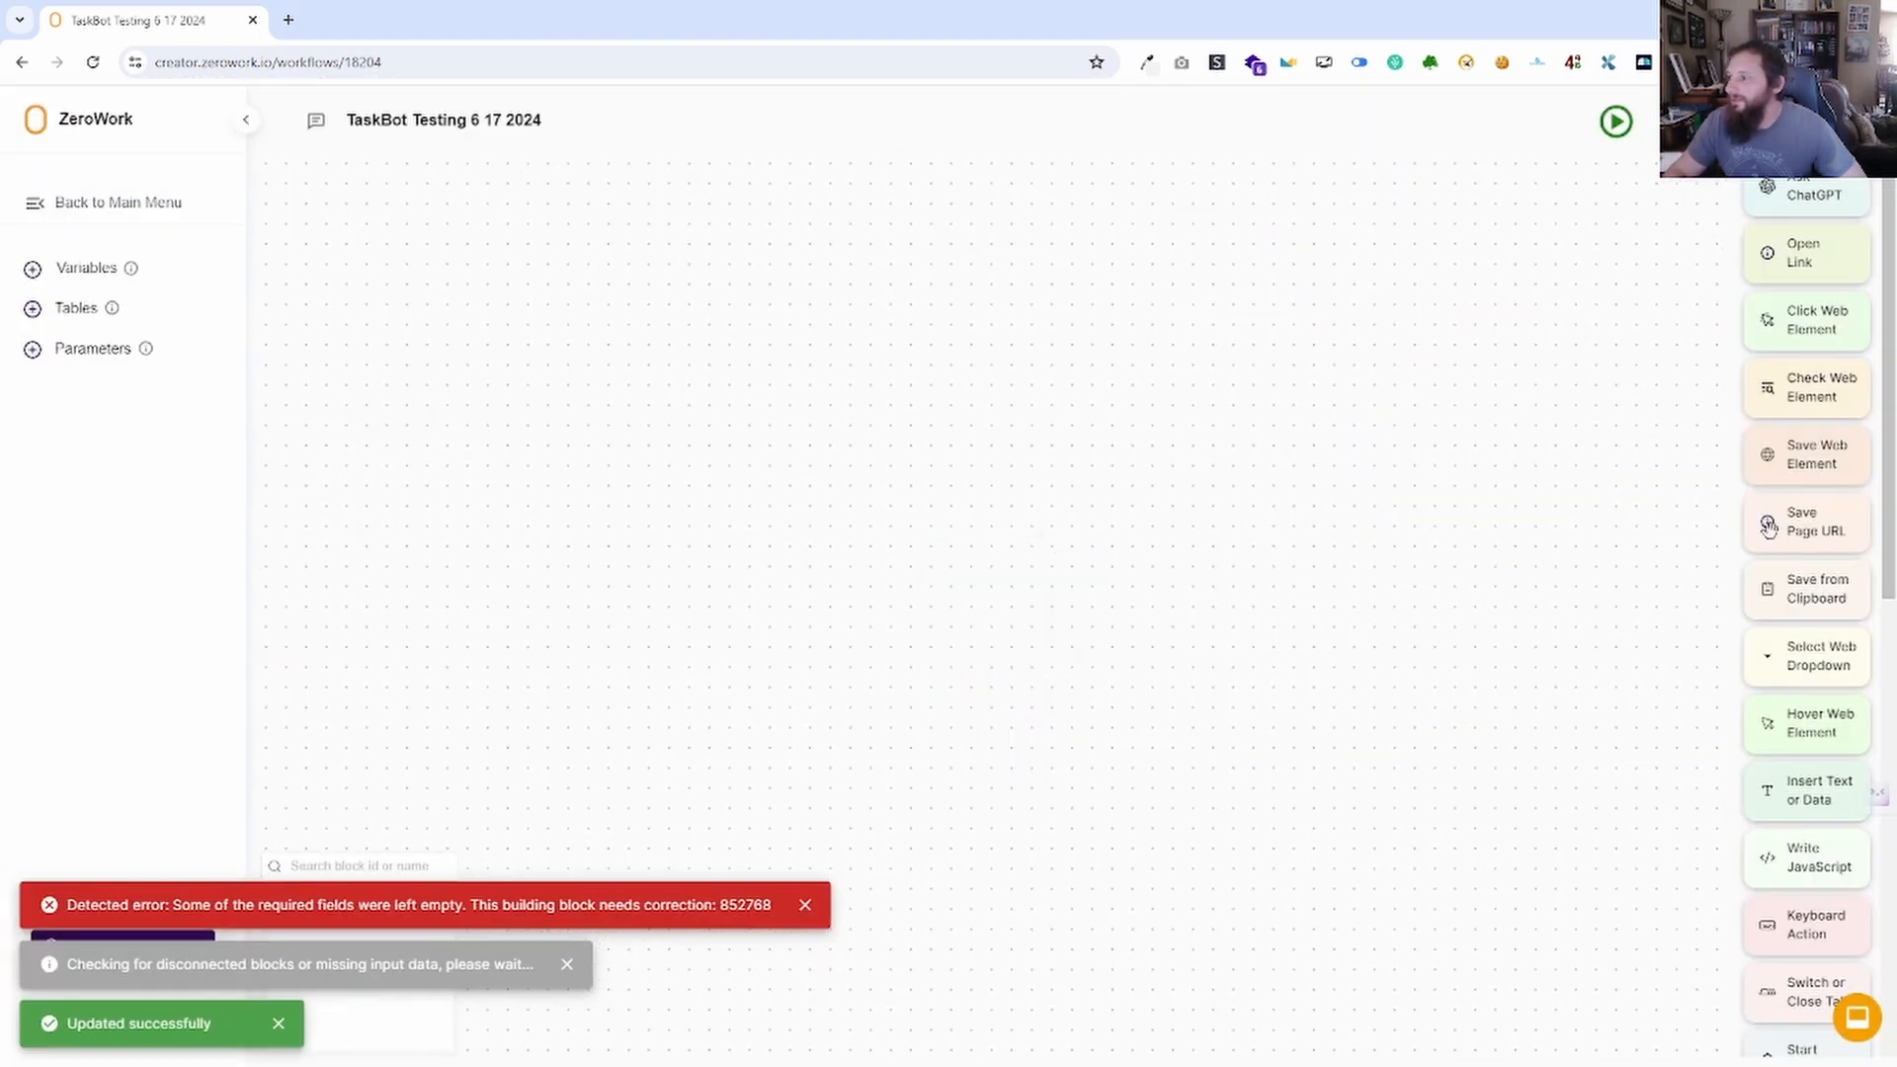
{"action": "left_click_drag", "start_coordinate": [1811, 249], "coordinate": [969, 474]}
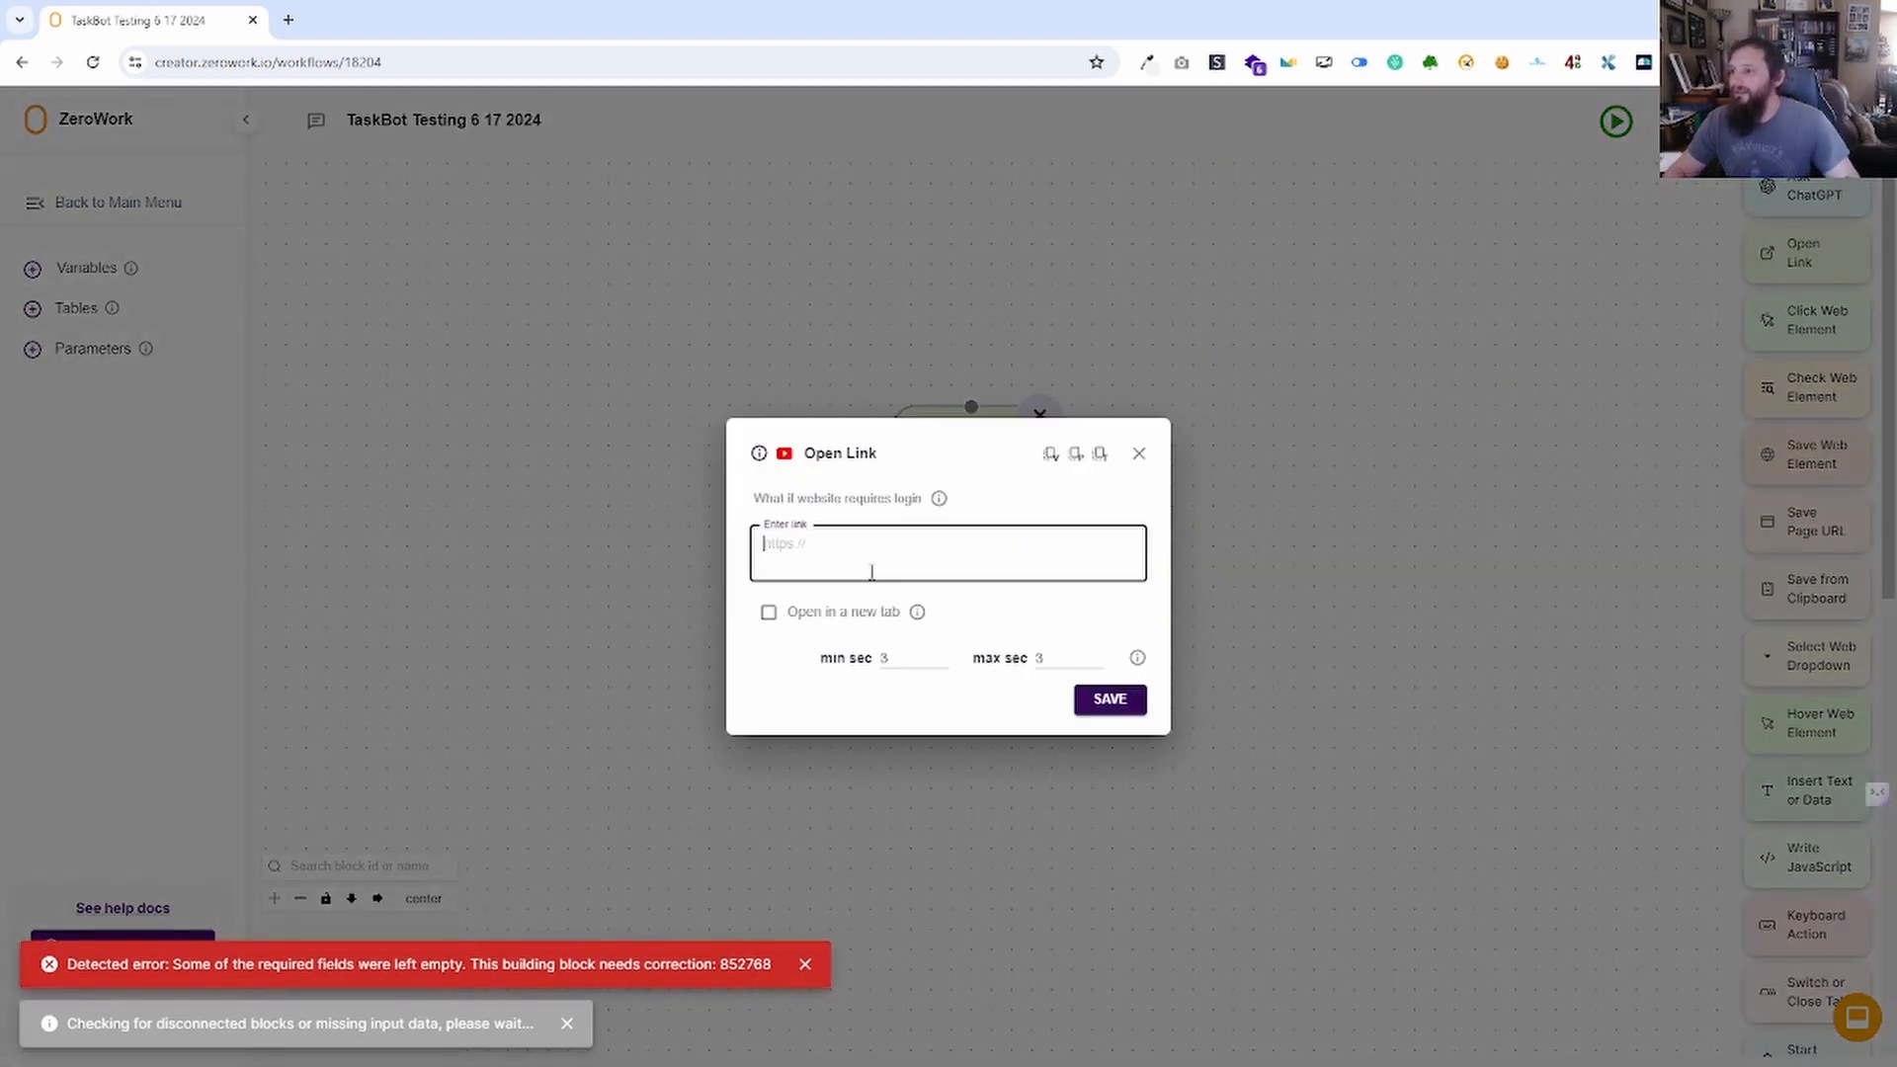
{"action": "type", "text": "https"}
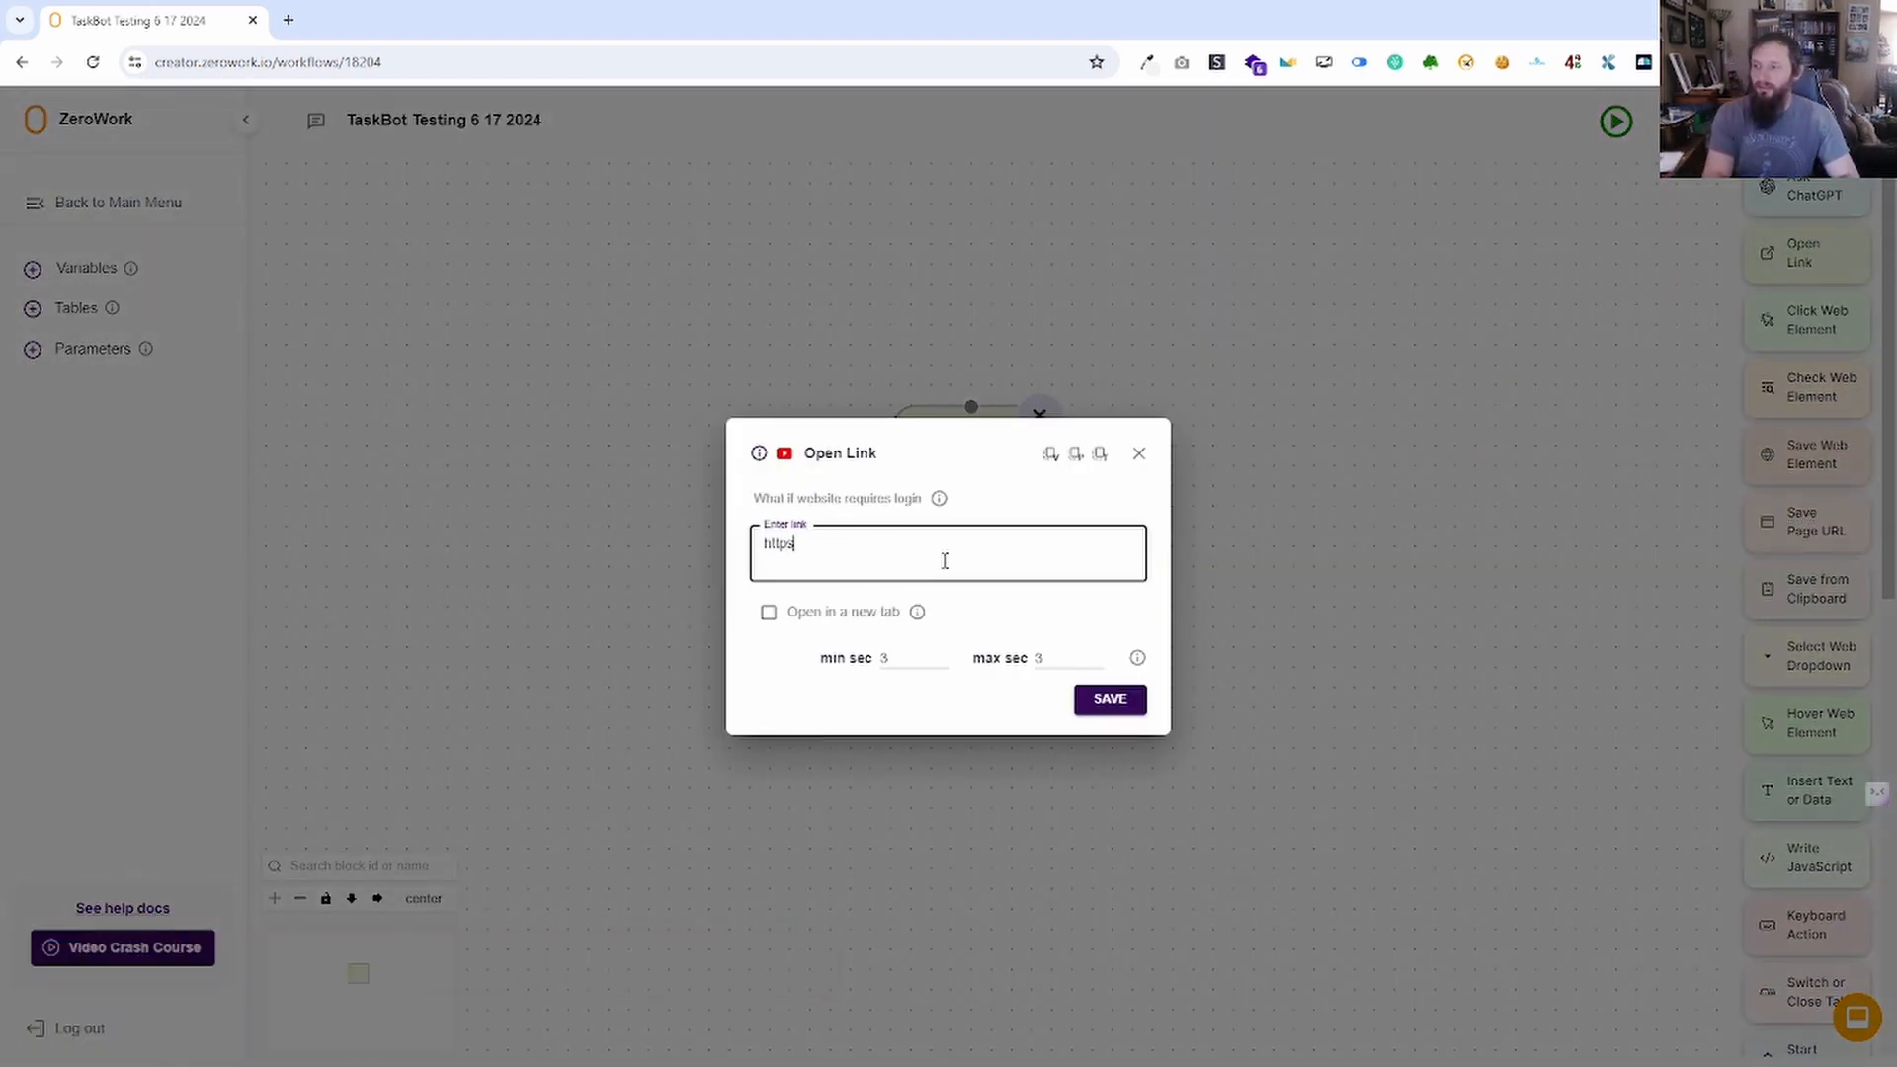
{"action": "type", "text": "://yah"}
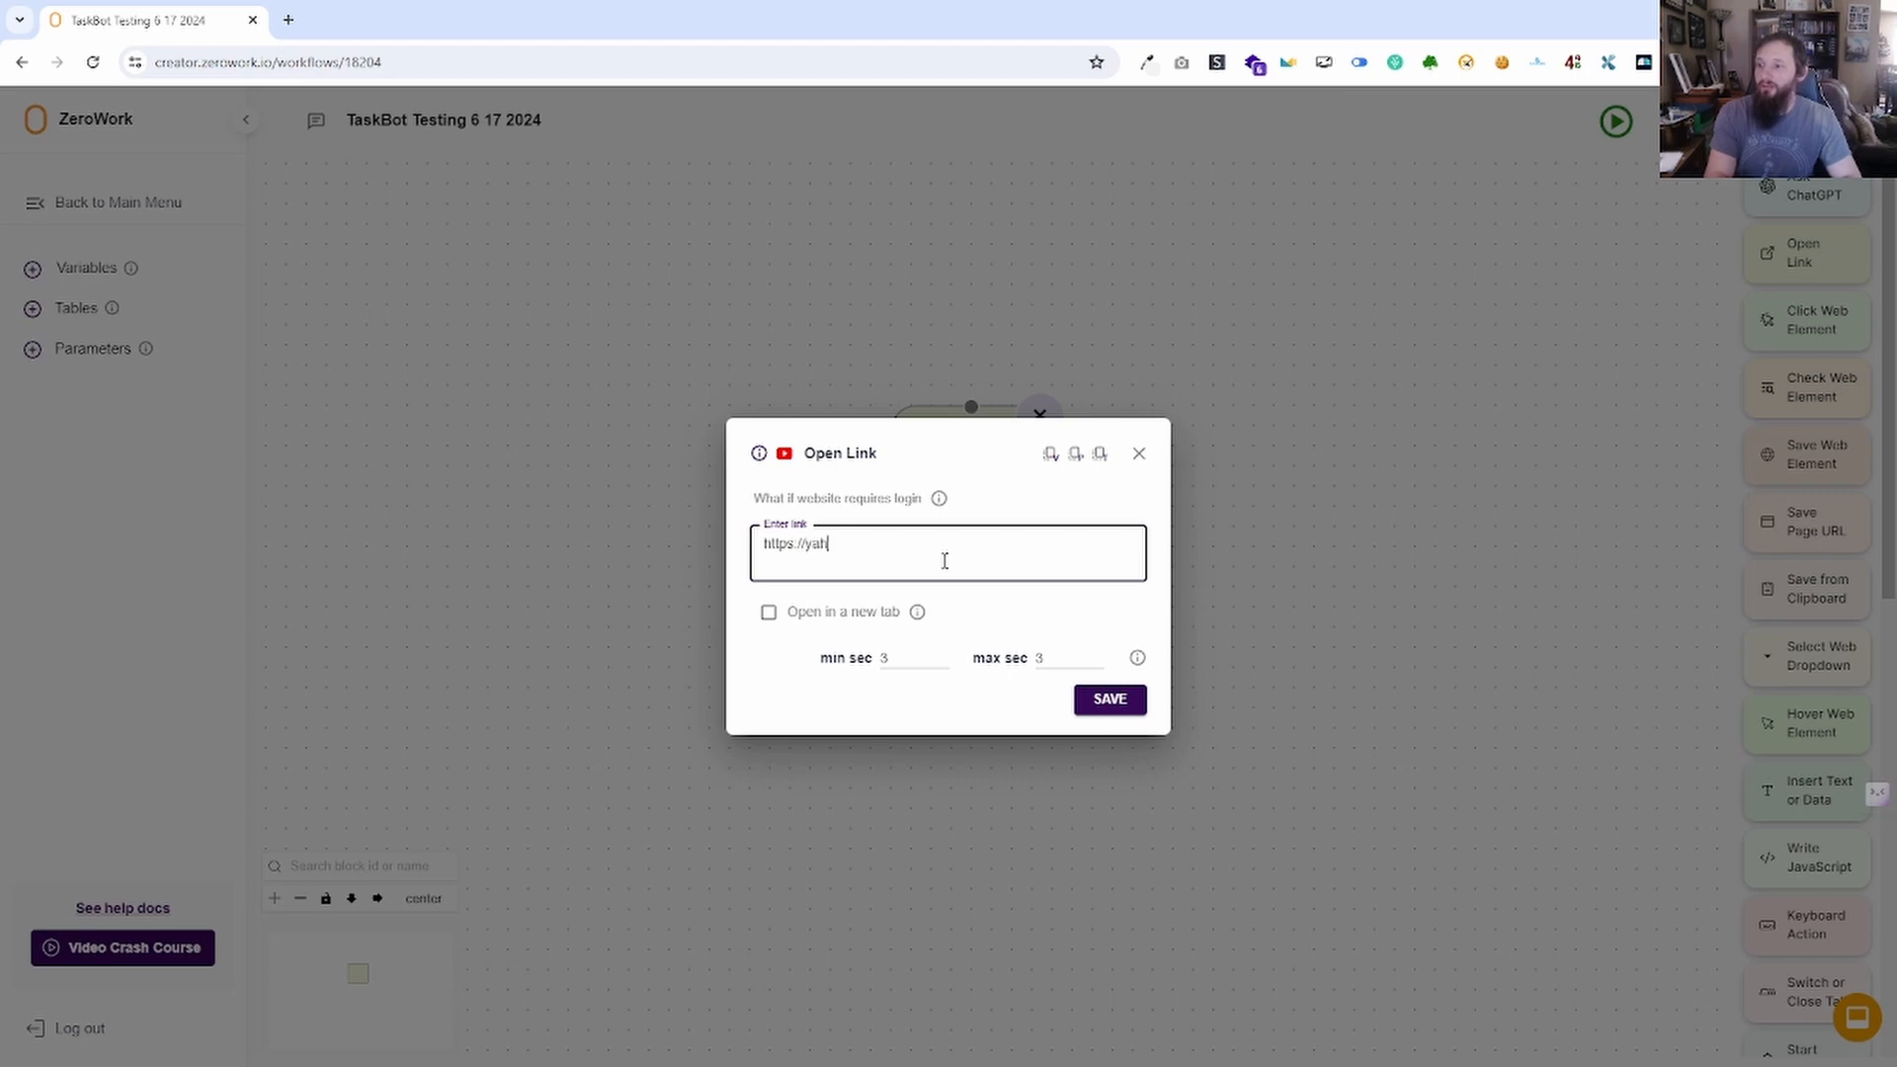
{"action": "type", "text": "oo.com"}
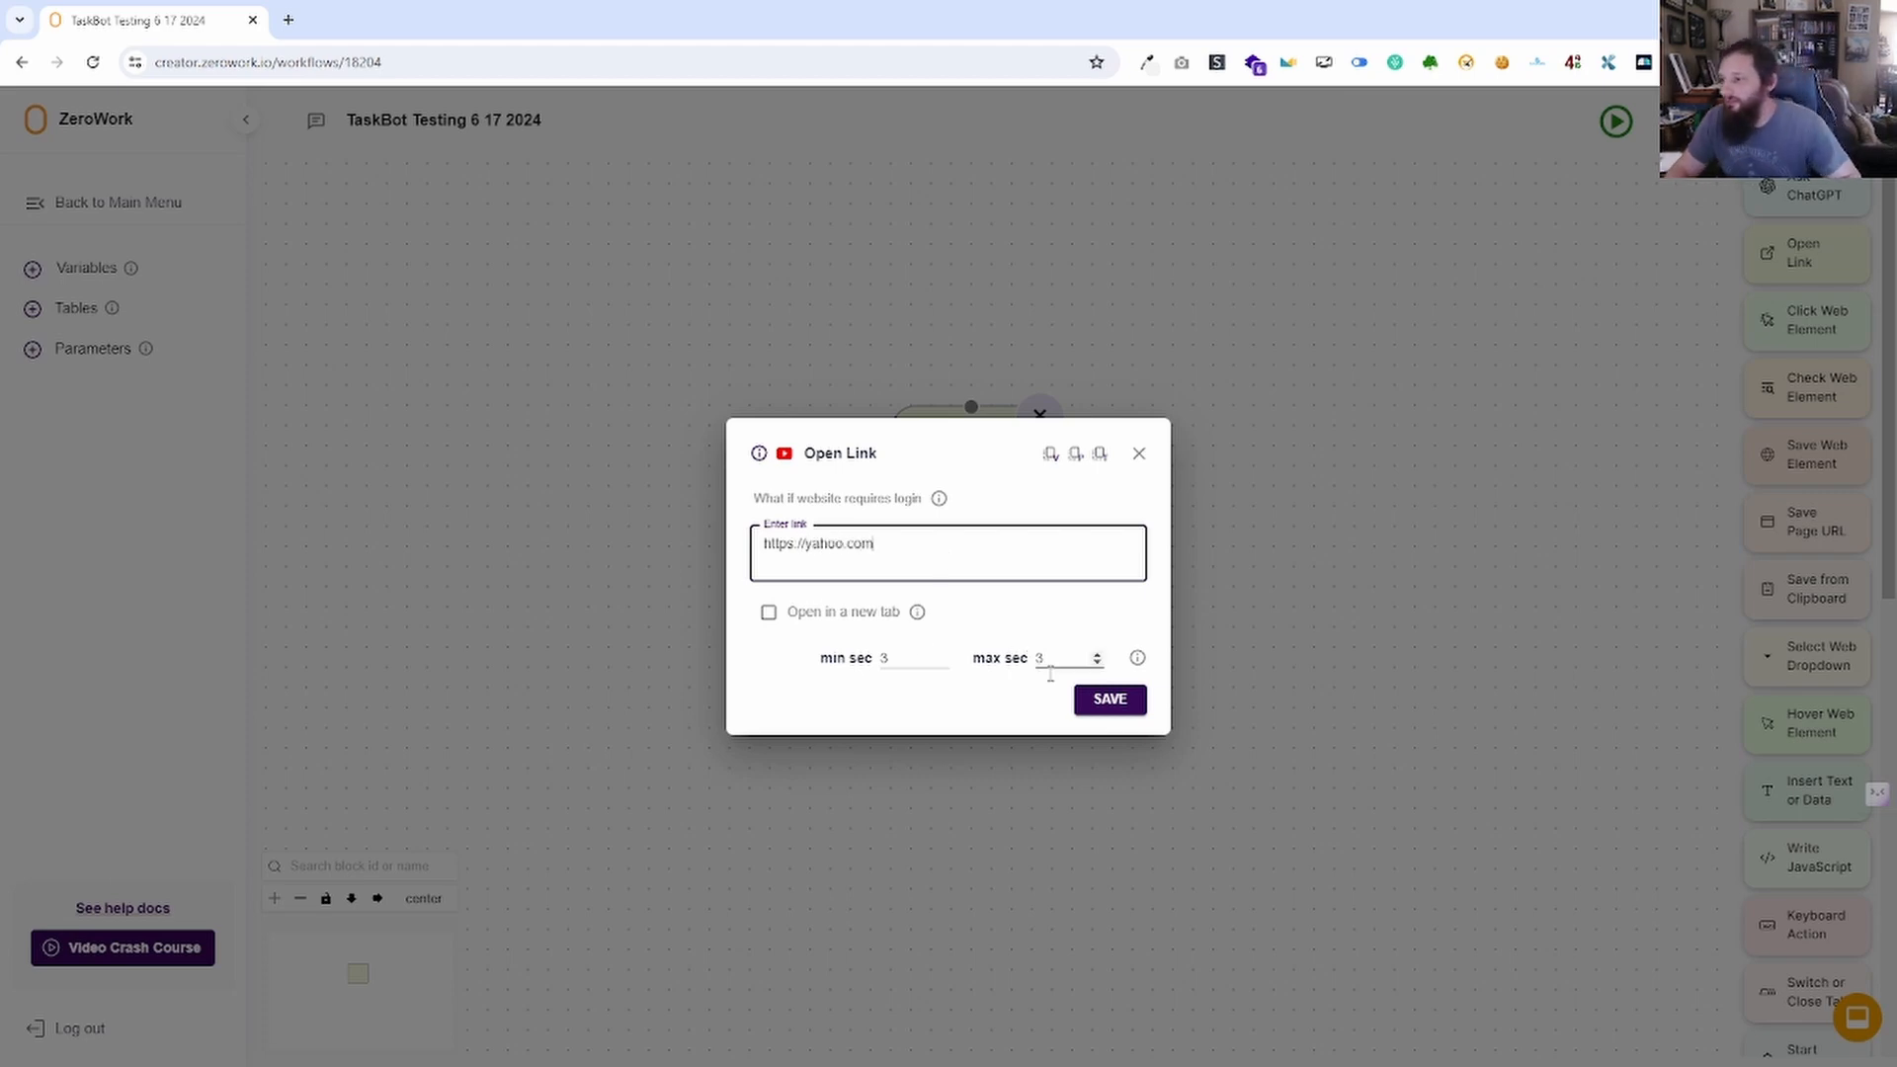
{"action": "left_click", "coordinate": [1115, 714]}
Schedule the bot every day at 12:30 PM, recheck the schedule, and return to the TaskBots list.
{"action": "left_click", "coordinate": [1686, 121]}
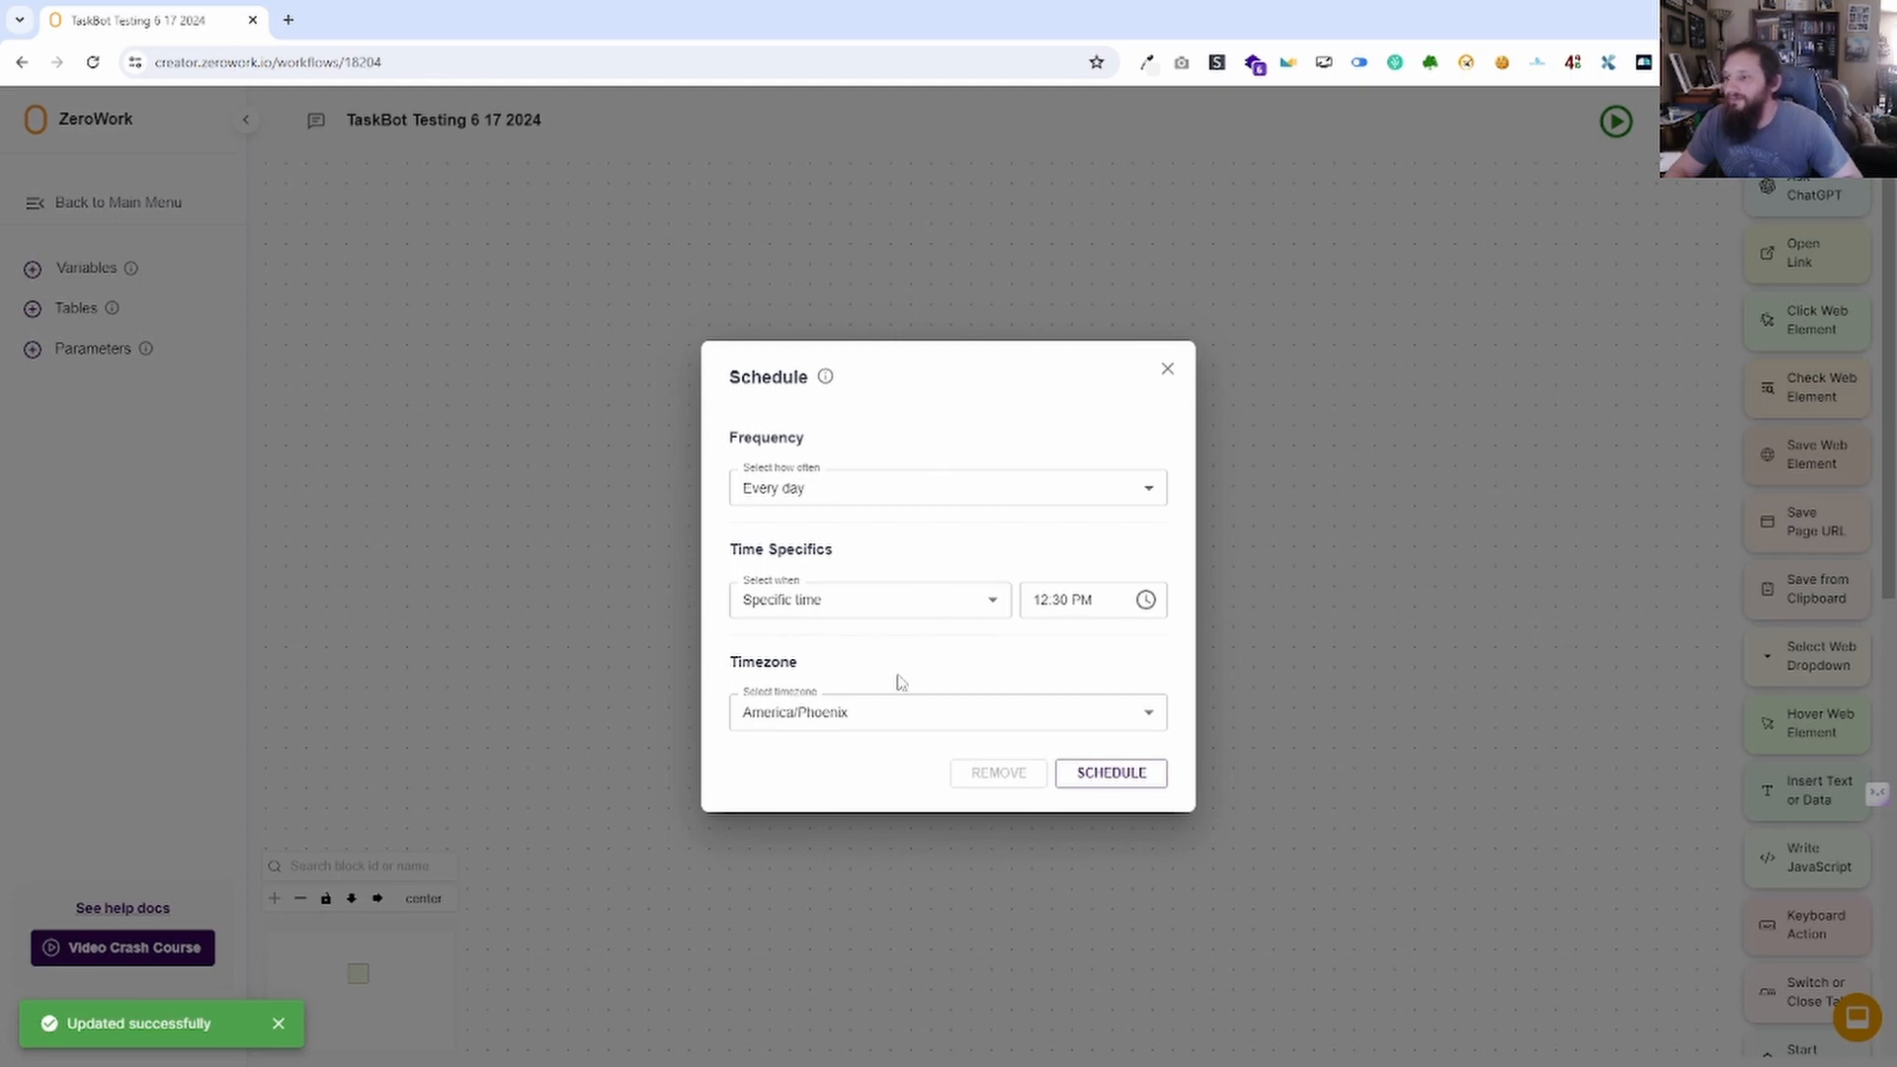
{"action": "left_click", "coordinate": [1109, 773]}
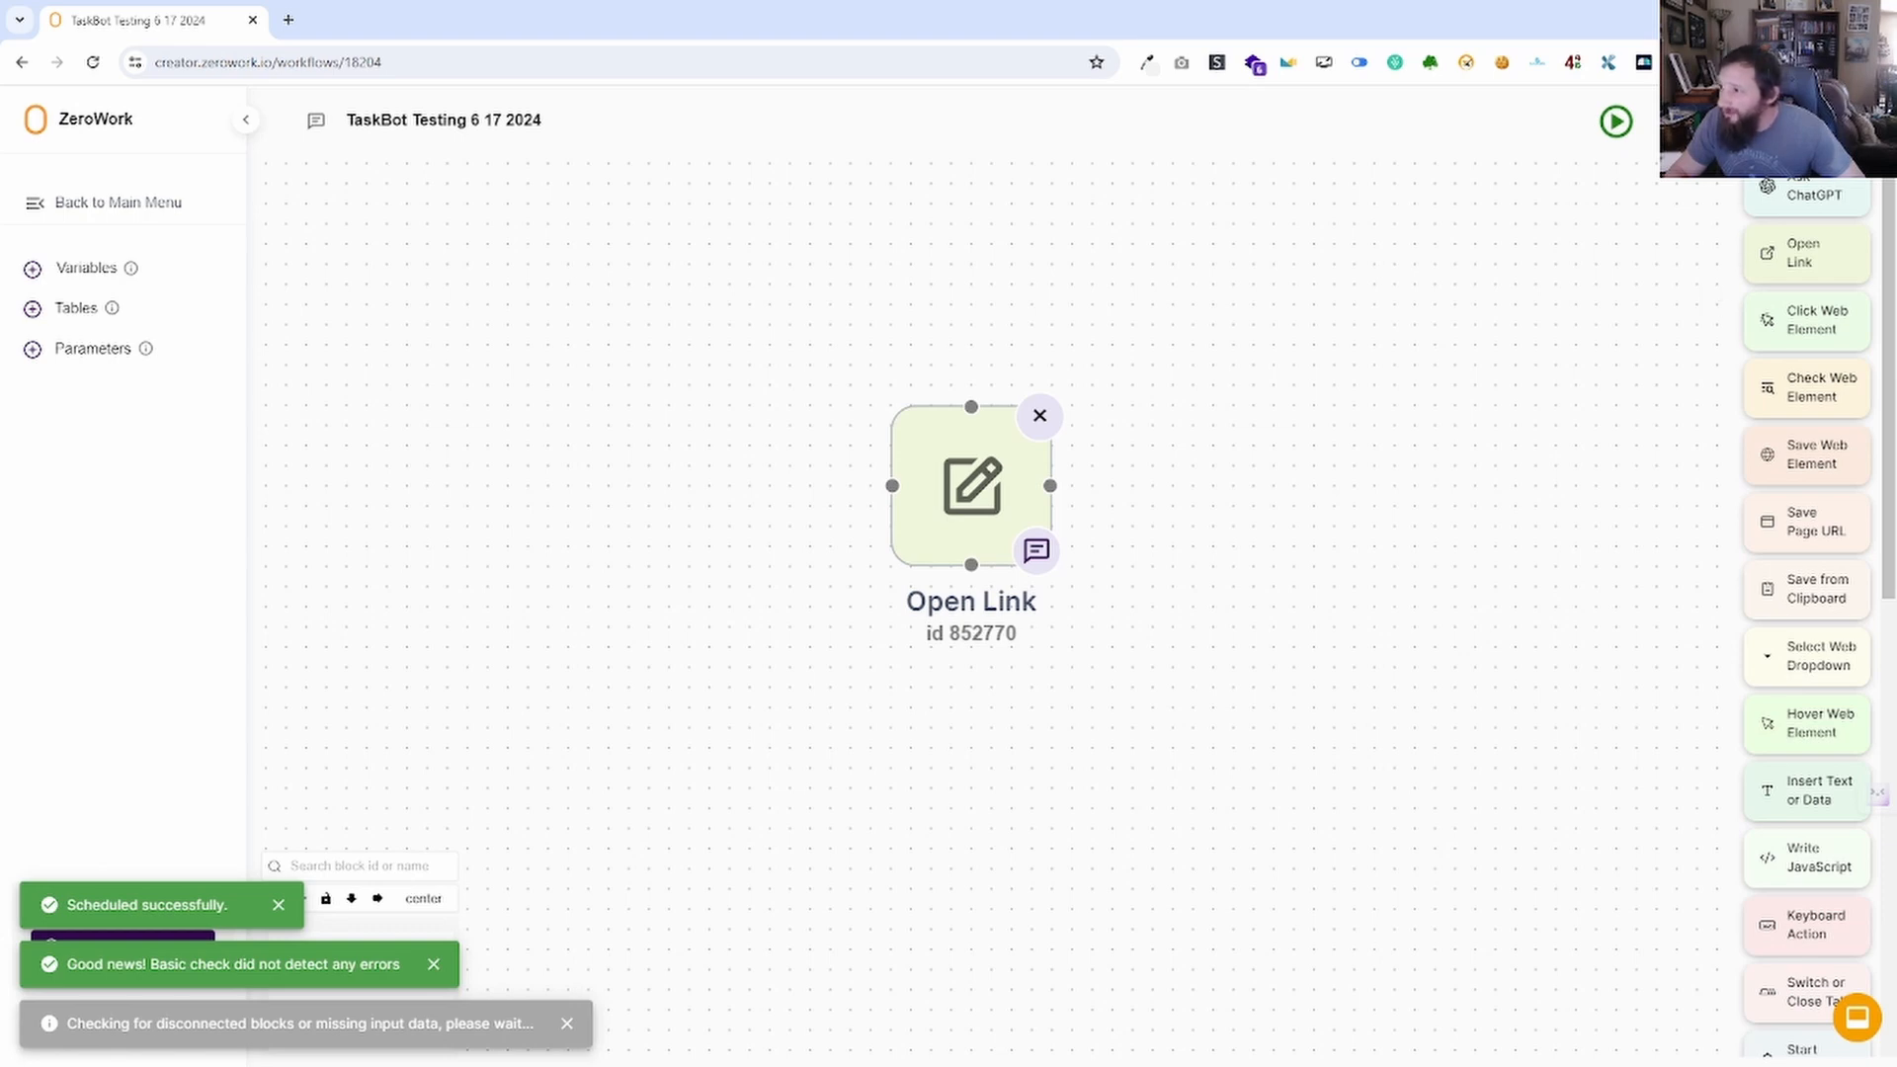
{"action": "left_click", "coordinate": [1720, 121]}
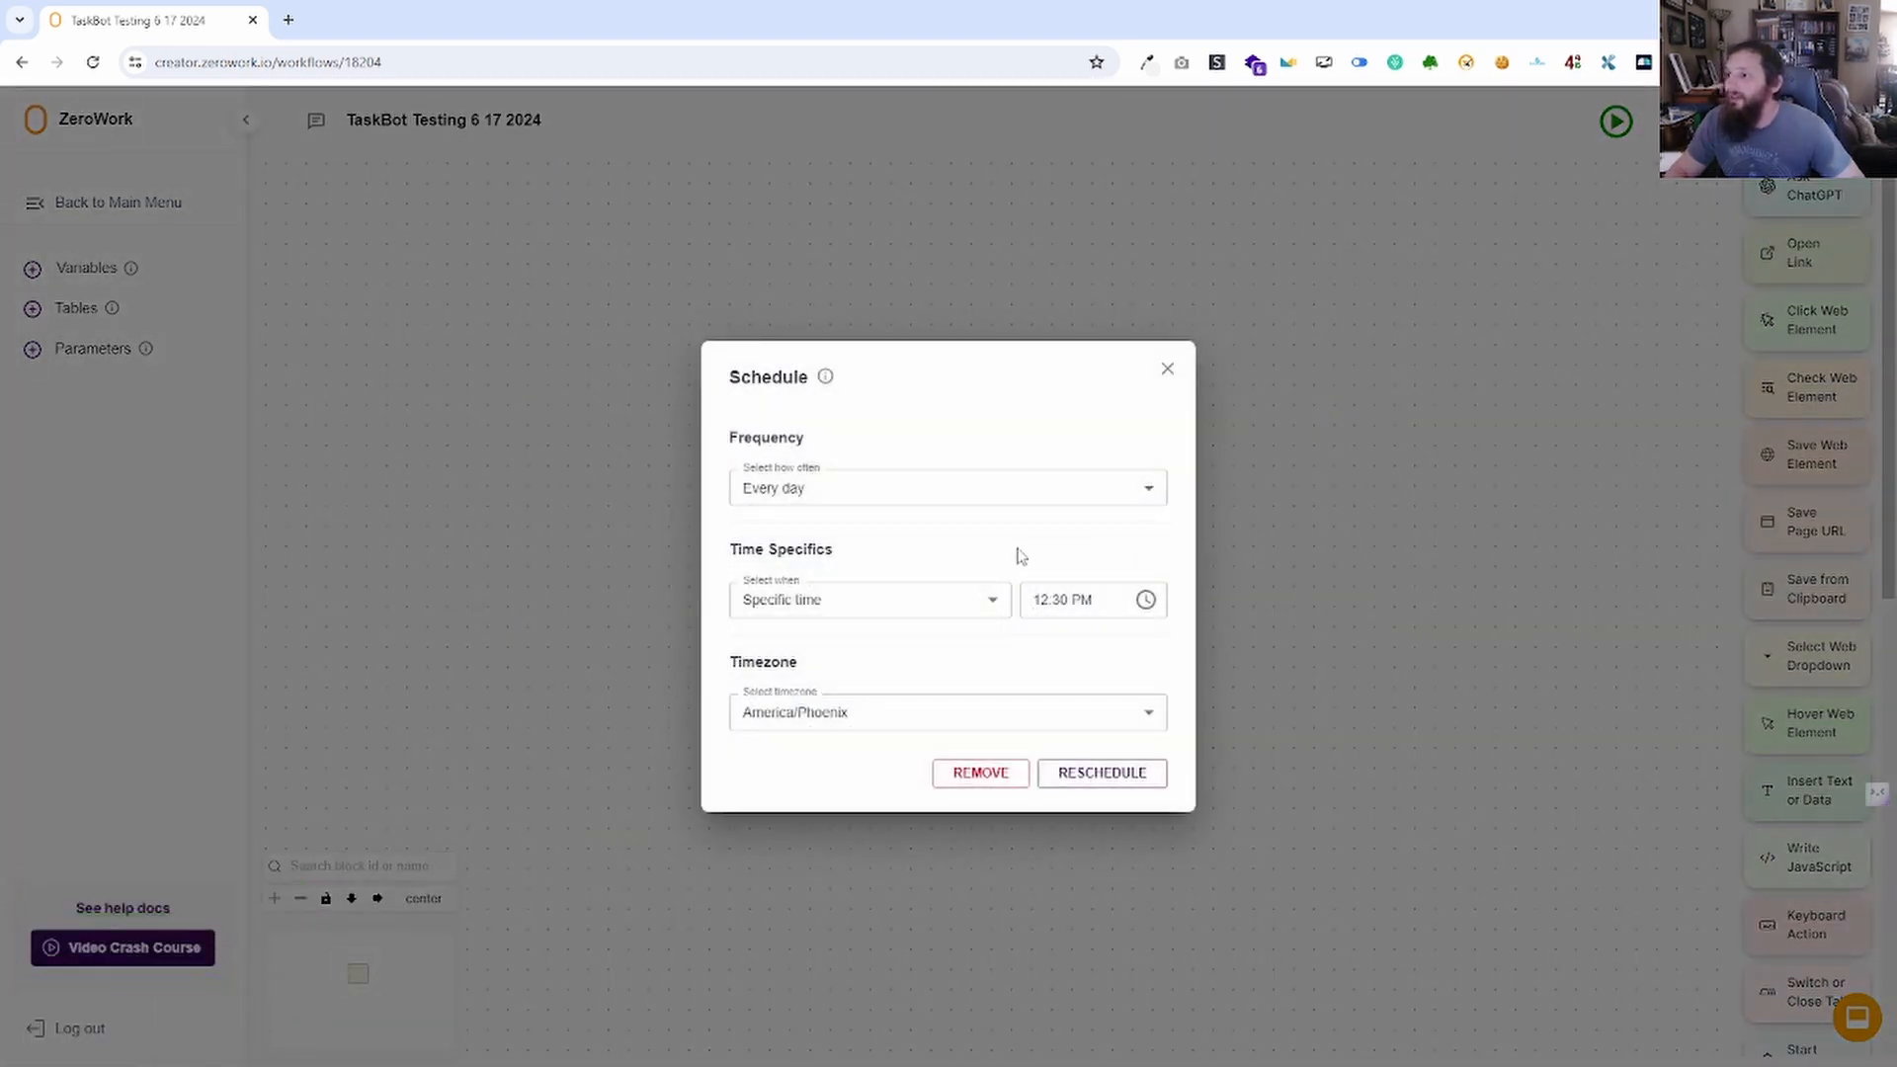
{"action": "left_click", "coordinate": [1167, 369]}
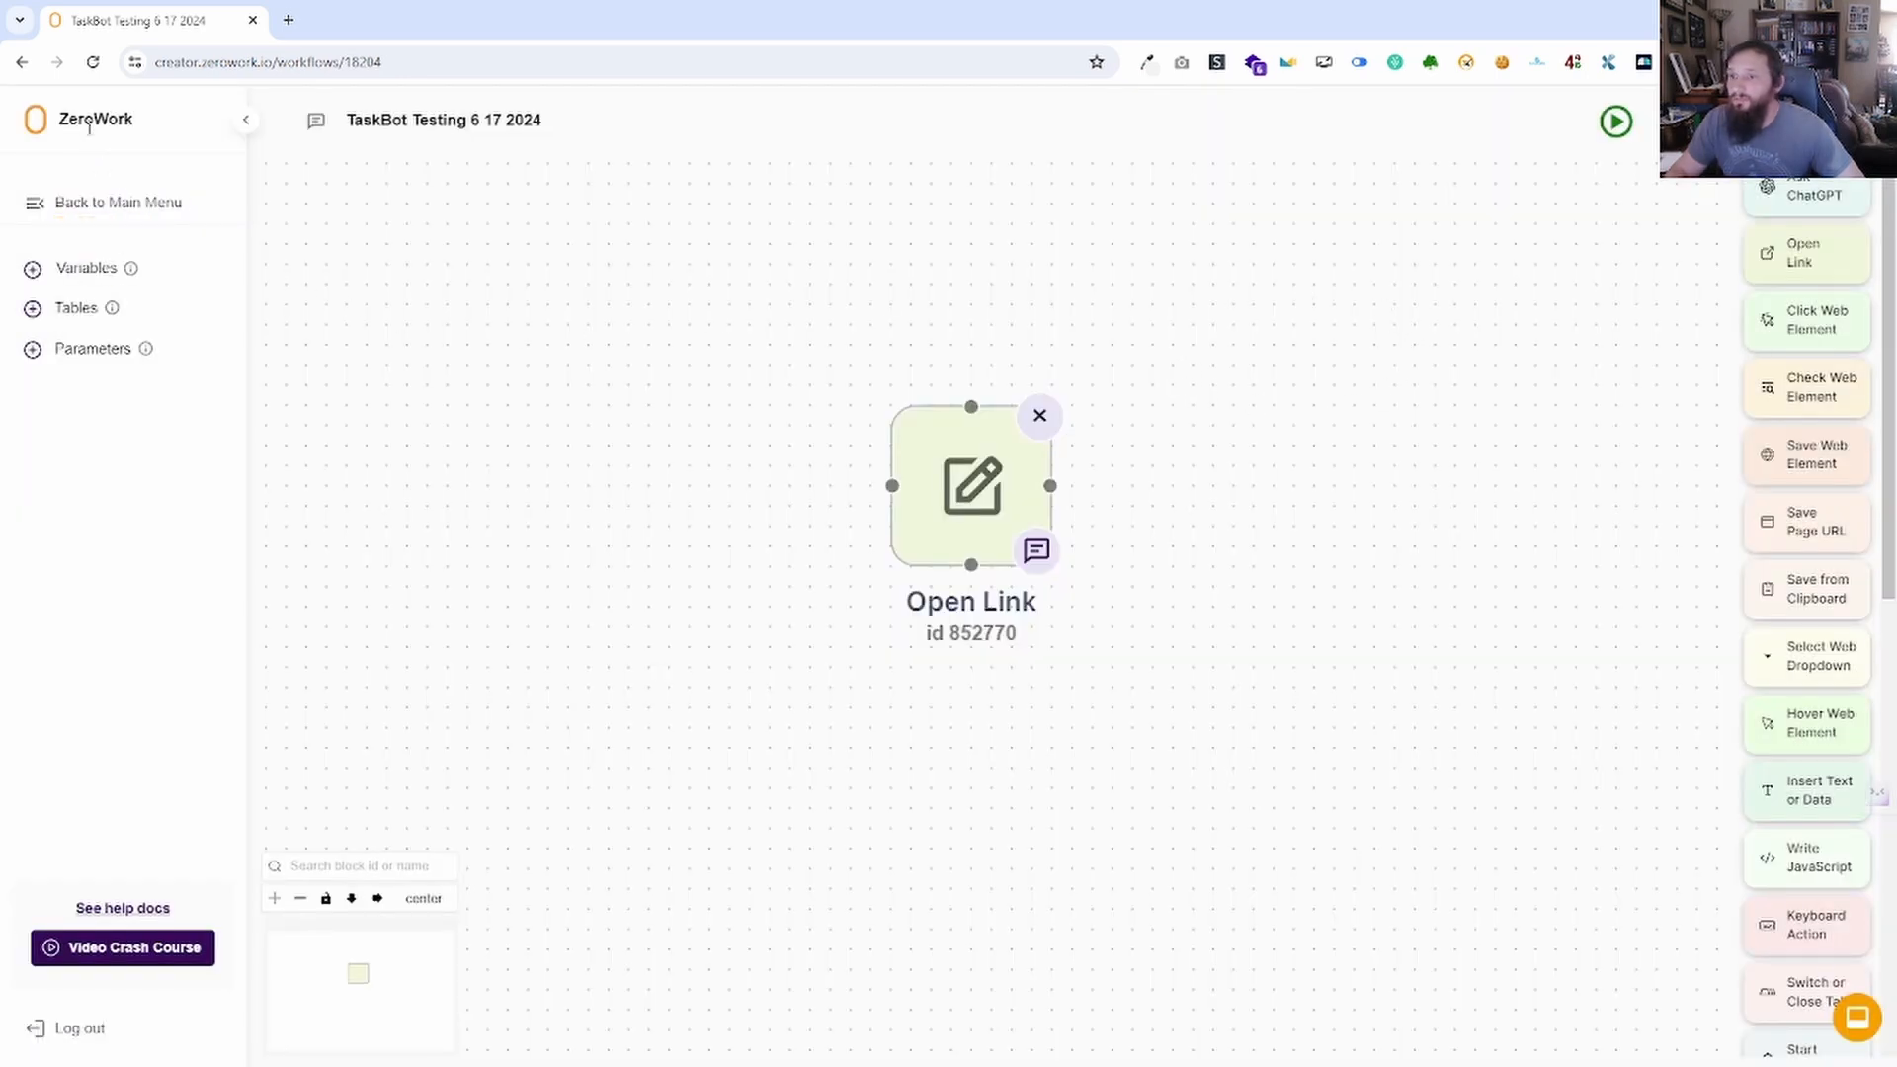
{"action": "left_click", "coordinate": [123, 207]}
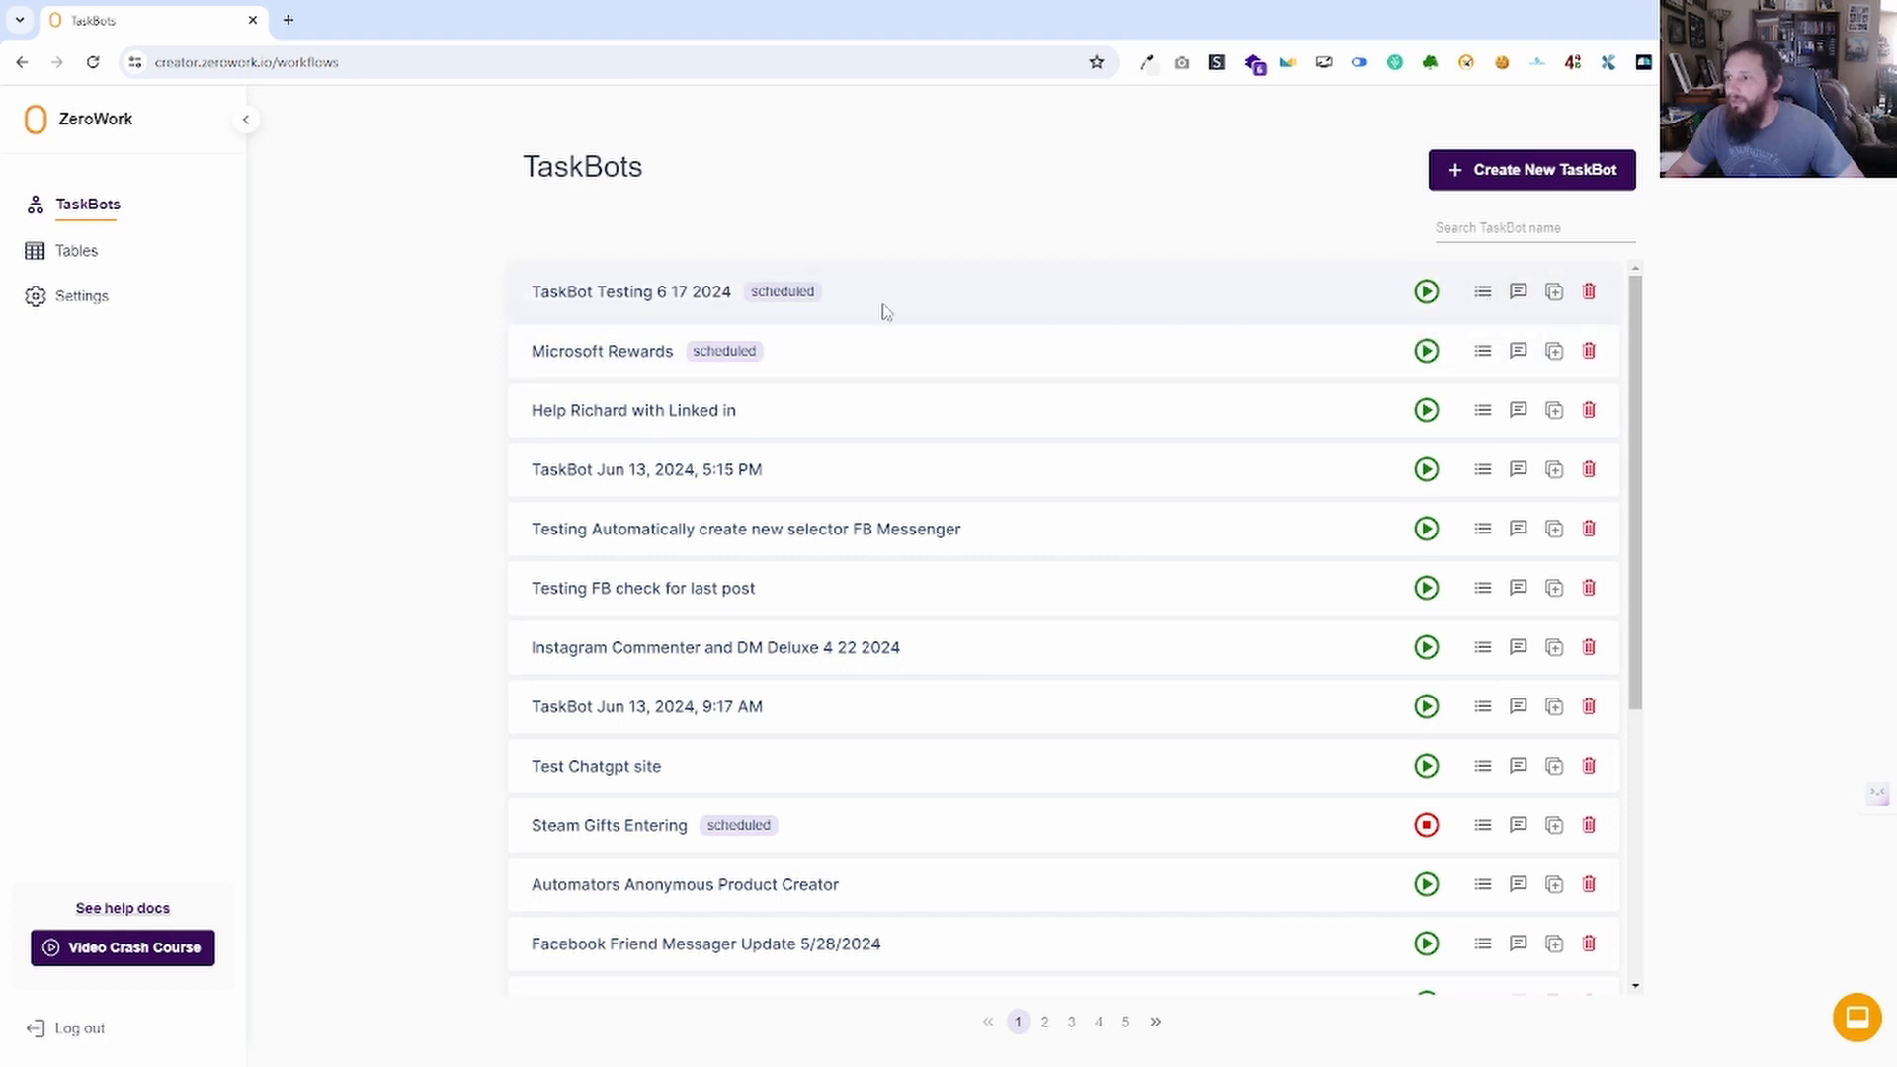
Open the TaskBot Testing 6 17 2024 workflow from its row in the TaskBots list.
{"action": "double_click", "coordinate": [782, 293]}
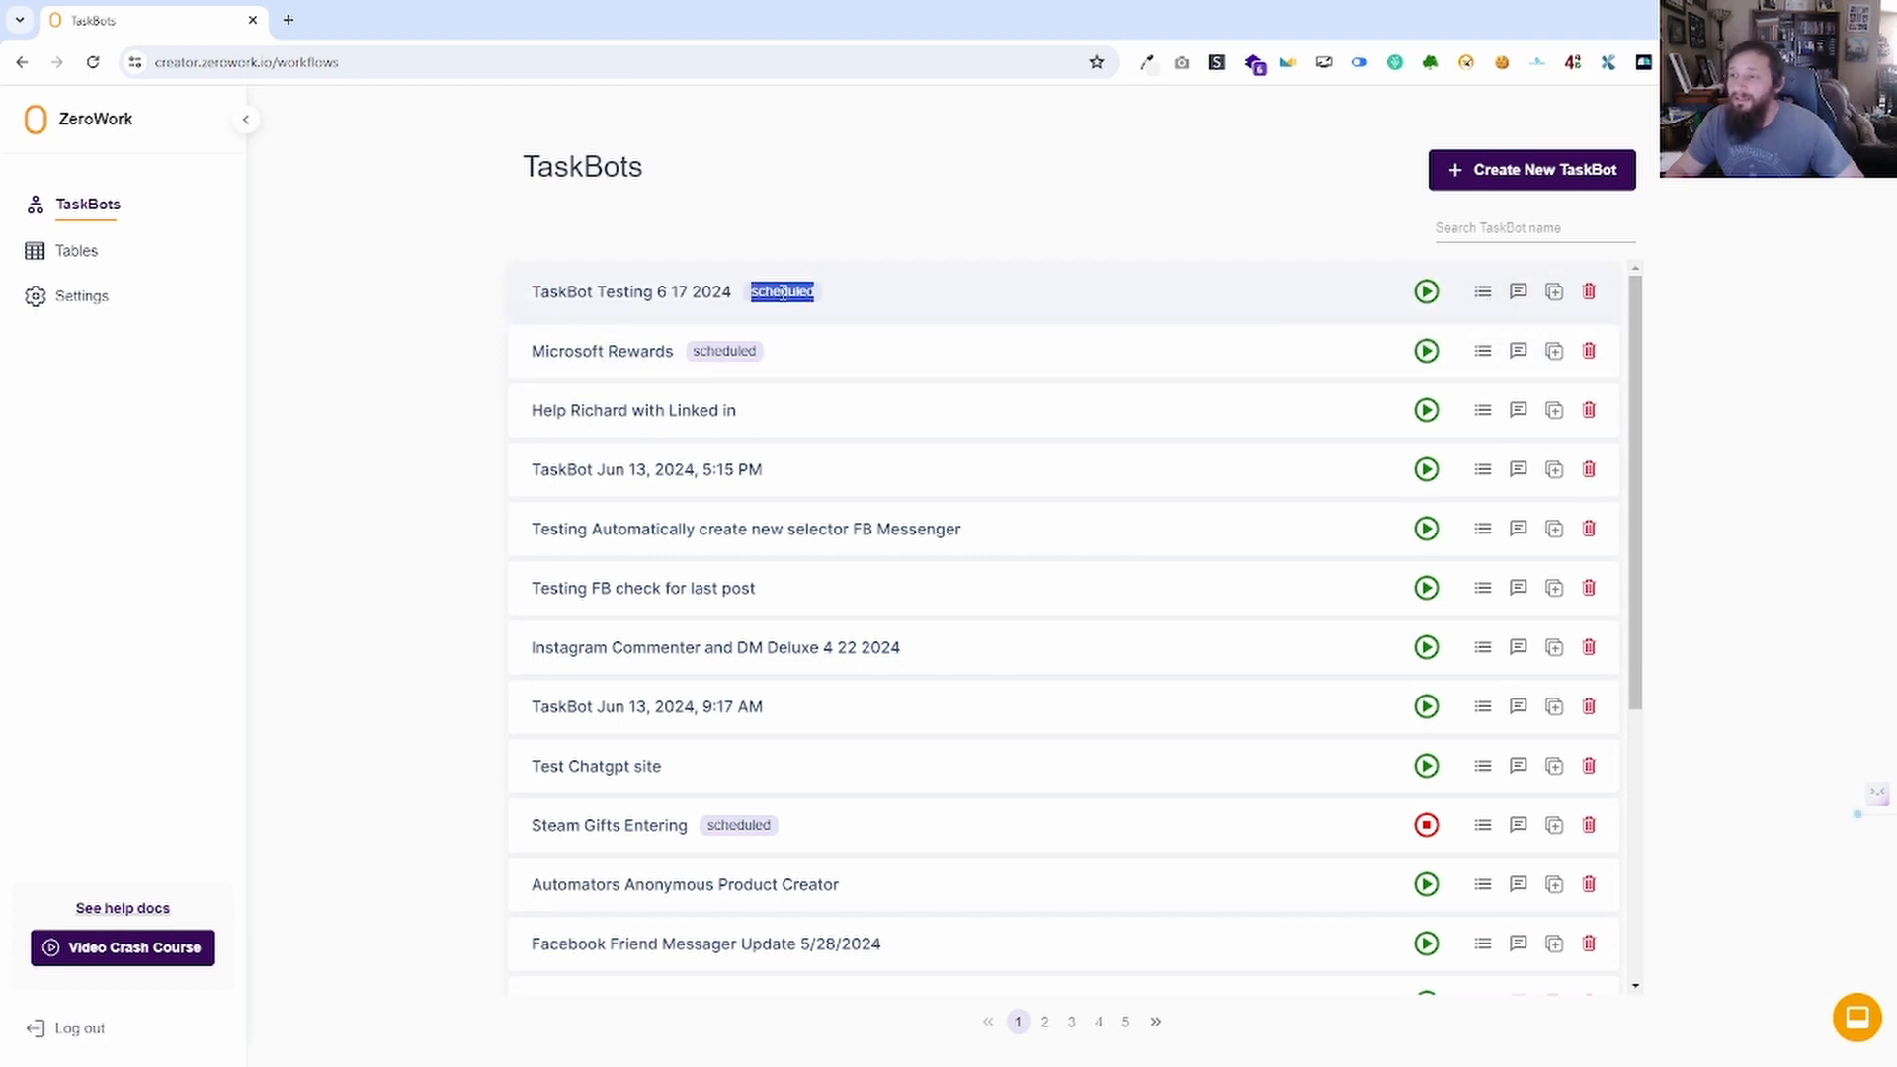
{"action": "left_click", "coordinate": [838, 304]}
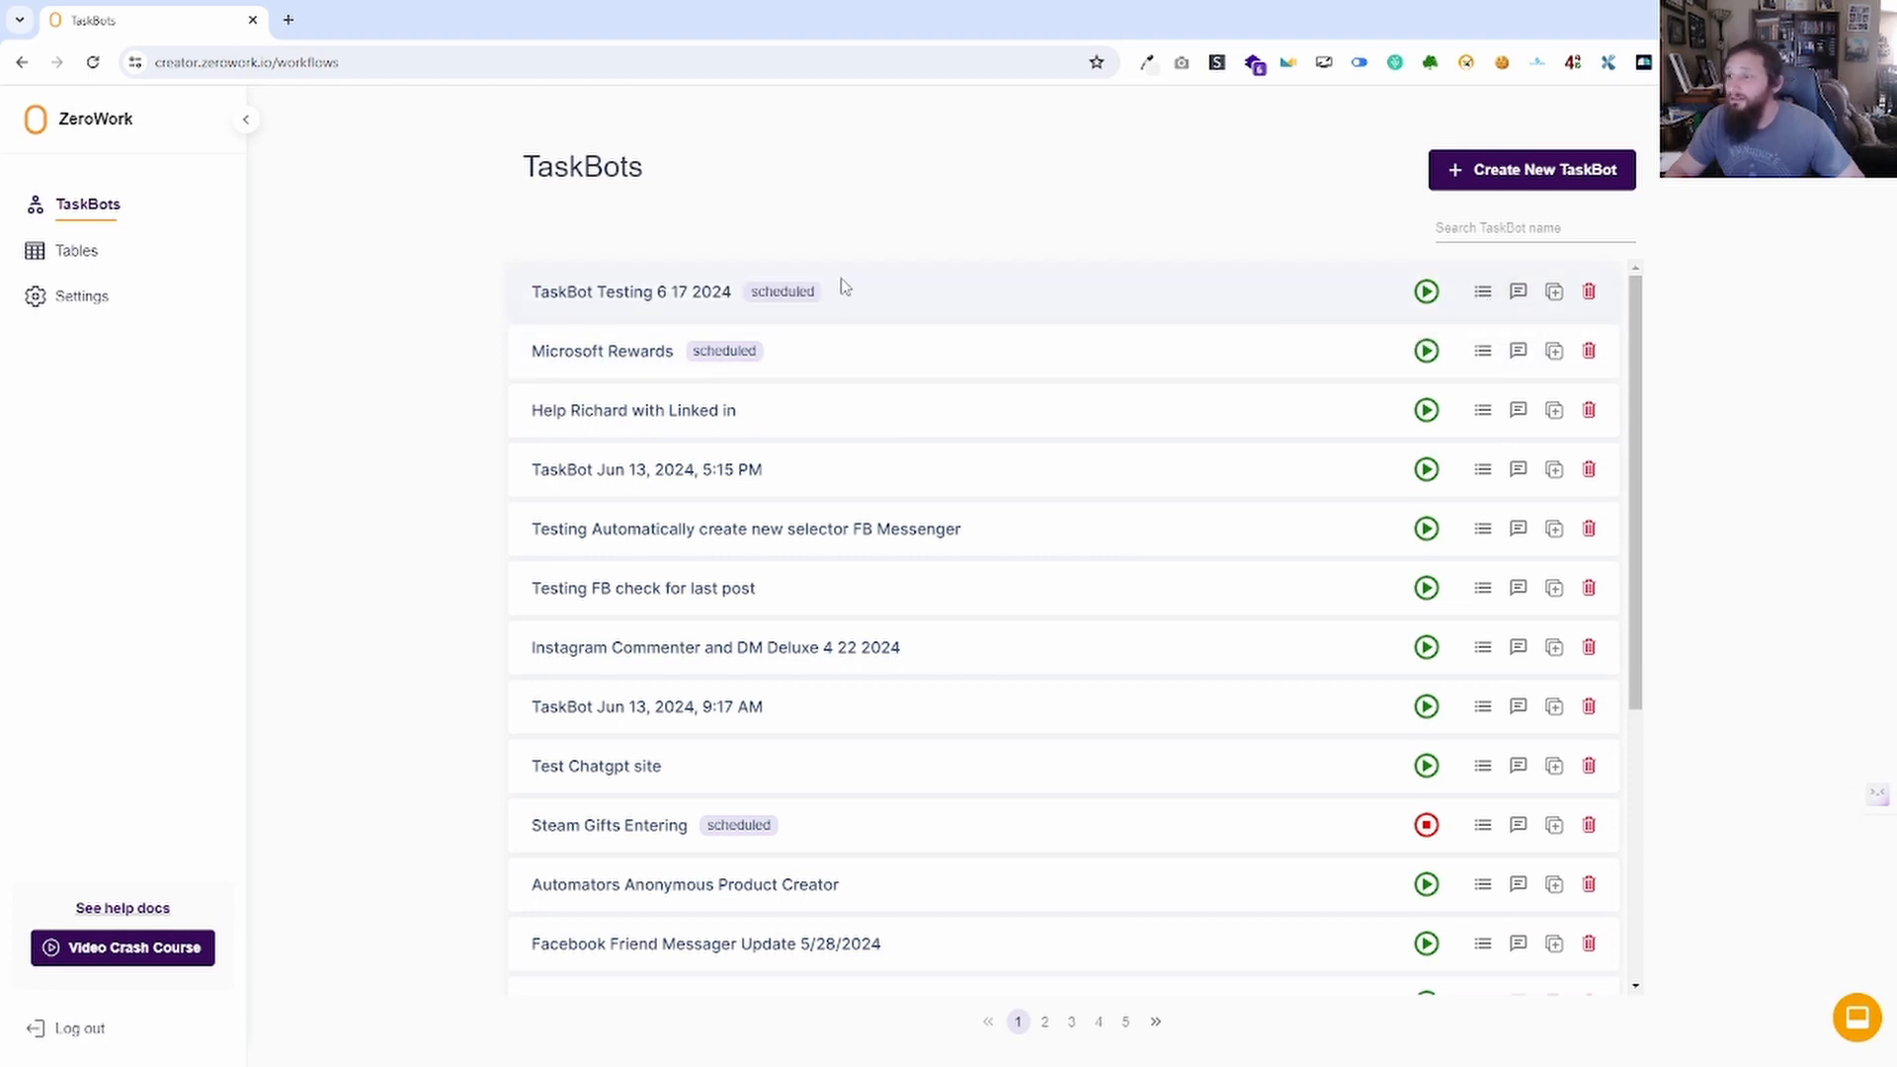
{"action": "left_click", "coordinate": [642, 296]}
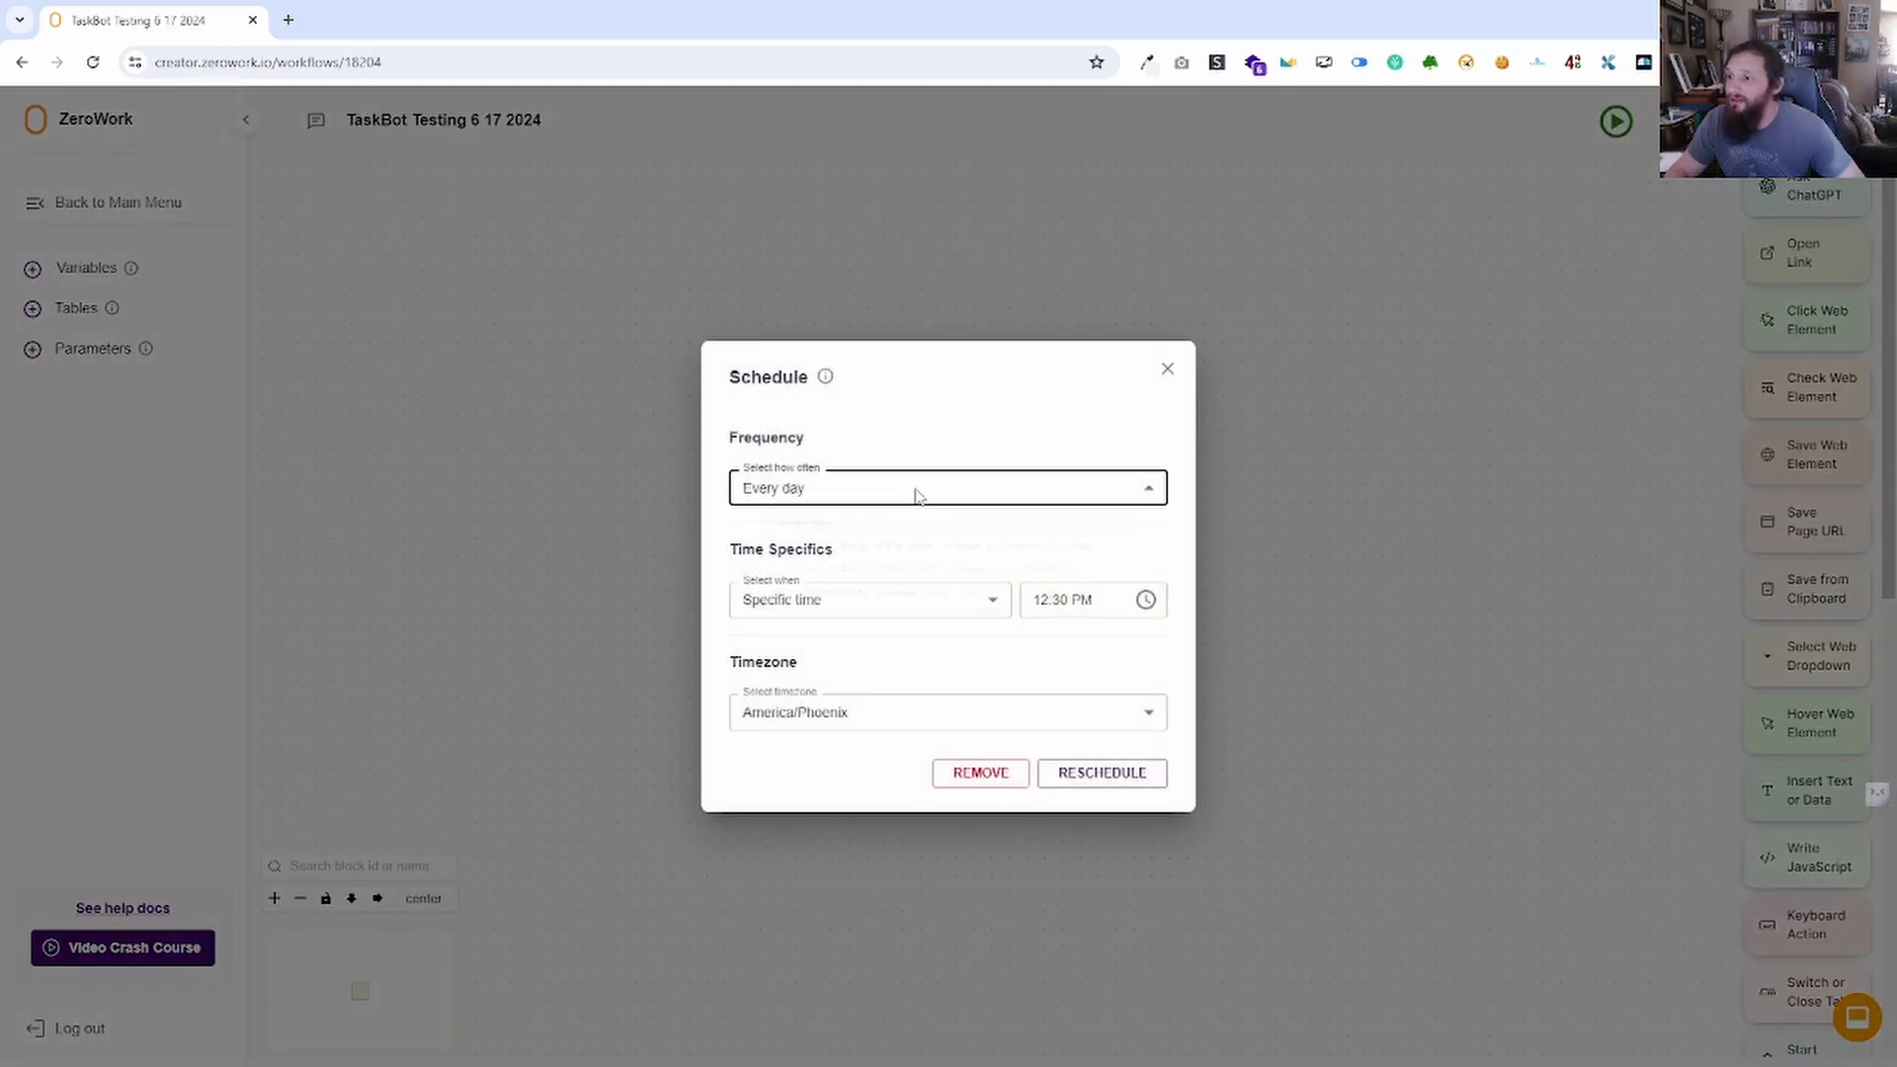
{"action": "left_click", "coordinate": [925, 489]}
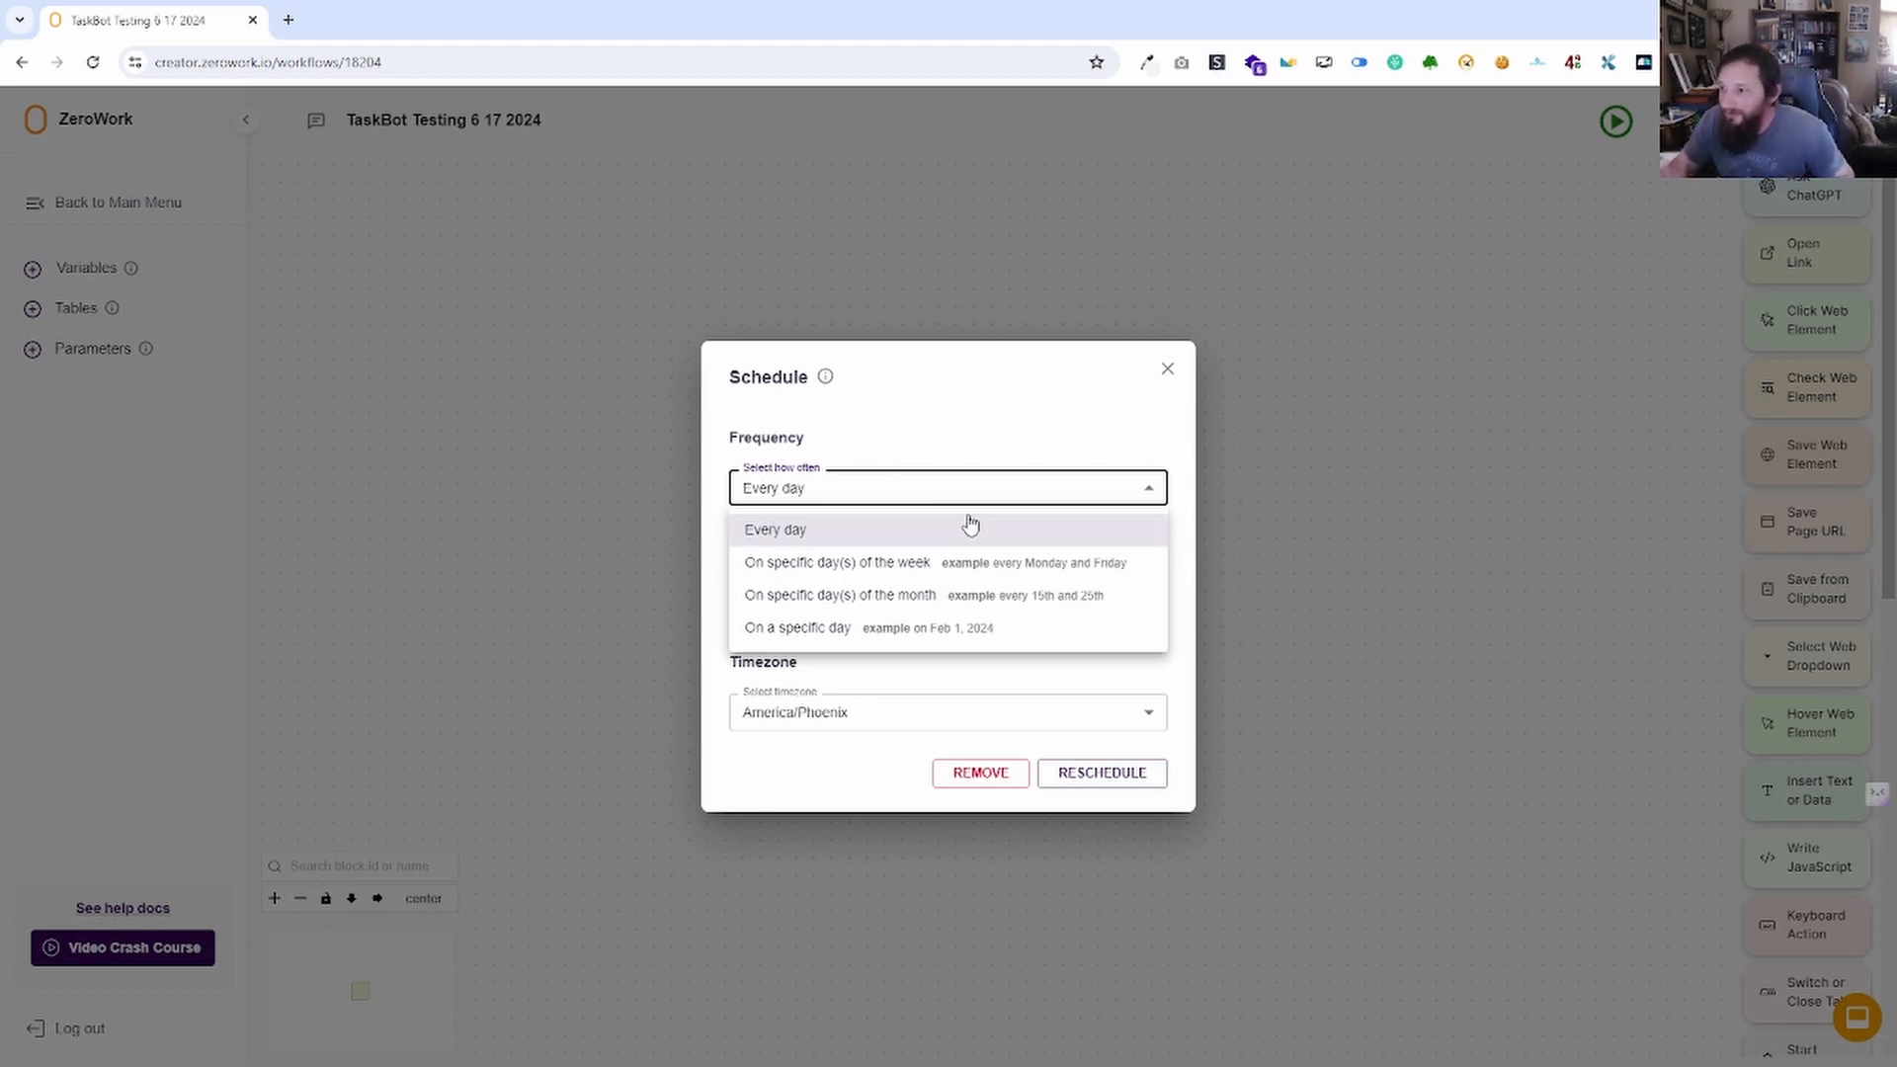
{"action": "left_click", "coordinate": [856, 420]}
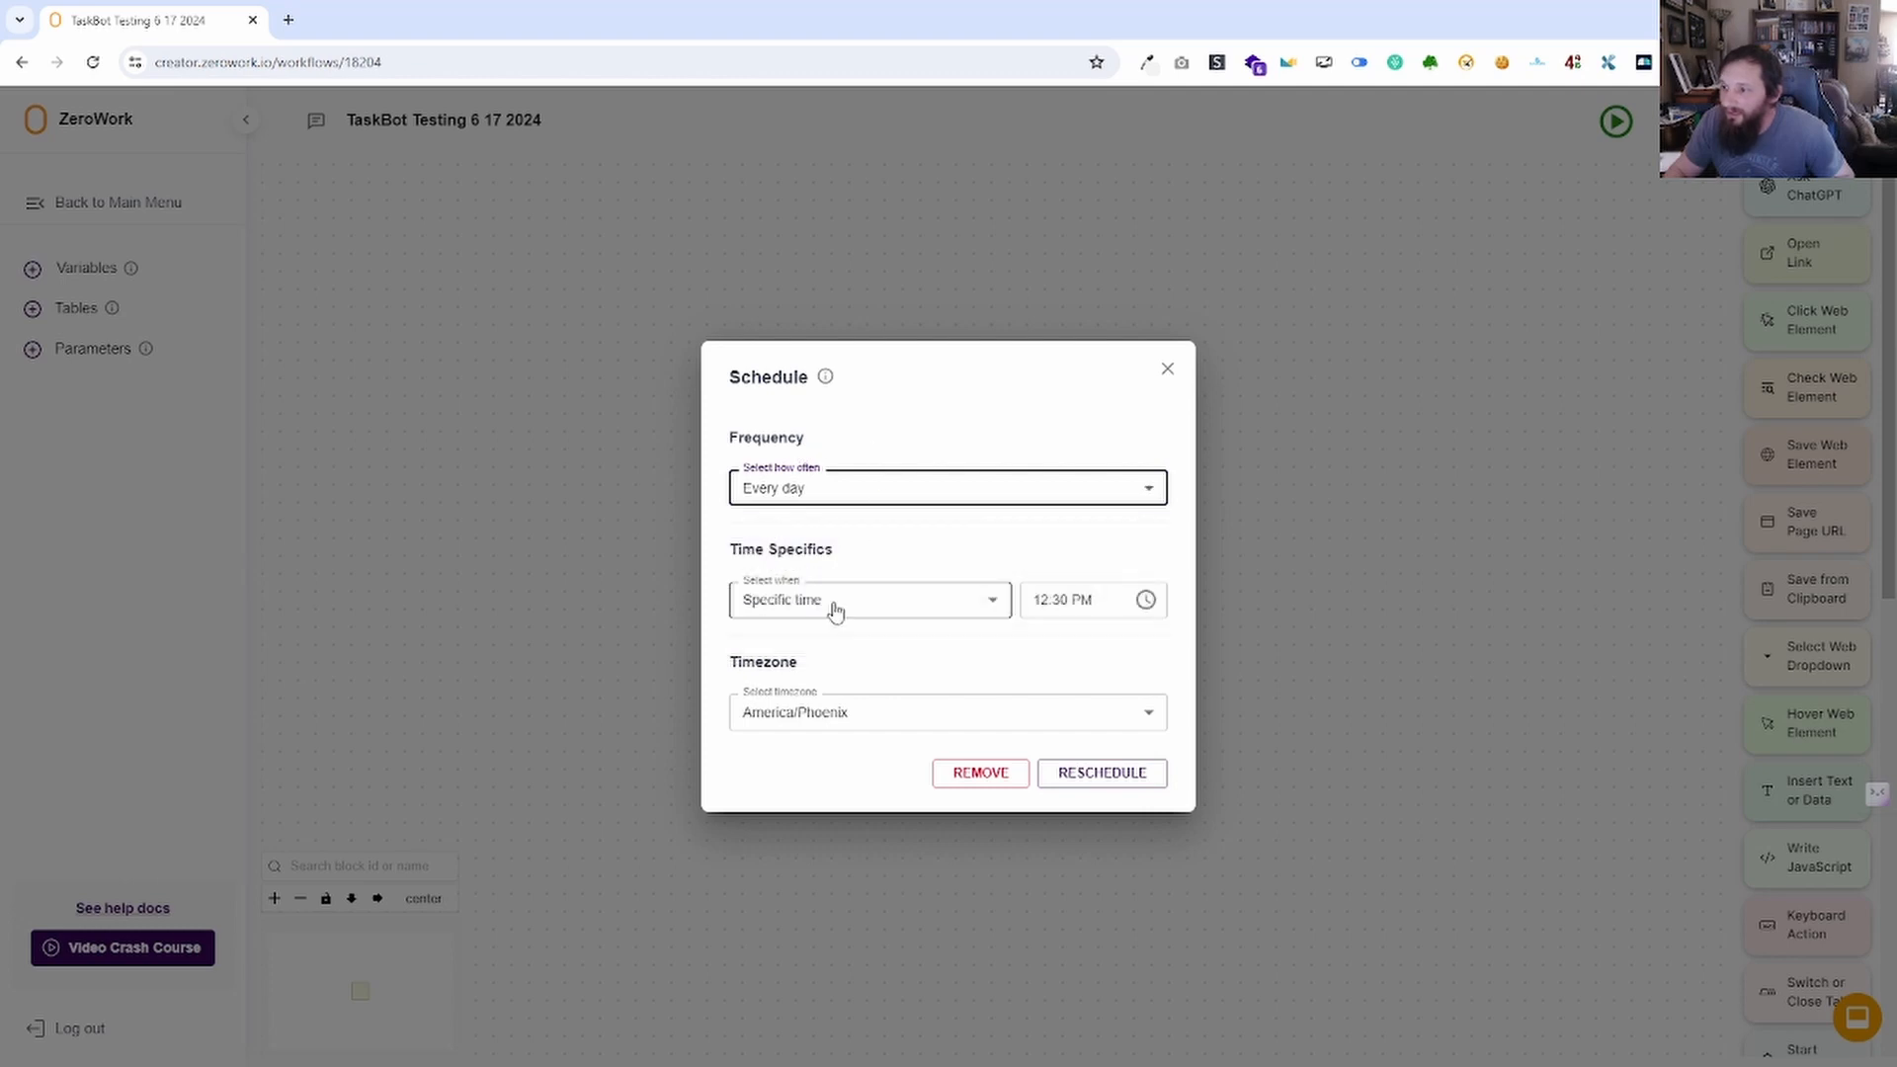
{"action": "left_click", "coordinate": [1145, 599]}
{"action": "left_click", "coordinate": [1162, 510]}
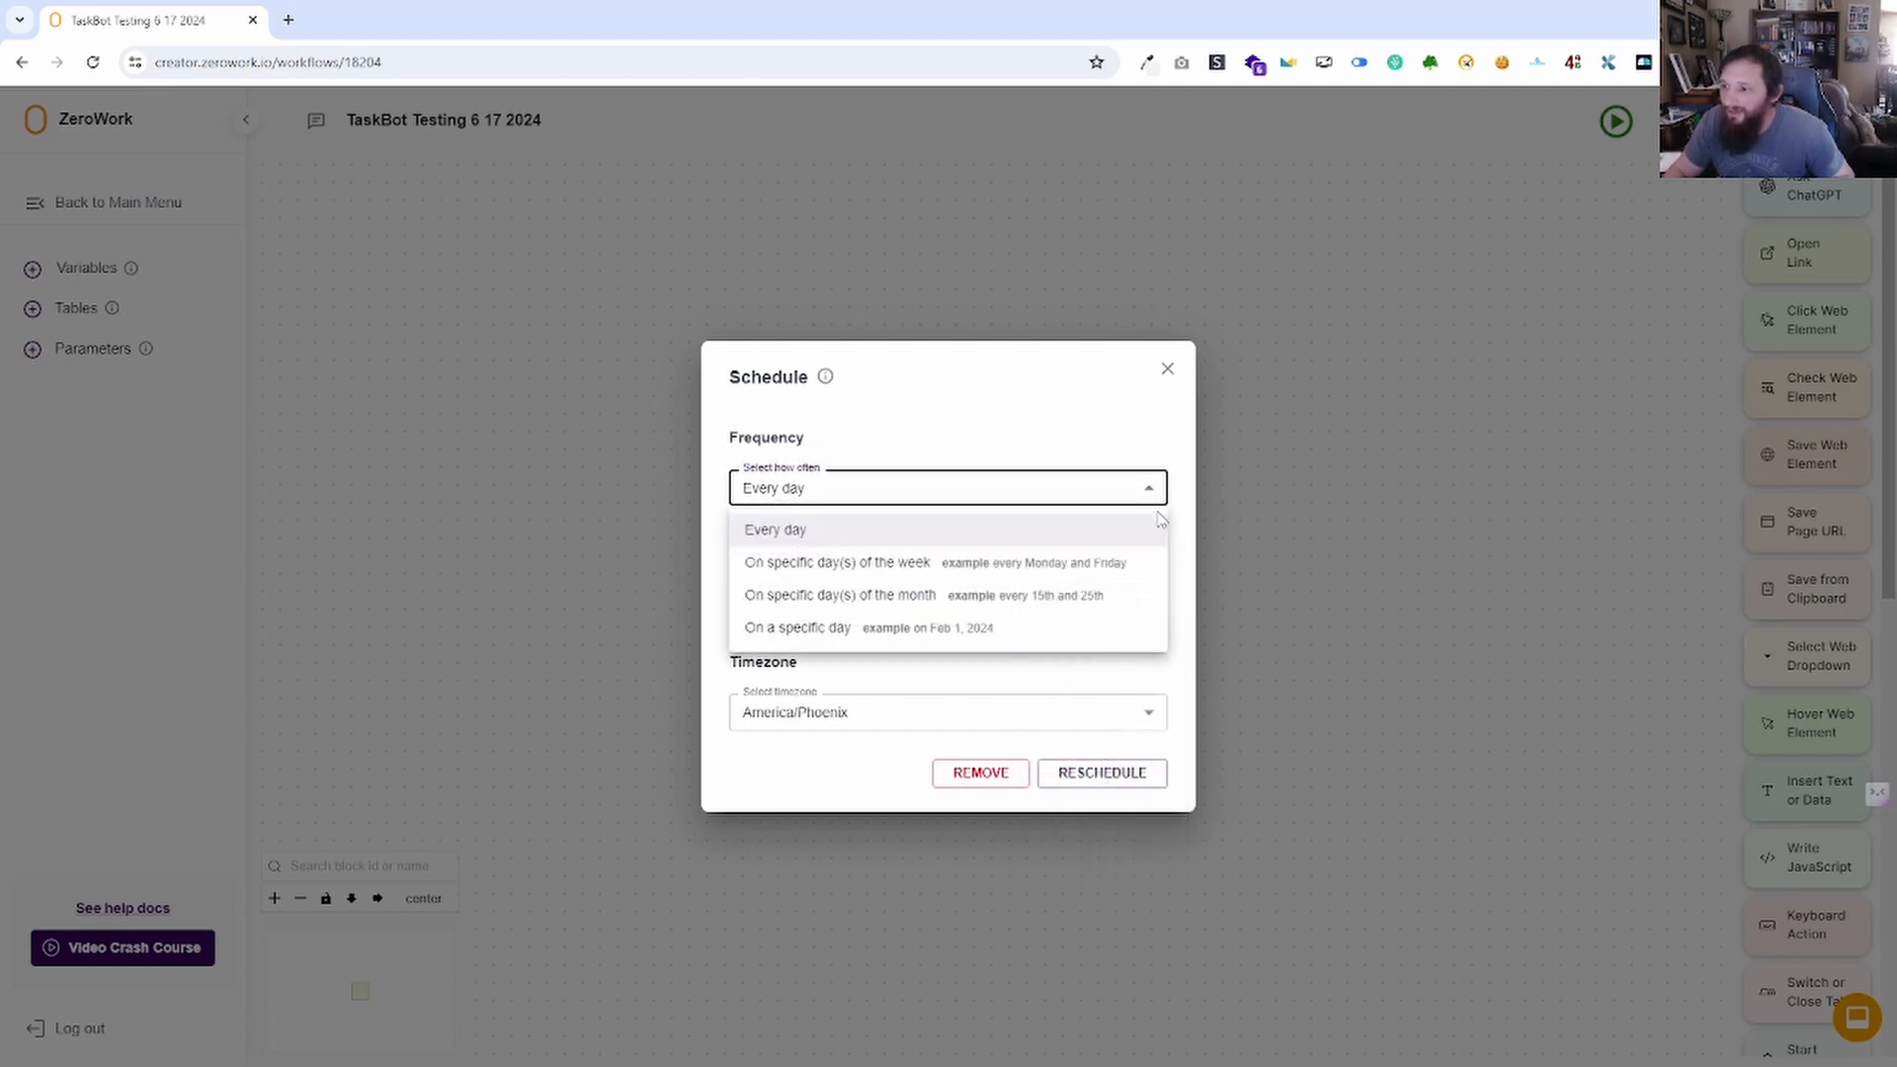
{"action": "left_click", "coordinate": [1179, 539]}
{"action": "left_click", "coordinate": [955, 610]}
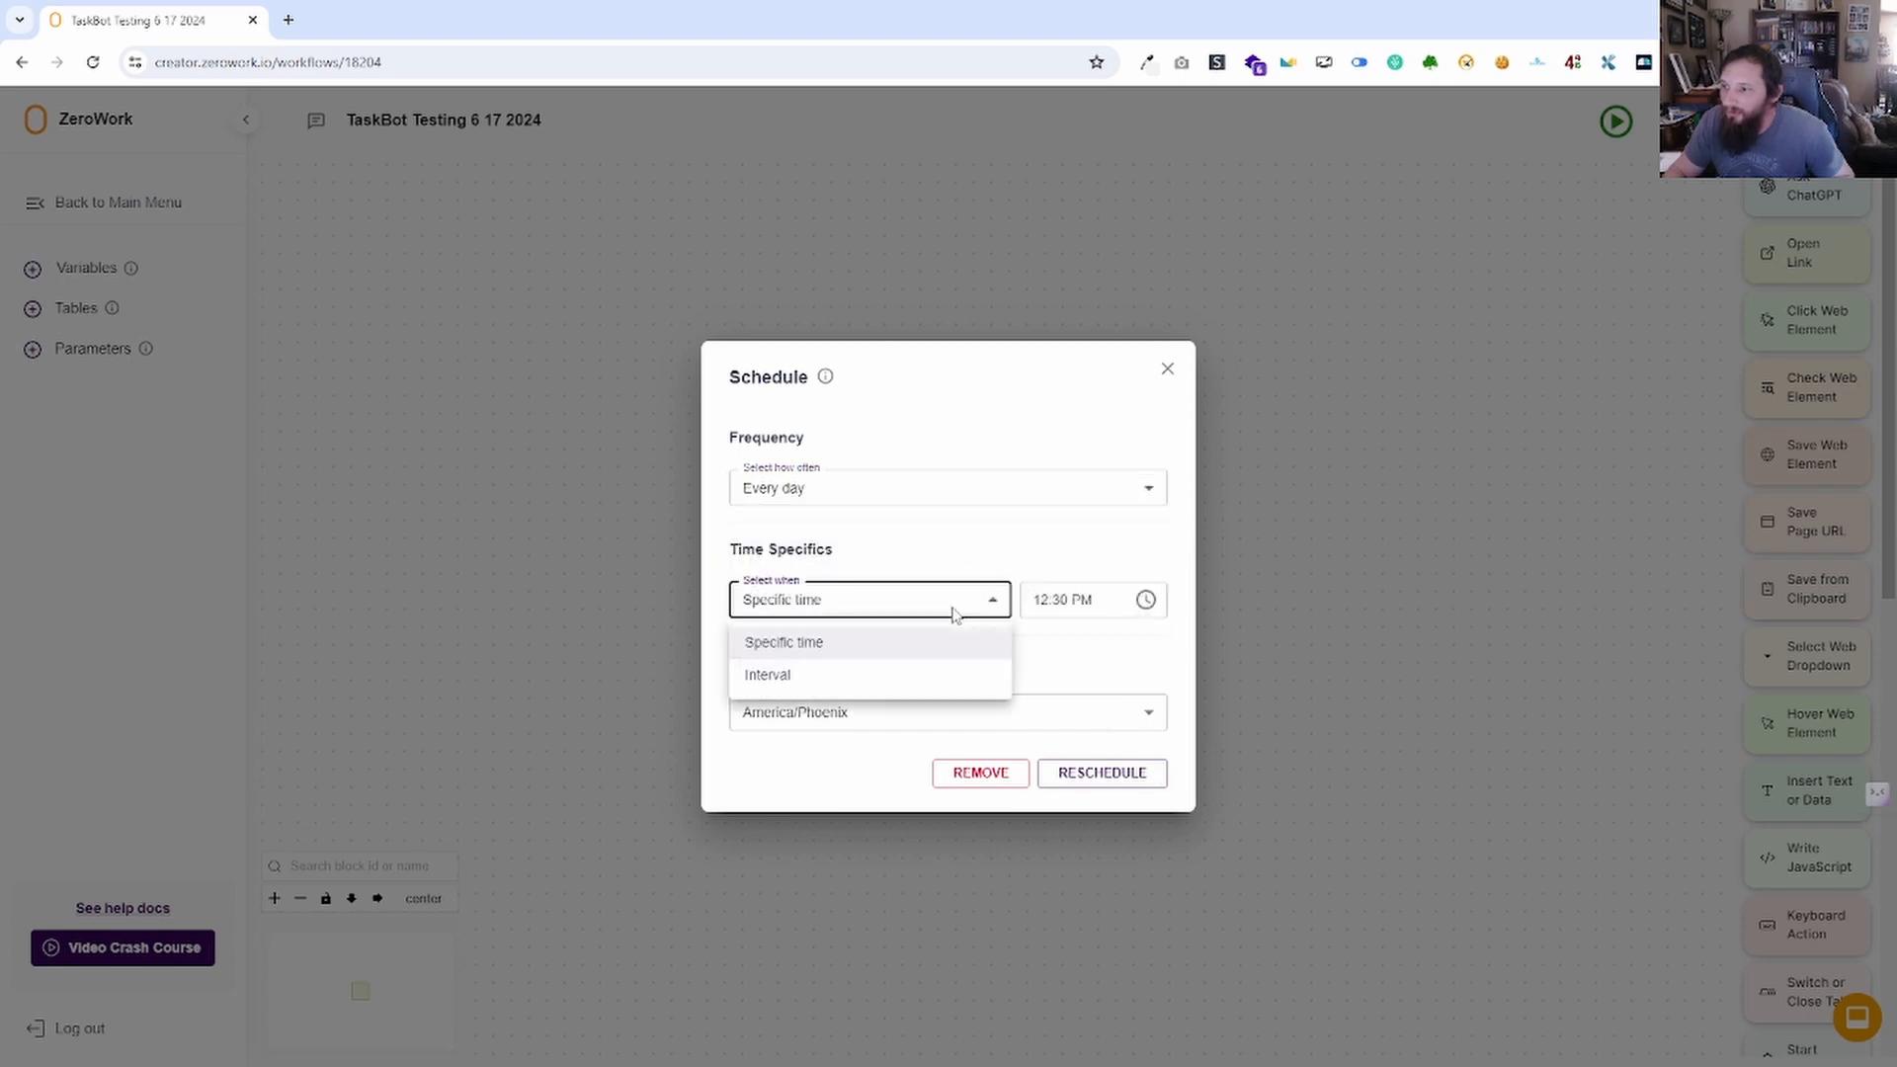
{"action": "left_click", "coordinate": [848, 678]}
{"action": "left_click", "coordinate": [916, 591]}
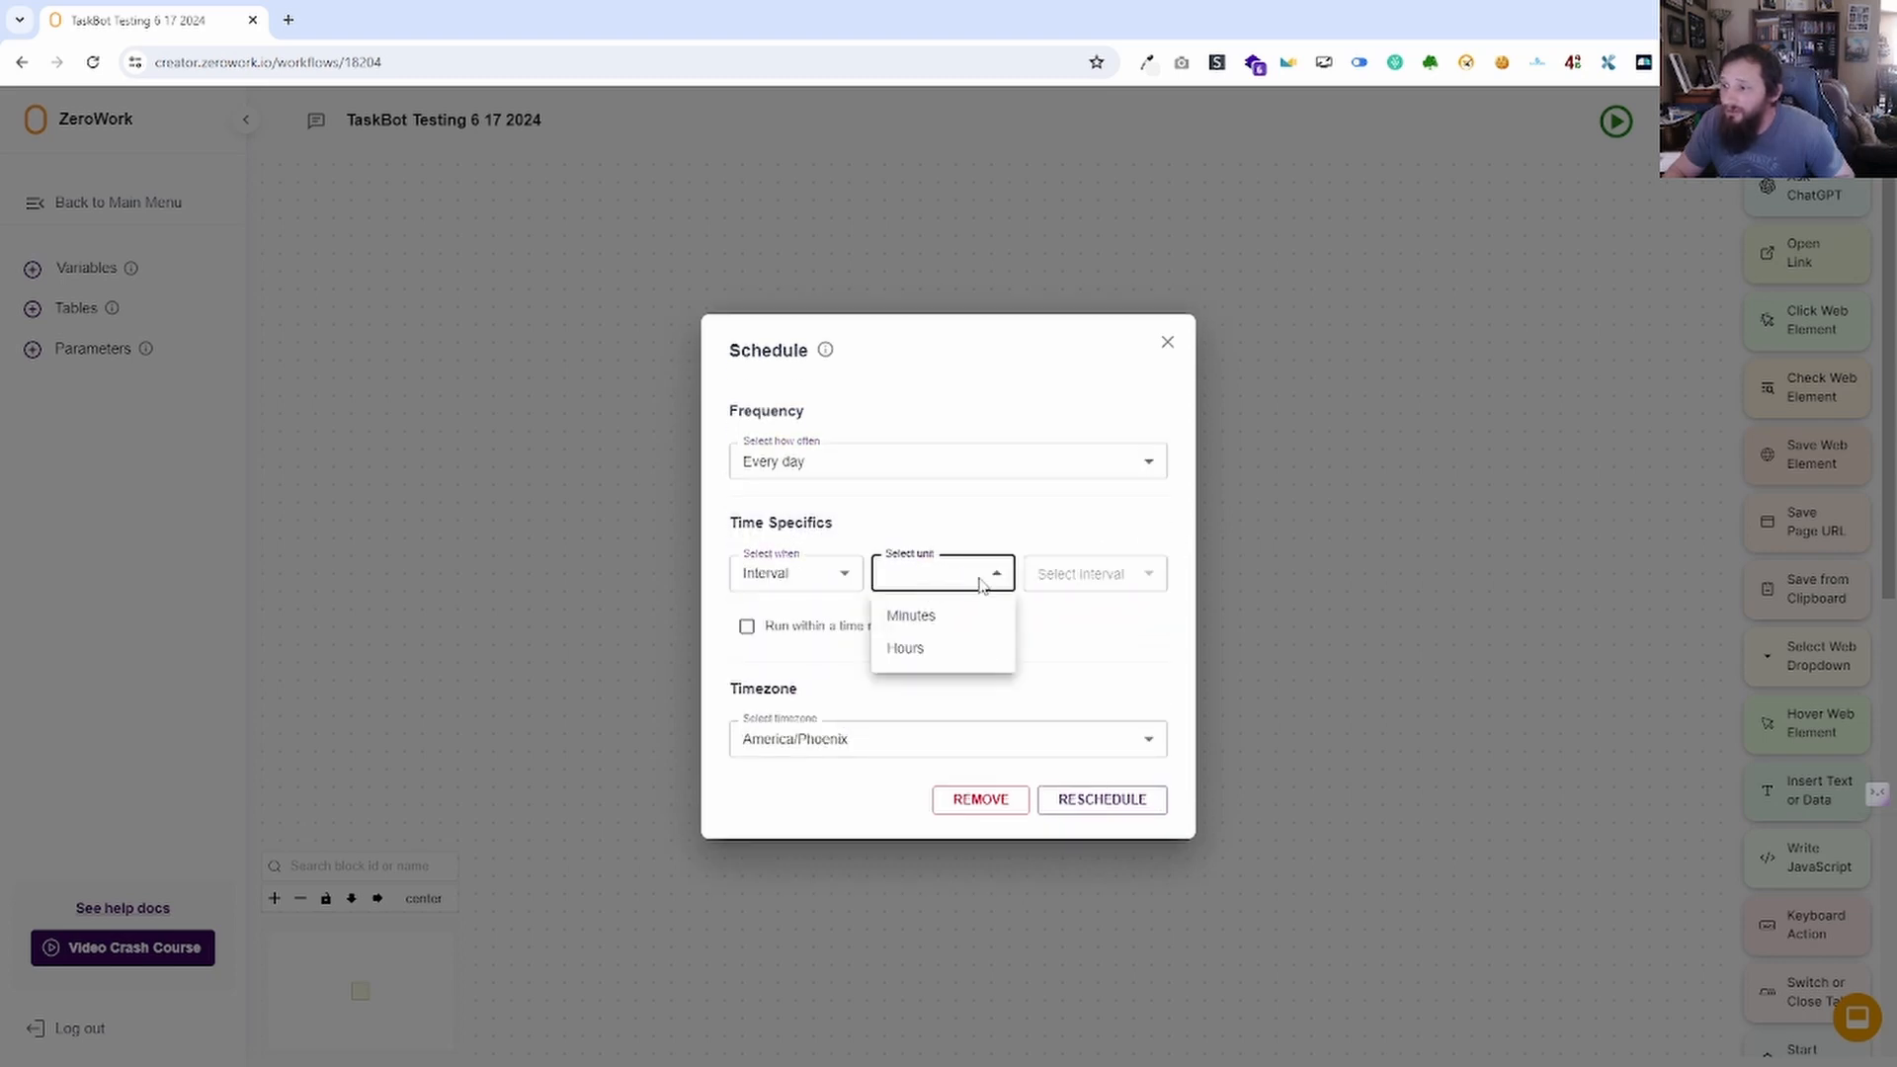
{"action": "left_click", "coordinate": [934, 615]}
{"action": "left_click", "coordinate": [1093, 576]}
{"action": "left_click", "coordinate": [1085, 615]}
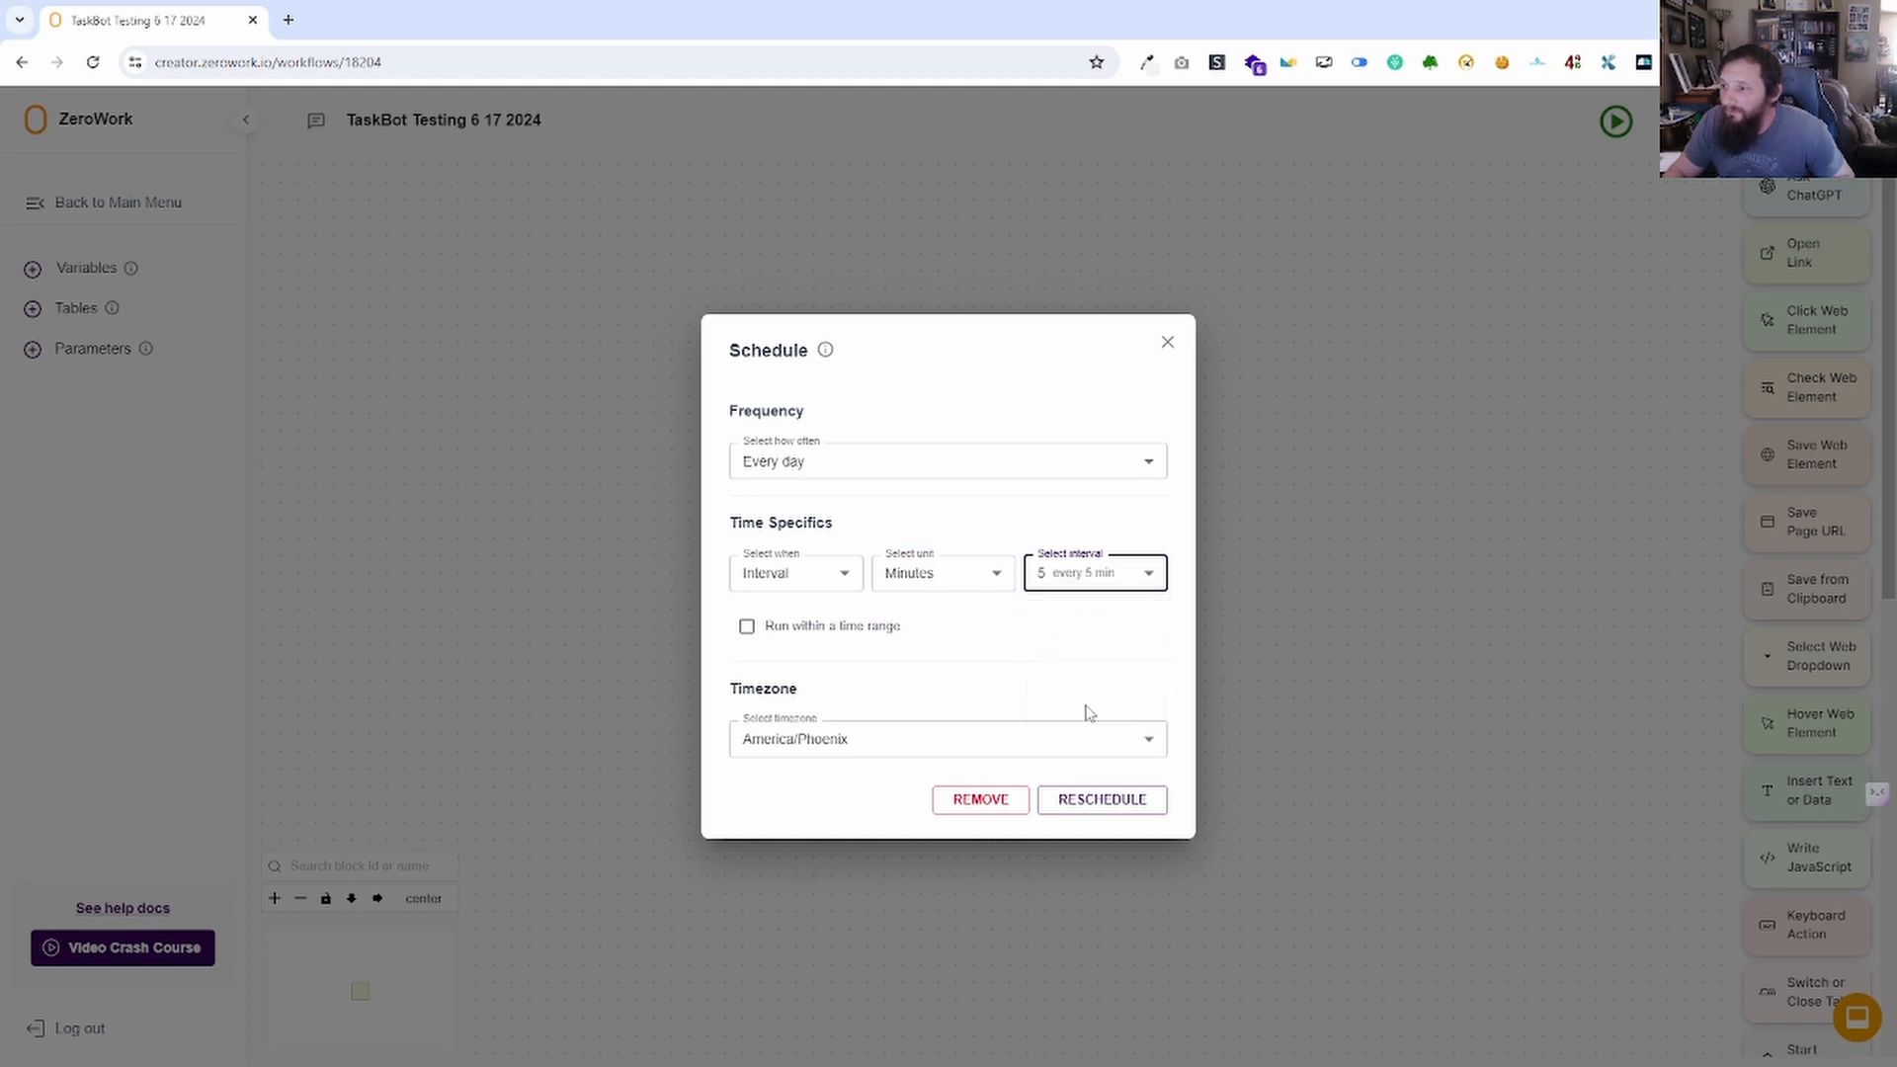
{"action": "left_click", "coordinate": [954, 579]}
{"action": "left_click", "coordinate": [955, 660]}
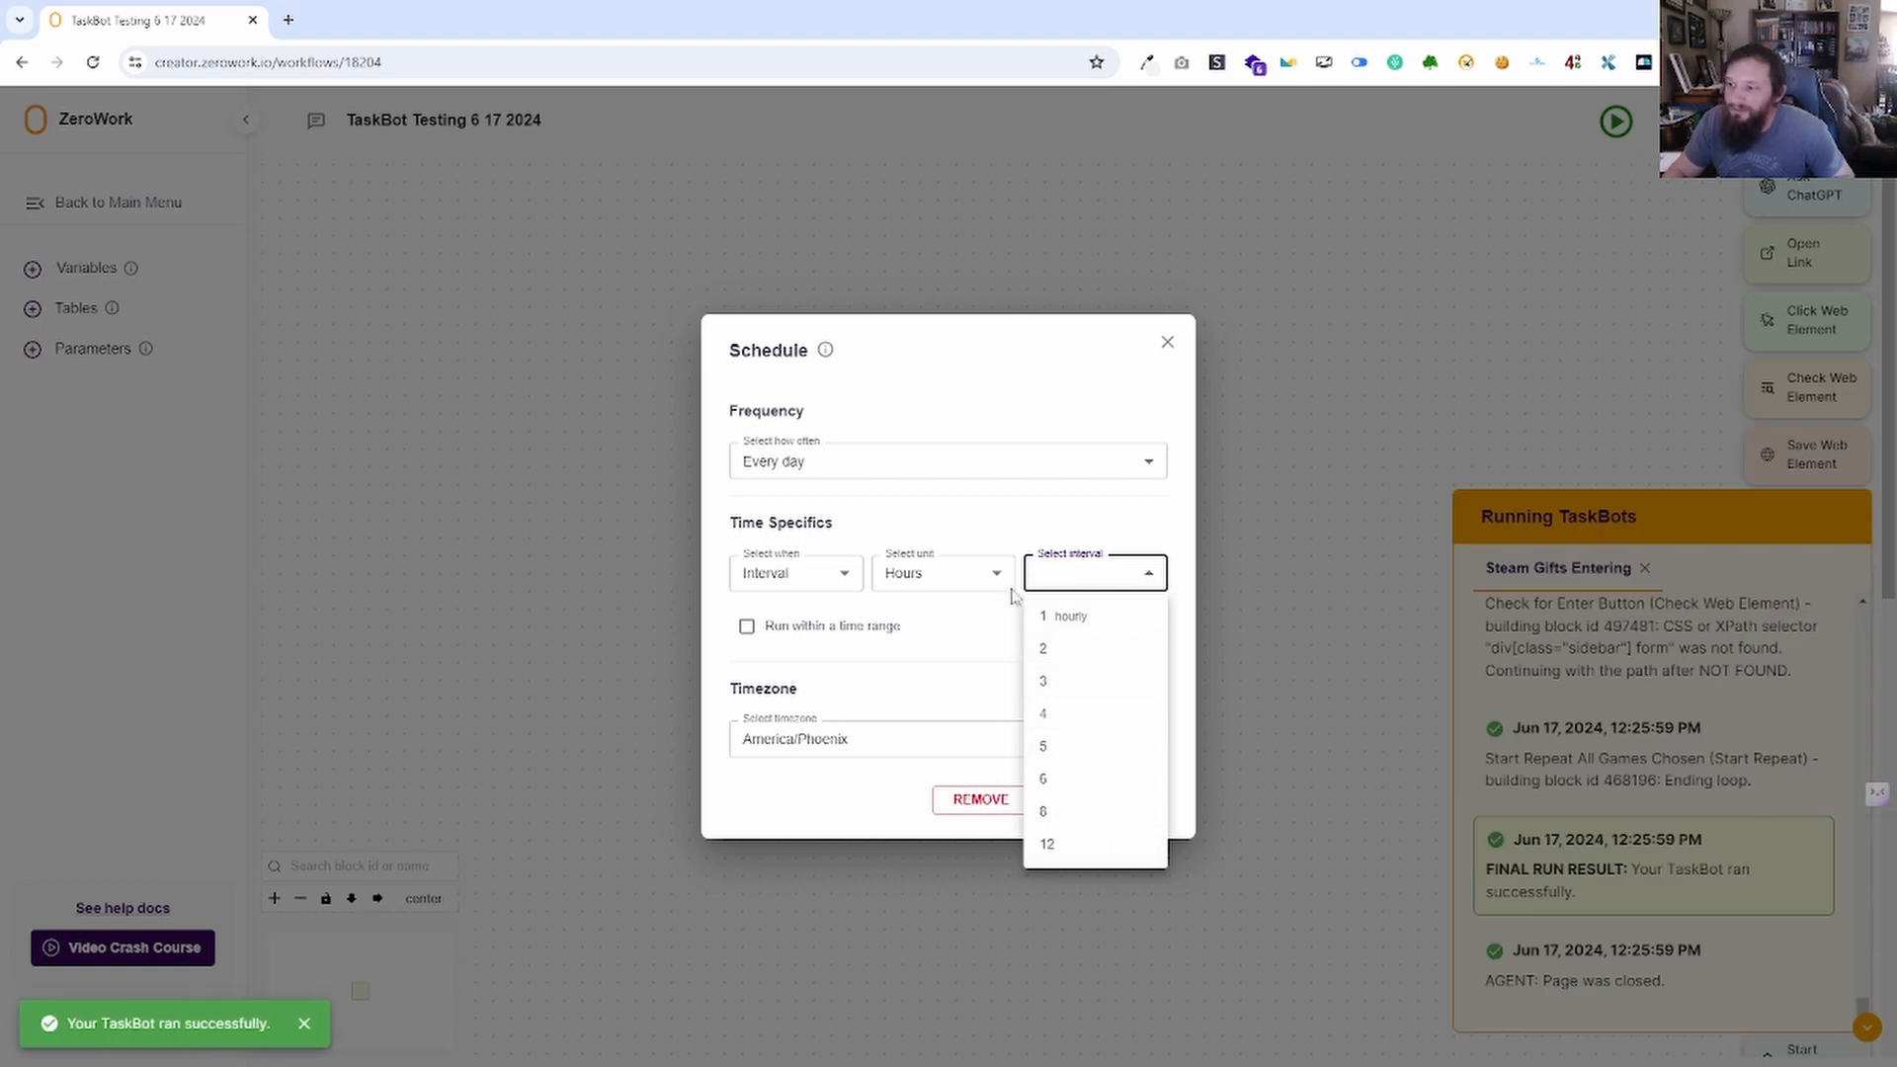
{"action": "left_click", "coordinate": [915, 510]}
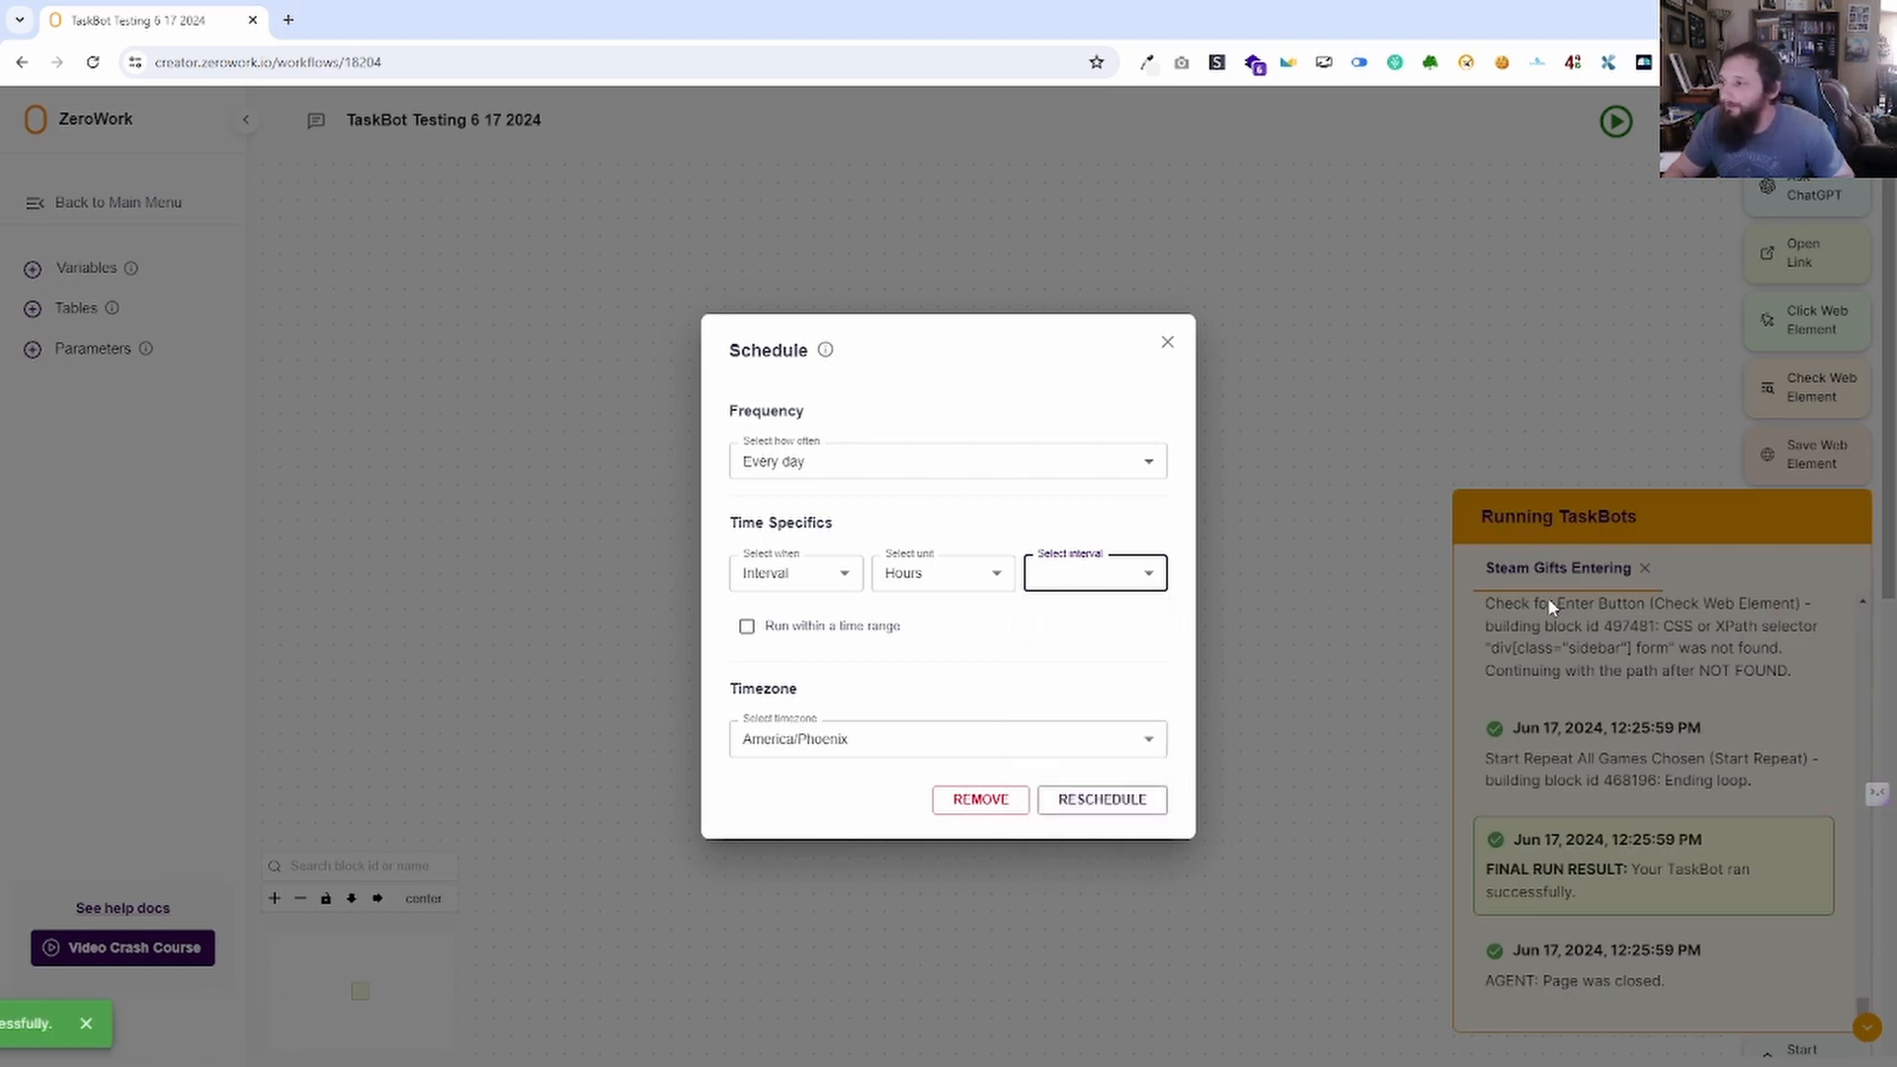
{"action": "left_click", "coordinate": [1865, 1028]}
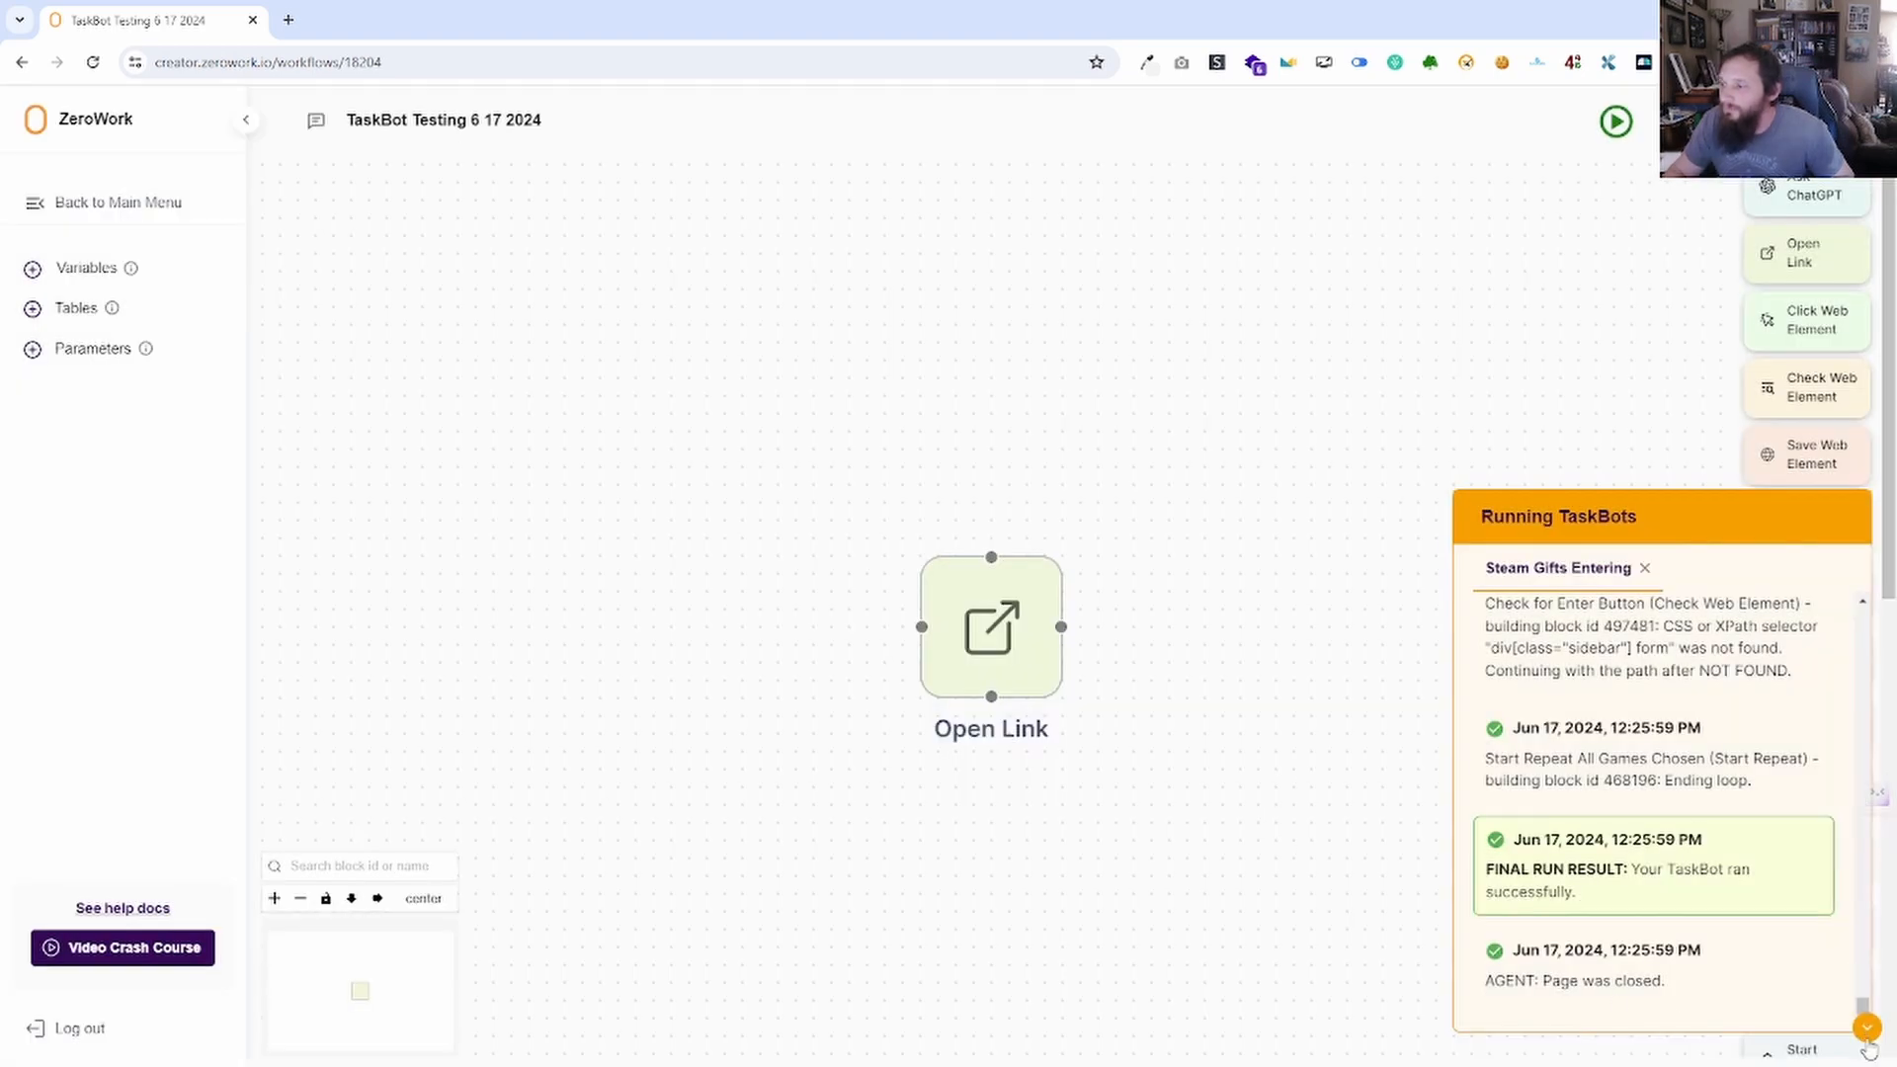
{"action": "left_click", "coordinate": [1866, 1030]}
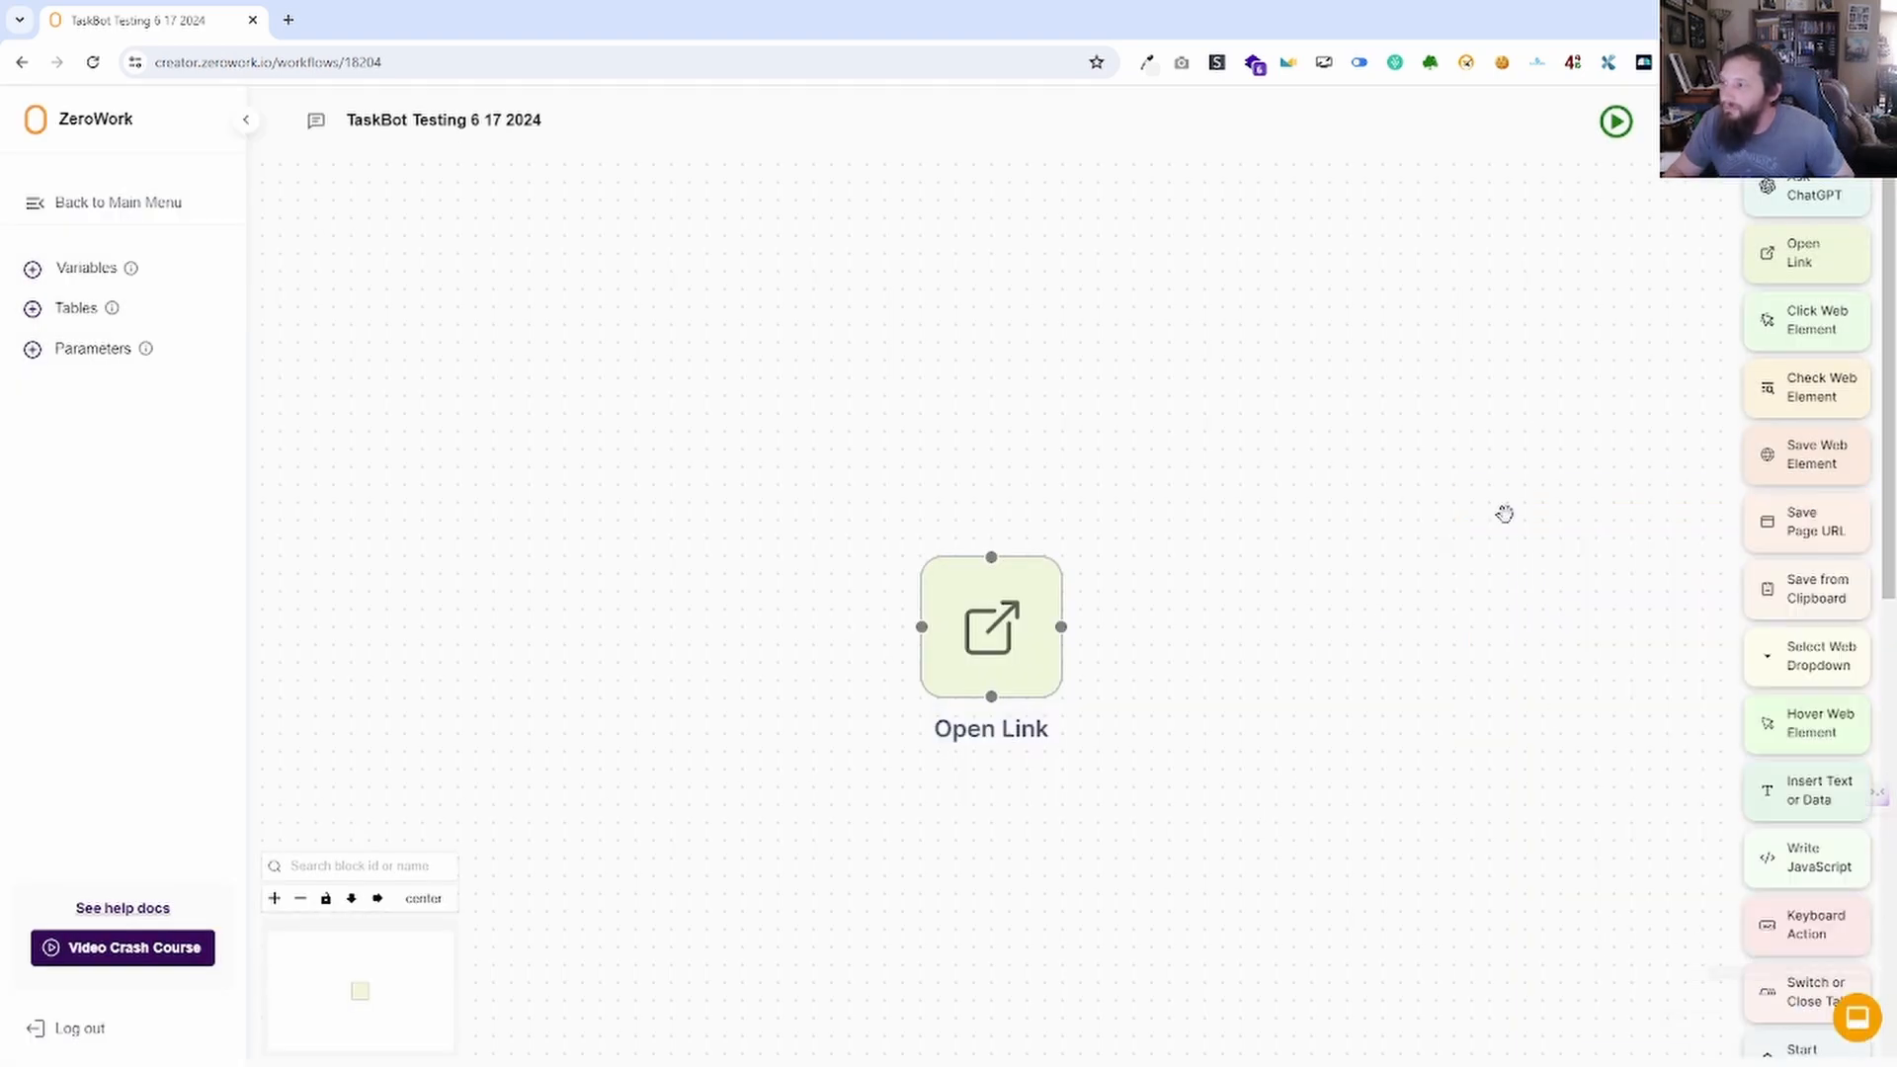
Try weekly, then monthly frequency in the schedule, toggling days 11, 16 and 19 off again.
{"action": "left_click", "coordinate": [1696, 121]}
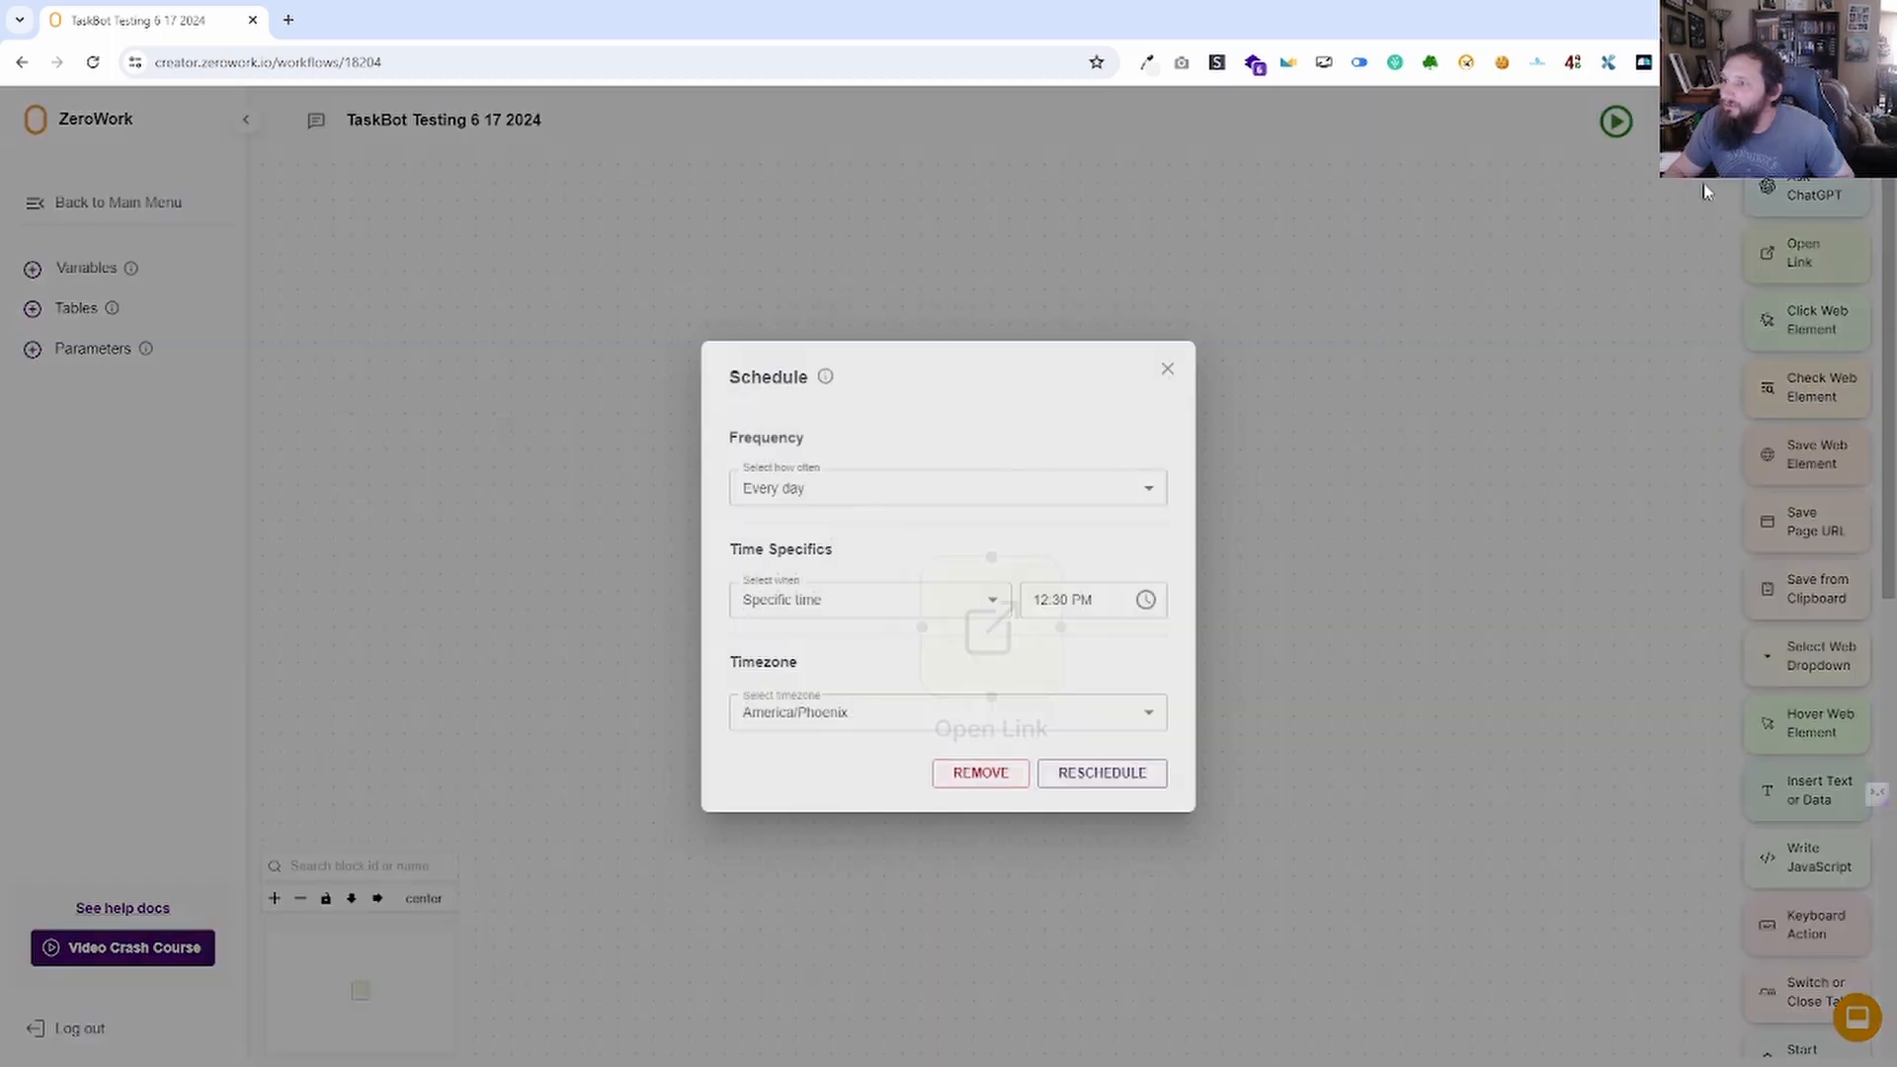
{"action": "left_click", "coordinate": [858, 498]}
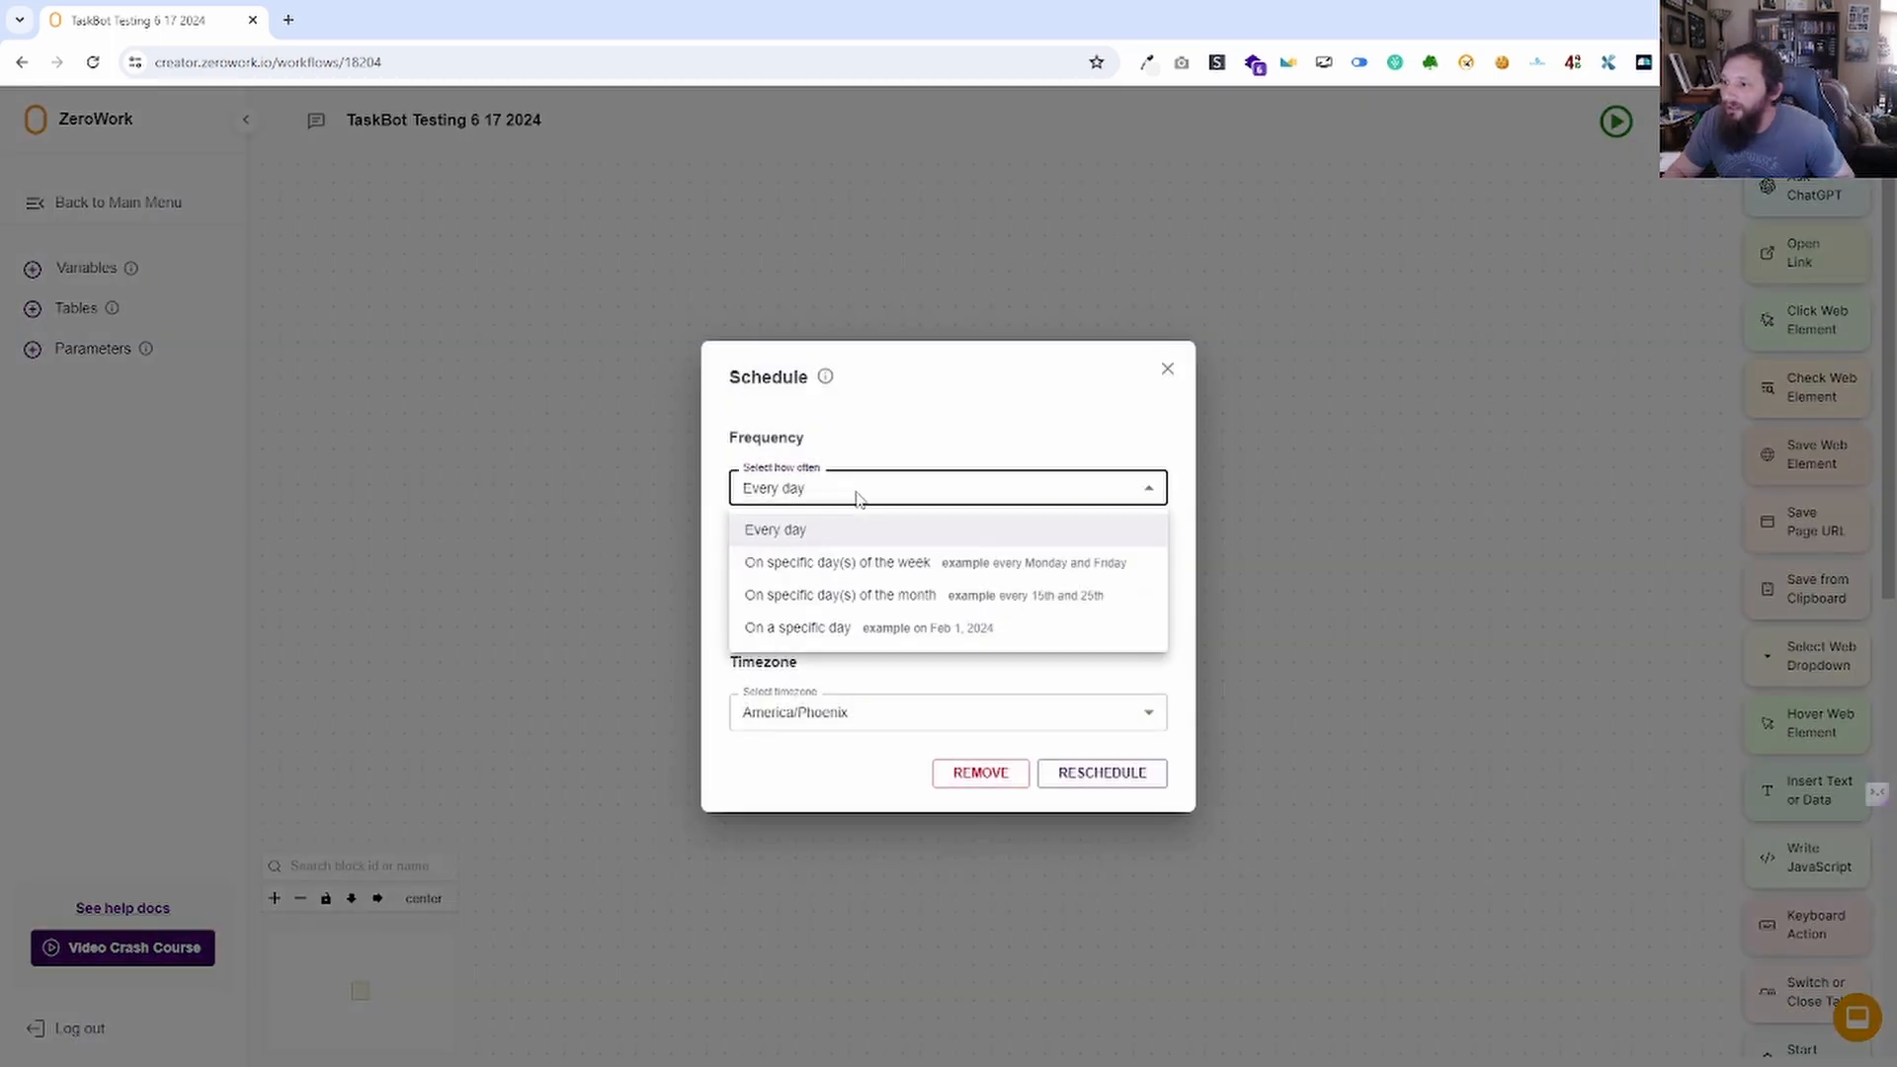
{"action": "left_click", "coordinate": [856, 565]}
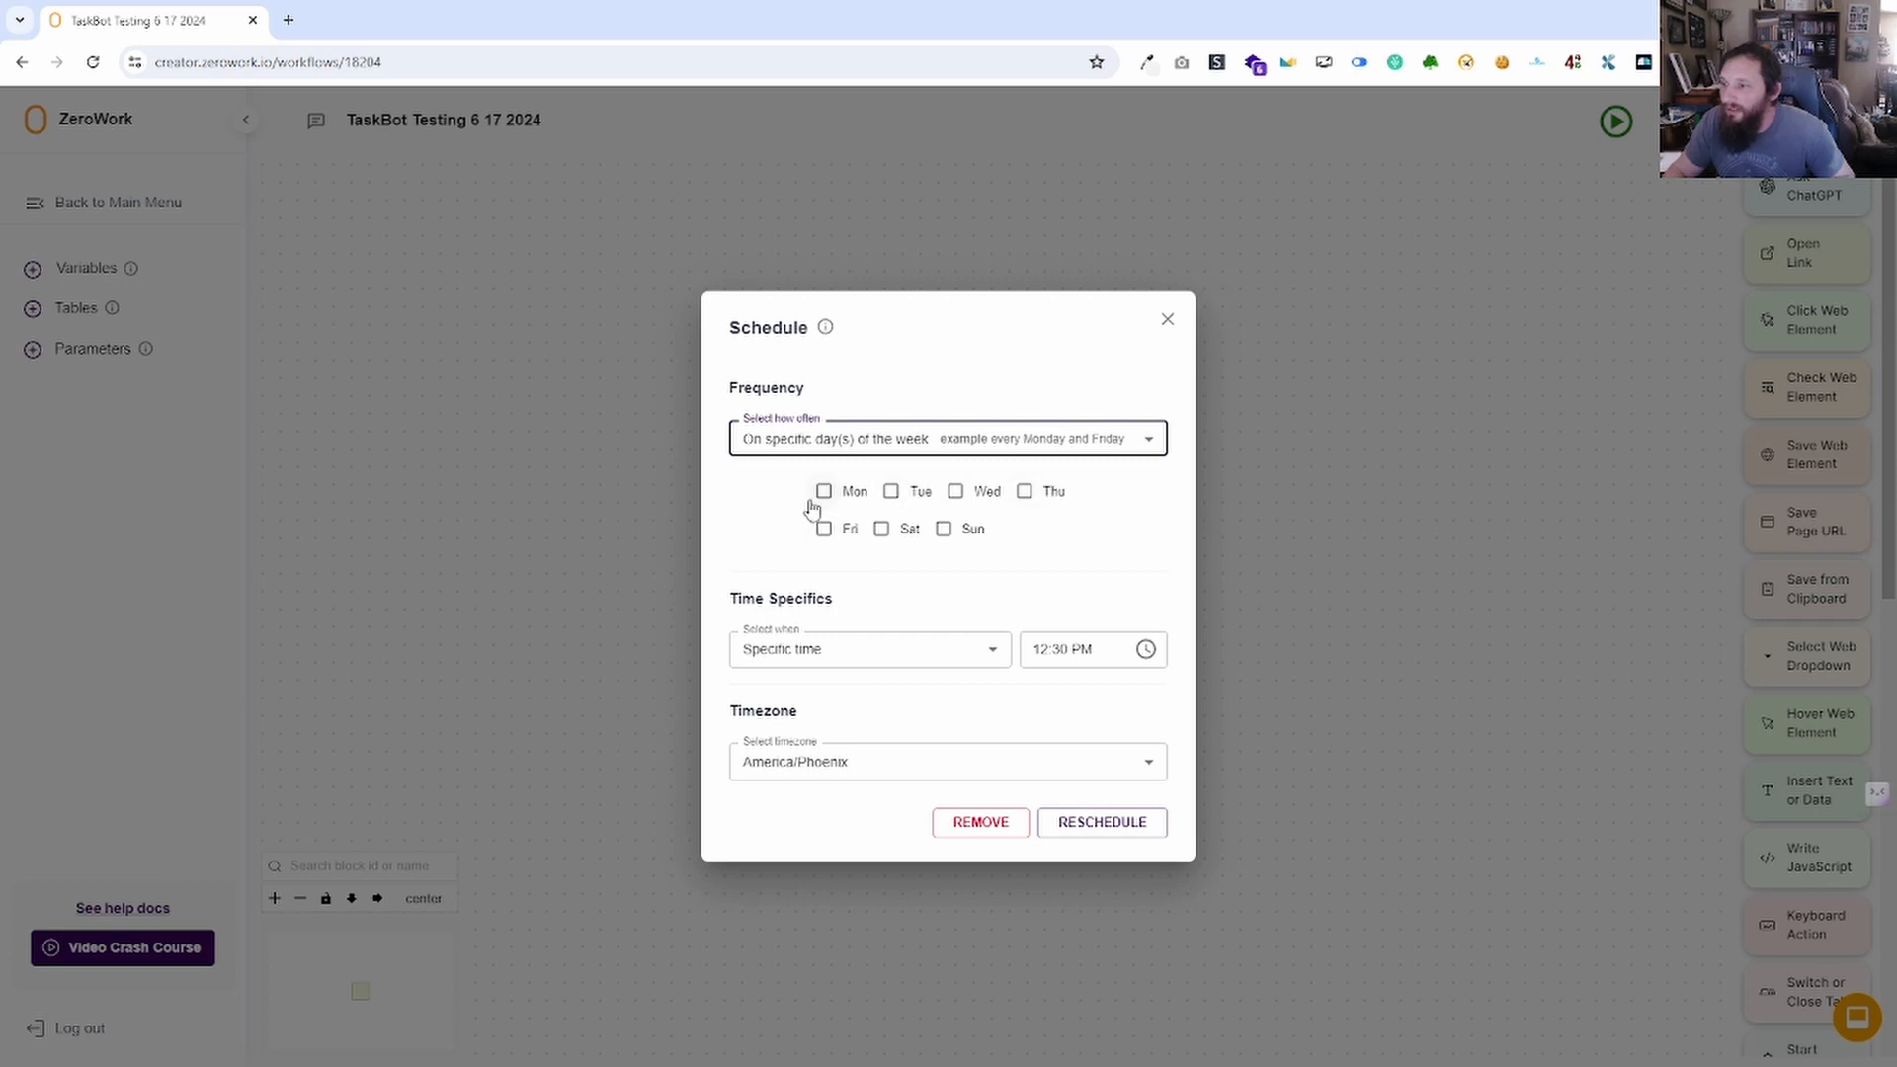
{"action": "left_click", "coordinate": [929, 649]}
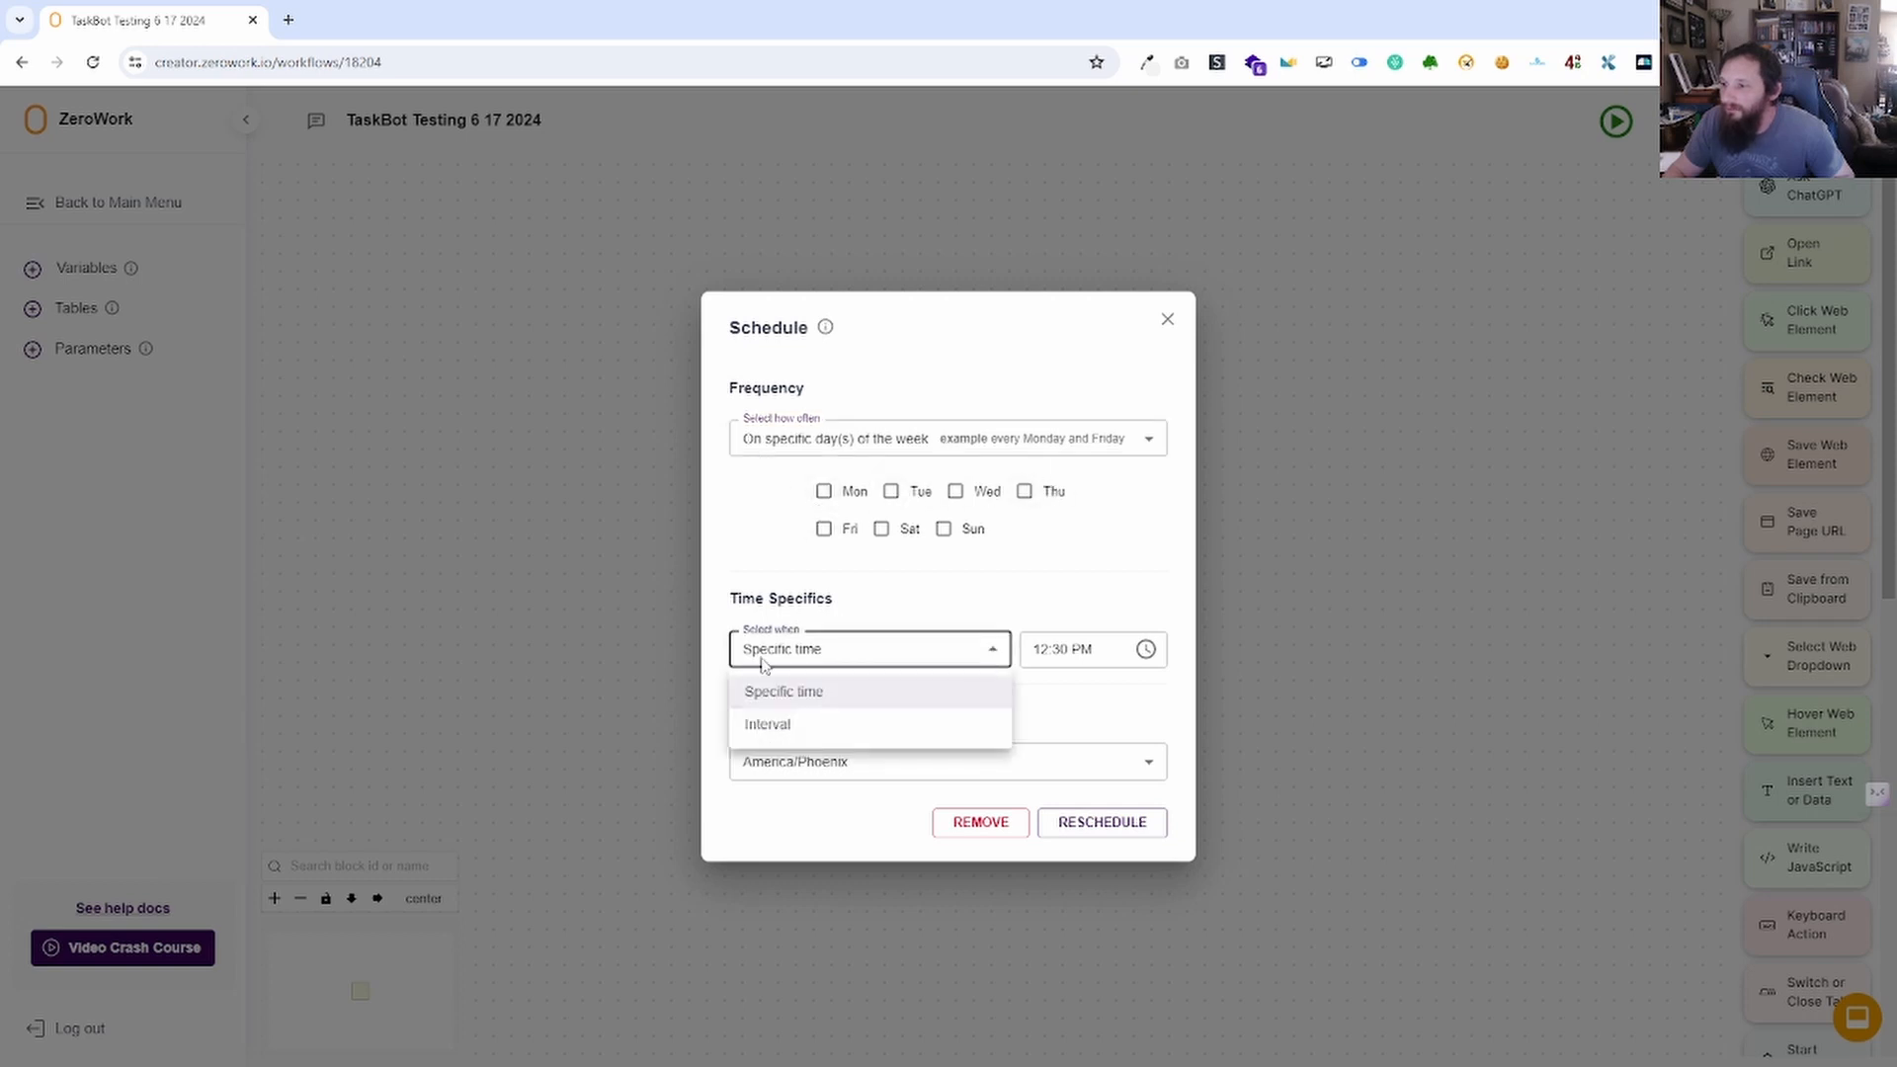
{"action": "left_click", "coordinate": [874, 668]}
{"action": "left_click", "coordinate": [869, 438]}
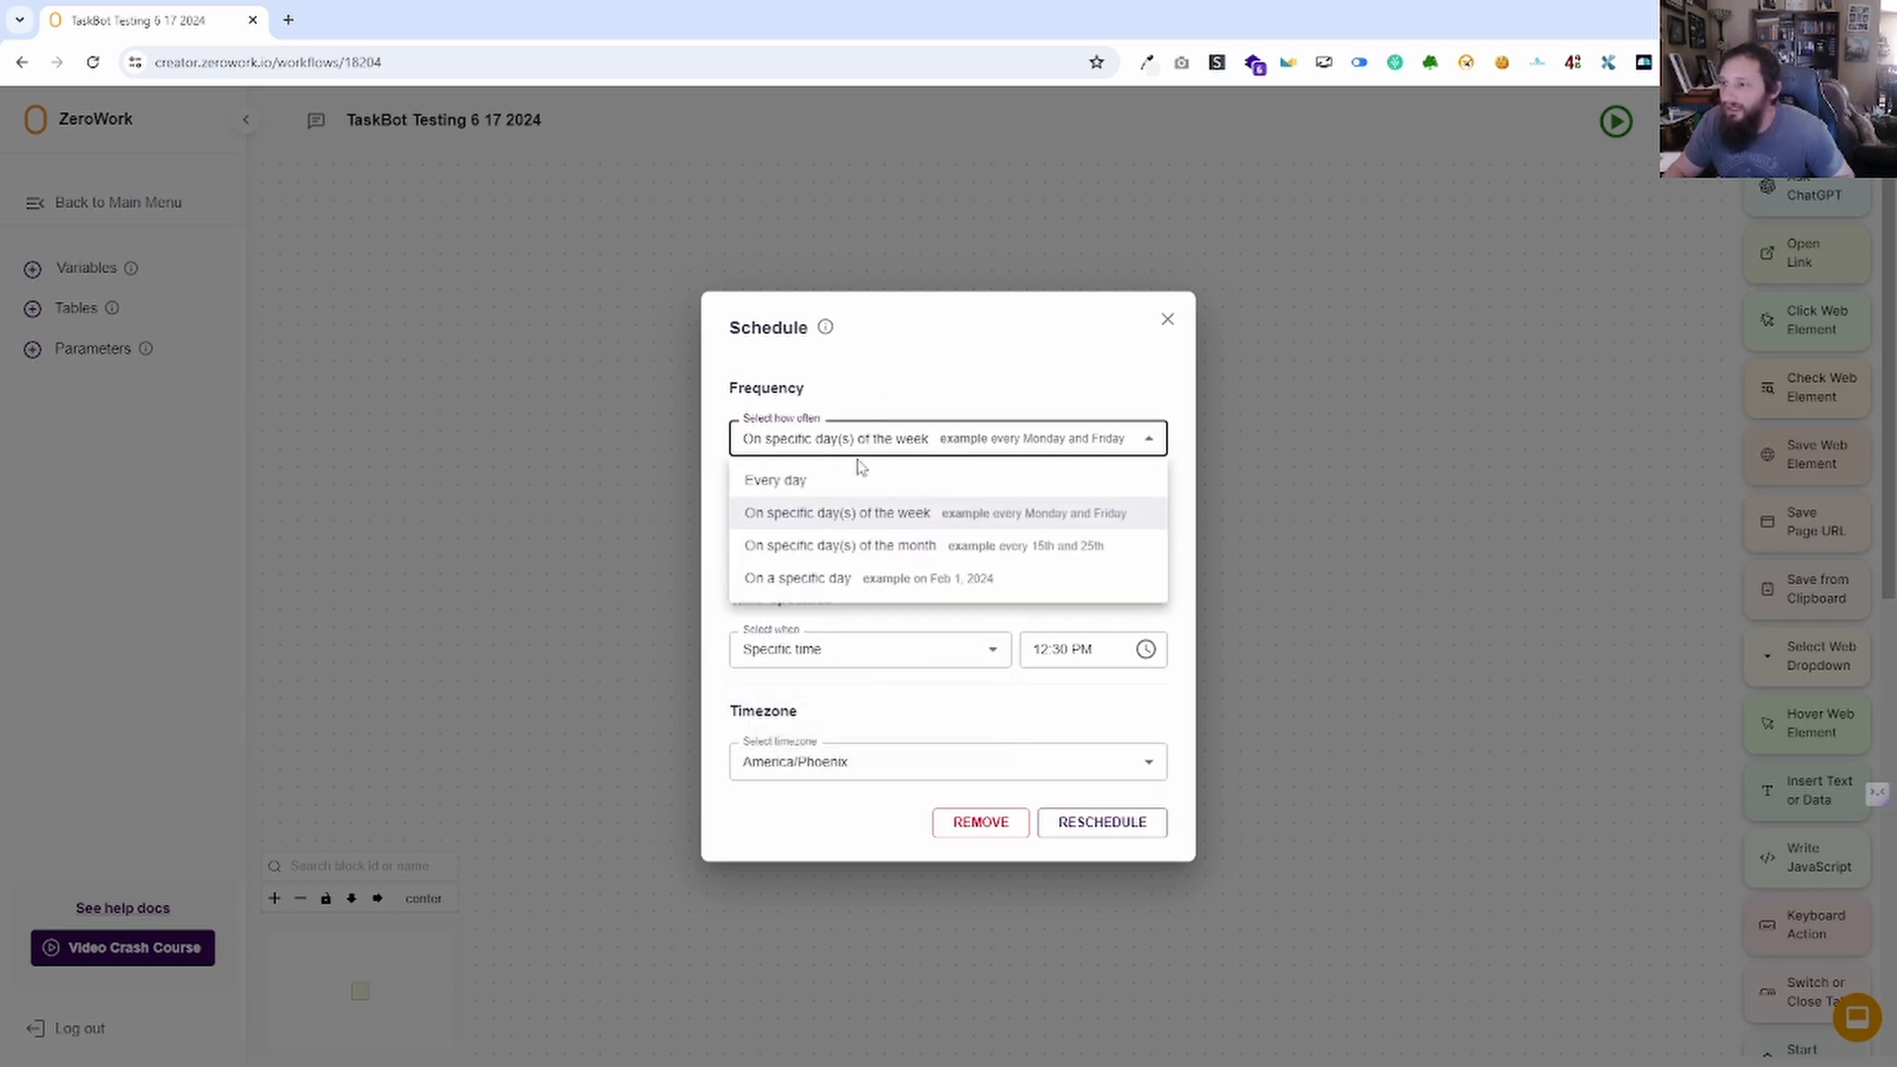
{"action": "left_click", "coordinate": [838, 546]}
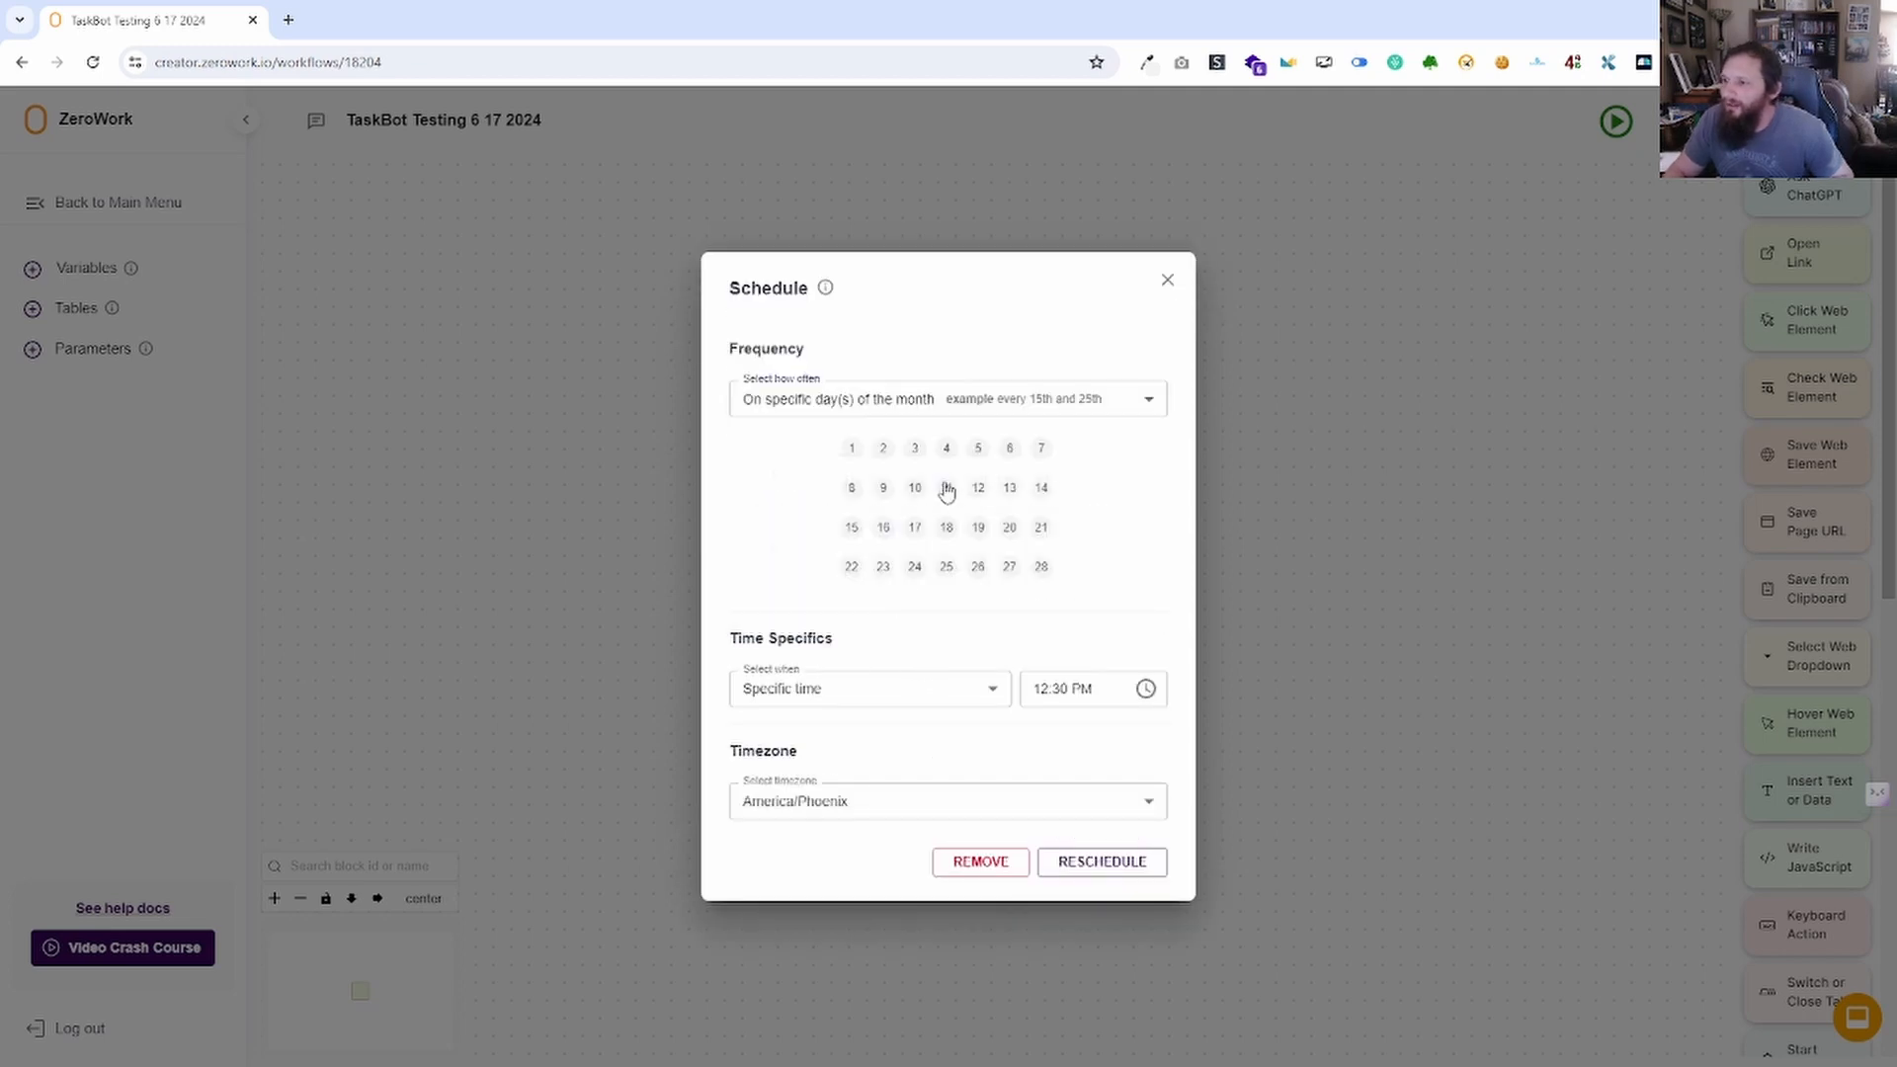
{"action": "left_click", "coordinate": [947, 489]}
{"action": "left_click", "coordinate": [883, 528]}
{"action": "left_click", "coordinate": [880, 531]}
{"action": "left_click", "coordinate": [978, 528]}
{"action": "left_click", "coordinate": [947, 488]}
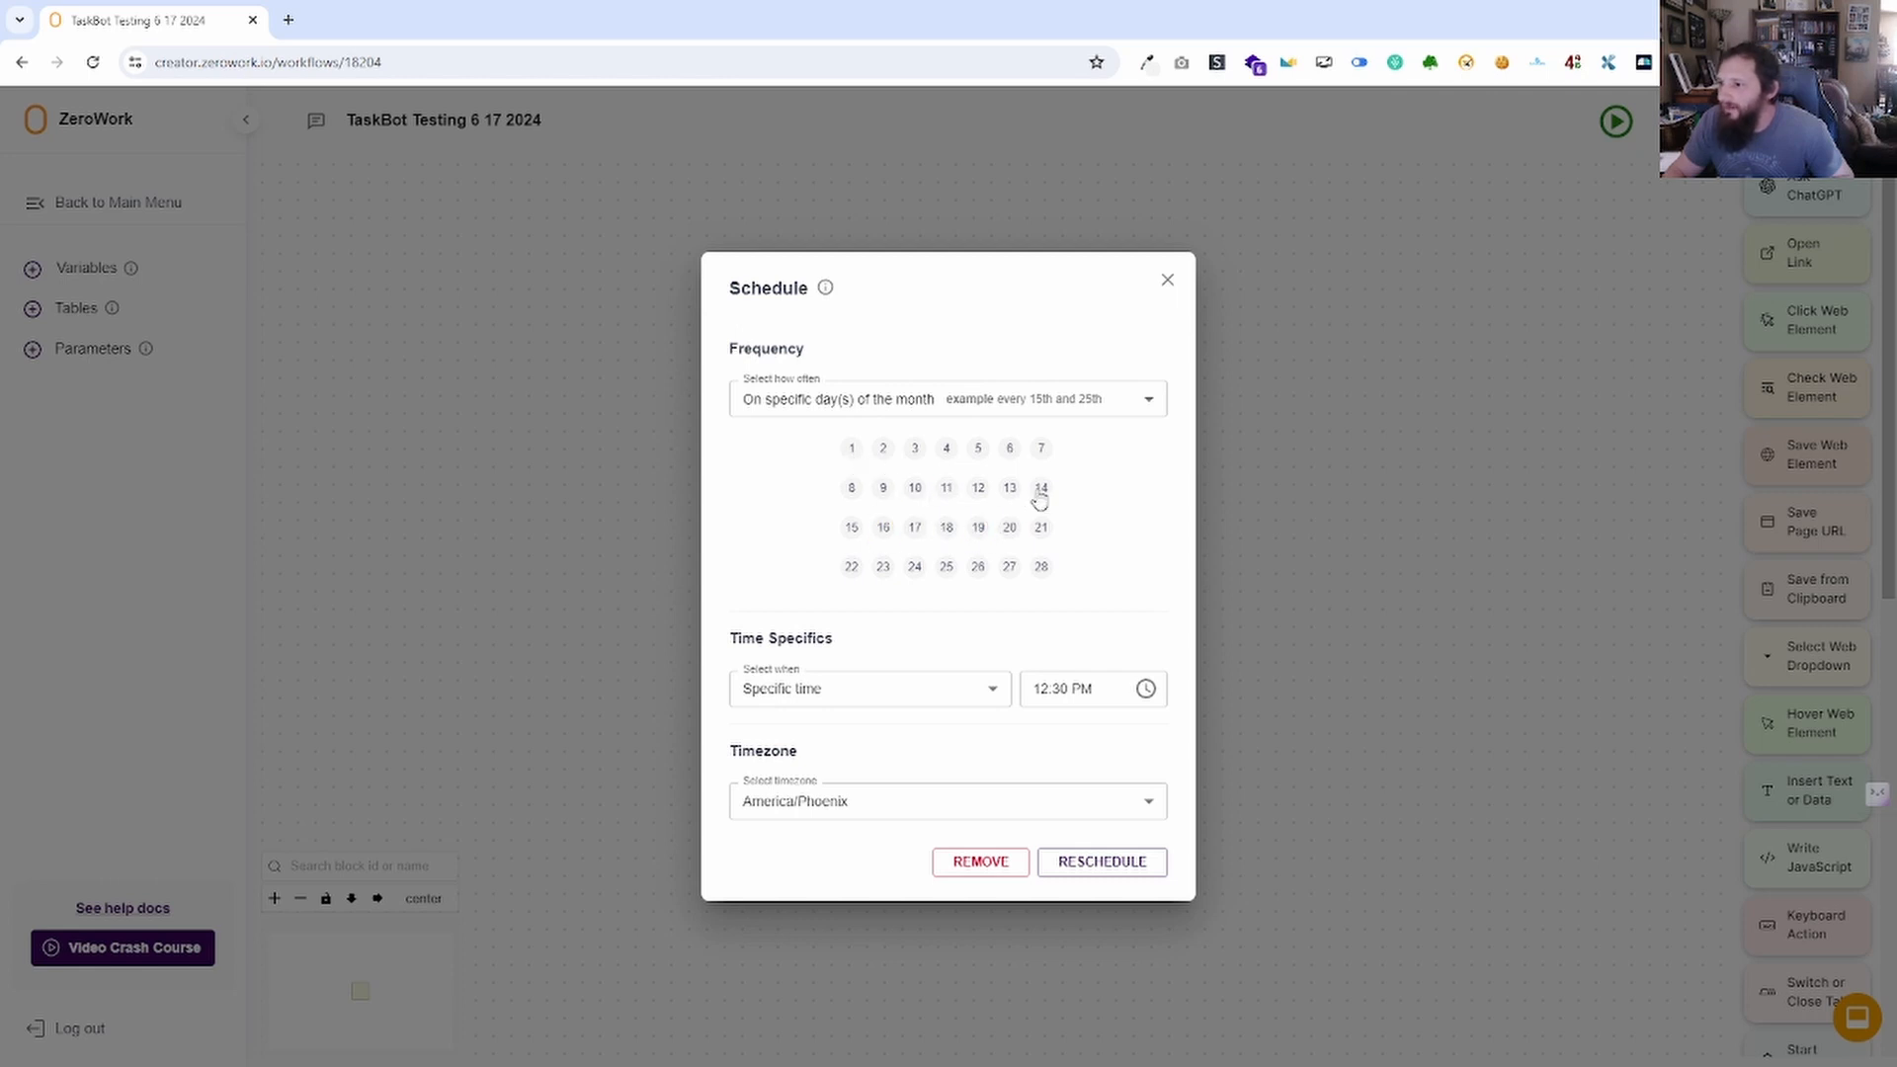
Pick the 15th and 25th as monthly run days and keep America/Phoenix as the timezone.
{"action": "left_click", "coordinate": [856, 531]}
{"action": "left_click", "coordinate": [1044, 569]}
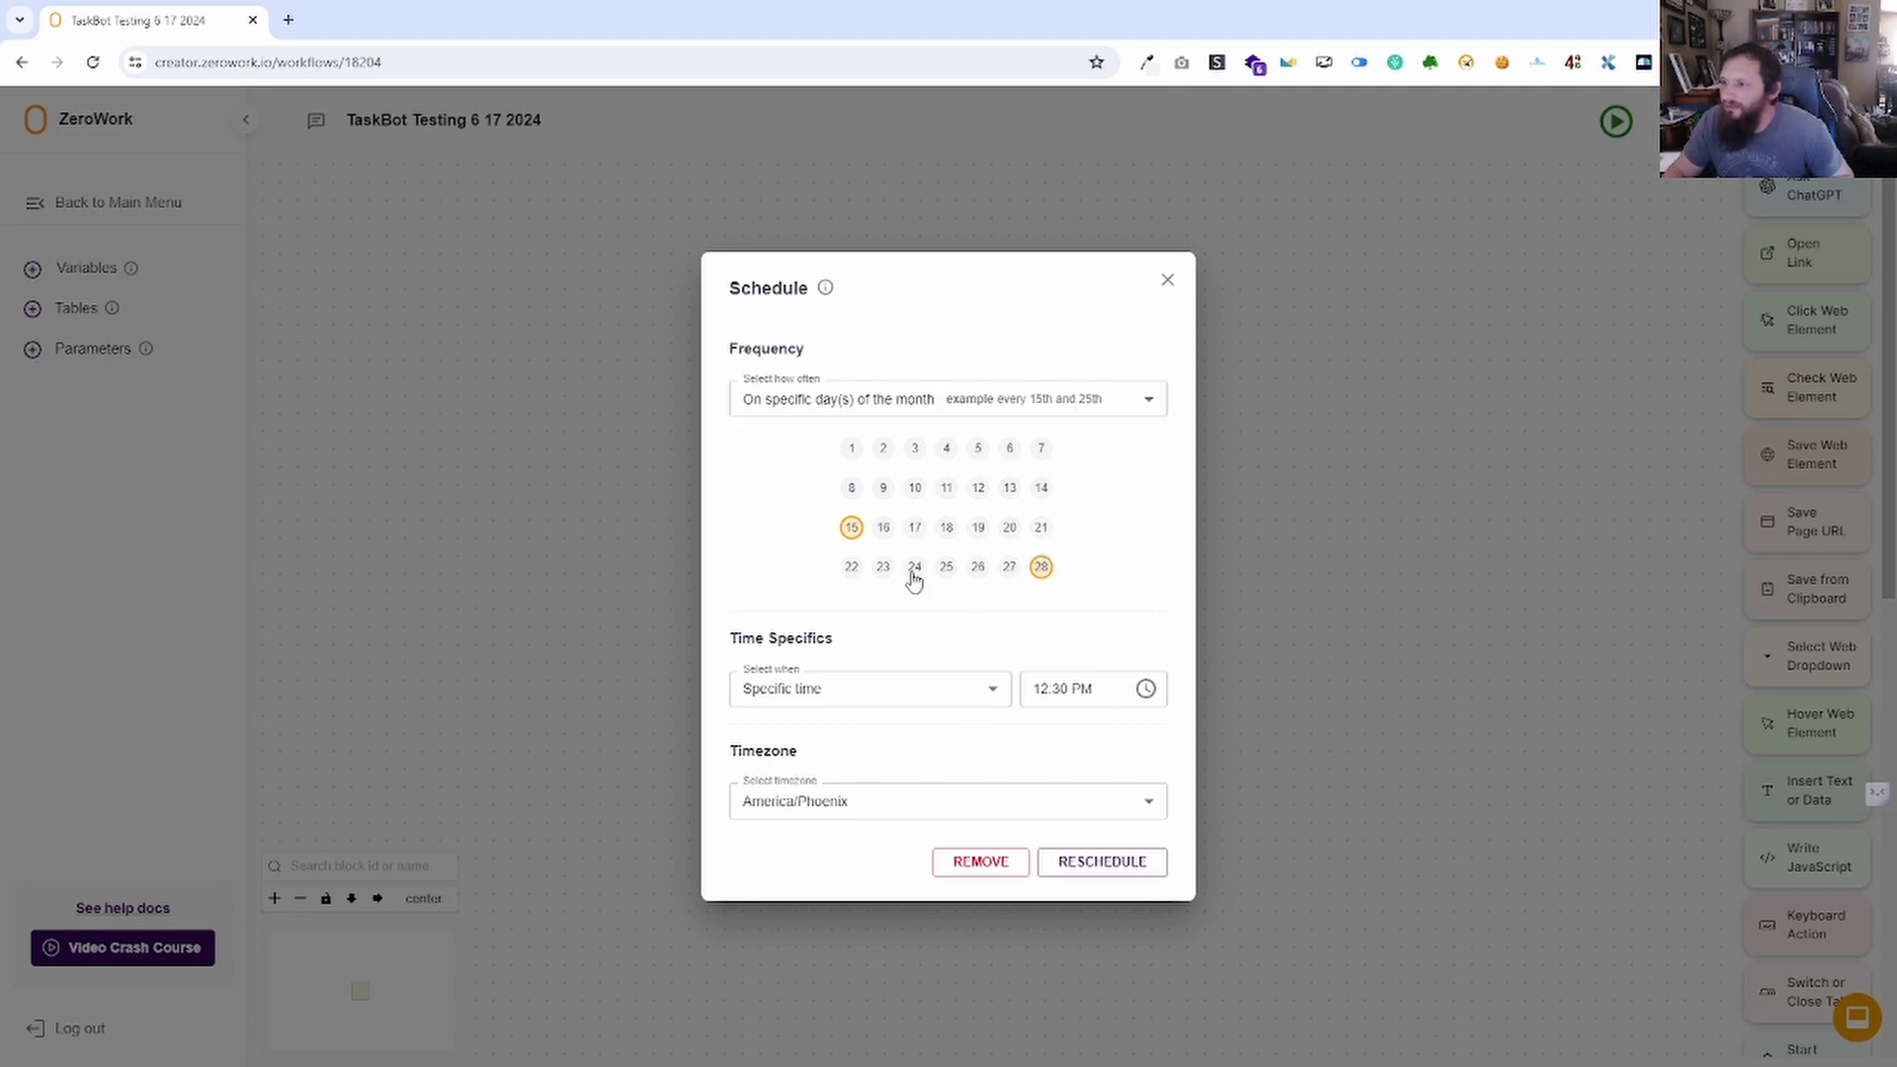
{"action": "left_click", "coordinate": [946, 568]}
{"action": "left_click", "coordinate": [1042, 571]}
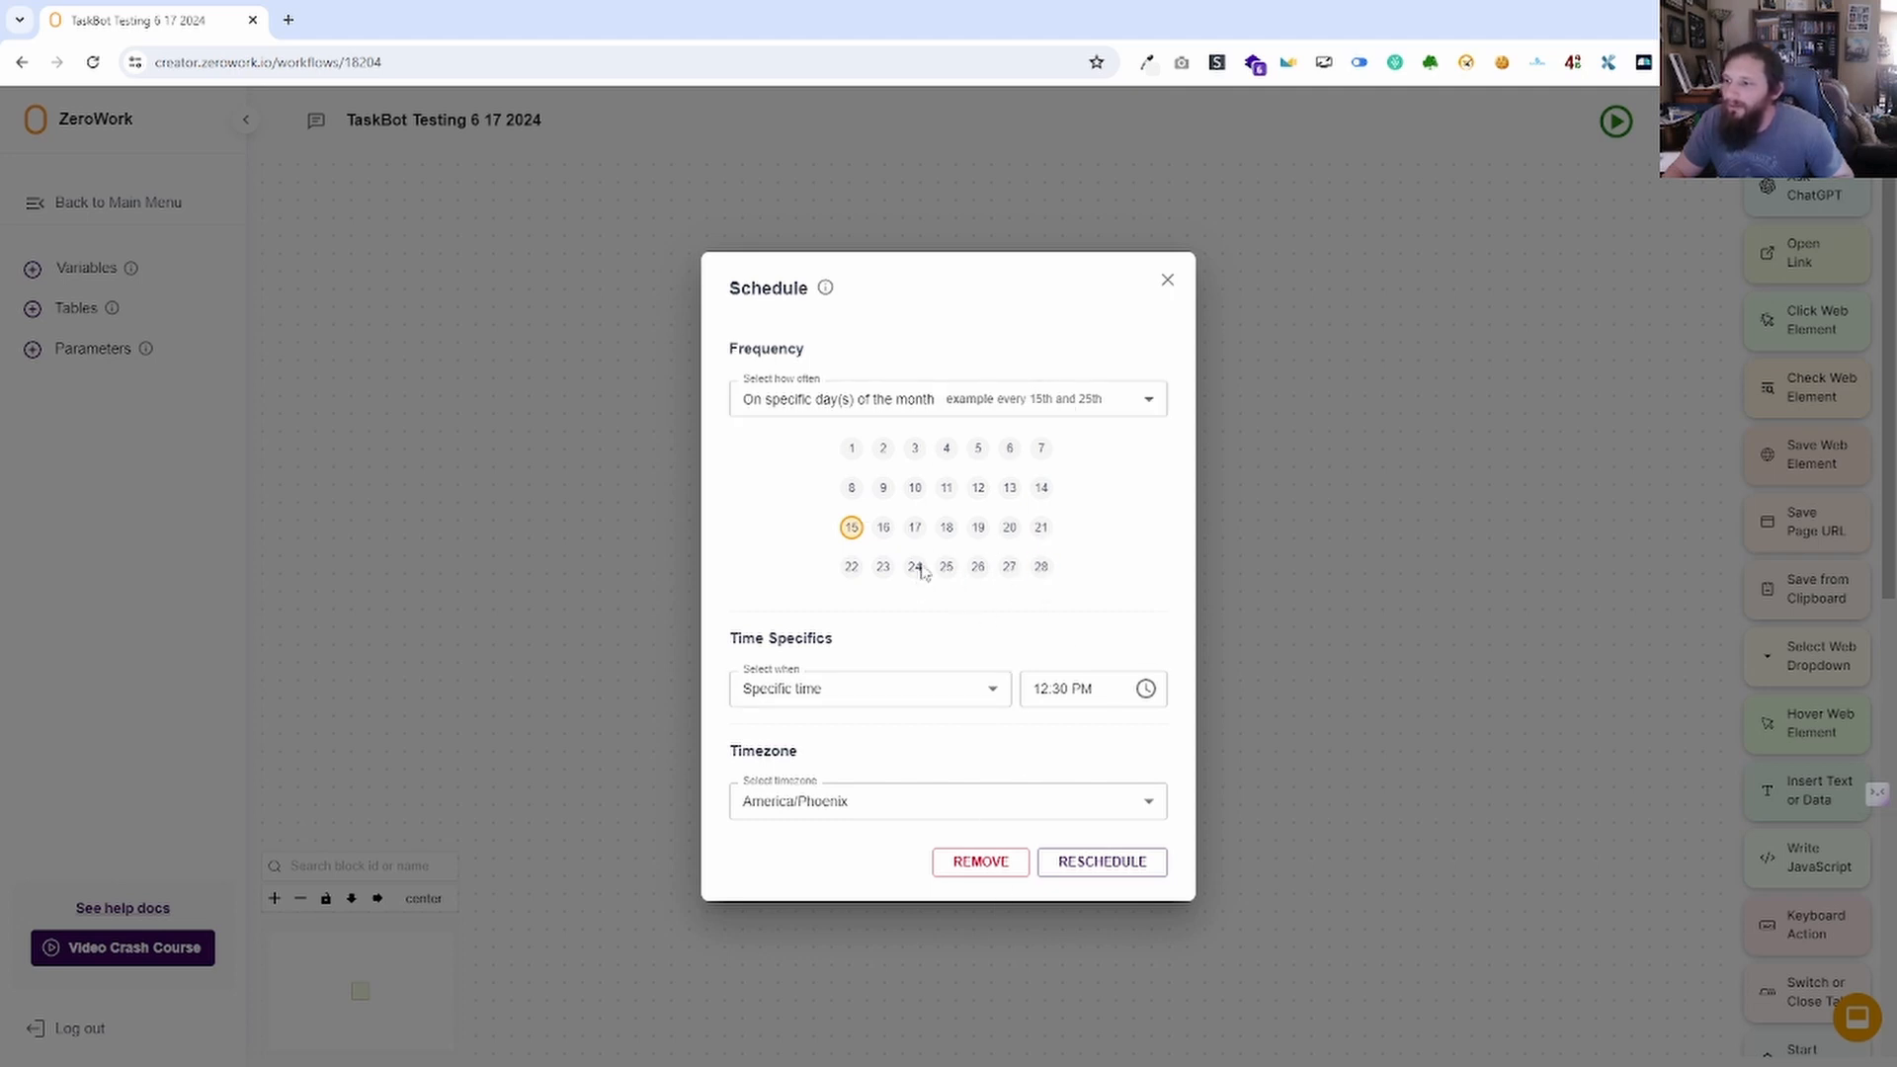
{"action": "left_click", "coordinate": [869, 400]}
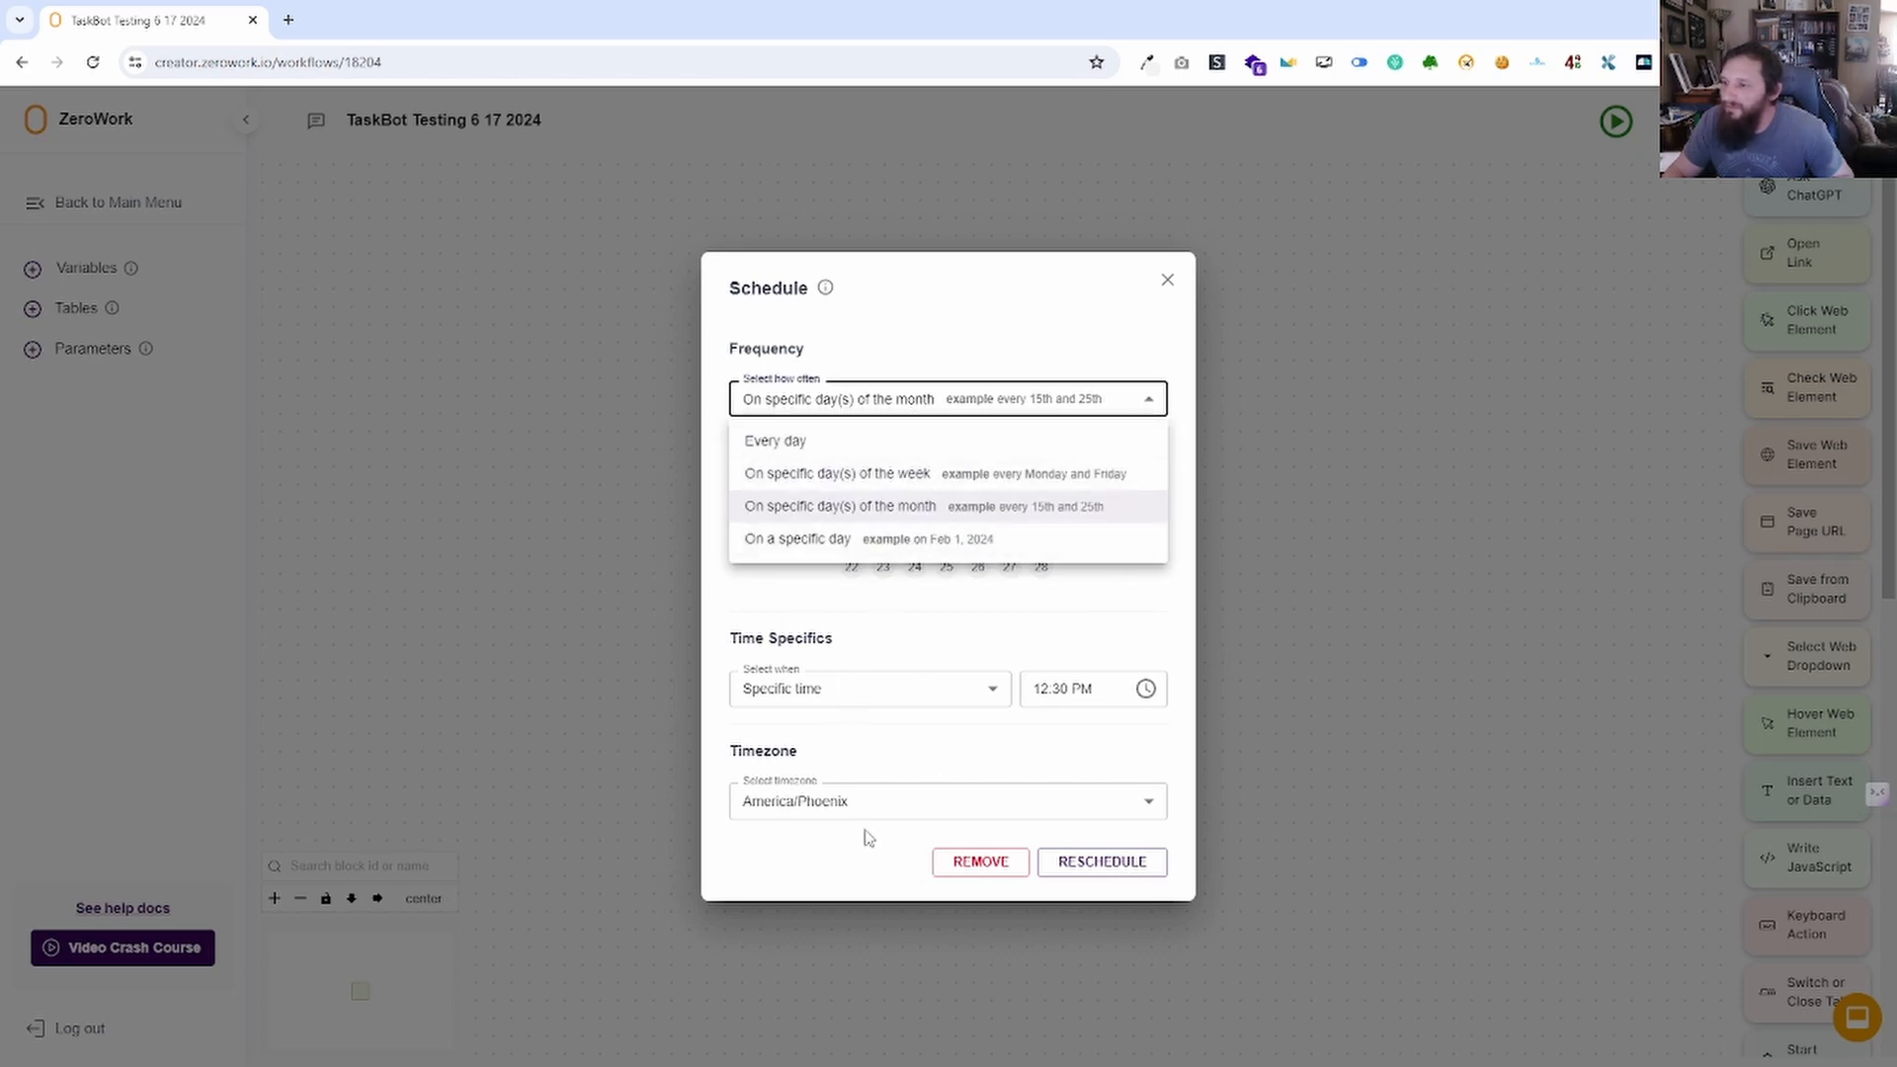
{"action": "left_click", "coordinate": [880, 791]}
{"action": "left_click", "coordinate": [877, 800]}
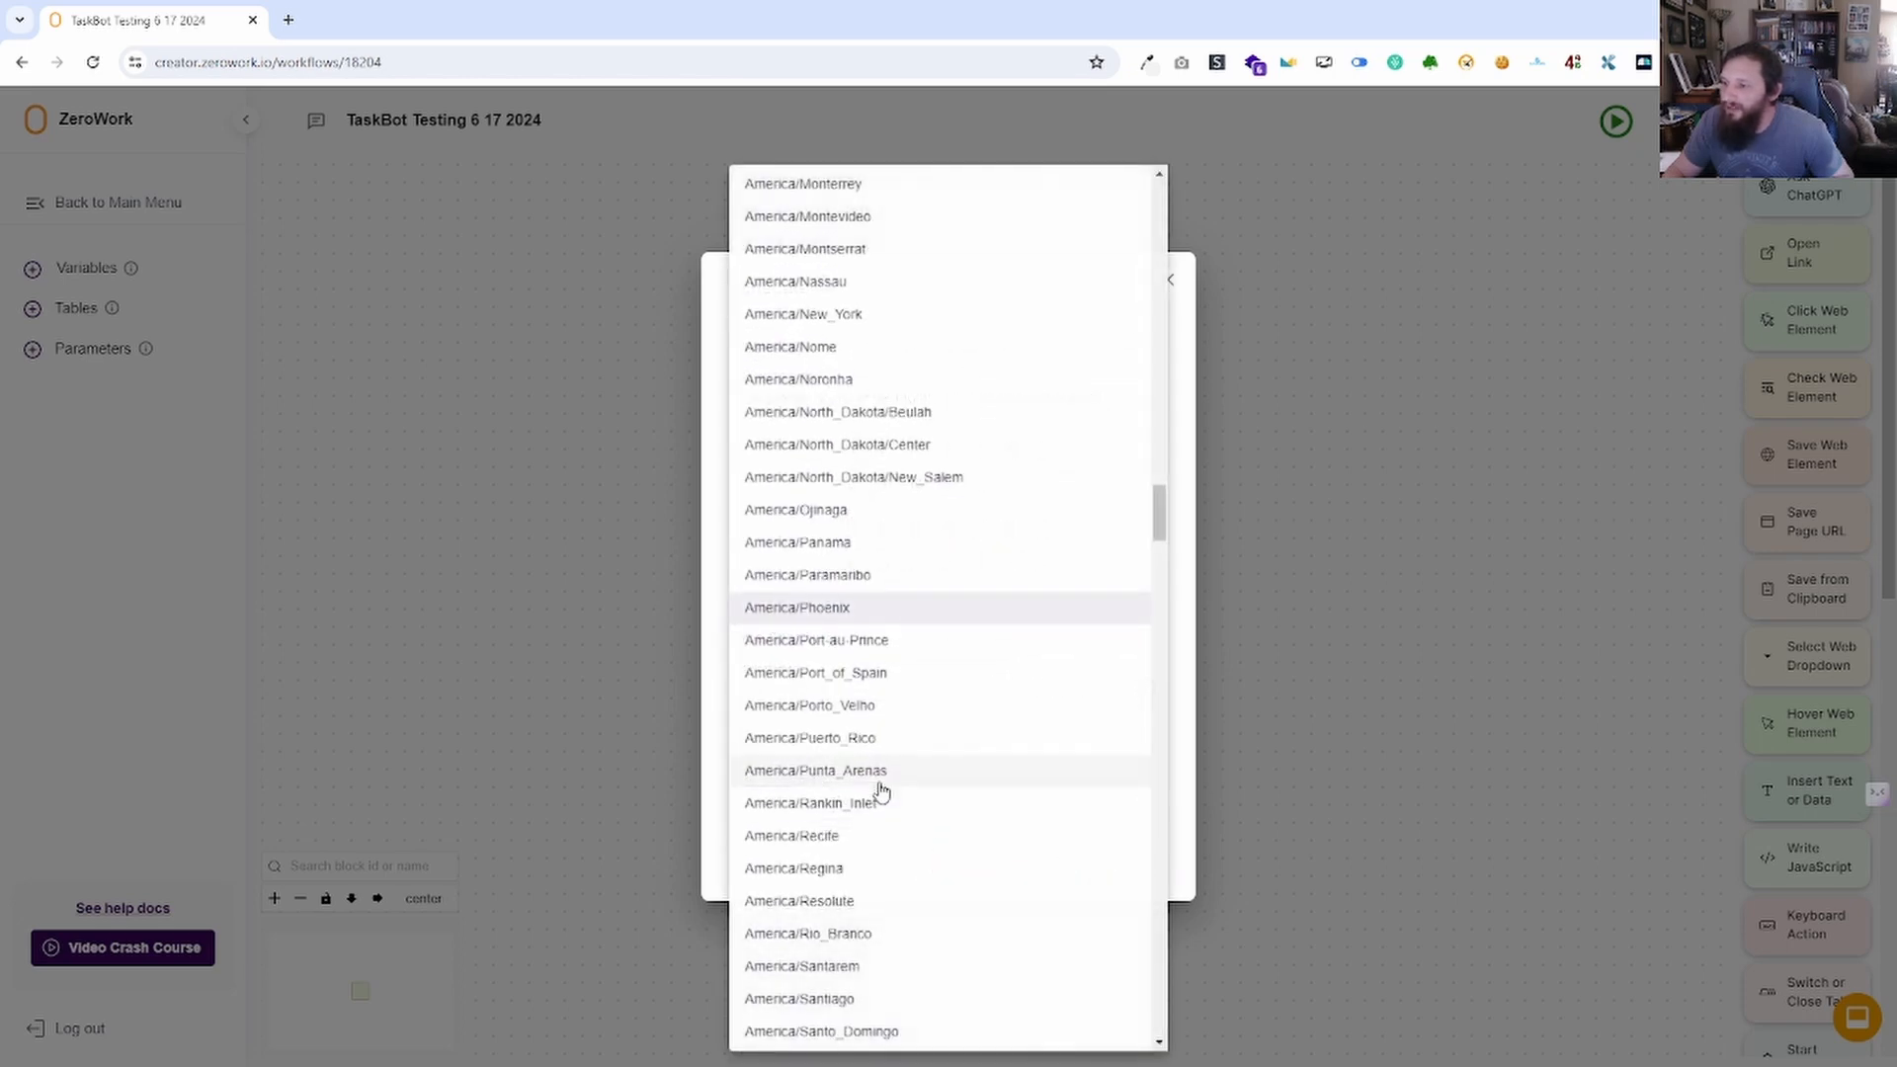
{"action": "left_click", "coordinate": [1170, 692]}
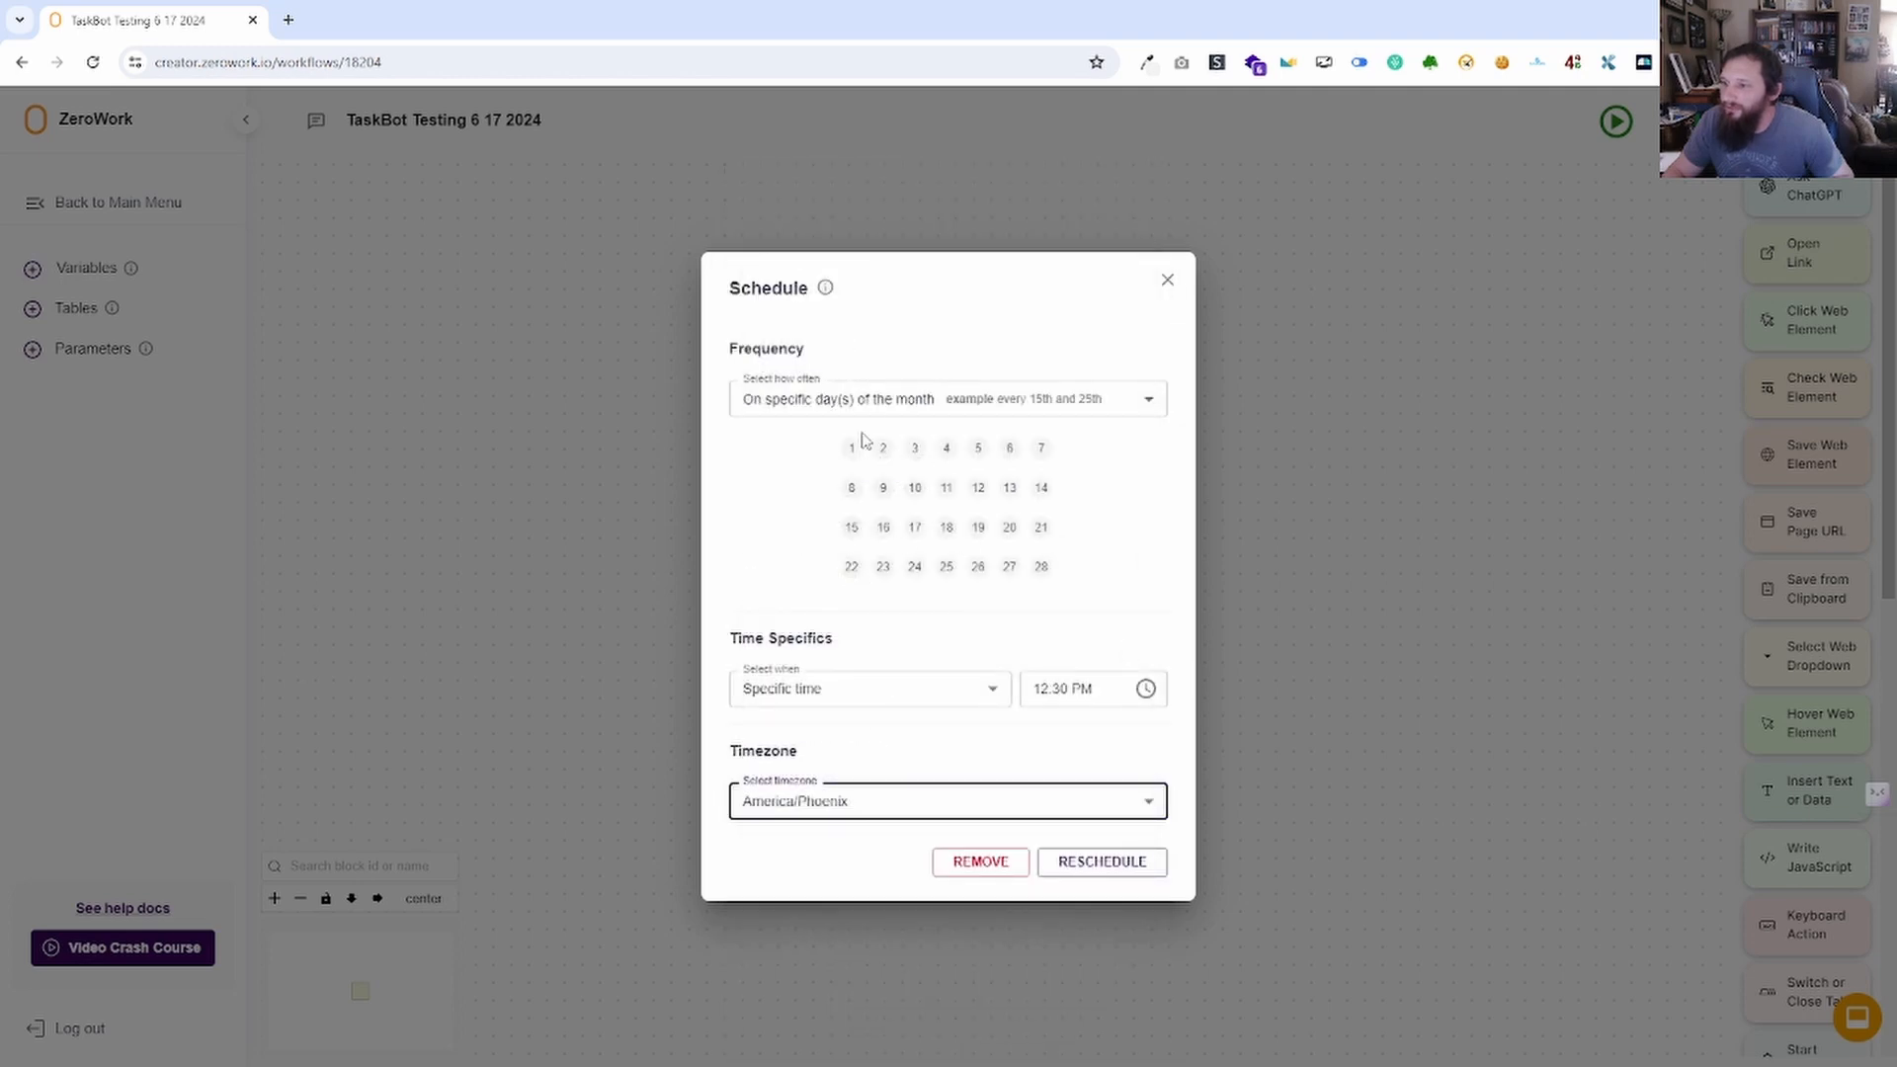
Switch to a single run on 06/17/2024 at 12:30 PM and reschedule.
{"action": "left_click", "coordinate": [946, 398]}
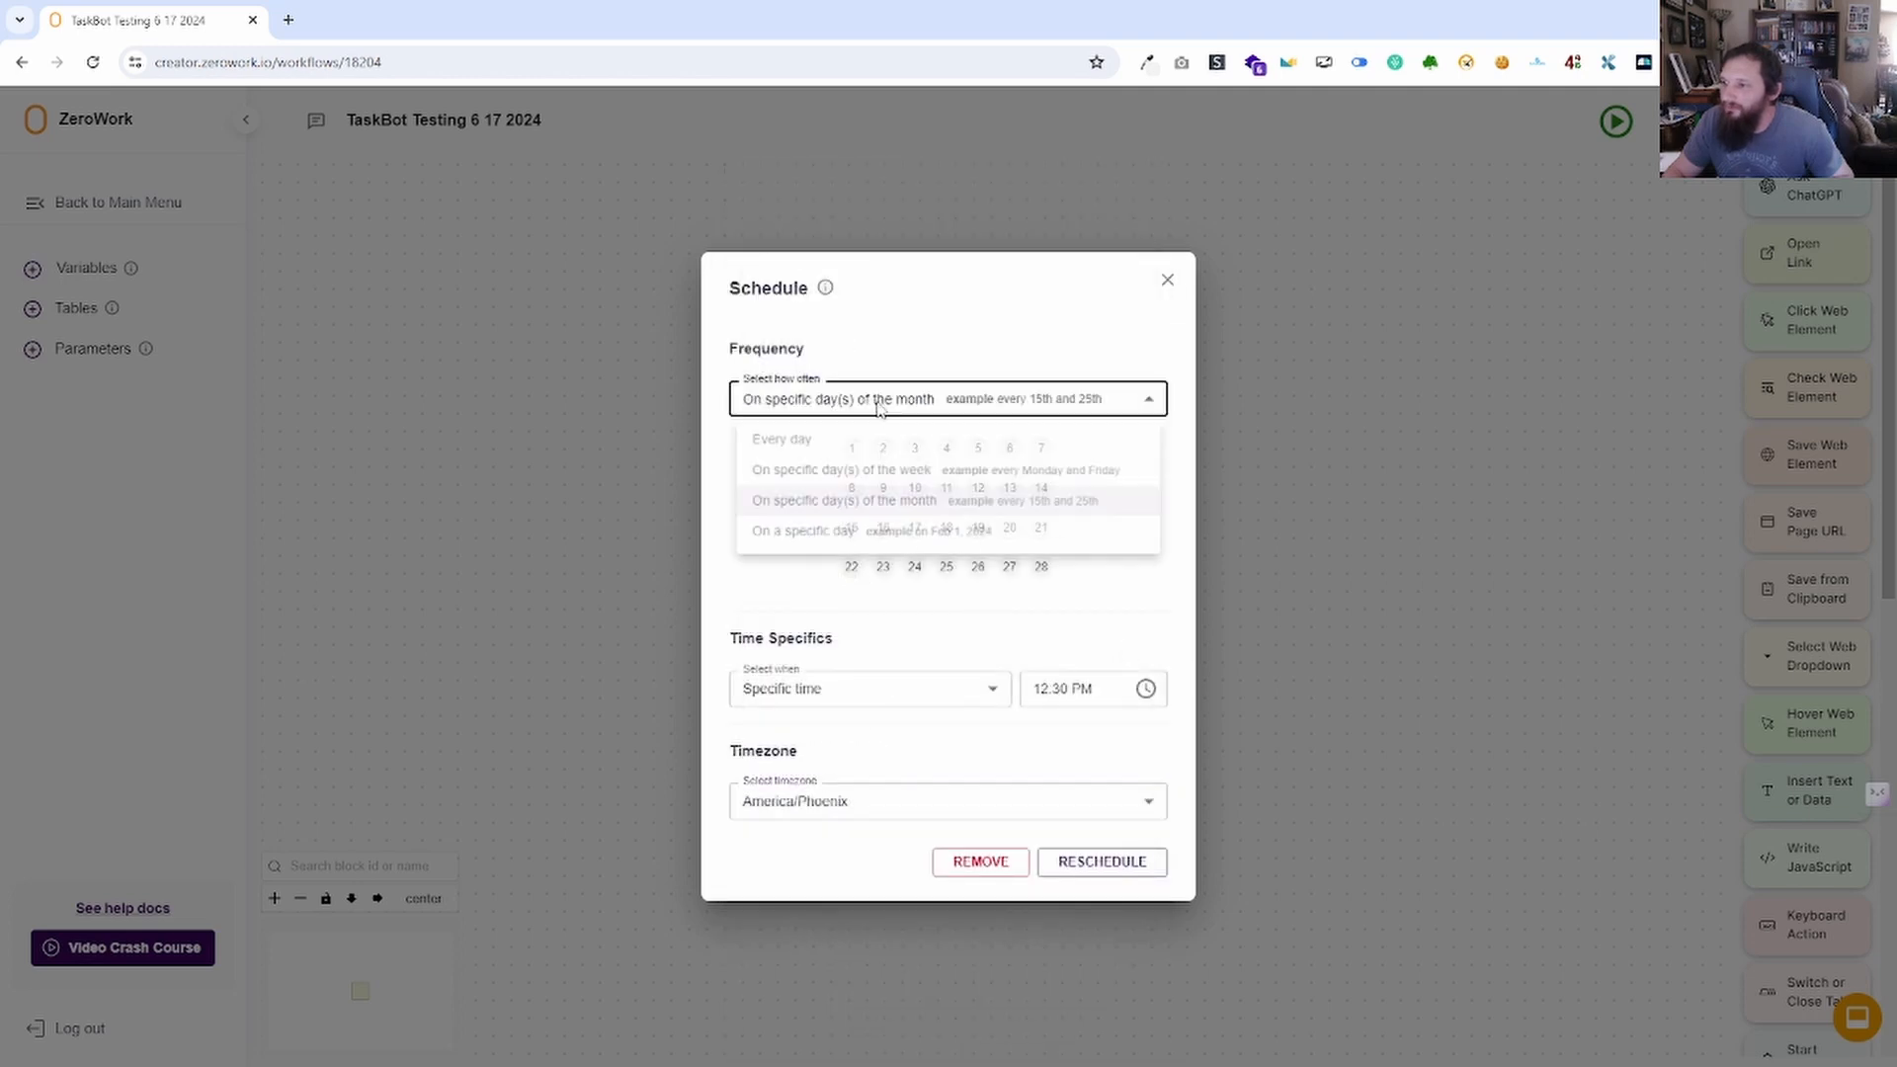
{"action": "left_click", "coordinate": [828, 542]}
{"action": "left_click", "coordinate": [825, 508]}
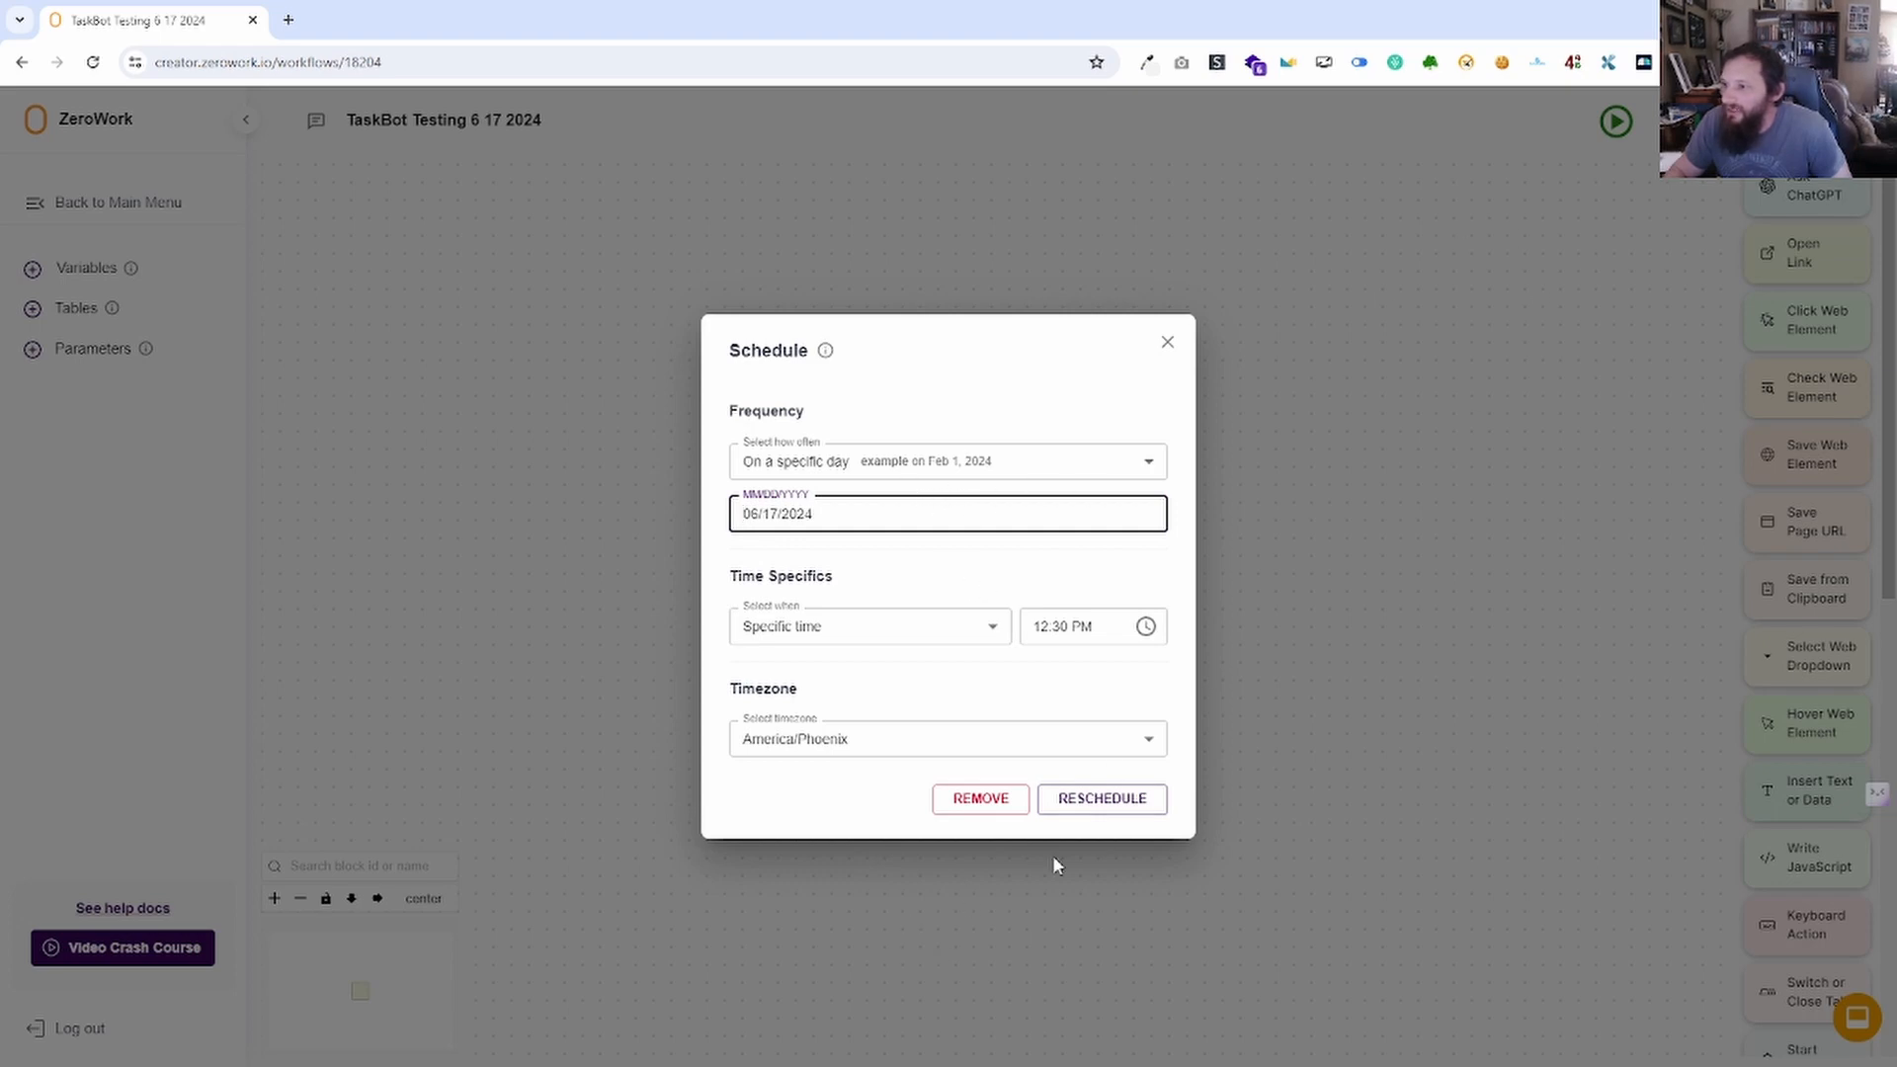
{"action": "left_click", "coordinate": [1115, 804]}
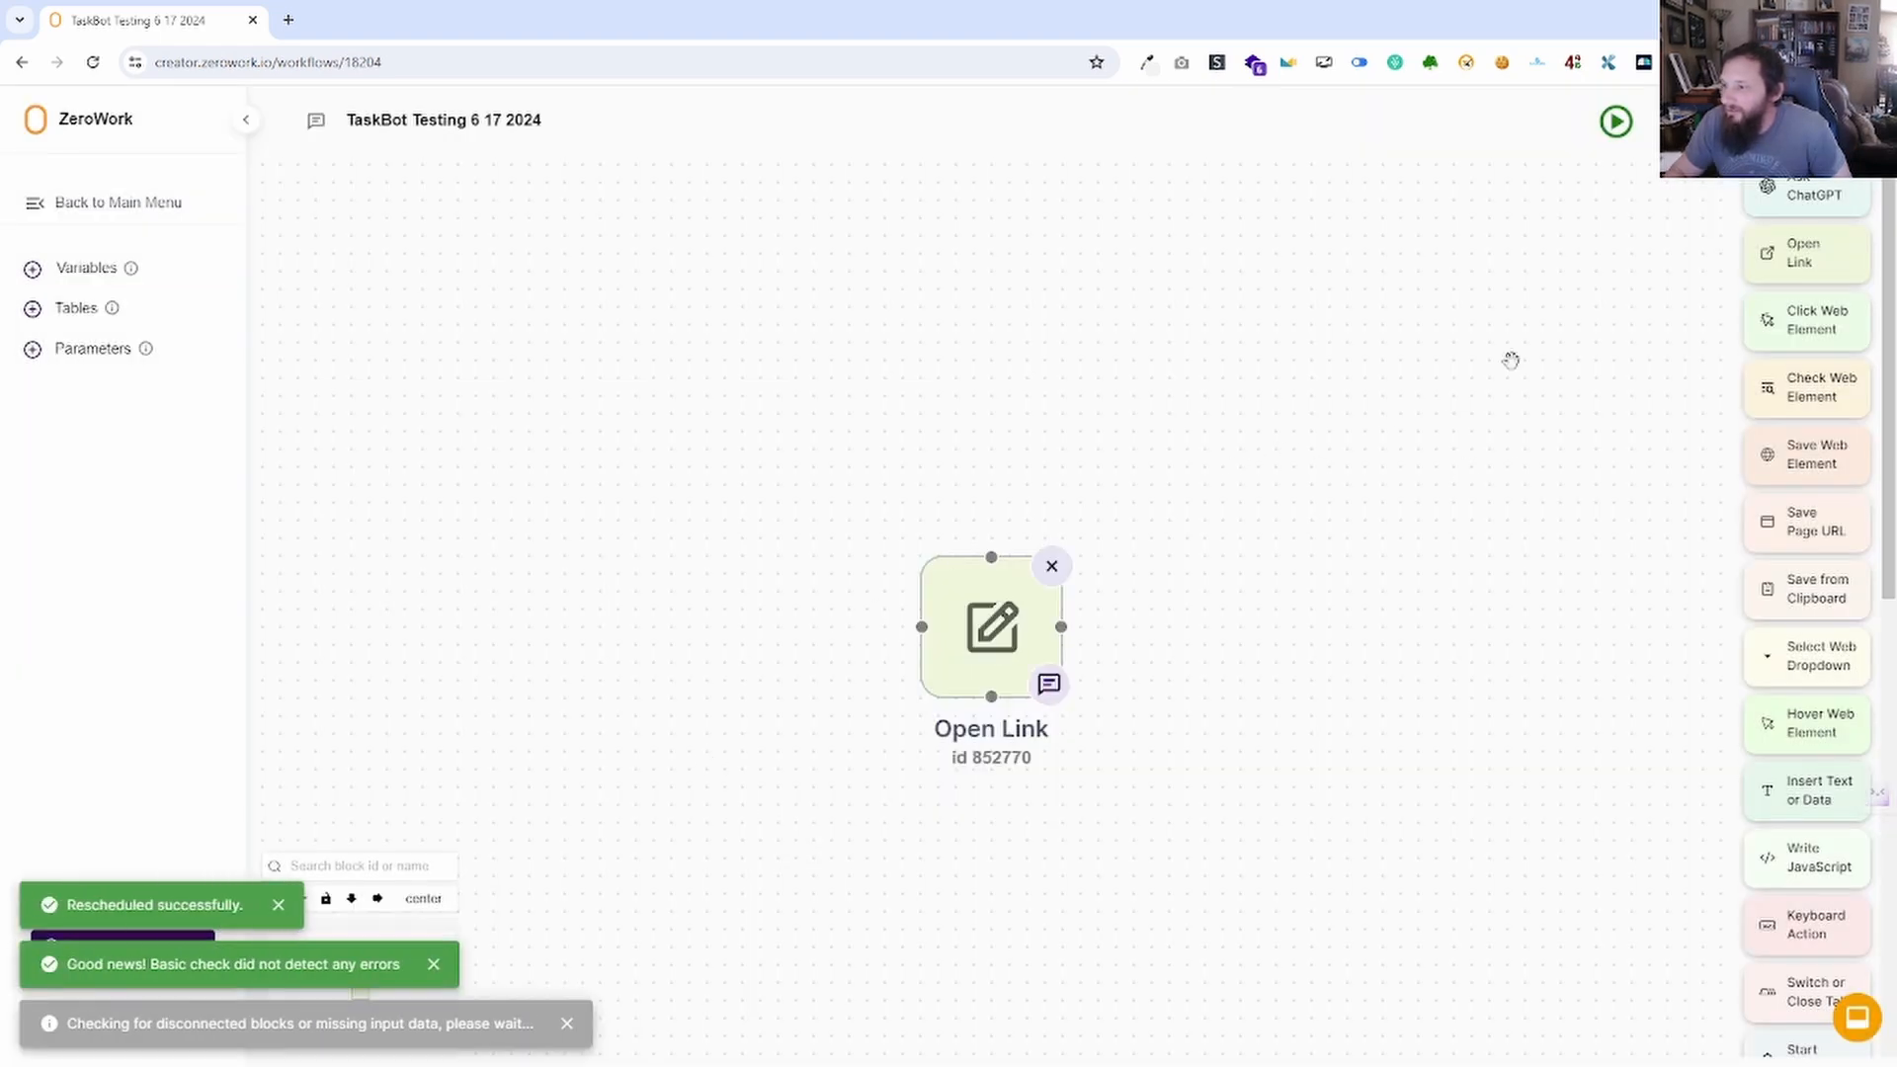
Remove the TaskBot's schedule, confirm none remains, then bring up the TaskBot Sharing Options.
{"action": "left_click", "coordinate": [1676, 121]}
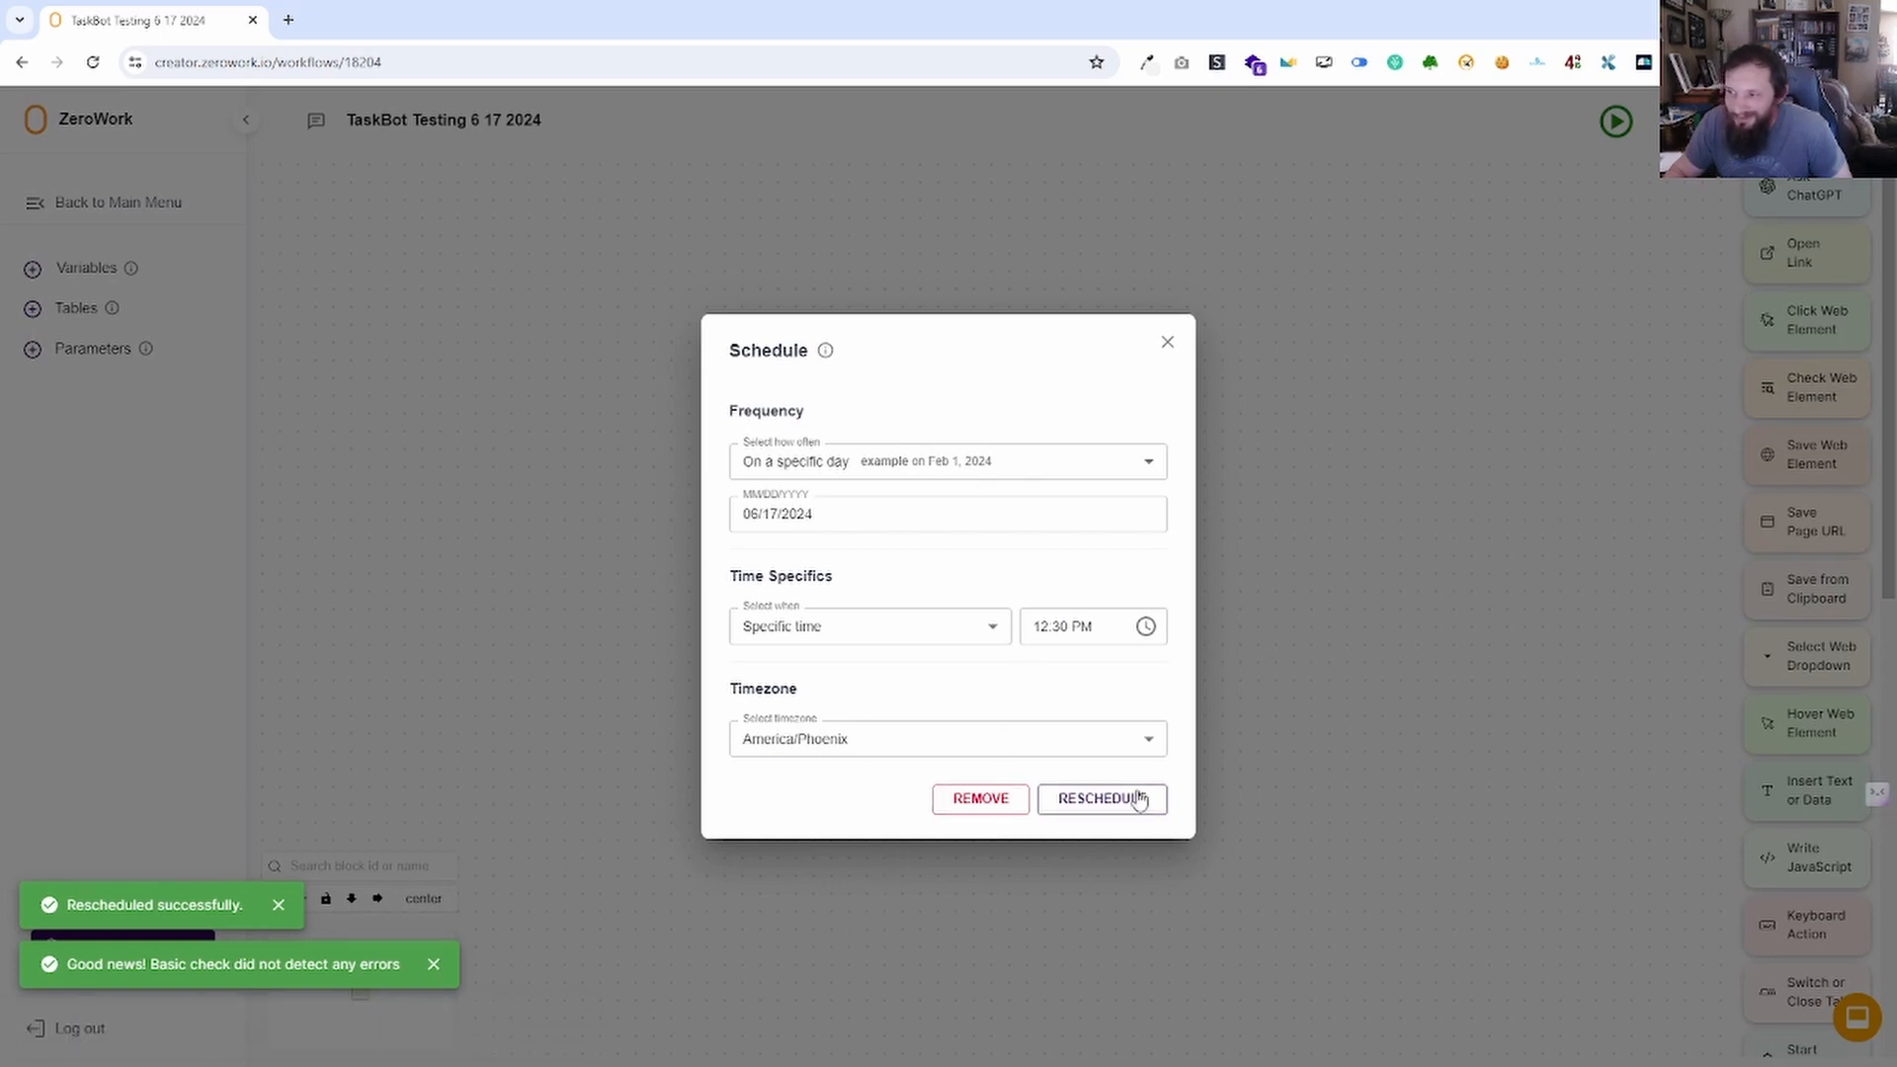
{"action": "left_click", "coordinate": [991, 795]}
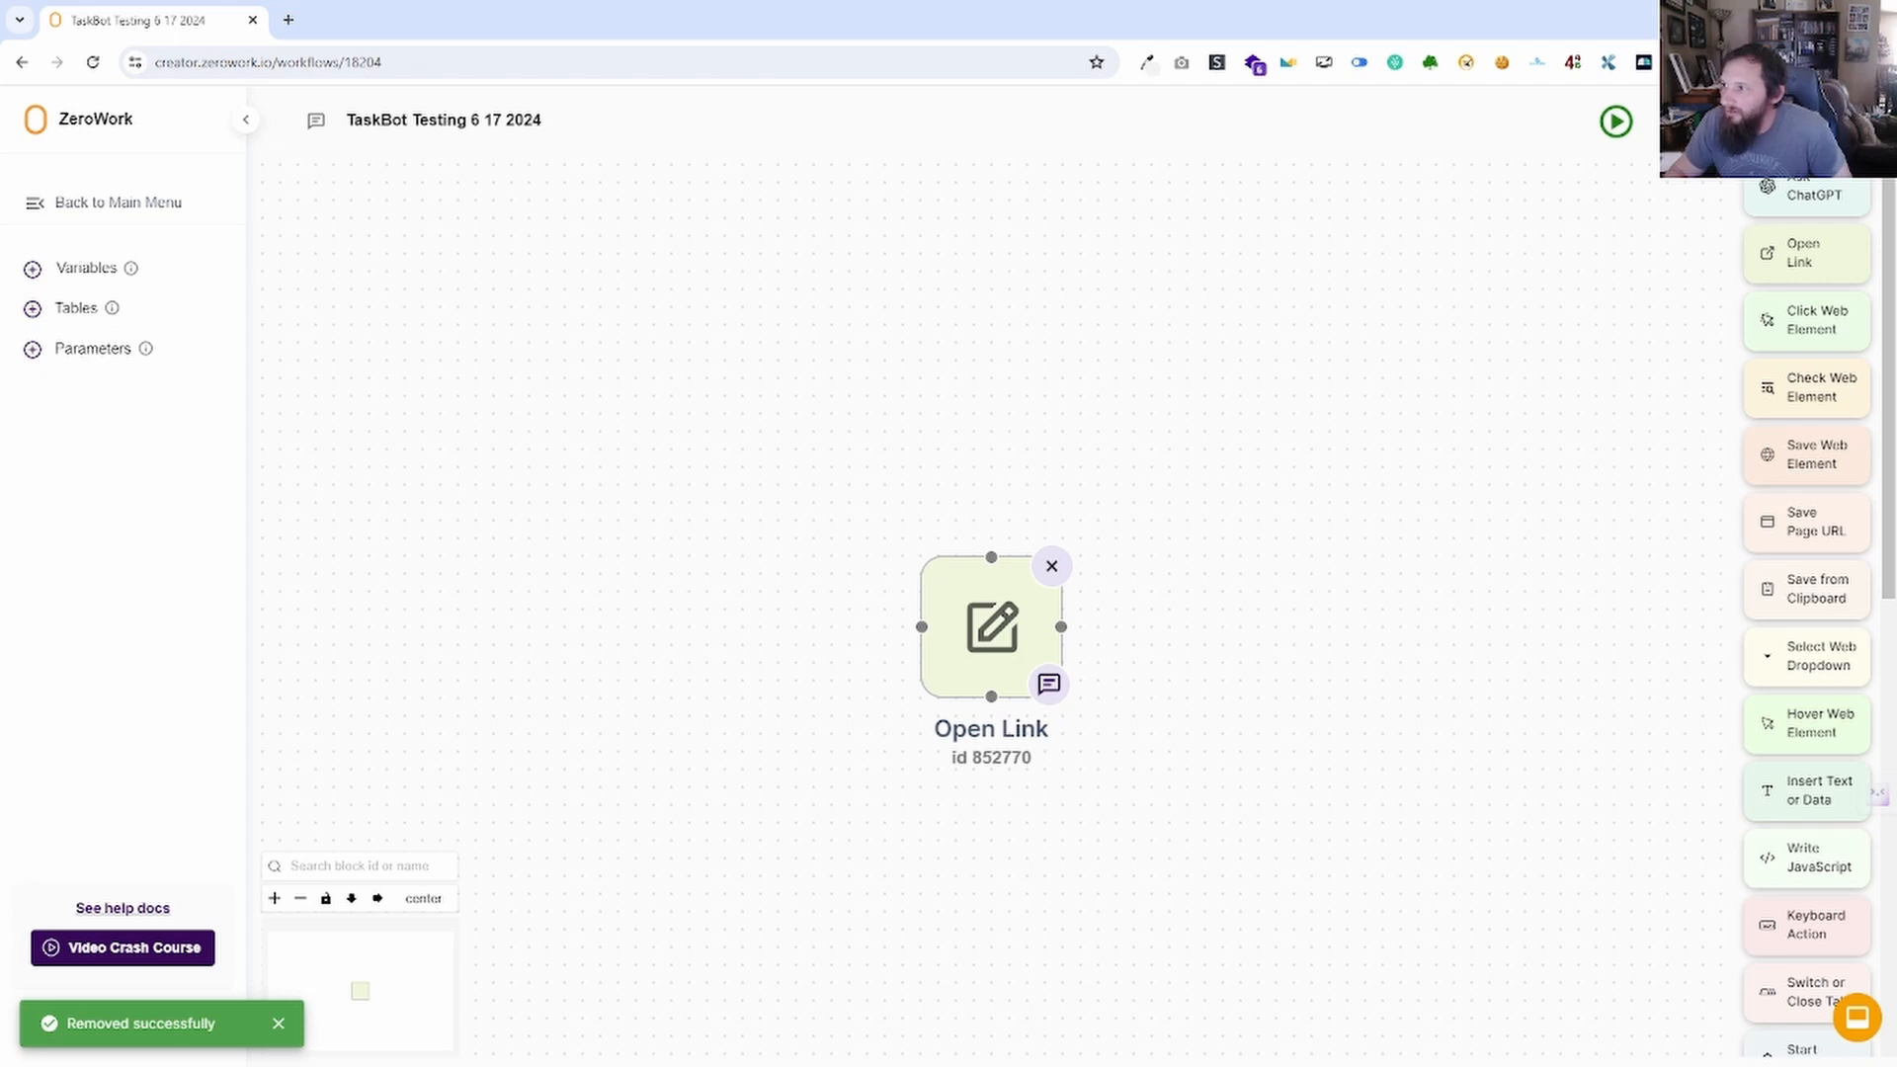
{"action": "left_click", "coordinate": [1681, 122]}
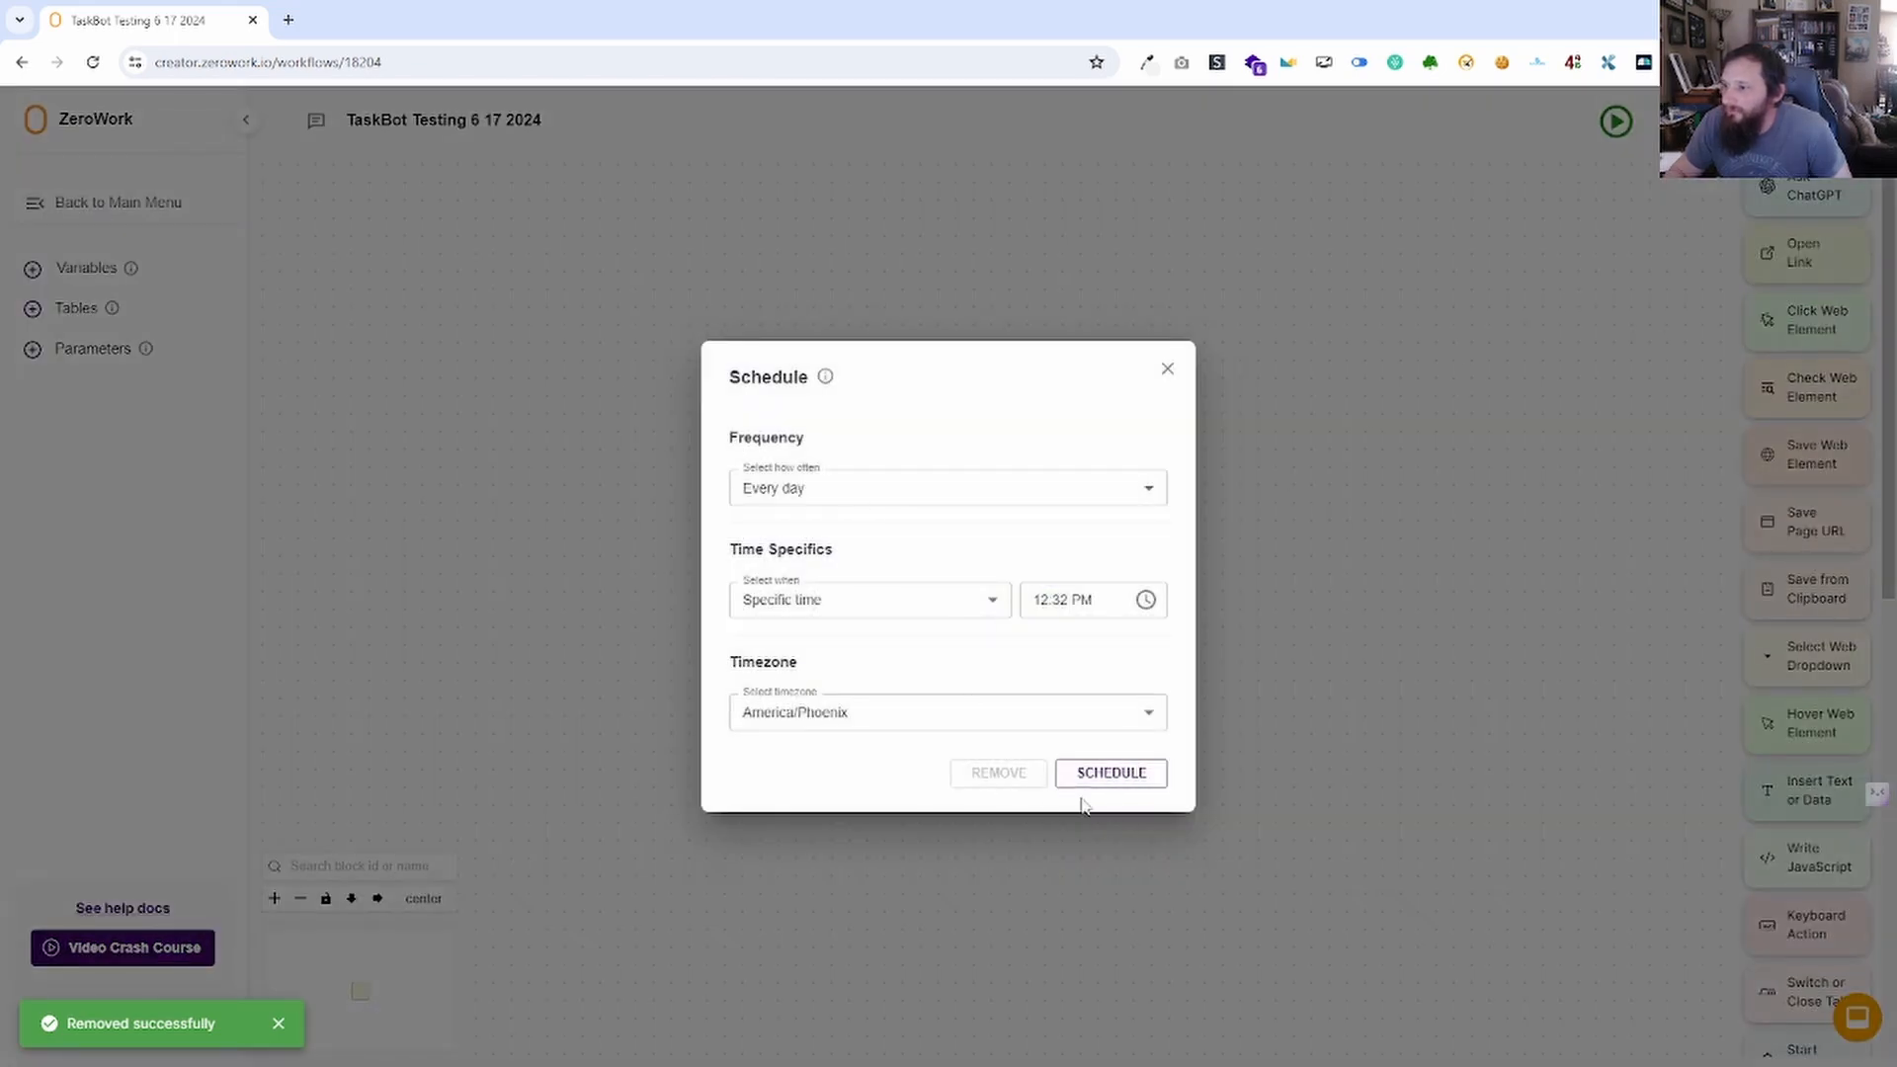
{"action": "left_click", "coordinate": [1168, 381]}
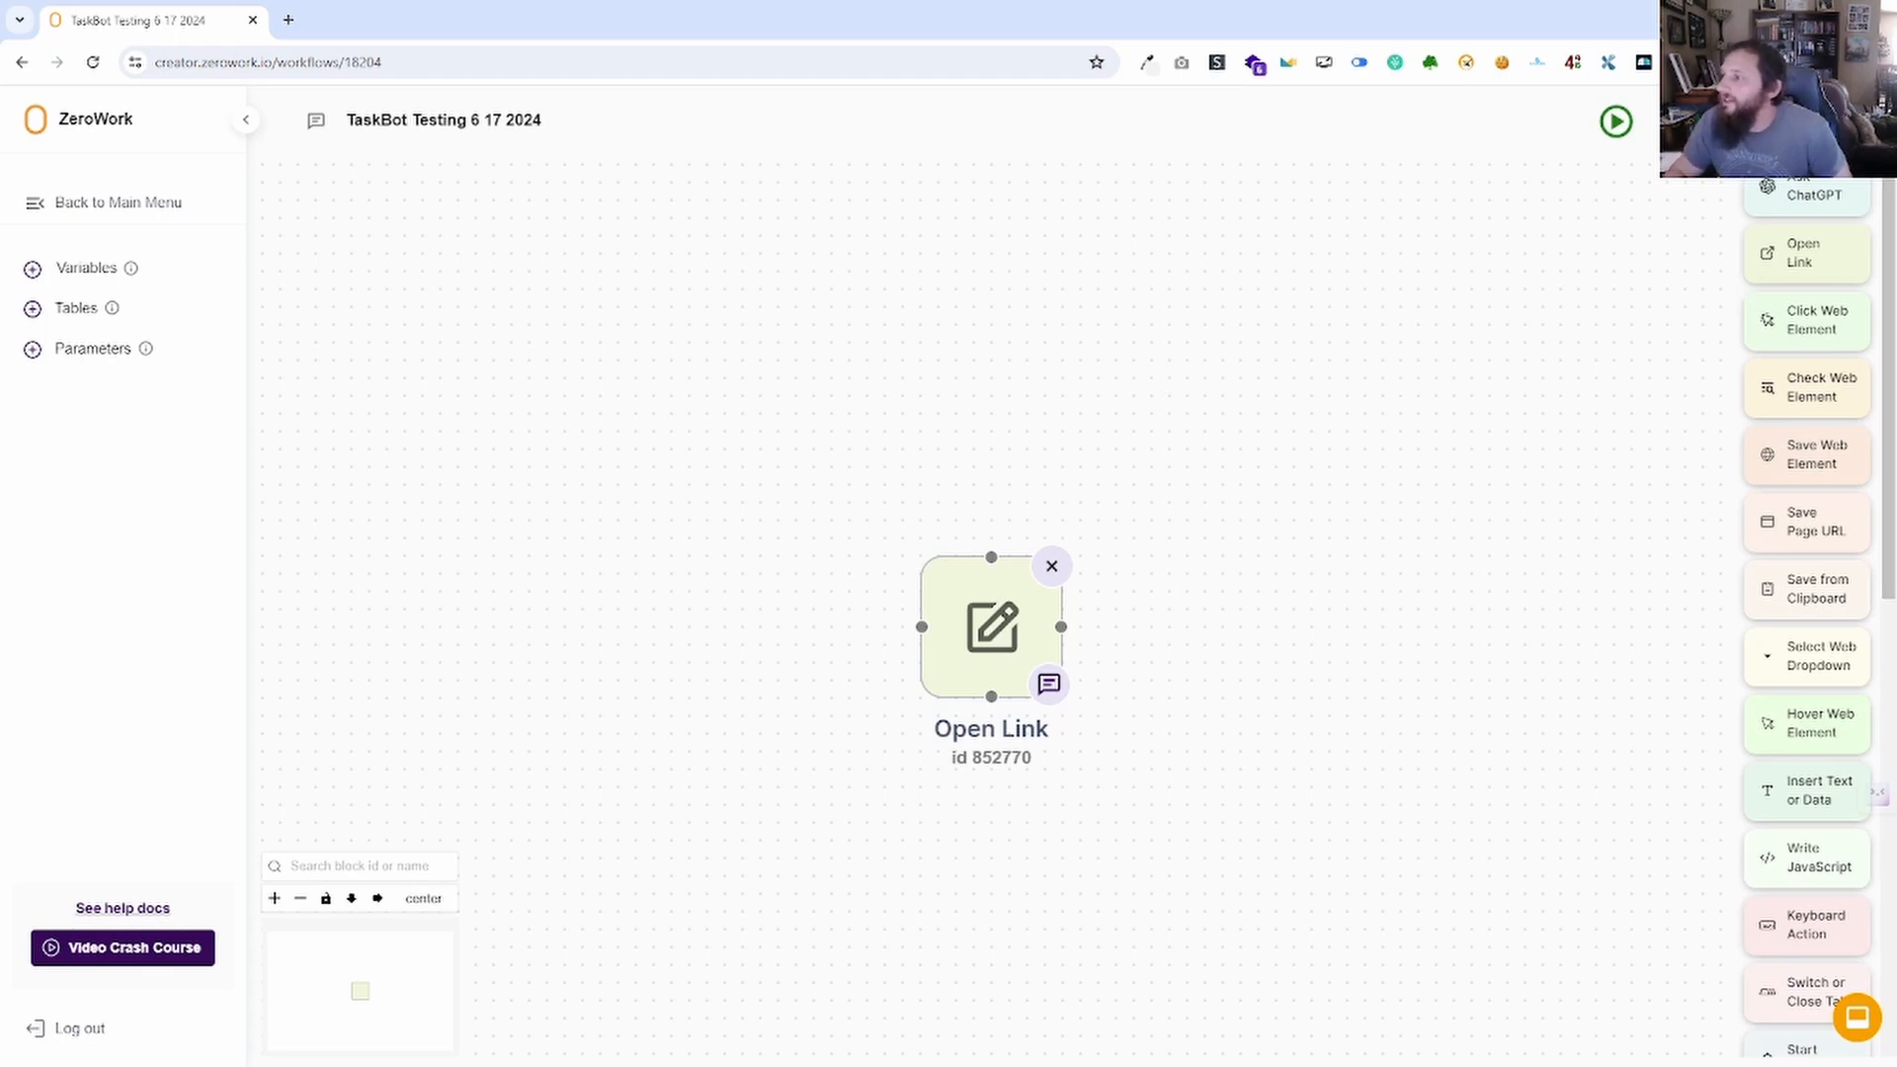
{"action": "left_click", "coordinate": [1726, 120]}
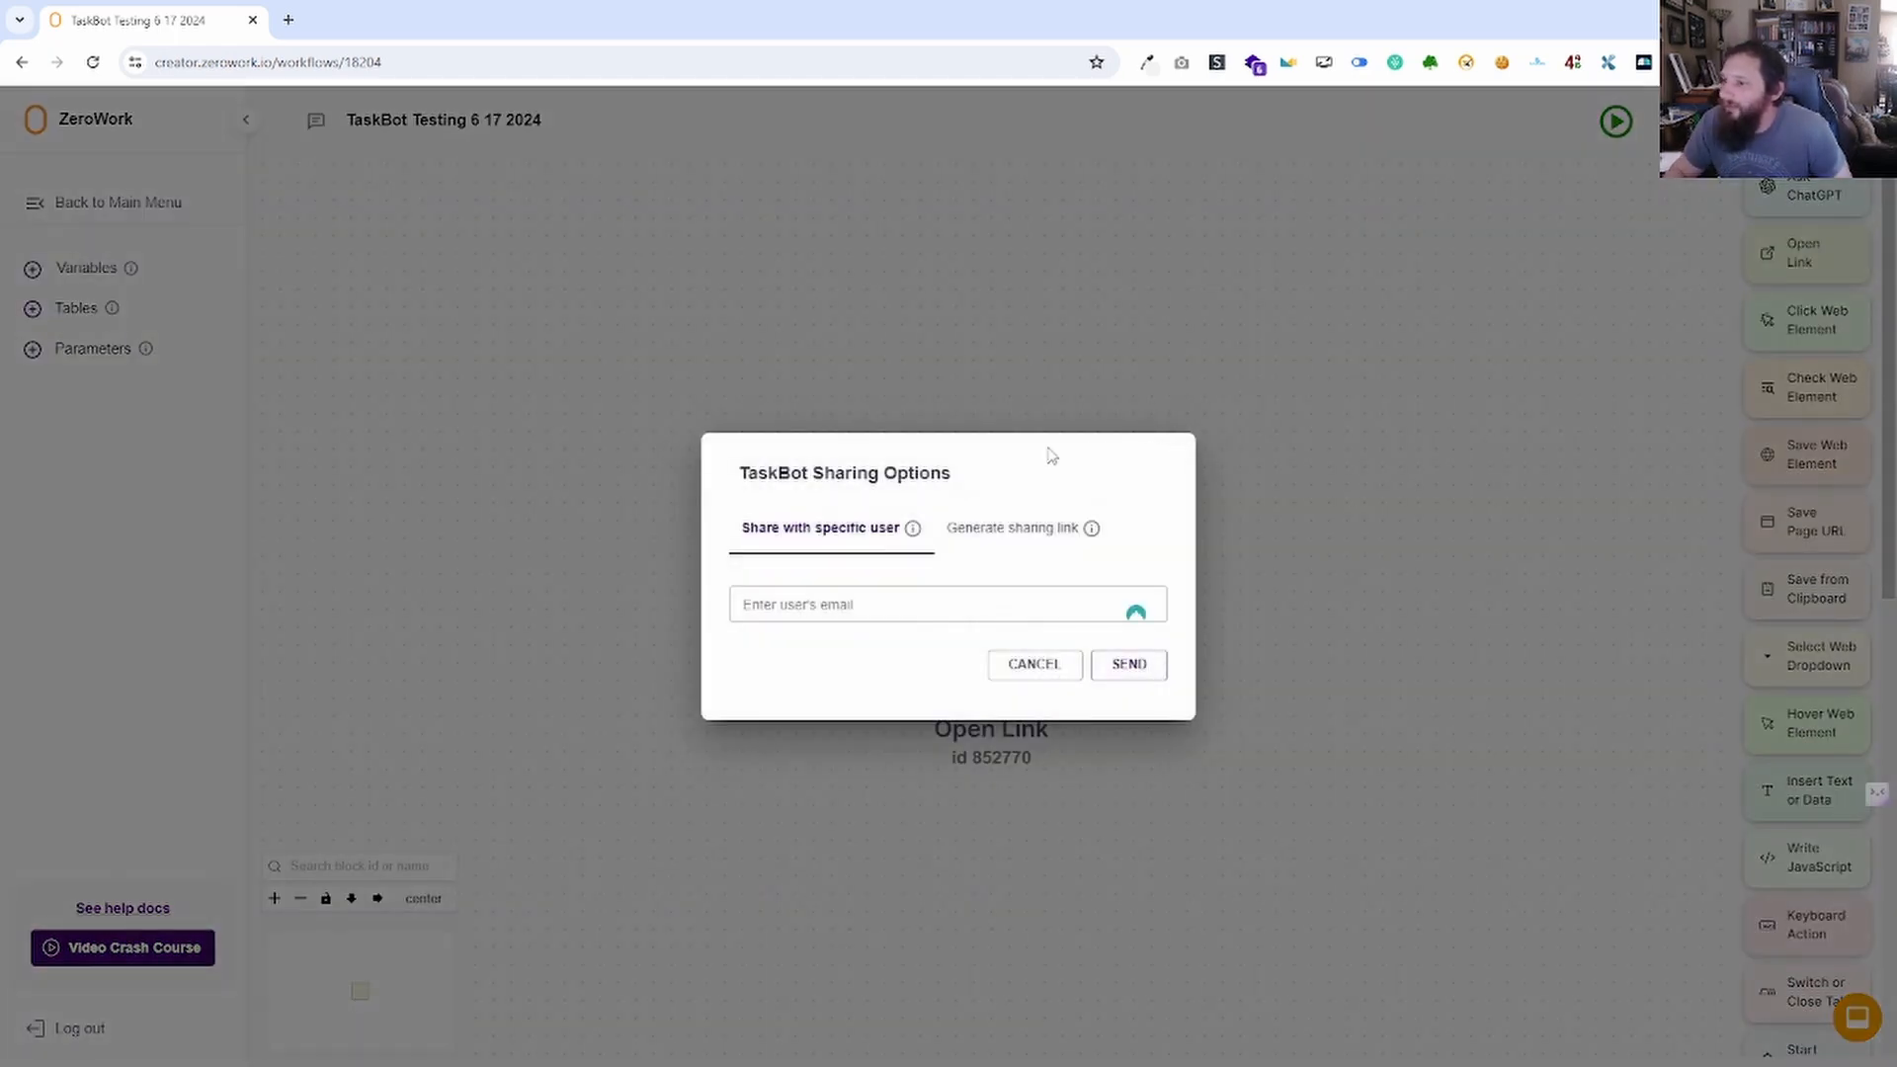
Try to focus the recipient e-mail field in the TaskBot share dialog.
{"action": "left_click", "coordinate": [867, 611]}
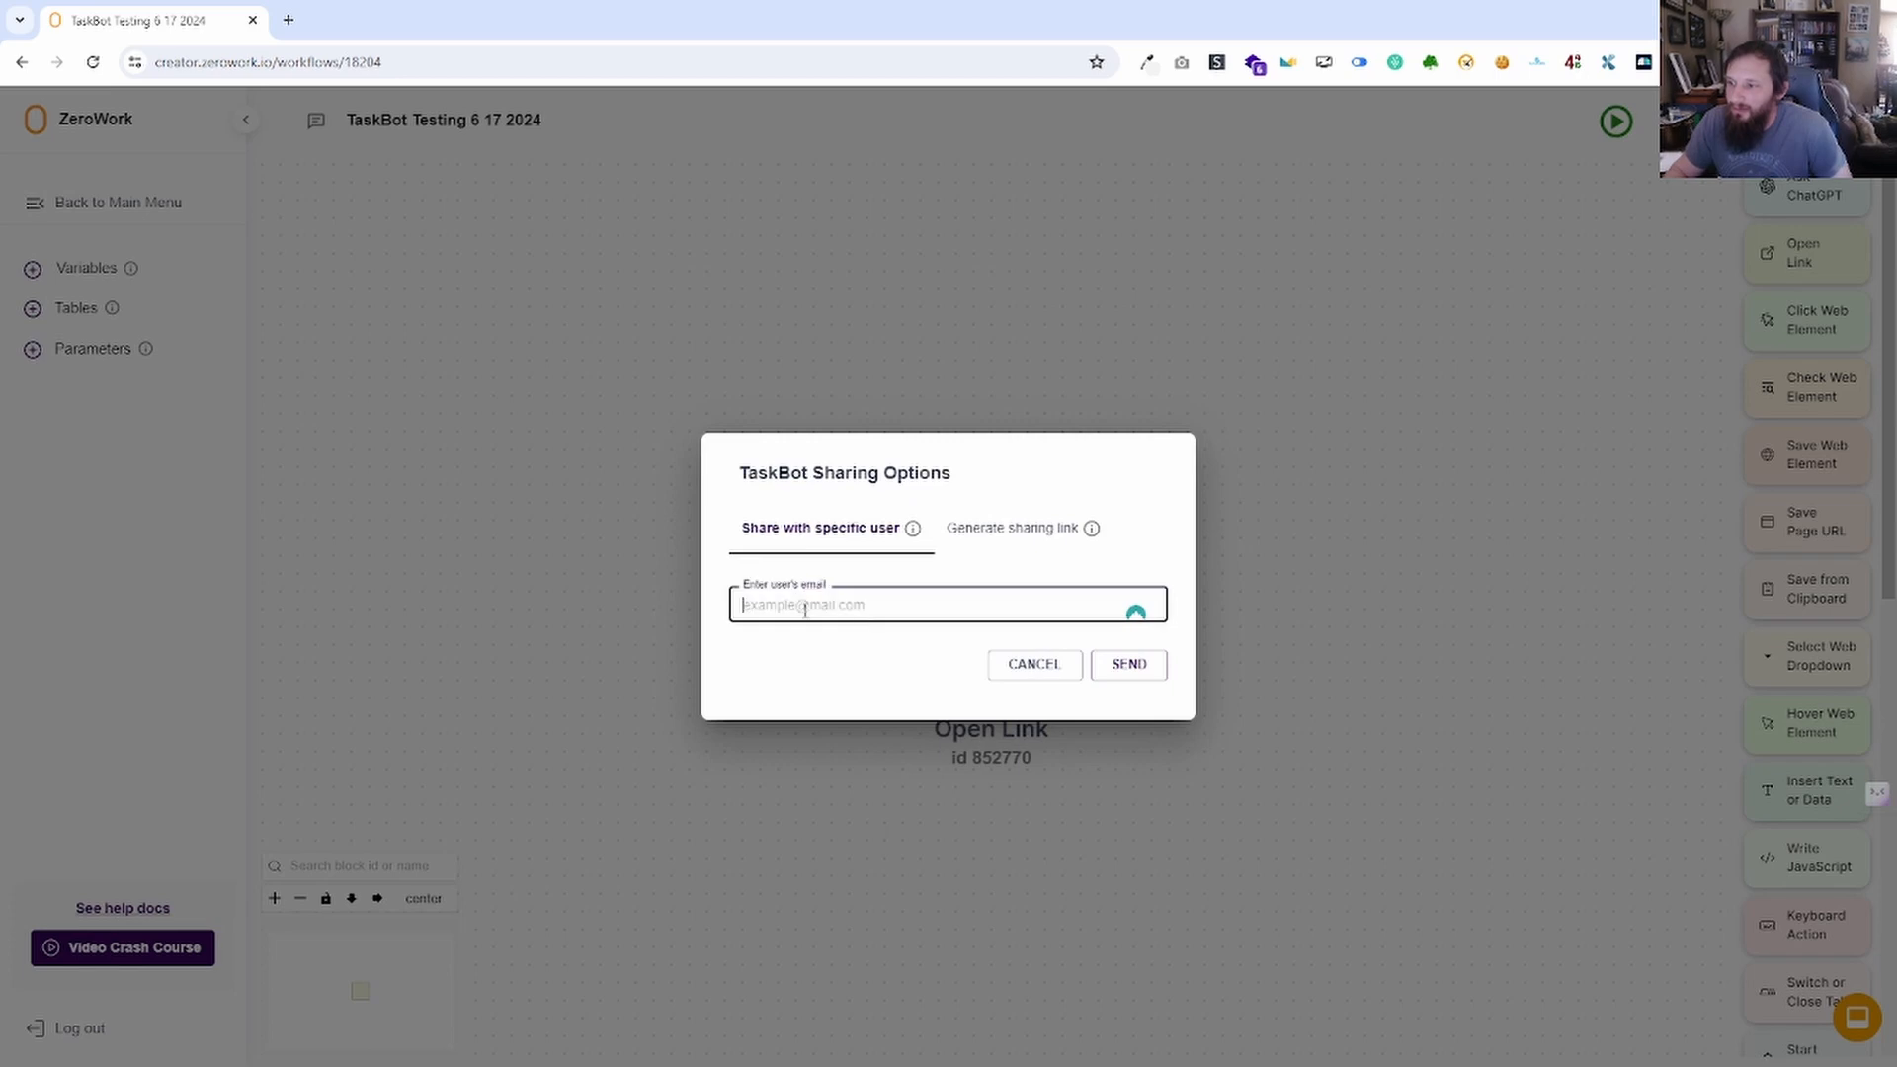
{"action": "left_click", "coordinate": [823, 705]}
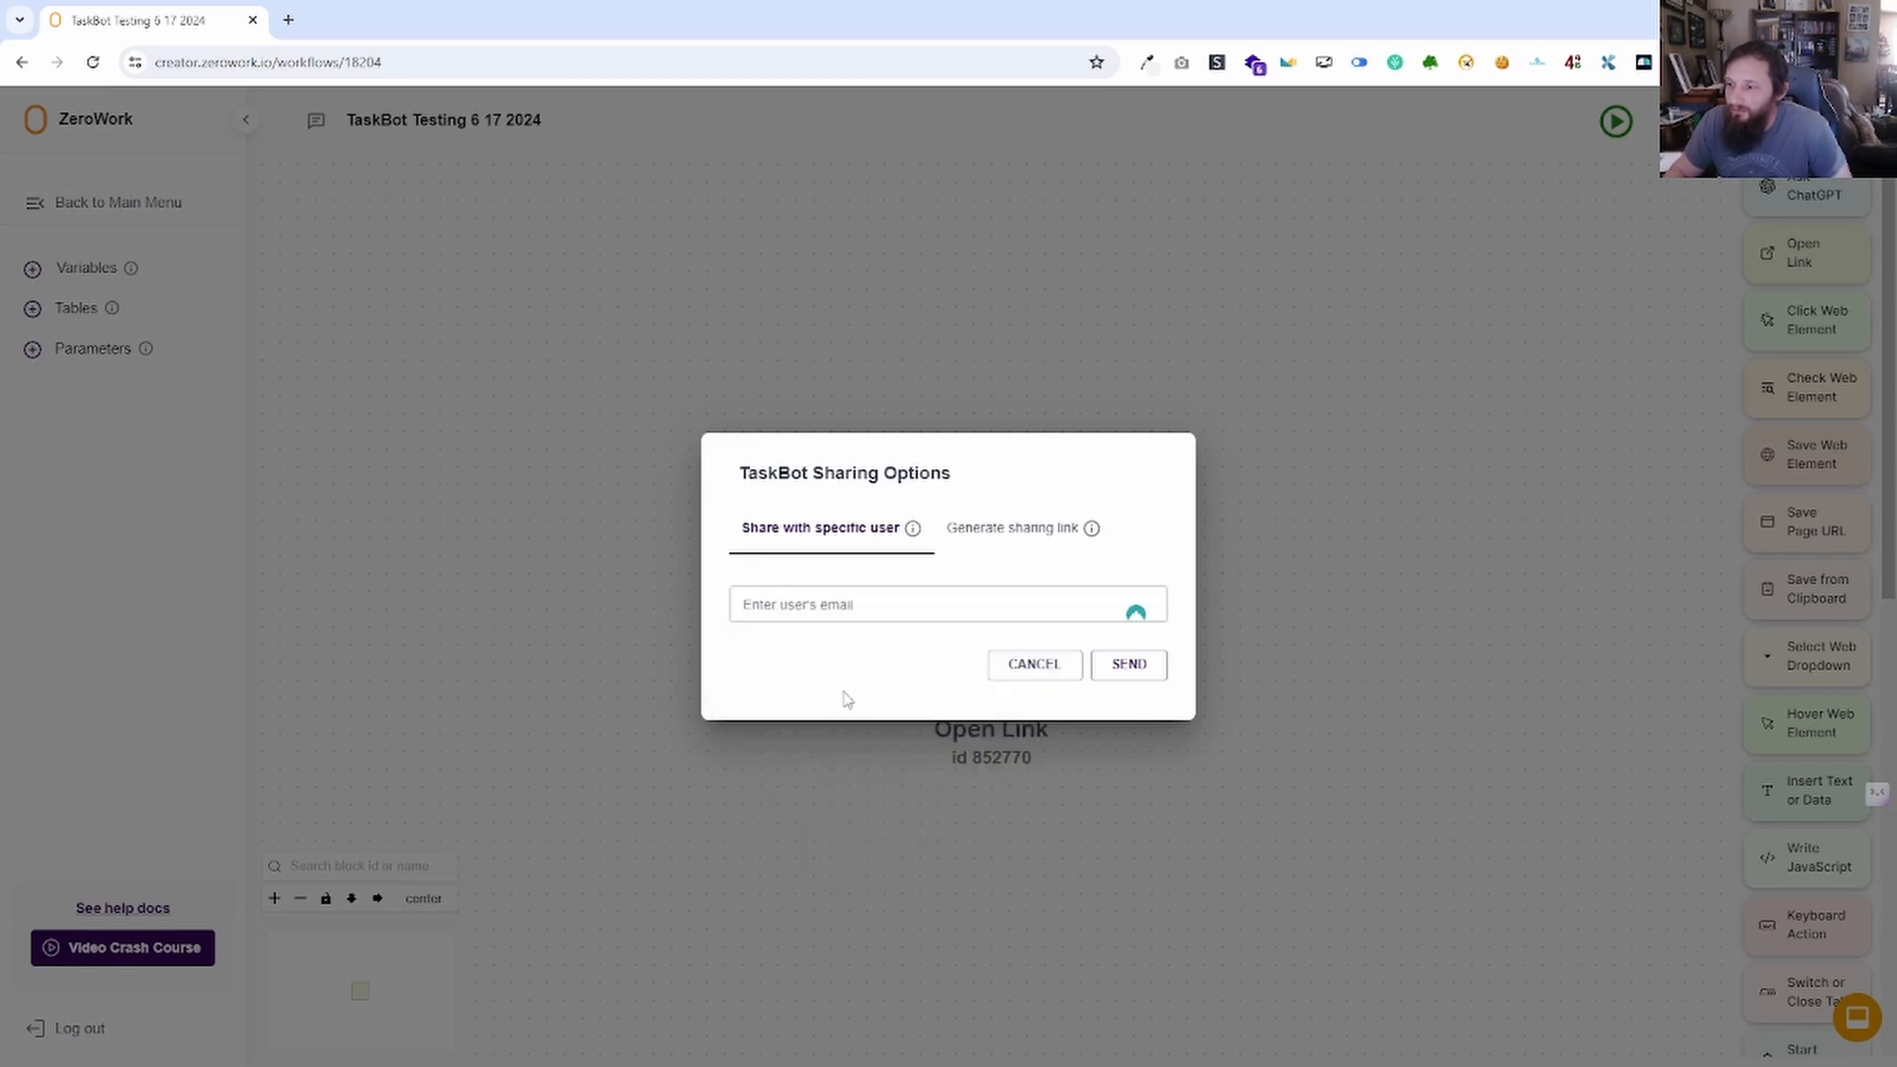
{"action": "left_click", "coordinate": [866, 605]}
{"action": "left_click", "coordinate": [845, 712]}
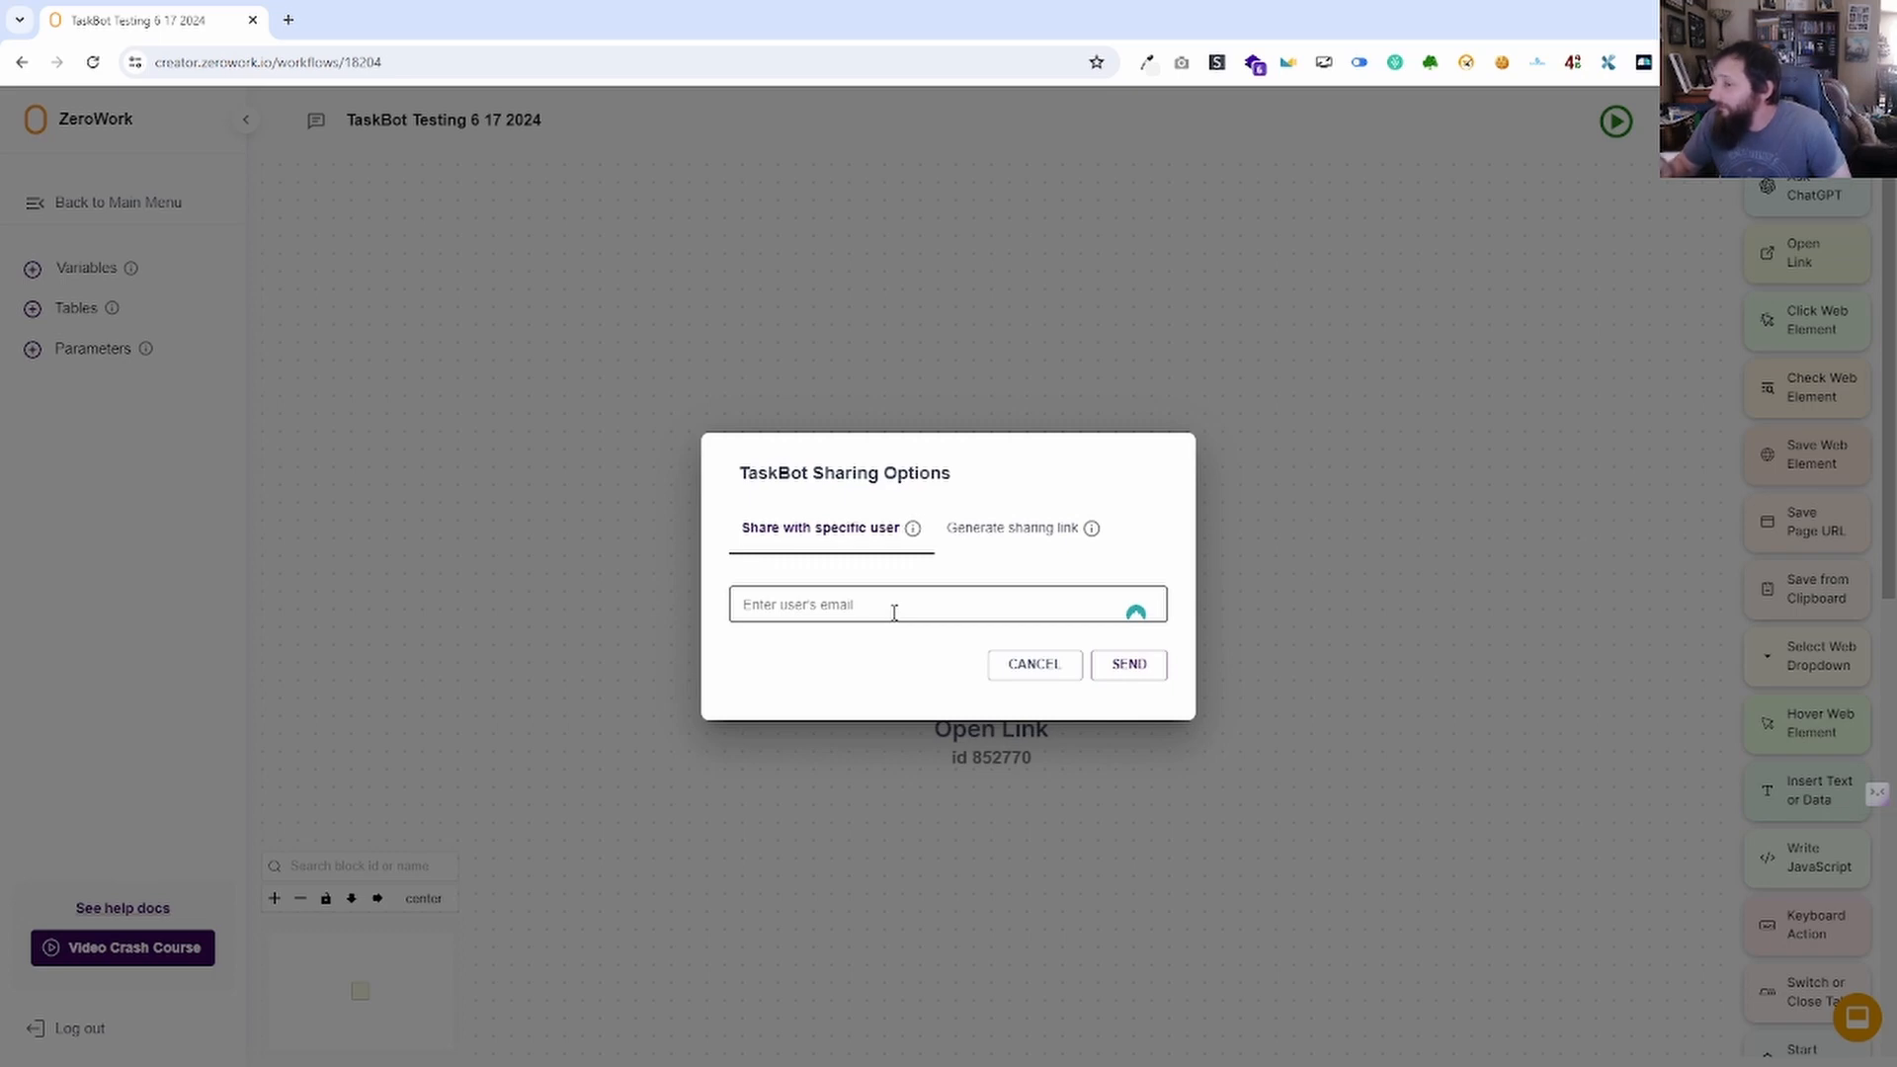
Activate the TaskBot's public sharing link and open the link in a new tab.
{"action": "left_click", "coordinate": [1024, 546]}
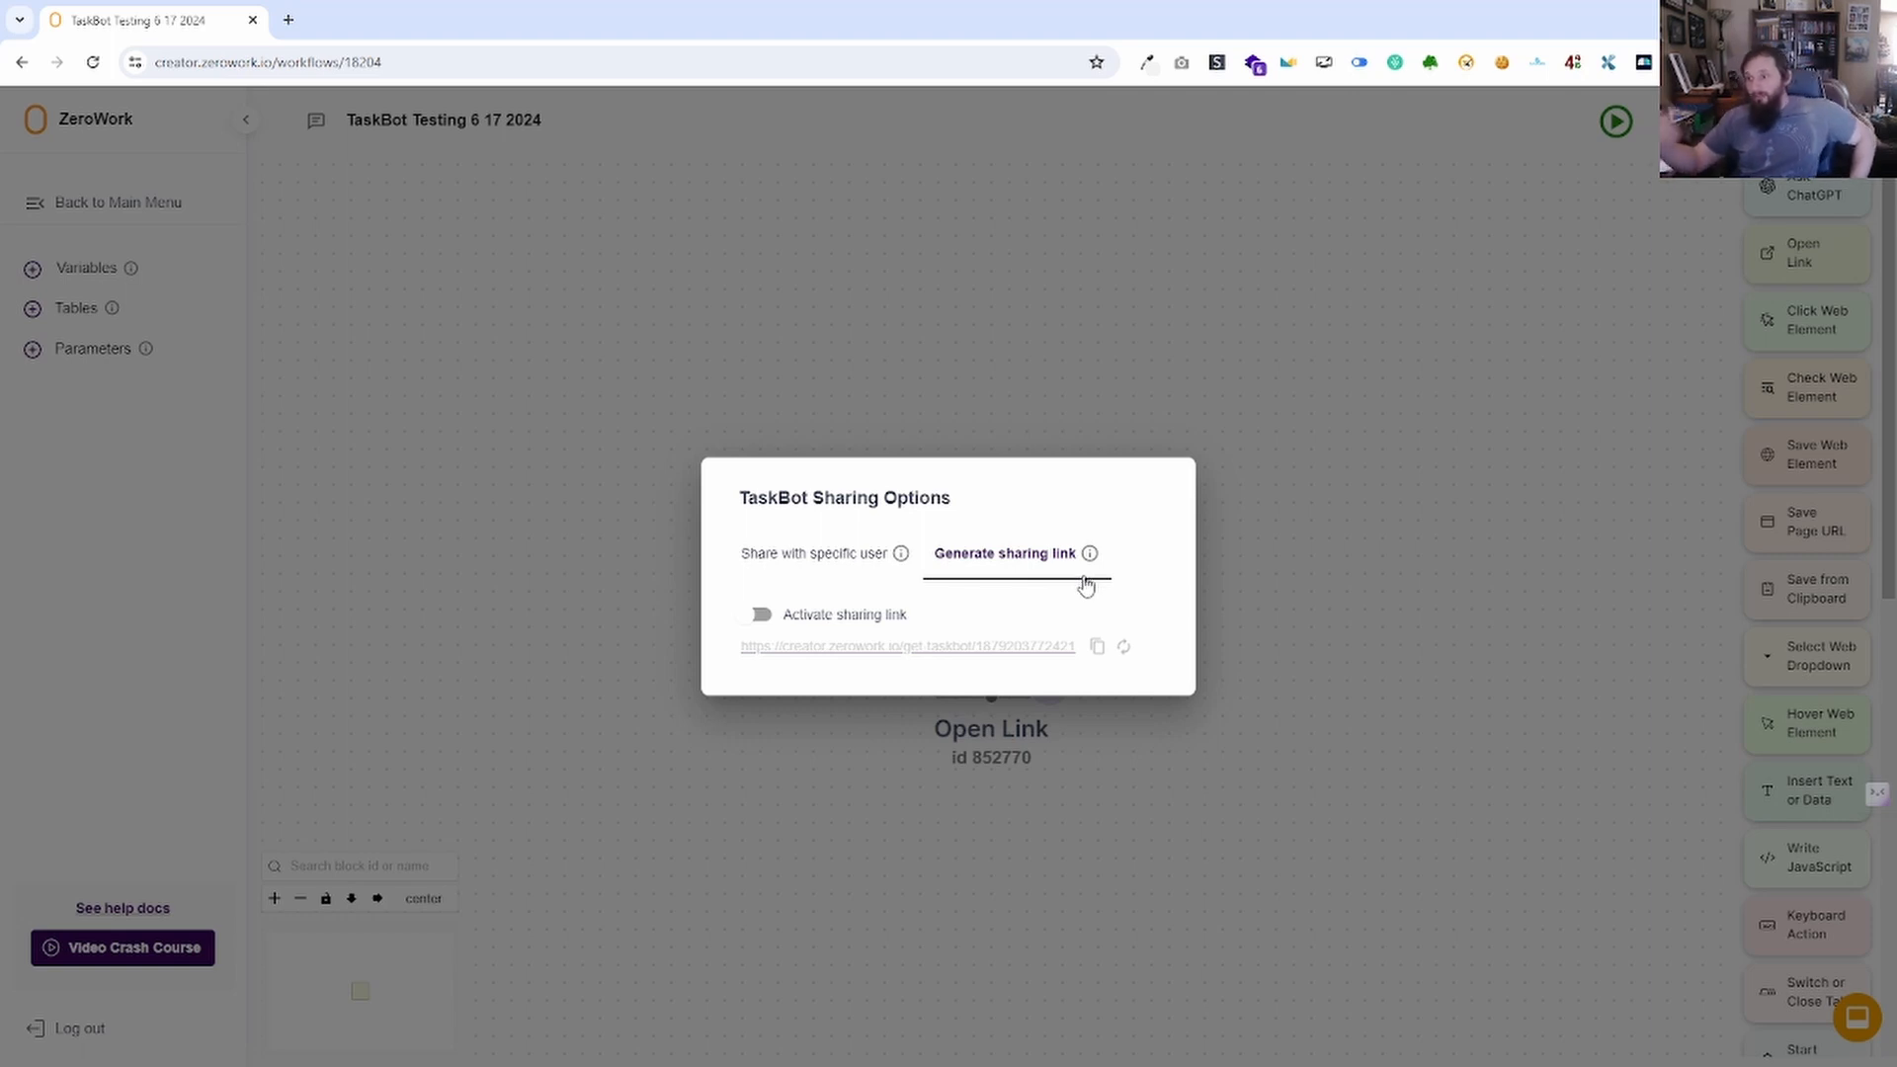
{"action": "left_click", "coordinate": [759, 615]}
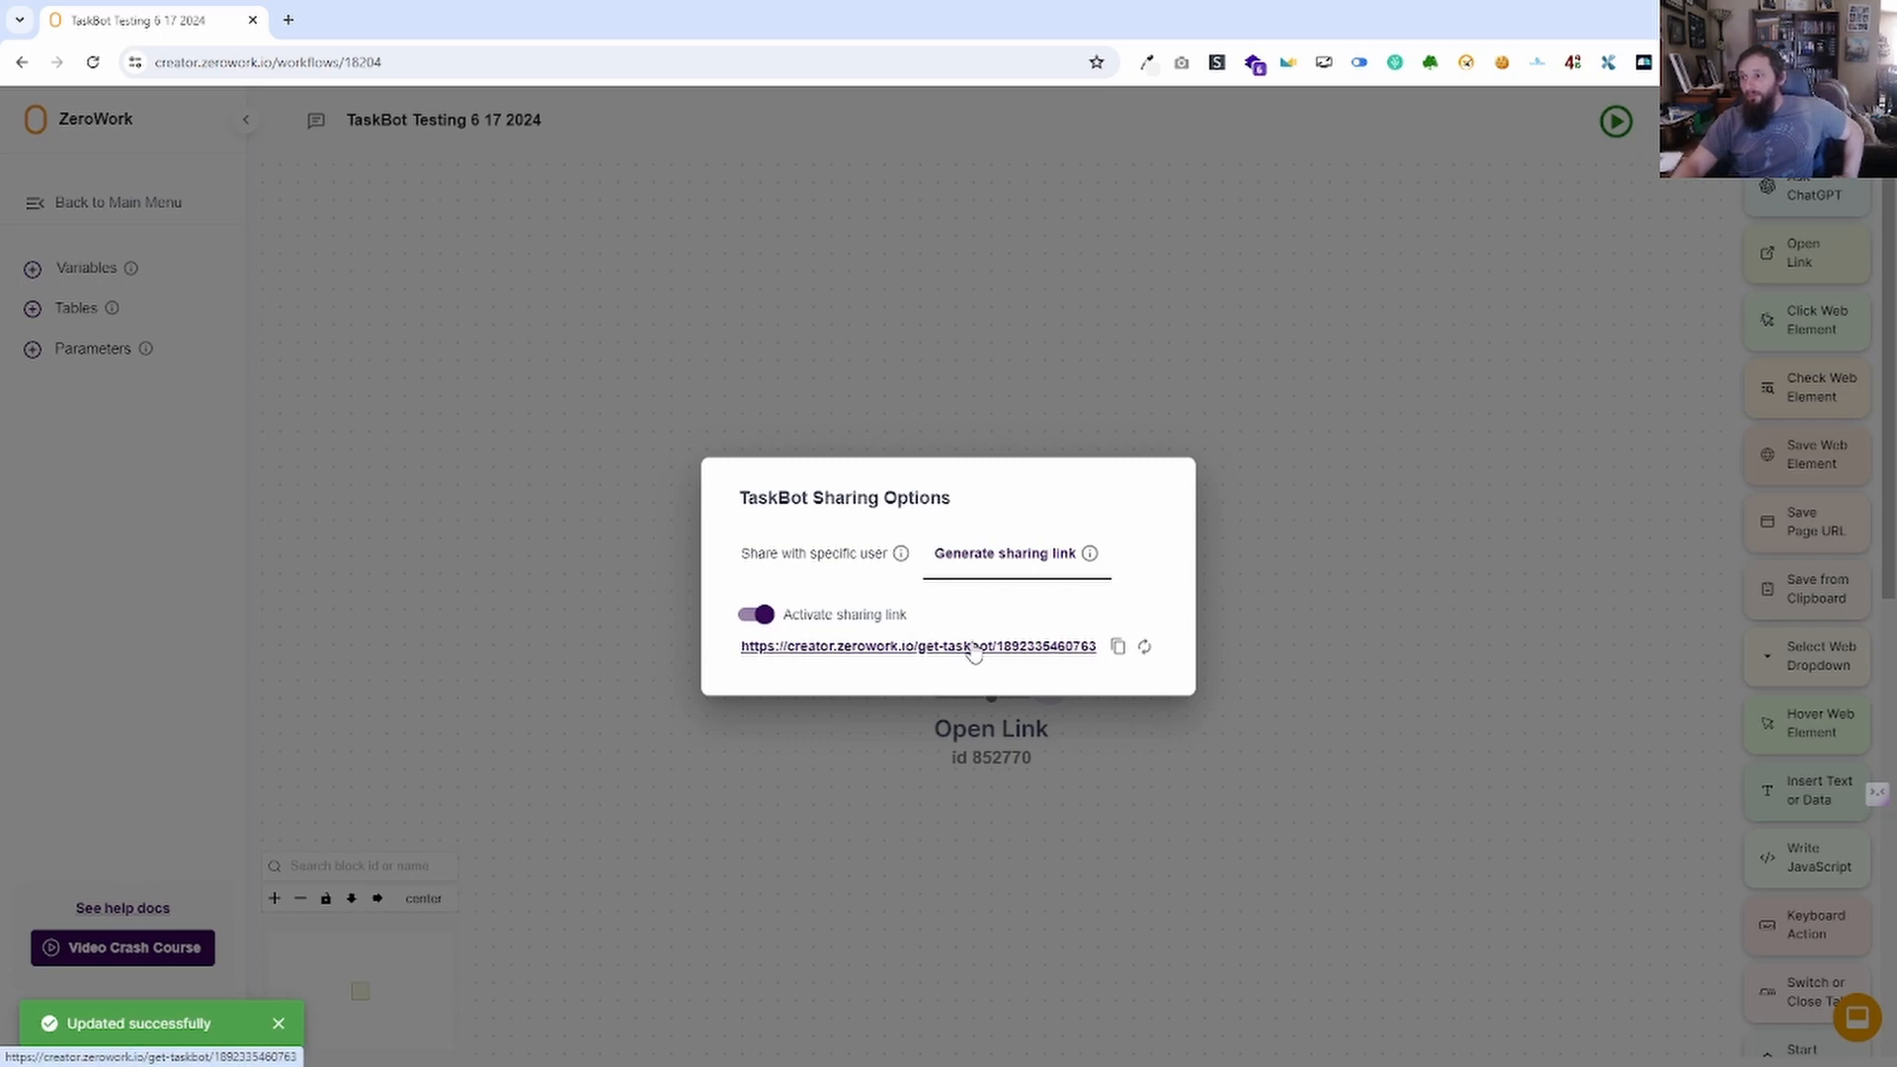
{"action": "left_click", "coordinate": [983, 648]}
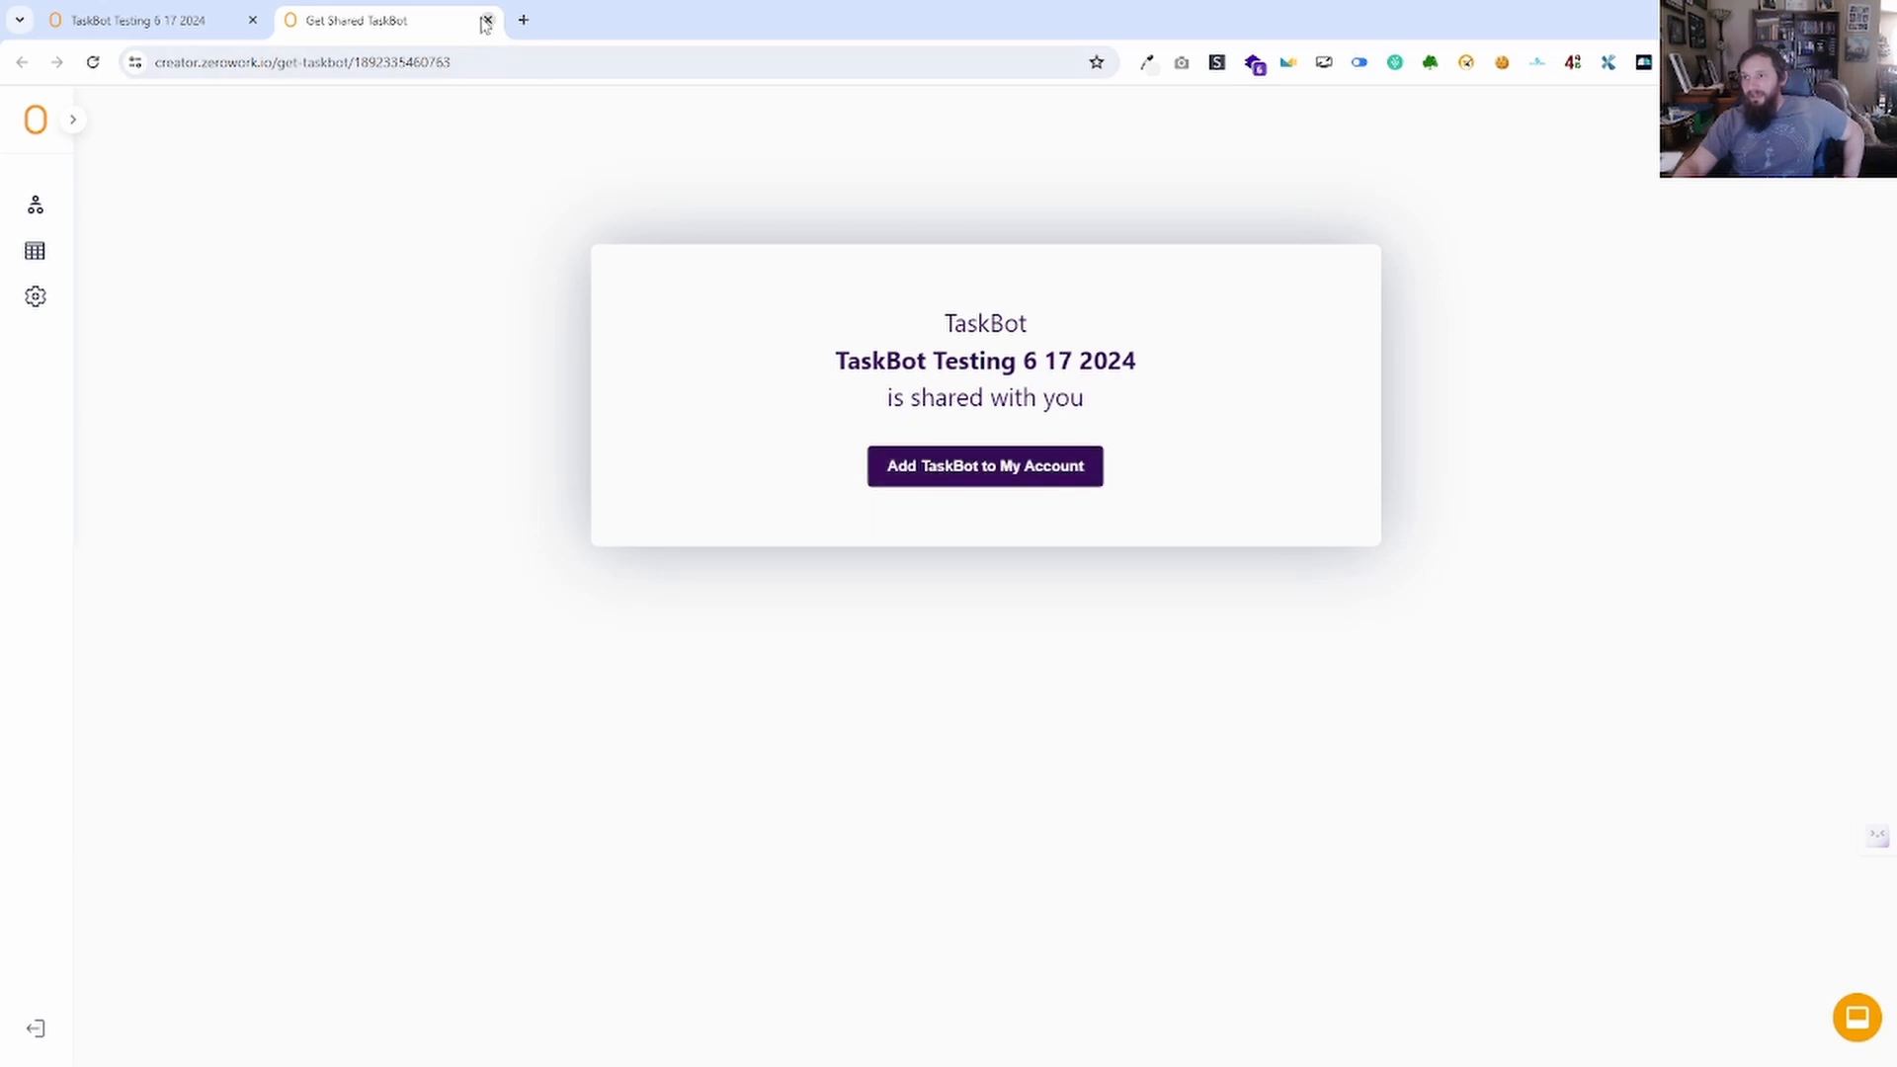
Close the Get Shared TaskBot tab, regenerate the link id, then deactivate sharing and dismiss the dialog.
{"action": "left_click", "coordinate": [488, 21]}
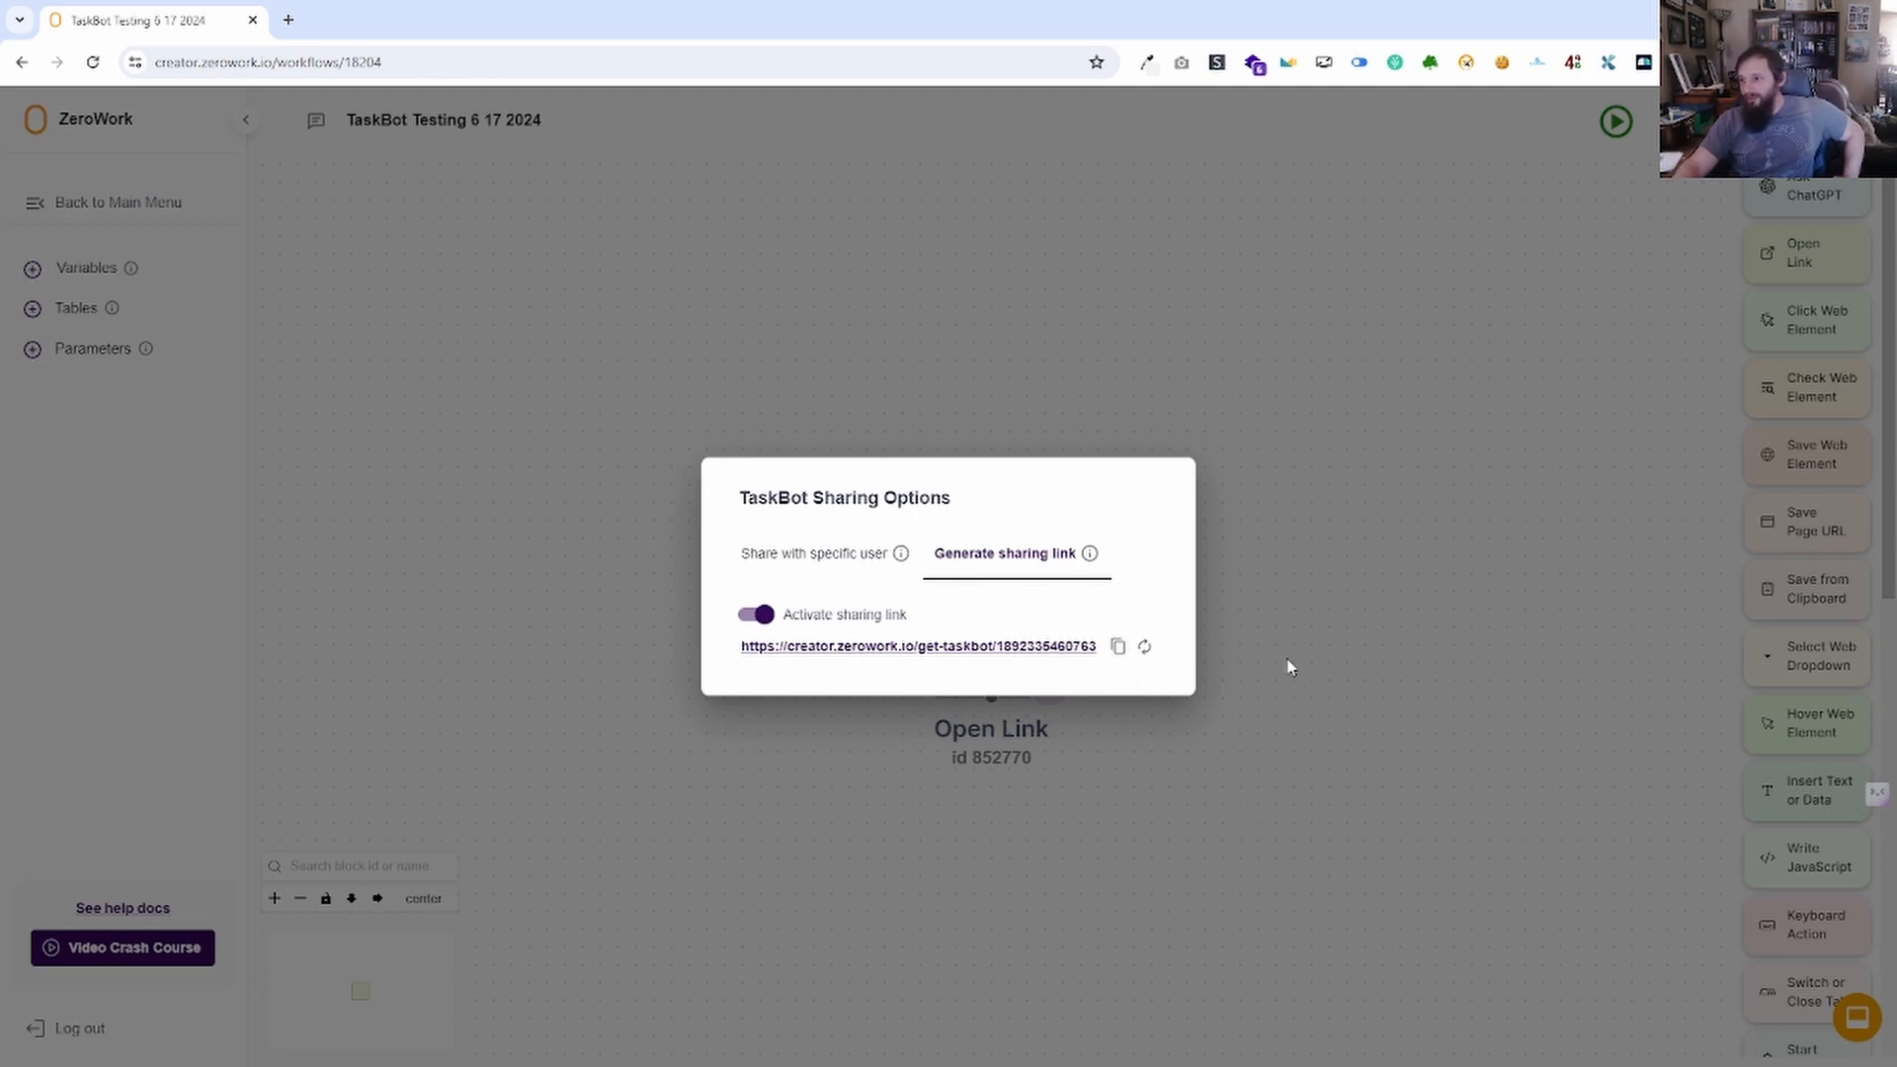
{"action": "left_click", "coordinate": [1153, 648]}
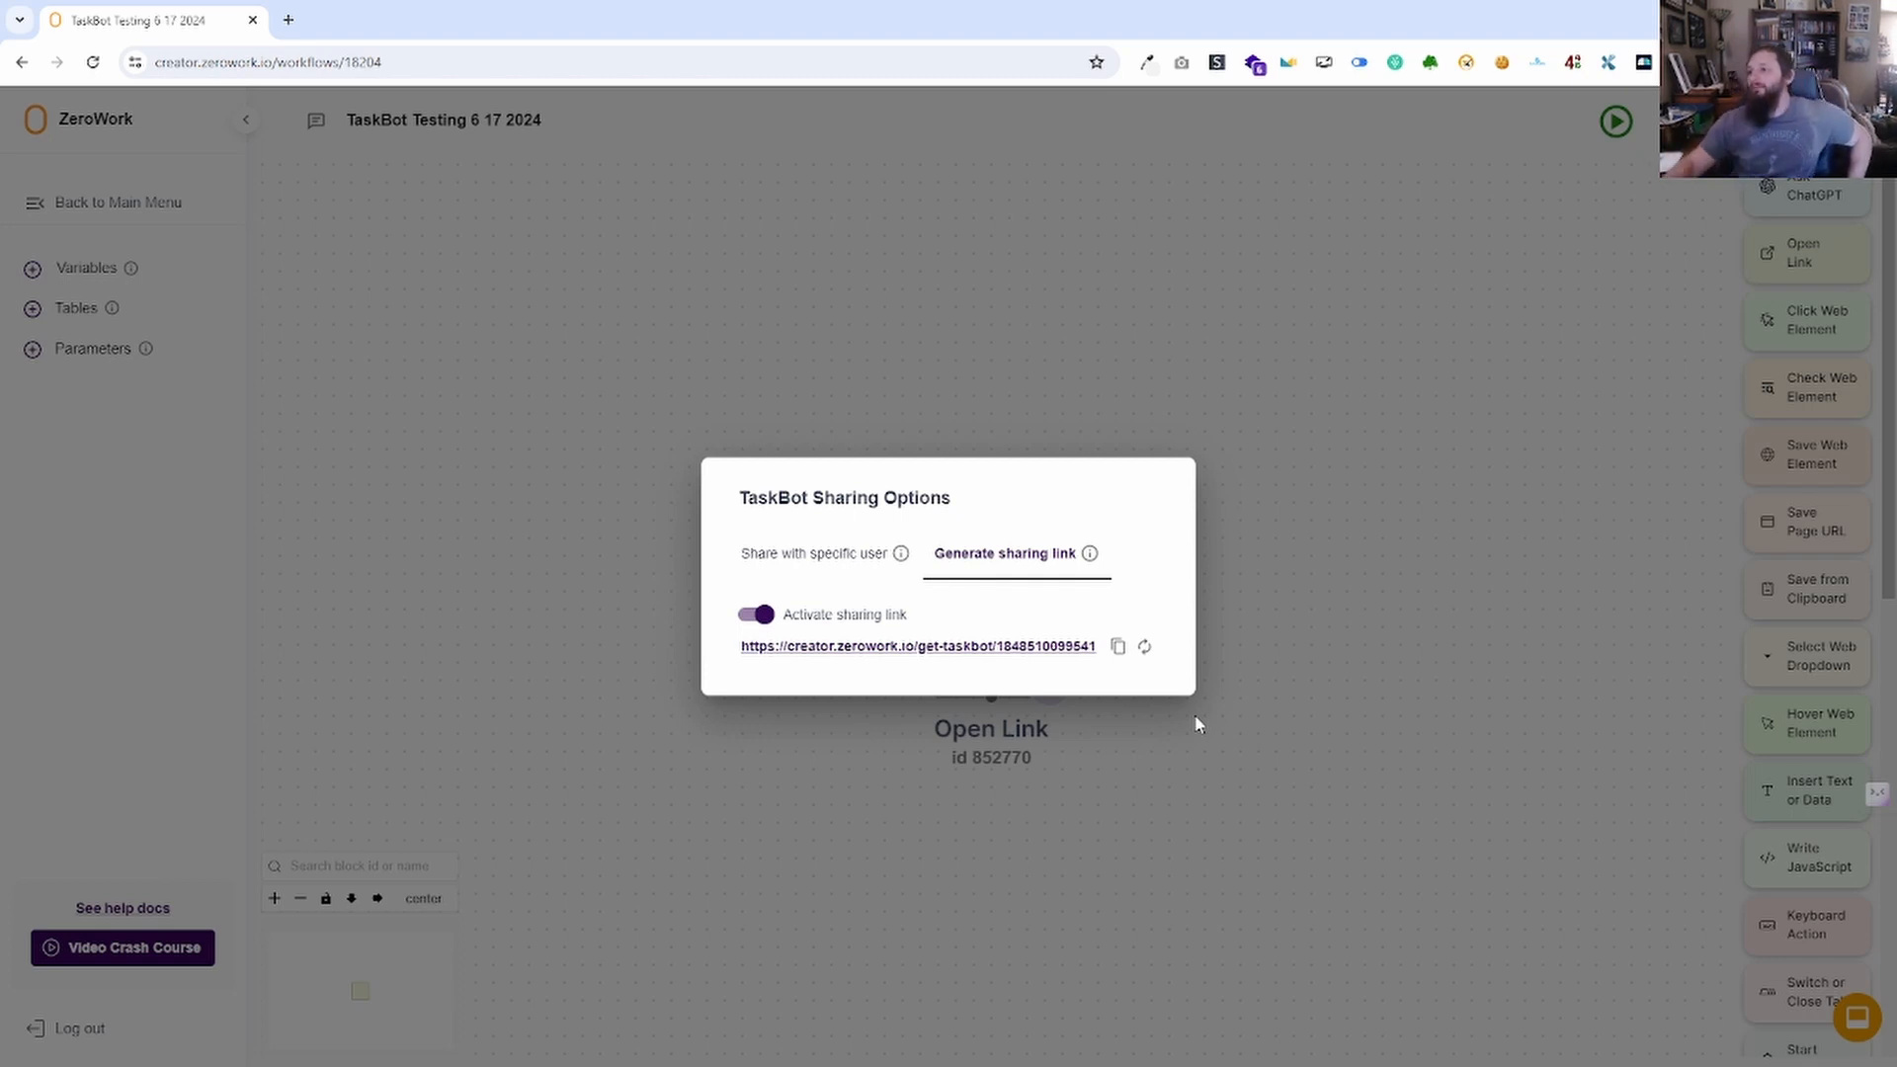
{"action": "left_click", "coordinate": [755, 617]}
{"action": "left_click", "coordinate": [1325, 630]}
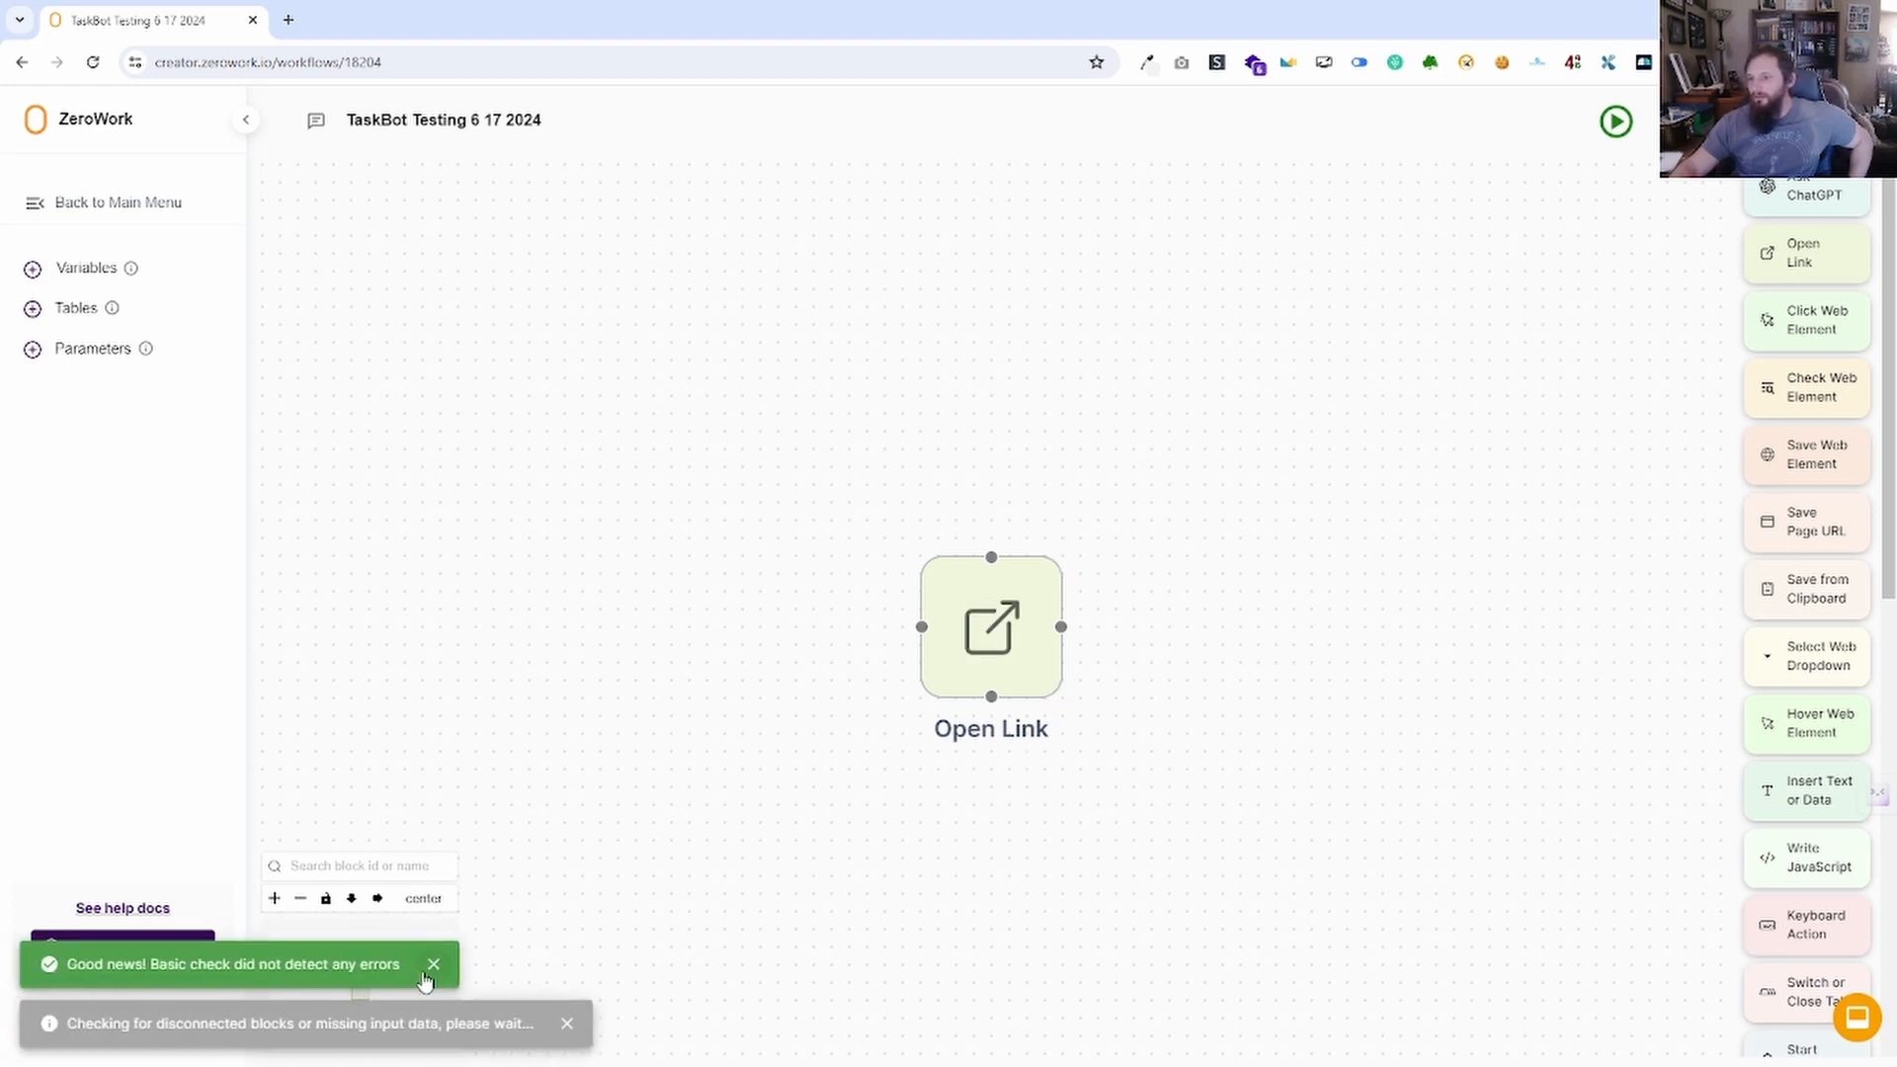
Run the TaskBot and view its empty description without saving.
{"action": "left_click", "coordinate": [1616, 122]}
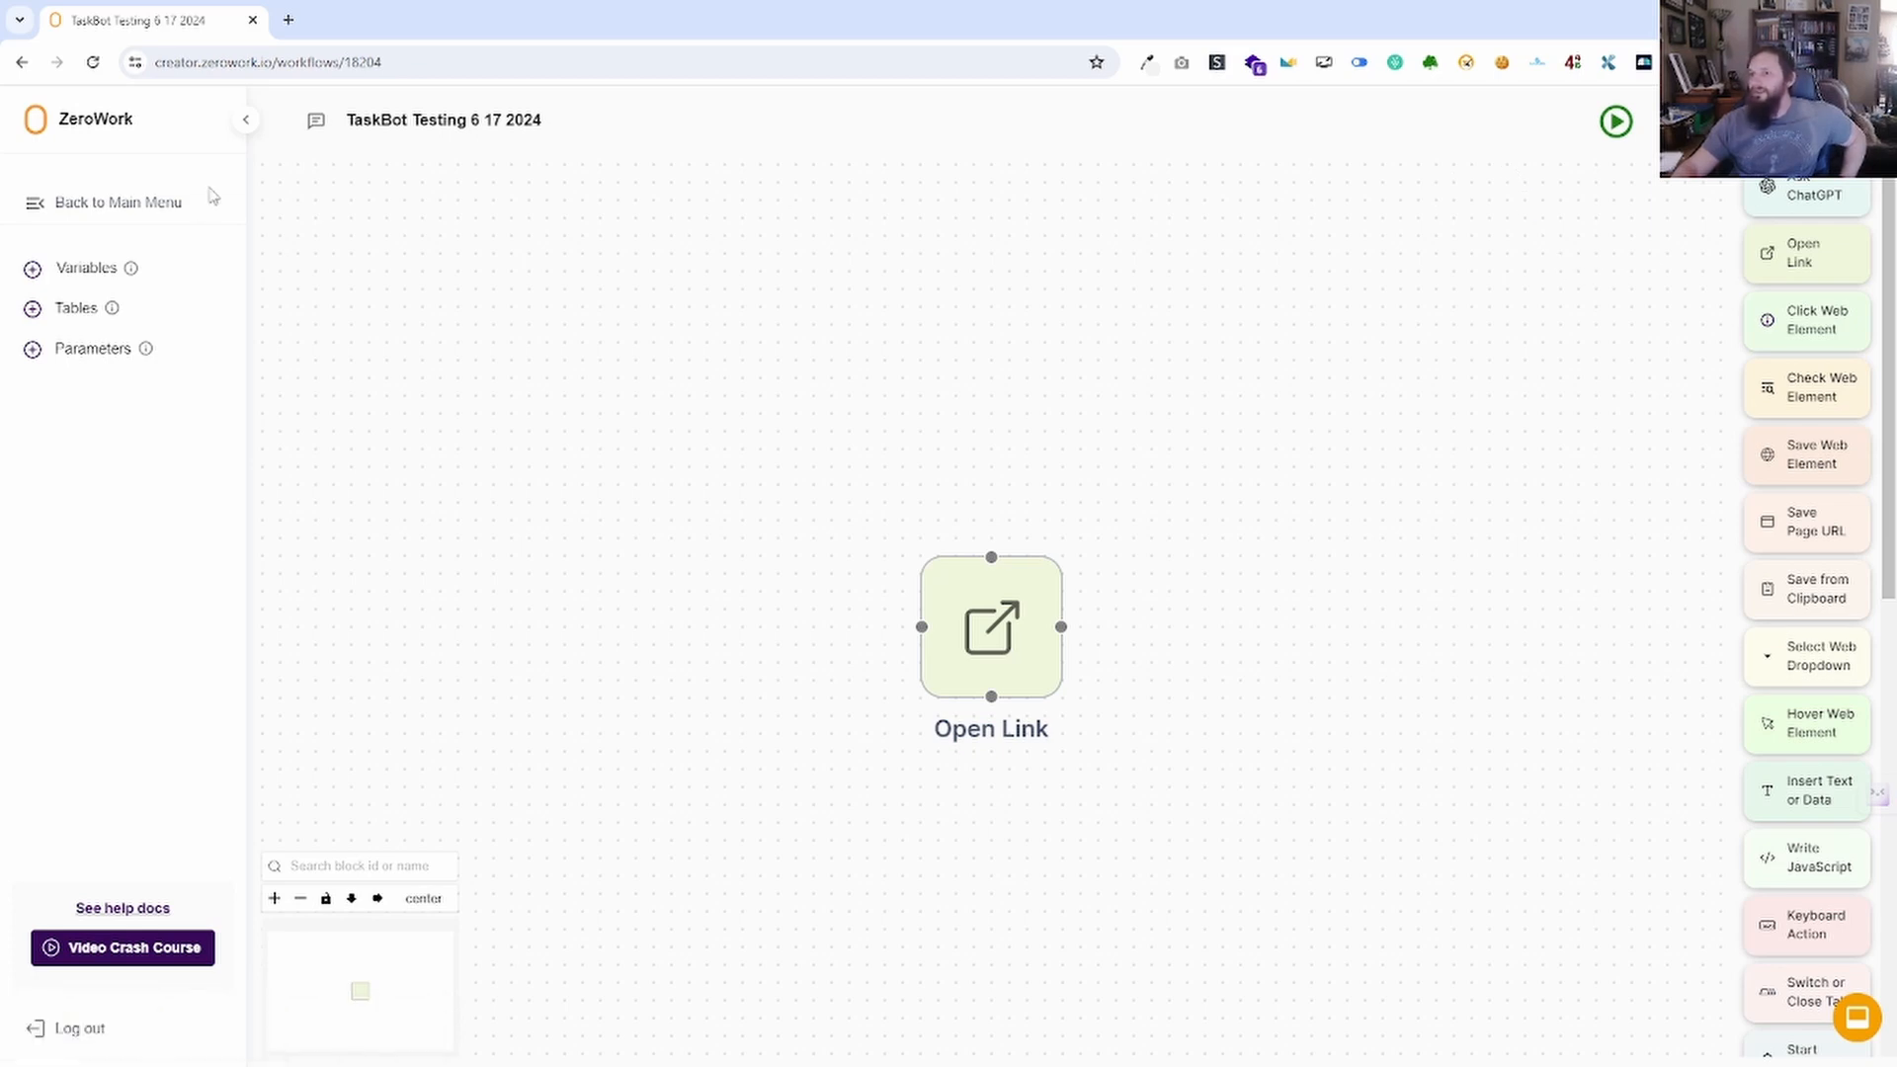
{"action": "left_click", "coordinate": [314, 122]}
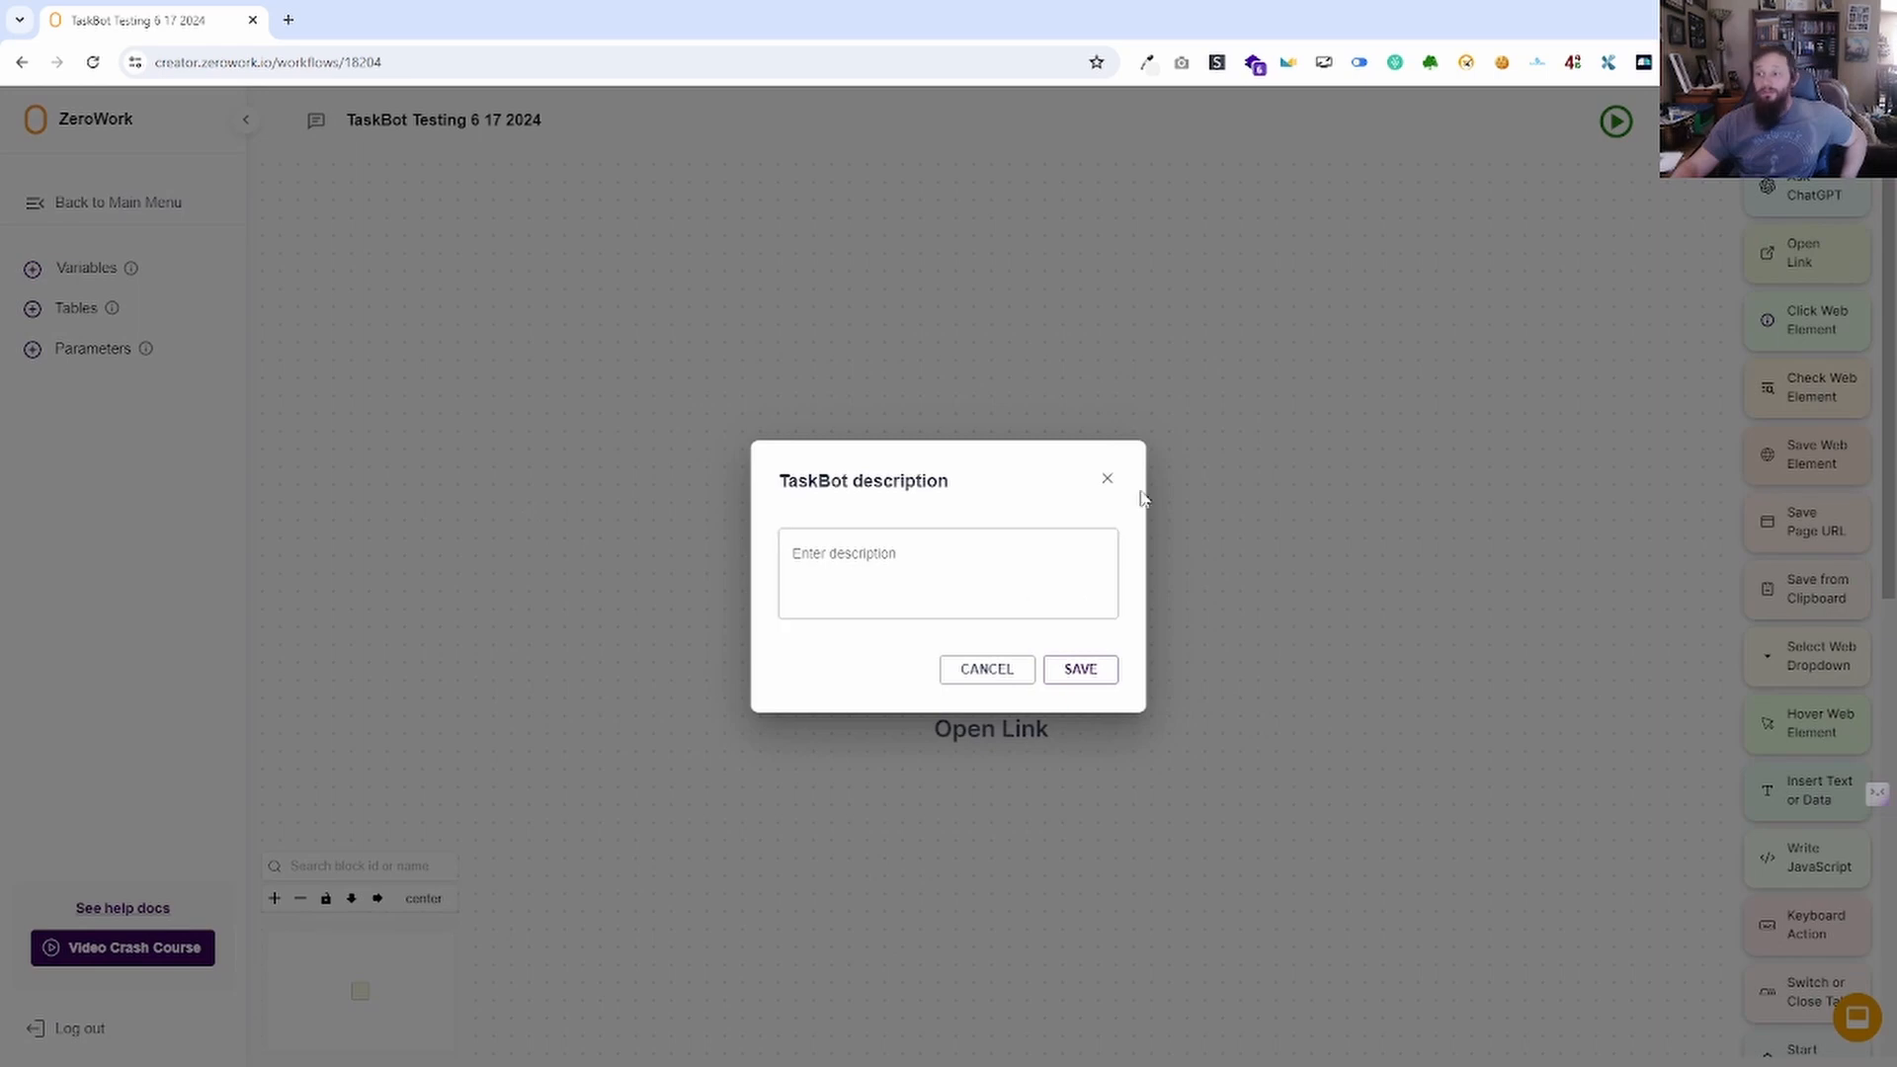
{"action": "left_click", "coordinate": [1108, 479]}
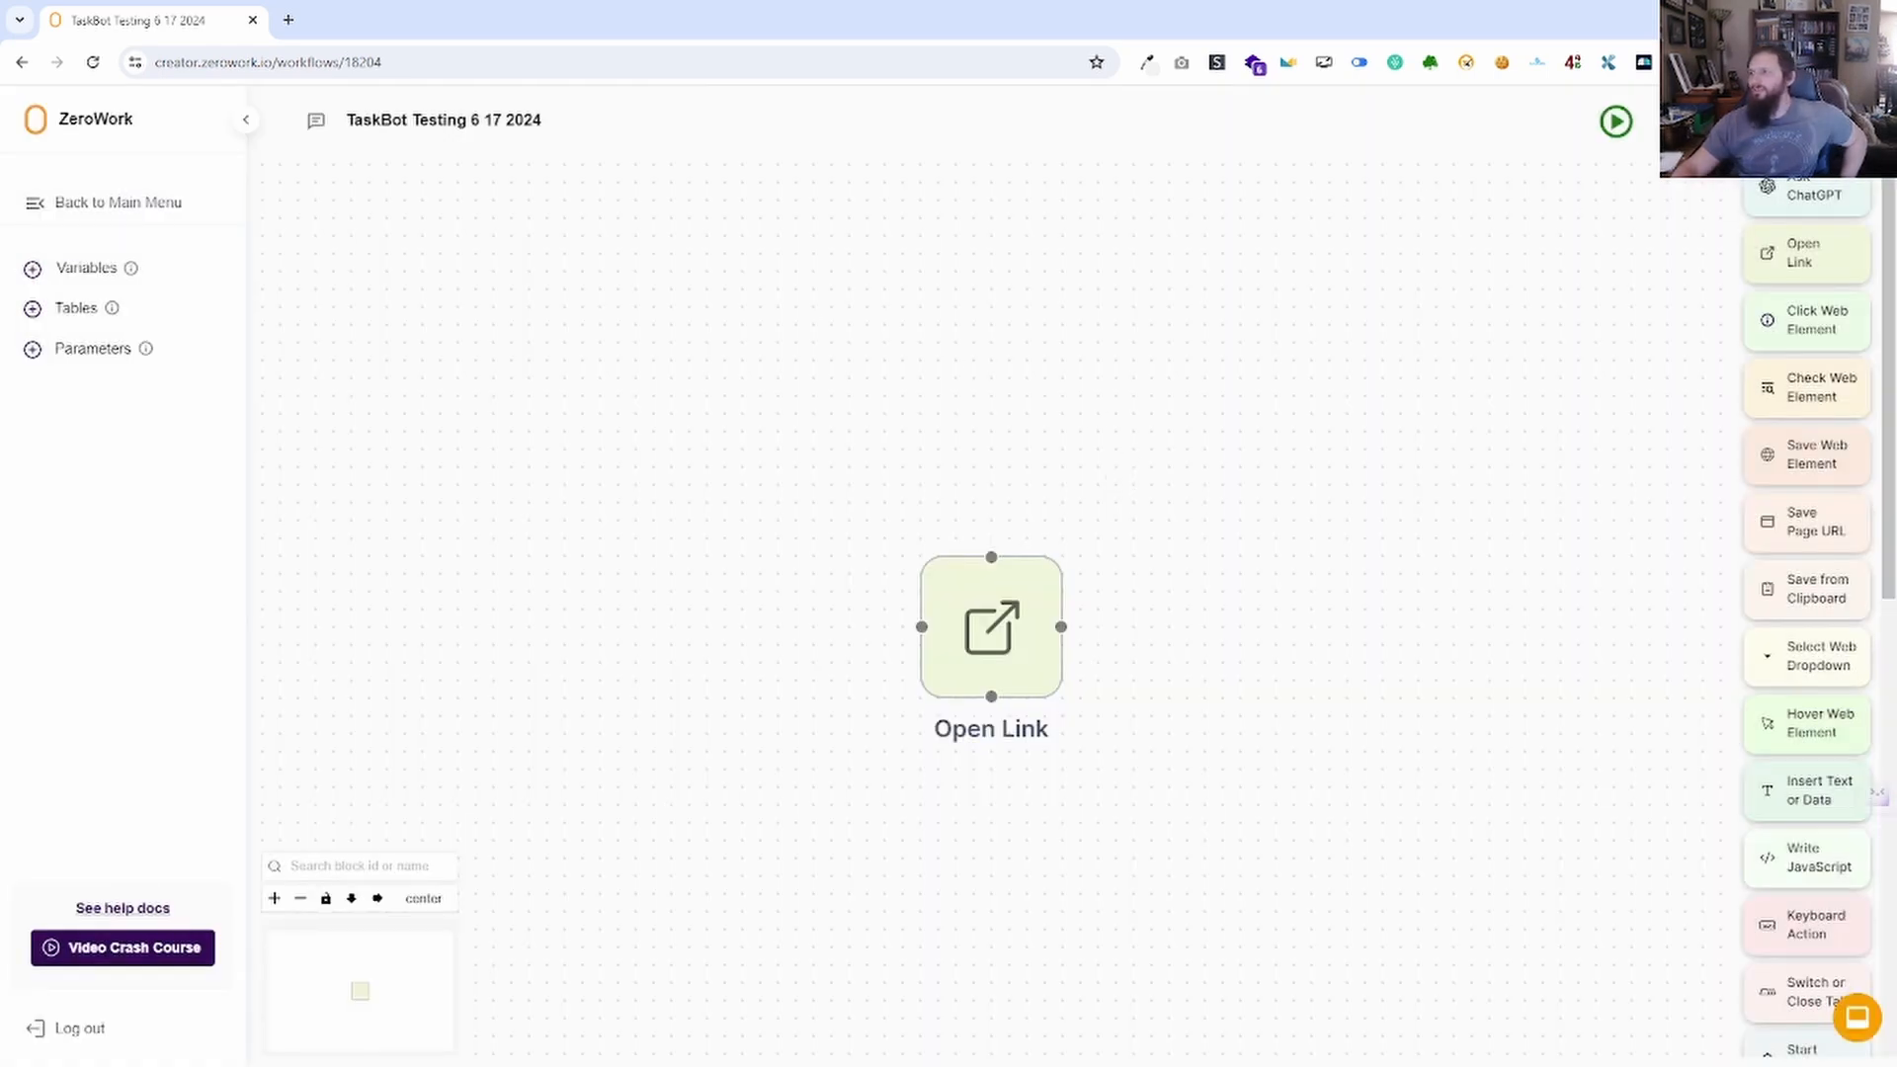
{"action": "left_click", "coordinate": [1824, 122]}
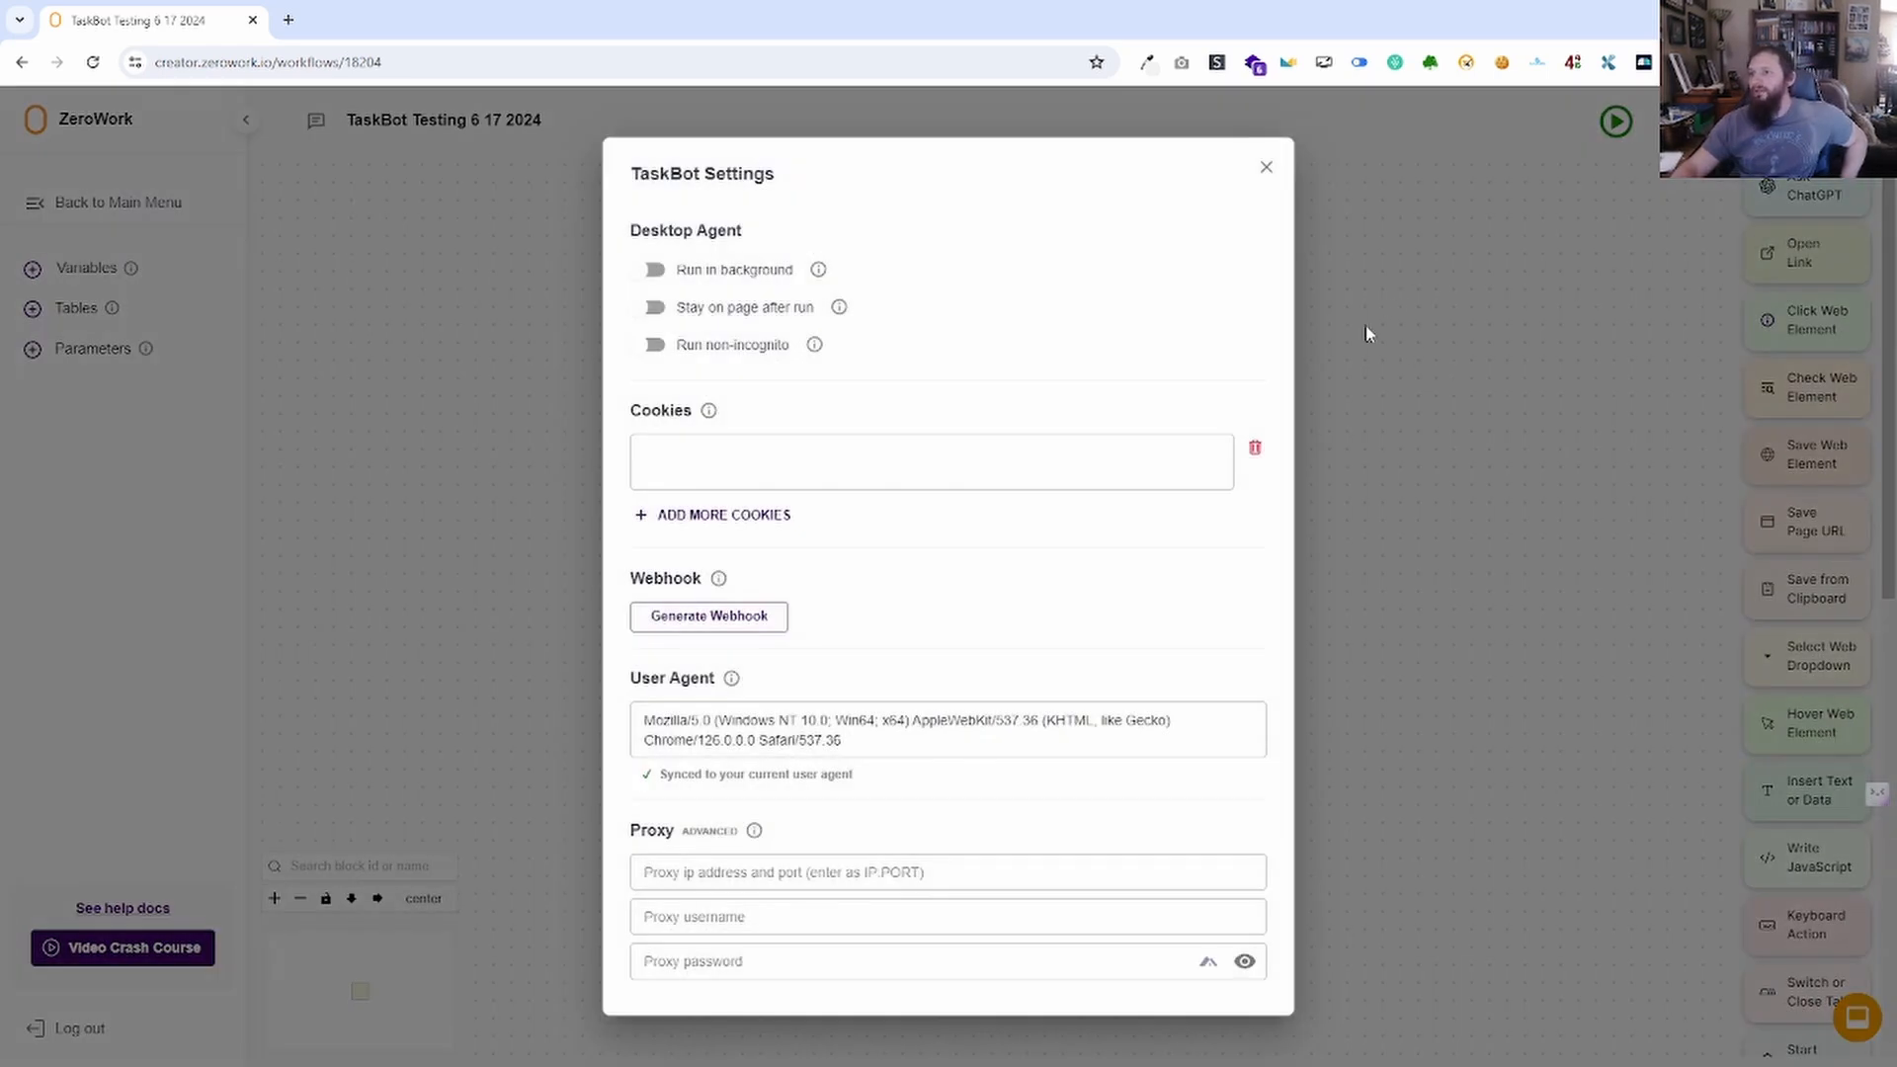
{"action": "mouse_move", "coordinate": [824, 276]}
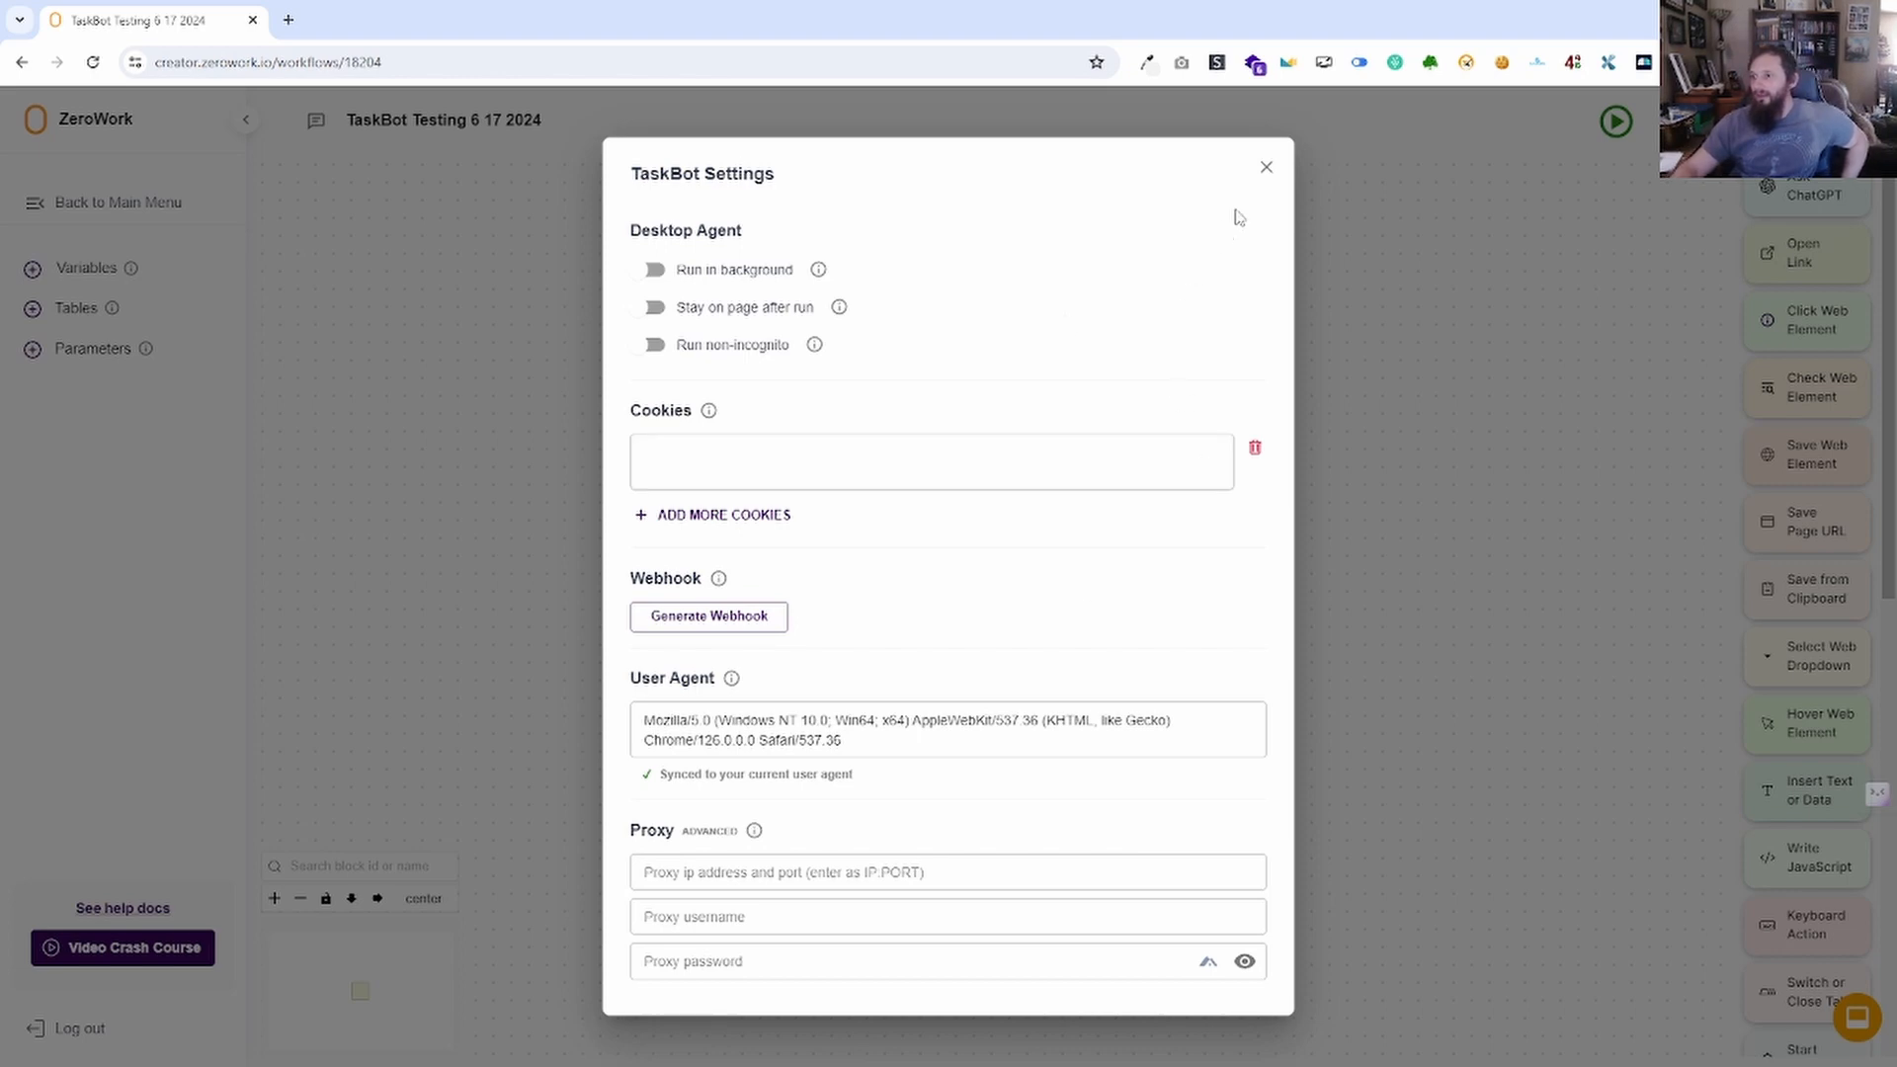
{"action": "left_click", "coordinate": [1267, 170]}
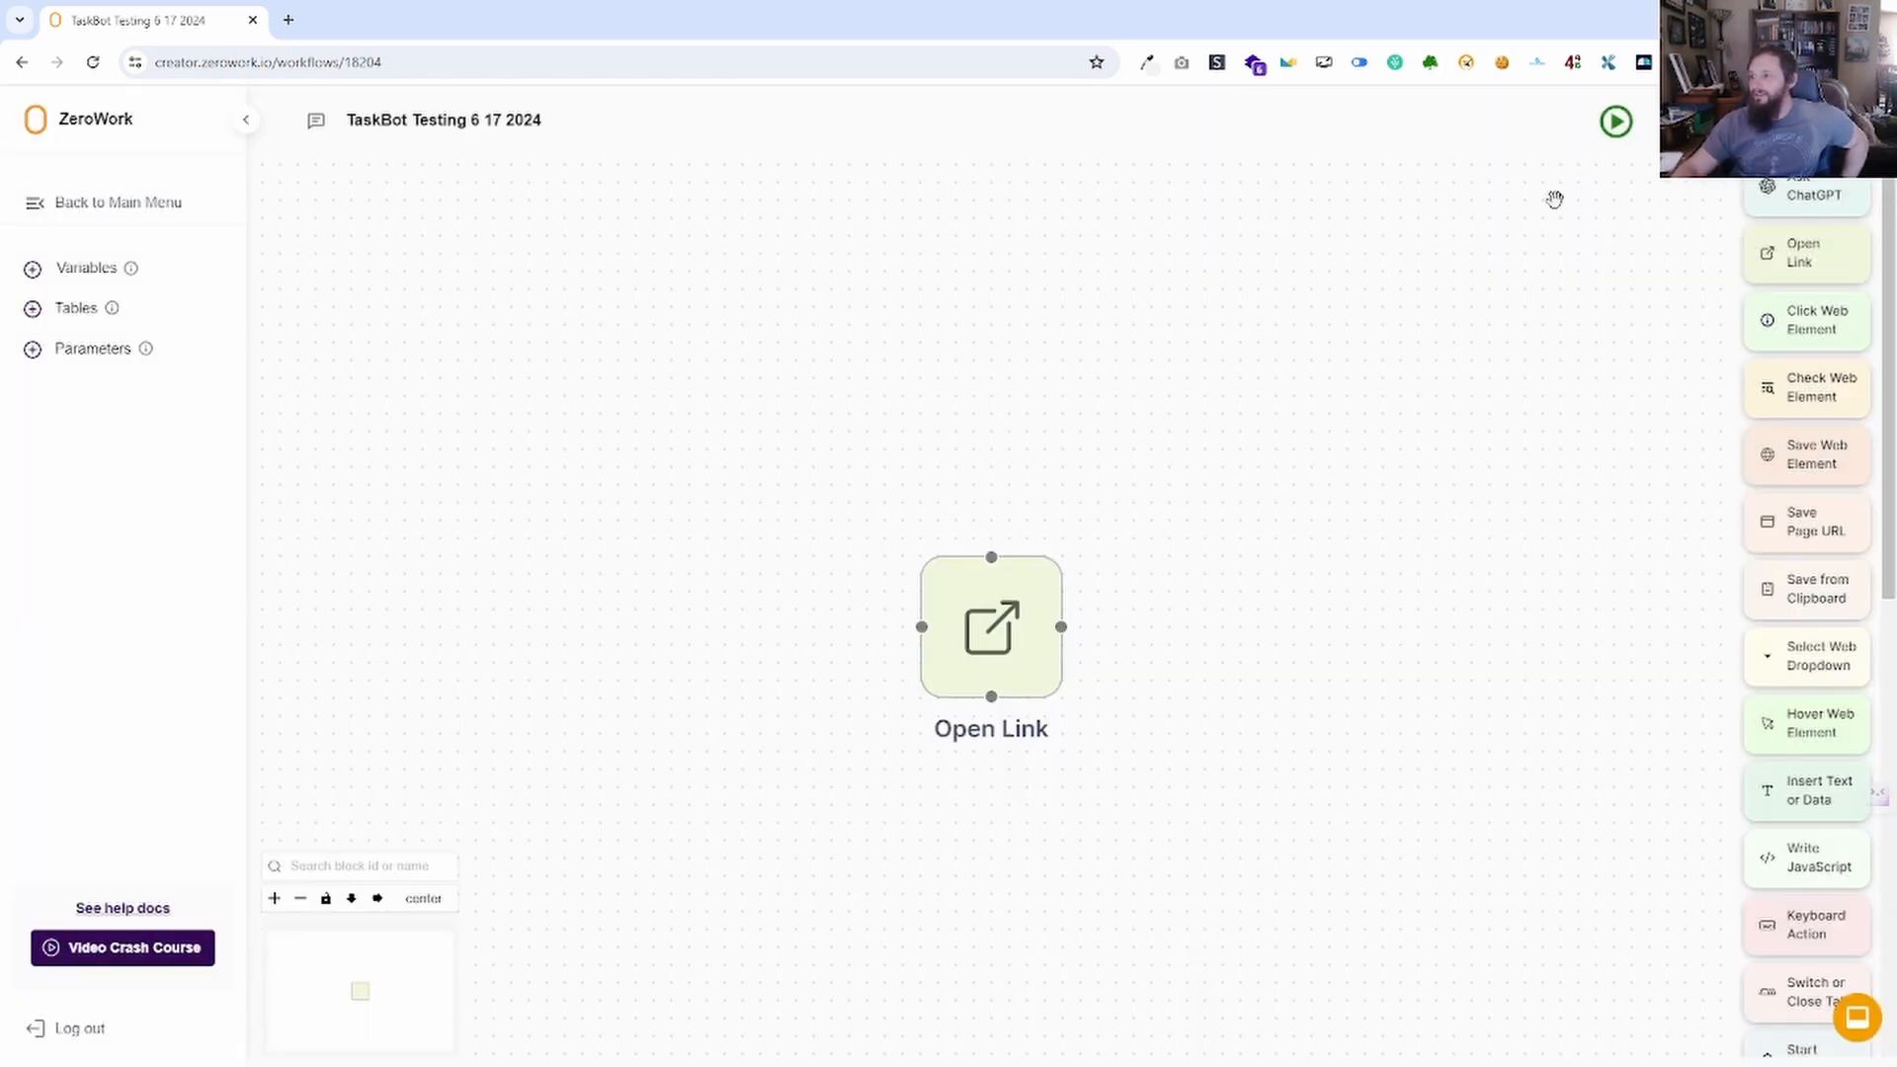
{"action": "left_click", "coordinate": [993, 637]}
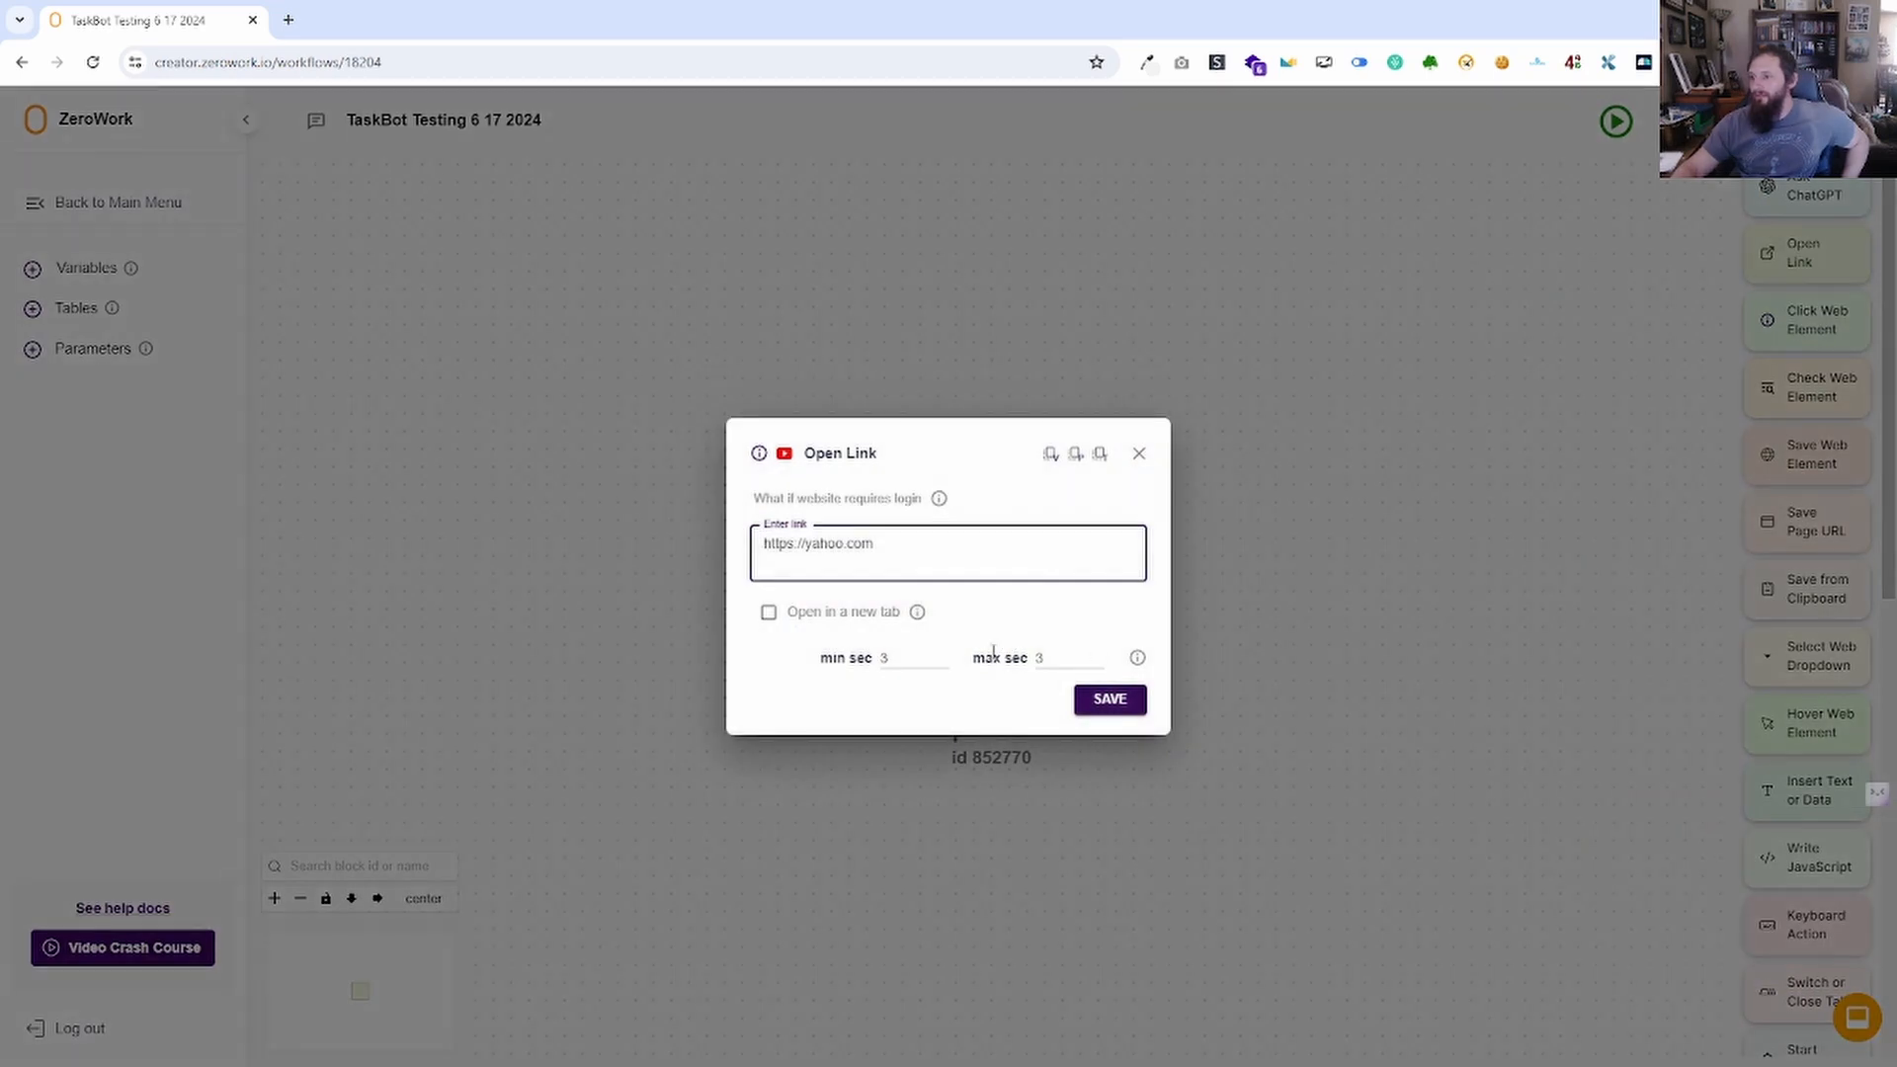
{"action": "left_click", "coordinate": [1113, 709]}
{"action": "left_click", "coordinate": [1616, 122]}
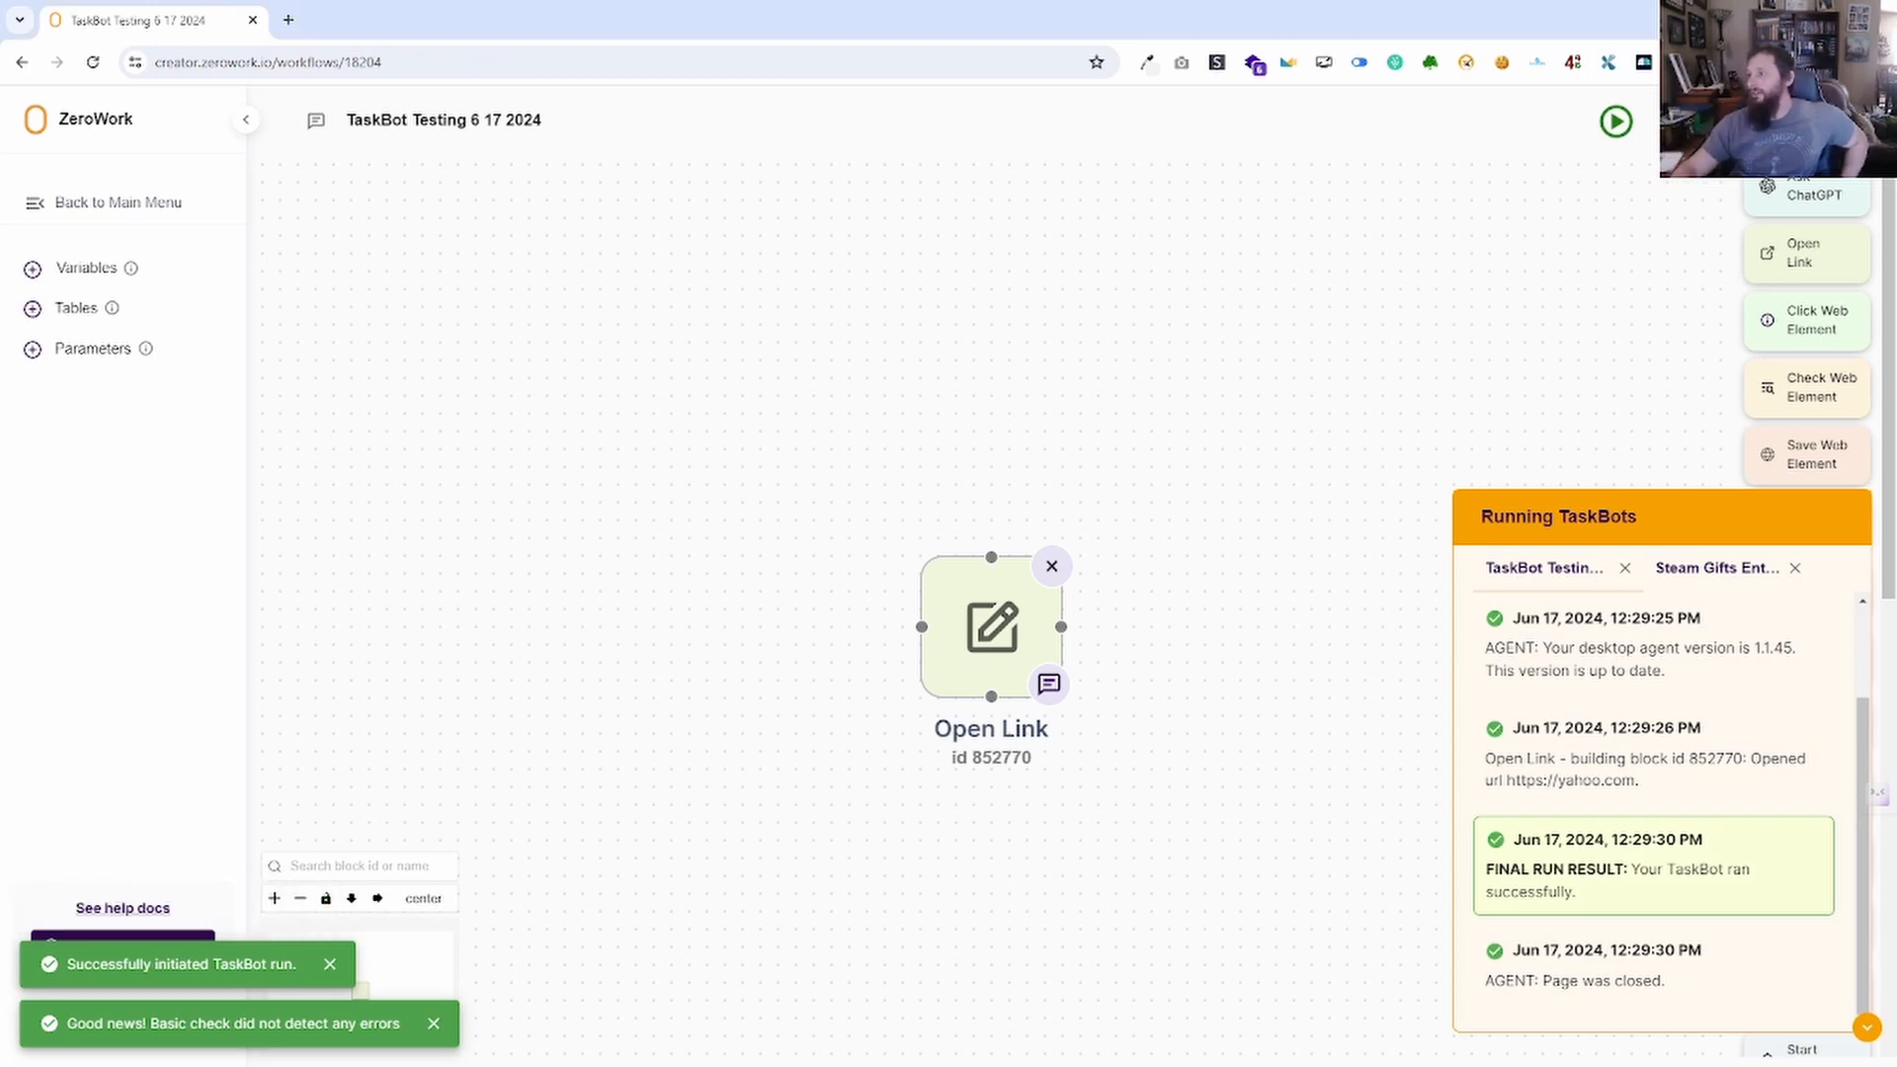
{"action": "left_click", "coordinate": [1725, 121]}
Switch on Run in background and run the TaskBot.
{"action": "left_click", "coordinate": [655, 270]}
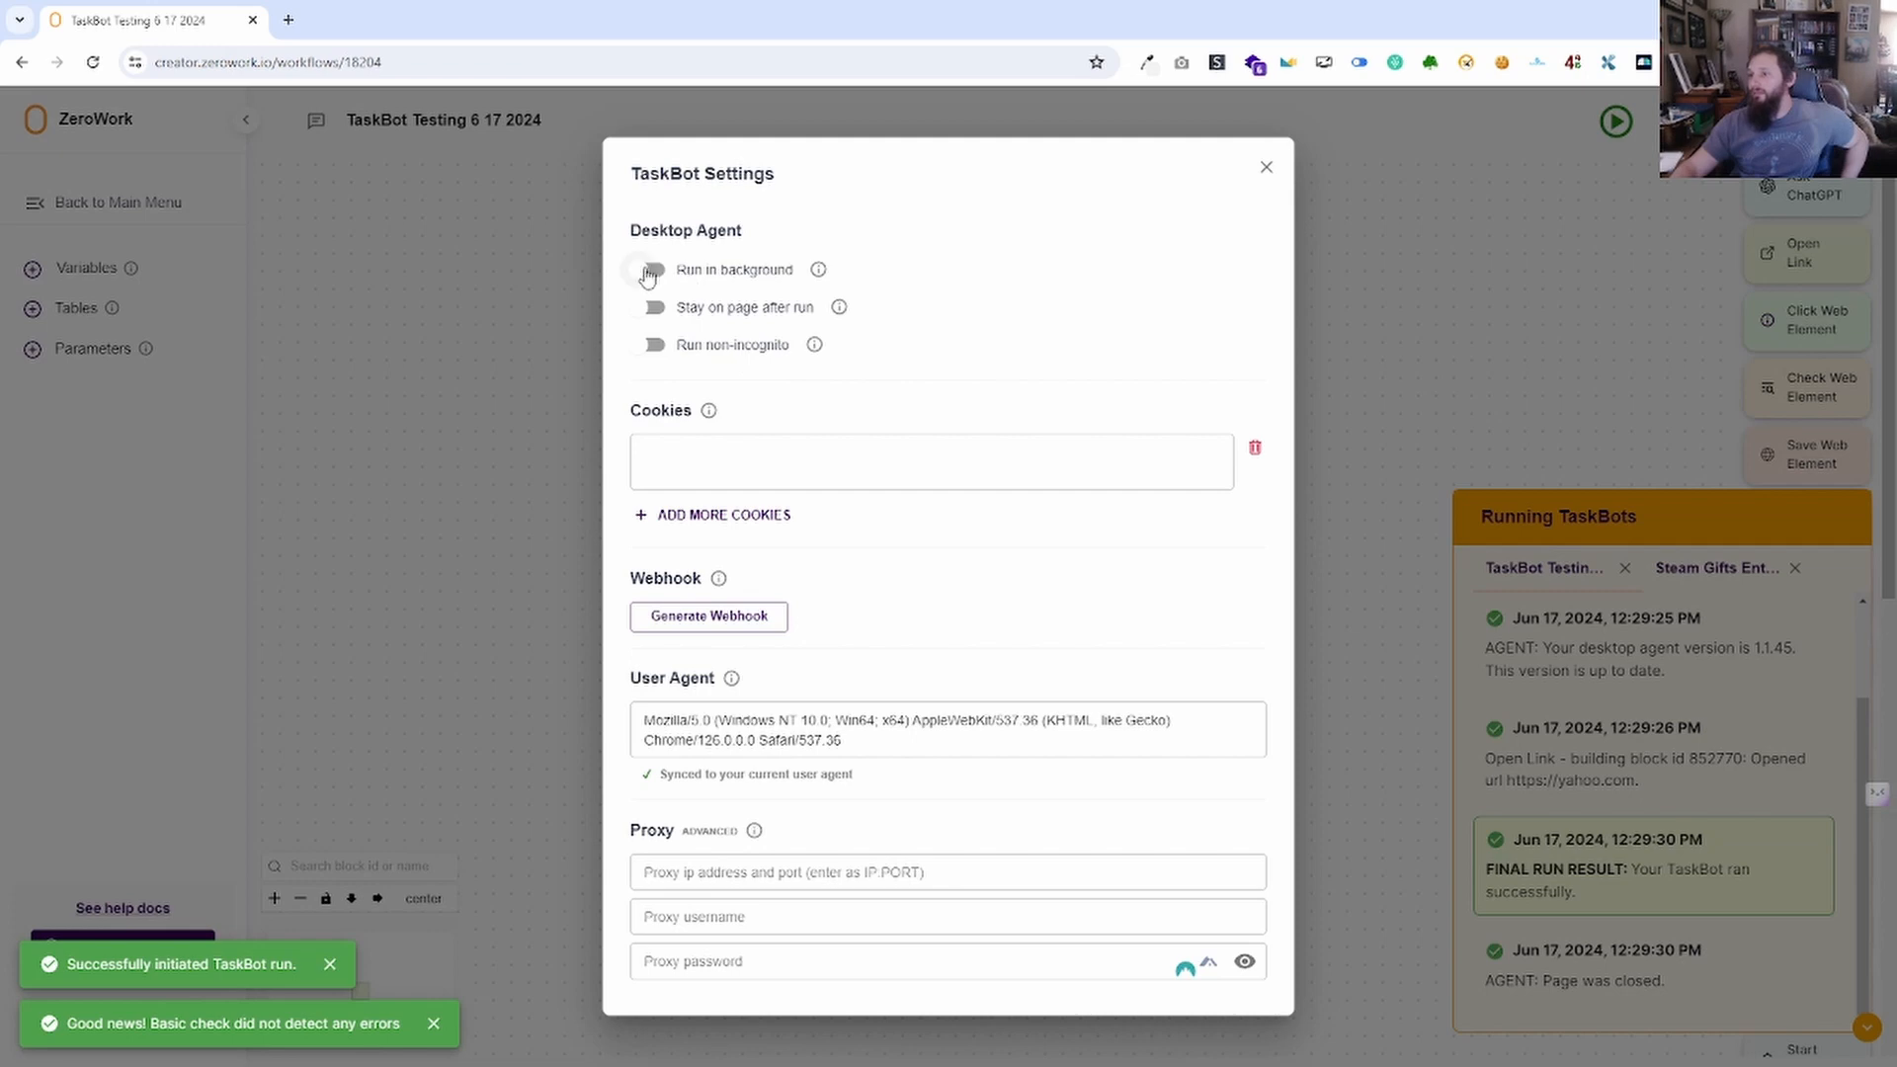
{"action": "left_click", "coordinate": [1263, 170]}
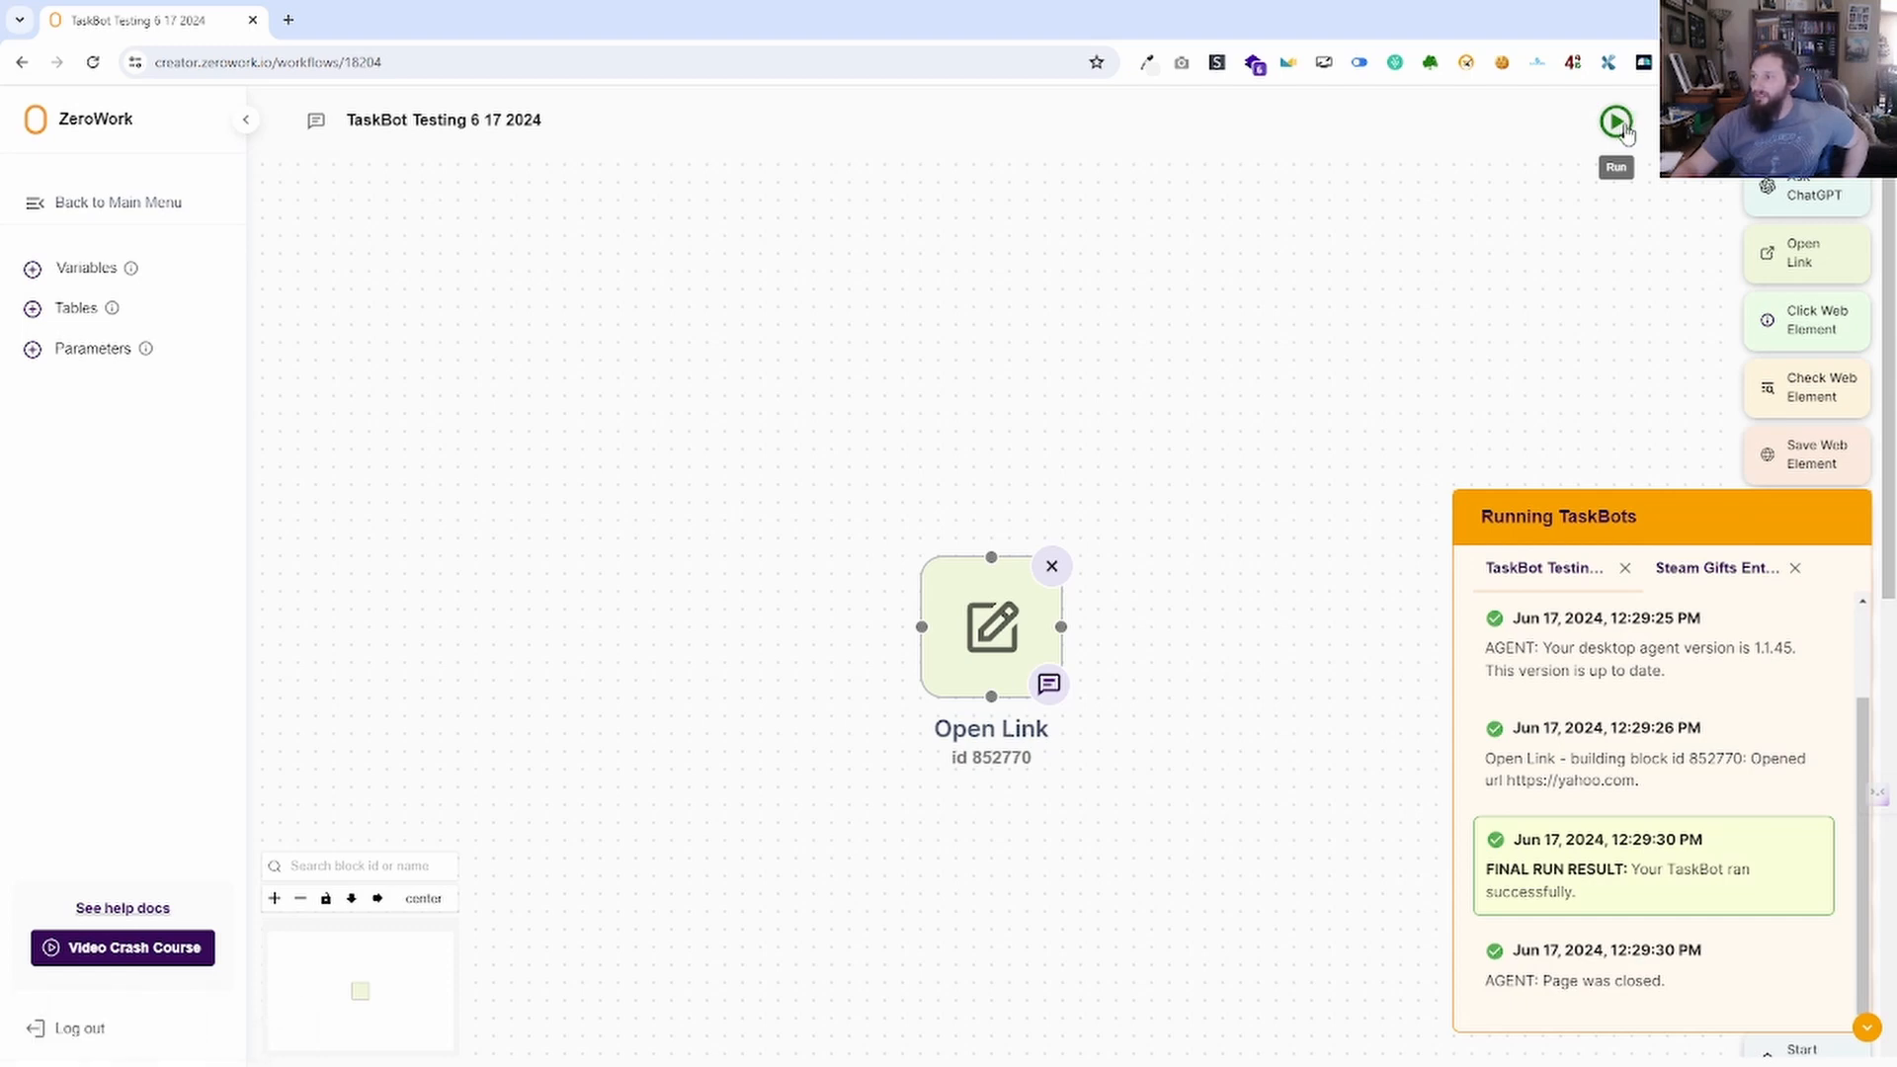
{"action": "left_click", "coordinate": [1623, 125]}
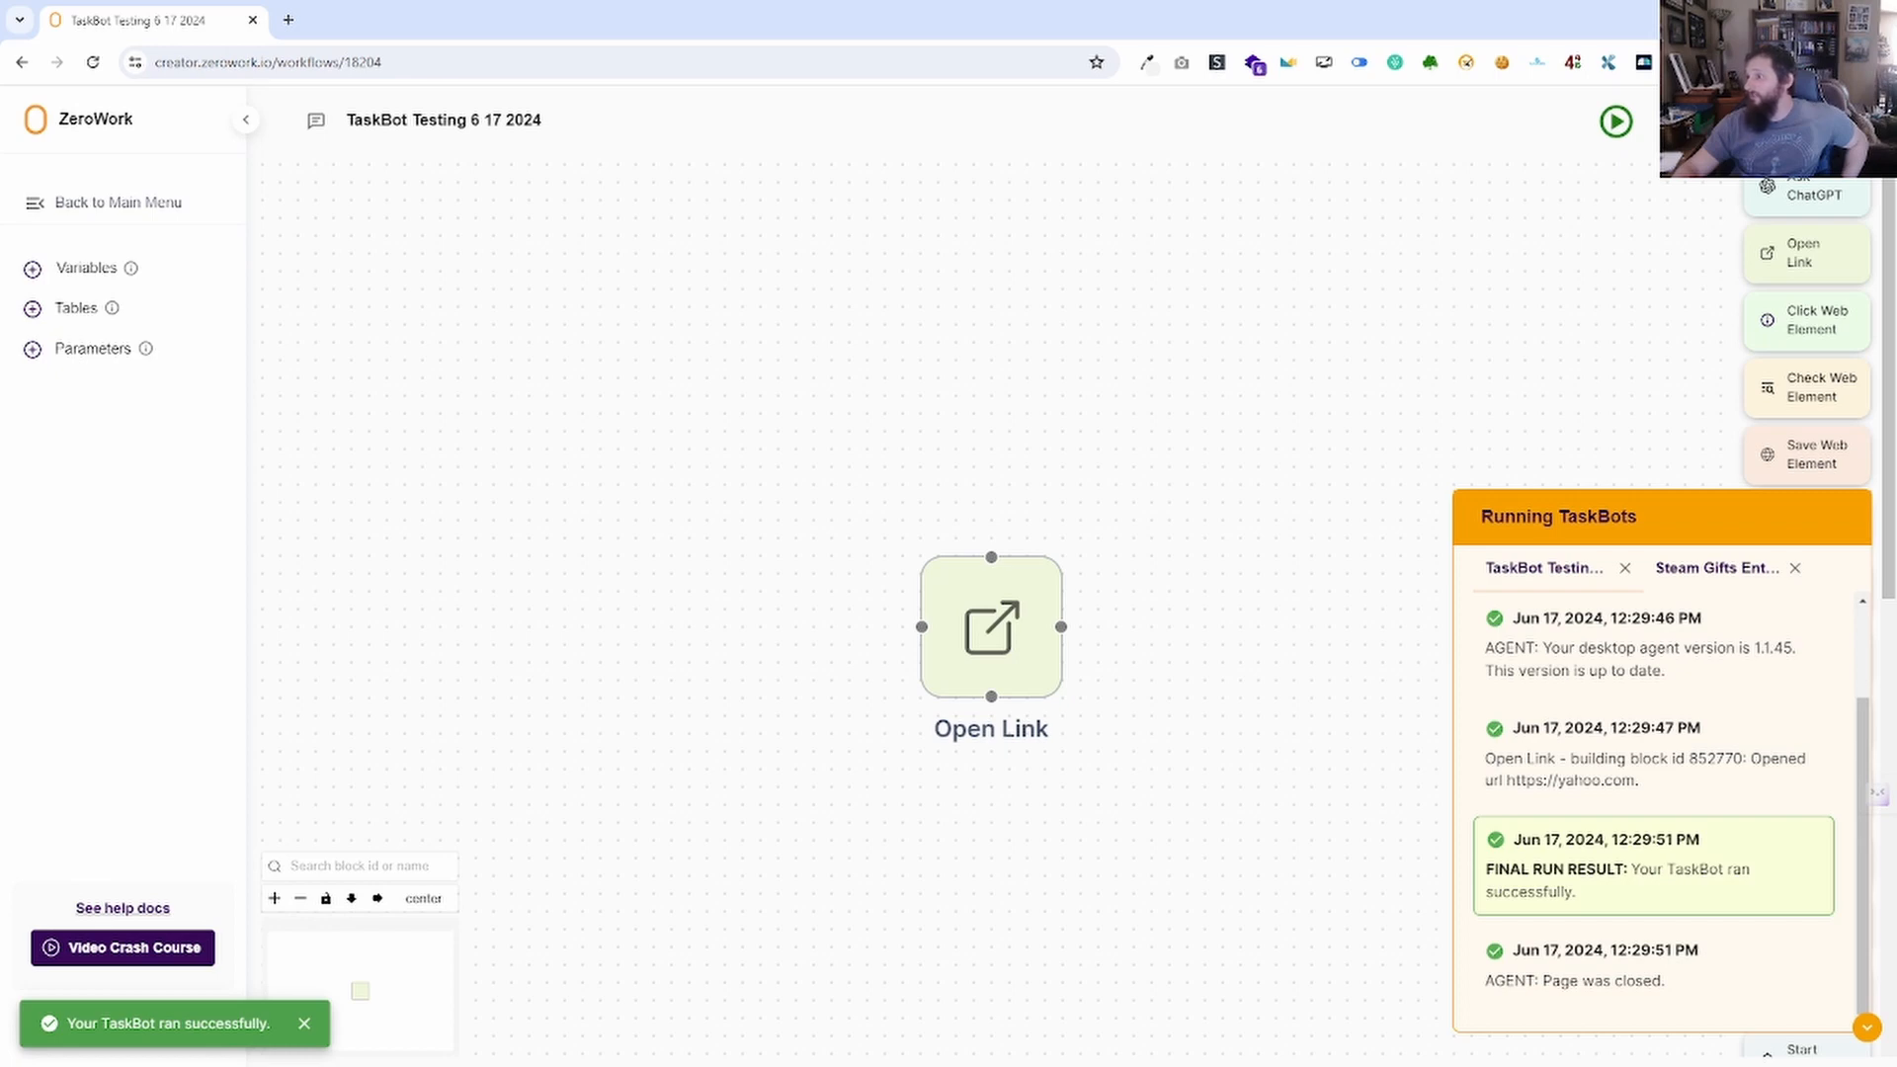
Turn Run in background off and Stay on page after run on, then run again.
{"action": "left_click", "coordinate": [1697, 122]}
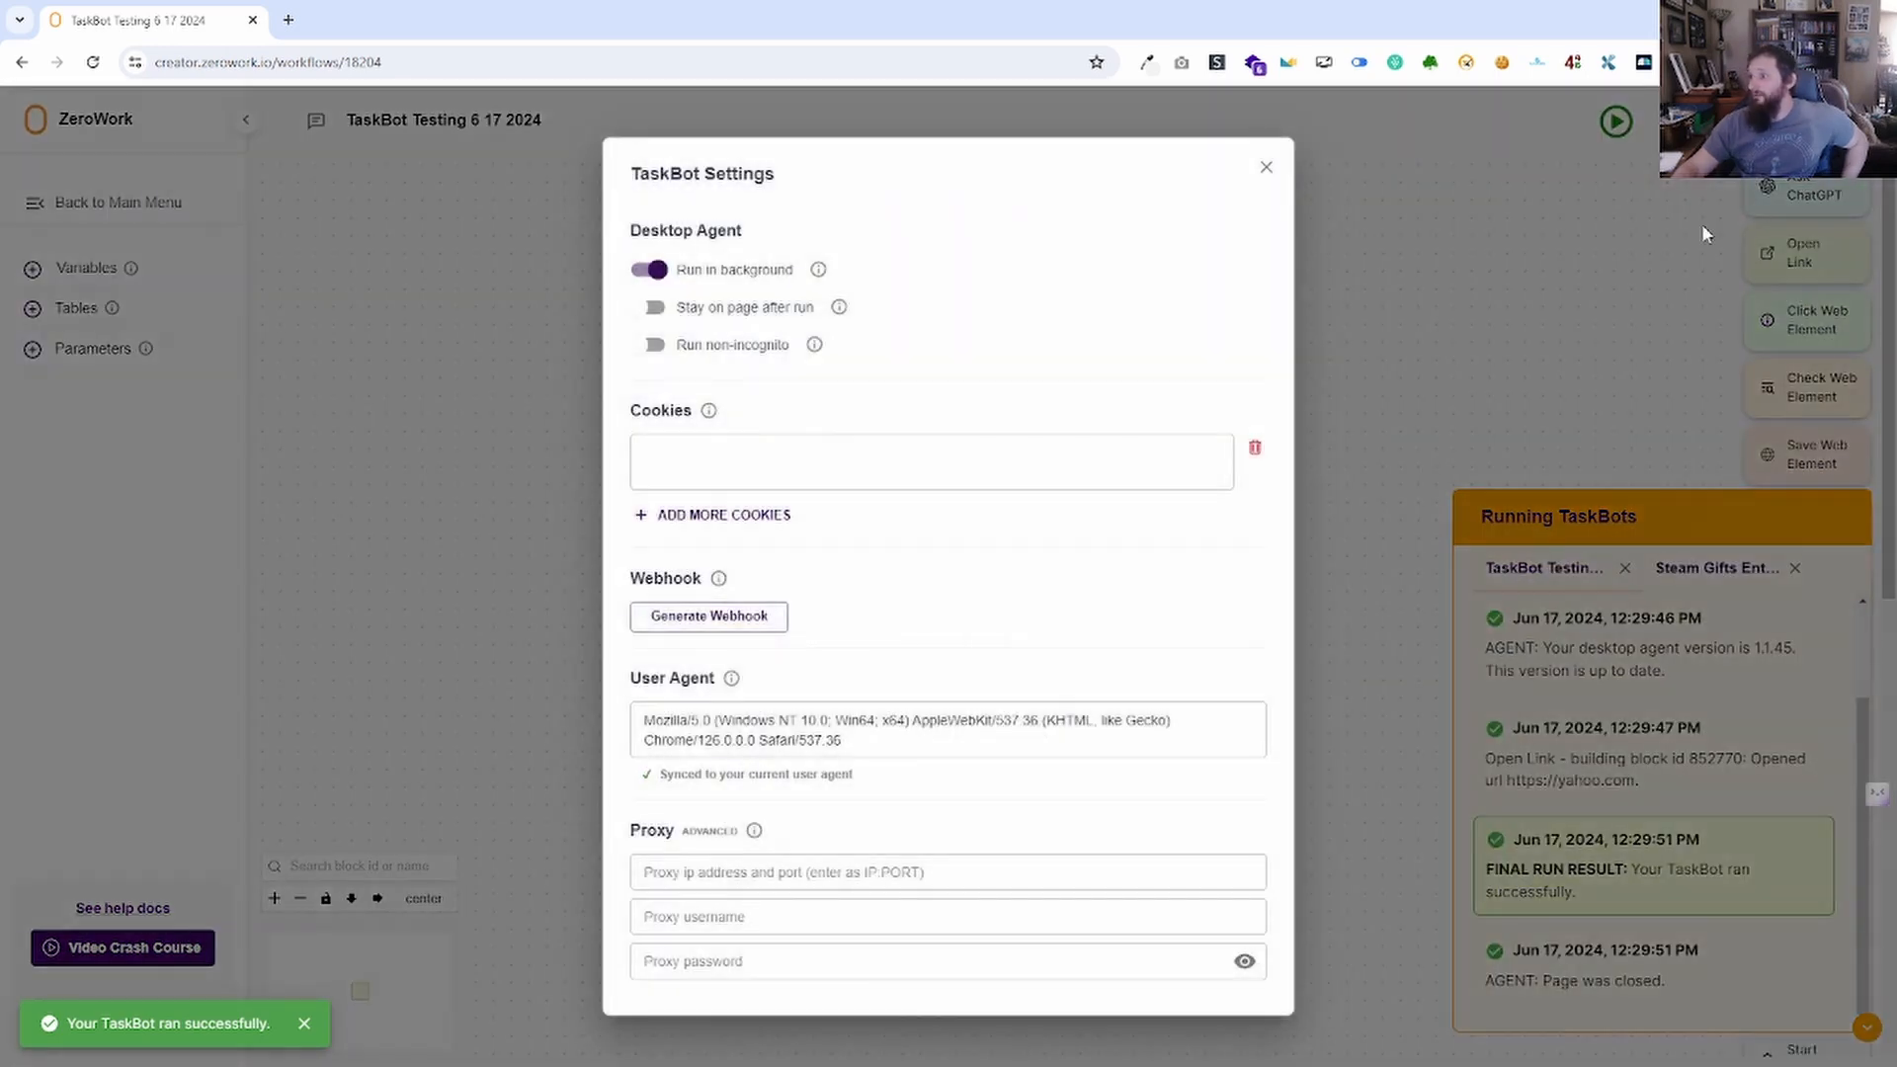
{"action": "left_click", "coordinate": [656, 274]}
{"action": "left_click", "coordinate": [650, 307]}
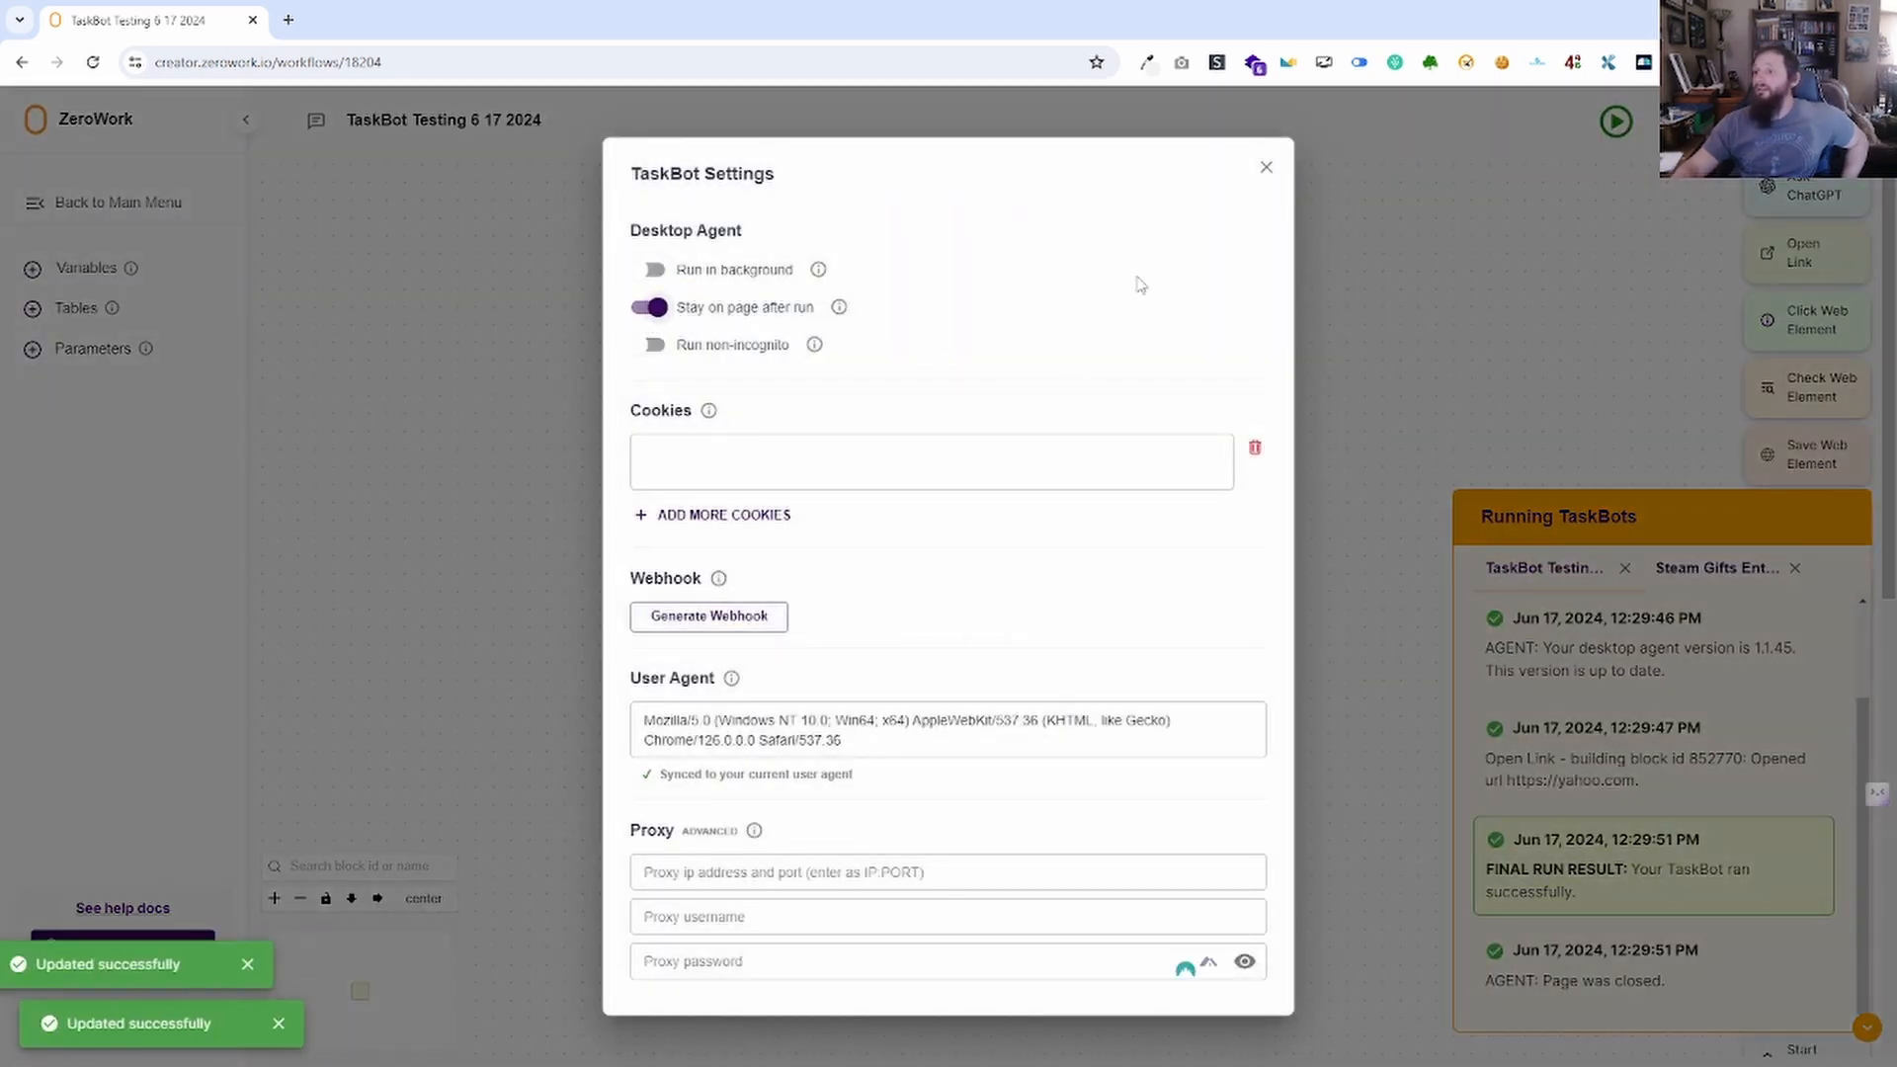
{"action": "left_click", "coordinate": [1267, 170]}
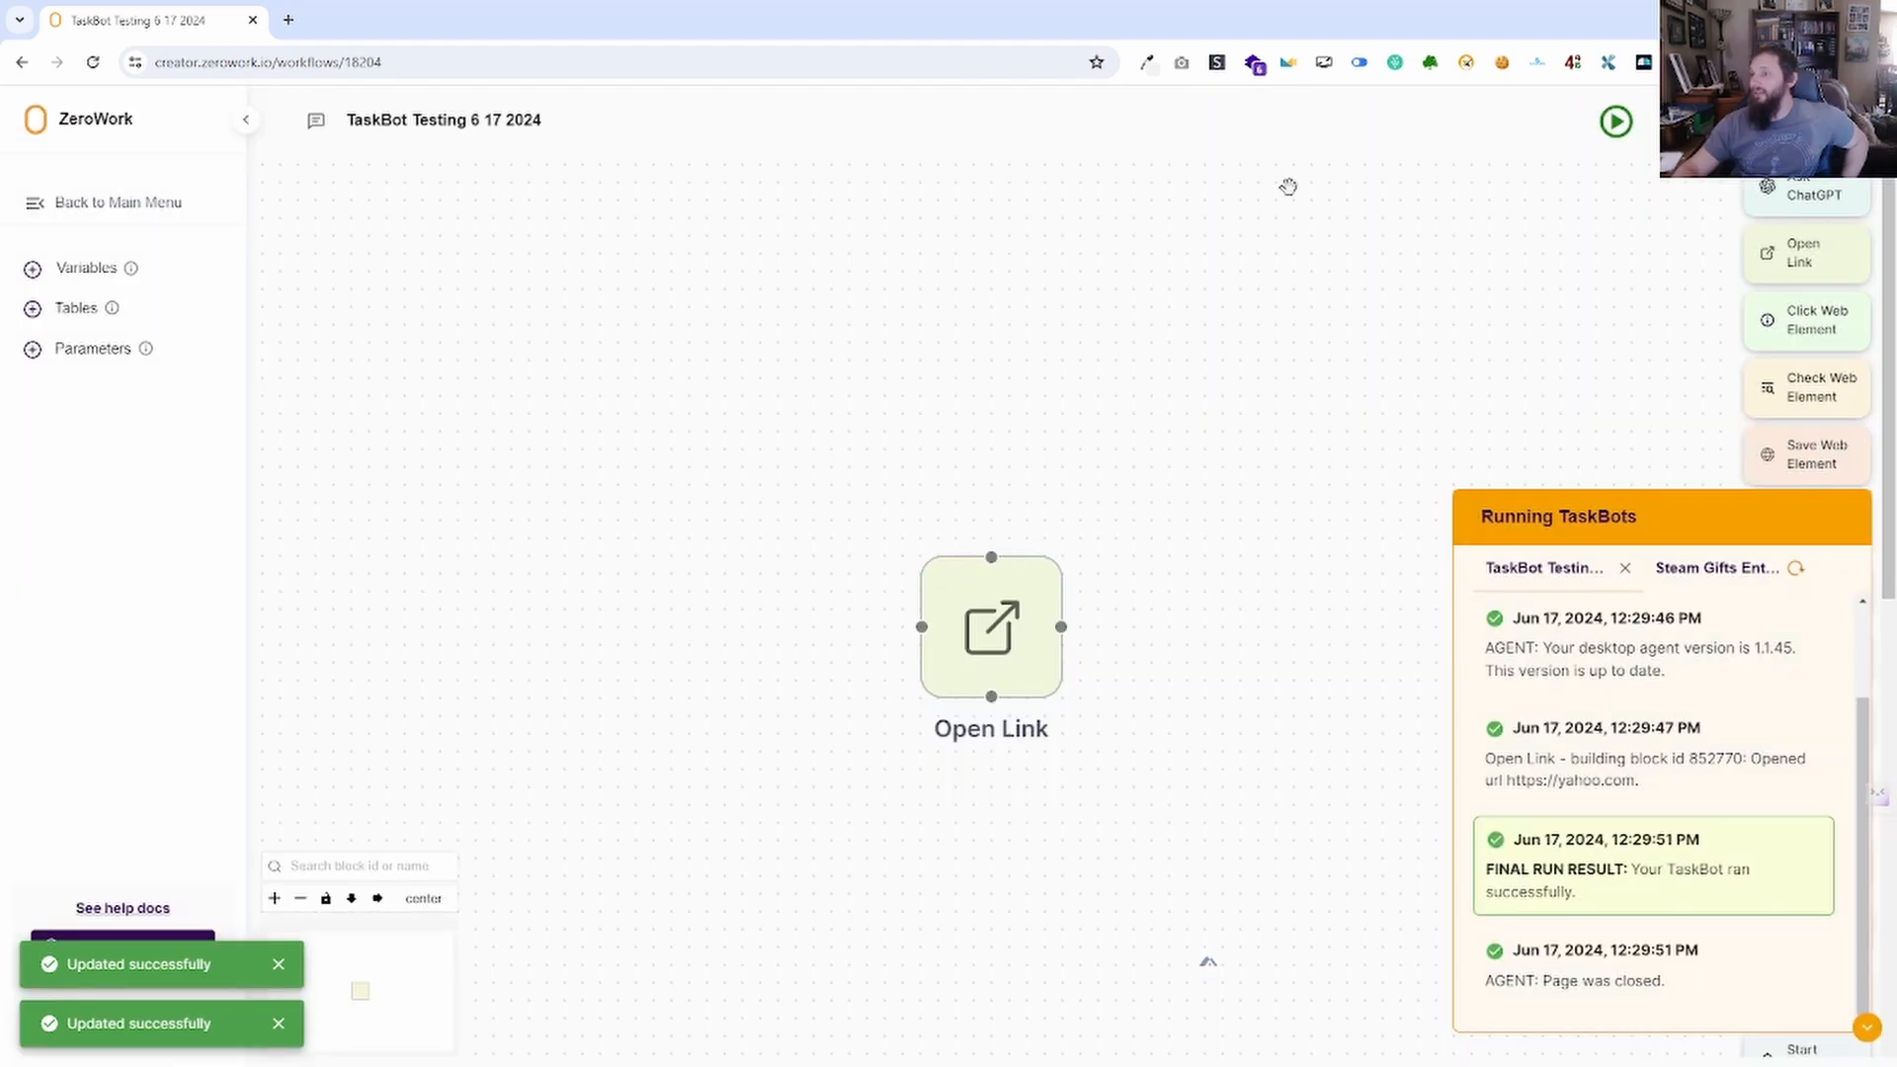
{"action": "left_click", "coordinate": [1617, 129]}
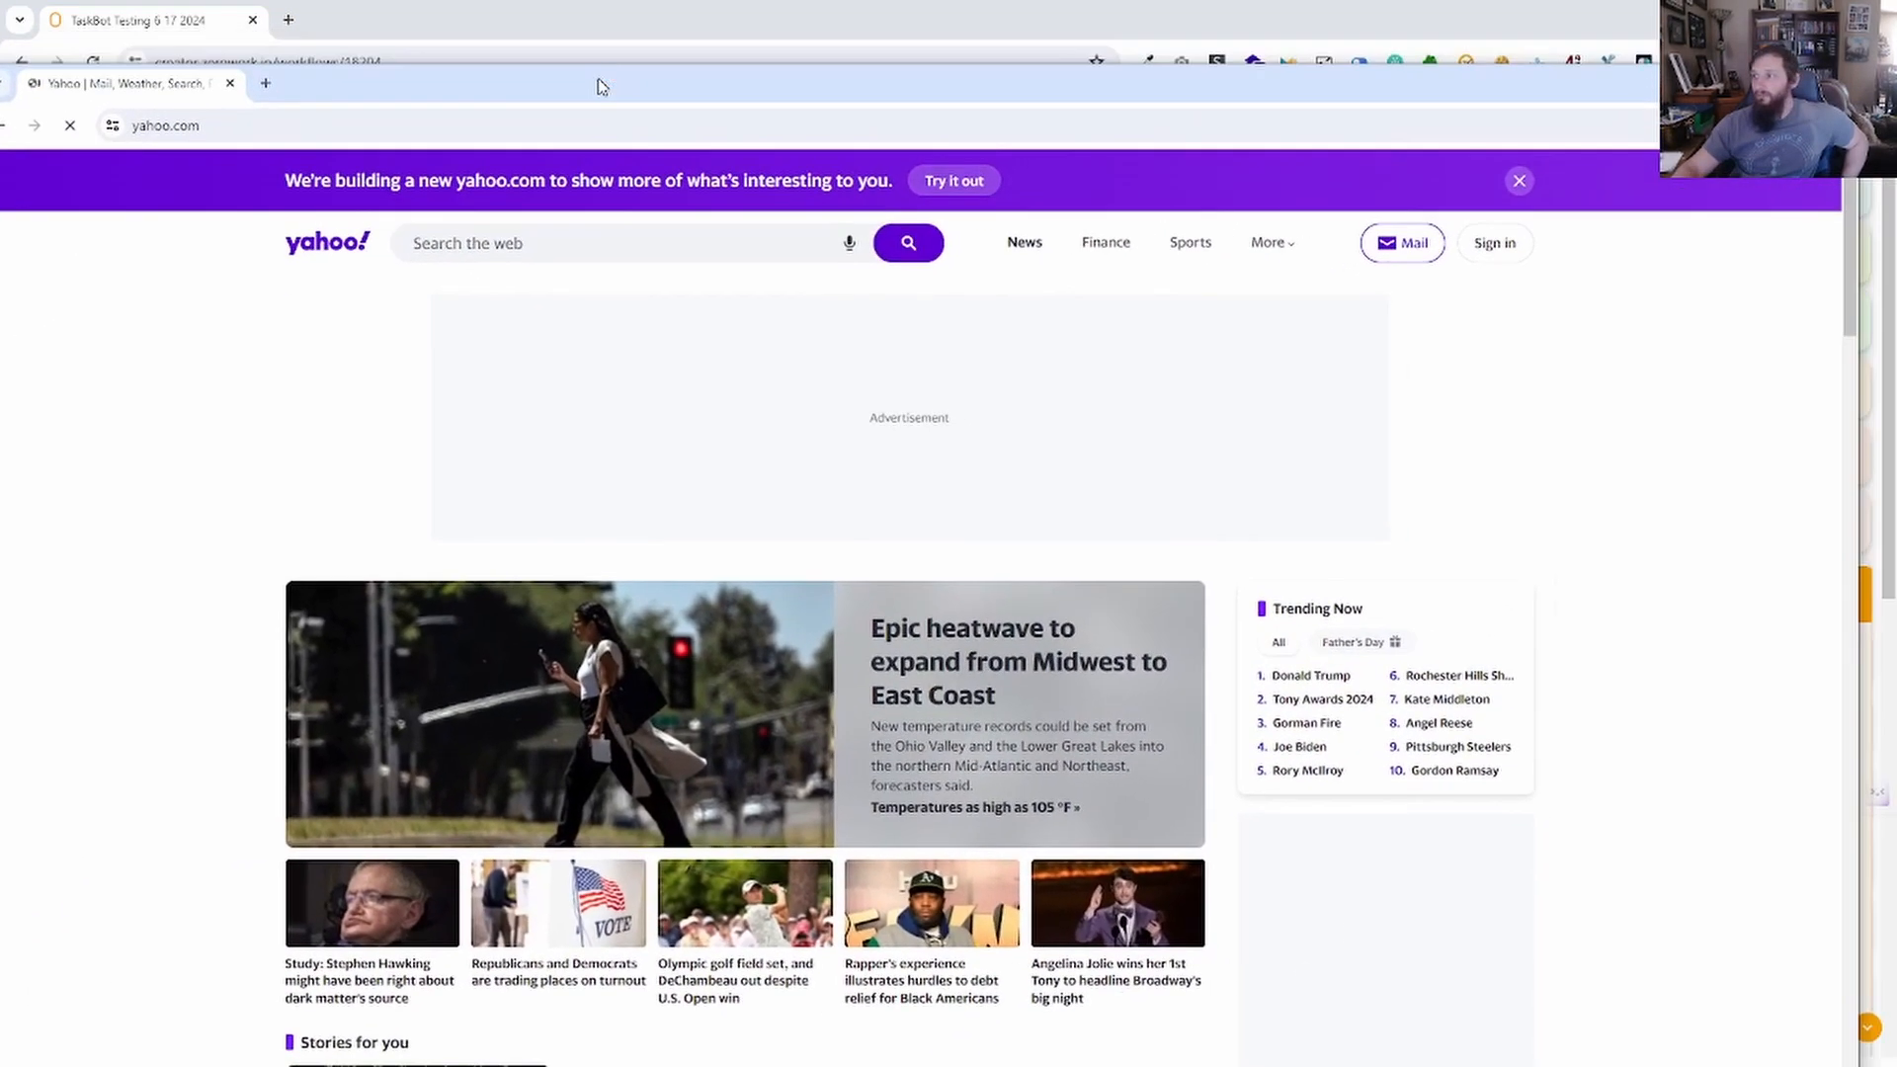
Reposition the Yahoo window, scroll the feed, and open DevTools from a story link.
{"action": "left_click_drag", "start_coordinate": [613, 89], "coordinate": [743, 415]}
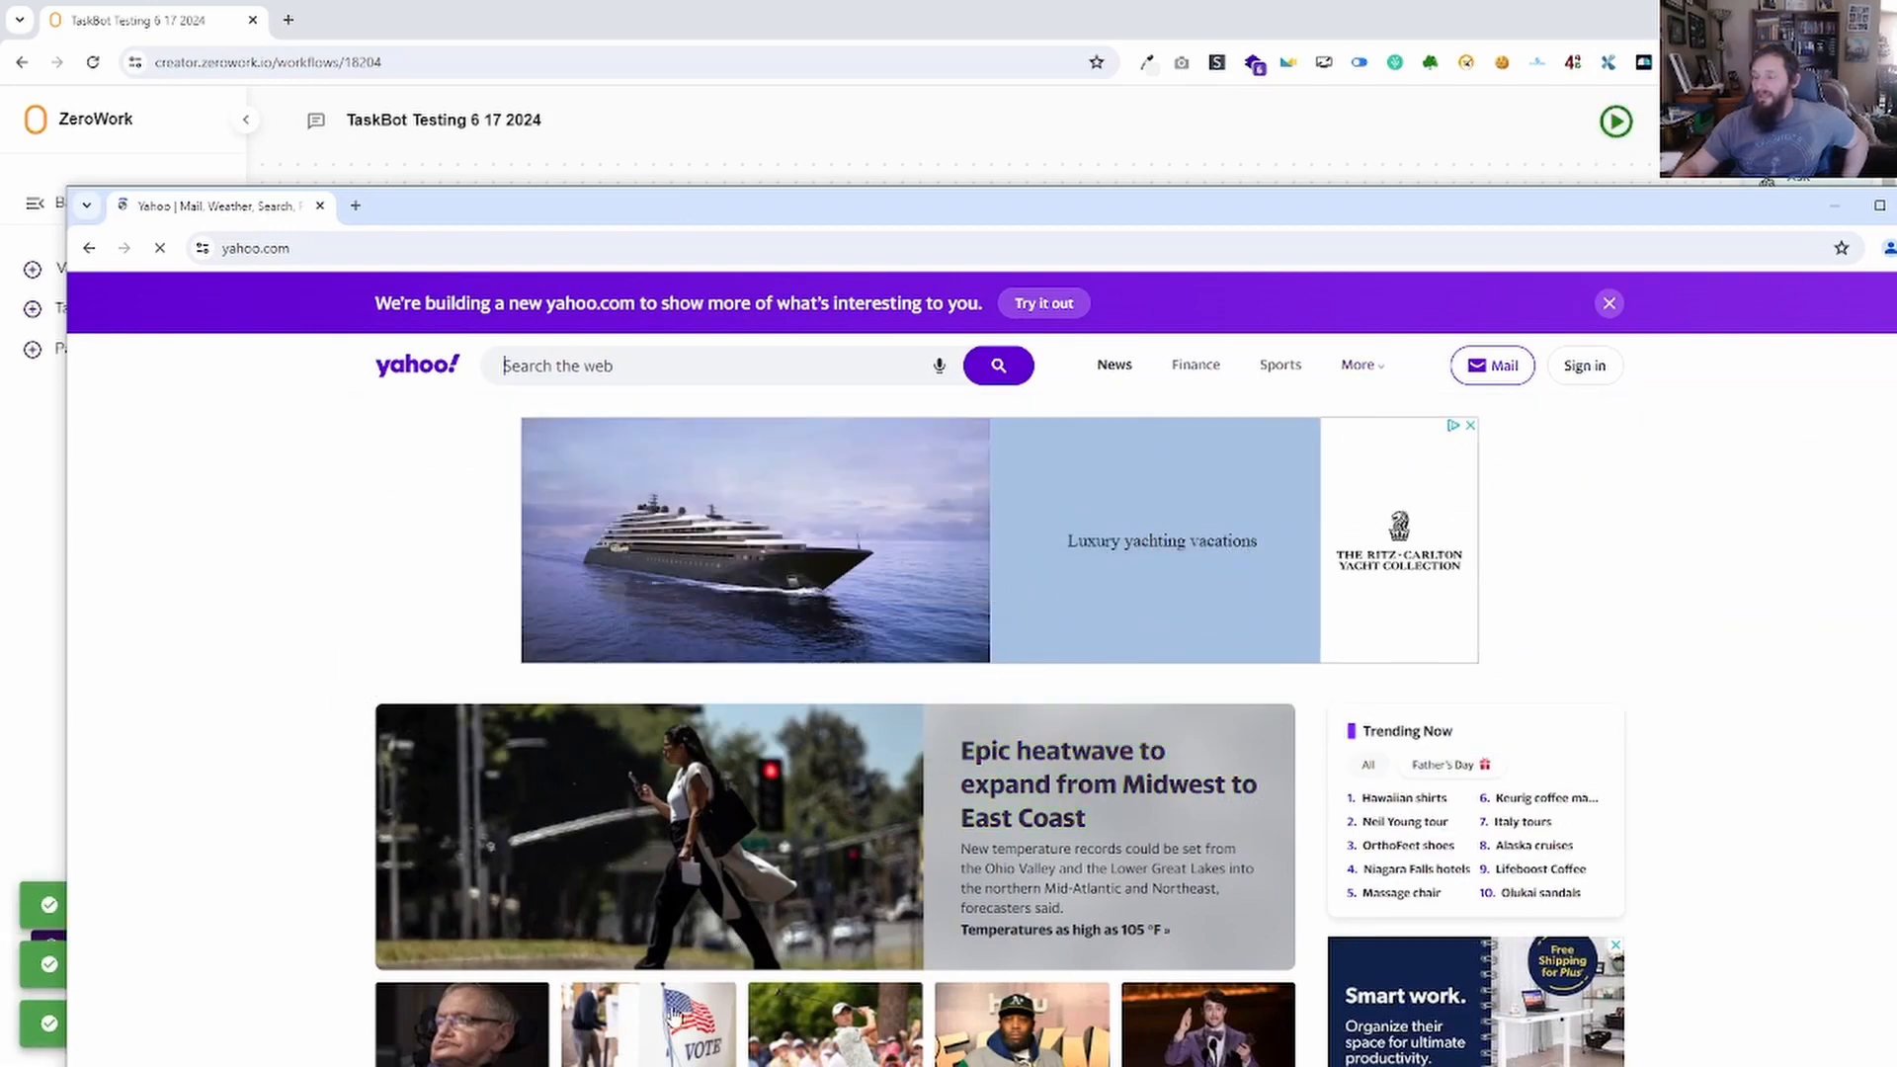
{"action": "left_click_drag", "start_coordinate": [457, 226], "coordinate": [402, 130]}
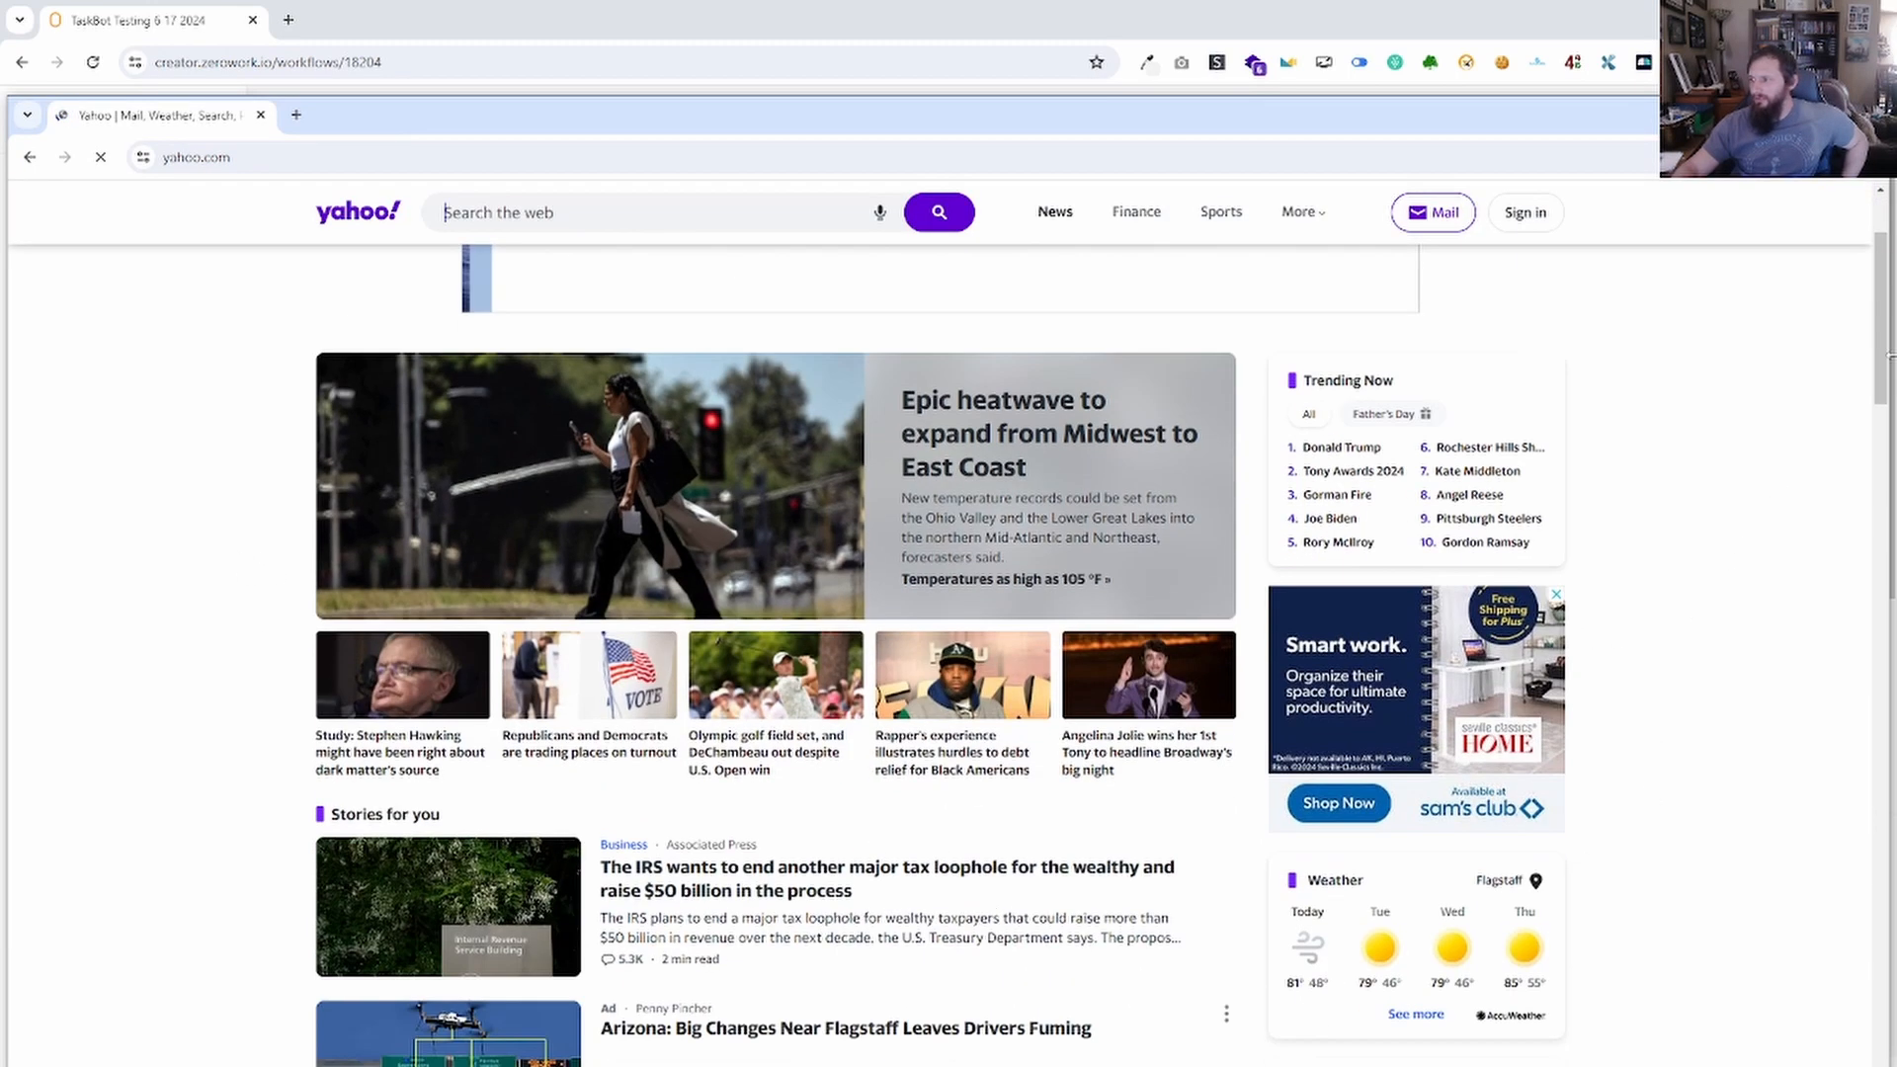
{"action": "left_click_drag", "start_coordinate": [1884, 272], "coordinate": [1870, 471]}
{"action": "scroll", "coordinate": [1870, 471], "scroll_direction": "down", "scroll_amount": 4}
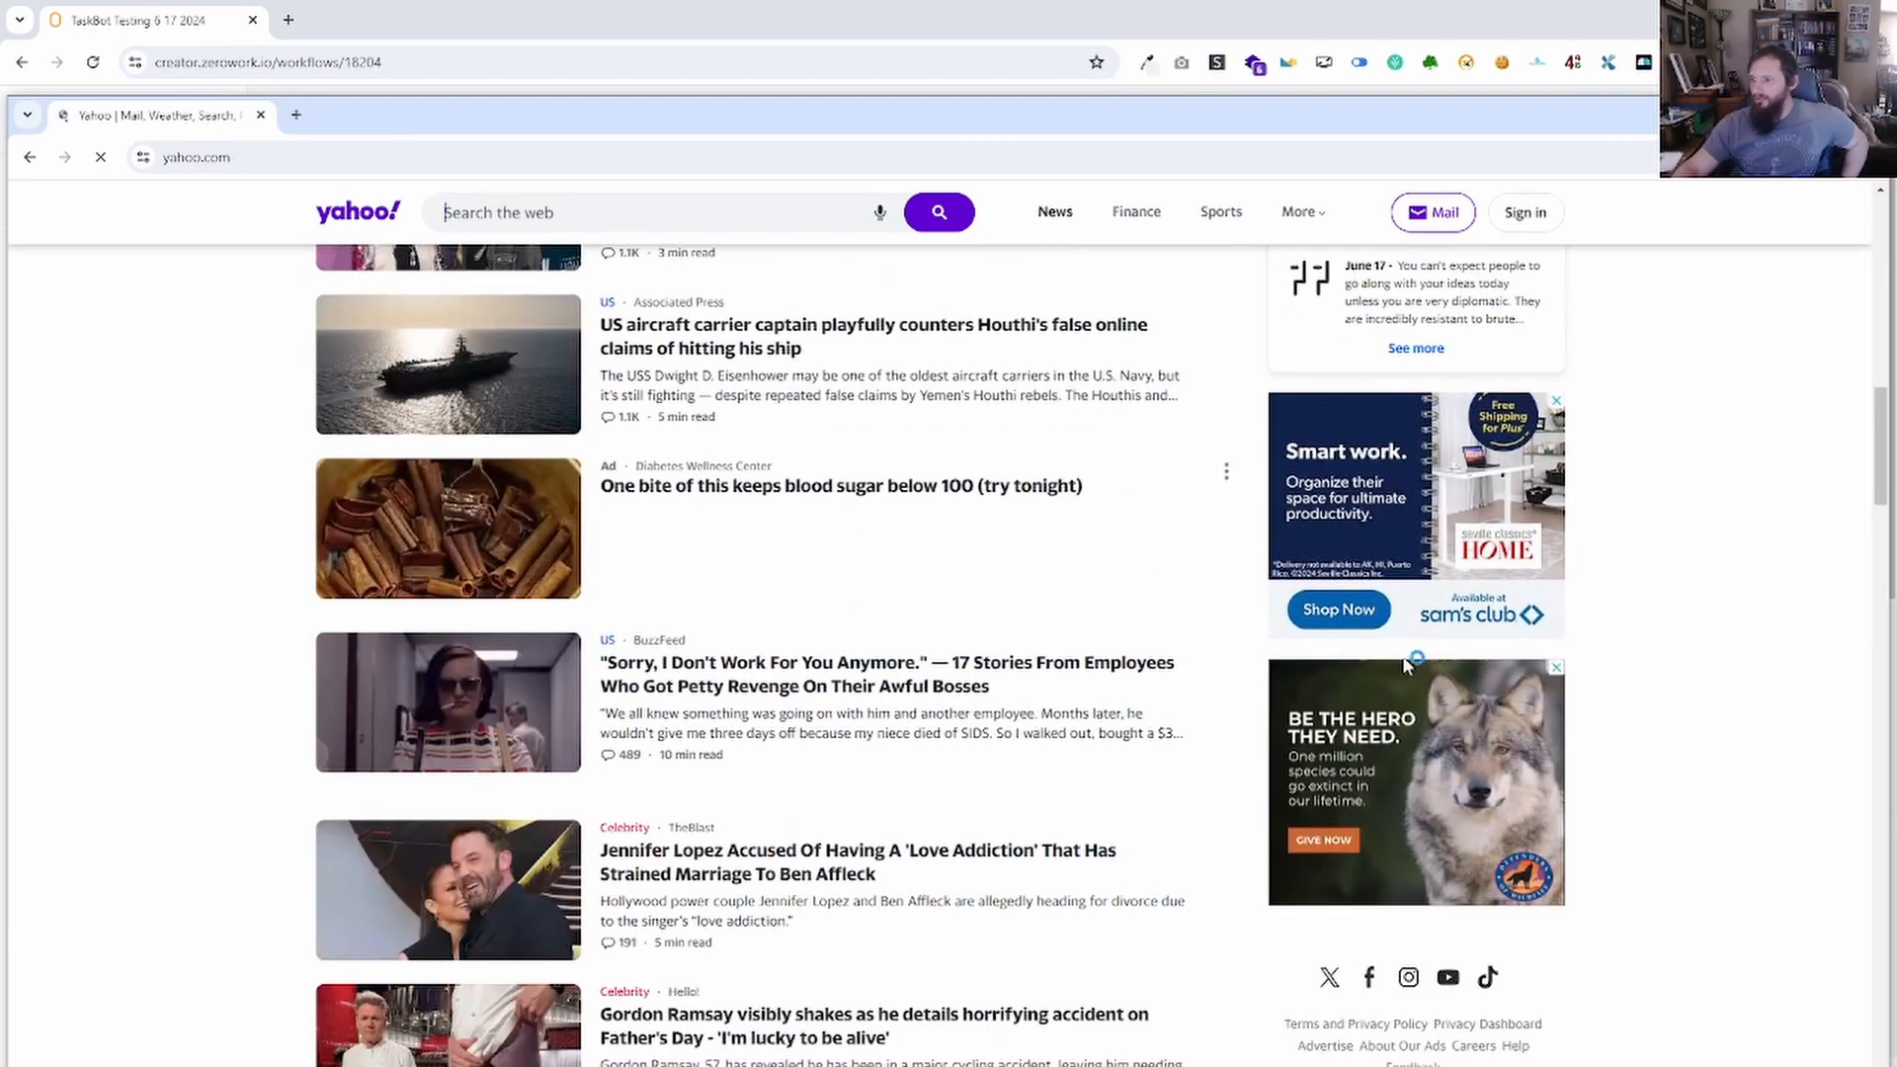
{"action": "right_click", "coordinate": [826, 712]}
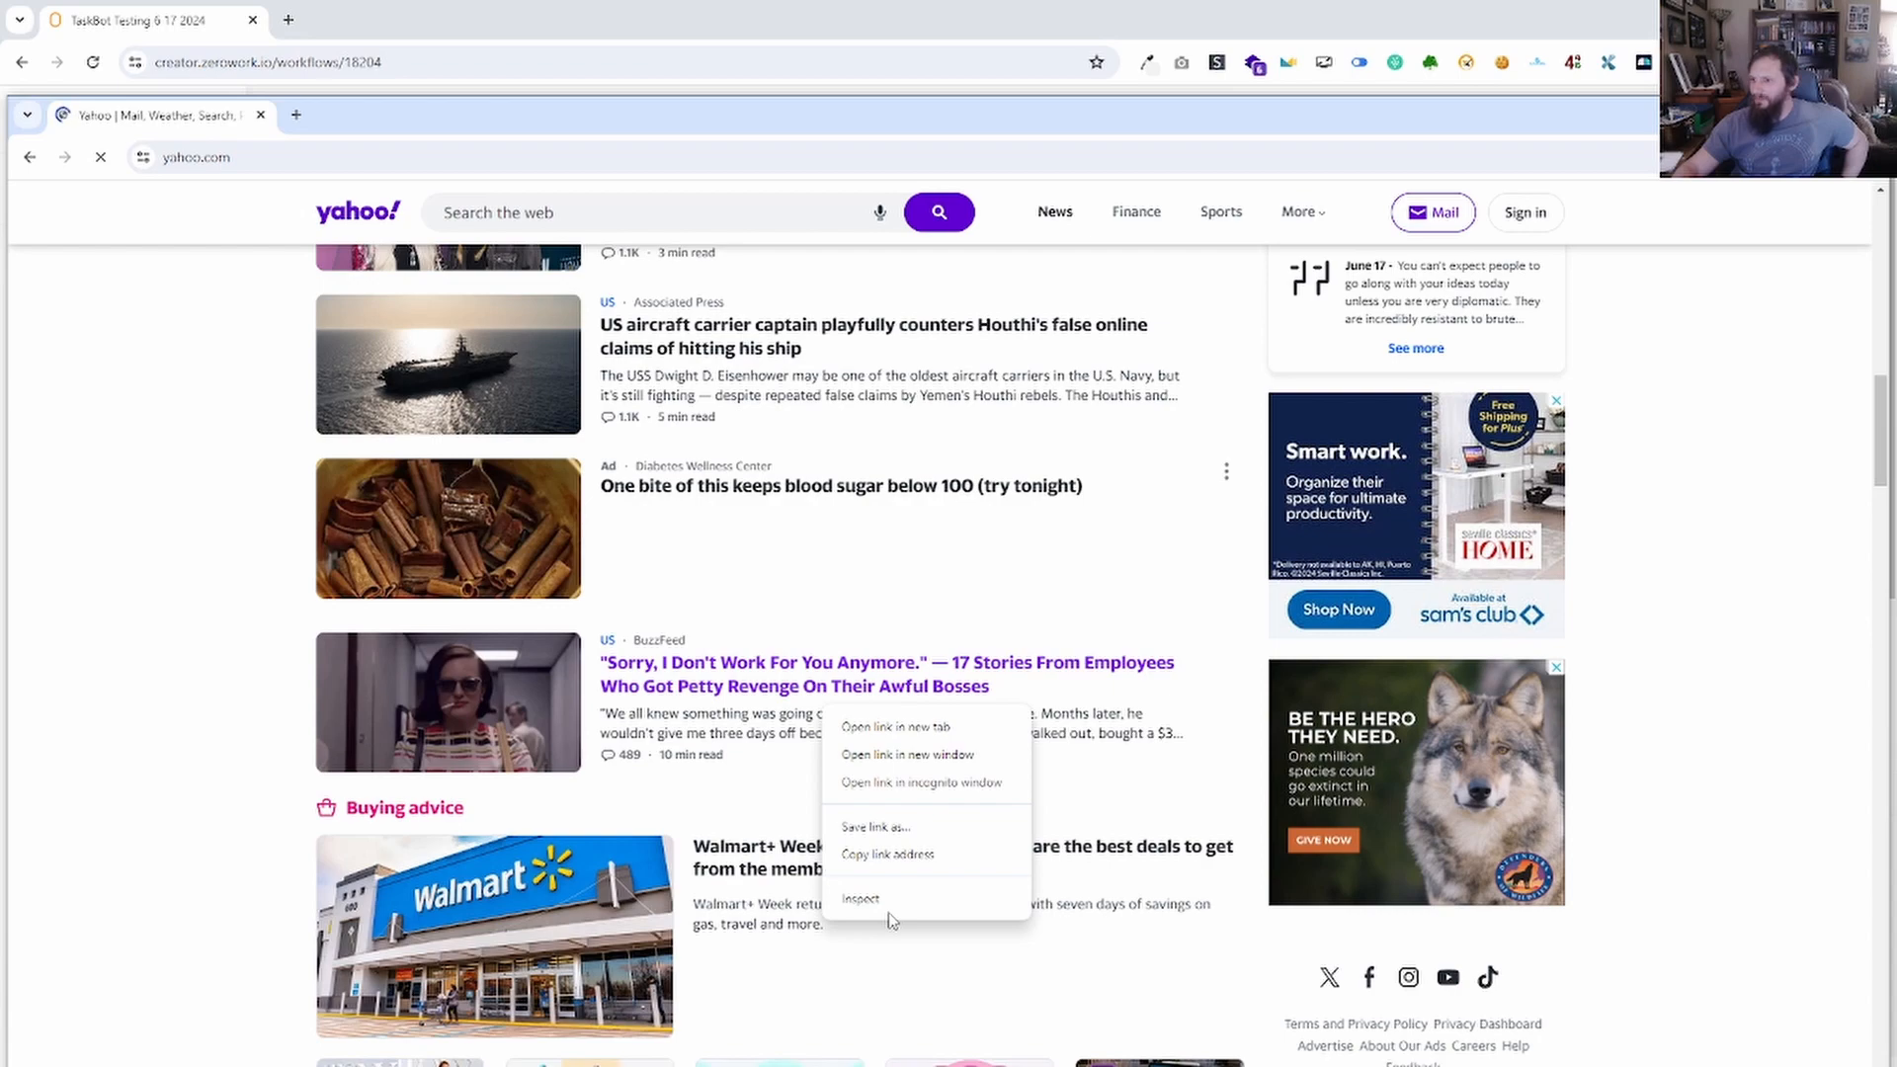
{"action": "left_click", "coordinate": [863, 900]}
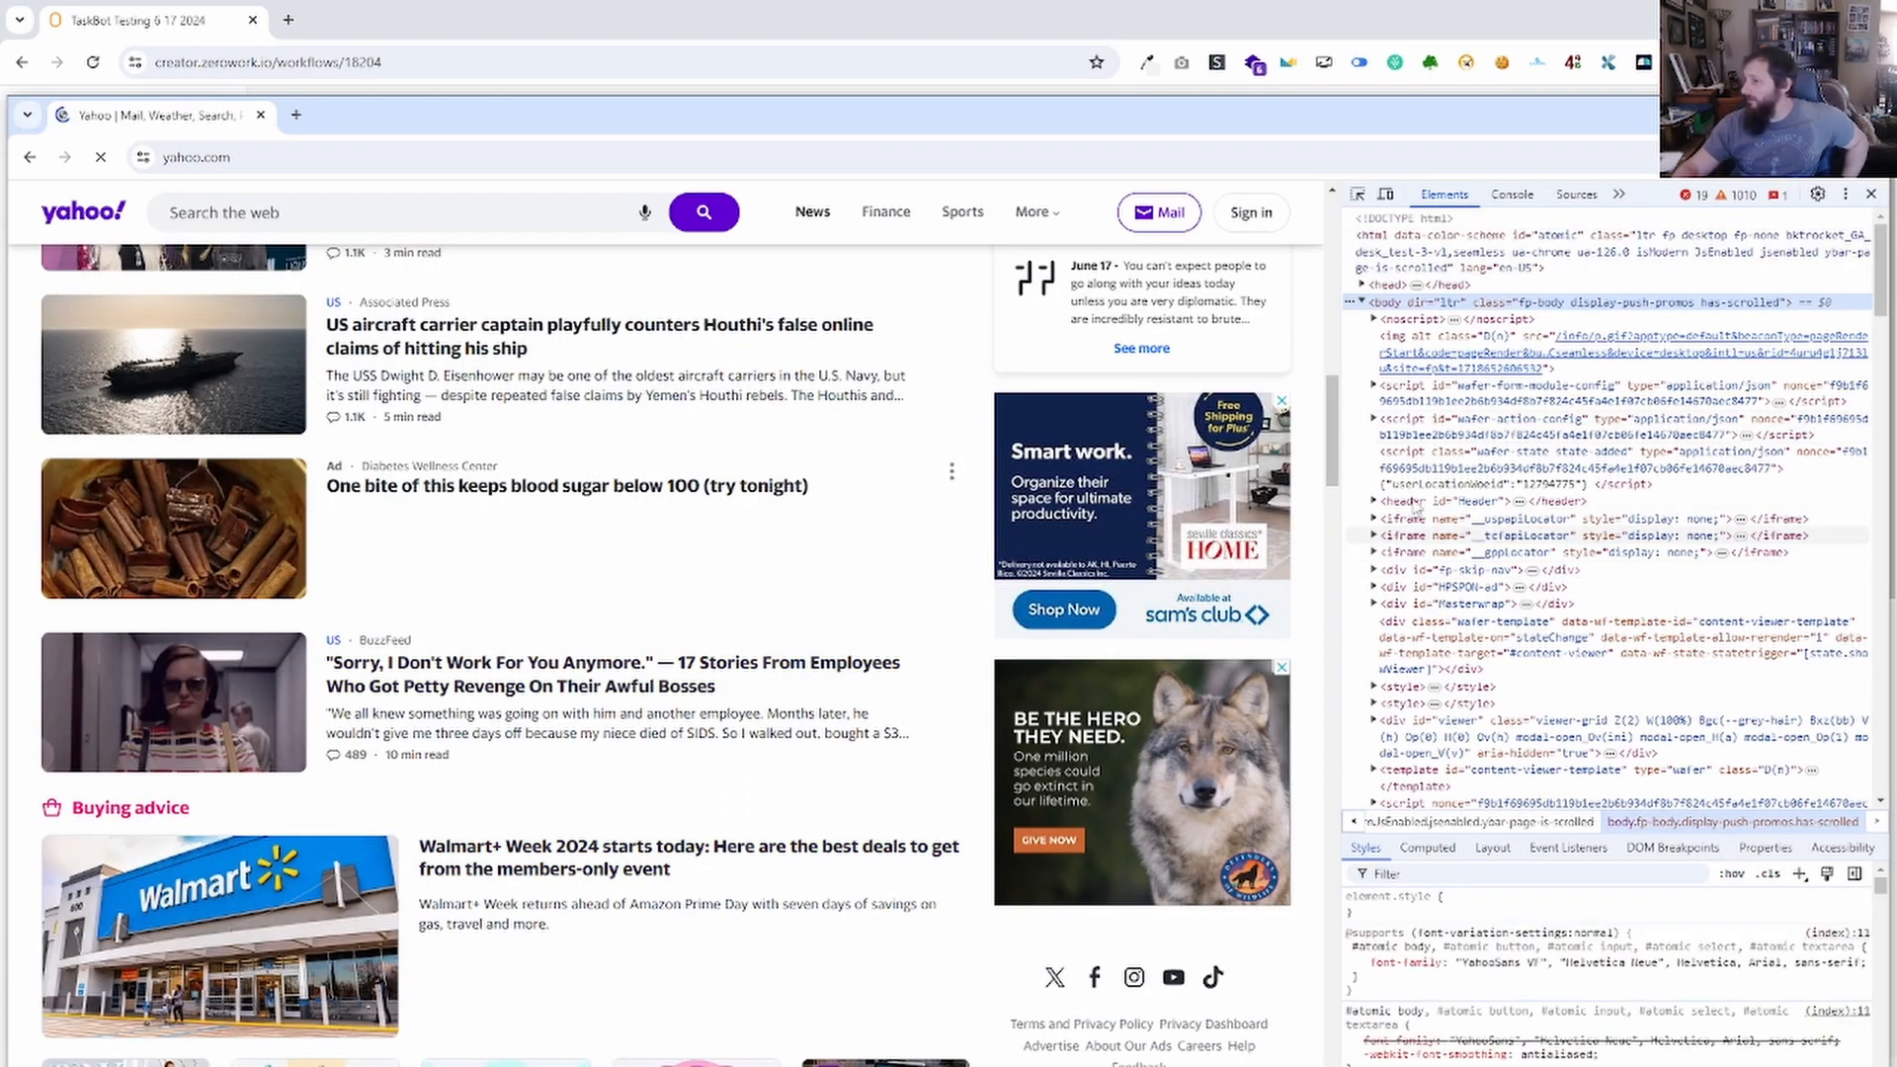
Inspect the 'Sorry, I Don't Work For You Anymore' headline element and show the Console.
{"action": "right_click", "coordinate": [643, 688]}
{"action": "left_click", "coordinate": [708, 879]}
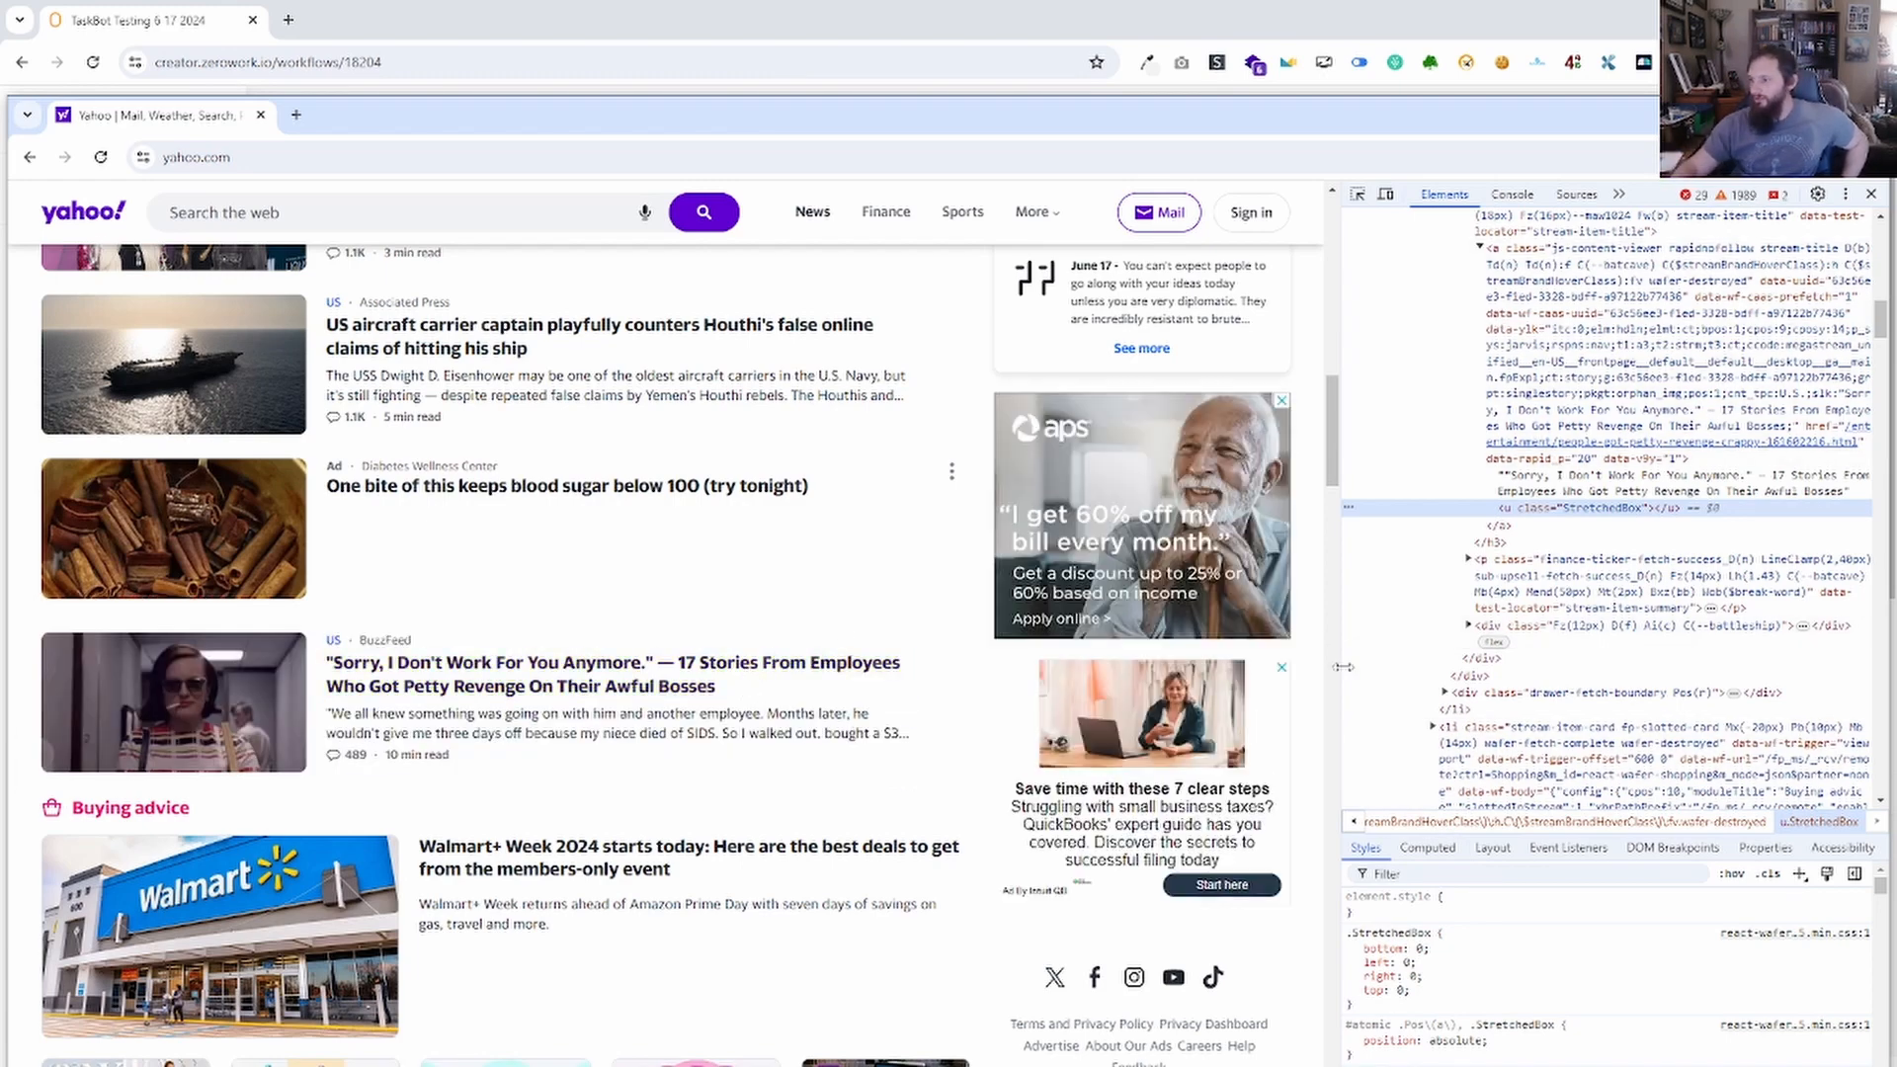
{"action": "left_click", "coordinate": [1512, 195]}
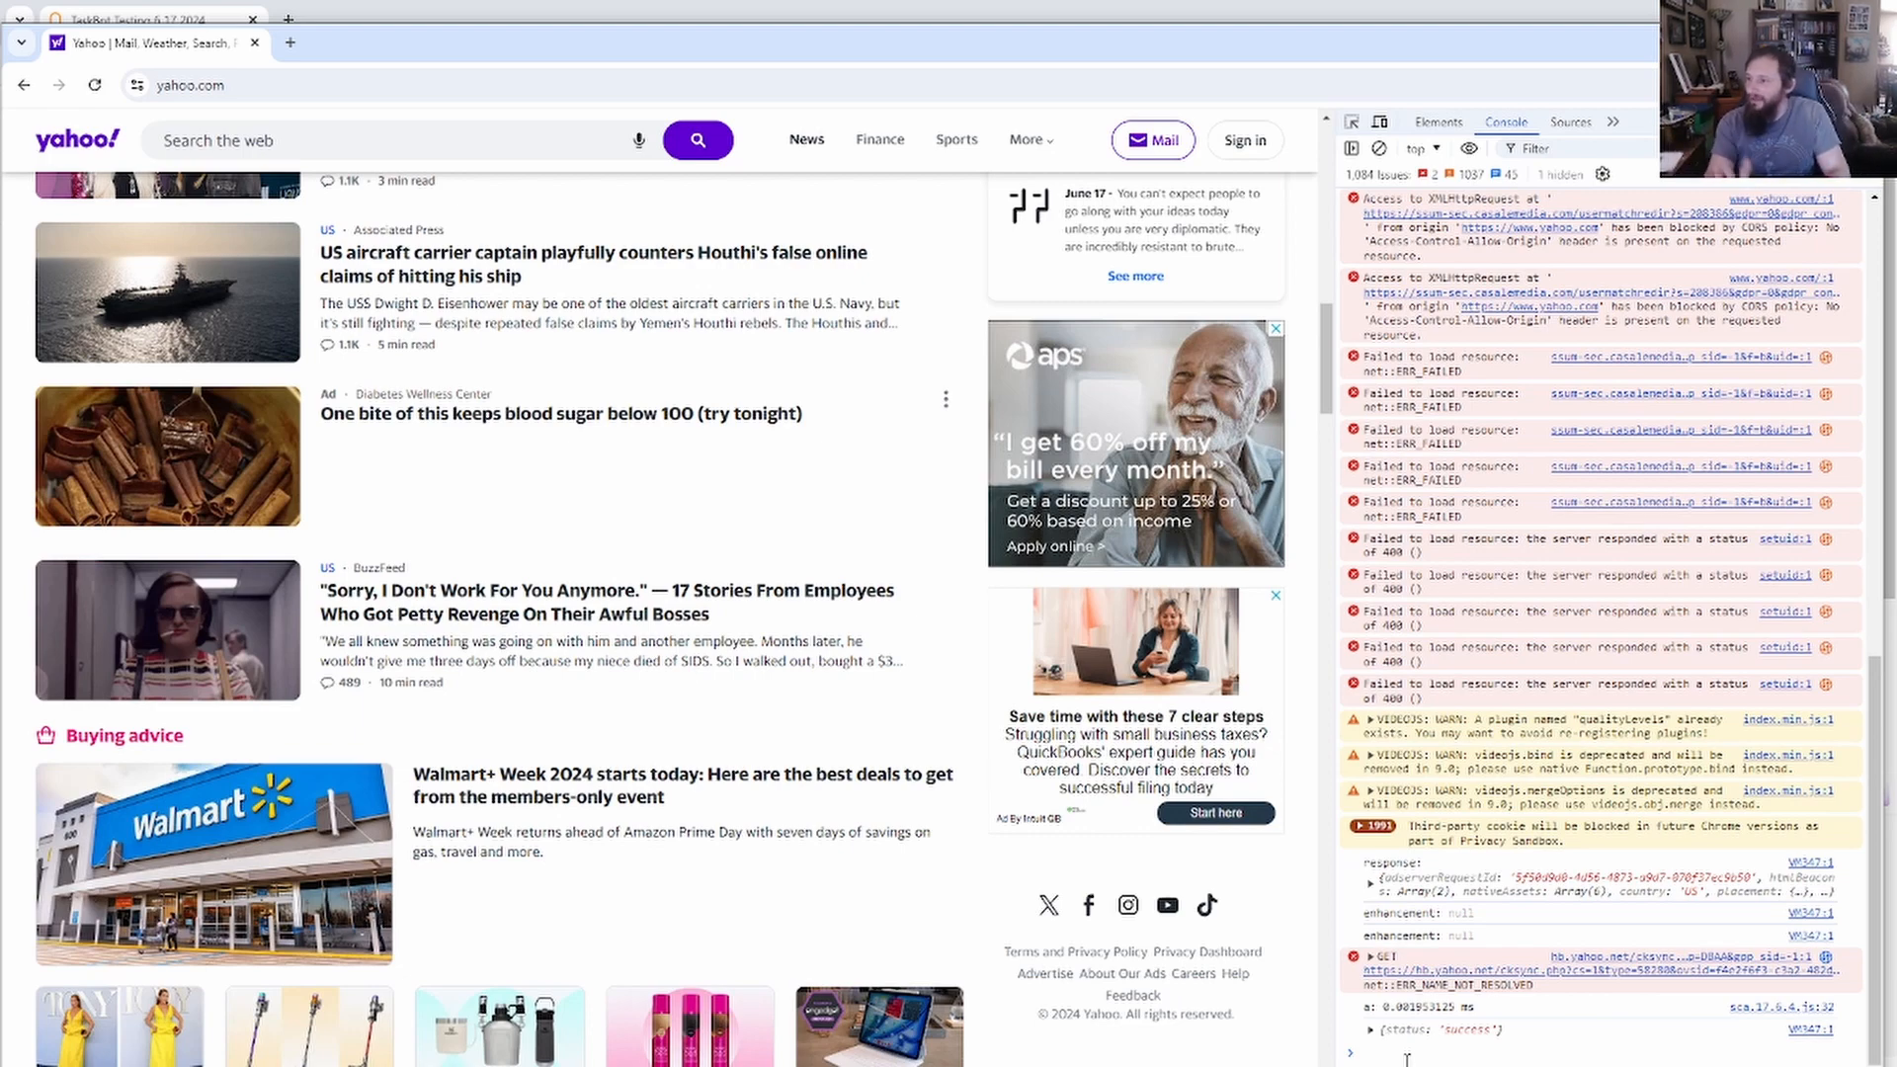
Enable pasting in the console with 'allow pasting' and paste in the ad headline text.
{"action": "key", "text": "ctrl+v"}
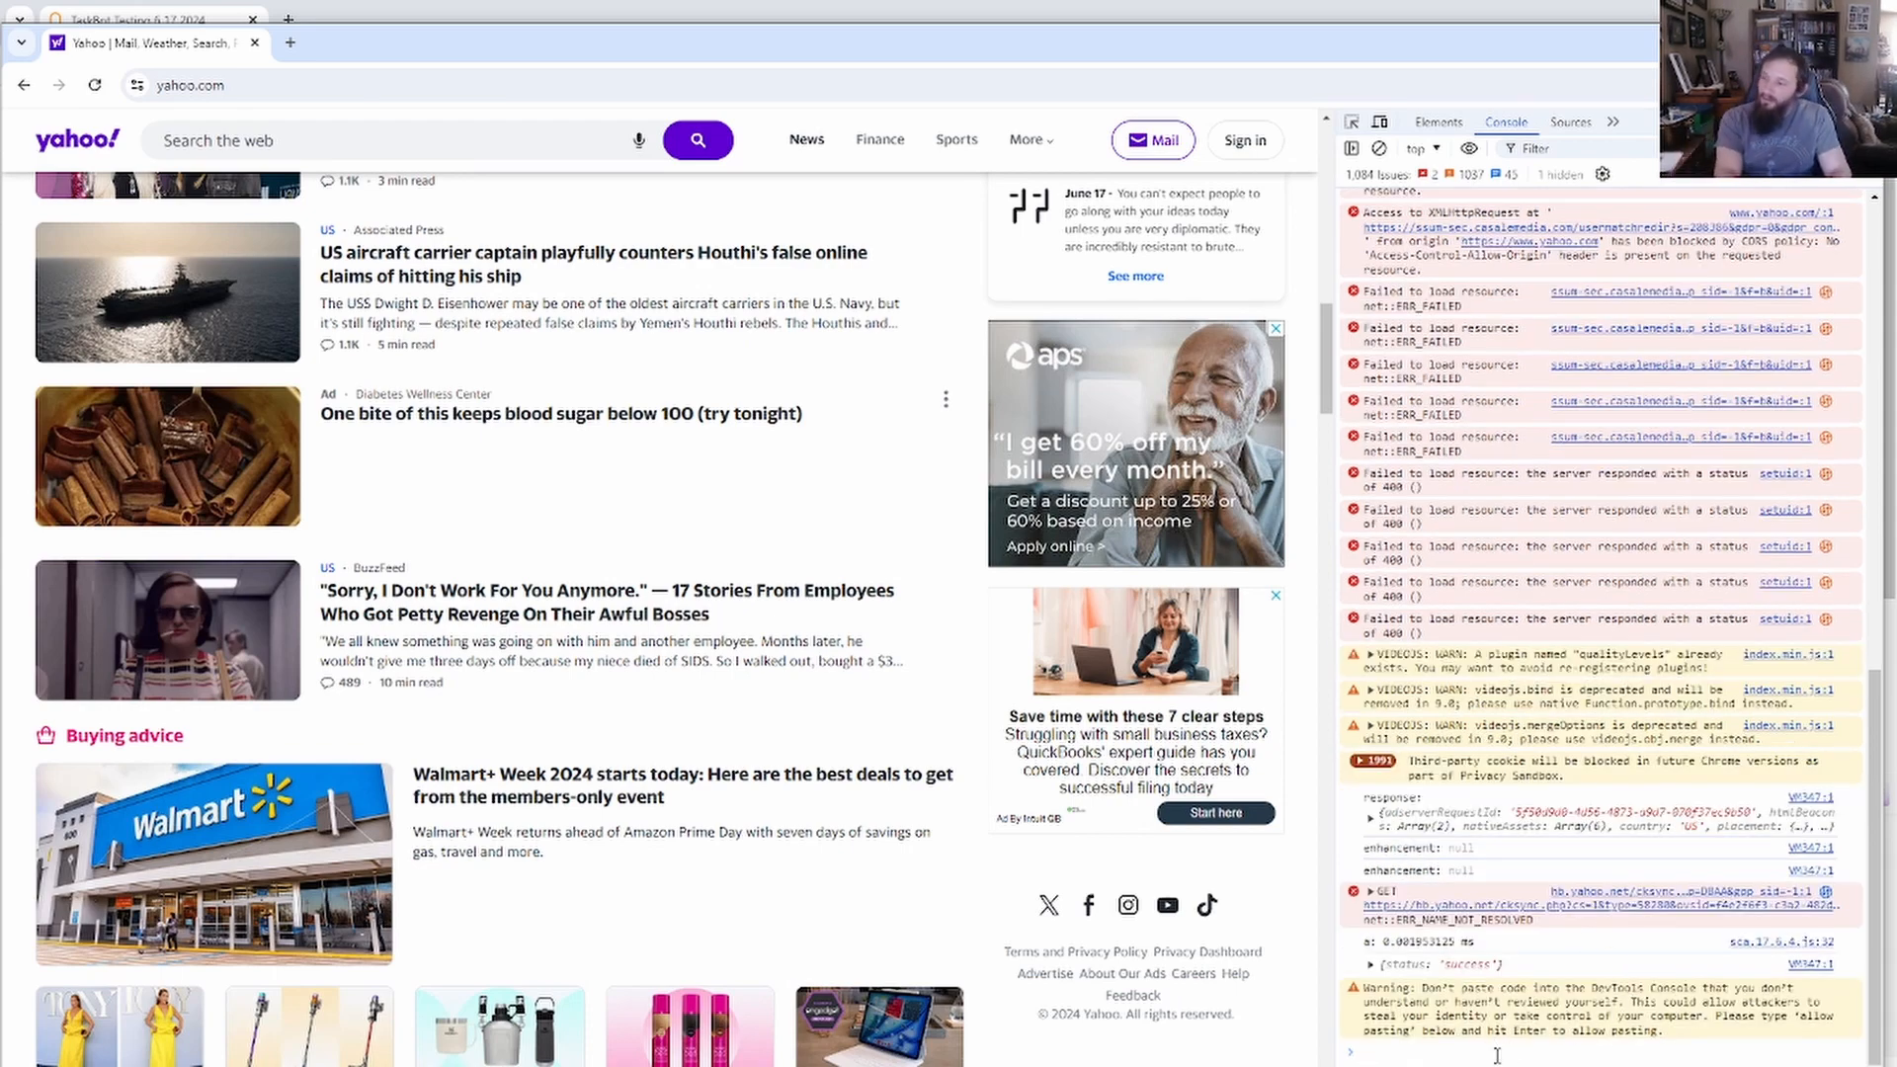
{"action": "type", "text": "allow past"}
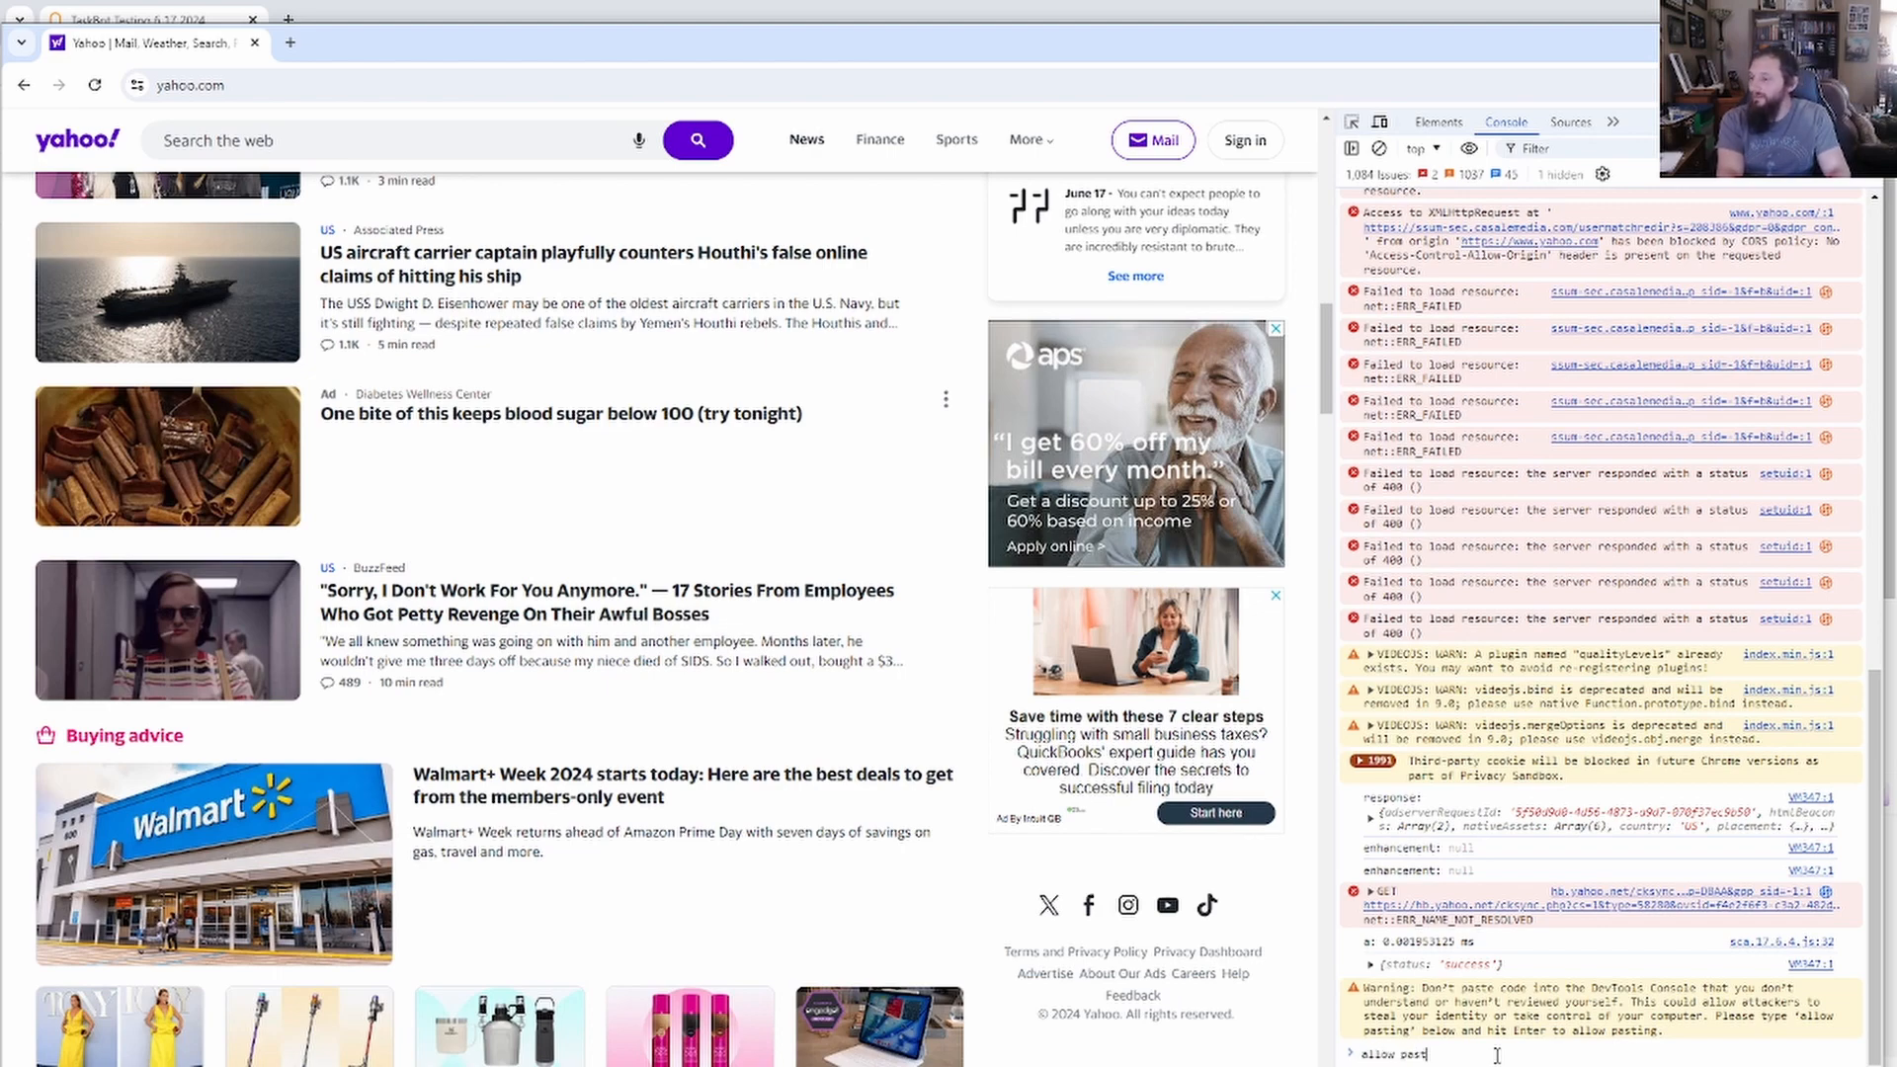
{"action": "key", "text": "Return"}
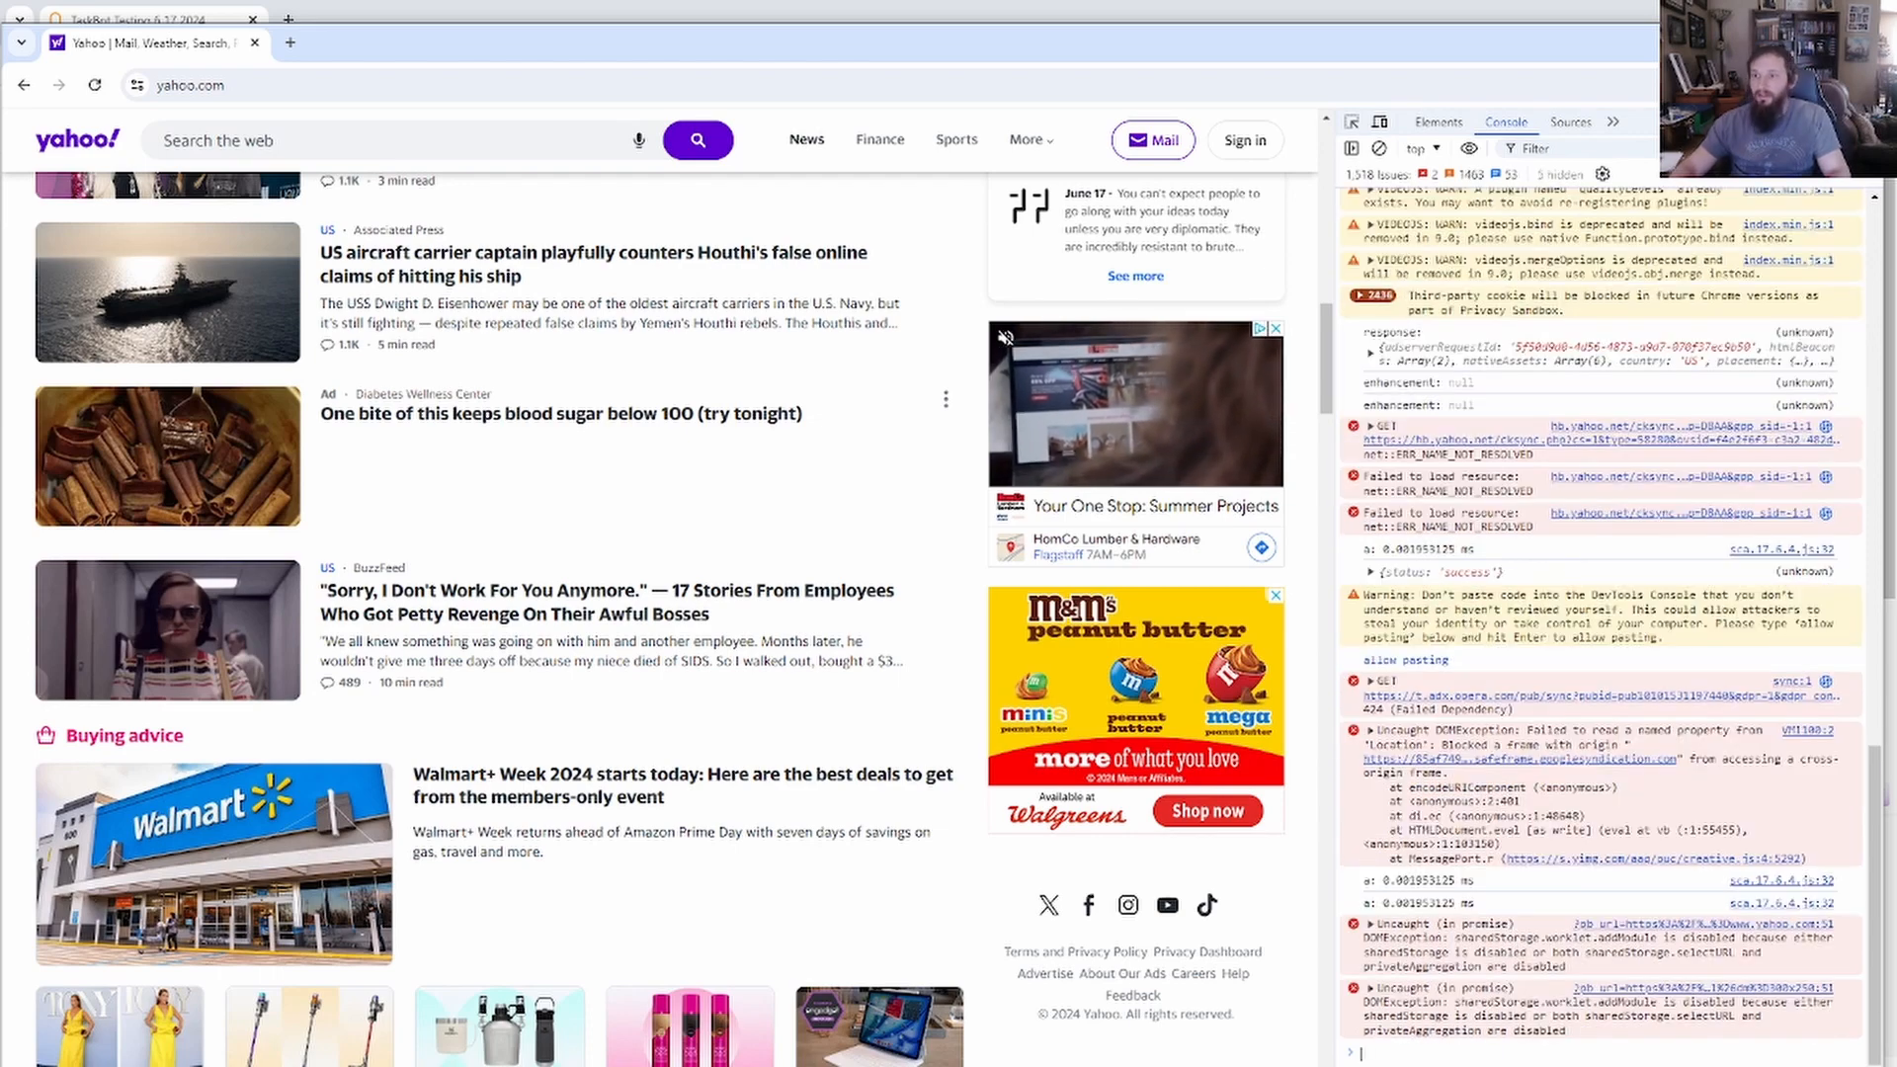
{"action": "left_click_drag", "start_coordinate": [829, 445], "coordinate": [328, 456]}
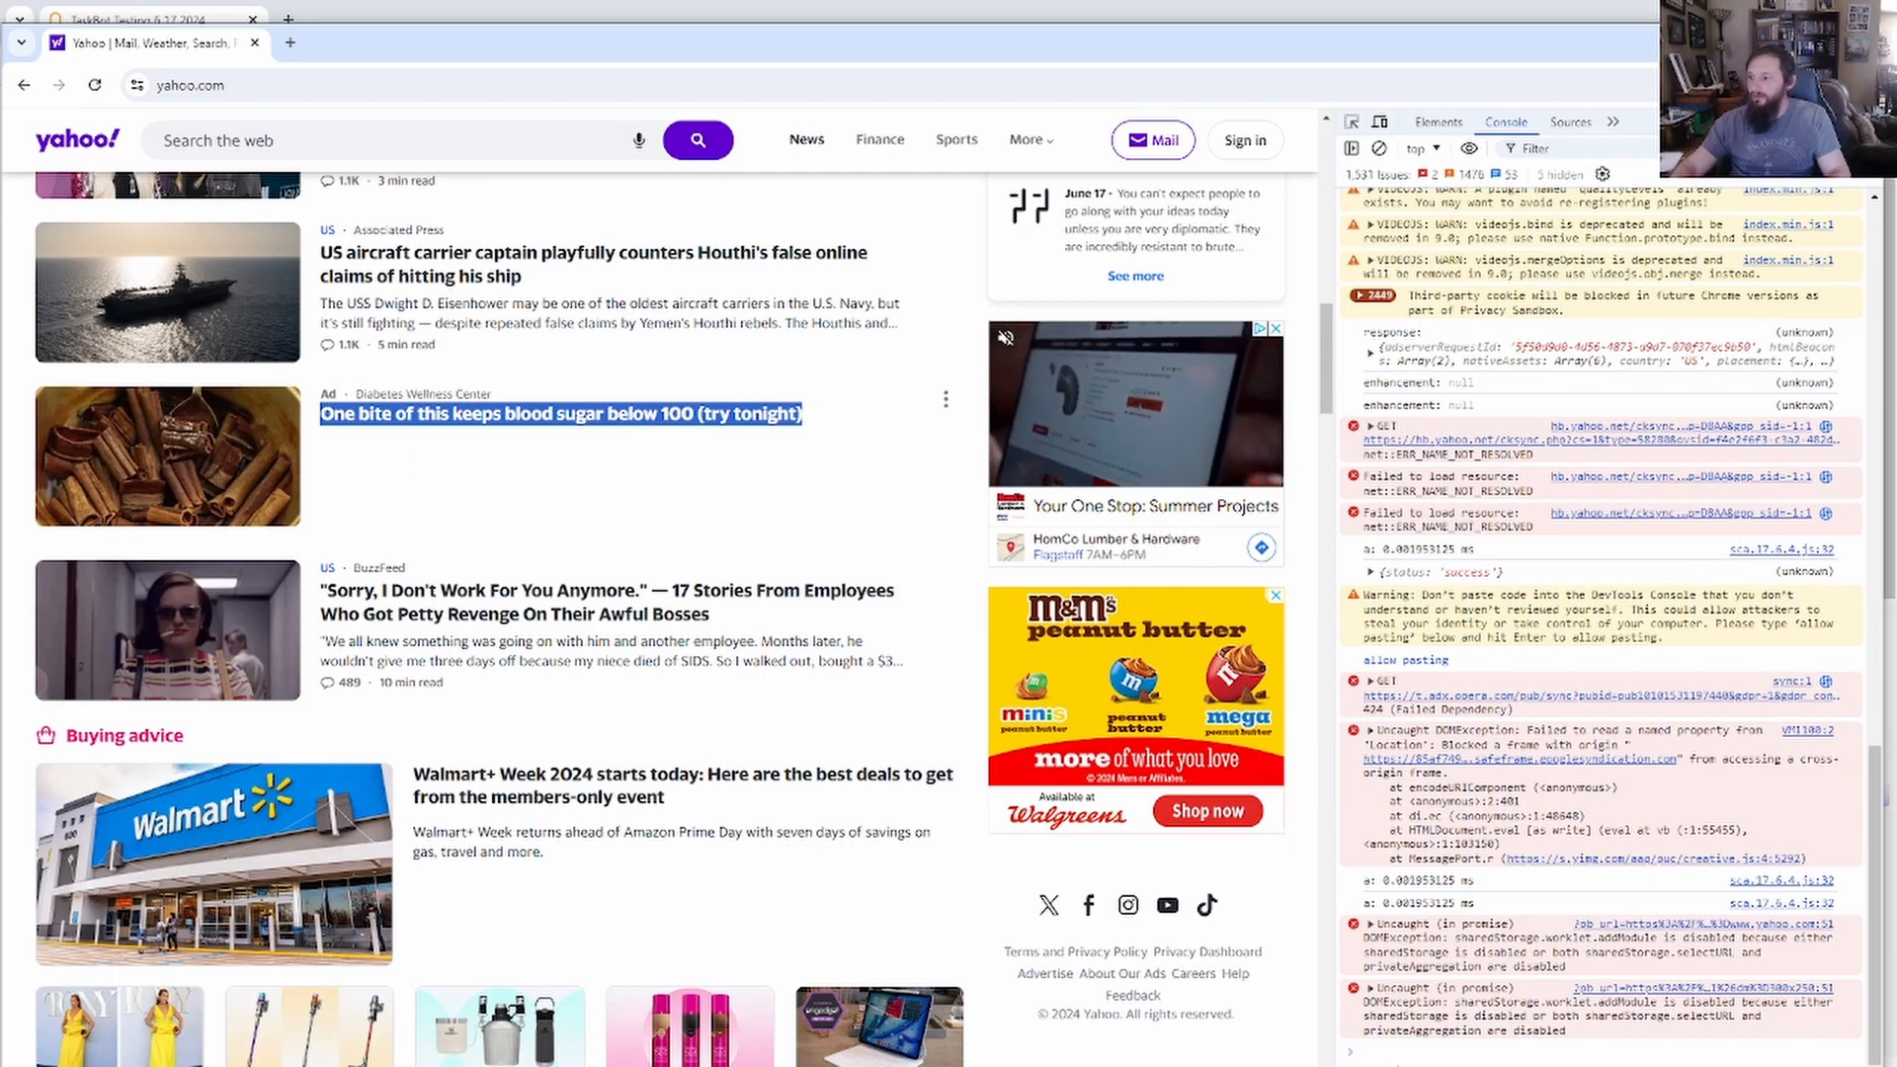
{"action": "type", "text": "One bite of this keeps blood sugar below 100 (try tonight)"}
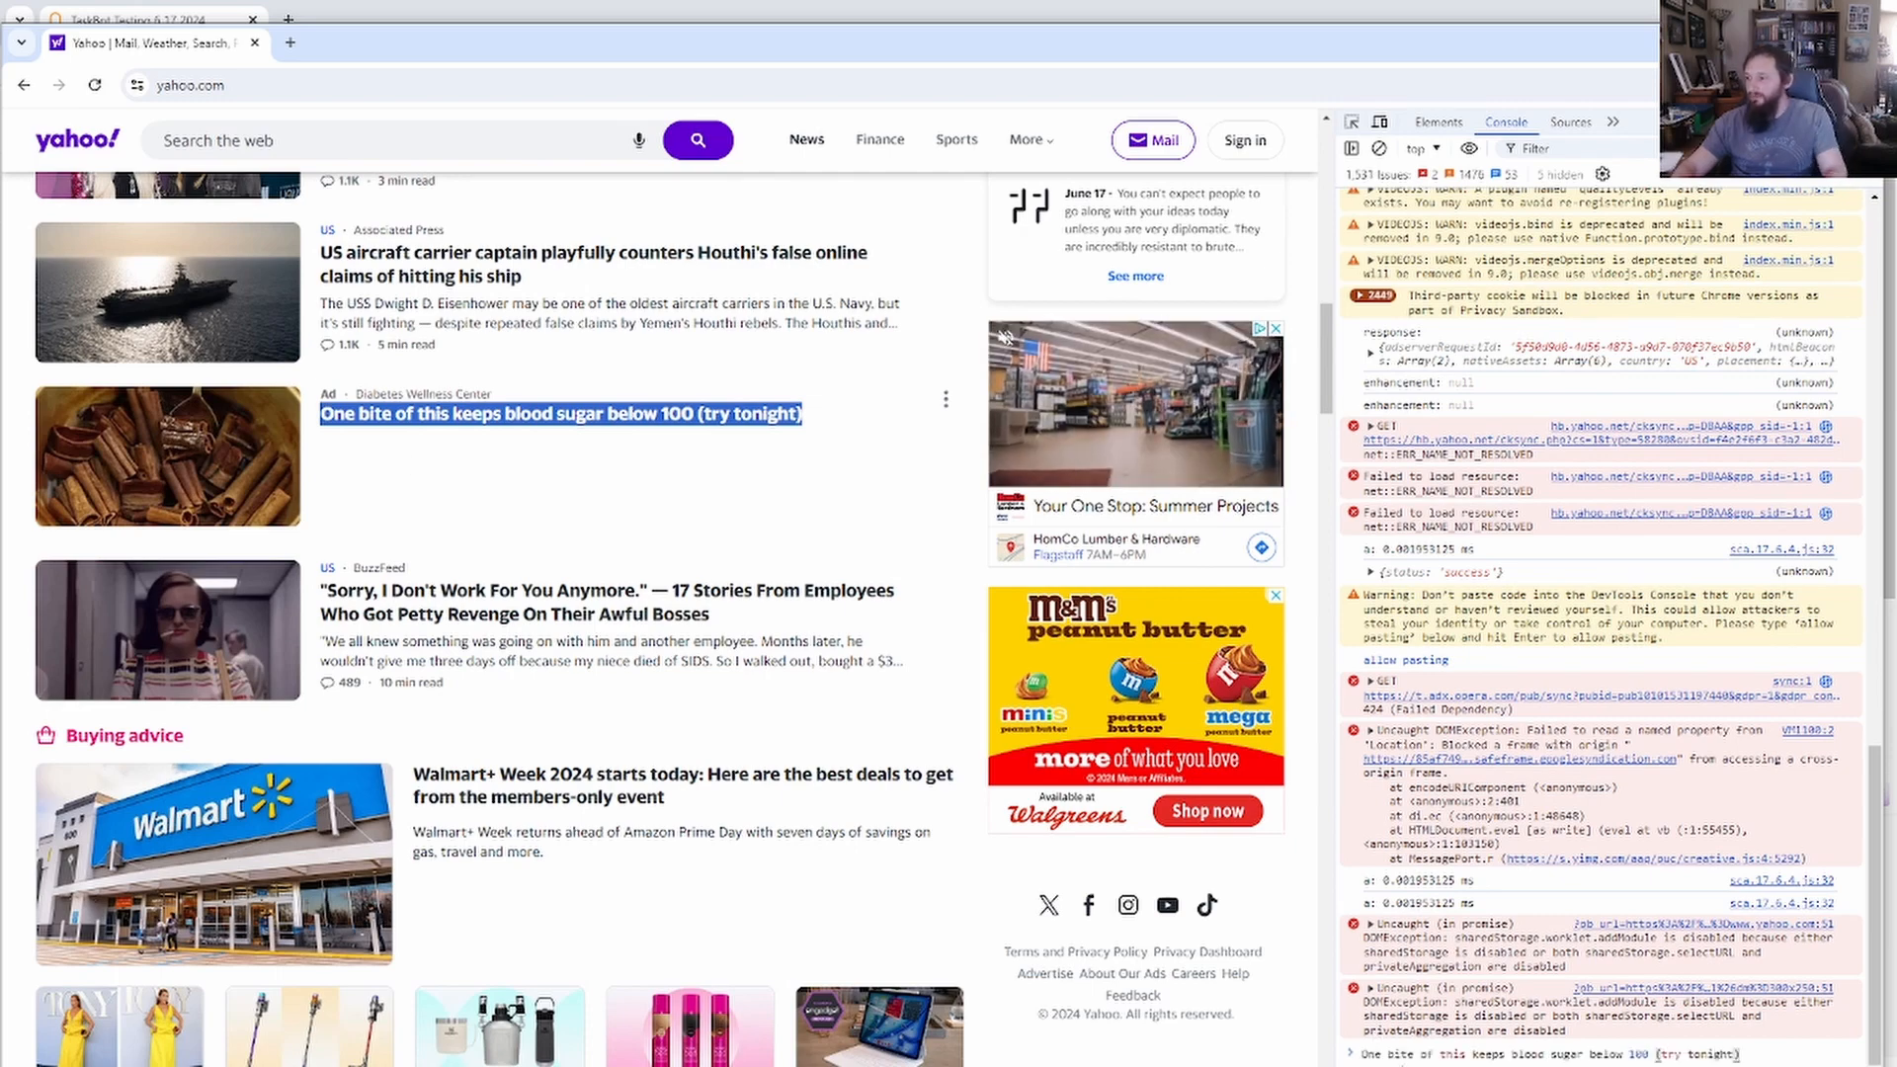
{"action": "key", "text": "BackSpace"}
{"action": "key", "text": "BackSpace"}
{"action": "key", "text": "BackSpace"}
{"action": "key", "text": "BackSpace"}
{"action": "key", "text": "BackSpace"}
{"action": "key", "text": "BackSpace"}
{"action": "key", "text": "BackSpace"}
{"action": "key", "text": "BackSpace"}
{"action": "key", "text": "BackSpace"}
{"action": "key", "text": "BackSpace"}
{"action": "key", "text": "BackSpace"}
{"action": "key", "text": "BackSpace"}
{"action": "key", "text": "BackSpace"}
{"action": "key", "text": "BackSpace"}
{"action": "key", "text": "BackSpace"}
{"action": "key", "text": "BackSpace"}
{"action": "key", "text": "BackSpace"}
{"action": "key", "text": "BackSpace"}
{"action": "key", "text": "BackSpace"}
{"action": "key", "text": "BackSpace"}
{"action": "key", "text": "BackSpace"}
{"action": "key", "text": "BackSpace"}
{"action": "key", "text": "BackSpace"}
{"action": "key", "text": "BackSpace"}
{"action": "key", "text": "BackSpace"}
{"action": "key", "text": "BackSpace"}
{"action": "key", "text": "BackSpace"}
{"action": "key", "text": "BackSpace"}
{"action": "key", "text": "BackSpace"}
{"action": "key", "text": "BackSpace"}
{"action": "key", "text": "BackSpace"}
{"action": "key", "text": "BackSpace"}
{"action": "key", "text": "BackSpace"}
{"action": "key", "text": "BackSpace"}
{"action": "key", "text": "BackSpace"}
{"action": "key", "text": "BackSpace"}
{"action": "key", "text": "BackSpace"}
{"action": "key", "text": "BackSpace"}
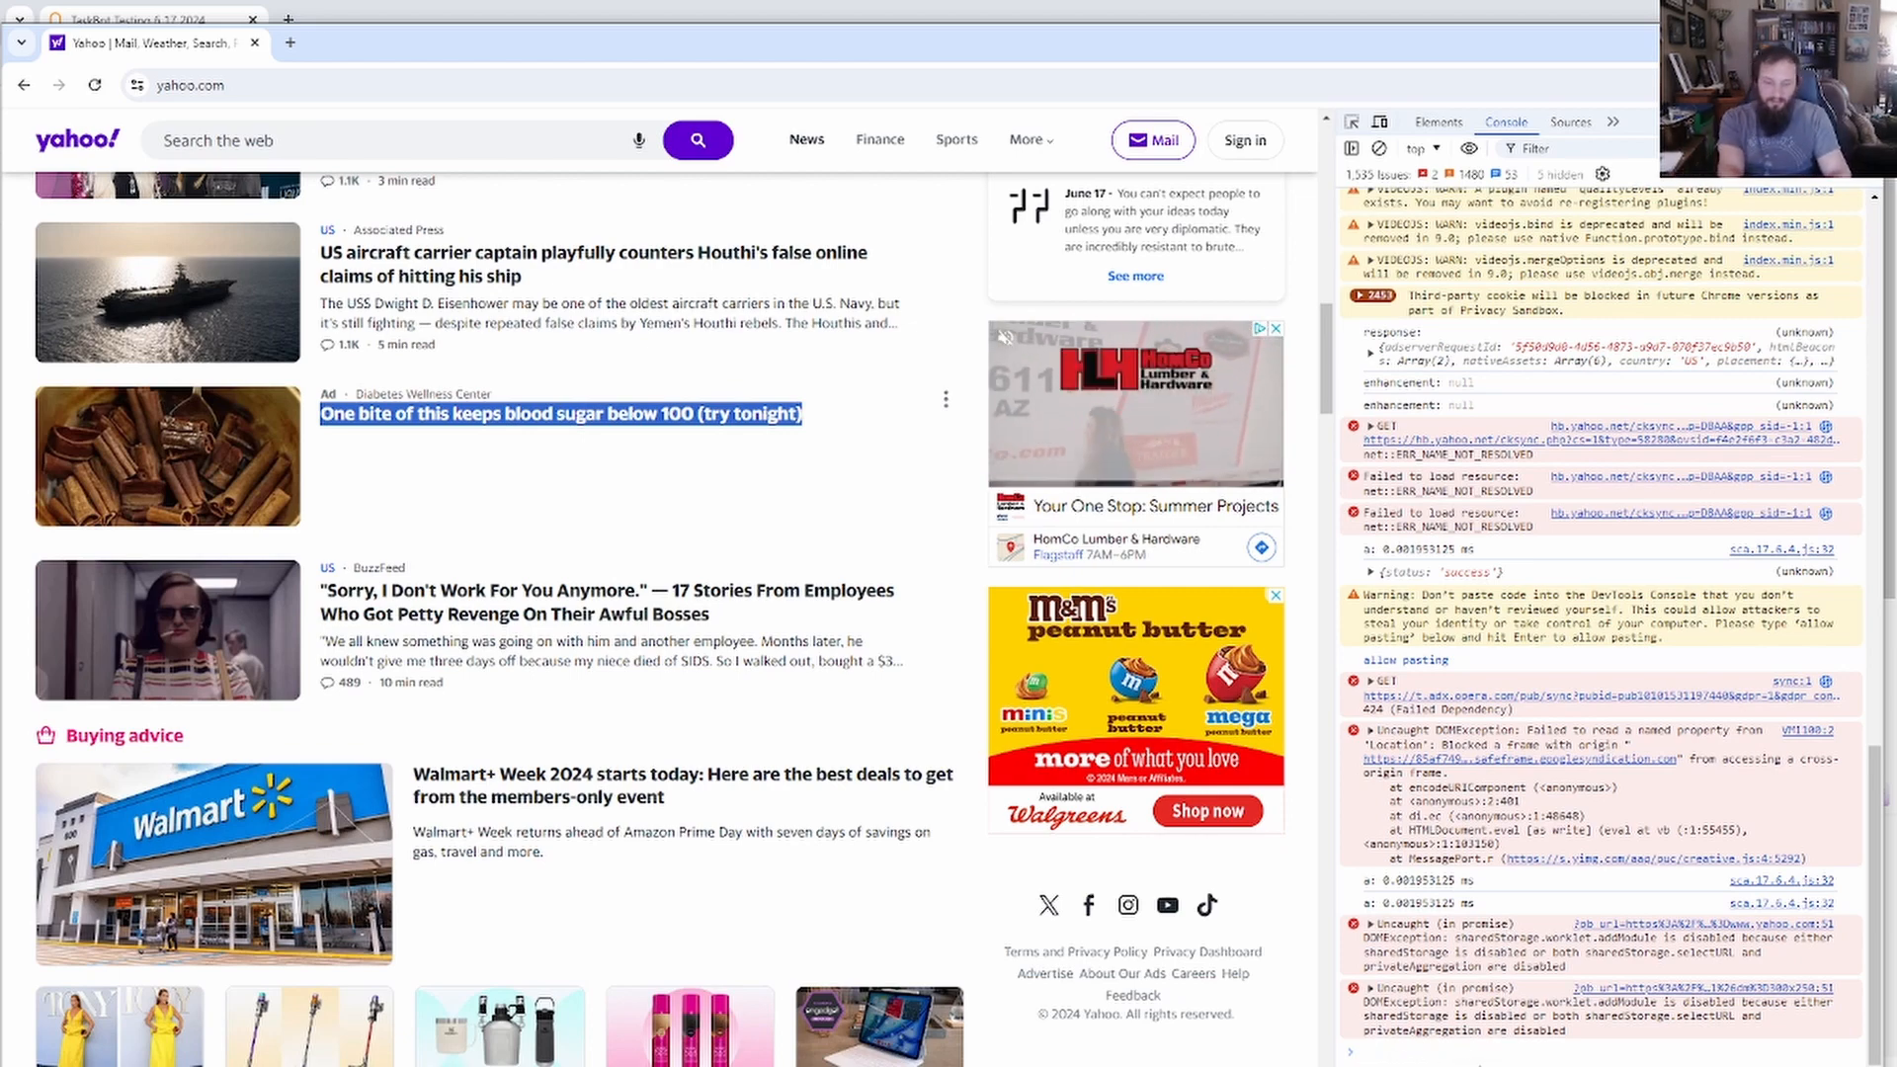
Run document.querySelectorAll('h1'), expand the two-heading NodeList, and move the Yahoo window aside.
{"action": "type", "text": "do"}
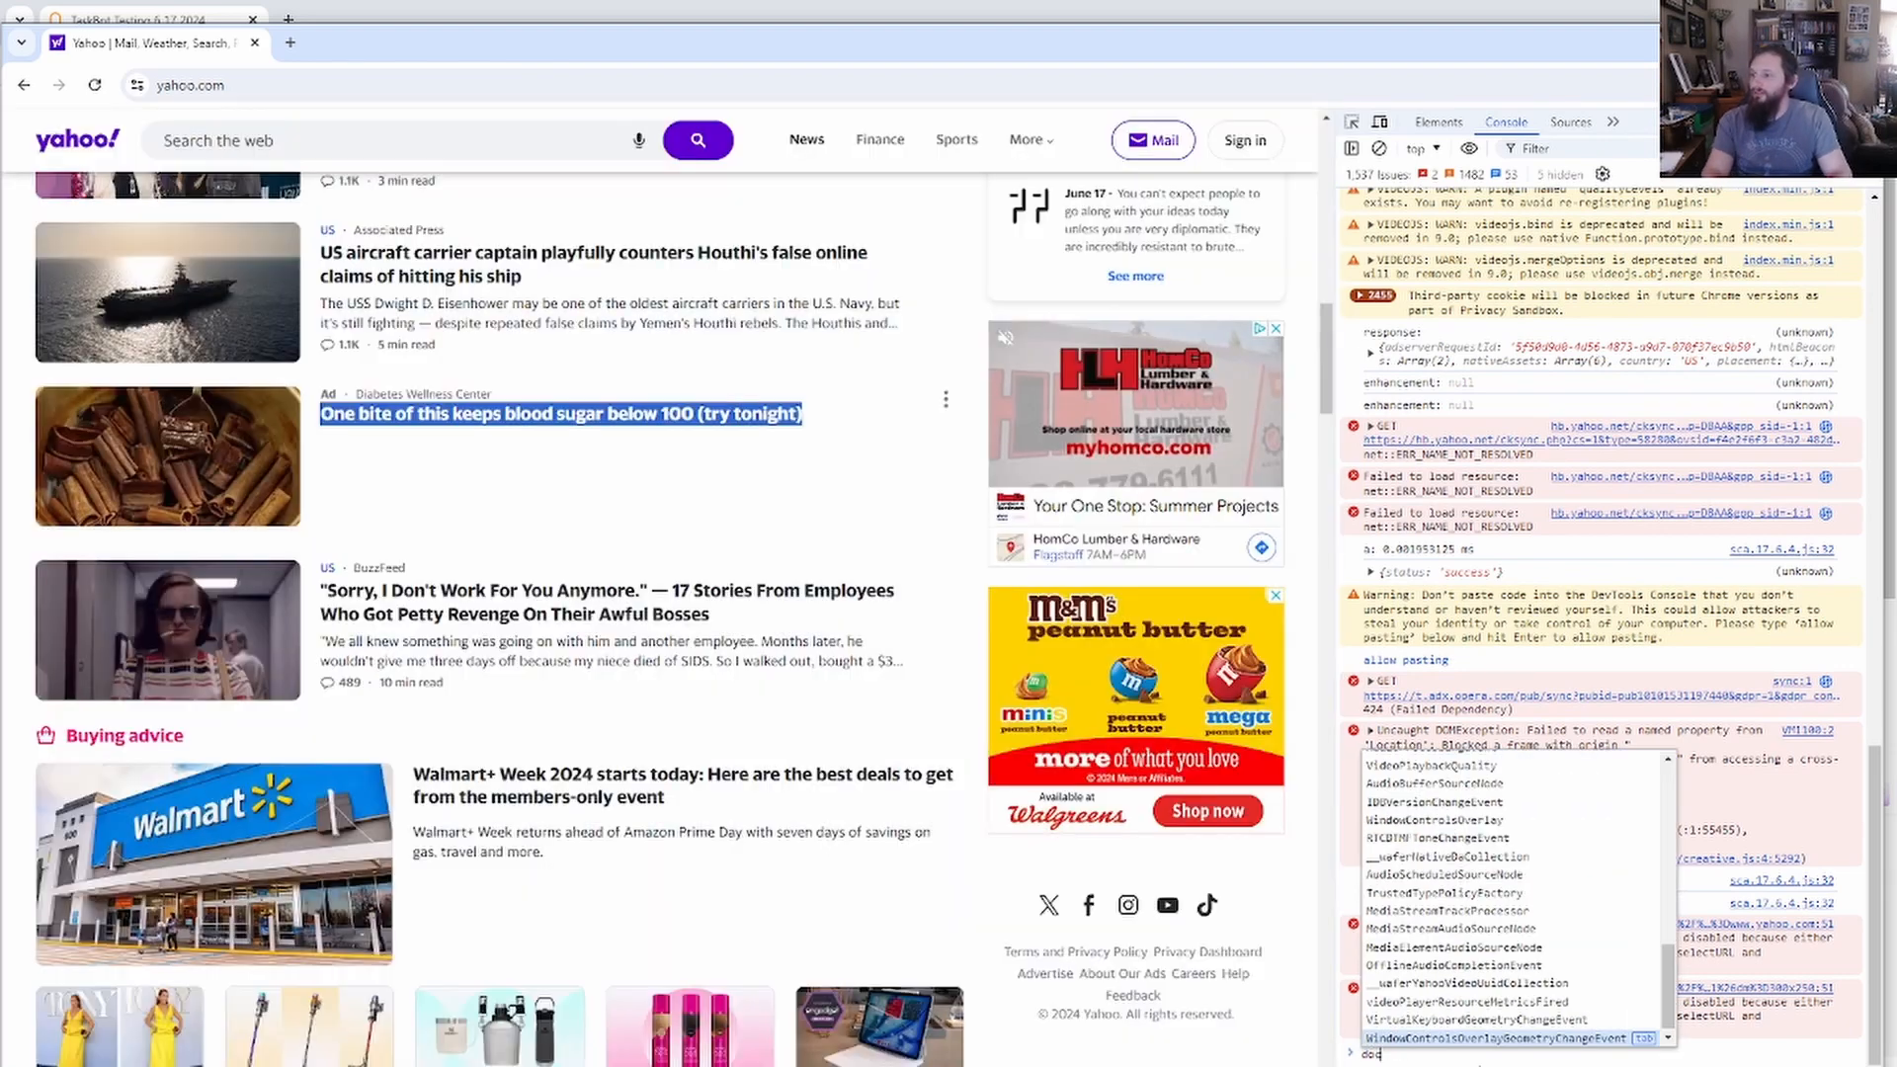
{"action": "type", "text": "cu"}
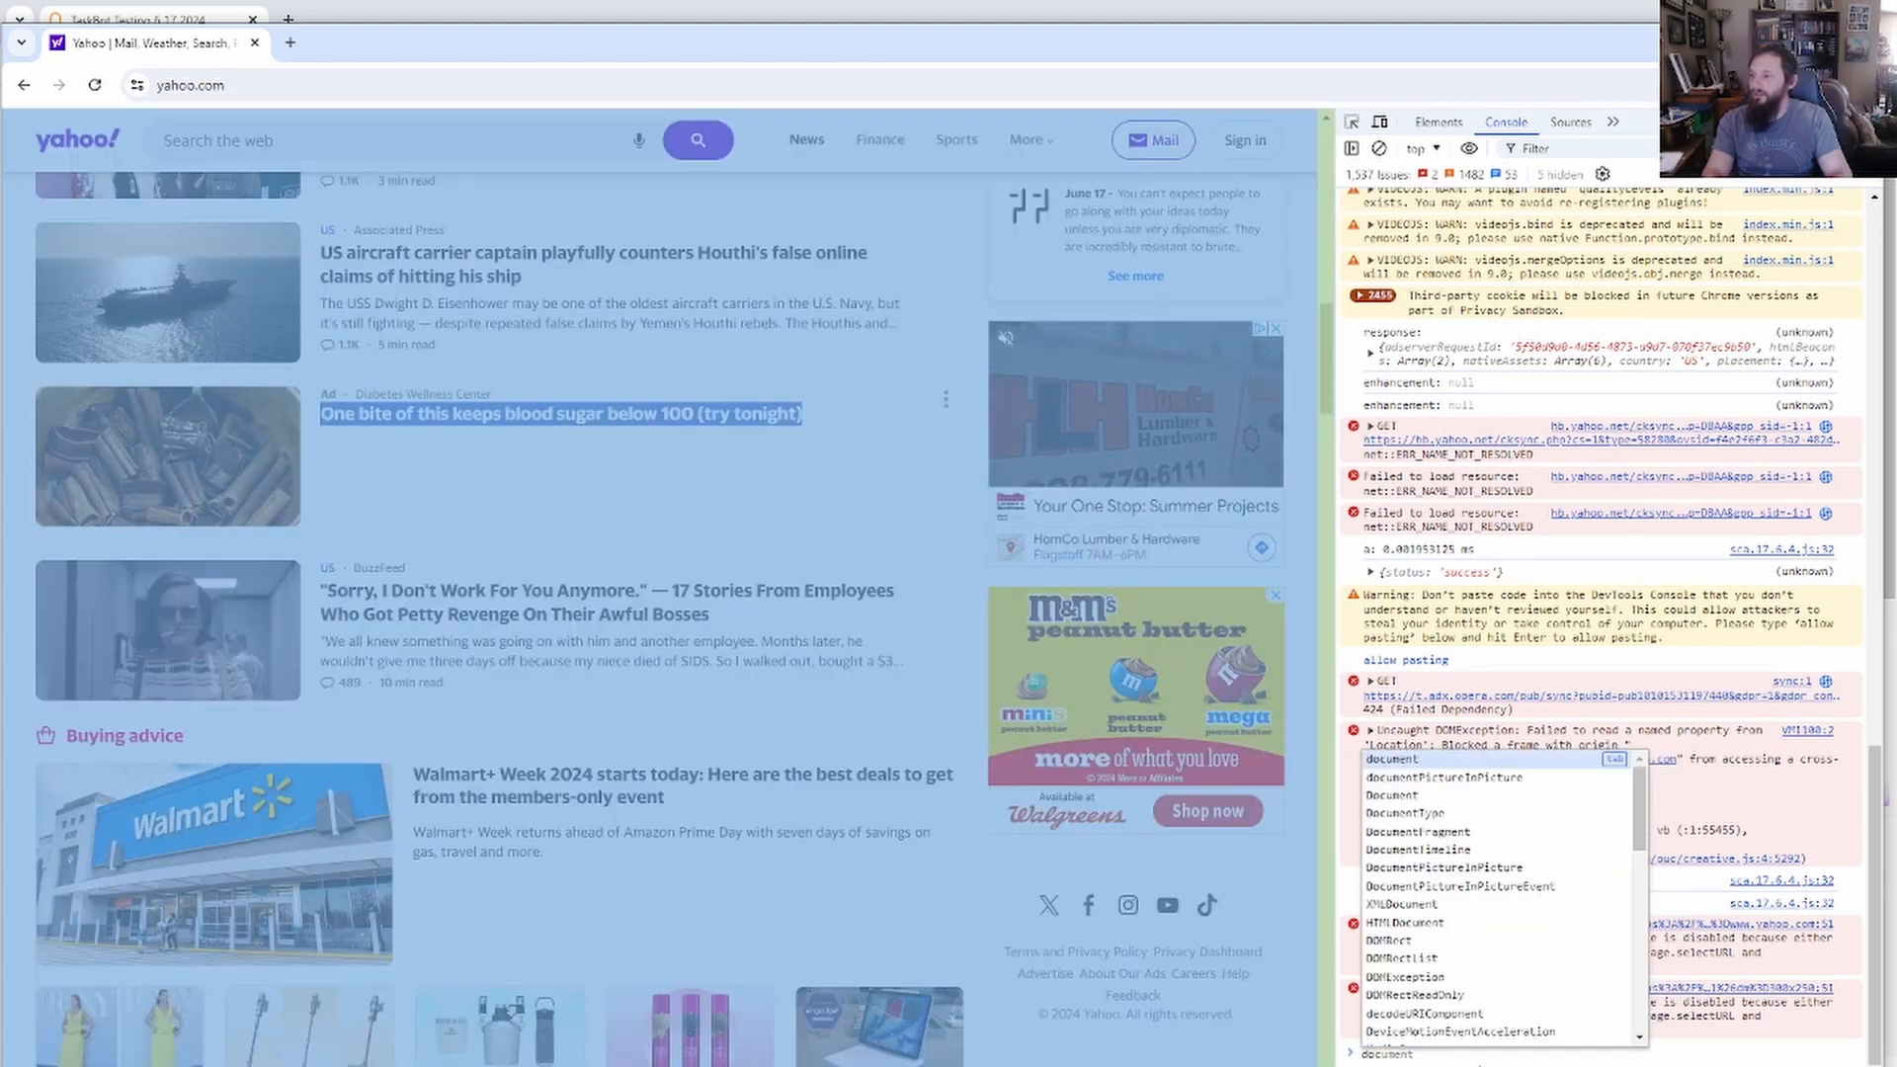
{"action": "type", "text": "ment.que"}
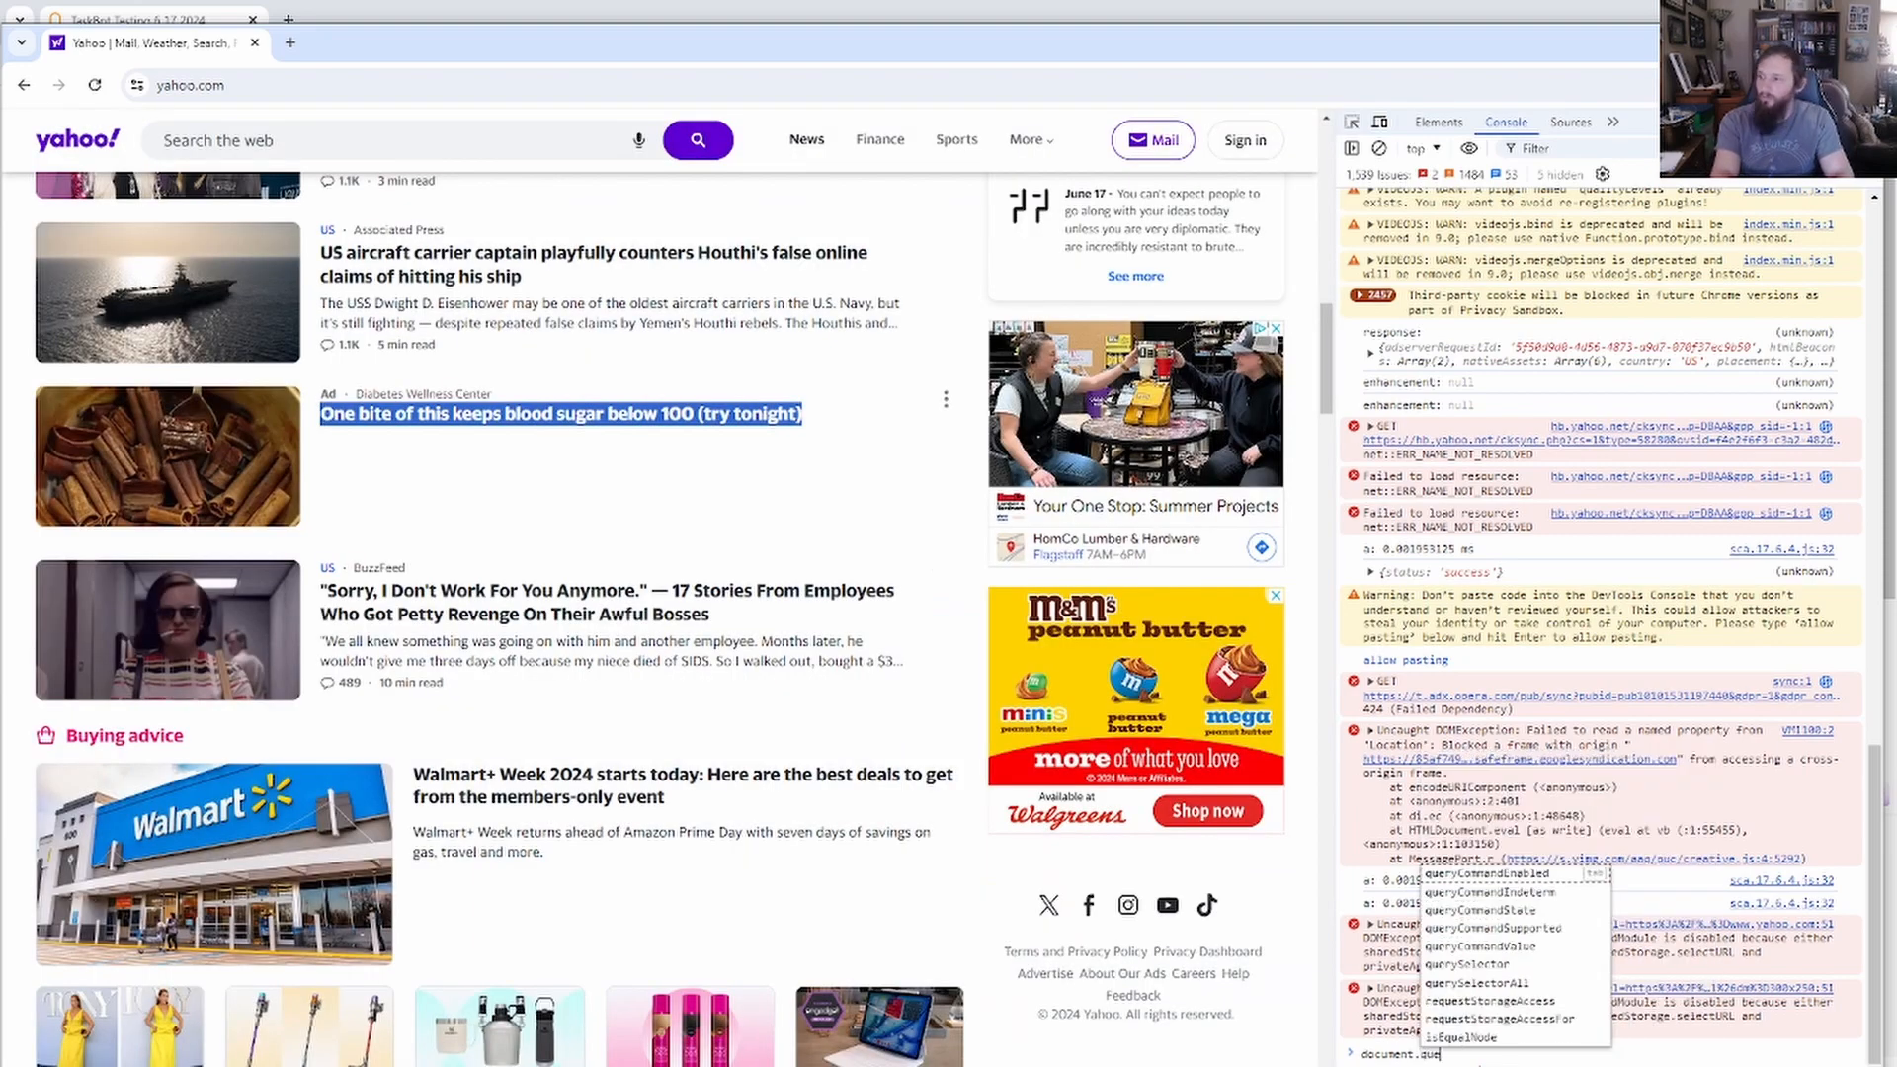
{"action": "type", "text": "r"}
{"action": "key", "text": "Down"}
{"action": "key", "text": "Down"}
{"action": "key", "text": "Down"}
{"action": "key", "text": "Down"}
{"action": "key", "text": "Down"}
{"action": "key", "text": "Down"}
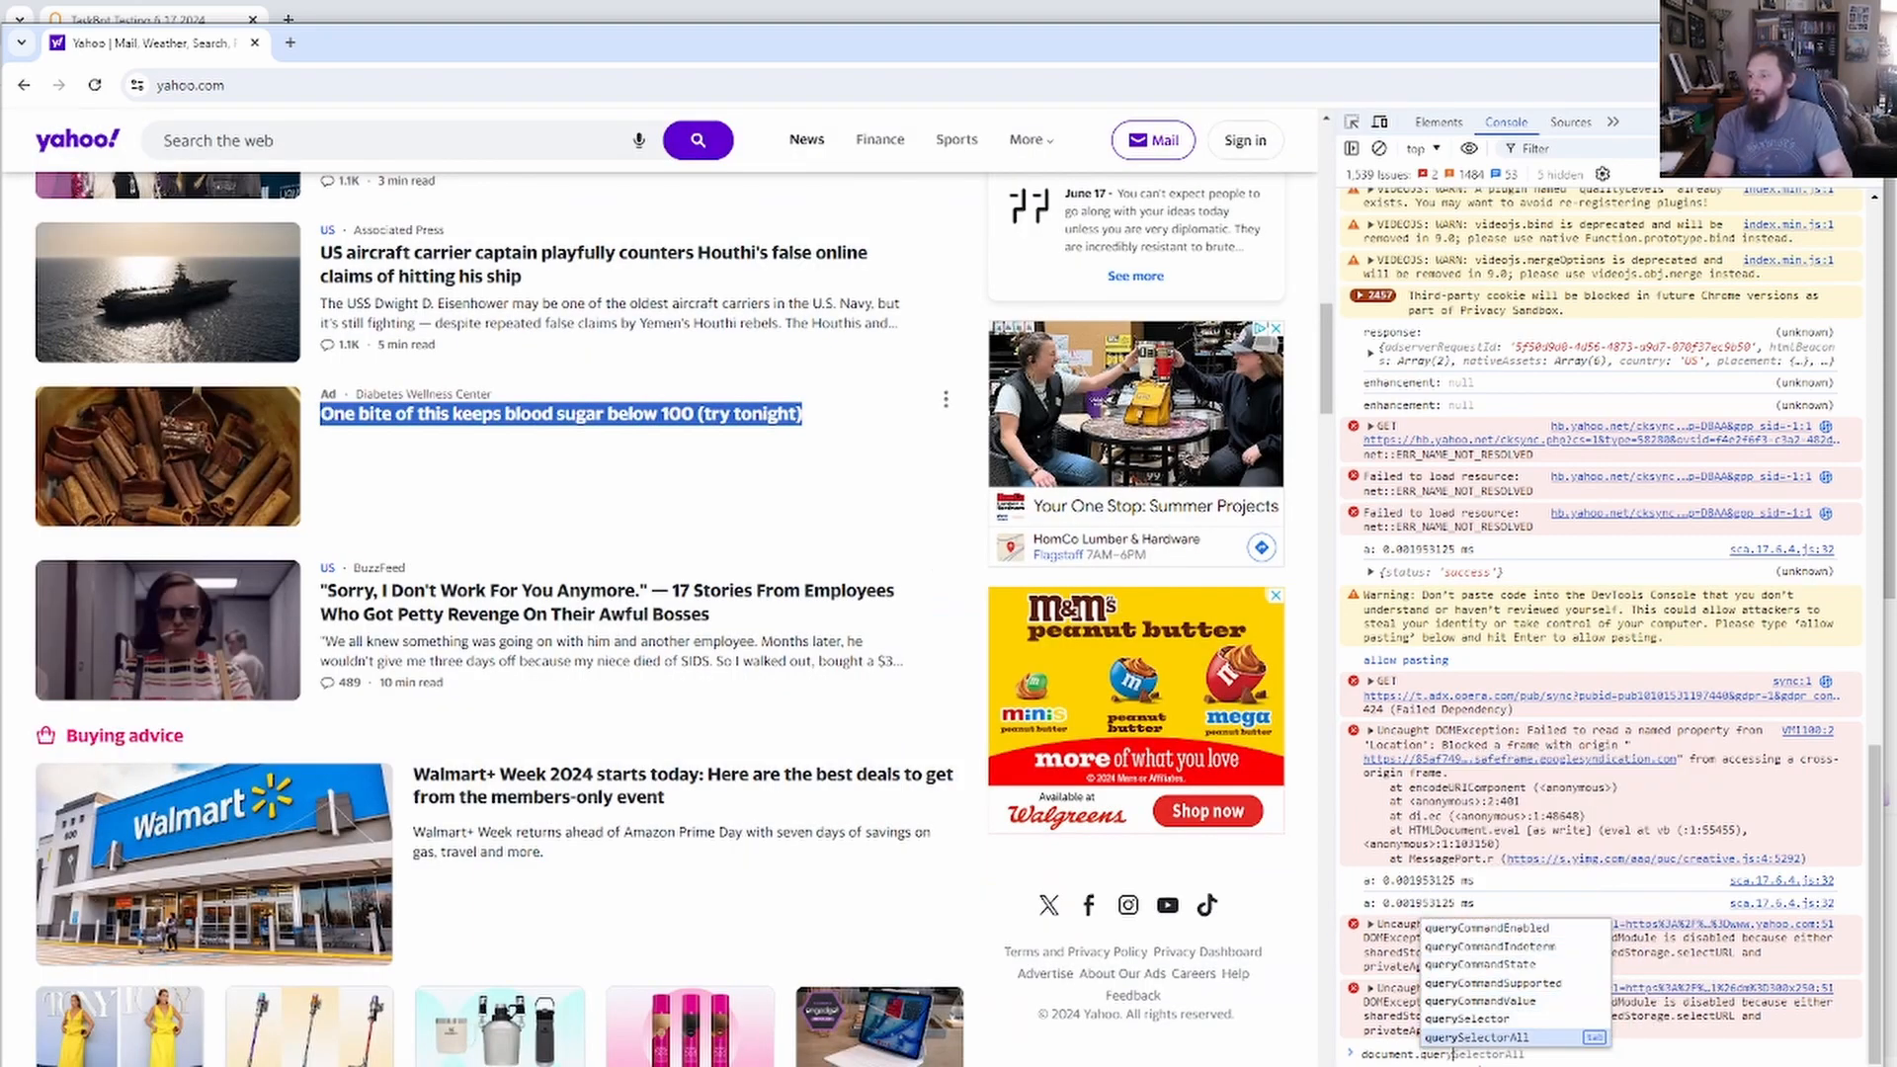
{"action": "key", "text": "Tab"}
{"action": "type", "text": "("}
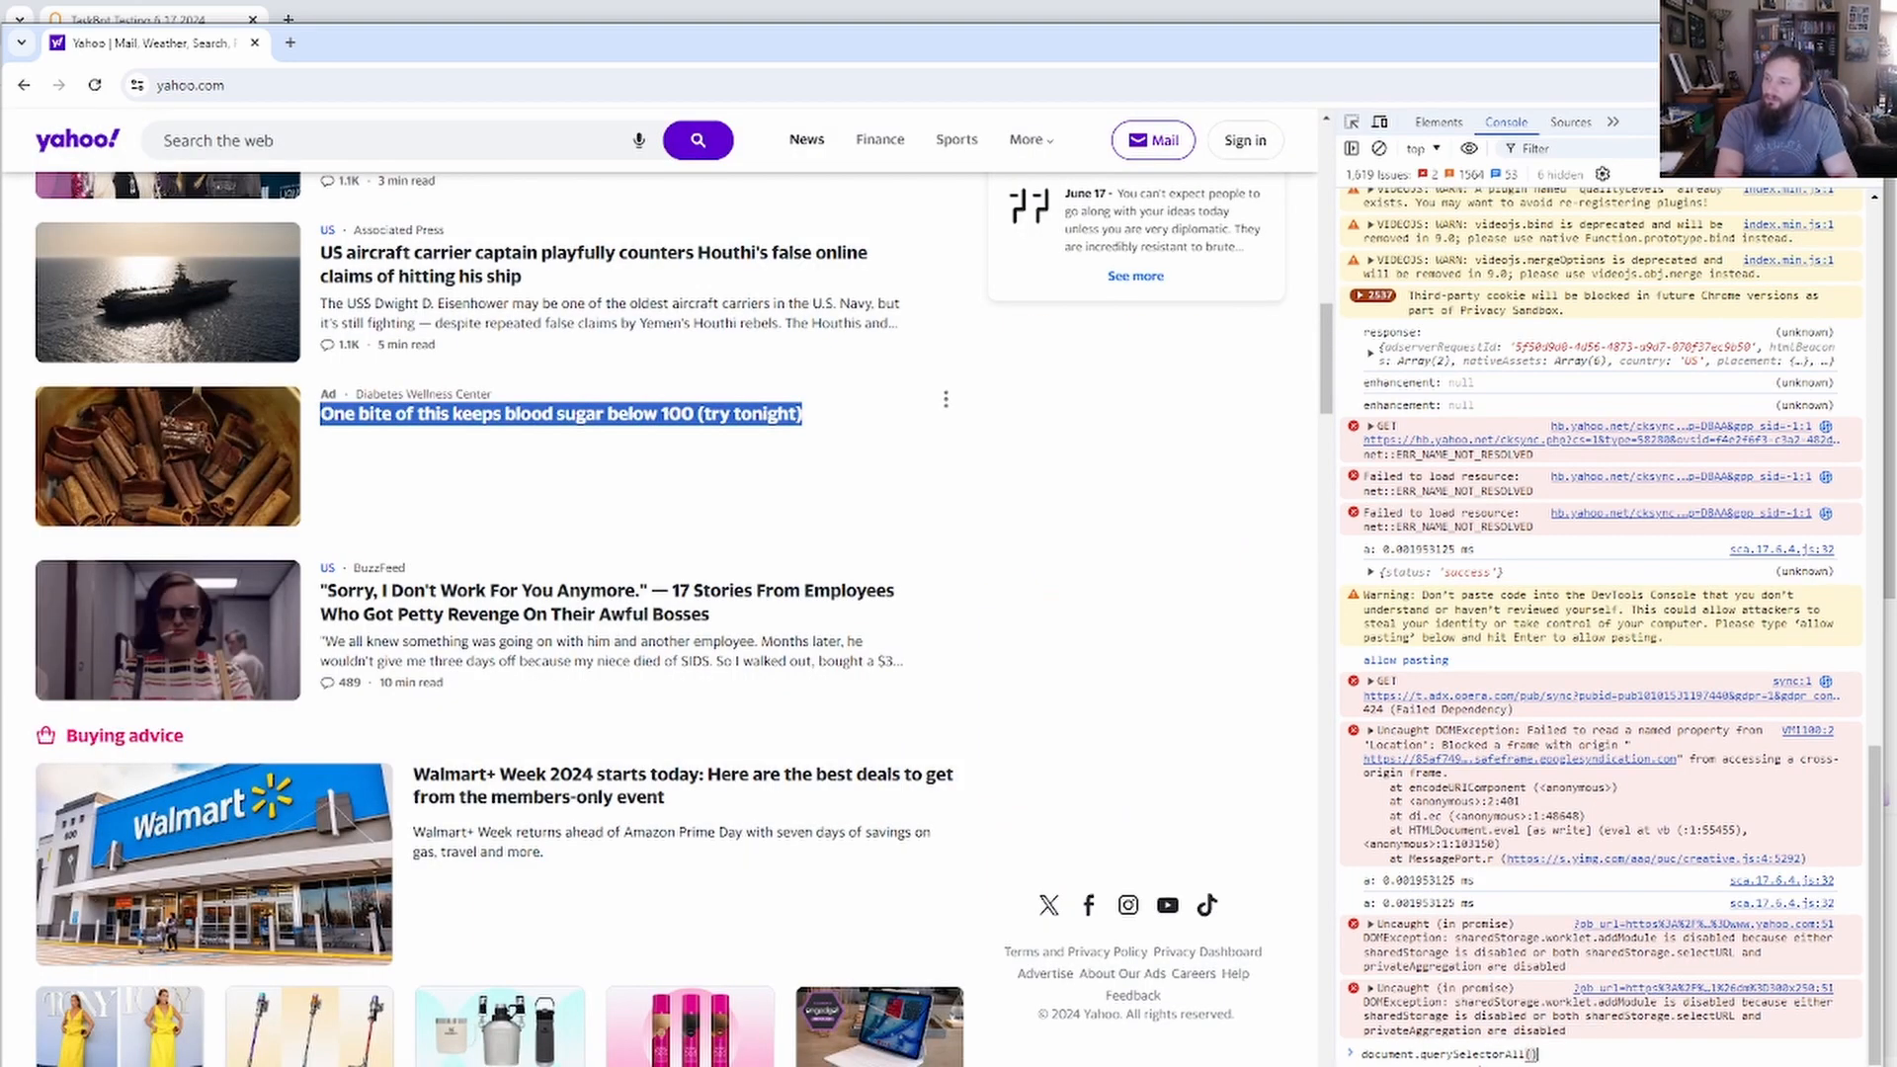
{"action": "type", "text": "'"}
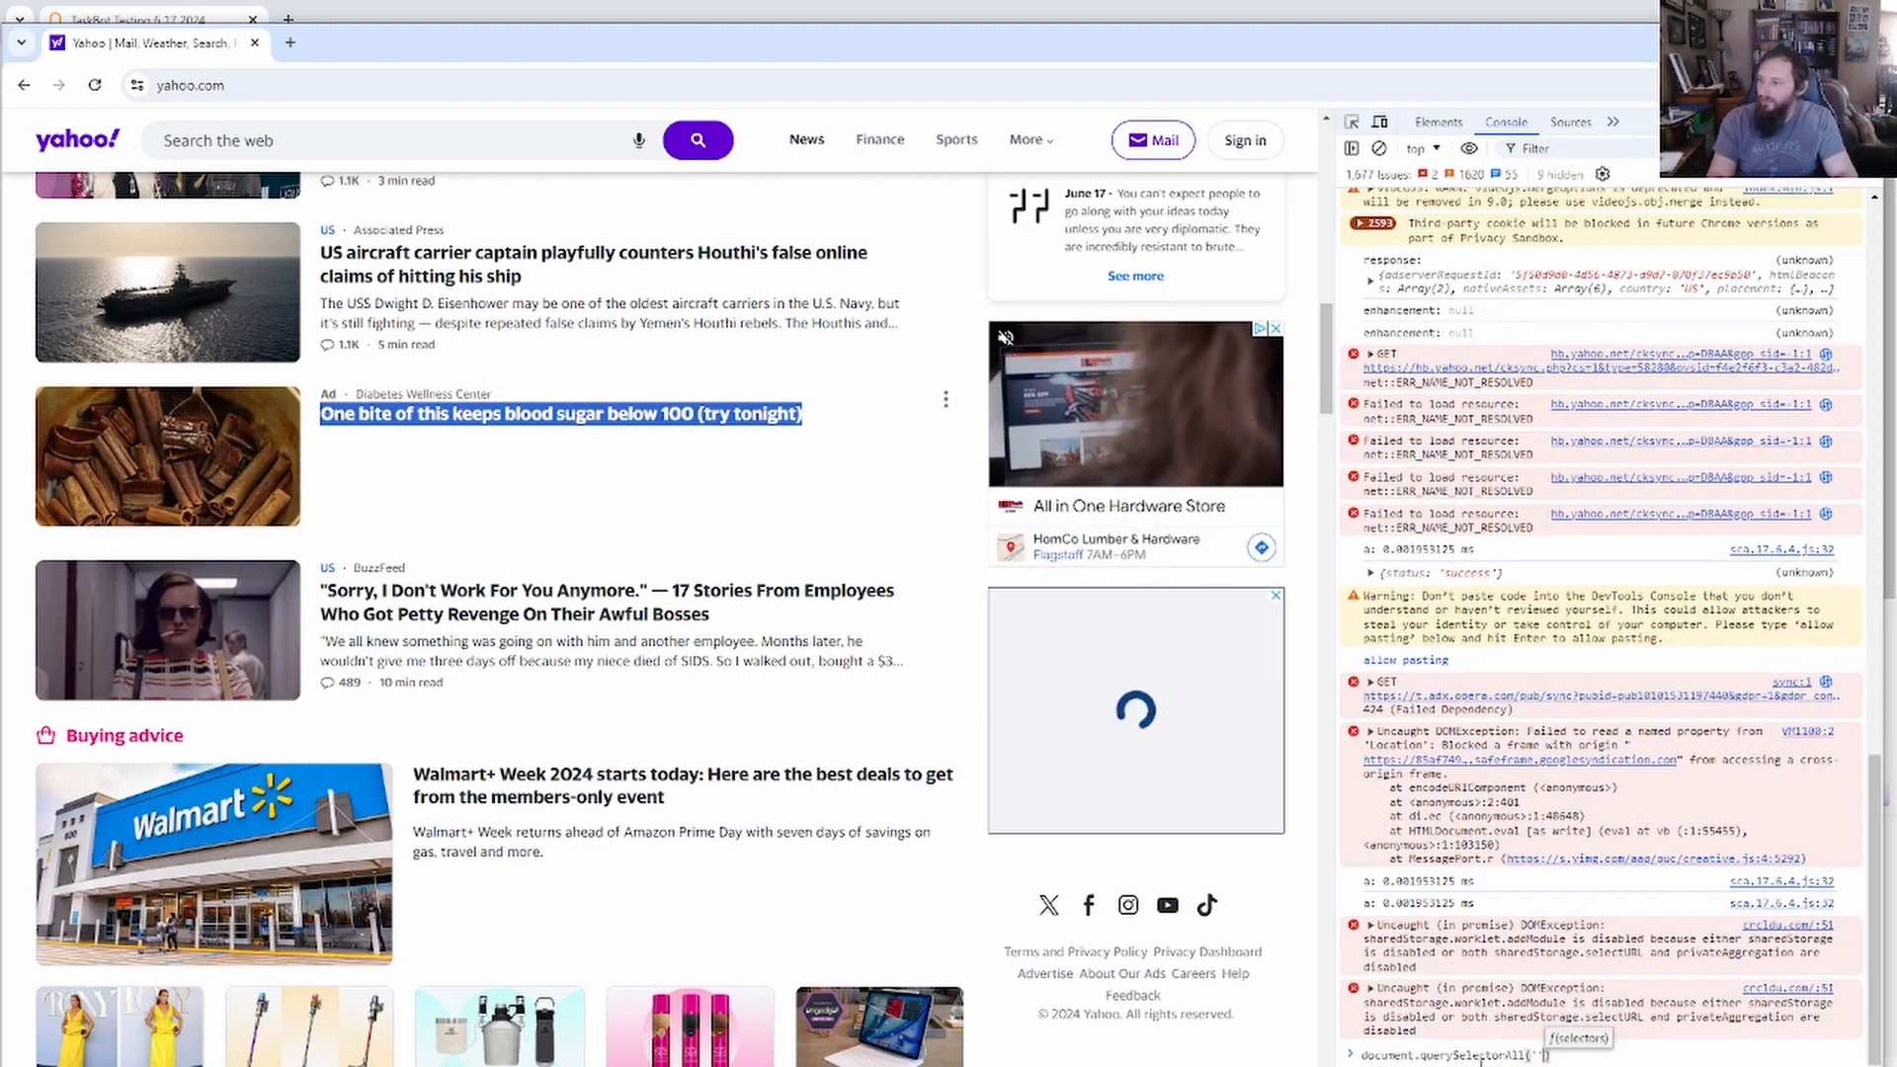
{"action": "type", "text": "h1"}
{"action": "key", "text": "Return"}
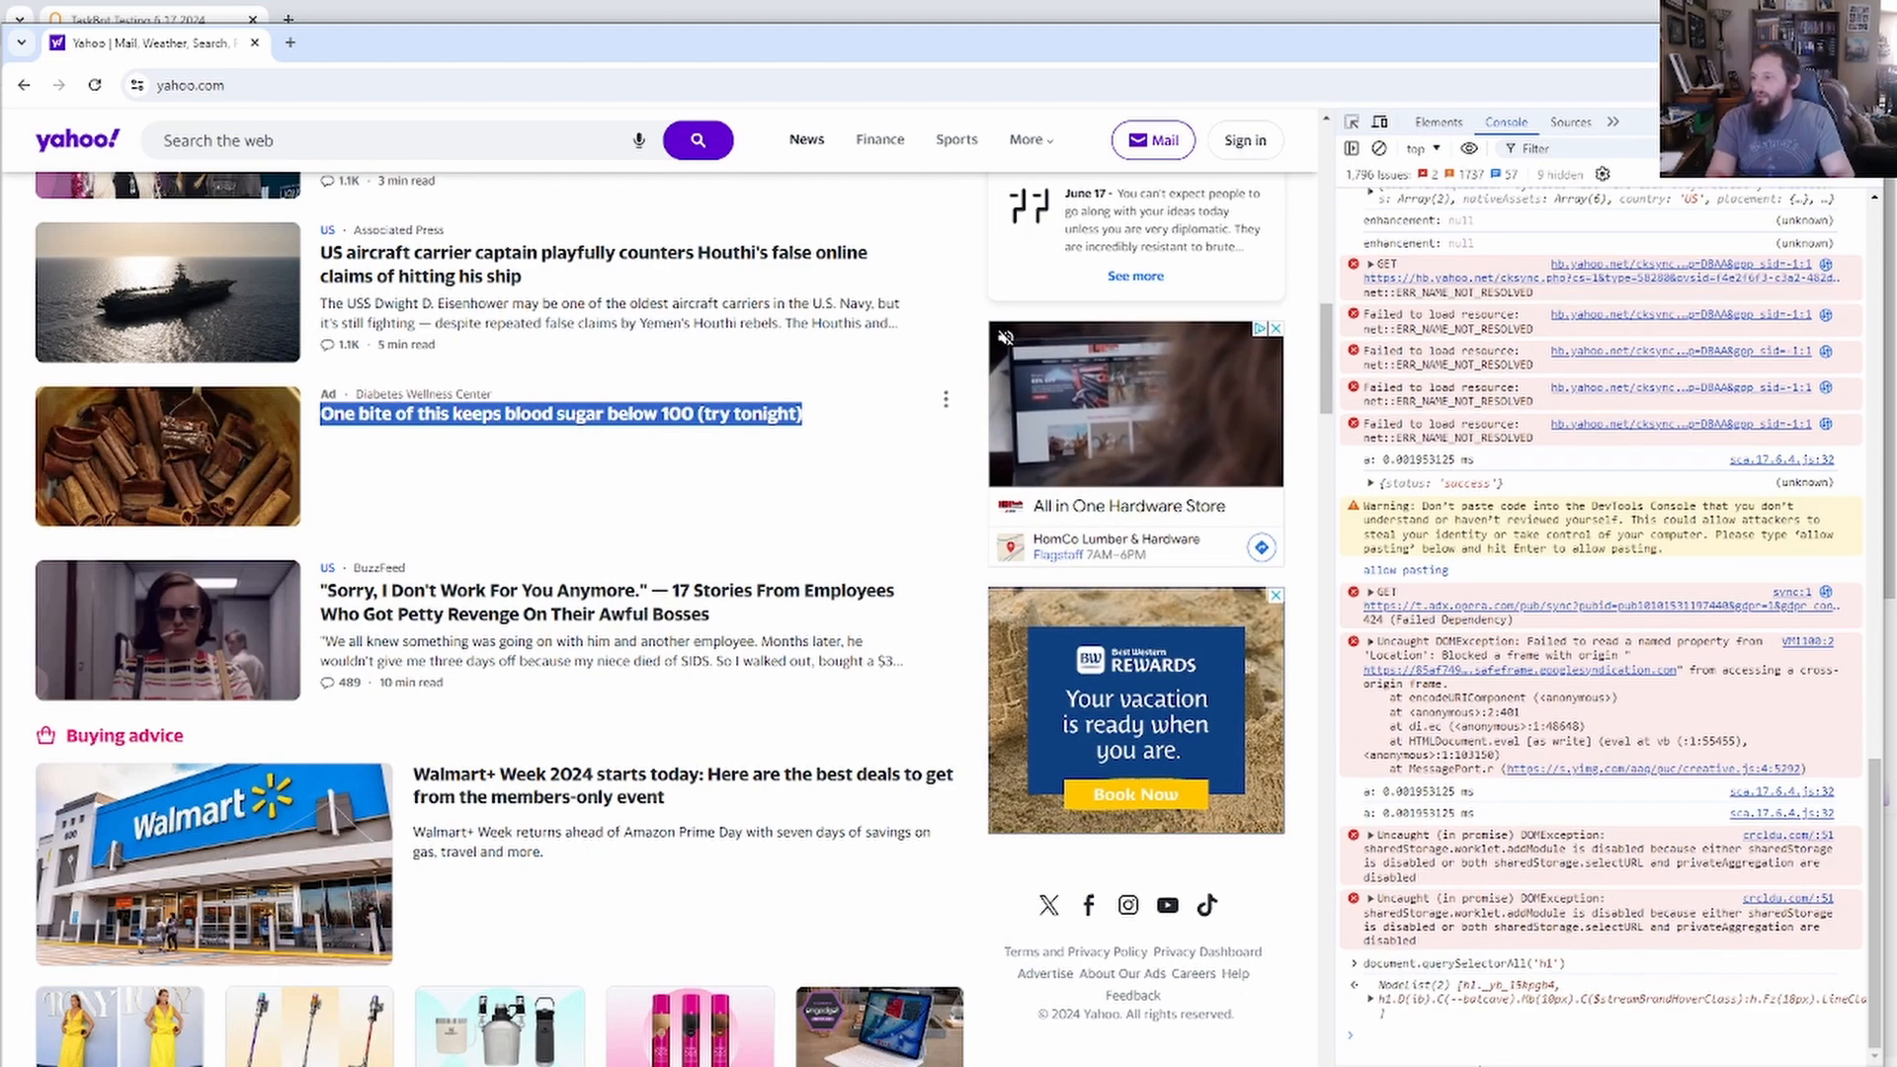
{"action": "left_click", "coordinate": [1369, 994]}
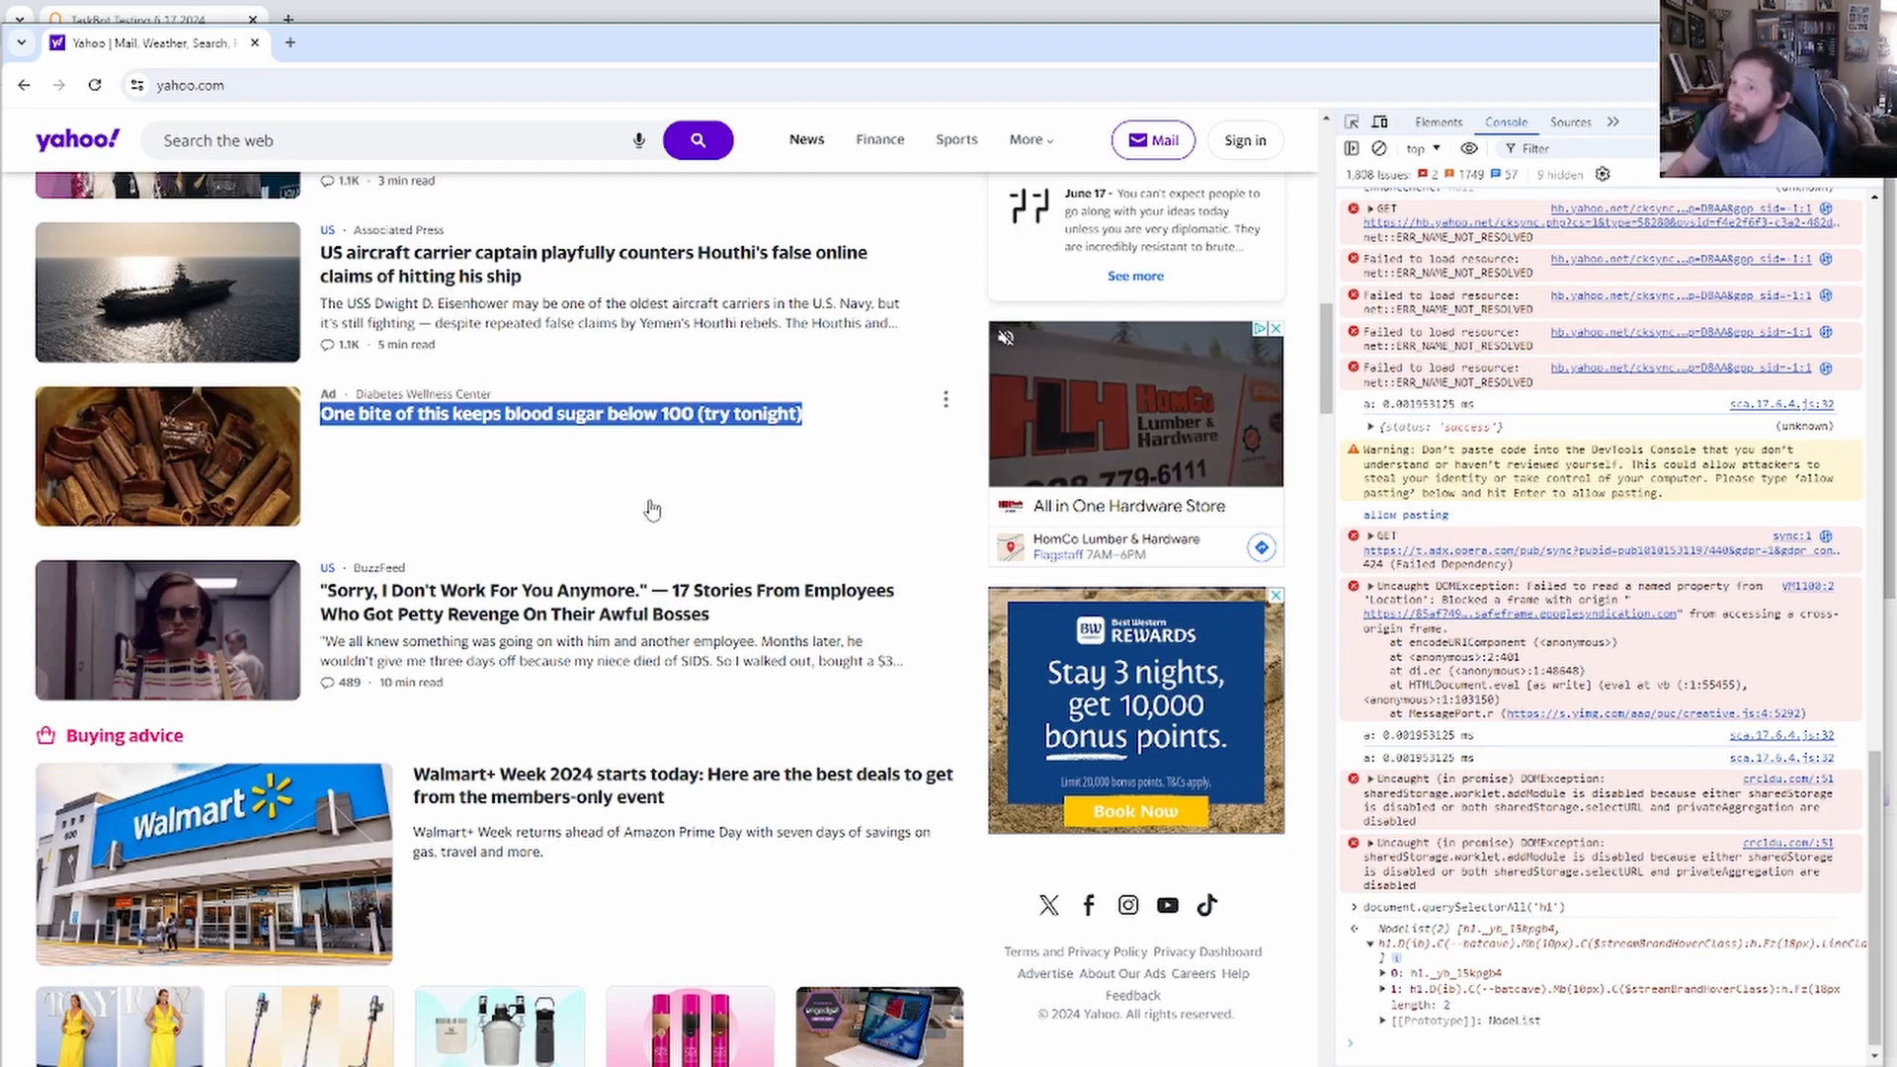
{"action": "left_click_drag", "start_coordinate": [486, 43], "coordinate": [0, 74]}
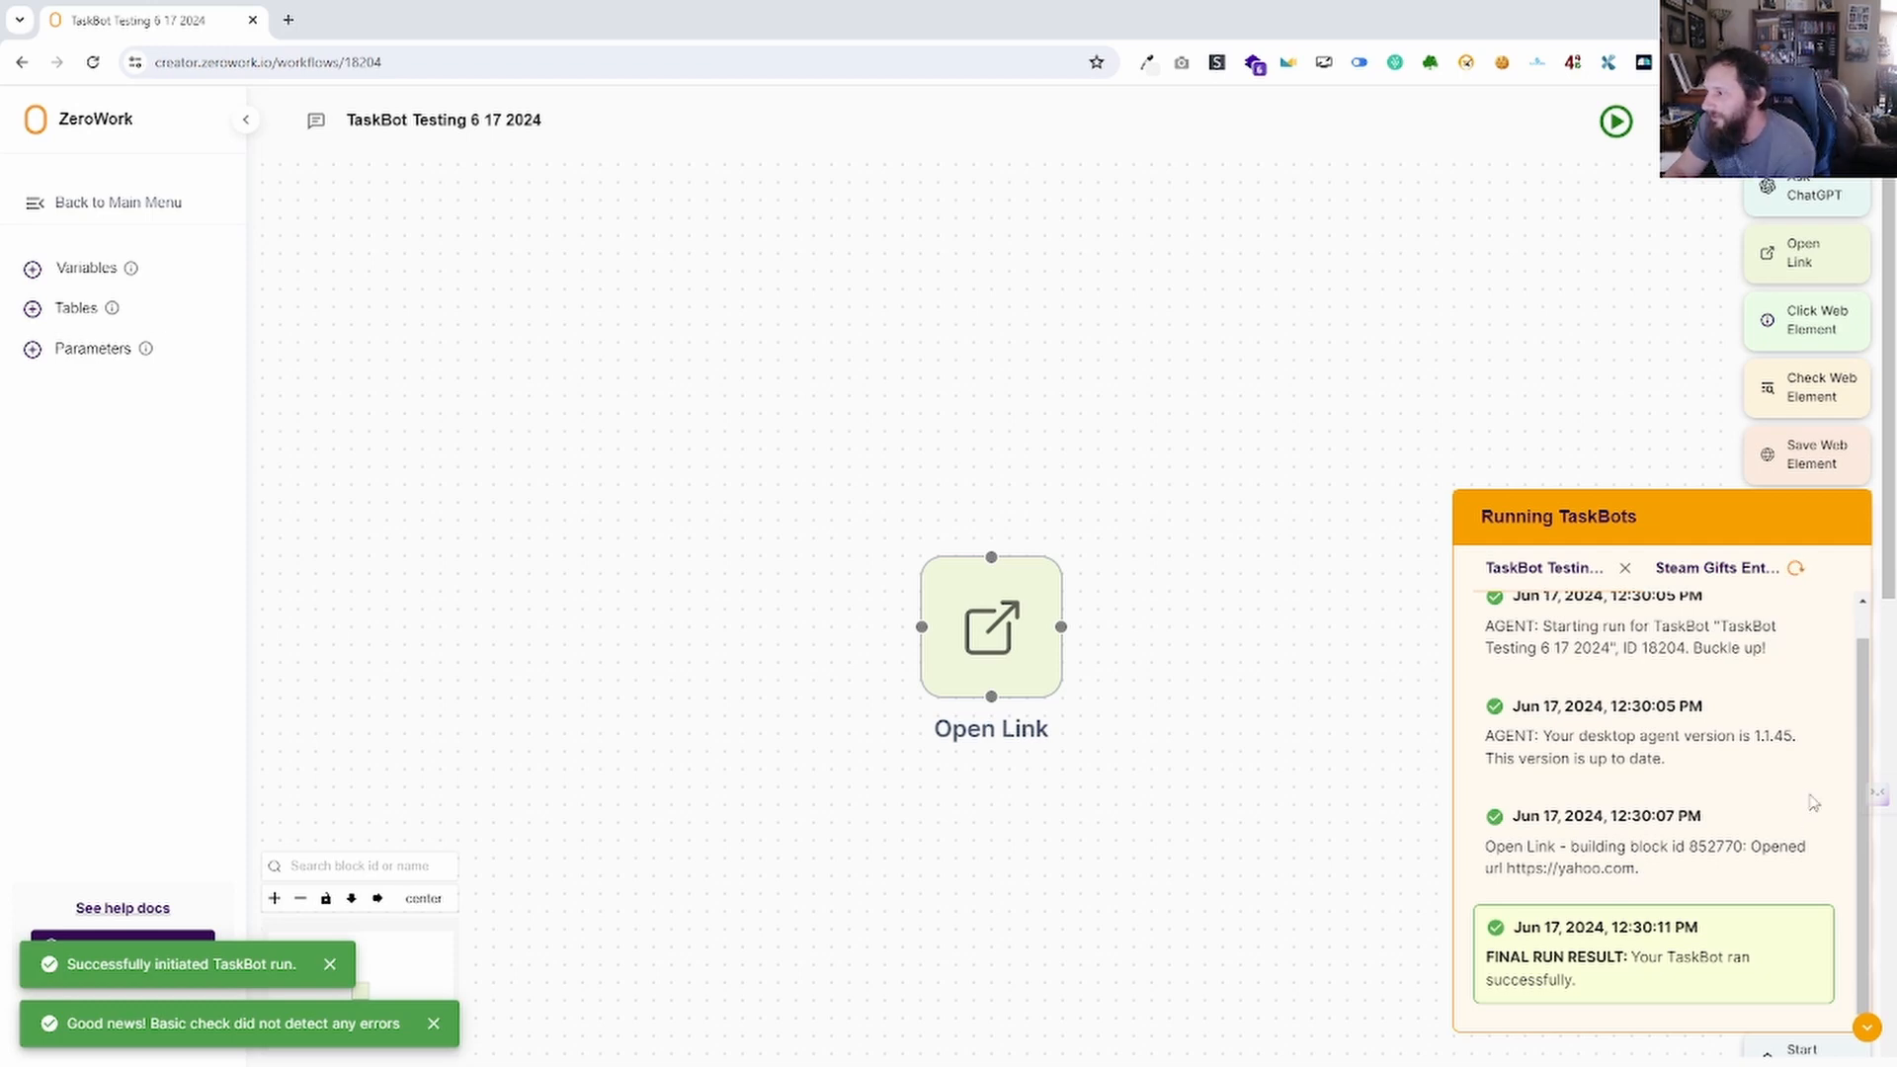
Collapse Running TaskBots; in TaskBot Settings turn off Stay on page after run, toggling Run non-incognito on and off.
{"action": "left_click", "coordinate": [1868, 1028]}
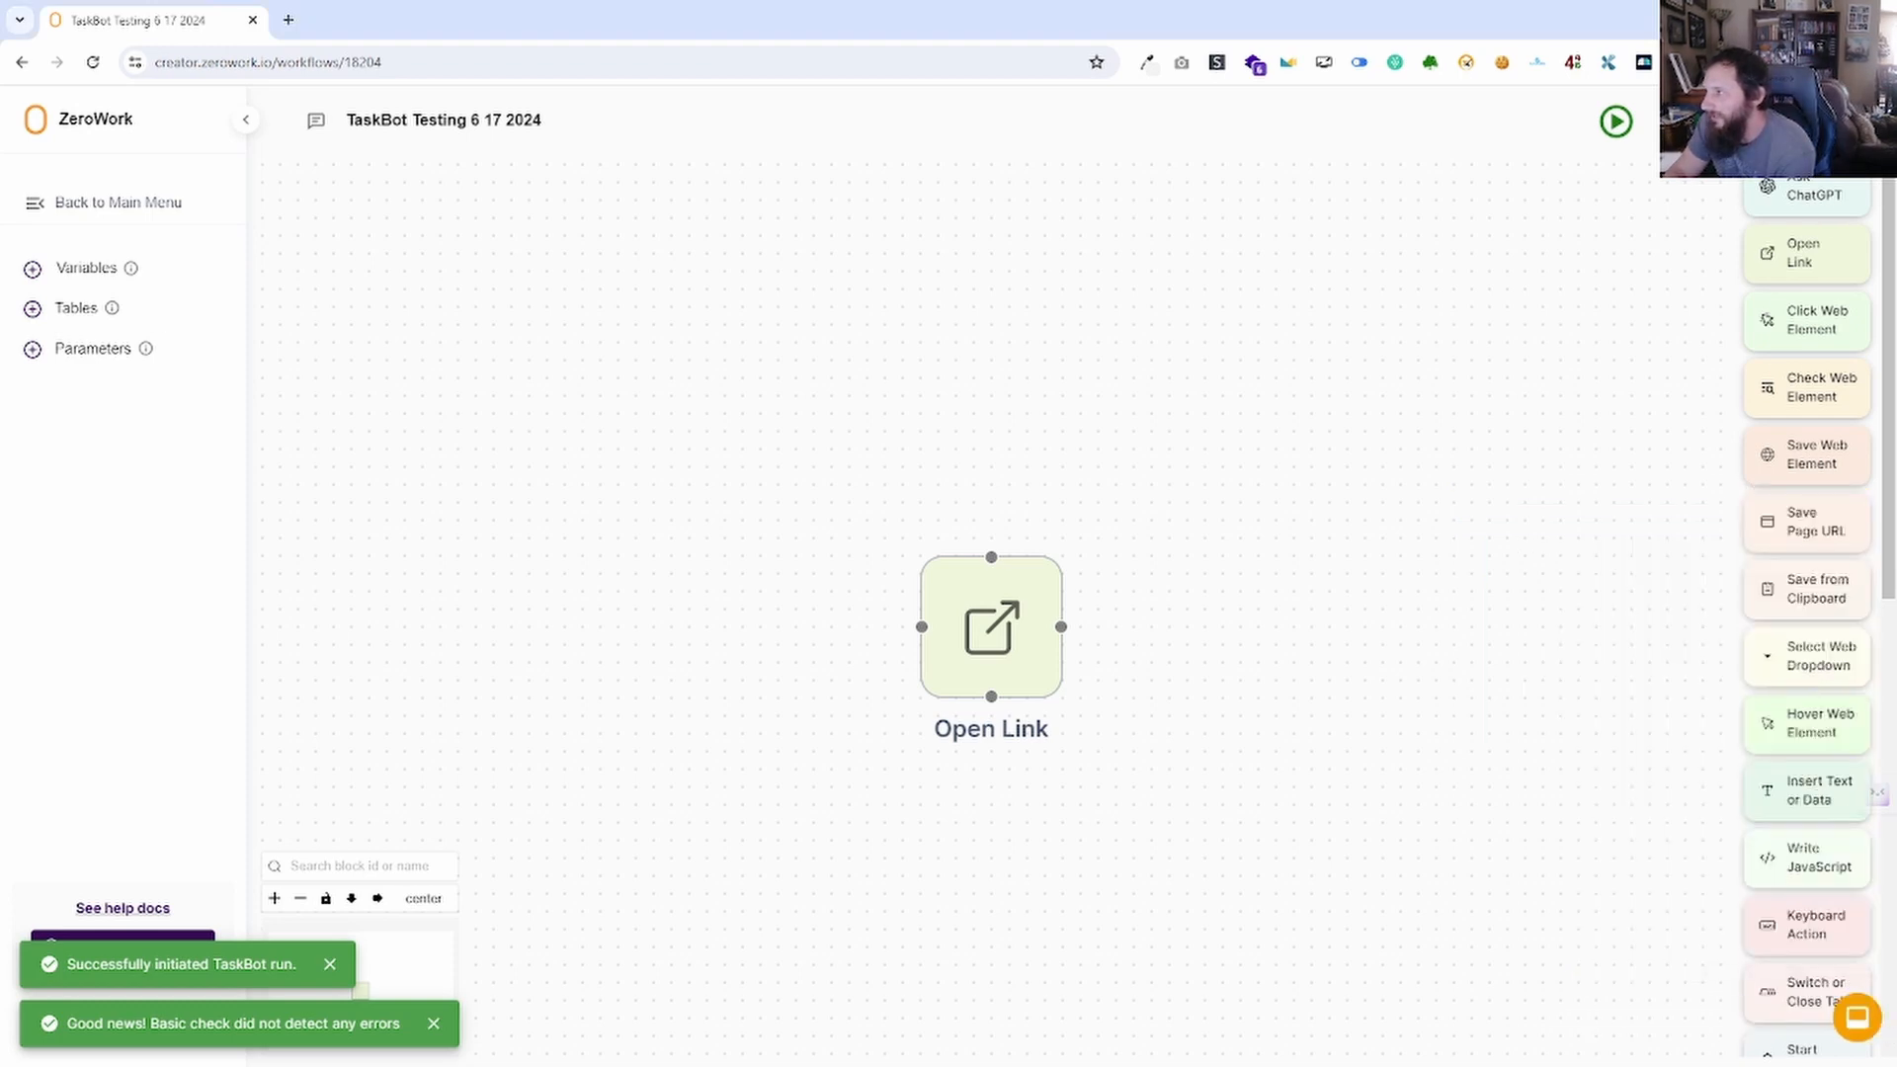
{"action": "left_click", "coordinate": [1826, 121]}
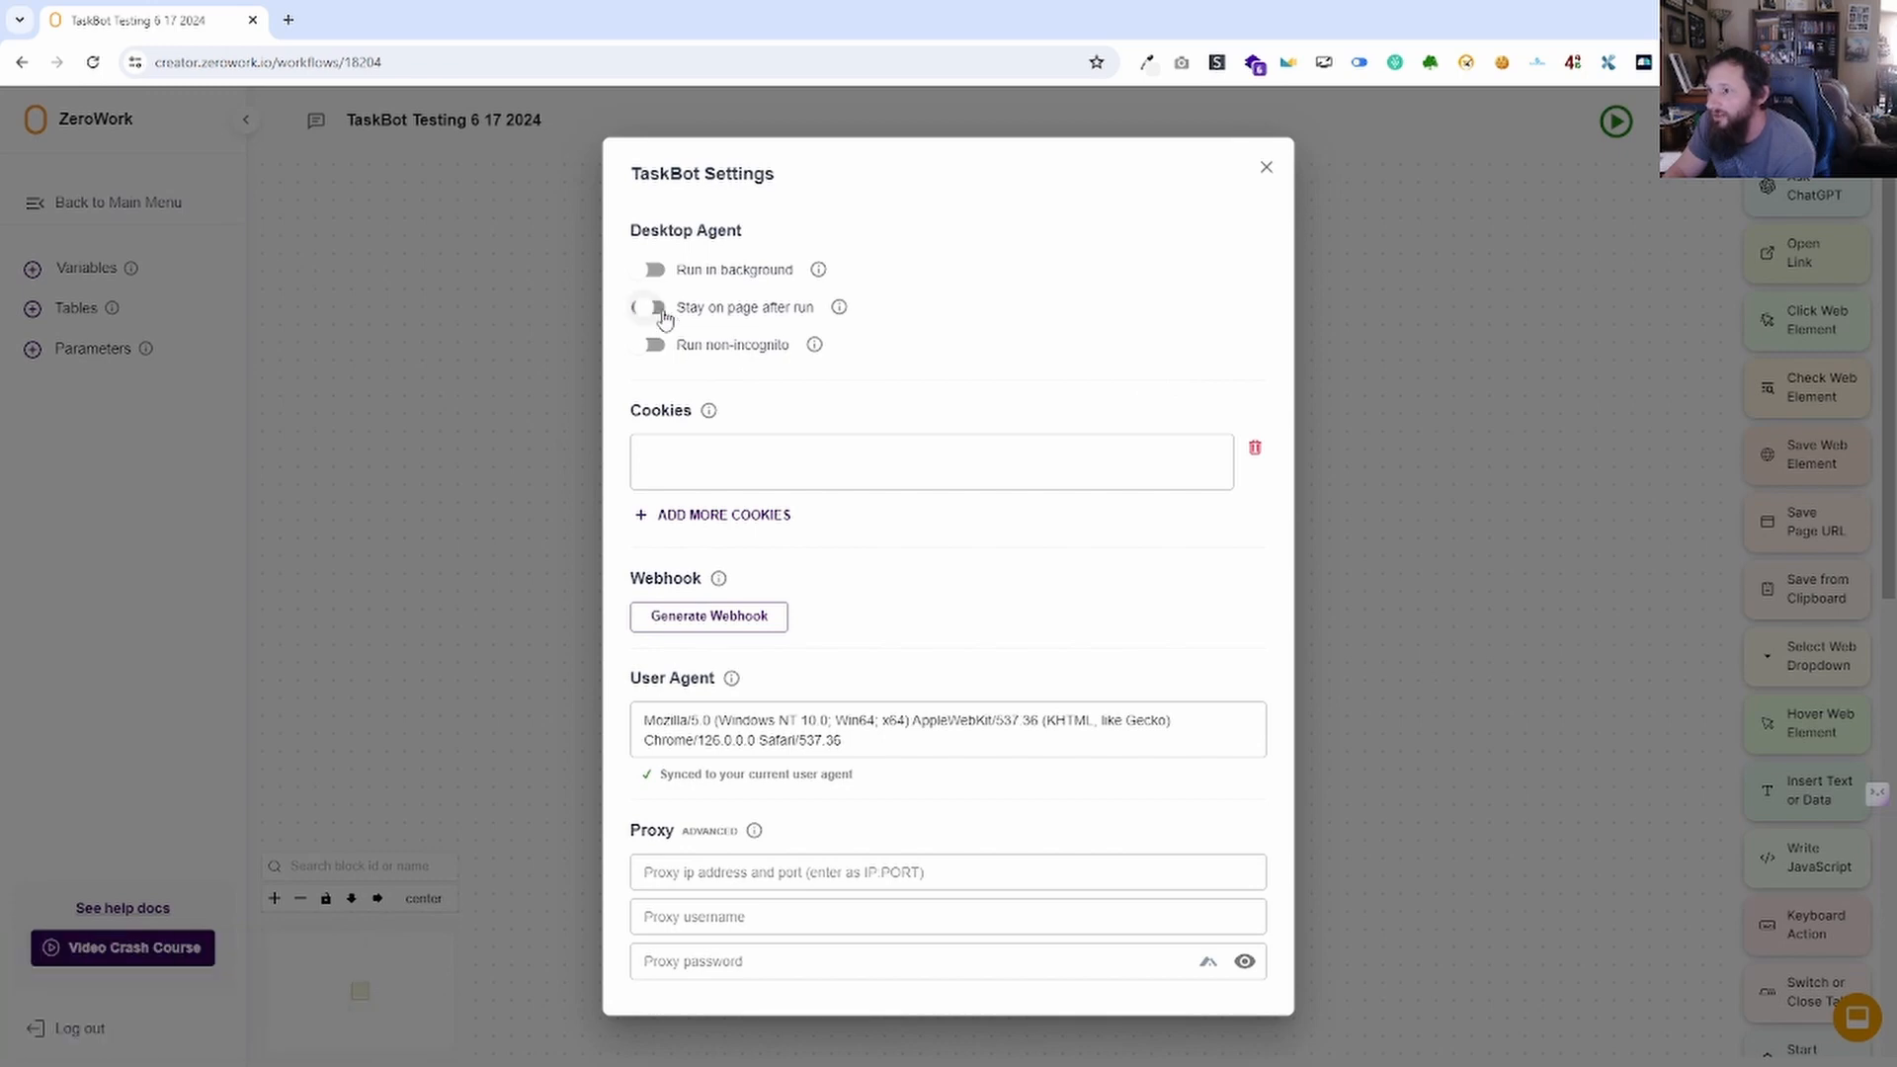
{"action": "left_click", "coordinate": [635, 307]}
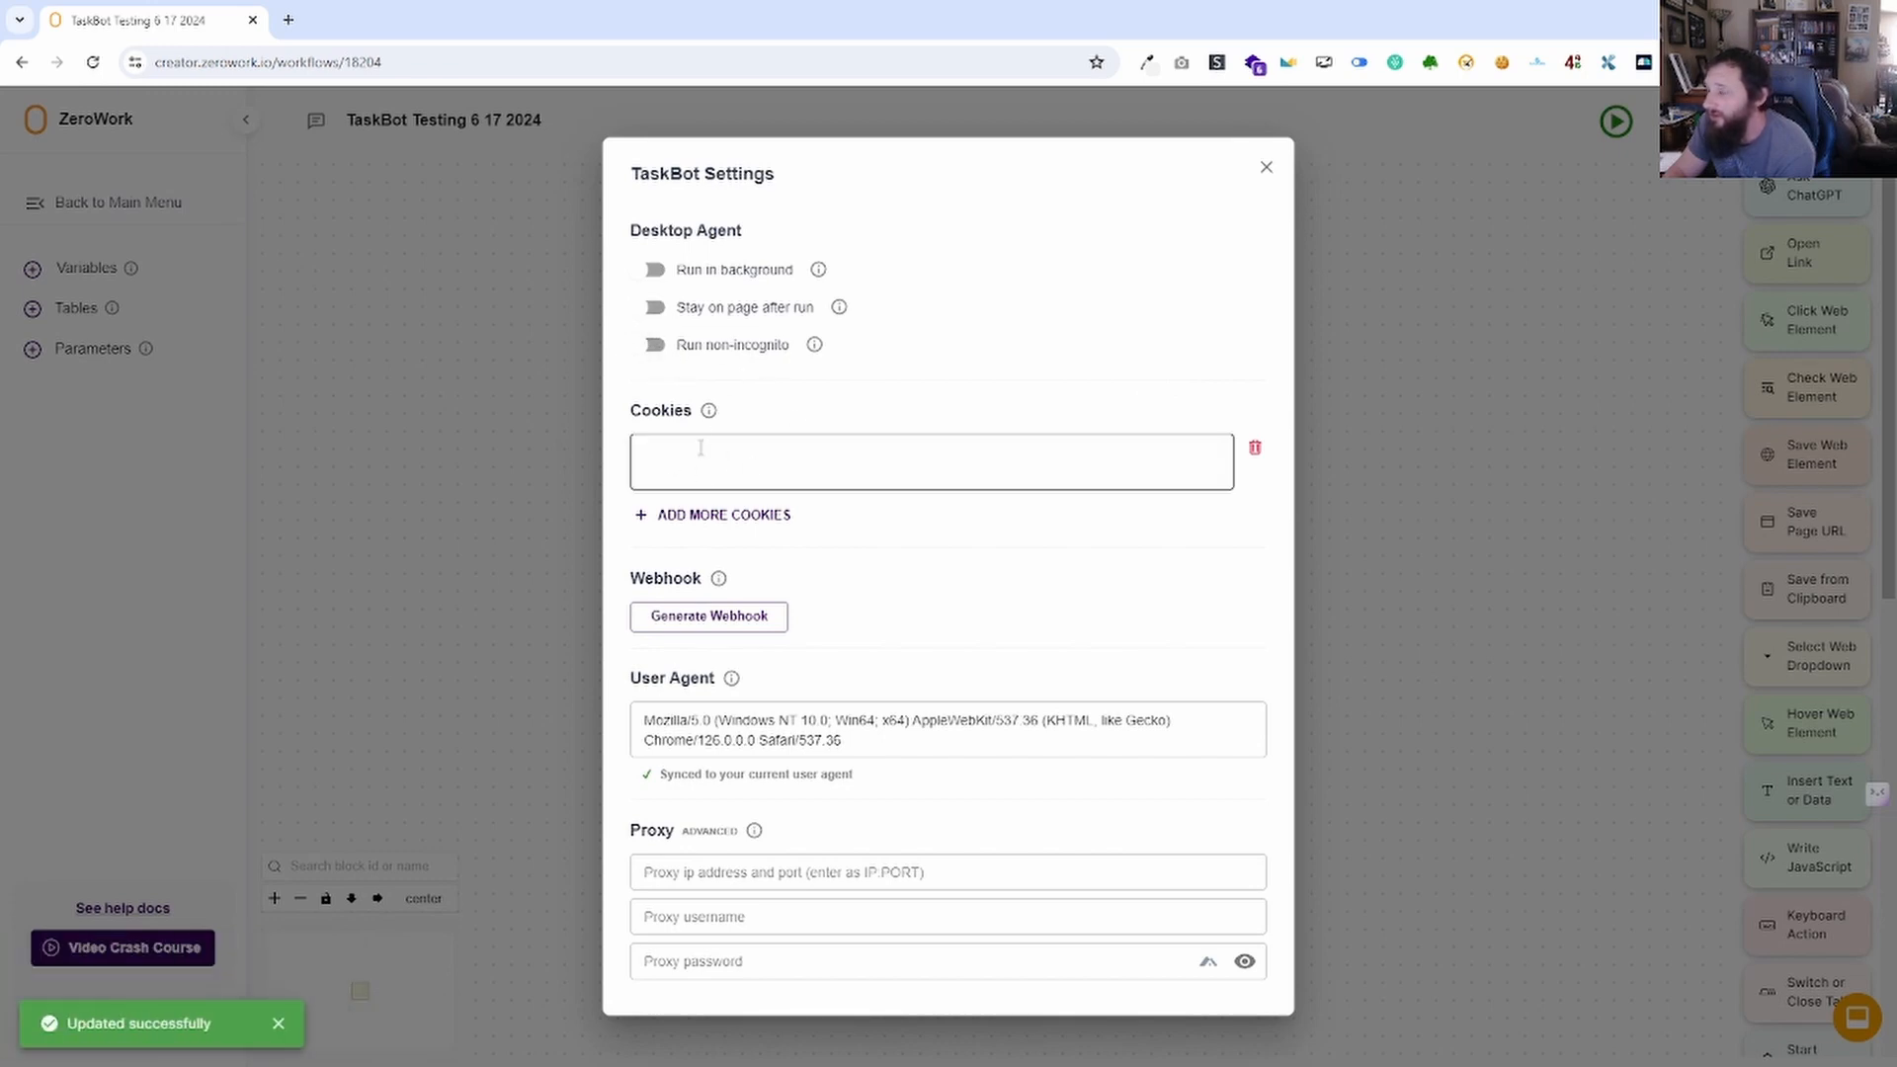
{"action": "left_click", "coordinate": [653, 348]}
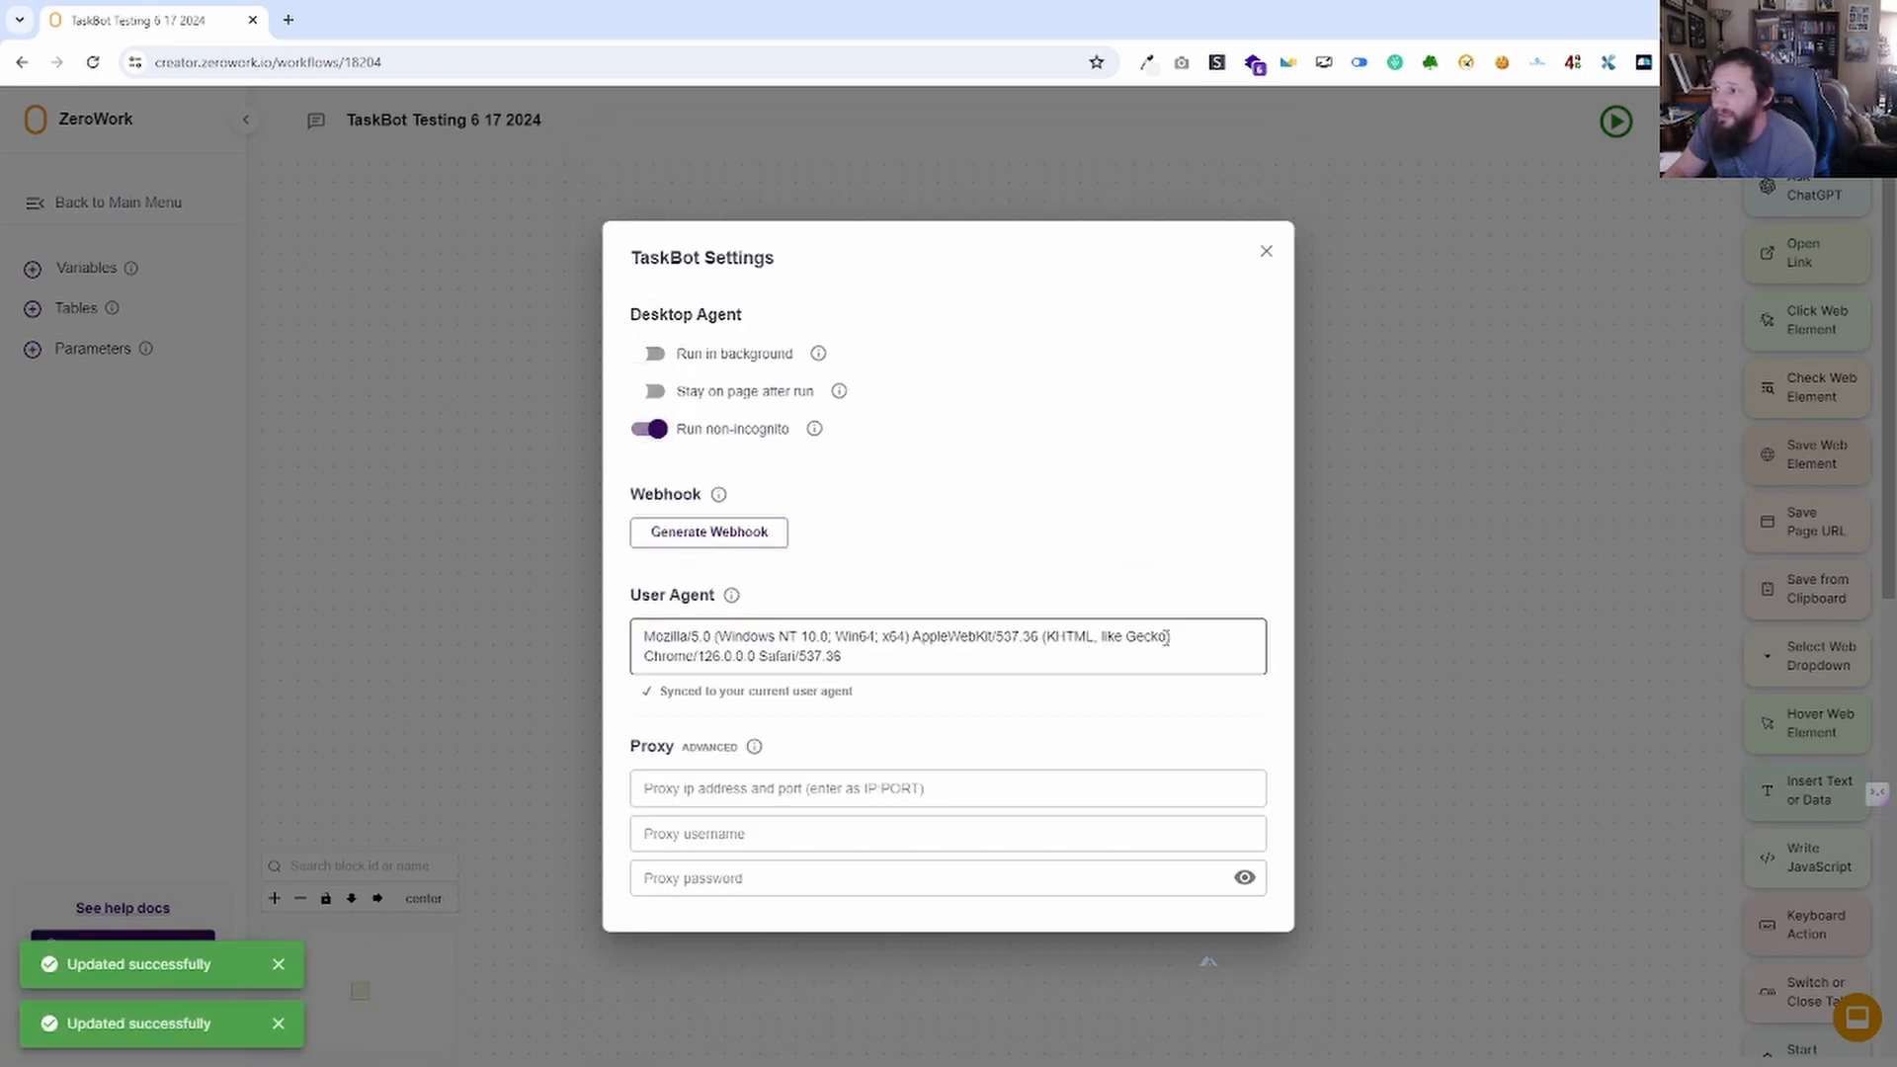
{"action": "left_click", "coordinate": [660, 429]}
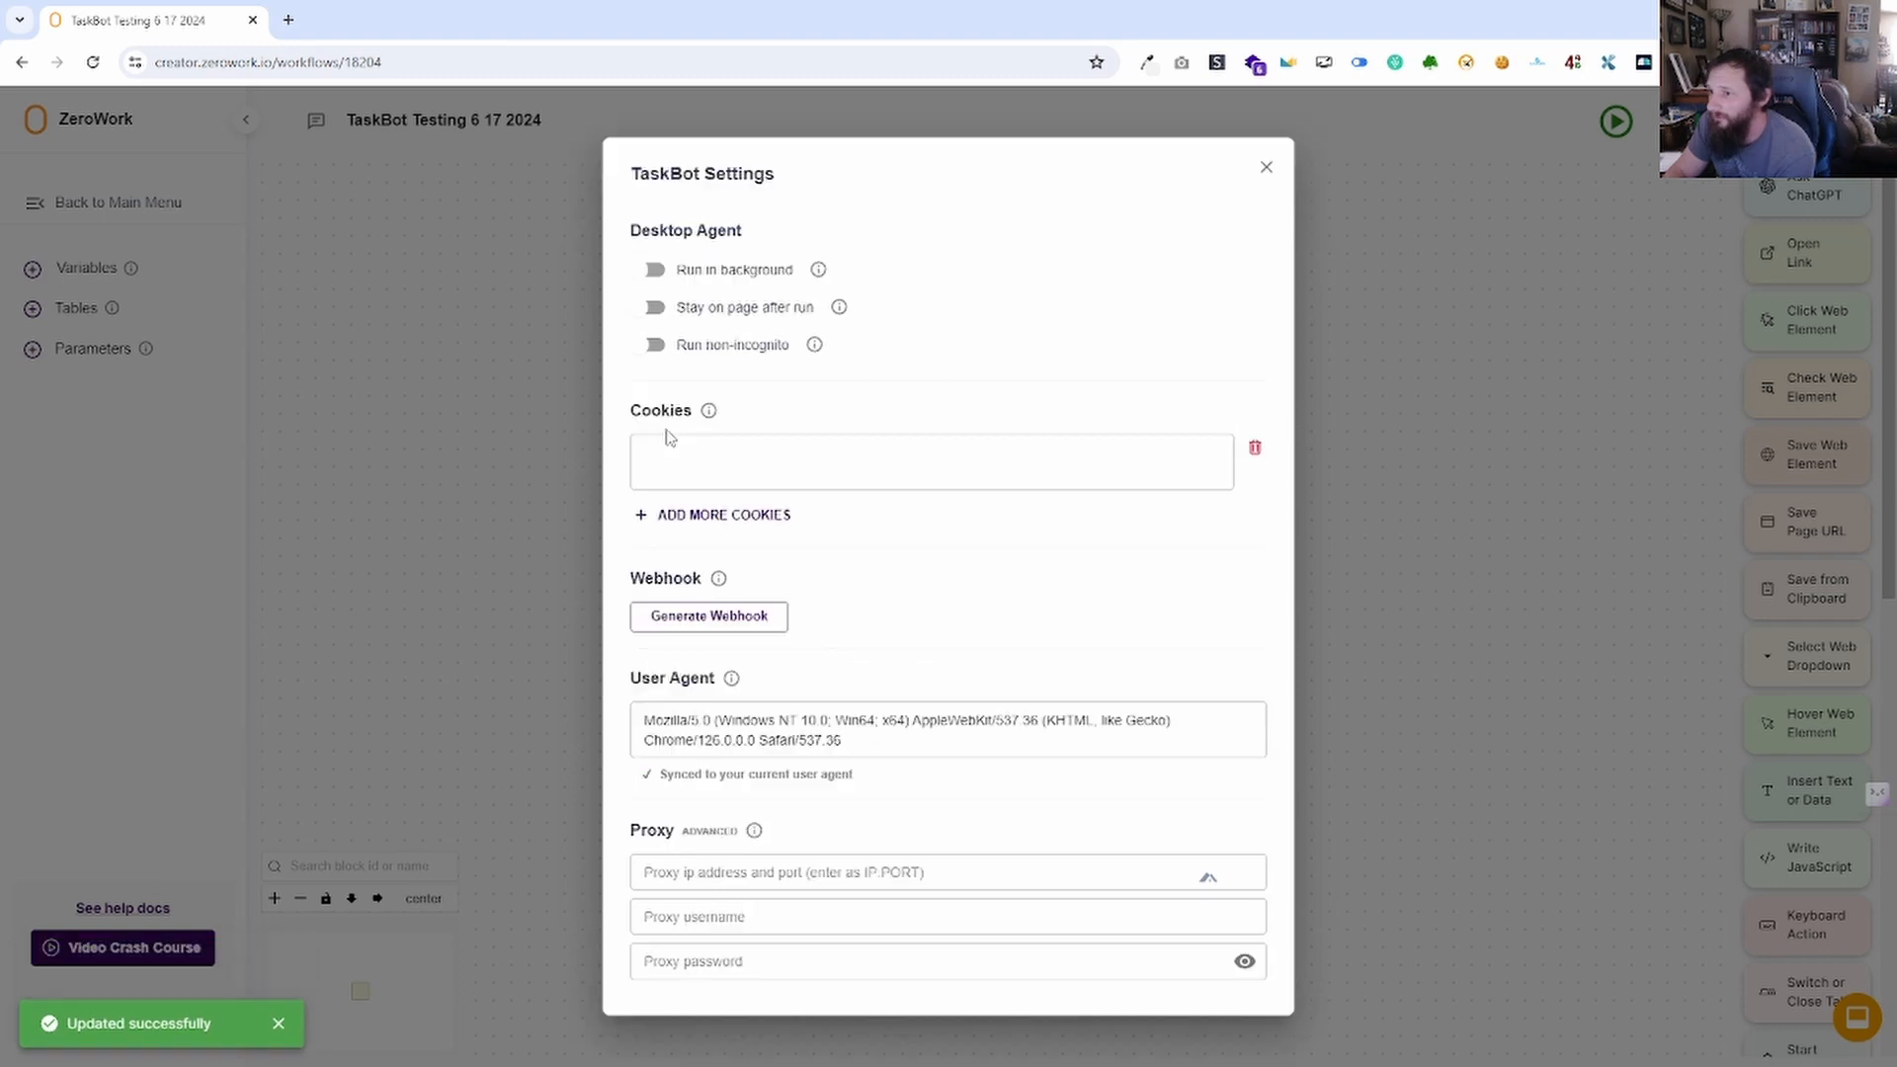
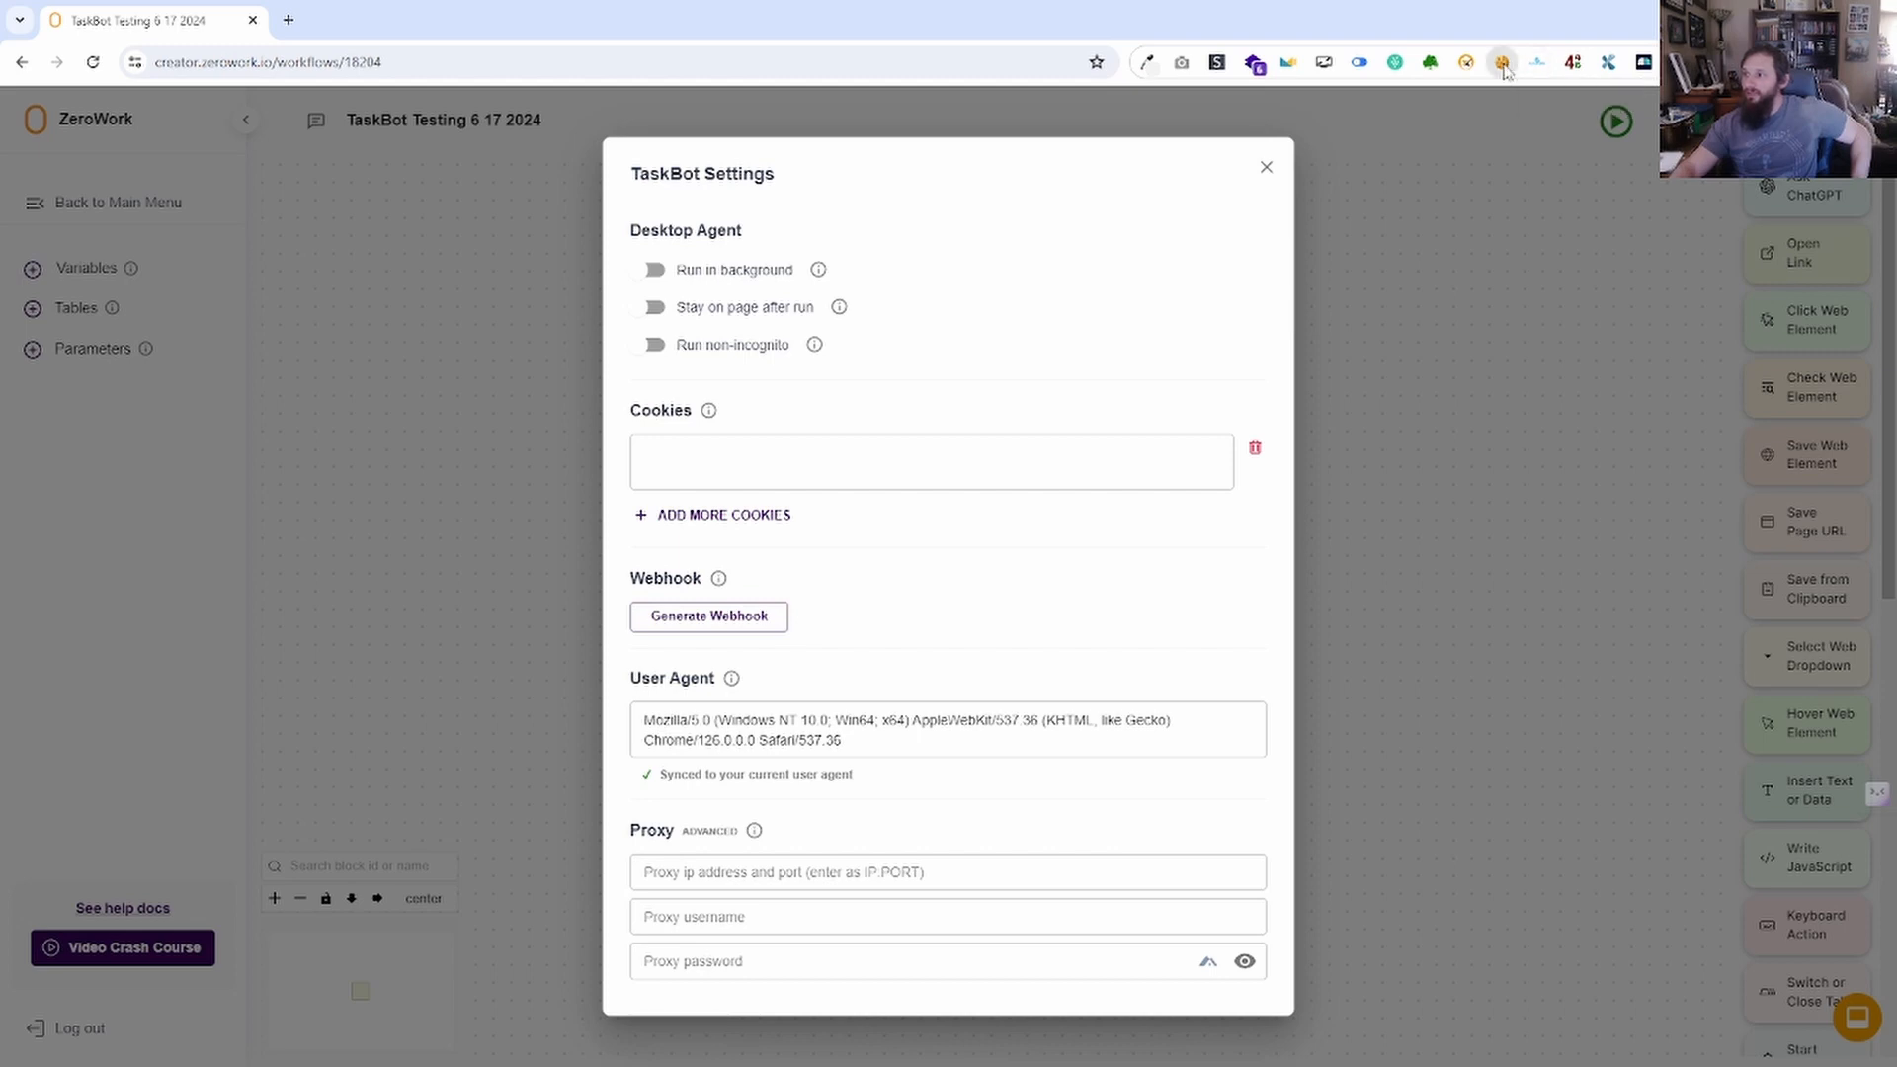
Export the zerowork.io cookies with EditThisCookie, paste them into the Cookies field, then delete that cookie entry.
{"action": "left_click", "coordinate": [1503, 66]}
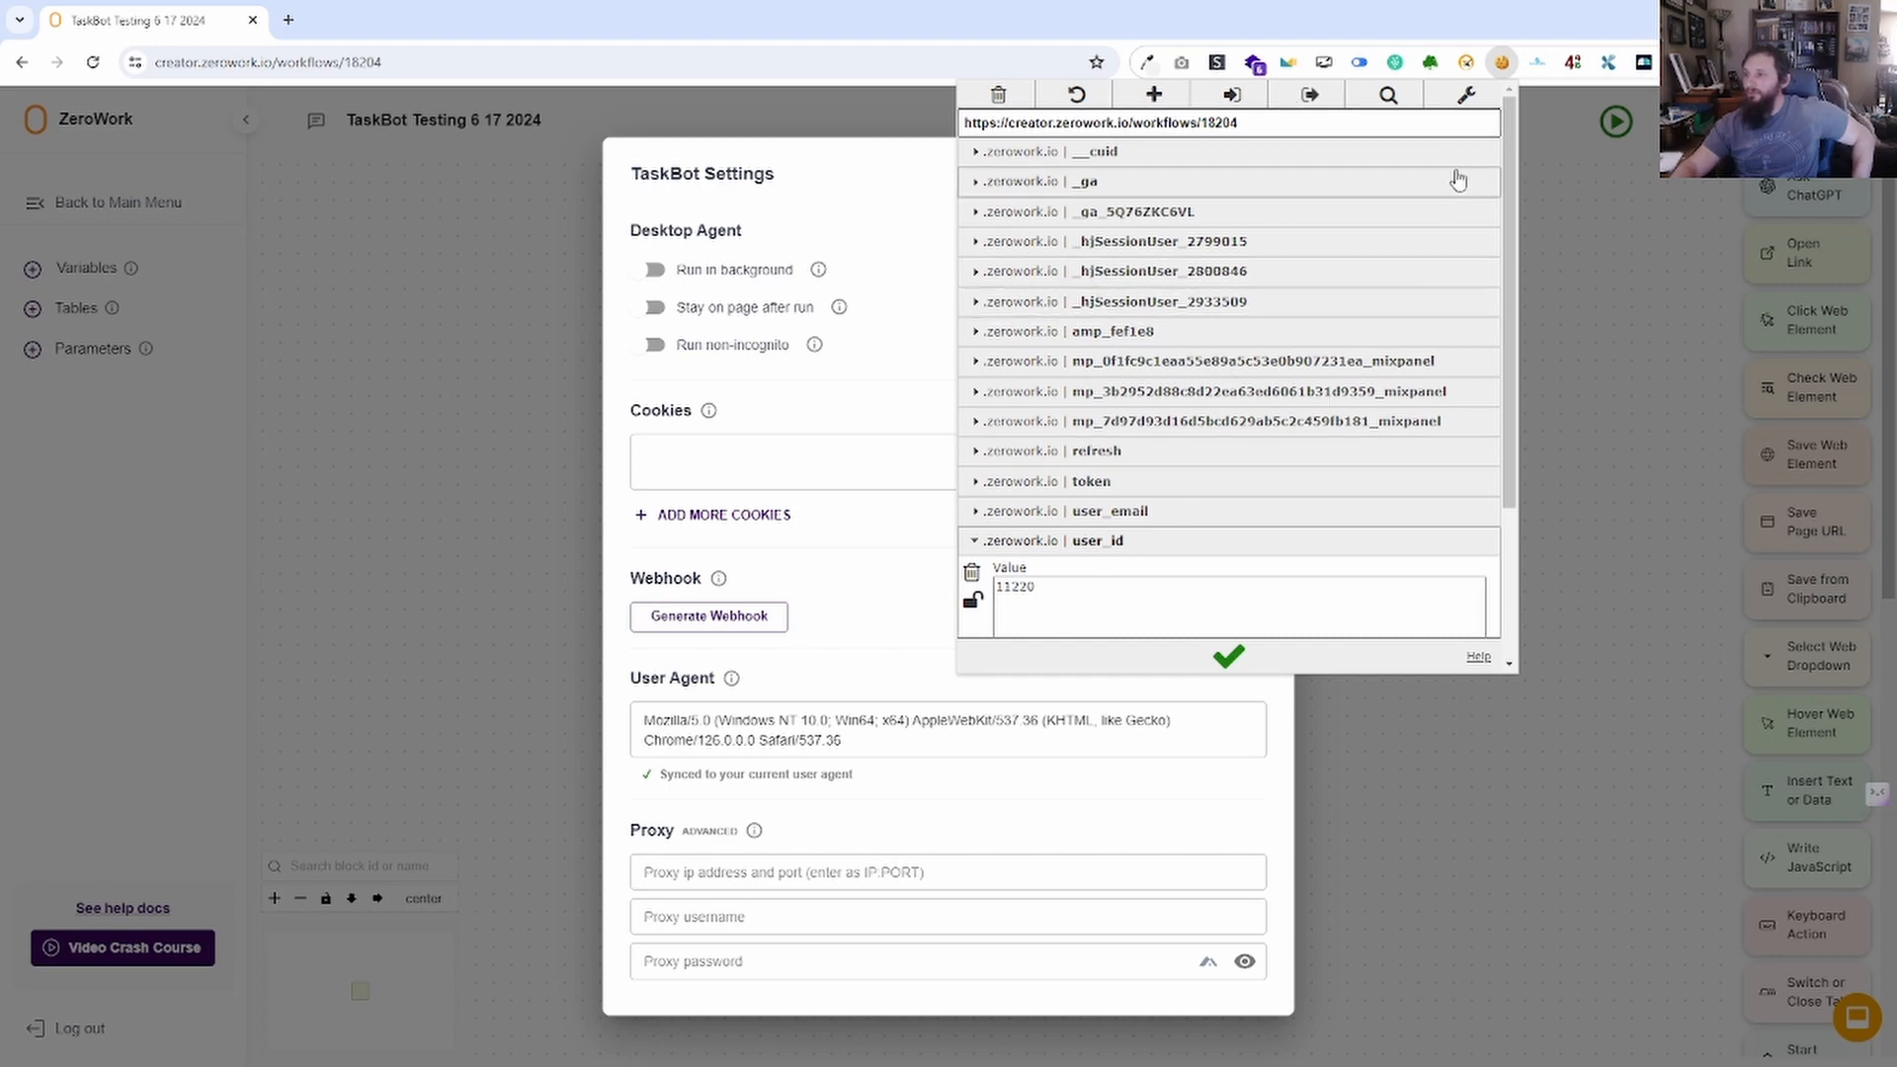
{"action": "left_click", "coordinate": [1308, 106]}
{"action": "left_click", "coordinate": [829, 559]}
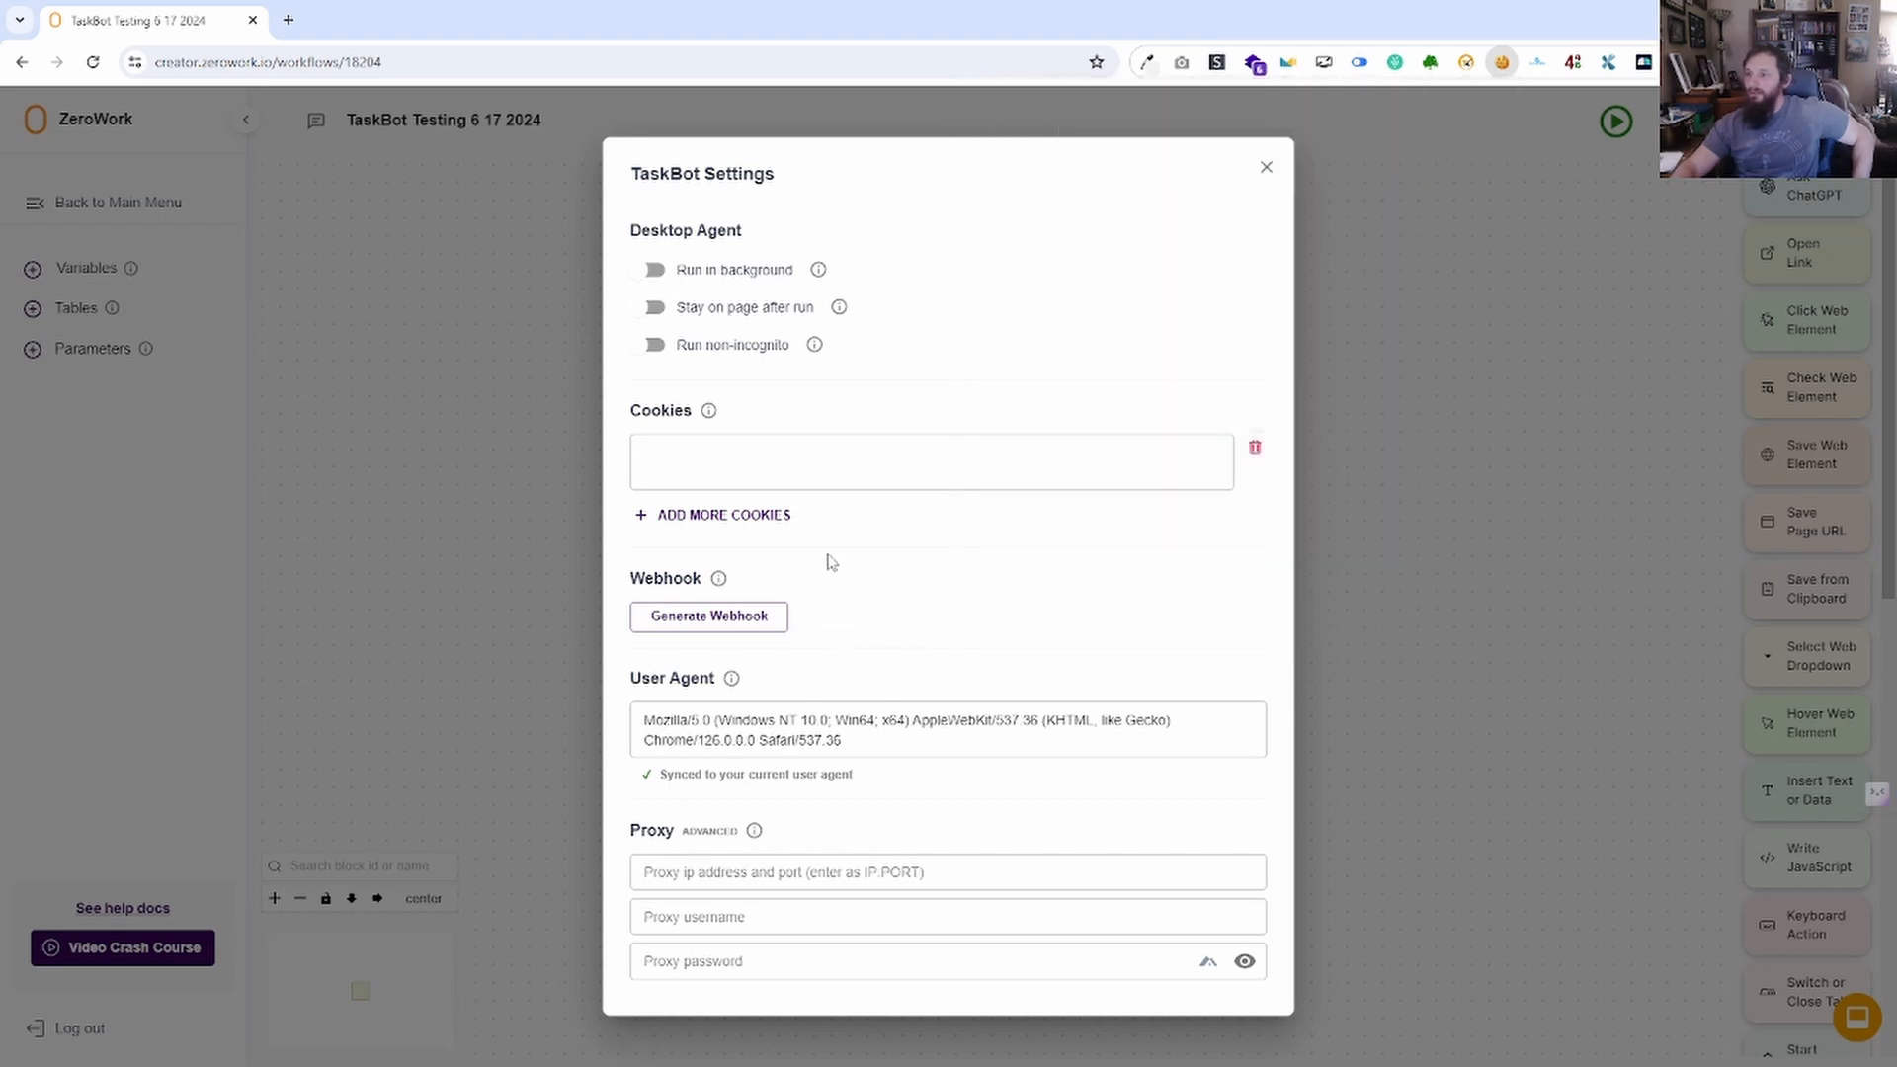
{"action": "key", "text": "ctrl+v"}
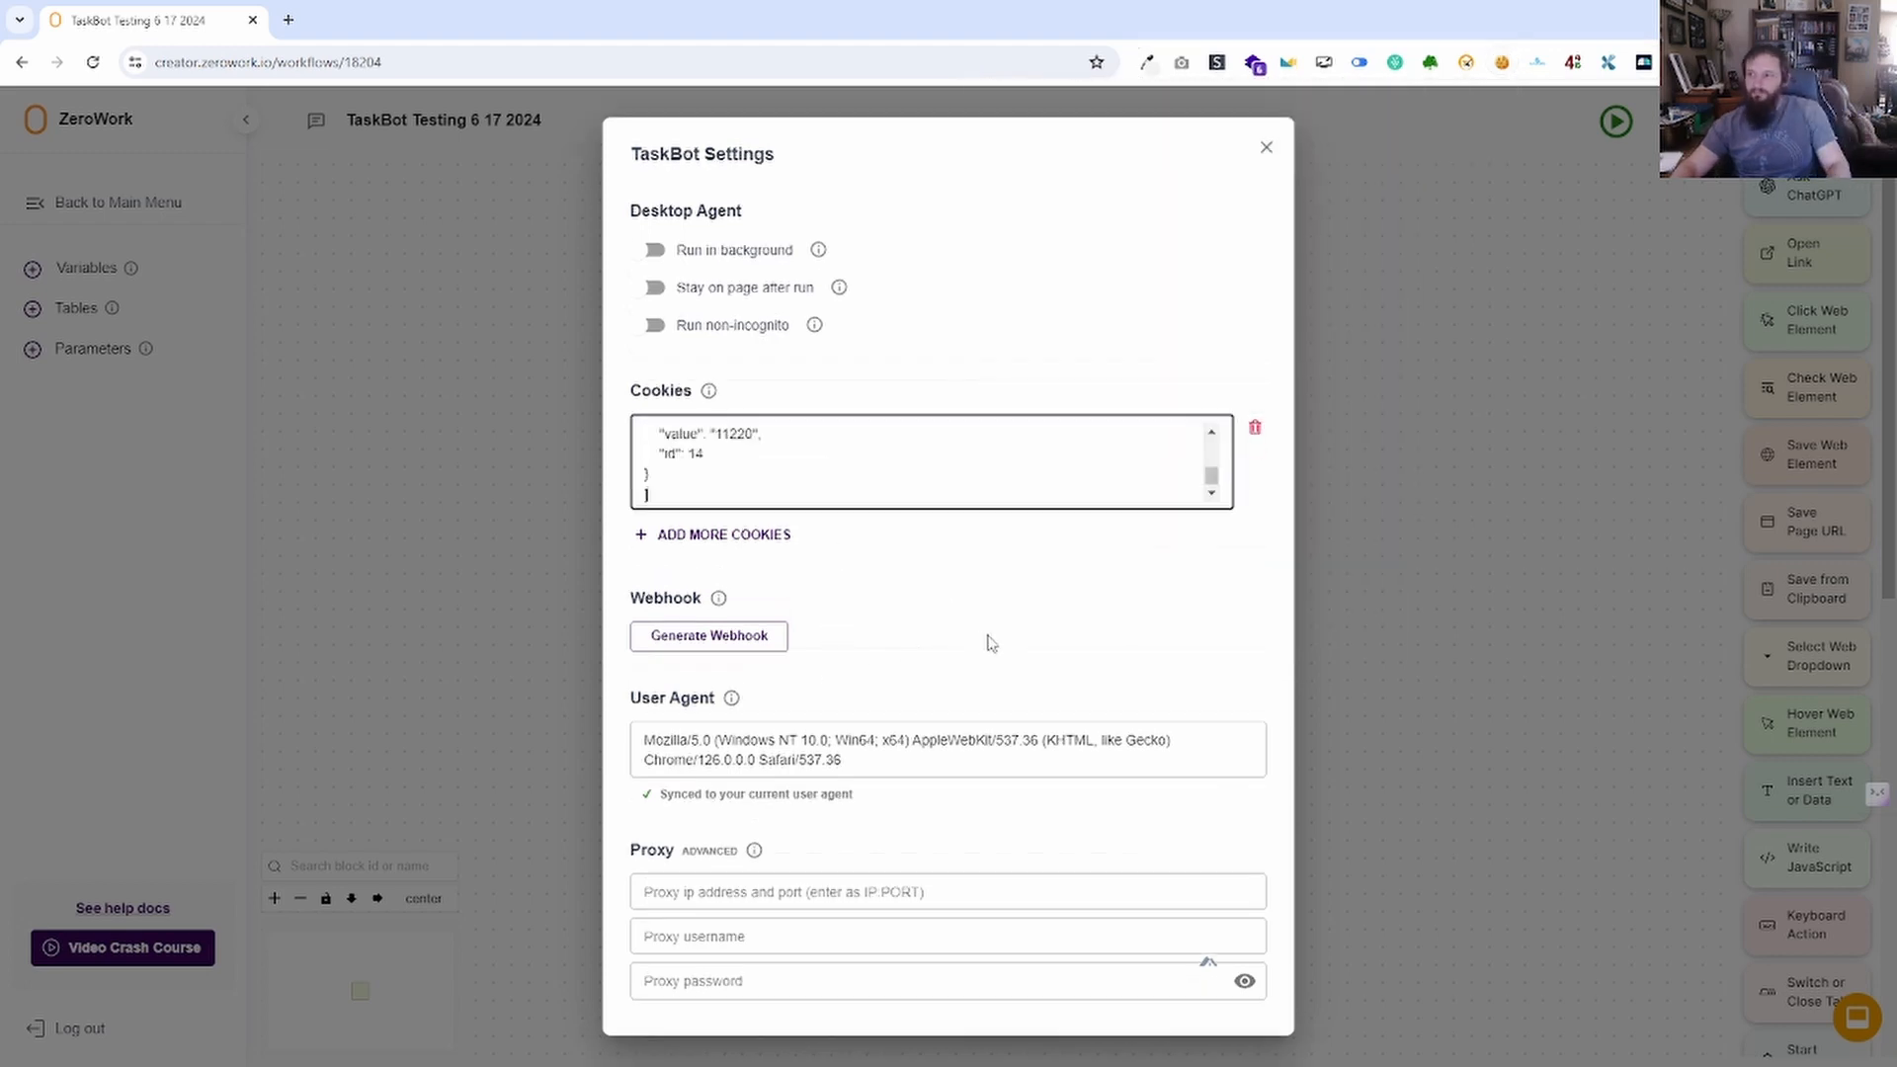
{"action": "left_click", "coordinate": [1255, 430]}
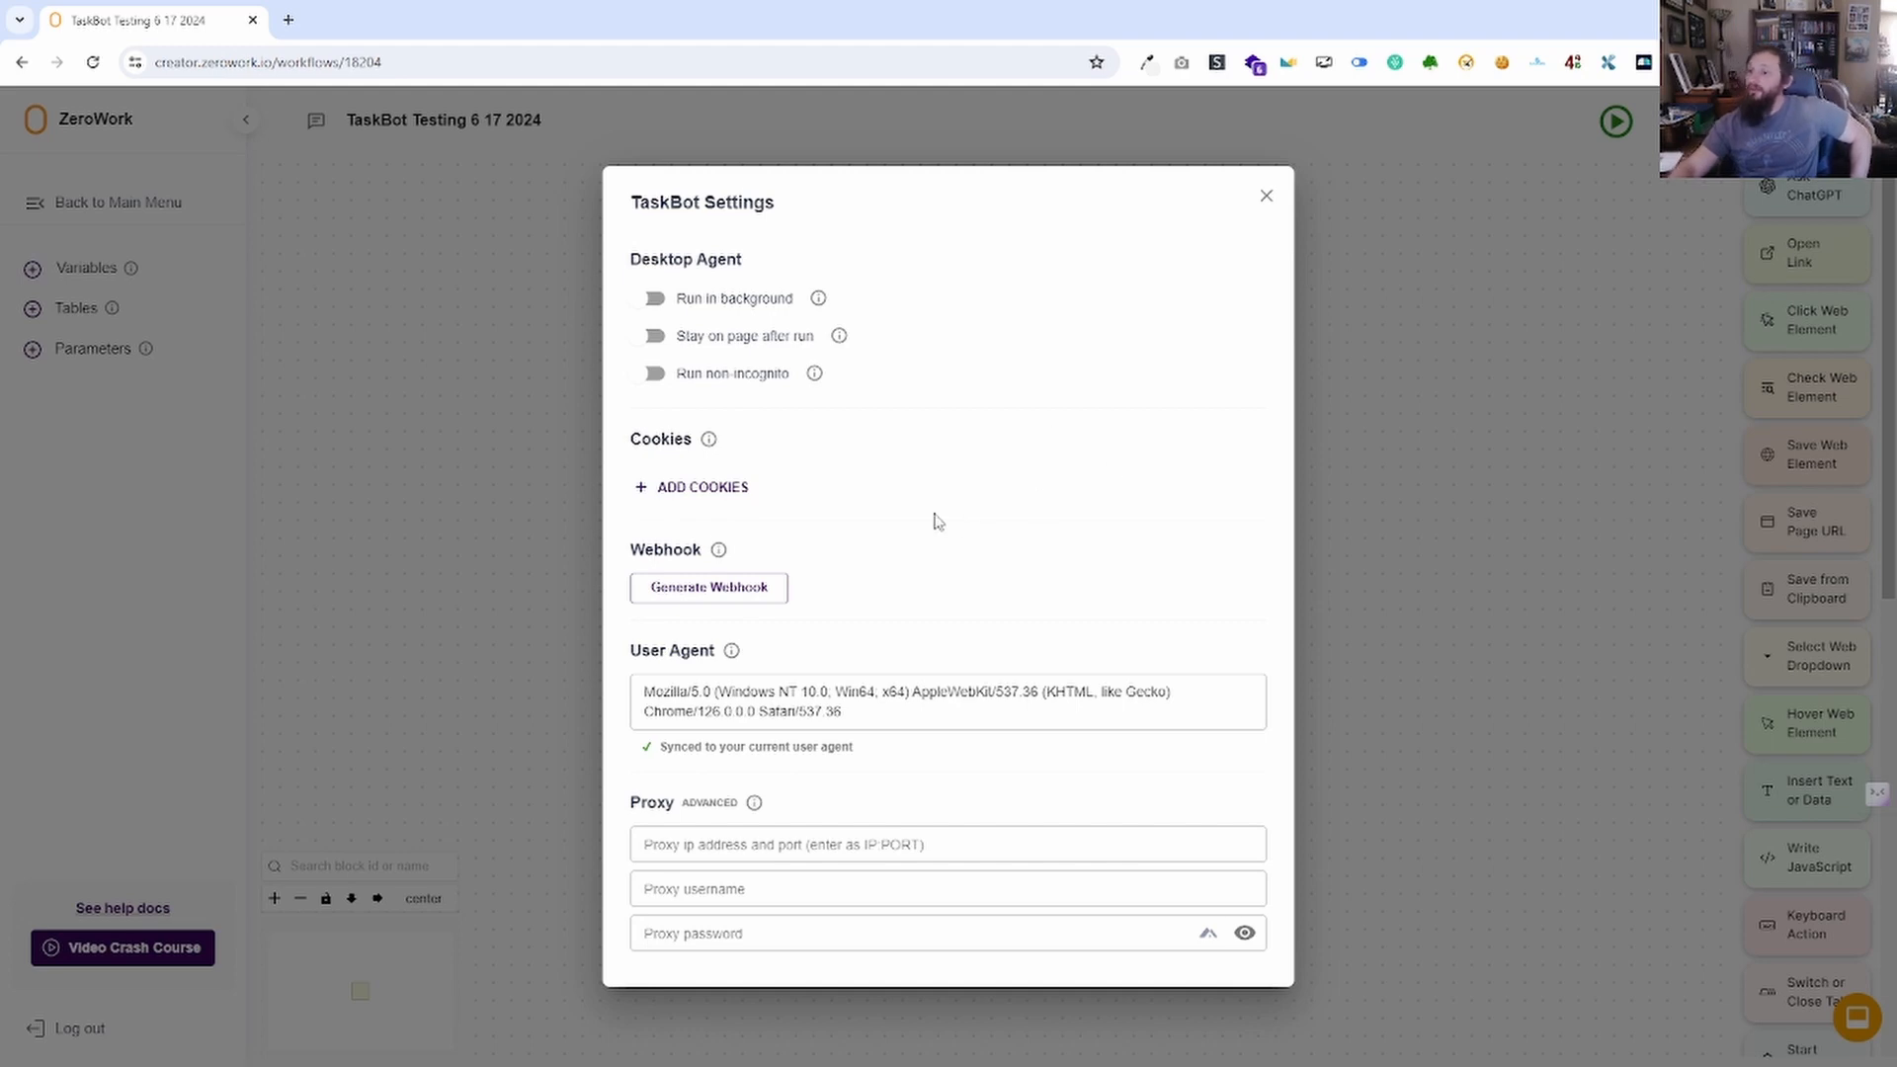
{"action": "left_click", "coordinate": [717, 588]}
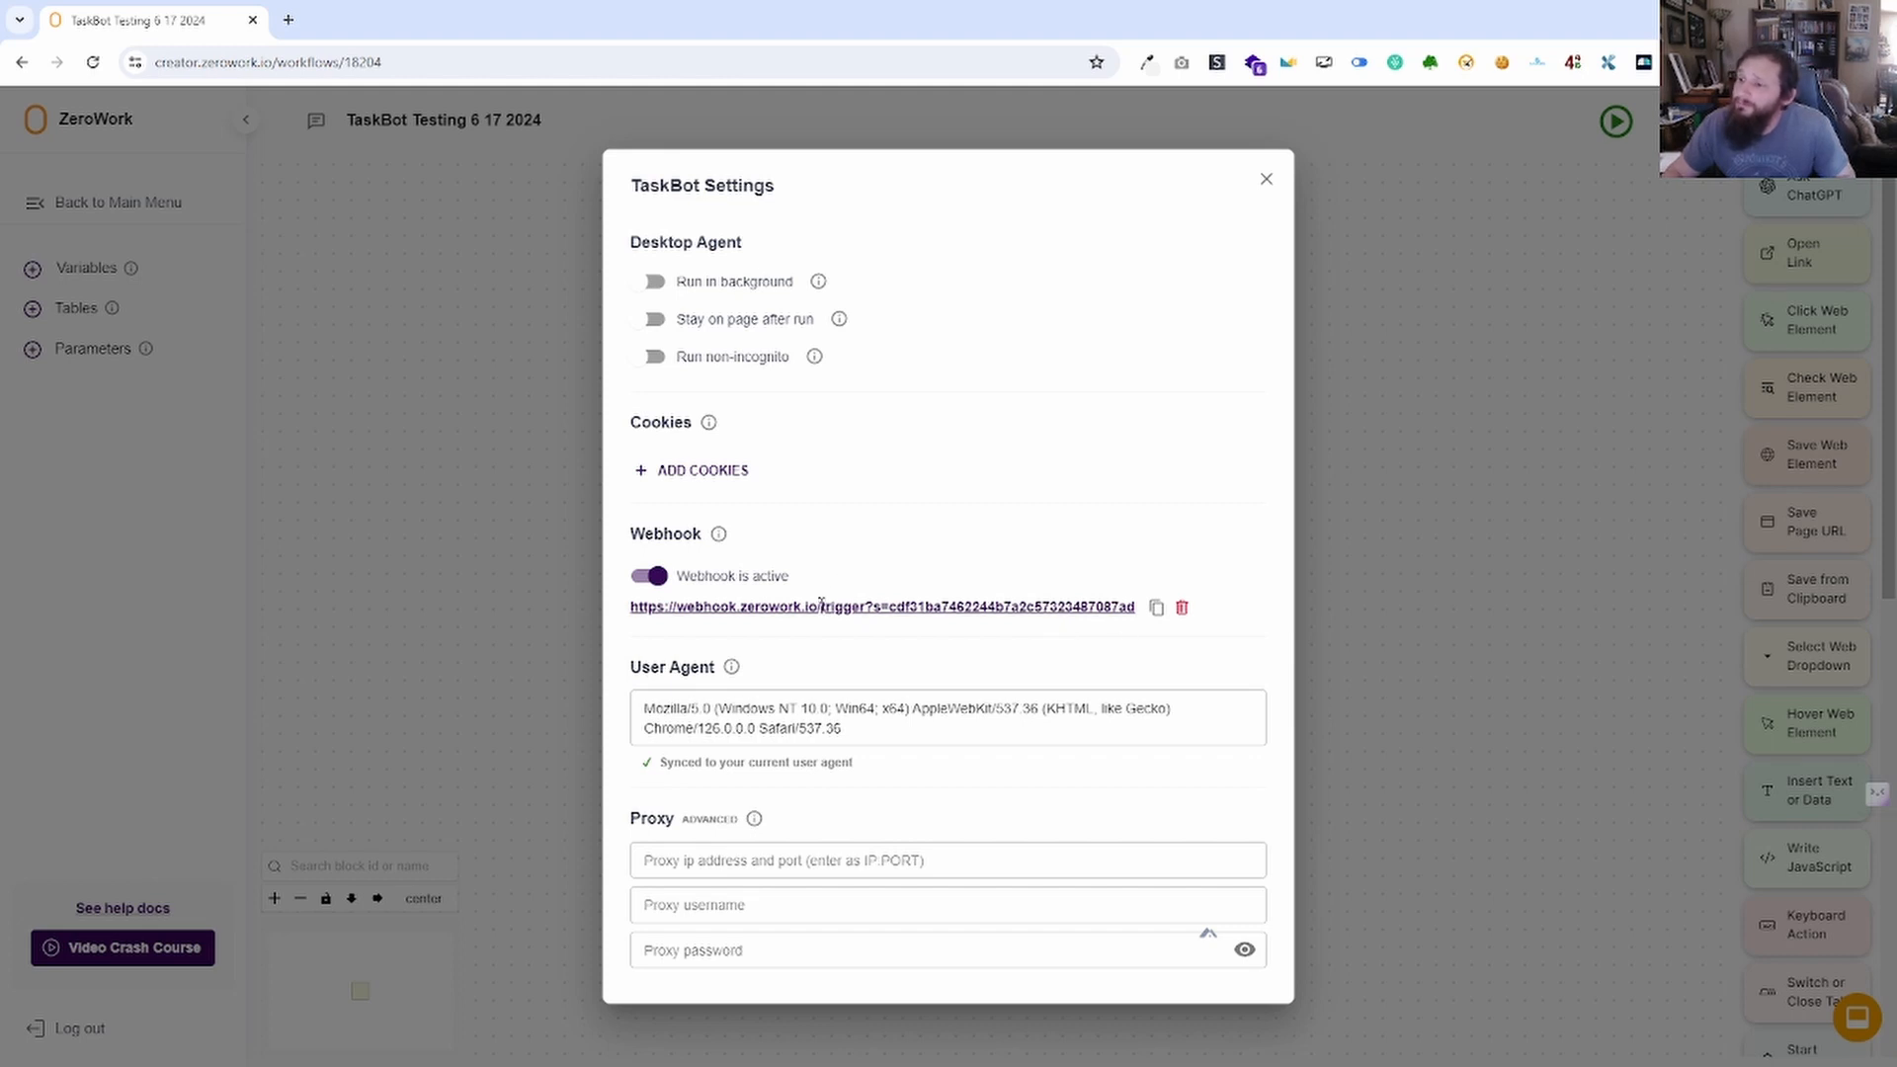
{"action": "left_click", "coordinate": [1182, 608]}
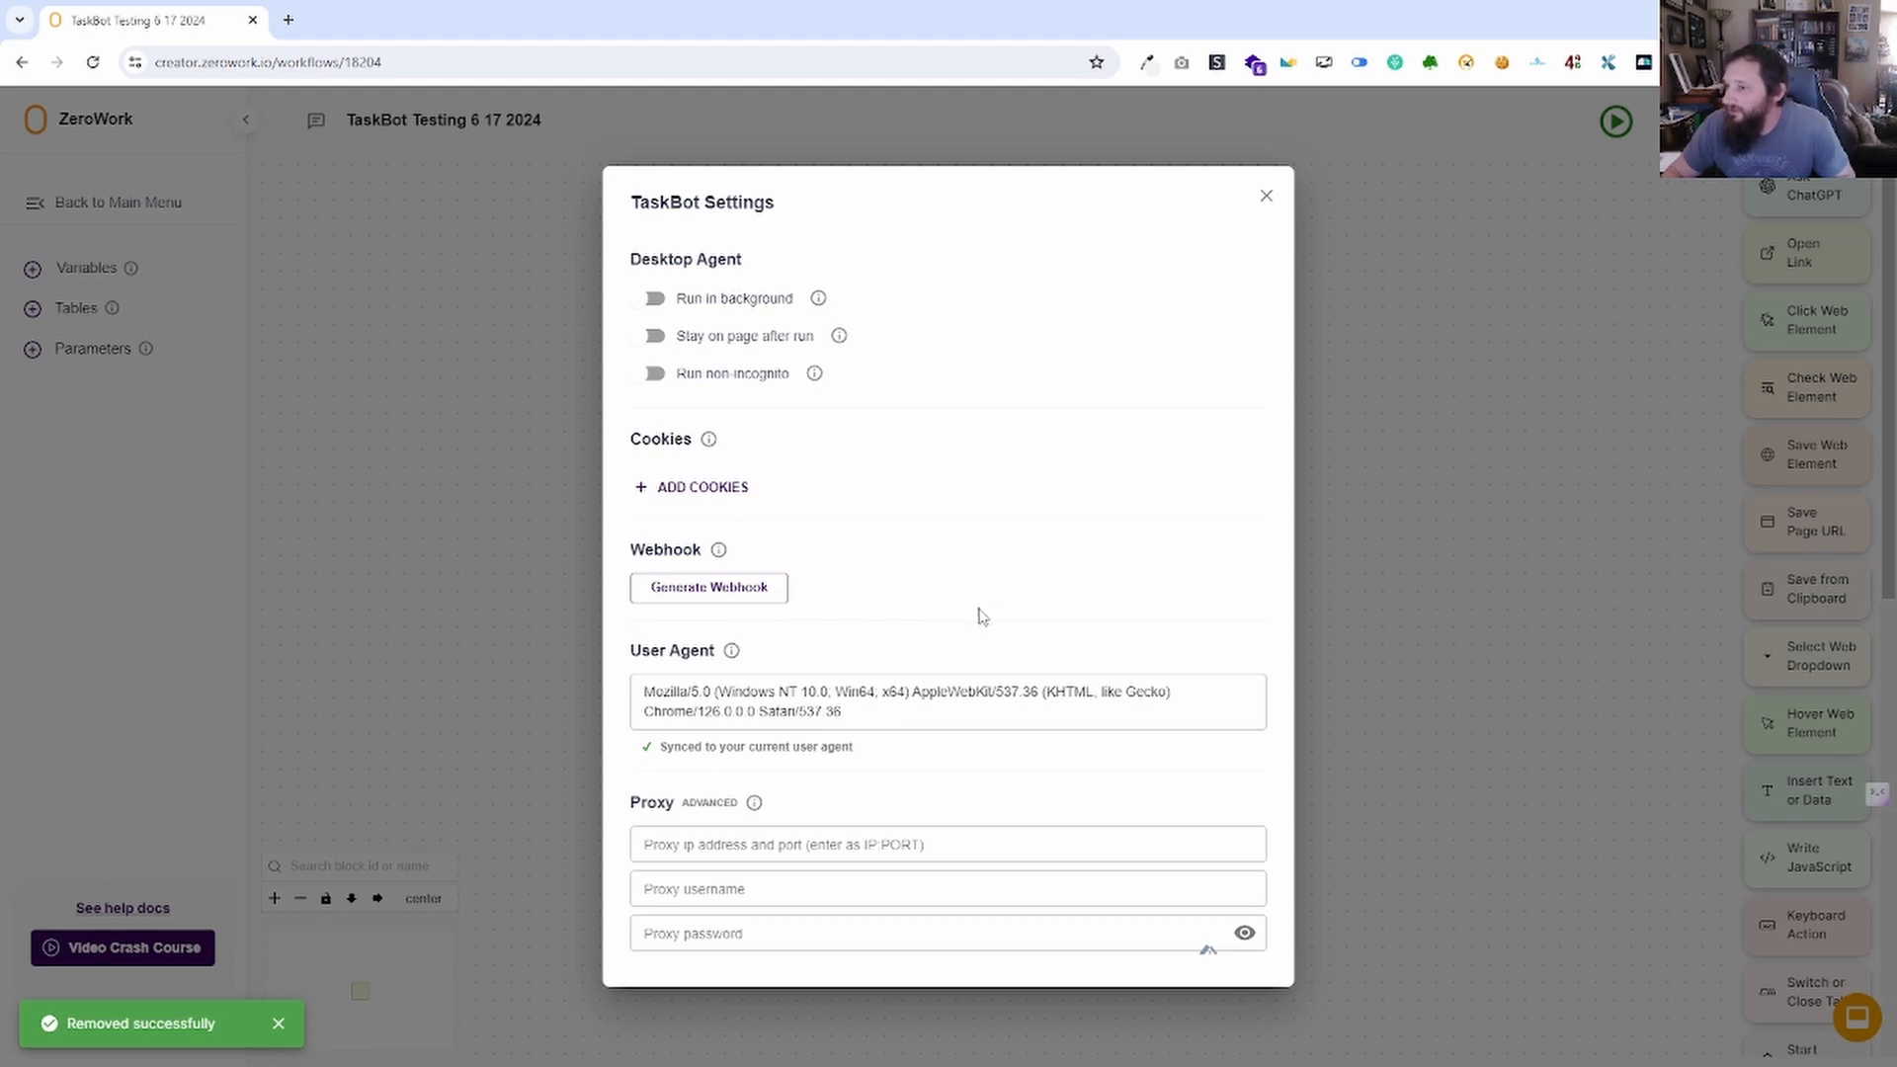
Select and review the synced User Agent string in TaskBot Settings.
{"action": "left_click_drag", "start_coordinate": [865, 711], "coordinate": [626, 698]}
{"action": "left_click", "coordinate": [914, 751]}
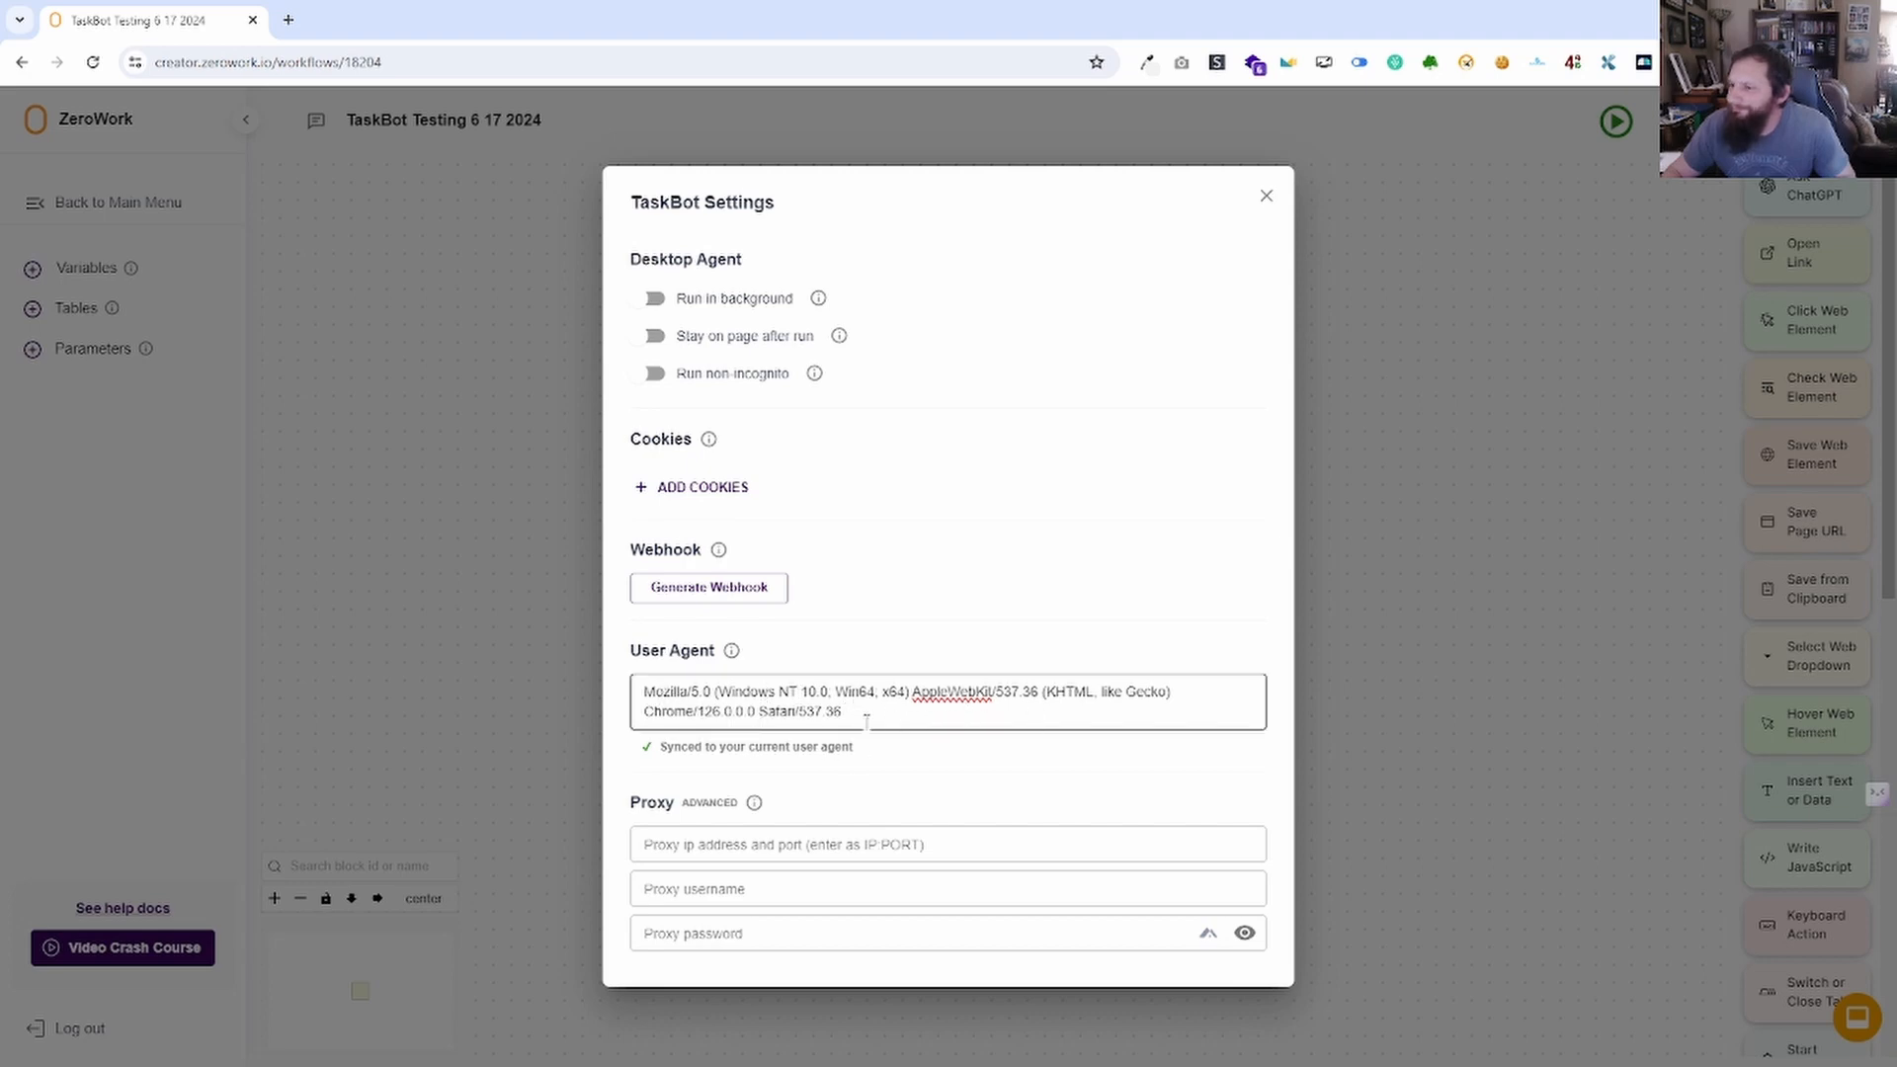
{"action": "left_click_drag", "start_coordinate": [822, 728], "coordinate": [894, 755]}
{"action": "left_click", "coordinate": [725, 755]}
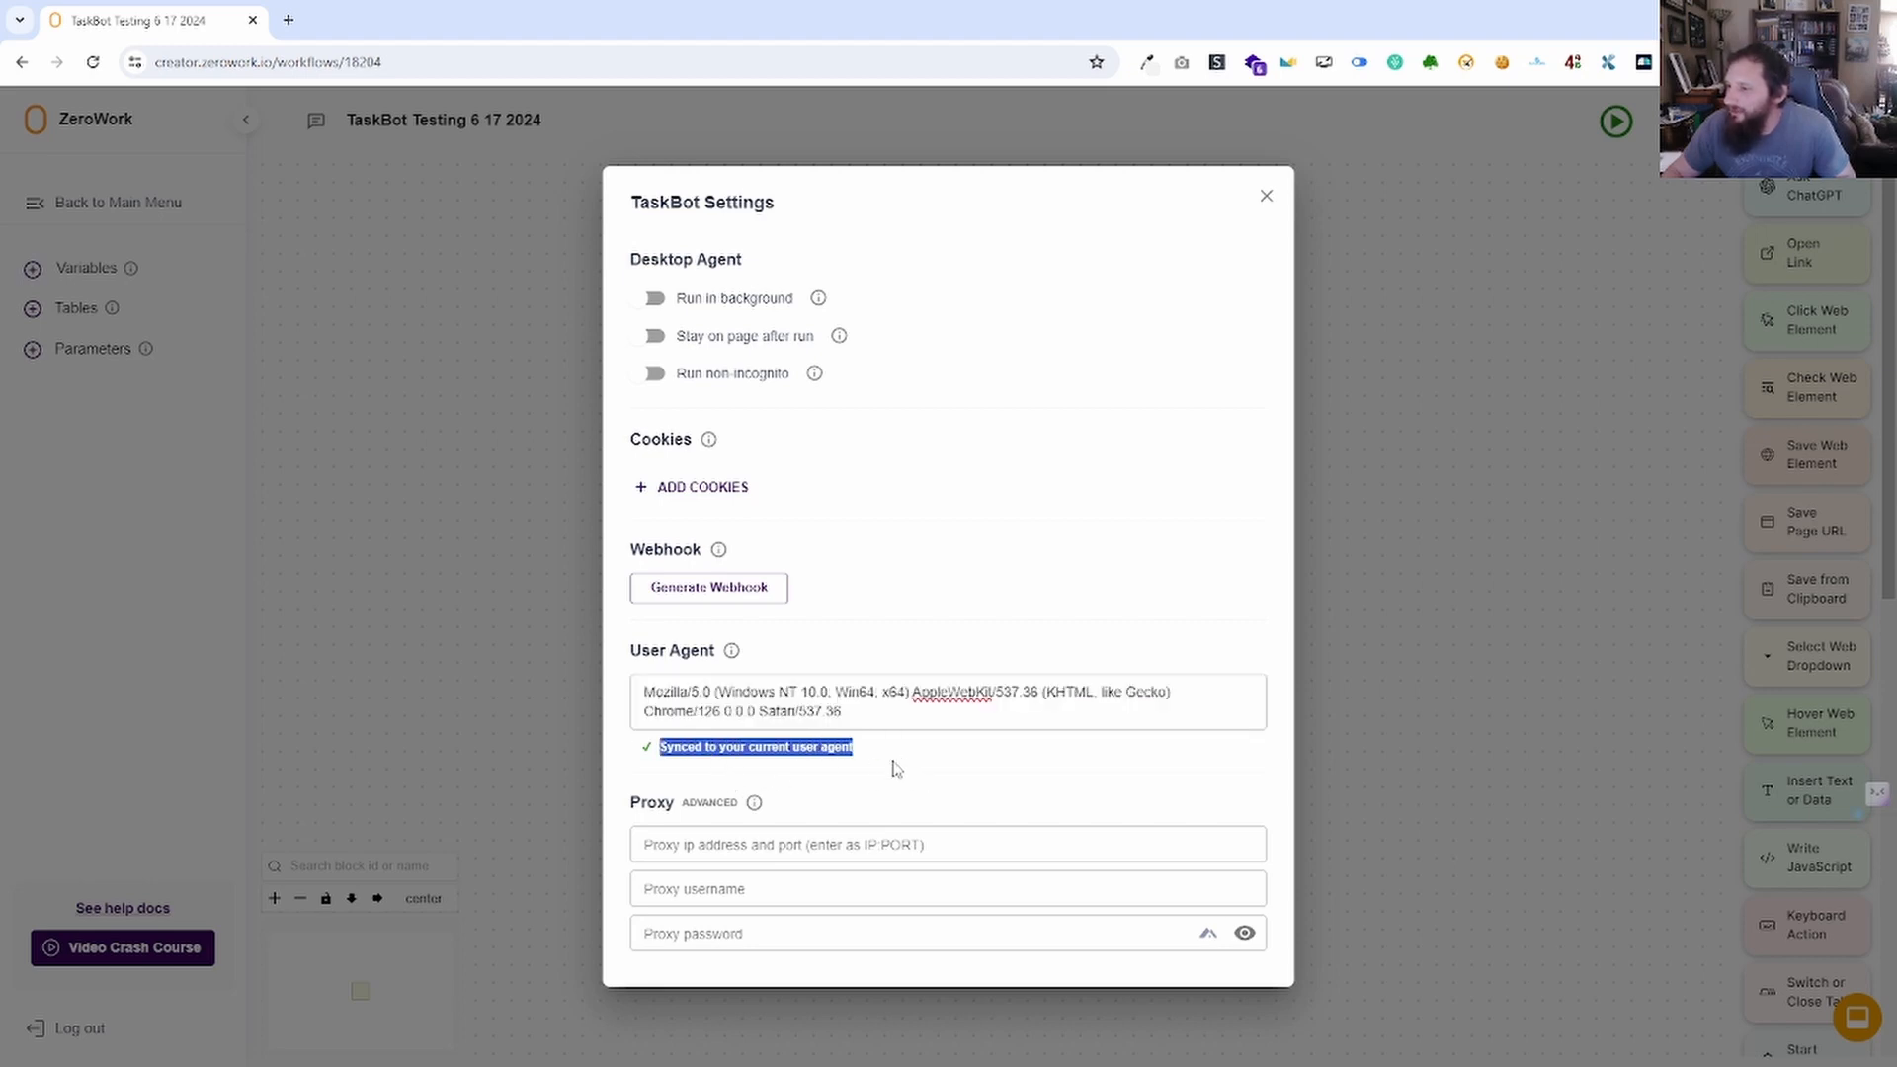
{"action": "left_click", "coordinate": [861, 750]}
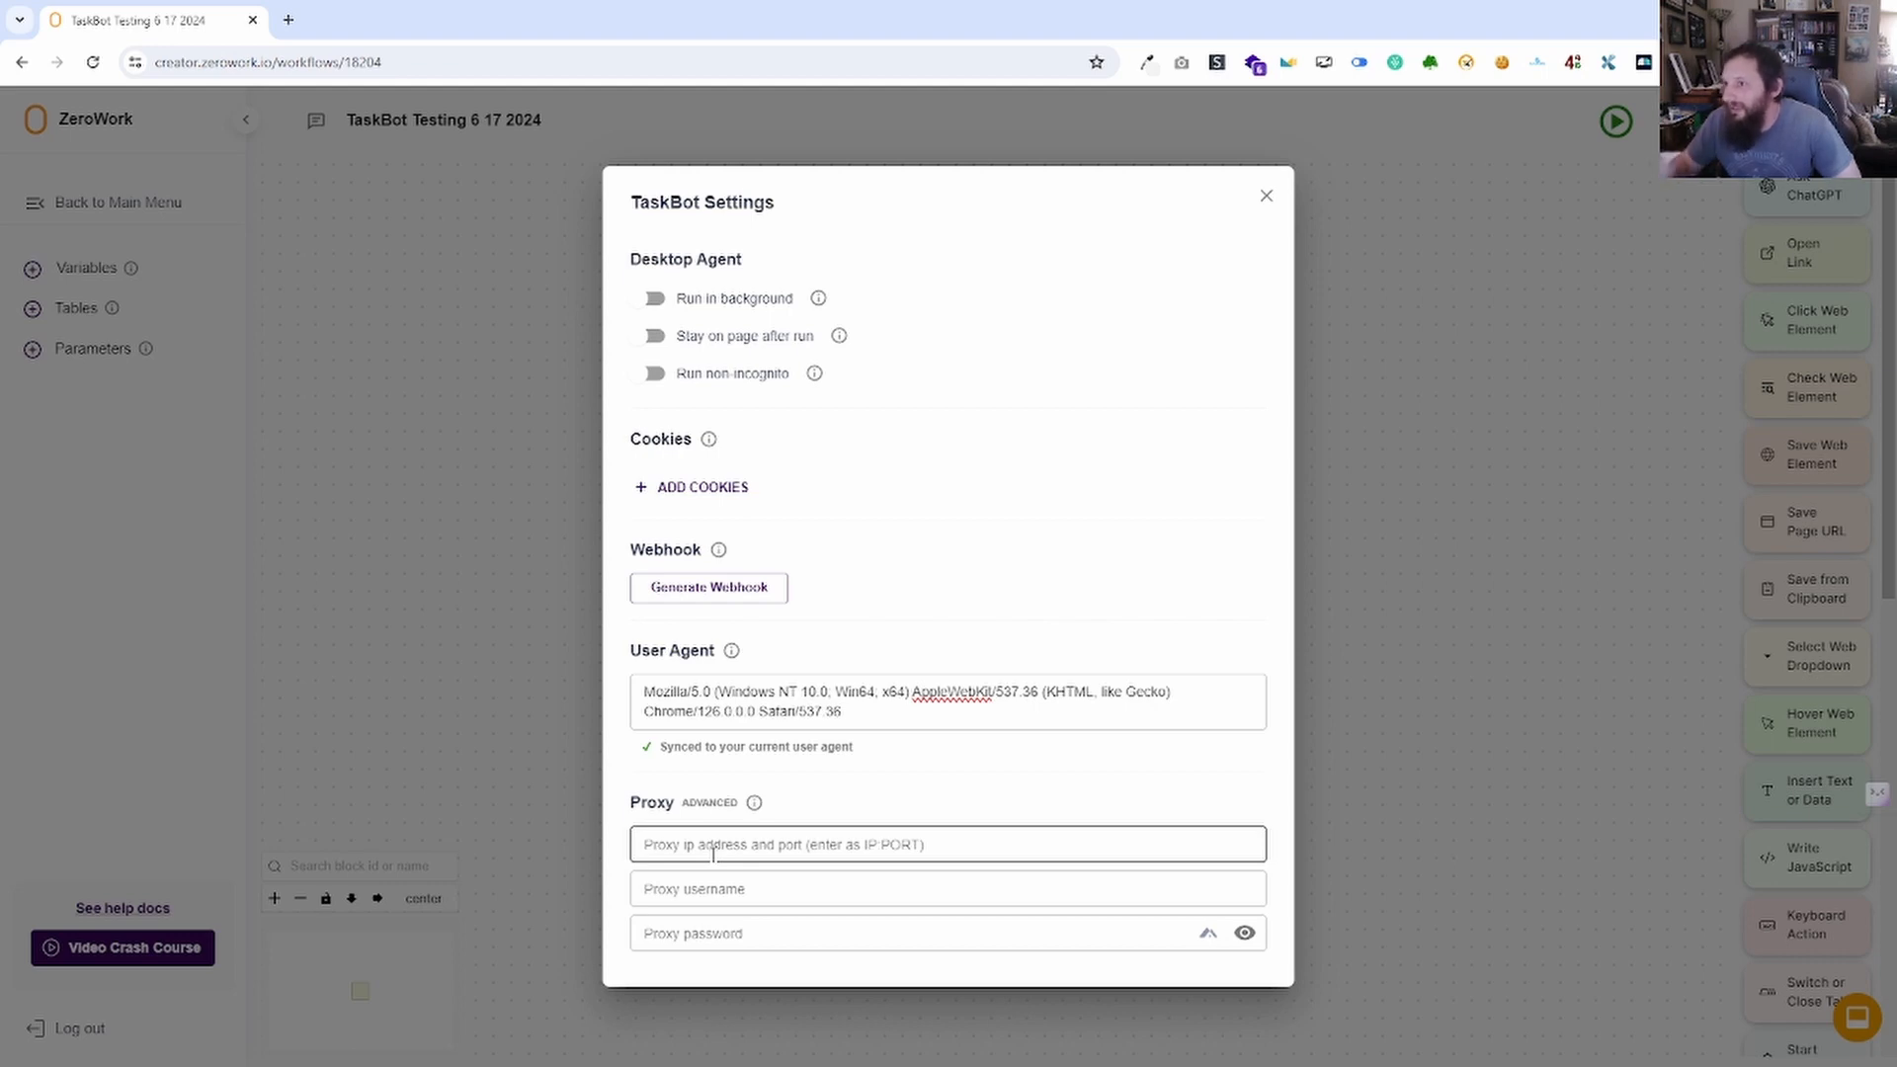
Pass through the empty Proxy address, username and password fields and close TaskBot Settings.
{"action": "left_click", "coordinate": [804, 847]}
{"action": "left_click", "coordinate": [785, 889]}
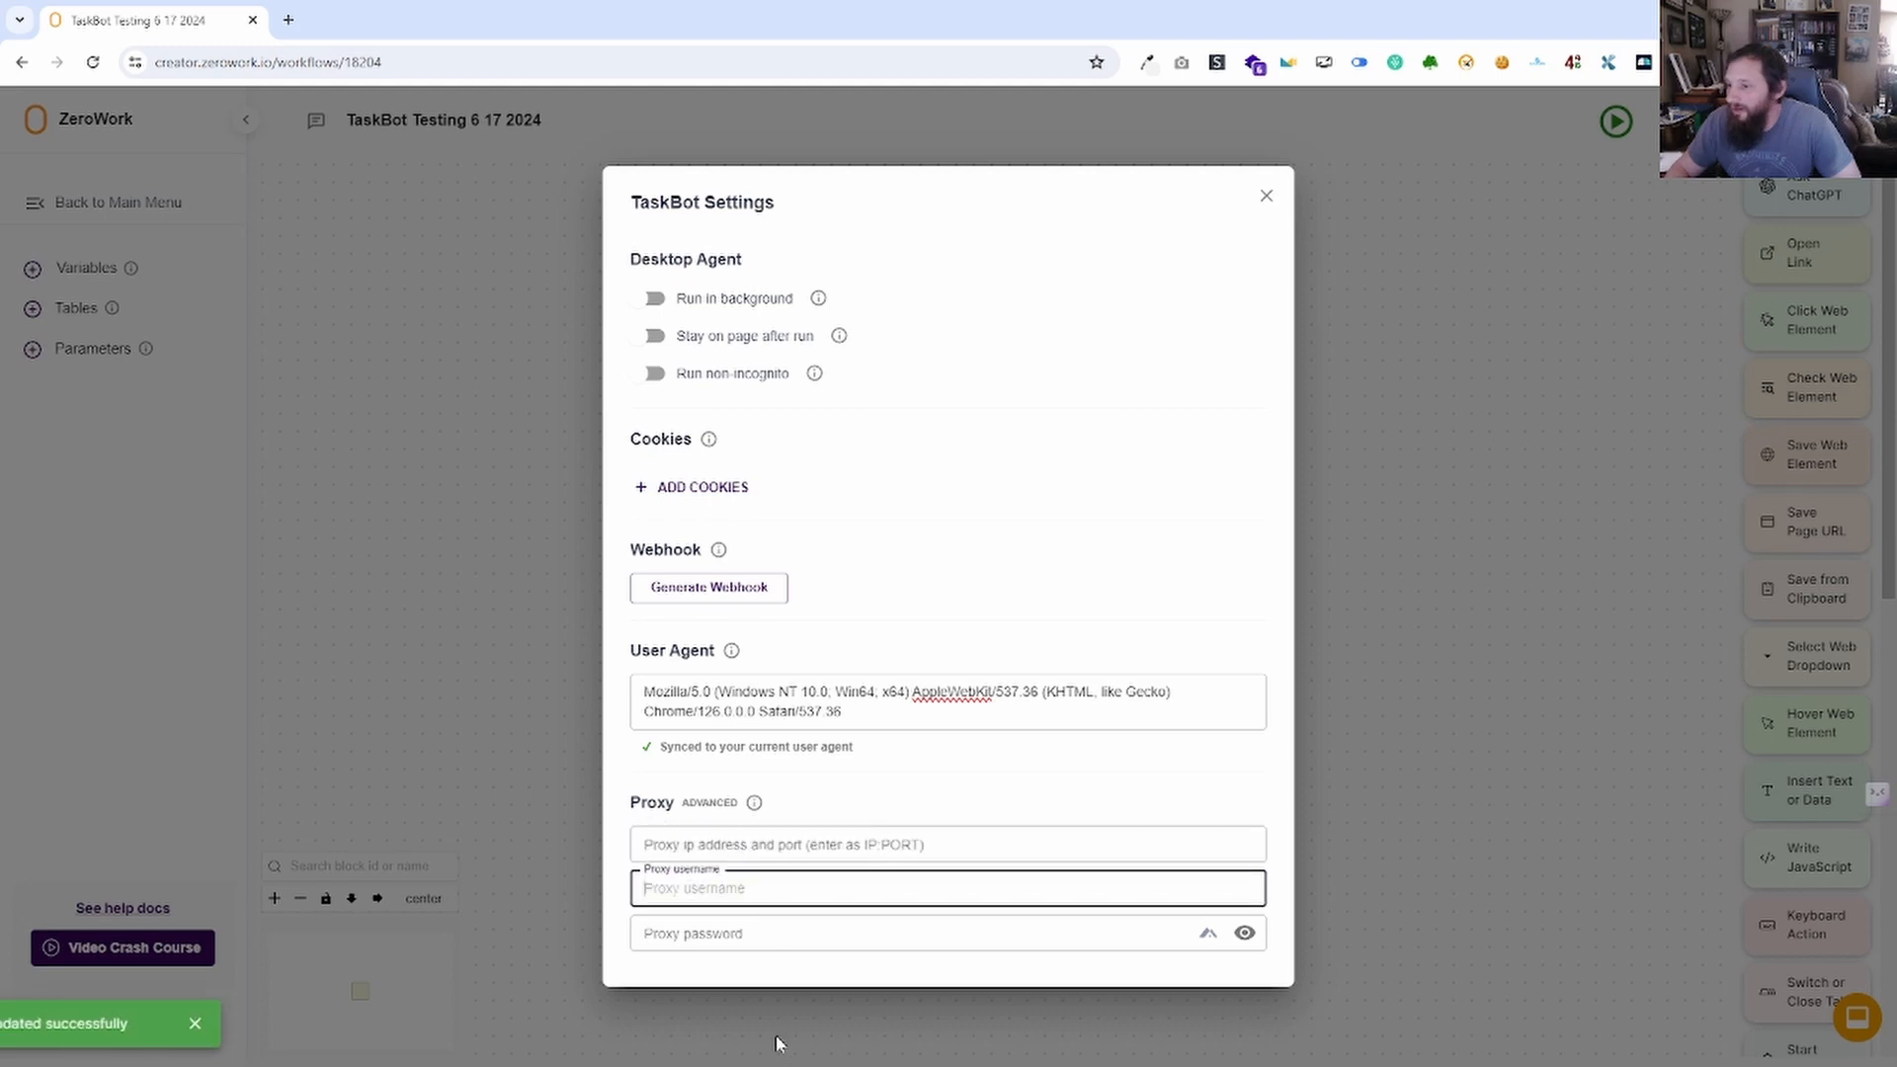
{"action": "left_click", "coordinate": [765, 936]}
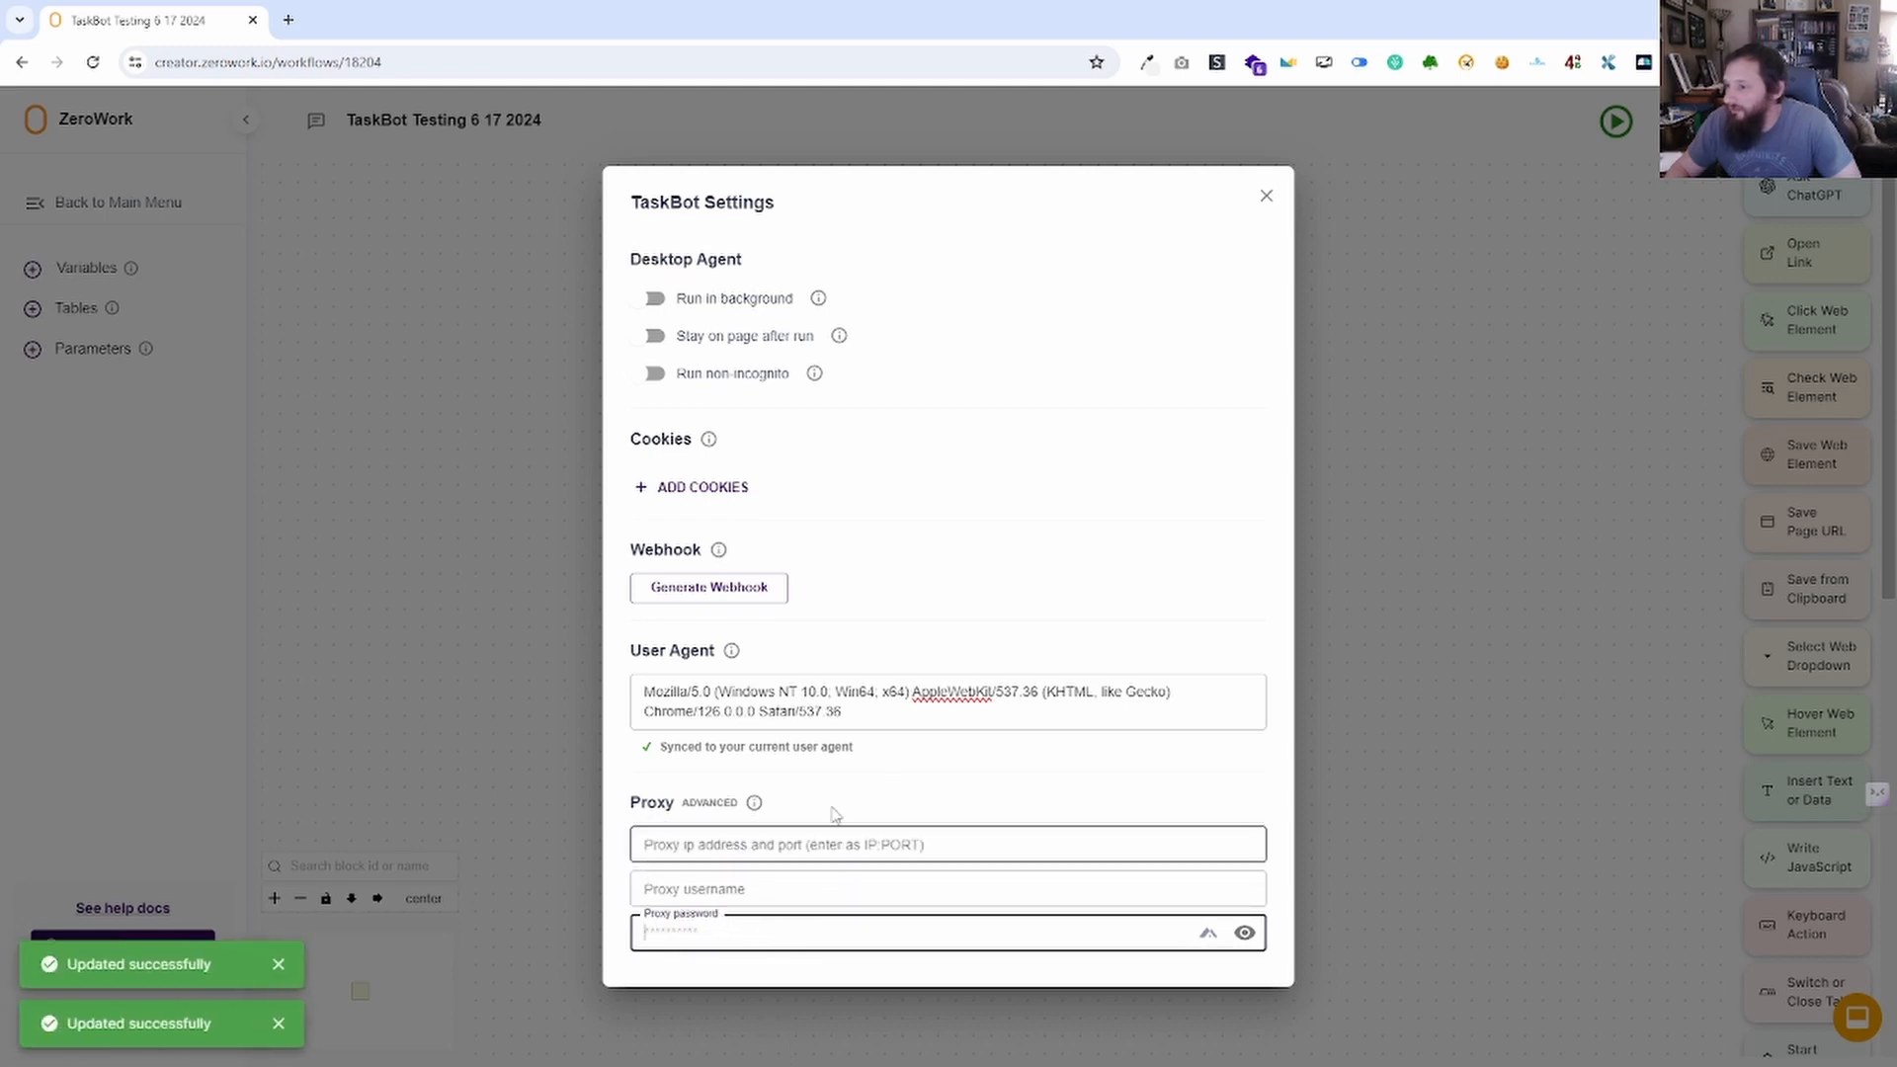
{"action": "left_click", "coordinate": [1266, 194]}
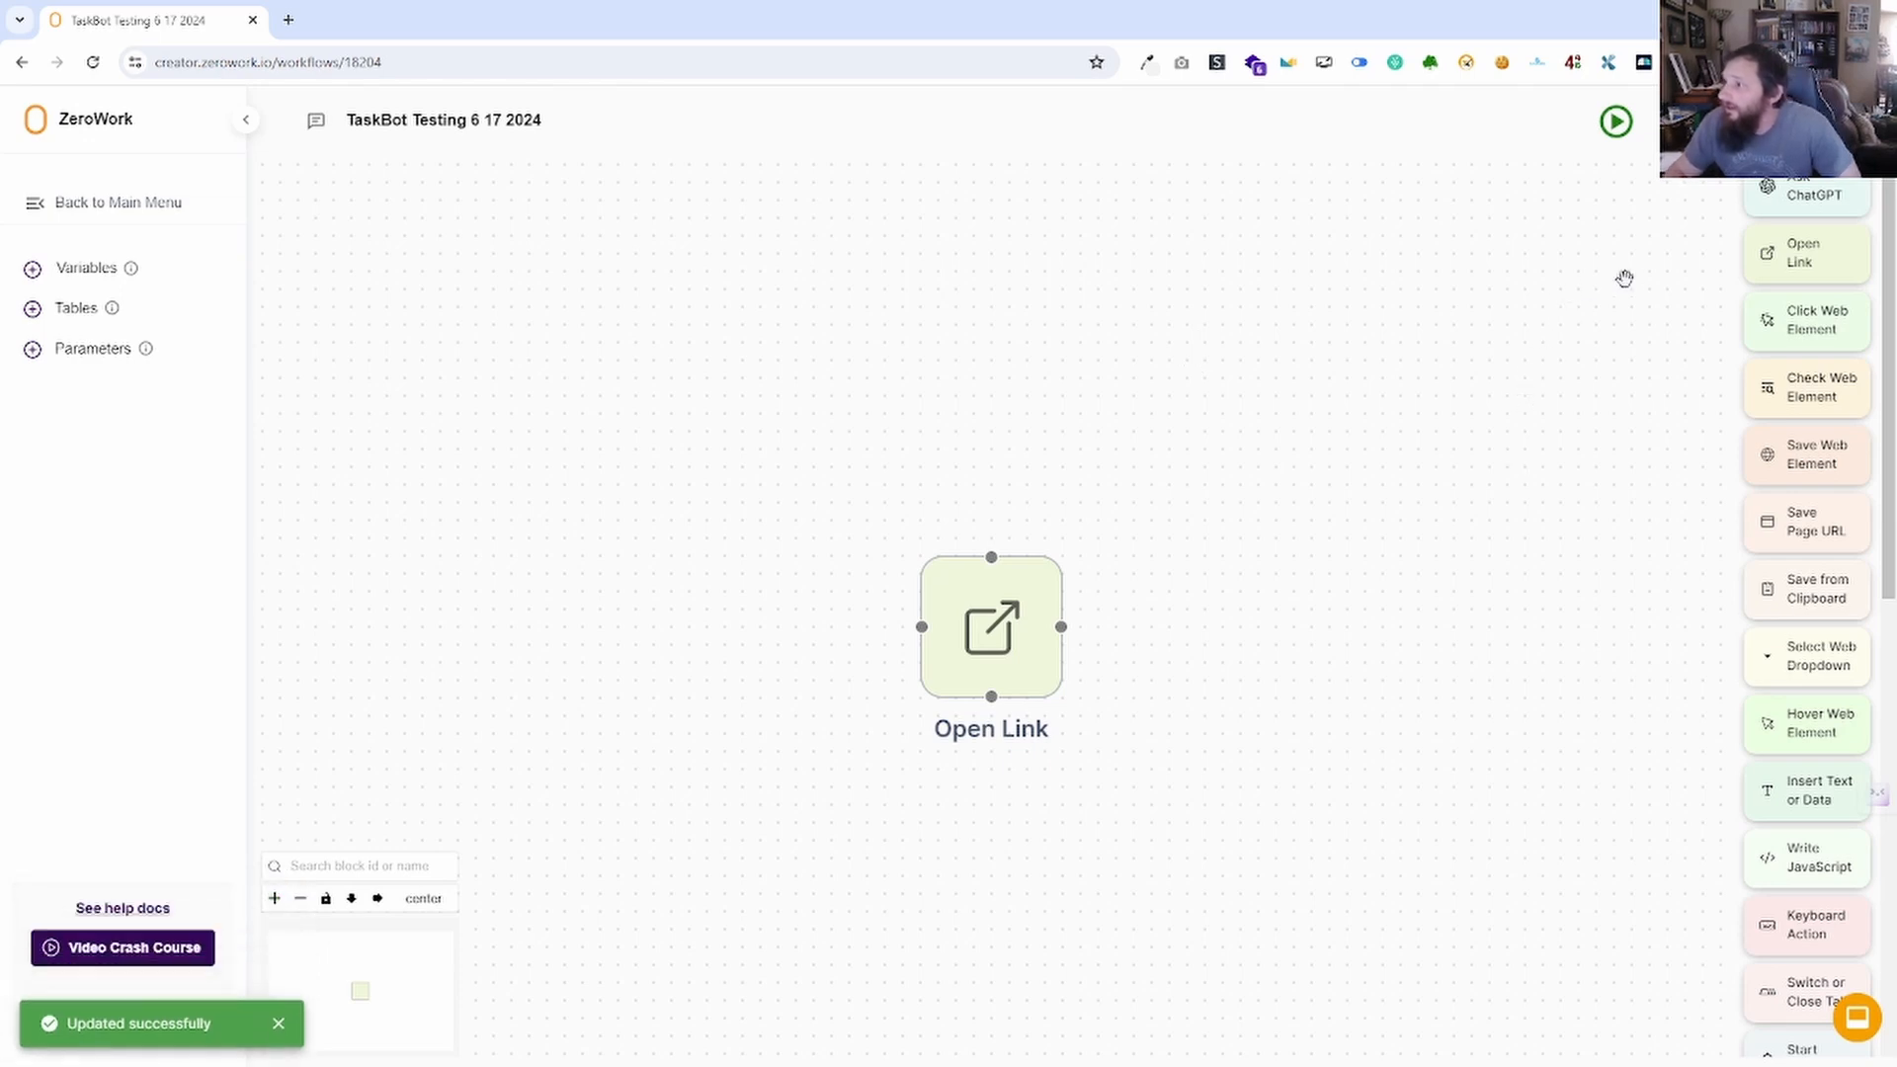
Remove the Open Link block from the canvas and browse the block palette.
{"action": "left_click", "coordinate": [1719, 120]}
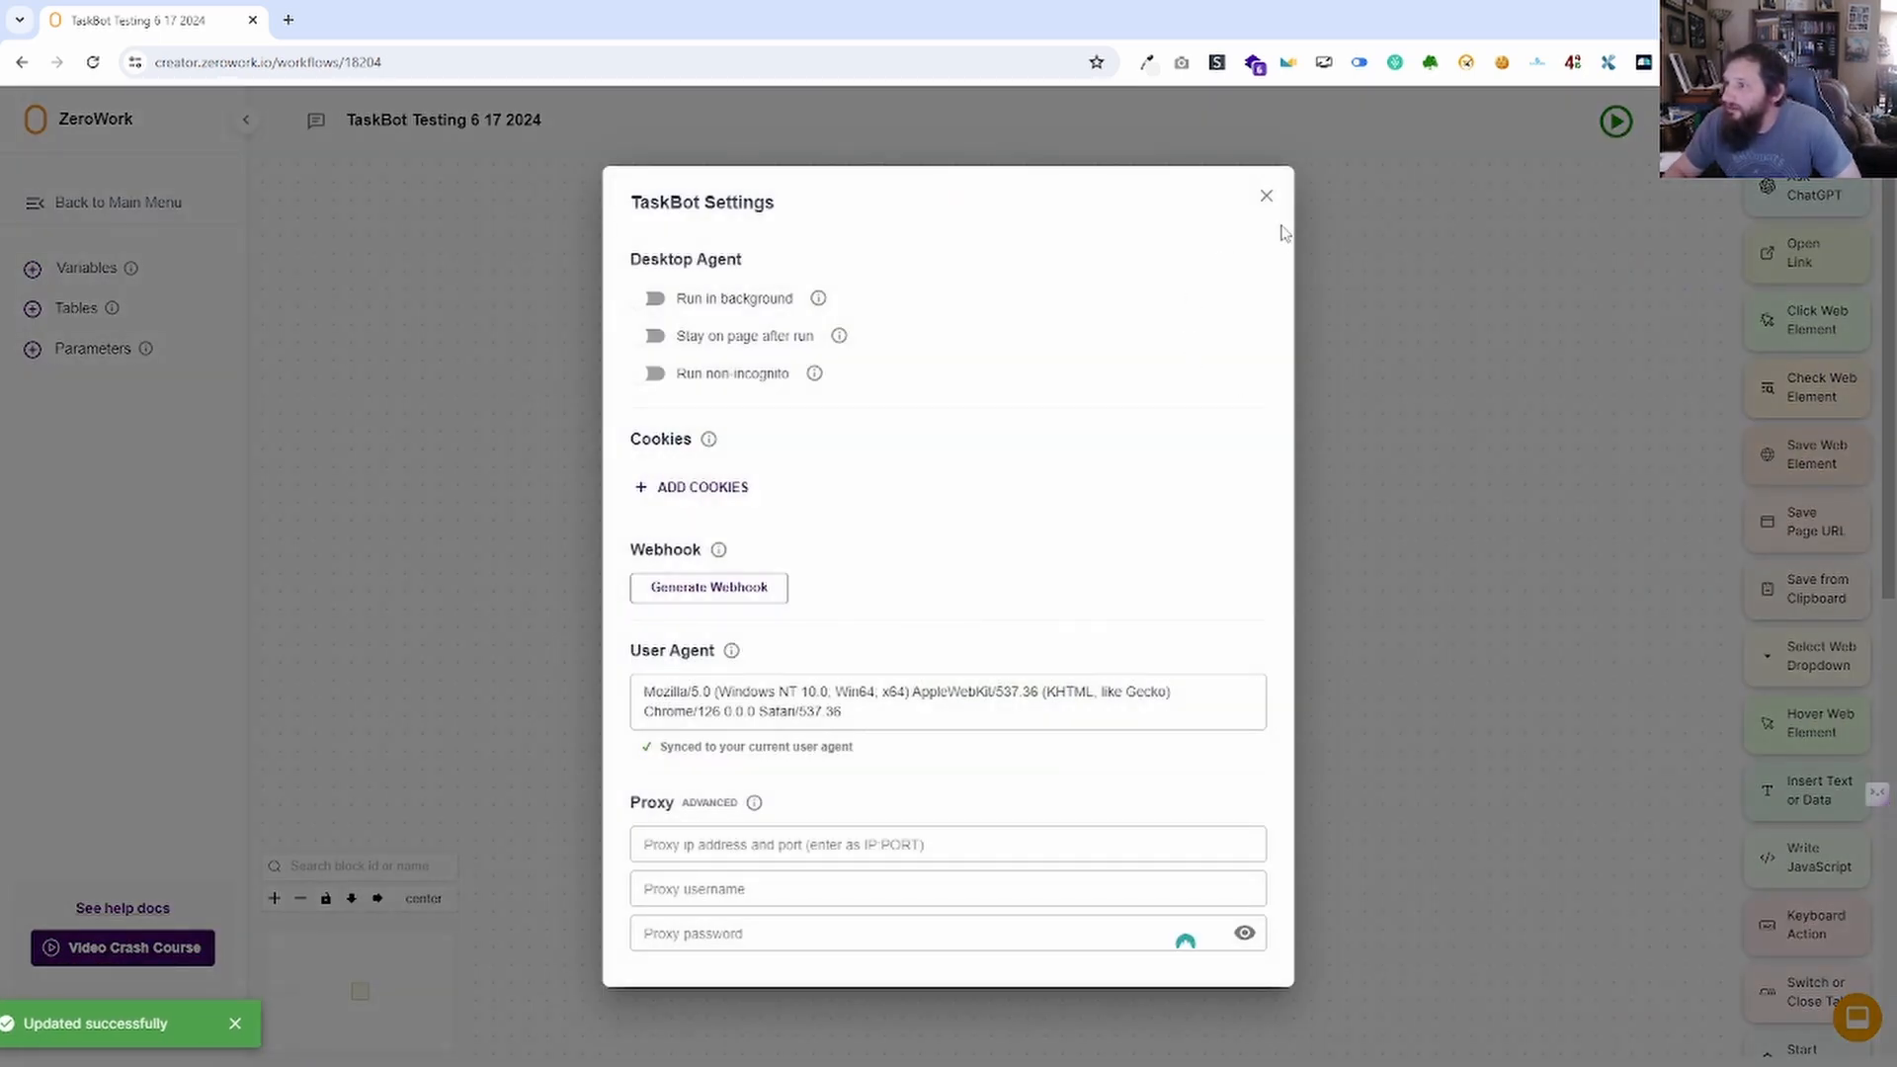
{"action": "left_click", "coordinate": [1269, 197]}
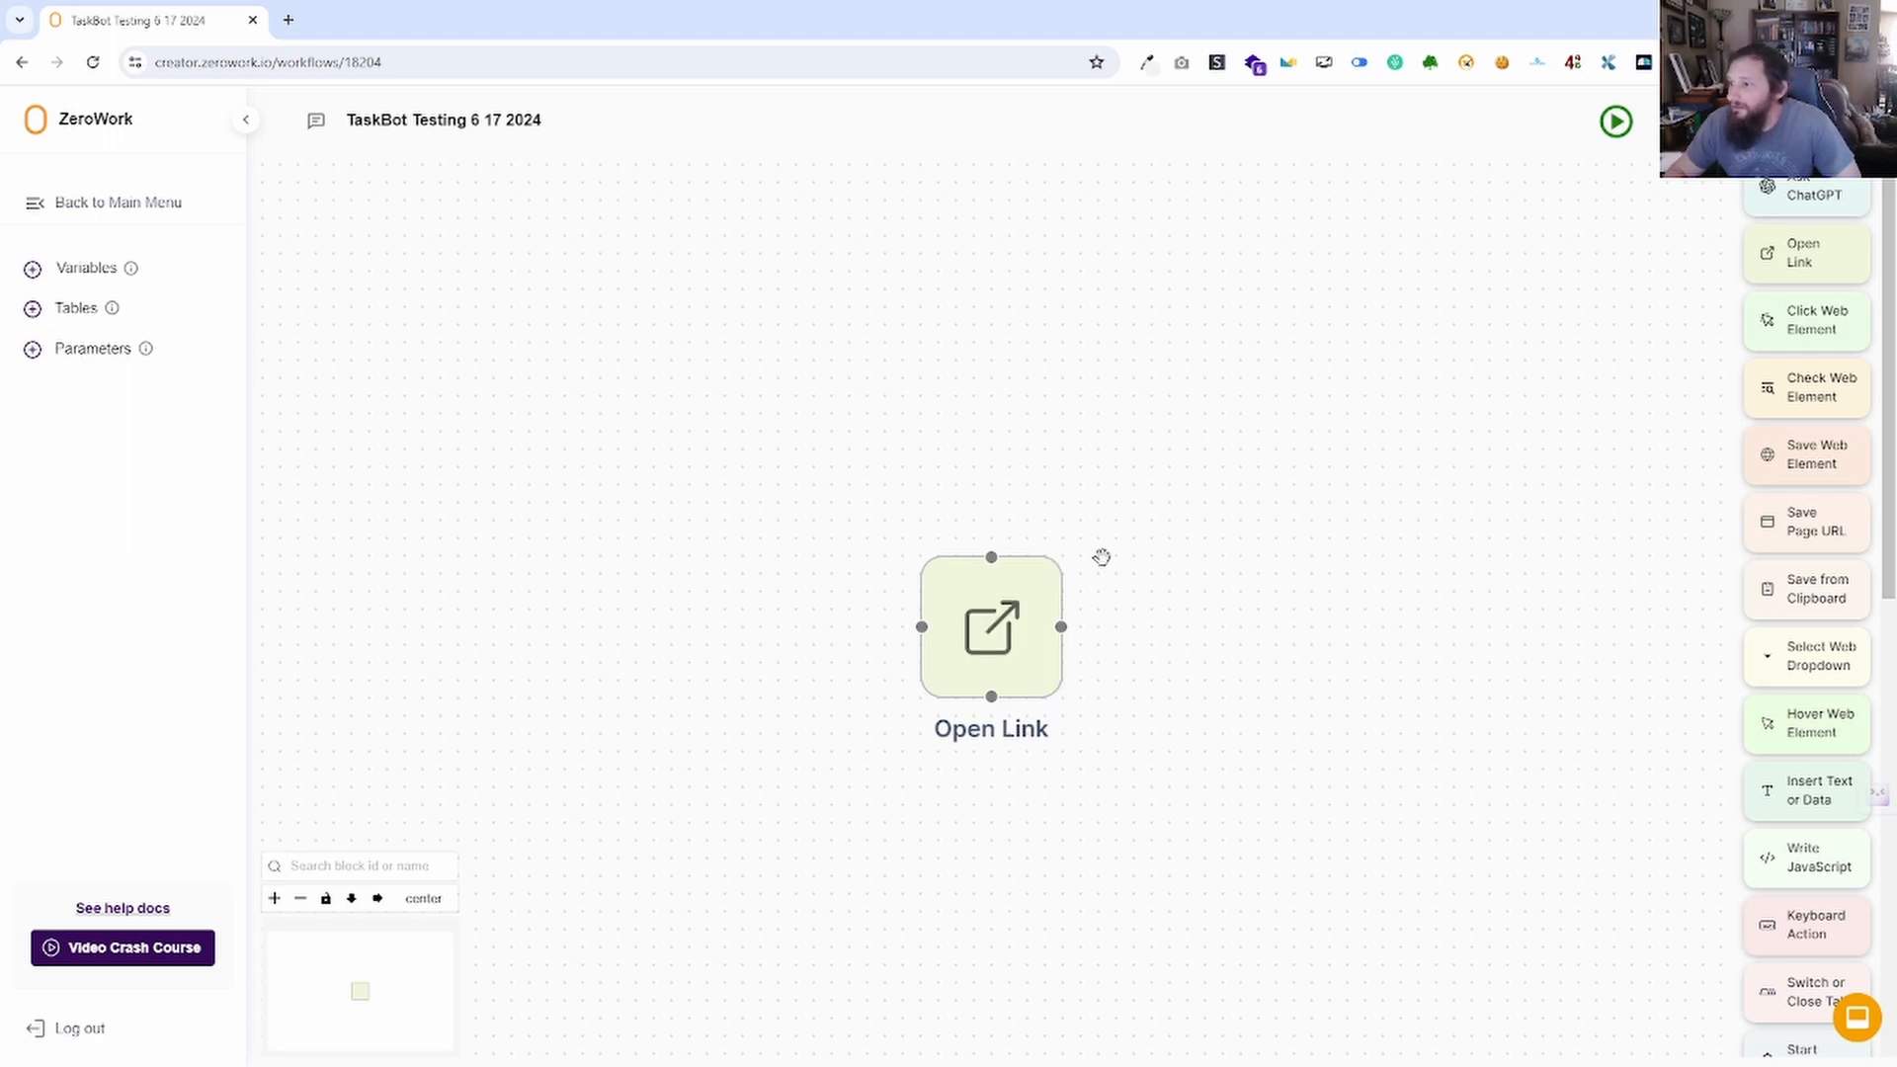
{"action": "left_click", "coordinate": [1053, 569]}
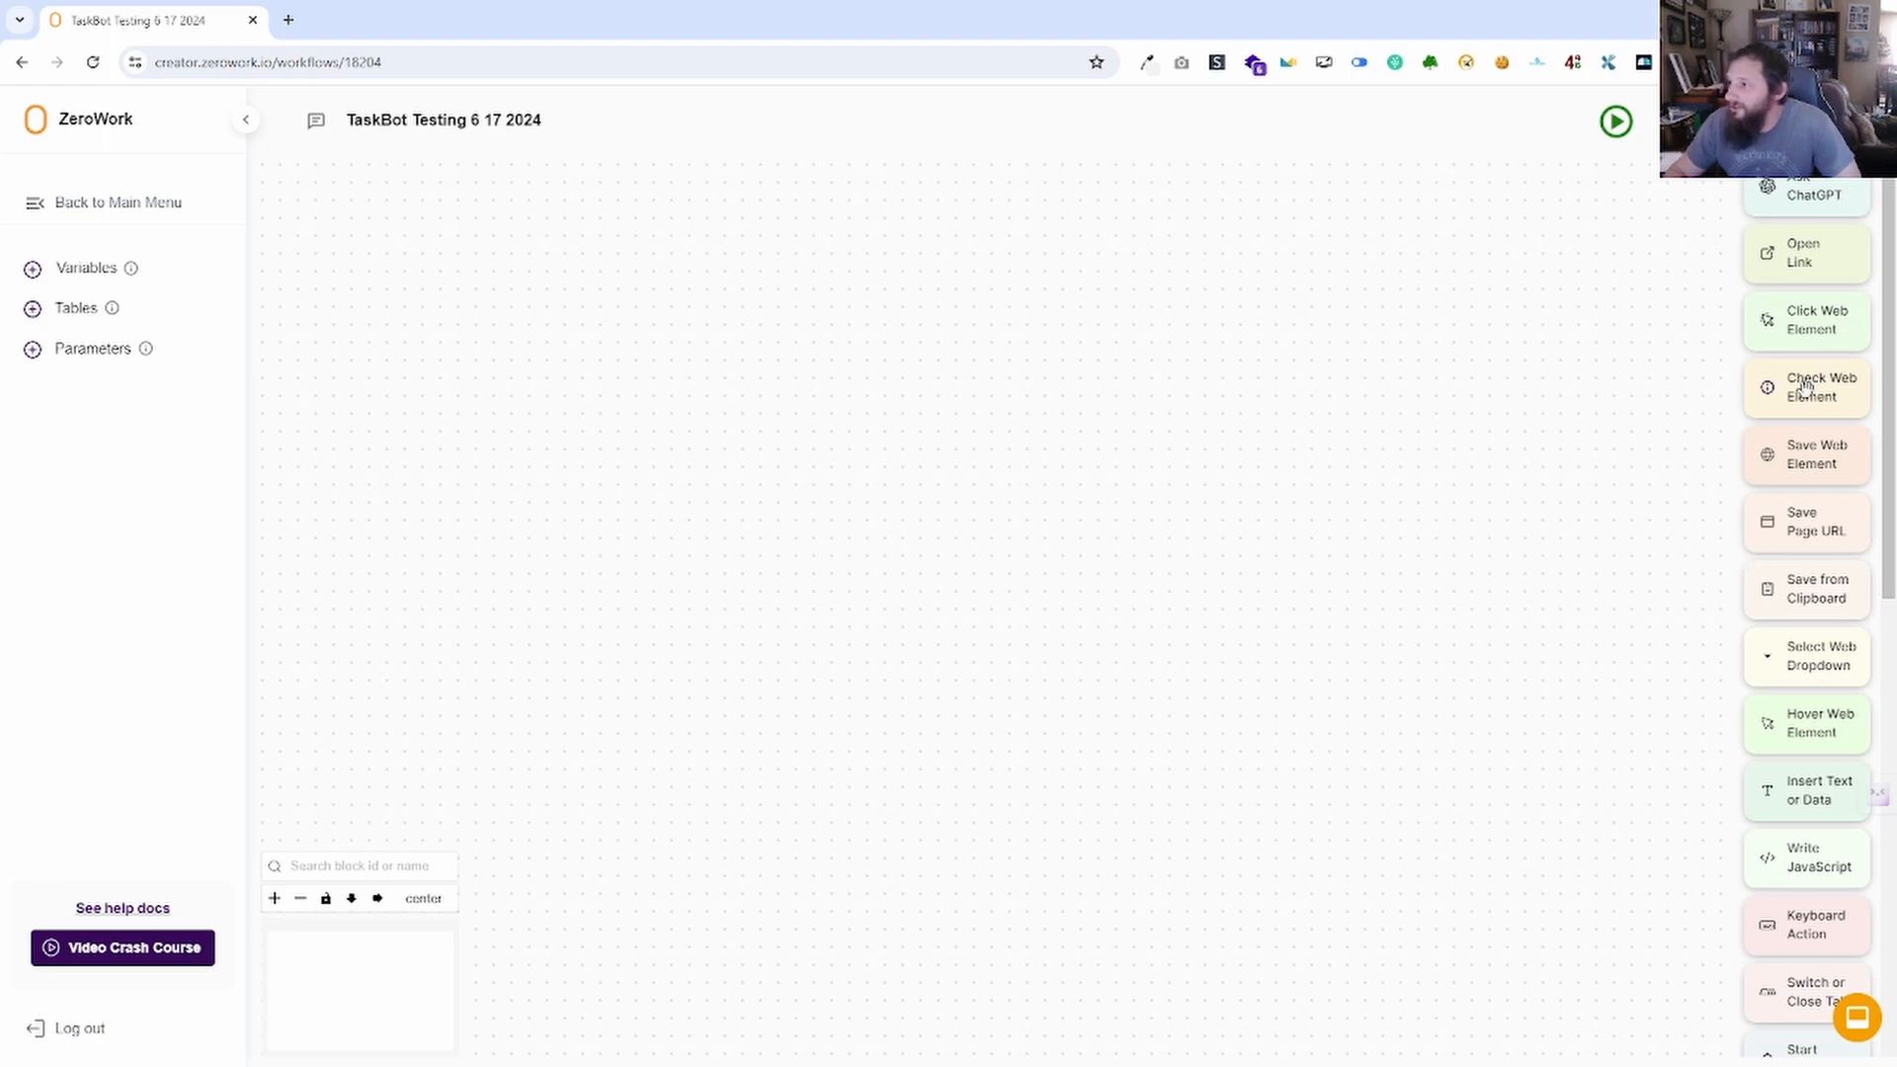
{"action": "scroll", "coordinate": [1763, 937], "scroll_direction": "down", "scroll_amount": 1}
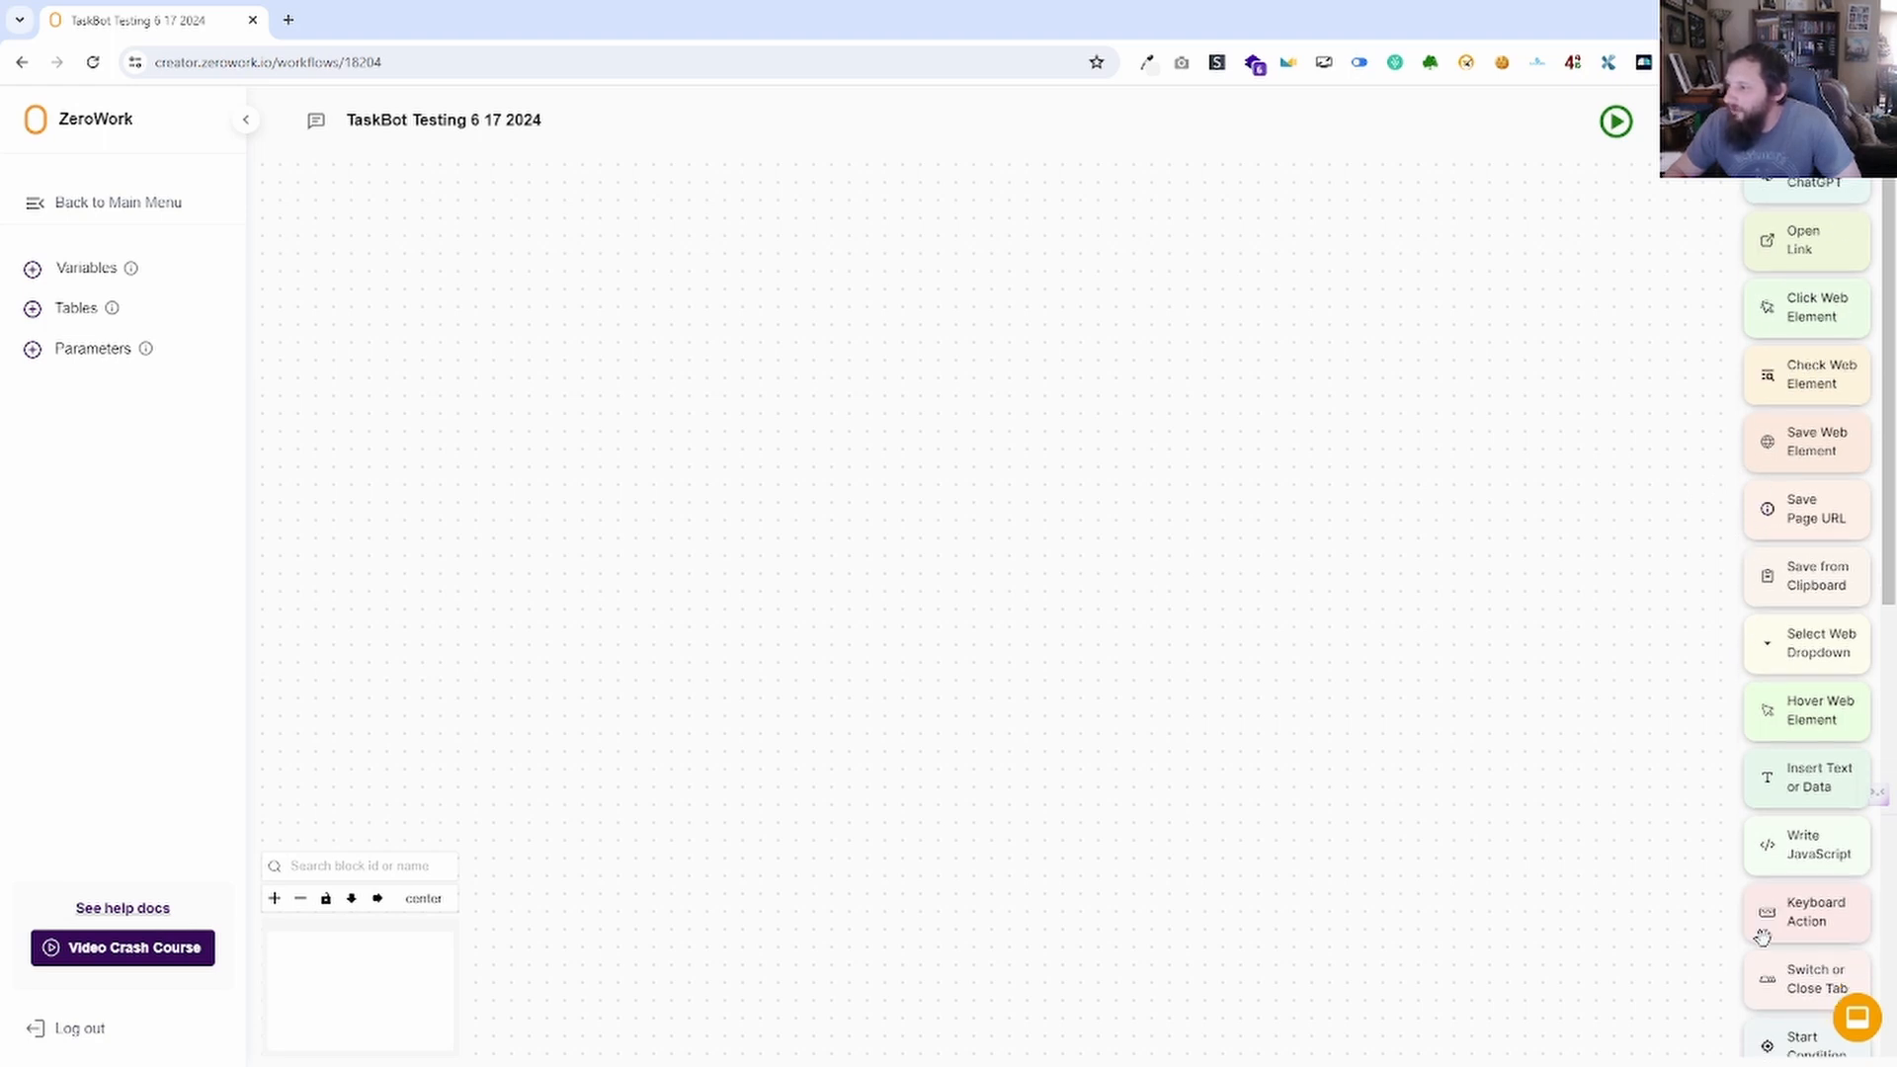
{"action": "scroll", "coordinate": [1765, 909], "scroll_direction": "down", "scroll_amount": 9}
{"action": "scroll", "coordinate": [1775, 820], "scroll_direction": "up", "scroll_amount": 9}
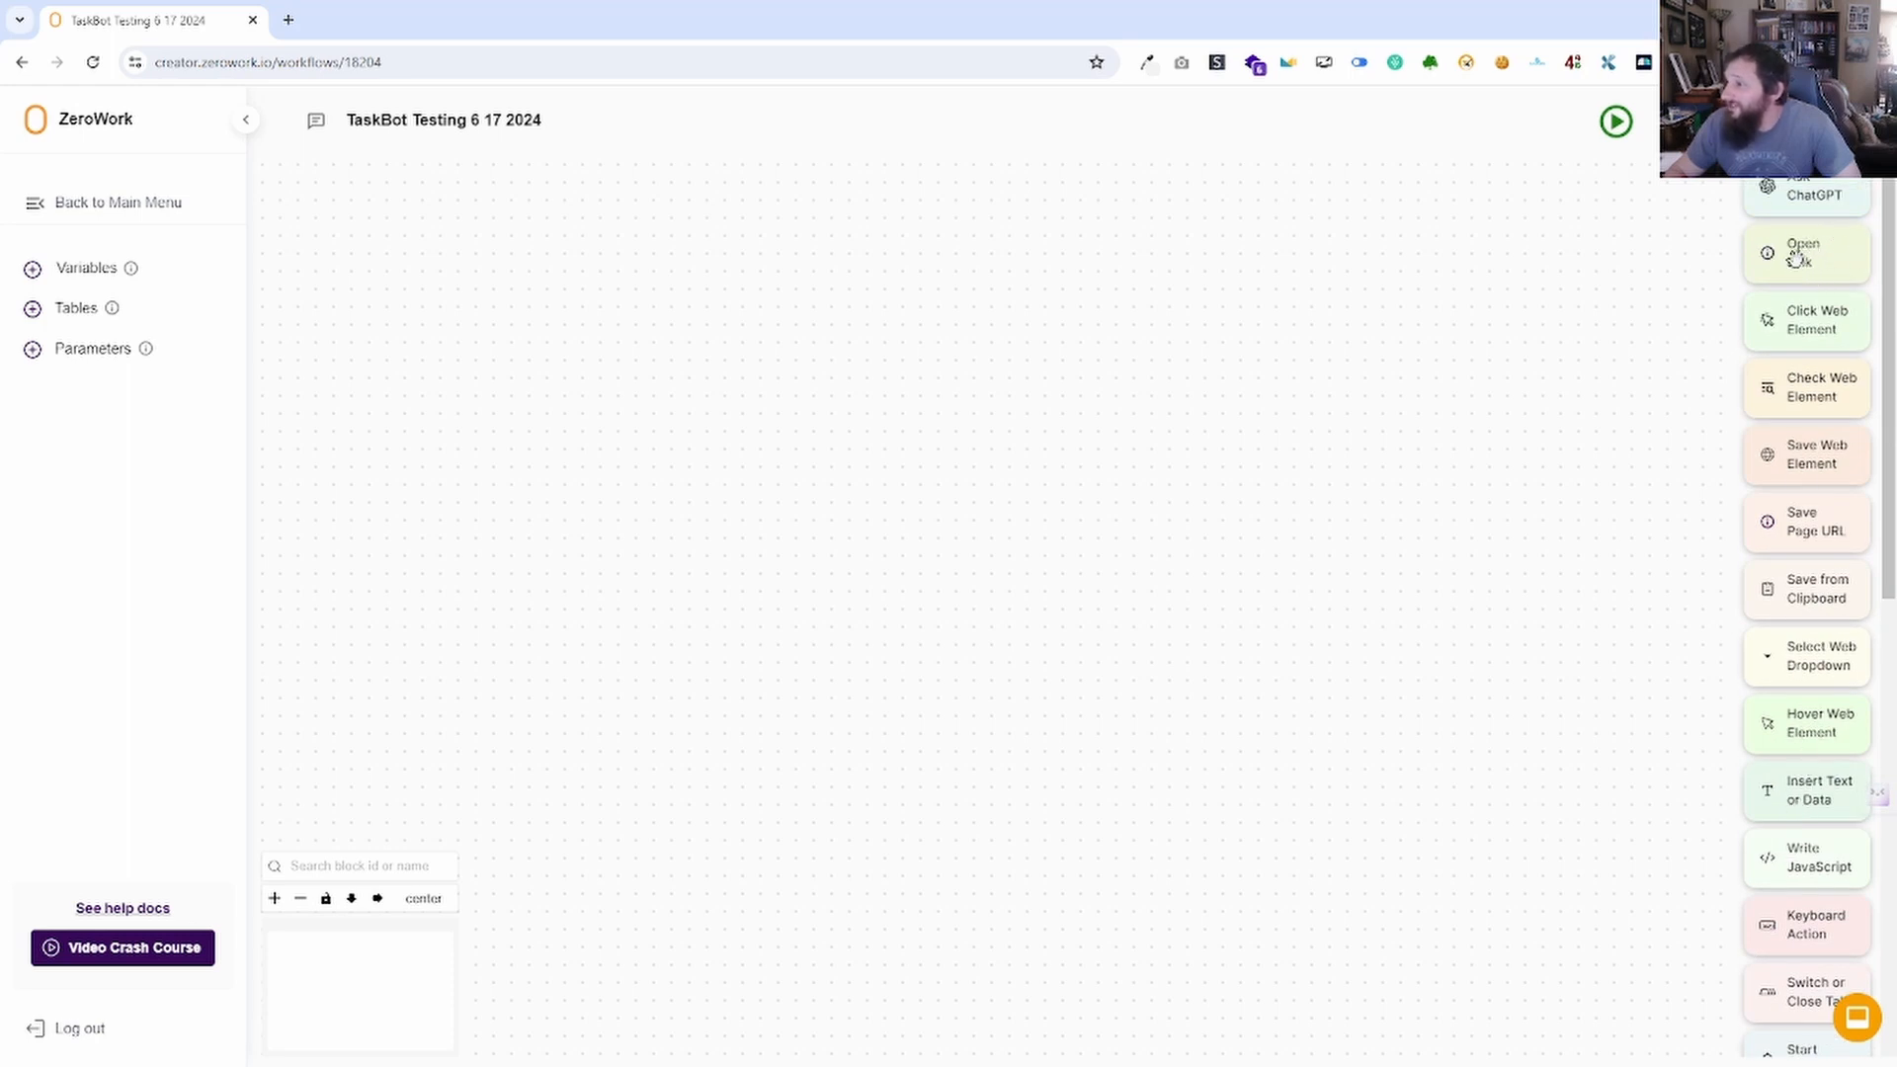
{"action": "scroll", "coordinate": [1814, 510], "scroll_direction": "down", "scroll_amount": 5}
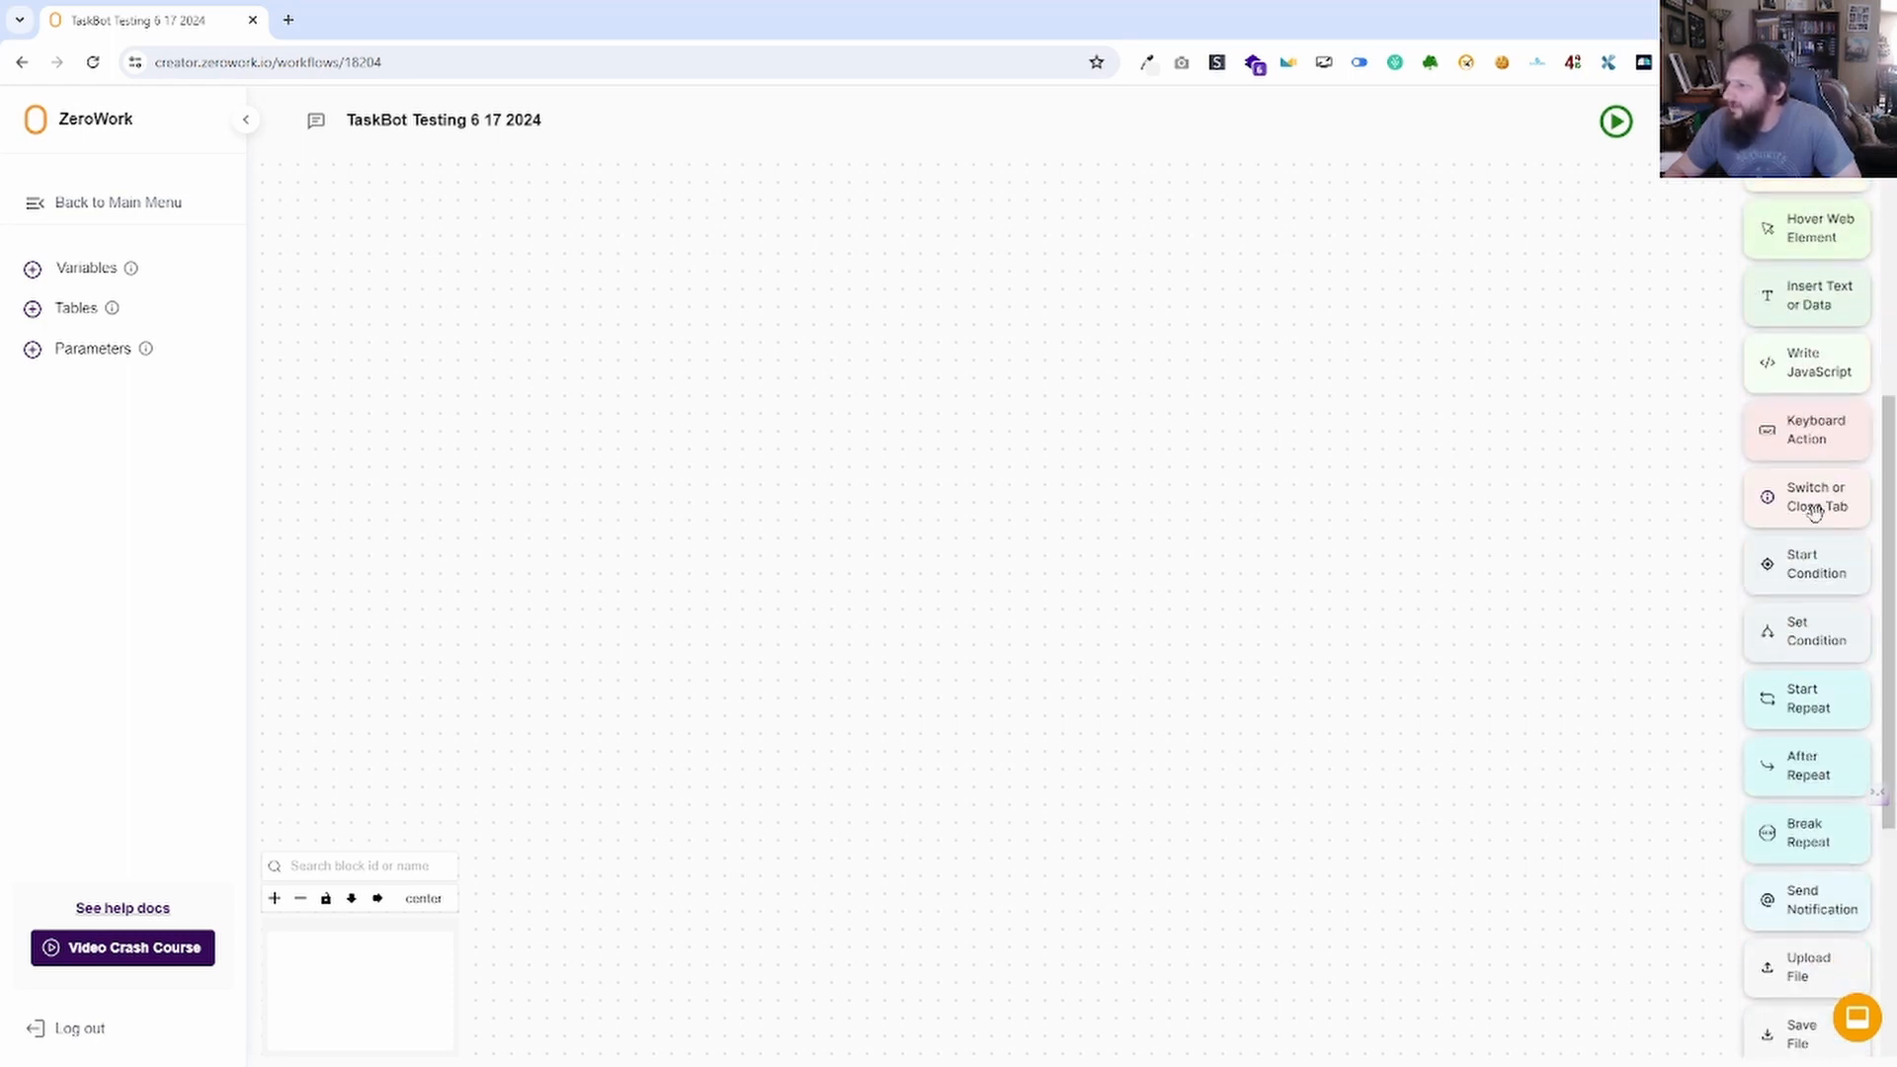
{"action": "scroll", "coordinate": [1815, 524], "scroll_direction": "down", "scroll_amount": 5}
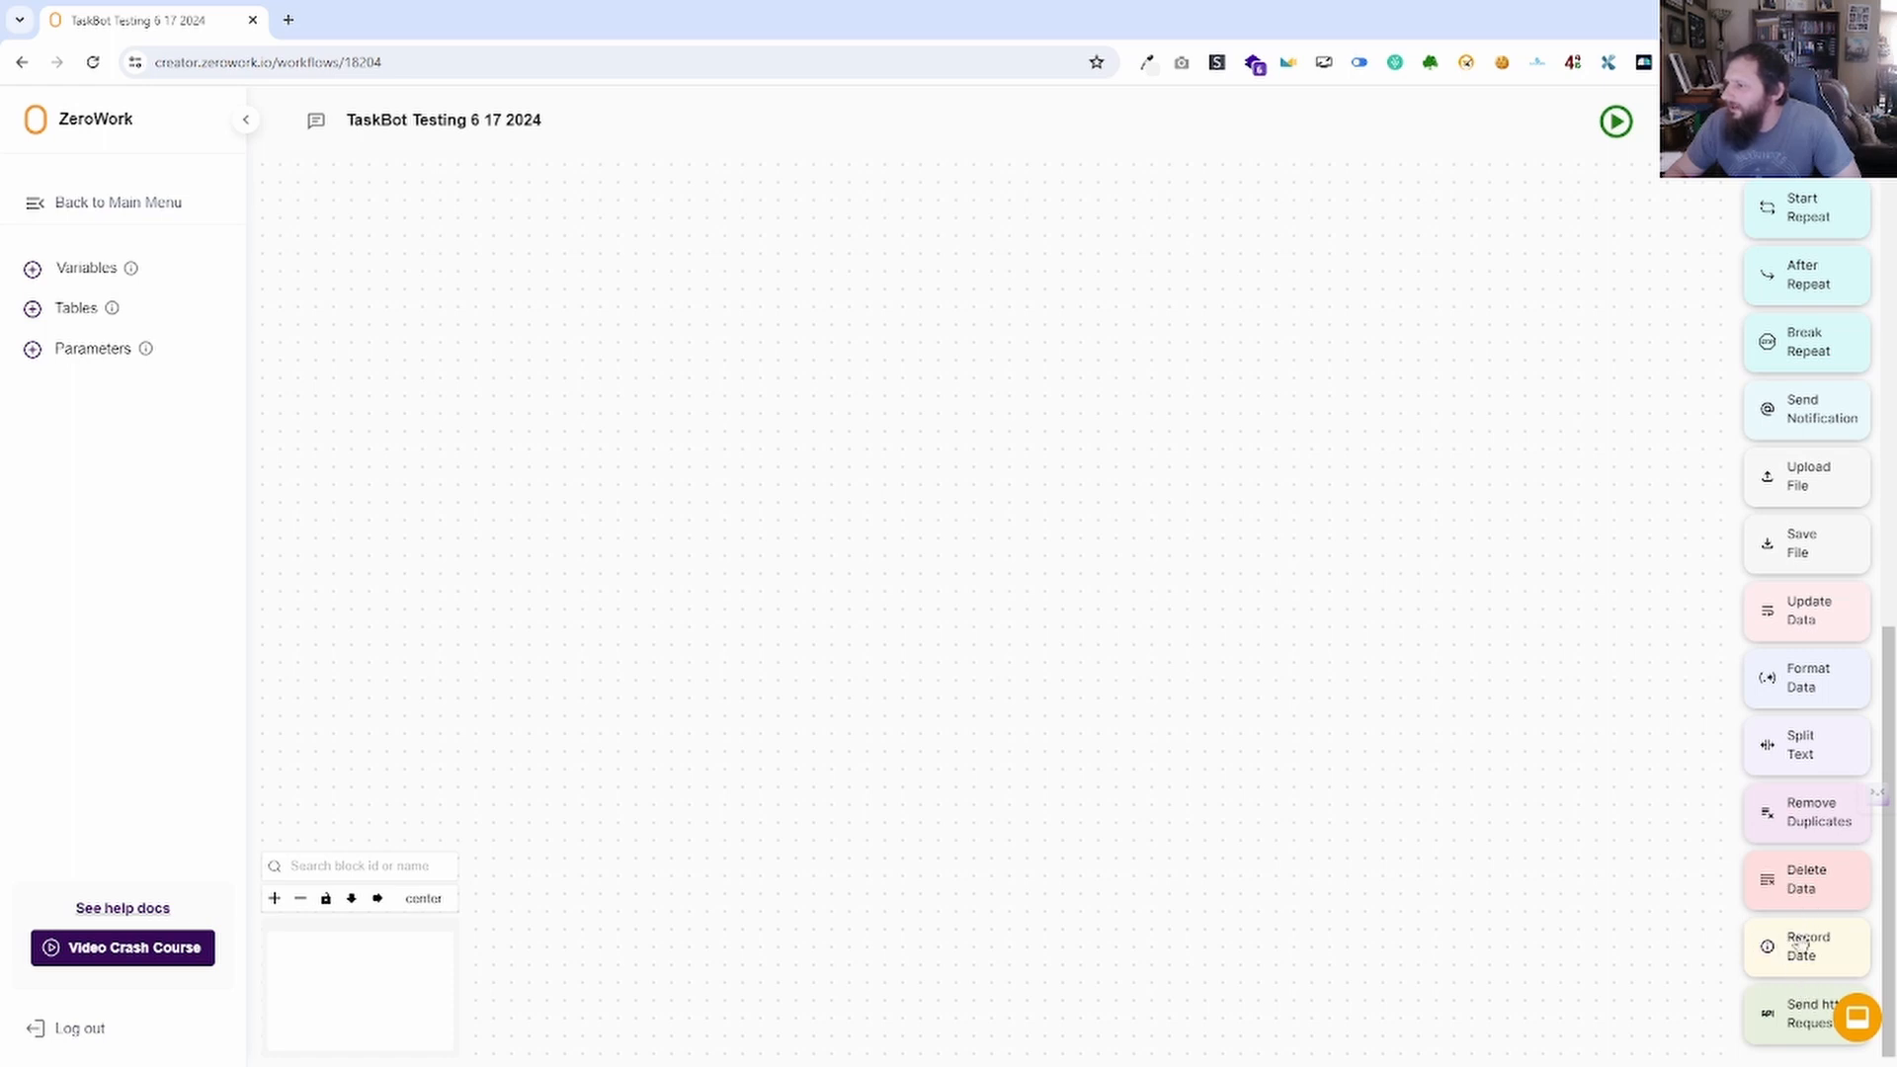
{"action": "scroll", "coordinate": [1803, 944], "scroll_direction": "up", "scroll_amount": 3}
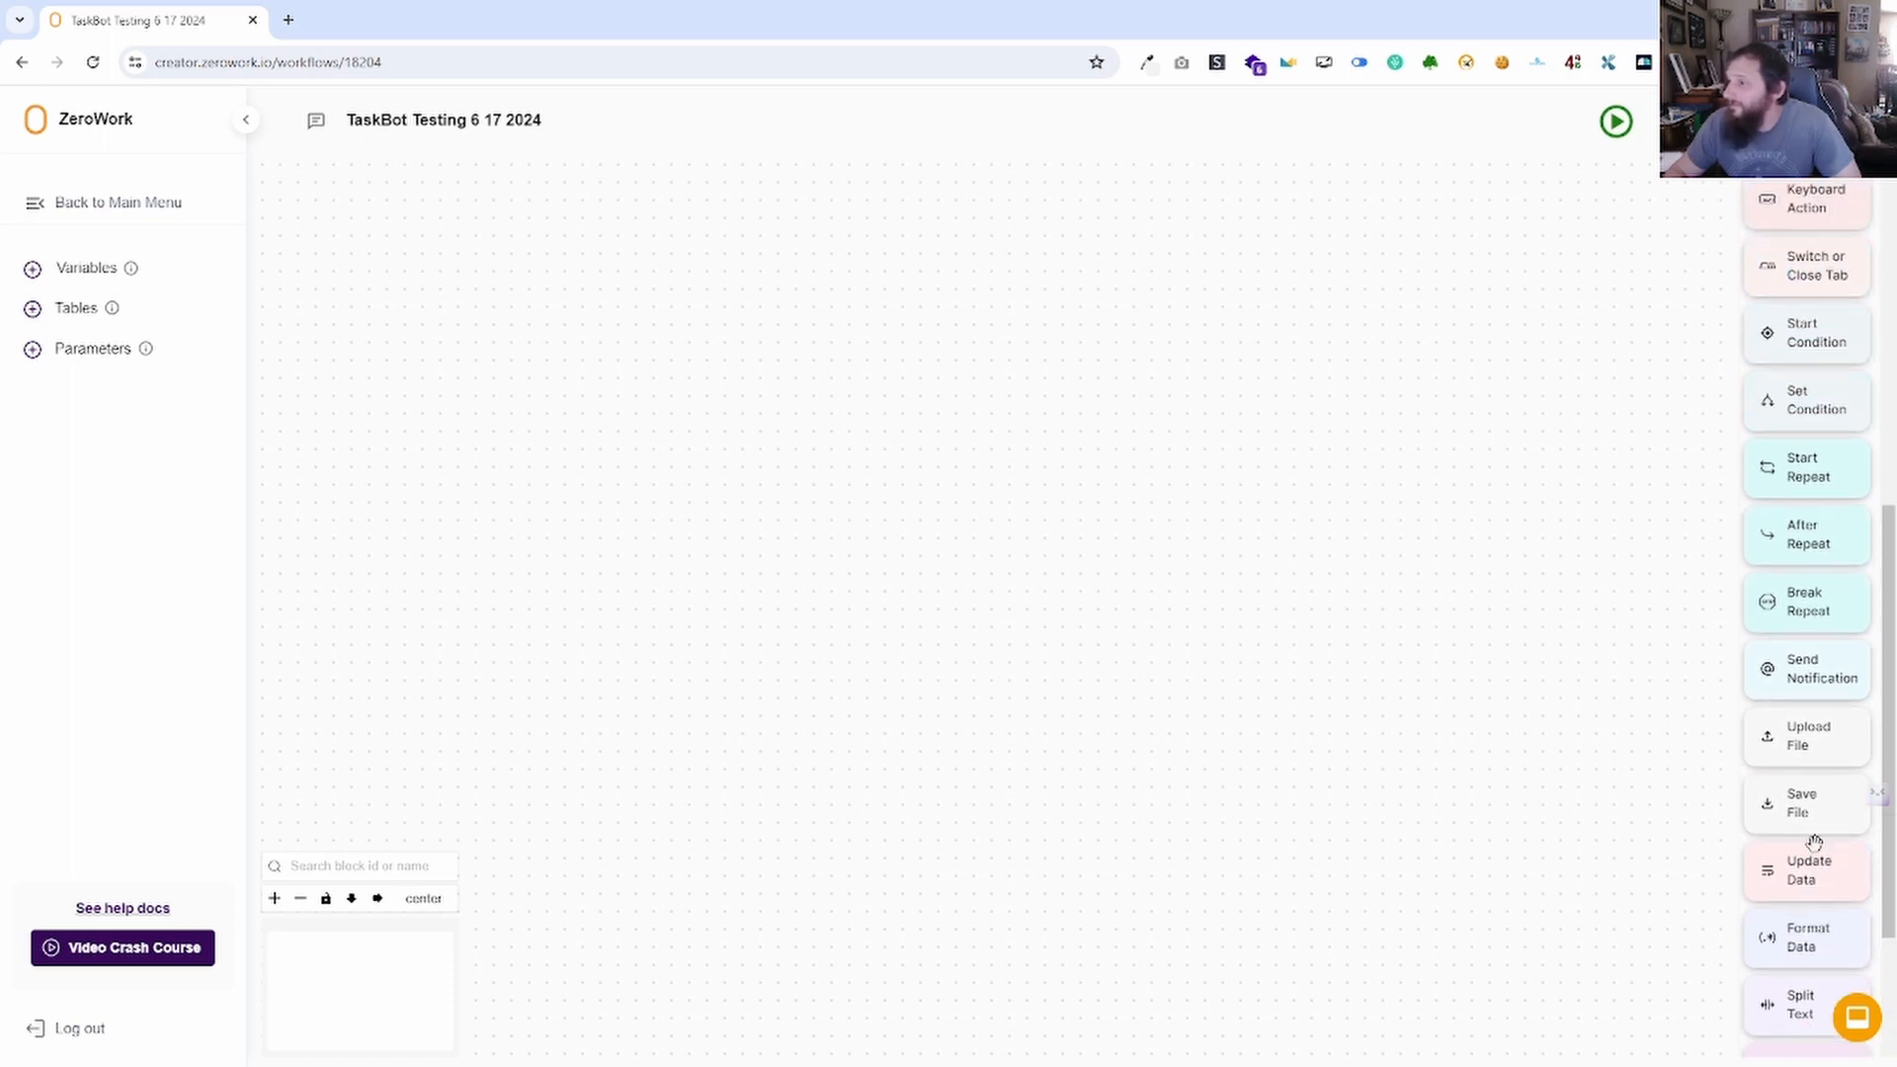
{"action": "scroll", "coordinate": [1814, 842], "scroll_direction": "up", "scroll_amount": 7}
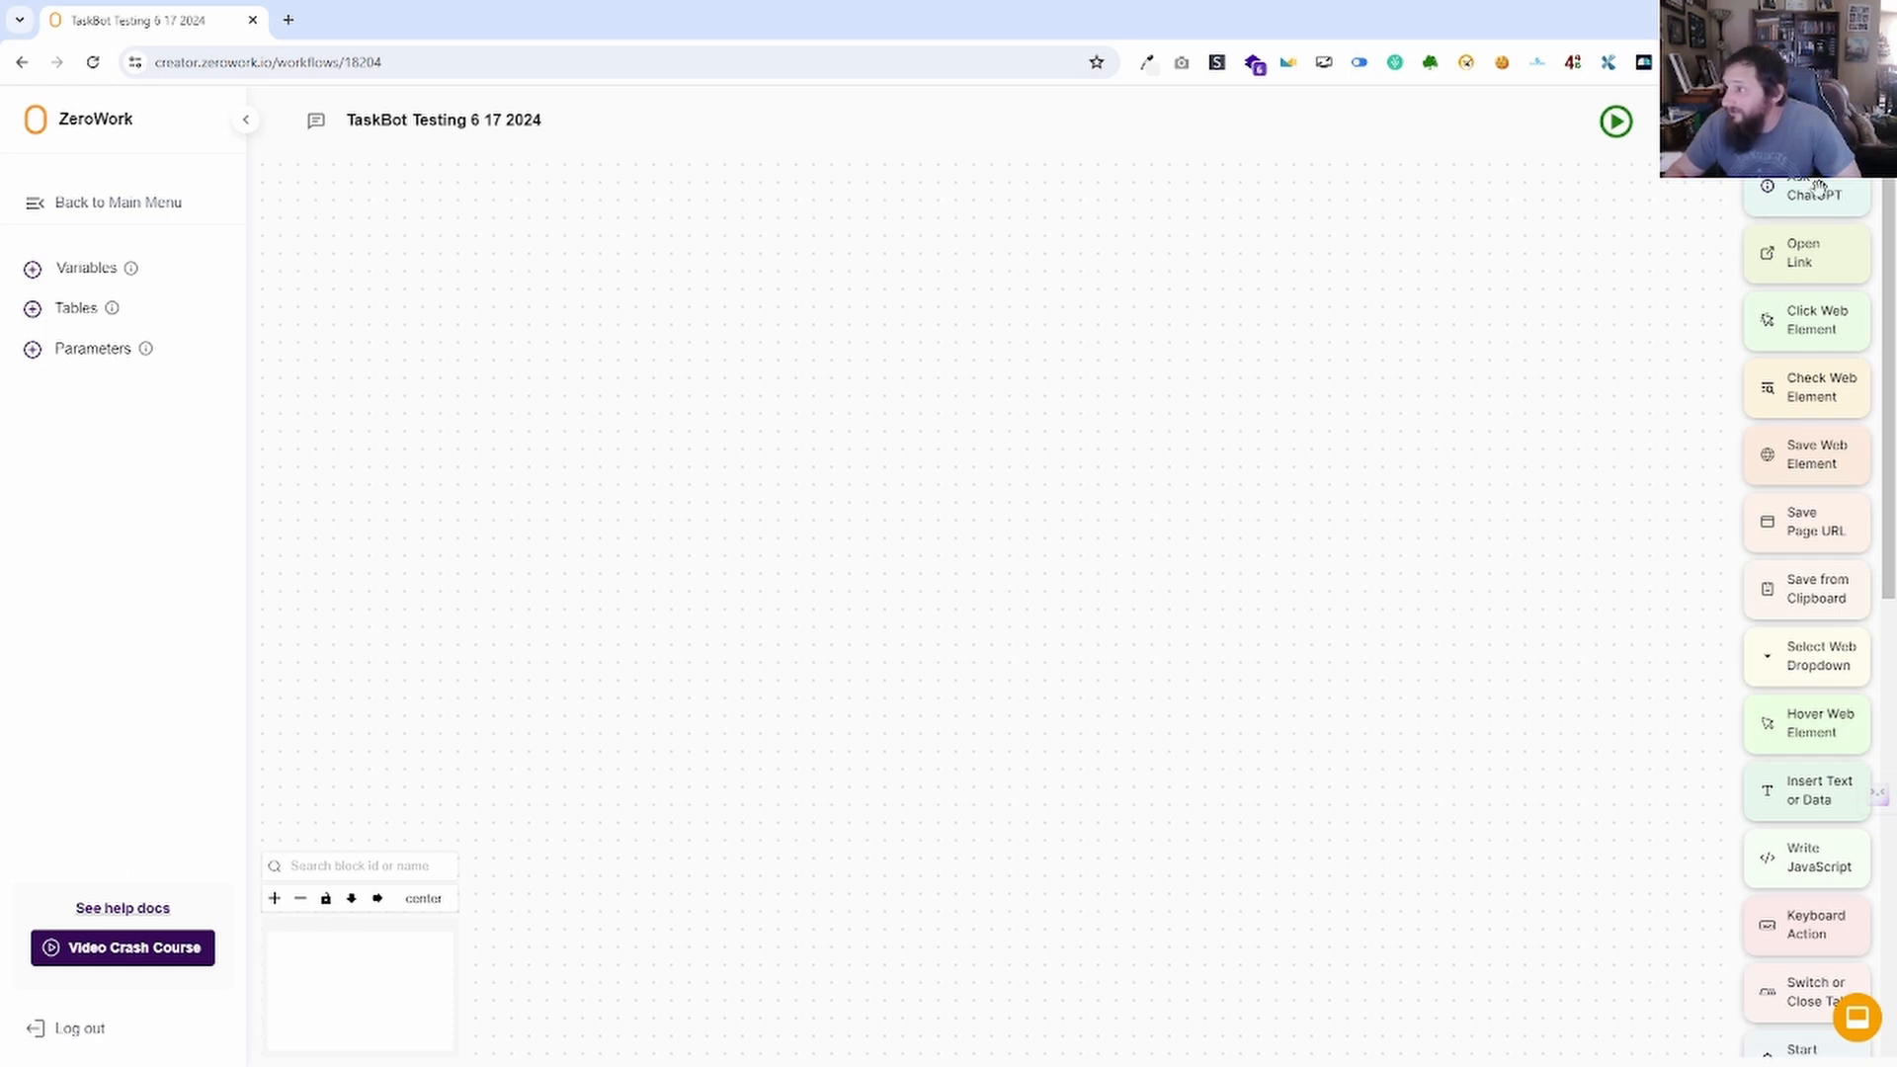
Place an Ask ChatGPT block, try Fine-tuned model and ChatGPT 4, then settle on ChatGPT 3.5.
{"action": "left_click_drag", "start_coordinate": [1819, 188], "coordinate": [840, 411]}
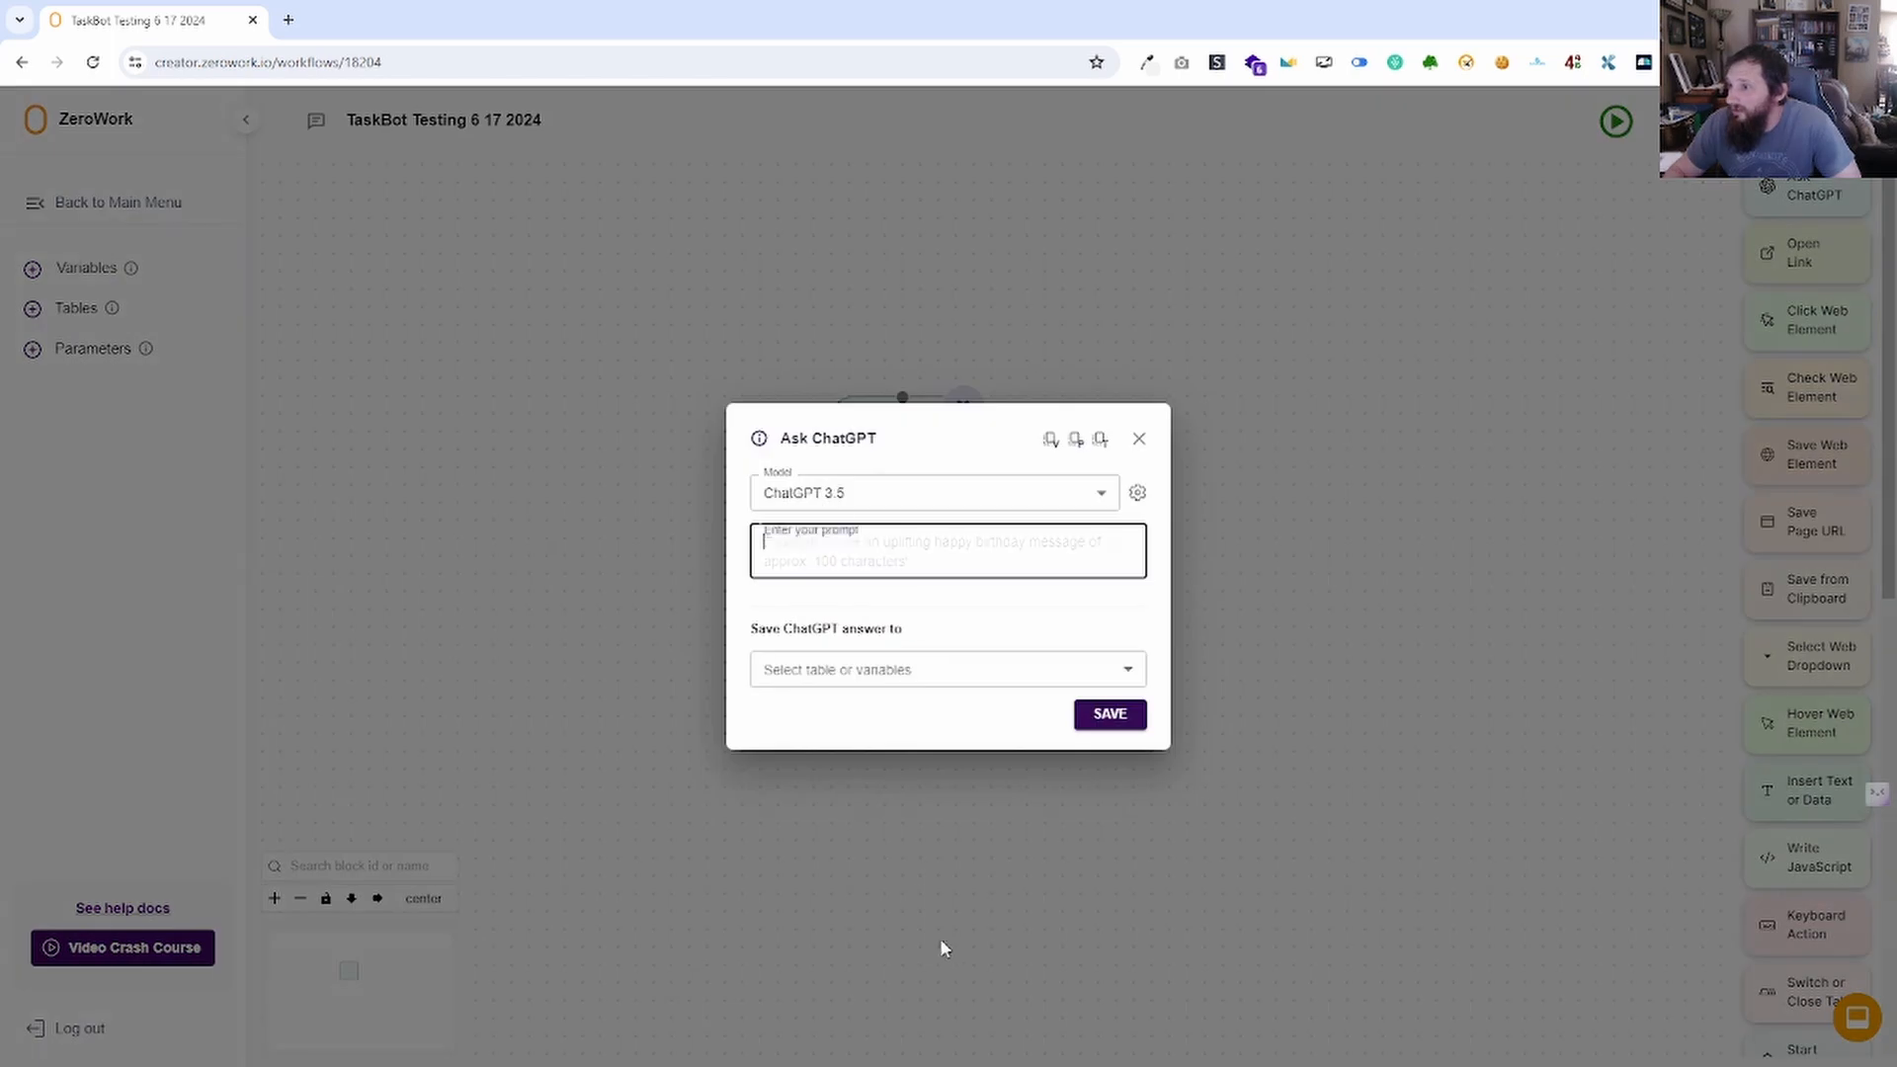
{"action": "left_click", "coordinate": [882, 491]}
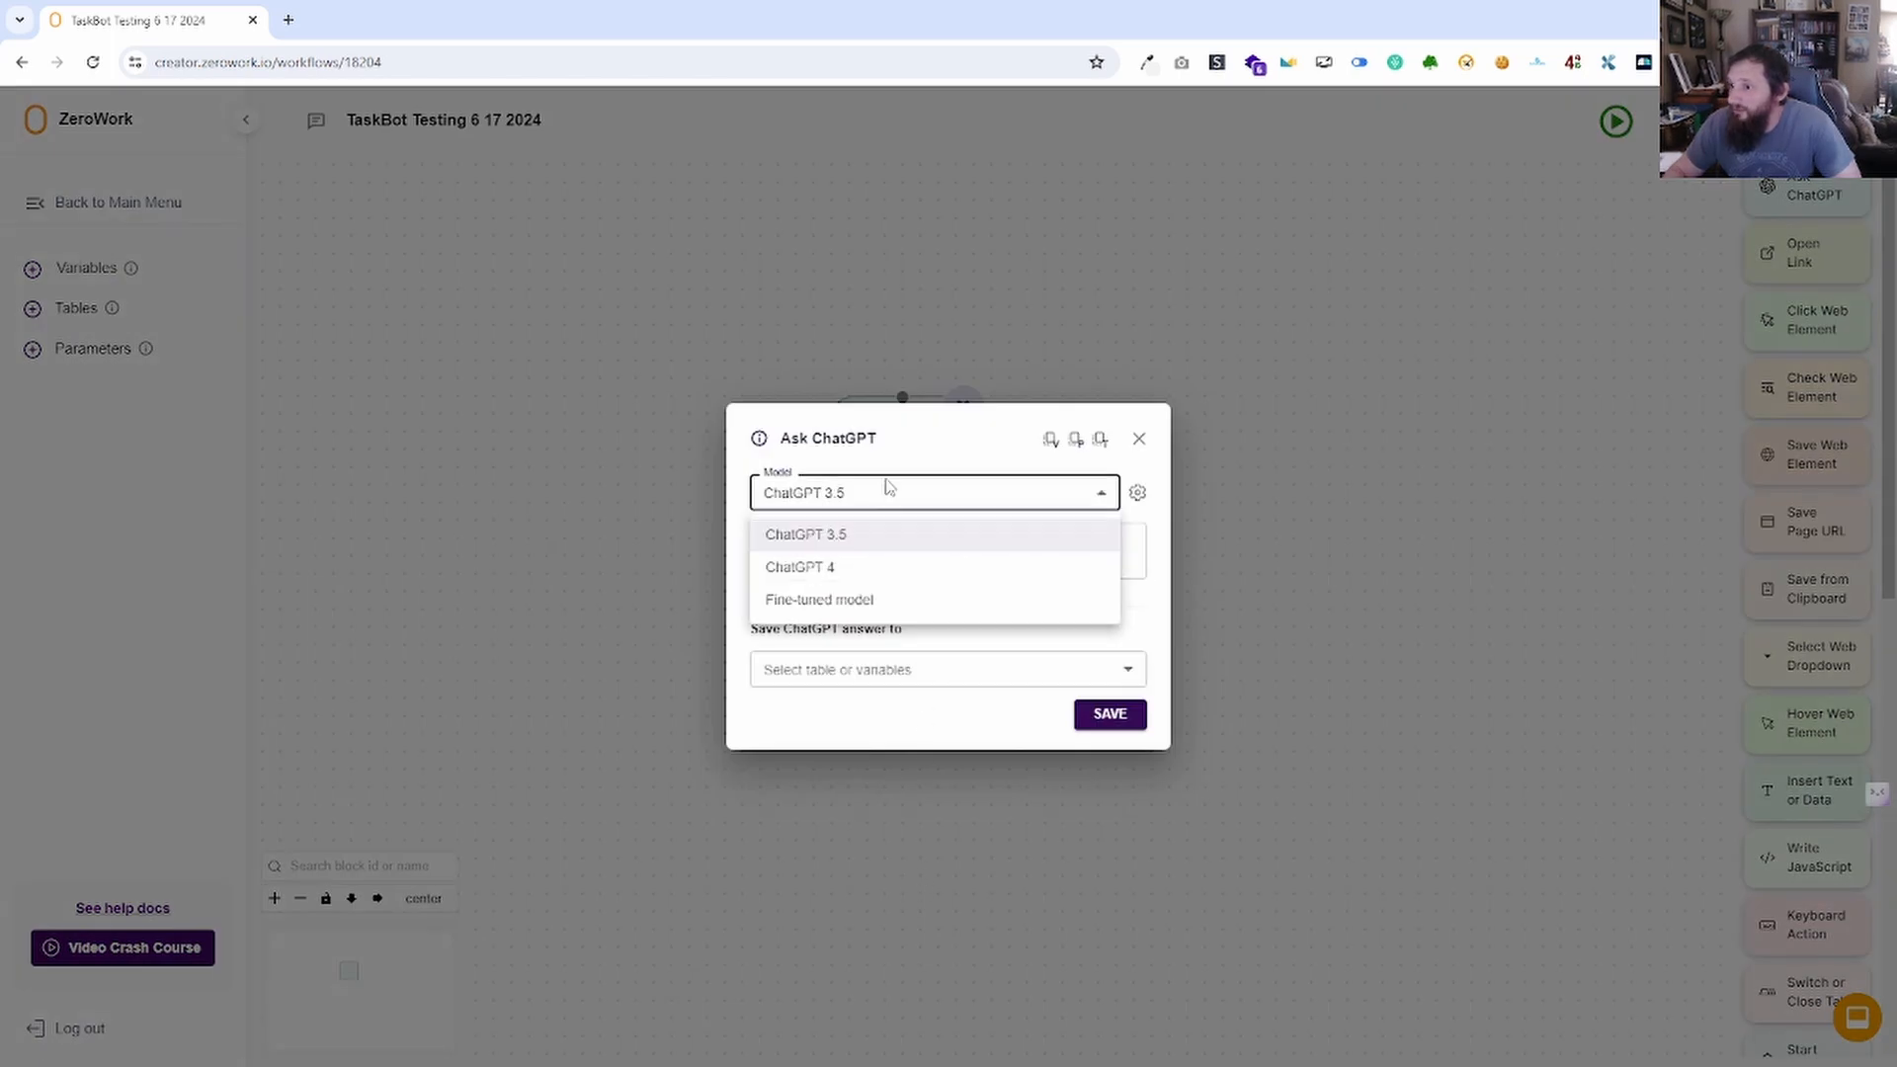
{"action": "left_click", "coordinate": [867, 605]}
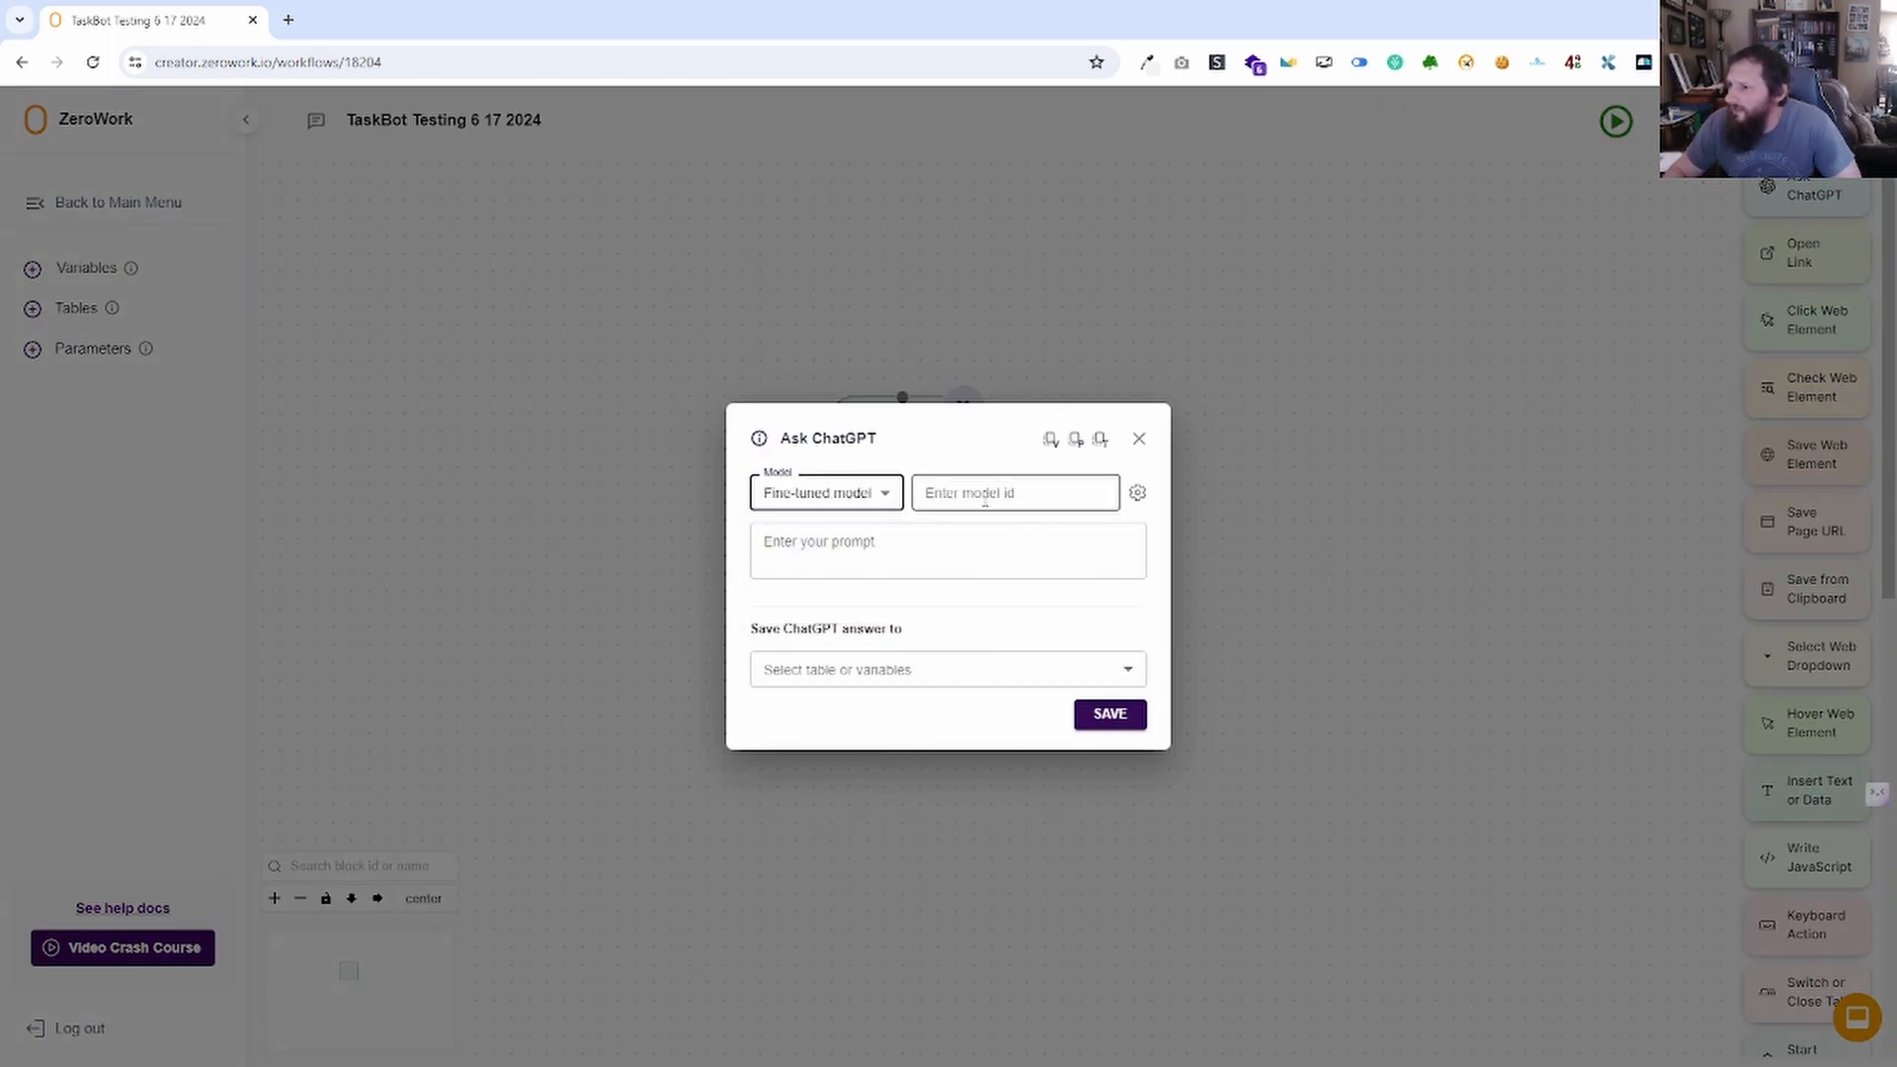
{"action": "left_click", "coordinate": [1020, 494]}
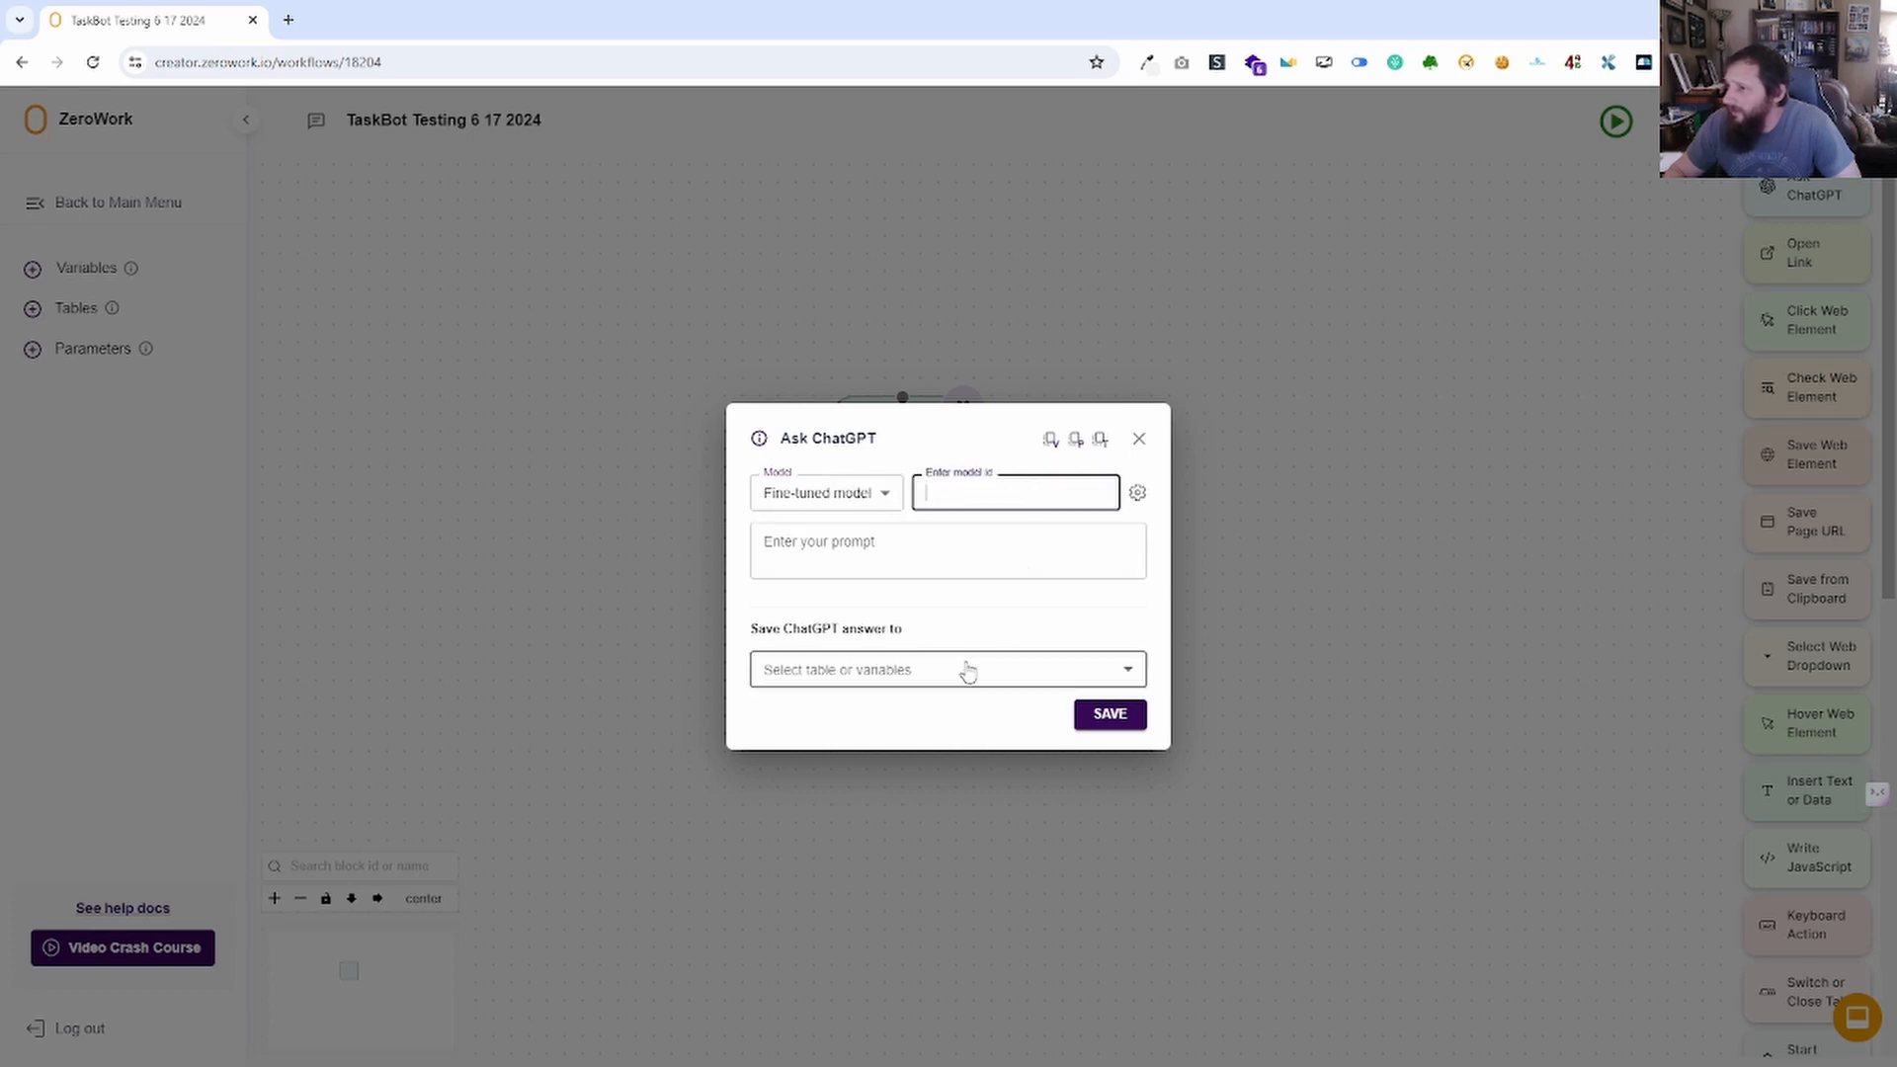
{"action": "left_click", "coordinate": [885, 493]}
{"action": "left_click", "coordinate": [852, 567]}
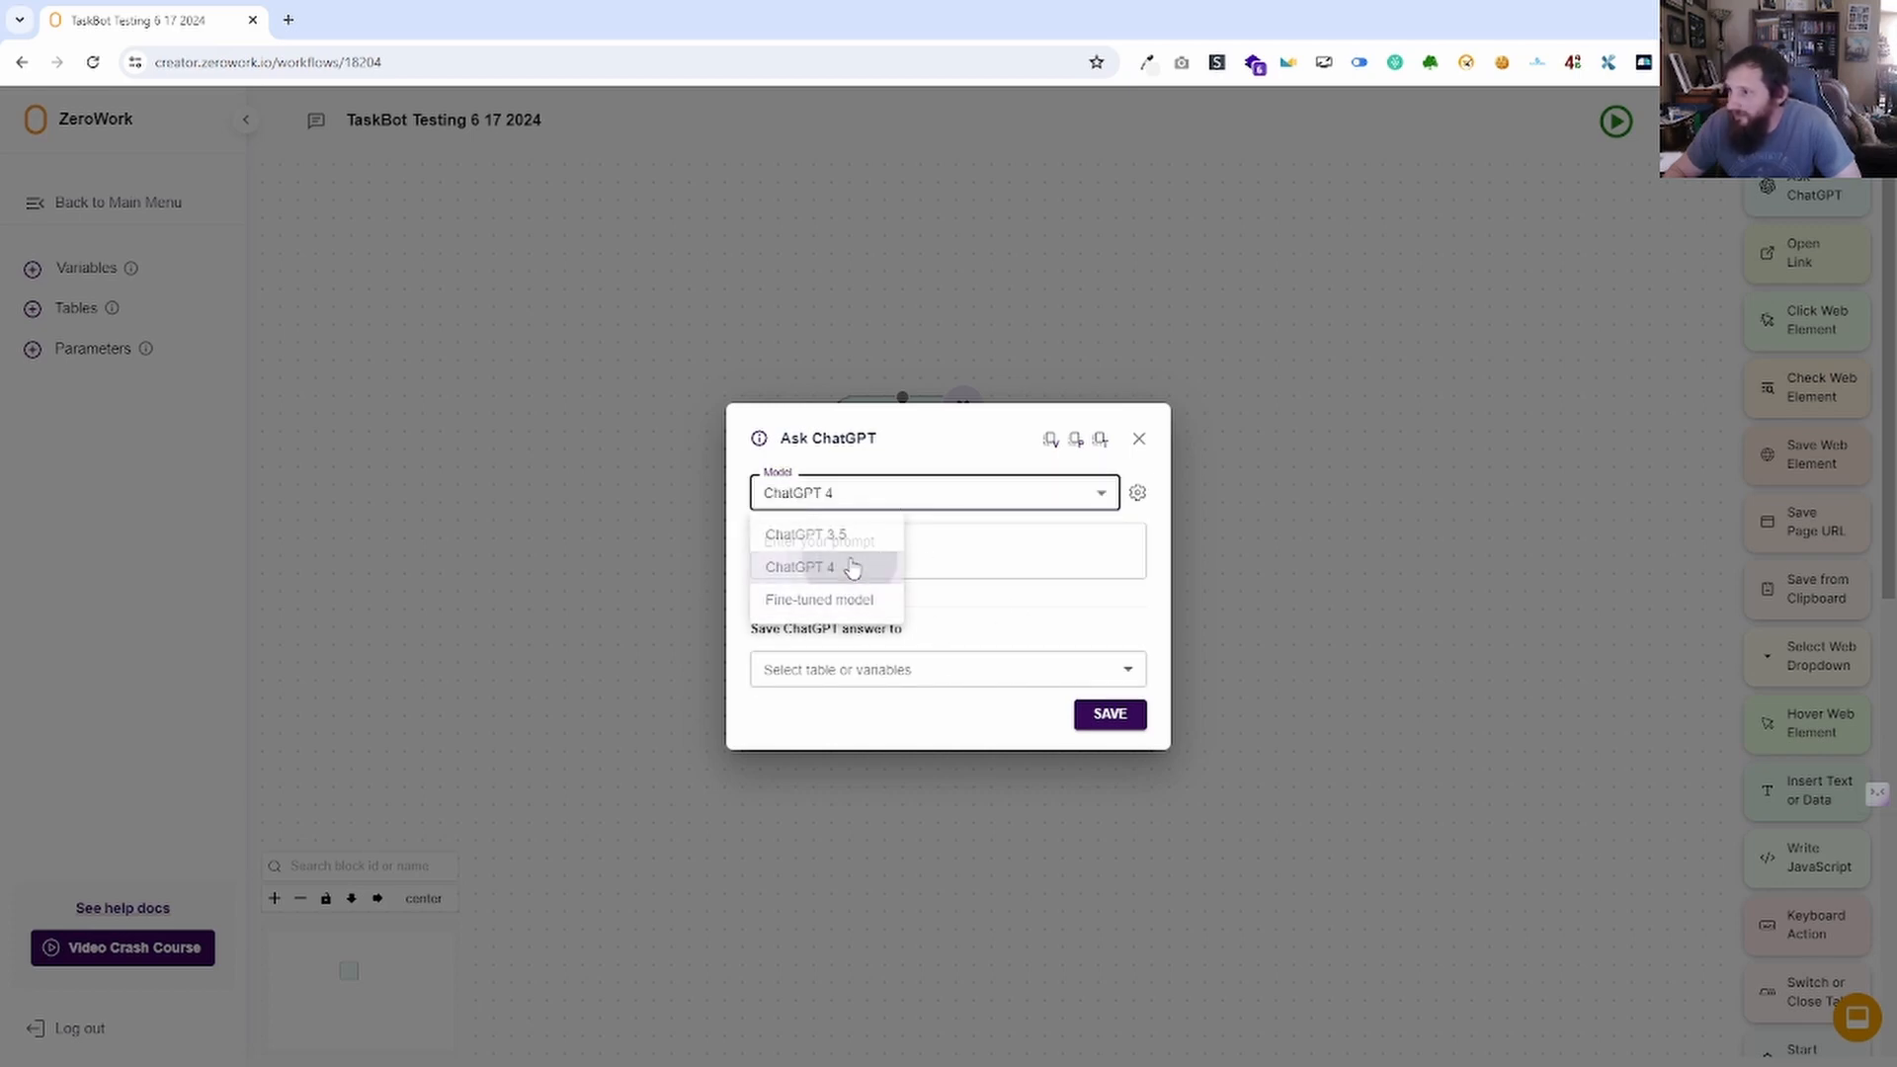
{"action": "left_click", "coordinate": [885, 497]}
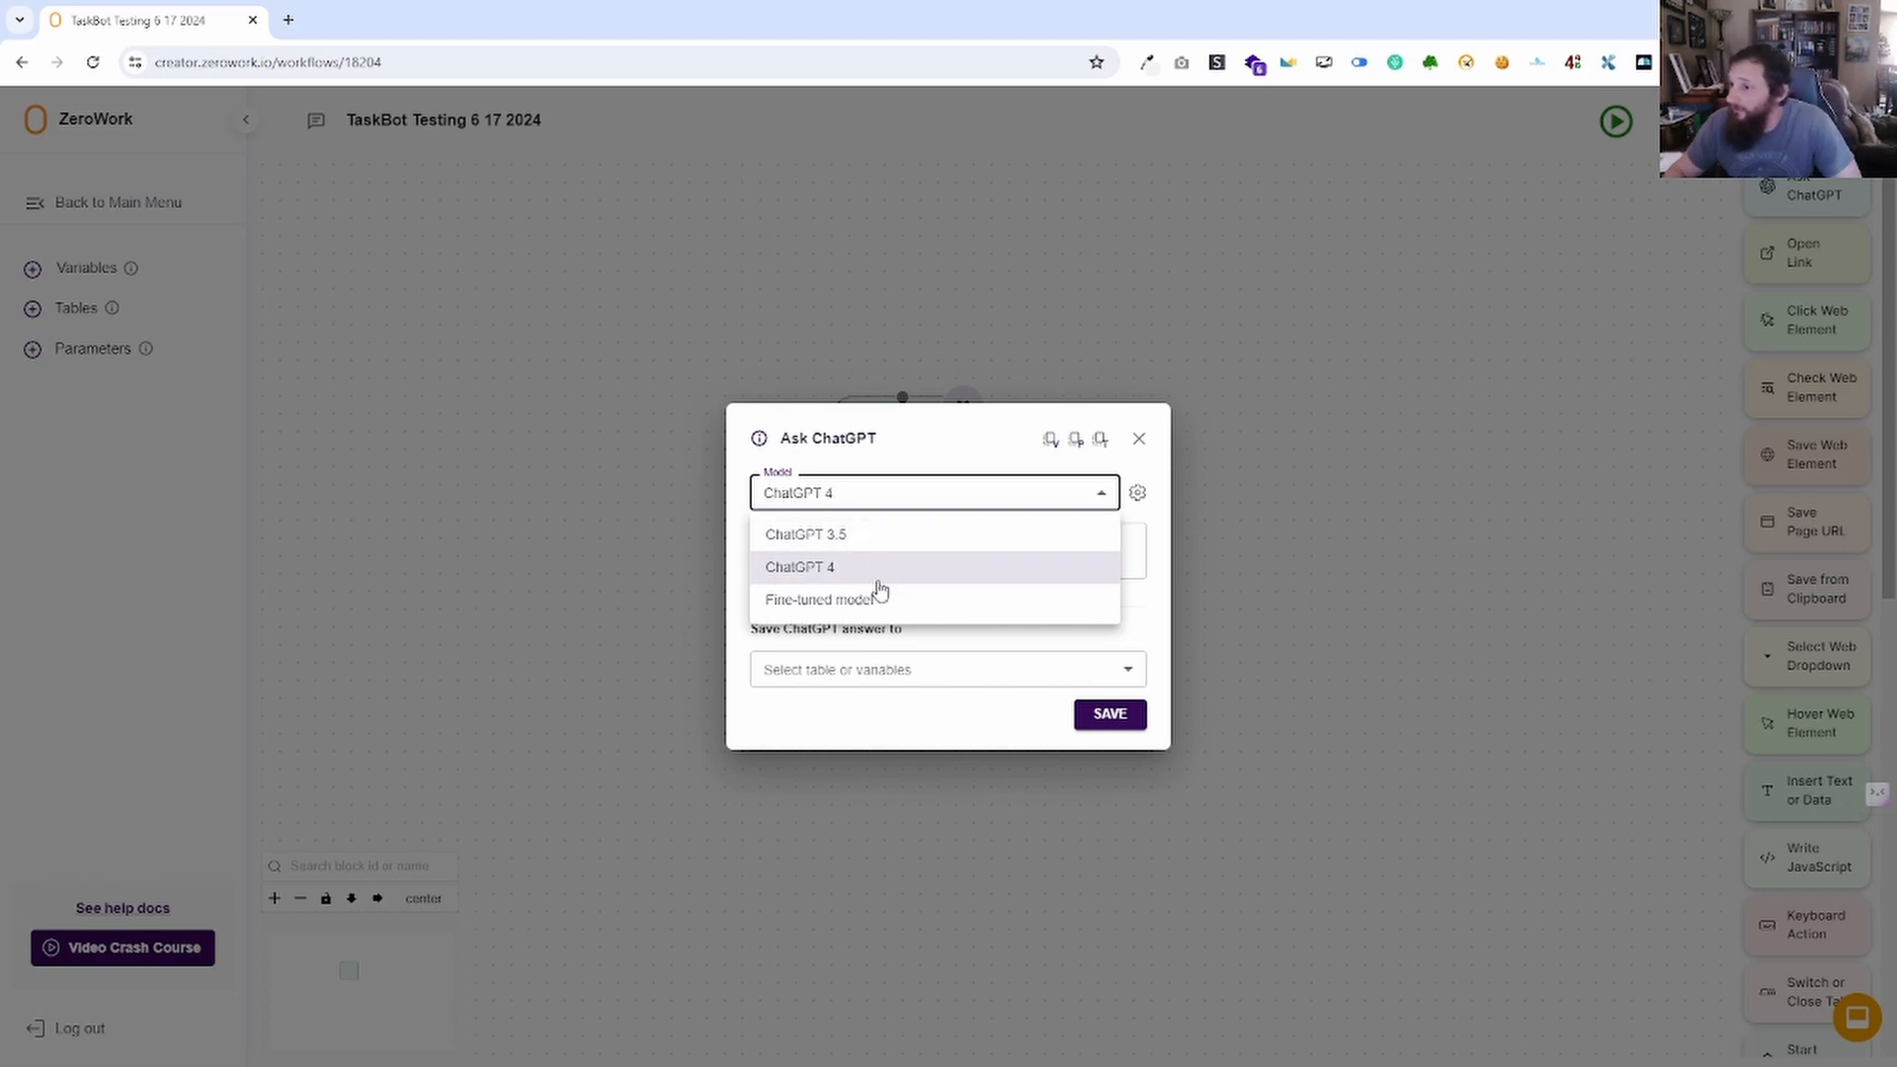
{"action": "left_click", "coordinate": [878, 541]}
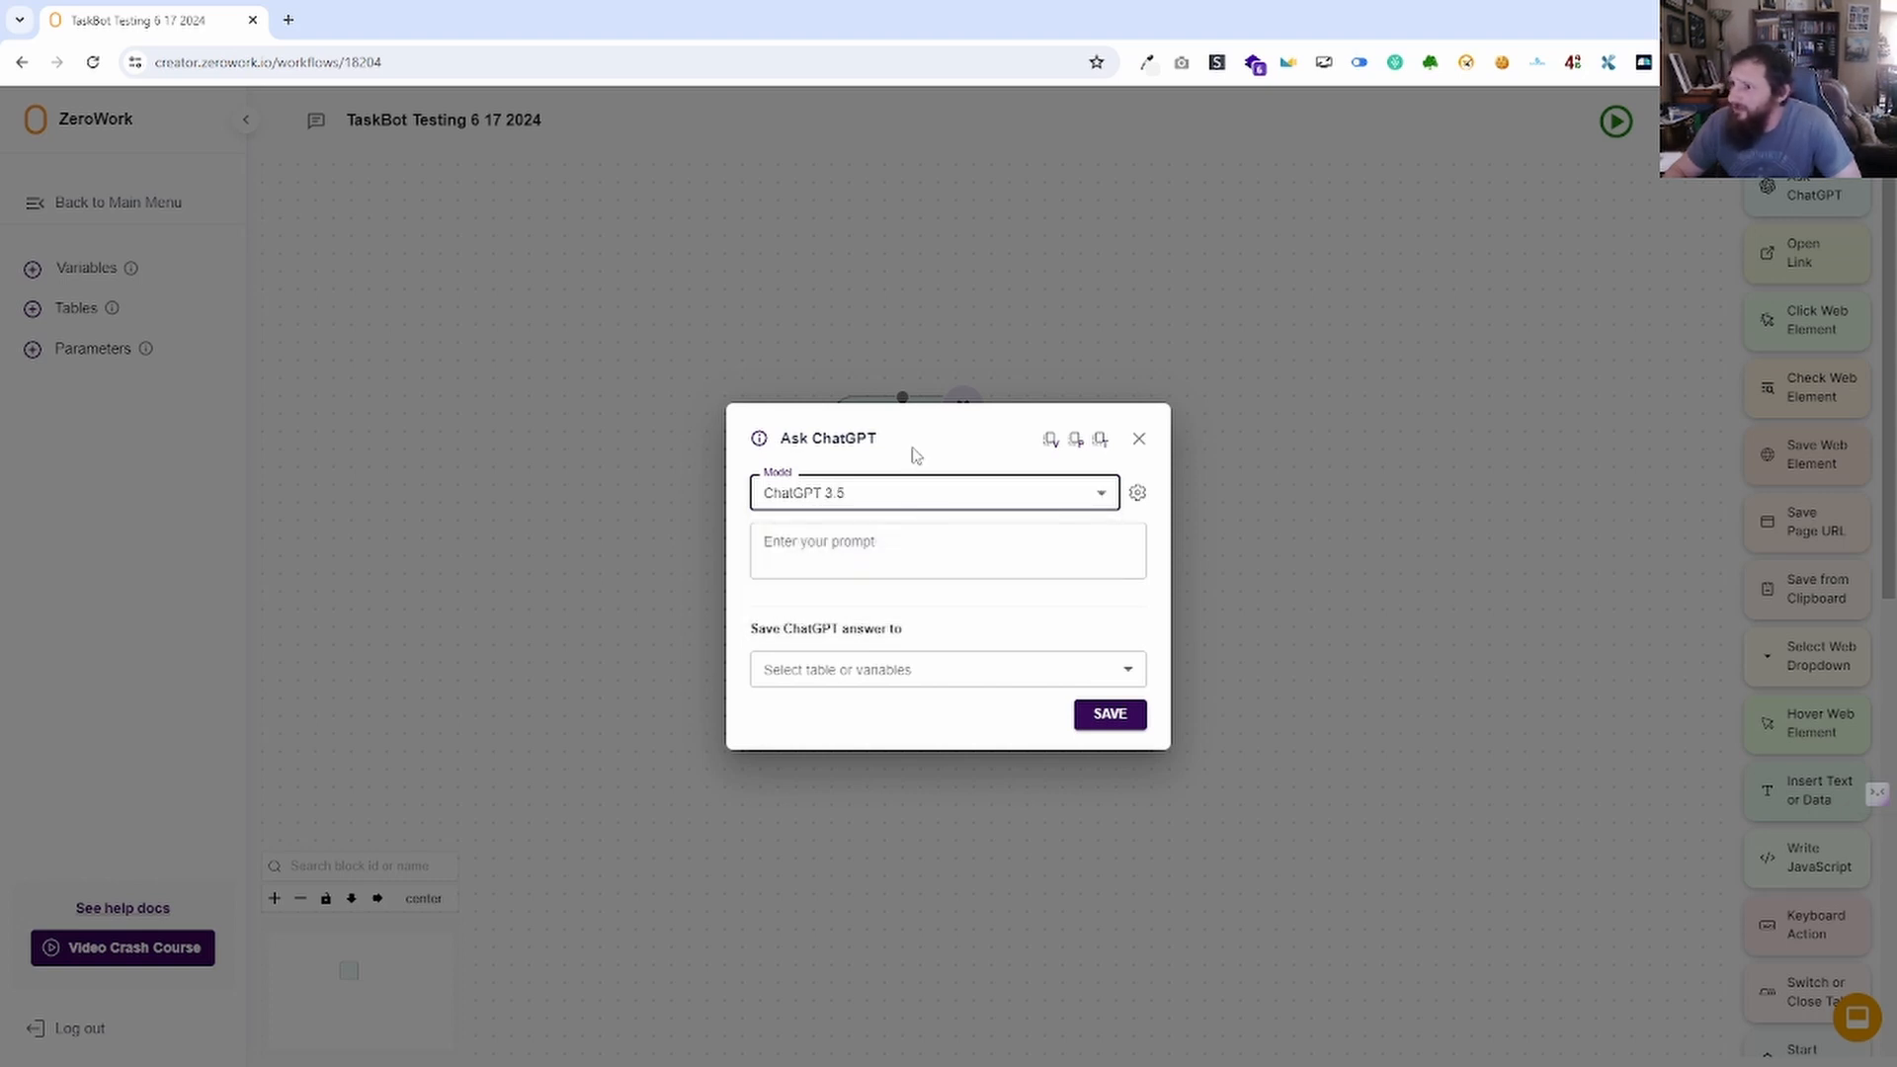
{"action": "left_click", "coordinate": [904, 500]}
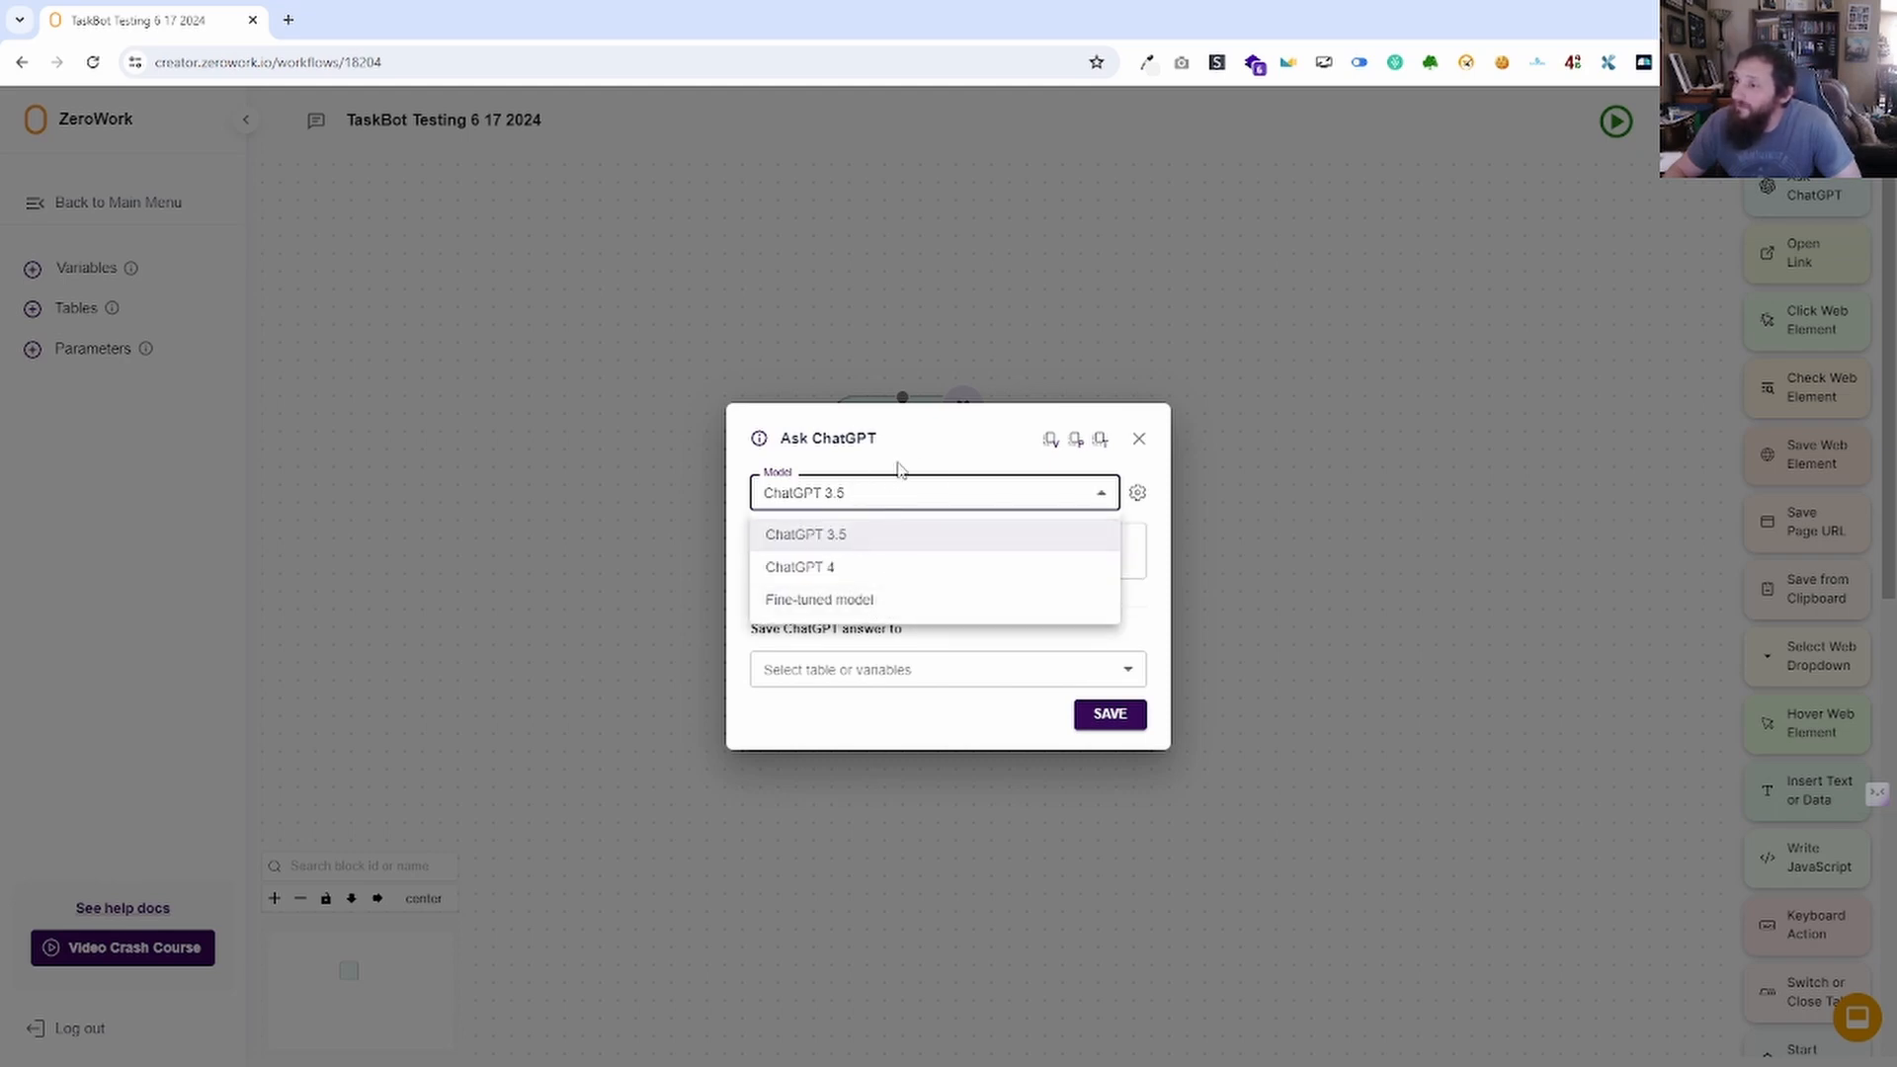
{"action": "left_click", "coordinate": [945, 490]}
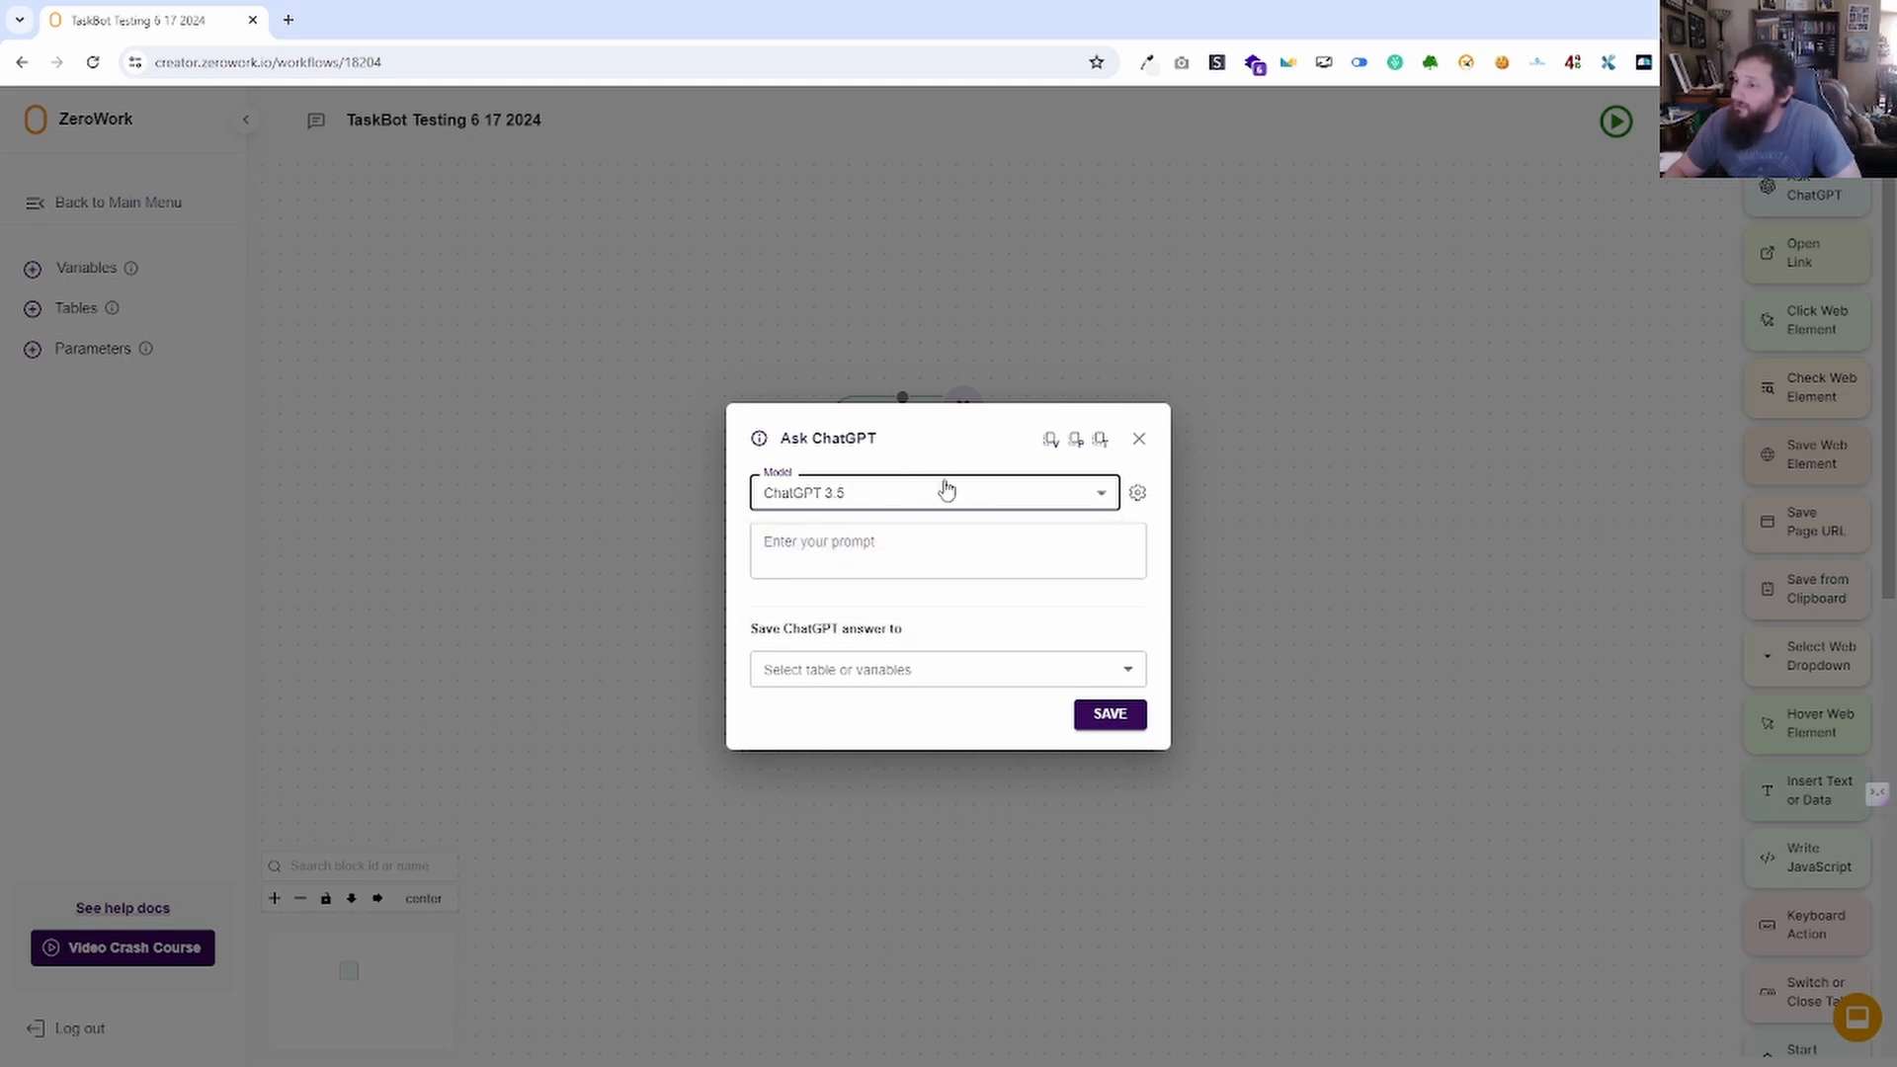
Inspect the advanced prompt settings: Temperature 0.7, Frequency and Presence penalties 0, Max token length.
{"action": "left_click", "coordinate": [1140, 495]}
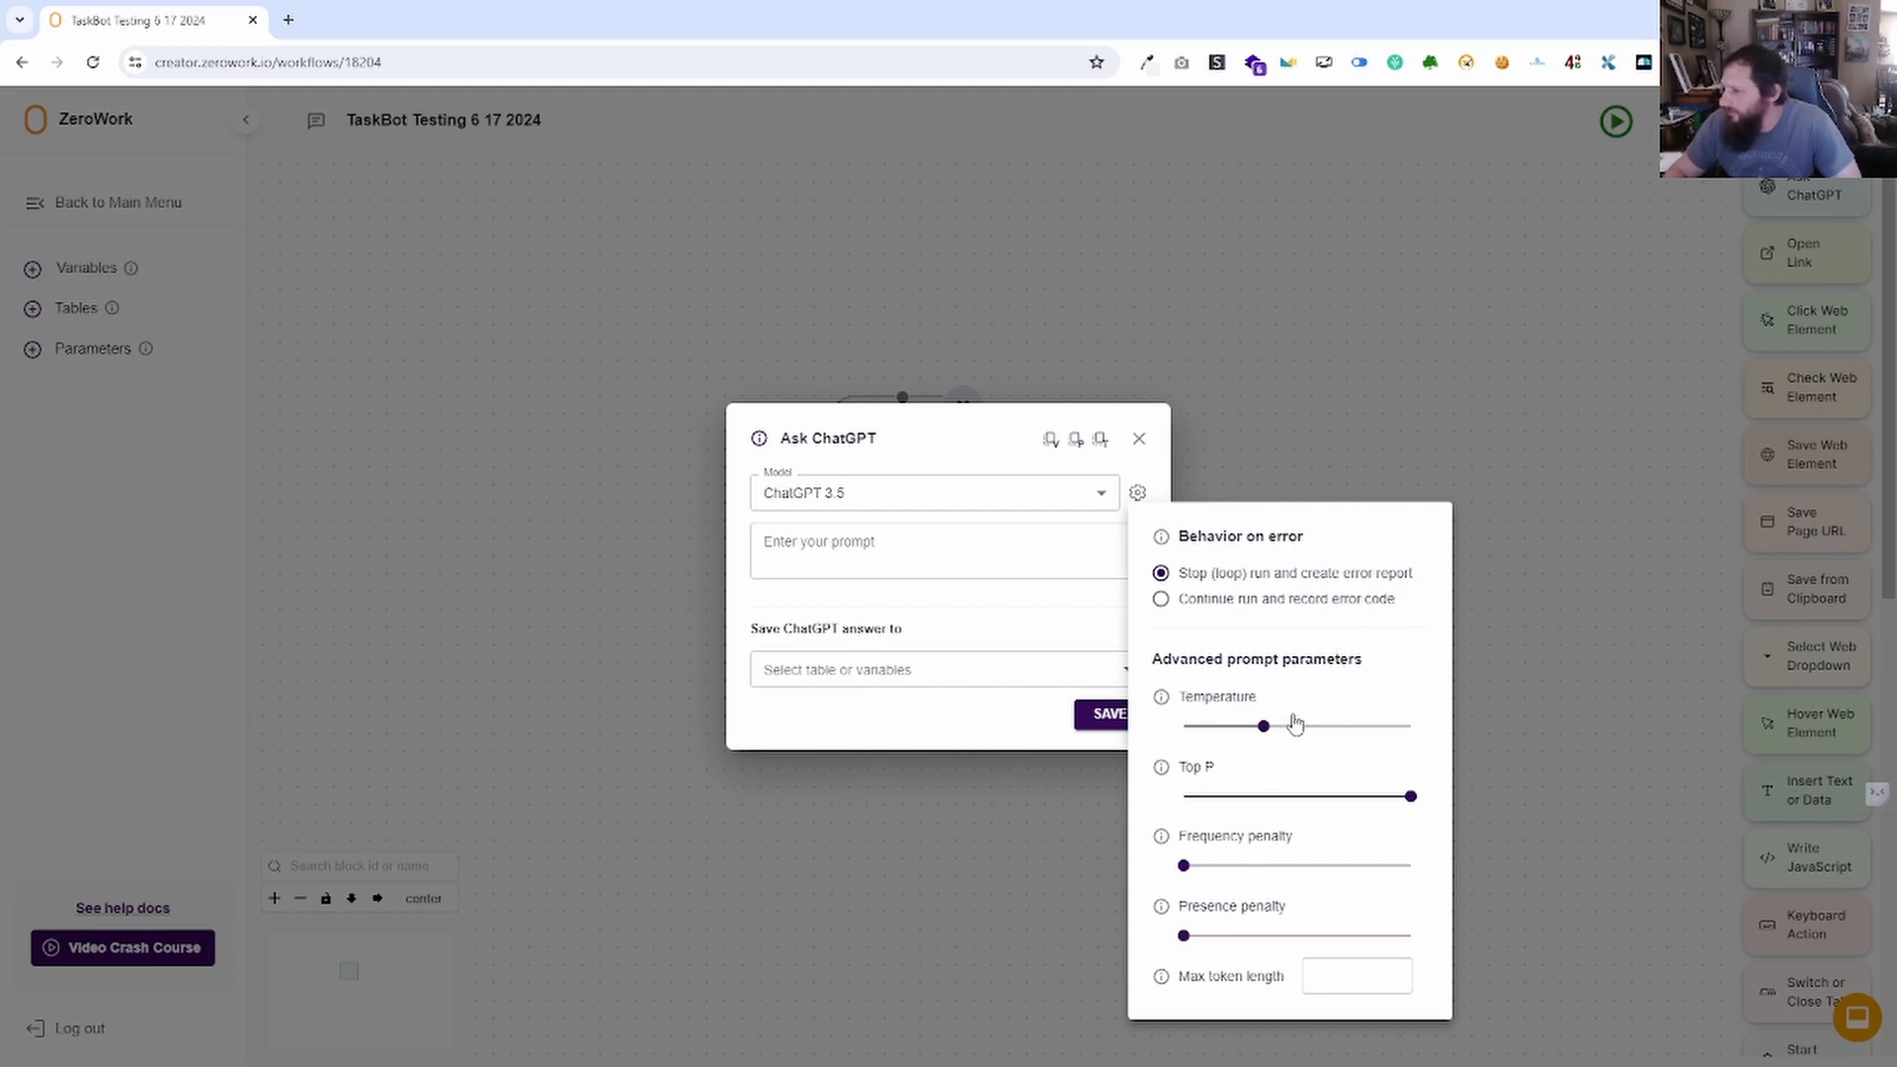
{"action": "mouse_move", "coordinate": [1265, 730]}
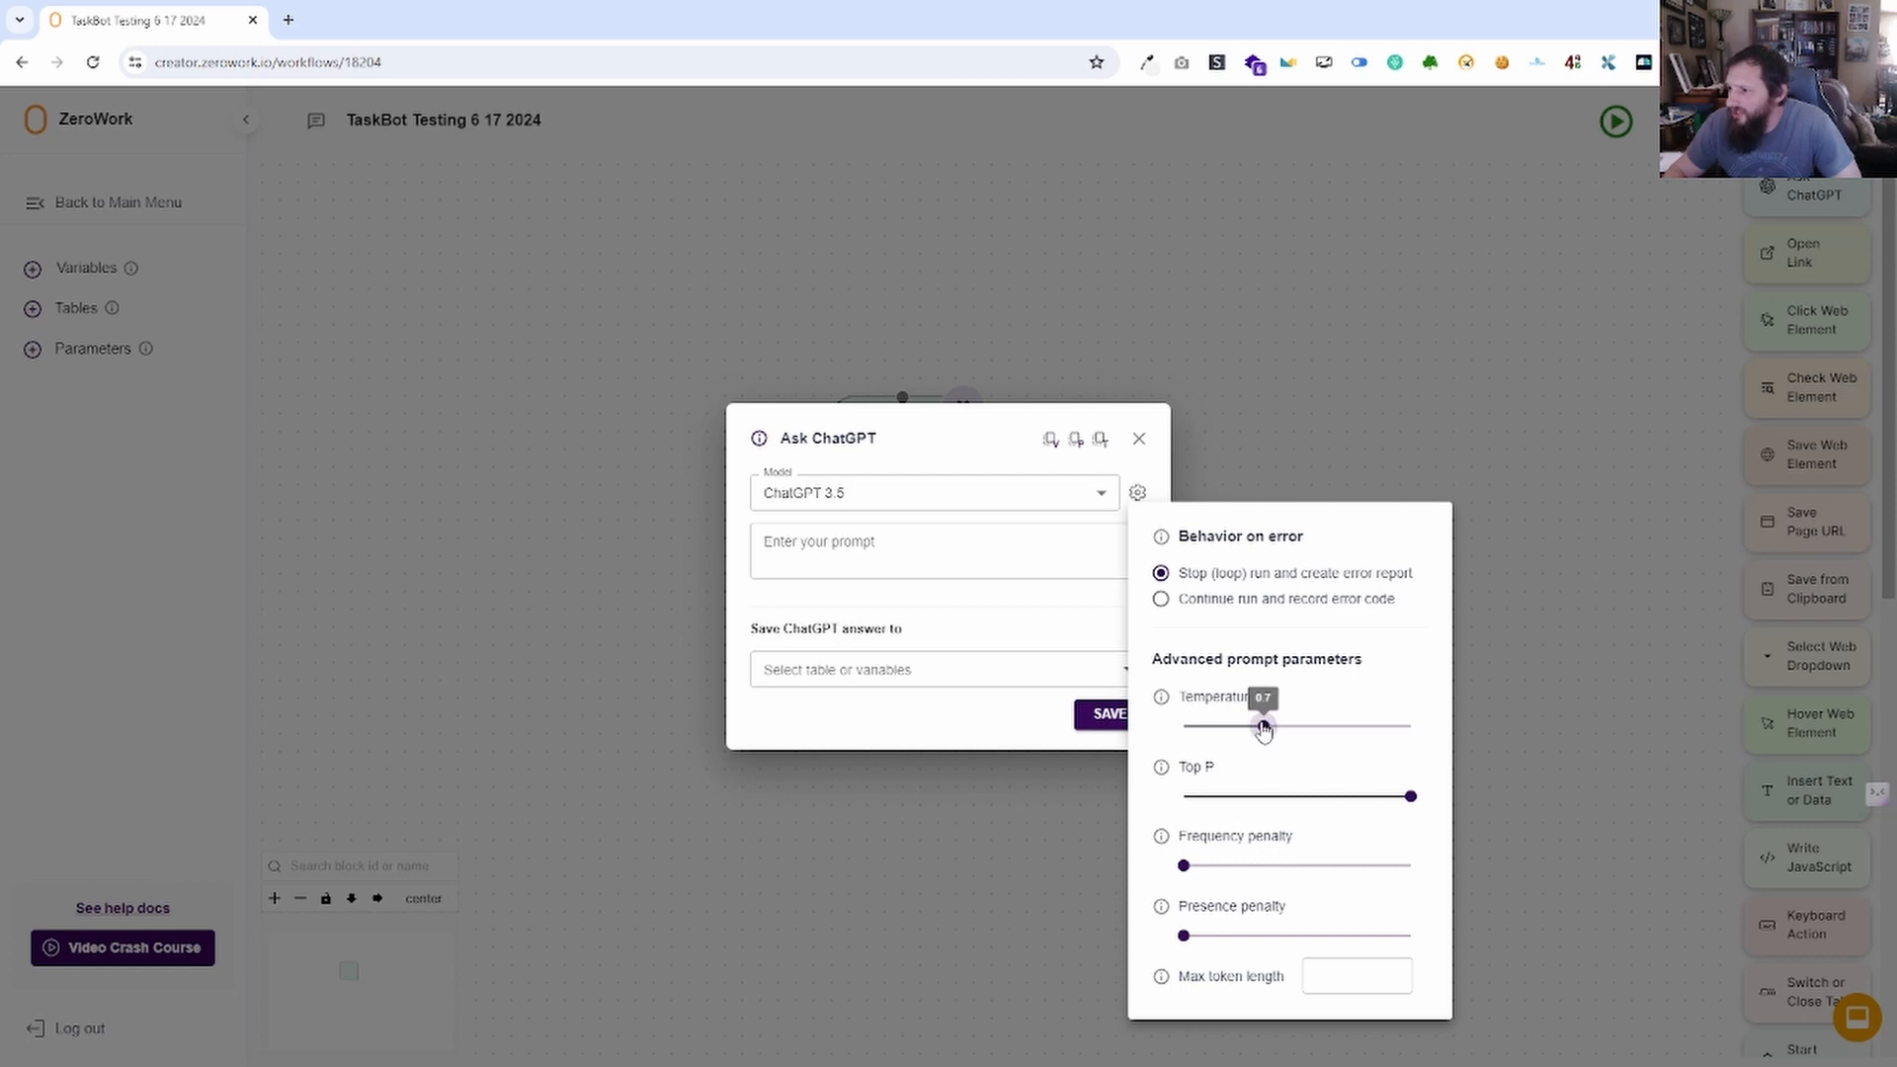
{"action": "mouse_move", "coordinate": [1184, 863]}
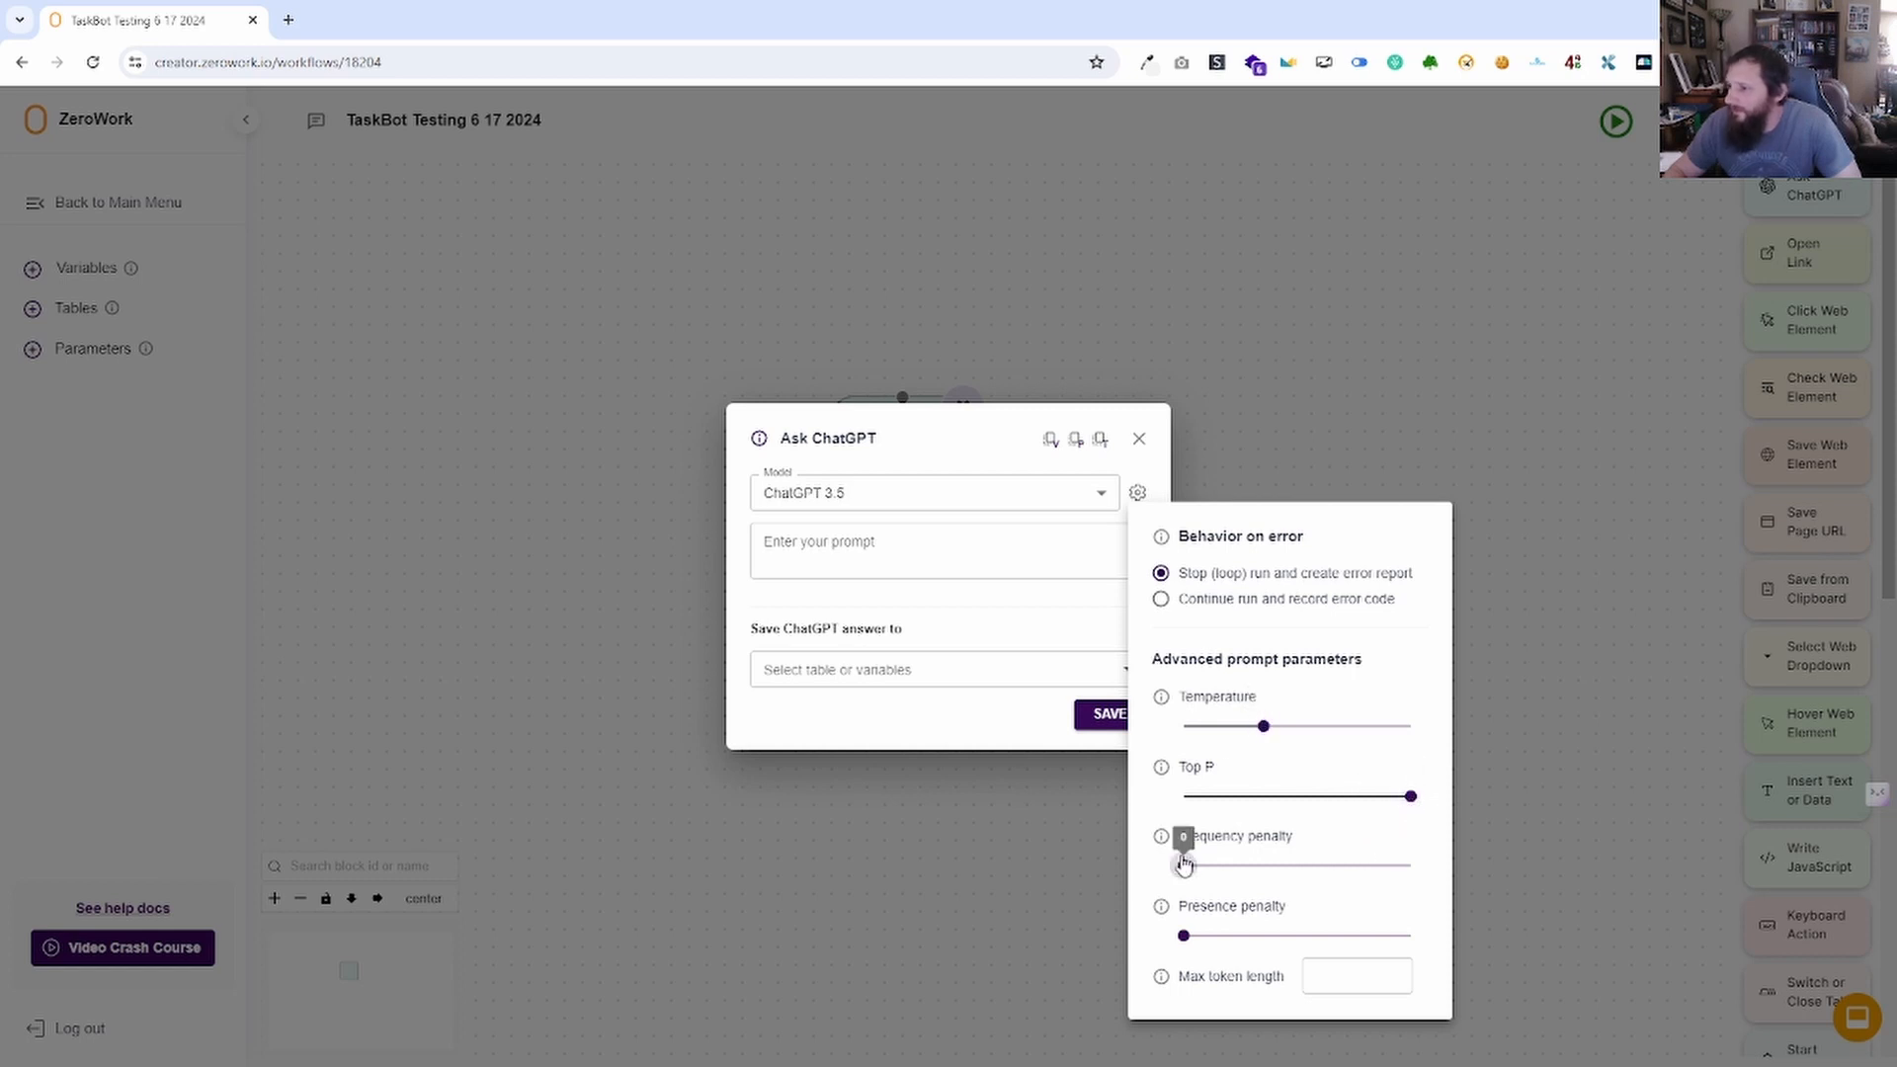
{"action": "mouse_move", "coordinate": [1184, 937]}
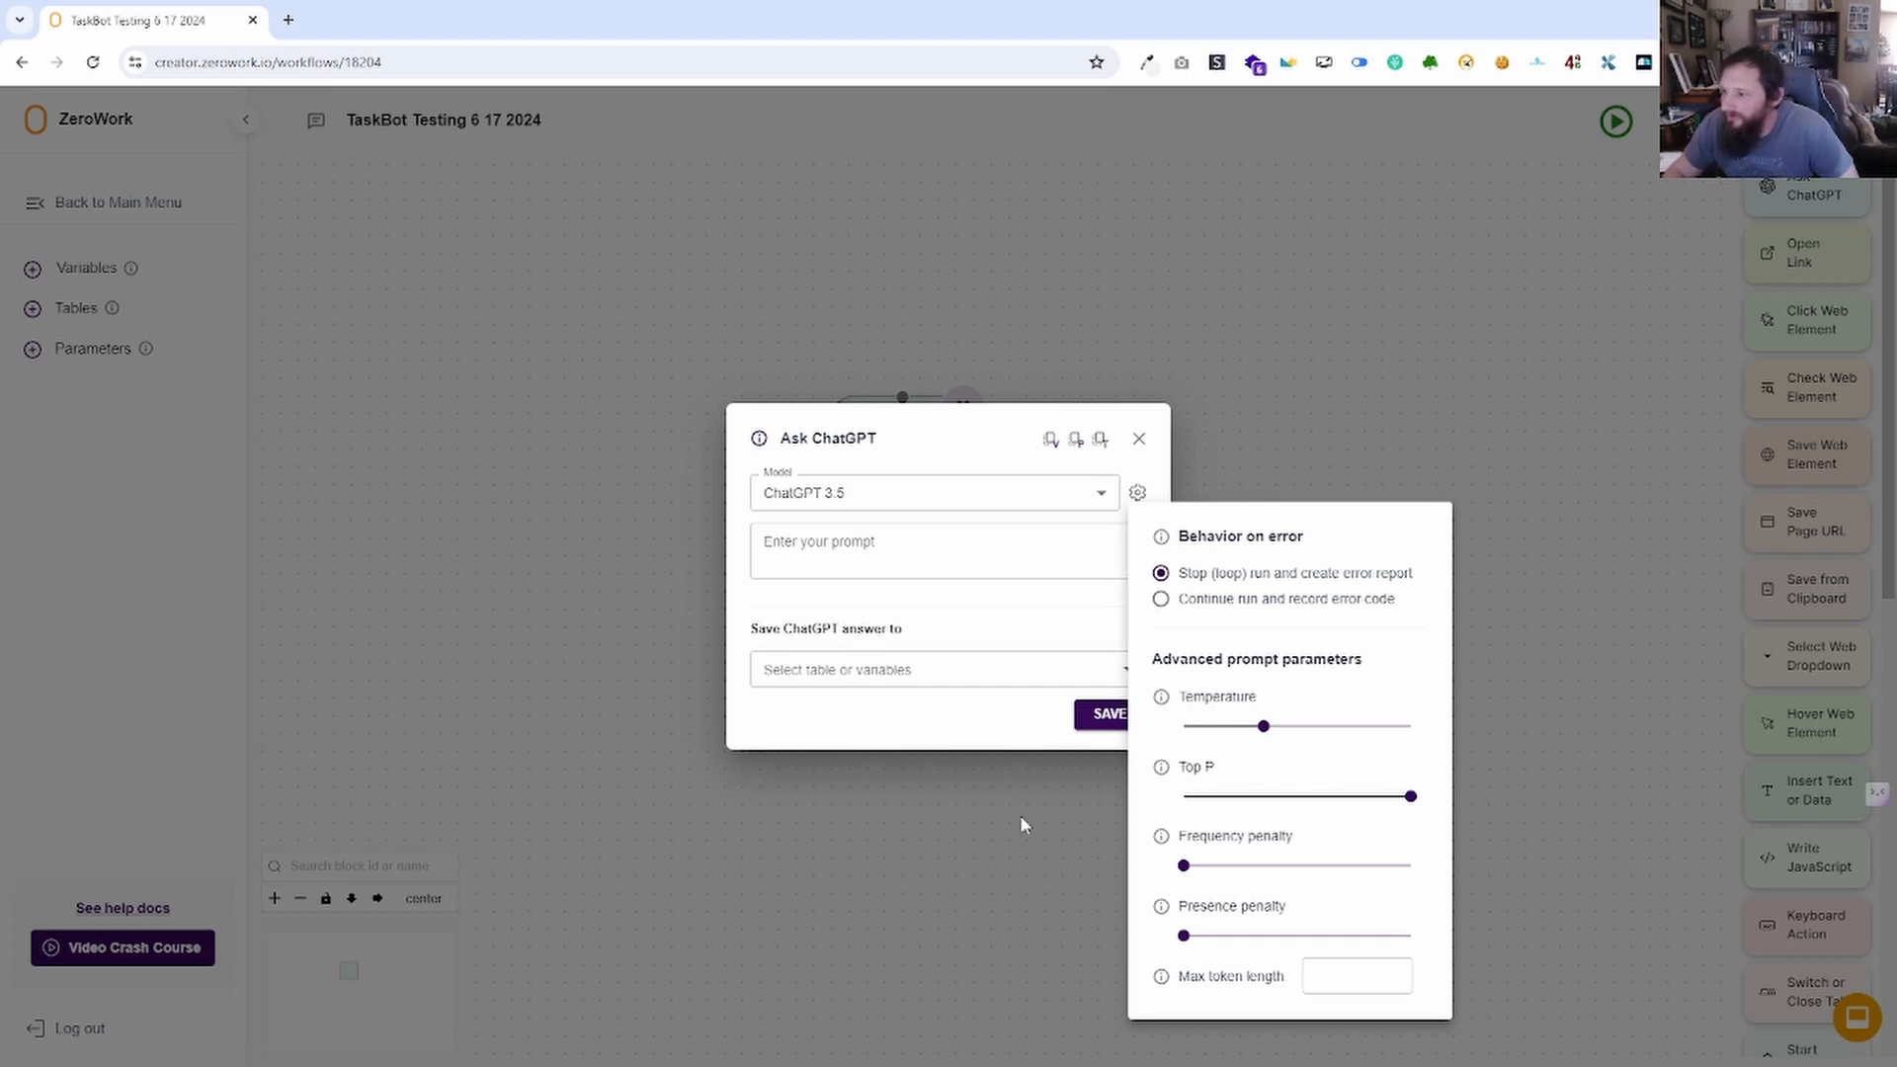
{"action": "left_click", "coordinate": [1339, 976]}
{"action": "mouse_move", "coordinate": [1166, 978]}
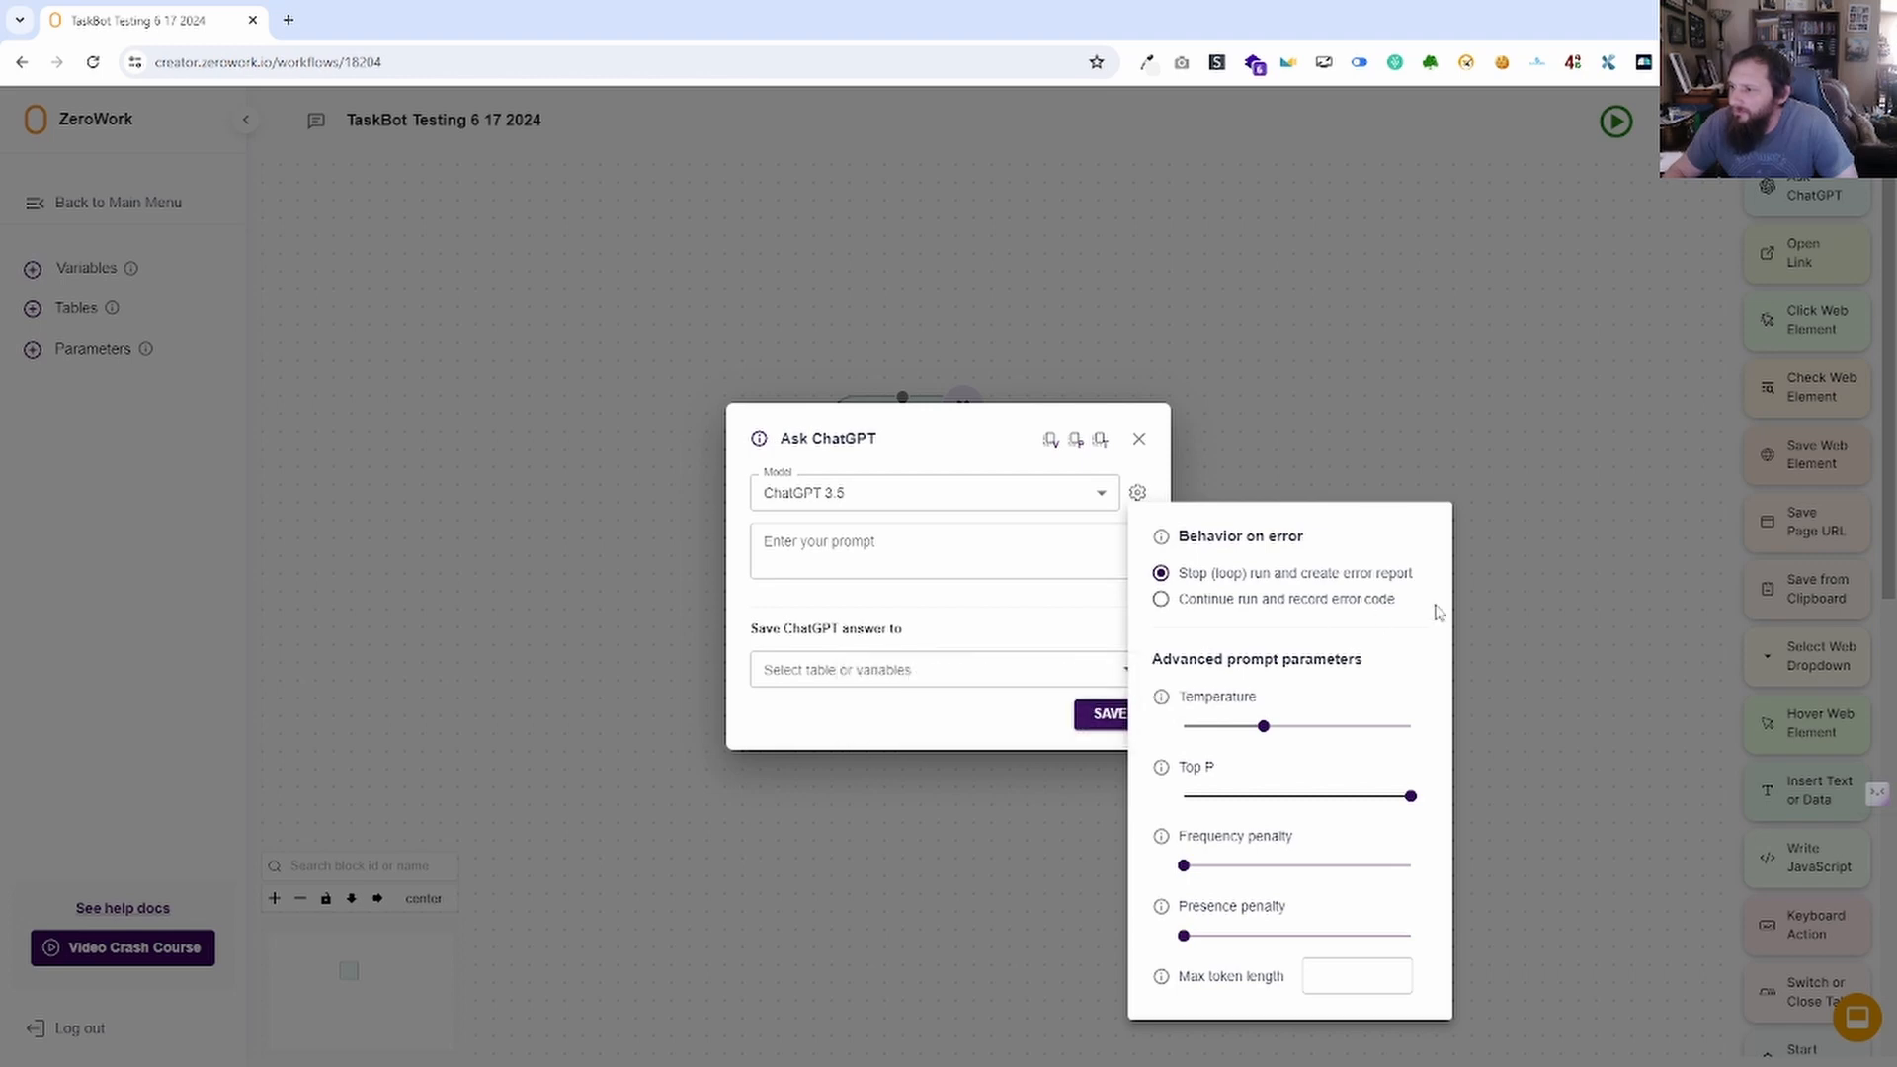
{"action": "mouse_move", "coordinate": [1161, 538]}
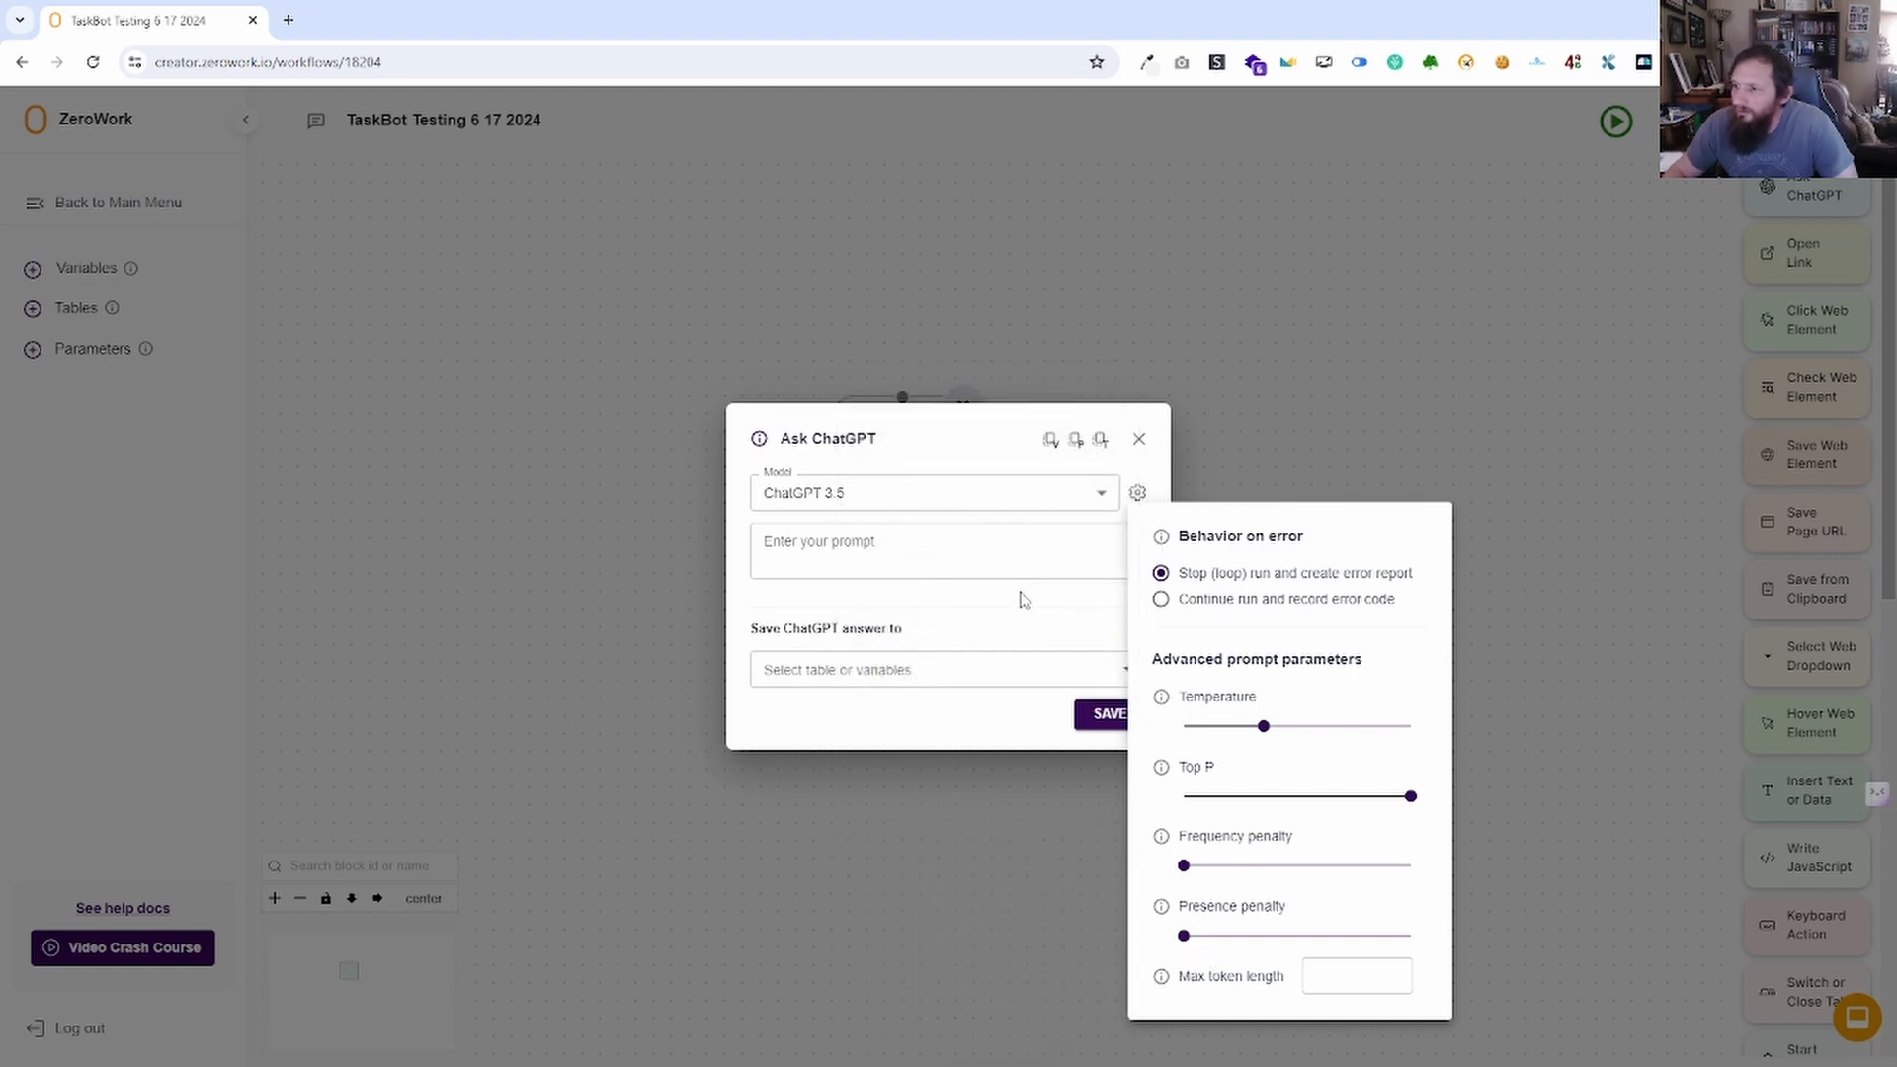
Write the prompt asking ChatGPT for a great response to the houseboat Facebook post.
{"action": "left_click", "coordinate": [1023, 600]}
{"action": "left_click", "coordinate": [984, 573]}
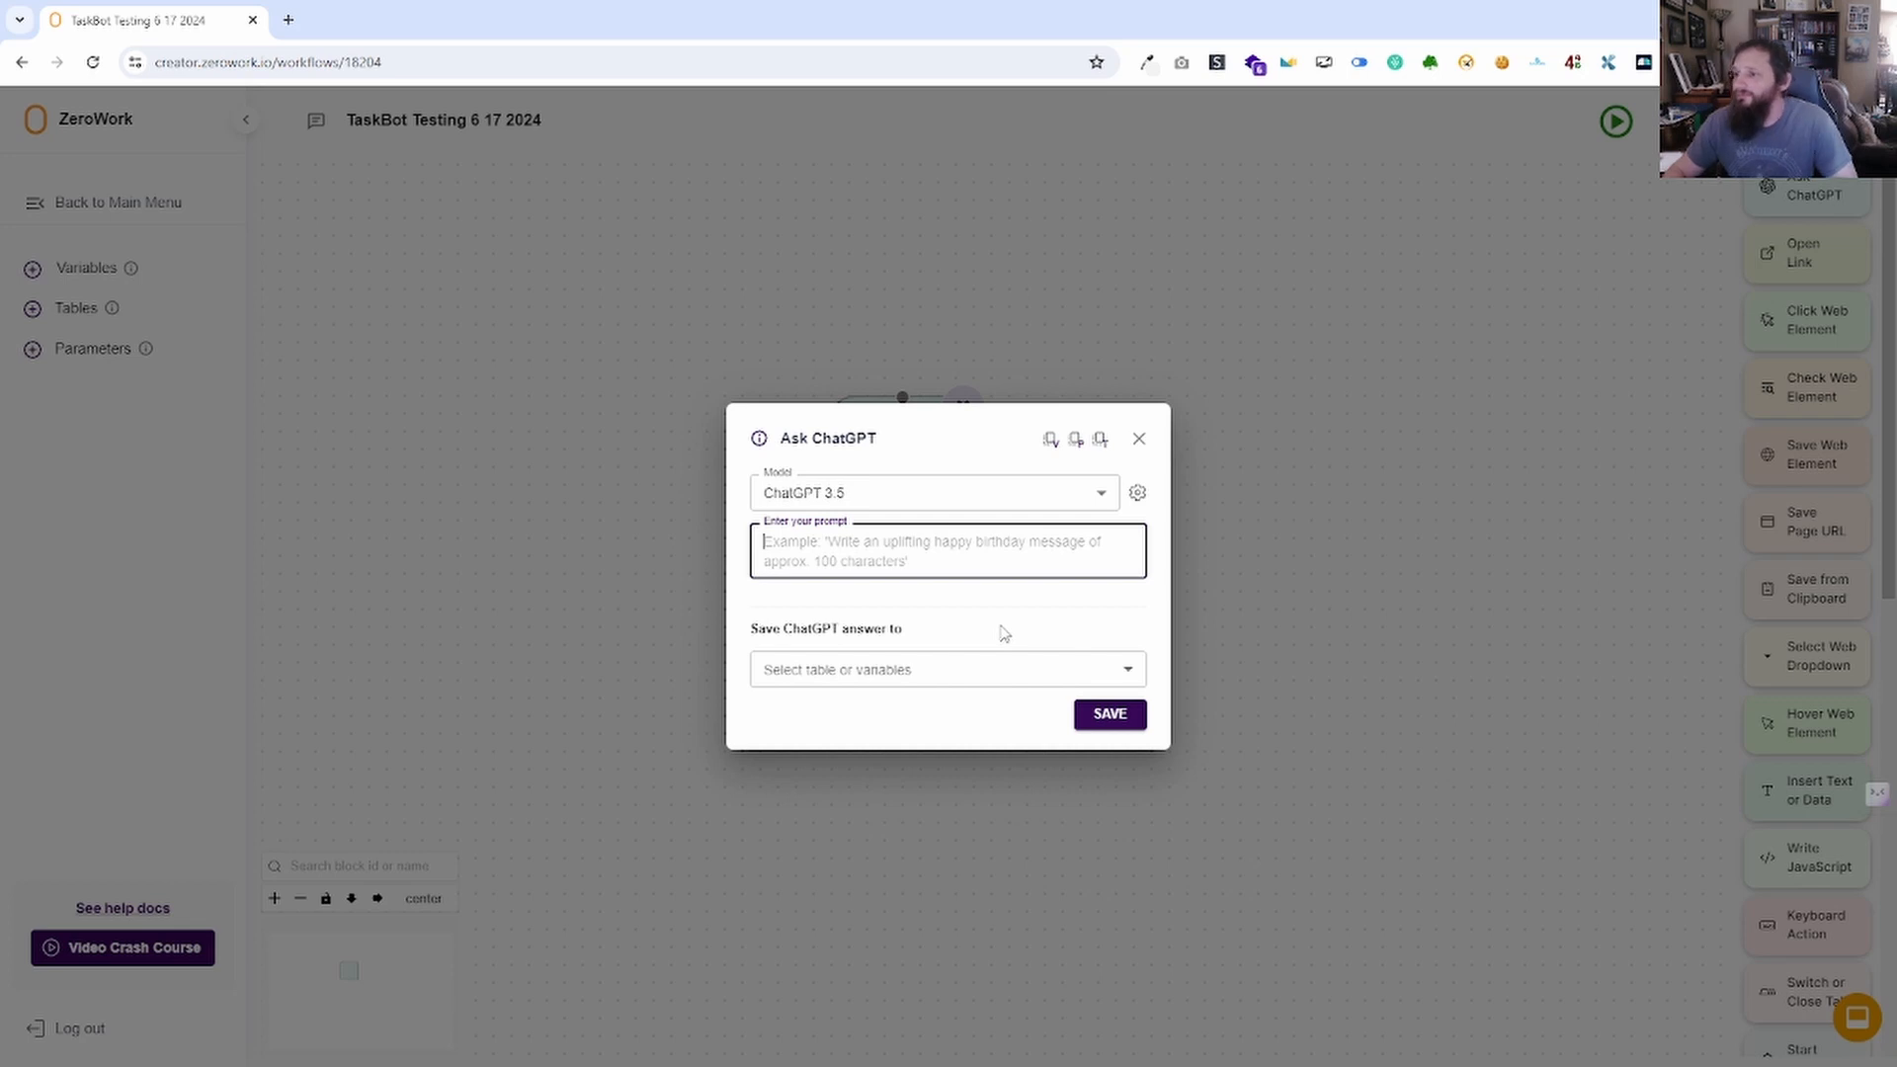
{"action": "type", "text": "Write a great response to a fac"}
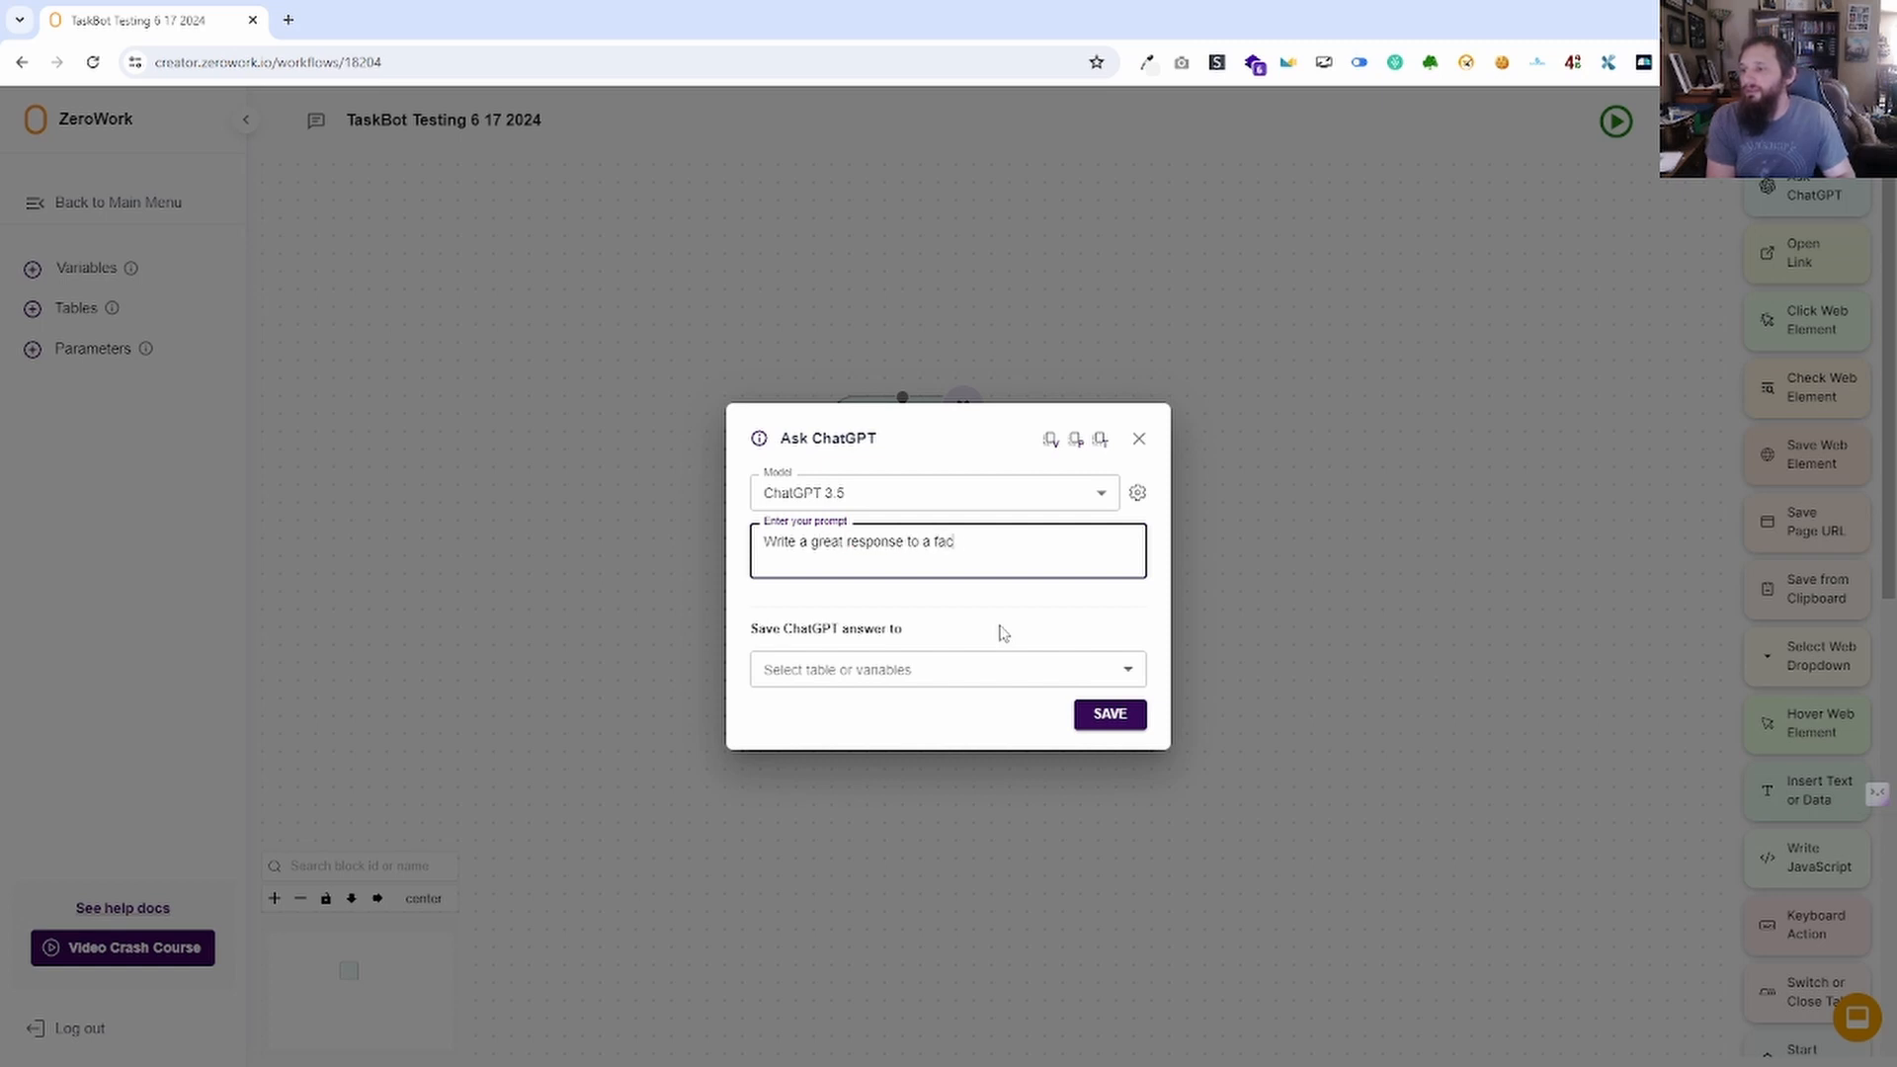
{"action": "type", "text": "ebook post that says"}
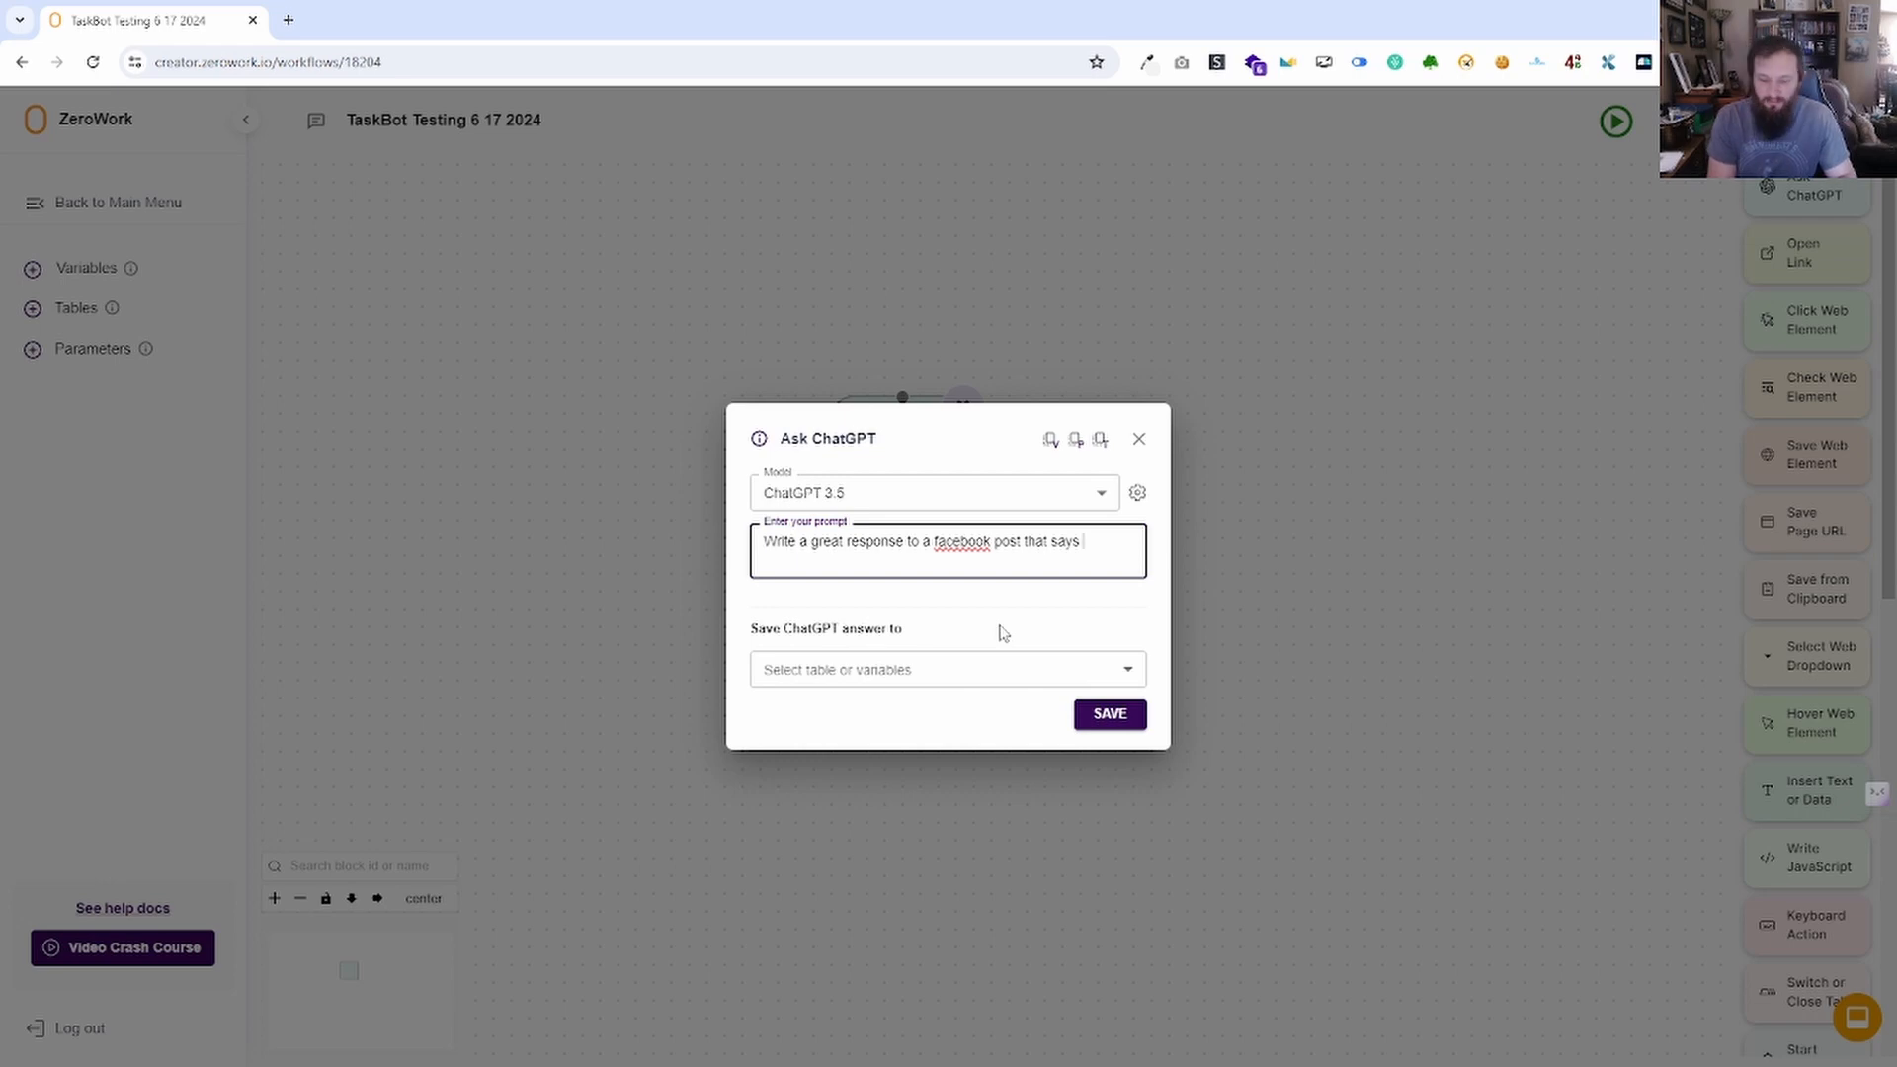
{"action": "type", "text": "\"w"}
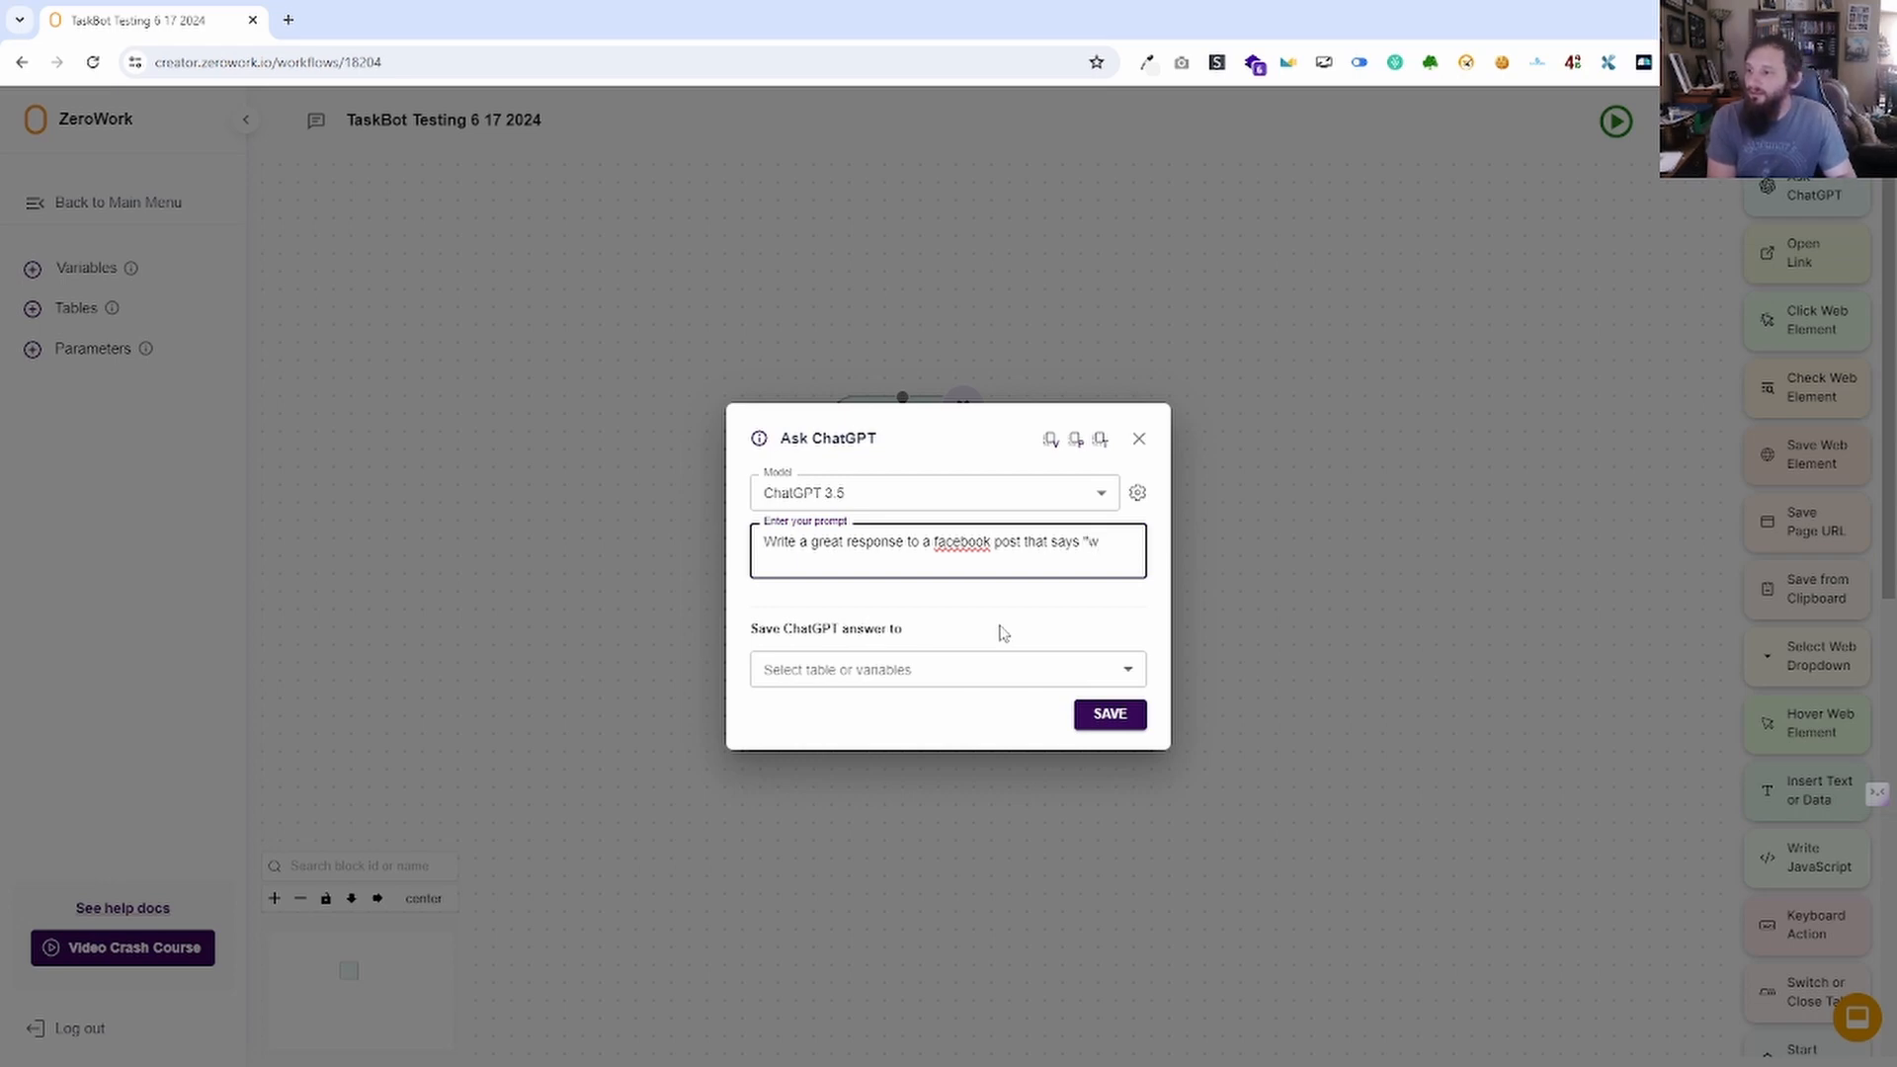
{"action": "type", "text": "W"}
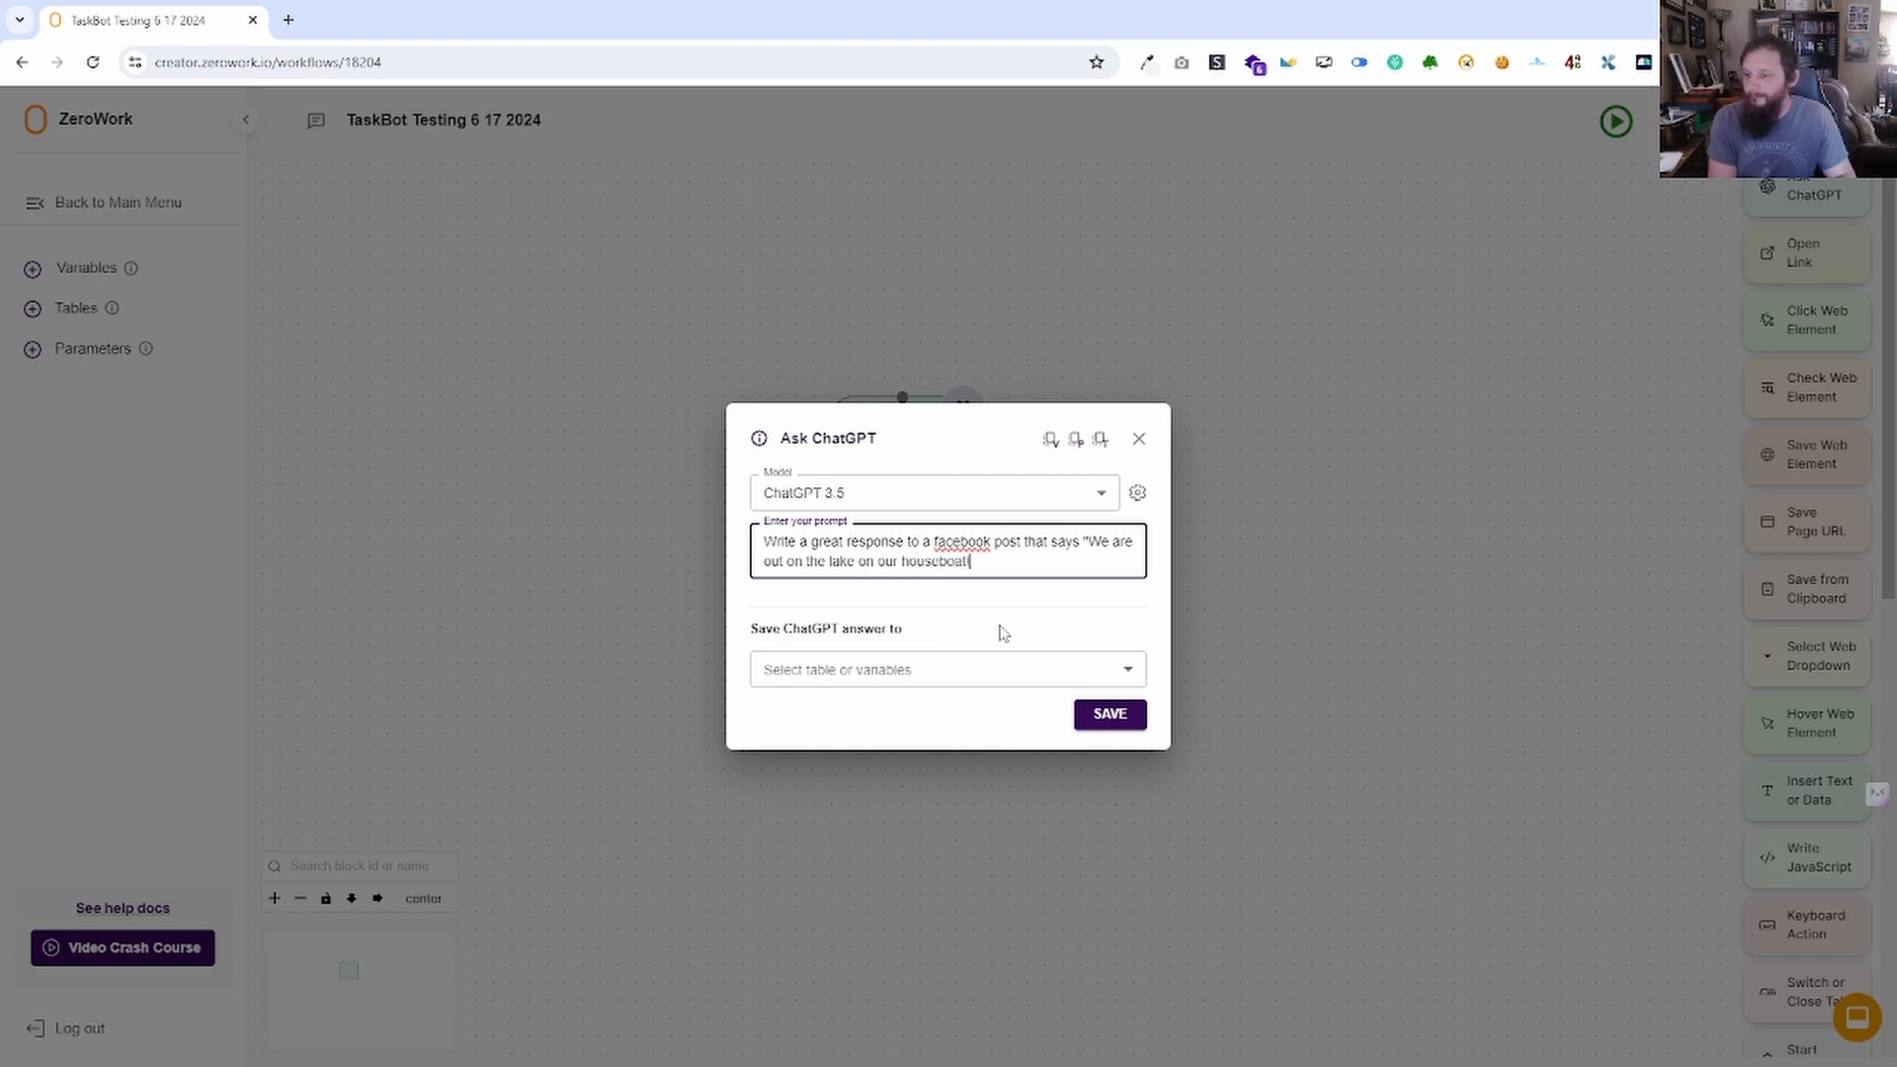
{"action": "type", "text": "\""}
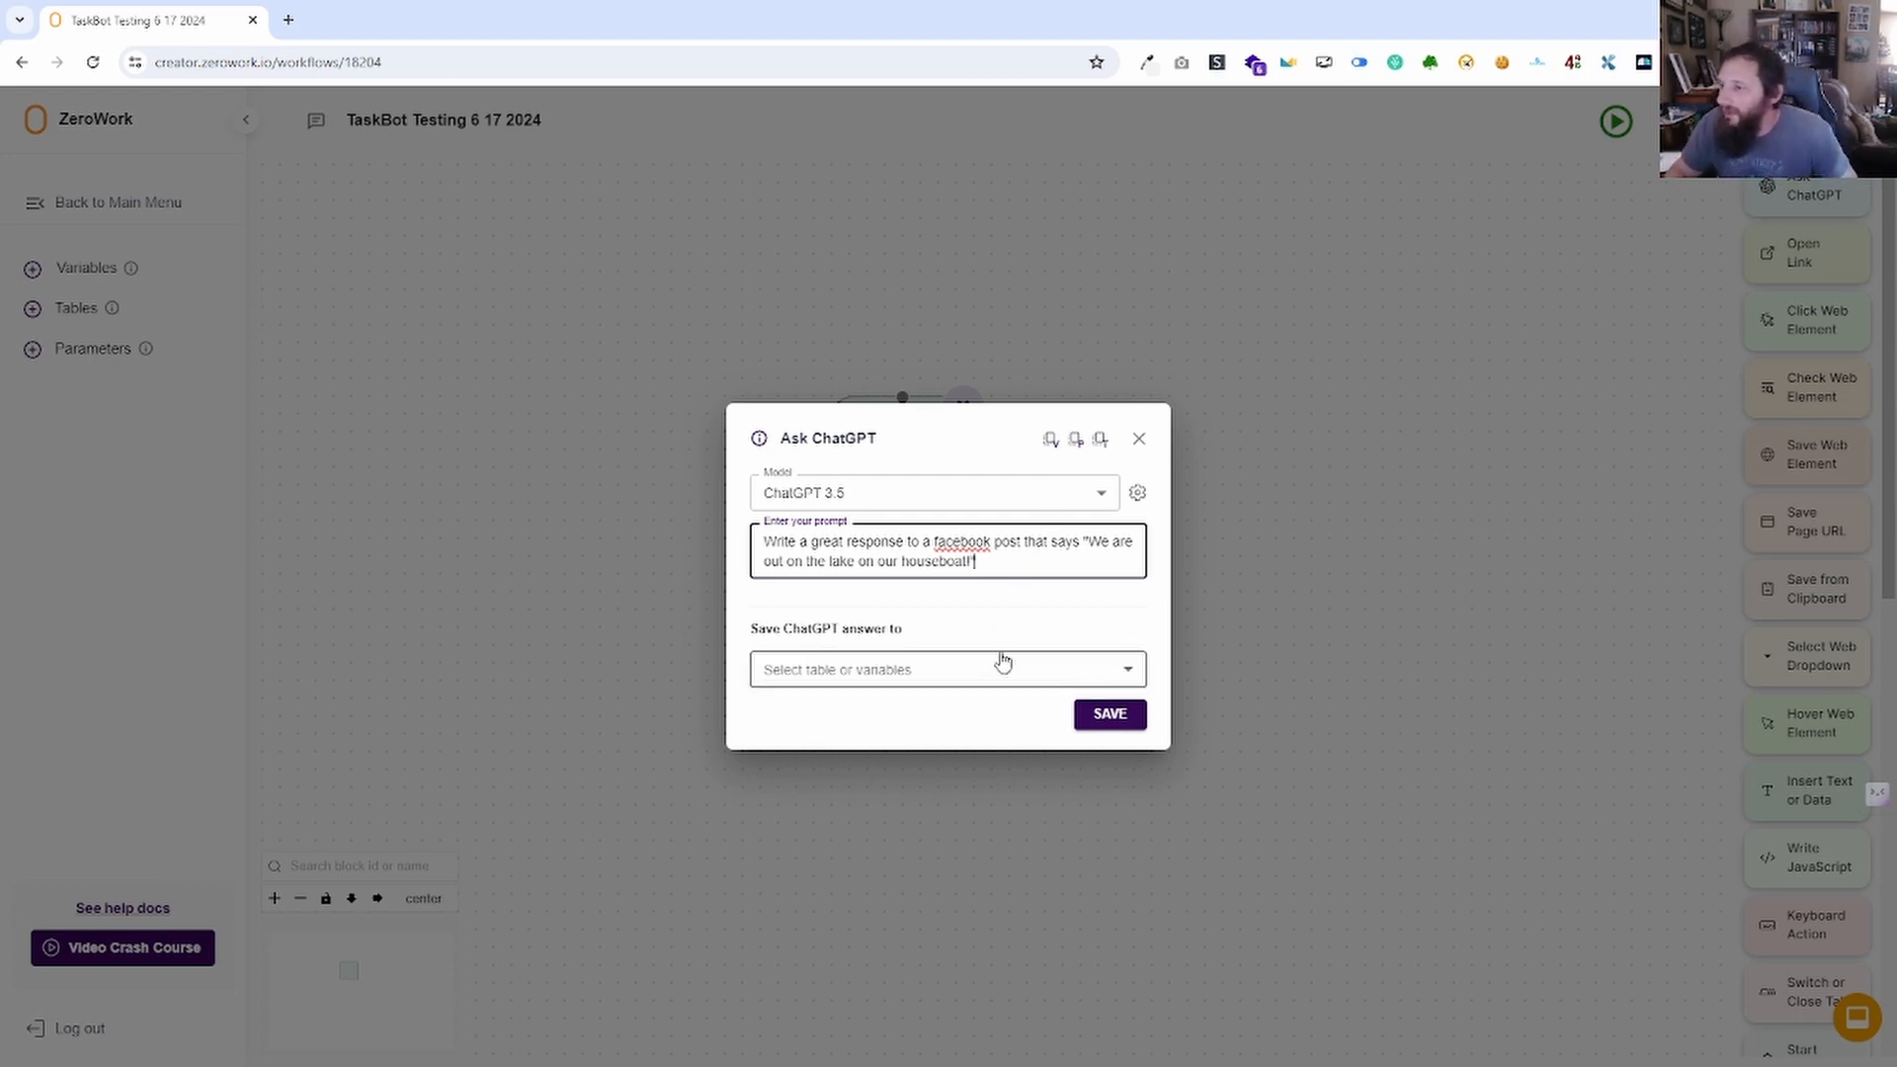
Save the ChatGPT answer to Variables, find the variable list empty, and save the block.
{"action": "left_click", "coordinate": [917, 674]}
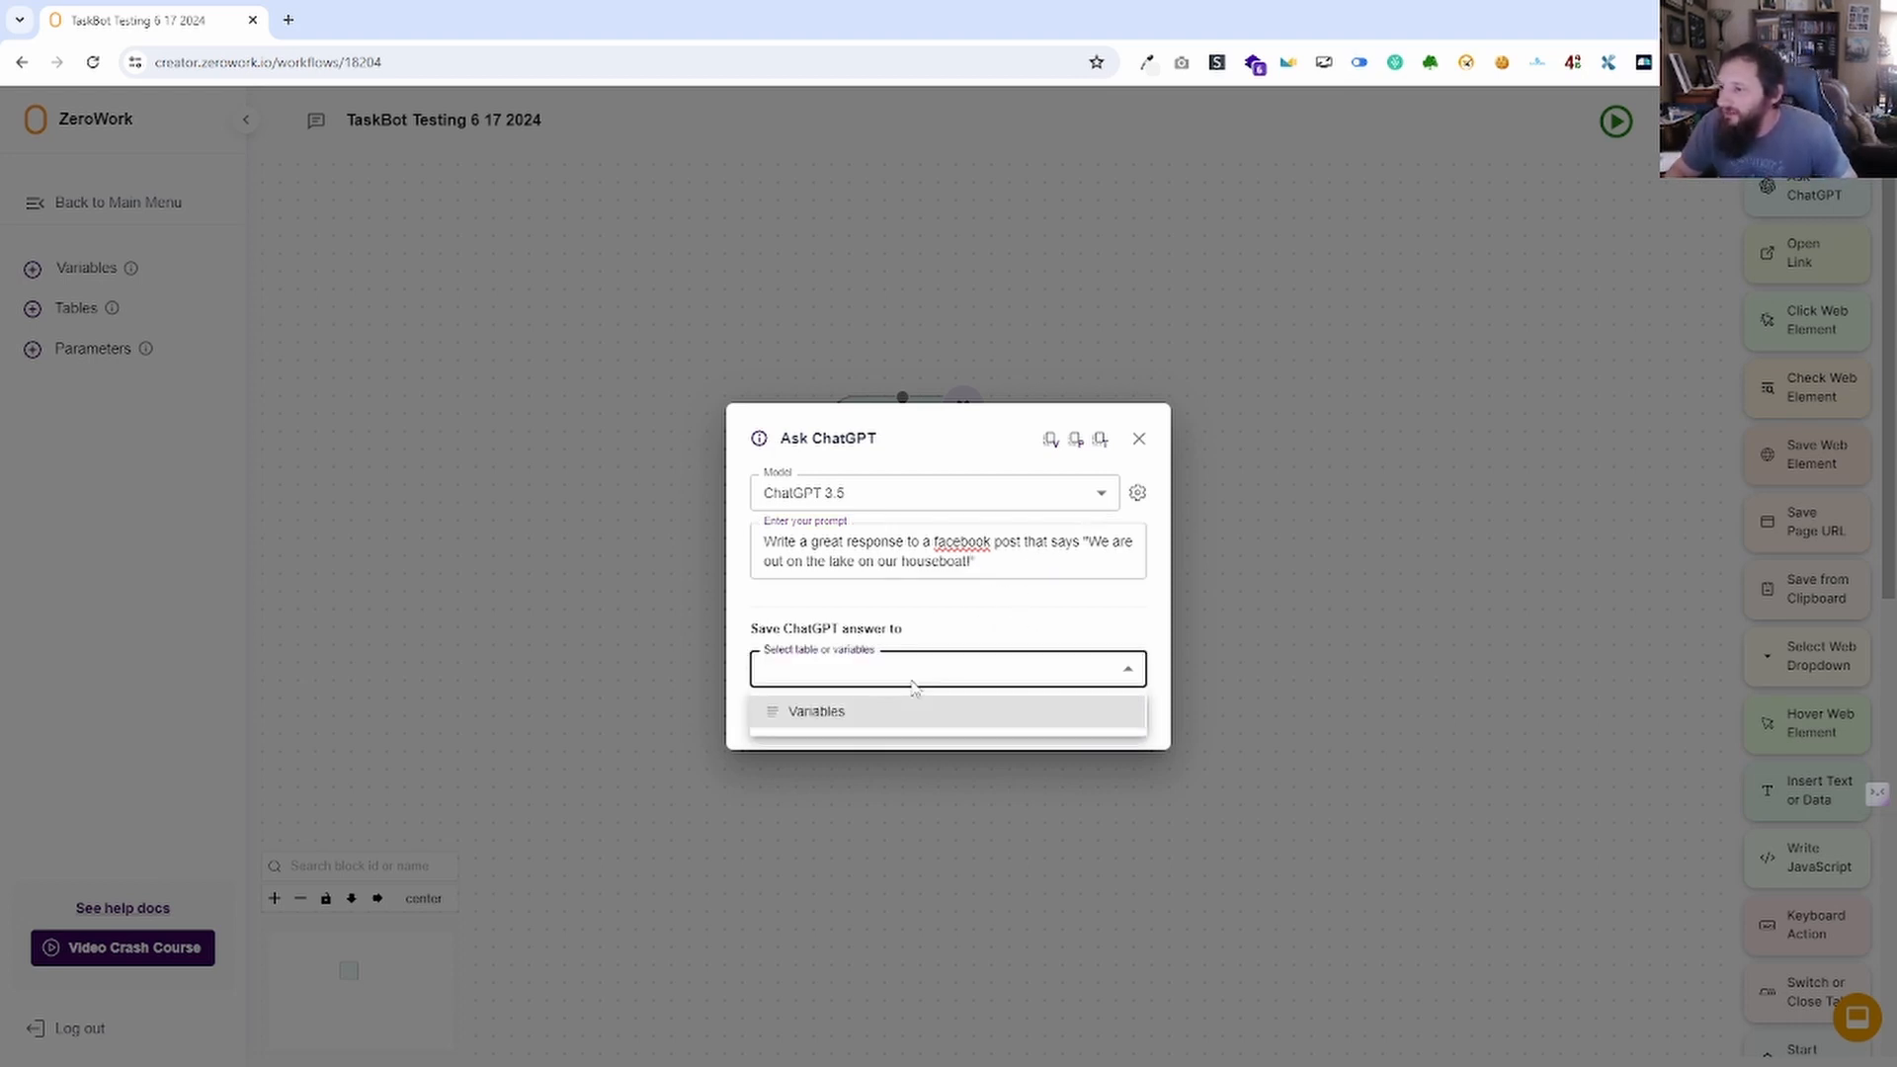
{"action": "left_click", "coordinate": [904, 713]}
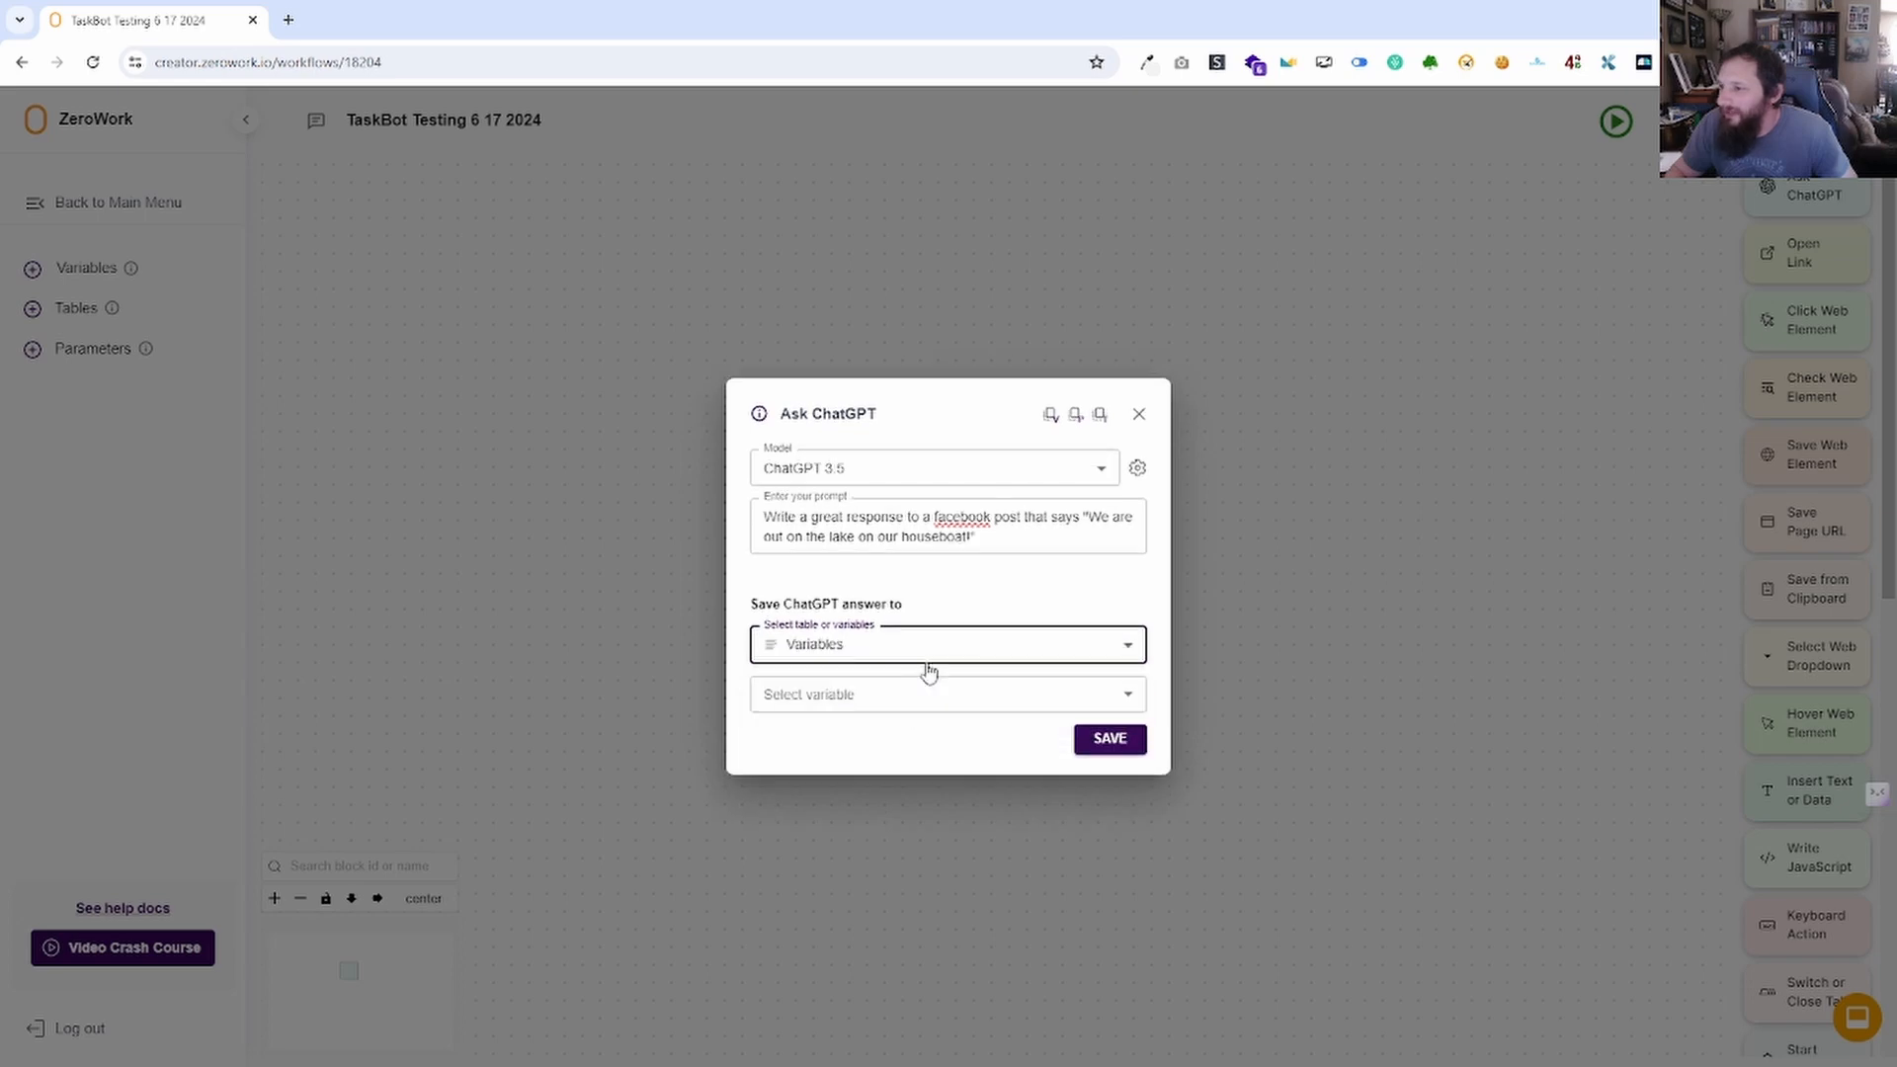
{"action": "left_click", "coordinate": [870, 694]}
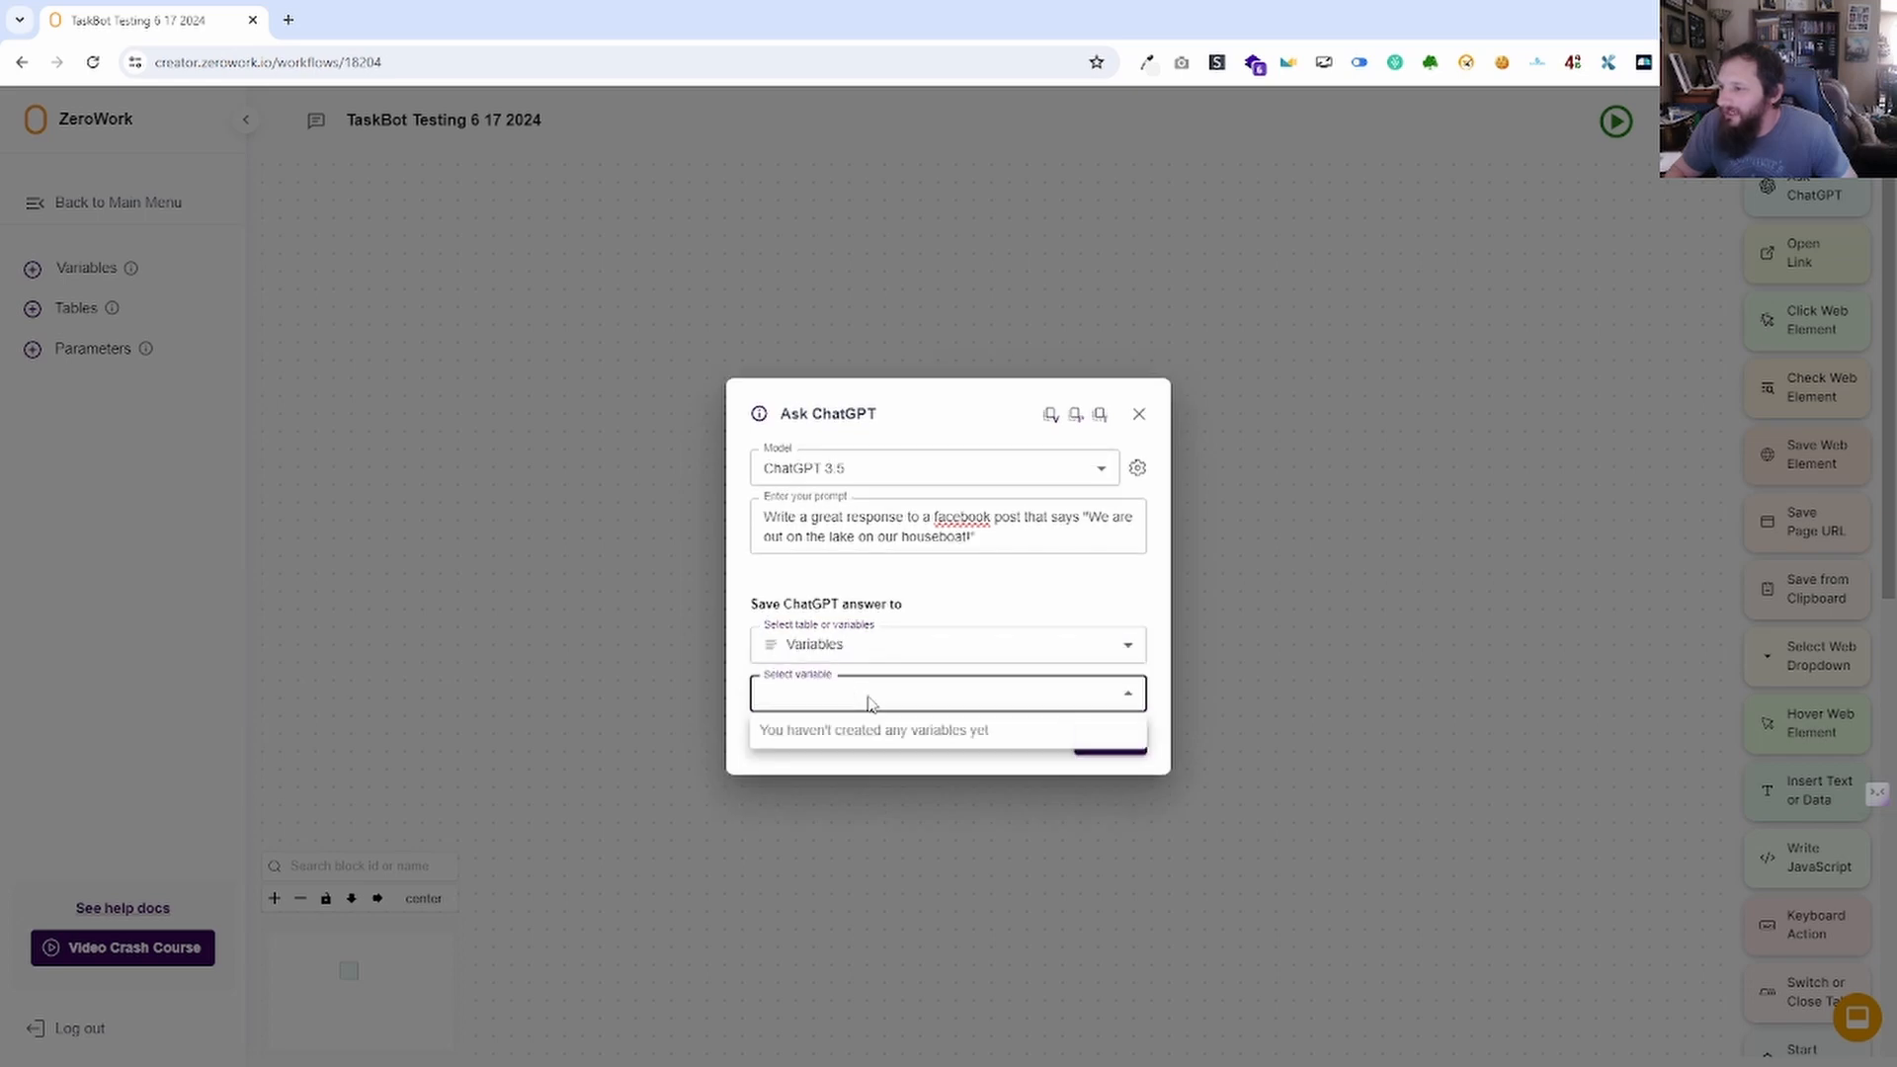
{"action": "left_click", "coordinate": [1027, 615]}
{"action": "left_click", "coordinate": [1110, 740]}
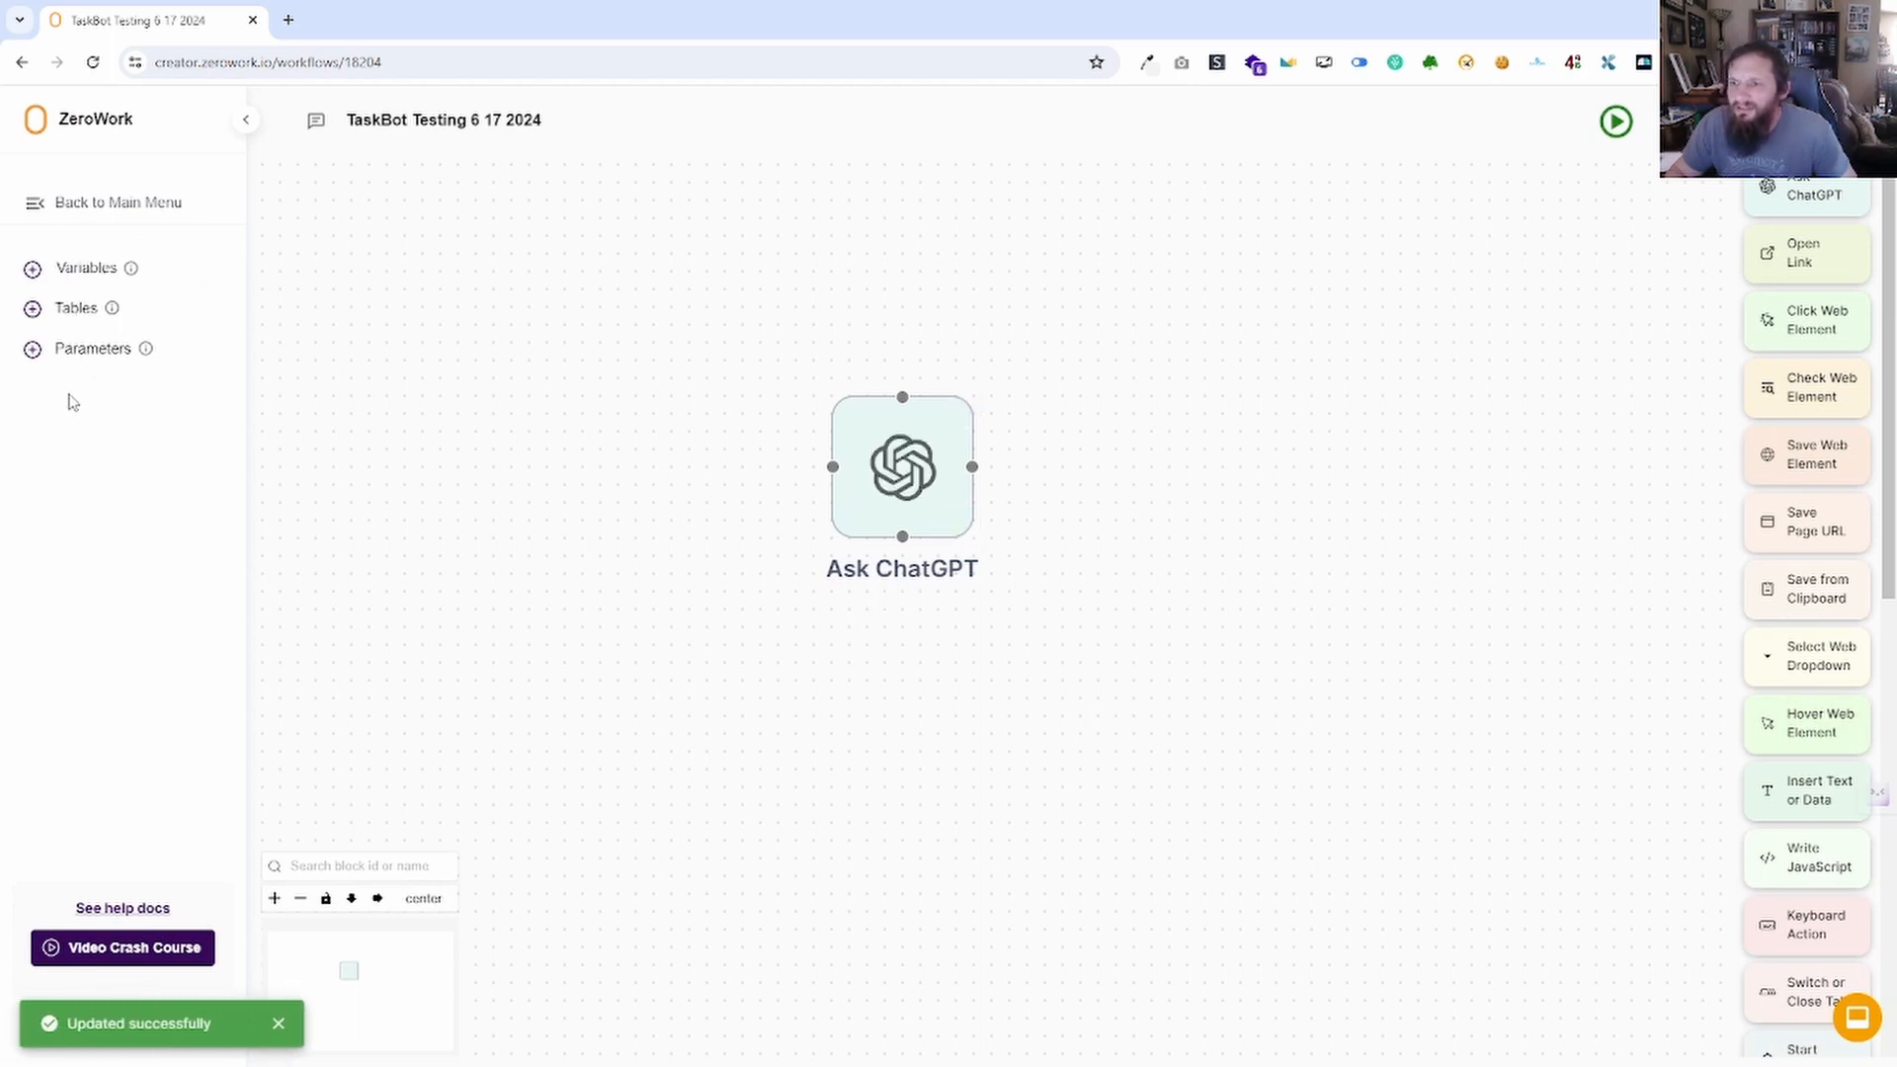
Add an empty variable named 'Chat GPT response' in the Variables panel.
{"action": "left_click", "coordinate": [75, 270]}
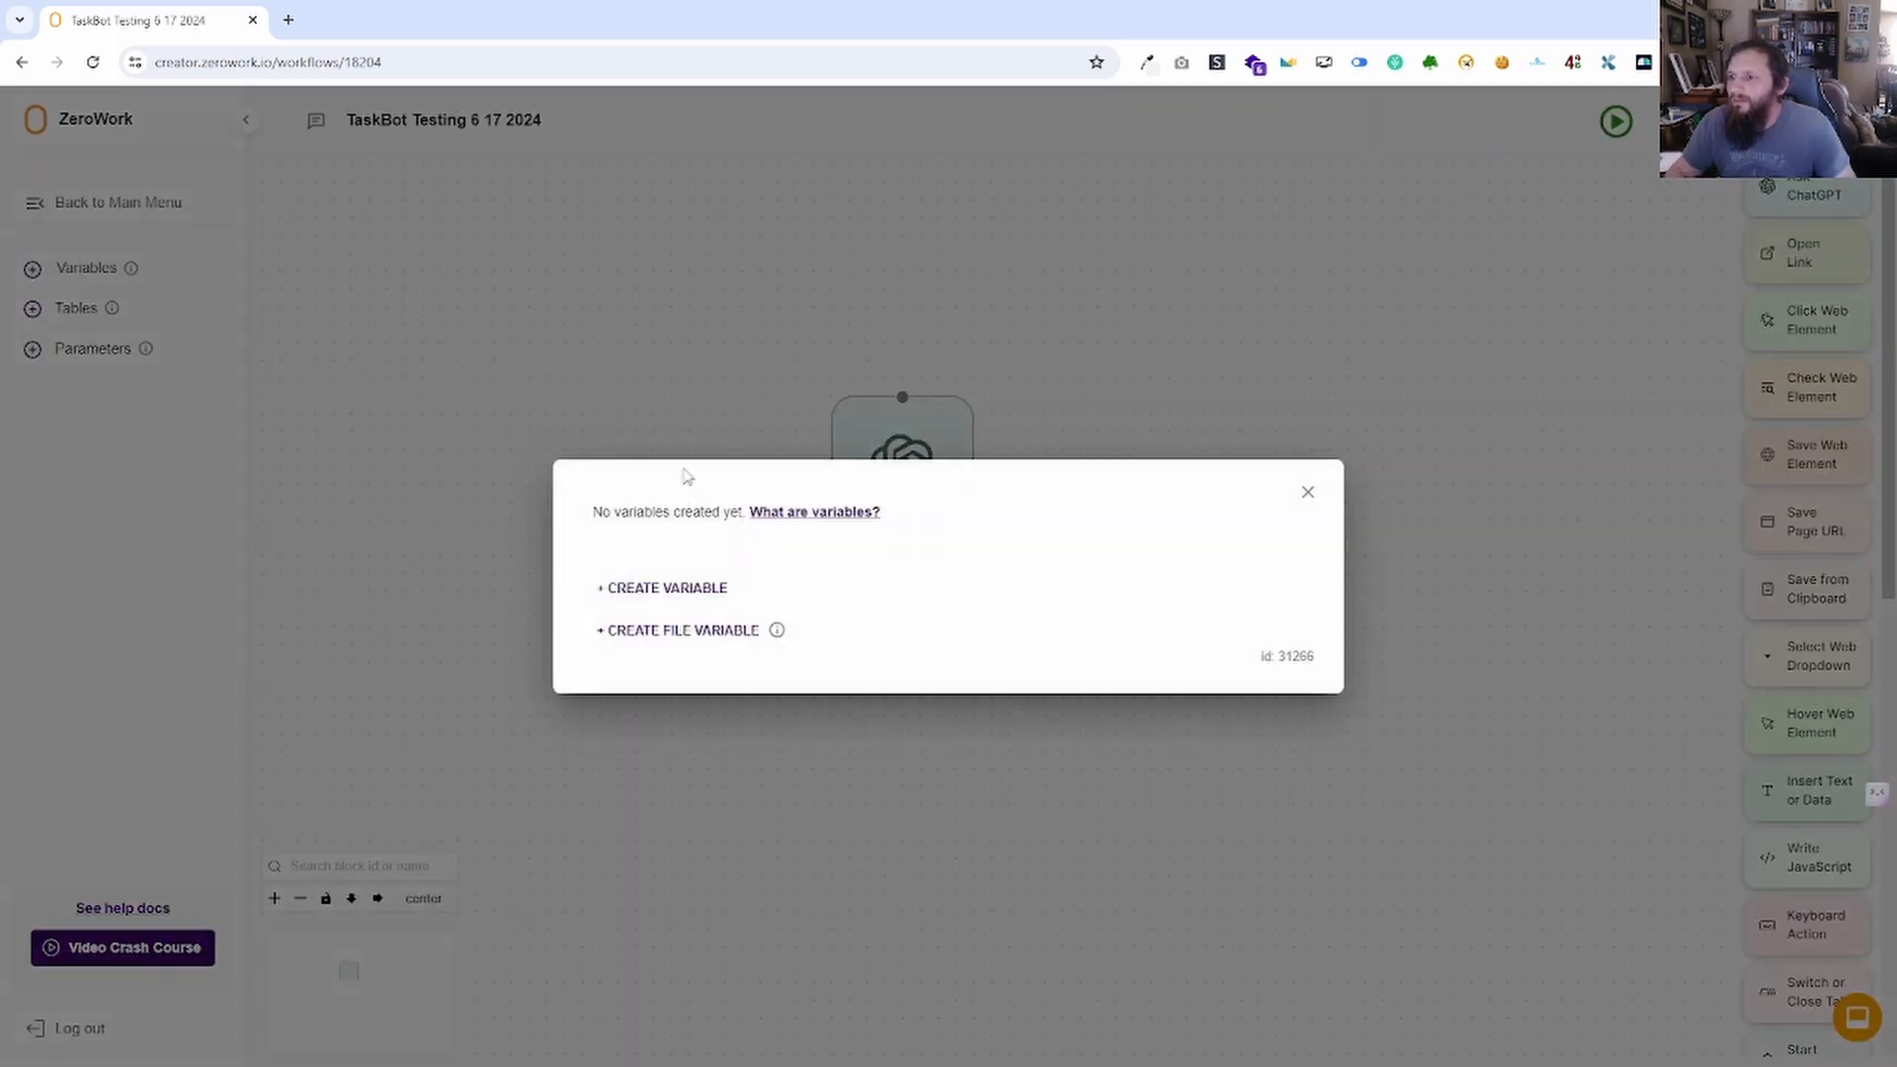
{"action": "left_click", "coordinate": [703, 588]}
{"action": "left_click", "coordinate": [712, 592]}
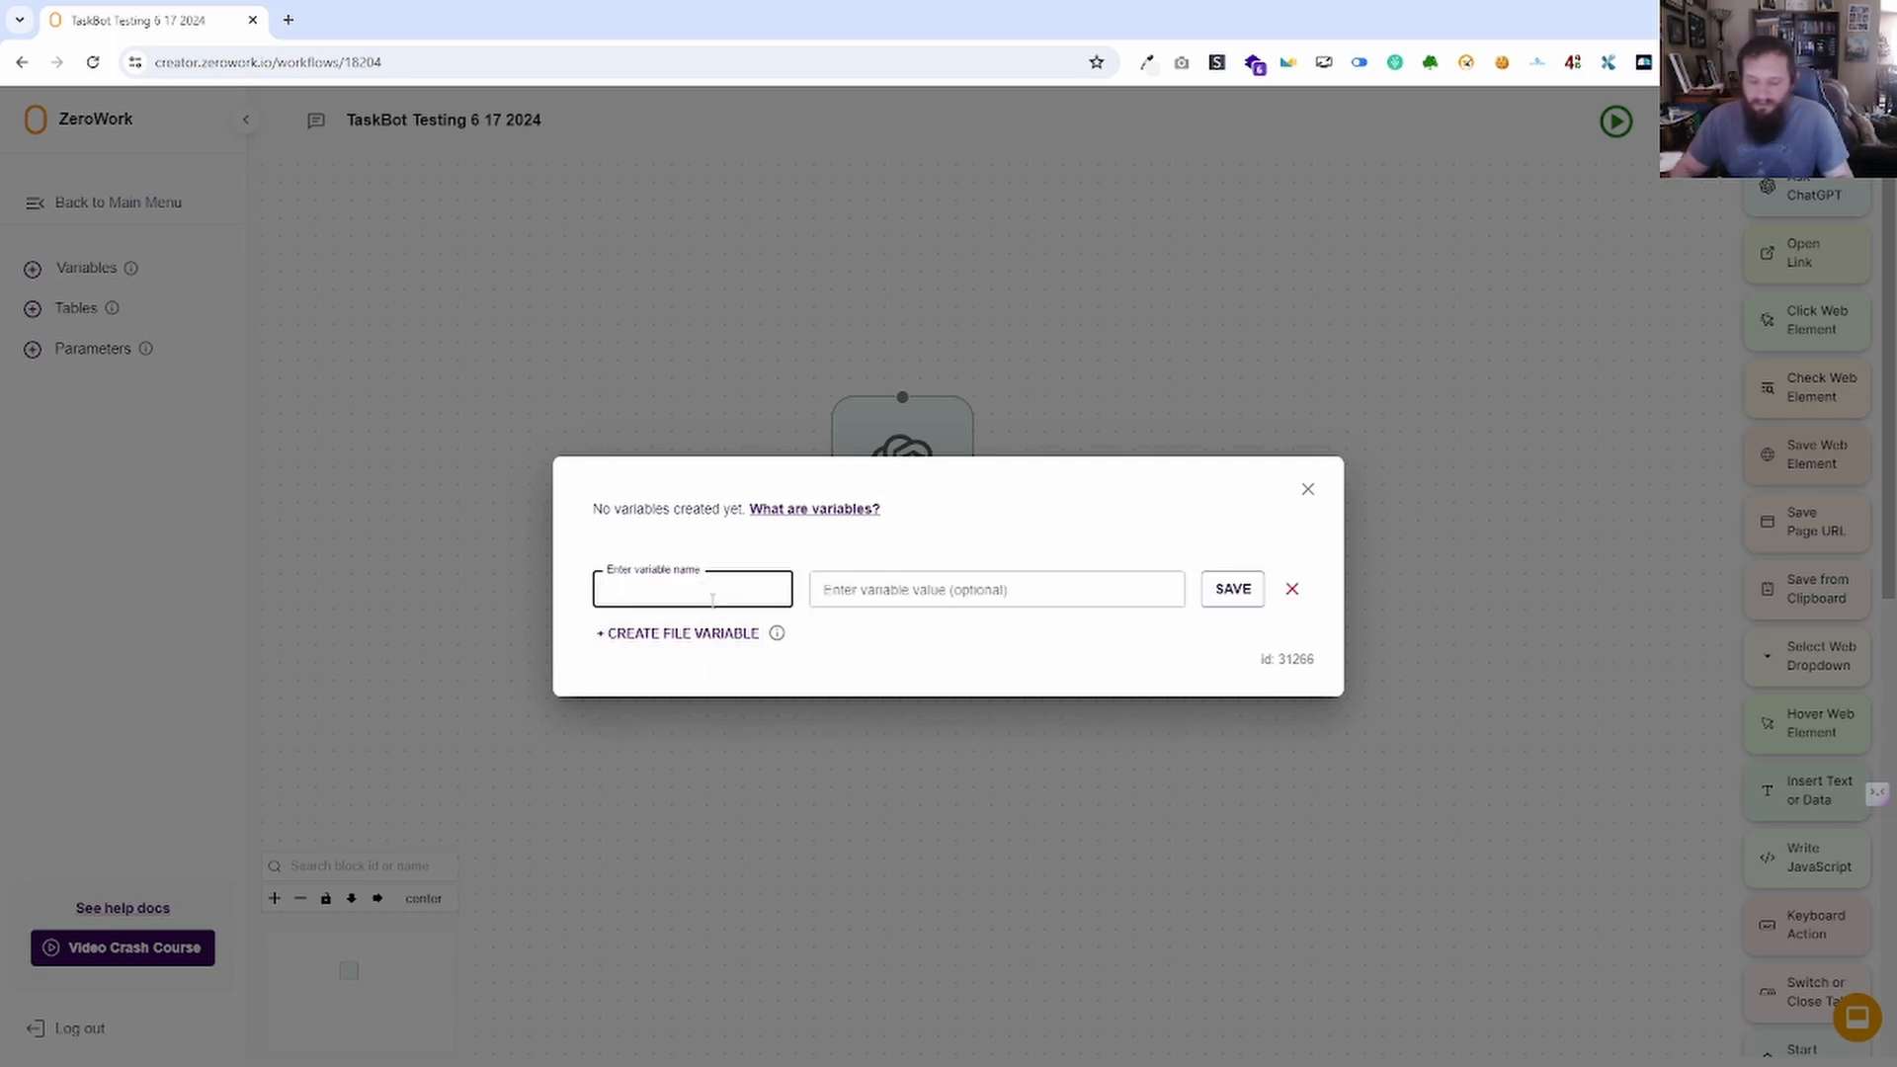
{"action": "type", "text": "Chat GPT remark"}
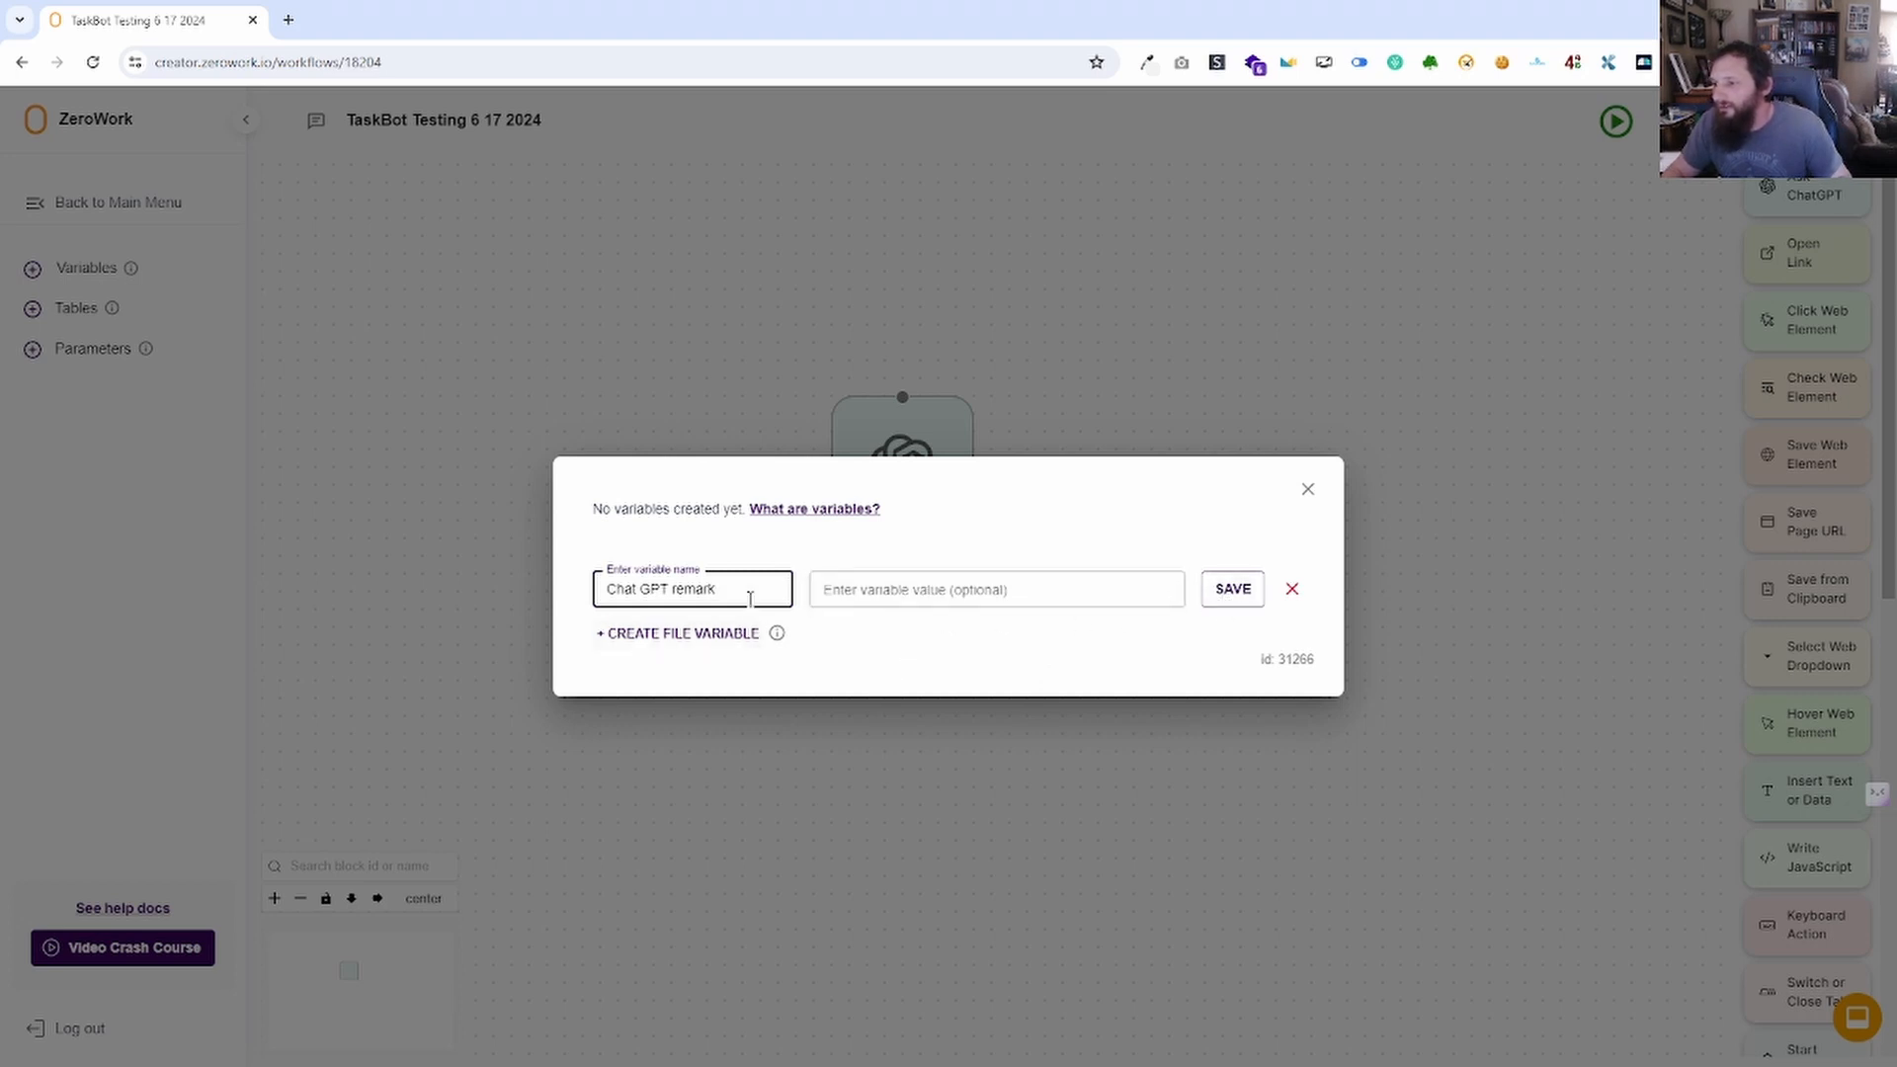
{"action": "left_click_drag", "start_coordinate": [750, 593], "coordinate": [688, 593]}
{"action": "type", "text": "e"}
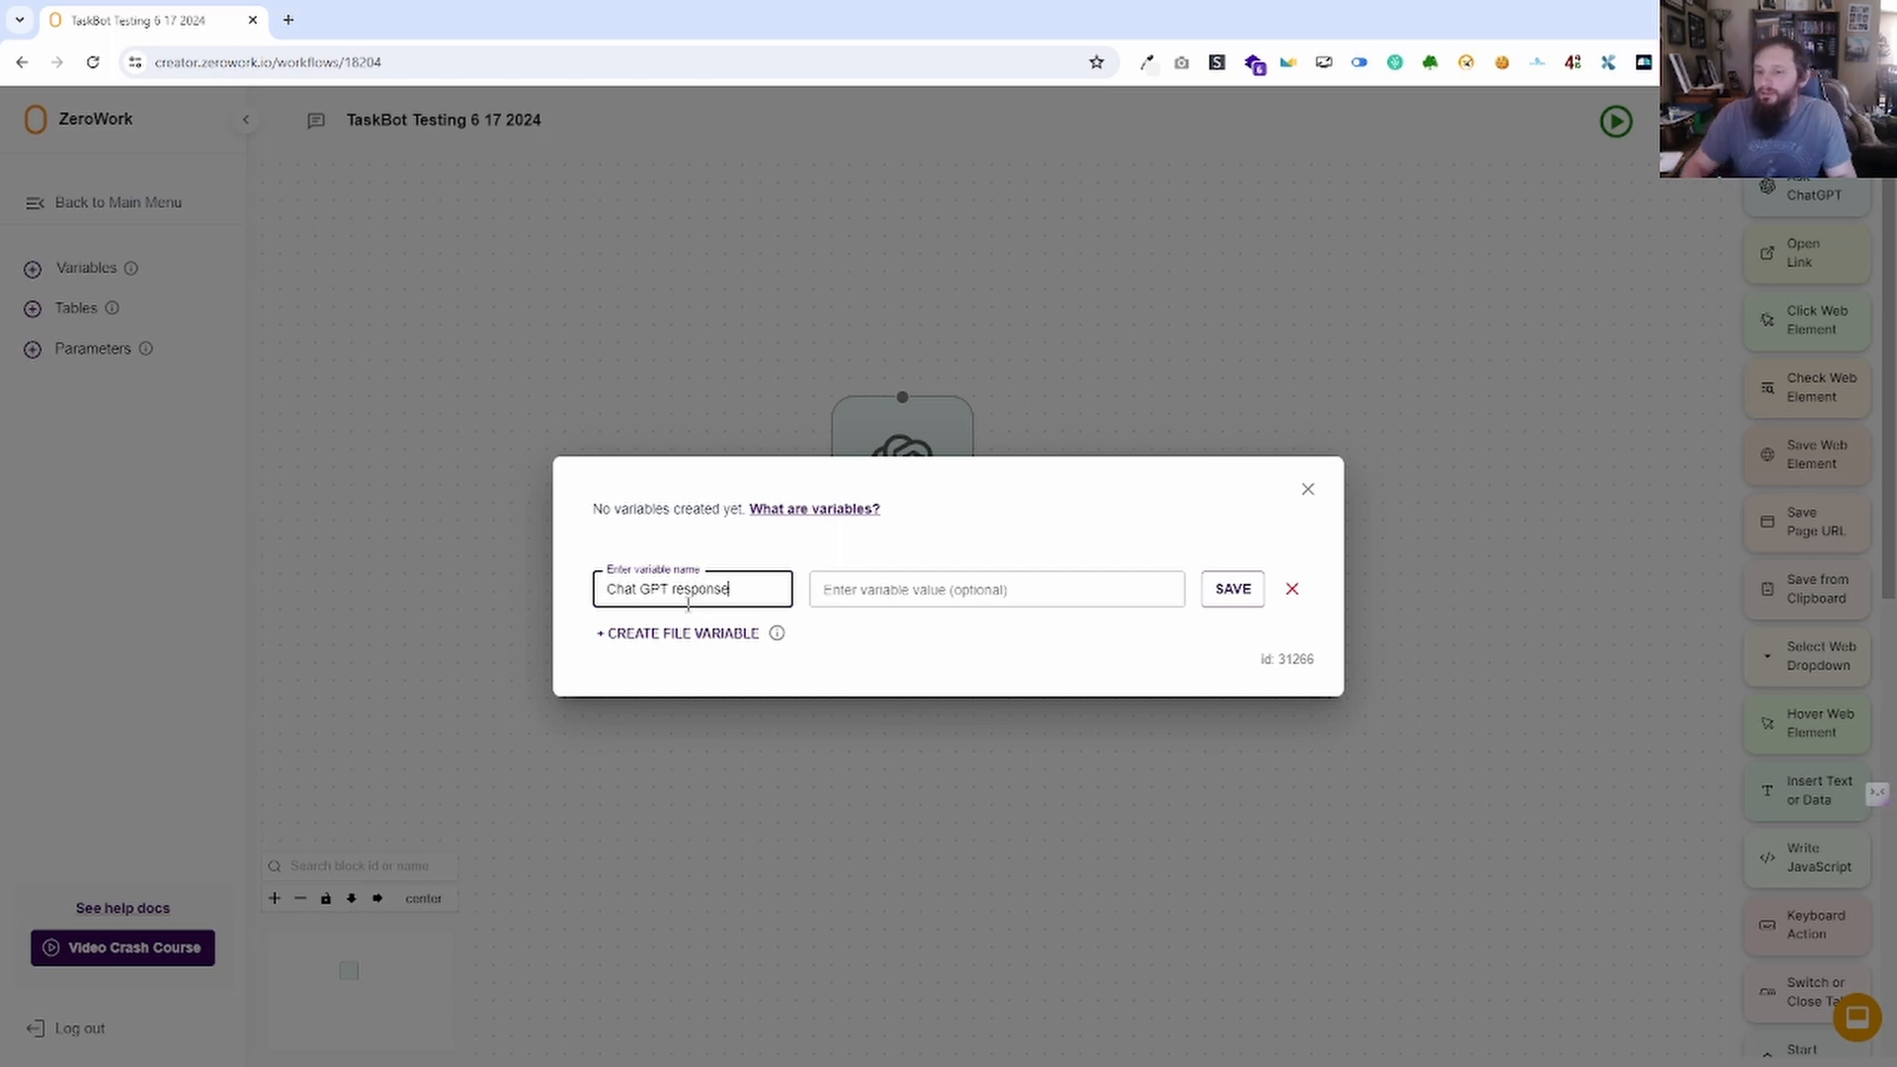
{"action": "left_click", "coordinate": [1241, 590]}
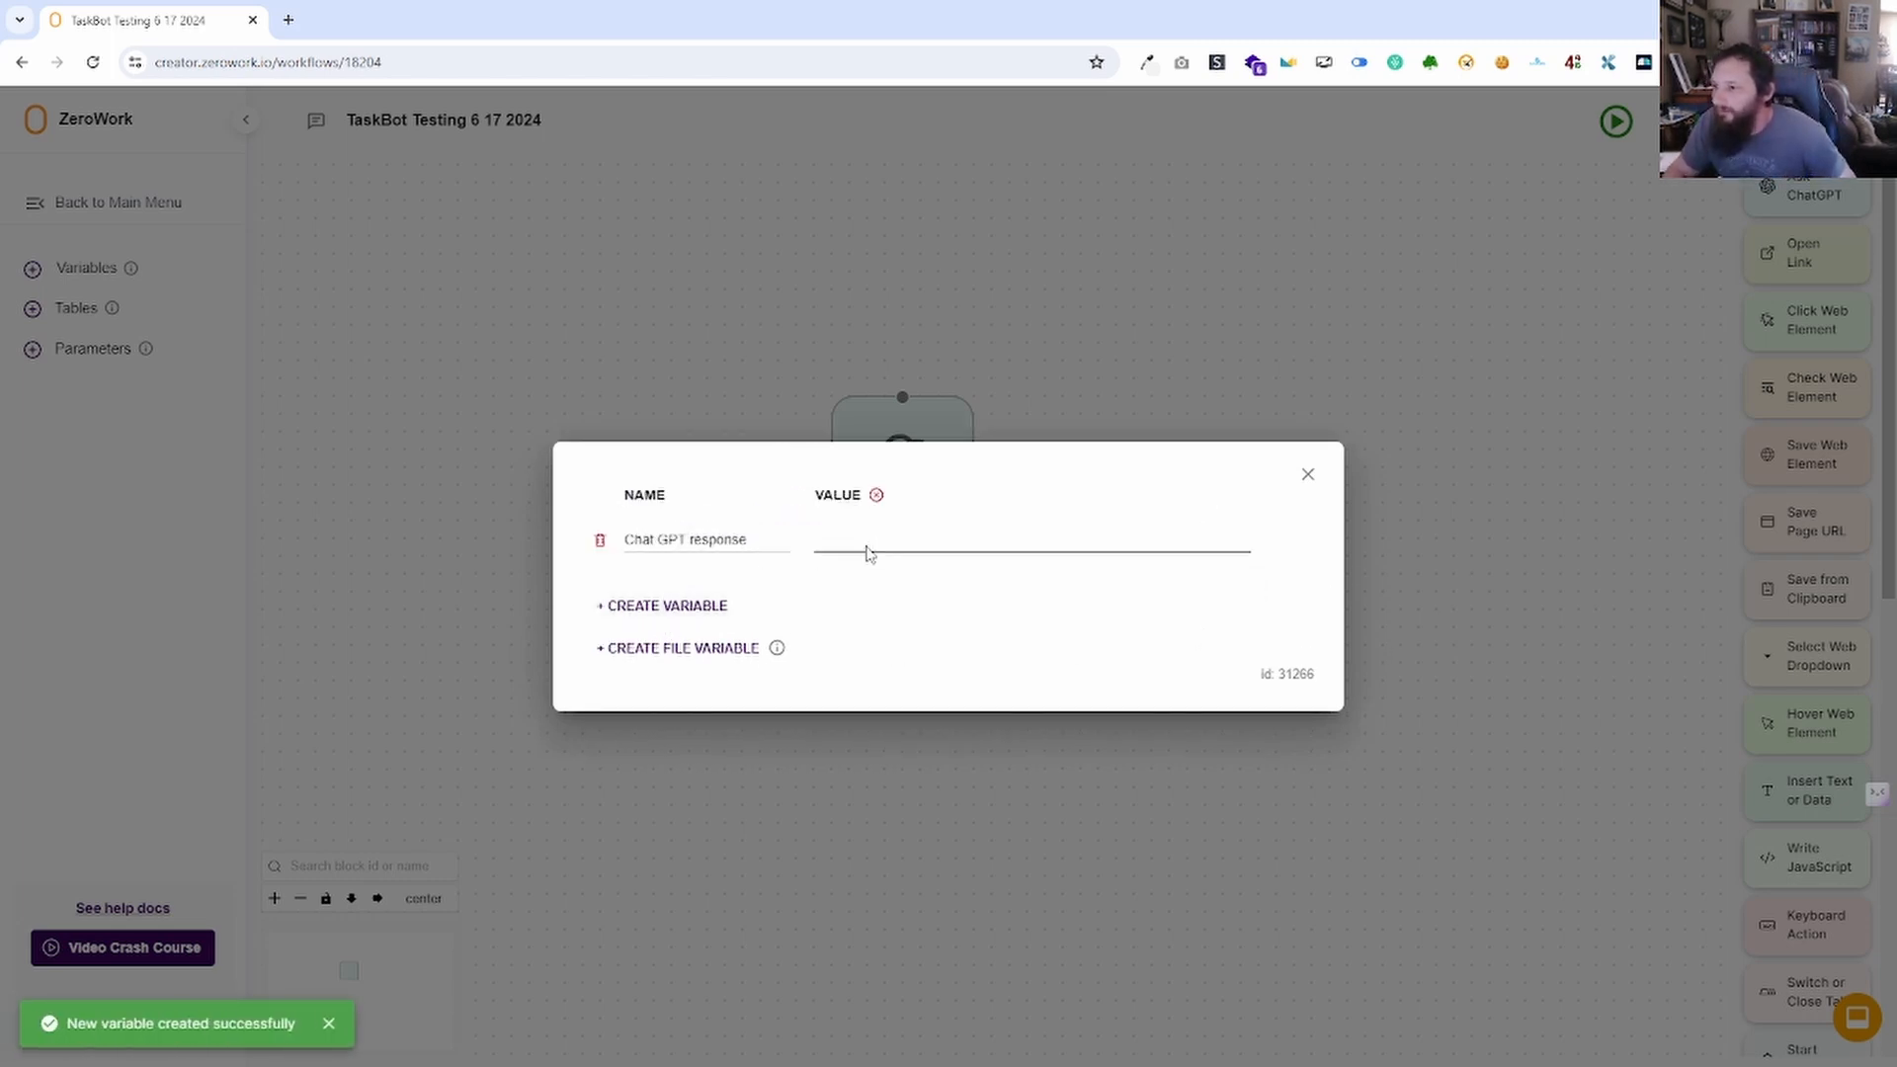
{"action": "left_click", "coordinate": [1033, 562]}
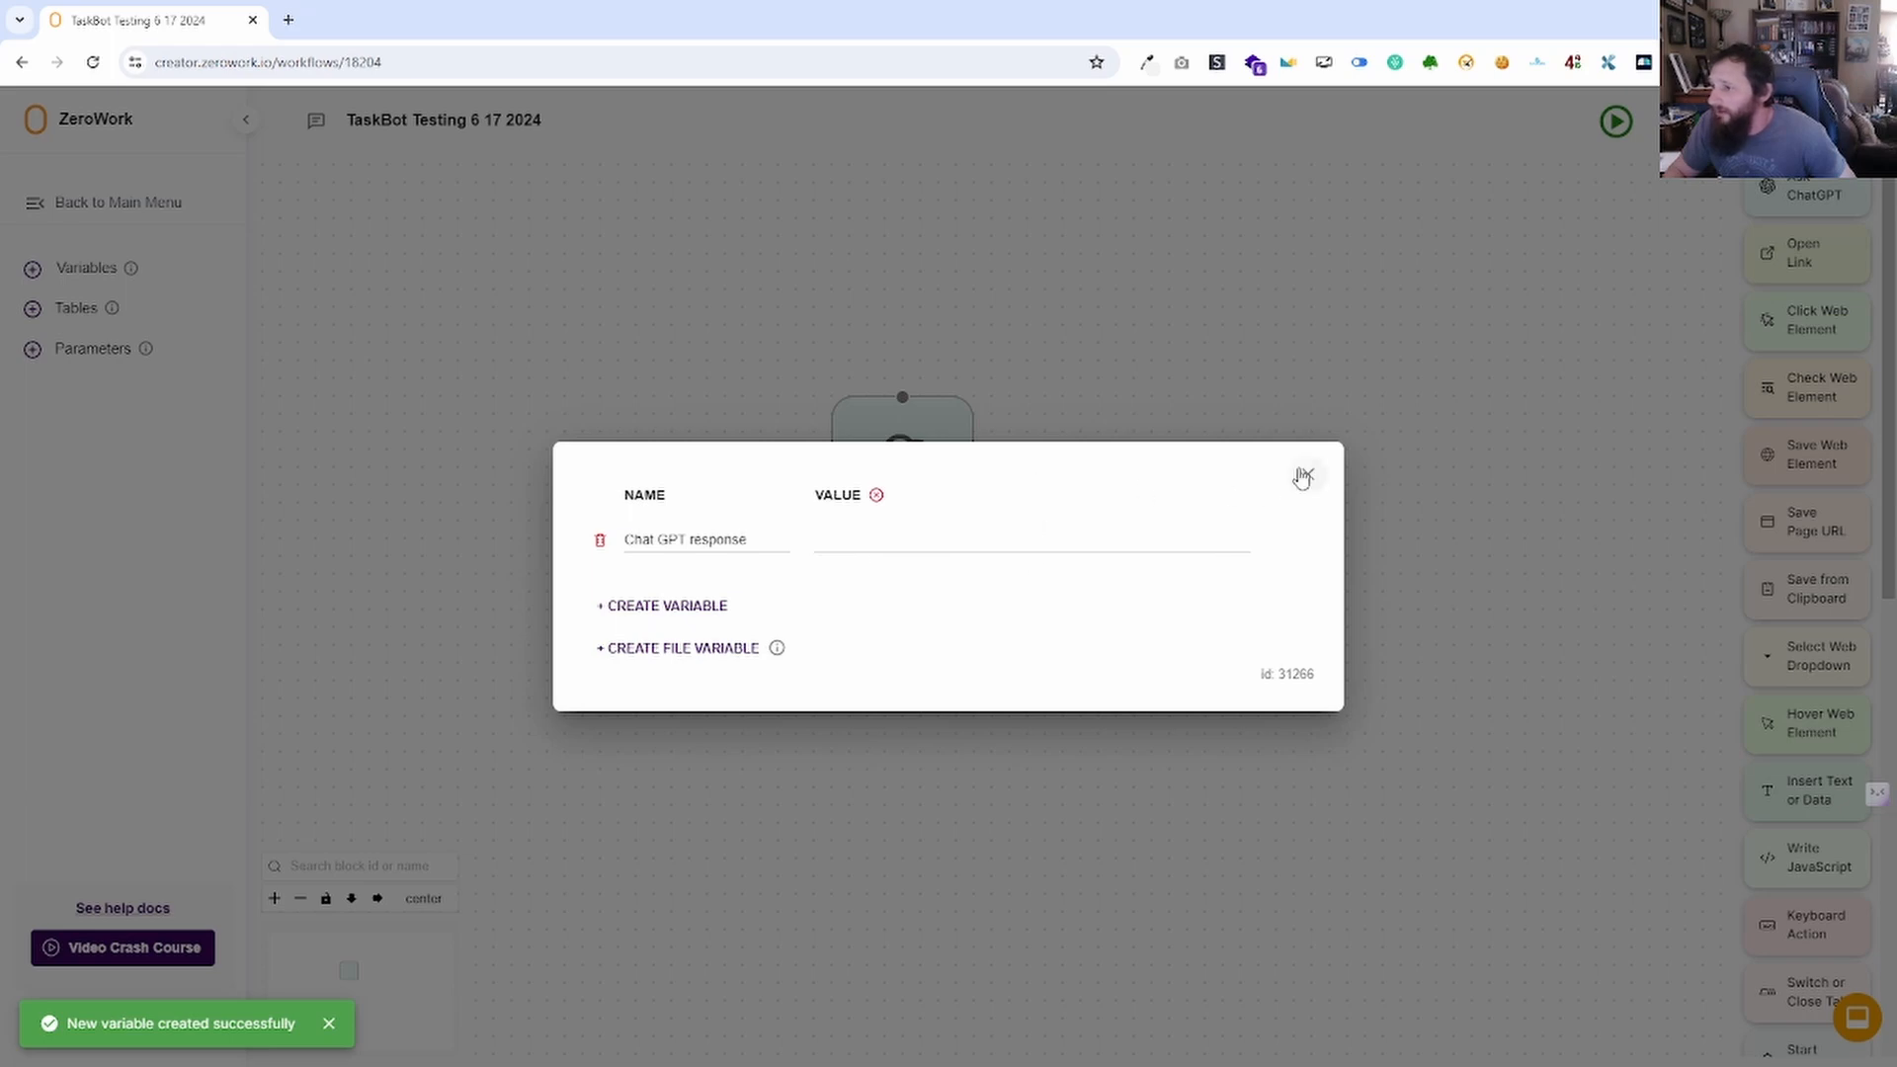
{"action": "left_click", "coordinate": [1308, 475]}
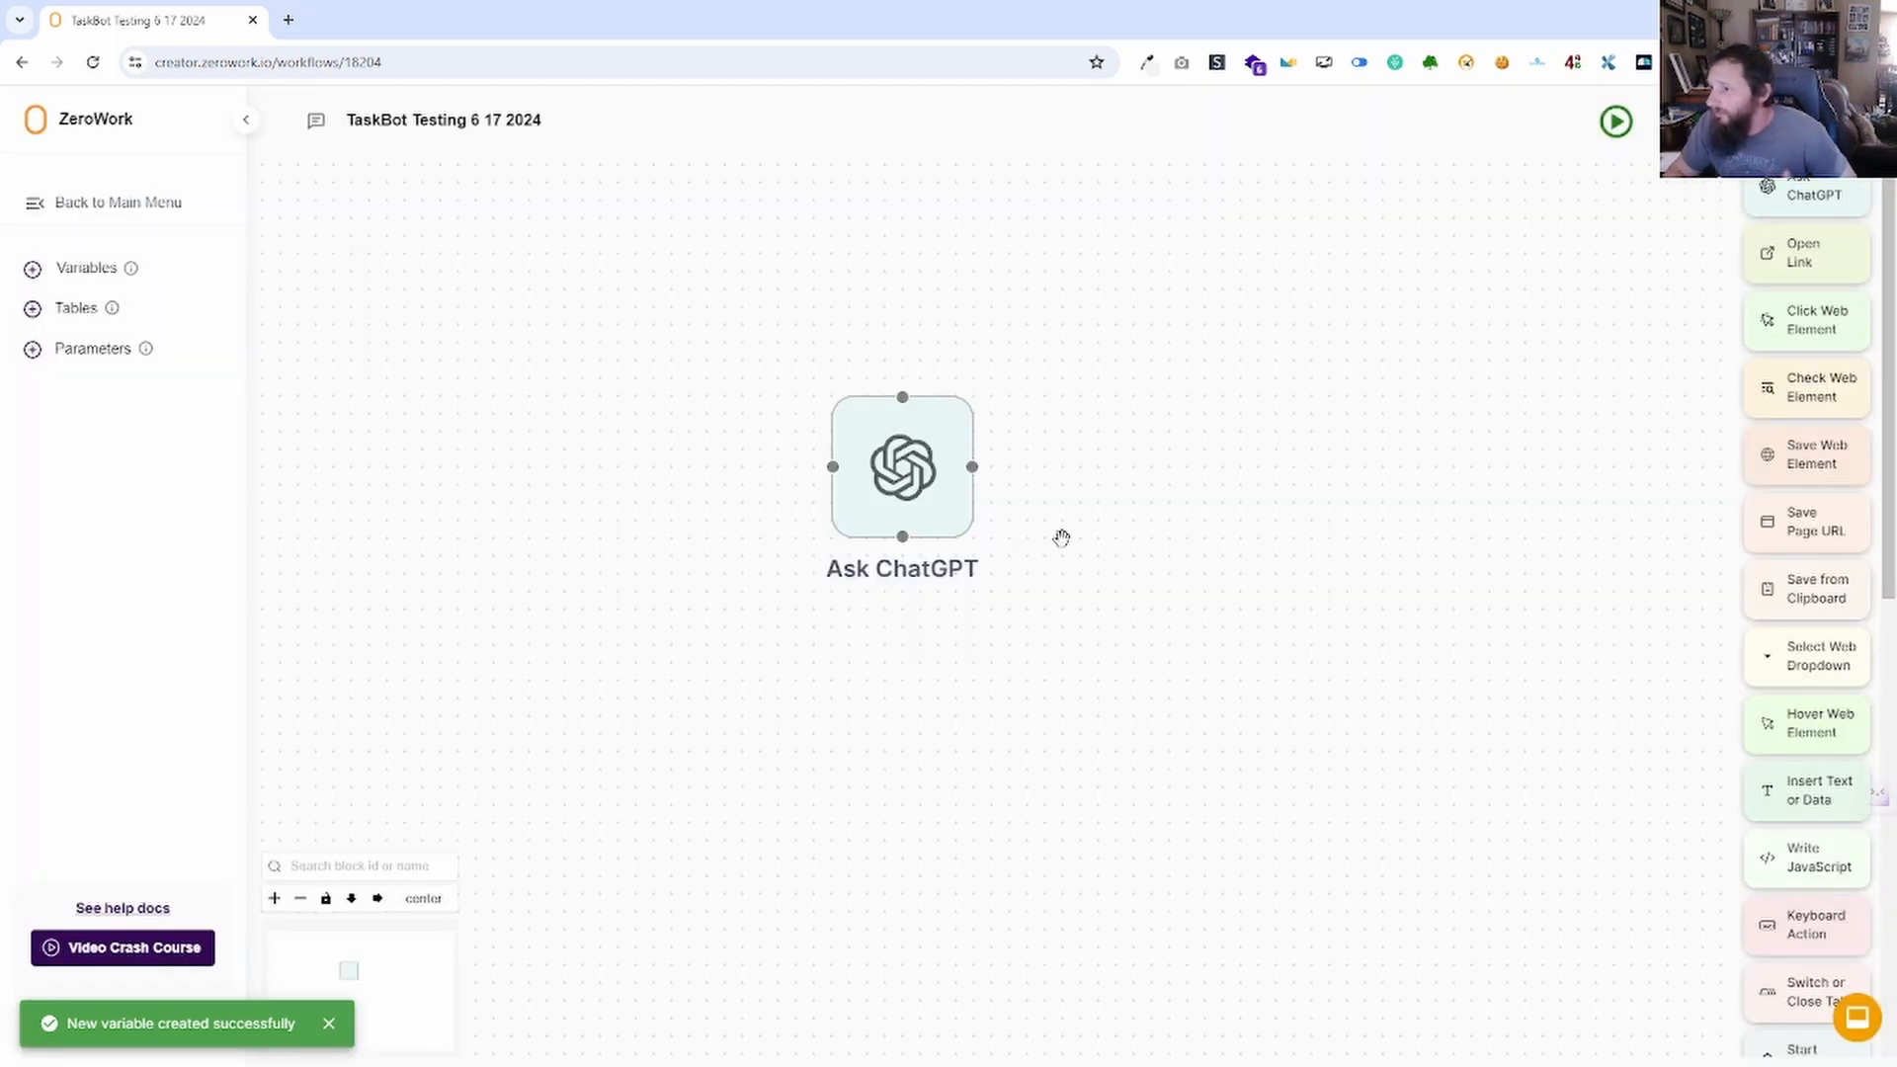
Pick 'Chat GPT response' as the Ask ChatGPT block's answer variable and save.
{"action": "left_click", "coordinate": [900, 489]}
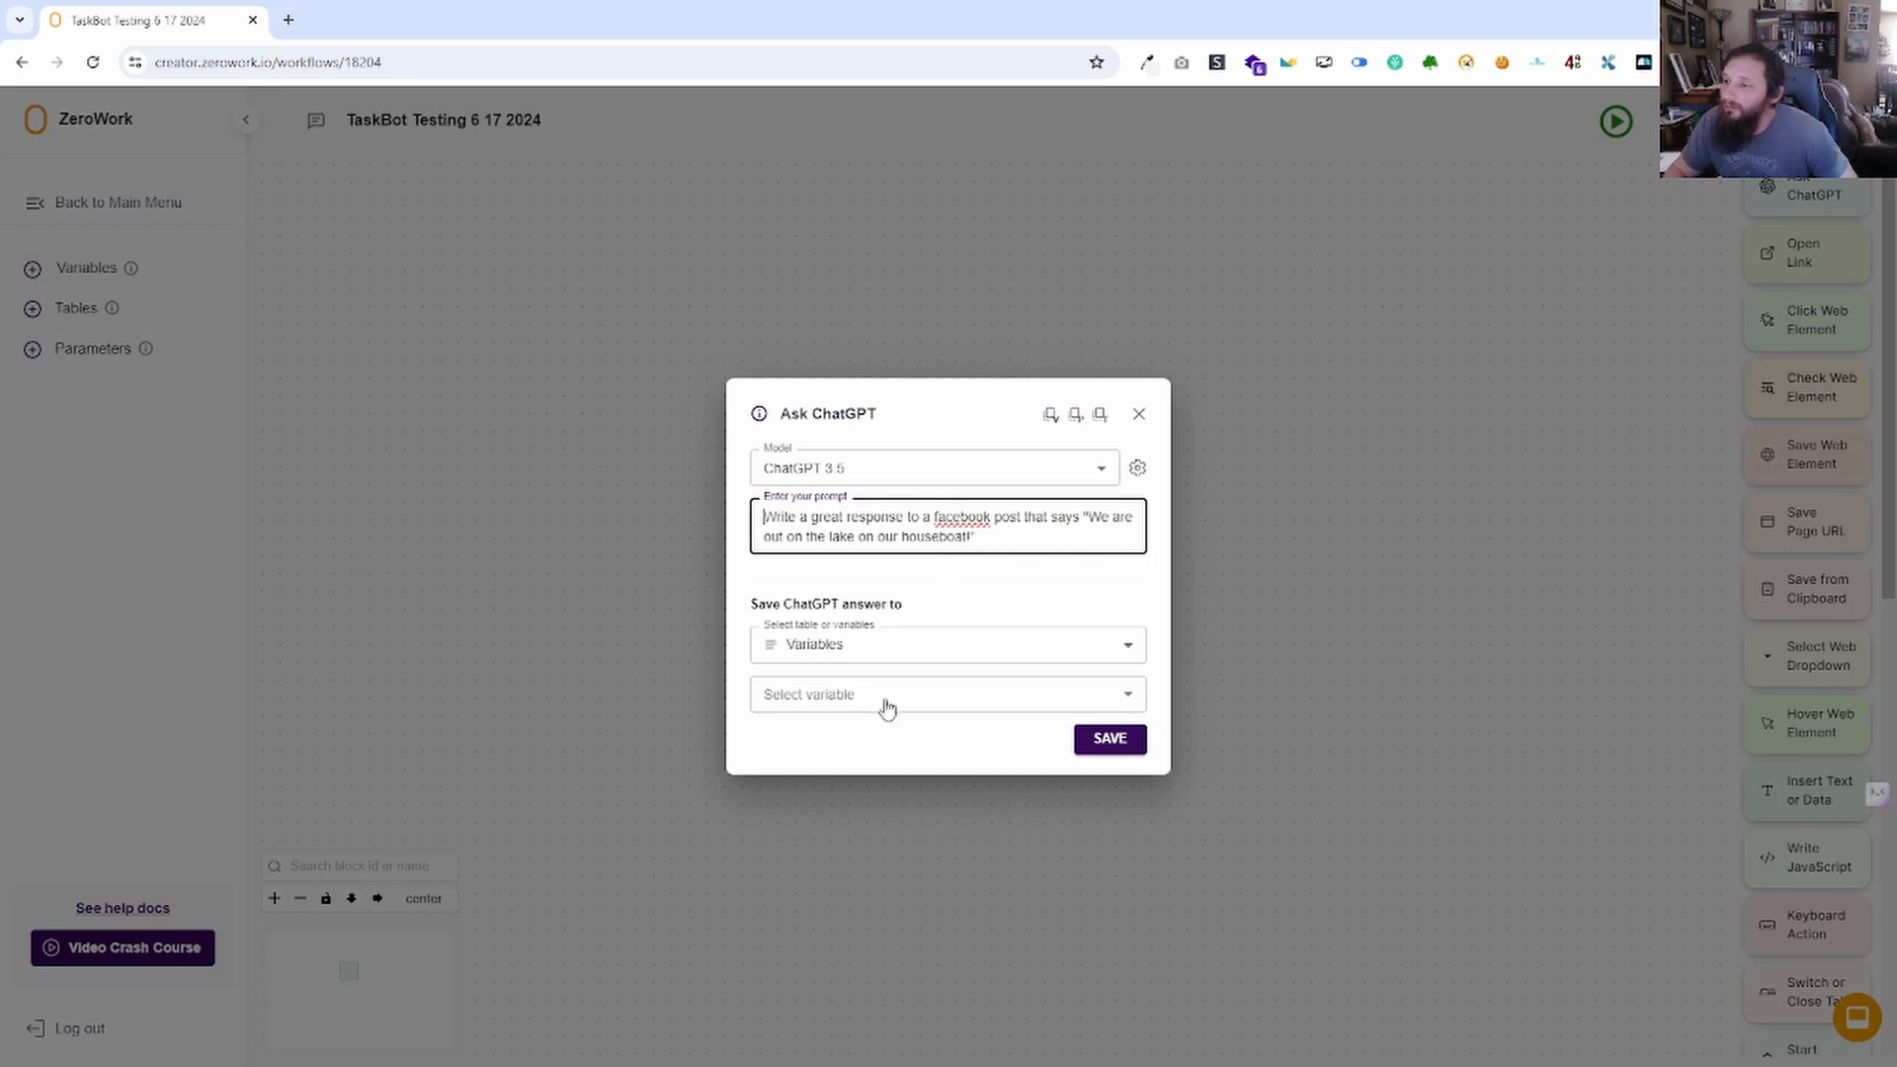
{"action": "left_click", "coordinate": [887, 704]}
{"action": "left_click", "coordinate": [860, 741]}
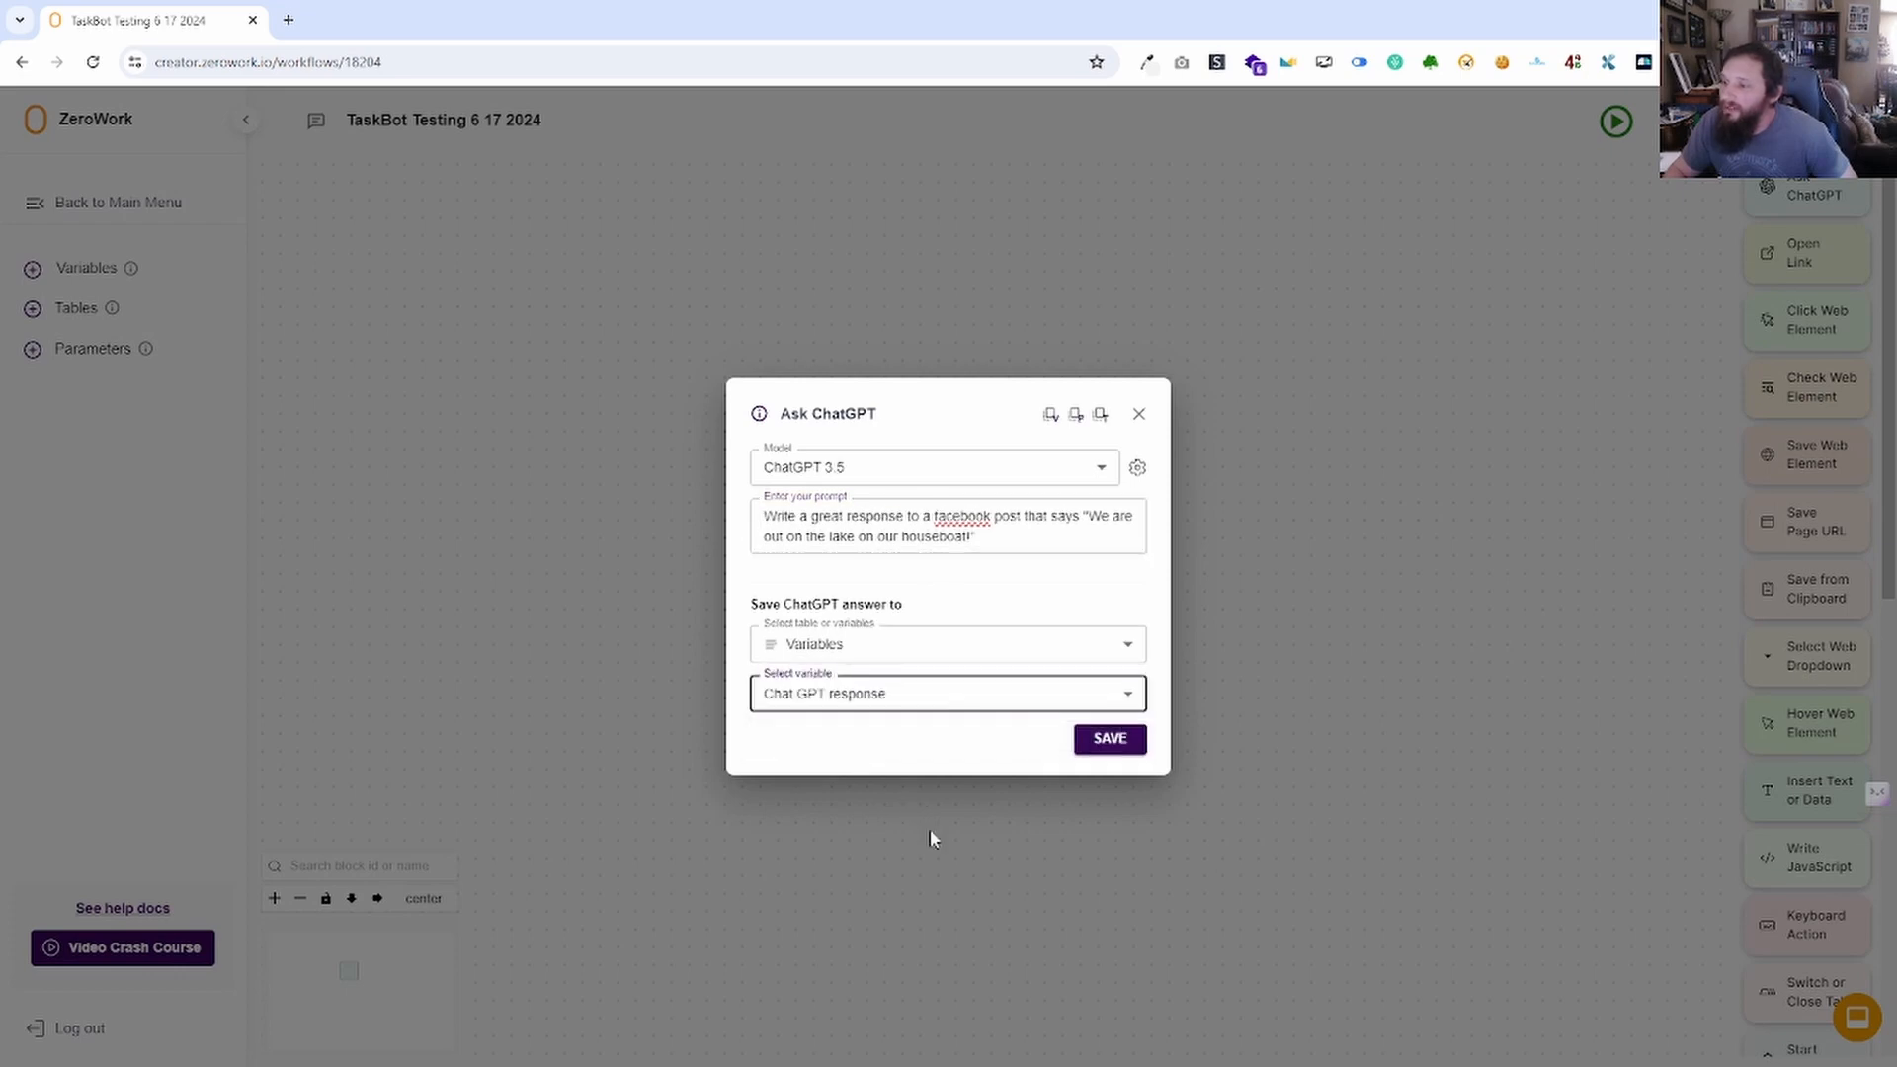
{"action": "left_click", "coordinate": [1139, 738]}
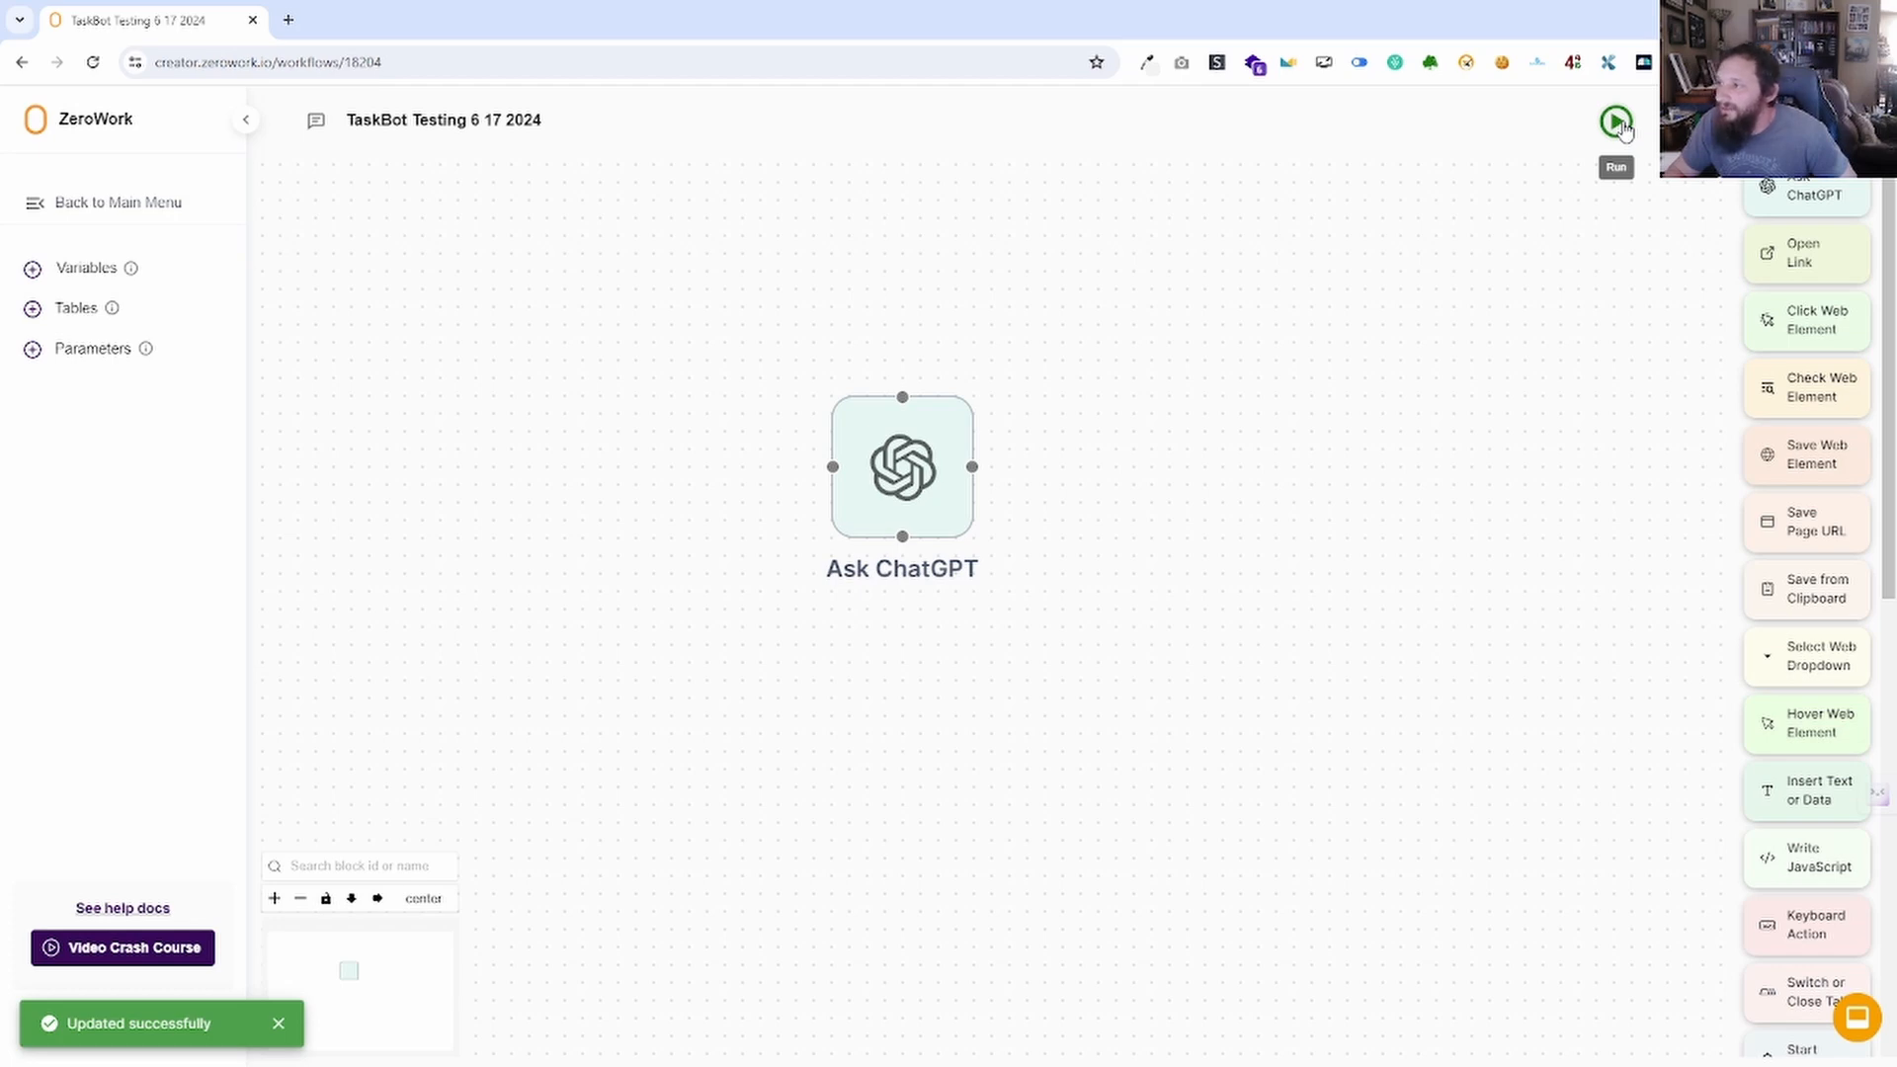
Run the TaskBot, check the log's token count, and confirm 'Chat GPT response' holds the houseboat reply.
{"action": "left_click", "coordinate": [1621, 126]}
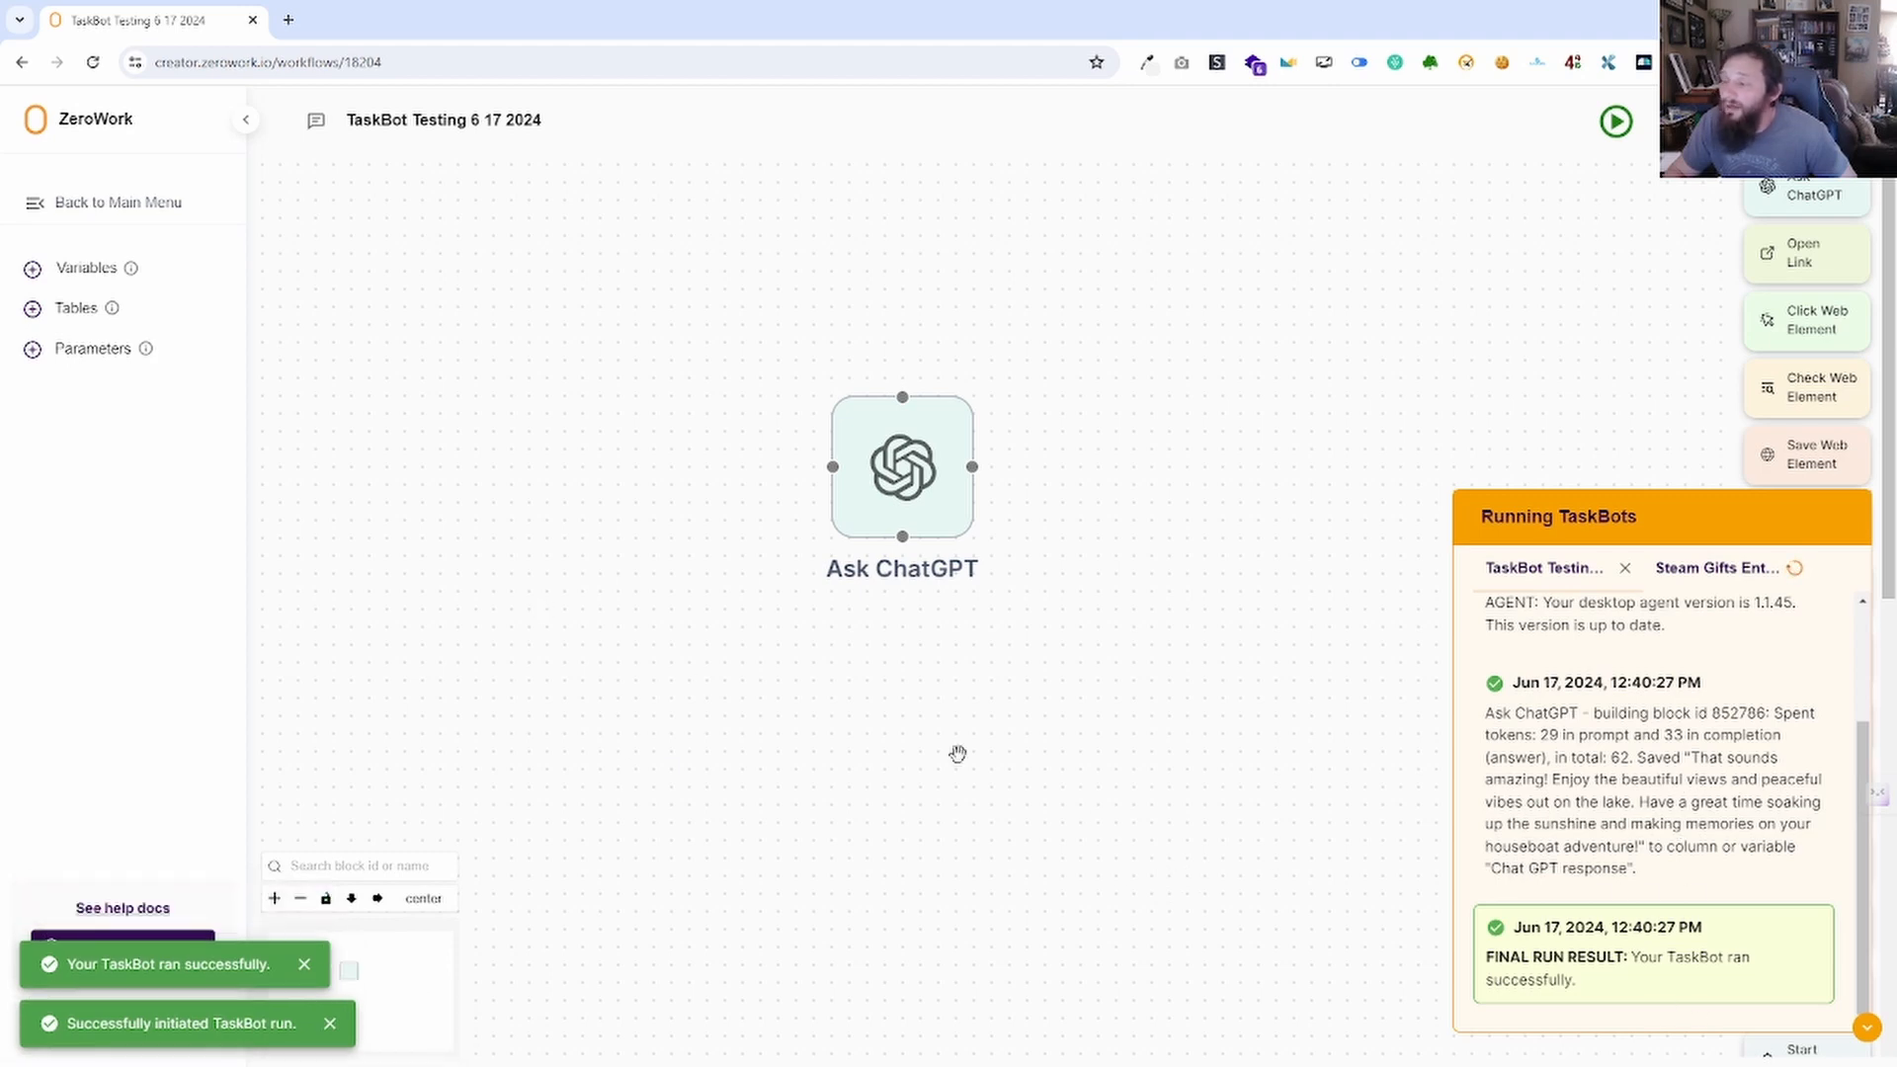
{"action": "left_click_drag", "start_coordinate": [1554, 736], "coordinate": [1615, 737]}
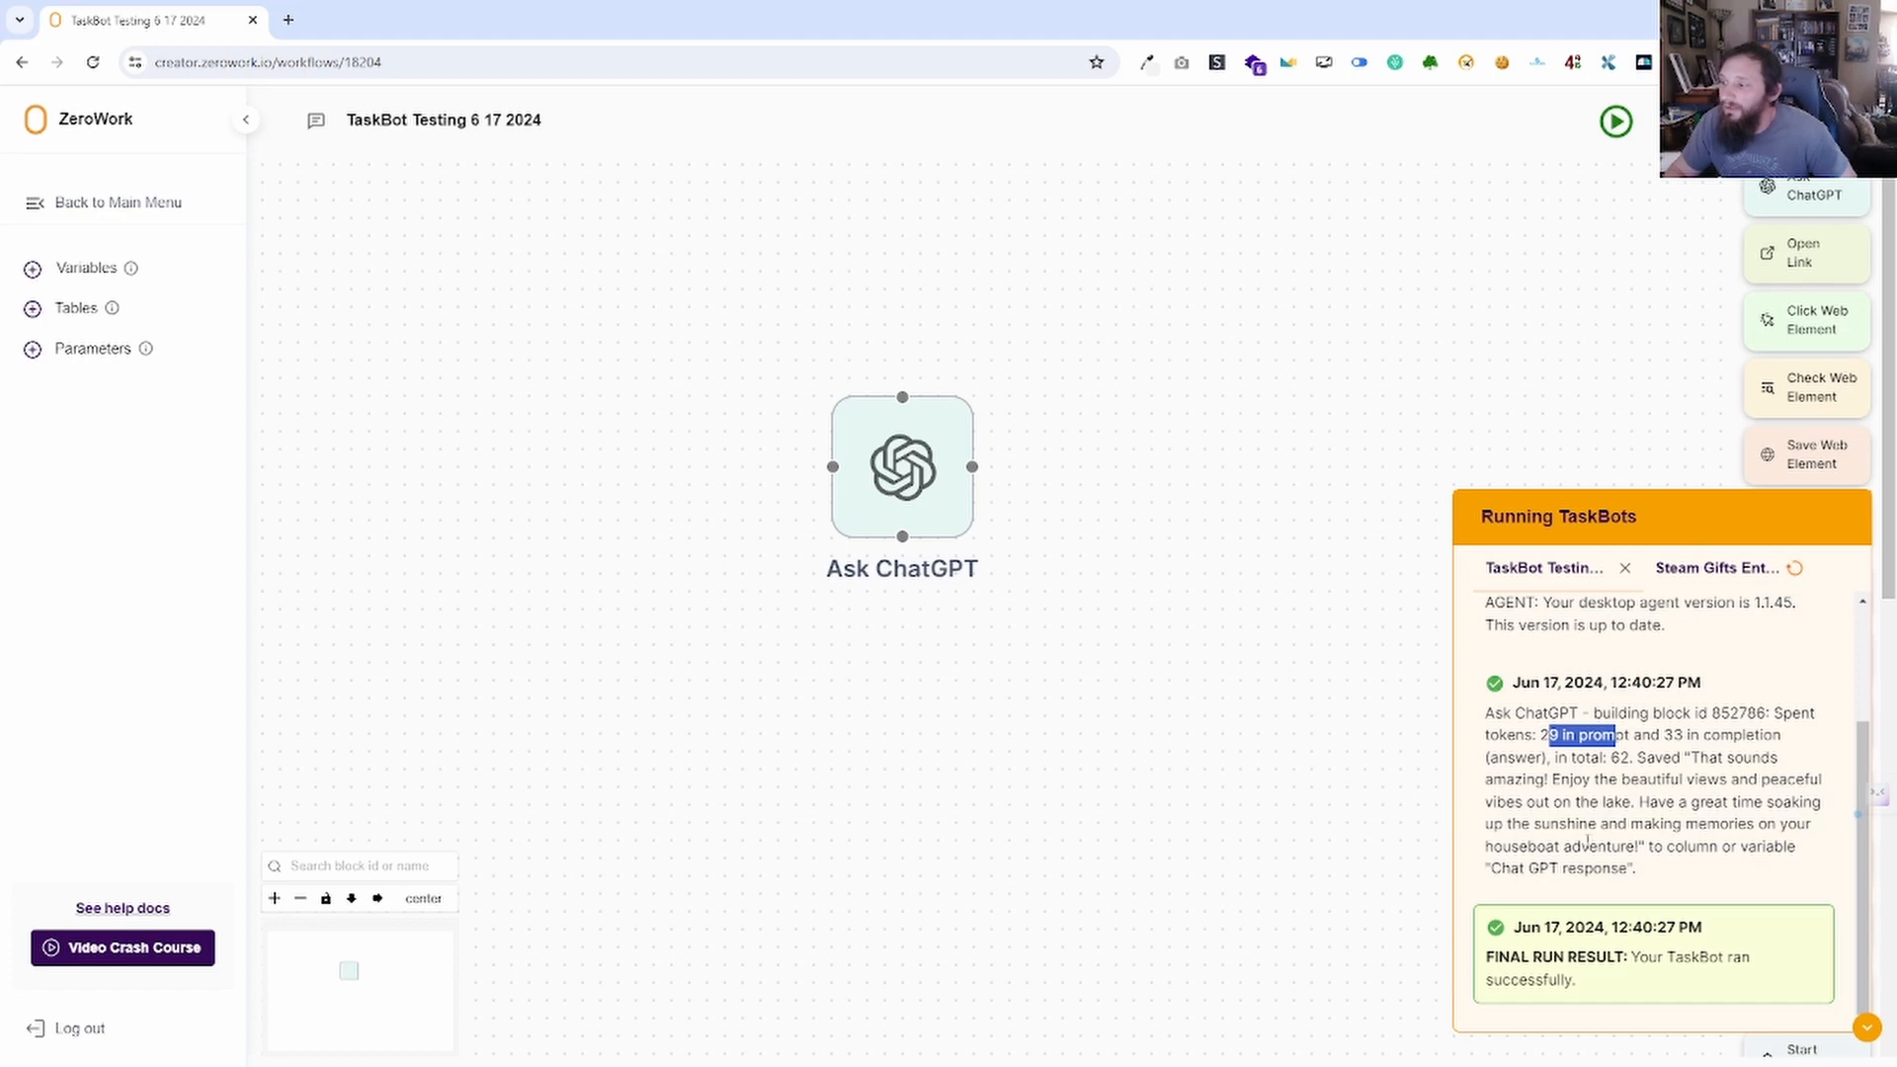
{"action": "left_click", "coordinate": [87, 268]}
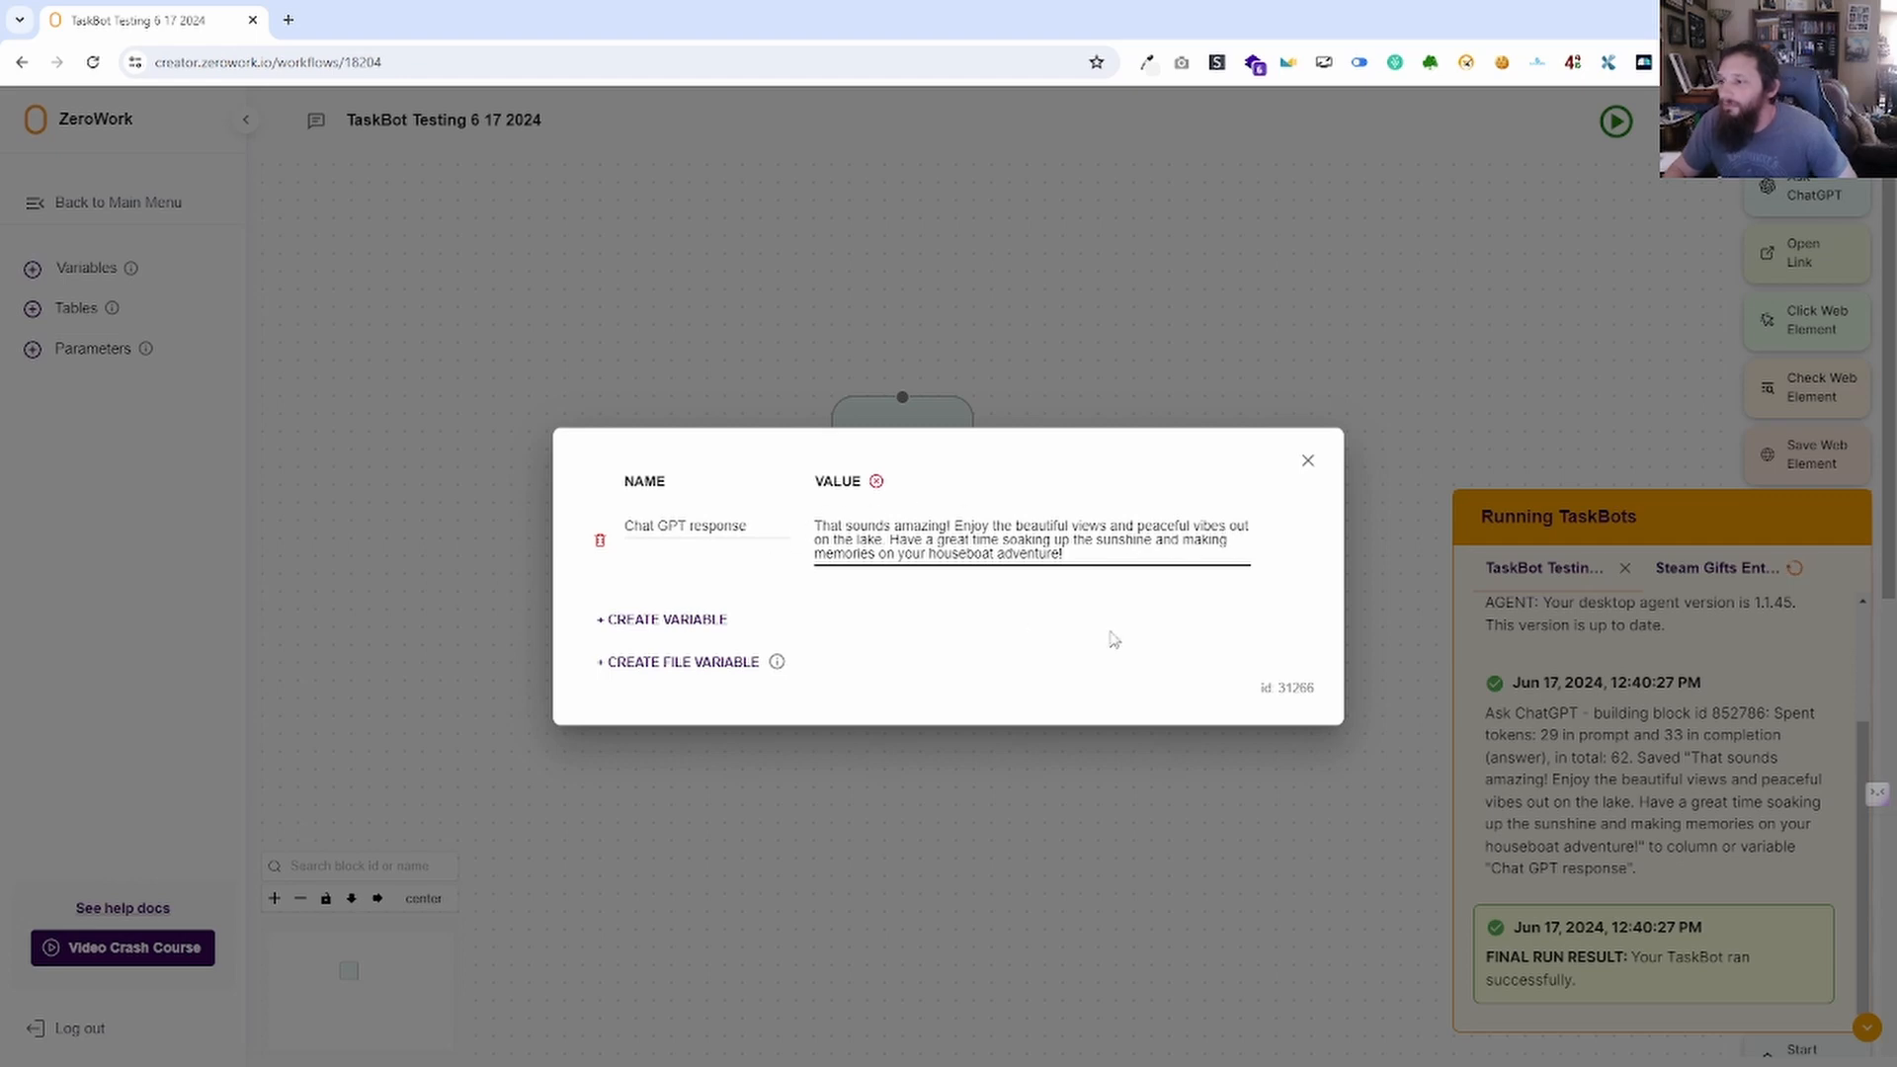
{"action": "left_click", "coordinate": [1307, 462]}
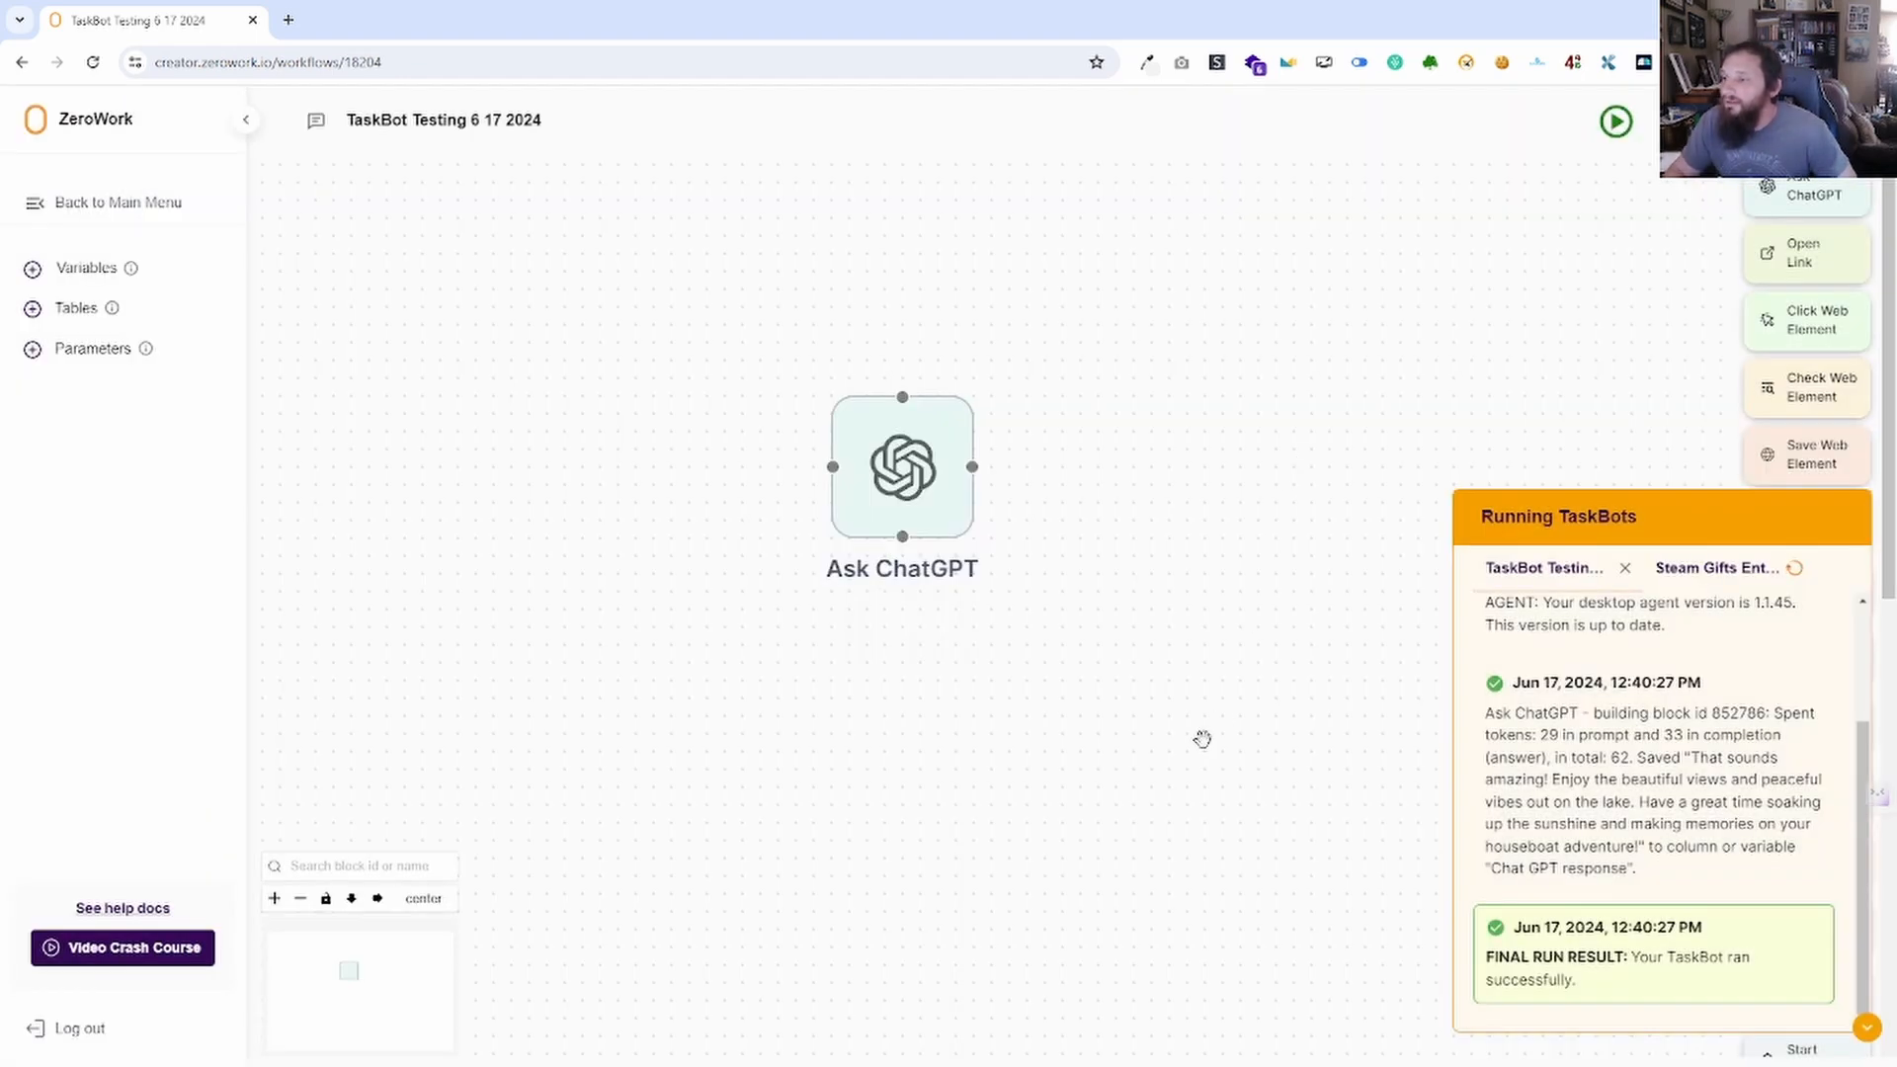
{"action": "left_click", "coordinate": [926, 478]}
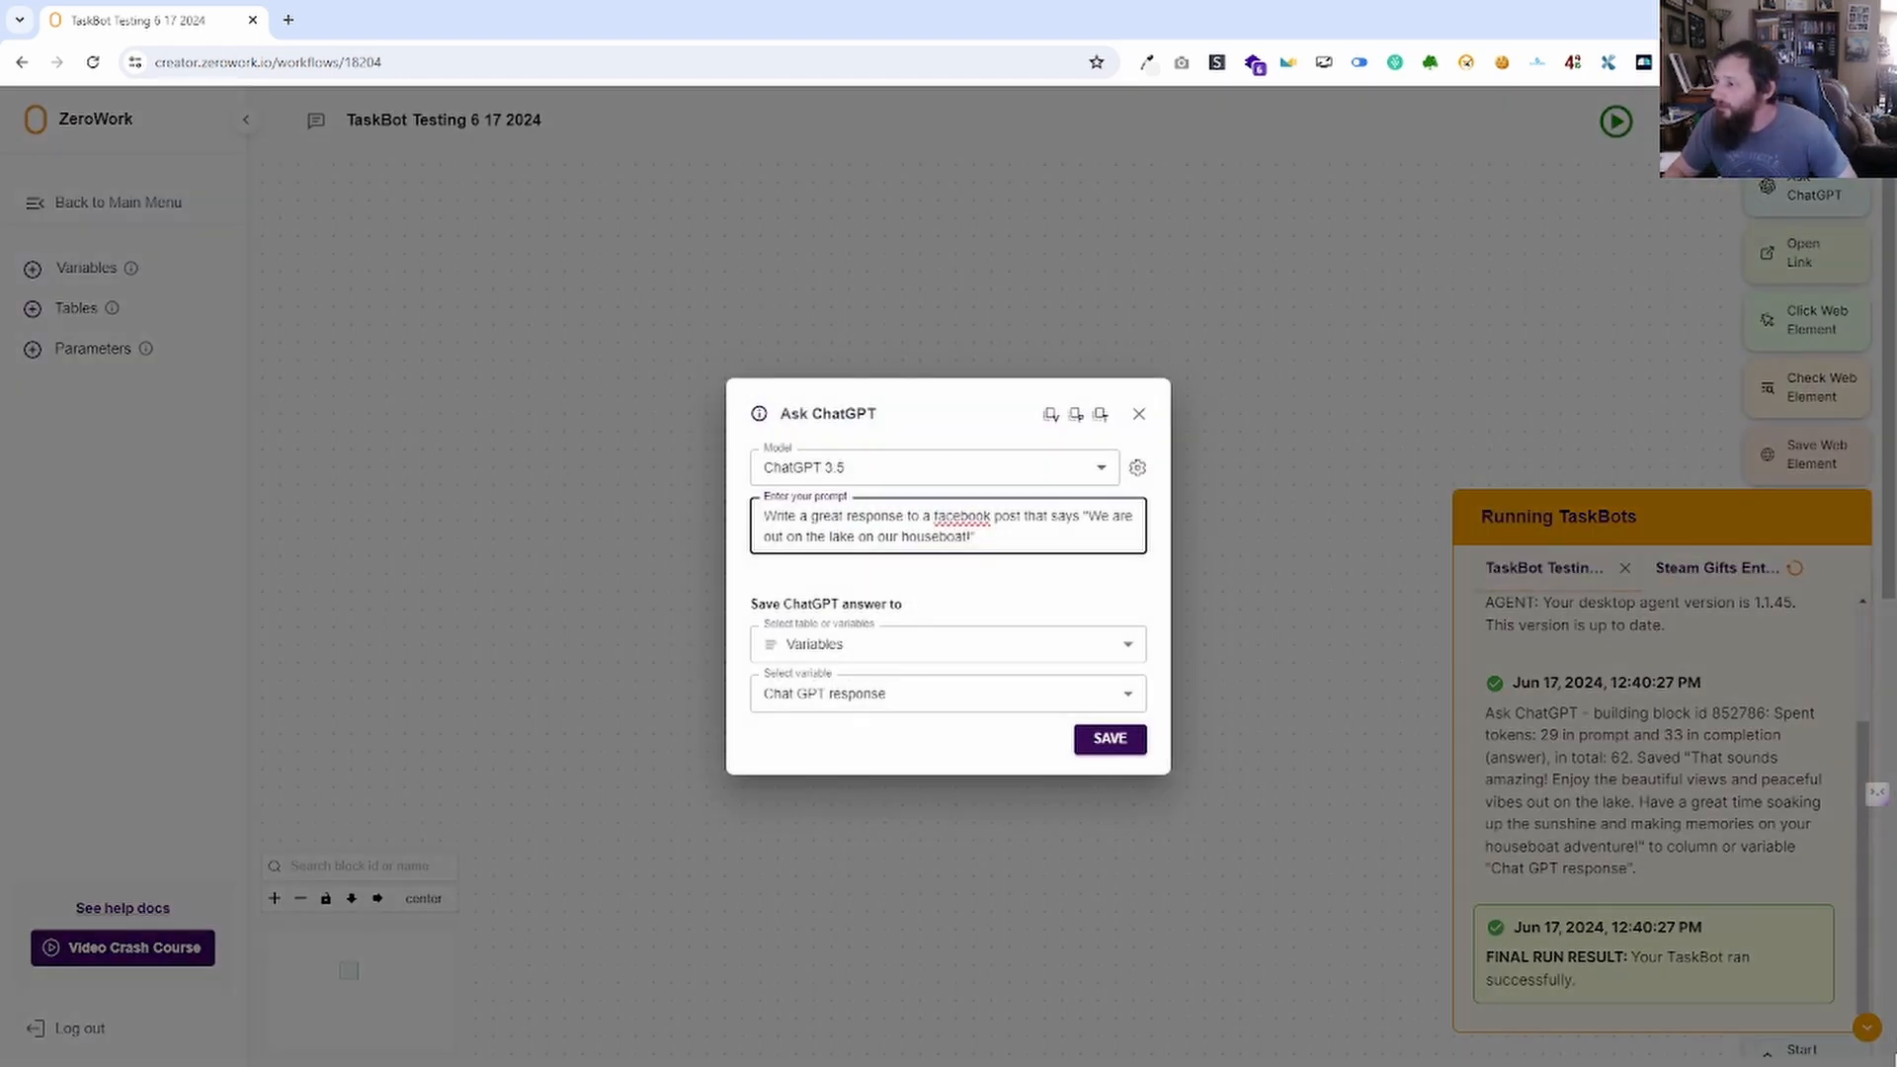
{"action": "left_click", "coordinate": [1877, 1035]}
{"action": "left_click", "coordinate": [1867, 1030]}
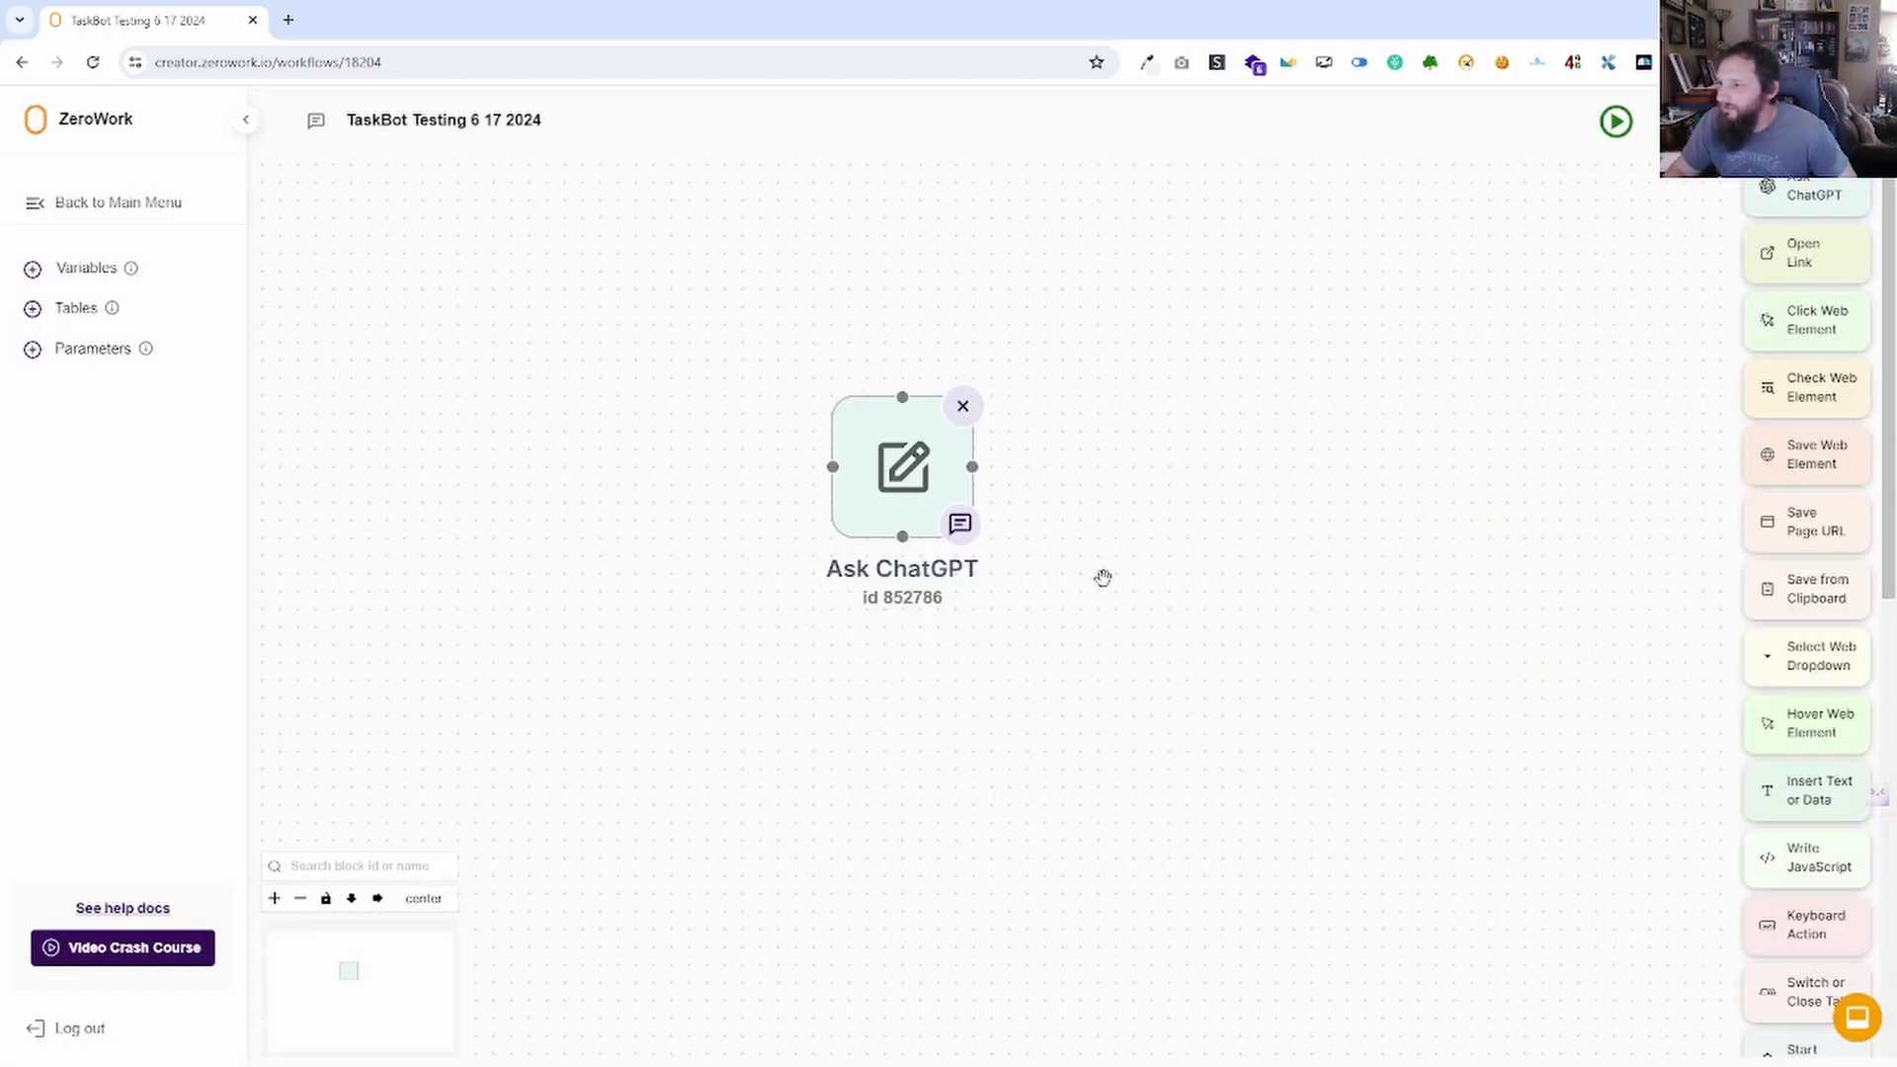
Reopen the Ask ChatGPT block to review the quoted houseboat post in its prompt, then close it.
{"action": "left_click", "coordinate": [903, 466]}
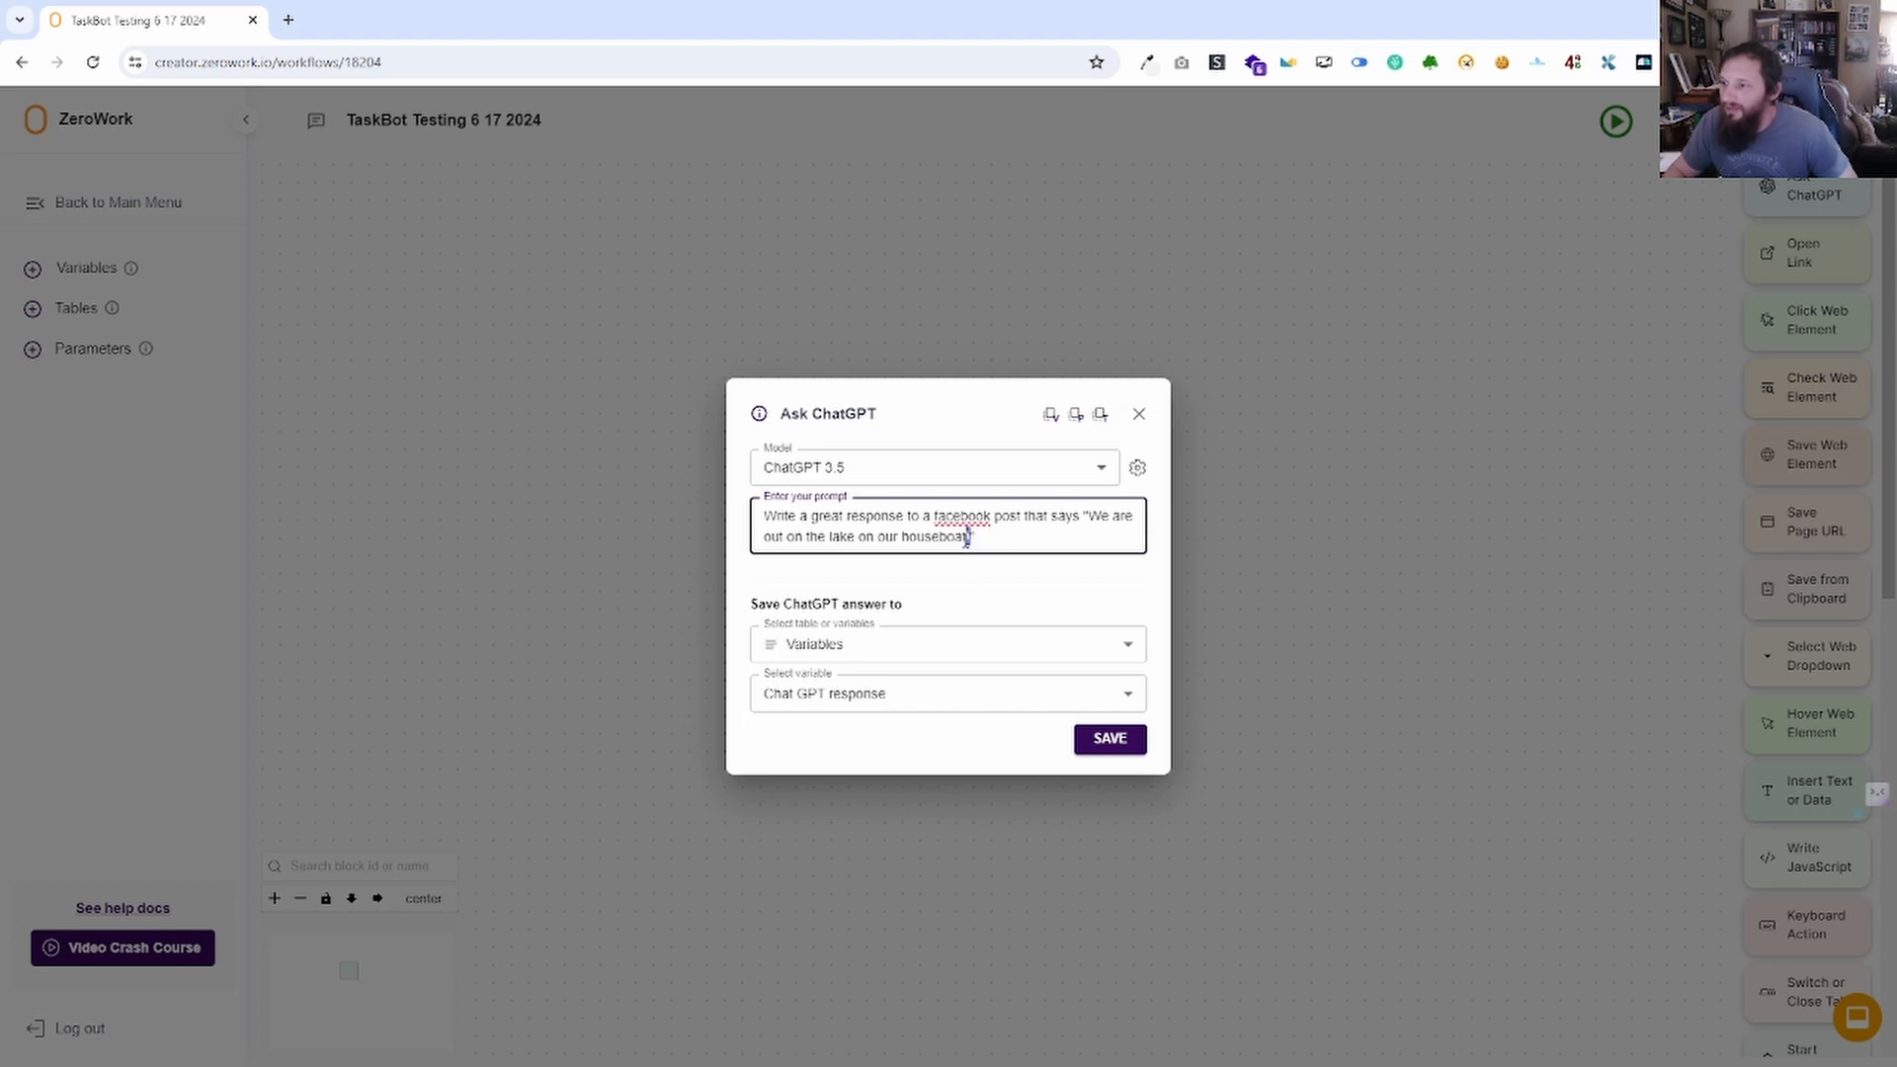
{"action": "left_click_drag", "start_coordinate": [967, 537], "coordinate": [1078, 516]}
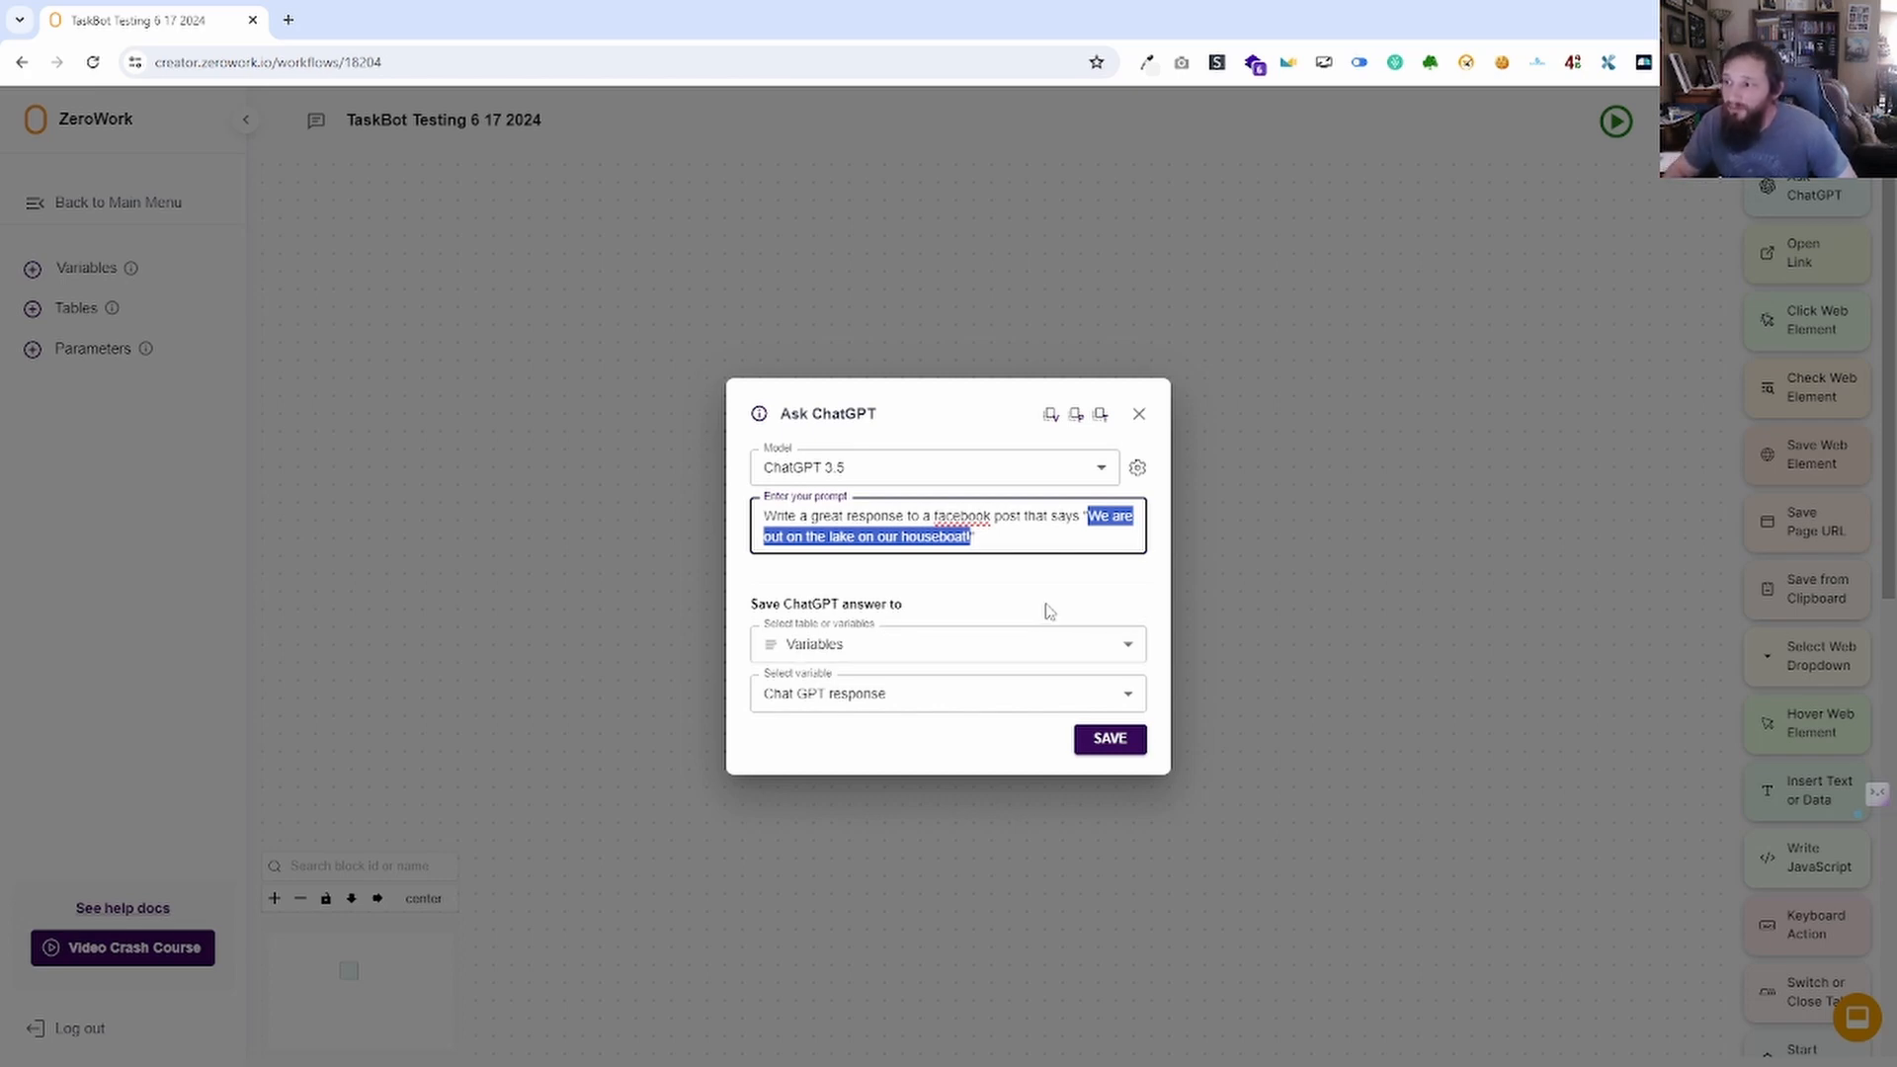
{"action": "left_click", "coordinate": [1139, 414]}
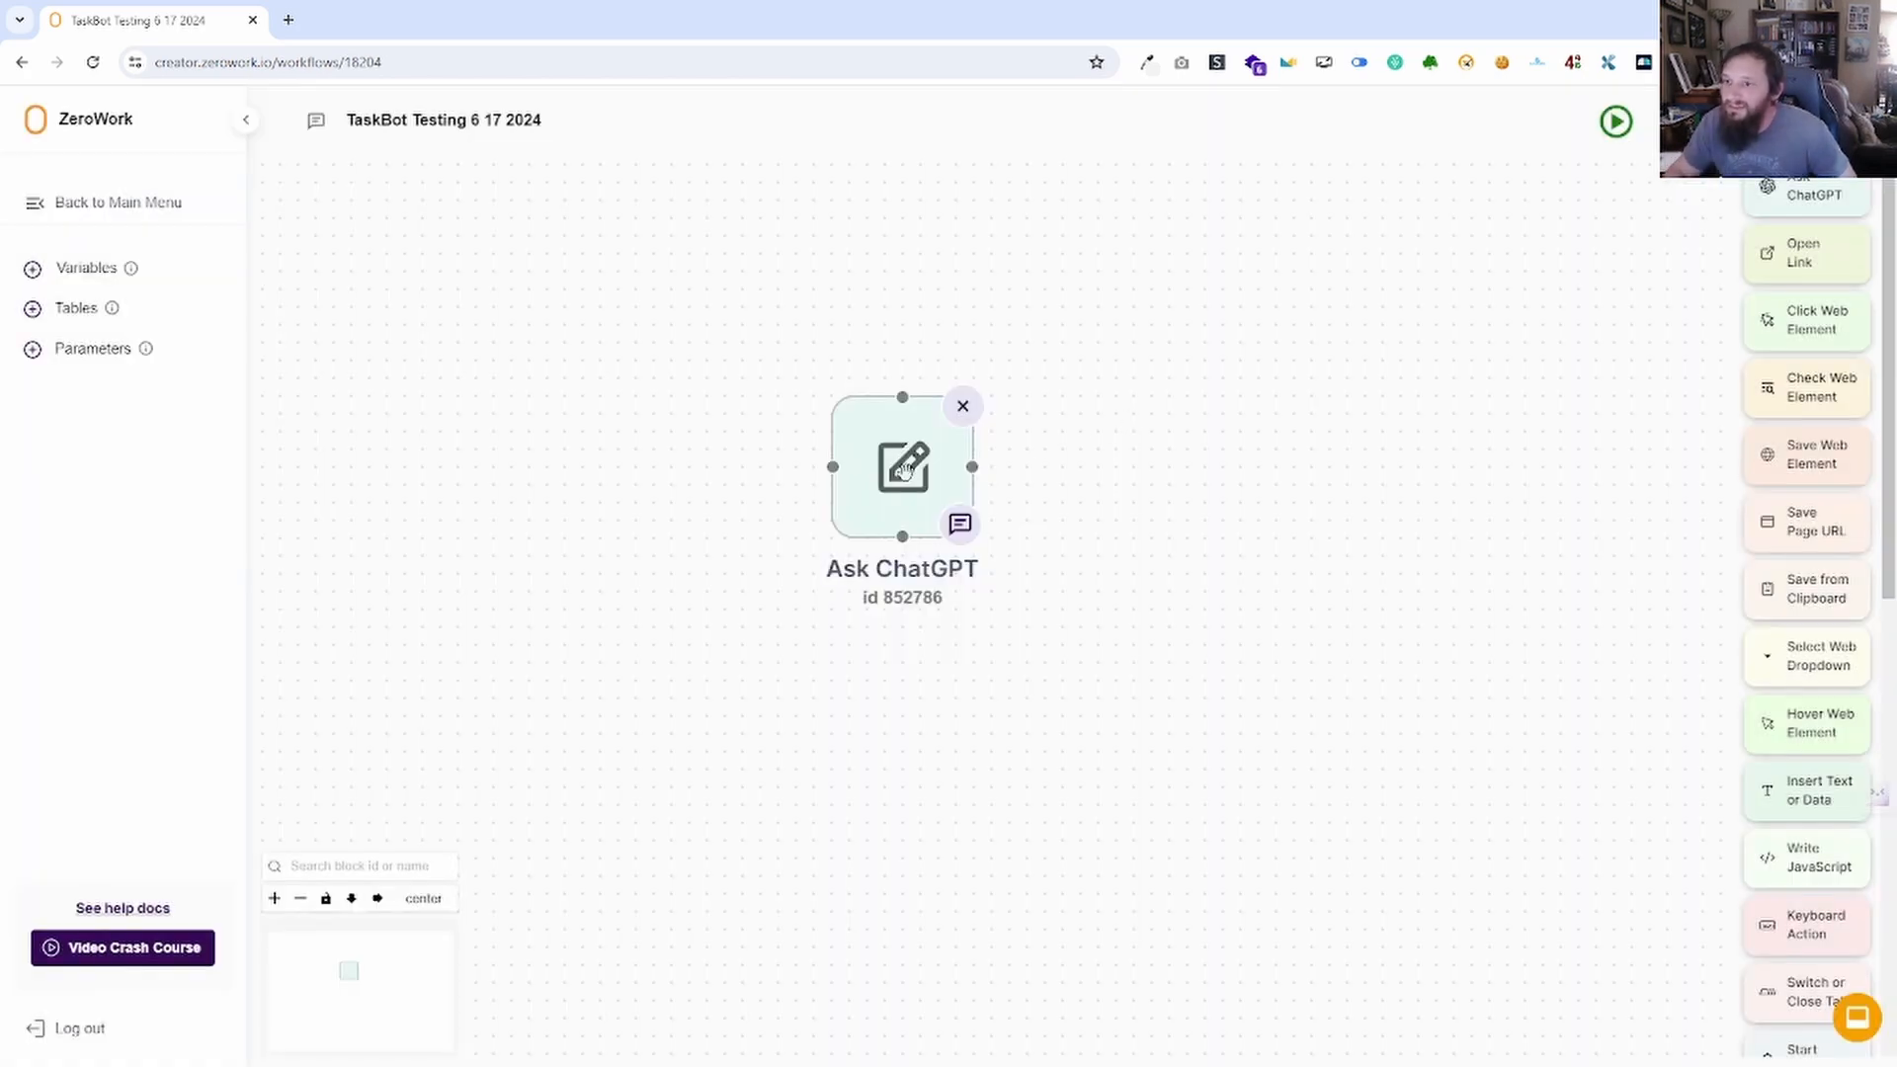
Clear the stored Chat GPT response variable value.
{"action": "left_click", "coordinate": [85, 268]}
{"action": "left_click", "coordinate": [668, 605]}
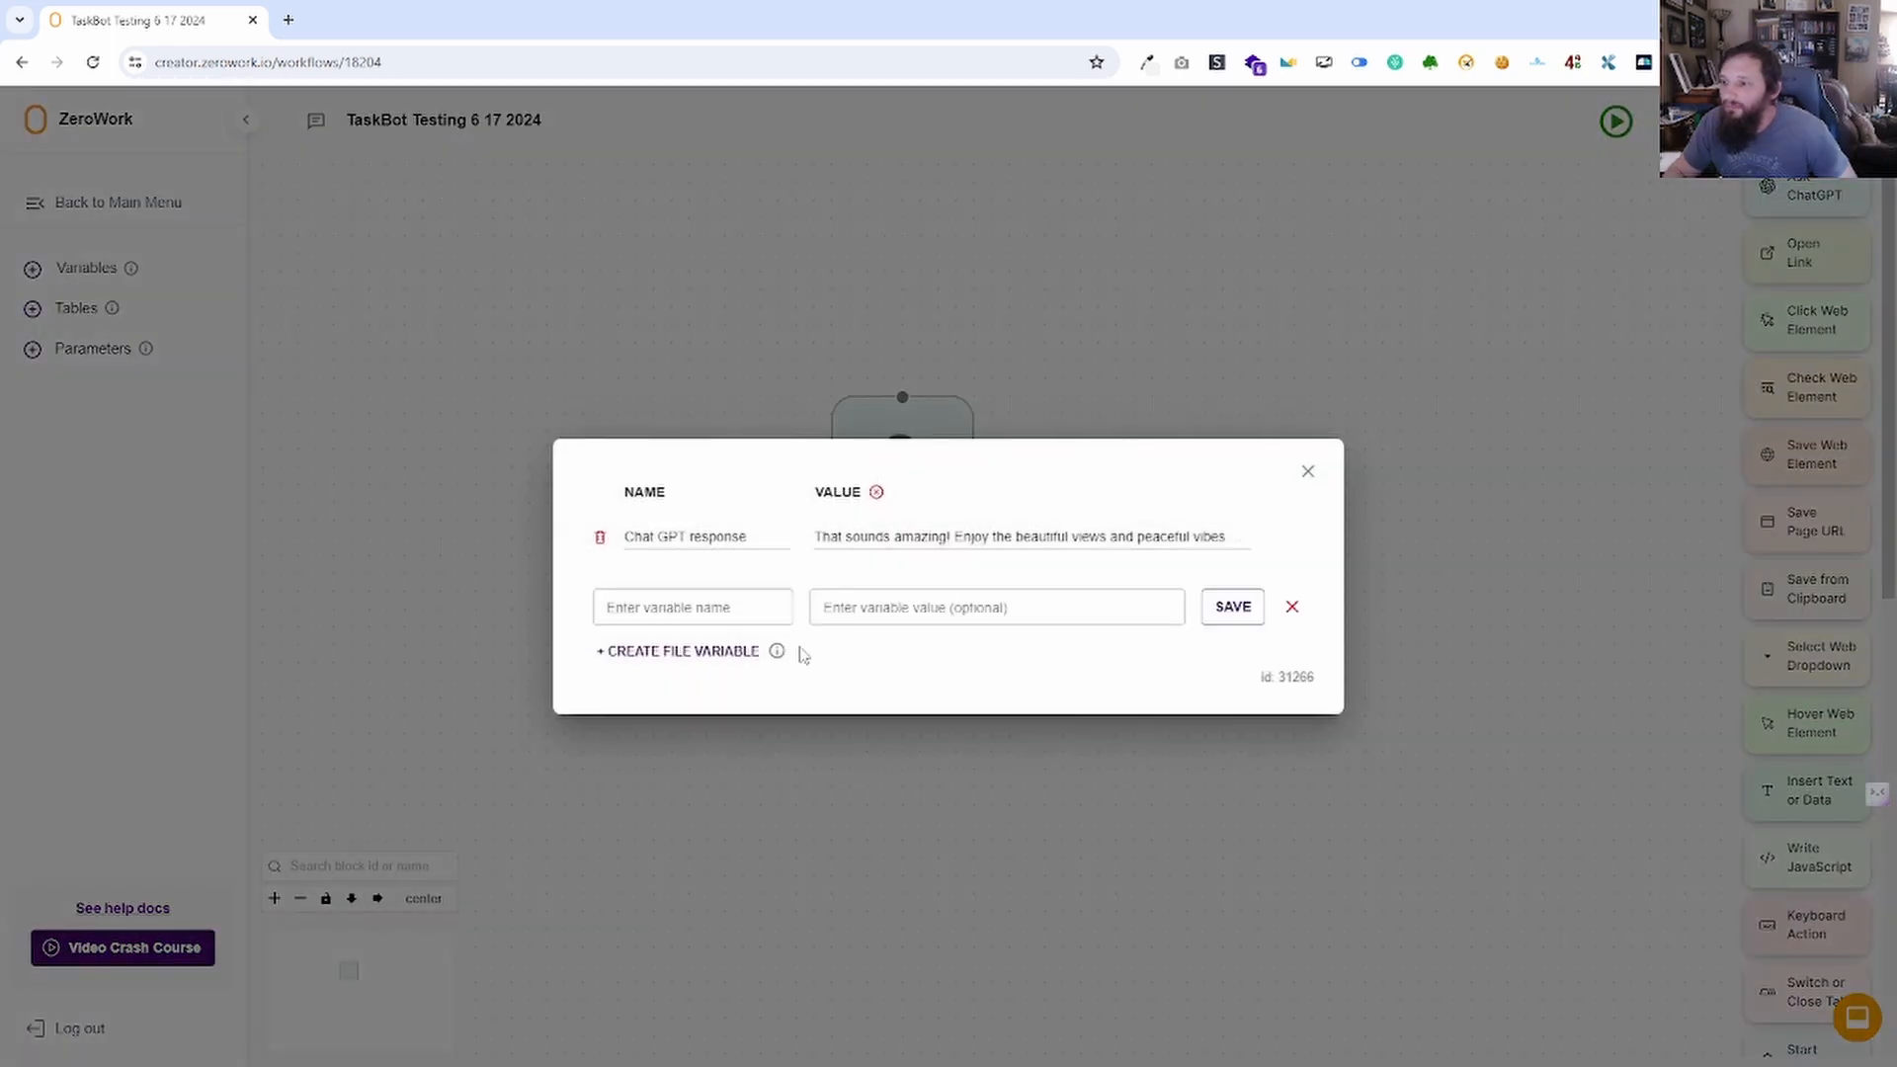
{"action": "double_click", "coordinate": [823, 540]}
{"action": "triple_click", "coordinate": [958, 550]}
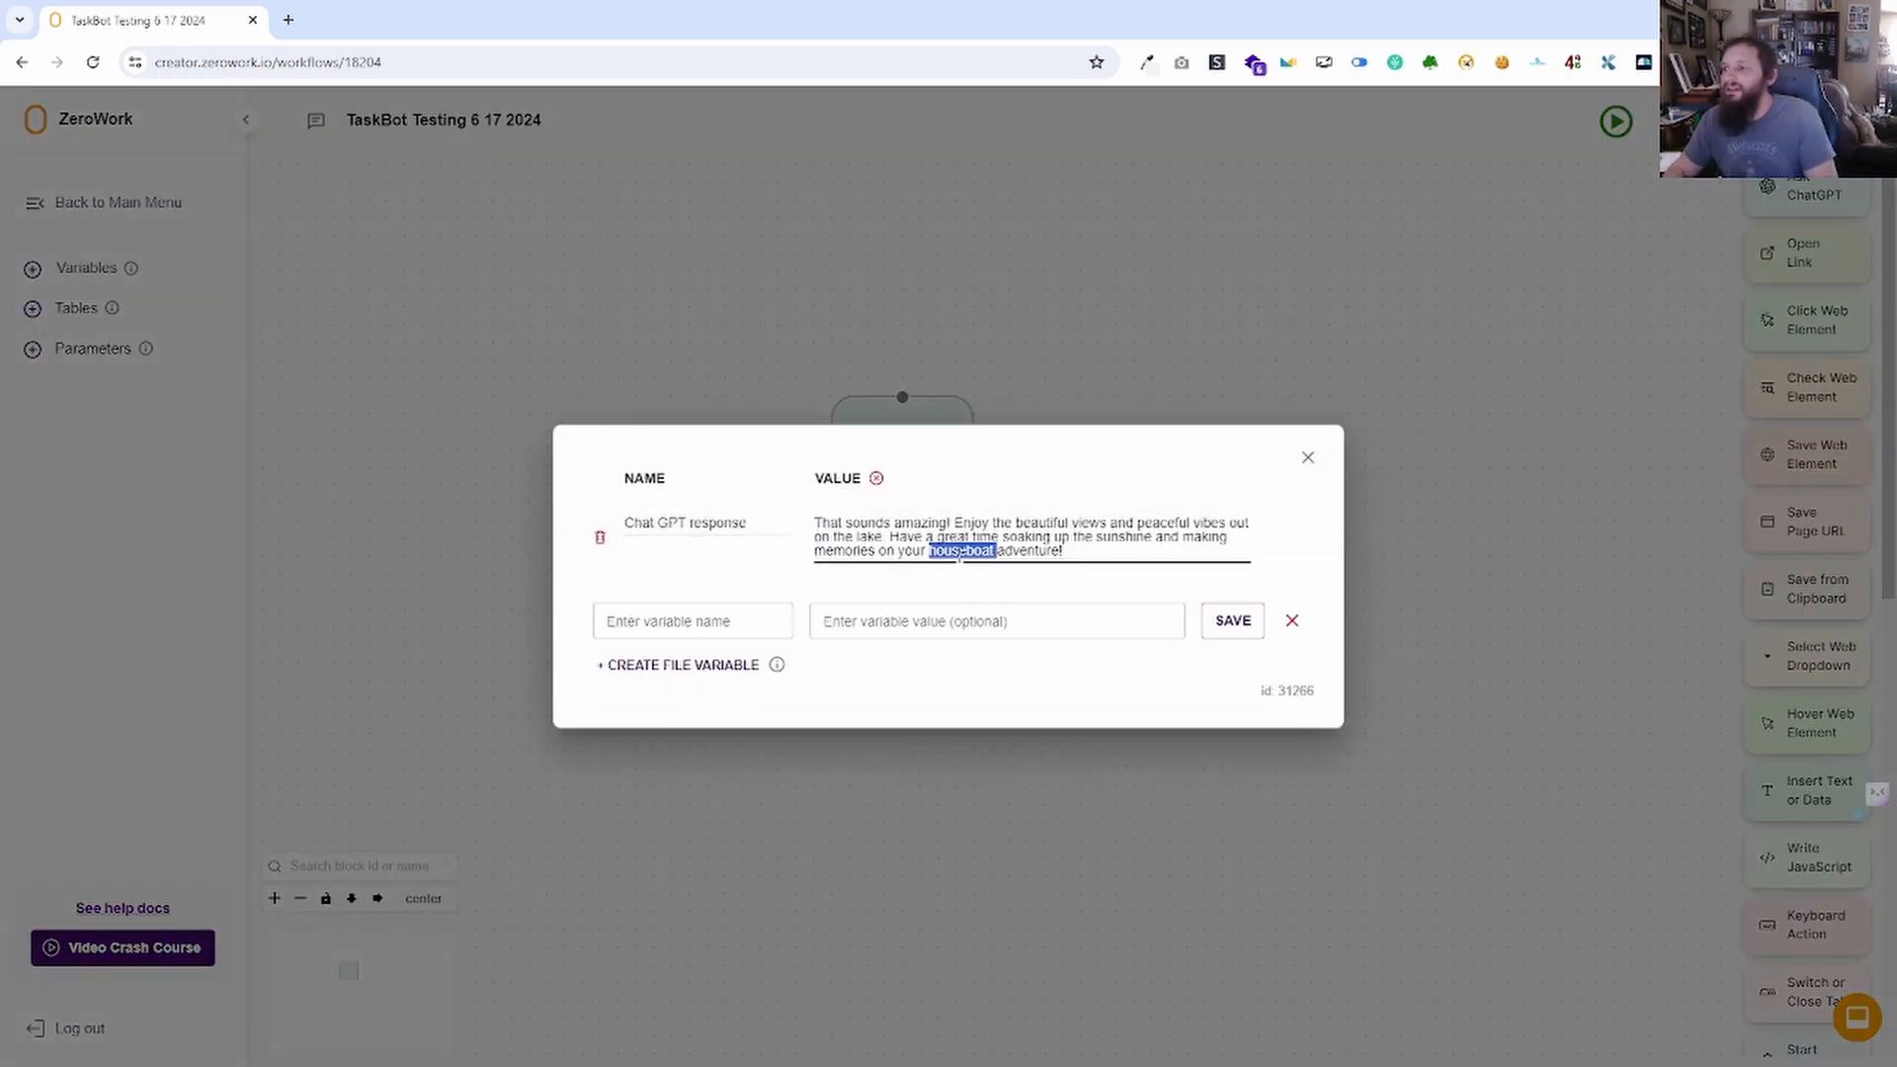
{"action": "key", "text": "BackSpace"}
Create a Facebook Post Description variable holding 'Awesome time at the Phoenix Suns Game this weekend'.
{"action": "left_click", "coordinate": [731, 606]}
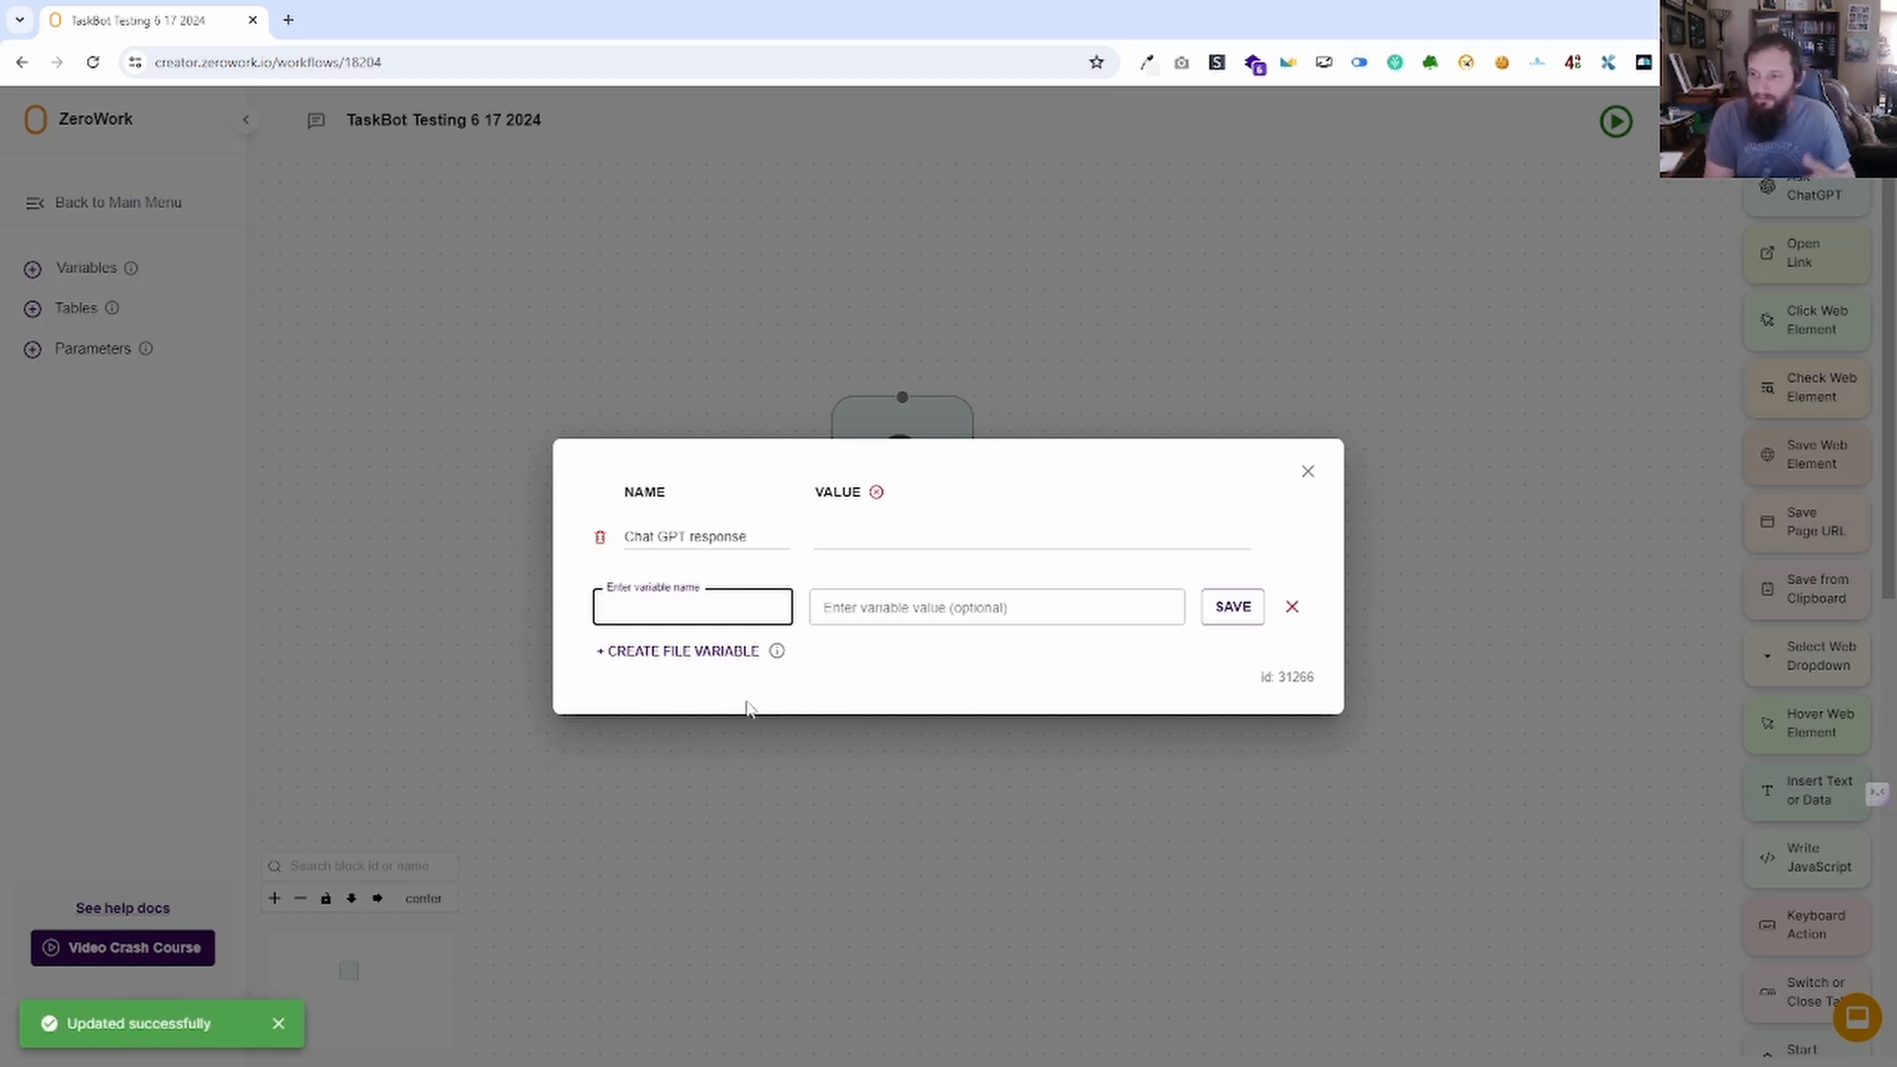
{"action": "type", "text": "Fa"}
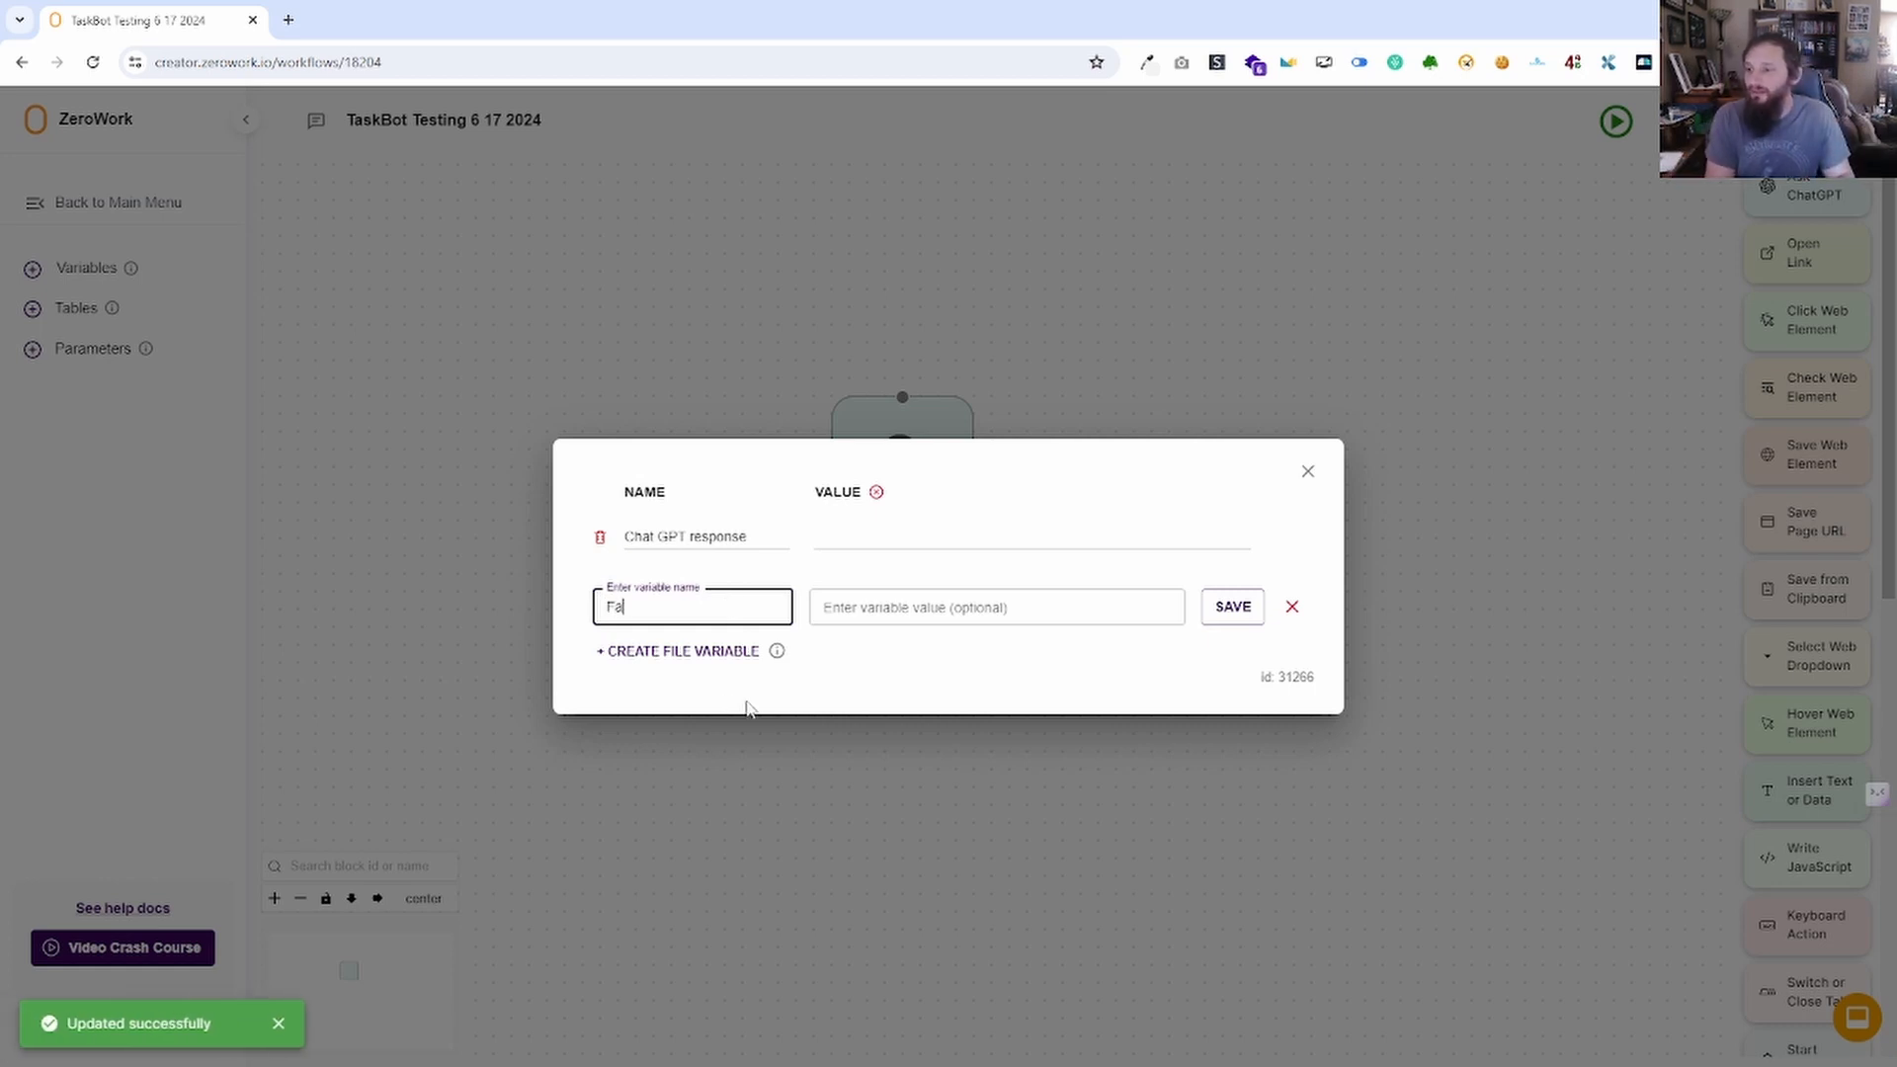
{"action": "type", "text": "cebook Post Description"}
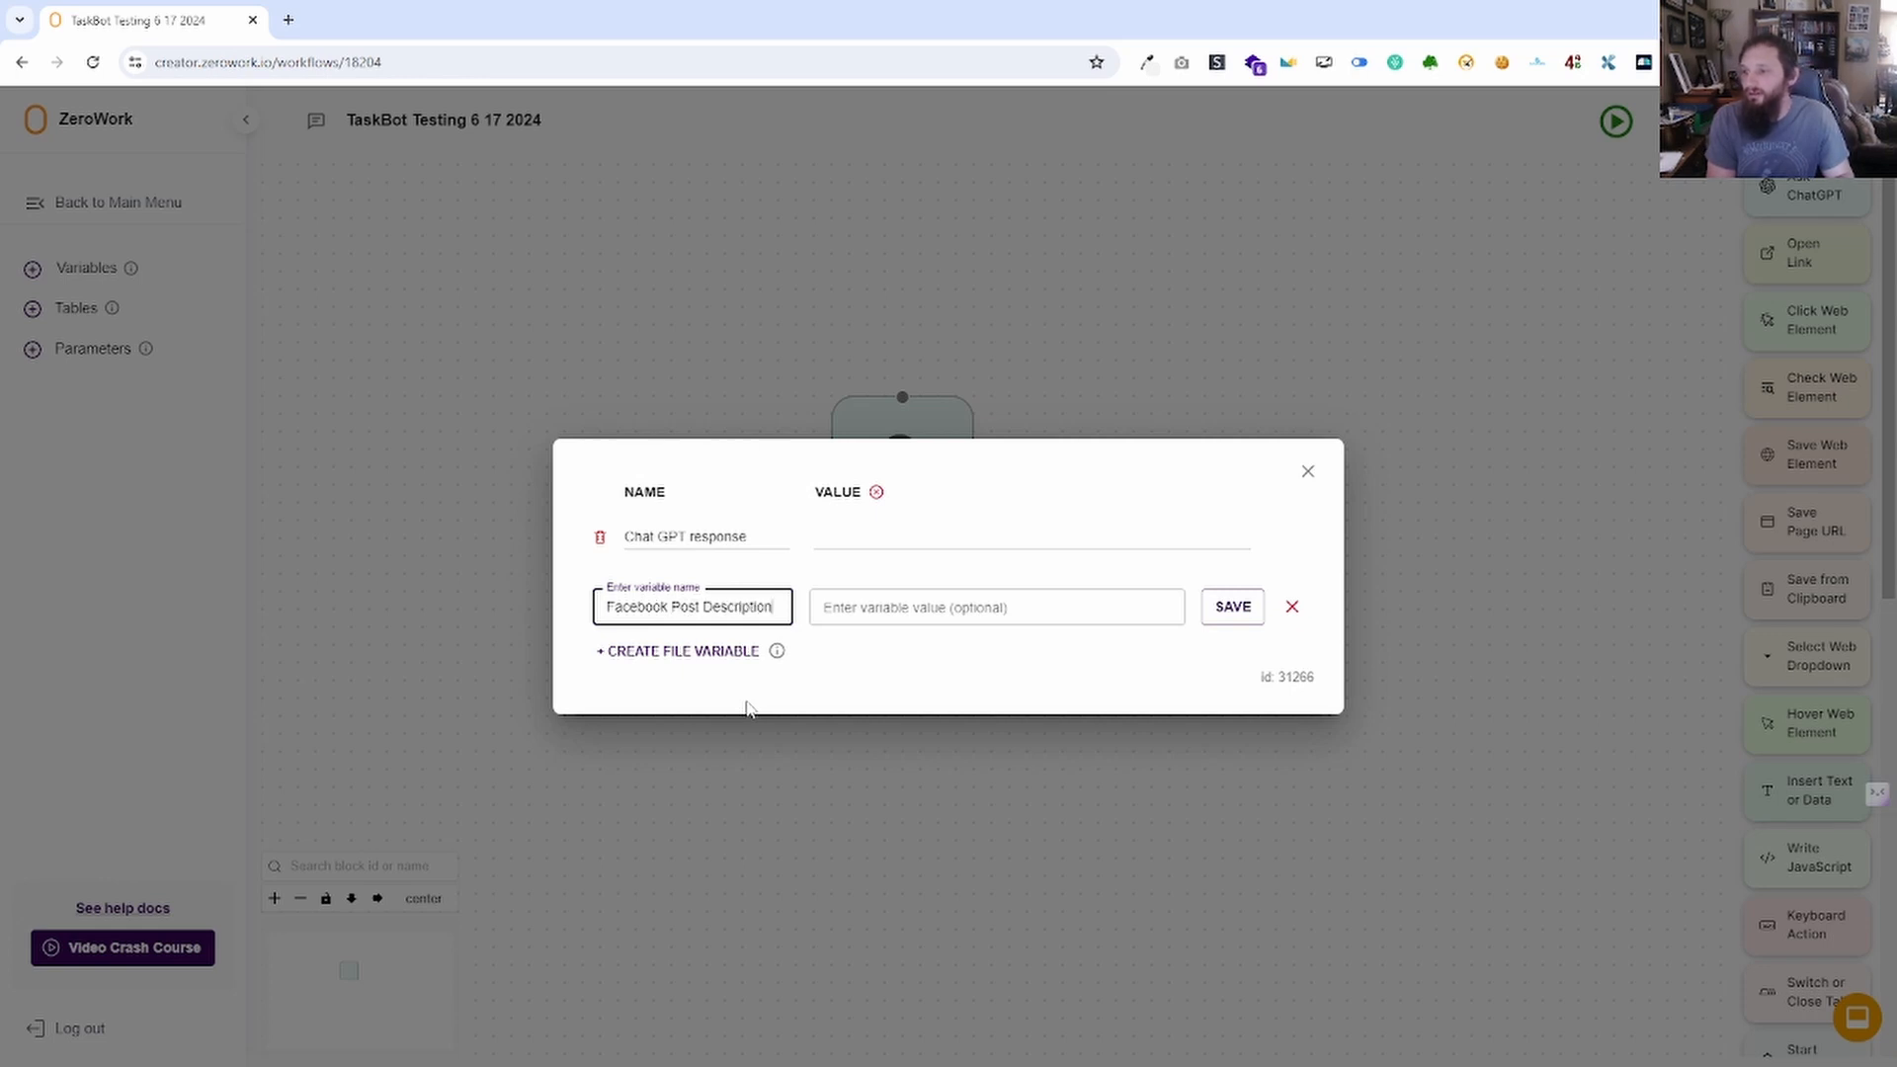
{"action": "key", "text": "Tab"}
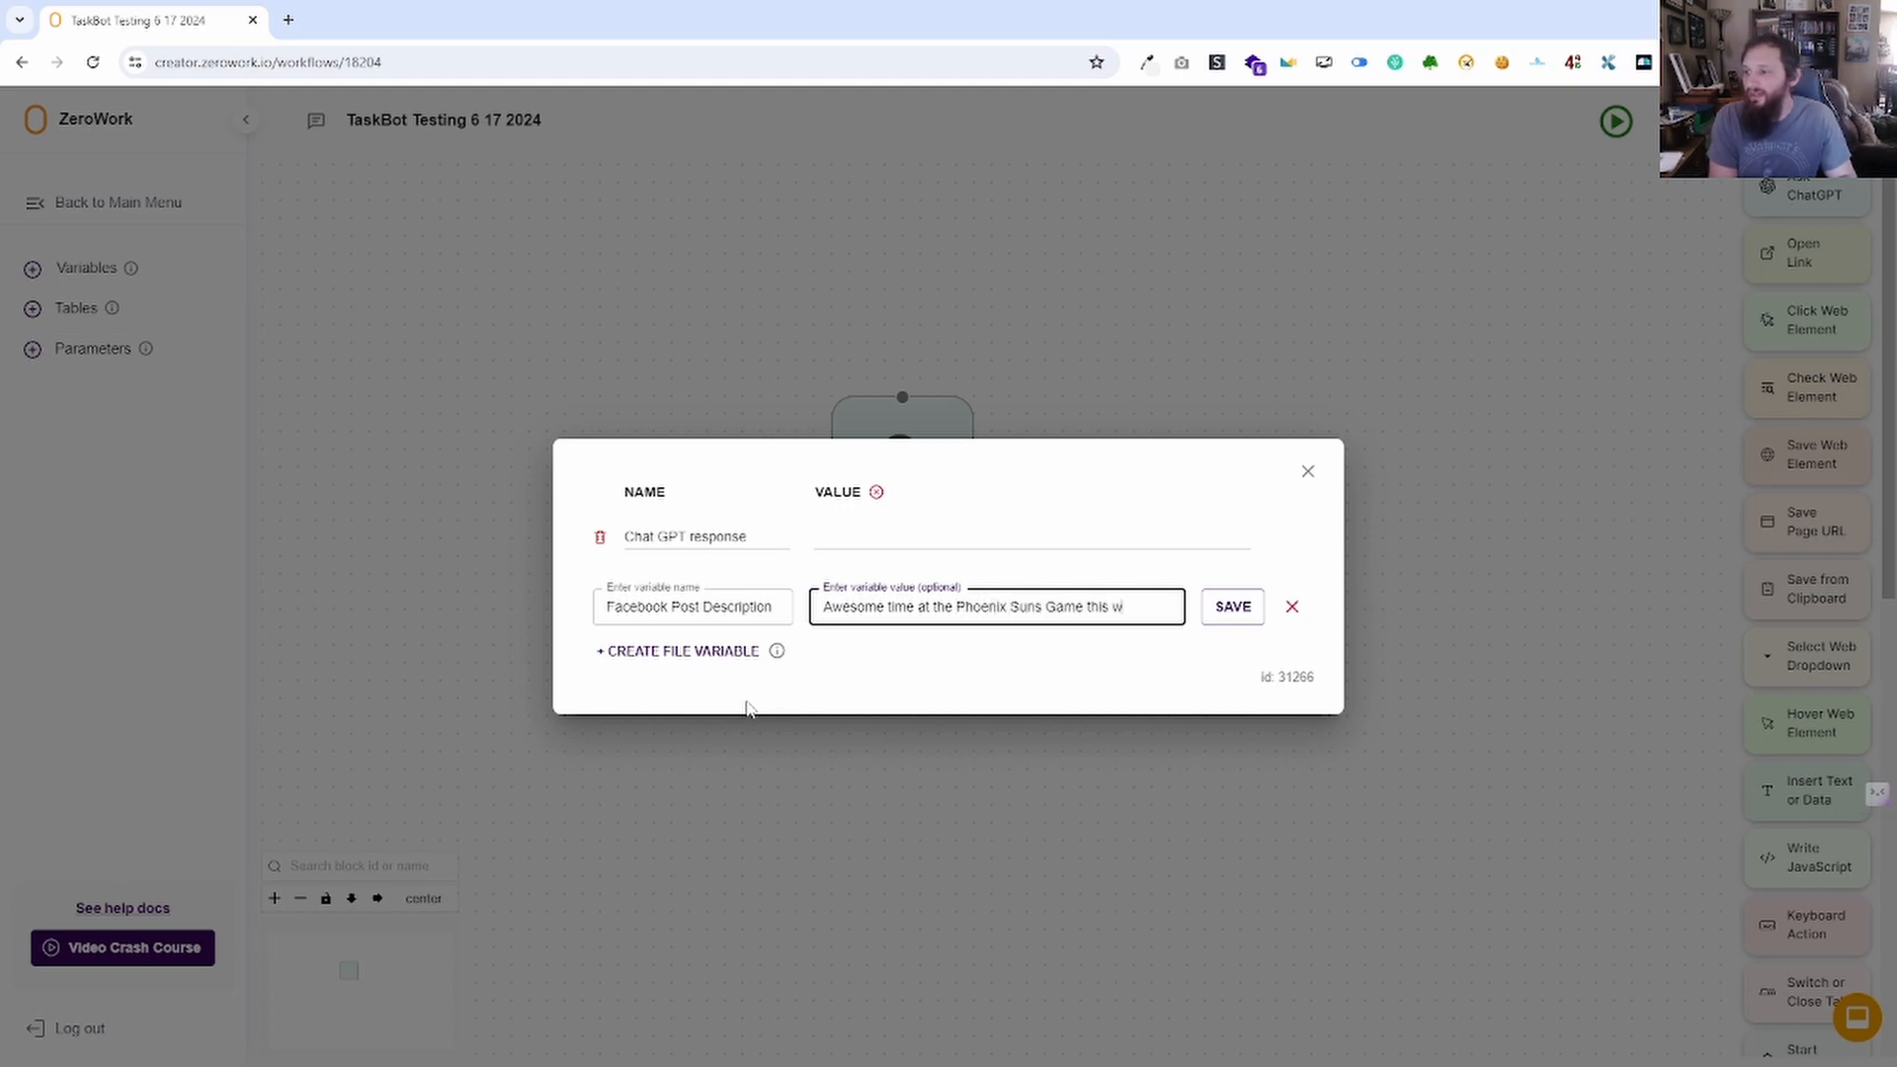
{"action": "type", "text": "d"}
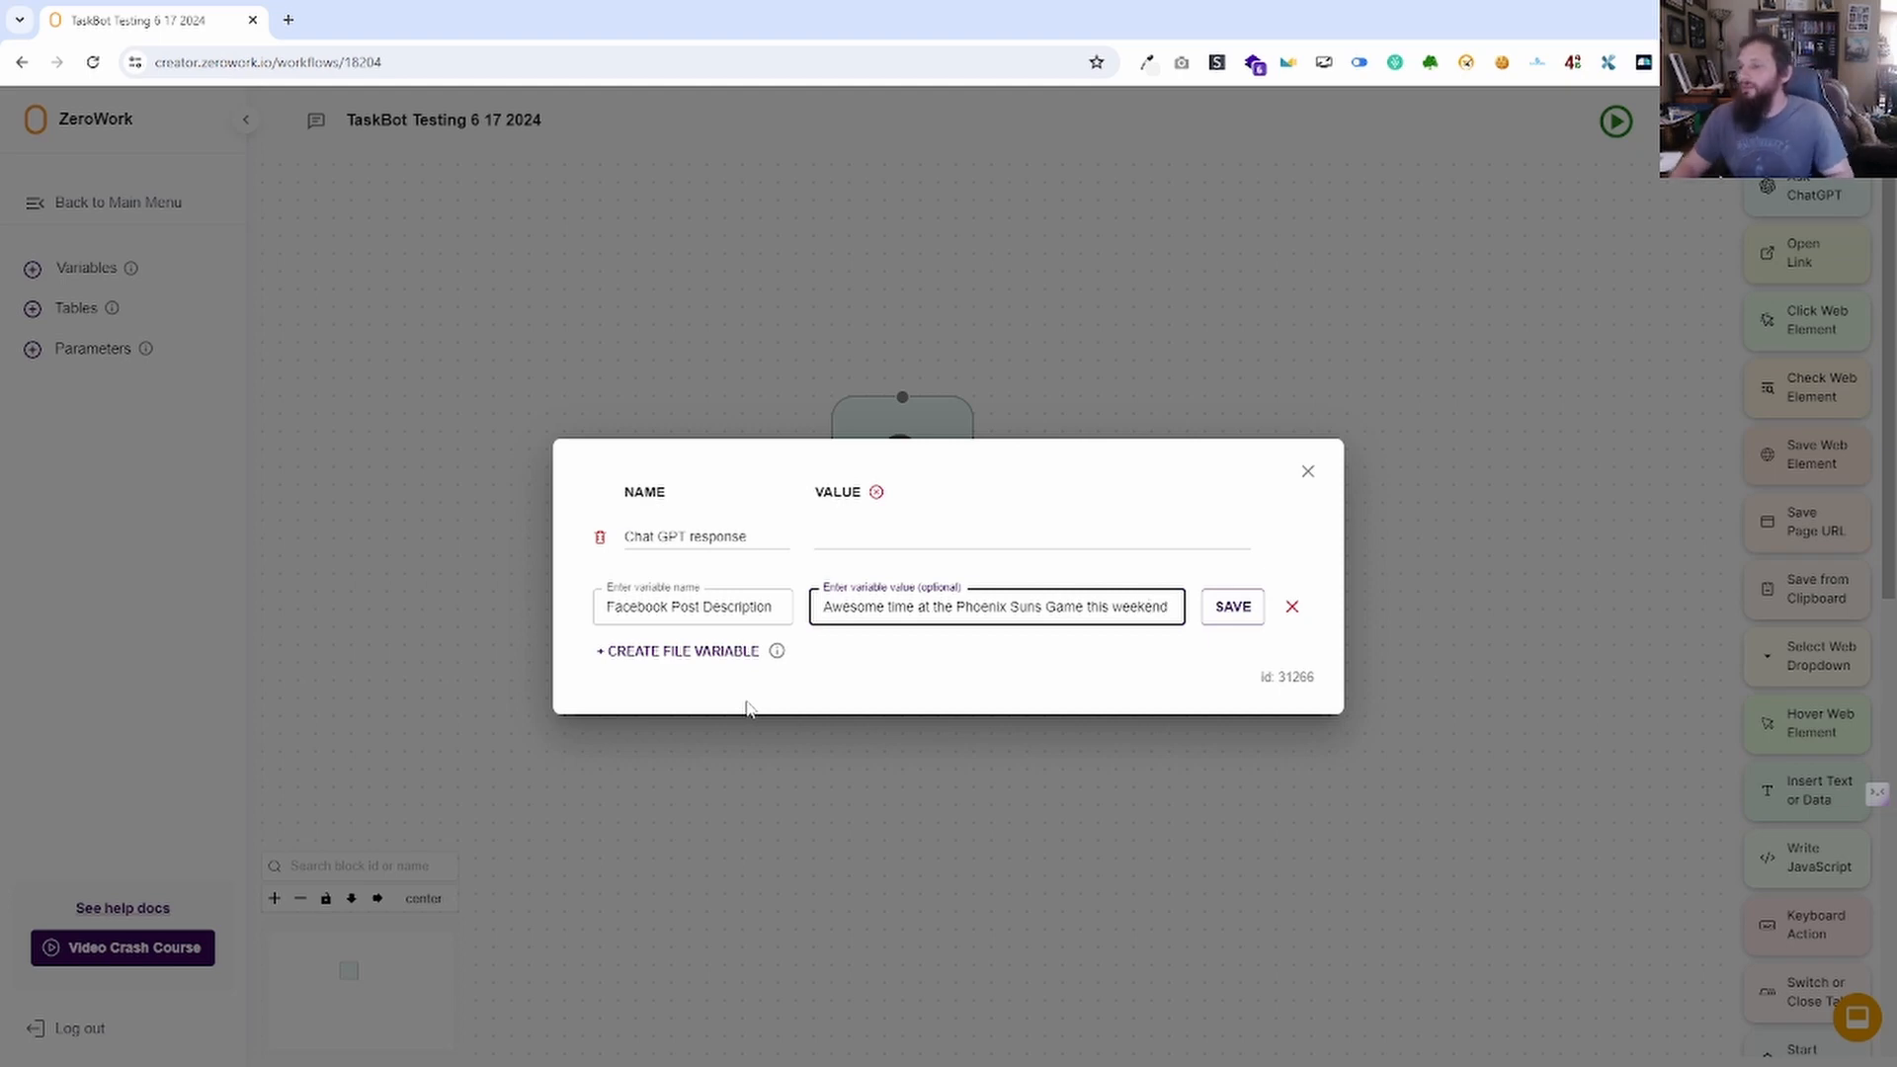
{"action": "left_click", "coordinate": [1234, 606]}
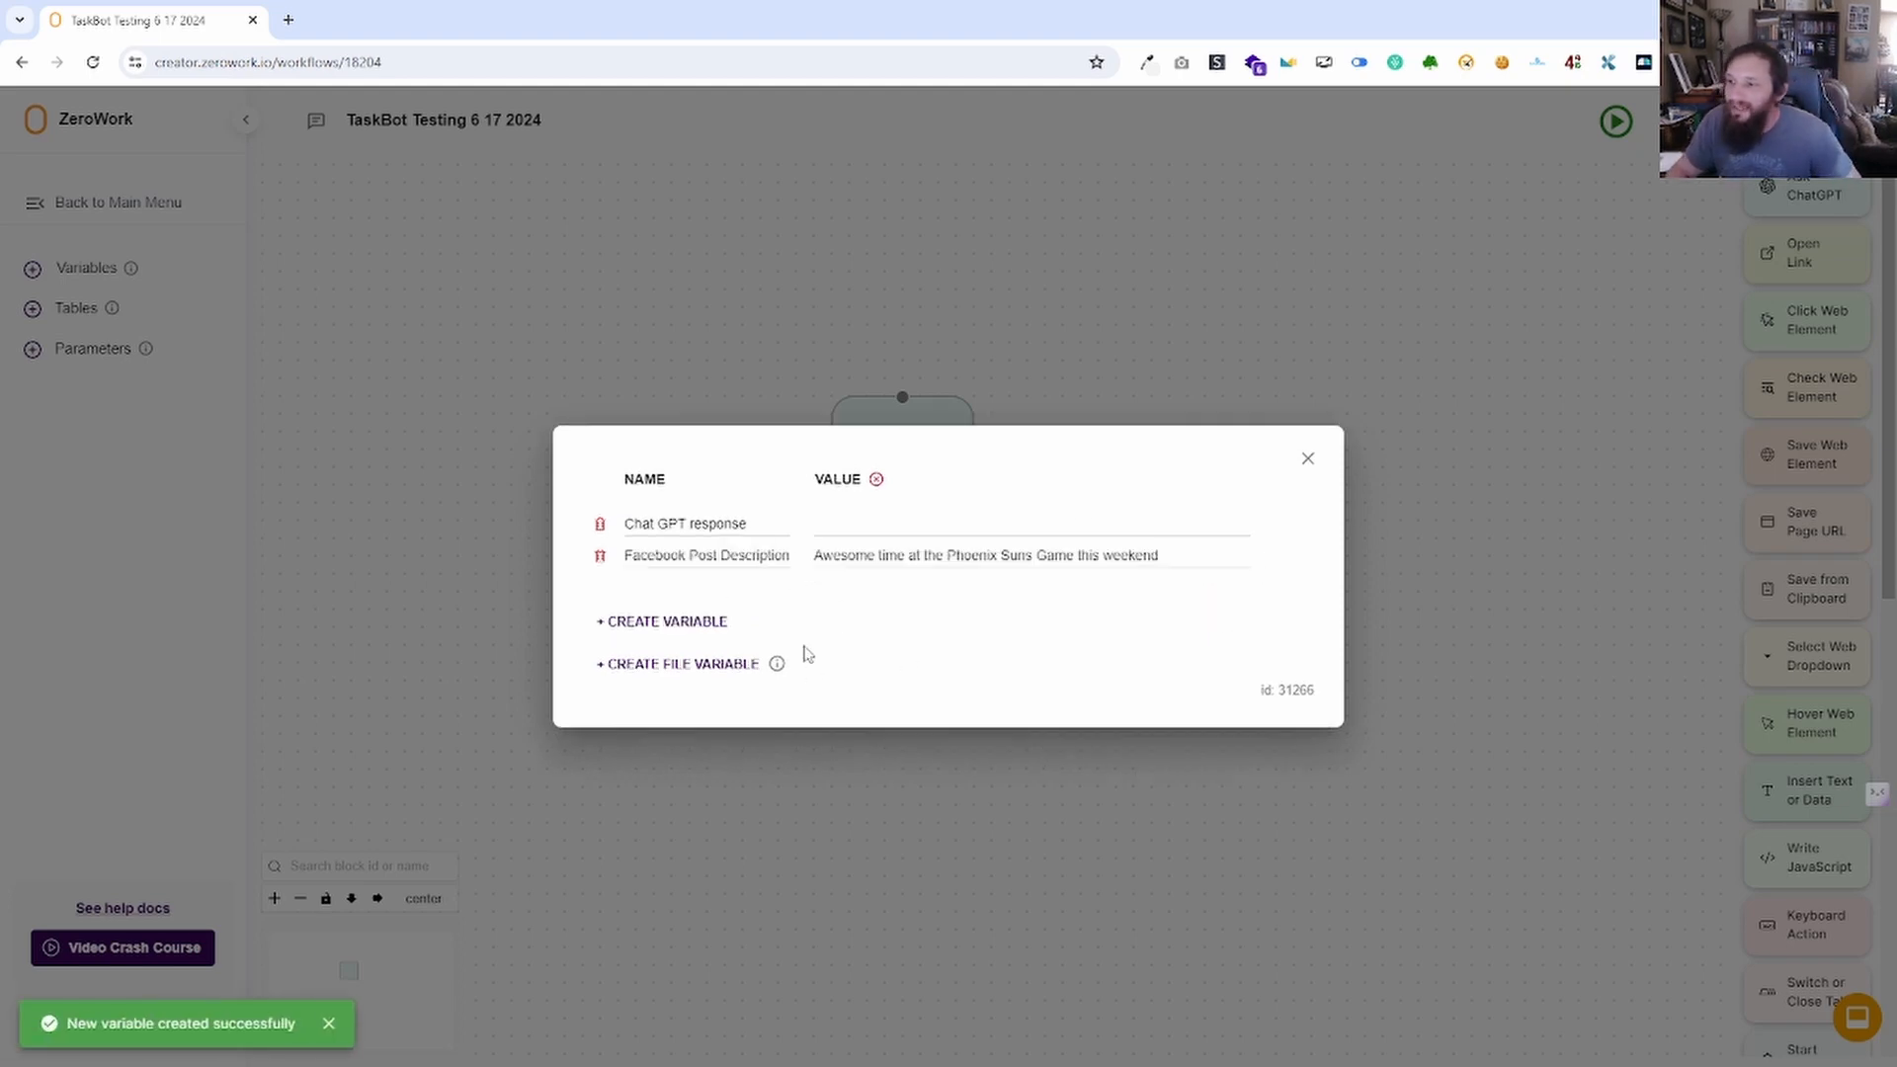
{"action": "left_click", "coordinate": [1308, 461]}
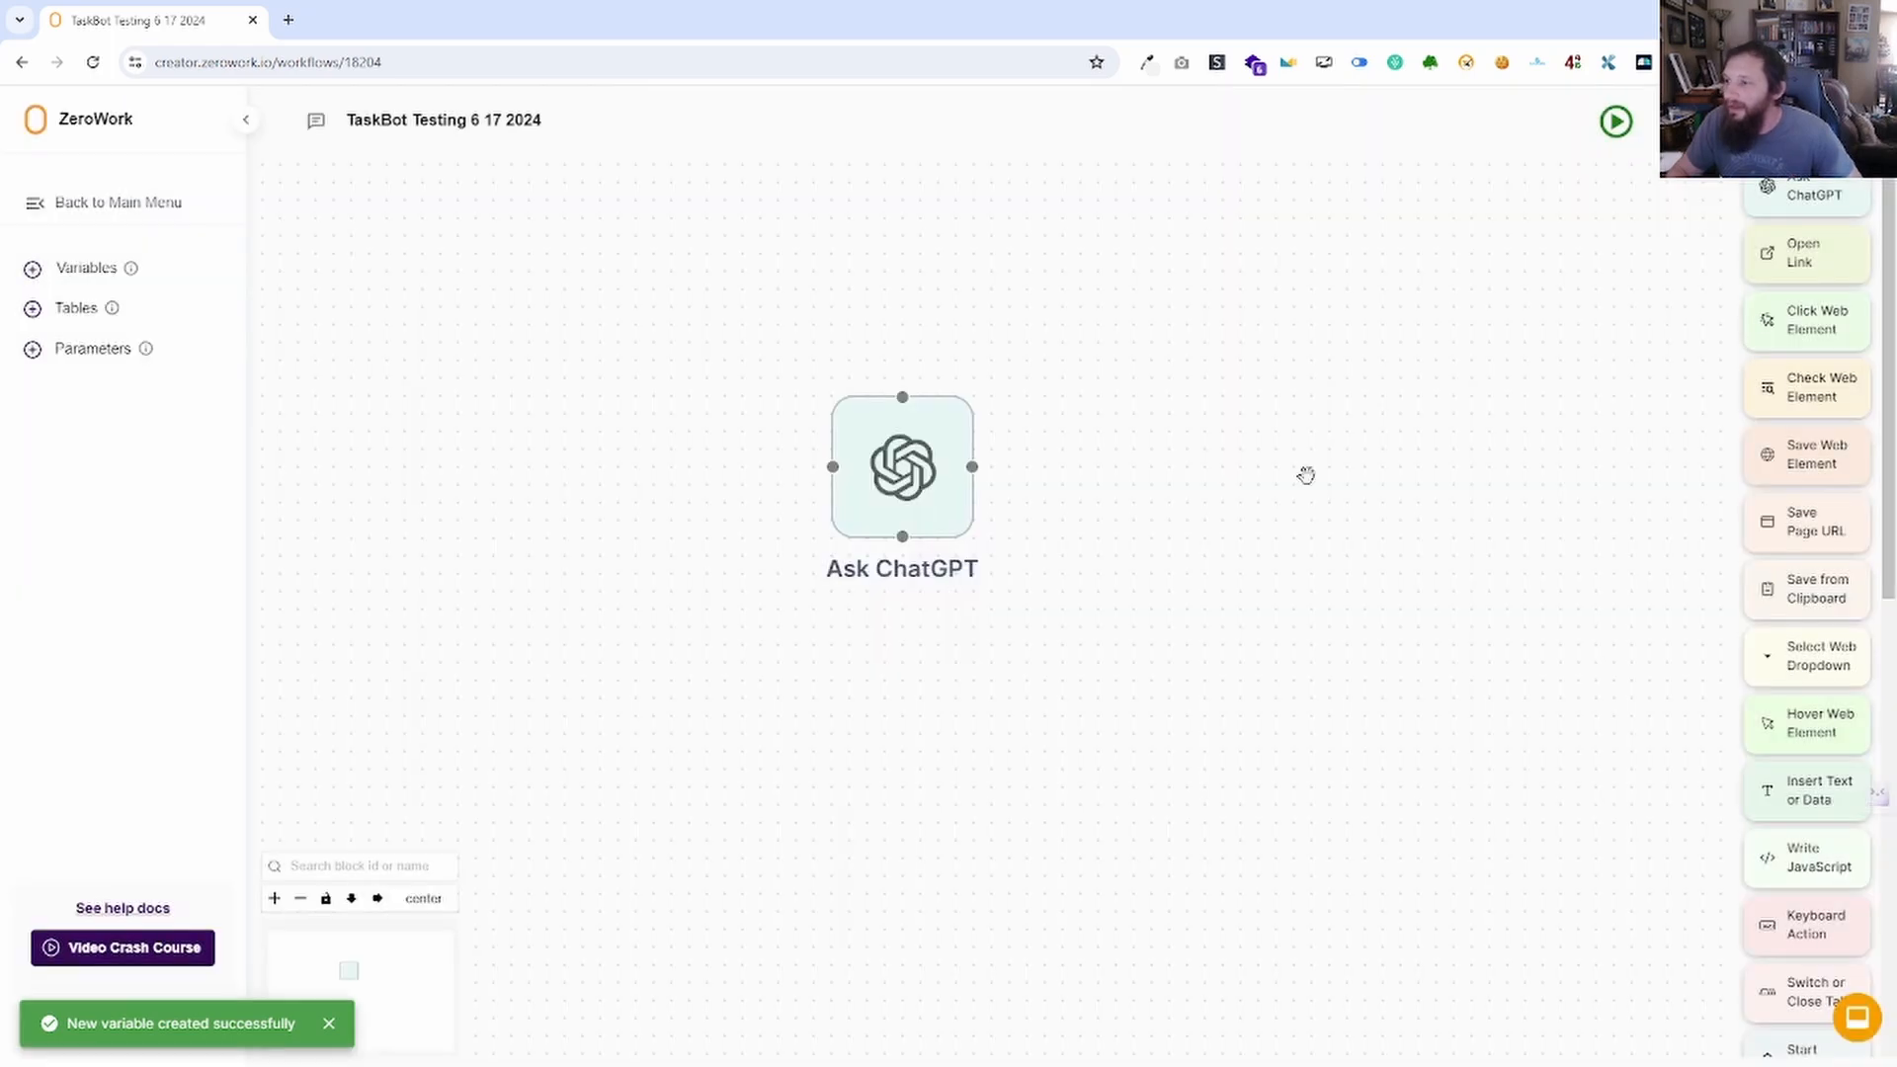
Replace the quoted houseboat sentence in the Ask ChatGPT prompt with a Facebook Post Description reference, then save.
{"action": "left_click", "coordinate": [925, 502]}
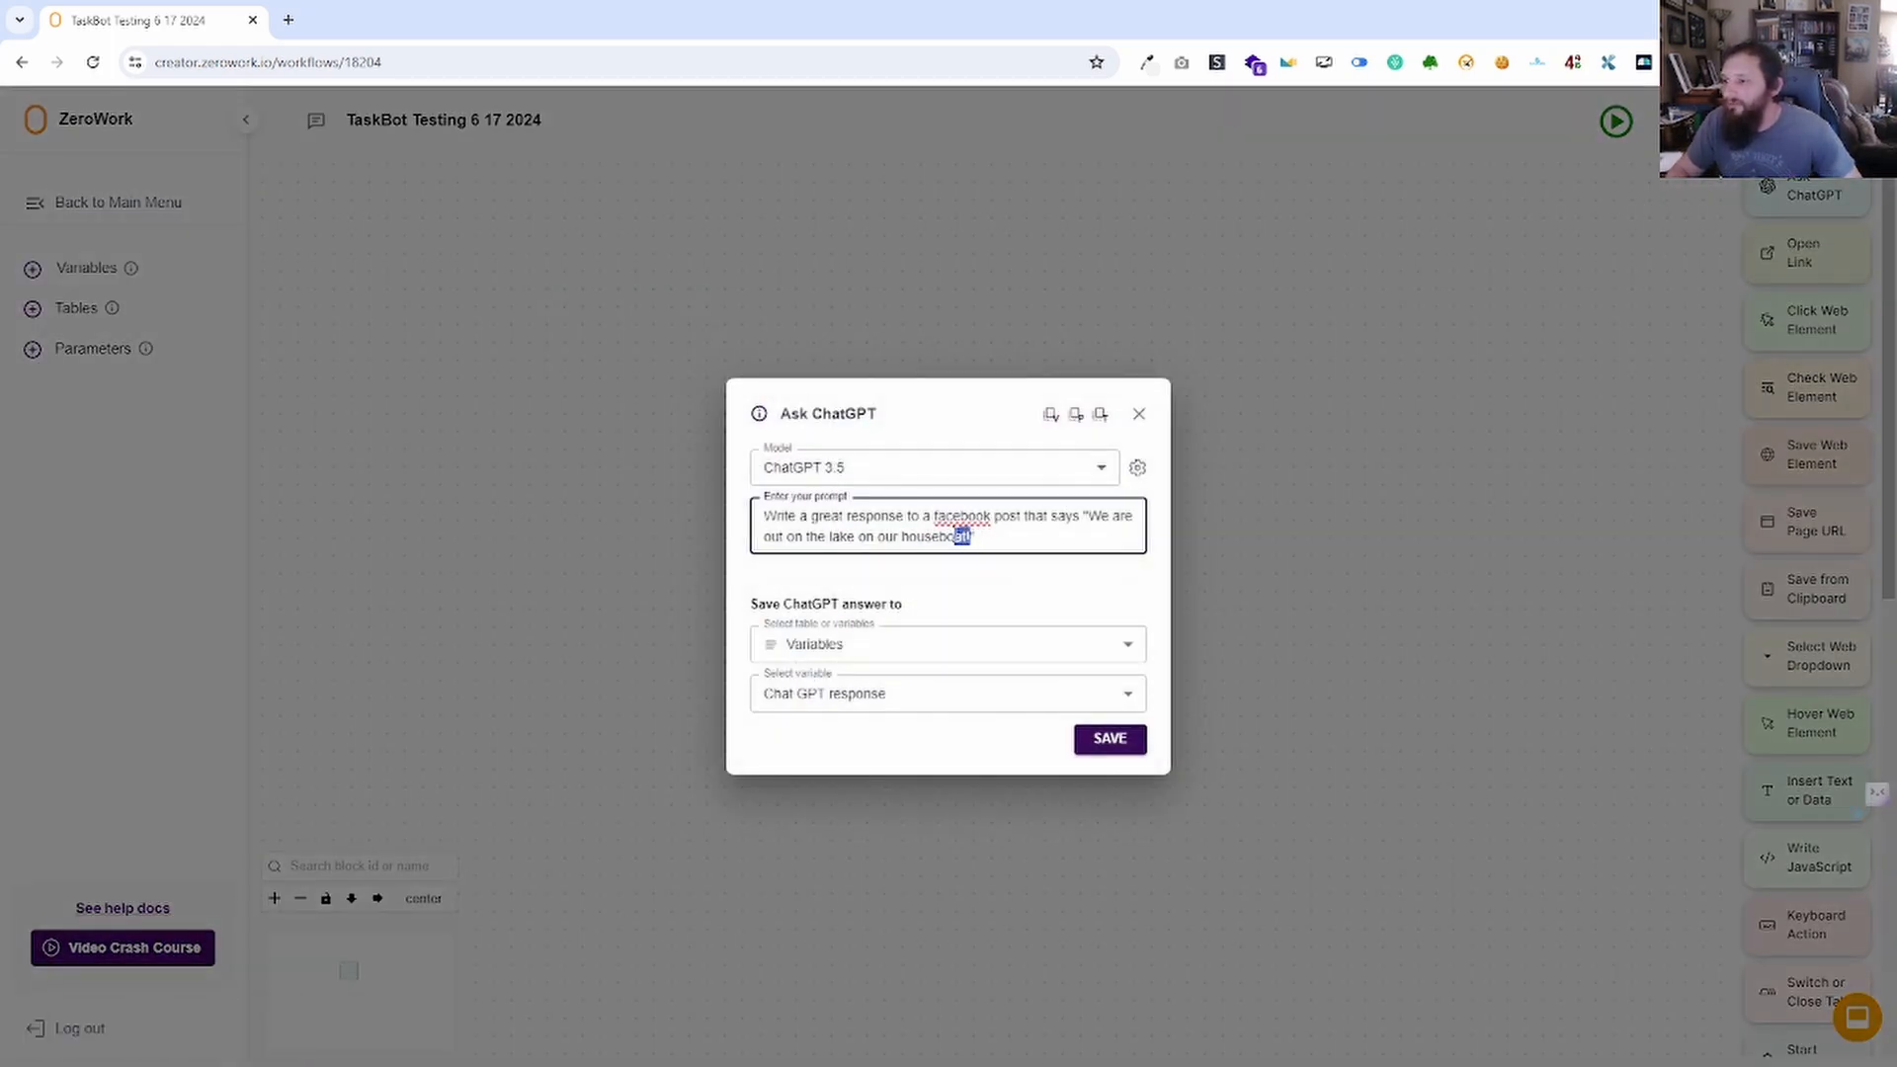
{"action": "left_click_drag", "start_coordinate": [956, 538], "coordinate": [1087, 546]}
{"action": "left_click", "coordinate": [1092, 521]}
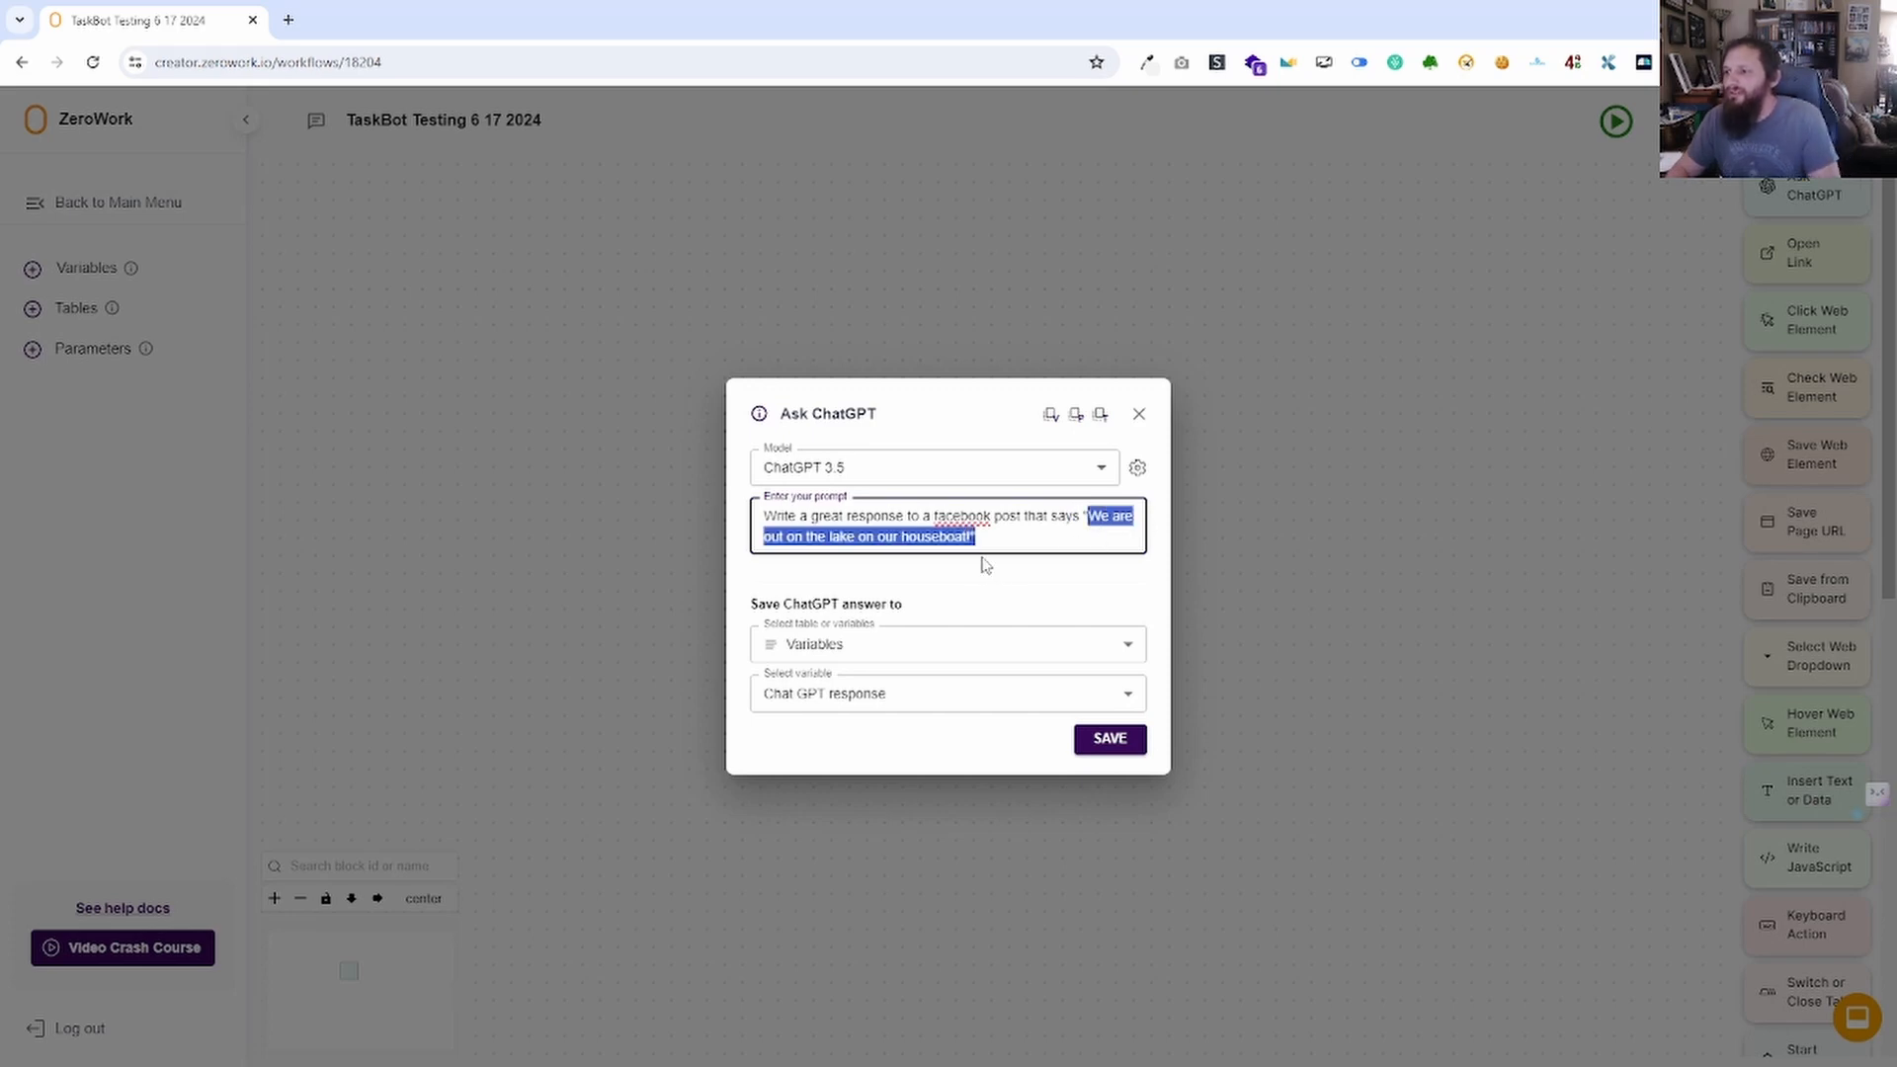
{"action": "key", "text": "BackSpace"}
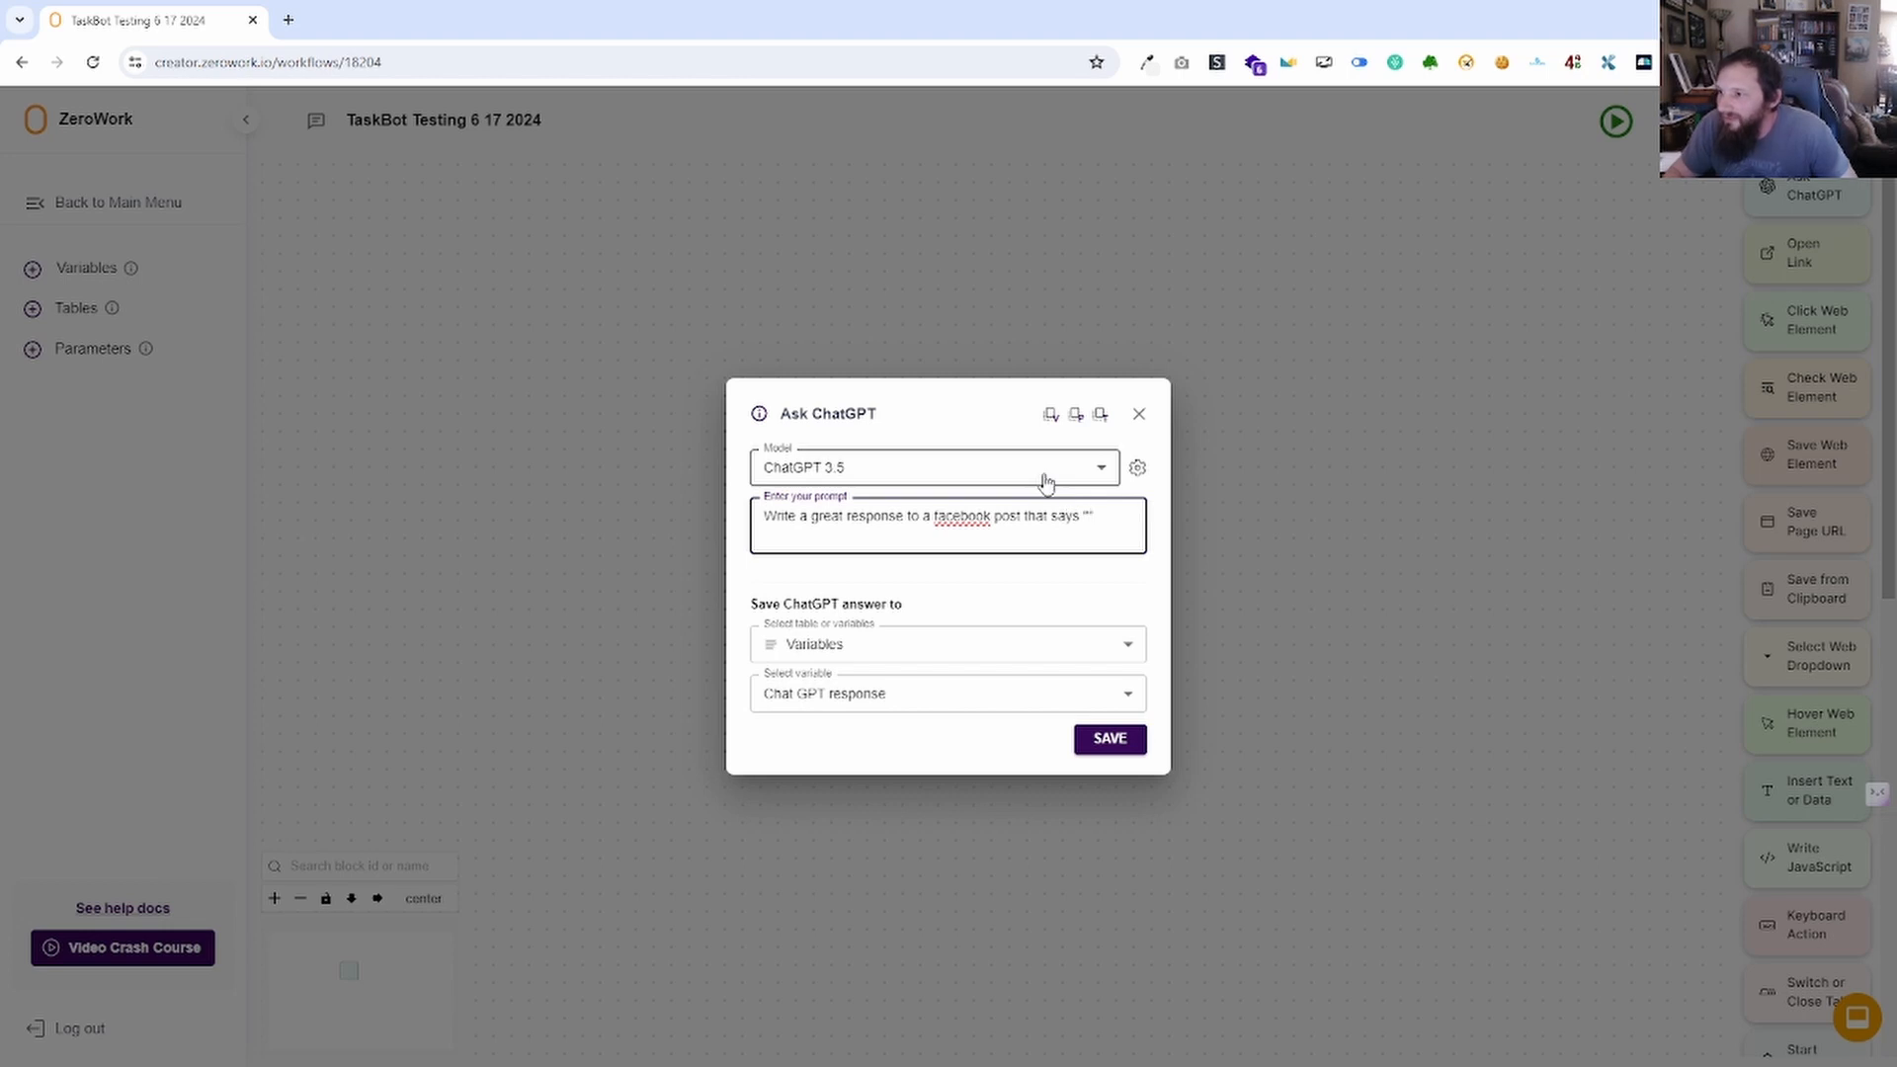
{"action": "left_click", "coordinate": [1050, 415]}
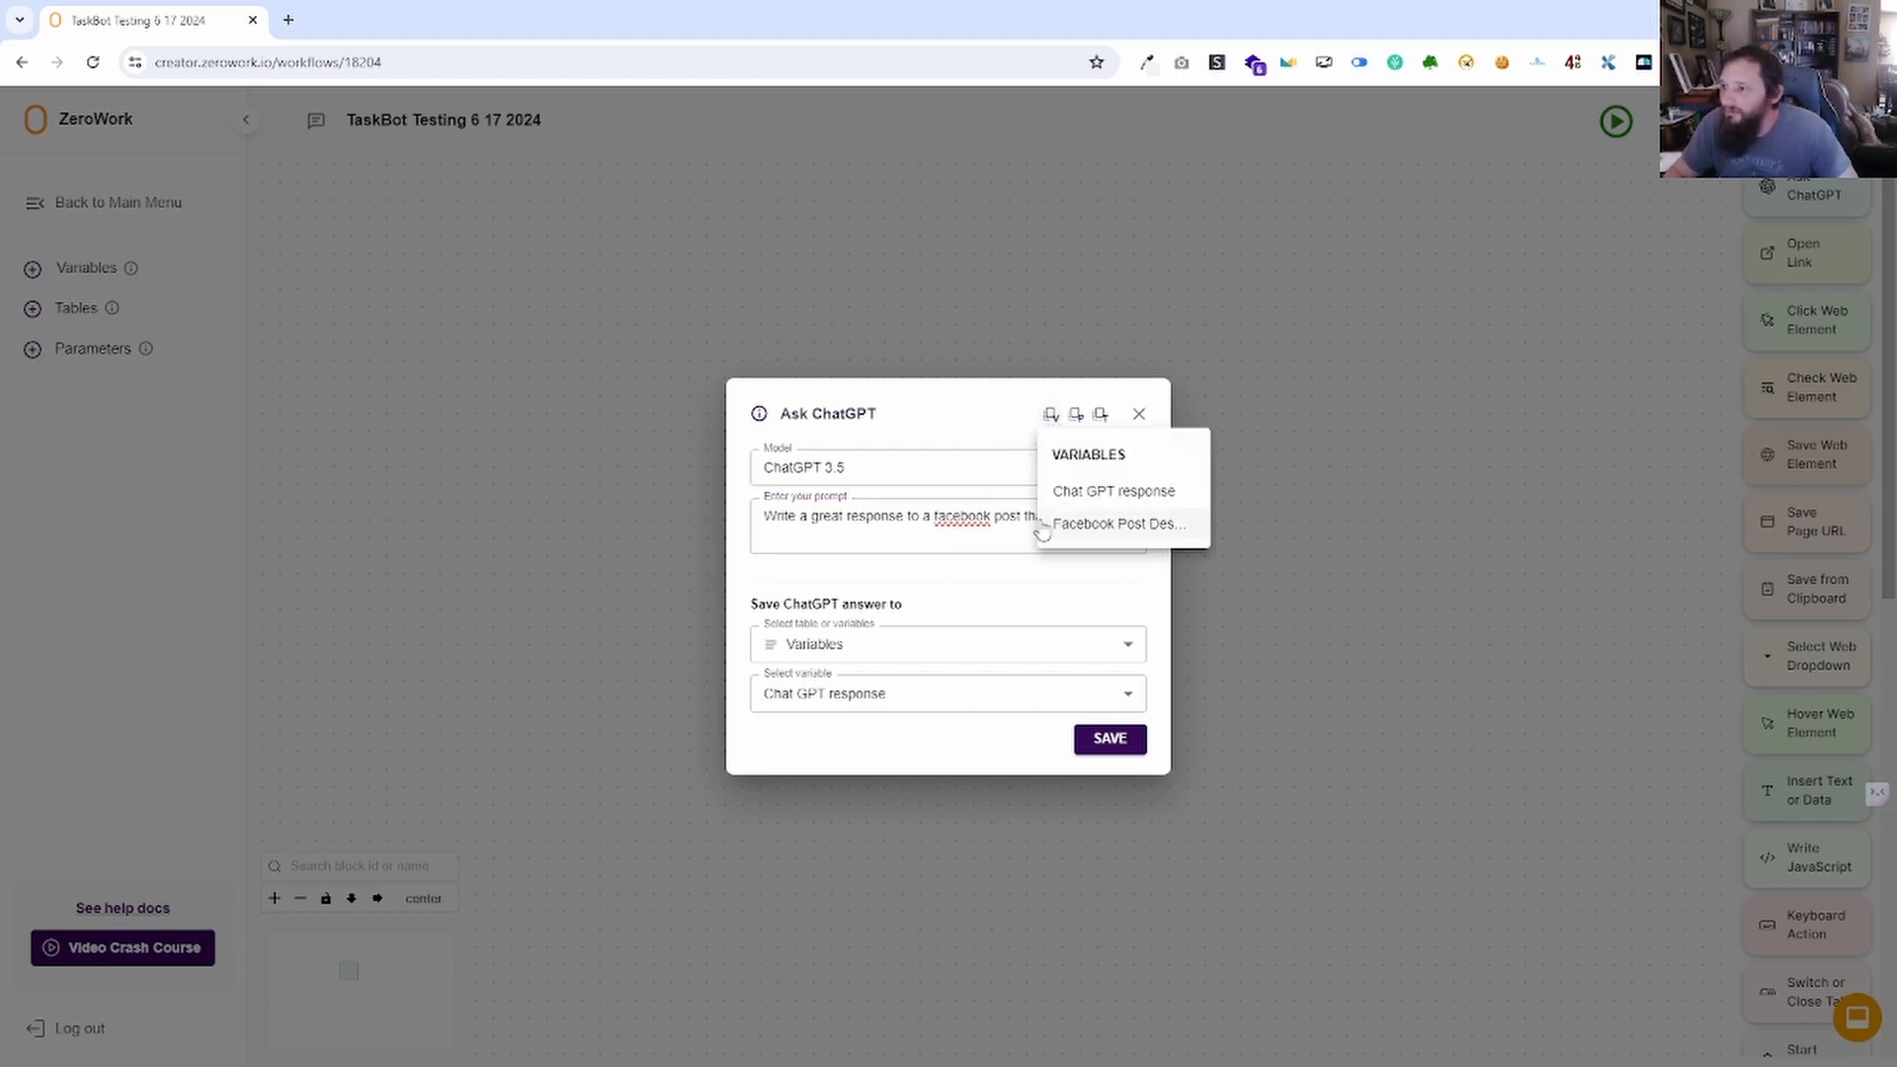
{"action": "left_click", "coordinate": [1108, 530]}
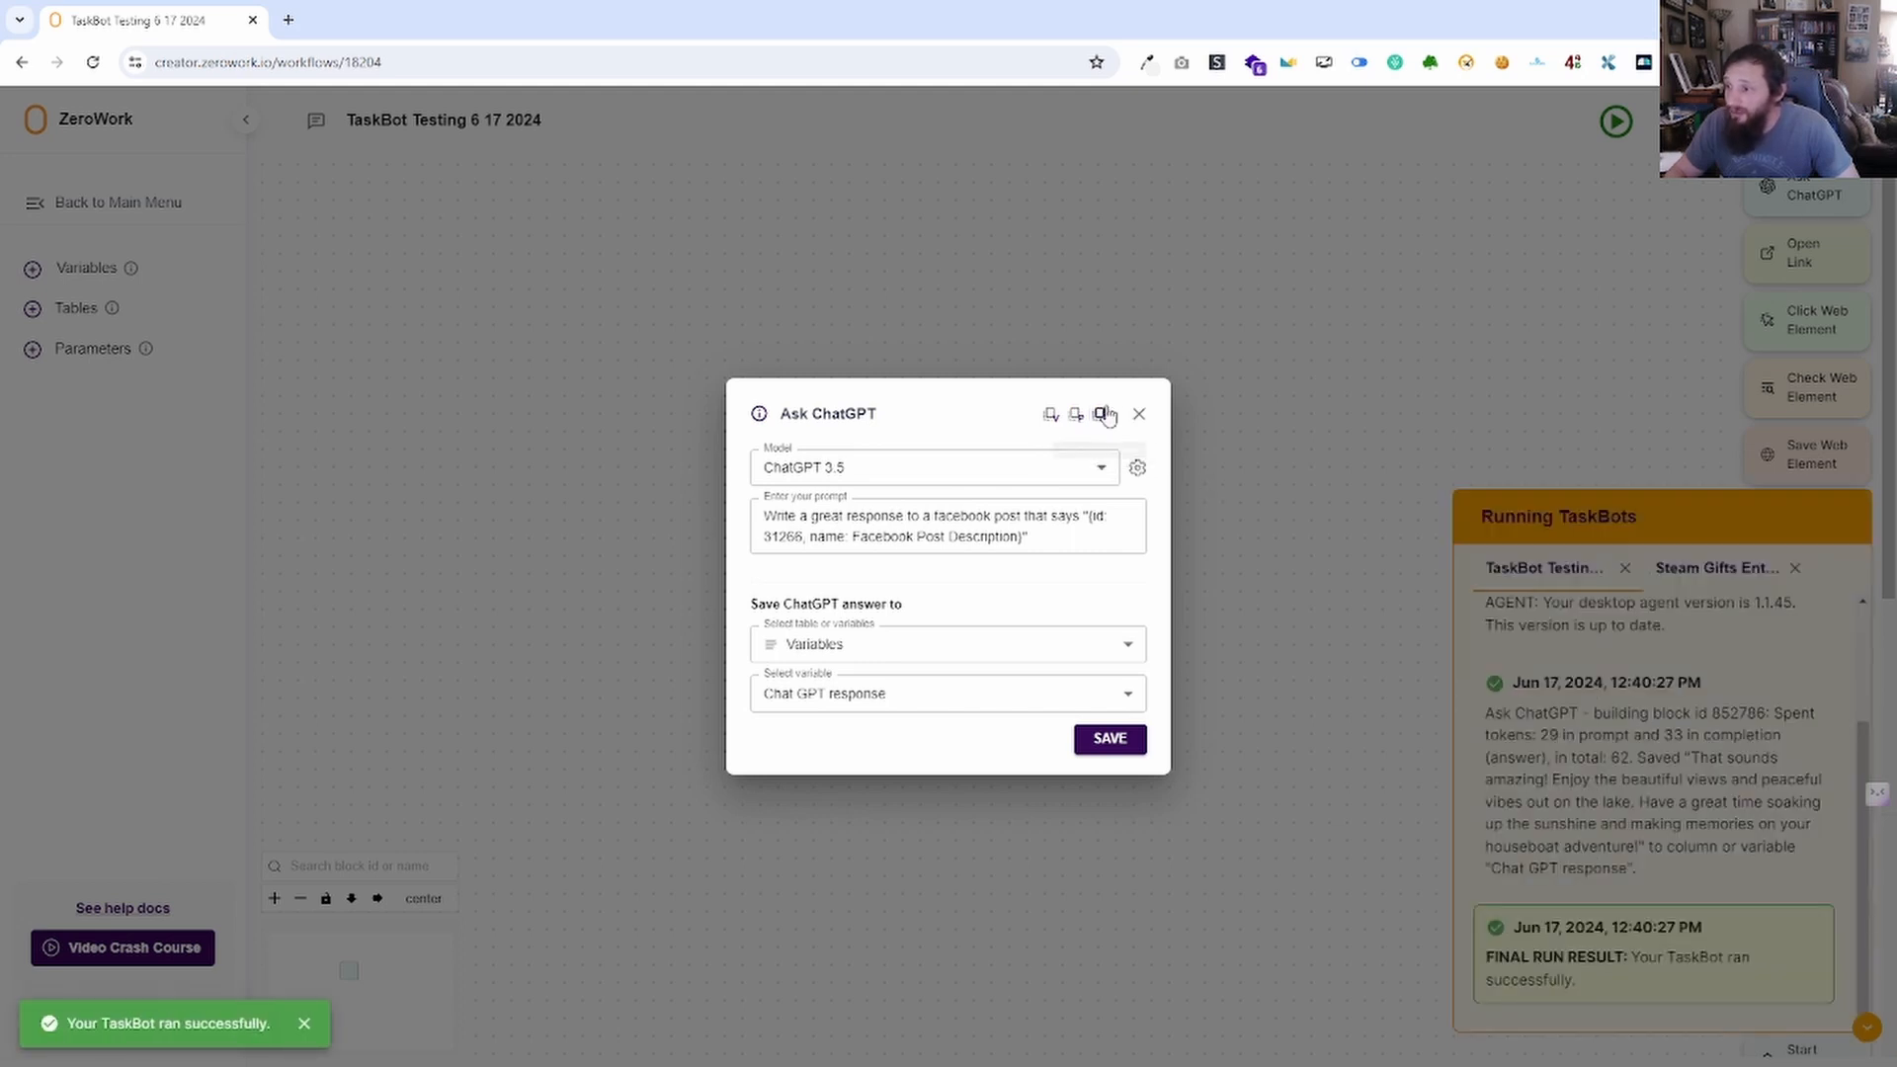
{"action": "left_click", "coordinate": [1111, 740]}
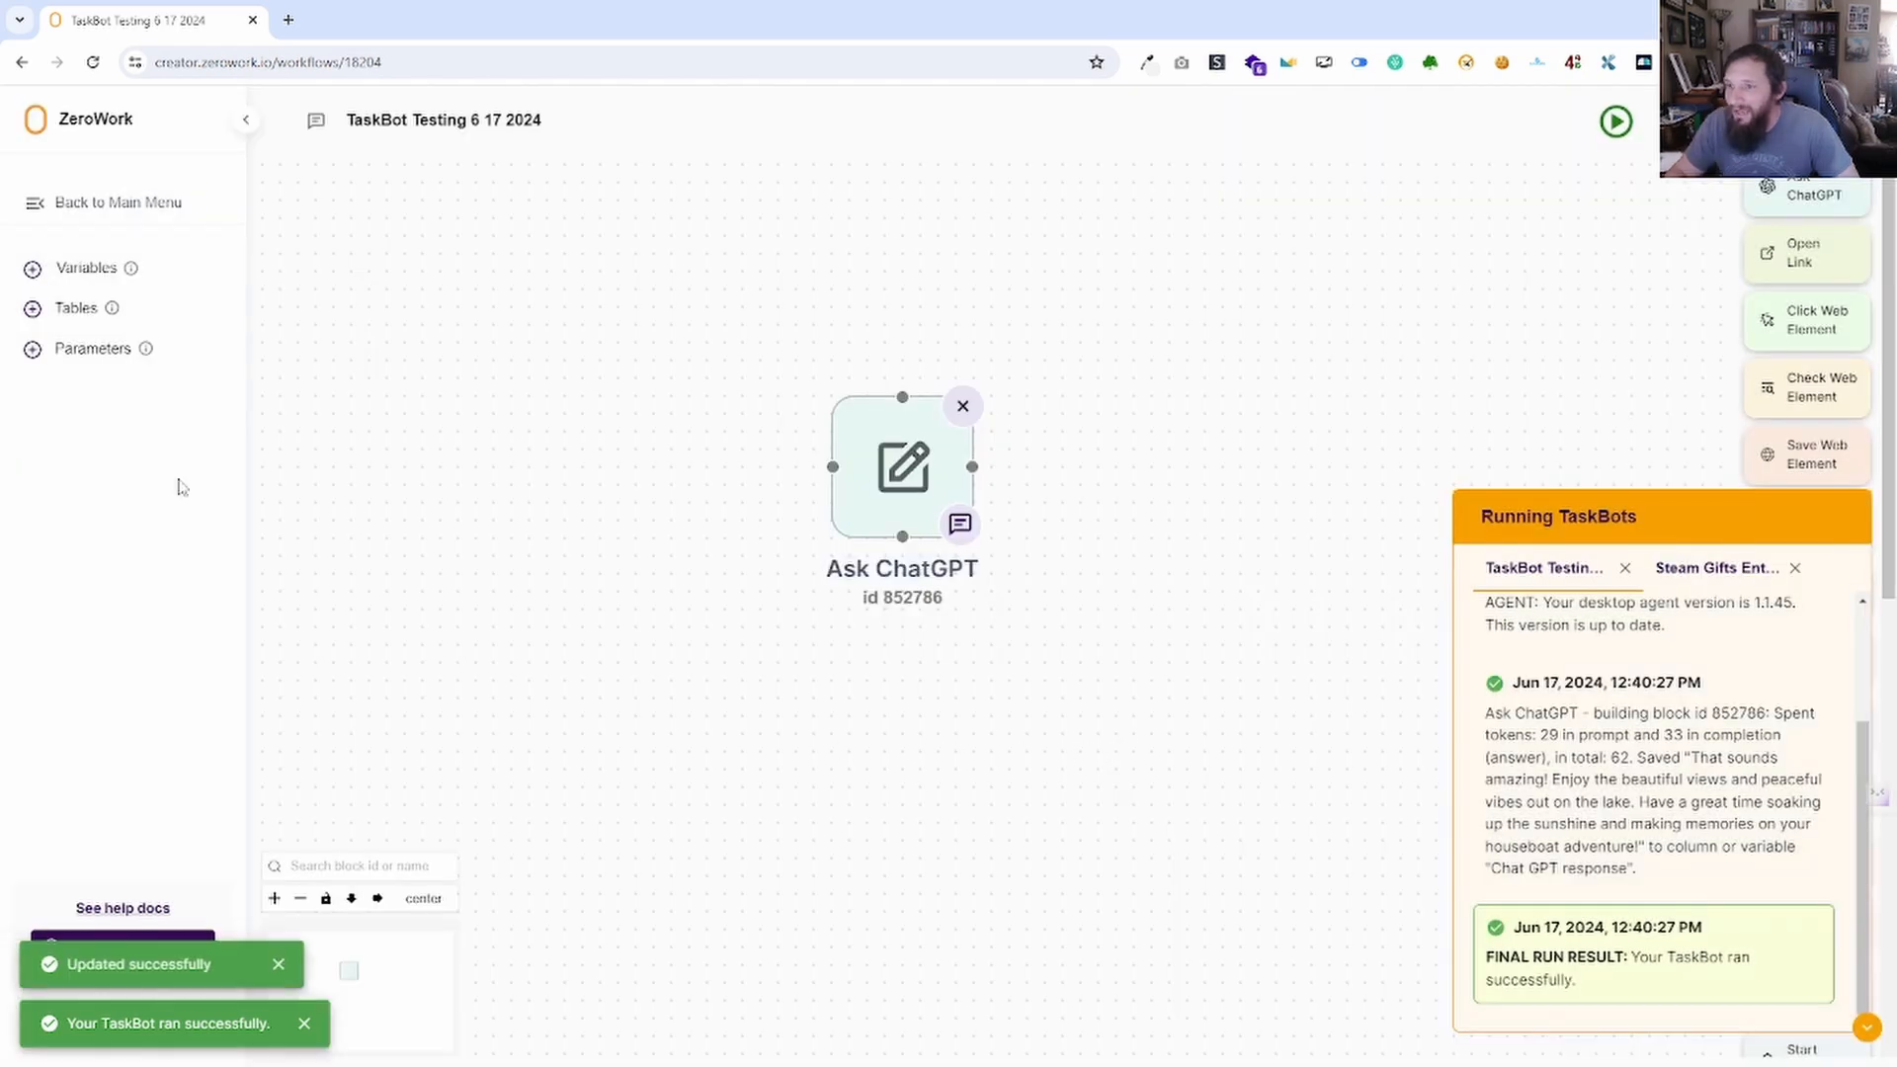
Twice start an Input field parameter and cancel it, then collapse the Running TaskBots log.
{"action": "left_click", "coordinate": [32, 351]}
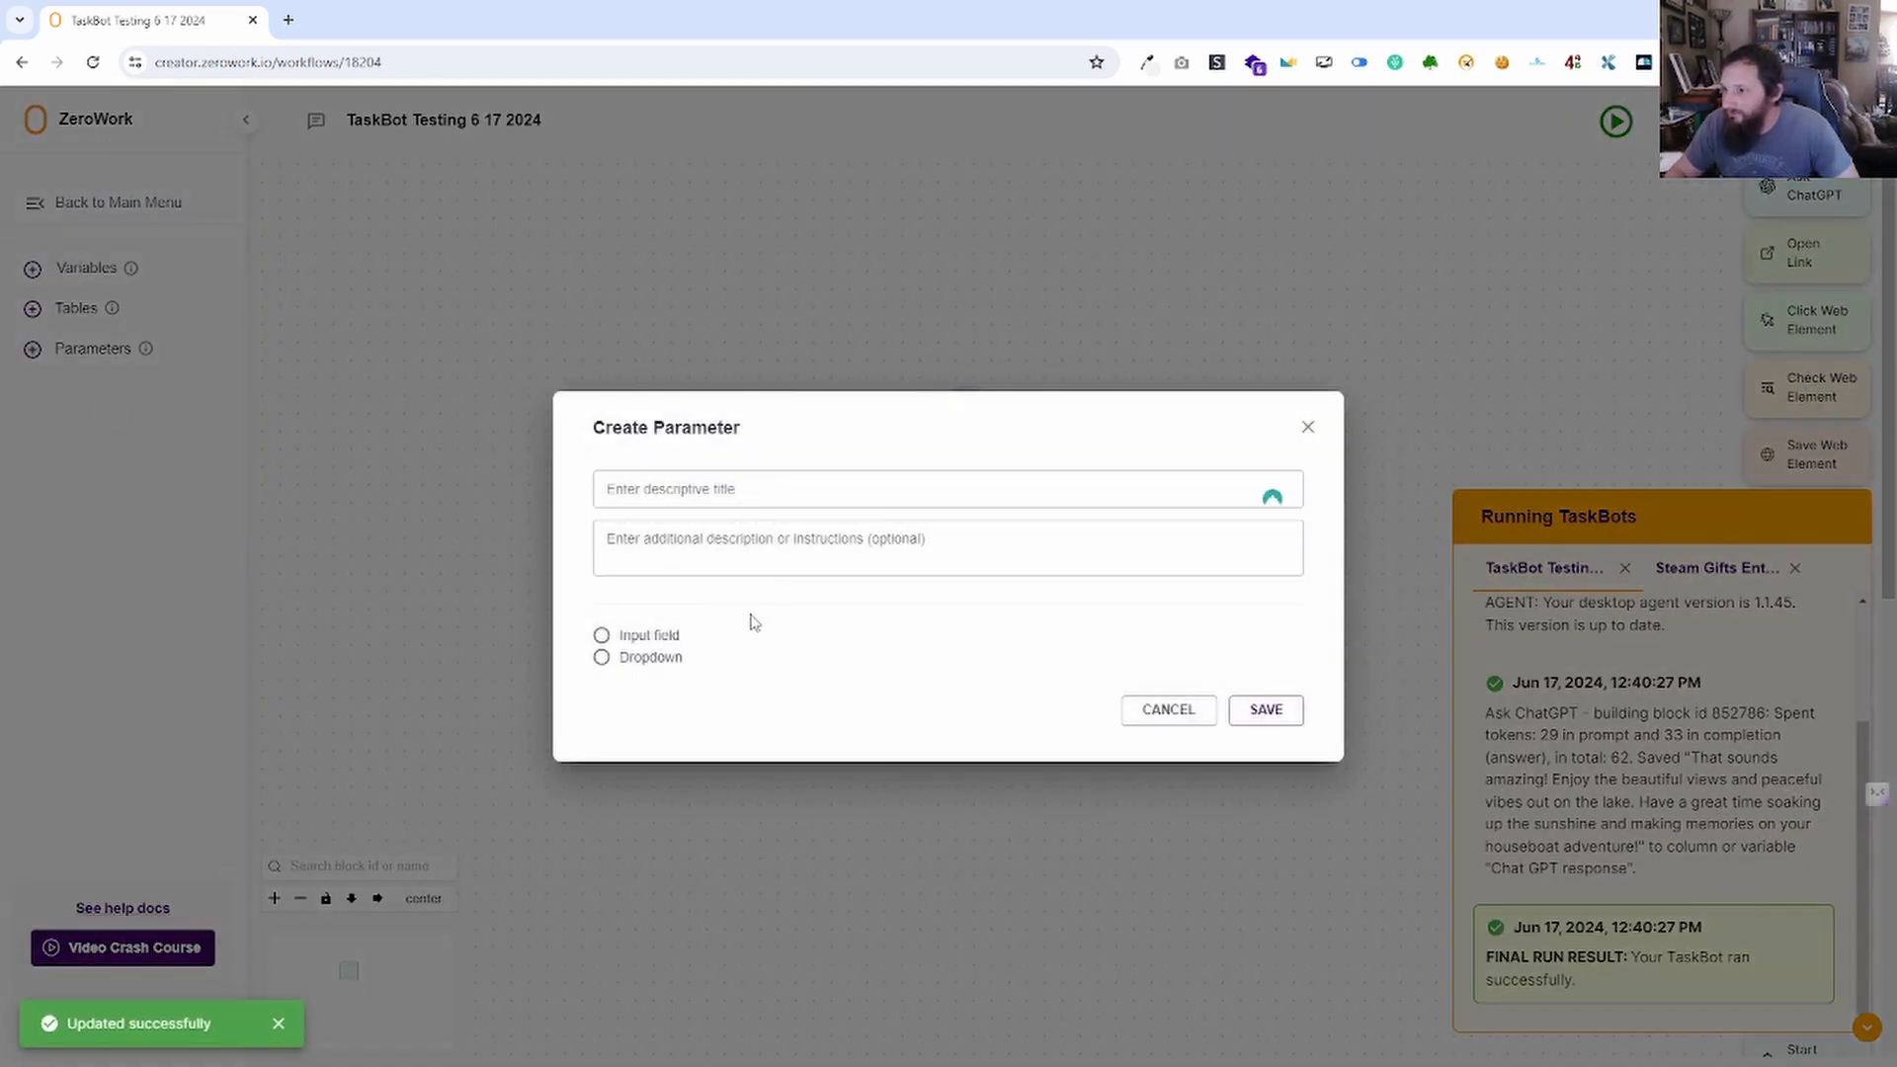
{"action": "left_click", "coordinate": [648, 638]}
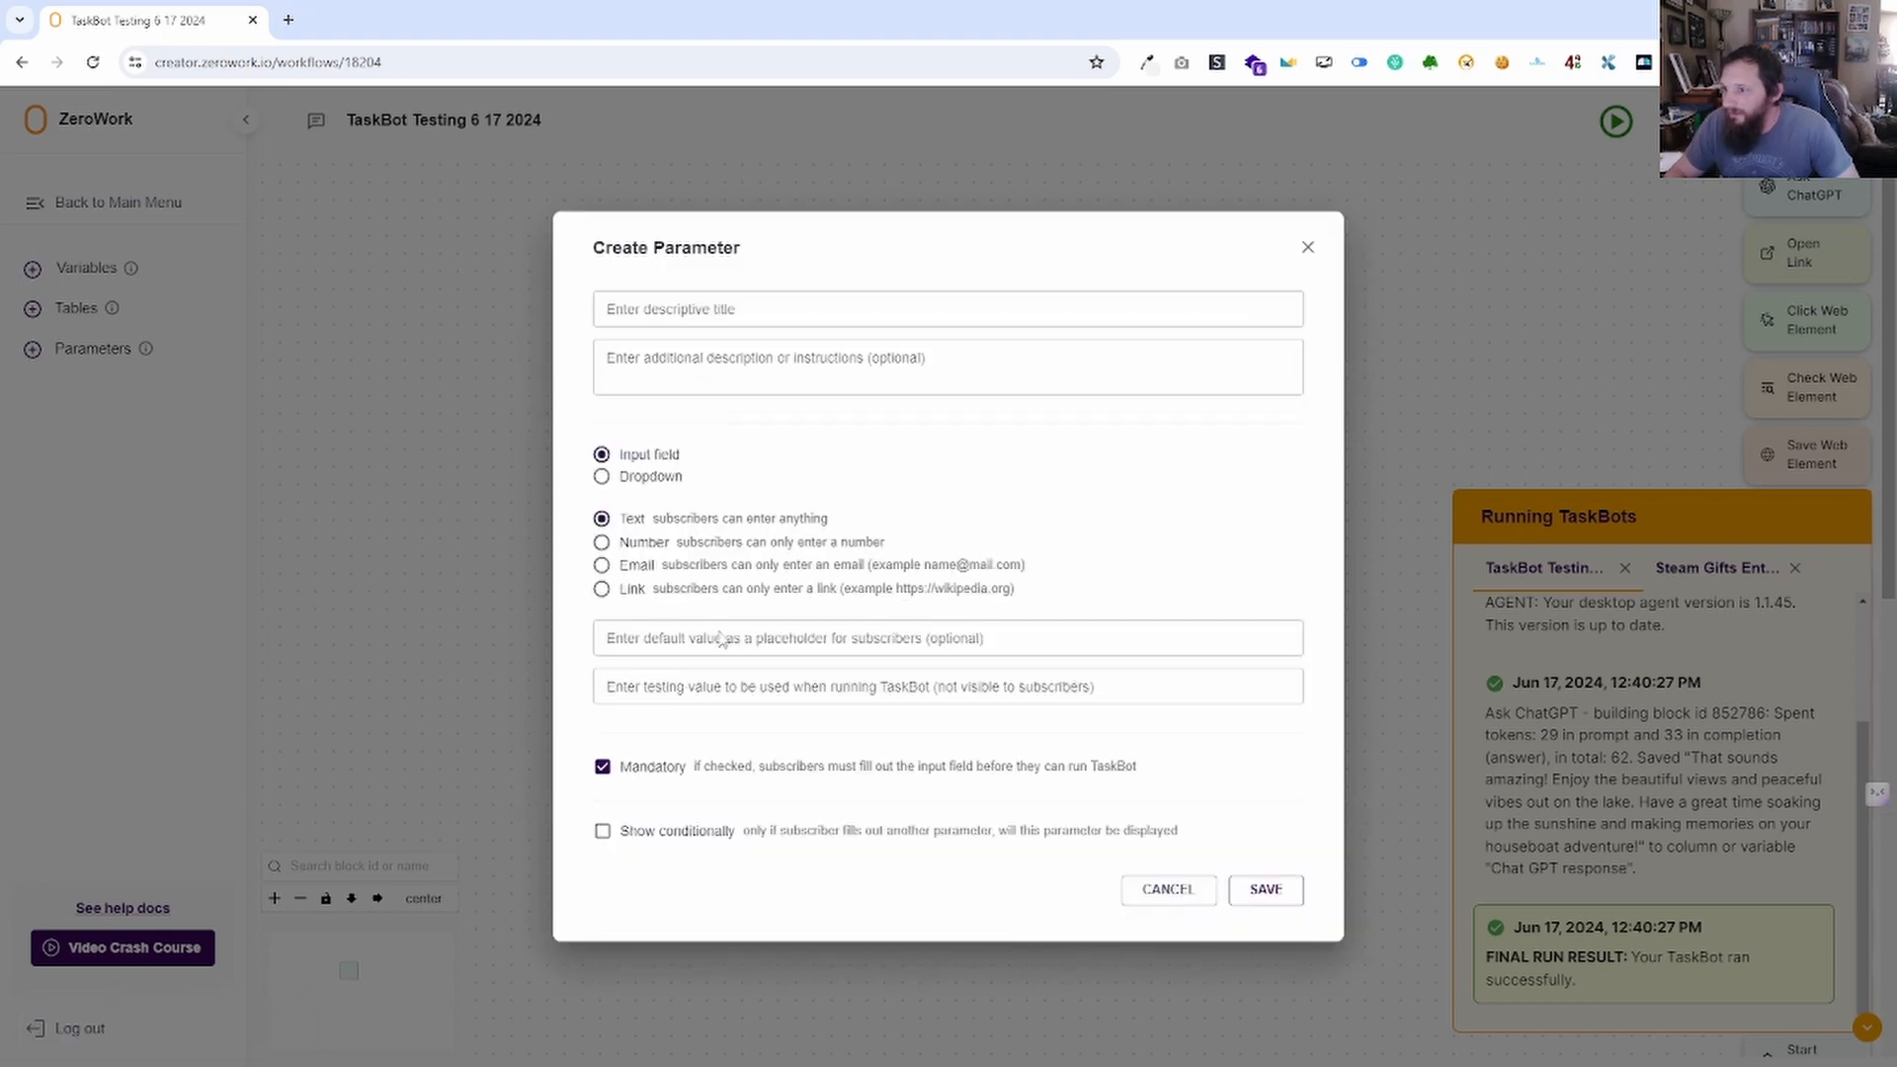
{"action": "left_click", "coordinate": [1309, 246]}
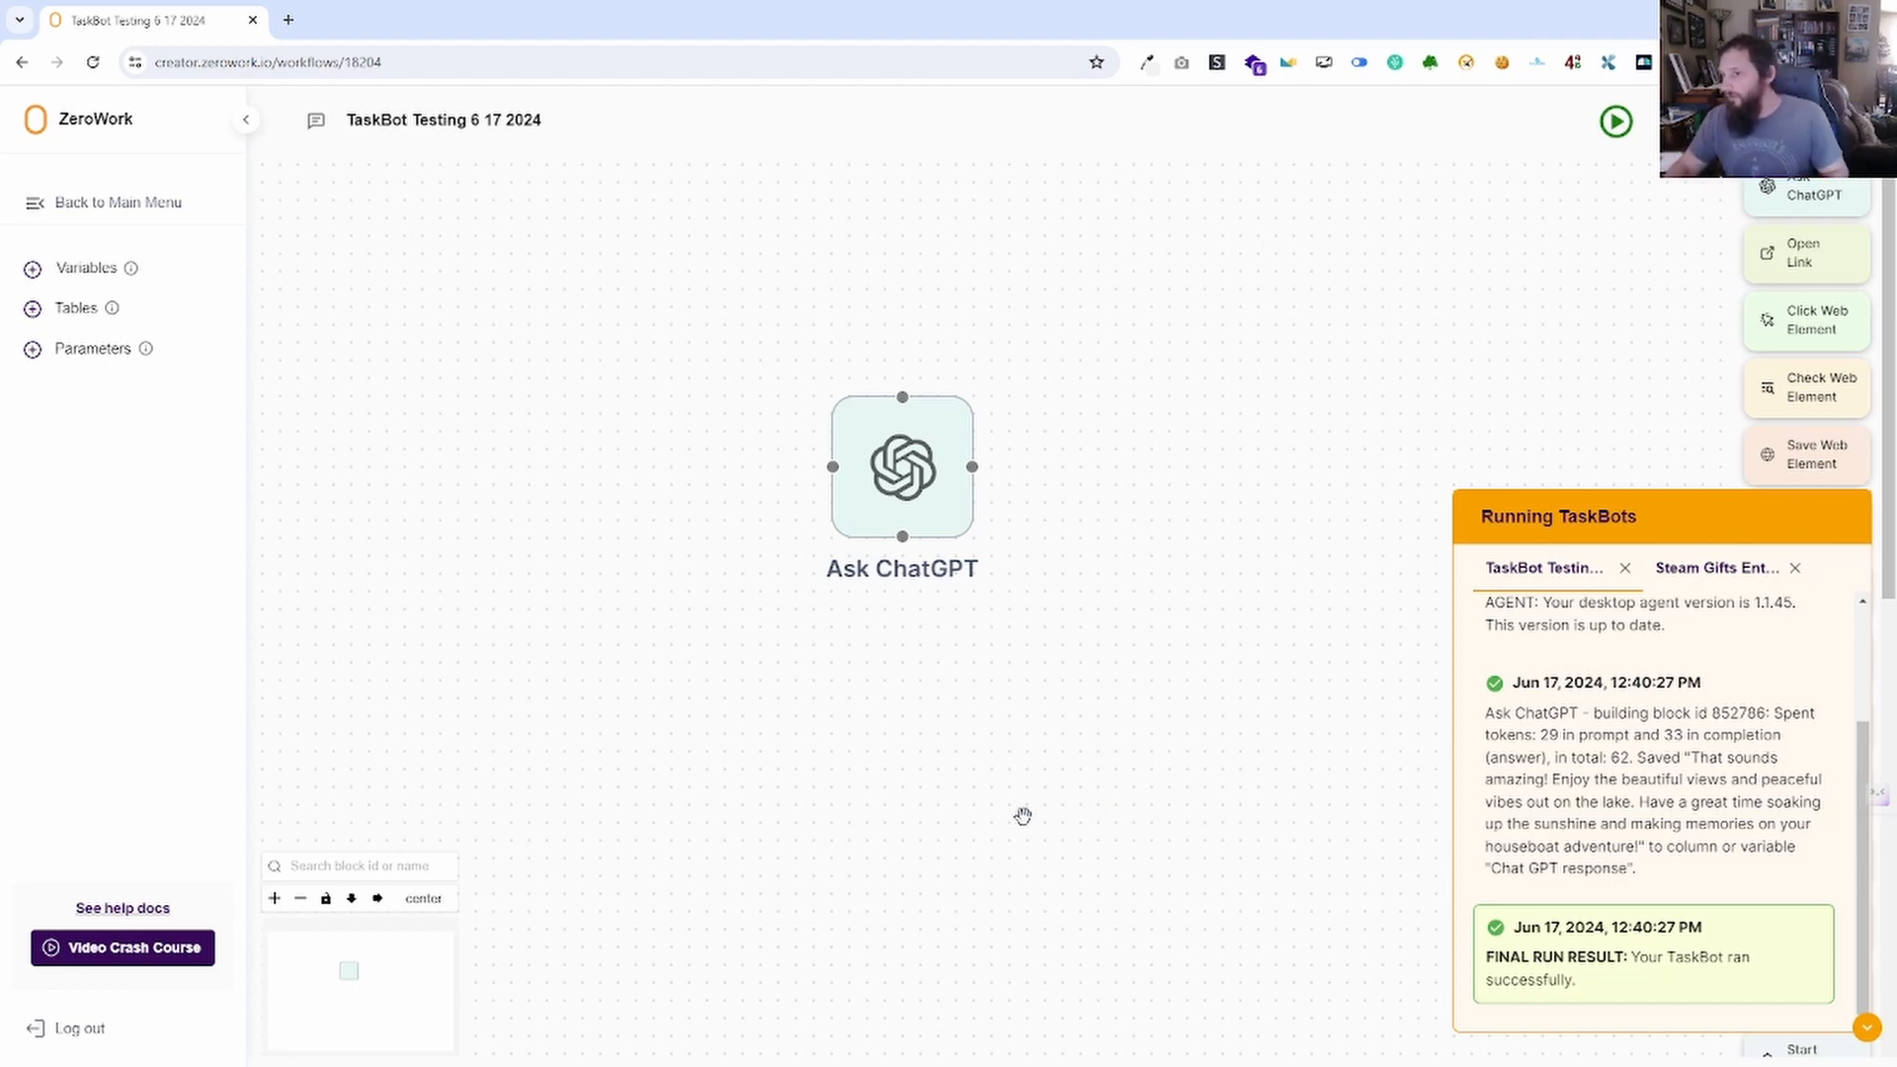
{"action": "left_click", "coordinate": [32, 349]}
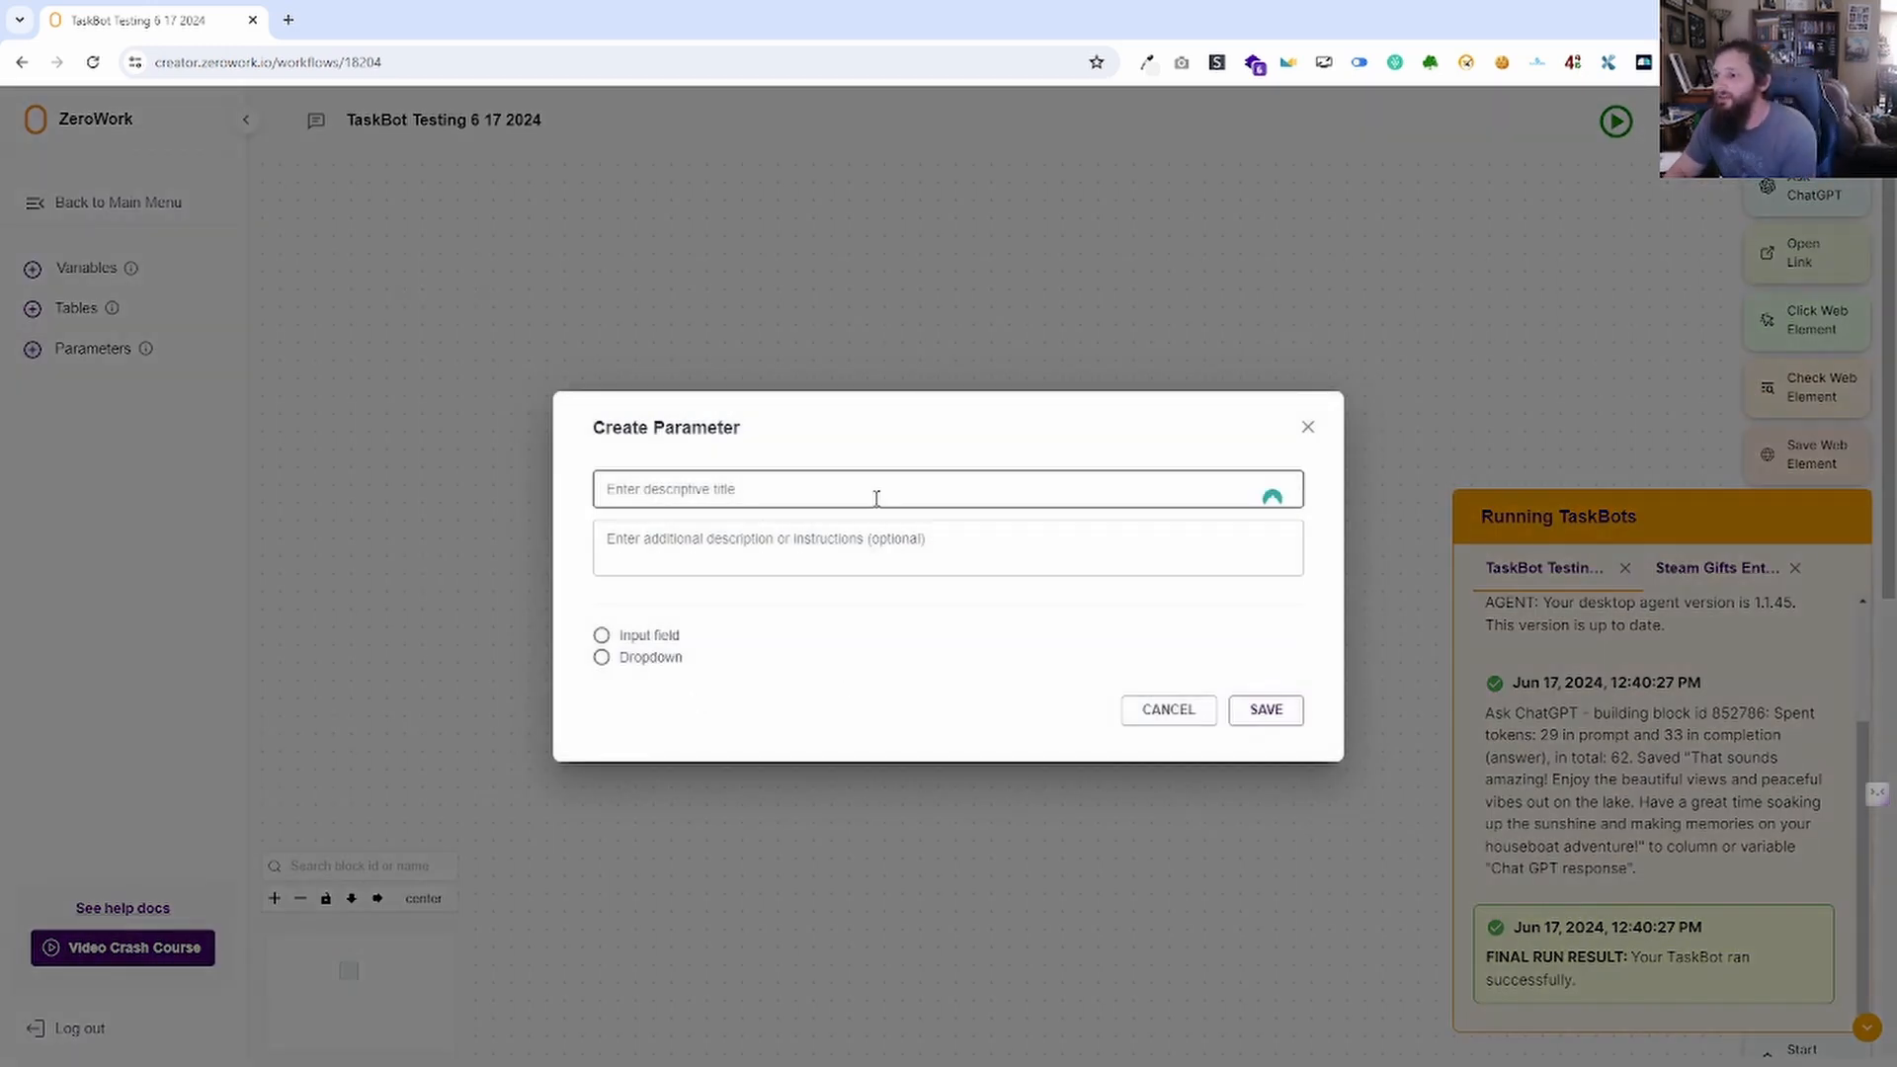
{"action": "left_click", "coordinate": [654, 638]}
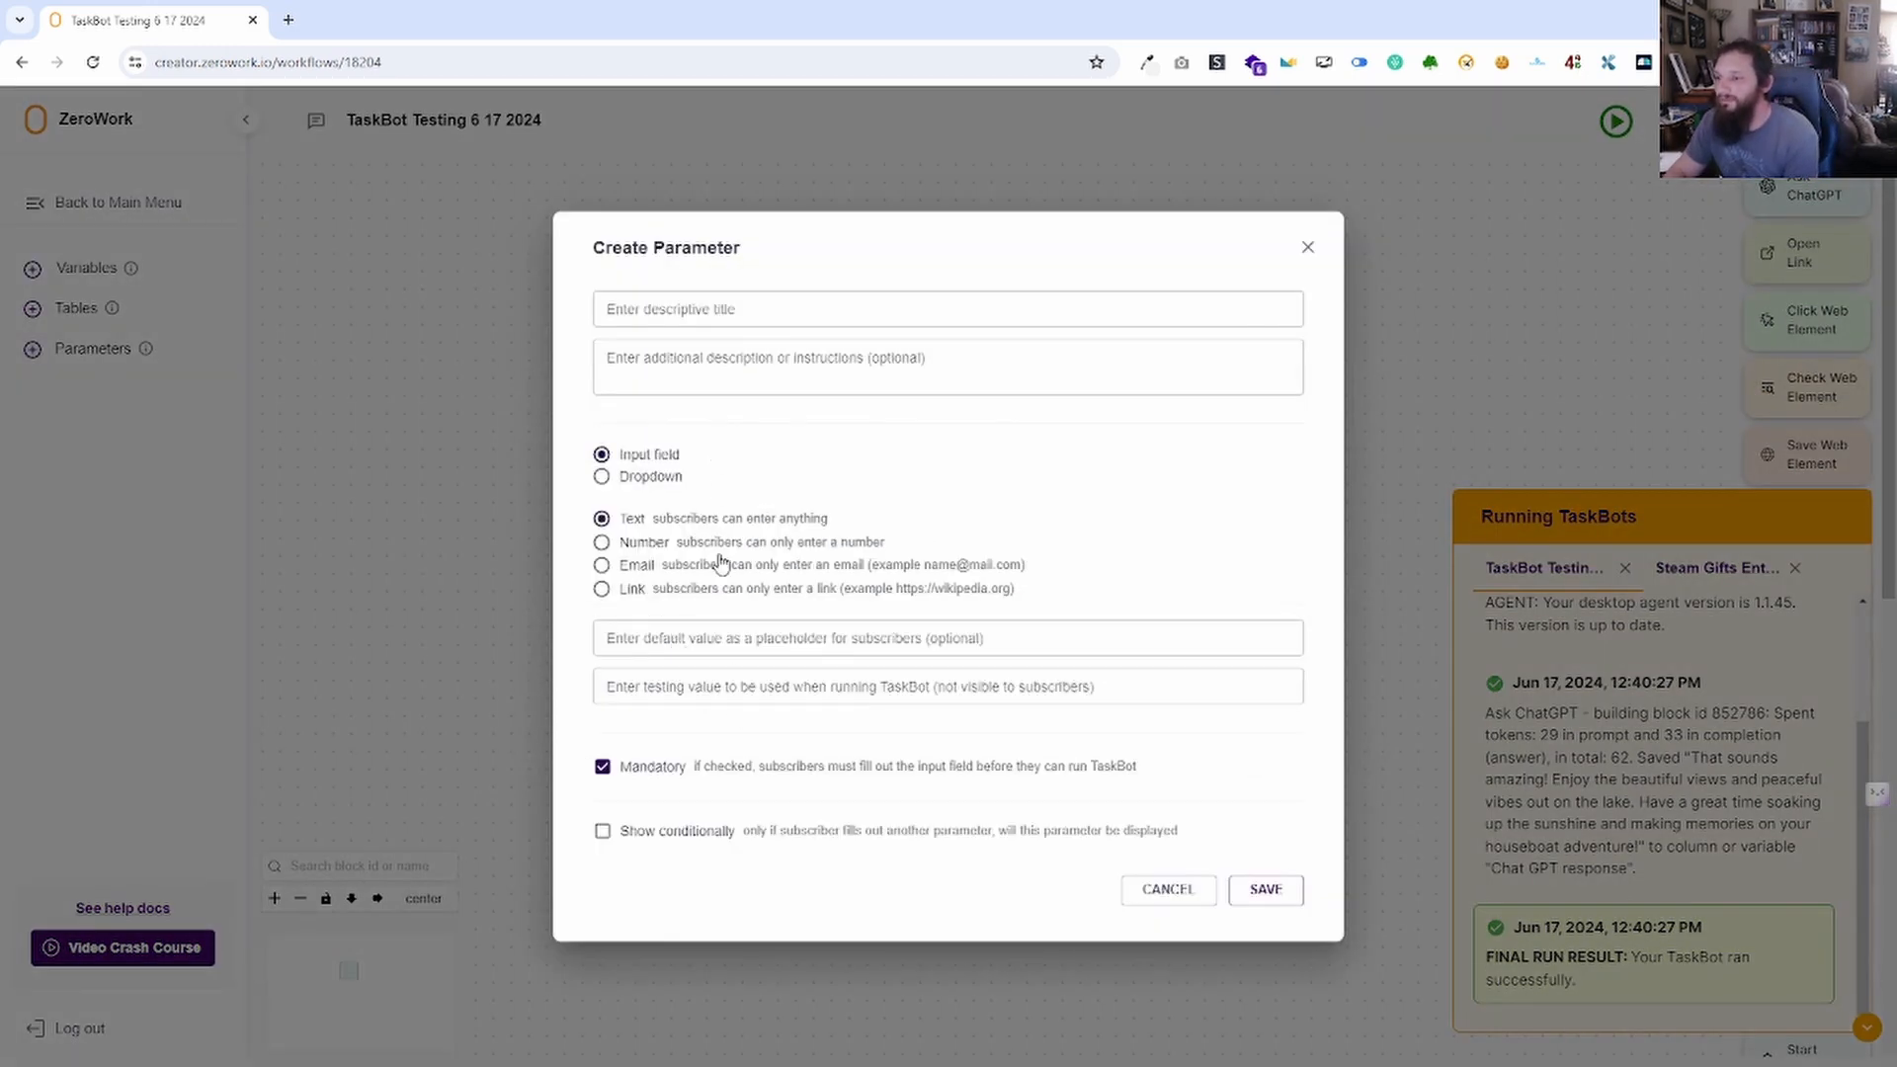
{"action": "left_click", "coordinate": [1309, 249]}
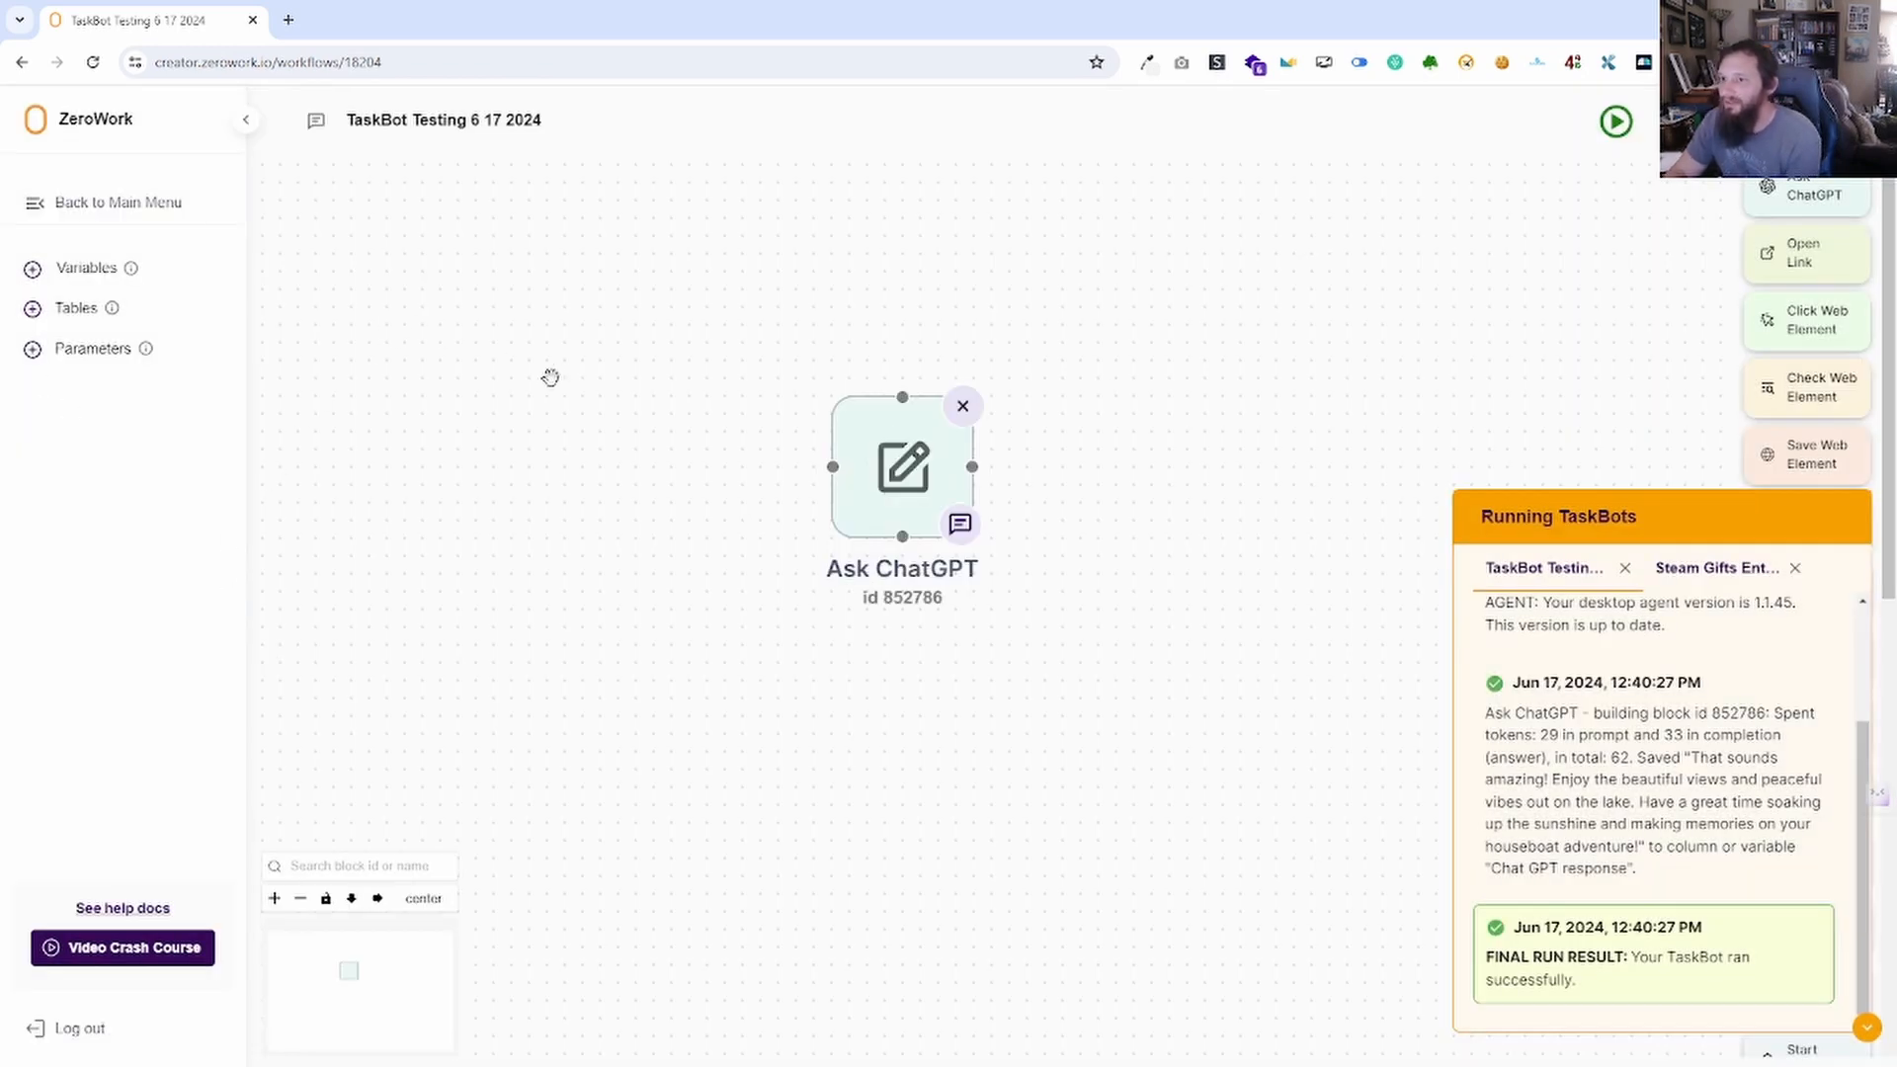
{"action": "left_click", "coordinate": [1867, 1025]}
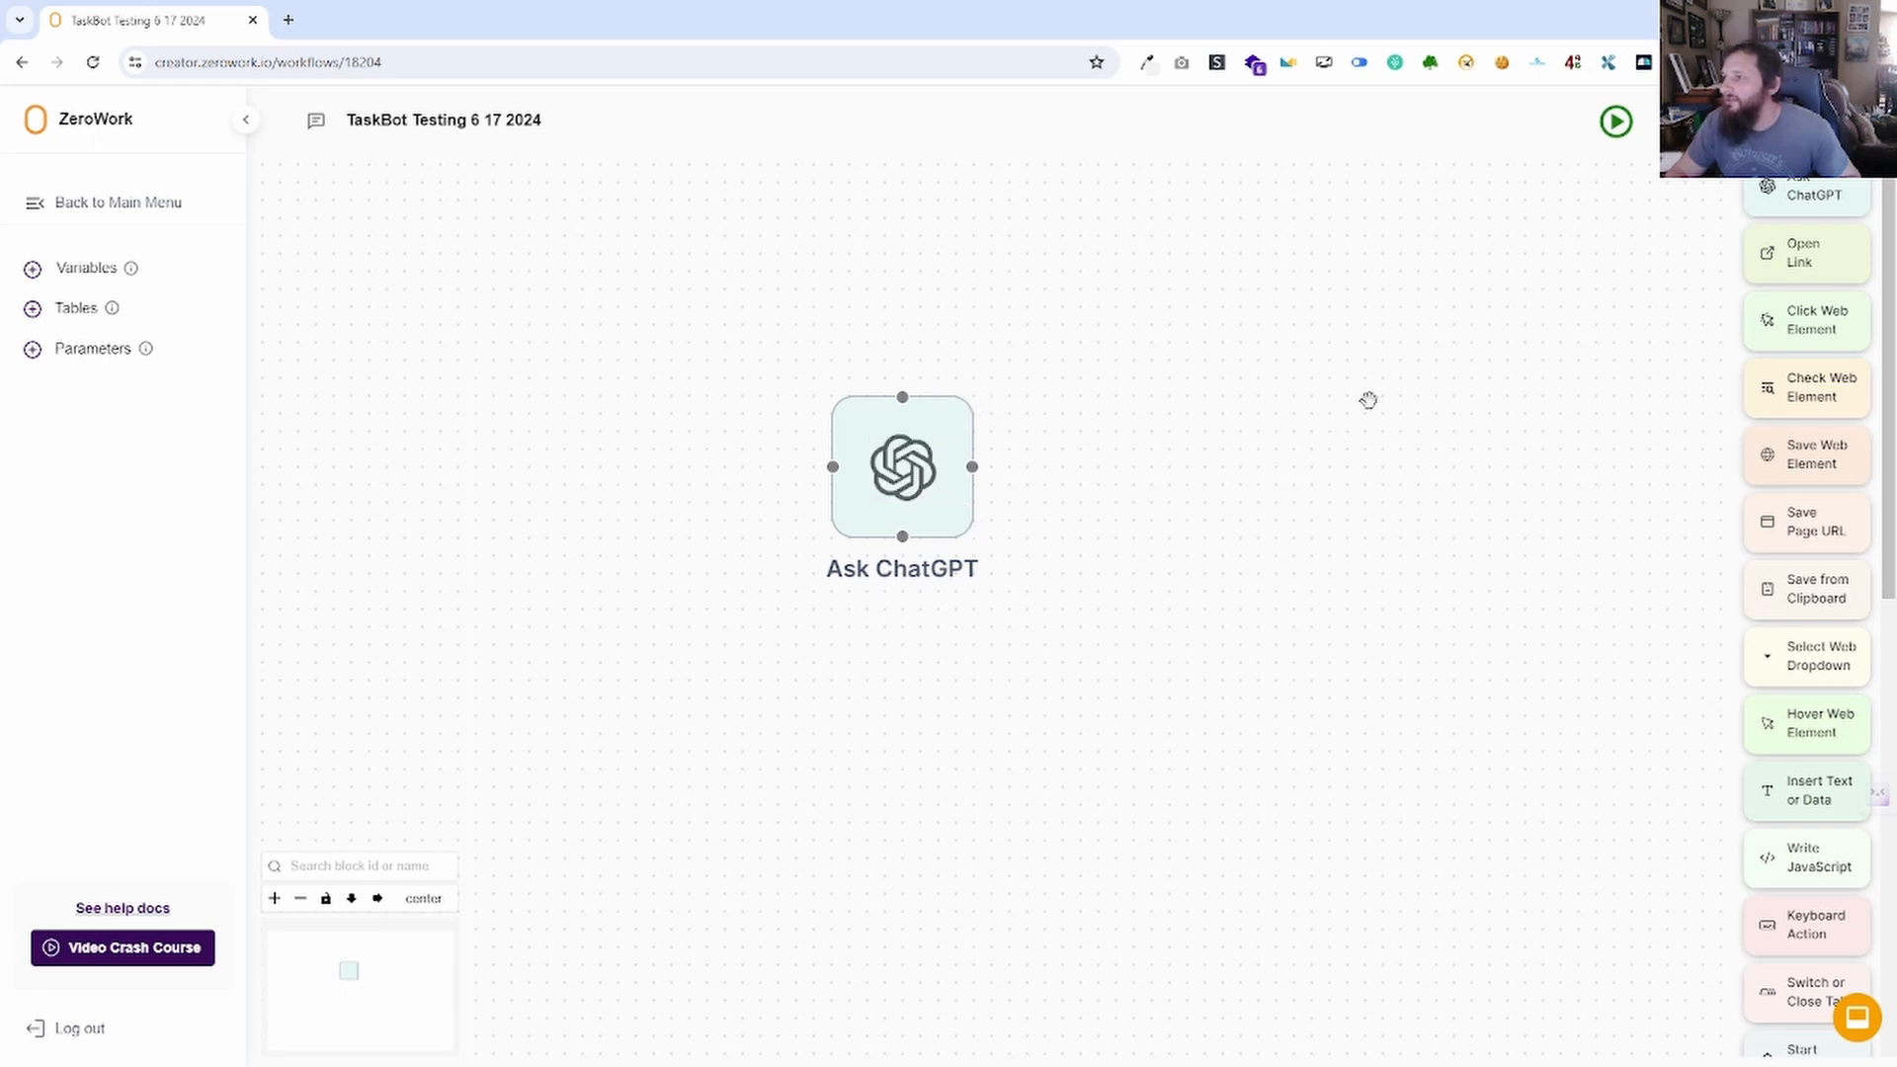
Run the TaskBot and read the new Phoenix Suns reply, ending in #GoSuns, in Variables.
{"action": "left_click", "coordinate": [1617, 122]}
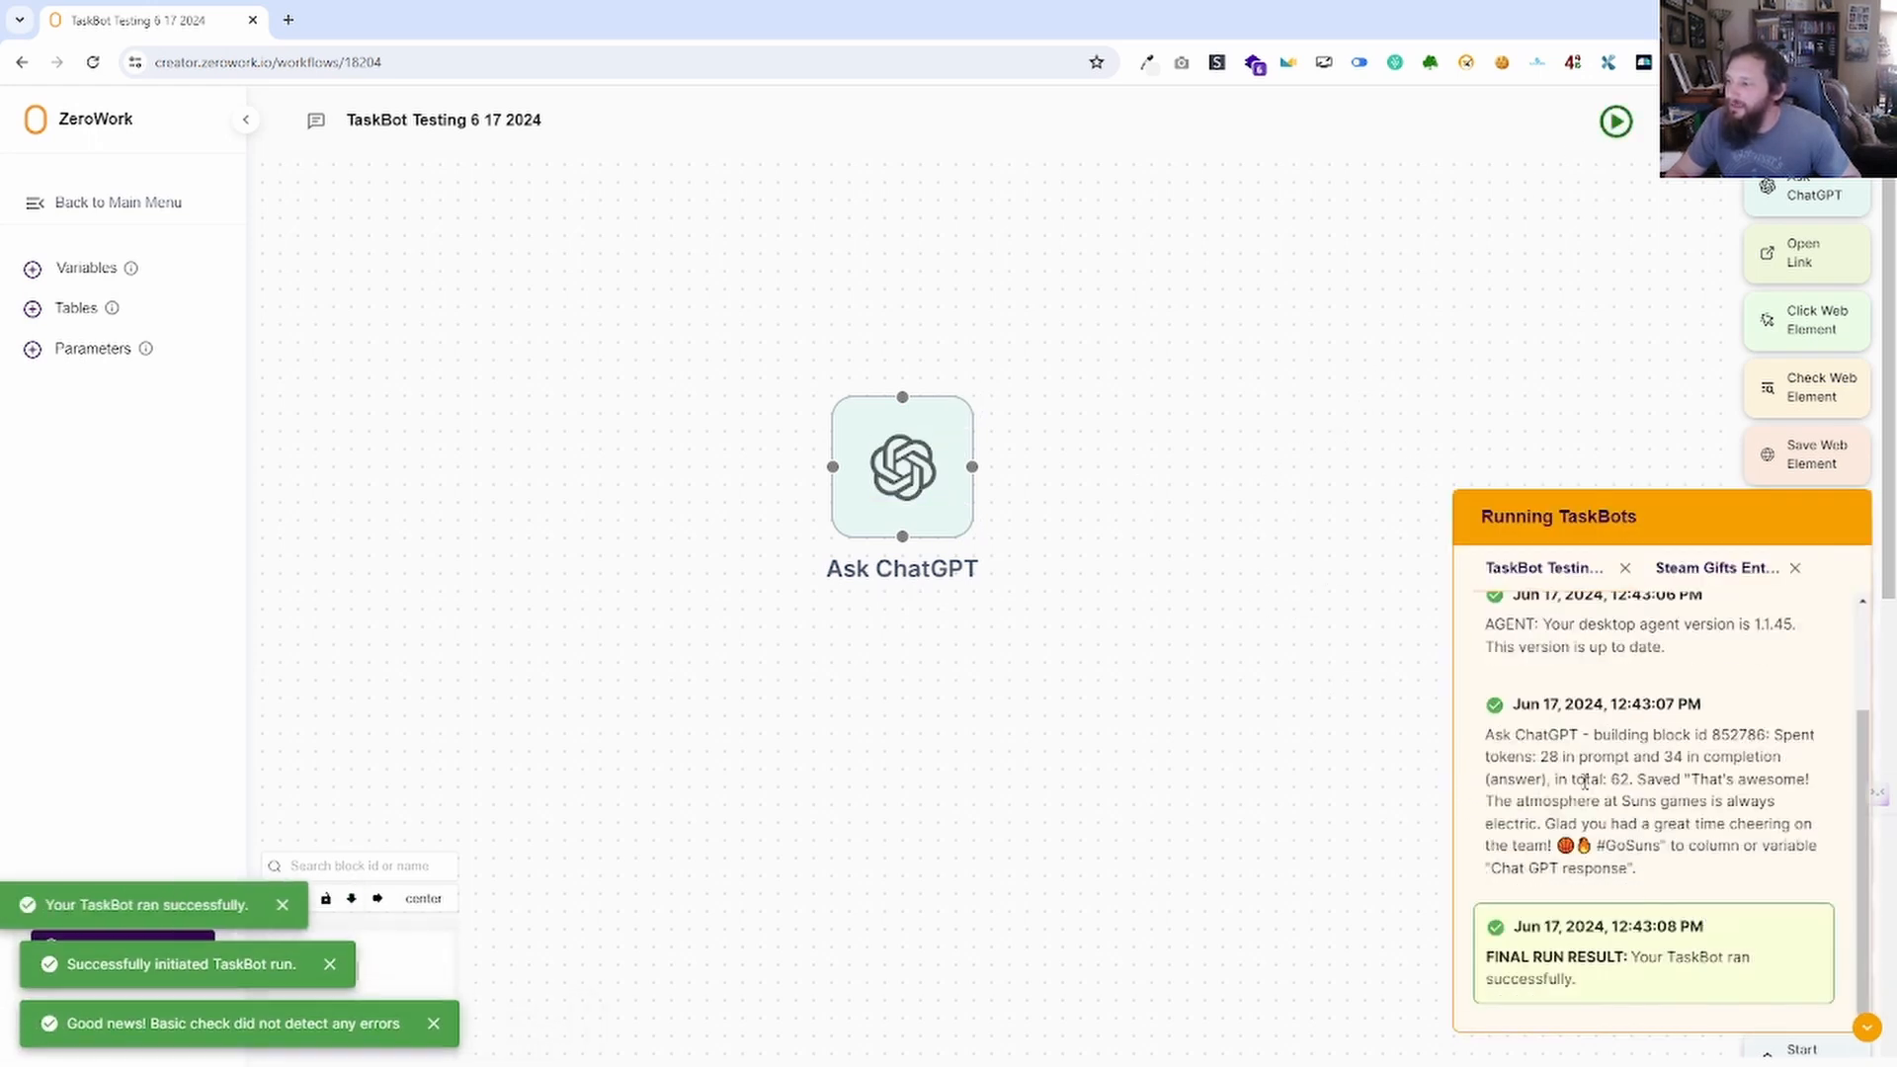
{"action": "left_click", "coordinate": [87, 268]}
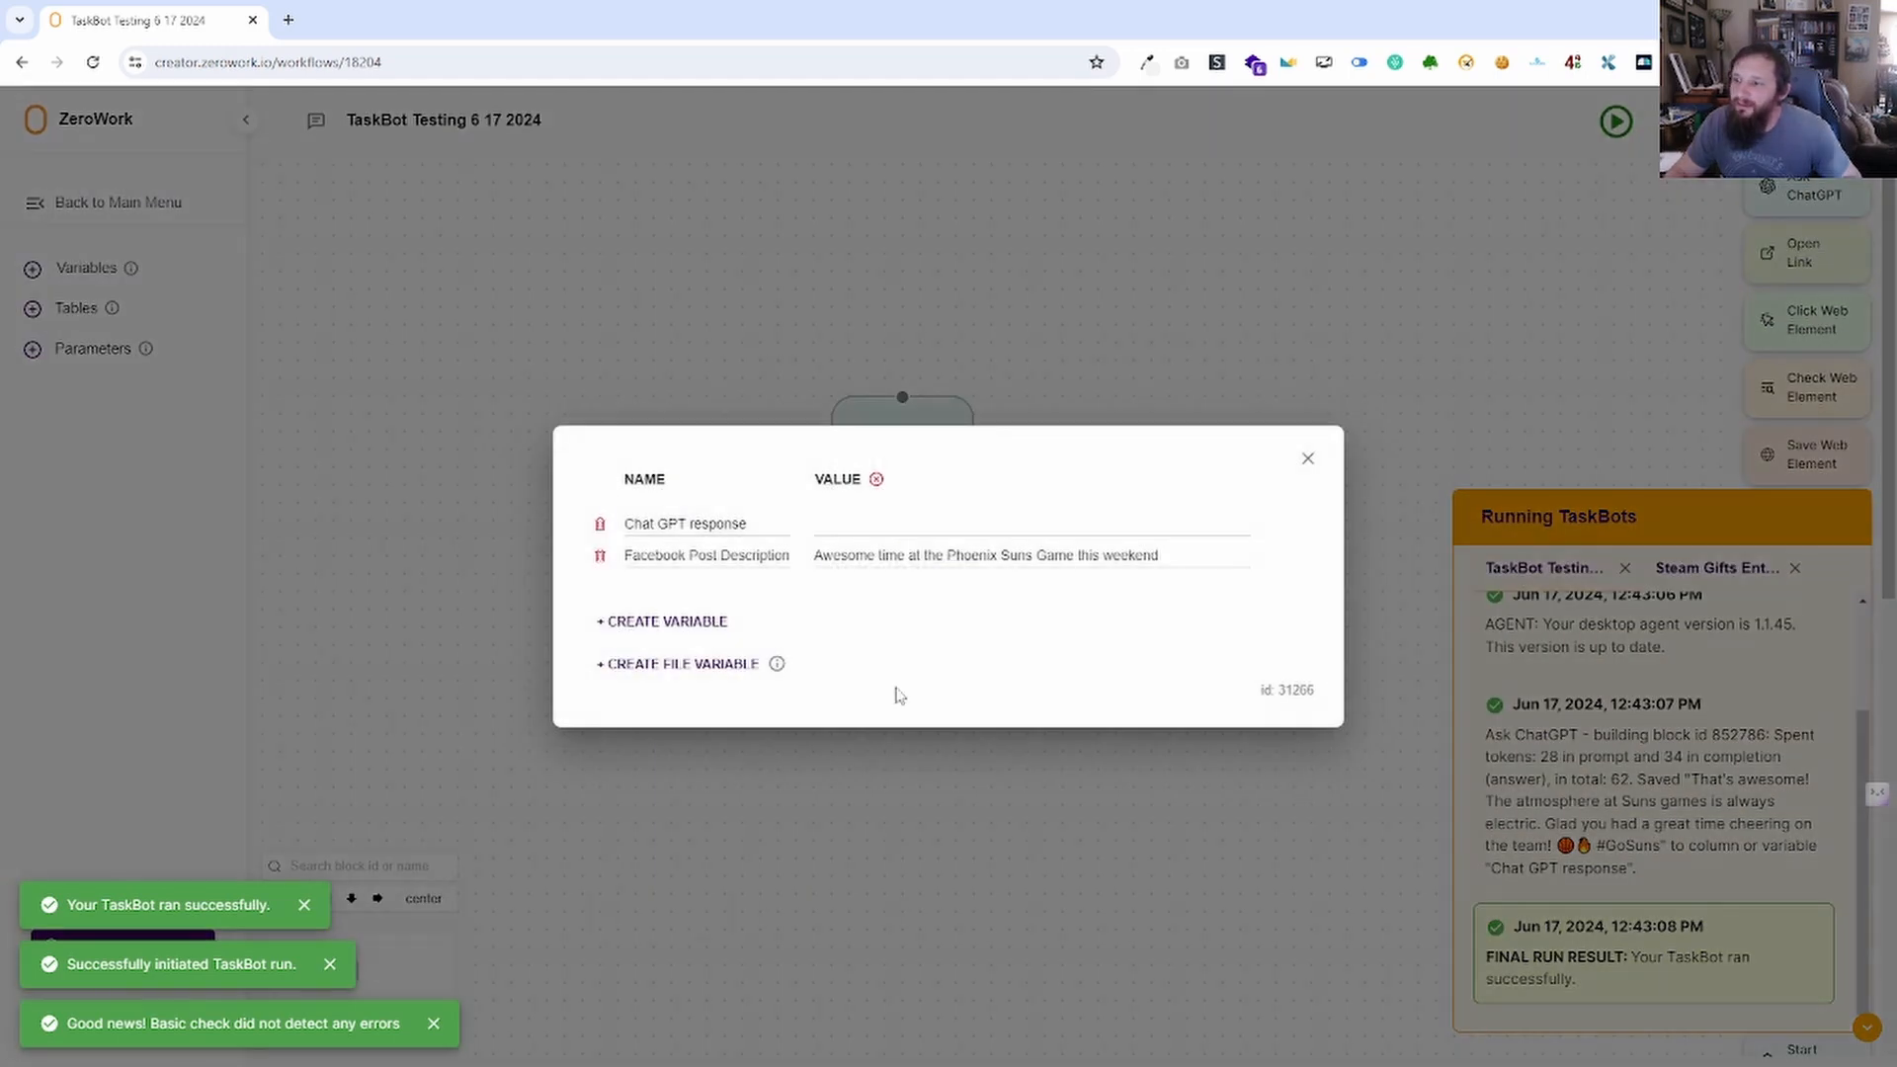
{"action": "left_click", "coordinate": [1005, 561]}
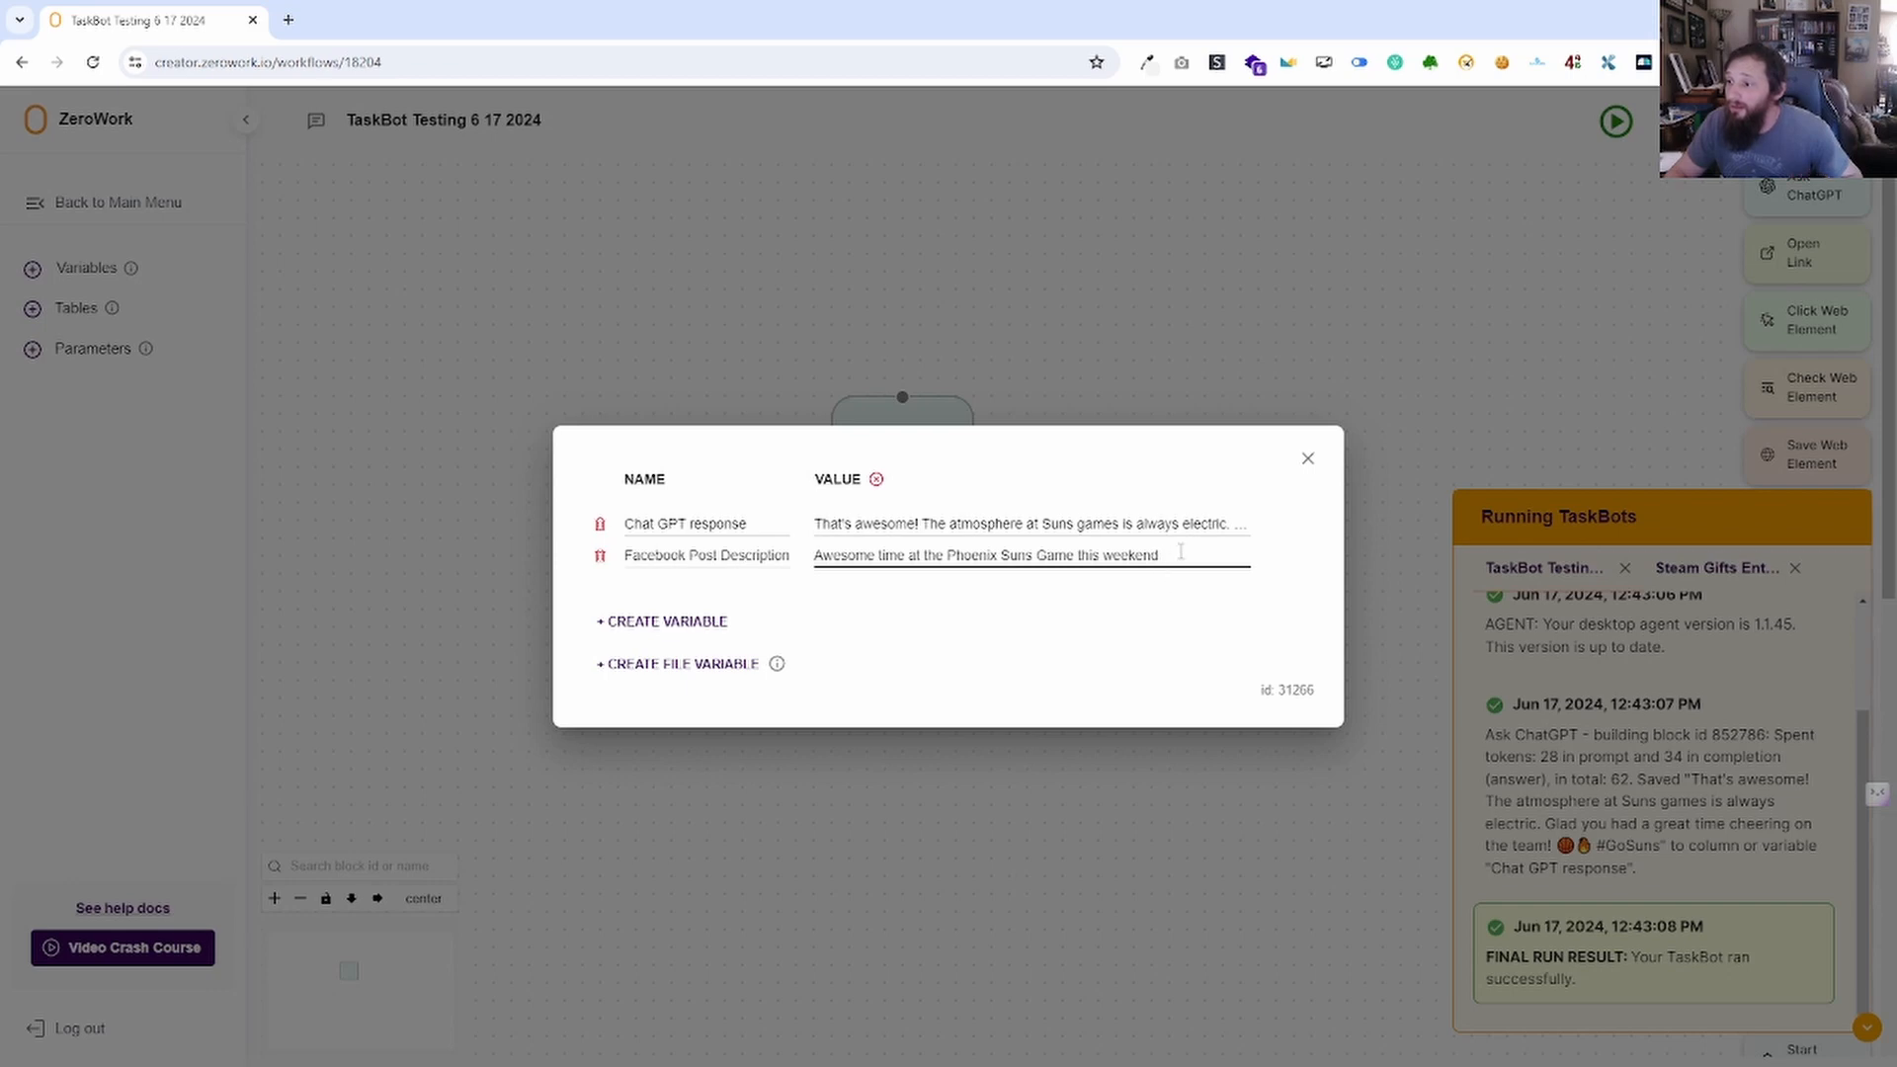
{"action": "left_click", "coordinate": [1006, 523]}
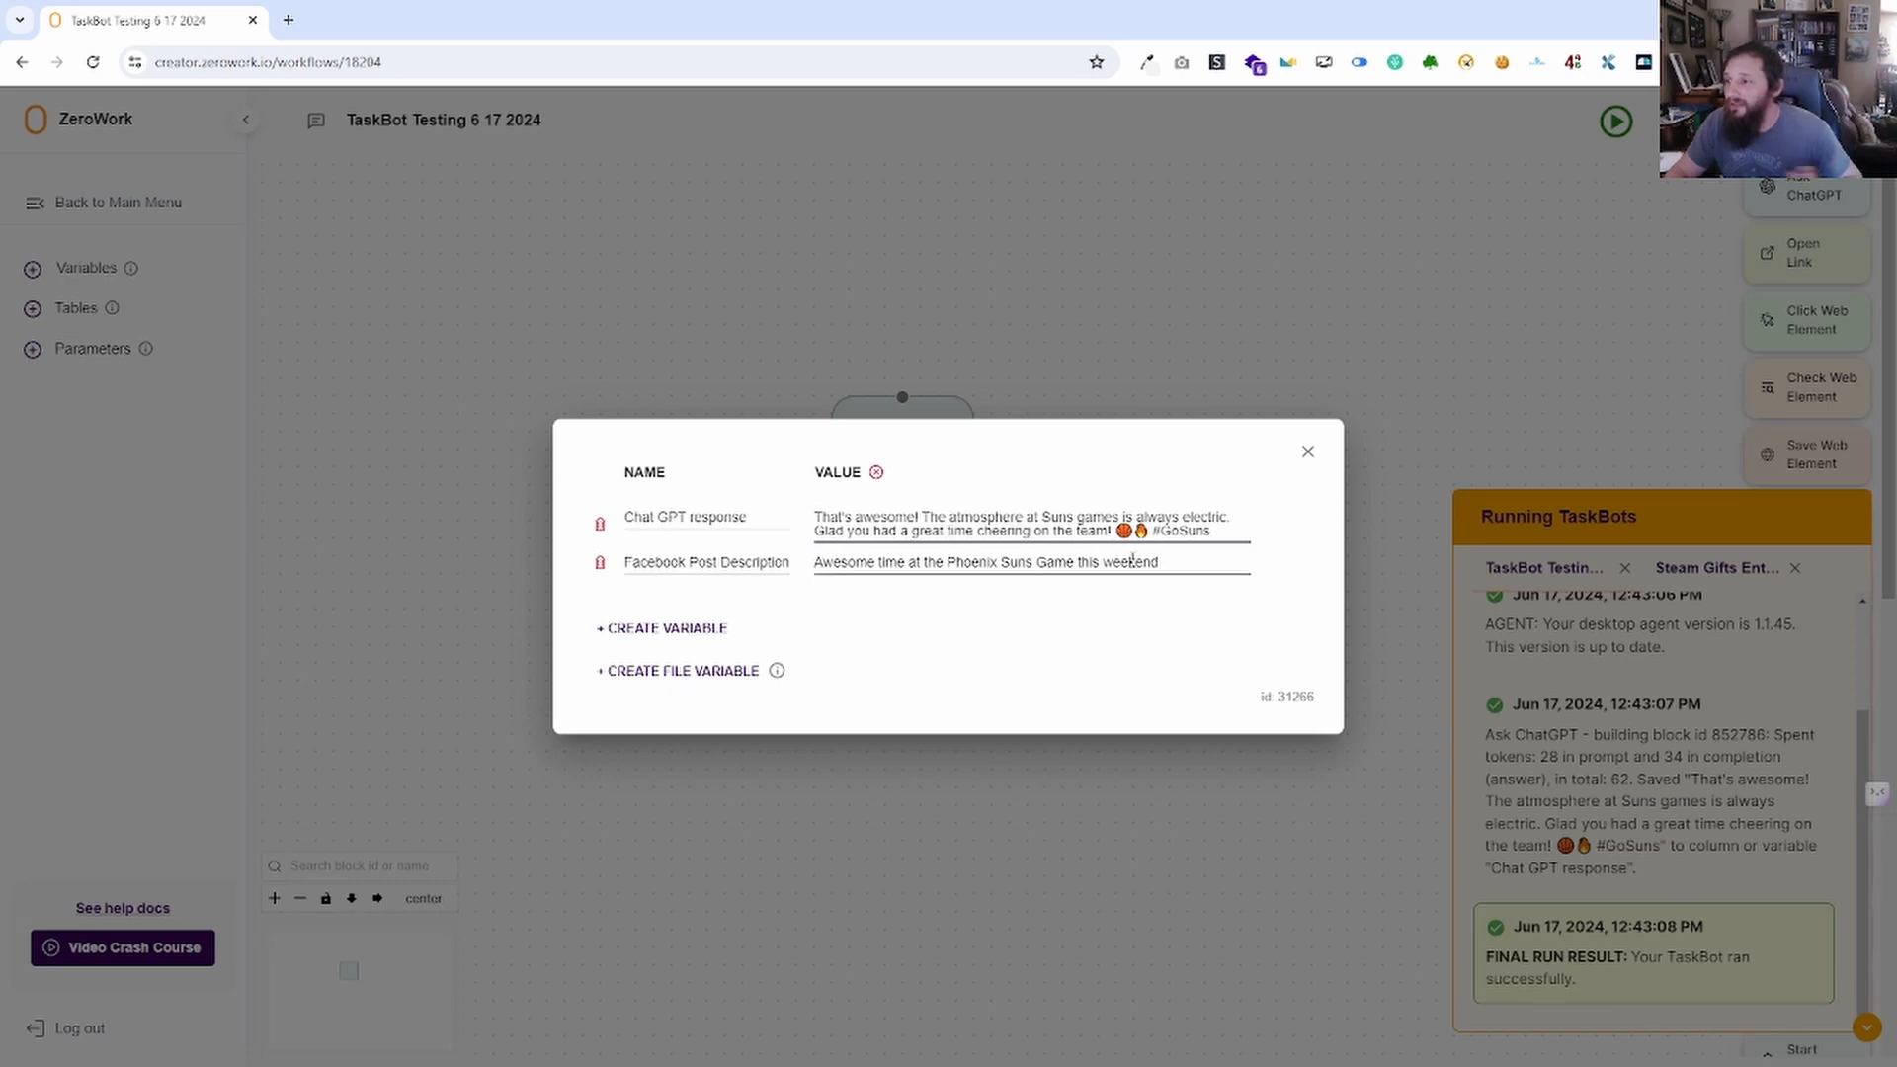
{"action": "left_click_drag", "start_coordinate": [1149, 531], "coordinate": [1109, 531]}
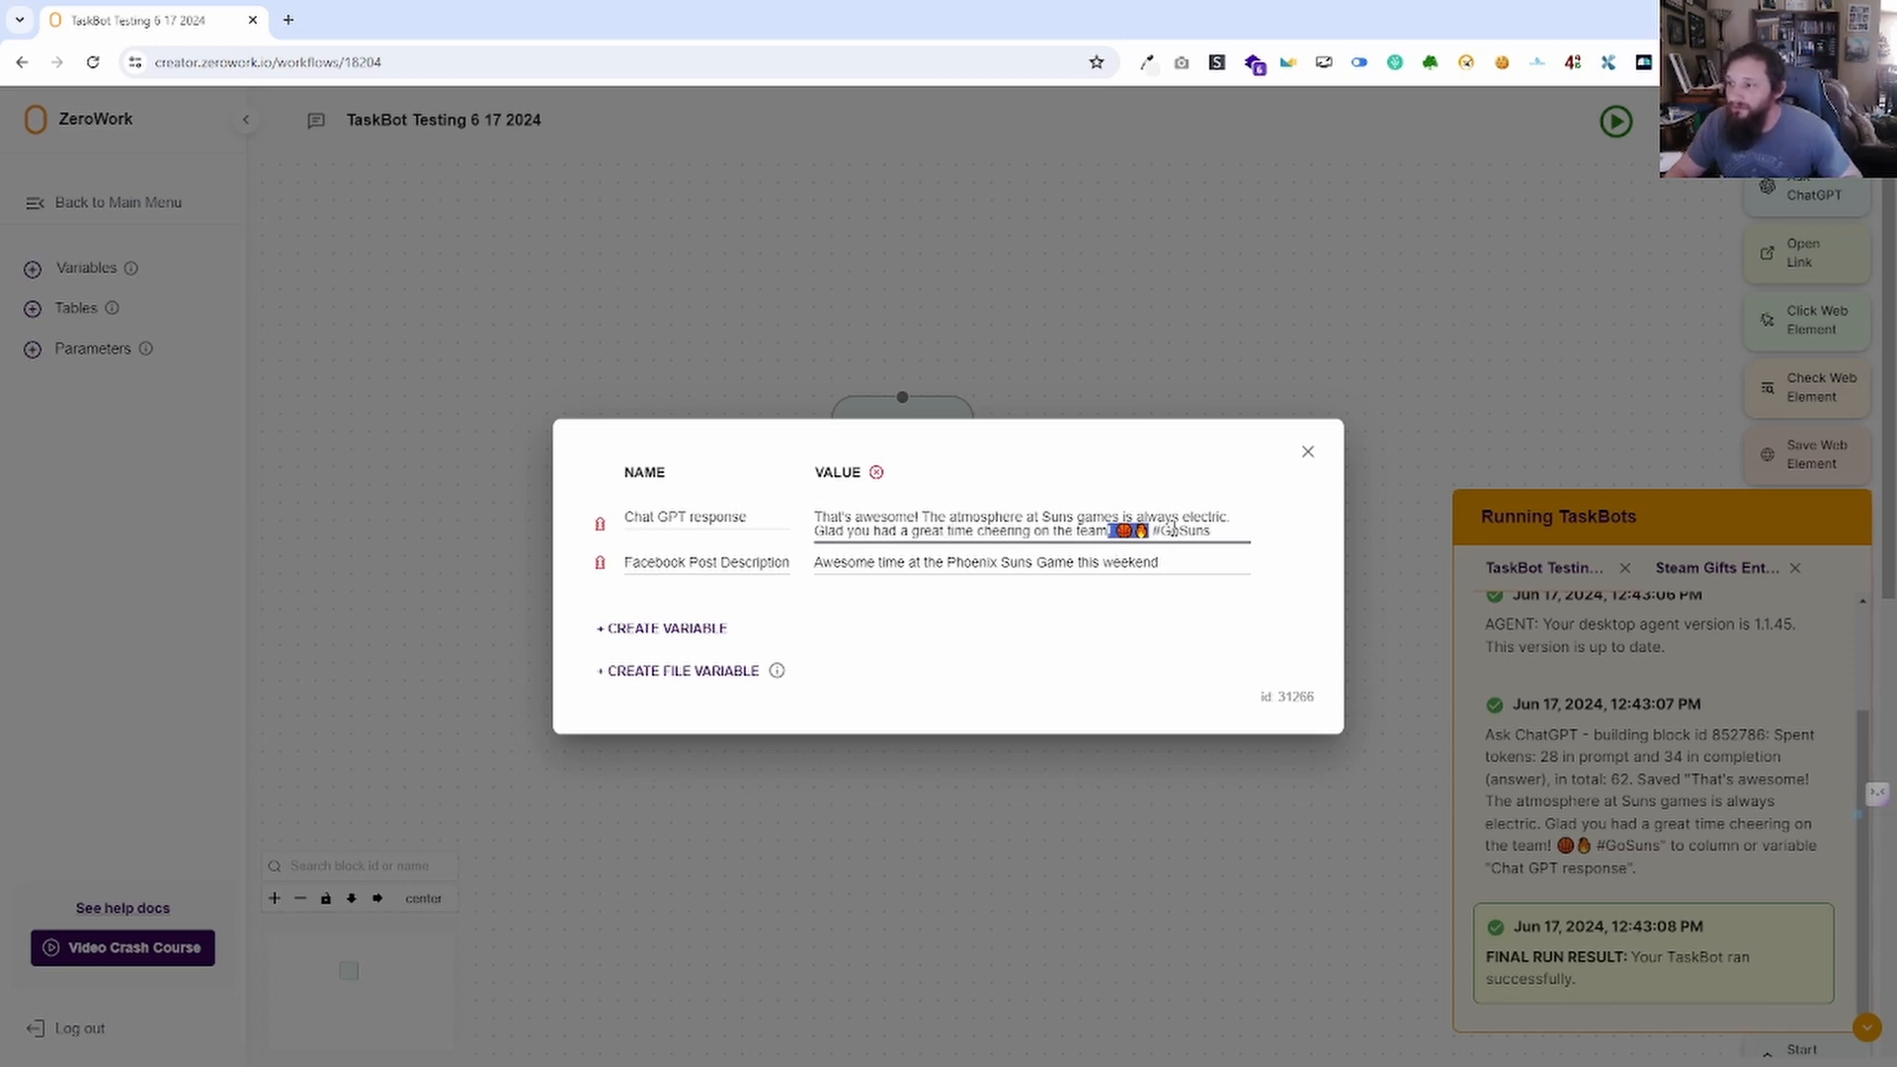
{"action": "left_click", "coordinate": [1309, 455]}
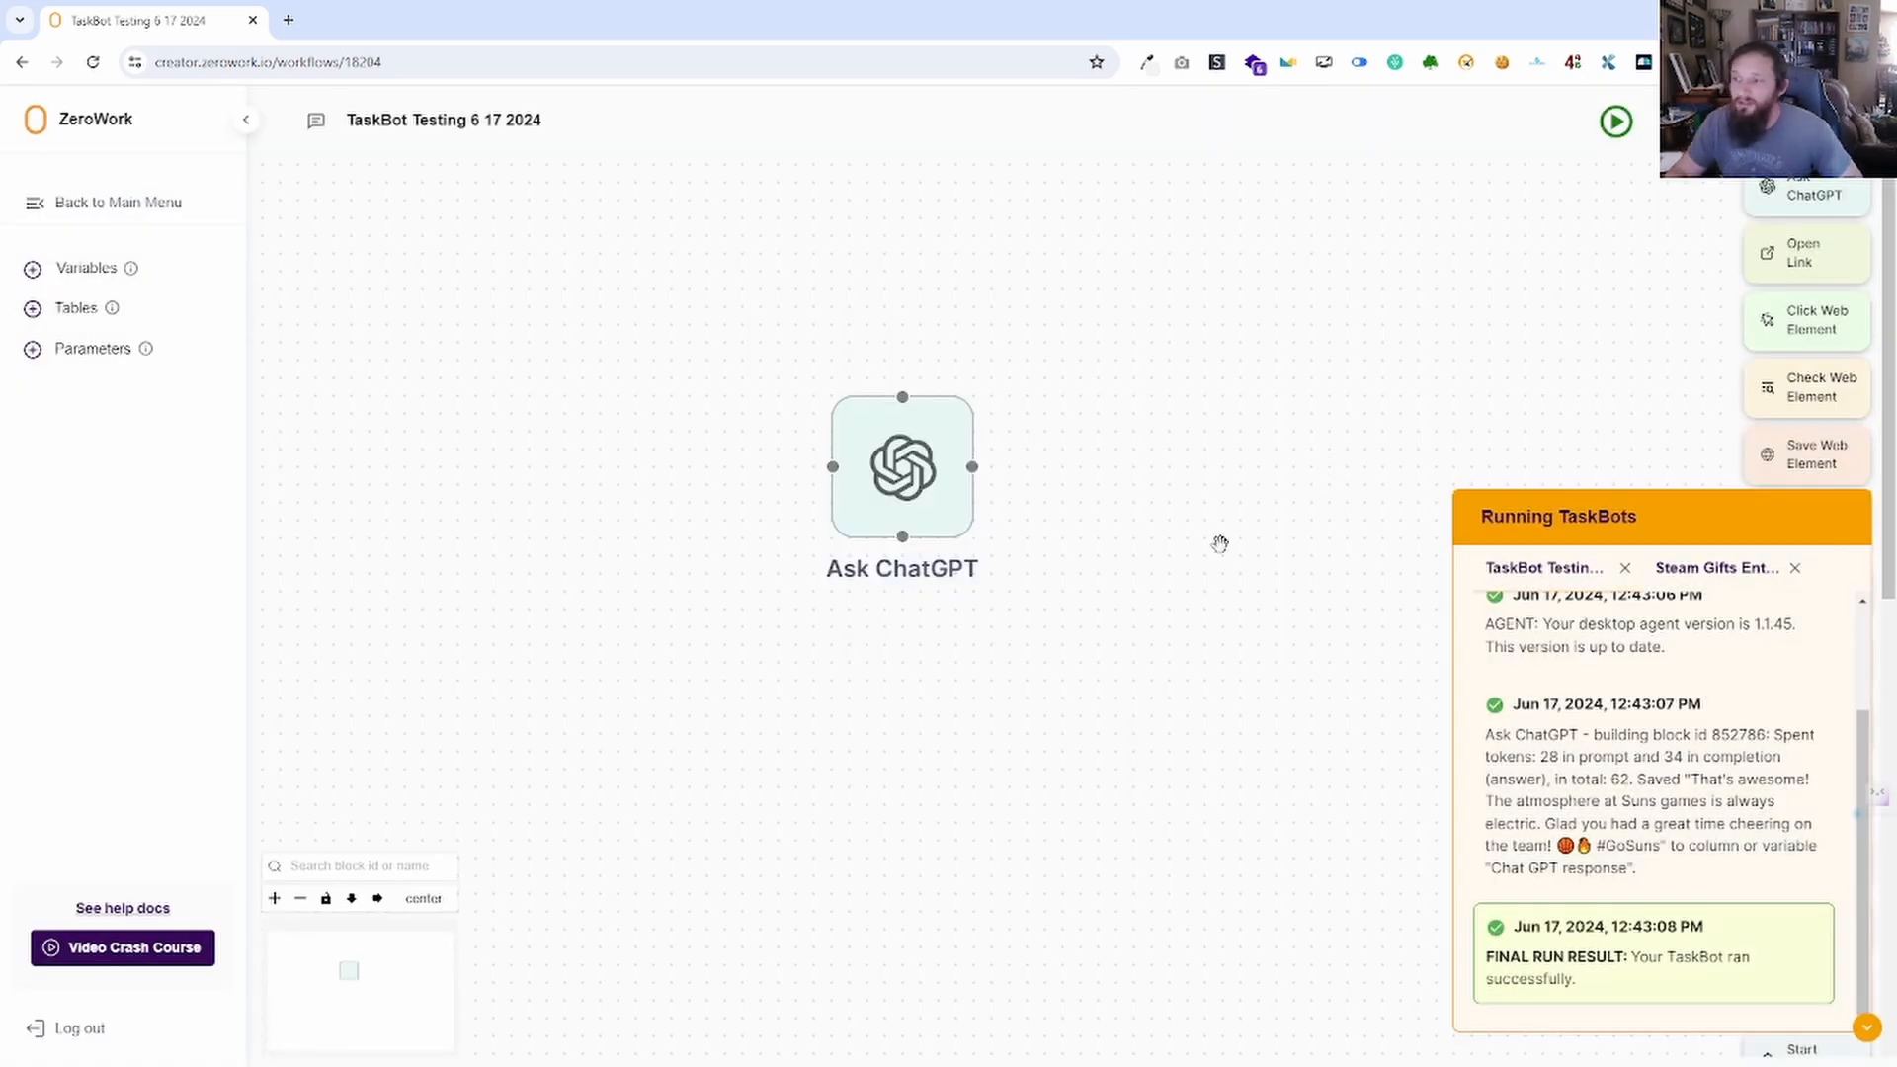
Append 'Don't use hashtags and don't tag anybody.' to the Ask ChatGPT prompt and save it.
{"action": "left_click", "coordinate": [926, 464]}
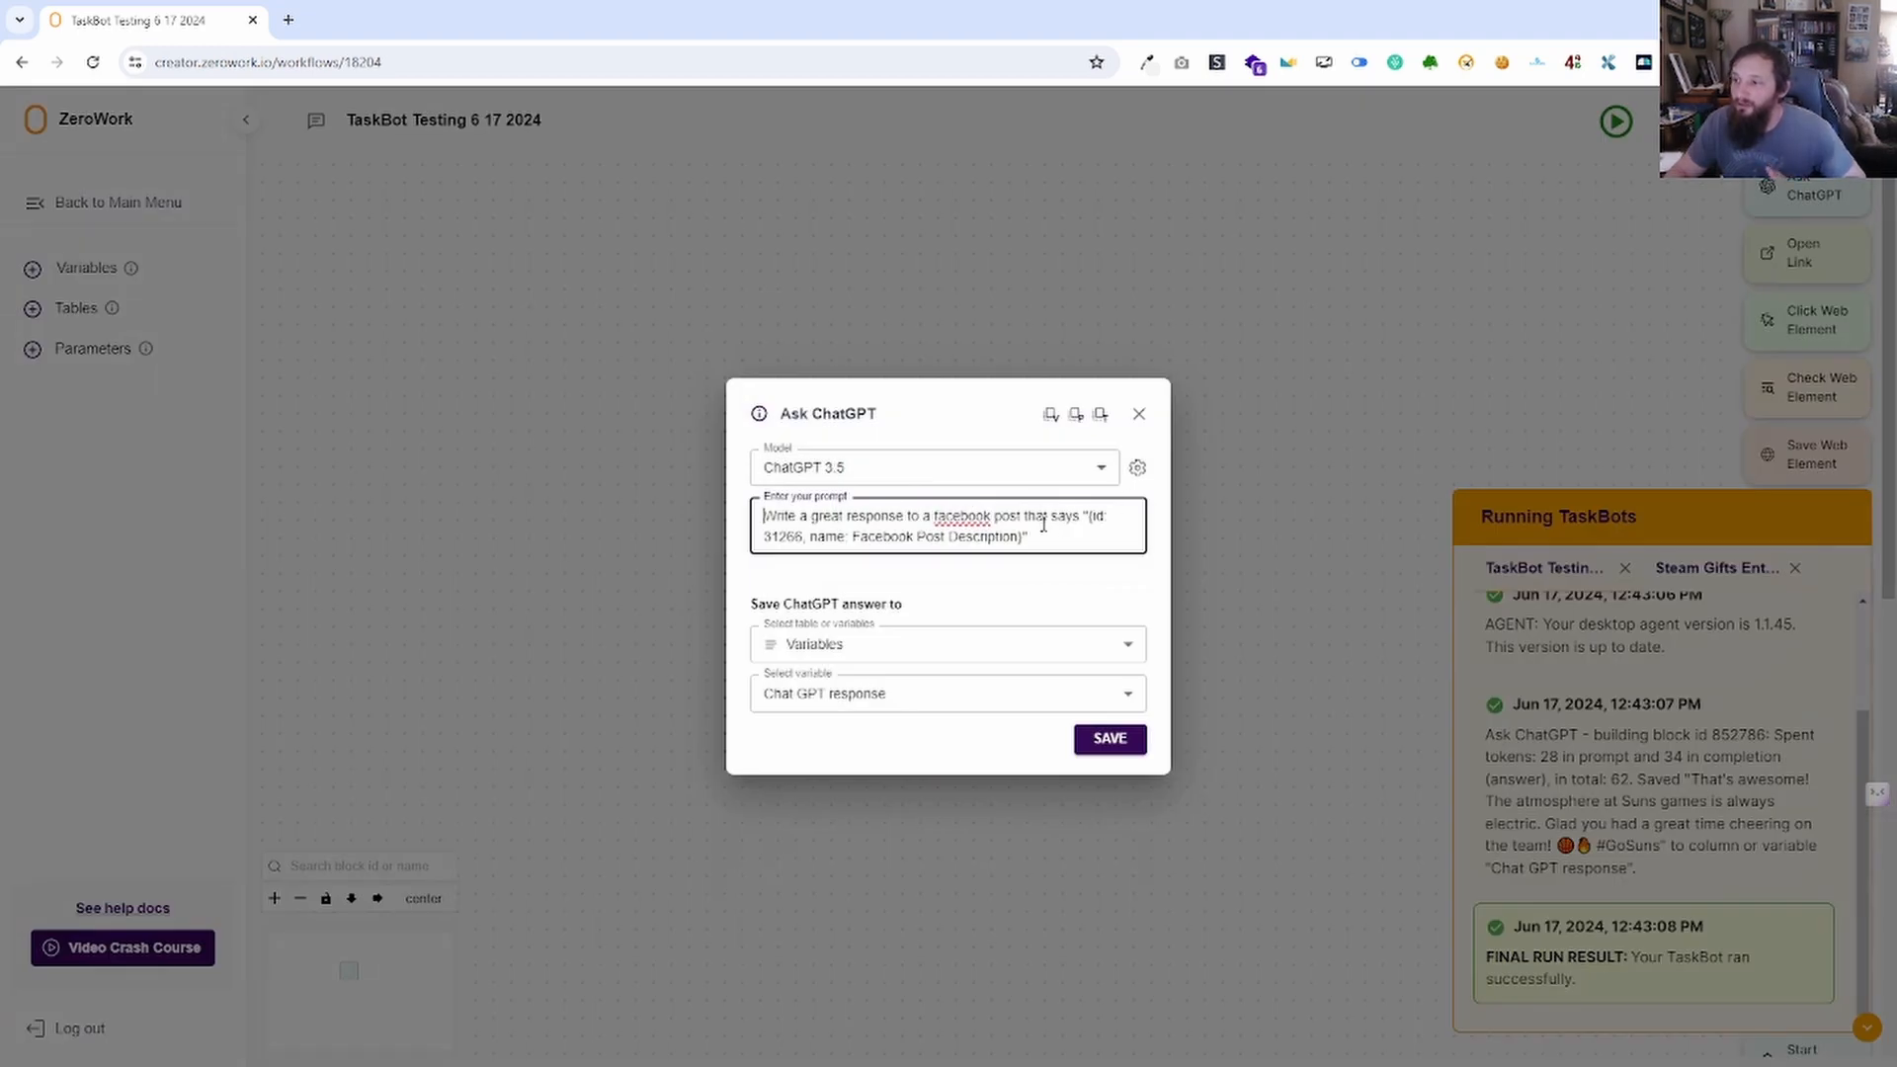
{"action": "type", "text": "Don't use"}
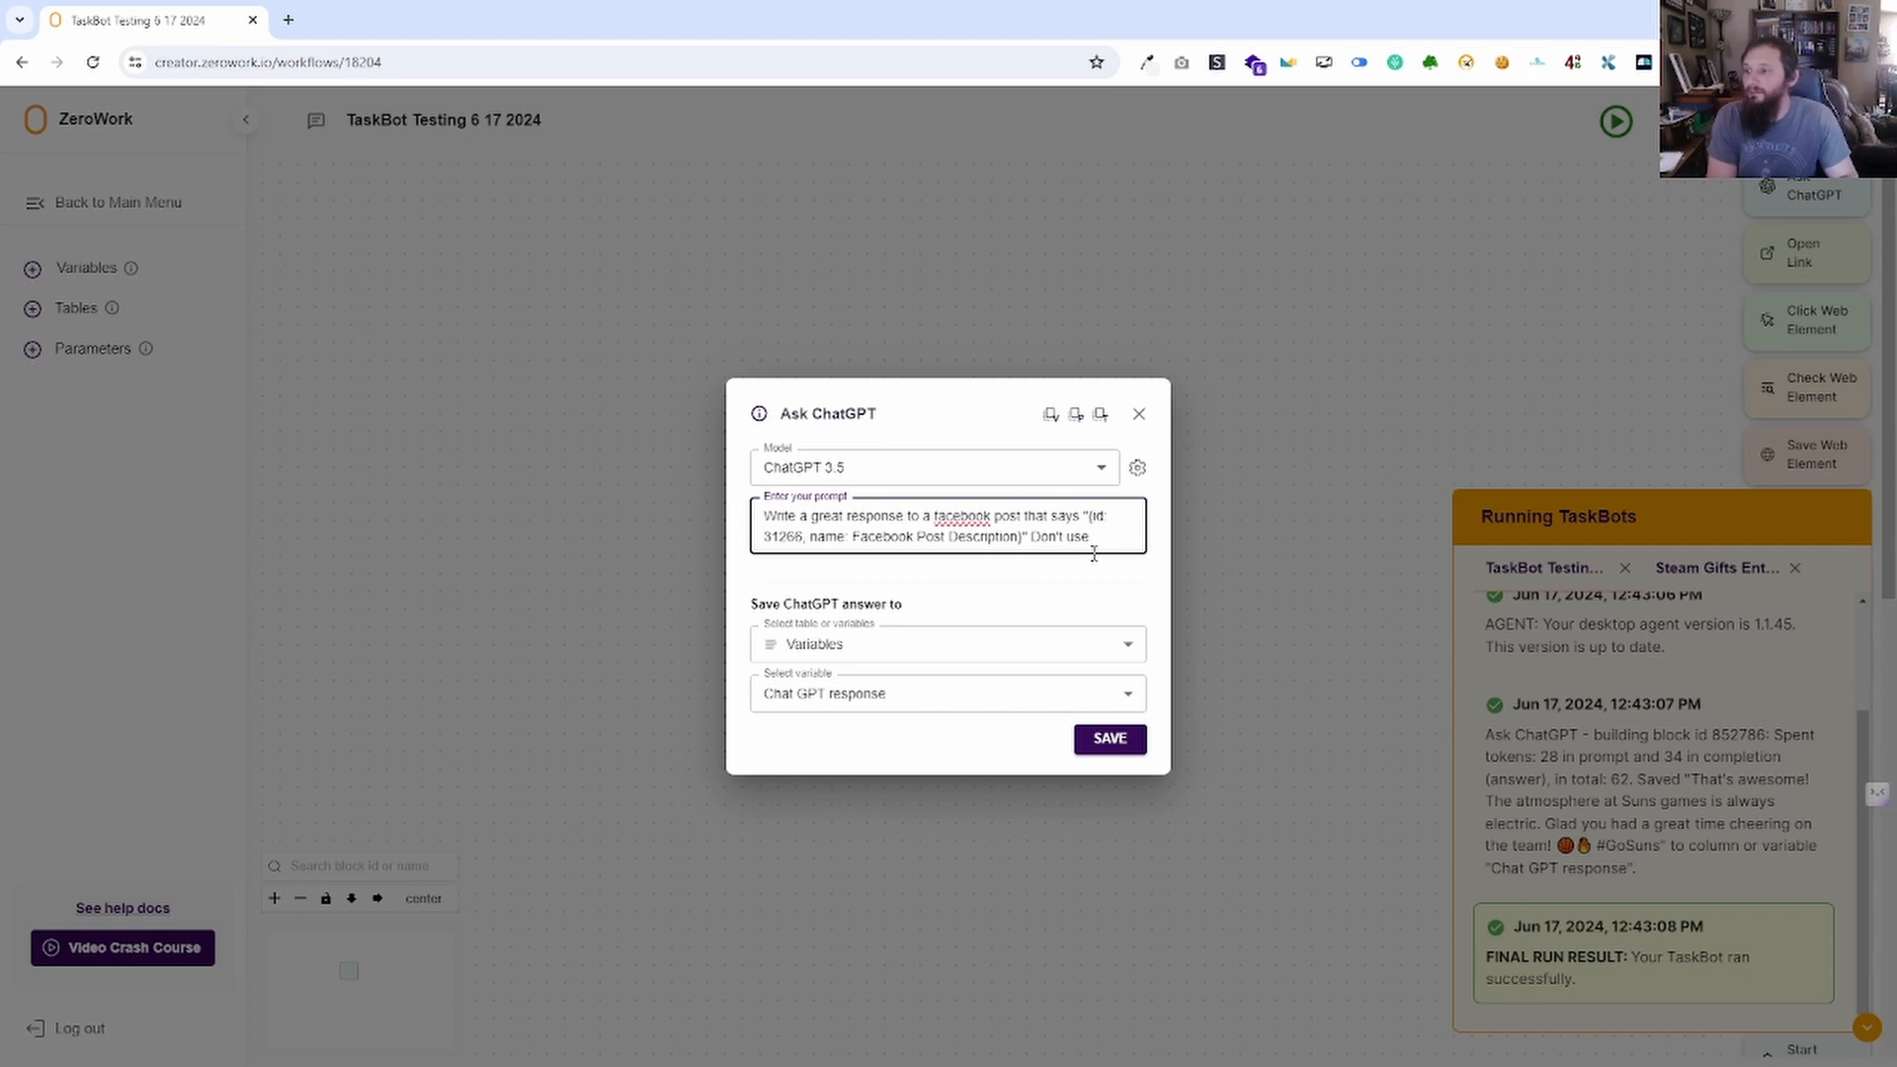
{"action": "type", "text": "tag"}
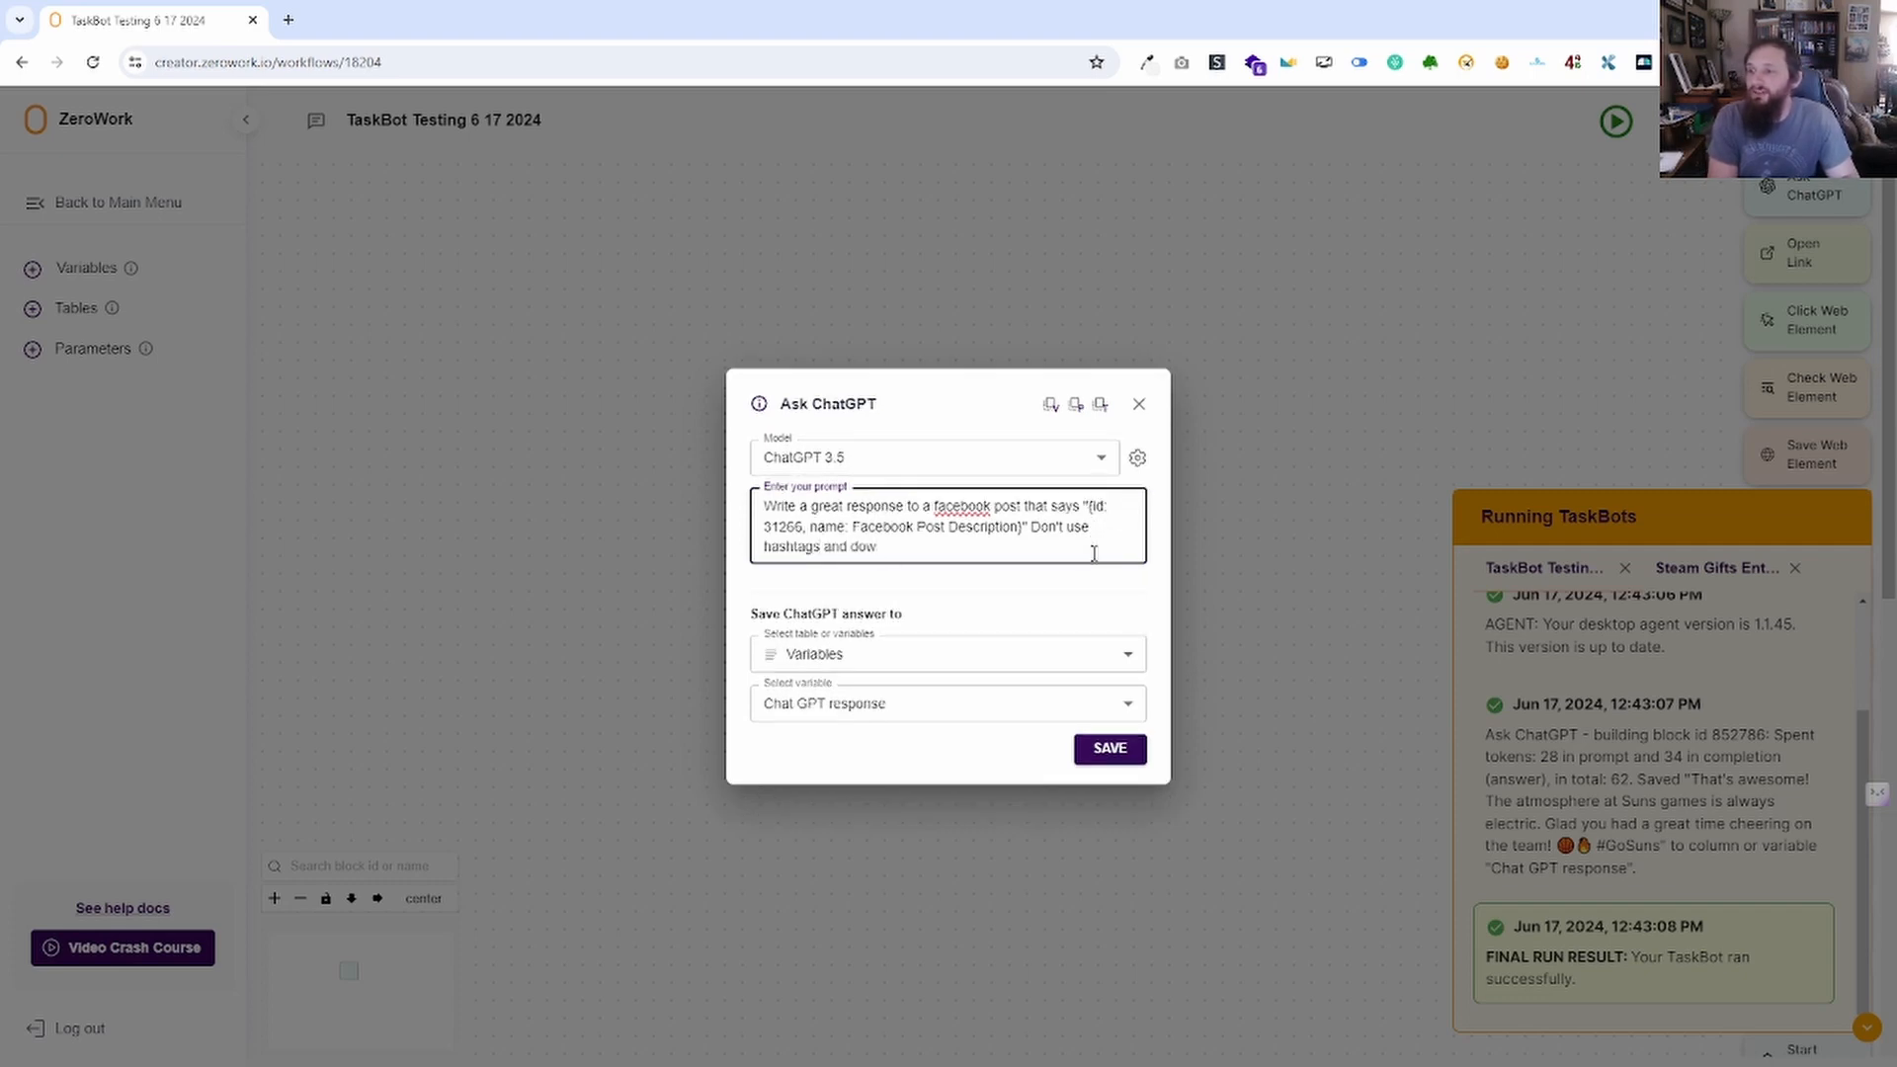
{"action": "type", "text": "s and don't tag anybody."}
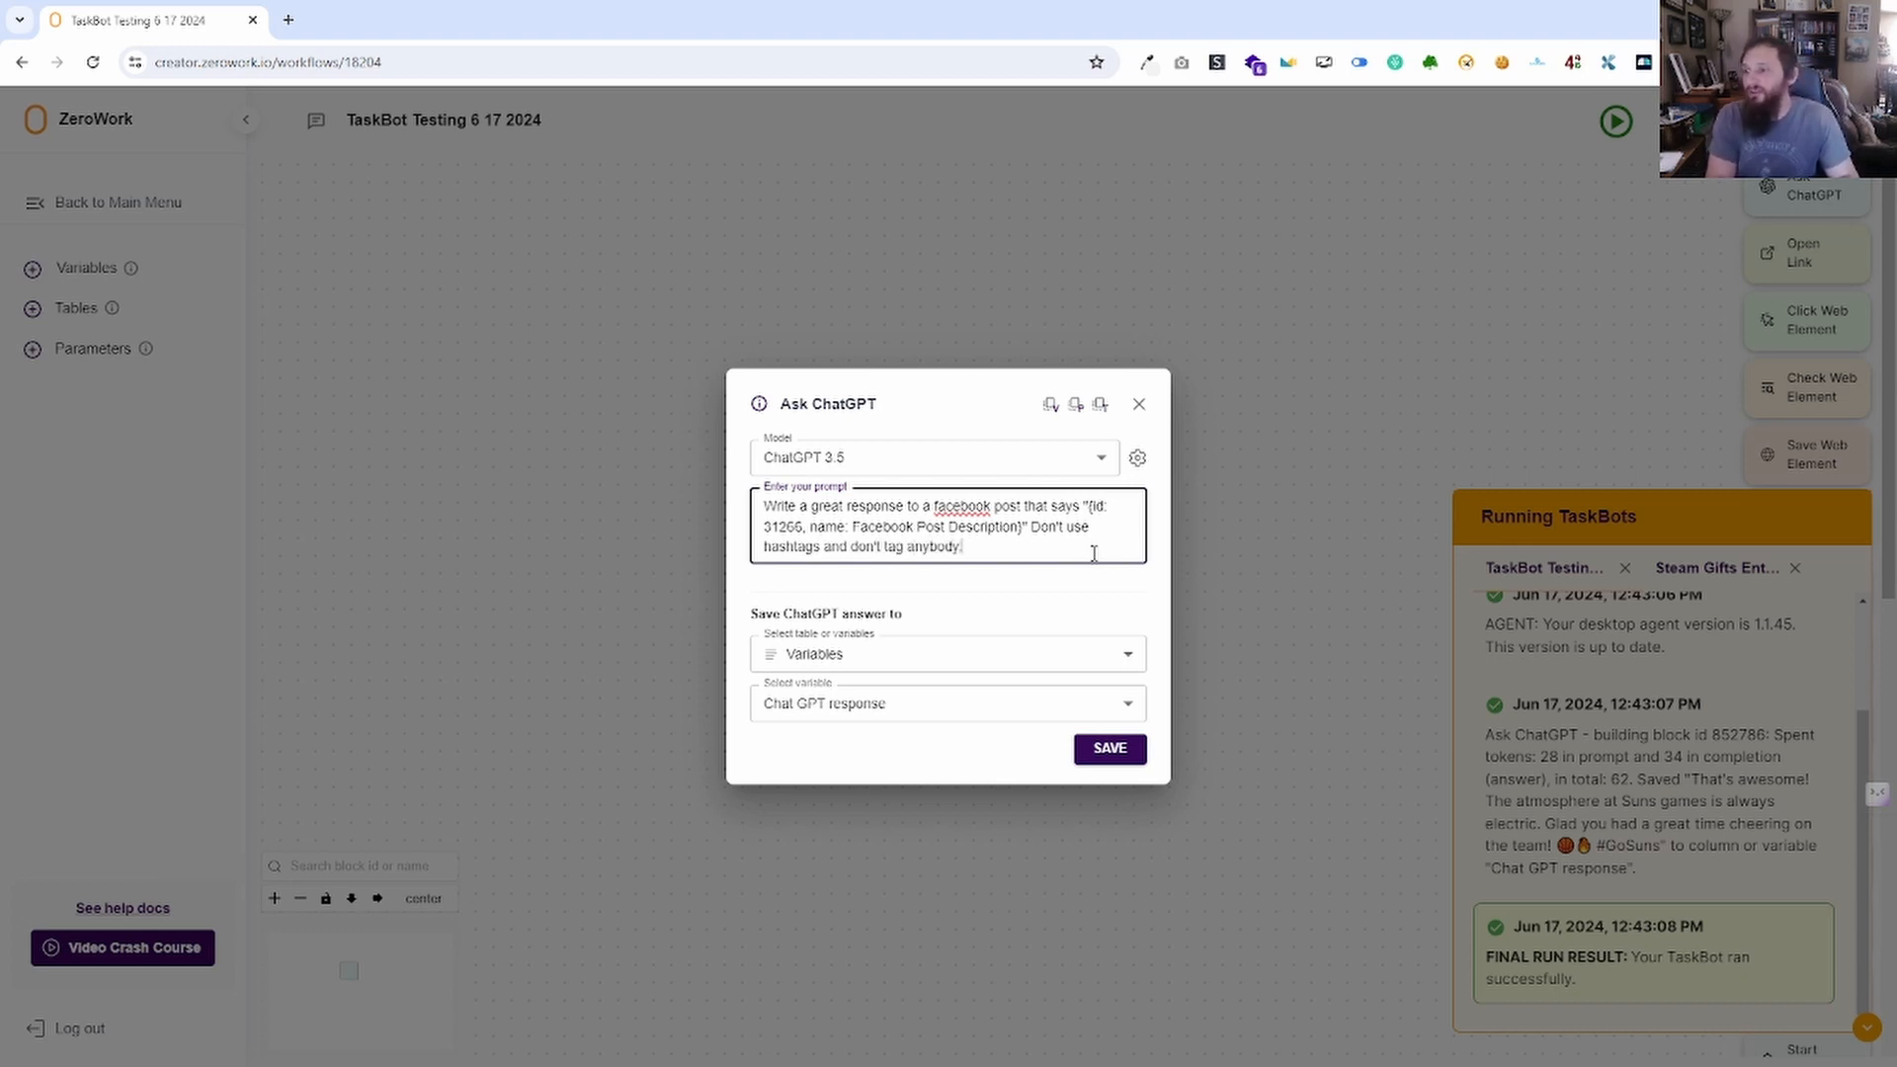
{"action": "left_click", "coordinate": [1111, 751]}
{"action": "left_click", "coordinate": [1863, 1027]}
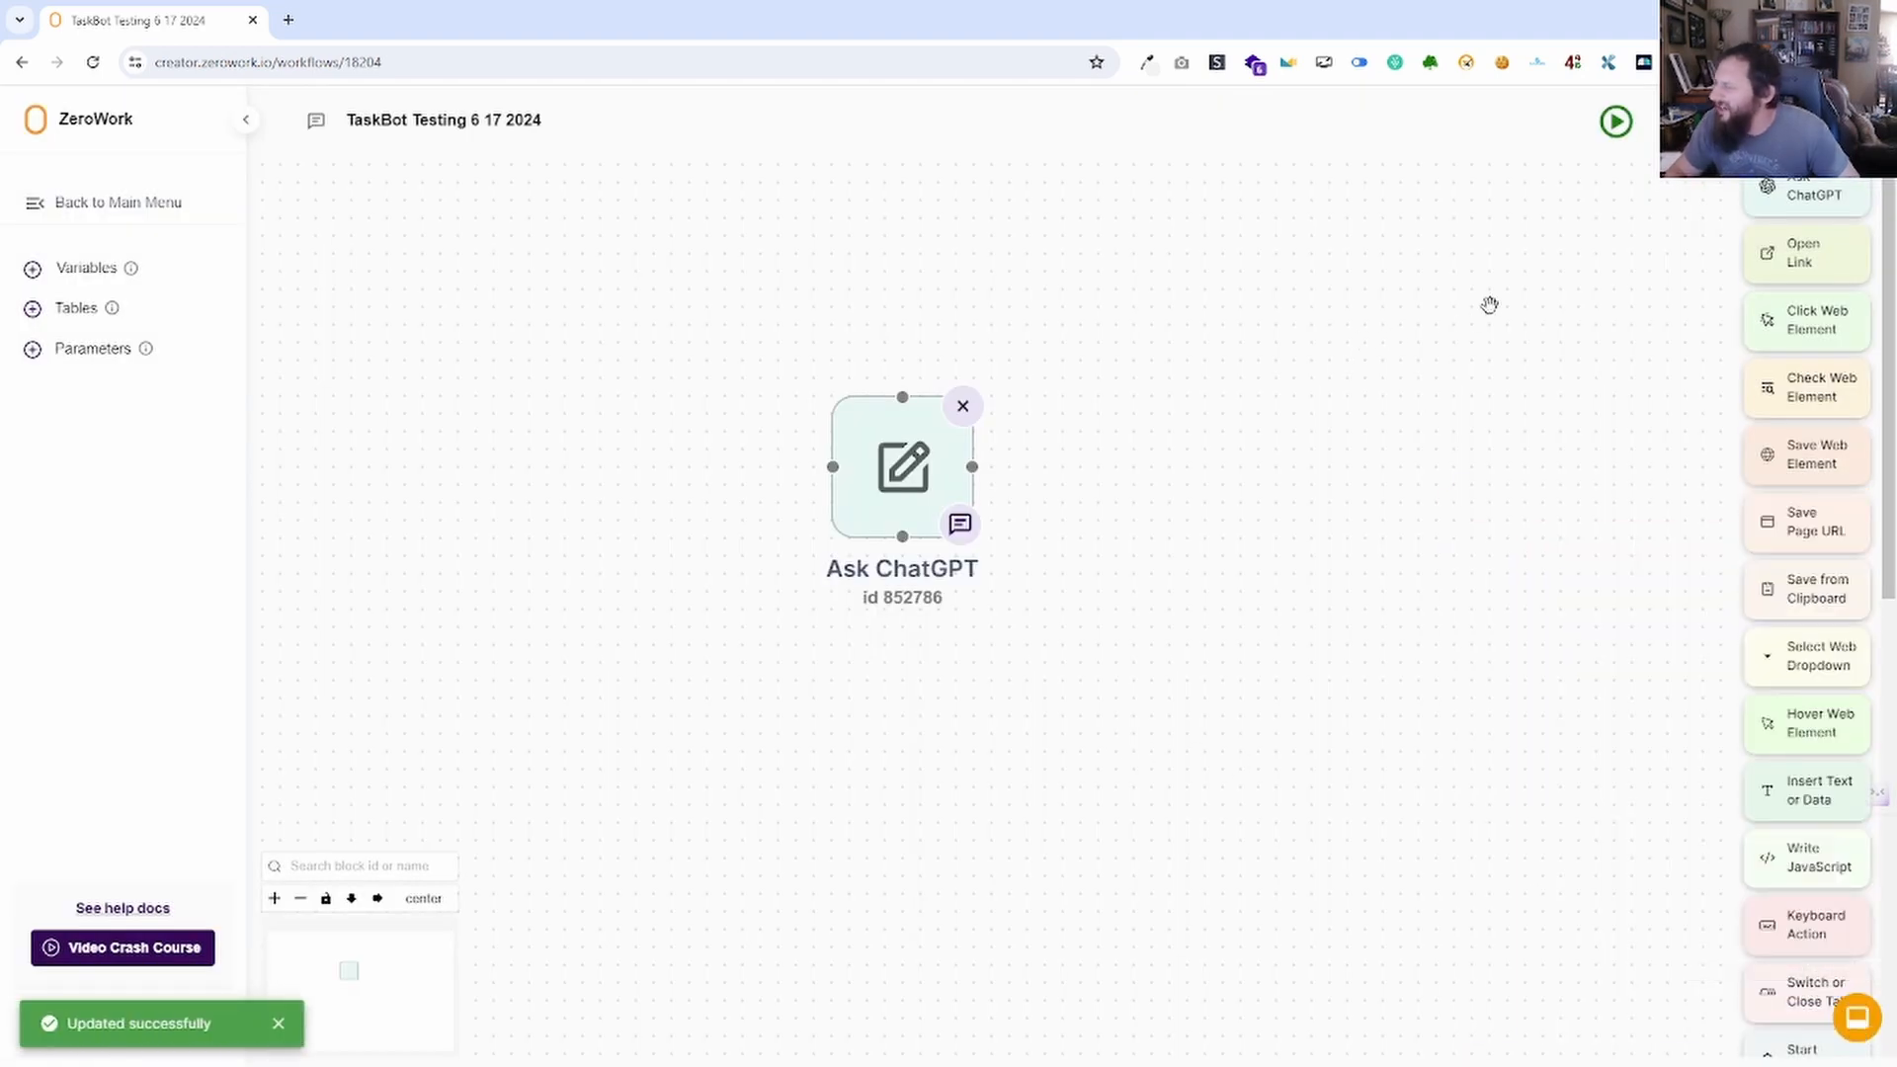
Run the TaskBot and read the new hashtag-free Chat GPT response in Variables.
{"action": "left_click", "coordinate": [1616, 122]}
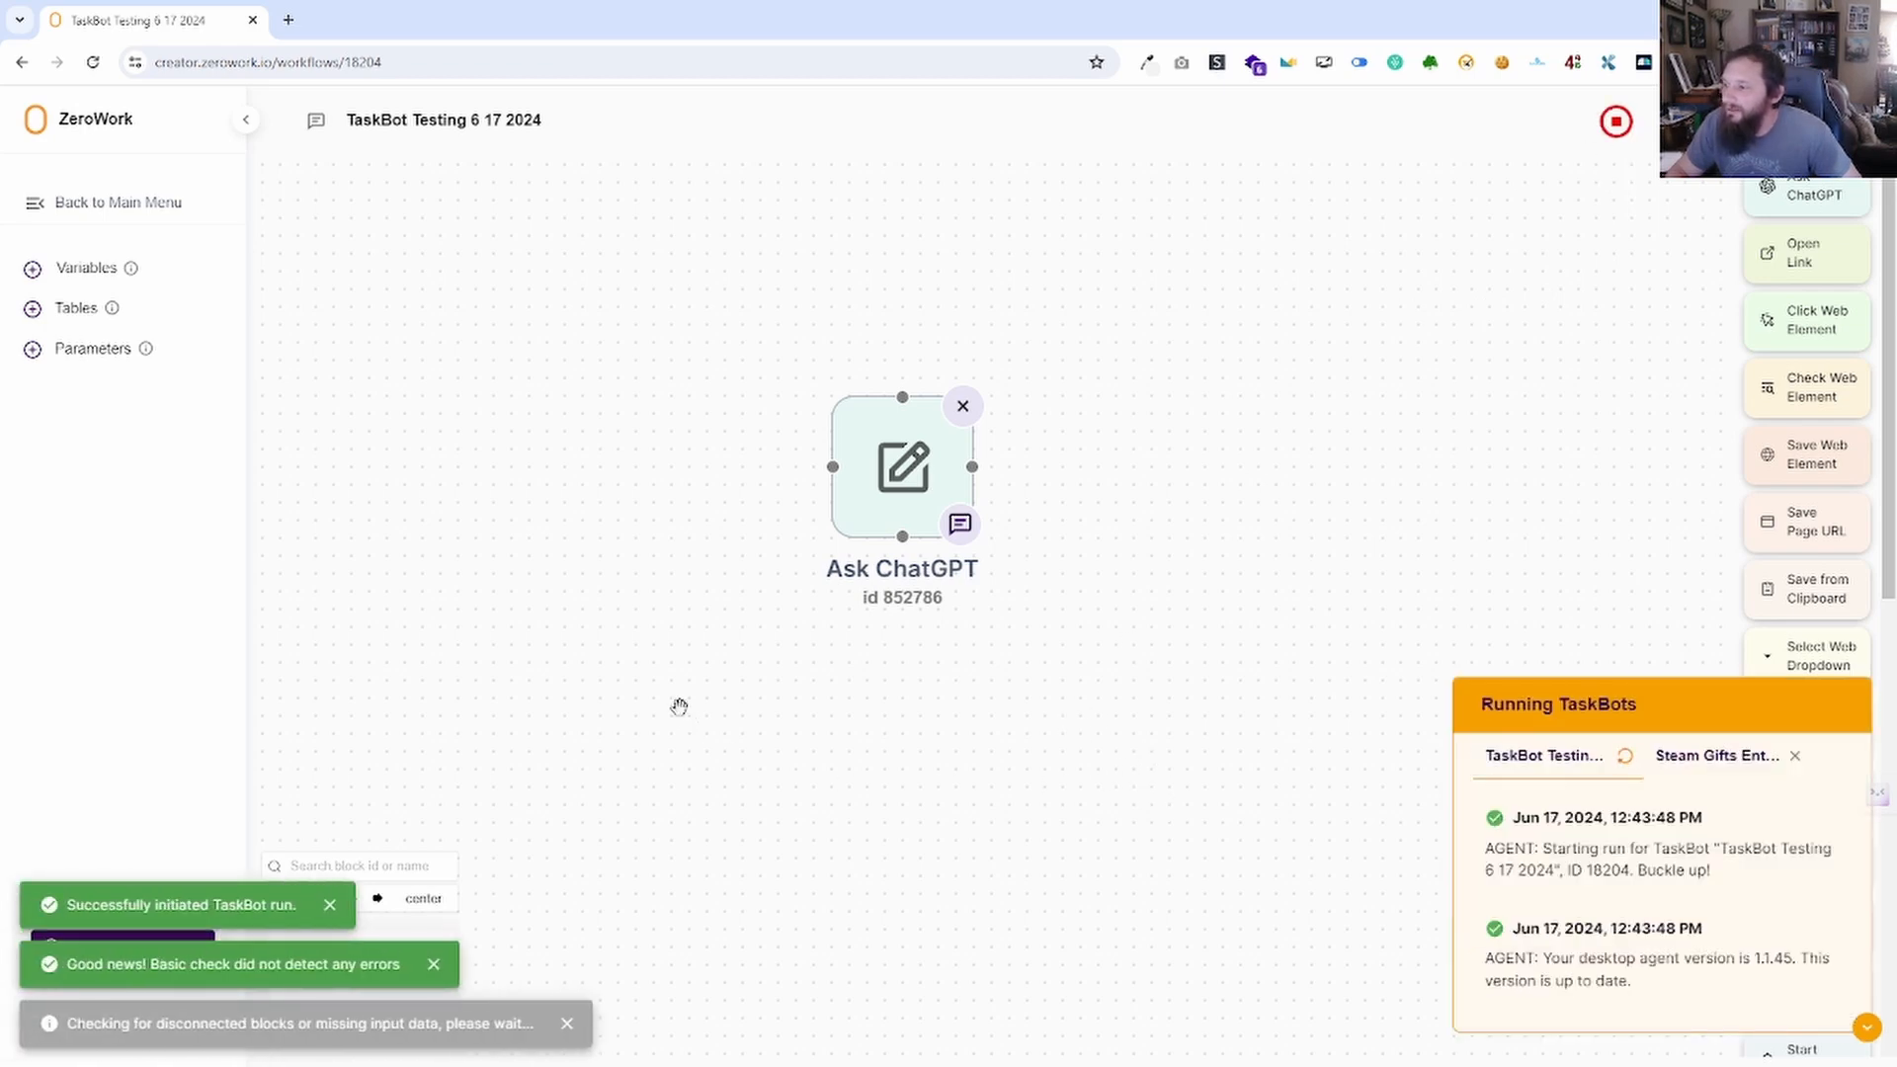
{"action": "left_click", "coordinate": [85, 271]}
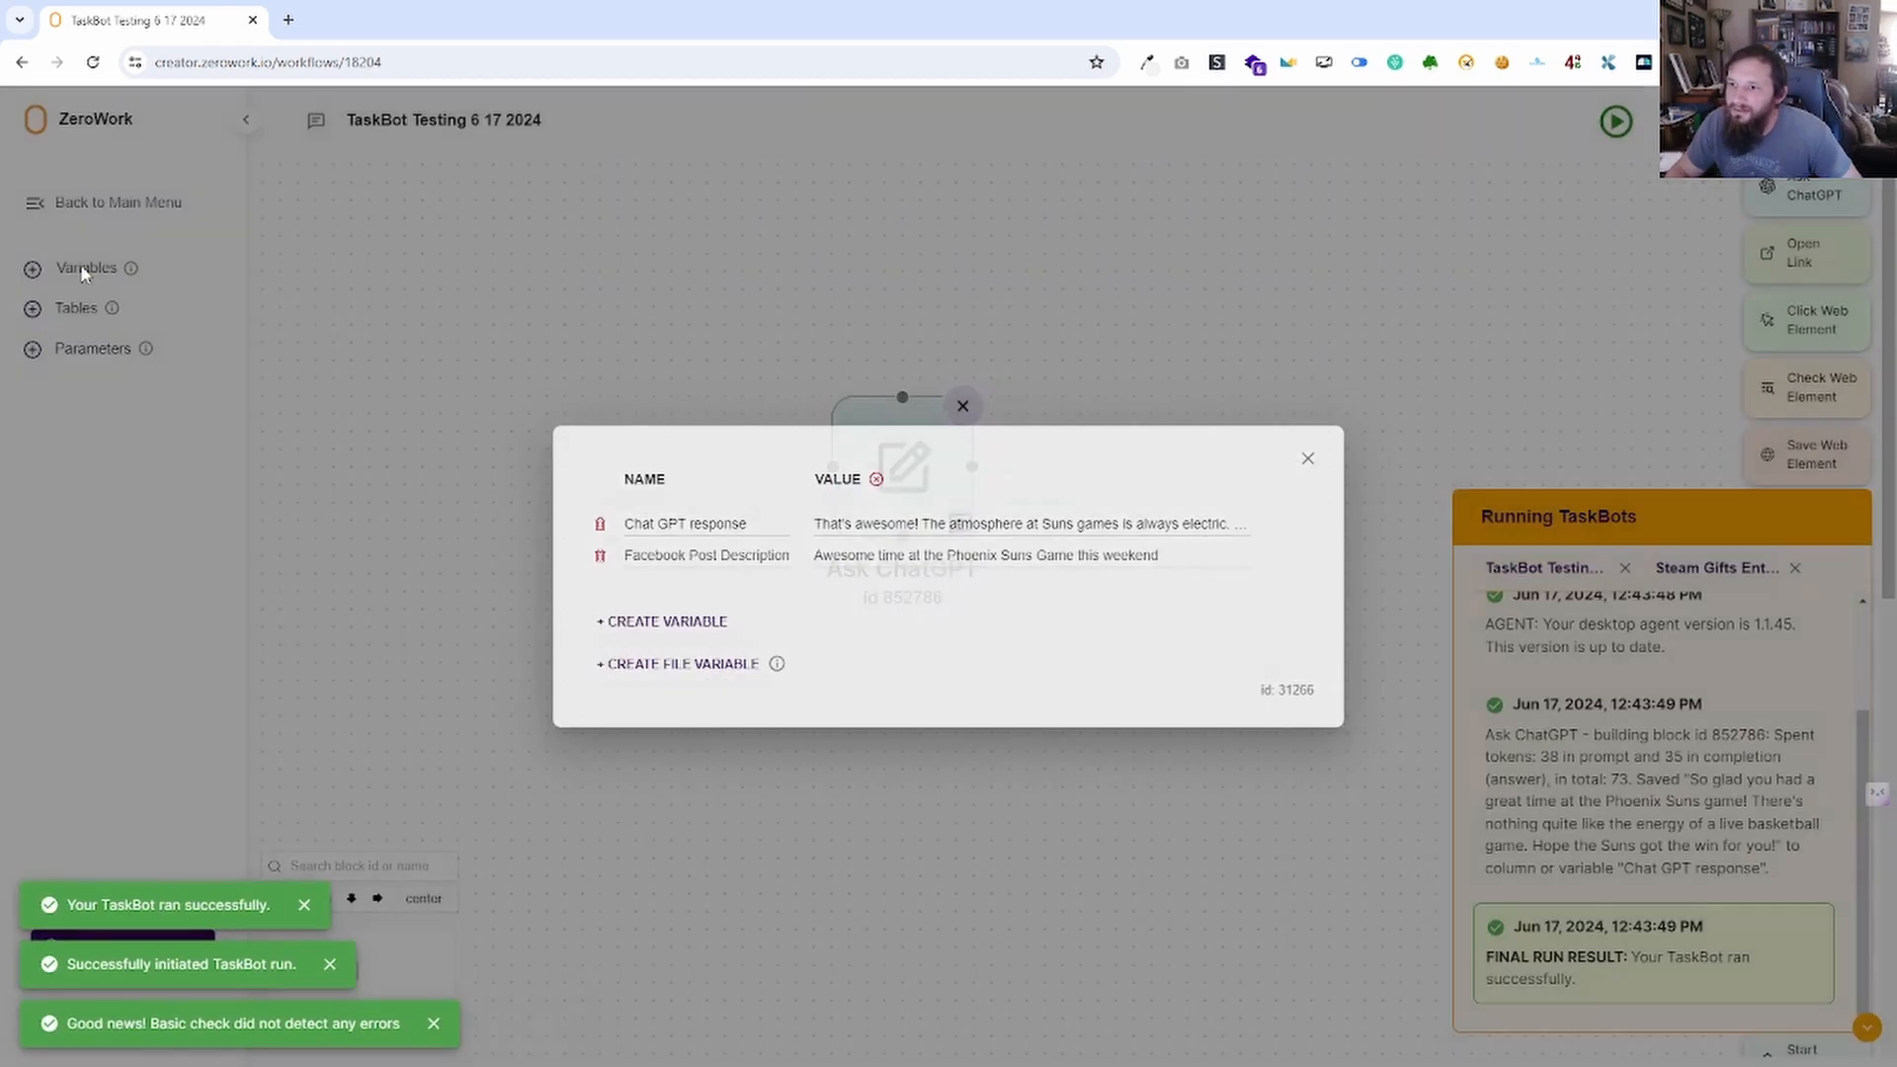
{"action": "left_click", "coordinate": [954, 525]}
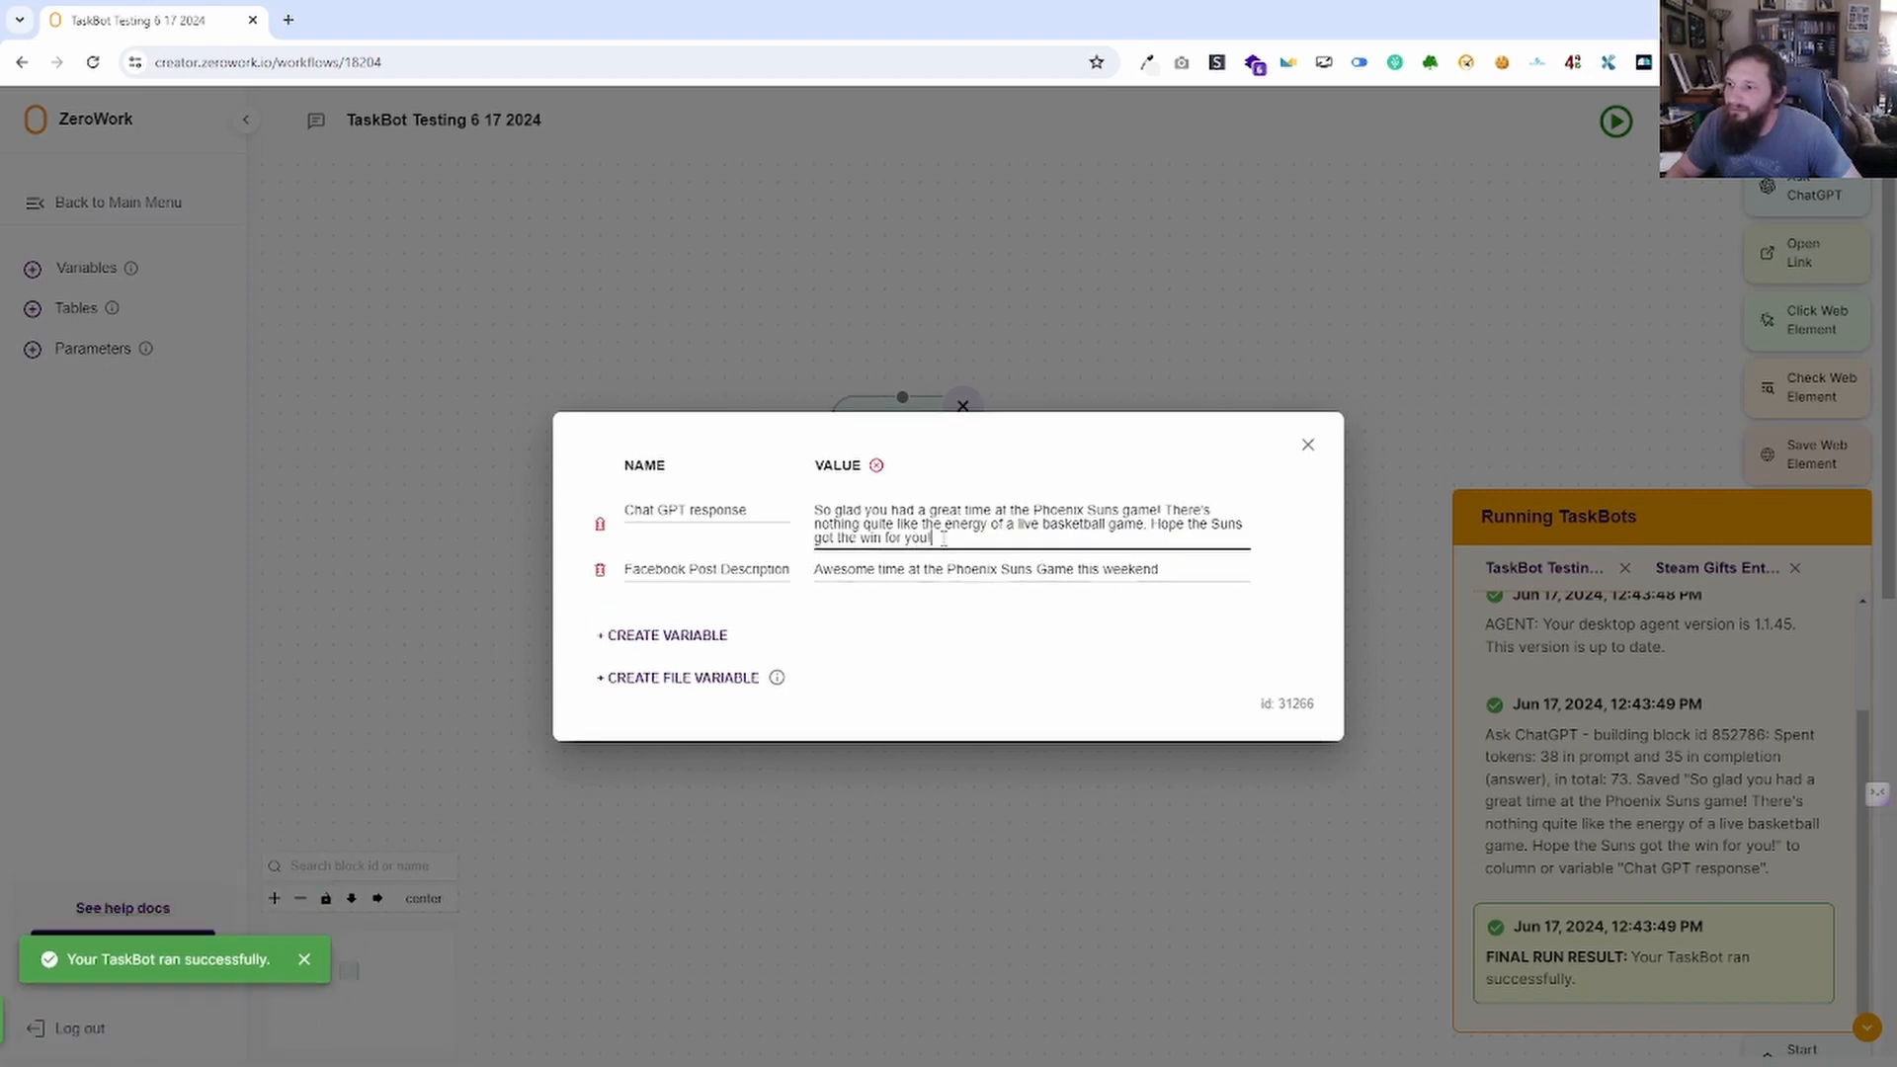
{"action": "left_click_drag", "start_coordinate": [944, 539], "coordinate": [814, 510]}
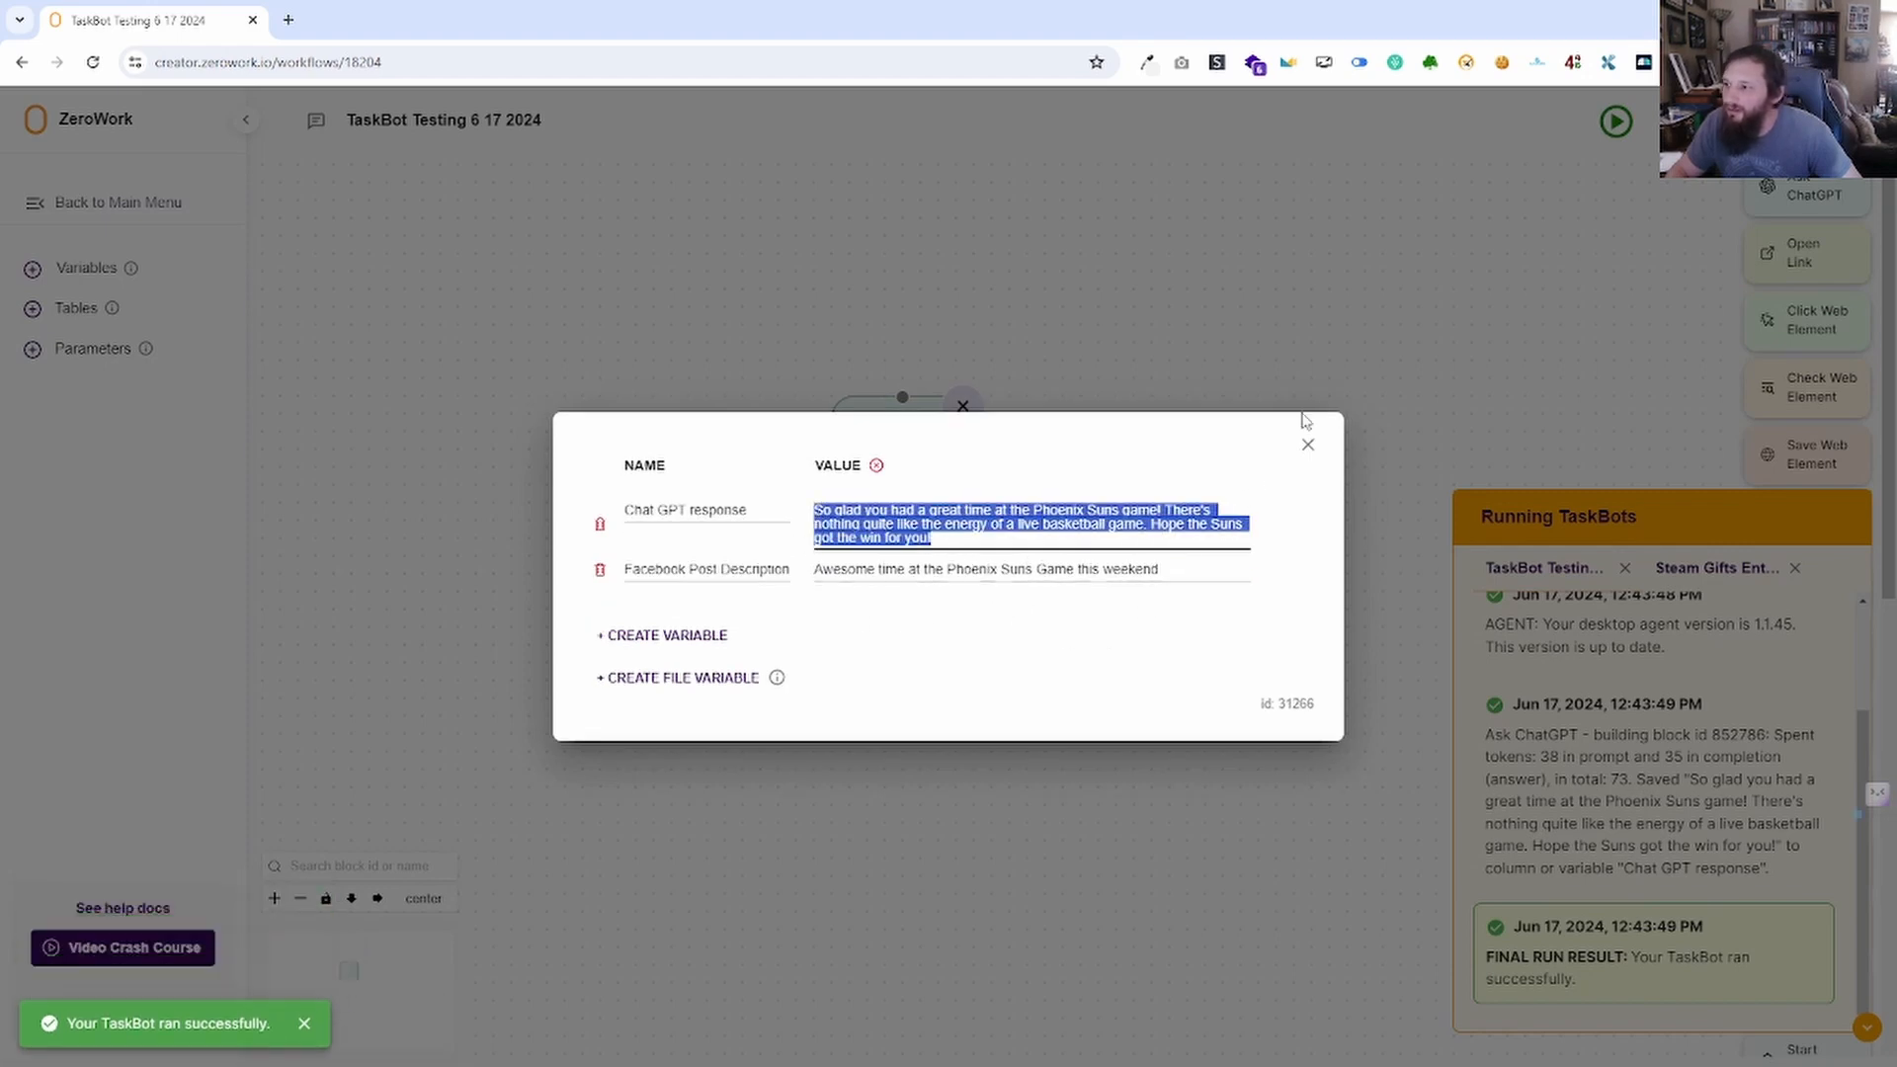
{"action": "left_click", "coordinate": [1307, 445]}
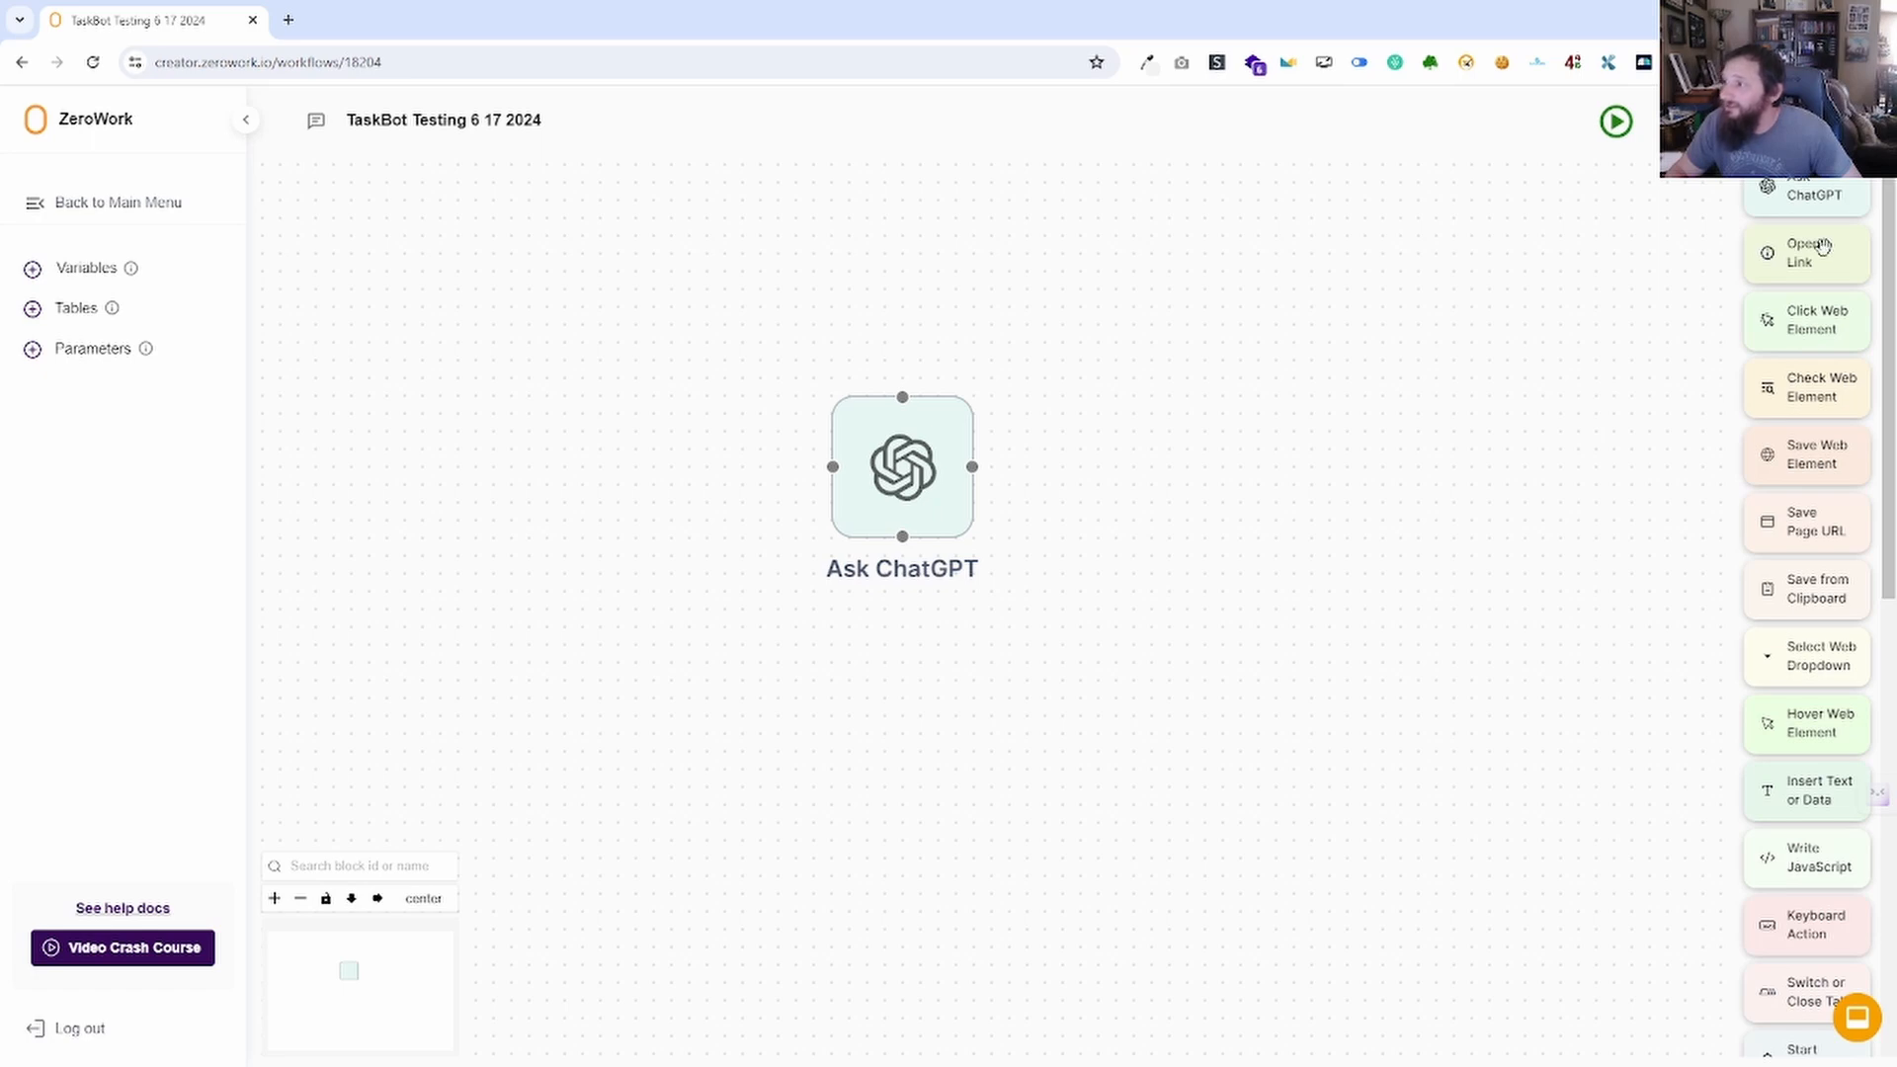
Reopen the Ask ChatGPT block and confirm its answer still saves to Variables.
{"action": "mouse_move", "coordinate": [1824, 247]}
{"action": "left_mouse_down"}
{"action": "mouse_move", "coordinate": [1750, 290]}
{"action": "mouse_move", "coordinate": [1823, 239]}
{"action": "left_mouse_up"}
{"action": "left_click", "coordinate": [902, 465]}
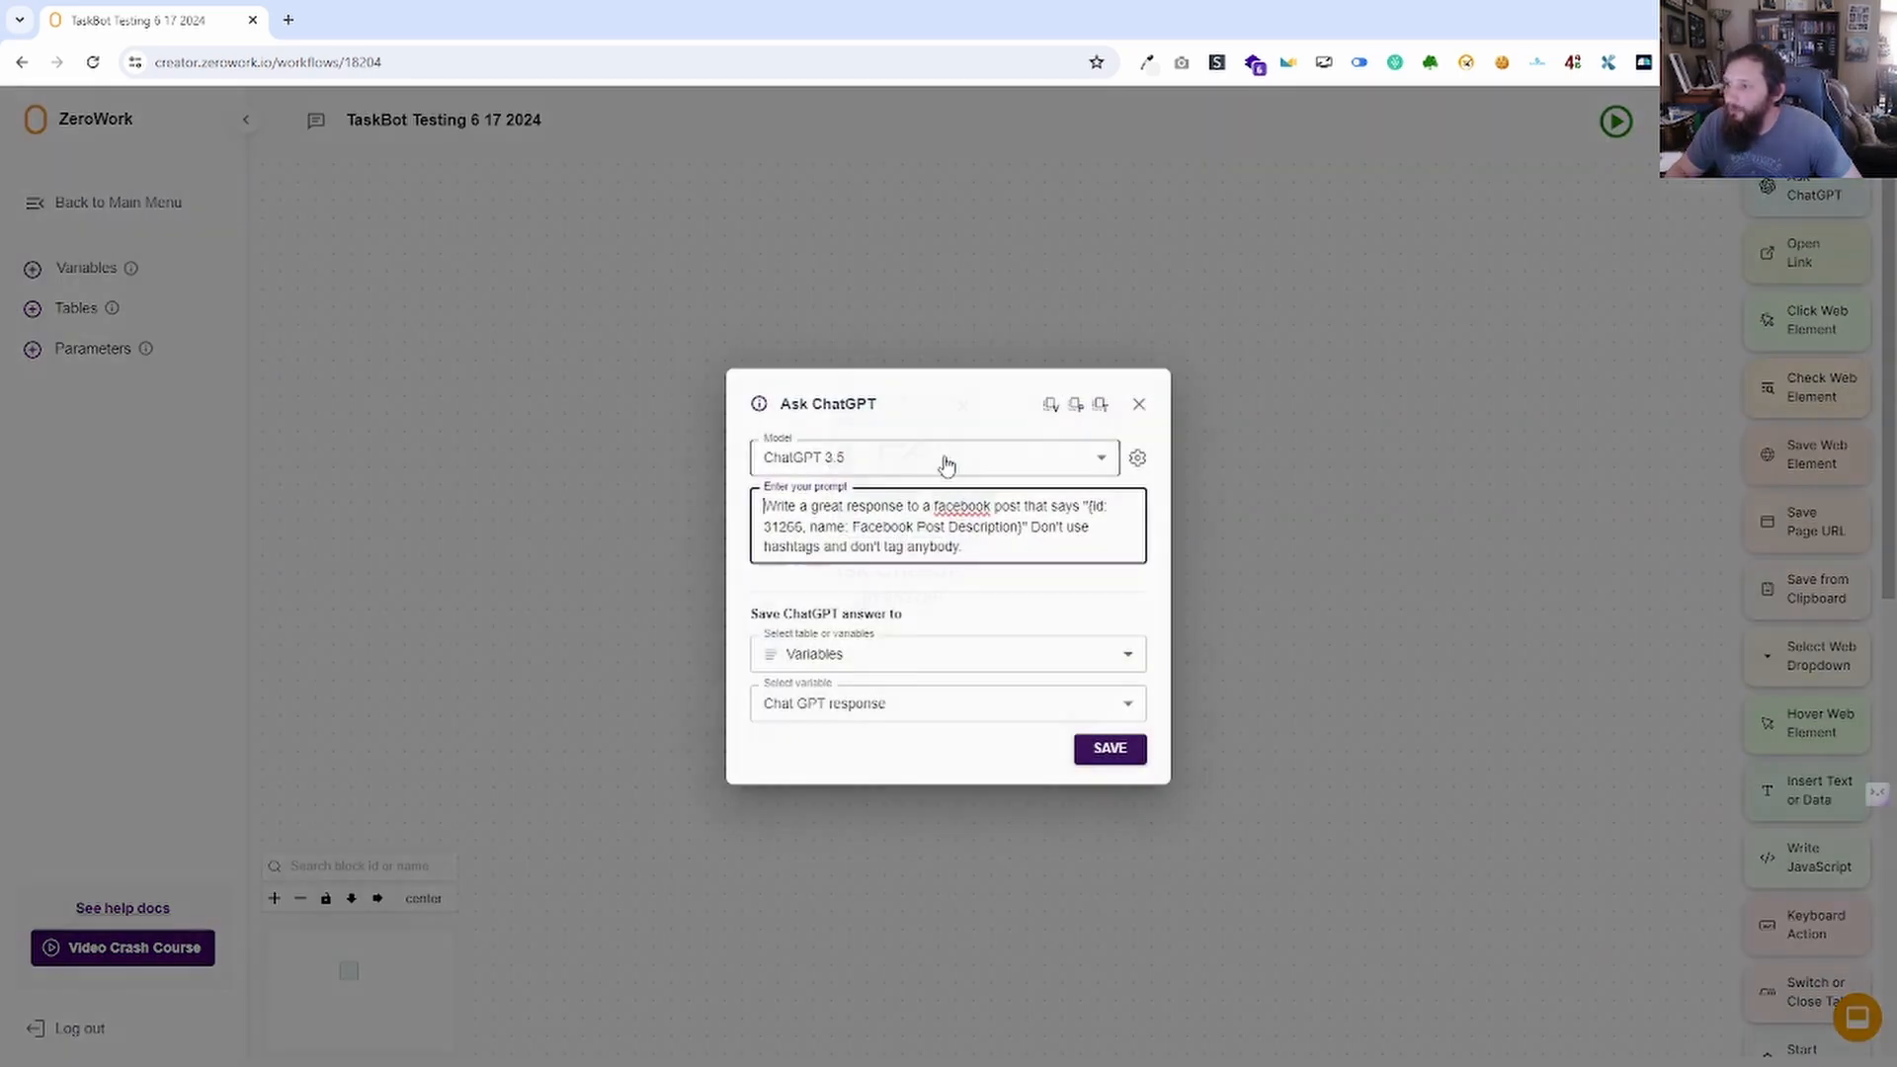
{"action": "left_click", "coordinate": [884, 660]}
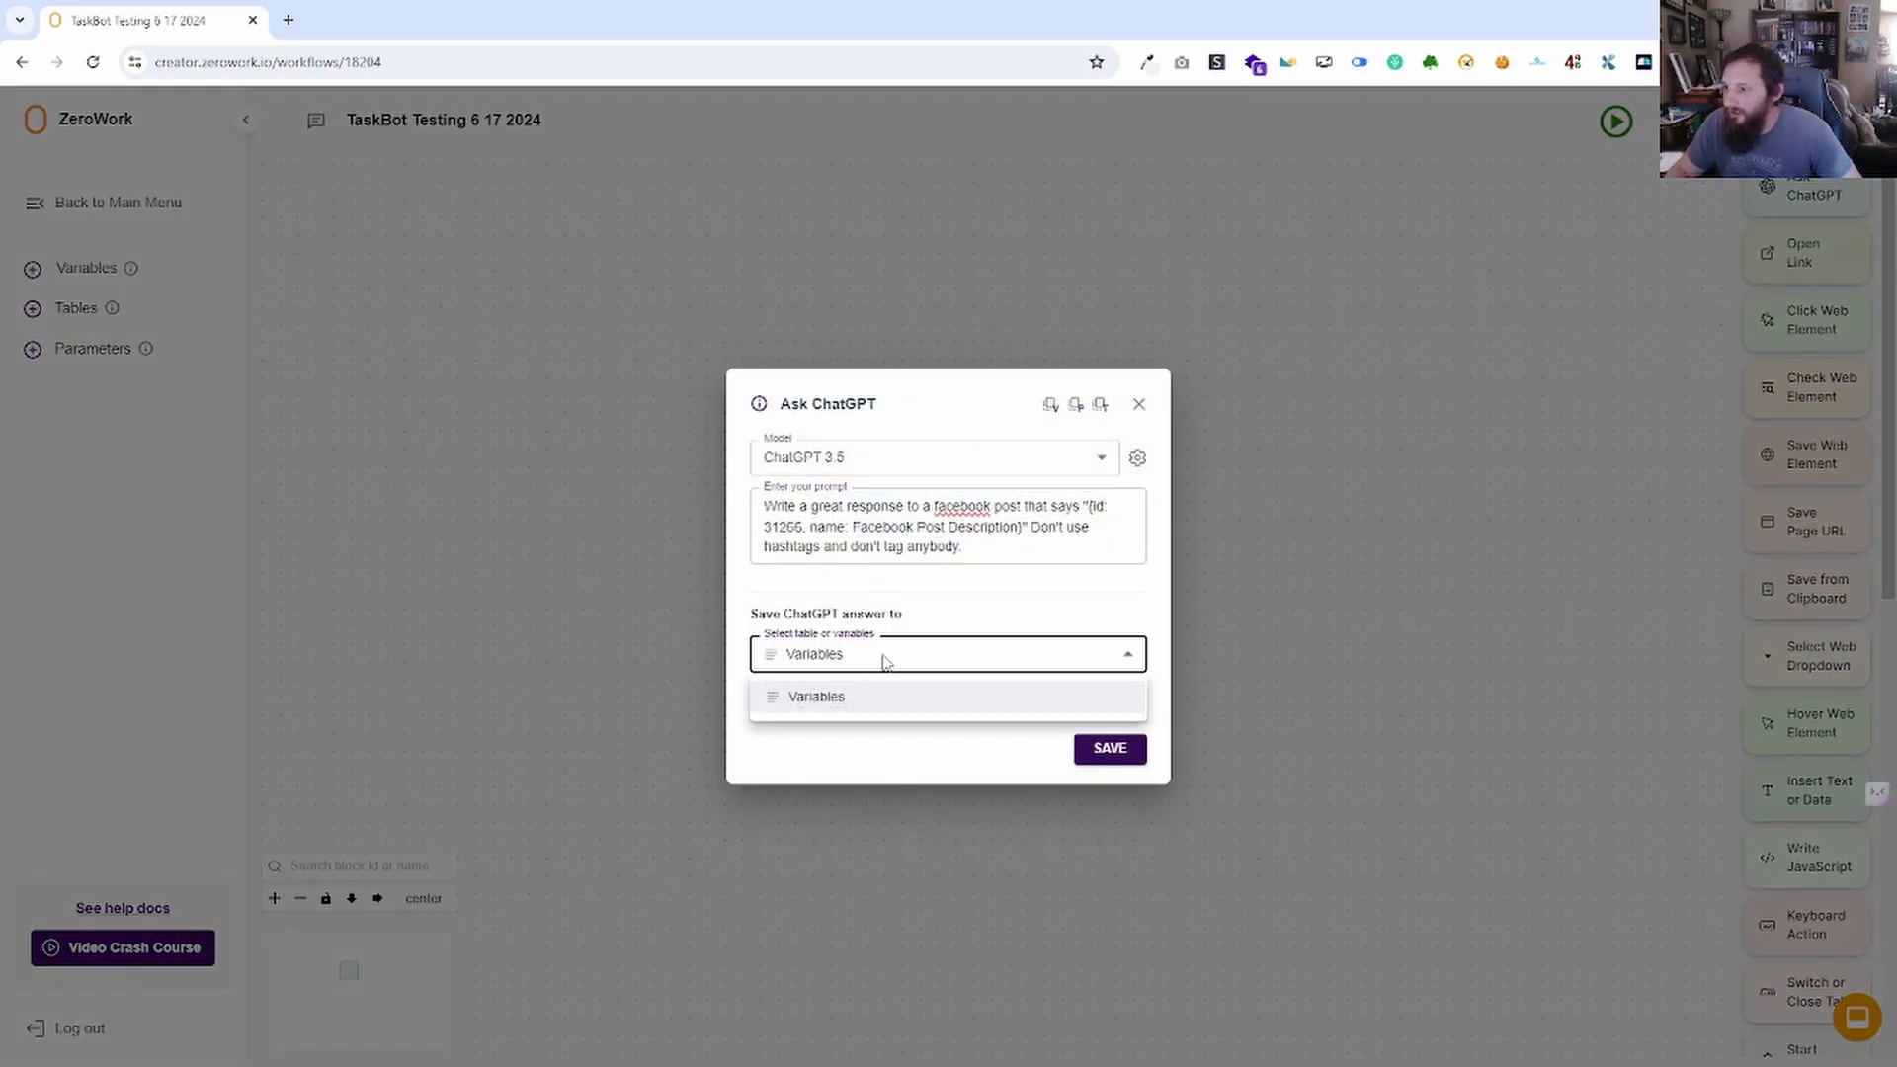
{"action": "left_click", "coordinate": [872, 697]}
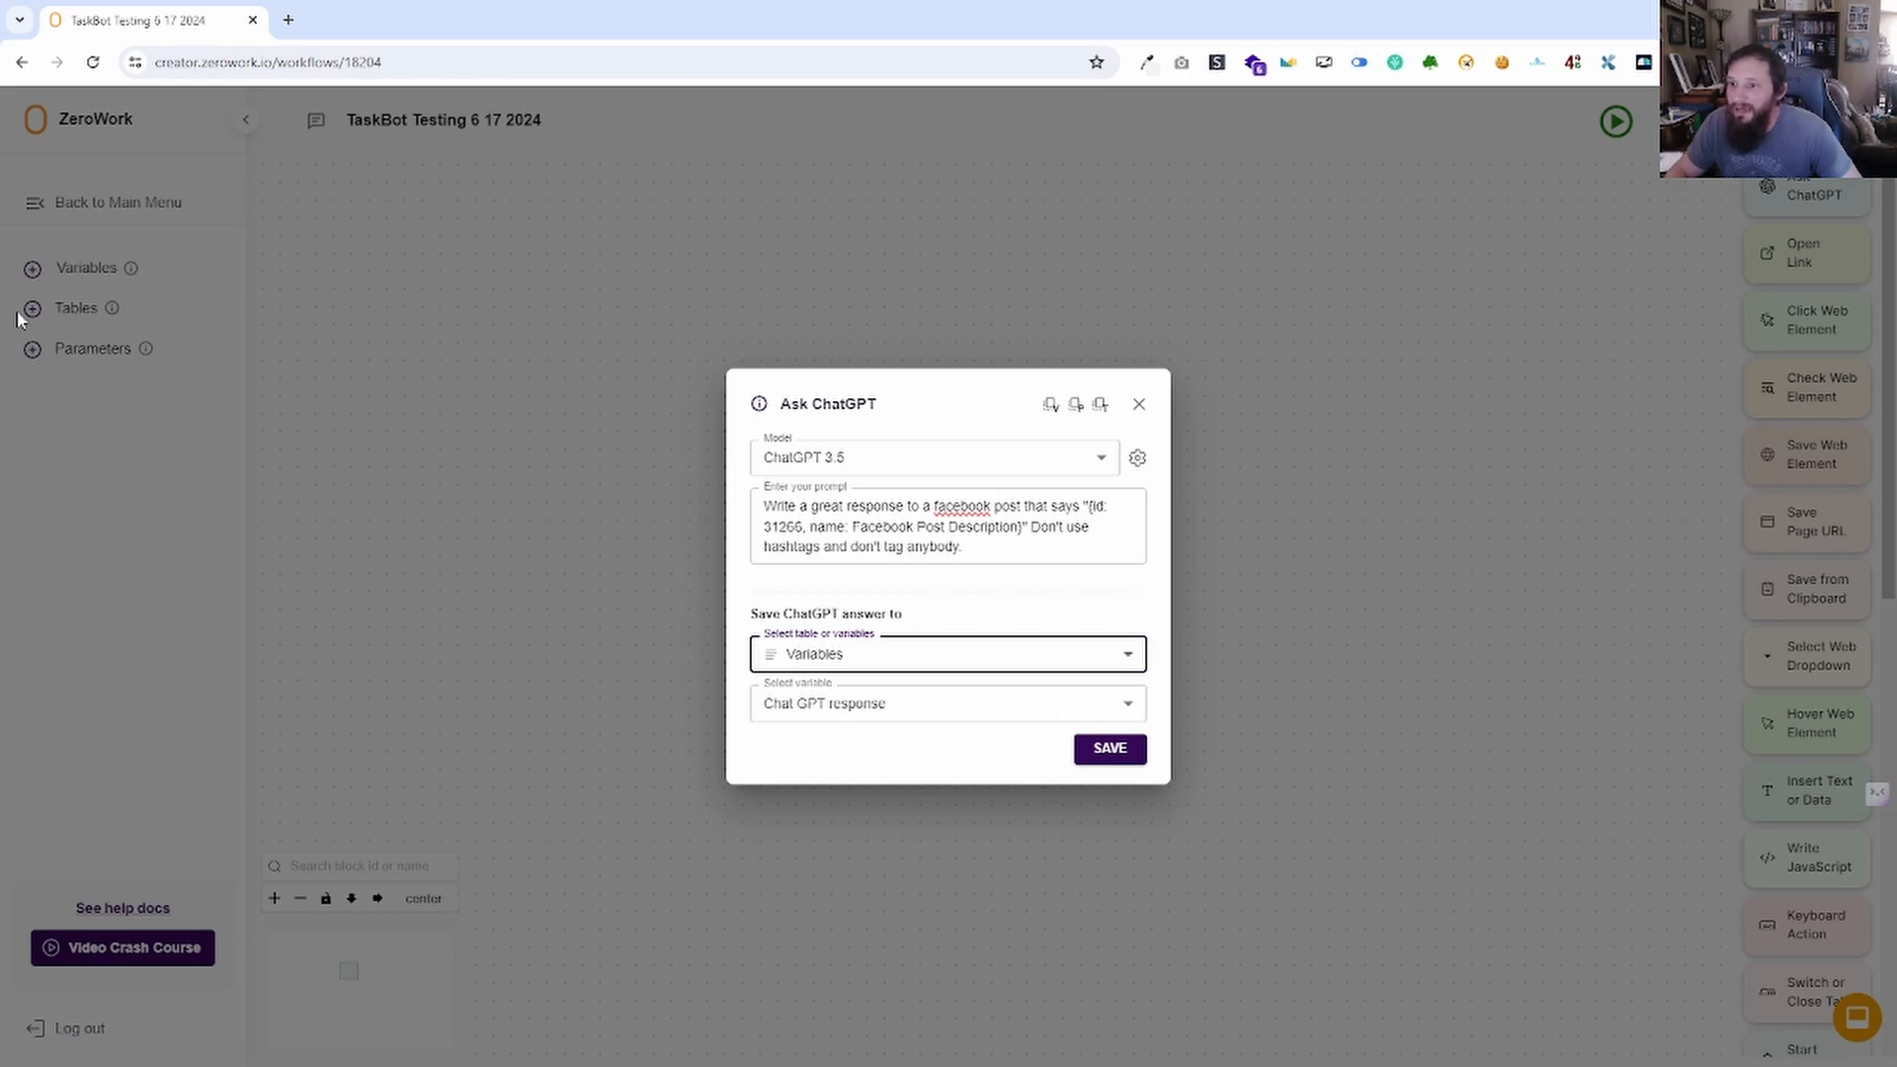
{"action": "left_click", "coordinate": [1140, 405]}
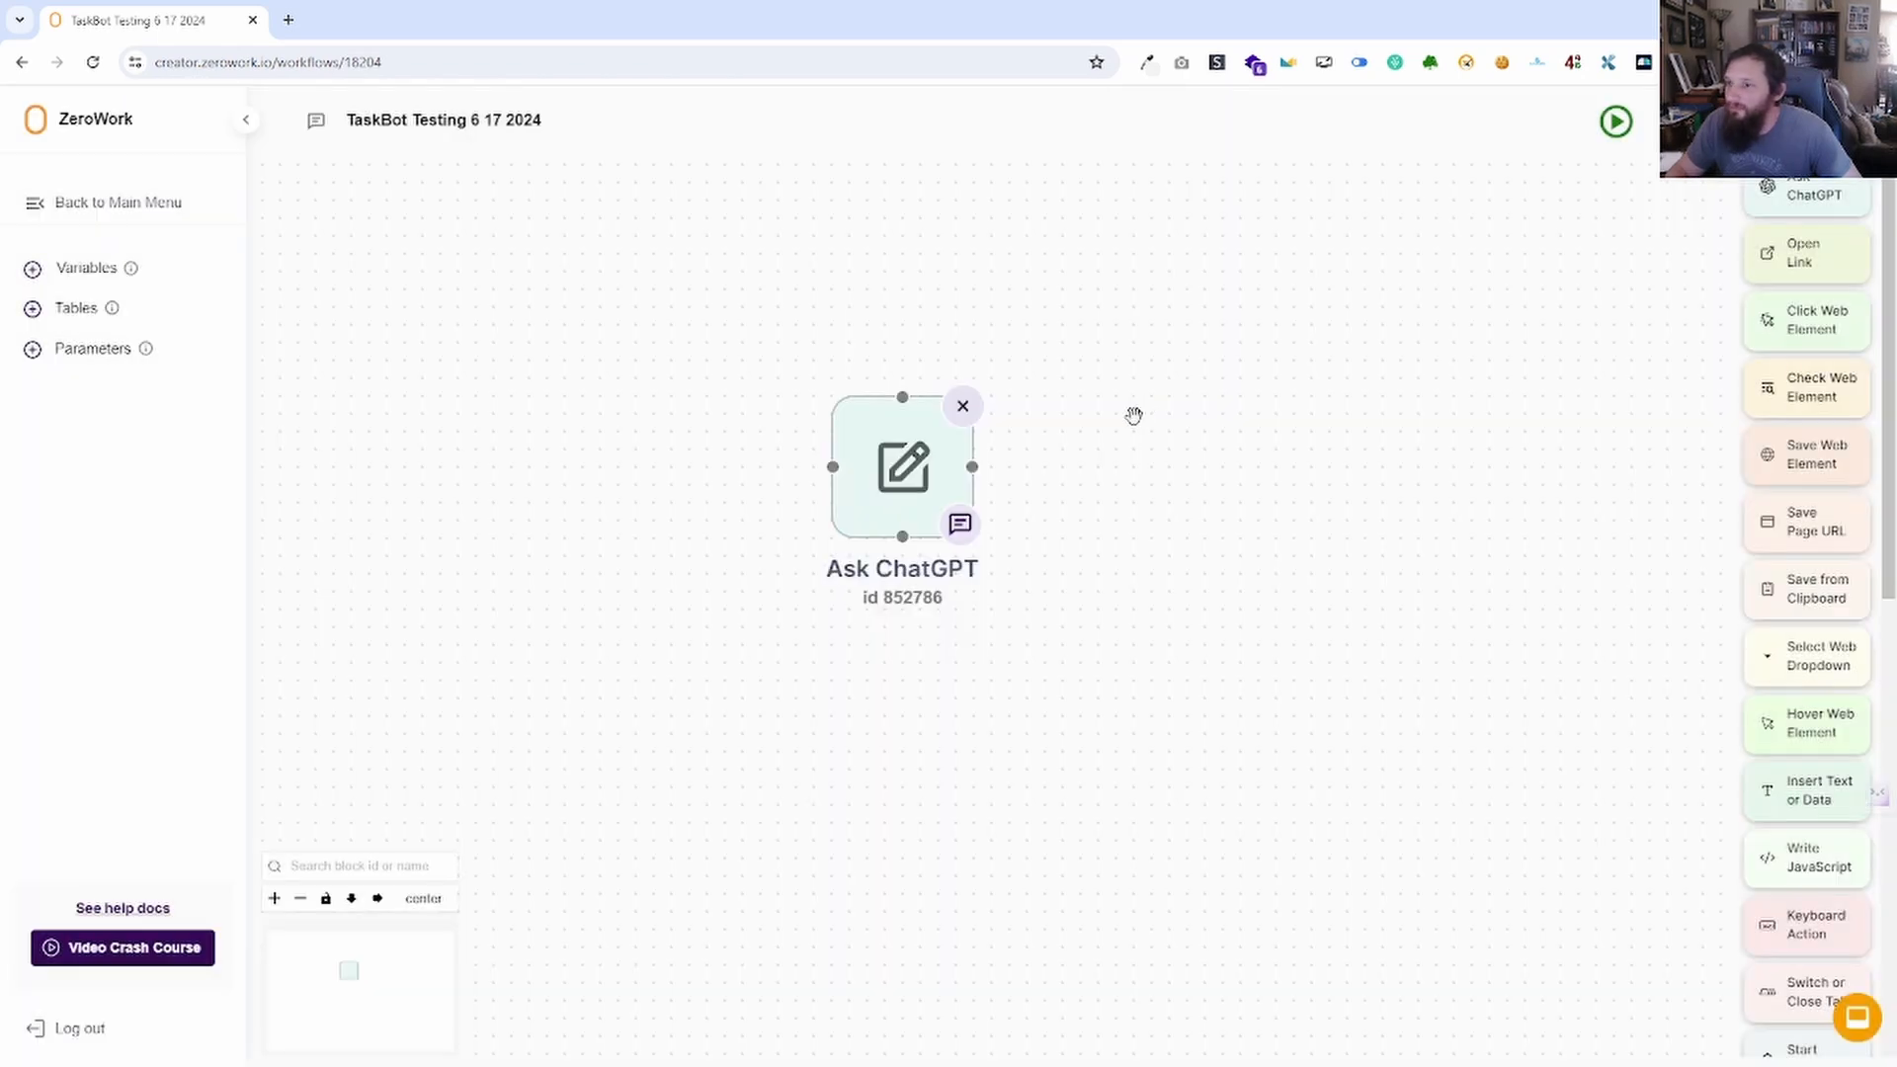
Create a custom-column ZeroWork table 'test 6 17 2024' with a single 'Facebook post' column.
{"action": "left_click", "coordinate": [33, 309]}
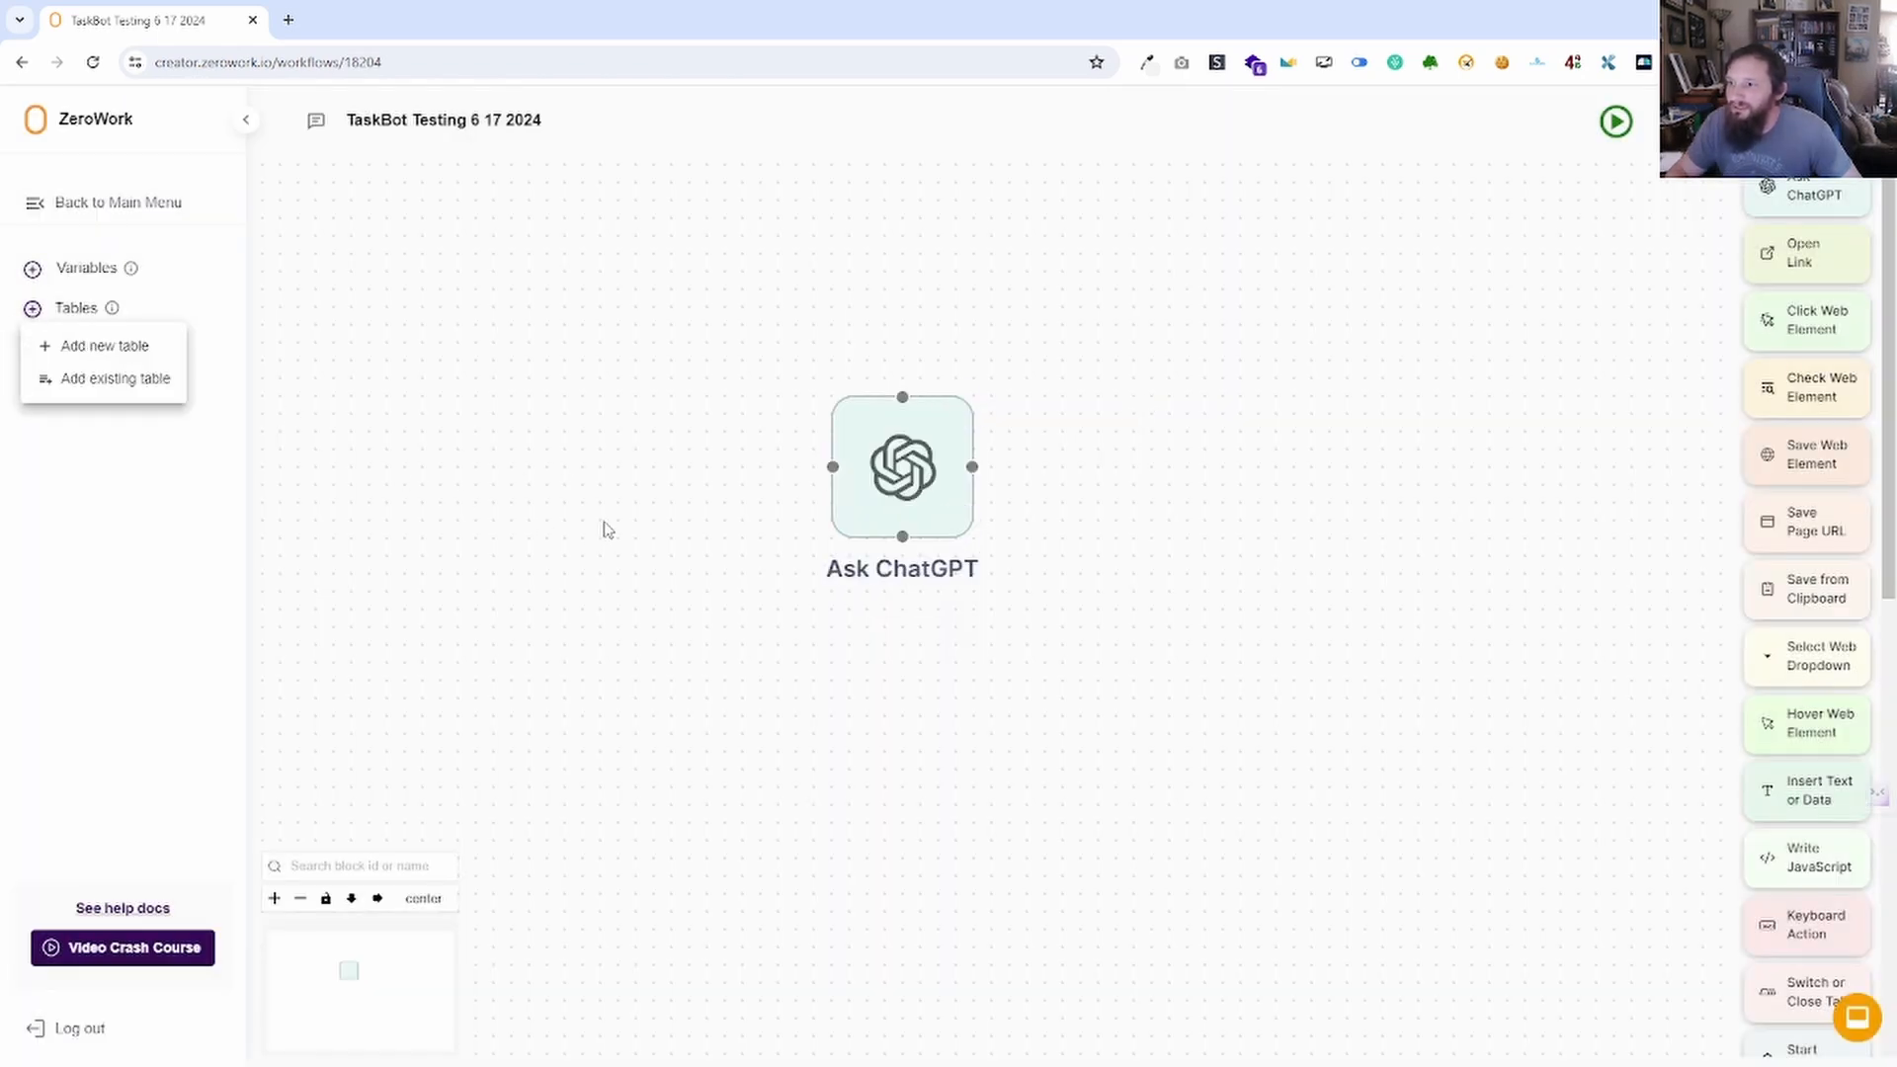
{"action": "left_click", "coordinate": [92, 379]}
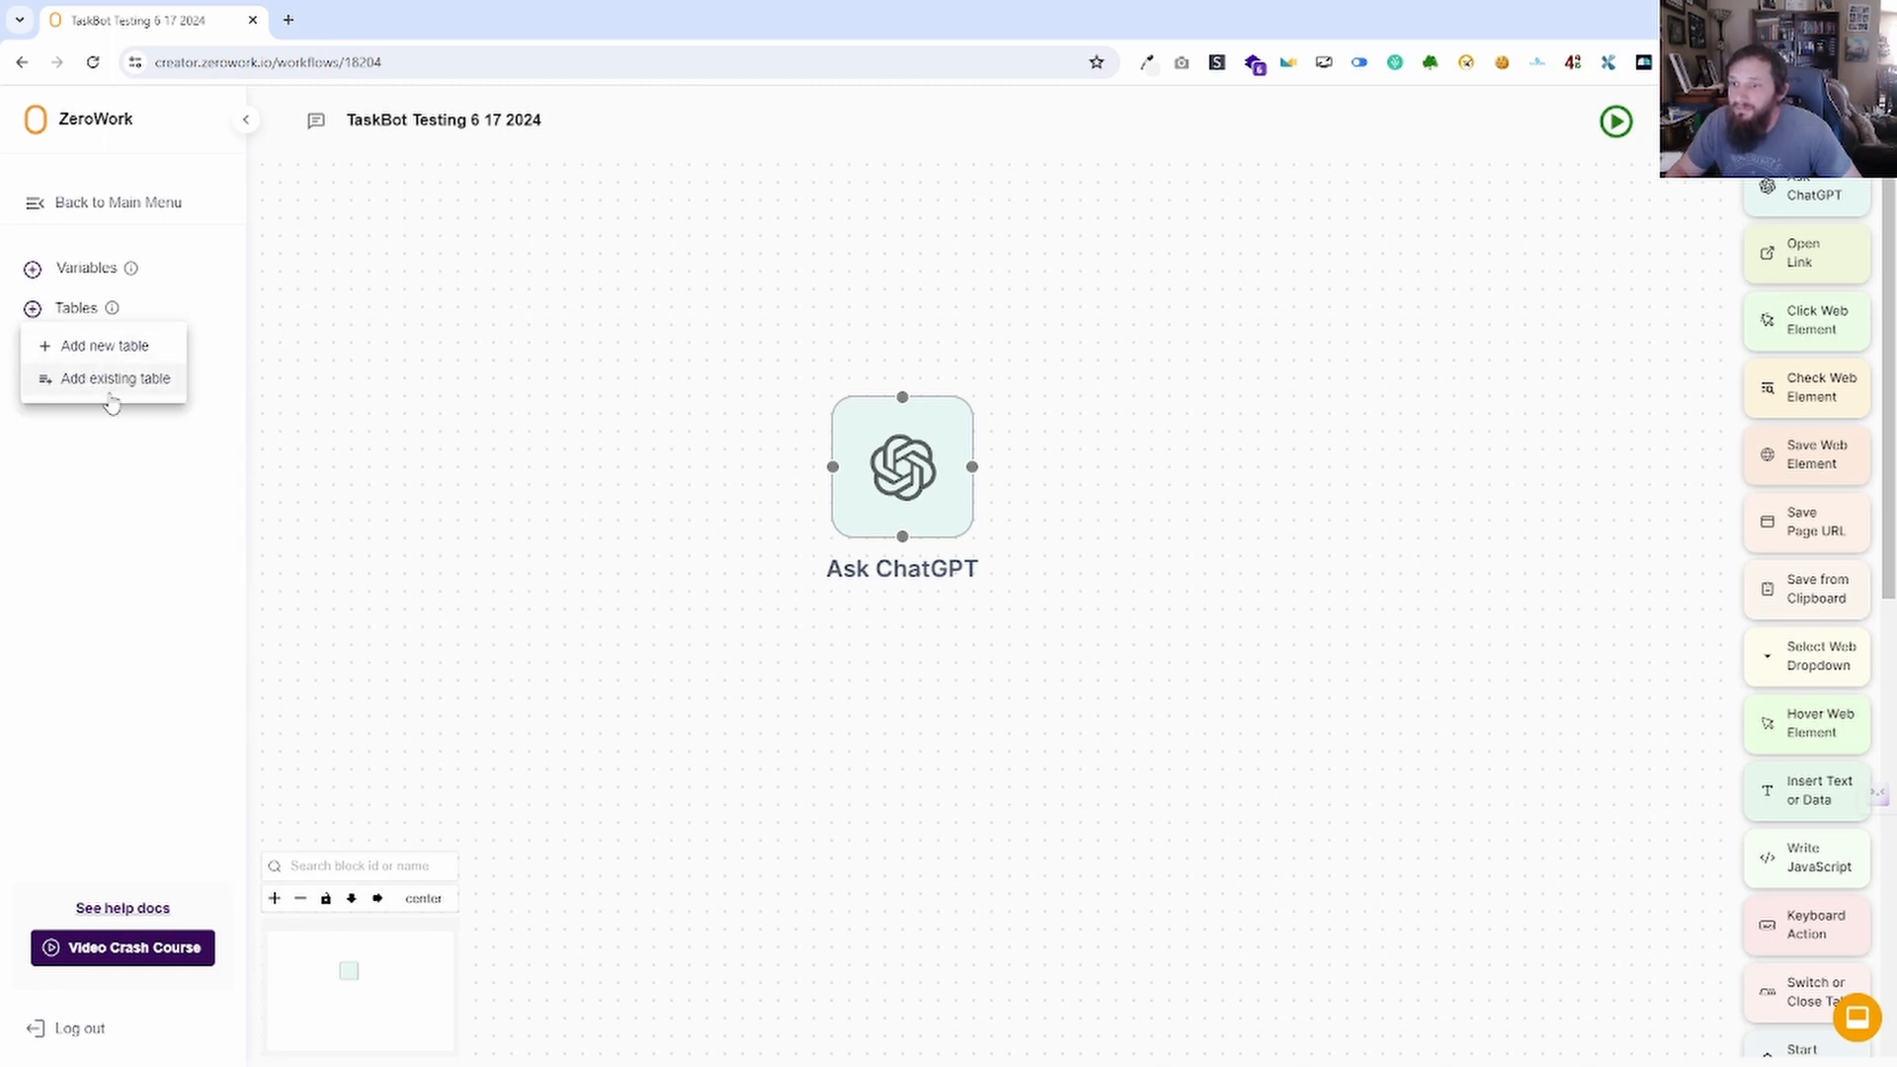
{"action": "left_click", "coordinate": [91, 348]}
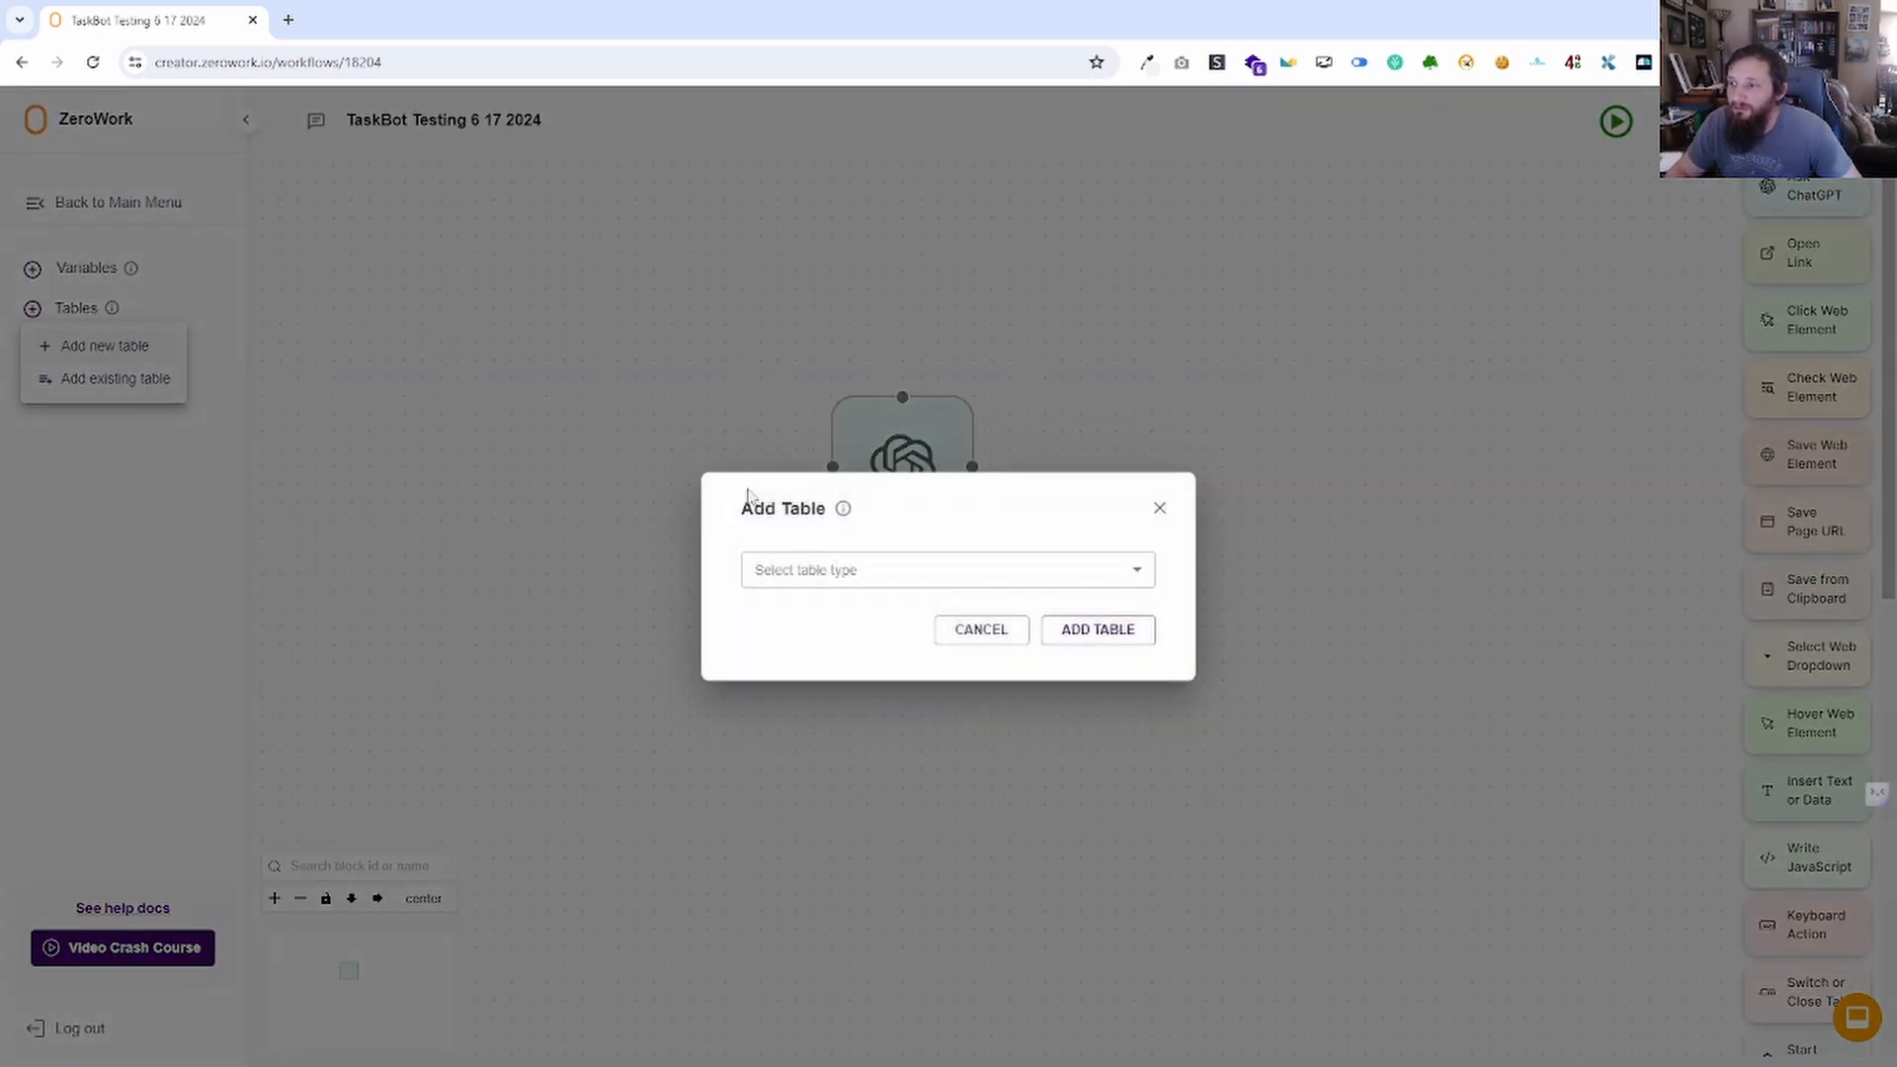
{"action": "left_click", "coordinate": [850, 570]}
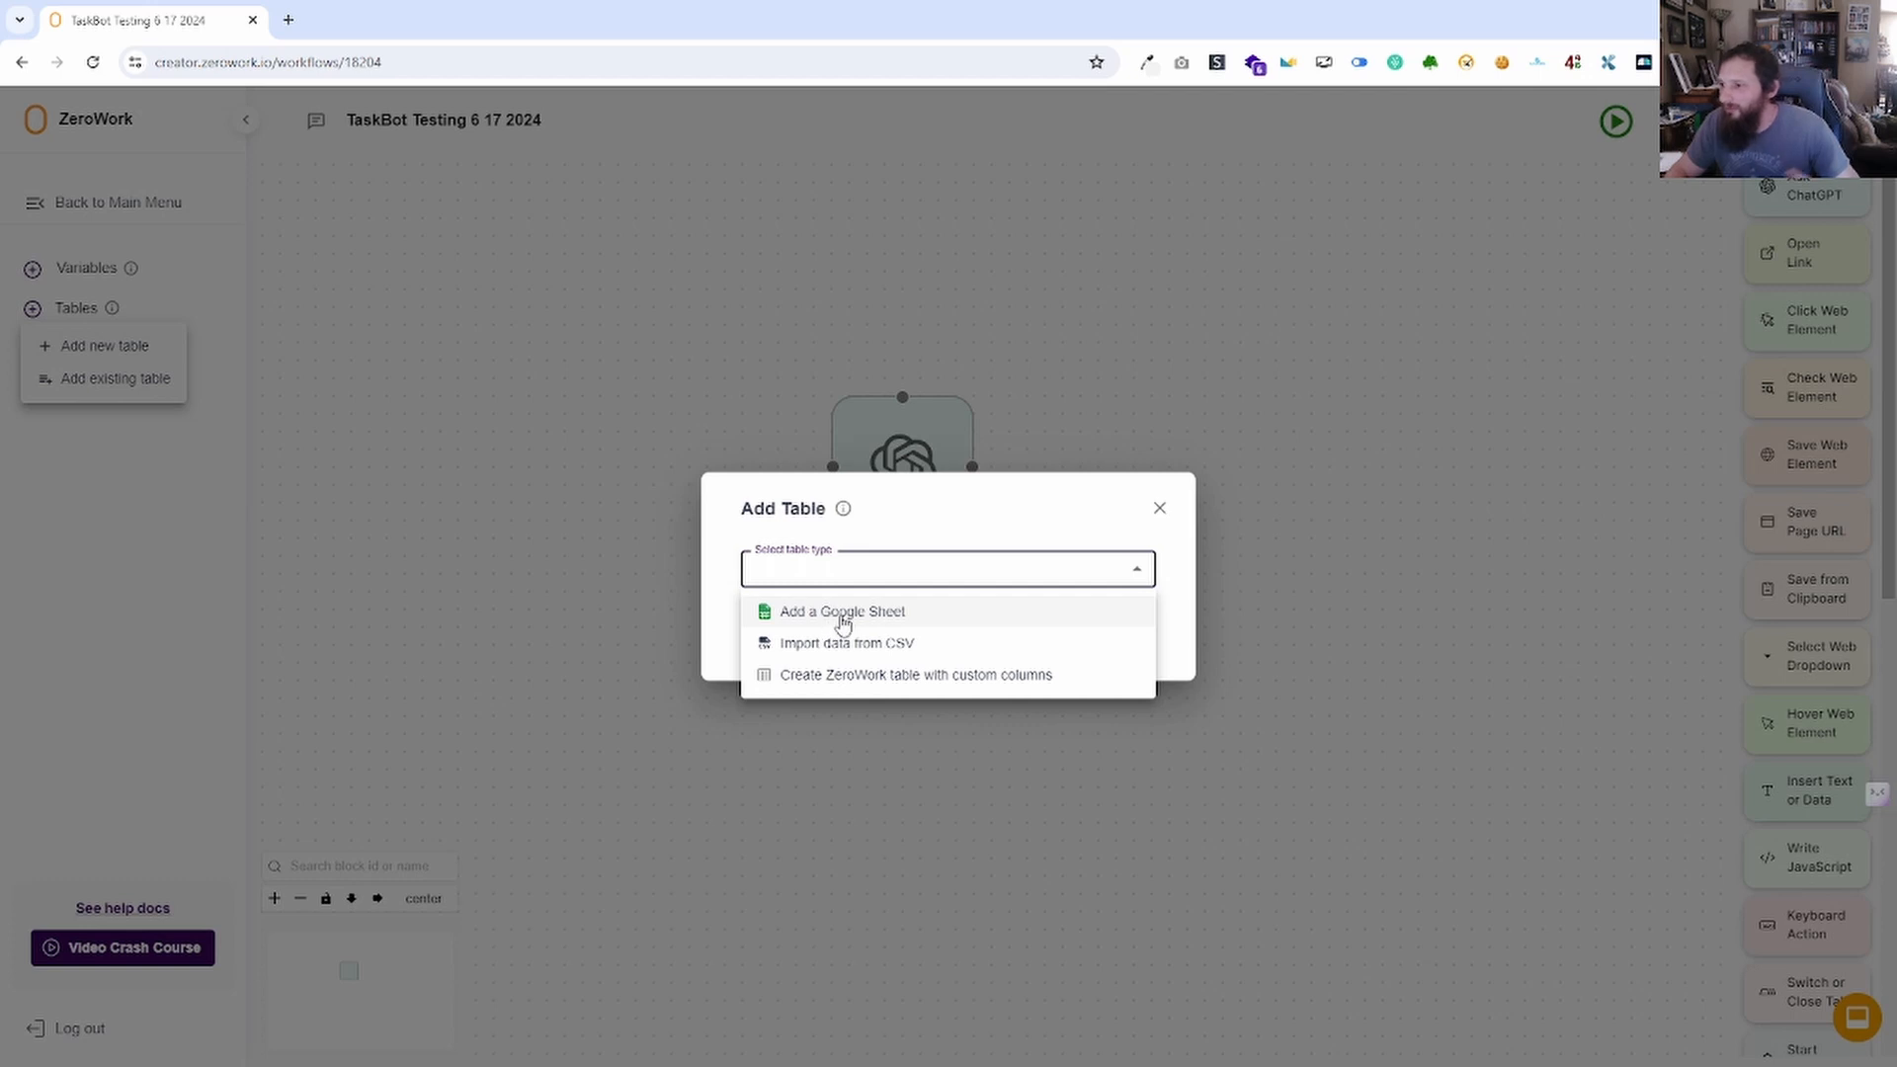
{"action": "left_click", "coordinate": [867, 676]}
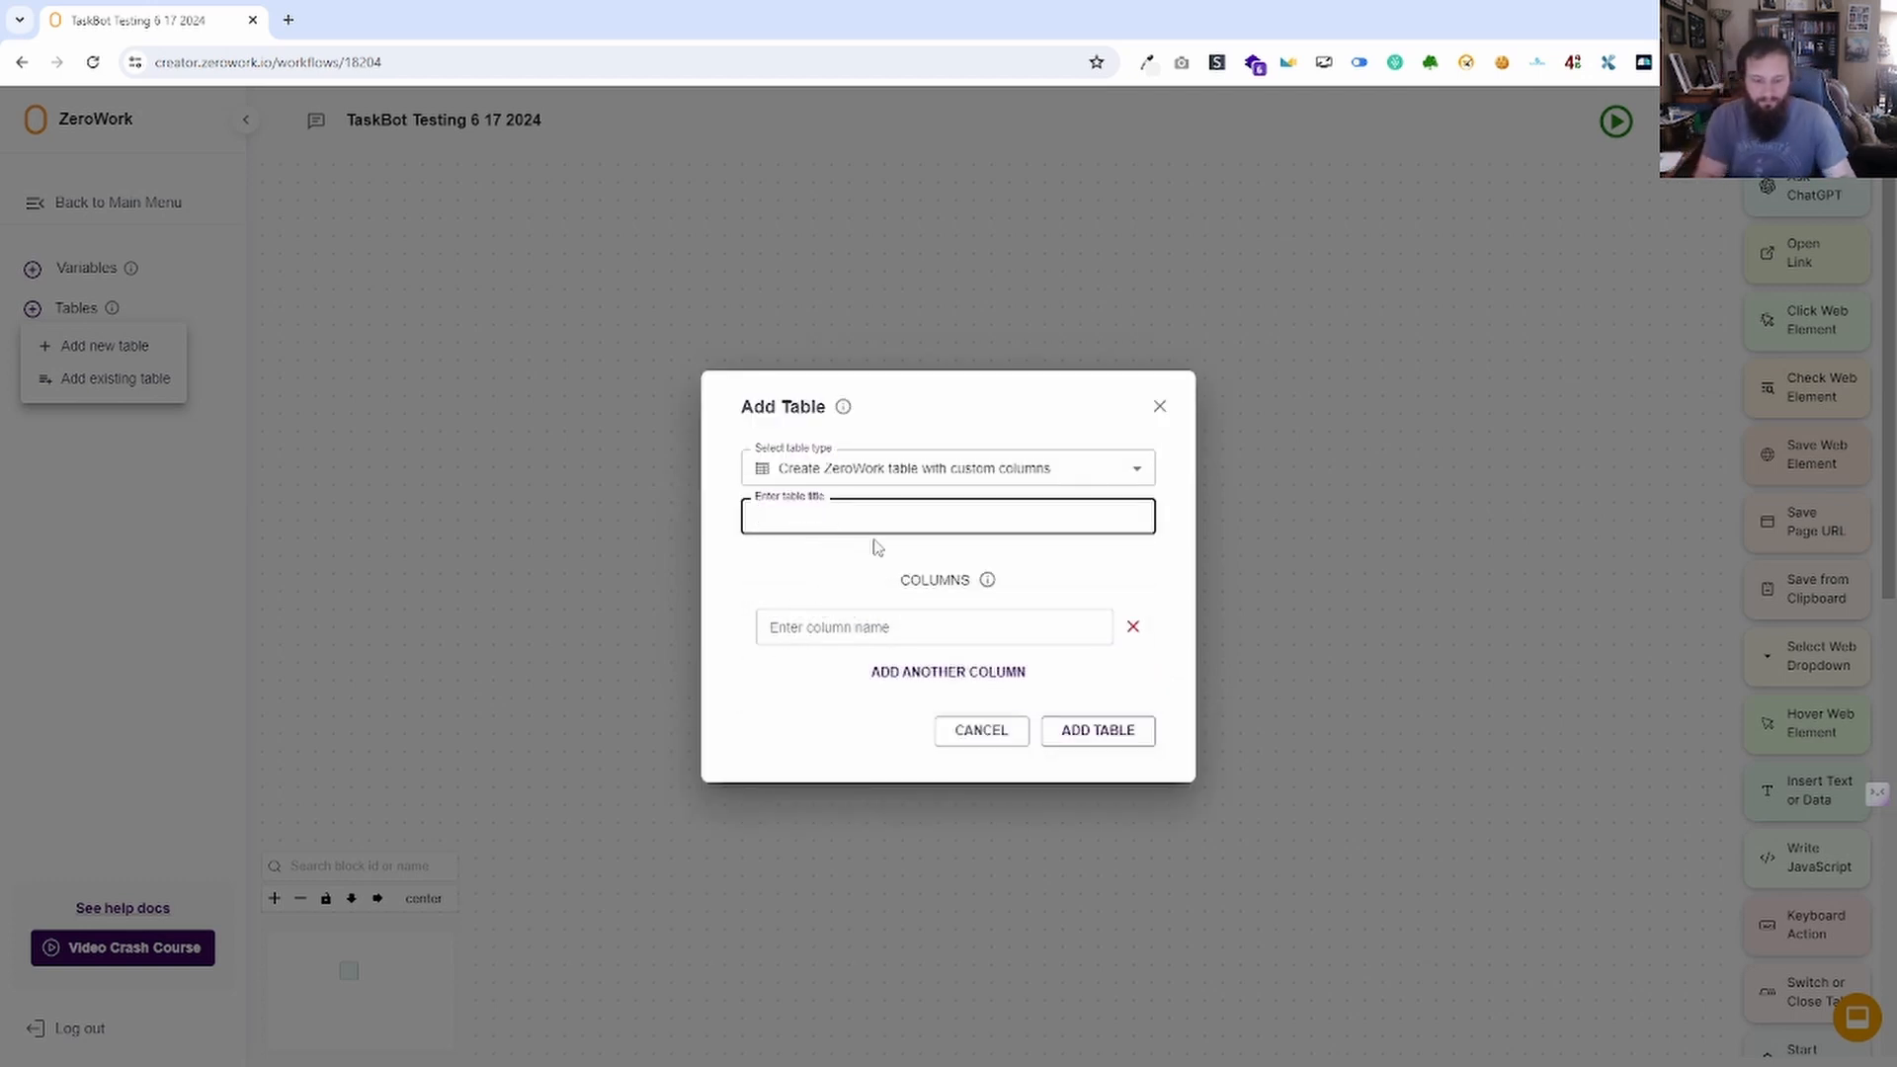
{"action": "type", "text": "test 6 1"}
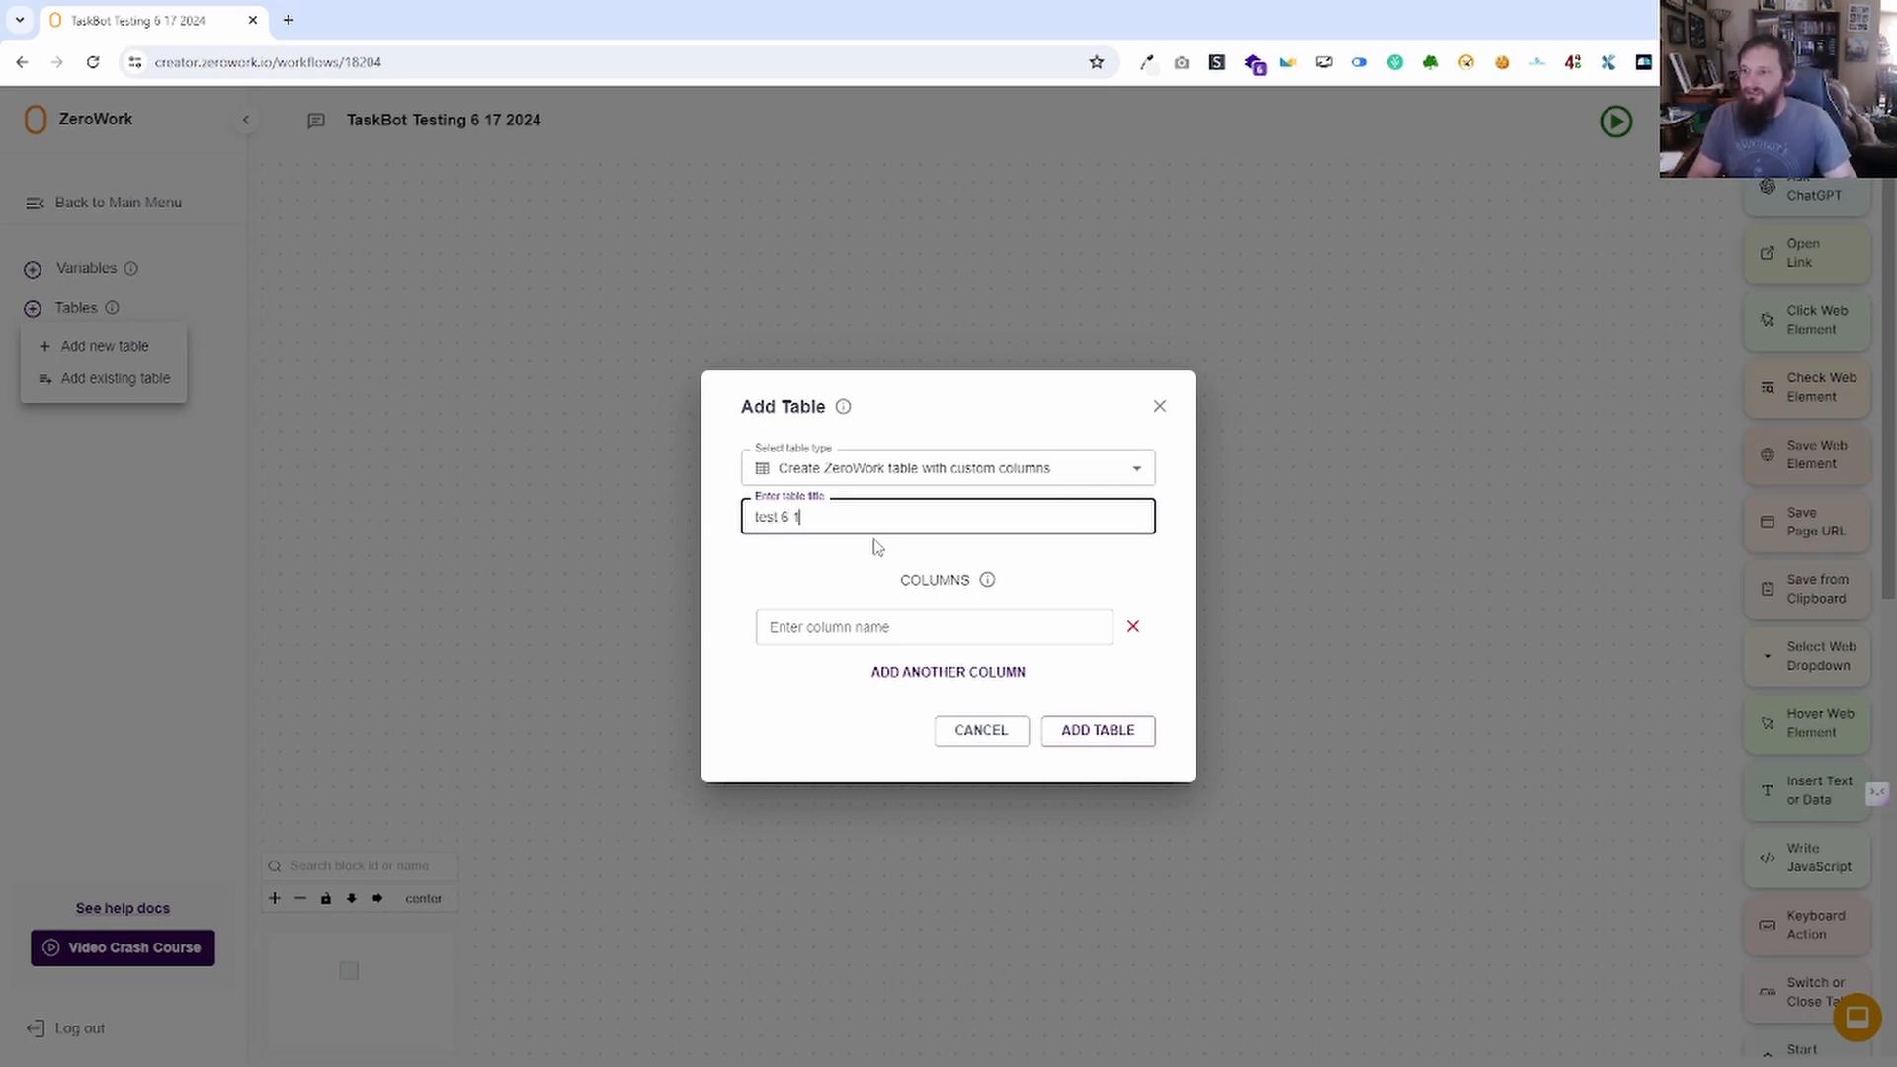
{"action": "type", "text": "7 2024"}
{"action": "key", "text": "Tab"}
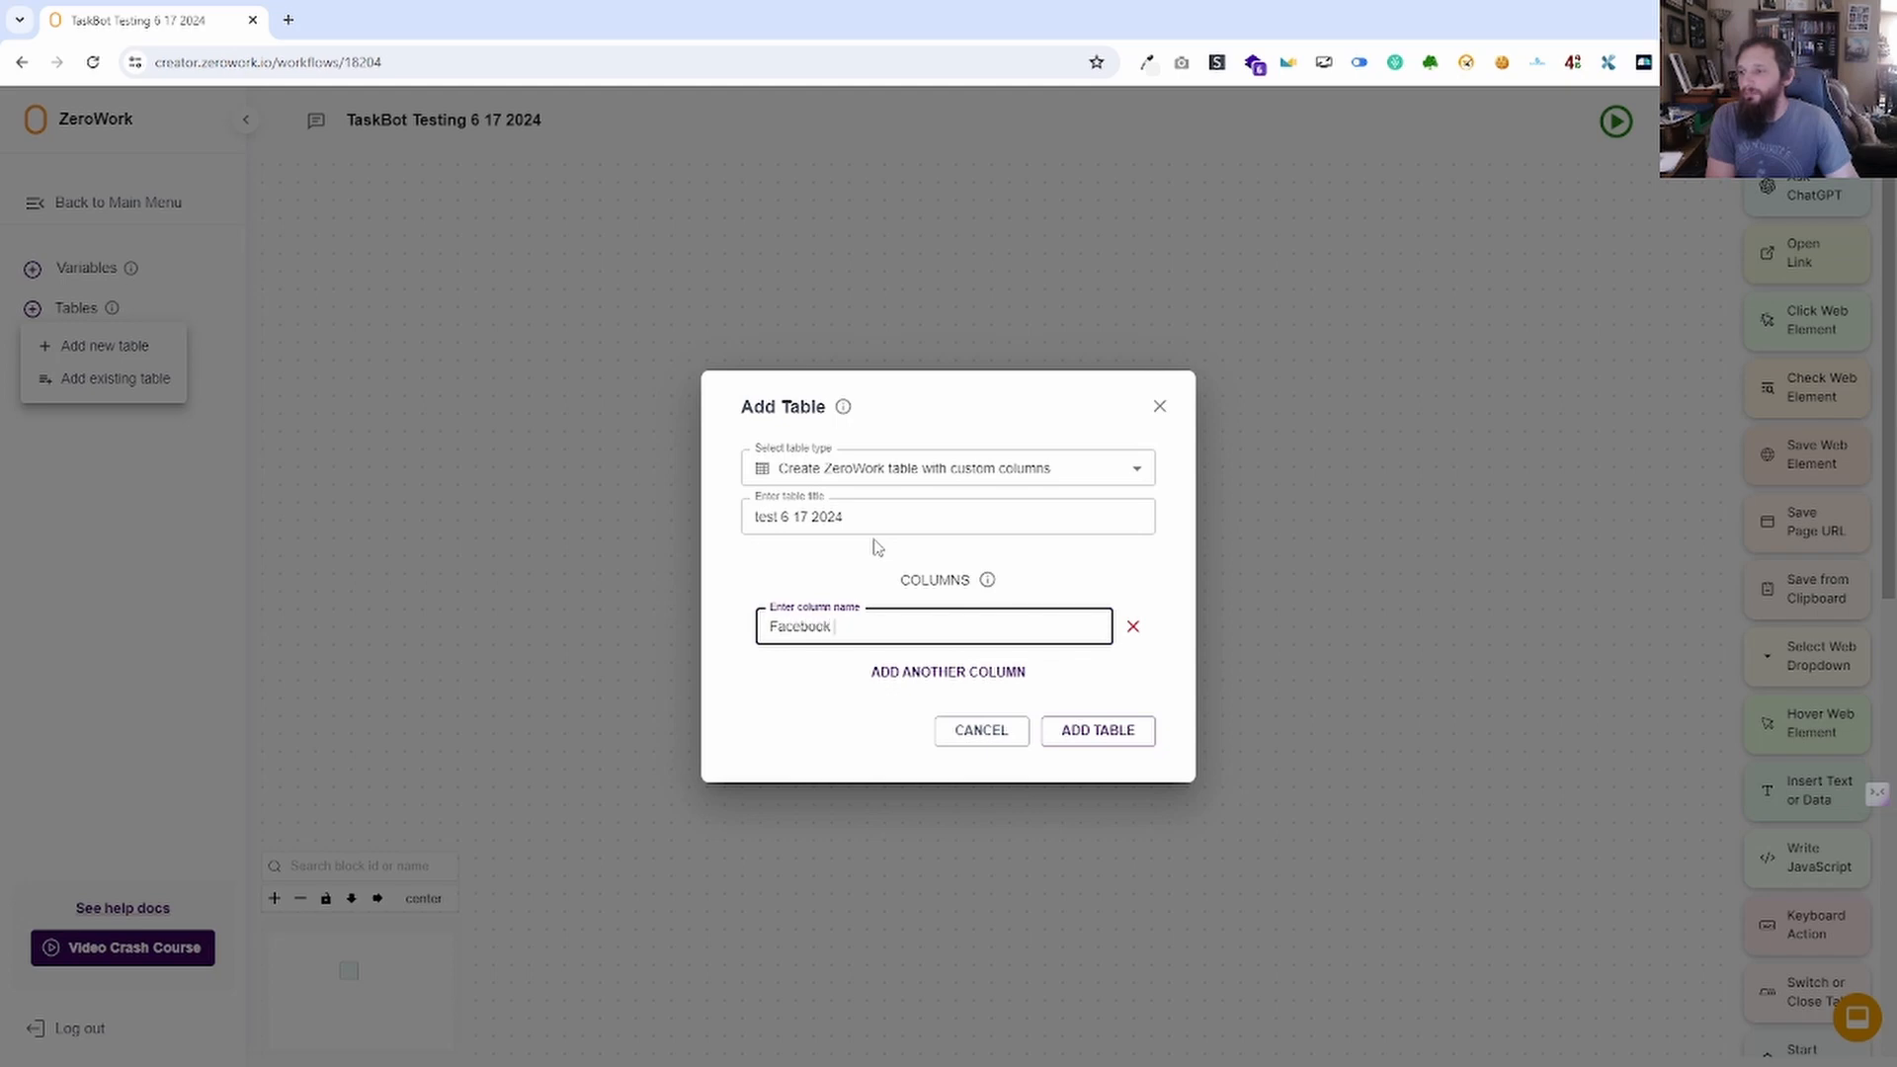
{"action": "type", "text": "Facebook post"}
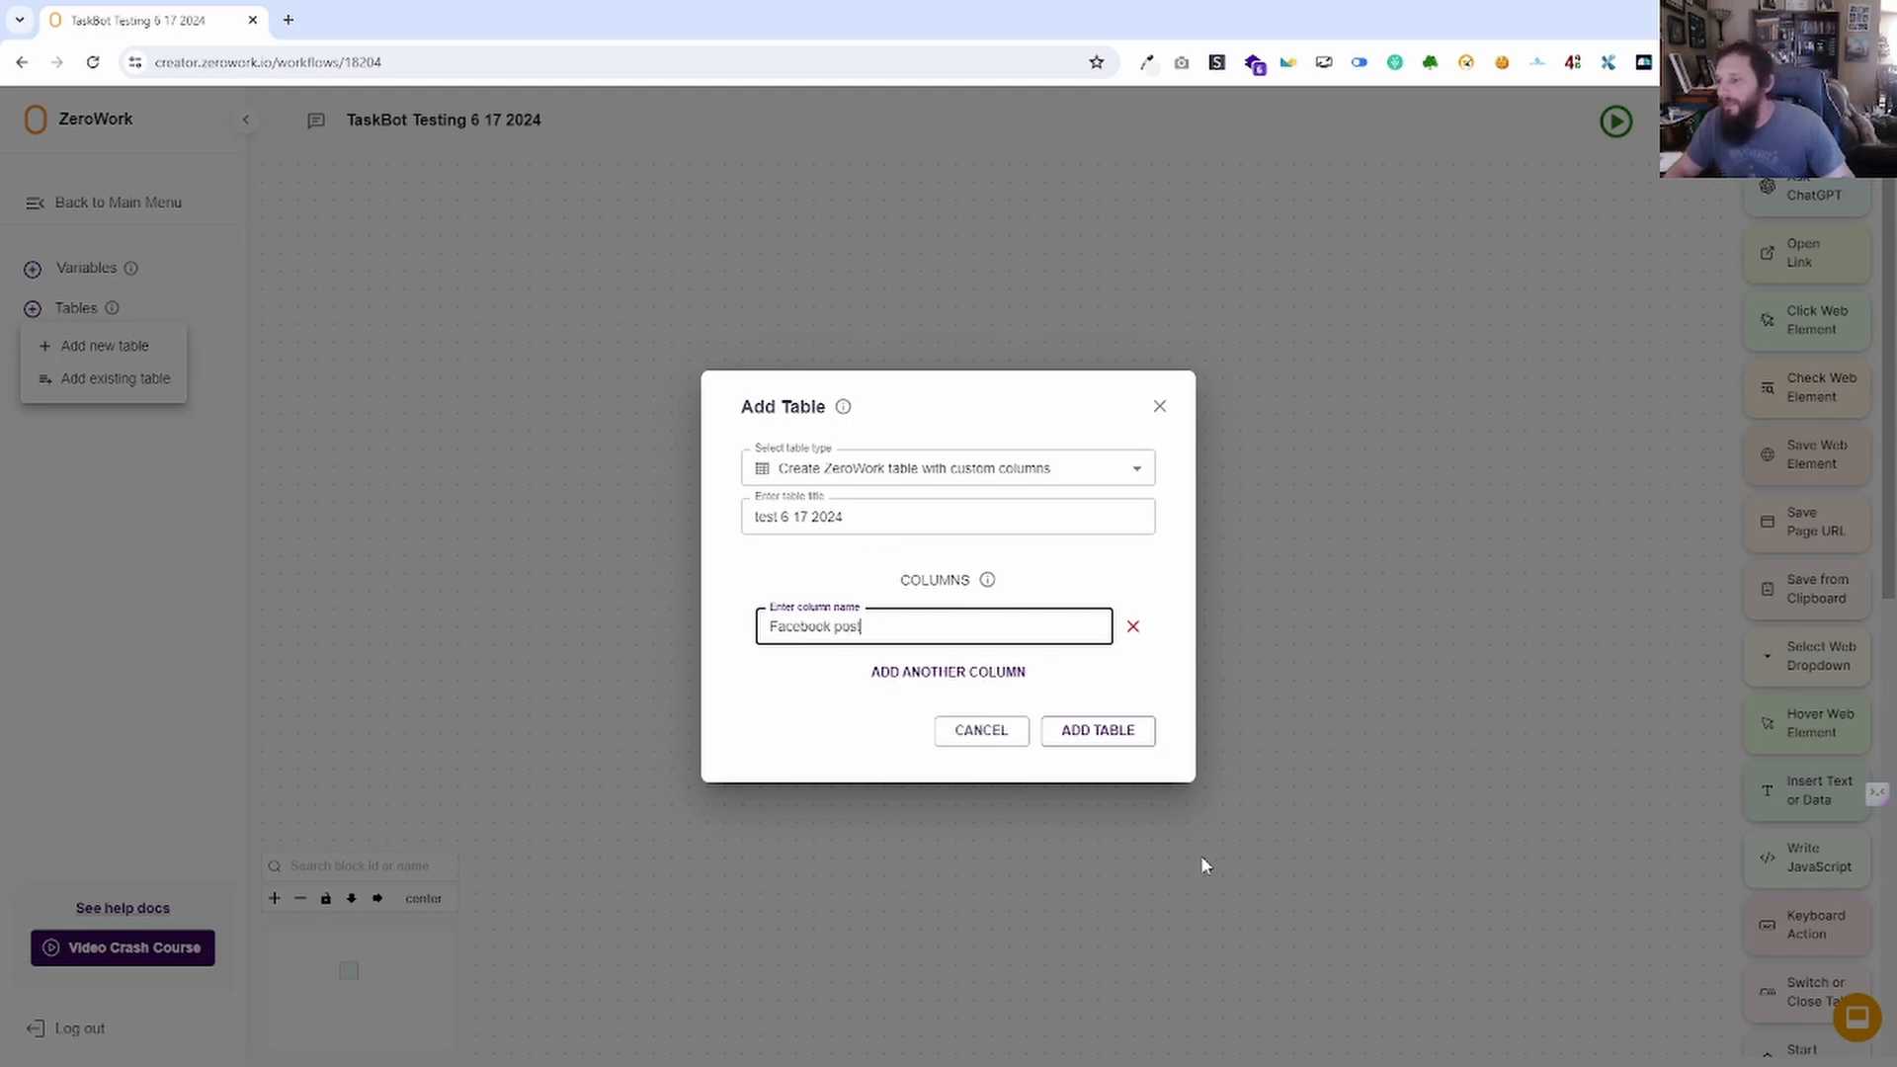
{"action": "left_click", "coordinate": [1082, 736]}
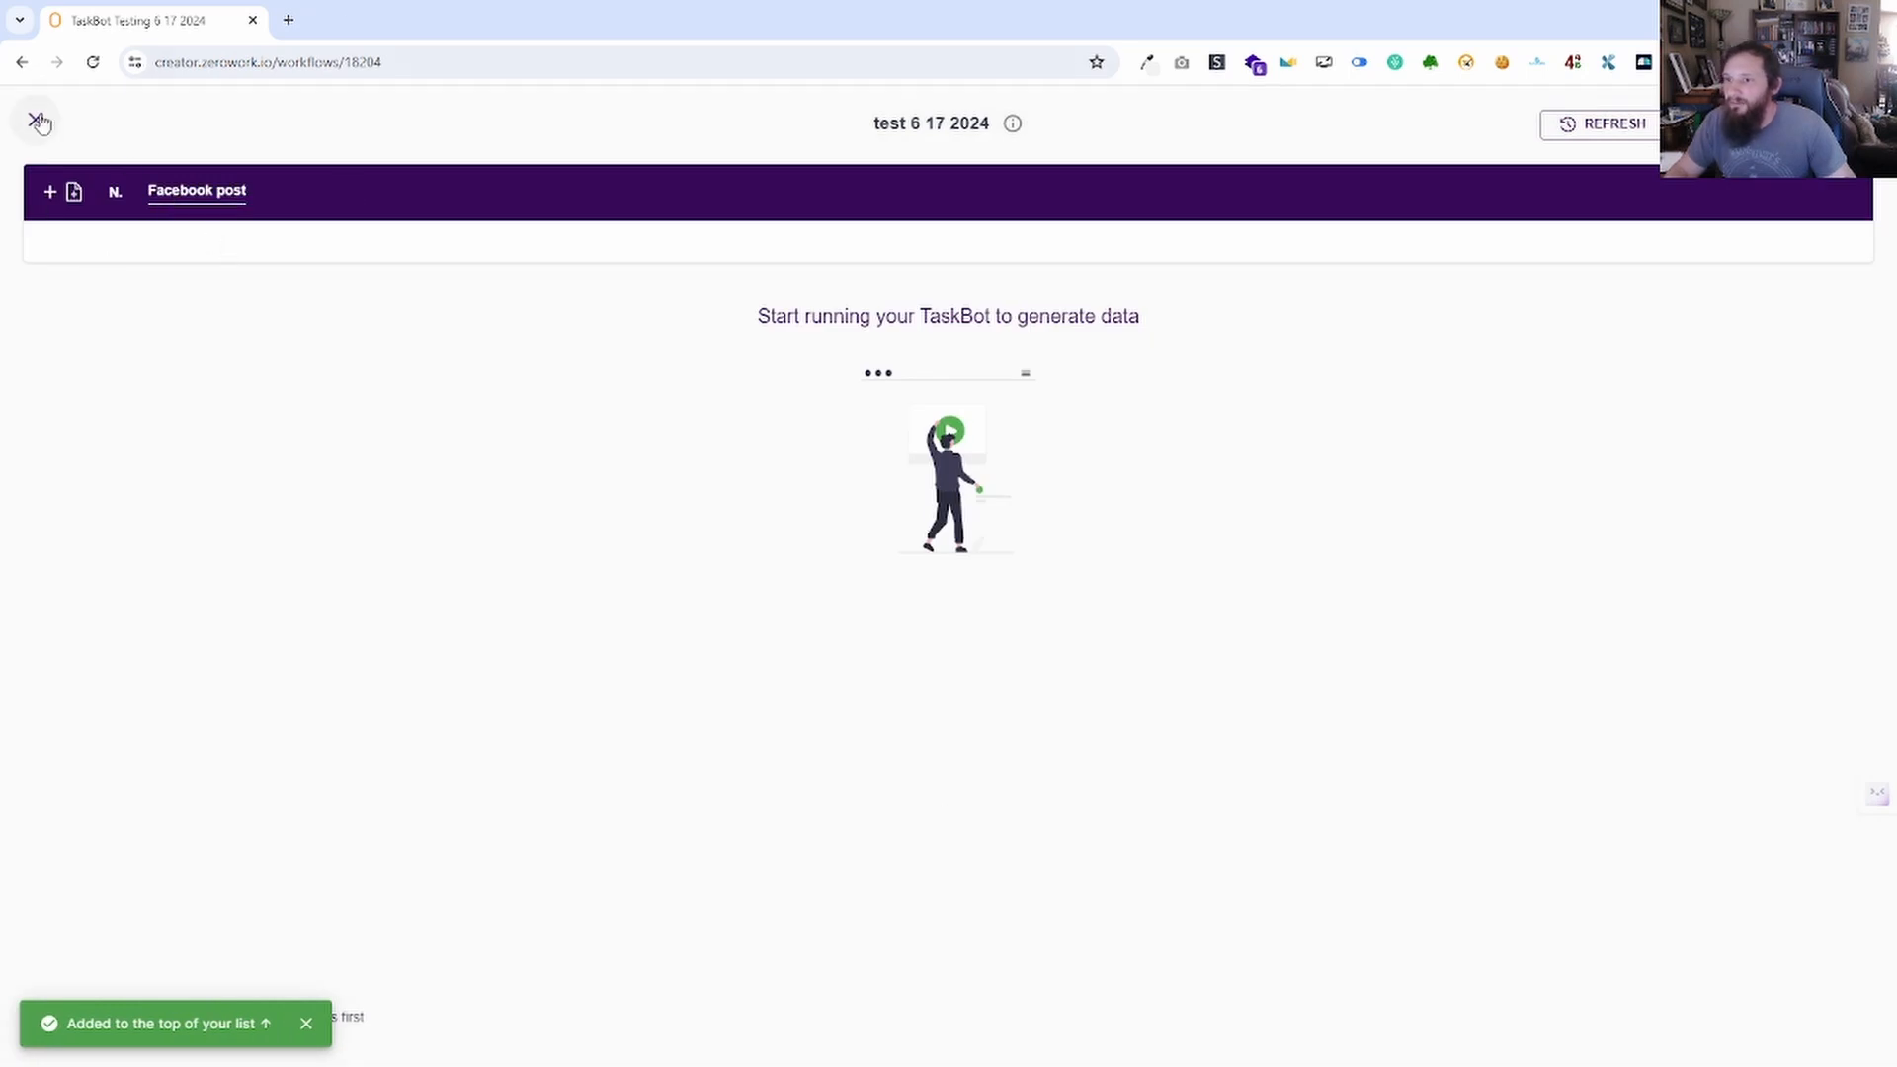
{"action": "left_click", "coordinate": [38, 121]}
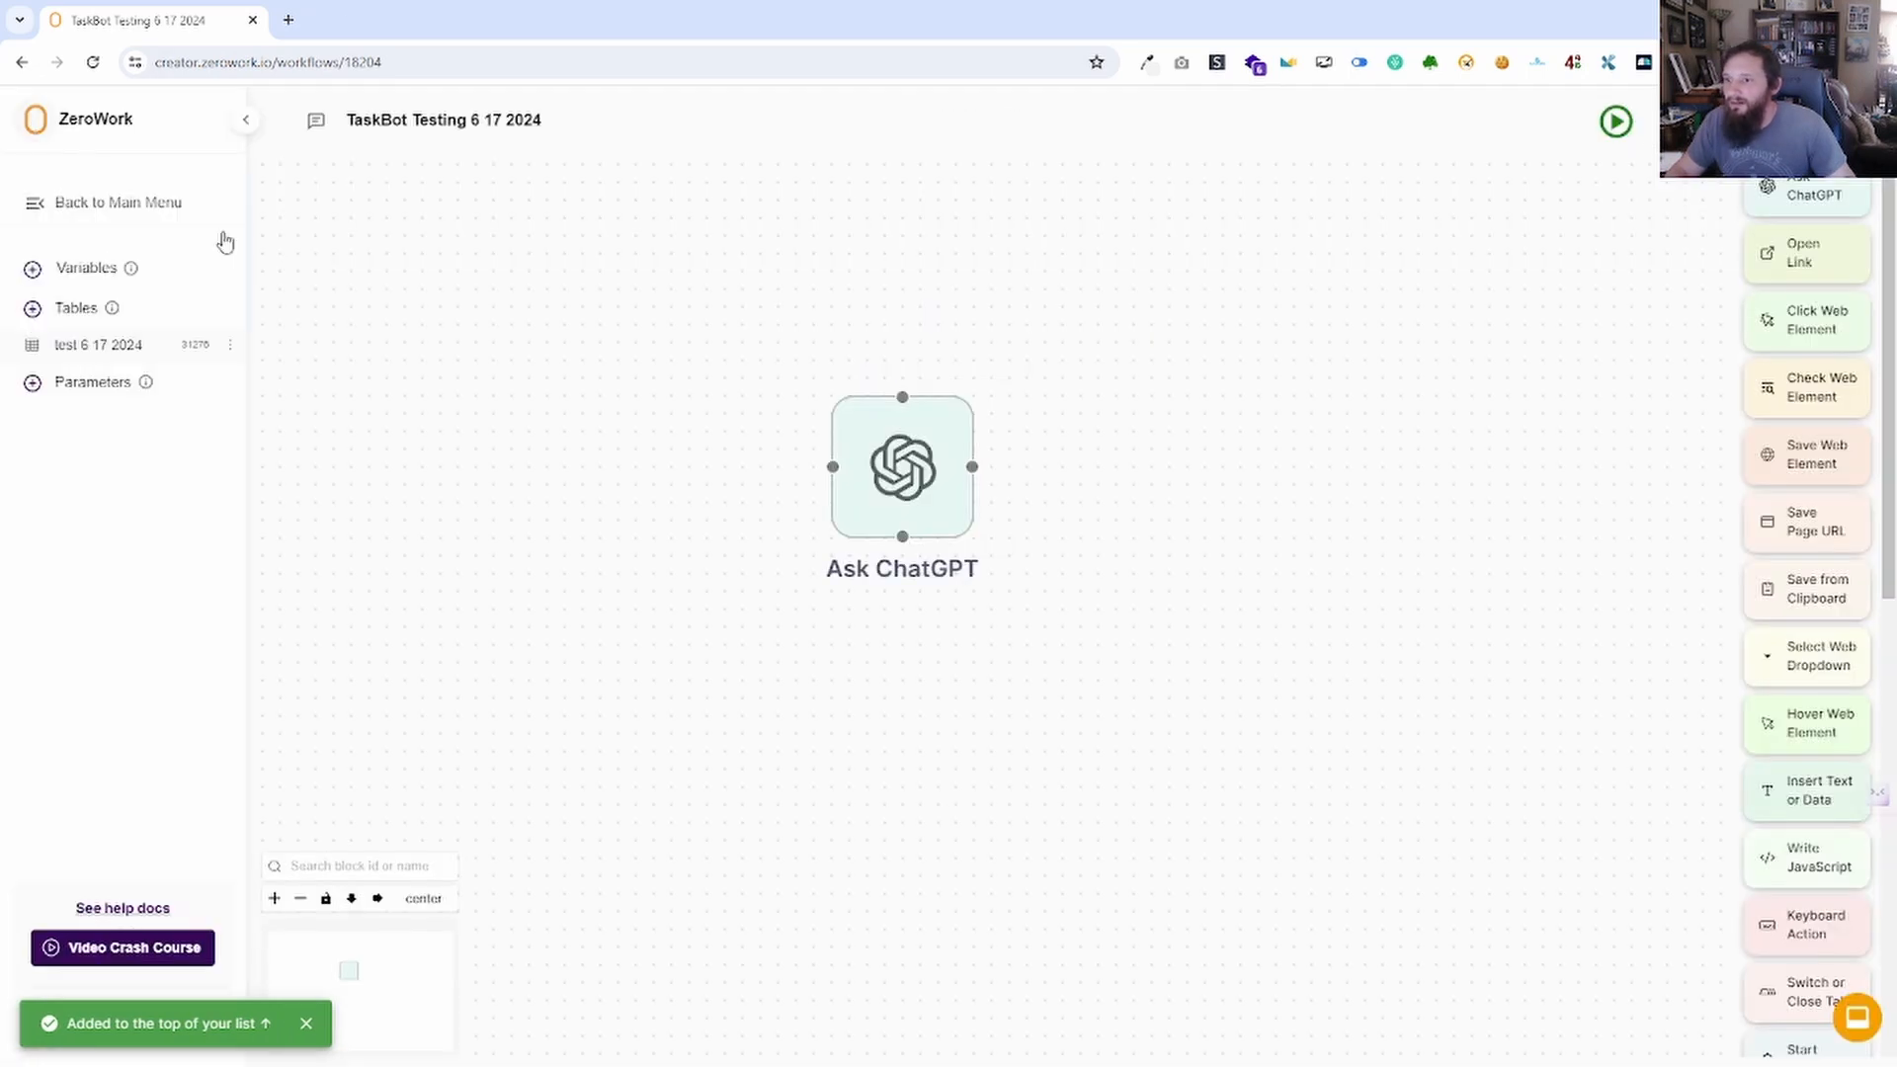
Copy the Facebook Post Description value from the variables list.
{"action": "left_click", "coordinate": [79, 277]}
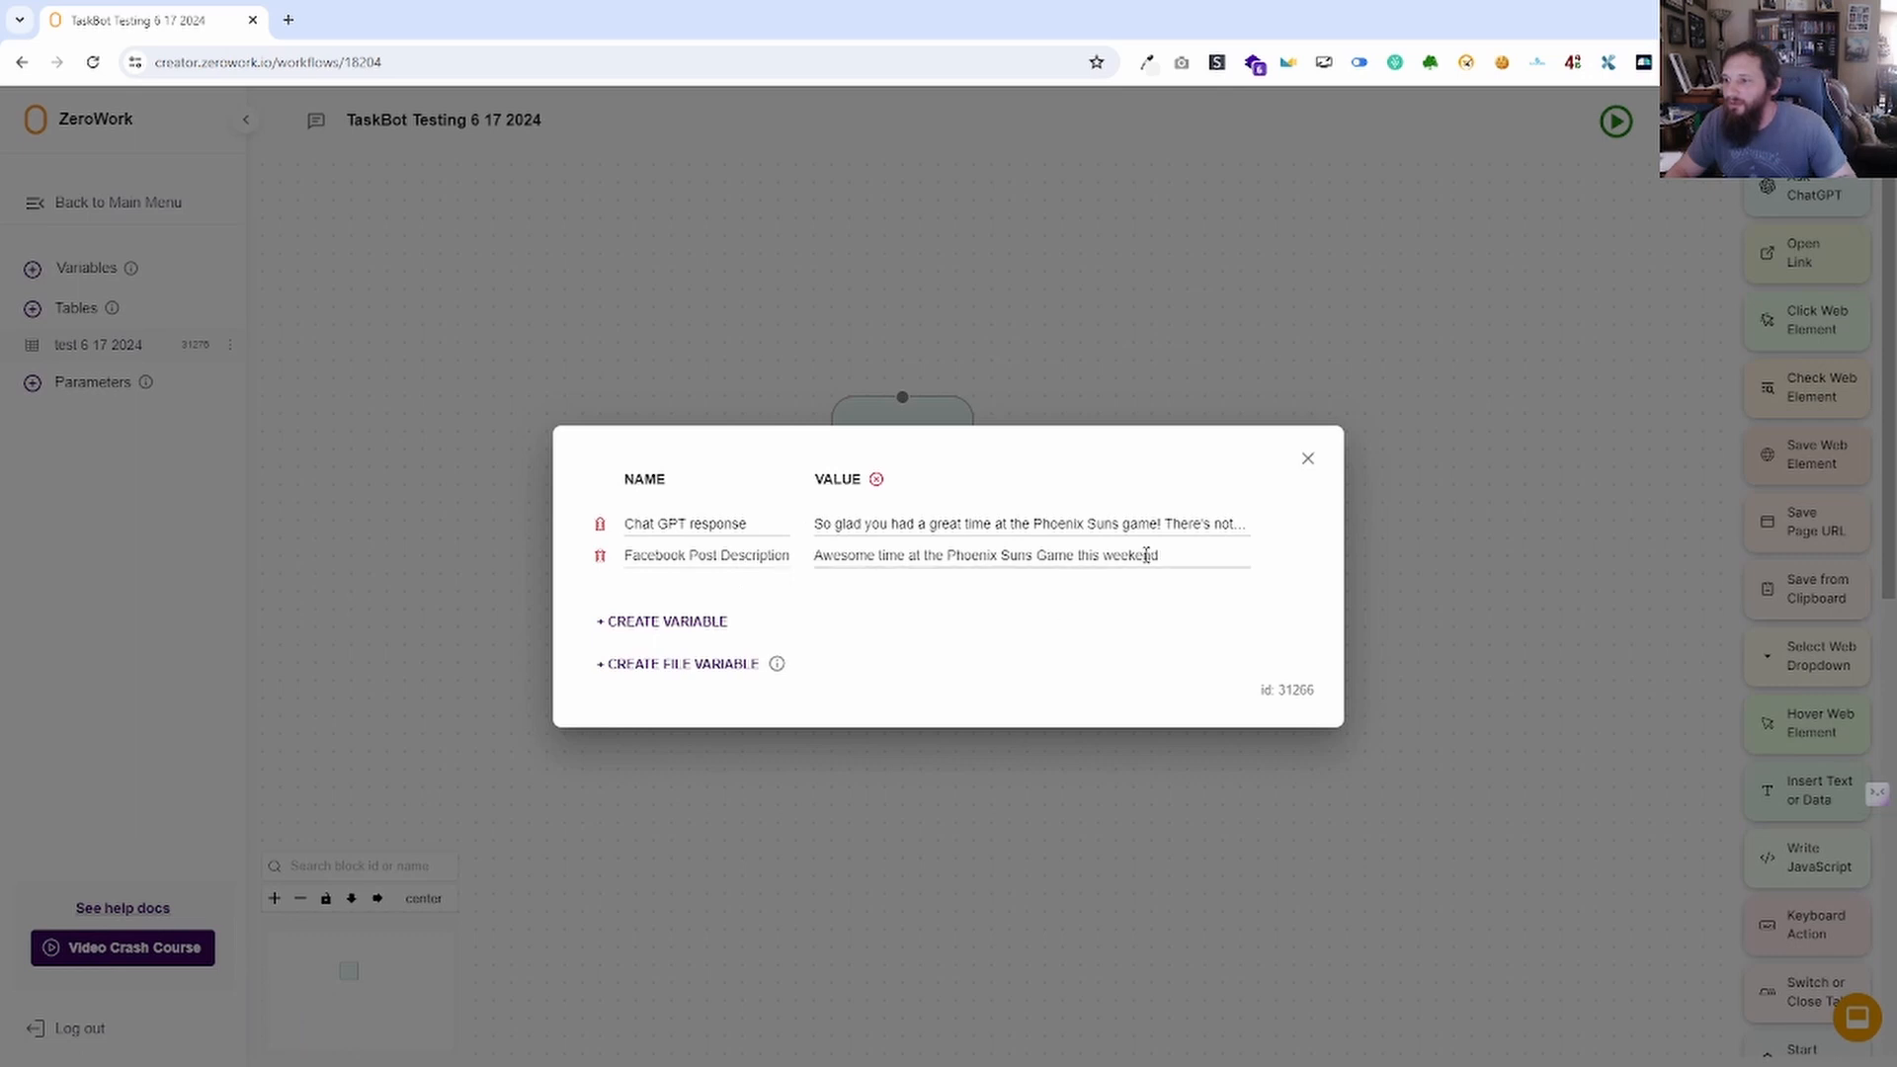
{"action": "left_click_drag", "start_coordinate": [1176, 561], "coordinate": [780, 554]}
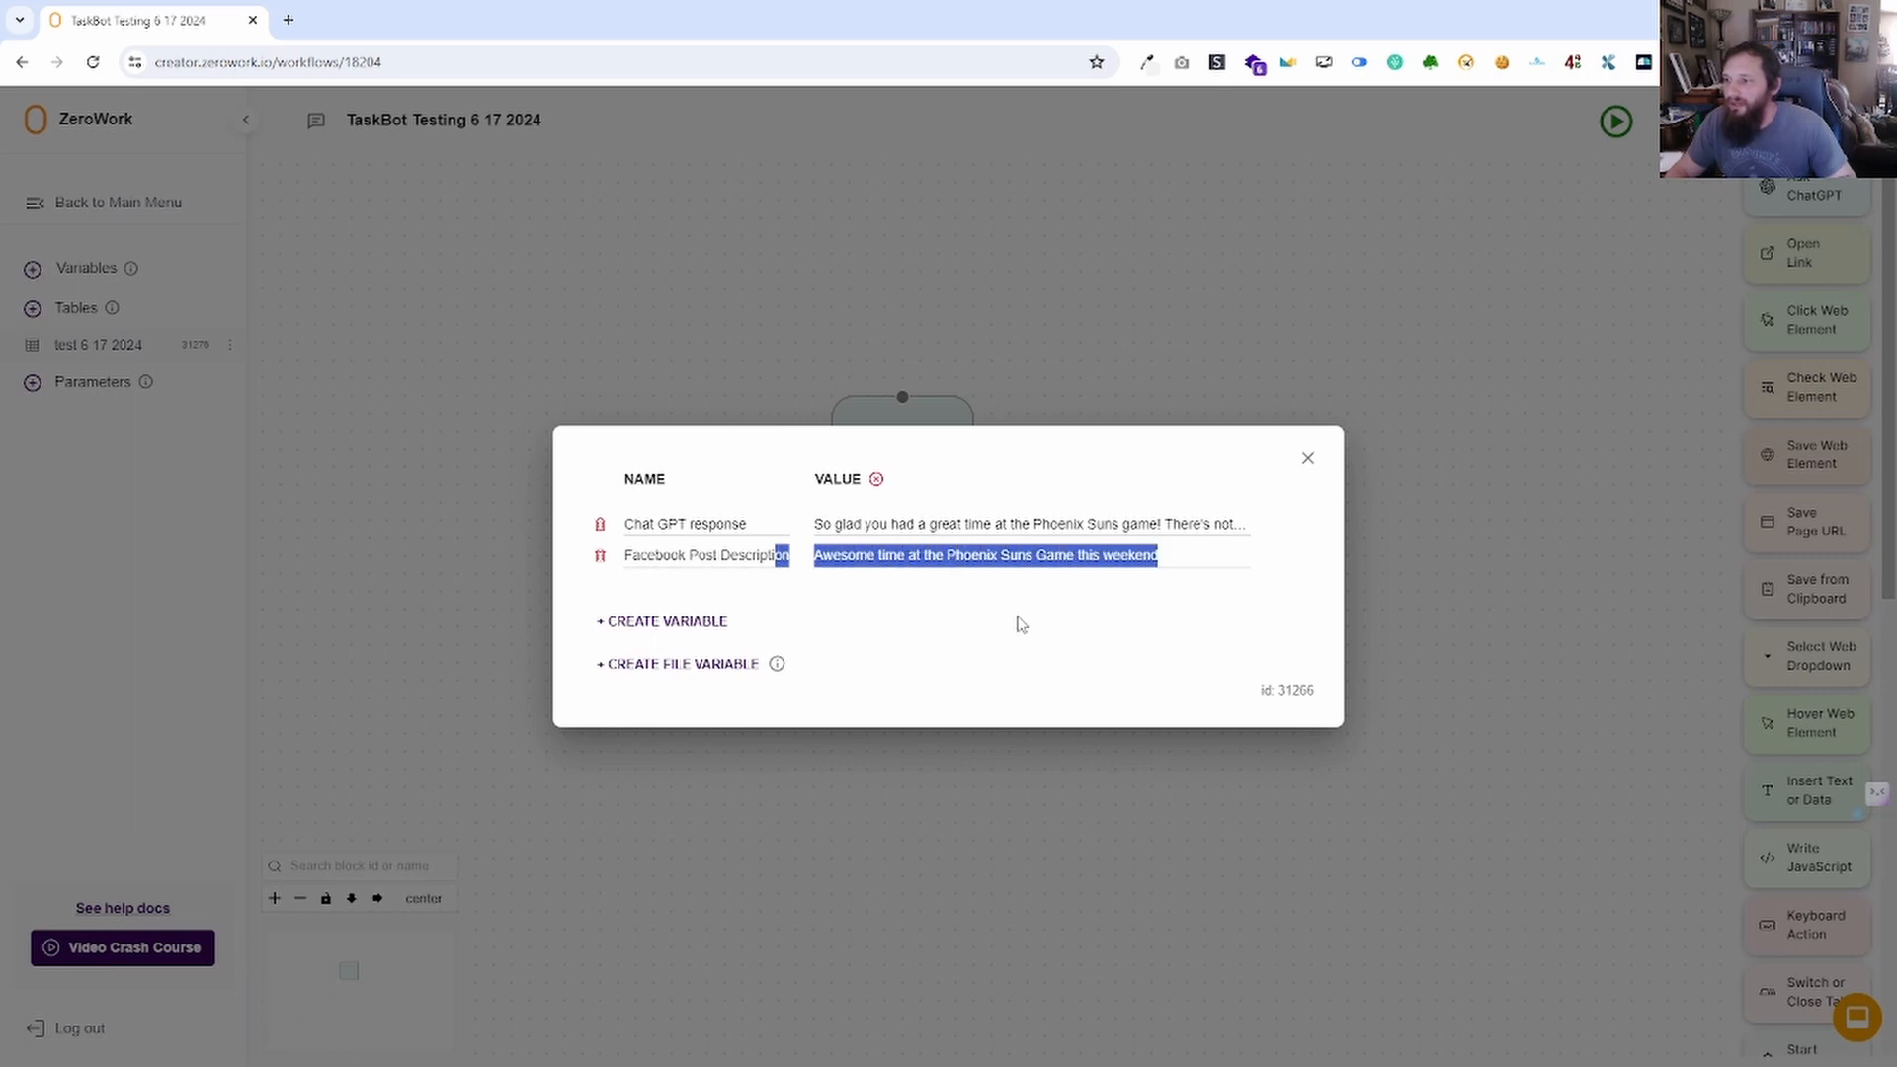
{"action": "left_click", "coordinate": [1115, 563]}
{"action": "triple_click", "coordinate": [1115, 564]}
{"action": "key", "text": "ctrl+c"}
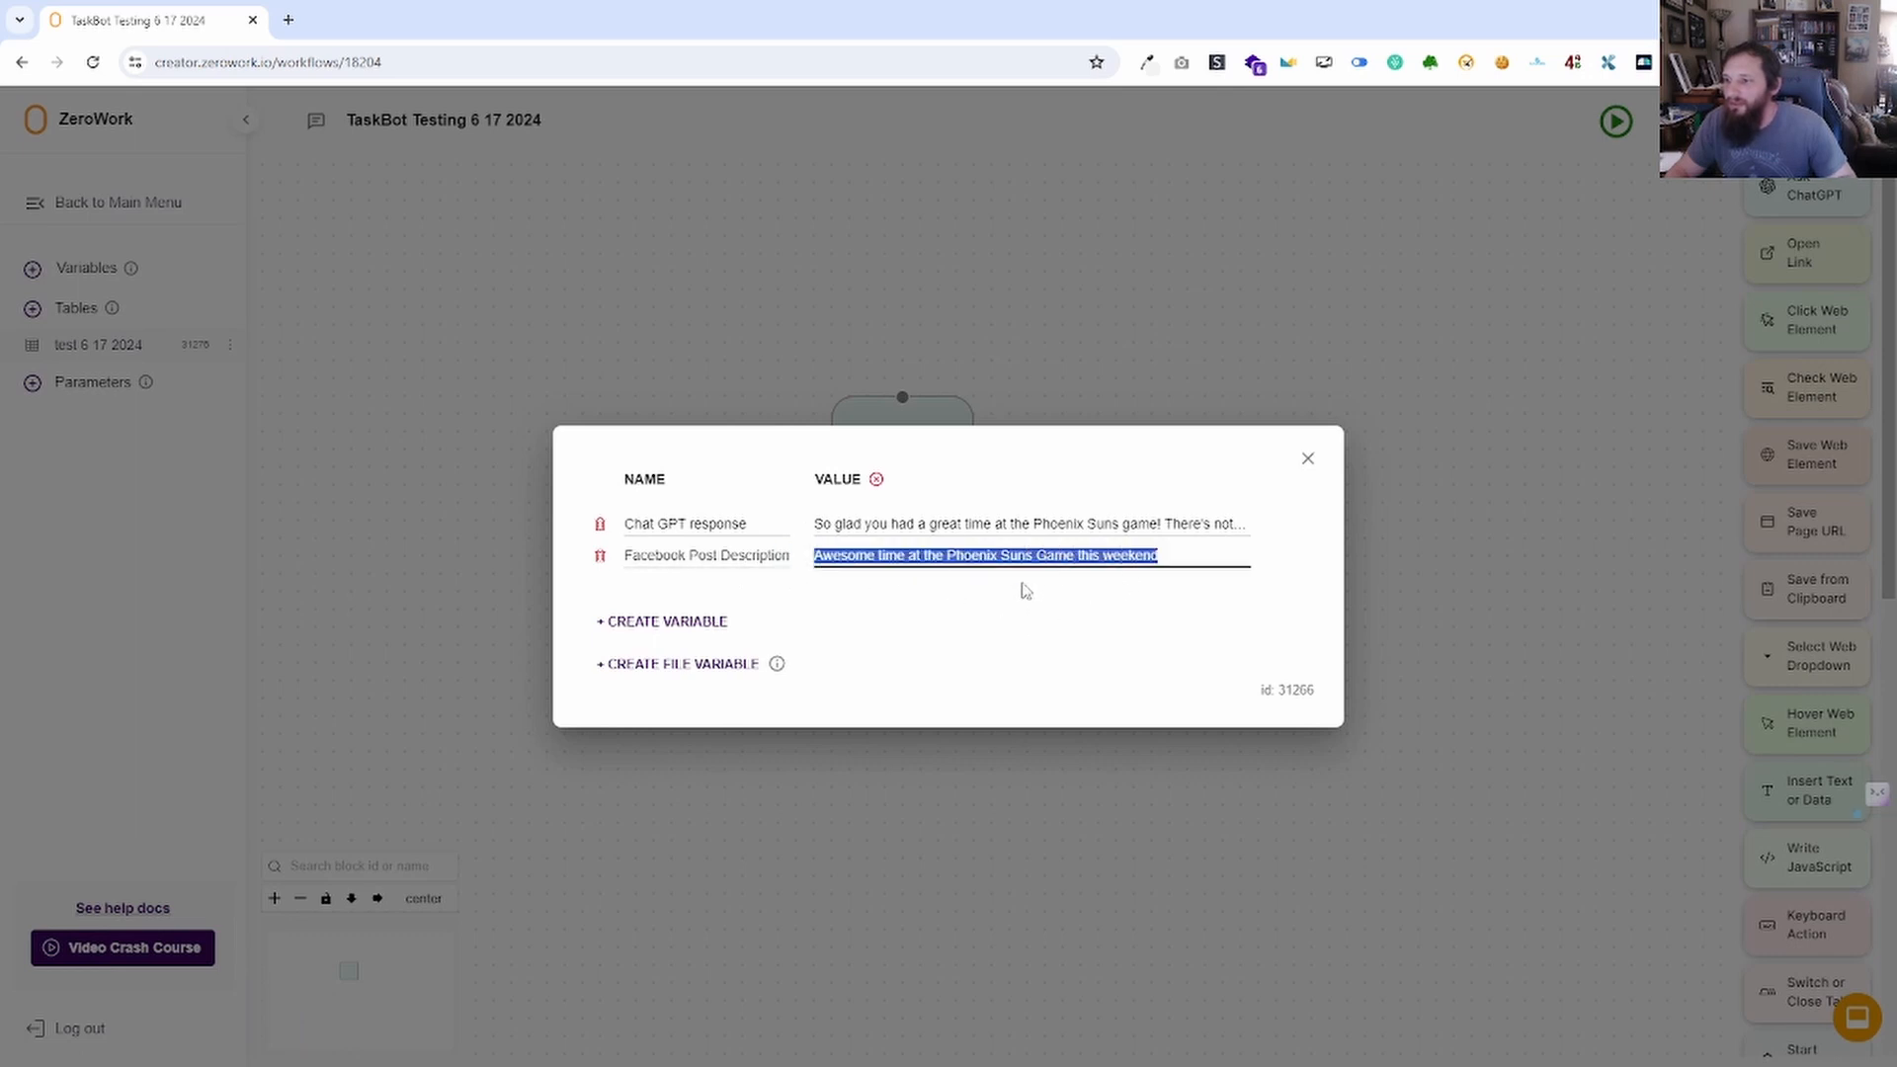
{"action": "left_click", "coordinate": [1308, 458]}
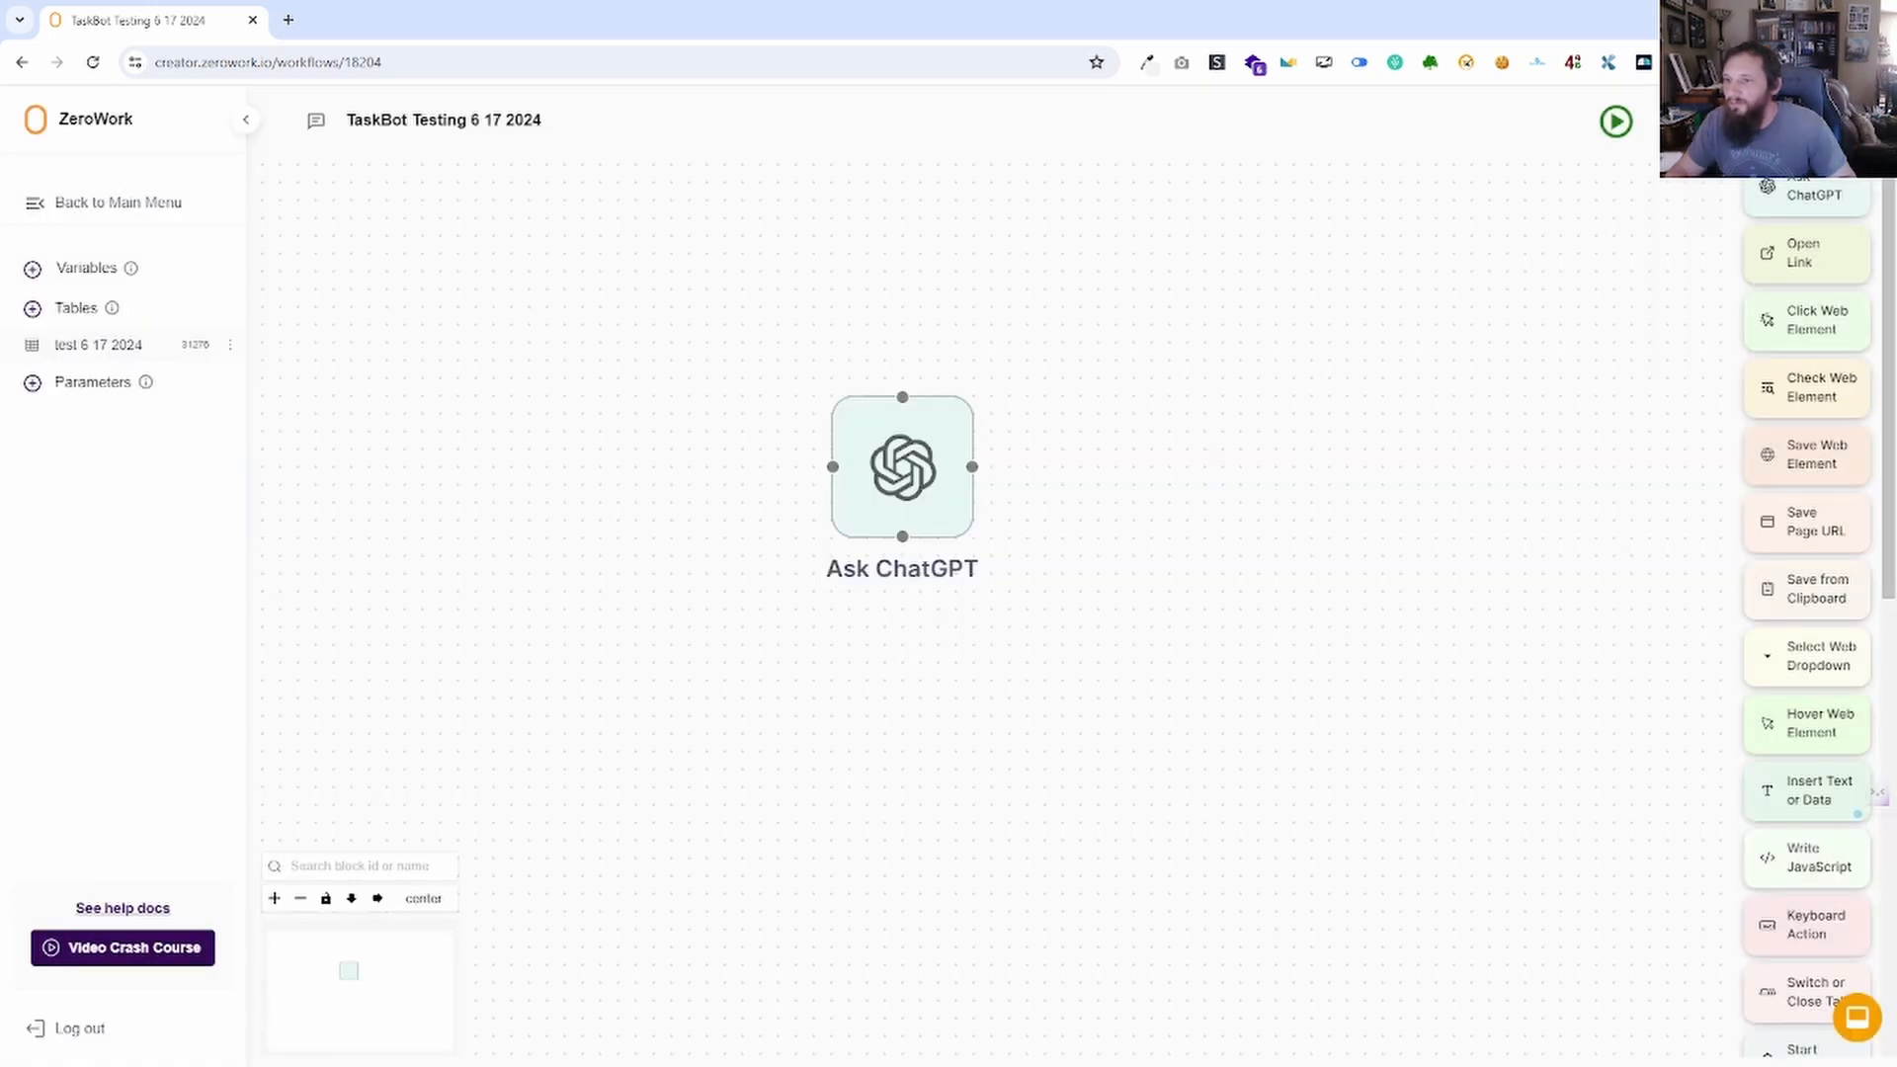
Add two rows to test 6 17 2024: the pasted Phoenix Suns post and 'Great game from the Arizona Cardinals!'.
{"action": "left_click", "coordinate": [84, 348]}
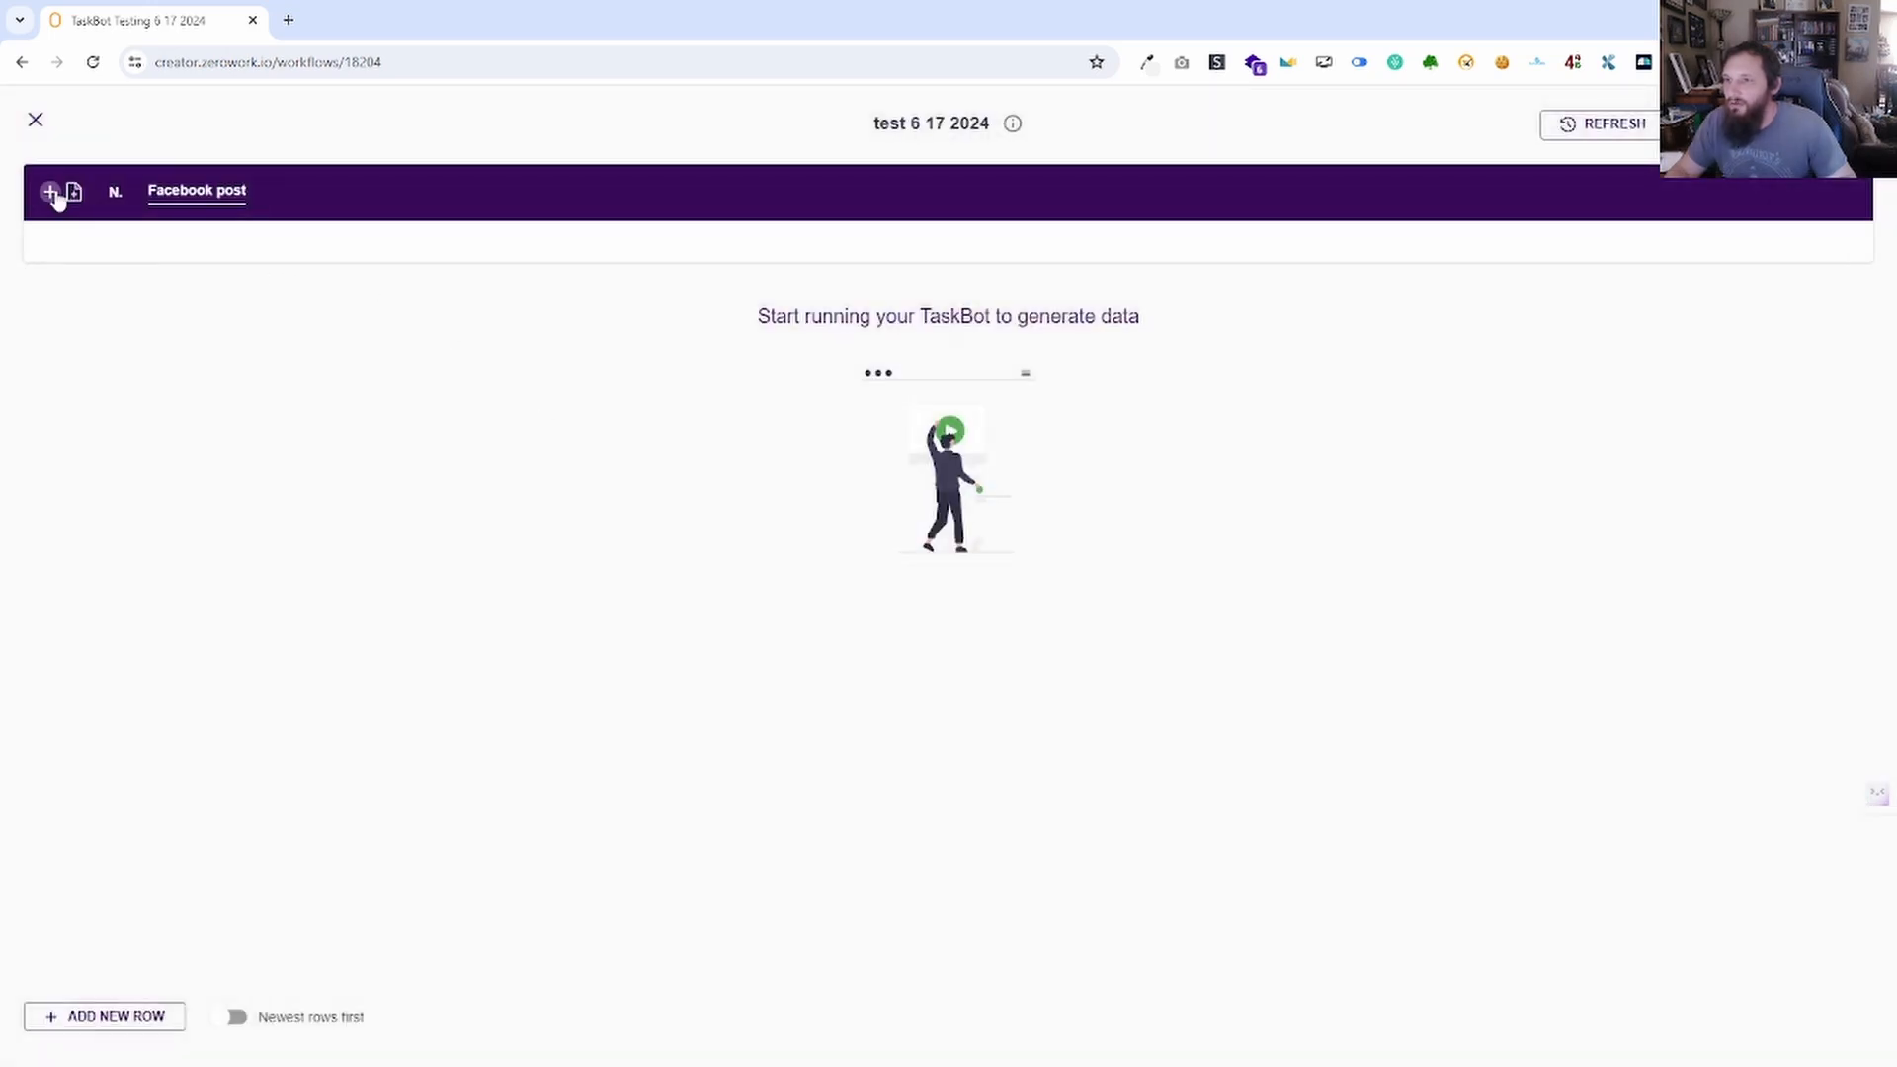
{"action": "left_click", "coordinate": [102, 1016]}
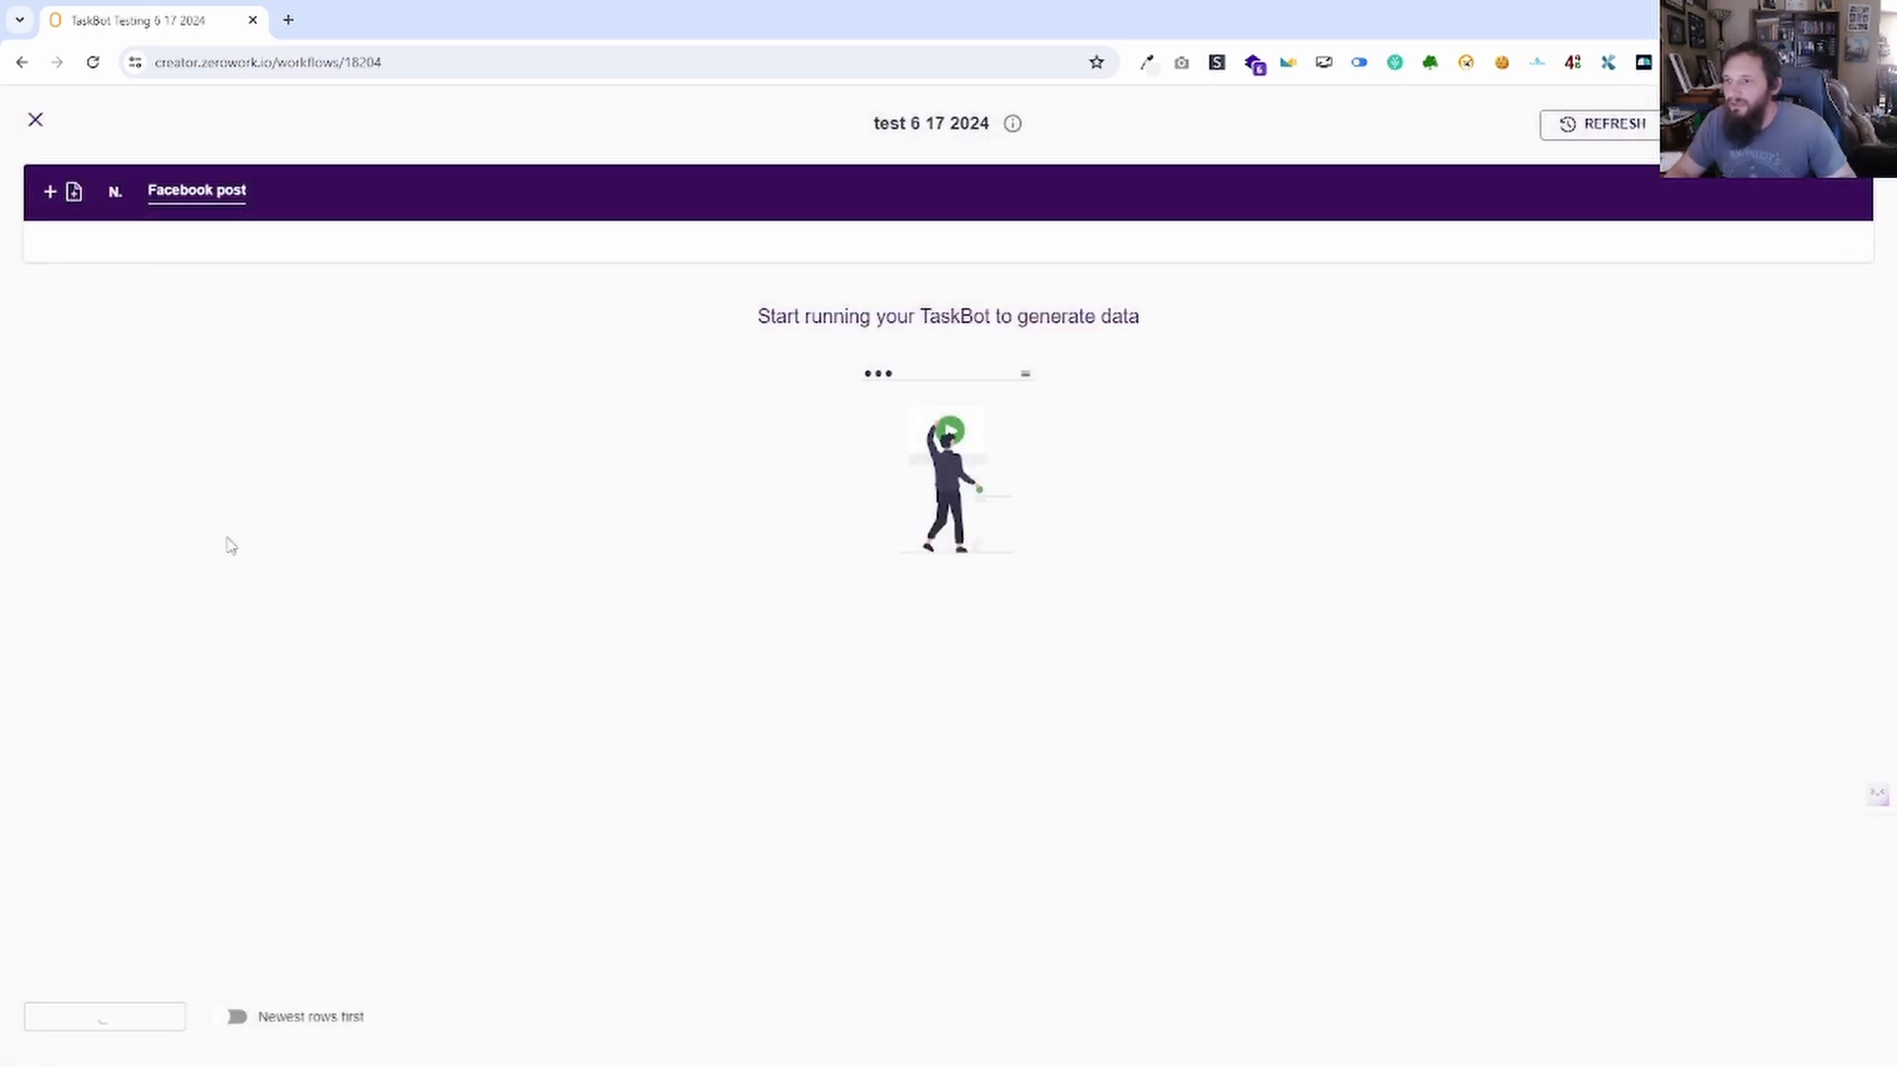
{"action": "left_click", "coordinate": [195, 249]}
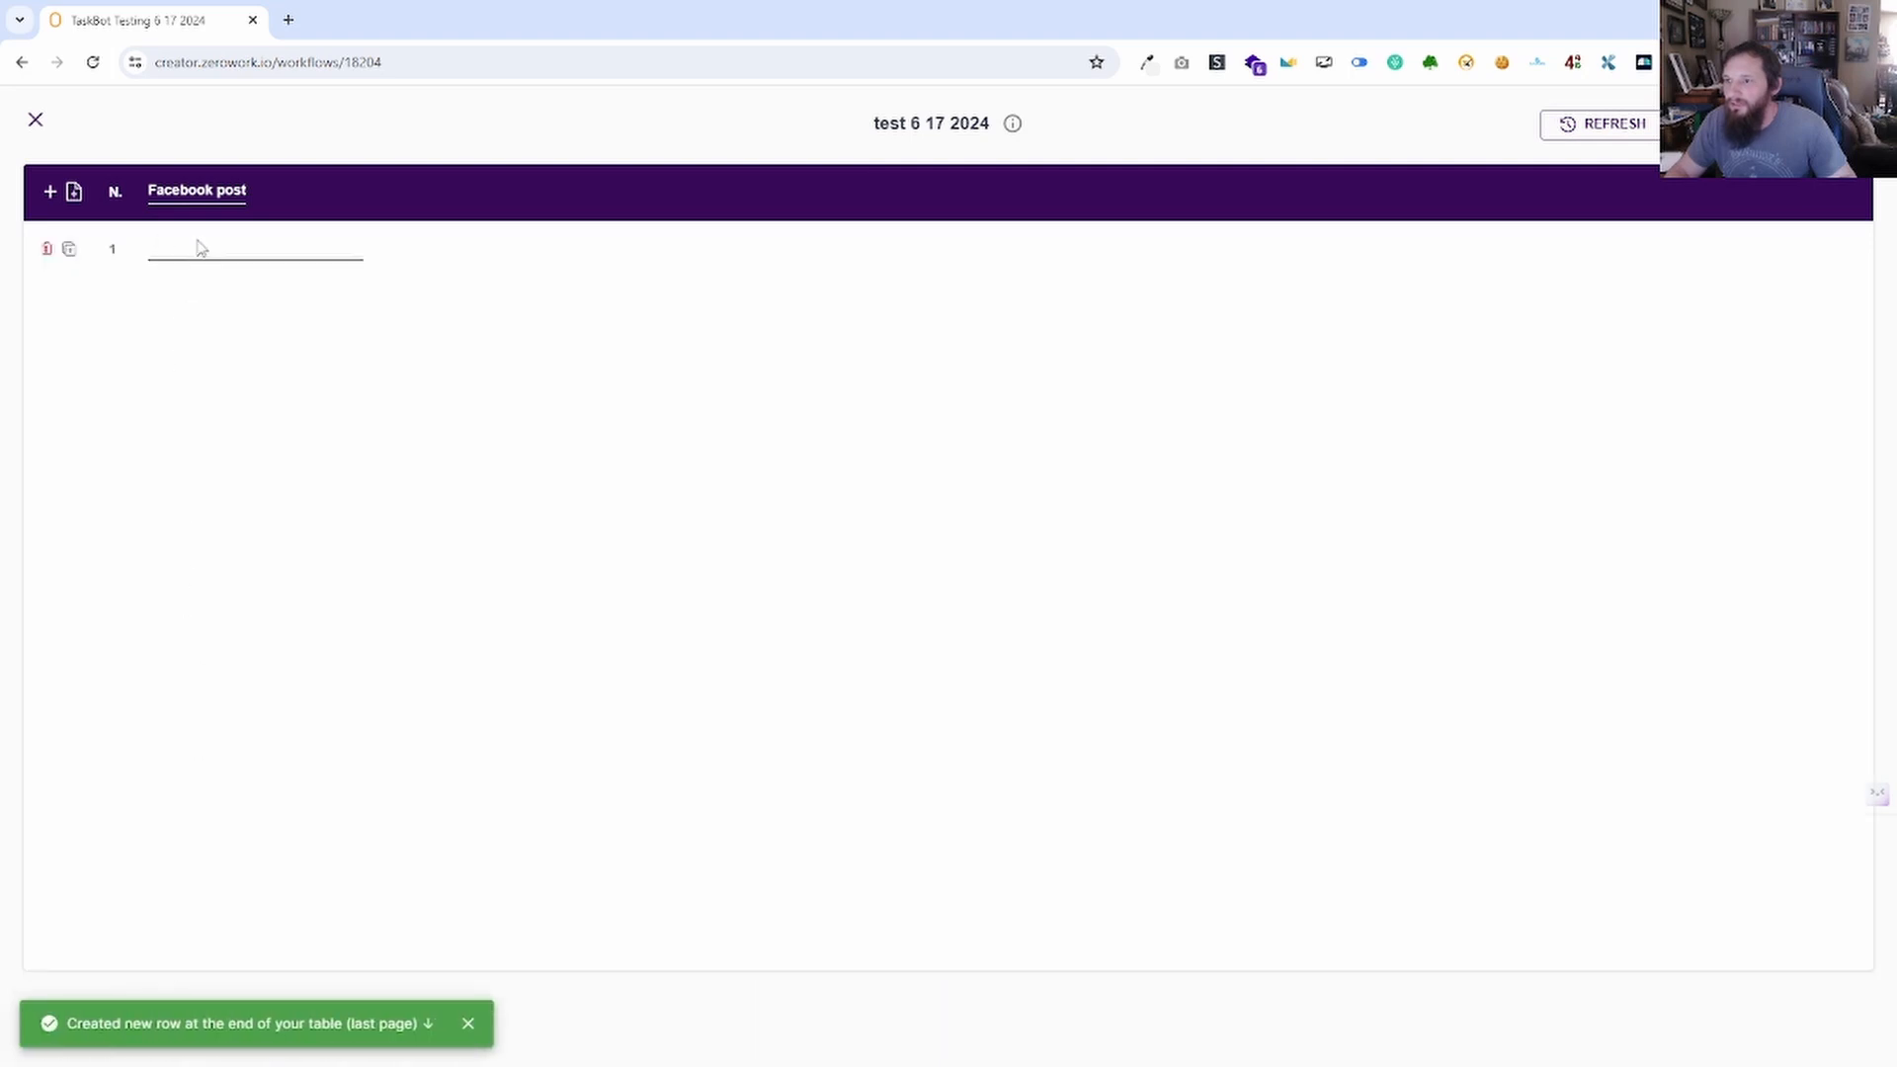
{"action": "key", "text": "ctrl+v"}
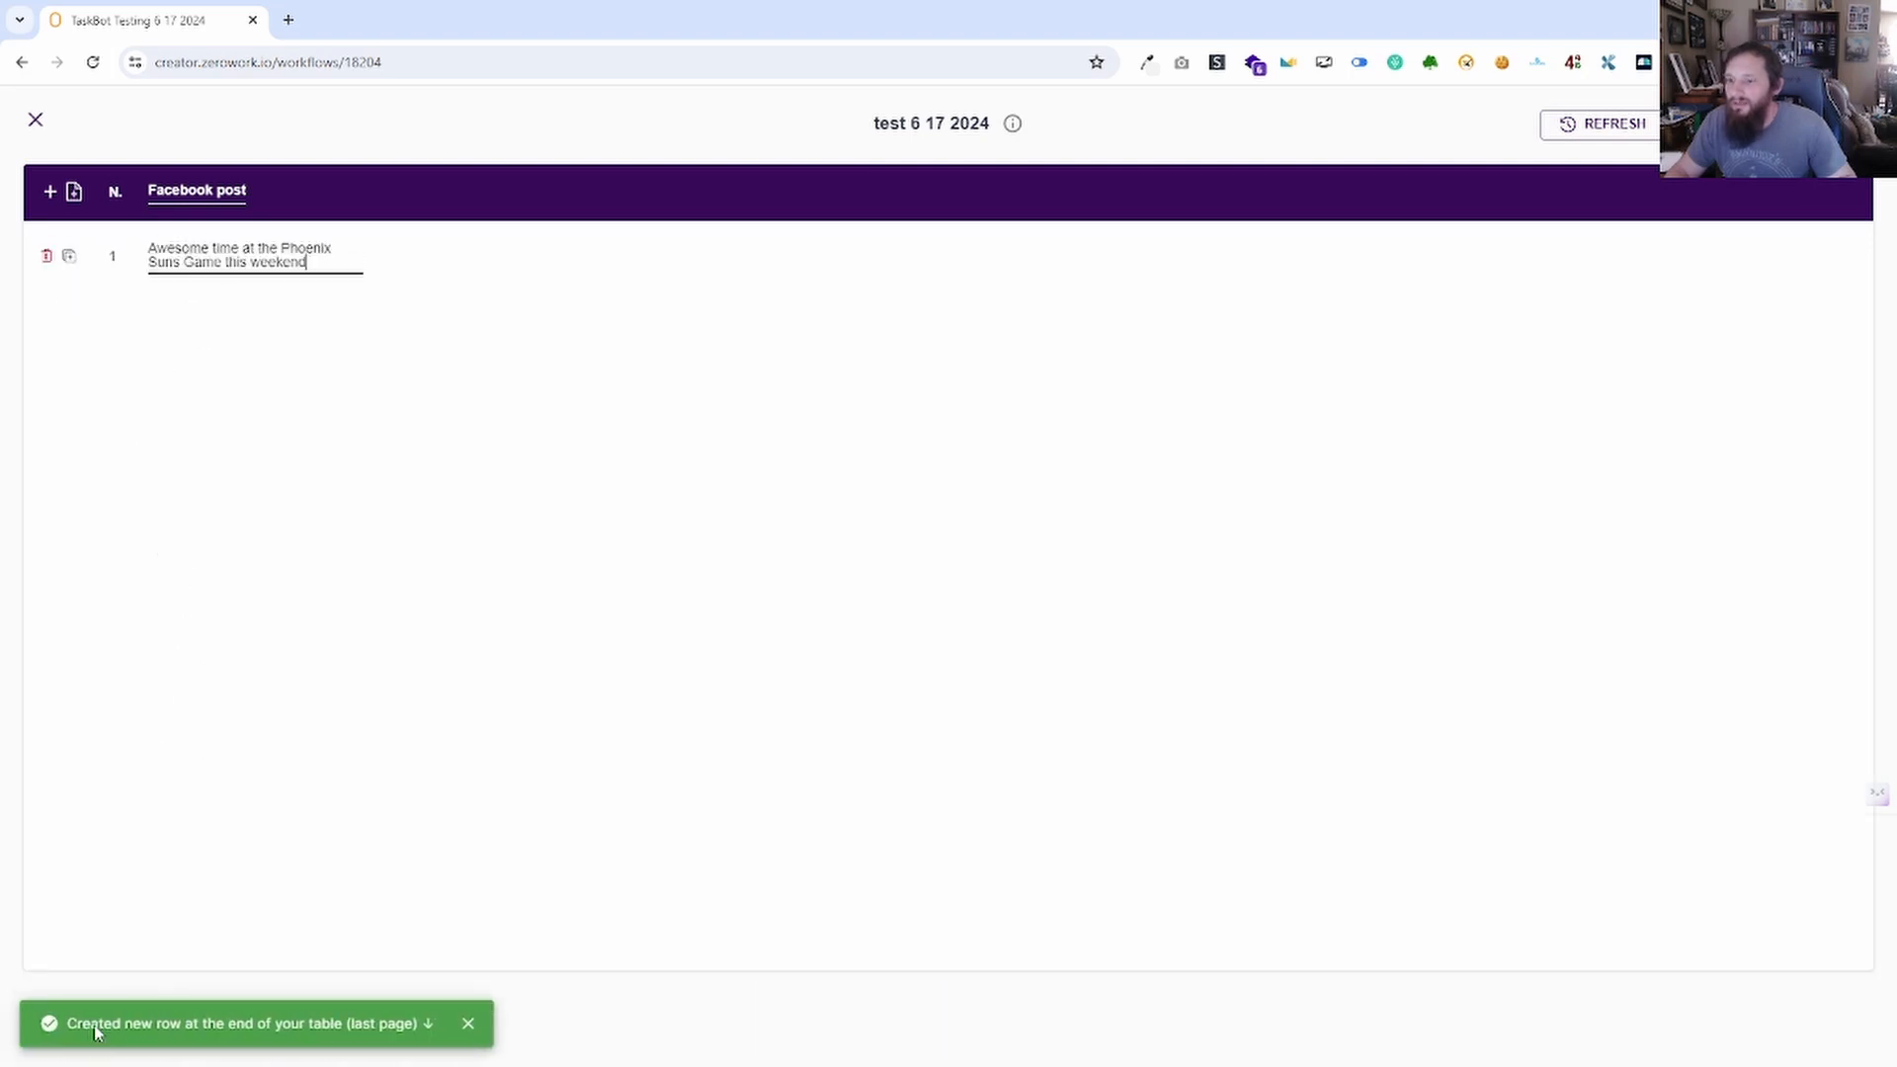
{"action": "left_click", "coordinate": [468, 1024]}
{"action": "left_click", "coordinate": [158, 1018]}
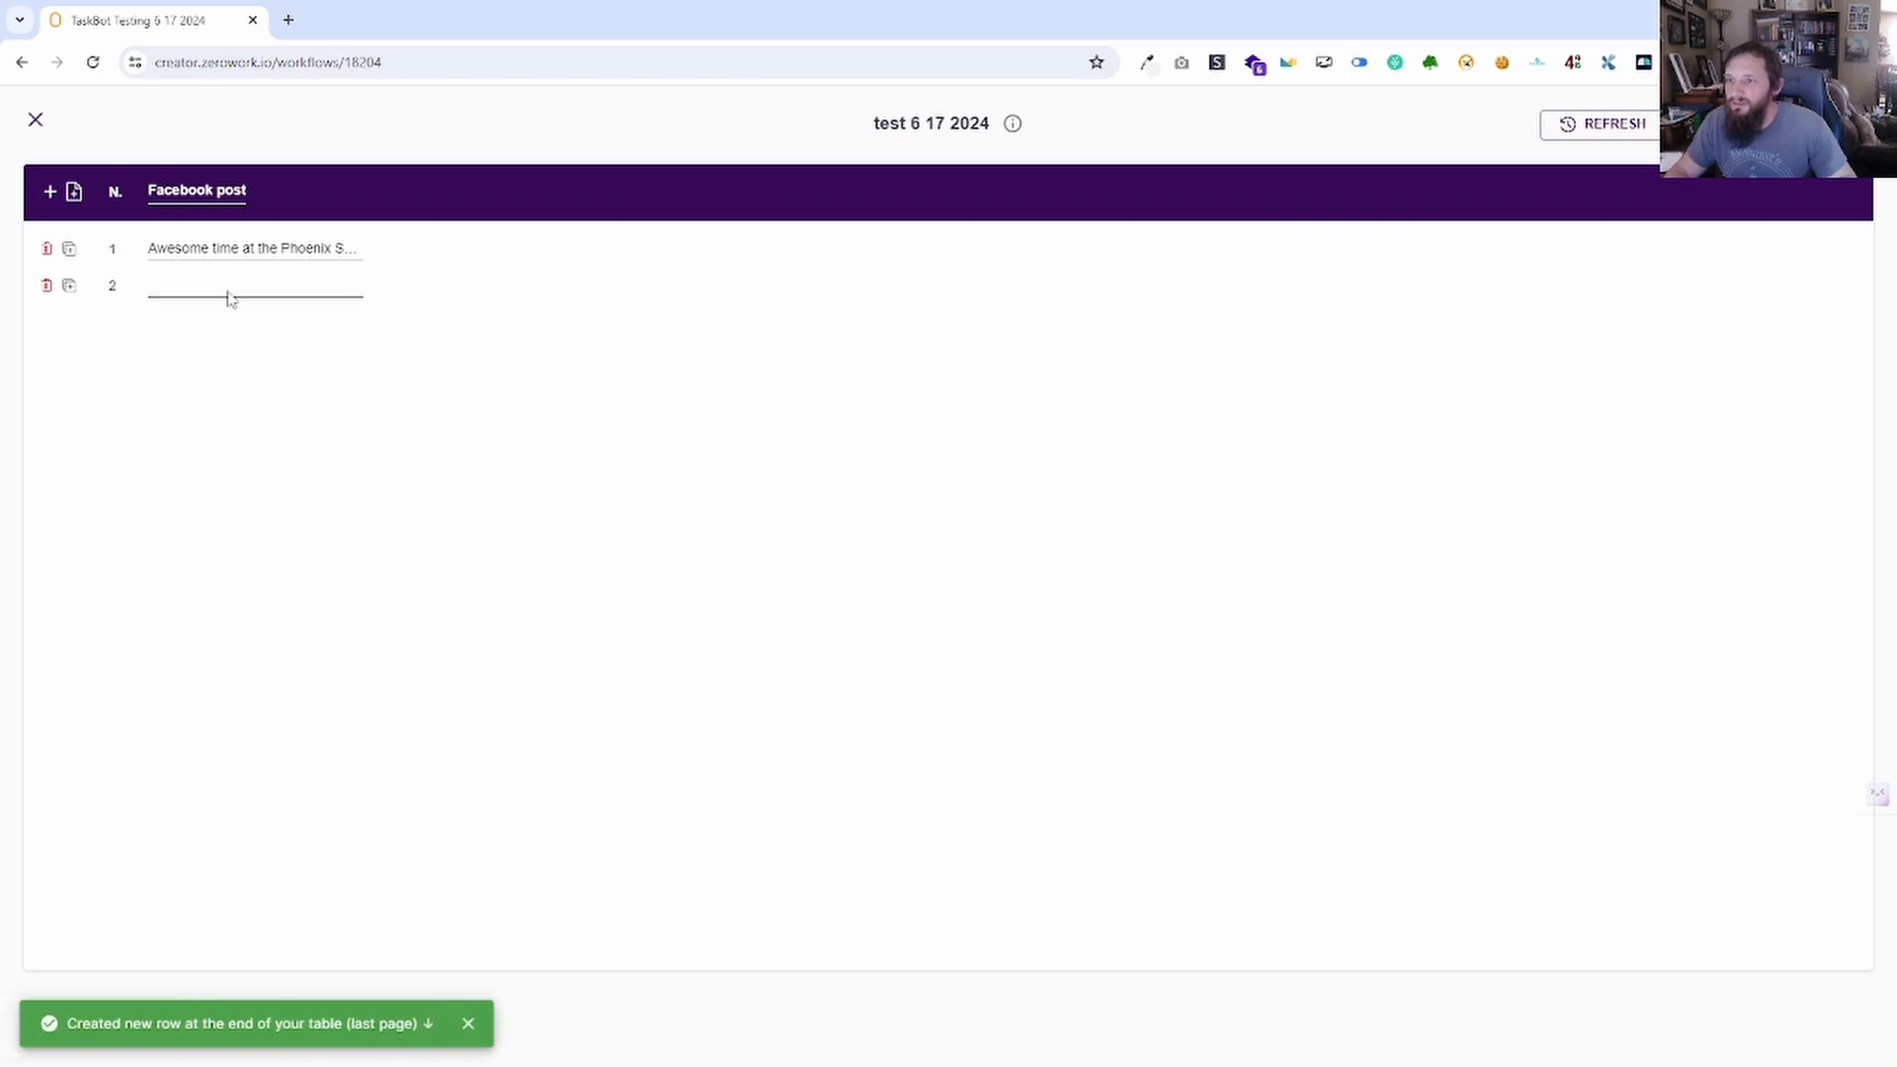
{"action": "left_click", "coordinate": [228, 289]}
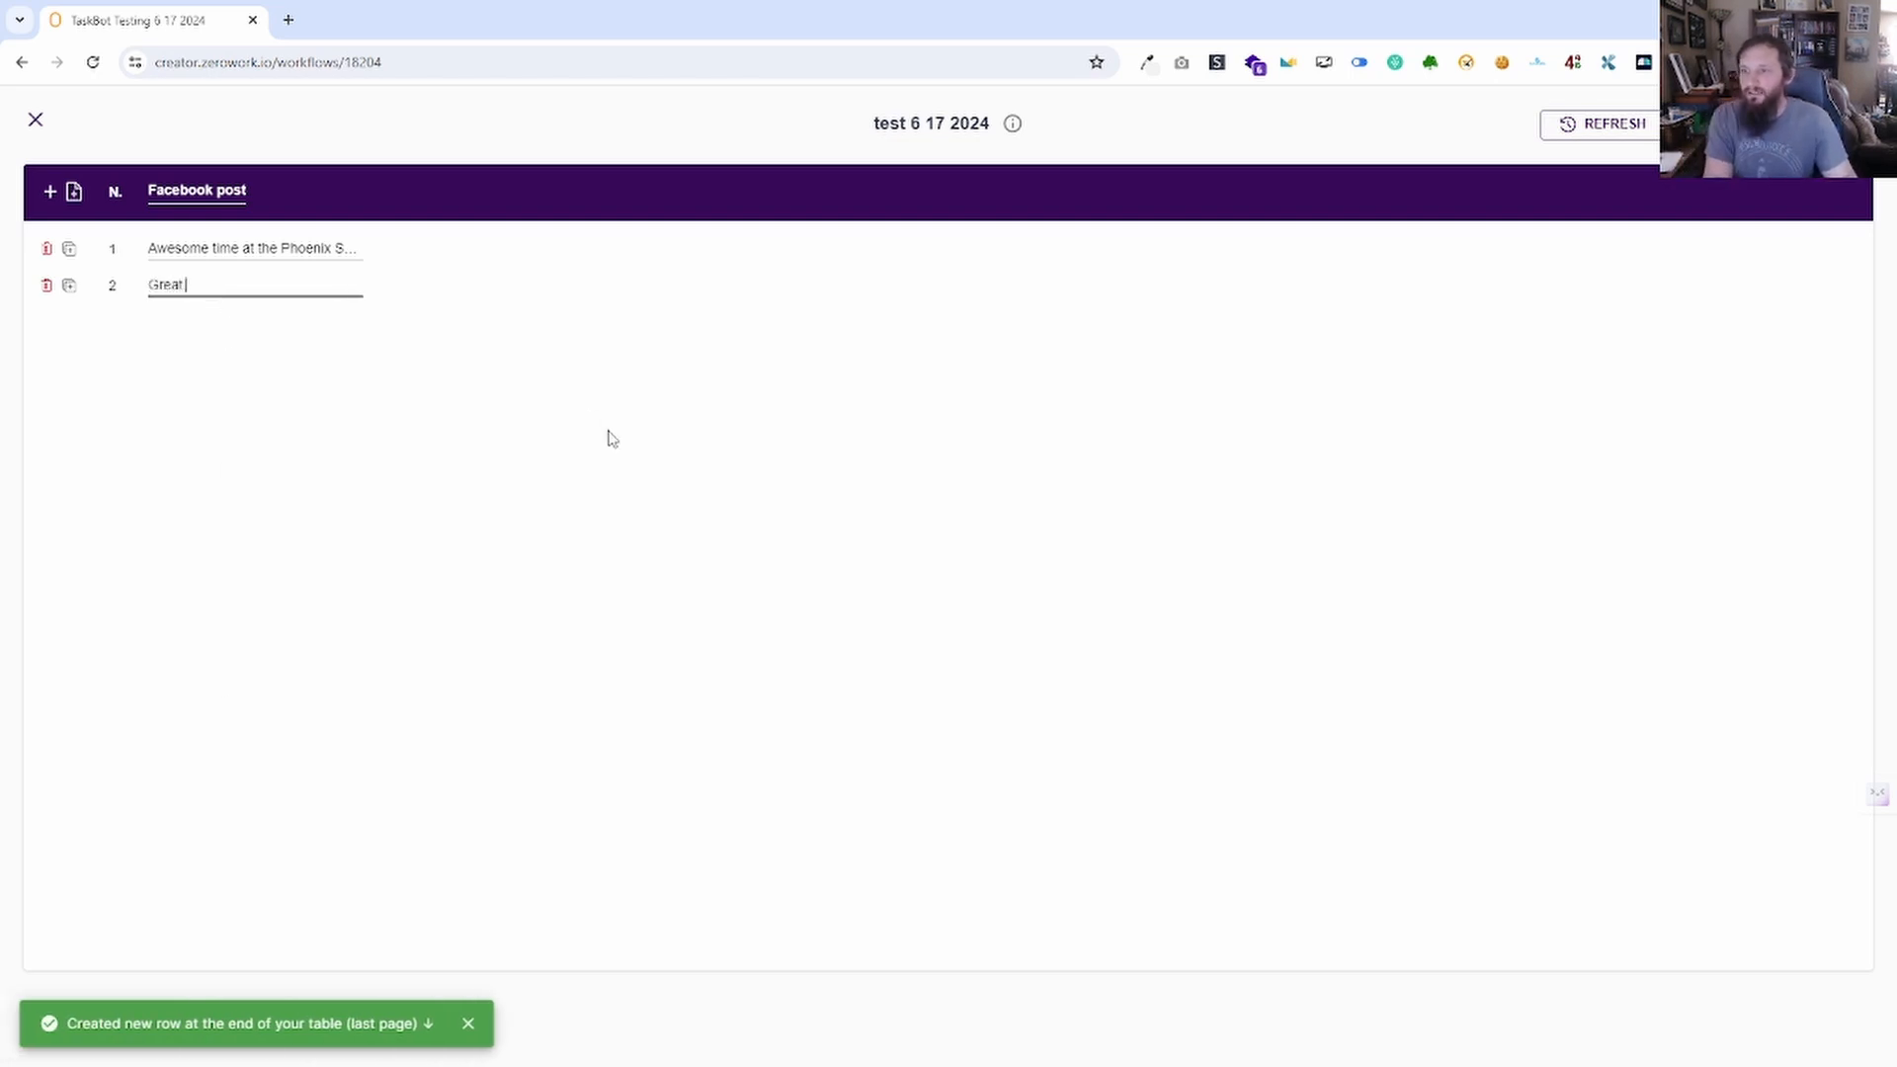
{"action": "type", "text": "Great game from the Arizona Car"}
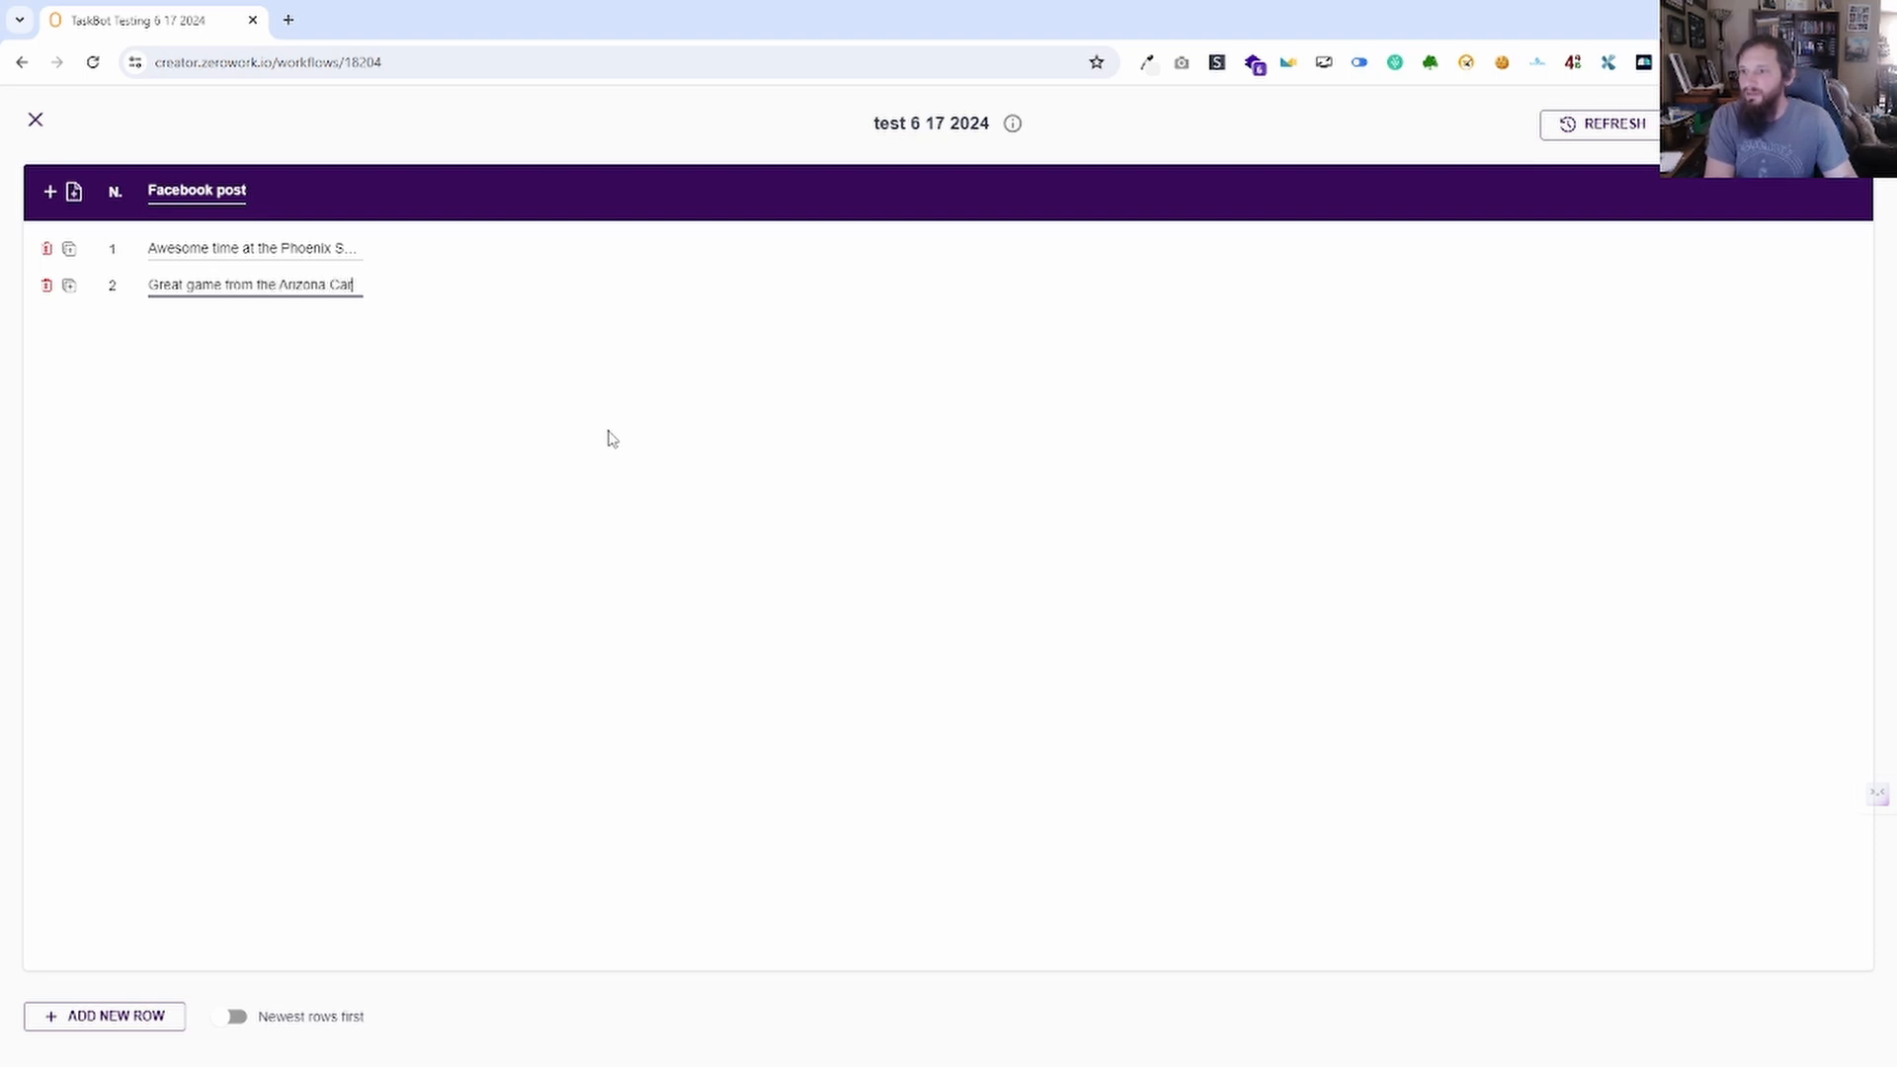
{"action": "type", "text": "dinals!"}
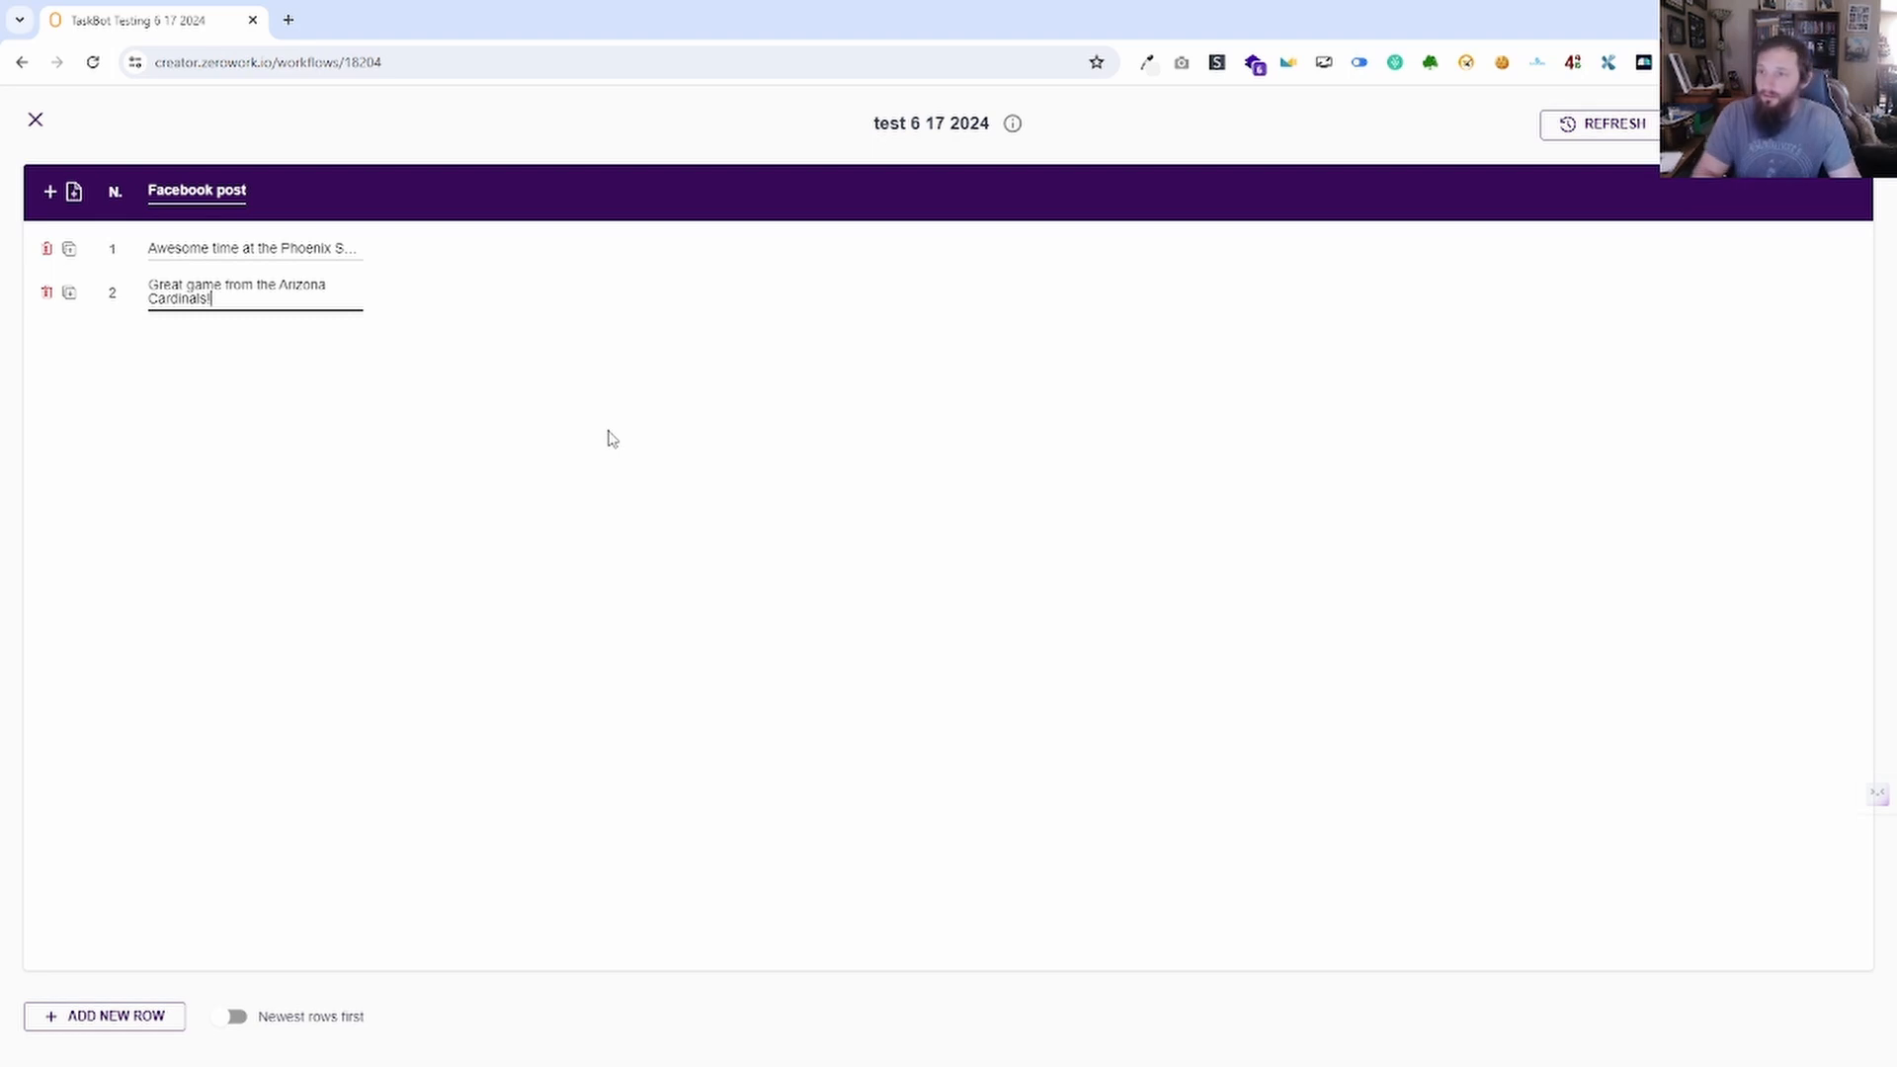
{"action": "left_click", "coordinate": [538, 424]}
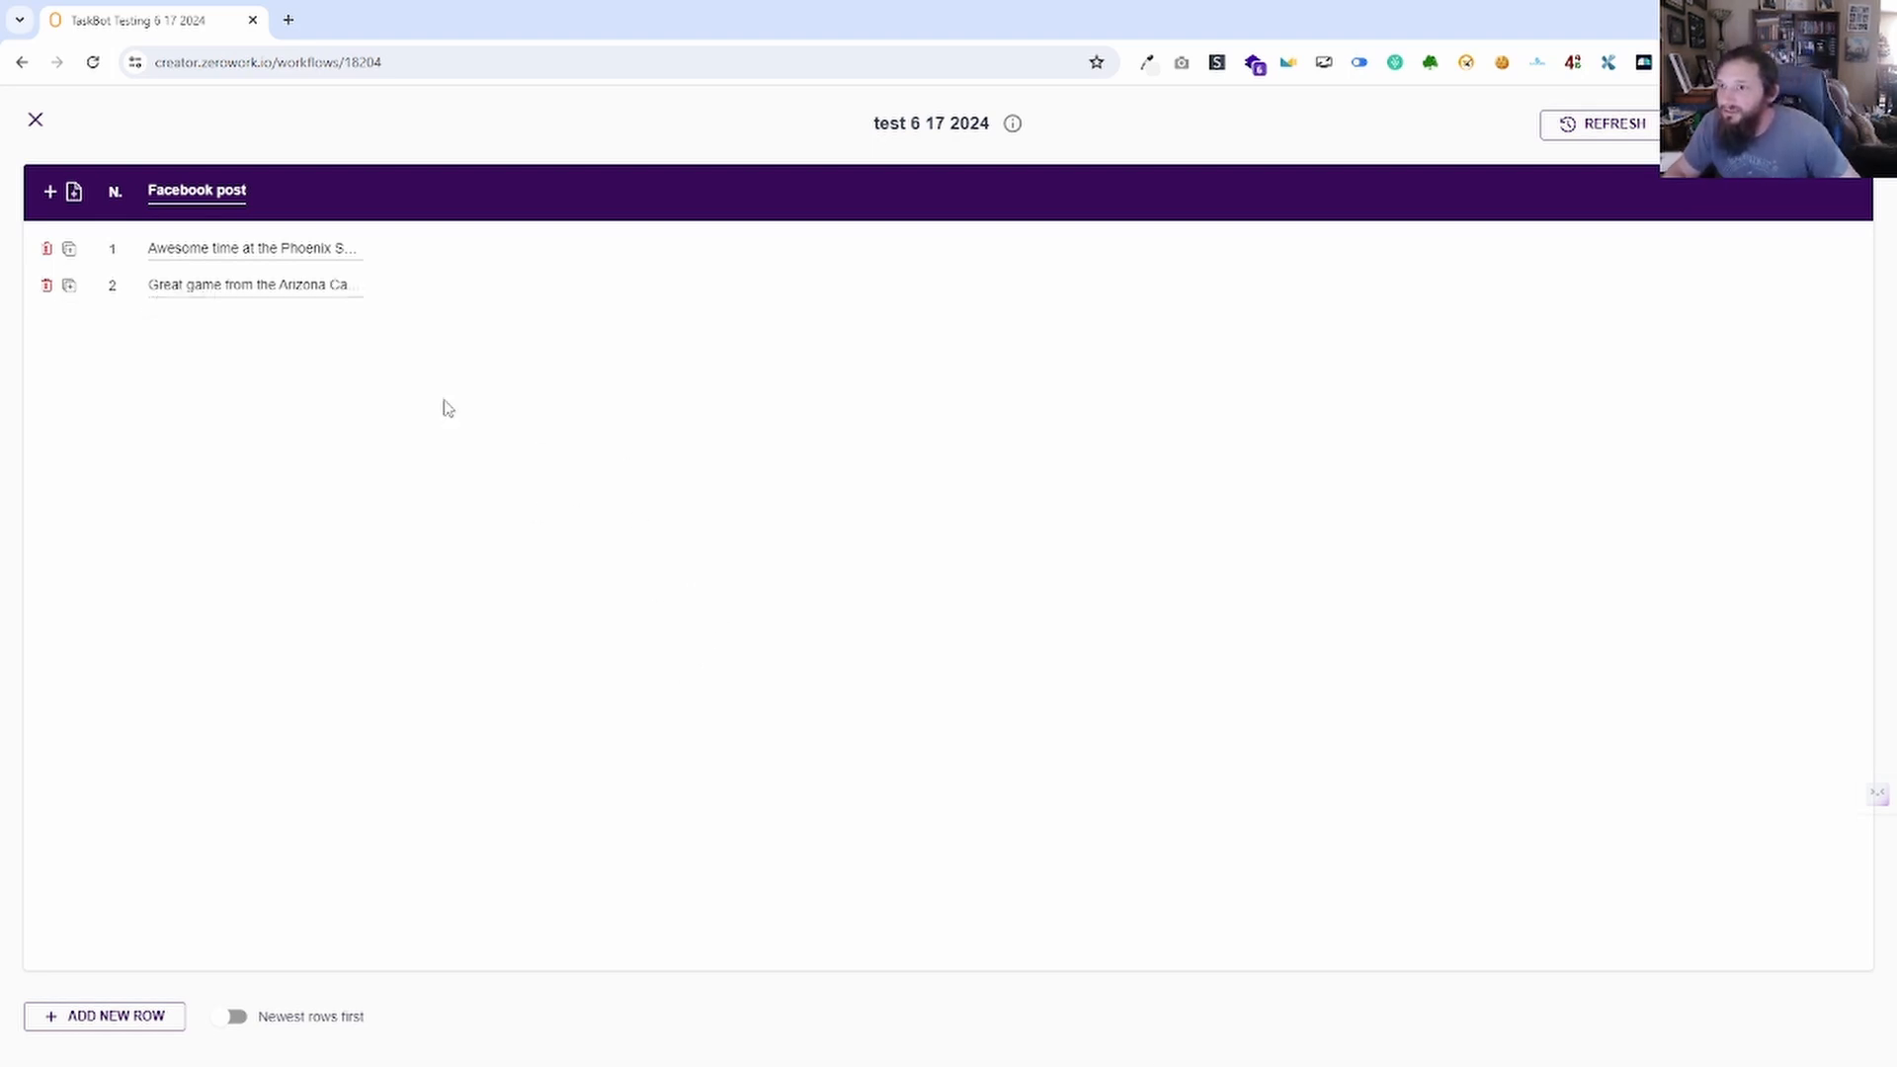
Review the Ask ChatGPT answer destinations, leaving it saving to the Chat GPT response variable.
{"action": "left_click", "coordinate": [36, 118]}
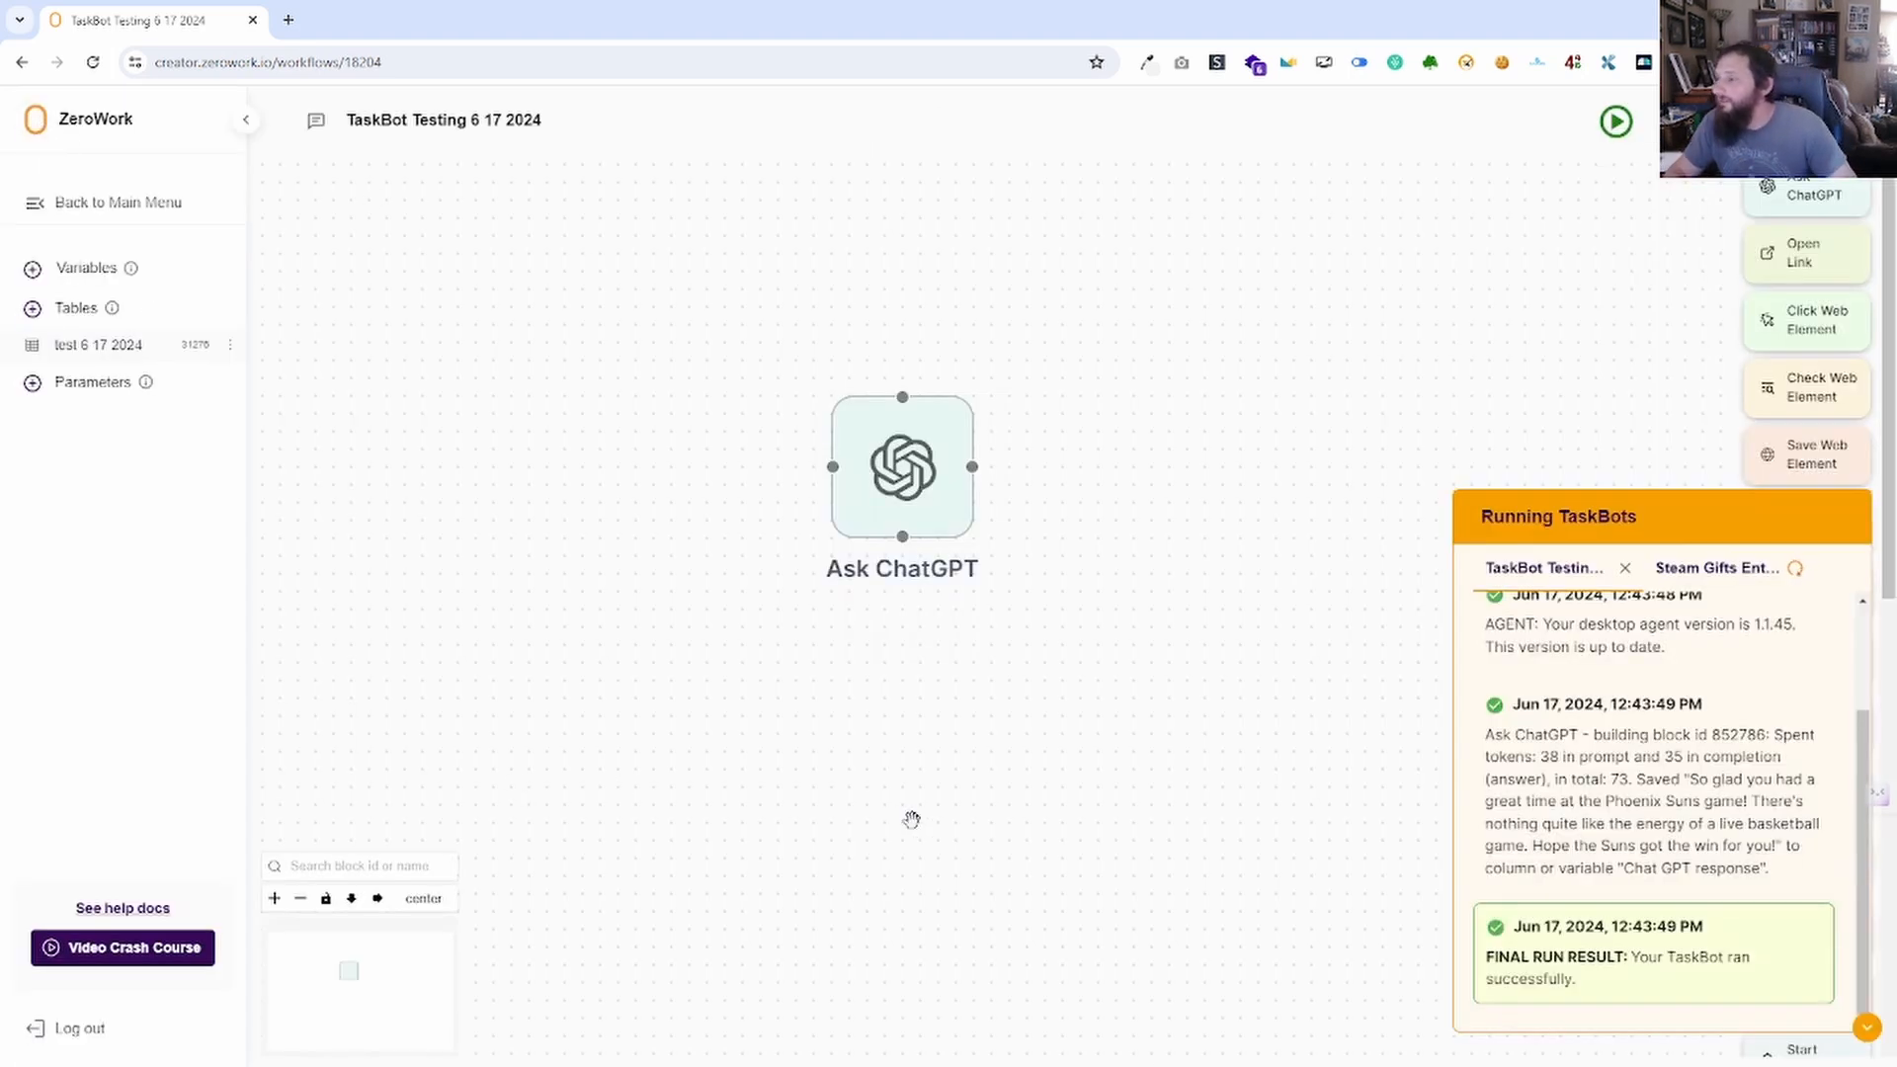
{"action": "left_click", "coordinate": [1867, 1027]}
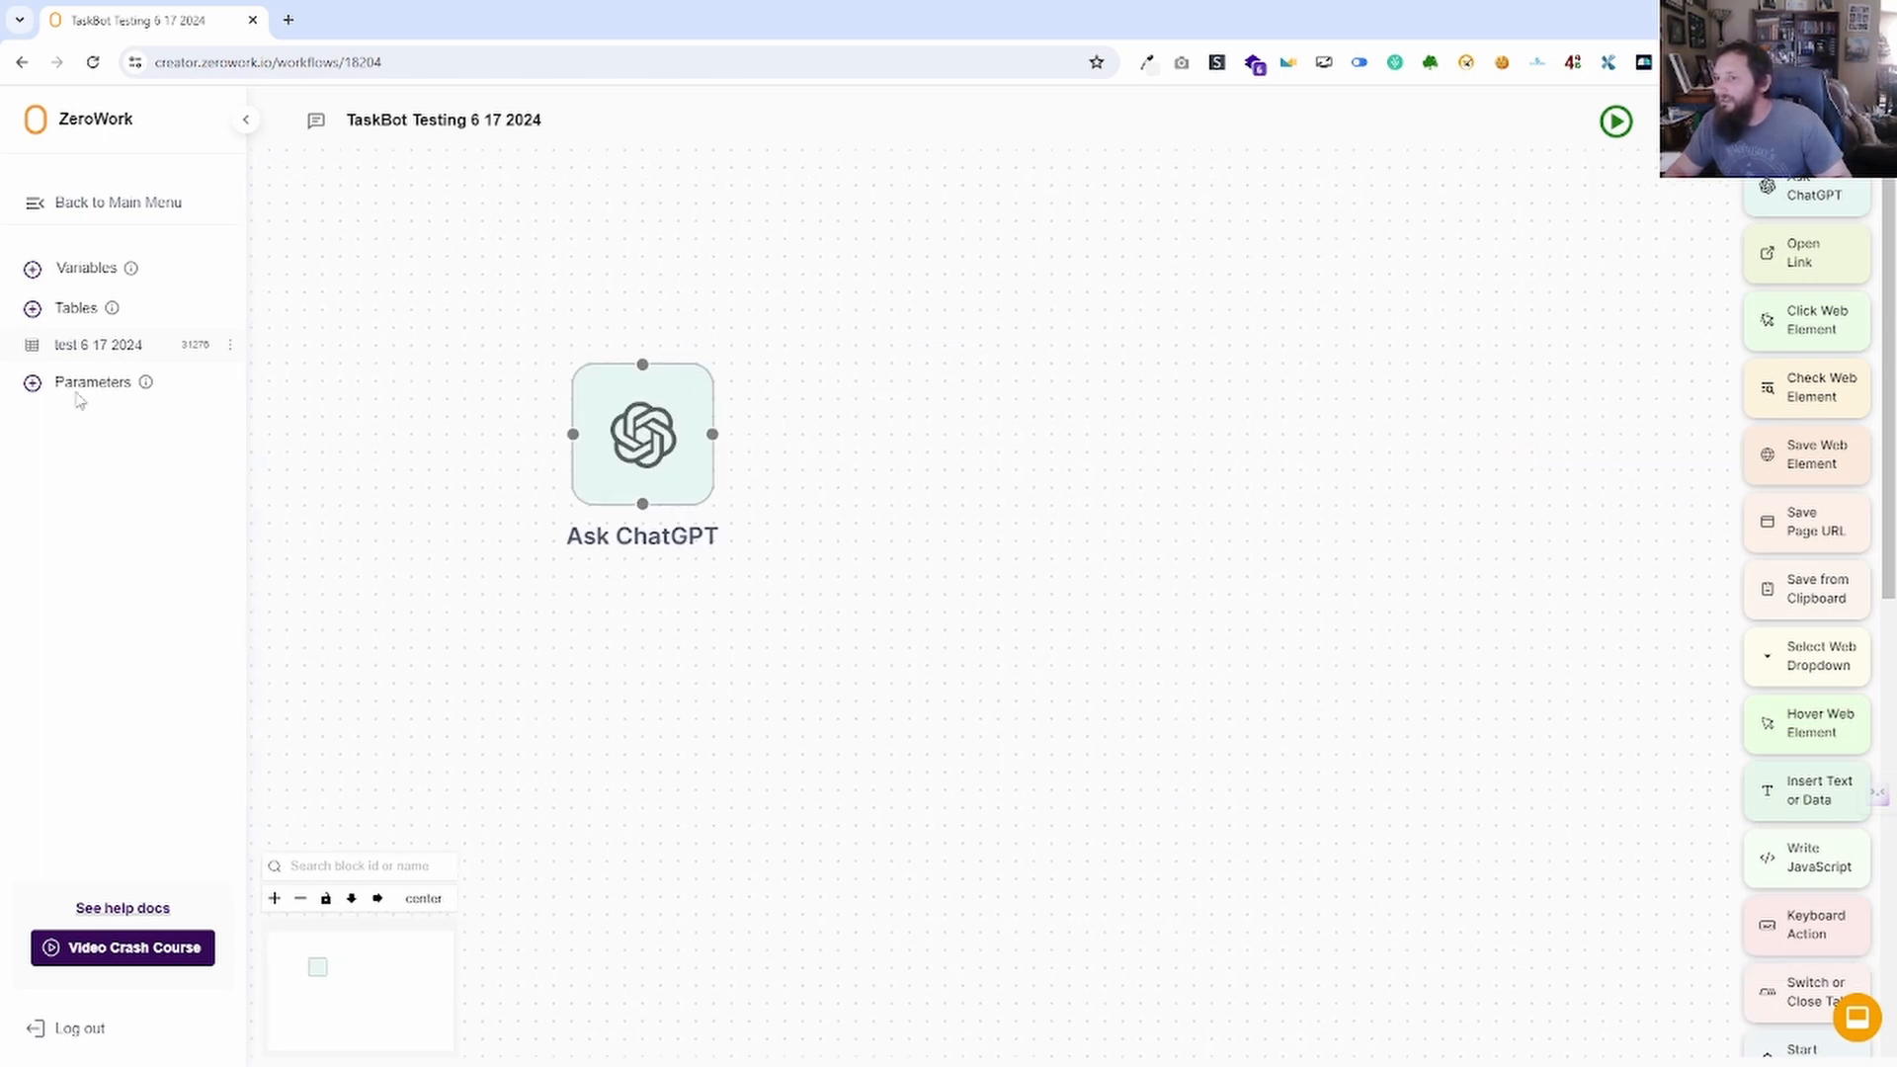
{"action": "left_click", "coordinate": [644, 435]}
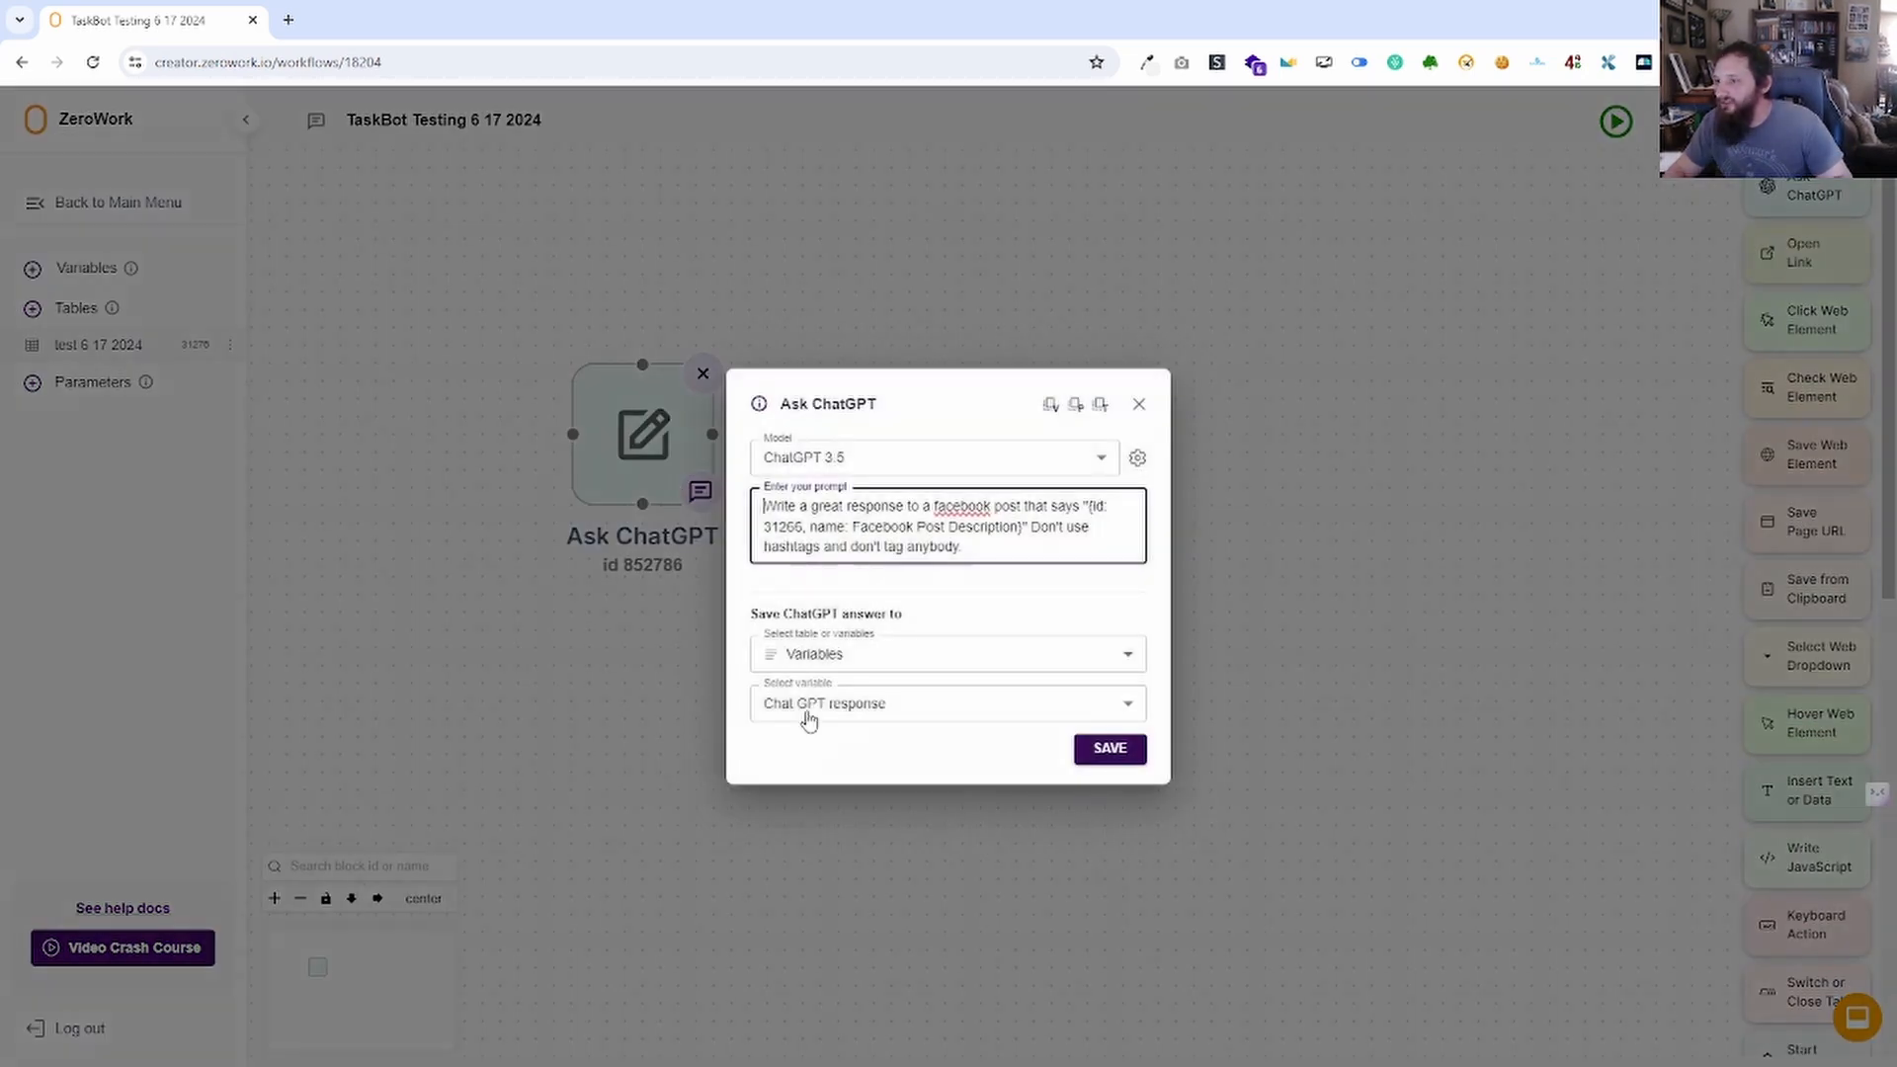
{"action": "left_click", "coordinate": [860, 703]}
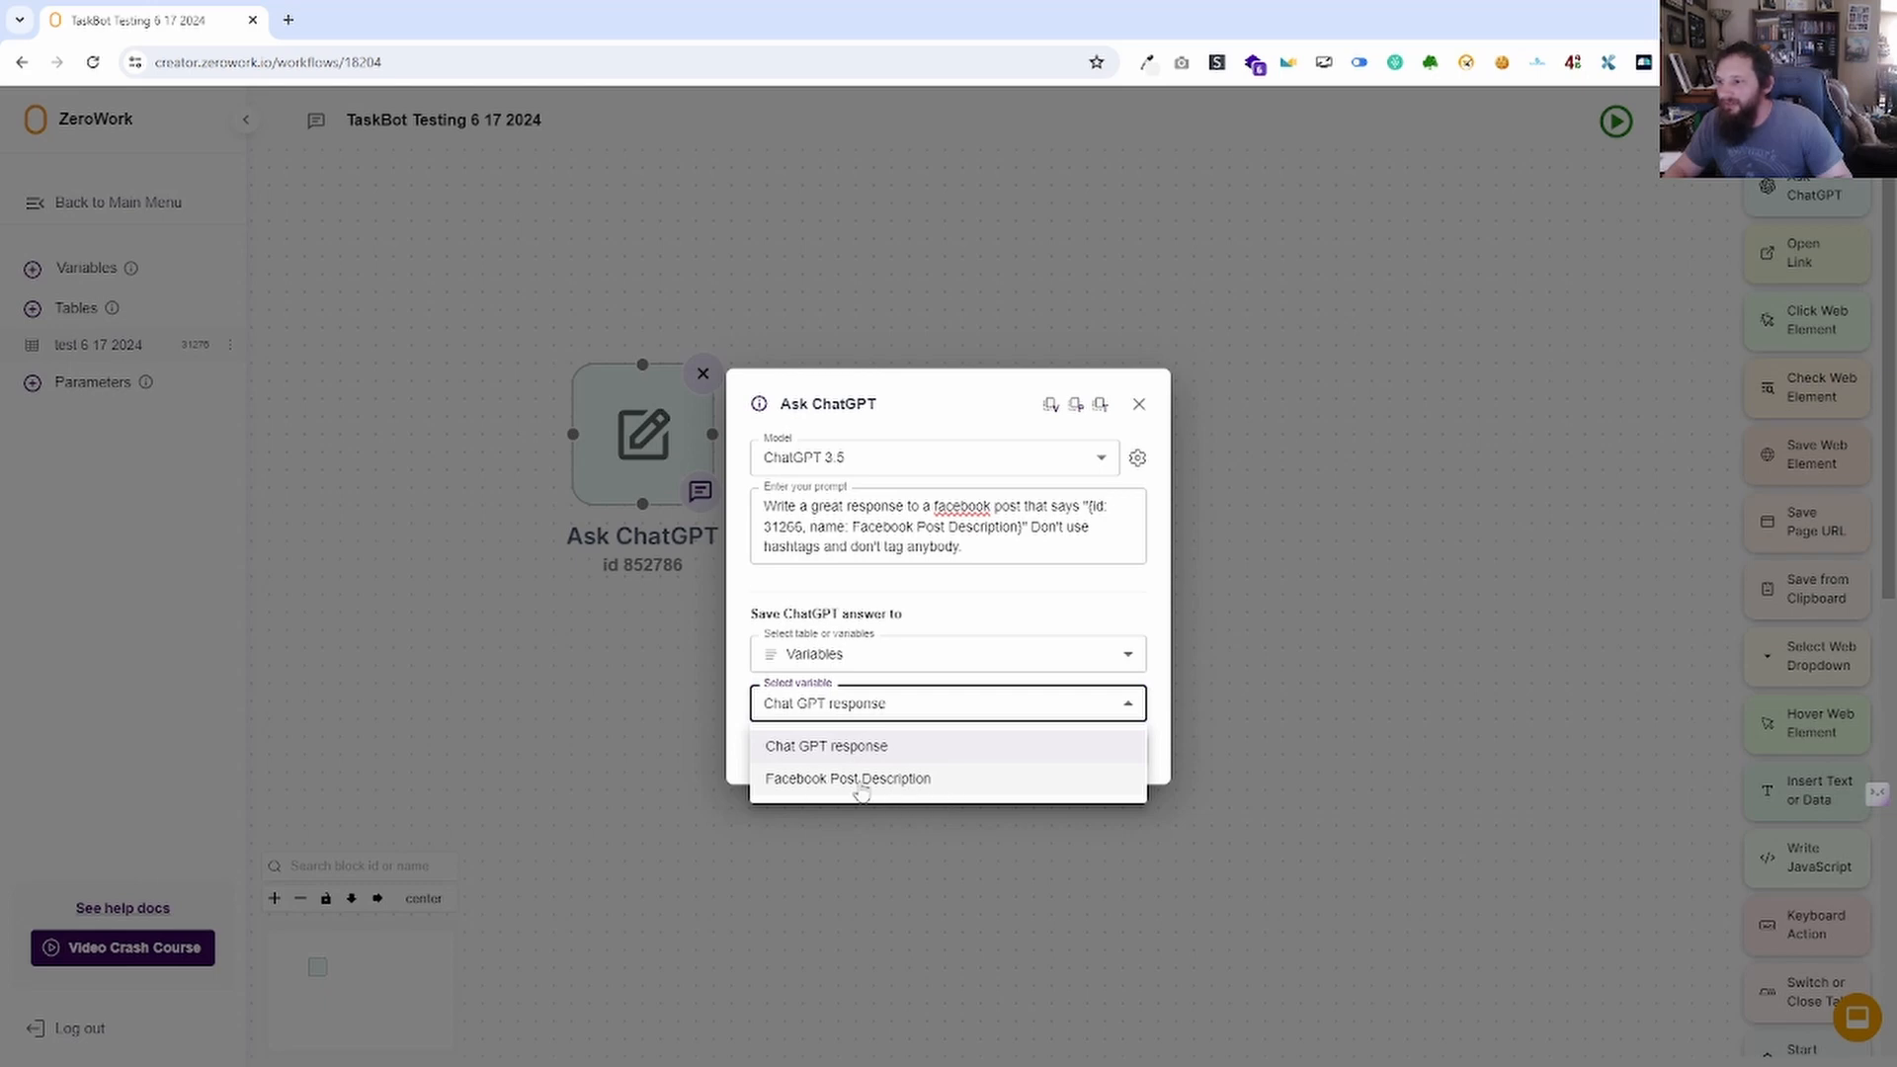
{"action": "left_click", "coordinate": [848, 689]}
{"action": "left_click", "coordinate": [878, 667]}
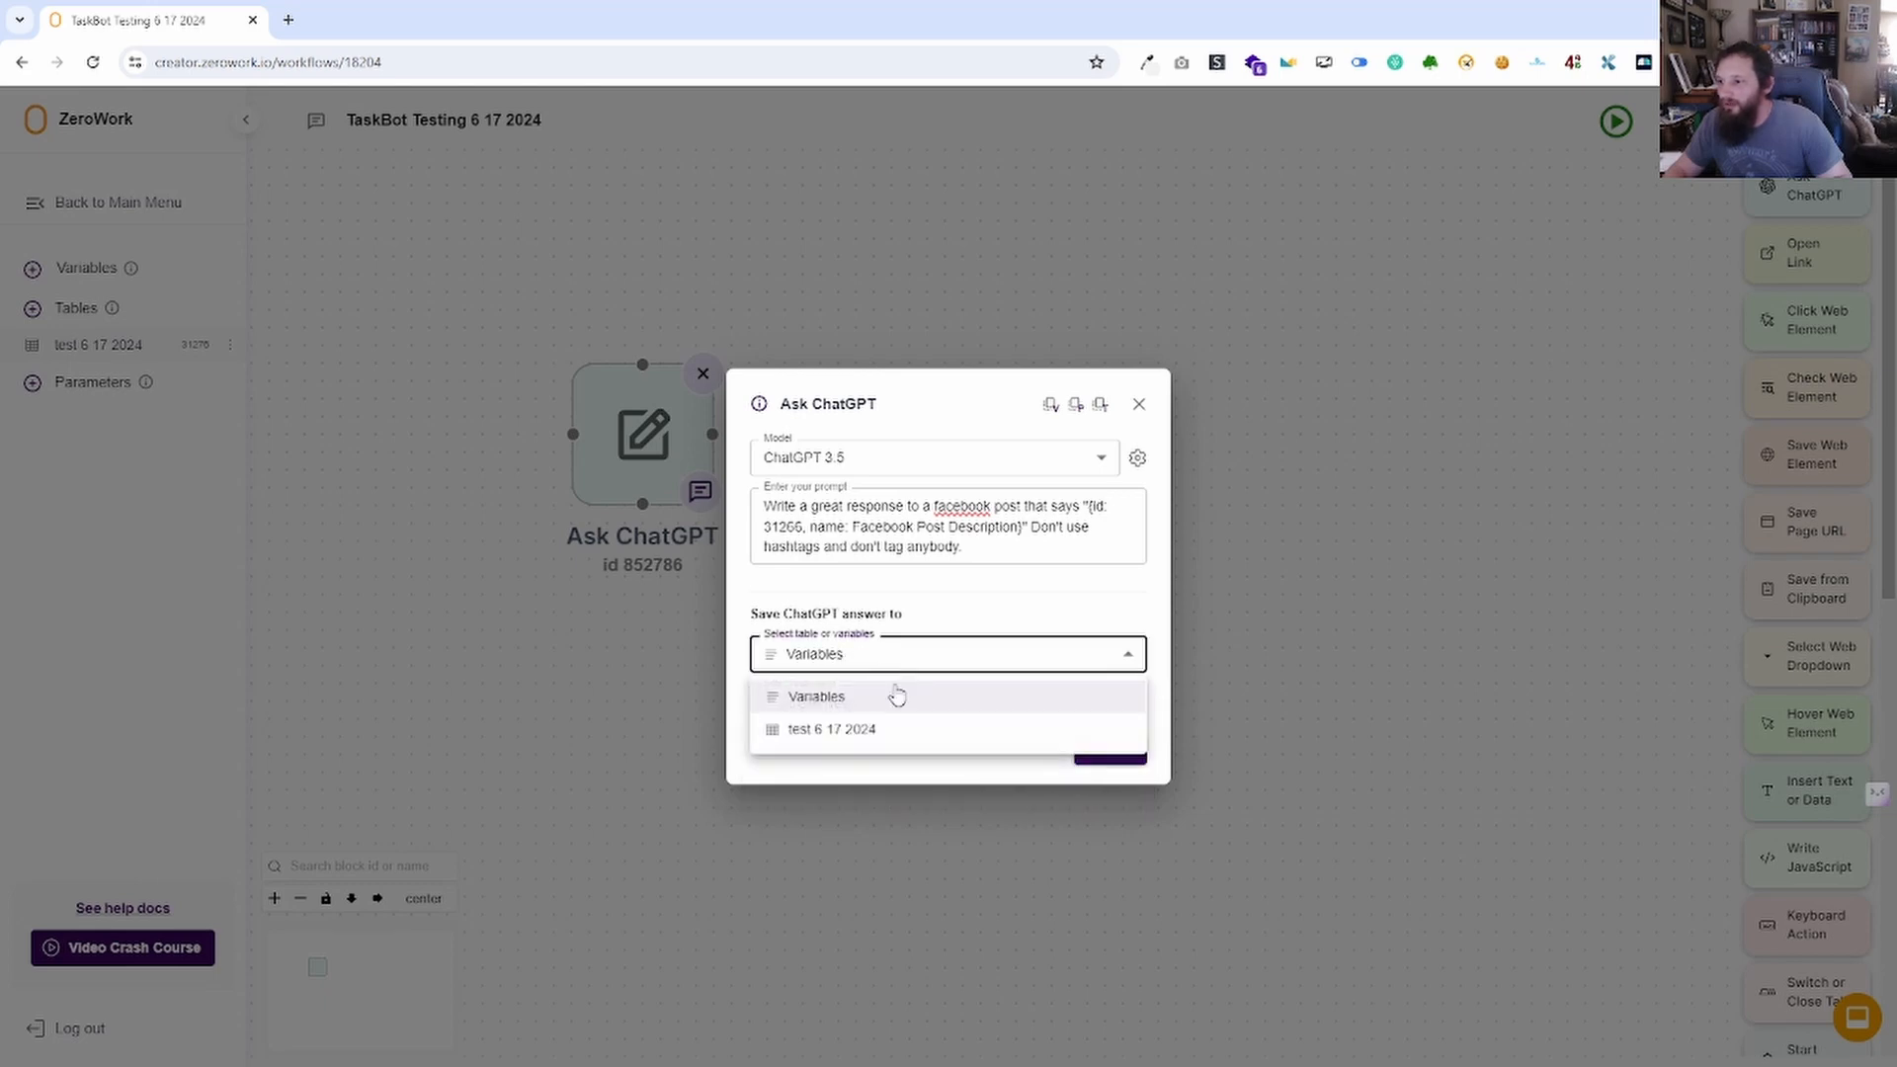
{"action": "left_click", "coordinate": [834, 728]}
{"action": "left_click", "coordinate": [861, 710]}
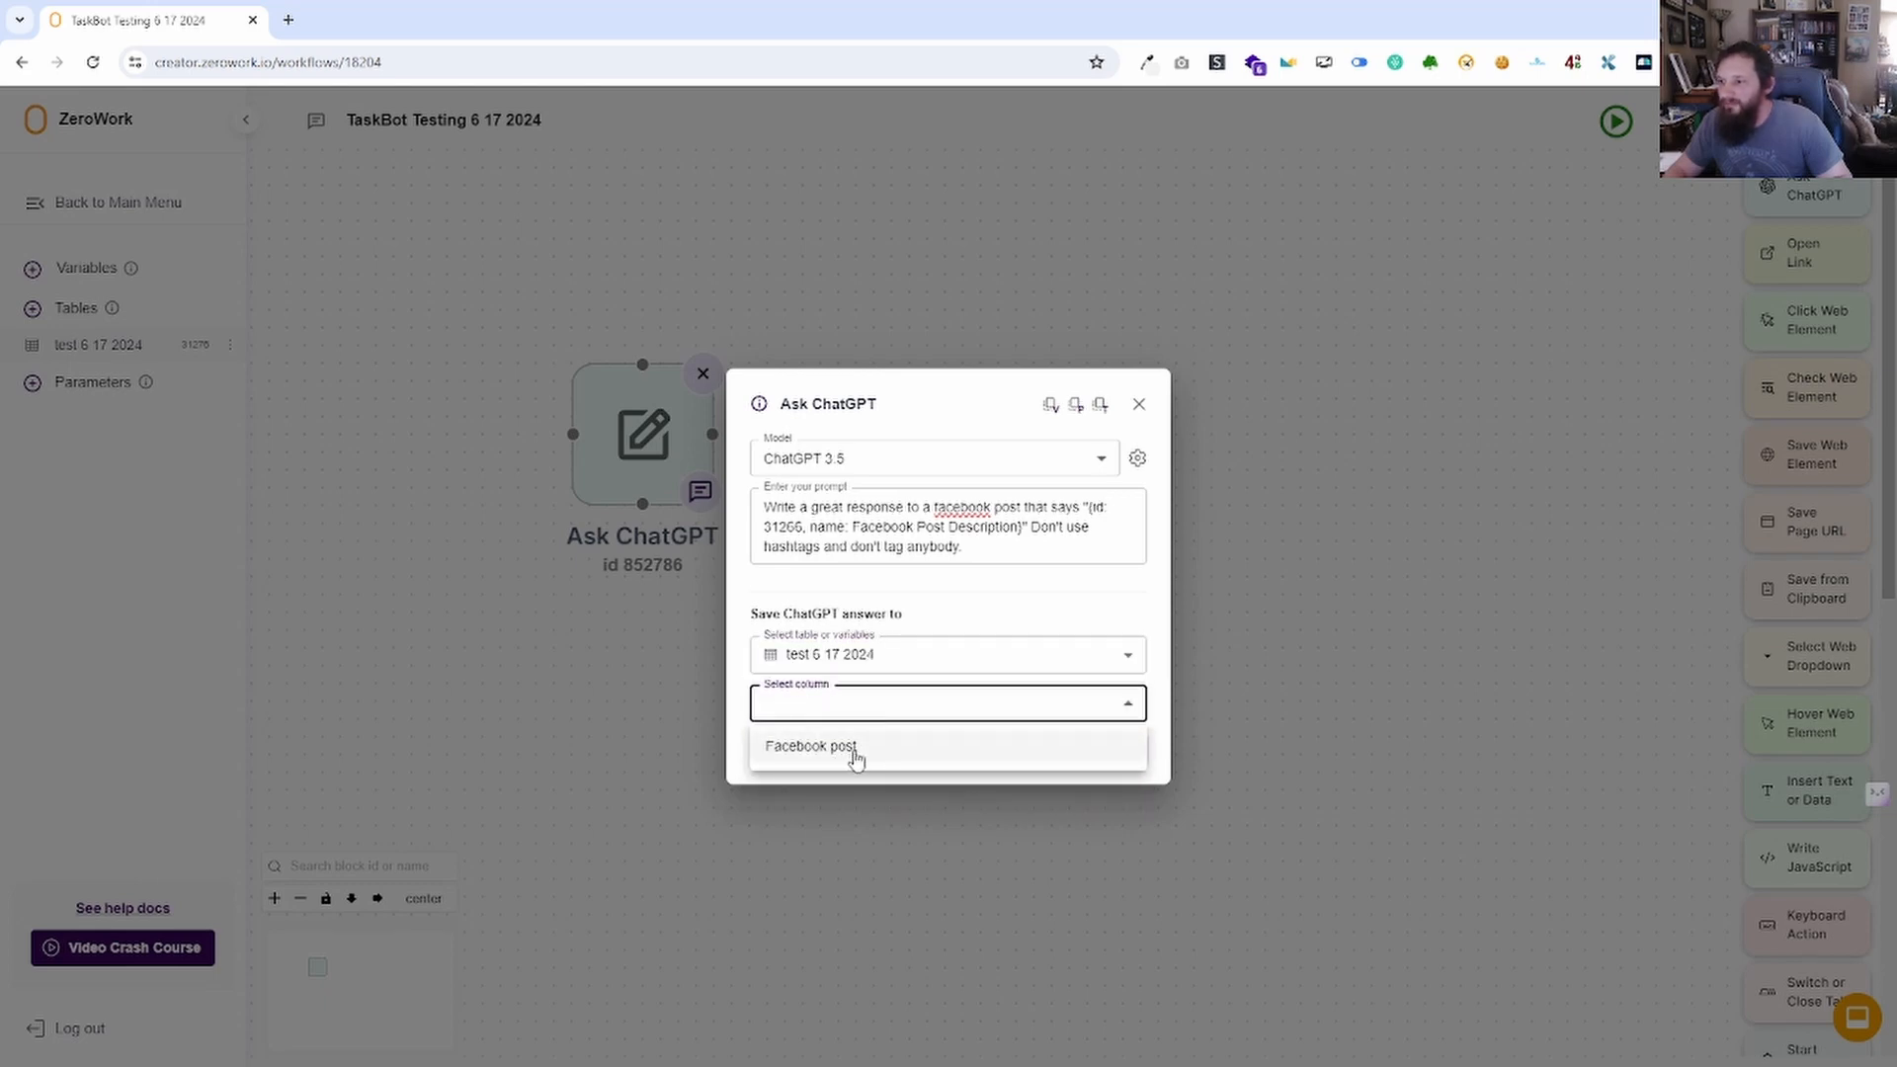
{"action": "left_click", "coordinate": [873, 657]}
{"action": "left_click", "coordinate": [880, 660]}
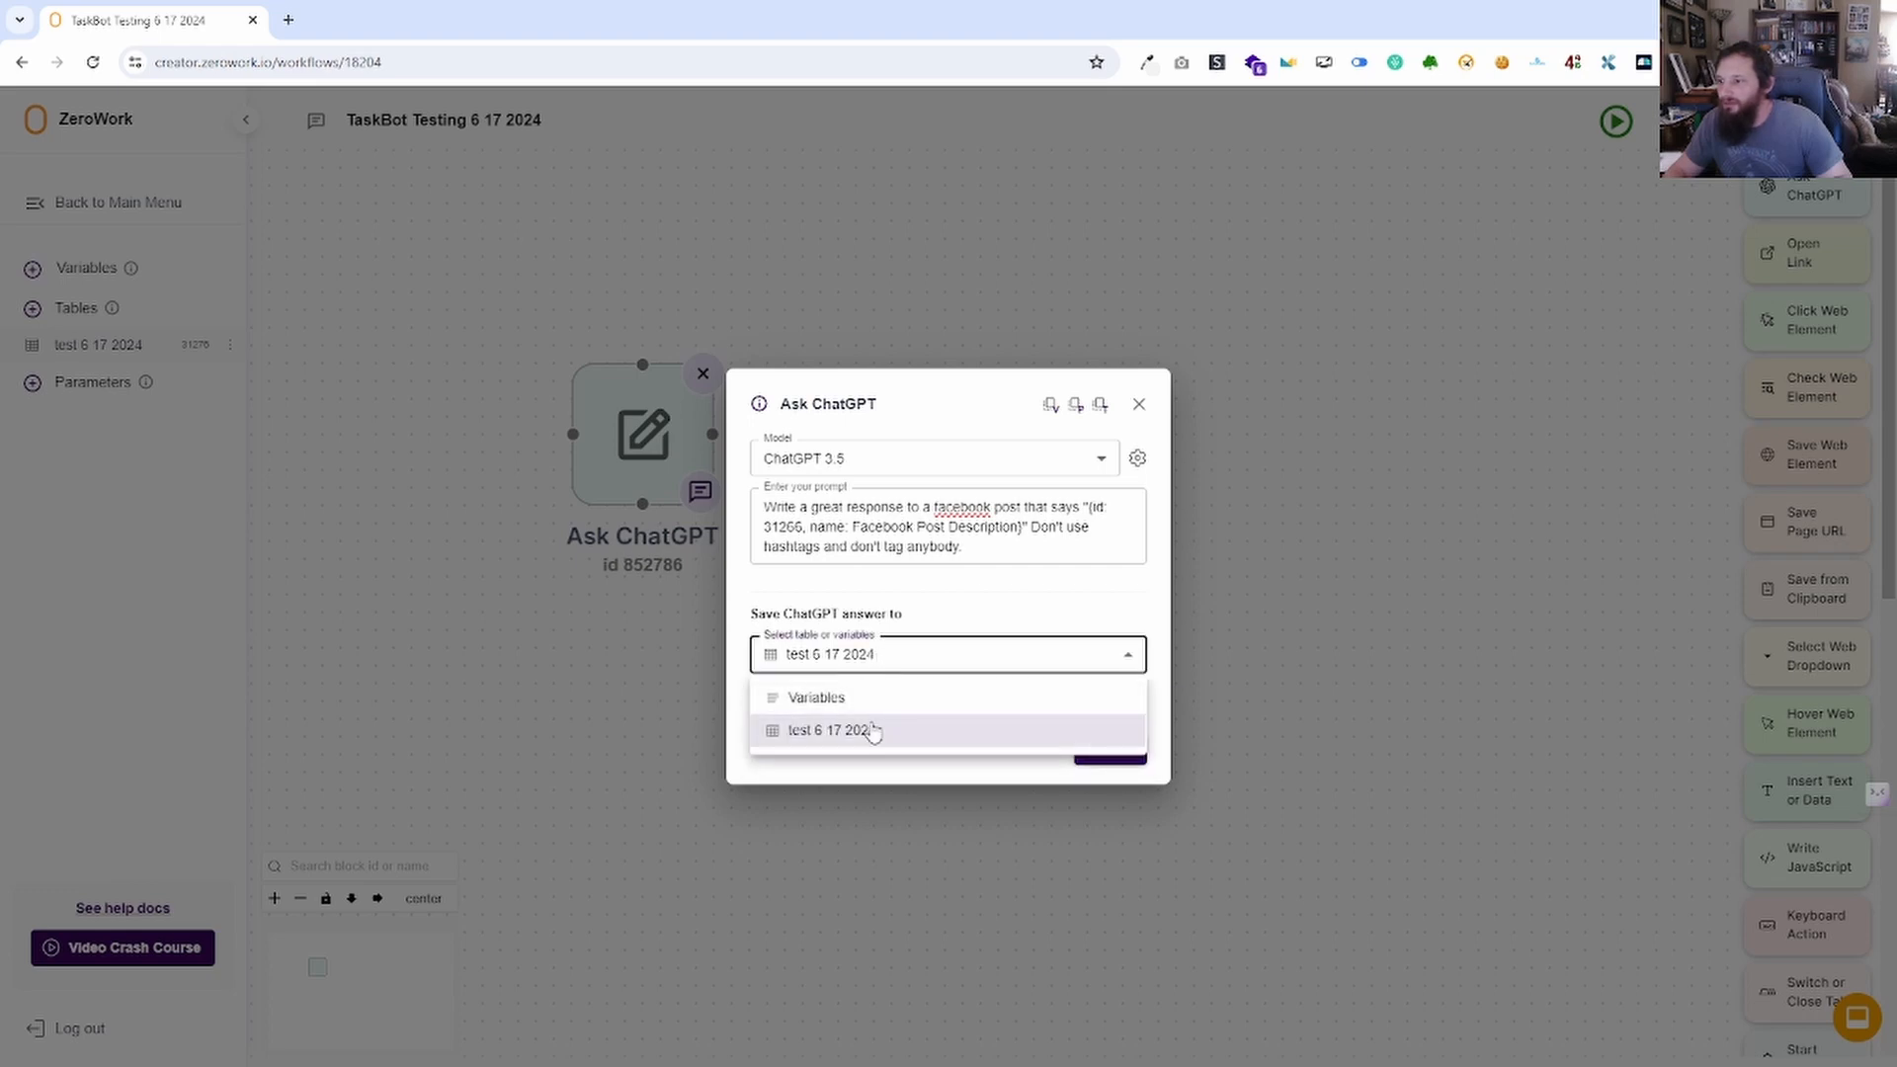
{"action": "left_click", "coordinate": [850, 698]}
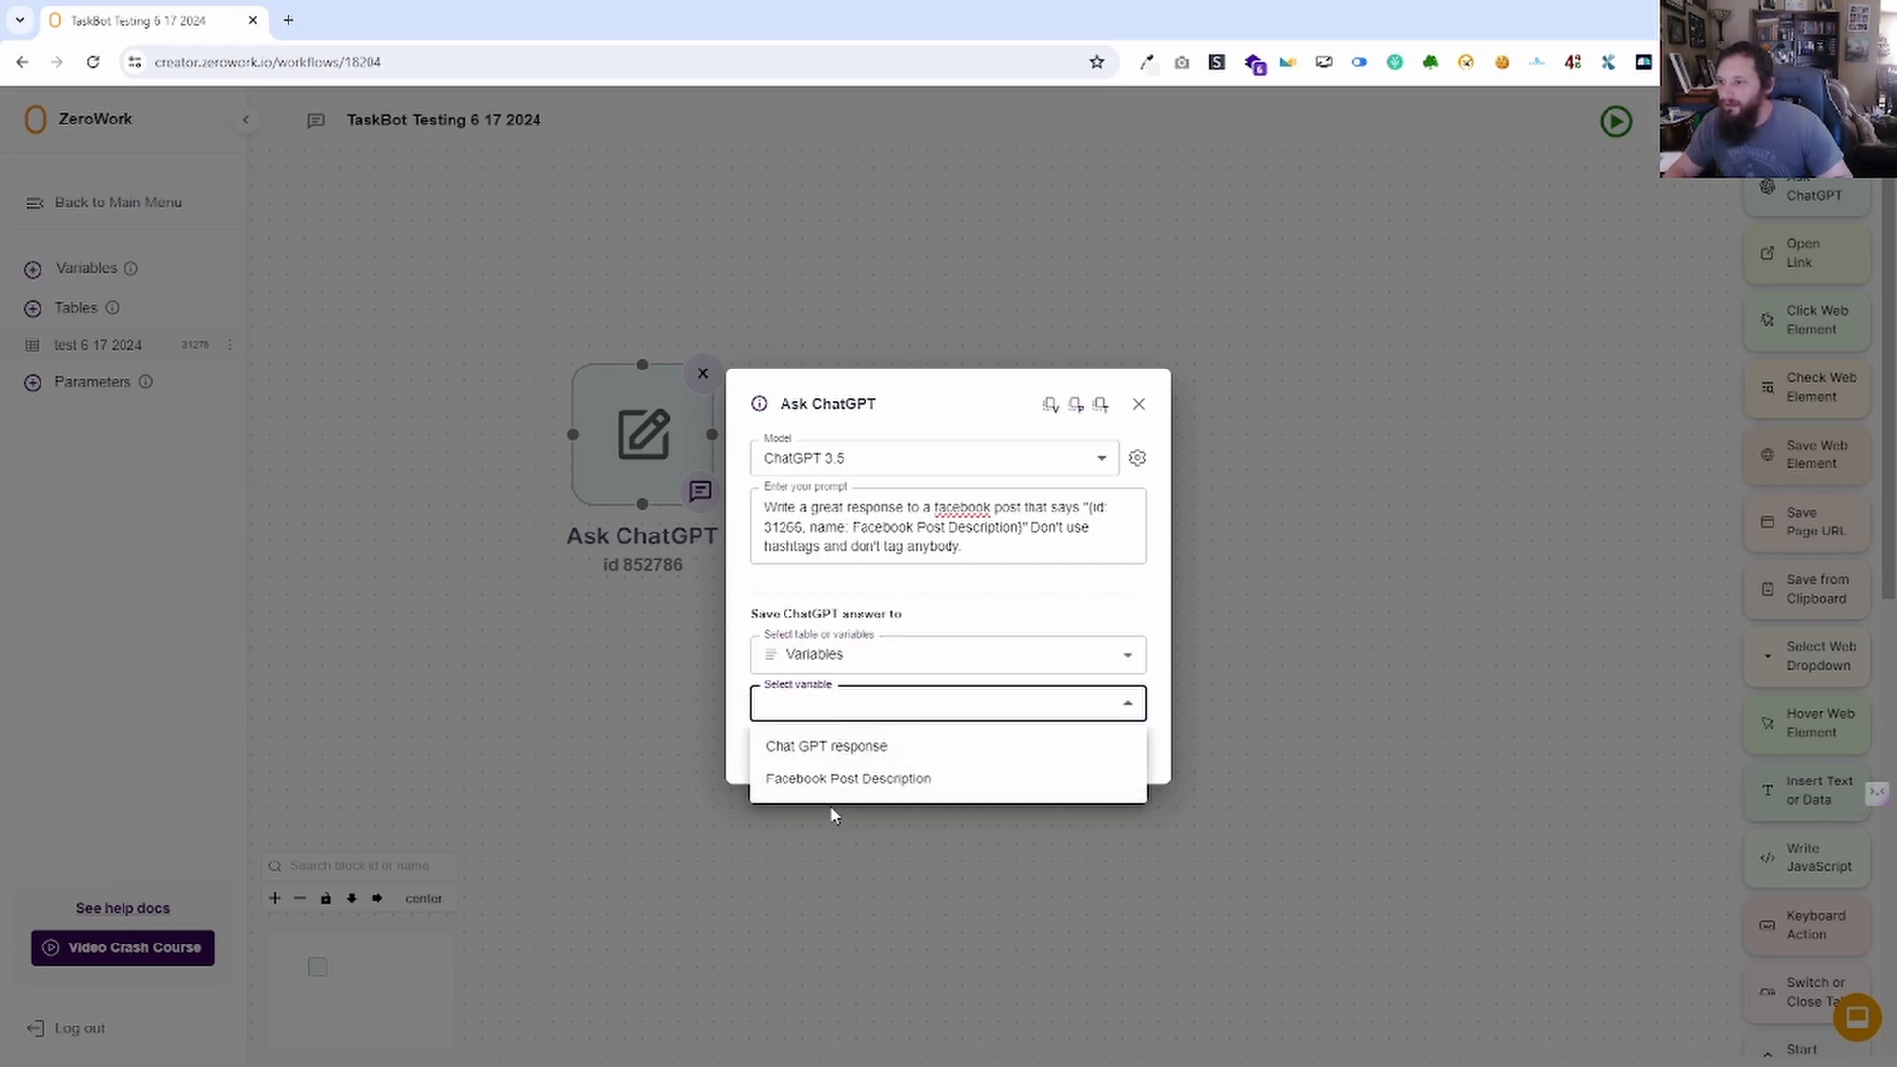
{"action": "left_click", "coordinate": [838, 779]}
{"action": "left_click", "coordinate": [820, 707]}
{"action": "left_click", "coordinate": [831, 745]}
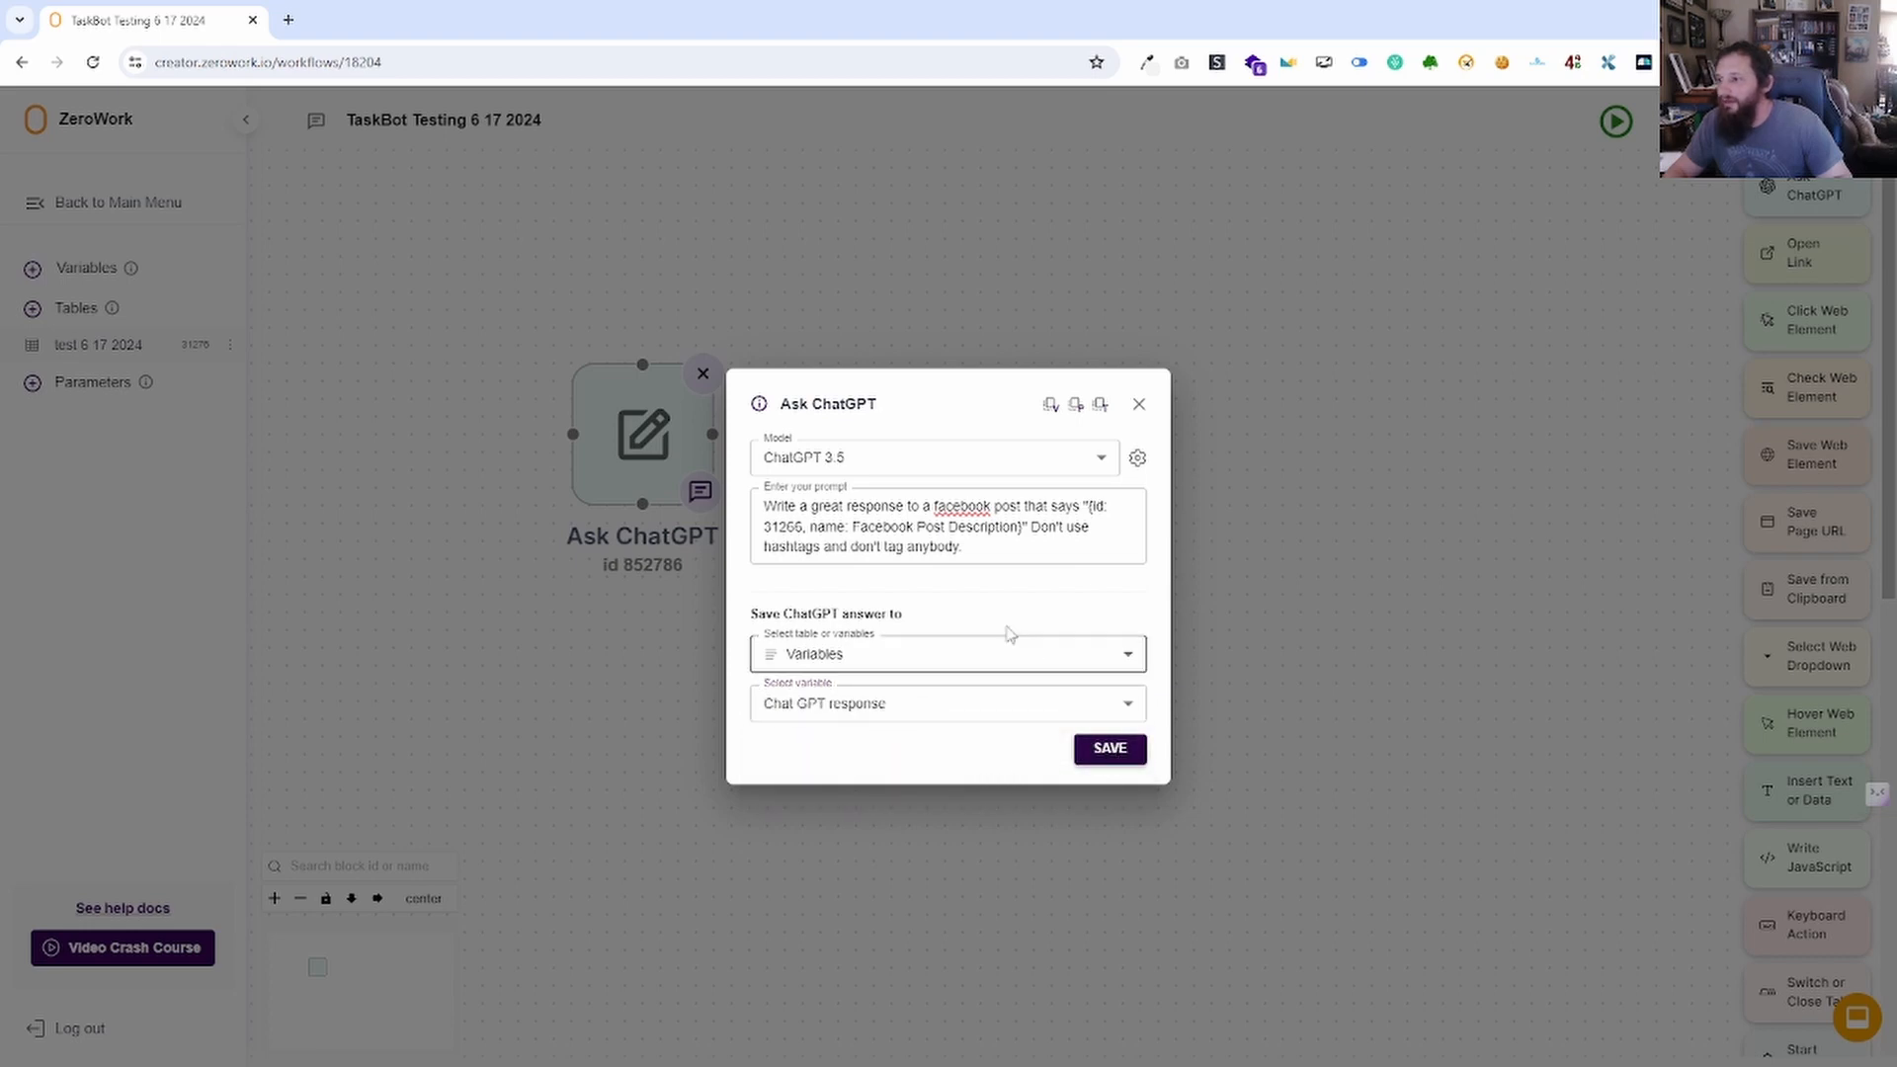
Swap the prompt's variable reference for the test 6 17 2024 Facebook post column and save.
{"action": "left_click_drag", "start_coordinate": [1023, 534], "coordinate": [1107, 508]}
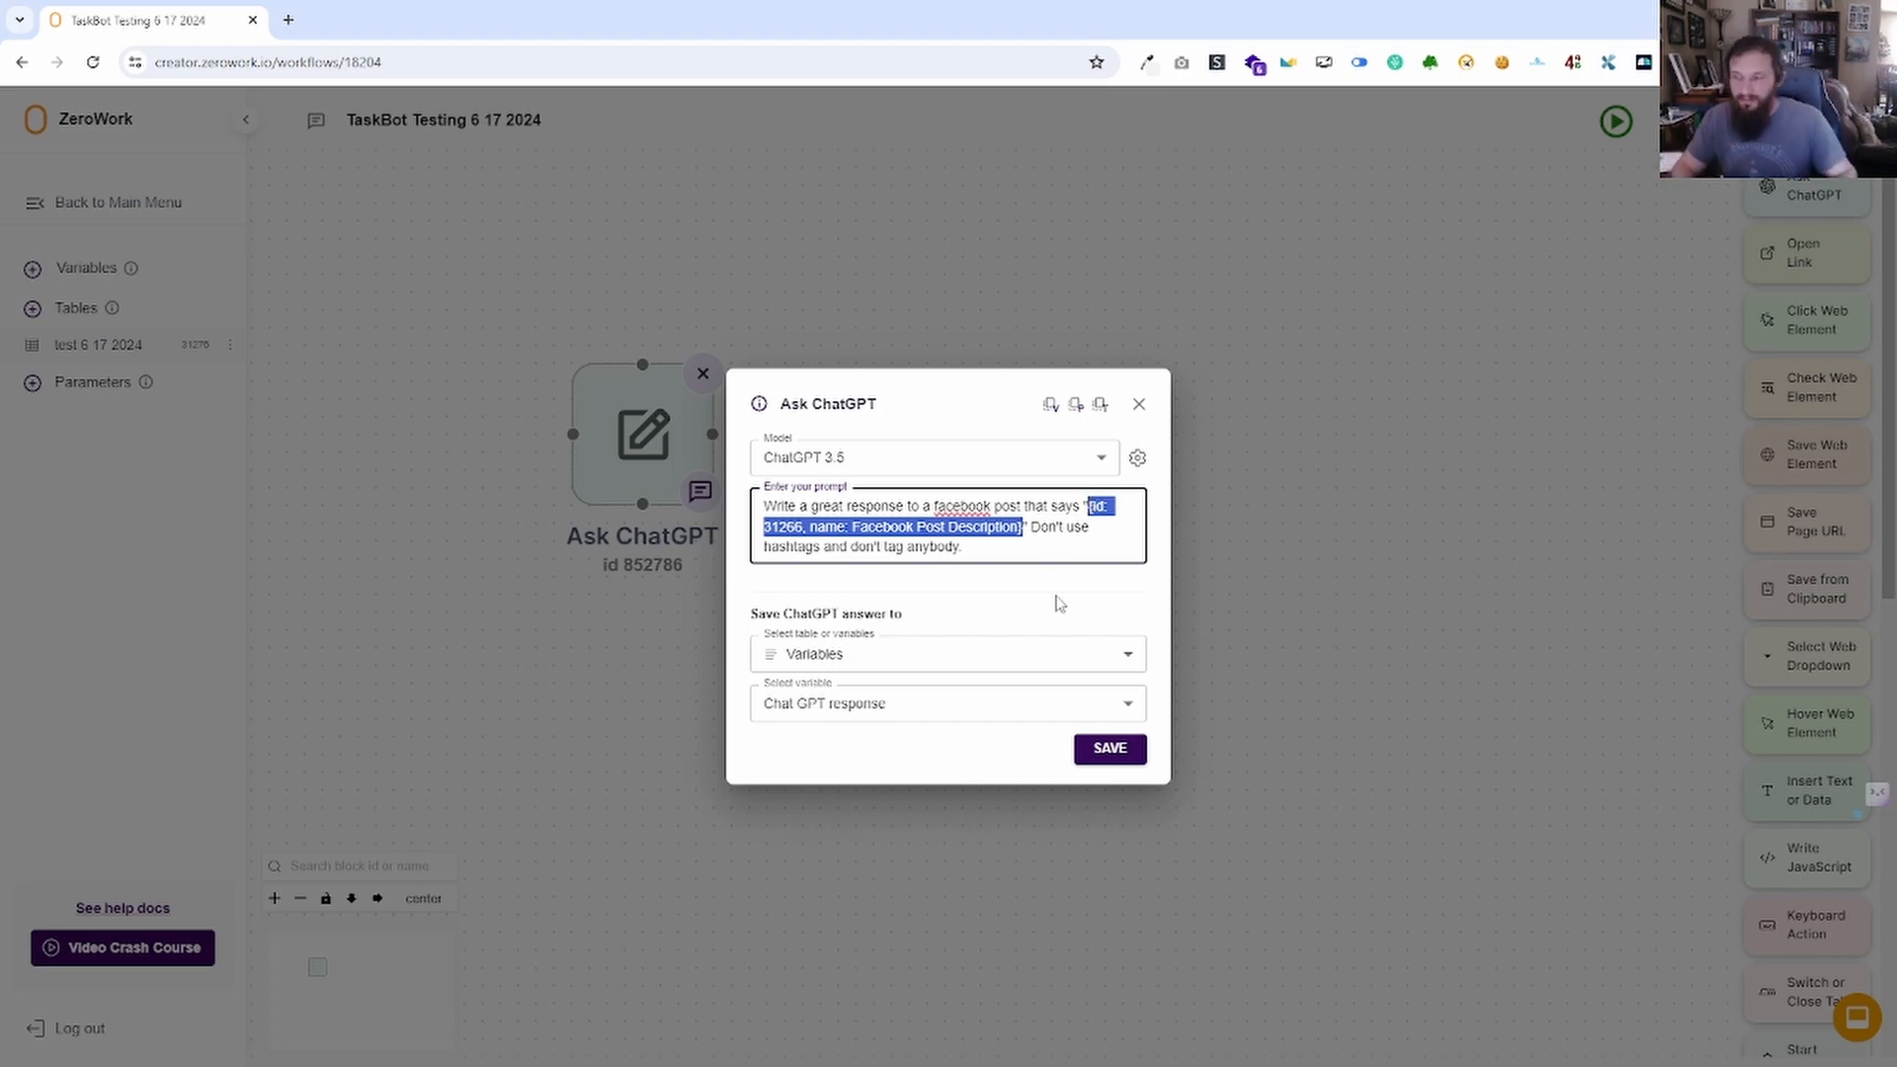
{"action": "key", "text": "BackSpace"}
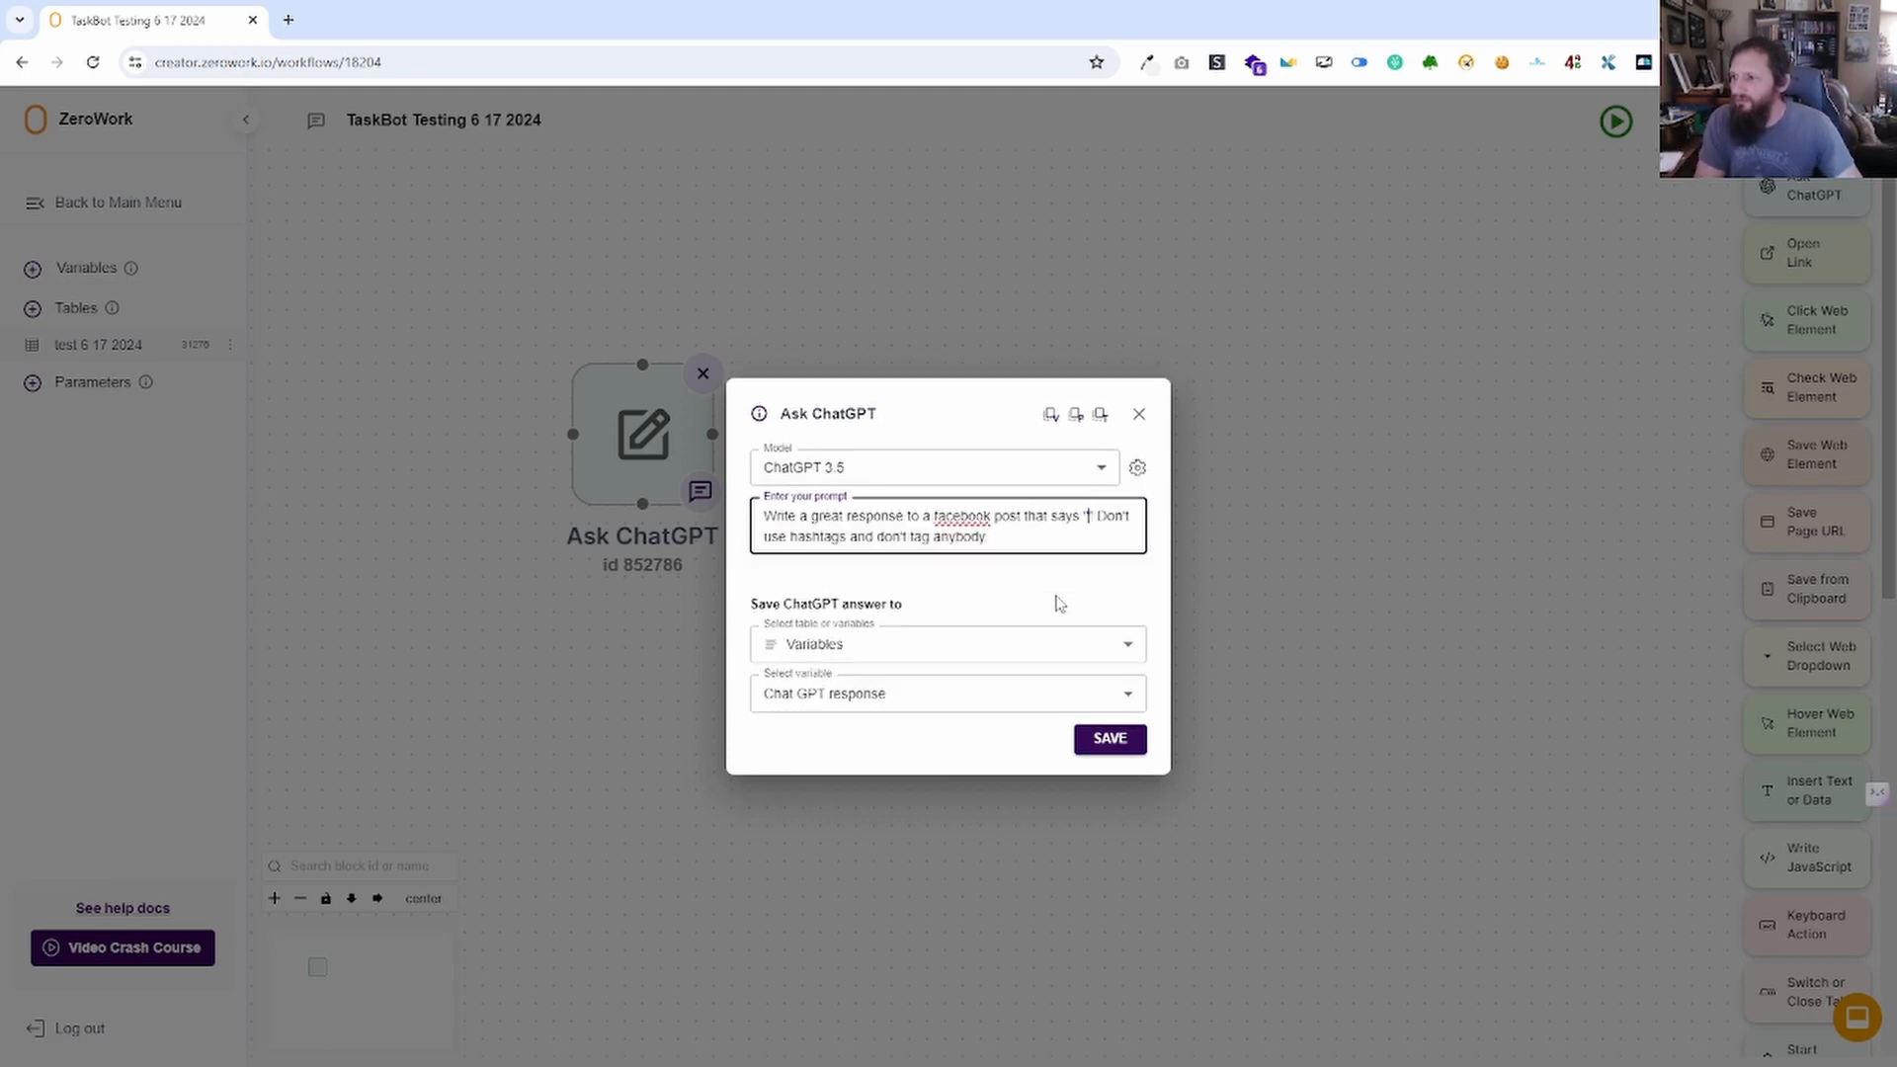
{"action": "left_click", "coordinate": [1102, 415]}
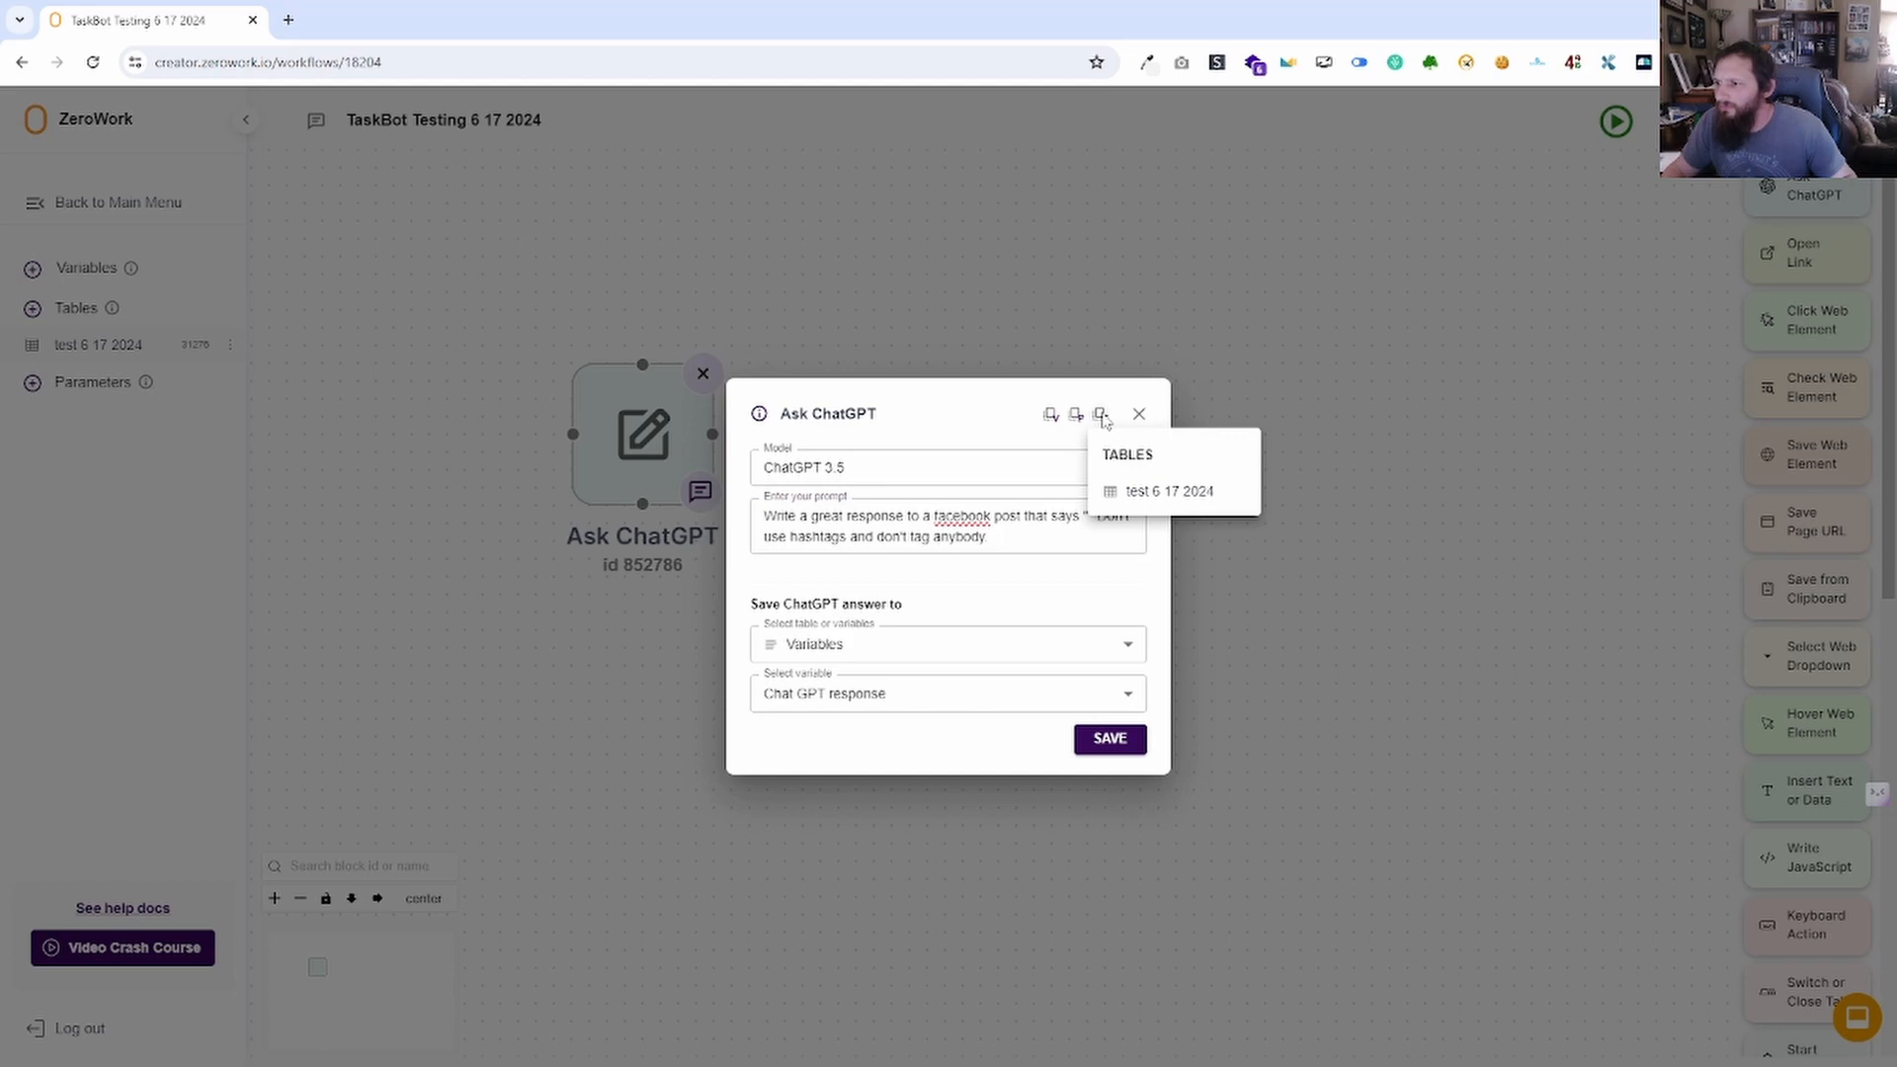
{"action": "left_click", "coordinate": [1138, 488]}
{"action": "left_click", "coordinate": [1142, 573]}
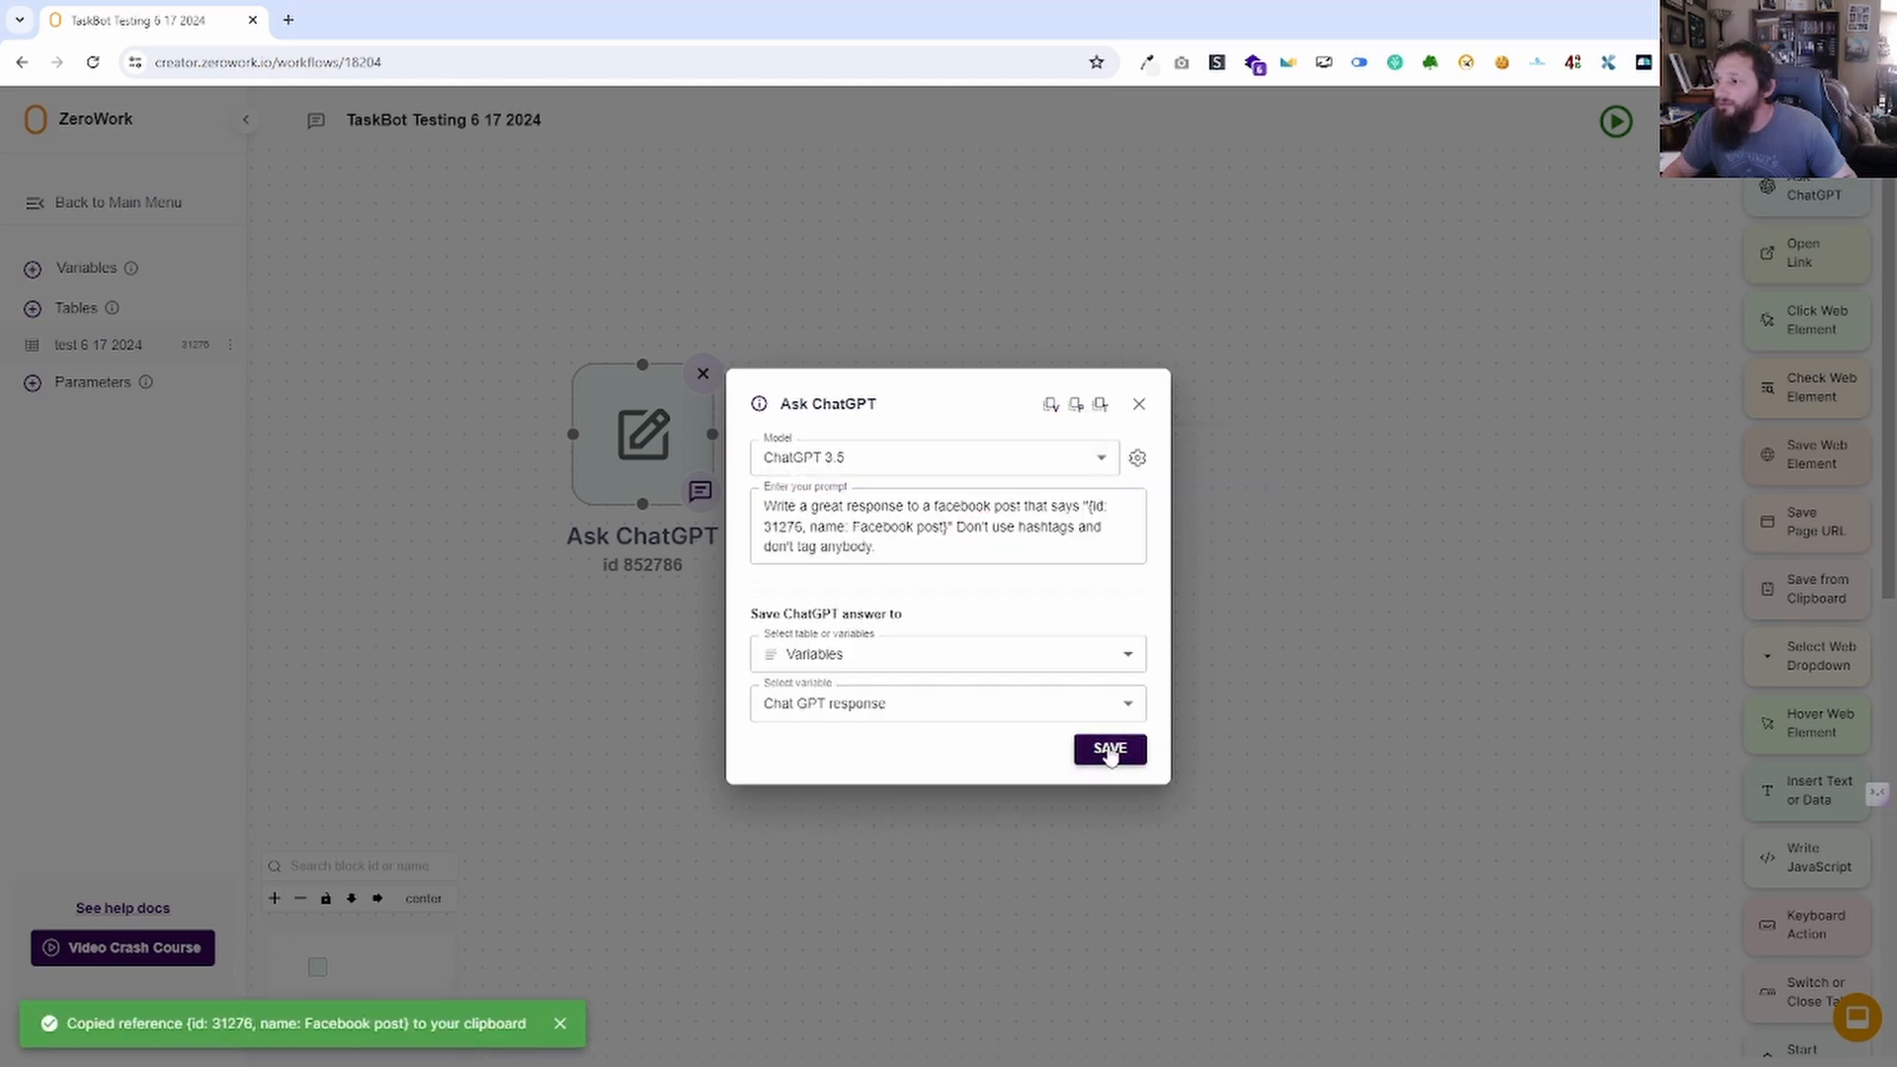
{"action": "left_click", "coordinate": [1110, 751]}
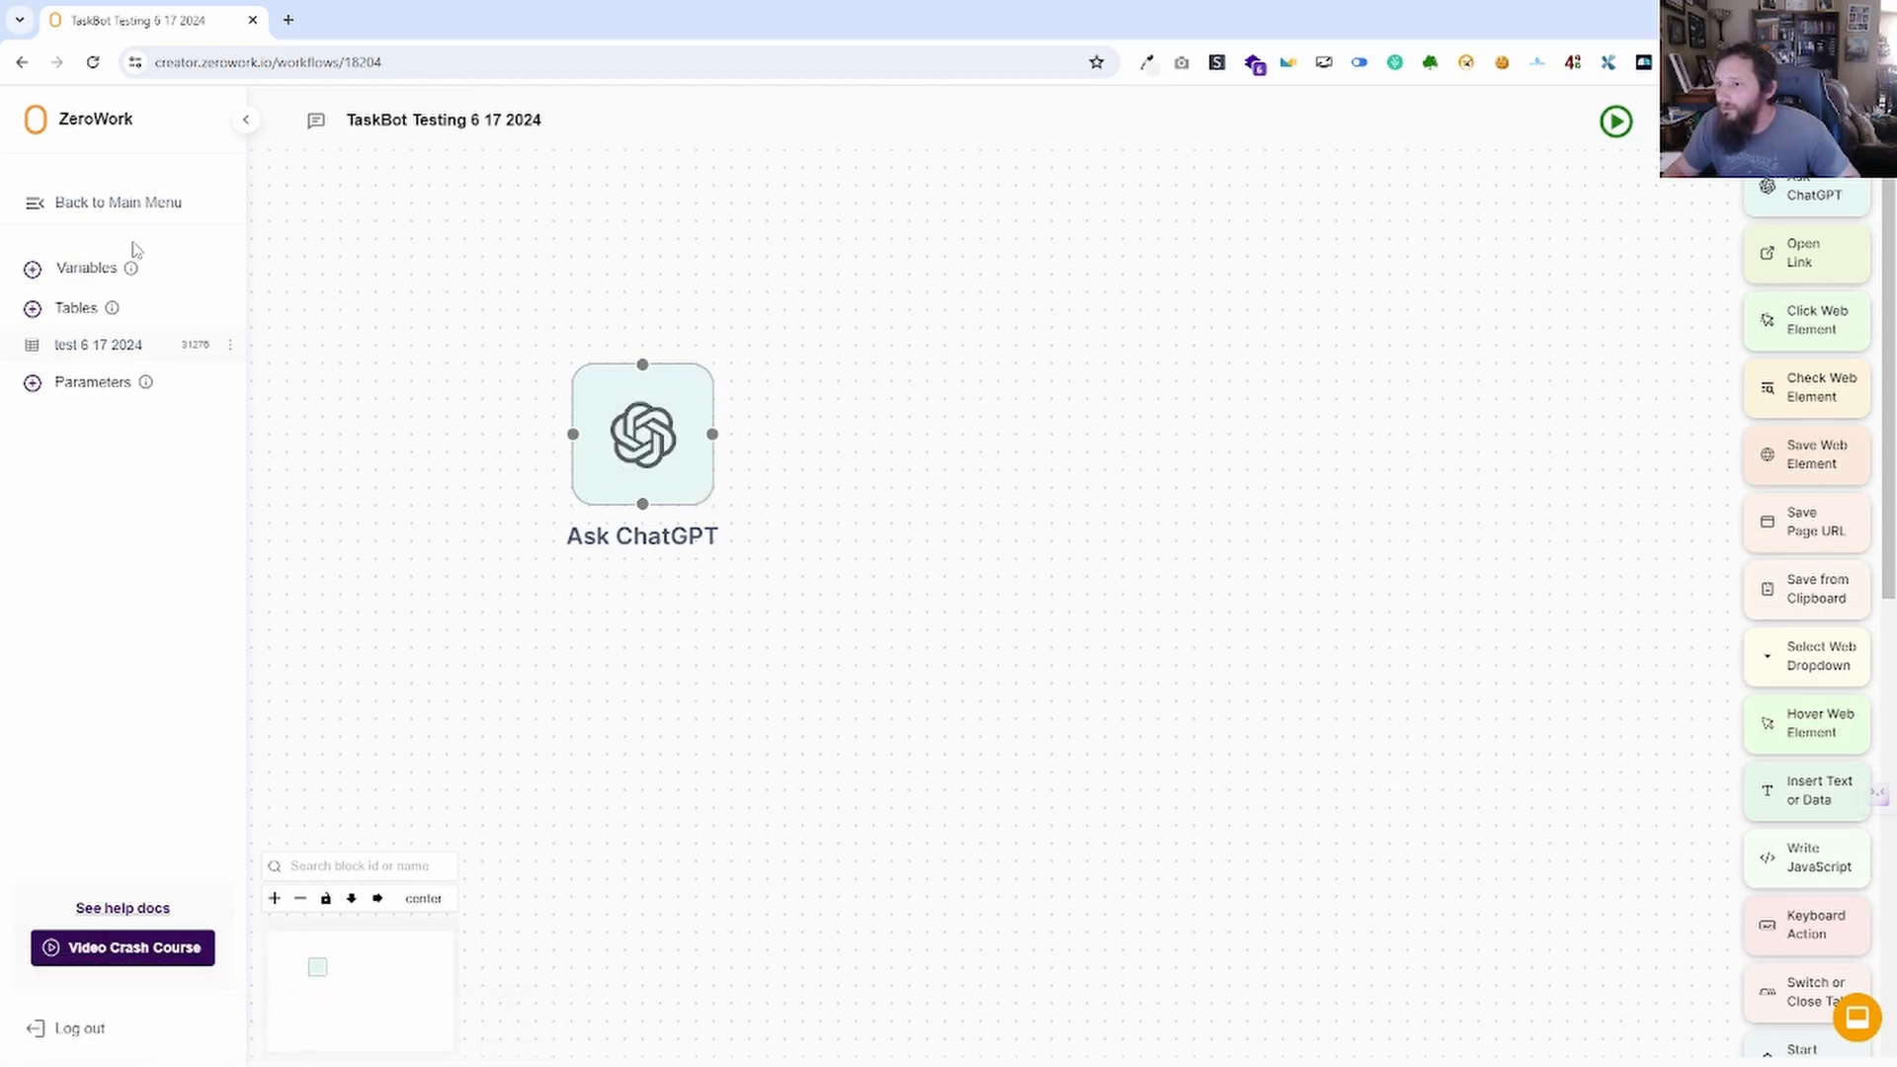
Check the variables list and the Ask ChatGPT prompt before running.
{"action": "left_click", "coordinate": [86, 269]}
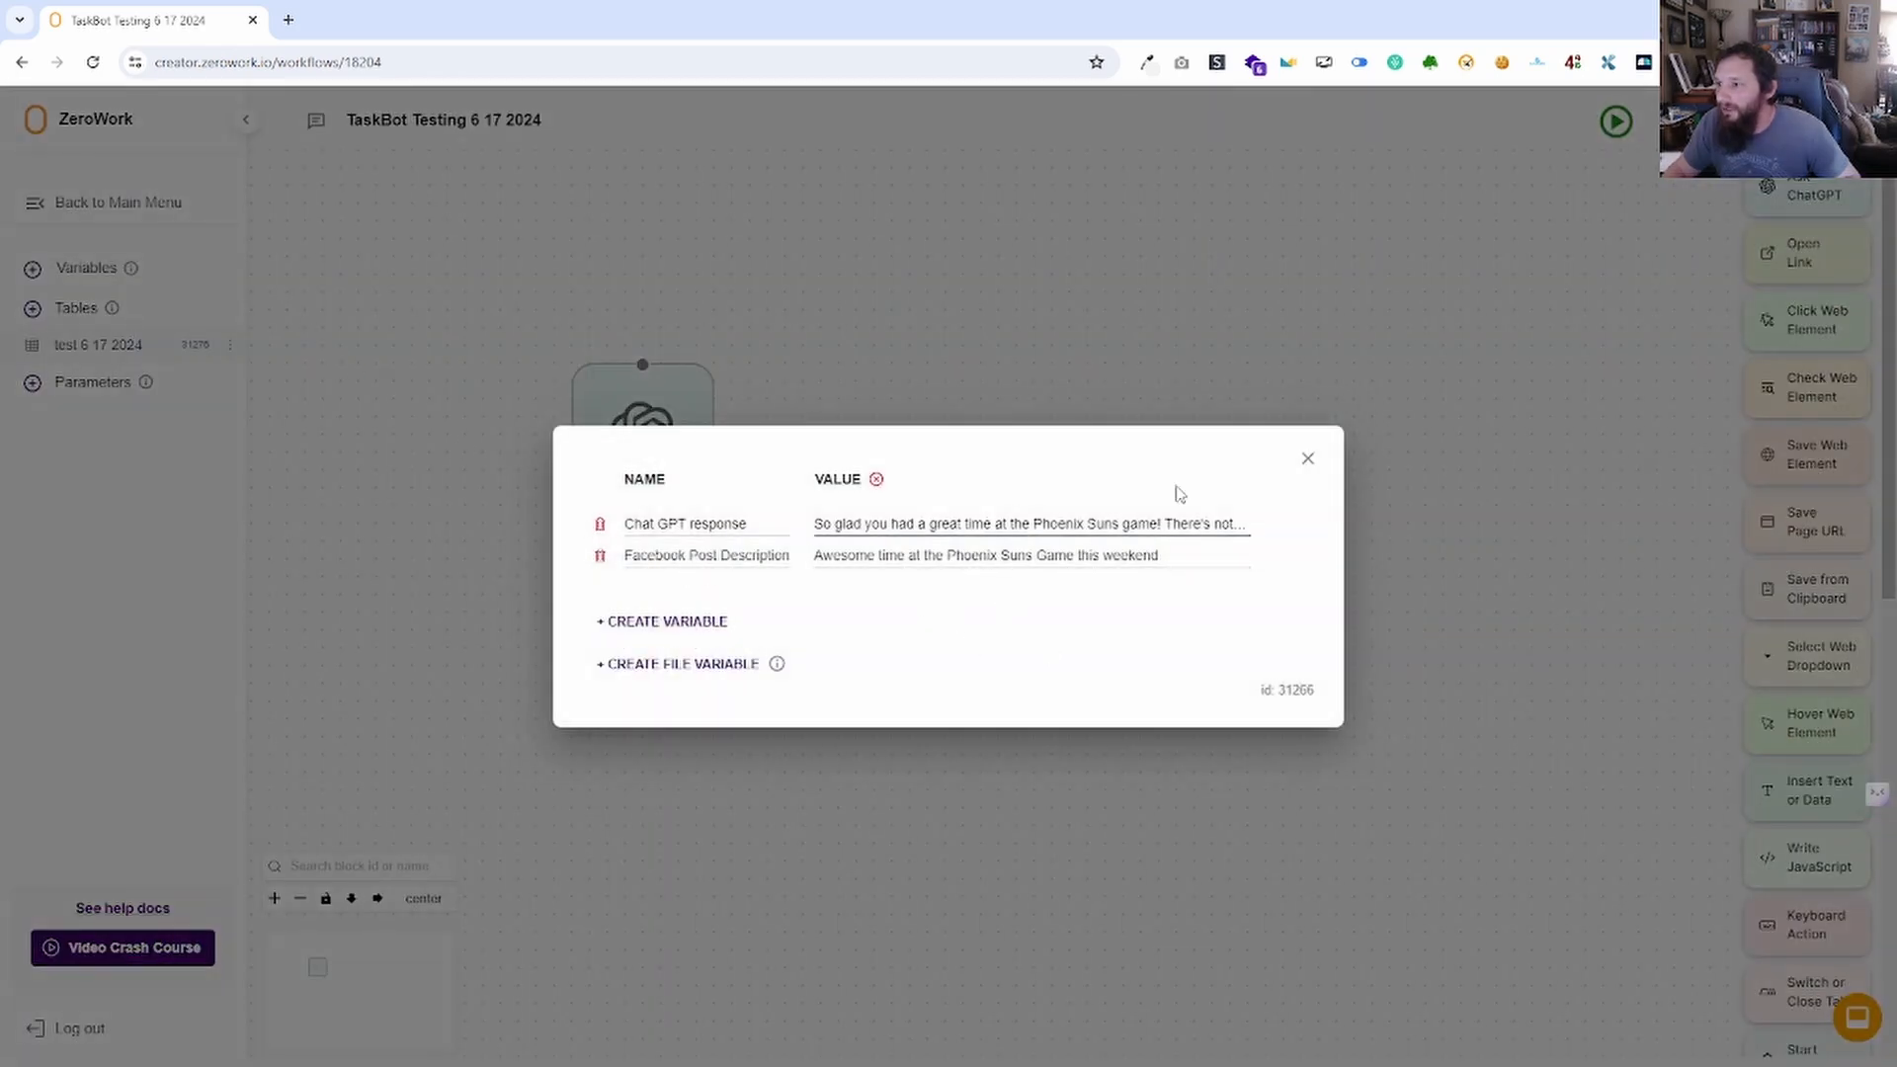
{"action": "left_click", "coordinate": [1307, 459]}
{"action": "left_click", "coordinate": [643, 435]}
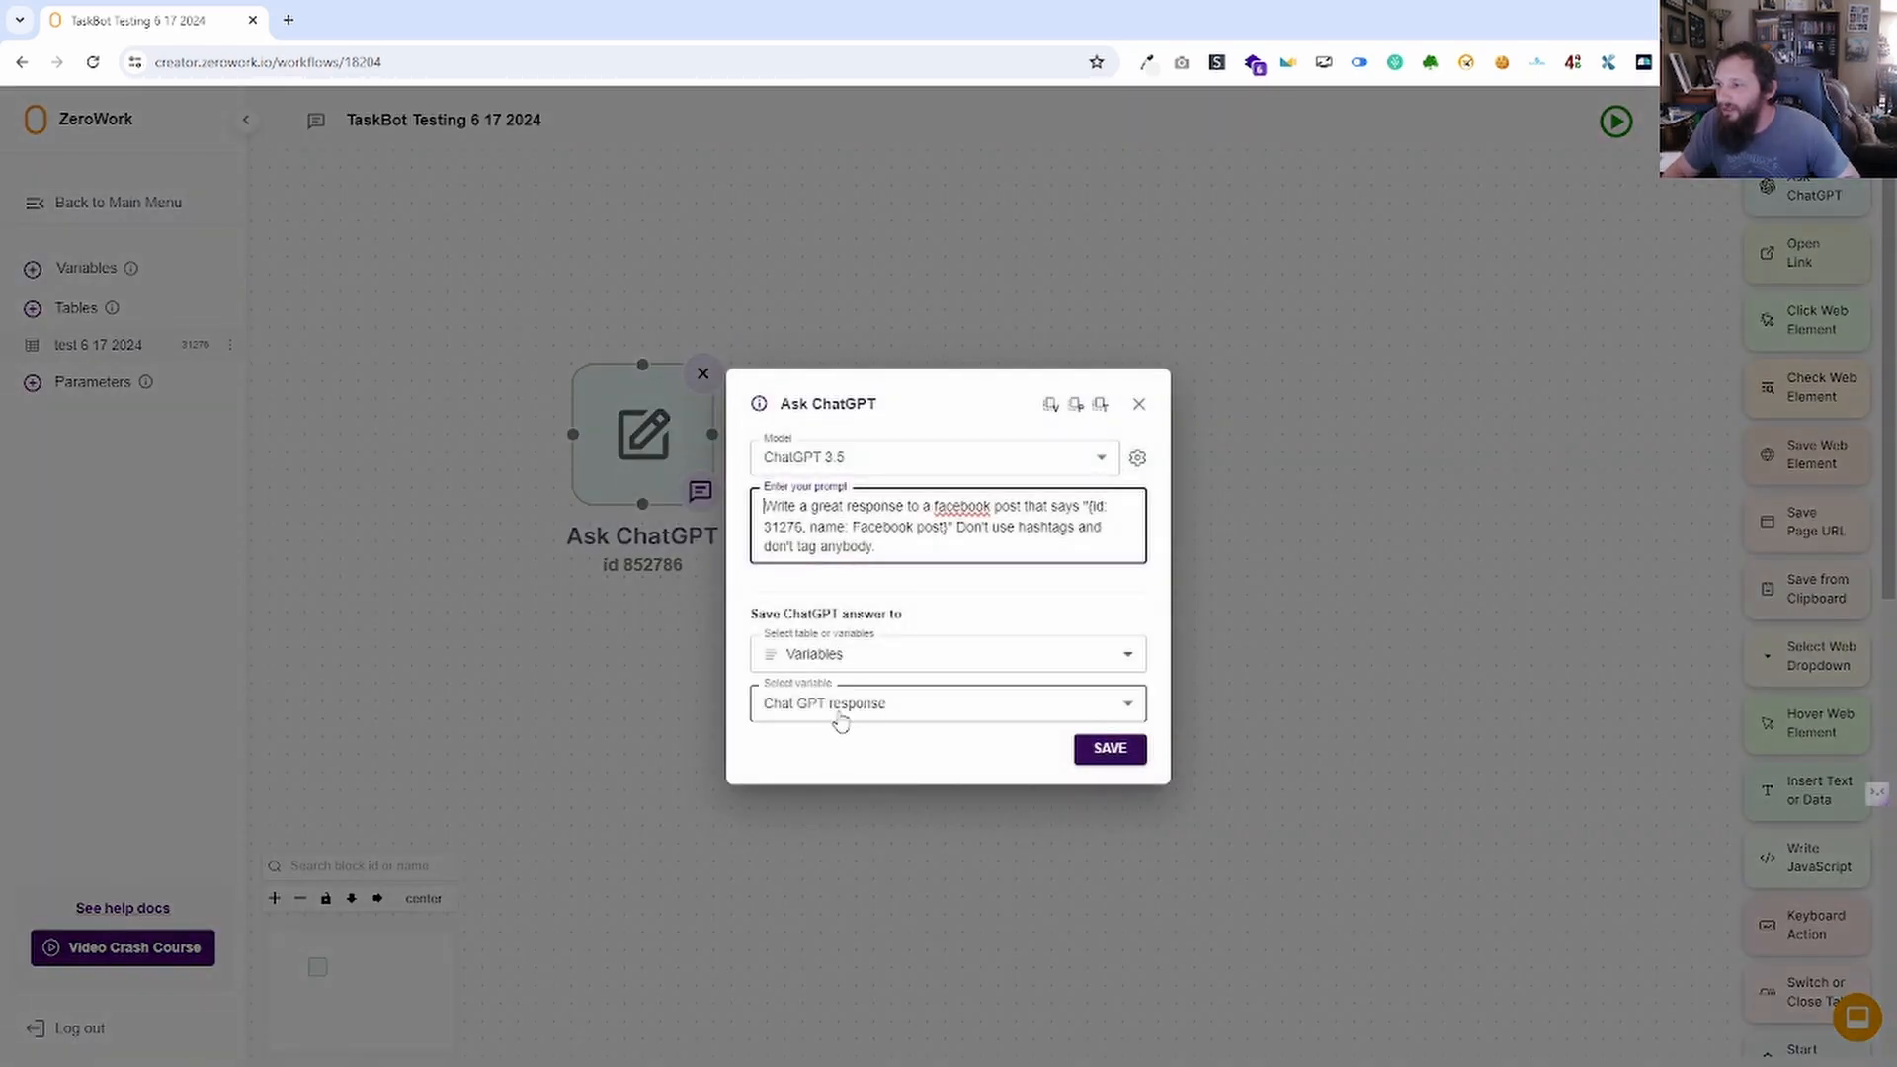
{"action": "left_click", "coordinate": [1138, 404]}
Run the TaskBot, then inspect the generic 'I completely agree!' reply and the test 6 17 2024 table.
{"action": "left_click", "coordinate": [1617, 121]}
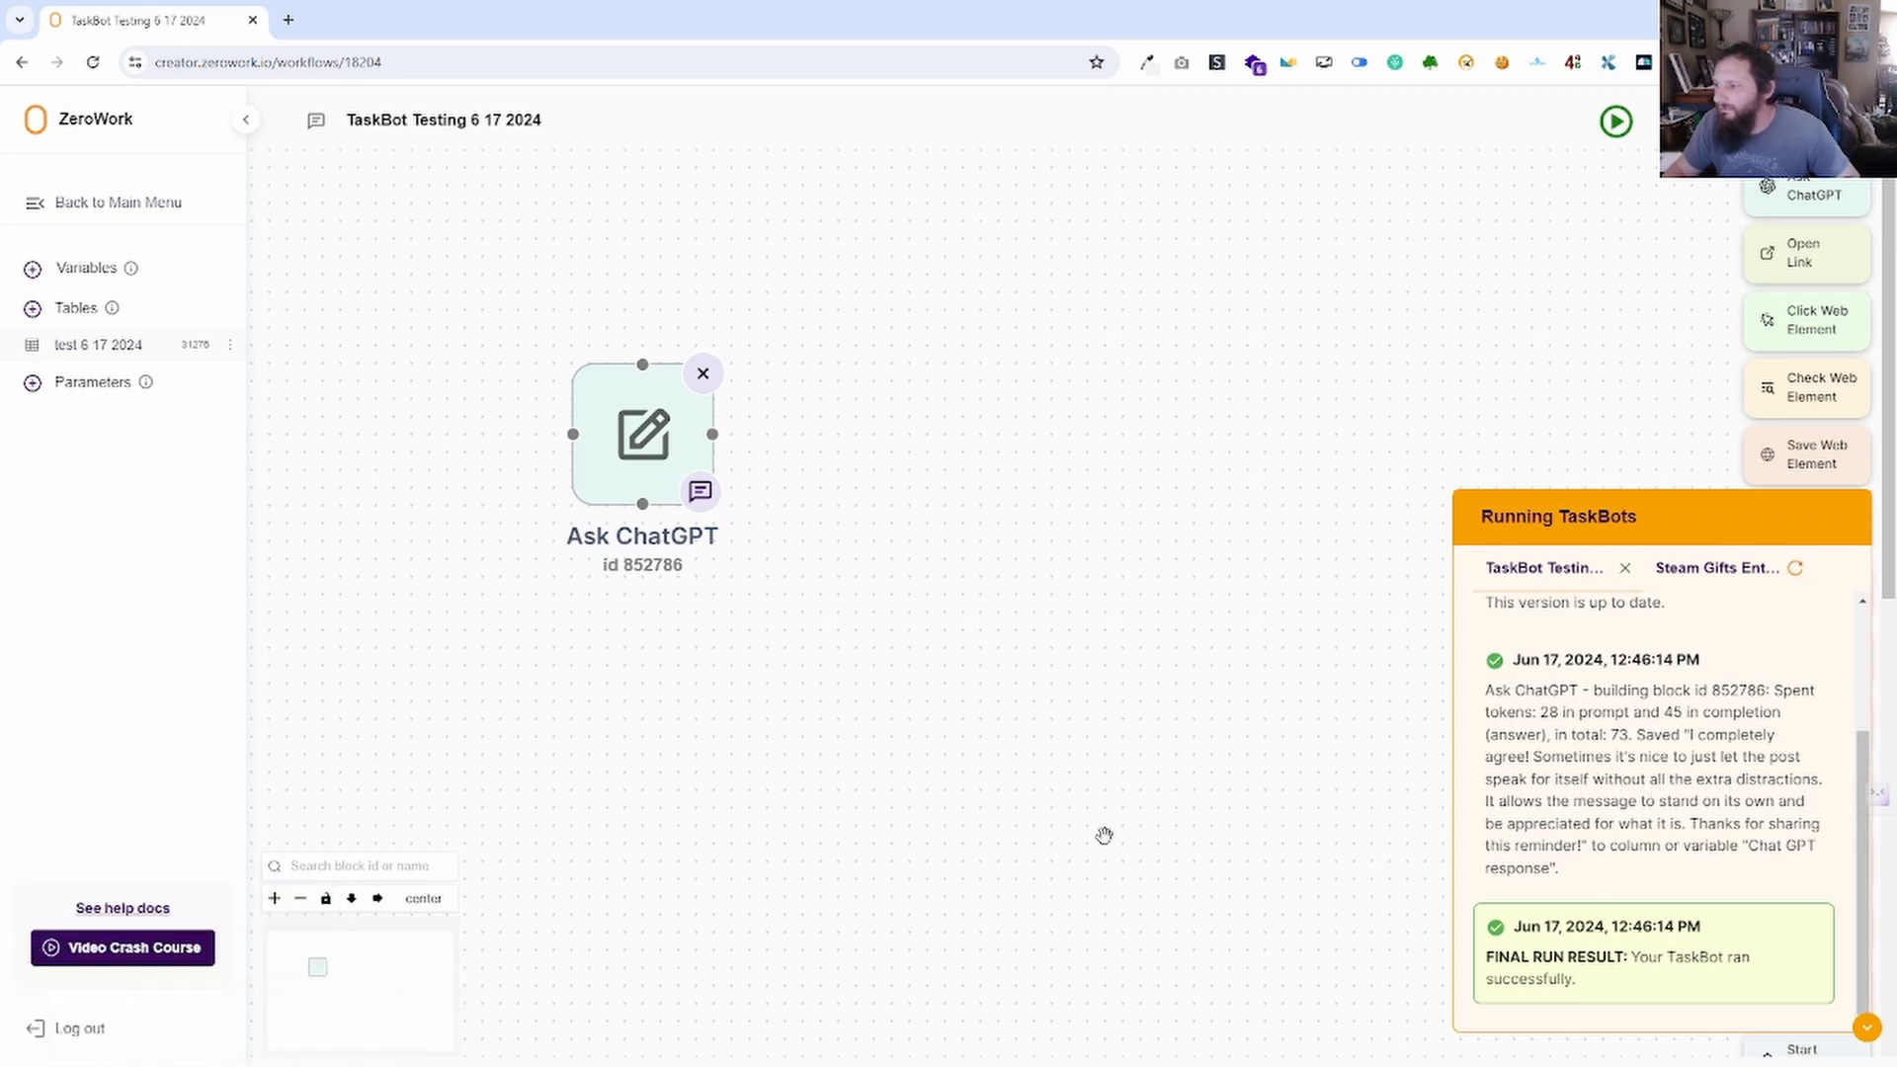
{"action": "left_click", "coordinate": [95, 285]}
{"action": "left_click", "coordinate": [959, 534]}
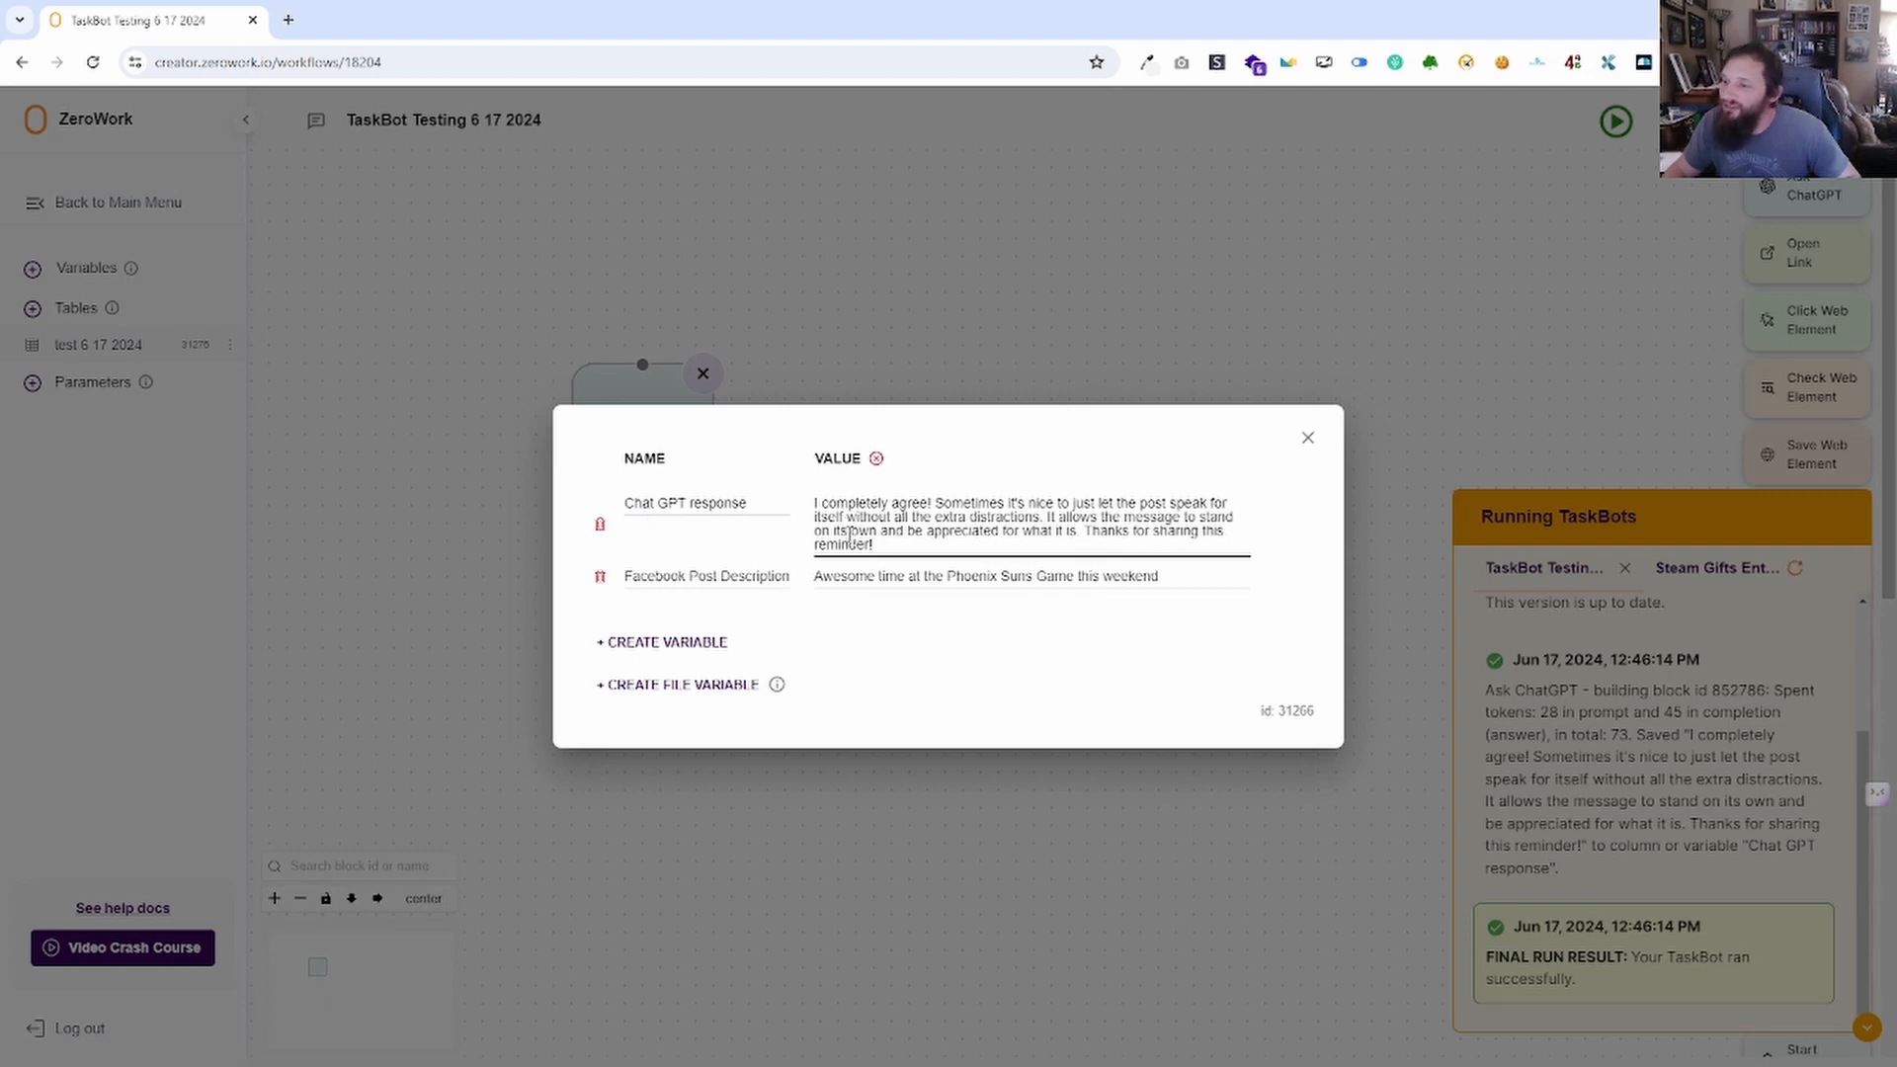
{"action": "left_click_drag", "start_coordinate": [905, 546], "coordinate": [816, 510]}
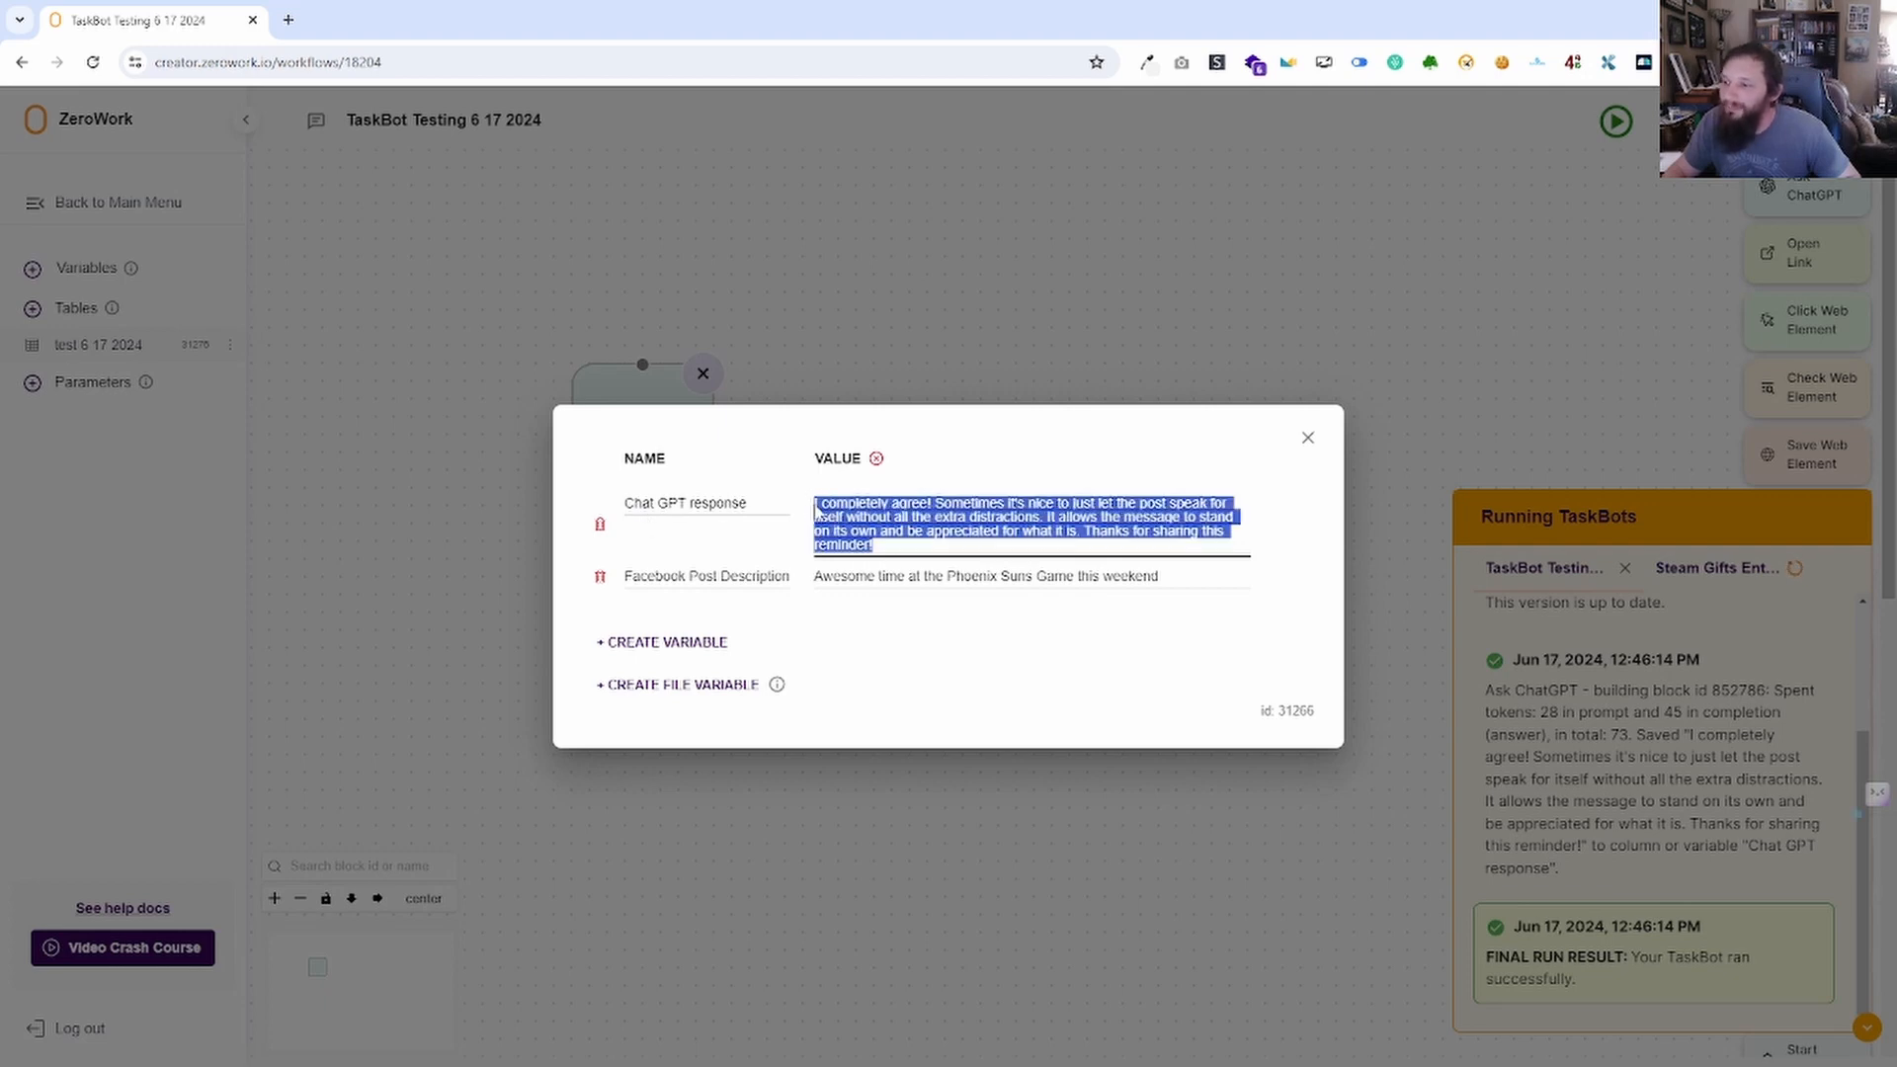
{"action": "left_click", "coordinate": [1311, 447]}
{"action": "left_click", "coordinate": [1307, 462]}
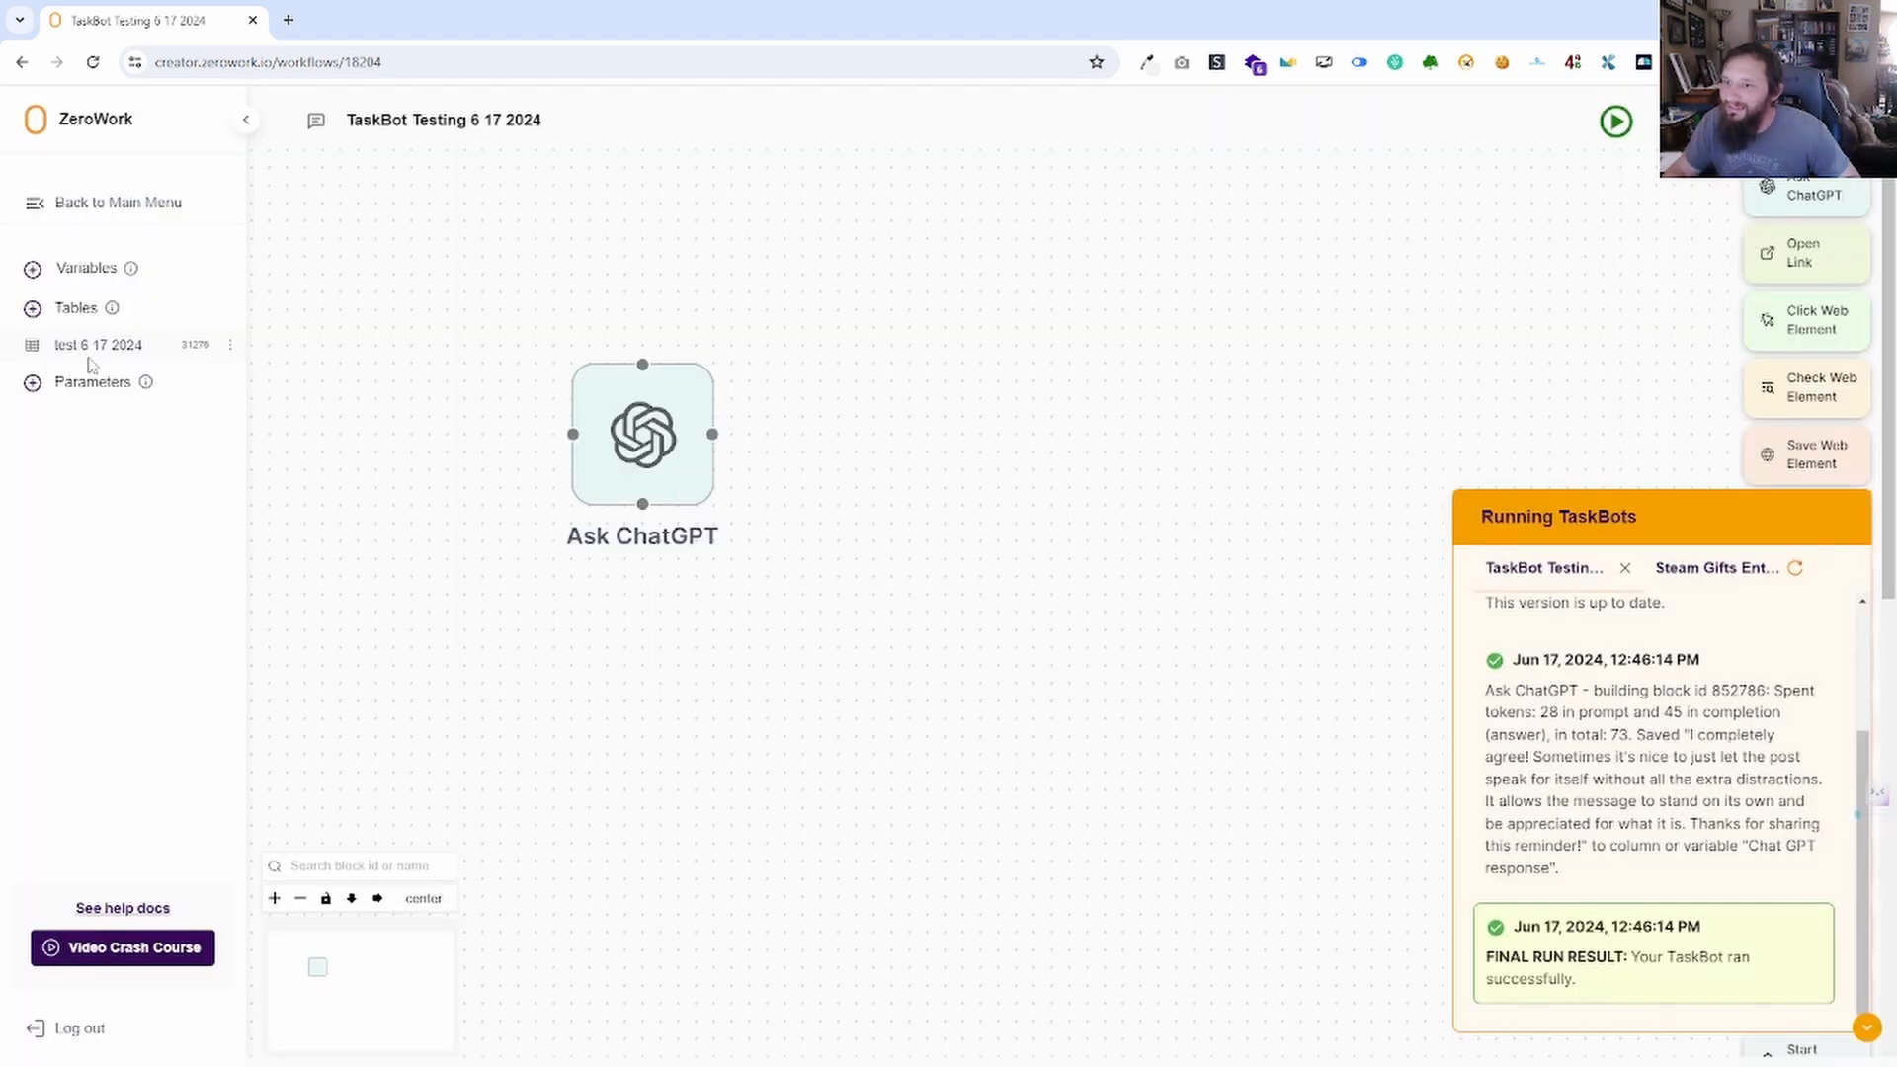
{"action": "left_click", "coordinate": [94, 348]}
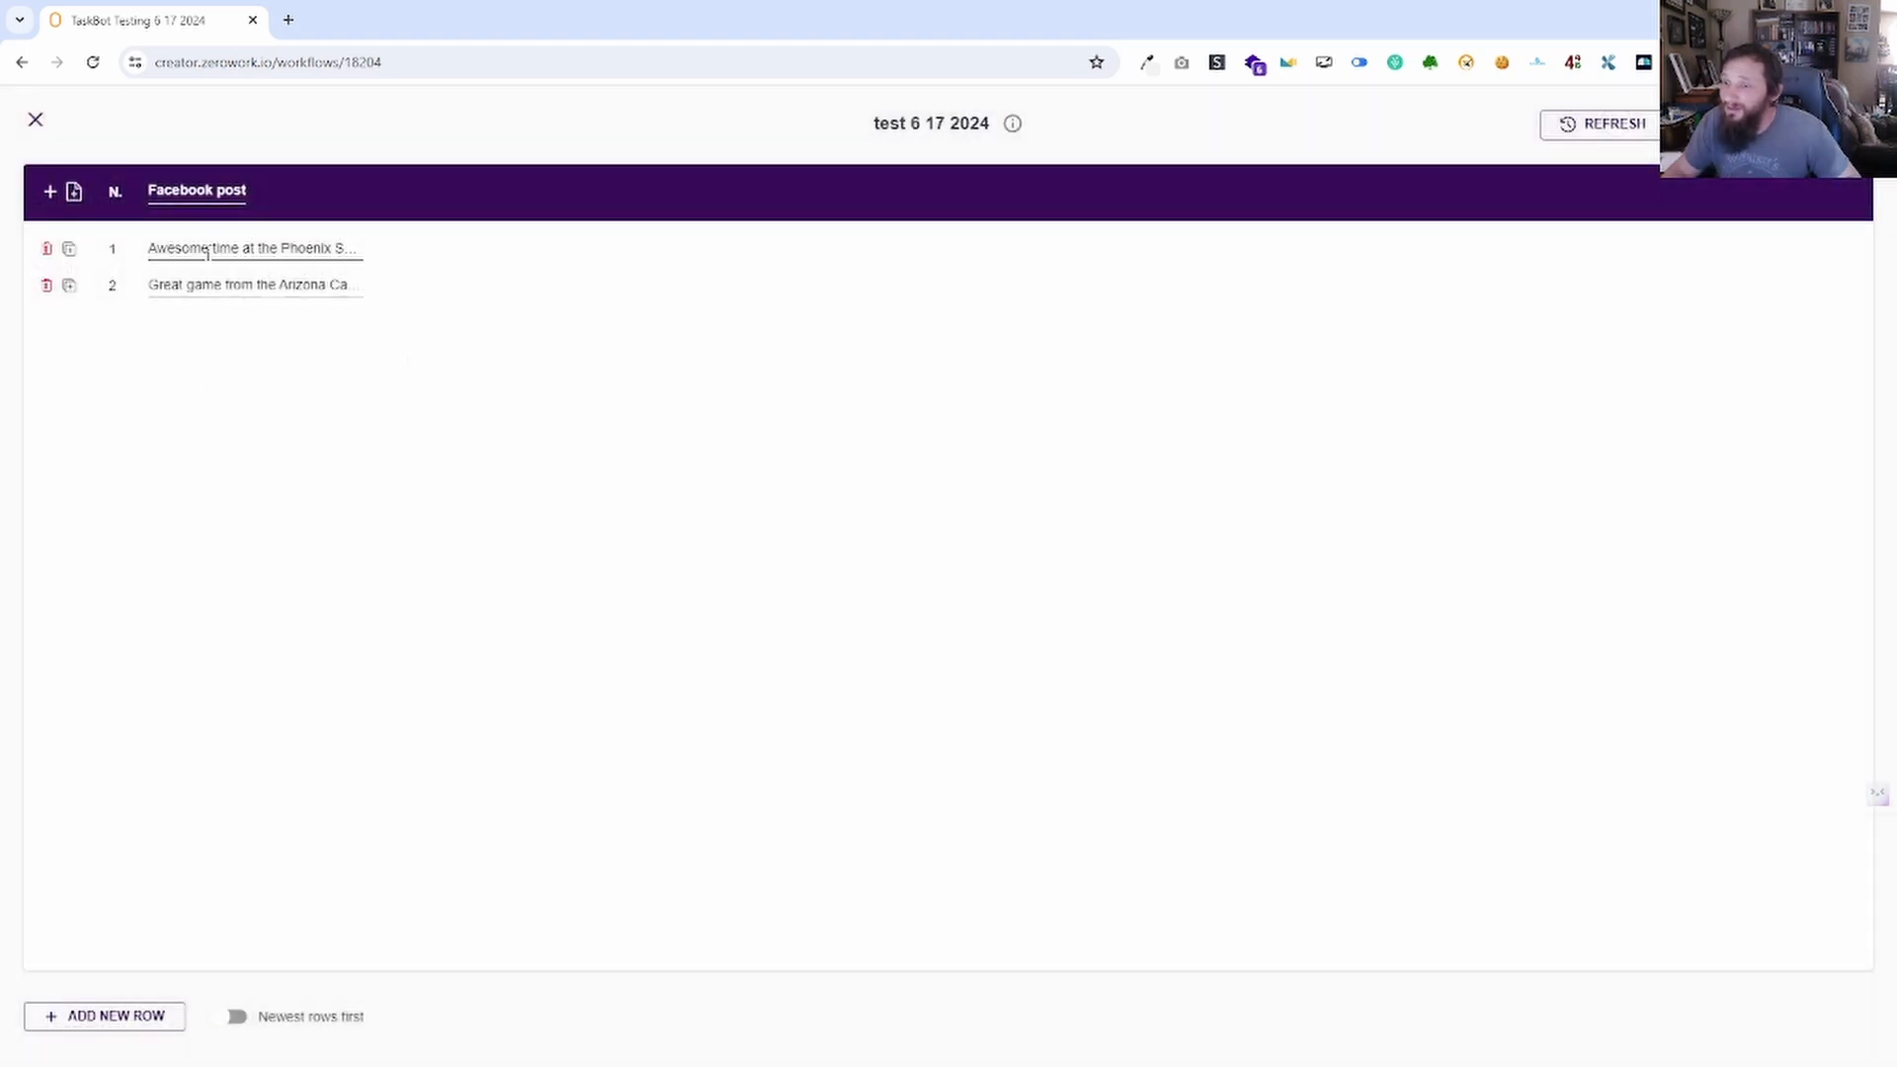
{"action": "left_click", "coordinate": [35, 120]}
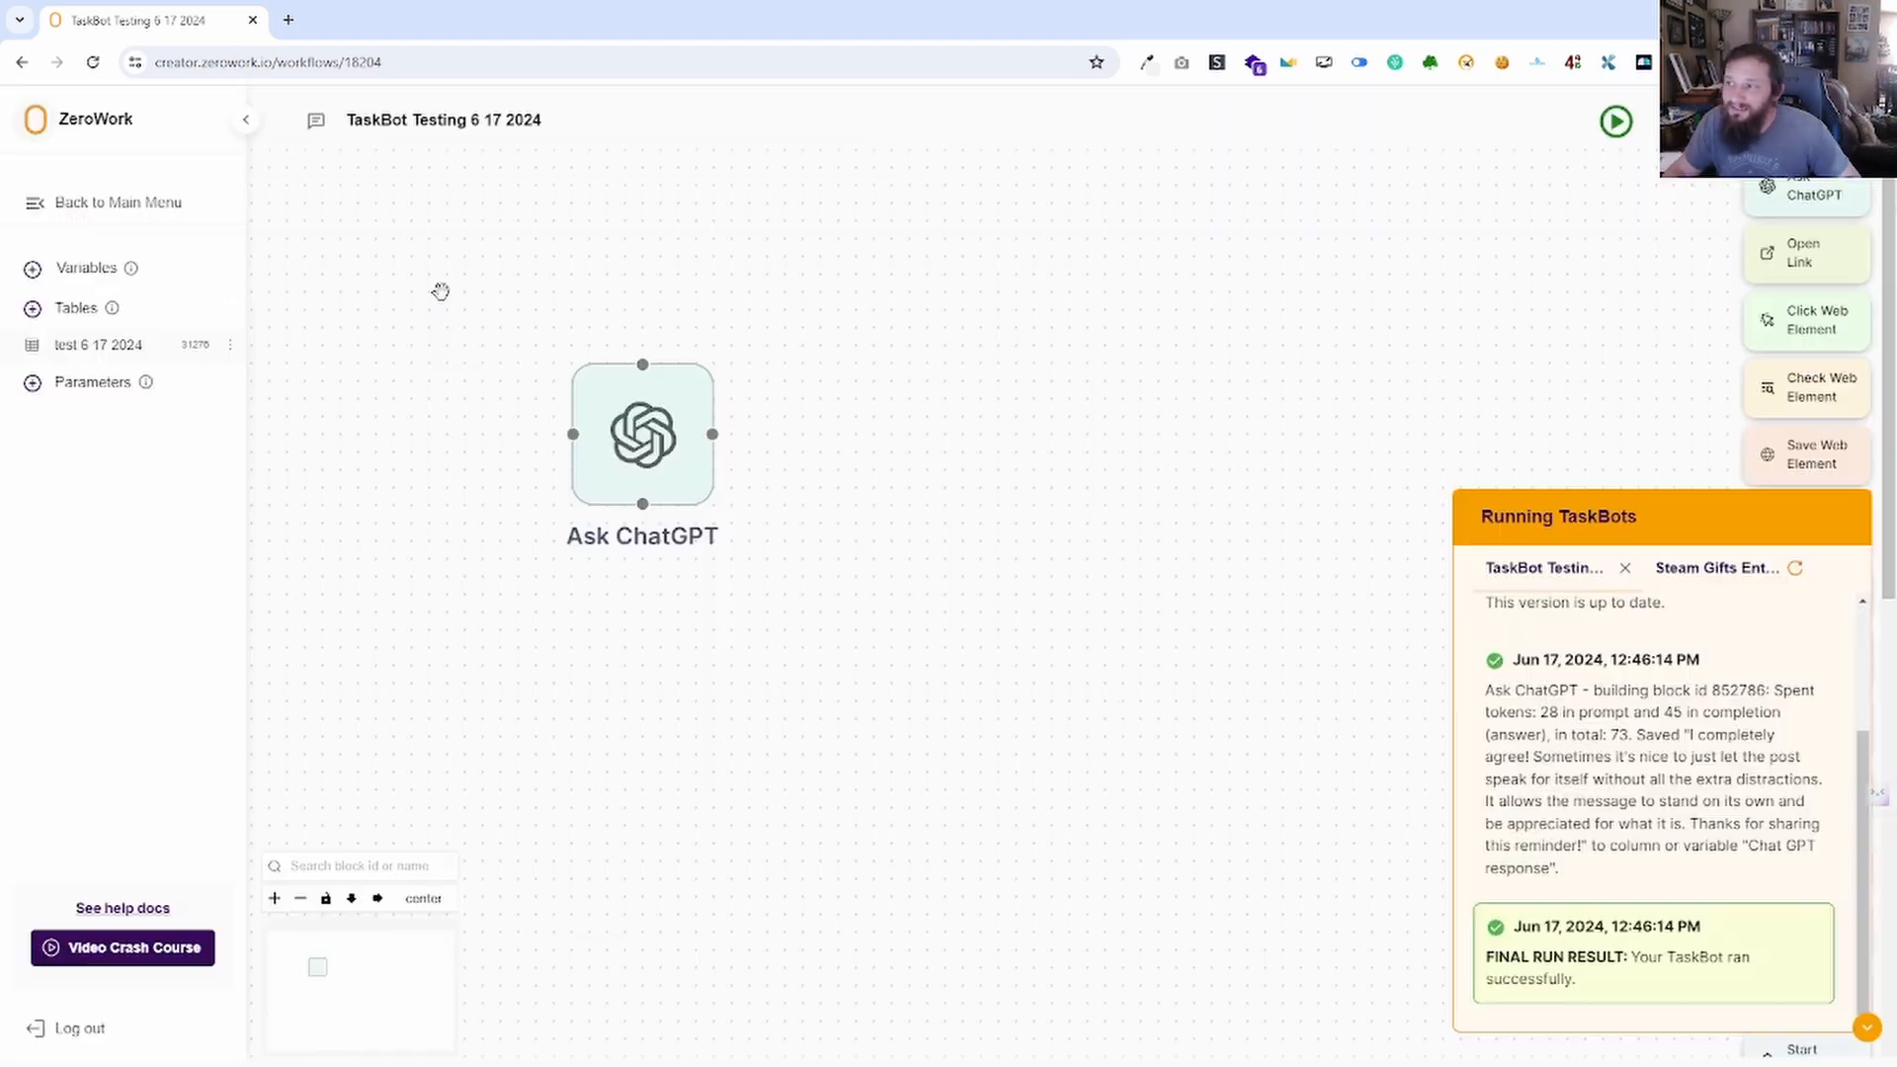
Place an Open Link block beside Ask ChatGPT, try a Facebook post column link, then clear it.
{"action": "left_click", "coordinate": [1867, 1031]}
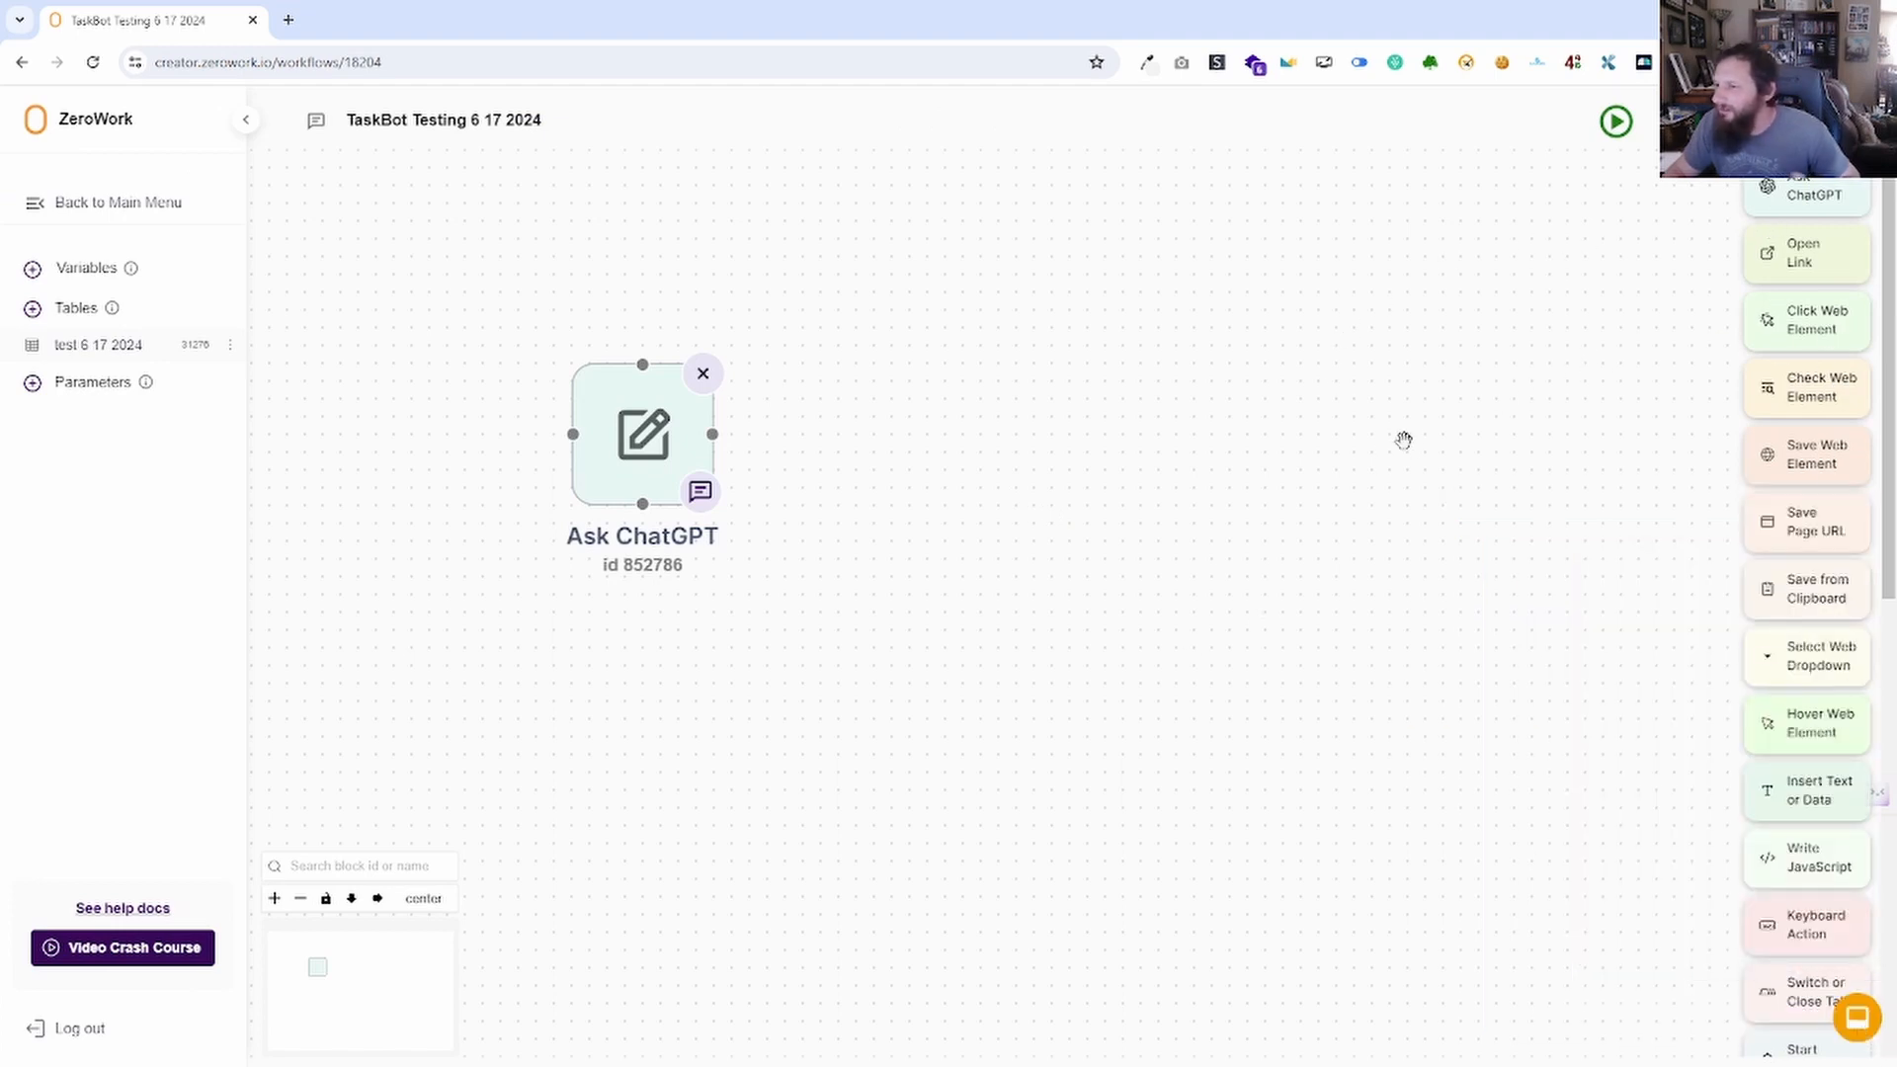
{"action": "left_click_drag", "start_coordinate": [1807, 263], "coordinate": [894, 403]}
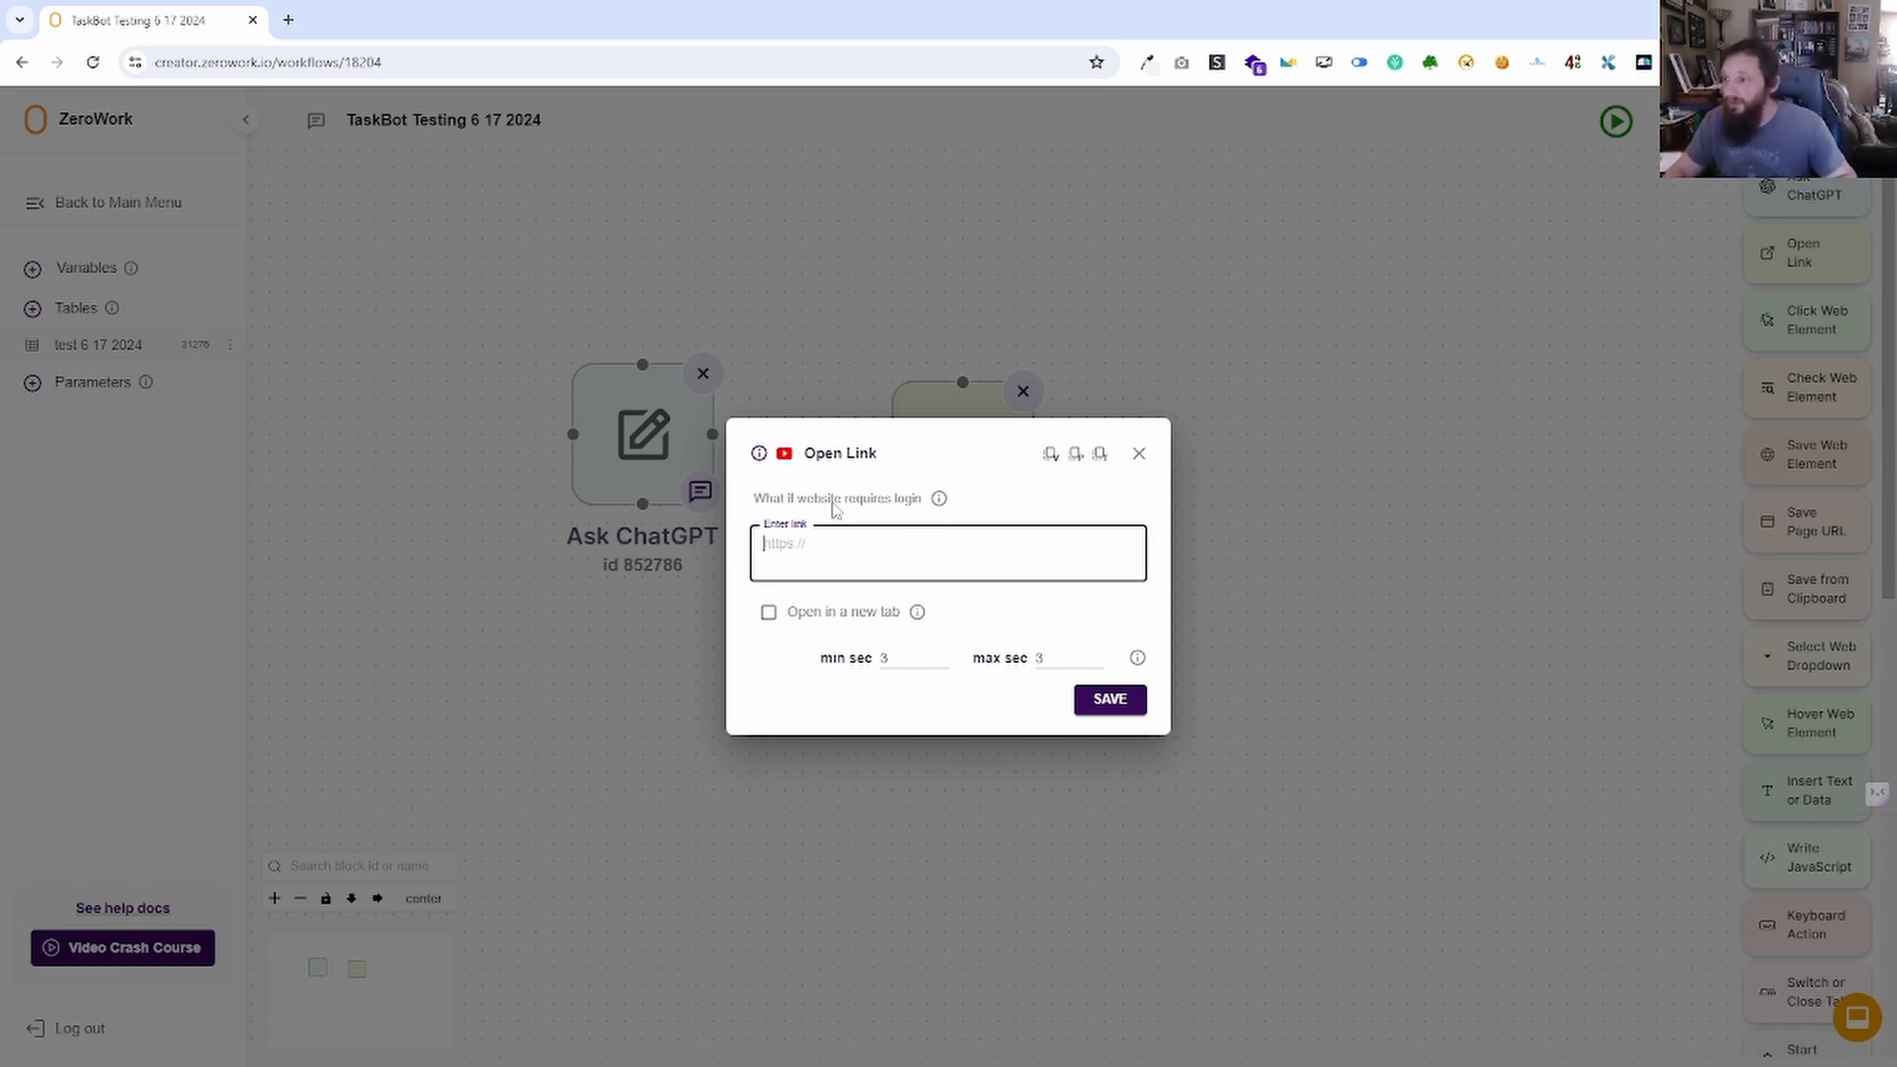
{"action": "left_click", "coordinate": [1100, 454]}
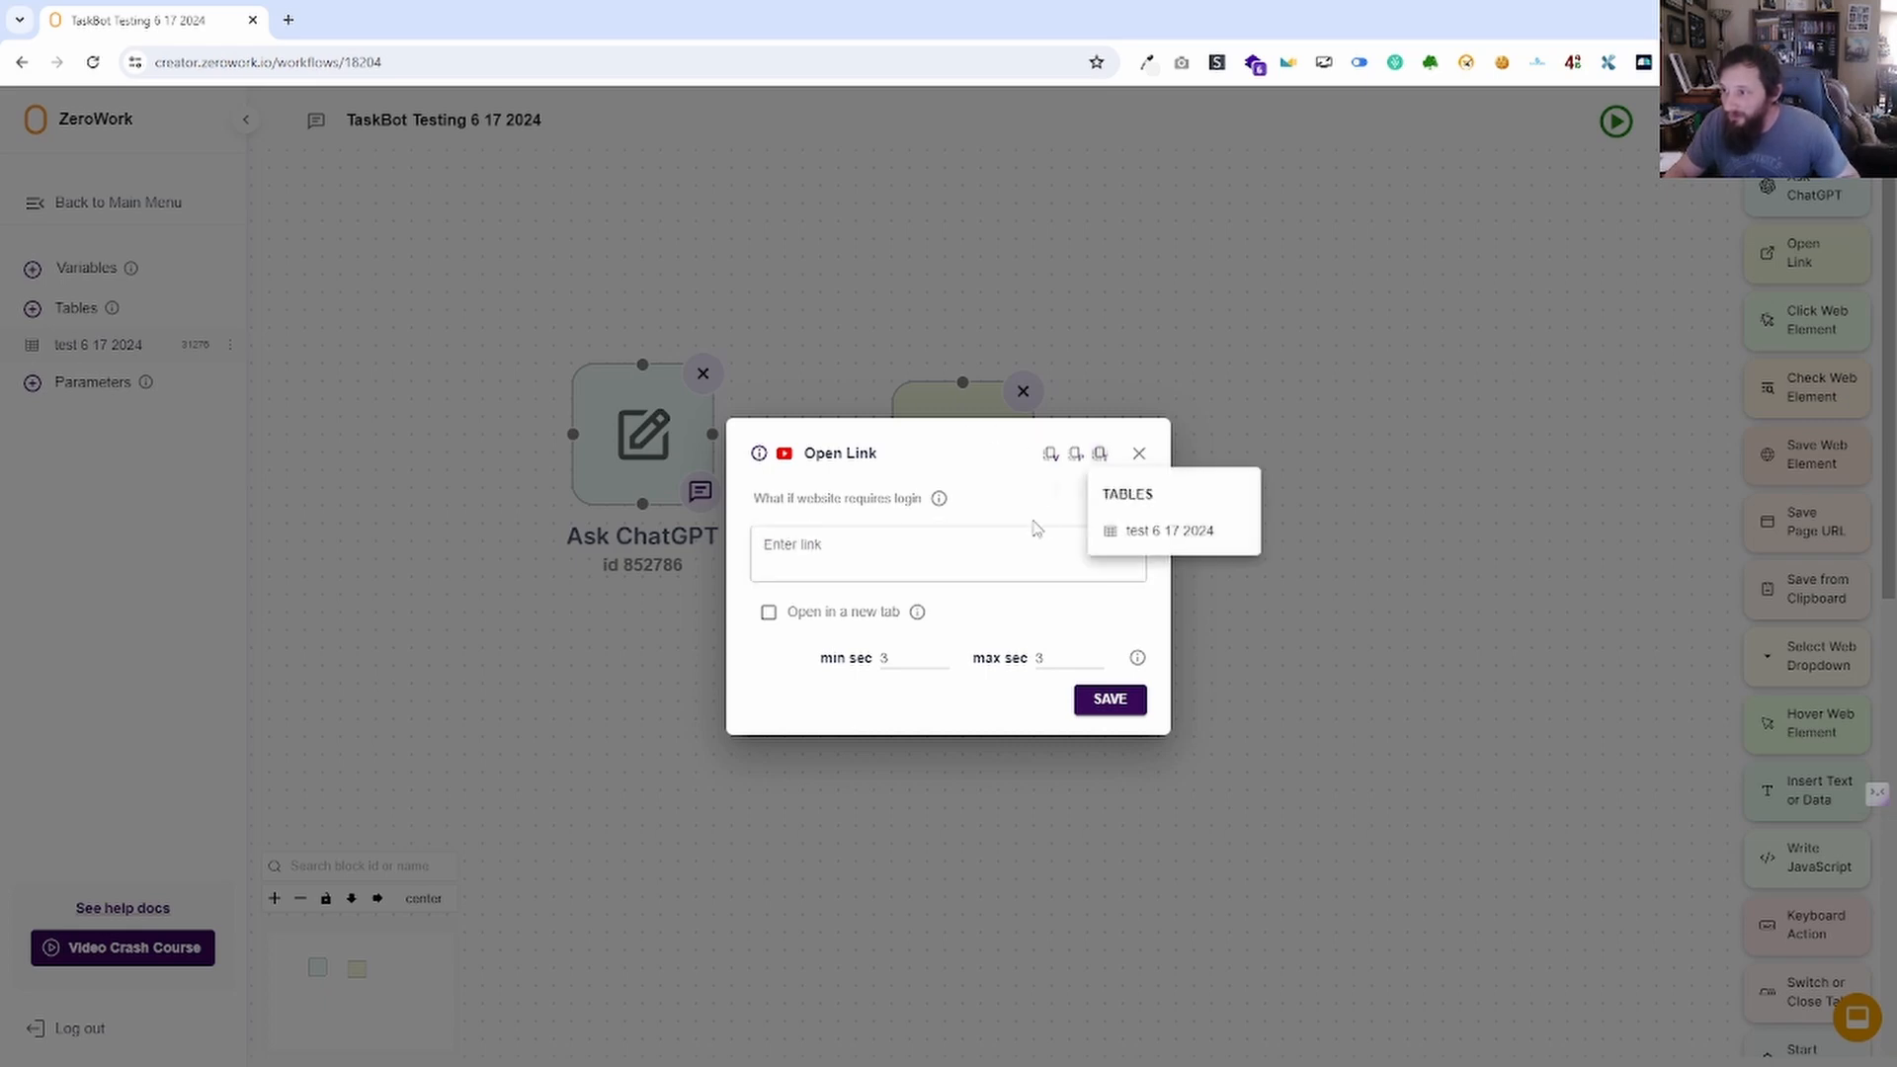
{"action": "left_click", "coordinate": [1136, 531]}
{"action": "left_click", "coordinate": [1147, 614]}
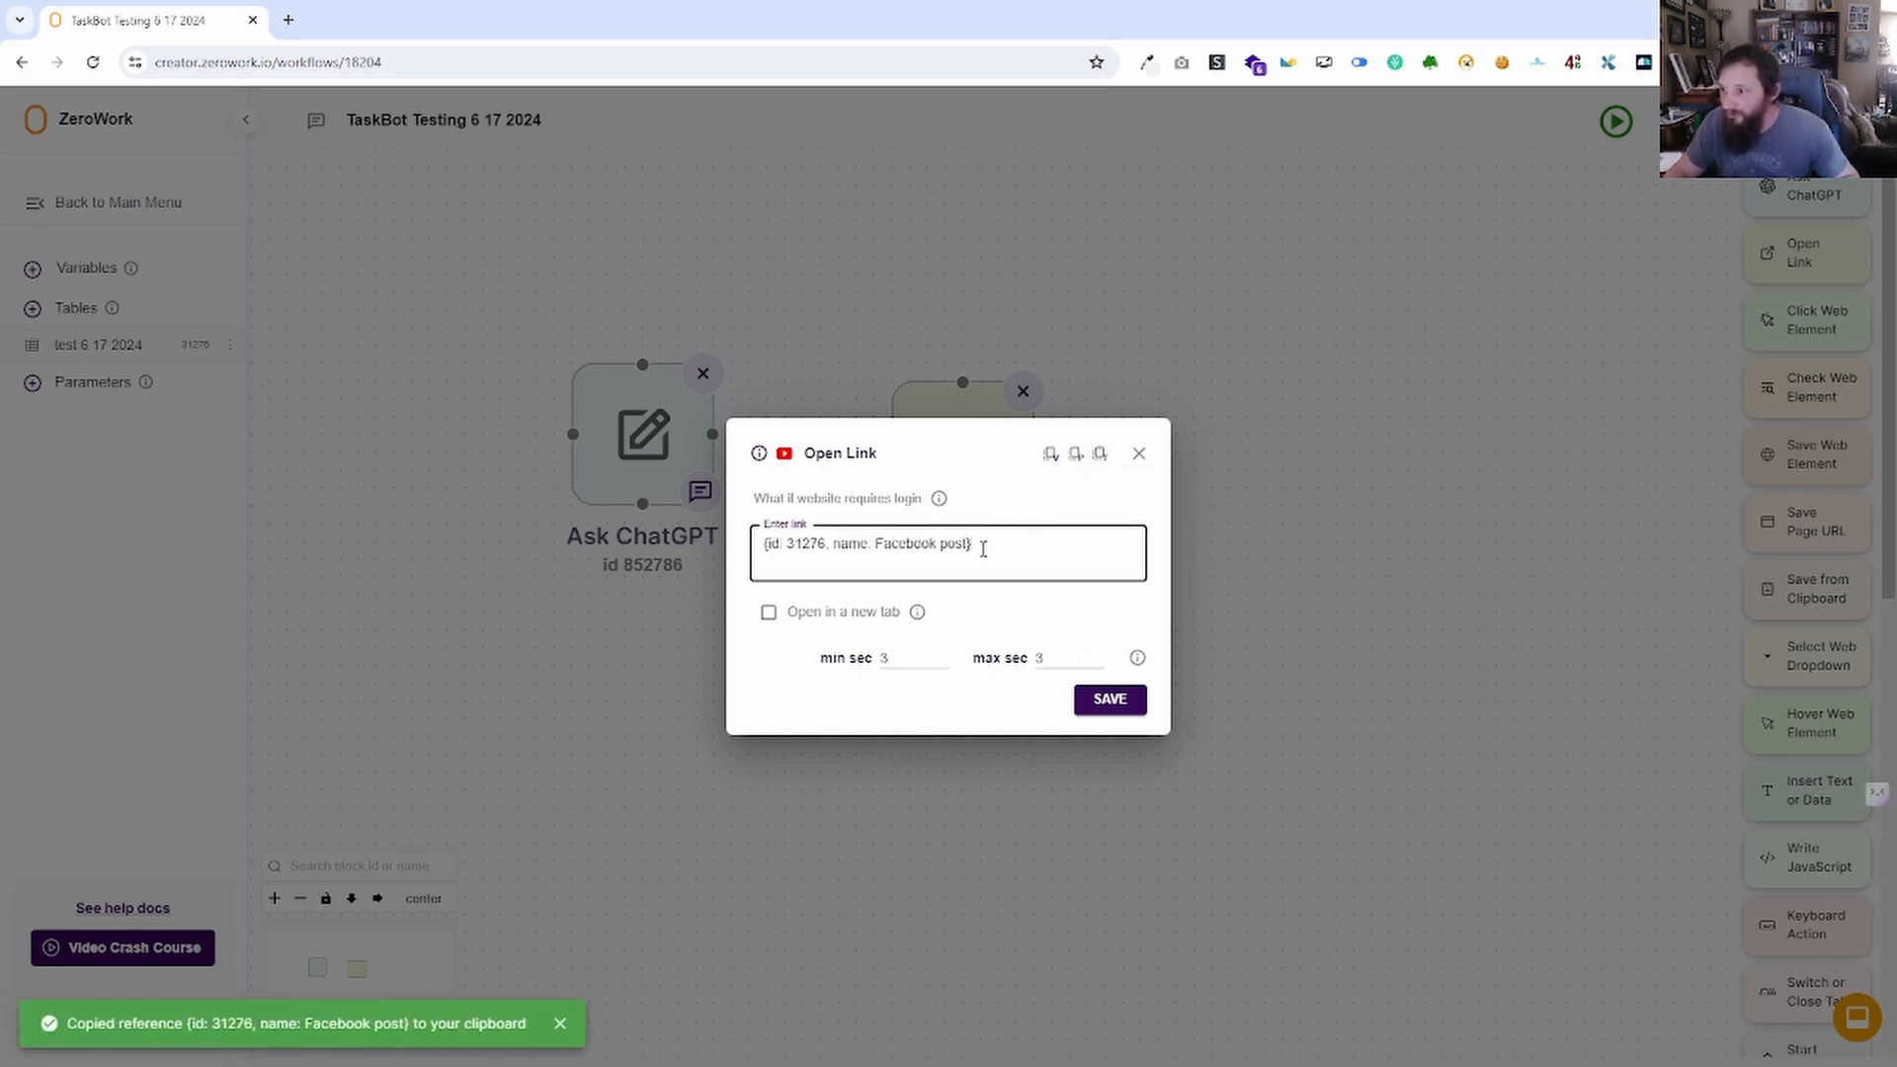
{"action": "left_click_drag", "start_coordinate": [978, 545], "coordinate": [776, 598]}
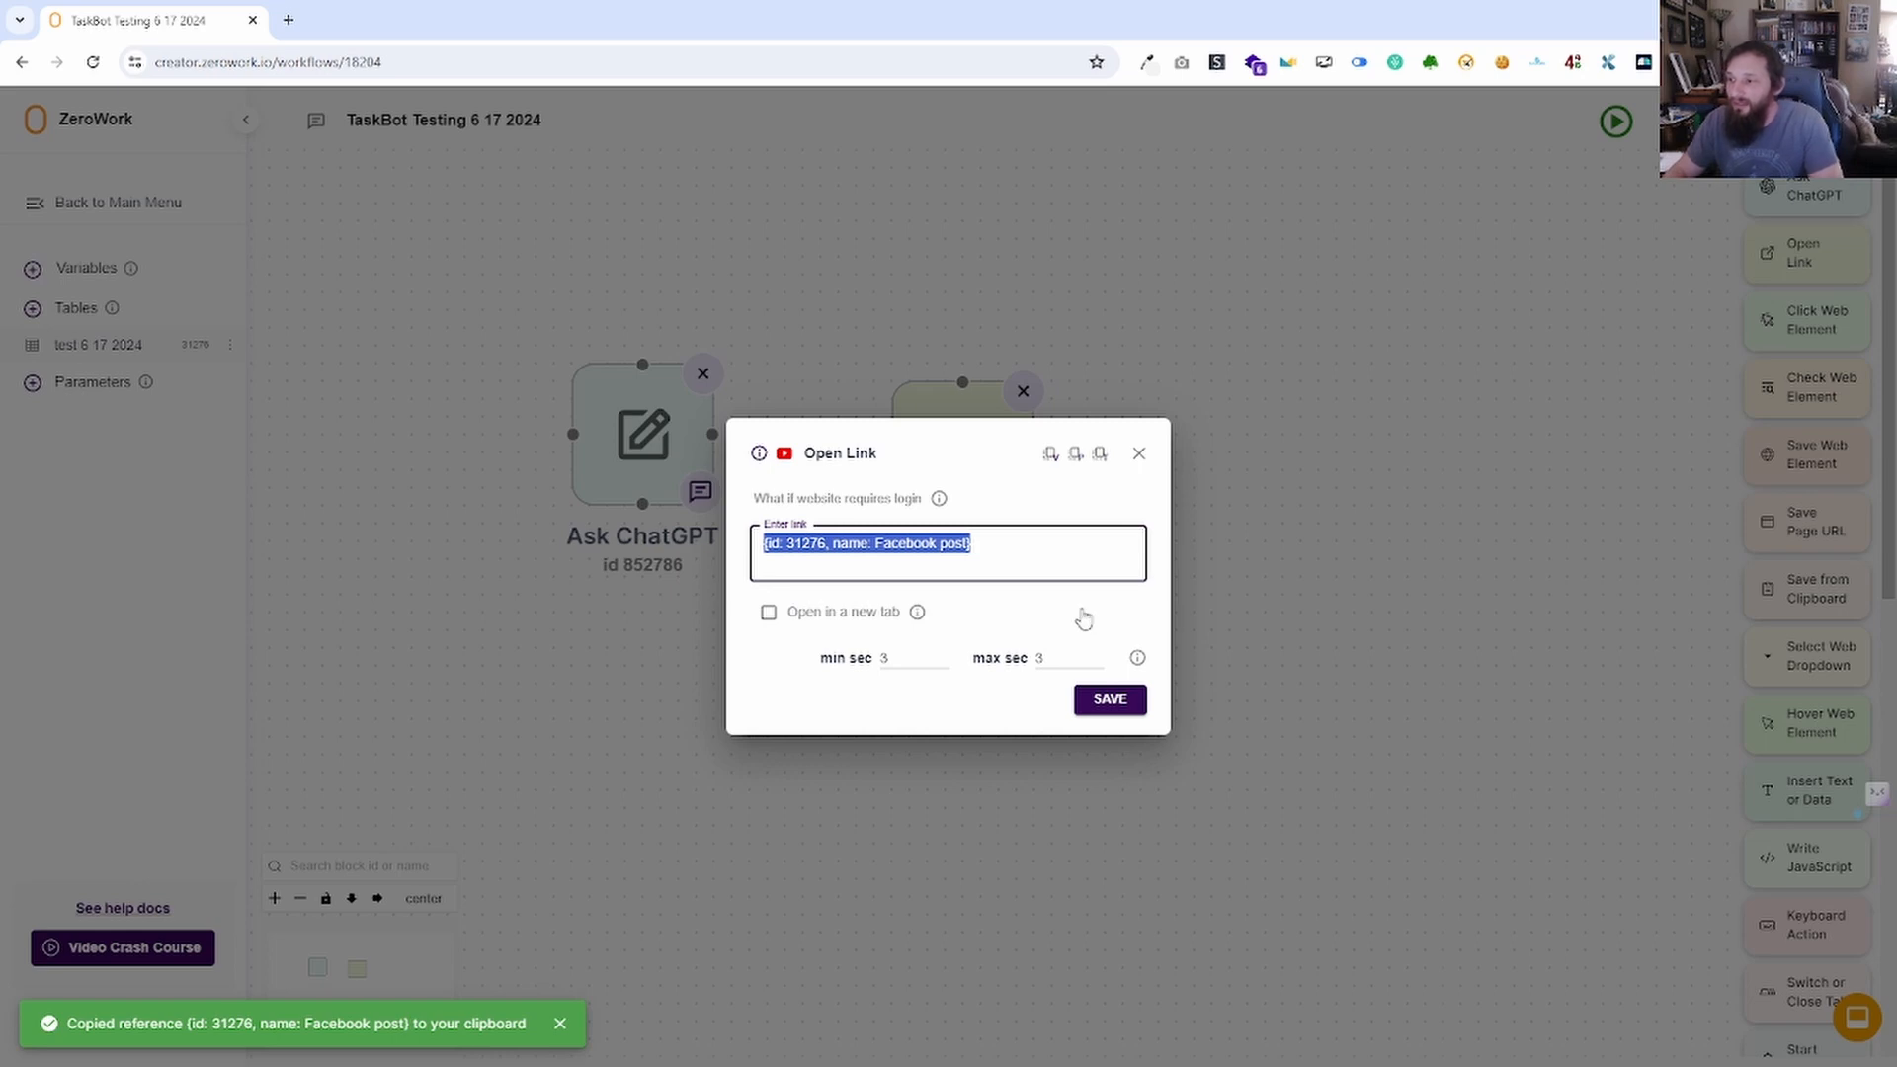
{"action": "key", "text": "BackSpace"}
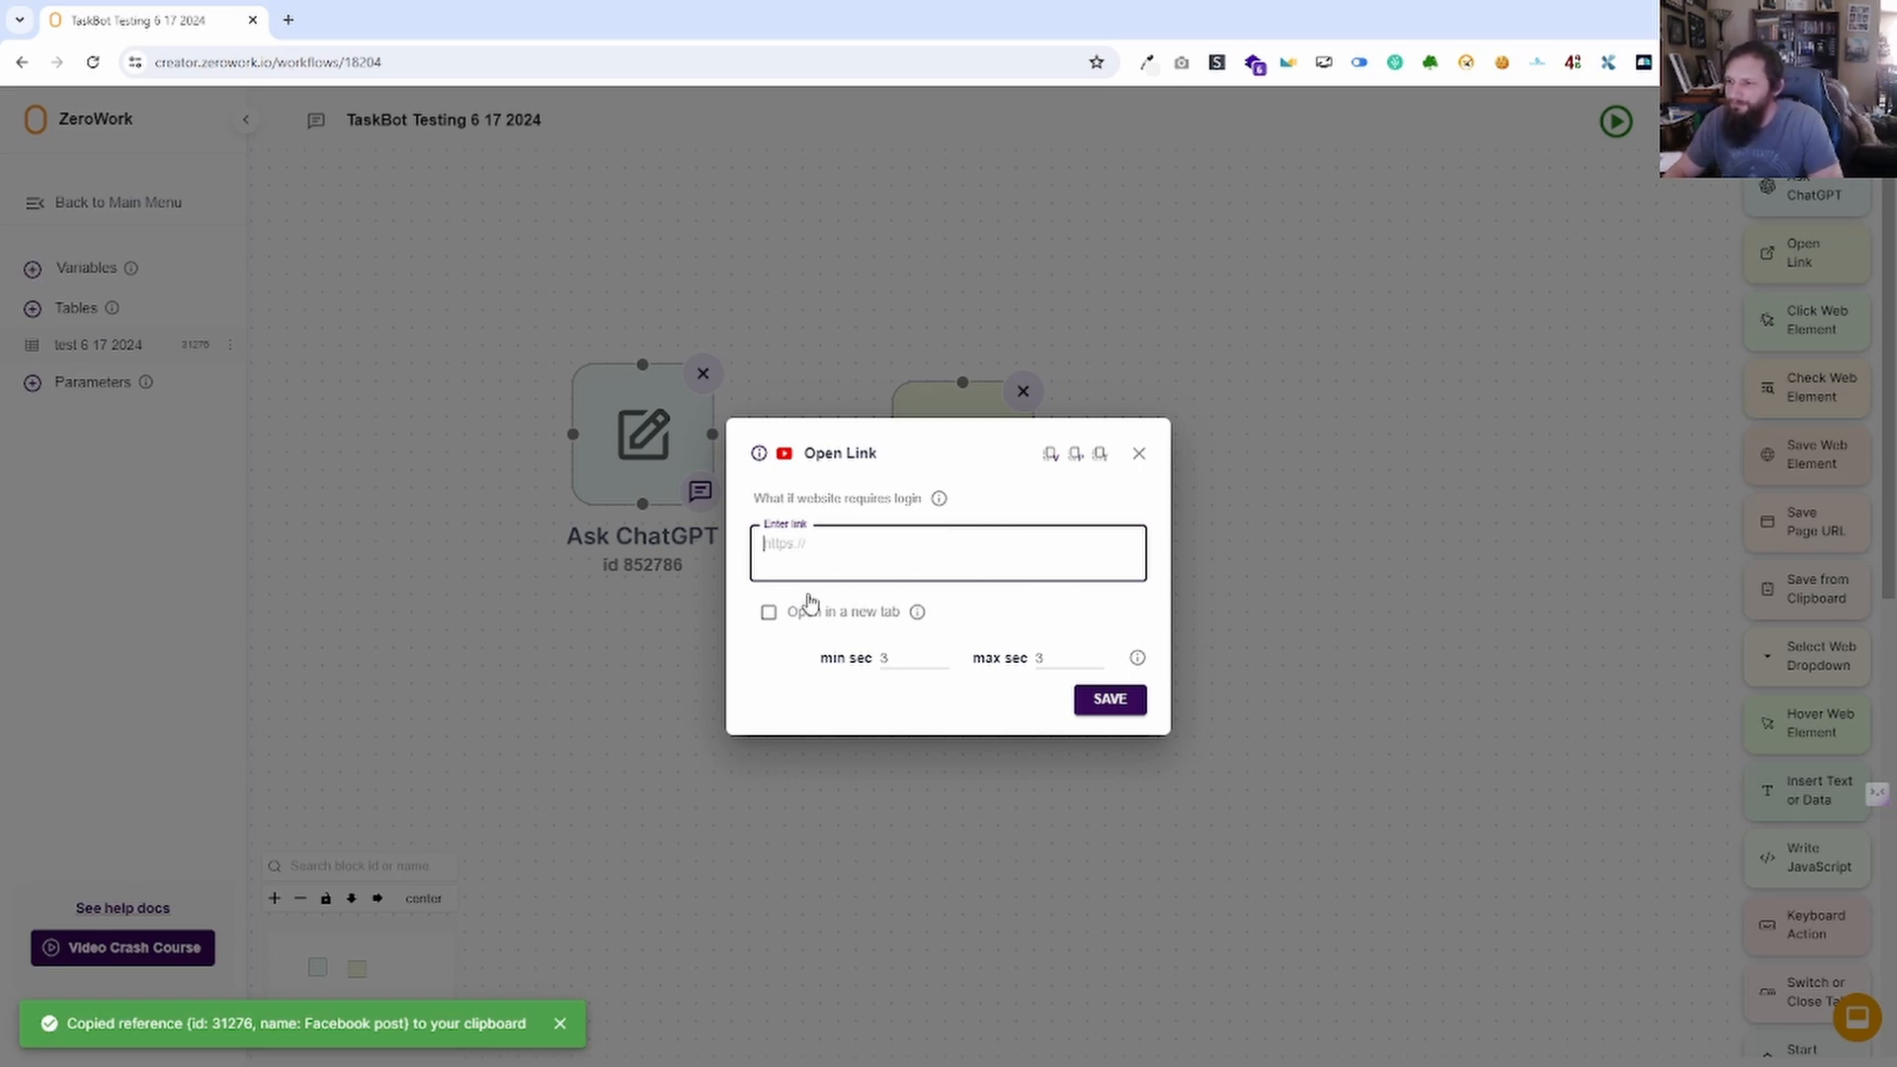
{"action": "mouse_move", "coordinate": [948, 507]}
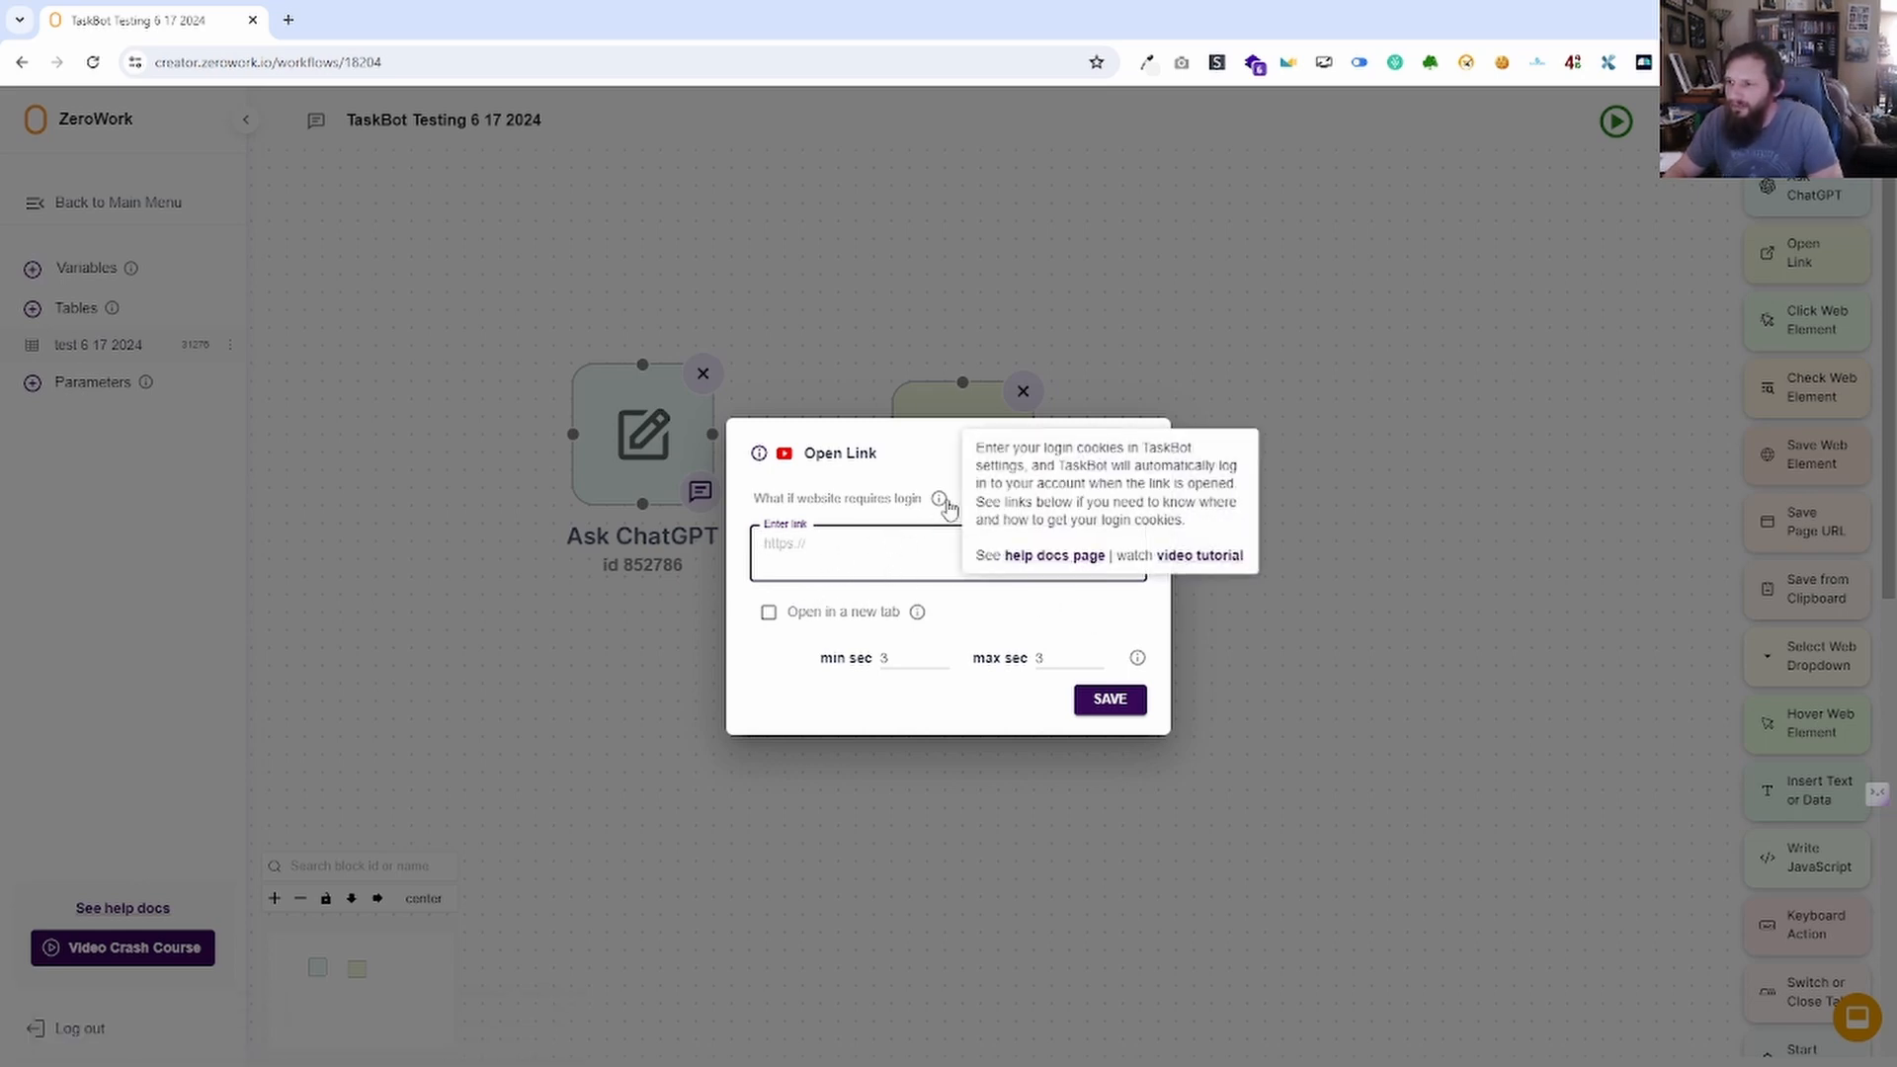
Turn 'Open in a new tab' off, keep both delays at 3 seconds, and save.
{"action": "left_click", "coordinate": [768, 614]}
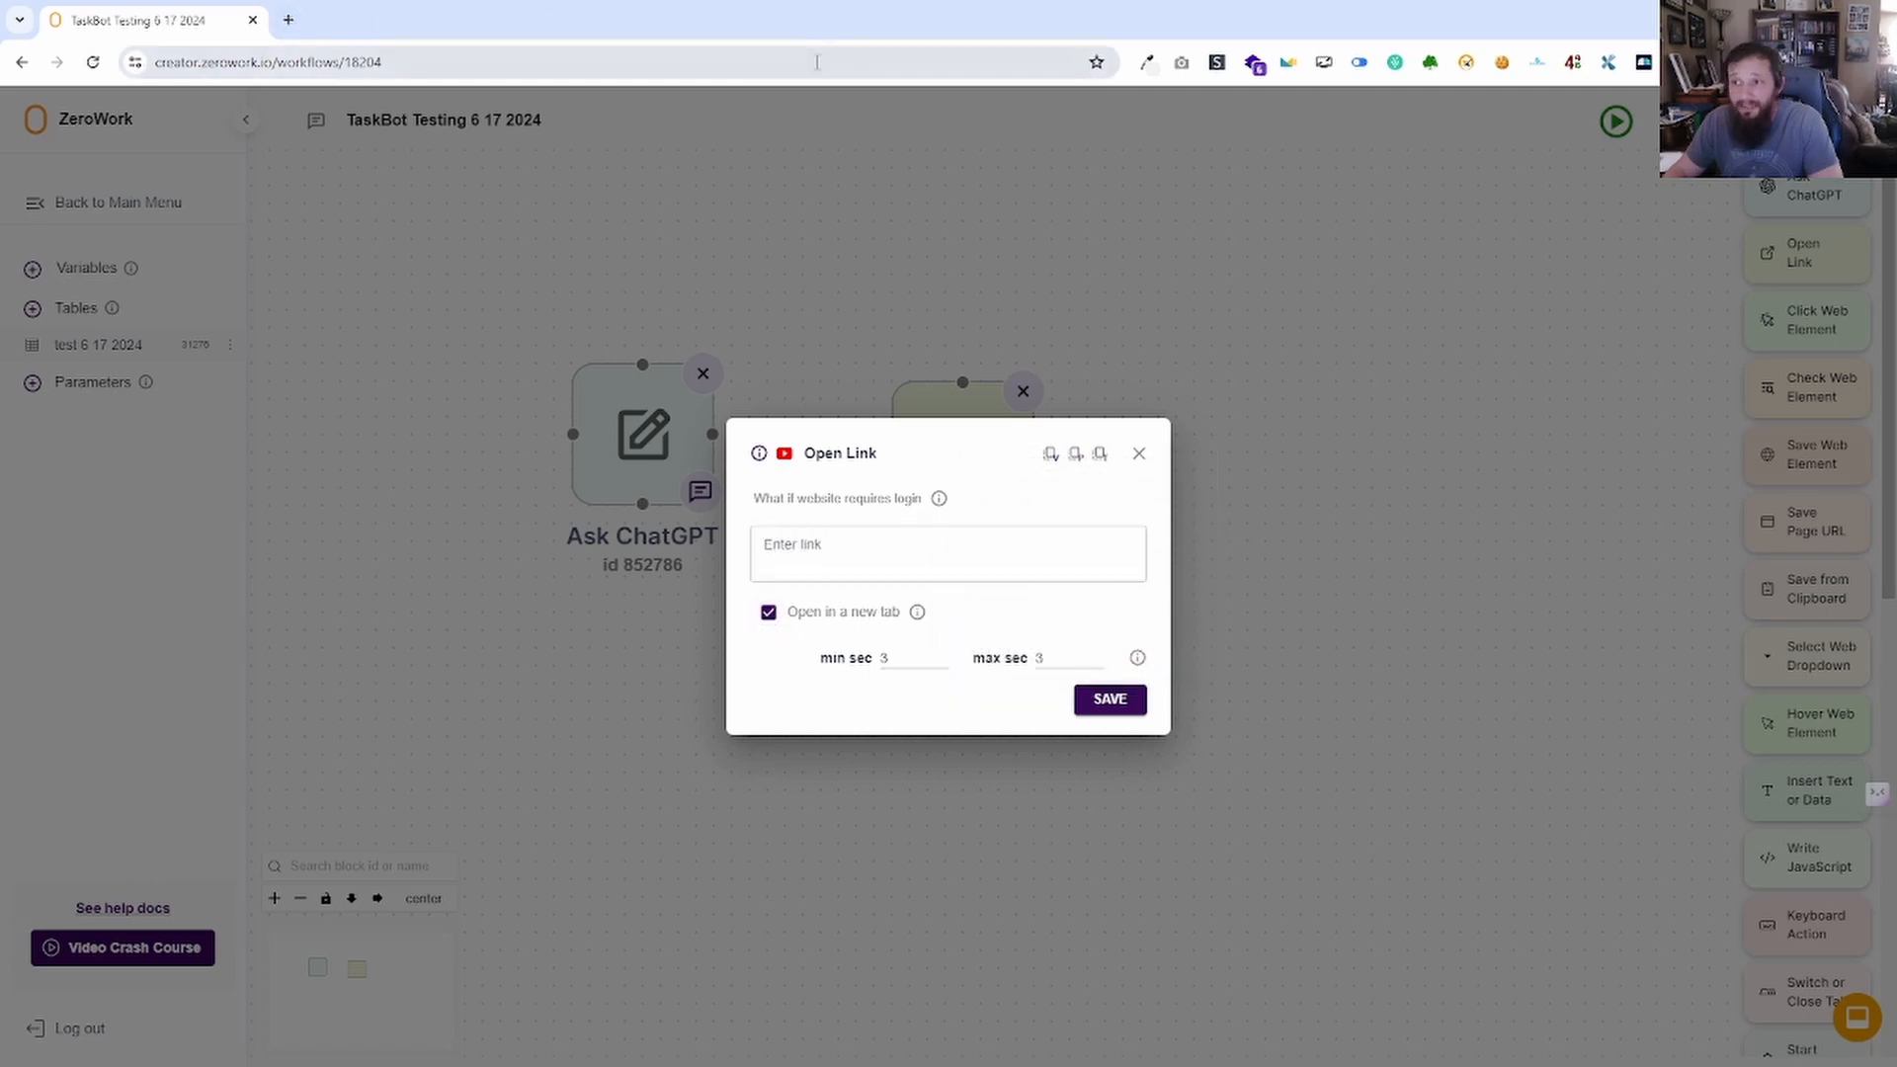
{"action": "left_click", "coordinate": [770, 617]}
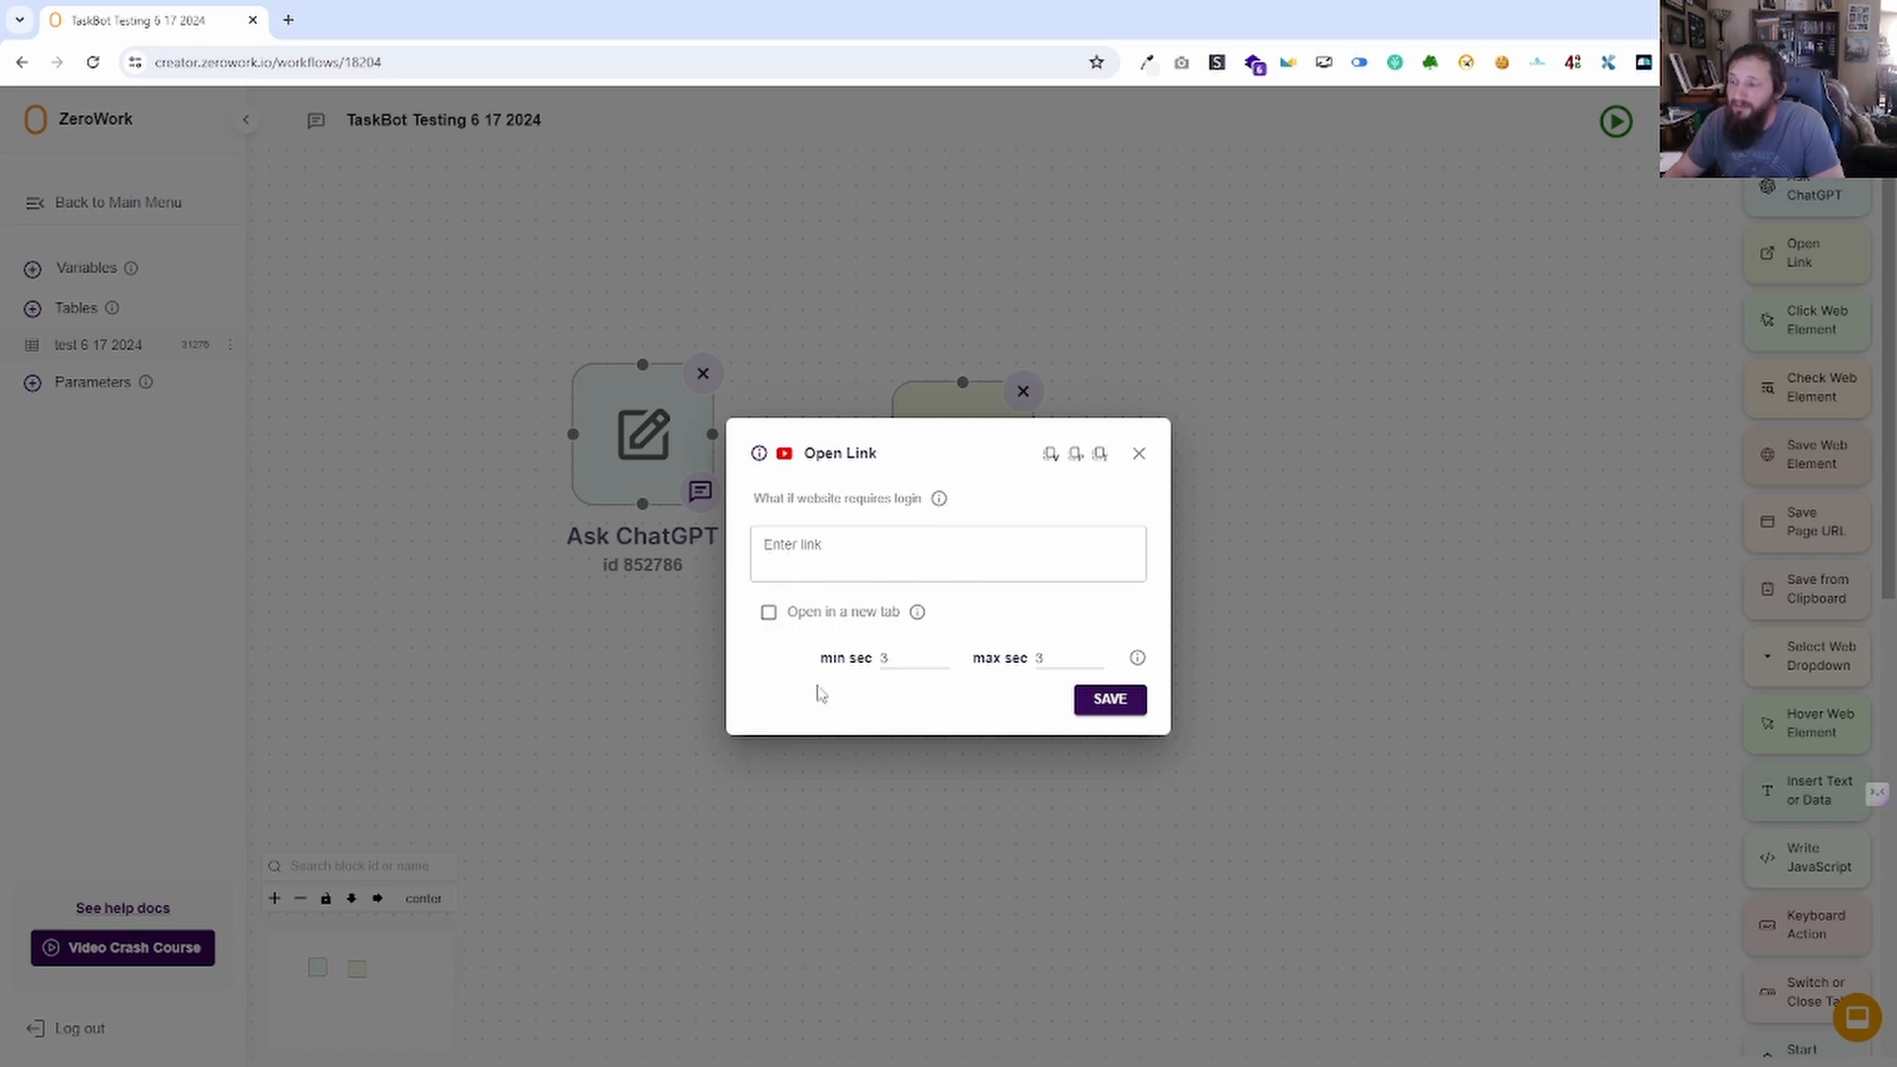
{"action": "left_click", "coordinate": [887, 682]}
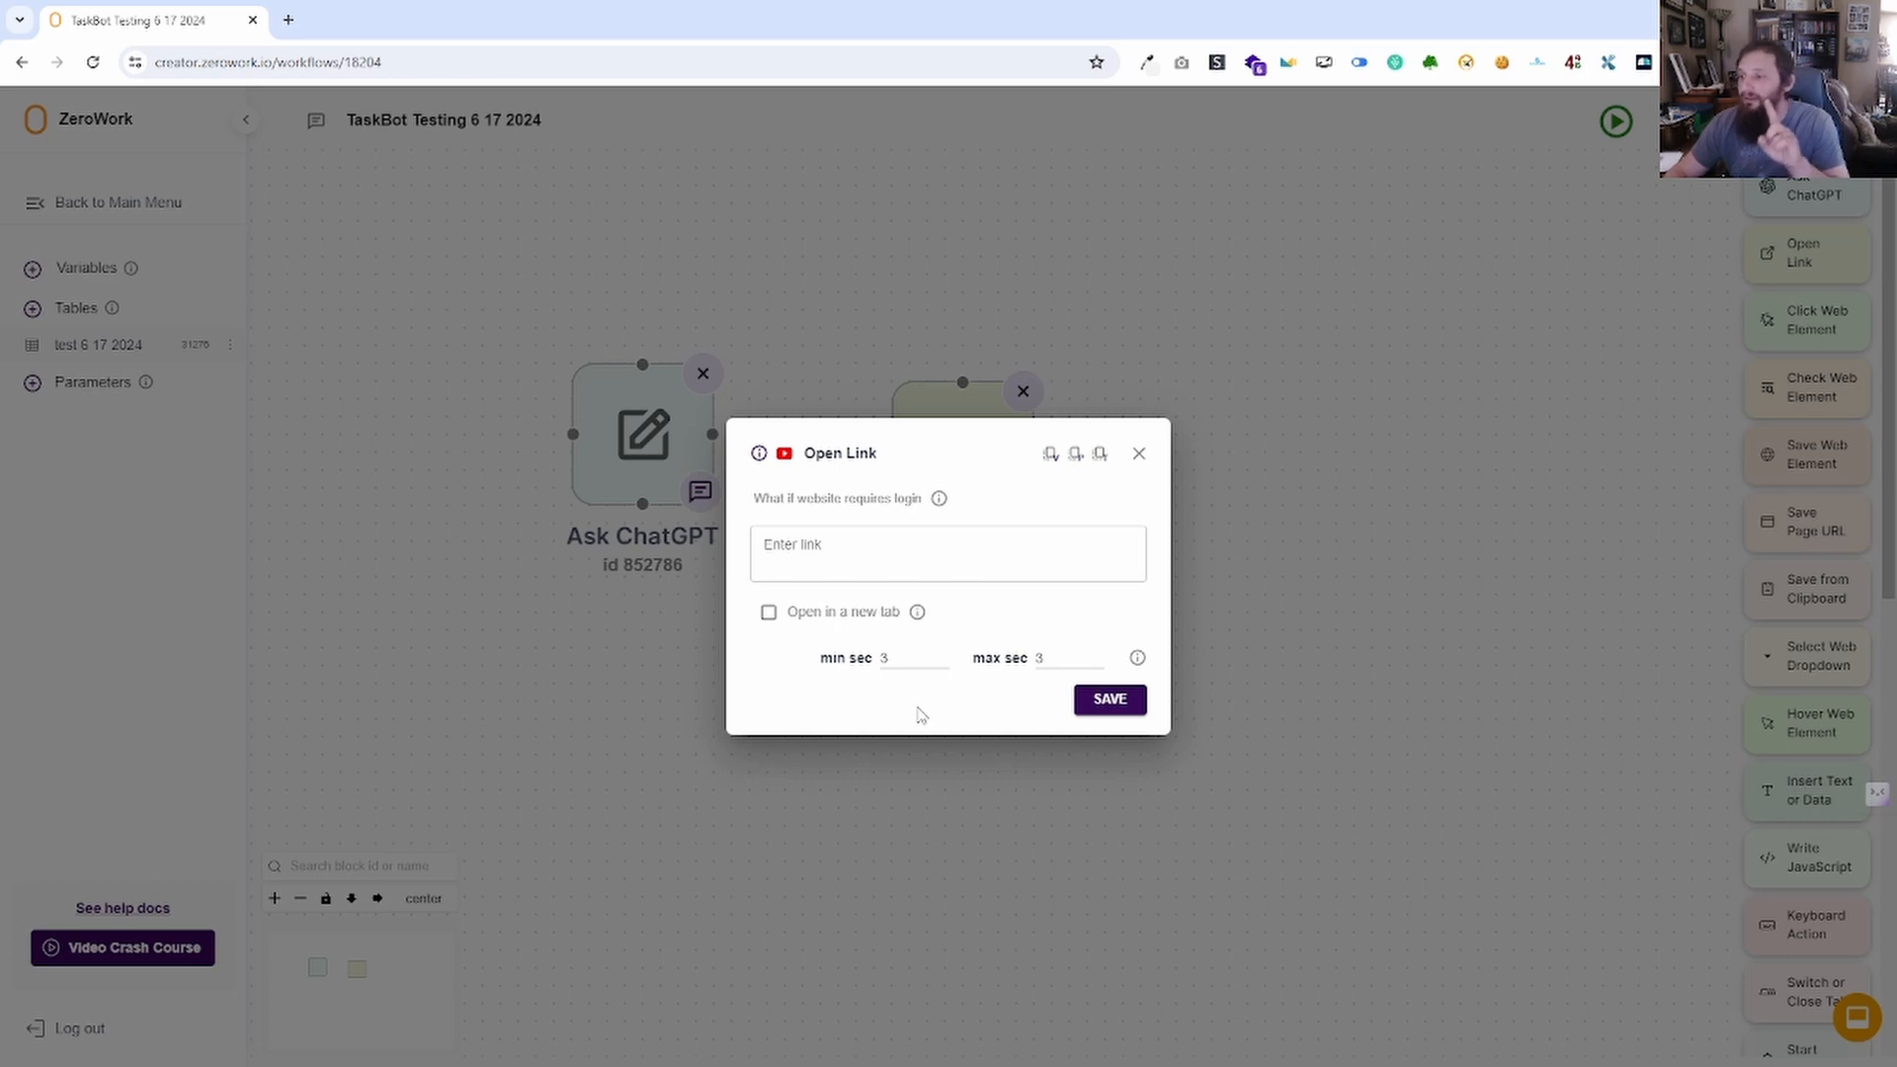
{"action": "left_click", "coordinate": [893, 562]}
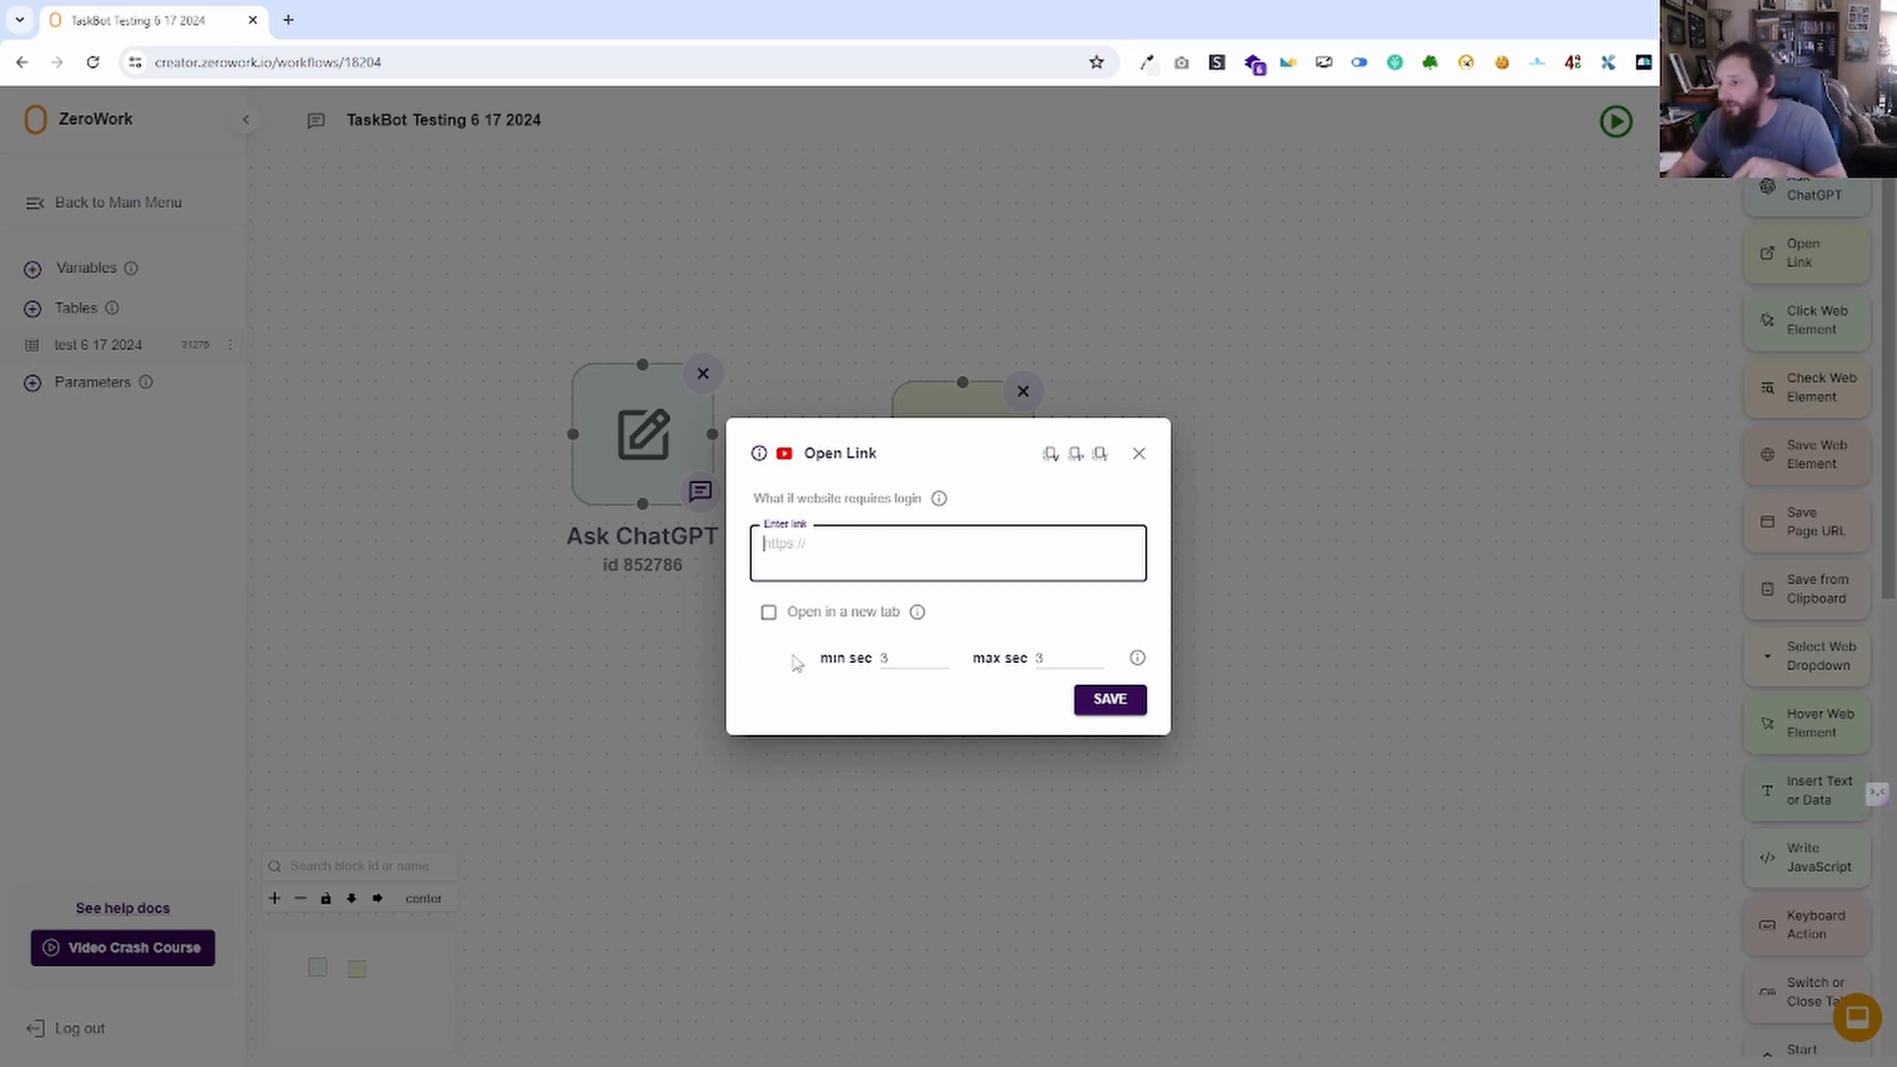
{"action": "left_click", "coordinate": [887, 658]}
{"action": "left_click", "coordinate": [1038, 658]}
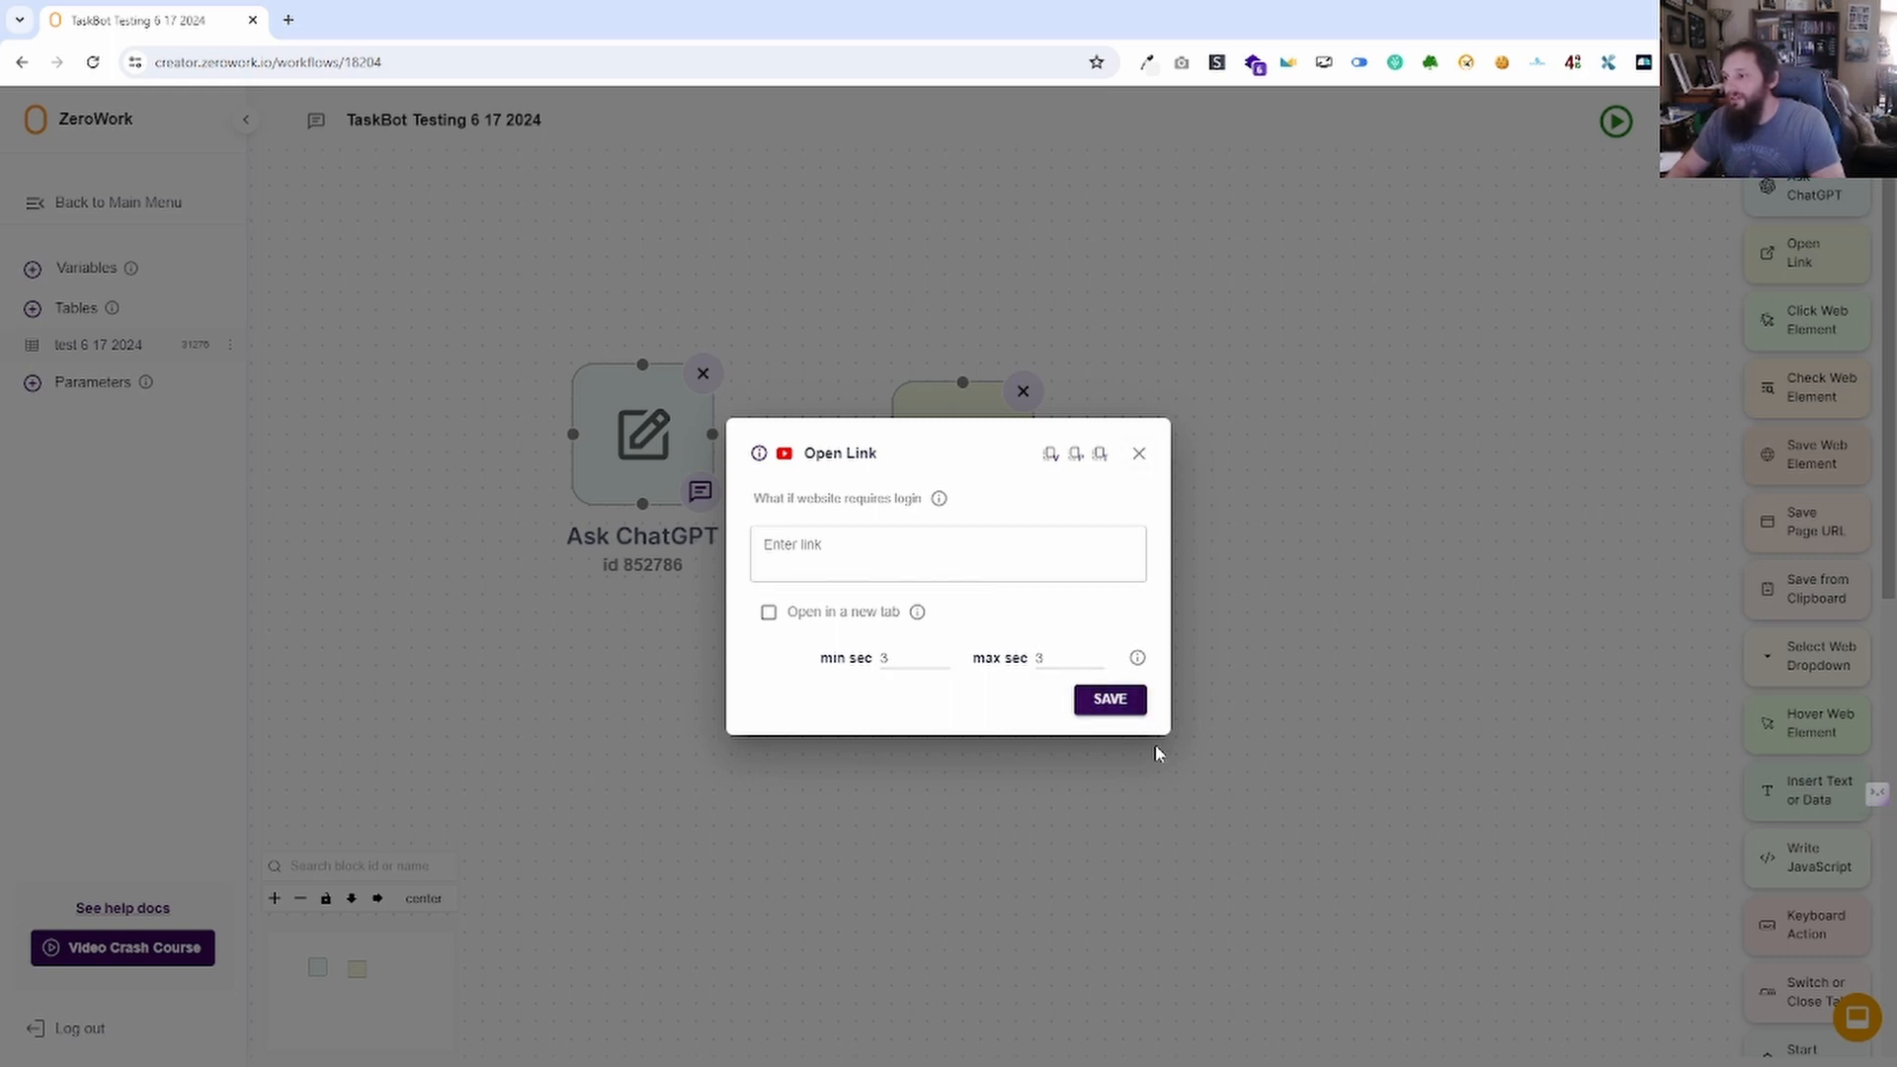
{"action": "left_click", "coordinate": [1123, 699]}
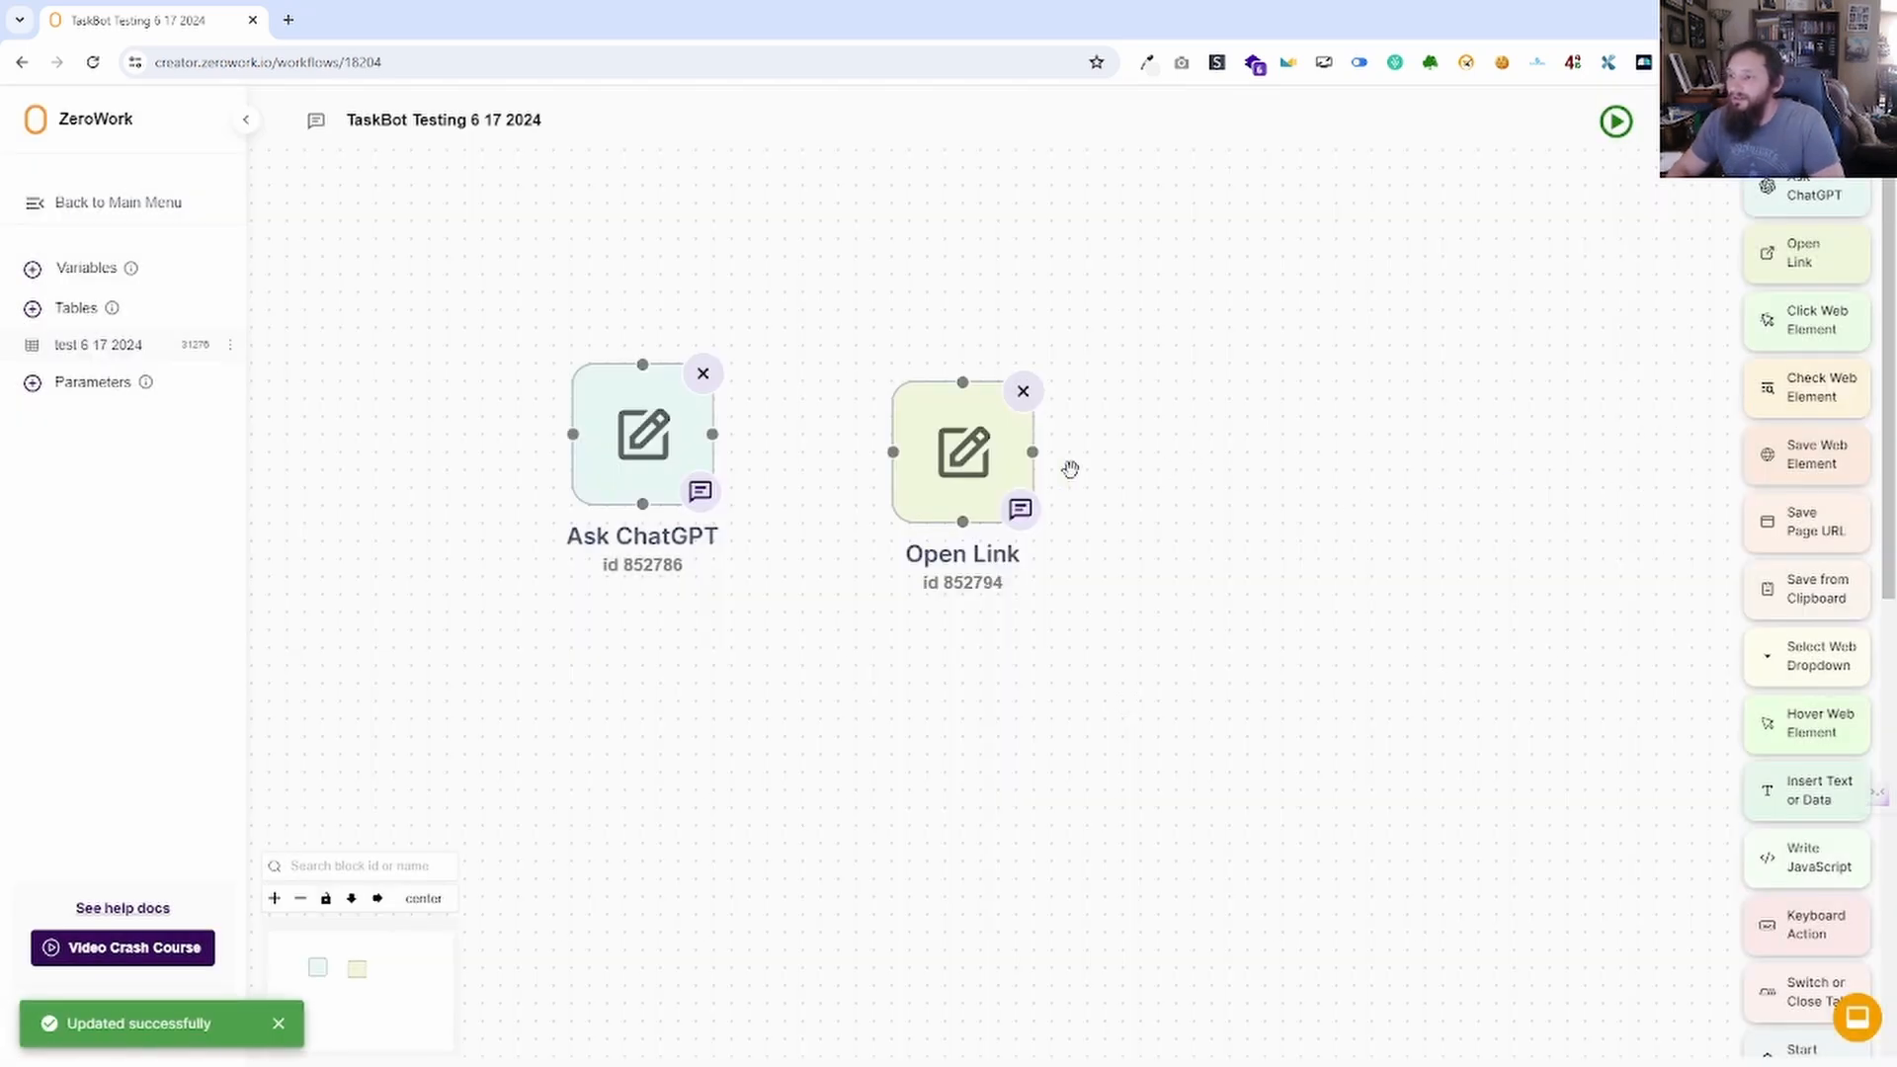
Recheck the Open Link settings and drop a Click Web Element block to its right.
{"action": "left_click", "coordinate": [943, 481]}
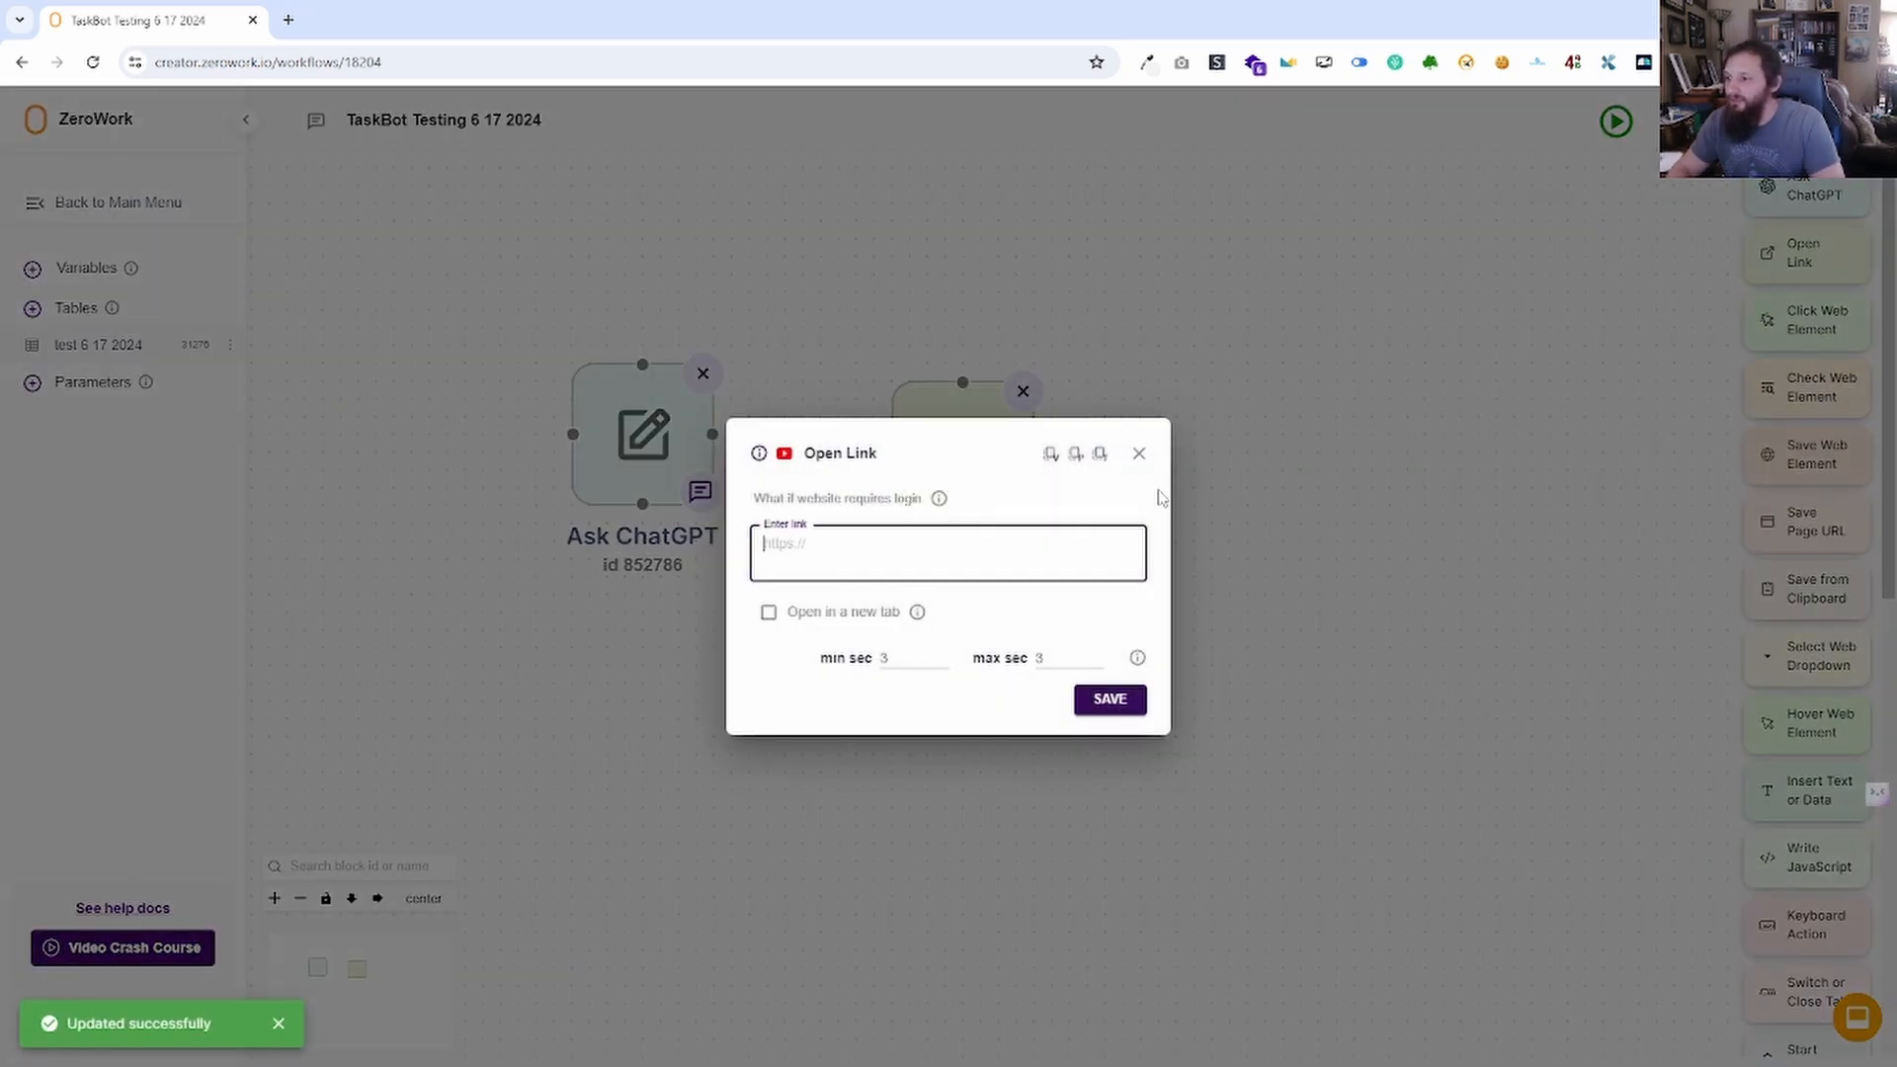
{"action": "left_click", "coordinate": [1139, 453]}
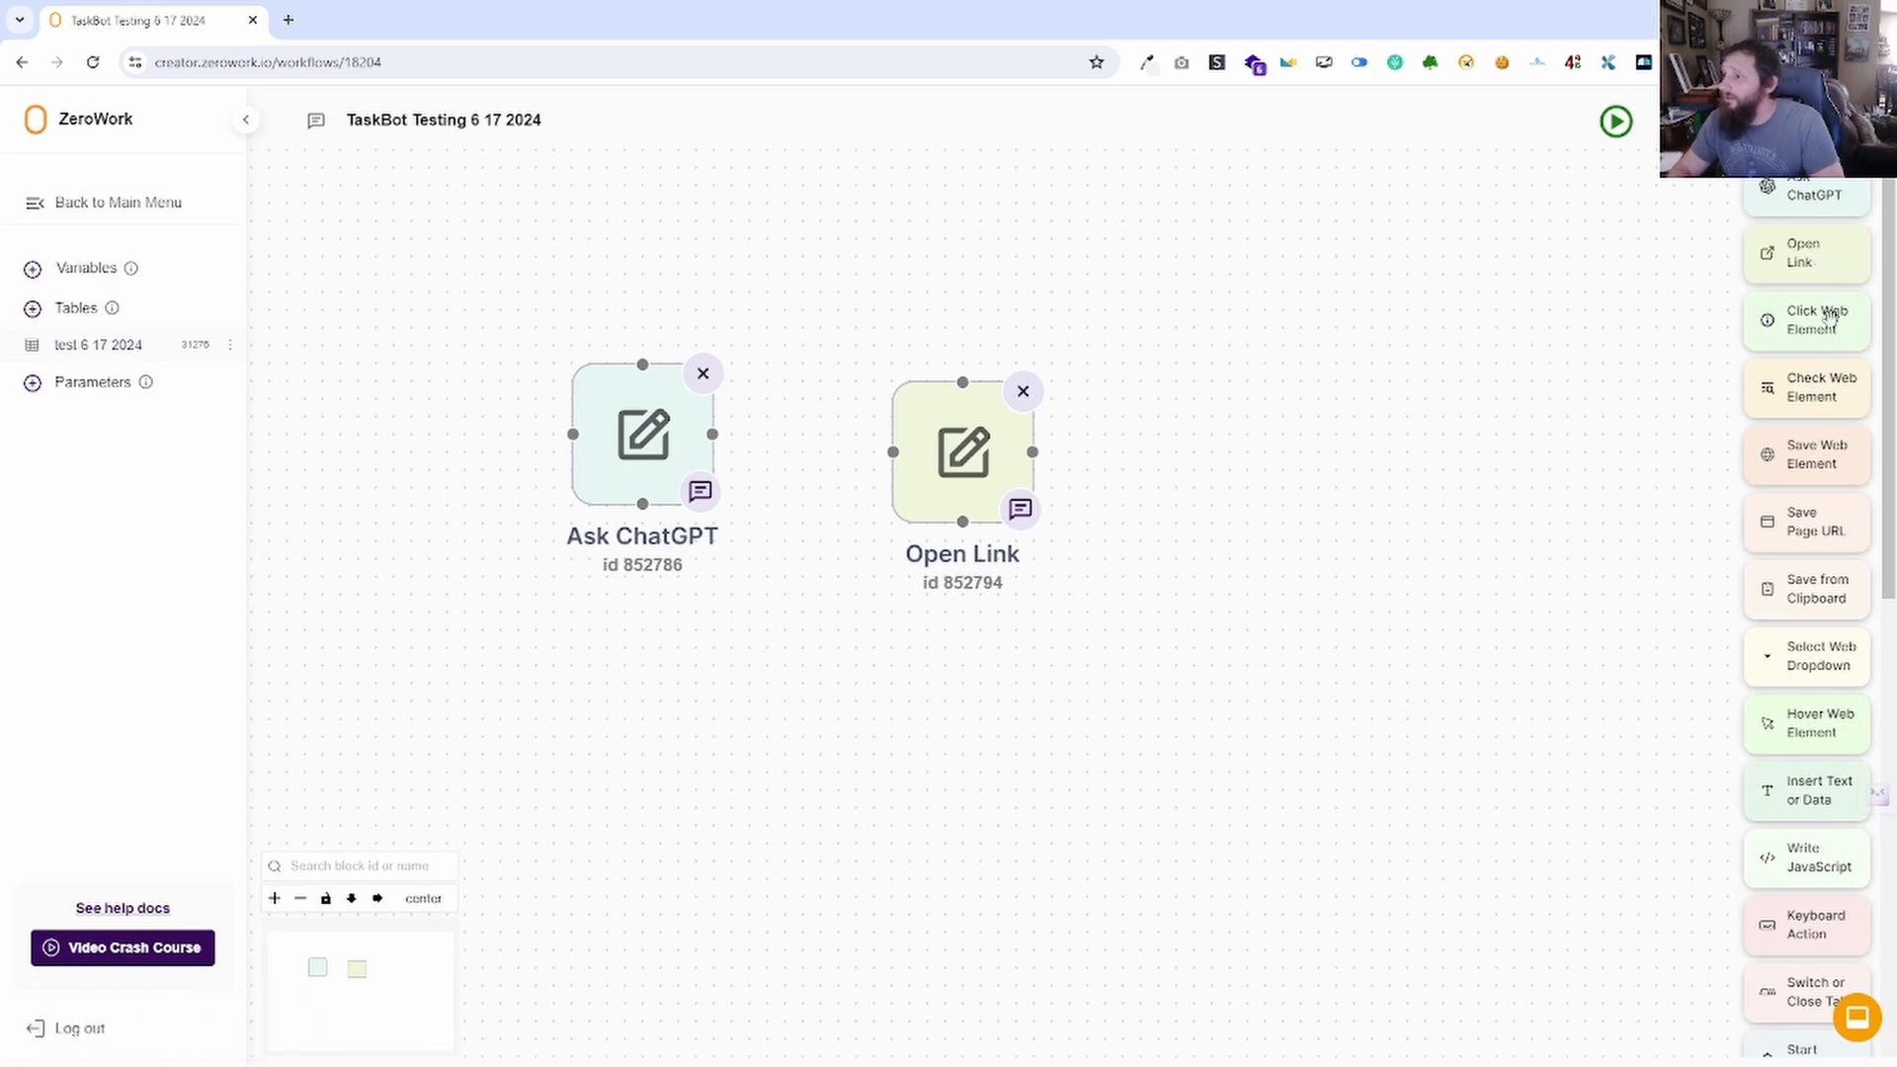
{"action": "left_click_drag", "start_coordinate": [1830, 314], "coordinate": [1151, 450]}
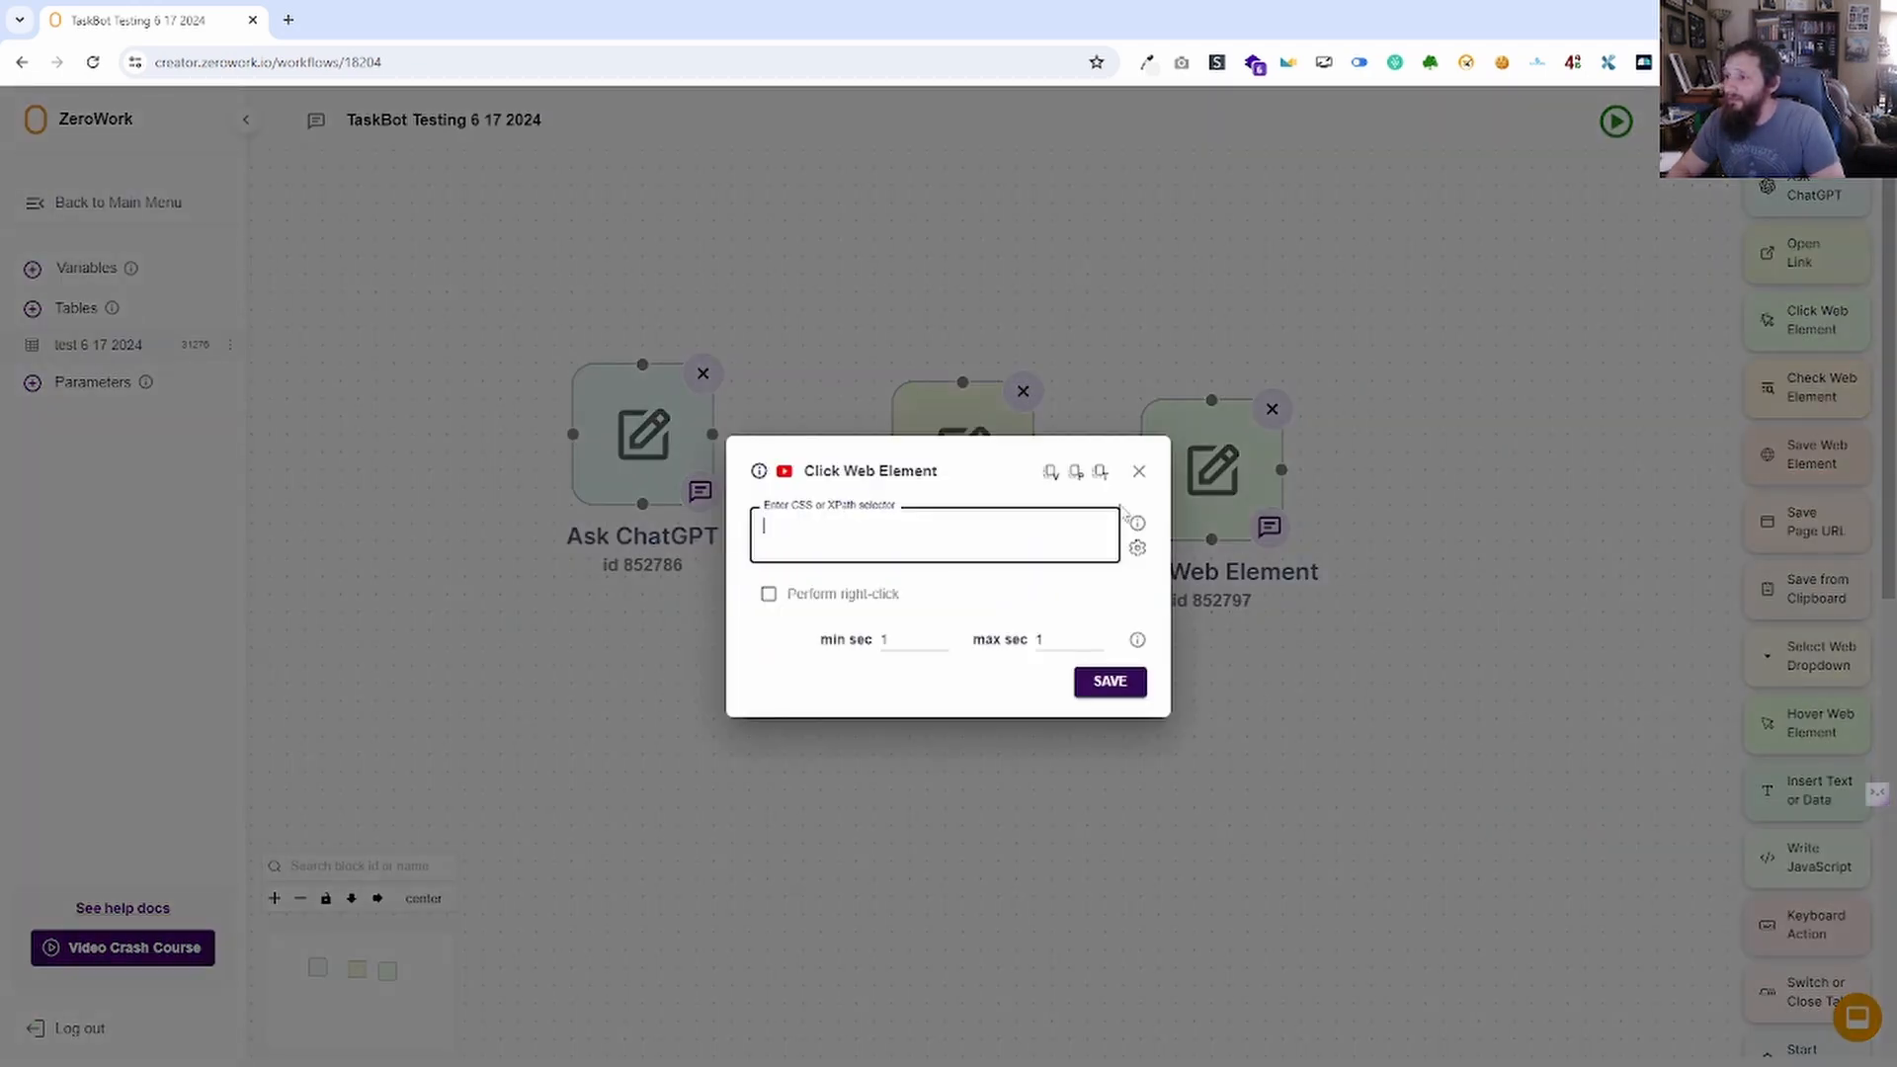
Close the new block's settings and connect Ask ChatGPT to Open Link to Click Web Element.
{"action": "left_click", "coordinate": [1139, 473]}
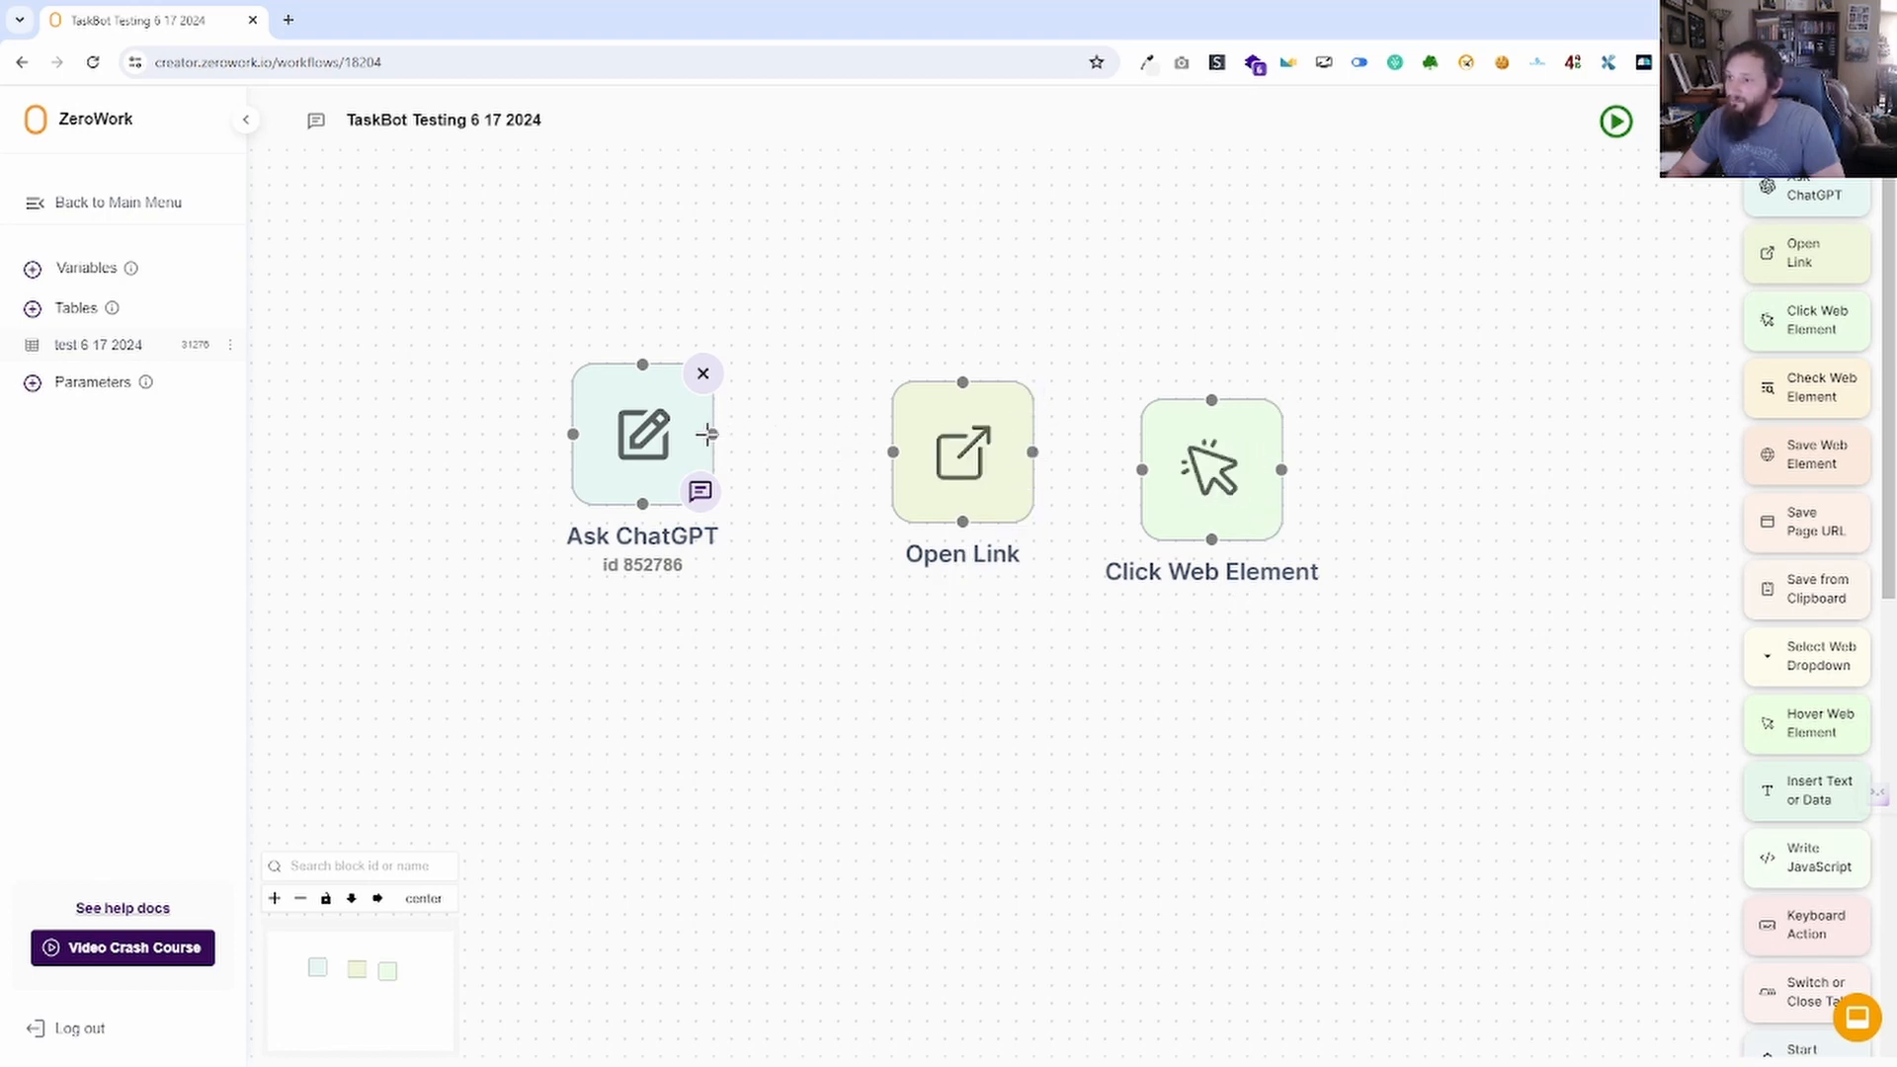
{"action": "left_click_drag", "start_coordinate": [712, 434], "coordinate": [893, 455]}
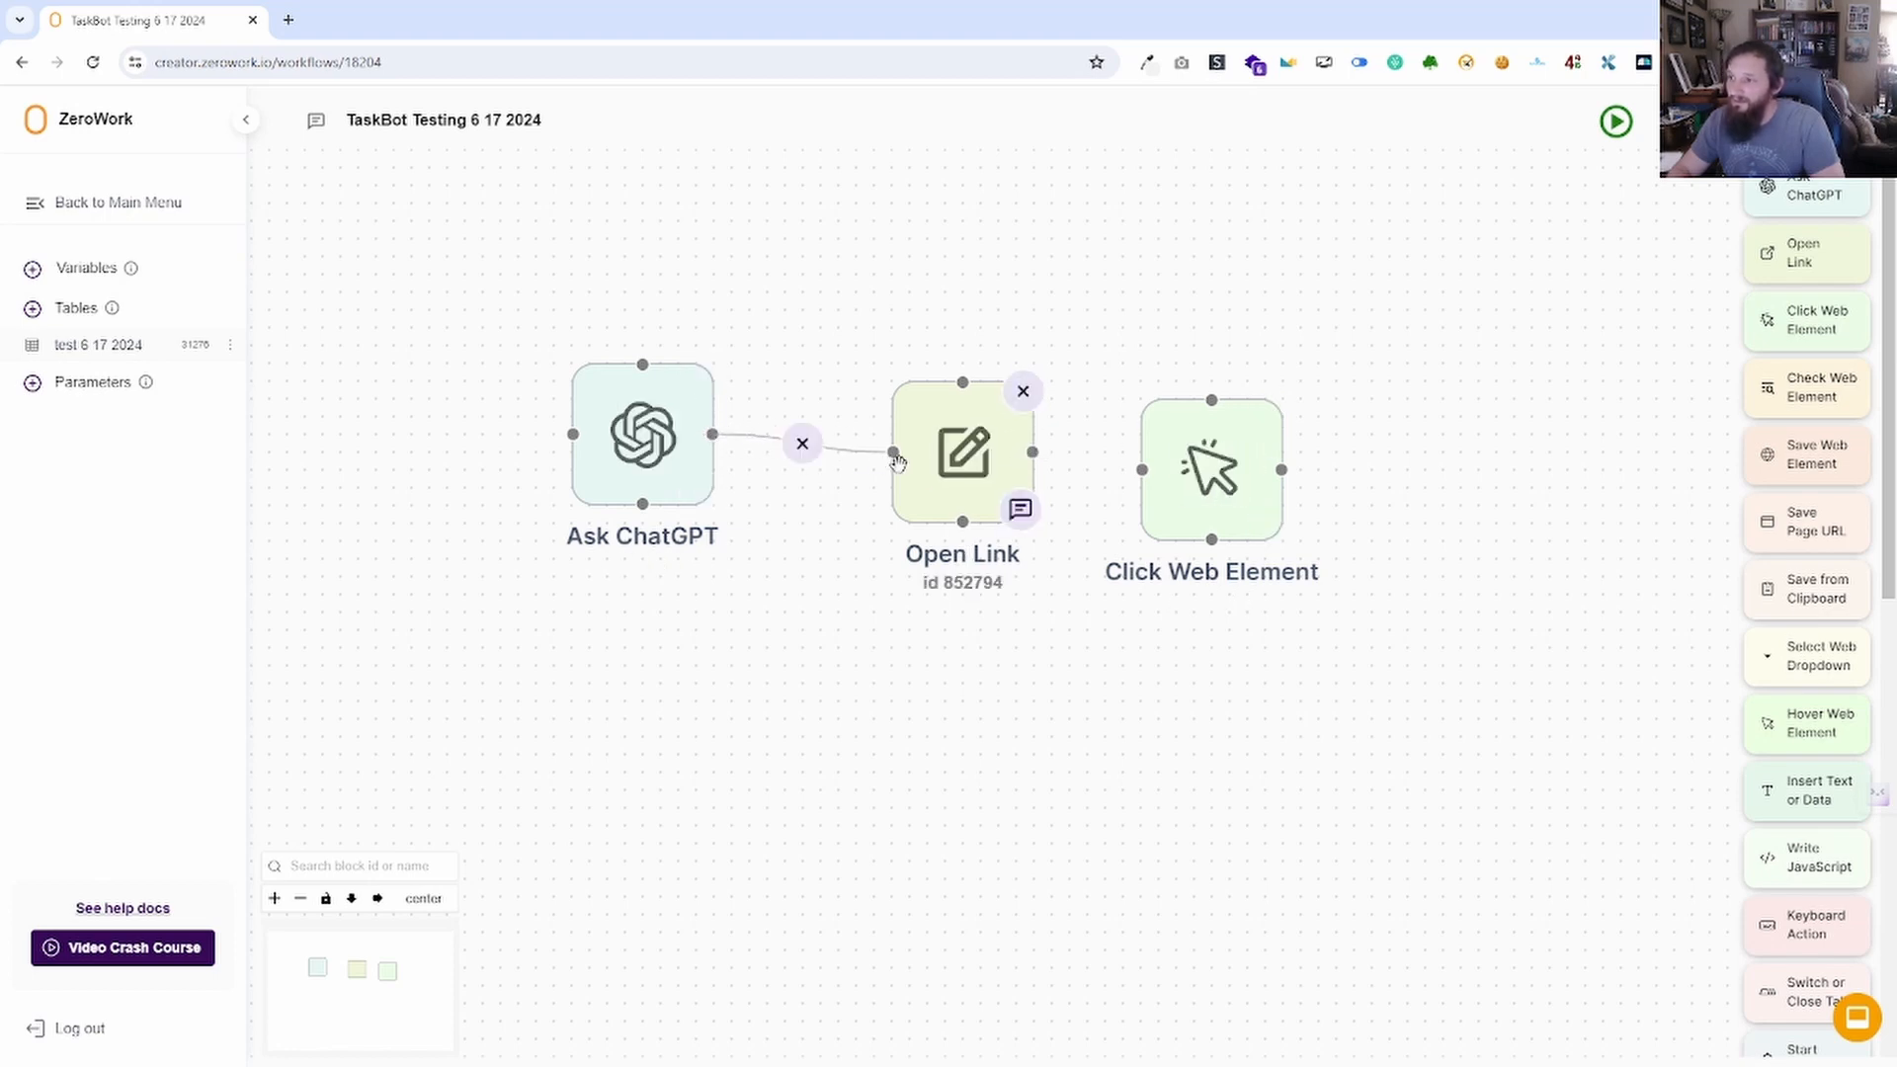
{"action": "left_click_drag", "start_coordinate": [1034, 453], "coordinate": [1142, 469]}
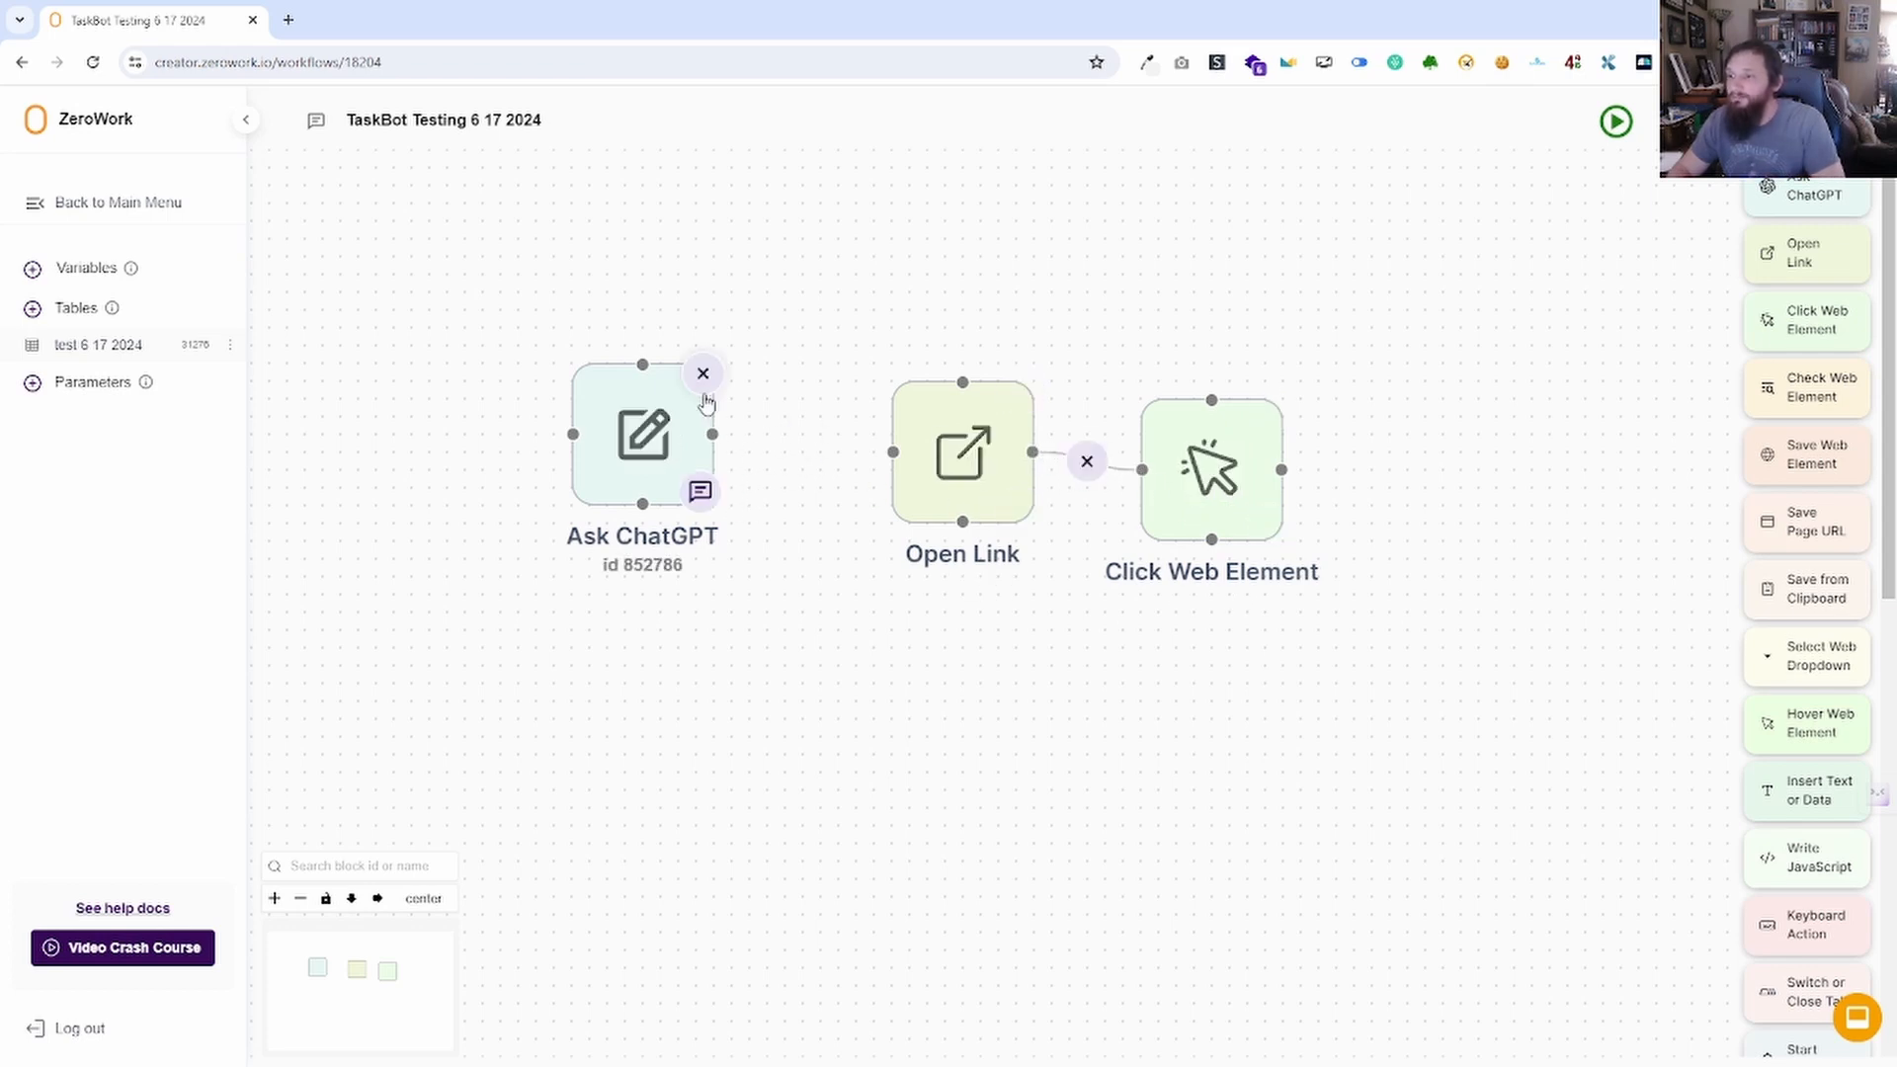
Move the Ask ChatGPT block up and relink its top handle to Open Link.
{"action": "left_click_drag", "start_coordinate": [657, 374], "coordinate": [621, 231]}
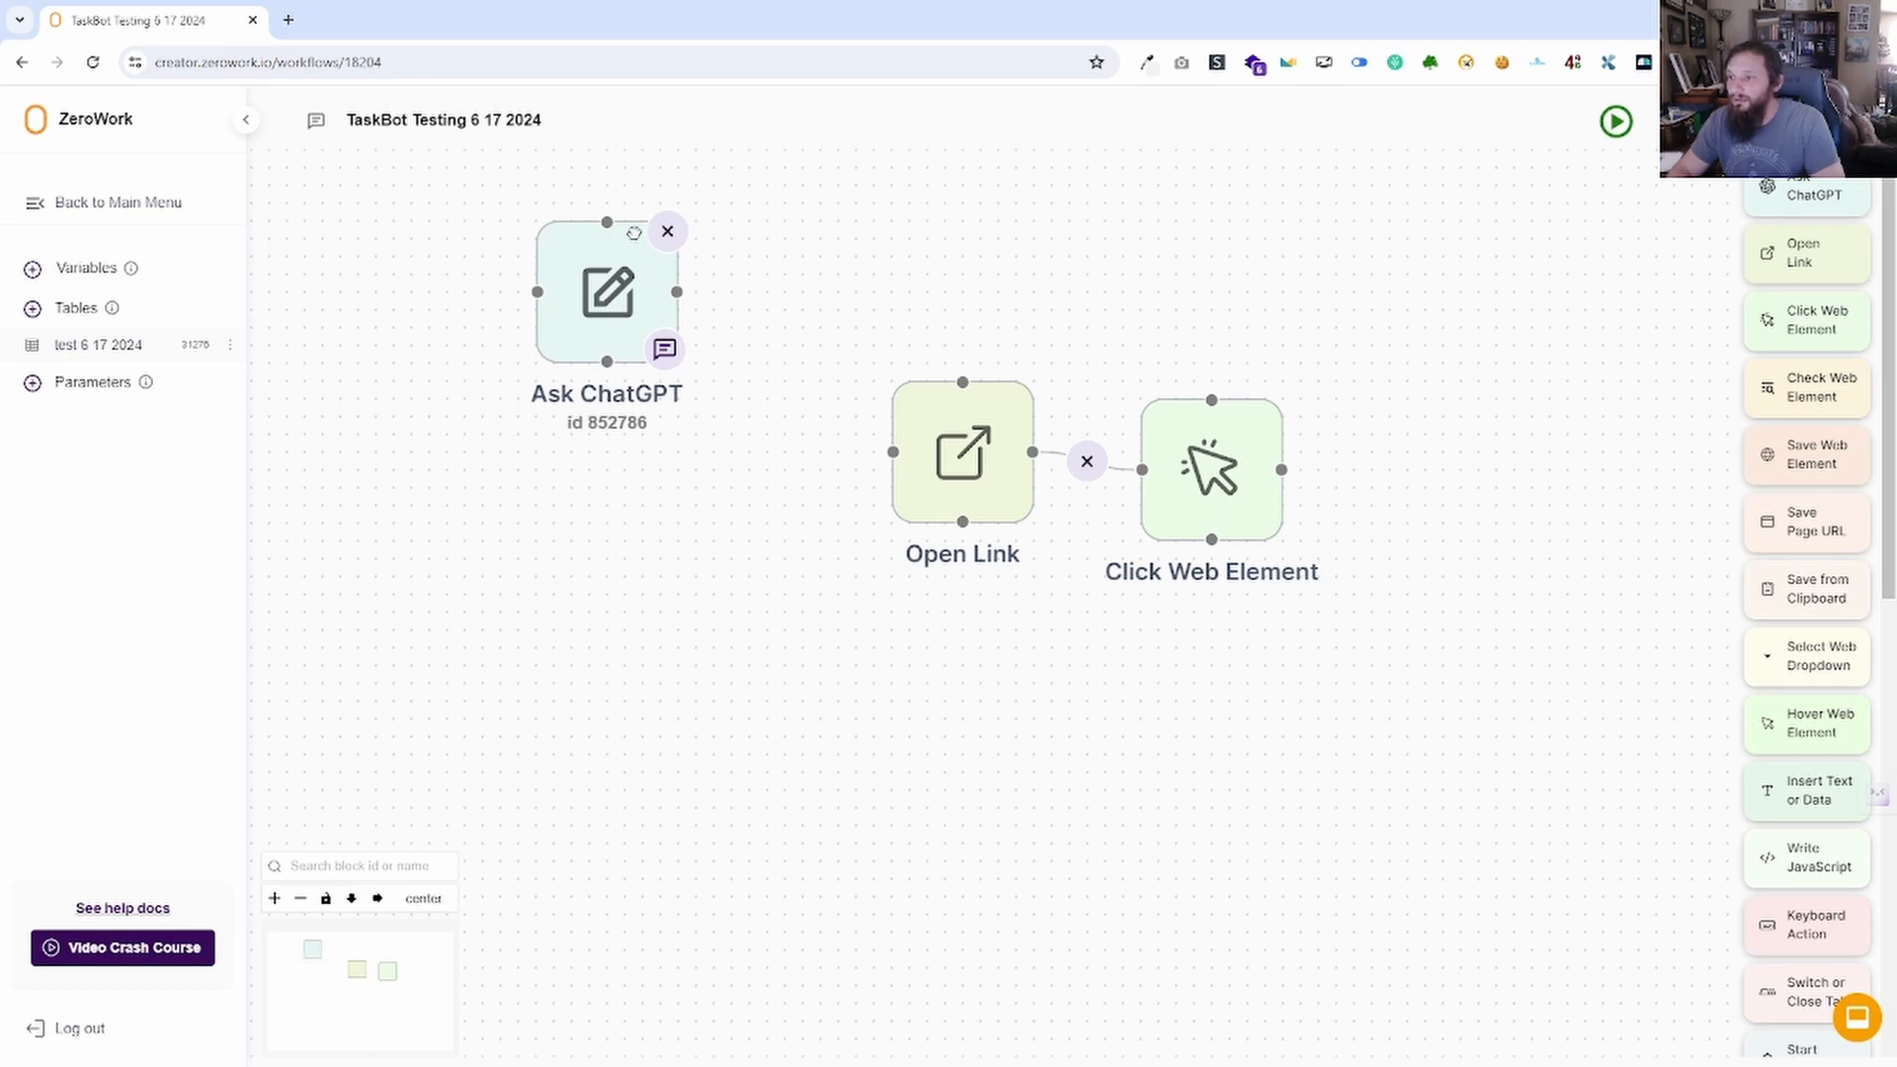
{"action": "left_click_drag", "start_coordinate": [606, 362], "coordinate": [962, 383]}
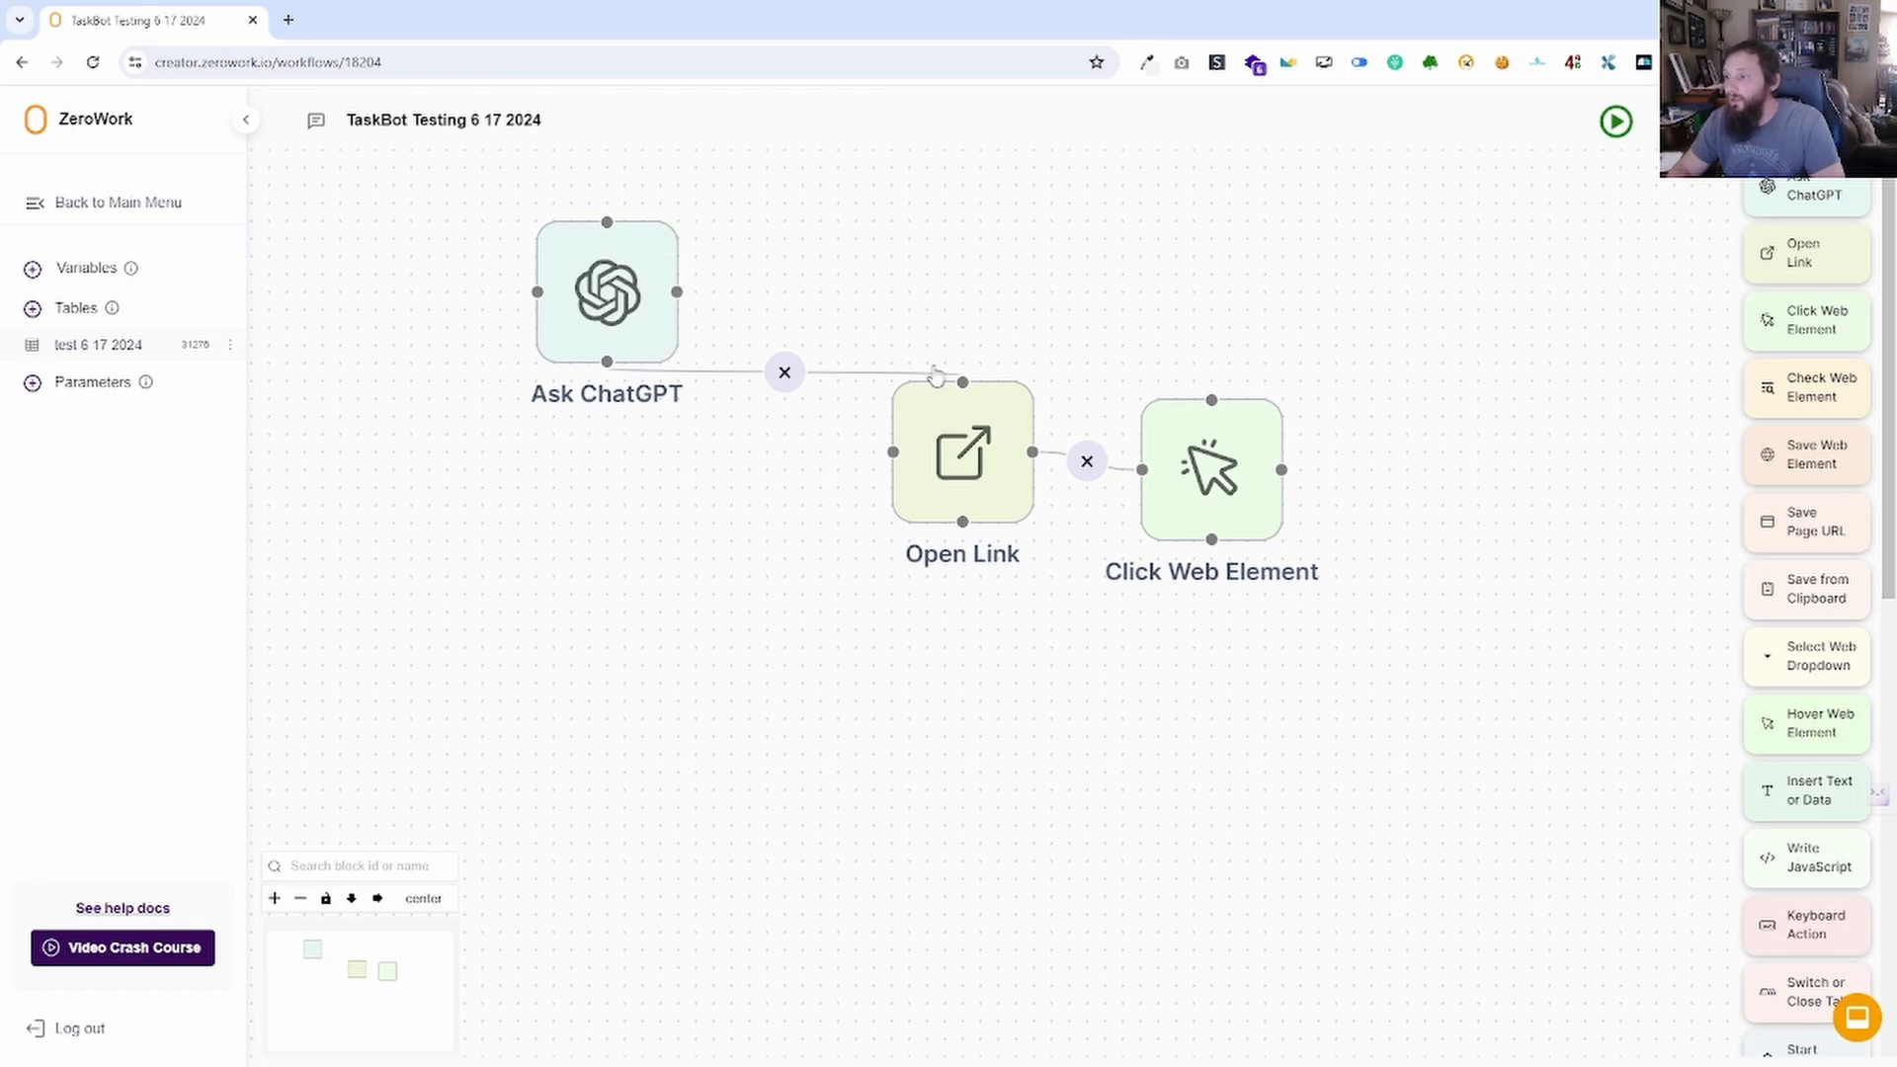
{"action": "left_click", "coordinate": [783, 372]}
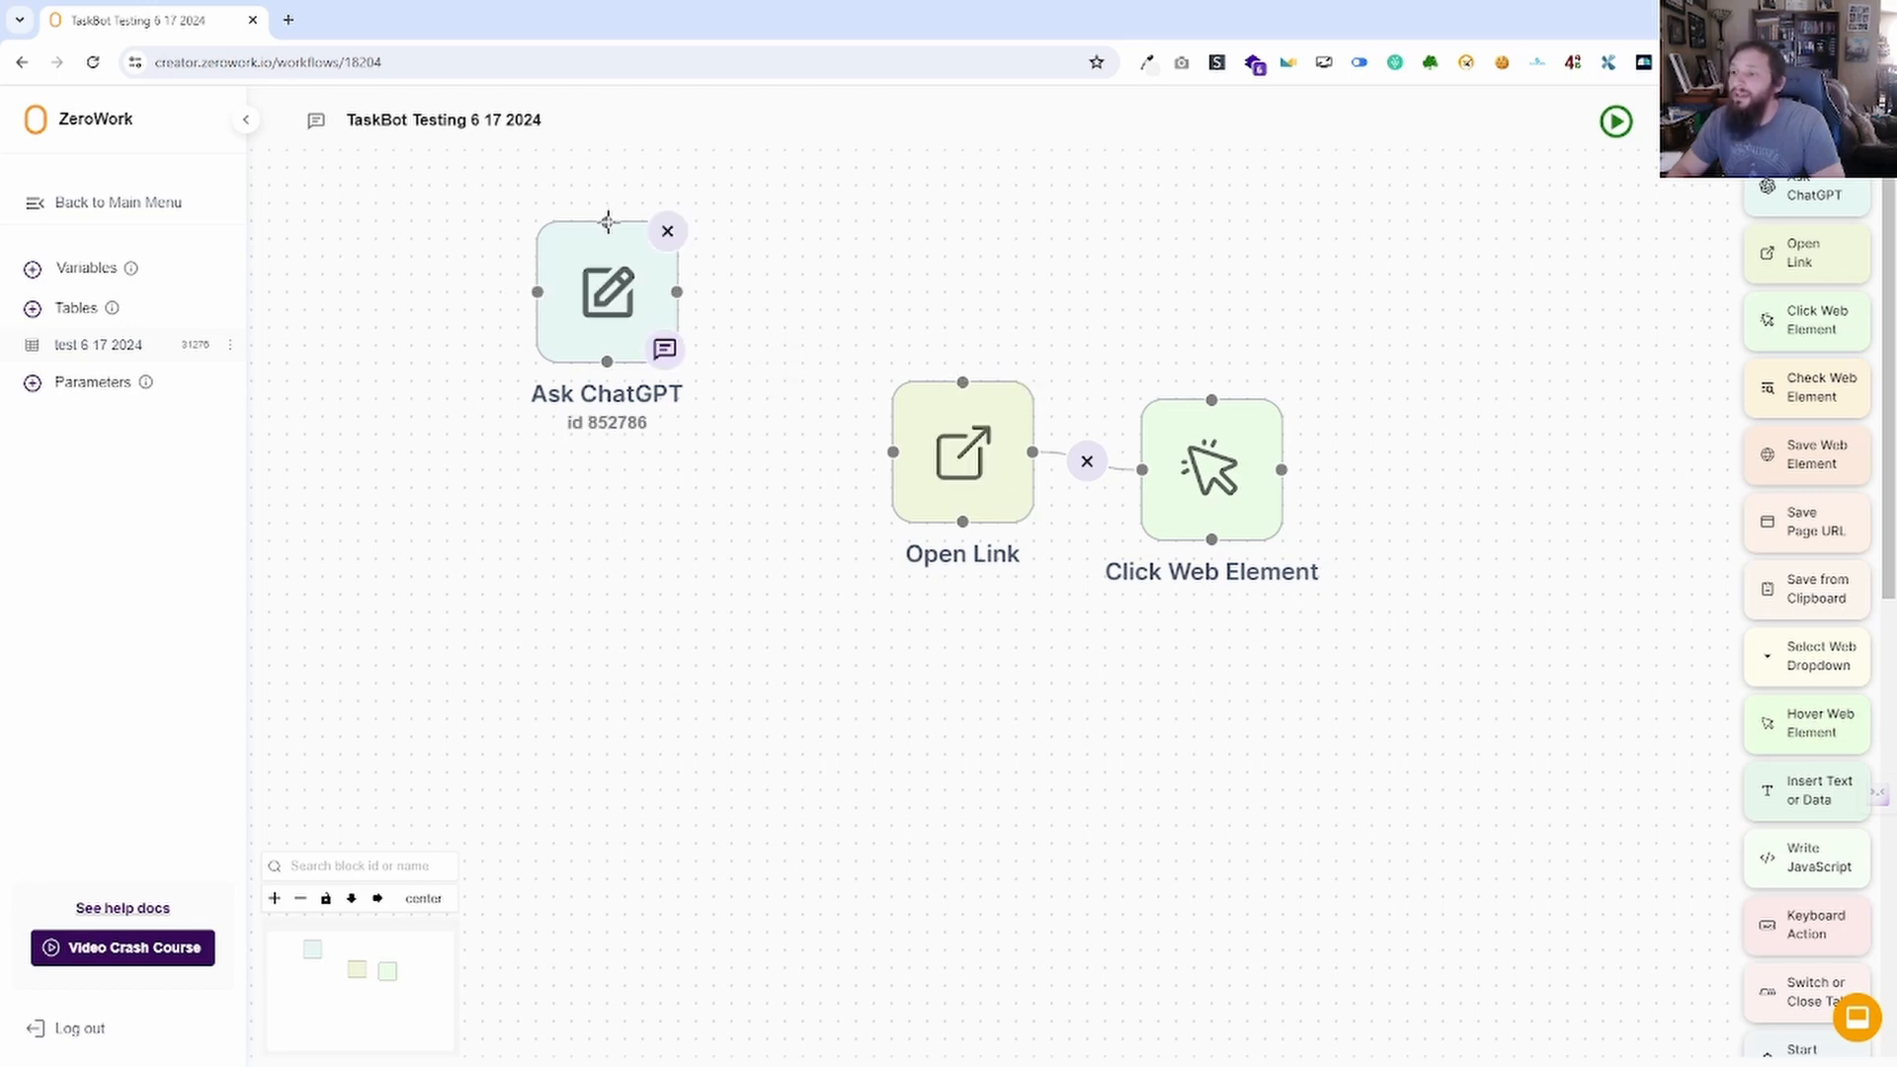
{"action": "left_click_drag", "start_coordinate": [608, 222], "coordinate": [893, 489]}
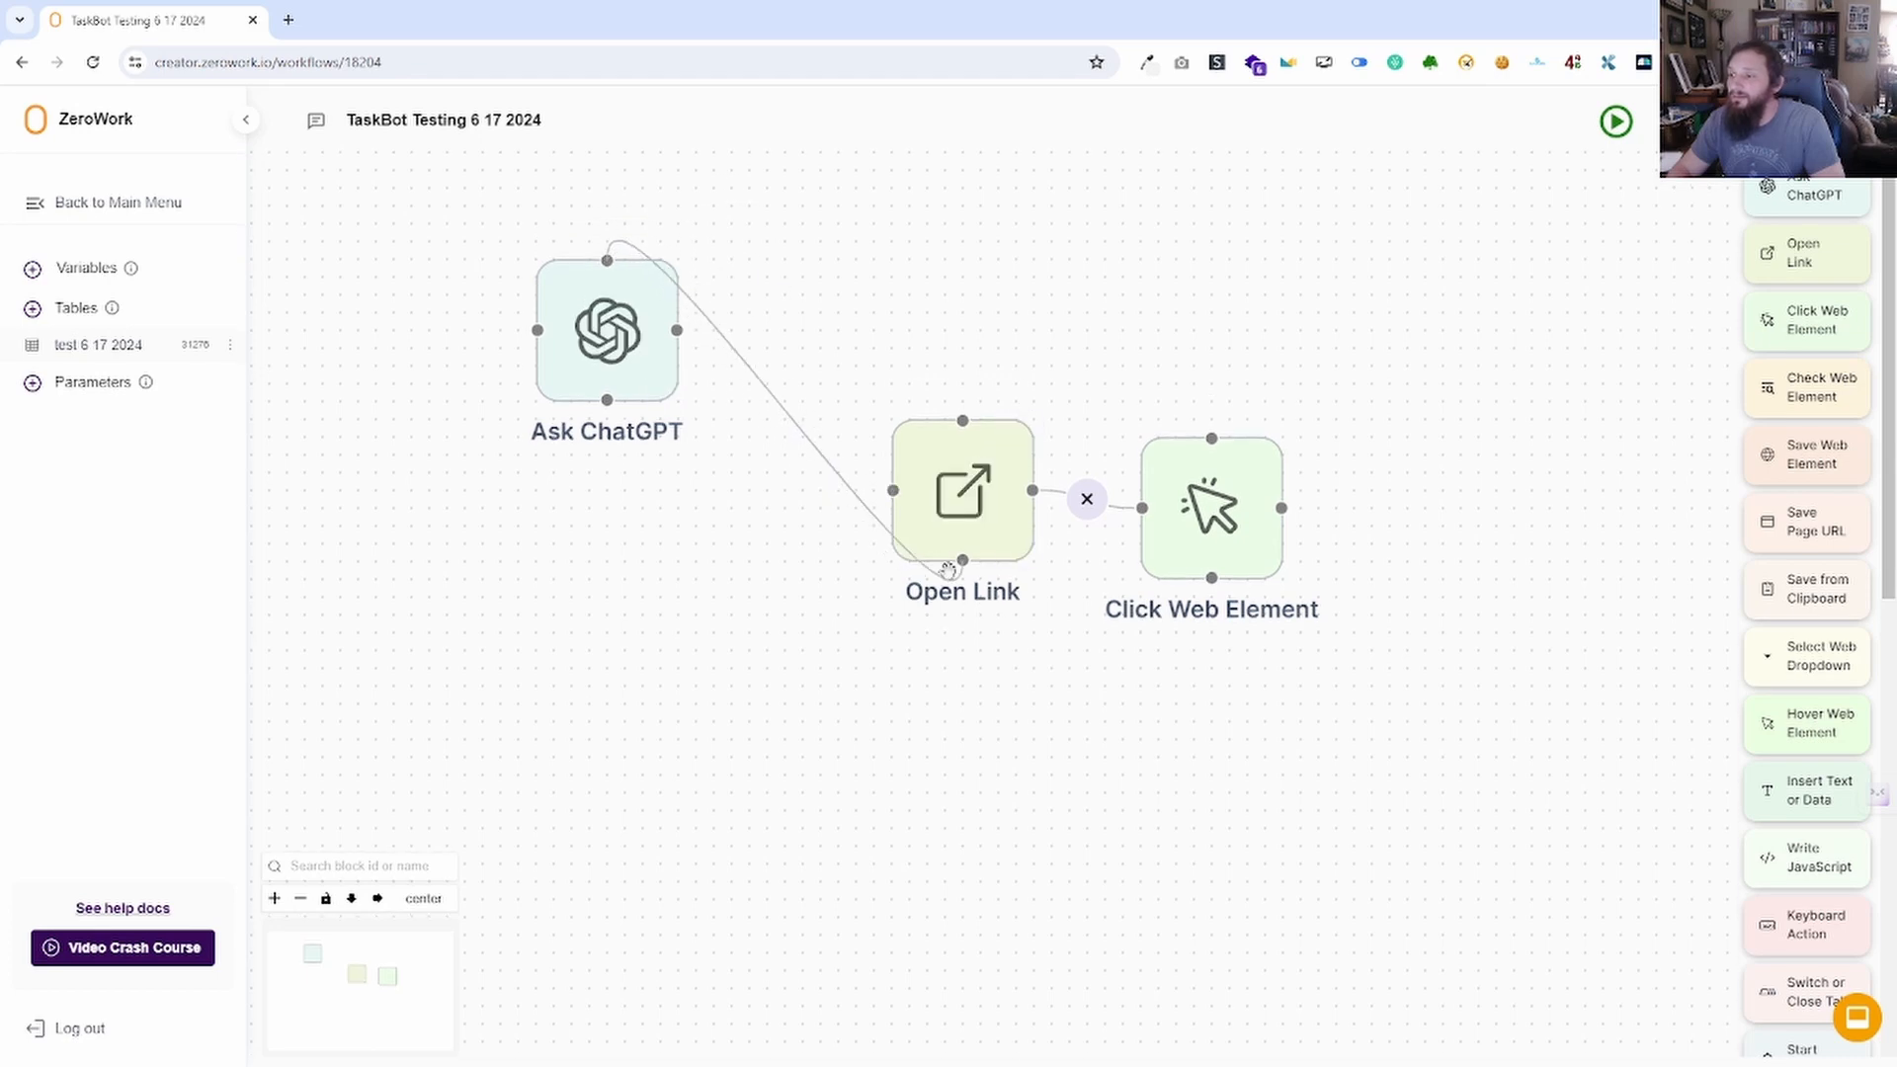
{"action": "left_click_drag", "start_coordinate": [894, 490], "coordinate": [963, 561]}
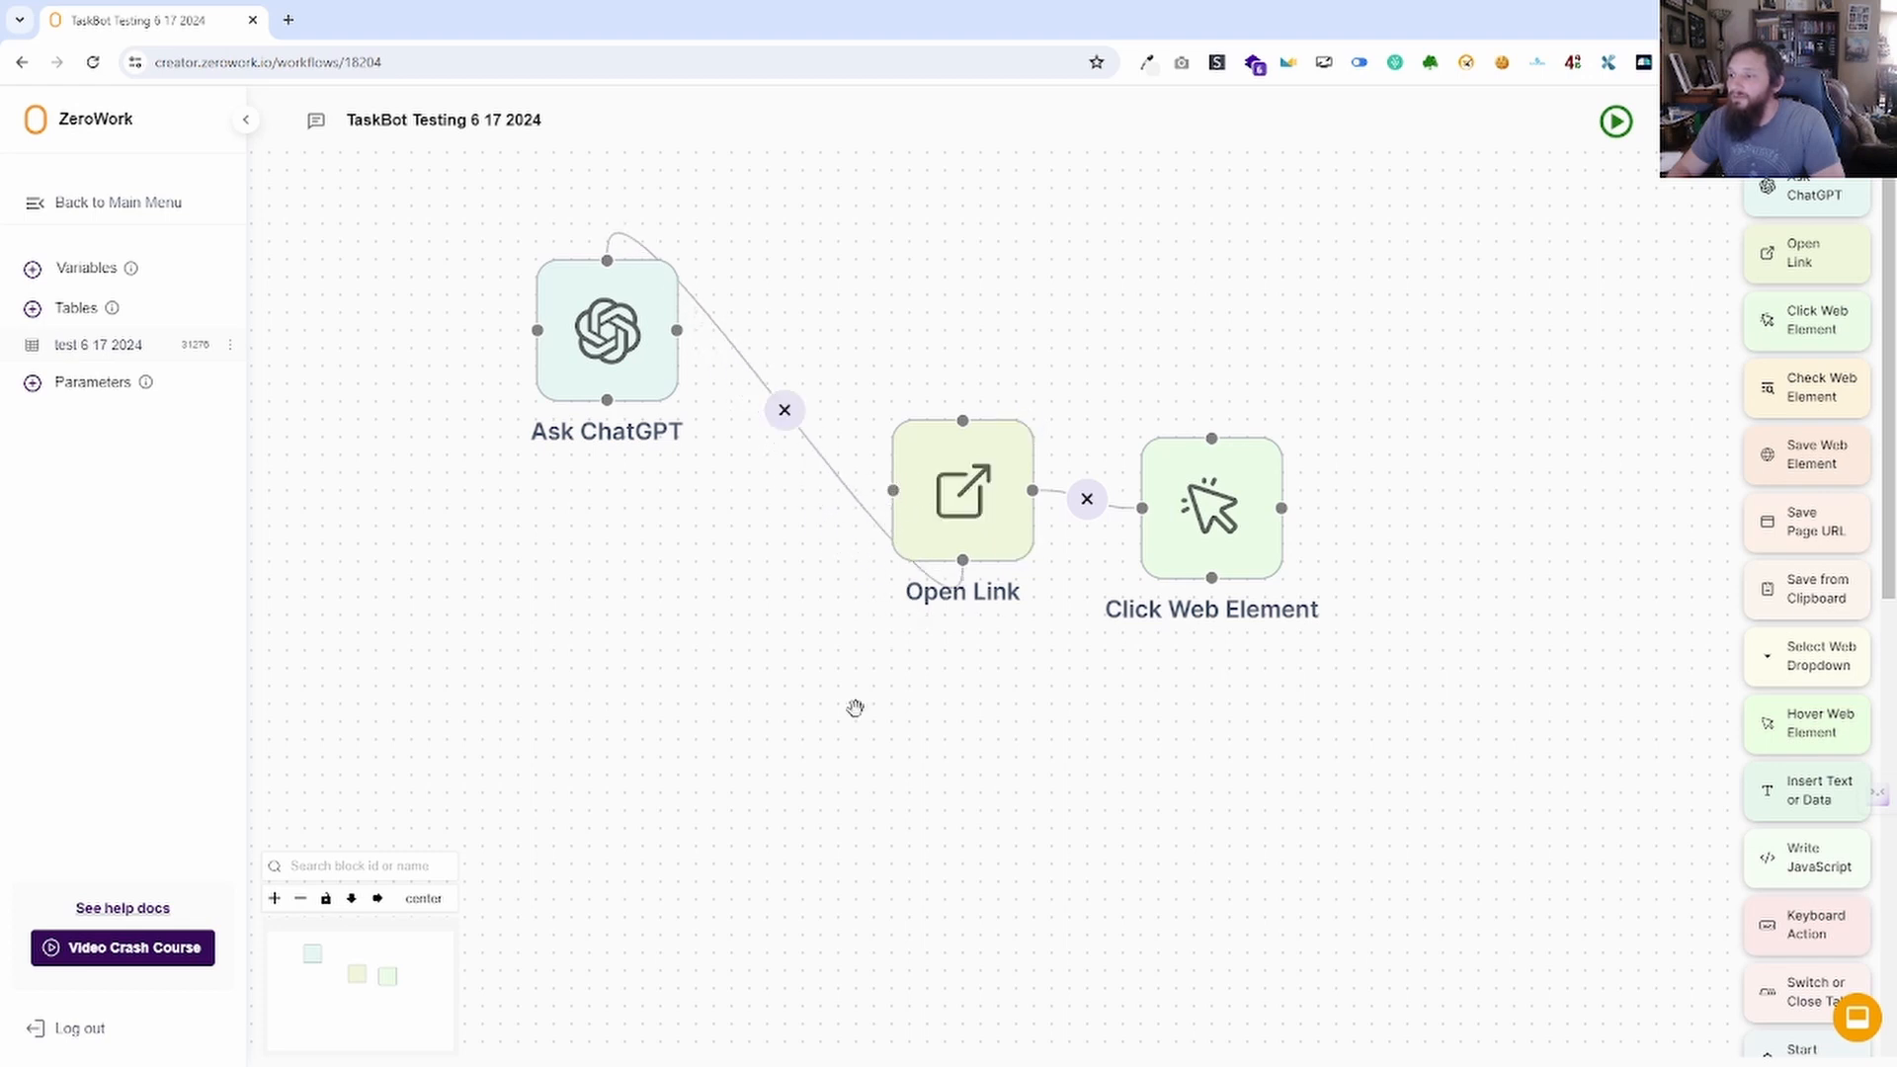
Place Open Link between the blocks and link it from Ask ChatGPT's right side.
{"action": "left_click_drag", "start_coordinate": [927, 445], "coordinate": [361, 398]}
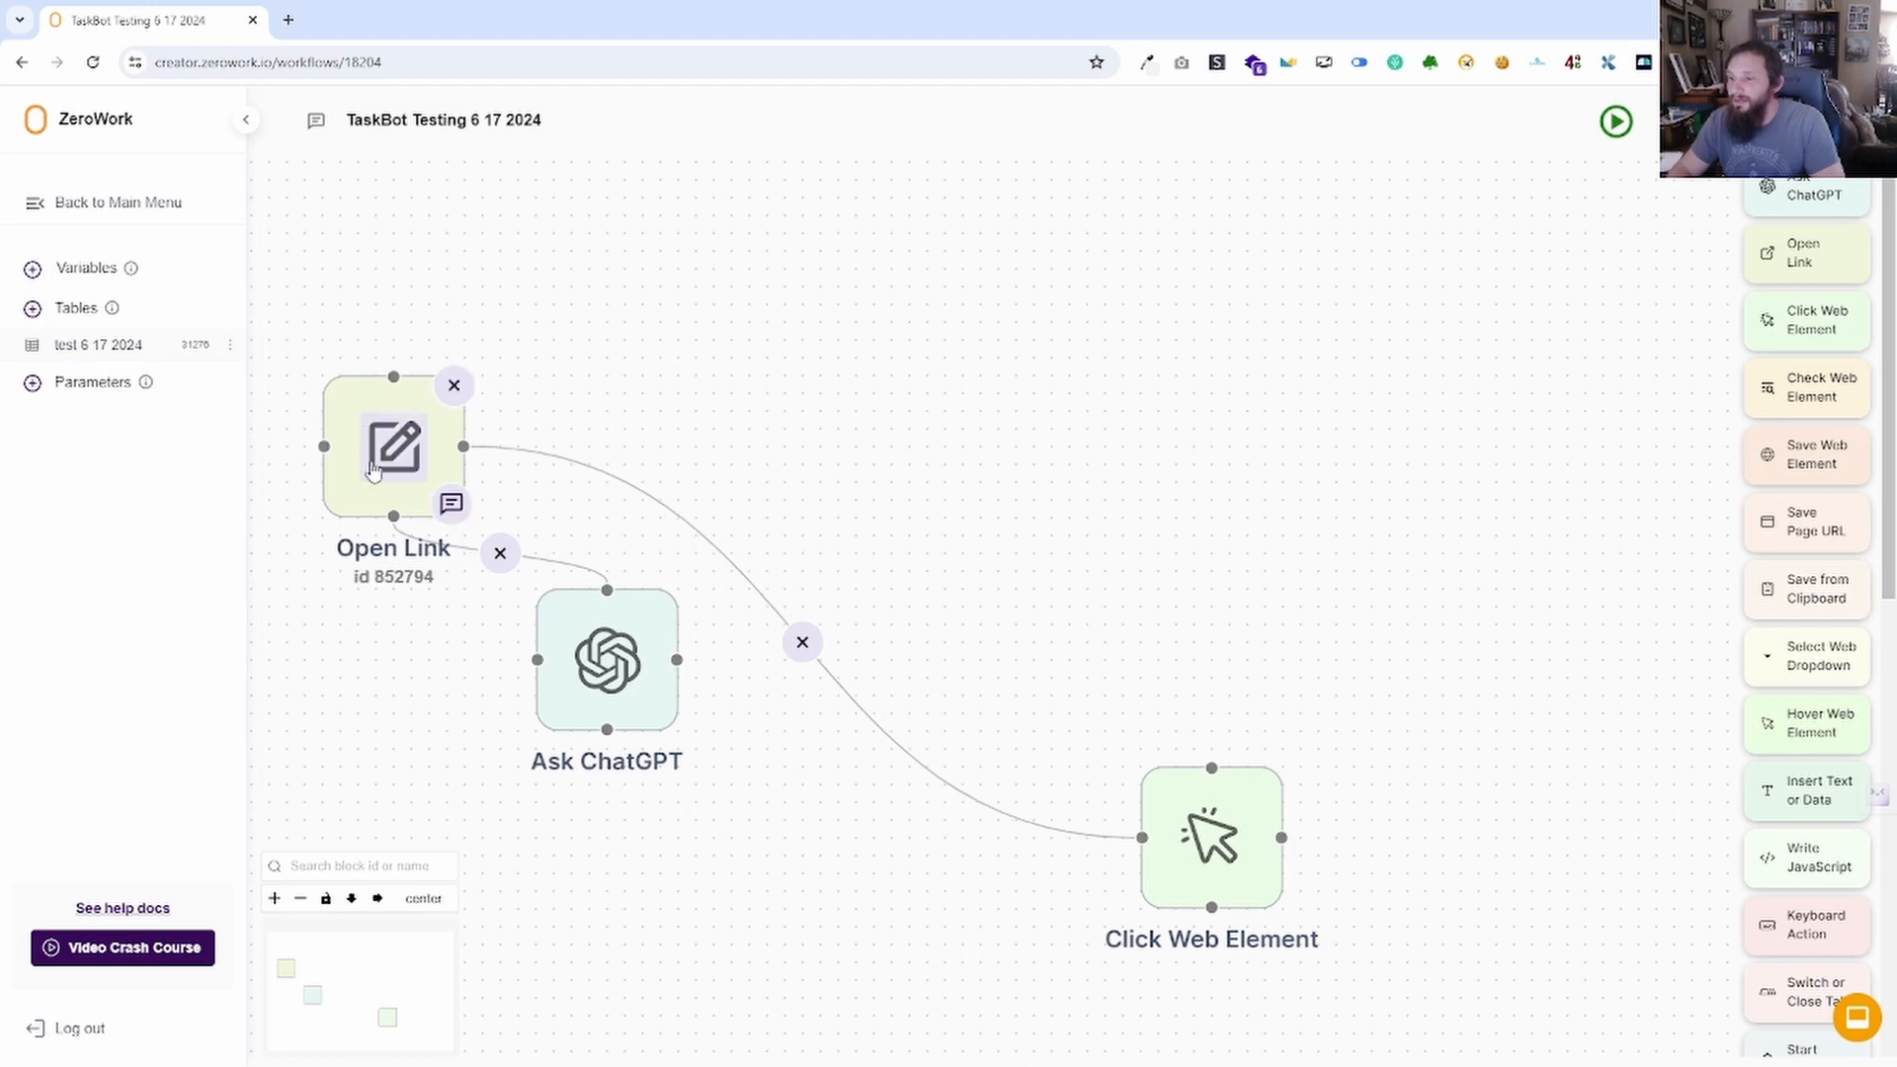
{"action": "left_click_drag", "start_coordinate": [393, 444], "coordinate": [945, 820]}
{"action": "left_click", "coordinate": [776, 740]}
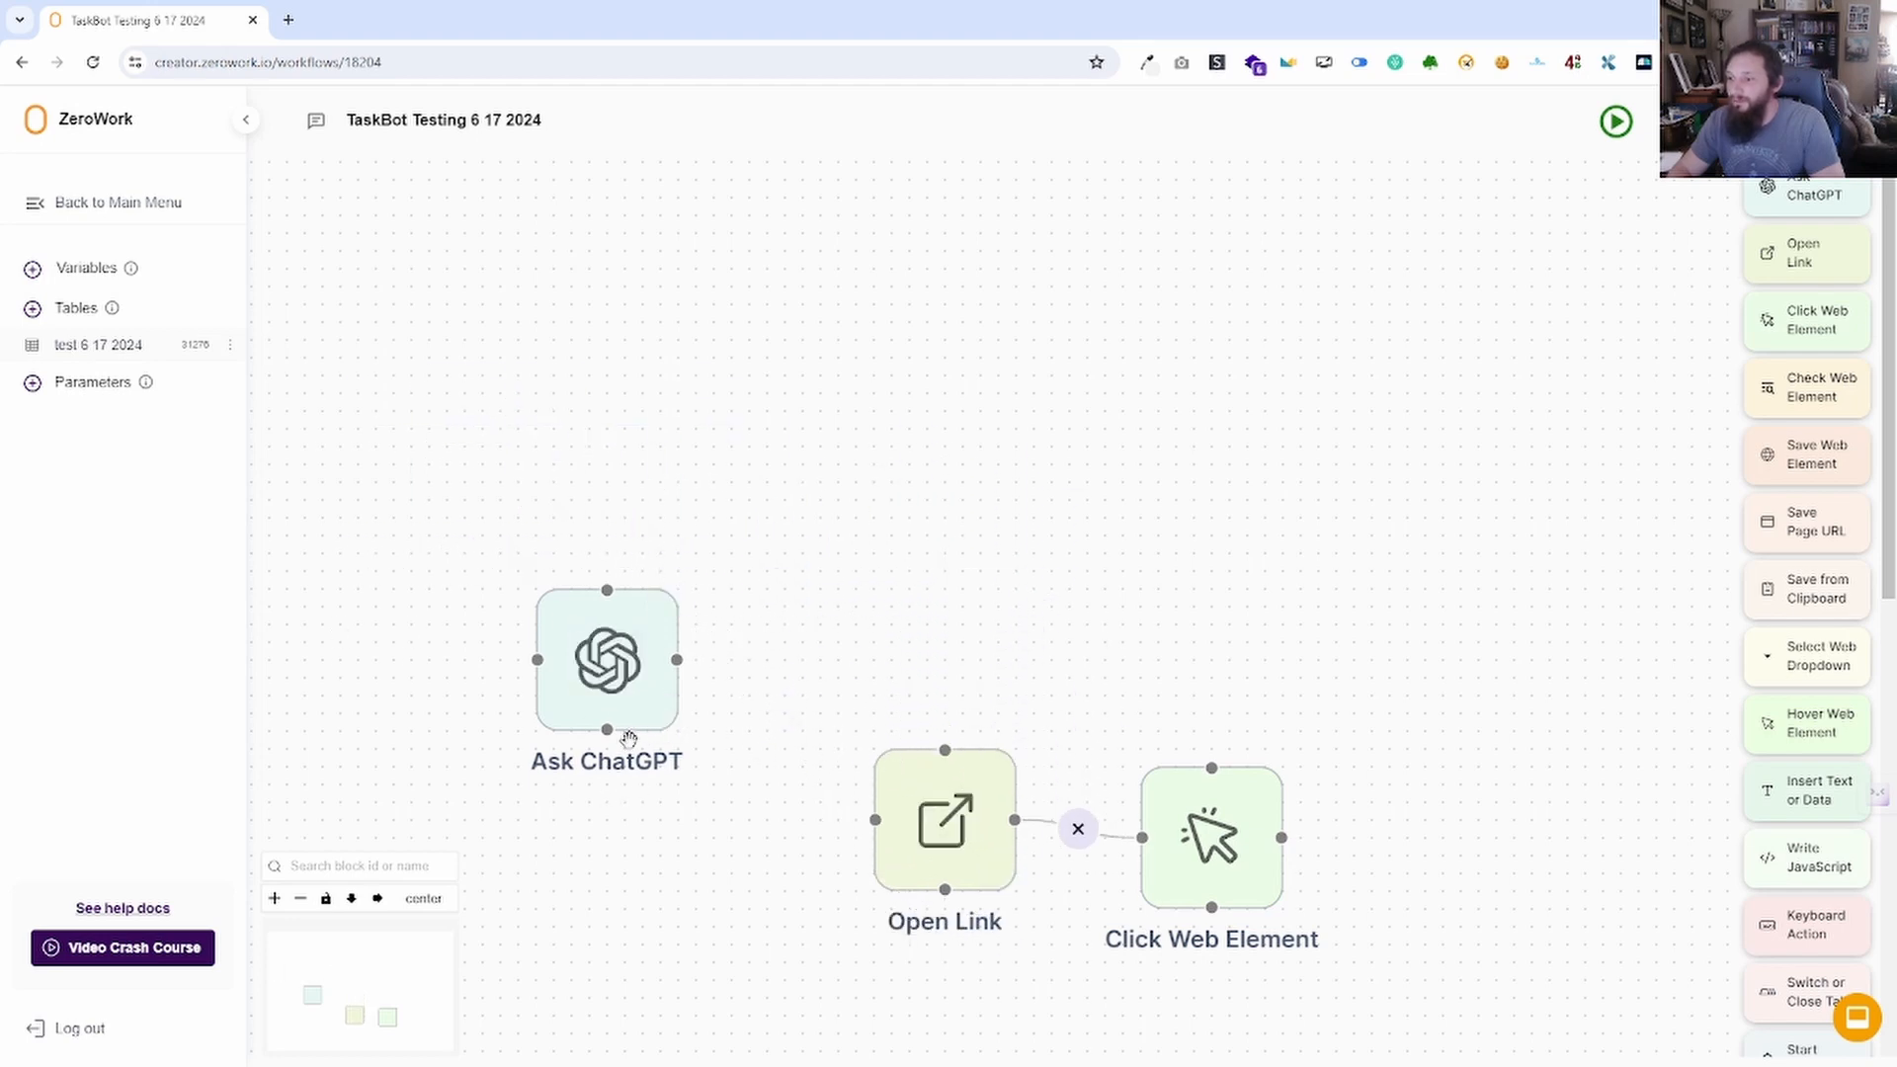
{"action": "left_click_drag", "start_coordinate": [606, 730], "coordinate": [876, 820]}
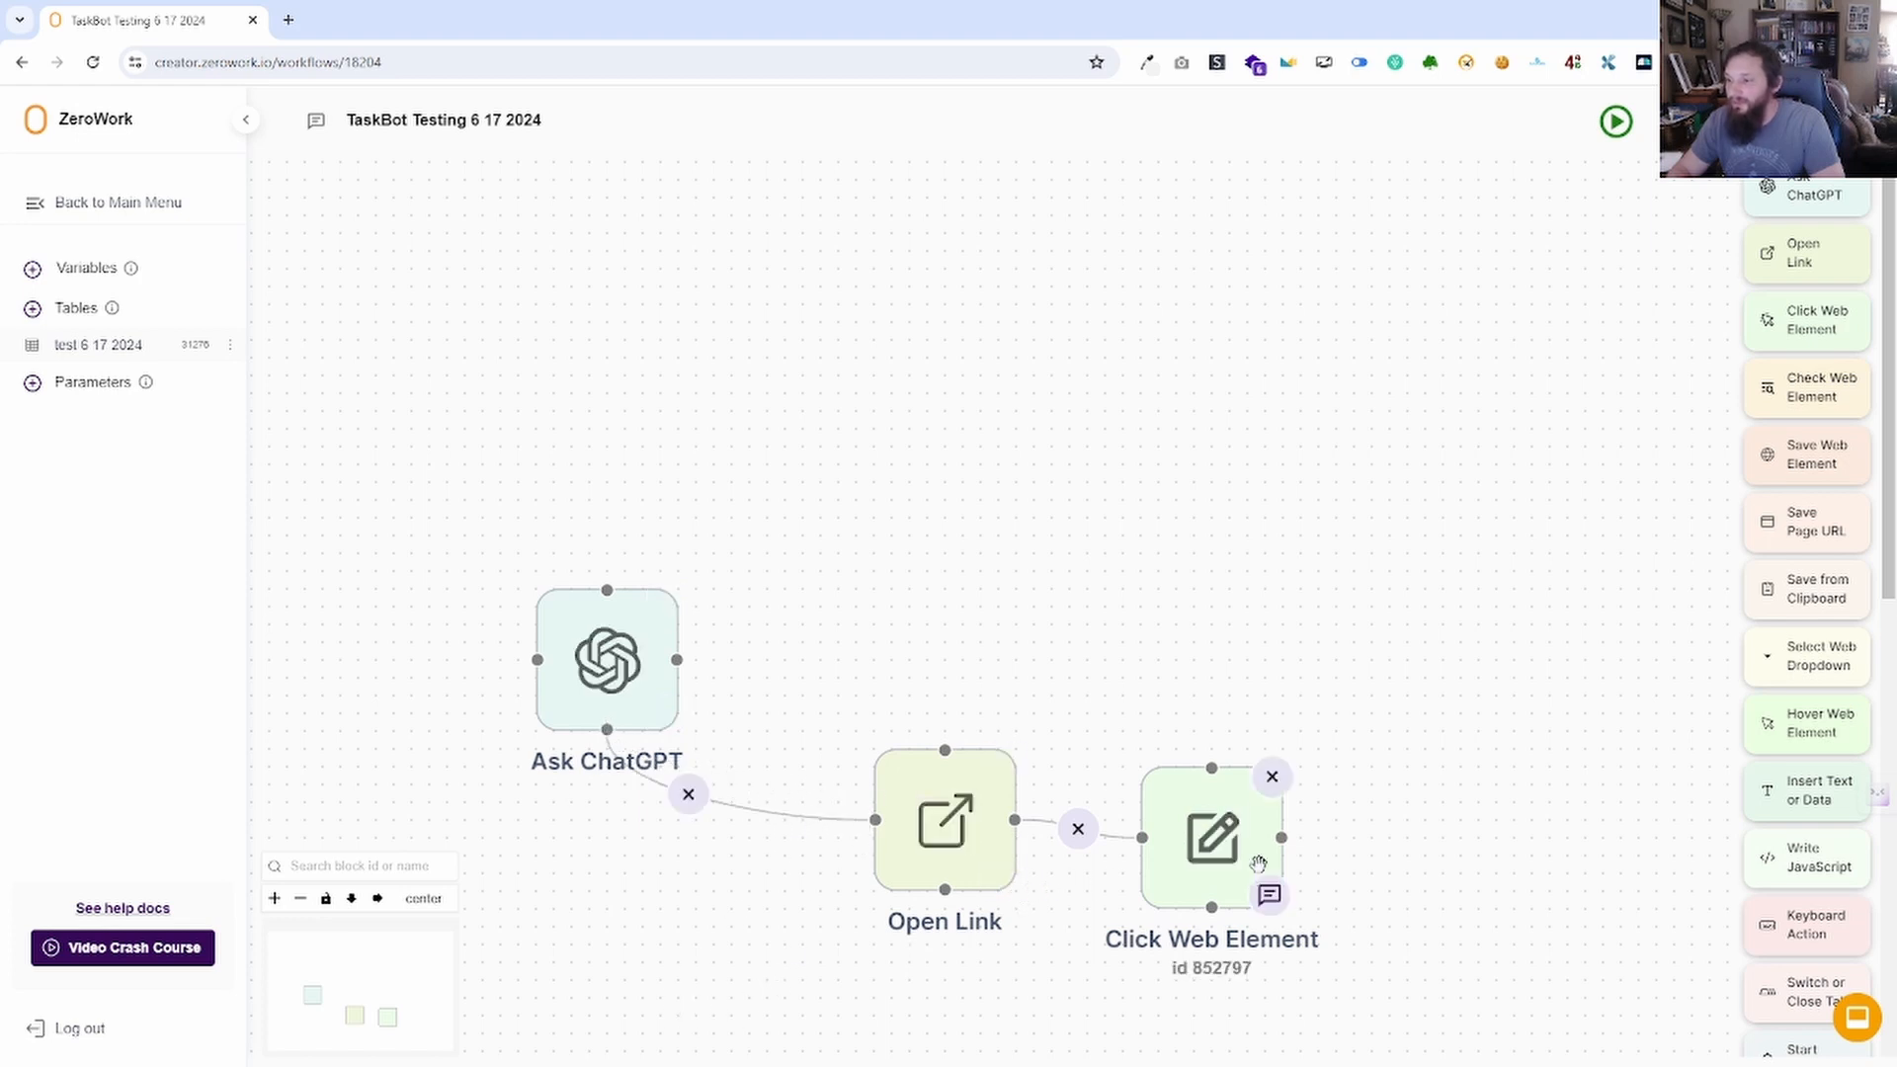
{"action": "left_click", "coordinate": [688, 795]}
{"action": "left_click_drag", "start_coordinate": [677, 661], "coordinate": [875, 821]}
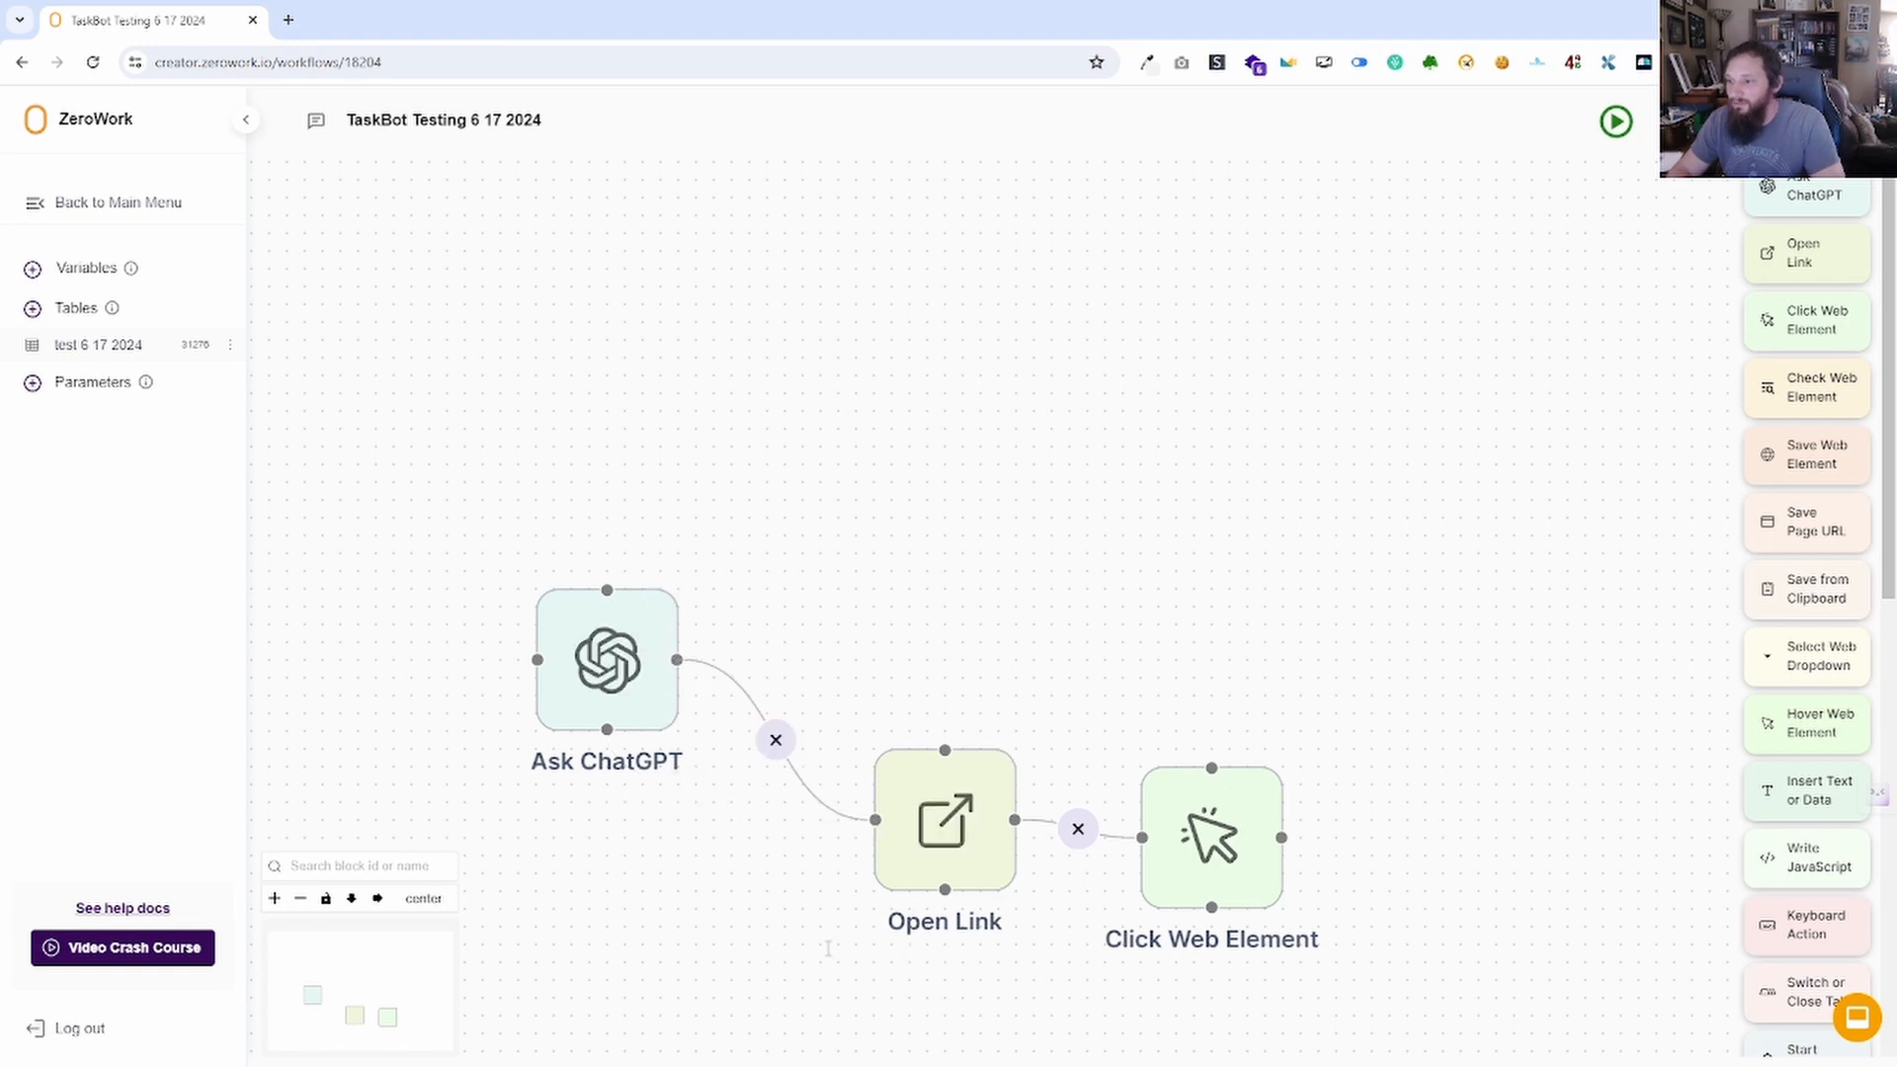
{"action": "double_click", "coordinate": [628, 775]}
{"action": "left_click", "coordinate": [611, 806]}
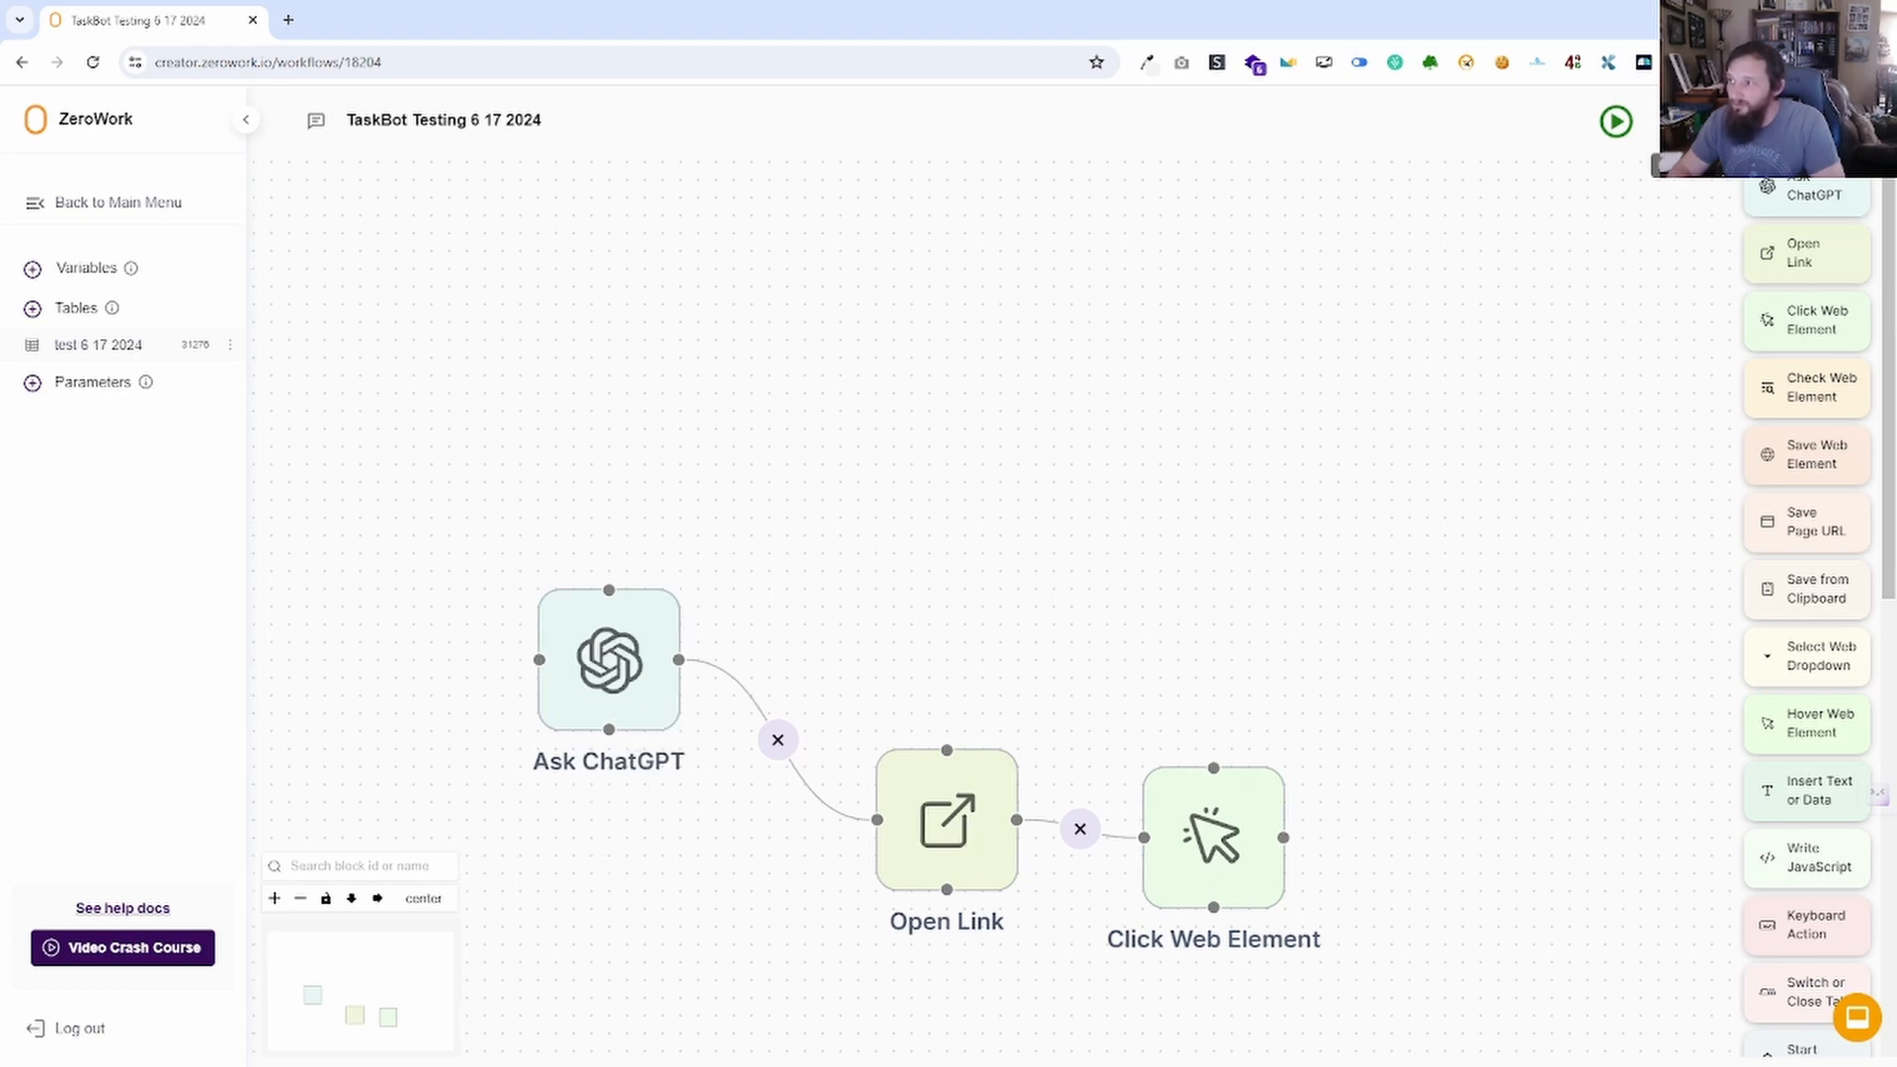
Append 'game' to the first block's label so it reads 'Ask ChatGPT game'.
{"action": "left_click", "coordinate": [608, 761]}
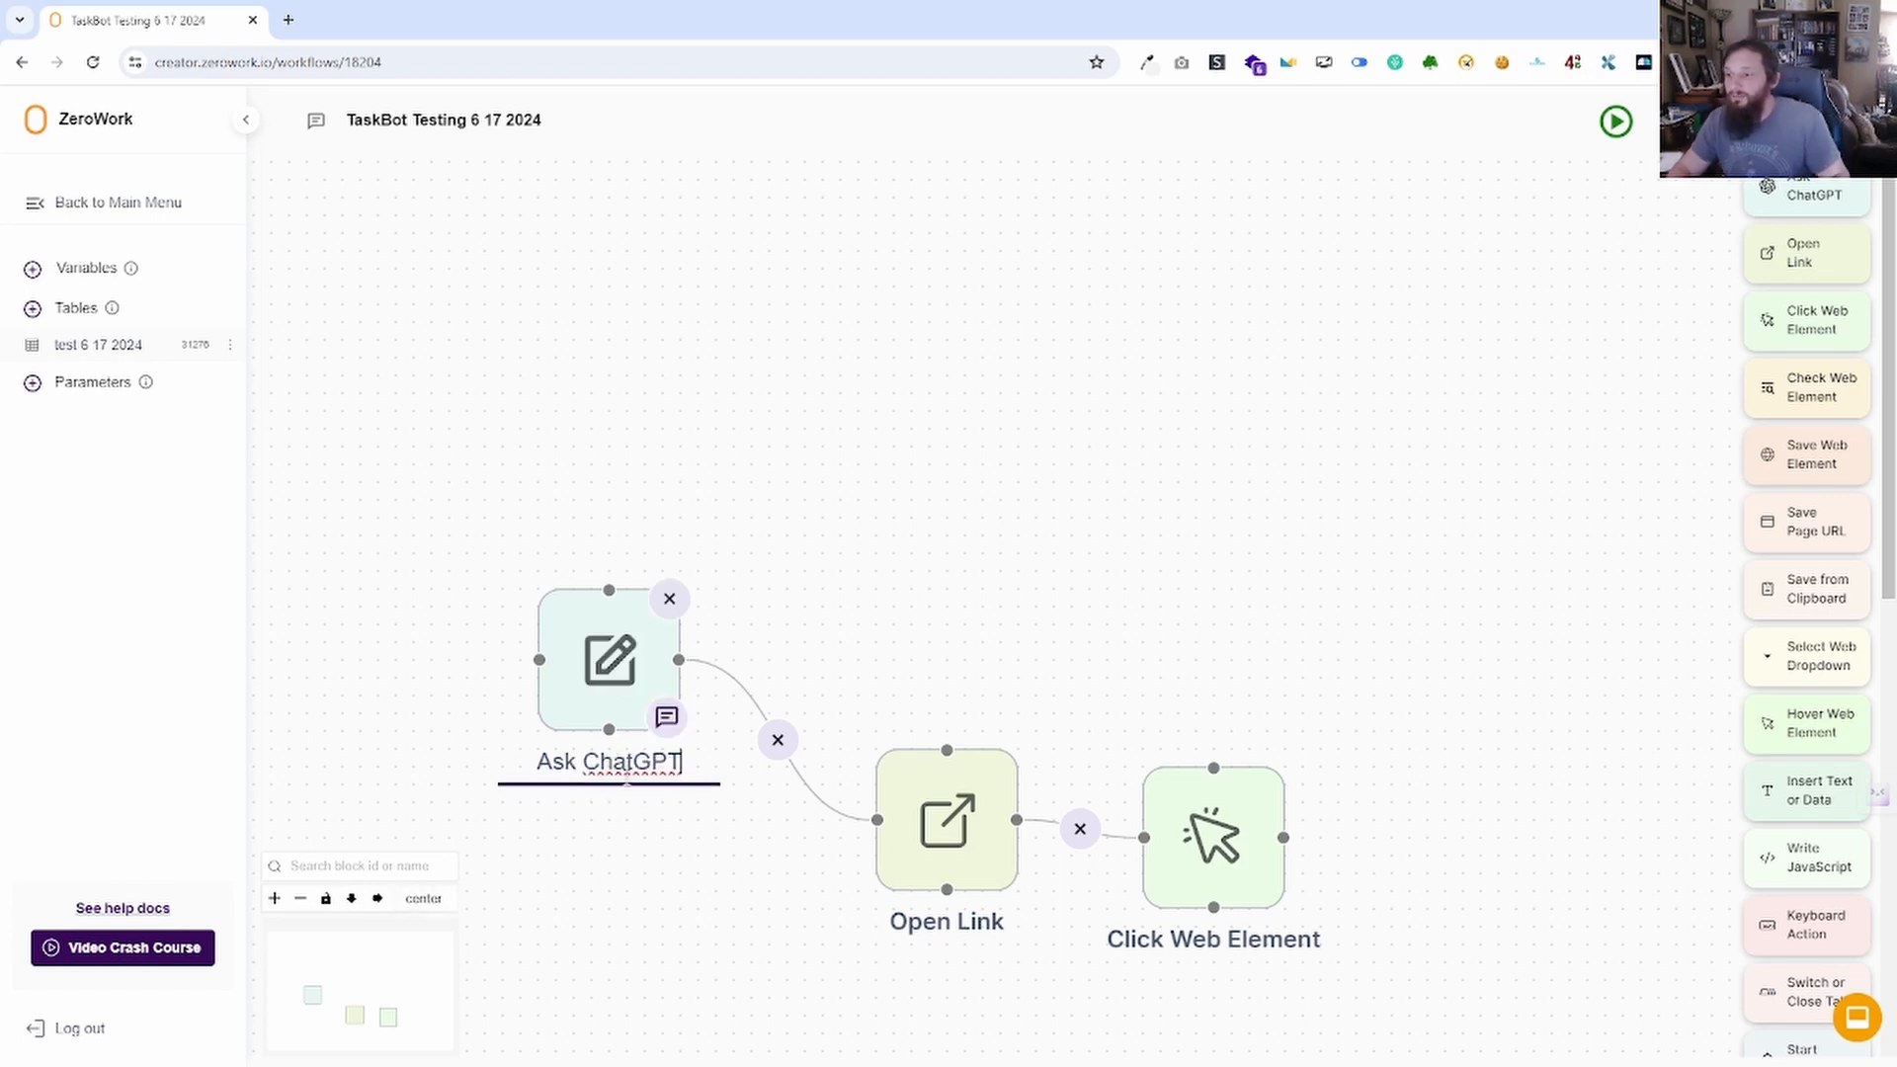
{"action": "type", "text": "gam"}
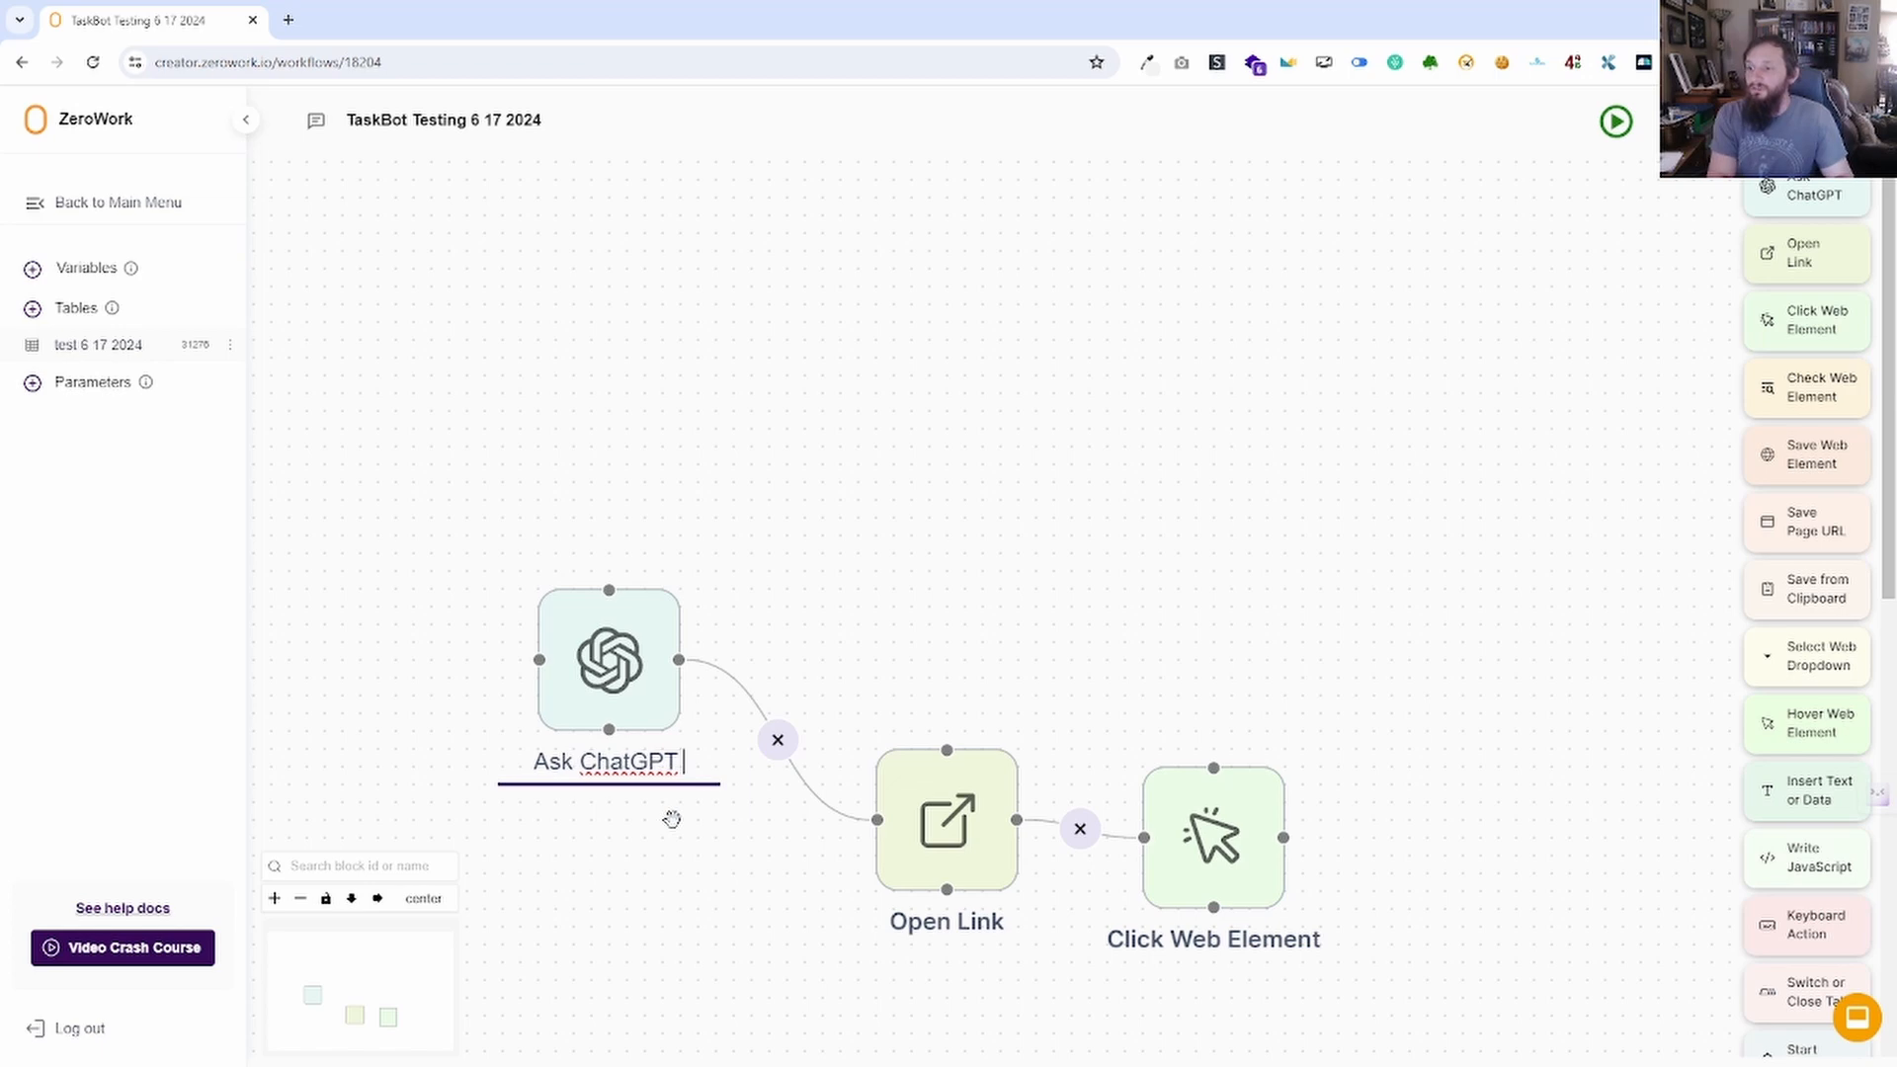
{"action": "type", "text": "e"}
{"action": "key", "text": "Return"}
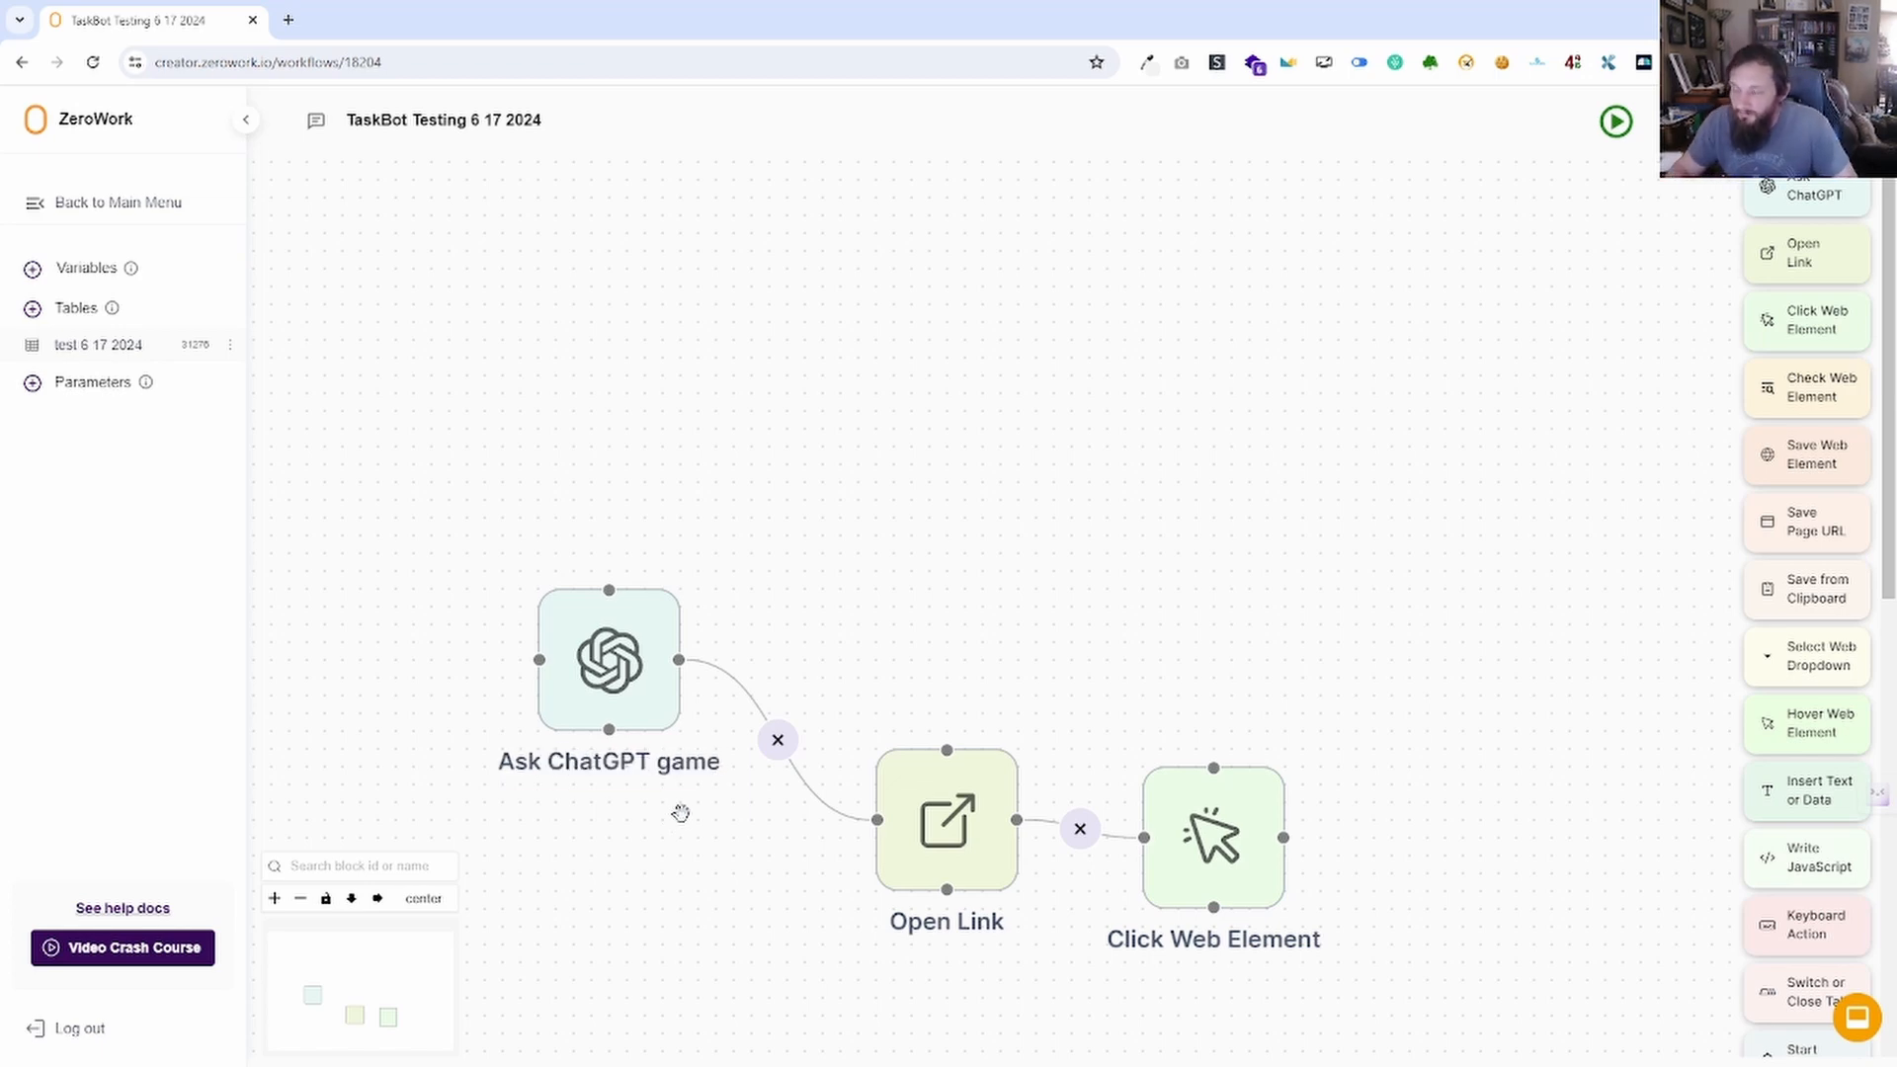
{"action": "left_click_drag", "start_coordinate": [678, 936], "coordinate": [693, 776]}
Inspect the logs of the Jun 17, 12:46 PM run in TaskBot Run Reports, then return to the canvas.
{"action": "mouse_move", "coordinate": [580, 610]}
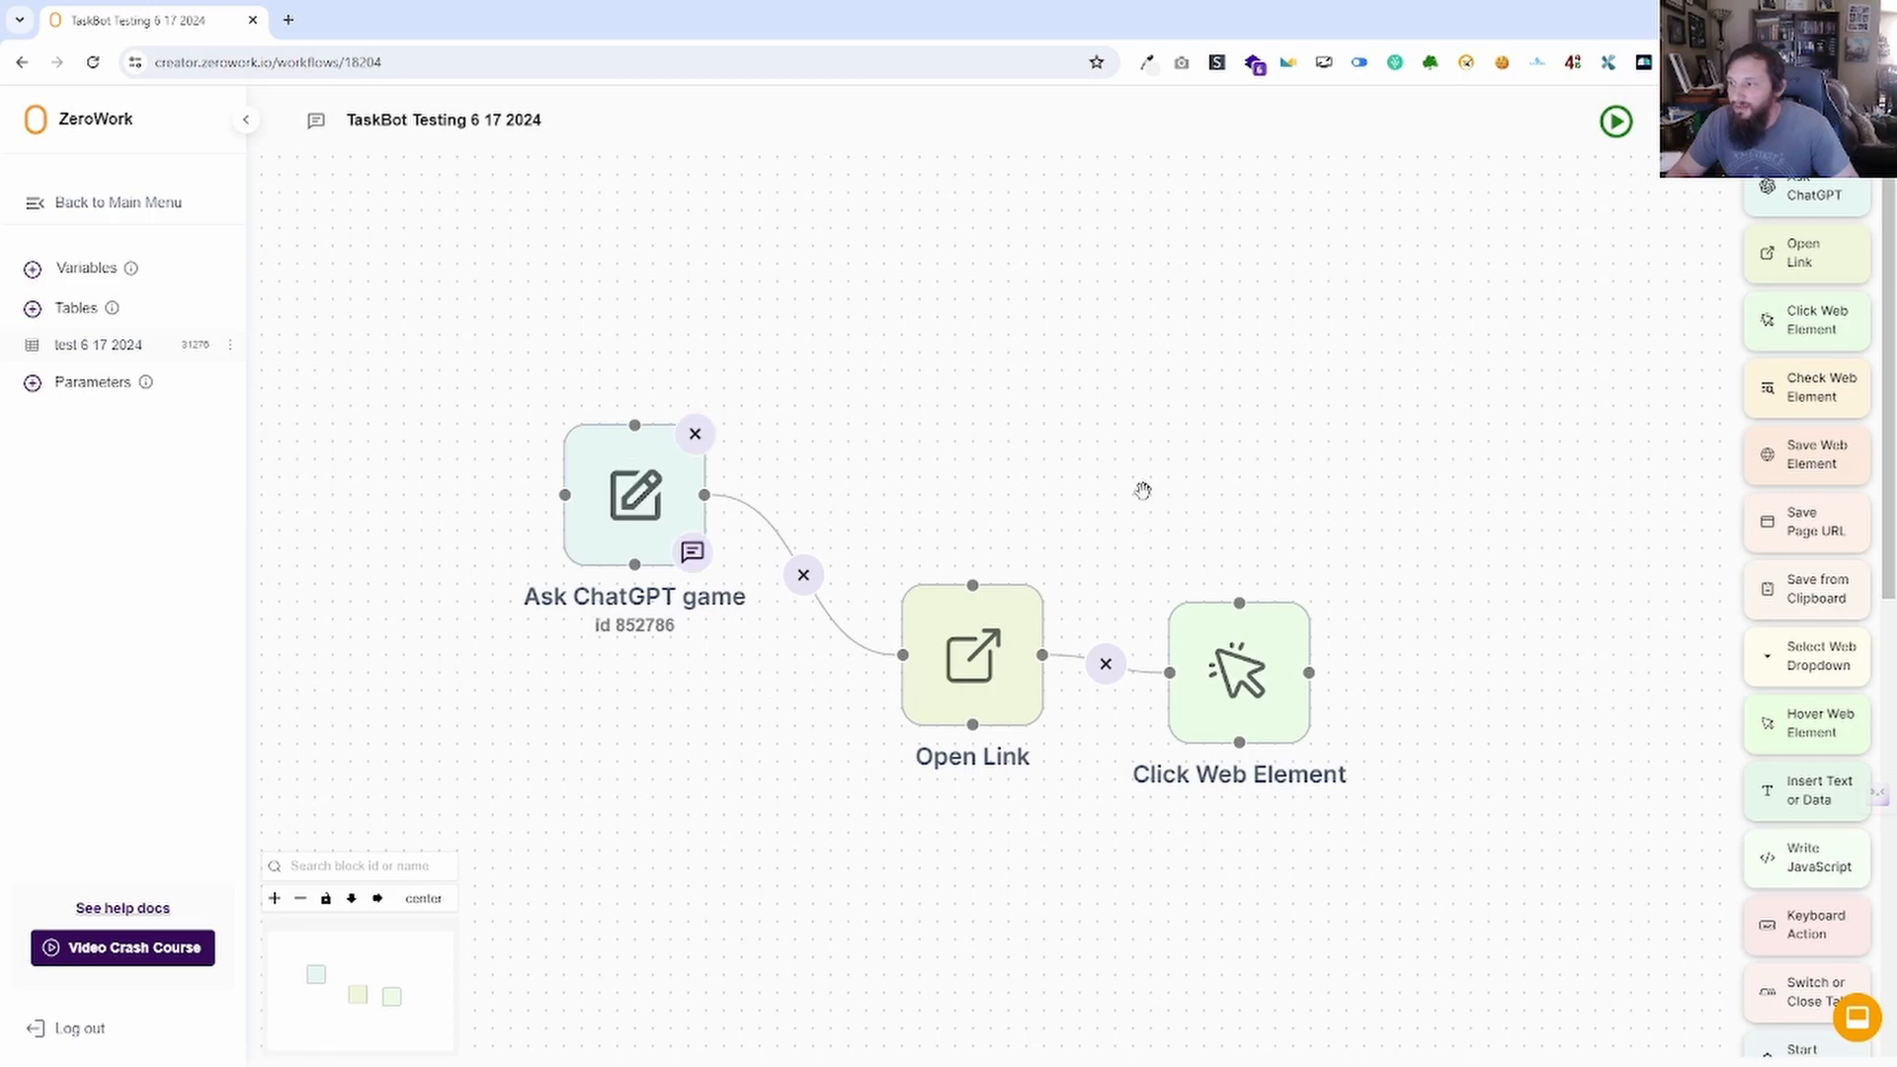
{"action": "left_click", "coordinate": [1704, 121]}
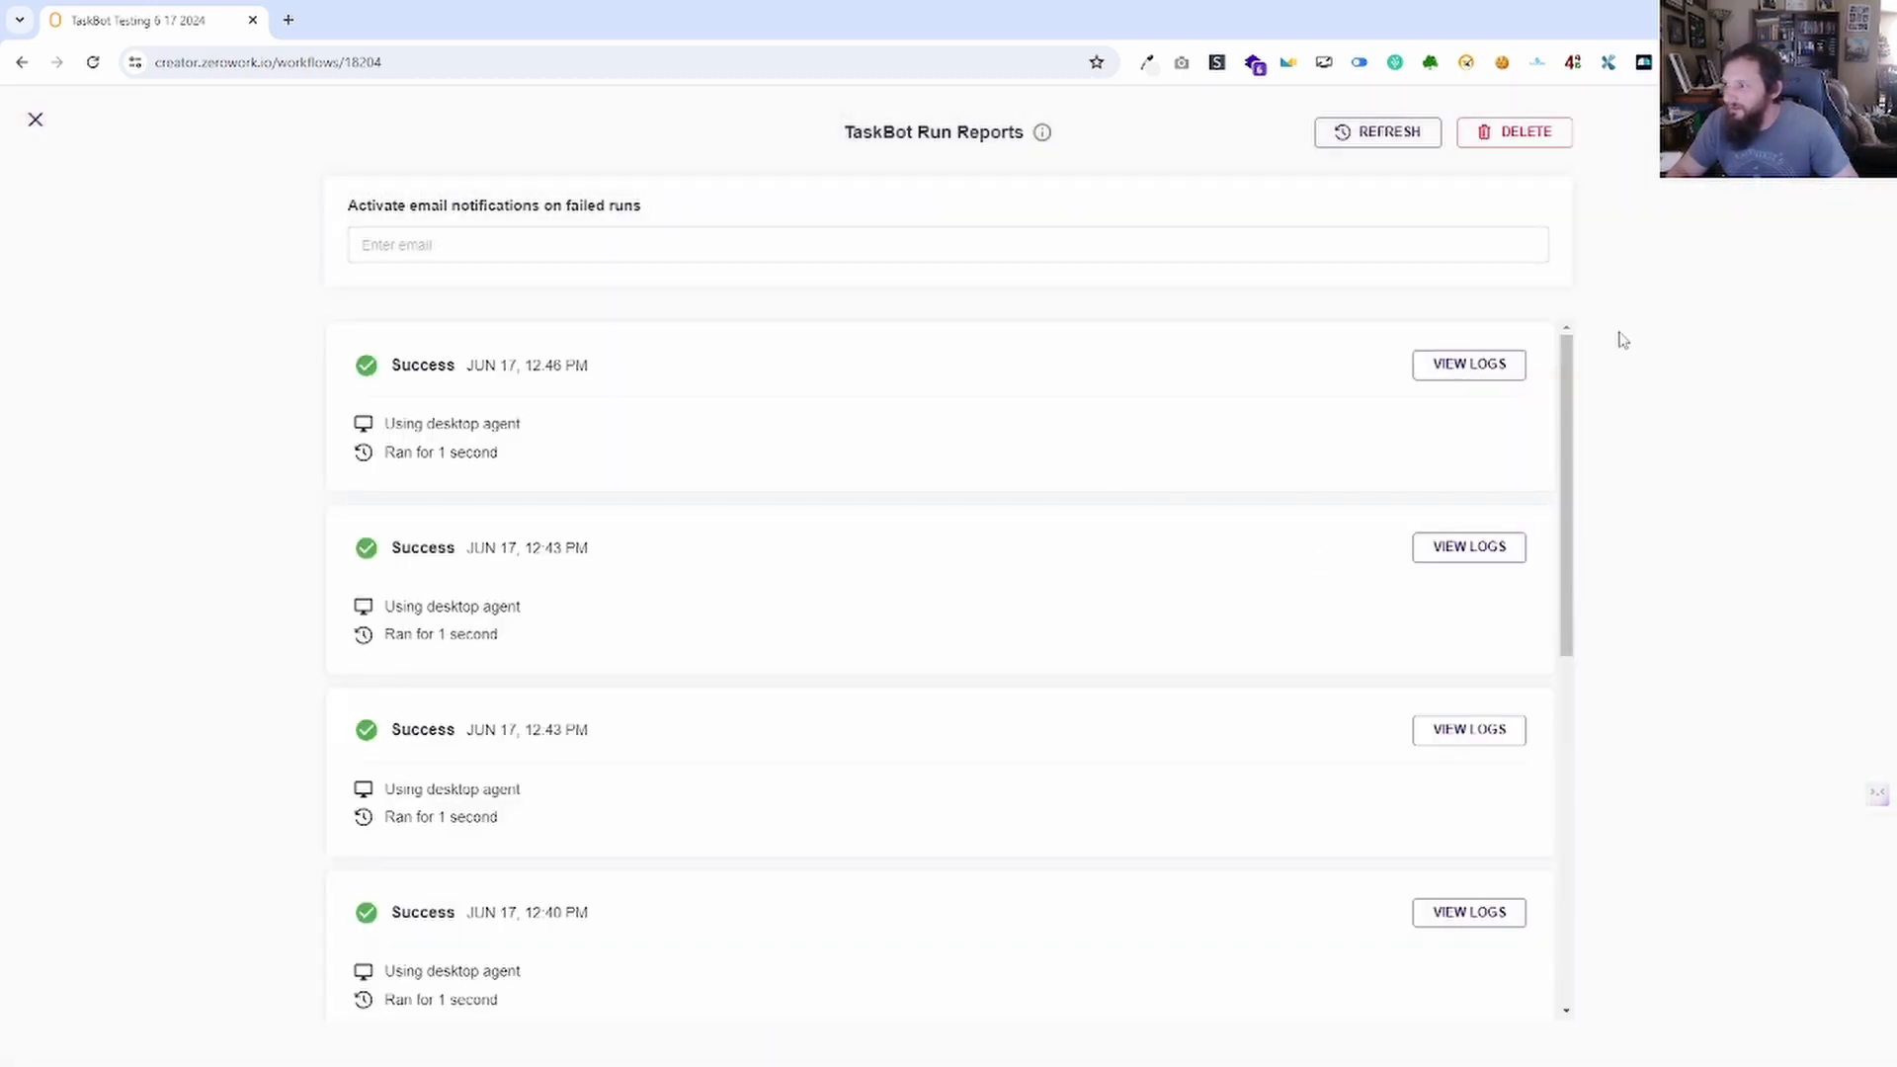
{"action": "left_click", "coordinate": [1458, 372]}
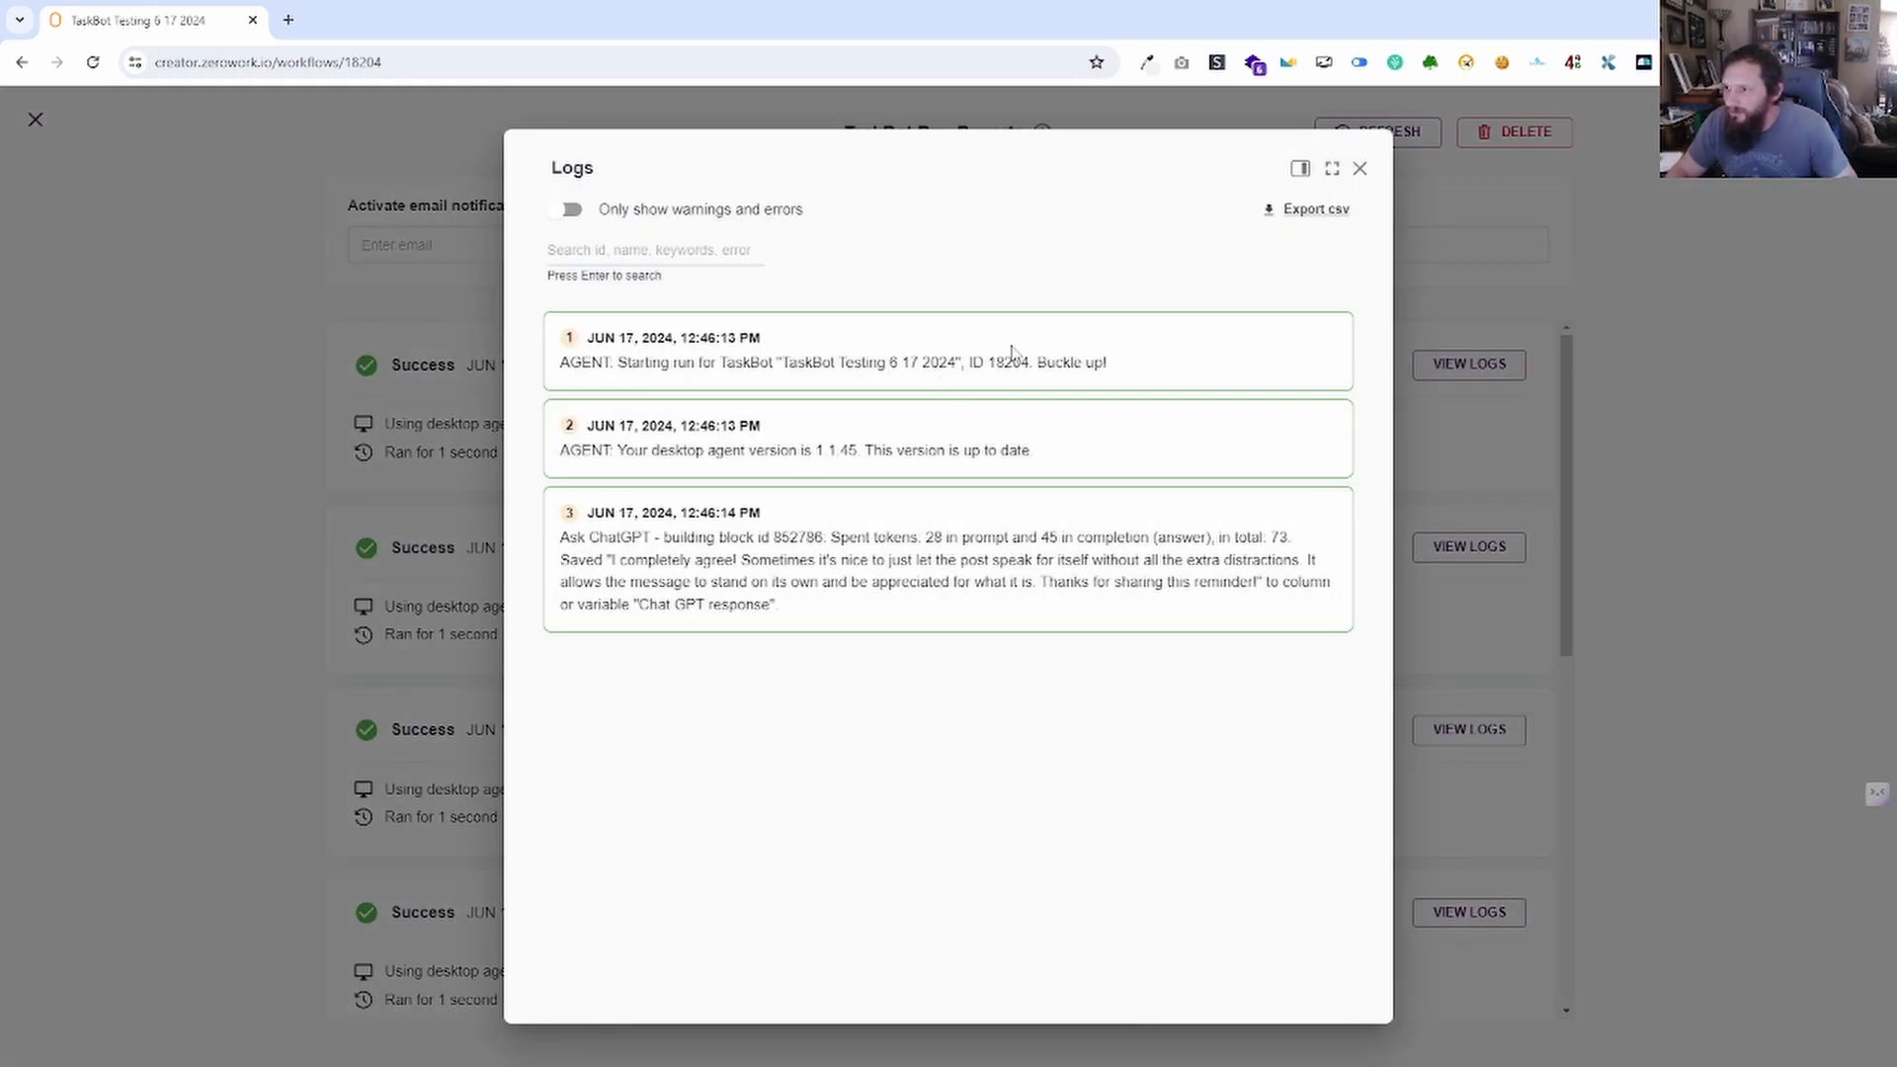
{"action": "left_click_drag", "start_coordinate": [1023, 363], "coordinate": [996, 362]}
{"action": "left_click", "coordinate": [927, 368]}
{"action": "left_click_drag", "start_coordinate": [826, 540], "coordinate": [790, 540]}
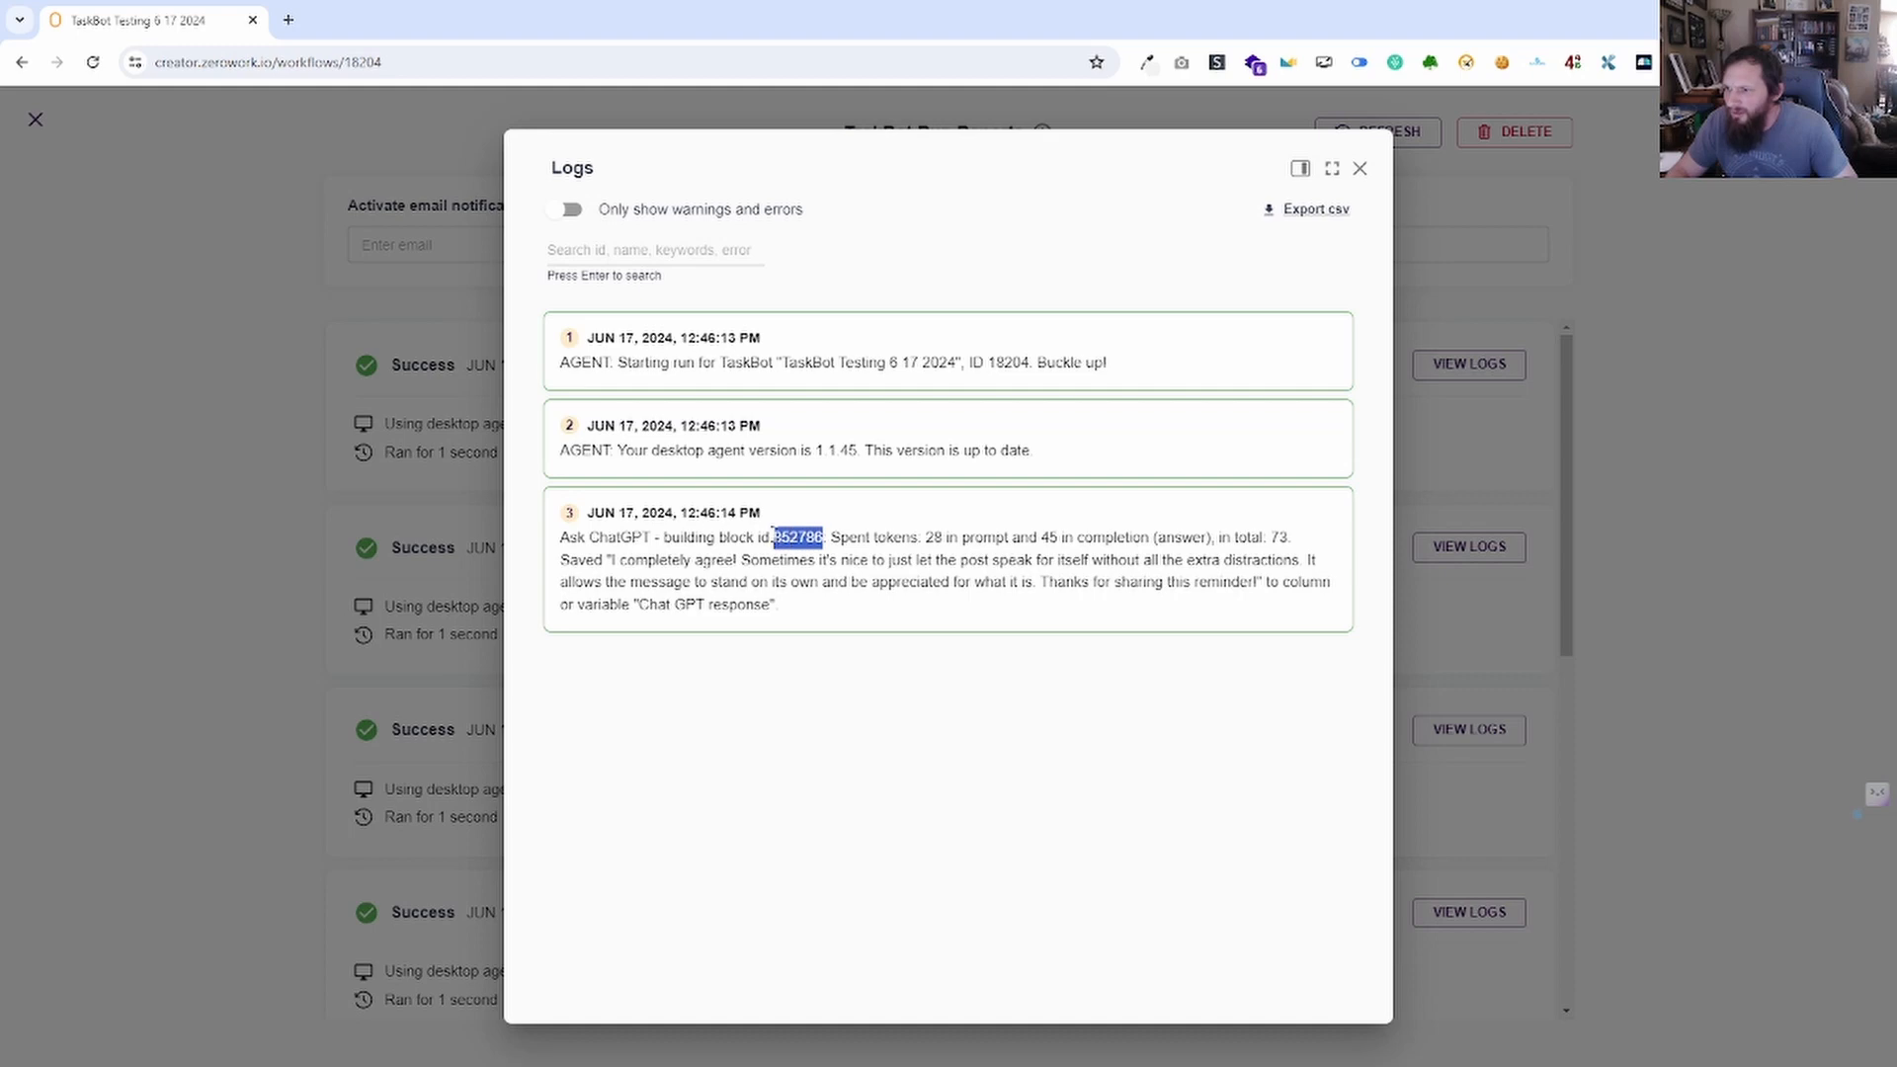
{"action": "left_click", "coordinate": [1360, 168]}
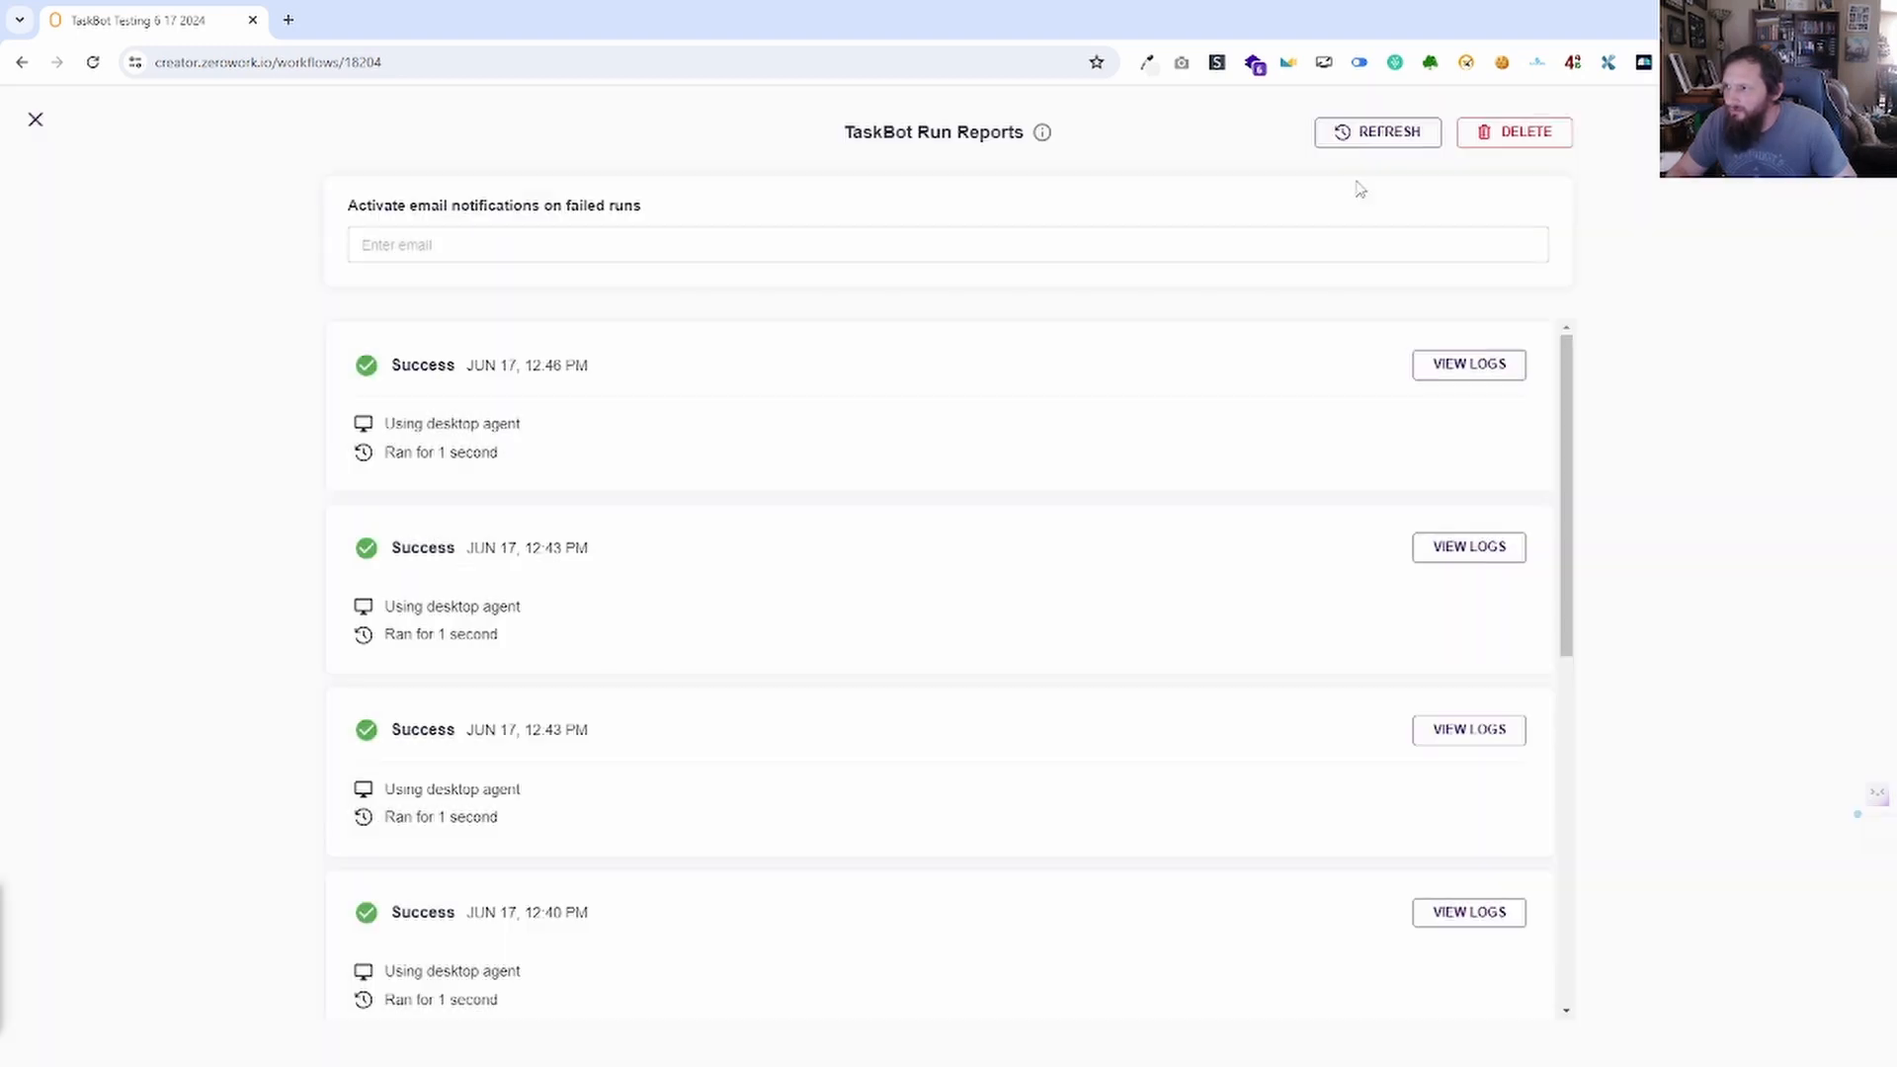
{"action": "left_click", "coordinate": [35, 119]}
Search the canvas for block 852786, then clear the search.
{"action": "left_click", "coordinate": [366, 863]}
{"action": "type", "text": "852786"}
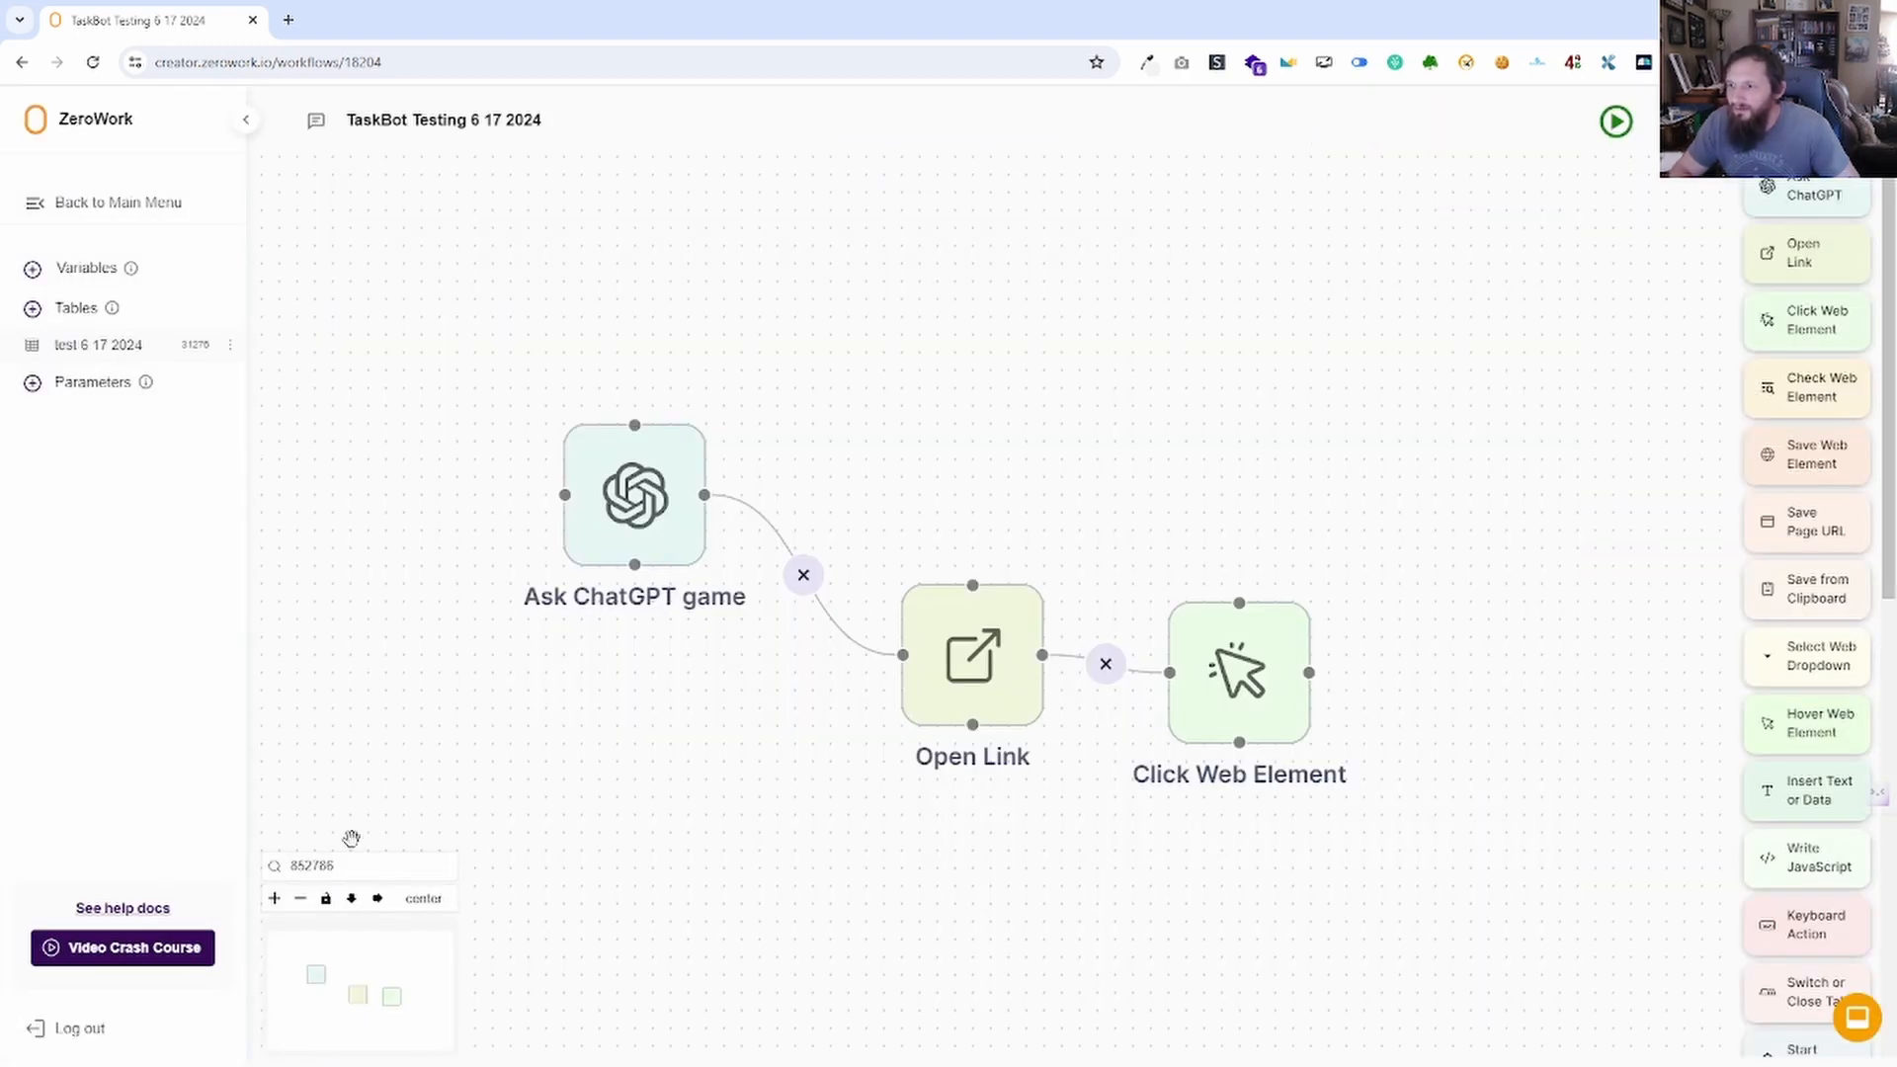
{"action": "key", "text": "Return"}
{"action": "left_click_drag", "start_coordinate": [555, 924], "coordinate": [444, 566]}
{"action": "double_click", "coordinate": [356, 863]}
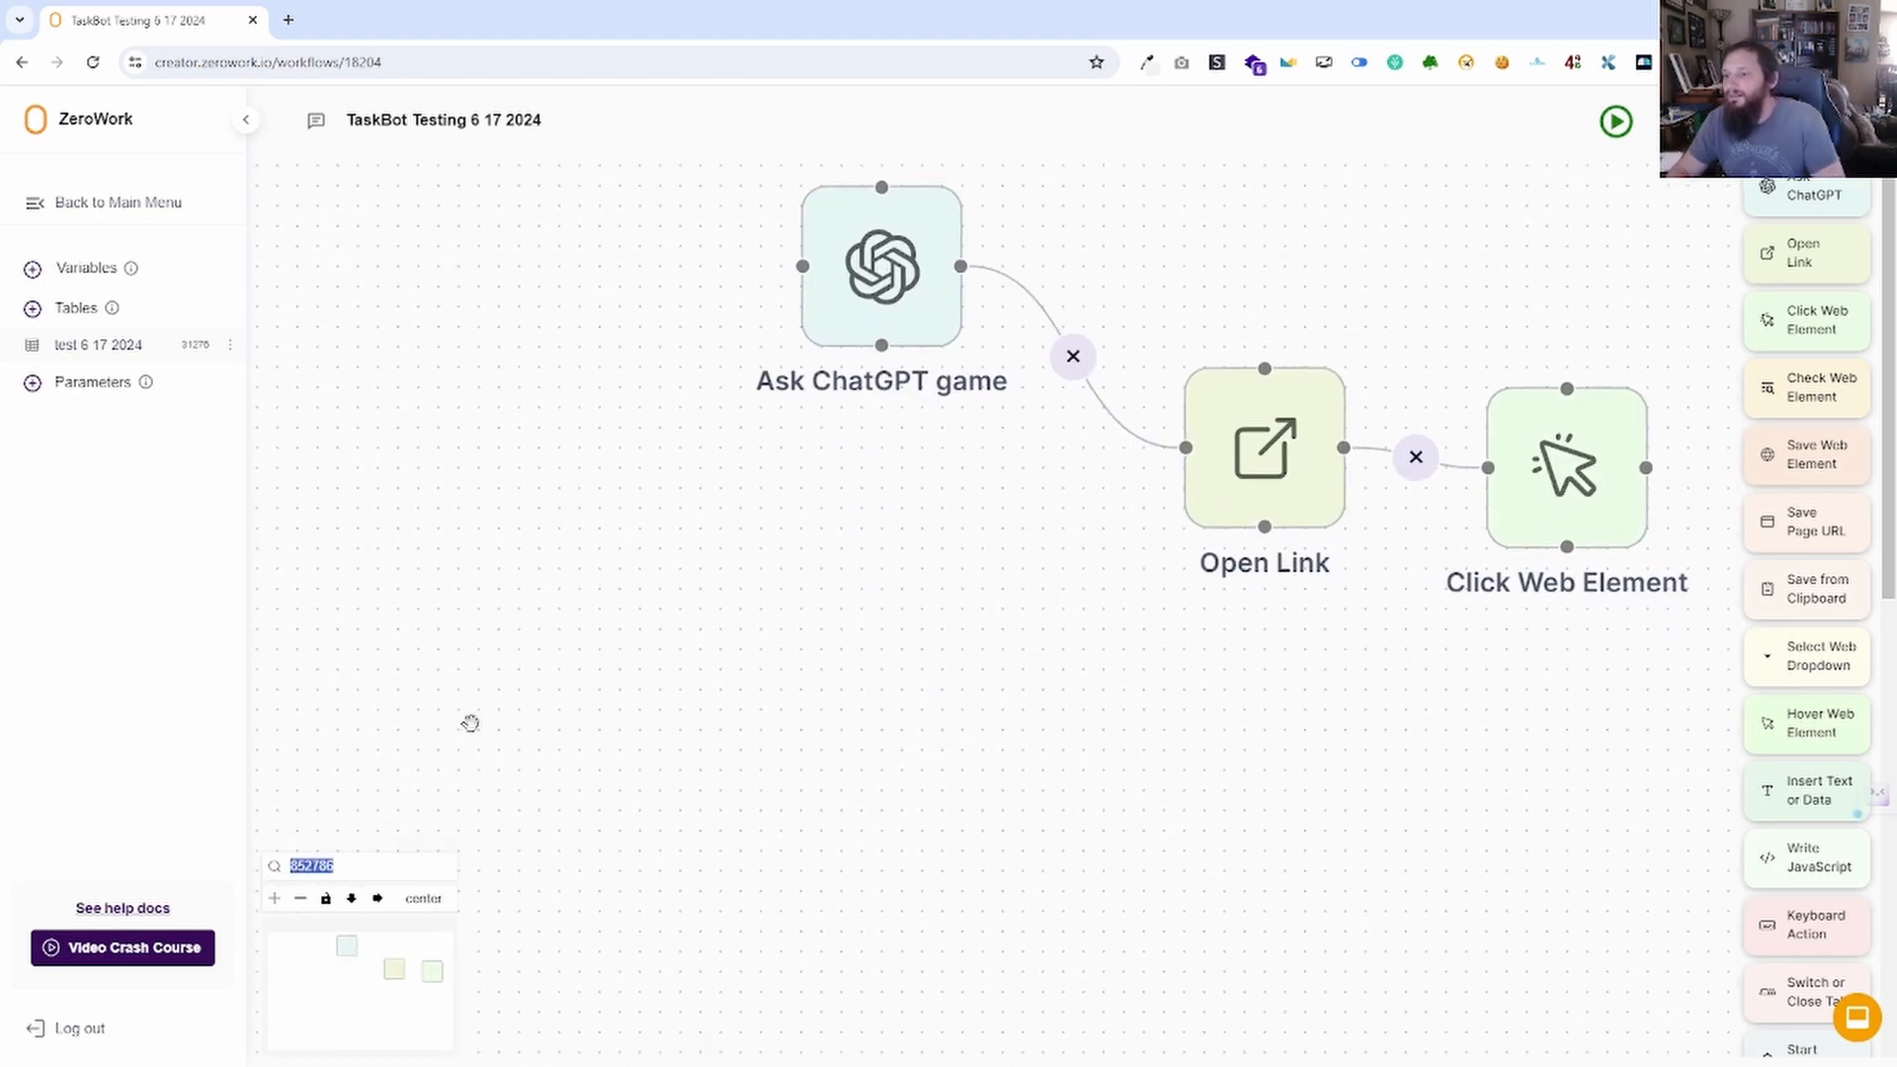
{"action": "key", "text": "BackSpace"}
Bring the block chain into view and open the Click Web Element settings.
{"action": "left_click_drag", "start_coordinate": [575, 718], "coordinate": [580, 830]}
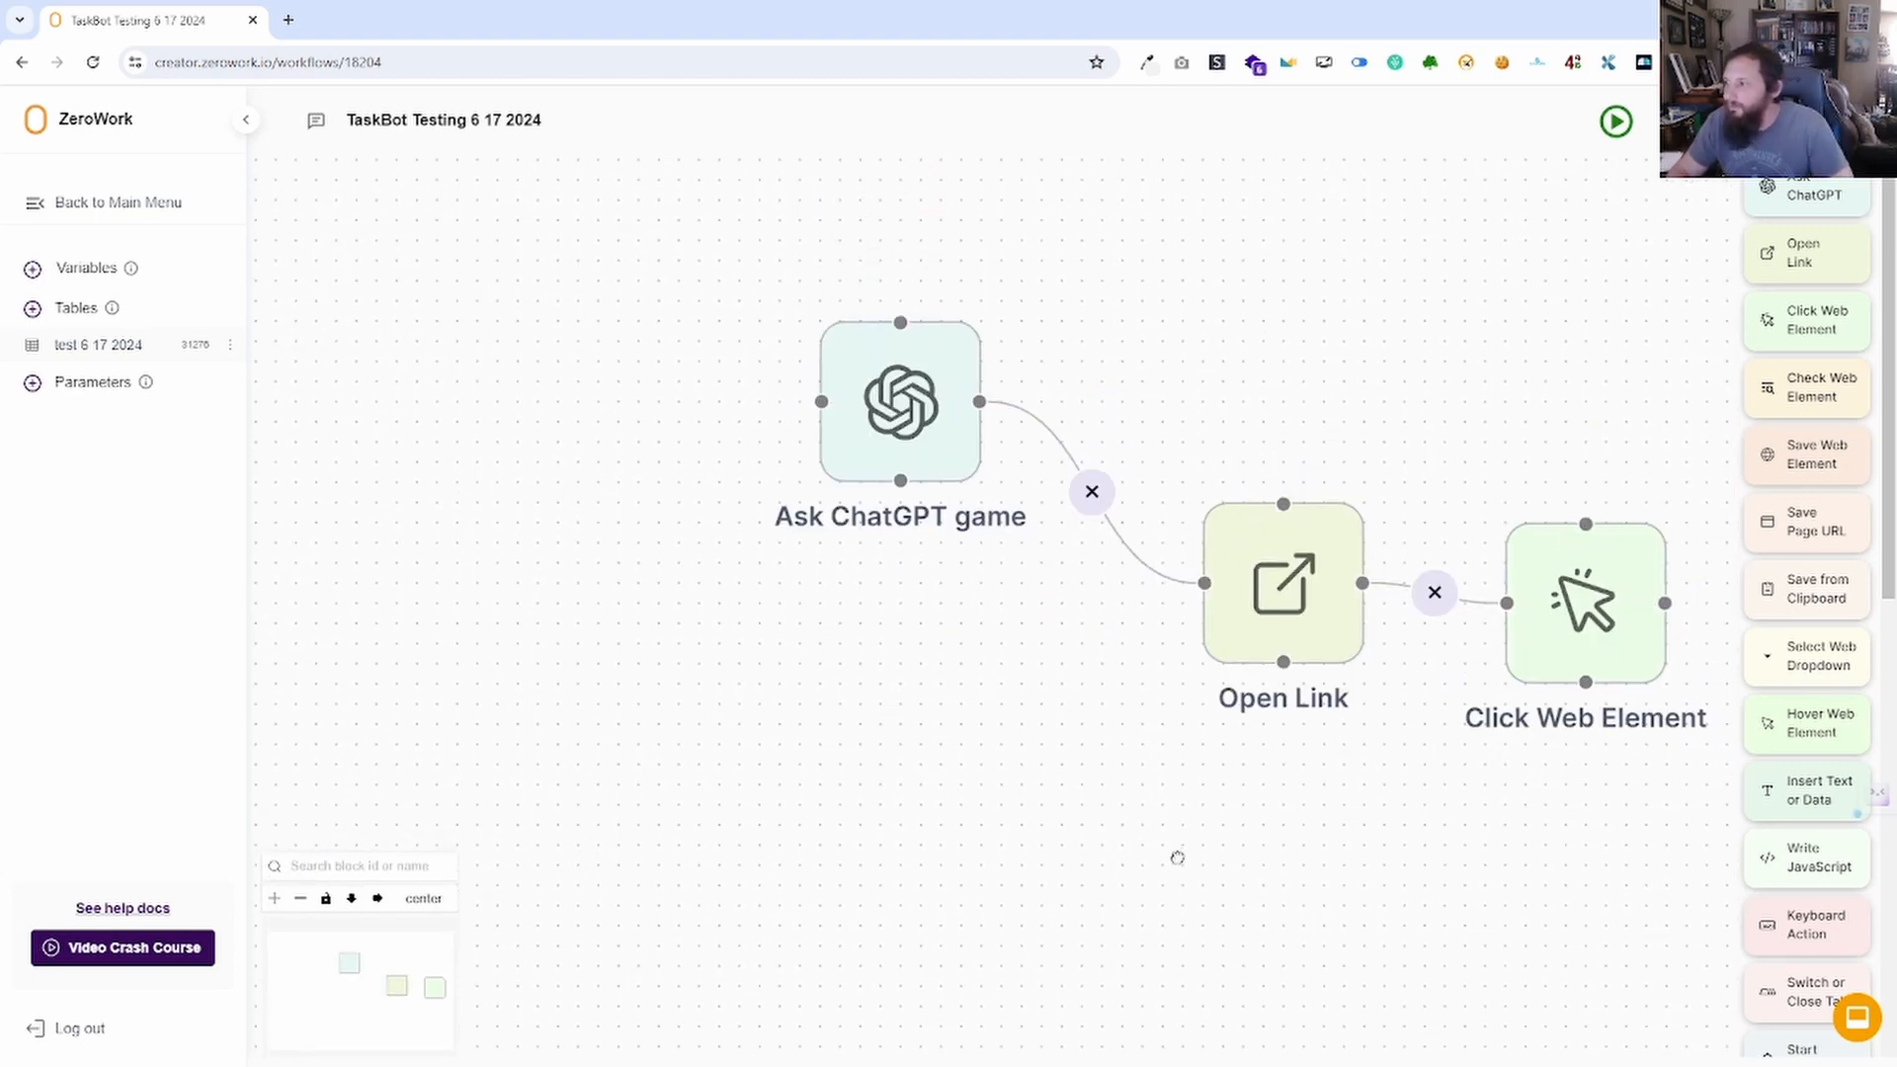
{"action": "left_click_drag", "start_coordinate": [1177, 855], "coordinate": [1025, 889]}
{"action": "left_click_drag", "start_coordinate": [1265, 835], "coordinate": [1131, 874]}
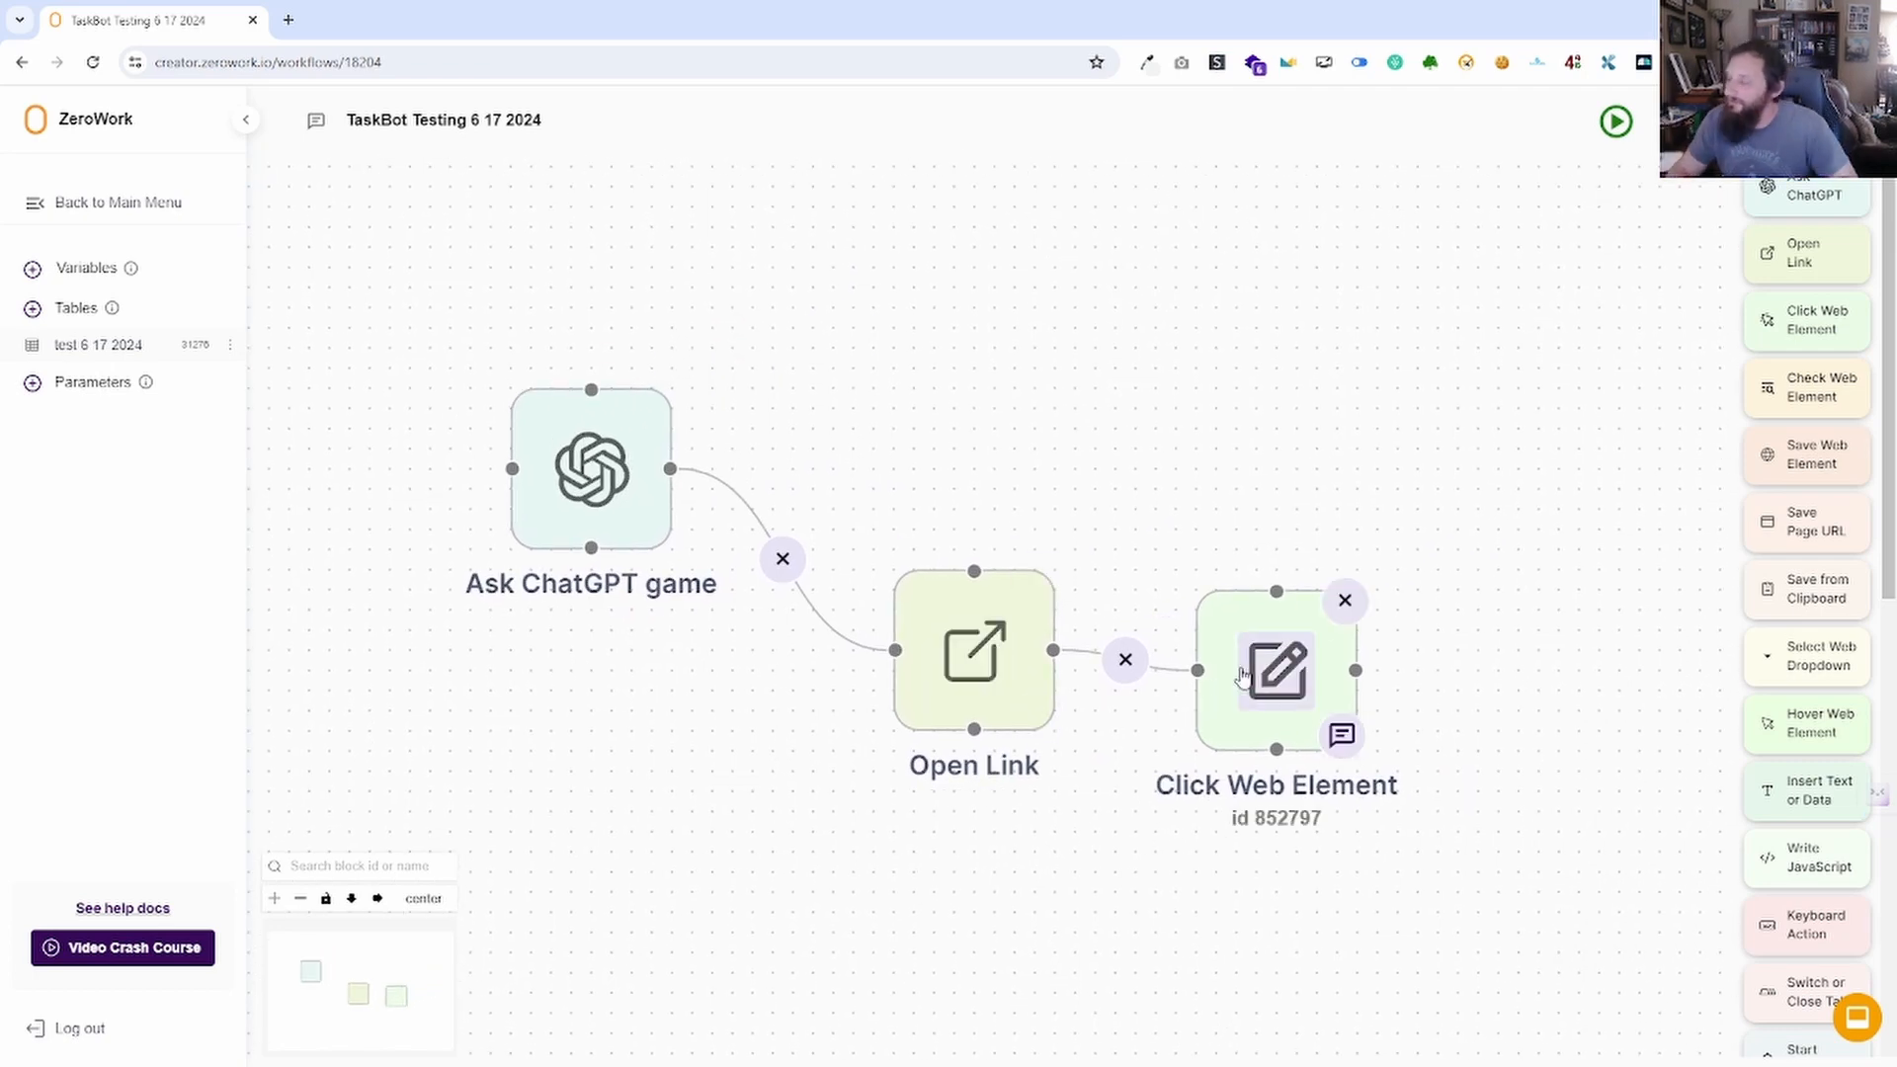
{"action": "left_click", "coordinate": [1281, 672]}
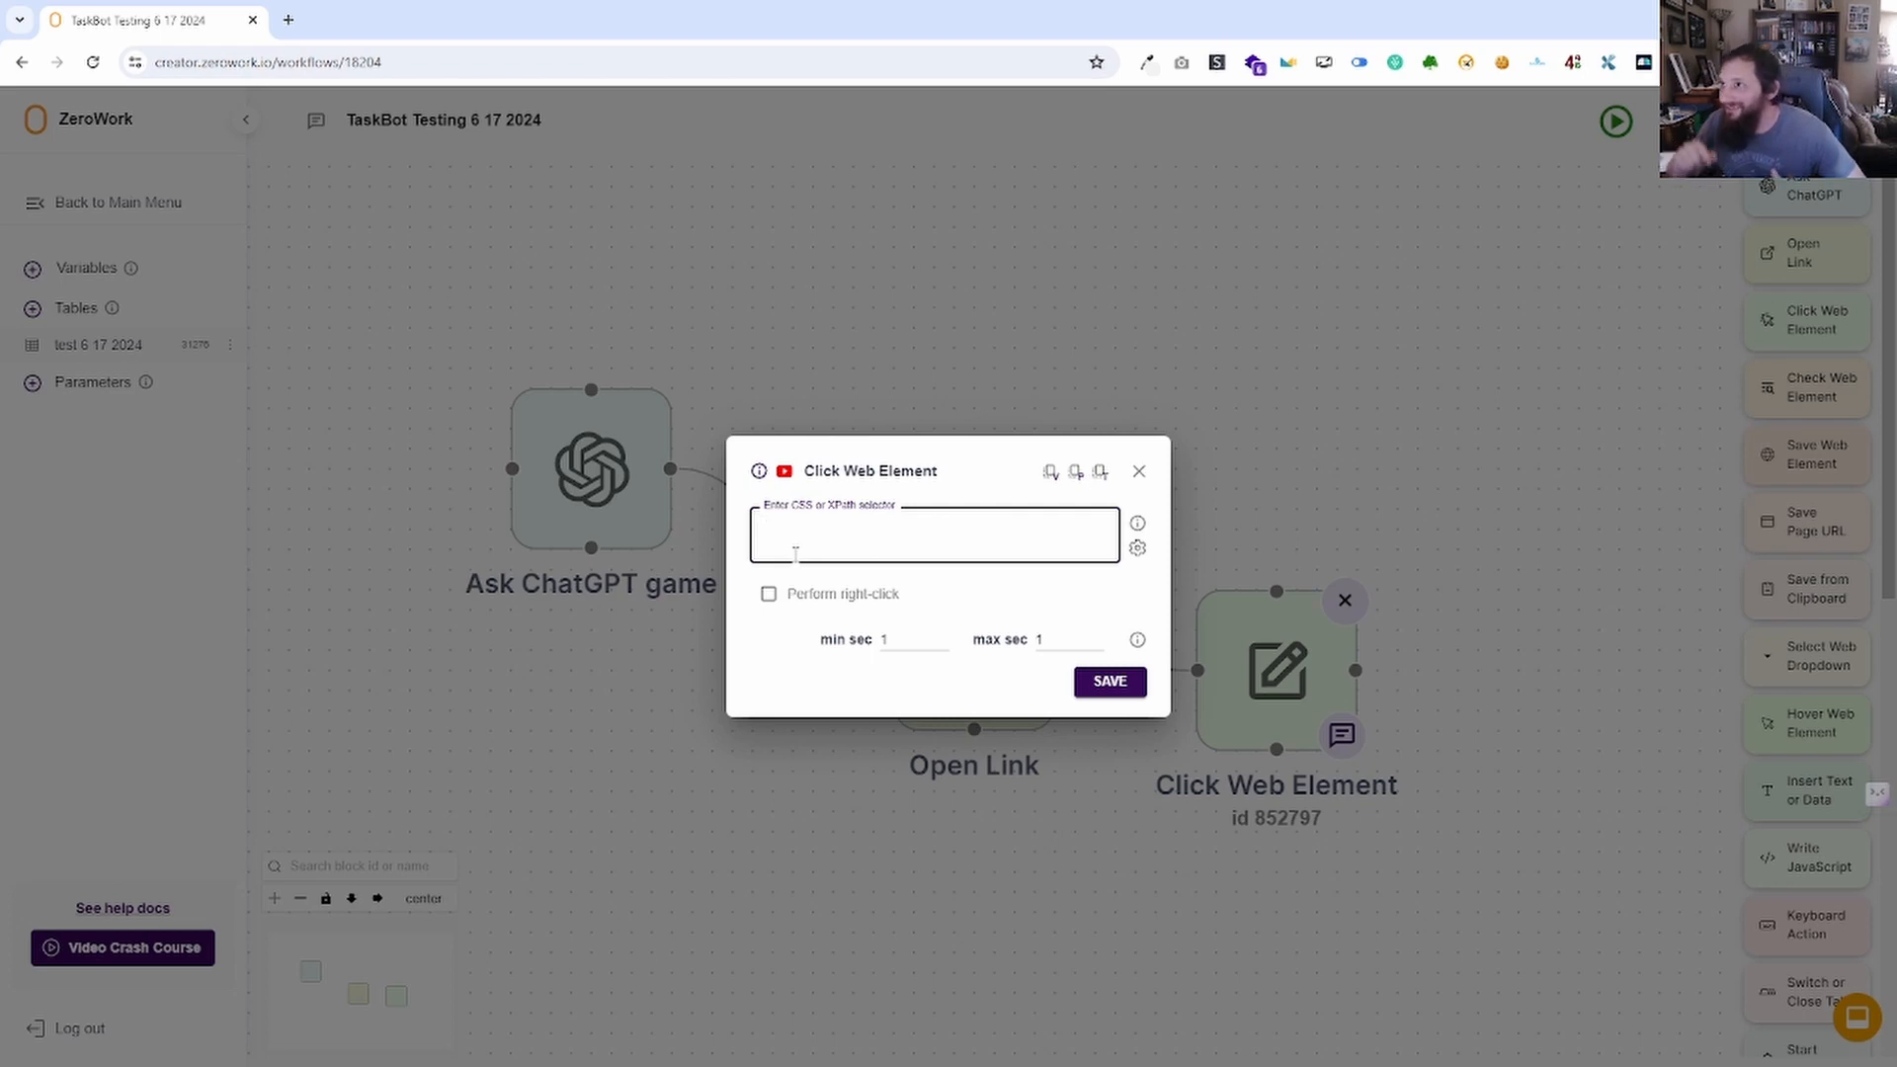
{"action": "left_click", "coordinate": [1468, 62]}
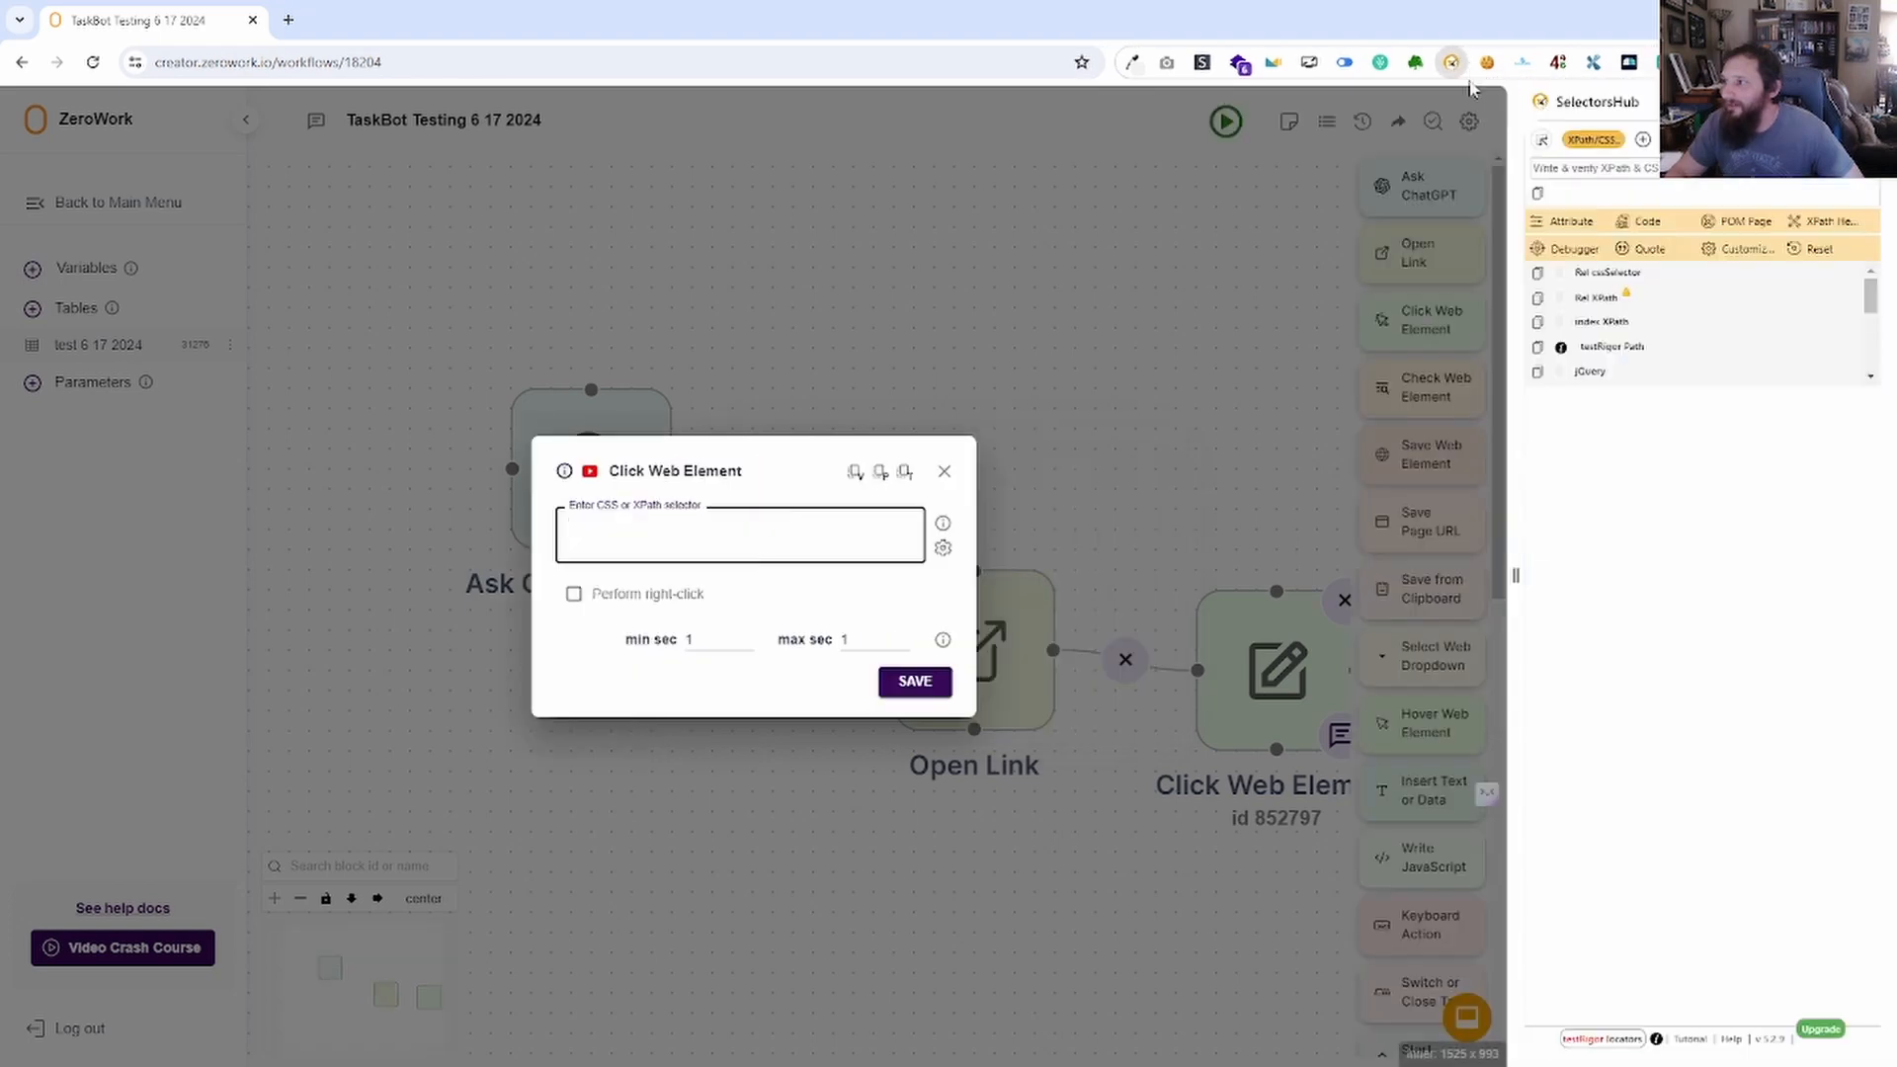
{"action": "left_click", "coordinate": [1441, 59]}
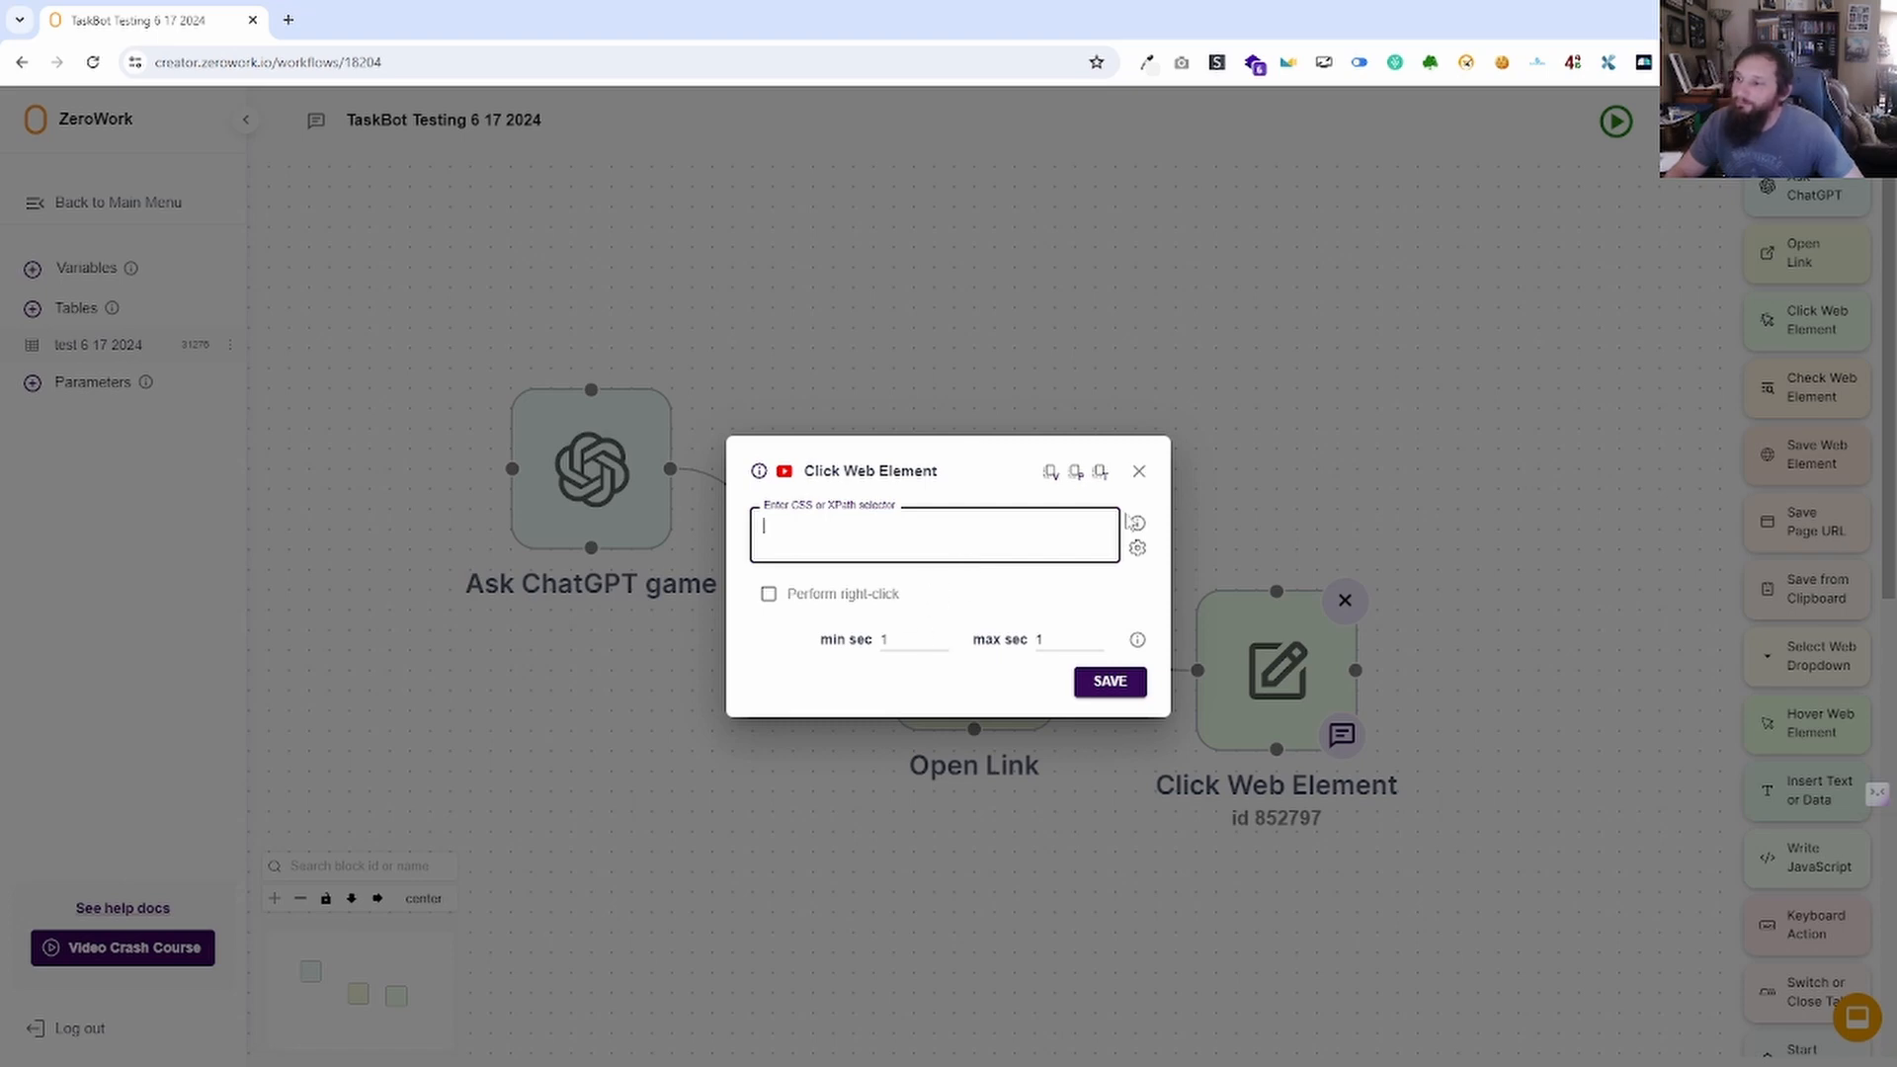
{"action": "mouse_move", "coordinate": [1138, 529]}
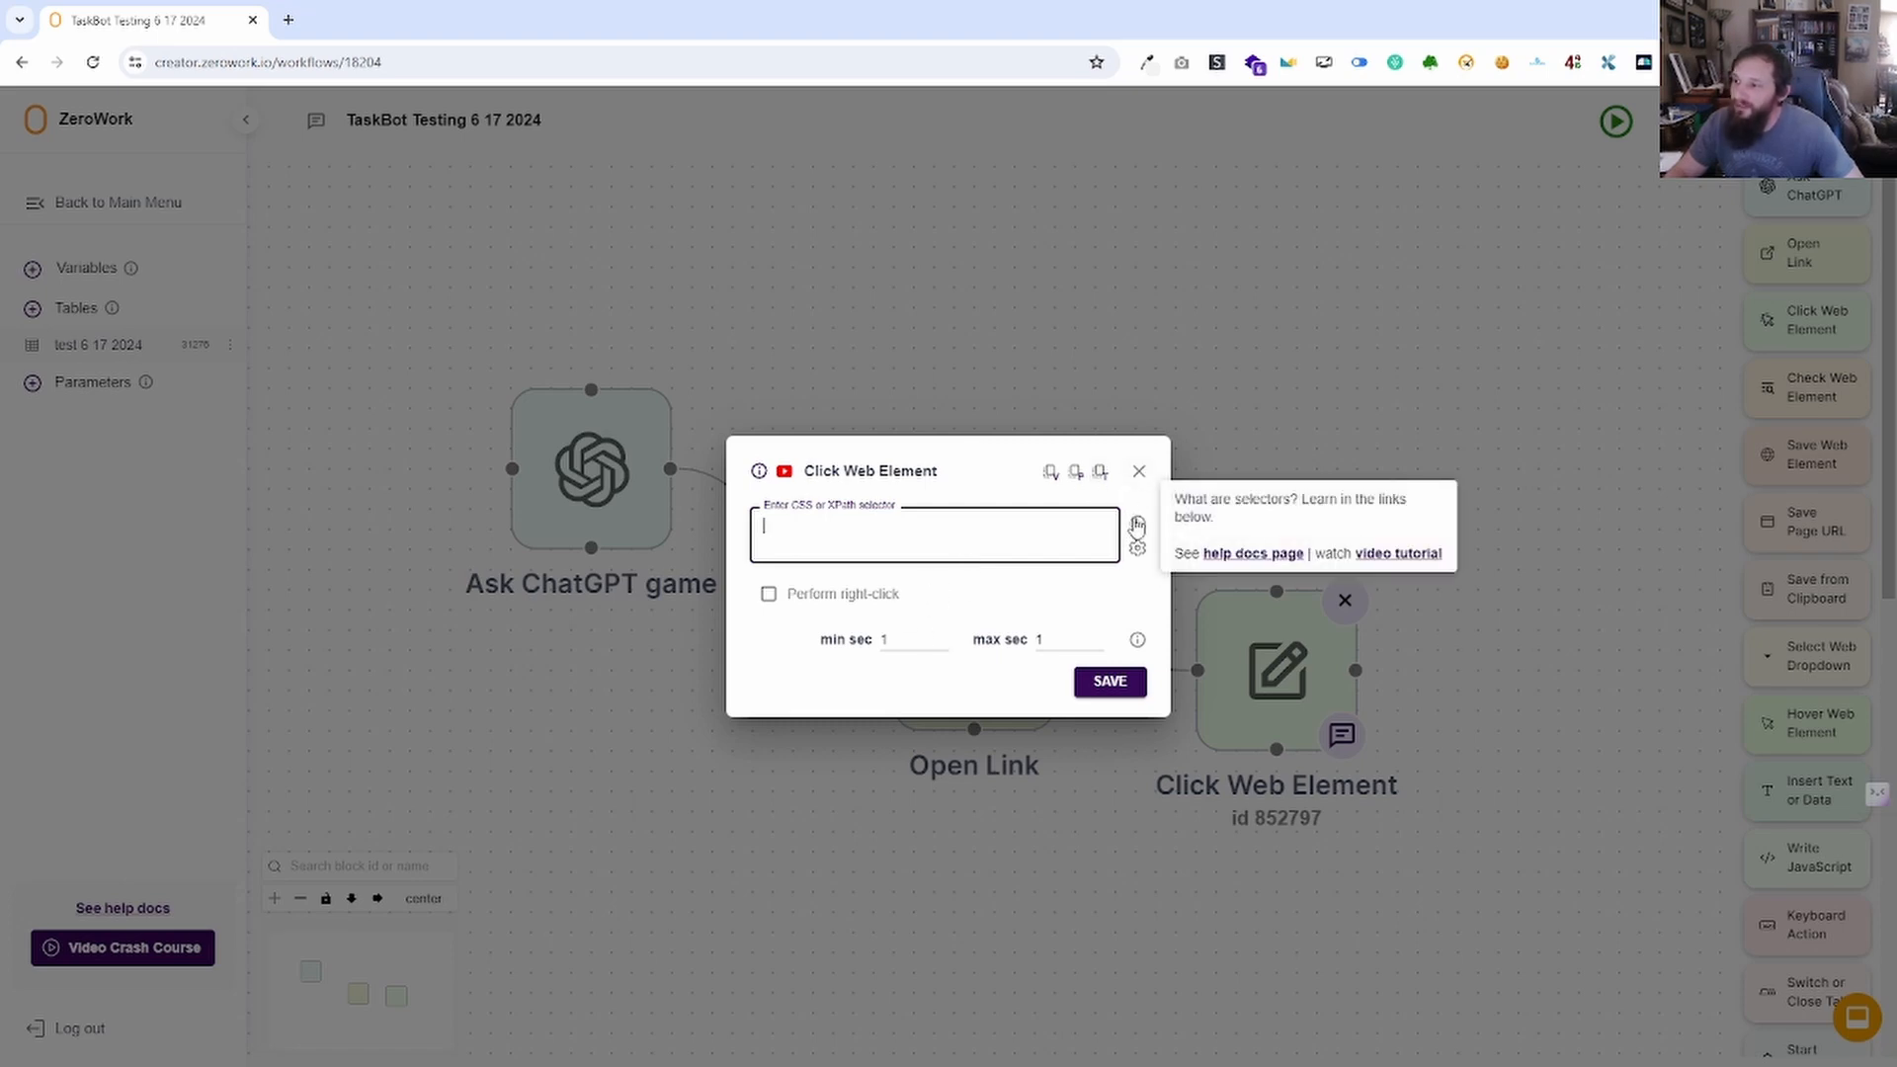
{"action": "left_click", "coordinate": [1137, 548]}
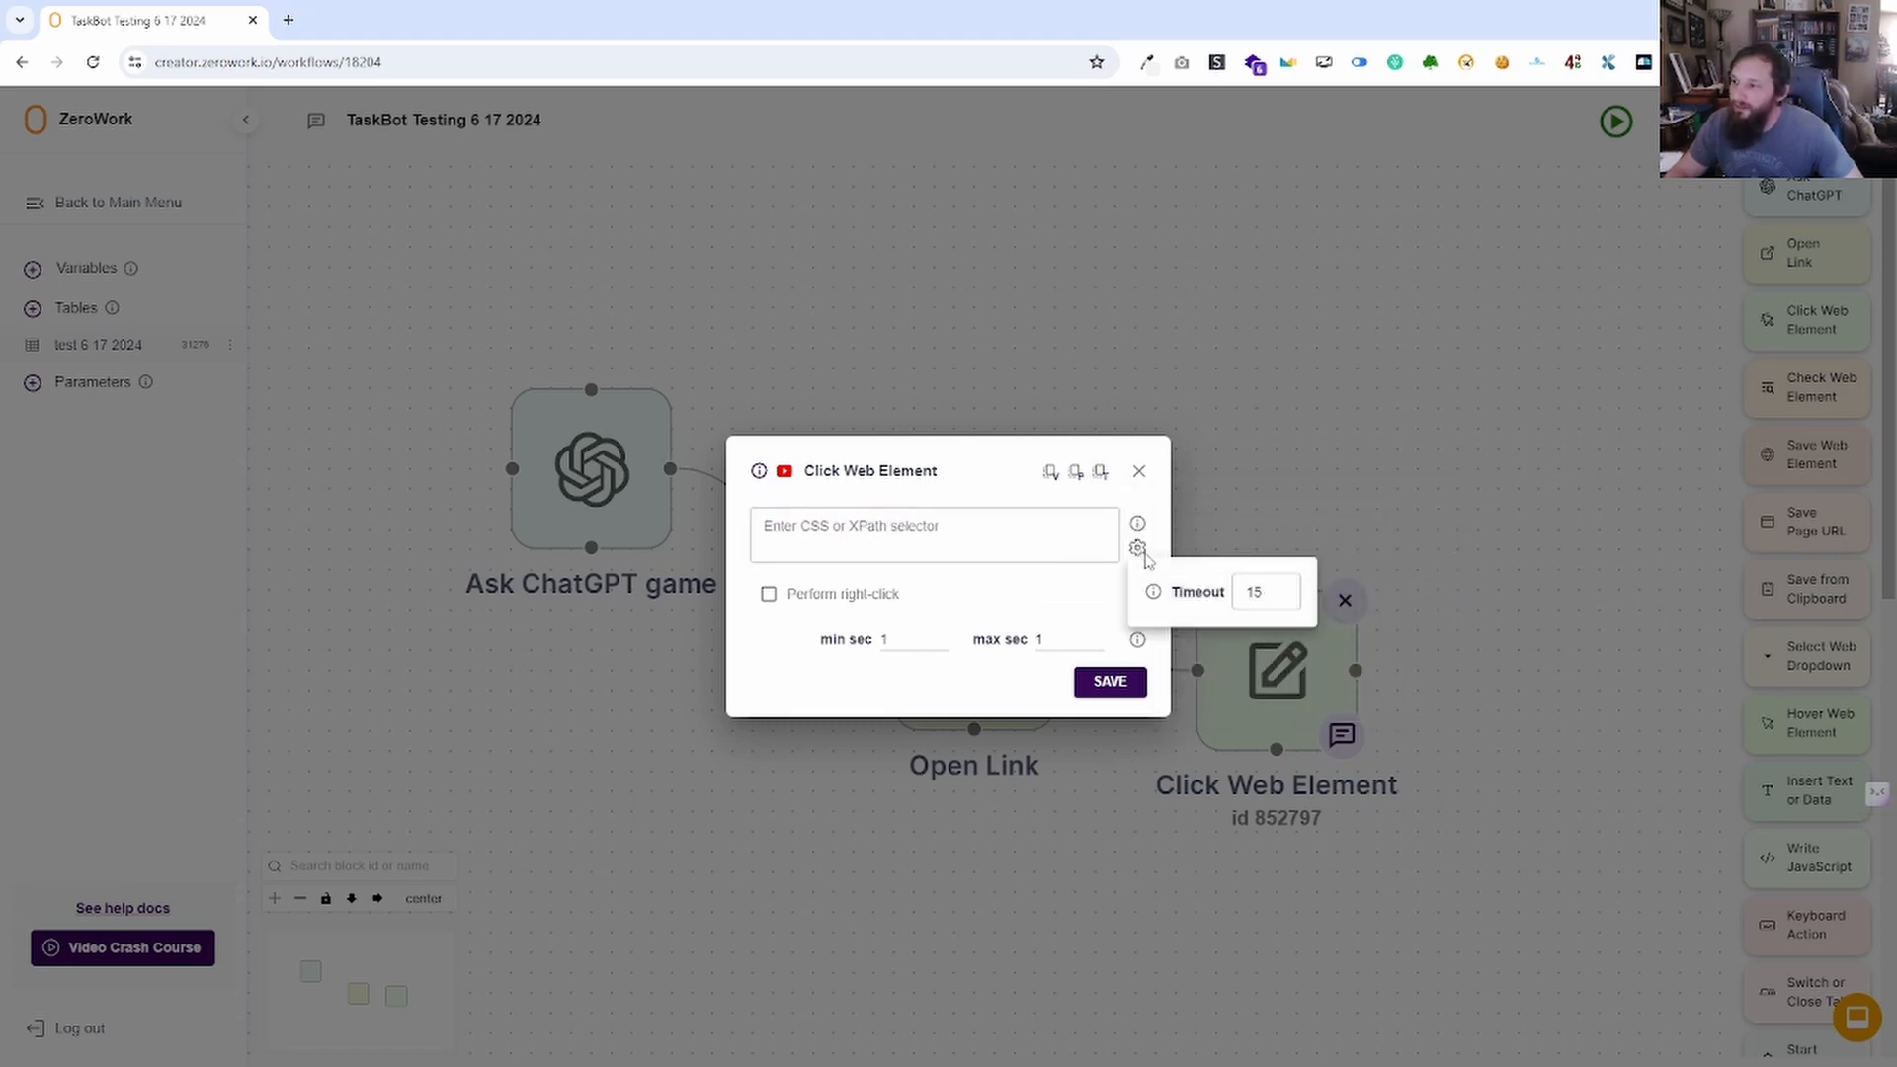
{"action": "left_click", "coordinate": [1094, 593]}
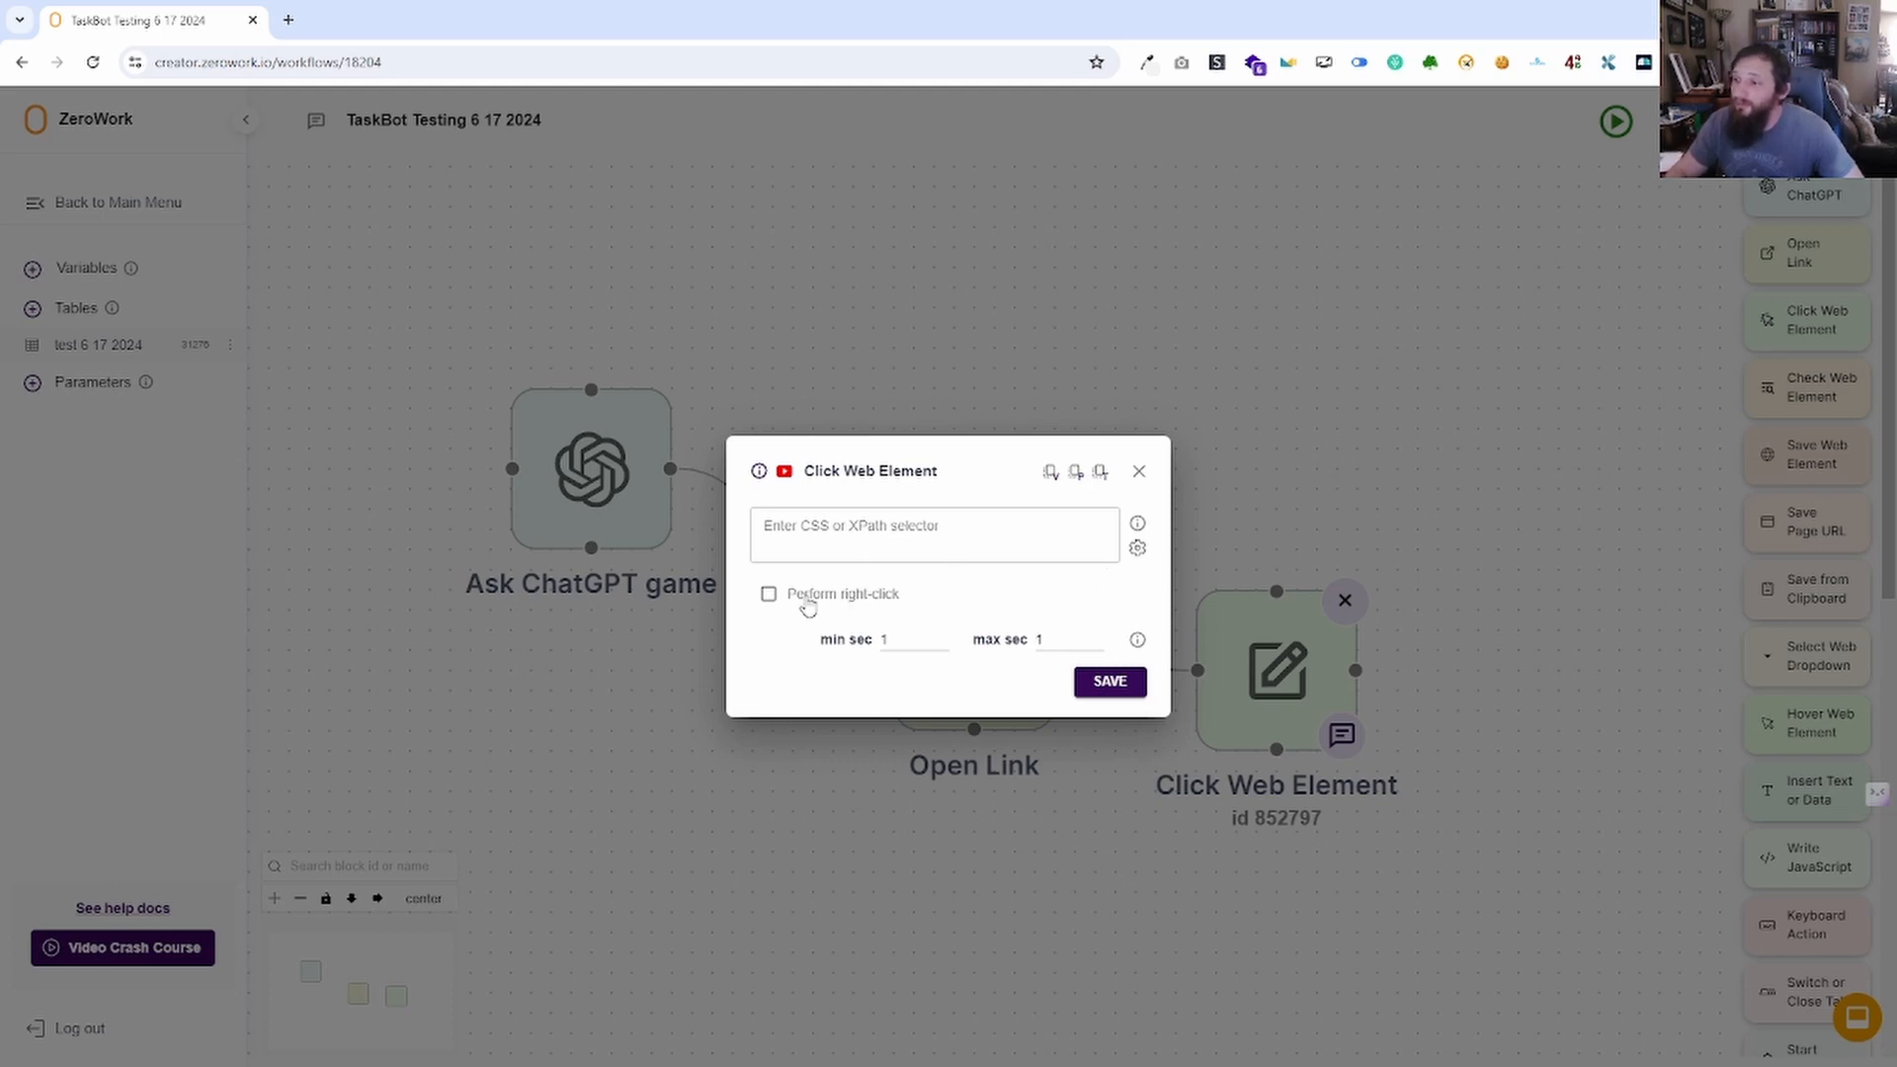
{"action": "left_click", "coordinate": [771, 607]}
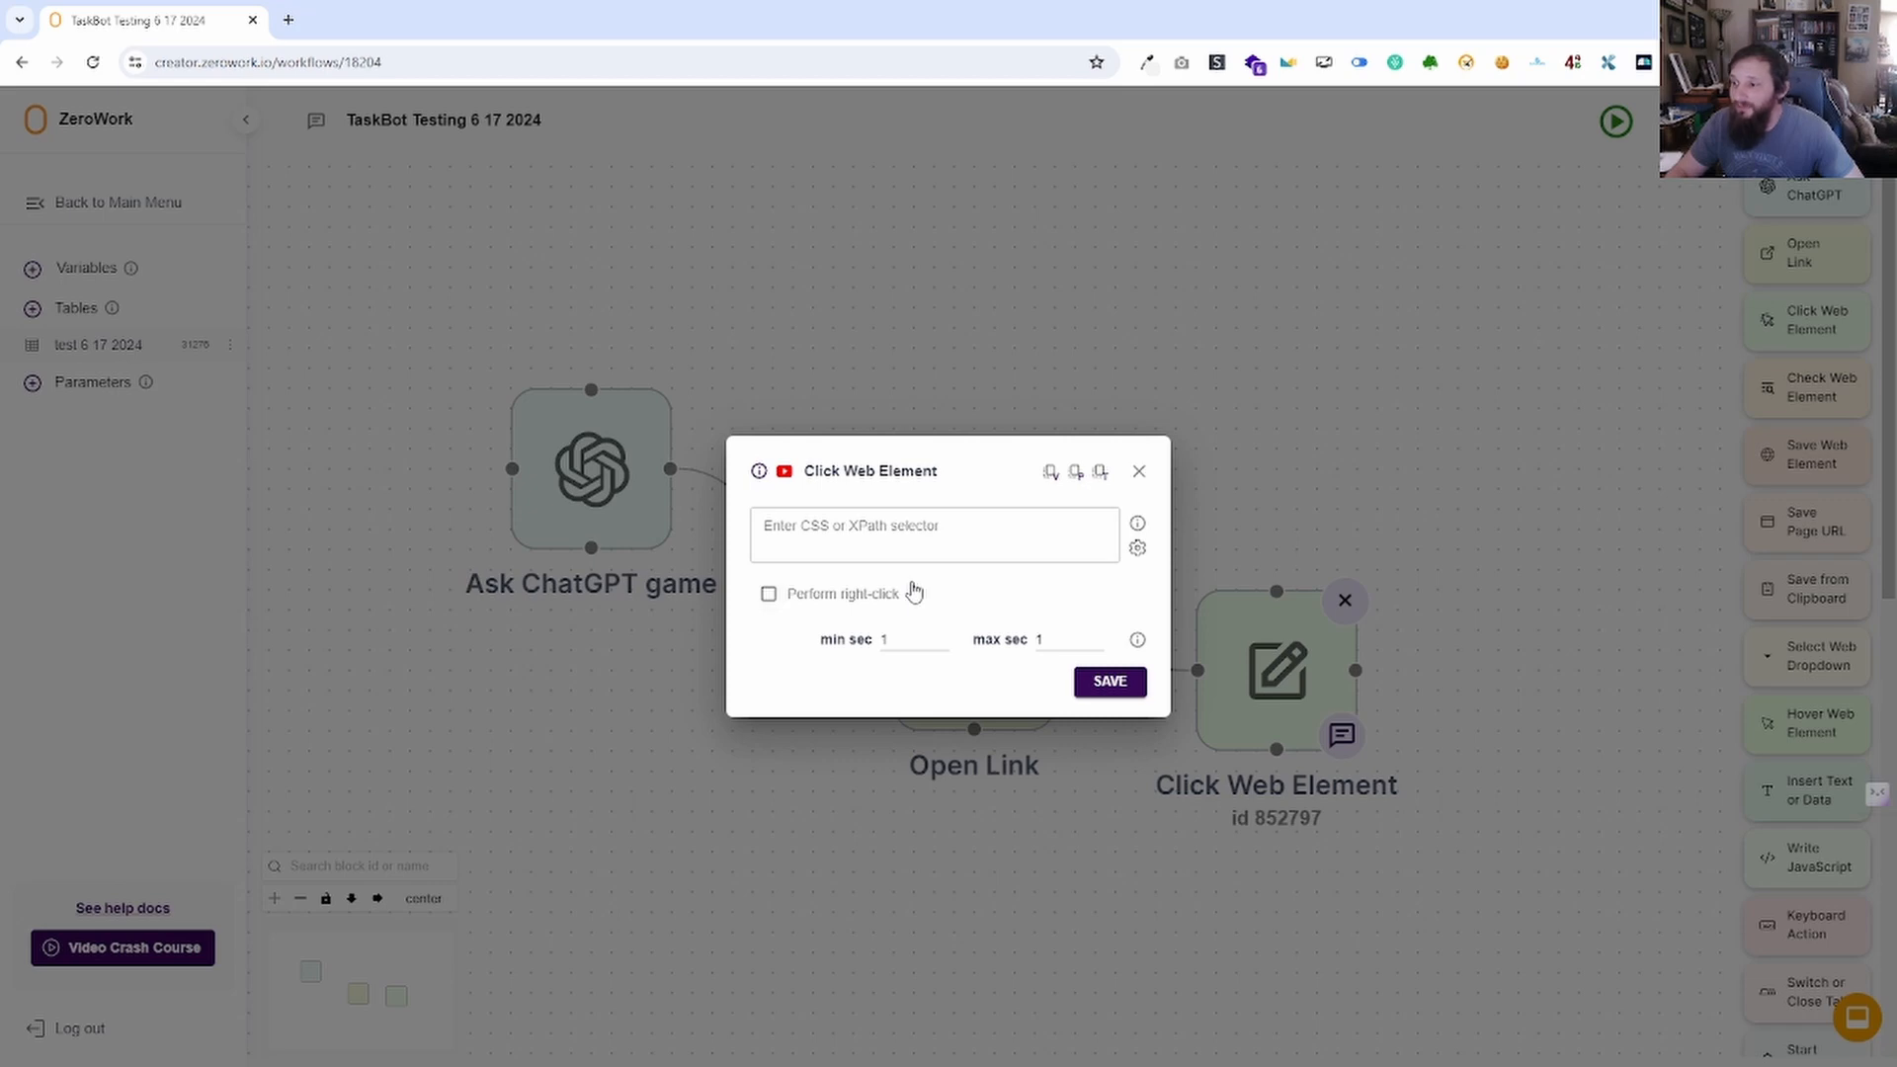
{"action": "left_click", "coordinate": [854, 545]}
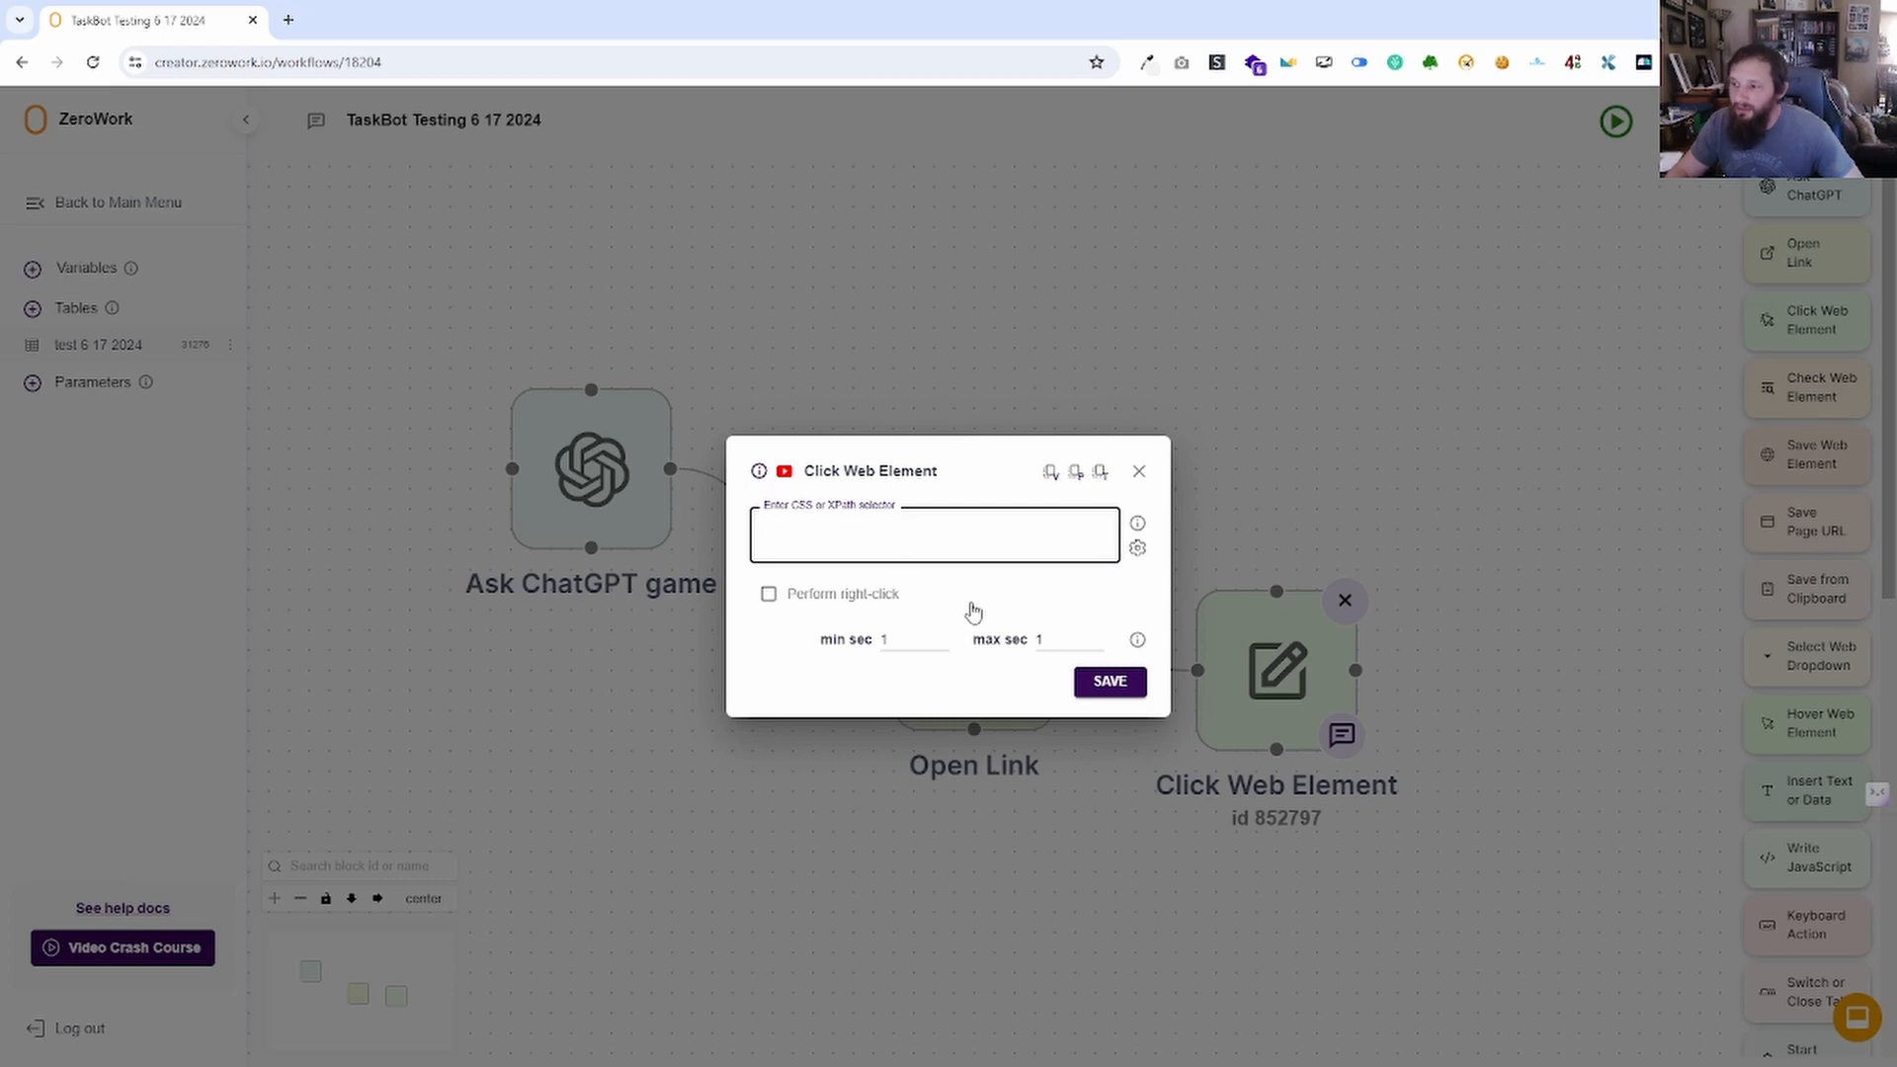
{"action": "left_click", "coordinate": [907, 638]}
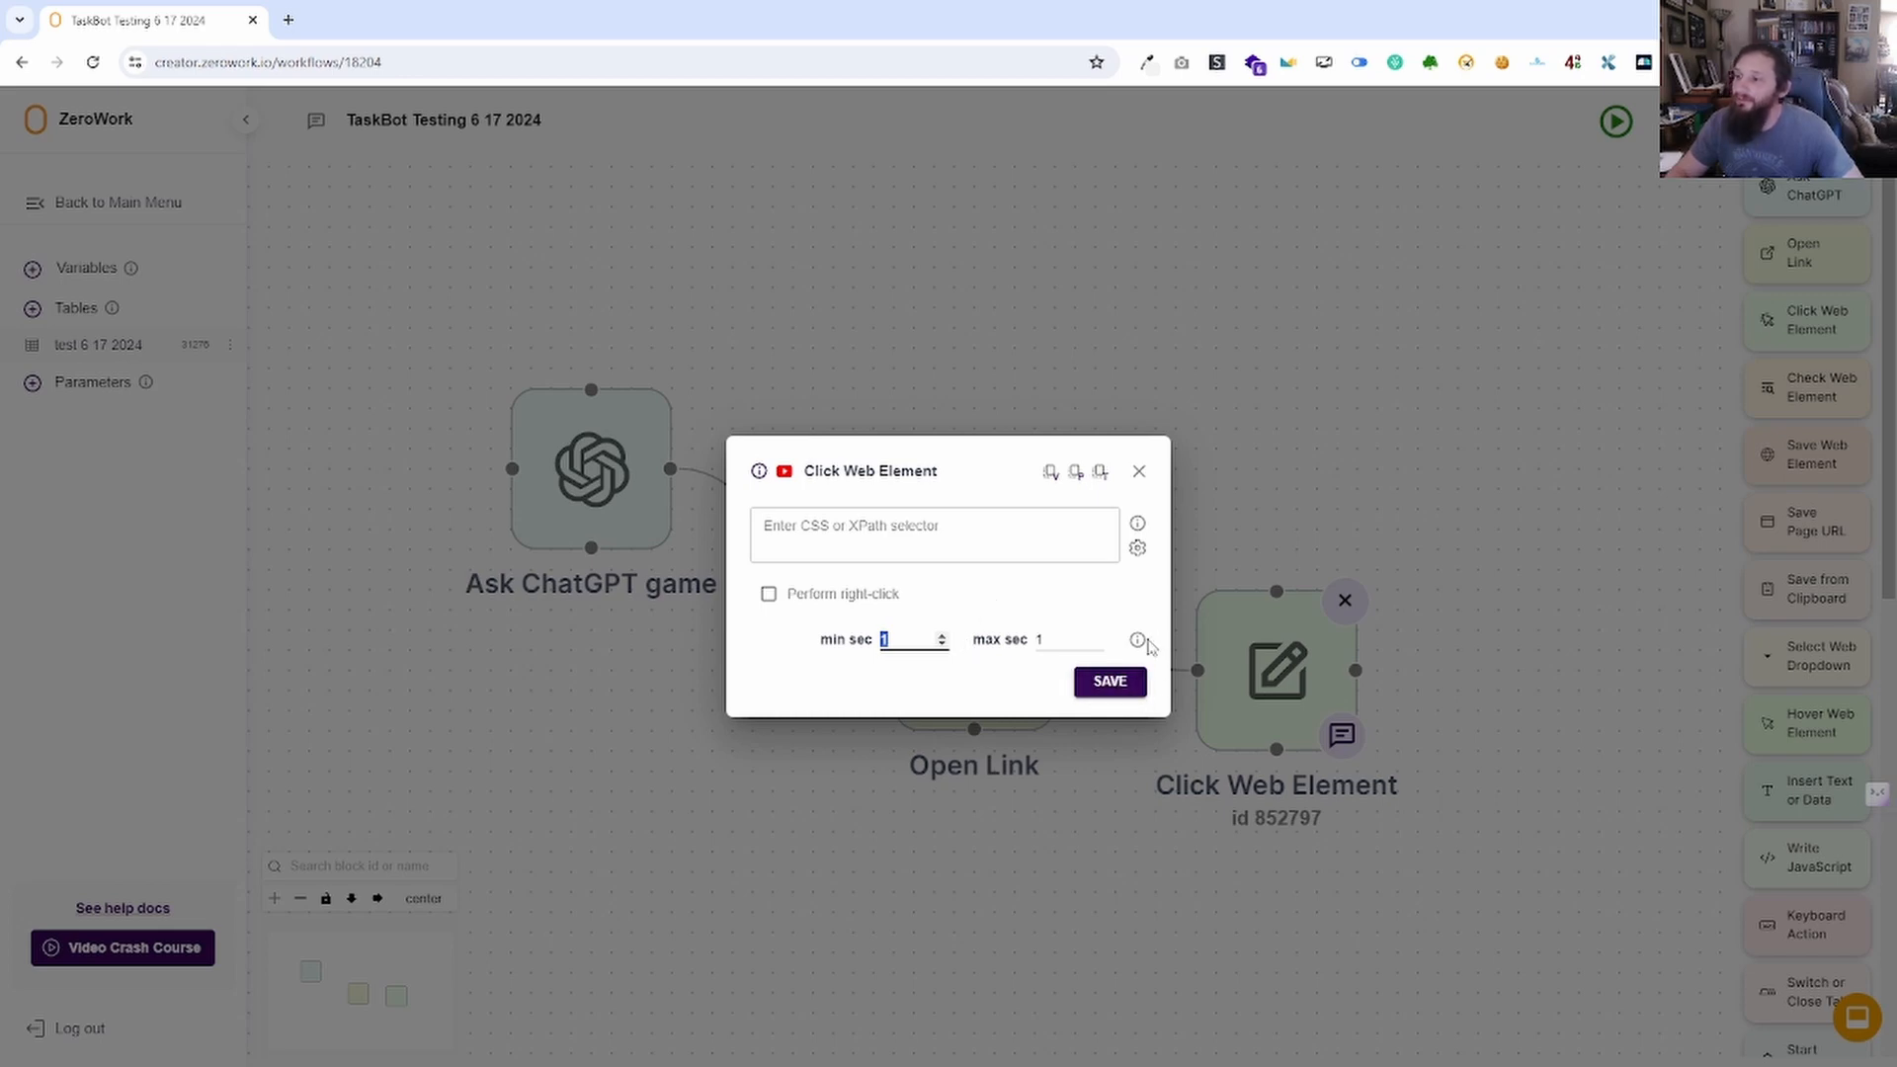
{"action": "mouse_move", "coordinate": [1147, 647]}
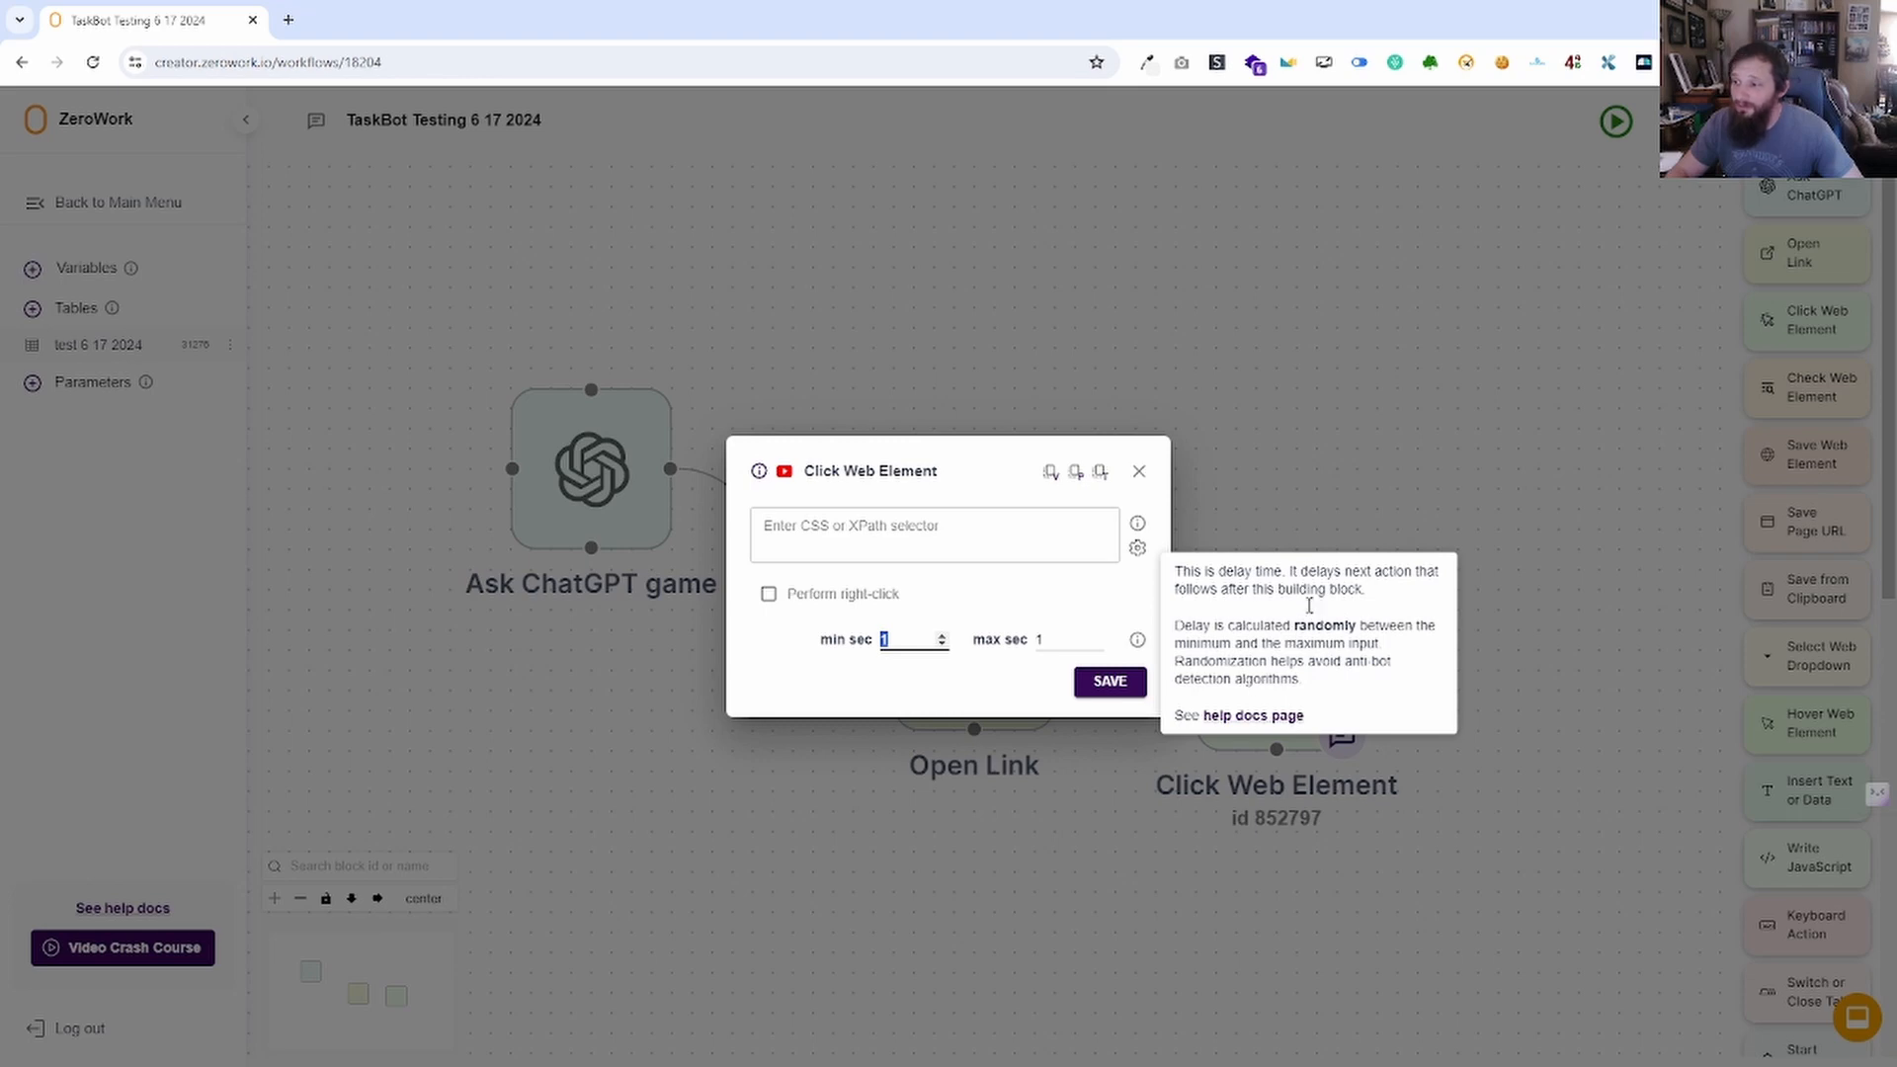
{"action": "left_click", "coordinate": [1140, 474]}
Move Click Web Element below Open Link and jump to the Ask ChatGPT game block.
{"action": "scroll", "coordinate": [1107, 464], "scroll_direction": "down", "scroll_amount": 3}
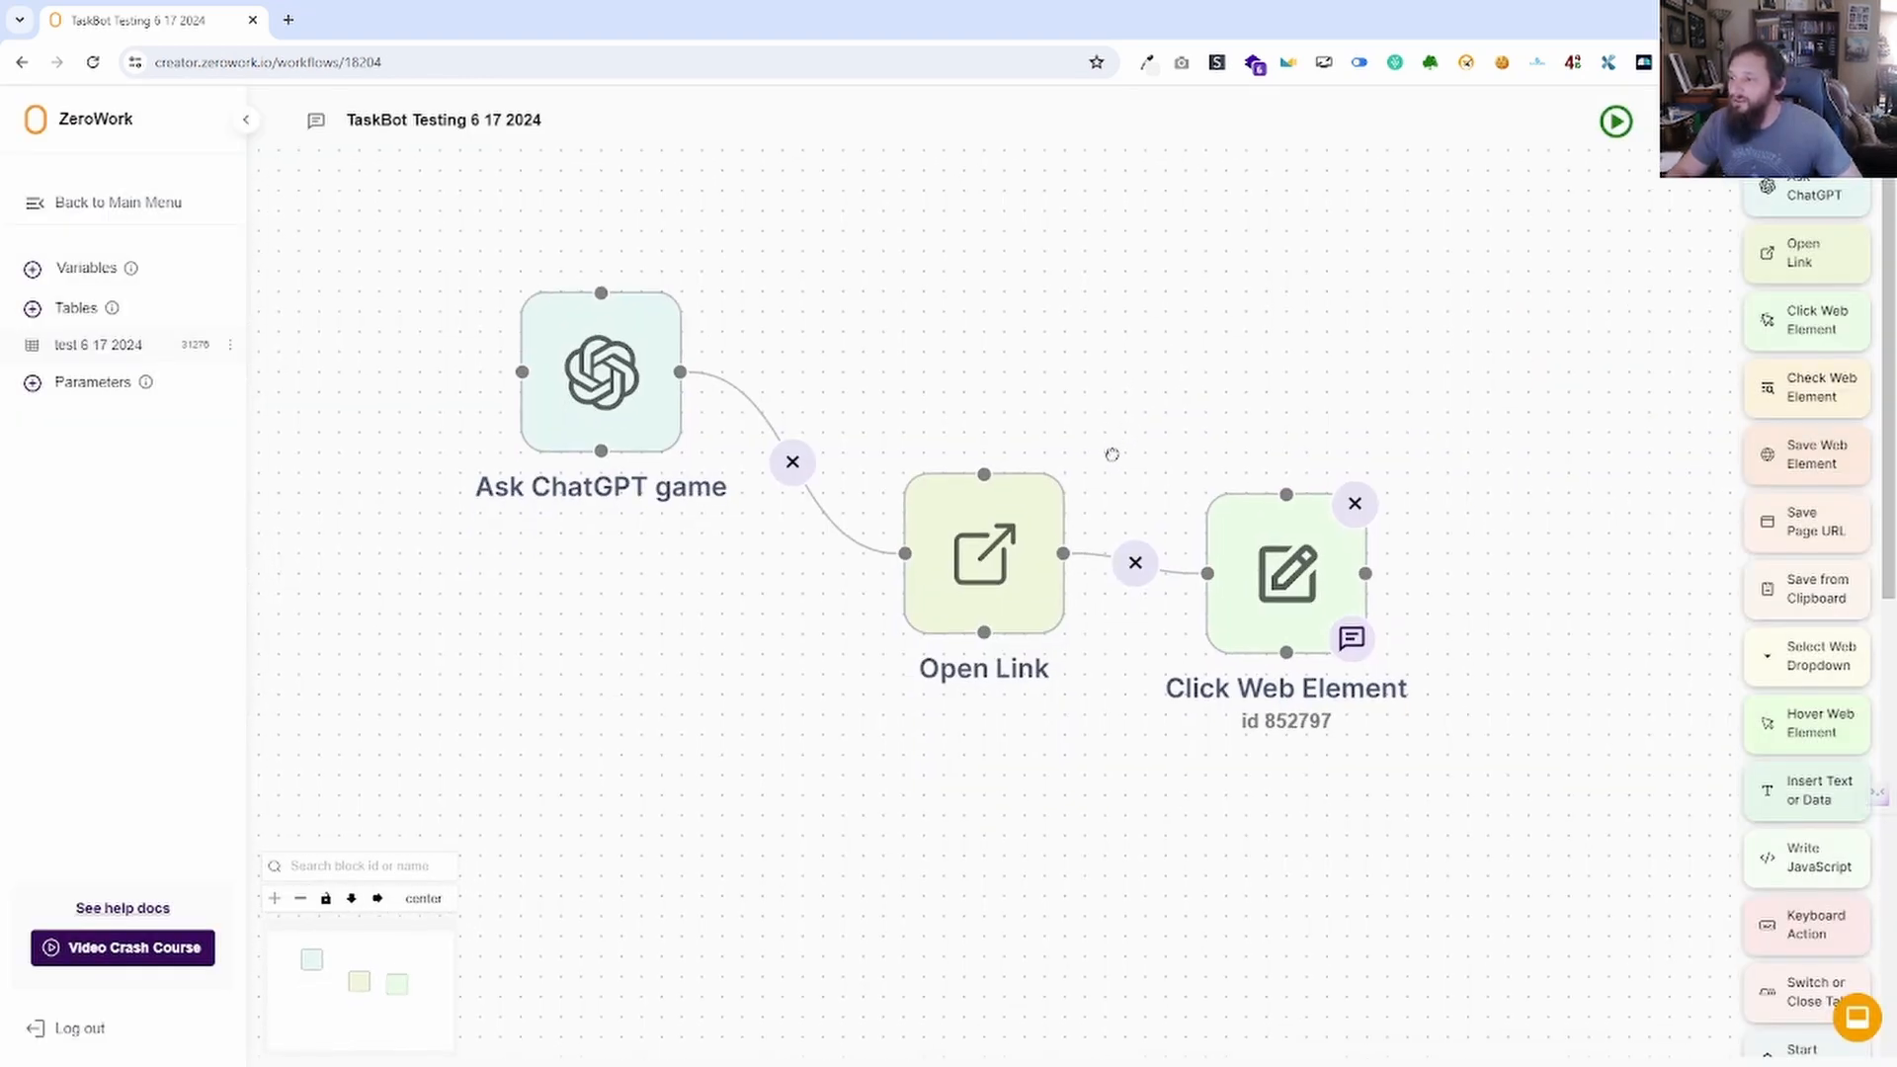
{"action": "left_click_drag", "start_coordinate": [1206, 472], "coordinate": [1176, 885]}
{"action": "scroll", "coordinate": [1086, 673], "scroll_direction": "down", "scroll_amount": 3}
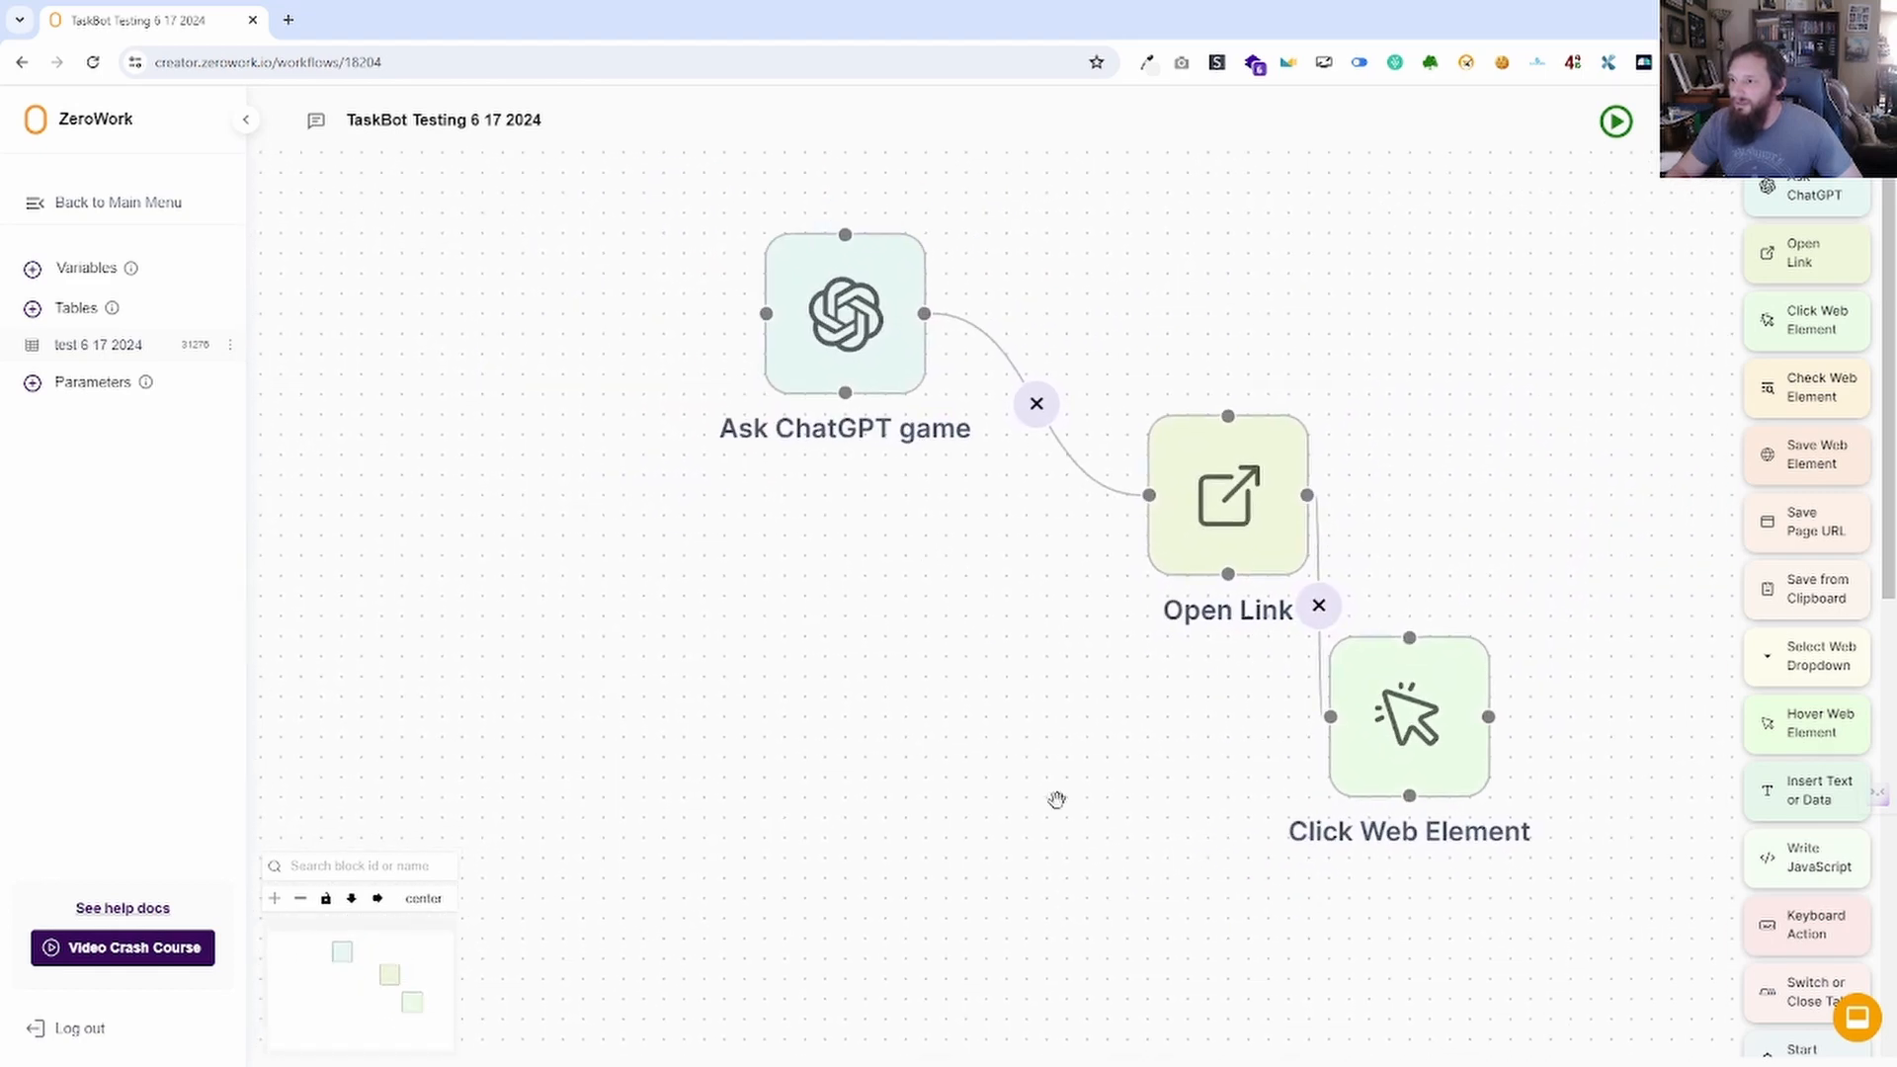
{"action": "scroll", "coordinate": [1058, 796], "scroll_direction": "down", "scroll_amount": 2}
{"action": "scroll", "coordinate": [1067, 790], "scroll_direction": "up", "scroll_amount": 2}
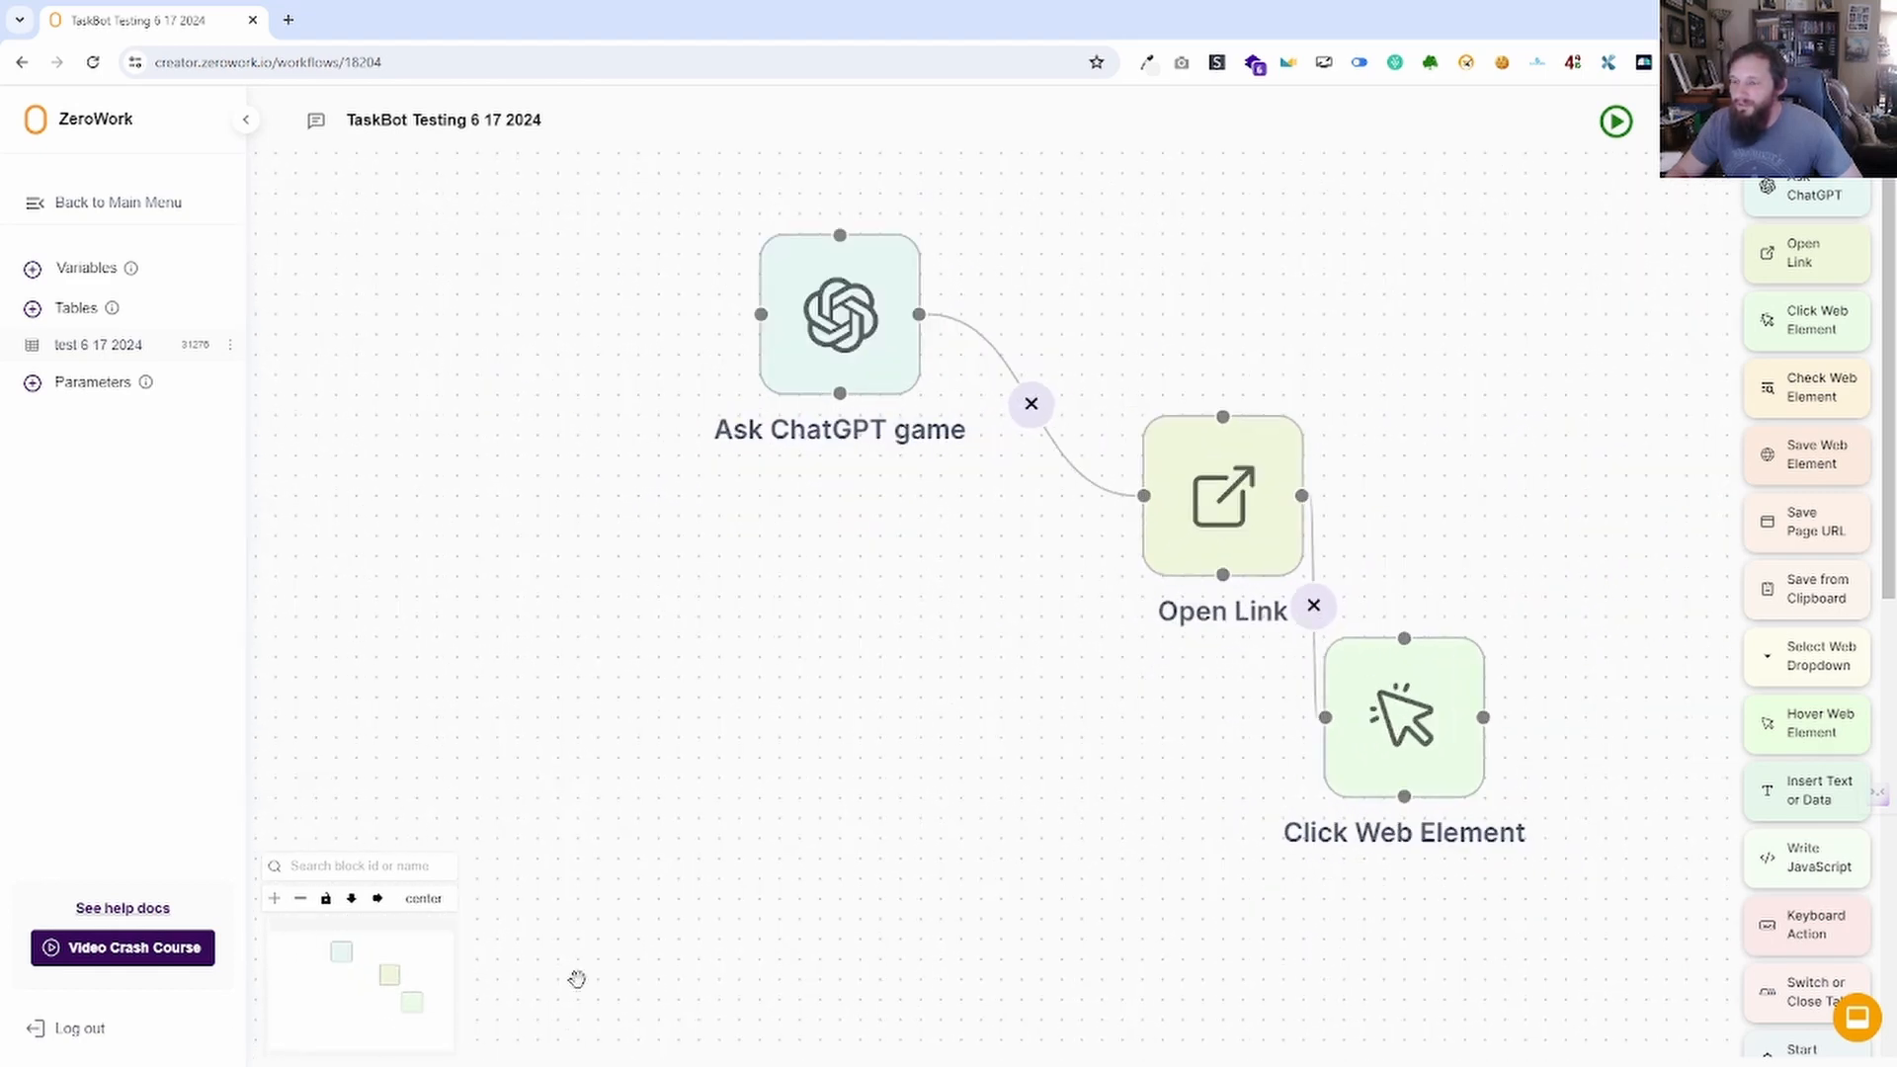
{"action": "left_click", "coordinate": [301, 898]}
{"action": "left_click", "coordinate": [300, 899]}
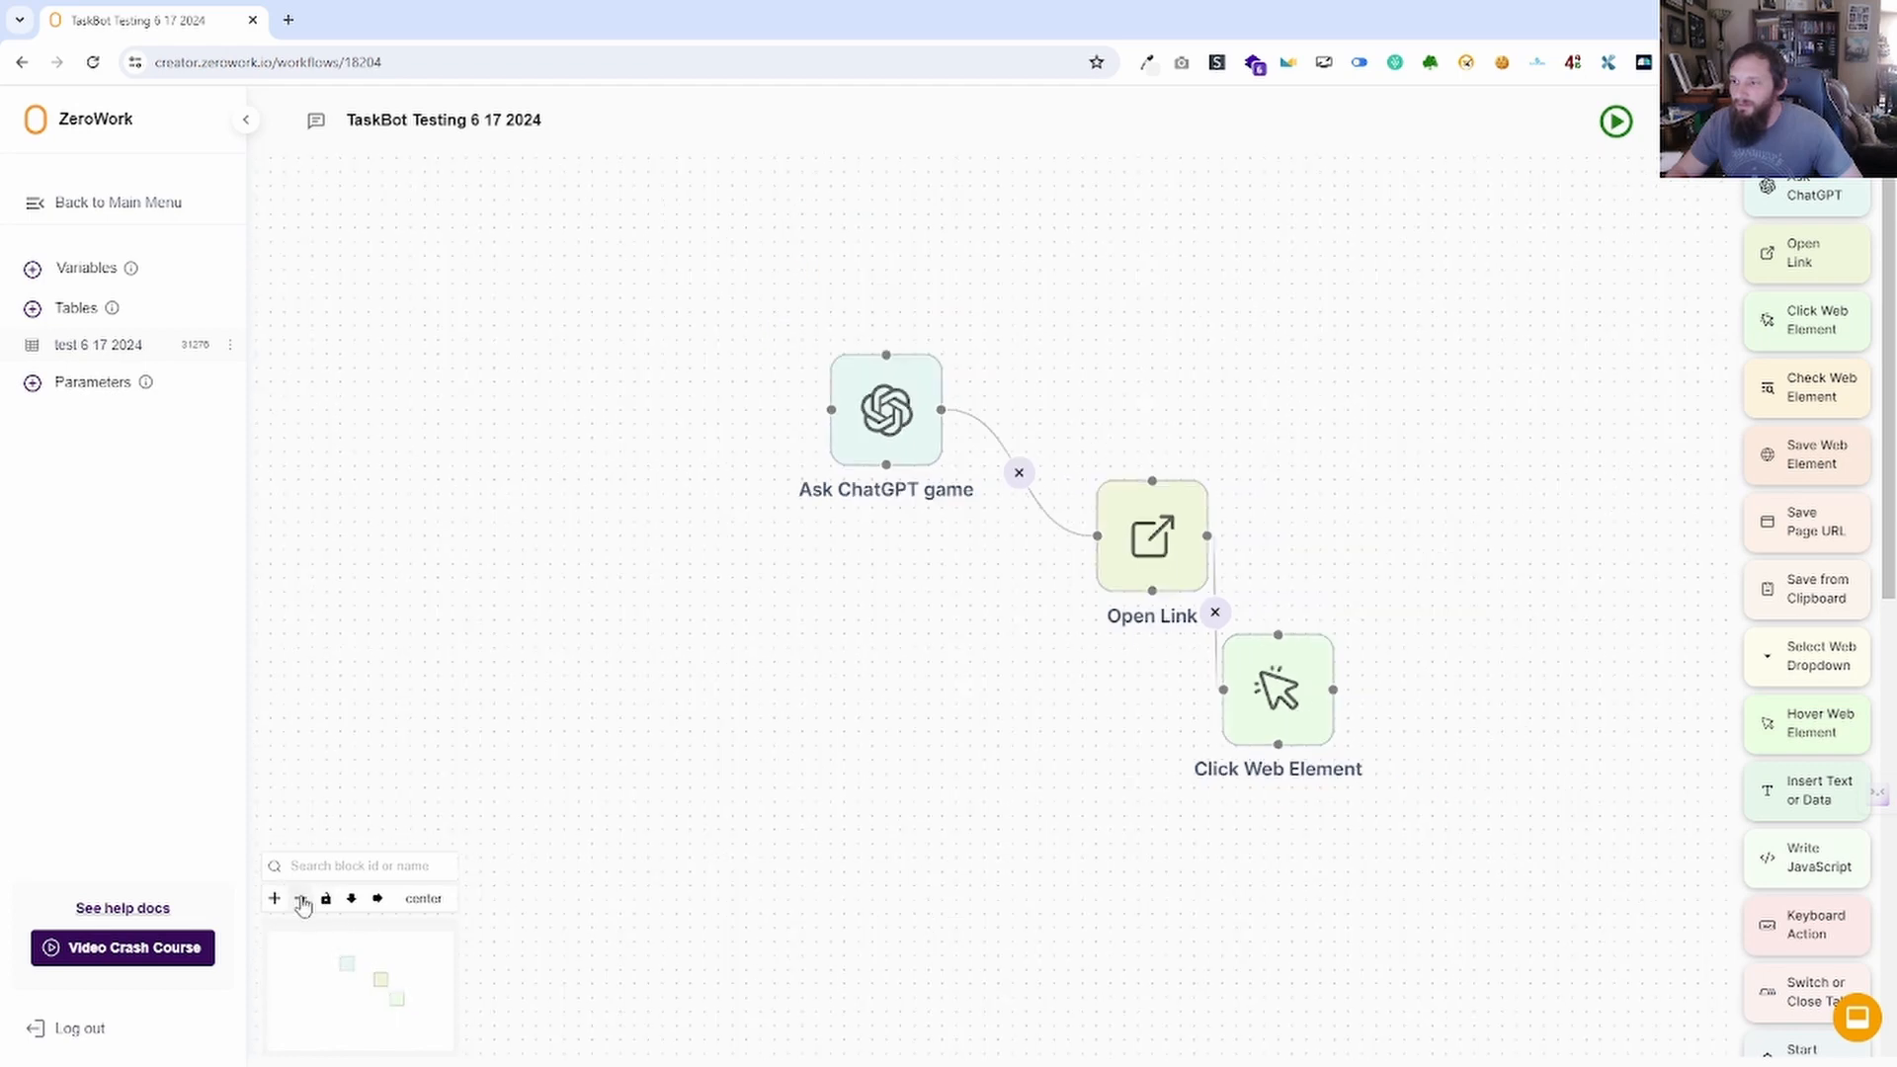
{"action": "left_click", "coordinate": [300, 898]}
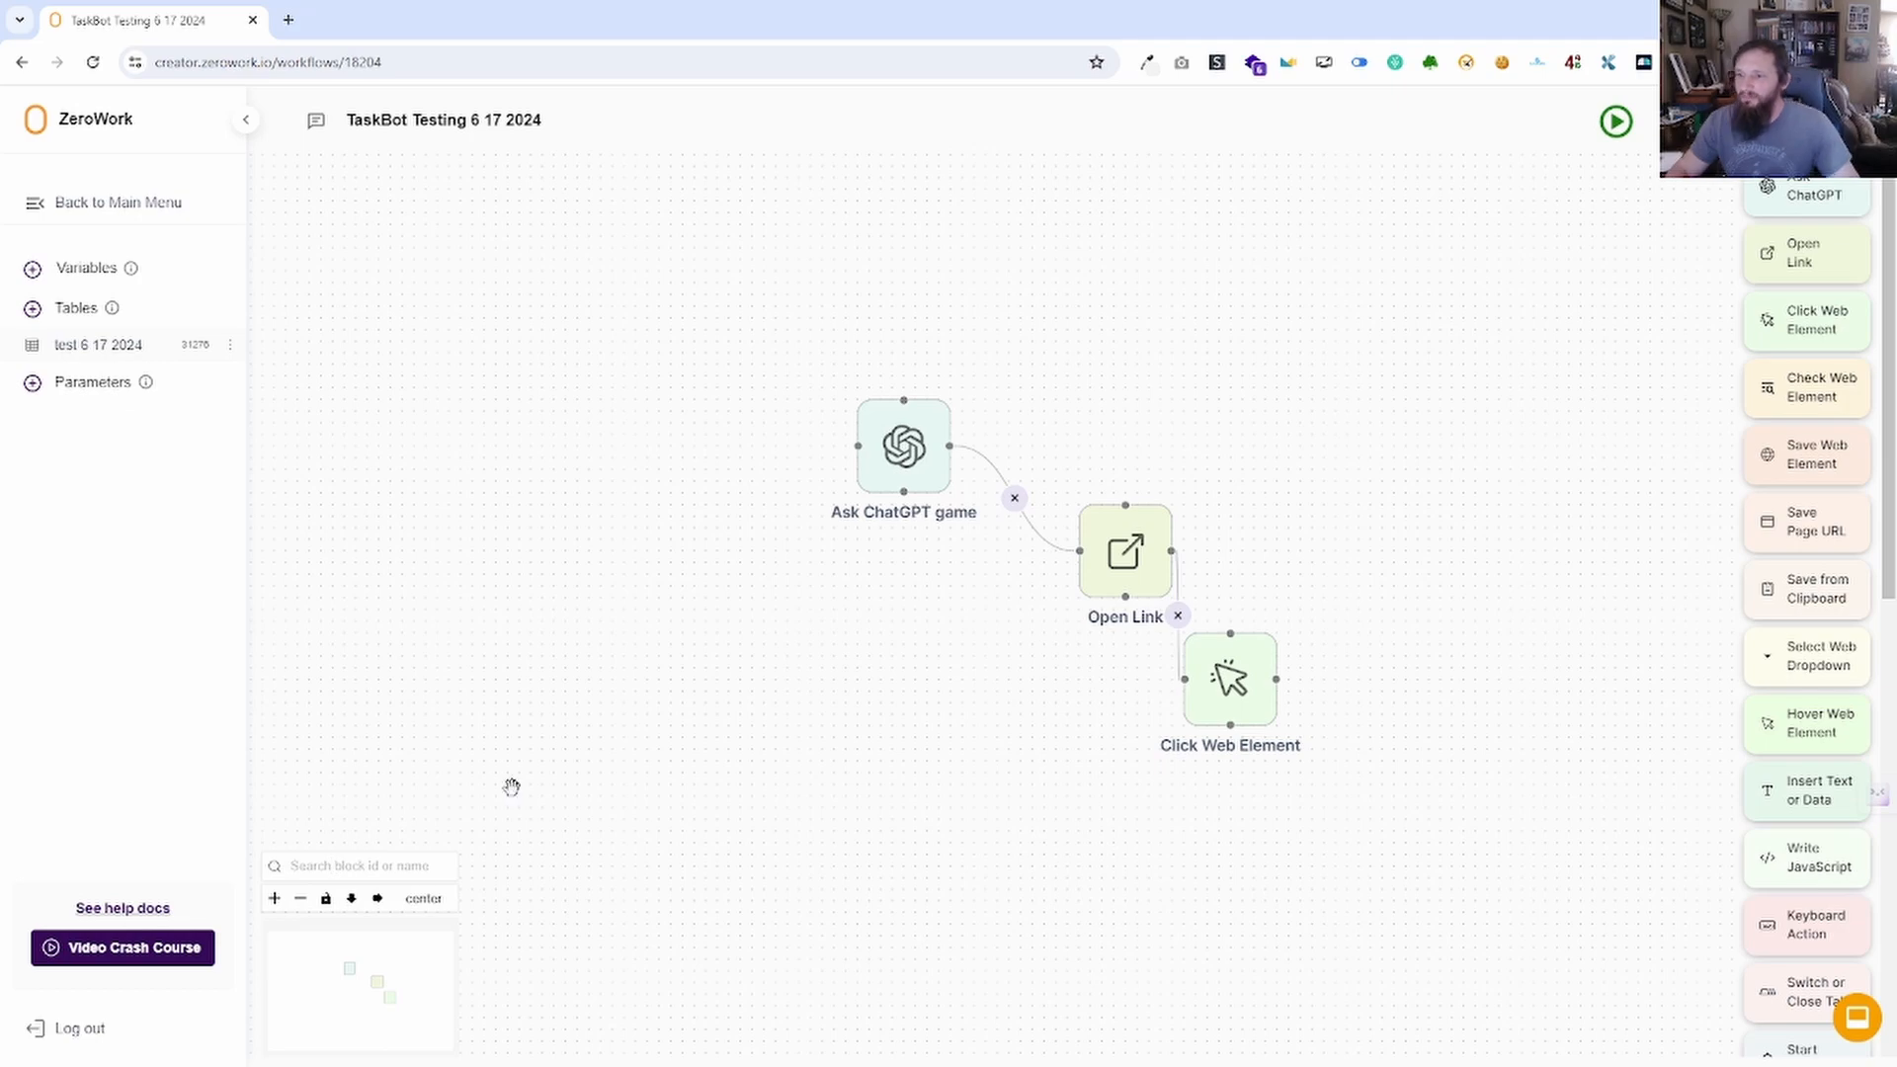
{"action": "type", "text": "ask"}
{"action": "key", "text": "Return"}
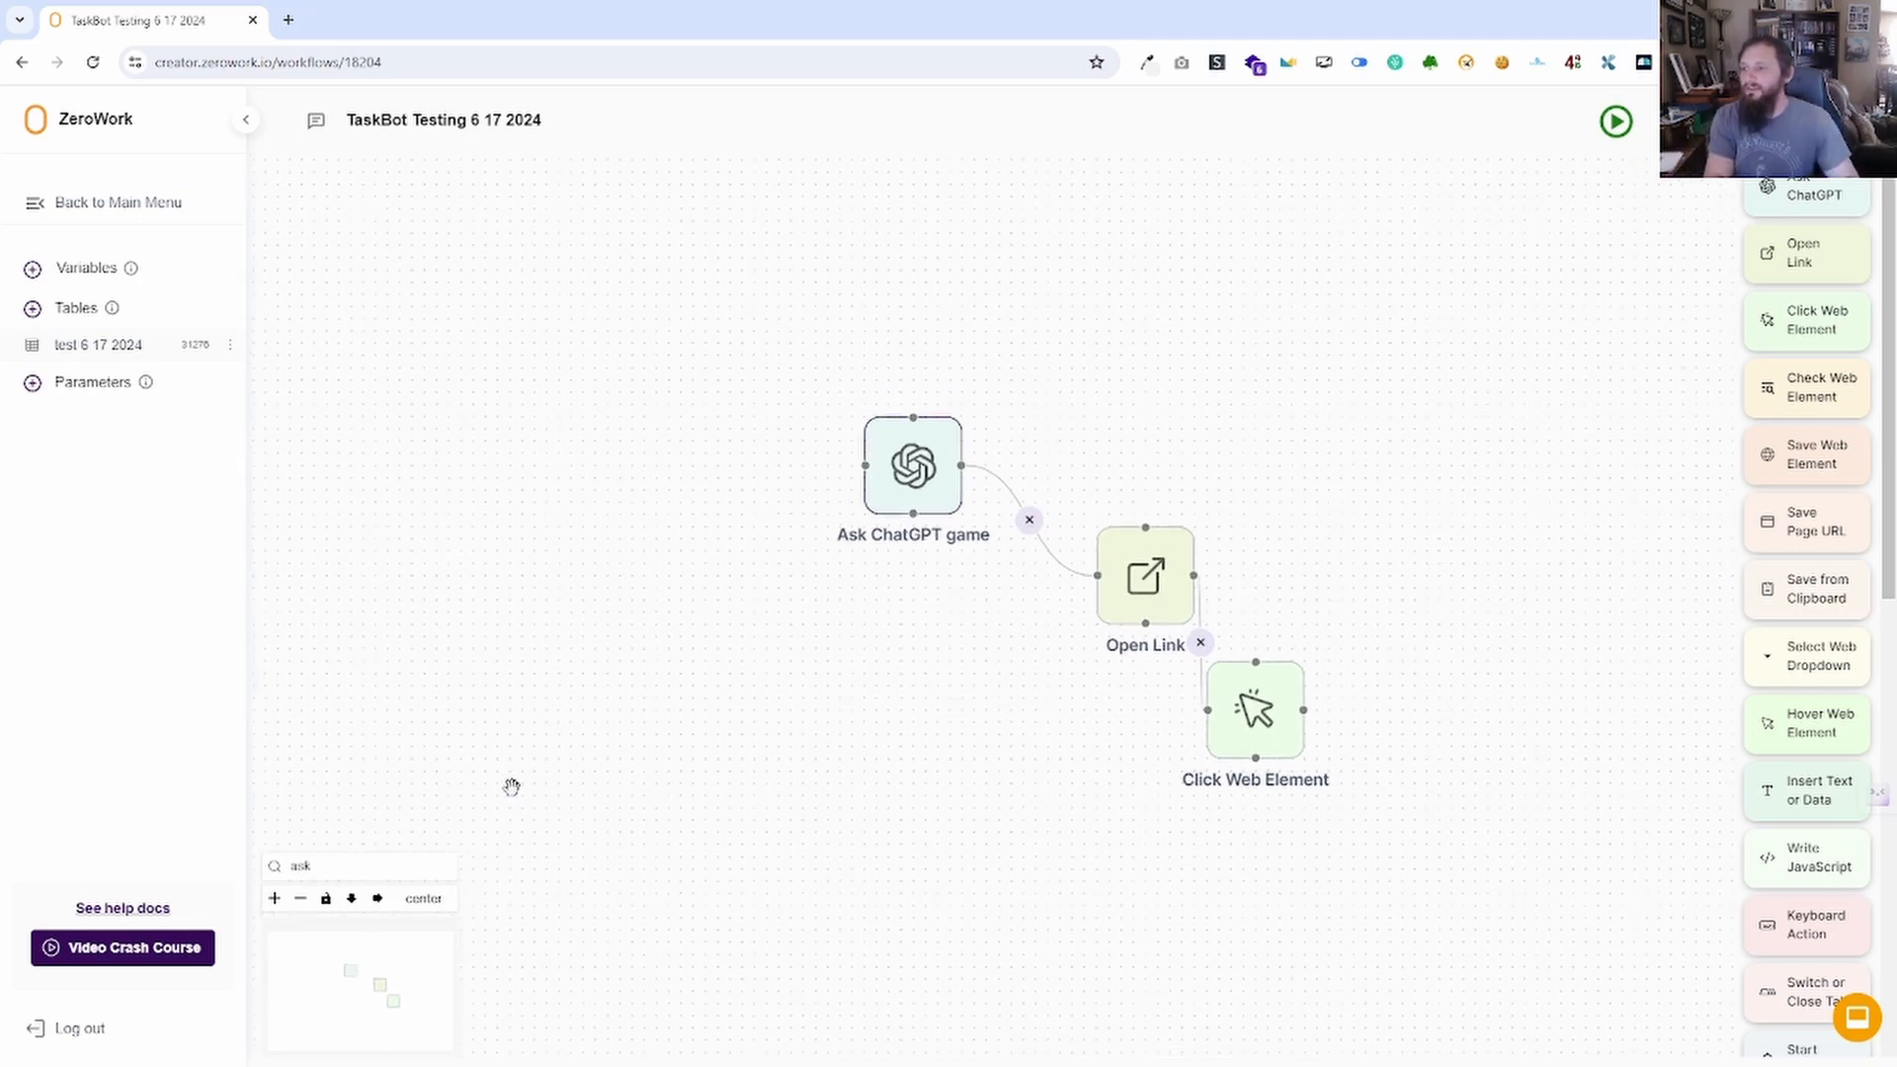
Zoom and pan the canvas to frame the three workflow blocks.
{"action": "scroll", "coordinate": [637, 819], "scroll_direction": "down", "scroll_amount": 3}
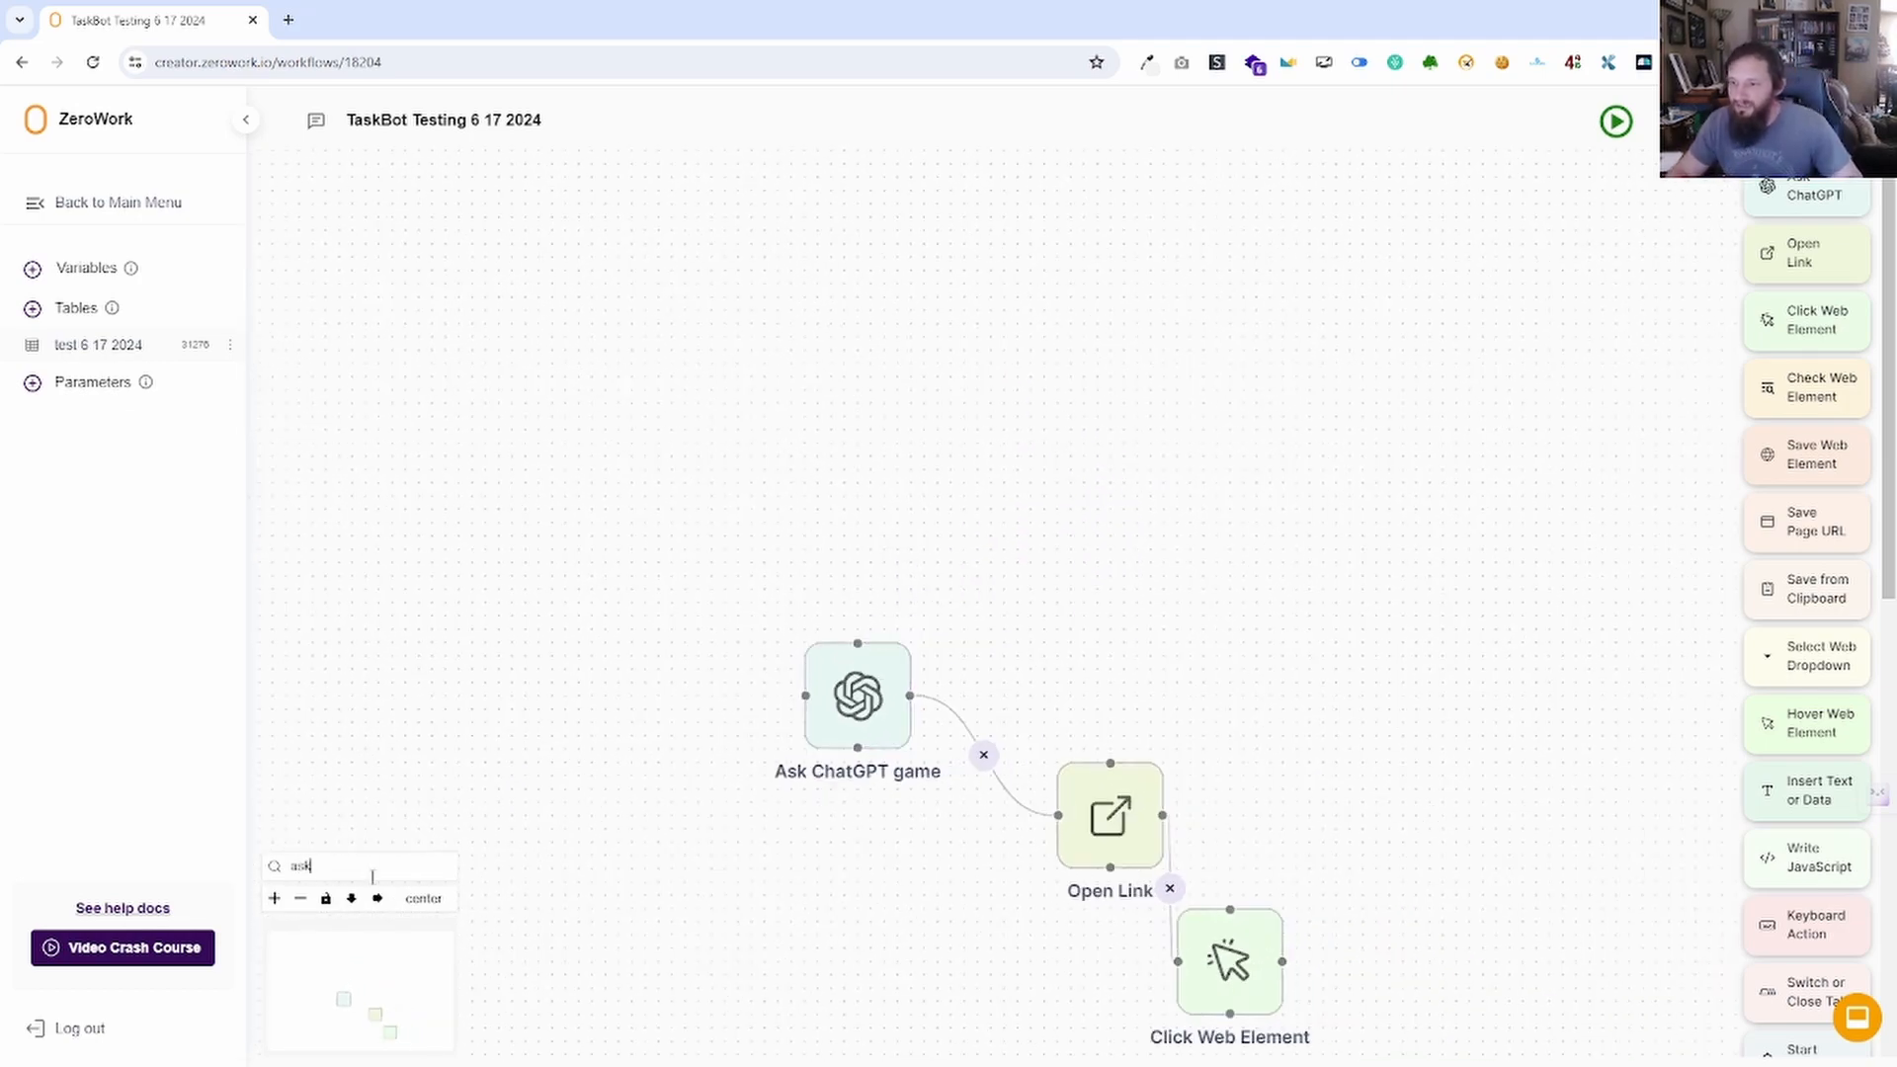
{"action": "scroll", "coordinate": [803, 937], "scroll_direction": "down", "scroll_amount": 1}
{"action": "scroll", "coordinate": [803, 937], "scroll_direction": "down", "scroll_amount": 1}
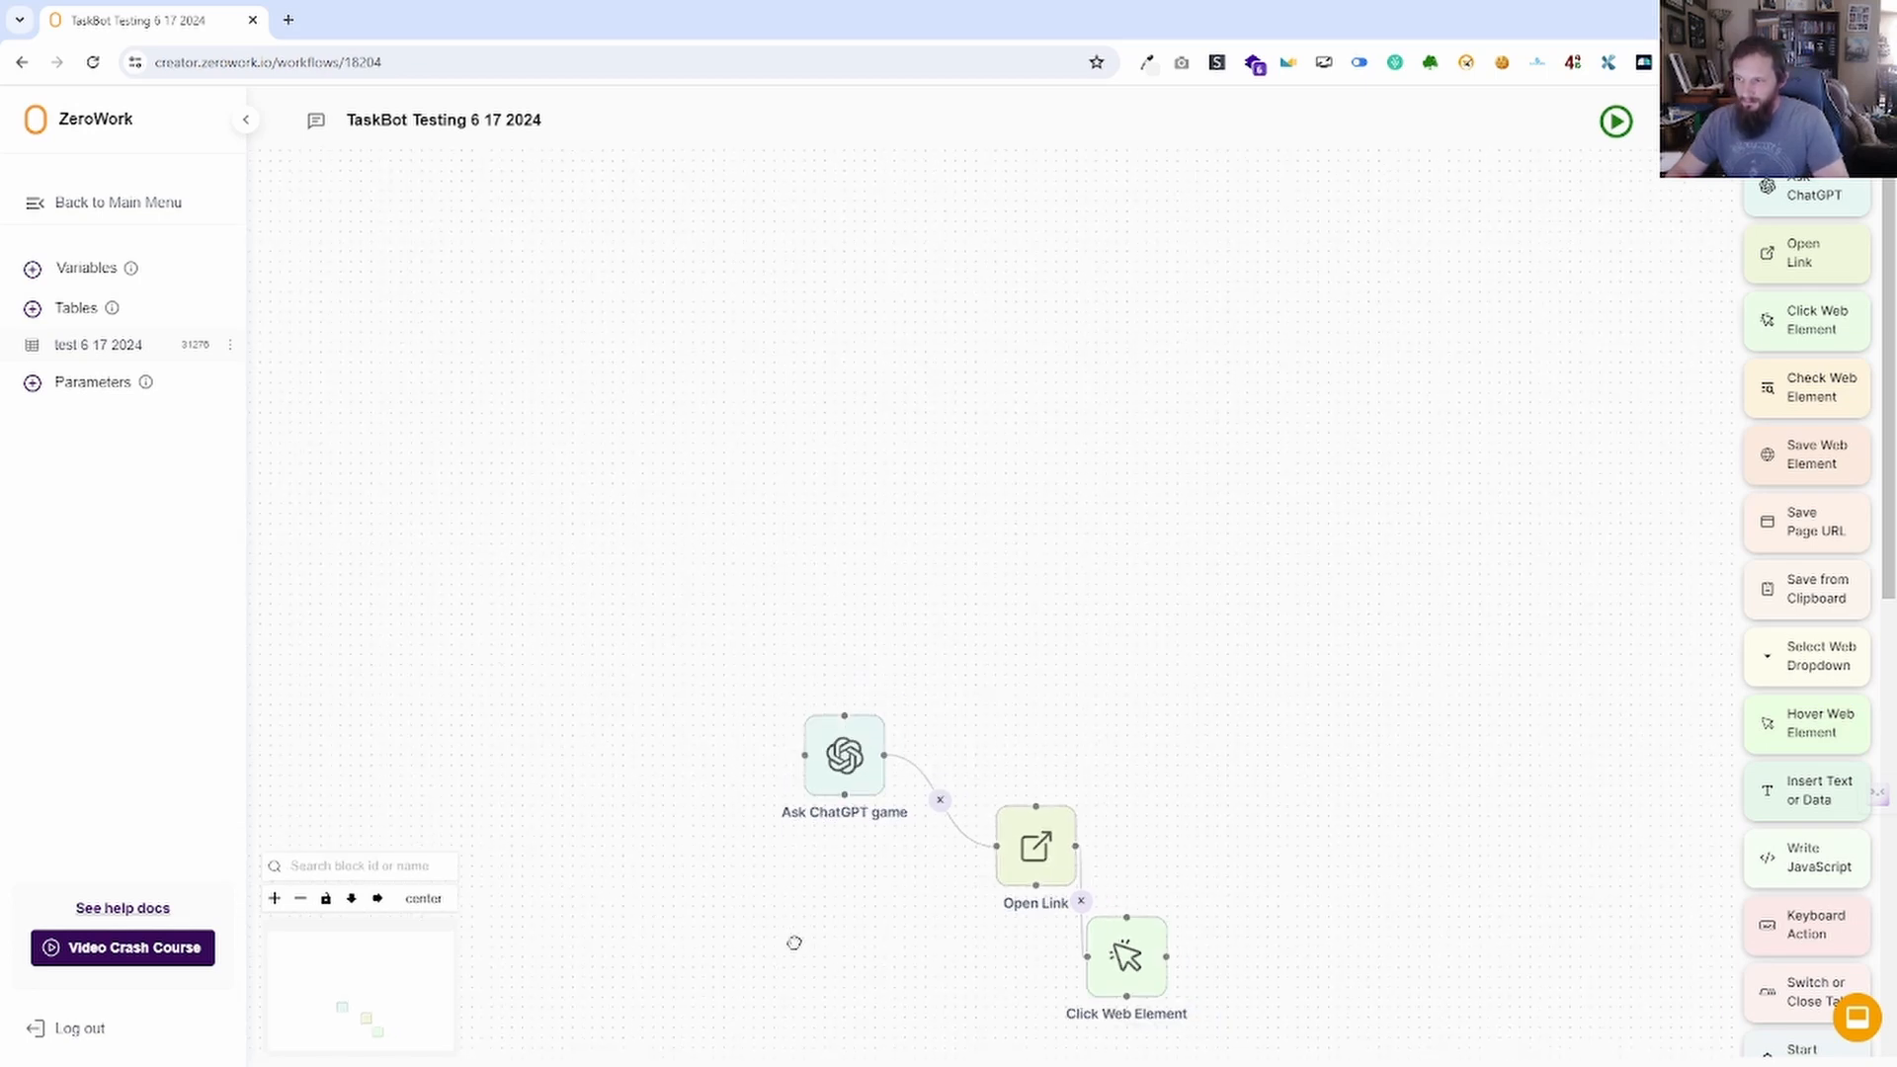
{"action": "left_click_drag", "start_coordinate": [791, 940], "coordinate": [843, 521]}
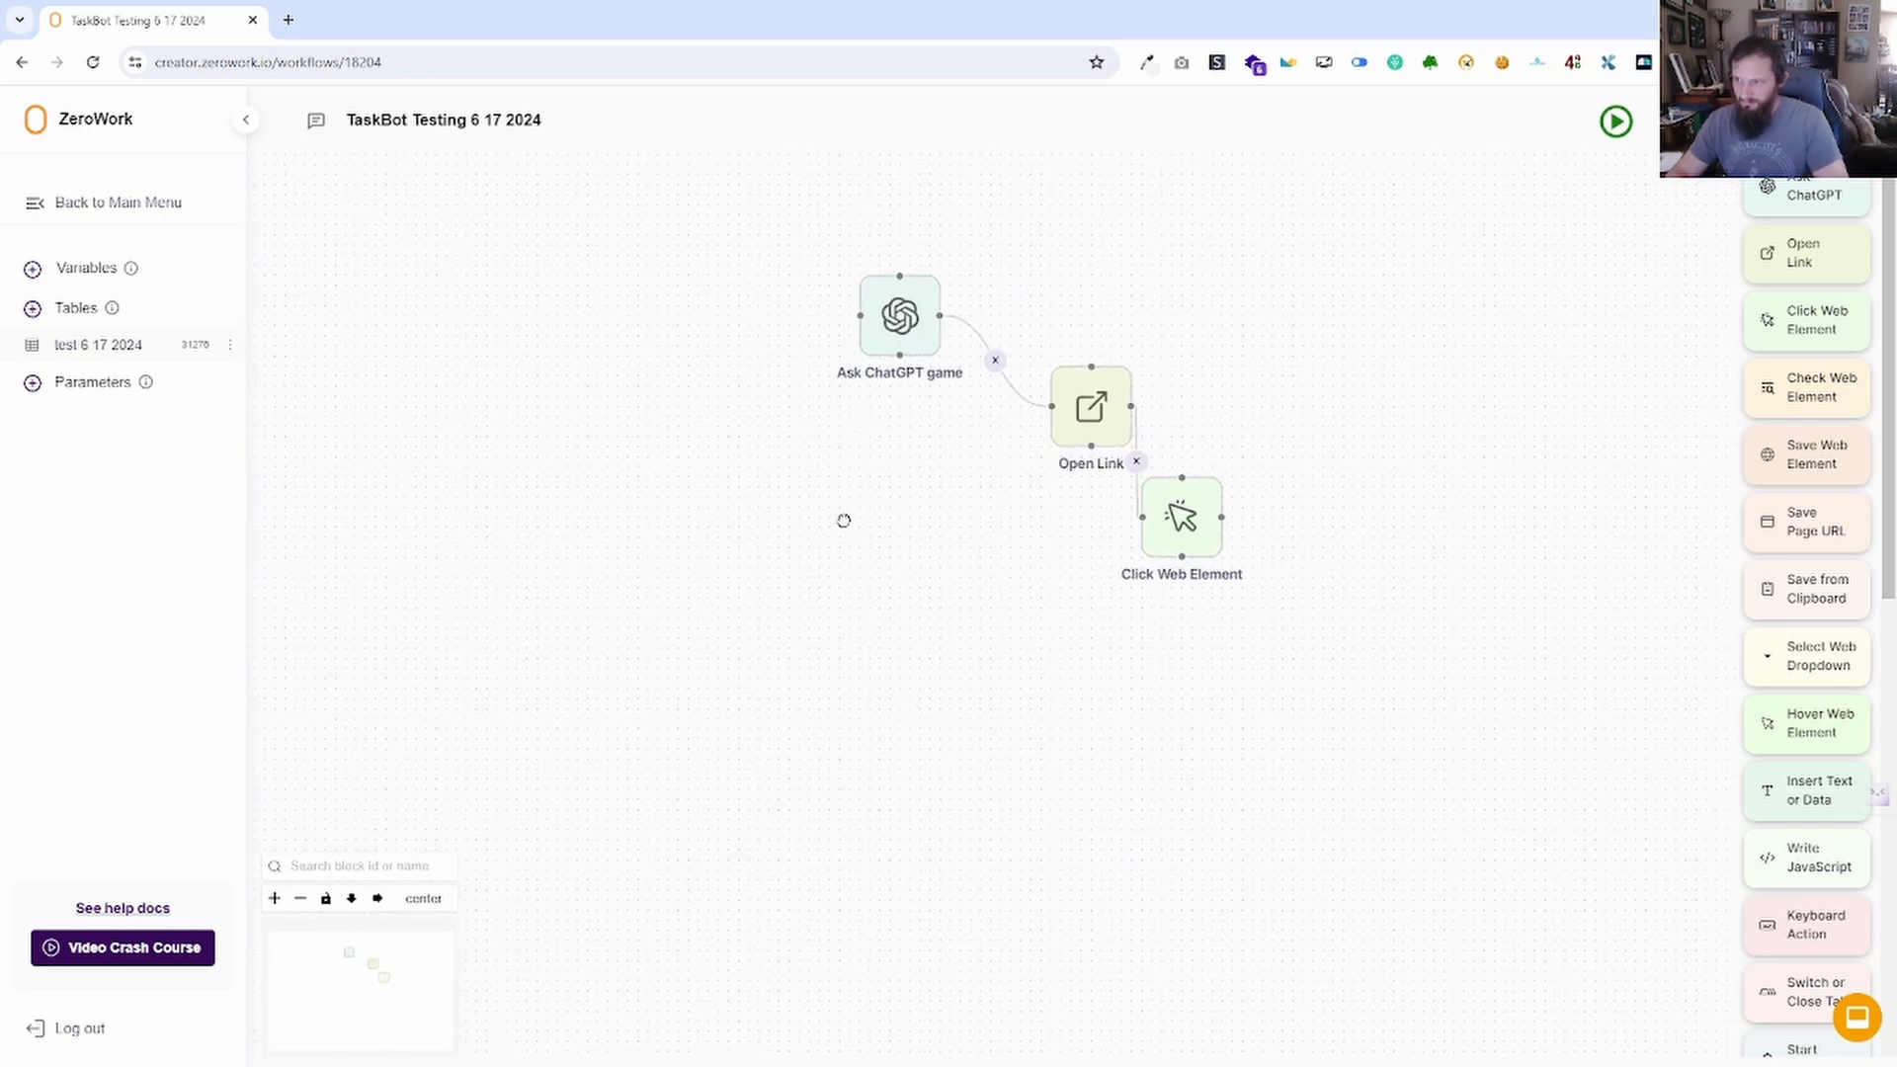
{"action": "left_click", "coordinate": [275, 898]}
{"action": "left_click", "coordinate": [275, 899]}
{"action": "scroll", "coordinate": [966, 595], "scroll_direction": "down", "scroll_amount": 2}
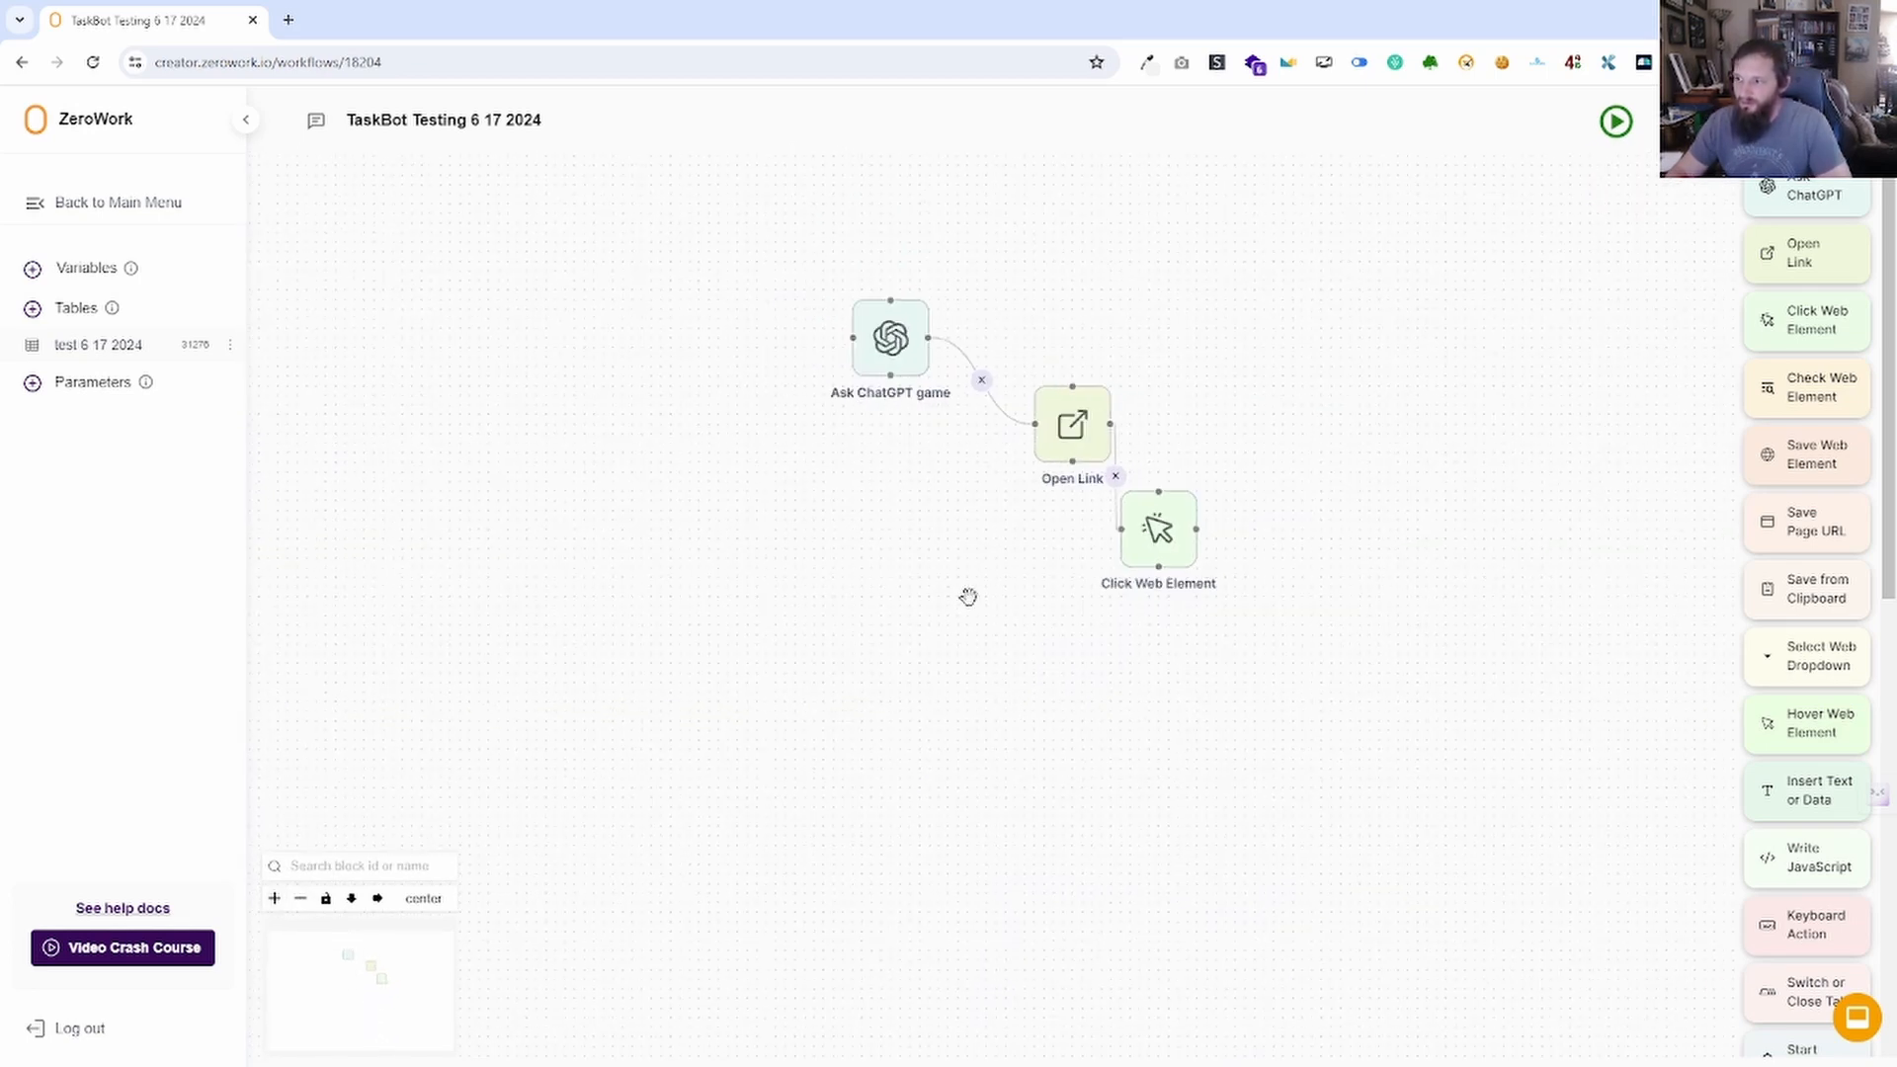
{"action": "scroll", "coordinate": [970, 606], "scroll_direction": "up", "scroll_amount": 3}
{"action": "scroll", "coordinate": [970, 605], "scroll_direction": "down", "scroll_amount": 3}
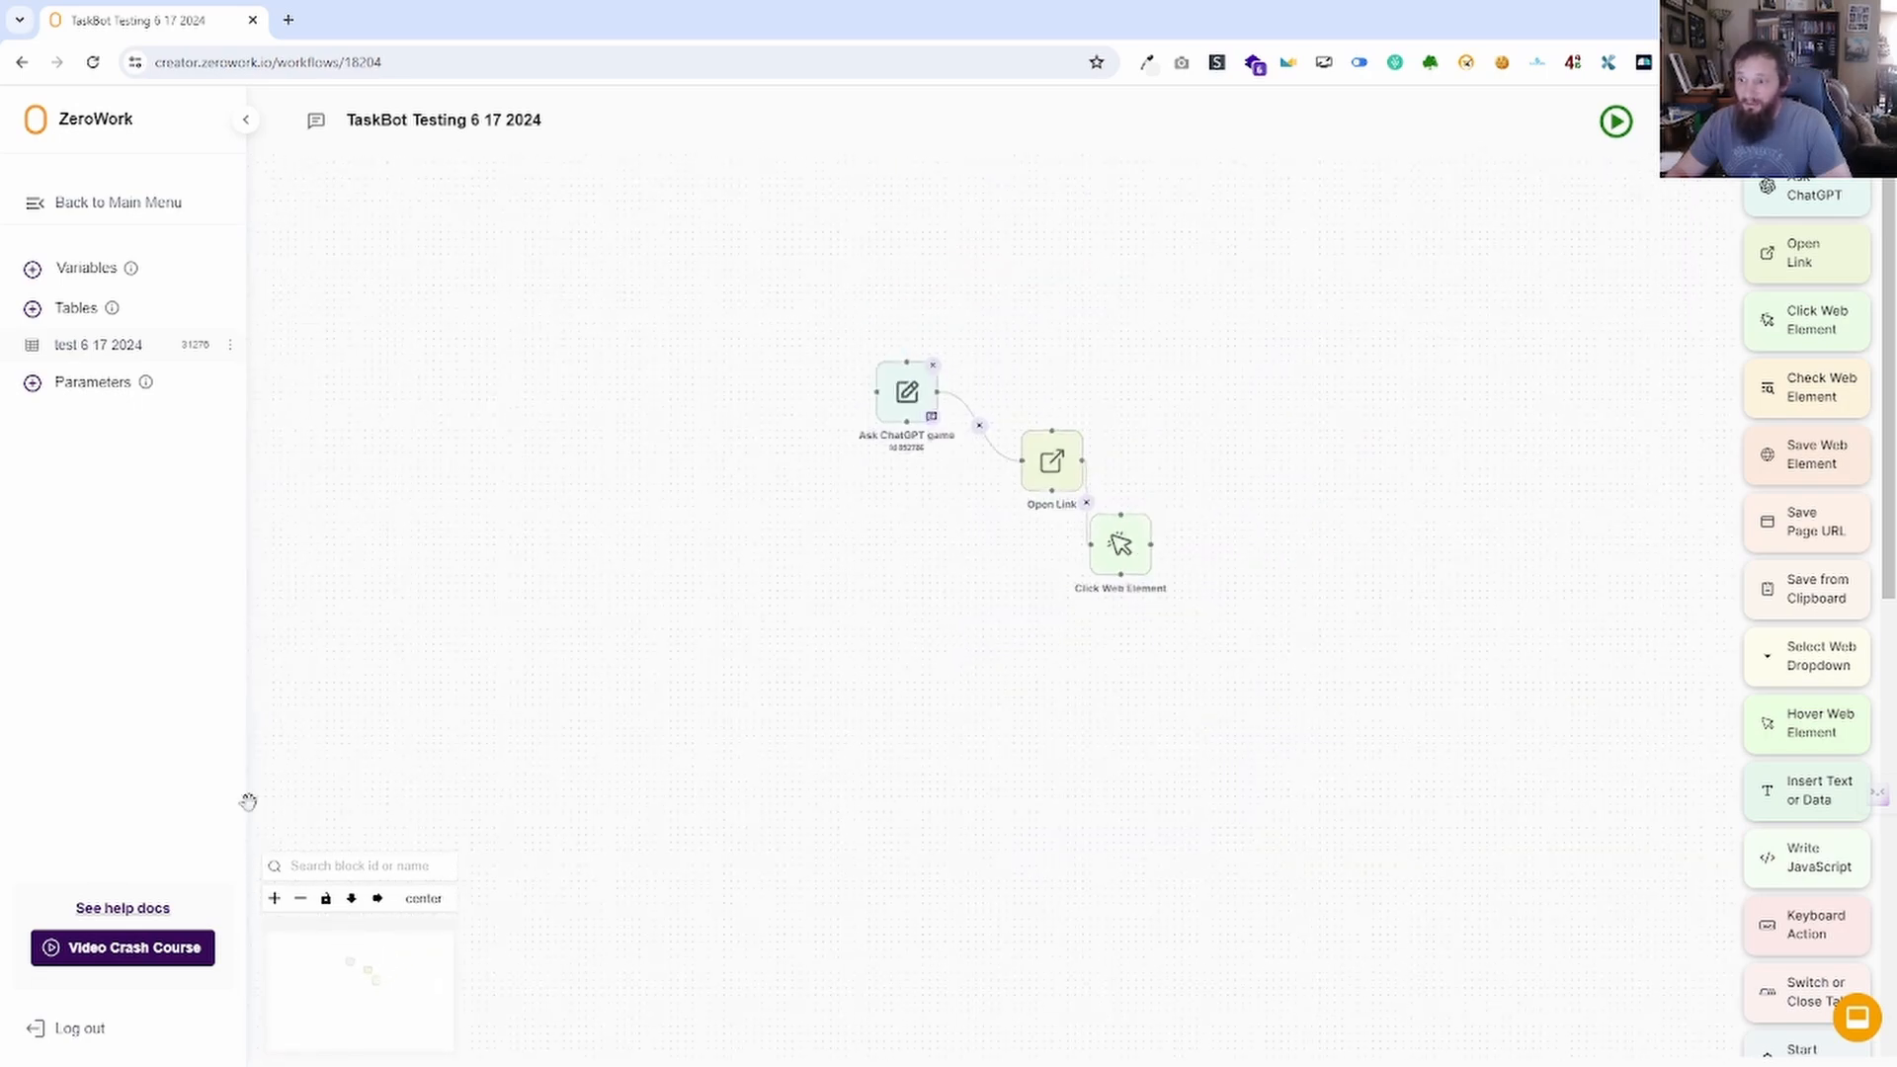
{"action": "left_click", "coordinate": [301, 898]}
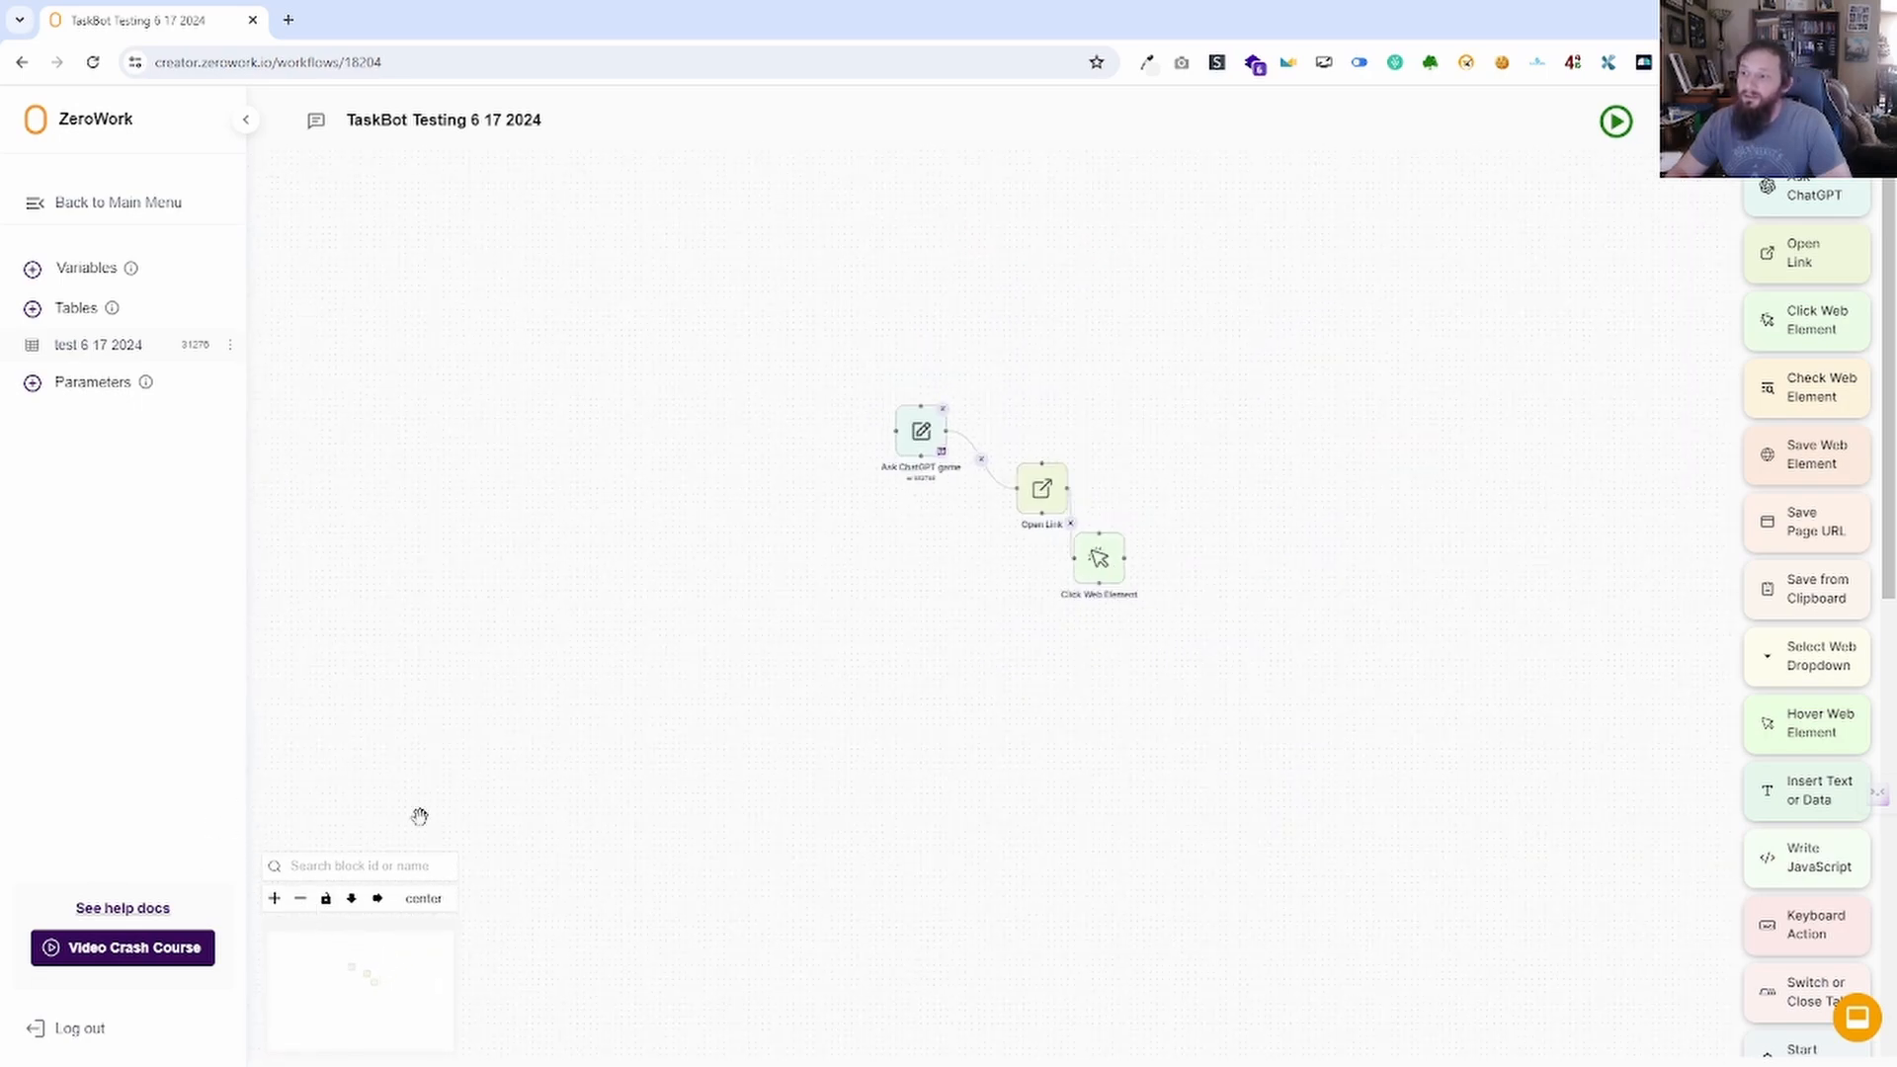
{"action": "scroll", "coordinate": [657, 754], "scroll_direction": "down", "scroll_amount": 3}
{"action": "scroll", "coordinate": [658, 754], "scroll_direction": "down", "scroll_amount": 3}
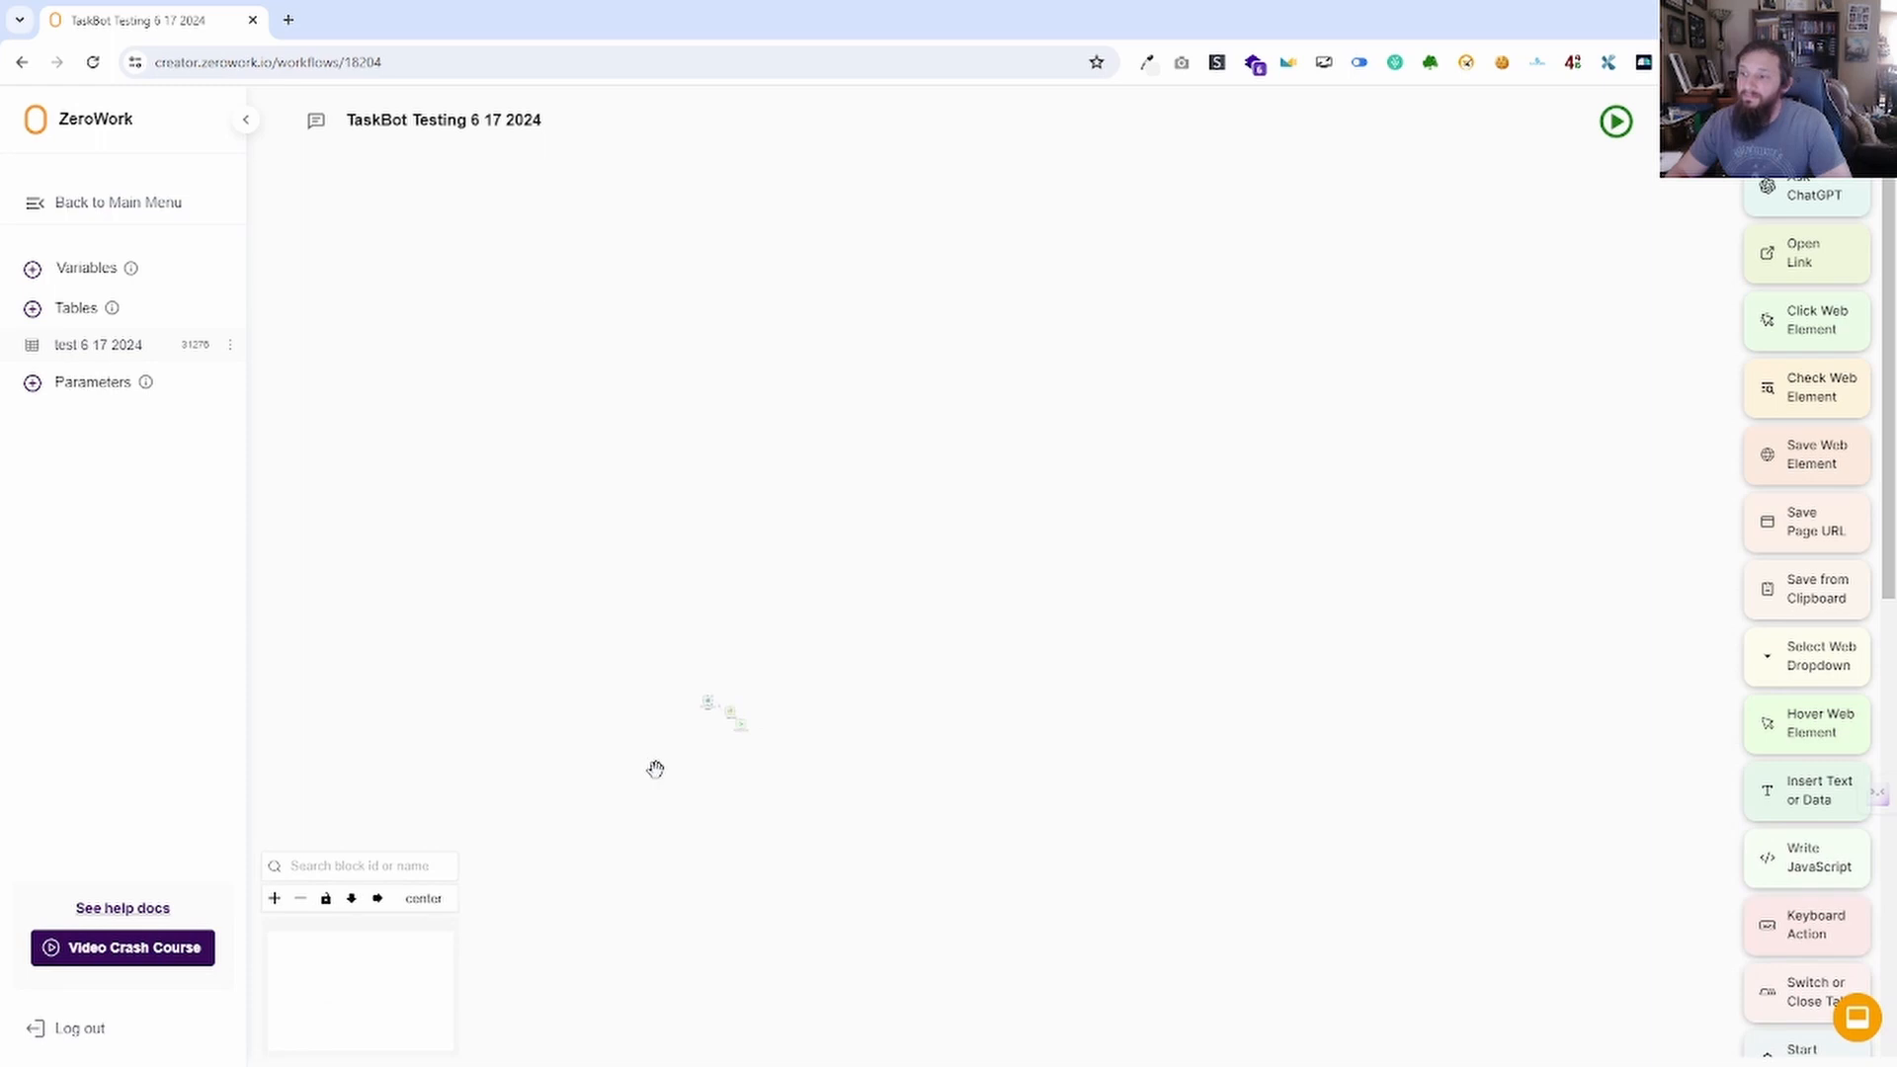
{"action": "scroll", "coordinate": [656, 769], "scroll_direction": "up", "scroll_amount": 6}
{"action": "left_click_drag", "start_coordinate": [805, 661], "coordinate": [618, 796]}
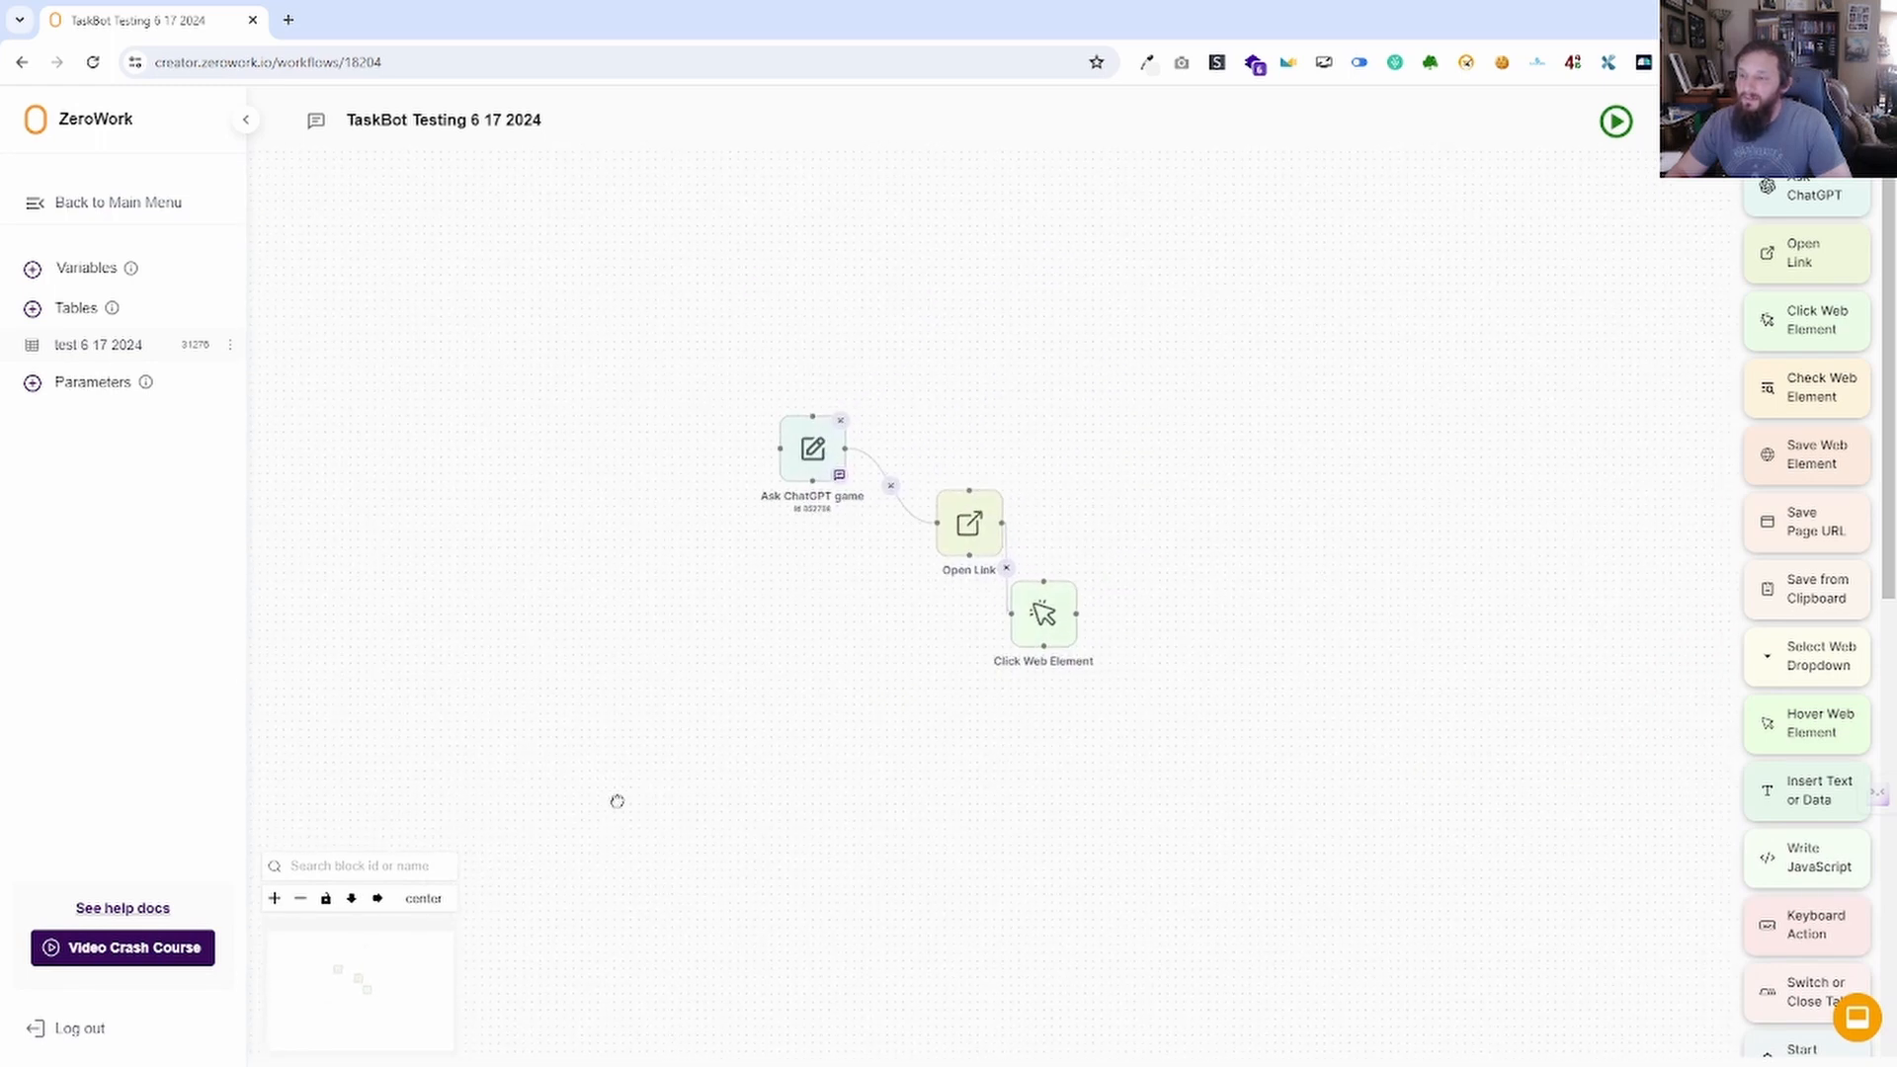
{"action": "left_click", "coordinate": [300, 898]}
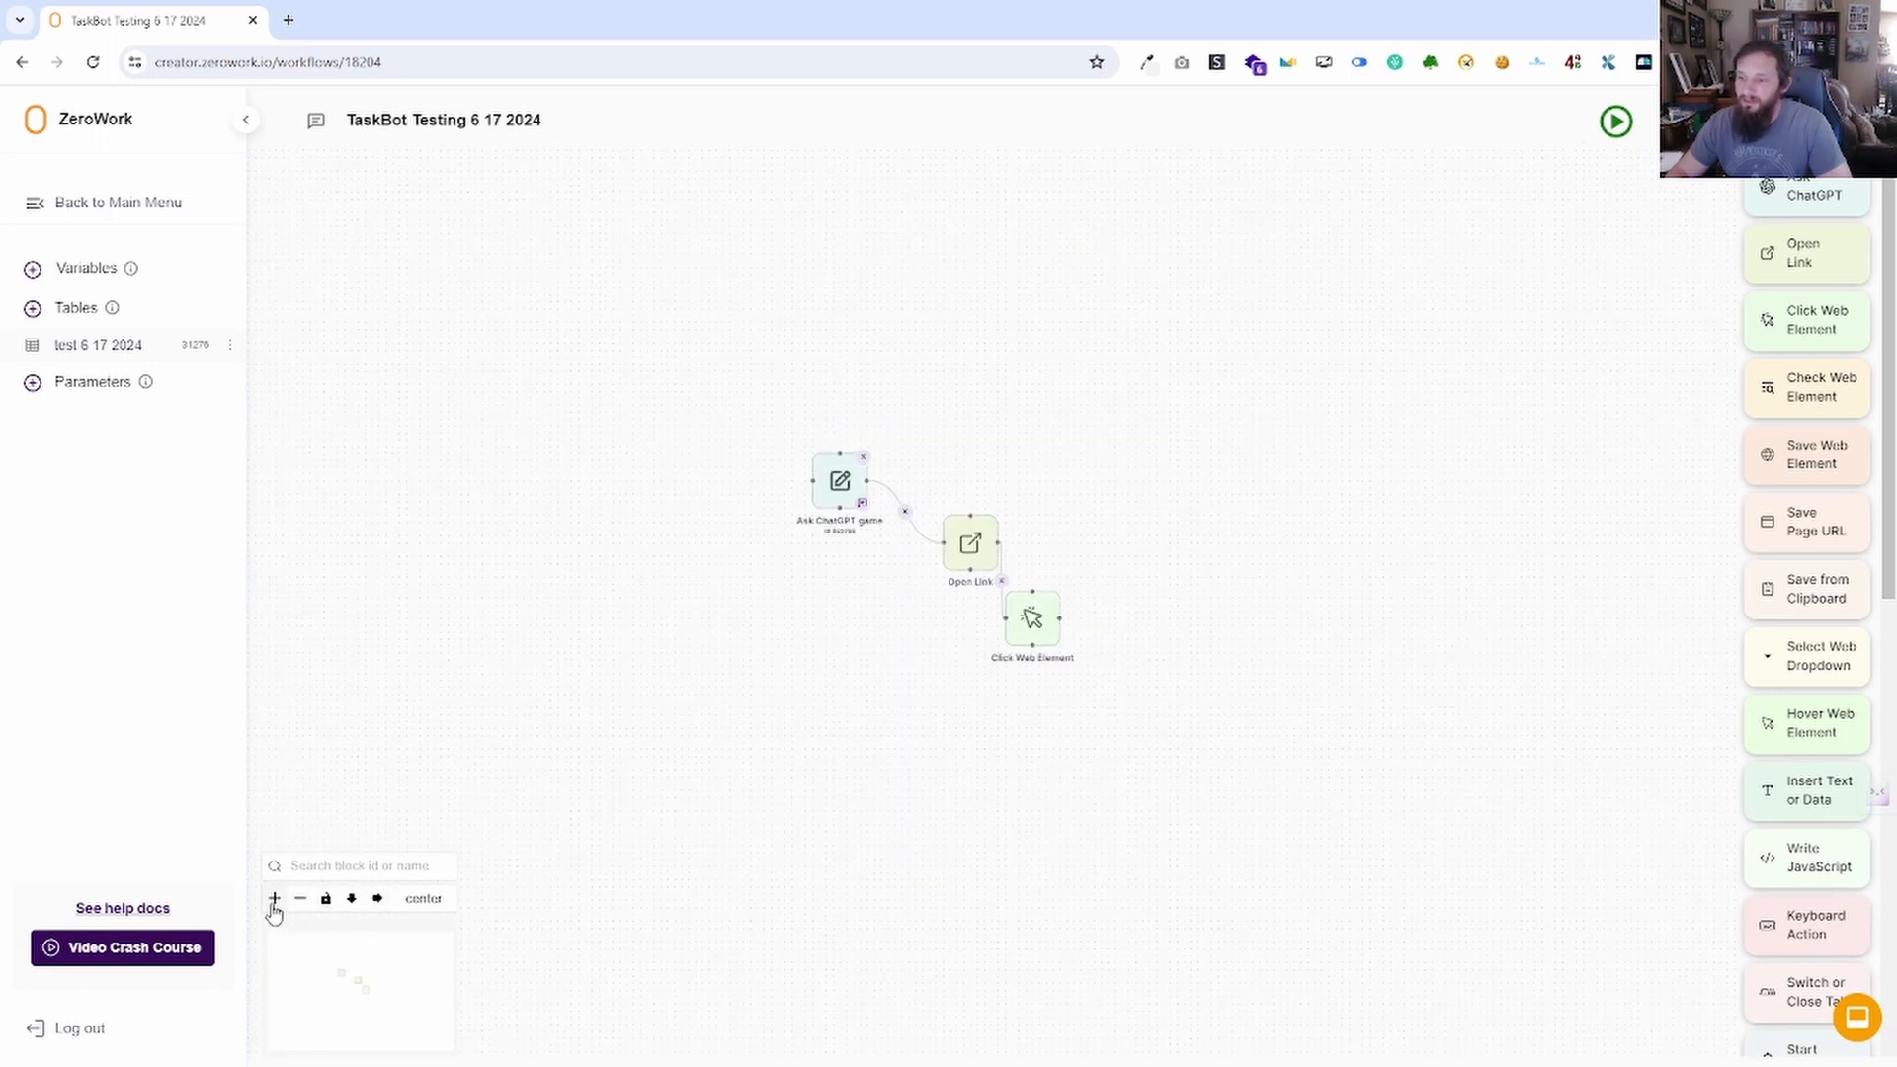
{"action": "left_click", "coordinate": [274, 899]}
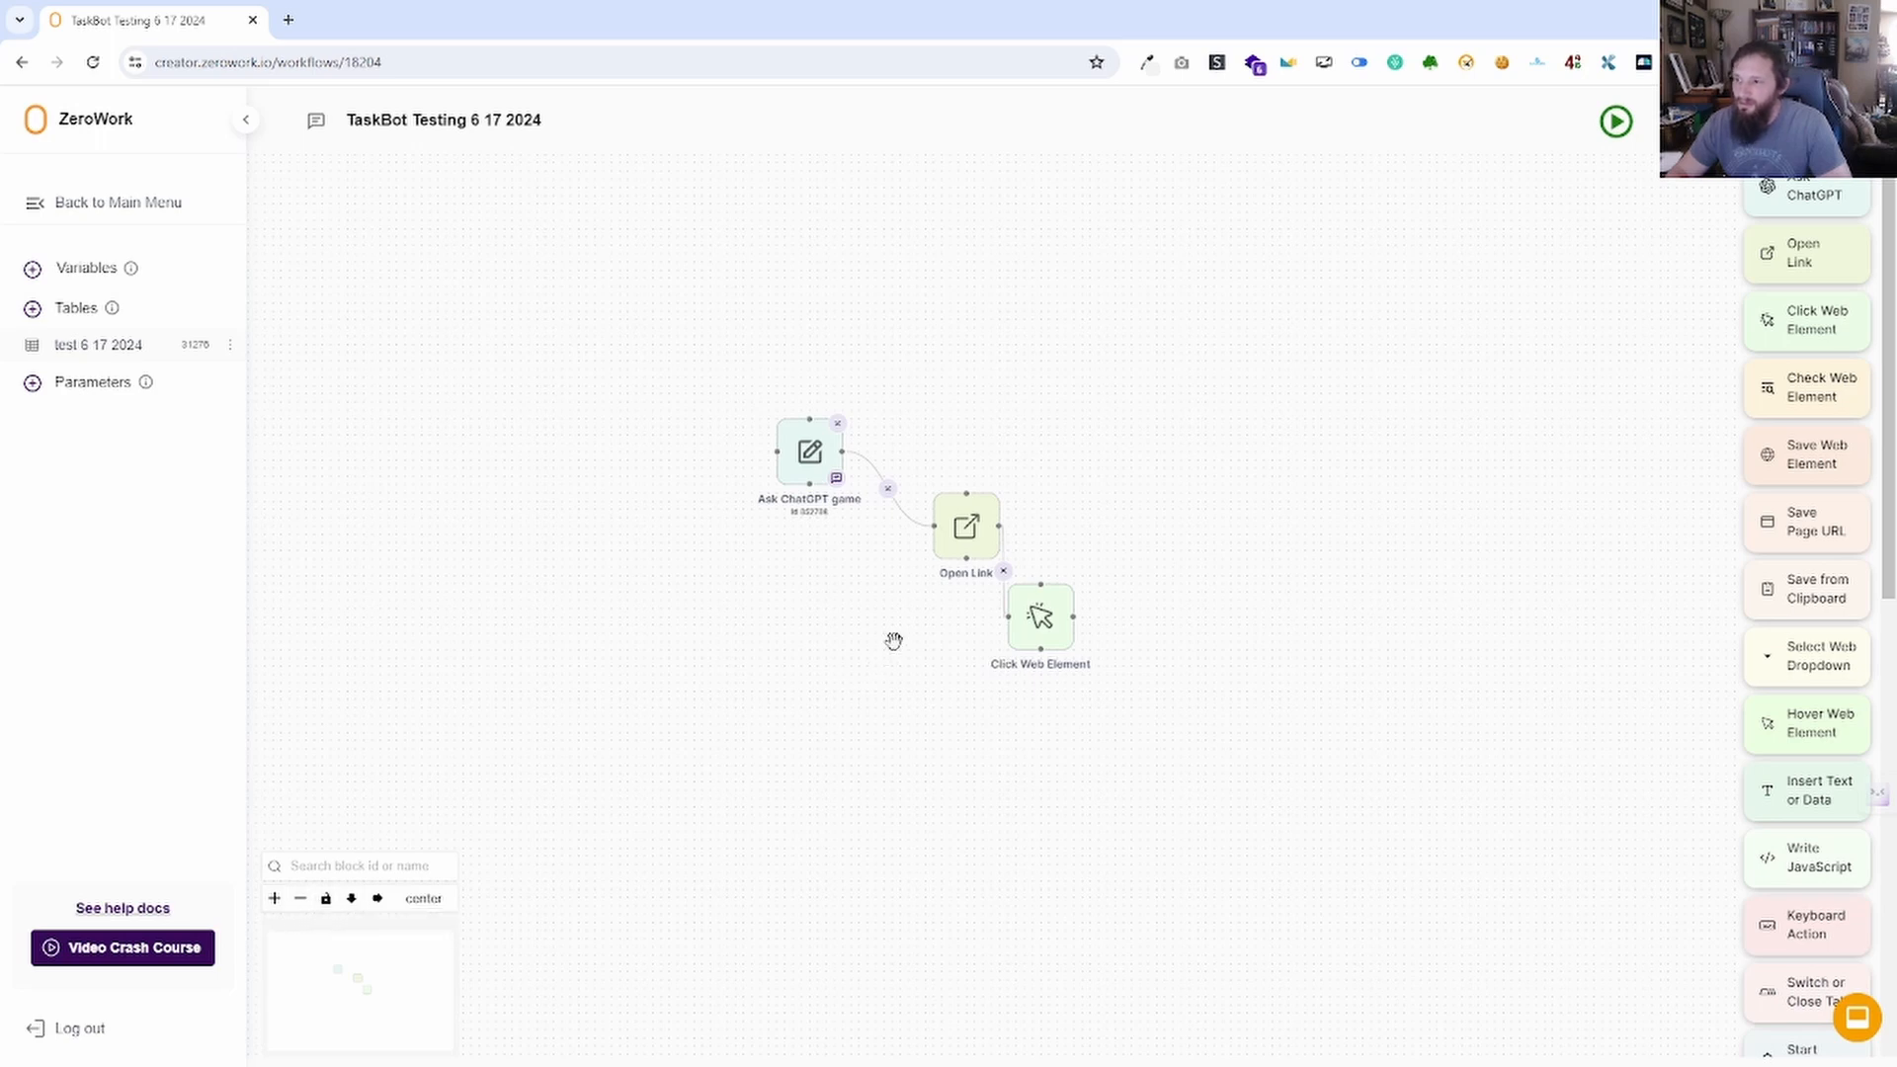
{"action": "left_click_drag", "start_coordinate": [893, 639], "coordinate": [968, 674]}
{"action": "left_click_drag", "start_coordinate": [927, 581], "coordinate": [788, 488]}
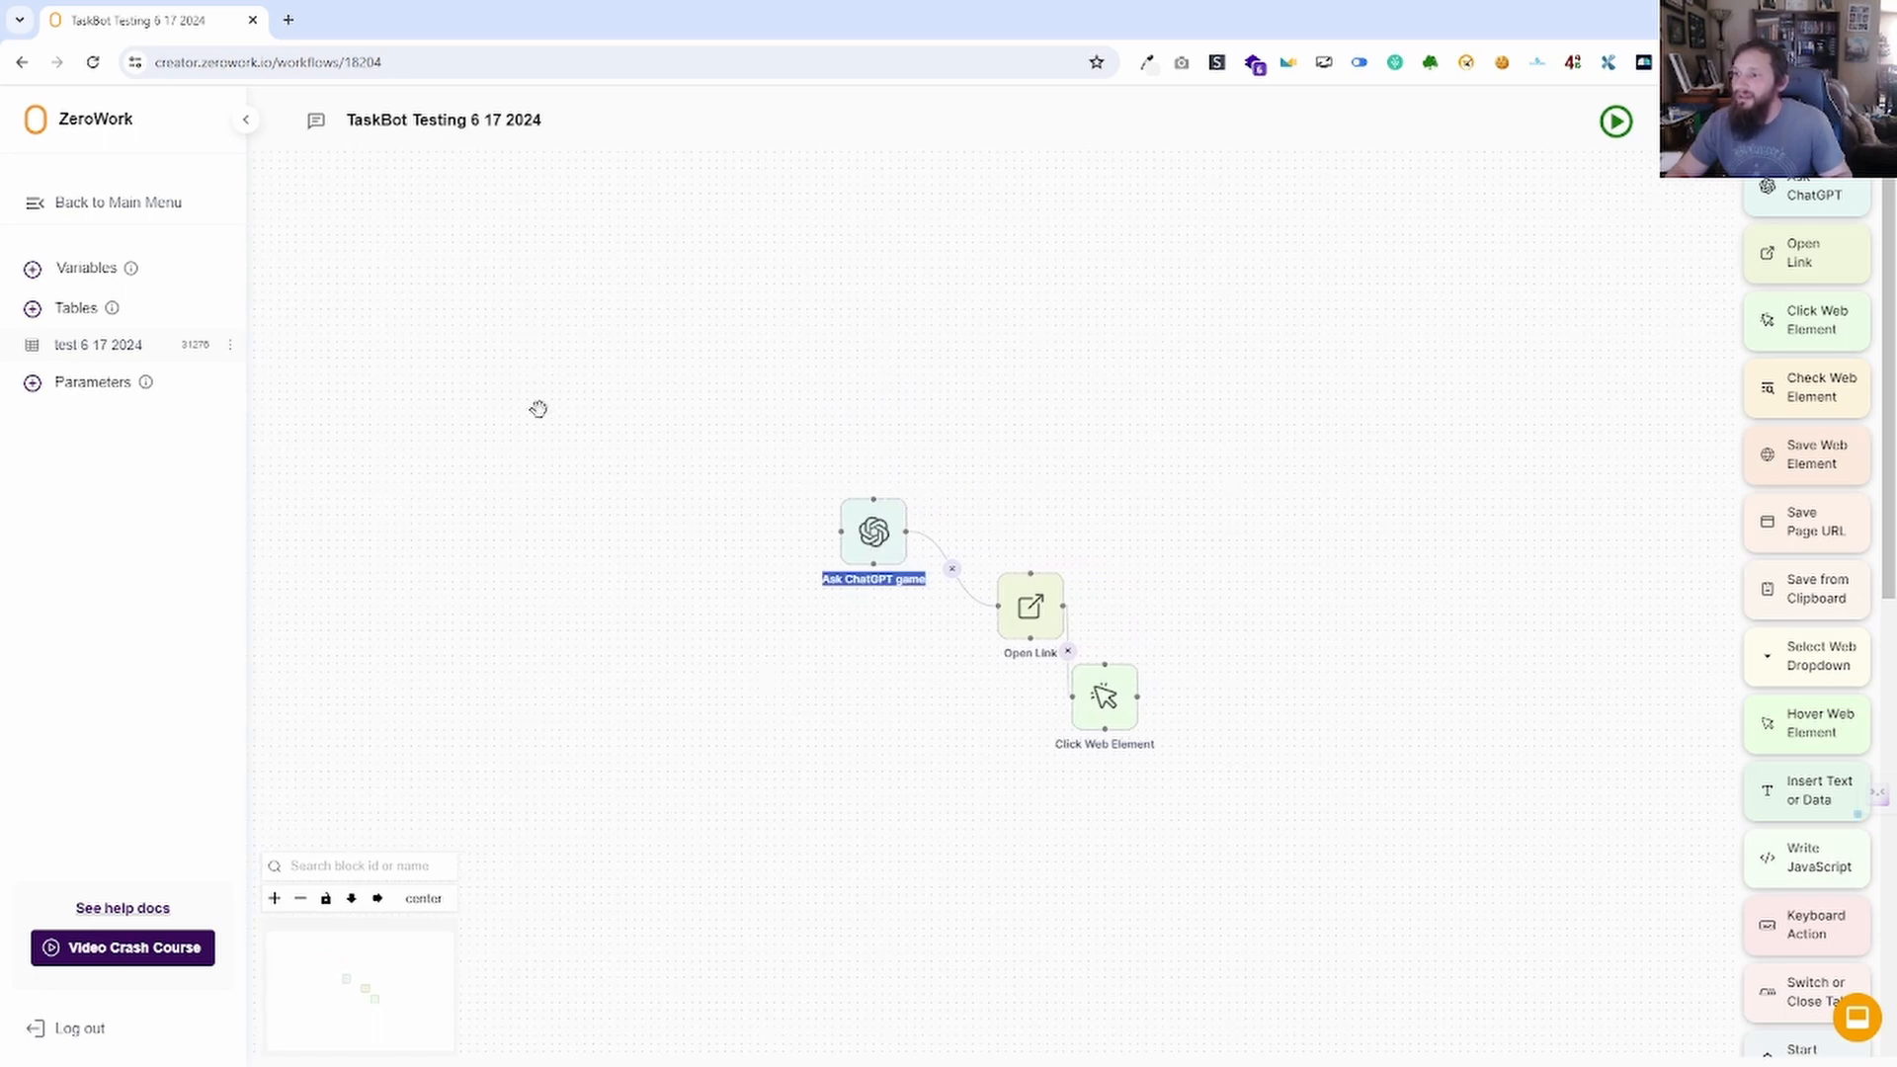
{"action": "left_click_drag", "start_coordinate": [538, 407], "coordinate": [803, 637]}
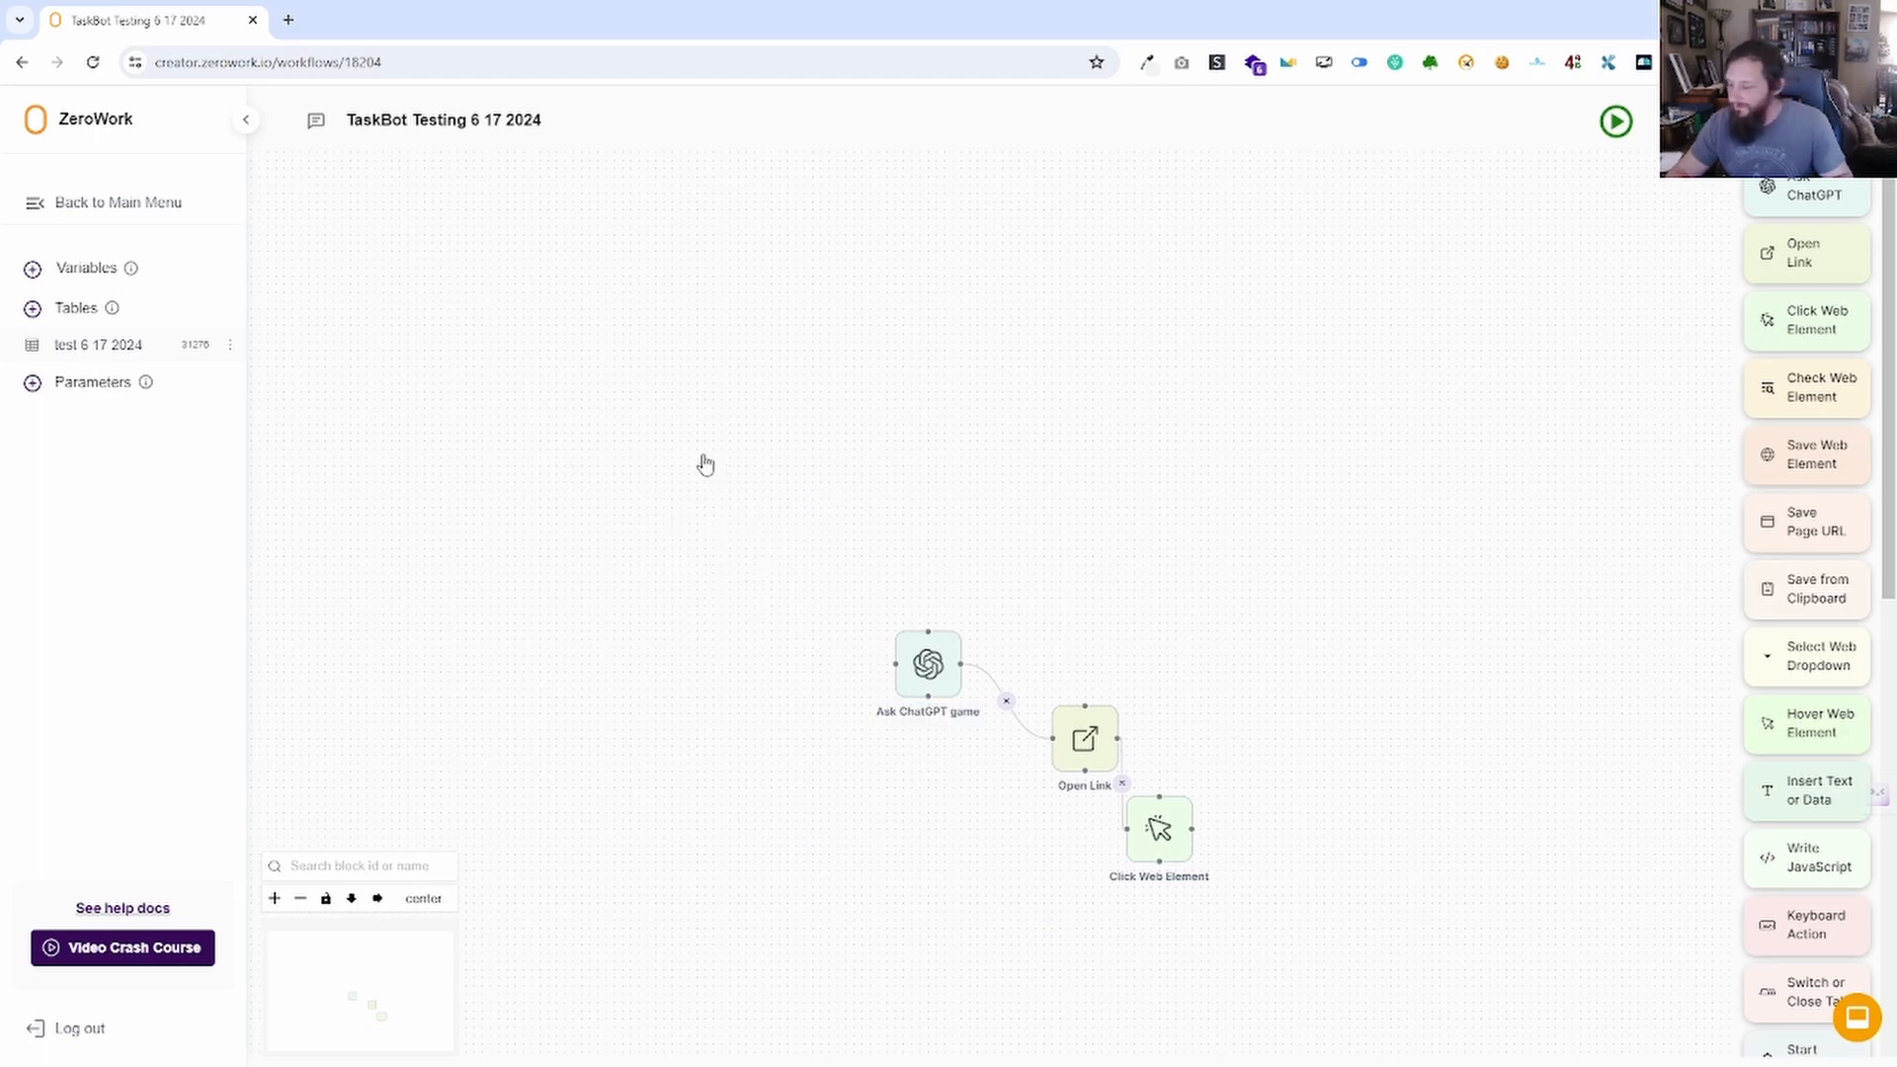
Select, deselect and reposition the three blocks on the canvas.
{"action": "left_click_drag", "start_coordinate": [704, 464], "coordinate": [1280, 974]}
{"action": "left_click", "coordinate": [885, 591]}
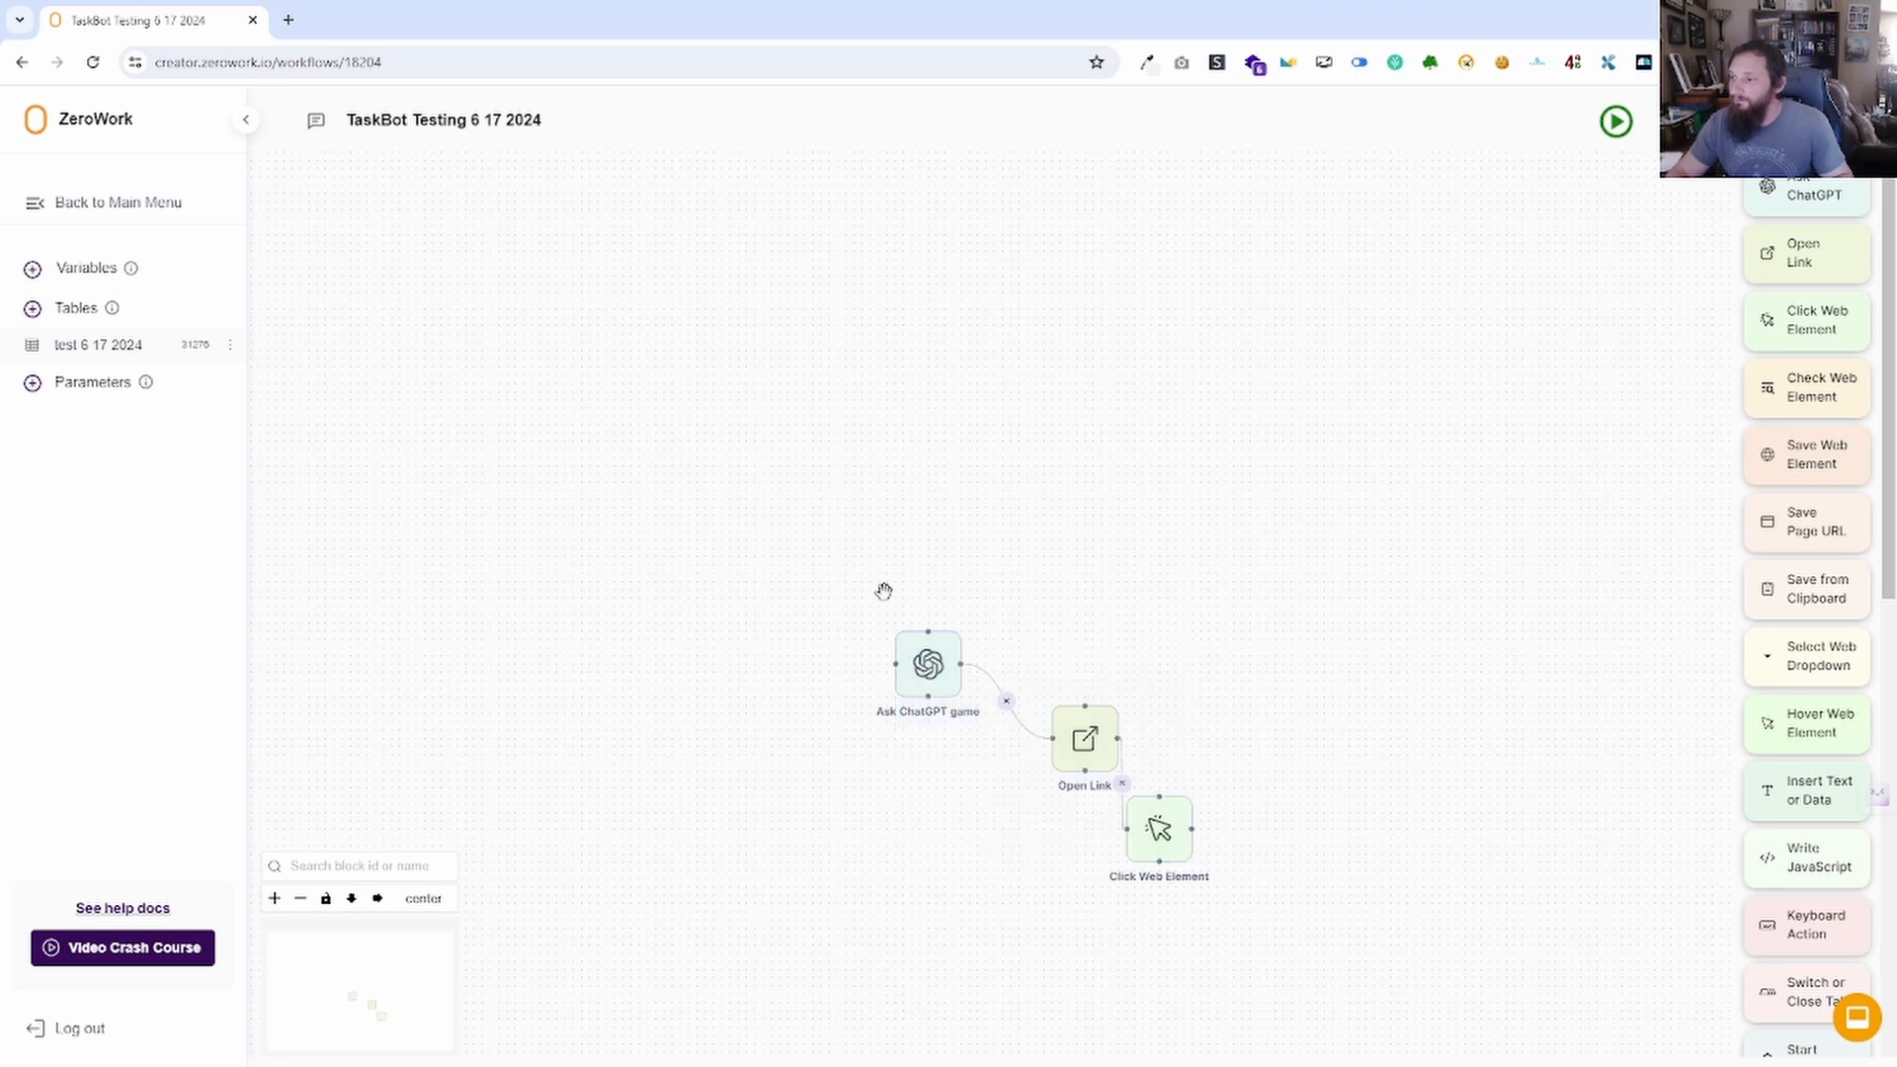
{"action": "left_click_drag", "start_coordinate": [729, 723], "coordinate": [656, 563]}
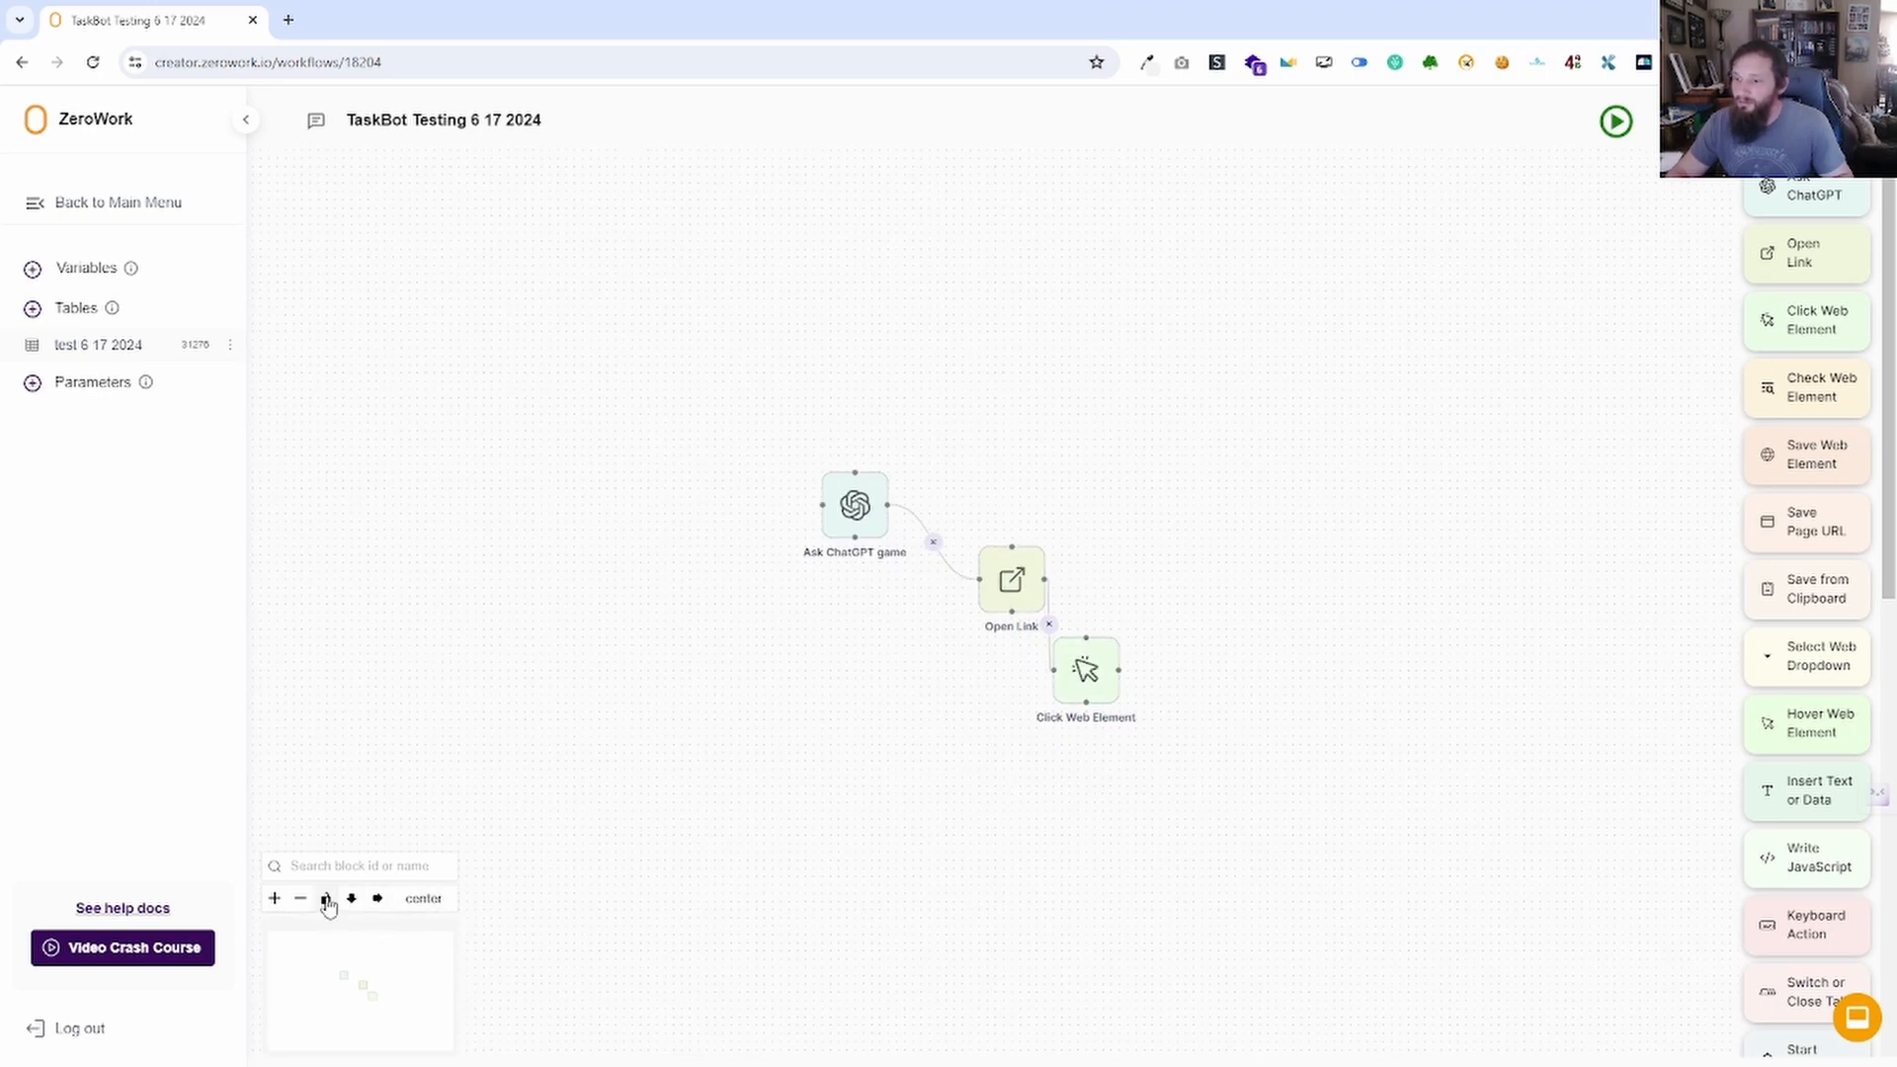
{"action": "left_click_drag", "start_coordinate": [696, 386], "coordinate": [934, 626]}
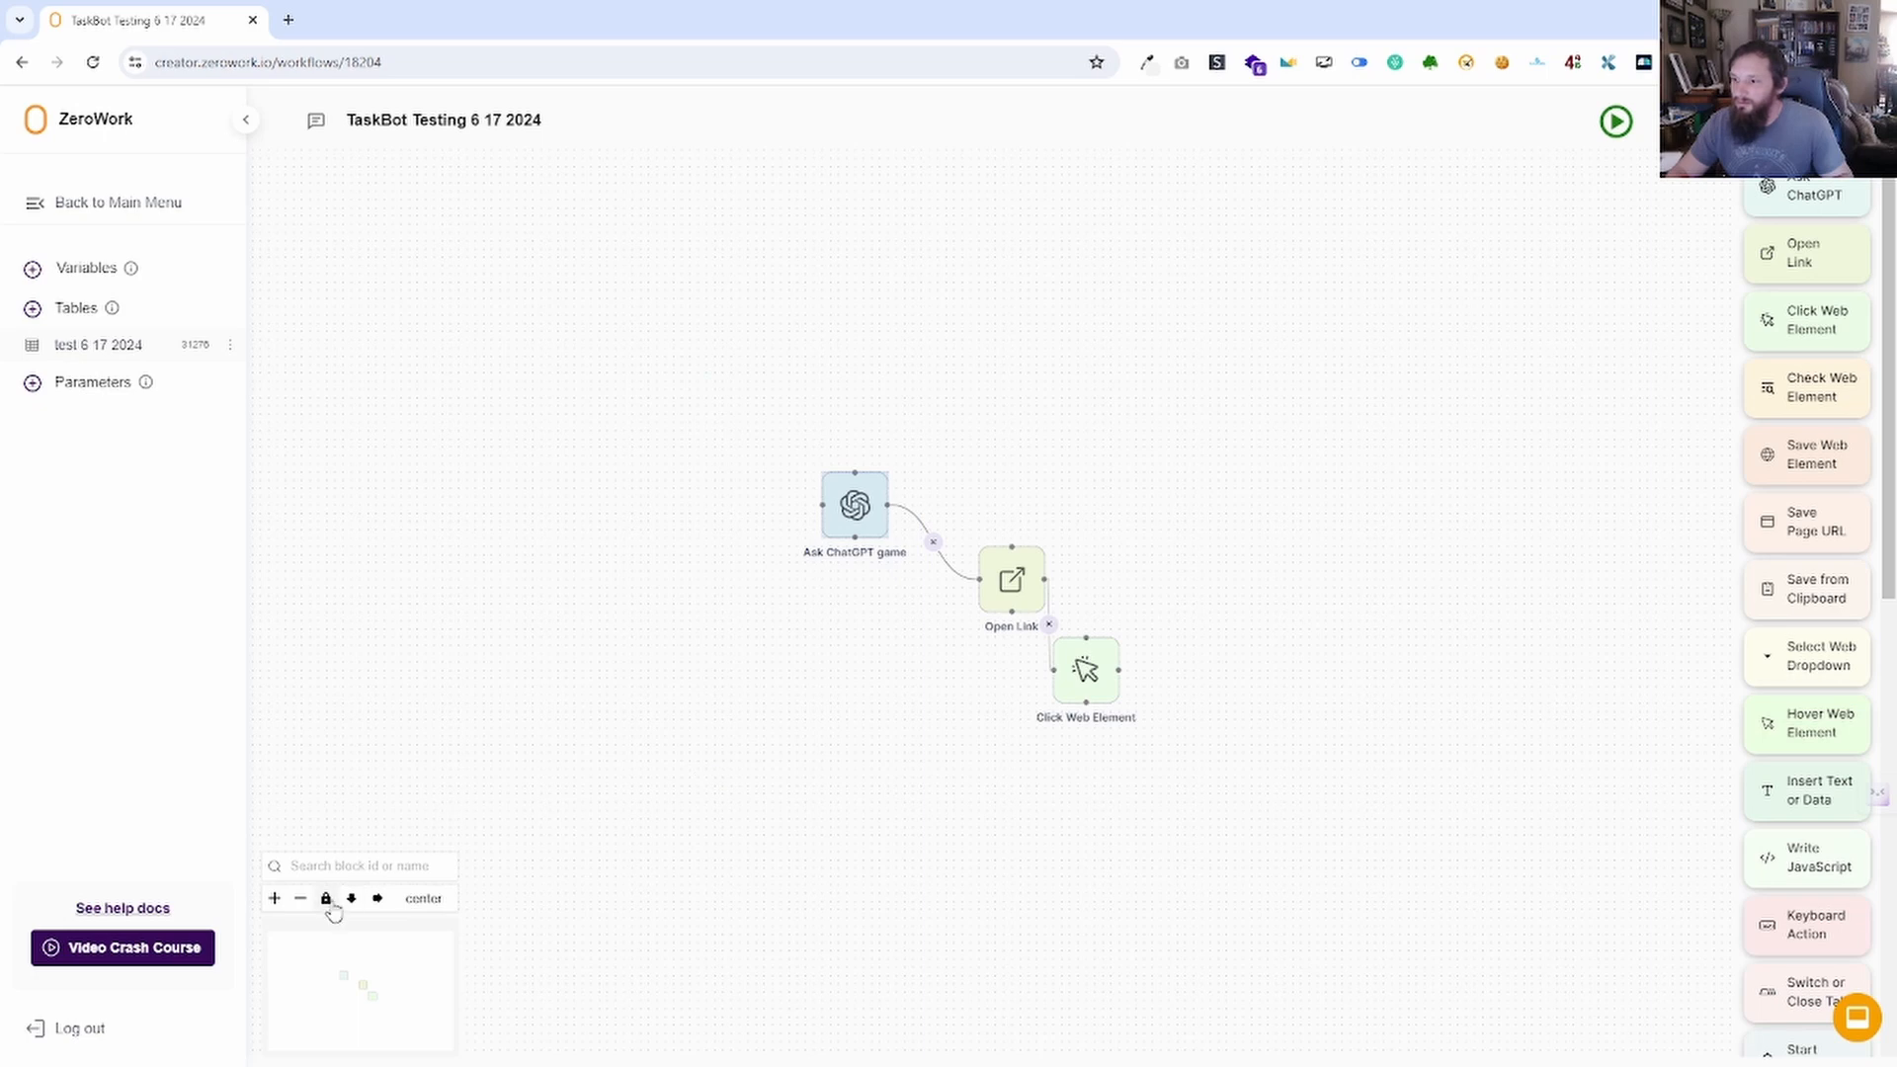
{"action": "left_click_drag", "start_coordinate": [686, 772], "coordinate": [556, 705]}
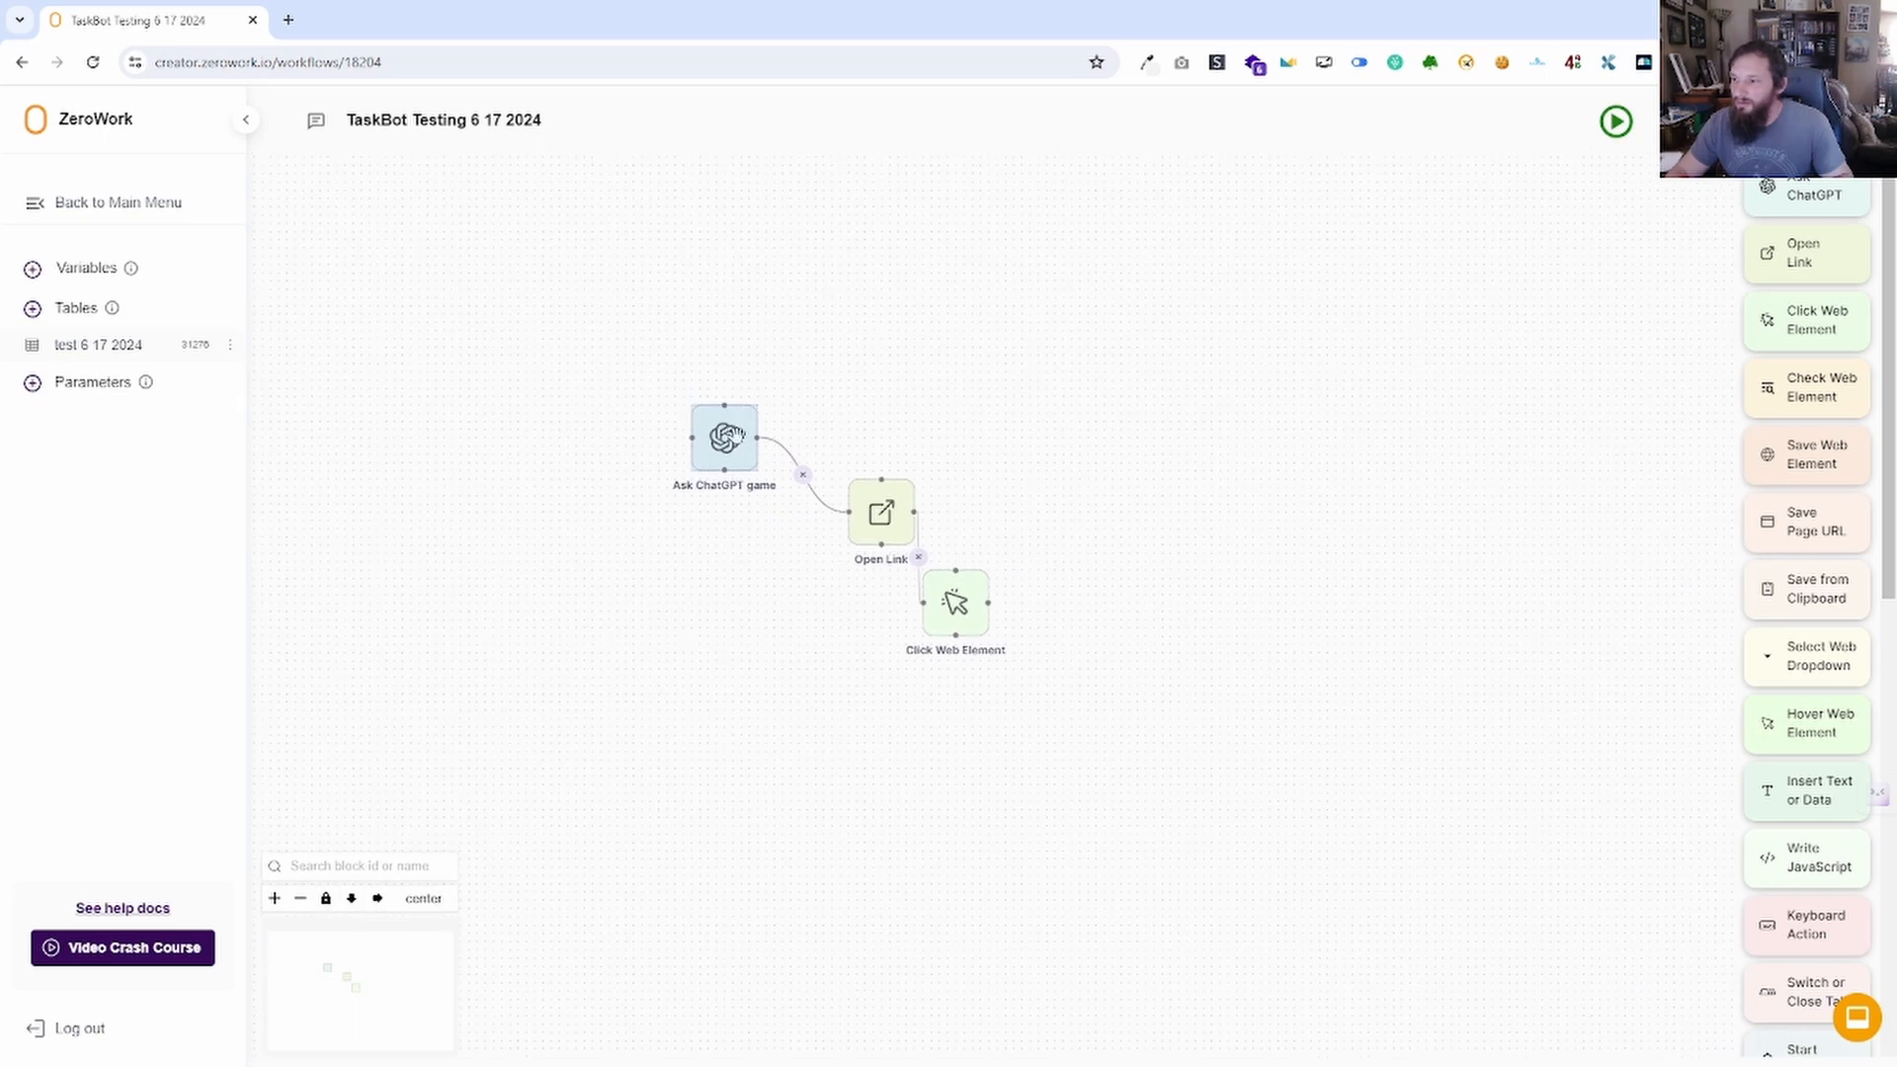
{"action": "left_click_drag", "start_coordinate": [713, 710], "coordinate": [781, 786]}
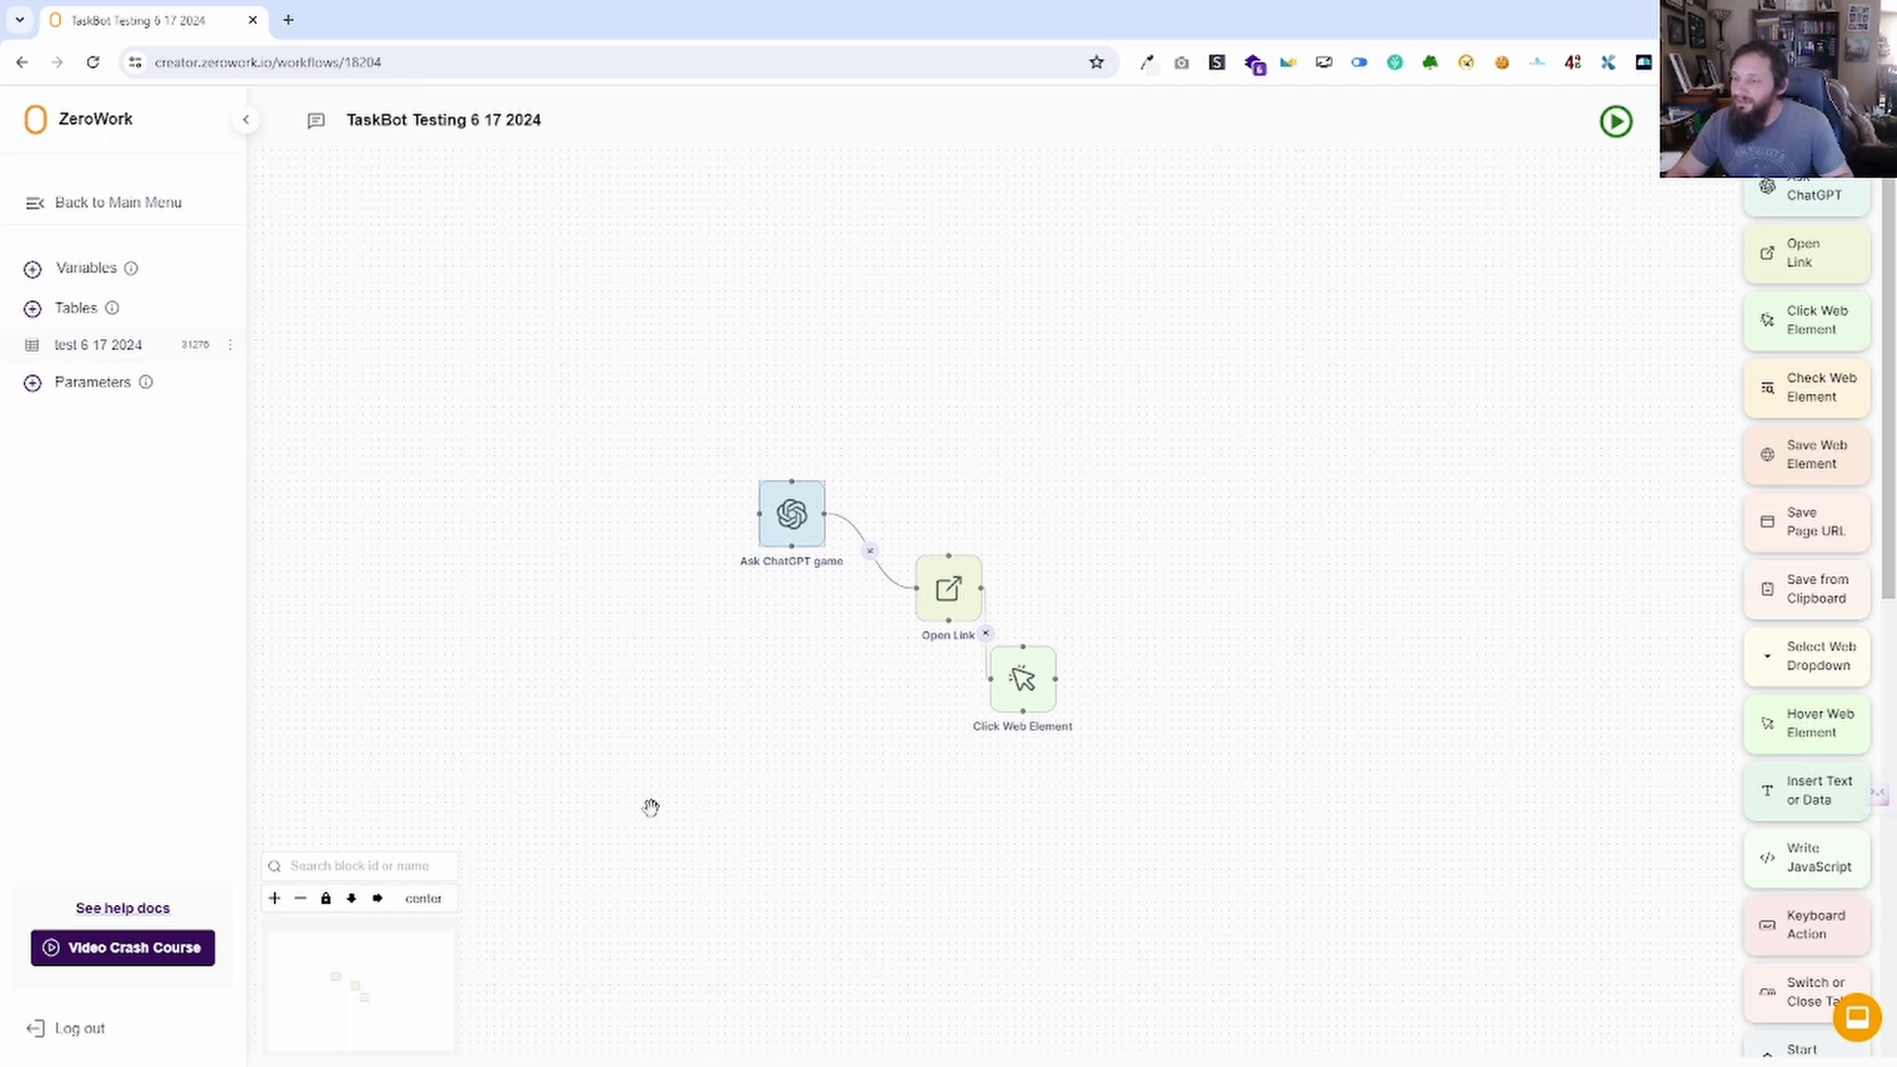
{"action": "left_click", "coordinate": [729, 622]}
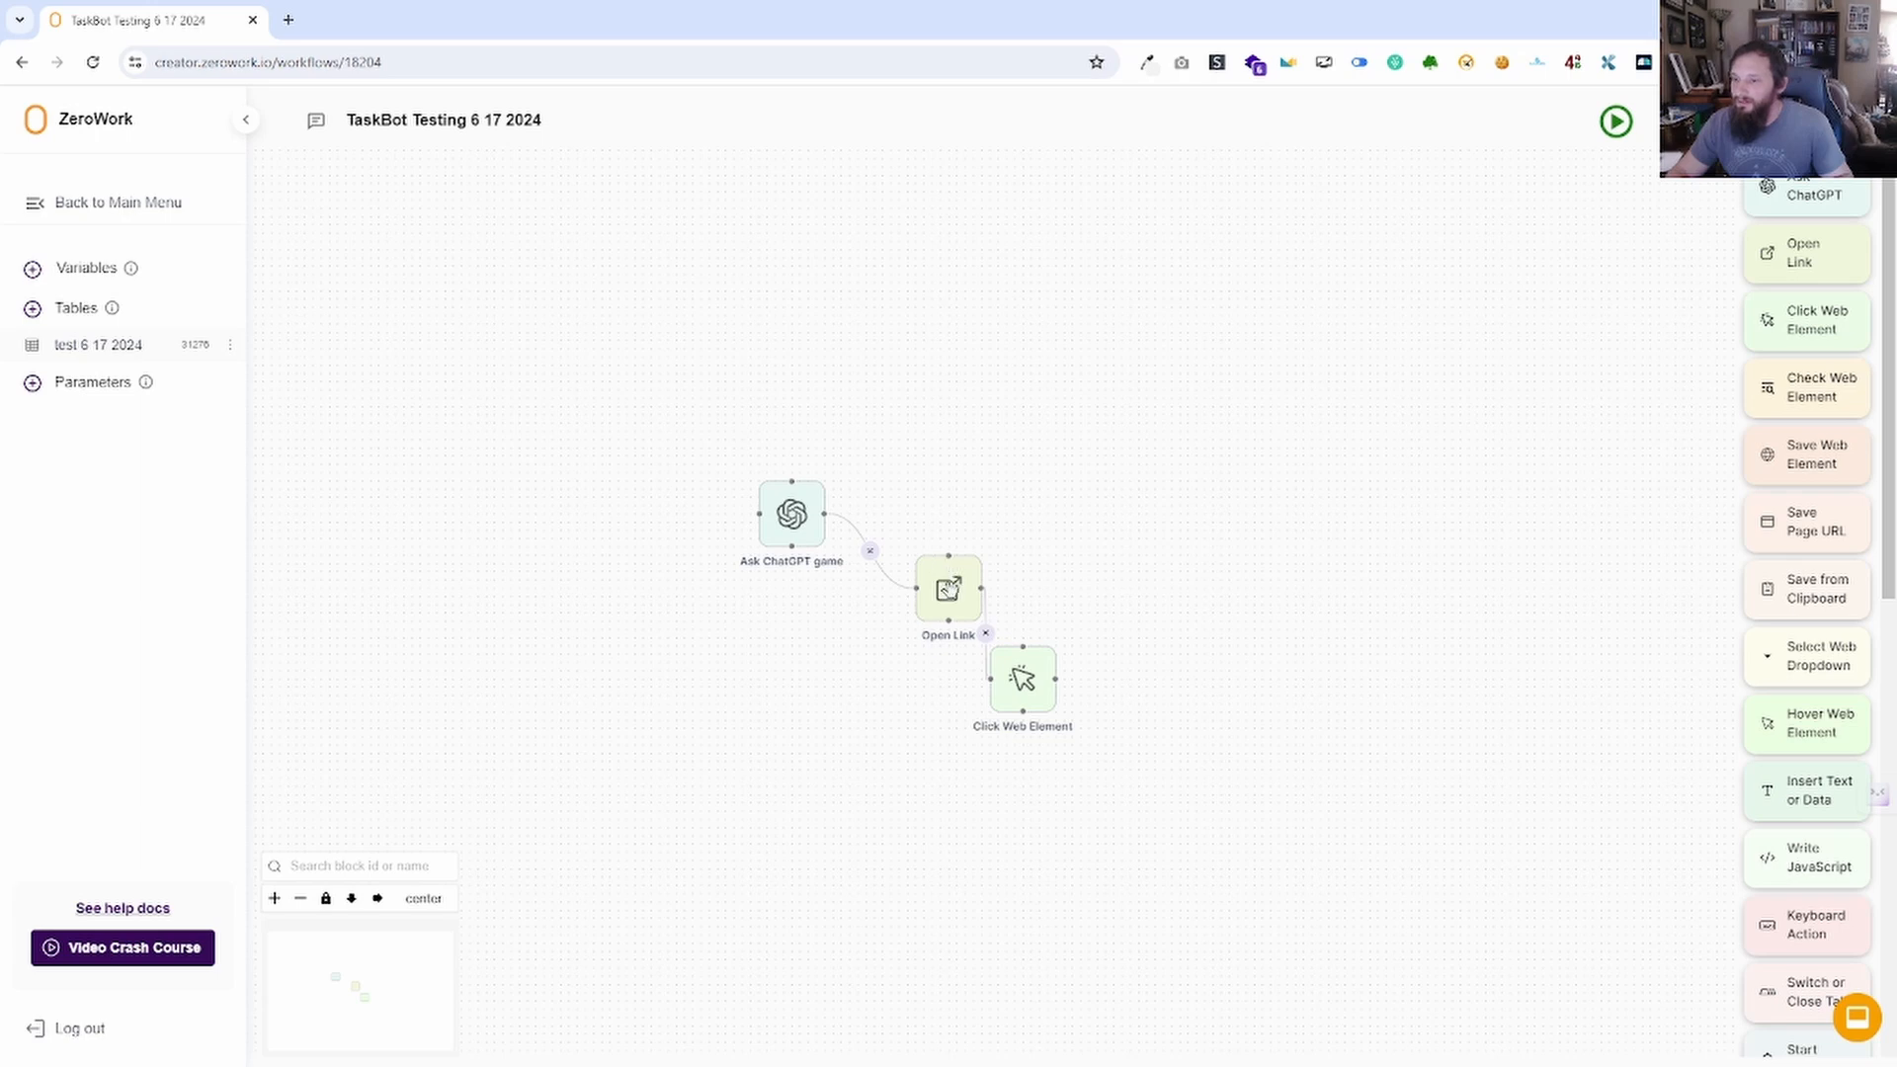
{"action": "left_click_drag", "start_coordinate": [1169, 762], "coordinate": [991, 821]}
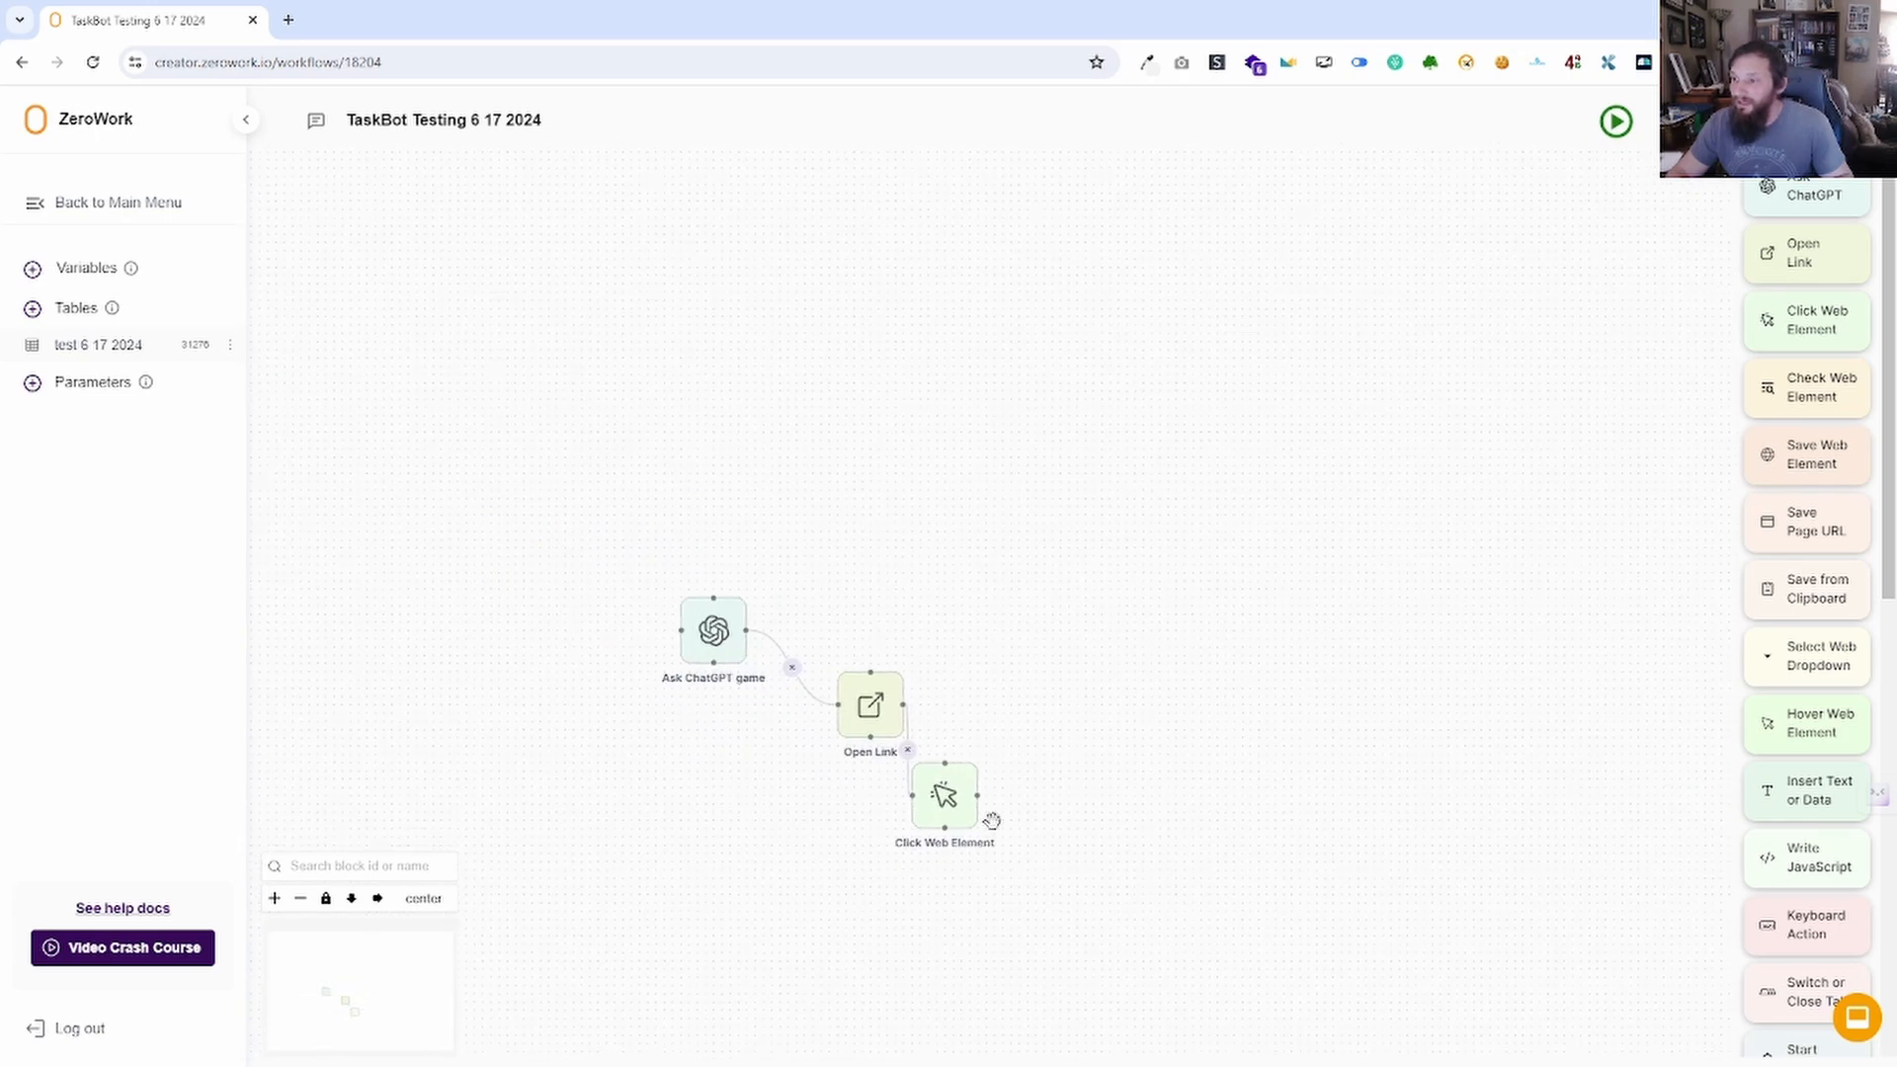
Connect Open Link's bottom handle to Click Web Element's left handle.
{"action": "scroll", "coordinate": [948, 793], "scroll_direction": "up", "scroll_amount": 3}
{"action": "scroll", "coordinate": [890, 661], "scroll_direction": "down", "scroll_amount": 2}
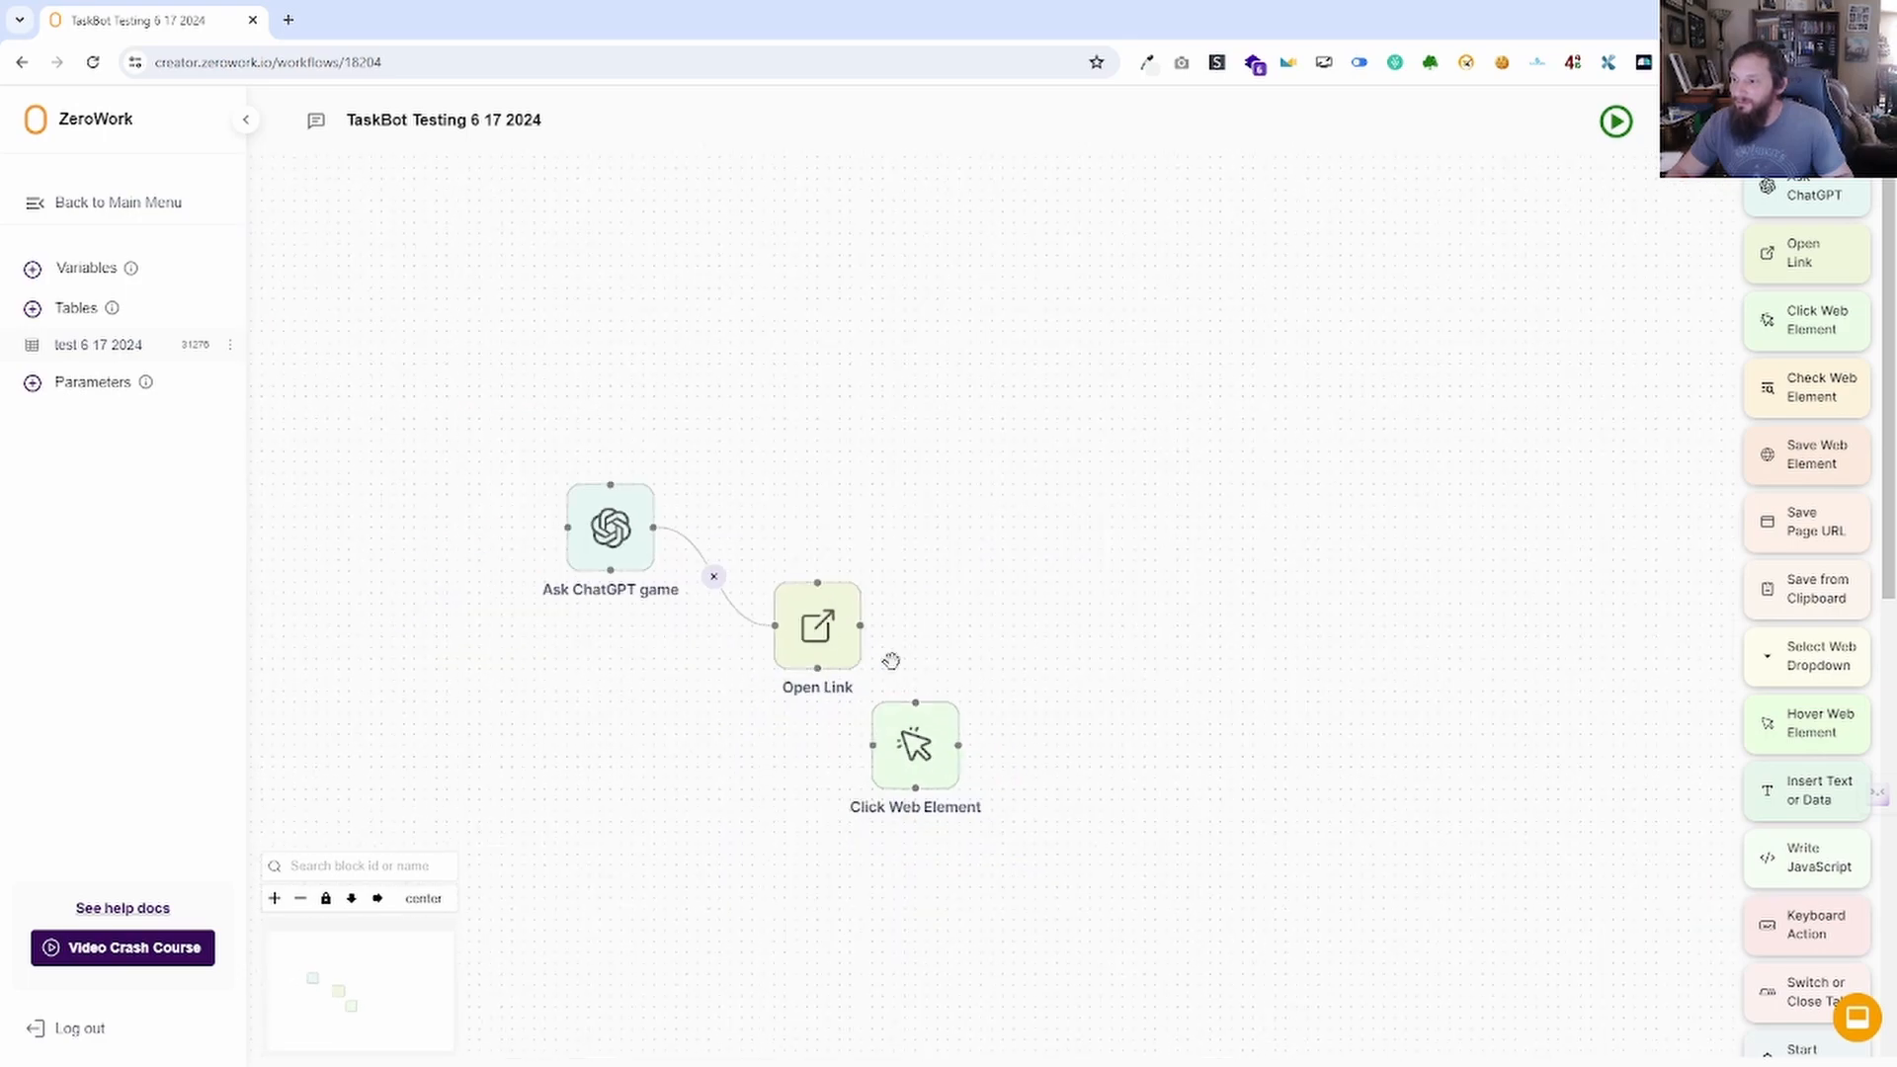
{"action": "left_click_drag", "start_coordinate": [817, 669], "coordinate": [873, 745]}
{"action": "scroll", "coordinate": [811, 628], "scroll_direction": "up", "scroll_amount": 1}
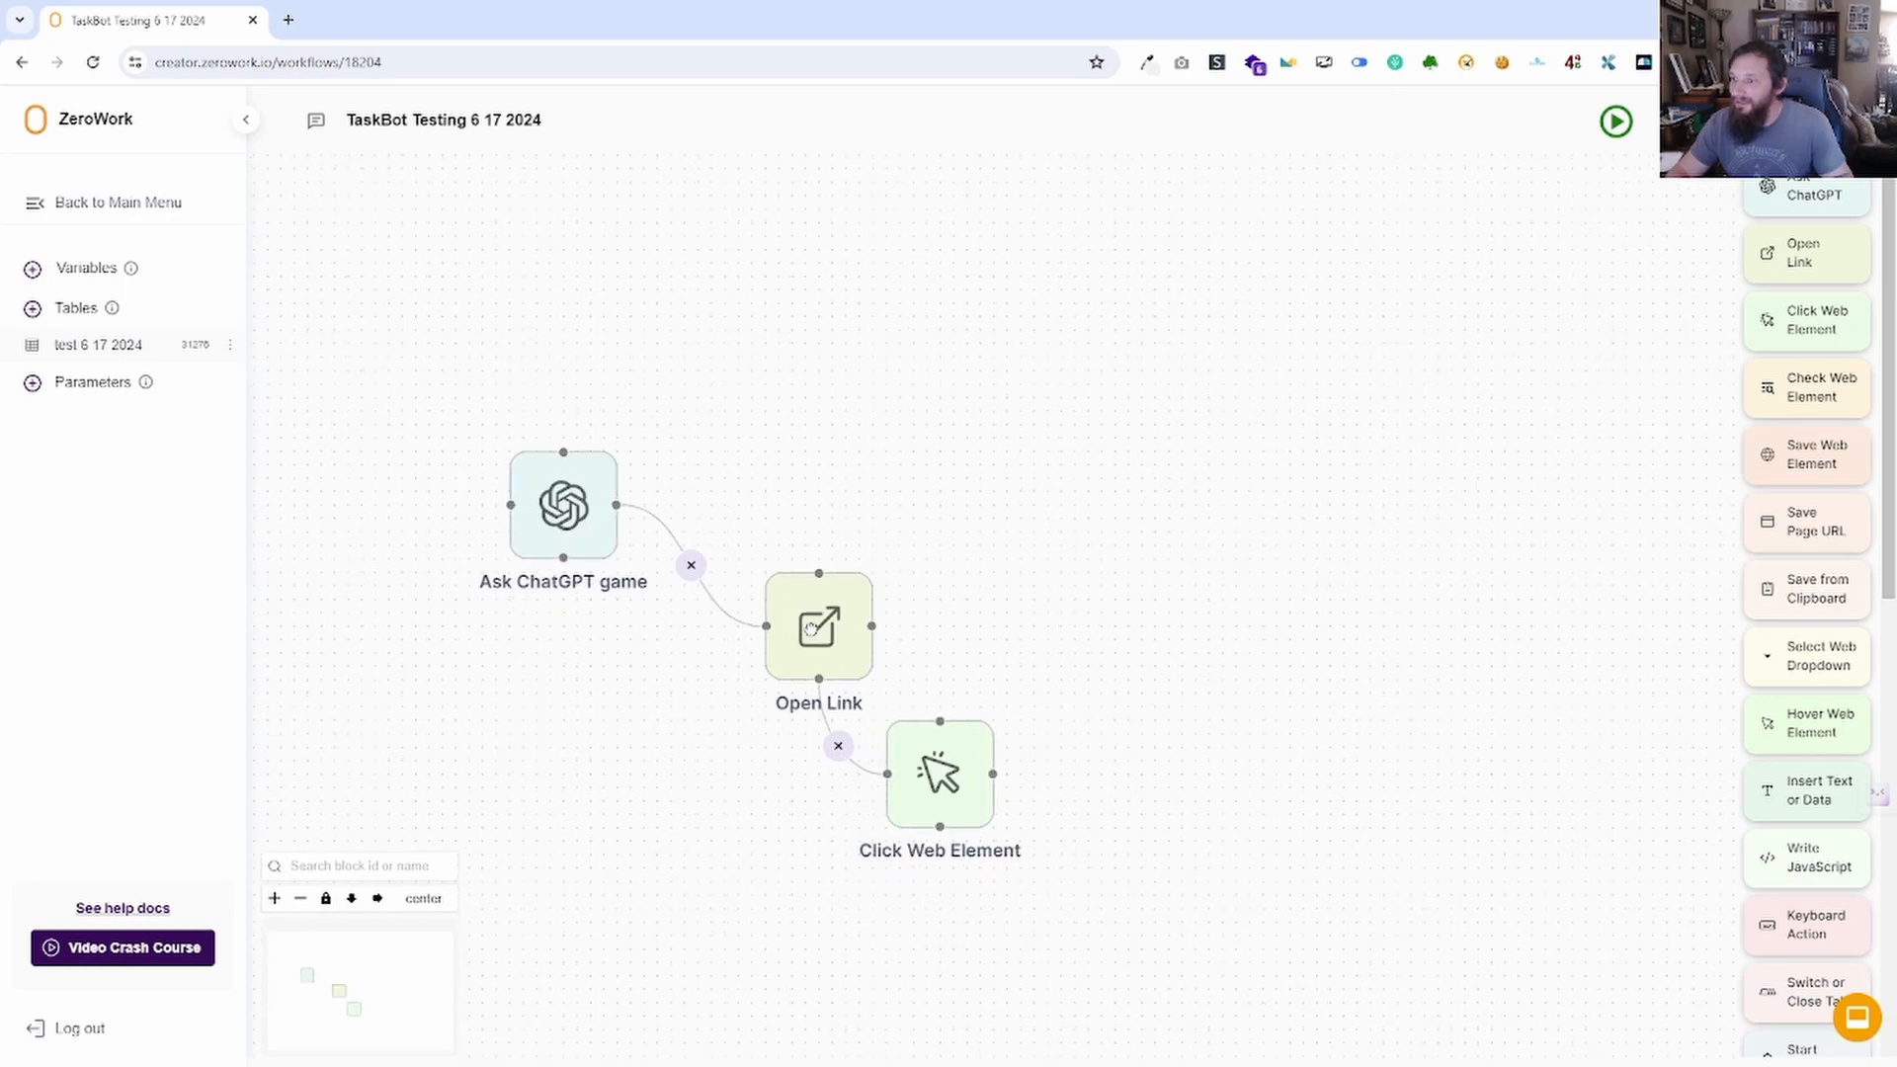
{"action": "scroll", "coordinate": [759, 644], "scroll_direction": "down", "scroll_amount": 2}
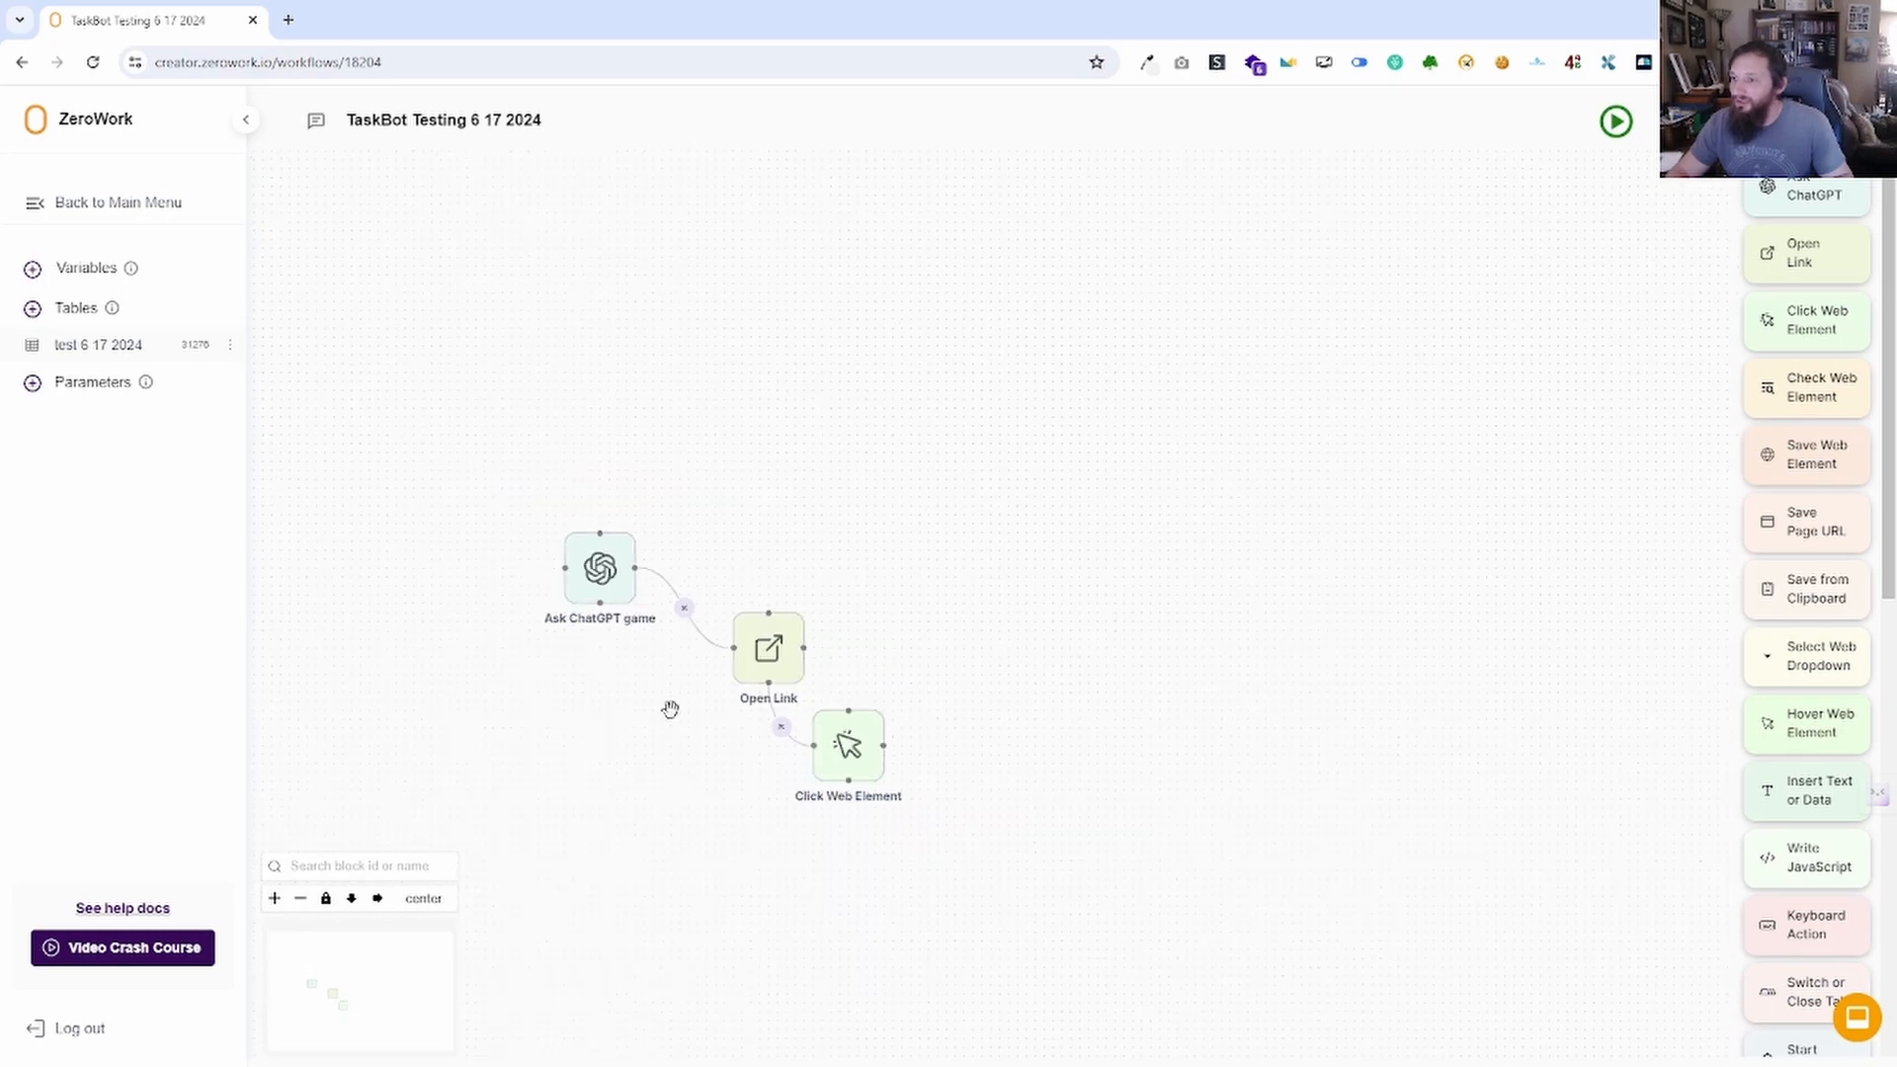
Move Open Link beside Ask ChatGPT game, shift Click Web Element left, and relink them.
{"action": "left_click", "coordinate": [326, 901]}
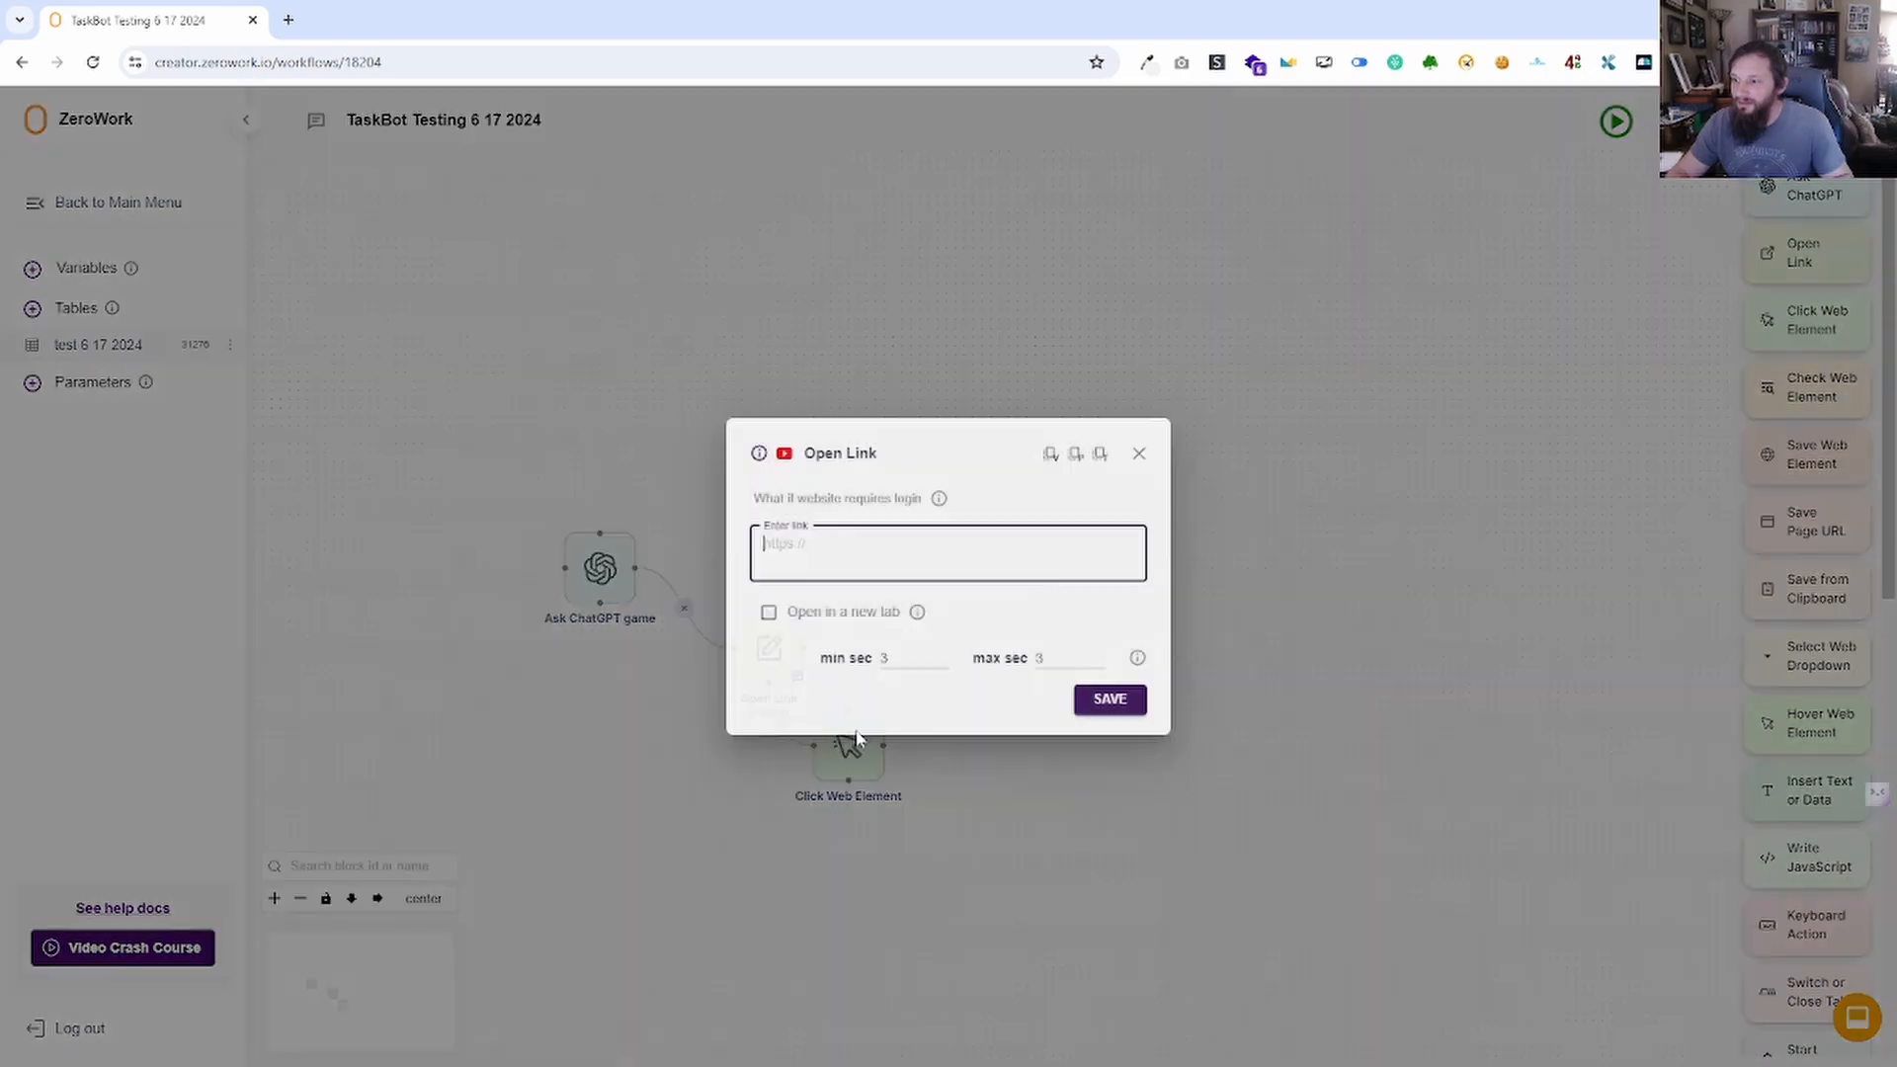
{"action": "left_click", "coordinate": [769, 650]}
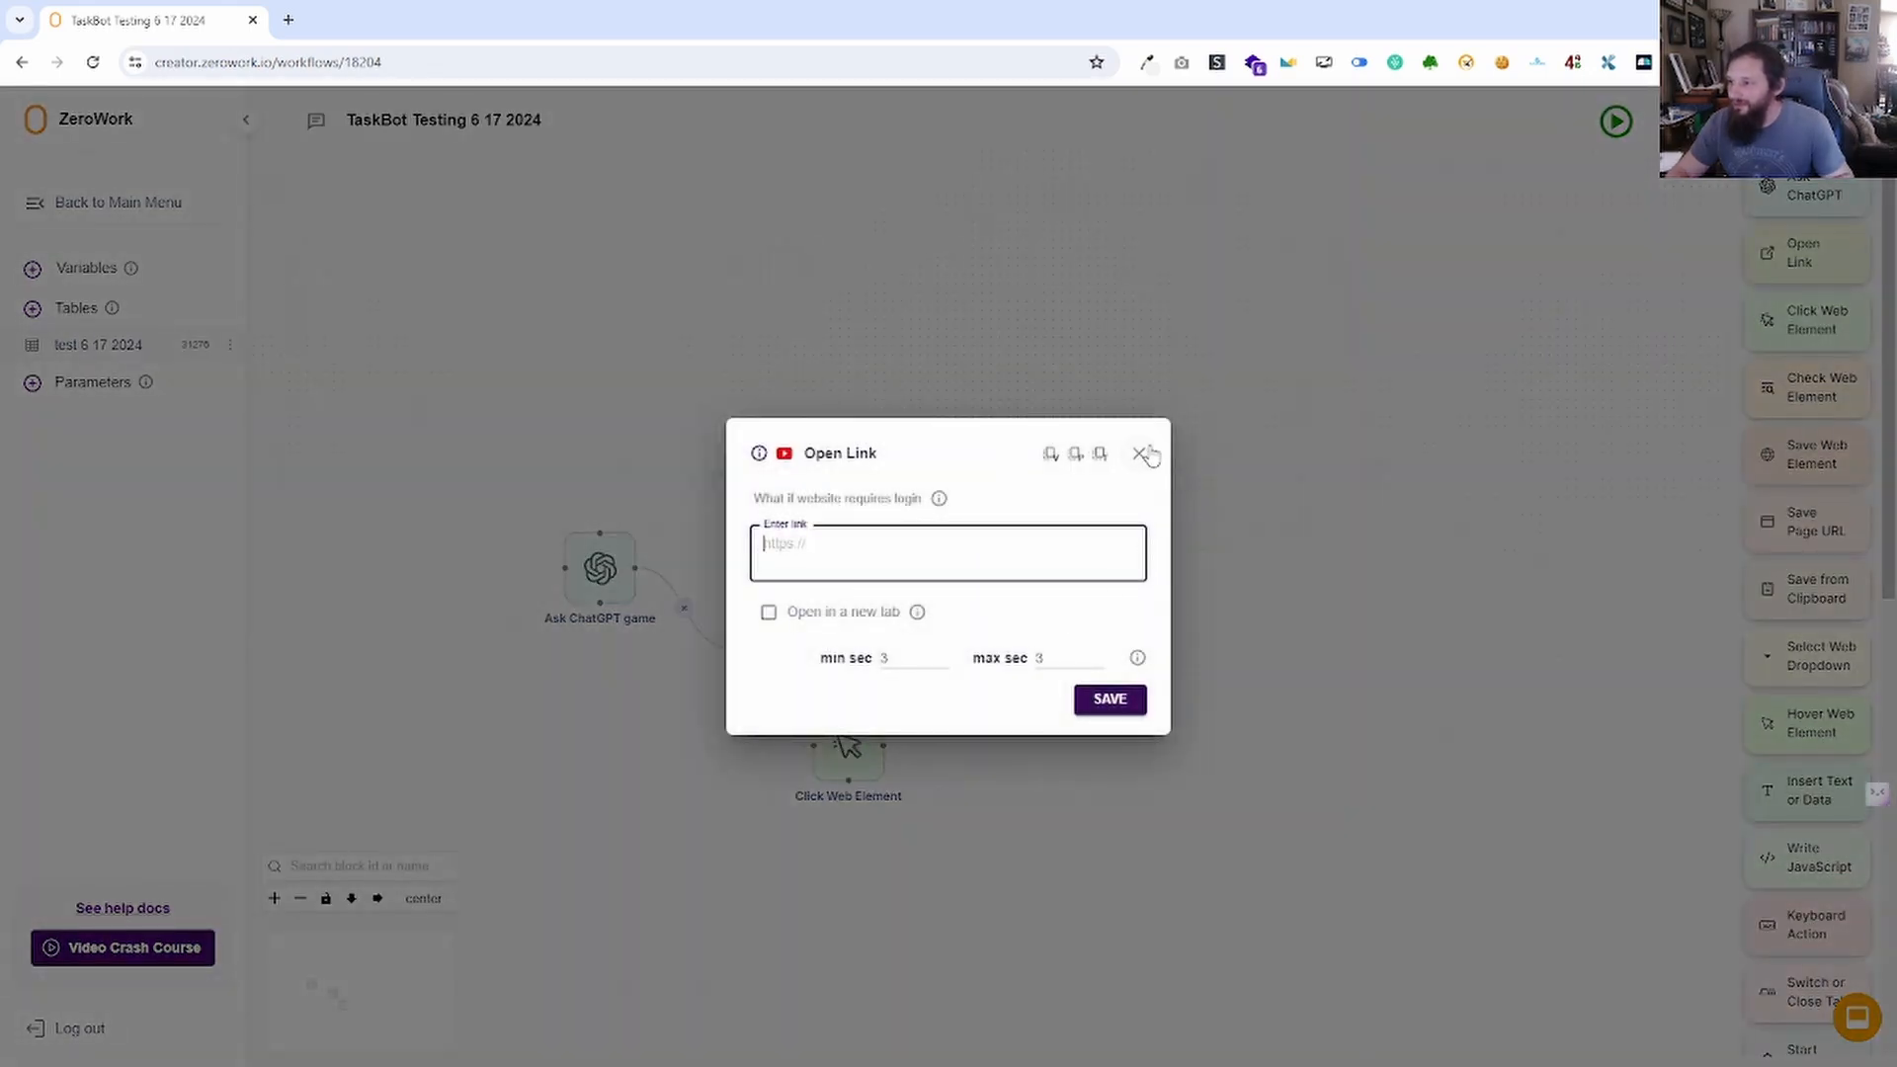
{"action": "left_click", "coordinate": [1139, 453]}
{"action": "left_click_drag", "start_coordinate": [546, 864], "coordinate": [602, 784]}
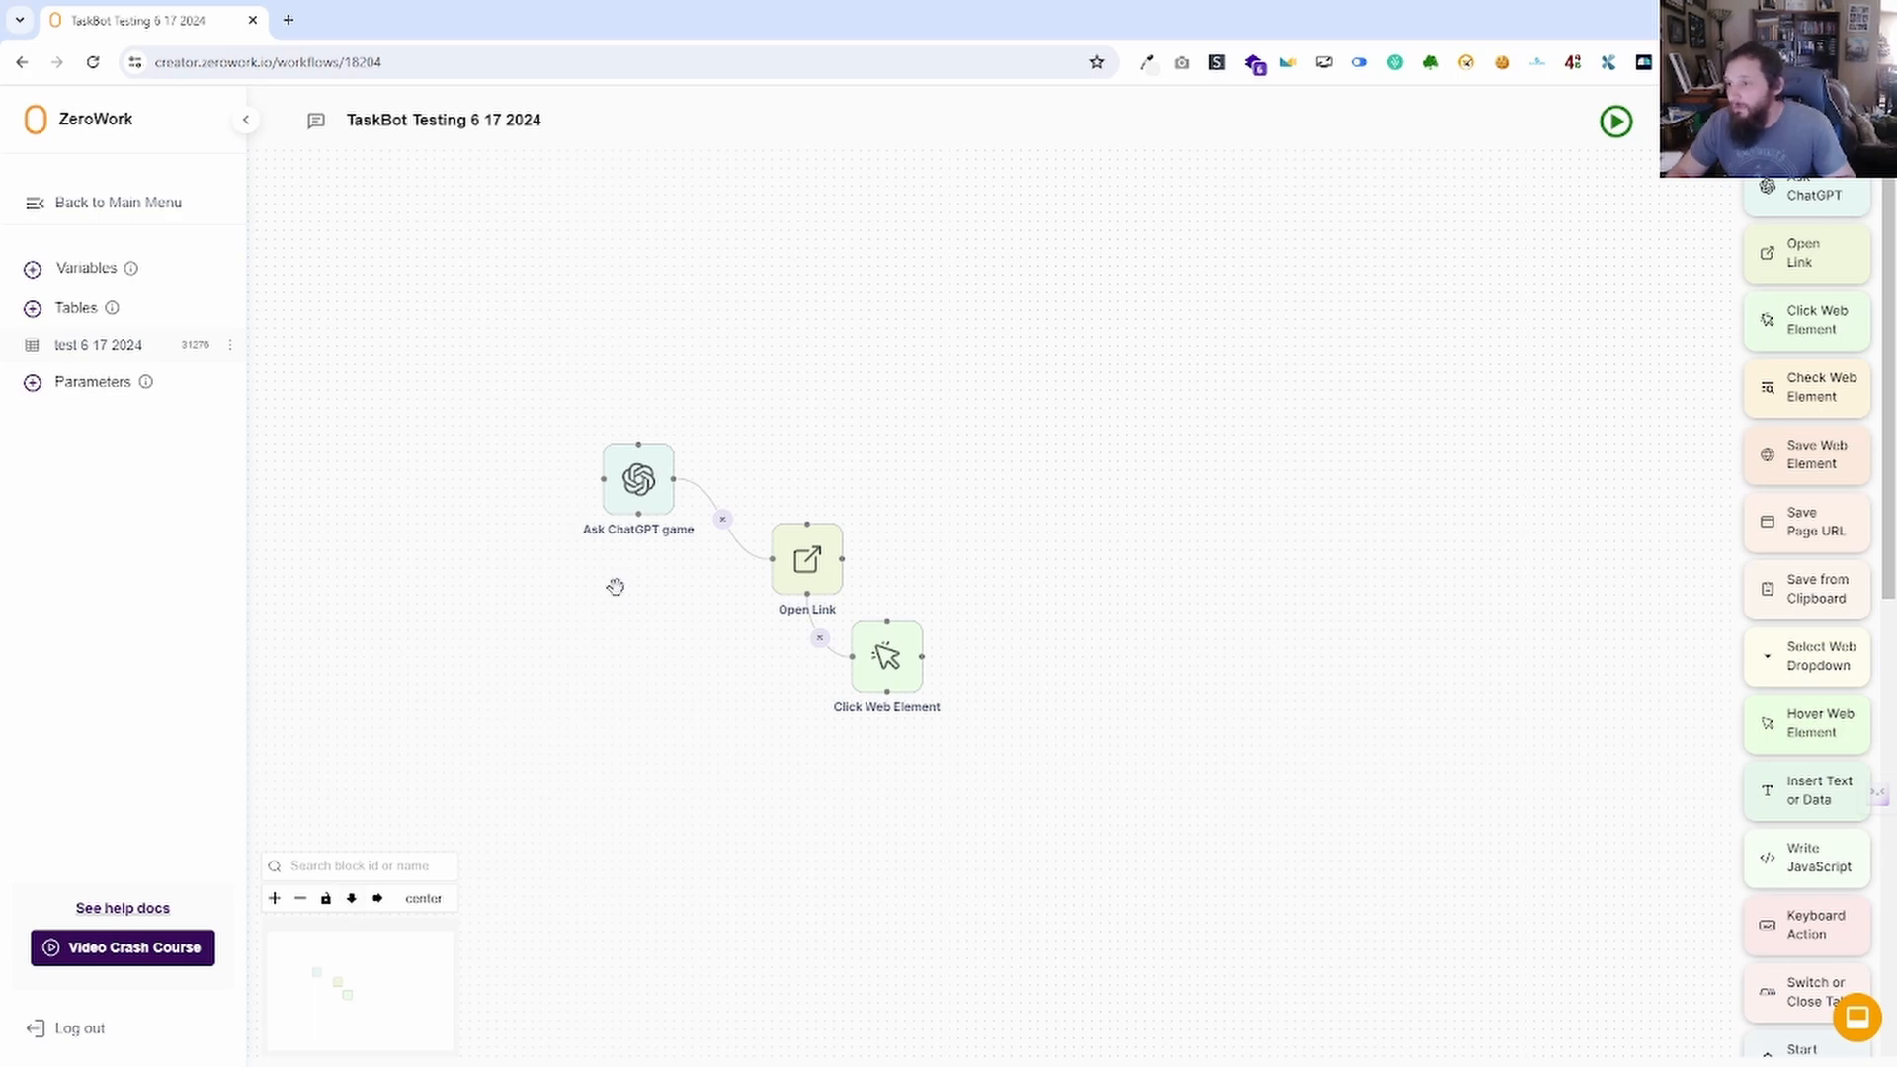
{"action": "left_click_drag", "start_coordinate": [799, 553], "coordinate": [772, 483]}
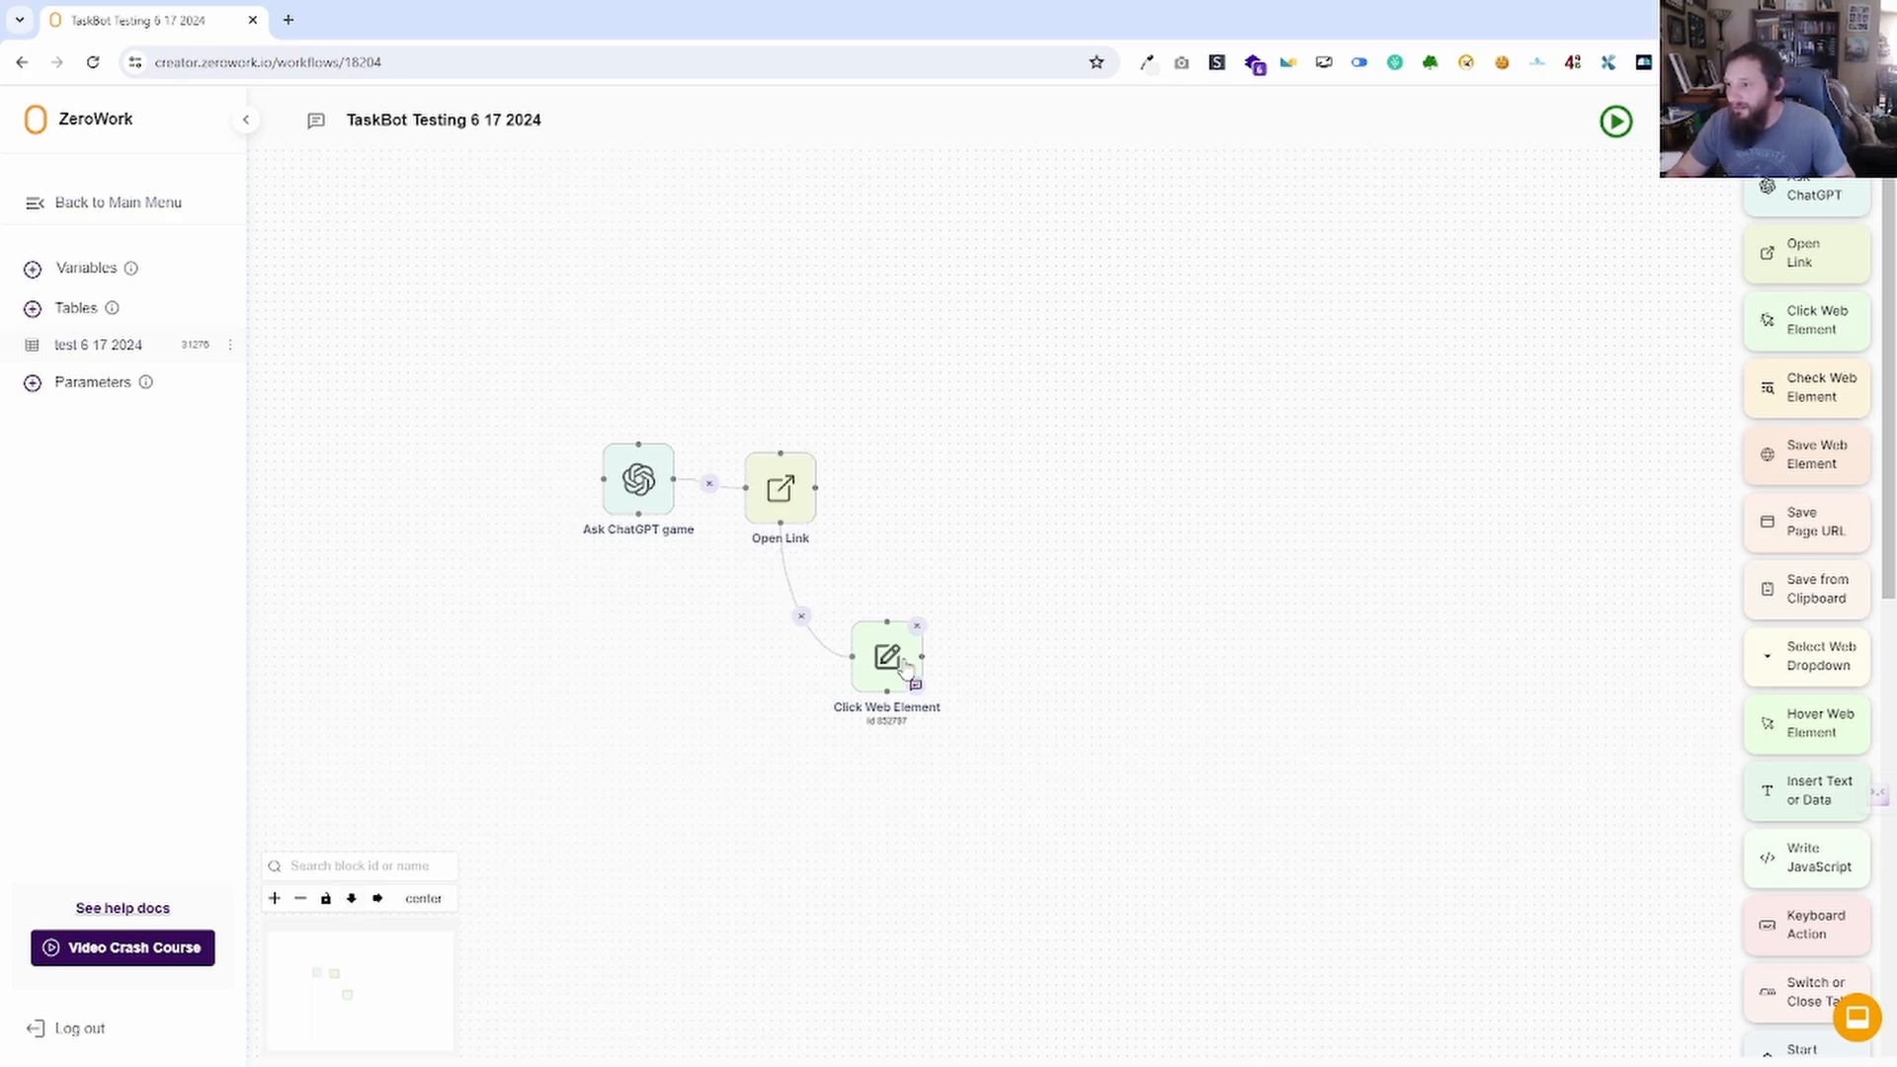
{"action": "left_click_drag", "start_coordinate": [864, 640], "coordinate": [761, 633]}
{"action": "left_click_drag", "start_coordinate": [987, 661], "coordinate": [1225, 689]}
{"action": "left_click", "coordinate": [1082, 657]}
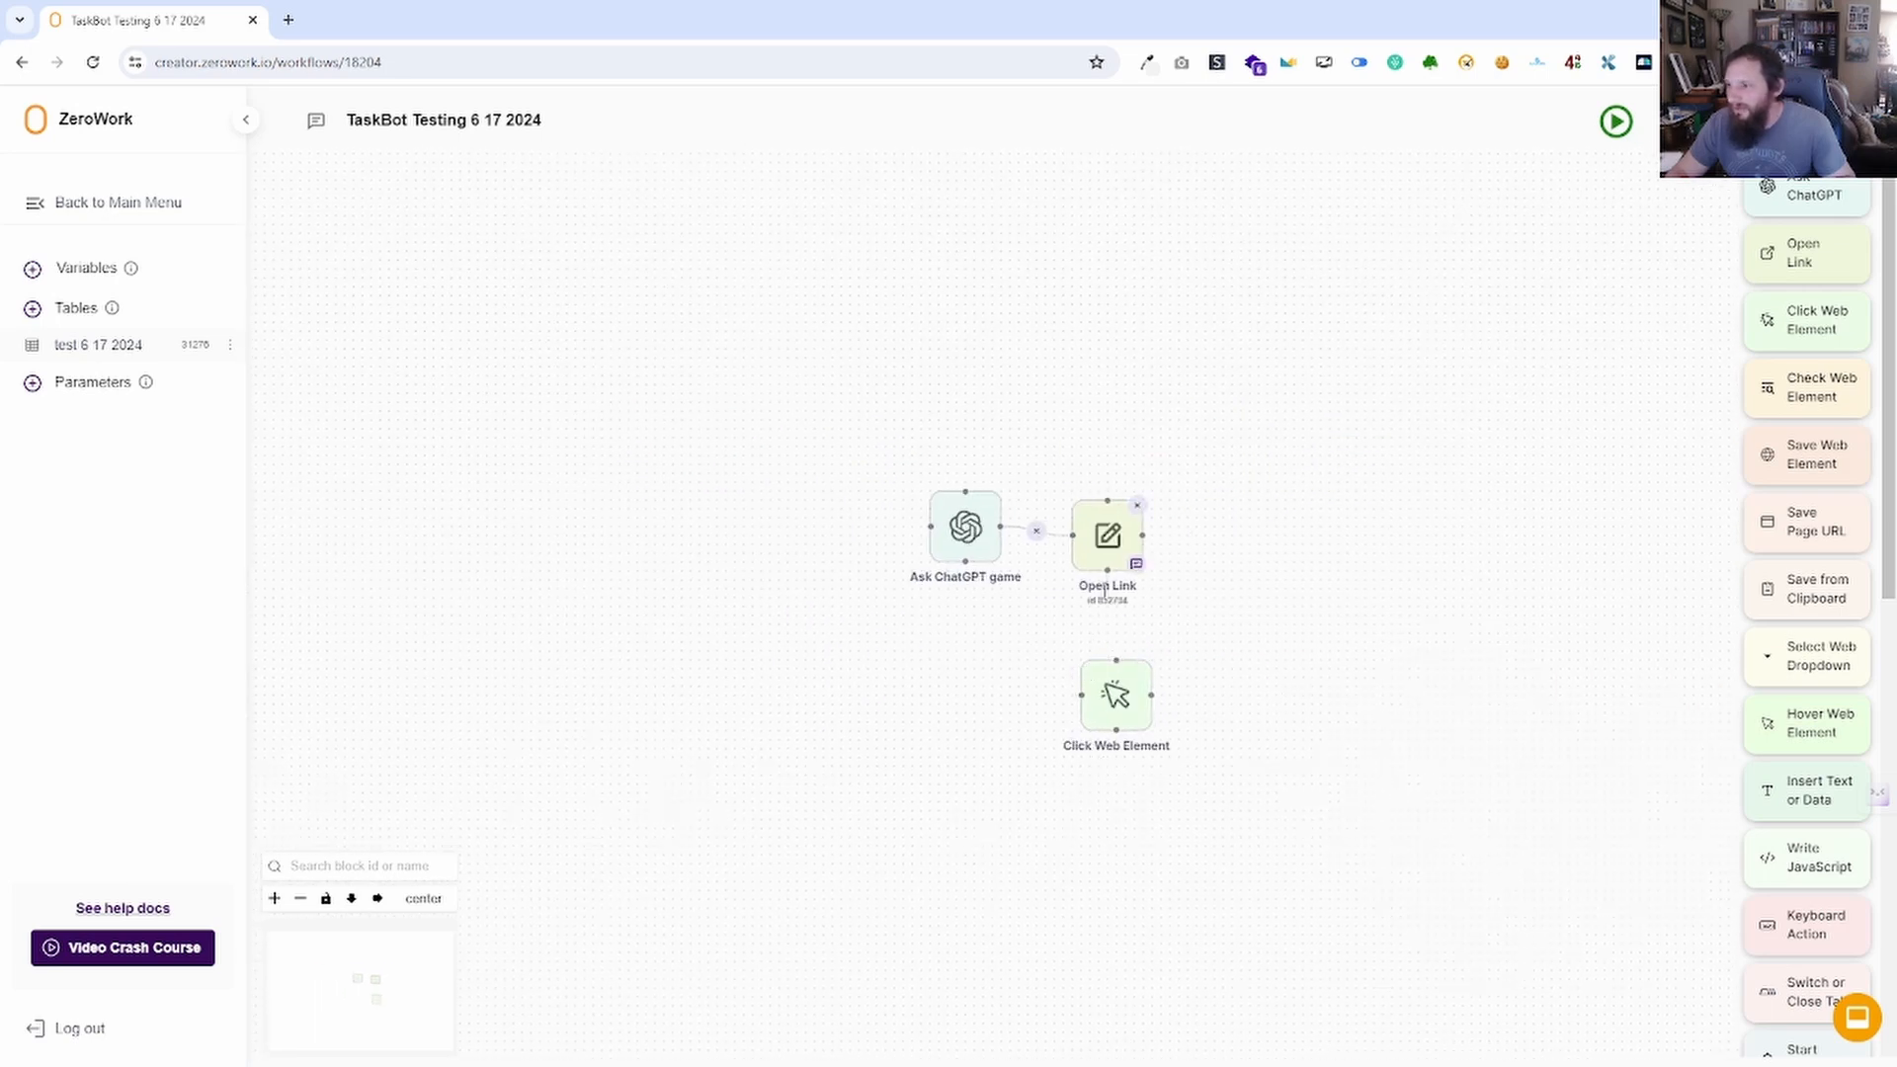
{"action": "left_click_drag", "start_coordinate": [1103, 566], "coordinate": [1116, 662]}
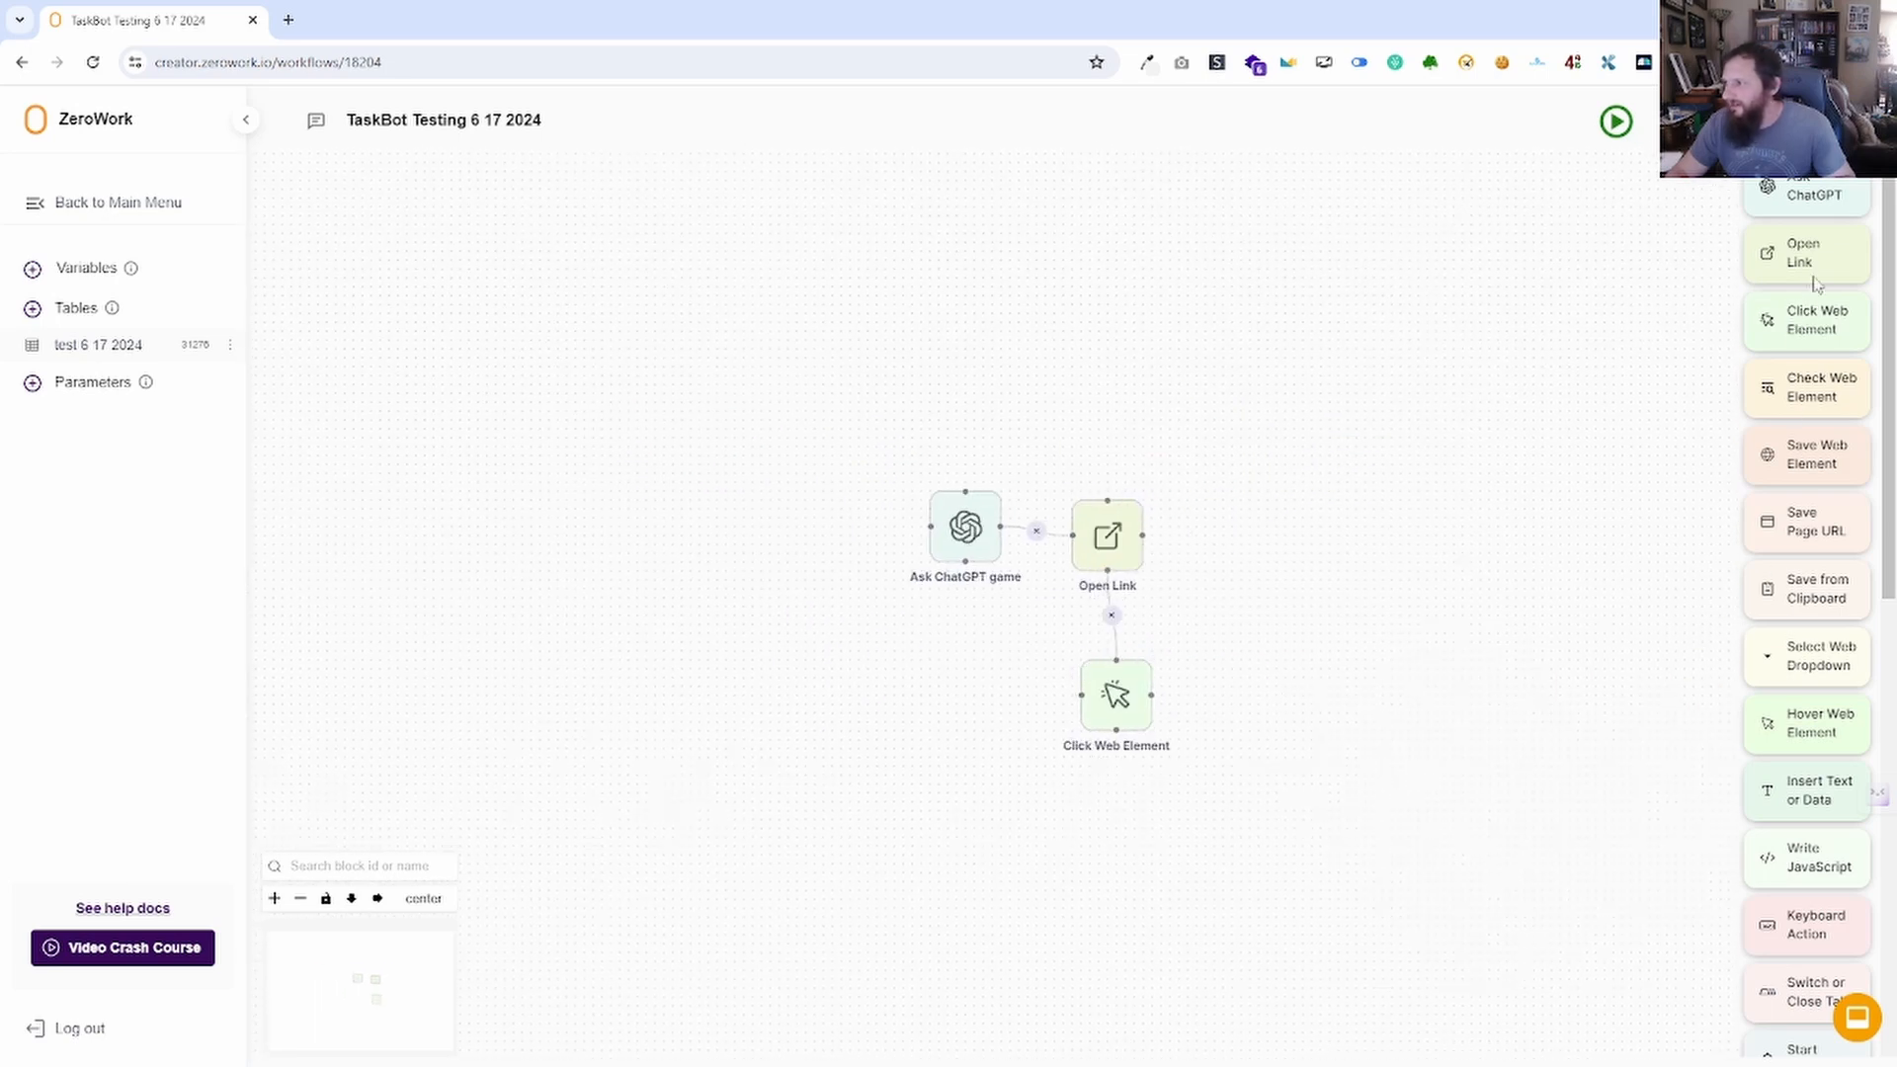
Add a second Click Web Element, save it, and connect the first one to it.
{"action": "left_click_drag", "start_coordinate": [1823, 336], "coordinate": [1304, 726]}
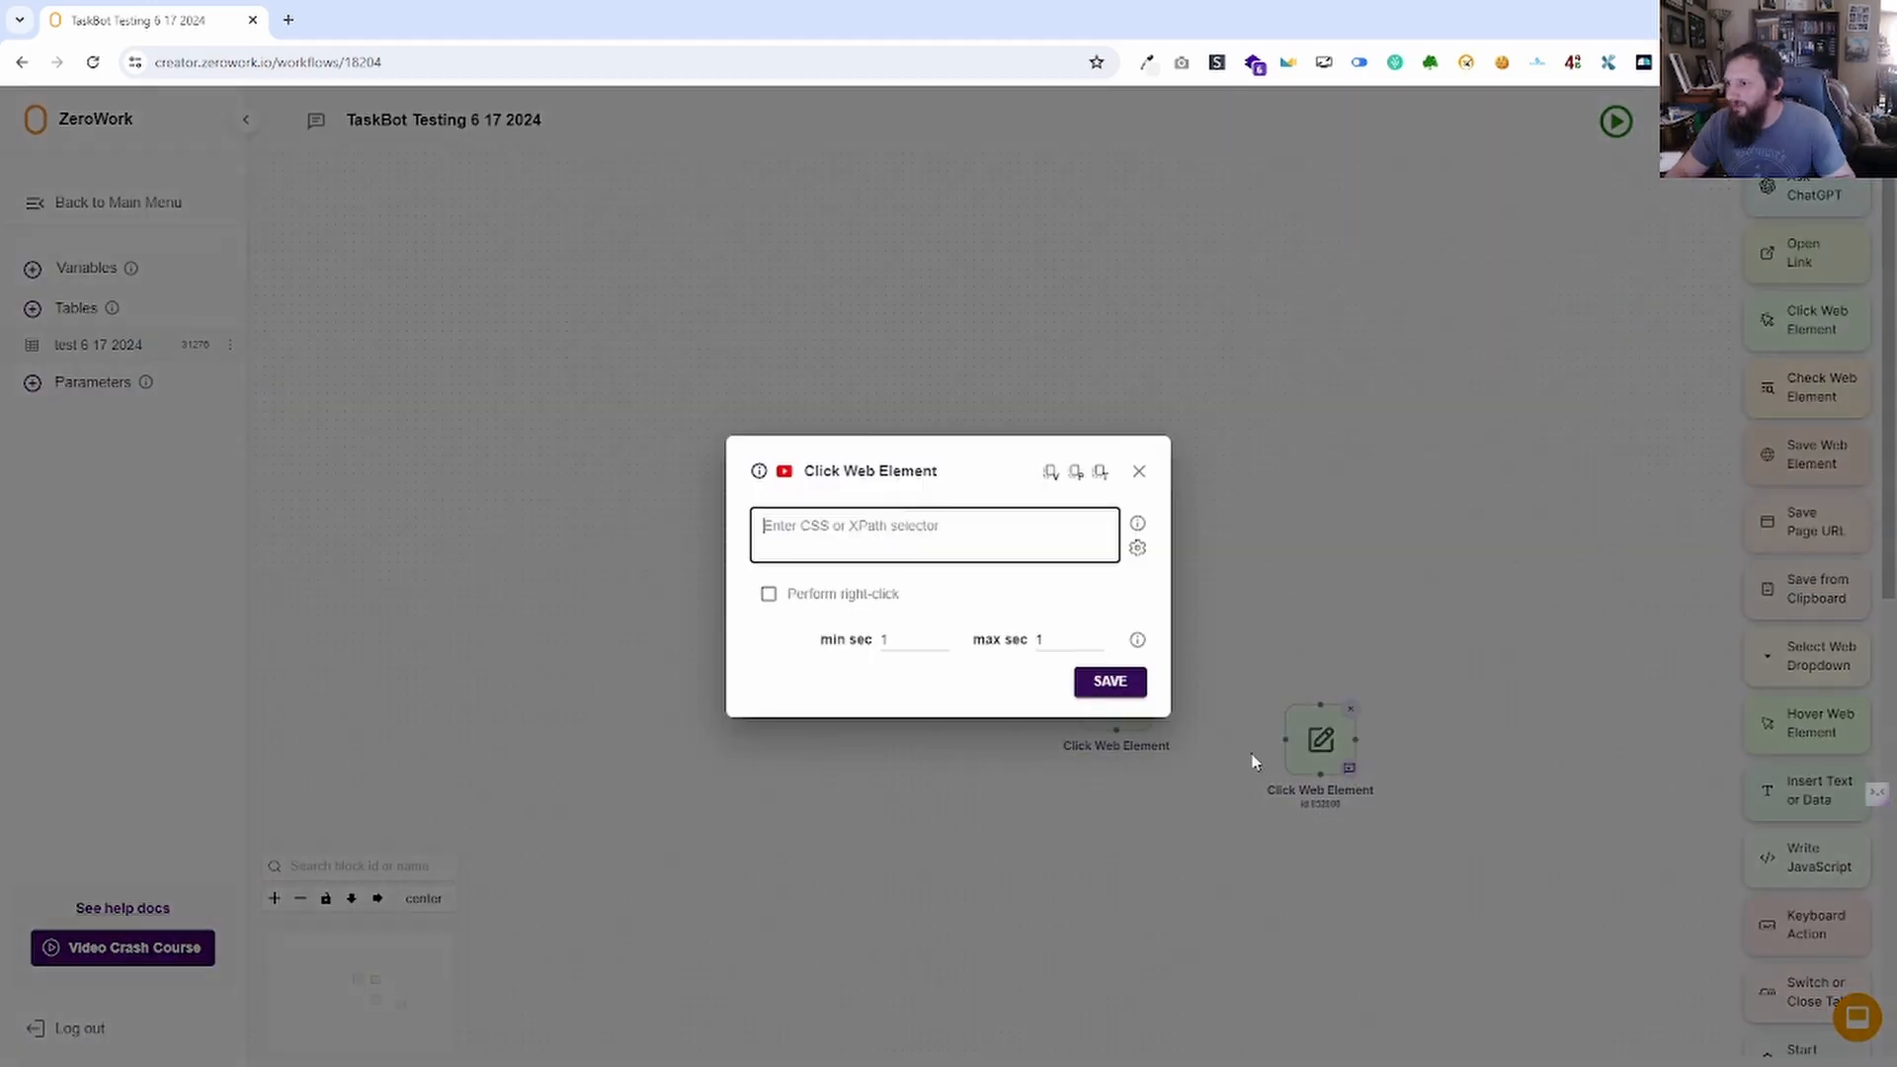
{"action": "left_click", "coordinate": [1108, 680]}
{"action": "mouse_move", "coordinate": [1151, 695]}
{"action": "left_mouse_down"}
{"action": "mouse_move", "coordinate": [1290, 726]}
{"action": "mouse_move", "coordinate": [1247, 669]}
{"action": "left_mouse_up"}
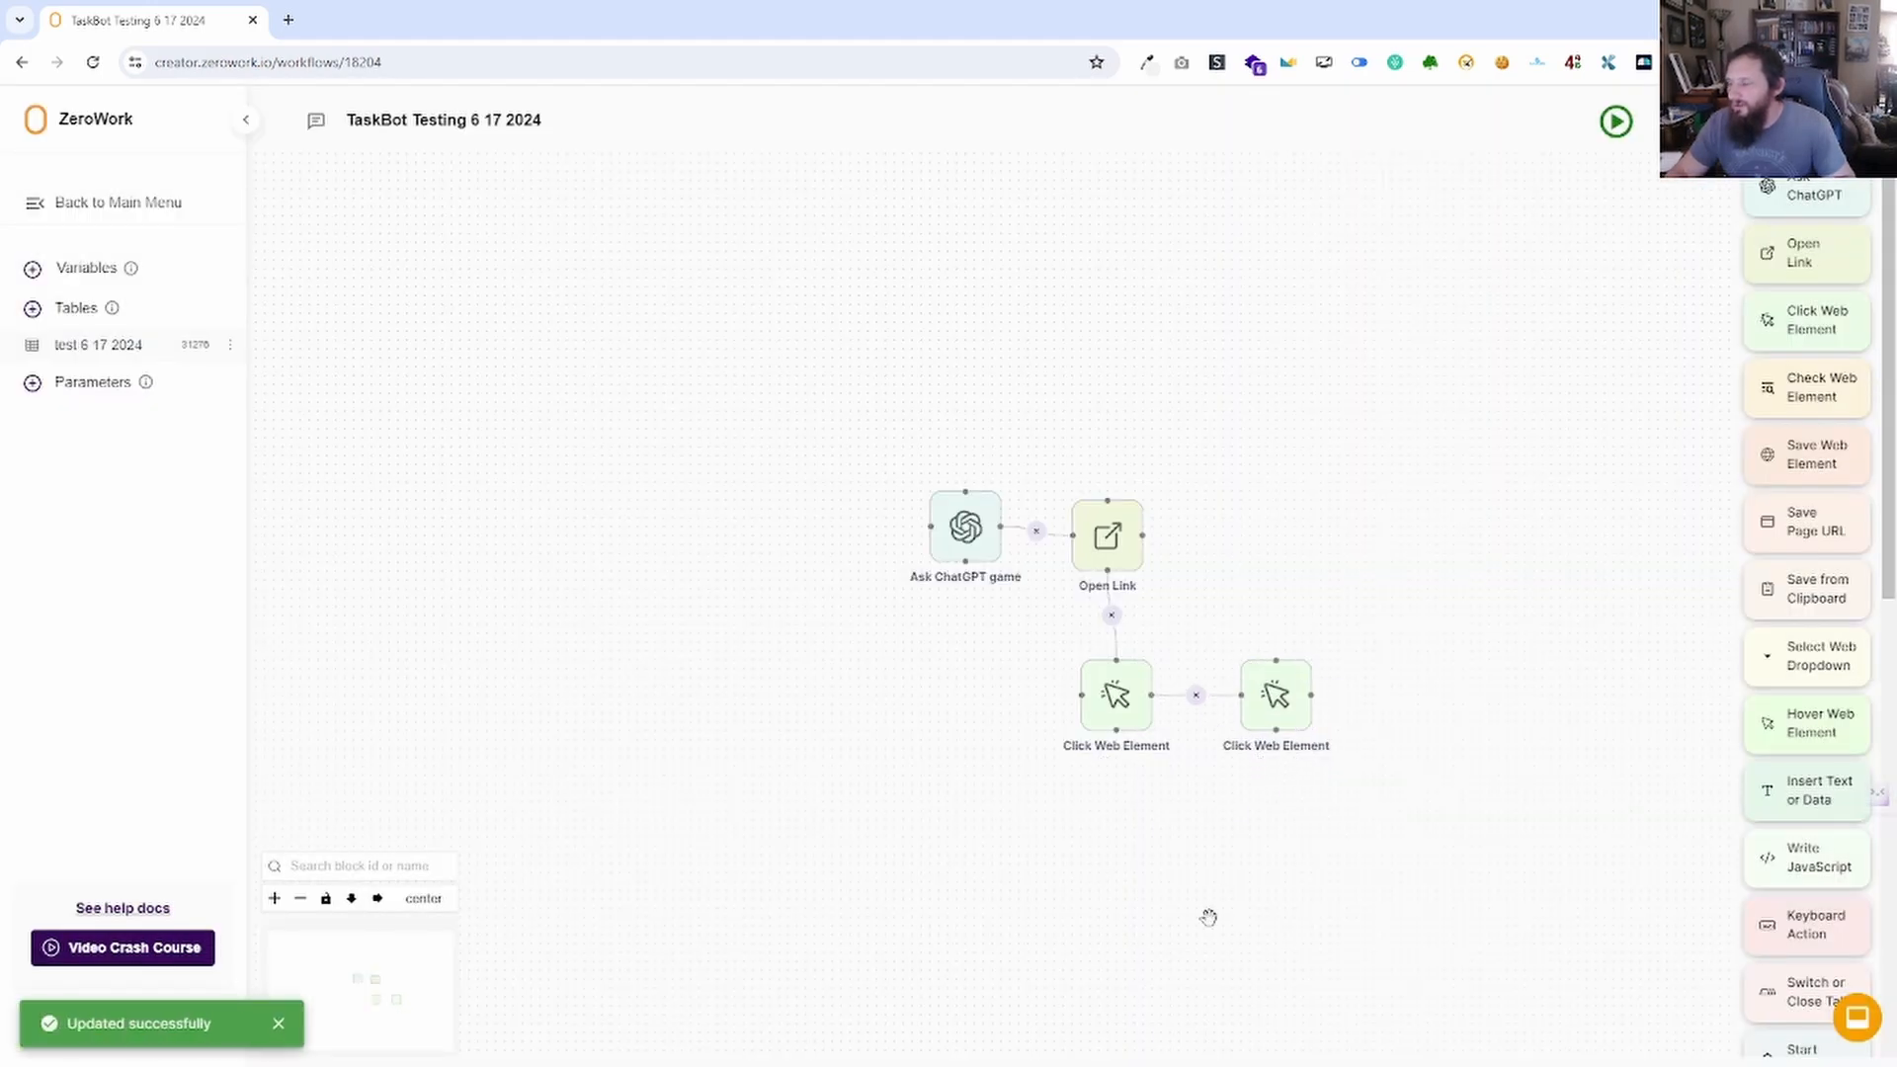
Apply vertical then horizontal auto-layout and centre the four blocks on the canvas.
{"action": "left_click", "coordinate": [352, 901]}
{"action": "left_click_drag", "start_coordinate": [720, 665], "coordinate": [741, 432]}
{"action": "scroll", "coordinate": [806, 517], "scroll_direction": "down", "scroll_amount": 3}
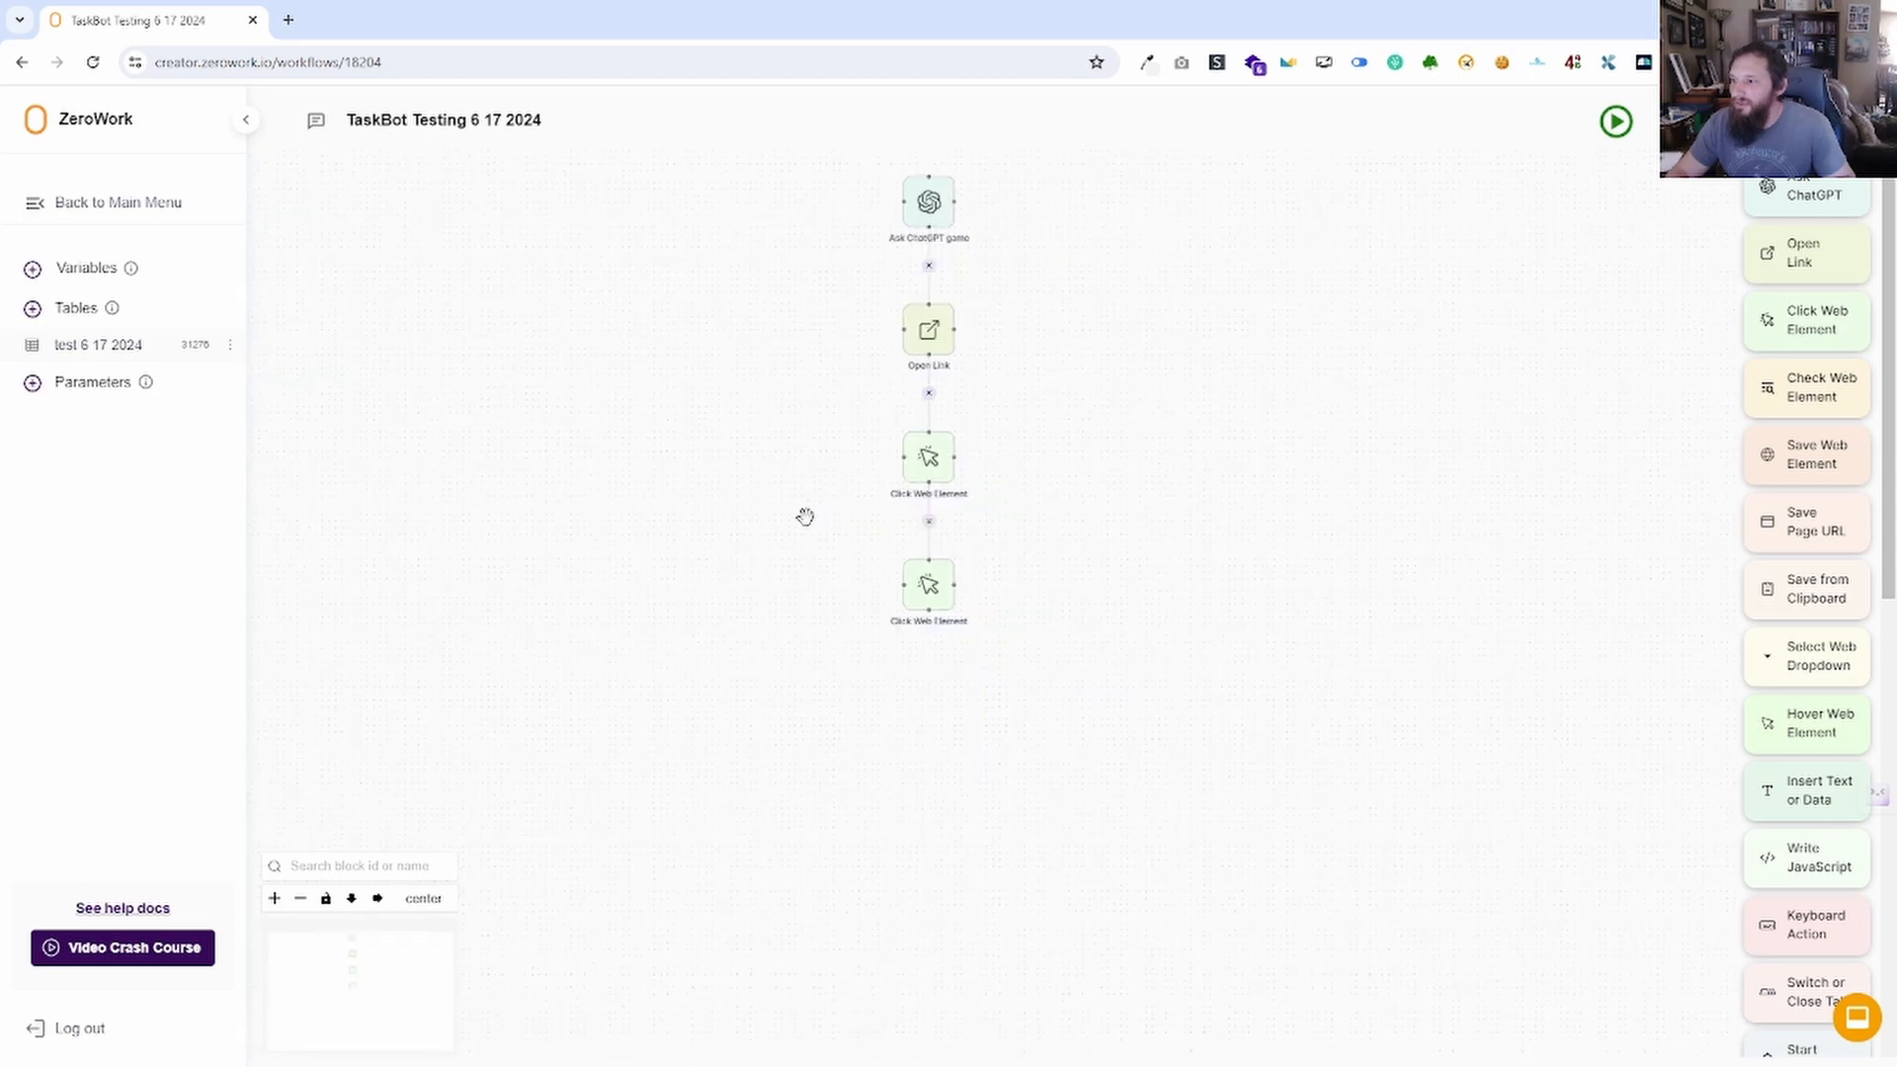
{"action": "scroll", "coordinate": [746, 521], "scroll_direction": "down", "scroll_amount": 1}
{"action": "left_click_drag", "start_coordinate": [682, 567], "coordinate": [678, 695]}
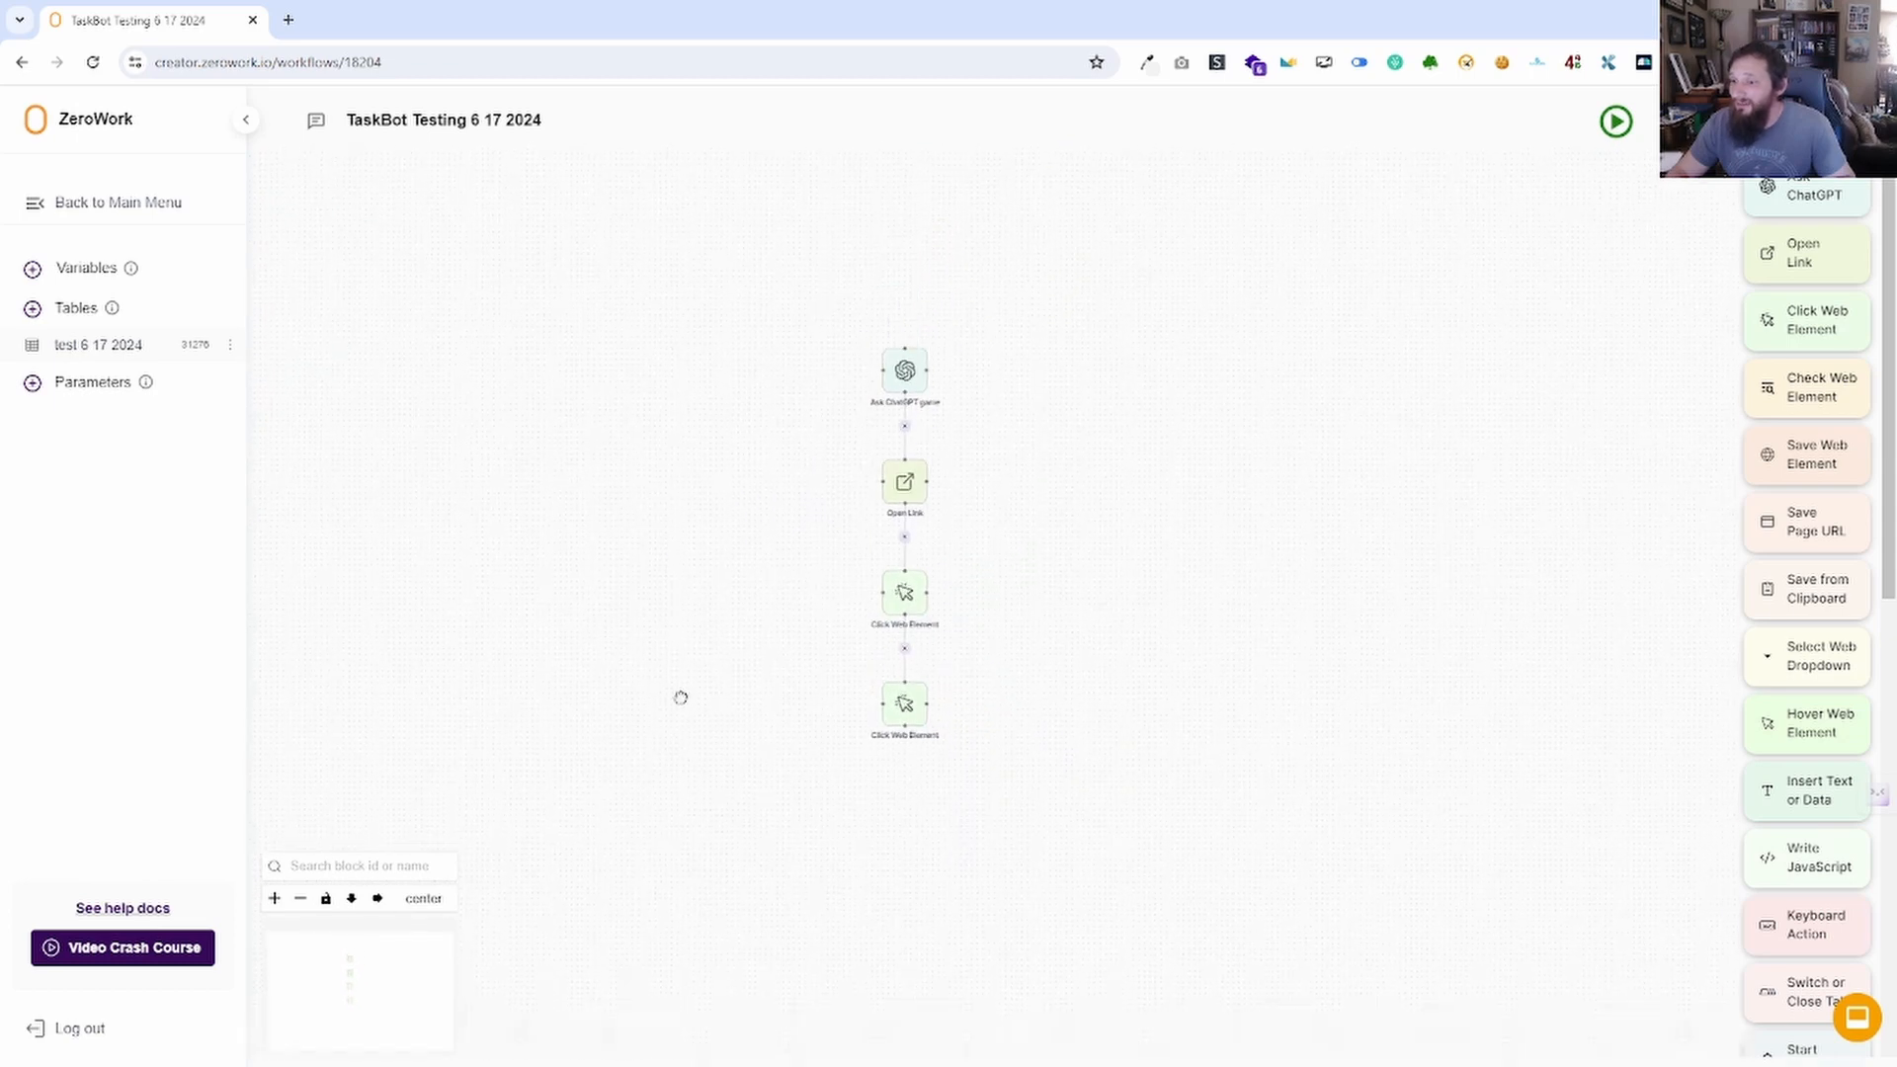
{"action": "left_click", "coordinate": [379, 900]}
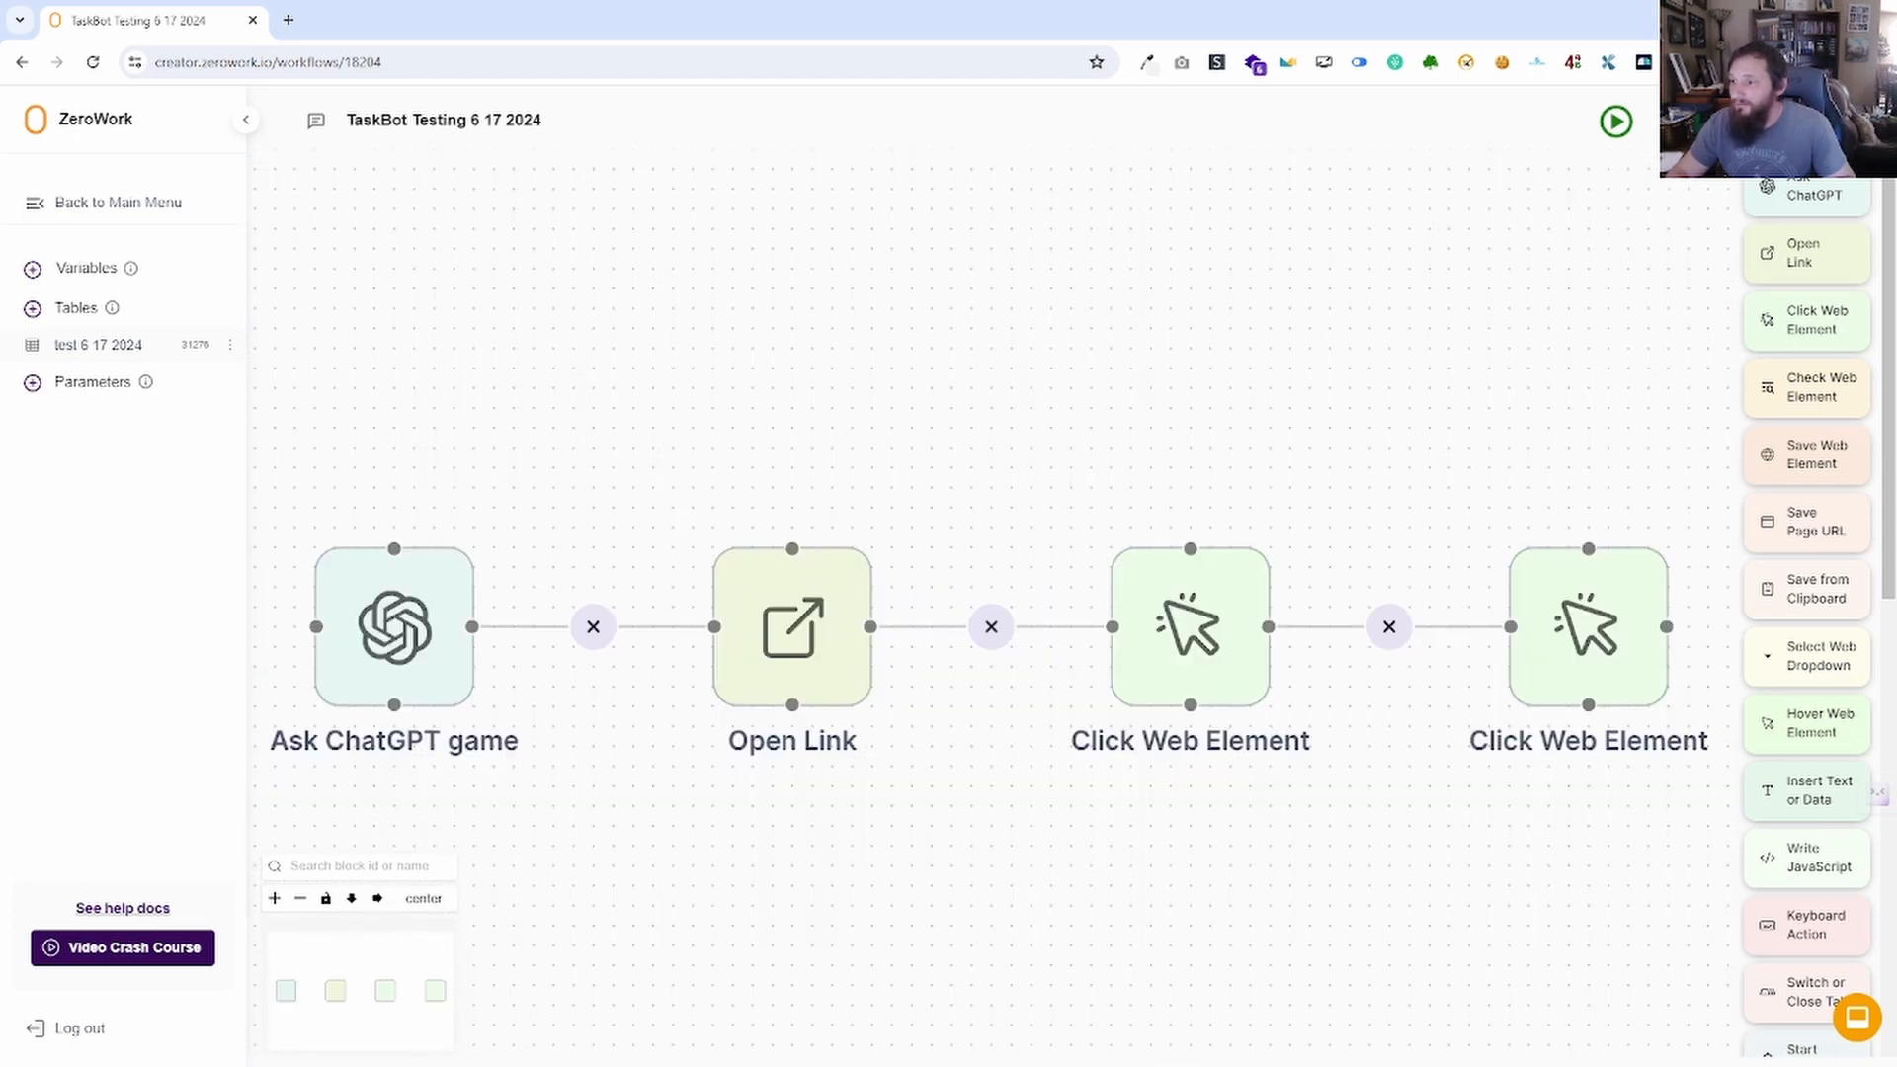
{"action": "left_click_drag", "start_coordinate": [745, 913], "coordinate": [791, 816]}
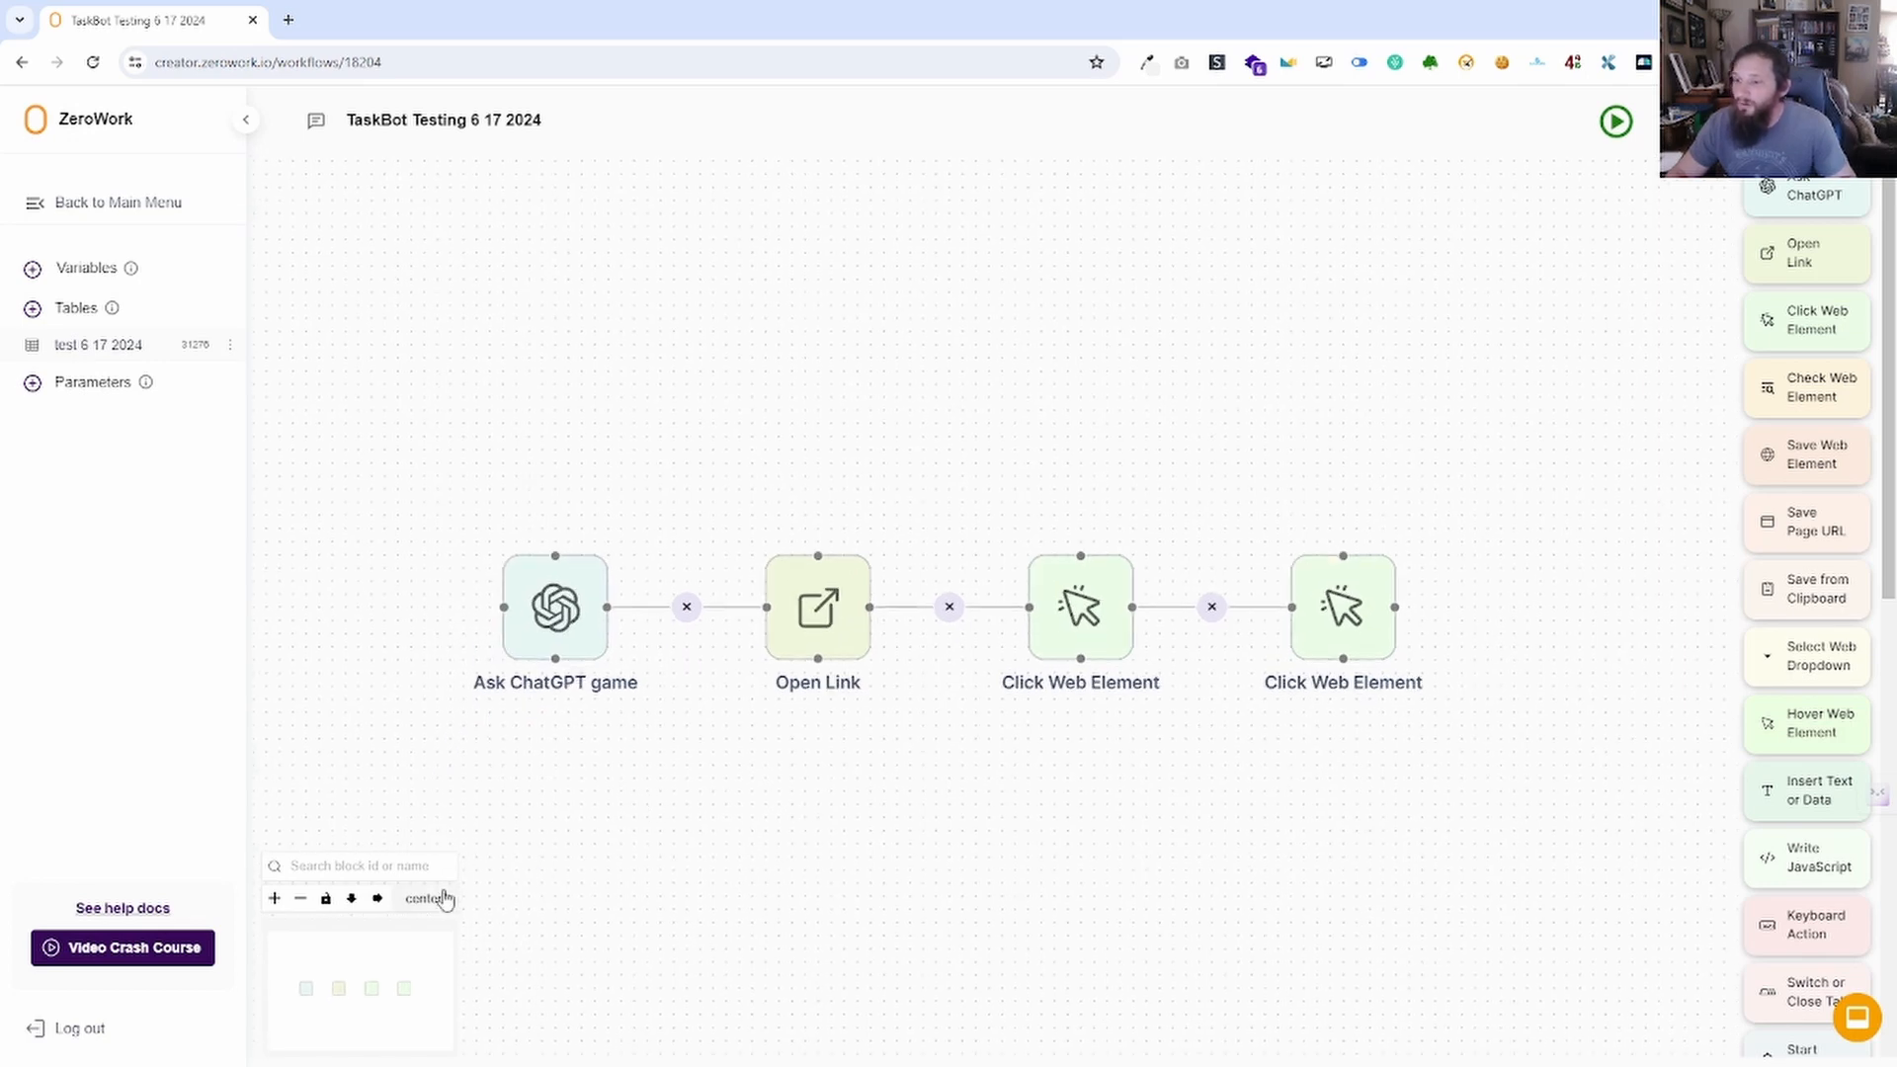
{"action": "scroll", "coordinate": [728, 855], "scroll_direction": "down", "scroll_amount": 5}
{"action": "left_click_drag", "start_coordinate": [728, 856], "coordinate": [480, 572]}
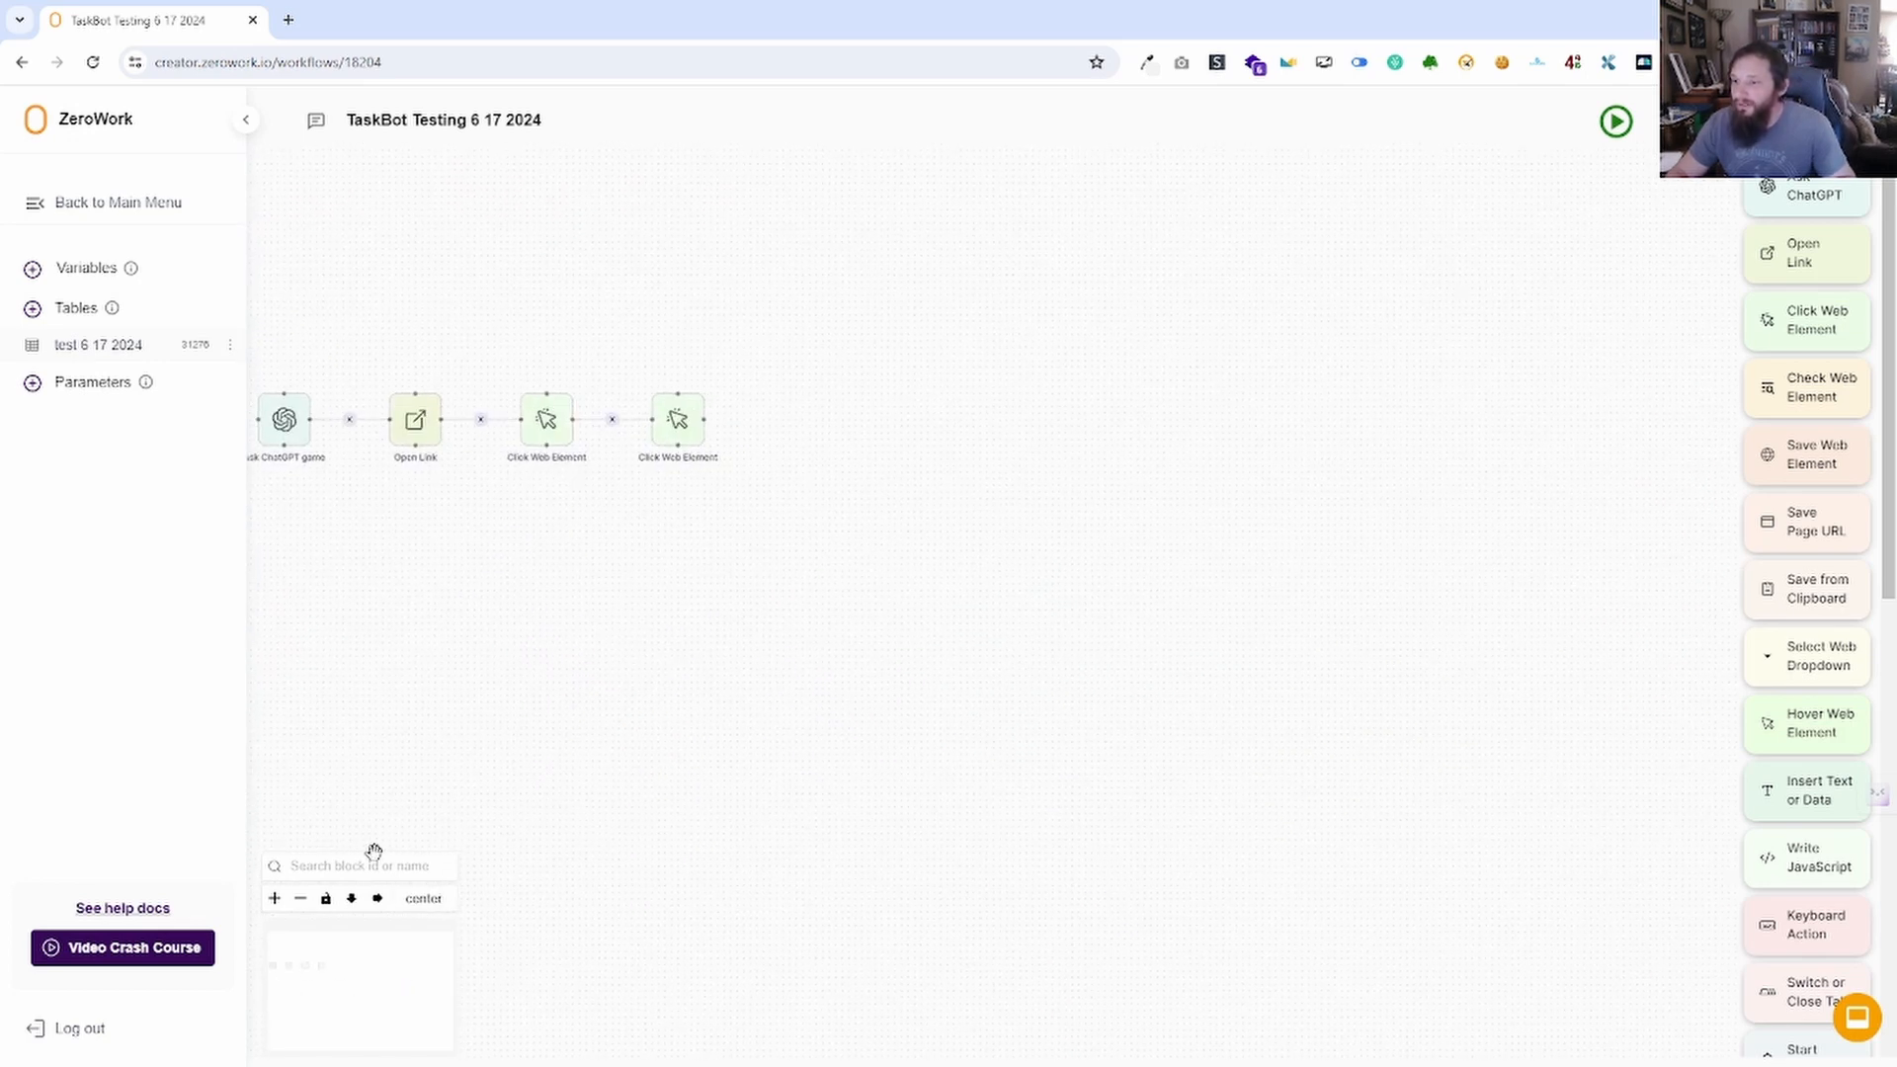
{"action": "left_click", "coordinate": [424, 898]}
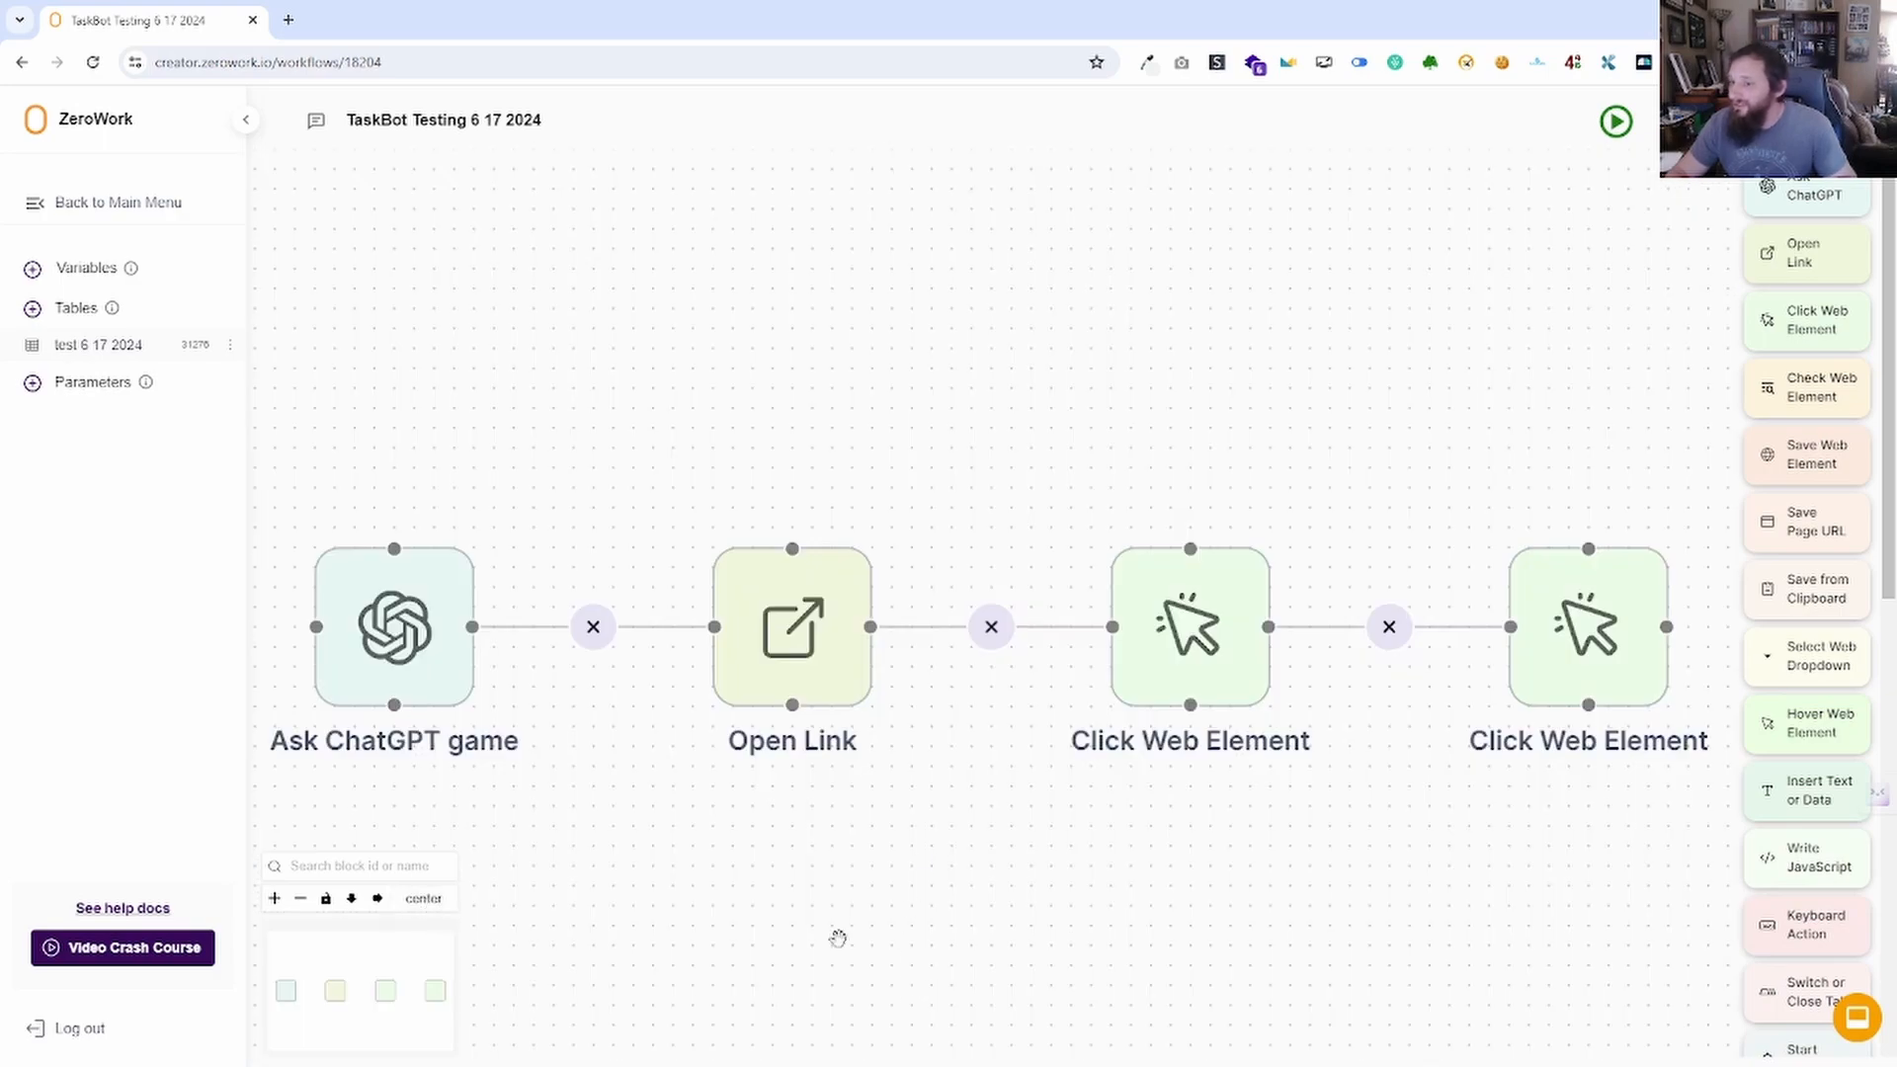
{"action": "scroll", "coordinate": [834, 932], "scroll_direction": "down", "scroll_amount": 3}
{"action": "left_click", "coordinate": [424, 898]}
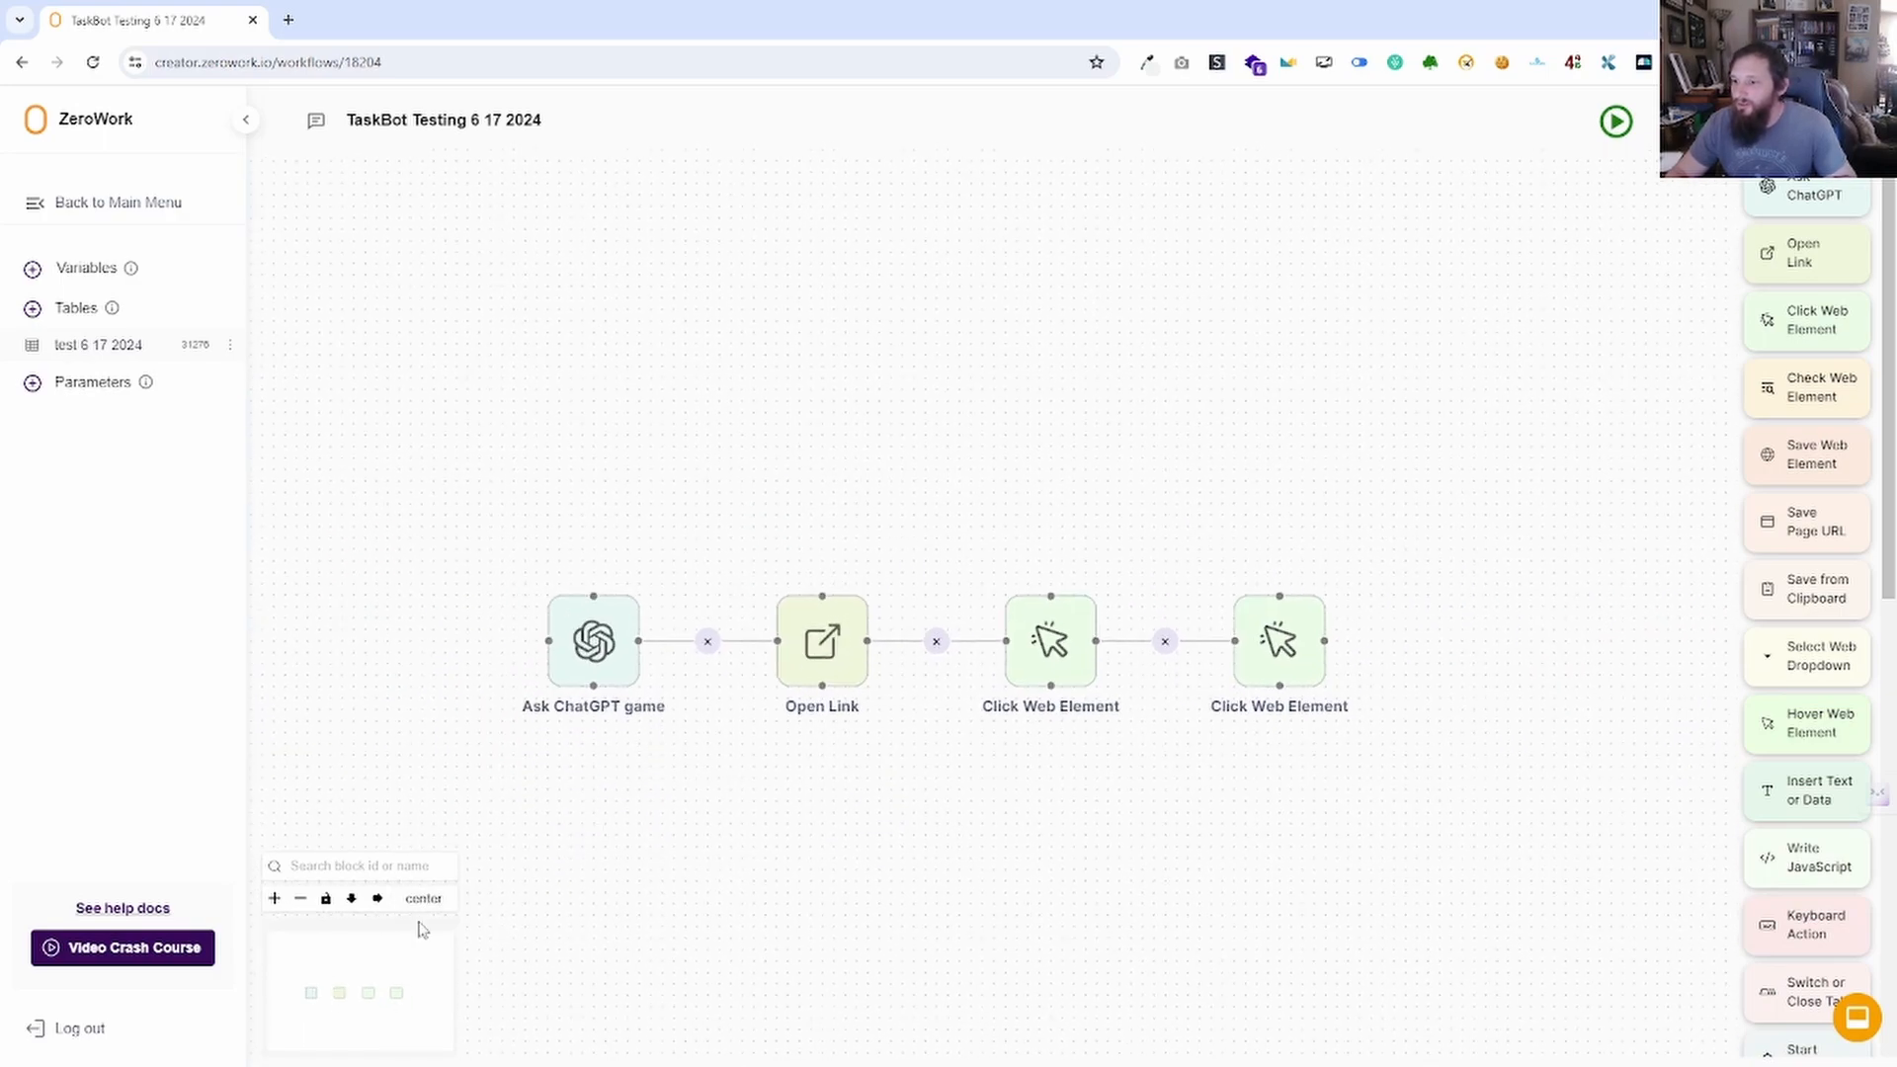
Deactivate Ask ChatGPT game and start entering 'https' as Open Link's link.
{"action": "left_click", "coordinate": [576, 613]}
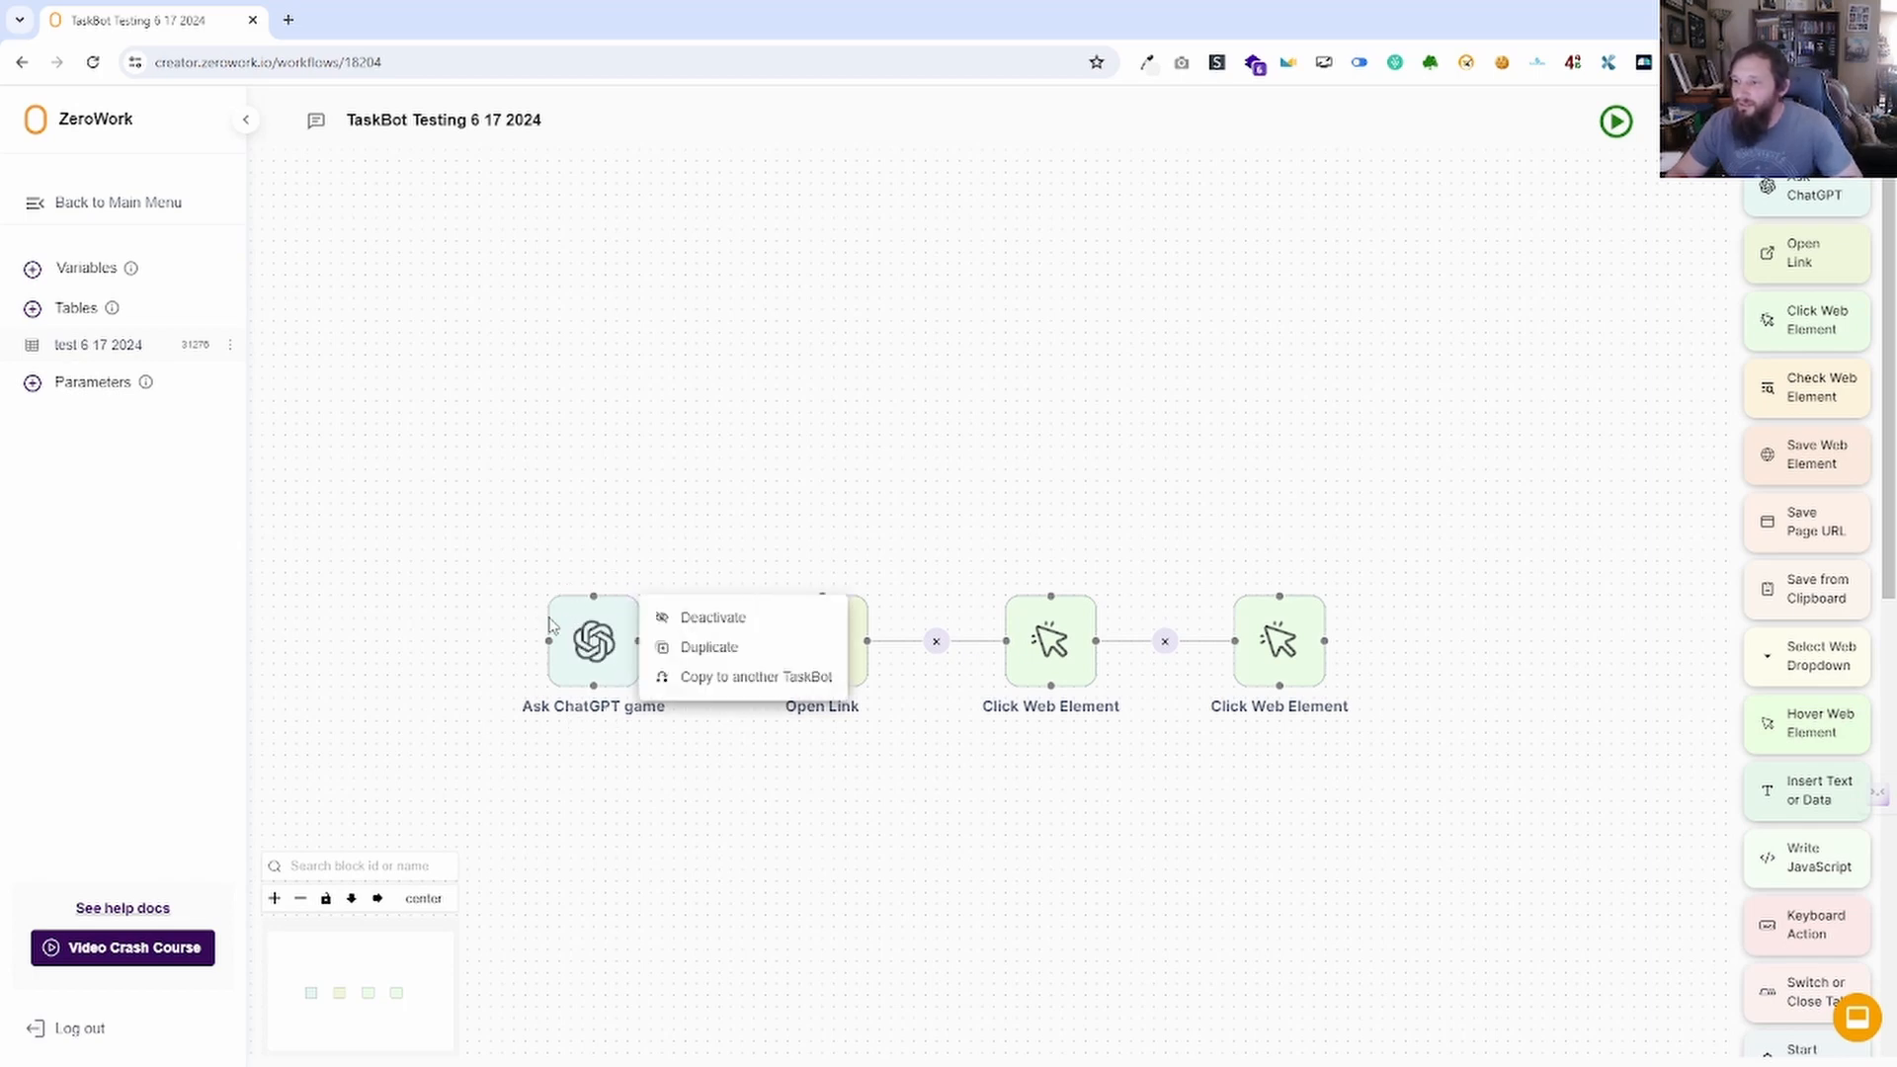
{"action": "left_click", "coordinate": [704, 620]}
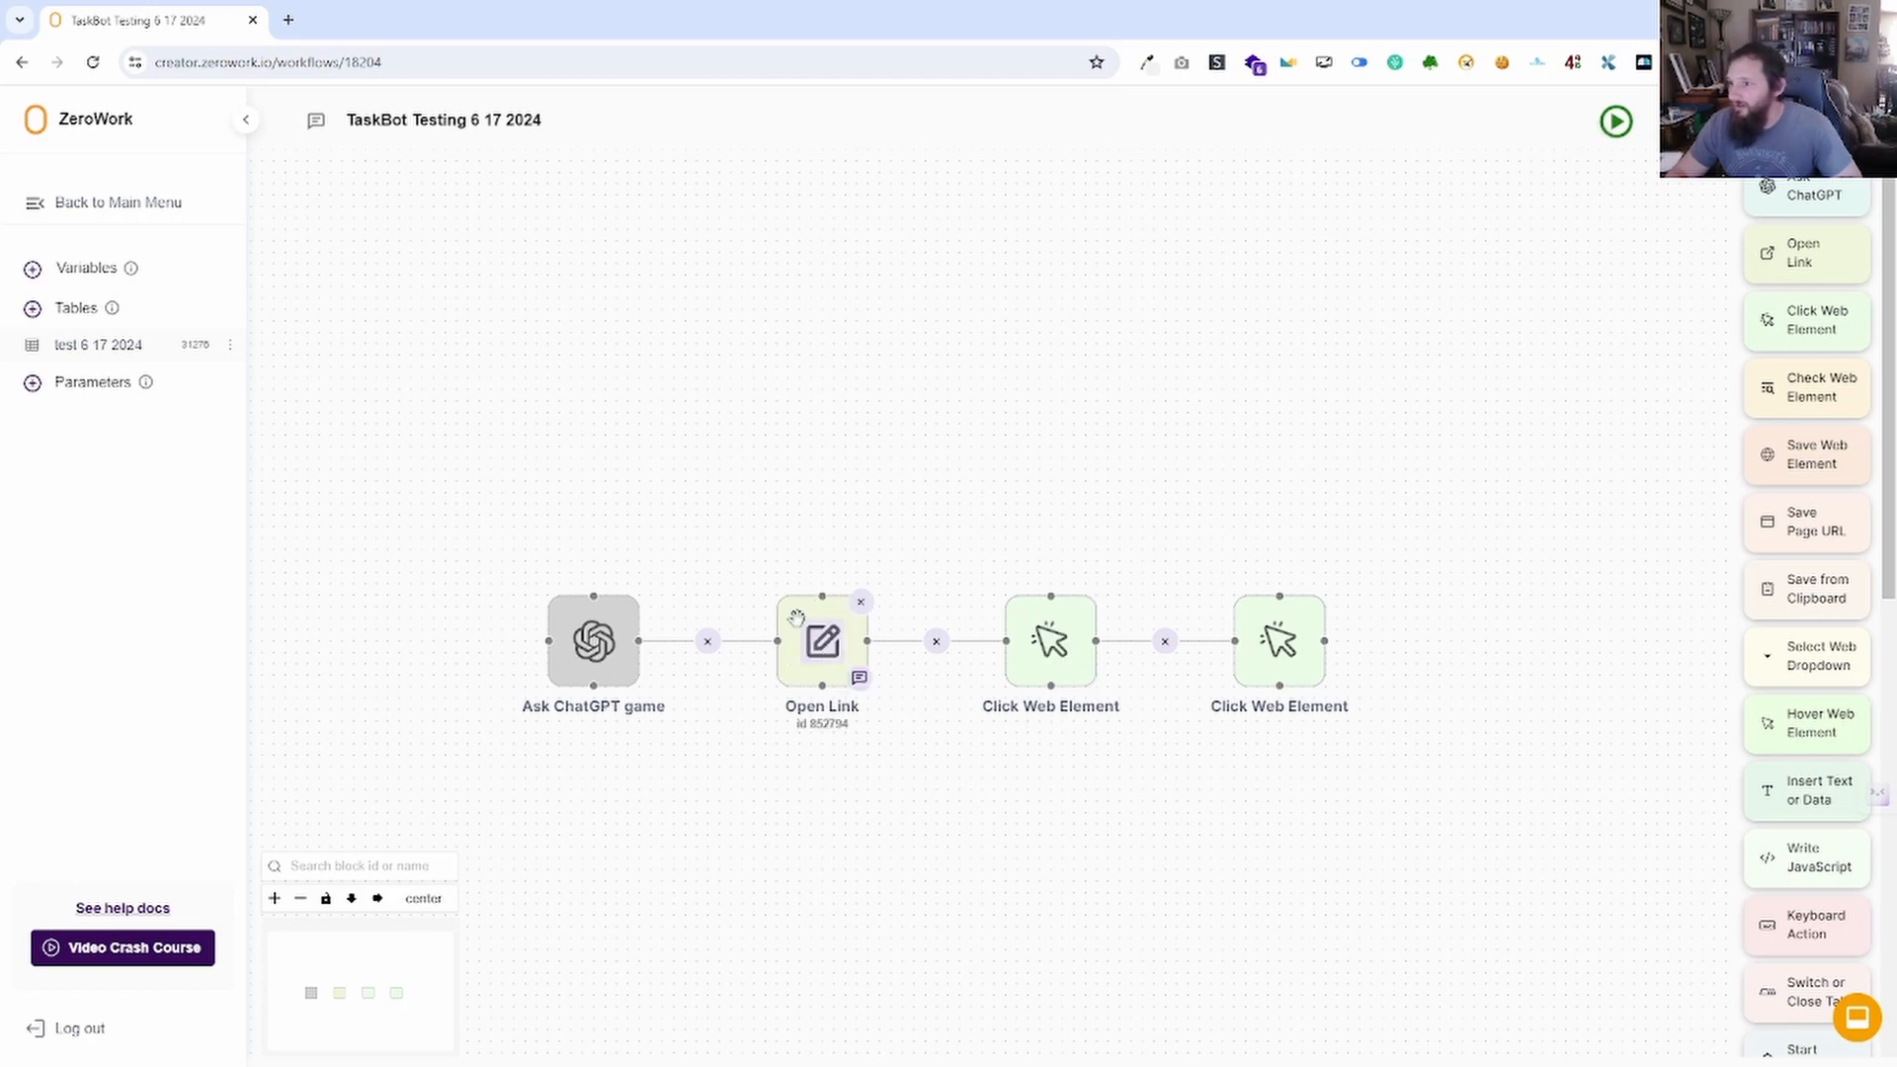
{"action": "left_click", "coordinate": [822, 640]}
{"action": "type", "text": "https://yahoo.com"}
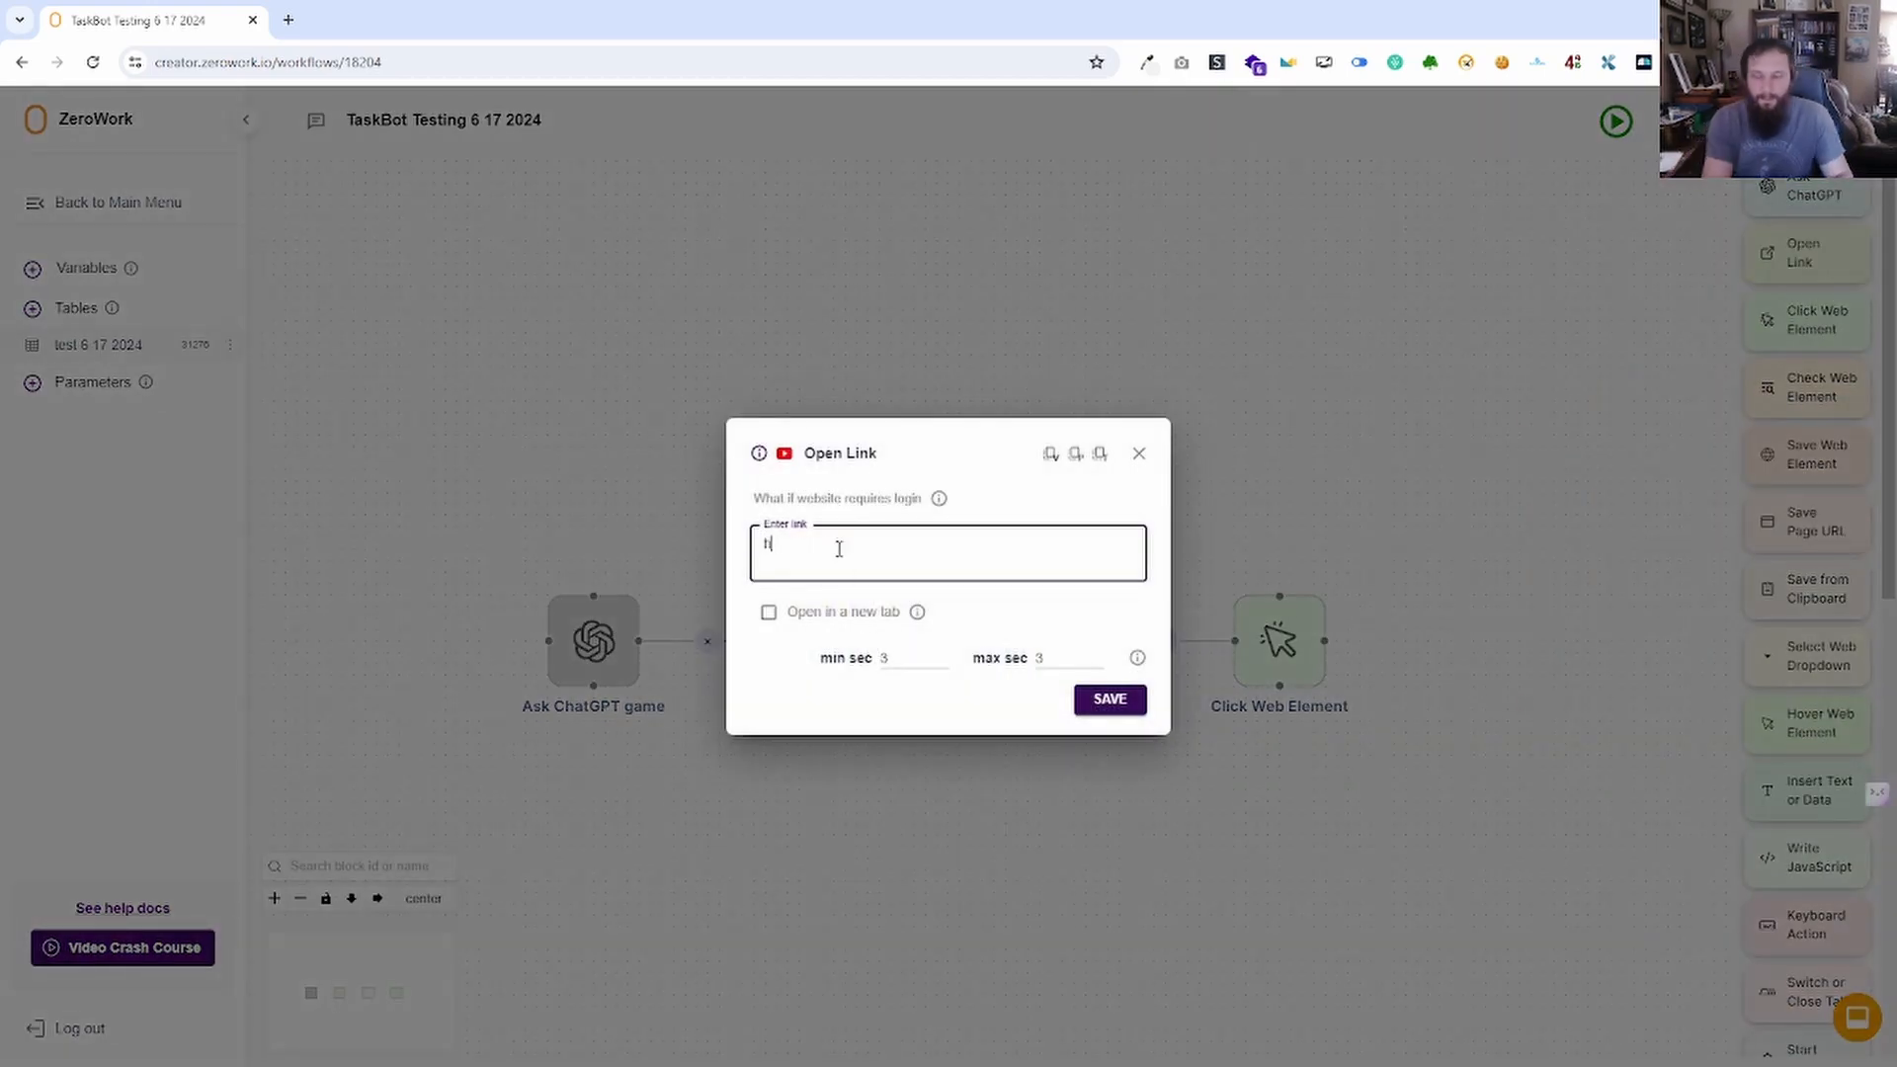
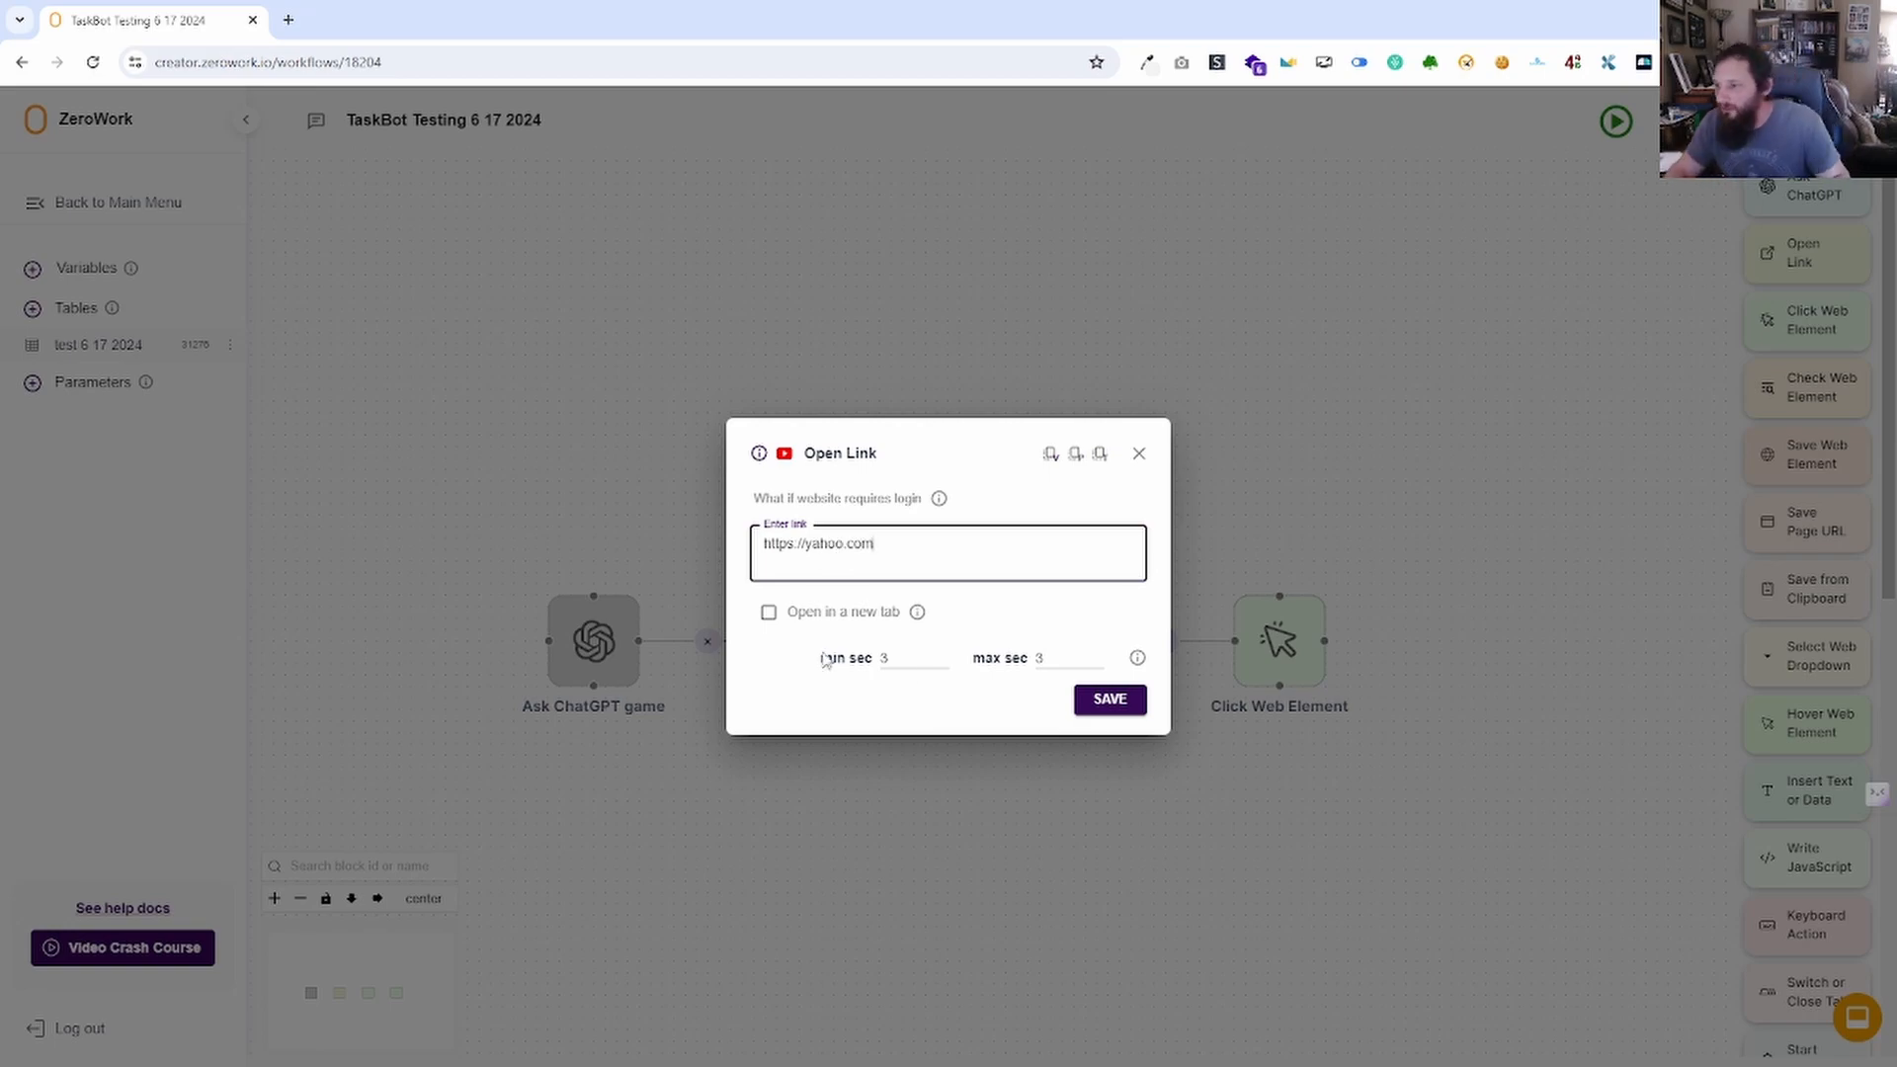
Save the yahoo.com link, test-run, remove both red-flagged Click Web Element blocks, and rerun.
{"action": "left_click", "coordinate": [1110, 715]}
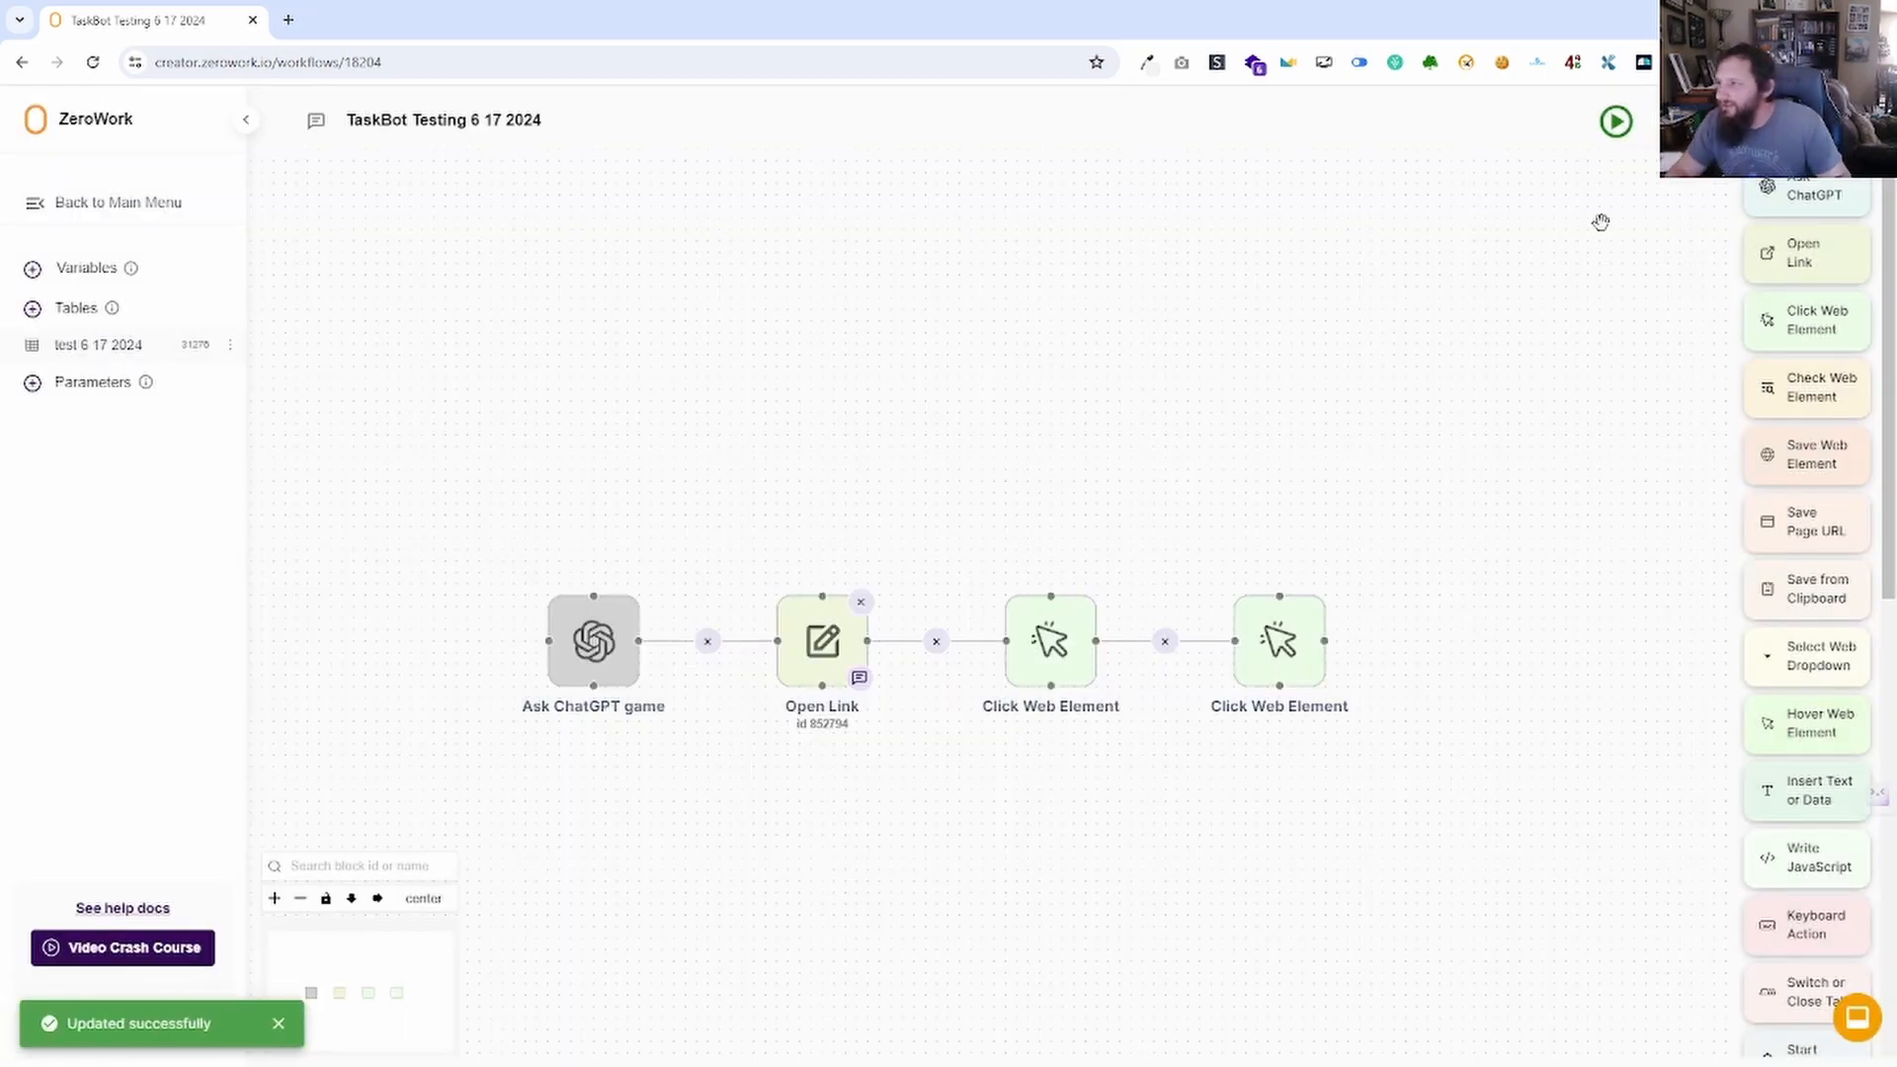
{"action": "left_click", "coordinate": [1617, 121]}
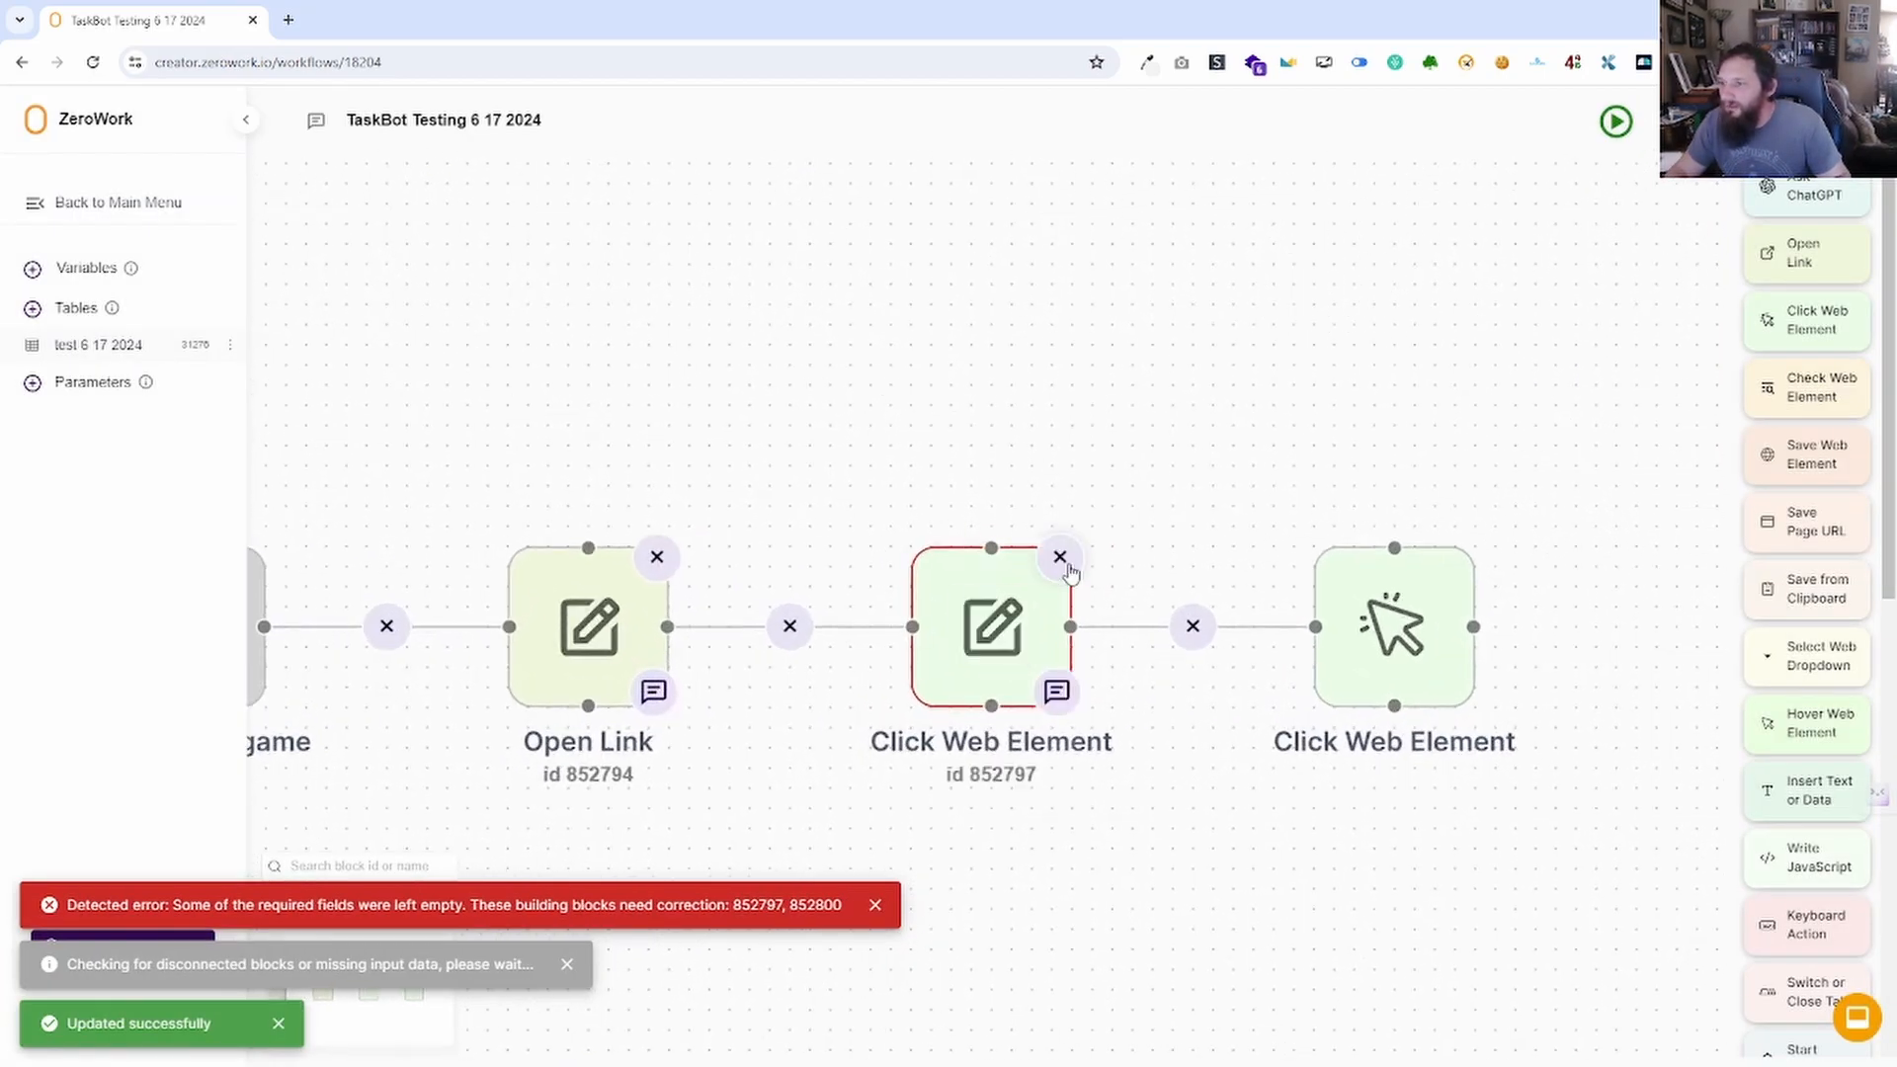
{"action": "left_click", "coordinate": [1060, 556]}
{"action": "left_click", "coordinate": [1461, 556]}
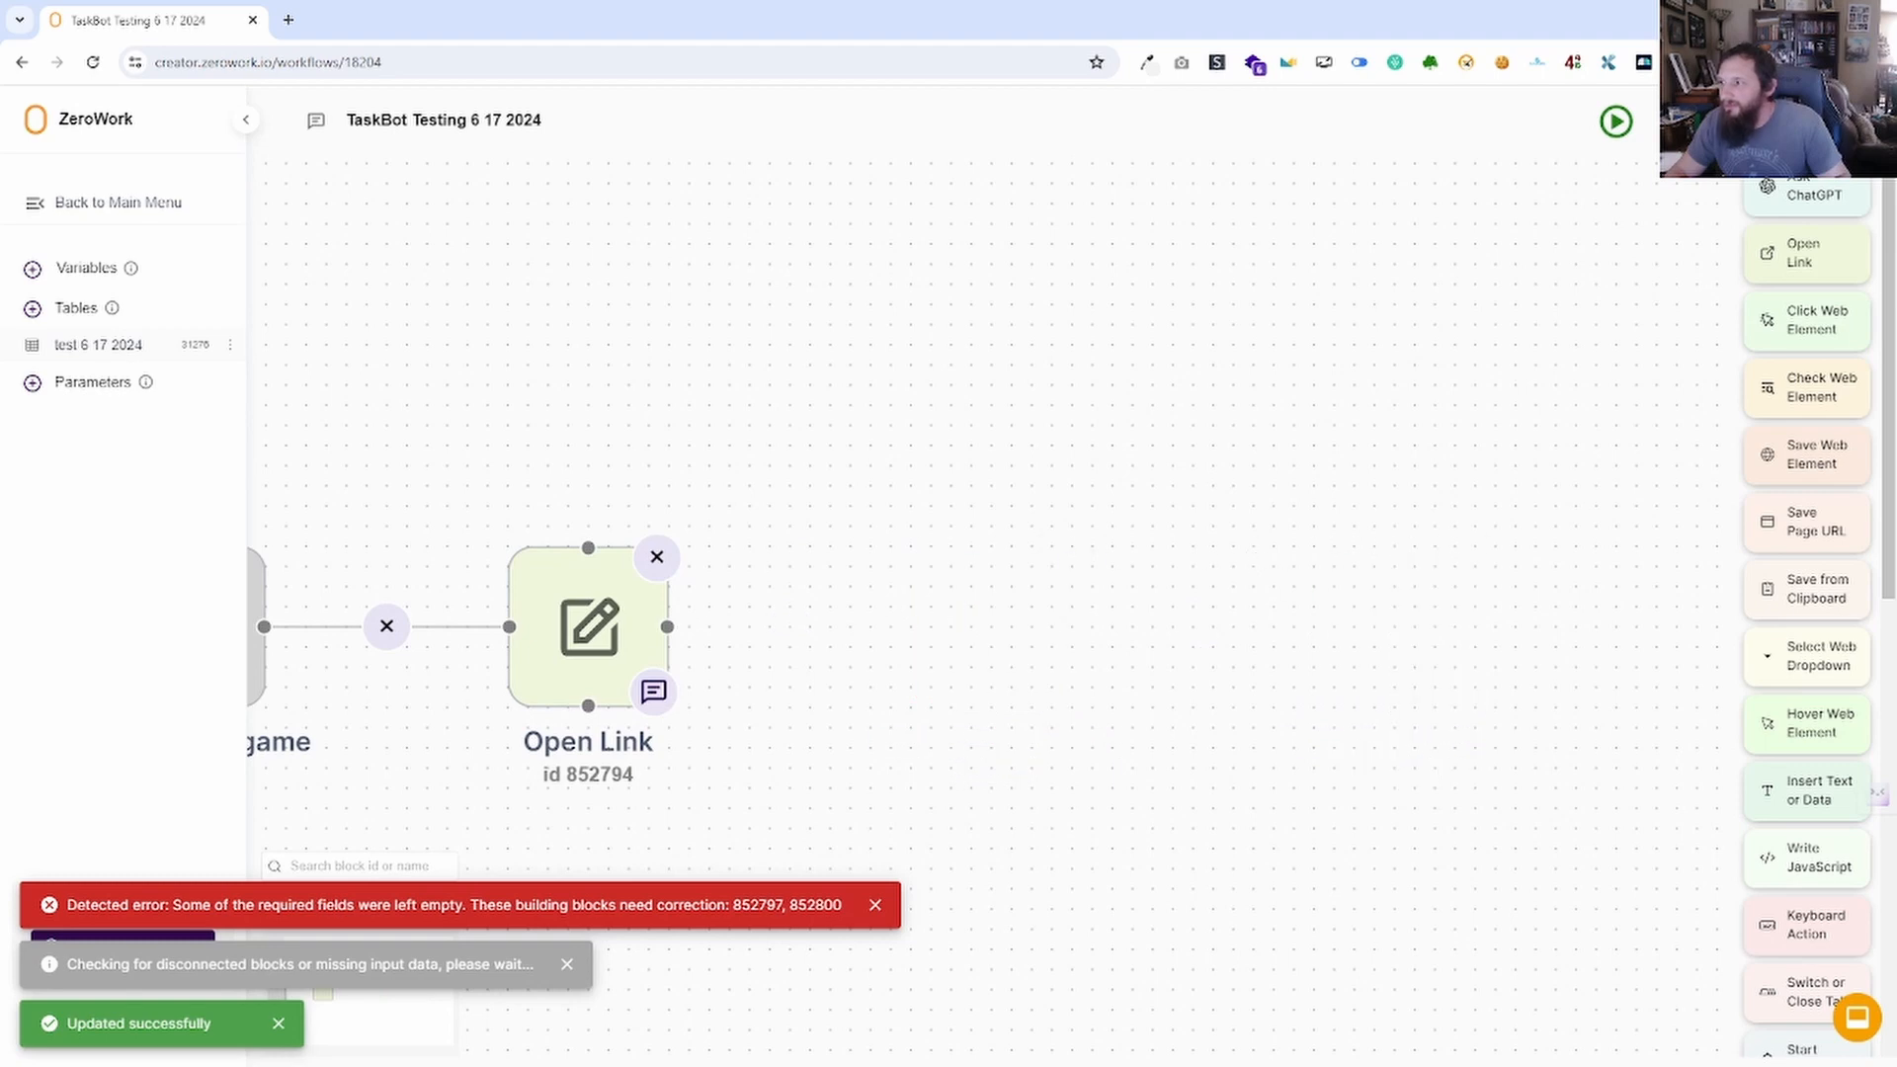
{"action": "left_click", "coordinate": [1616, 122]}
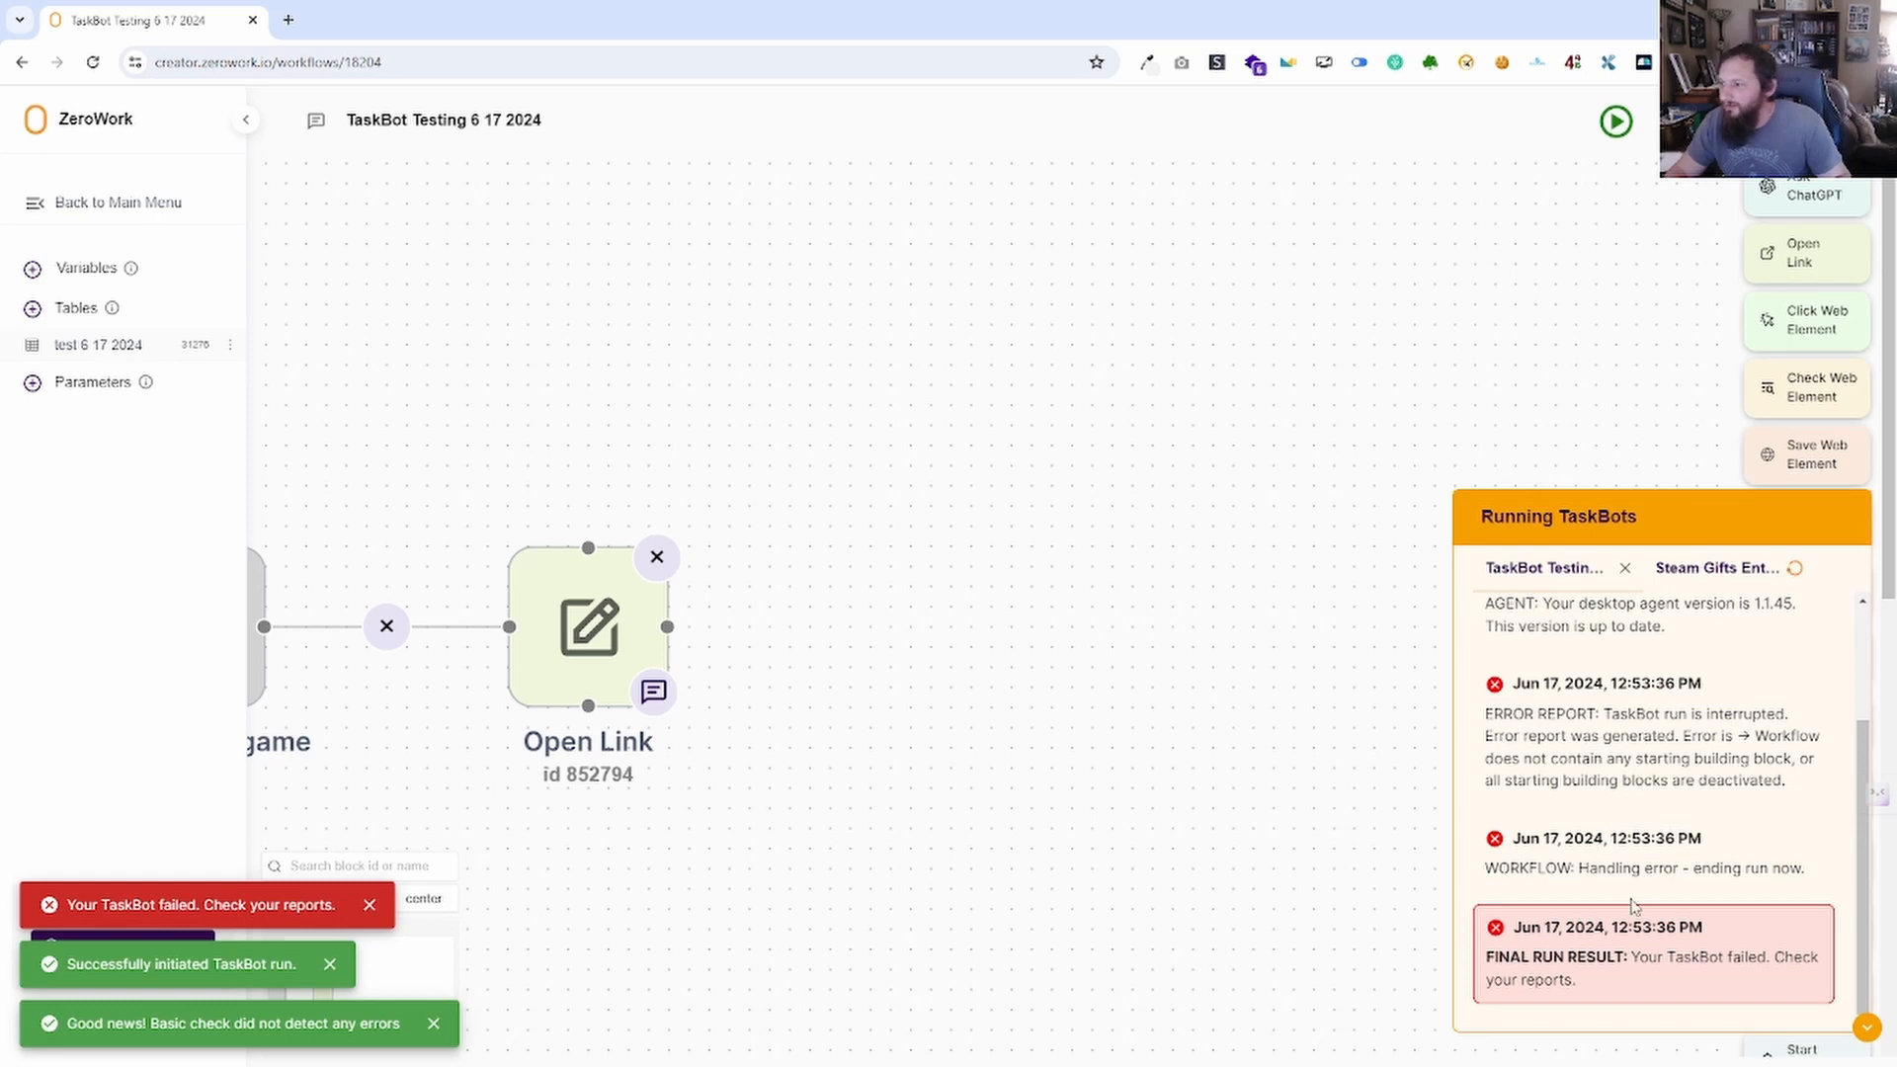
{"action": "scroll", "coordinate": [1695, 852], "scroll_direction": "up", "scroll_amount": 2}
{"action": "scroll", "coordinate": [1741, 833], "scroll_direction": "down", "scroll_amount": 1}
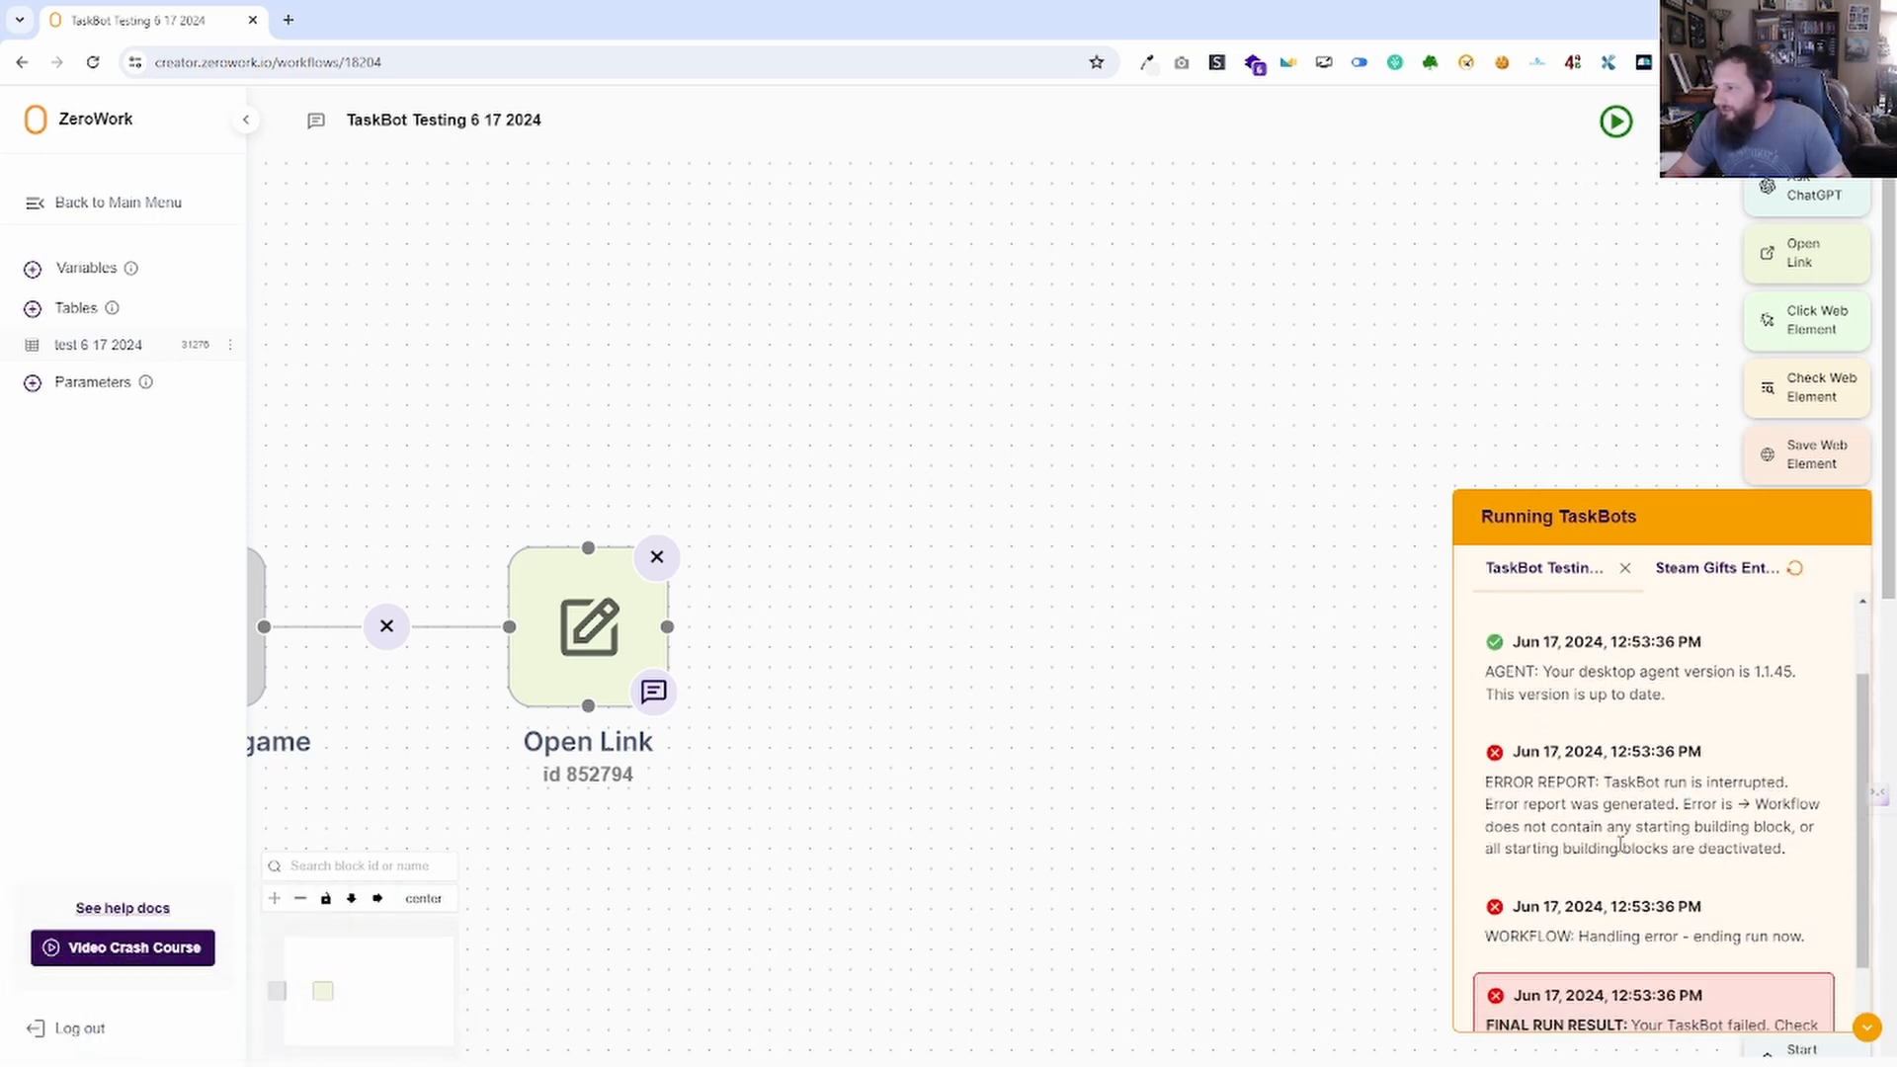
{"action": "scroll", "coordinate": [1046, 753], "scroll_direction": "down", "scroll_amount": 3}
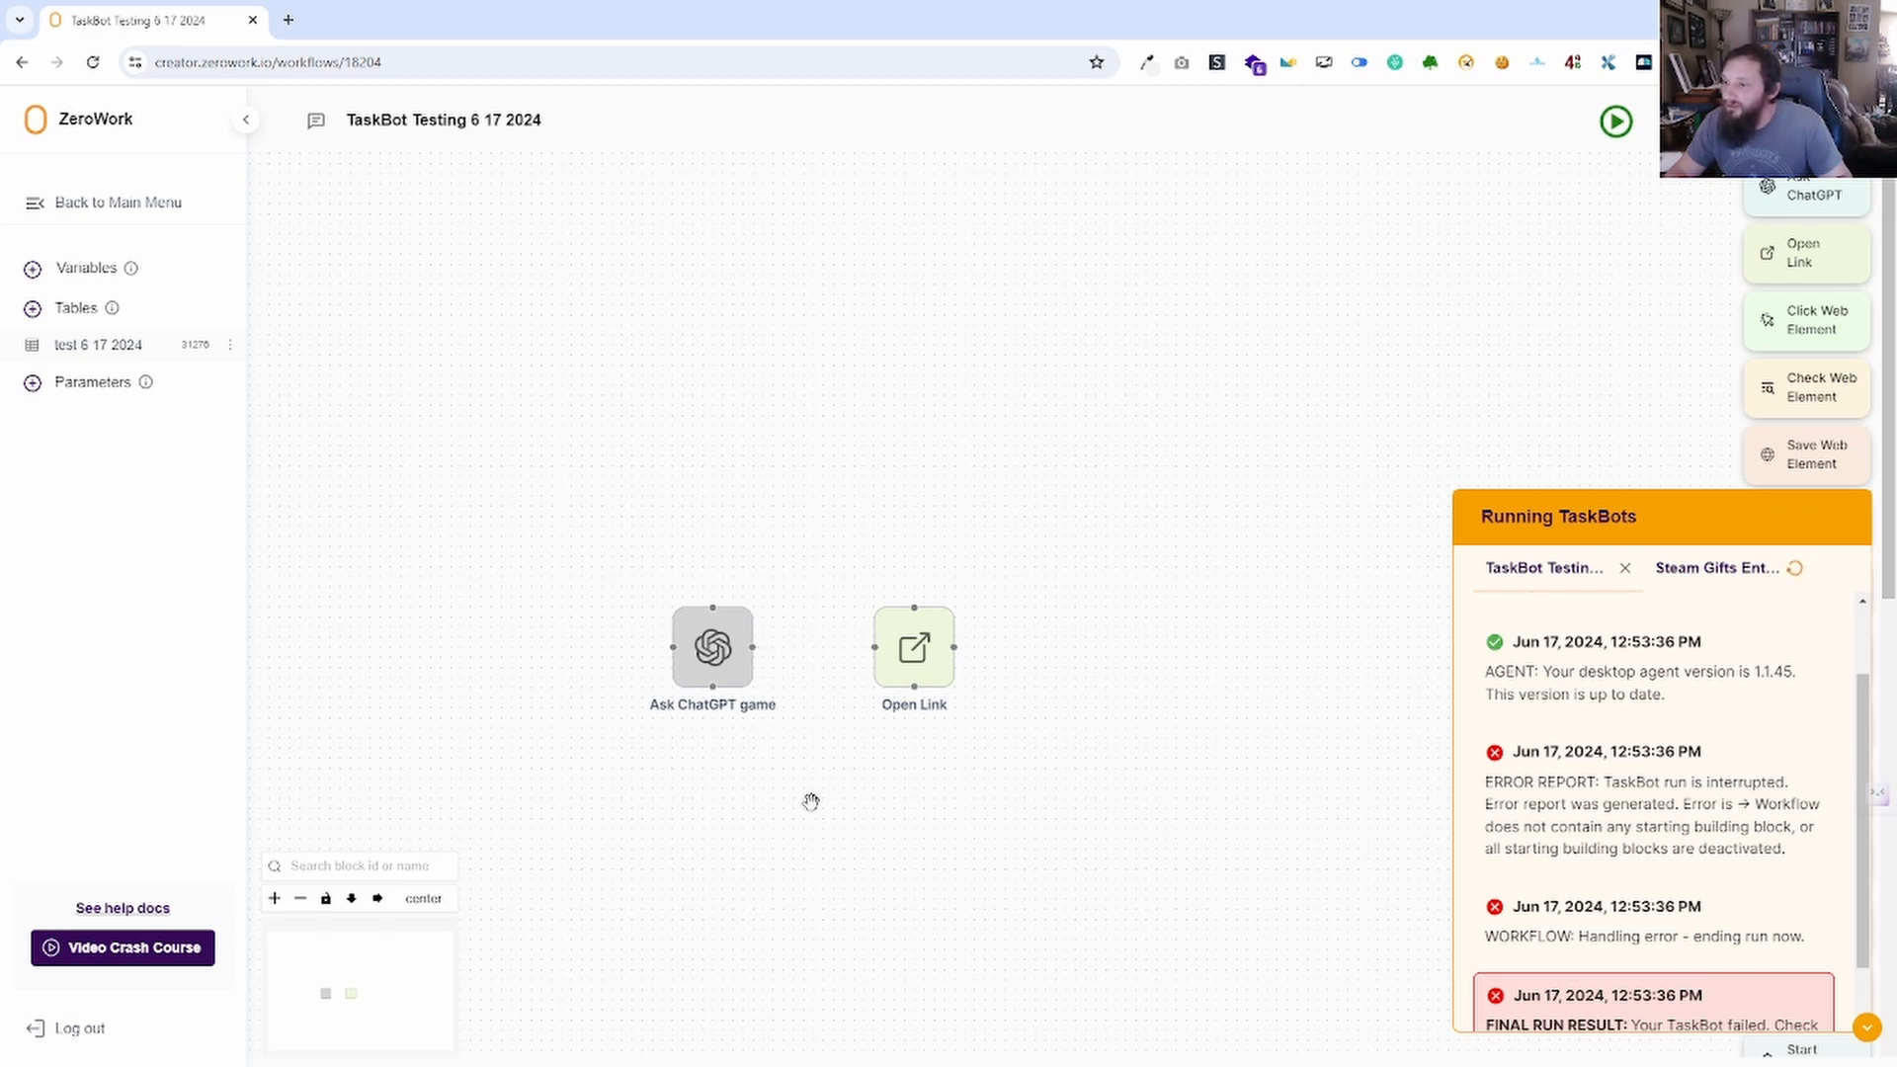
Move Ask ChatGPT game to the right of Open Link, run the TaskBot, then remove their link.
{"action": "left_click_drag", "start_coordinate": [712, 618], "coordinate": [692, 597]}
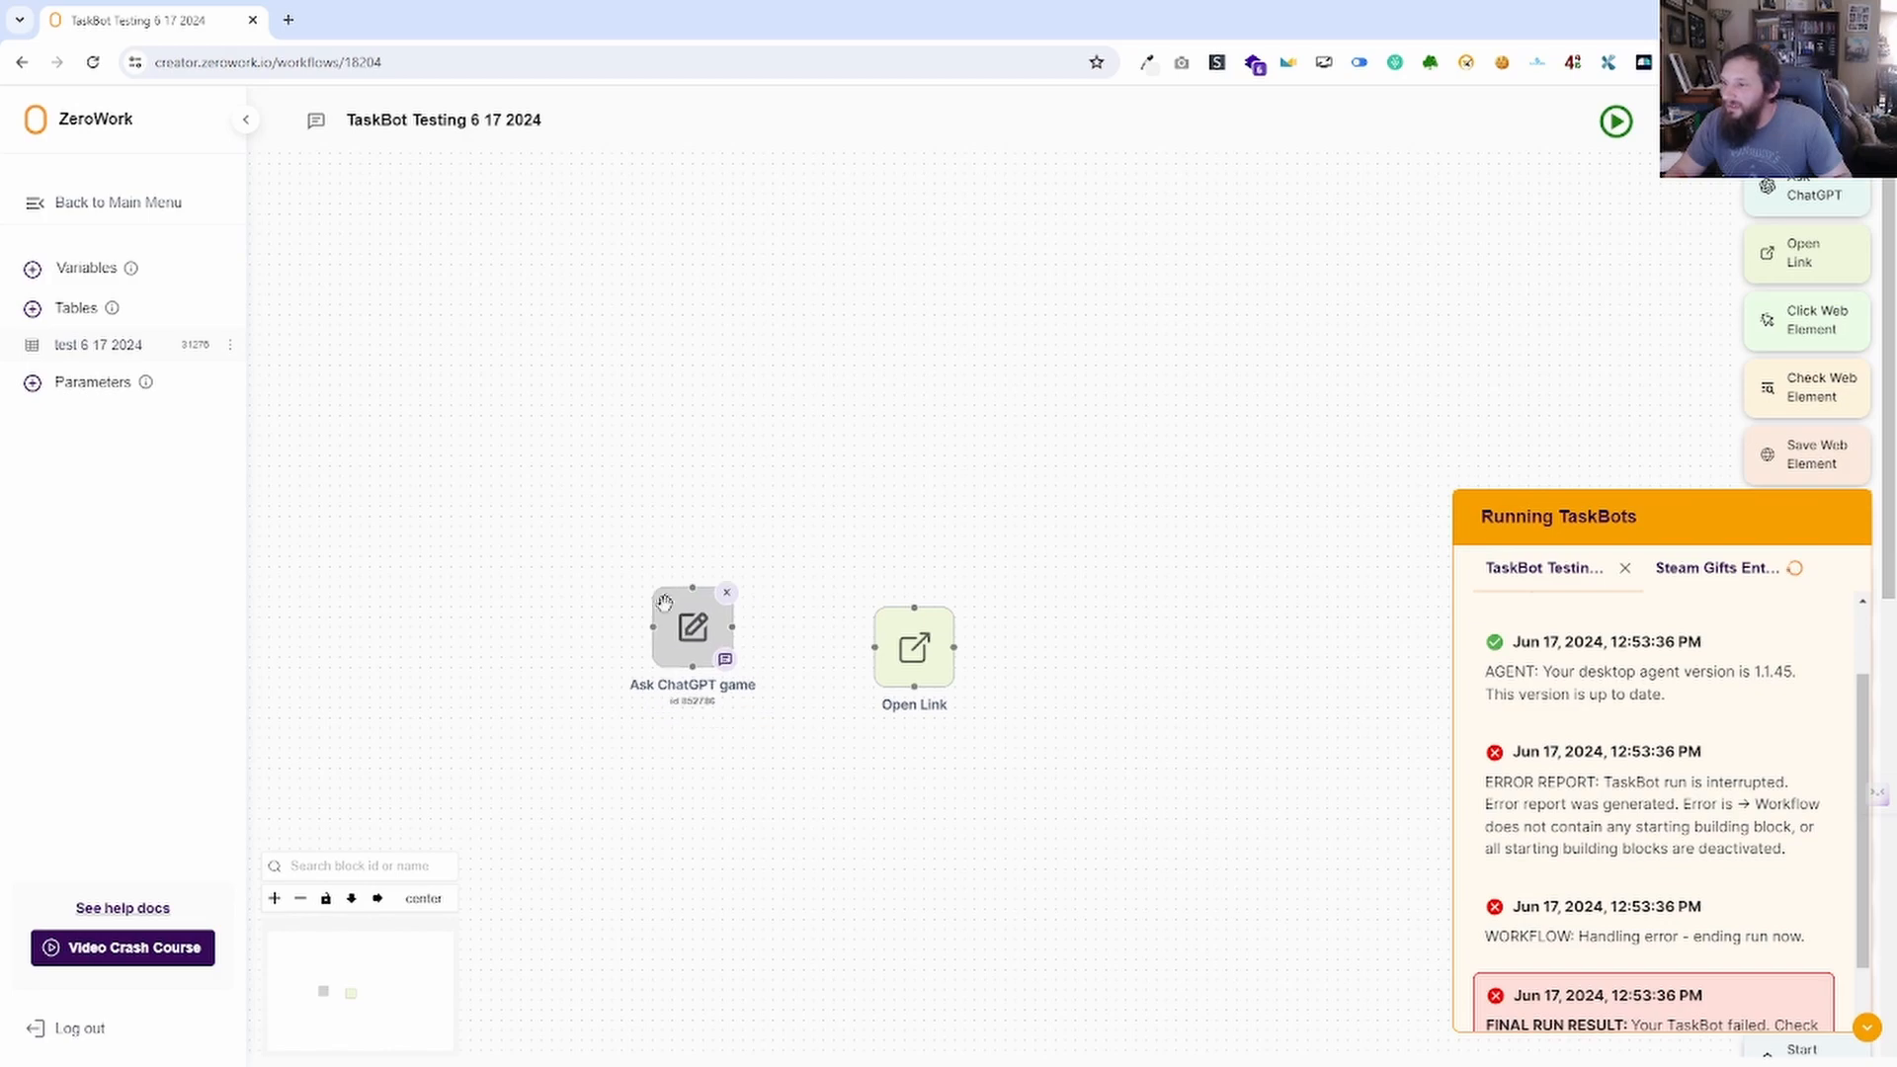
{"action": "left_click", "coordinate": [1617, 123]}
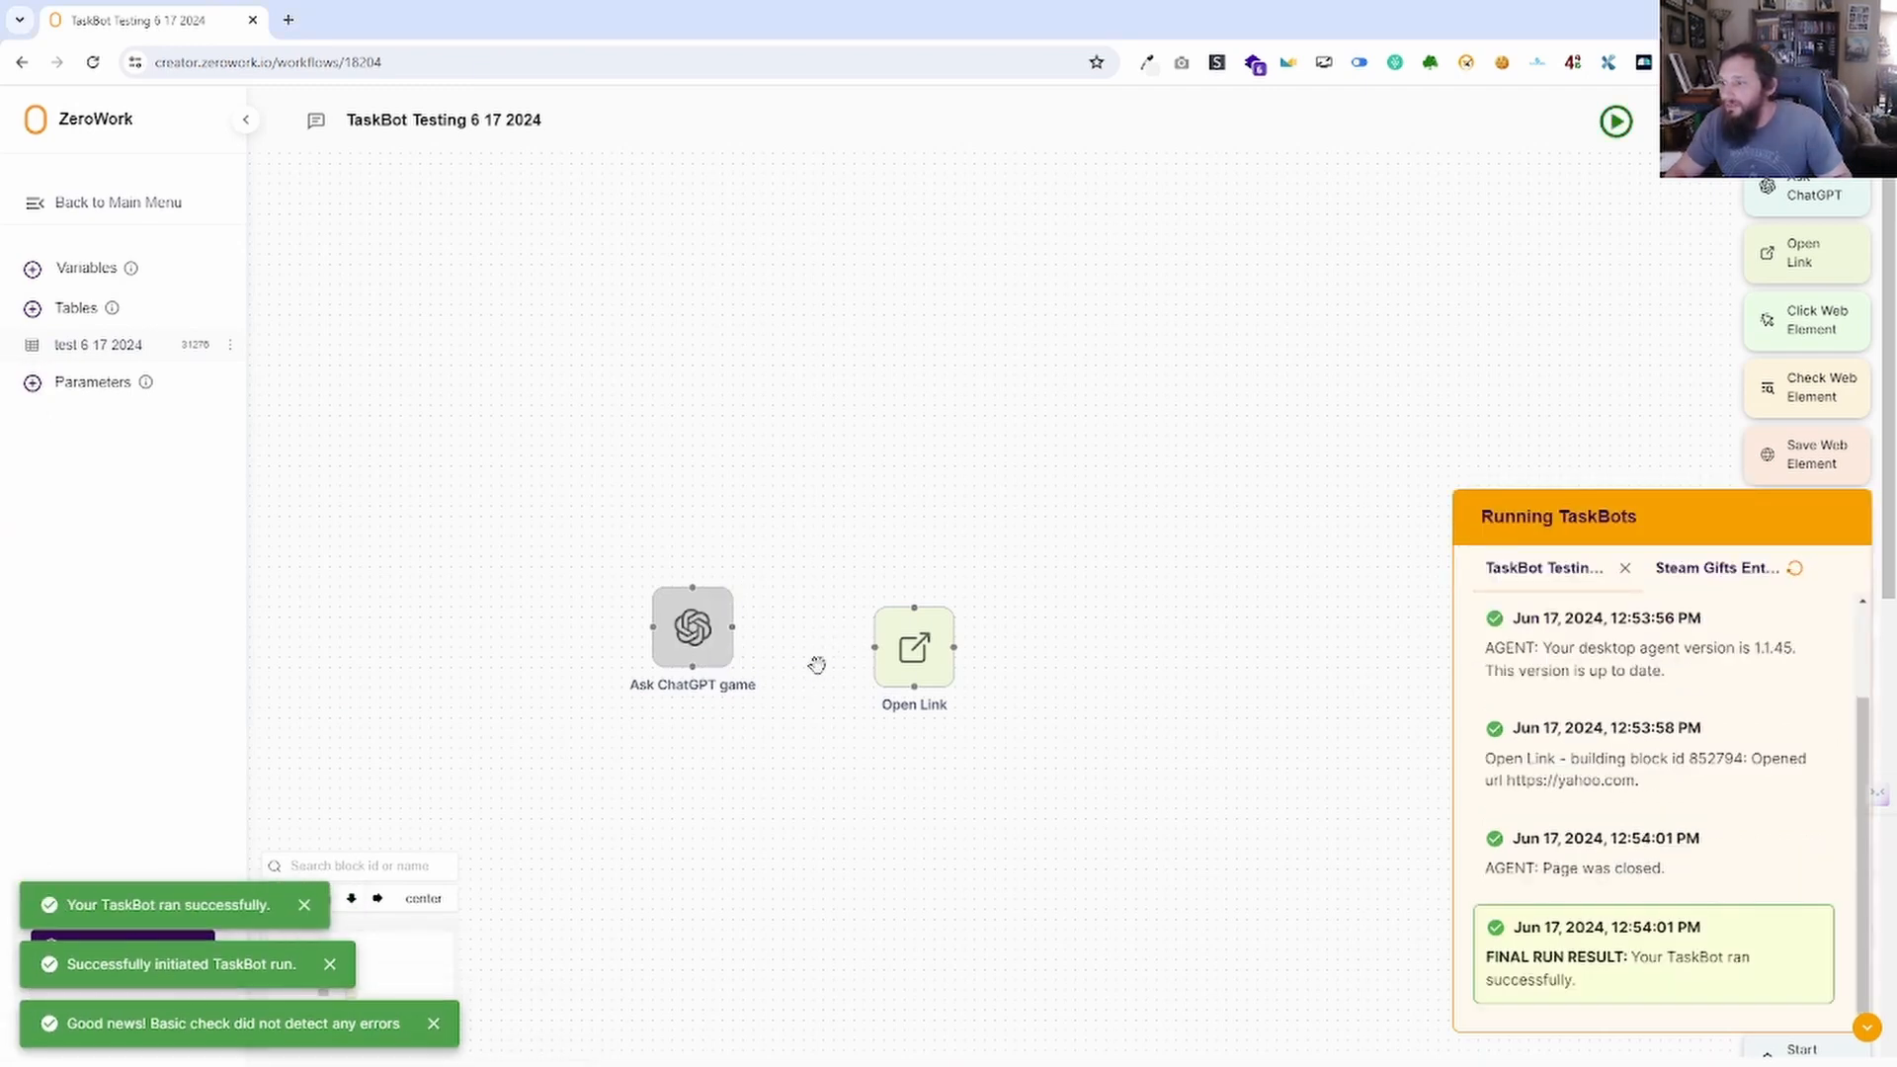
{"action": "mouse_move", "coordinate": [663, 627]}
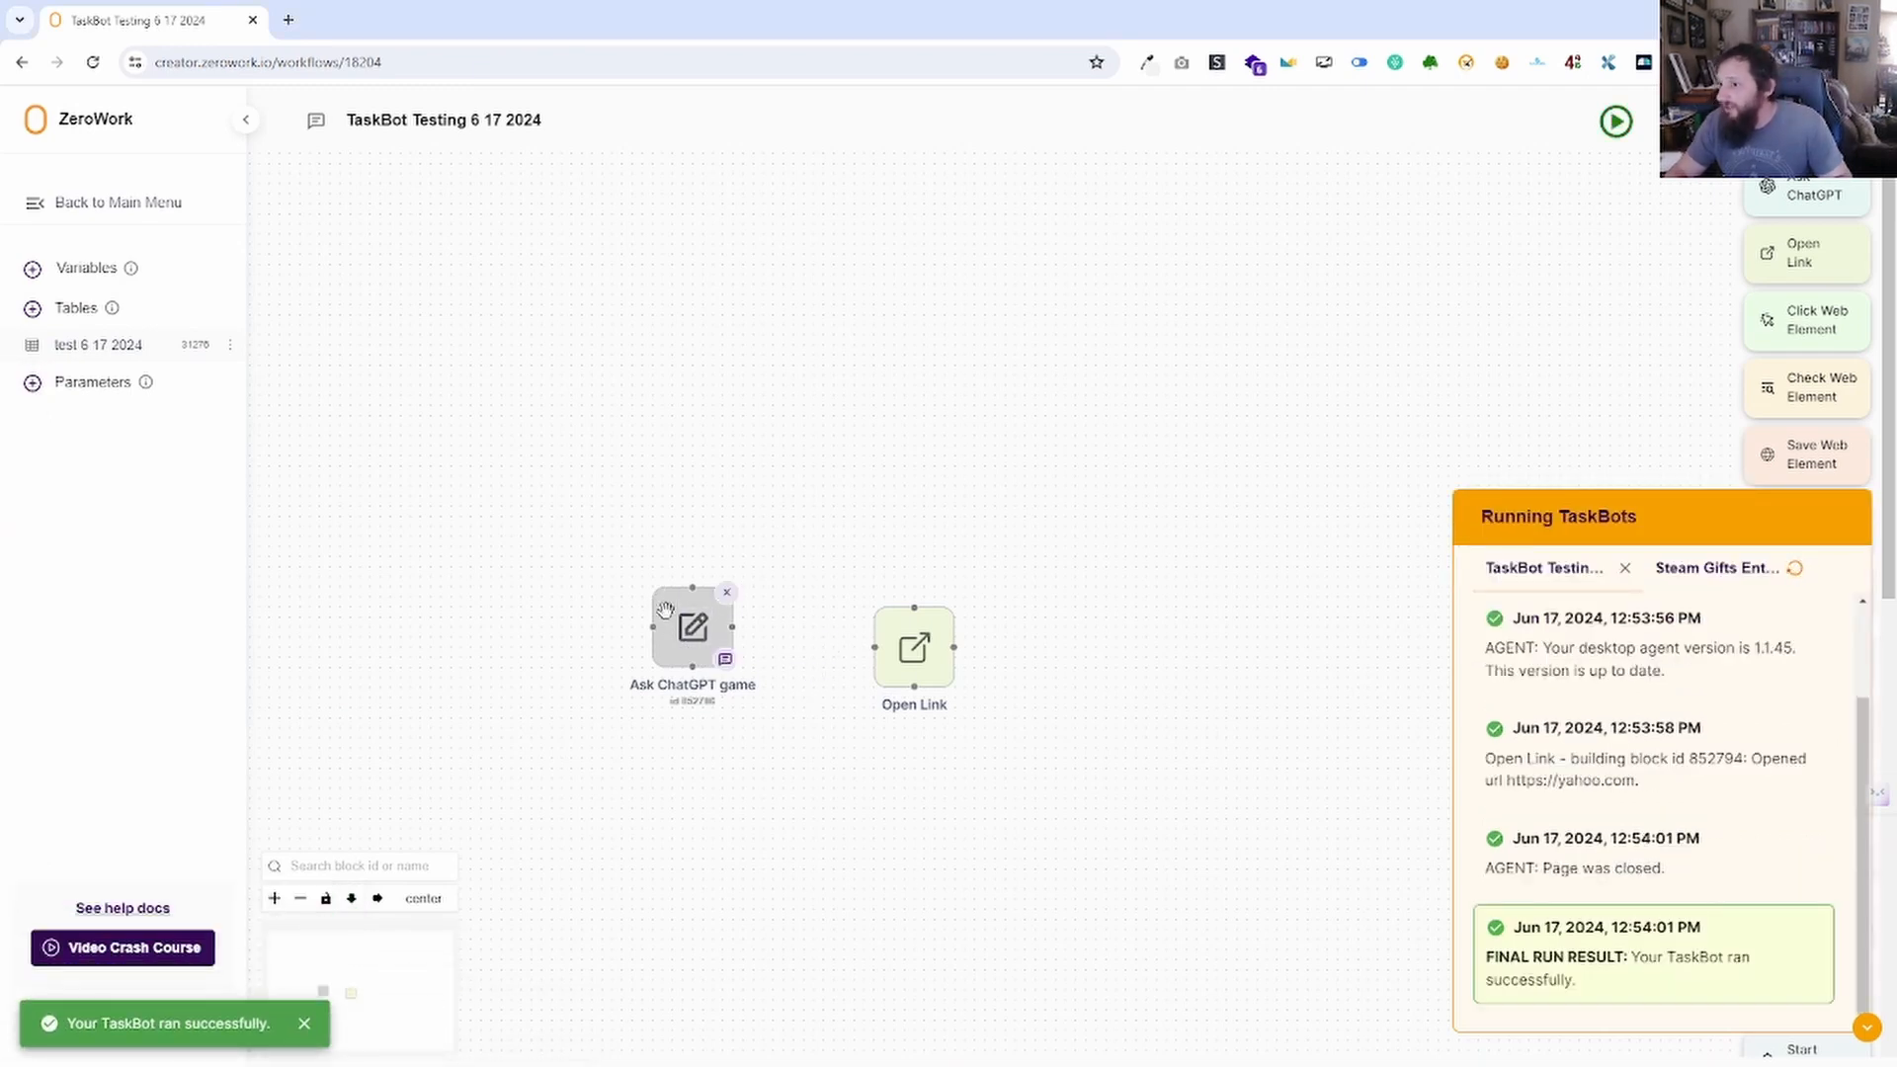
{"action": "left_click_drag", "start_coordinate": [670, 602], "coordinate": [992, 660]}
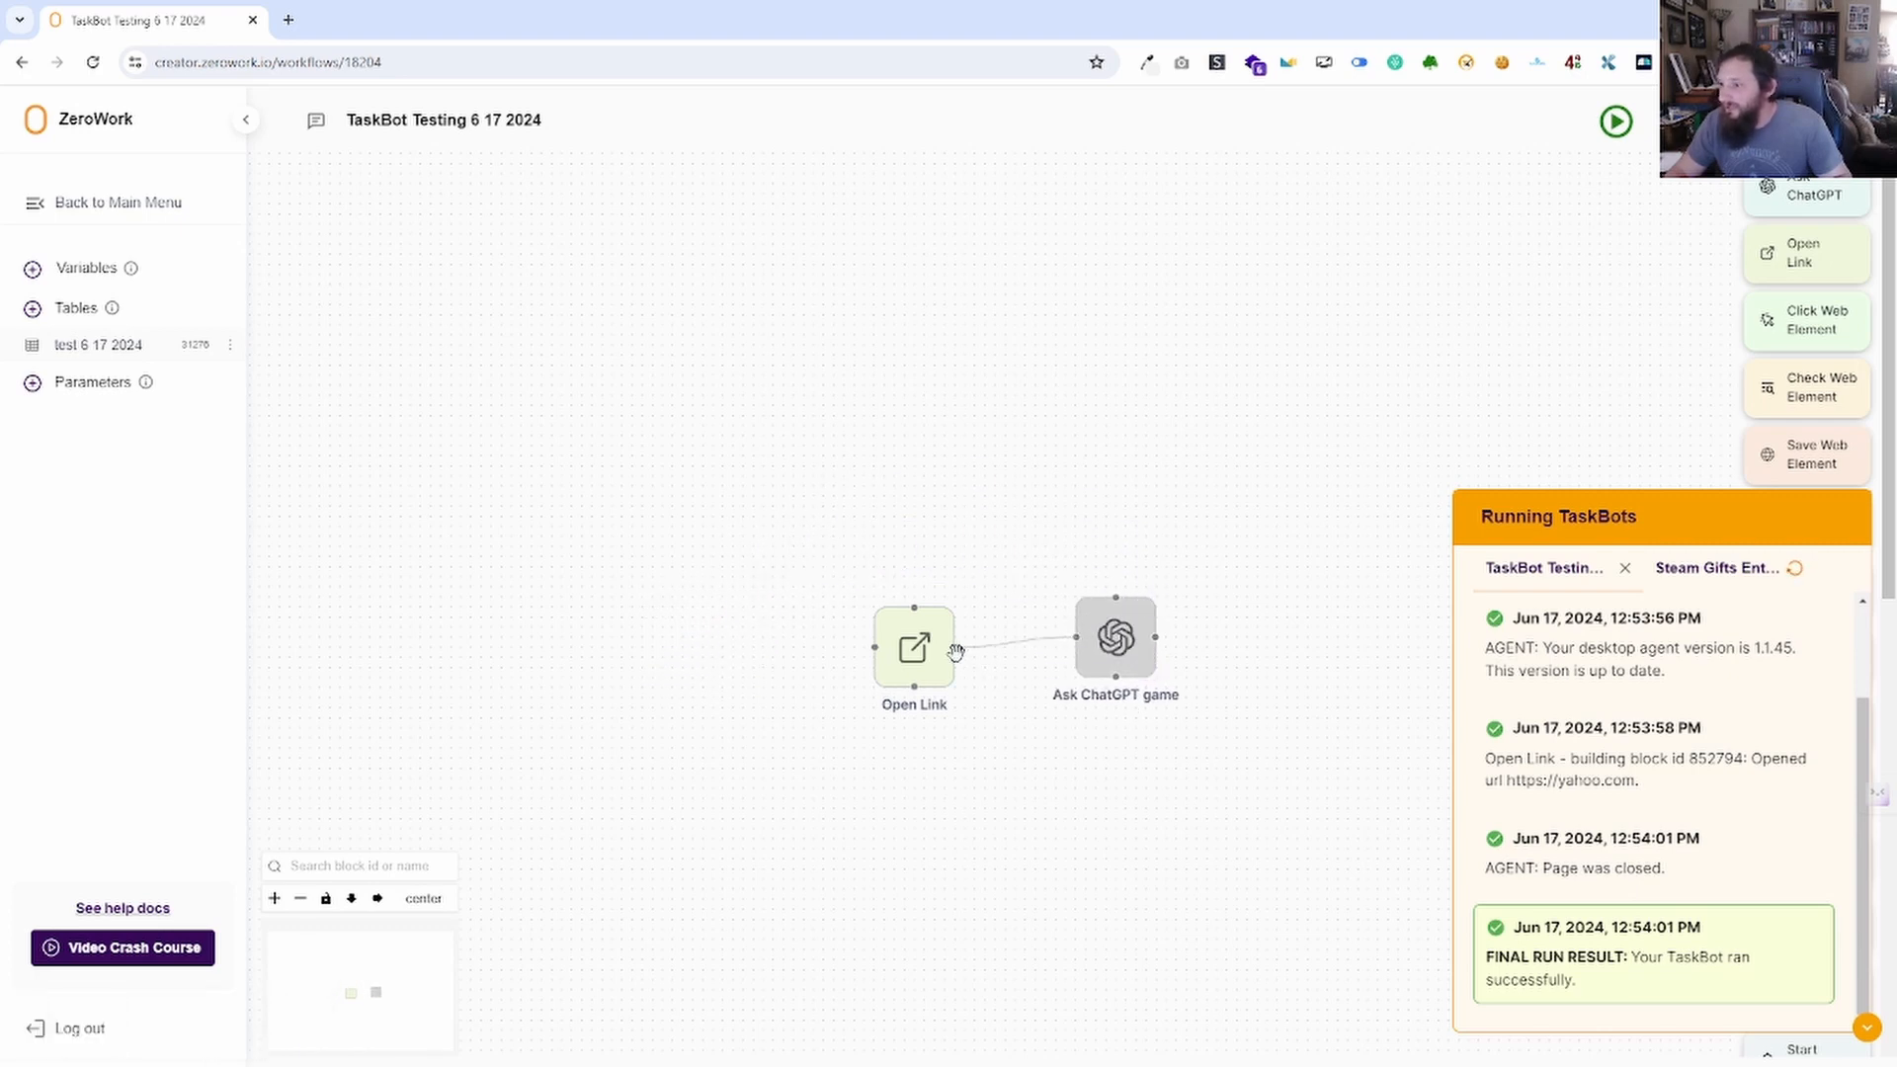
{"action": "left_click_drag", "start_coordinate": [1083, 608], "coordinate": [1073, 679]}
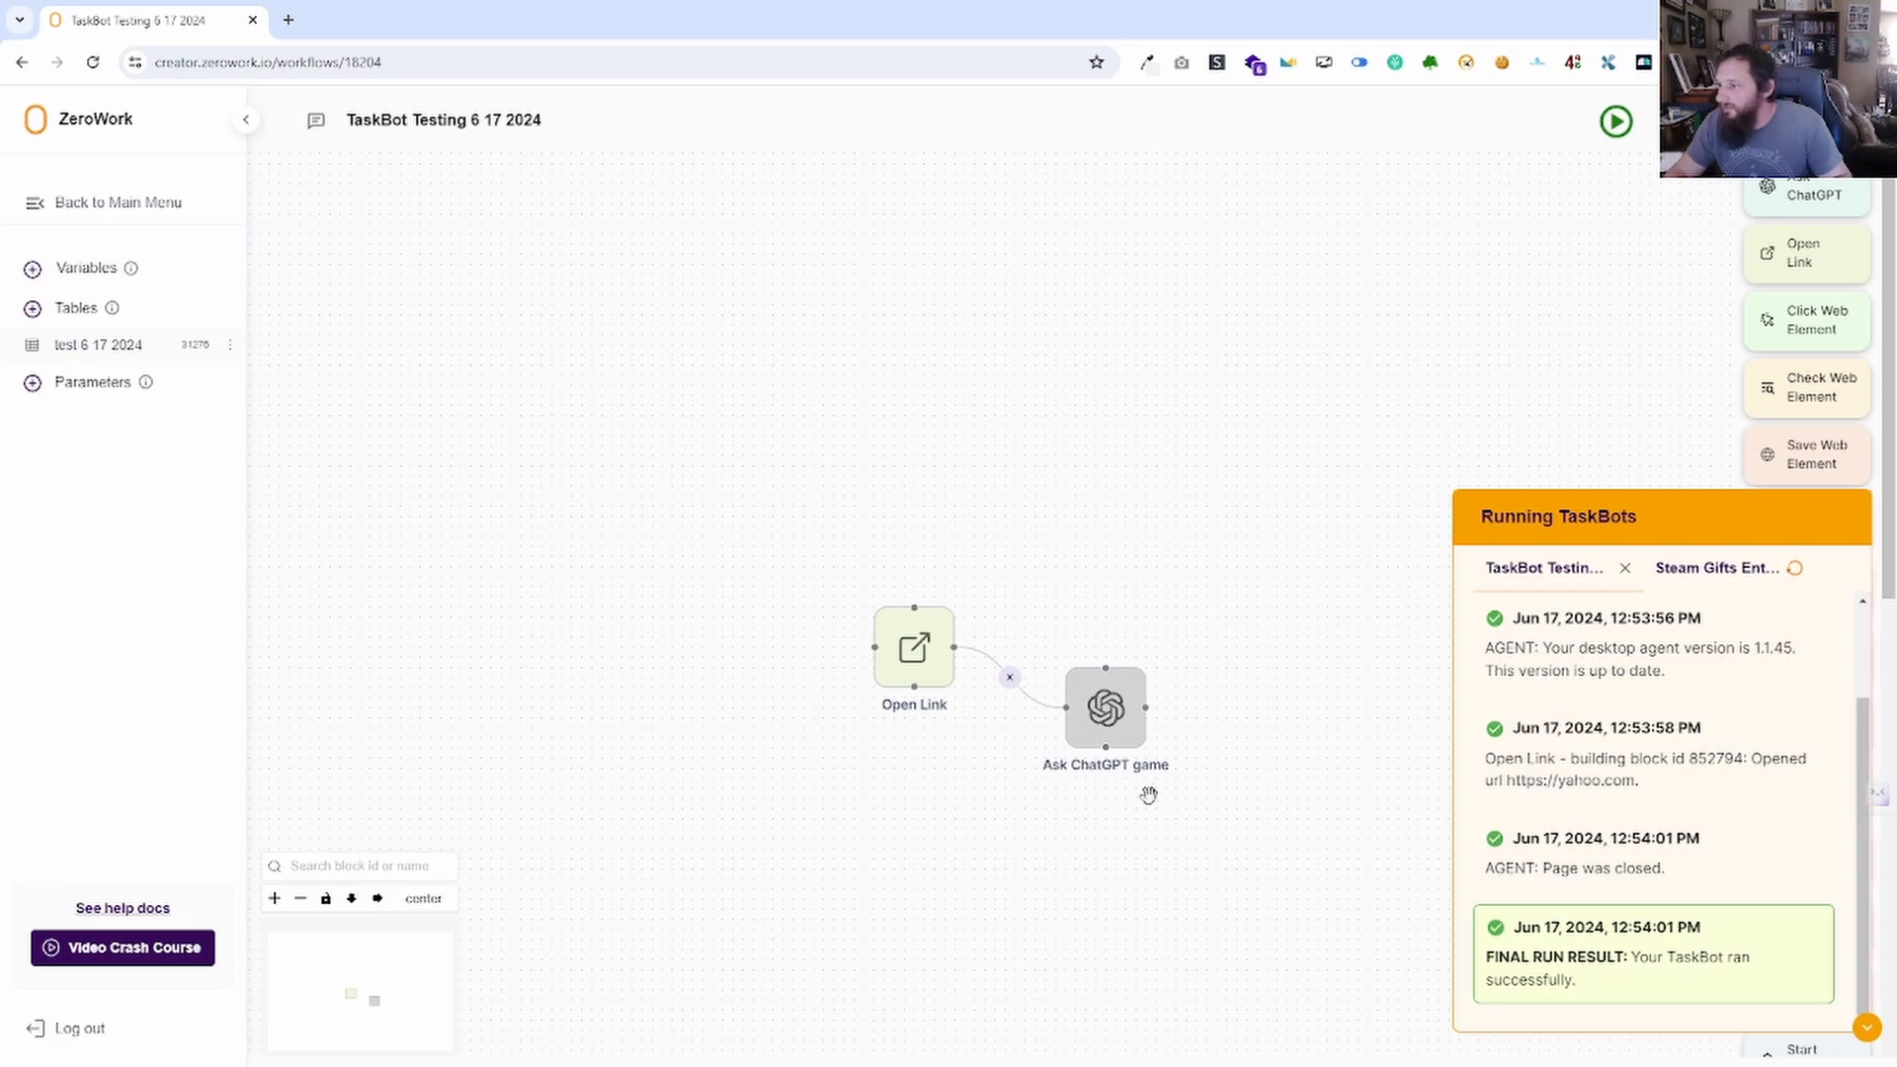
{"action": "left_click", "coordinate": [1616, 122]}
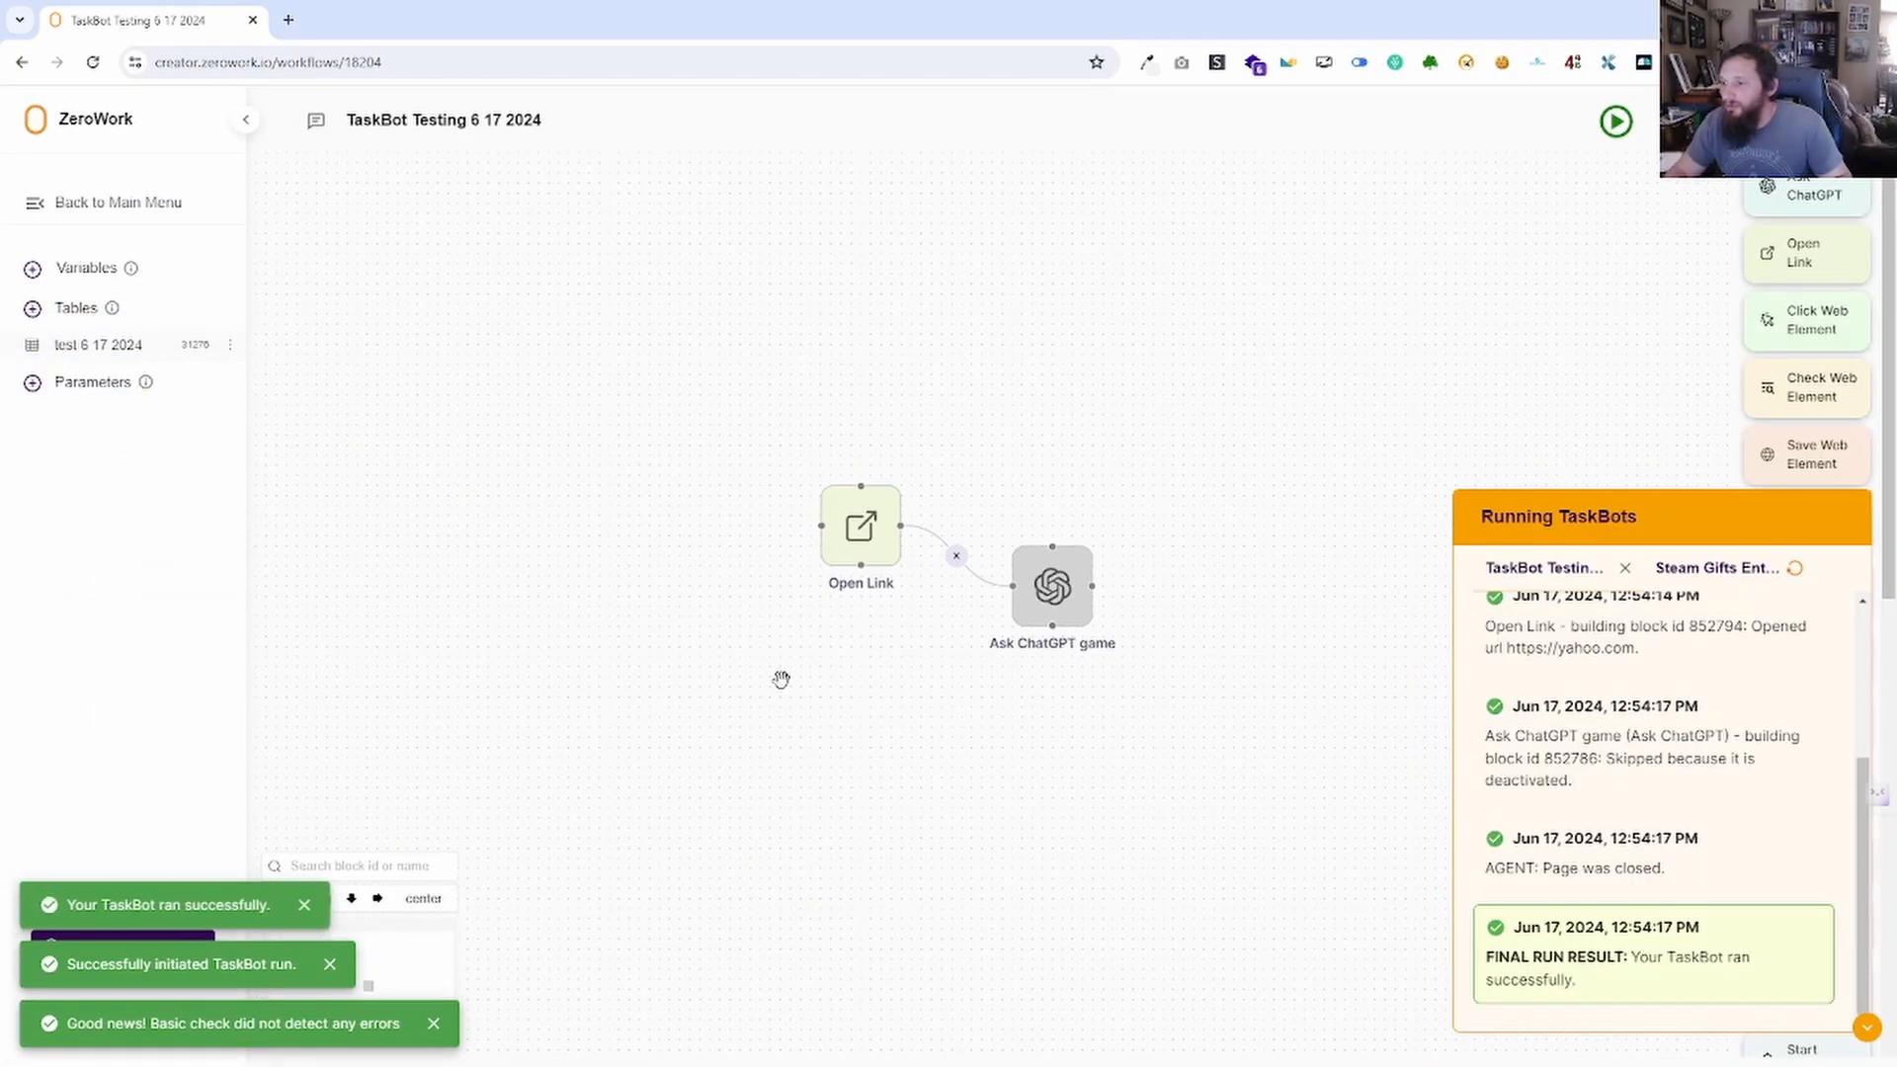
{"action": "left_click", "coordinate": [959, 560]}
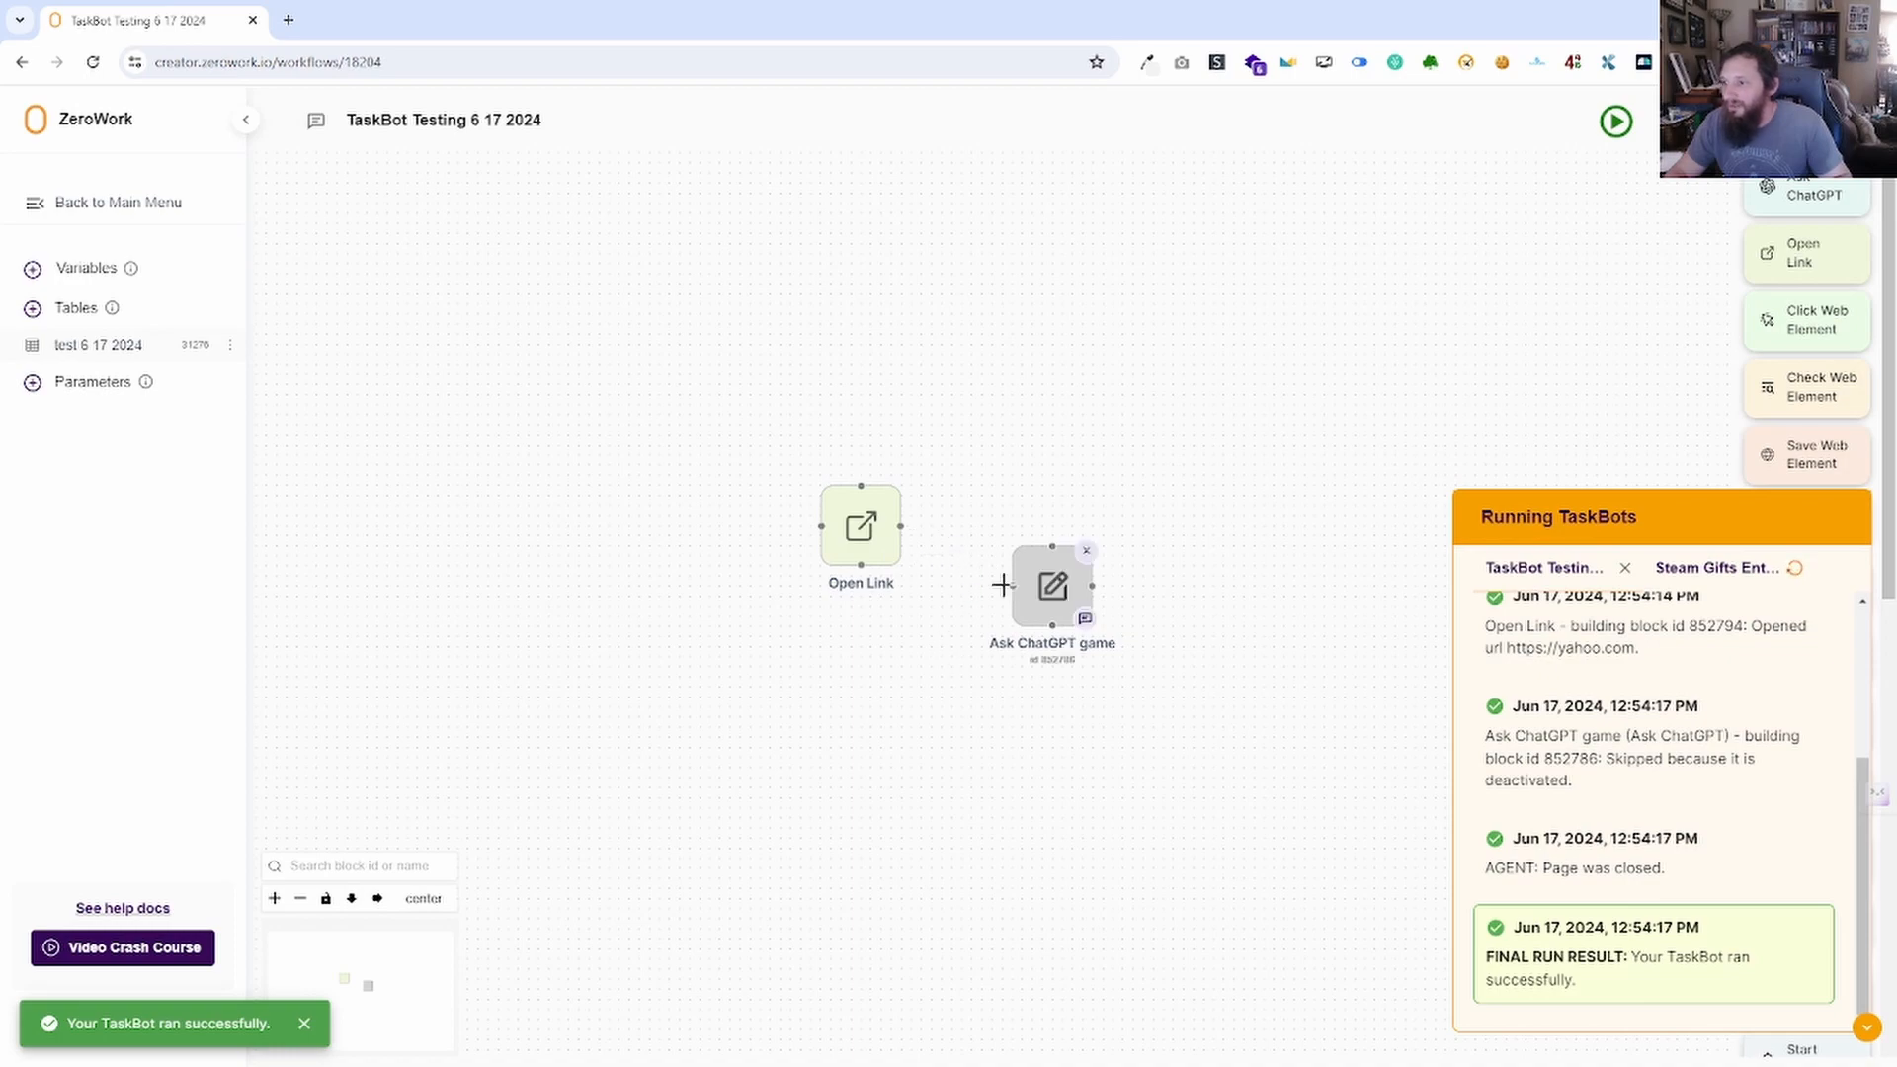
{"action": "left_click_drag", "start_coordinate": [1008, 586], "coordinate": [899, 525]}
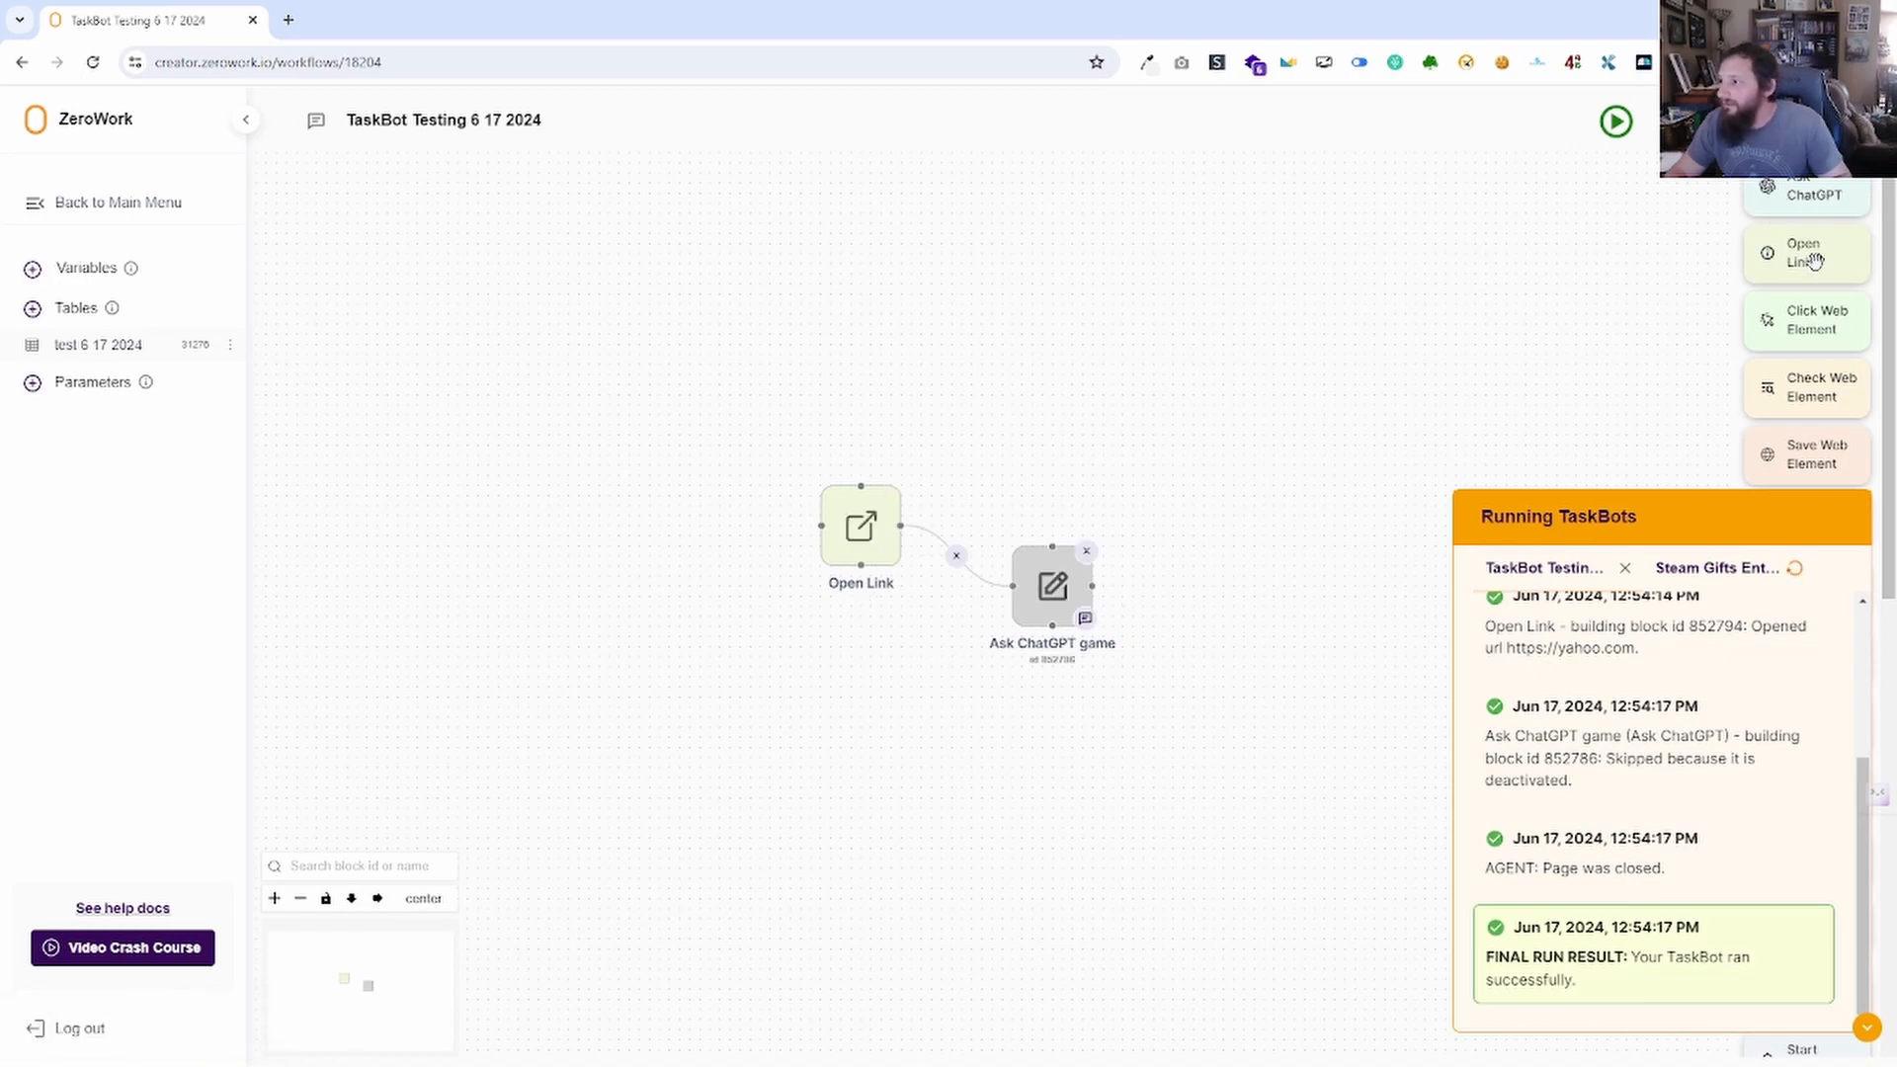
{"action": "left_click_drag", "start_coordinate": [1816, 260], "coordinate": [1273, 632]}
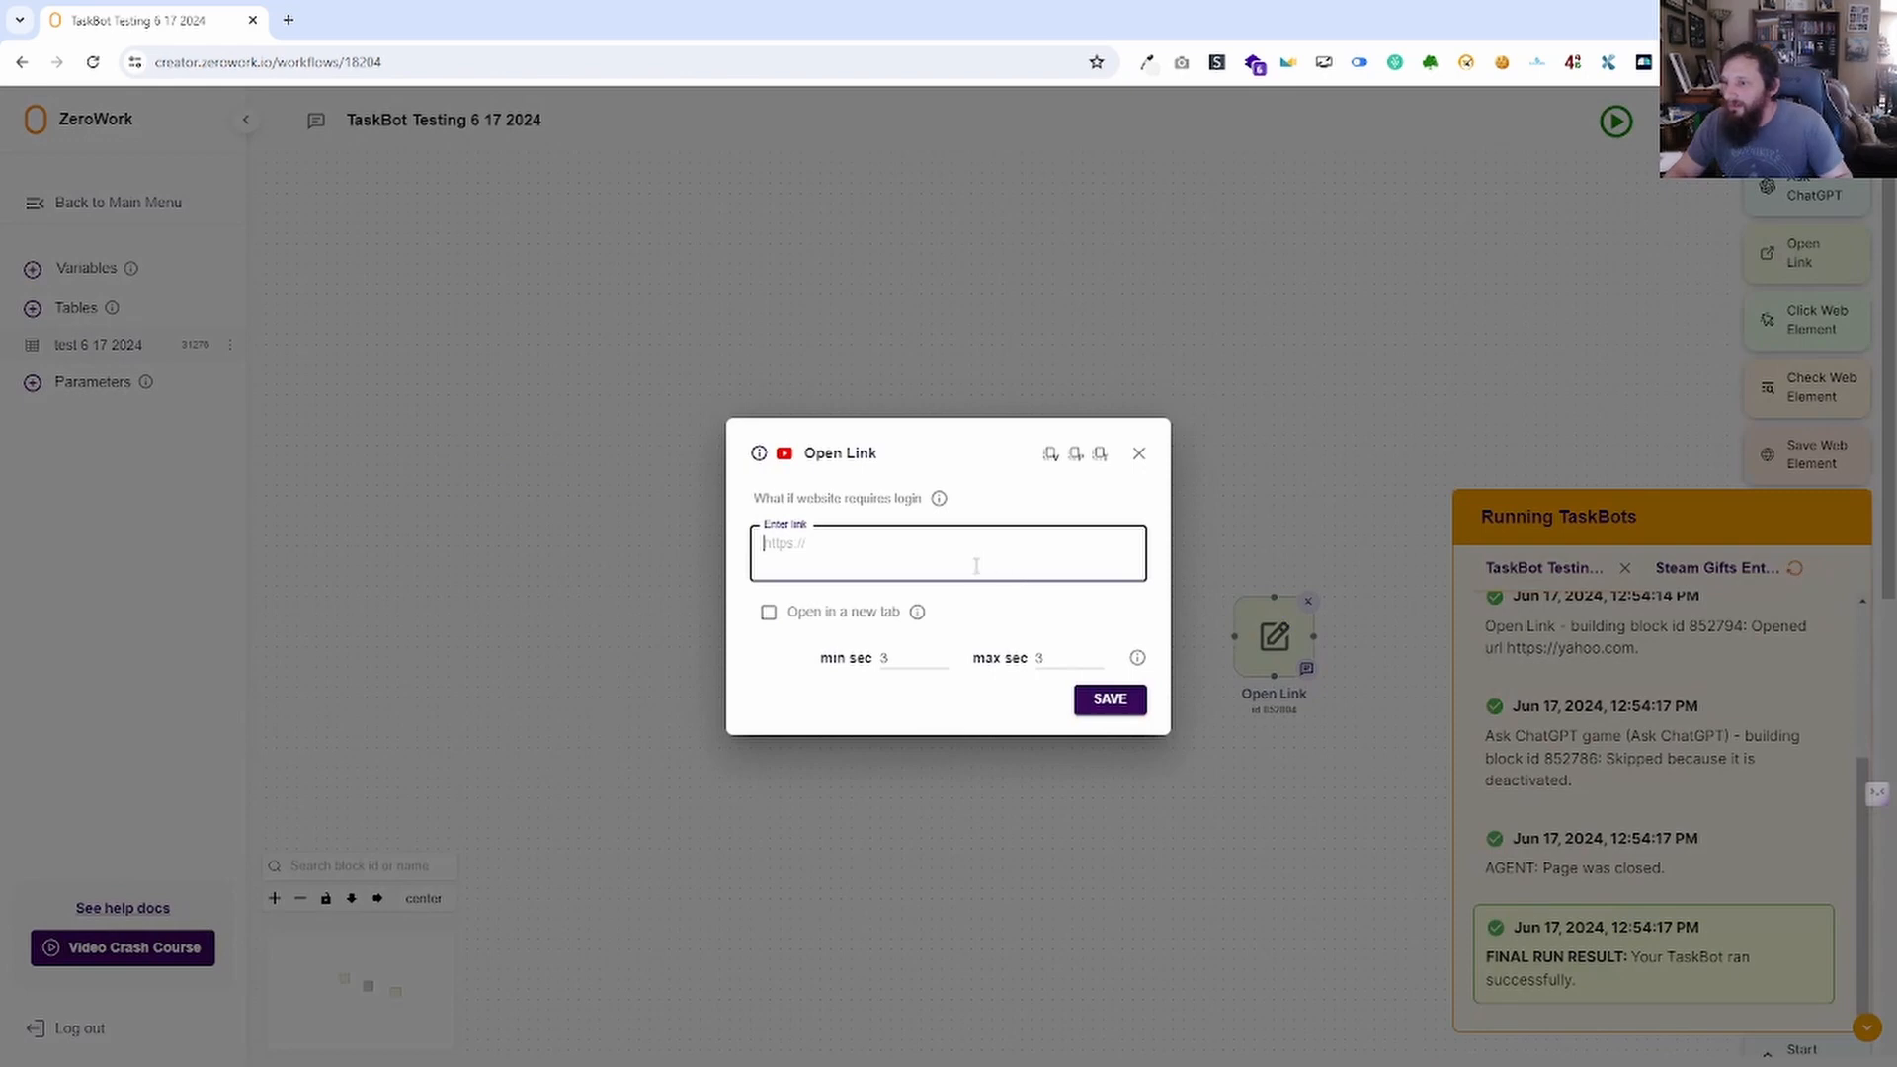
{"action": "type", "text": "https://google.com"}
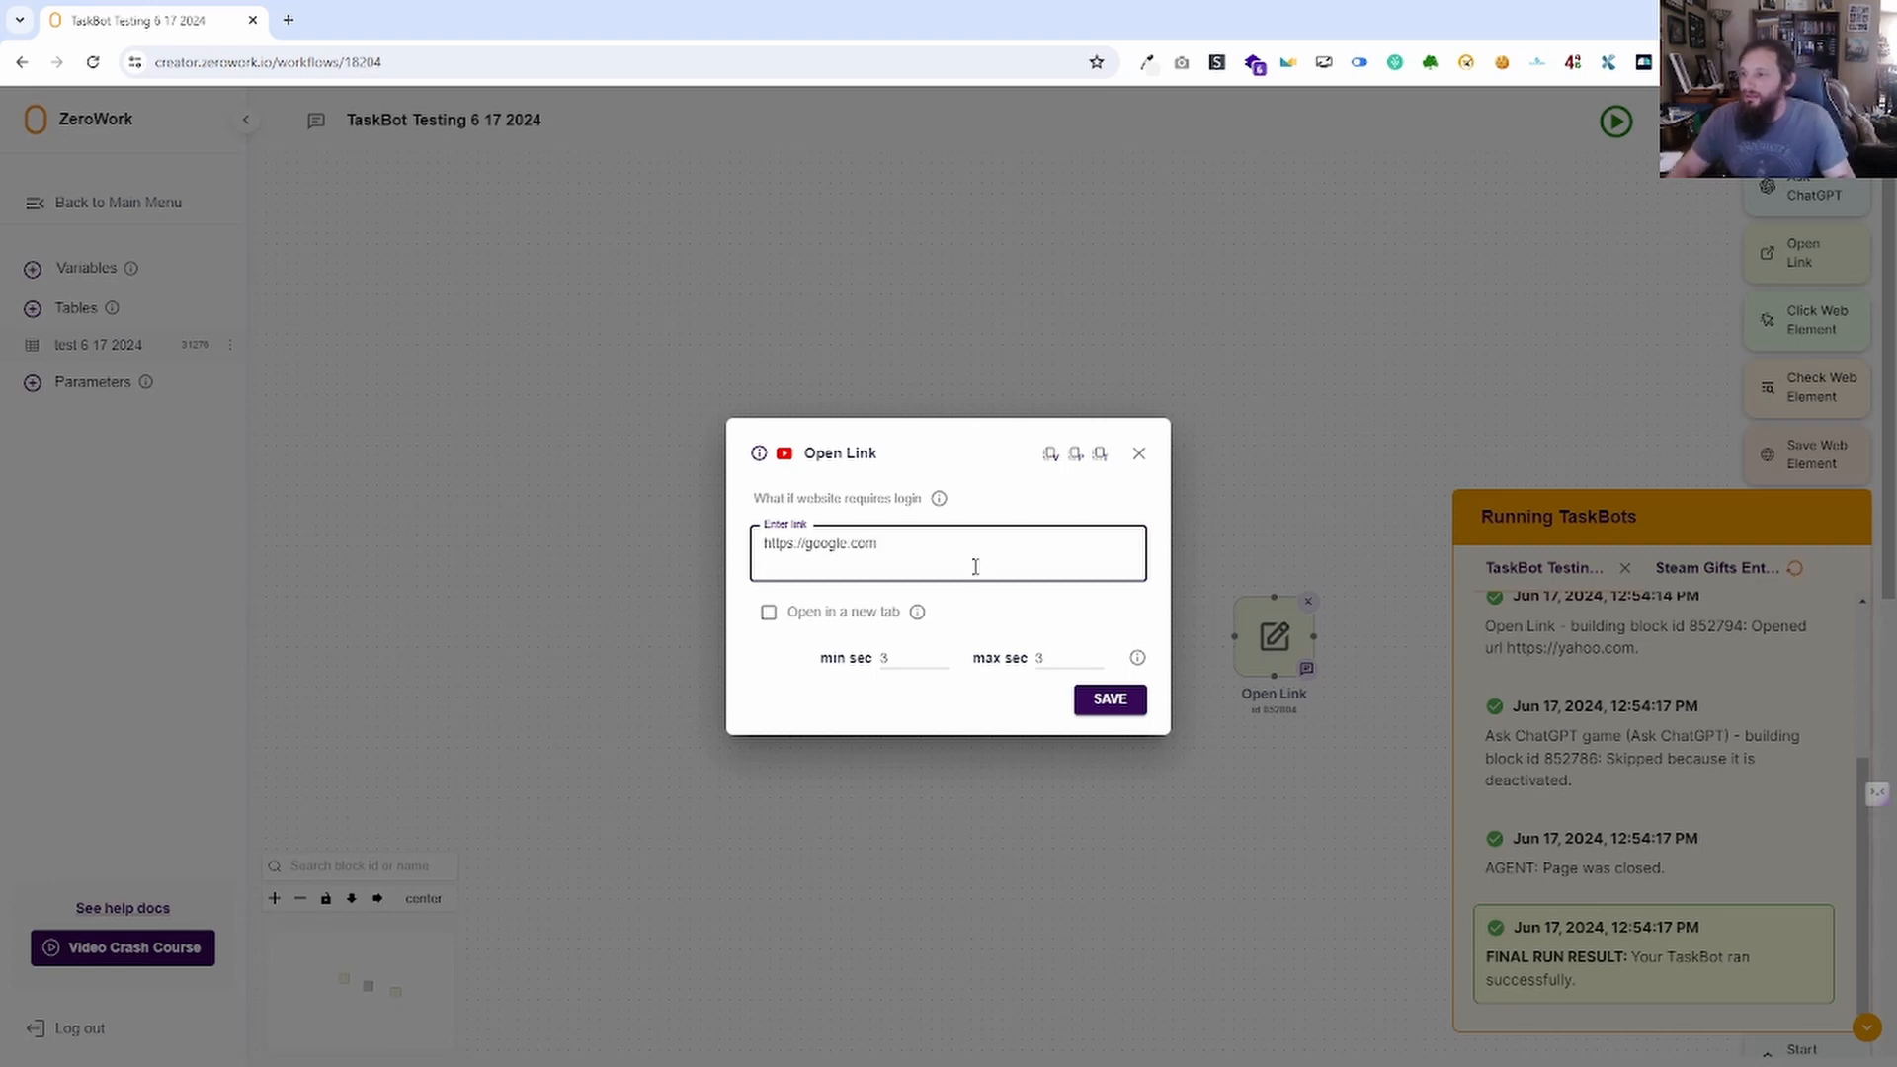
{"action": "left_click", "coordinate": [1110, 699]}
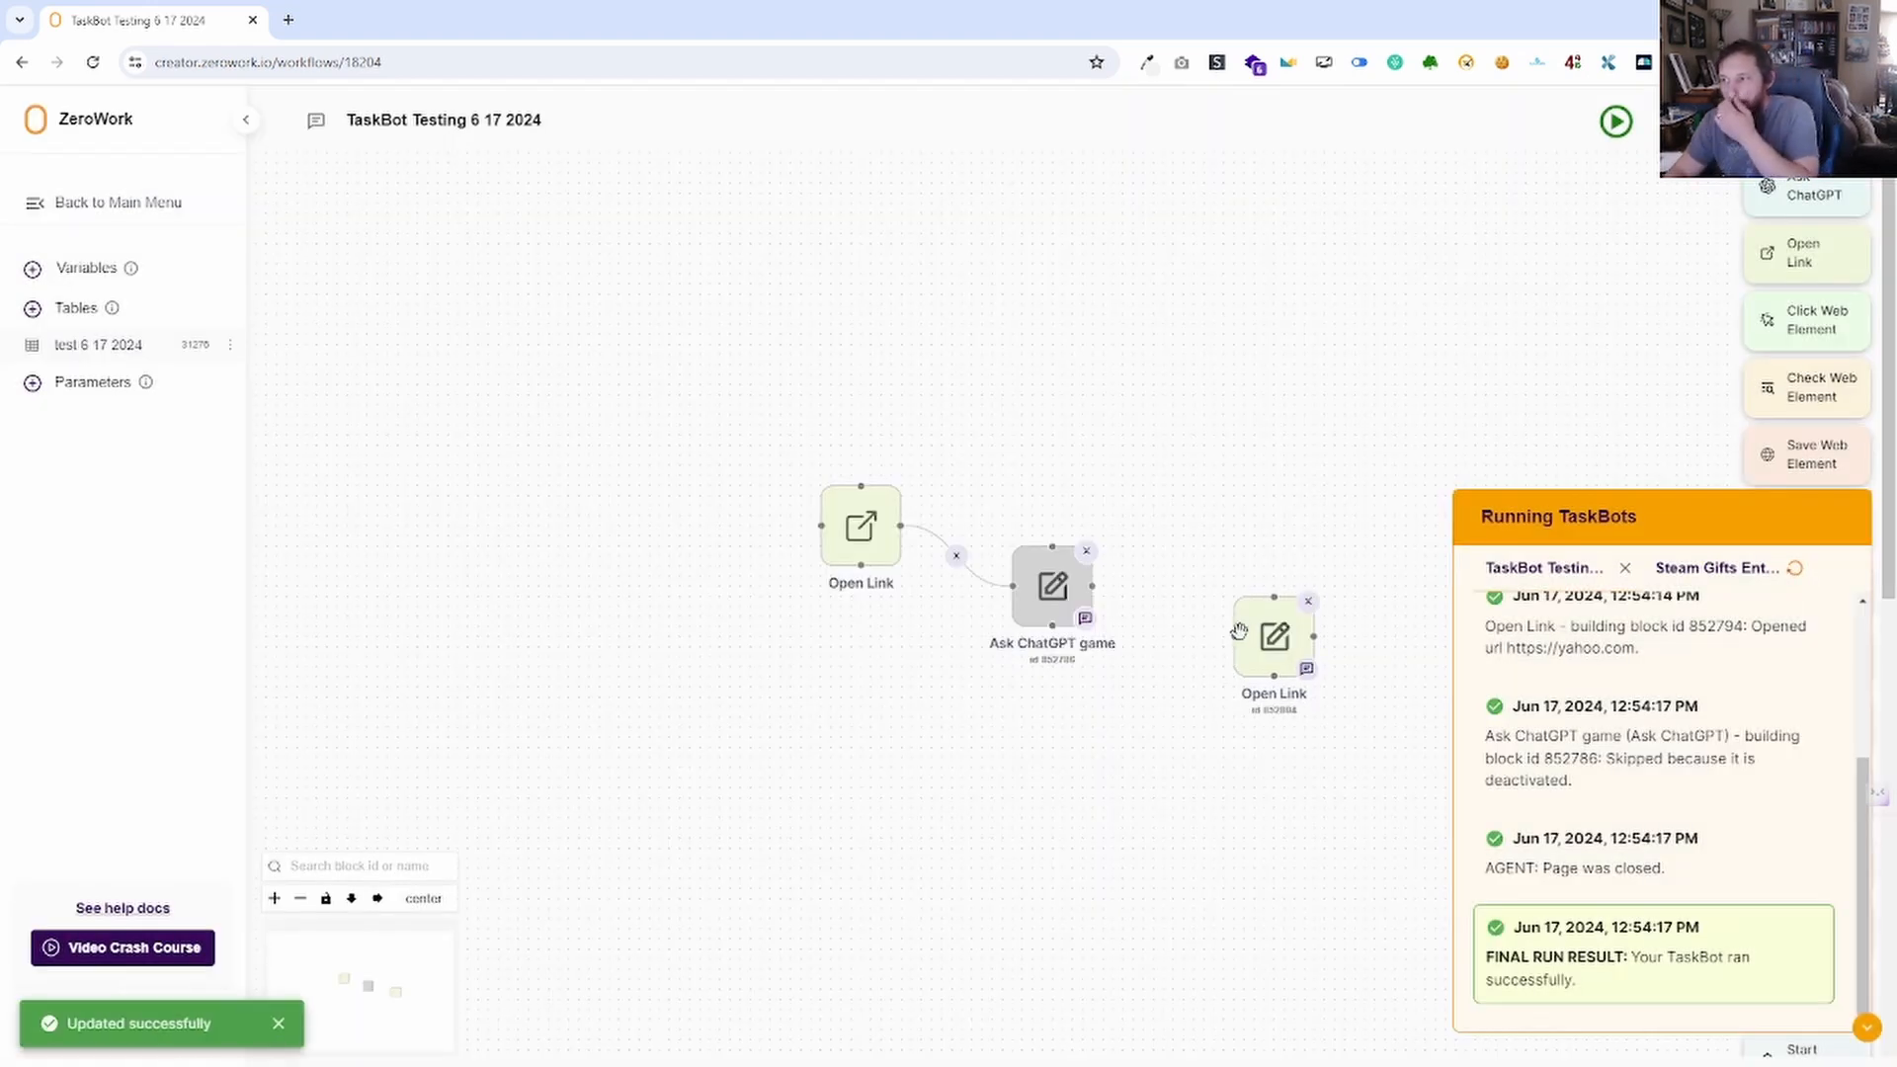
{"action": "left_click_drag", "start_coordinate": [1235, 636], "coordinate": [1093, 581]}
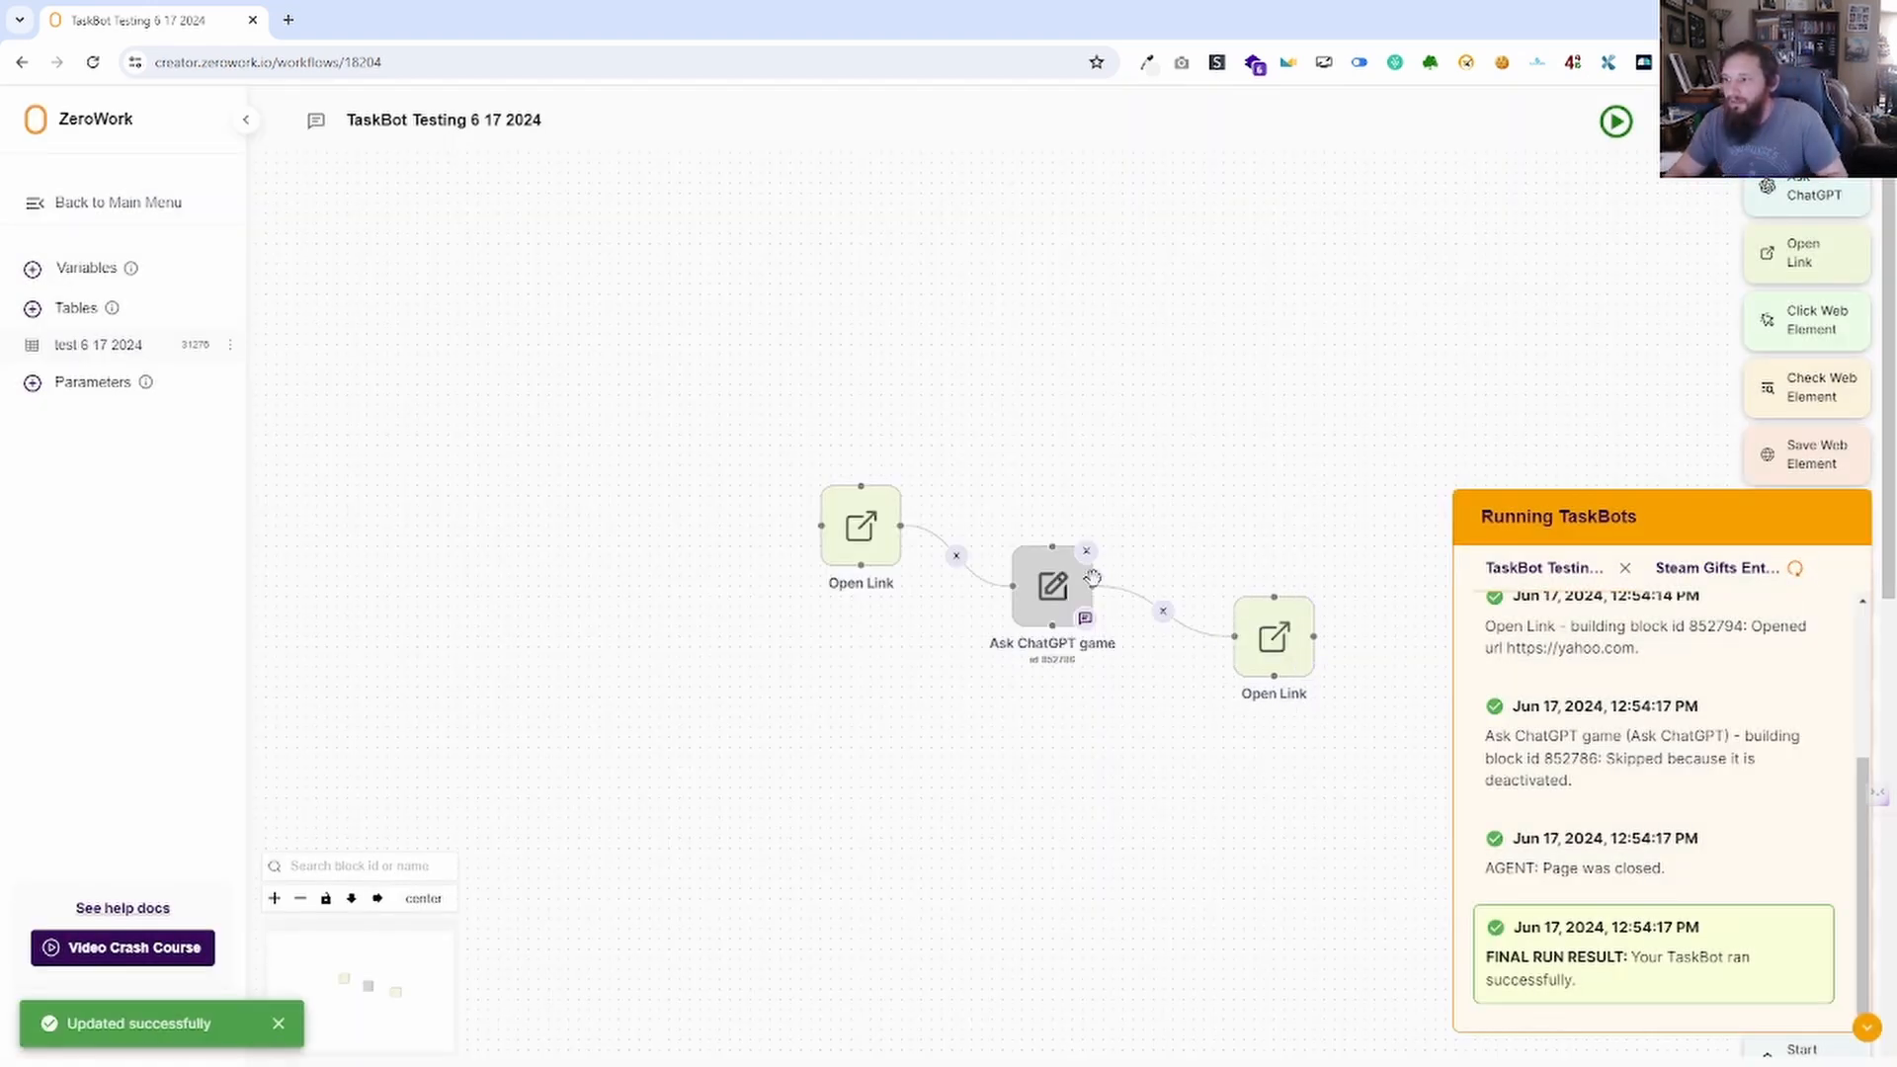
{"action": "left_click", "coordinate": [1617, 123]}
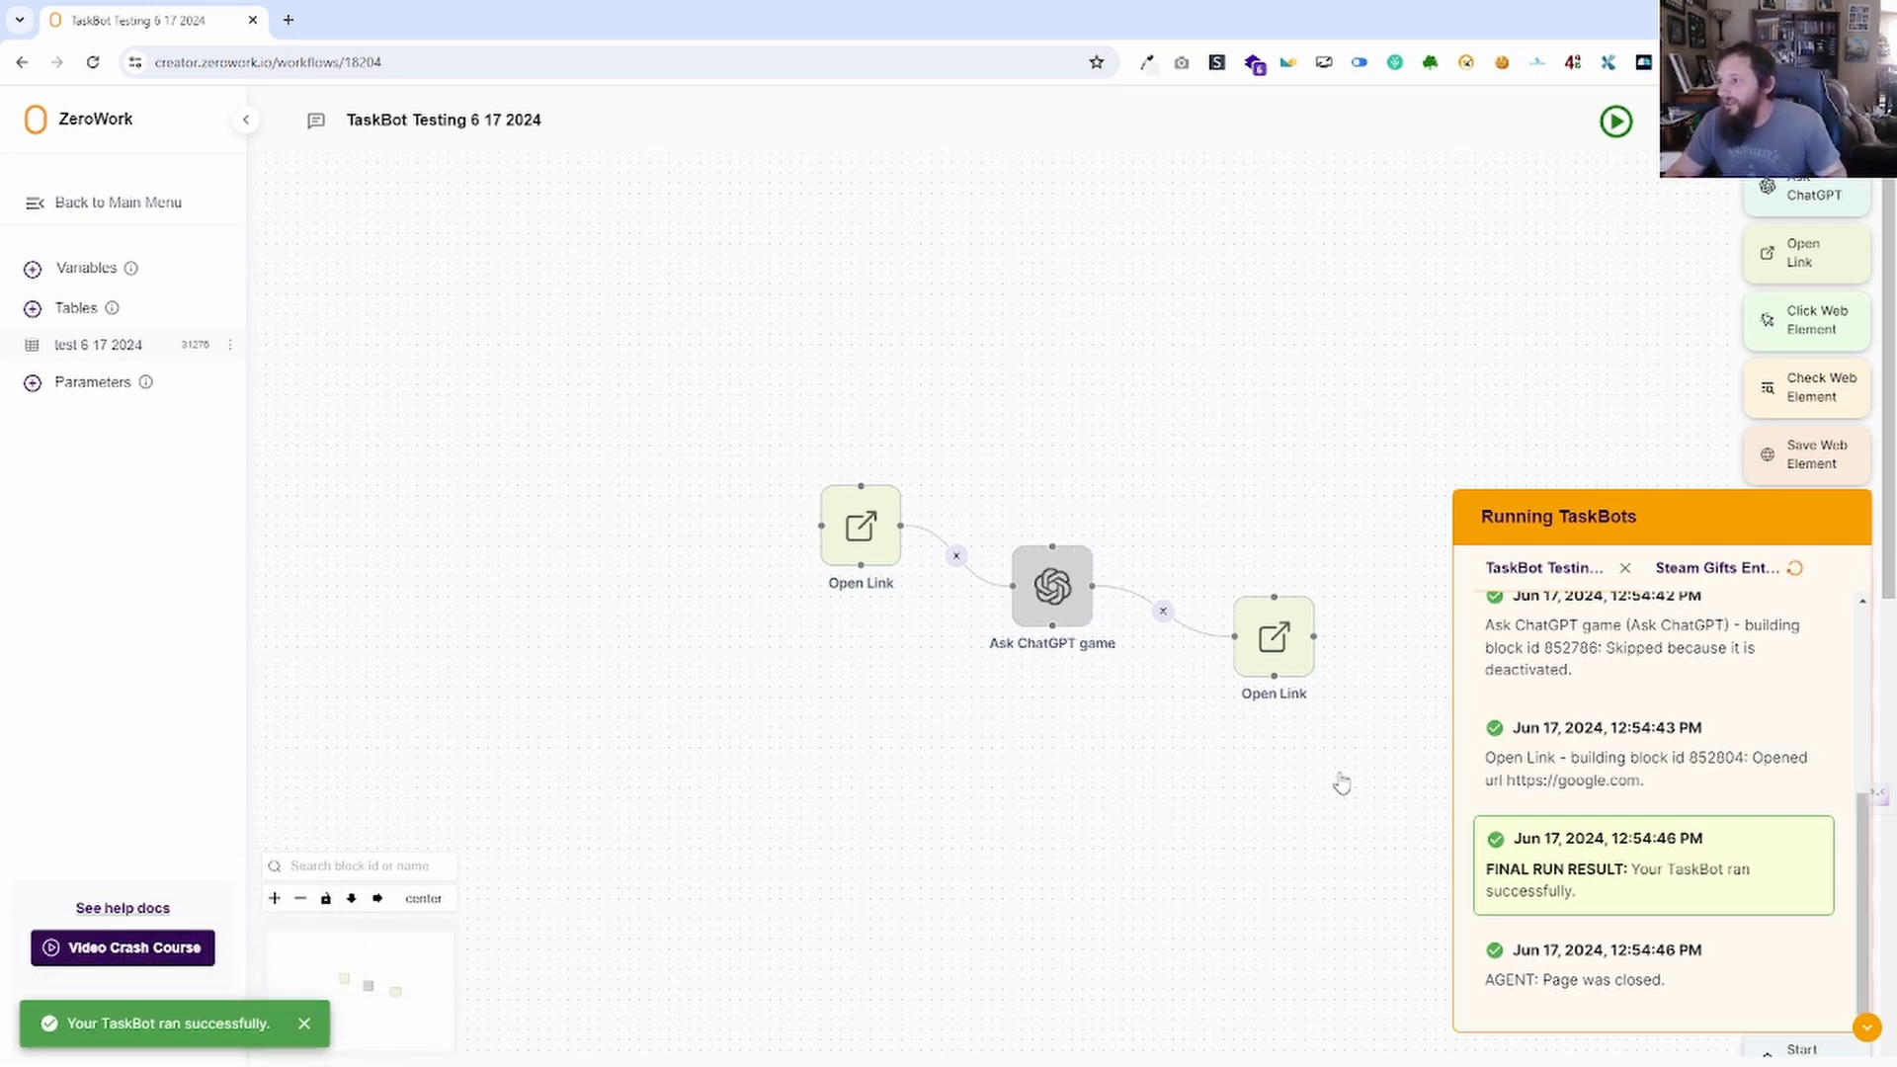
Select the three blocks and toggle them activated, then deactivated.
{"action": "left_click_drag", "start_coordinate": [1351, 794], "coordinate": [810, 460]}
{"action": "right_click", "coordinate": [873, 511]}
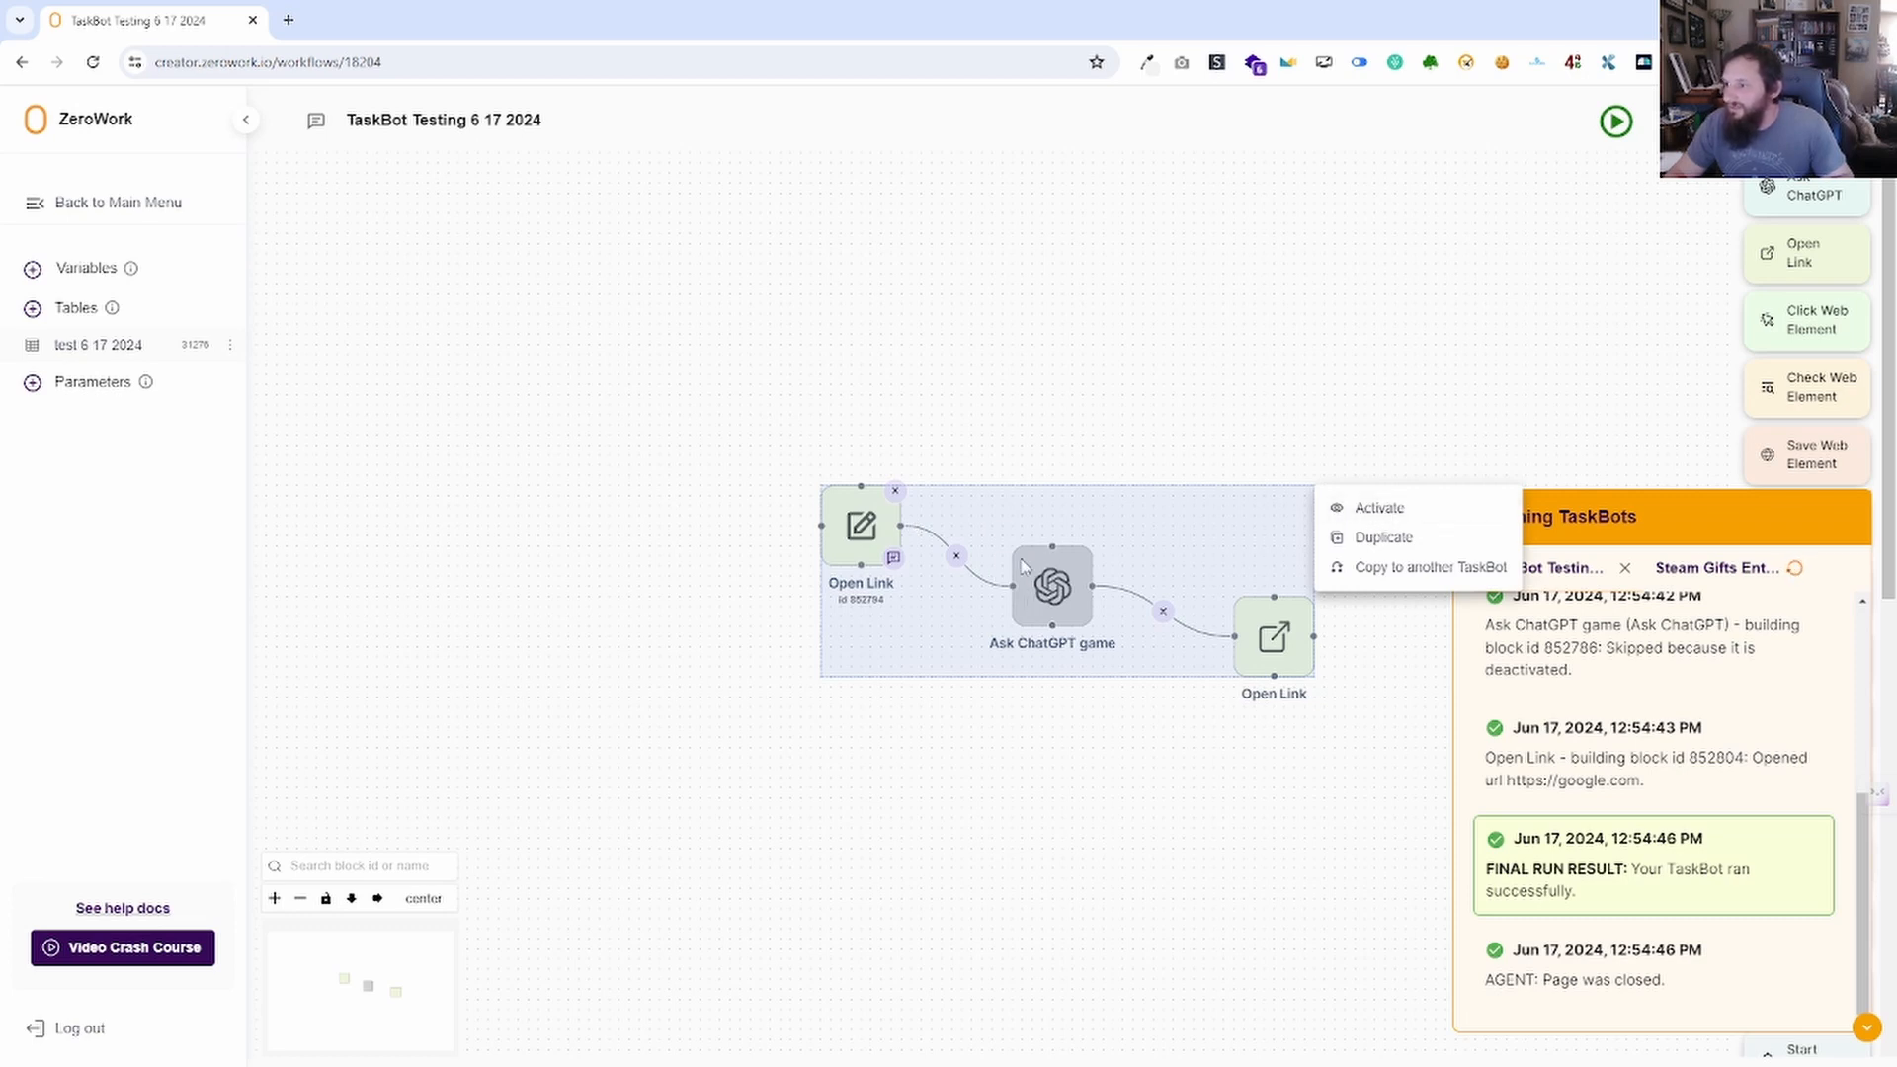
{"action": "left_click", "coordinate": [1383, 510]}
{"action": "right_click", "coordinate": [1312, 492]}
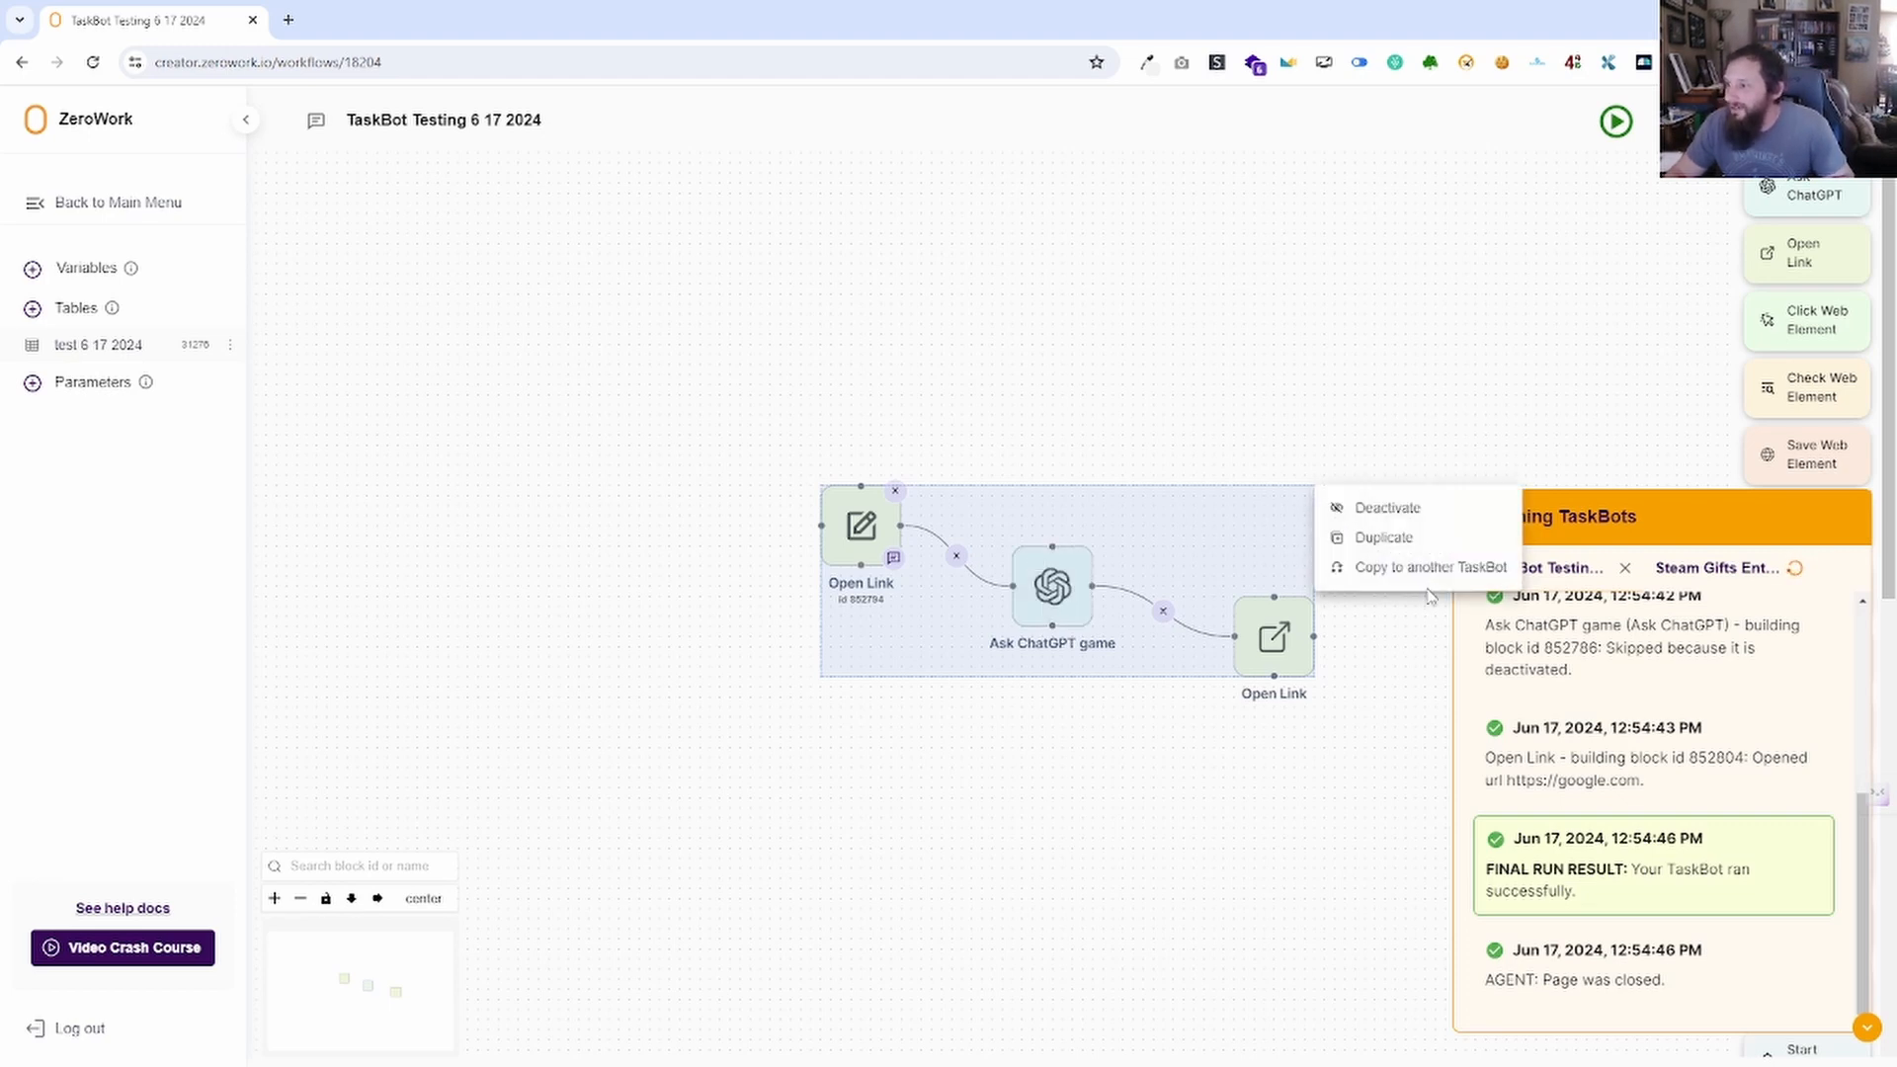
{"action": "left_click", "coordinate": [1390, 506]}
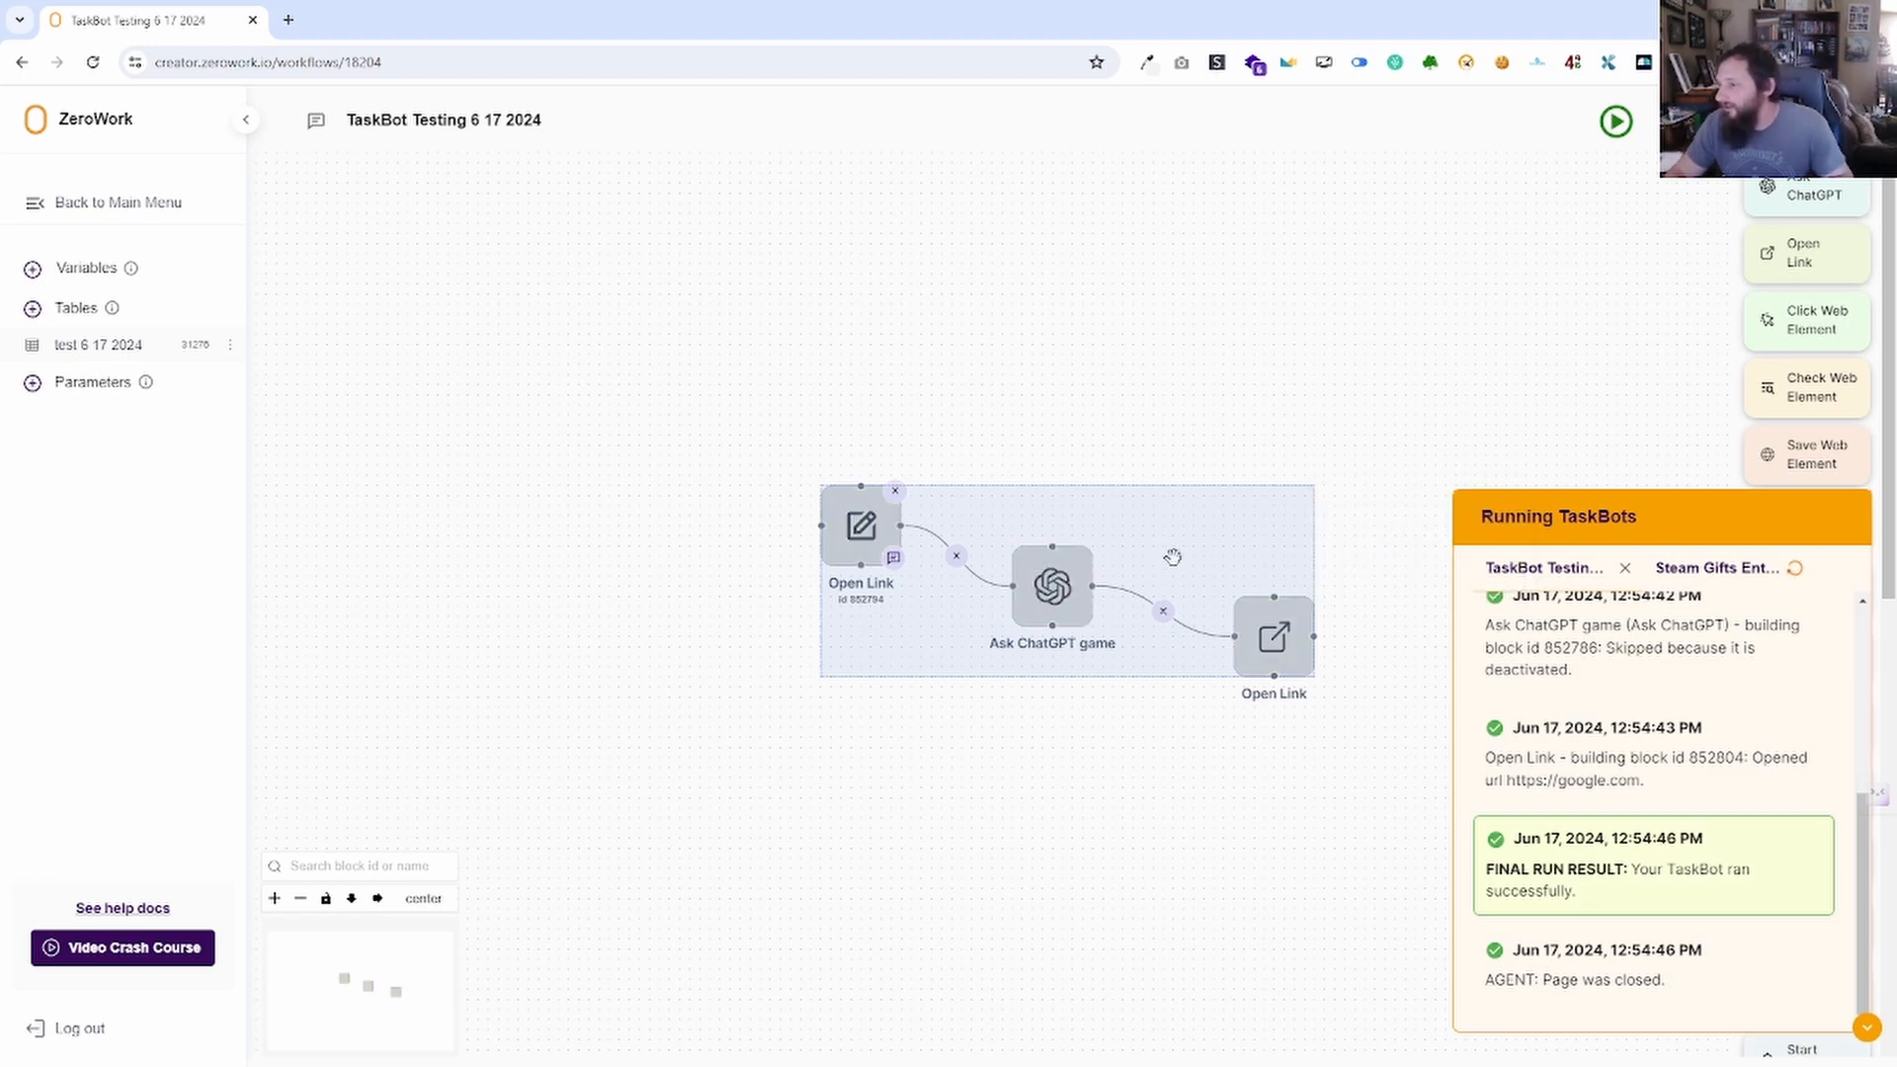
{"action": "left_click", "coordinate": [1238, 430]}
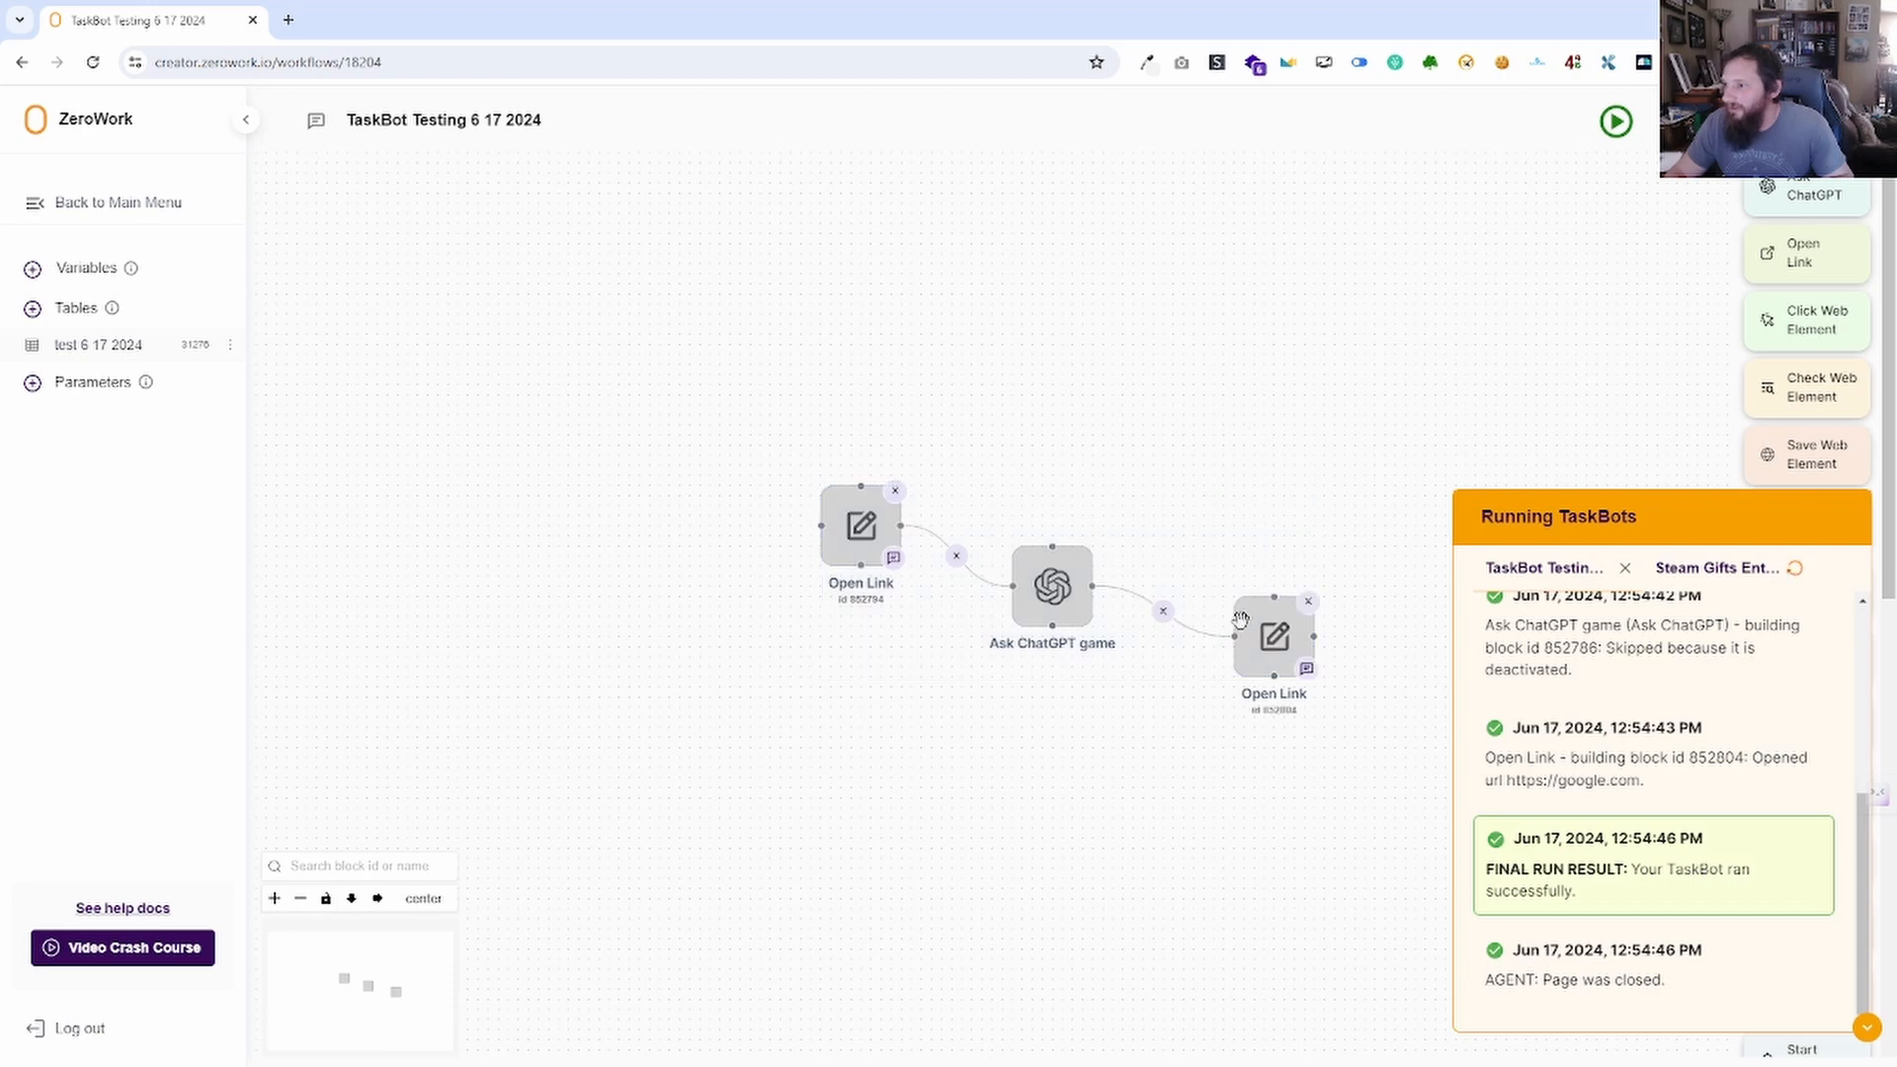
{"action": "right_click", "coordinate": [1268, 633]}
{"action": "left_click", "coordinate": [1345, 781]}
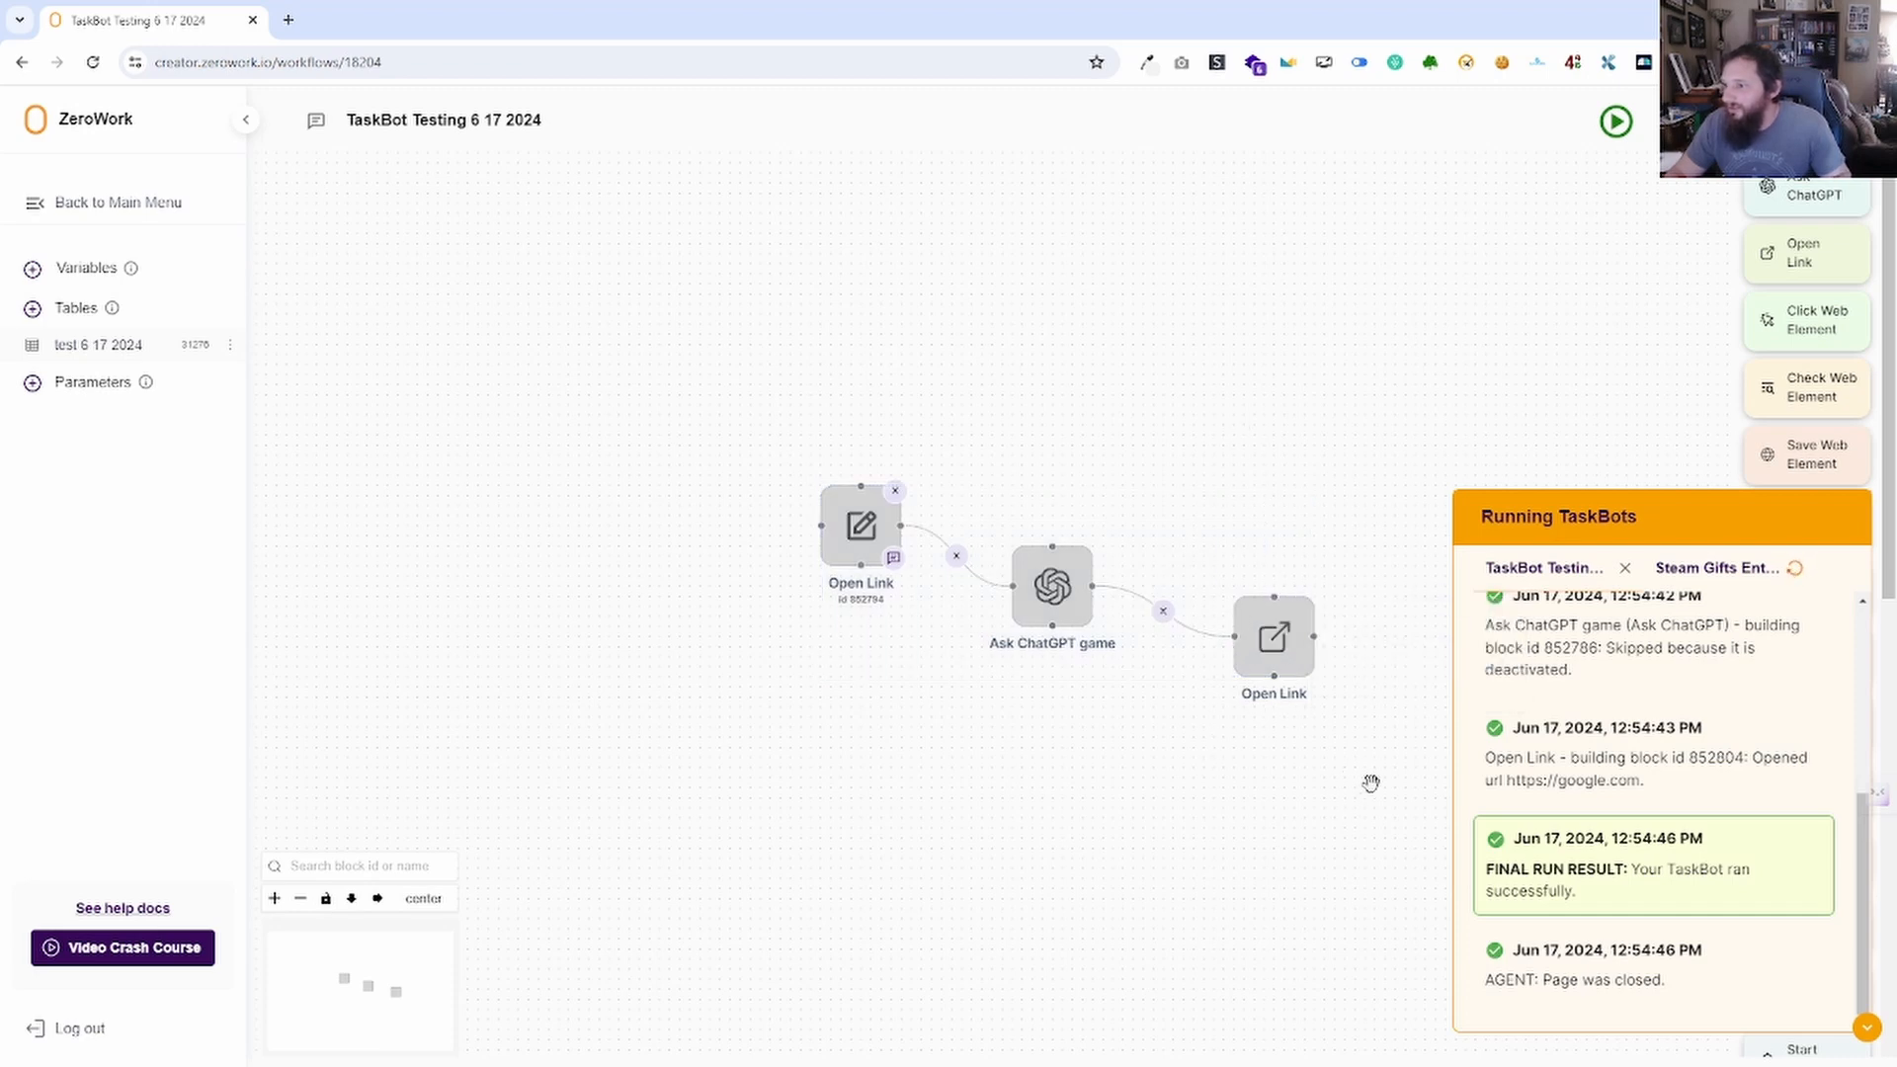
Reselect all three blocks, activate them, and place a duplicate chain below the original.
{"action": "left_click_drag", "start_coordinate": [1372, 783], "coordinate": [661, 352]}
{"action": "right_click", "coordinate": [1318, 492]}
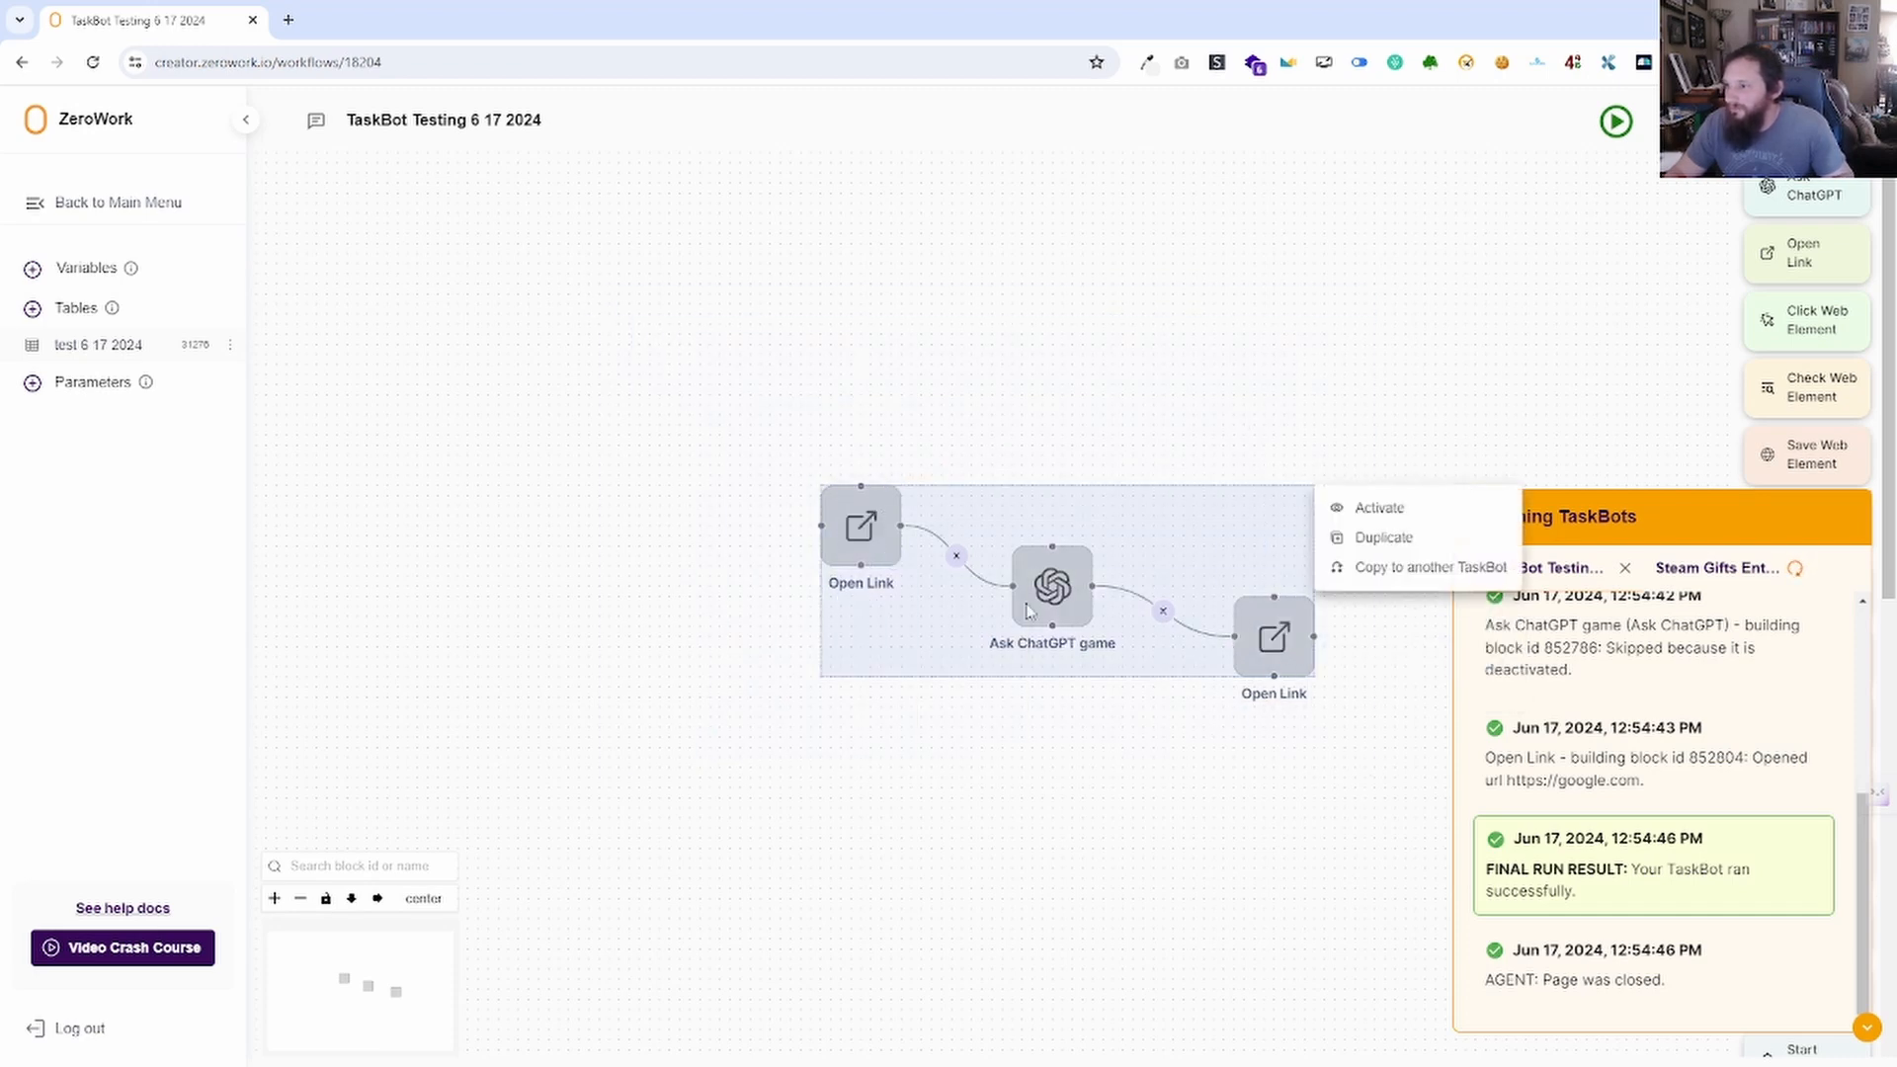
{"action": "left_click", "coordinate": [1378, 508]}
{"action": "right_click", "coordinate": [986, 506]}
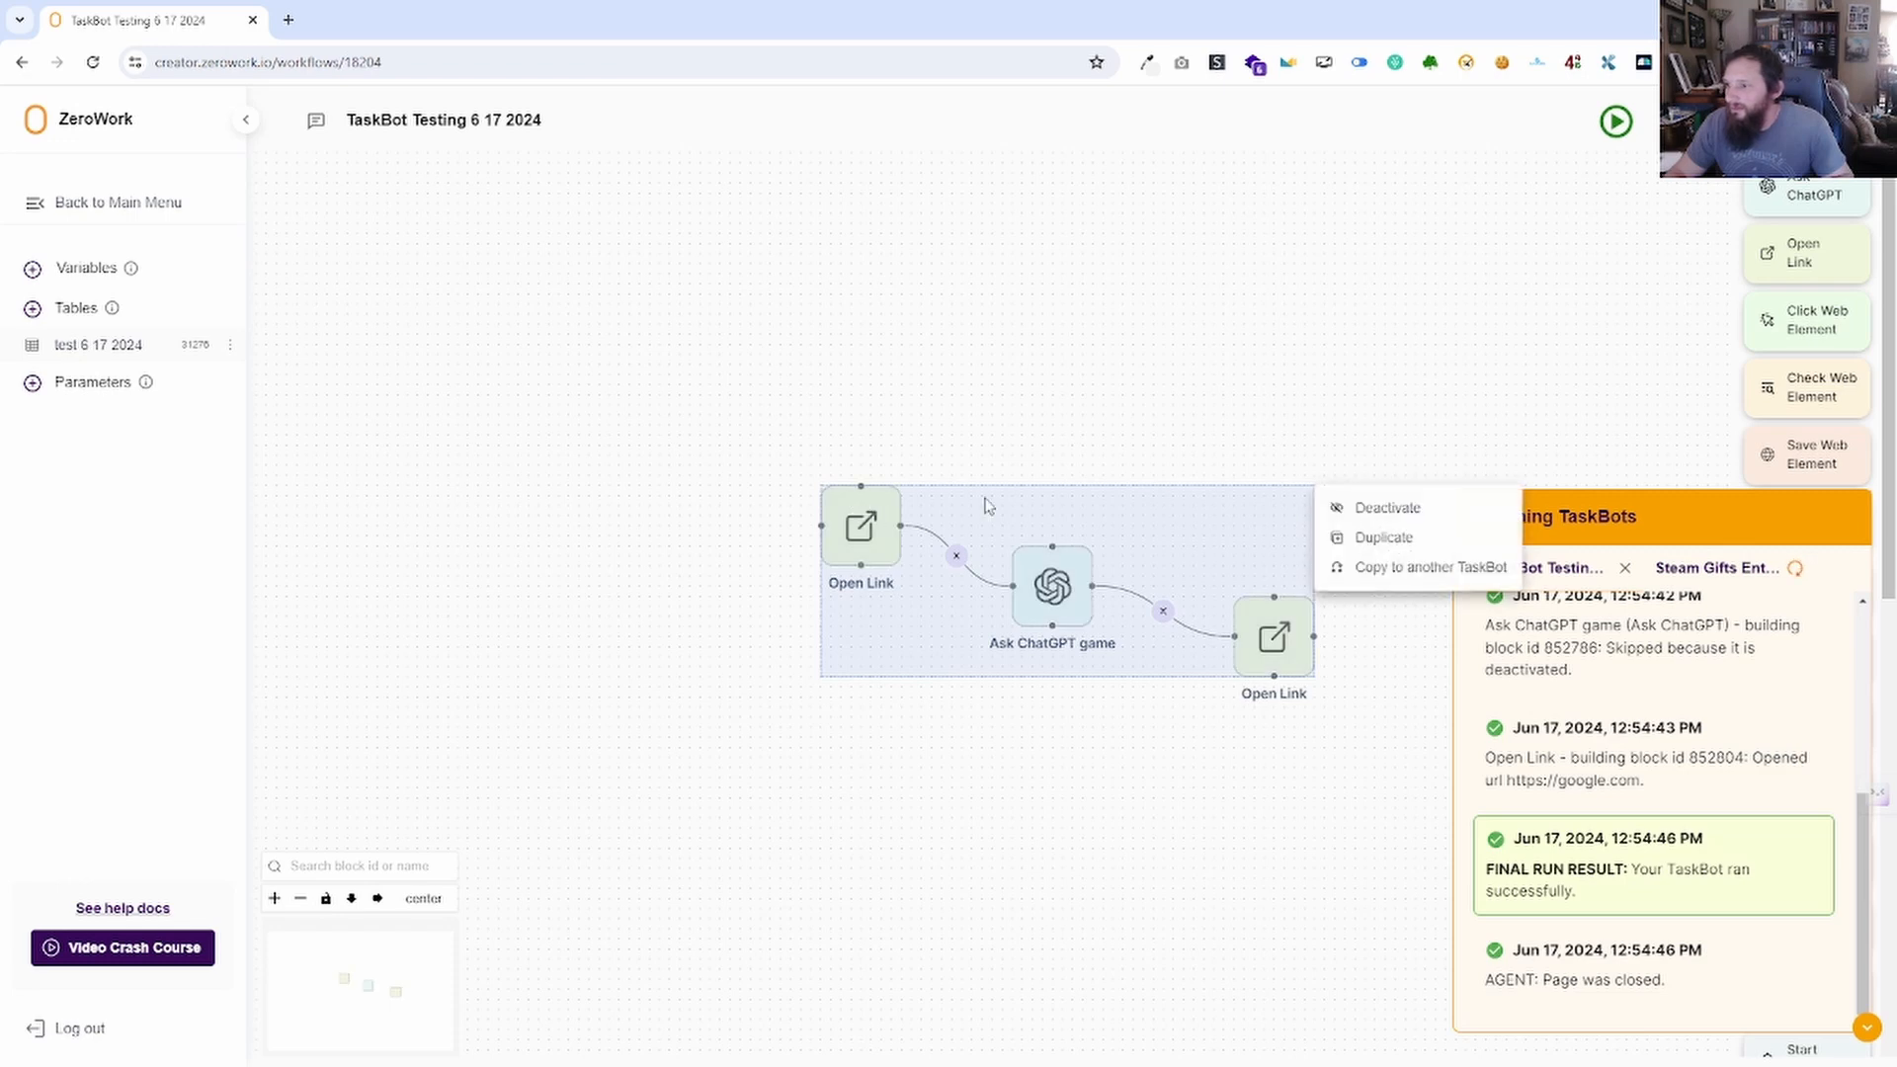
{"action": "left_click", "coordinate": [1397, 544]}
{"action": "left_click_drag", "start_coordinate": [1144, 614], "coordinate": [633, 450]}
{"action": "left_click_drag", "start_coordinate": [919, 462], "coordinate": [922, 463]}
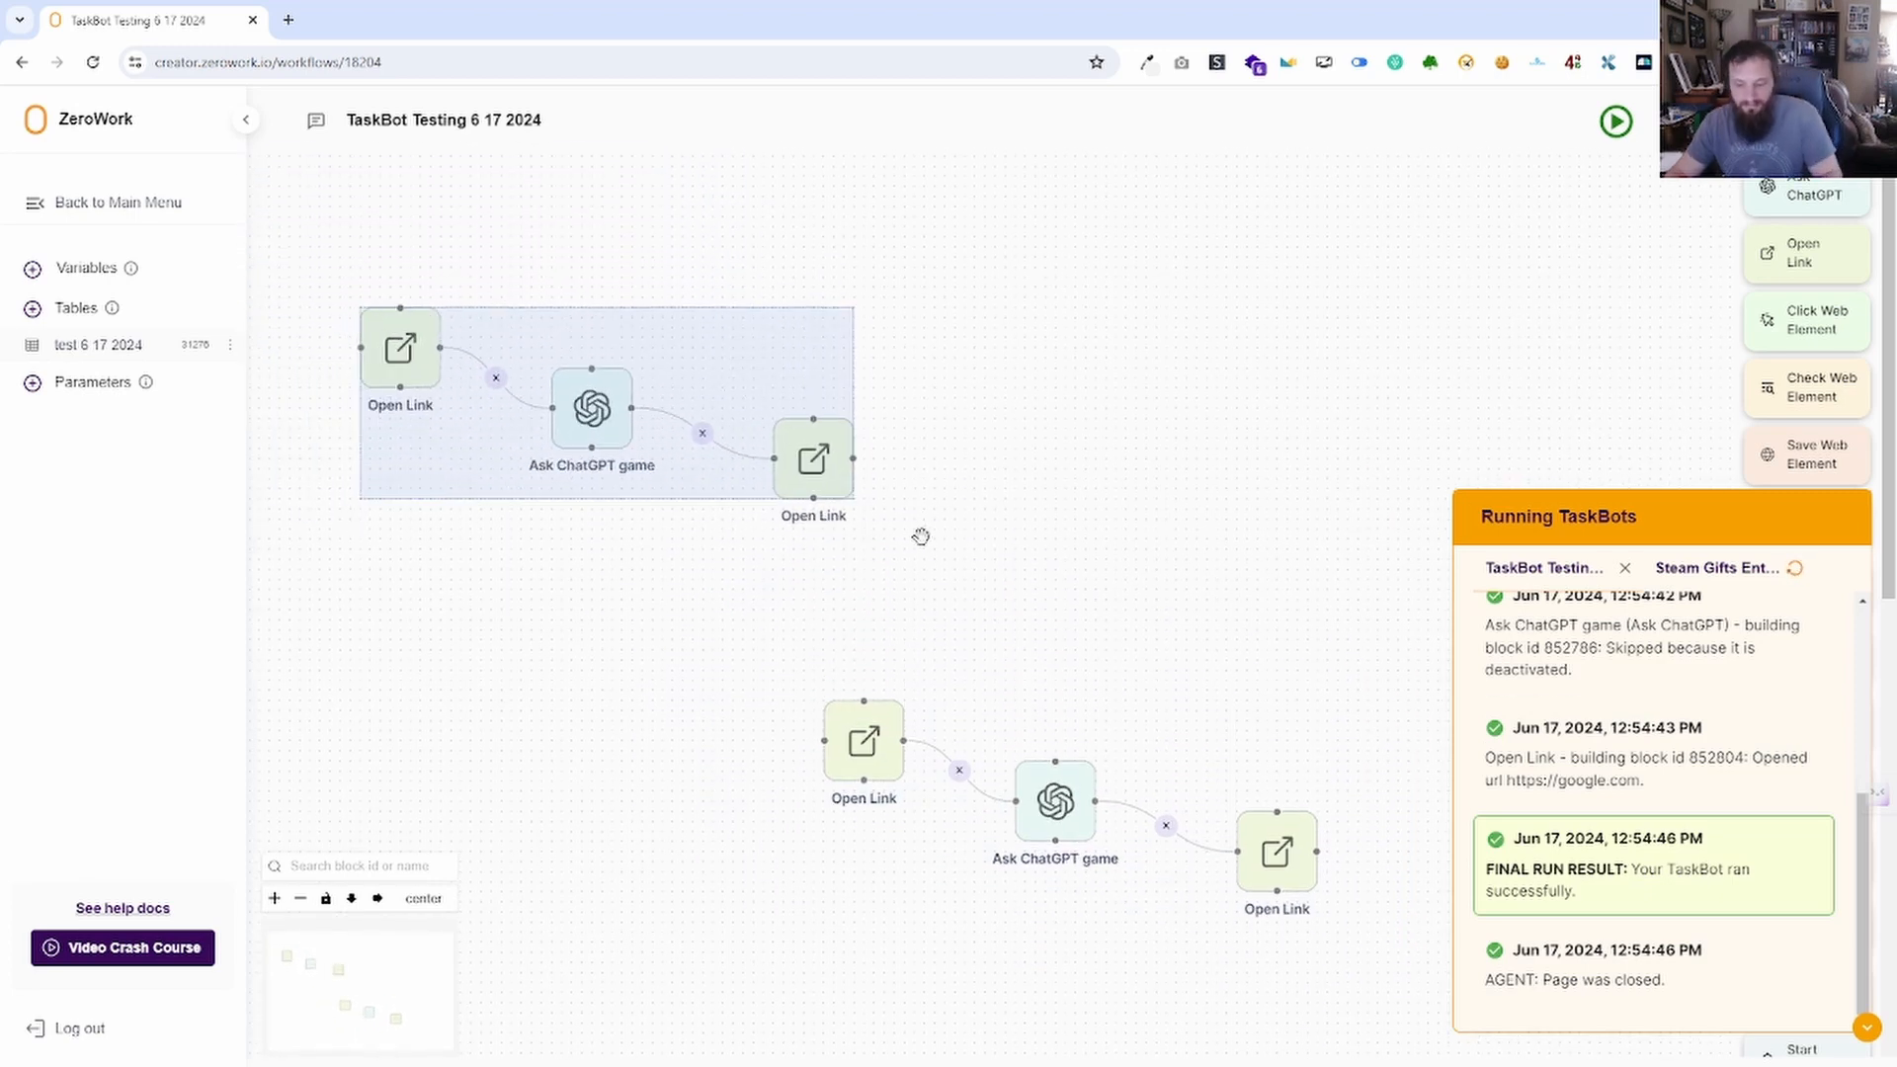
{"action": "key", "text": "Delete"}
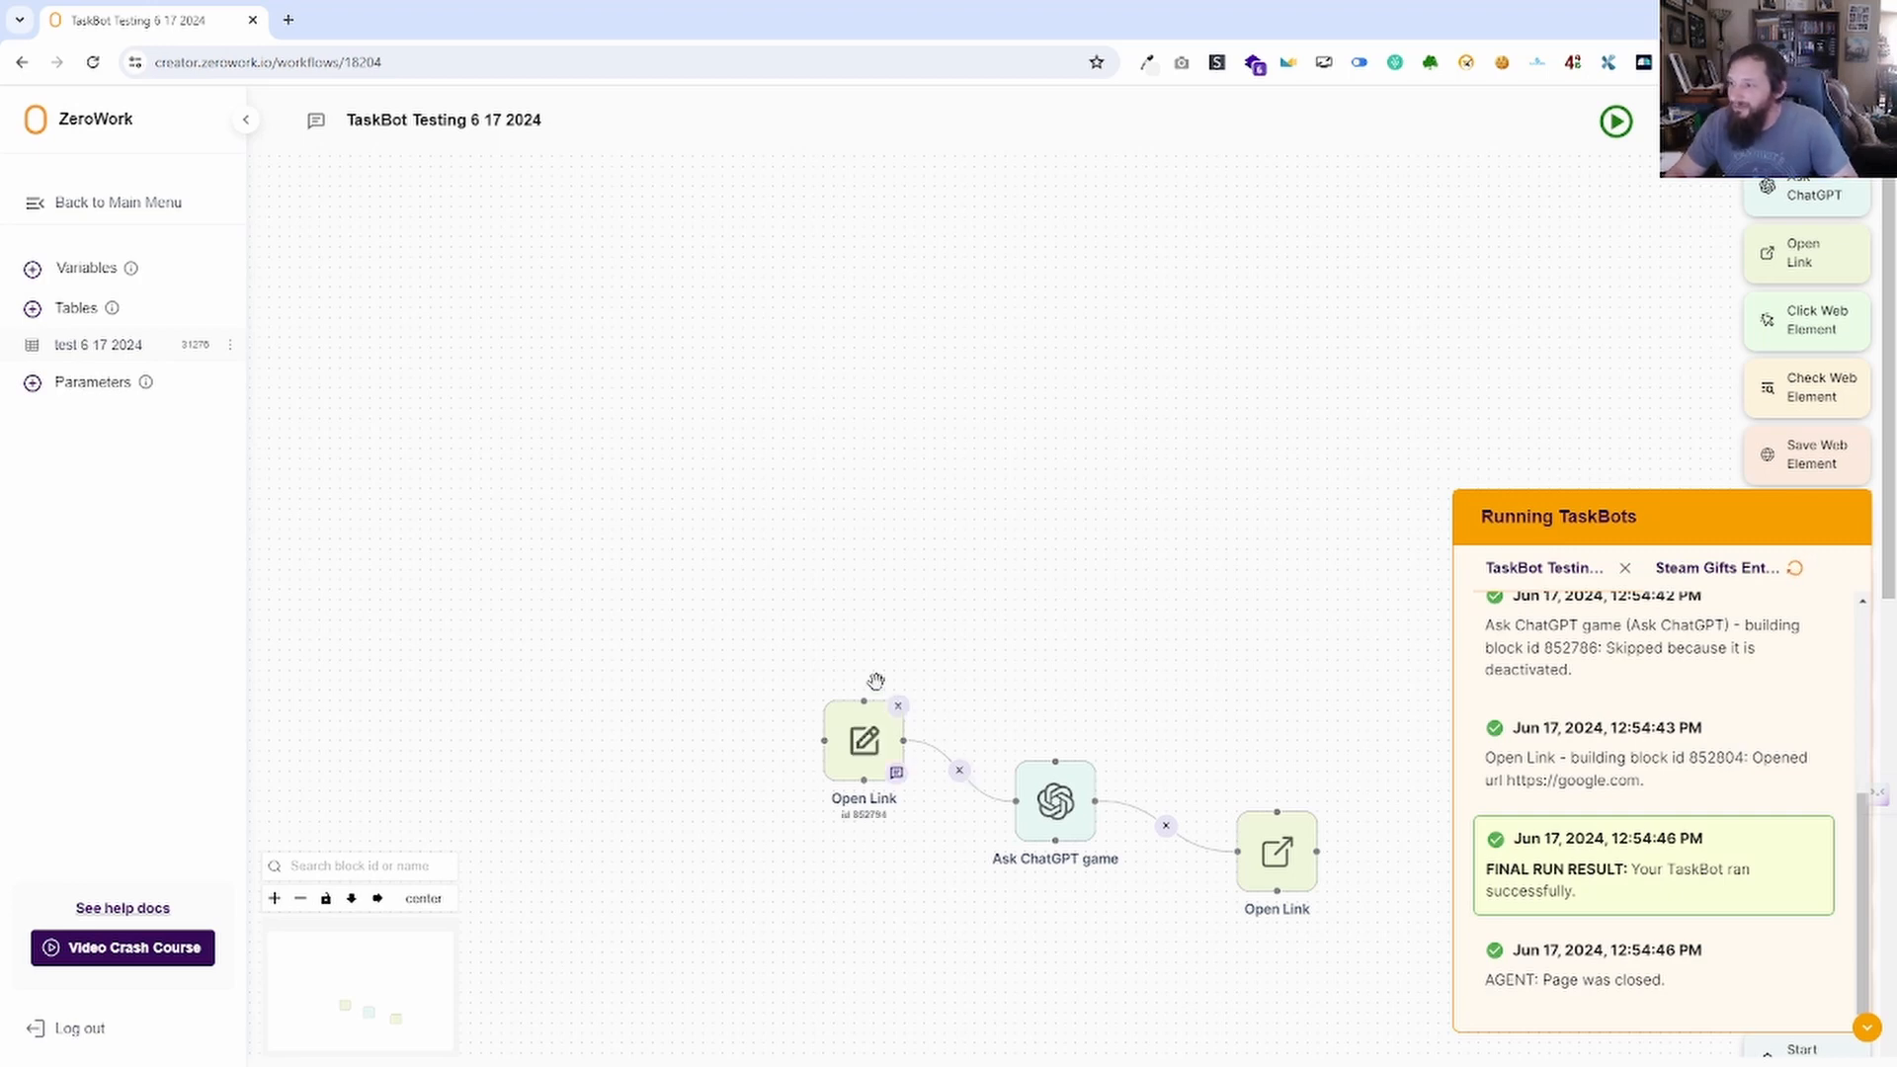
{"action": "left_click_drag", "start_coordinate": [1356, 949], "coordinate": [727, 635]}
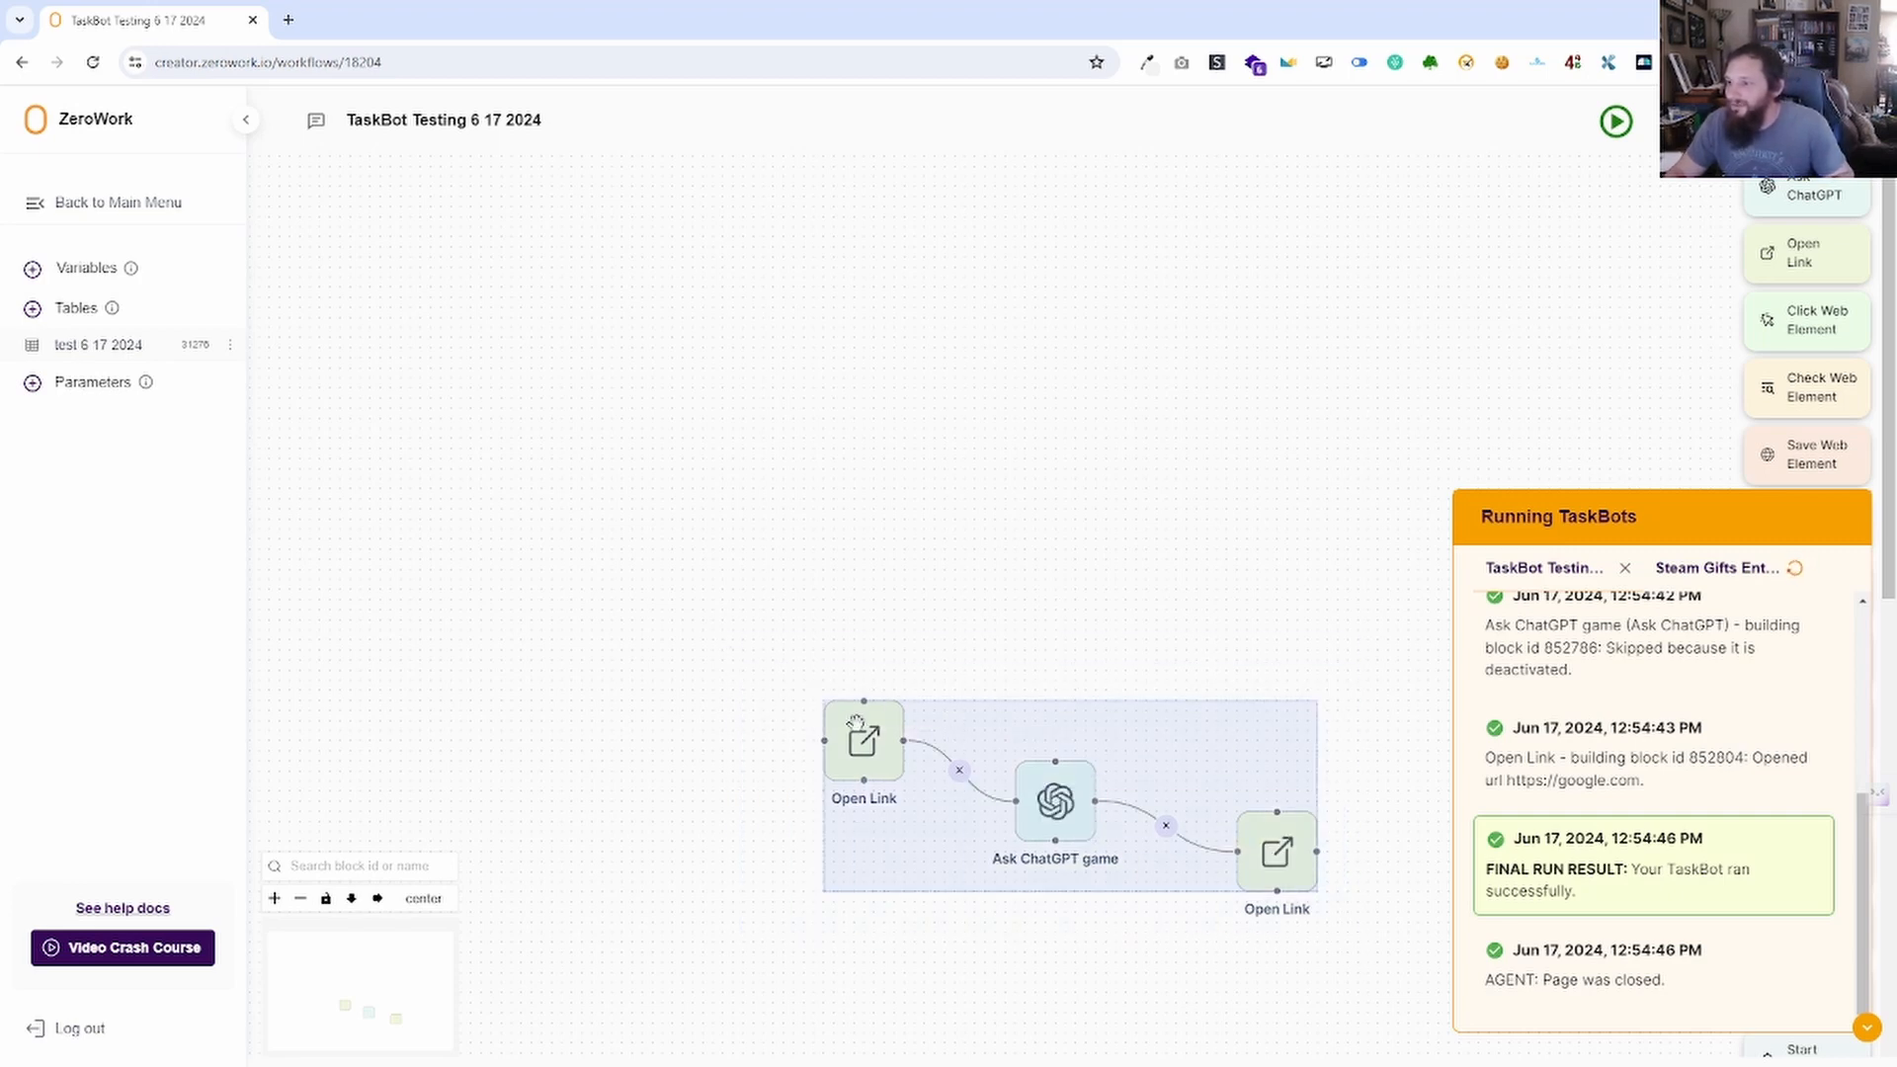
{"action": "right_click", "coordinate": [1314, 757]}
{"action": "left_click", "coordinate": [1387, 753]}
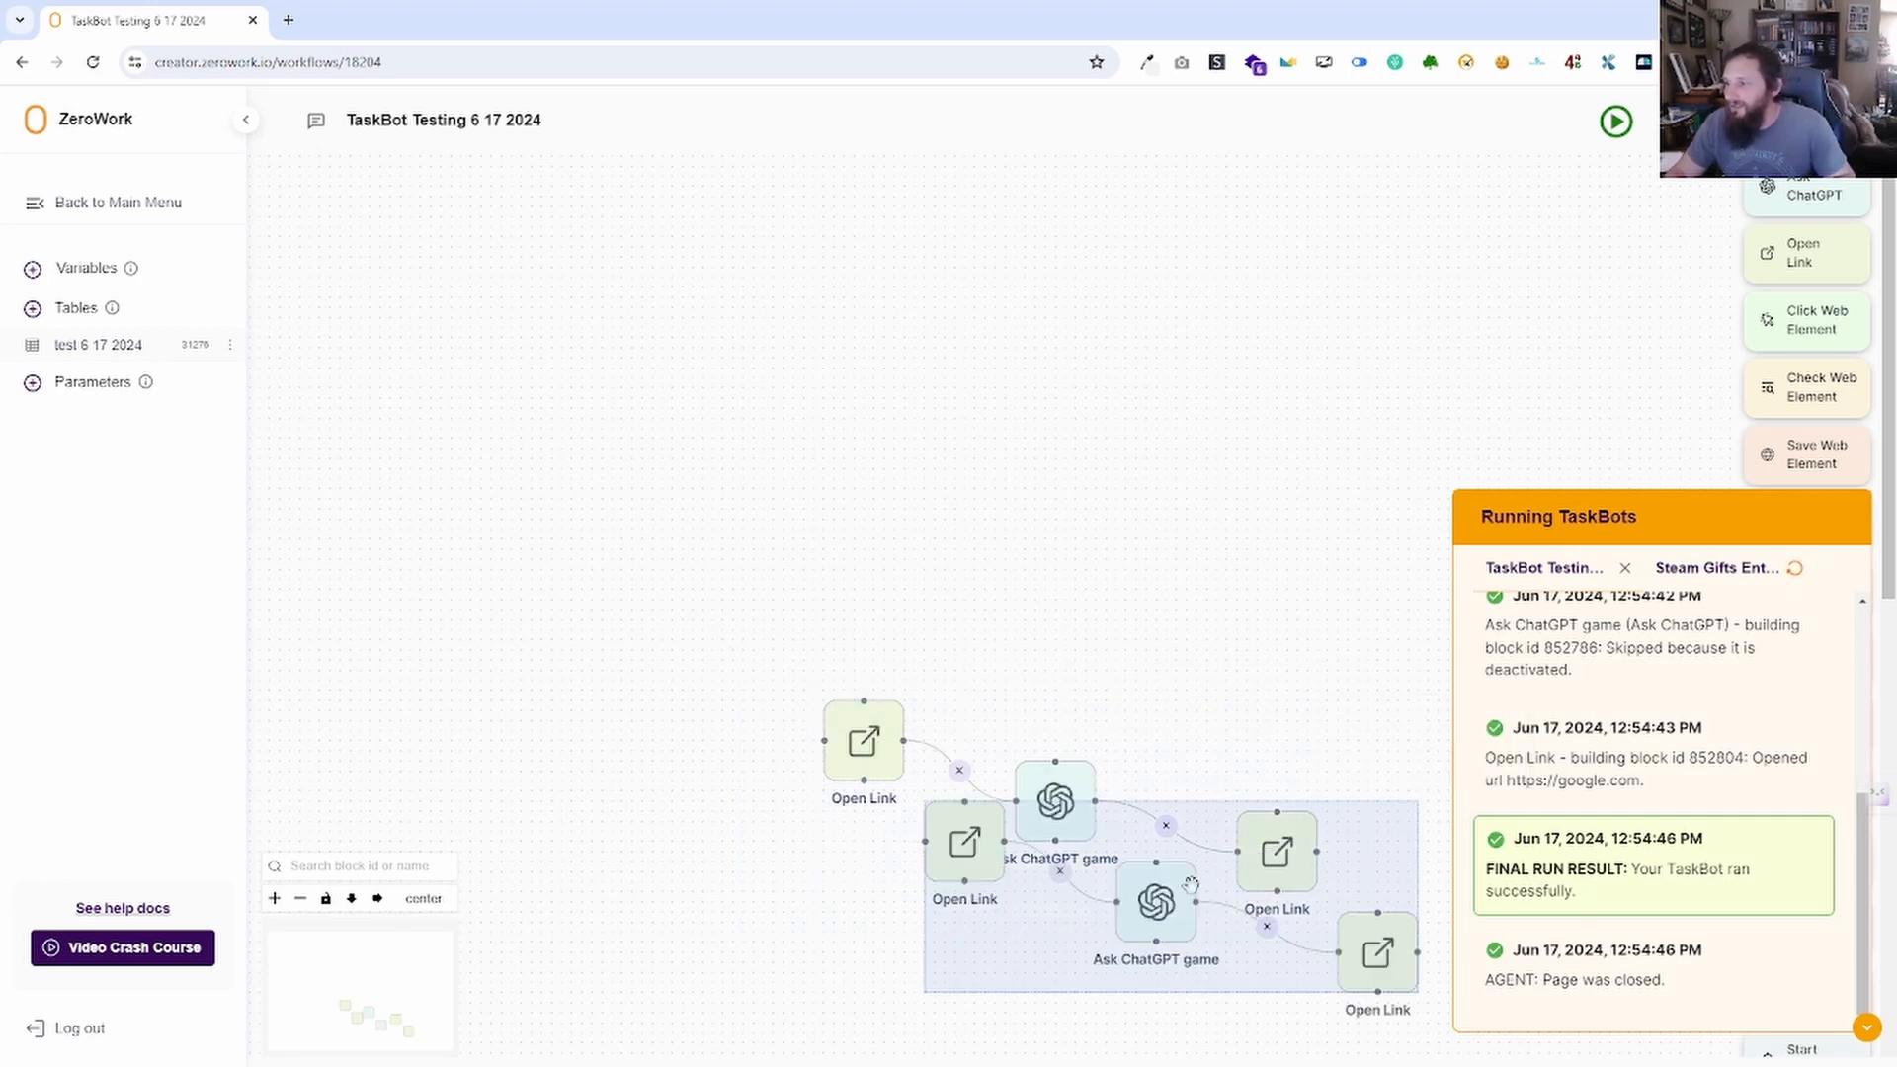
{"action": "left_click", "coordinate": [1243, 582]}
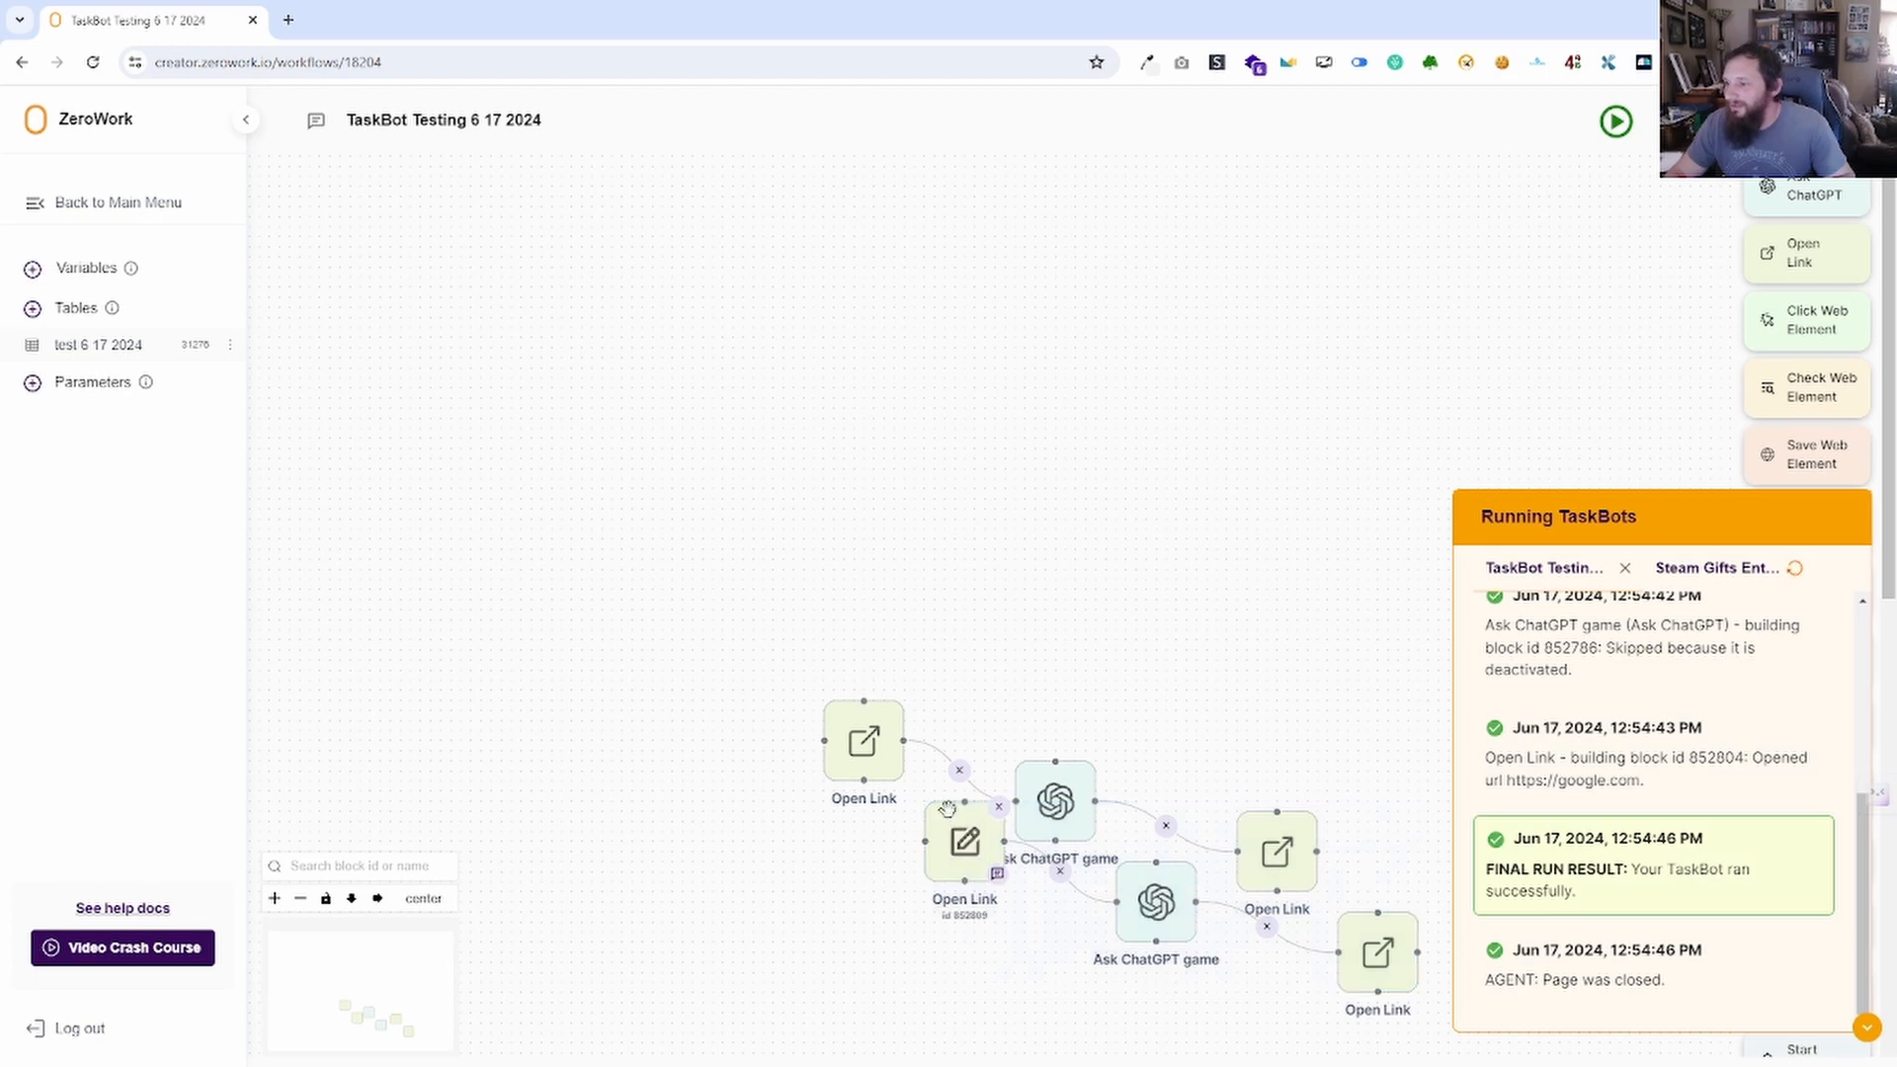
{"action": "left_click_drag", "start_coordinate": [947, 809], "coordinate": [1179, 558]}
{"action": "left_click_drag", "start_coordinate": [1122, 870], "coordinate": [1051, 668]}
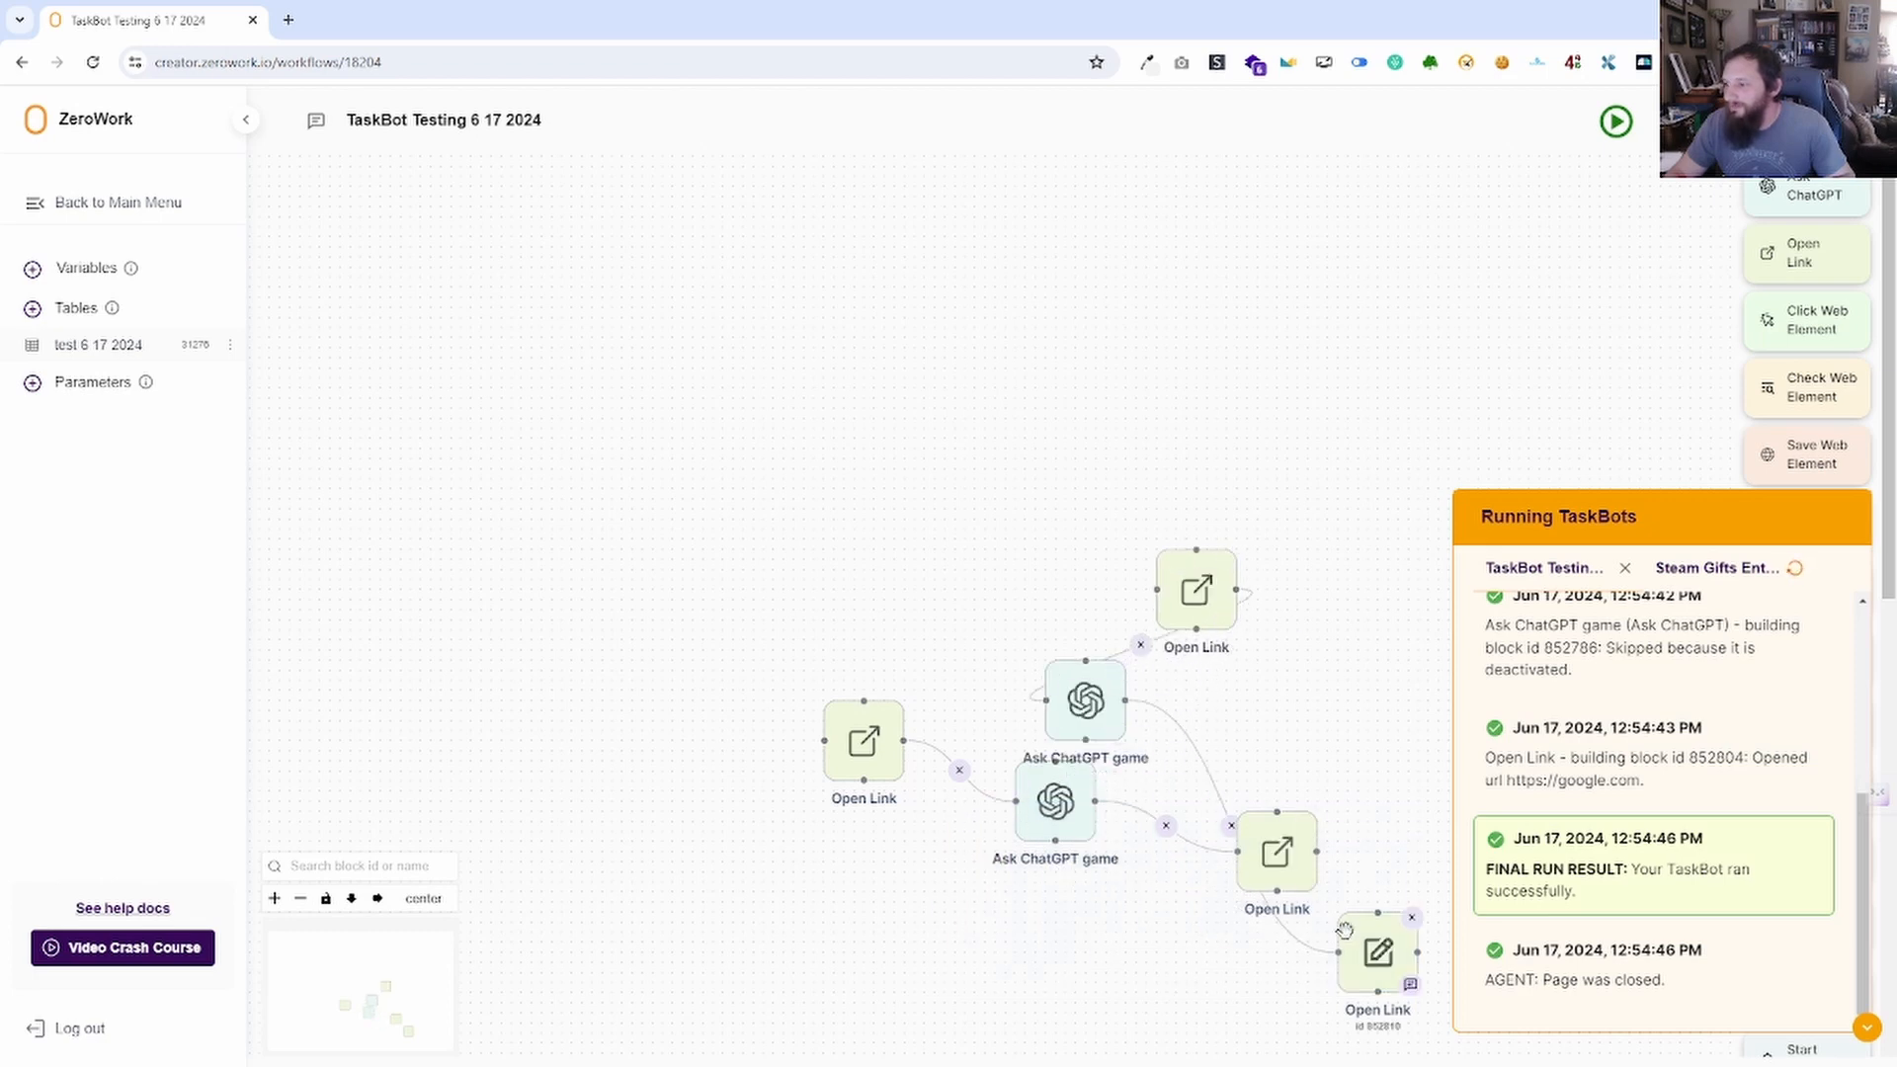
{"action": "left_click_drag", "start_coordinate": [1345, 930], "coordinate": [1304, 638]}
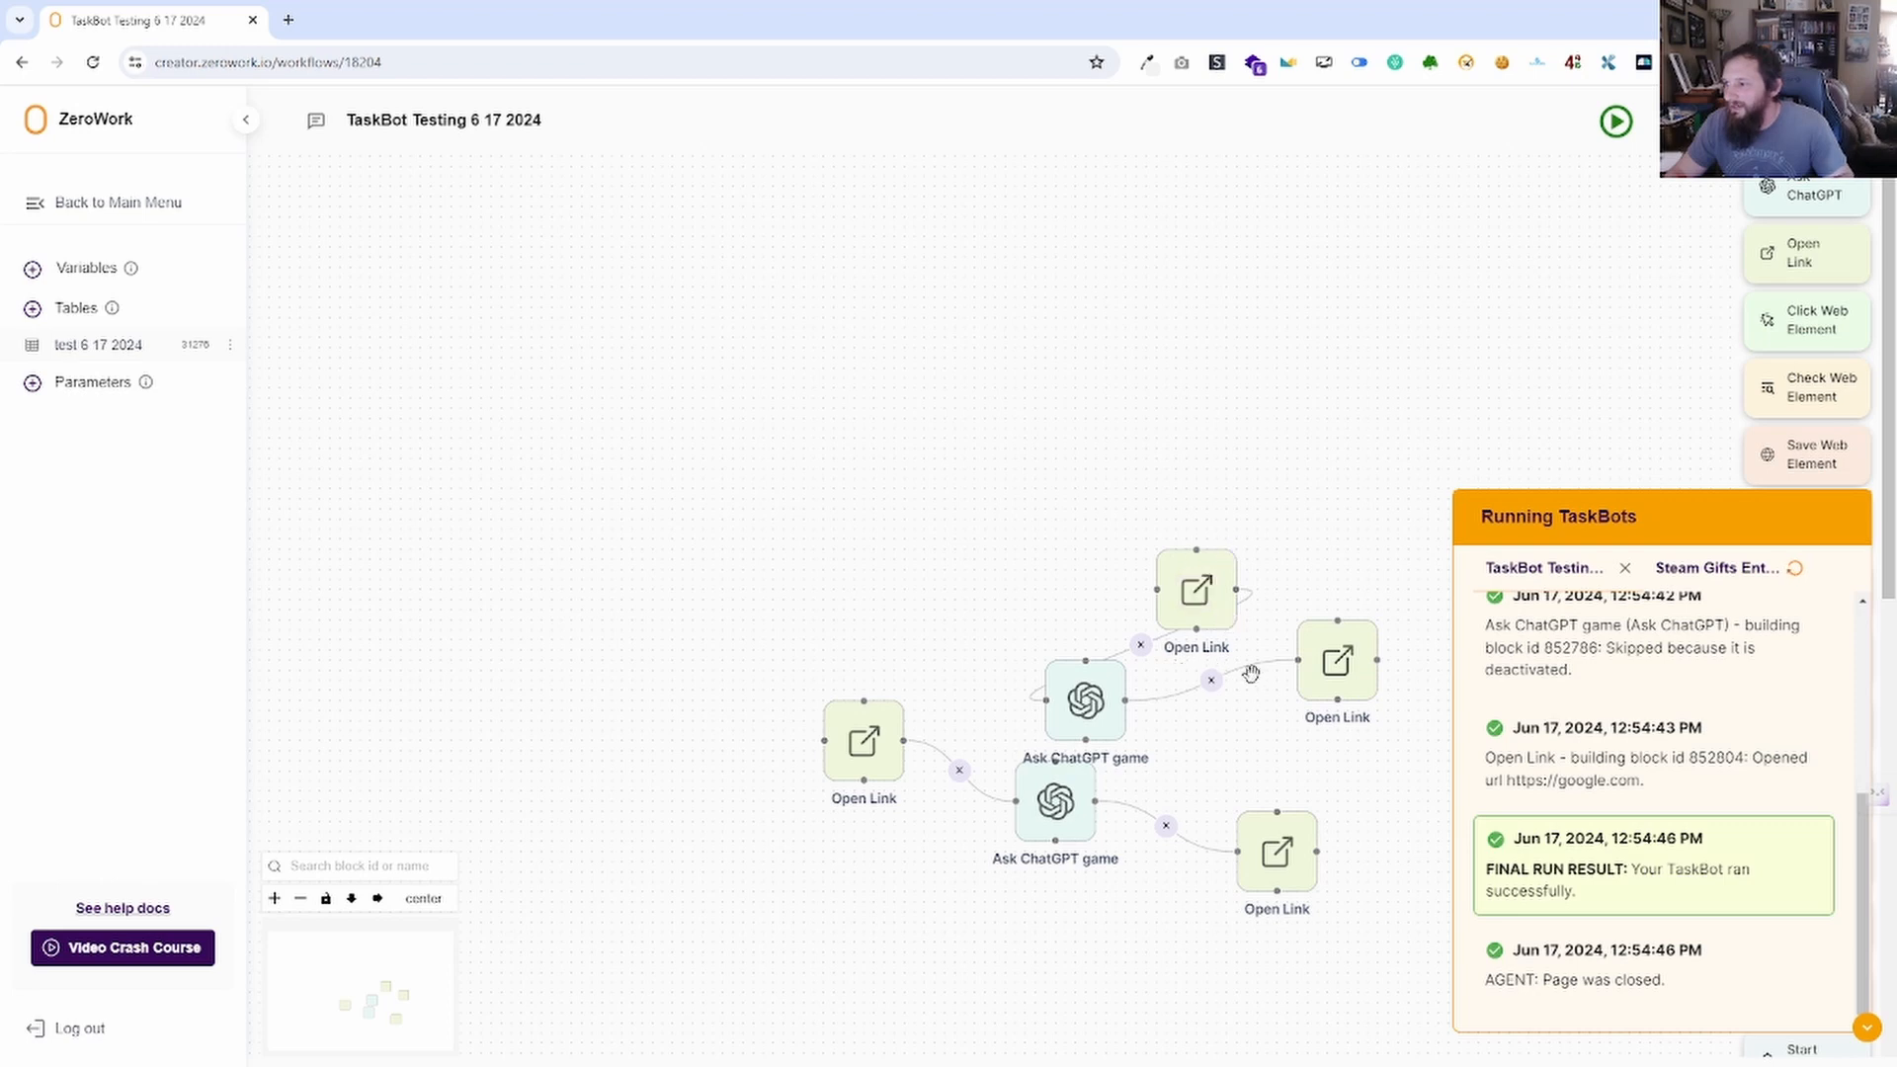
{"action": "left_click_drag", "start_coordinate": [1402, 775], "coordinate": [784, 441]}
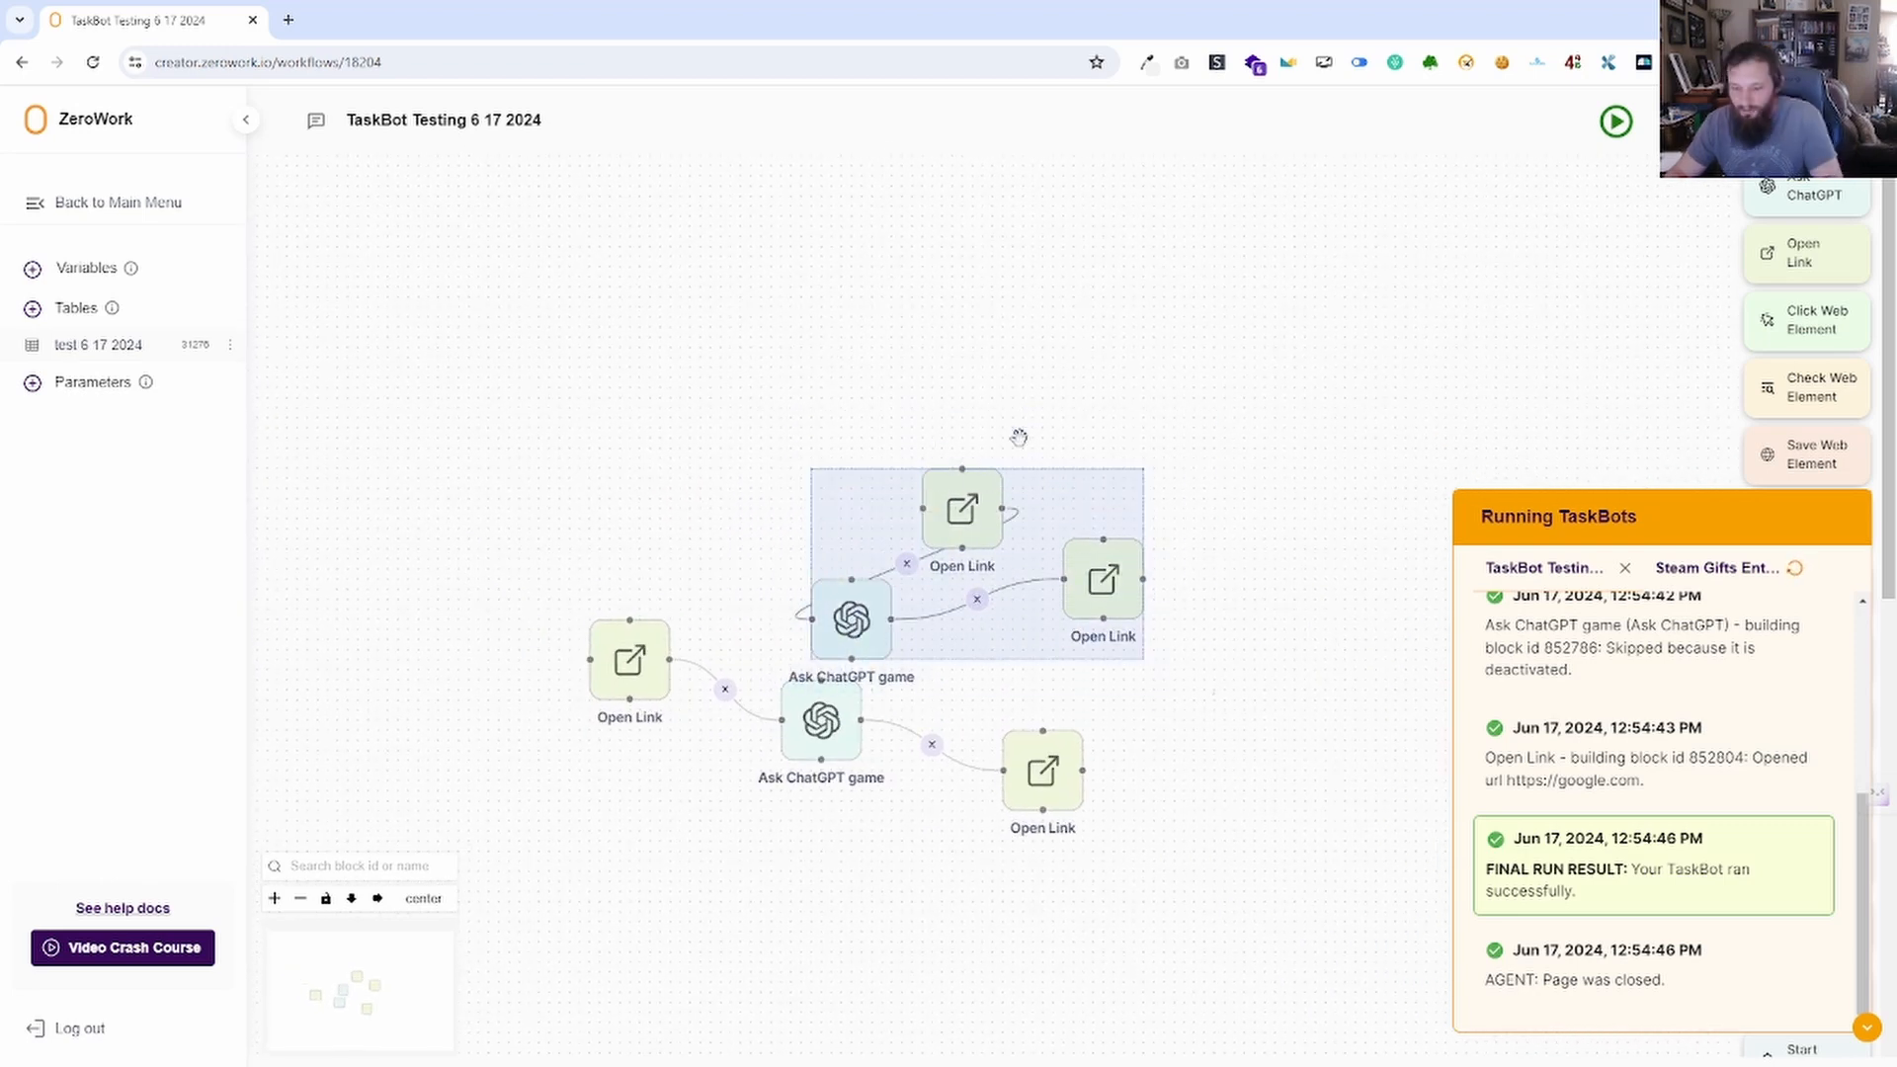
{"action": "key", "text": "Delete"}
{"action": "left_click_drag", "start_coordinate": [1118, 876], "coordinate": [589, 577]}
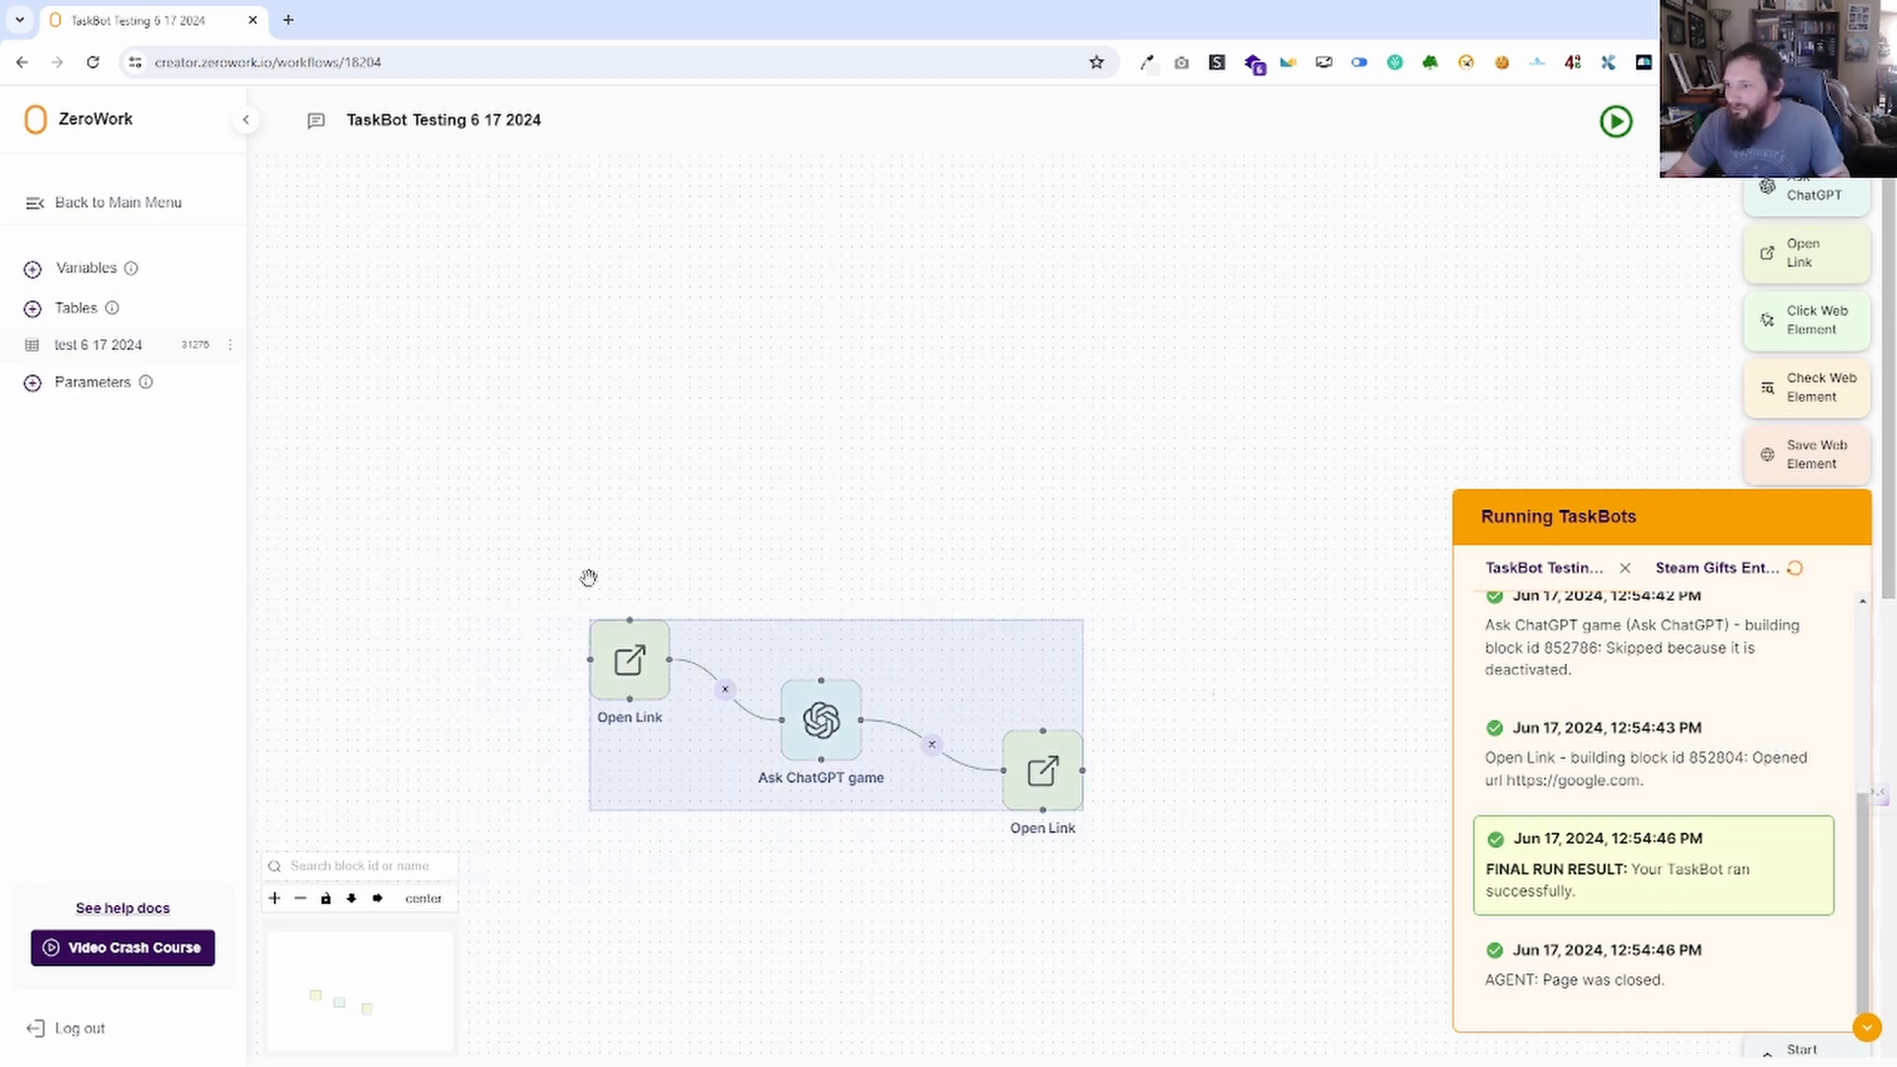
{"action": "right_click", "coordinate": [1033, 702]}
{"action": "left_click", "coordinate": [1135, 671]}
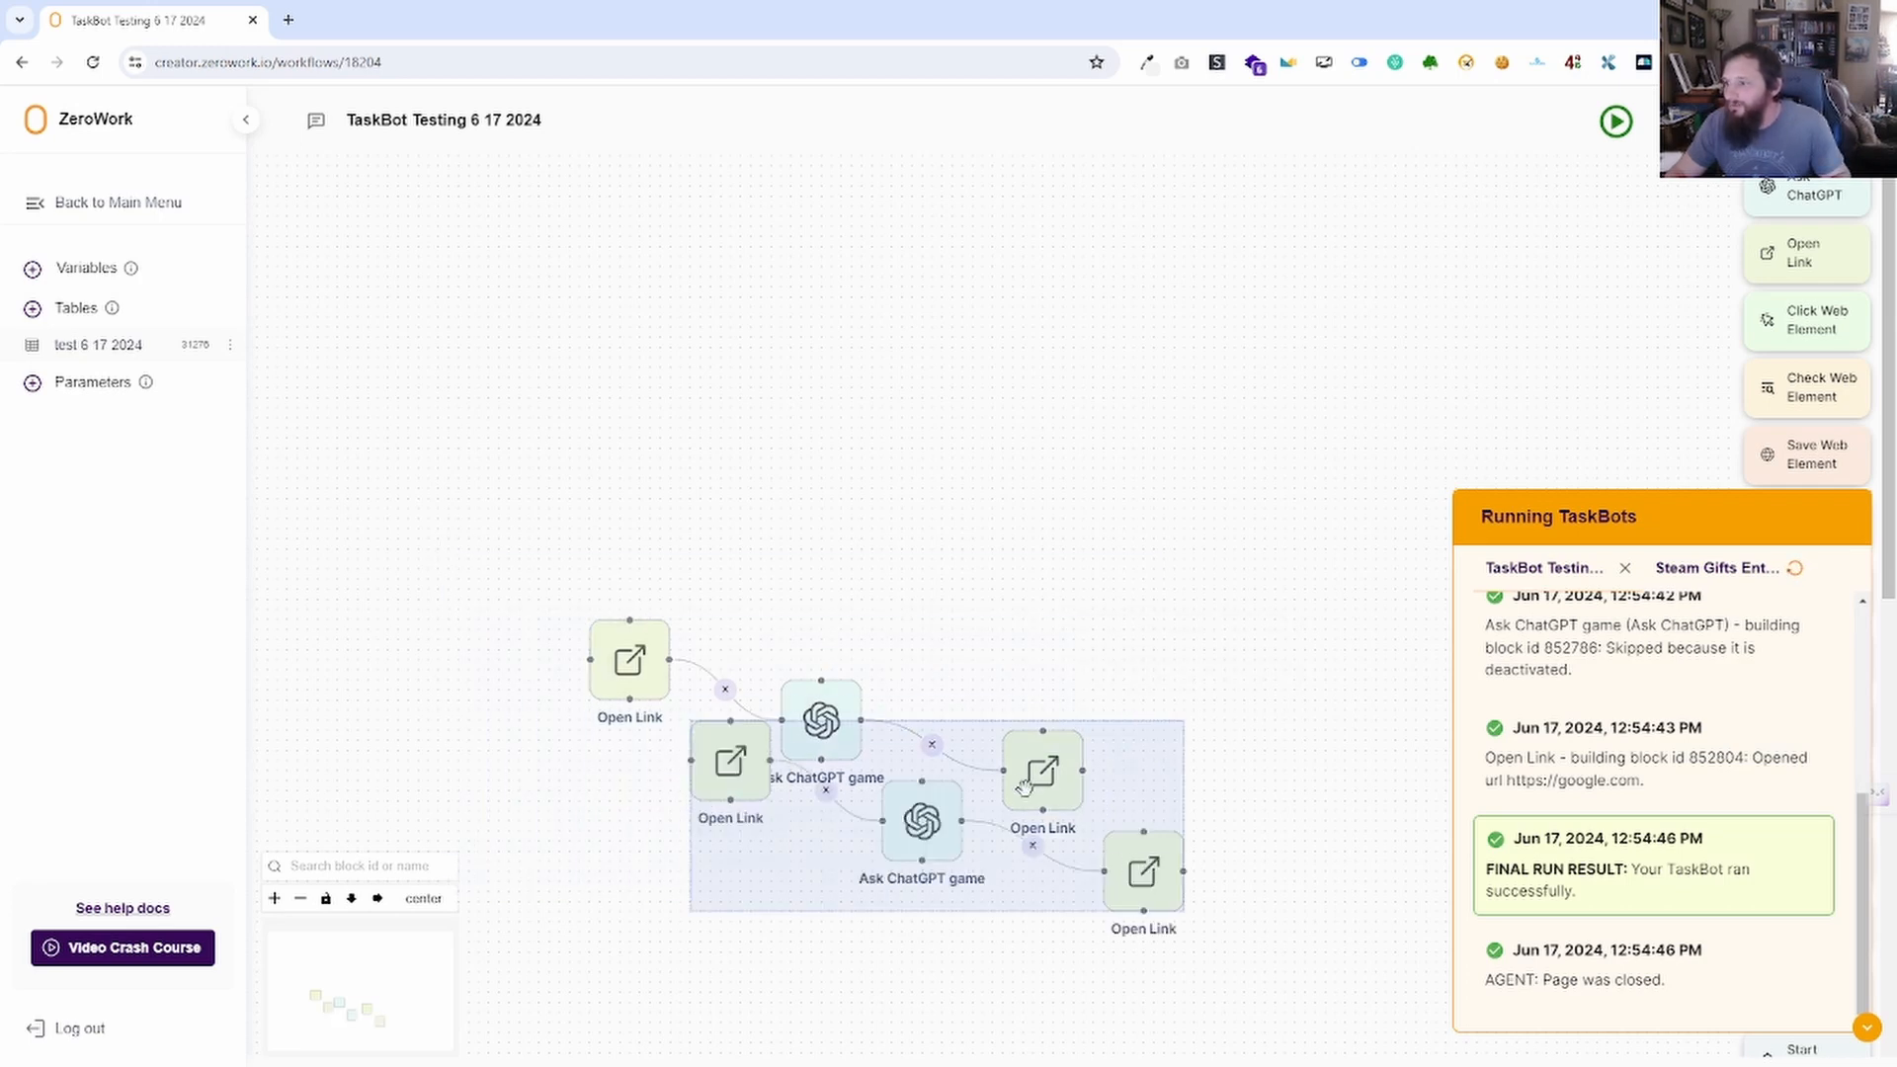
{"action": "left_click_drag", "start_coordinate": [1008, 741], "coordinate": [1290, 177]}
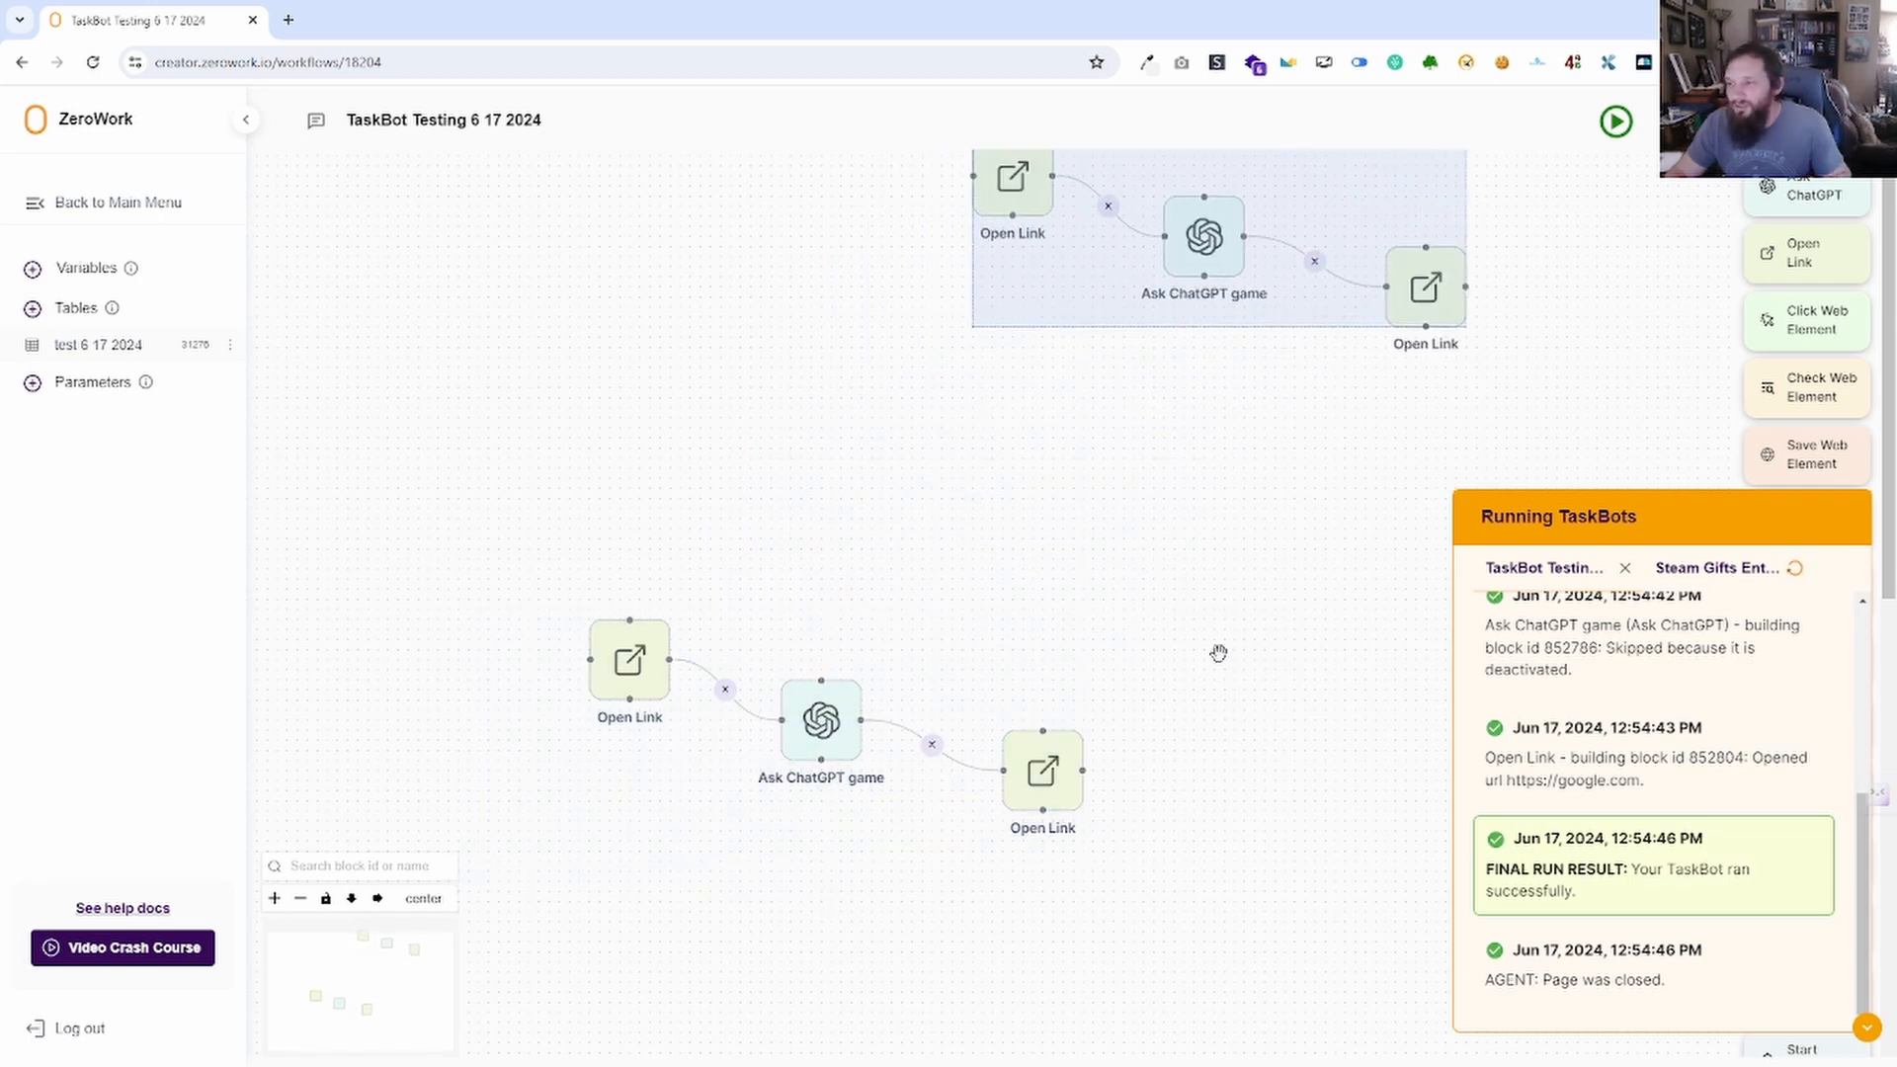
{"action": "left_click_drag", "start_coordinate": [1192, 567], "coordinate": [1047, 750]}
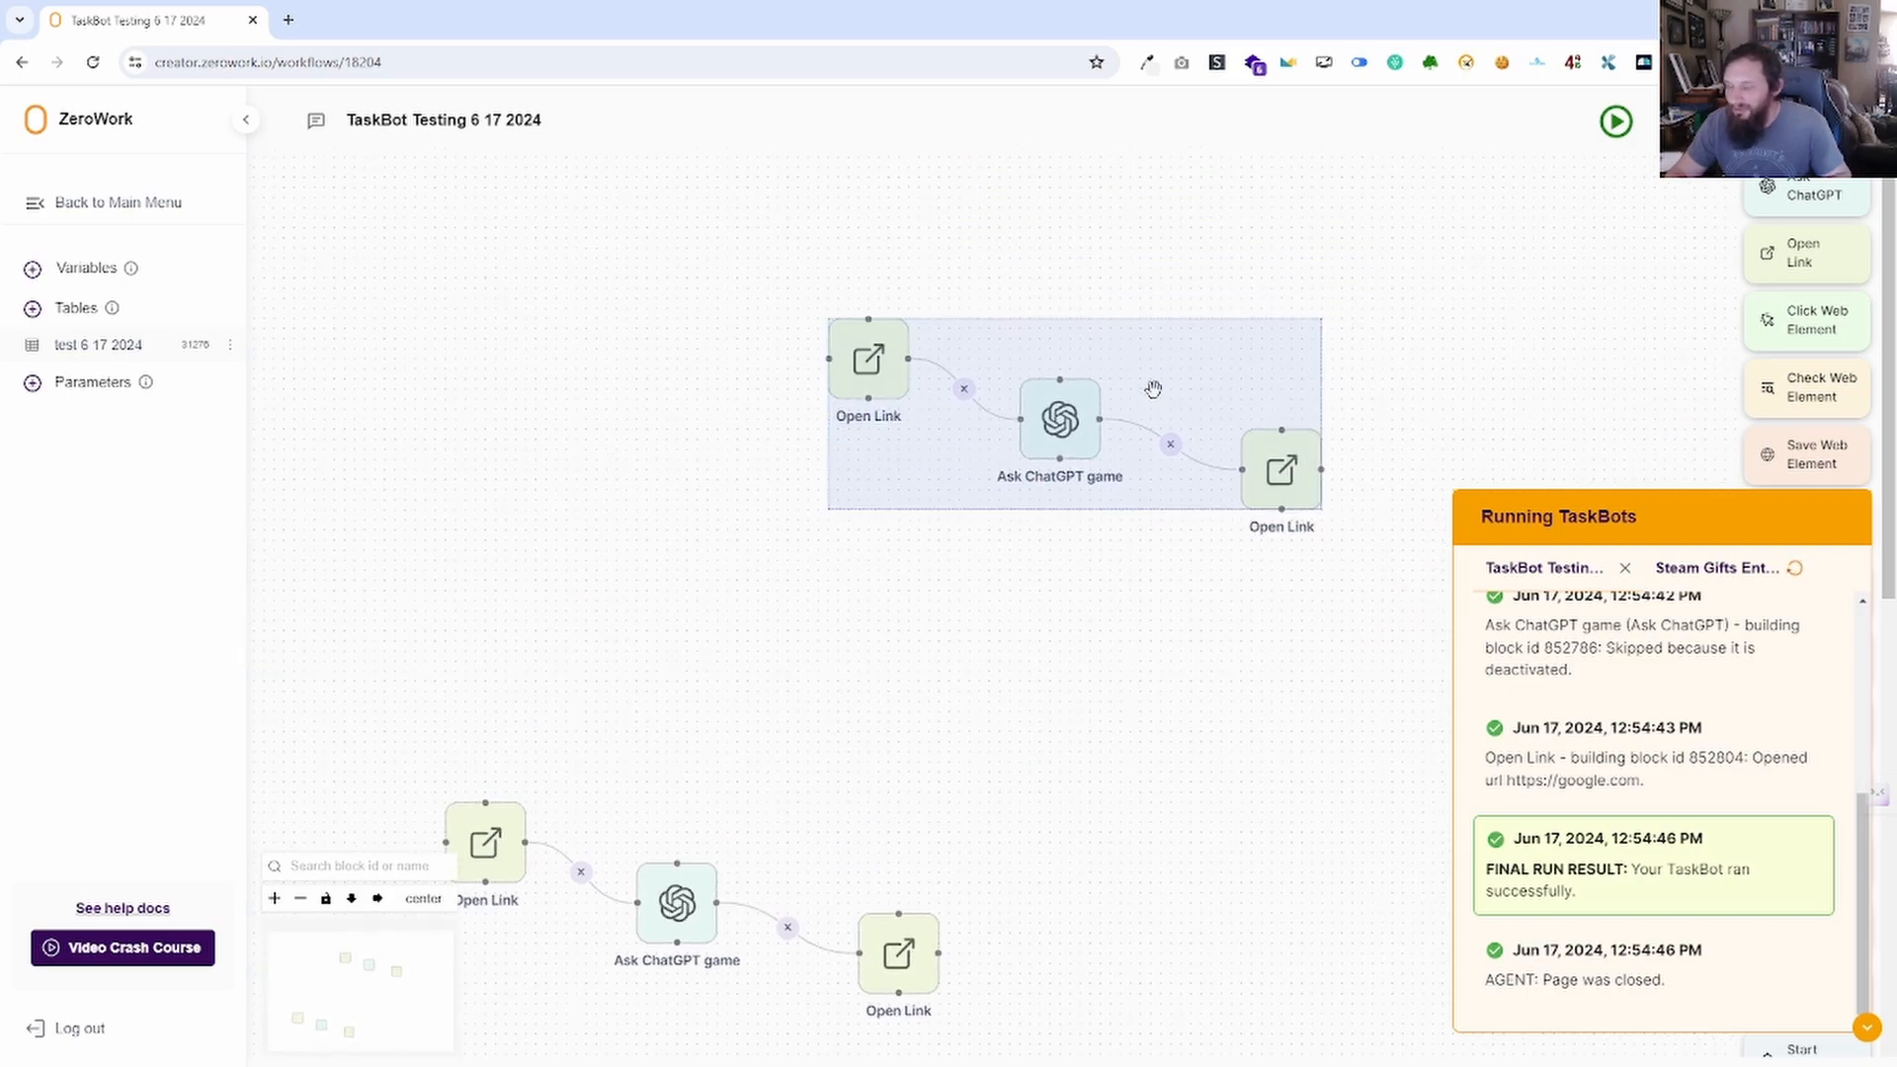
{"action": "key", "text": "Delete"}
{"action": "left_click_drag", "start_coordinate": [776, 725], "coordinate": [768, 394]}
Duplicate the last Open Link block, delete the copy, and preview the TaskBots copy list.
{"action": "right_click", "coordinate": [864, 601]}
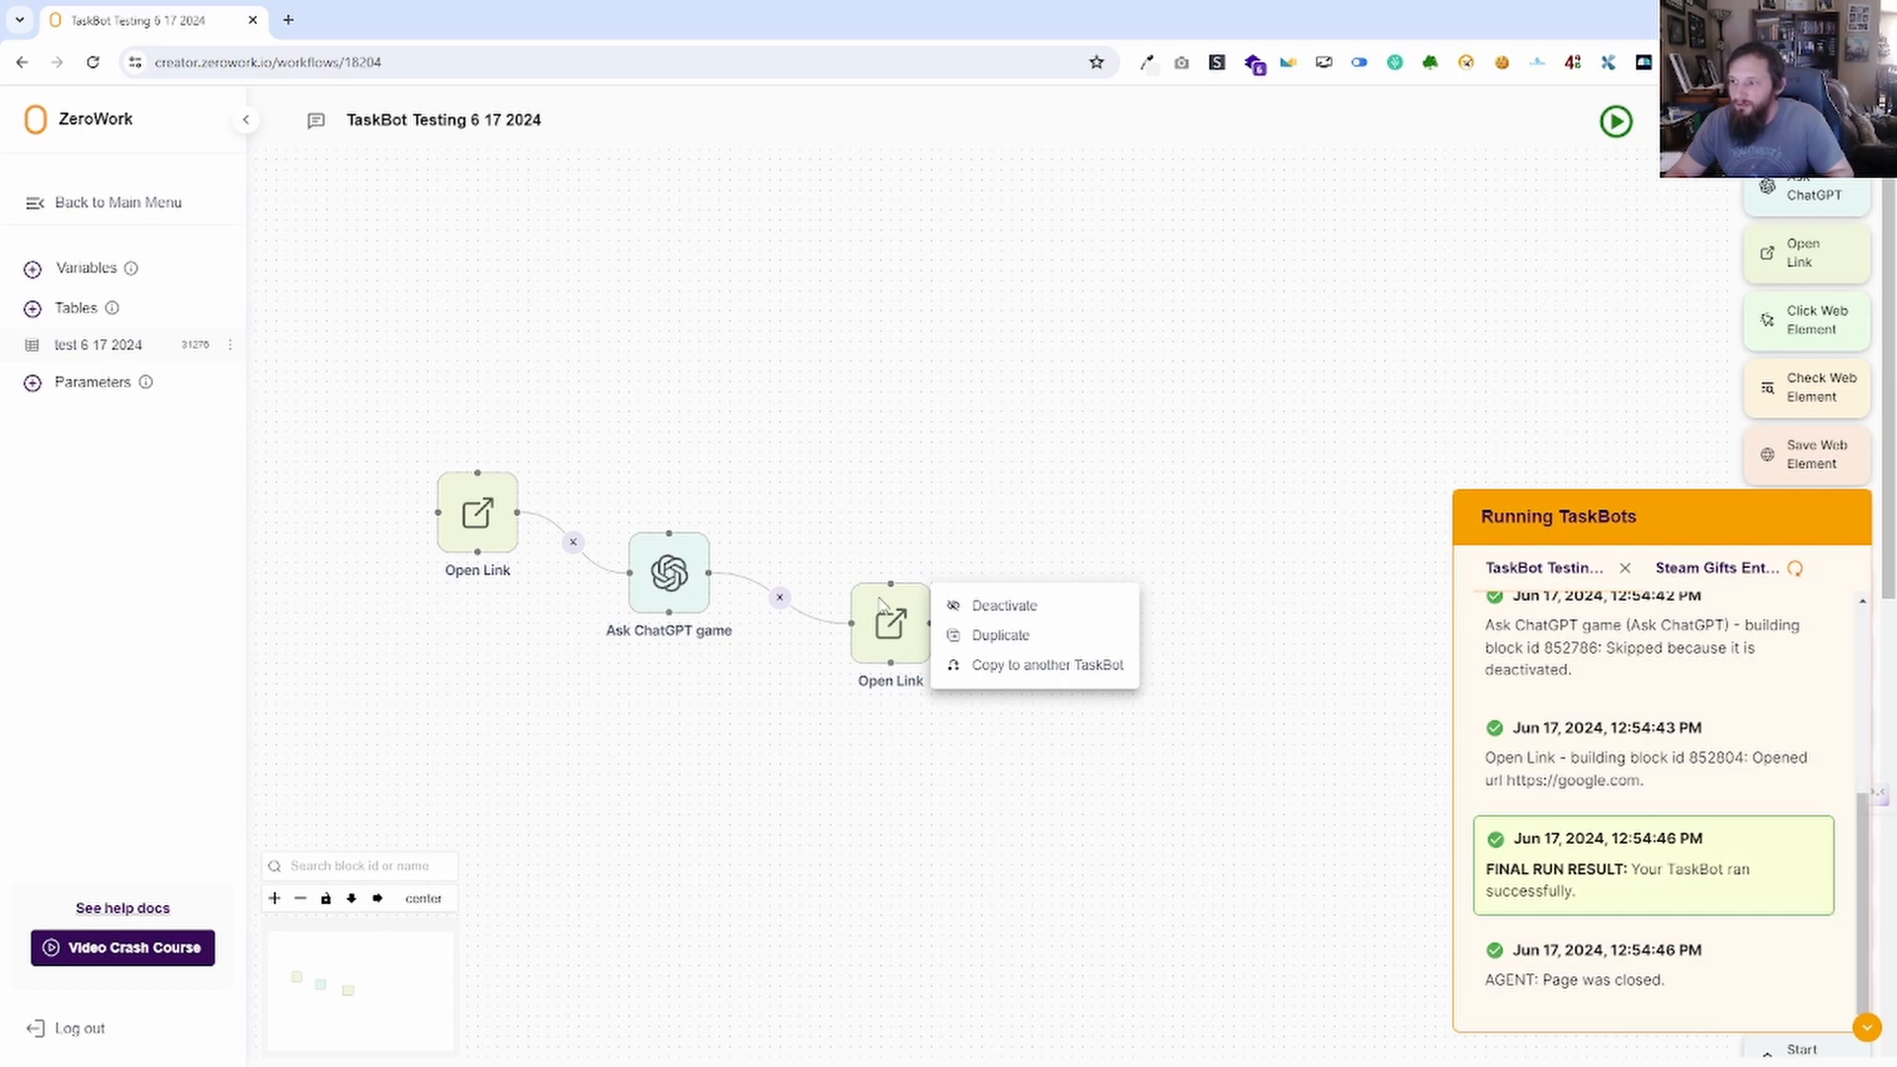
{"action": "left_click", "coordinate": [984, 630]}
{"action": "left_click_drag", "start_coordinate": [962, 699], "coordinate": [1051, 597]}
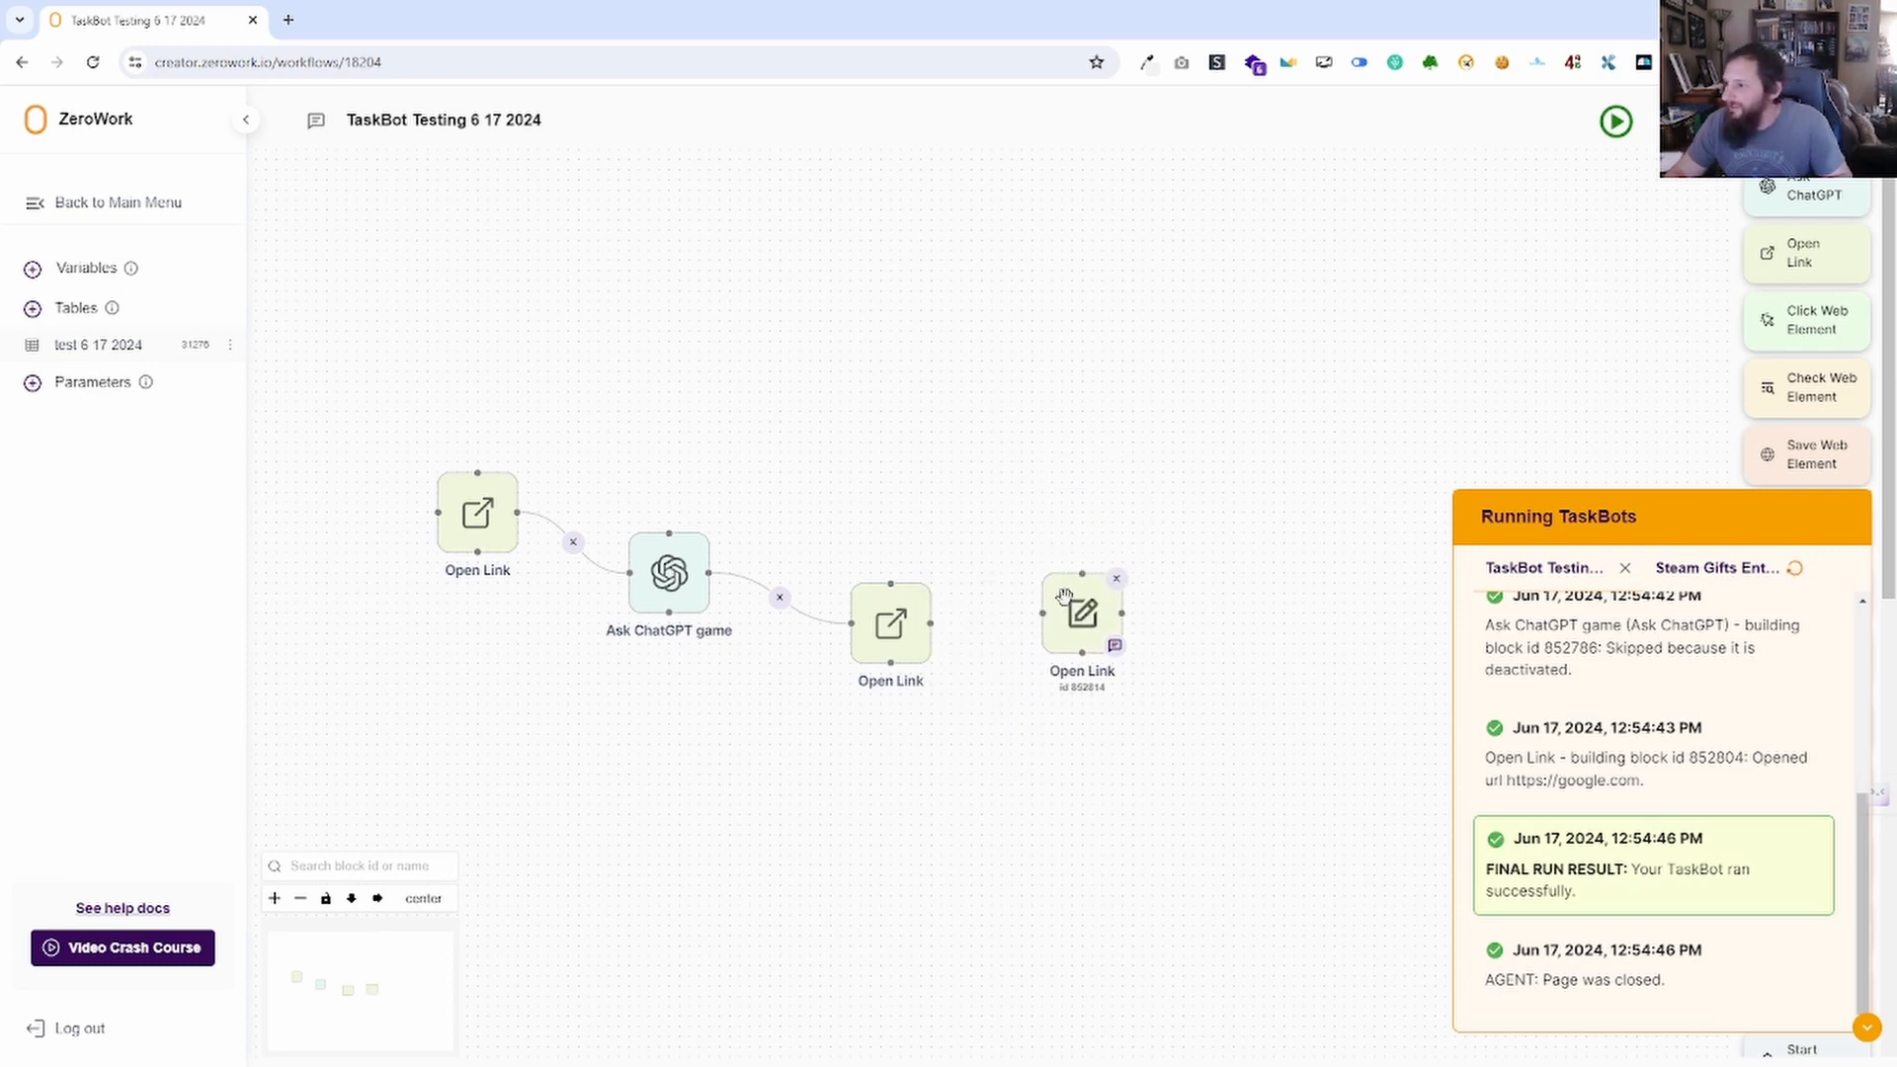
{"action": "left_click", "coordinate": [1118, 591]}
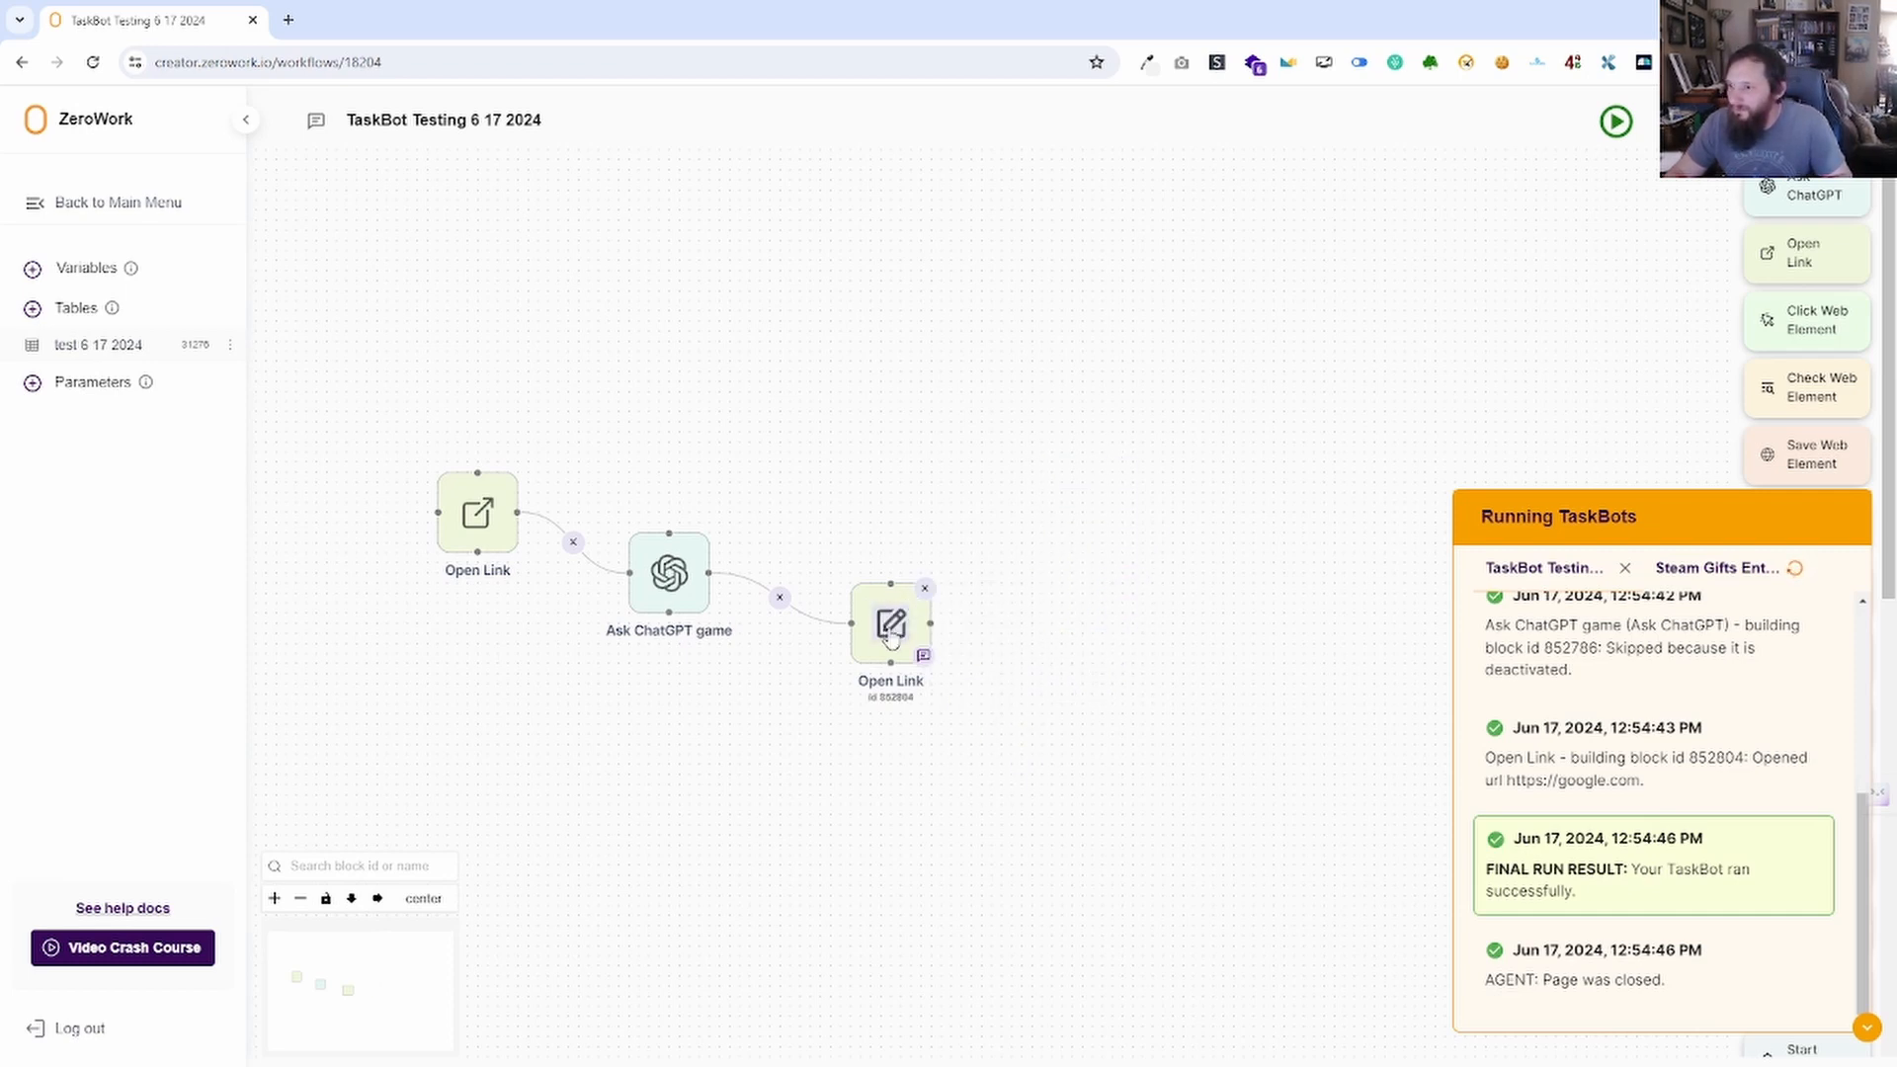
{"action": "right_click", "coordinate": [878, 595]}
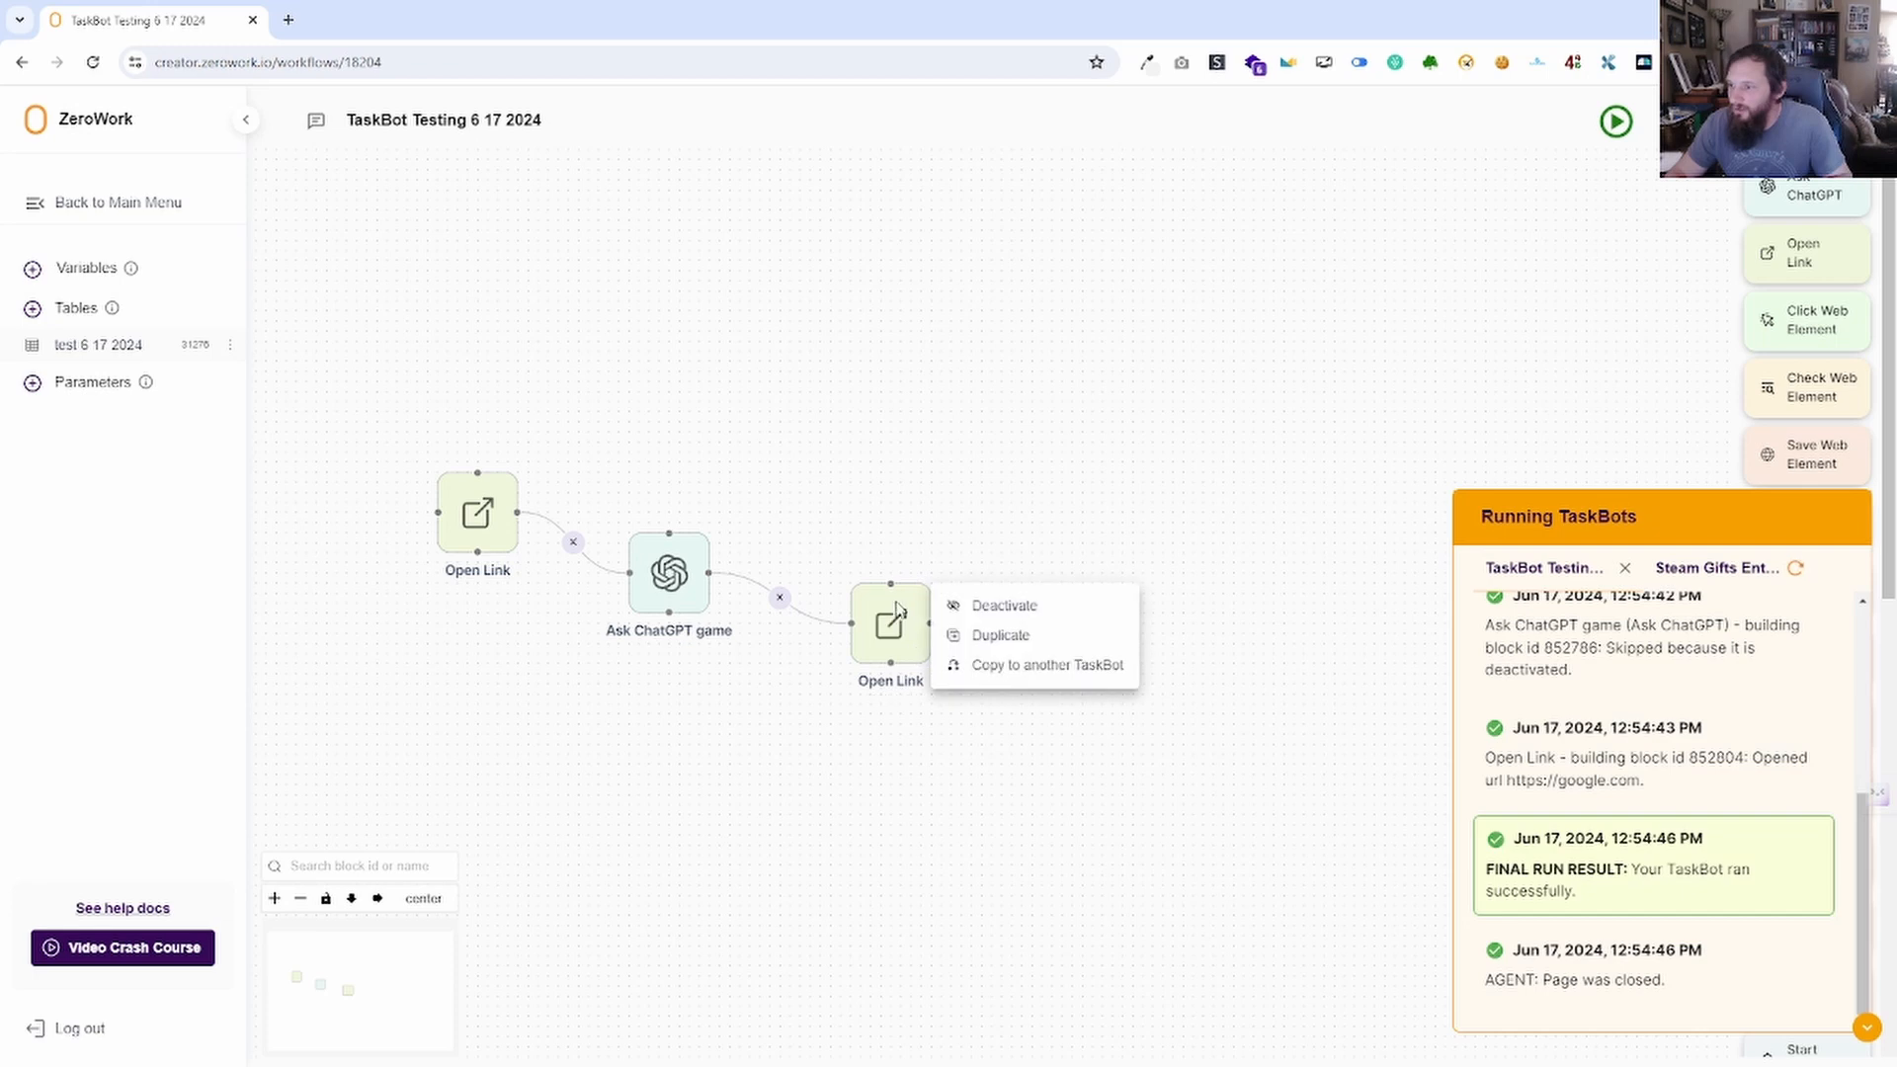
{"action": "left_click", "coordinate": [1026, 670]}
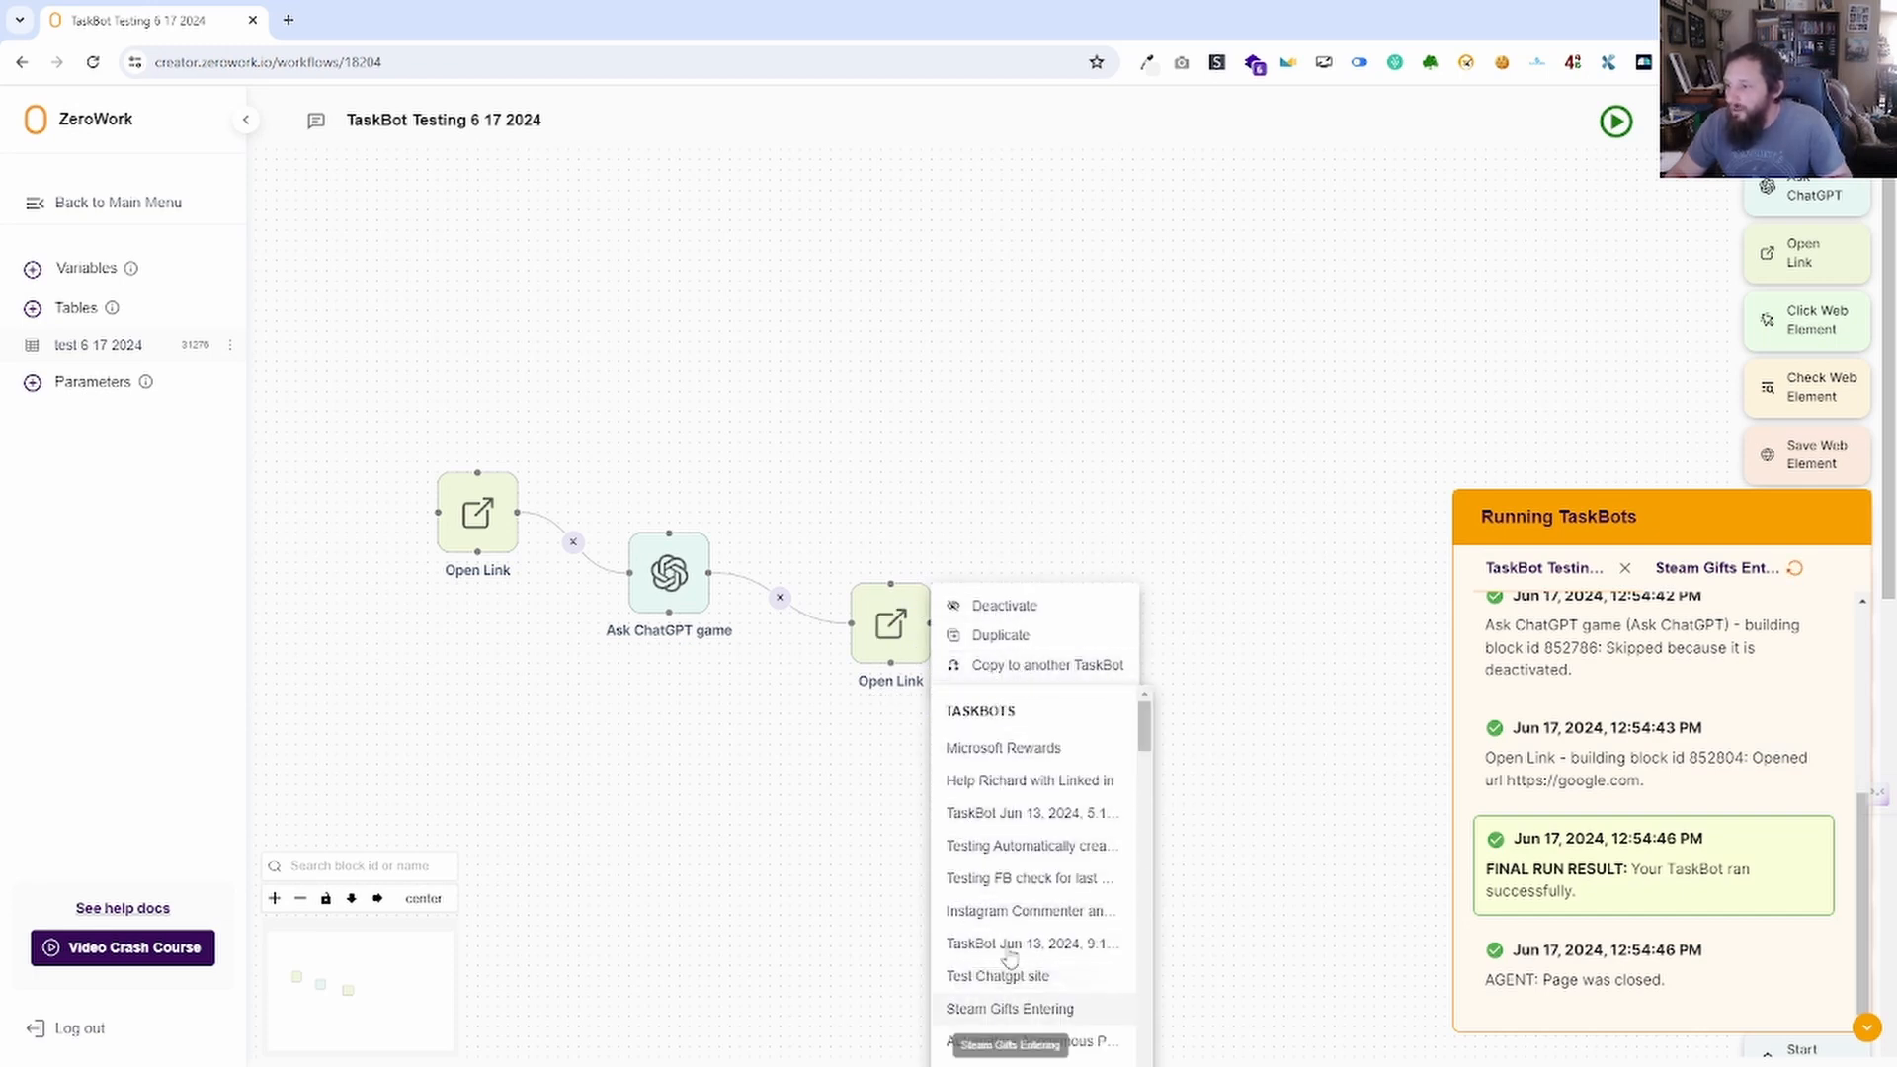
{"action": "left_click", "coordinate": [1175, 643]}
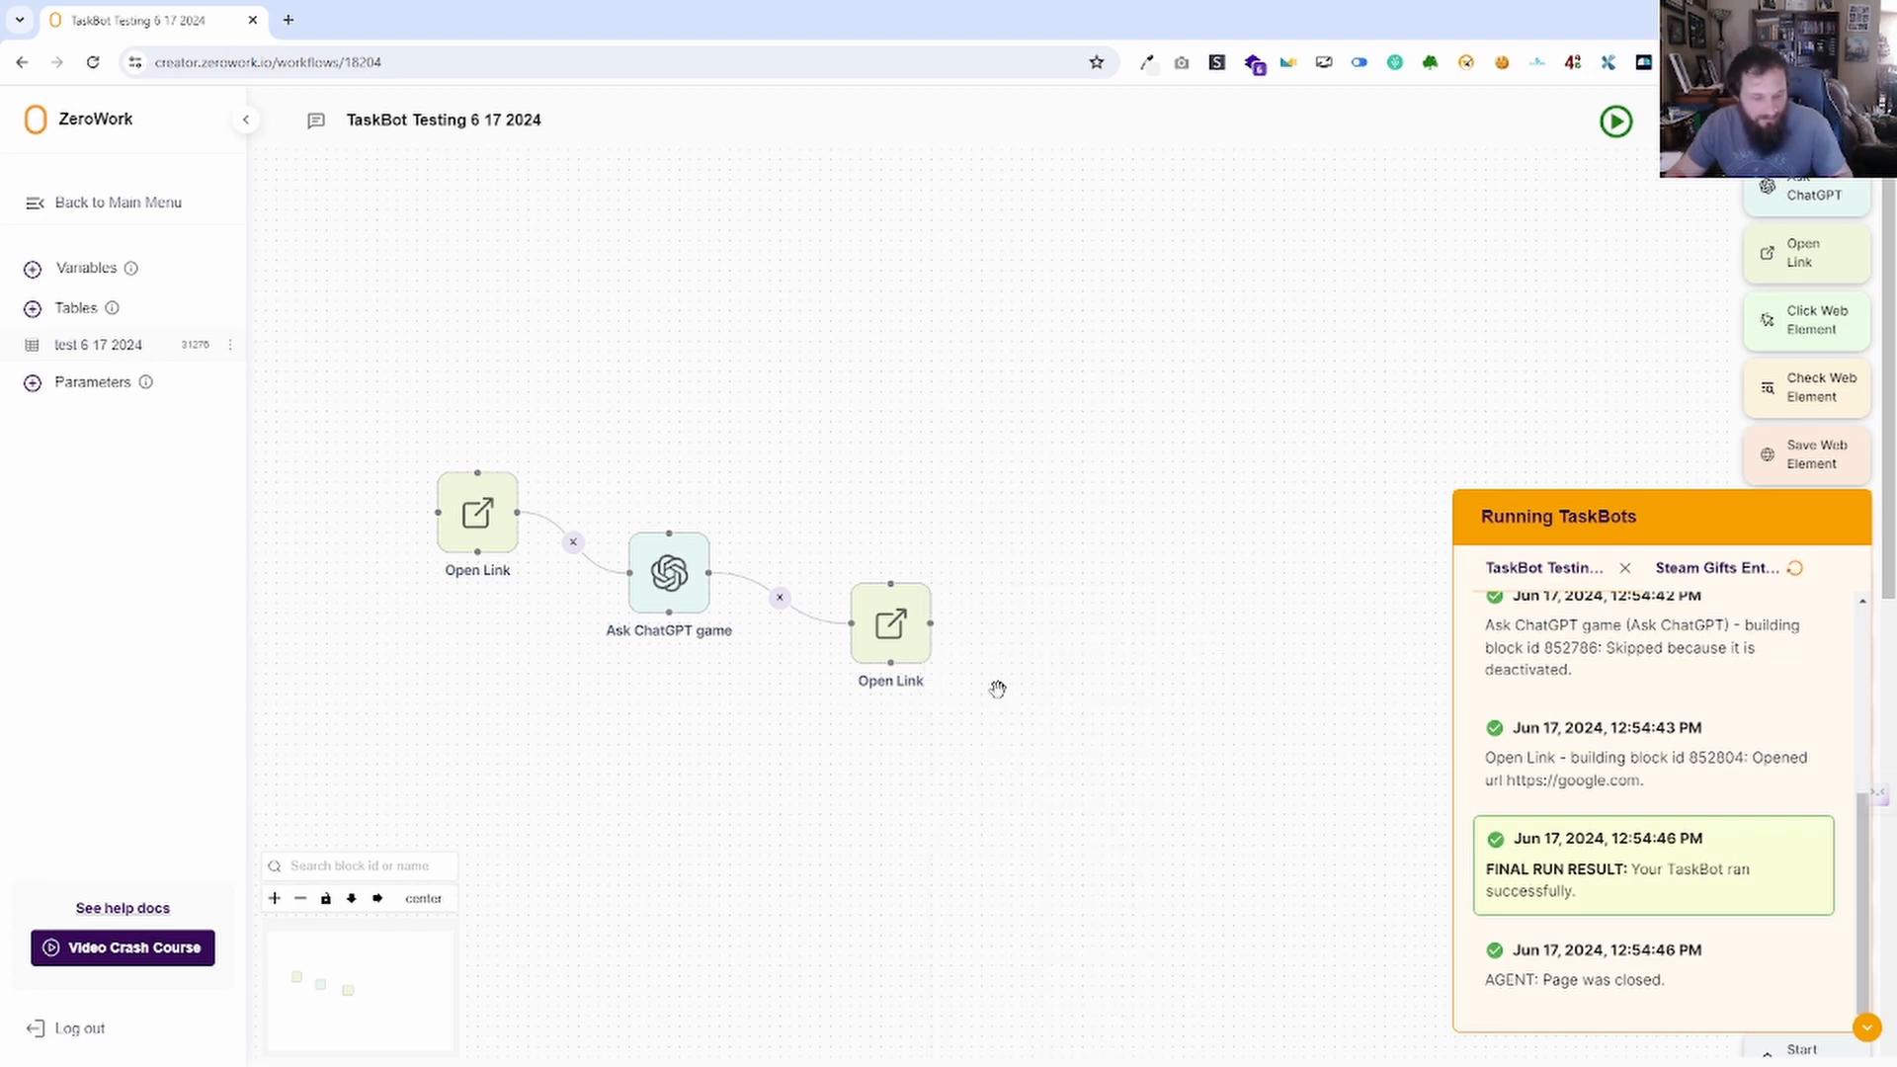
Select the three-block chain and copy it into the Microsoft Rewards TaskBot.
{"action": "left_click_drag", "start_coordinate": [1004, 720], "coordinate": [376, 387]}
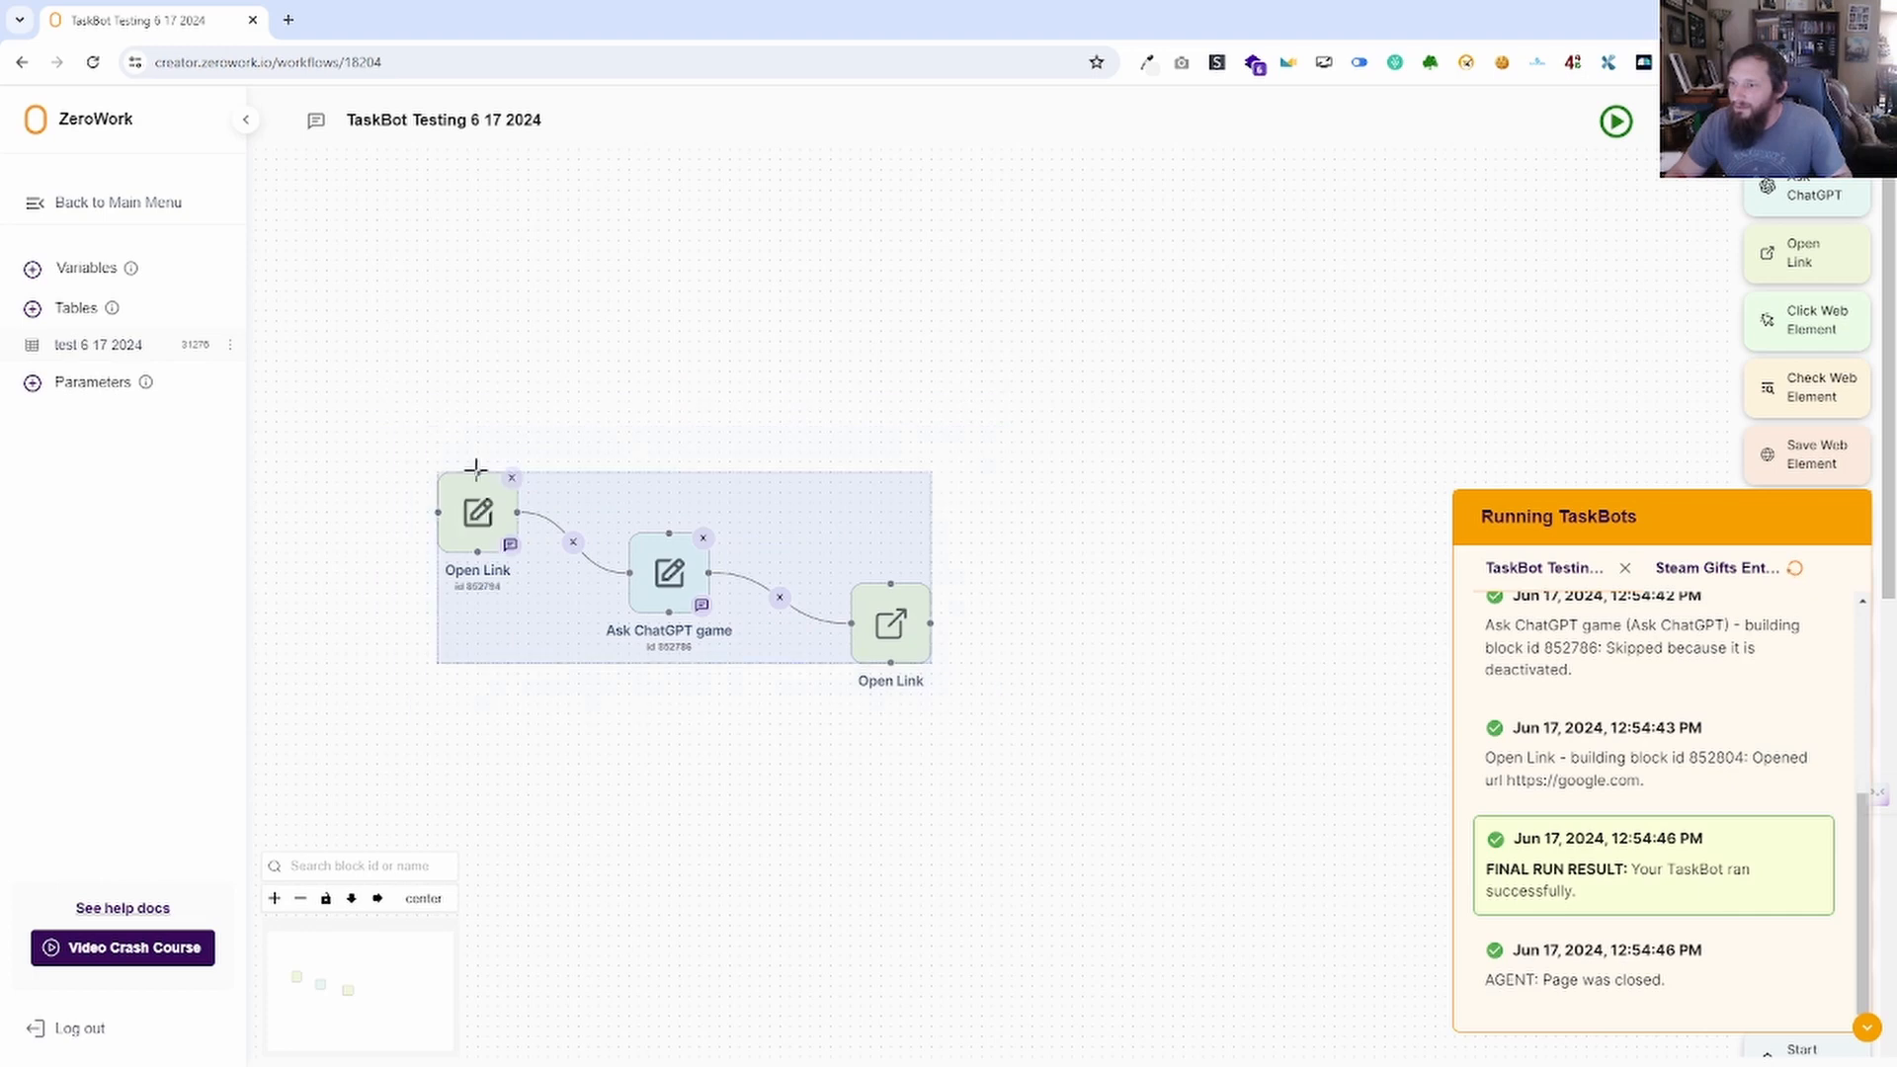
{"action": "right_click", "coordinate": [476, 495]}
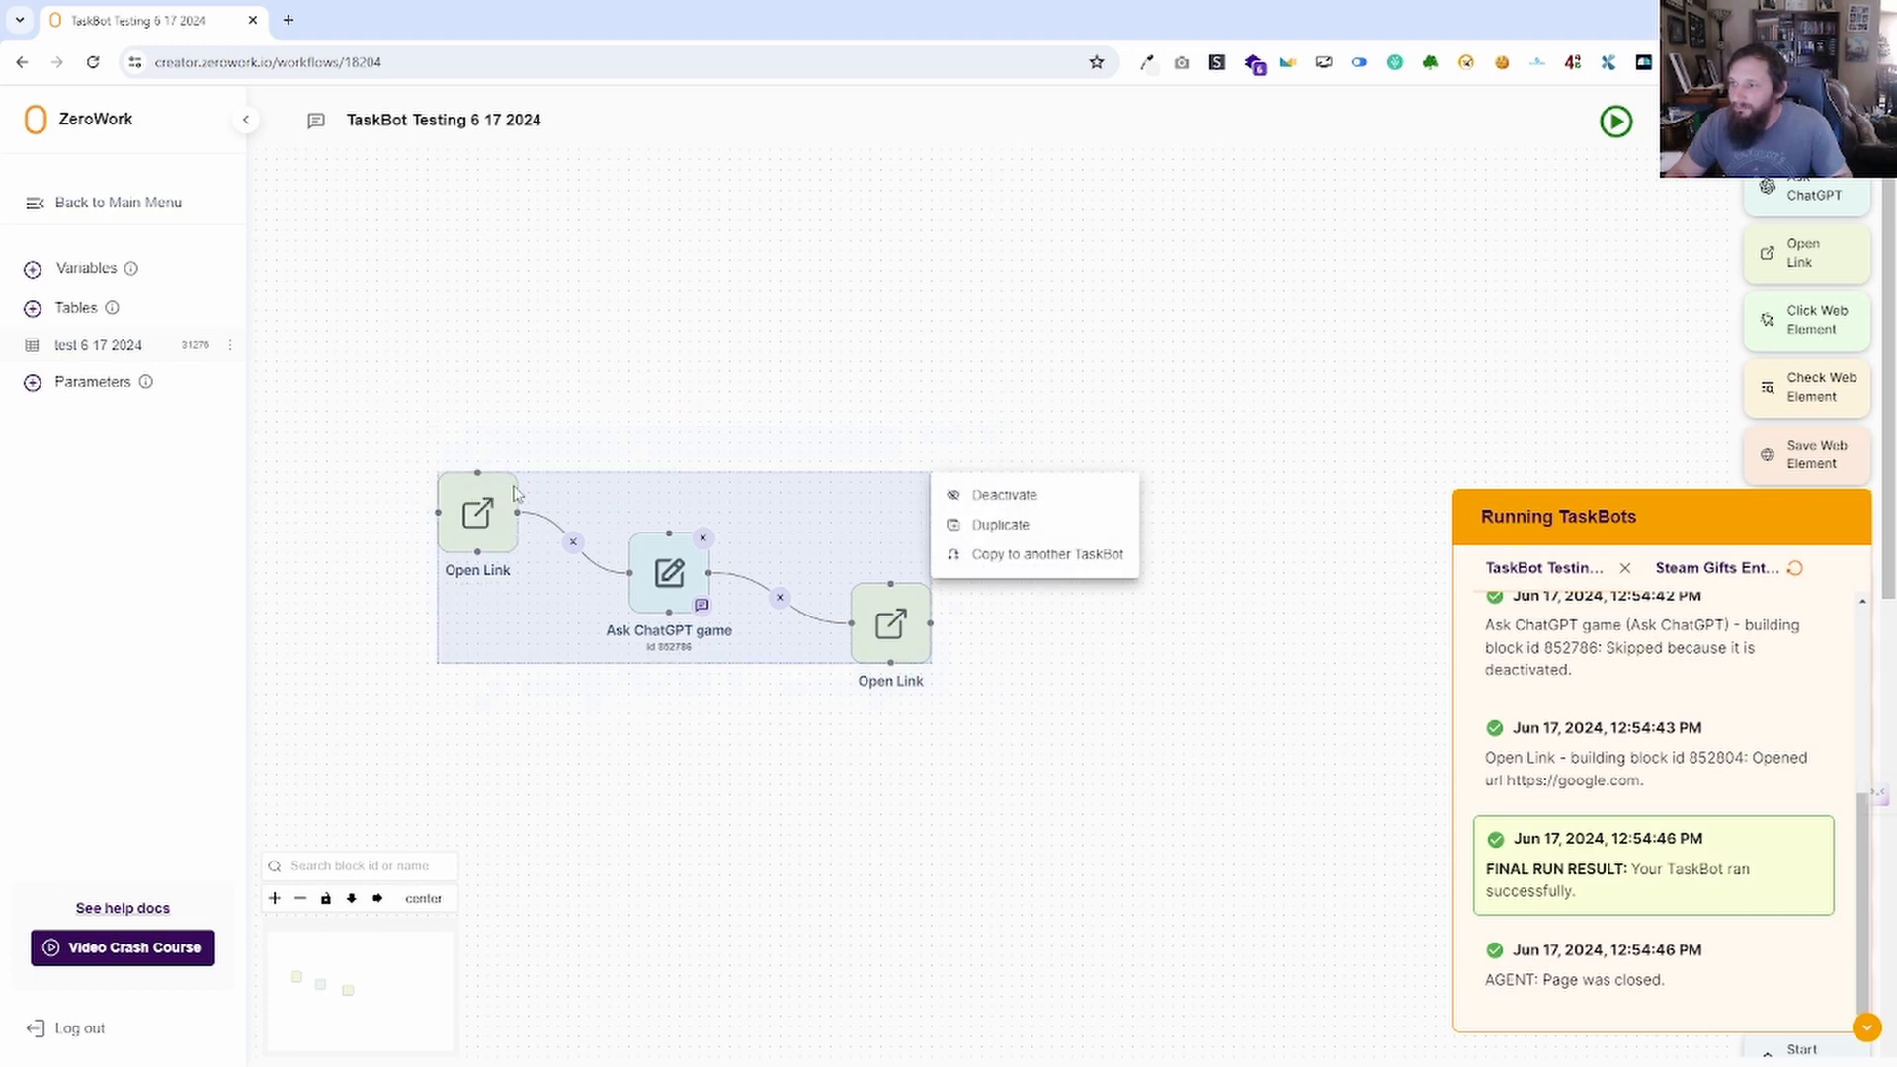
{"action": "left_click", "coordinate": [1053, 557]}
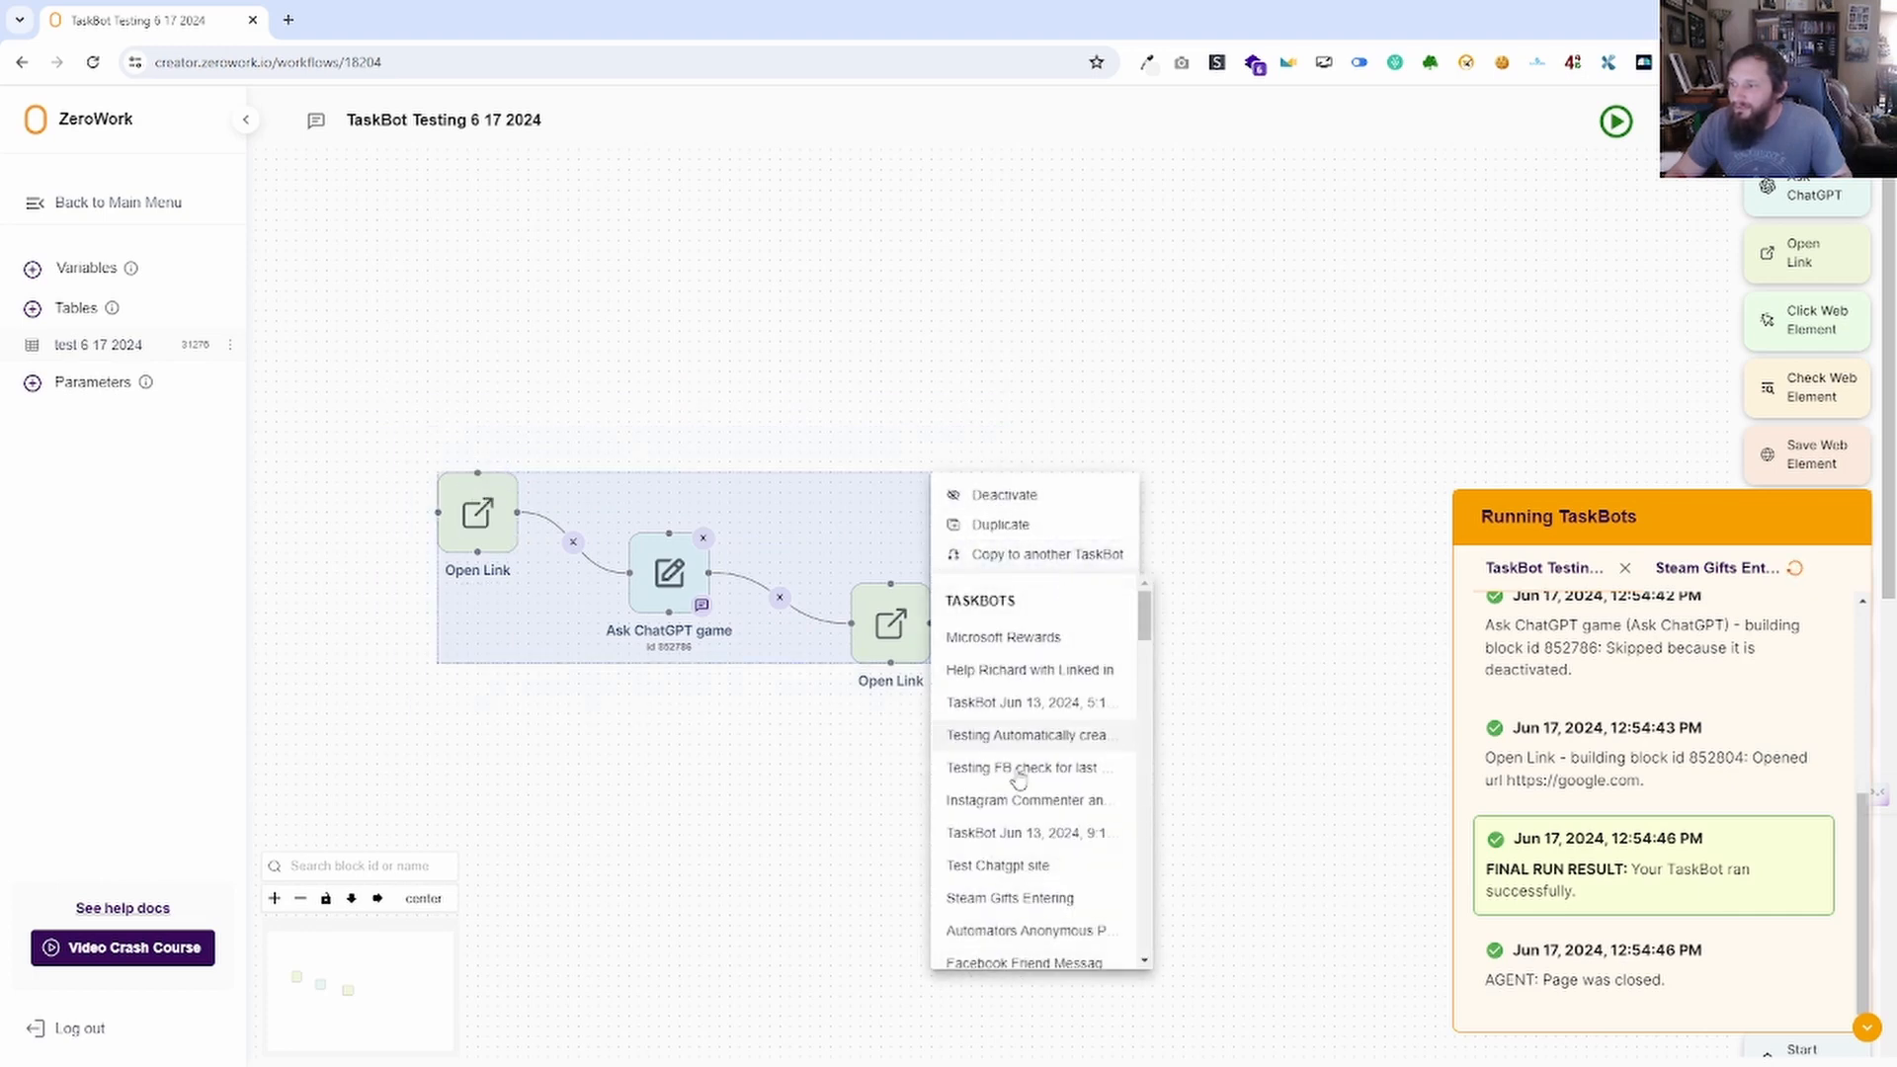
{"action": "left_click", "coordinate": [1019, 640]}
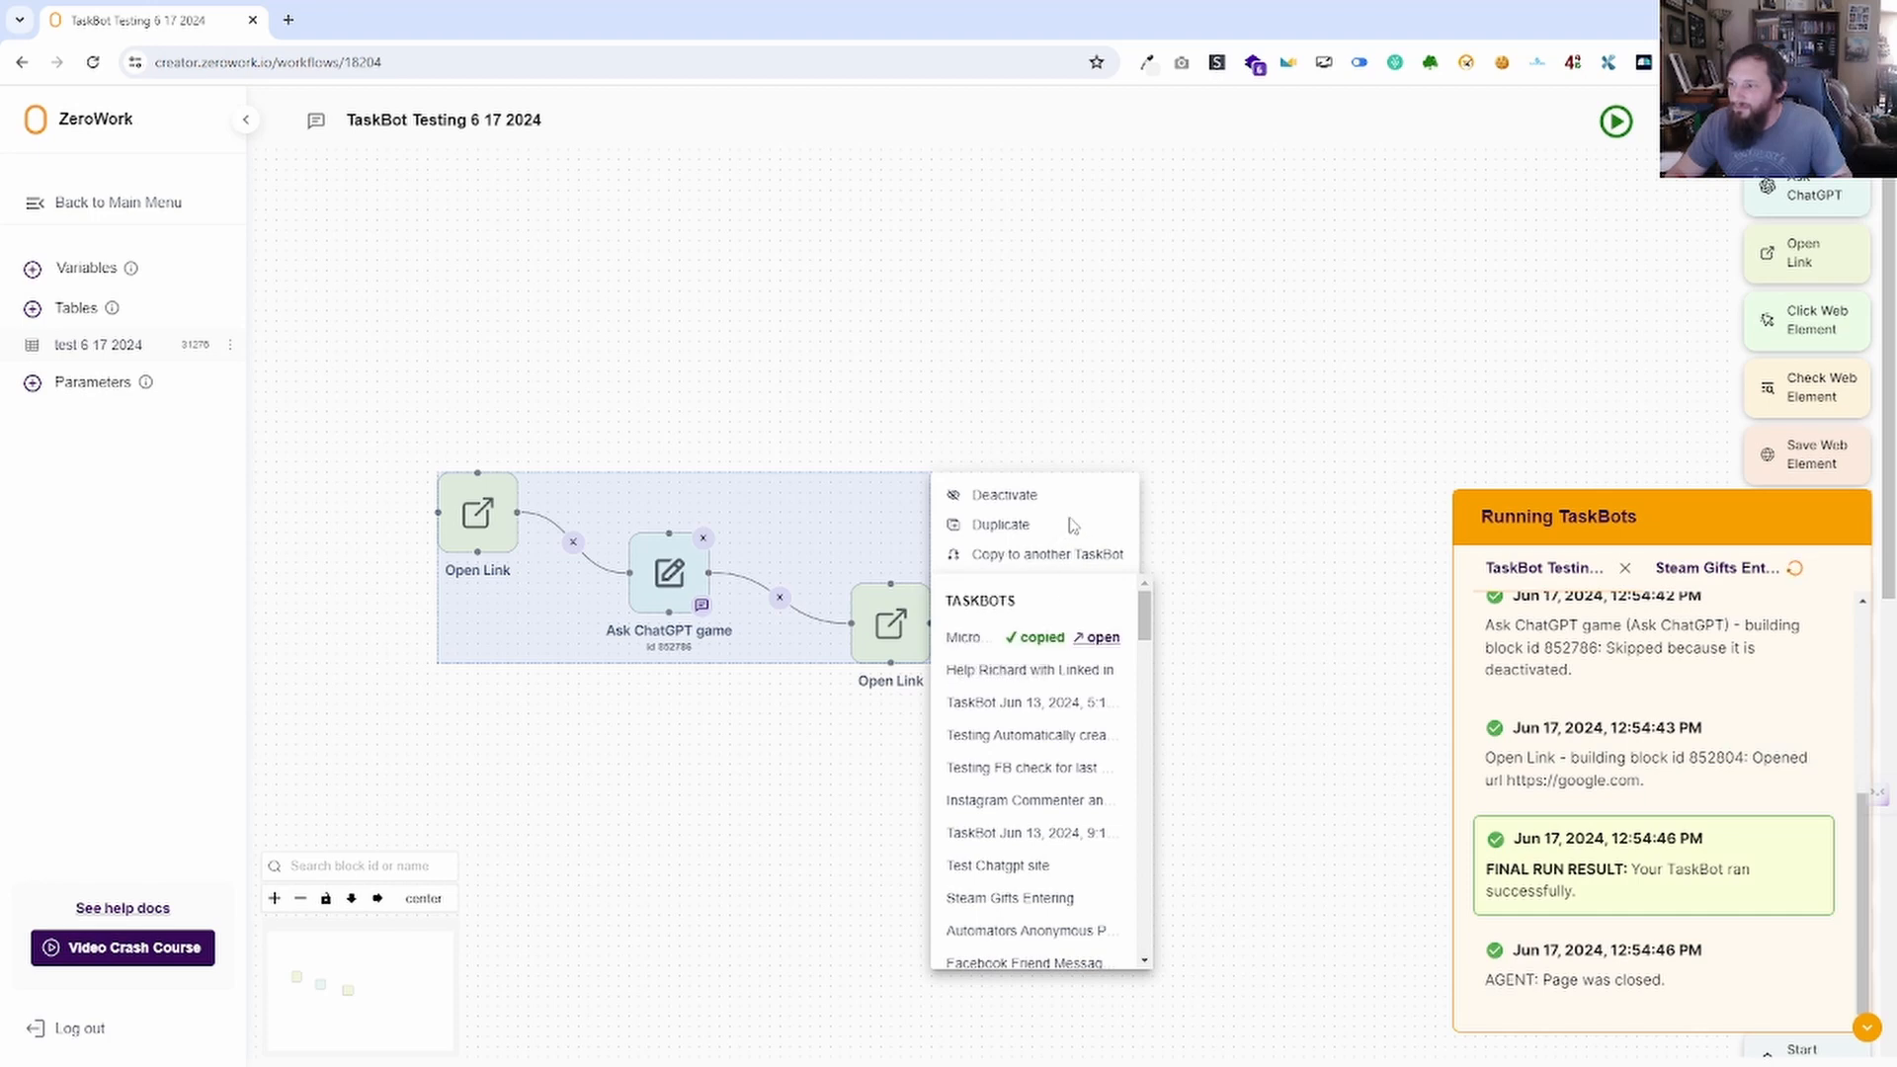
Open Microsoft Rewards in a new tab and spread the three pasted blocks into open space.
{"action": "left_click", "coordinate": [1105, 639]}
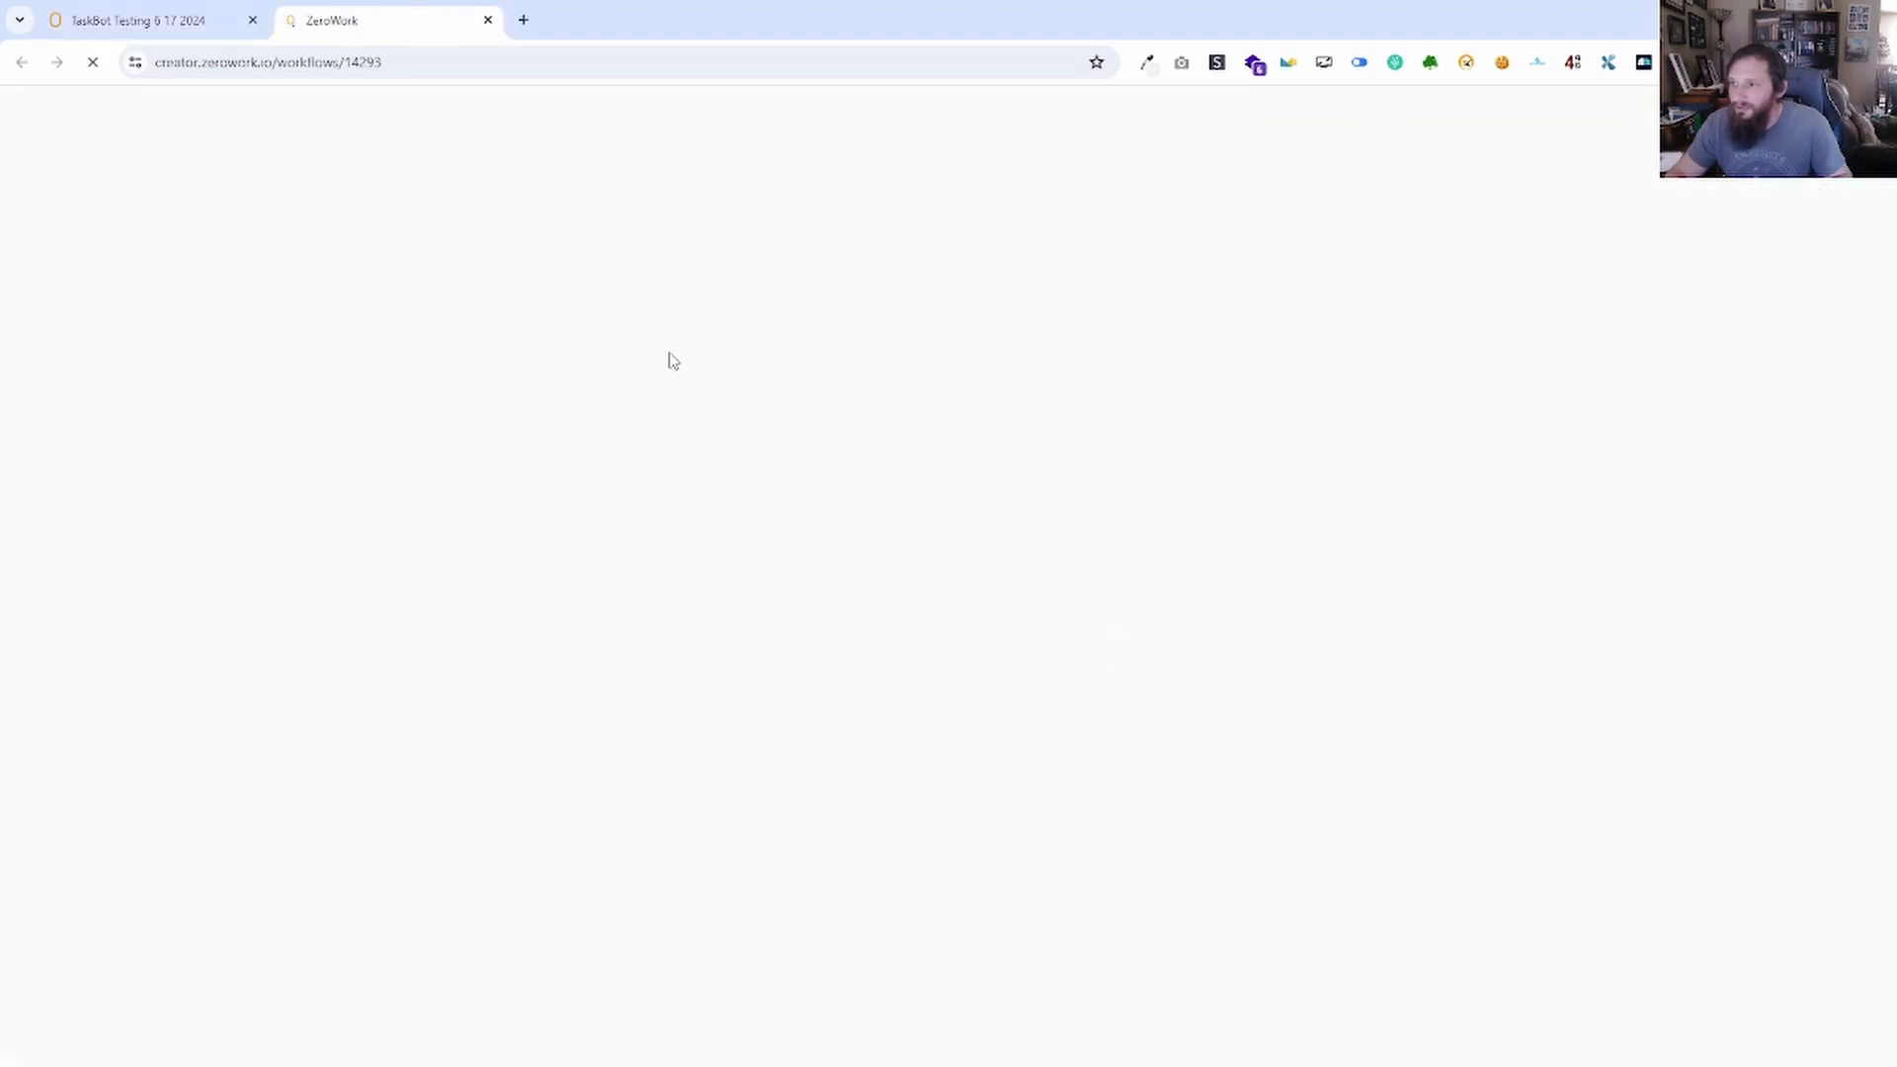
{"action": "scroll", "coordinate": [637, 427], "scroll_direction": "down", "scroll_amount": 3}
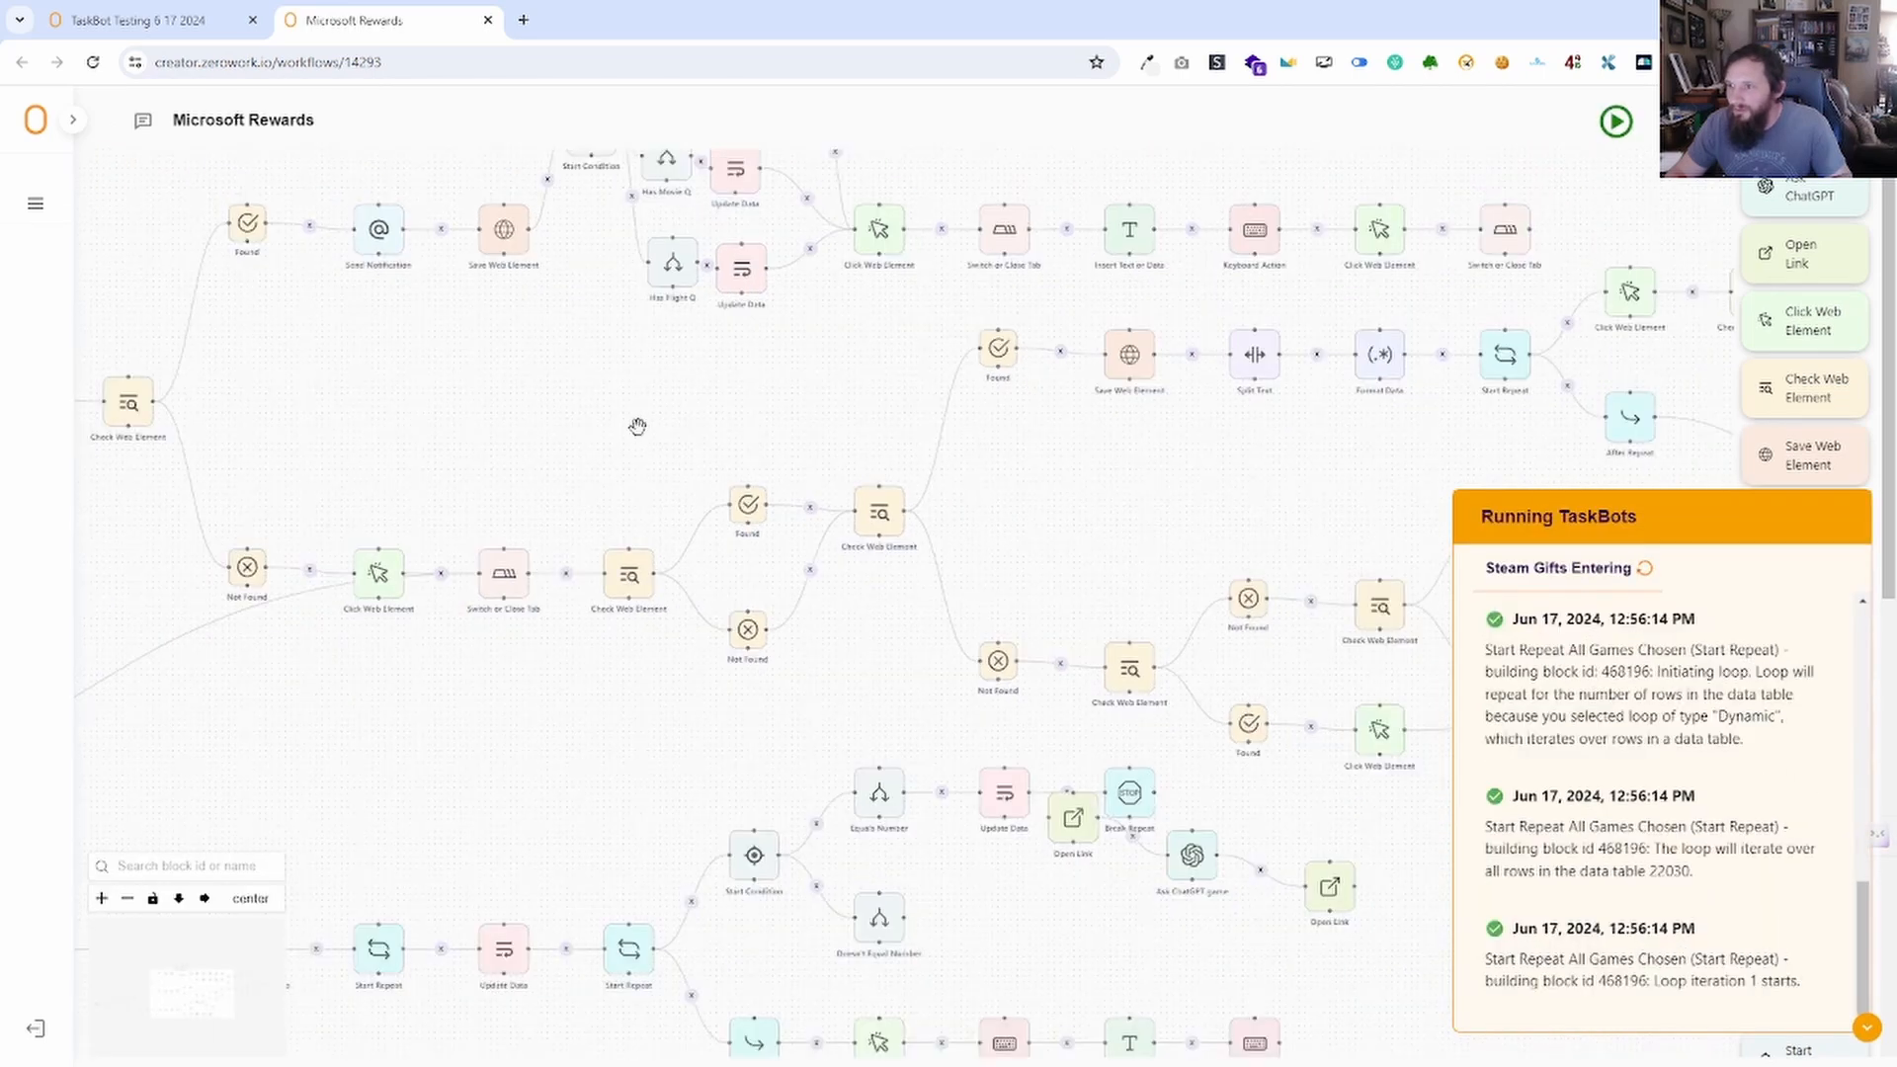
{"action": "scroll", "coordinate": [638, 427], "scroll_direction": "down", "scroll_amount": 6}
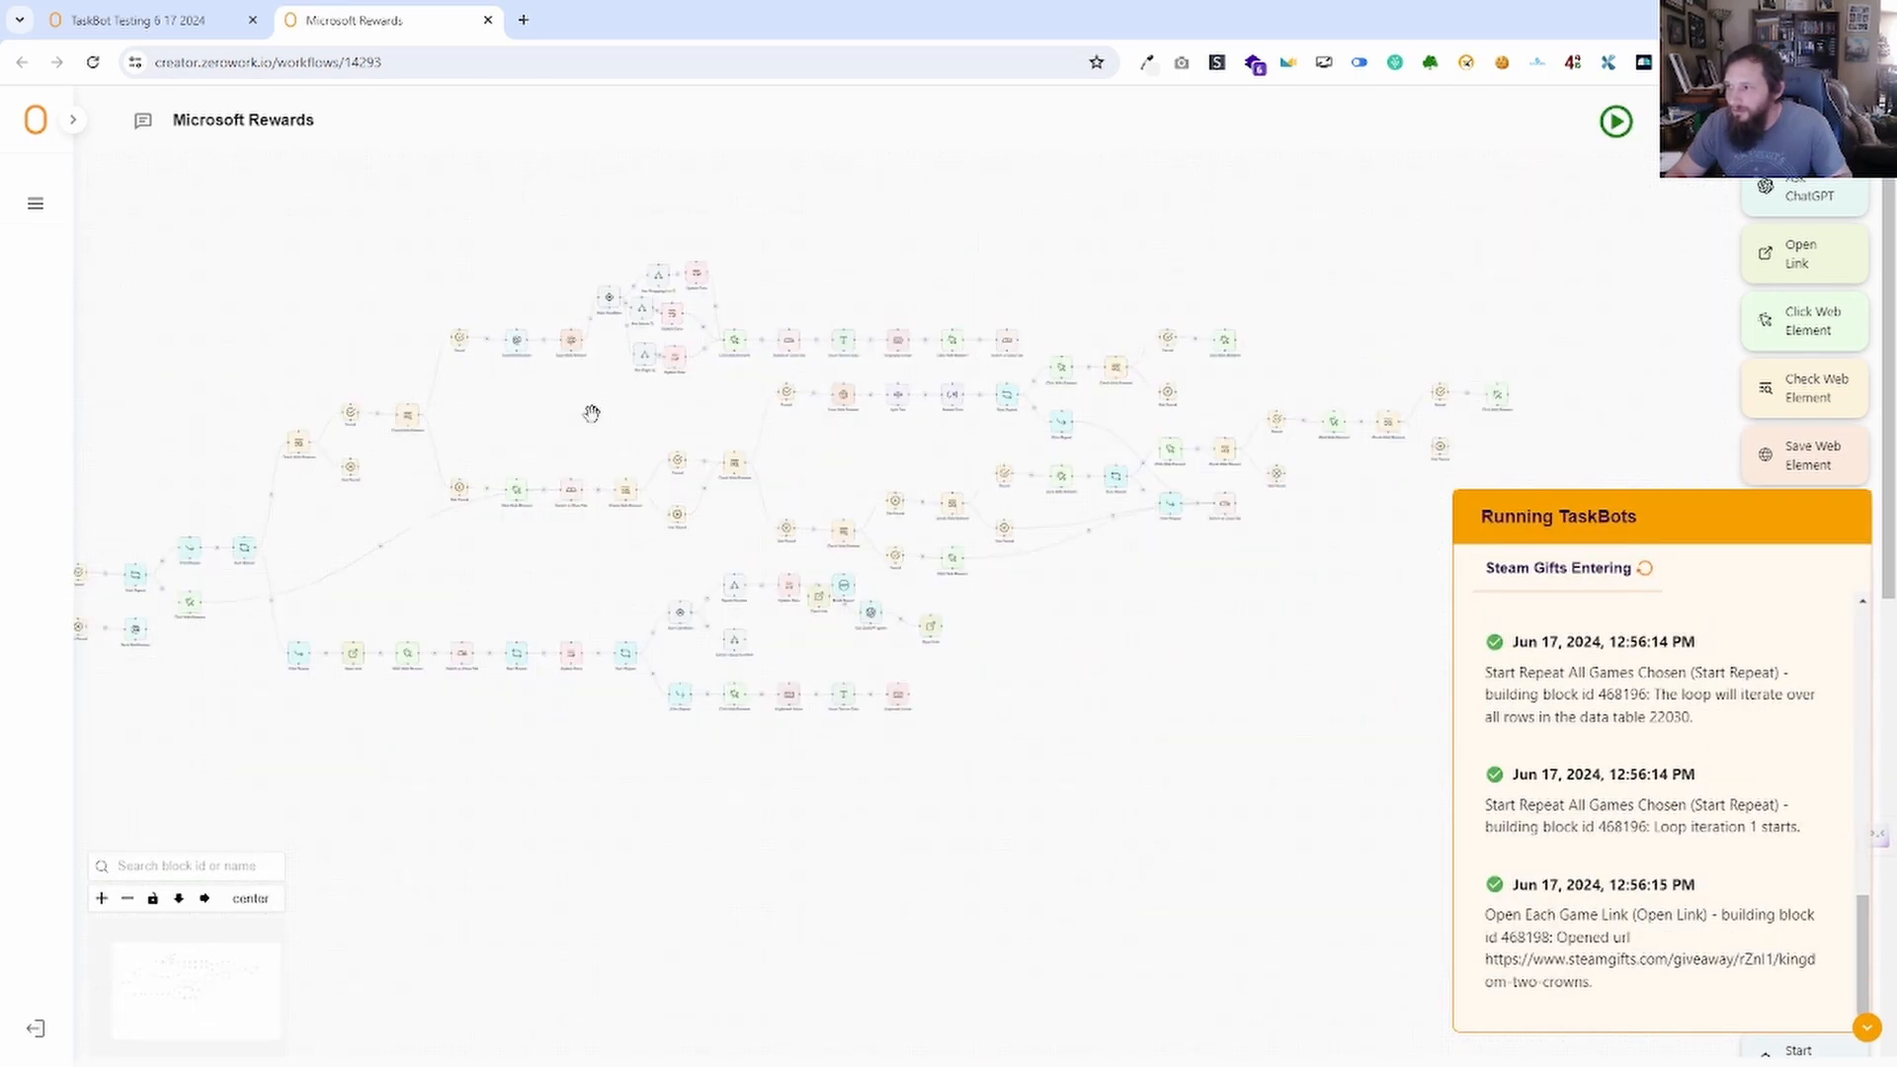
{"action": "scroll", "coordinate": [591, 413], "scroll_direction": "down", "scroll_amount": 1}
{"action": "left_click_drag", "start_coordinate": [121, 343], "coordinate": [300, 450]}
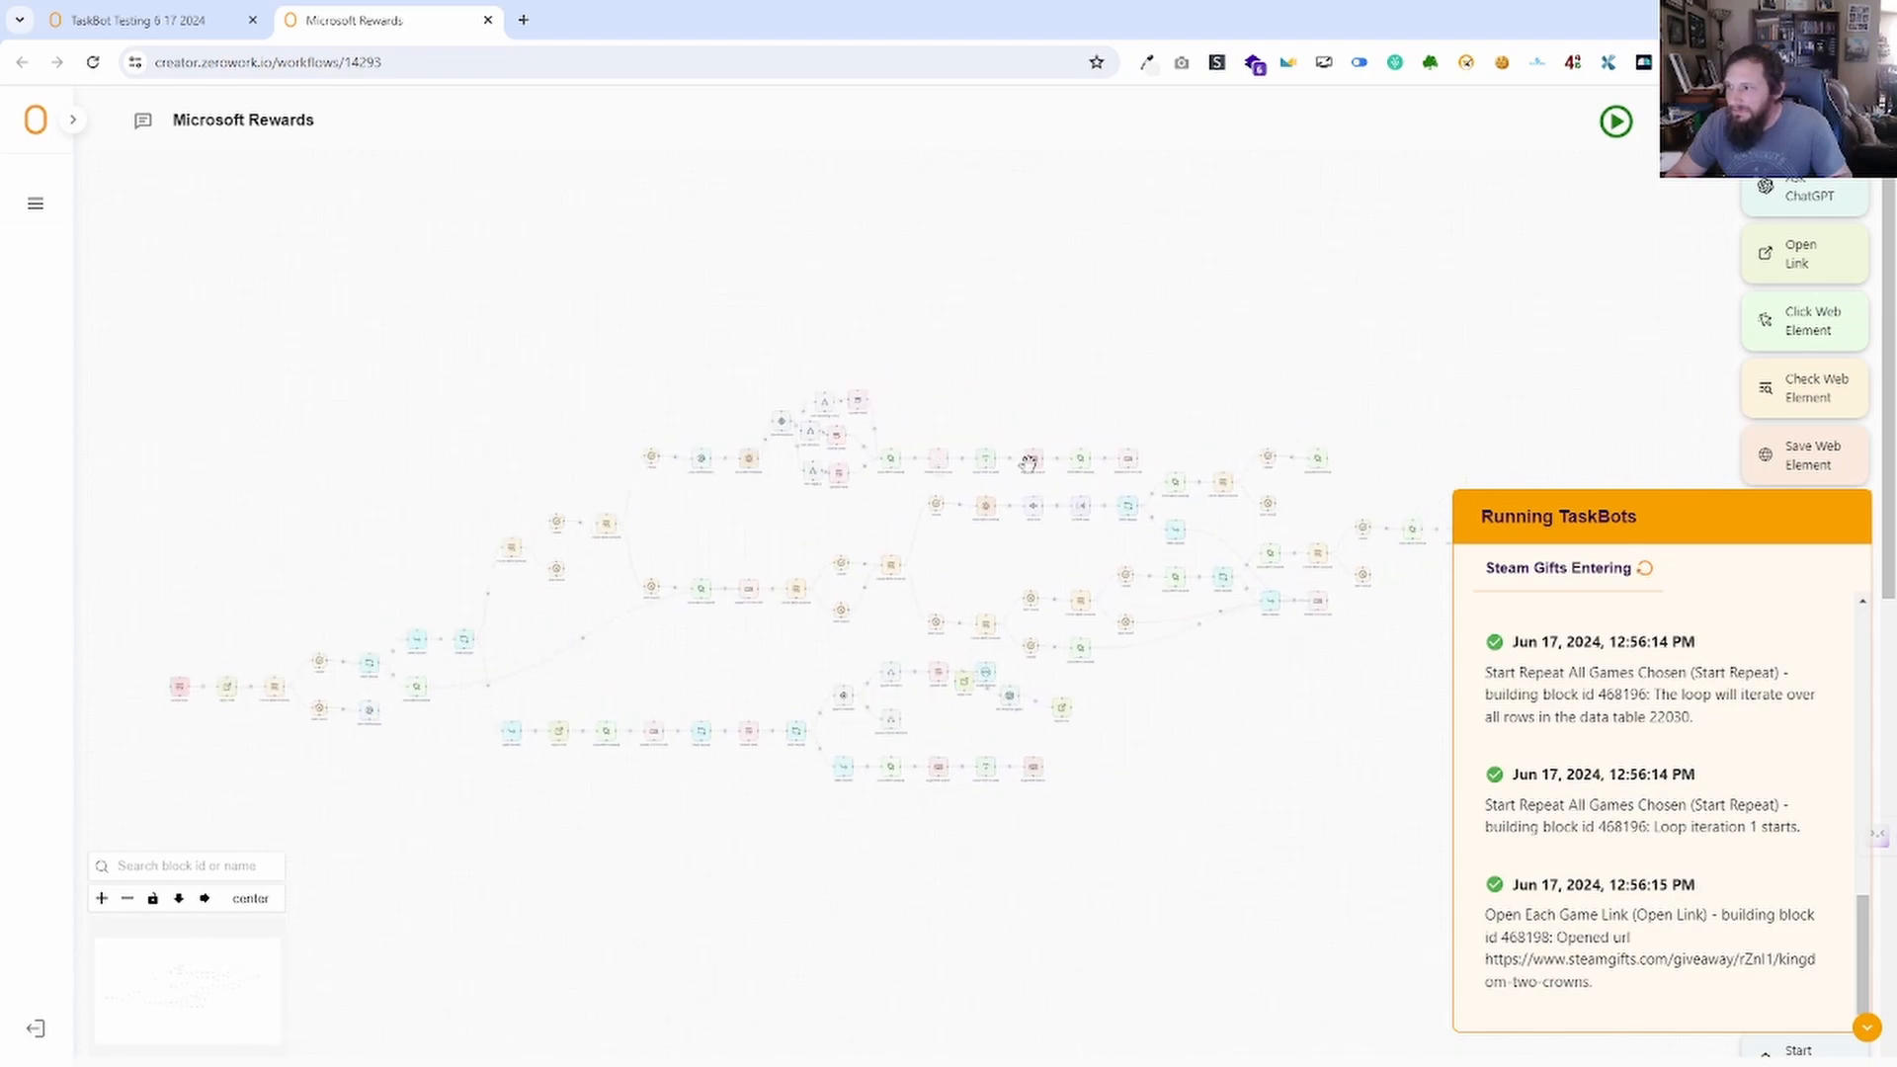
{"action": "scroll", "coordinate": [1230, 533], "scroll_direction": "up", "scroll_amount": 5}
{"action": "left_click_drag", "start_coordinate": [1143, 343], "coordinate": [884, 123]}
{"action": "left_click_drag", "start_coordinate": [852, 679], "coordinate": [1032, 565]}
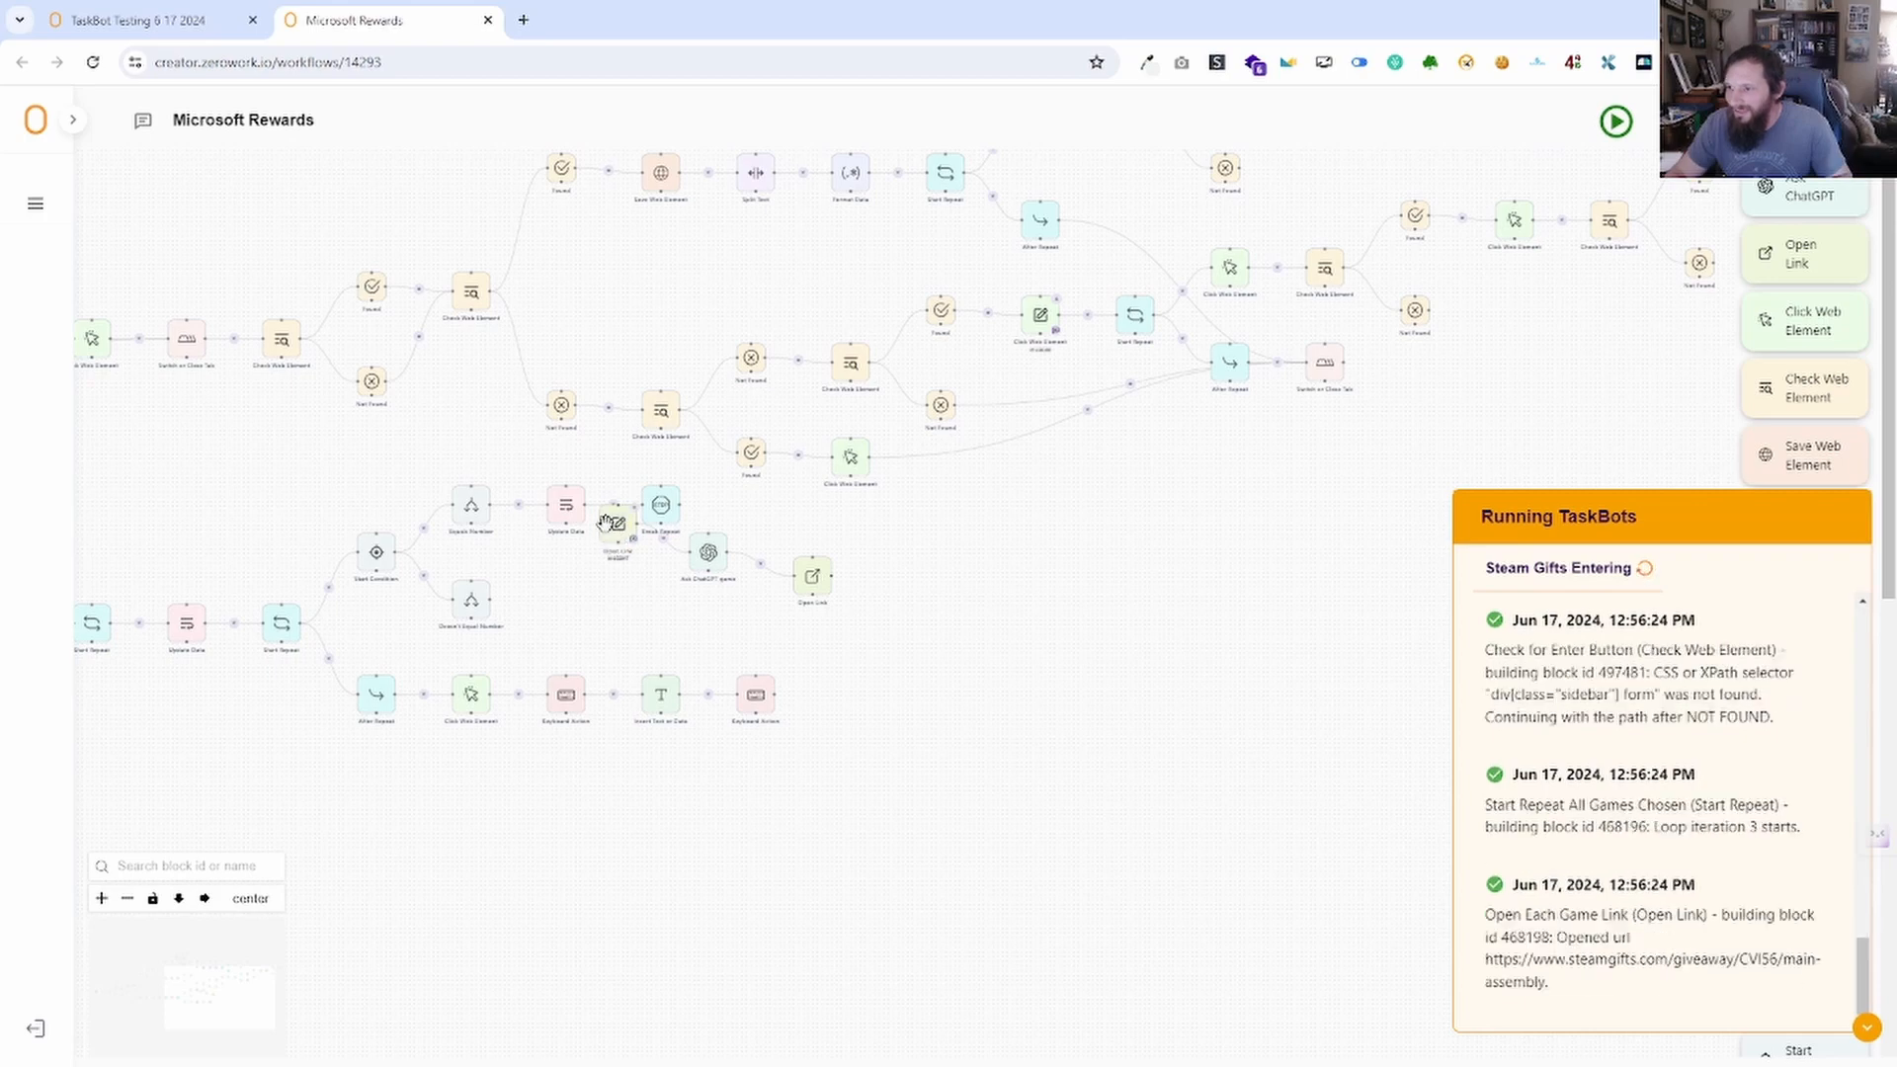
{"action": "left_click_drag", "start_coordinate": [620, 542], "coordinate": [954, 776]}
{"action": "left_click_drag", "start_coordinate": [719, 542], "coordinate": [1045, 637]}
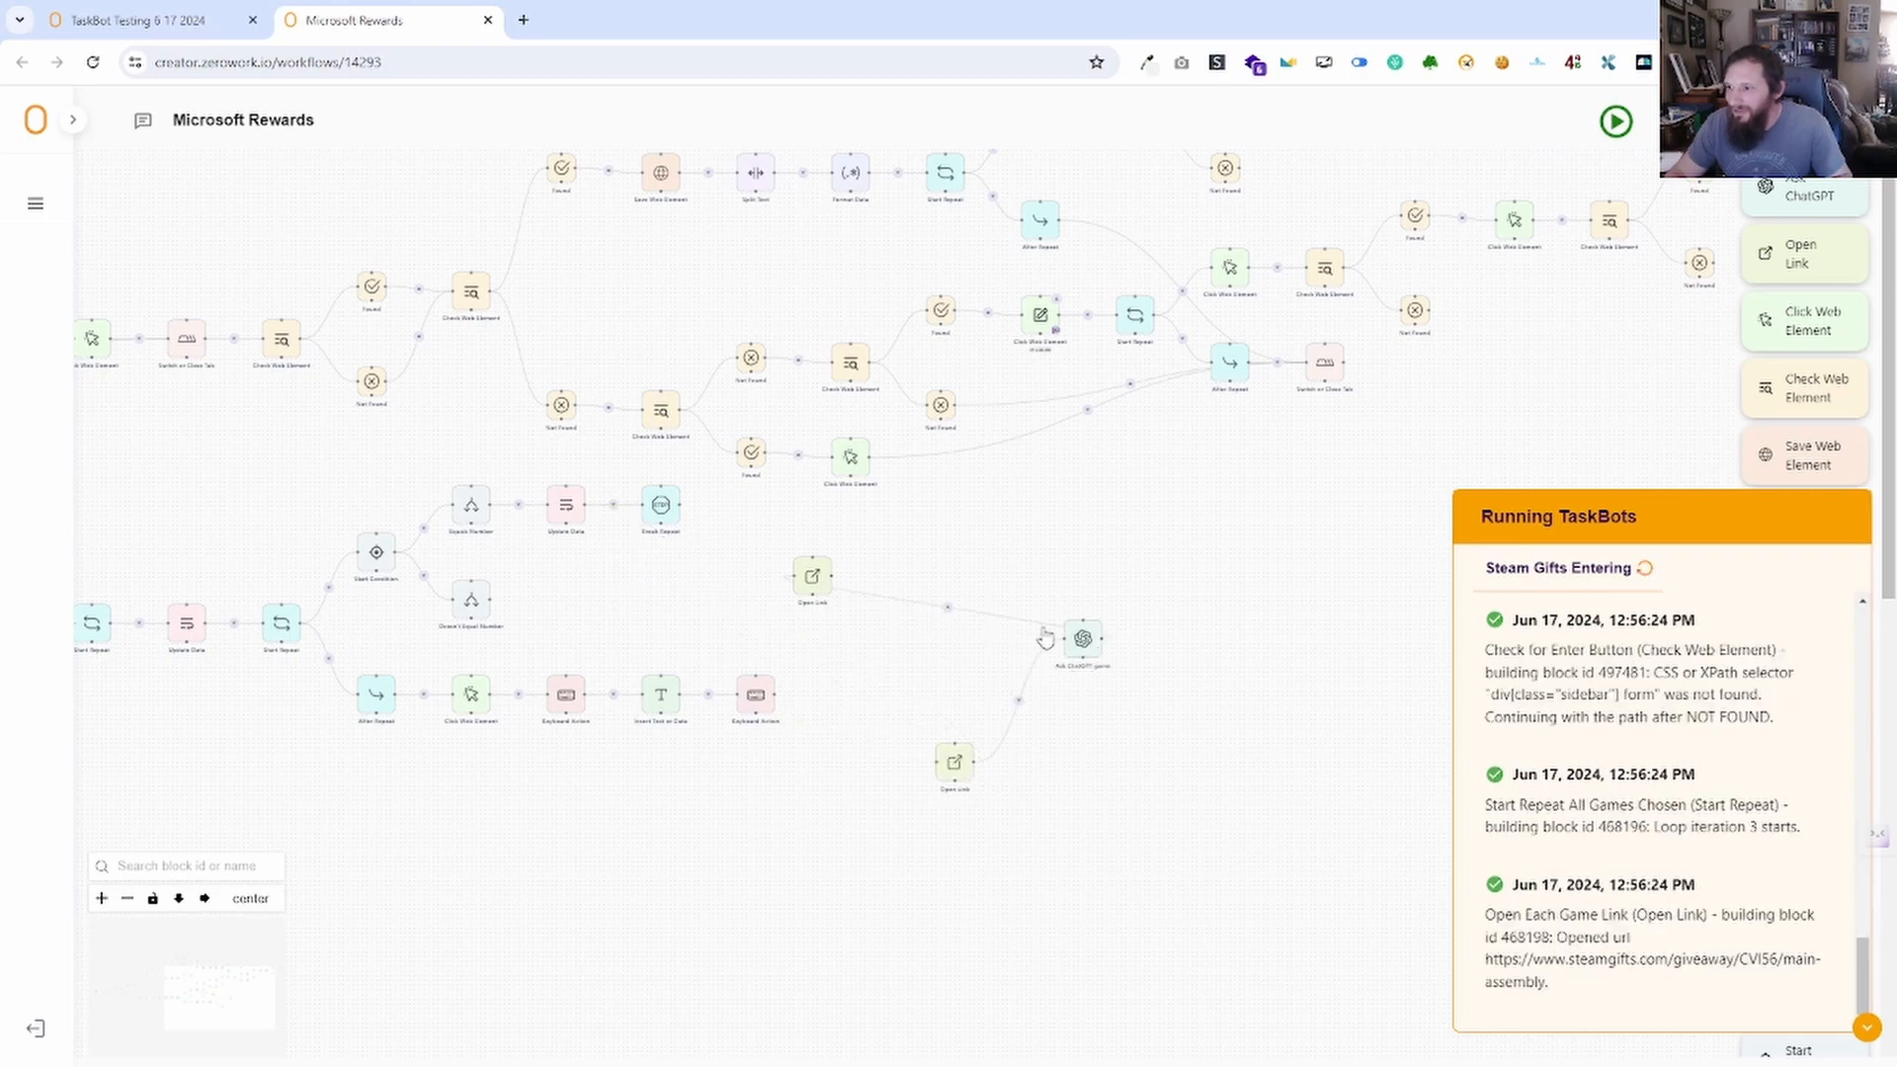
{"action": "left_click_drag", "start_coordinate": [819, 561], "coordinate": [1180, 751]}
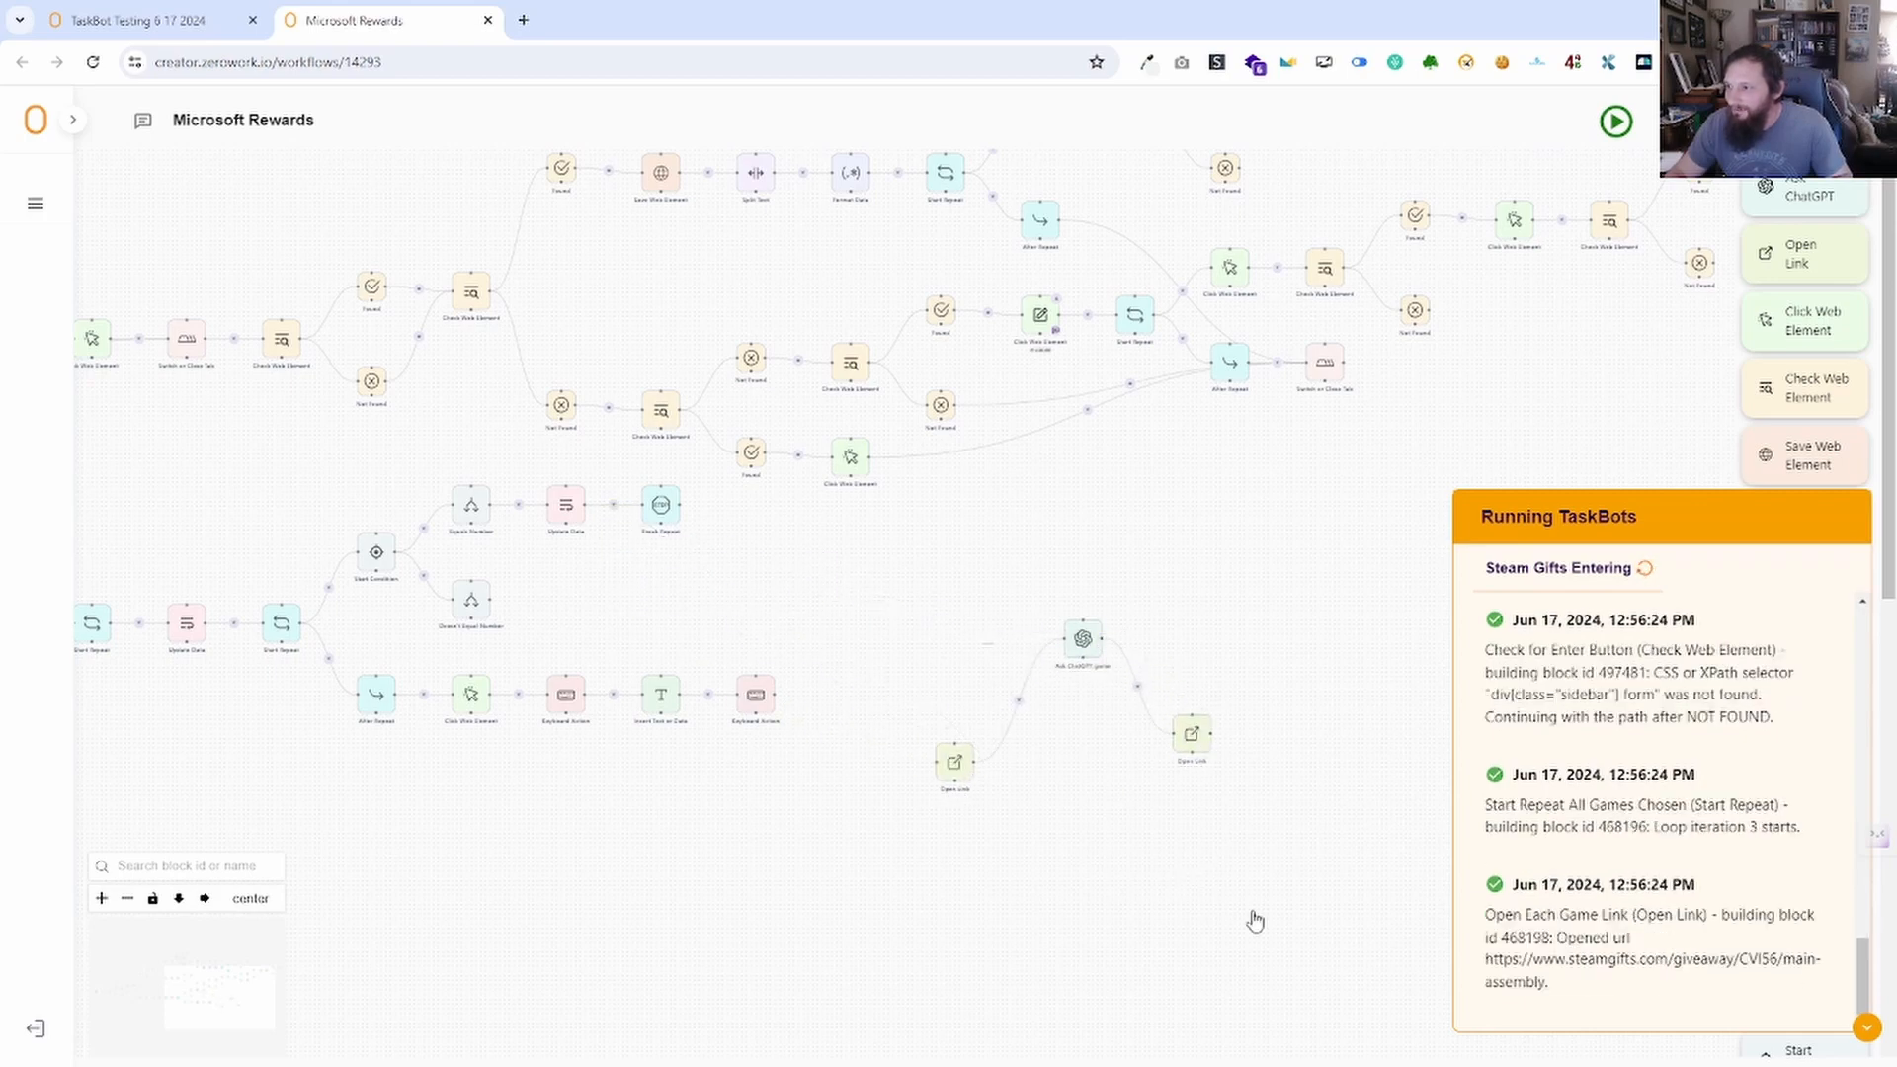
Delete the three pasted blocks and close the Microsoft Rewards tab.
{"action": "left_click_drag", "start_coordinate": [1255, 921], "coordinate": [893, 665]}
{"action": "key", "text": "Delete"}
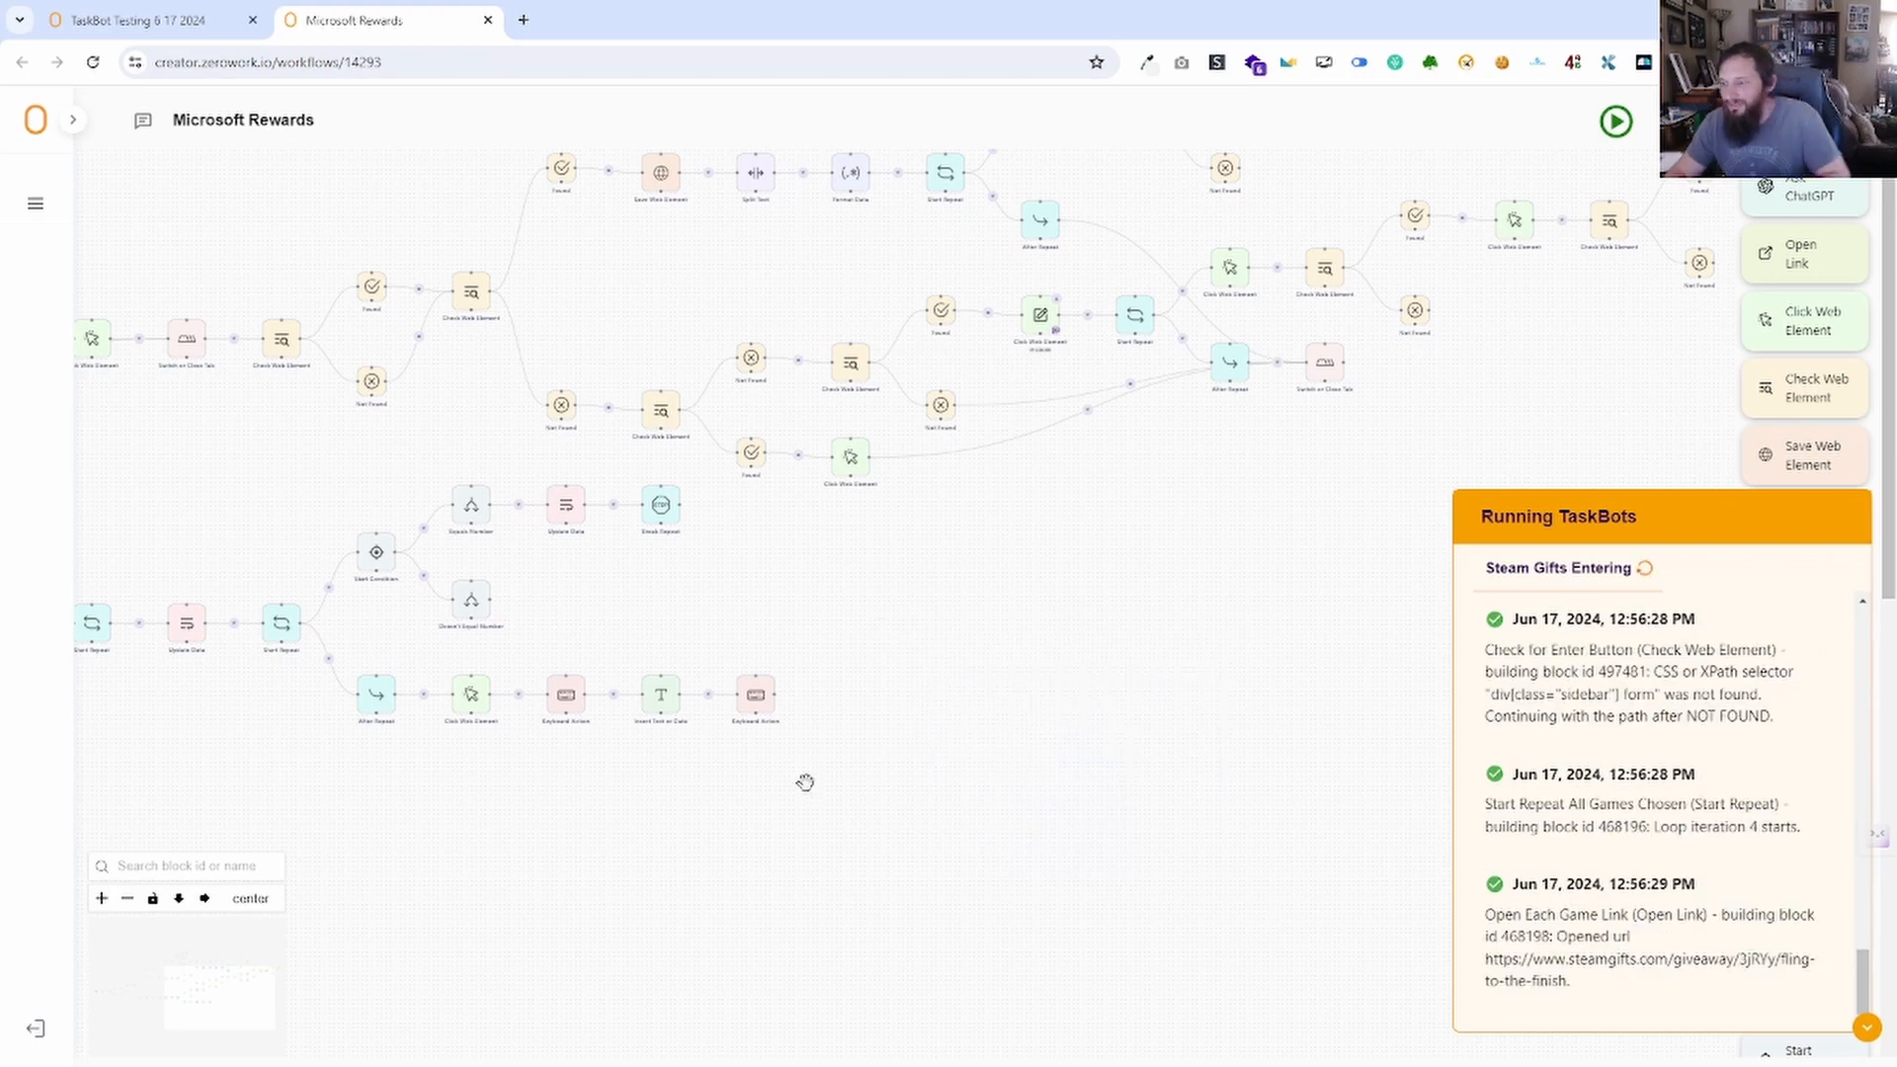
{"action": "left_click", "coordinate": [487, 20]}
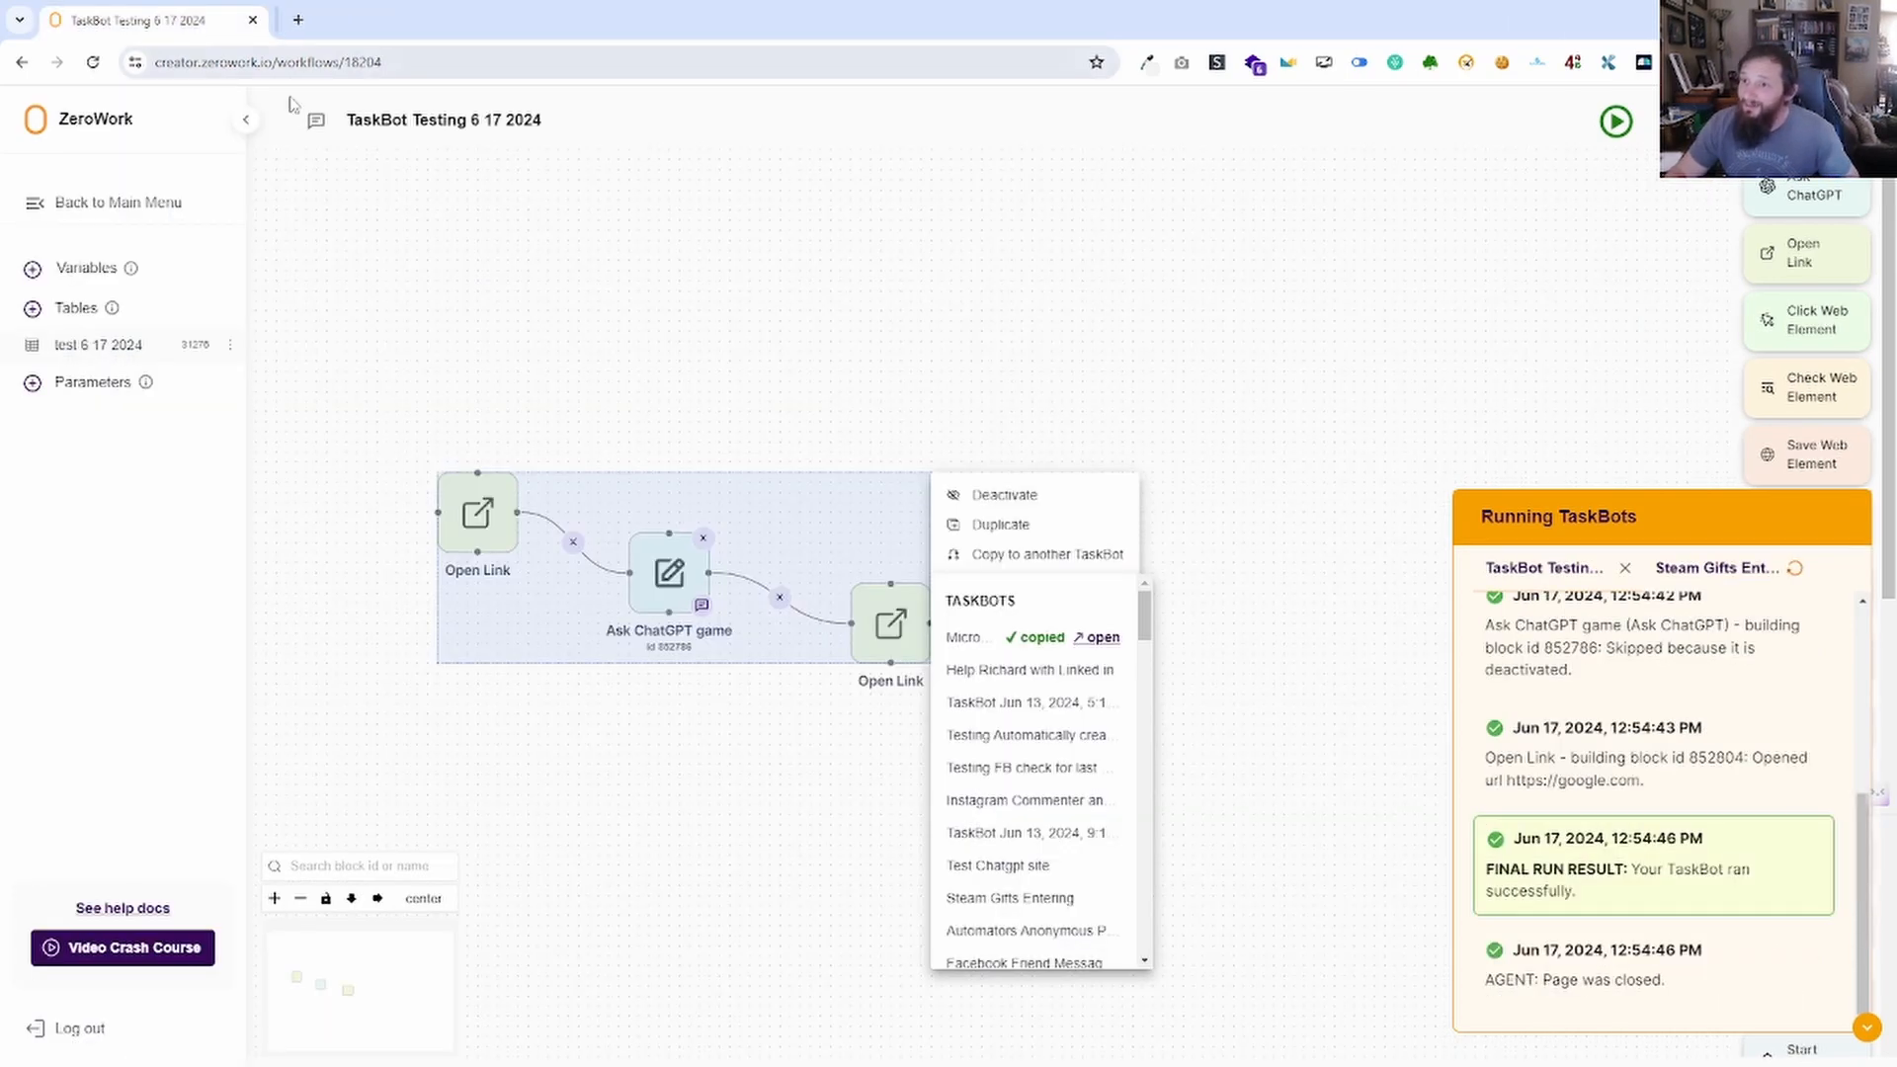
Clear the block selection and reposition the chain on the canvas, dismissing stray menus.
{"action": "left_click", "coordinate": [1220, 570]}
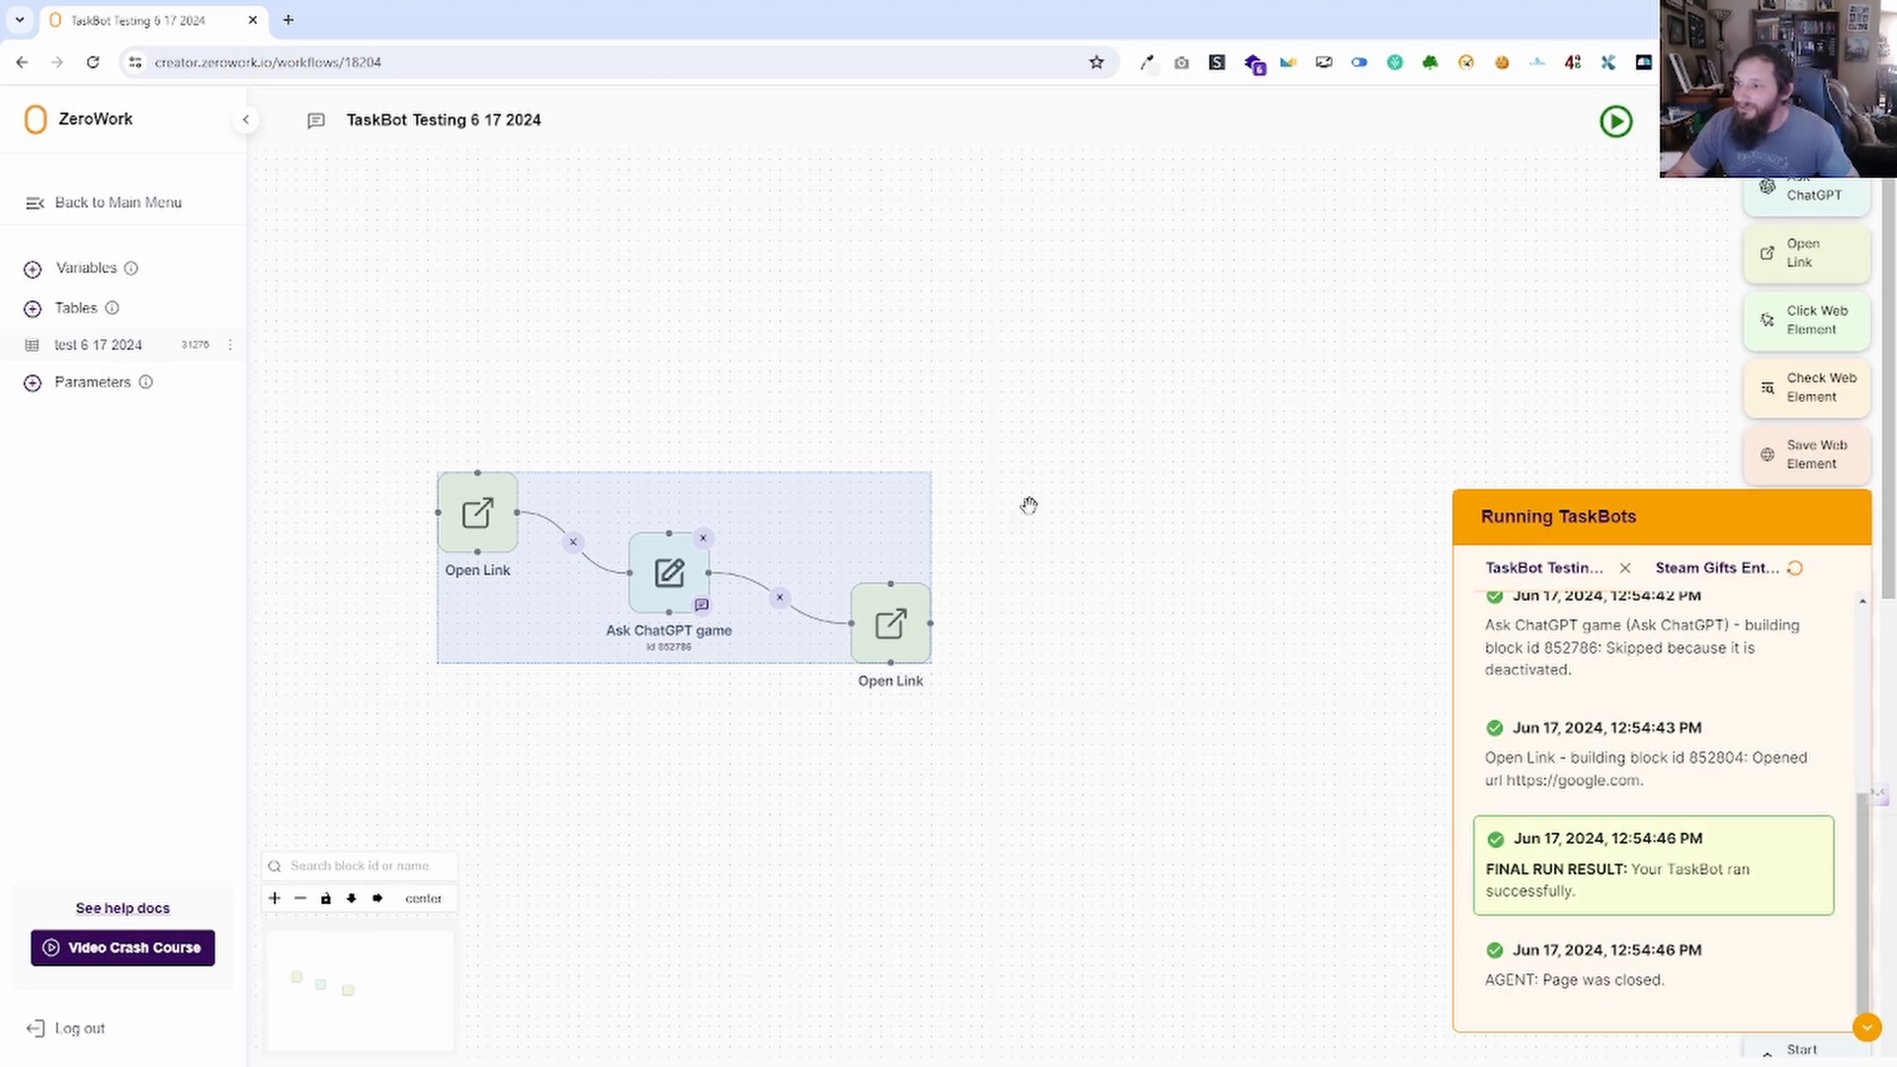
{"action": "left_click", "coordinate": [1186, 500]}
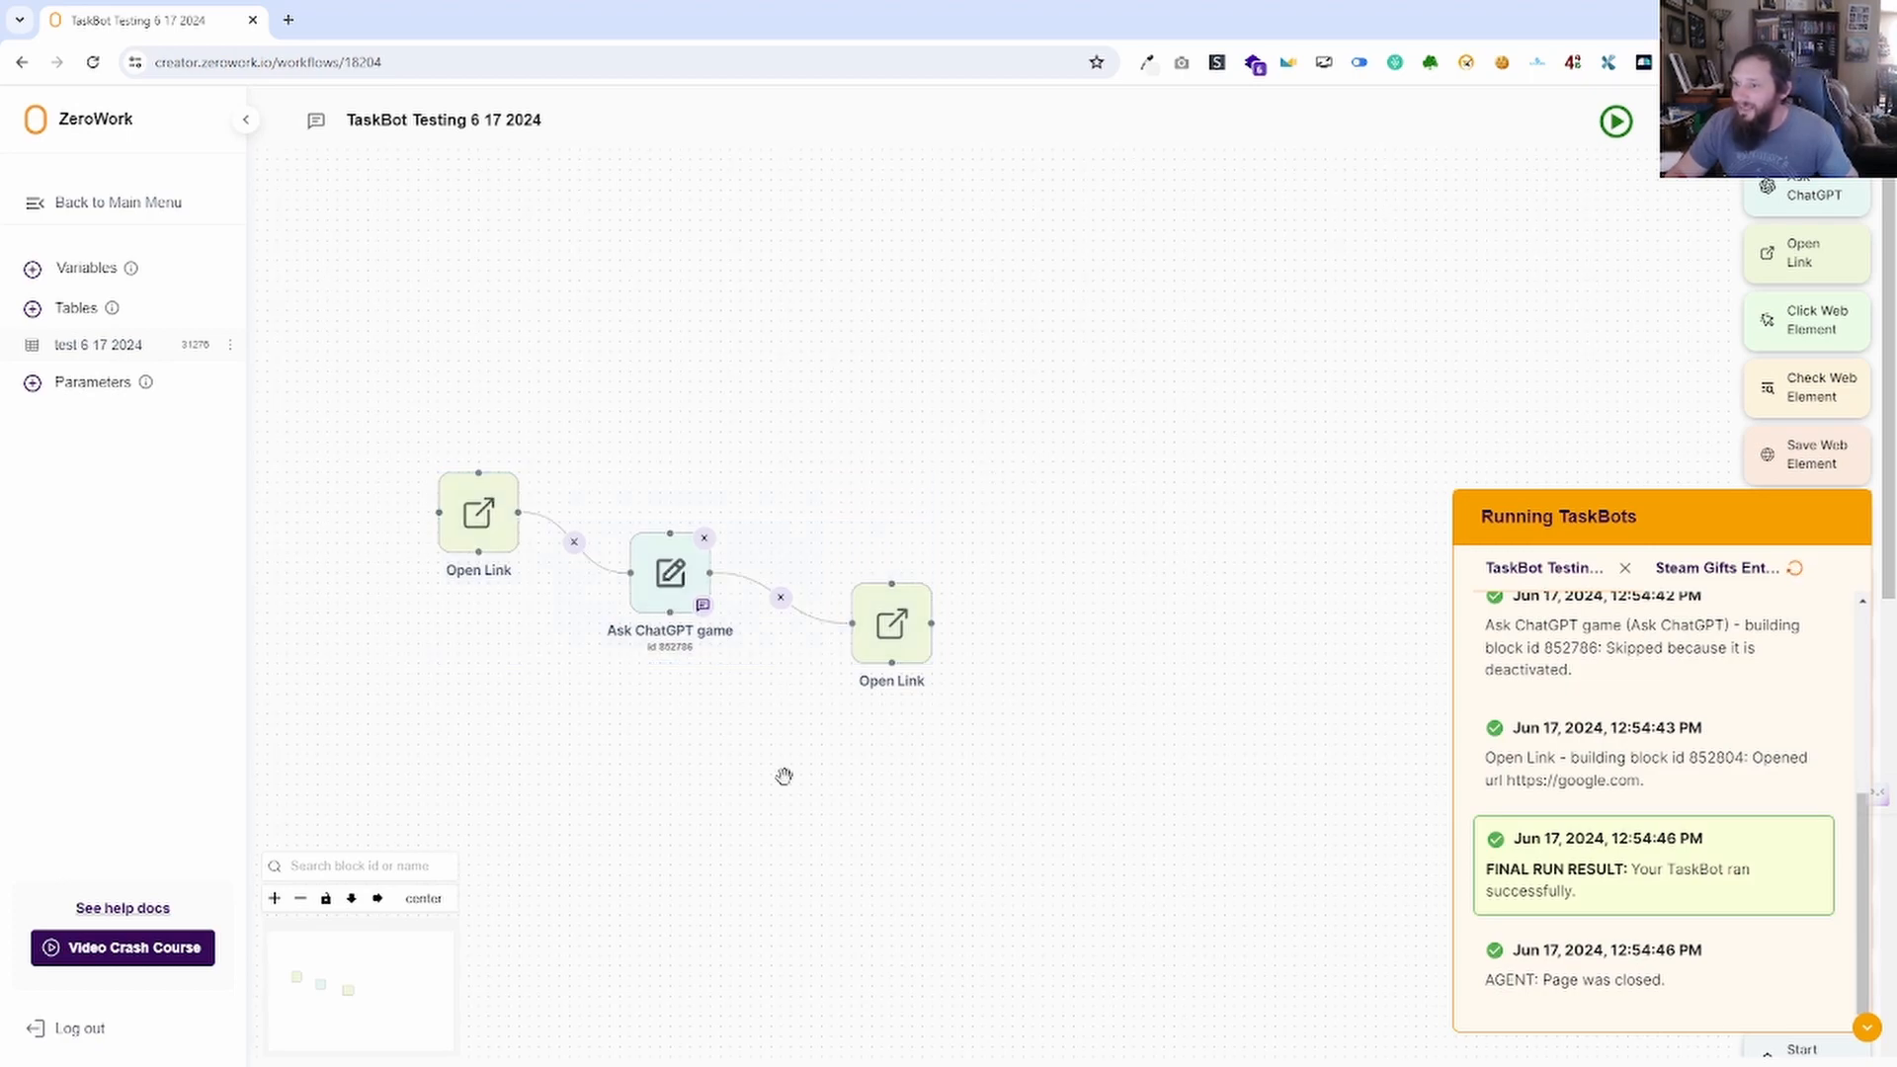
{"action": "left_click_drag", "start_coordinate": [706, 729], "coordinate": [897, 648]}
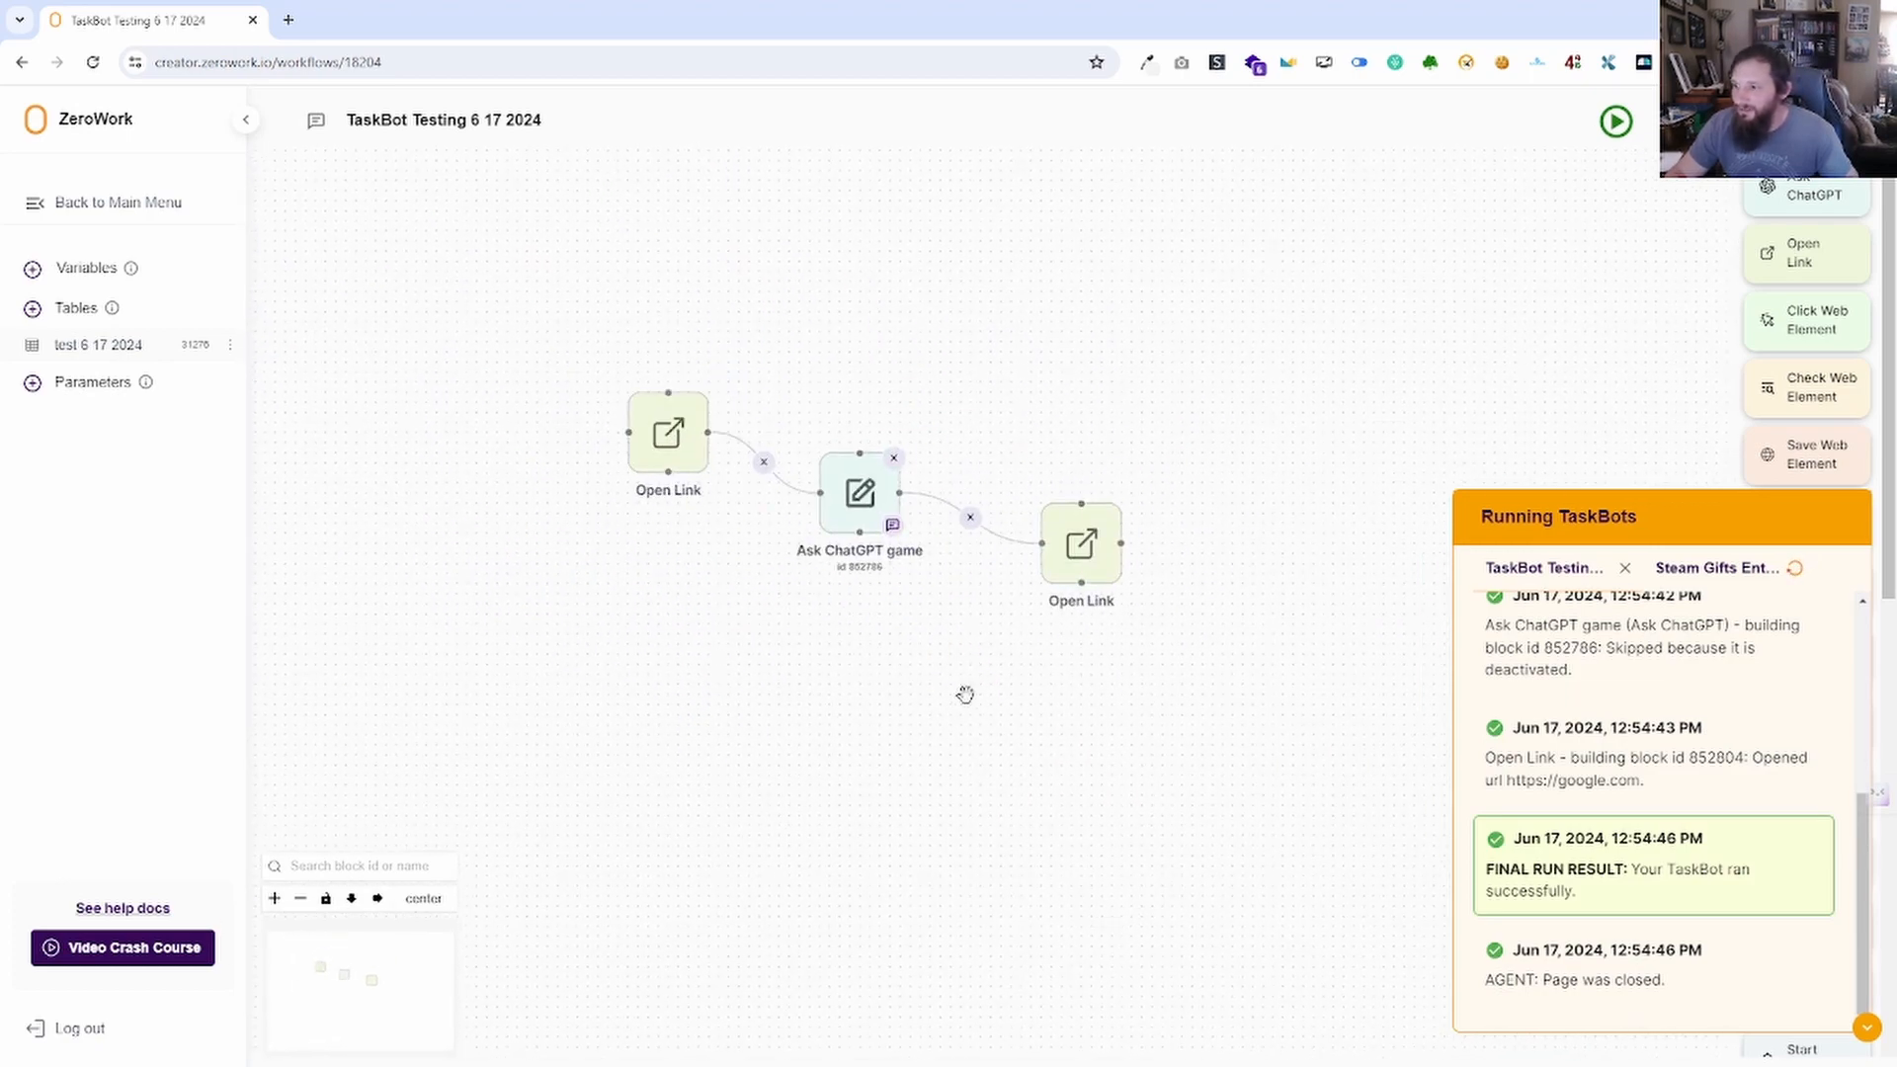
{"action": "right_click", "coordinate": [965, 695]}
{"action": "left_click", "coordinate": [914, 710]}
{"action": "right_click", "coordinate": [913, 696]}
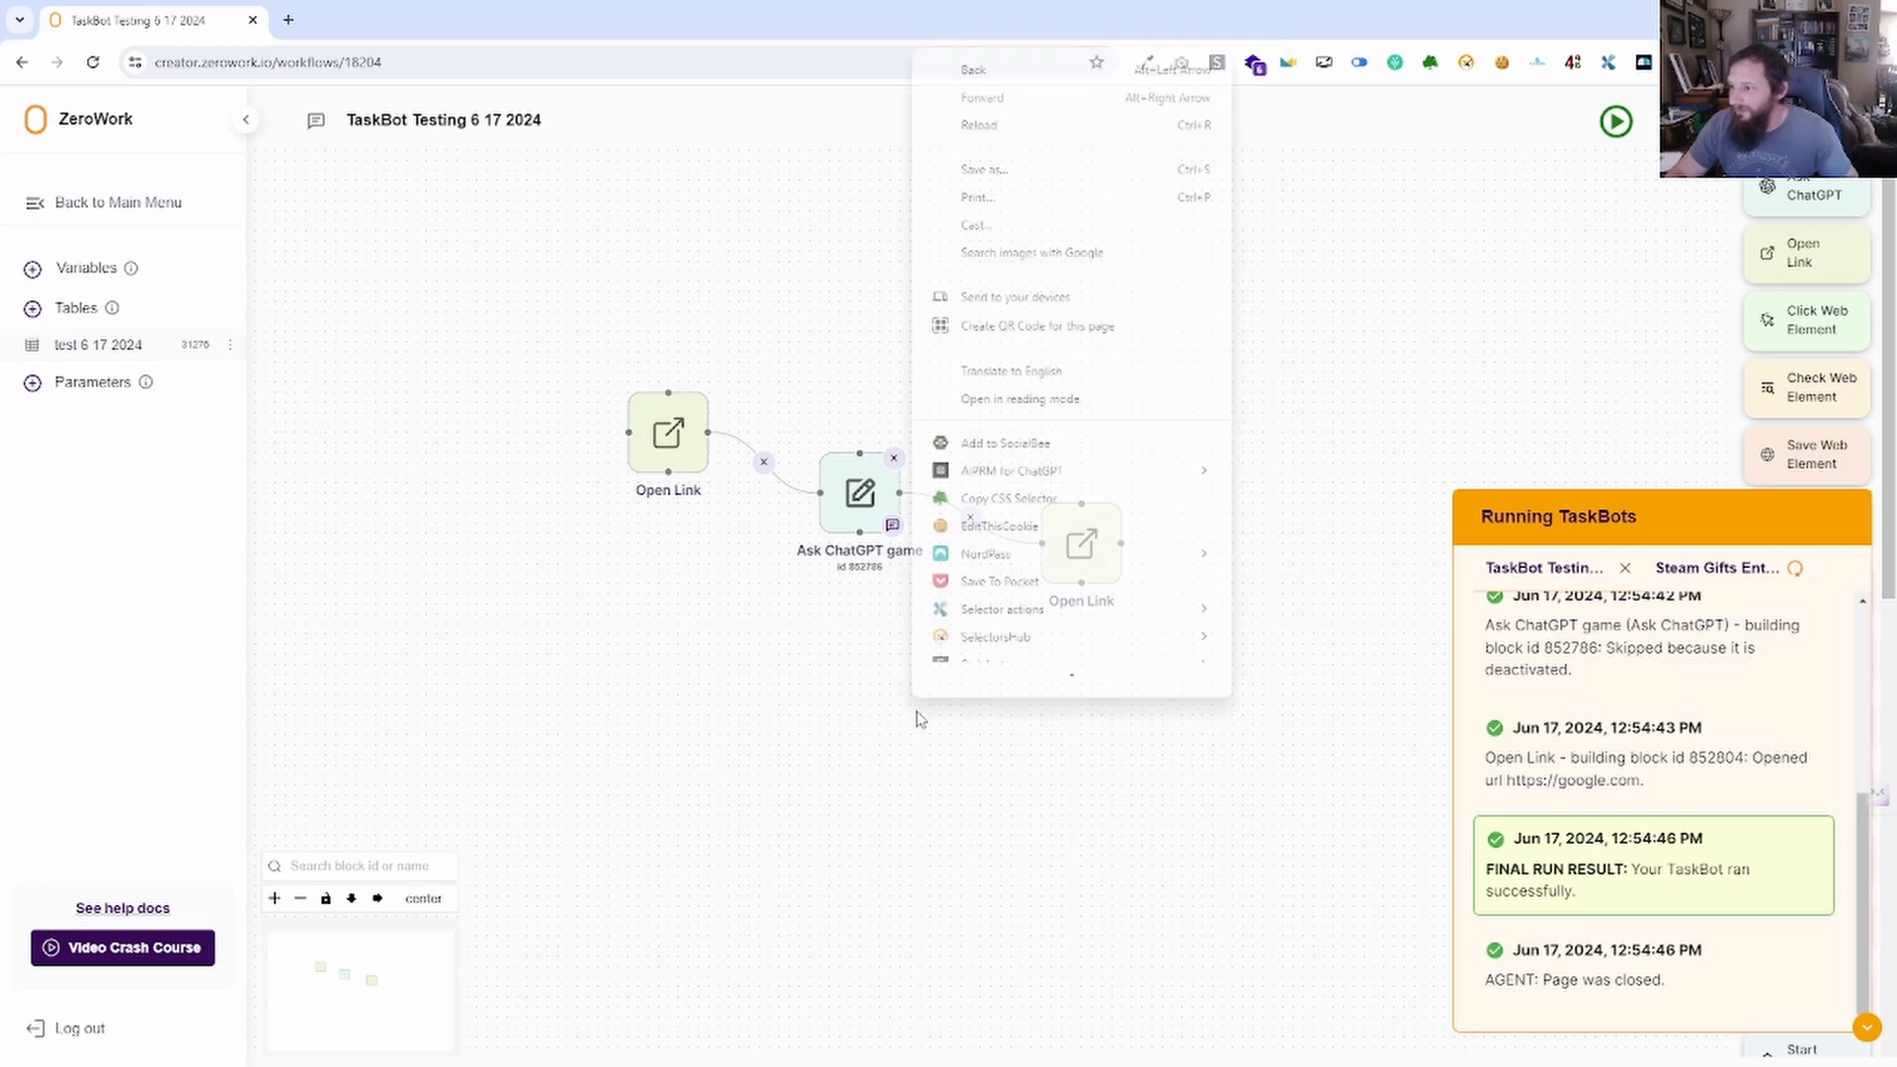
{"action": "left_click", "coordinate": [819, 714]}
{"action": "right_click", "coordinate": [845, 465]}
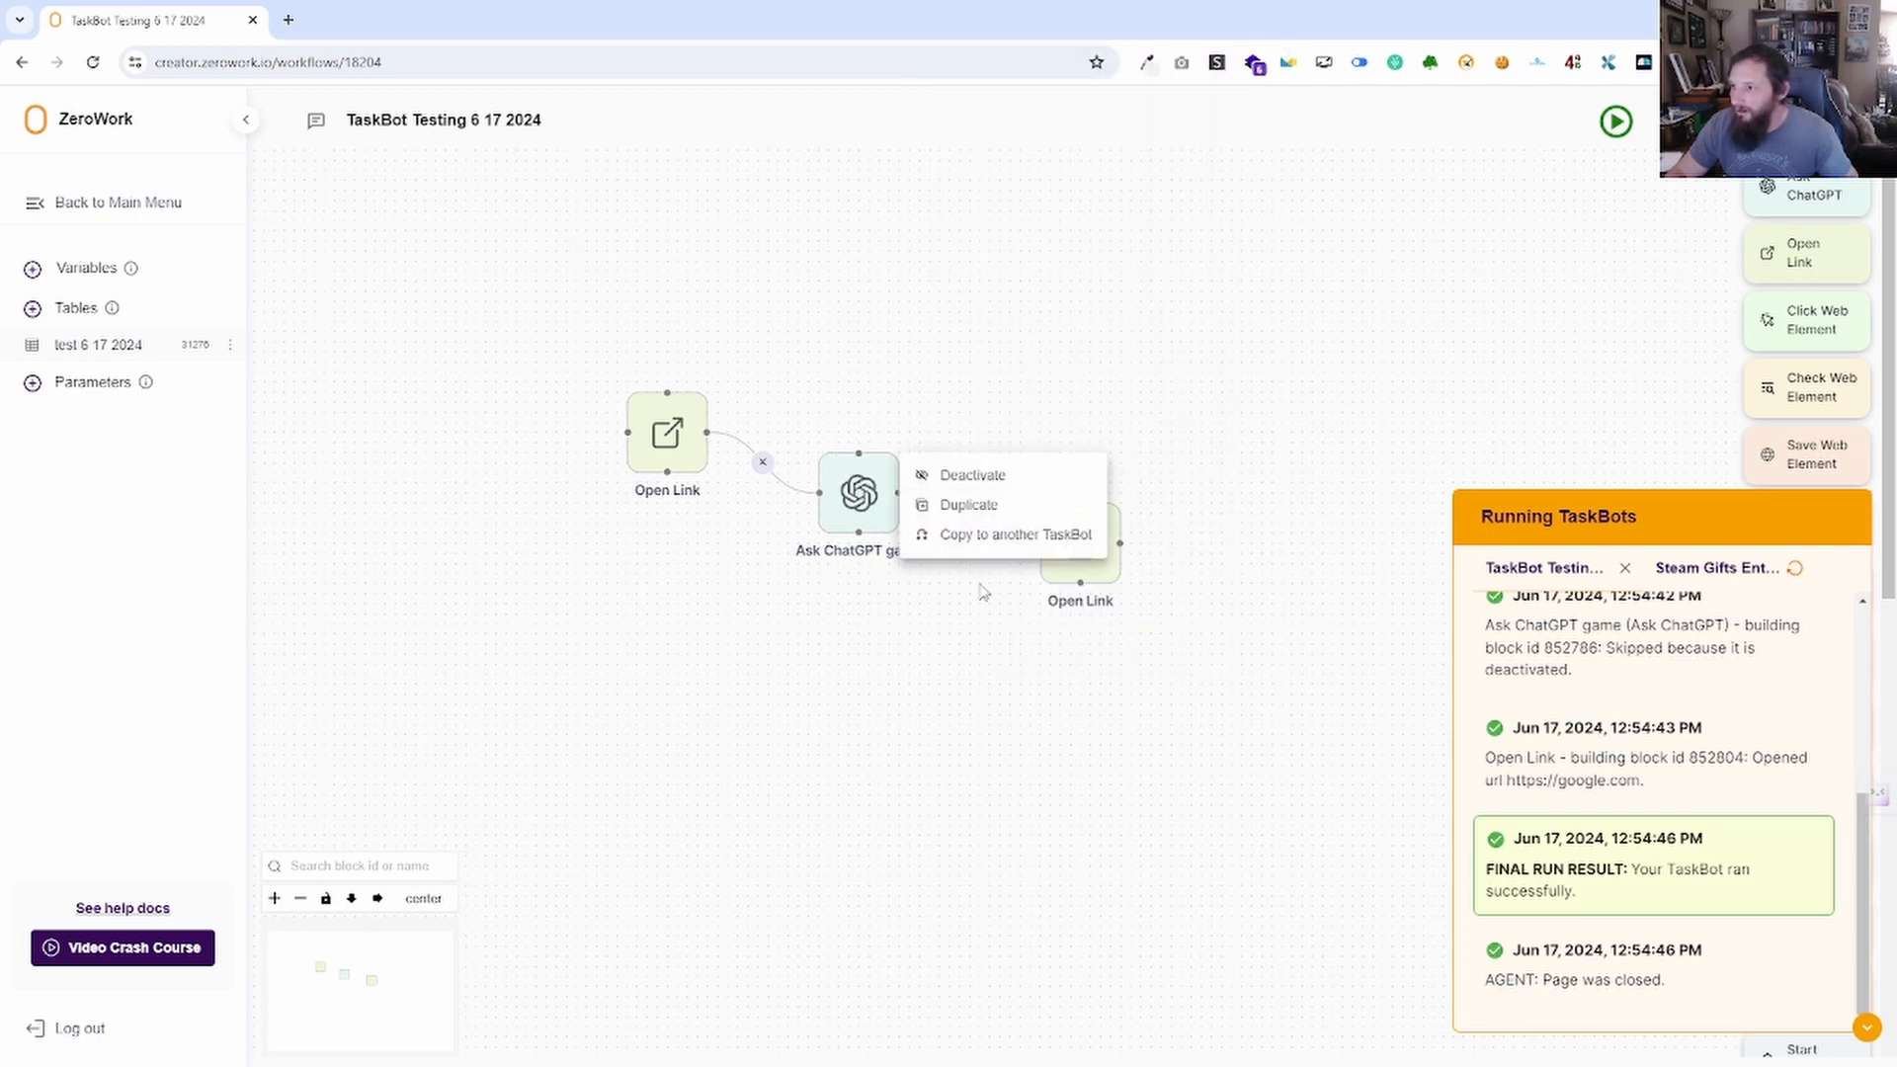
{"action": "left_click", "coordinate": [1070, 803]}
Collapse the running TaskBots log and add a Check Web Element block to the workflow.
{"action": "left_click", "coordinate": [1867, 1029]}
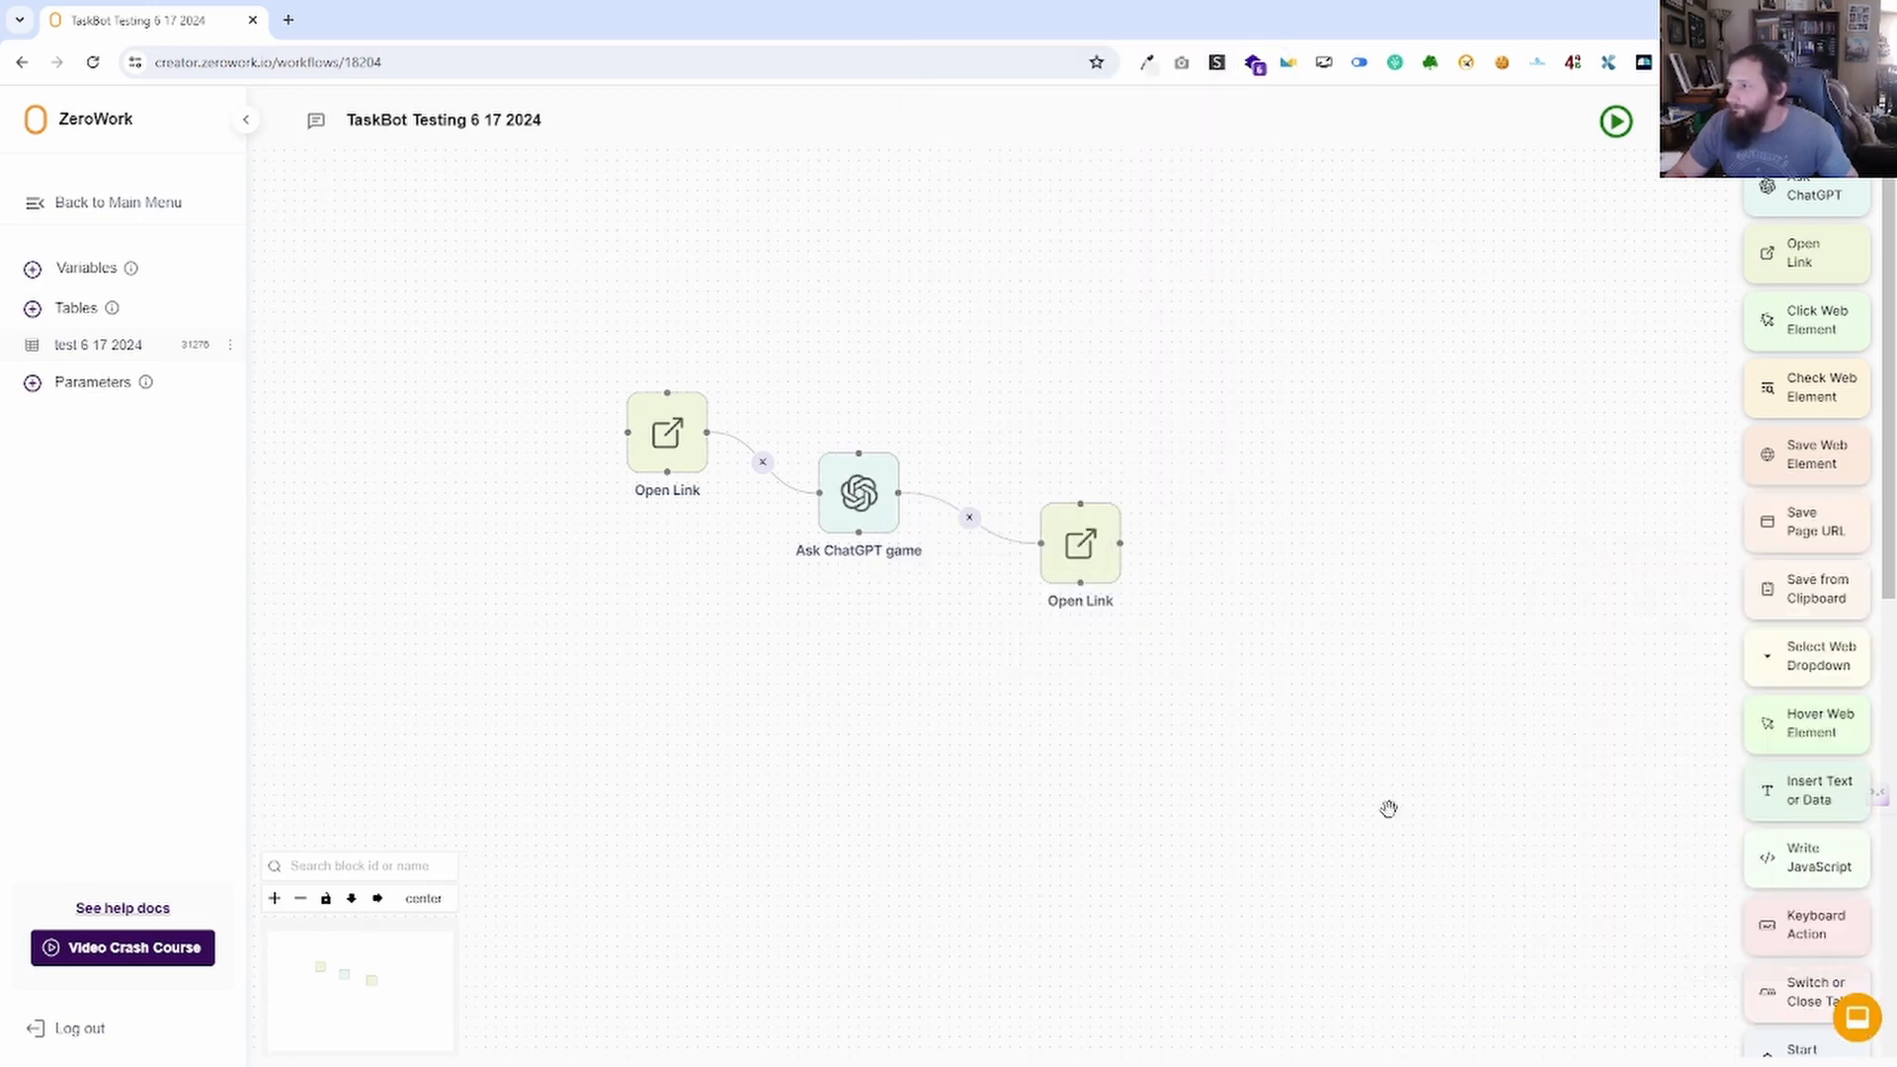
{"action": "left_click_drag", "start_coordinate": [1406, 668], "coordinate": [1134, 562]}
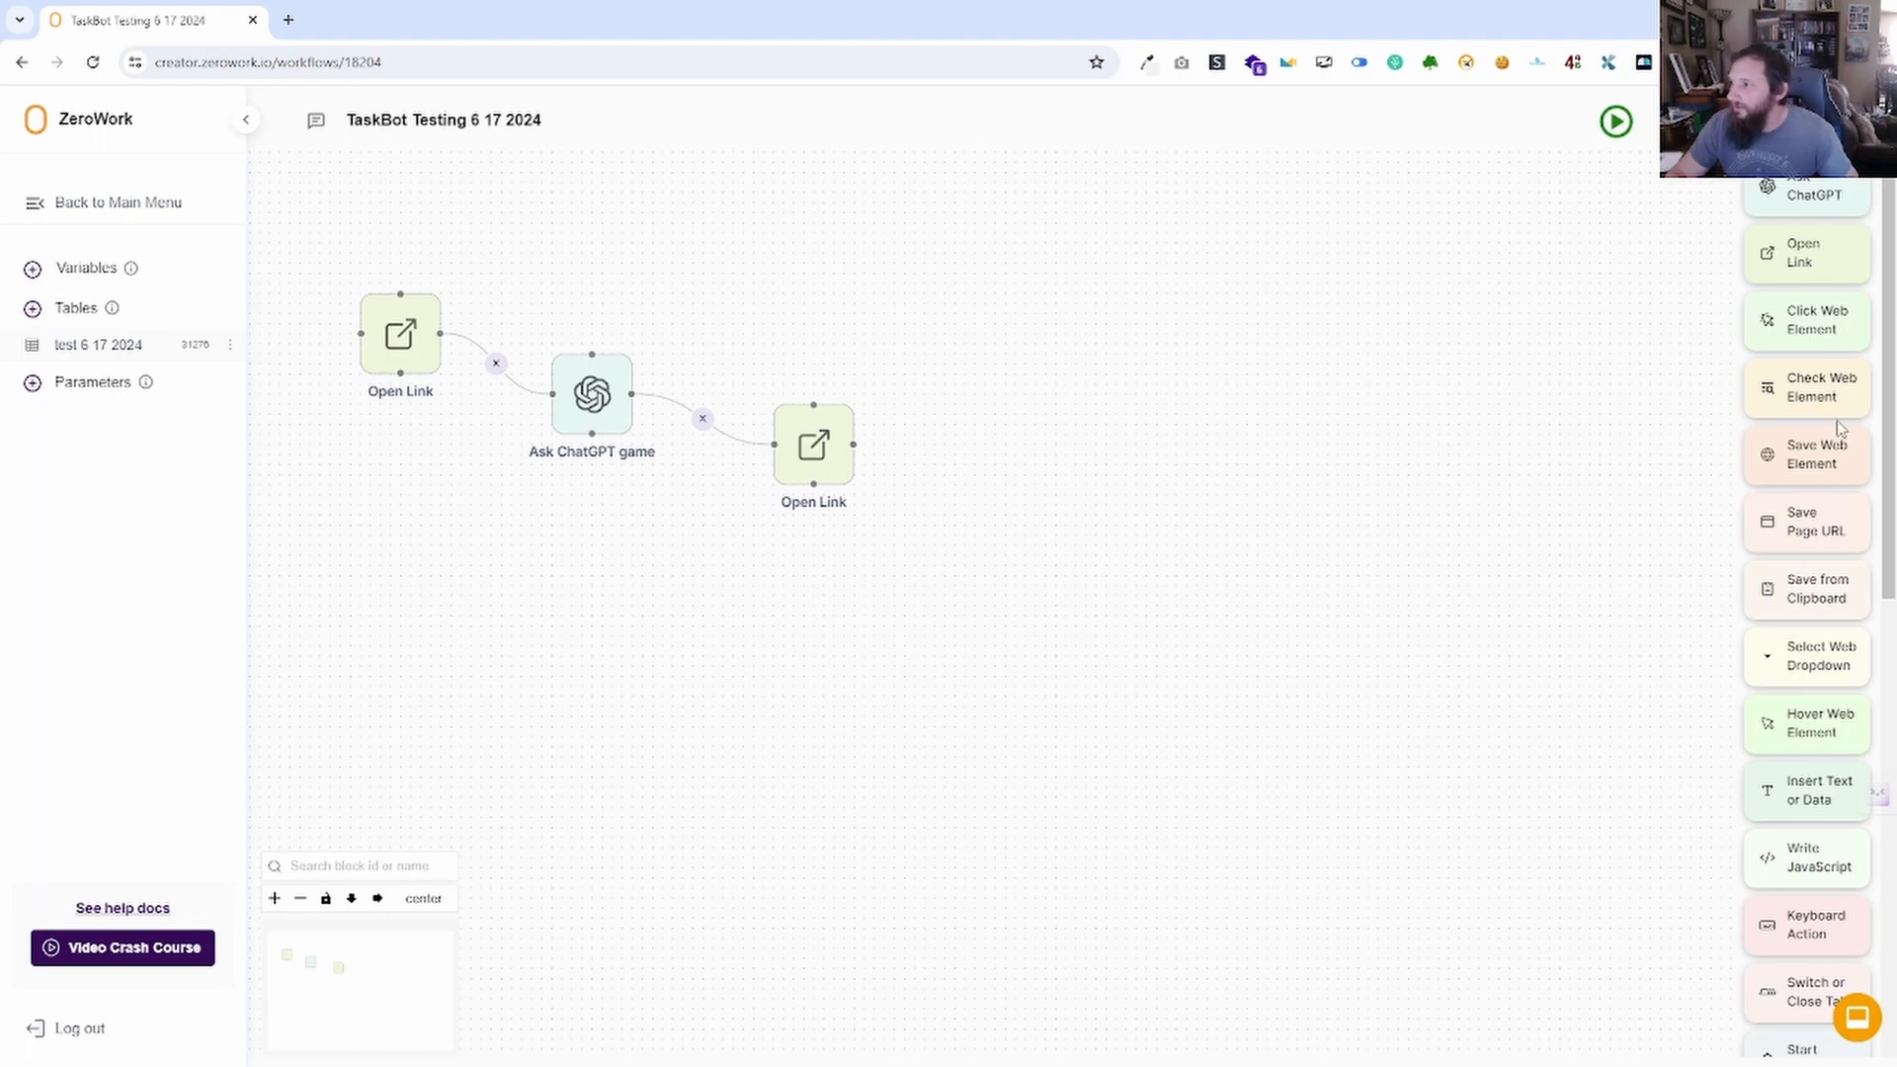
{"action": "left_click_drag", "start_coordinate": [1821, 389], "coordinate": [1028, 459]}
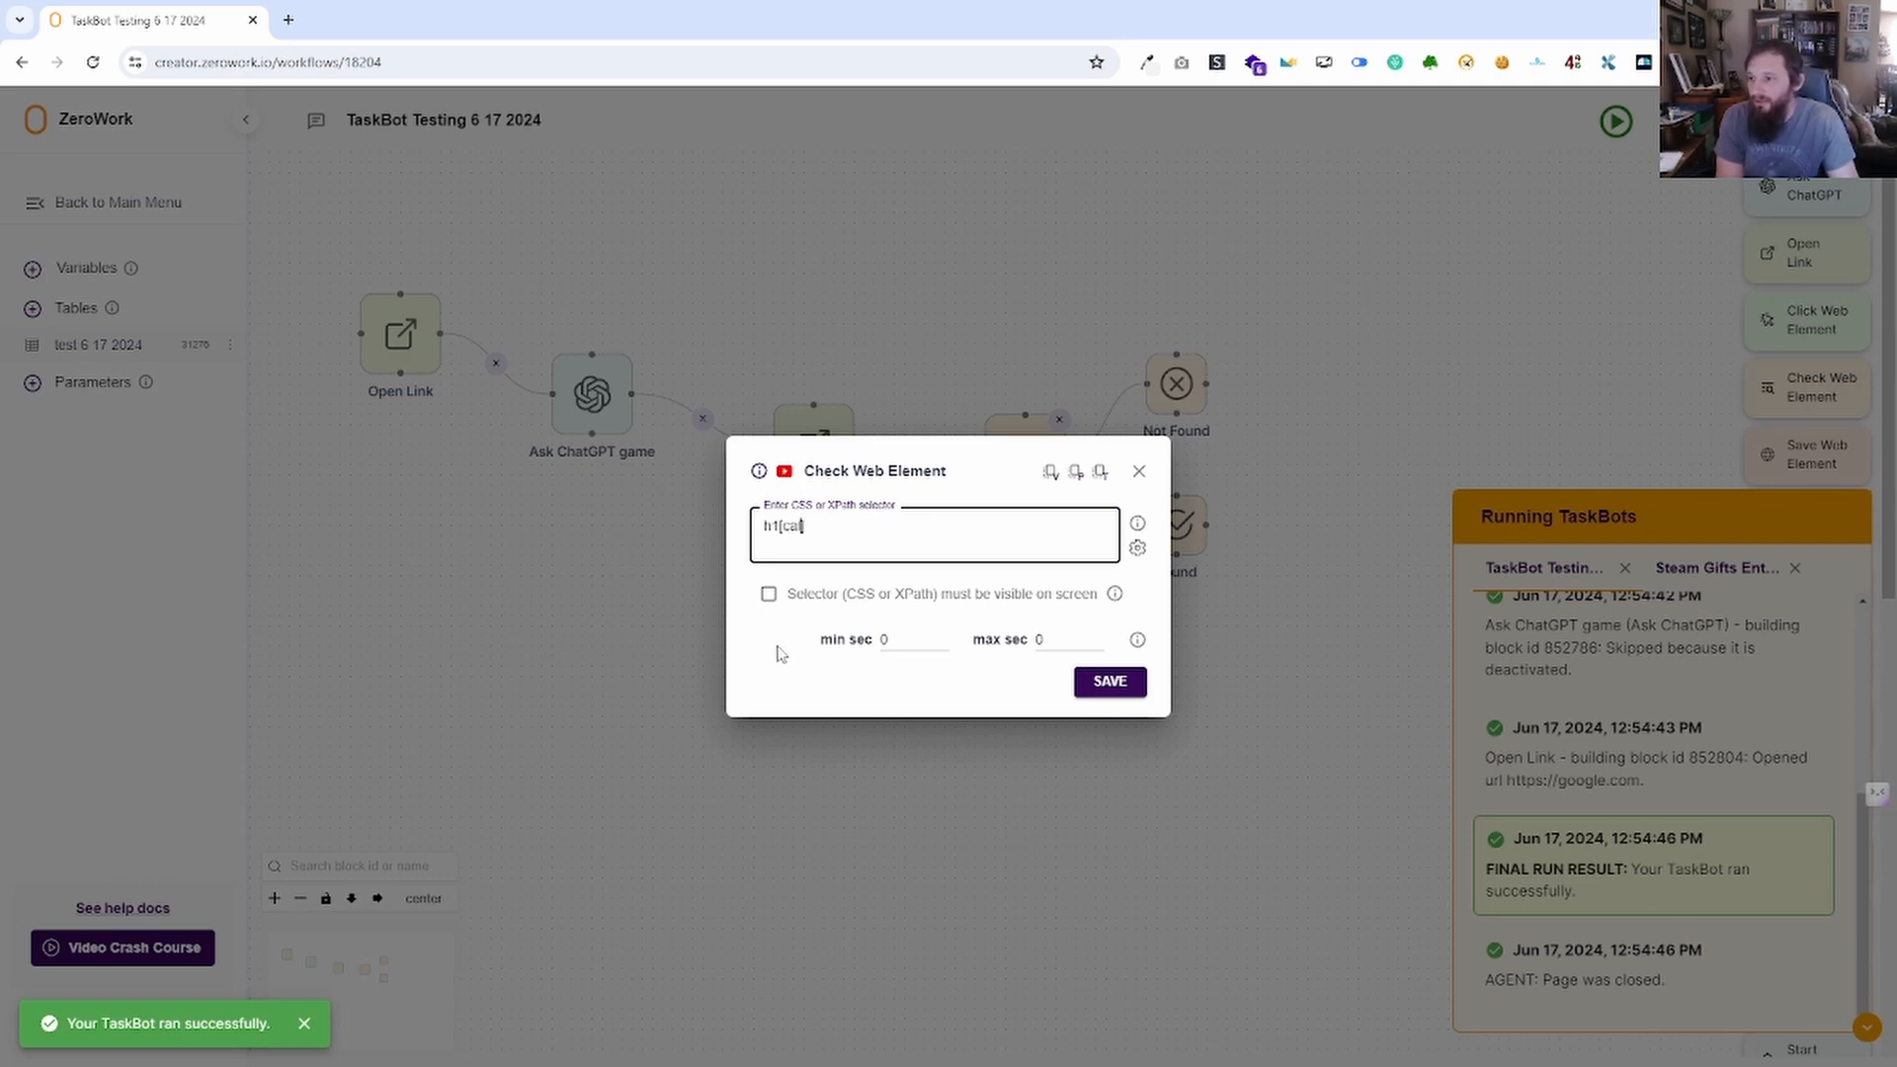
Try h1[class="title"] and h1.title variants in the Check Web Element selector field.
{"action": "type", "text": "ss=\"title"}
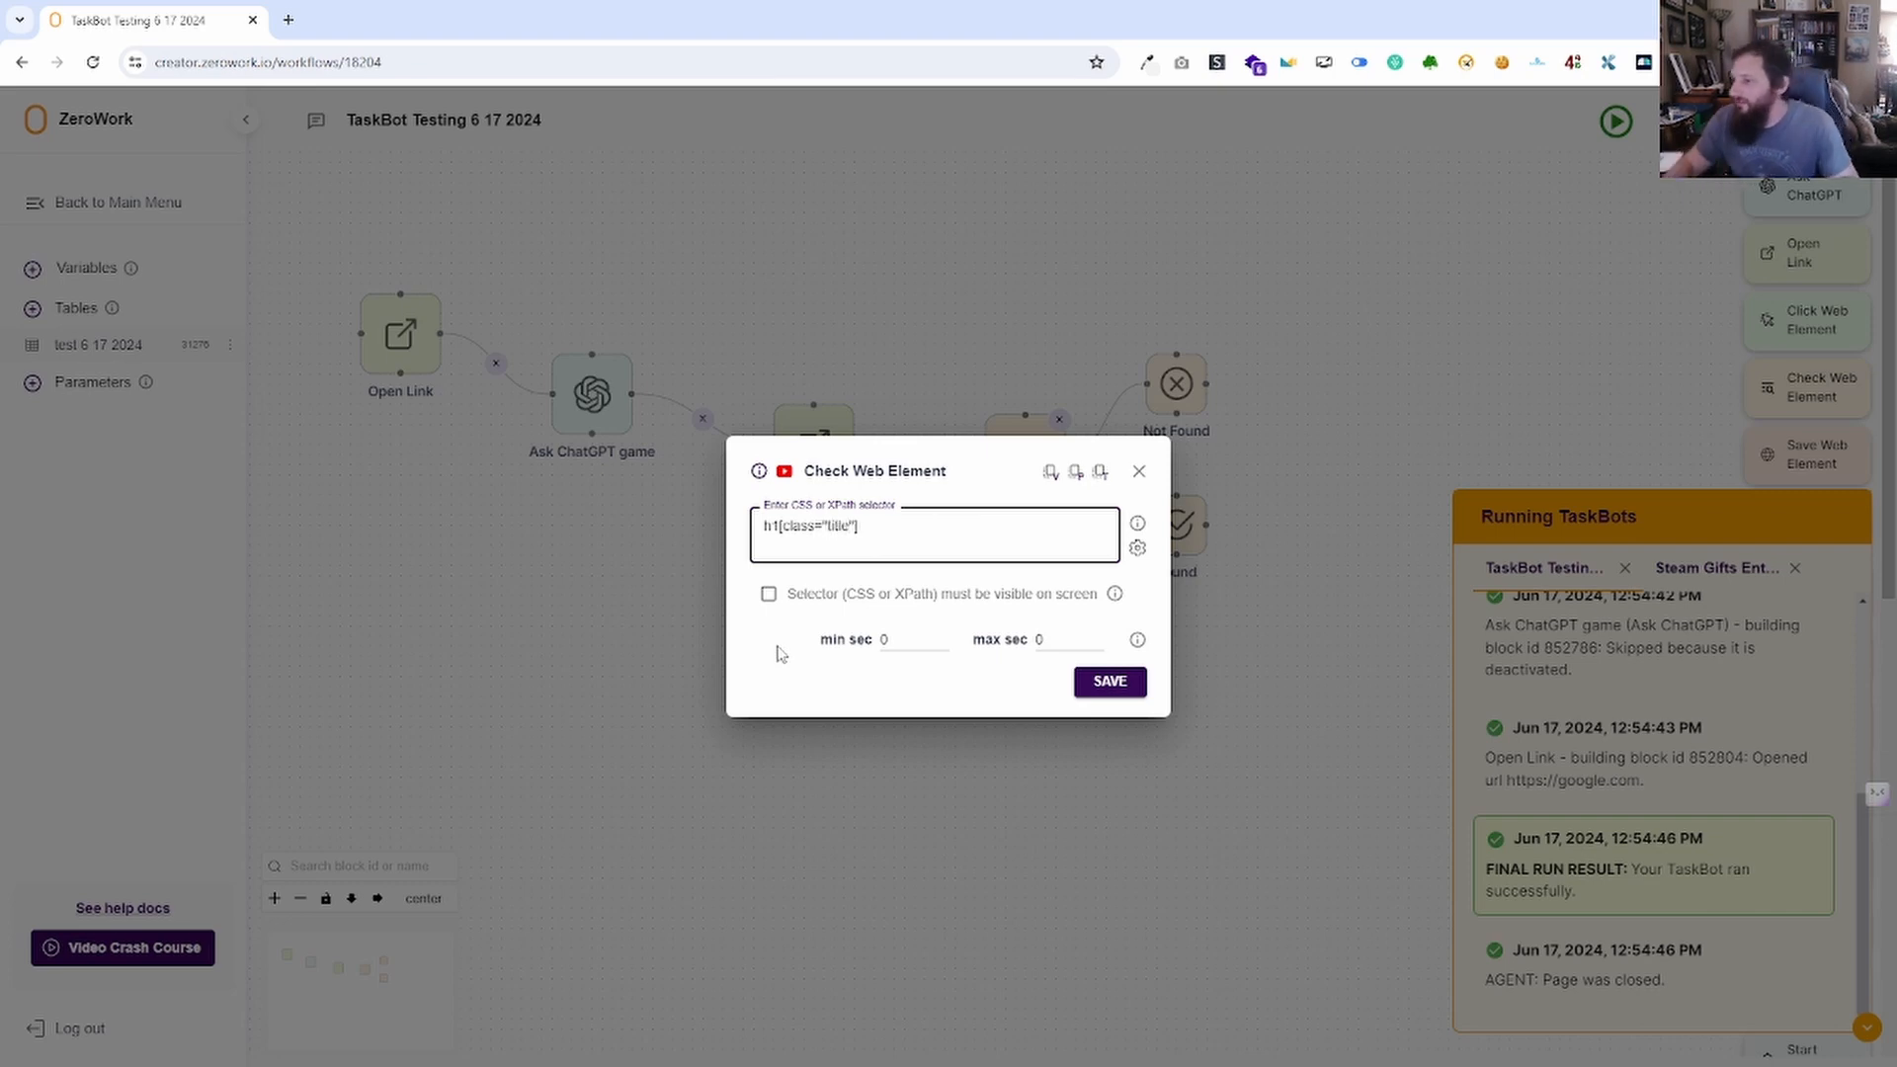
{"action": "key", "text": "ctrl+a"}
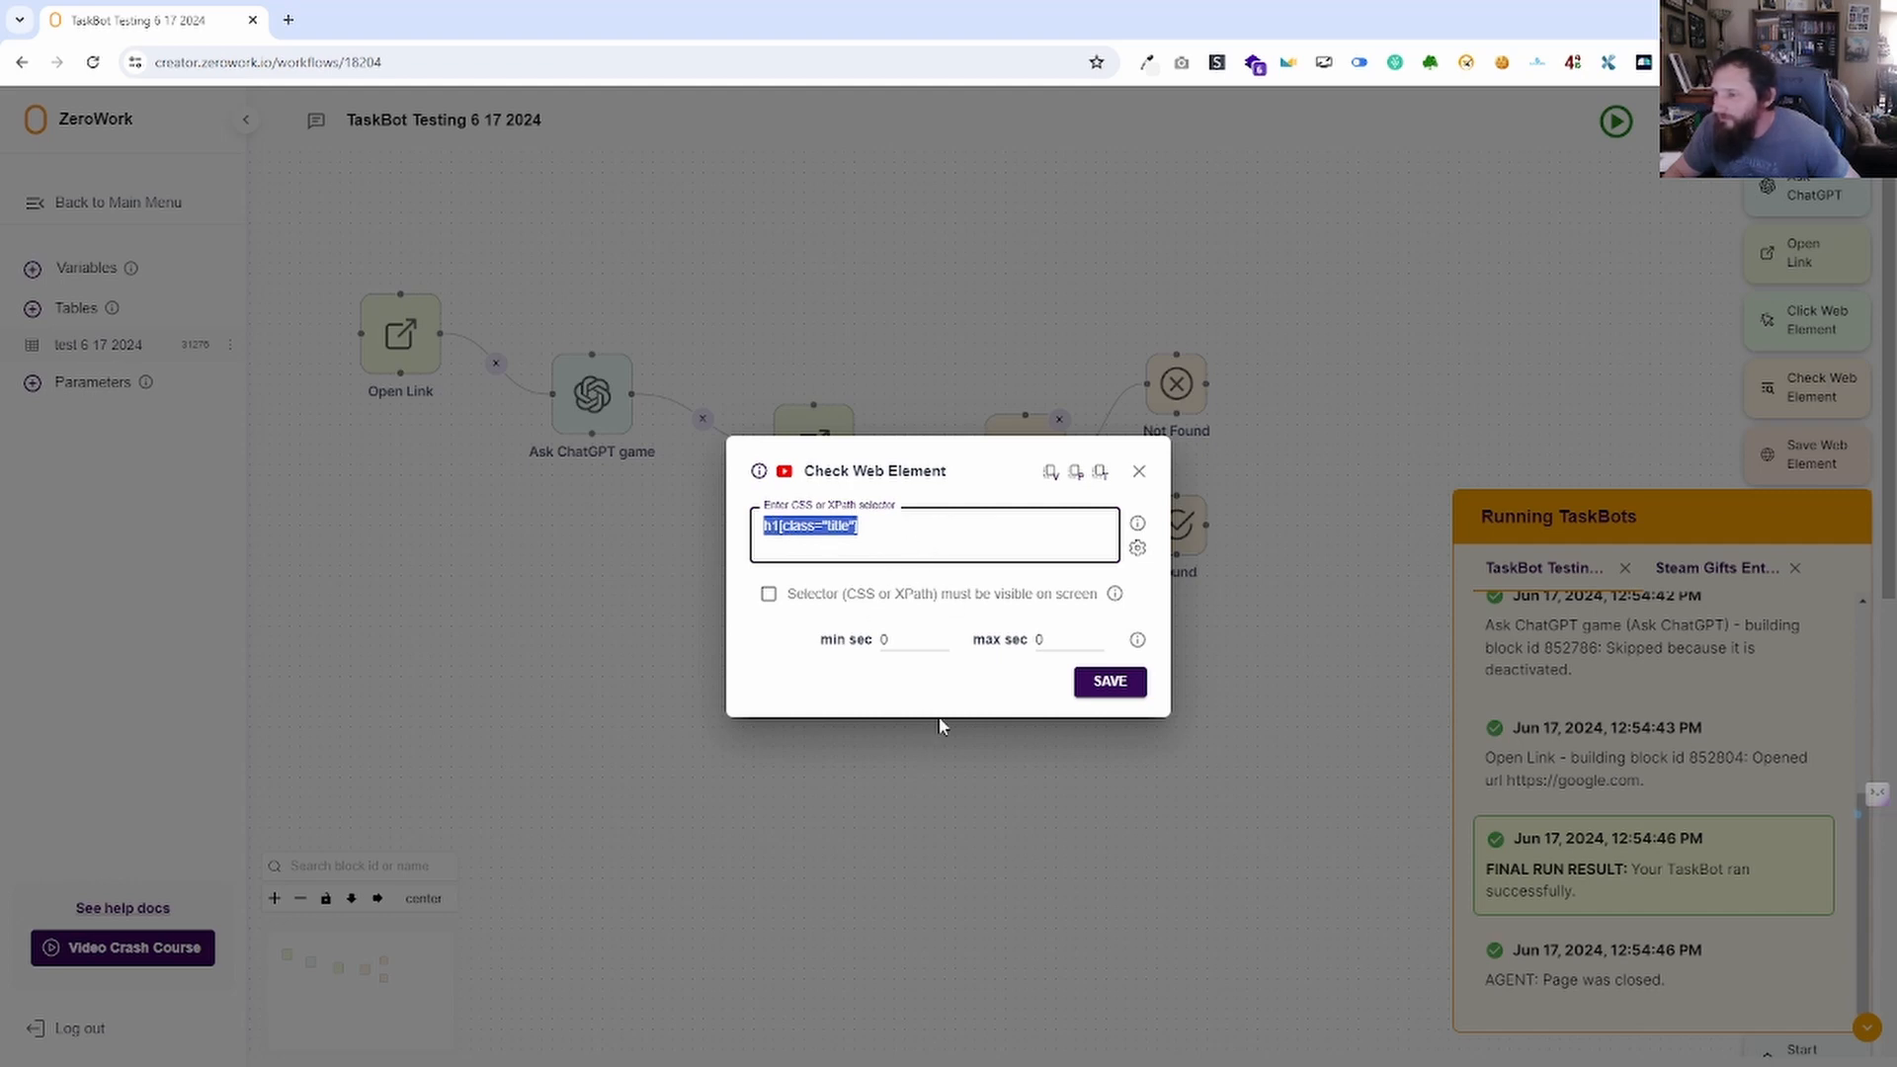
{"action": "left_click_drag", "start_coordinate": [923, 548], "coordinate": [776, 539]}
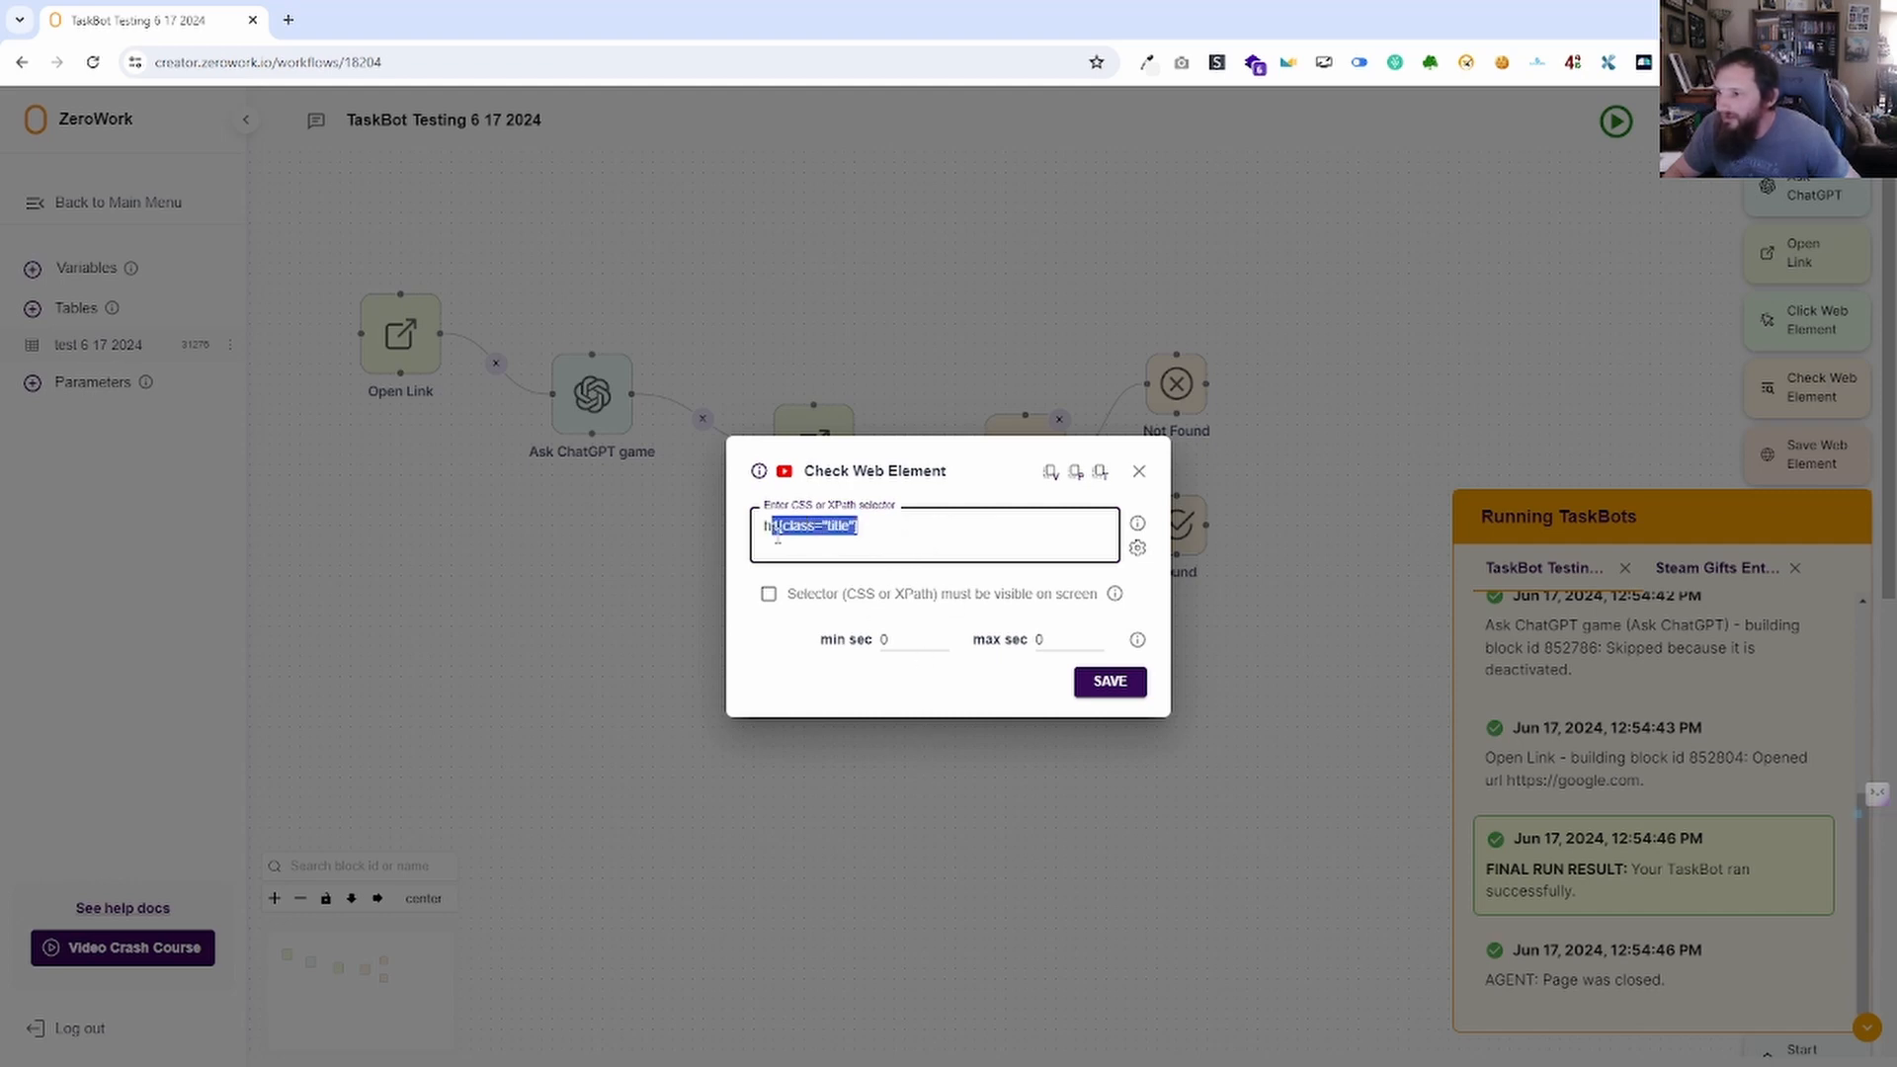
{"action": "key", "text": "BackSpace"}
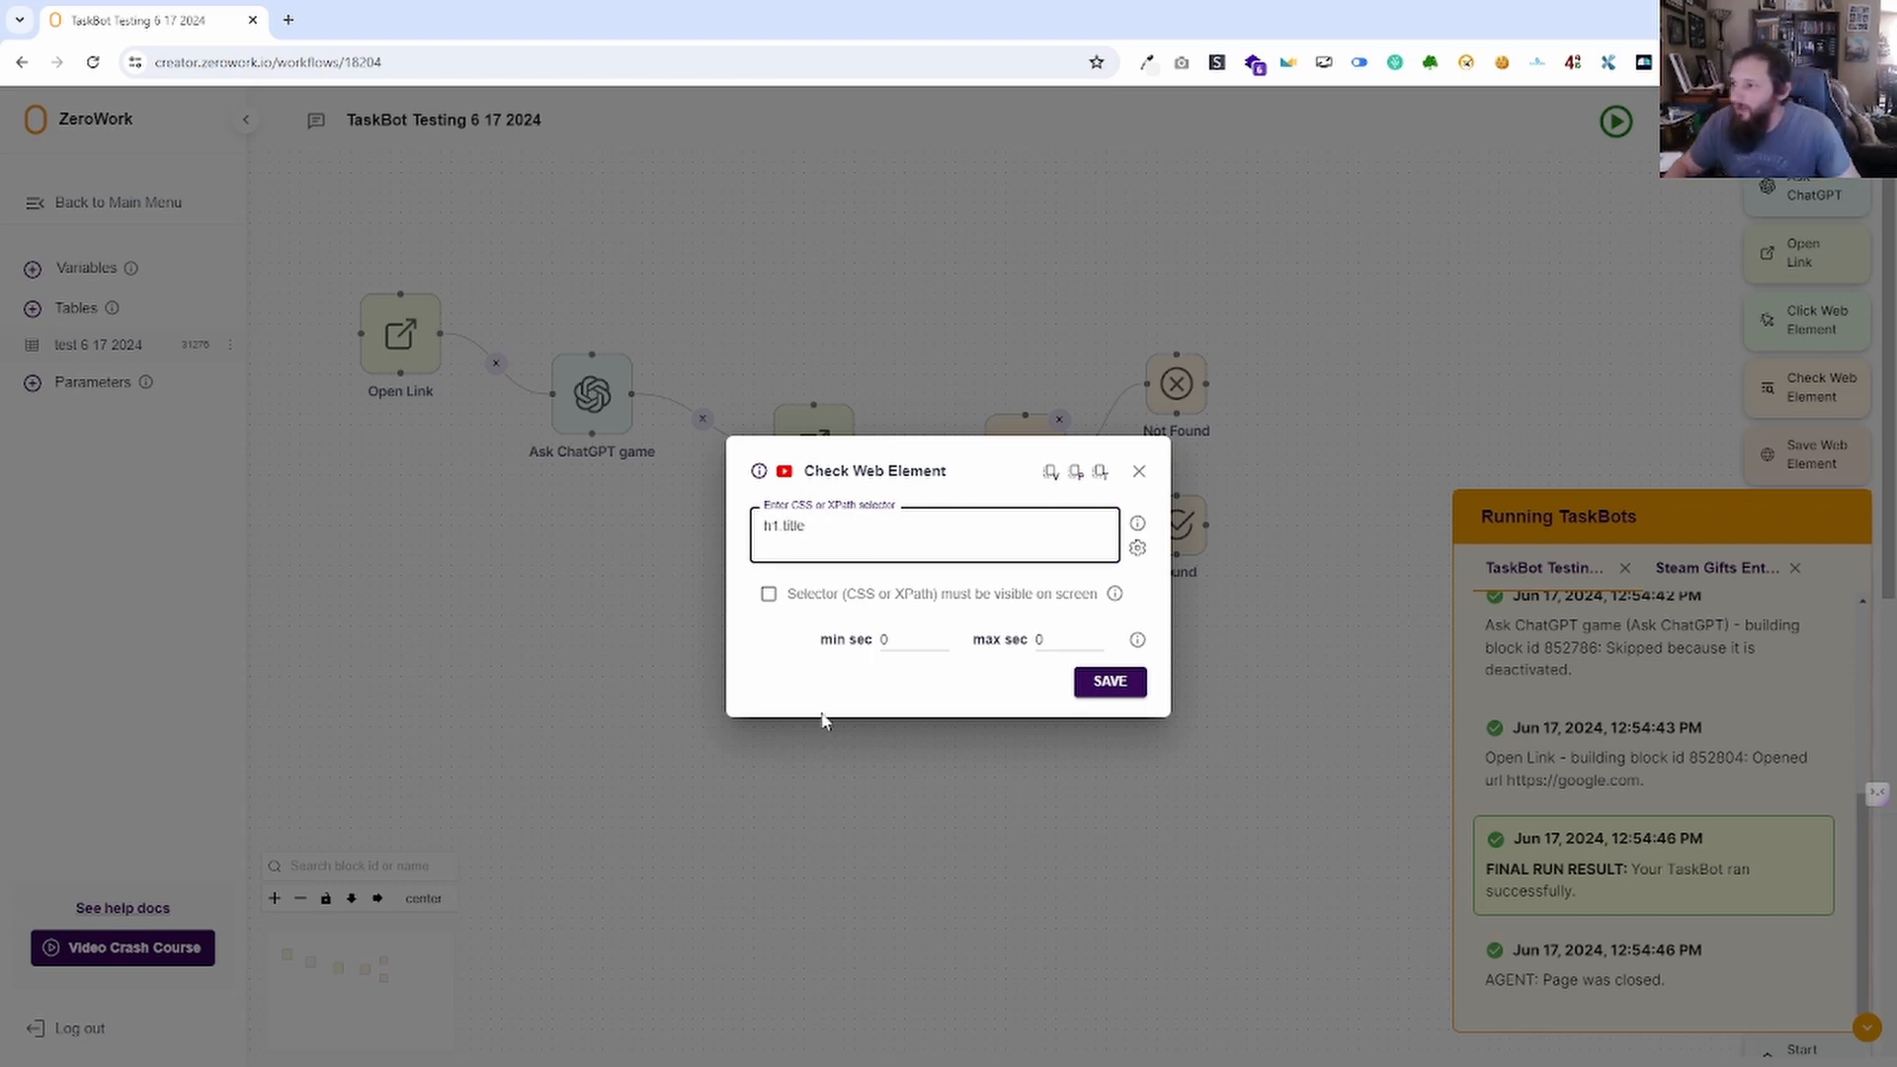
{"action": "left_click_drag", "start_coordinate": [824, 526], "coordinate": [758, 524]}
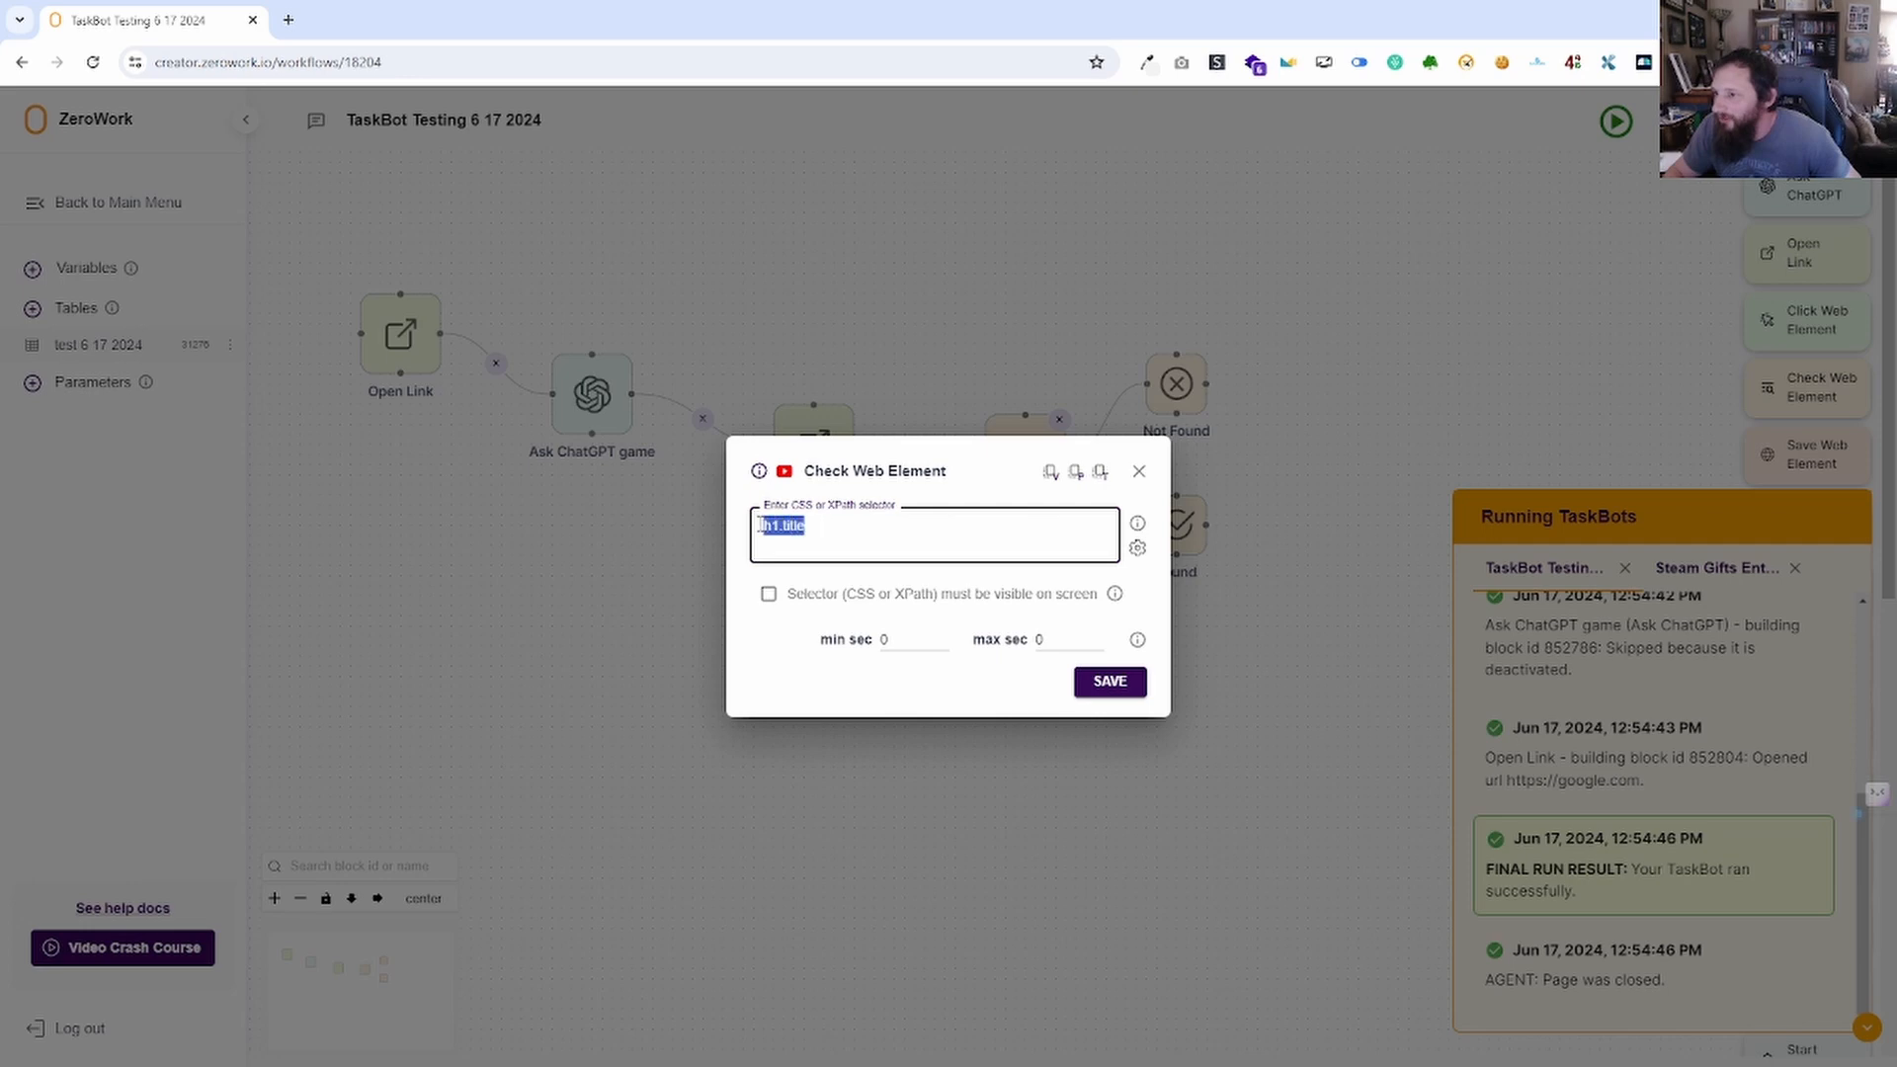
{"action": "type", "text": ".ti"}
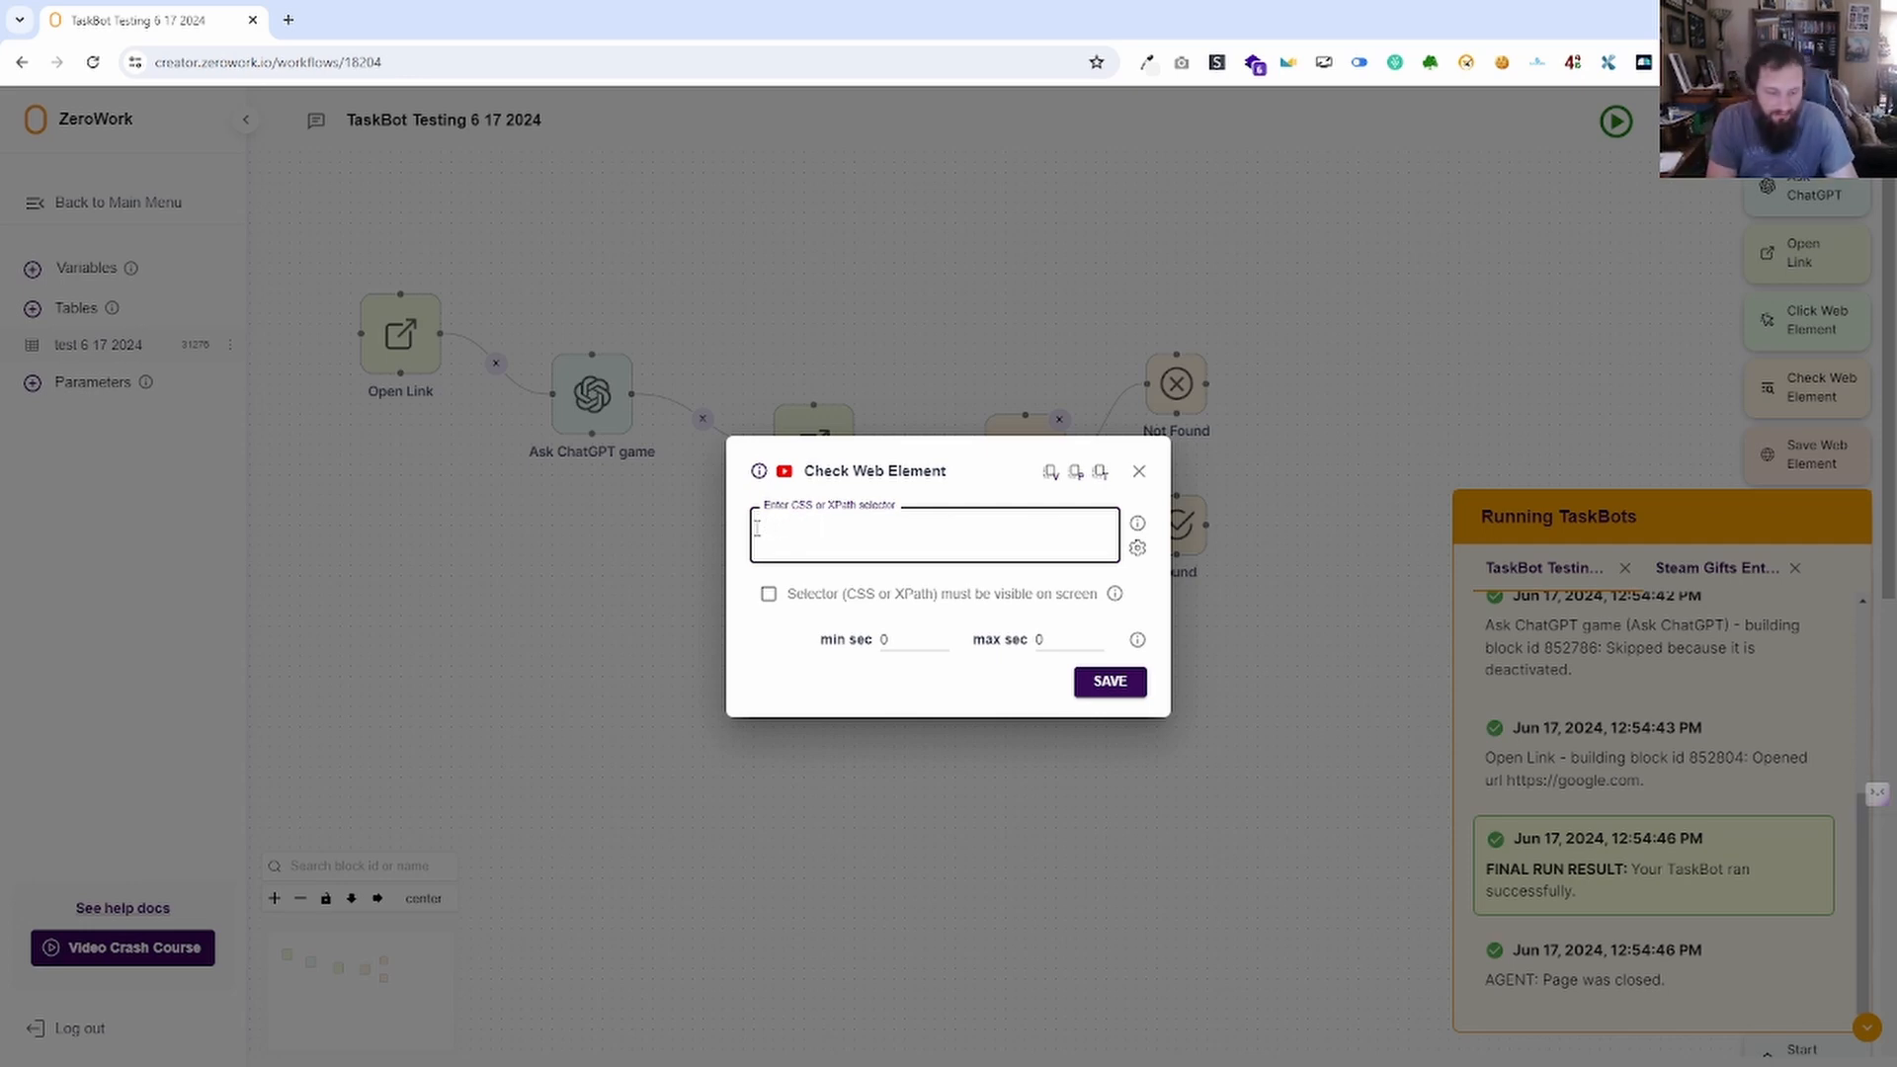
{"action": "type", "text": "#ti"}
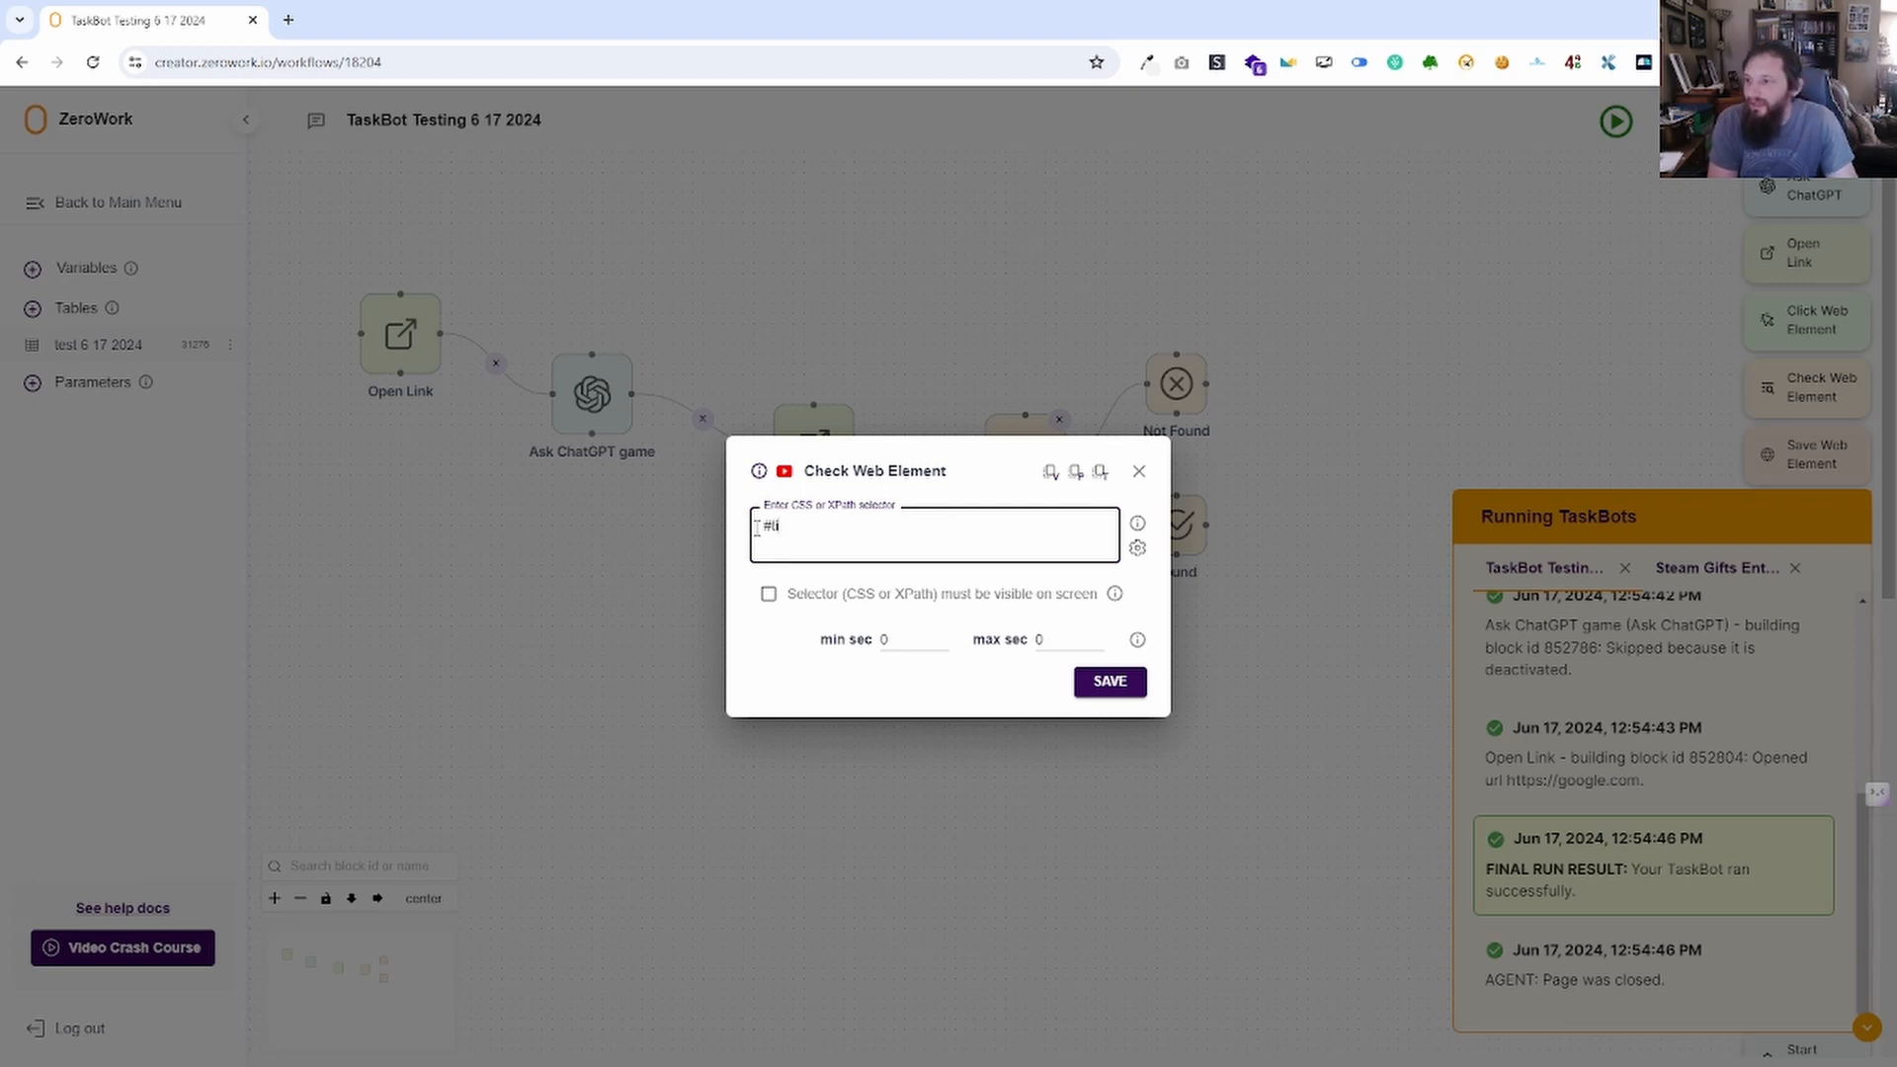
{"action": "type", "text": "tle"}
Clear the selector, keep visibility unchecked with min sec 0, and save Check Web Element.
{"action": "key", "text": "BackSpace"}
{"action": "key", "text": "BackSpace"}
{"action": "key", "text": "BackSpace"}
{"action": "key", "text": "BackSpace"}
{"action": "key", "text": "BackSpace"}
{"action": "key", "text": "BackSpace"}
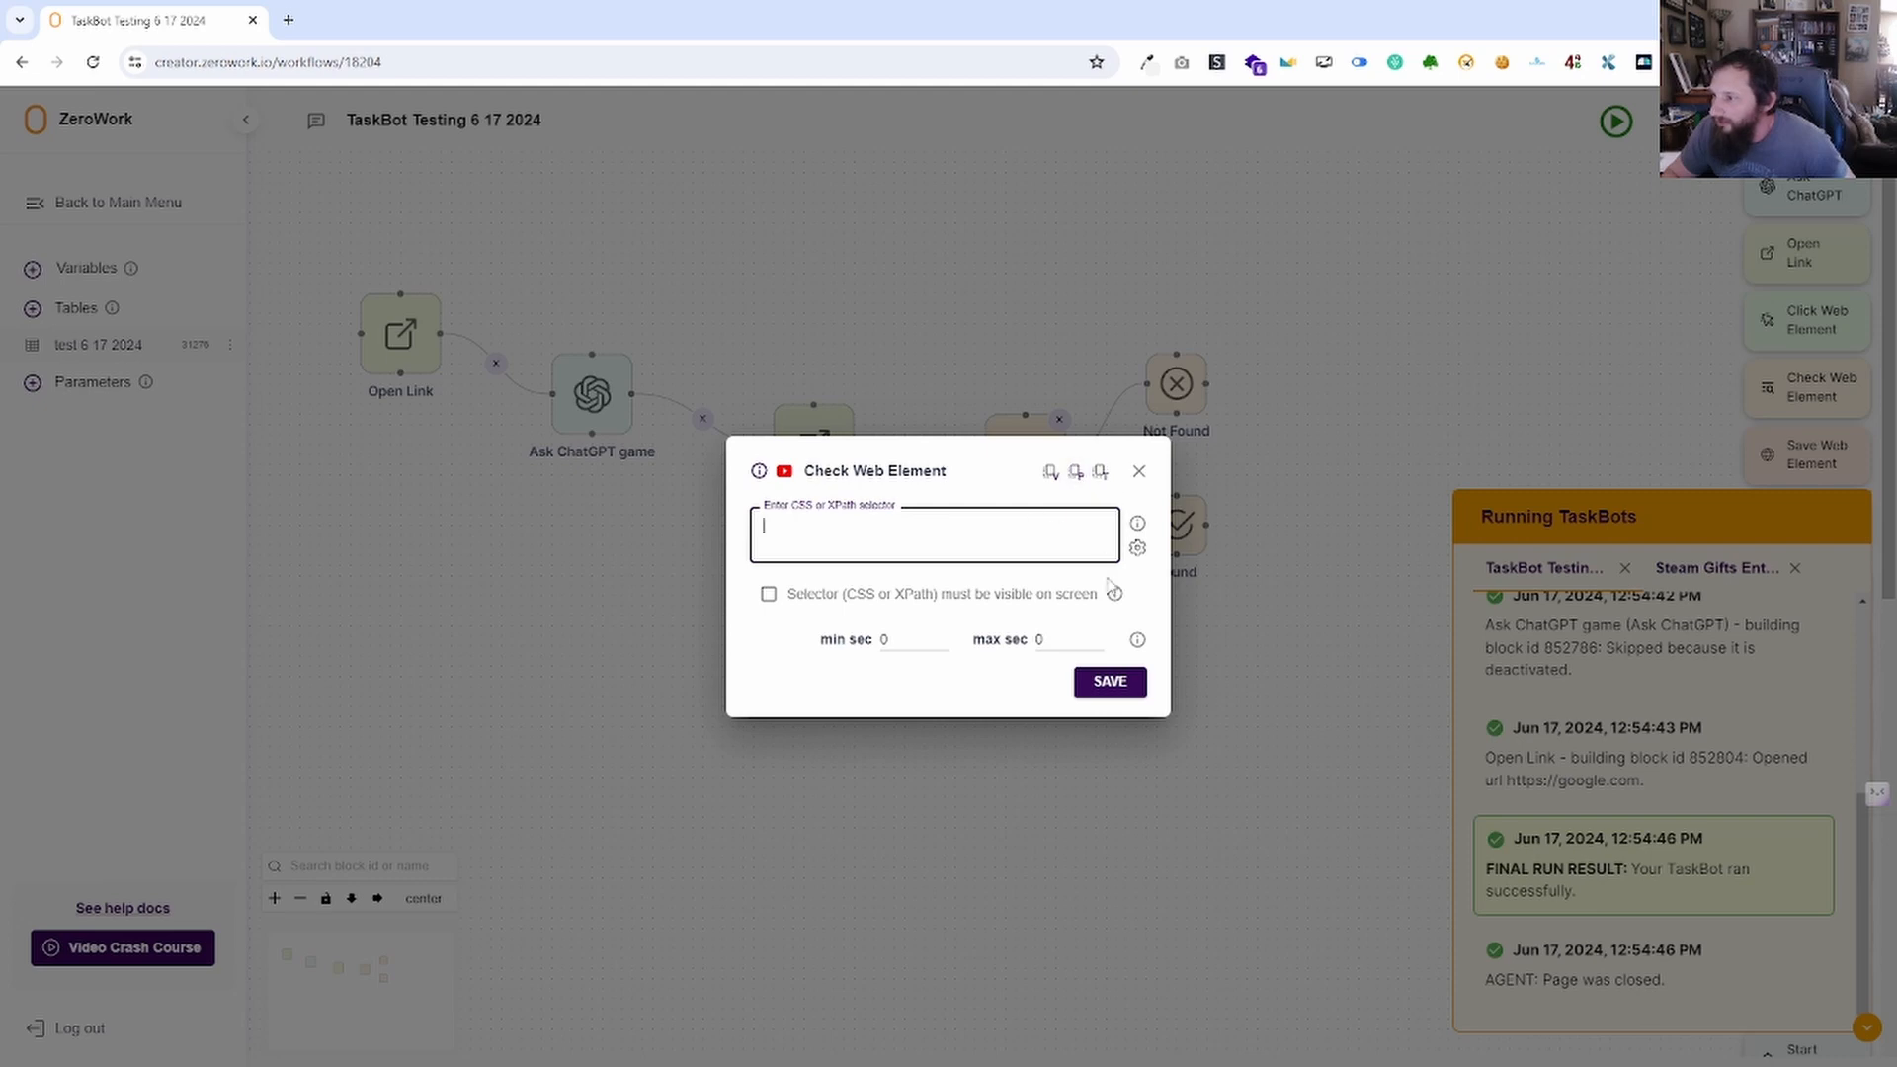
{"action": "left_click", "coordinate": [1138, 549]}
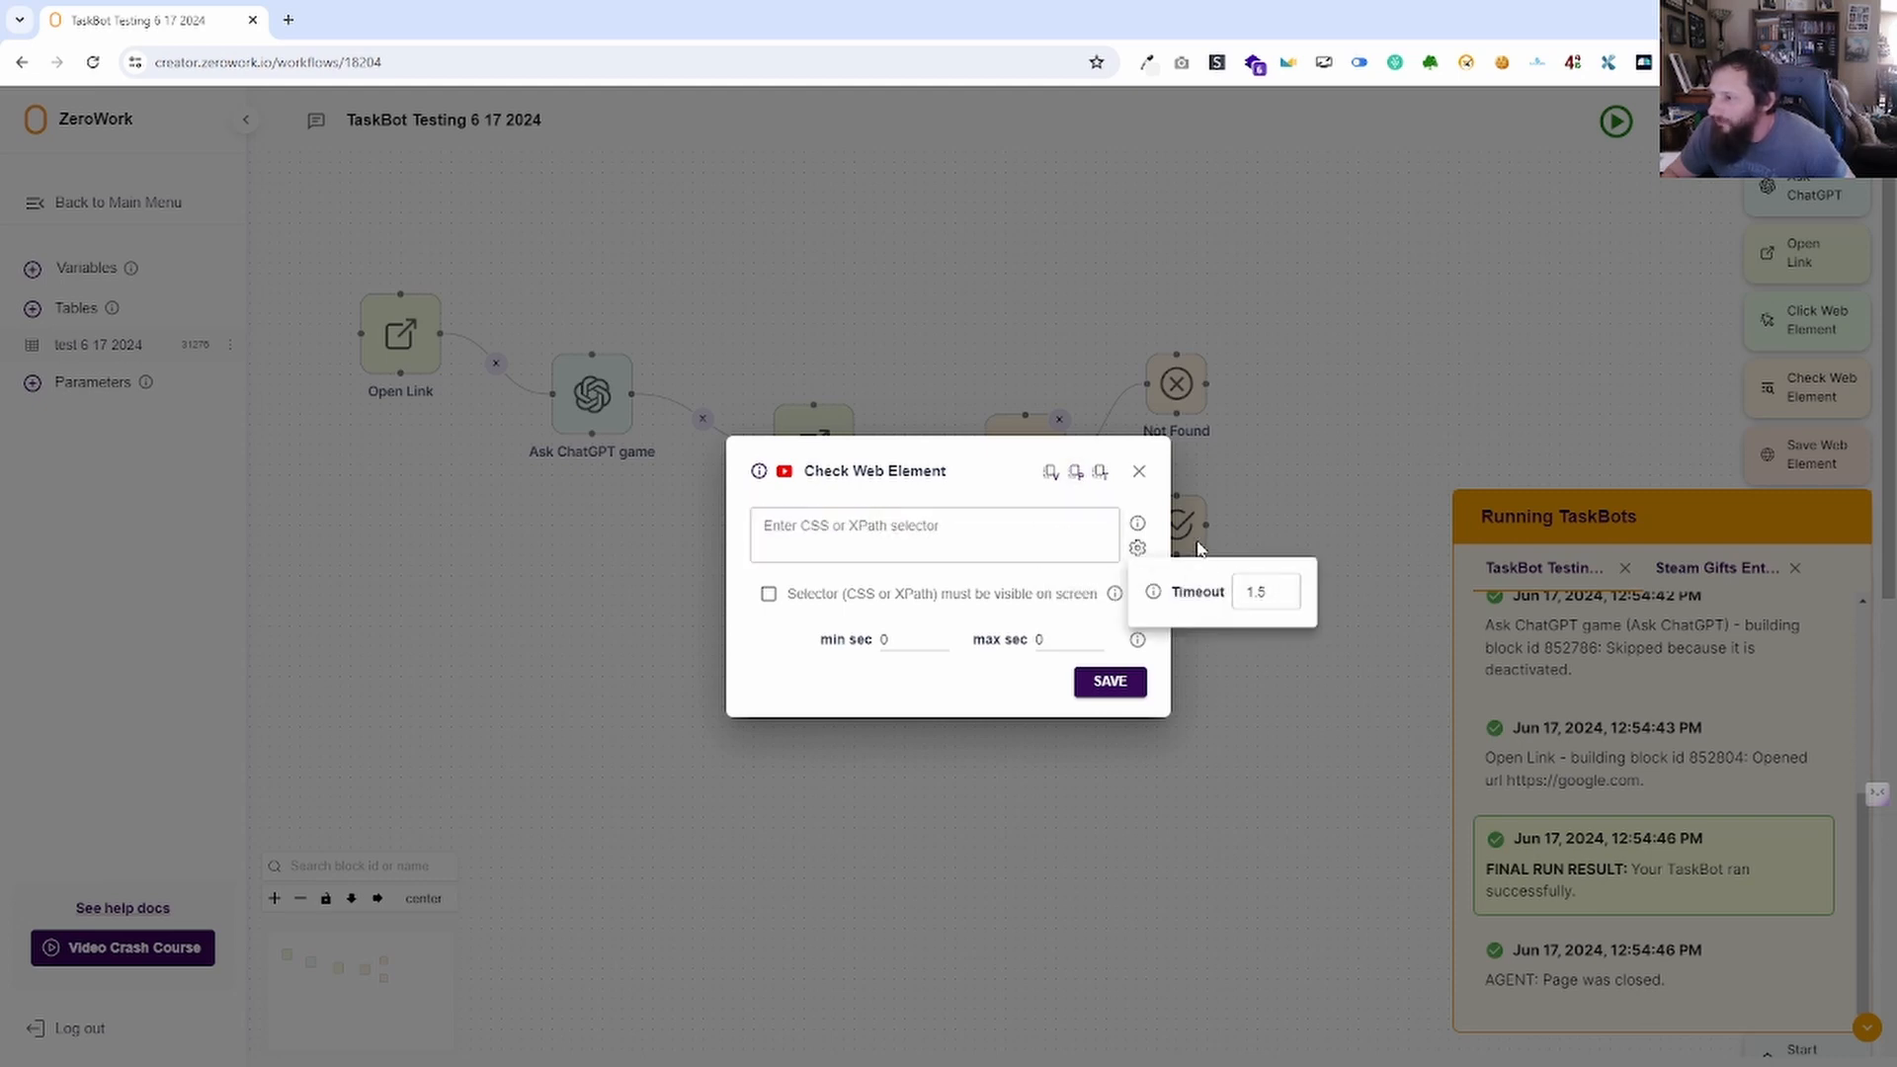
{"action": "left_click", "coordinate": [1158, 515]}
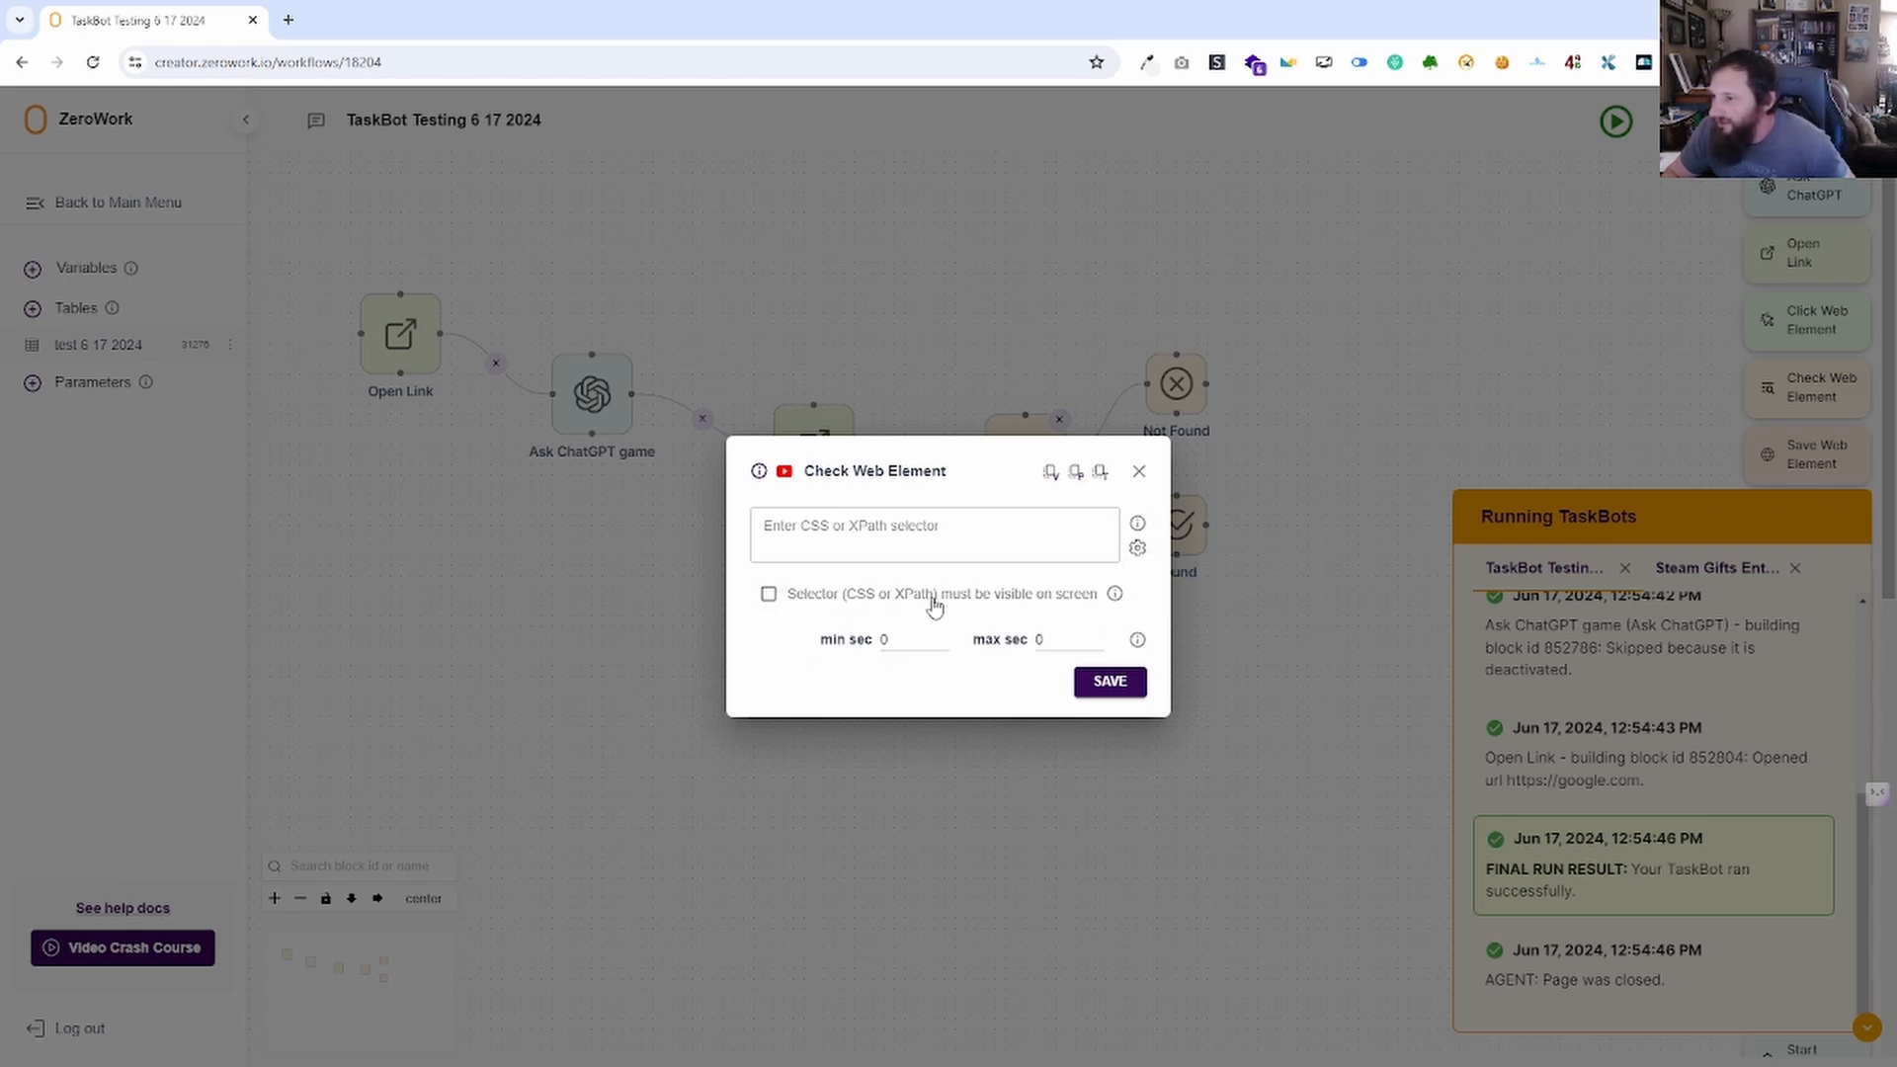
{"action": "left_click", "coordinate": [771, 602]}
{"action": "left_click", "coordinate": [771, 601]}
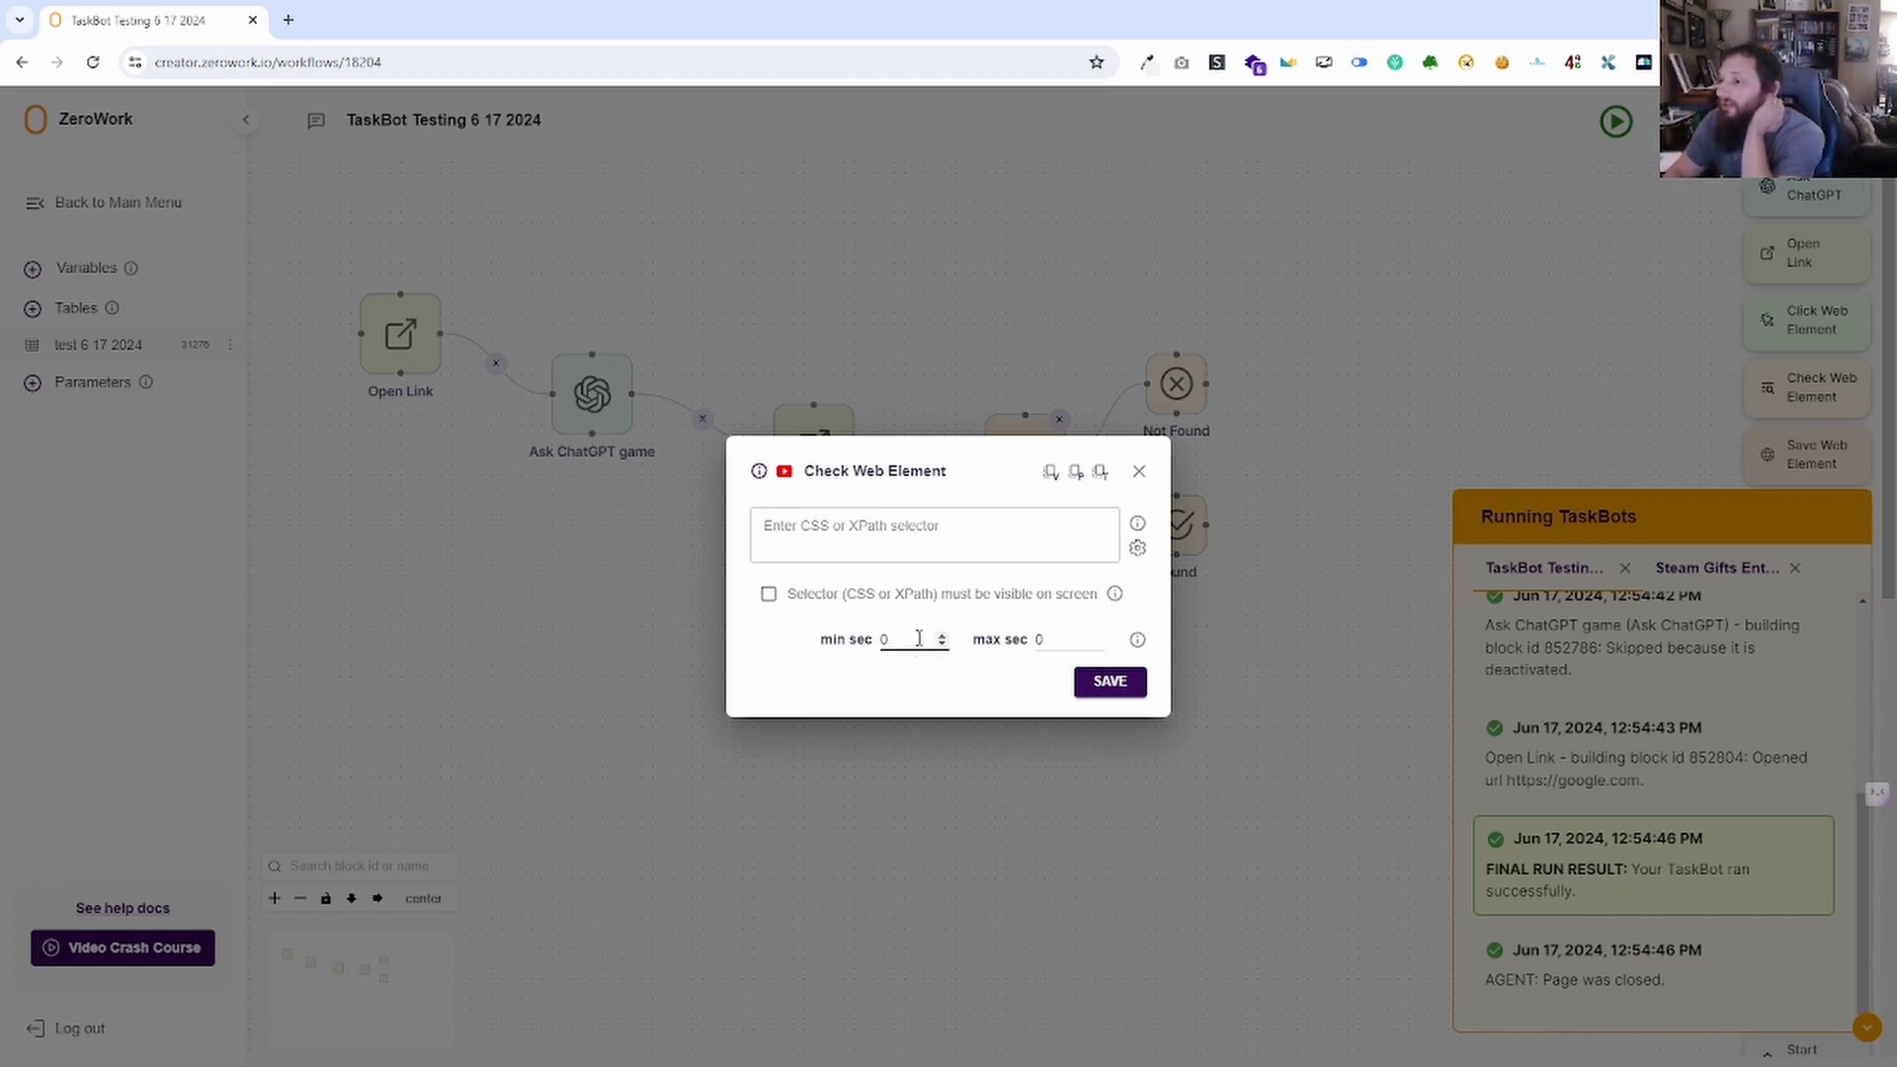
{"action": "left_click_drag", "start_coordinate": [902, 638], "coordinate": [881, 656]}
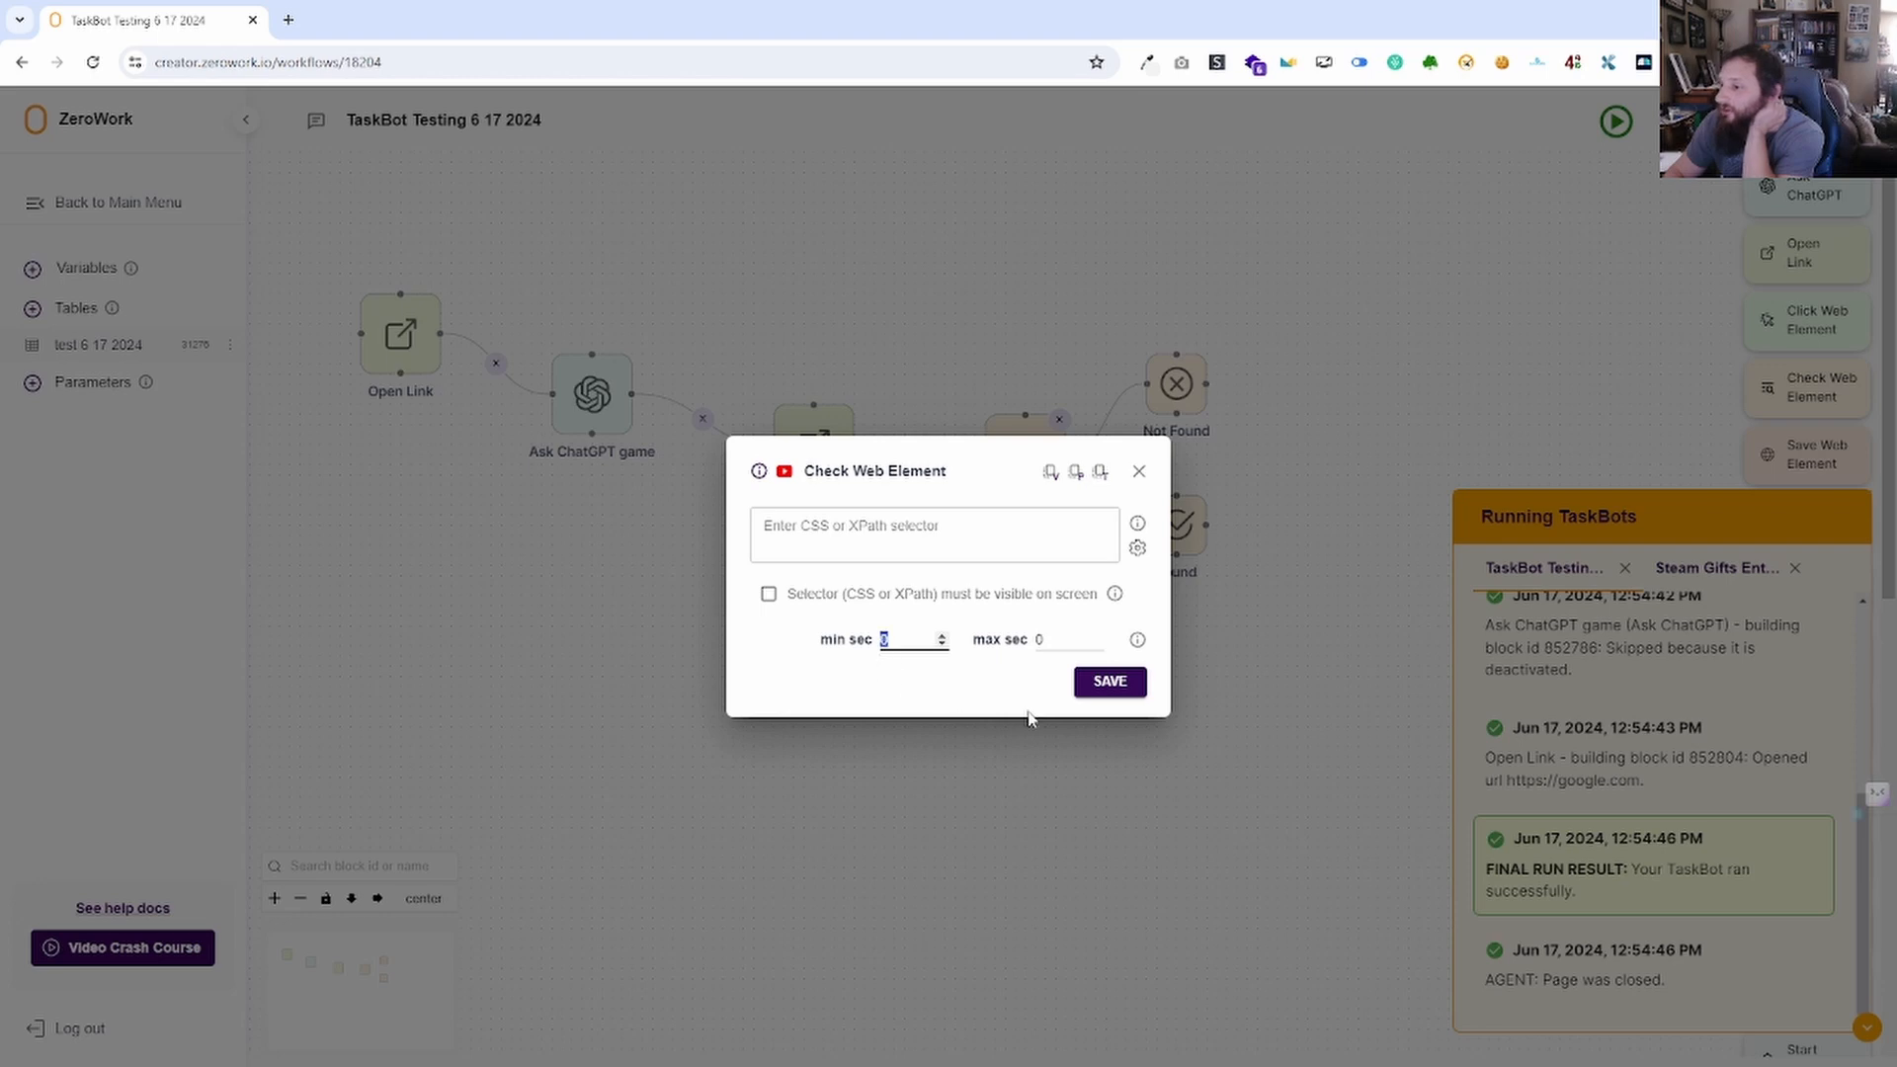
{"action": "left_click", "coordinate": [1111, 693]}
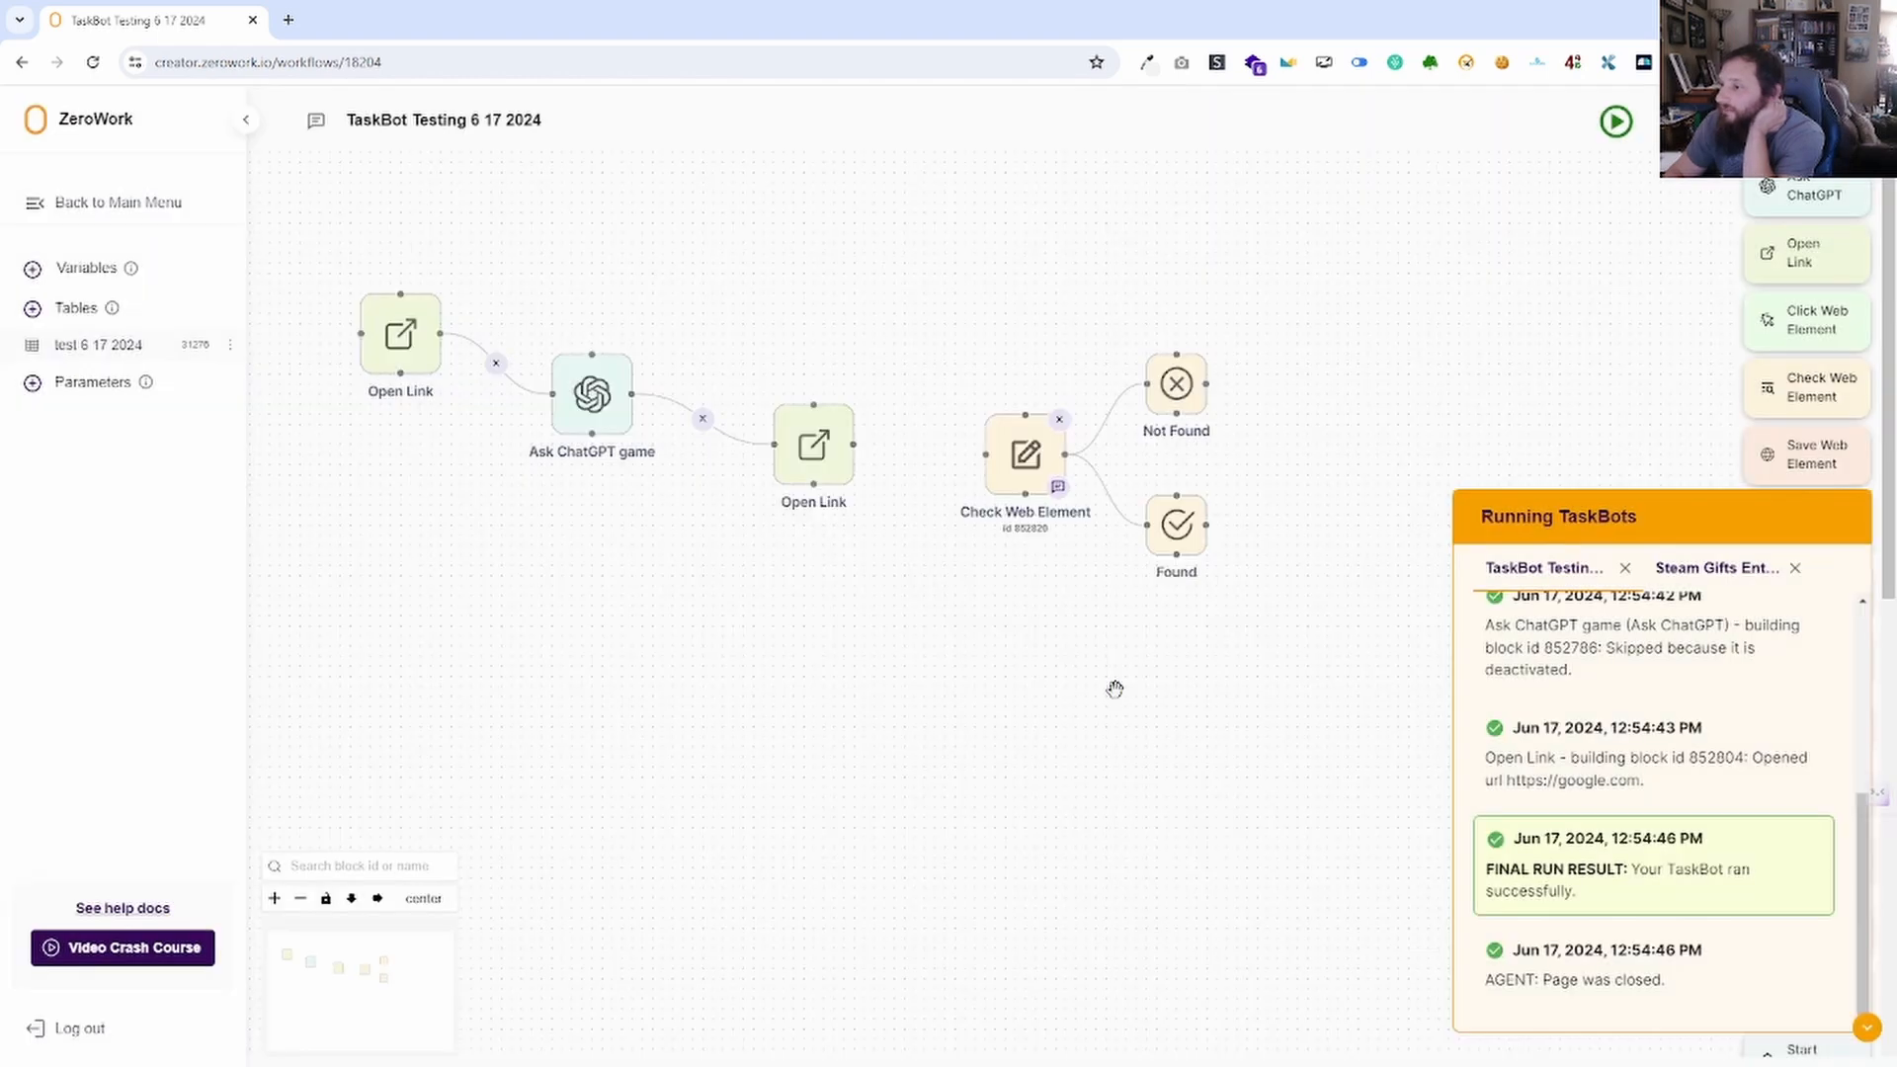
Connect the second Open Link to Check Web Element and wire Found to a new Click Web Element.
{"action": "left_click", "coordinate": [1868, 1028]}
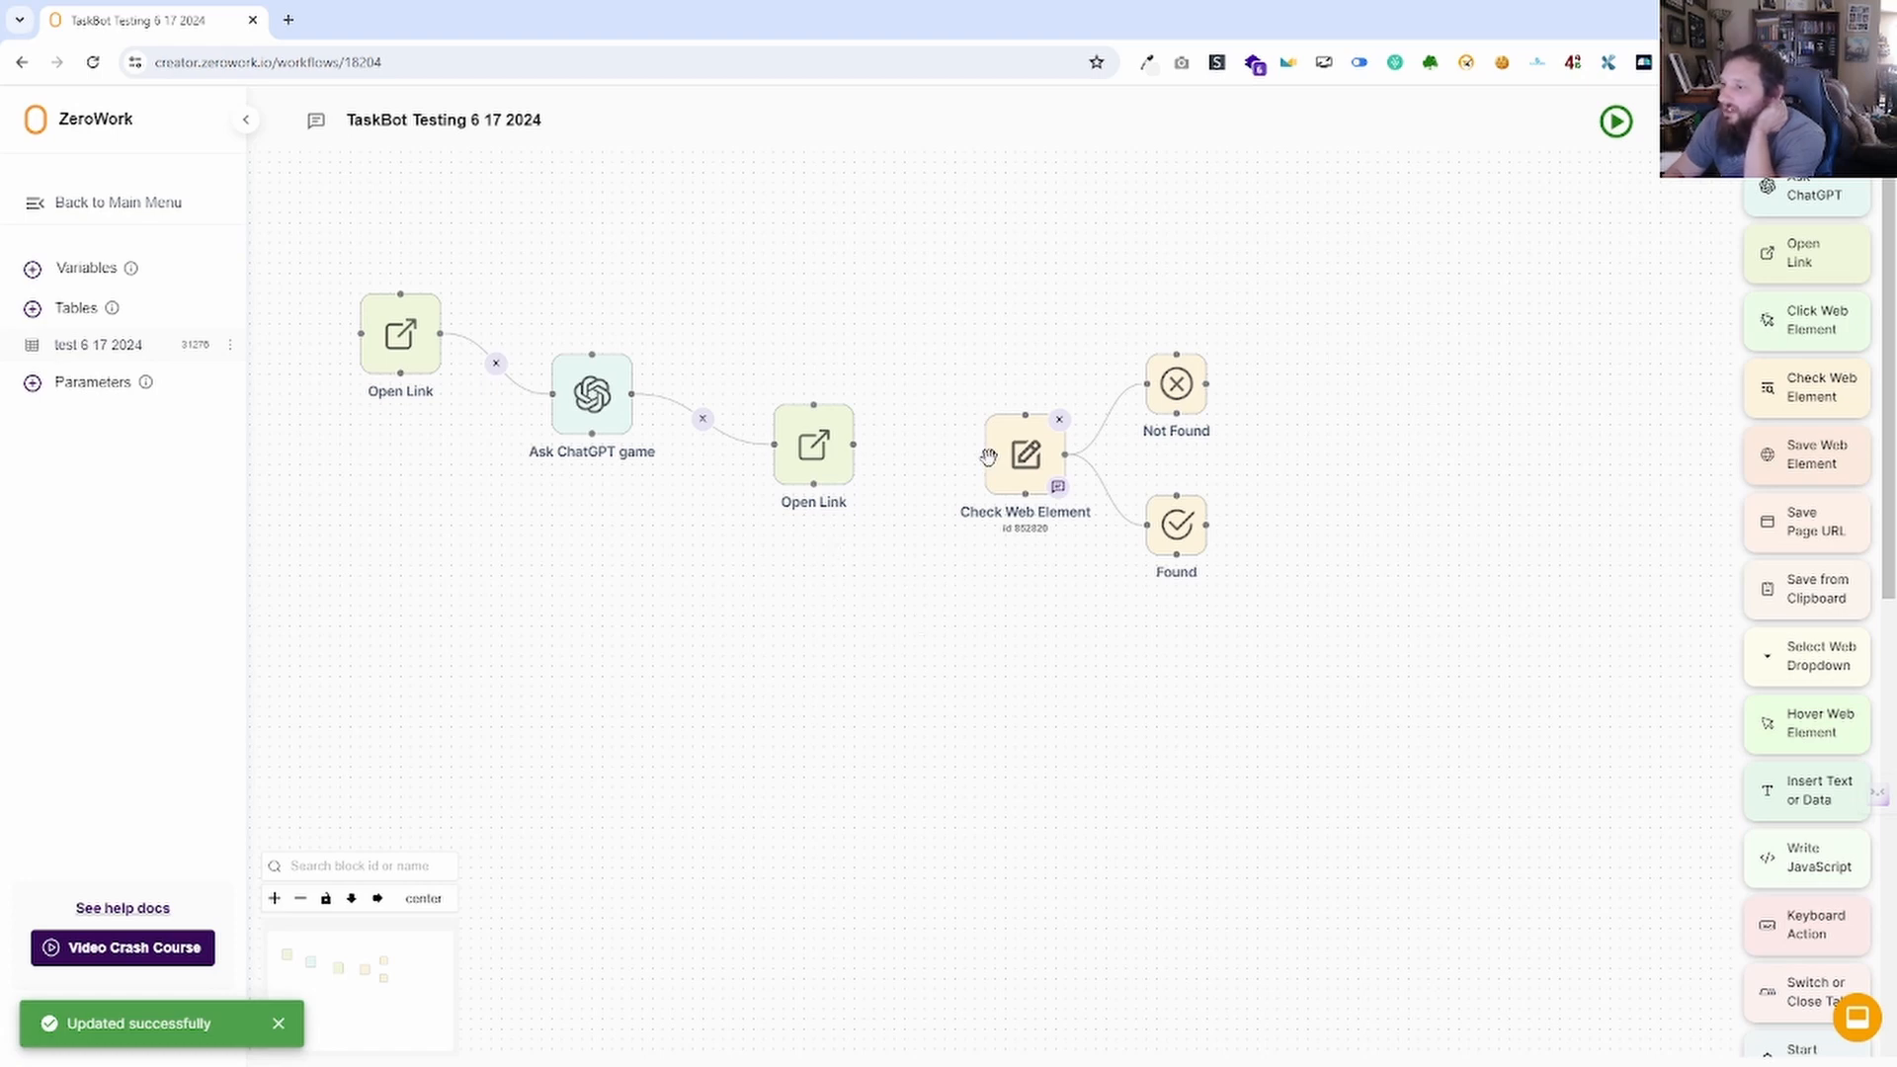
{"action": "left_click_drag", "start_coordinate": [988, 452], "coordinate": [871, 452]}
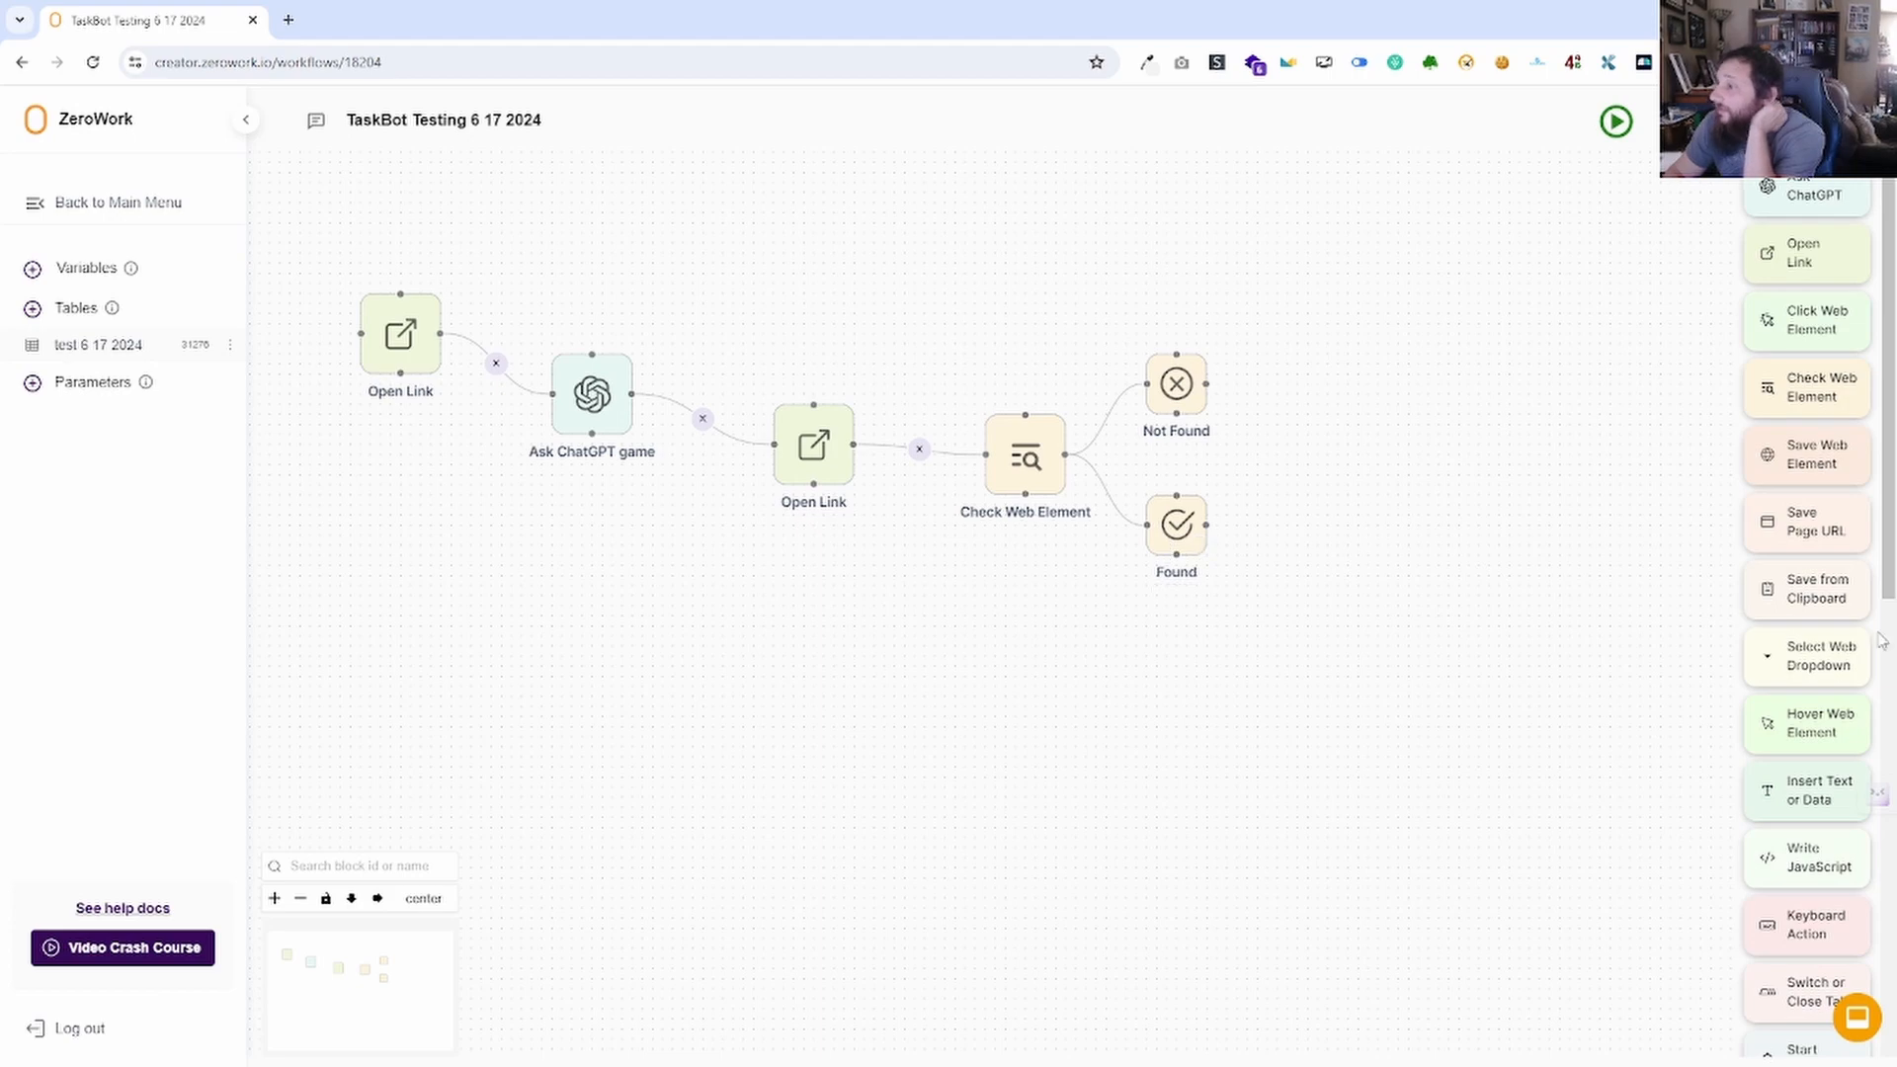
{"action": "left_click_drag", "start_coordinate": [1804, 312], "coordinate": [1317, 518]}
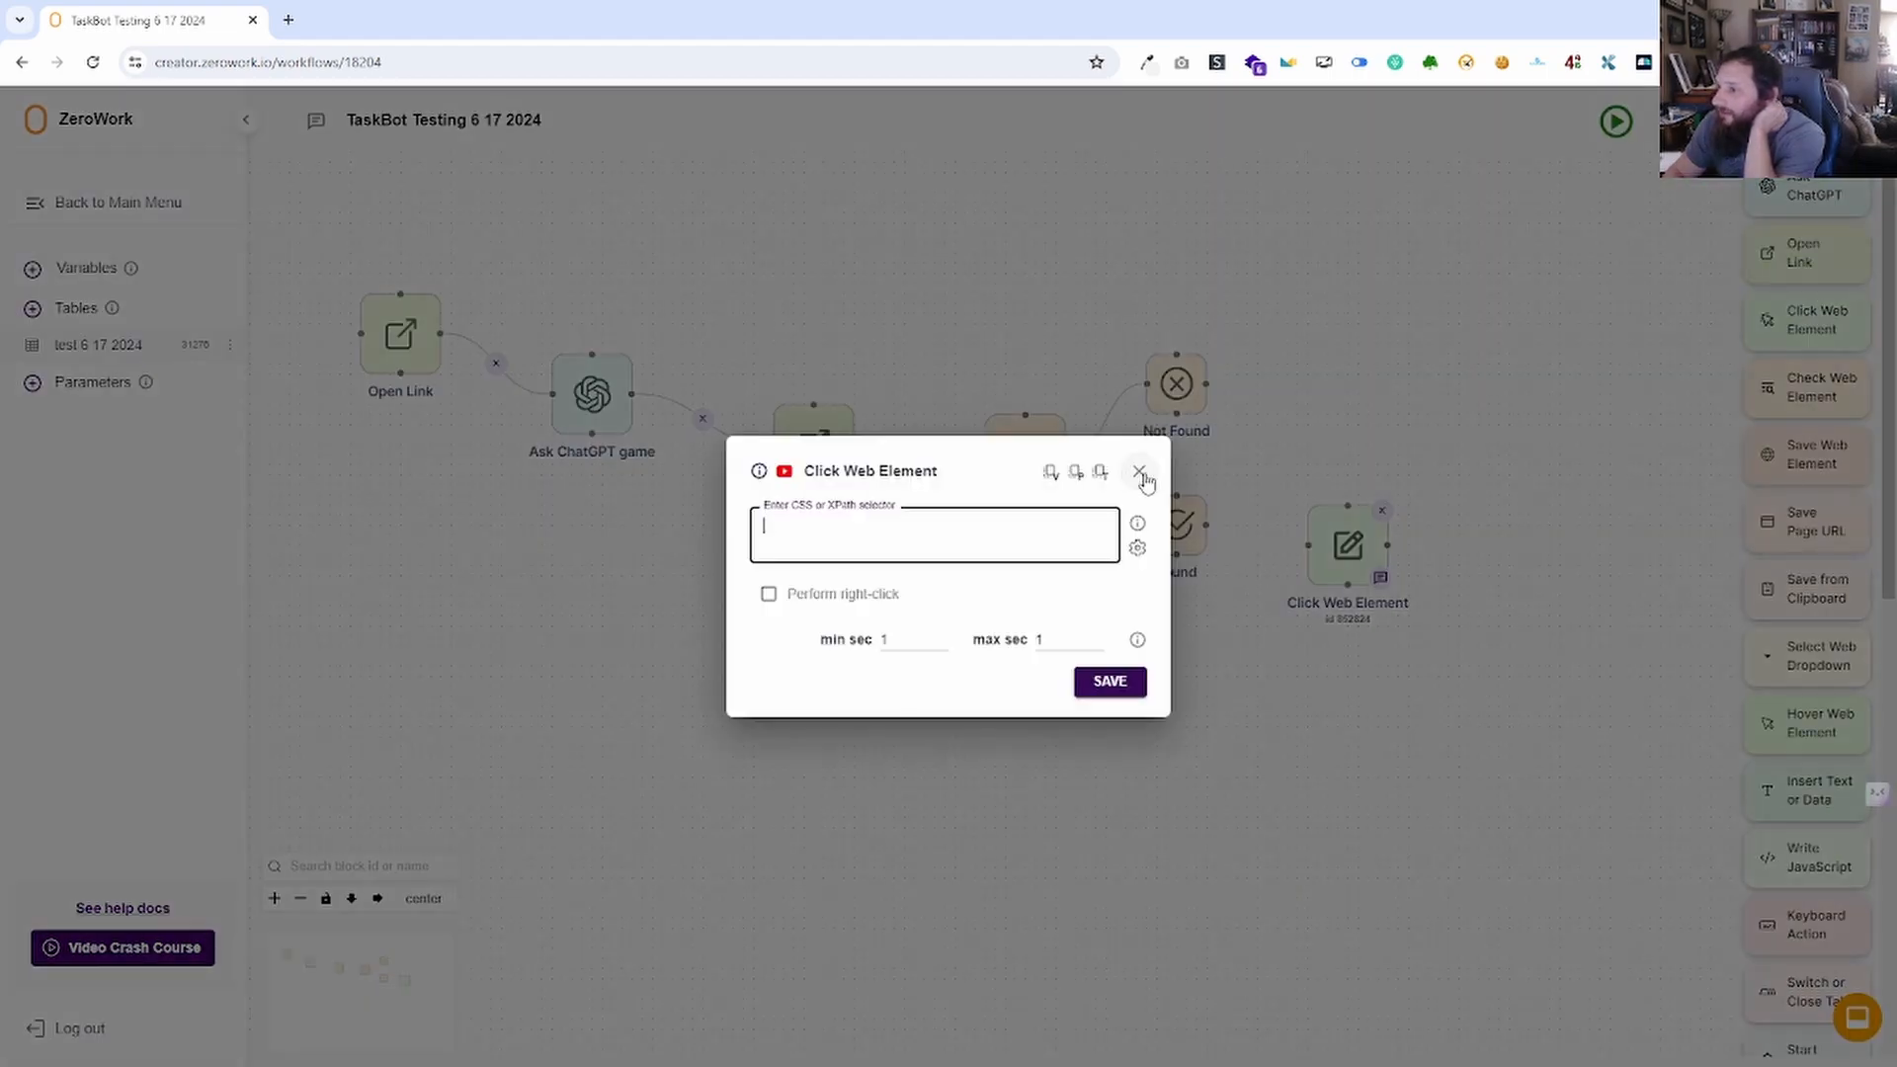
{"action": "left_click", "coordinate": [1137, 473]}
{"action": "left_click_drag", "start_coordinate": [1308, 544], "coordinate": [1207, 525]}
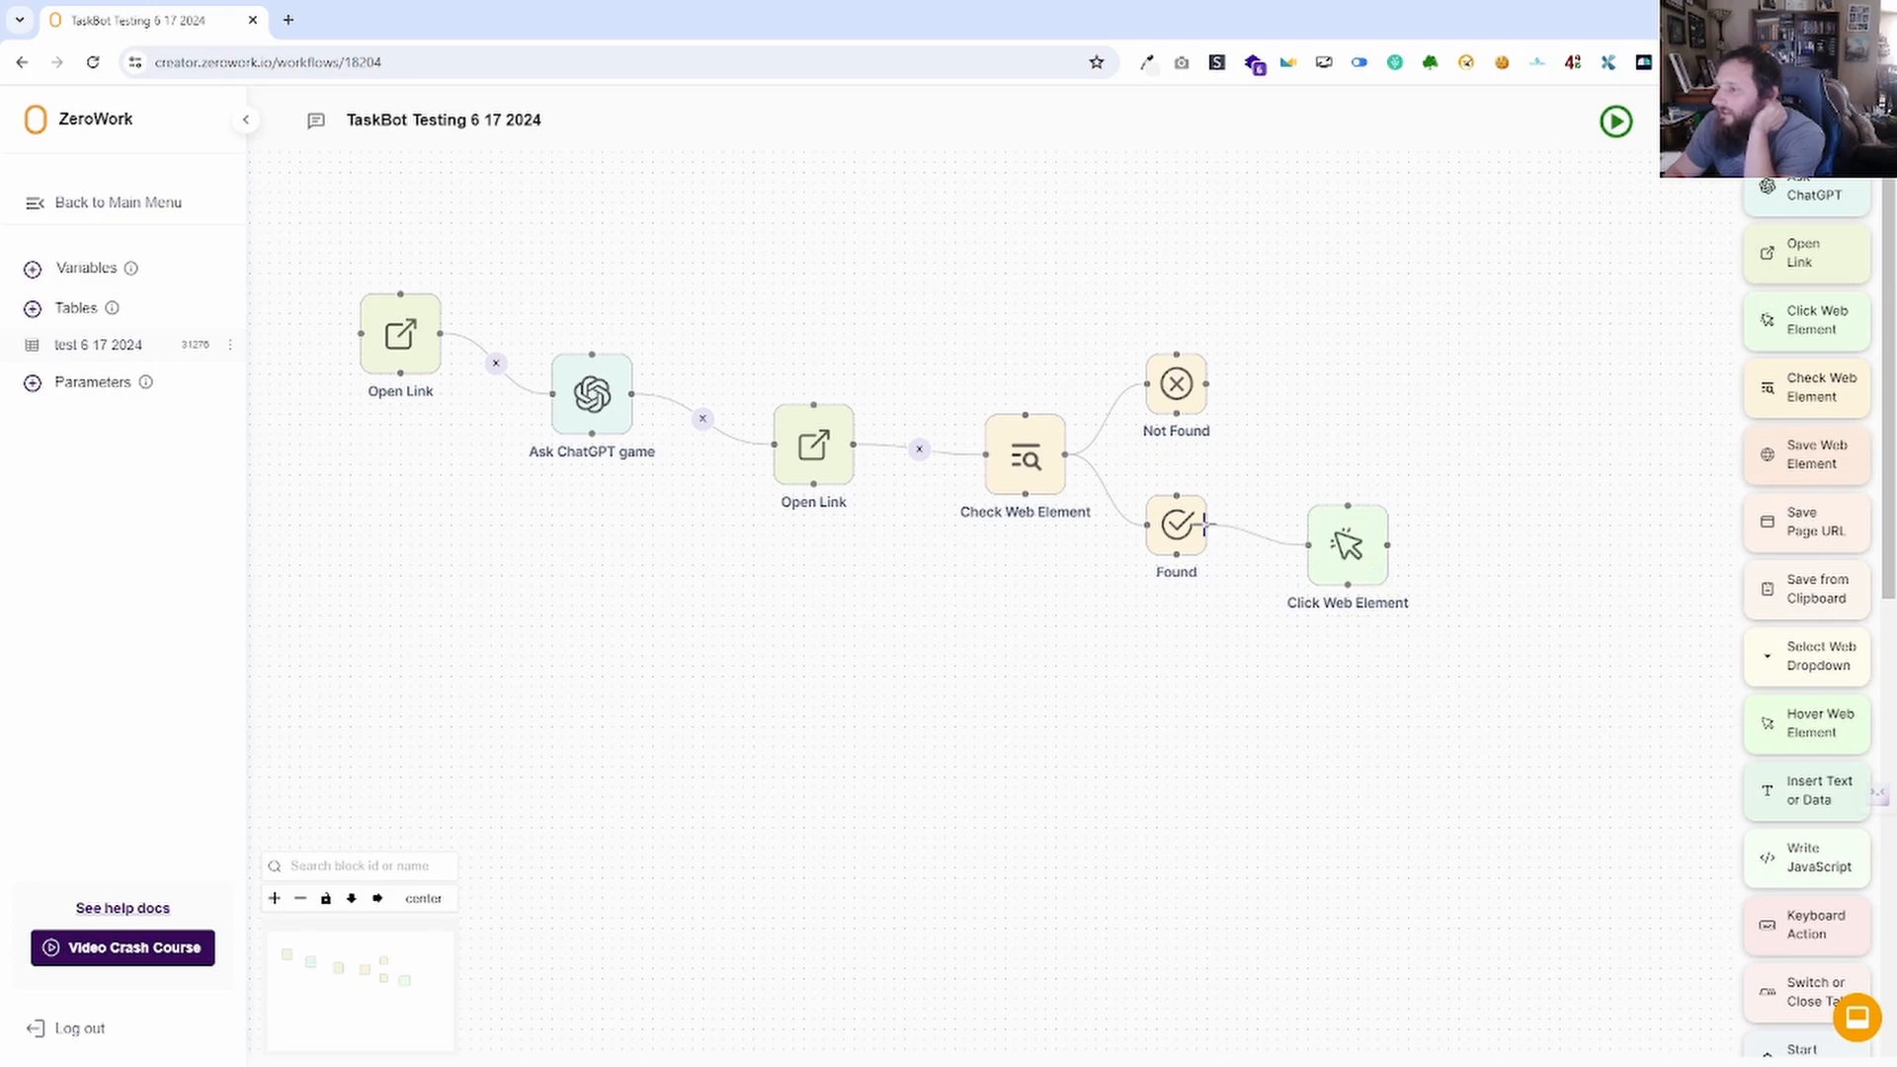
Set the Check Web Element selector to h1 and save it.
{"action": "left_click", "coordinate": [1026, 457]}
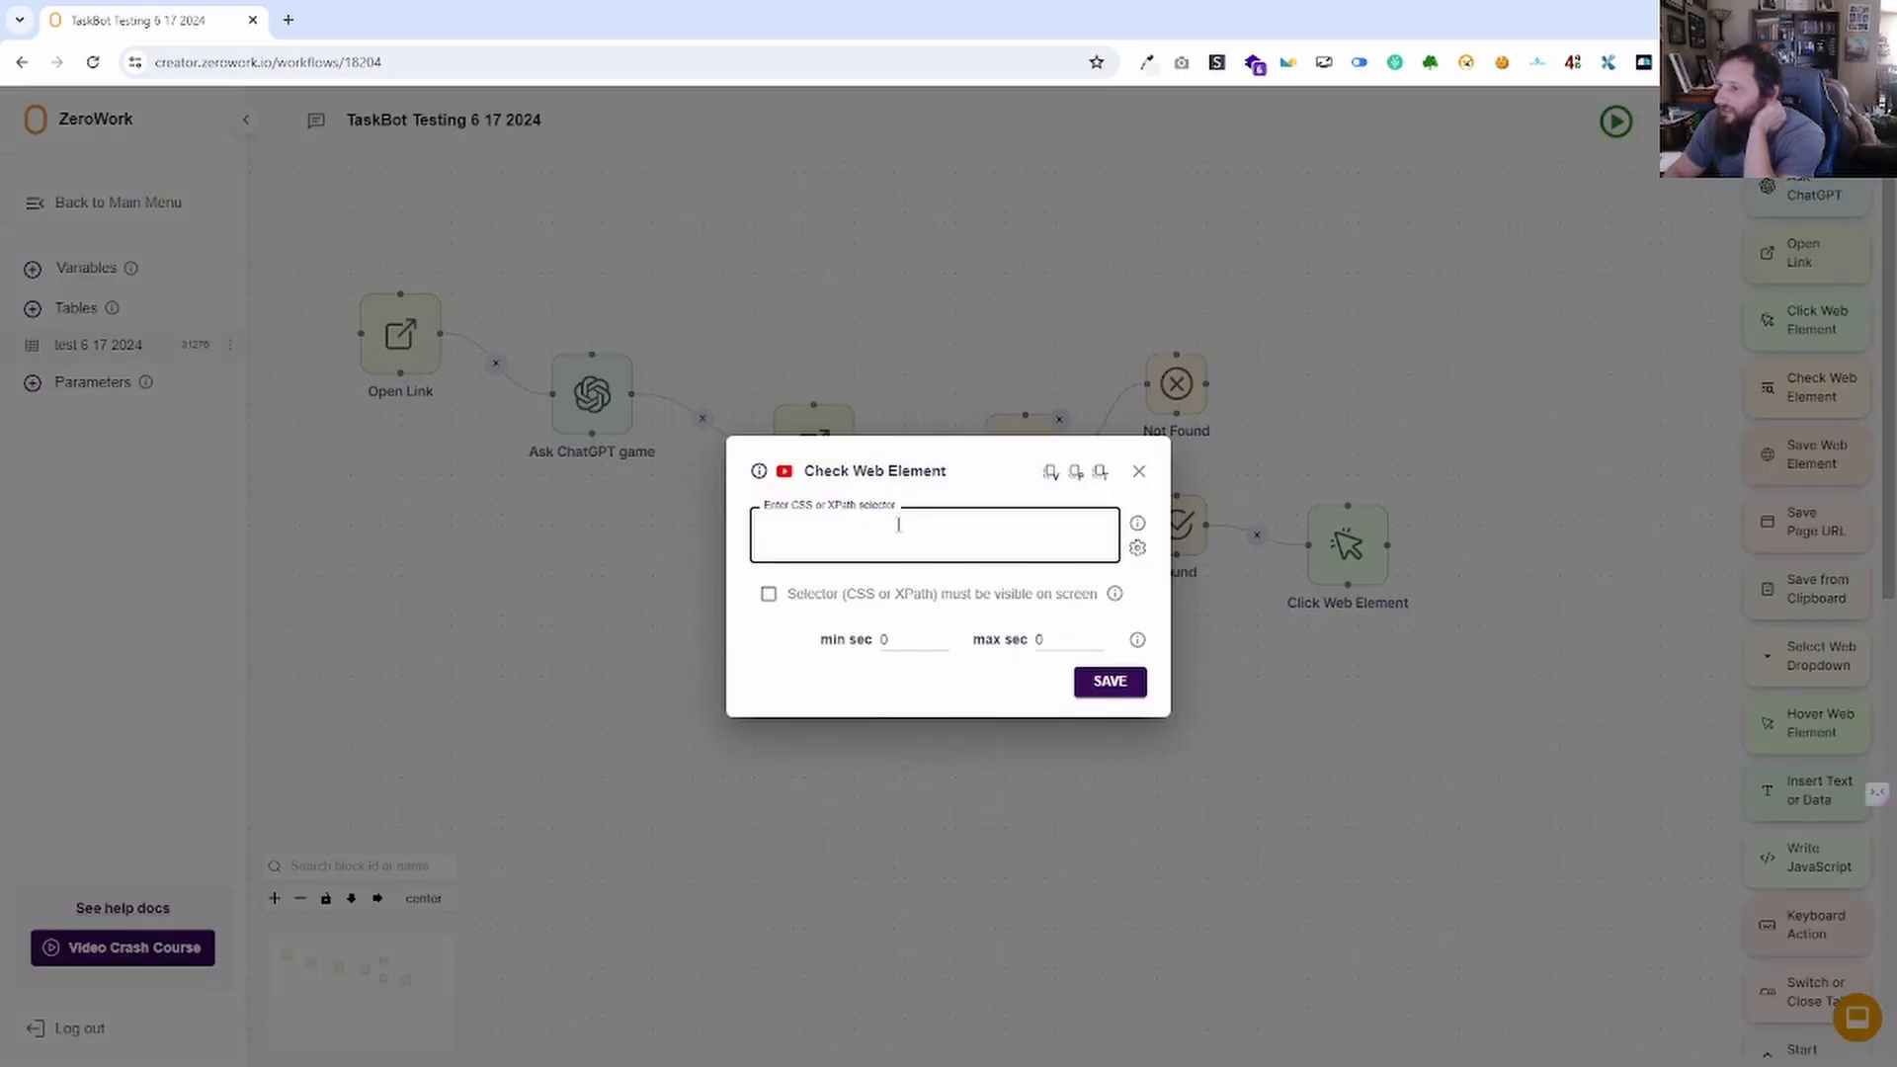
{"action": "type", "text": "ht"}
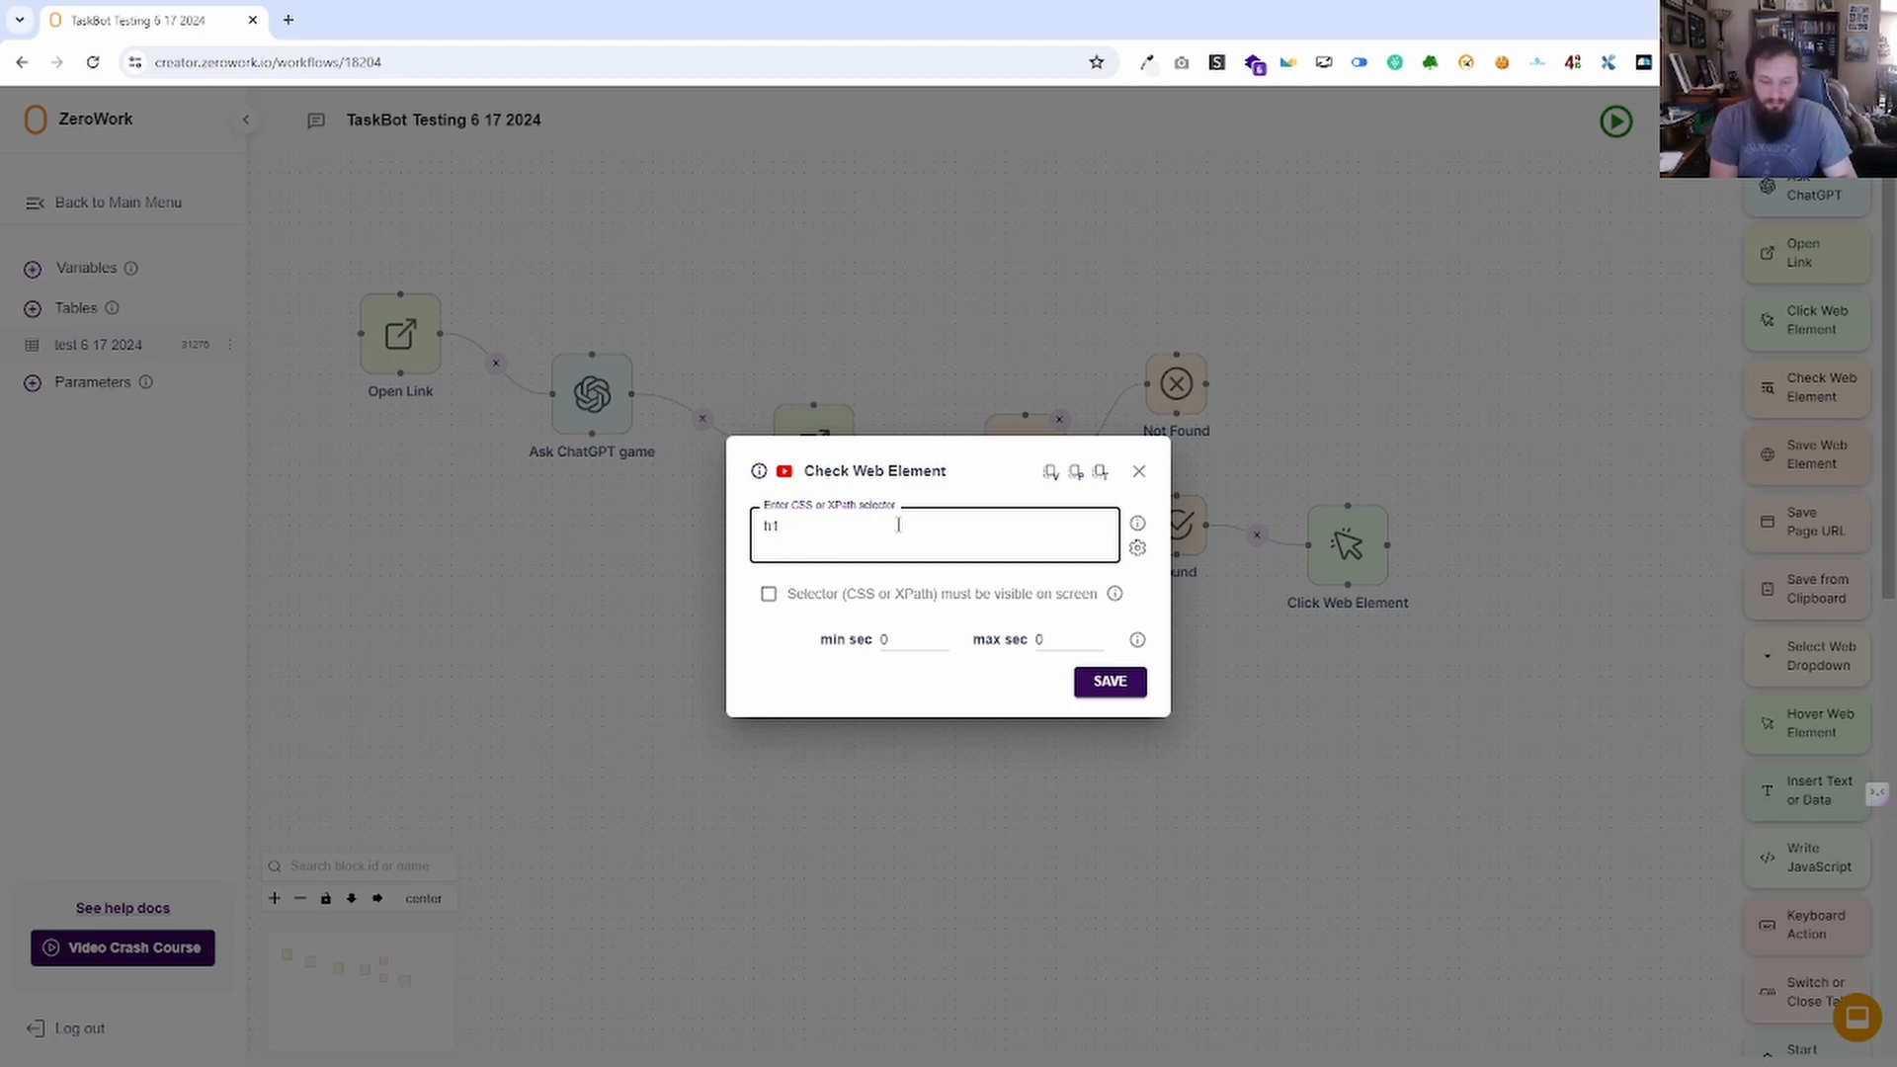
{"action": "left_click", "coordinate": [1109, 682]}
{"action": "left_click", "coordinate": [1348, 545]}
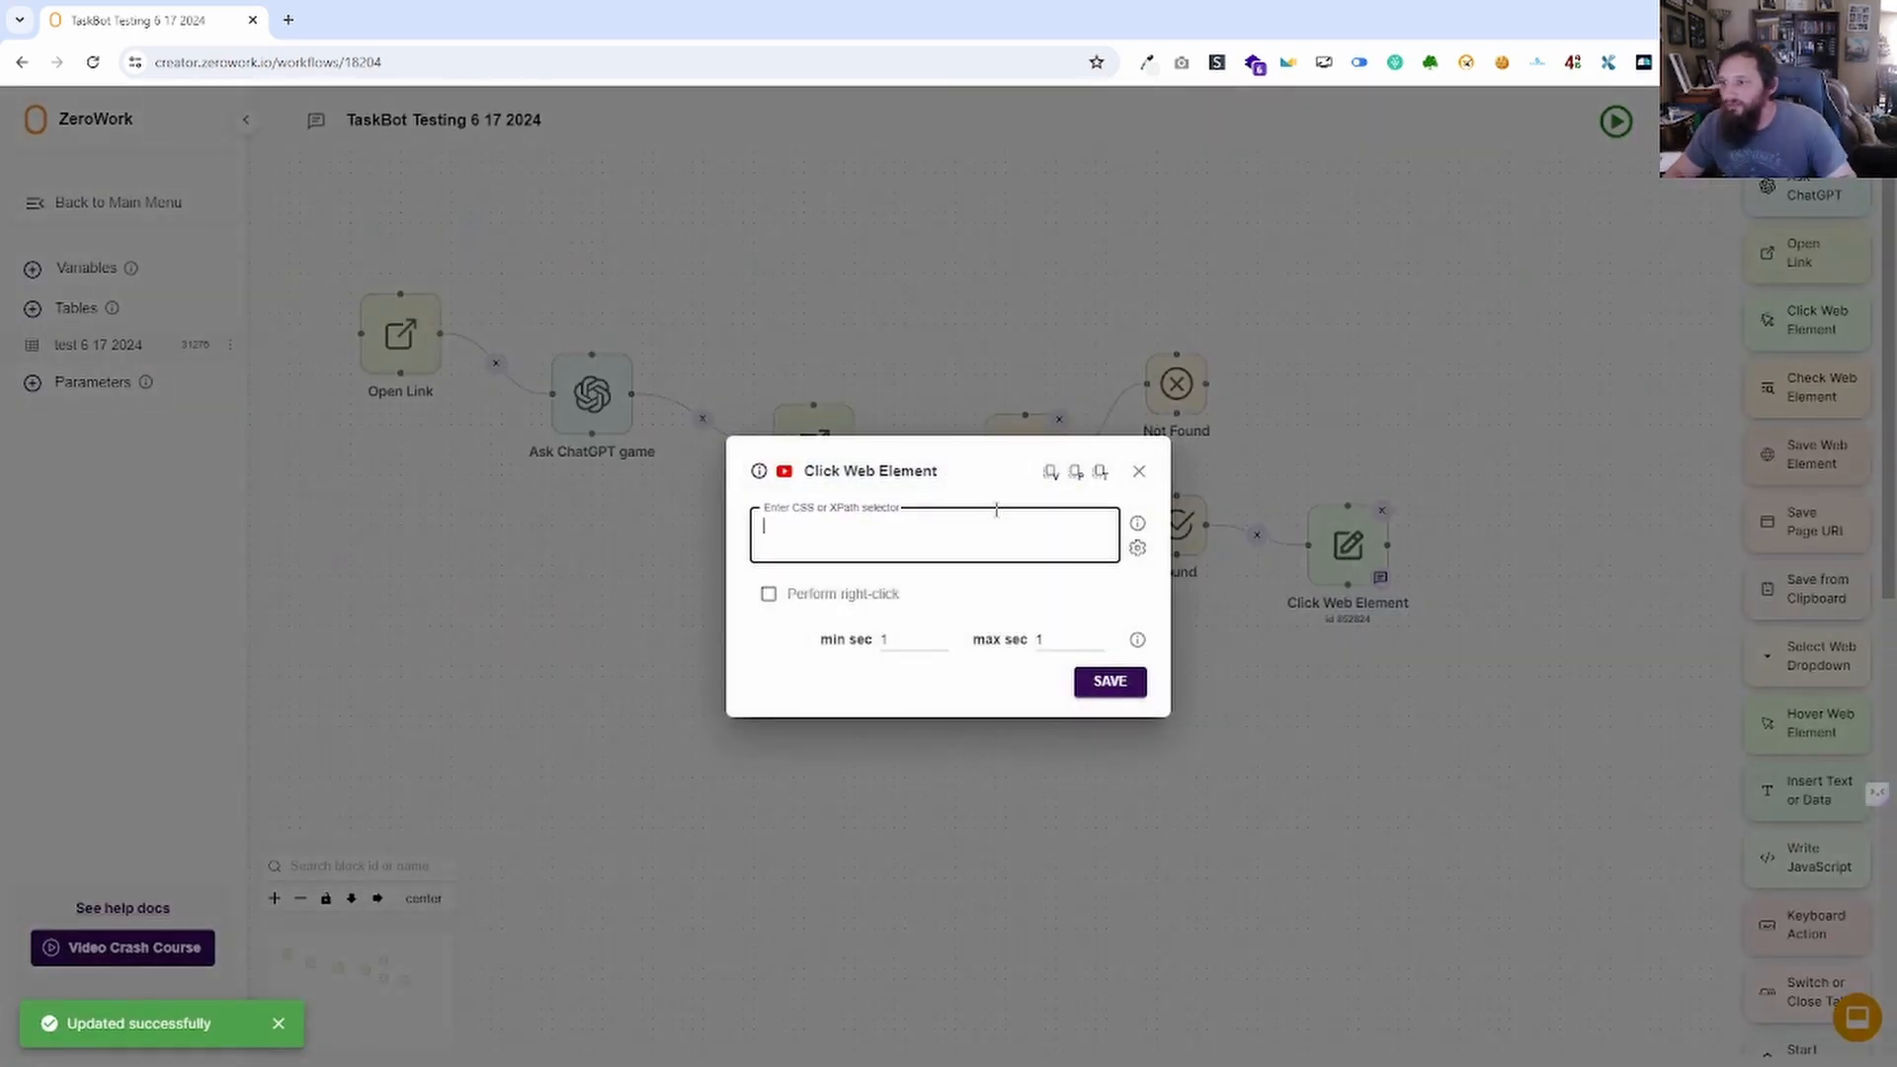
Save the Click Web Element block with the selector h1.
{"action": "type", "text": "h1"}
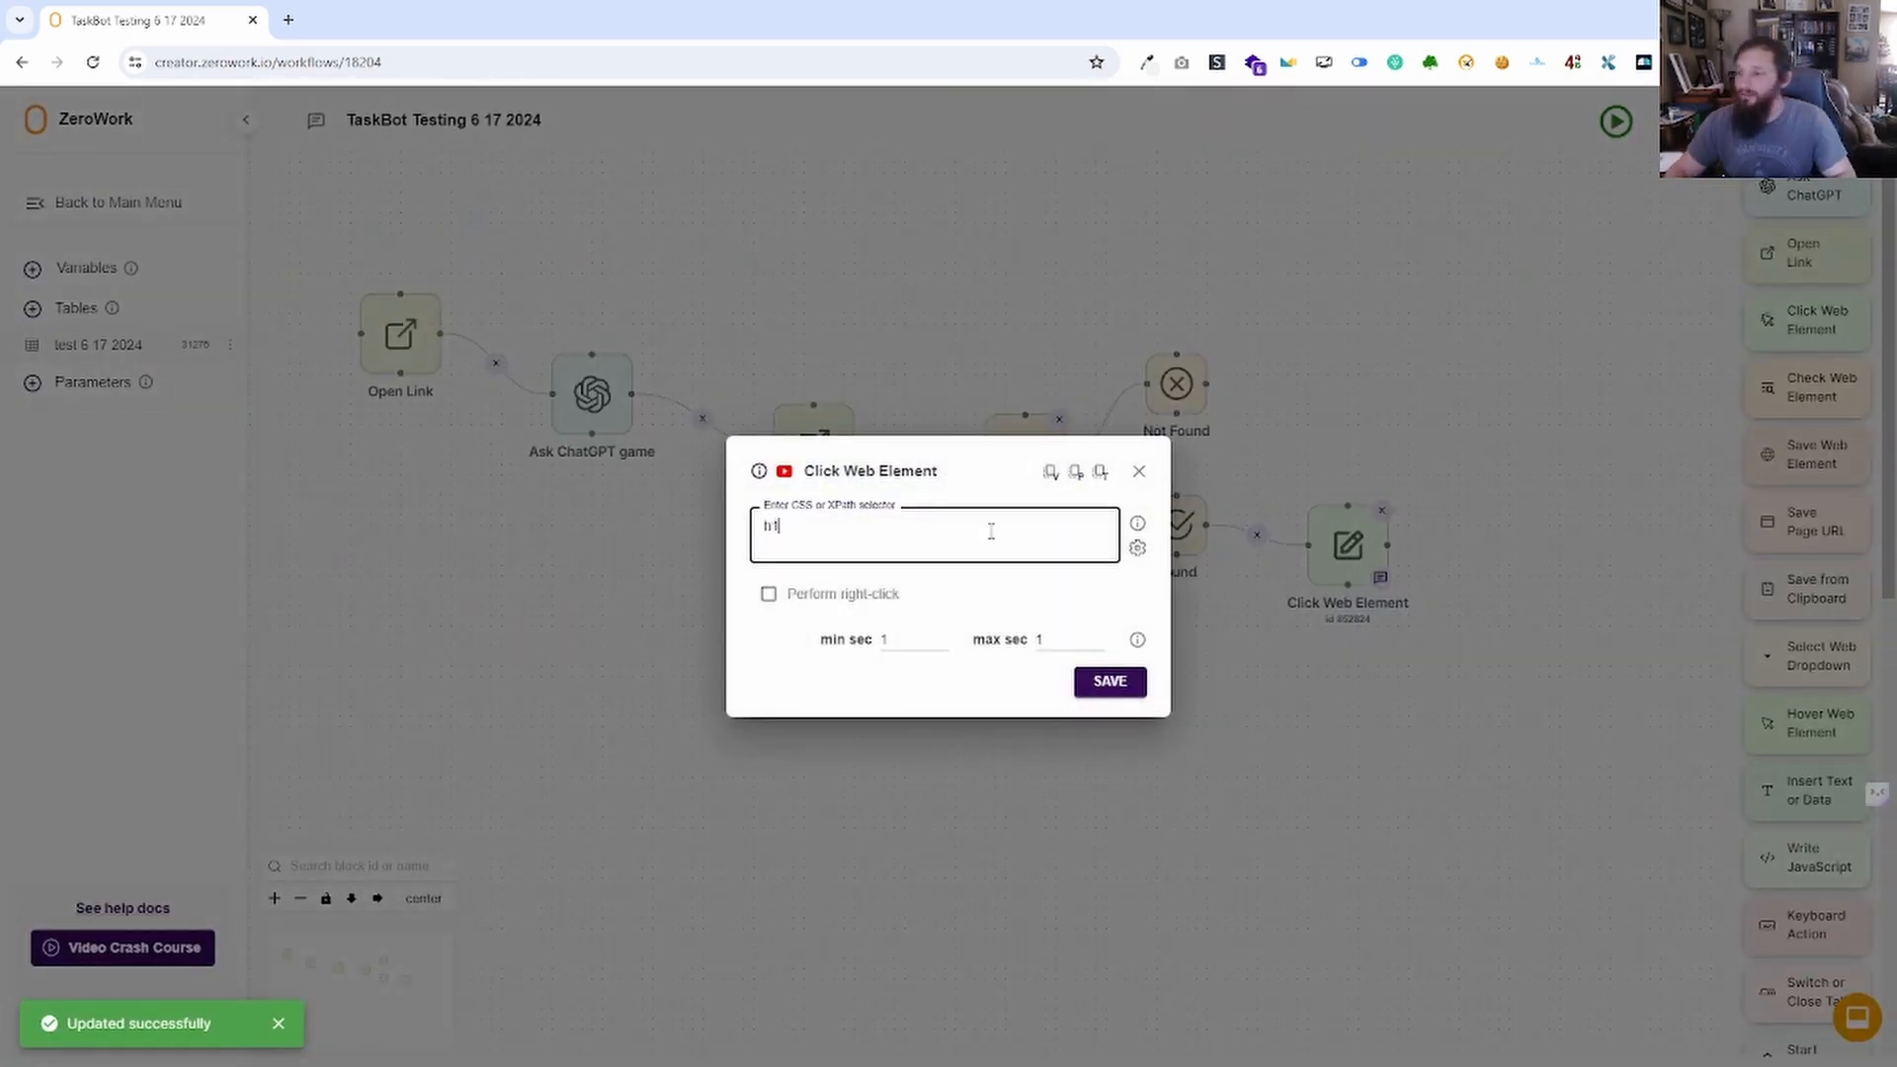
{"action": "left_click", "coordinate": [1109, 681]}
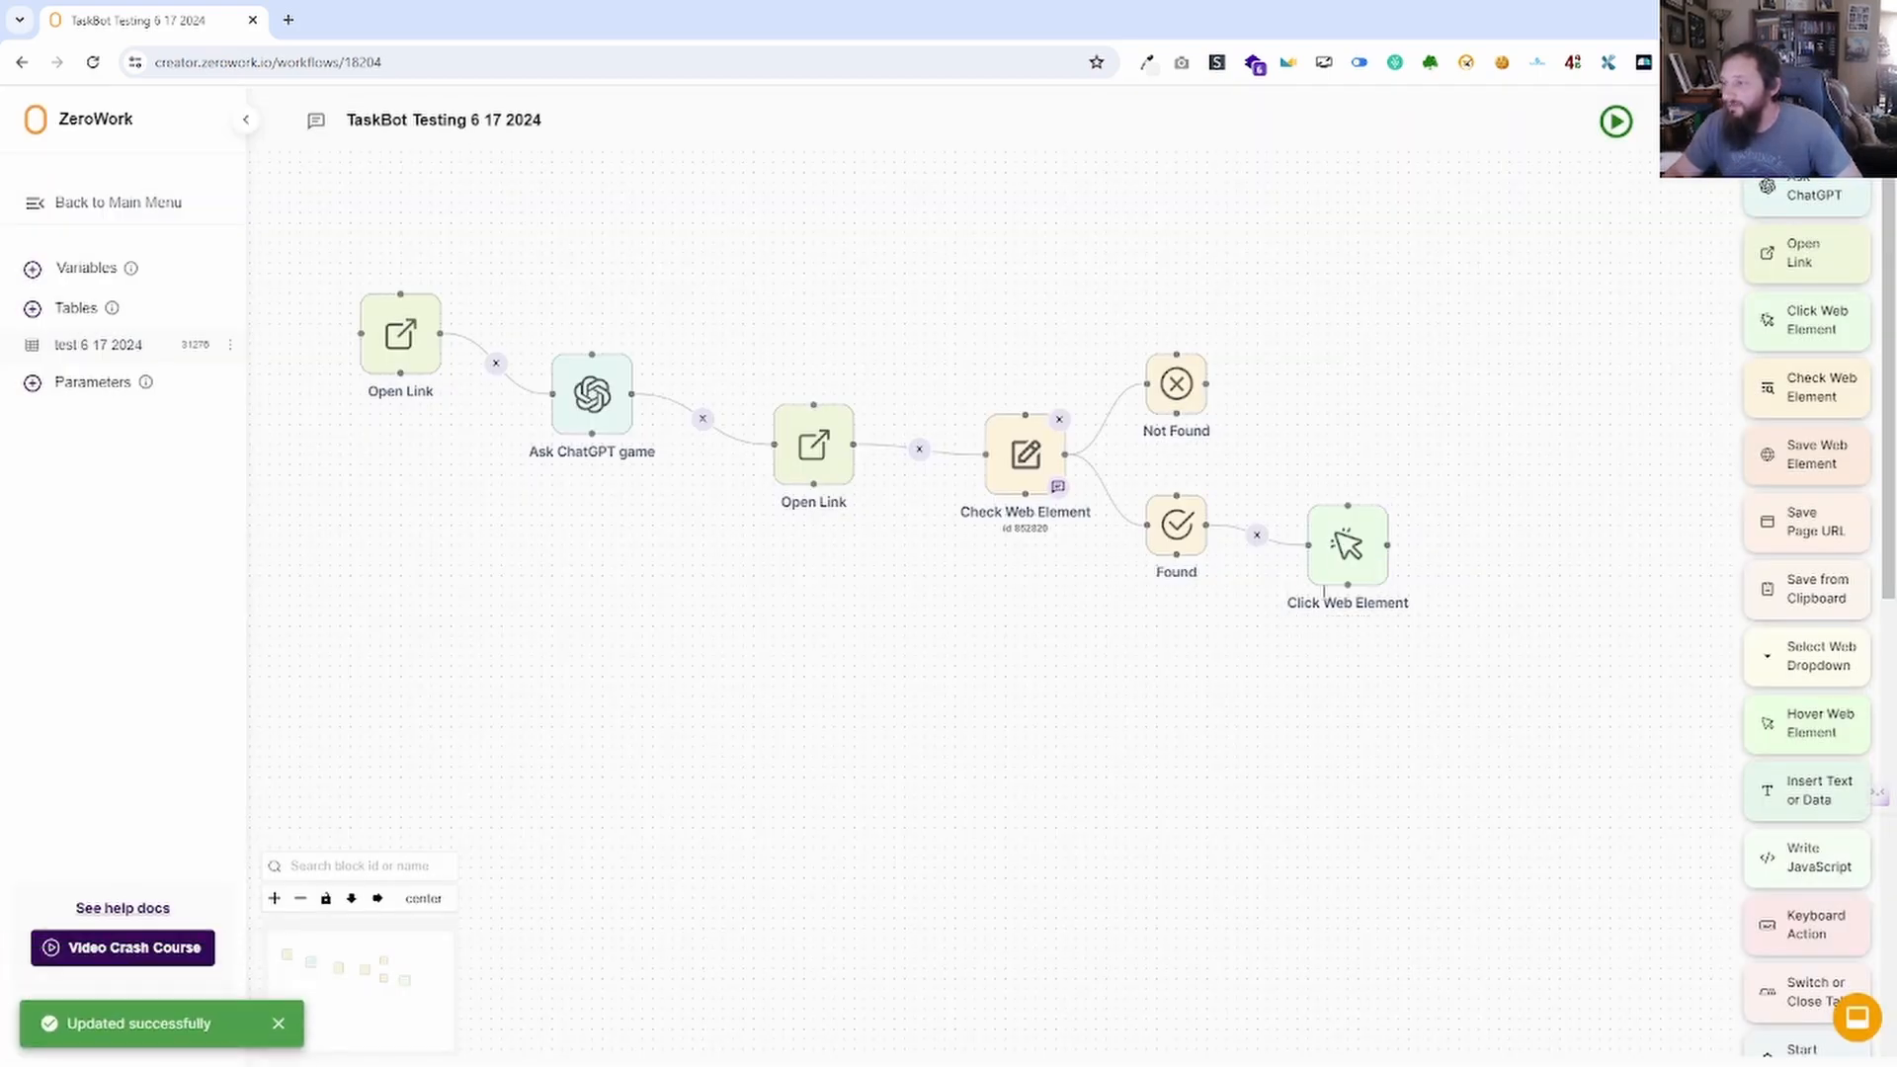
{"action": "left_click", "coordinate": [1345, 544]}
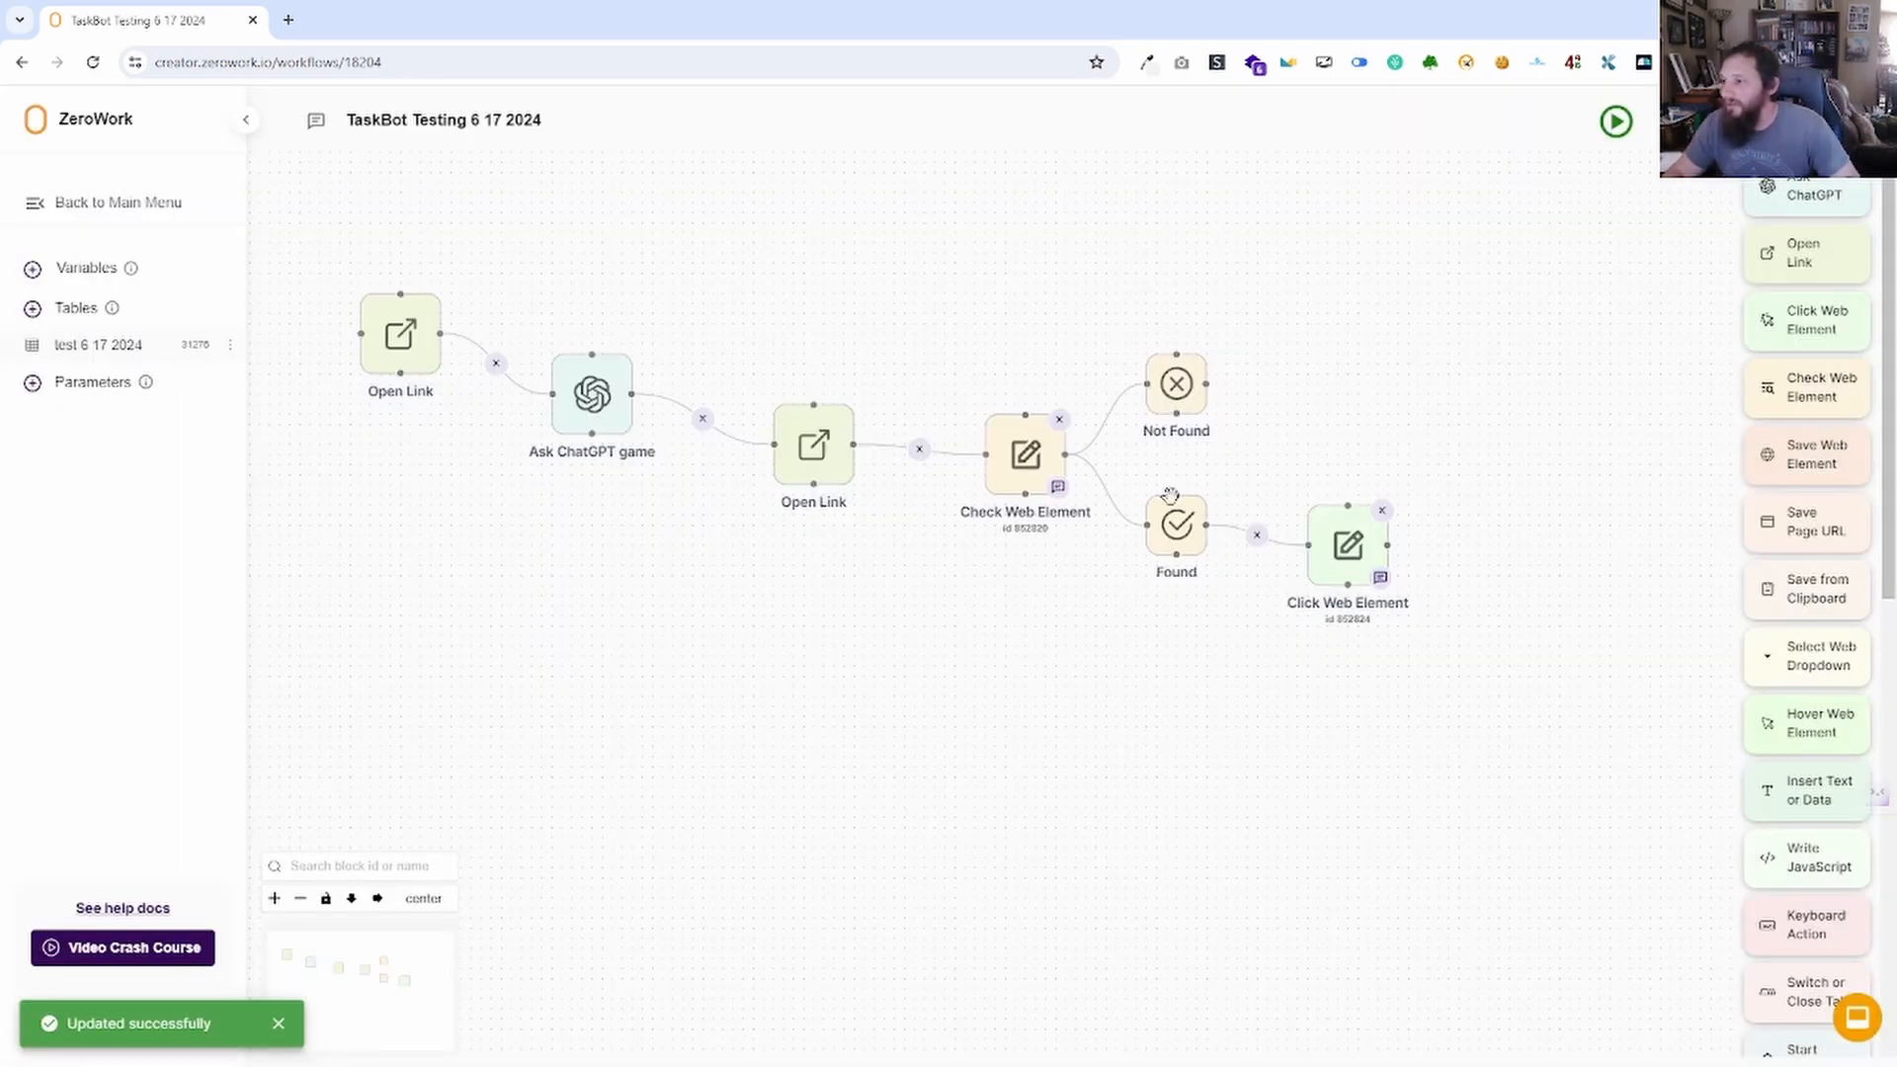
{"action": "left_click", "coordinate": [1138, 472]}
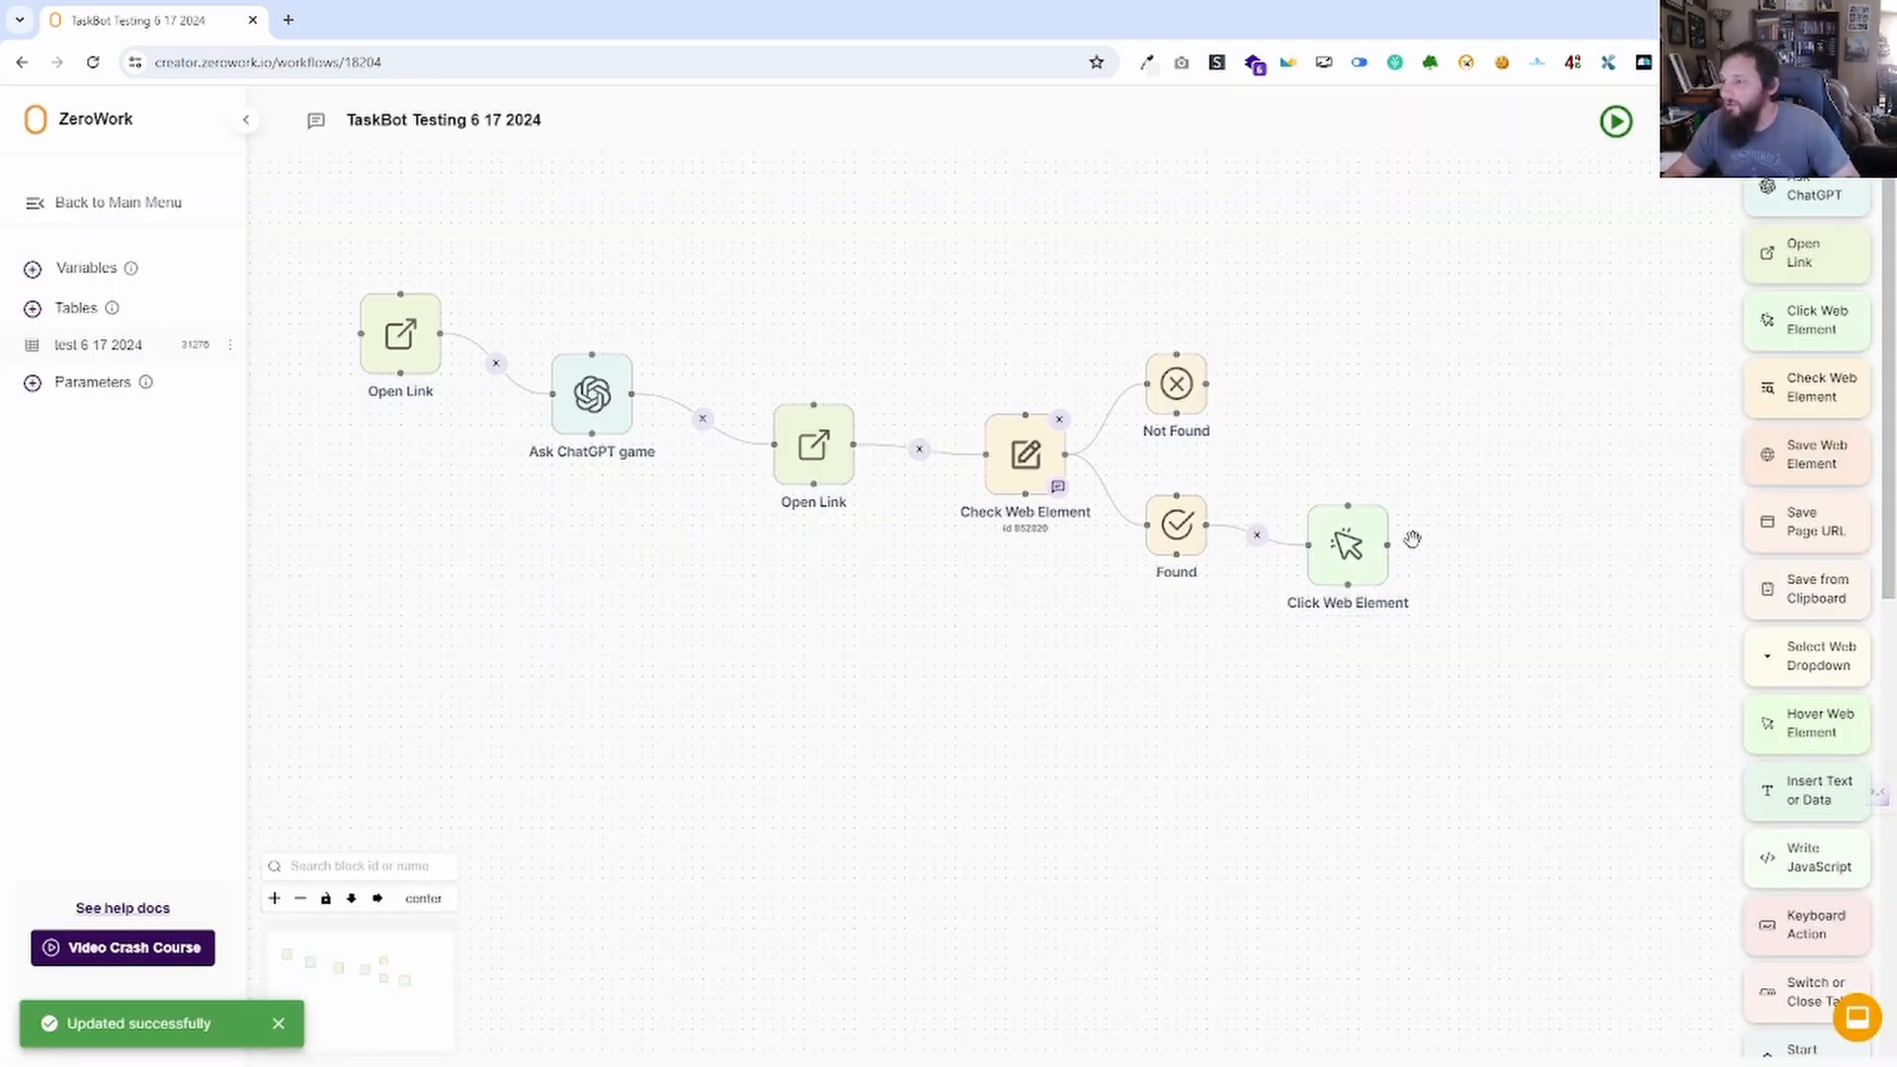
Change the block's maximum wait to 5 seconds and close its settings.
{"action": "left_click", "coordinate": [1348, 544]}
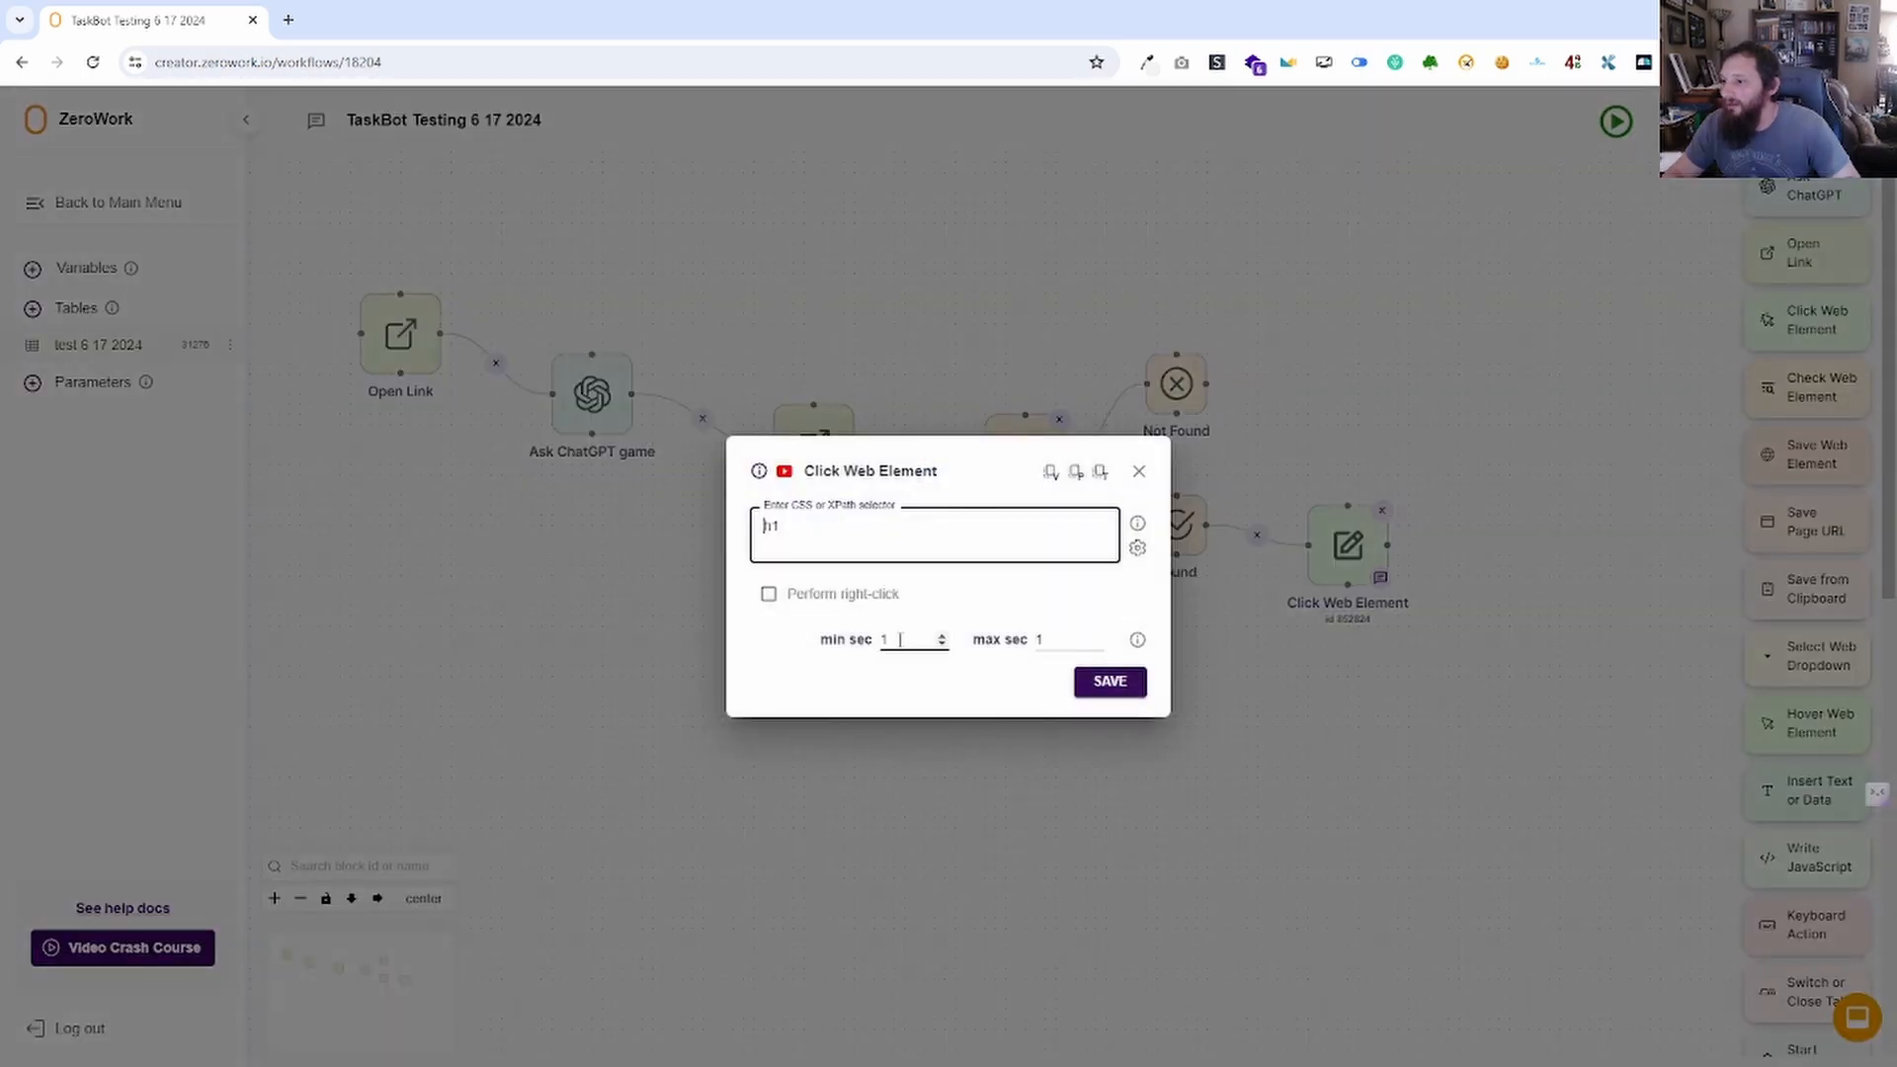
{"action": "double_click", "coordinate": [1040, 640]}
{"action": "type", "text": "5"}
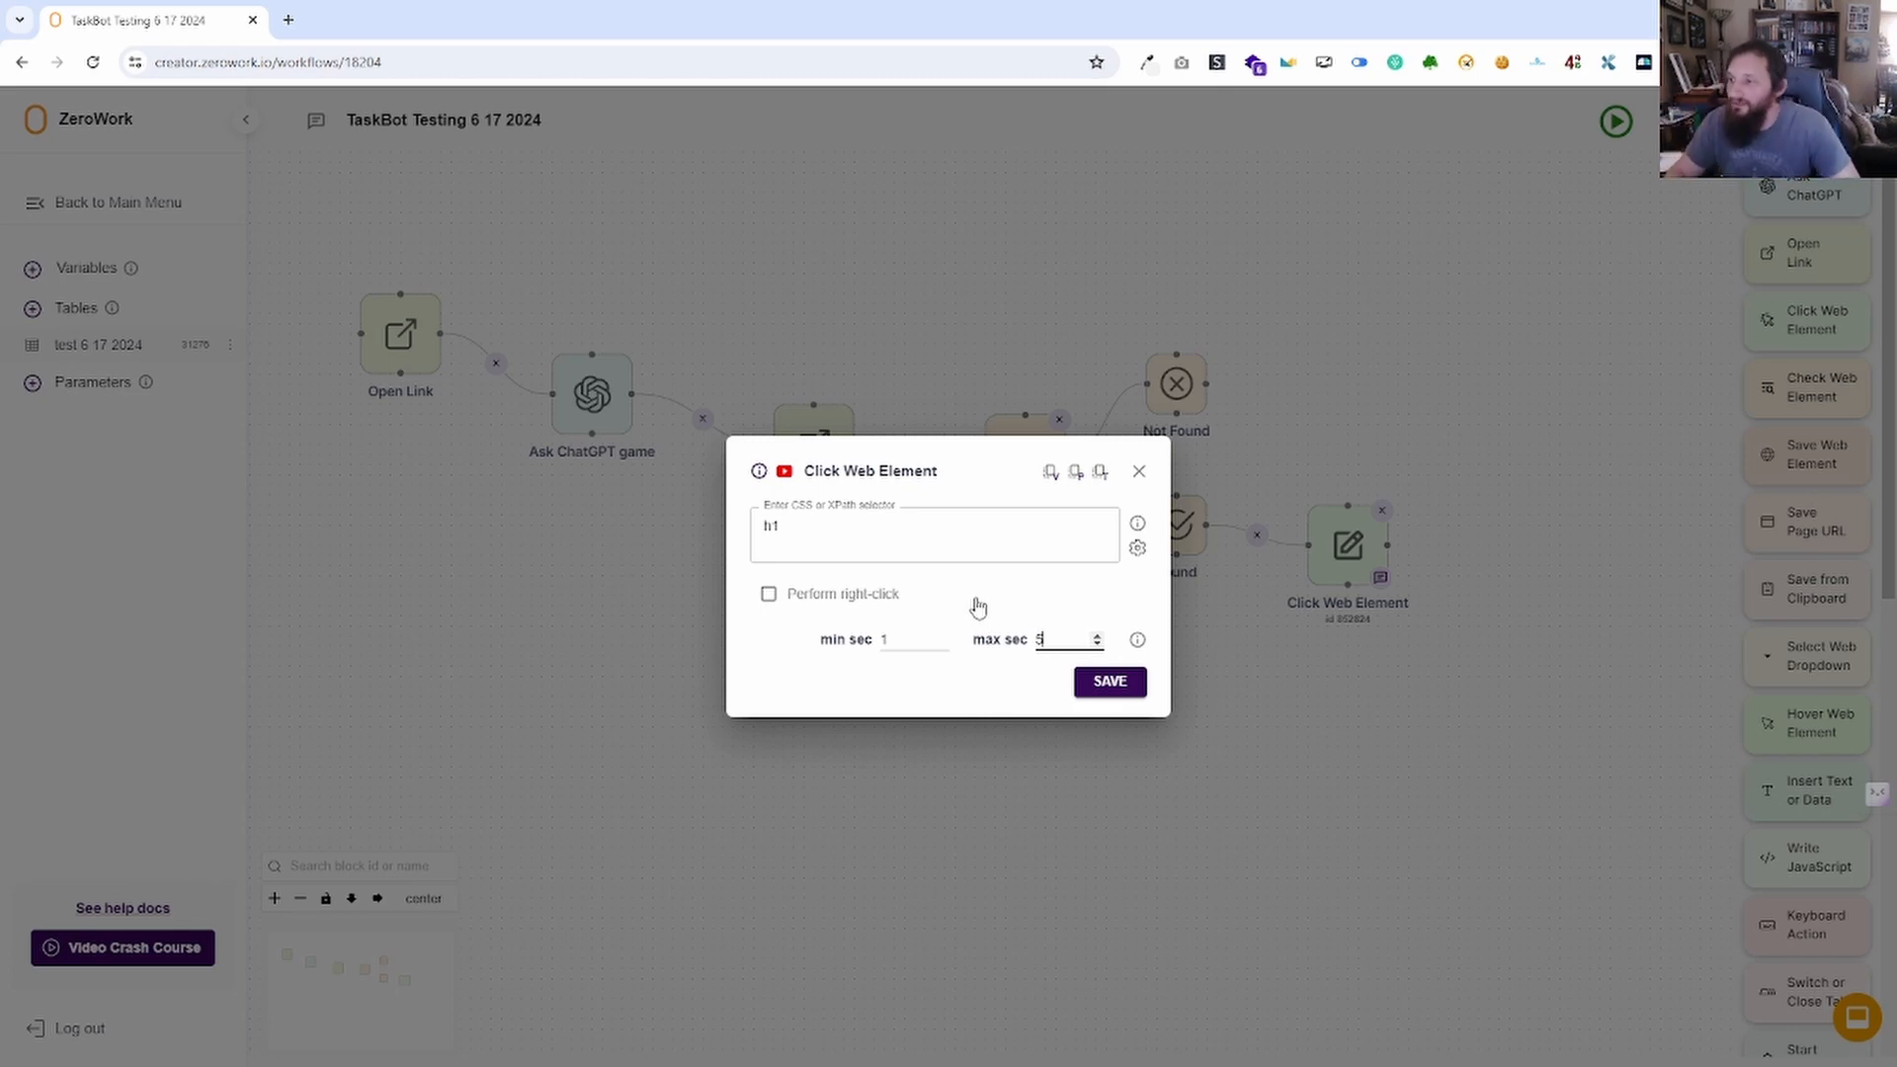
{"action": "left_click", "coordinate": [1138, 472]}
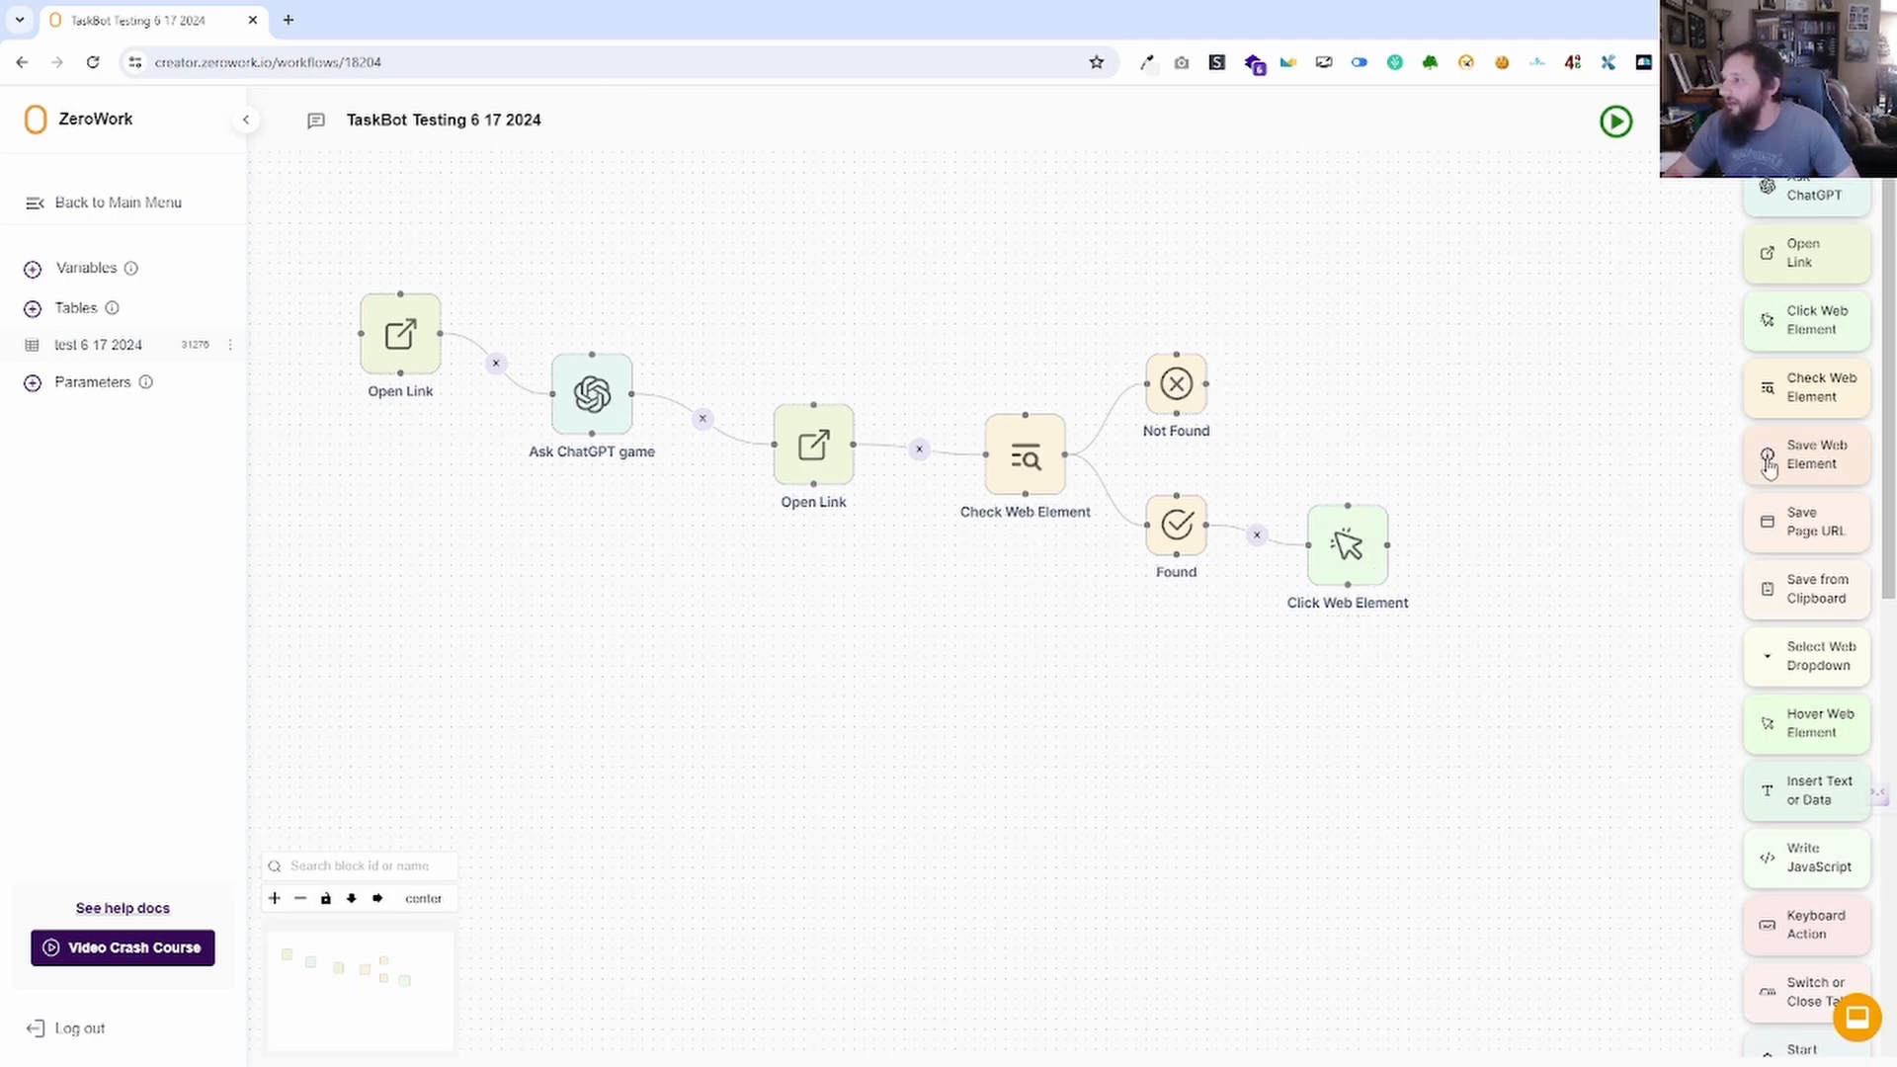
Add a Check Web Element with selector h2 and link the first check's Not Found to it.
{"action": "left_click_drag", "start_coordinate": [1823, 386], "coordinate": [1366, 298]}
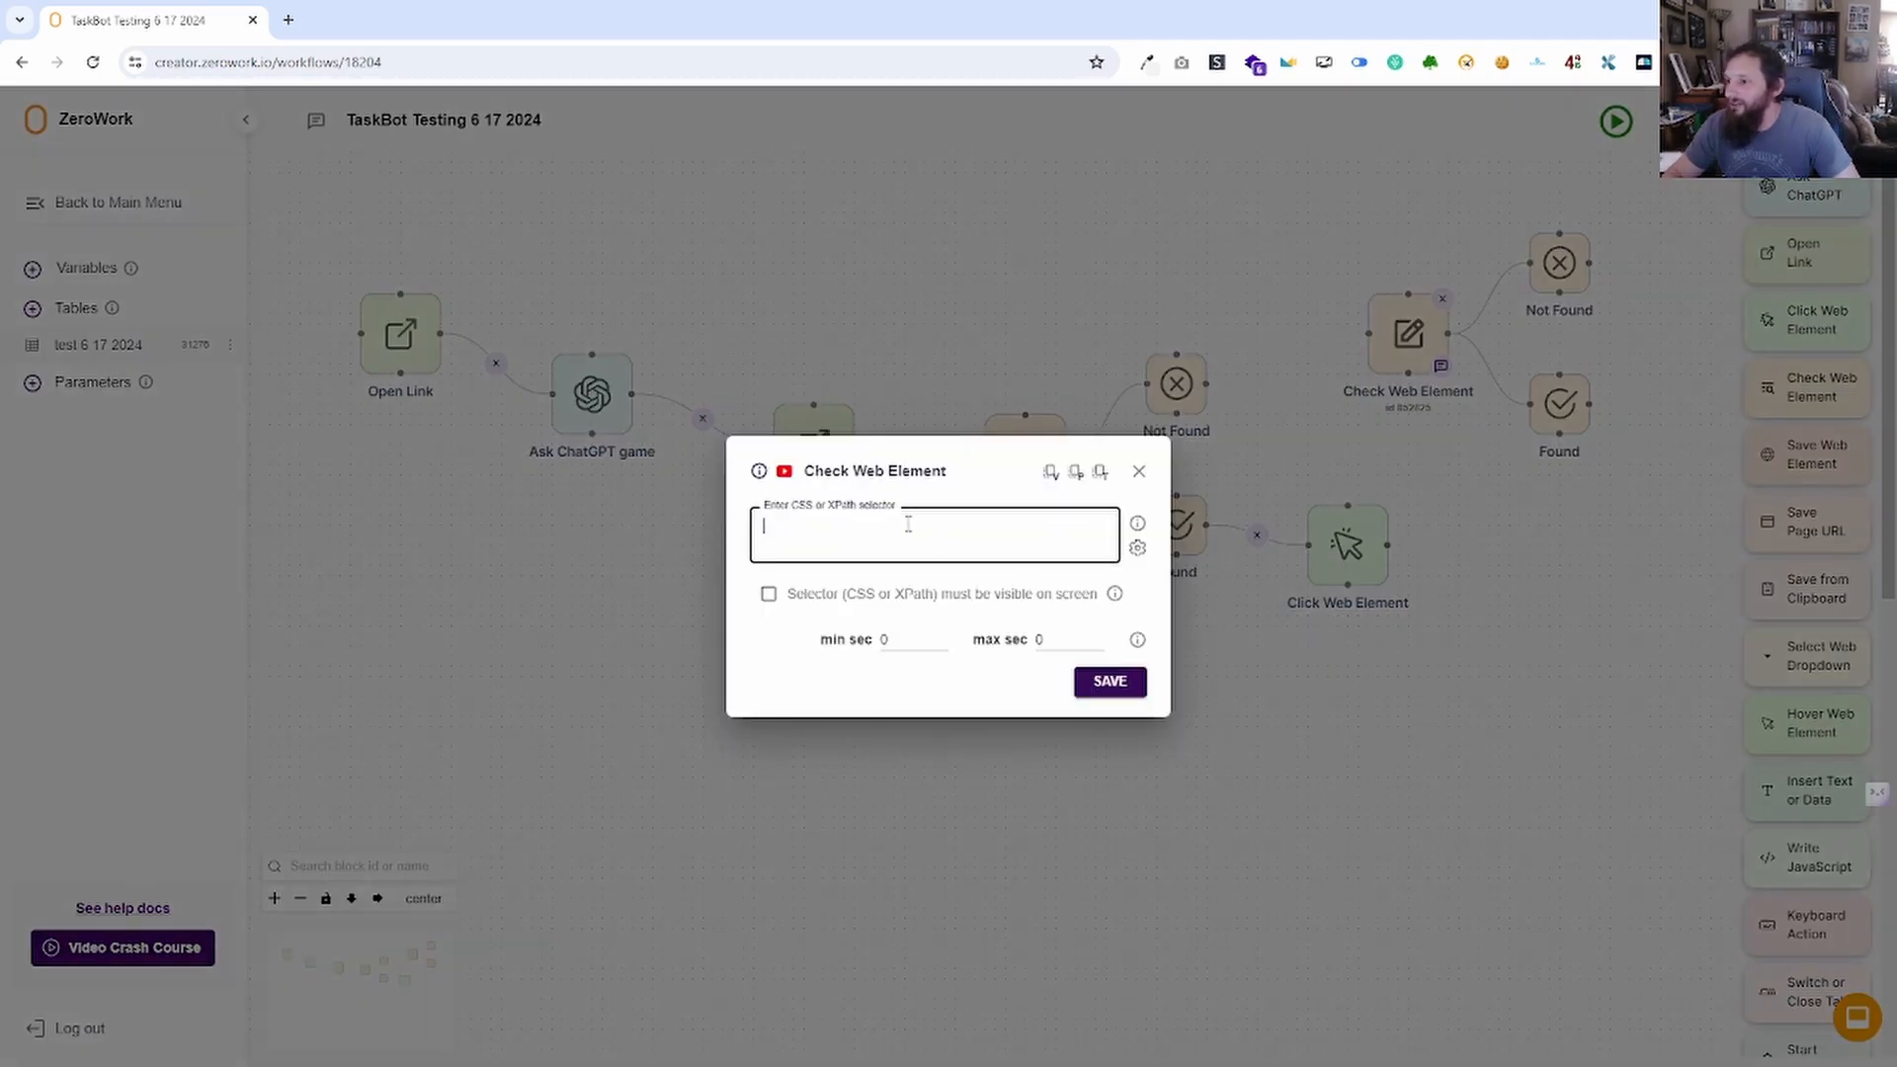
{"action": "type", "text": "h2"}
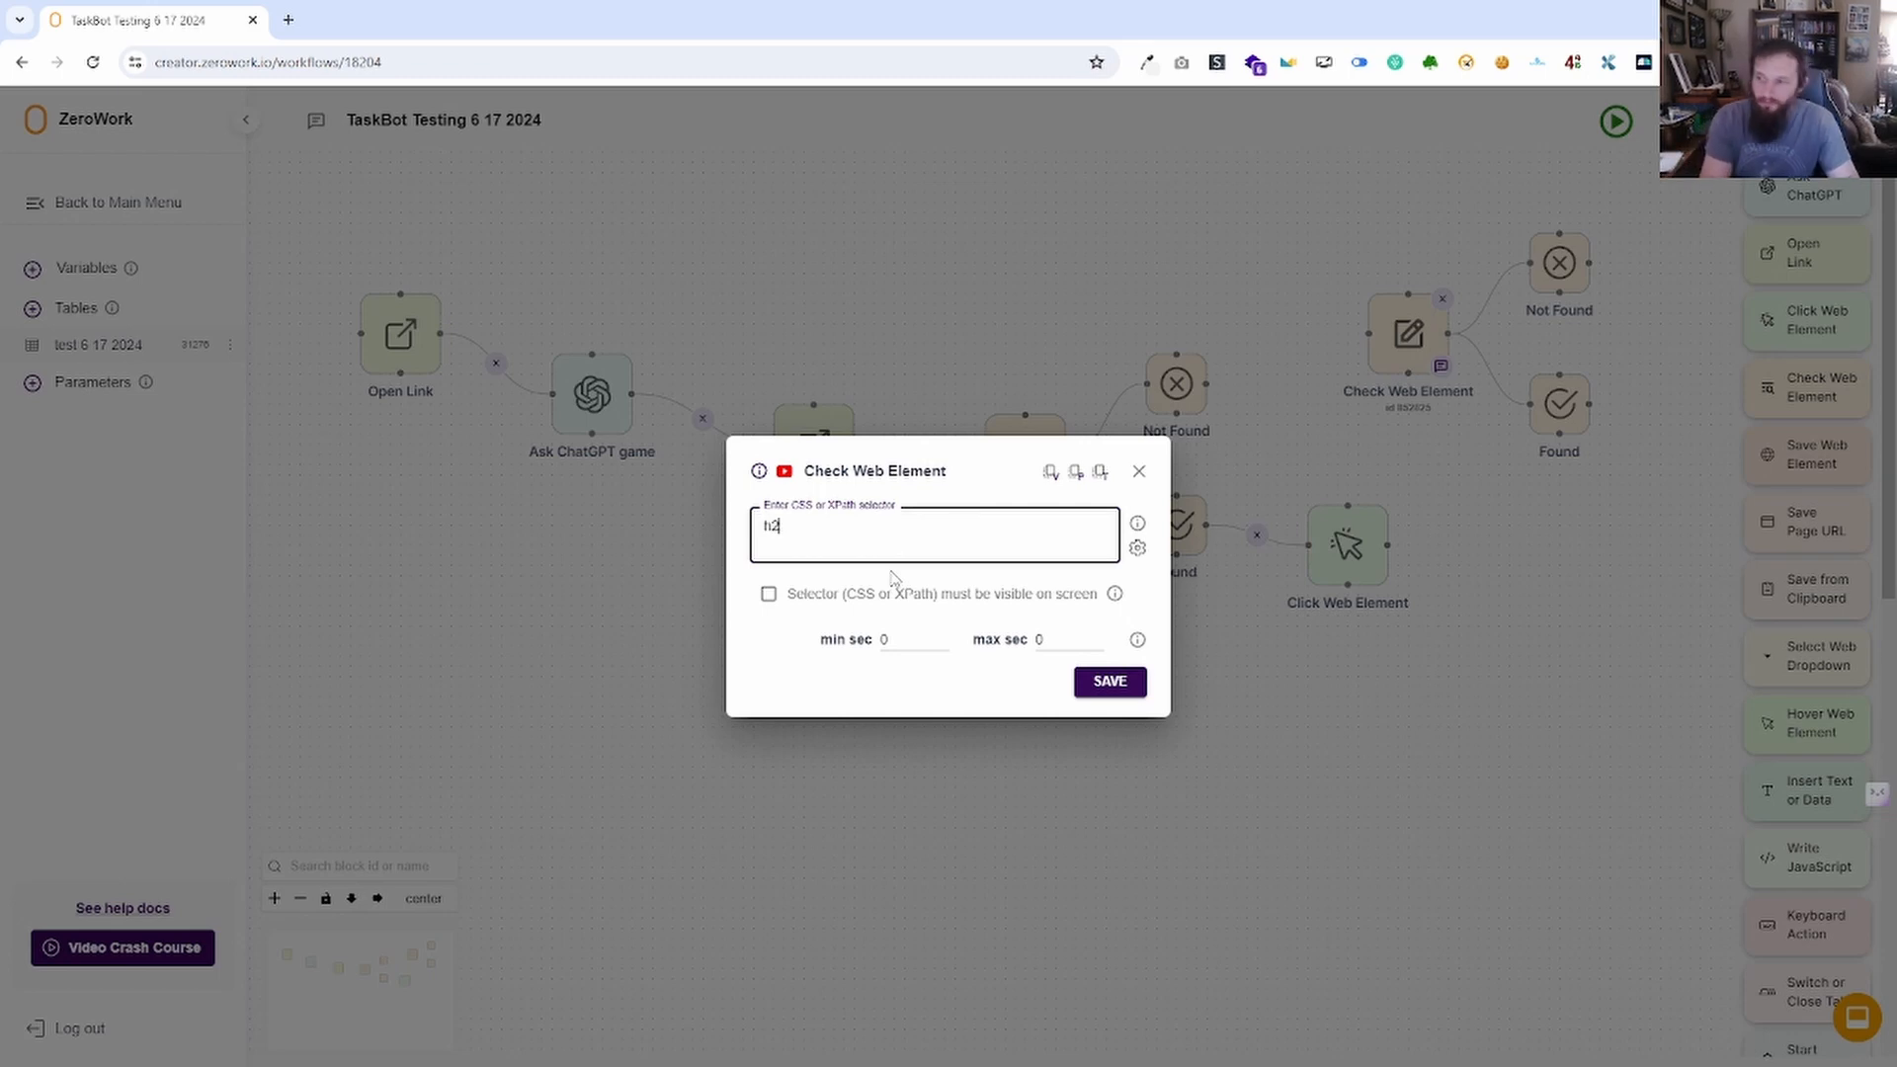
{"action": "left_click", "coordinate": [1122, 681]}
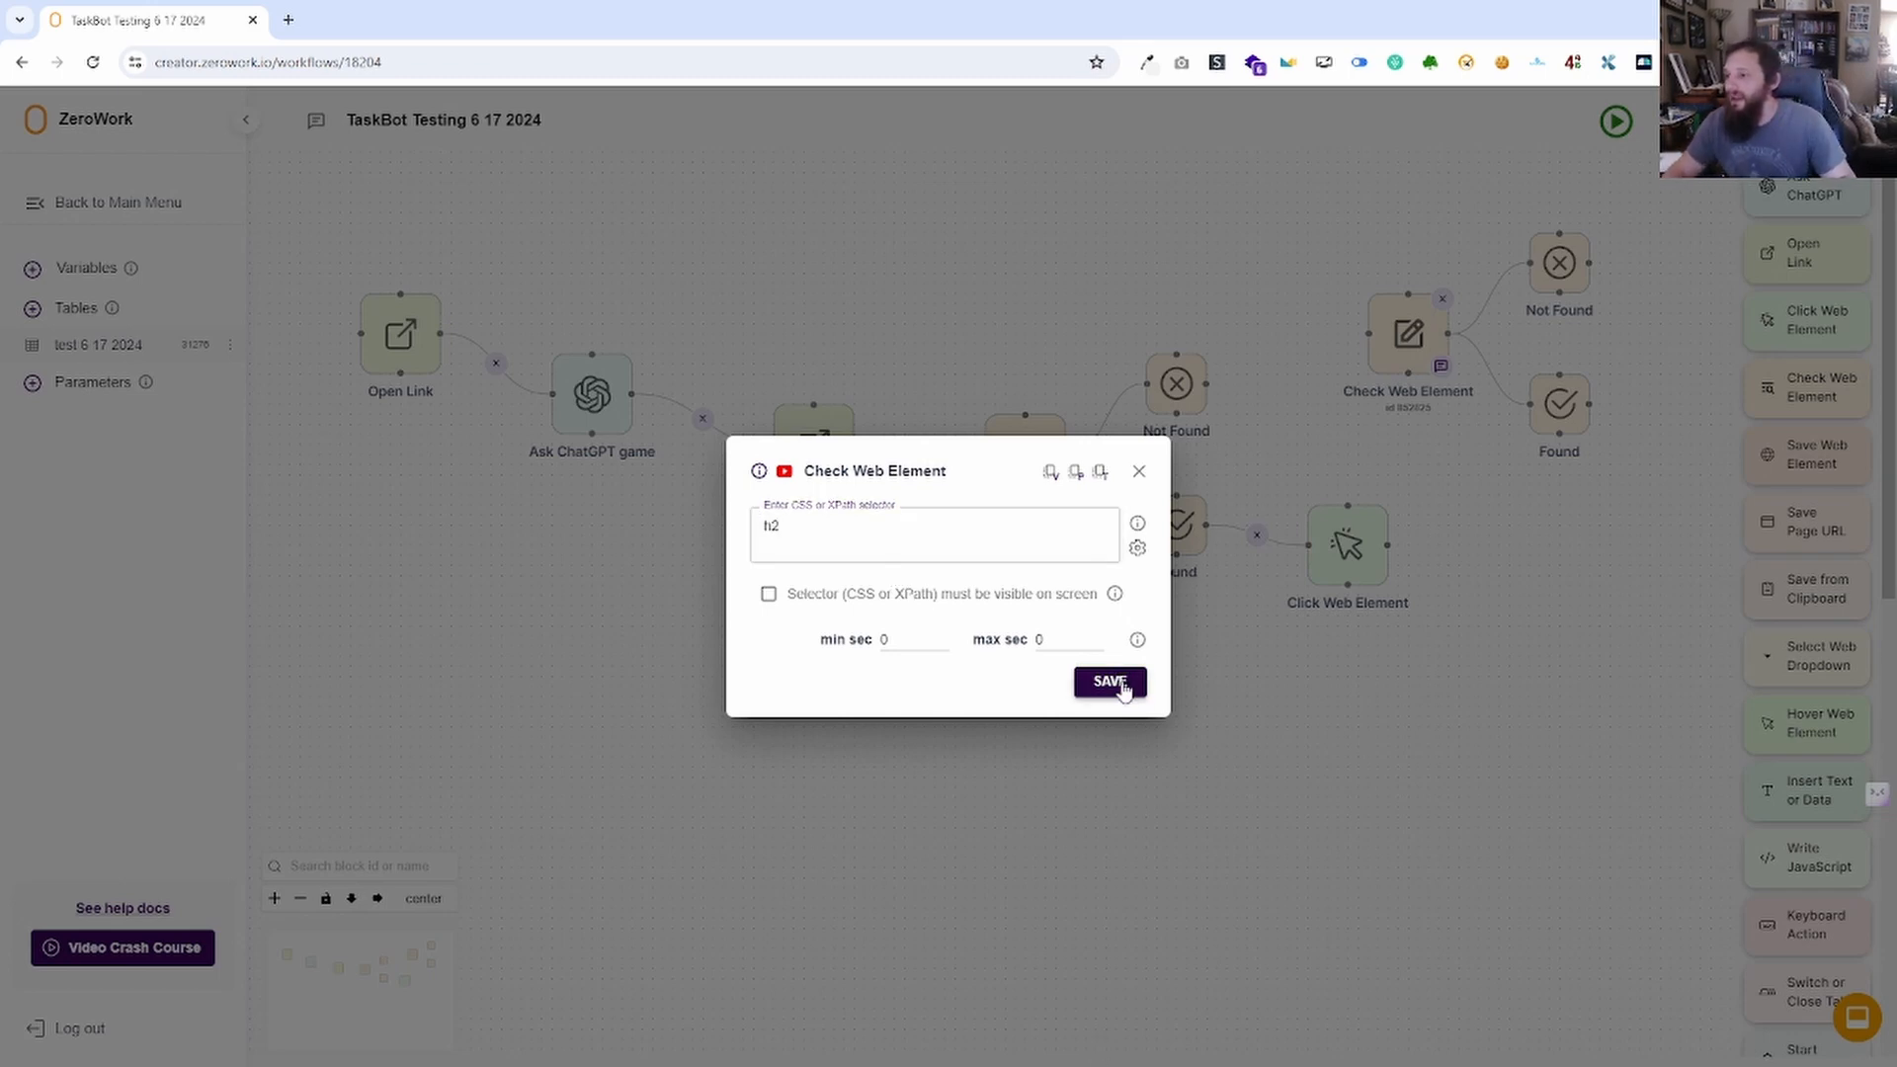
{"action": "mouse_move", "coordinate": [1369, 334]}
{"action": "left_mouse_down"}
{"action": "mouse_move", "coordinate": [1270, 383]}
{"action": "mouse_move", "coordinate": [1211, 384]}
{"action": "left_mouse_up"}
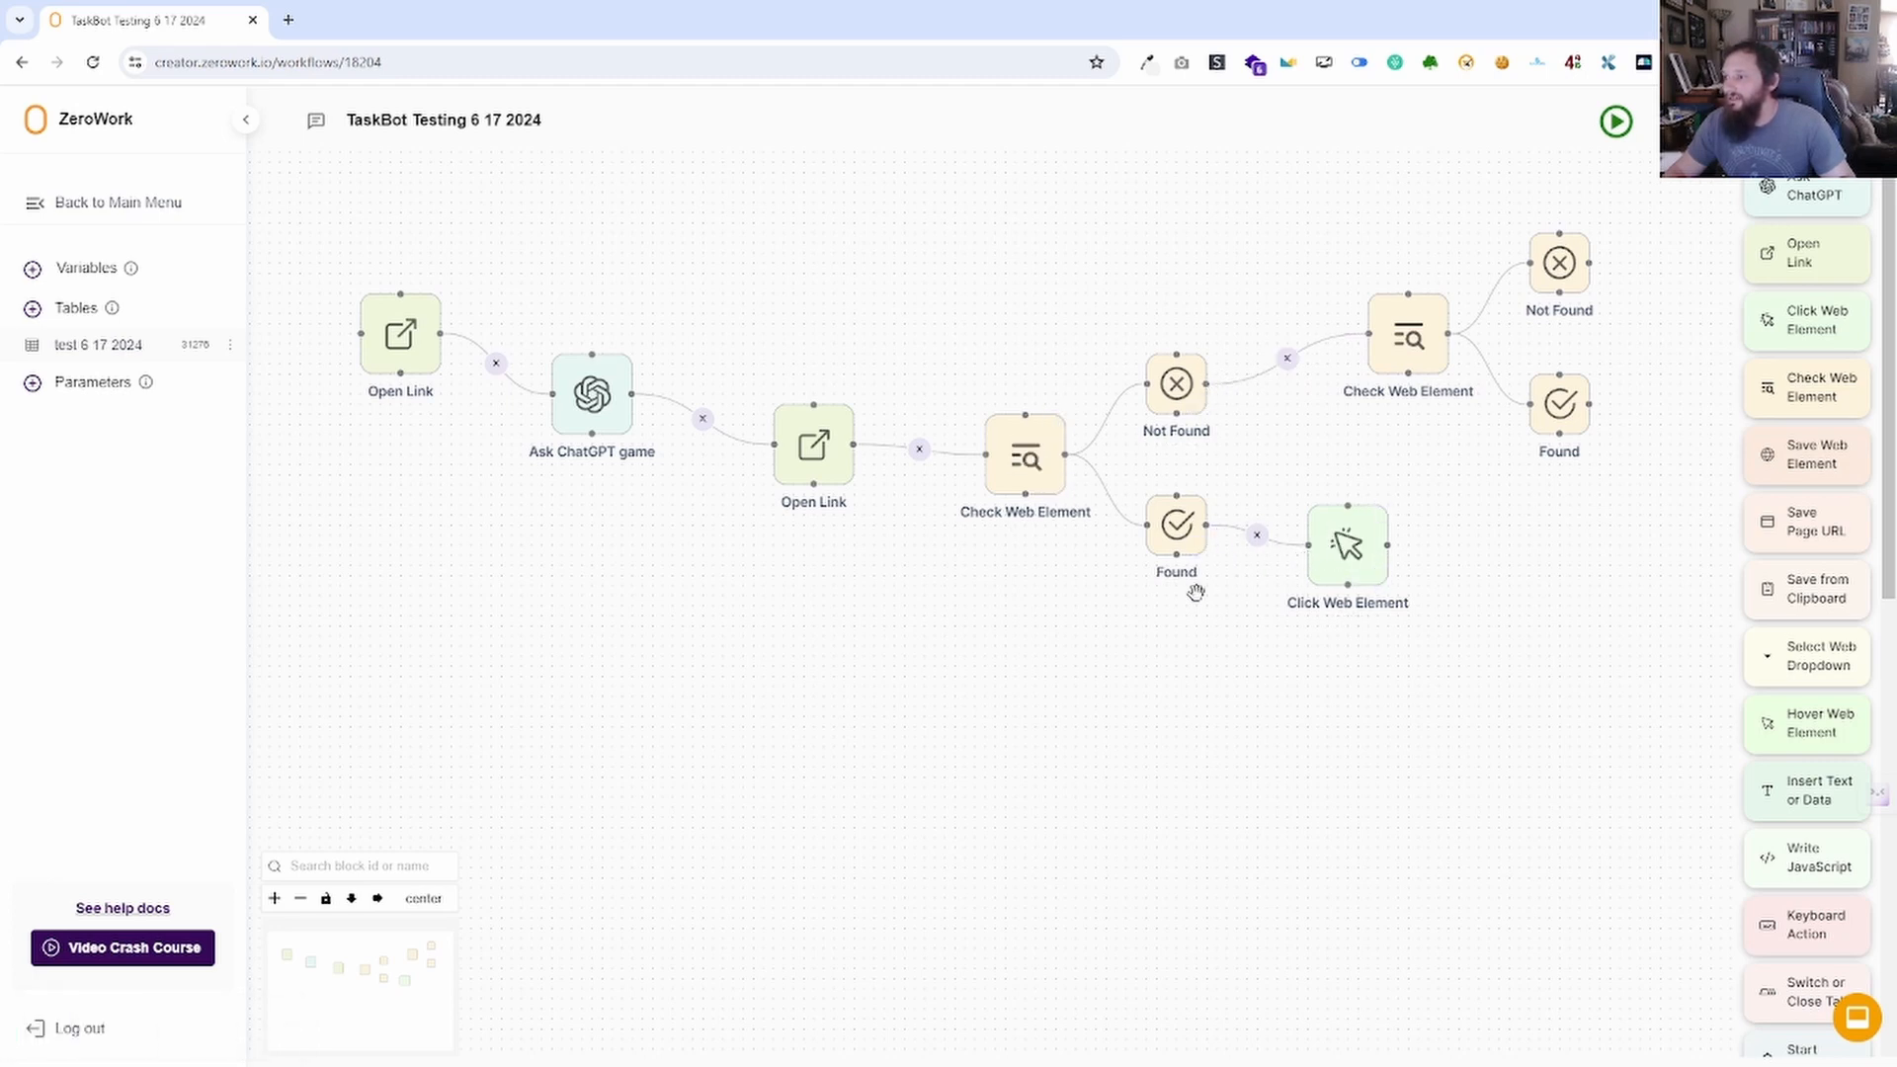
Review the new h2 check's settings, collapse the run log, and drag in Click Web Element blocks.
{"action": "left_click_drag", "start_coordinate": [1495, 550], "coordinate": [1314, 563]}
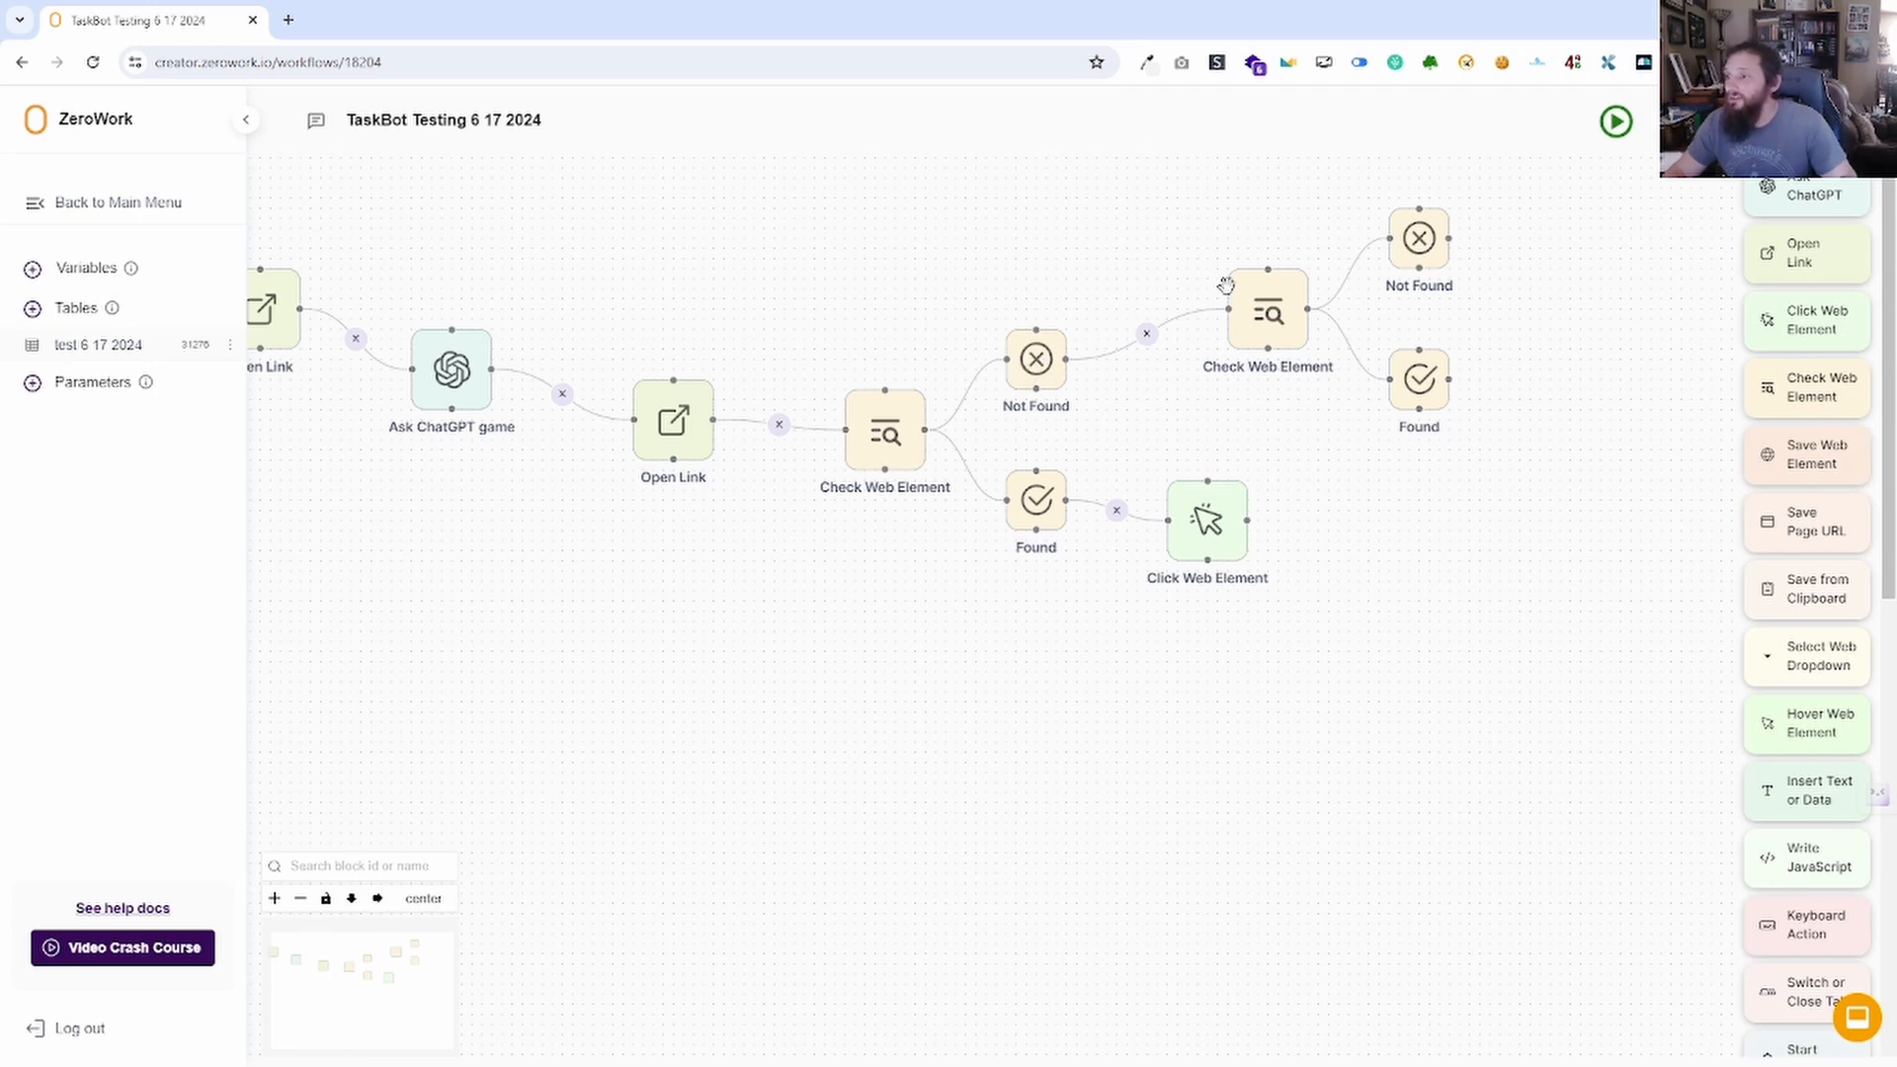
{"action": "left_click", "coordinate": [1264, 329]}
{"action": "left_click", "coordinate": [1144, 464]}
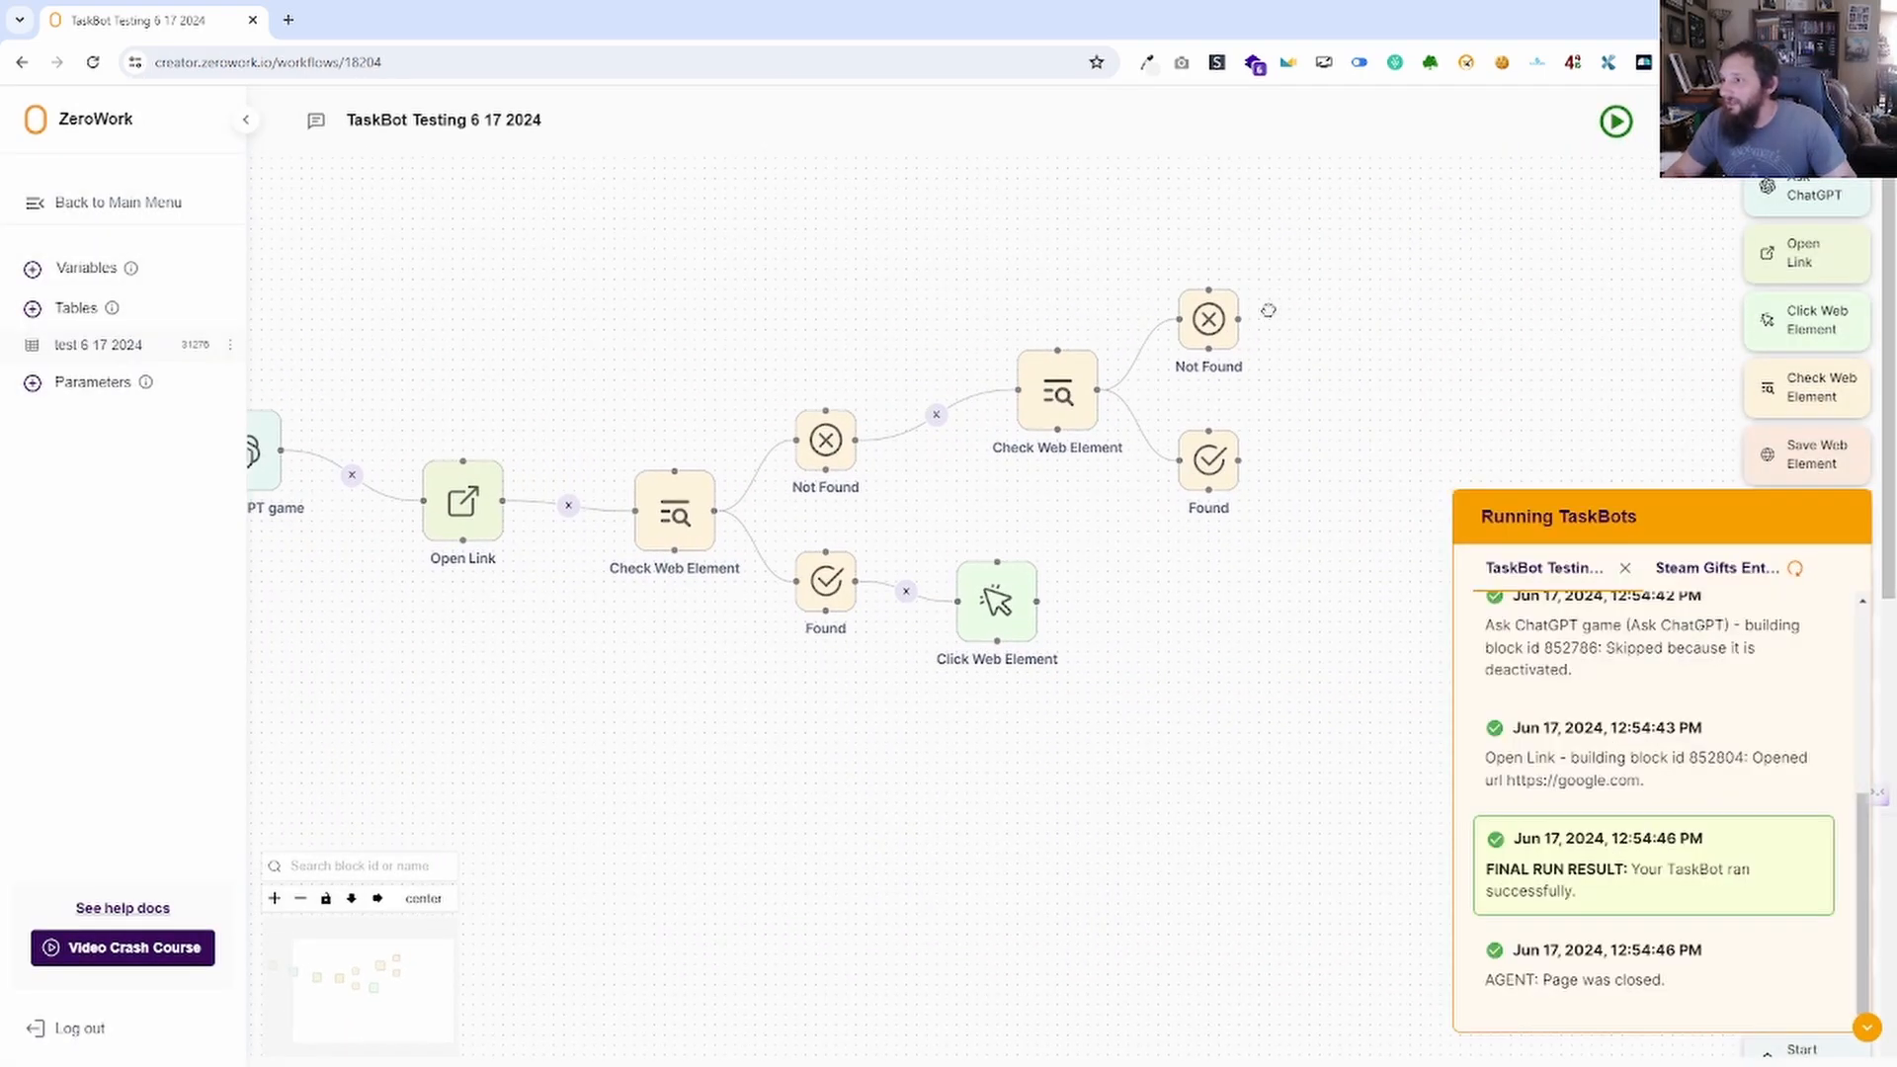
{"action": "left_click", "coordinate": [1867, 1028]}
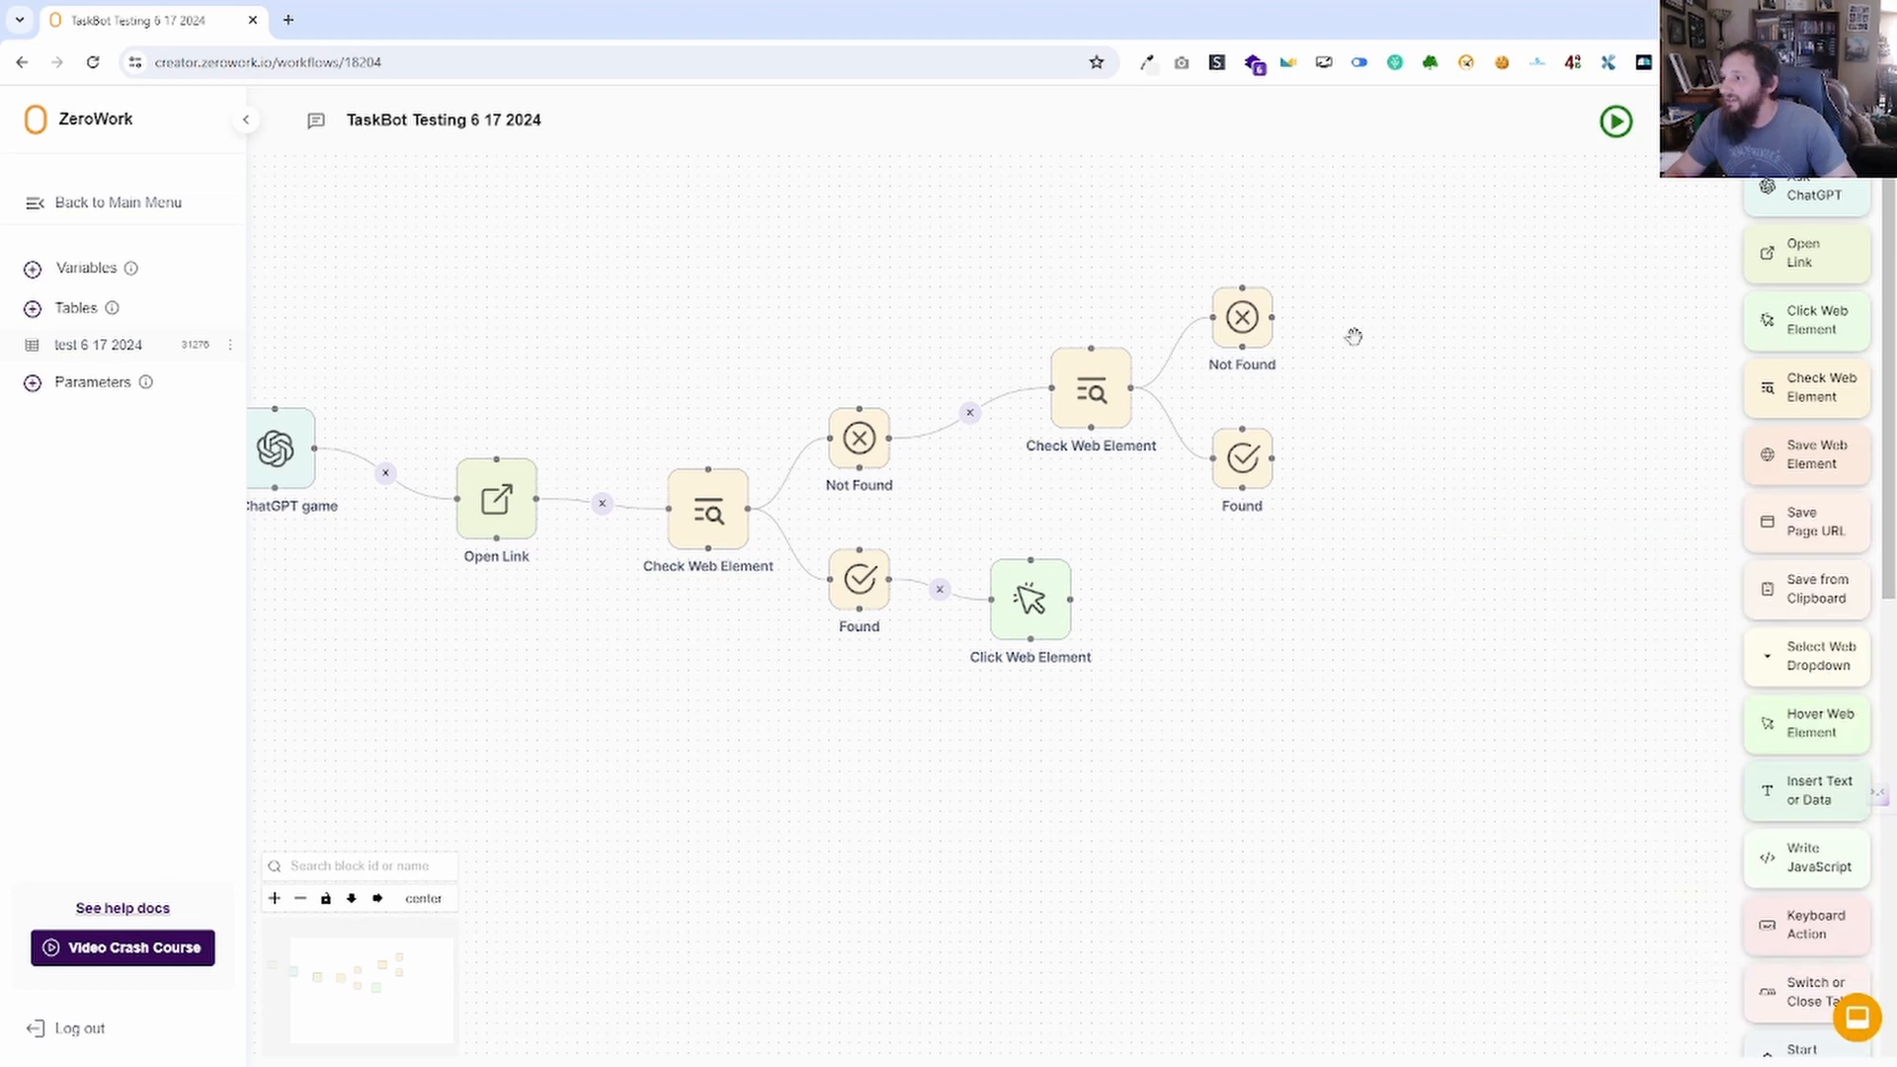
{"action": "left_click_drag", "start_coordinate": [1809, 327], "coordinate": [1357, 283]}
{"action": "left_click_drag", "start_coordinate": [1816, 319], "coordinate": [1366, 299]}
Close the auto-opened settings and delete the duplicate Click Web Element block.
{"action": "scroll", "coordinate": [1457, 386], "scroll_direction": "down", "scroll_amount": 3}
{"action": "scroll", "coordinate": [1431, 494], "scroll_direction": "down", "scroll_amount": 2}
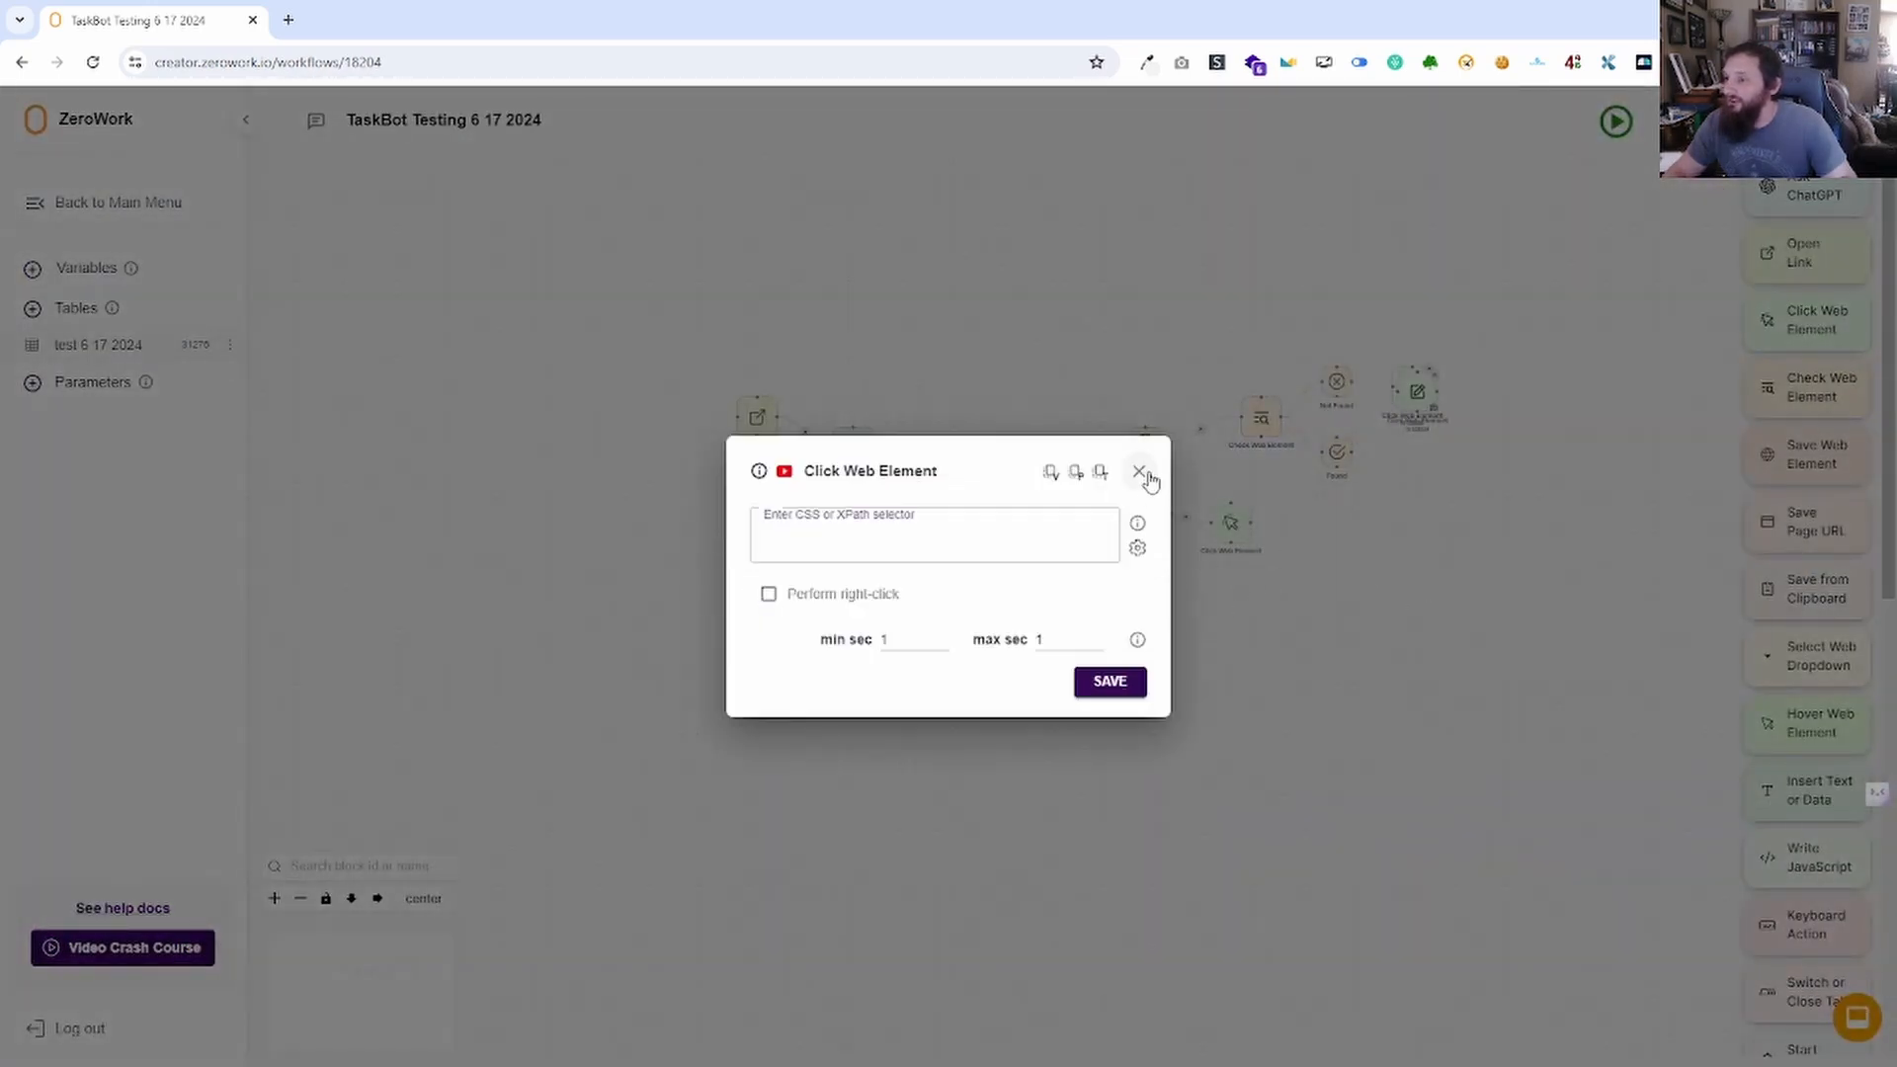
{"action": "left_click", "coordinate": [1139, 471]}
{"action": "left_click_drag", "start_coordinate": [1528, 504], "coordinate": [1275, 470]}
{"action": "scroll", "coordinate": [1210, 444], "scroll_direction": "up", "scroll_amount": 3}
{"action": "scroll", "coordinate": [1210, 444], "scroll_direction": "up", "scroll_amount": 2}
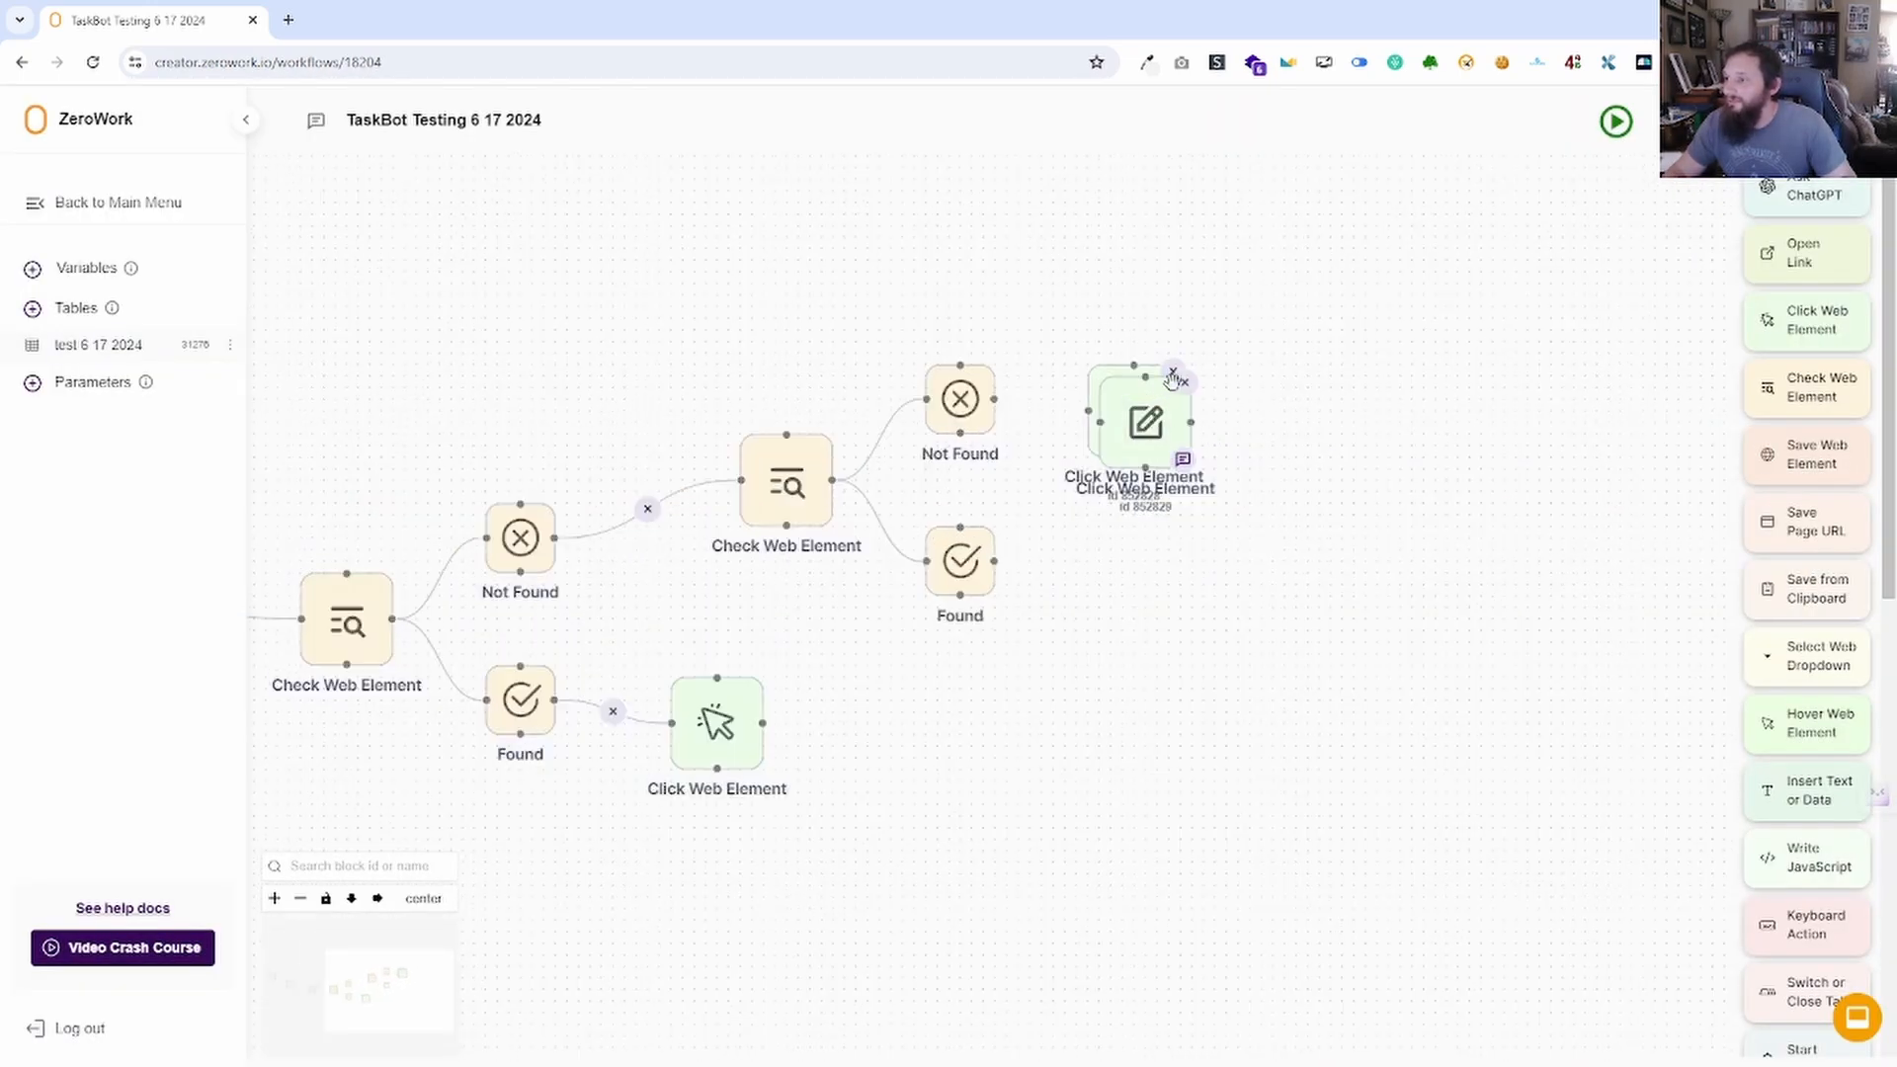
{"action": "left_click", "coordinate": [1175, 372]}
Connect Not Found to a Click Web Element and give it the selector h3.
{"action": "left_click_drag", "start_coordinate": [1091, 412], "coordinate": [995, 399]}
{"action": "left_click", "coordinate": [1134, 411]}
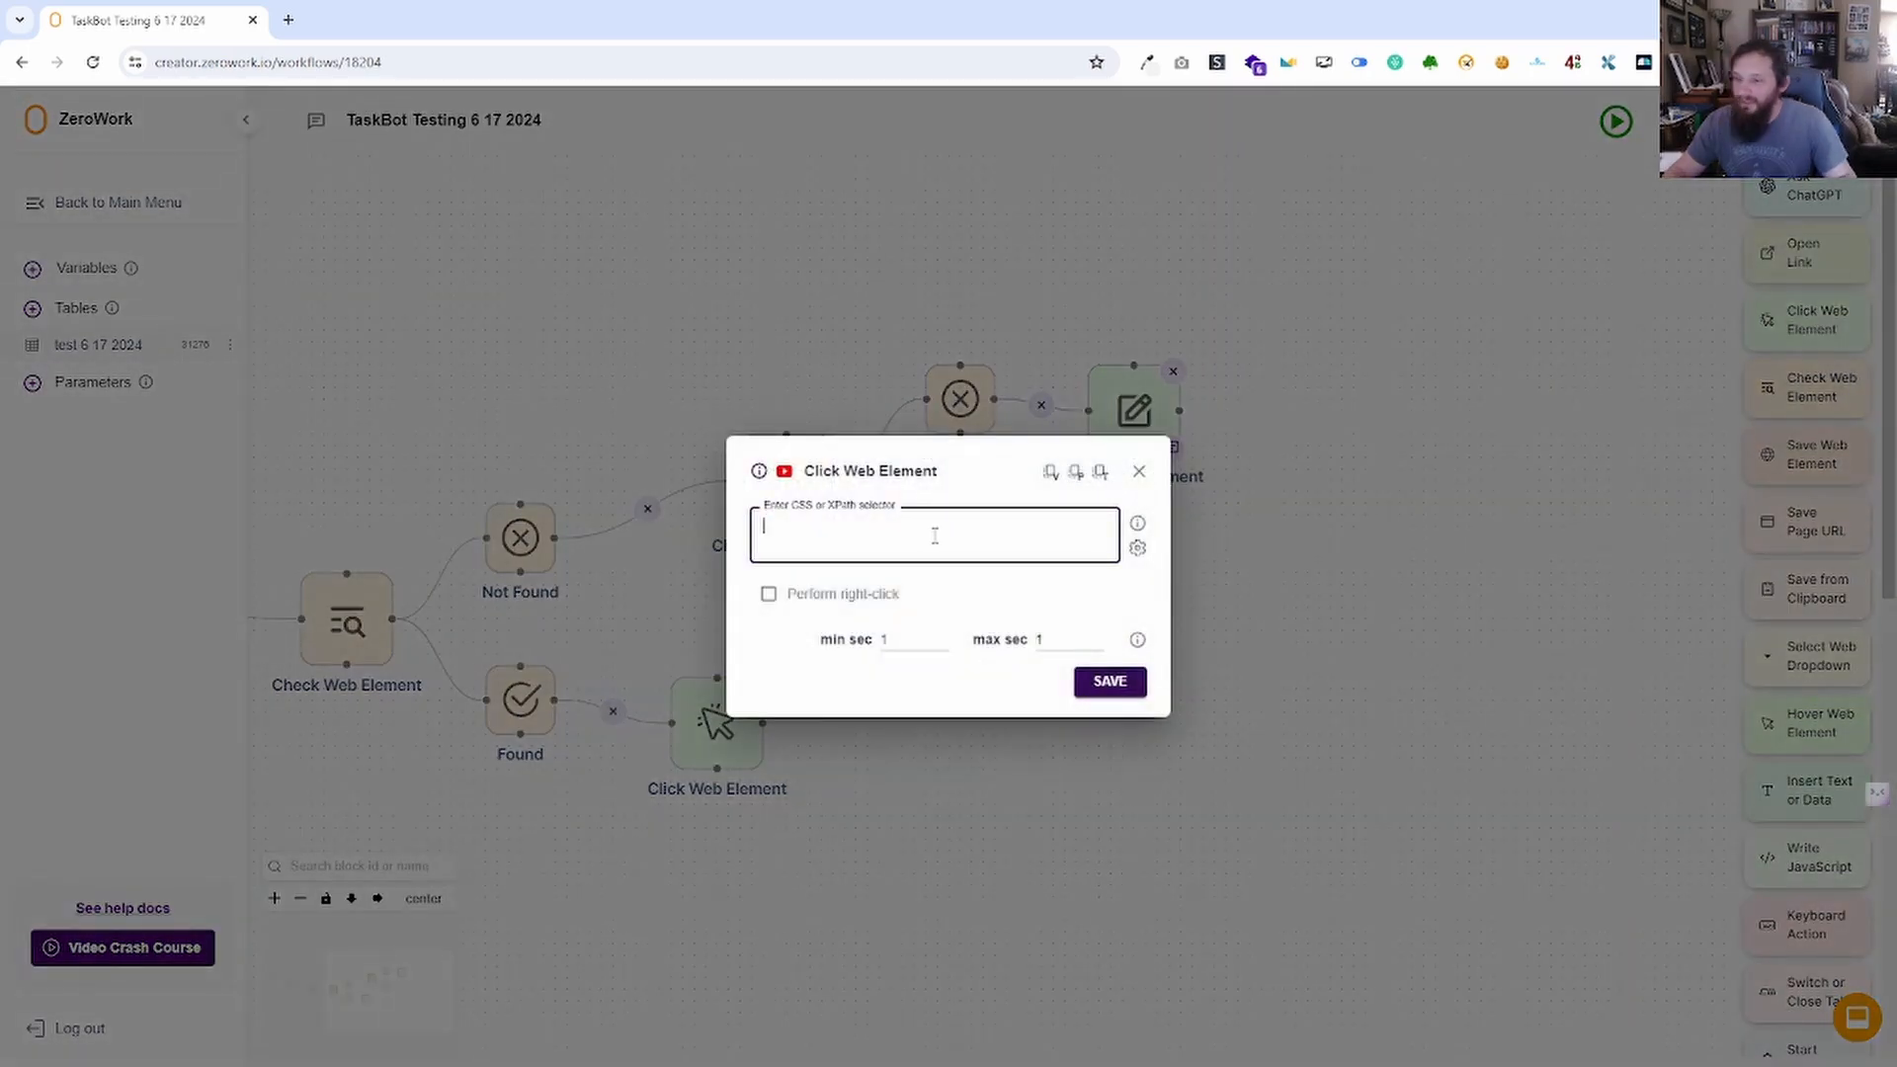
{"action": "type", "text": "h3"}
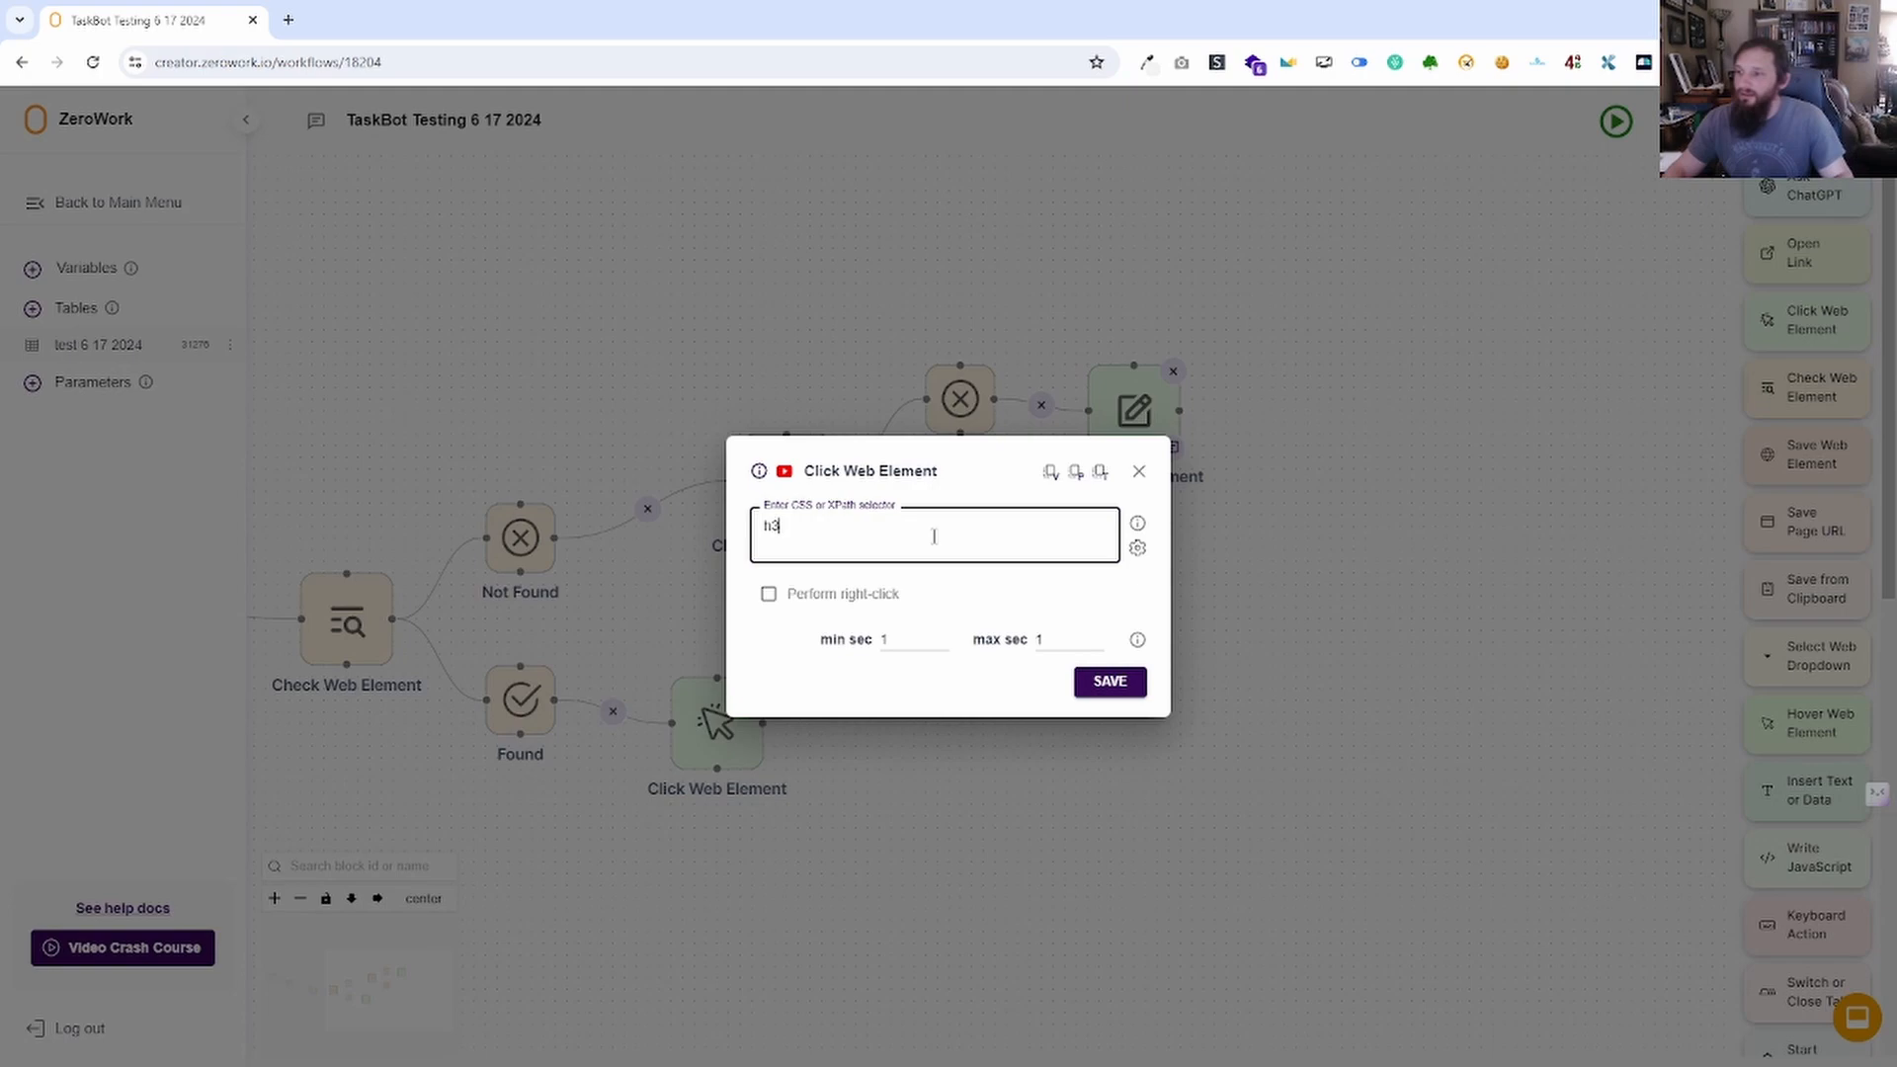
{"action": "left_click", "coordinate": [1110, 682]}
Add another Click Web Element with selector 't2' and connect the Found branch to it.
{"action": "left_click_drag", "start_coordinate": [1812, 321], "coordinate": [1100, 581]}
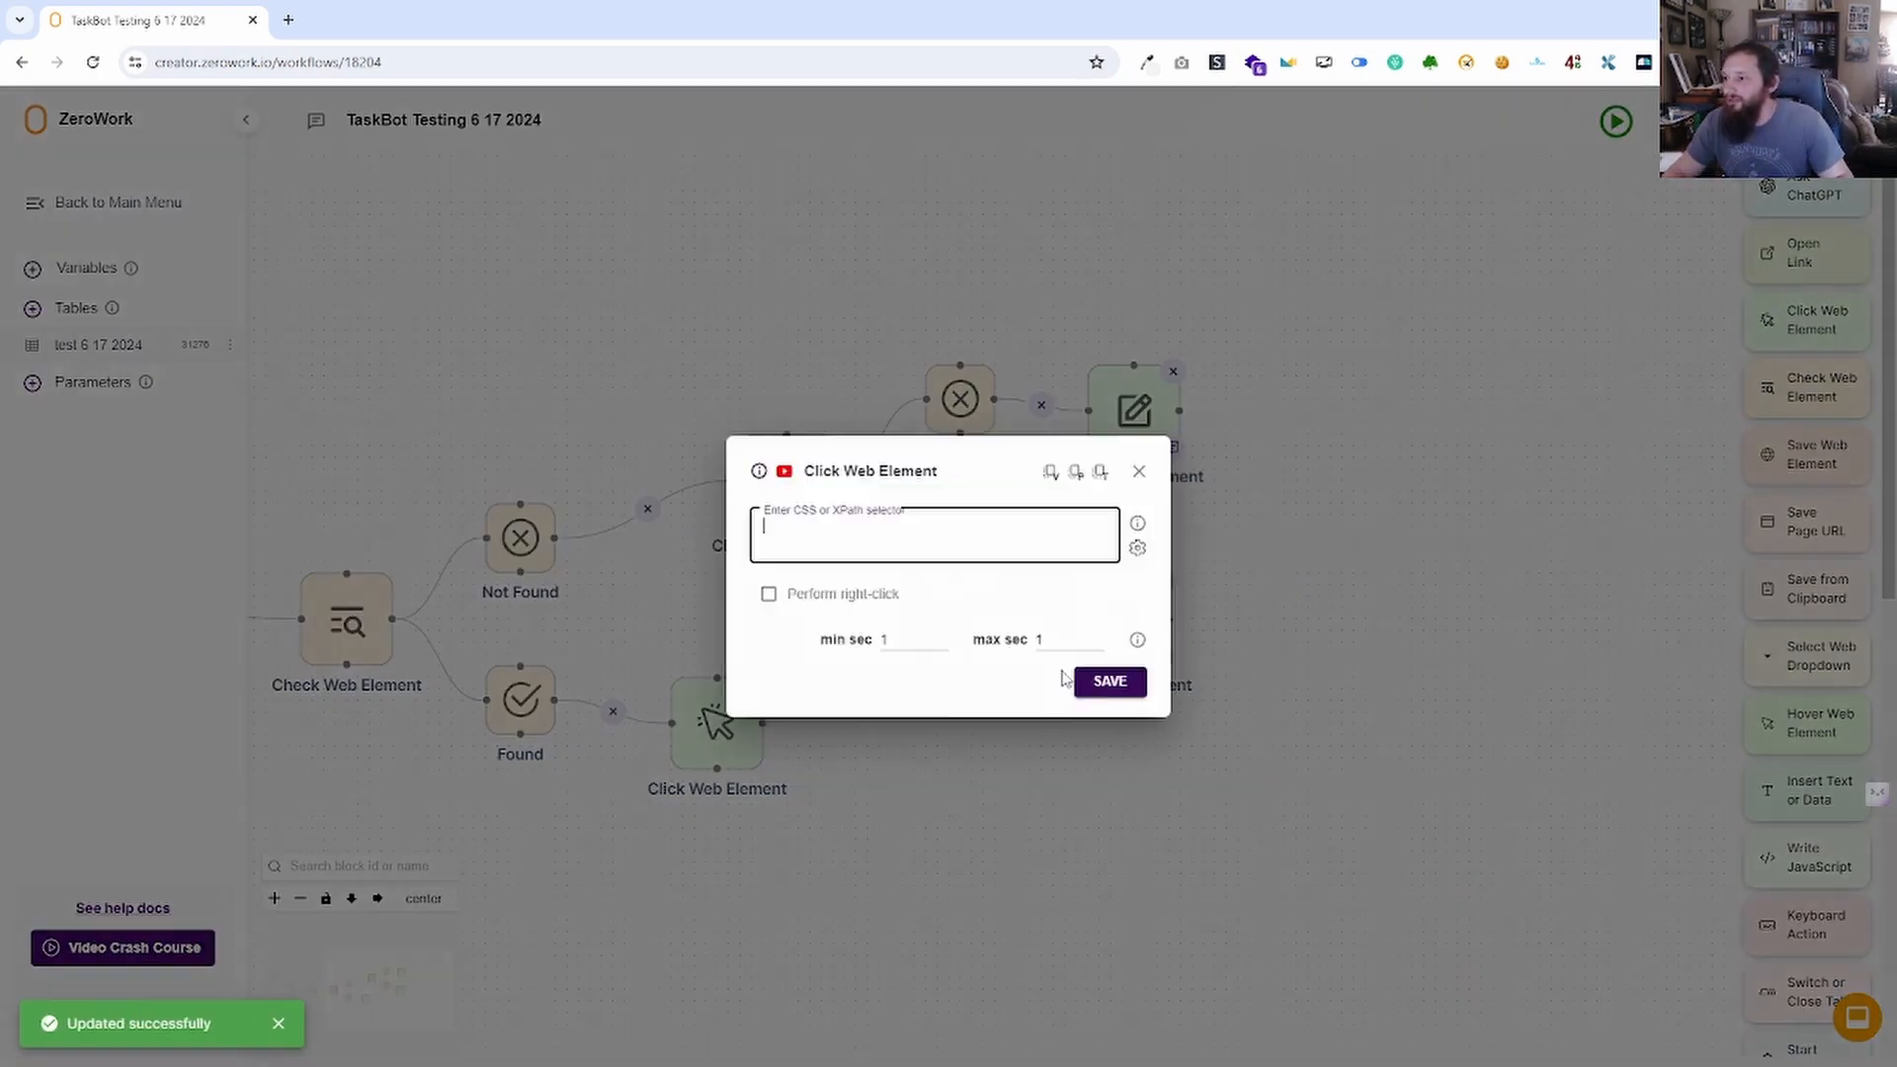
{"action": "left_click", "coordinate": [893, 559]}
{"action": "type", "text": "t2"}
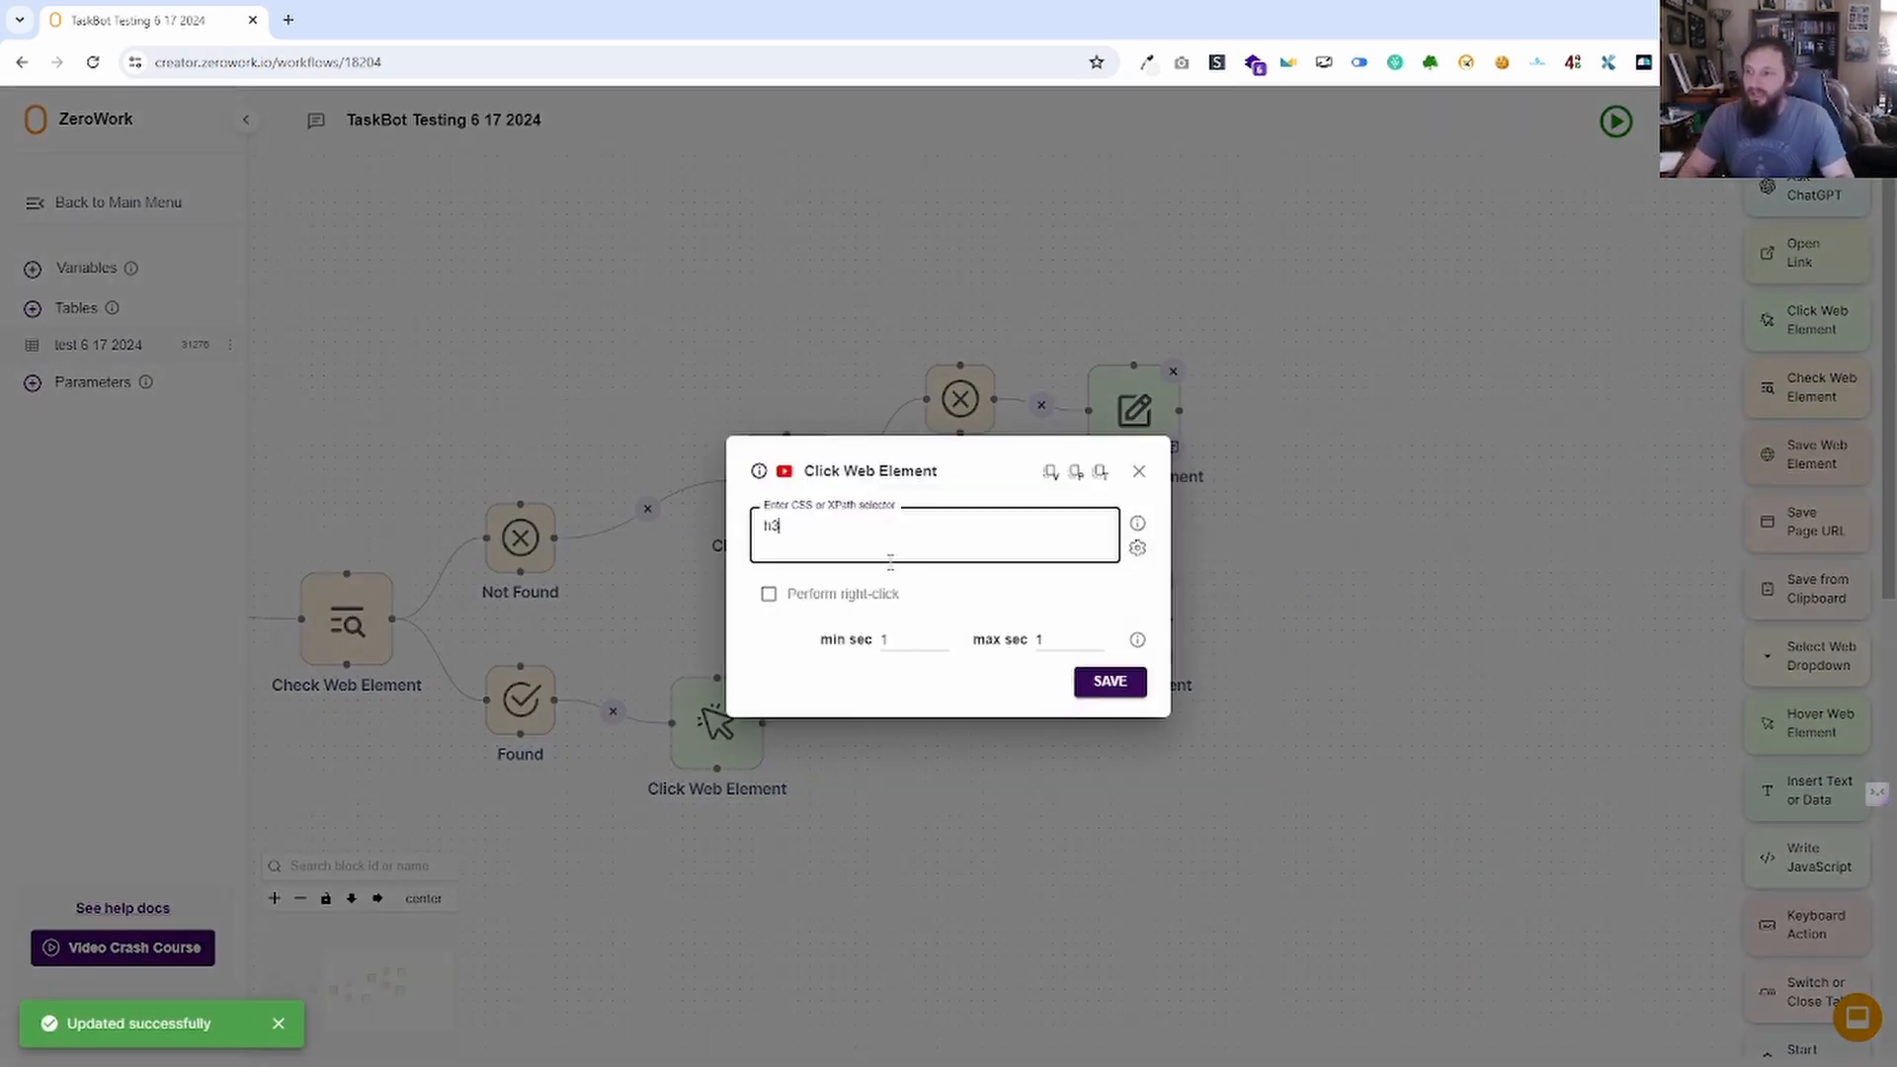
{"action": "left_click", "coordinate": [1124, 692]}
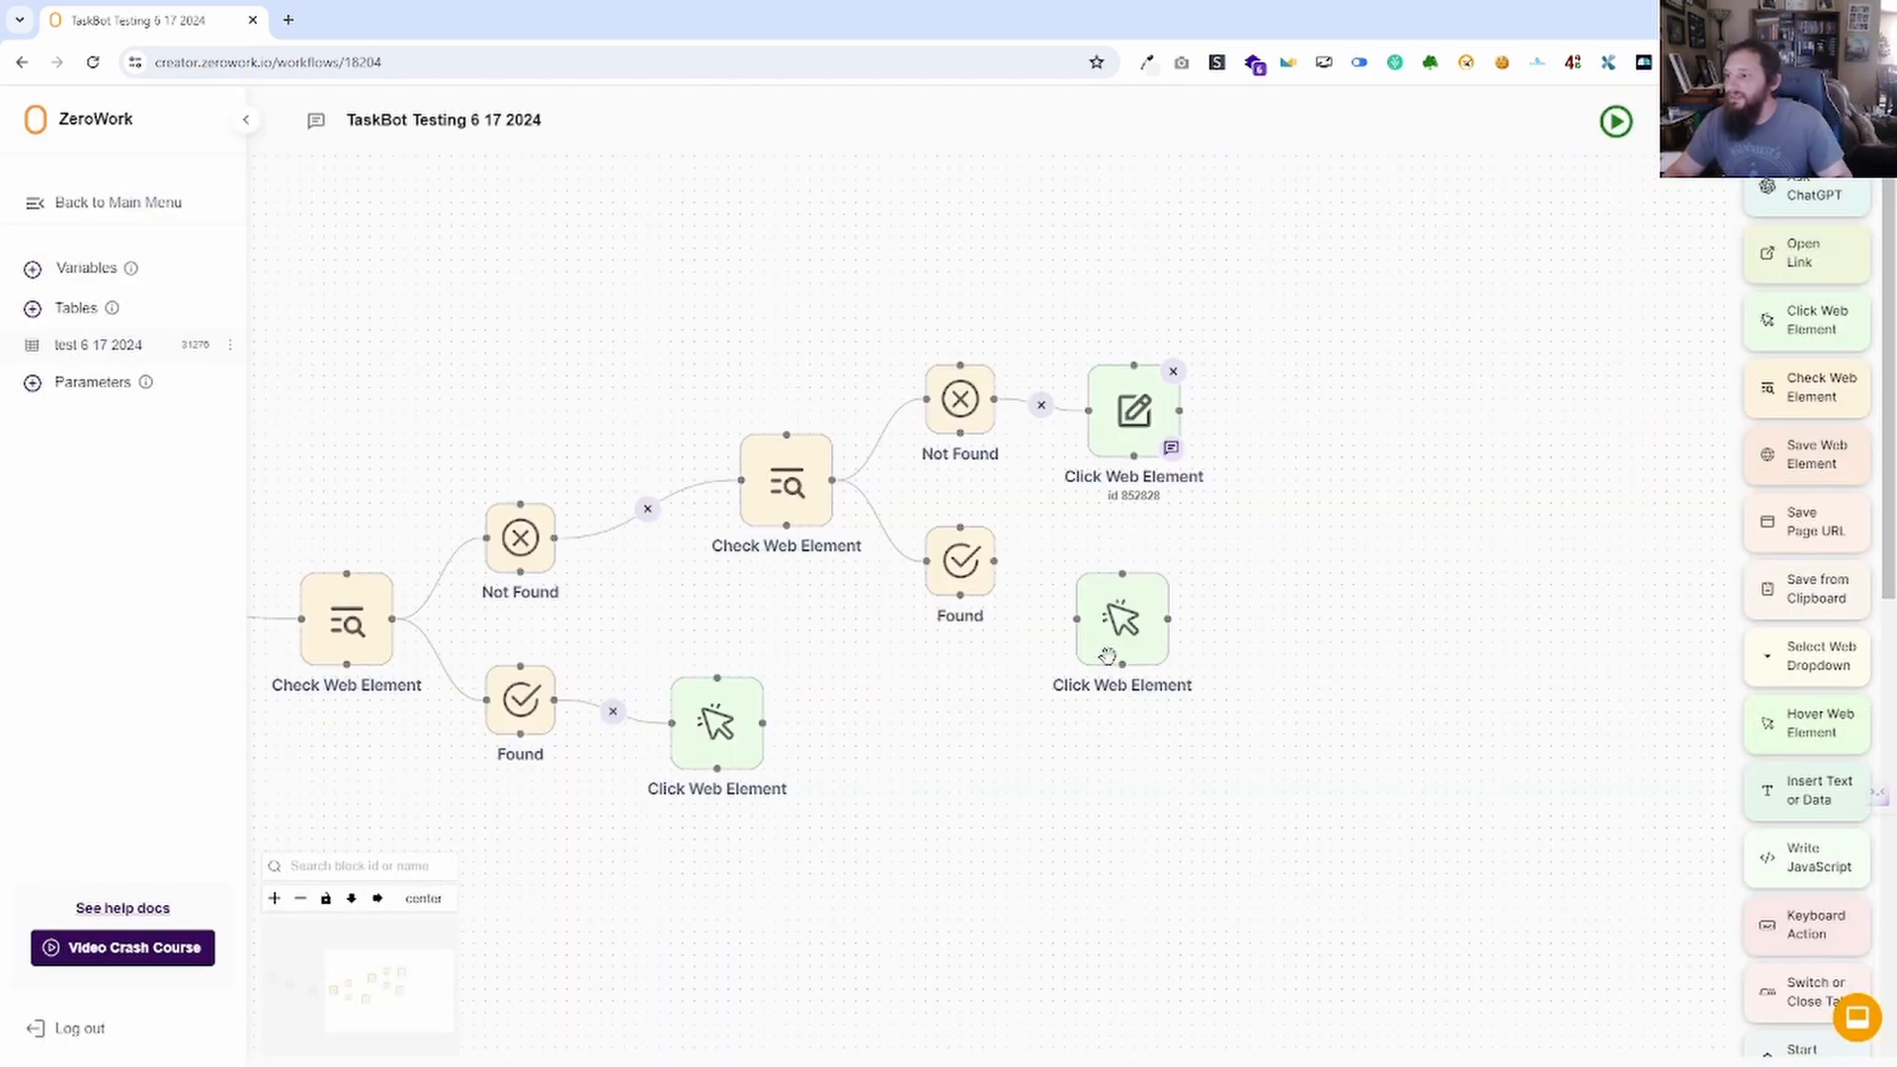
{"action": "left_click_drag", "start_coordinate": [994, 560], "coordinate": [1075, 619]}
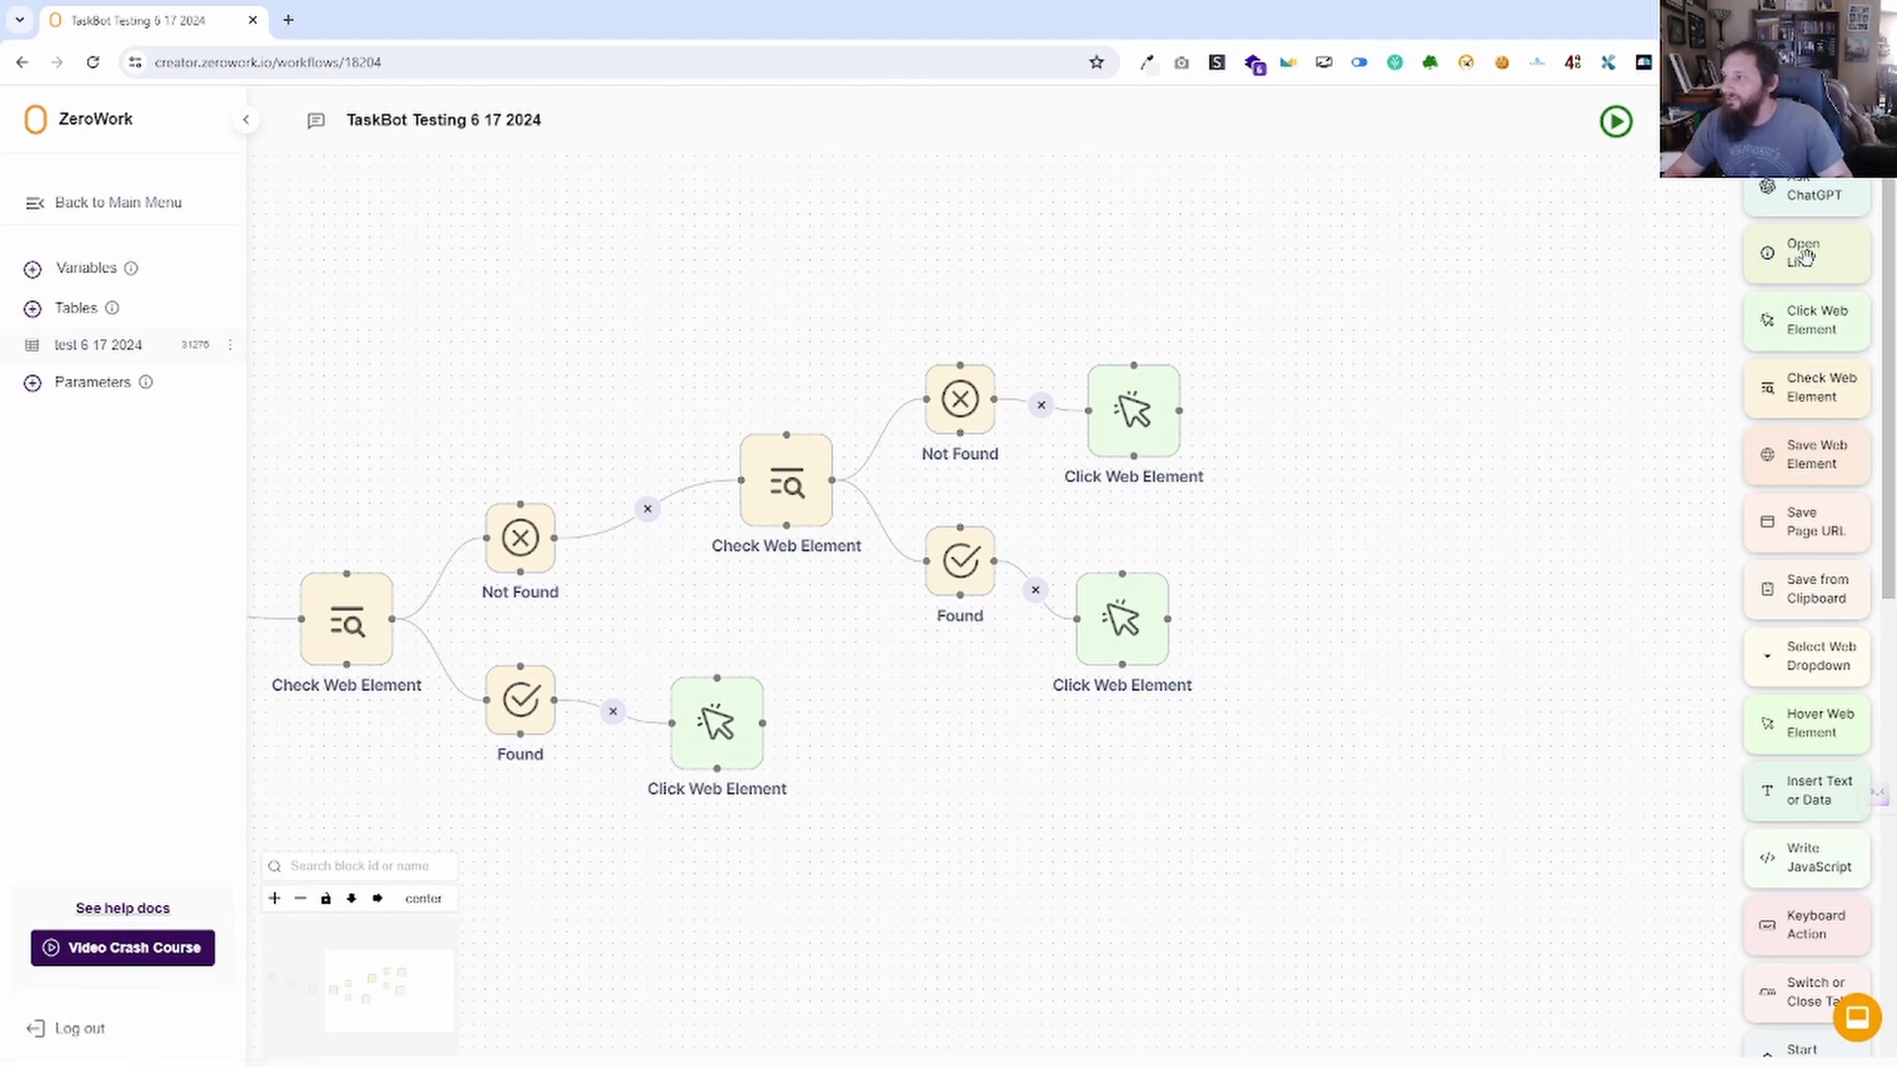
Add an Open Link block and connect the Found branch's Click Web Element to it.
{"action": "left_click_drag", "start_coordinate": [1804, 255], "coordinate": [1287, 662]}
{"action": "left_click", "coordinate": [1138, 452]}
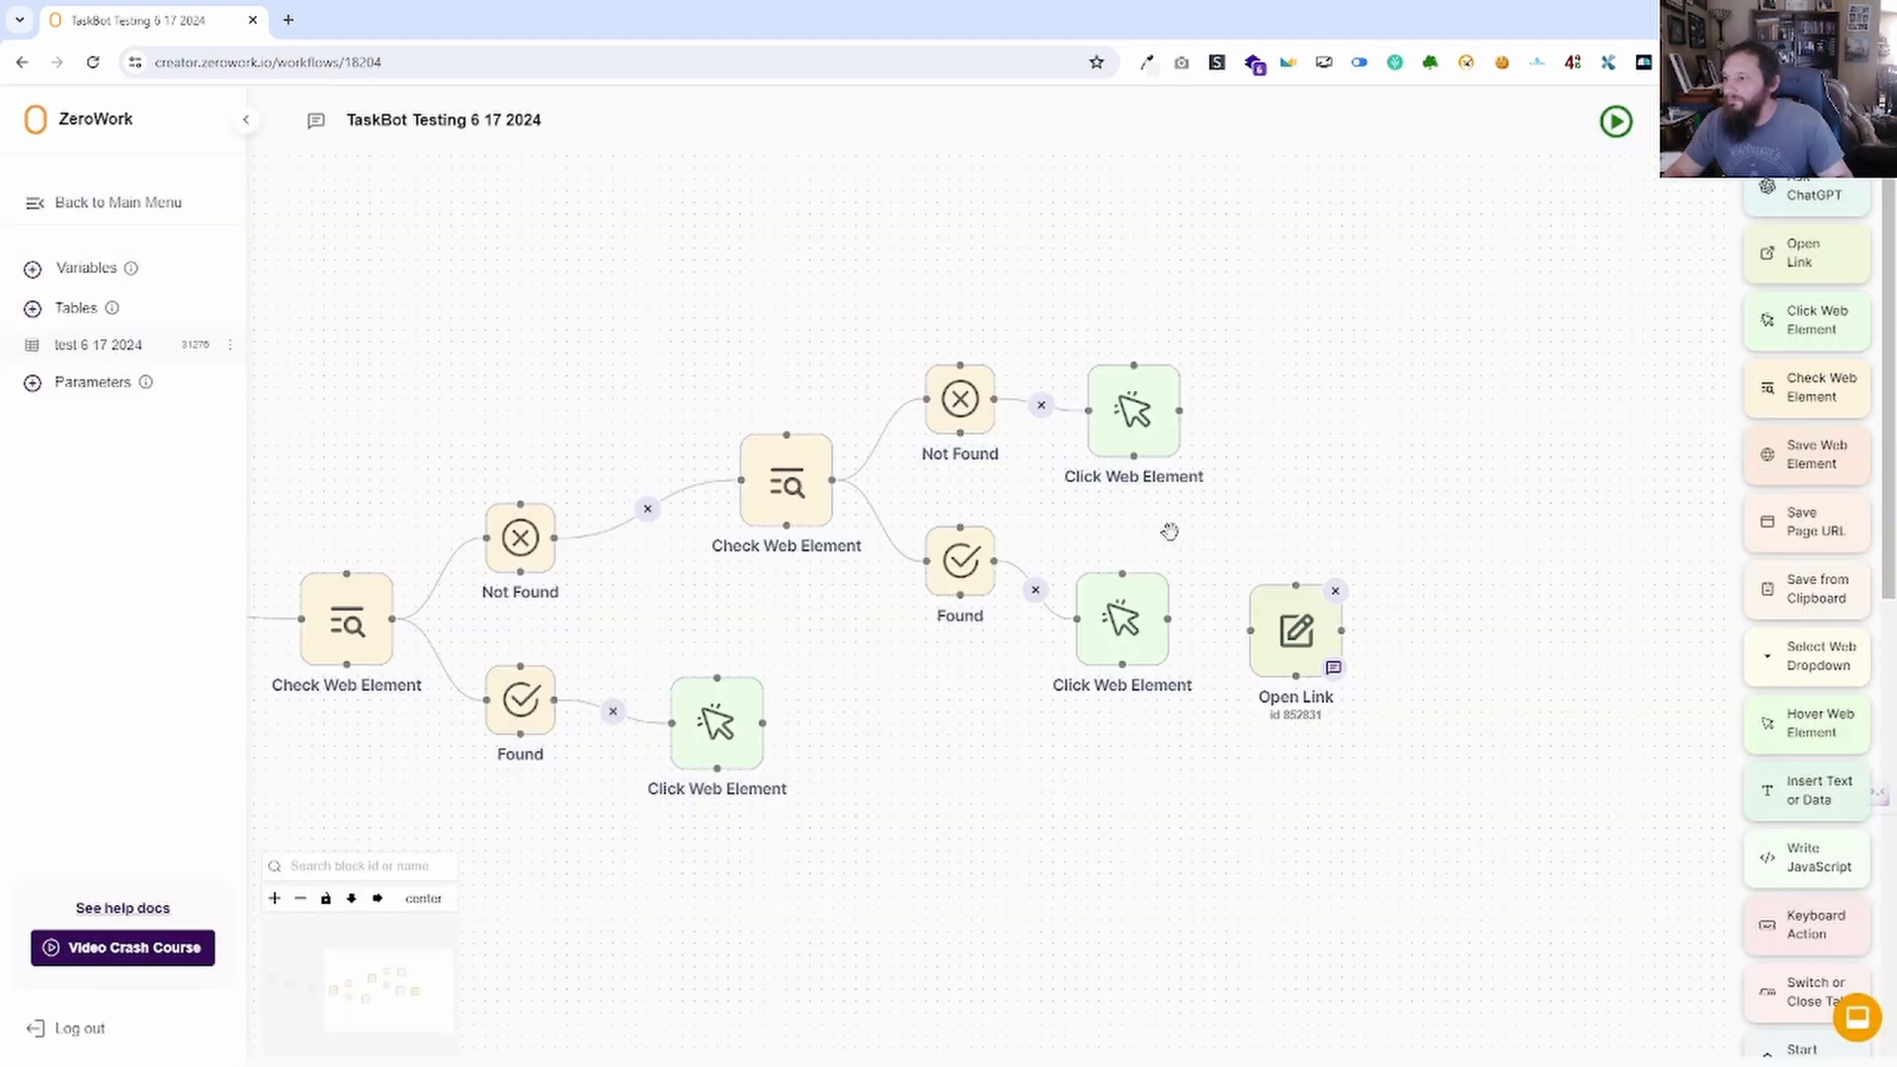
{"action": "left_click_drag", "start_coordinate": [1169, 620], "coordinate": [1250, 630]}
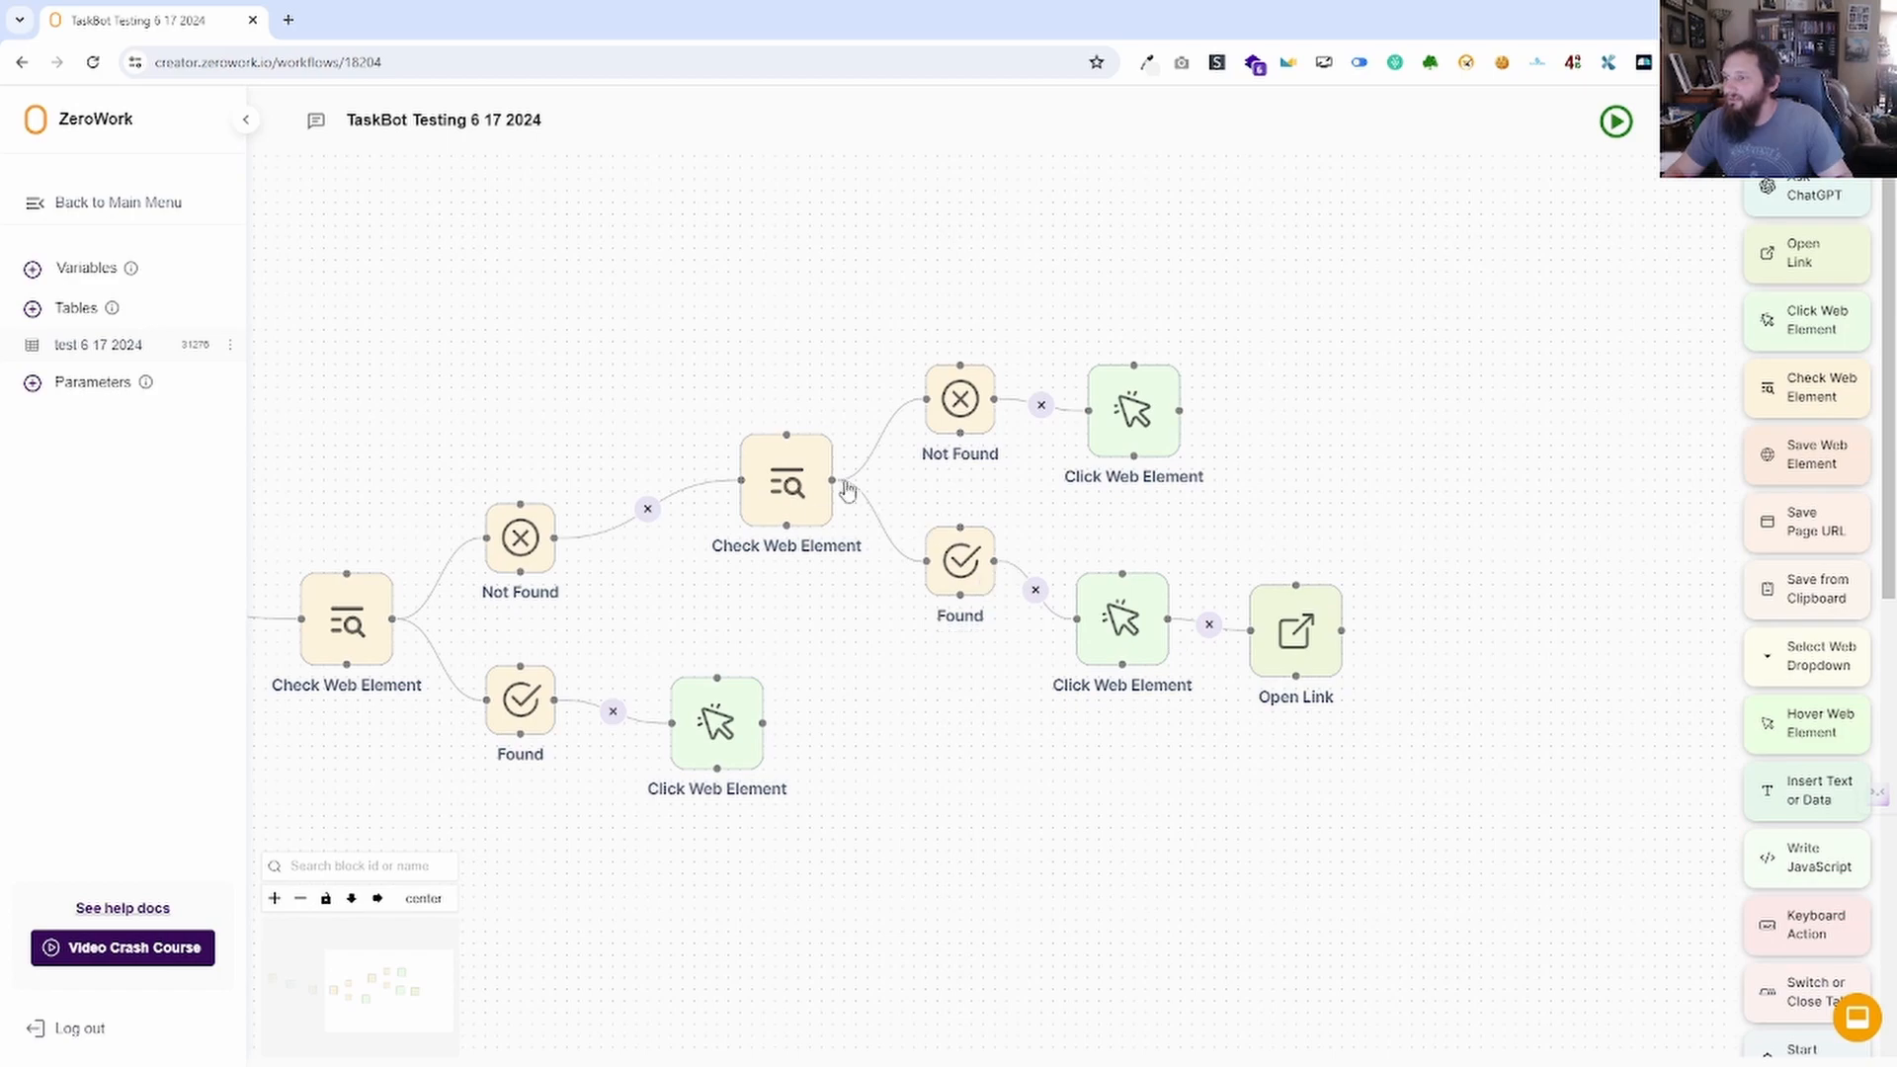
{"action": "left_click_drag", "start_coordinate": [617, 617], "coordinate": [675, 599]}
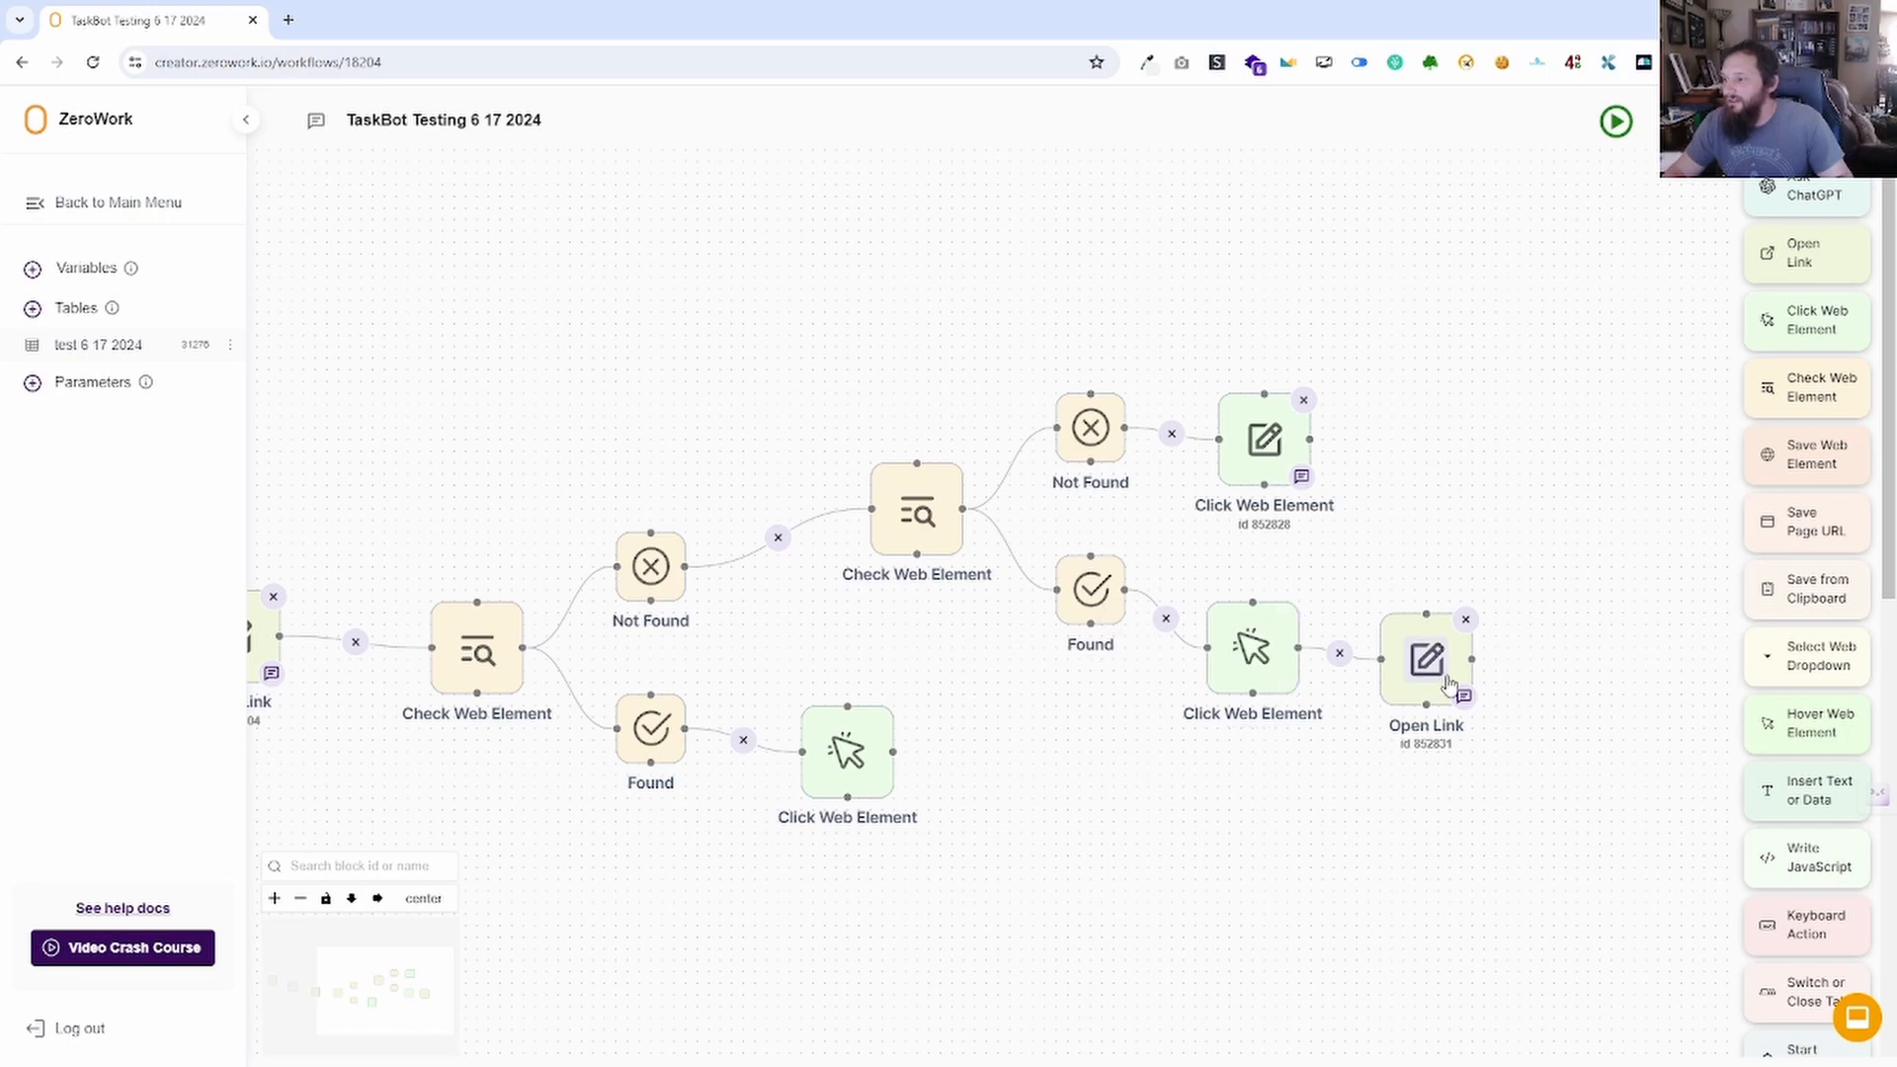
{"action": "left_click_drag", "start_coordinate": [533, 642], "coordinate": [993, 679]}
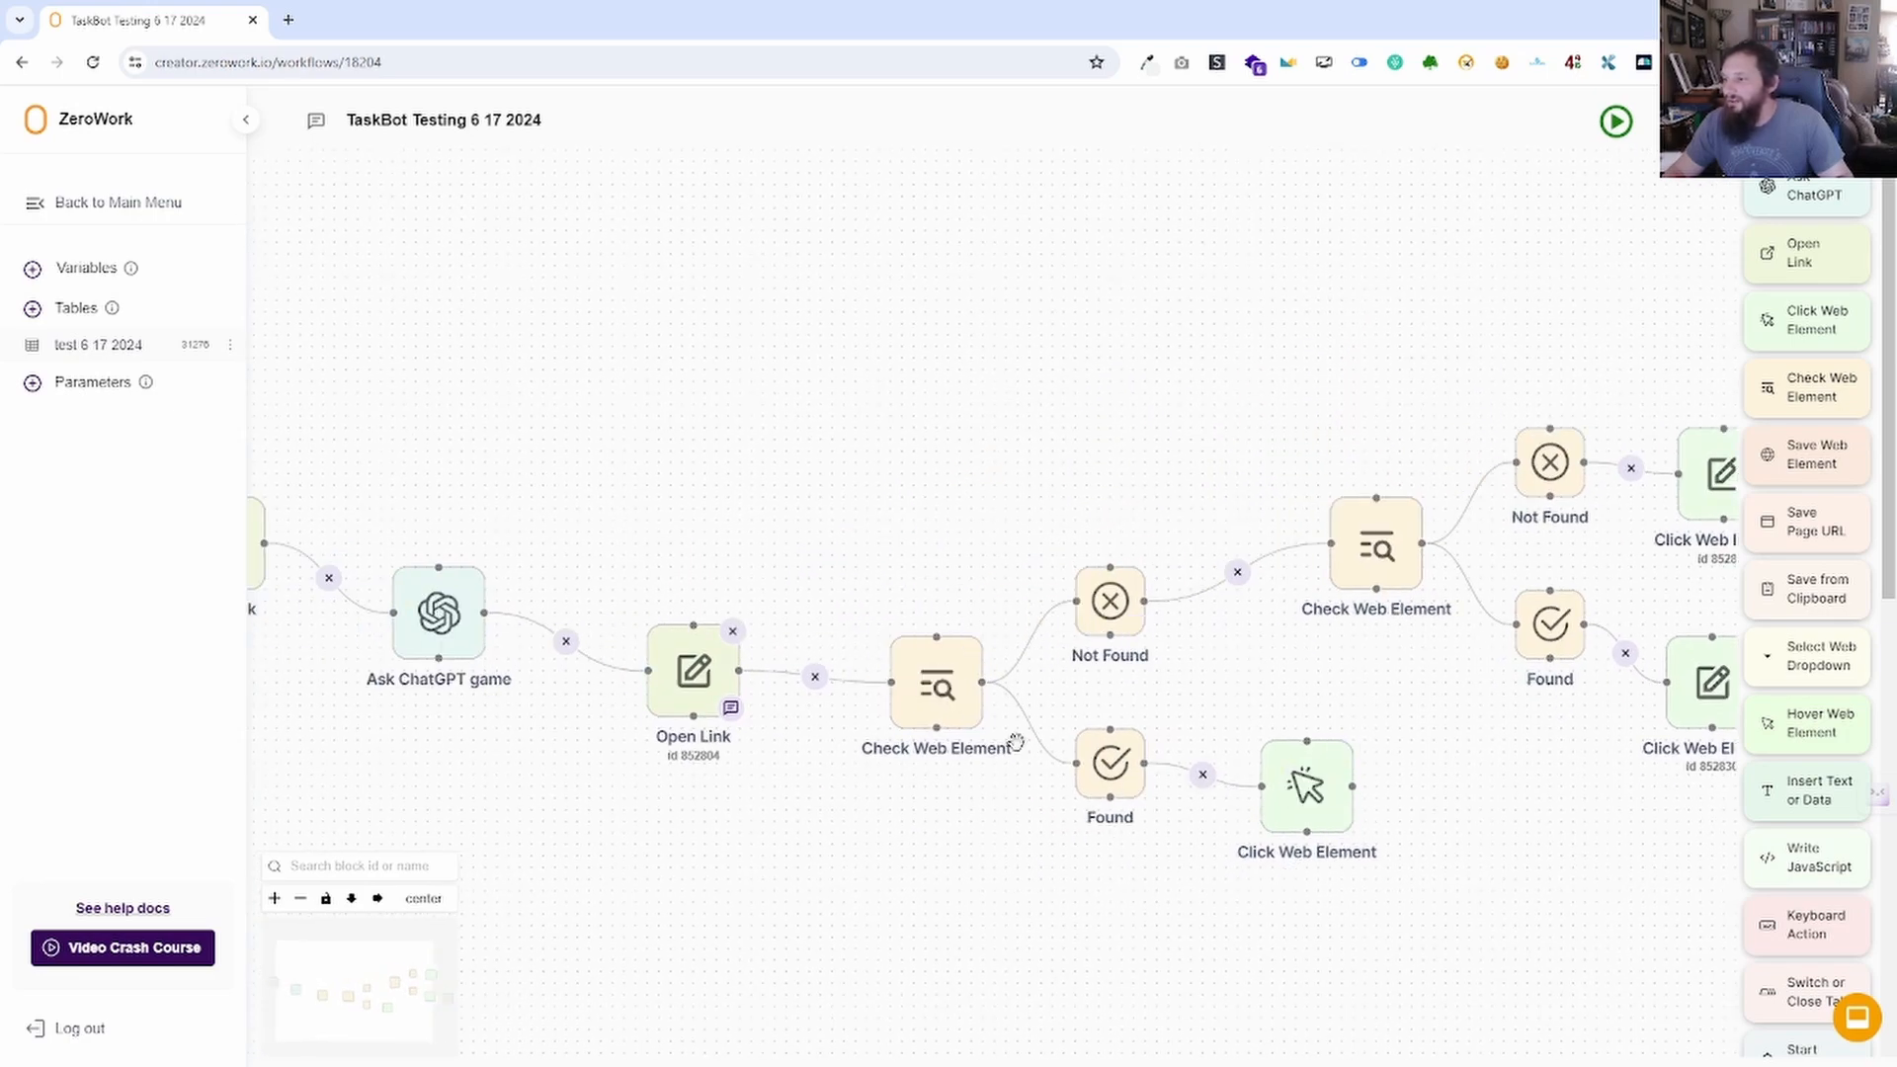
{"action": "left_click_drag", "start_coordinate": [1190, 611], "coordinate": [789, 675]}
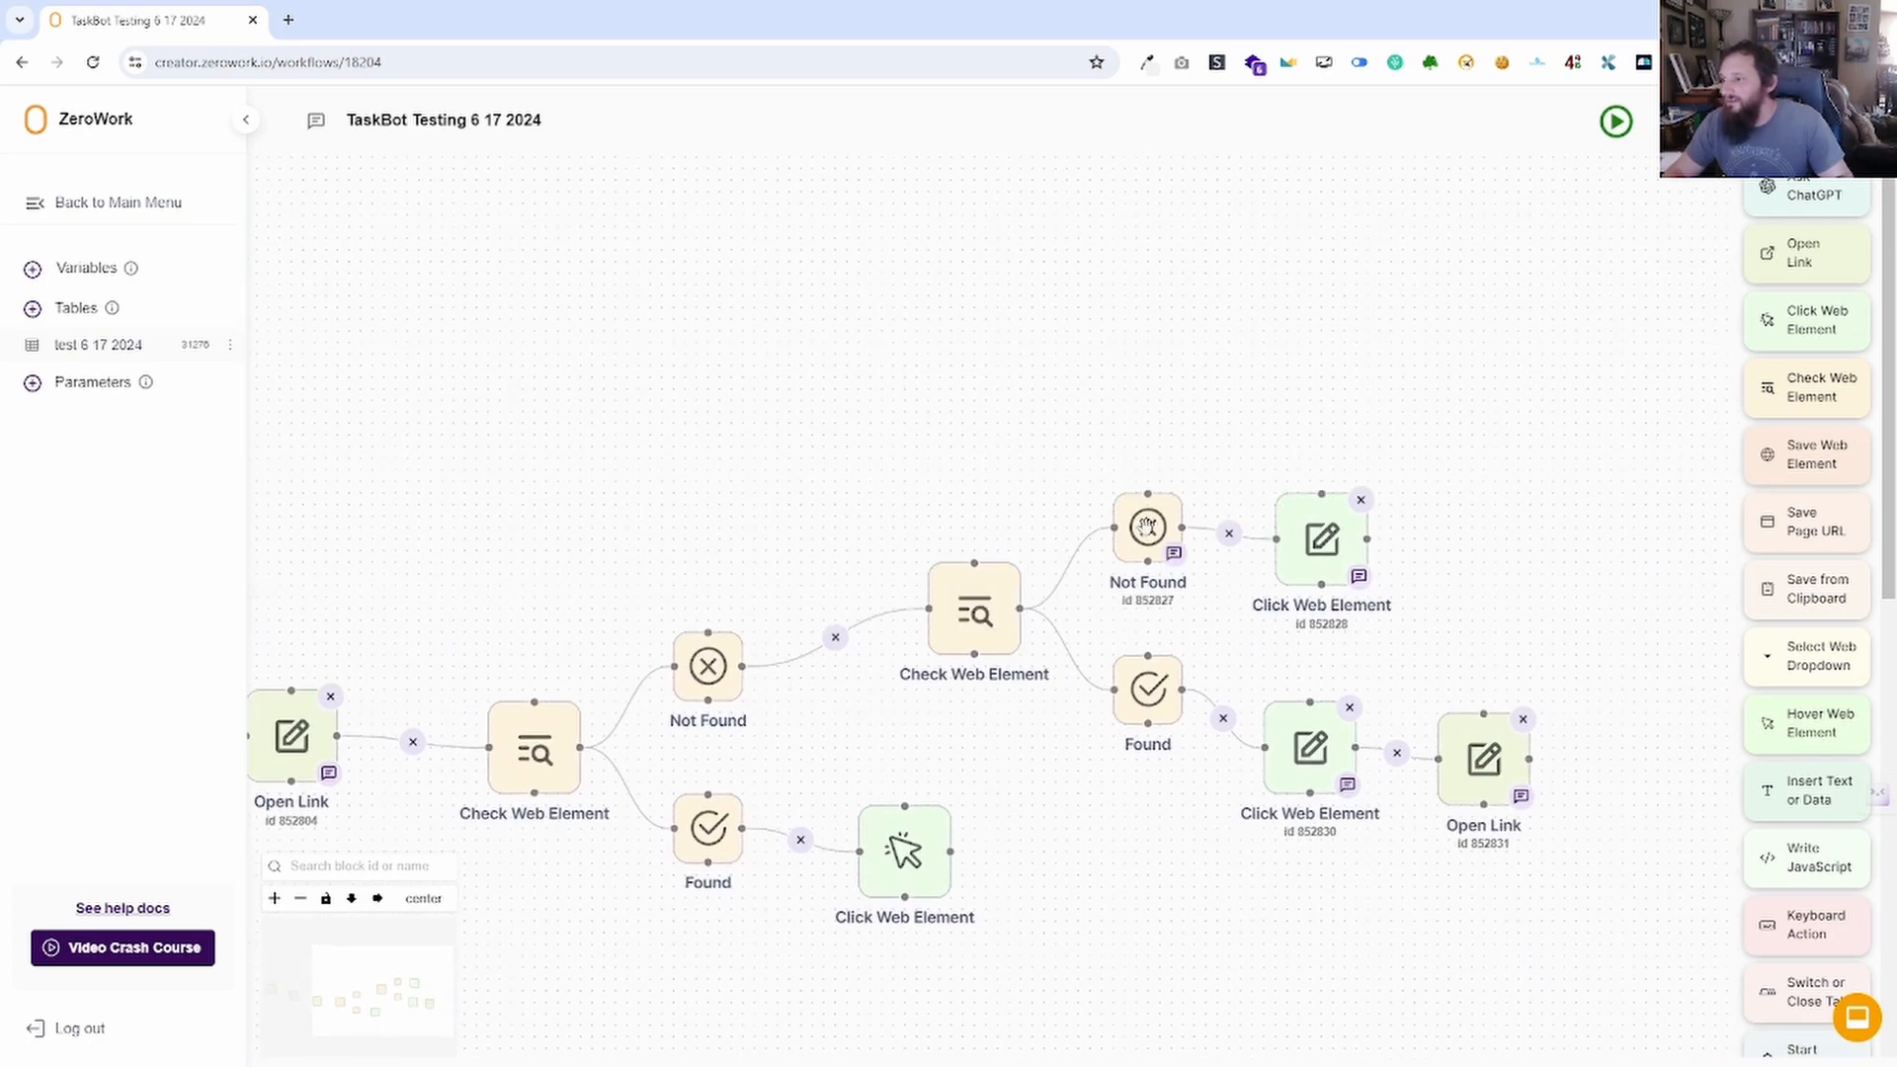
Delete the Open Link block, move the upper Click Web Element right, and reconnect Not Found to it.
{"action": "left_click_drag", "start_coordinate": [1516, 538], "coordinate": [1150, 511]}
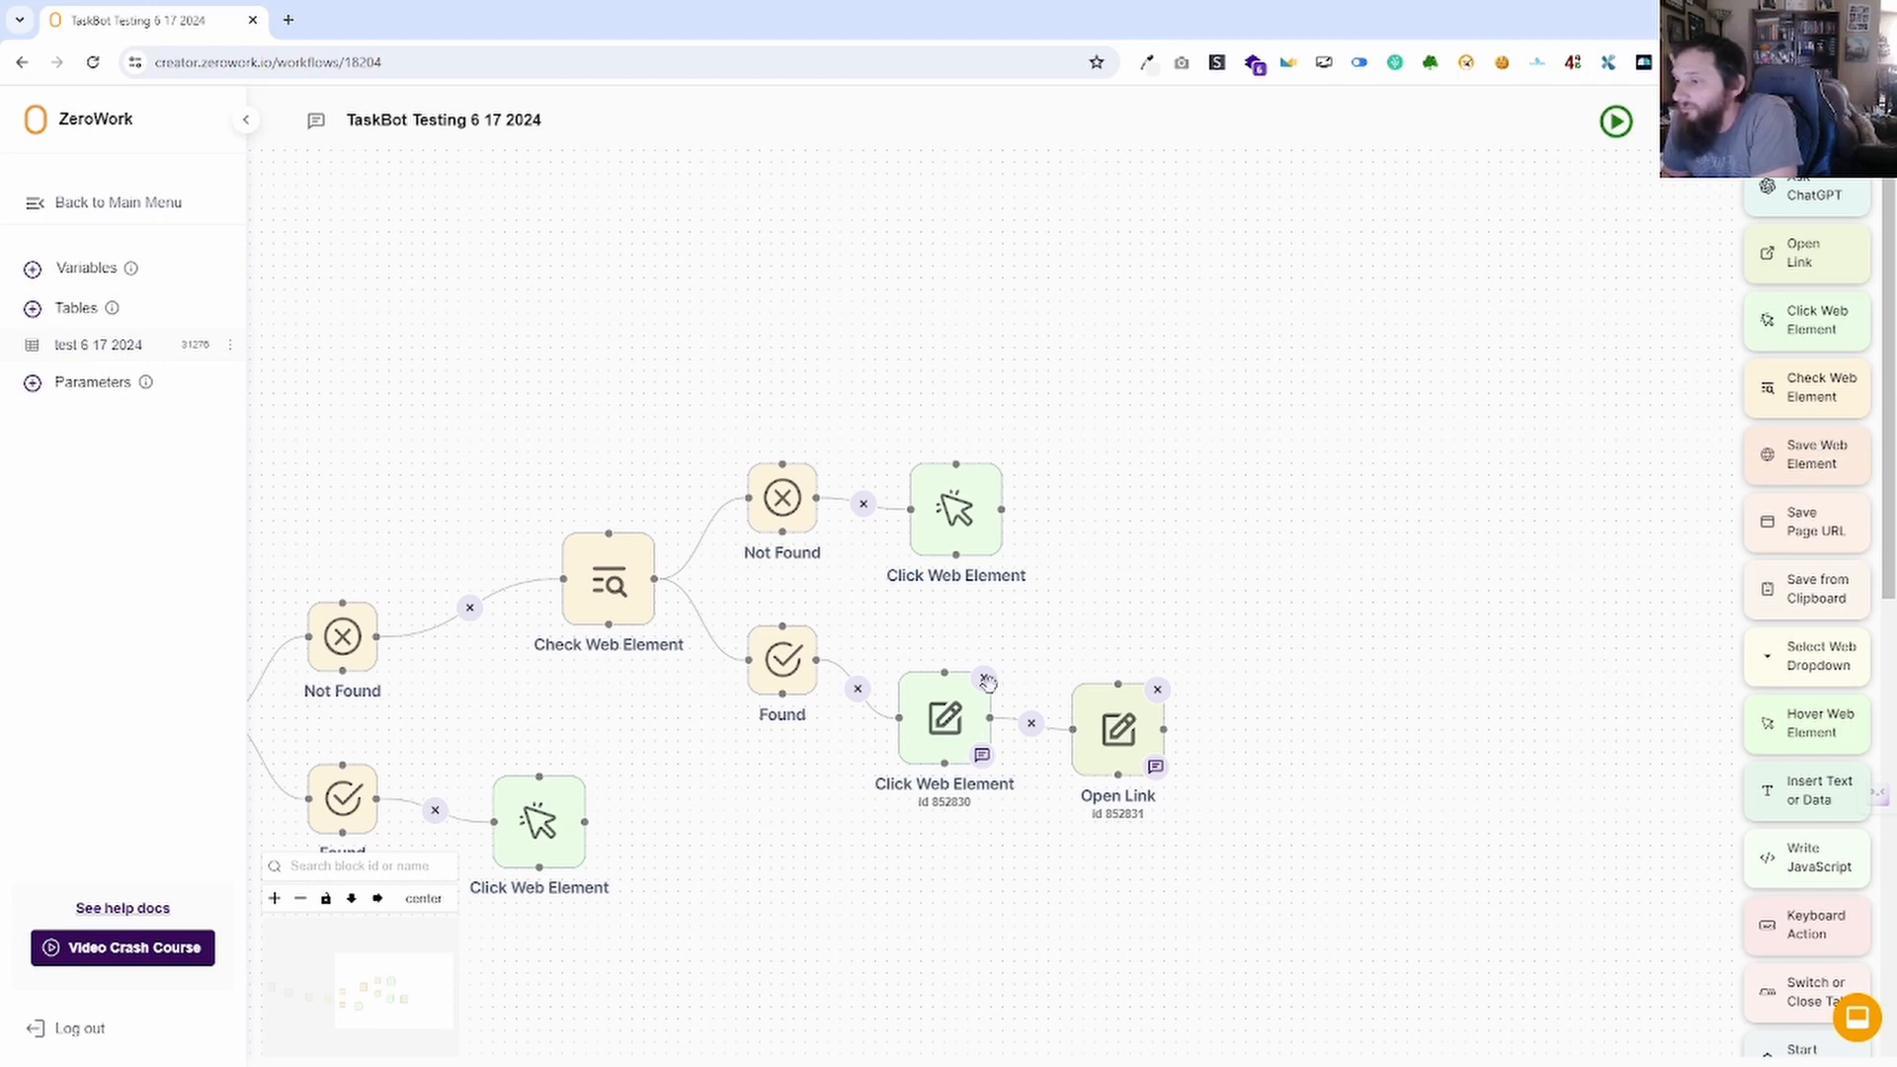
{"action": "left_click", "coordinate": [1157, 690]}
{"action": "mouse_move", "coordinate": [945, 527]}
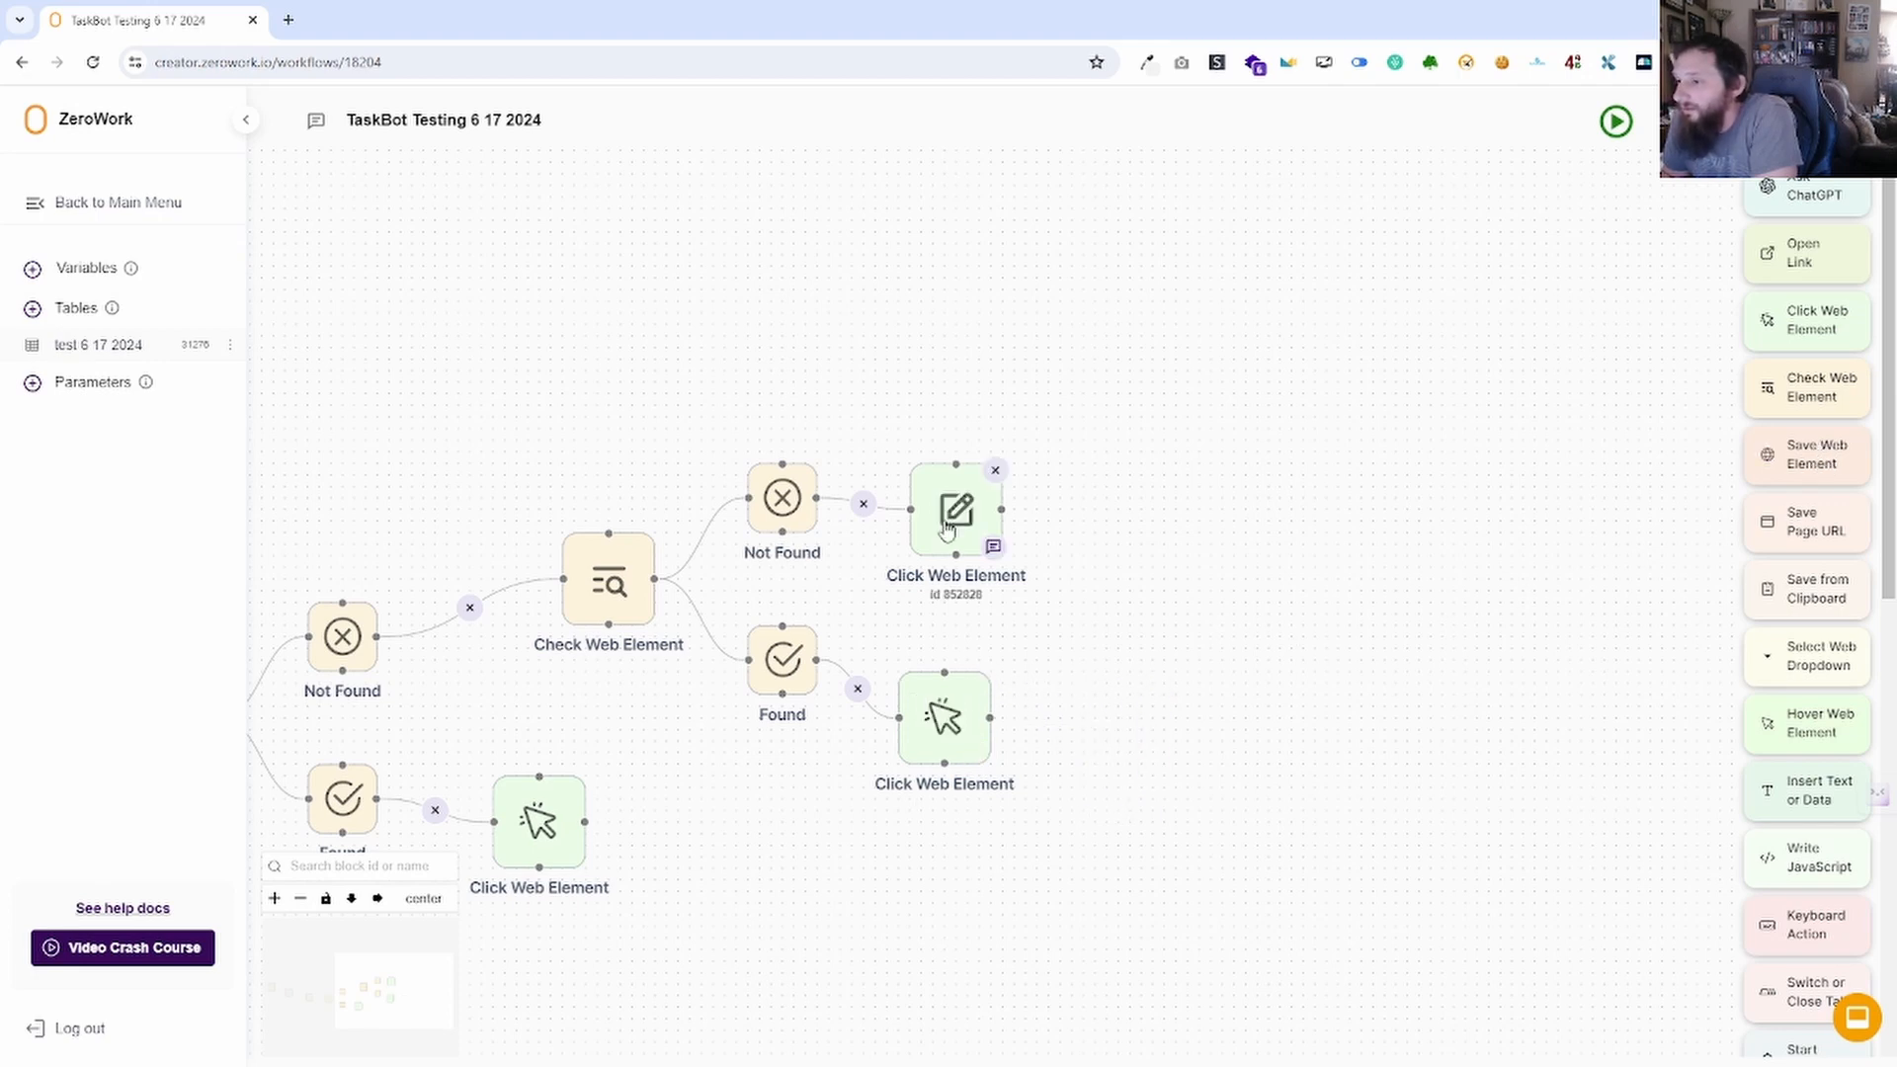
{"action": "left_click_drag", "start_coordinate": [959, 509], "coordinate": [1239, 583]}
{"action": "left_click", "coordinate": [1008, 515]}
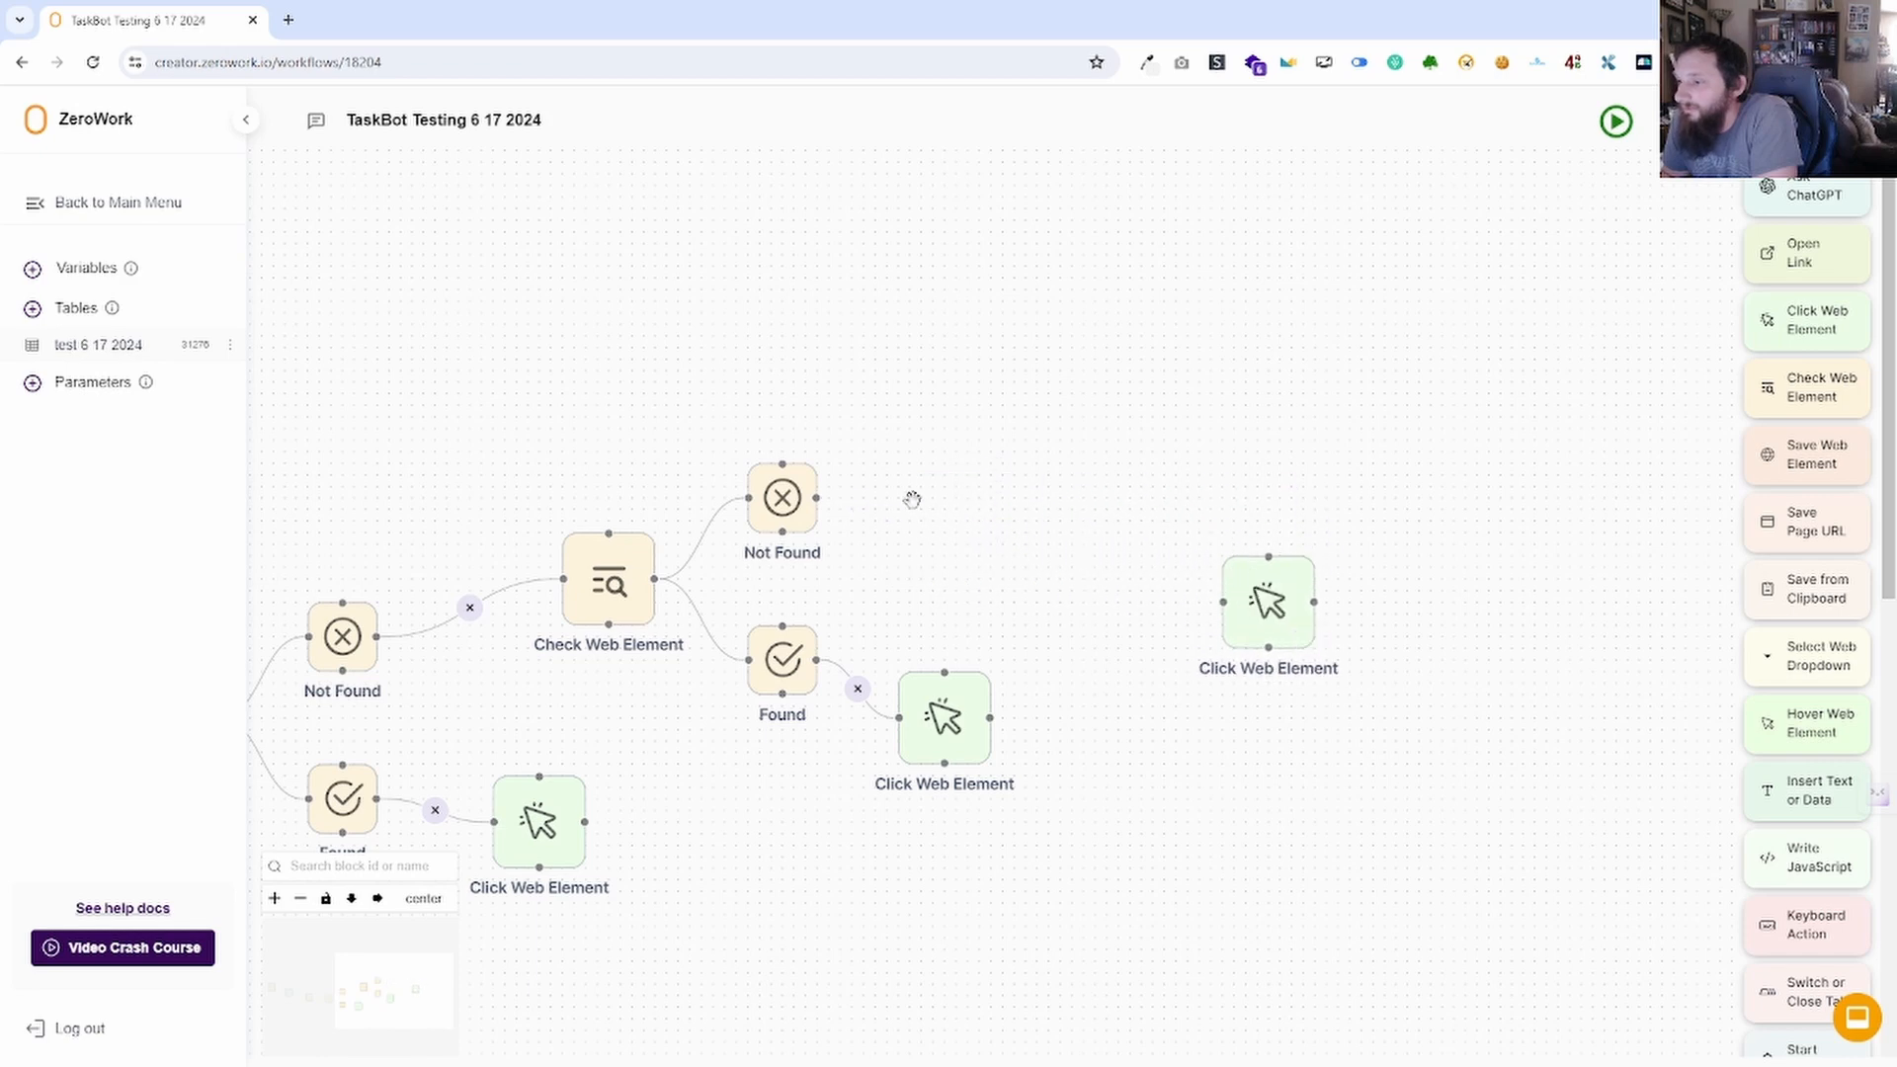
{"action": "left_click_drag", "start_coordinate": [816, 498], "coordinate": [1224, 599]}
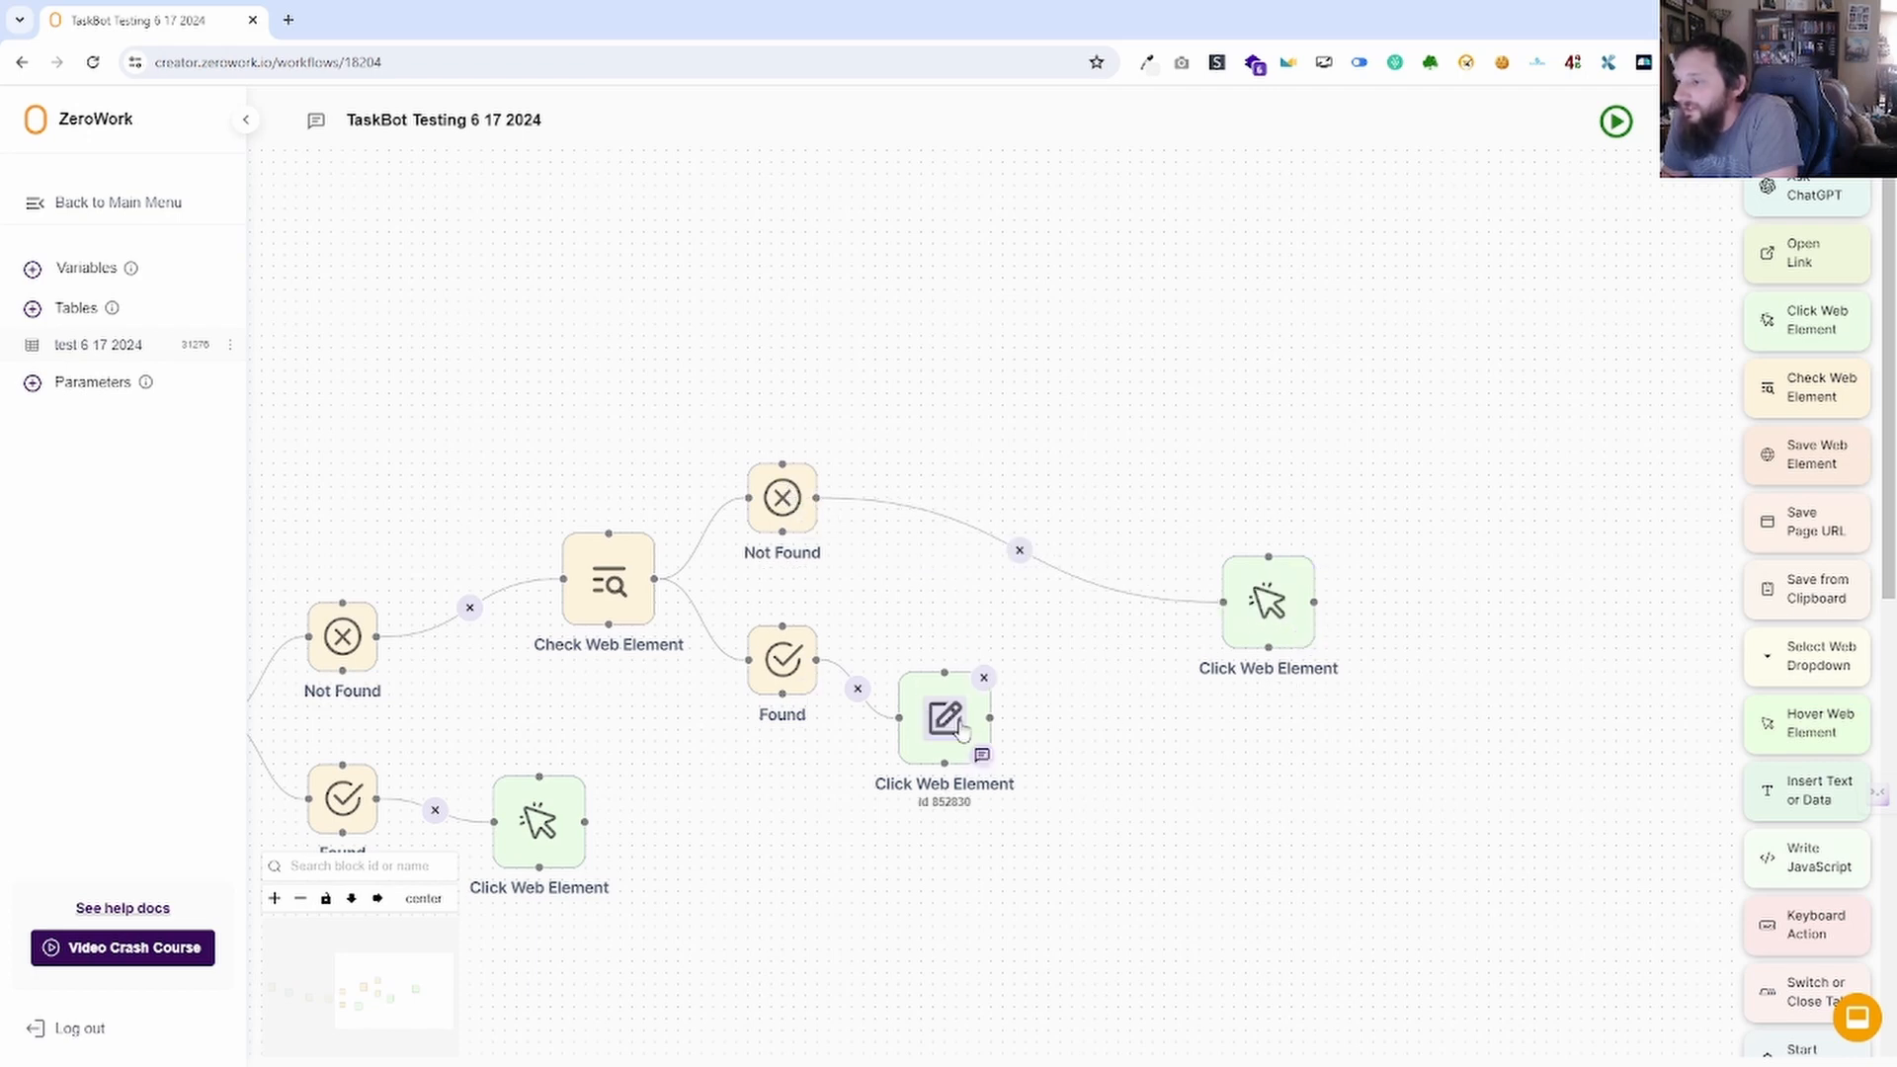
Delete the right-hand Click Web Element and add a Save Web Element block.
{"action": "mouse_move", "coordinate": [990, 719]}
{"action": "left_mouse_down"}
{"action": "mouse_move", "coordinate": [1177, 656]}
{"action": "mouse_move", "coordinate": [1226, 606]}
{"action": "left_mouse_up"}
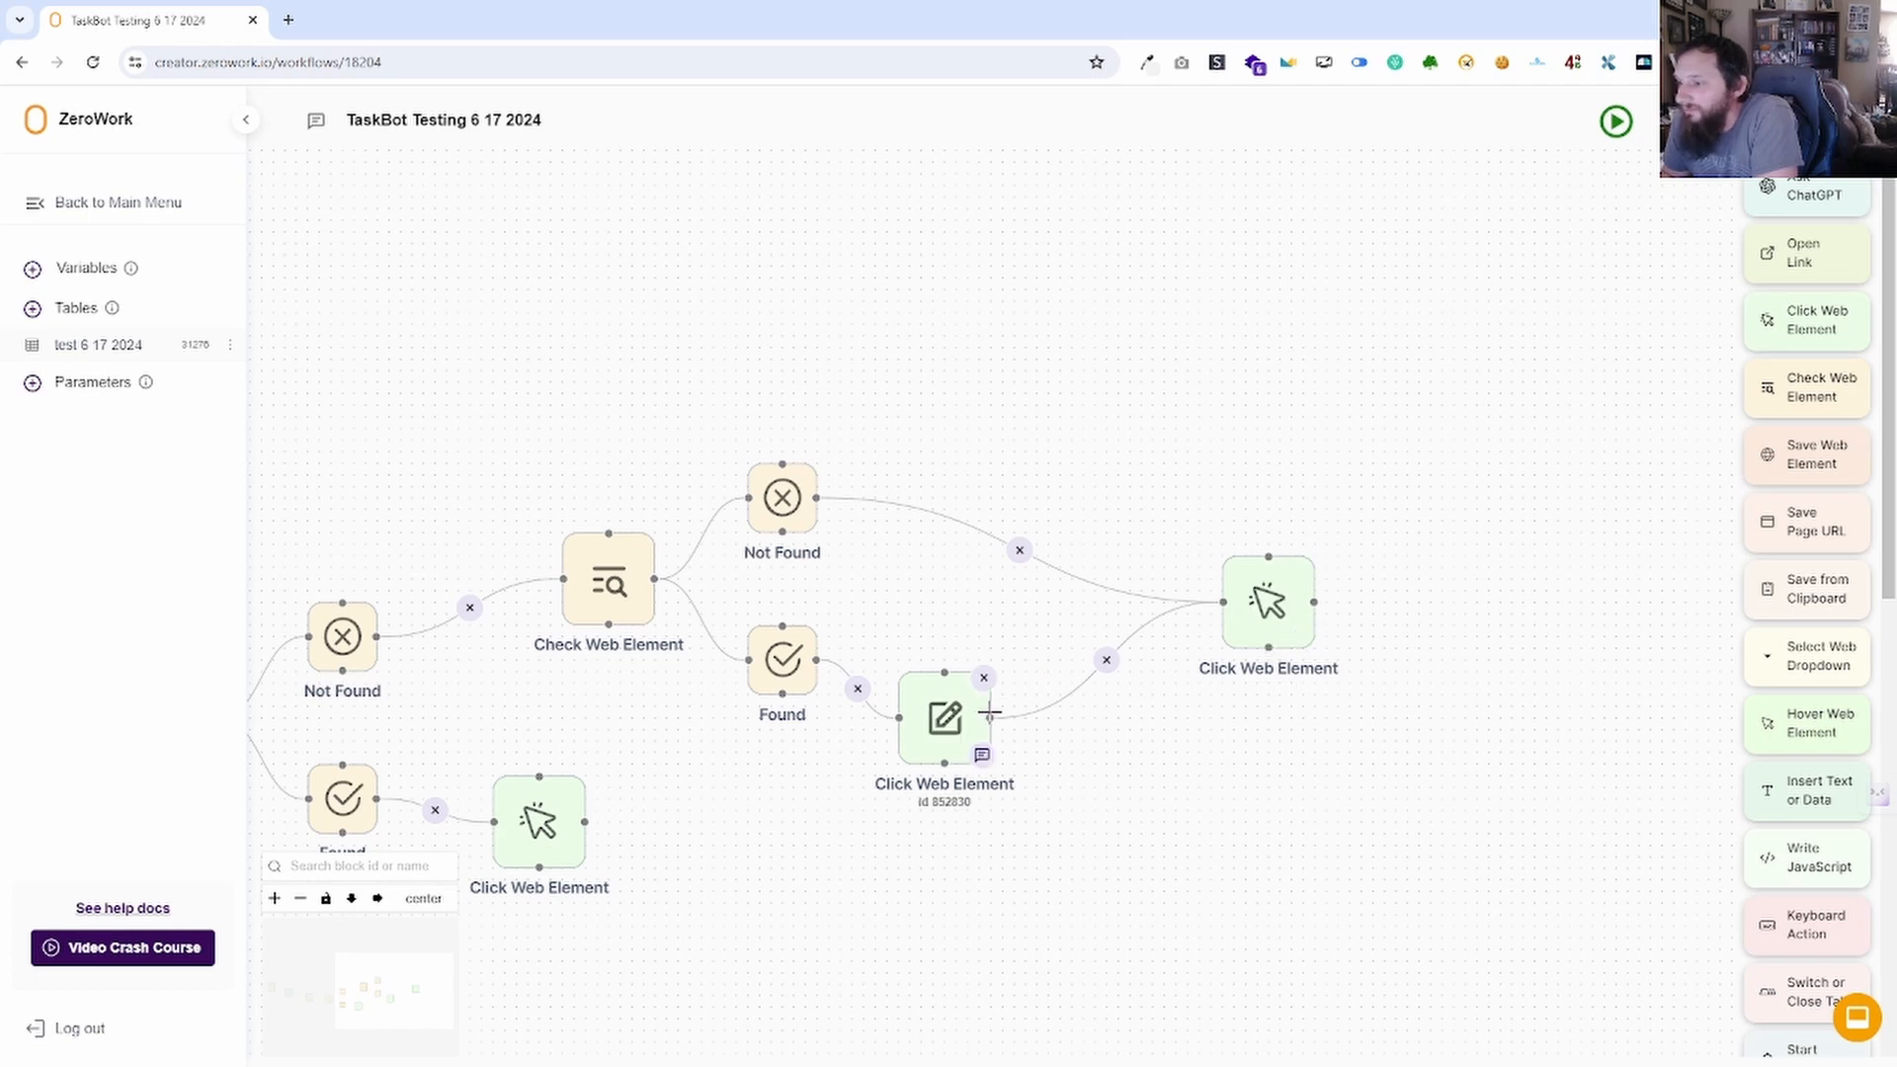
{"action": "left_click_drag", "start_coordinate": [990, 712], "coordinate": [1067, 779]}
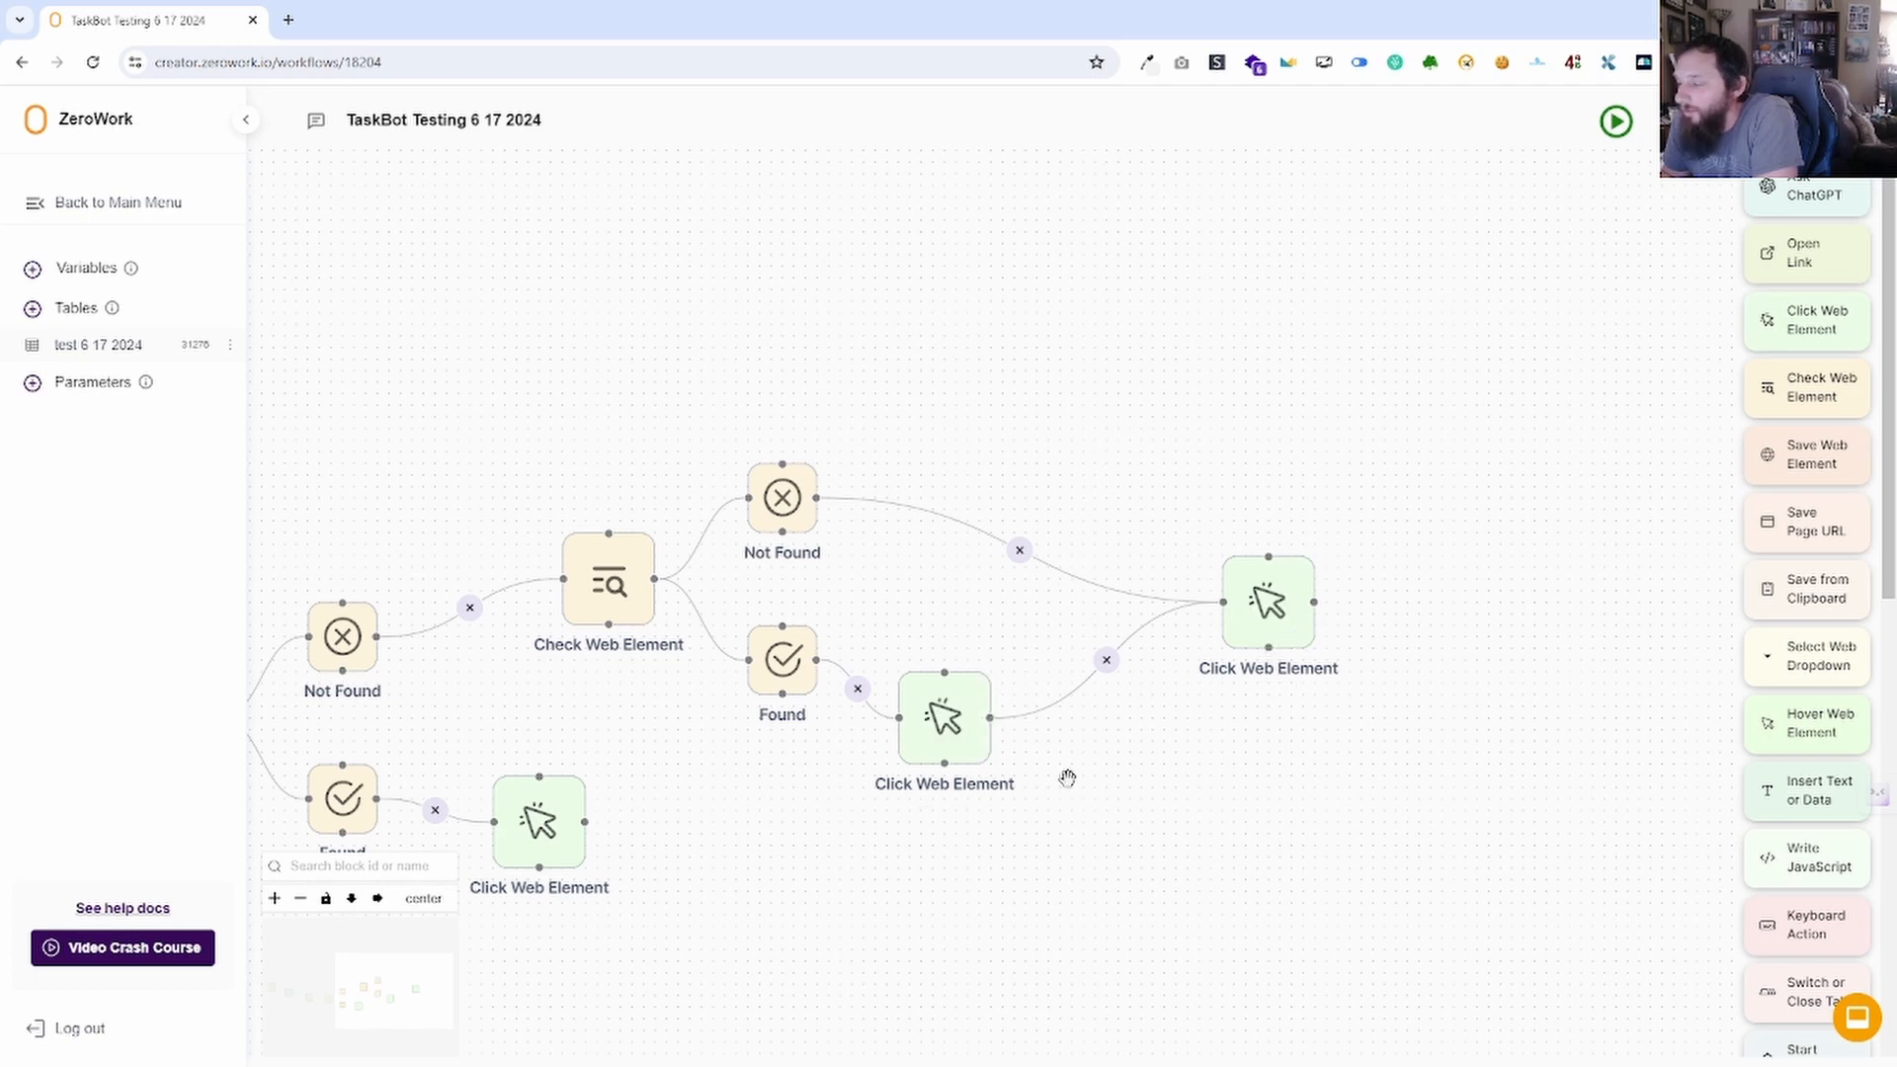
{"action": "left_click", "coordinate": [1308, 564]}
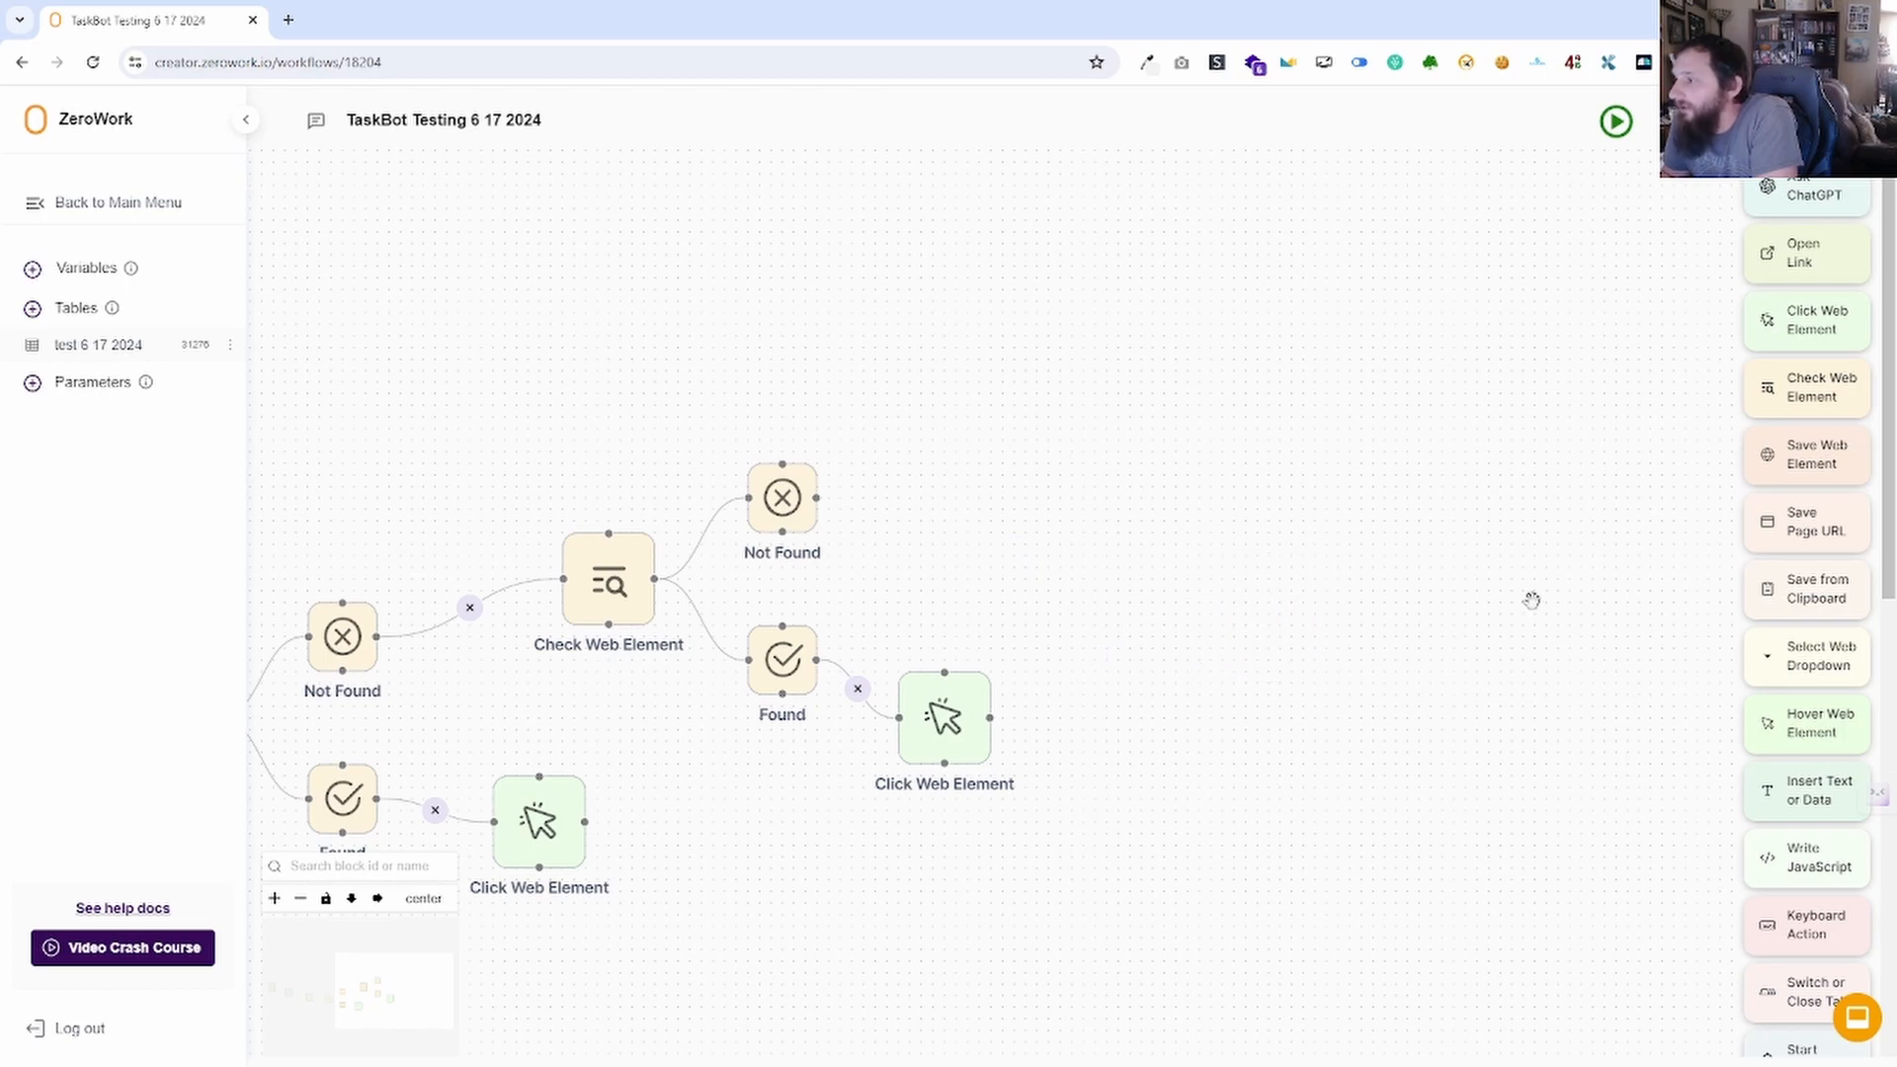
{"action": "left_click_drag", "start_coordinate": [1846, 452], "coordinate": [1151, 563]}
Replace the Found branch's Click Web Element with a linked Save Web Element and enter its selector.
{"action": "left_click", "coordinate": [1140, 380]}
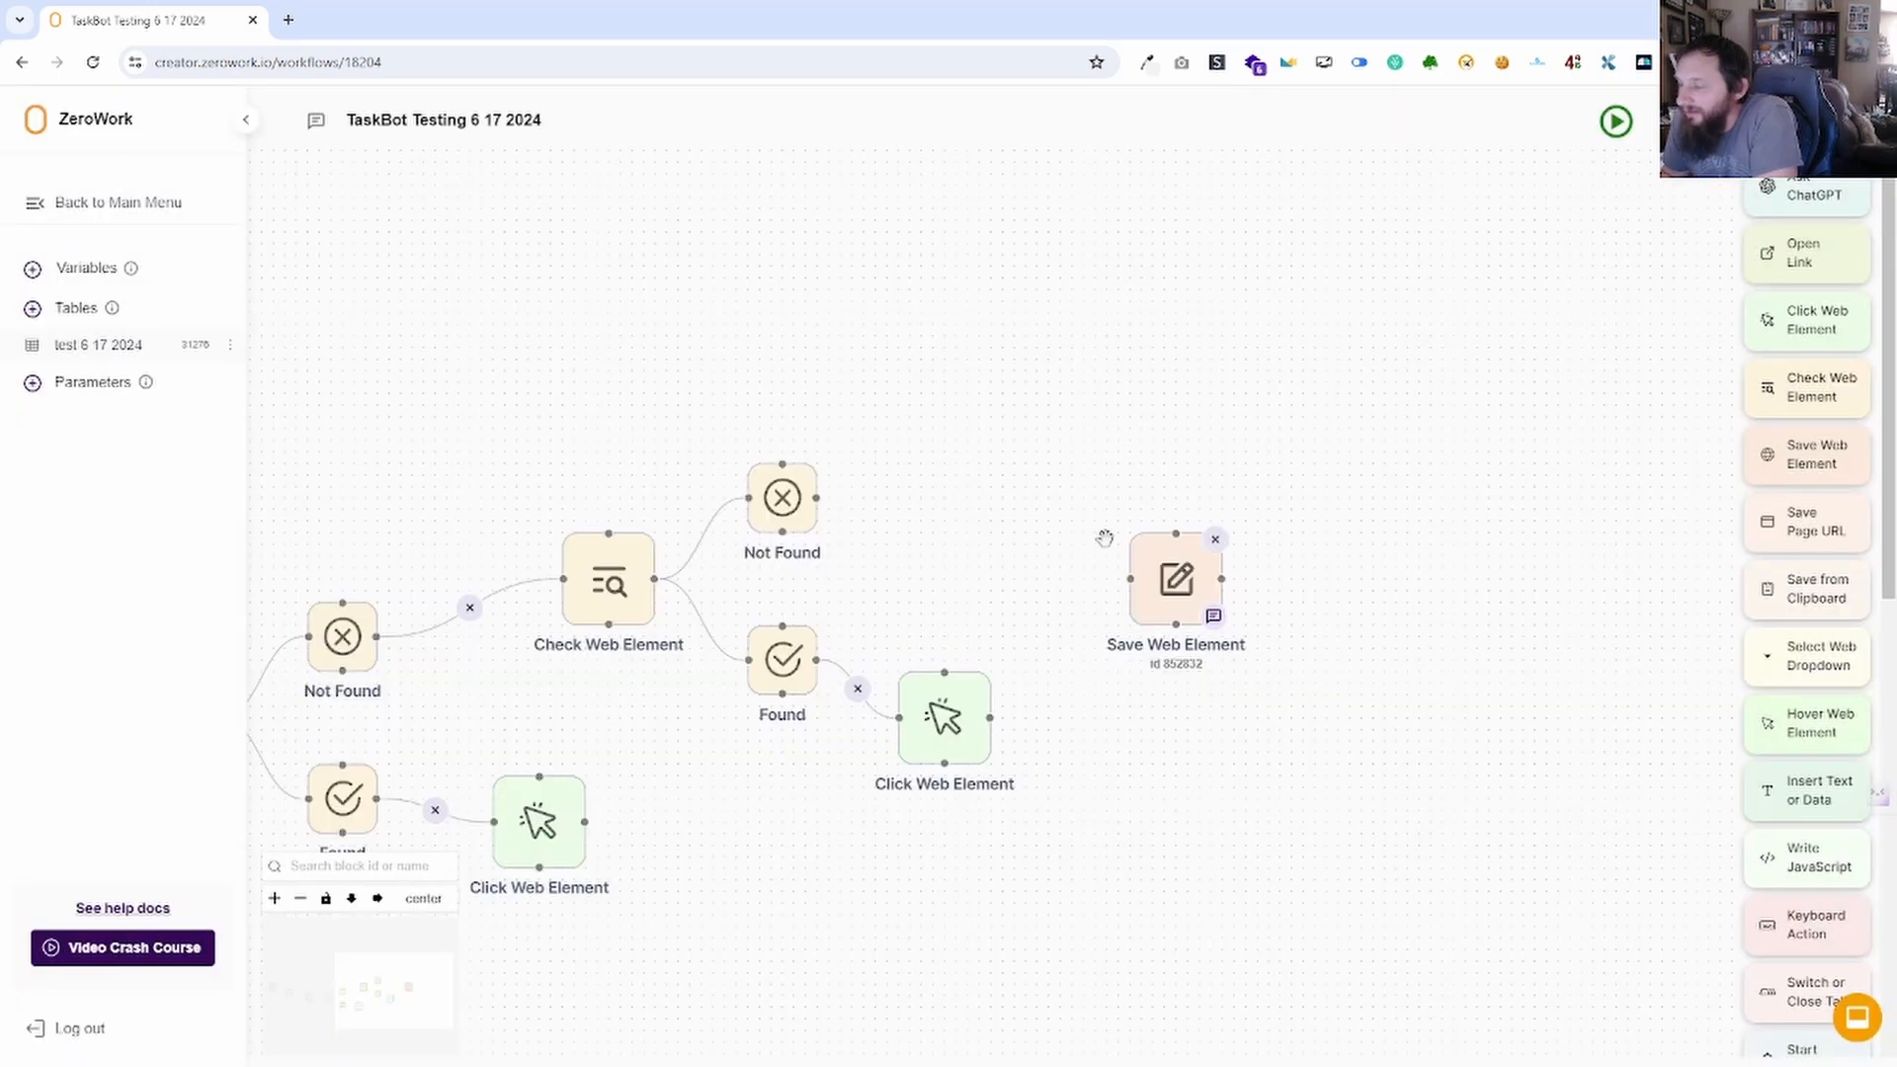
{"action": "left_click", "coordinate": [986, 678]}
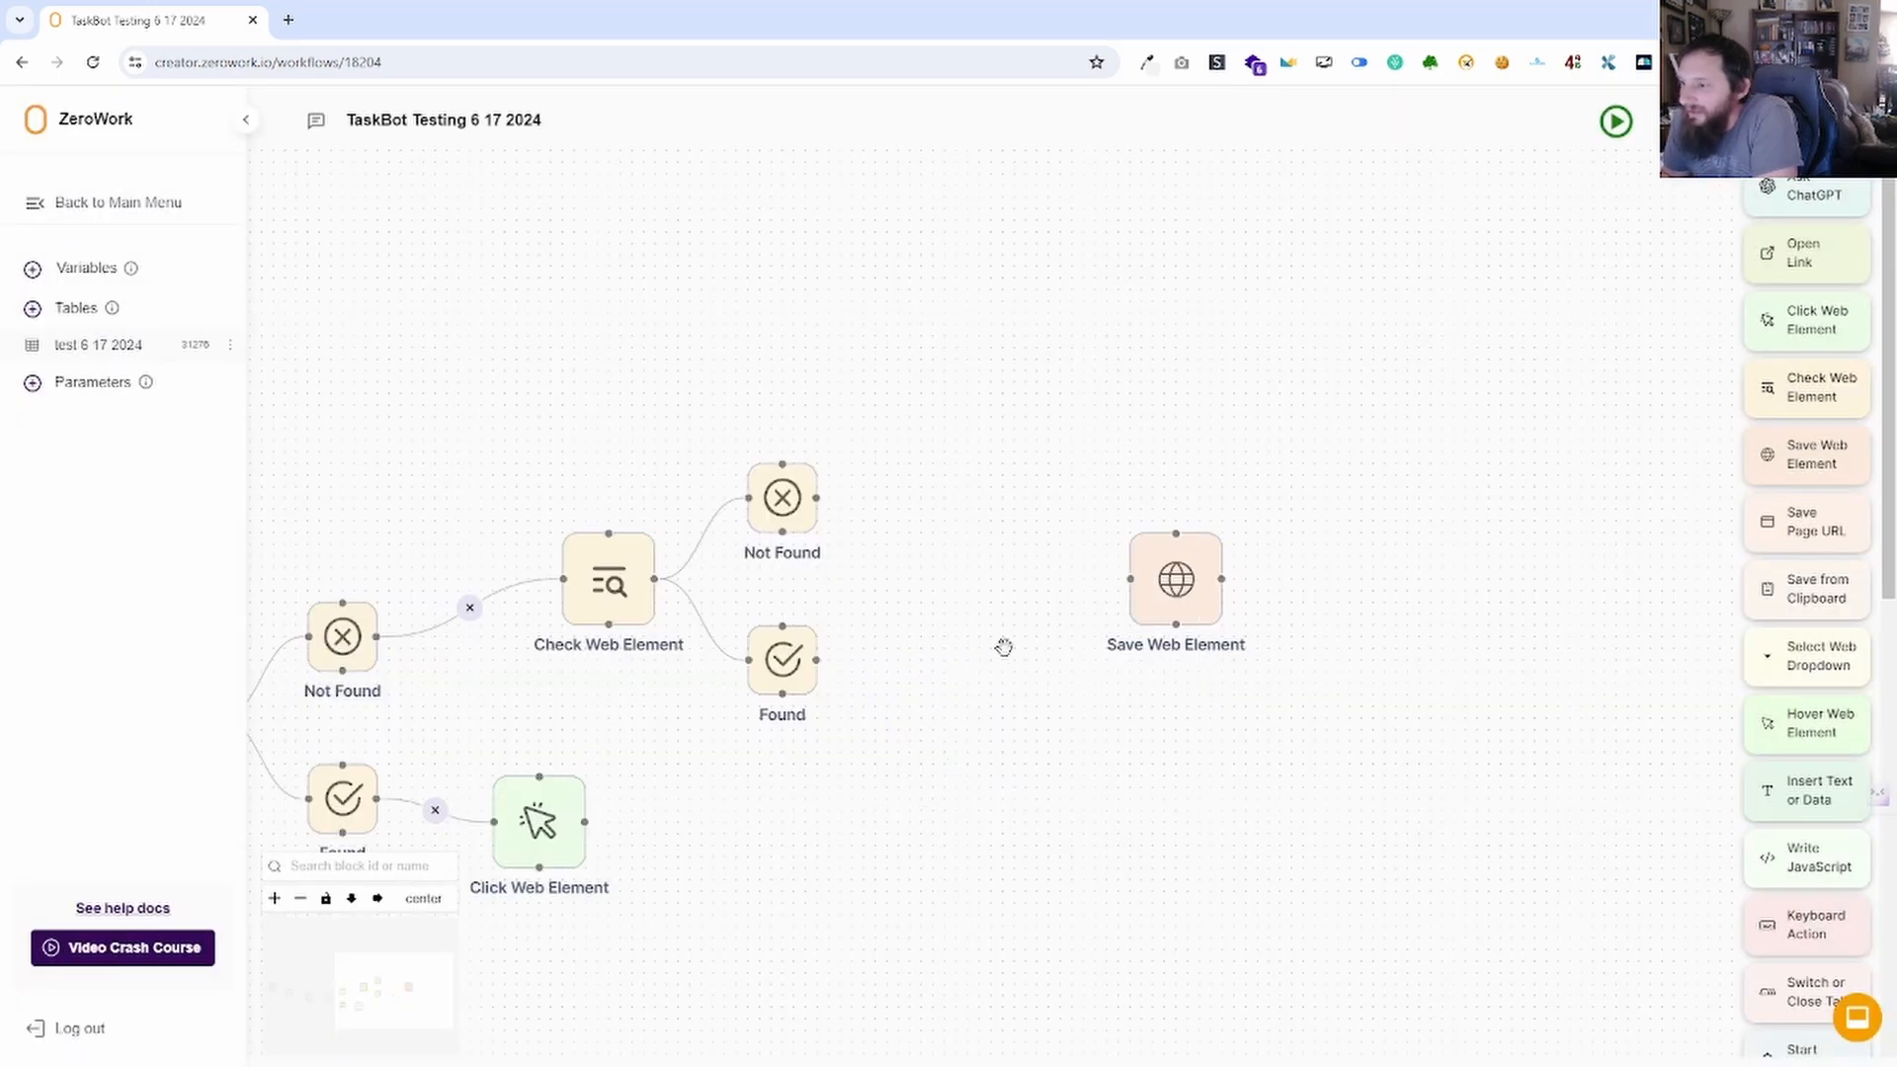
{"action": "left_click_drag", "start_coordinate": [1149, 576], "coordinate": [901, 681]}
{"action": "left_click", "coordinate": [931, 692]}
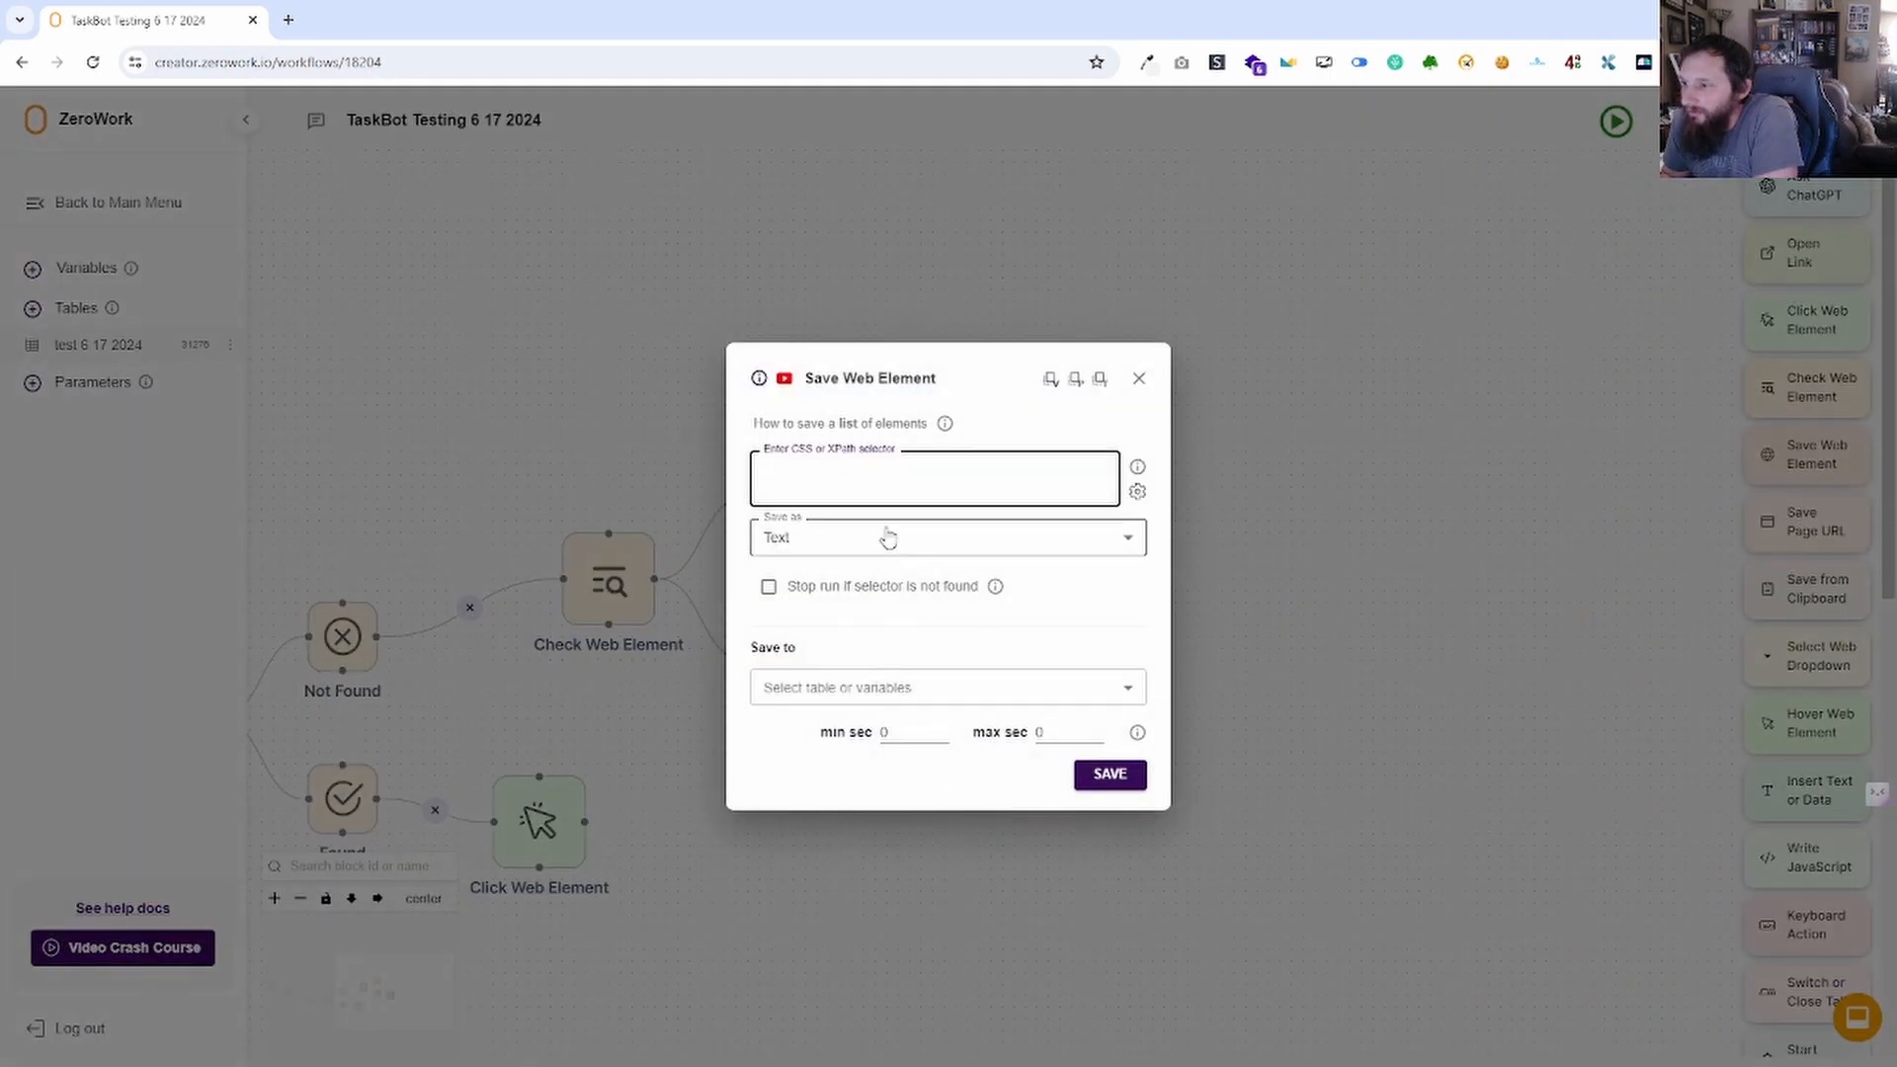
{"action": "type", "text": "t"}
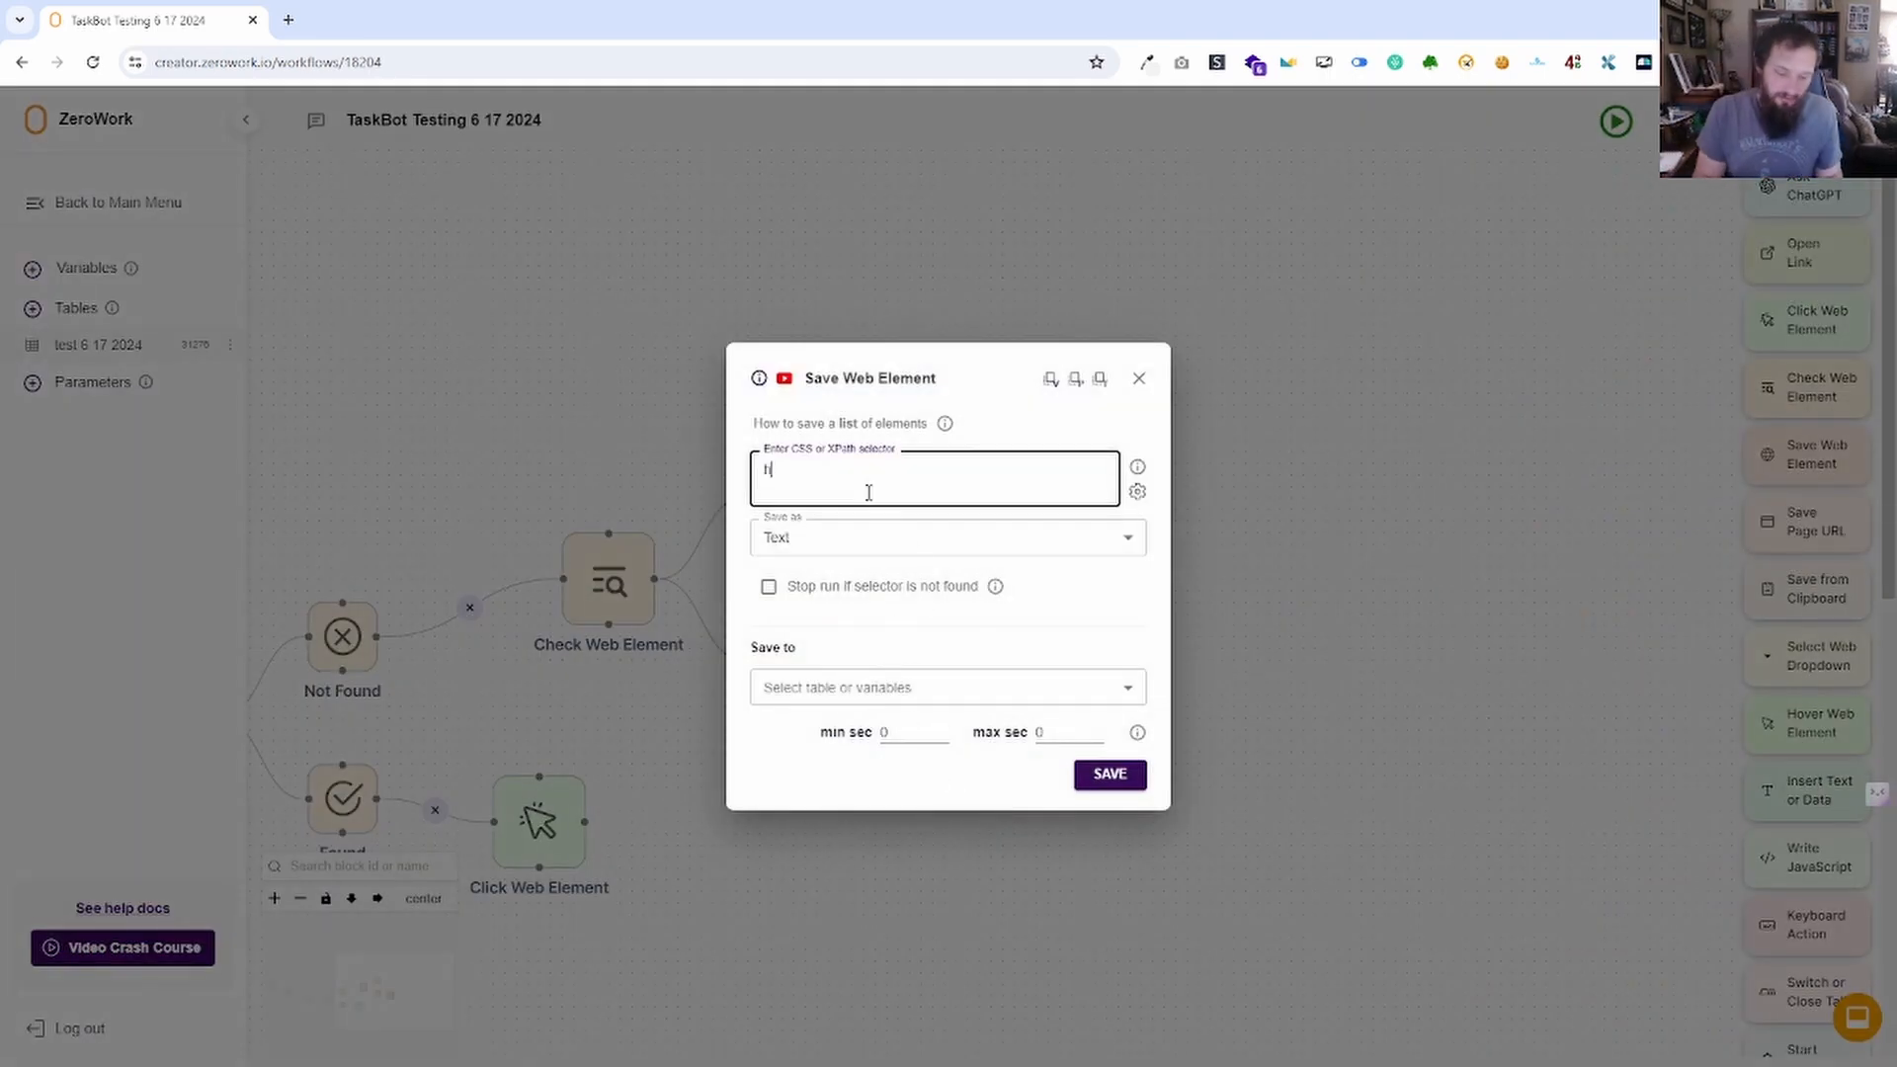
{"action": "type", "text": "2"}
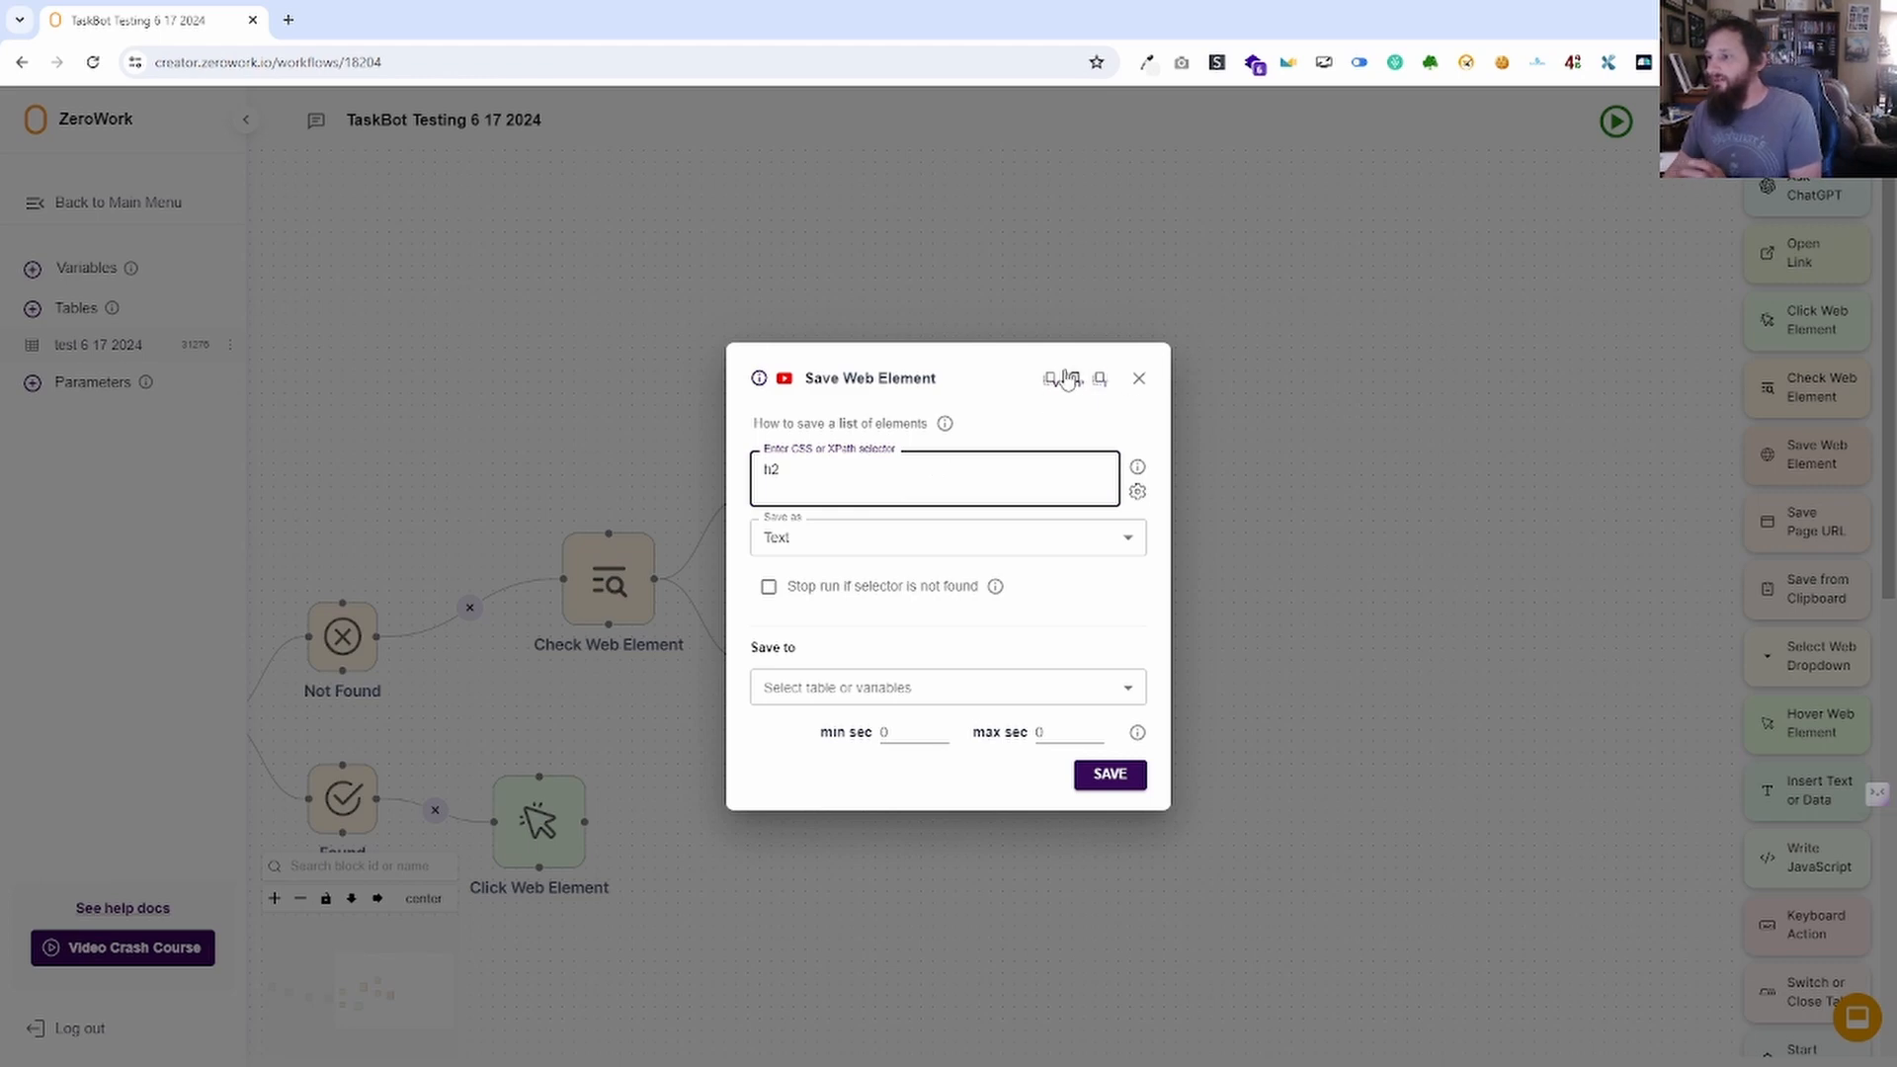
{"action": "left_click", "coordinate": [1137, 491]}
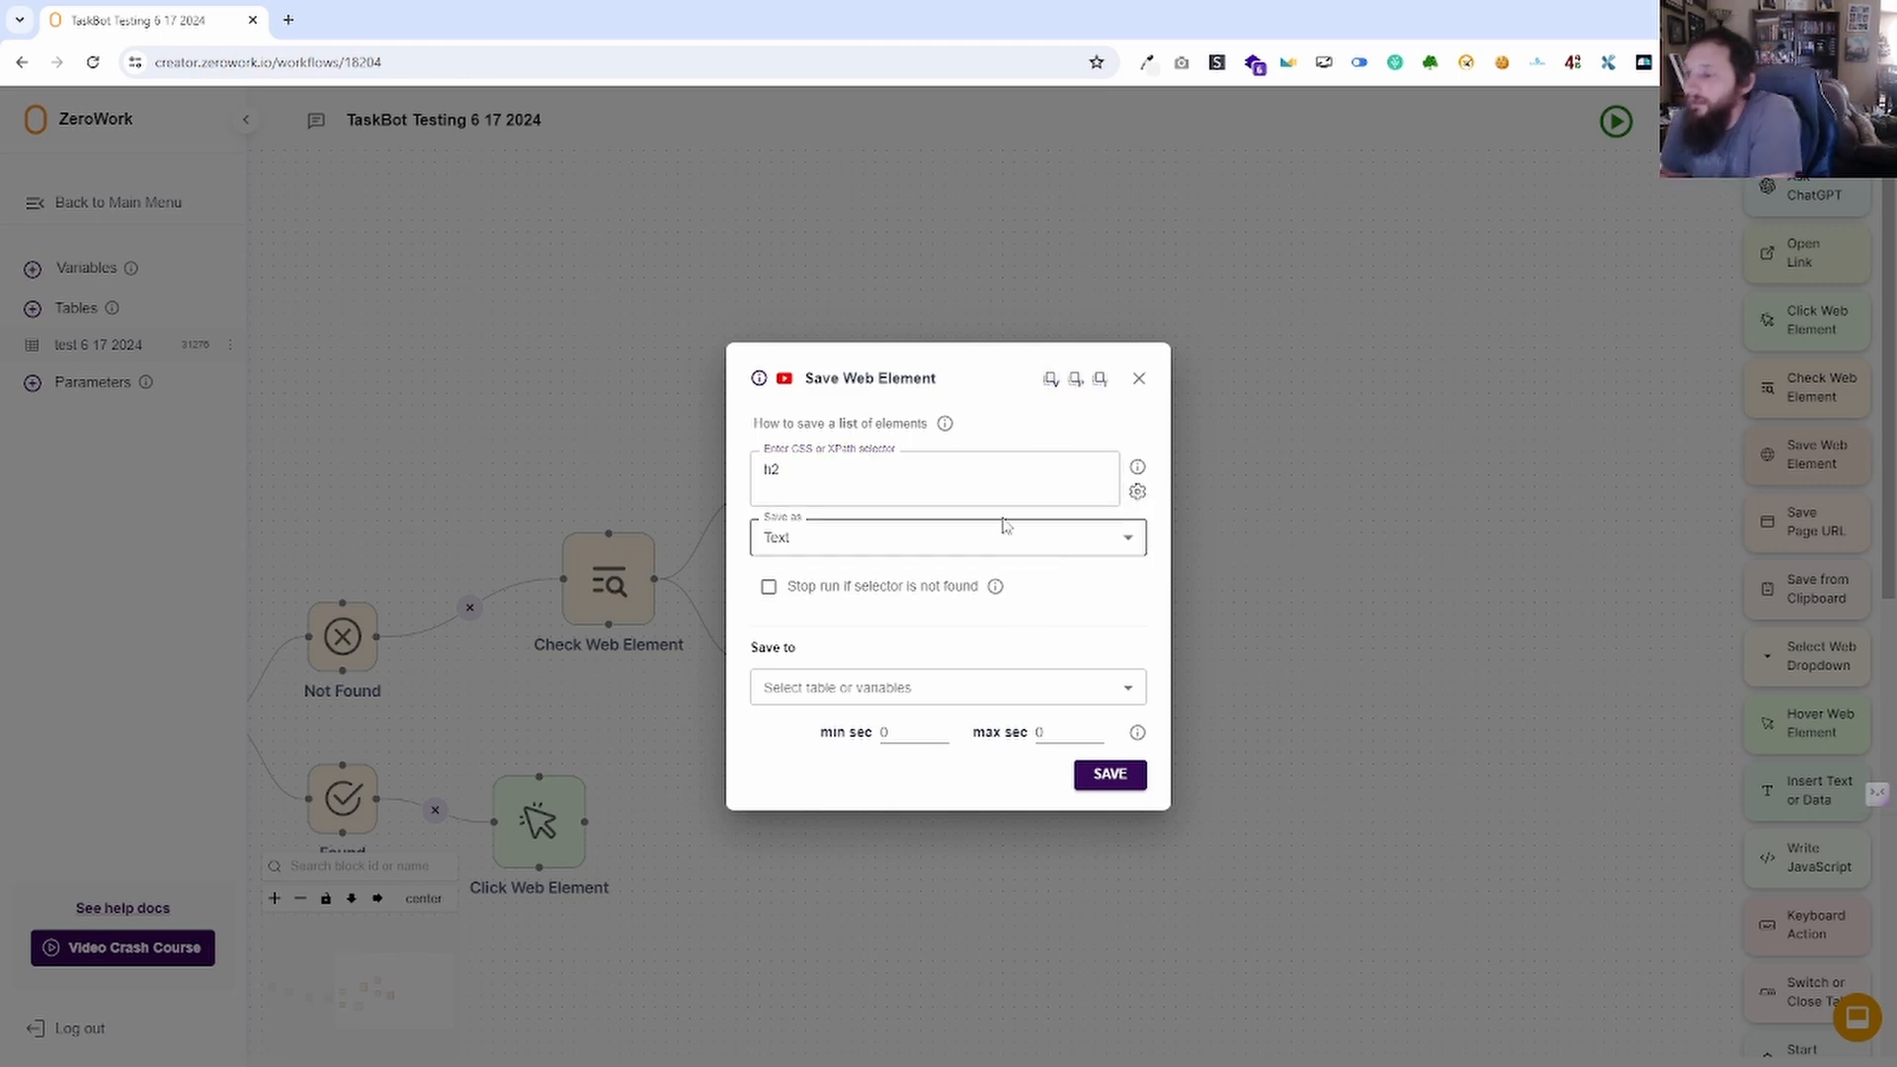
Set the block to save a Custom attribute named 'class'.
{"action": "left_click", "coordinate": [938, 534]}
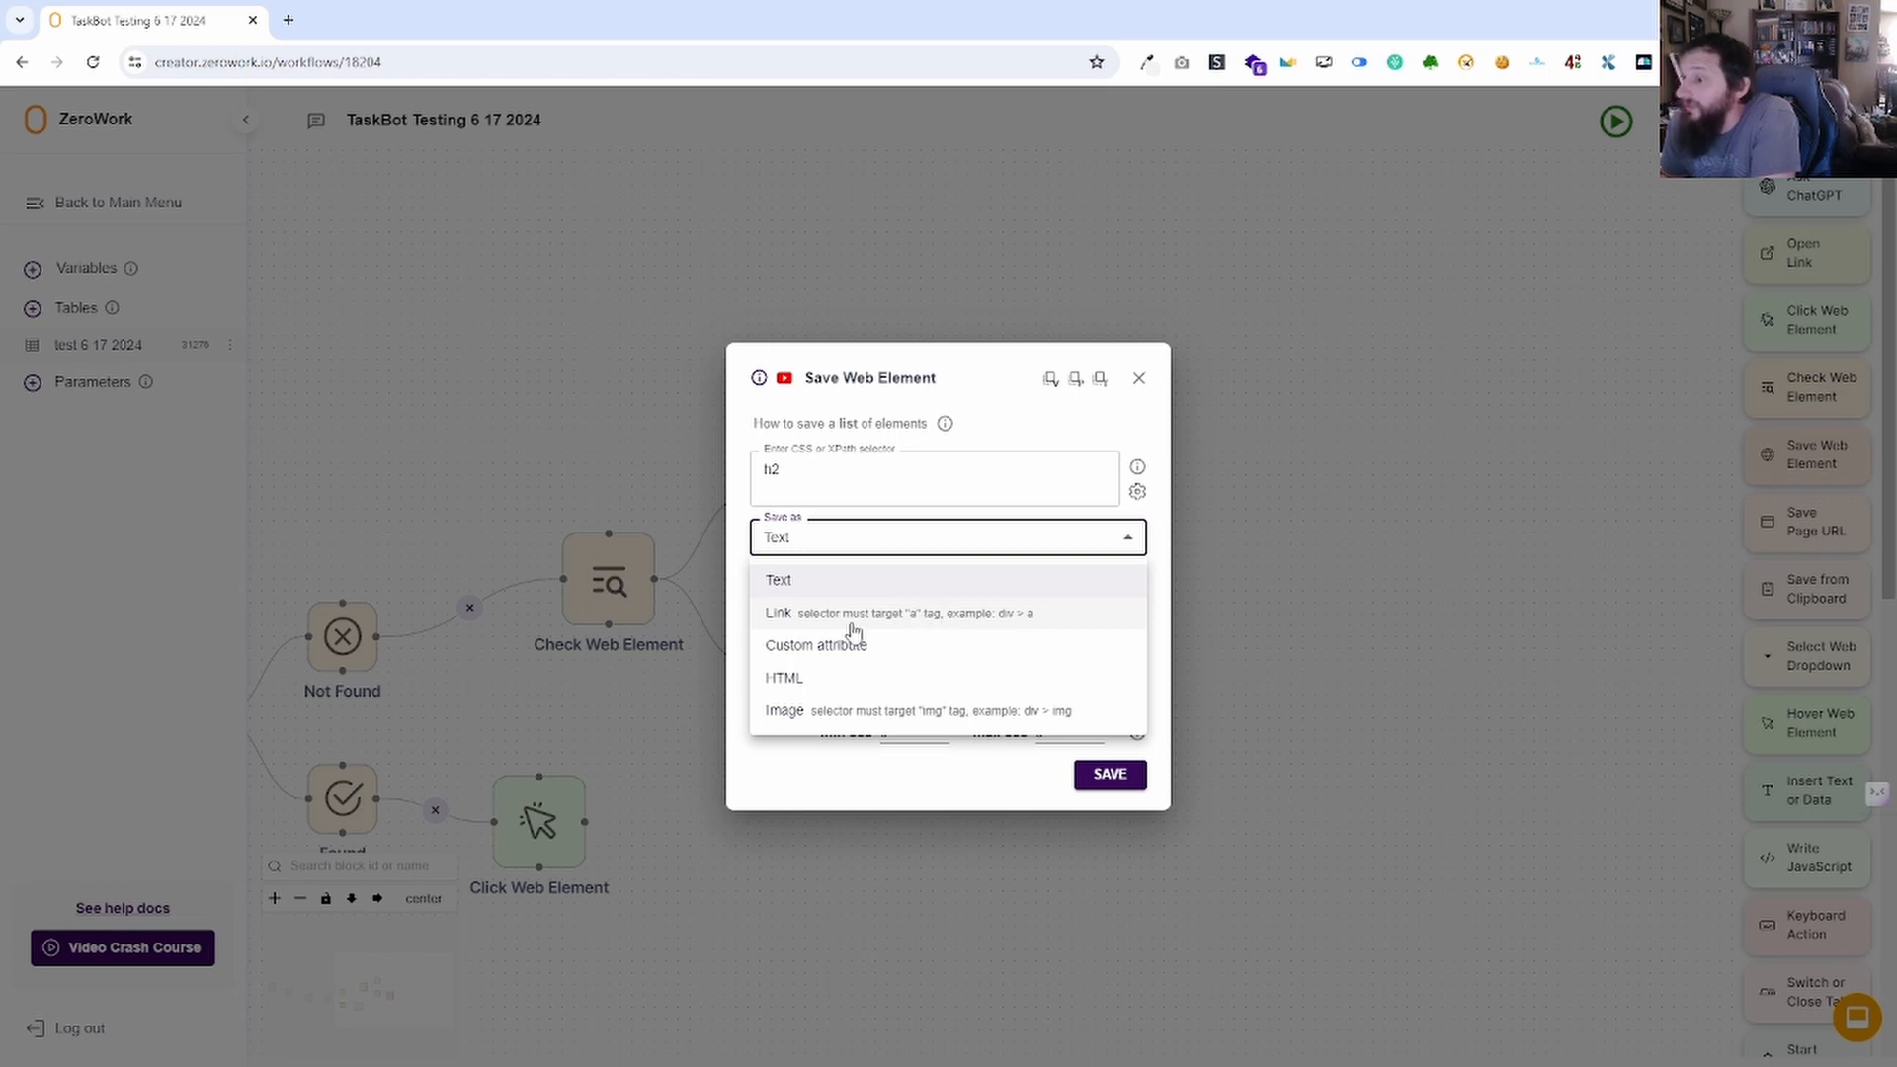
{"action": "left_click", "coordinate": [891, 583]}
{"action": "left_click", "coordinate": [851, 538]}
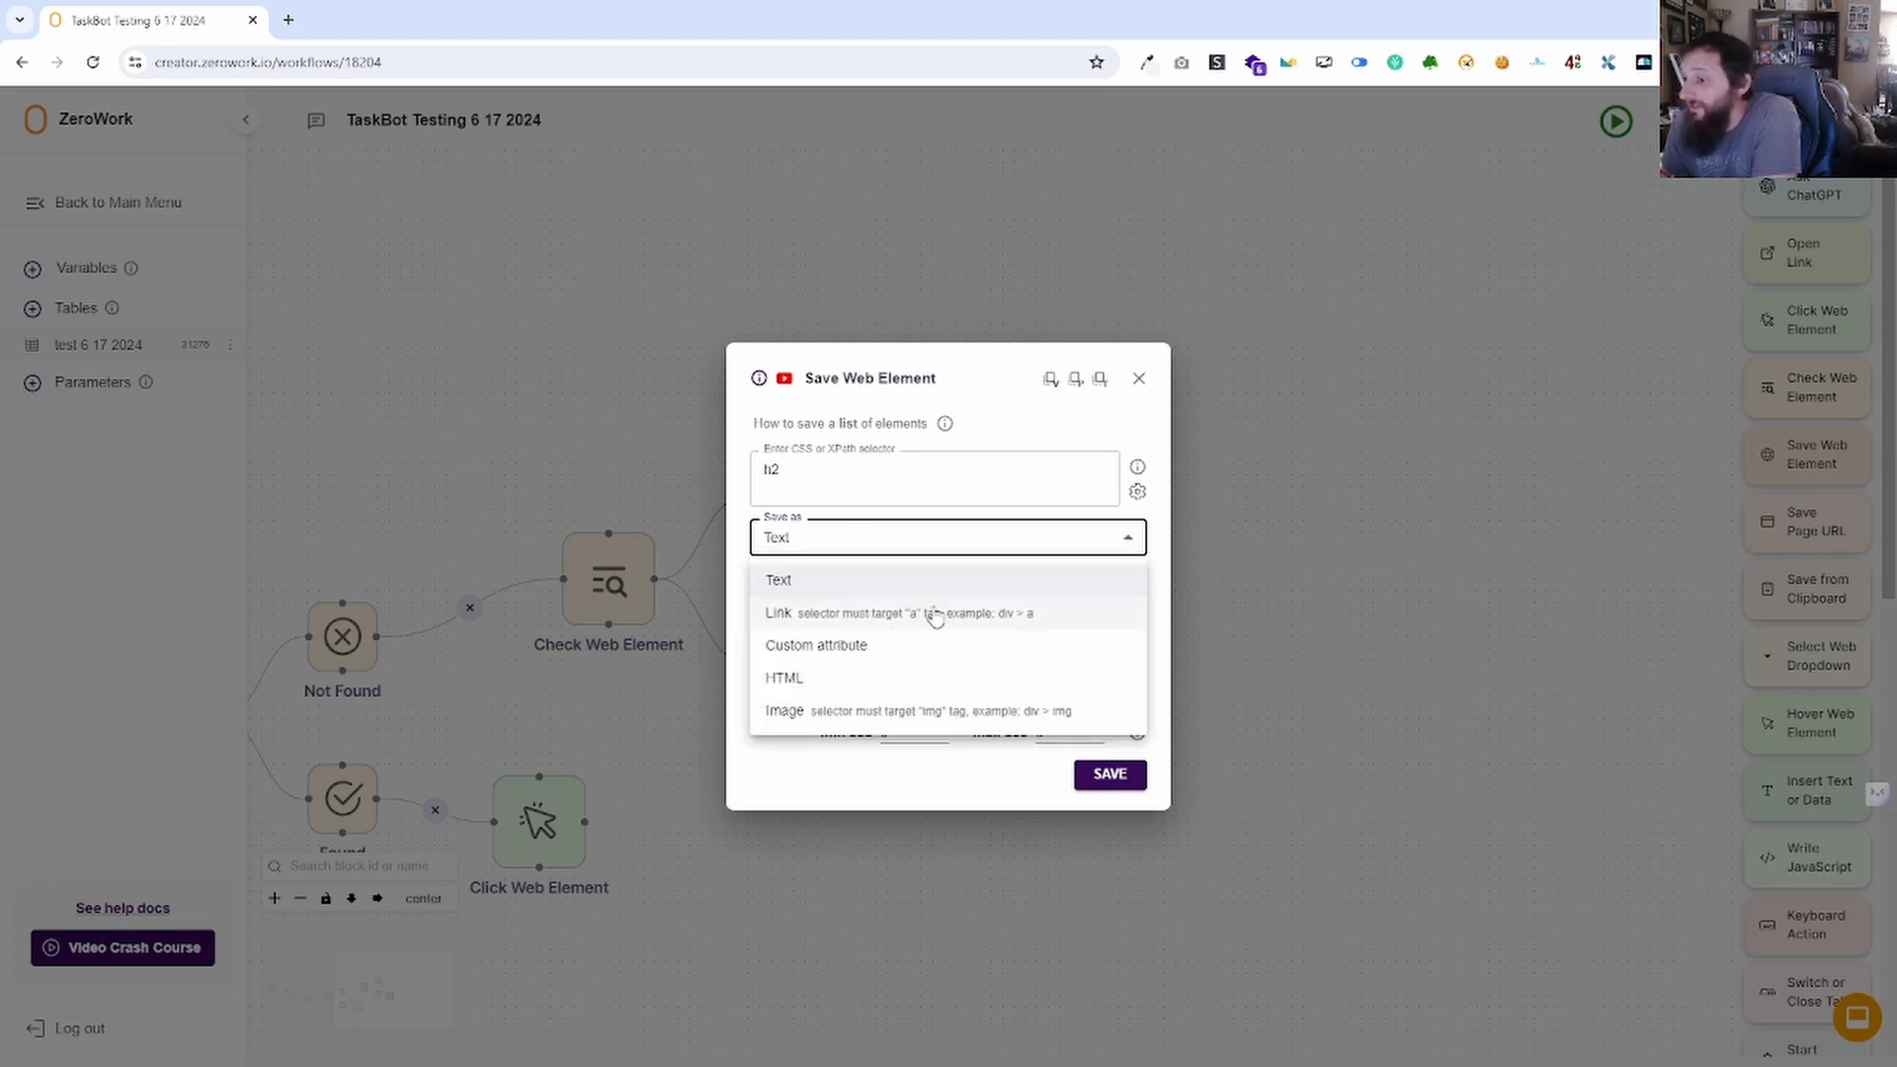
{"action": "left_click", "coordinate": [907, 618]}
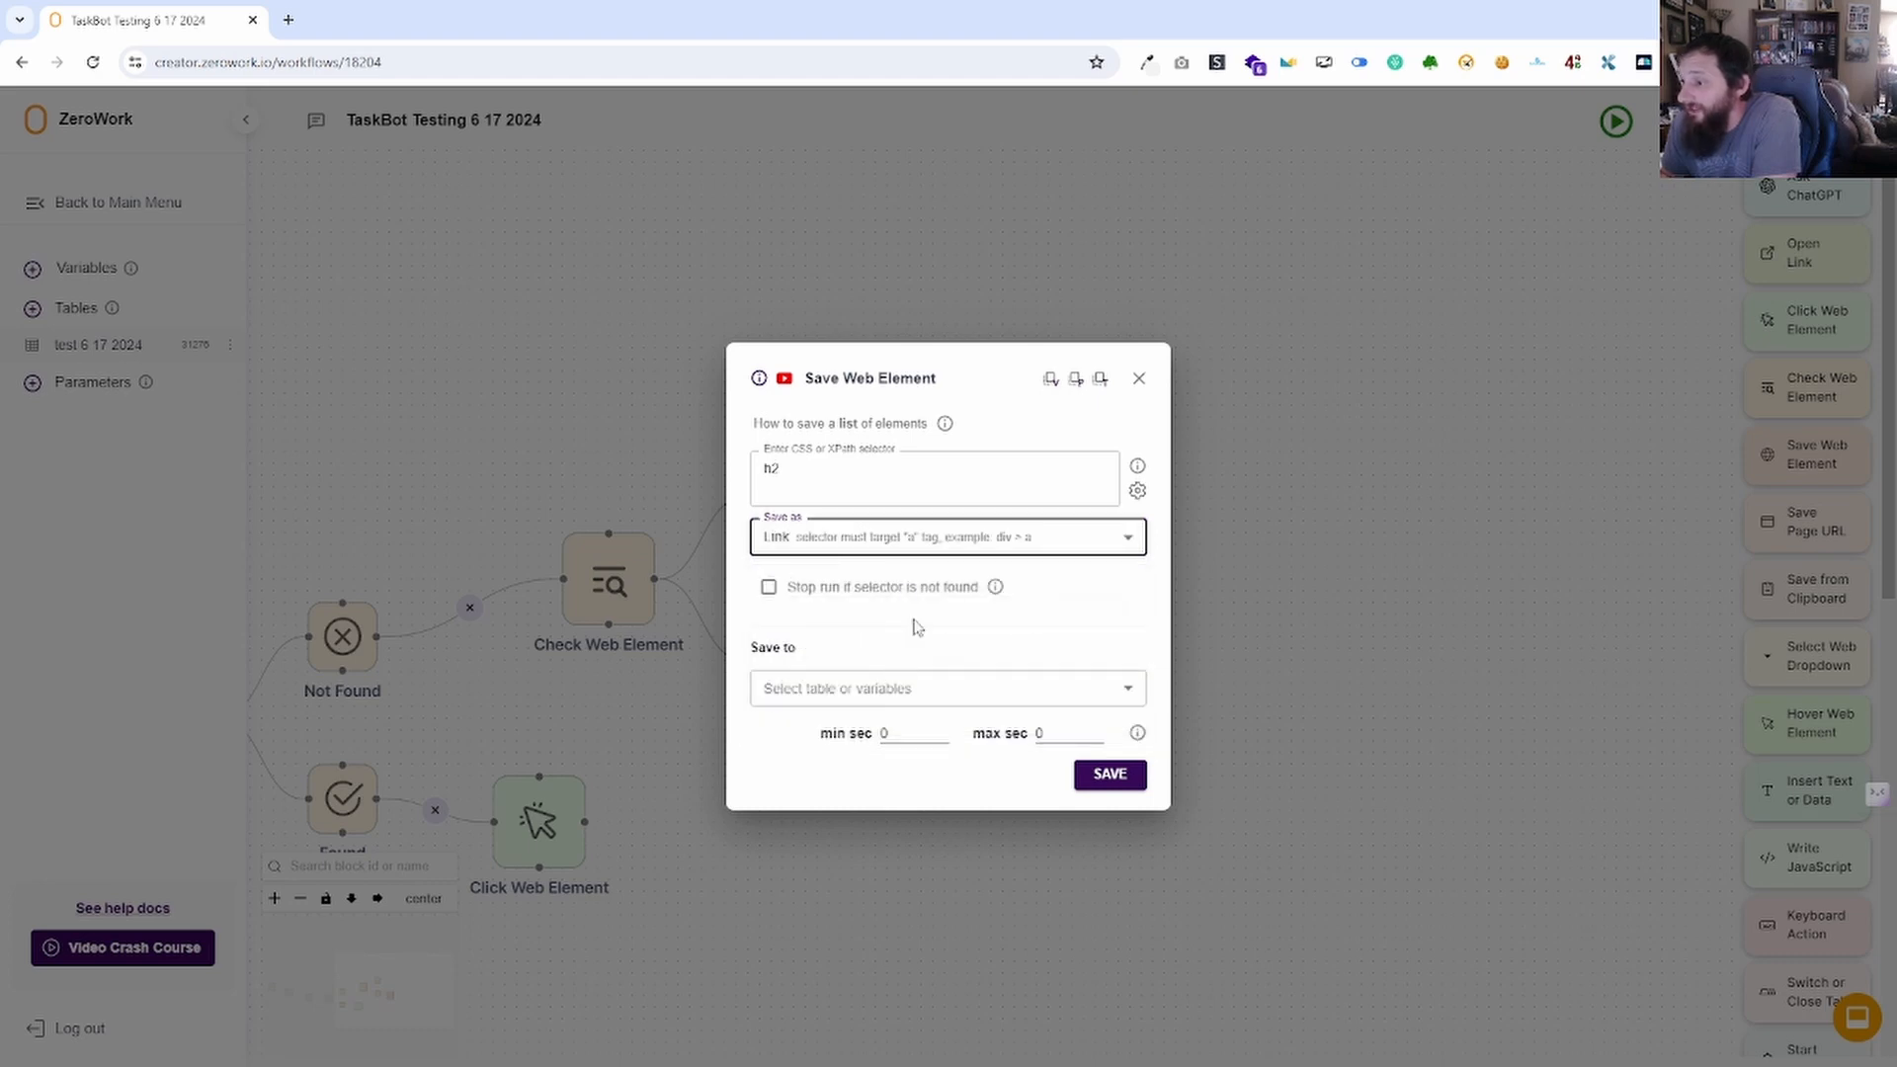
{"action": "left_click", "coordinate": [1040, 549]}
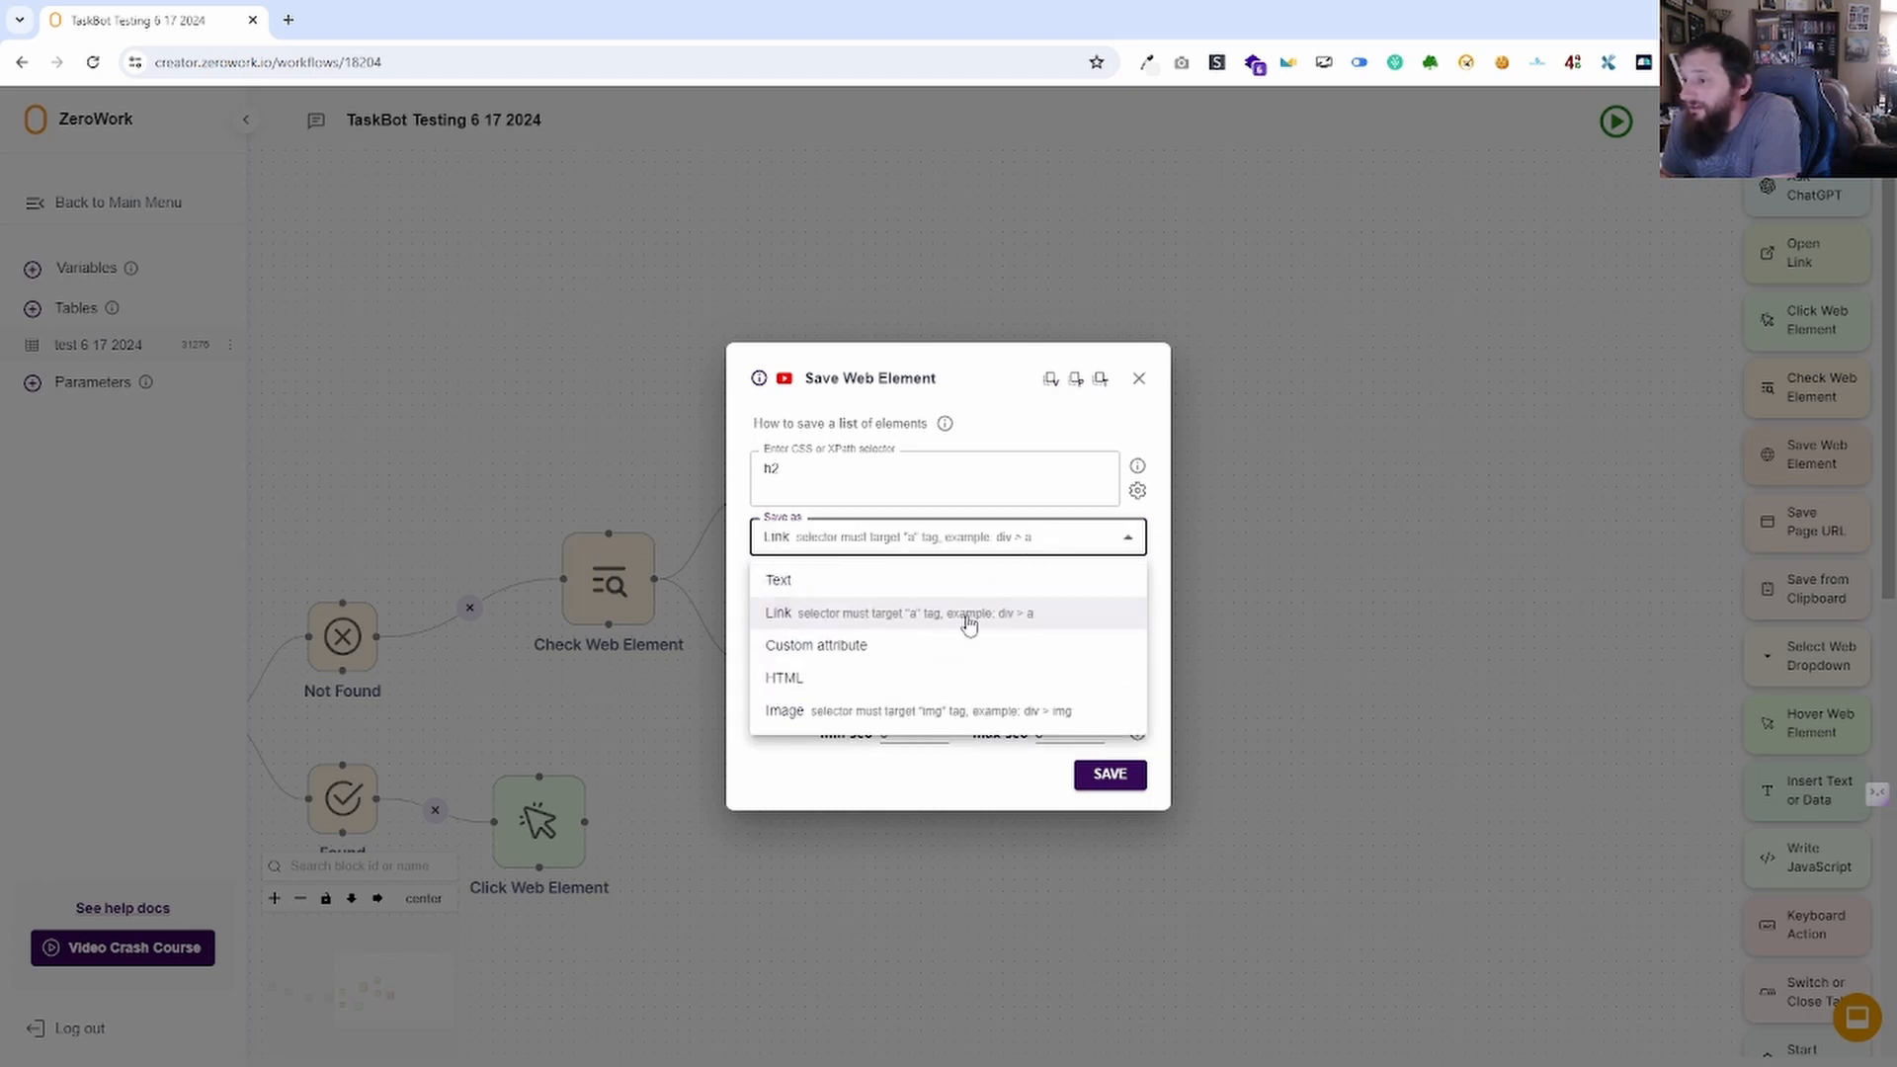
{"action": "left_click", "coordinate": [867, 653]}
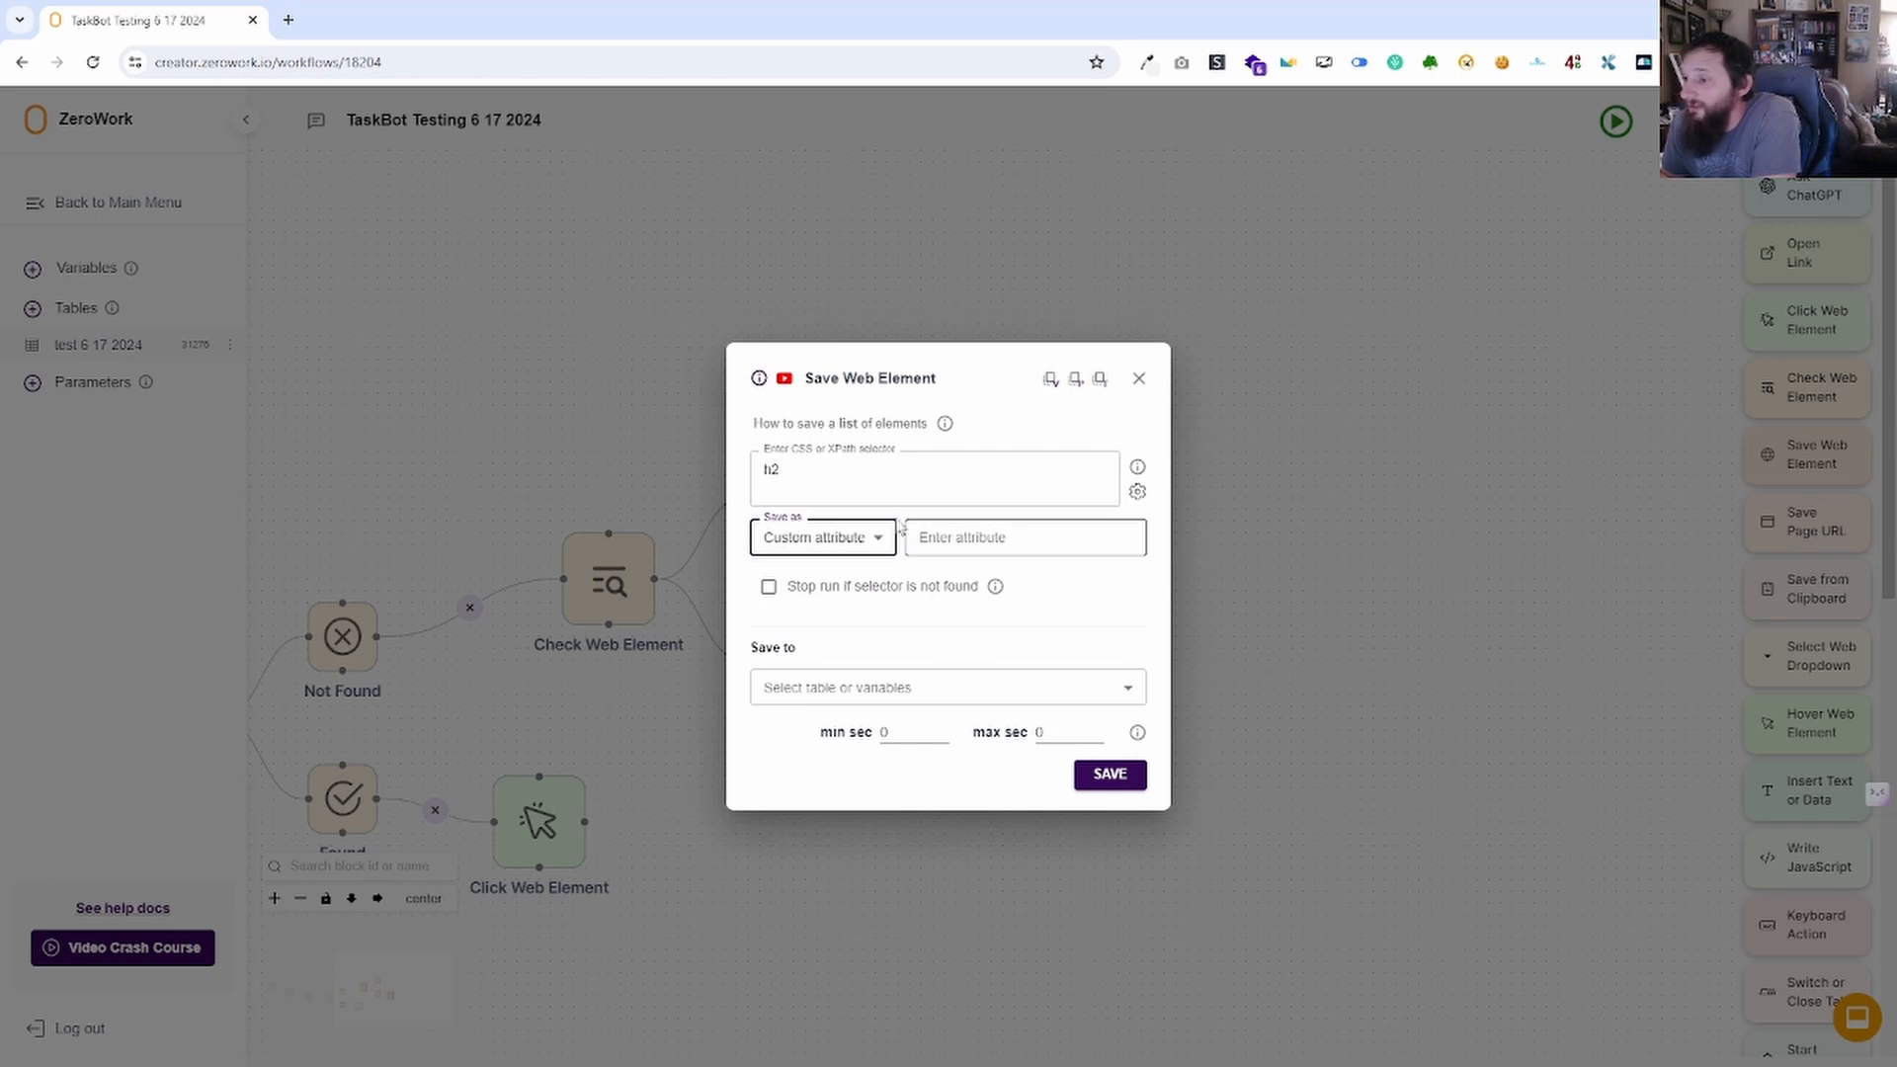
{"action": "left_click", "coordinate": [966, 544]}
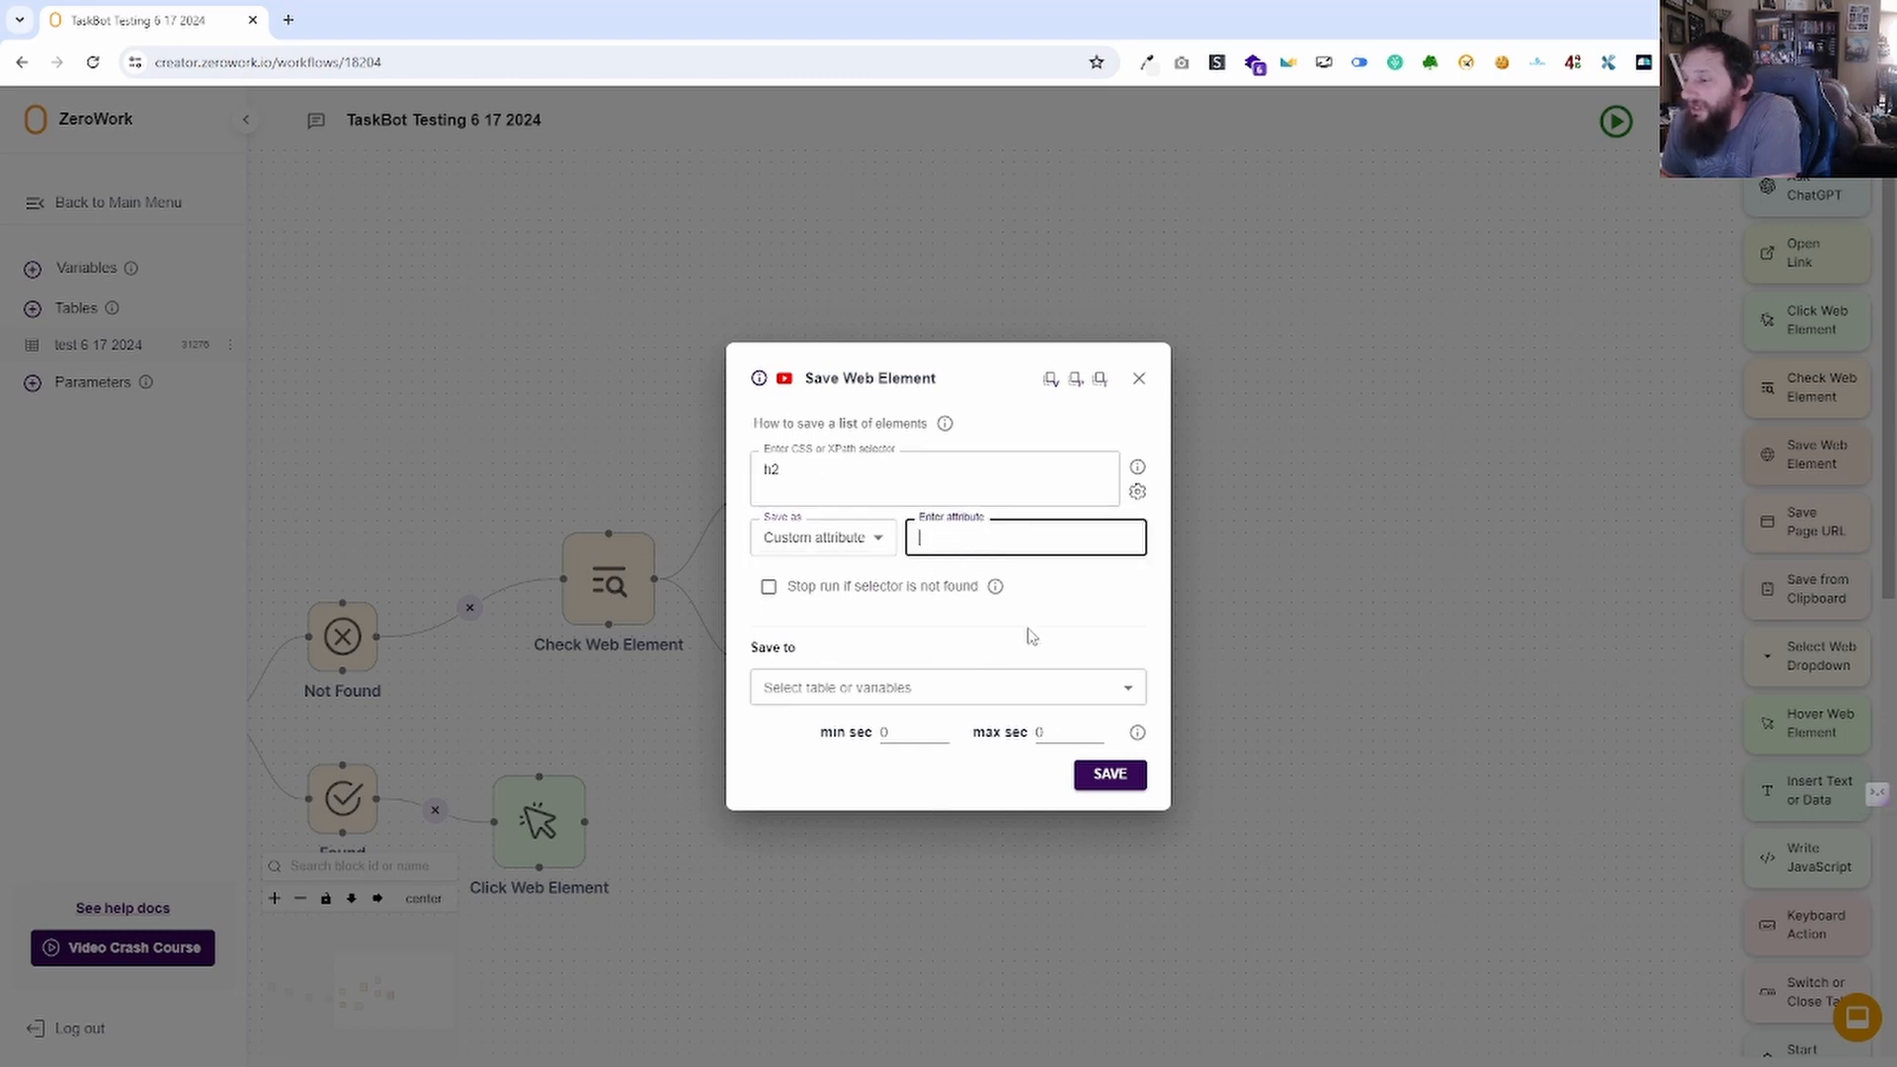
{"action": "type", "text": "class"}
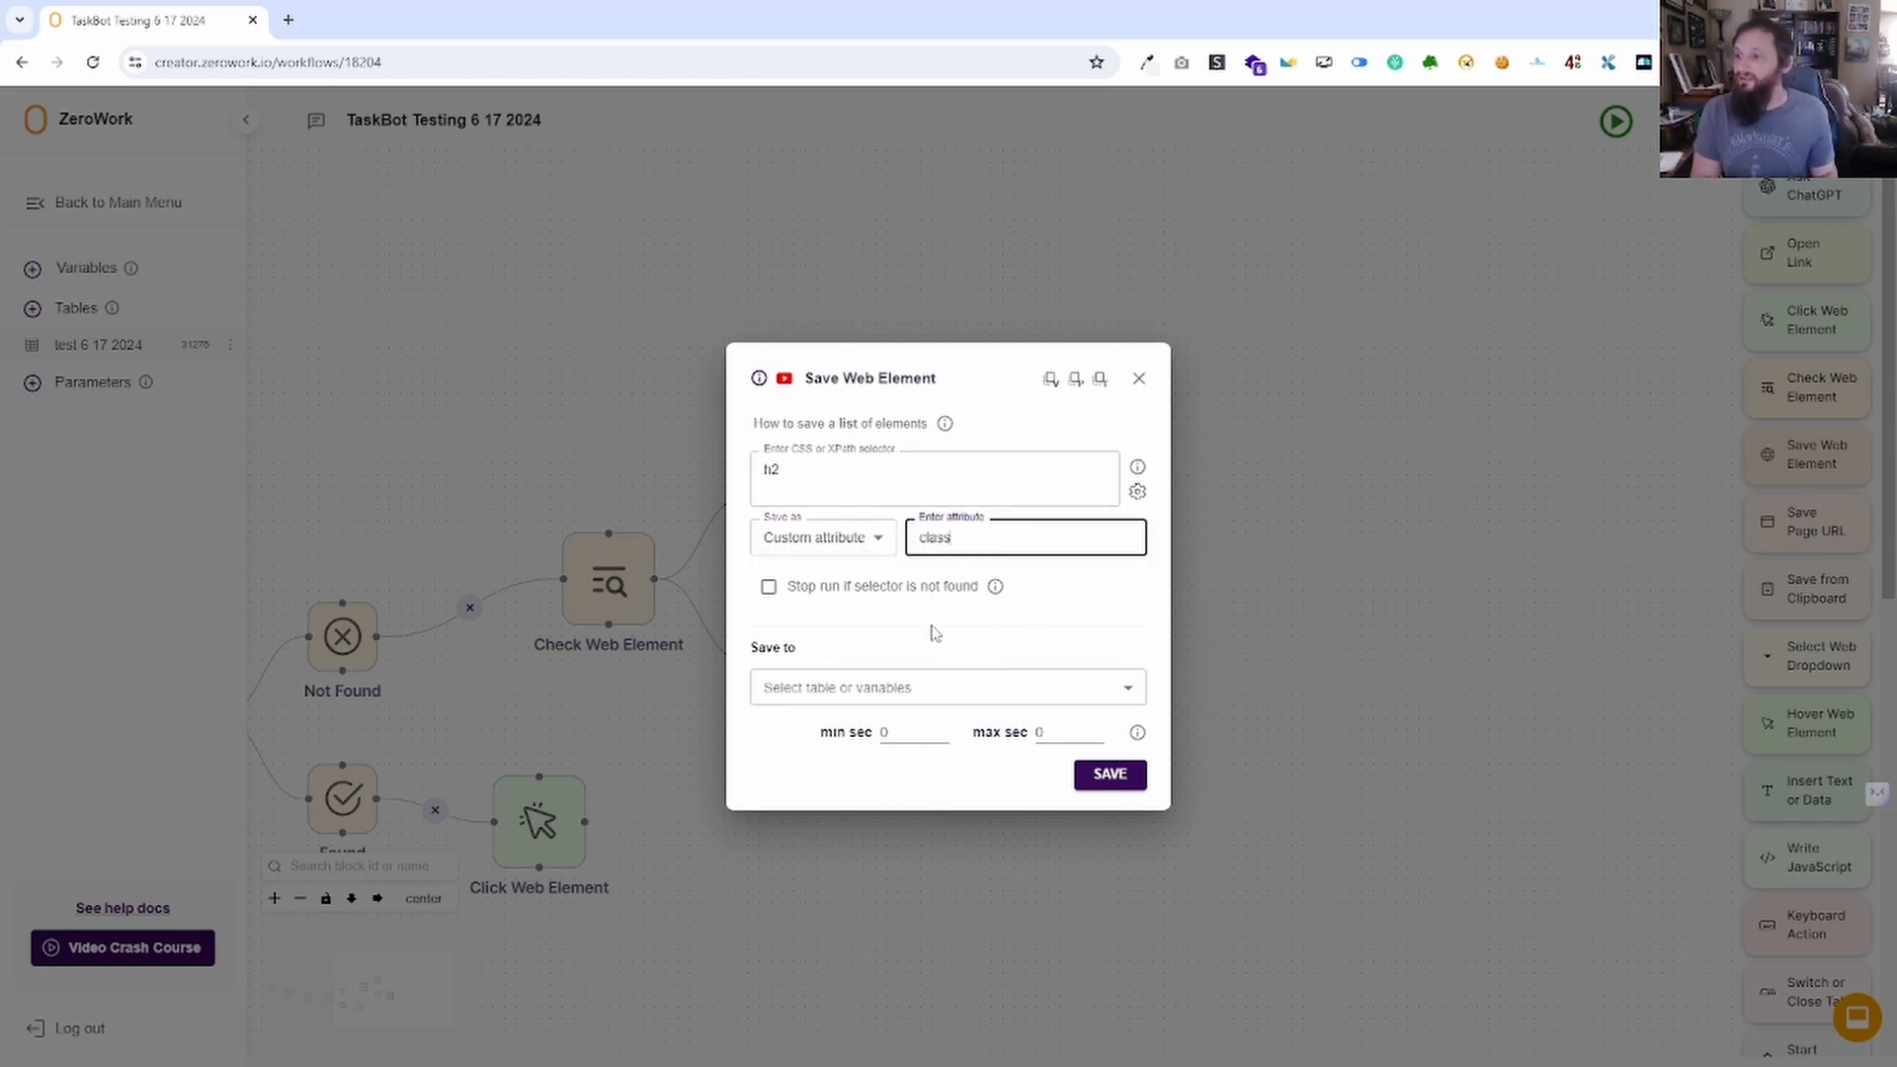
{"action": "left_click", "coordinate": [1057, 613]}
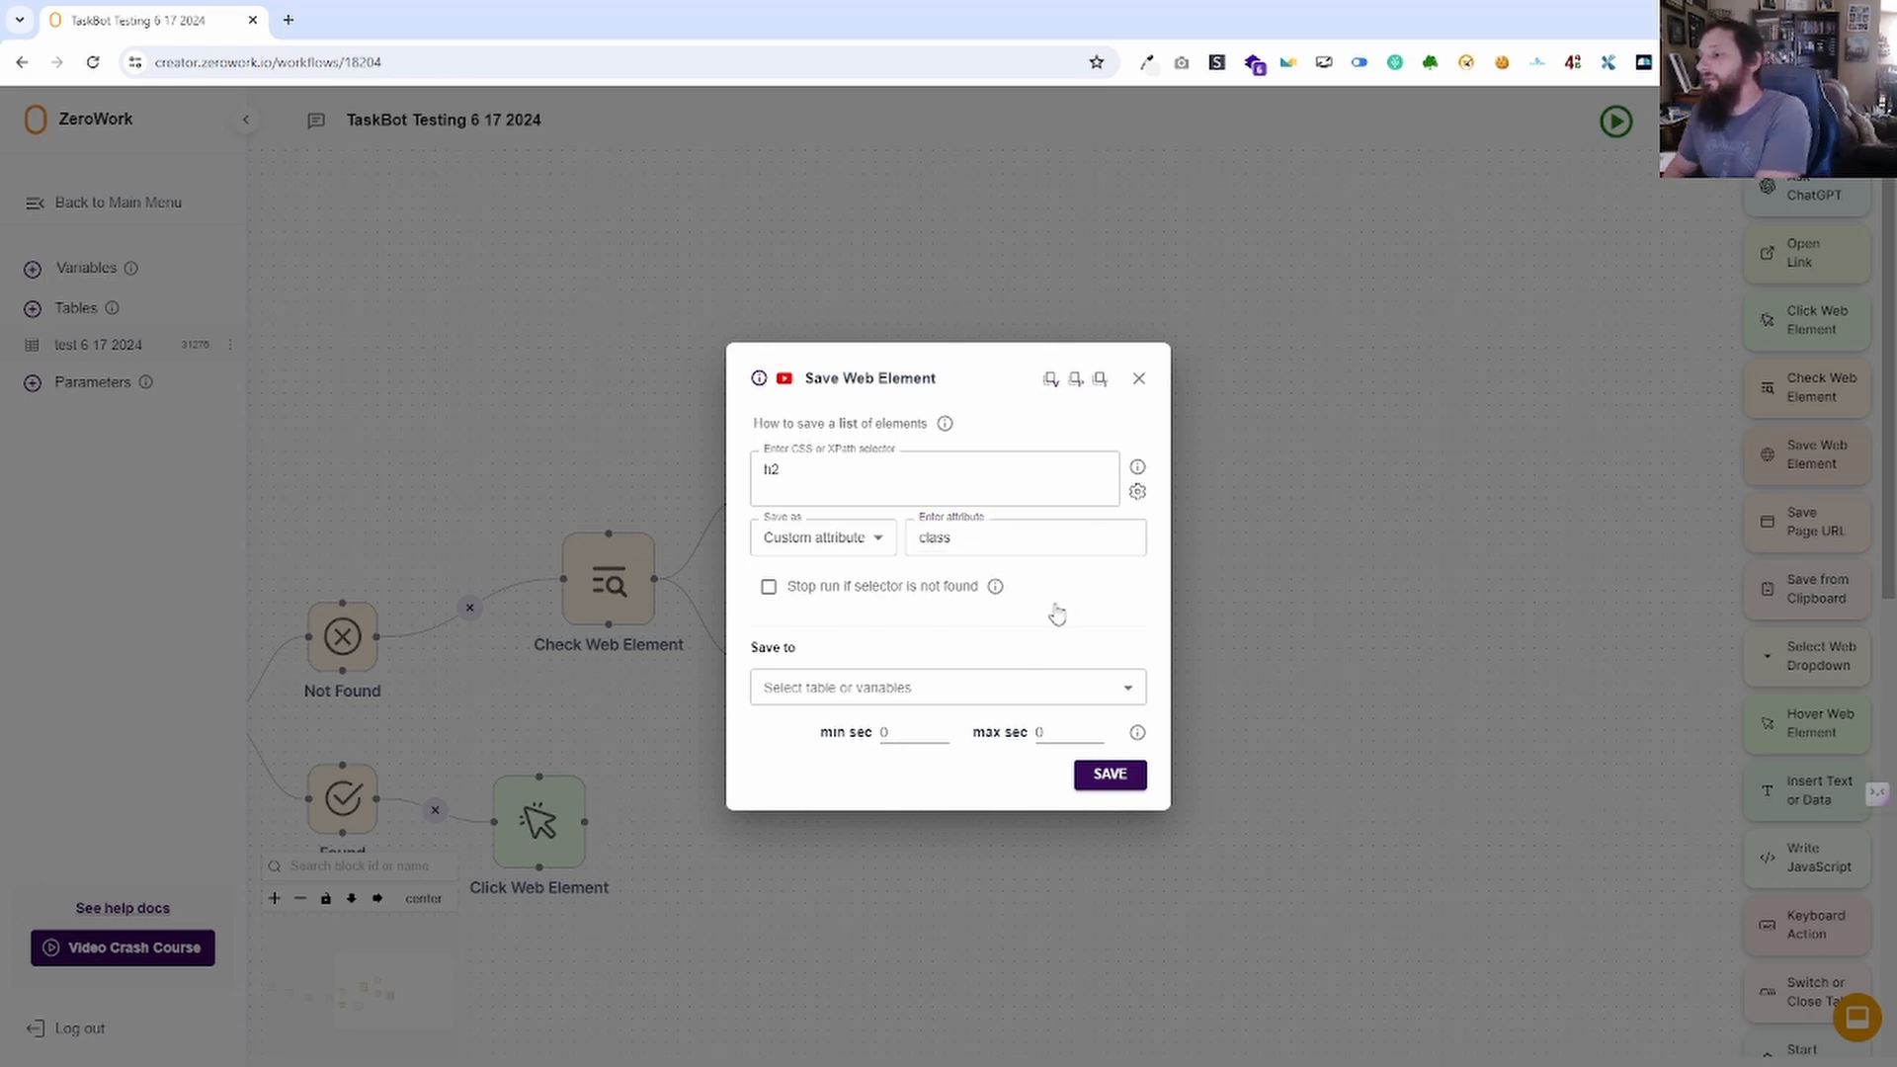
{"action": "left_click", "coordinate": [883, 544]}
{"action": "left_click", "coordinate": [984, 537]}
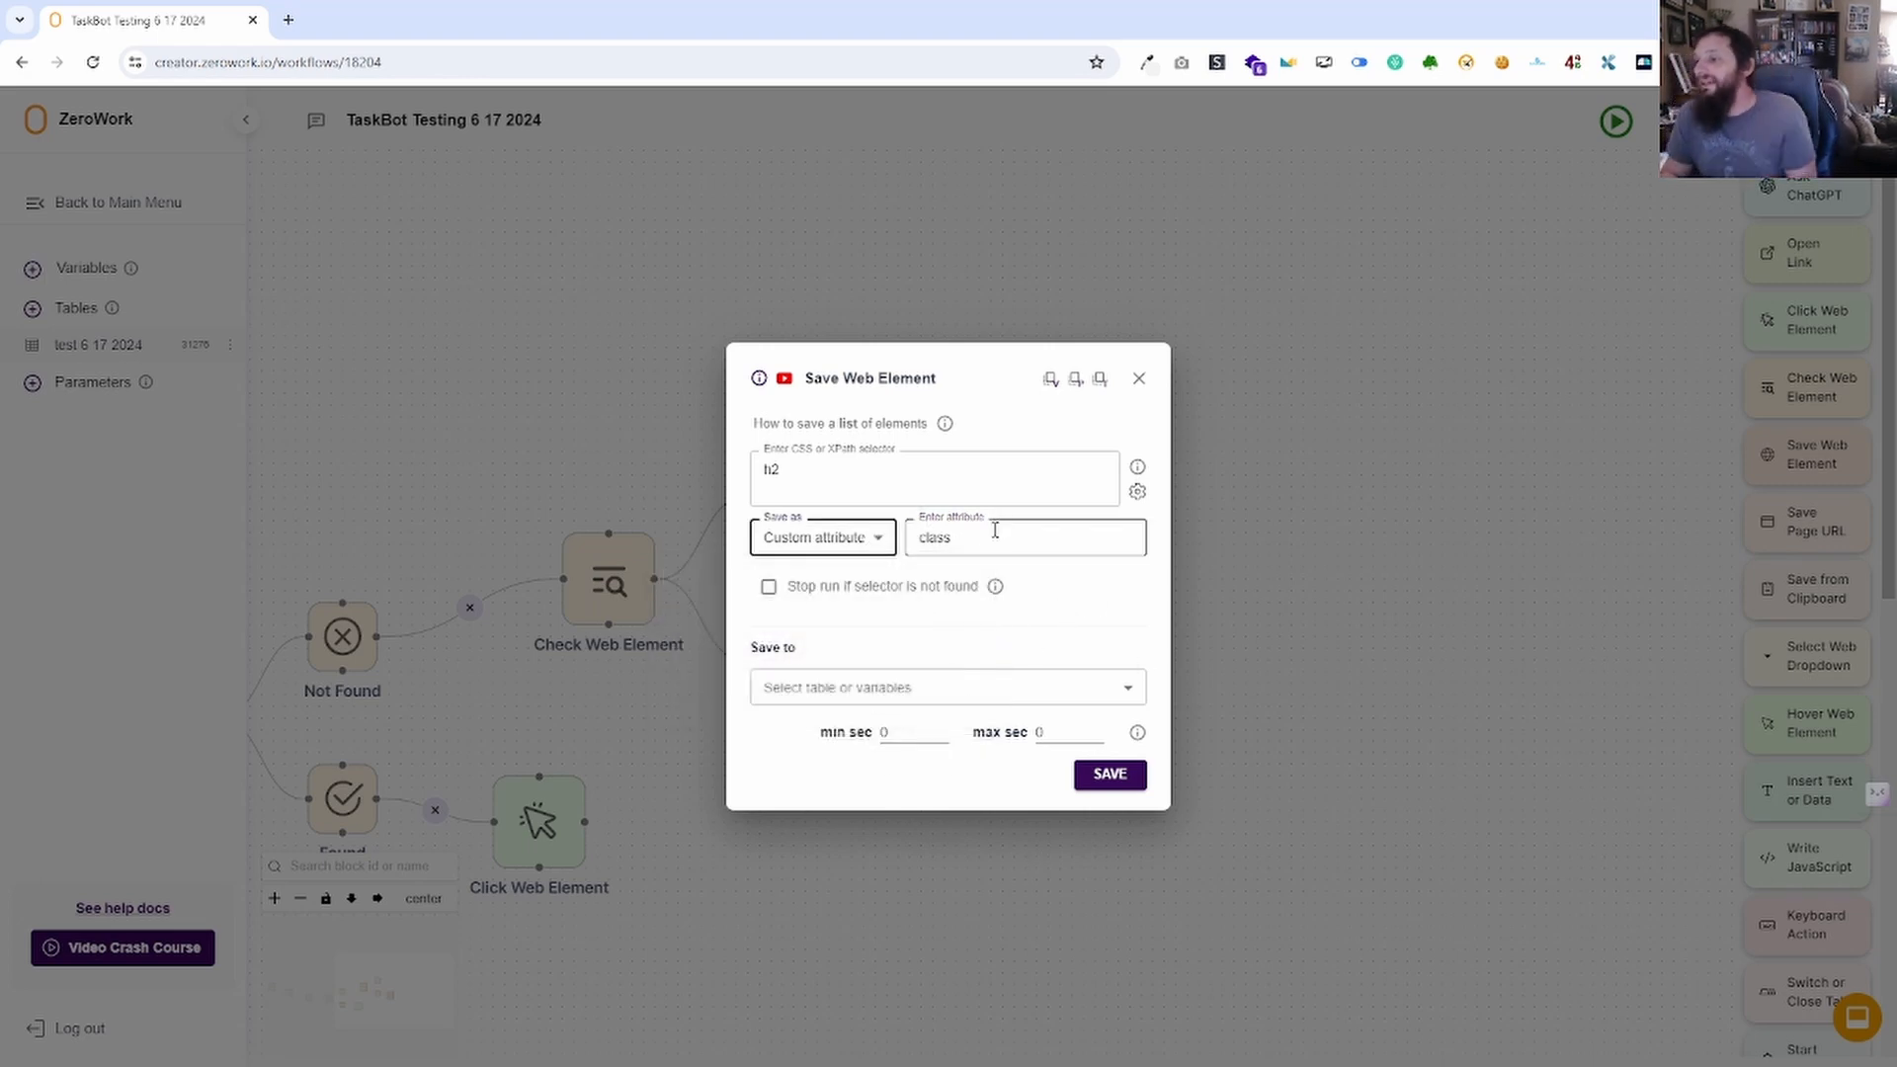
Clear the 'class' attribute, switch the save format to Image, and view the stop-run explanation.
{"action": "left_click_drag", "start_coordinate": [995, 530], "coordinate": [923, 537]}
{"action": "key", "text": "BackSpace"}
{"action": "left_click", "coordinate": [881, 535]}
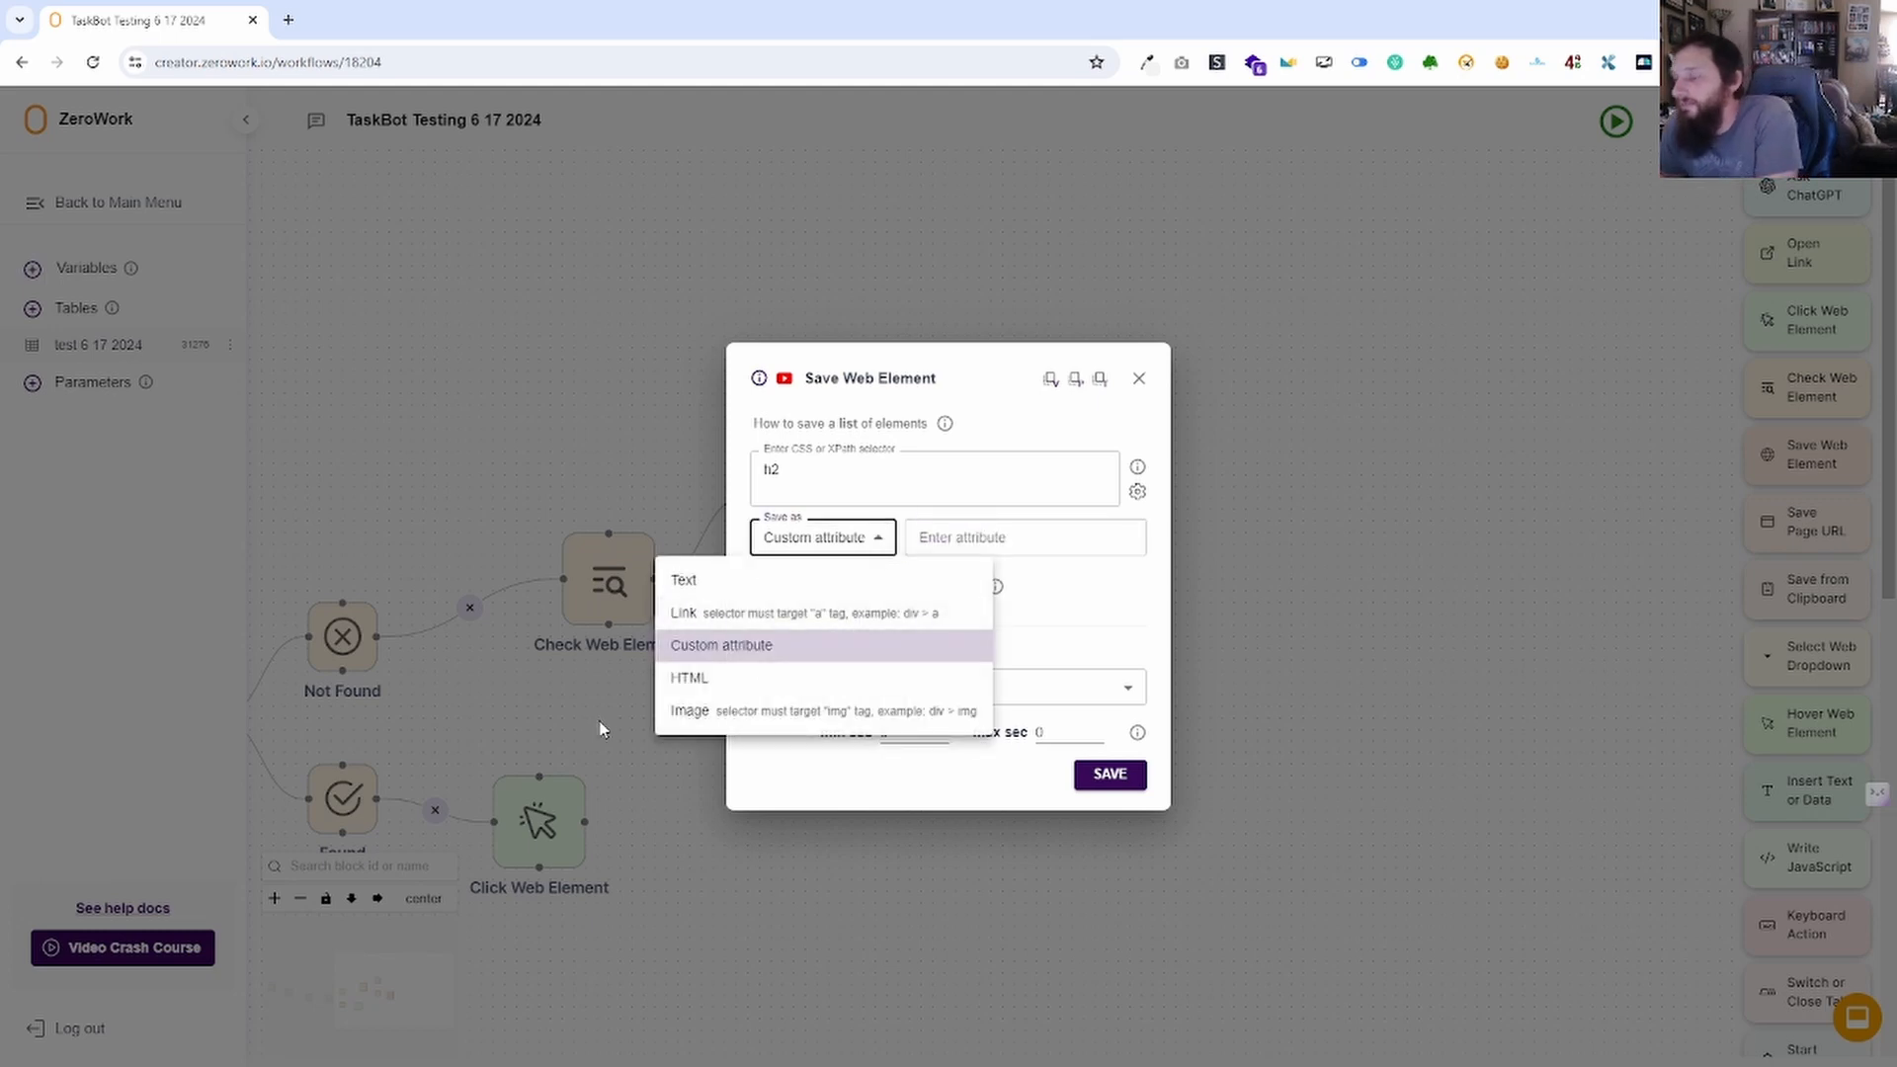
{"action": "left_click", "coordinate": [690, 678]}
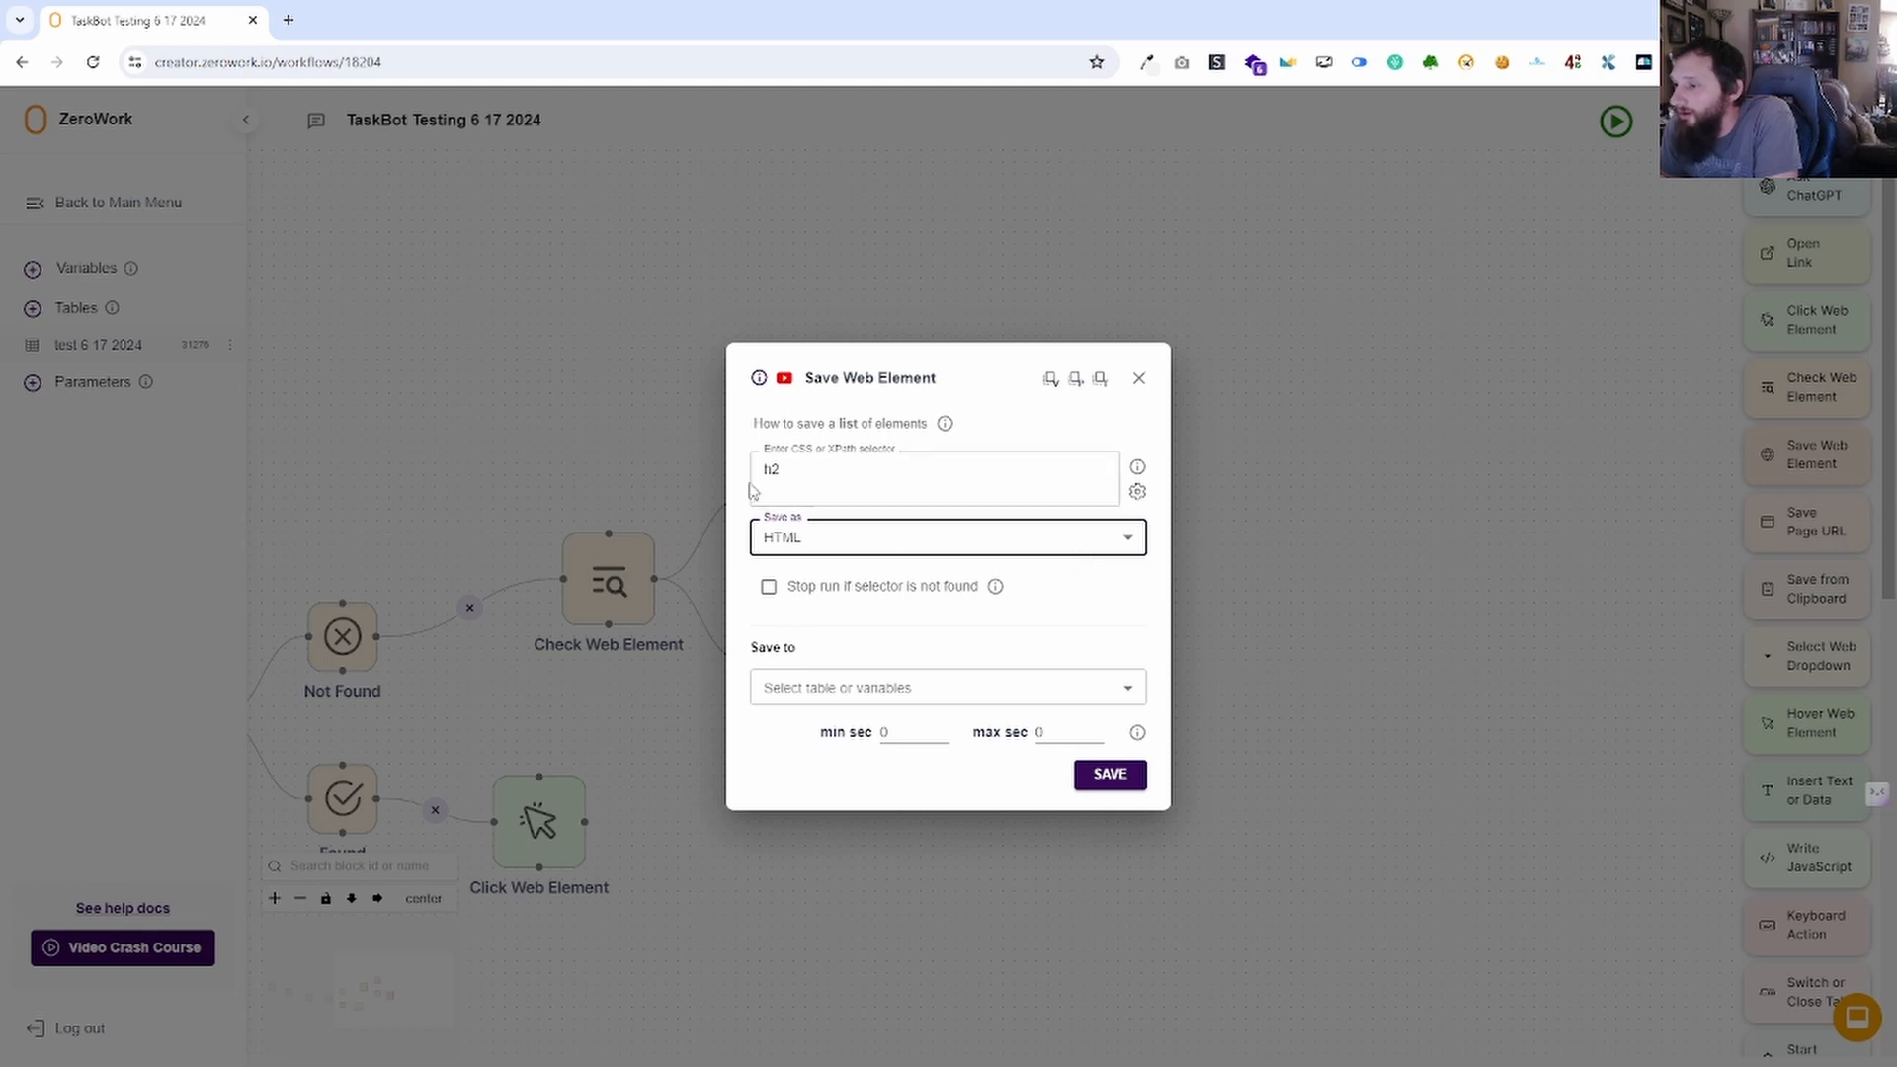
{"action": "left_click", "coordinate": [938, 543]}
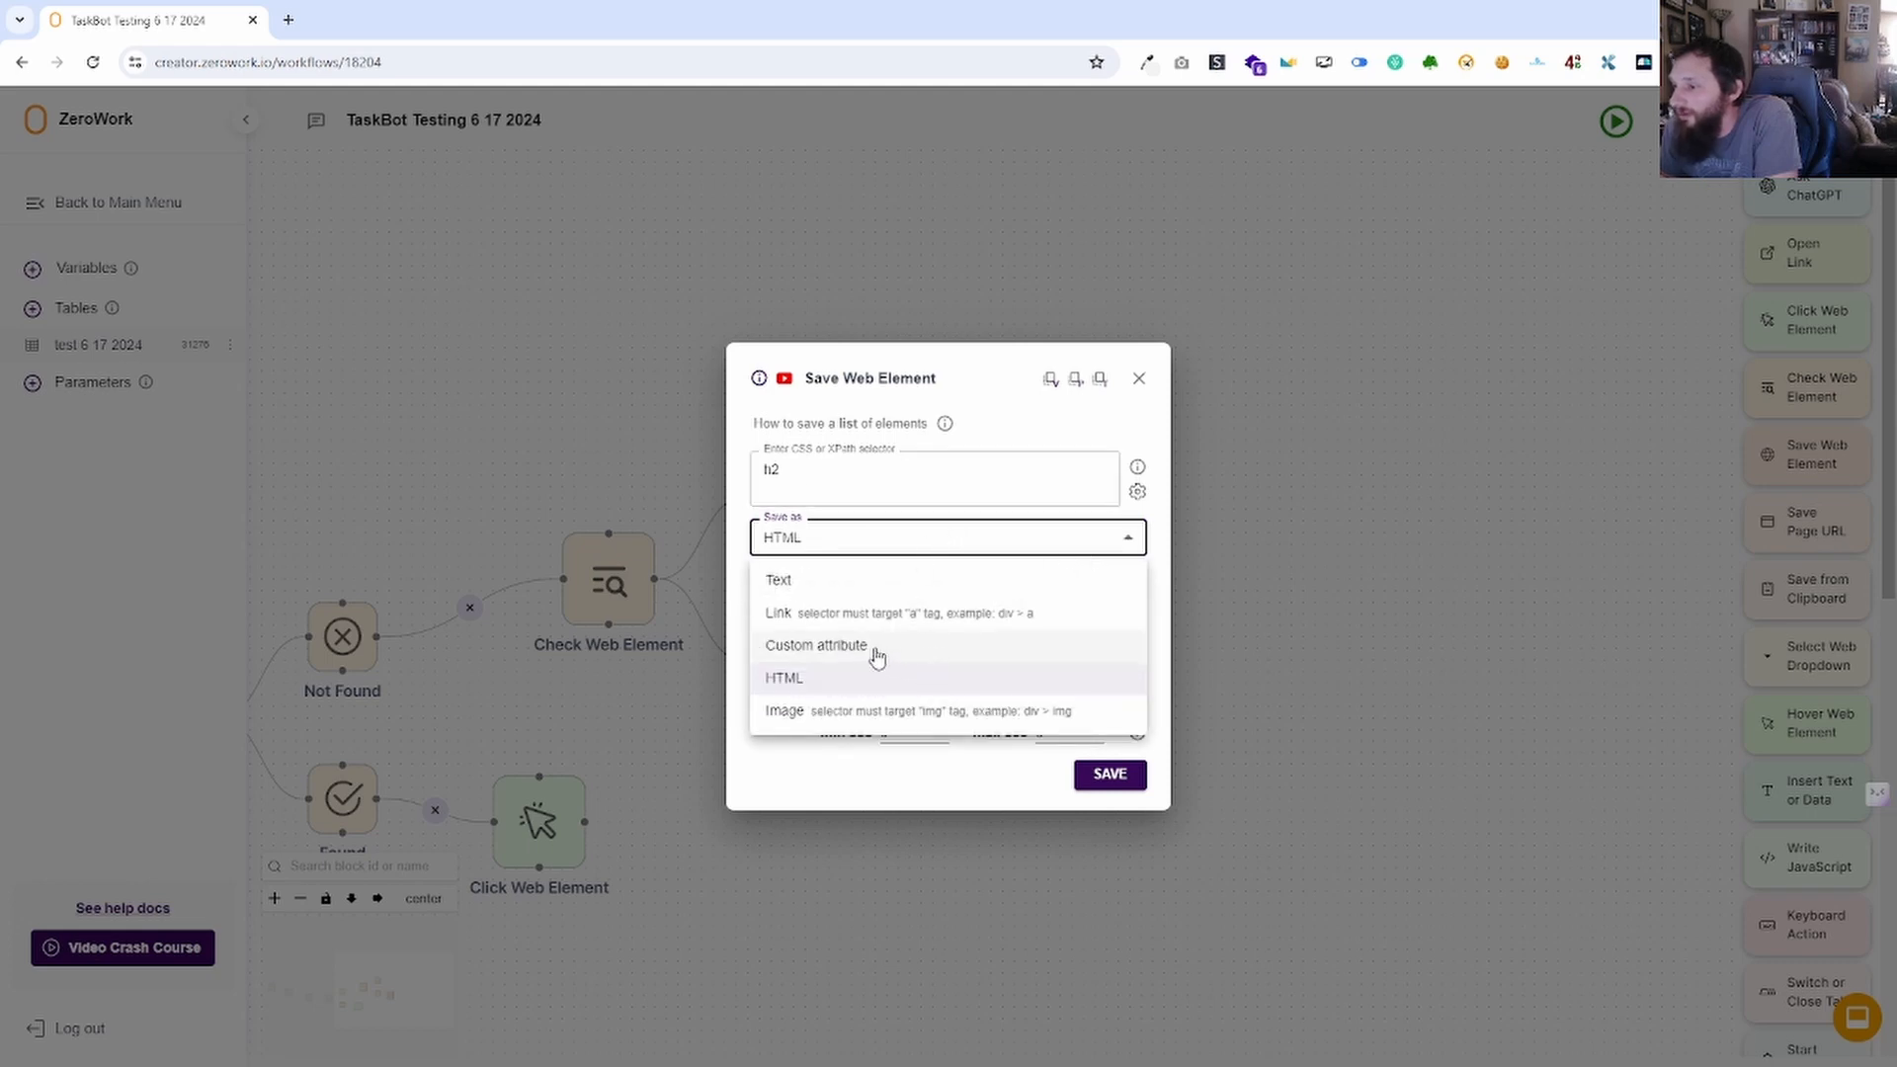
{"action": "left_click", "coordinate": [906, 714]}
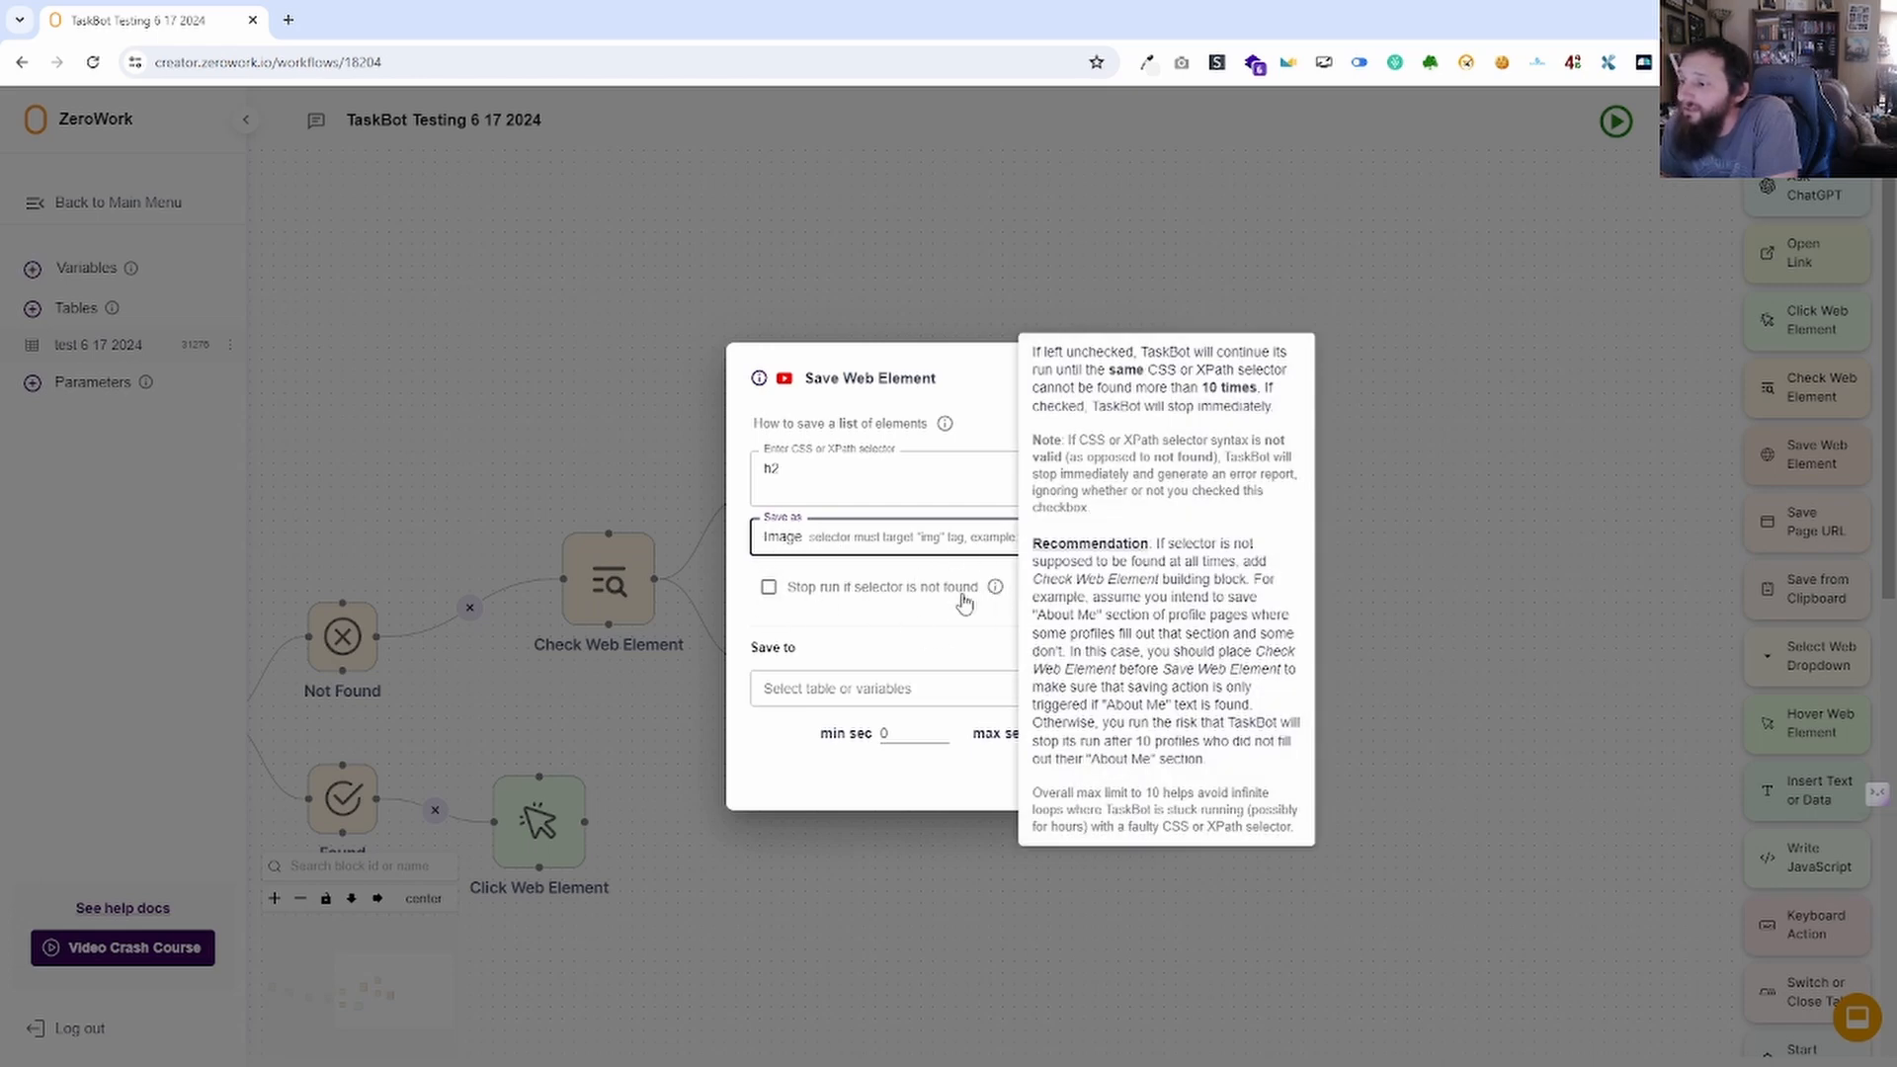
{"action": "left_click", "coordinate": [769, 588]}
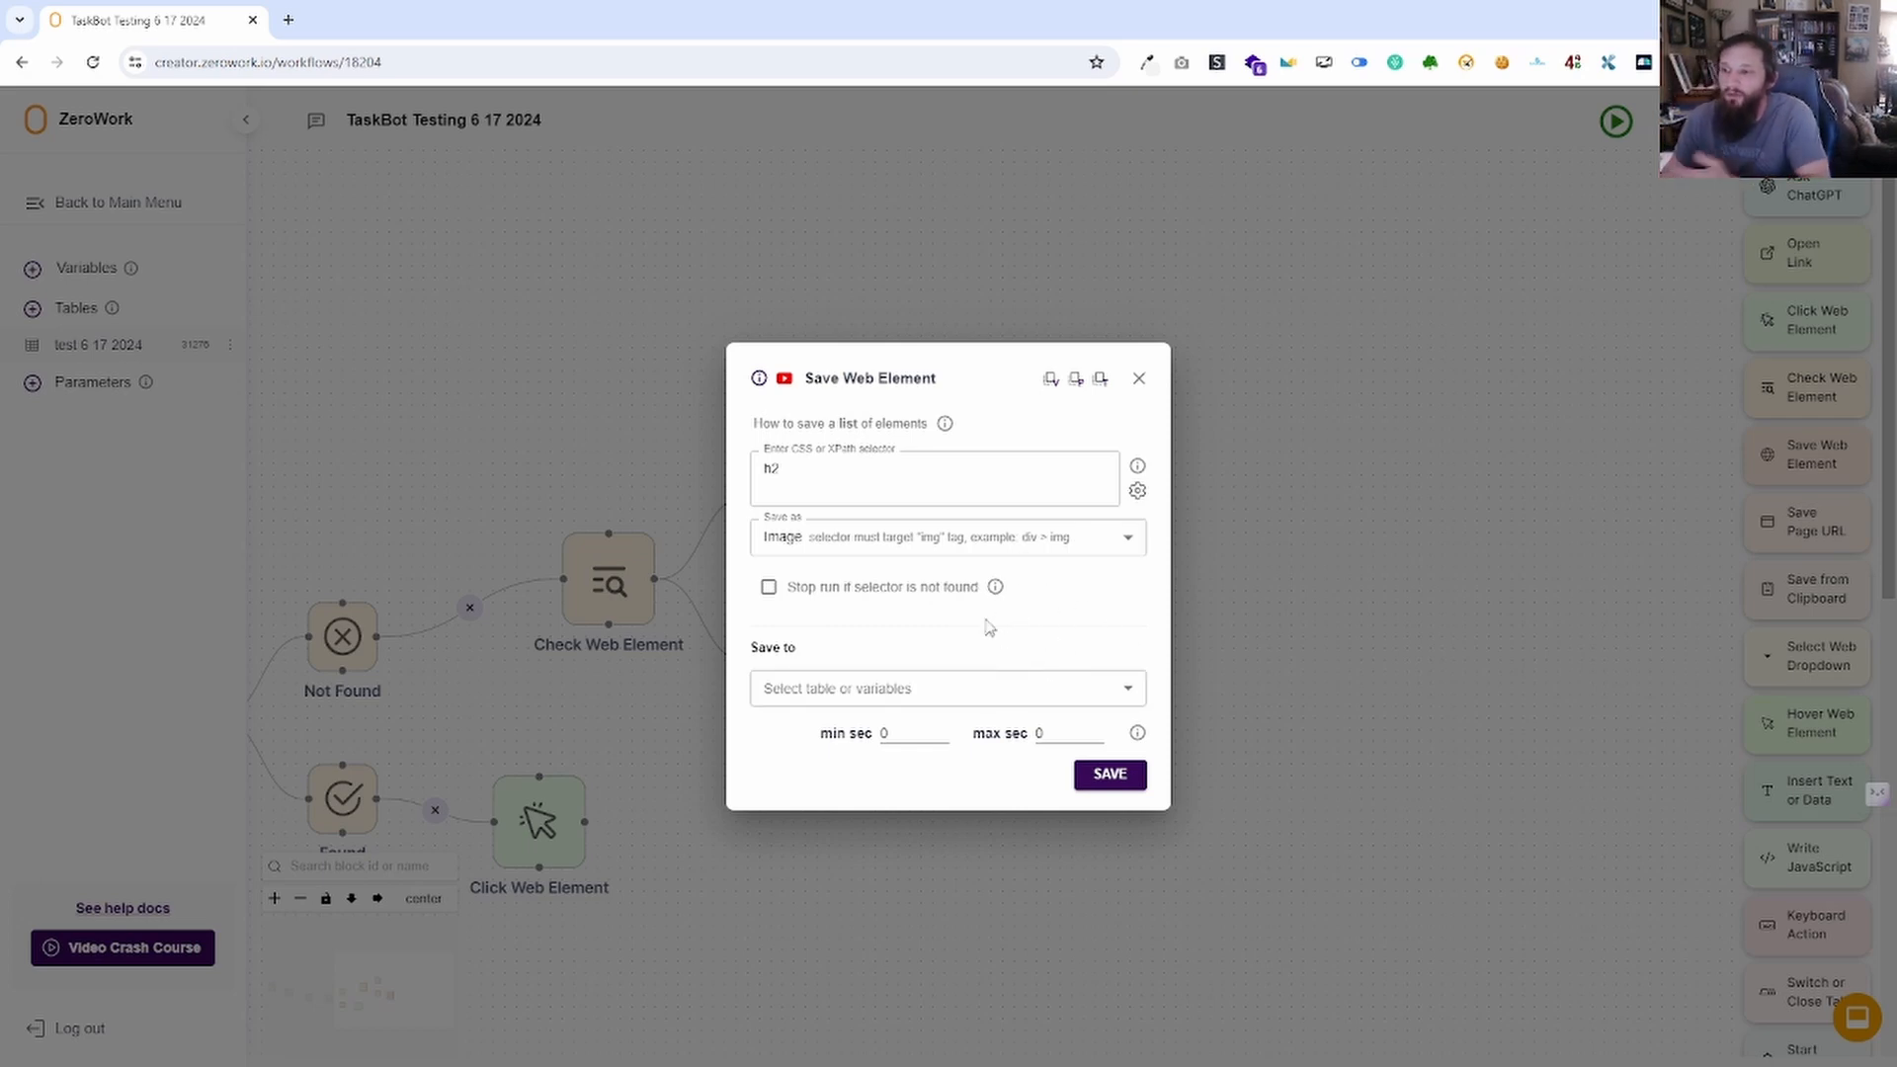
Save the value into the Facebook post column of table test 6 17 2024 and close the settings.
{"action": "left_click", "coordinate": [870, 694]}
{"action": "left_click", "coordinate": [914, 730]}
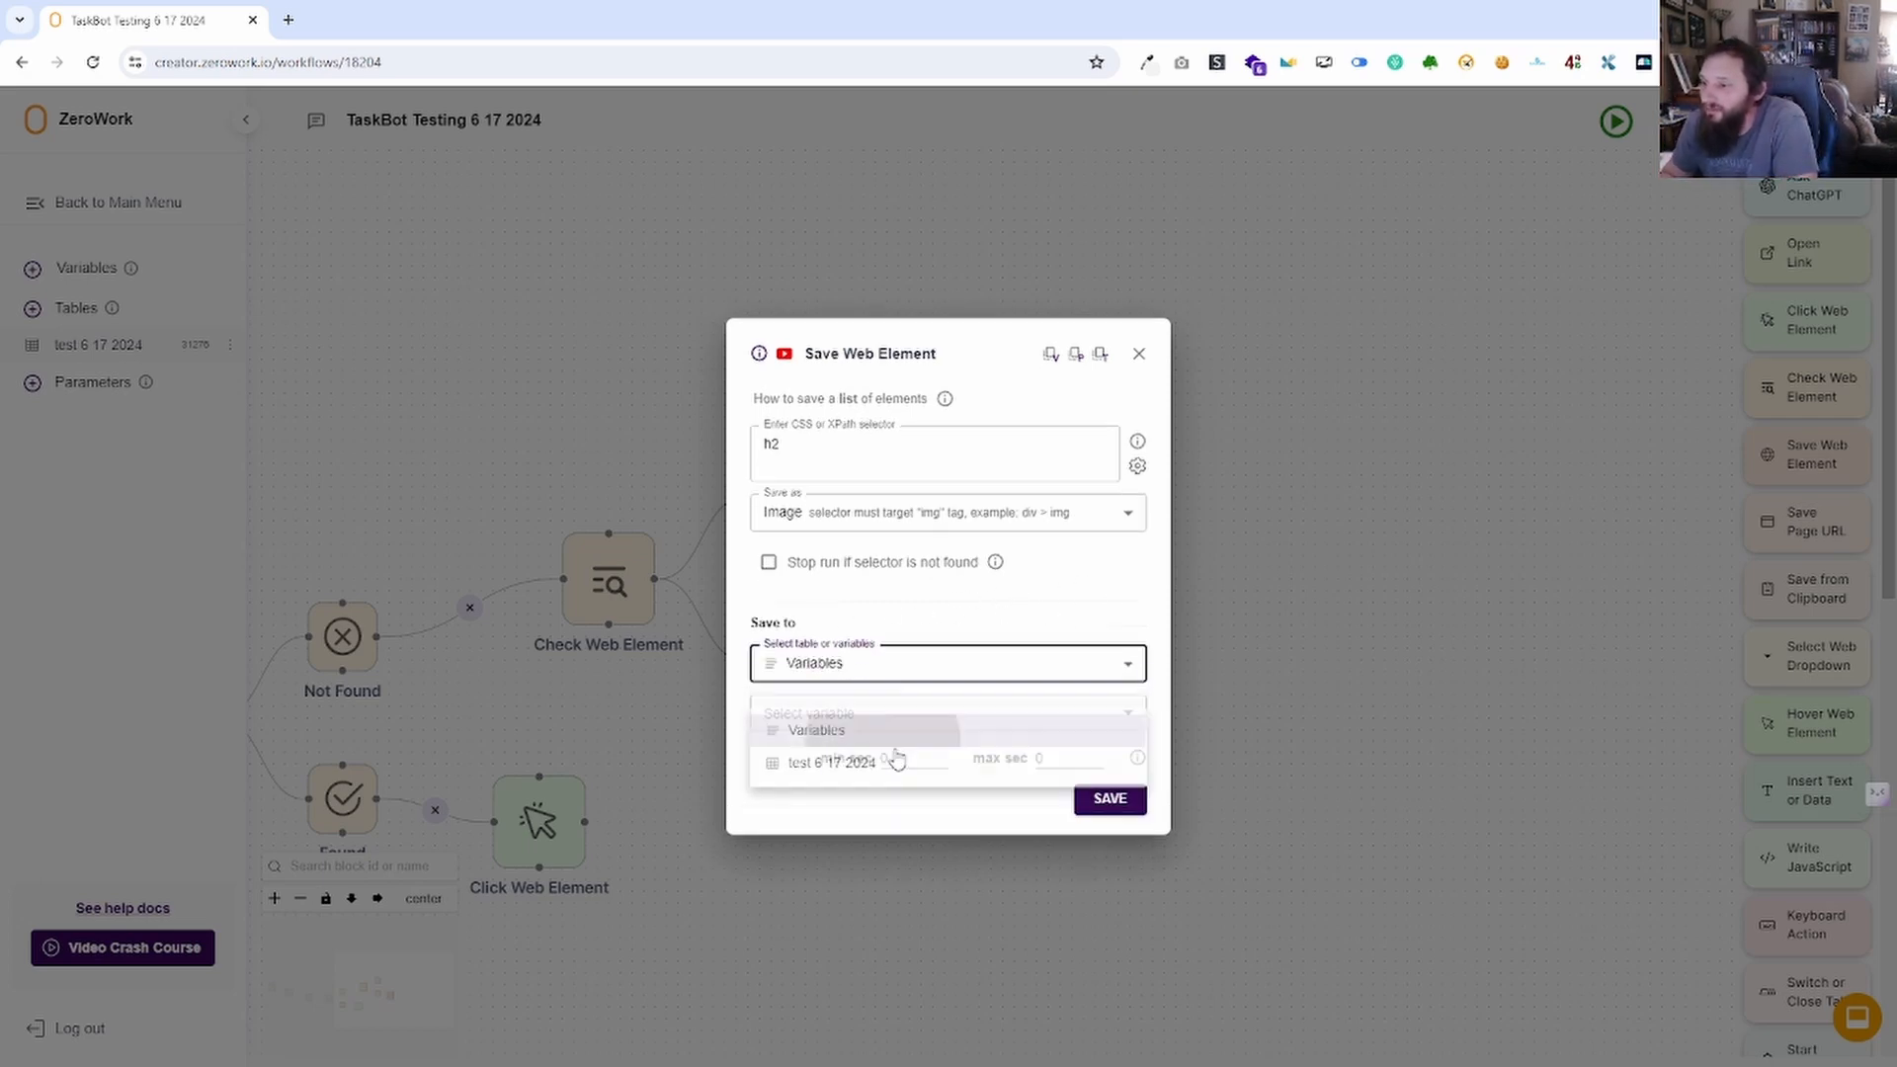
{"action": "left_click", "coordinate": [886, 715]}
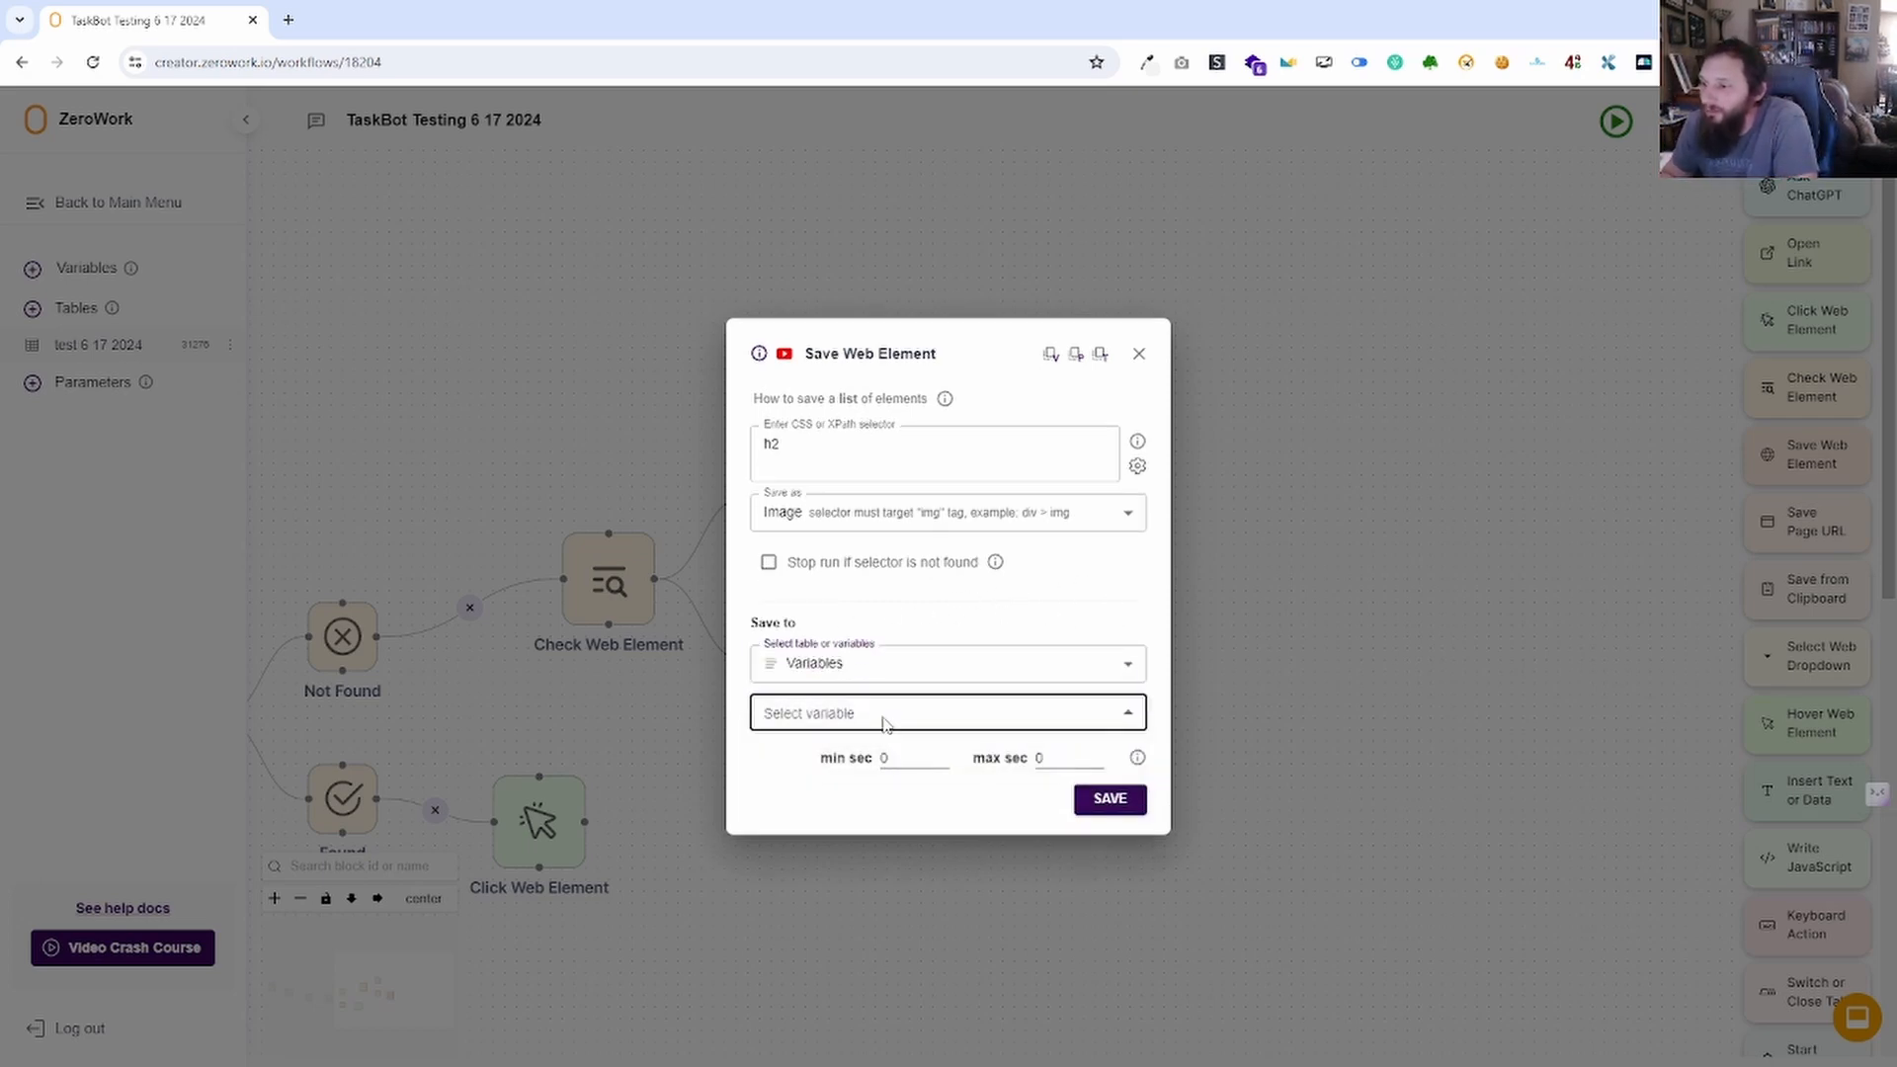
{"action": "left_click", "coordinate": [891, 665]}
{"action": "left_click", "coordinate": [862, 737]}
{"action": "left_click", "coordinate": [894, 715]}
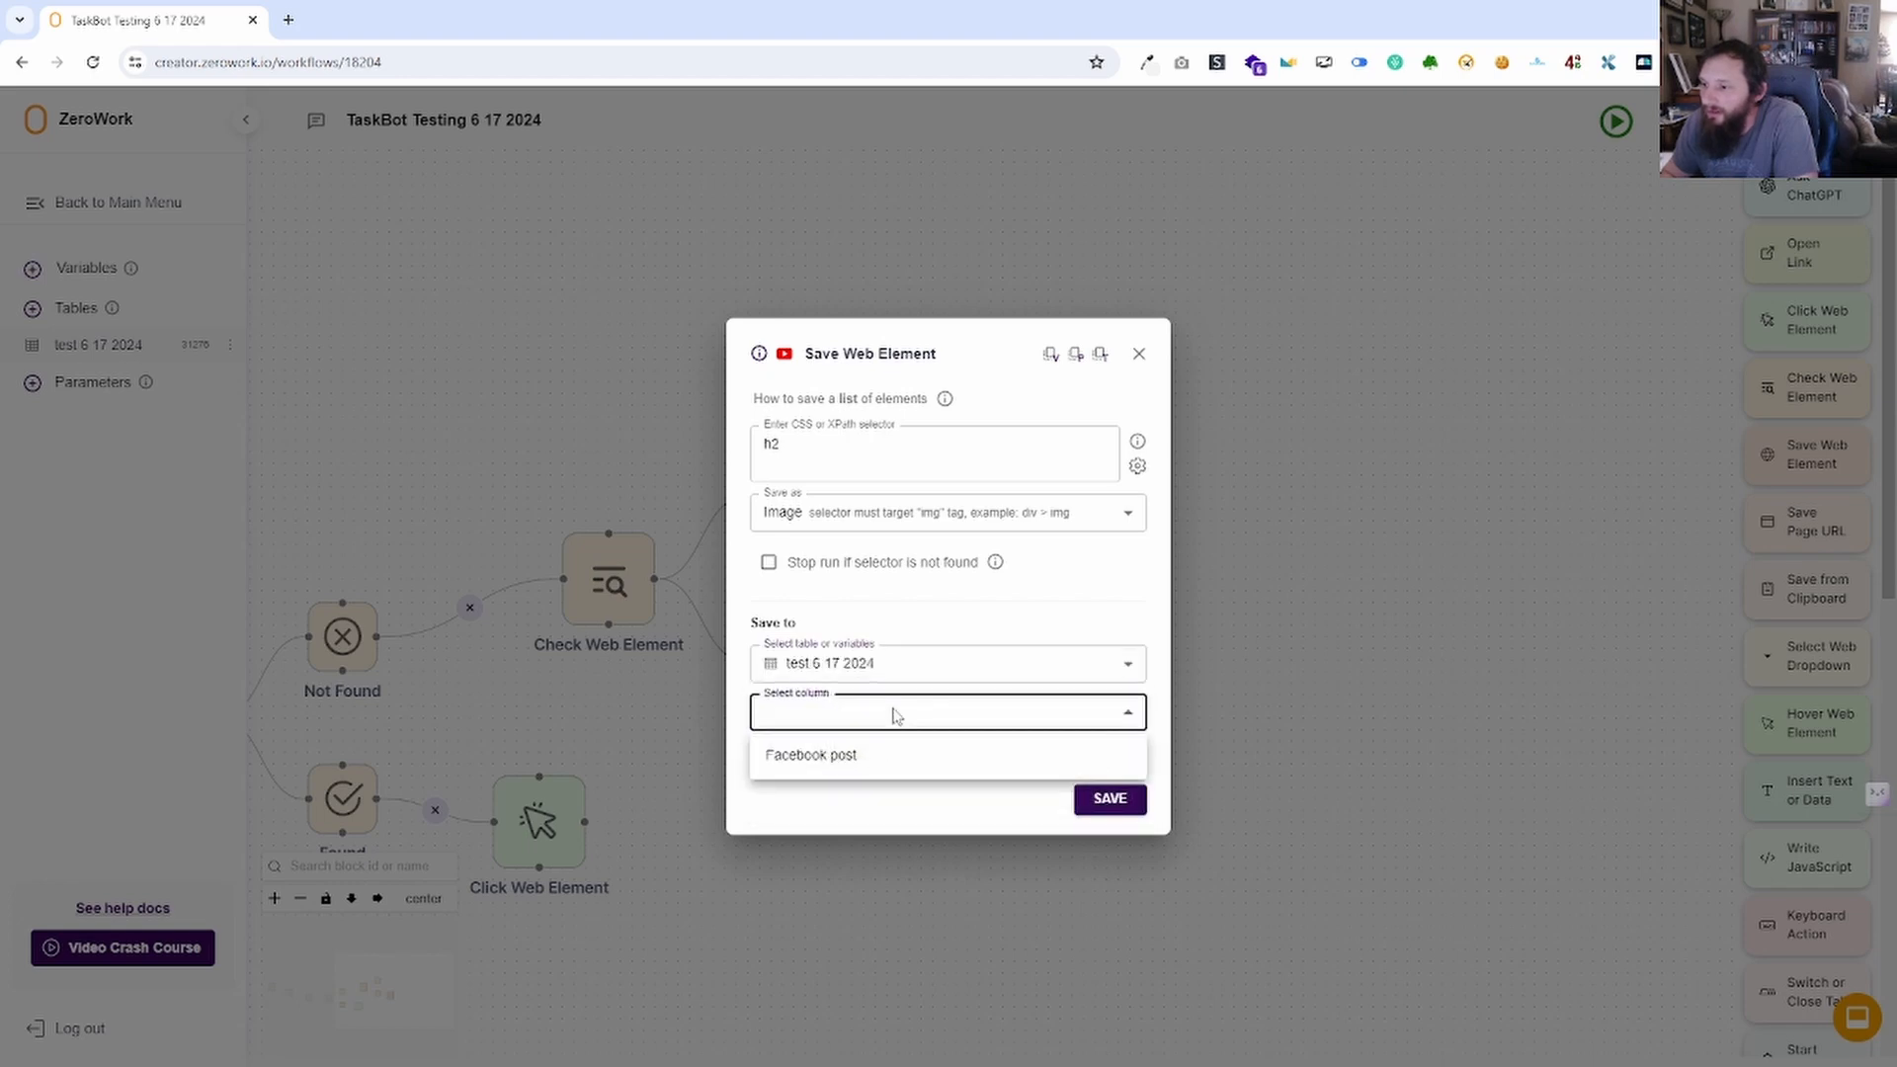
{"action": "left_click", "coordinate": [872, 759]}
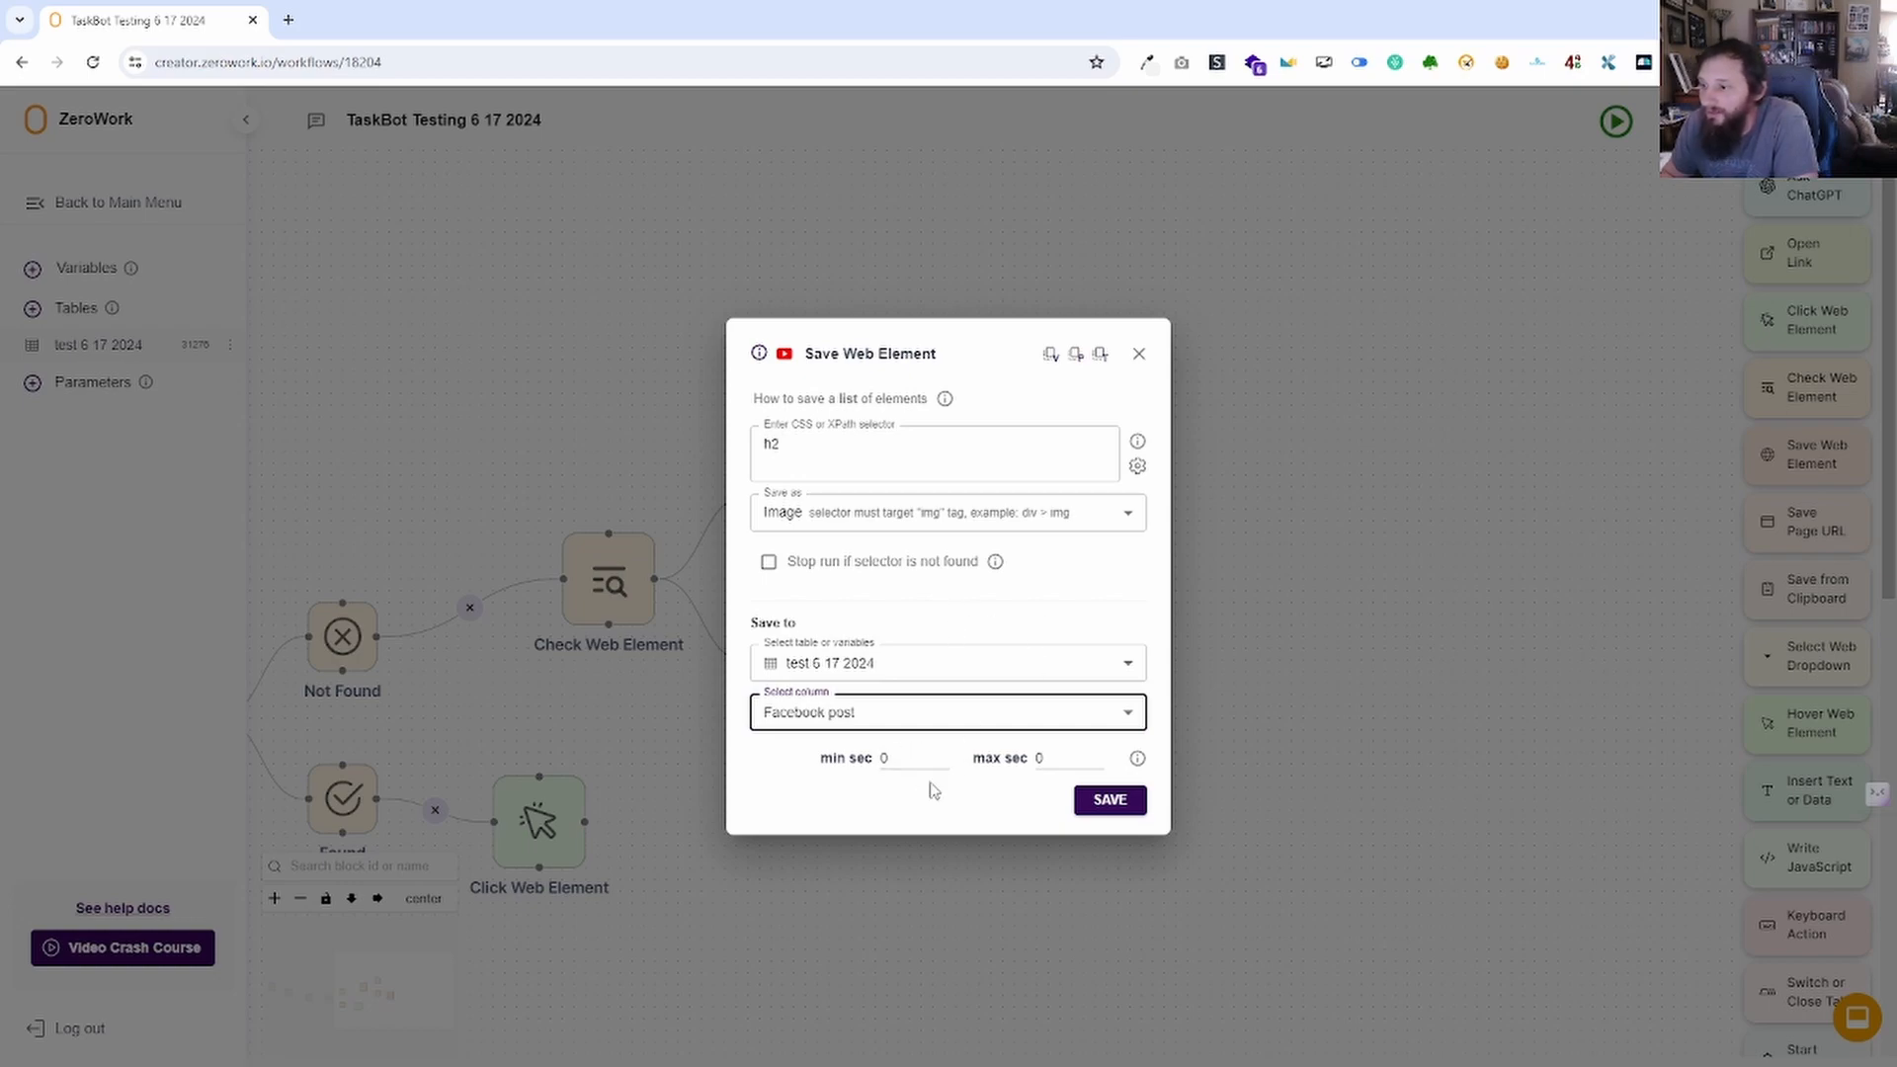
{"action": "left_click", "coordinate": [1152, 355]}
{"action": "left_click_drag", "start_coordinate": [1107, 609], "coordinate": [887, 495]}
Type the selector h1 > div:nth-child(2) > h2 into Save Web Element and close its settings.
{"action": "left_click", "coordinate": [722, 581]}
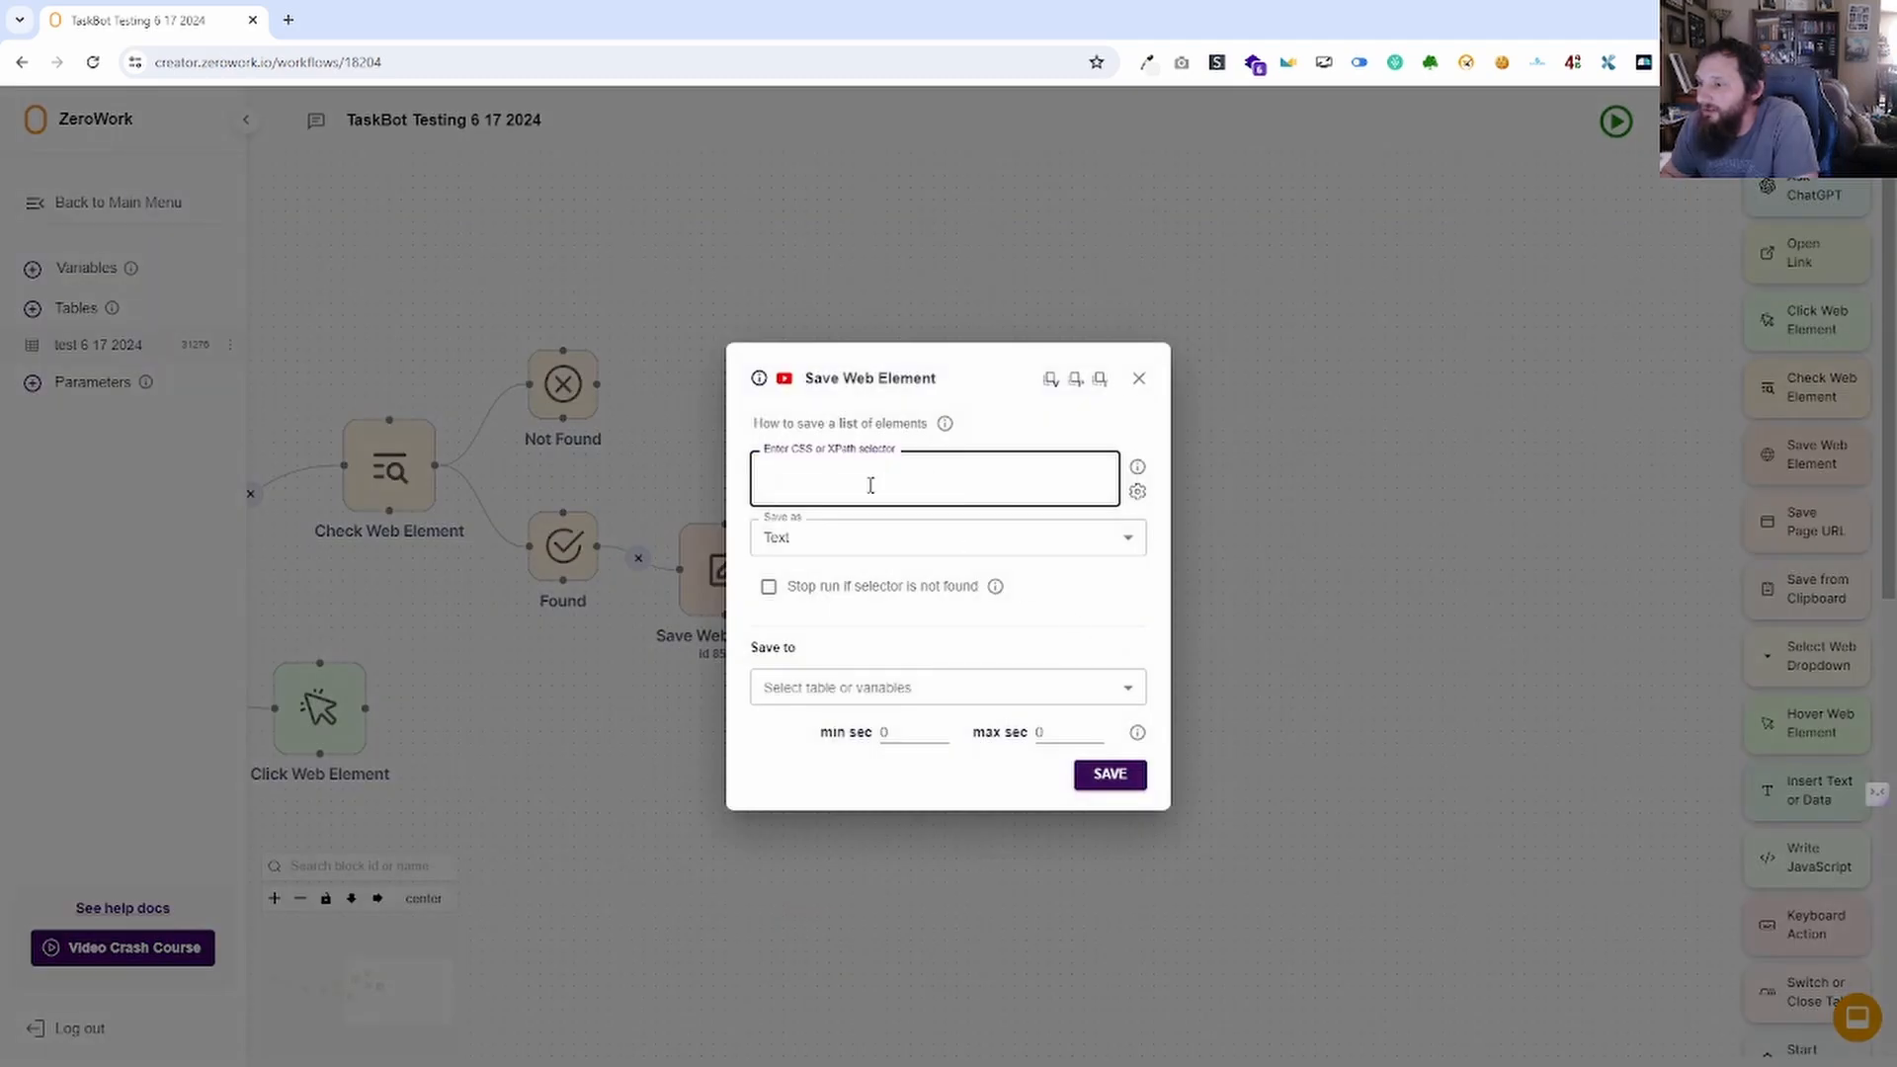
{"action": "type", "text": "h1 > div.nth-child(2"}
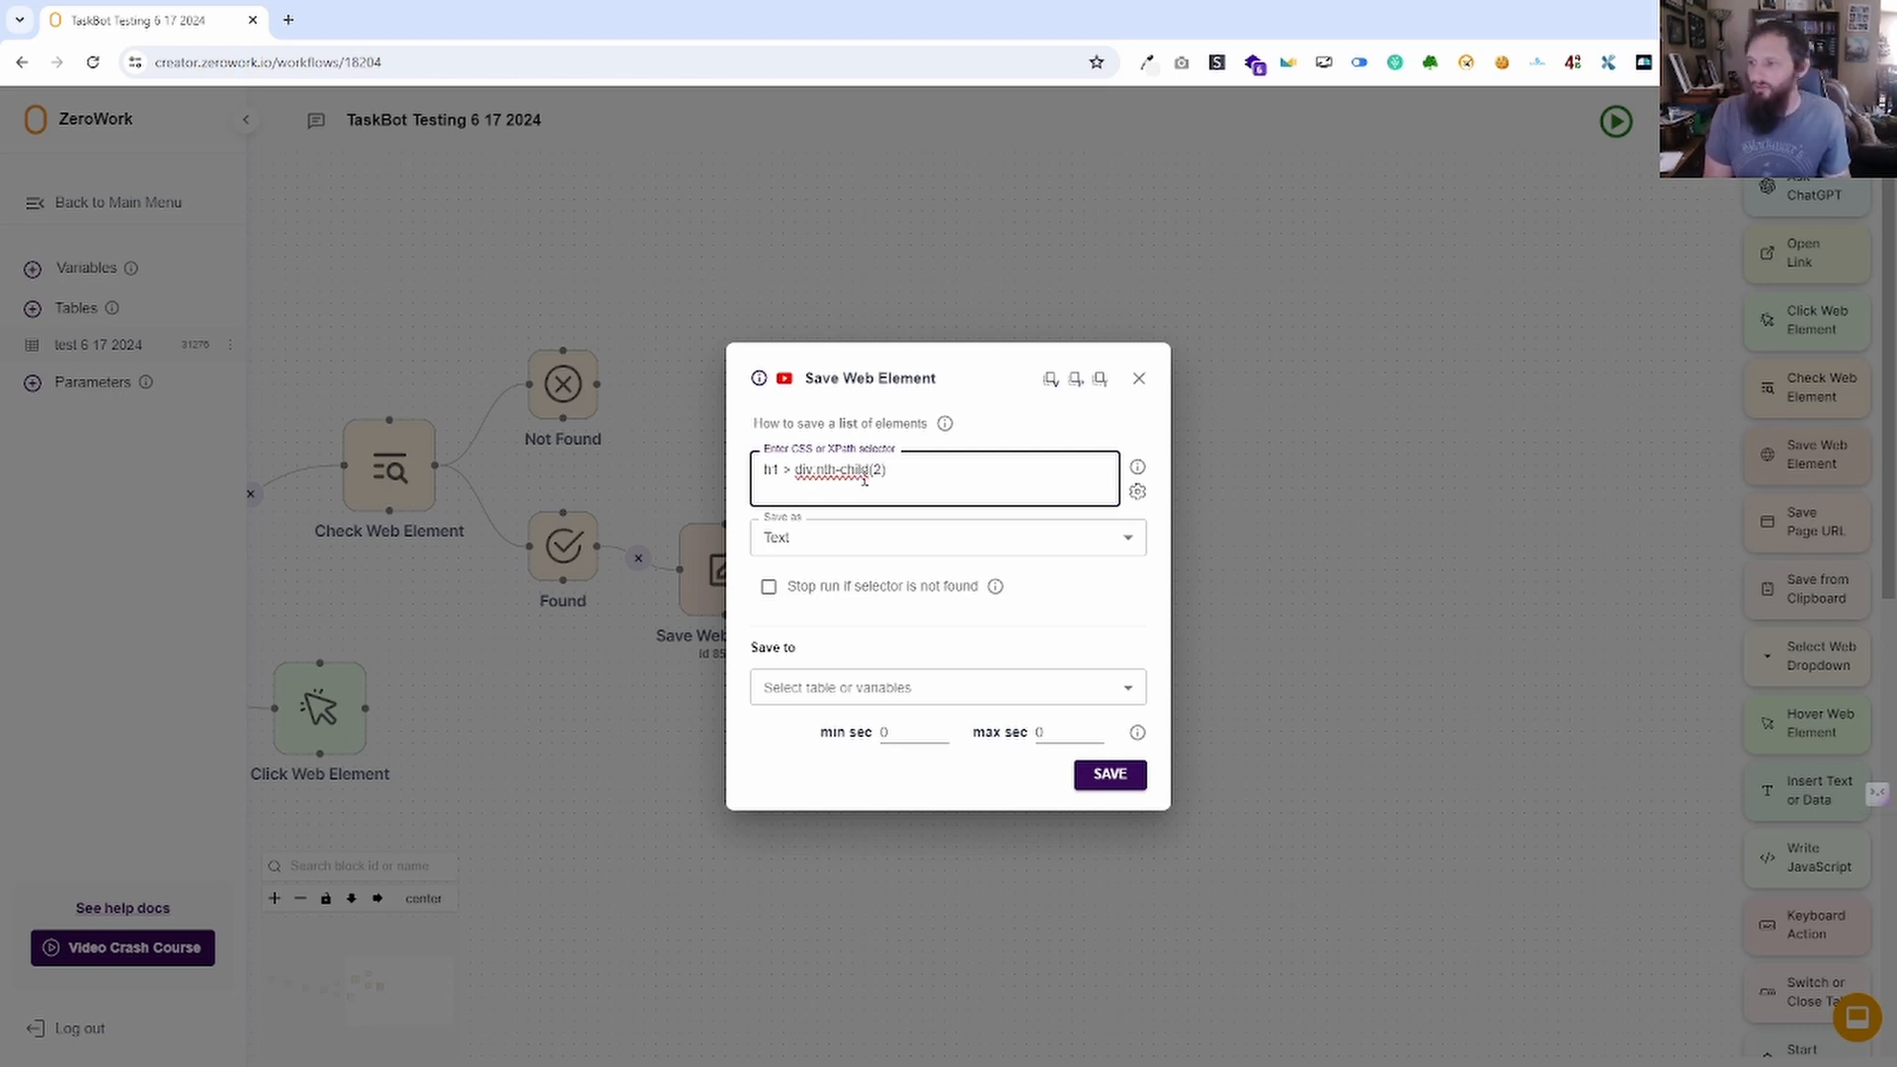
{"action": "type", "text": "> h2"}
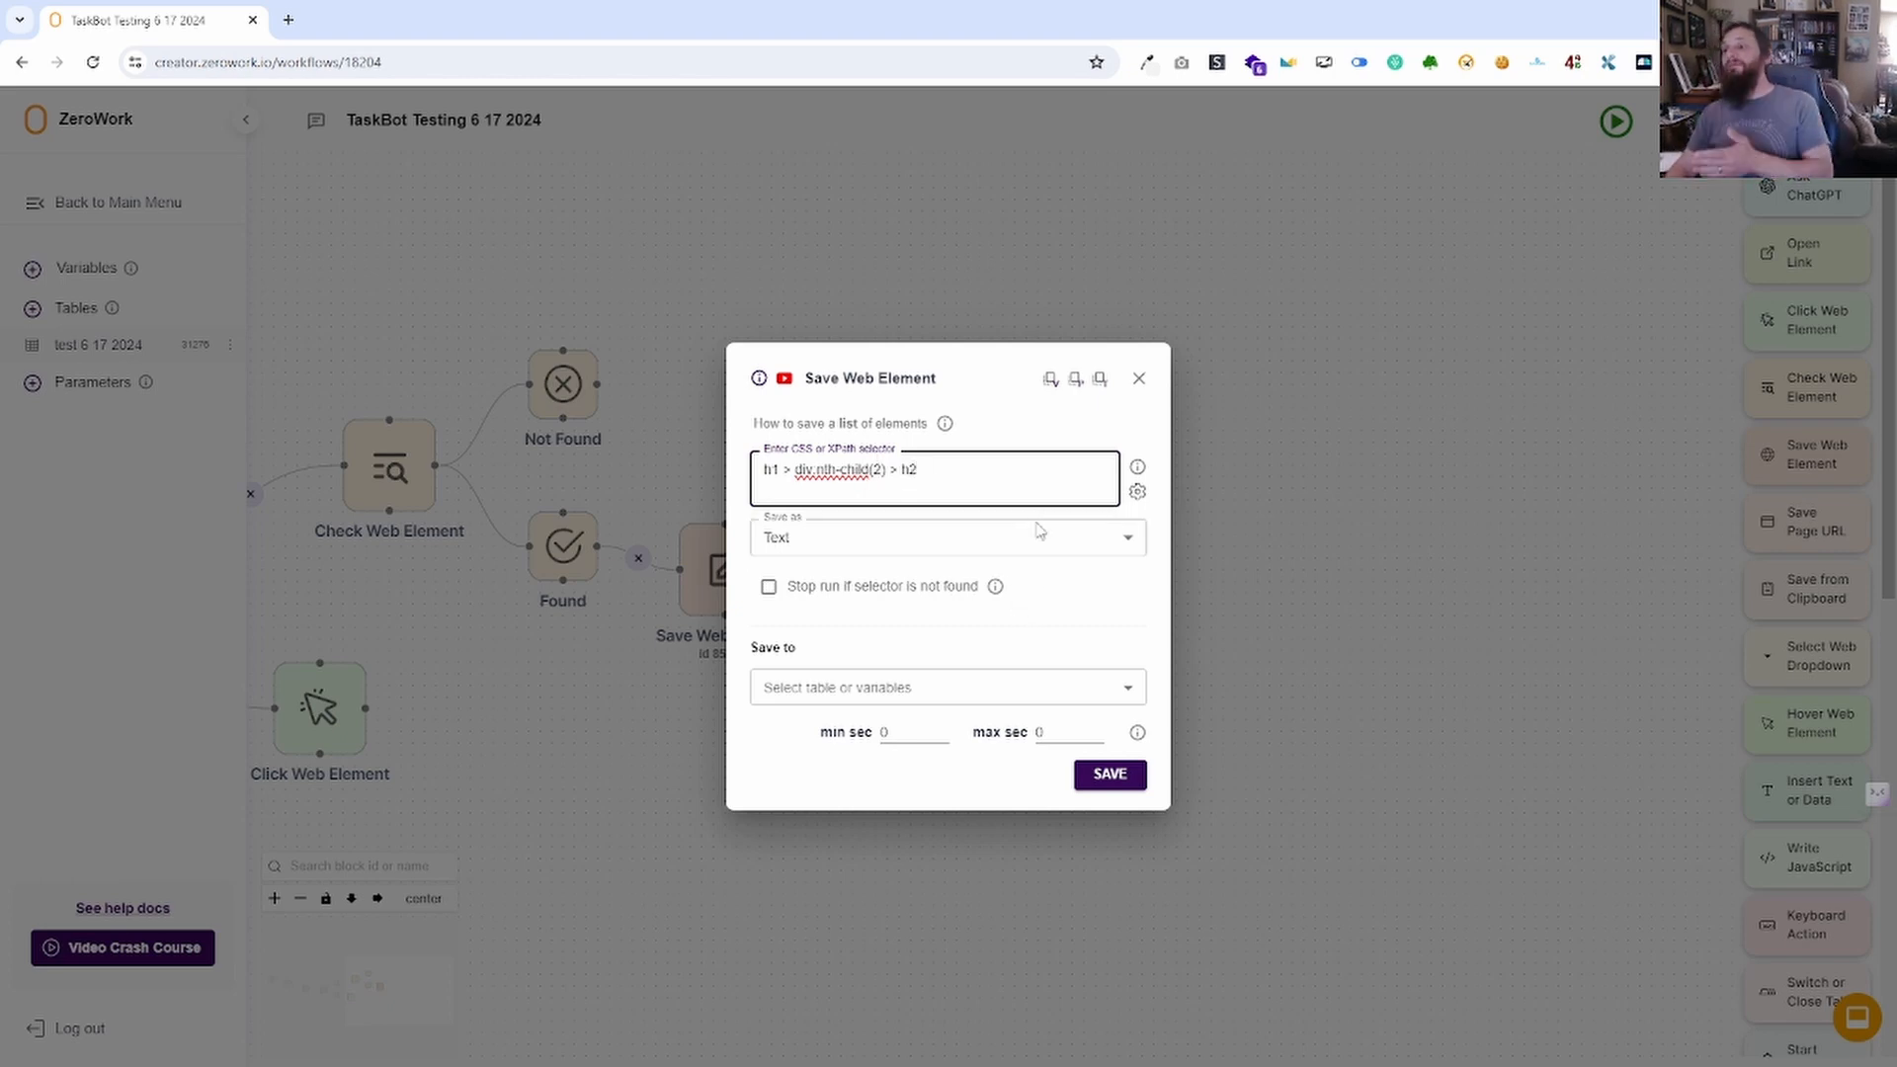
{"action": "left_click", "coordinate": [1139, 378]}
{"action": "left_click_drag", "start_coordinate": [1475, 618], "coordinate": [1635, 495]}
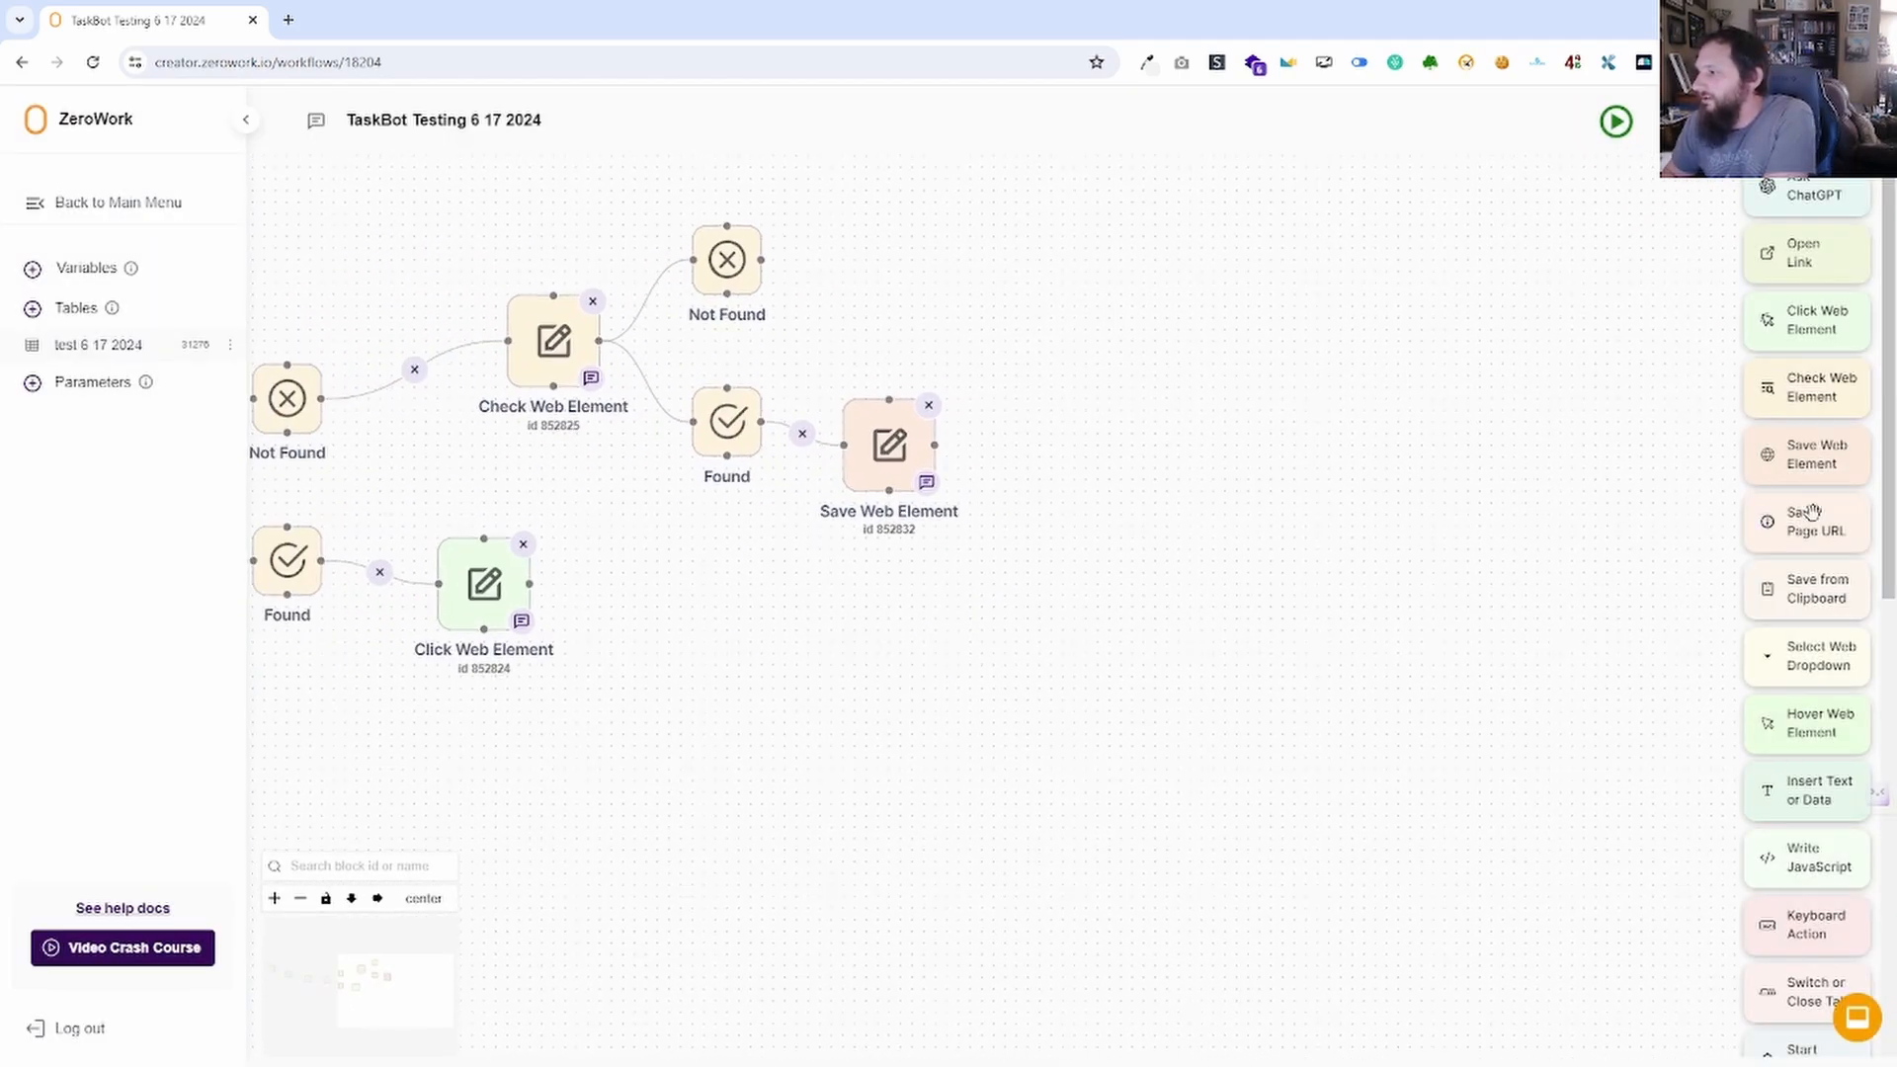
Add a Save Page Url block and choose Variables as its save destination.
{"action": "left_click_drag", "start_coordinate": [1816, 521], "coordinate": [1240, 395]}
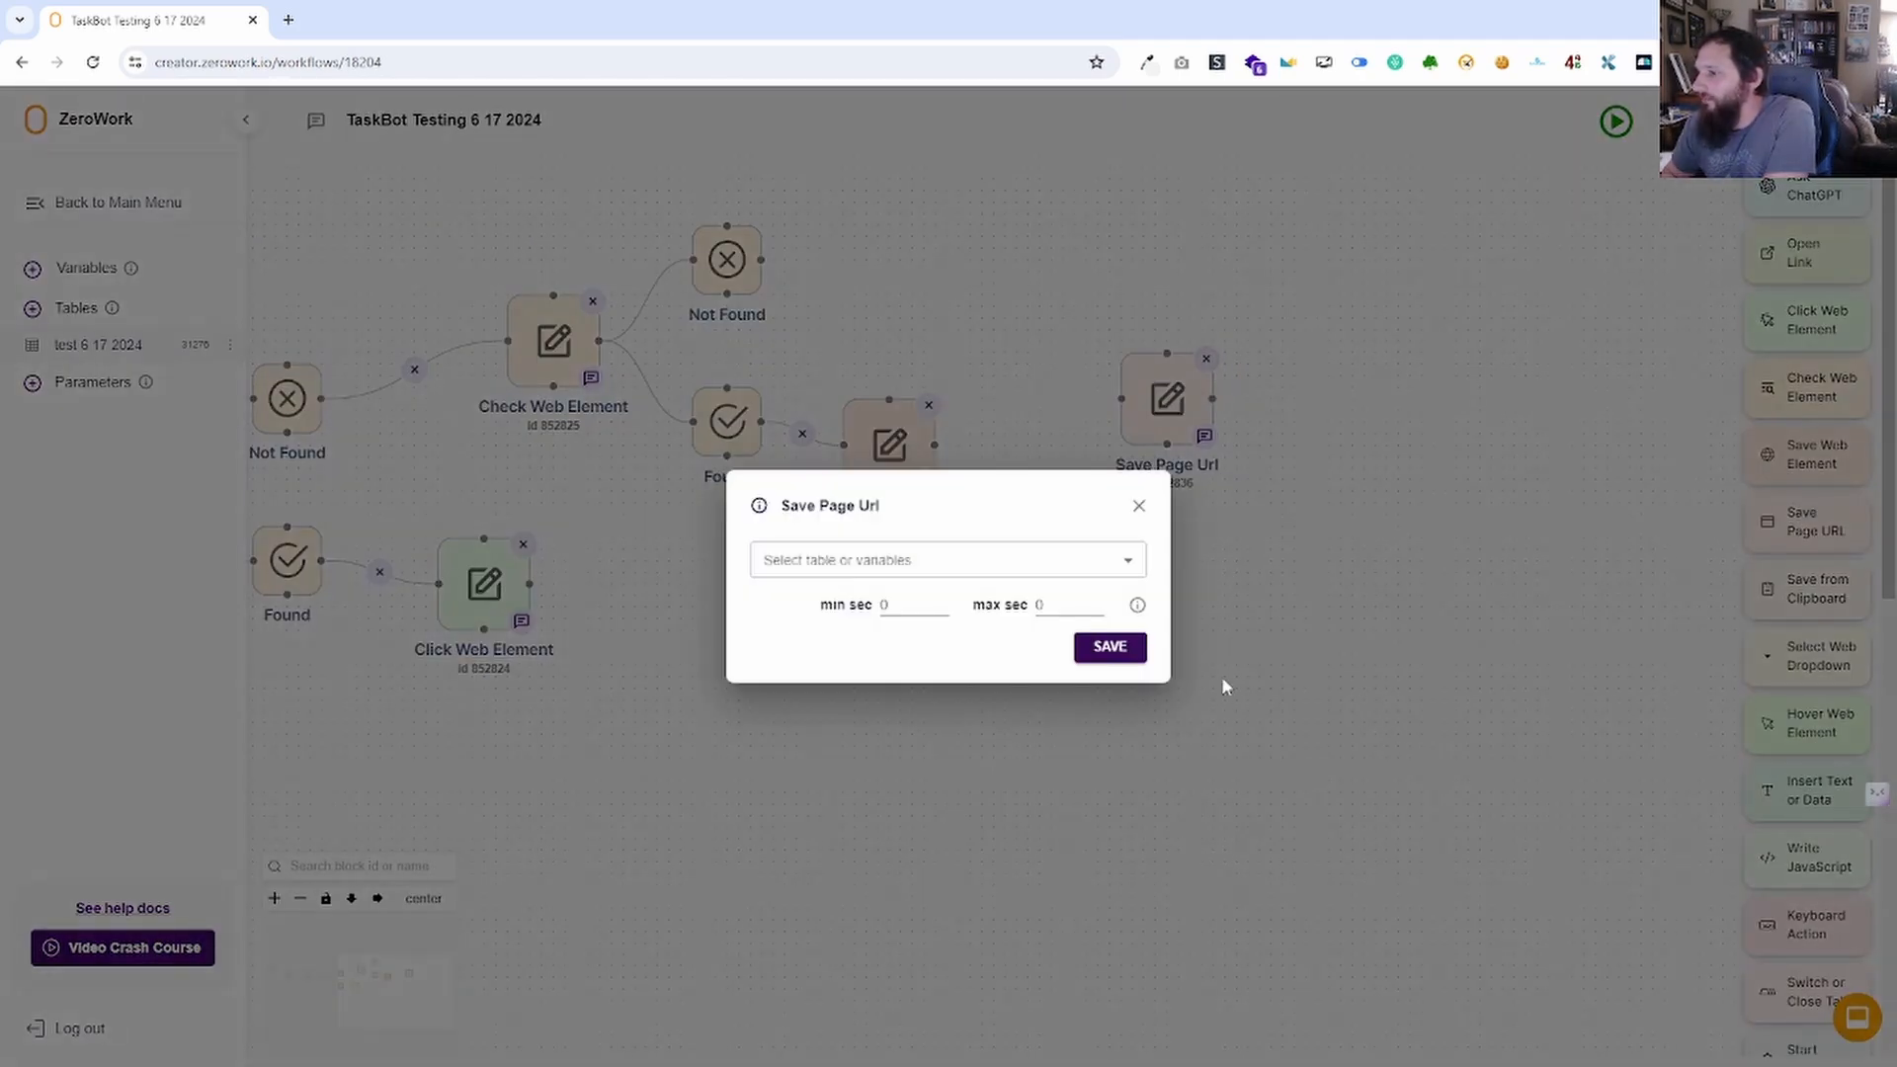
{"action": "left_click", "coordinate": [966, 550]}
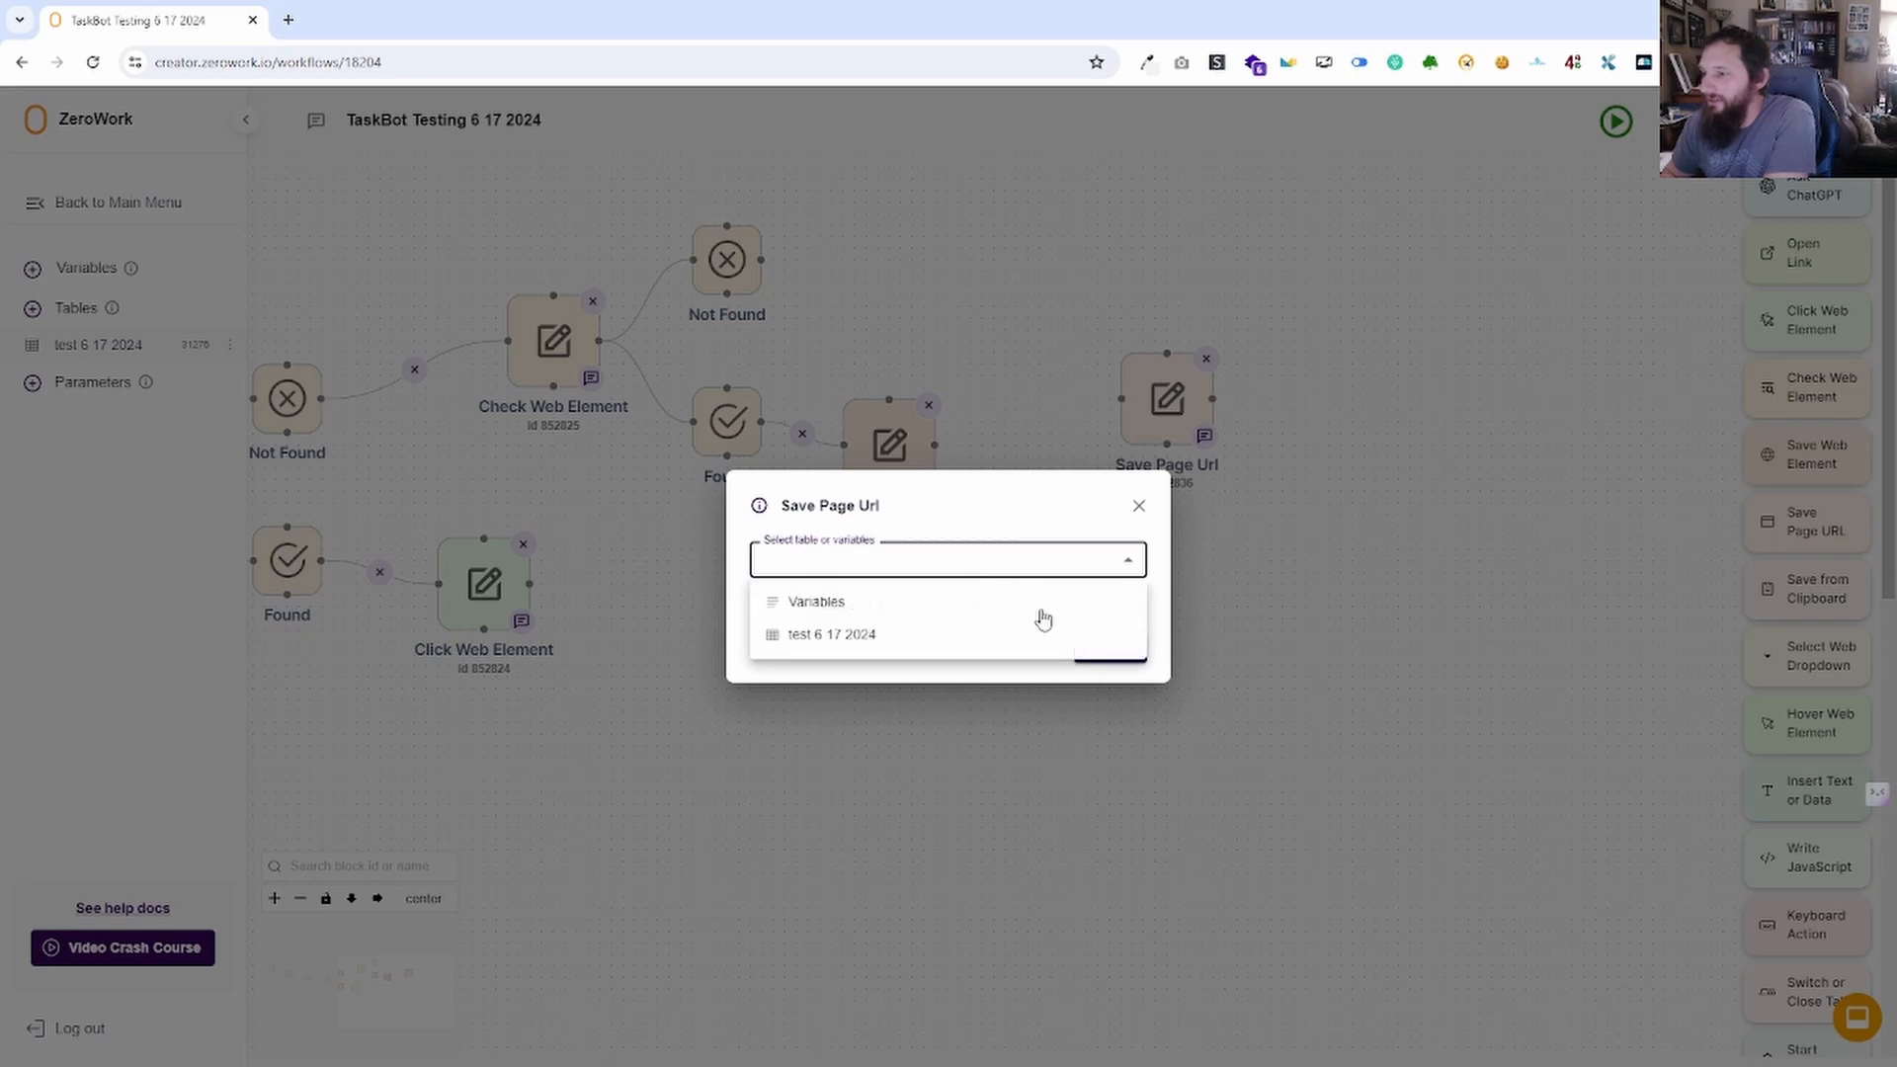
{"action": "left_click", "coordinate": [852, 601]}
{"action": "left_click", "coordinate": [1138, 481]}
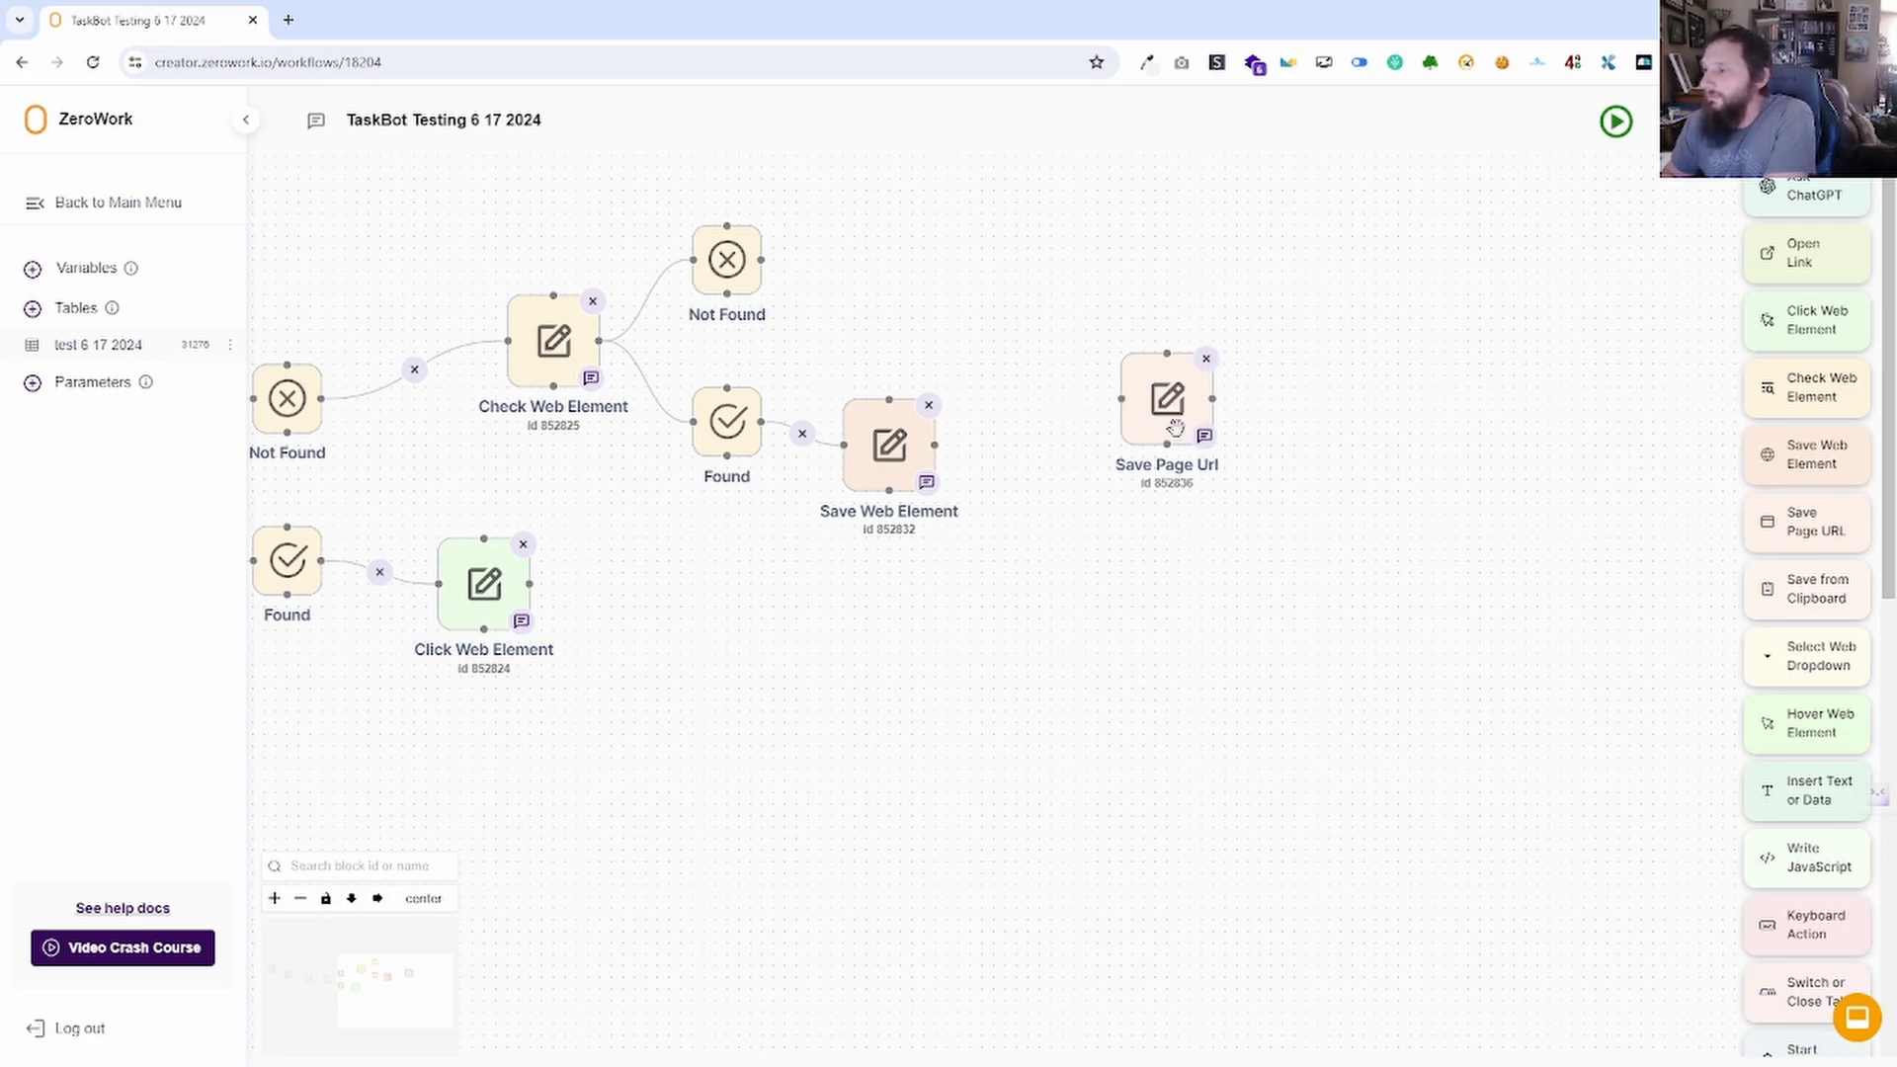
Browse the Save Page Url variable list without choosing, then delete the block.
{"action": "left_click", "coordinate": [1167, 398]}
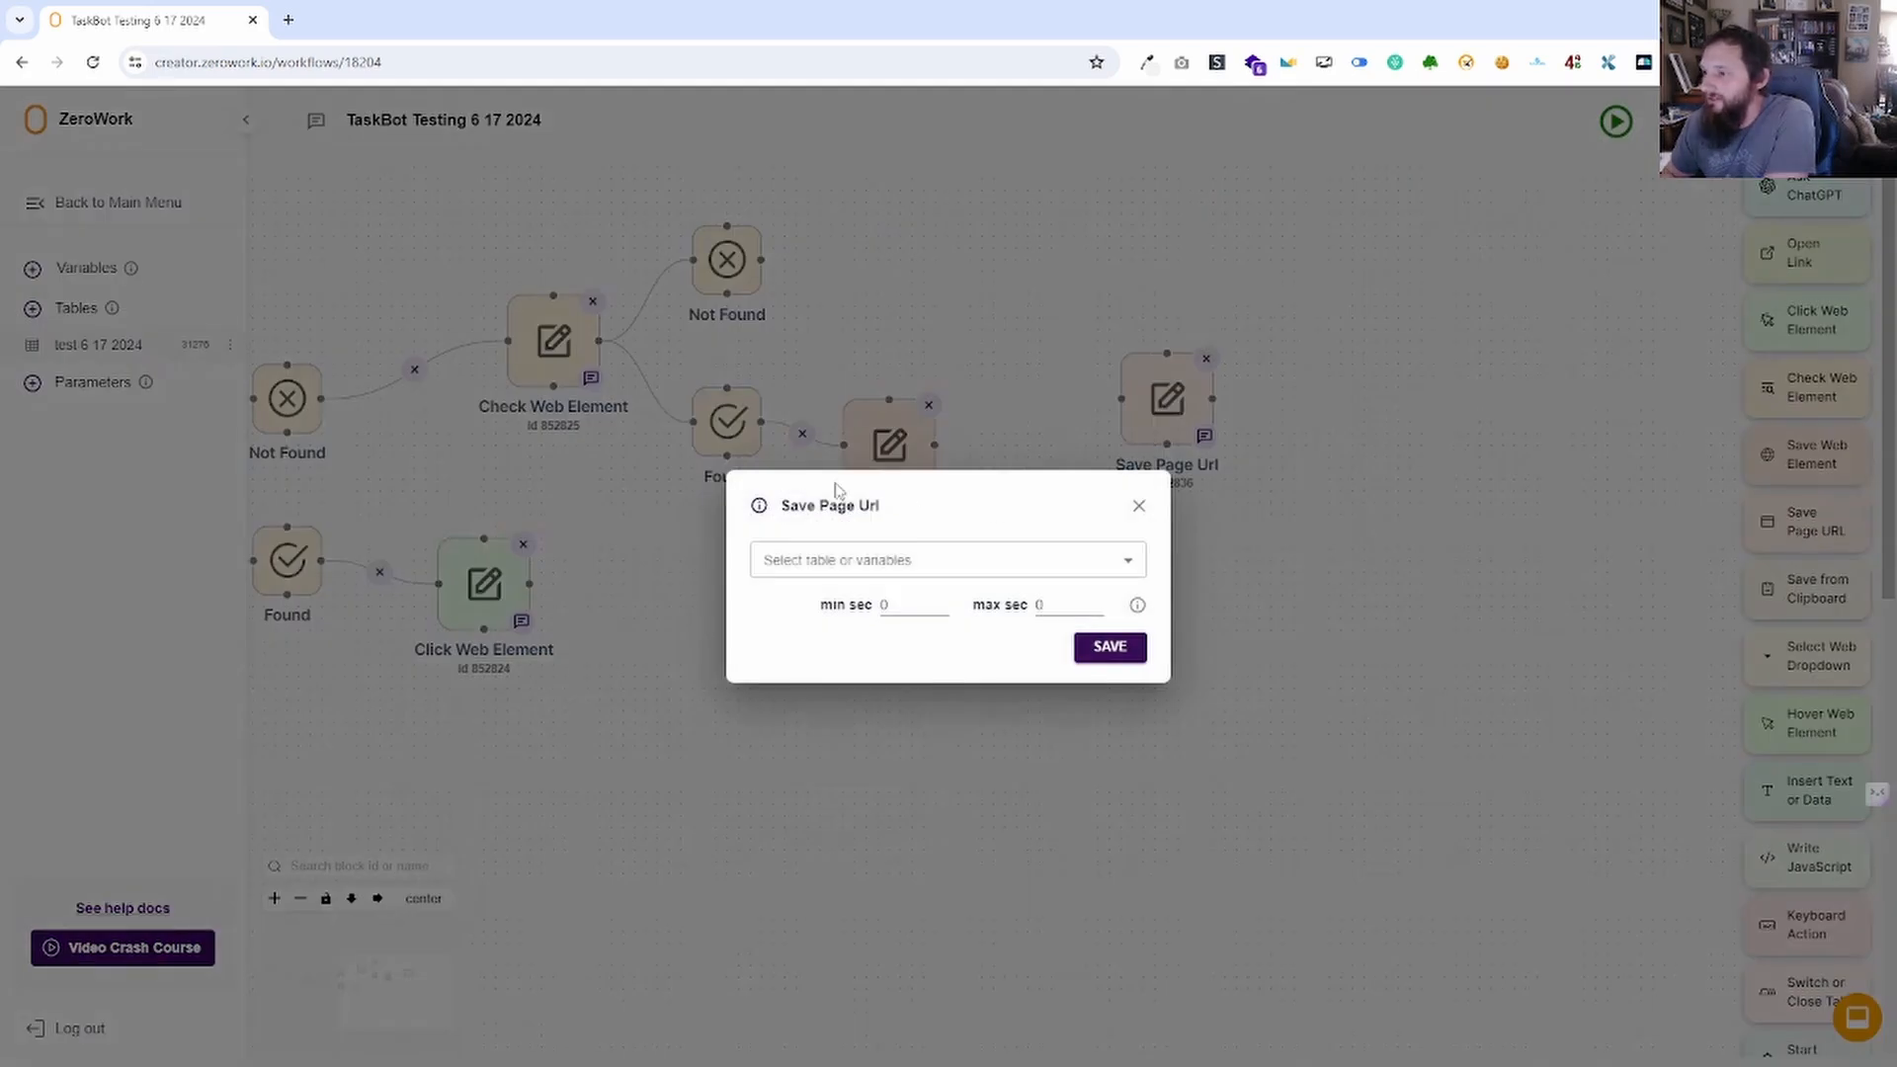
{"action": "left_click", "coordinate": [950, 573]}
{"action": "left_click", "coordinate": [867, 602]}
{"action": "left_click", "coordinate": [910, 587]}
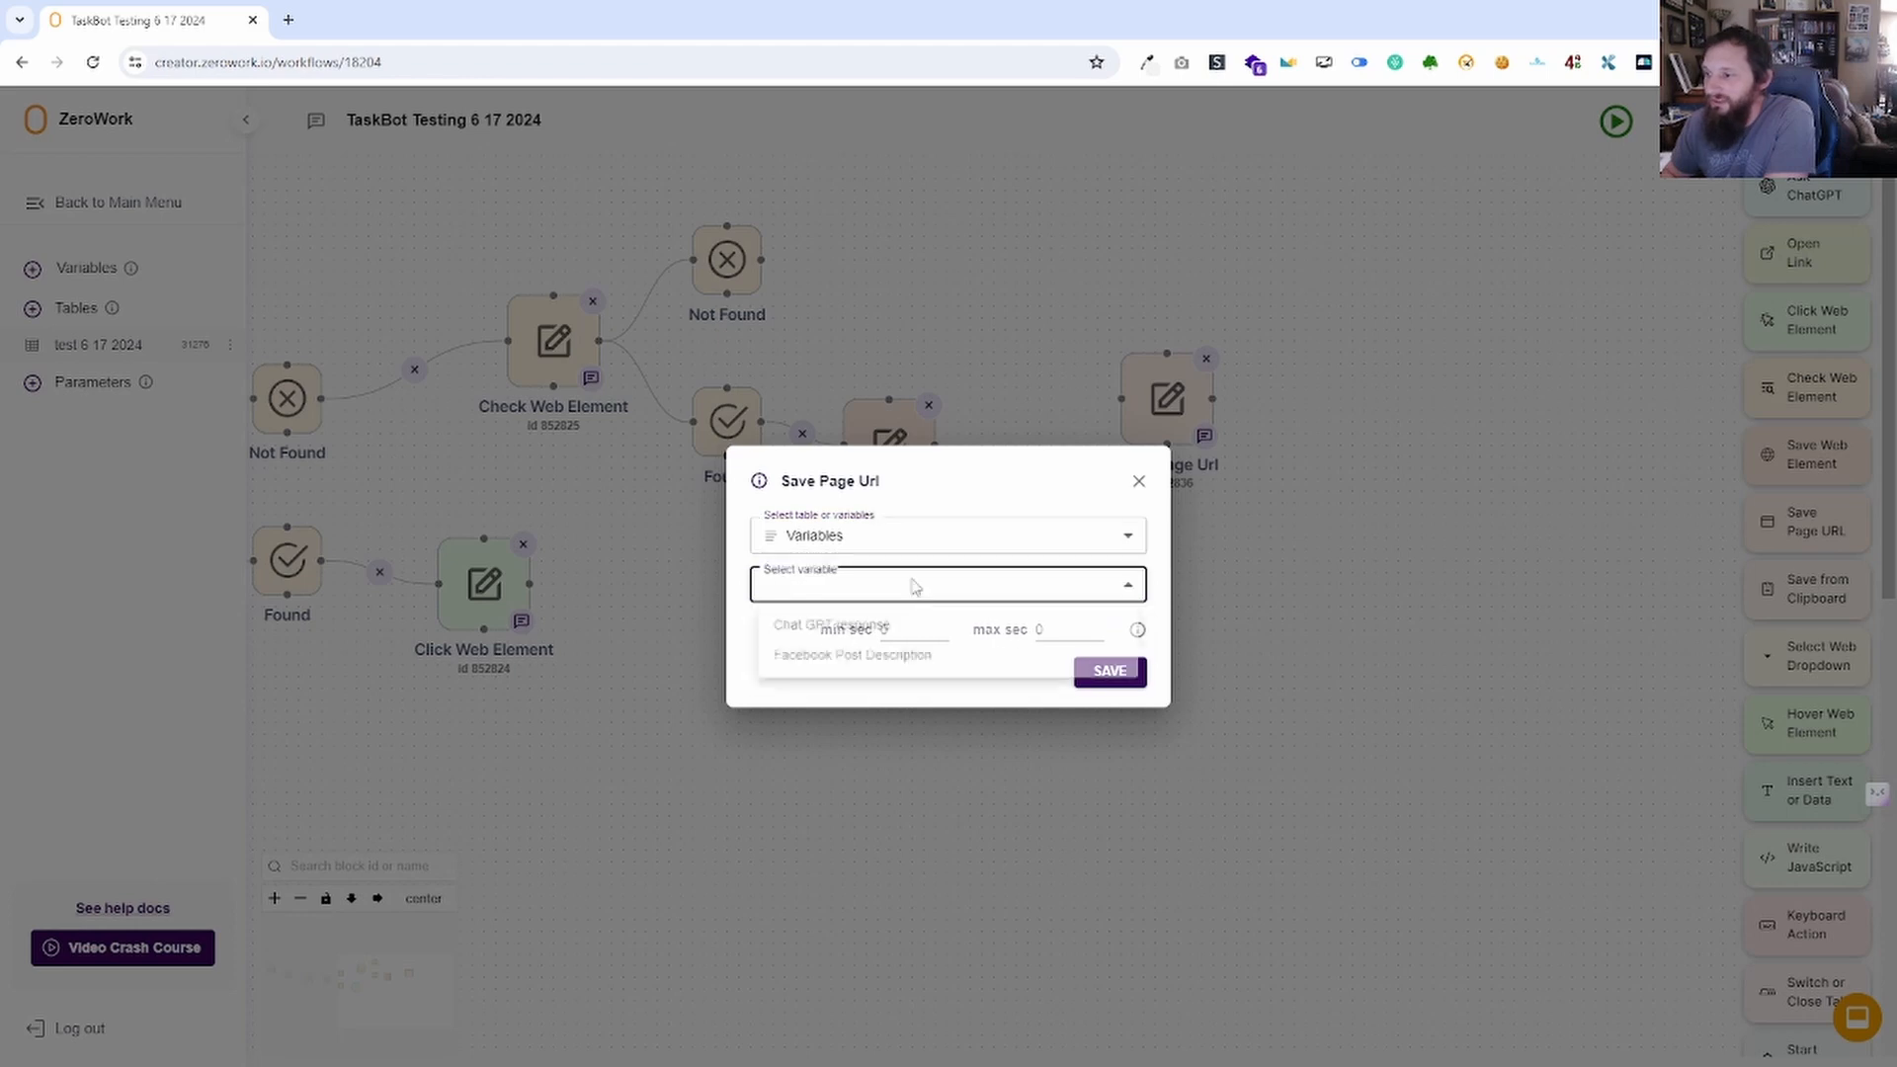
{"action": "left_click", "coordinate": [1136, 496]}
{"action": "left_click", "coordinate": [1140, 483]}
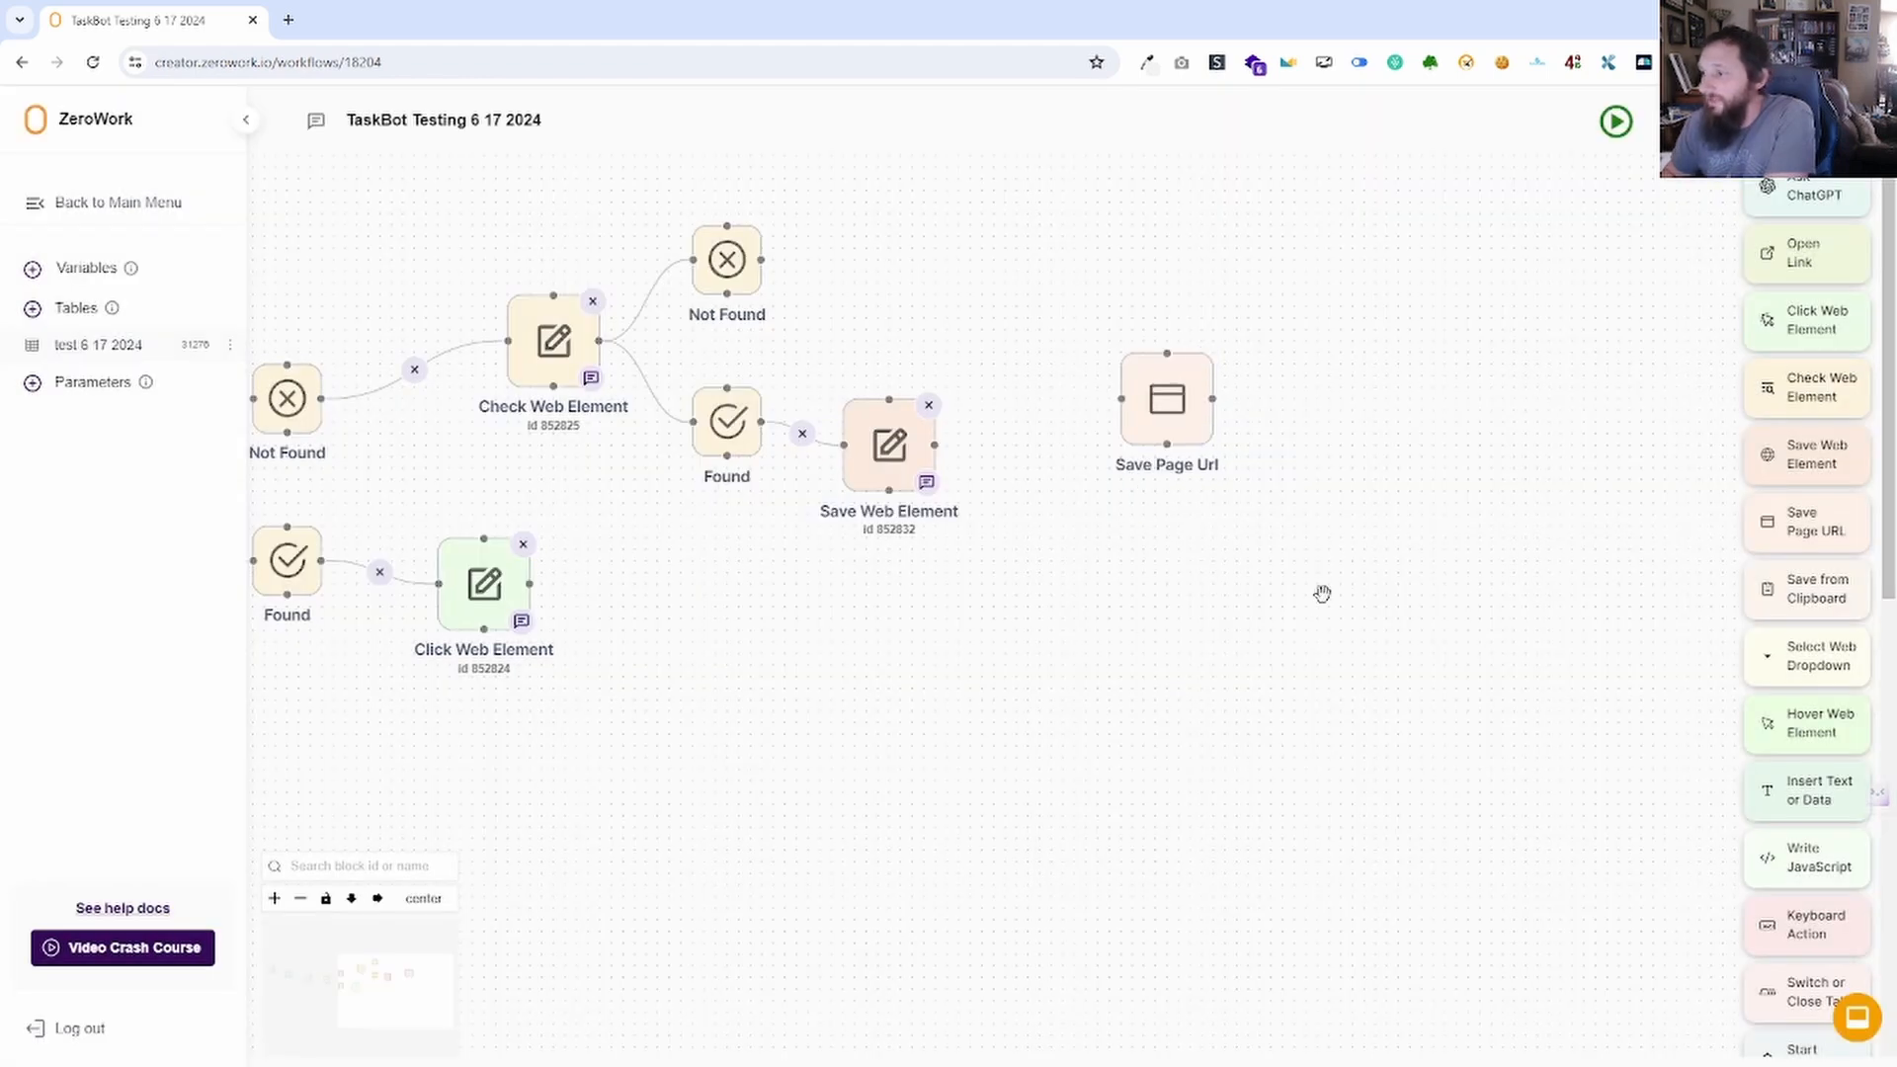
{"action": "left_click", "coordinate": [1207, 359]}
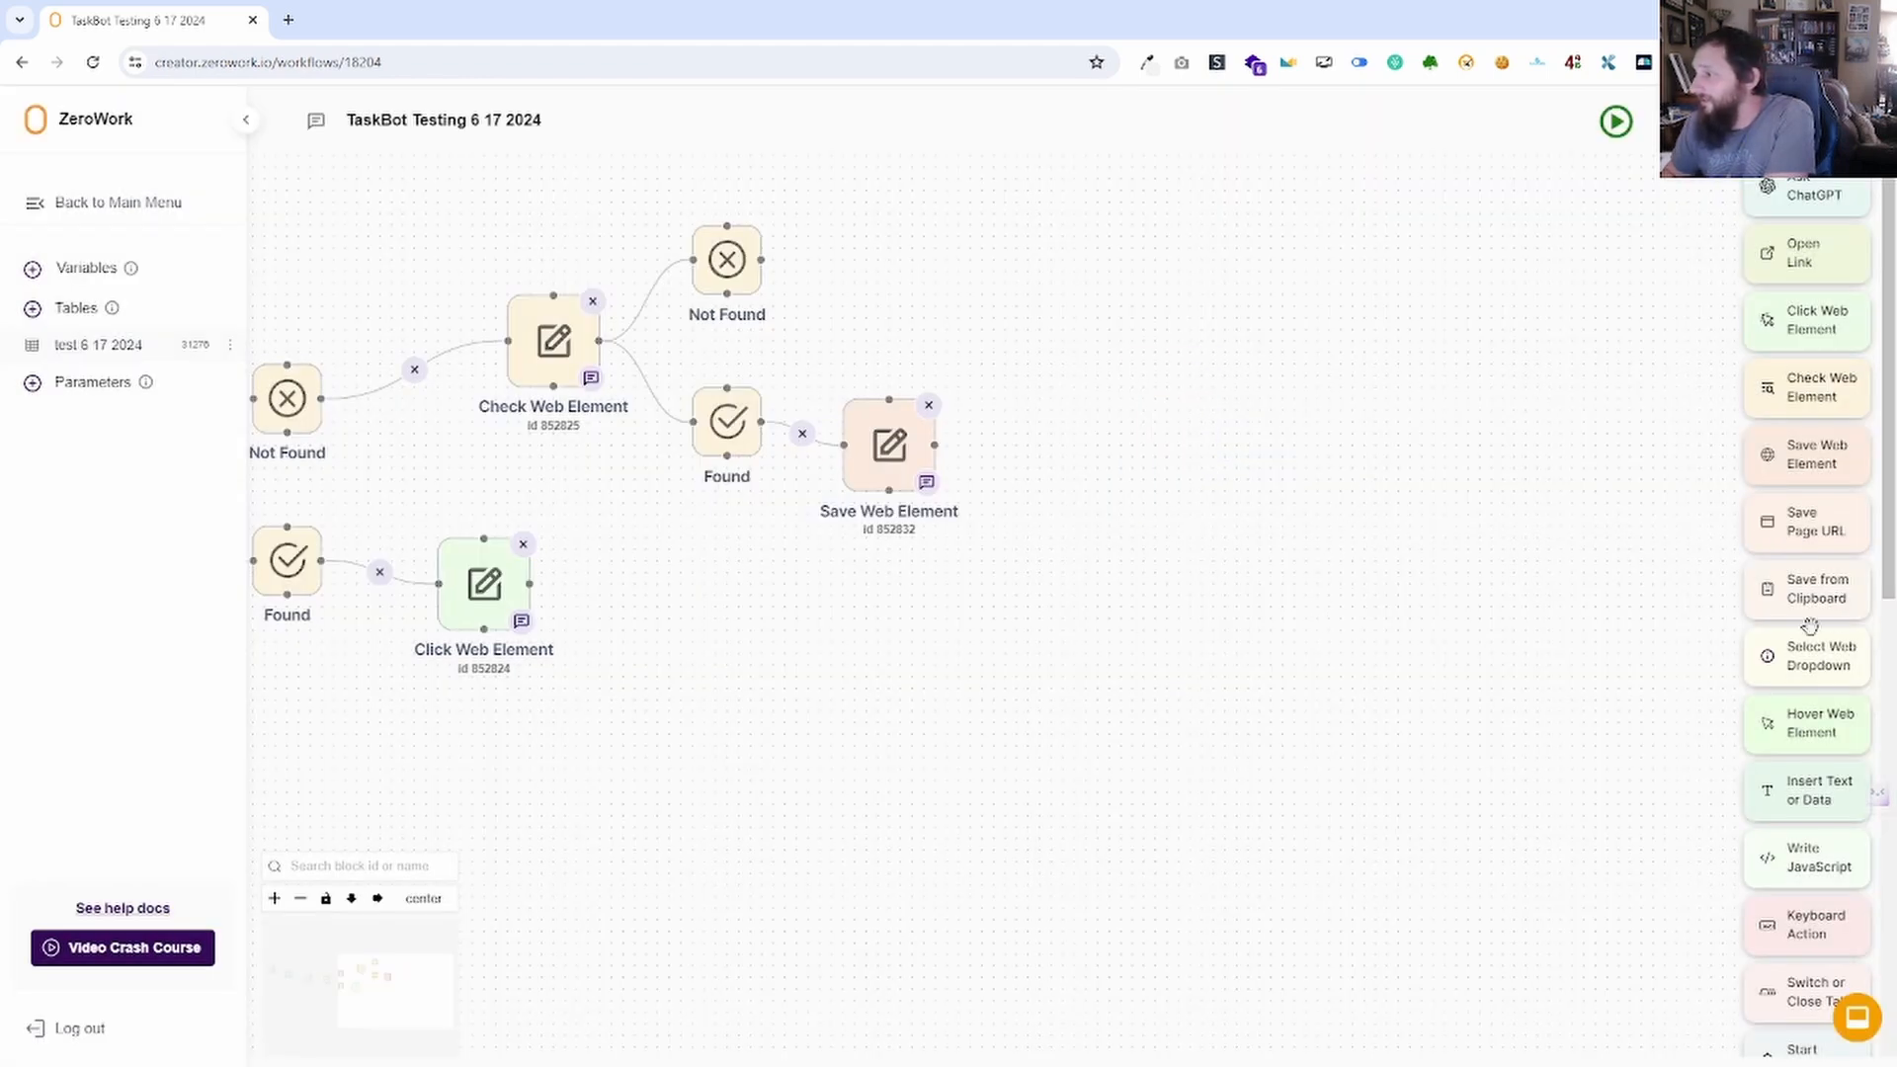
Place a Save from Clipboard block beside Save Web Element and open its settings.
{"action": "left_click_drag", "start_coordinate": [1808, 598], "coordinate": [1225, 484]}
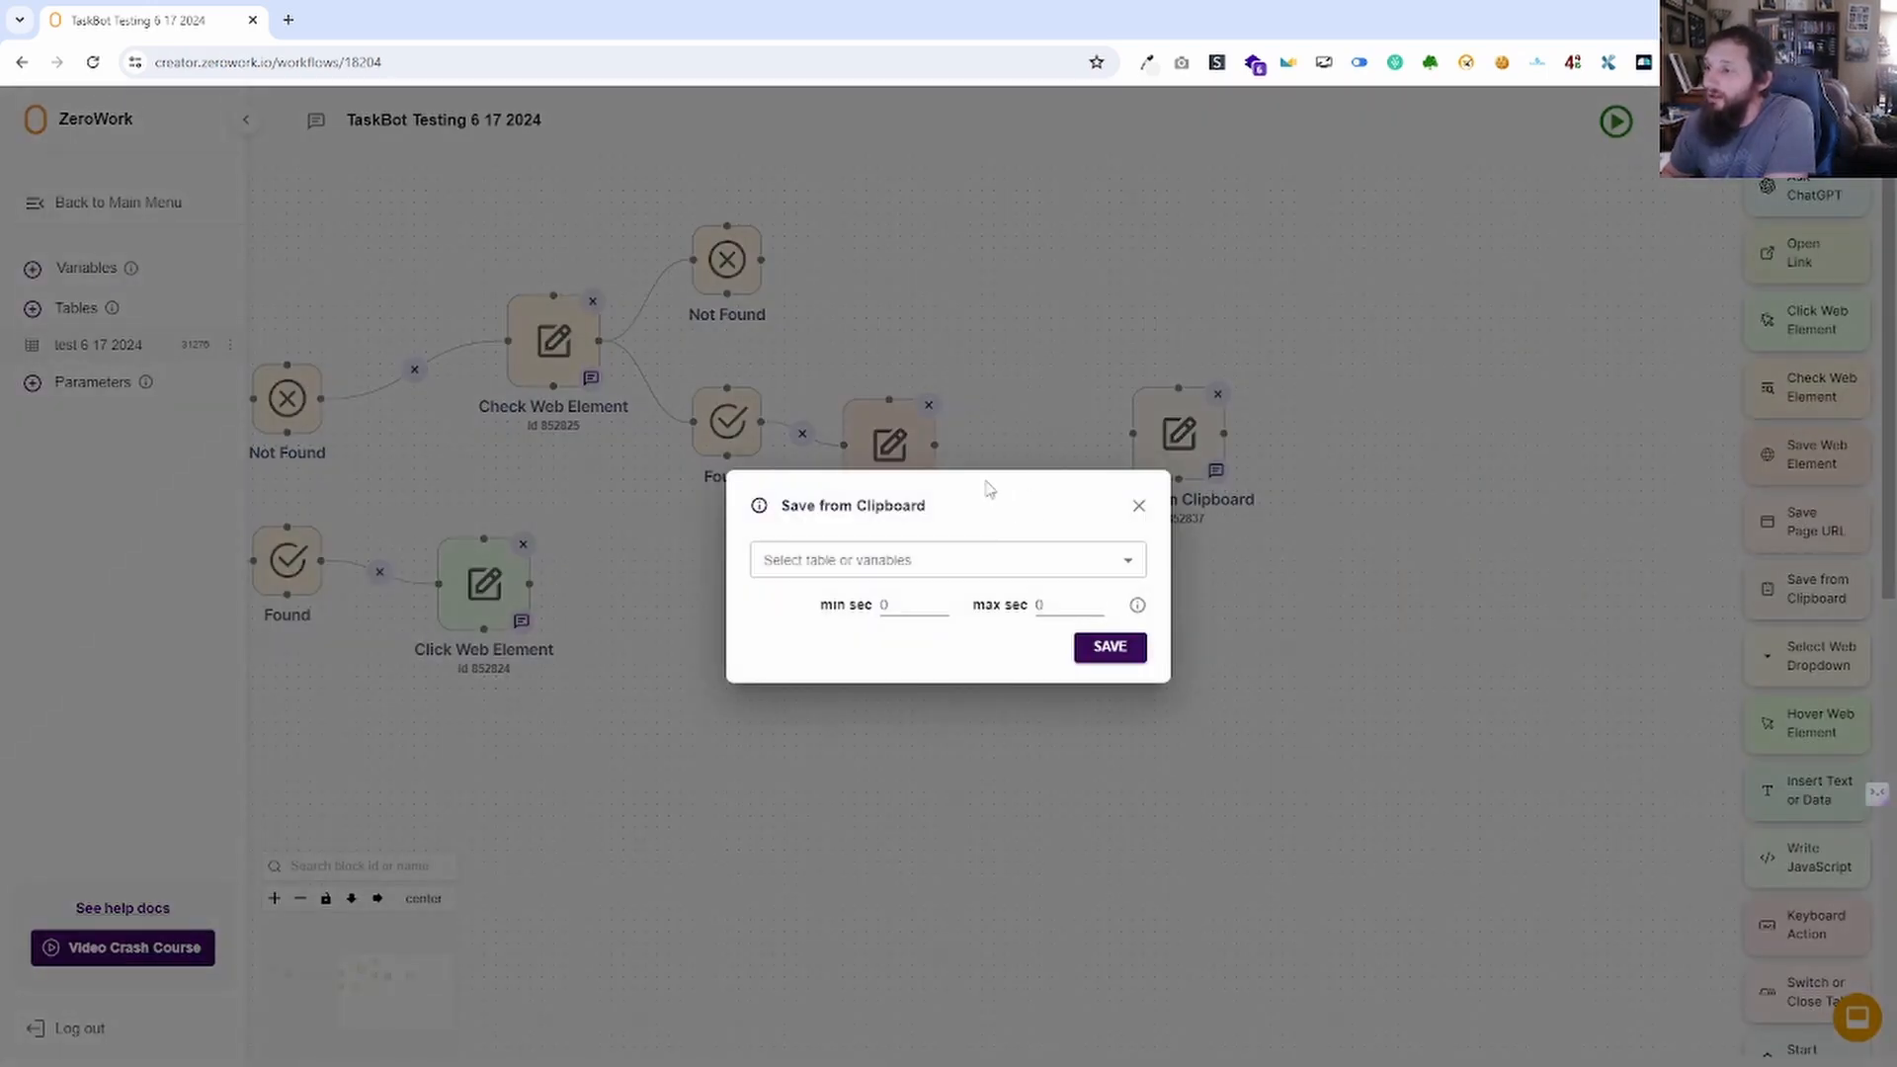
{"action": "left_click", "coordinate": [1139, 505]}
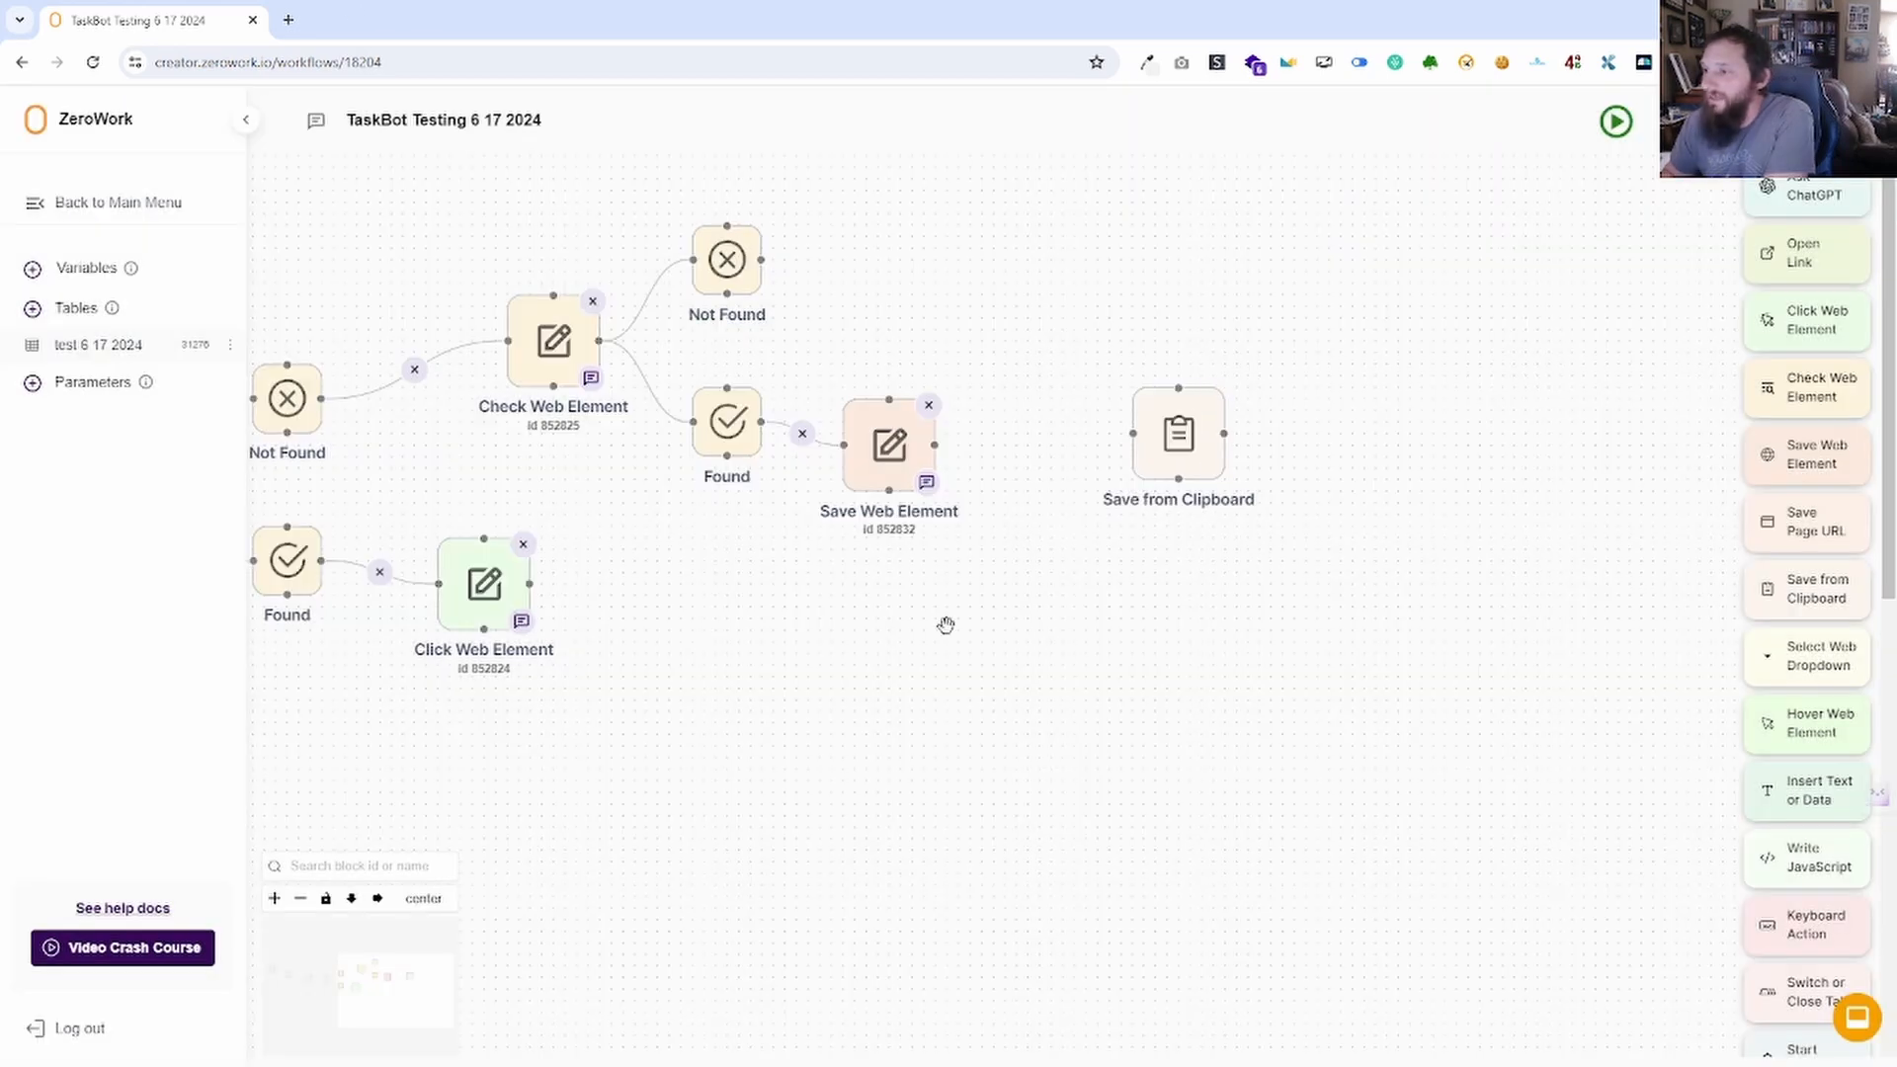
{"action": "right_click", "coordinate": [906, 451]}
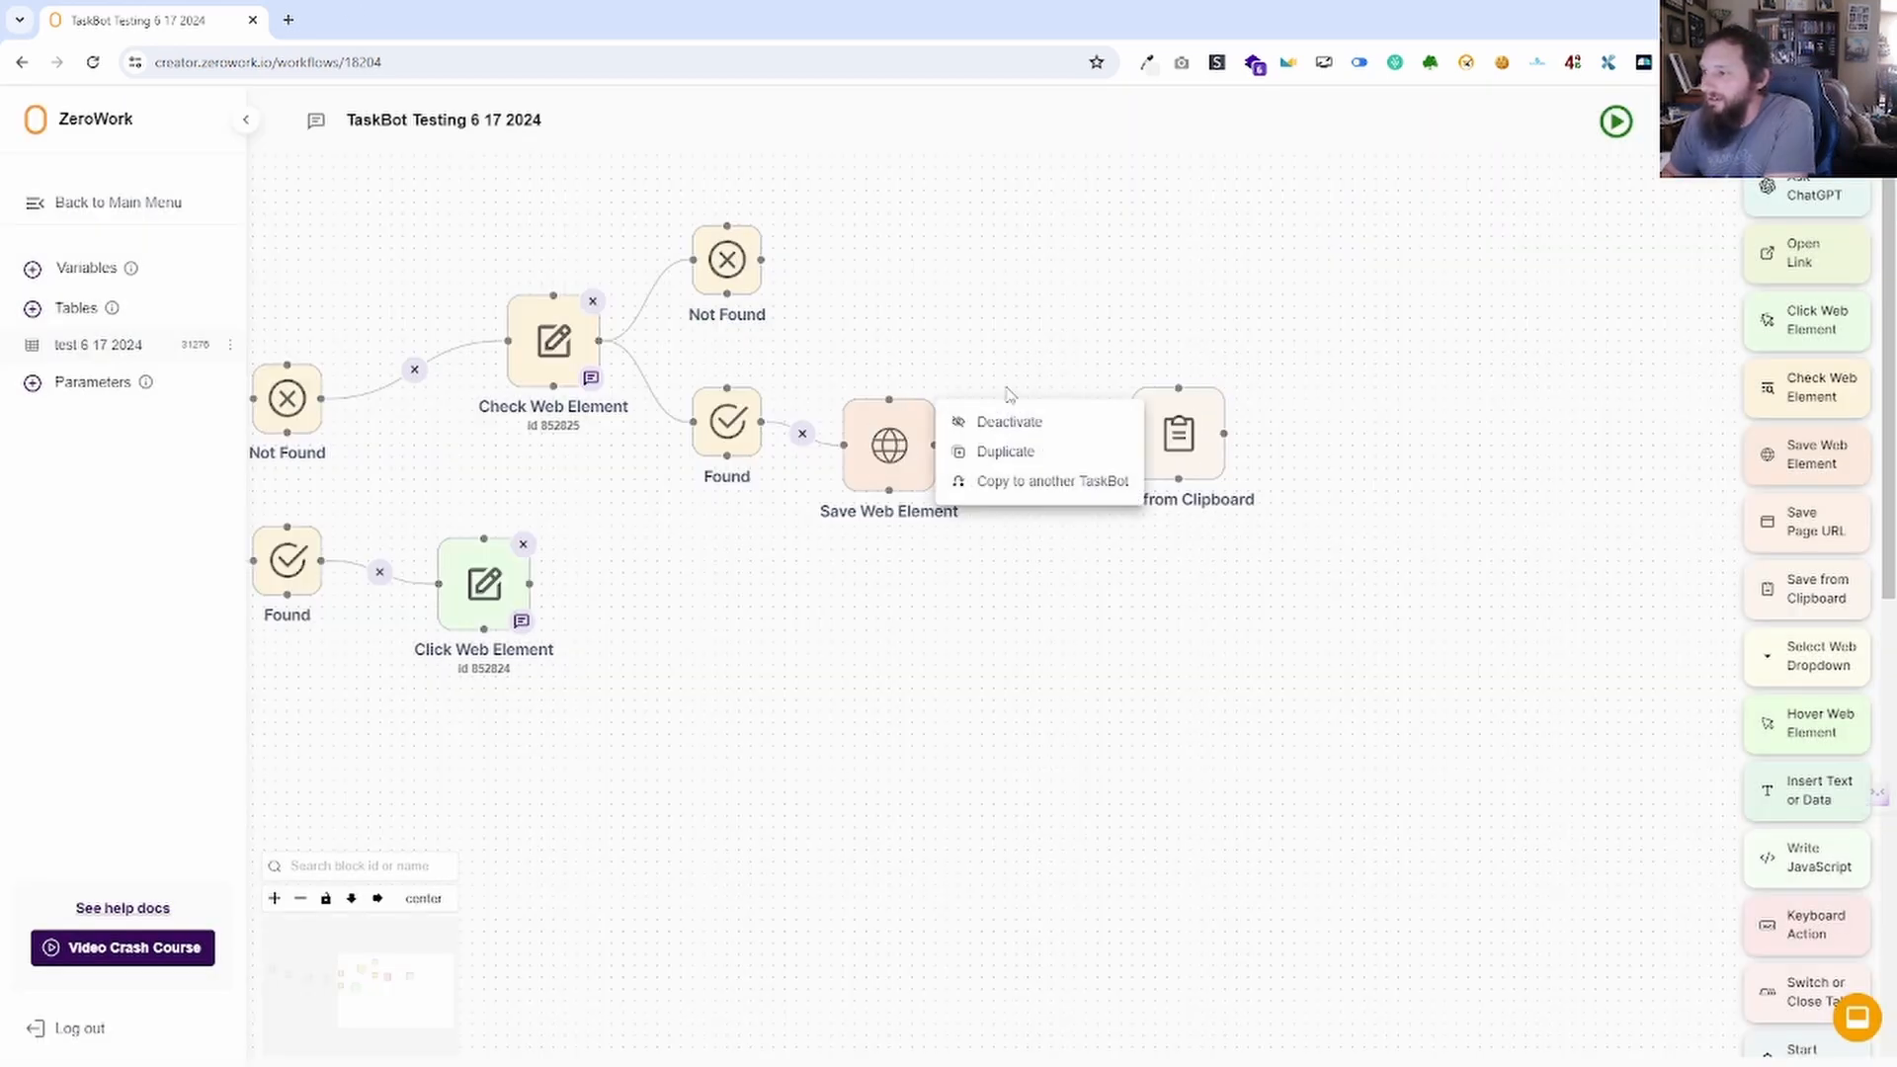
{"action": "left_click", "coordinate": [1494, 434]}
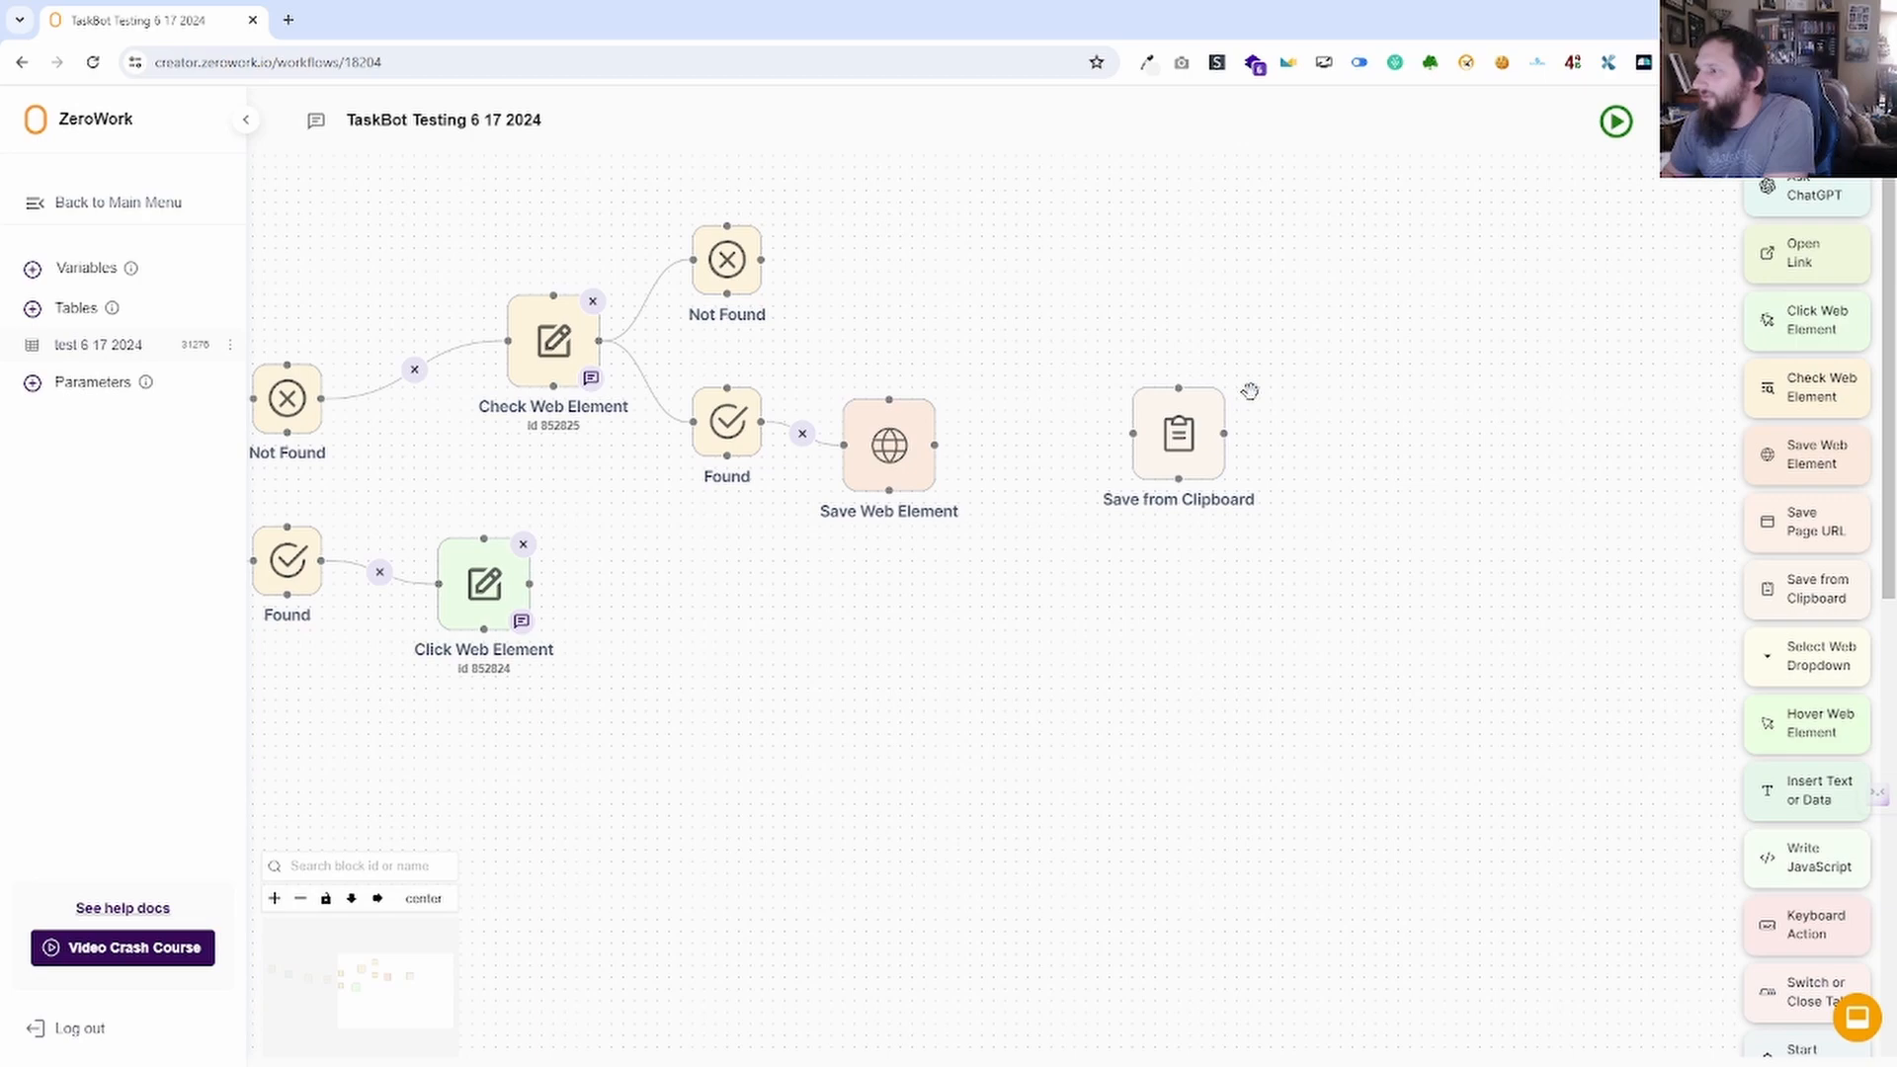
{"action": "left_click", "coordinate": [1191, 438]}
{"action": "left_click", "coordinate": [1138, 505]}
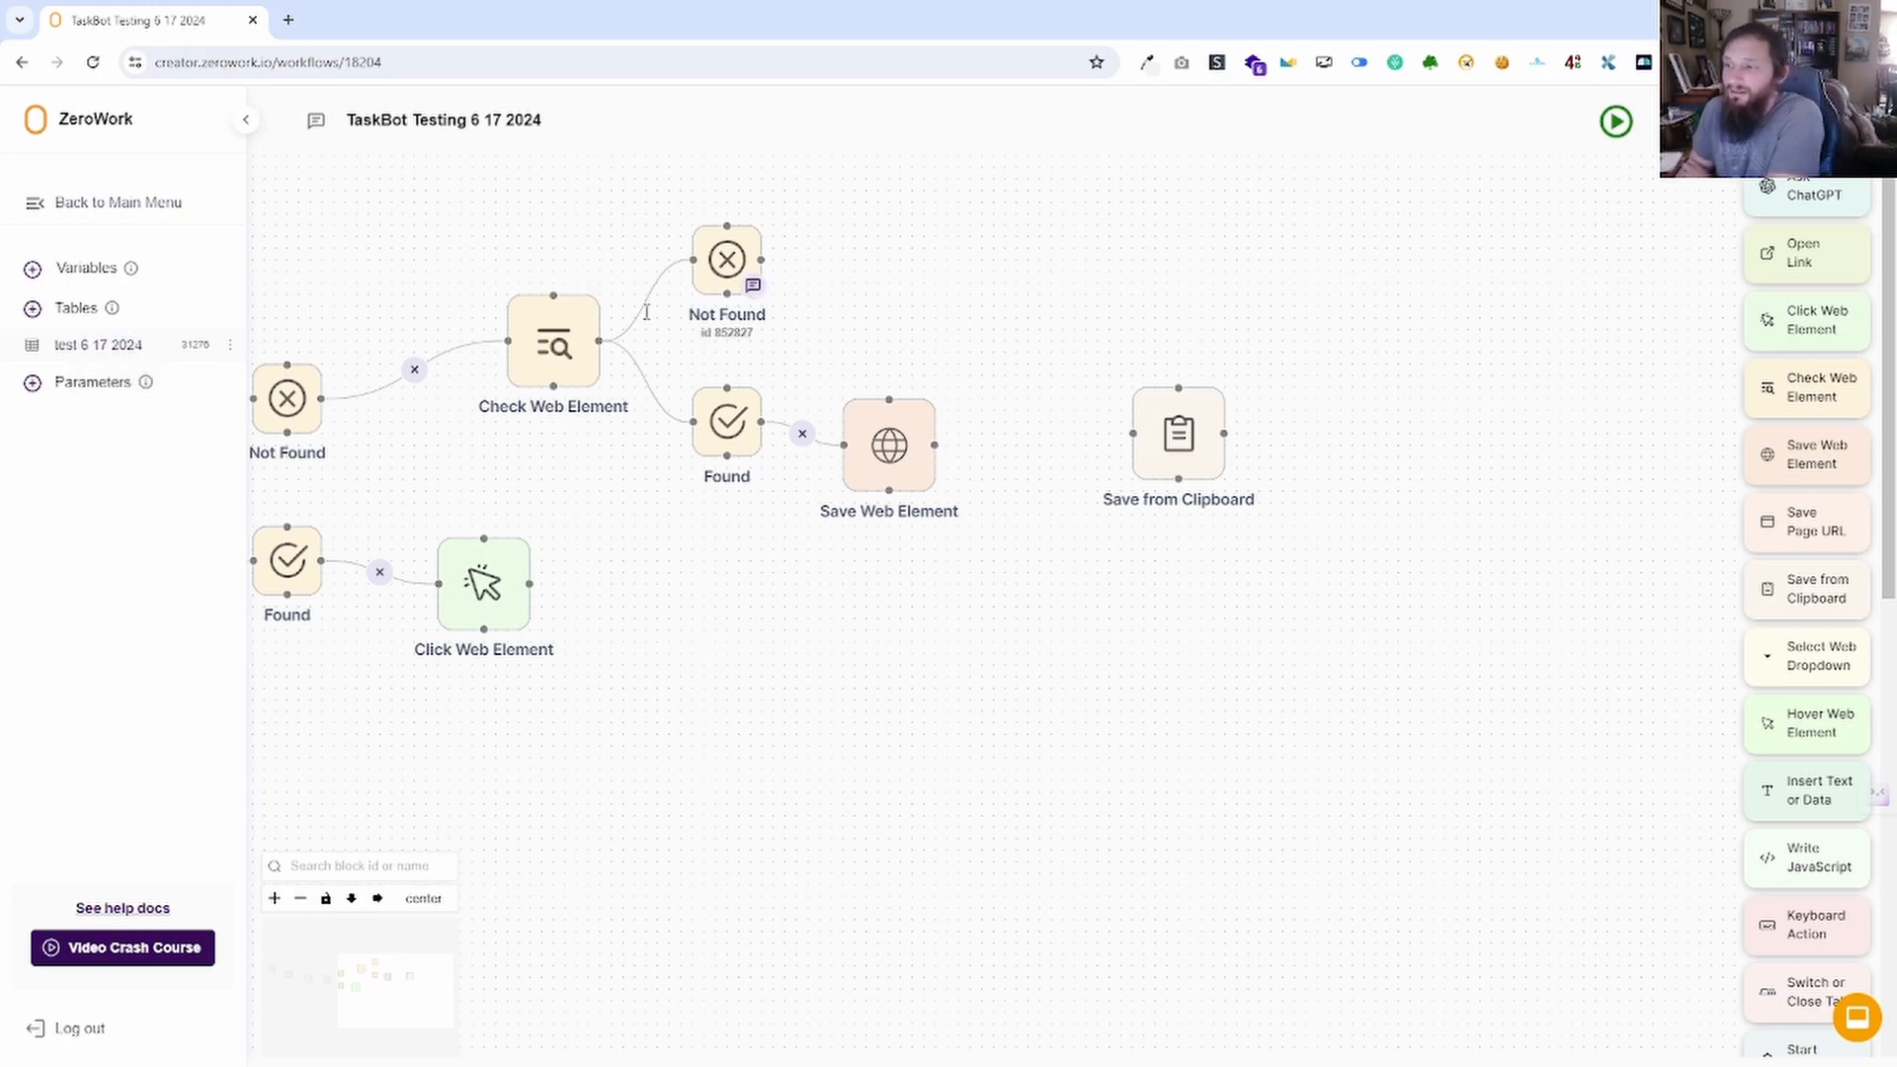
Review the Save from Clipboard table and variable destinations, then delete the block.
{"action": "left_click", "coordinate": [1178, 435]}
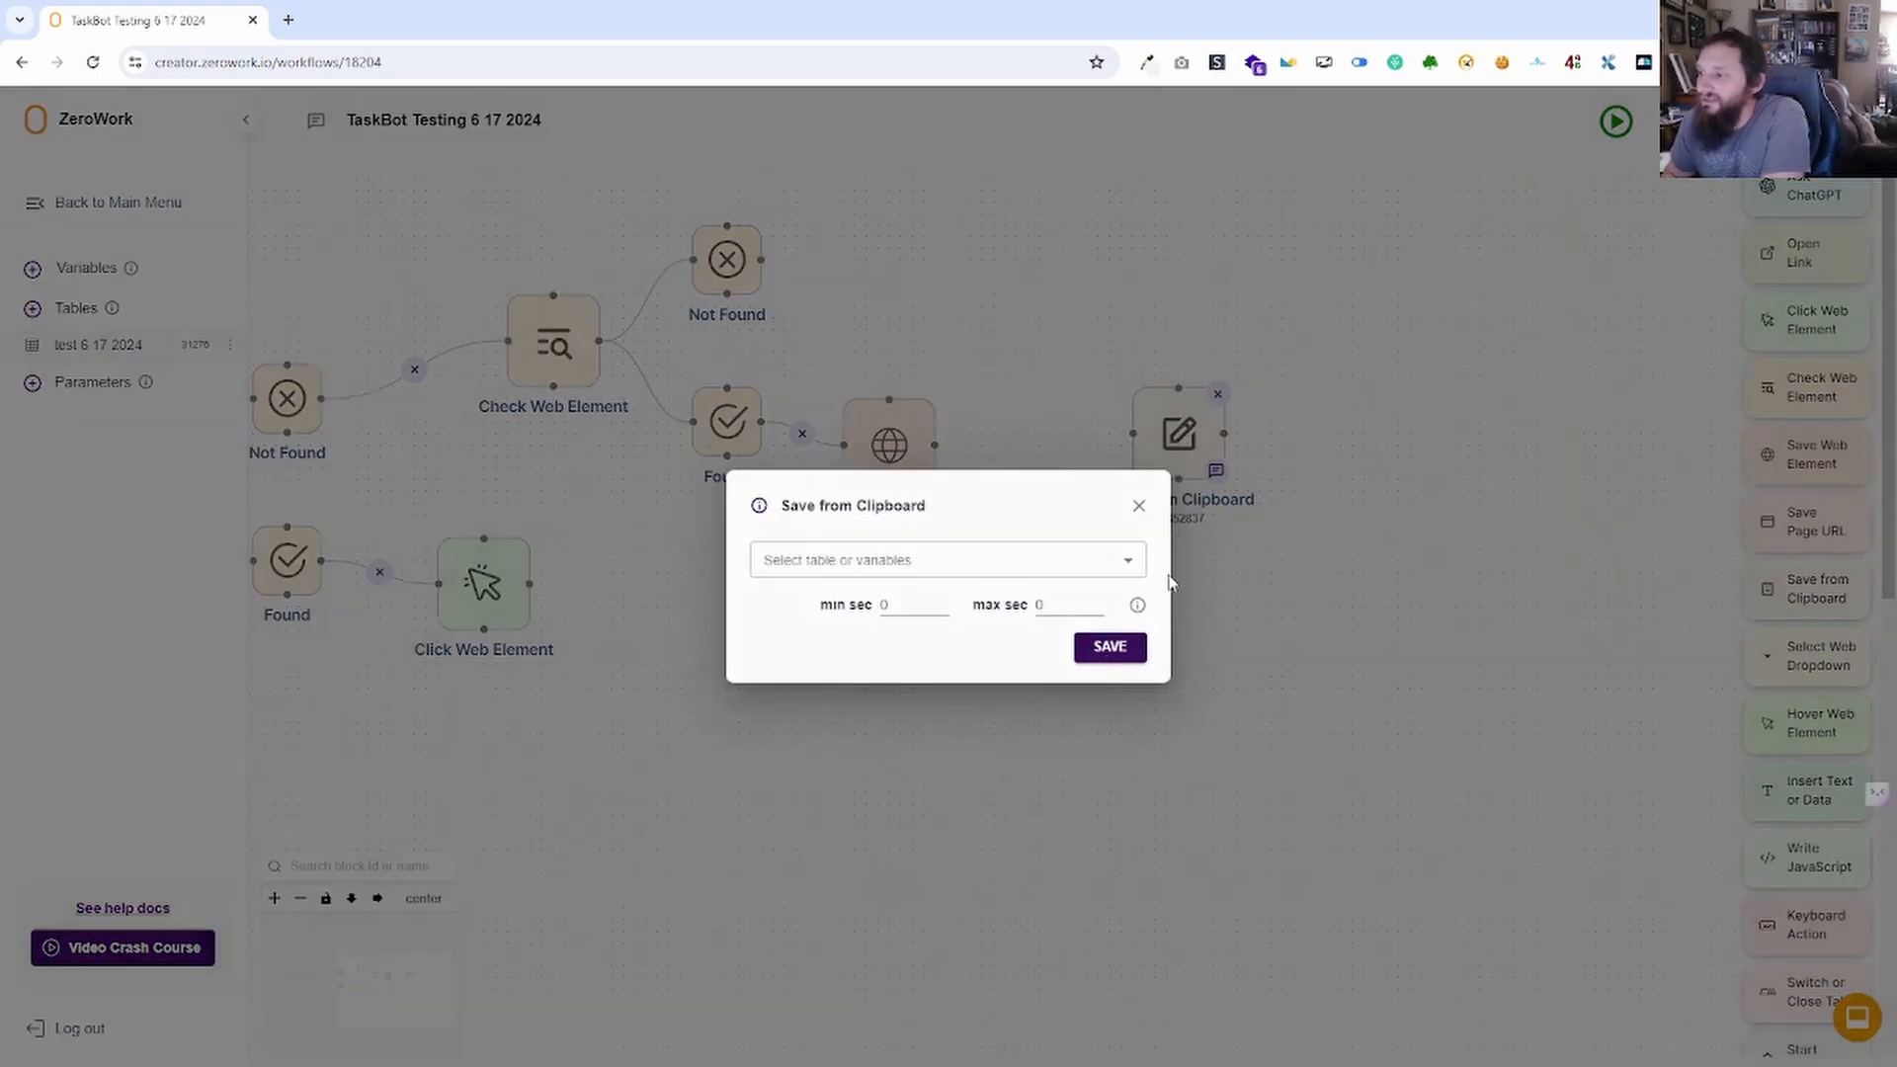
{"action": "left_click", "coordinate": [1129, 559]}
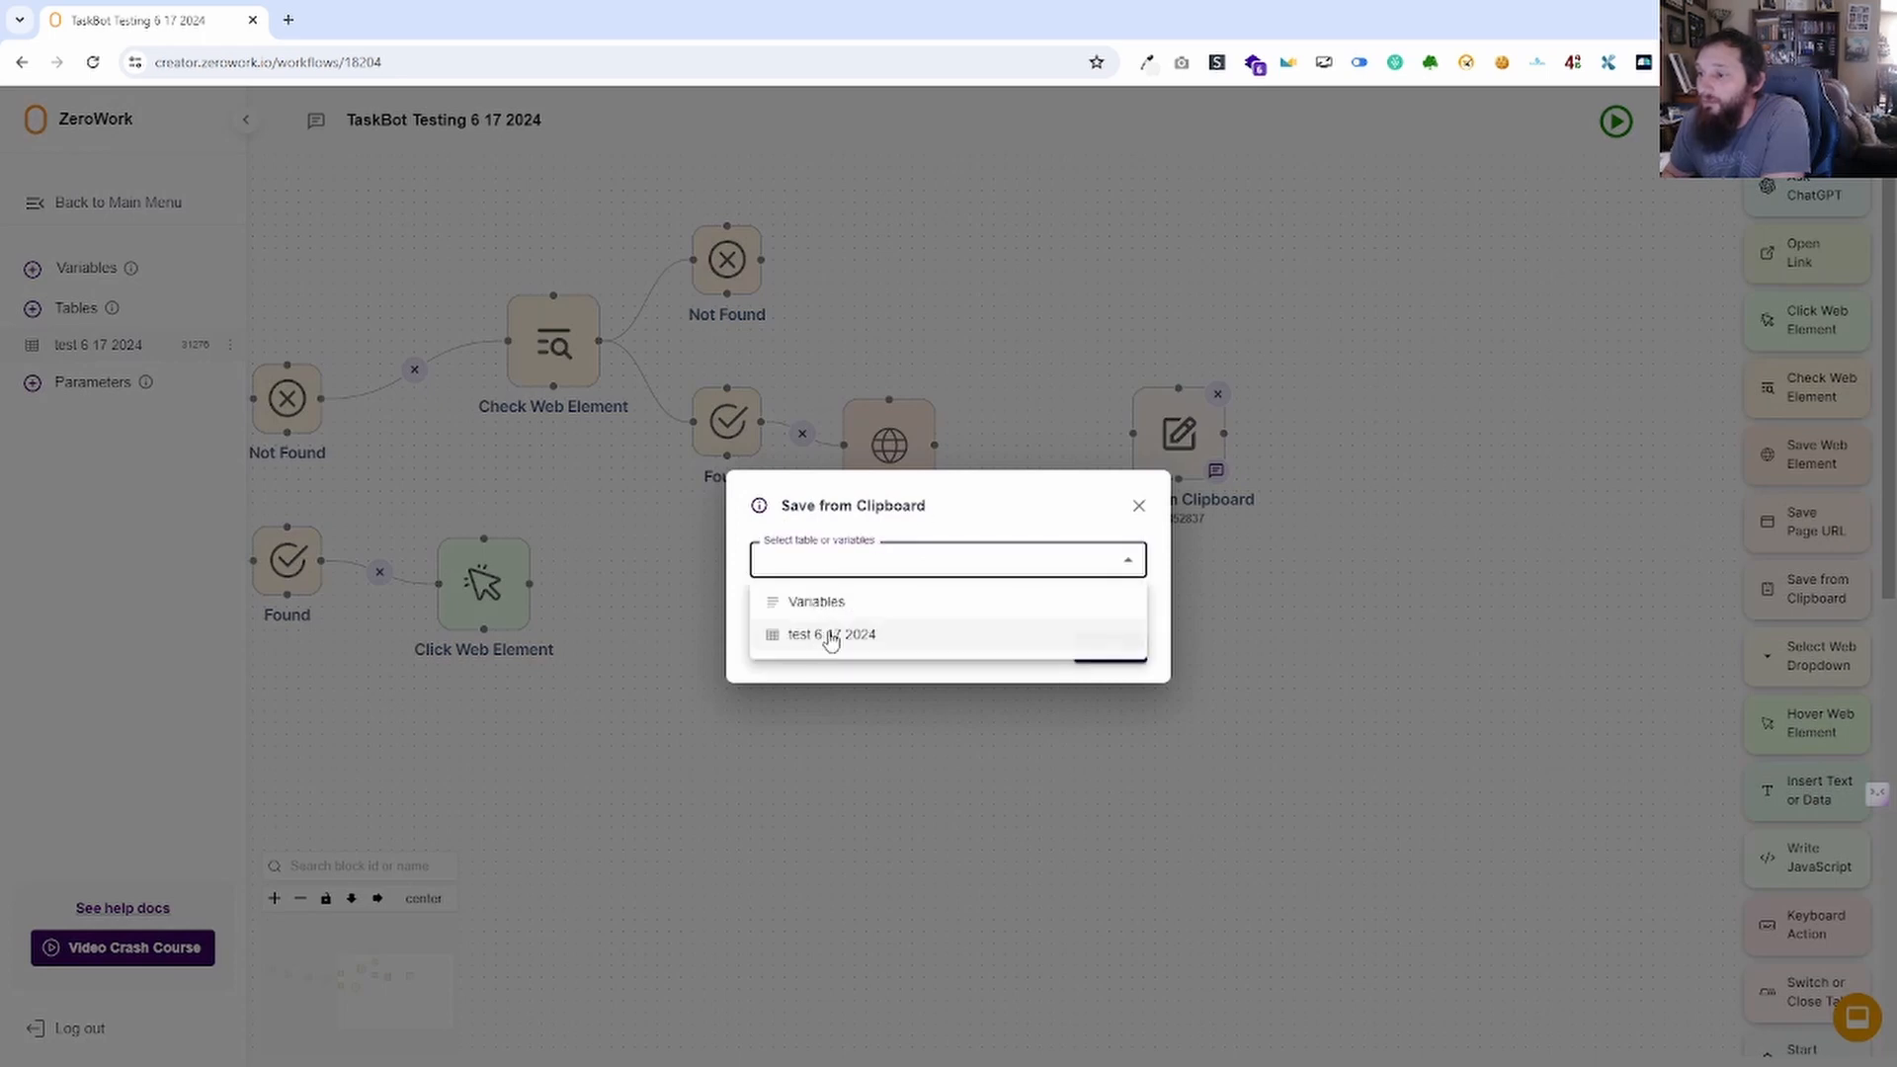
{"action": "left_click", "coordinate": [1142, 508]}
{"action": "left_click", "coordinate": [1139, 506]}
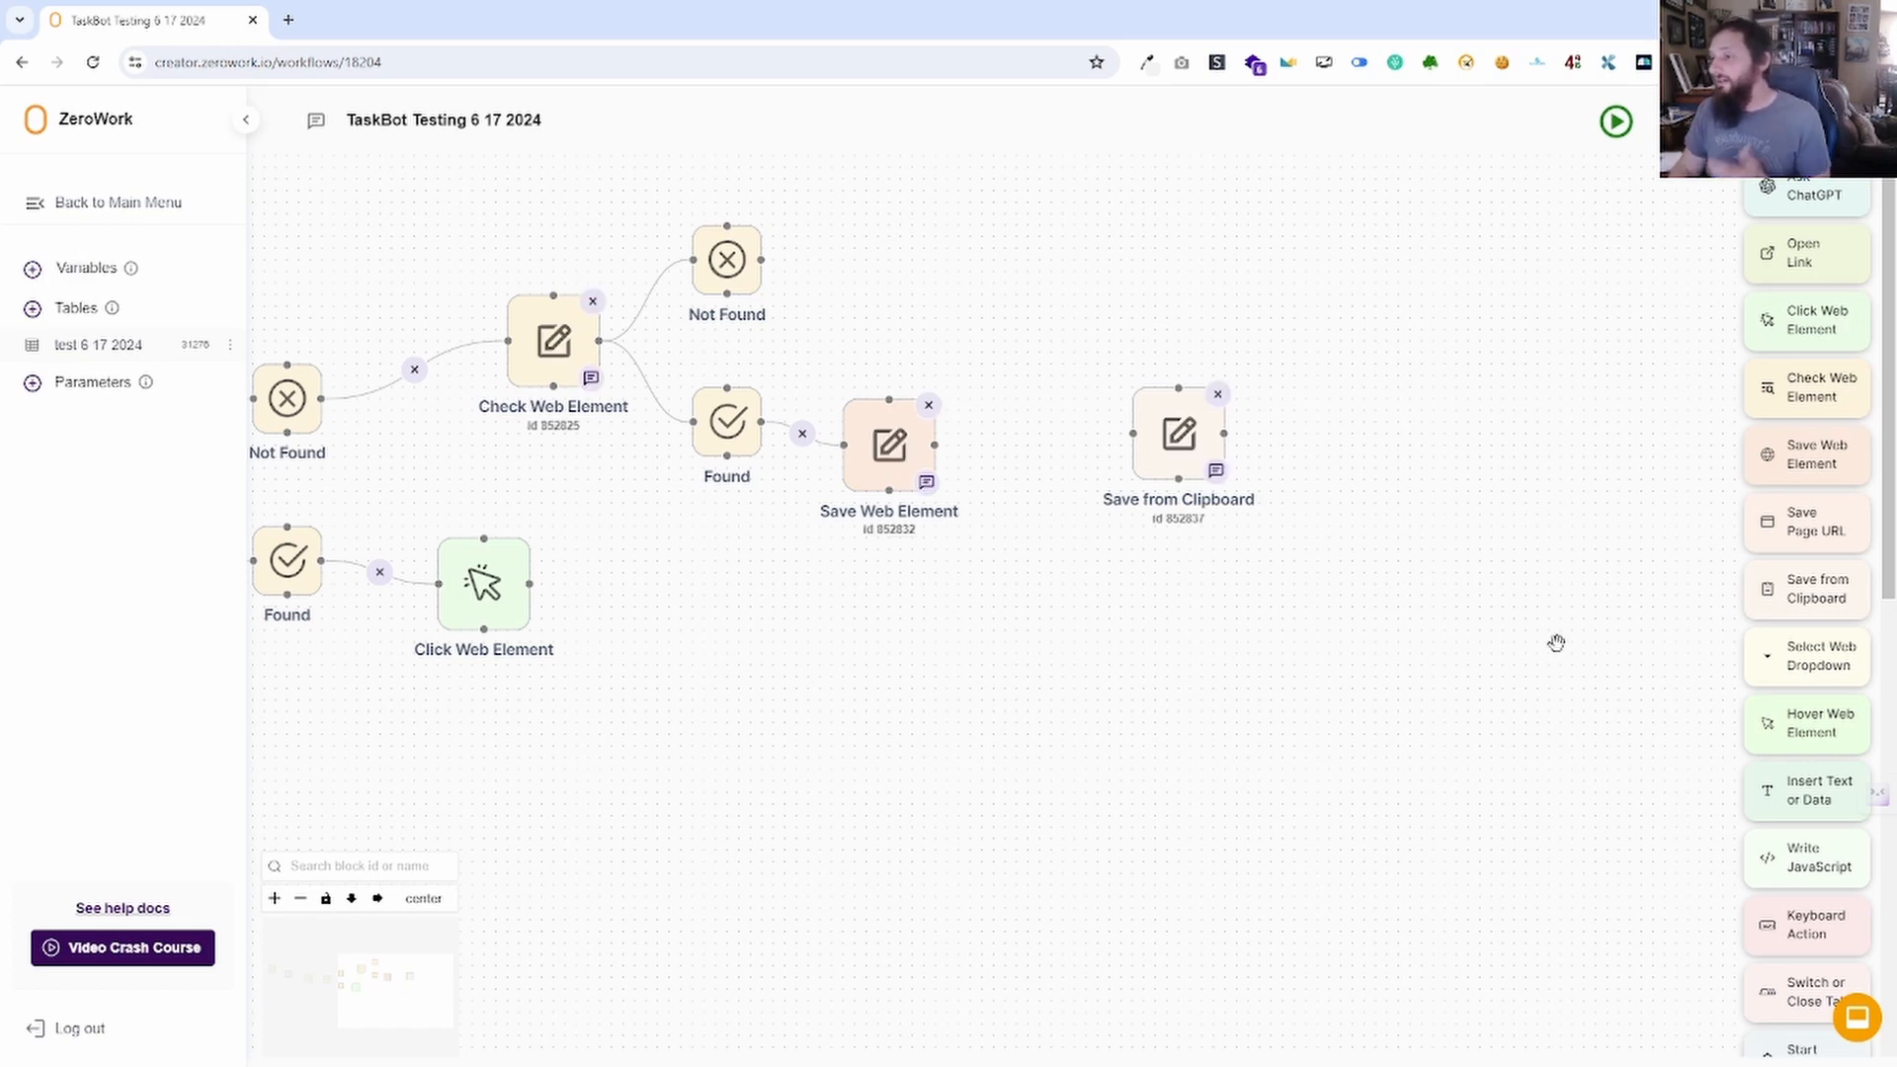
{"action": "left_click", "coordinate": [1218, 397]}
Drop a Select Web Dropdown block onto the canvas and open its help docs page.
{"action": "left_click_drag", "start_coordinate": [1813, 662], "coordinate": [1166, 420]}
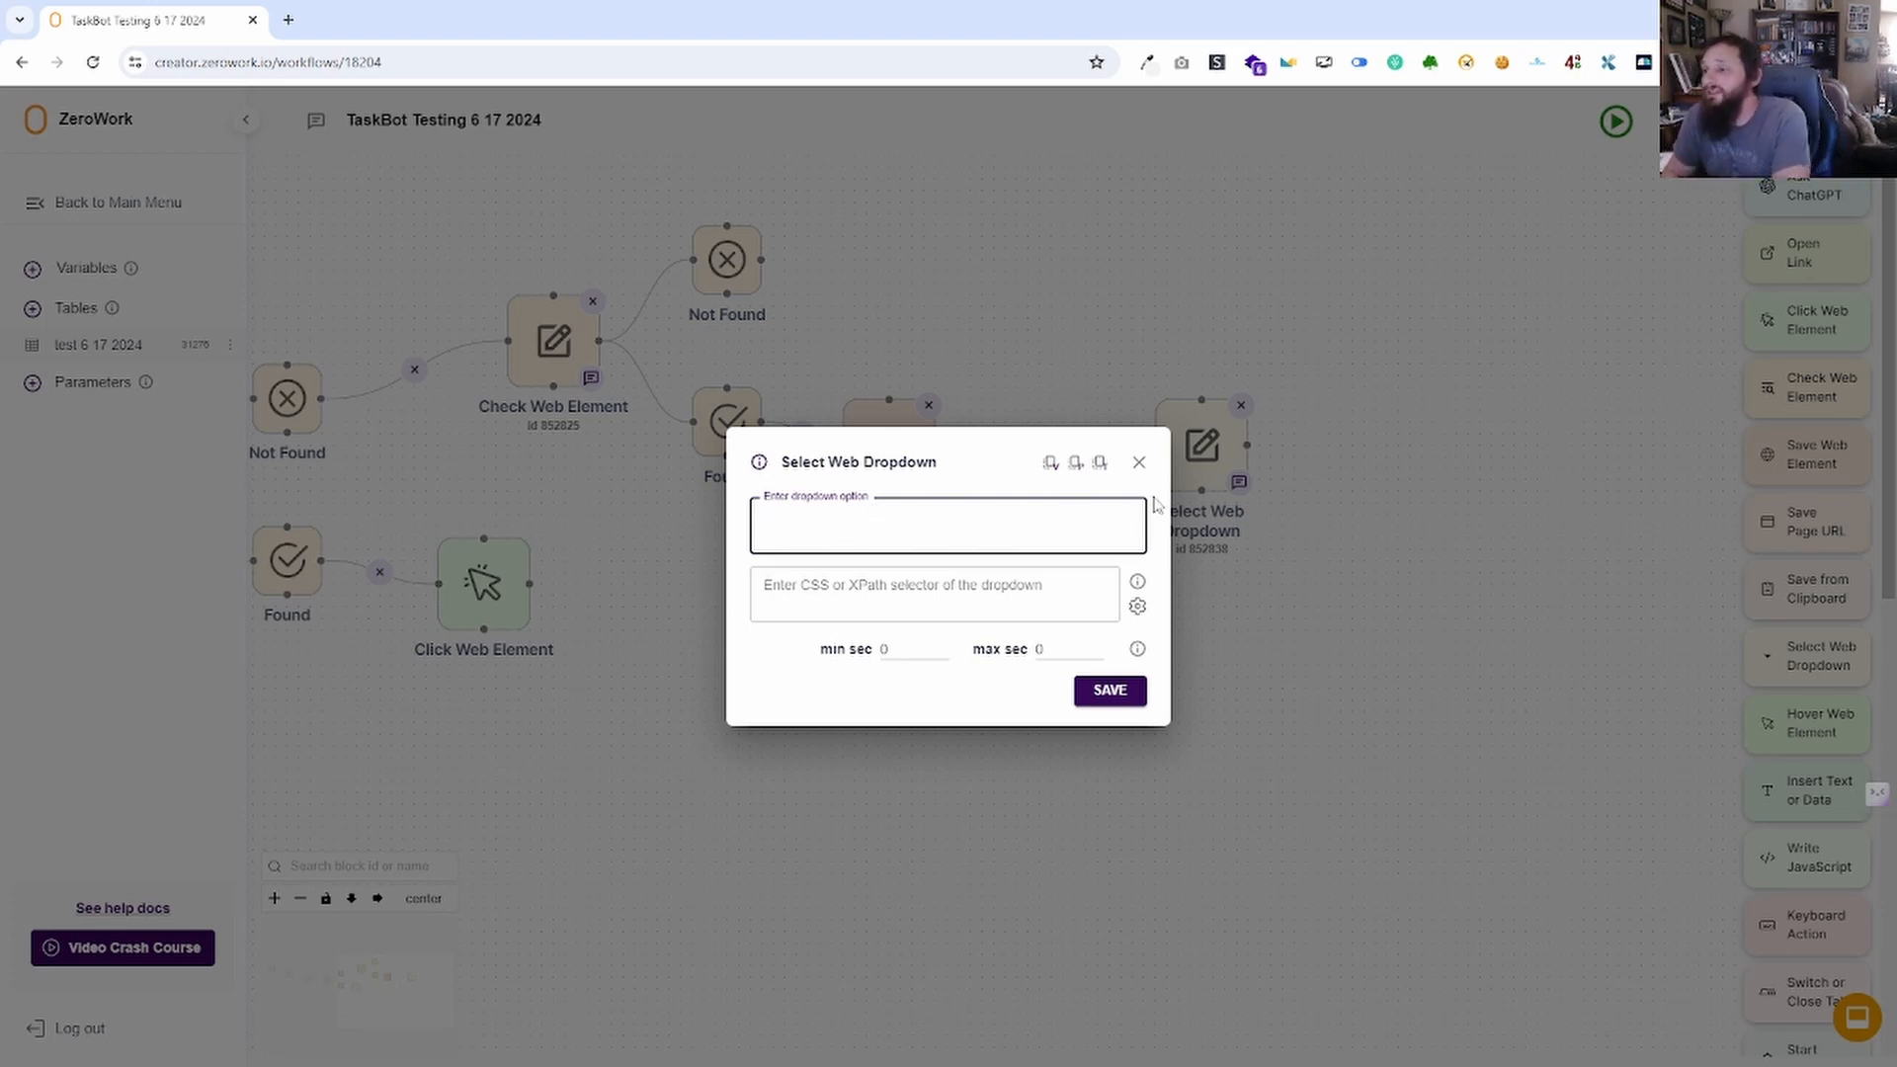
{"action": "left_click", "coordinate": [764, 465]}
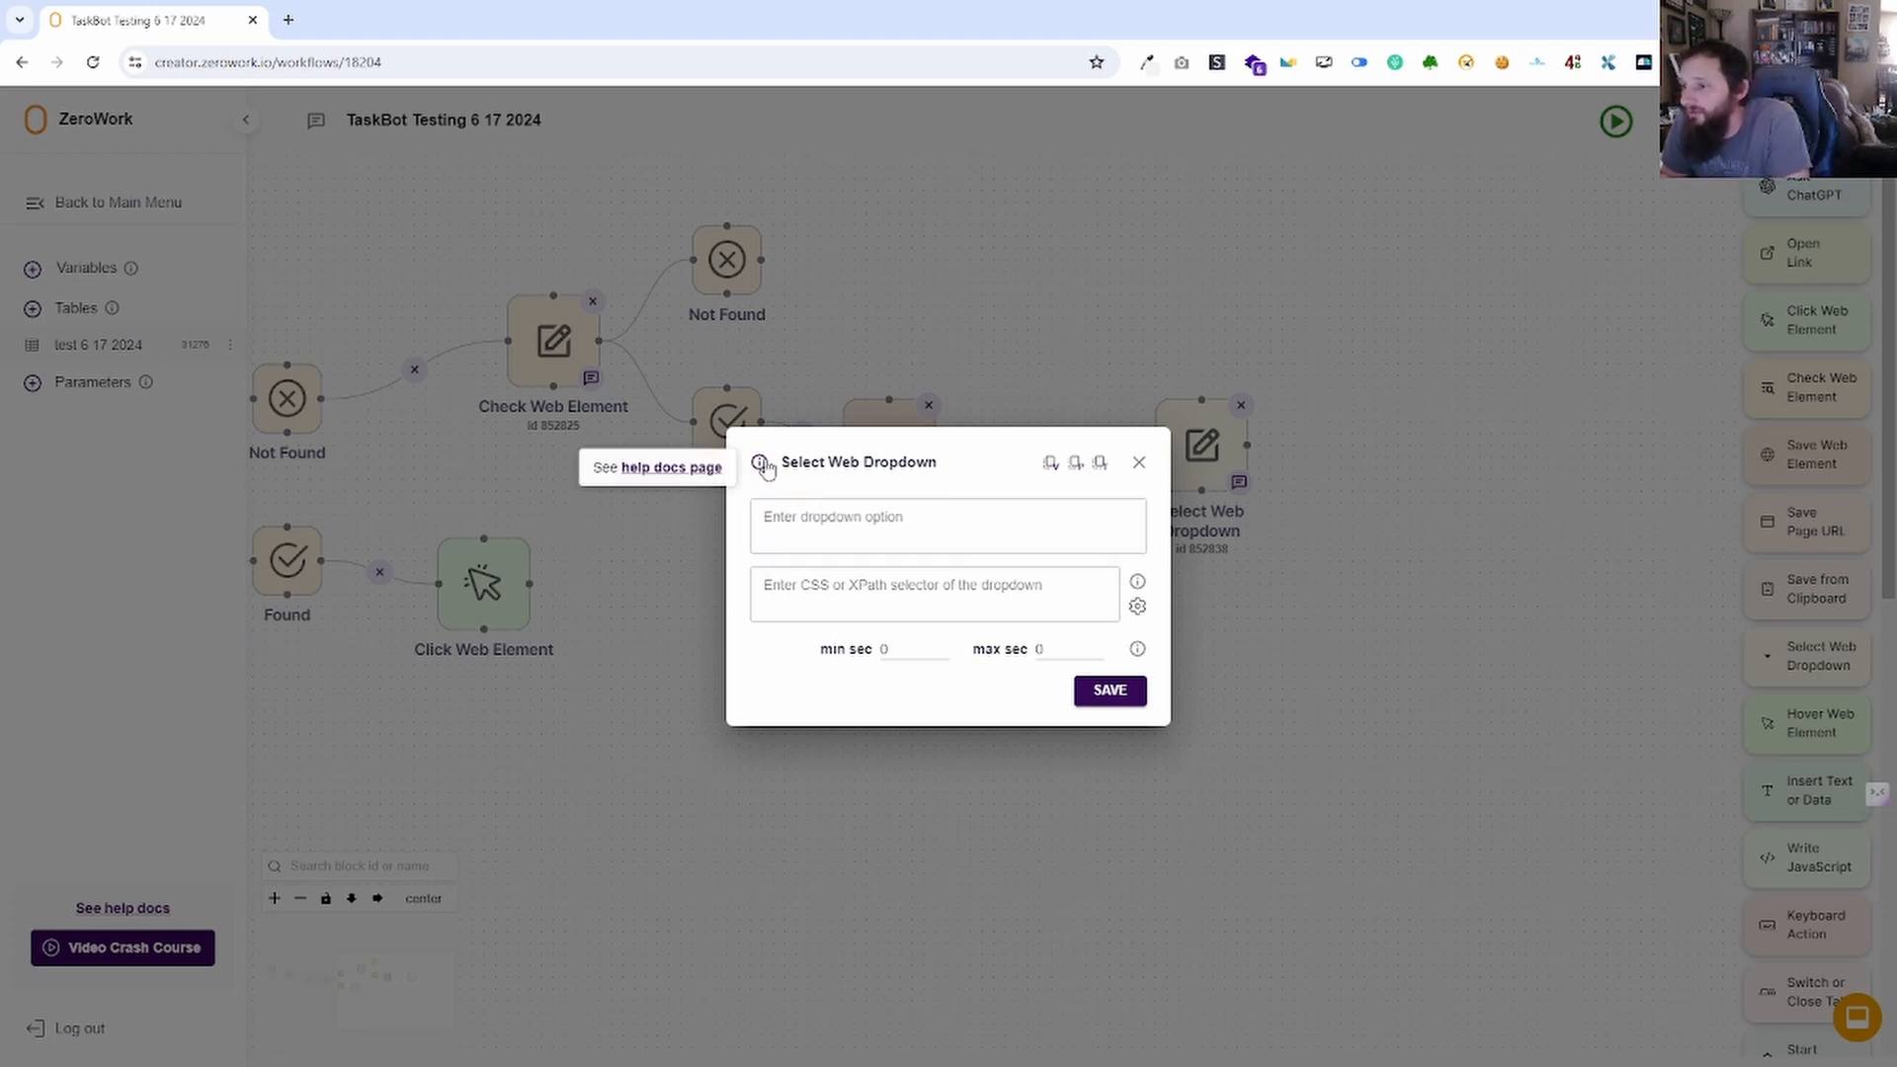
{"action": "left_click", "coordinate": [672, 467]}
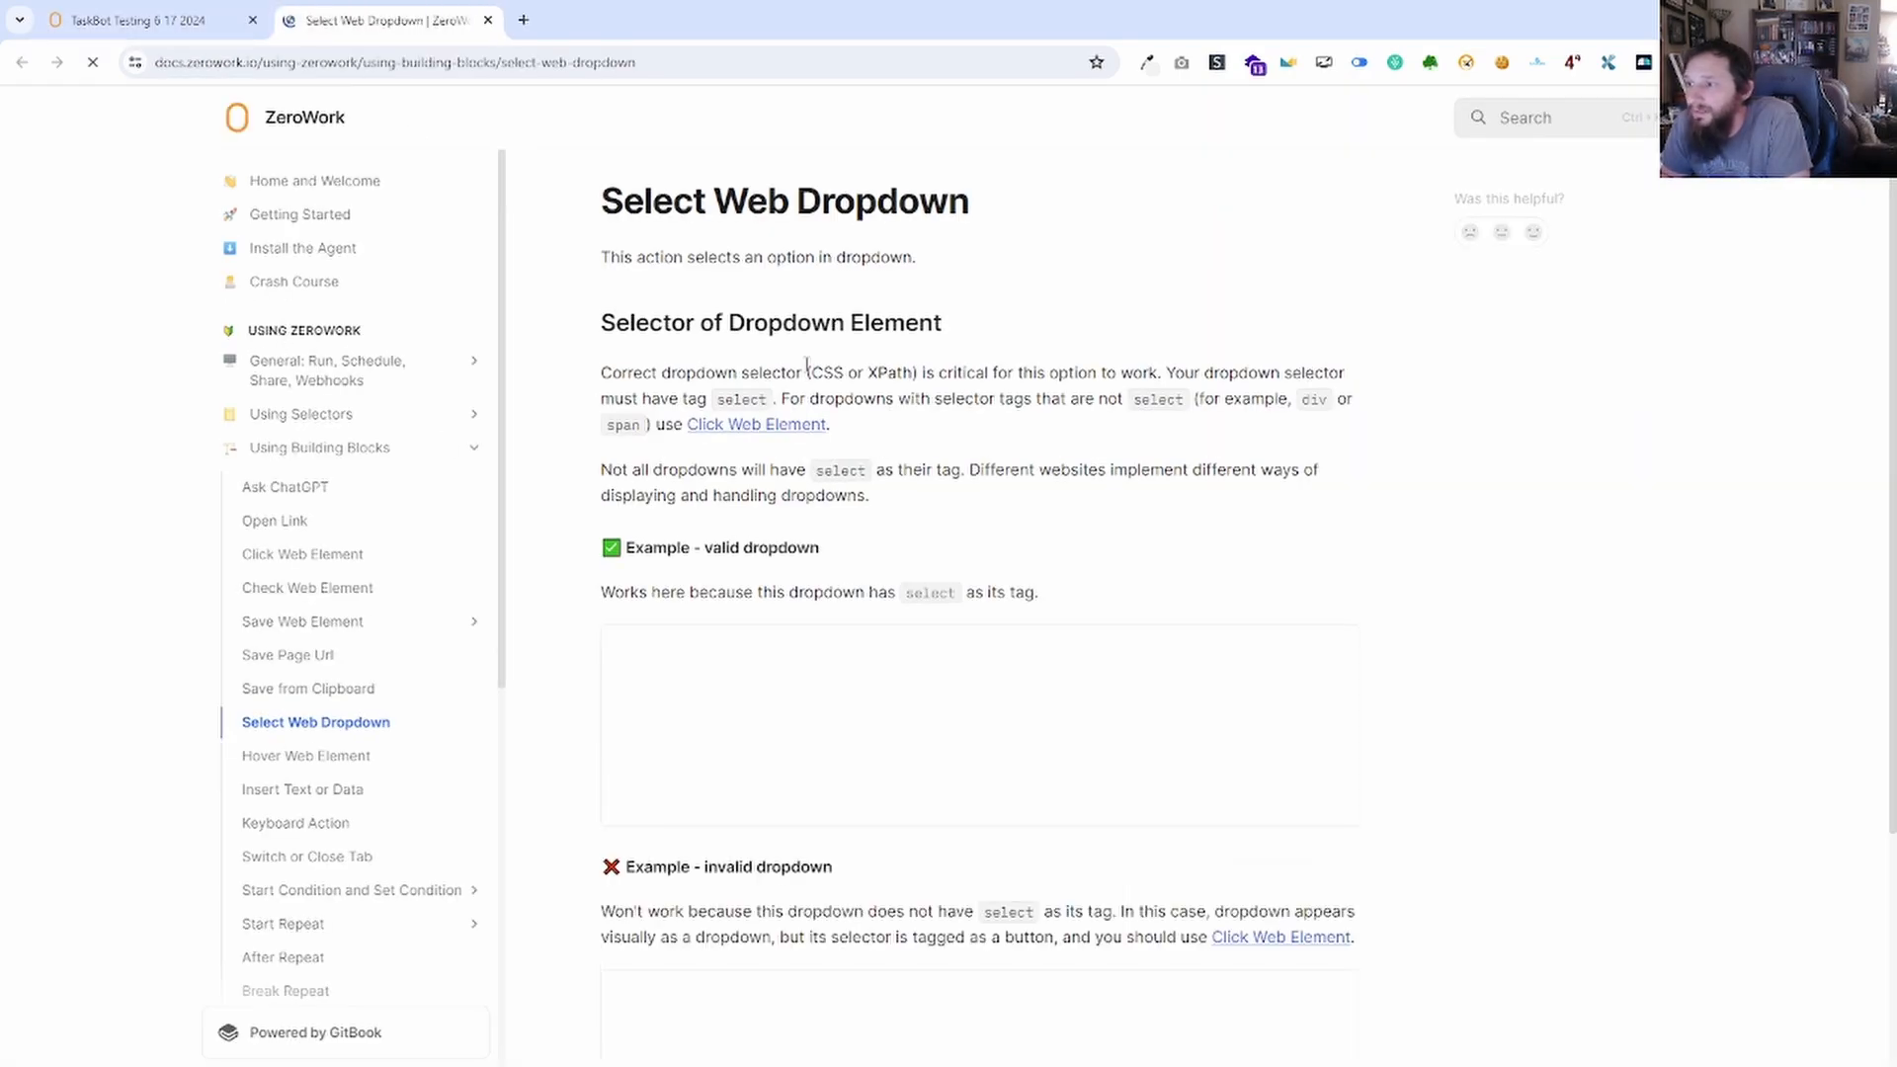
Scroll to the valid and invalid dropdown examples, then close the docs and return to the option field.
{"action": "scroll", "coordinate": [939, 453], "scroll_direction": "down", "scroll_amount": 3}
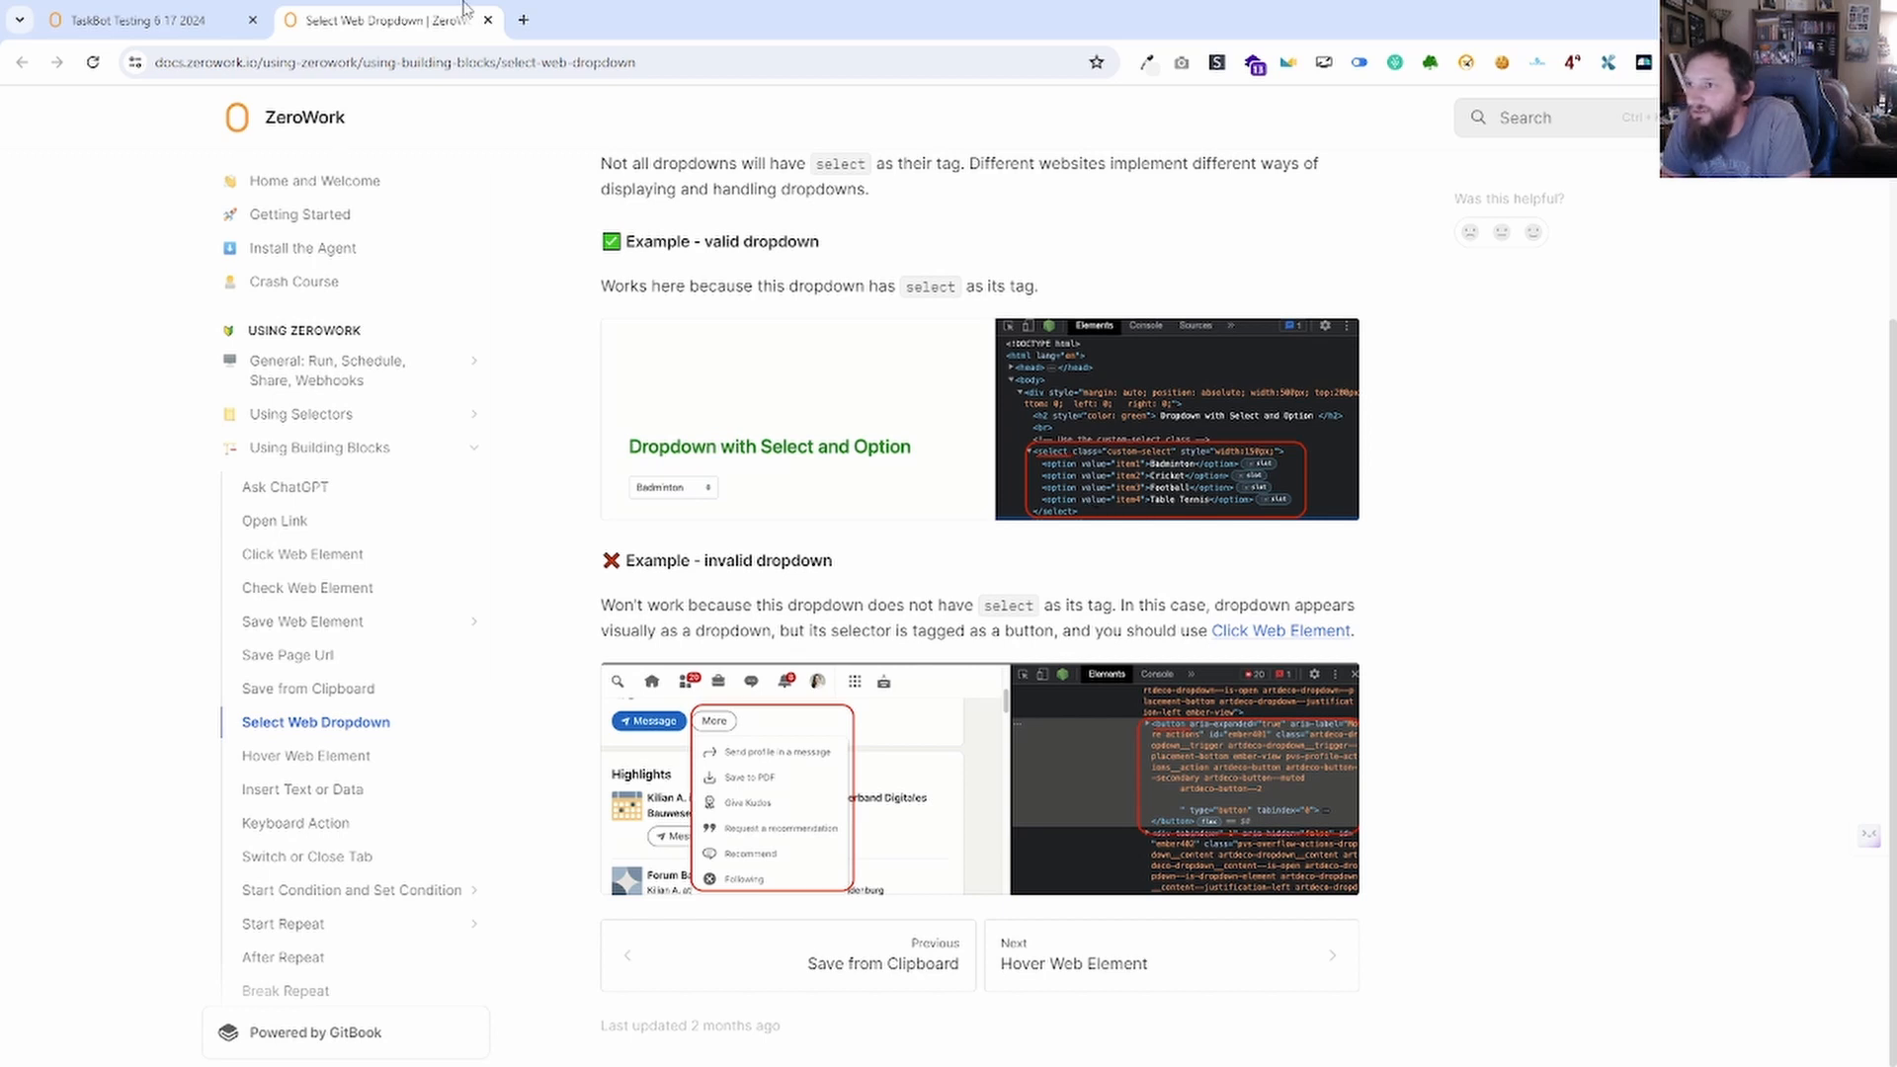
{"action": "left_click", "coordinate": [487, 20]}
{"action": "left_click", "coordinate": [889, 521]}
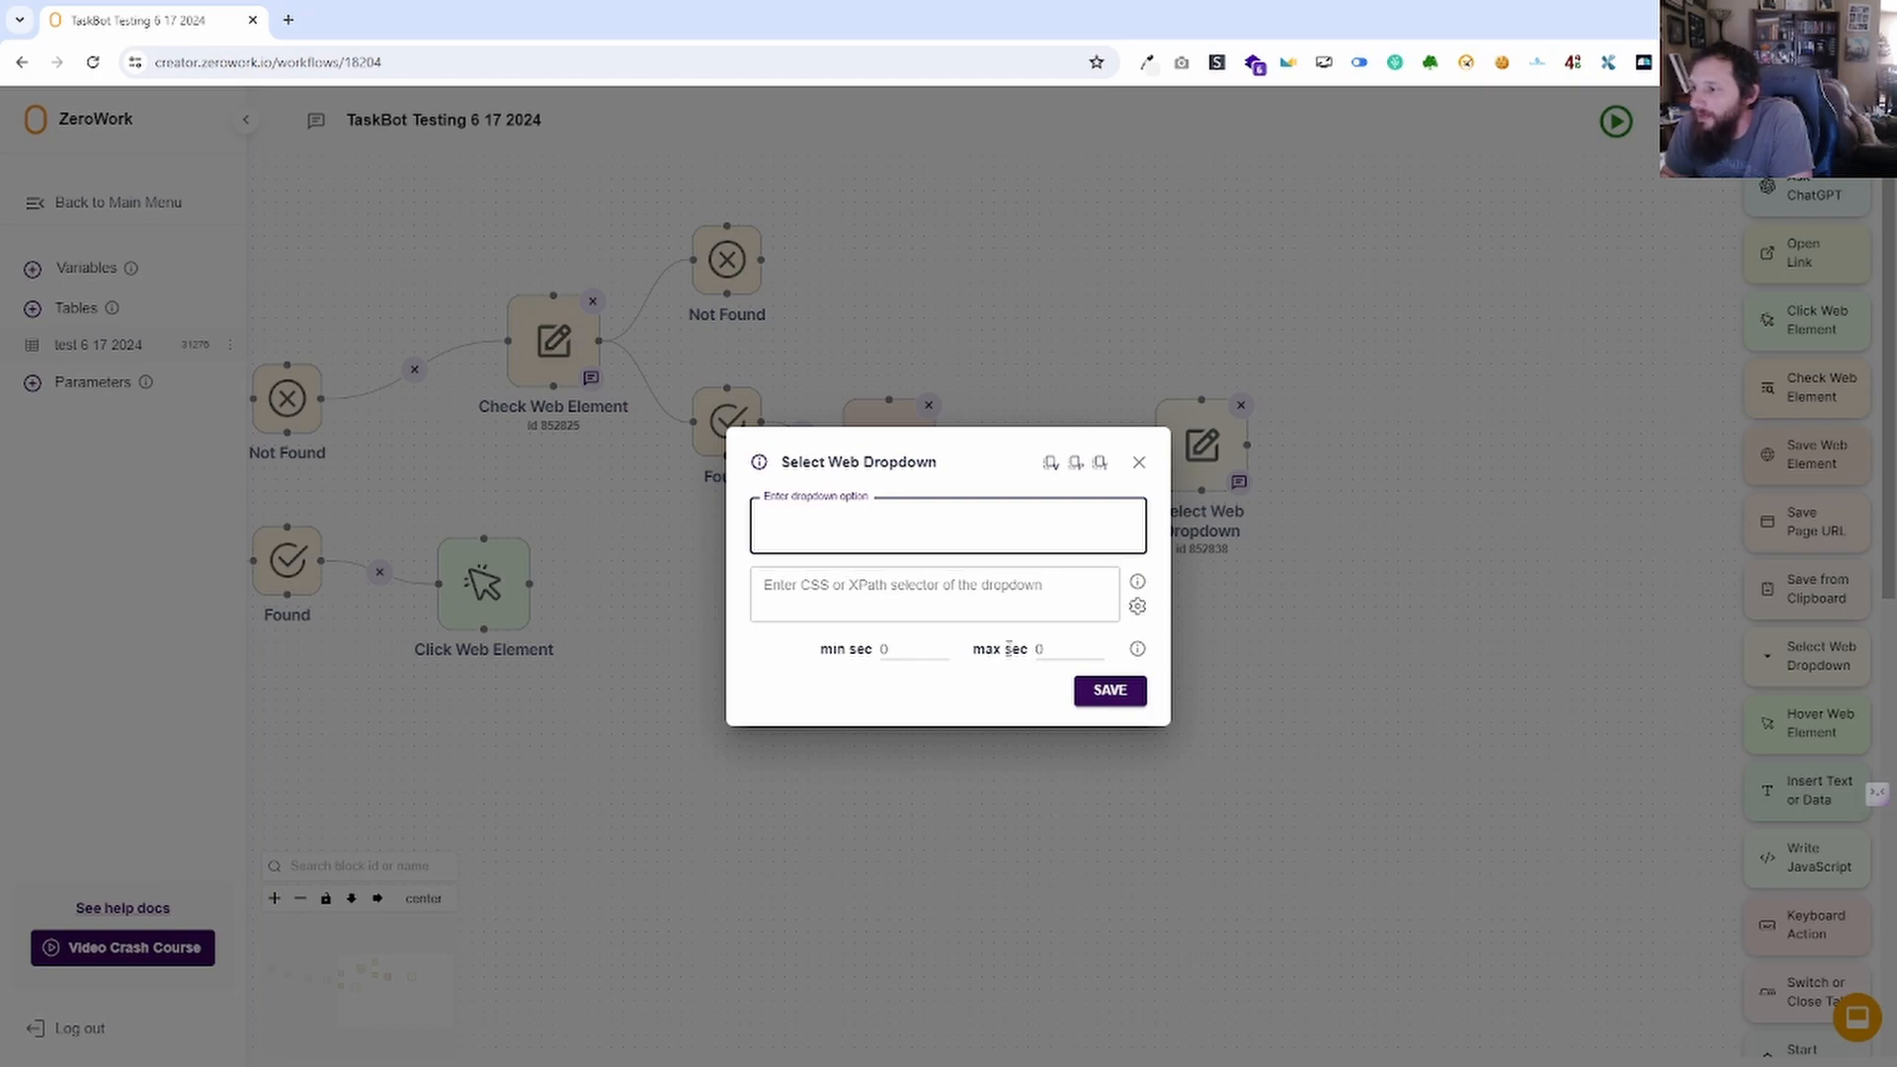
Close the dropdown settings and place a Hover Web Element block with minimum wait 2.
{"action": "left_click", "coordinate": [1138, 462]}
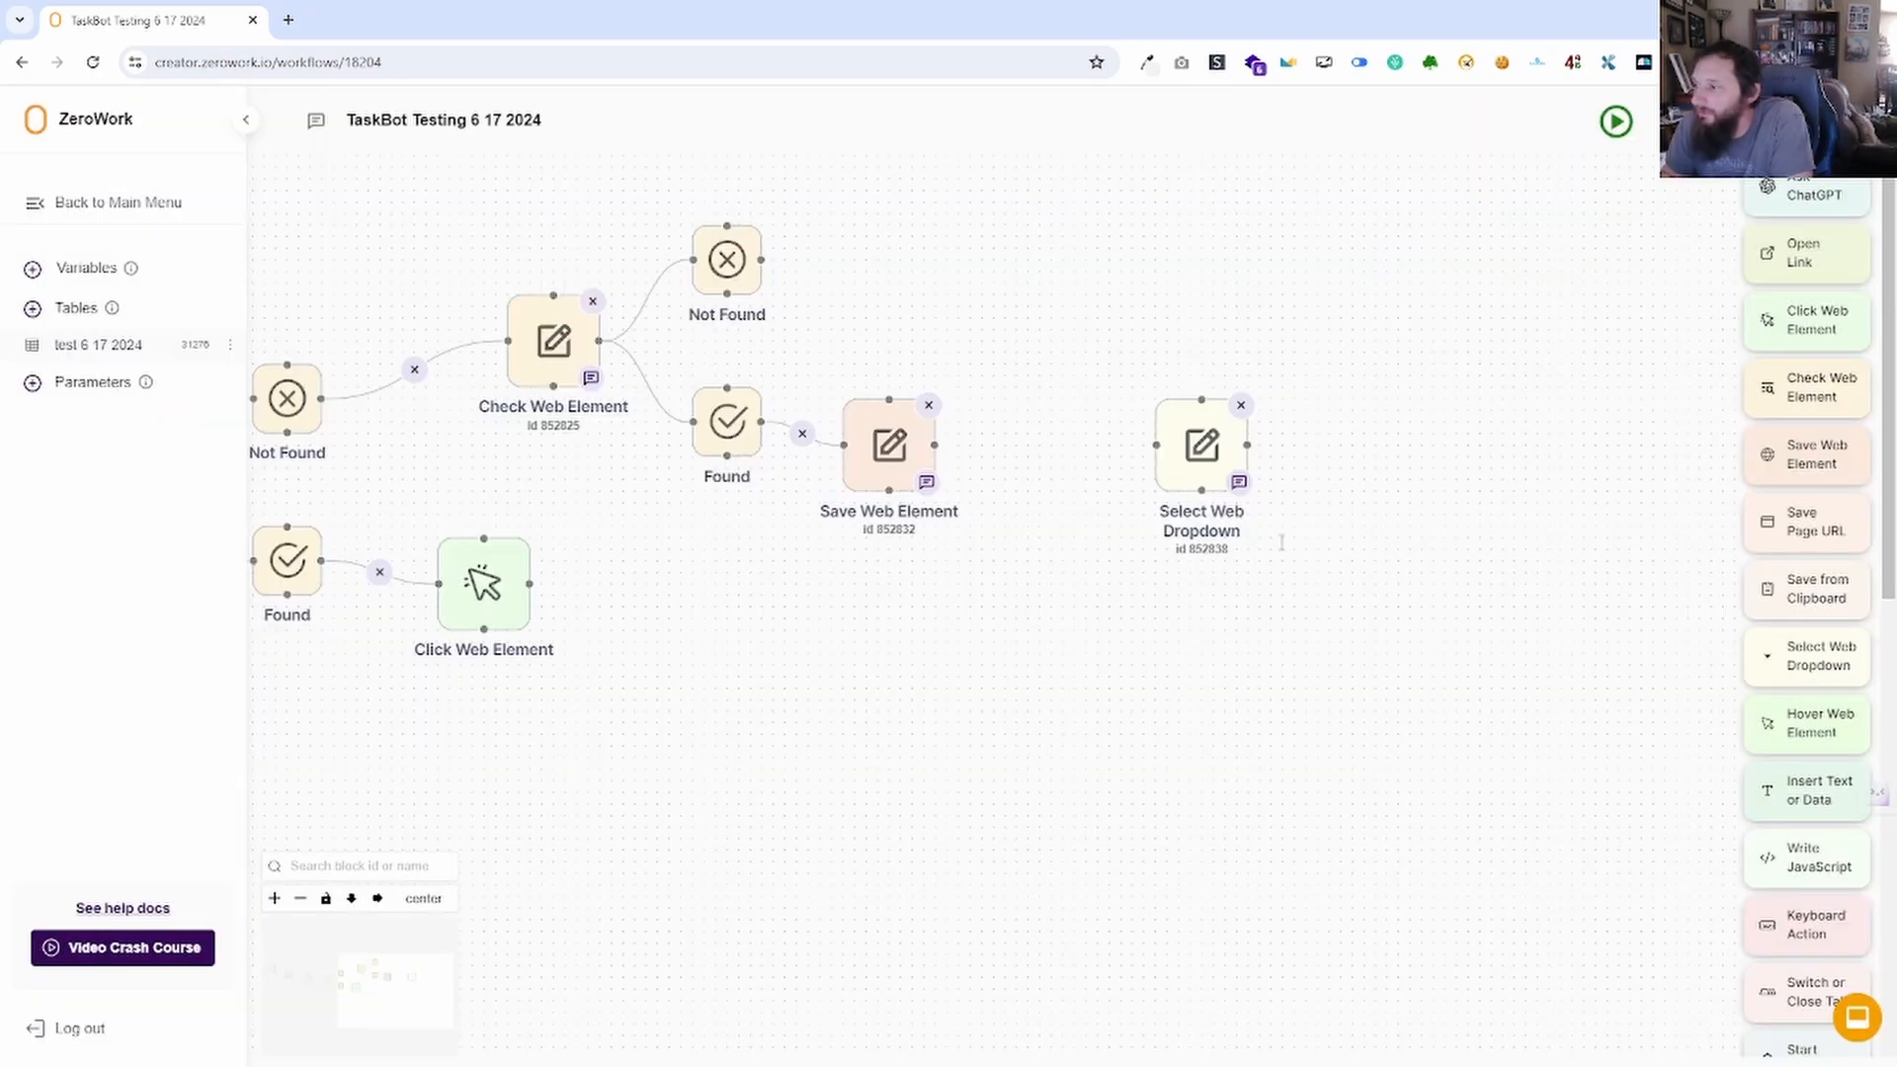
{"action": "scroll", "coordinate": [1284, 427], "scroll_direction": "right", "scroll_amount": 3}
{"action": "scroll", "coordinate": [1284, 427], "scroll_direction": "down", "scroll_amount": 2}
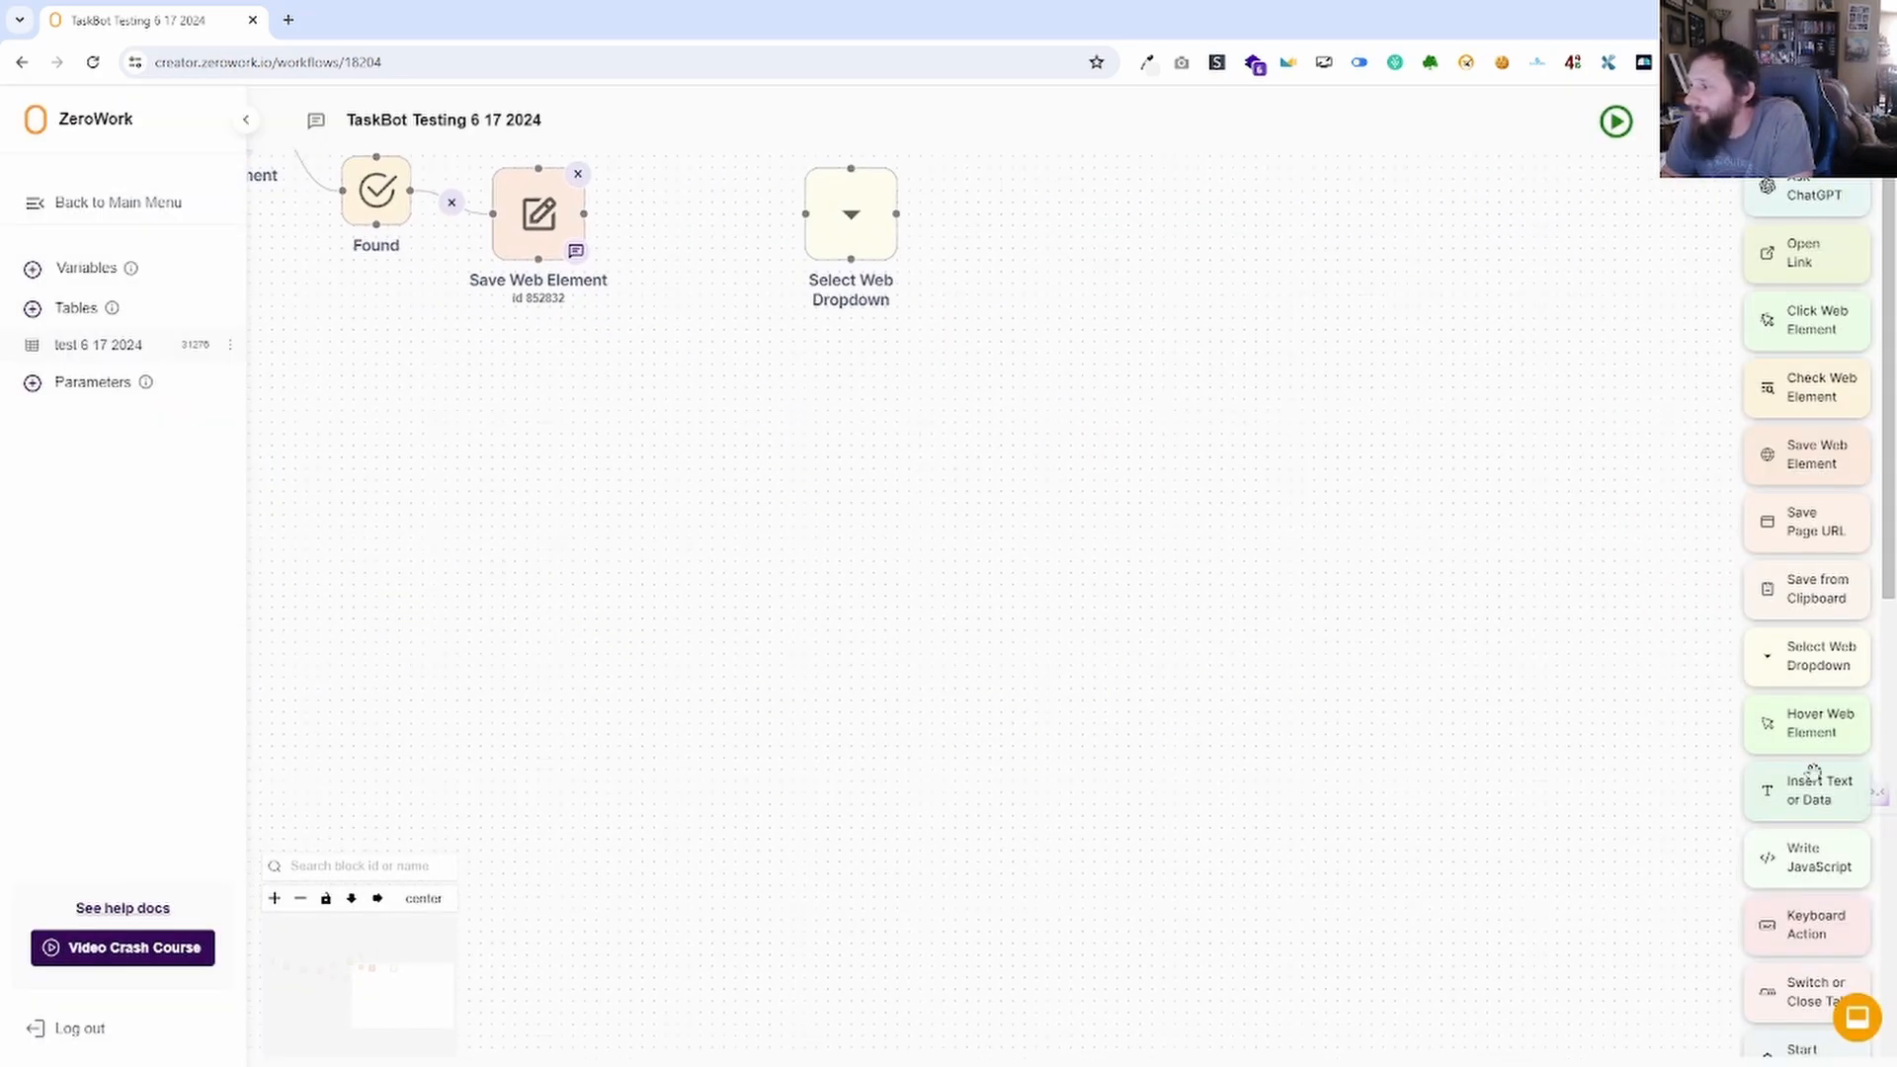
{"action": "scroll", "coordinate": [1820, 742], "scroll_direction": "down", "scroll_amount": 2}
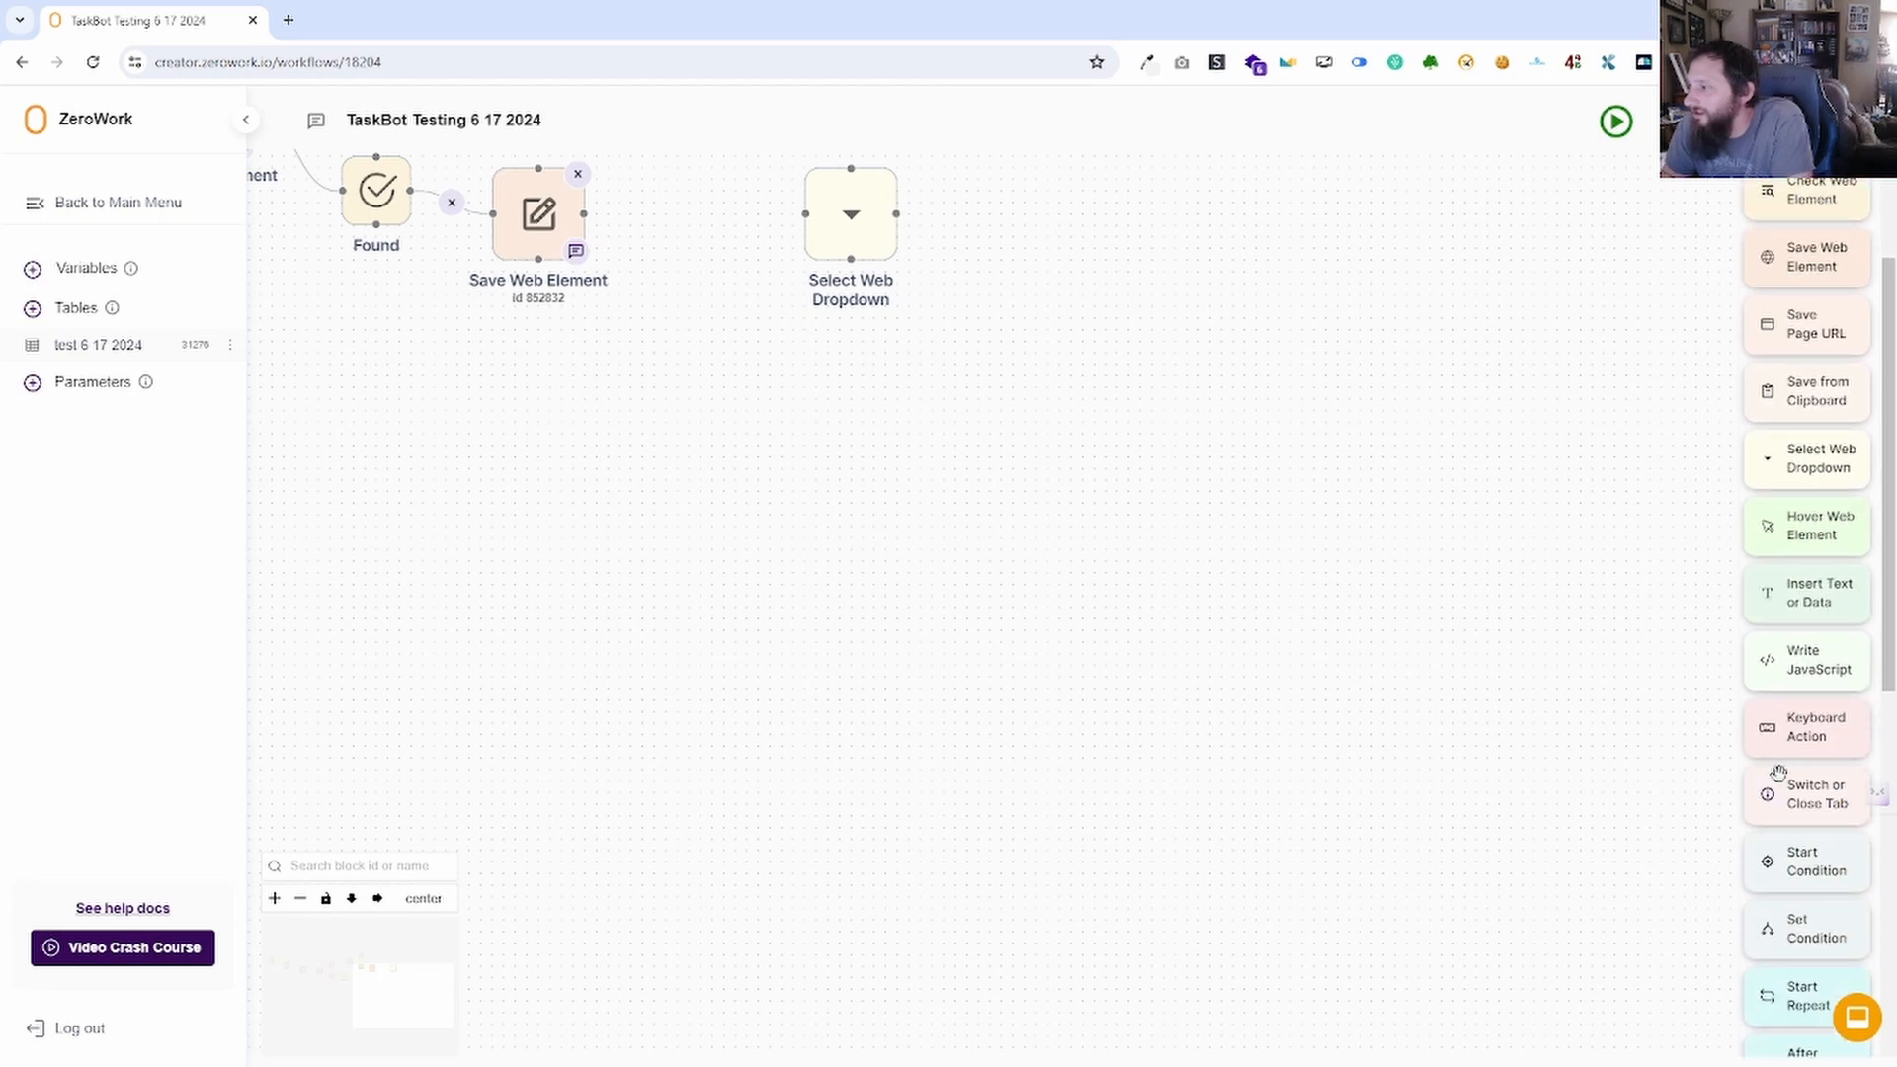
{"action": "scroll", "coordinate": [1783, 711], "scroll_direction": "down", "scroll_amount": 2}
{"action": "scroll", "coordinate": [1776, 667], "scroll_direction": "down", "scroll_amount": 1}
{"action": "left_click_drag", "start_coordinate": [1808, 232], "coordinate": [1176, 440]}
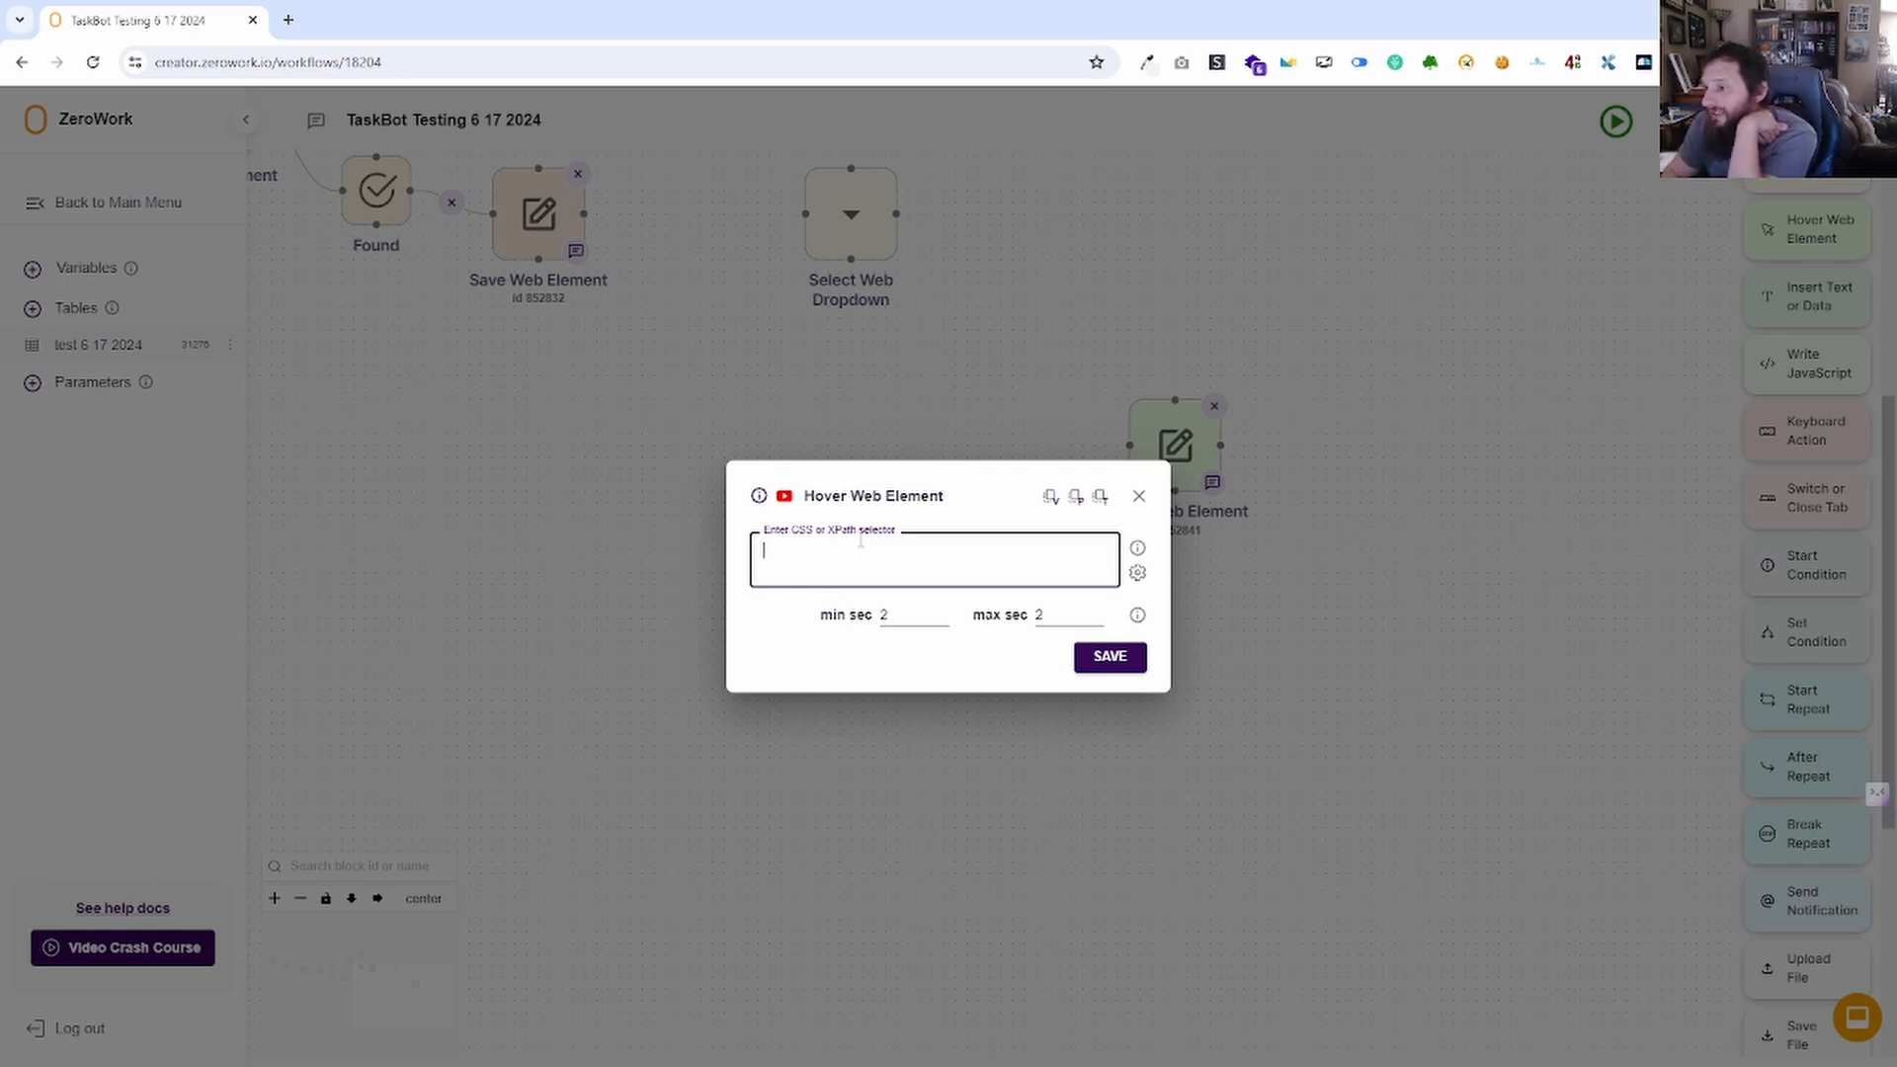
{"action": "left_click_drag", "start_coordinate": [909, 611], "coordinate": [869, 639]}
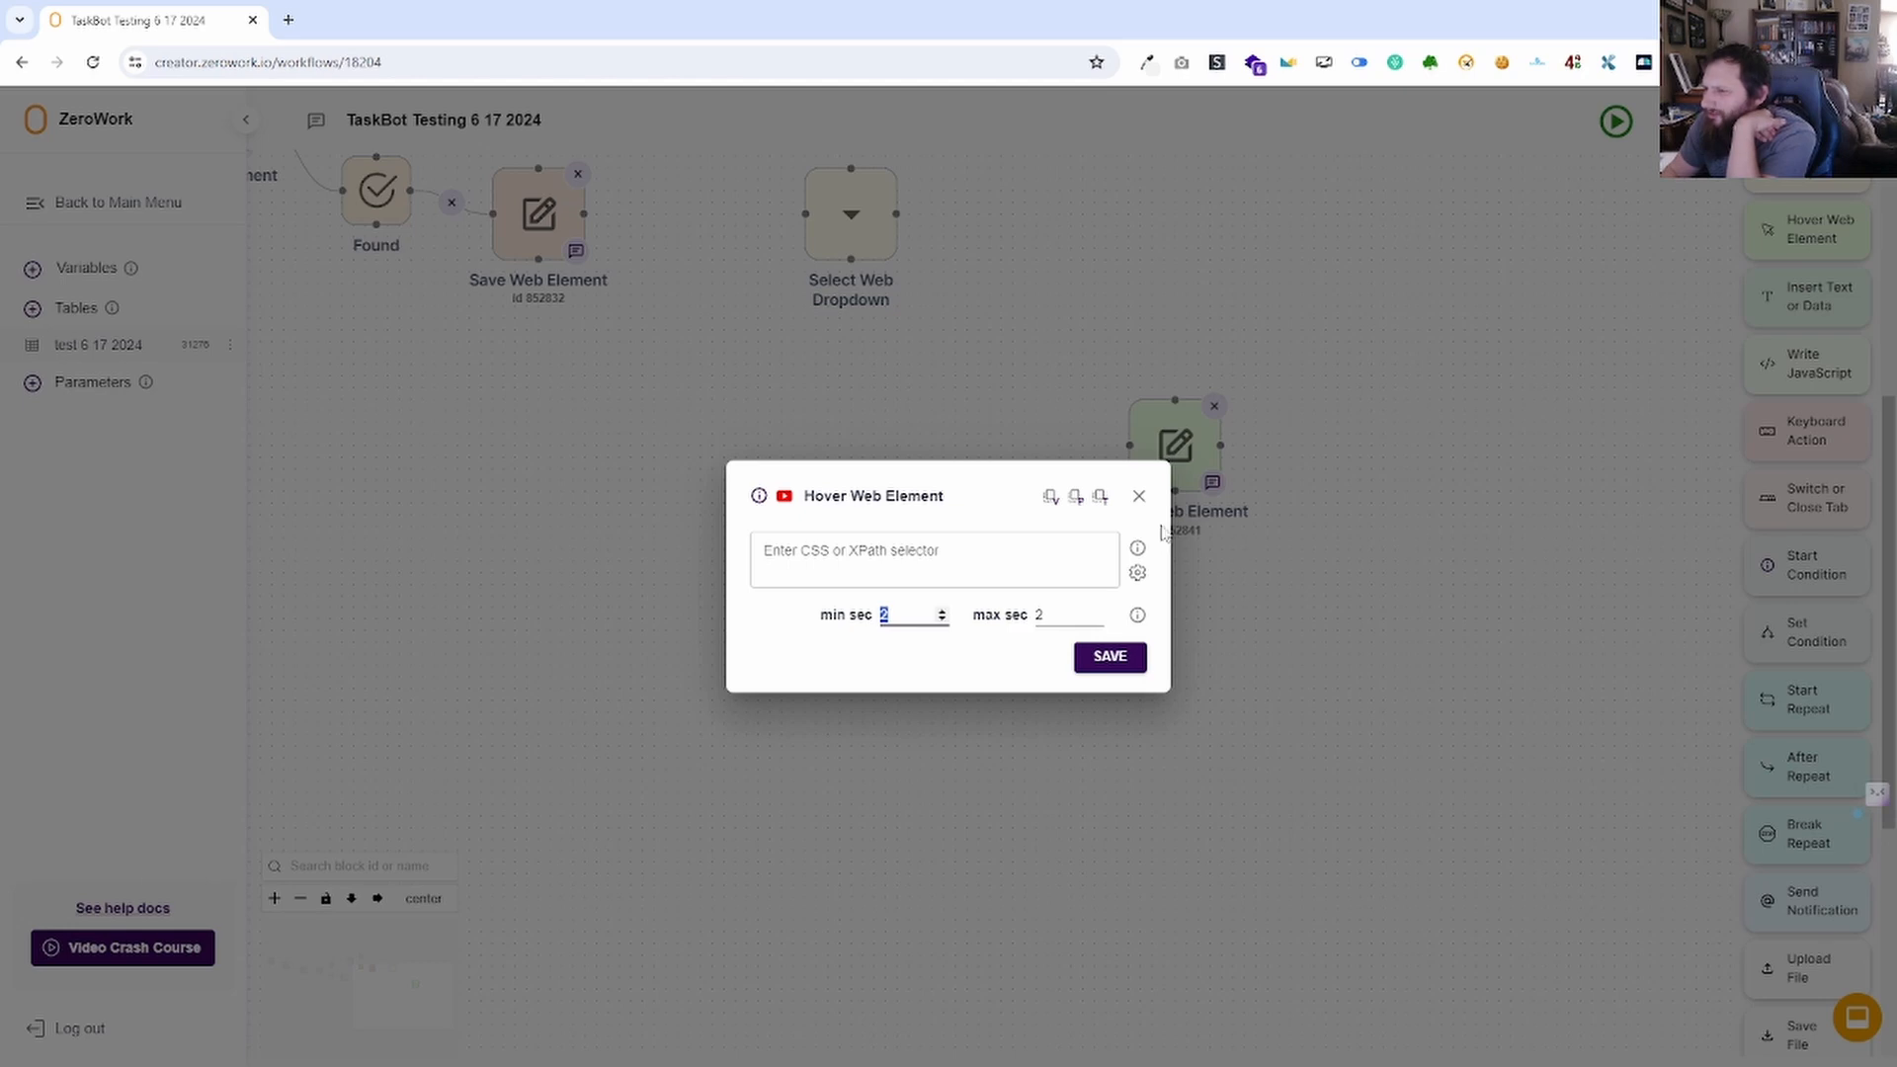
{"action": "left_click", "coordinate": [1138, 495]}
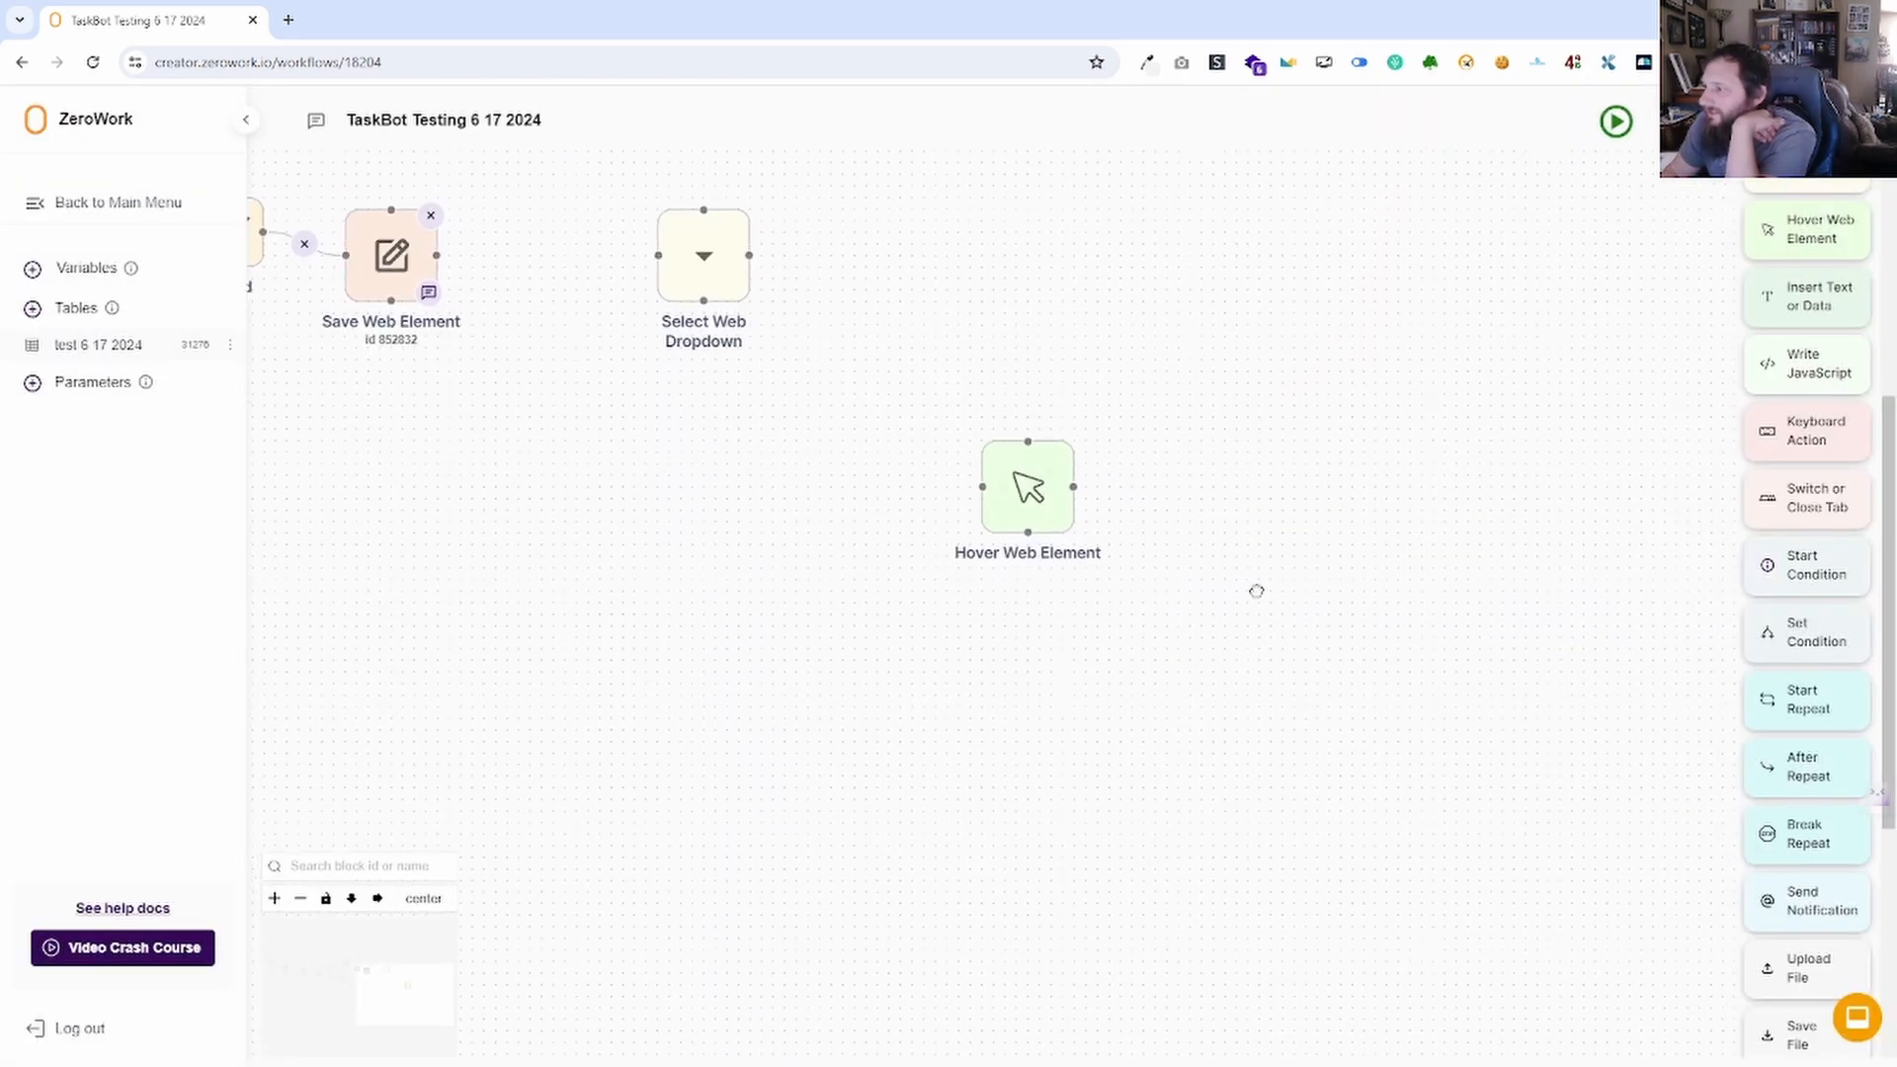
{"action": "scroll", "coordinate": [1764, 452], "scroll_direction": "up", "scroll_amount": 1}
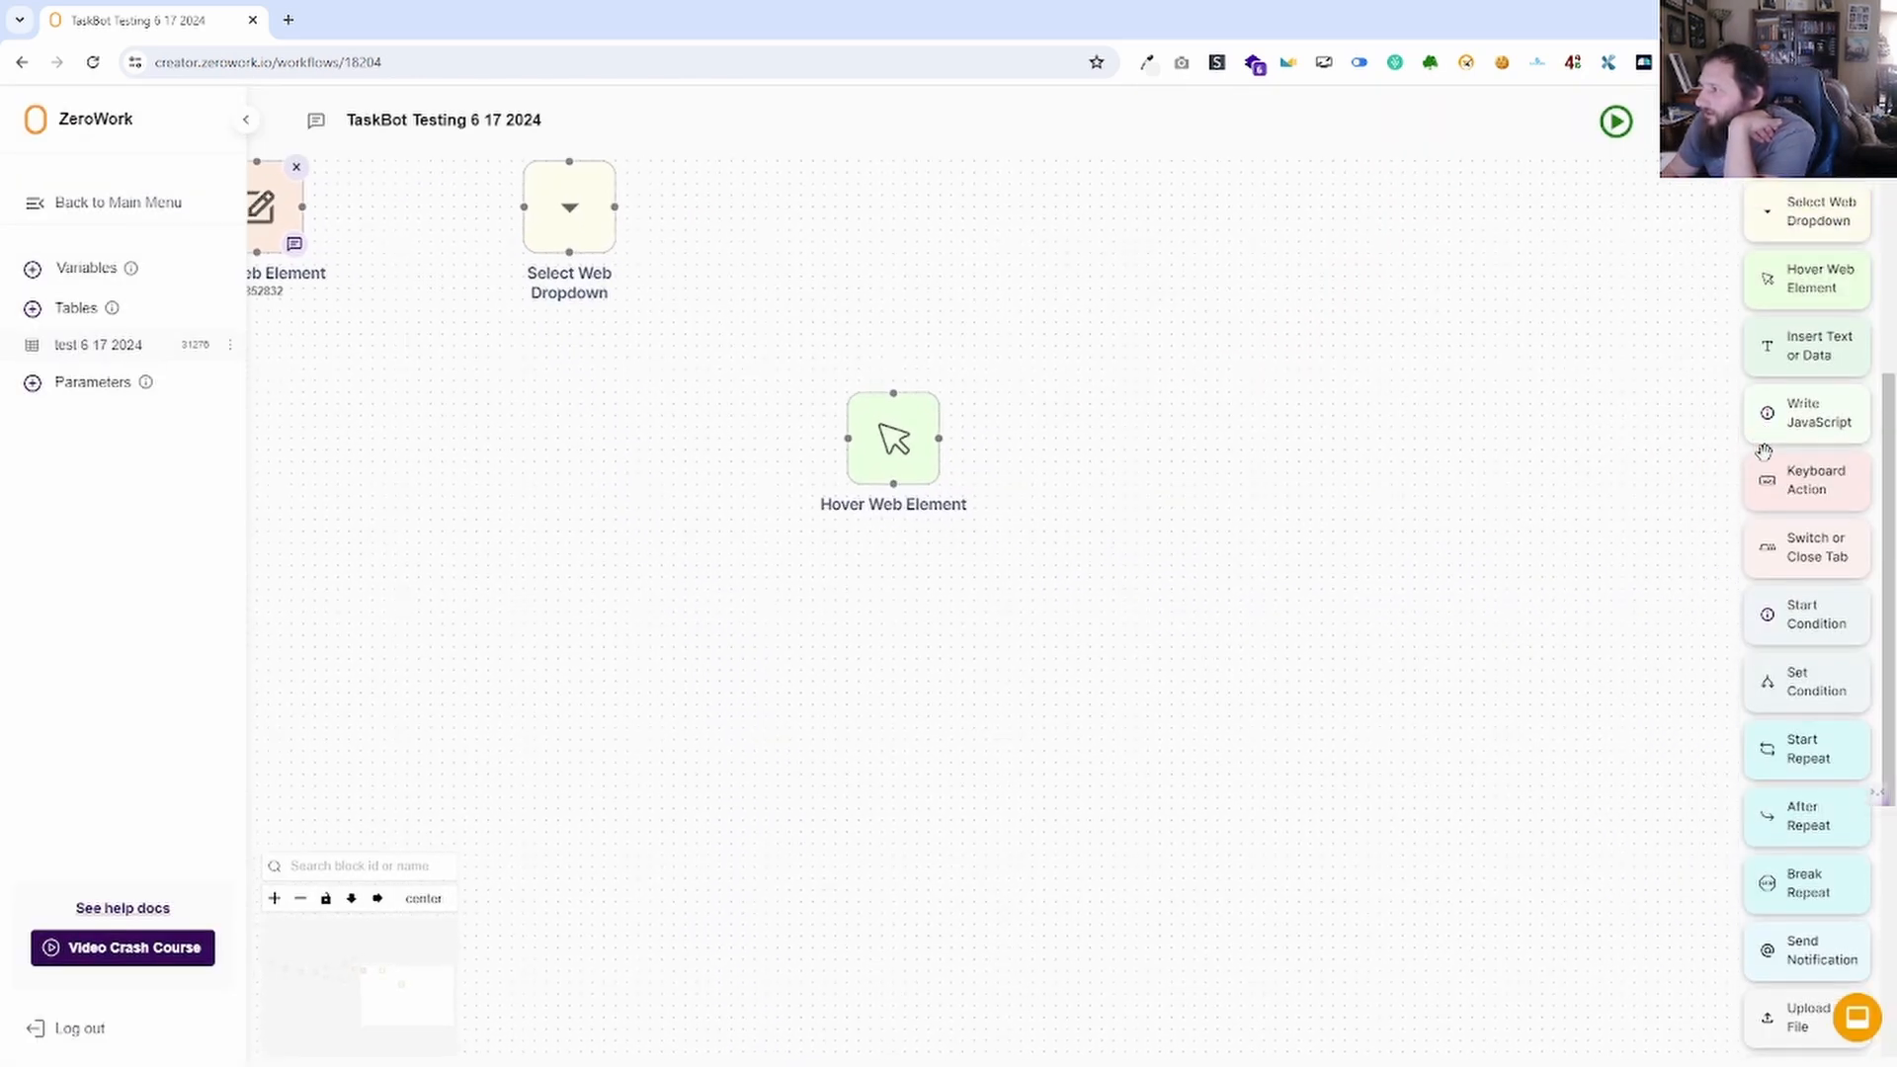
Drop an Insert Text or Data block onto the canvas and open a new browser tab.
{"action": "scroll", "coordinate": [1764, 452], "scroll_direction": "up", "scroll_amount": 1}
{"action": "left_click_drag", "start_coordinate": [1834, 390], "coordinate": [1265, 361]}
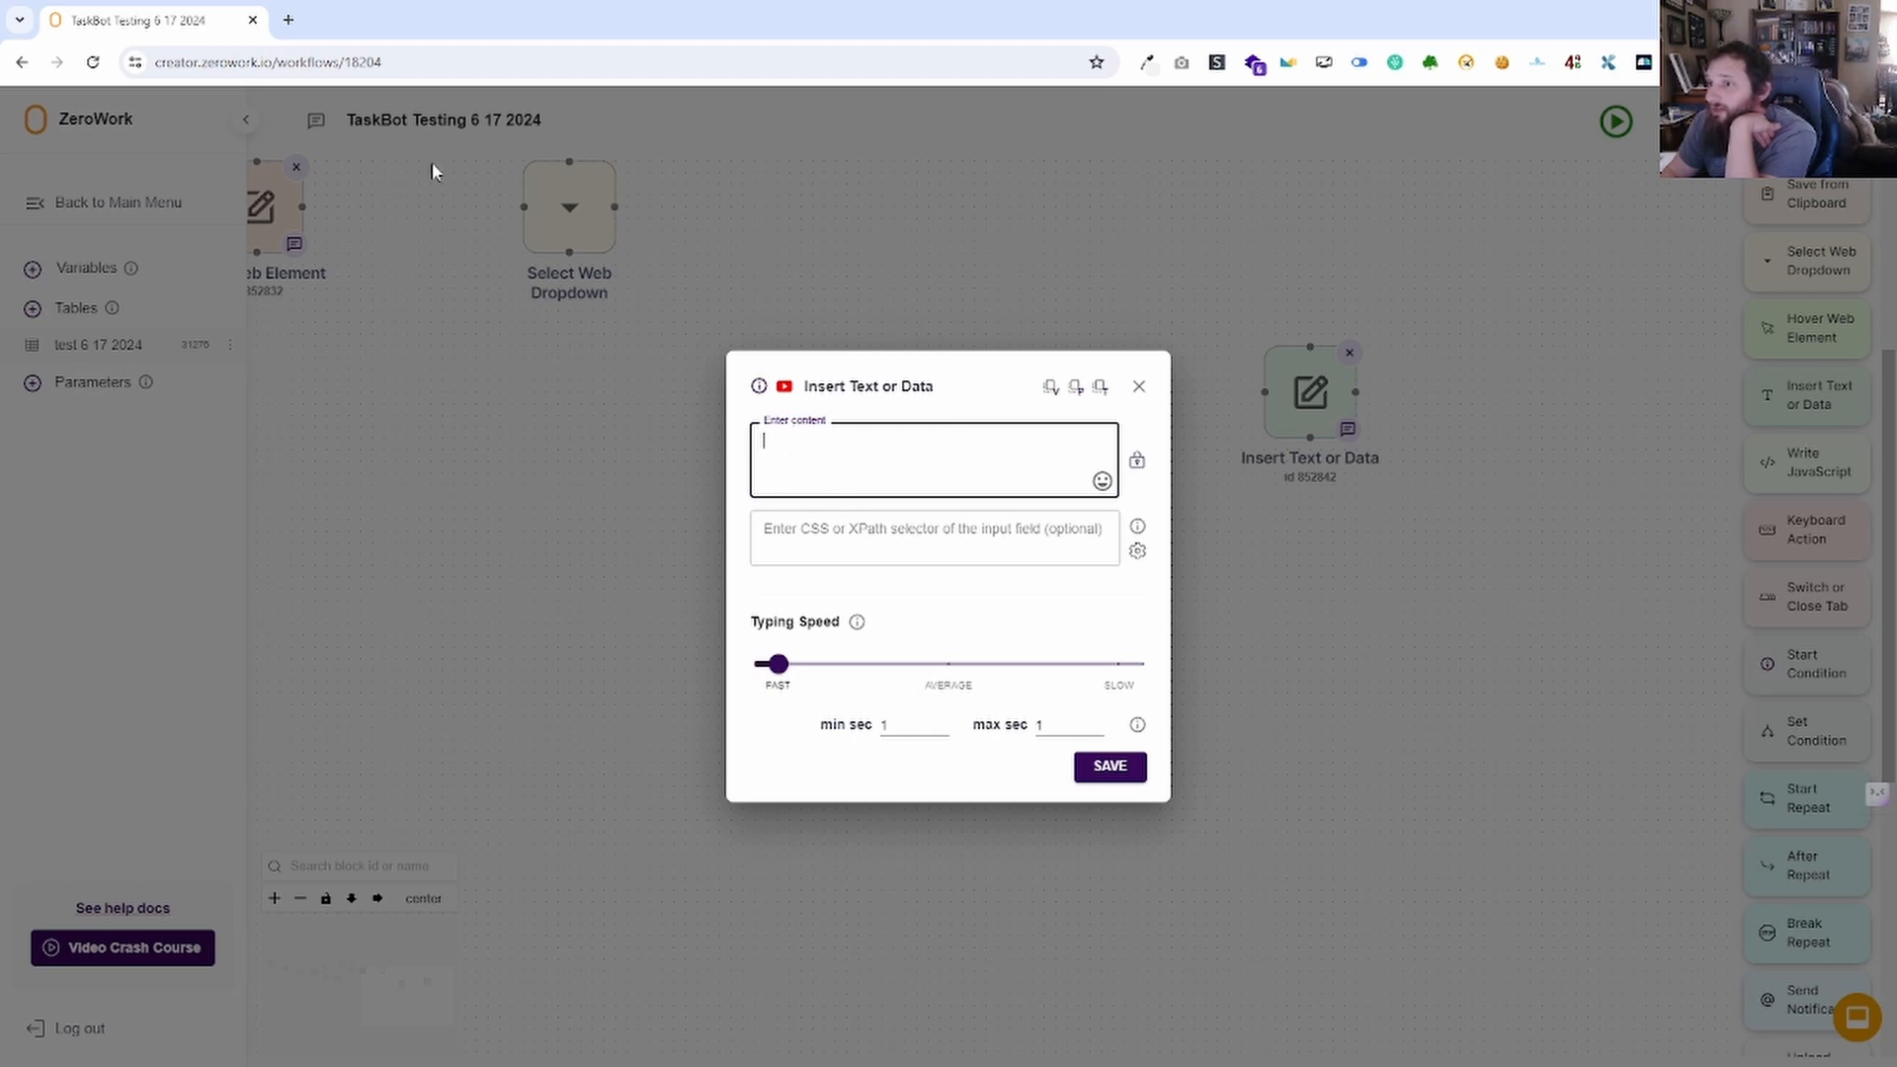
{"action": "left_click", "coordinate": [288, 20]}
Load google.com from the 'goo' suggestion and focus its search box.
{"action": "type", "text": "google.com"}
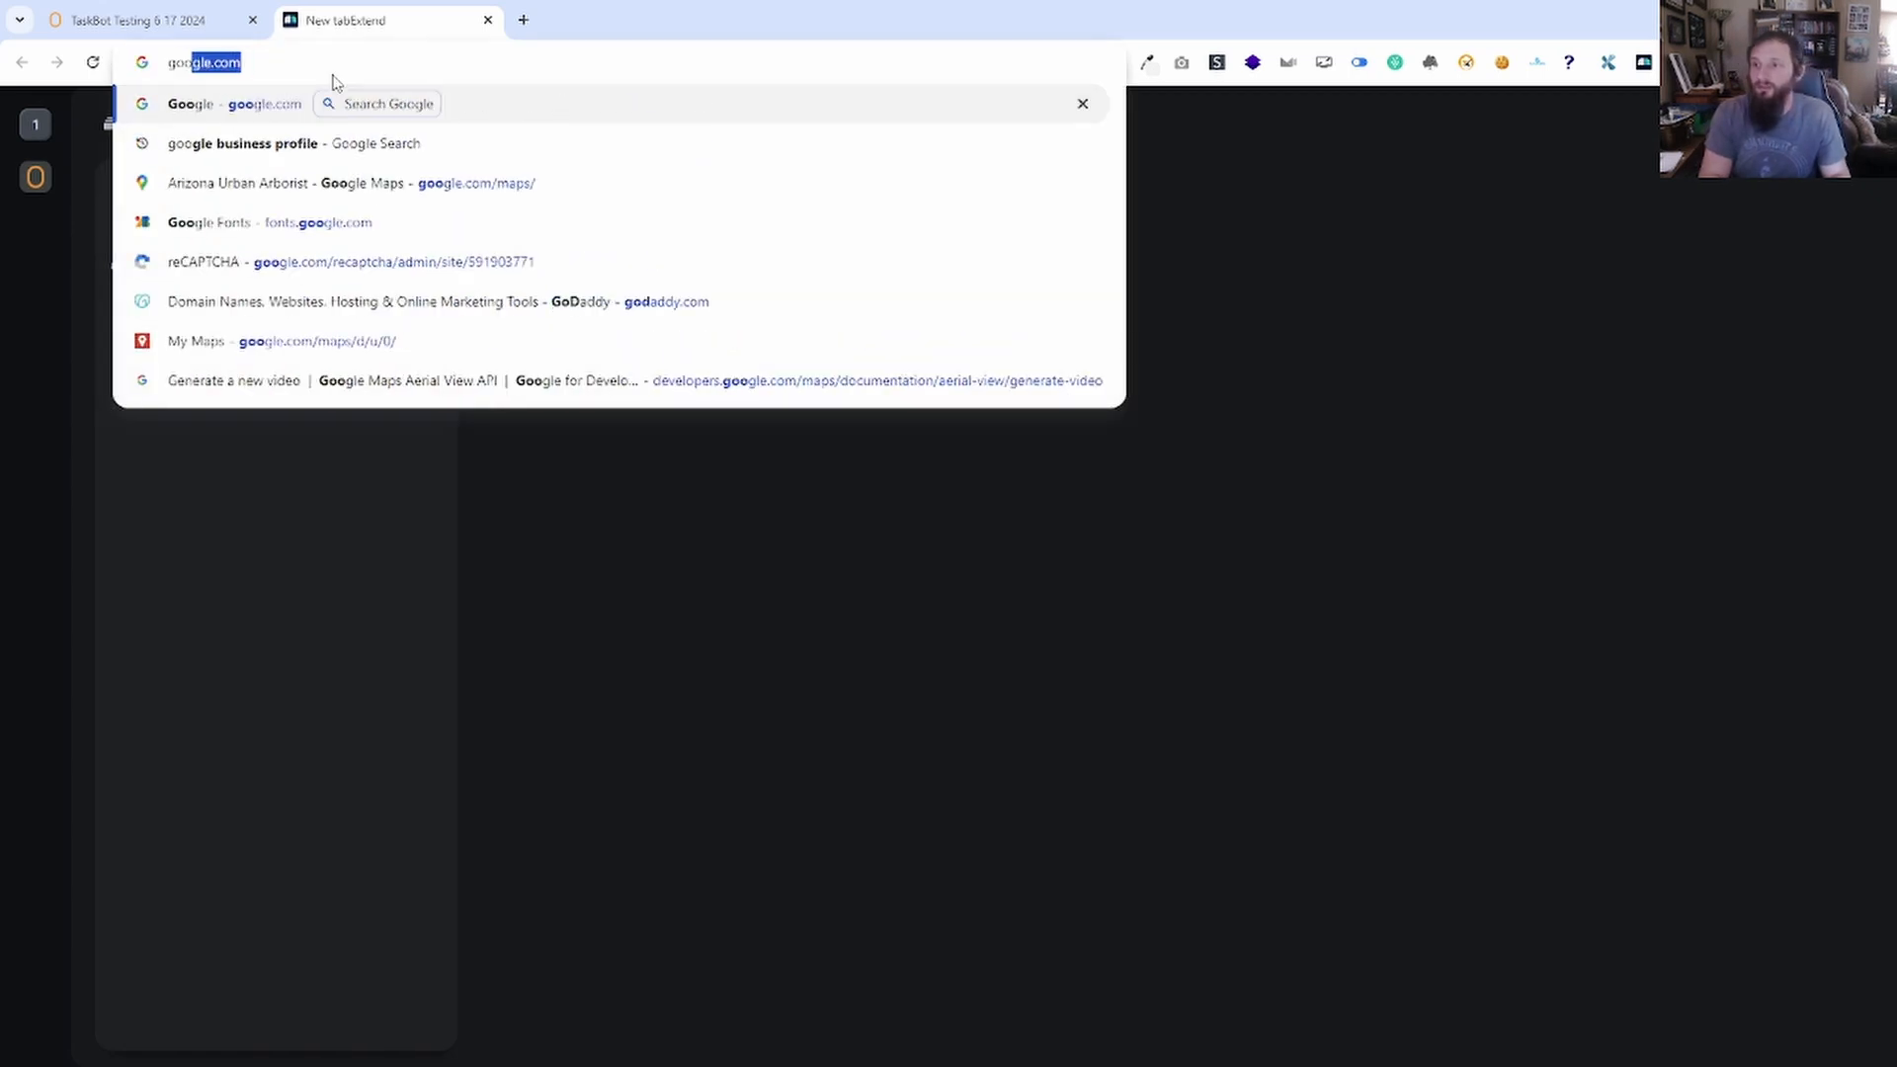
{"action": "key", "text": "Return"}
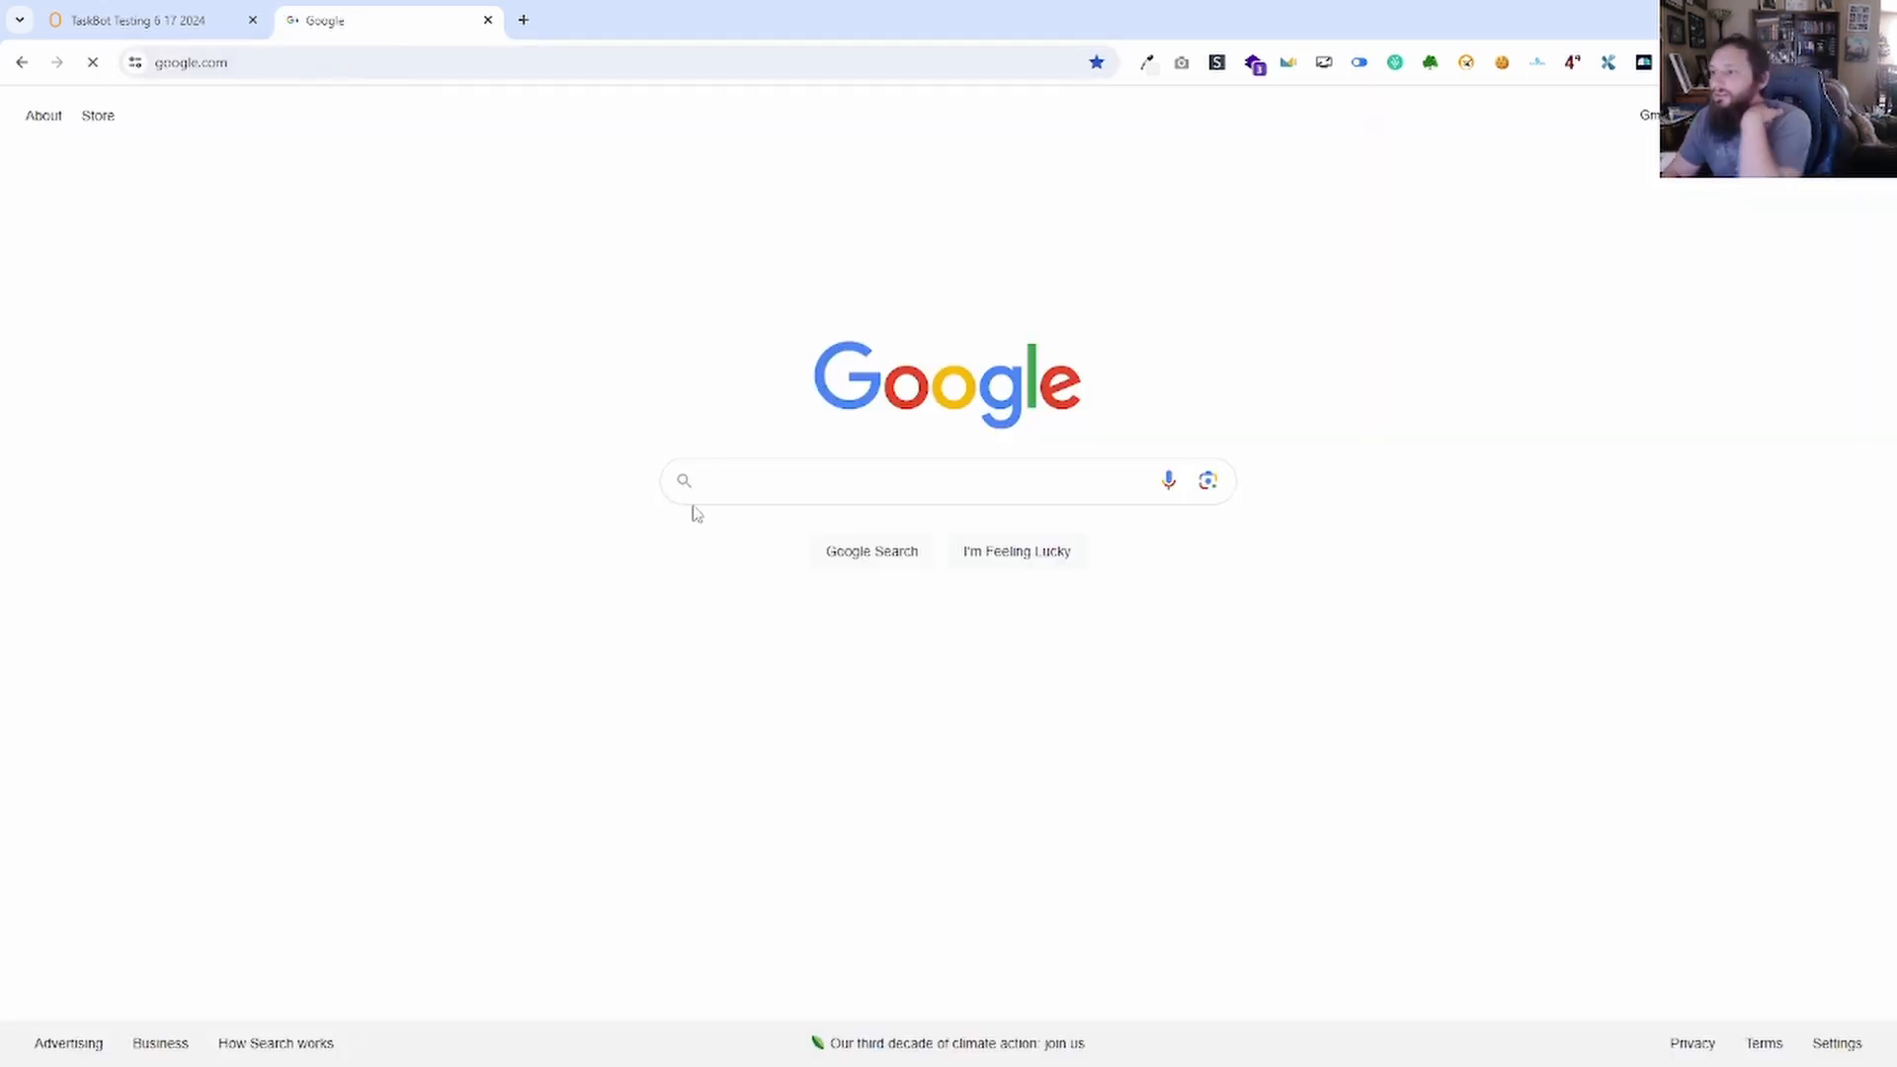
{"action": "left_click", "coordinate": [760, 492]}
{"action": "left_click", "coordinate": [580, 448]}
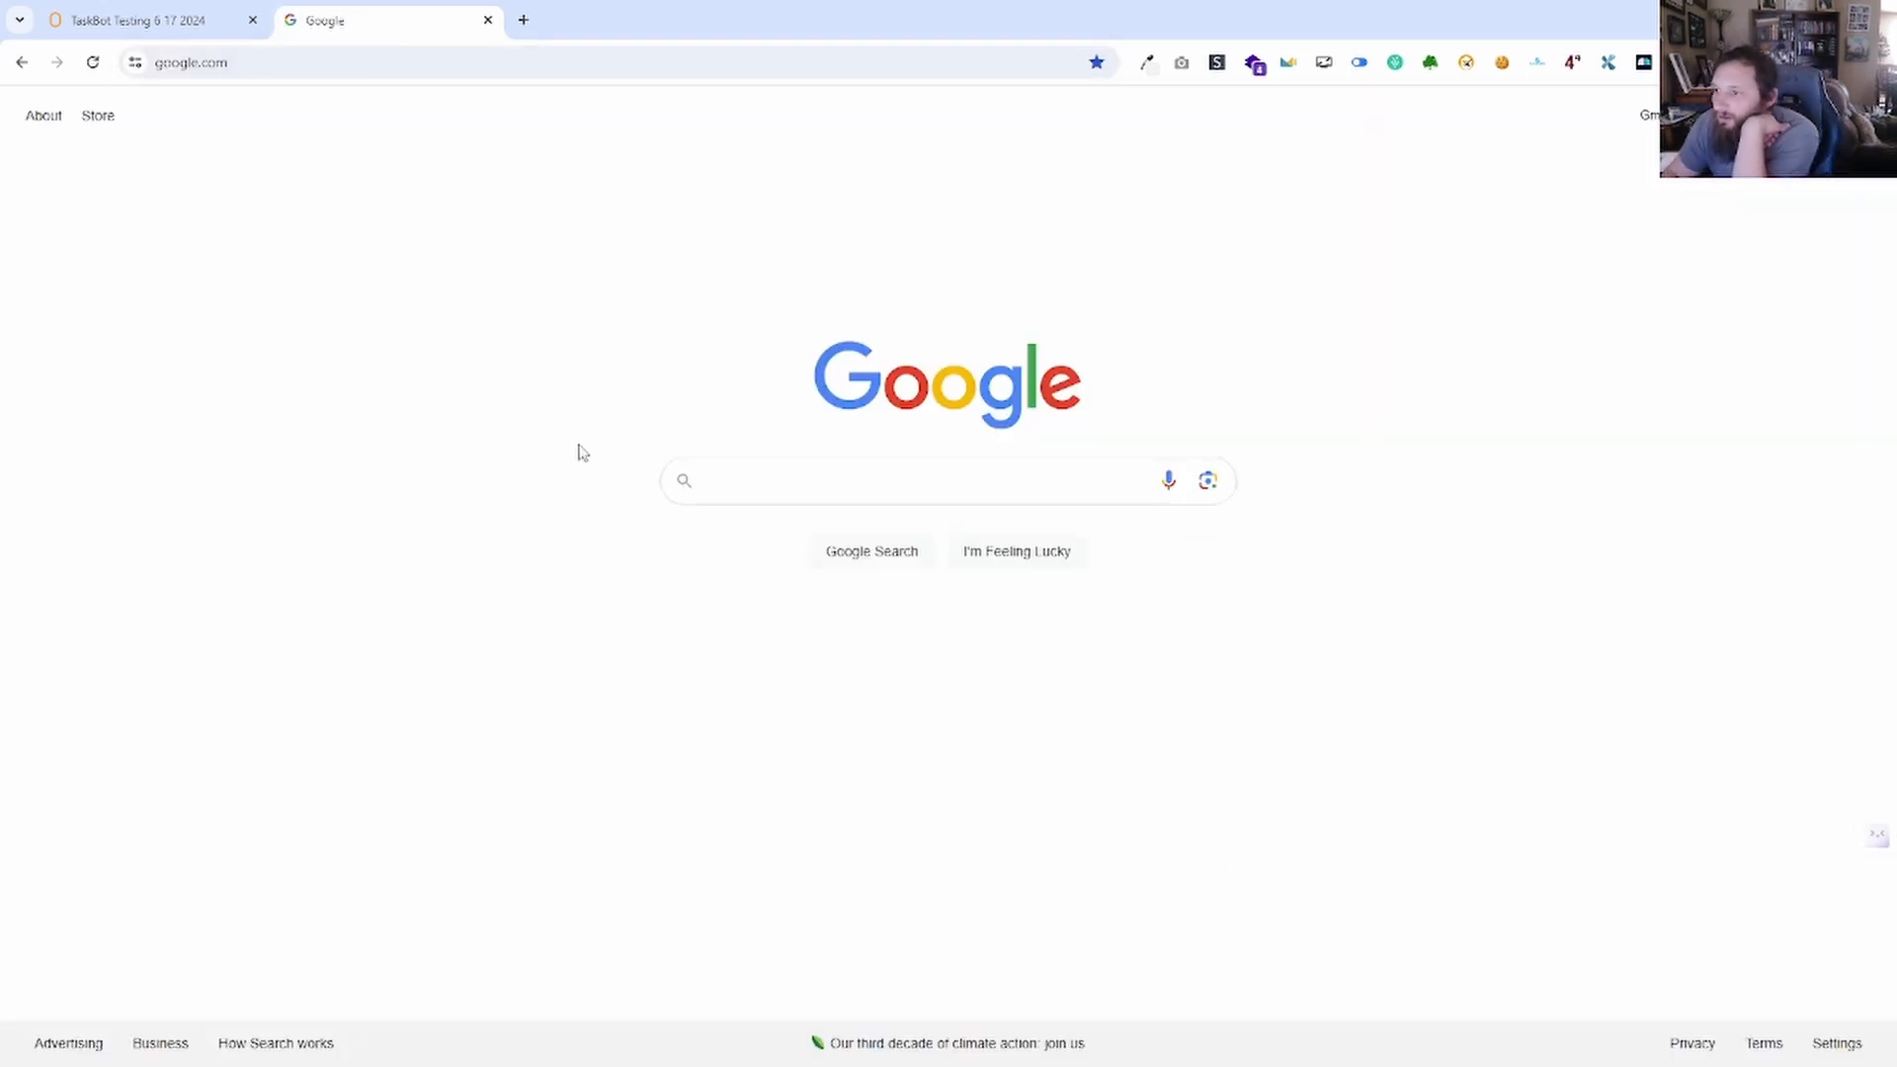
{"action": "left_click", "coordinate": [702, 483]}
{"action": "left_click", "coordinate": [565, 432]}
{"action": "left_click", "coordinate": [708, 481]}
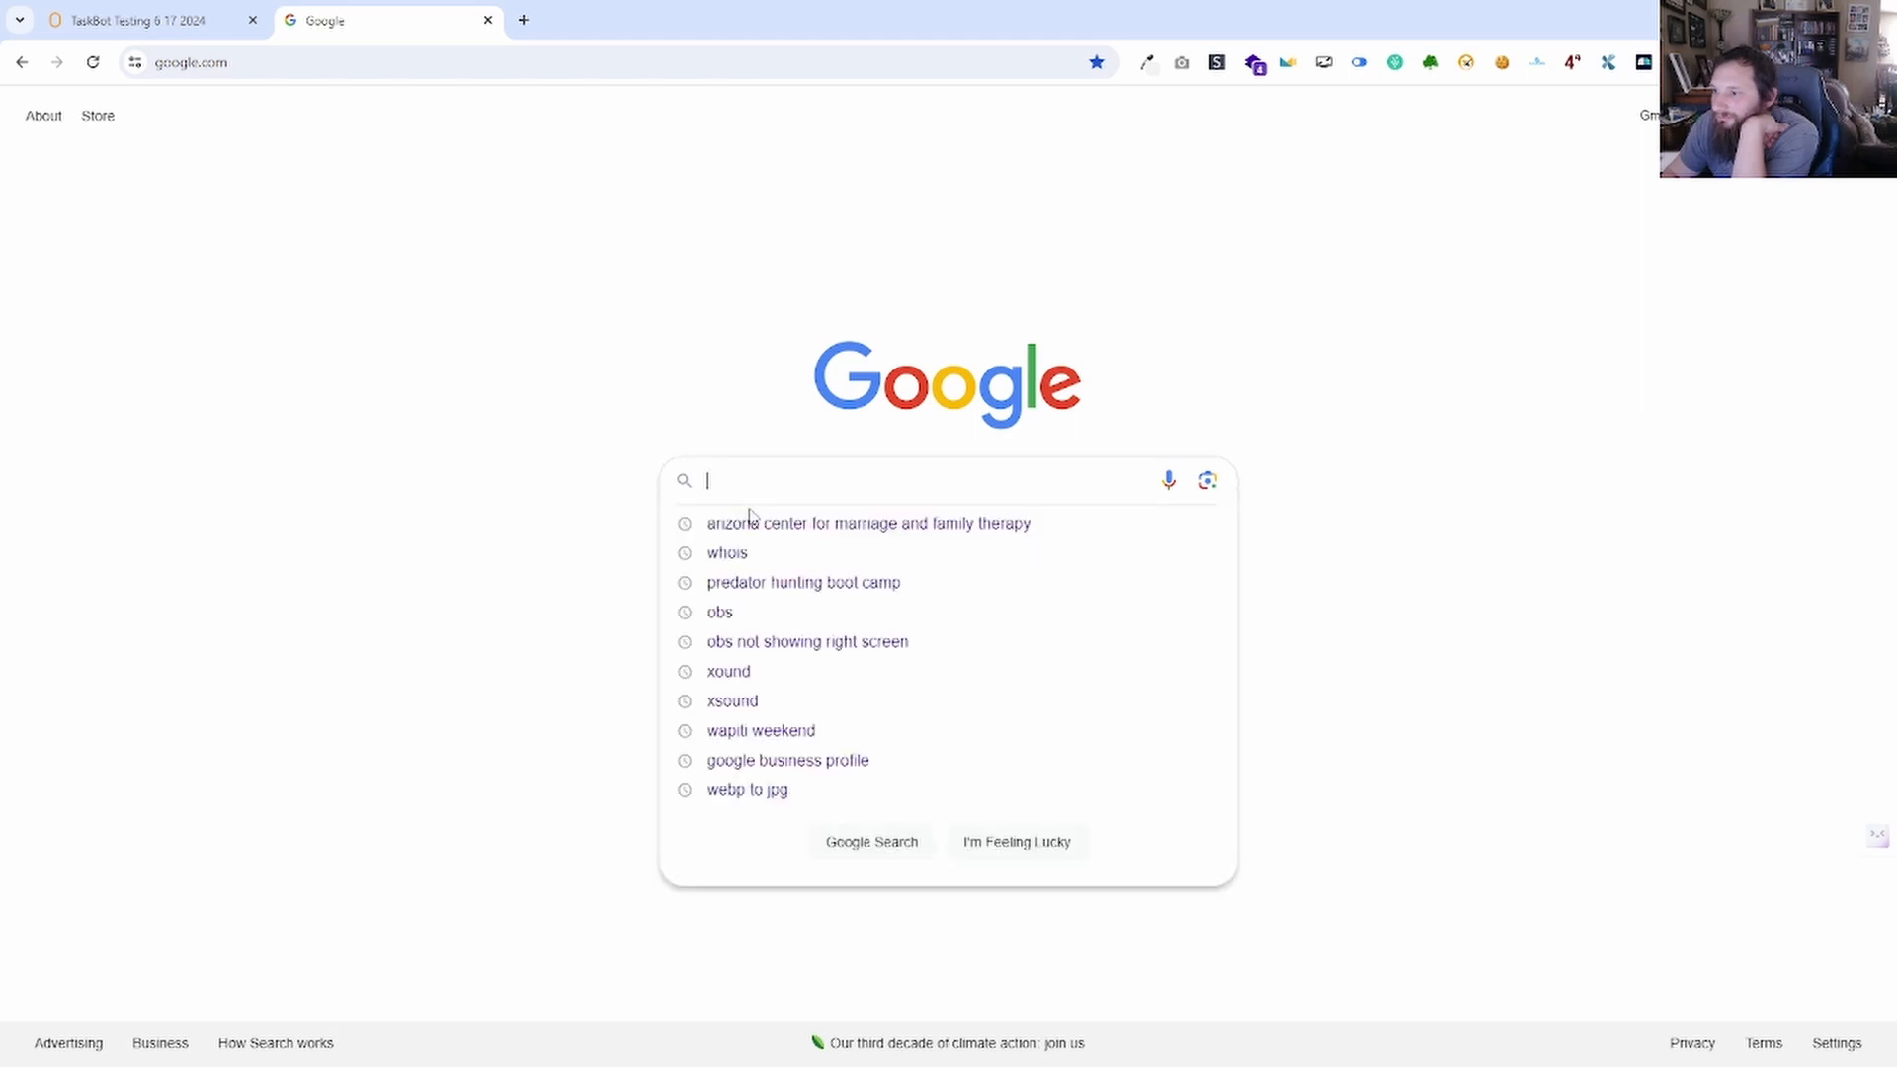
{"action": "left_click", "coordinate": [551, 78]}
{"action": "left_click", "coordinate": [551, 83]}
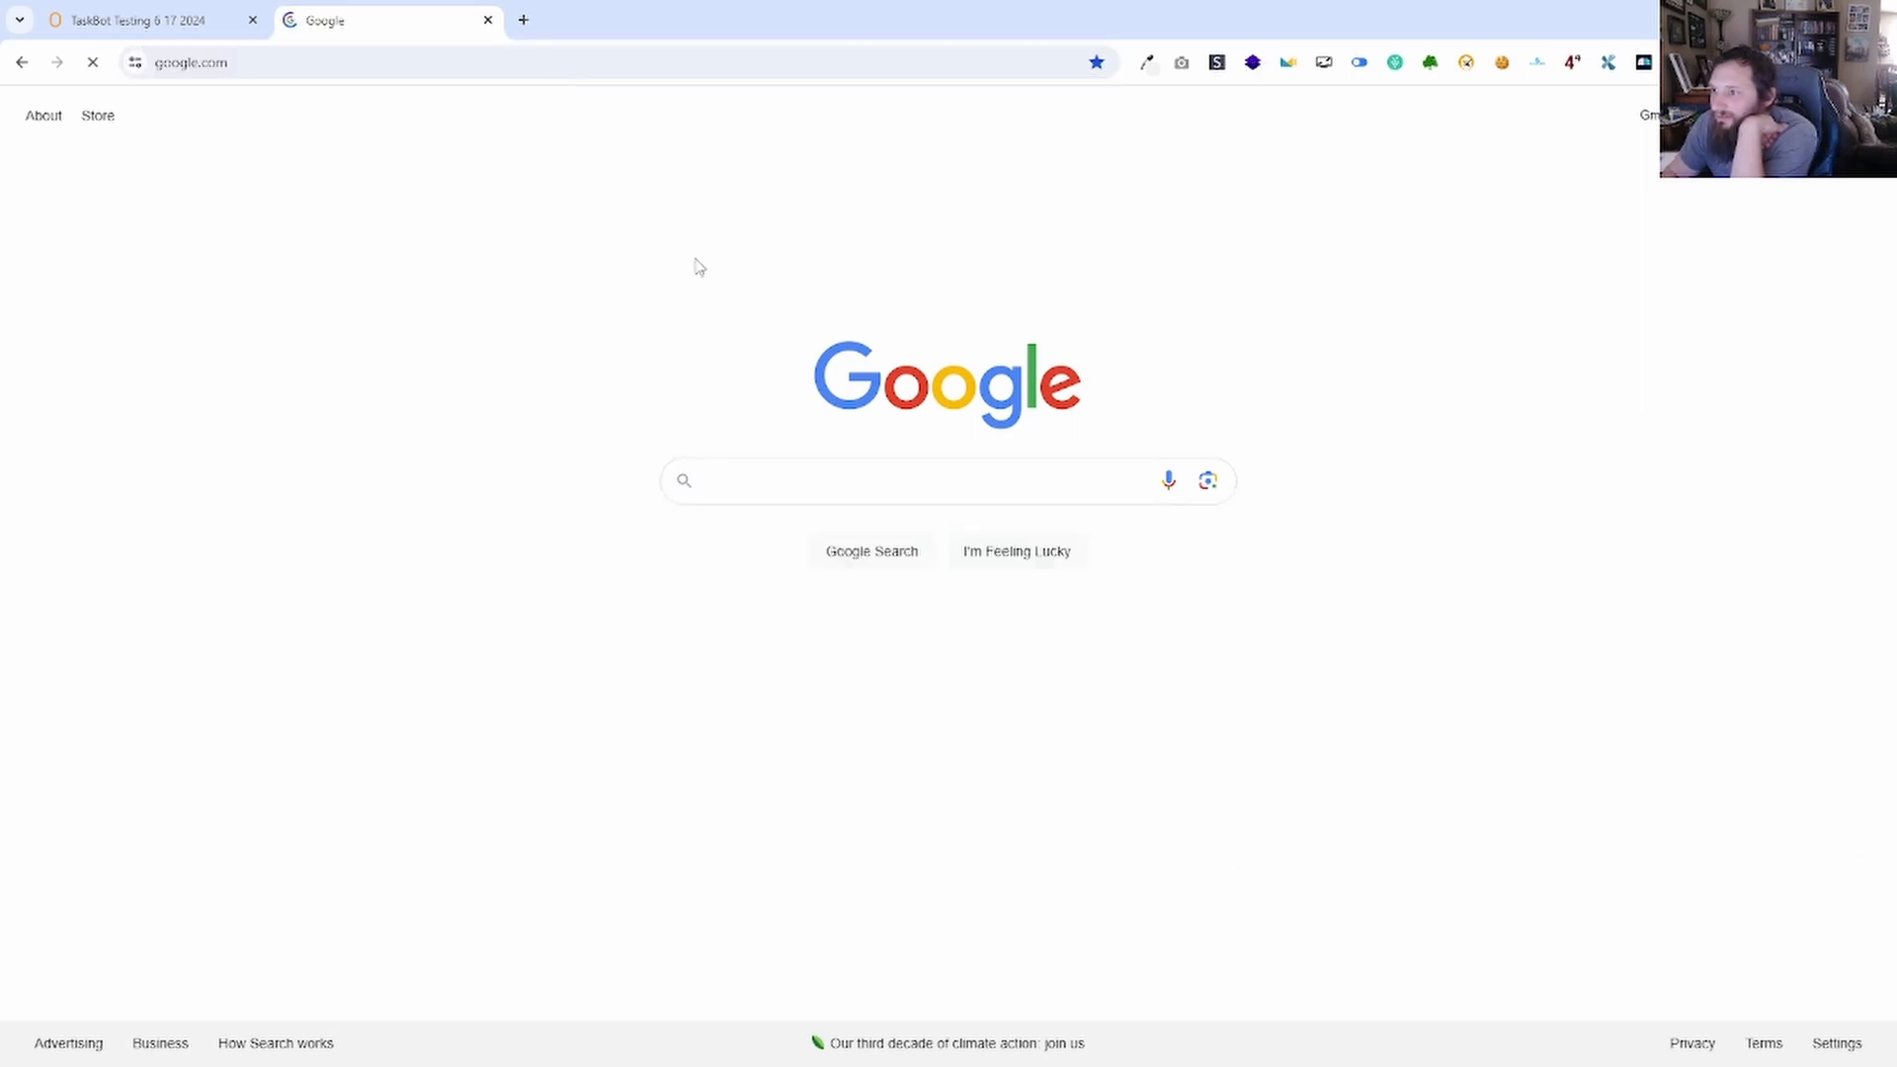
{"action": "left_click", "coordinate": [784, 483]}
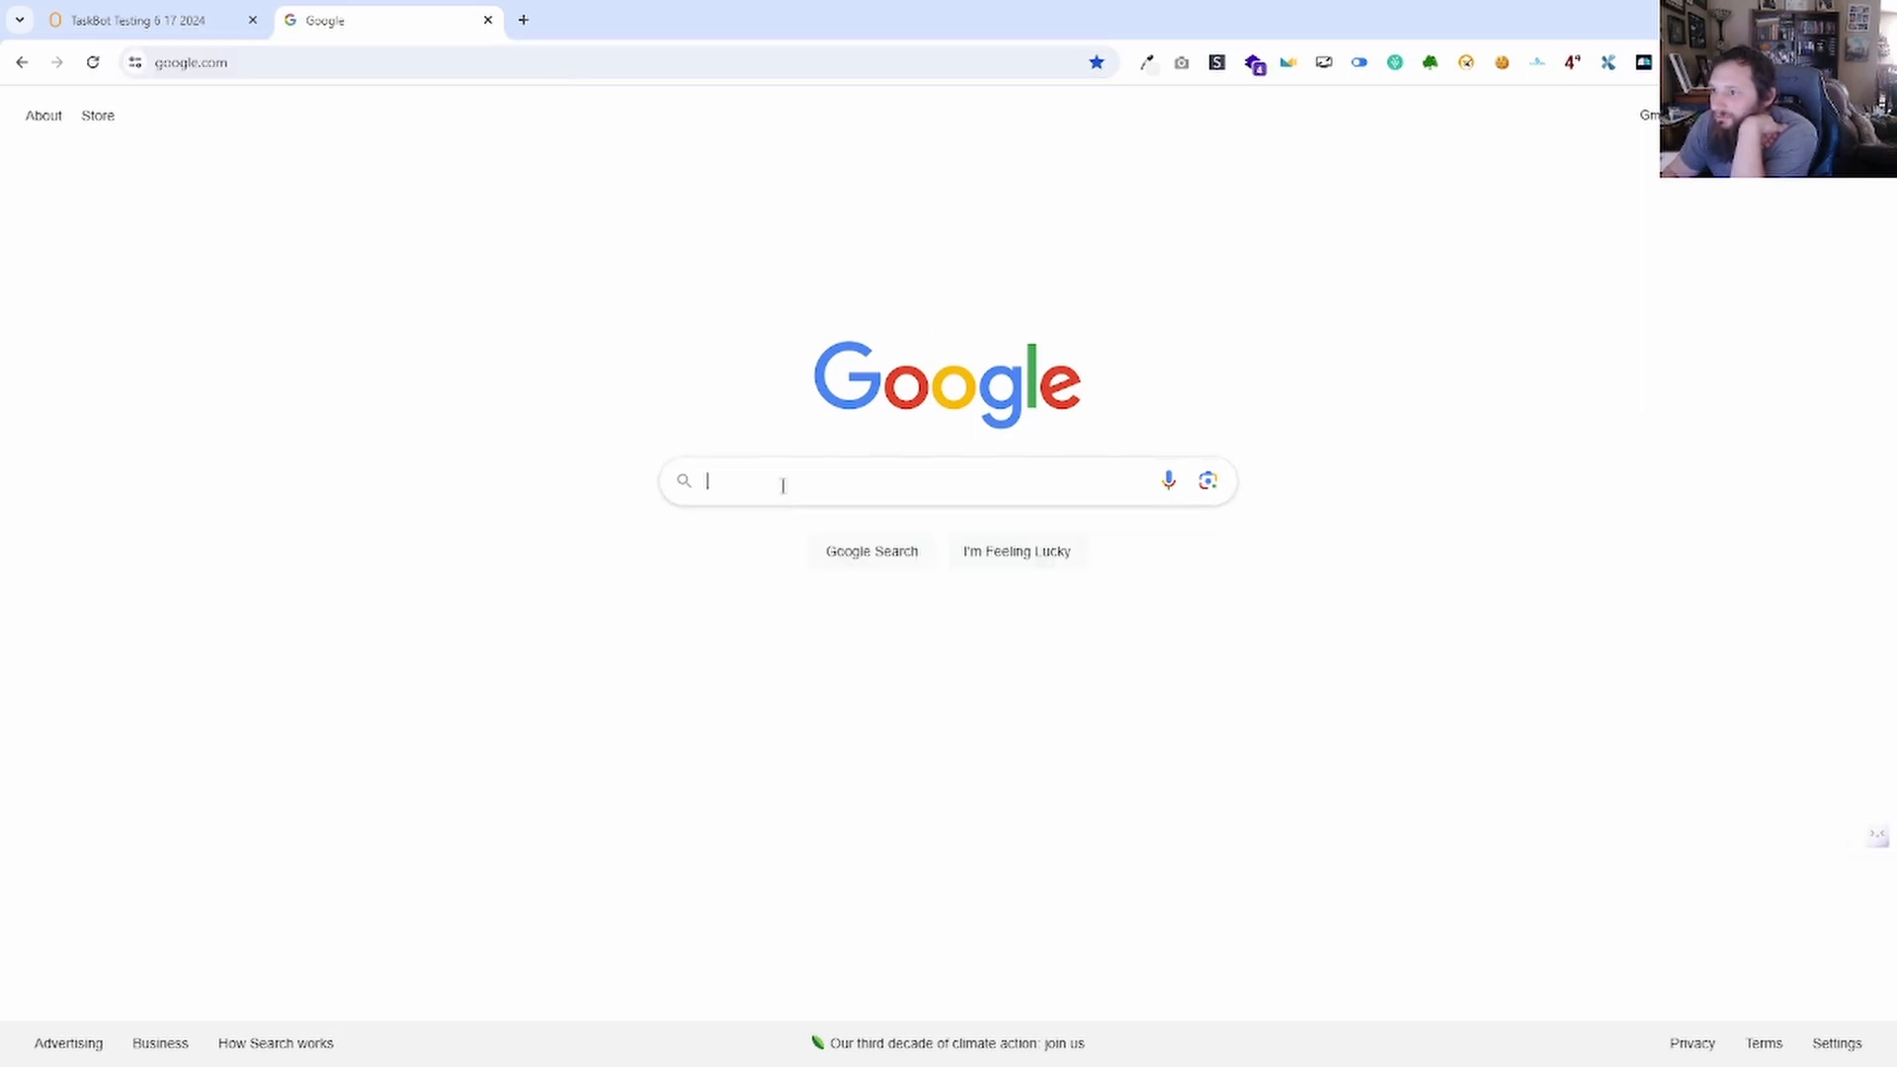
Compare the Google and TaskBot Testing tabs, focusing the selector field, ending on TaskBot Testing.
{"action": "left_click", "coordinate": [161, 22]}
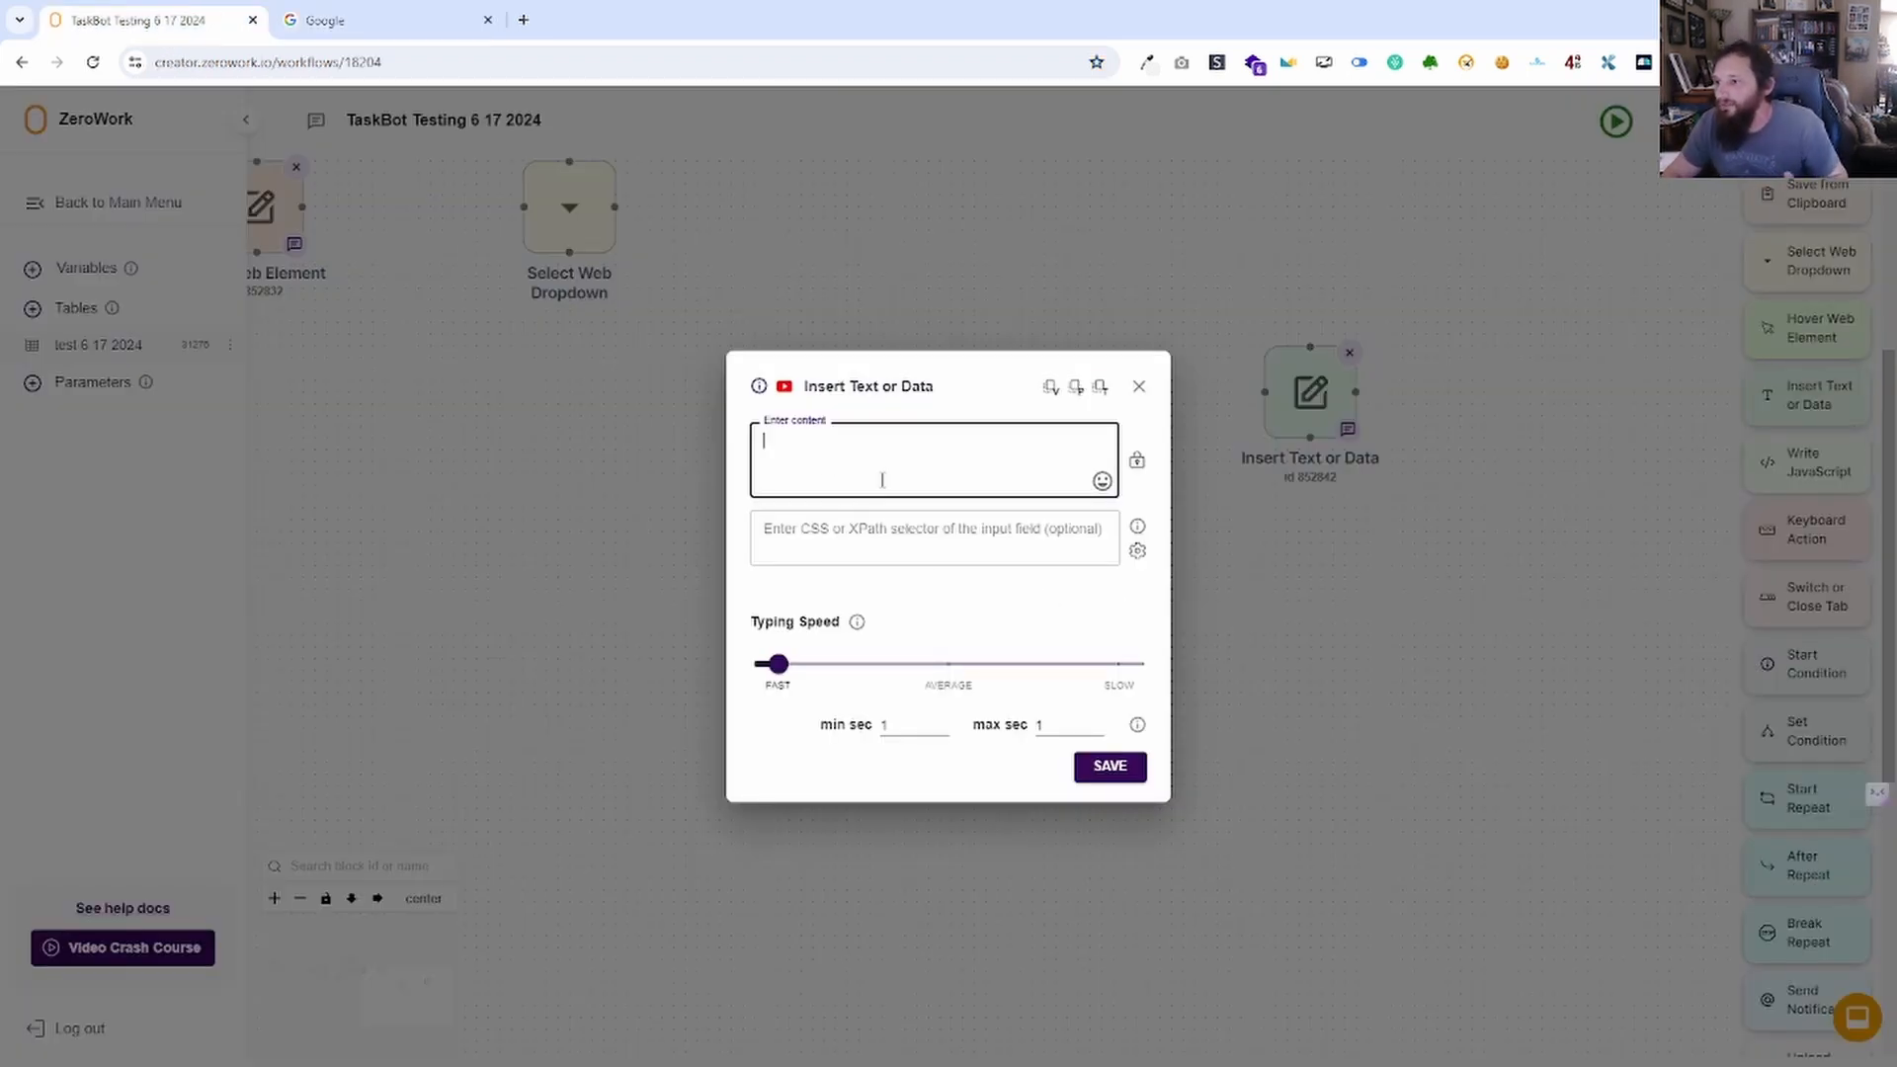
{"action": "left_click", "coordinate": [336, 20]}
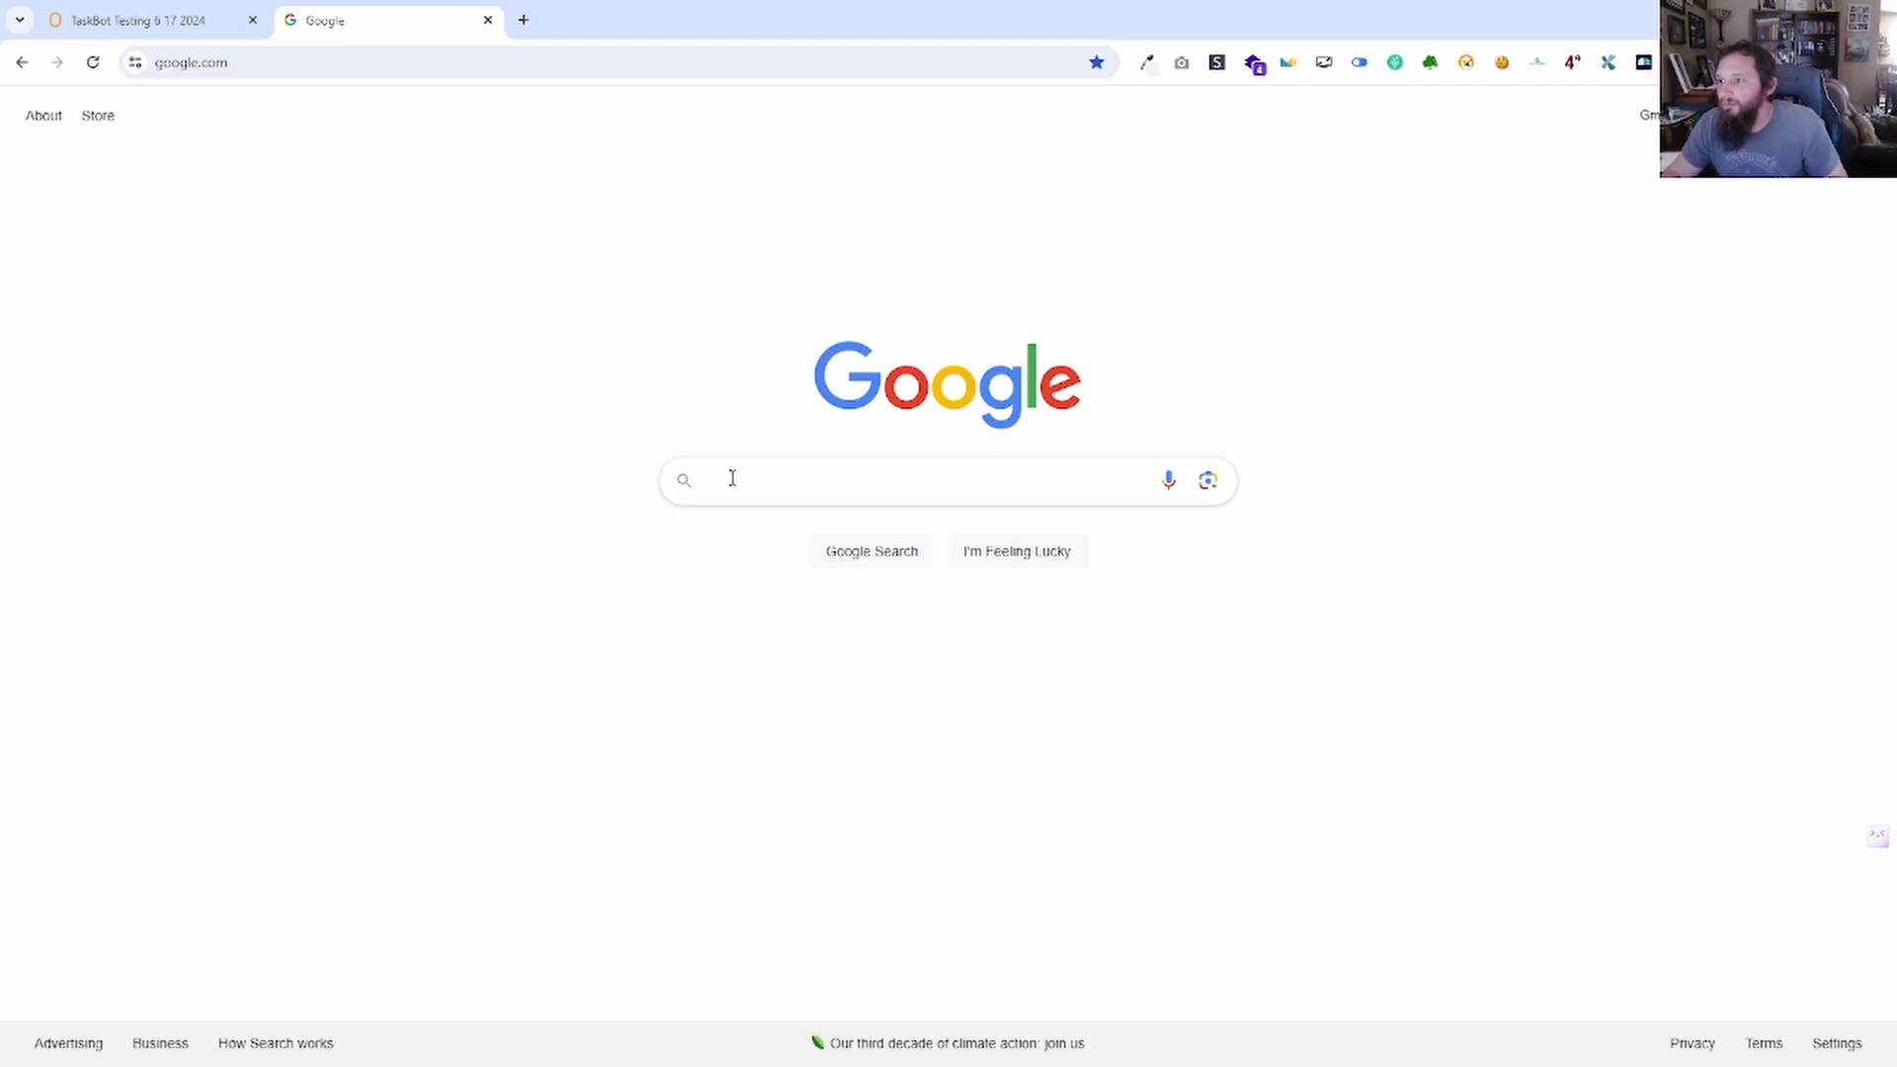
{"action": "left_click", "coordinate": [158, 21]}
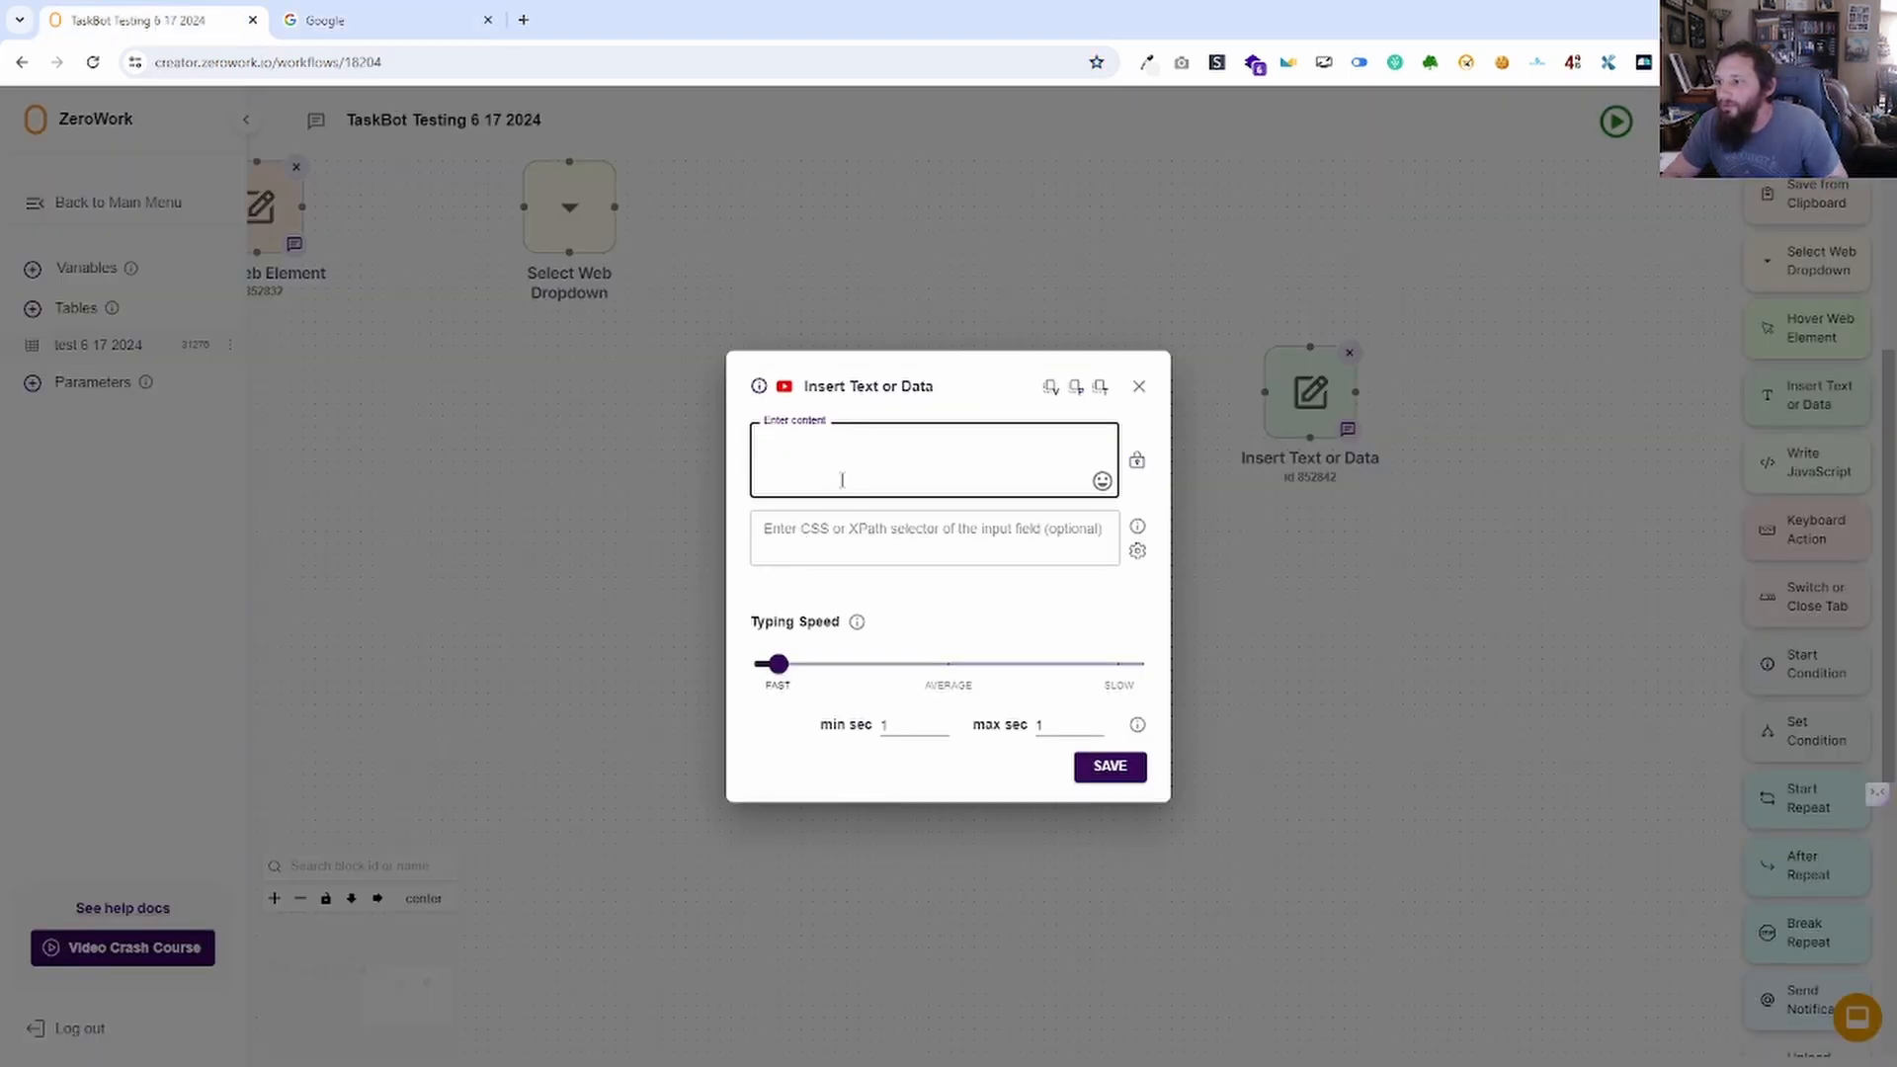
{"action": "left_click", "coordinate": [336, 20]}
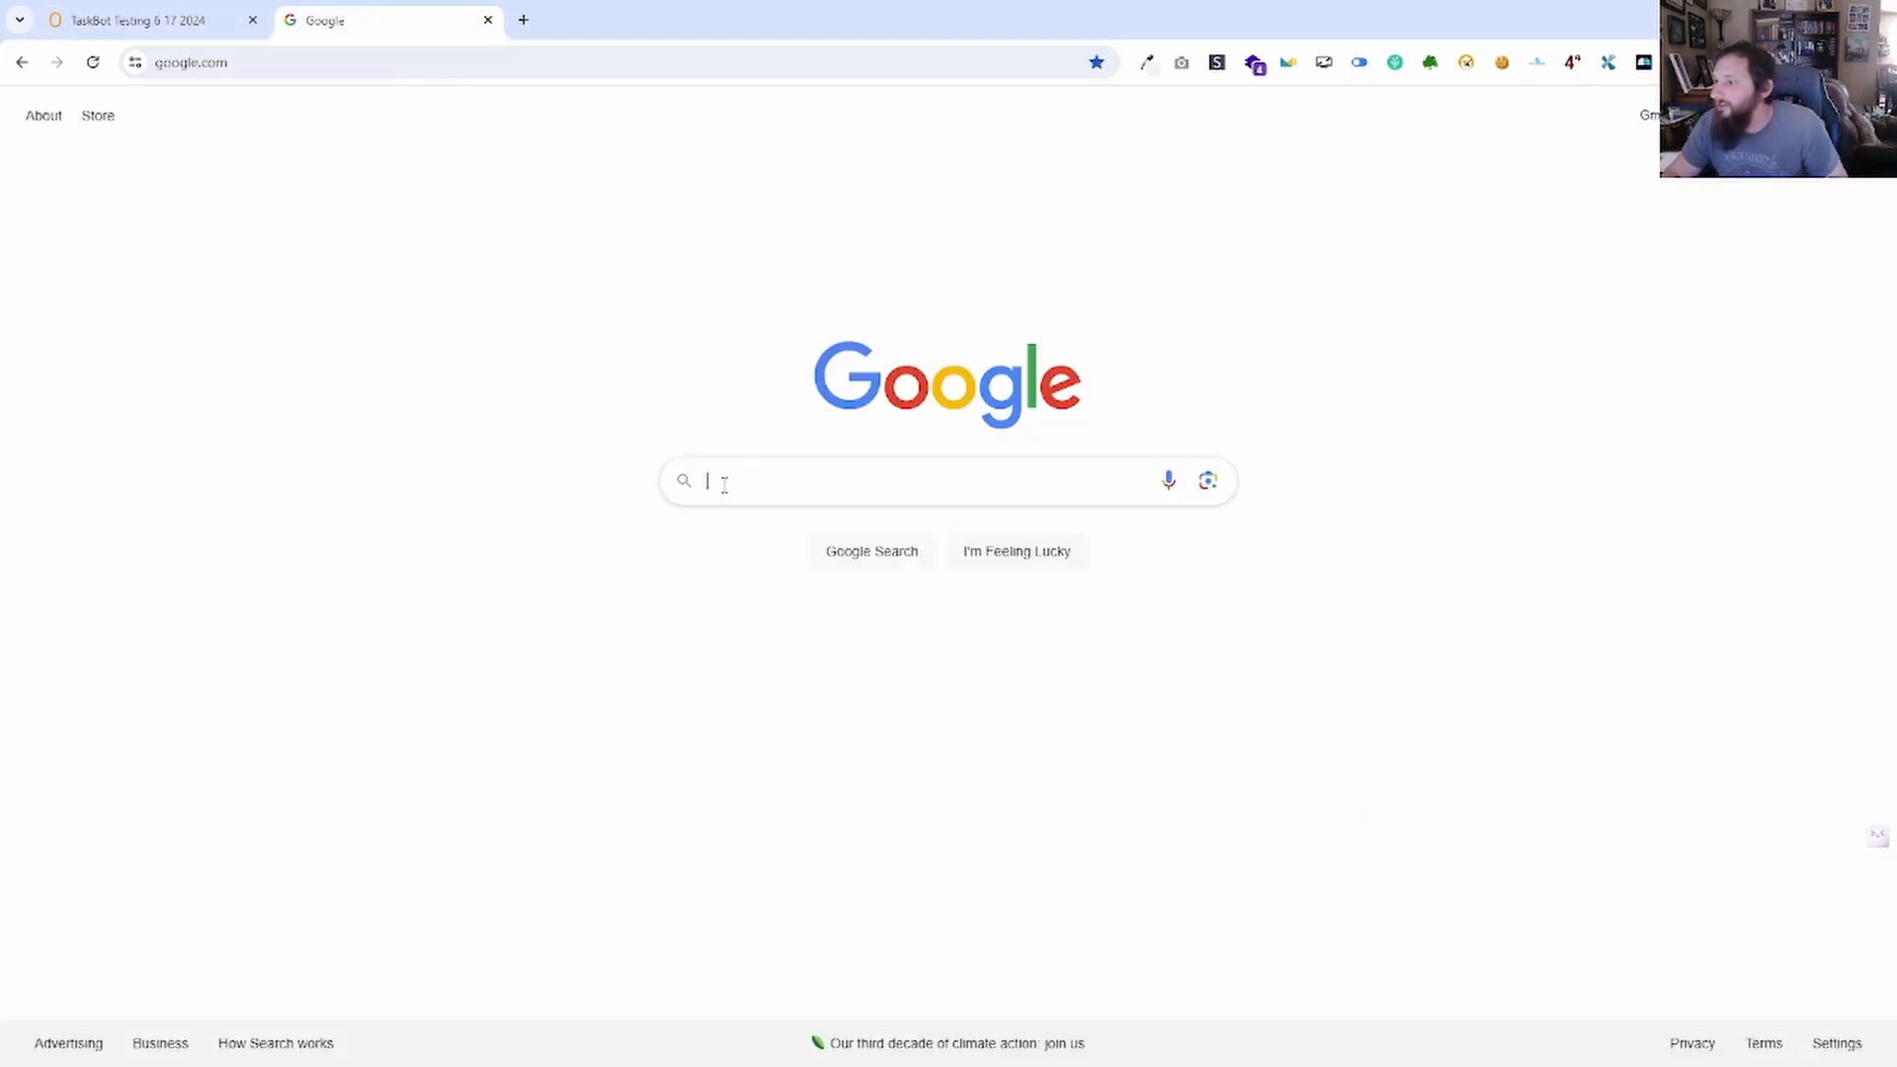
{"action": "left_click", "coordinate": [158, 21]}
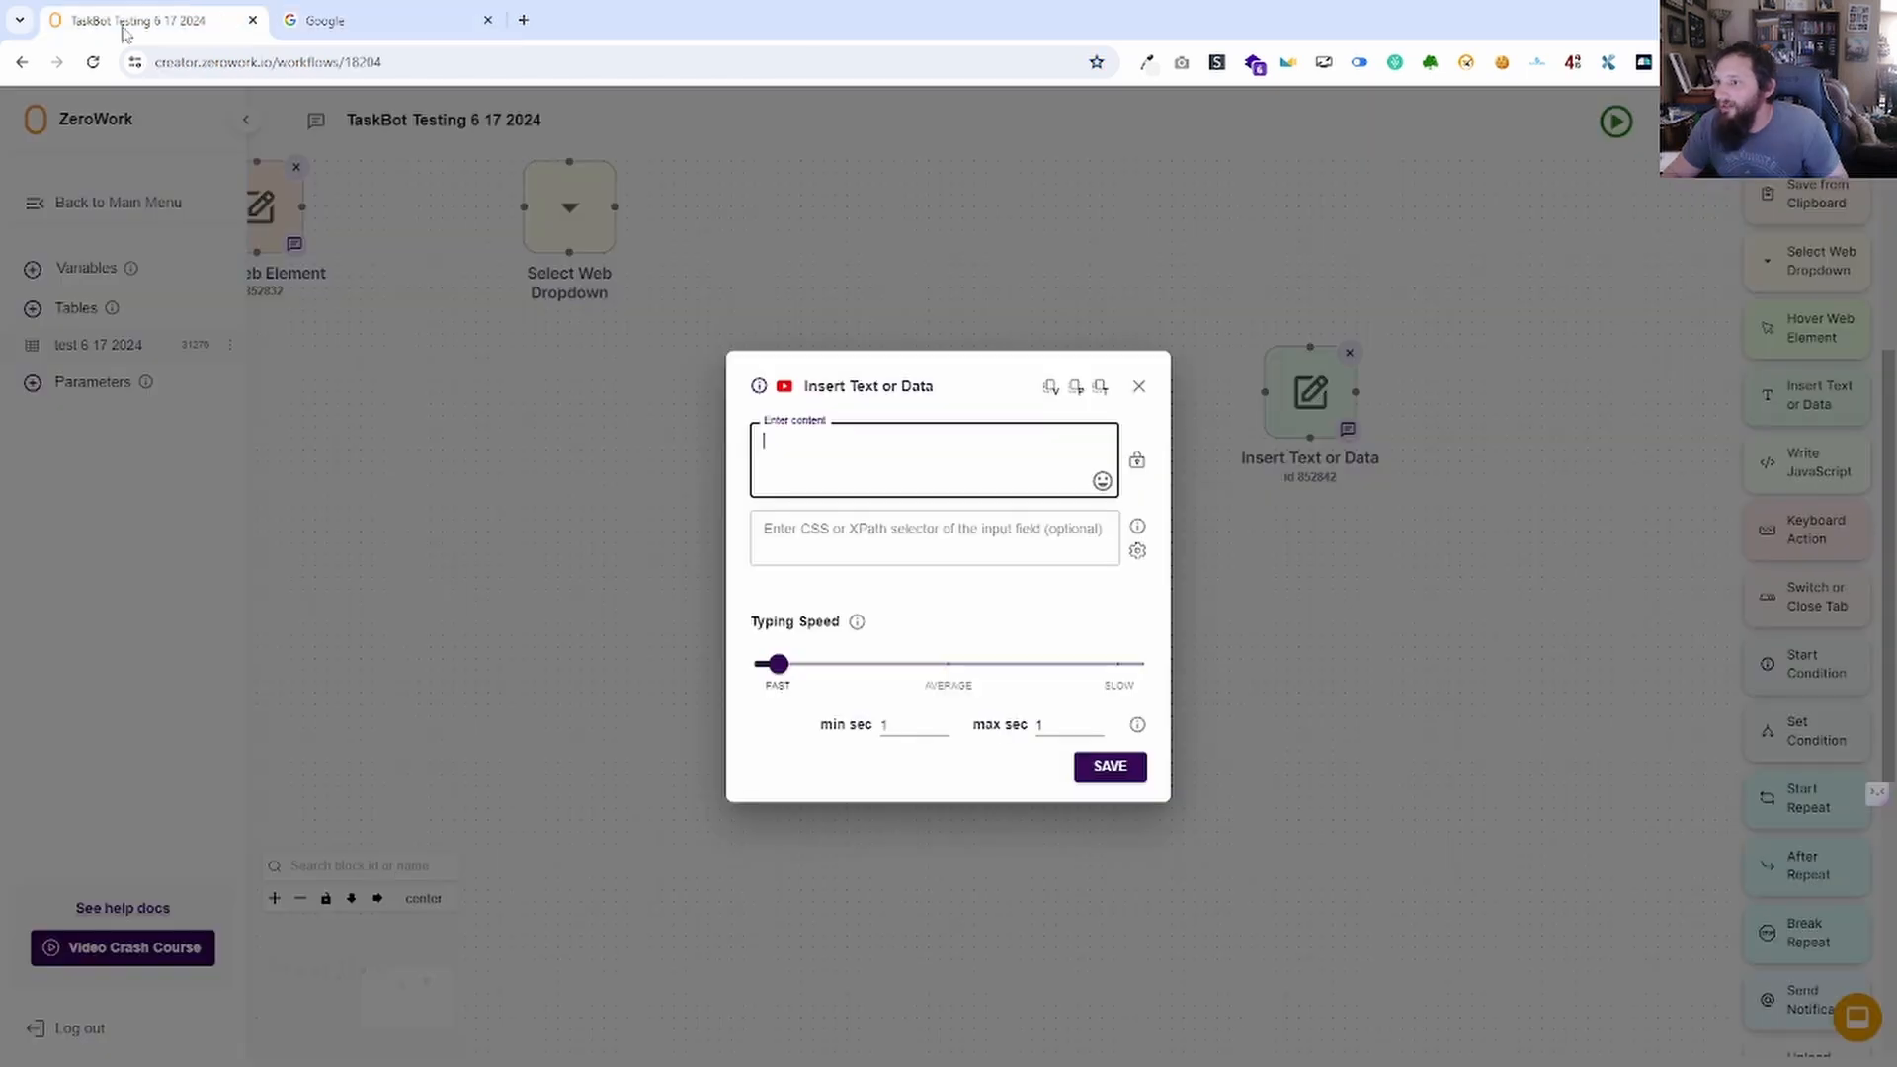
{"action": "left_click", "coordinate": [828, 561]}
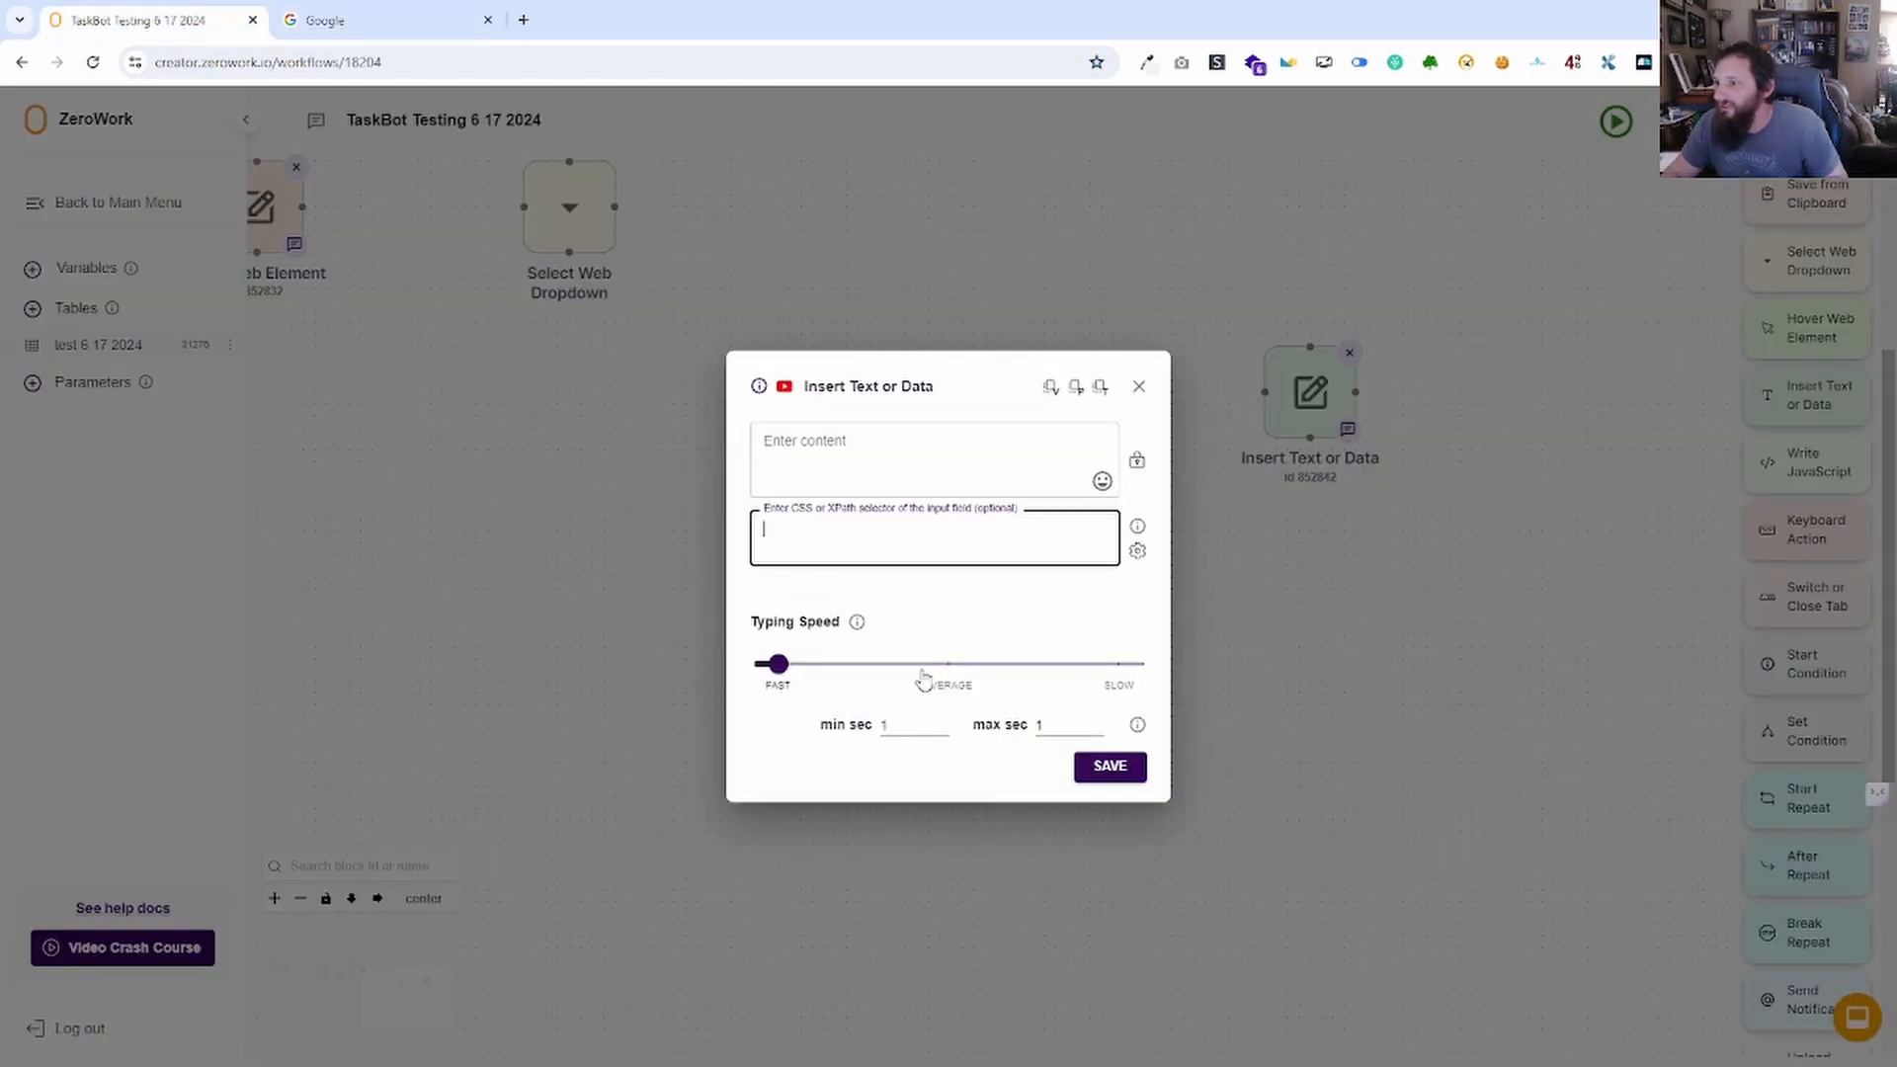
{"action": "left_click", "coordinate": [401, 22]}
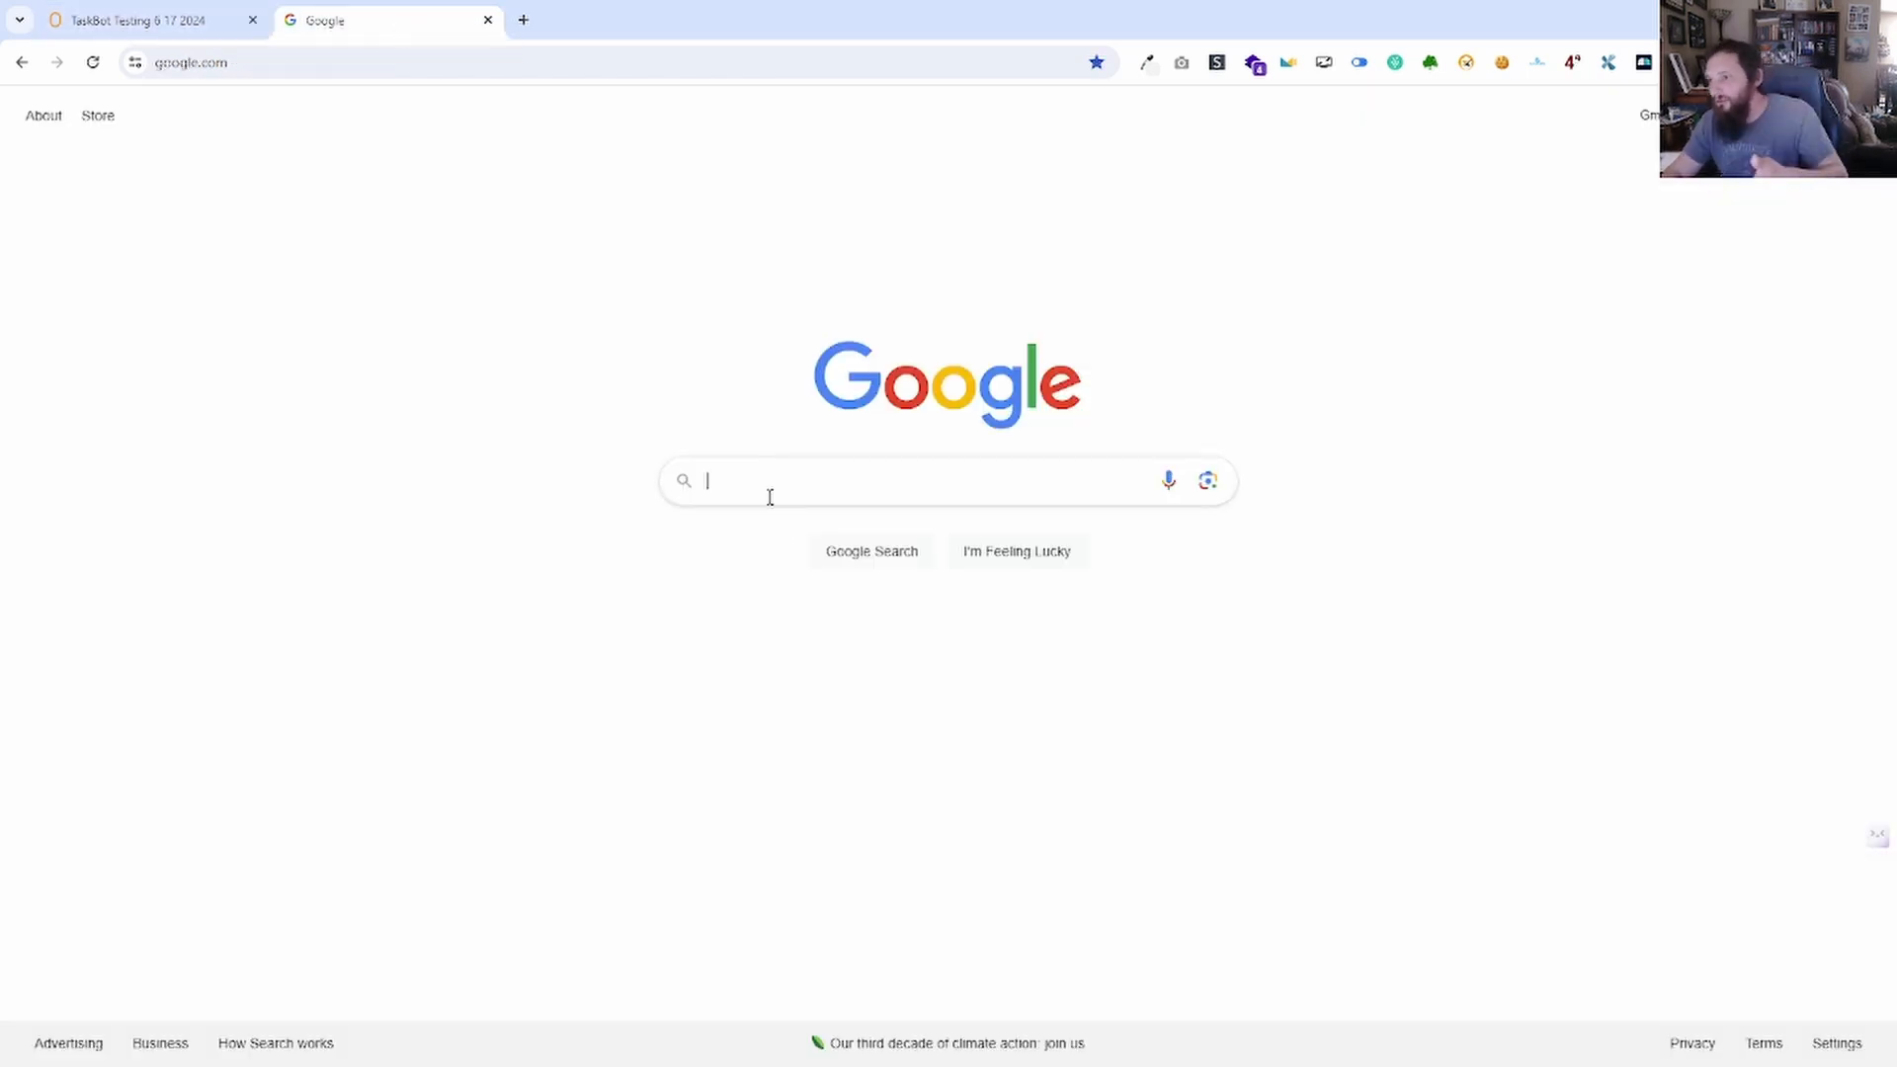
{"action": "left_click", "coordinate": [148, 21]}
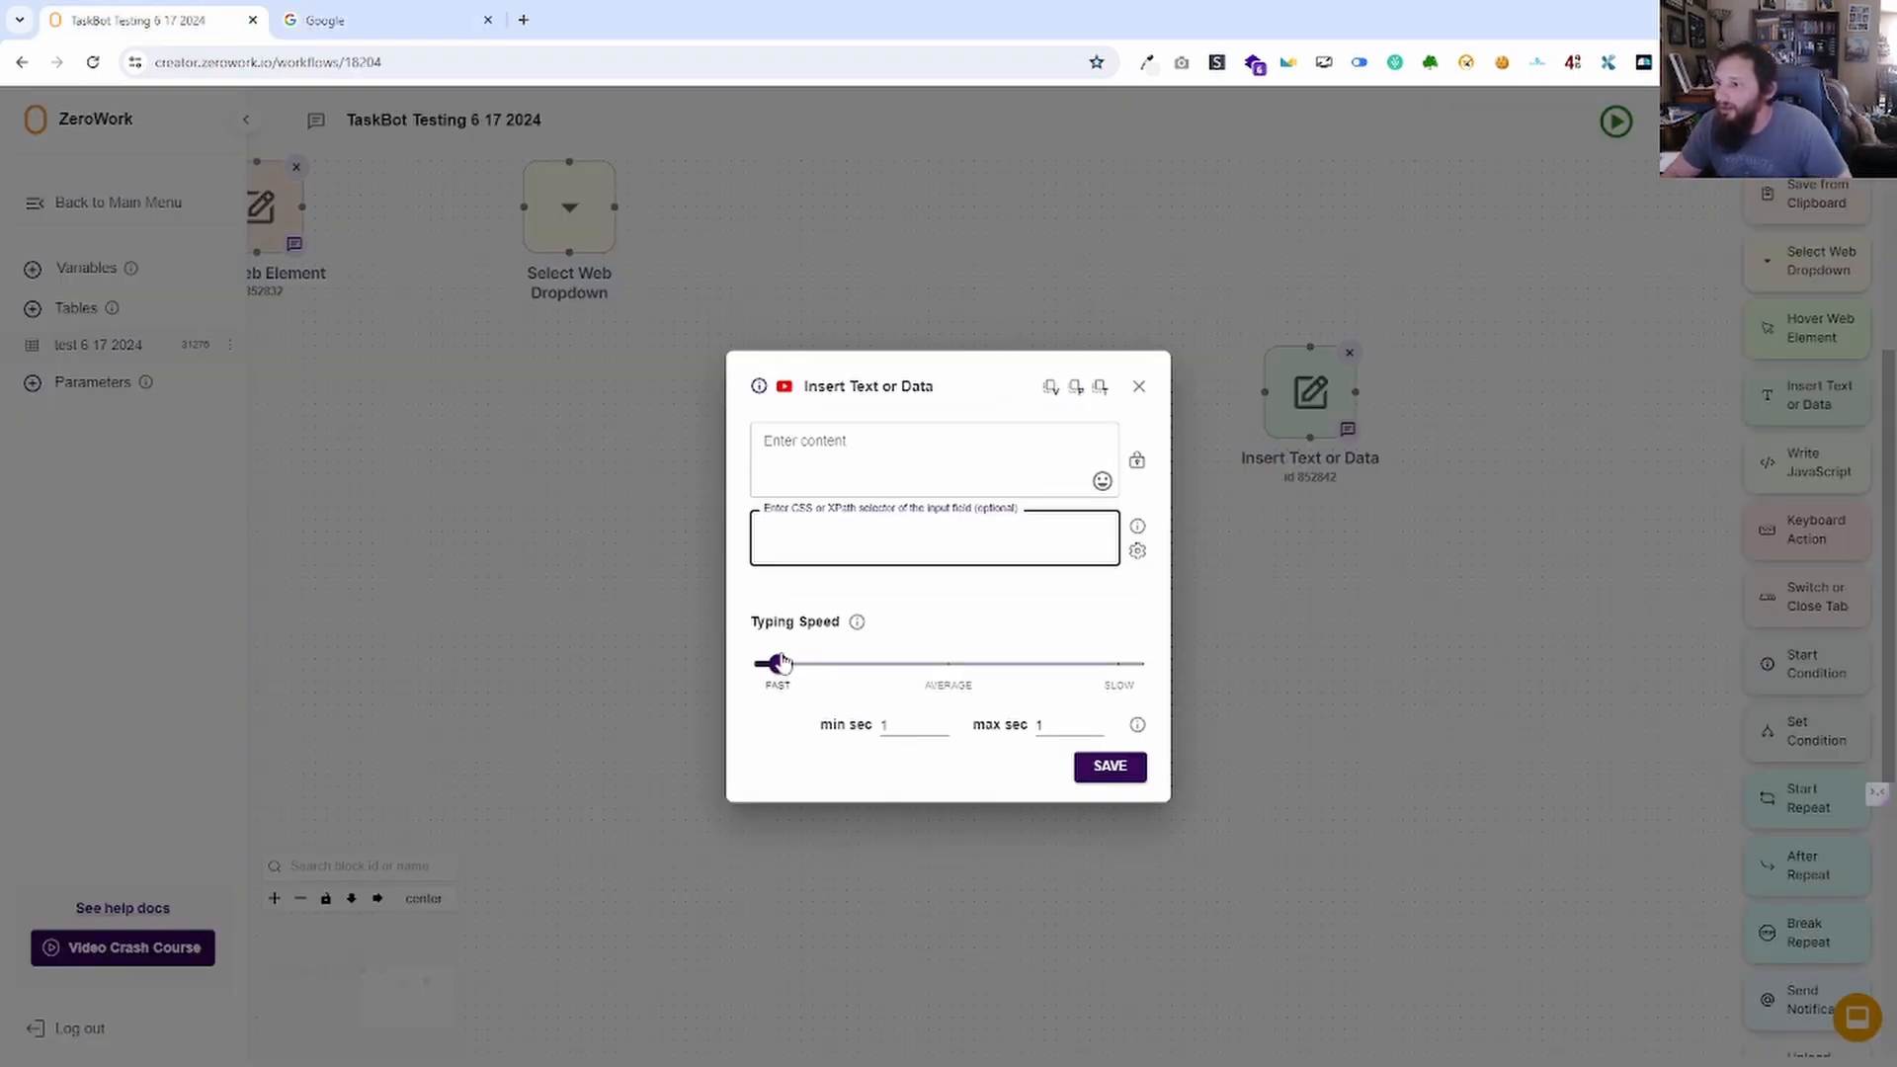
Try slower typing speeds, keep Insert Text or Data at FAST, and save with empty content.
{"action": "mouse_move", "coordinate": [781, 661]}
{"action": "left_mouse_down"}
{"action": "mouse_move", "coordinate": [1114, 663]}
{"action": "mouse_move", "coordinate": [767, 668]}
{"action": "left_mouse_up"}
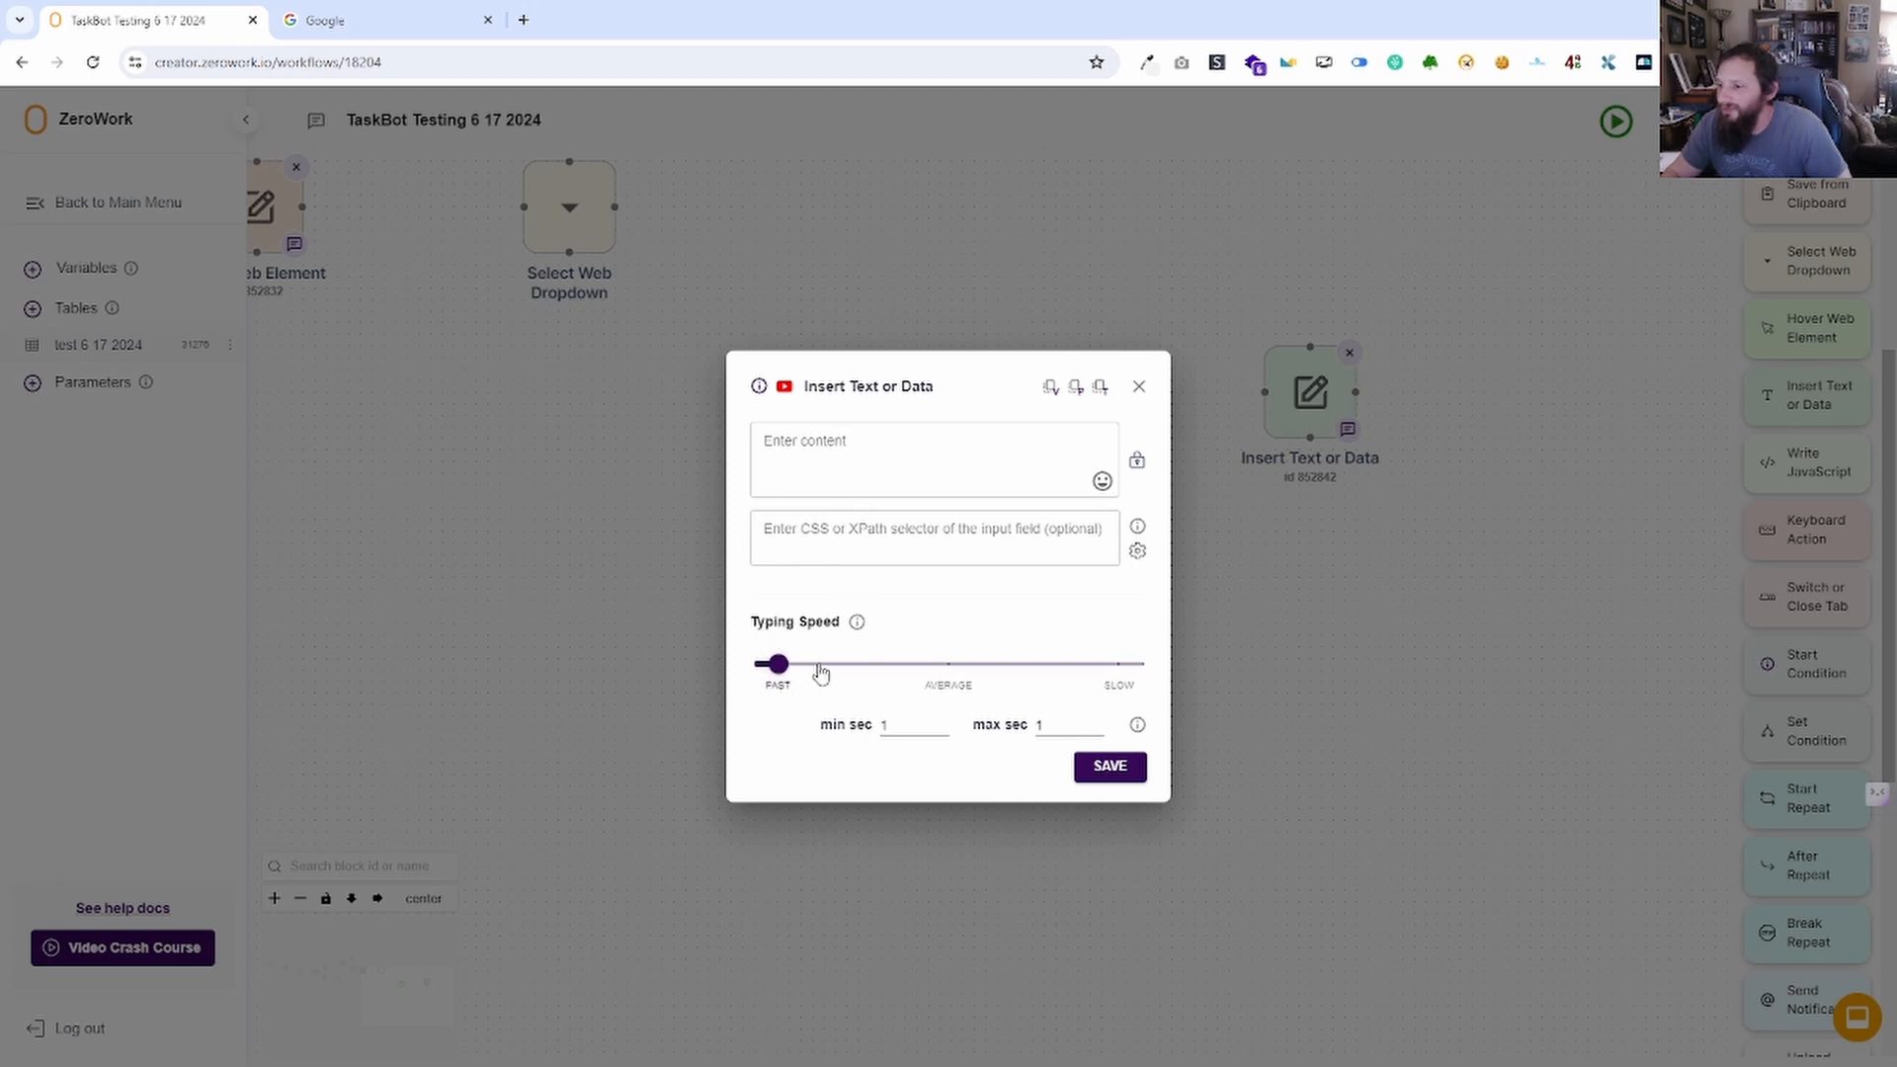
{"action": "mouse_move", "coordinate": [776, 665]}
{"action": "left_mouse_down"}
{"action": "mouse_move", "coordinate": [739, 682]}
{"action": "mouse_move", "coordinate": [751, 660]}
{"action": "mouse_move", "coordinate": [781, 680]}
{"action": "left_mouse_up"}
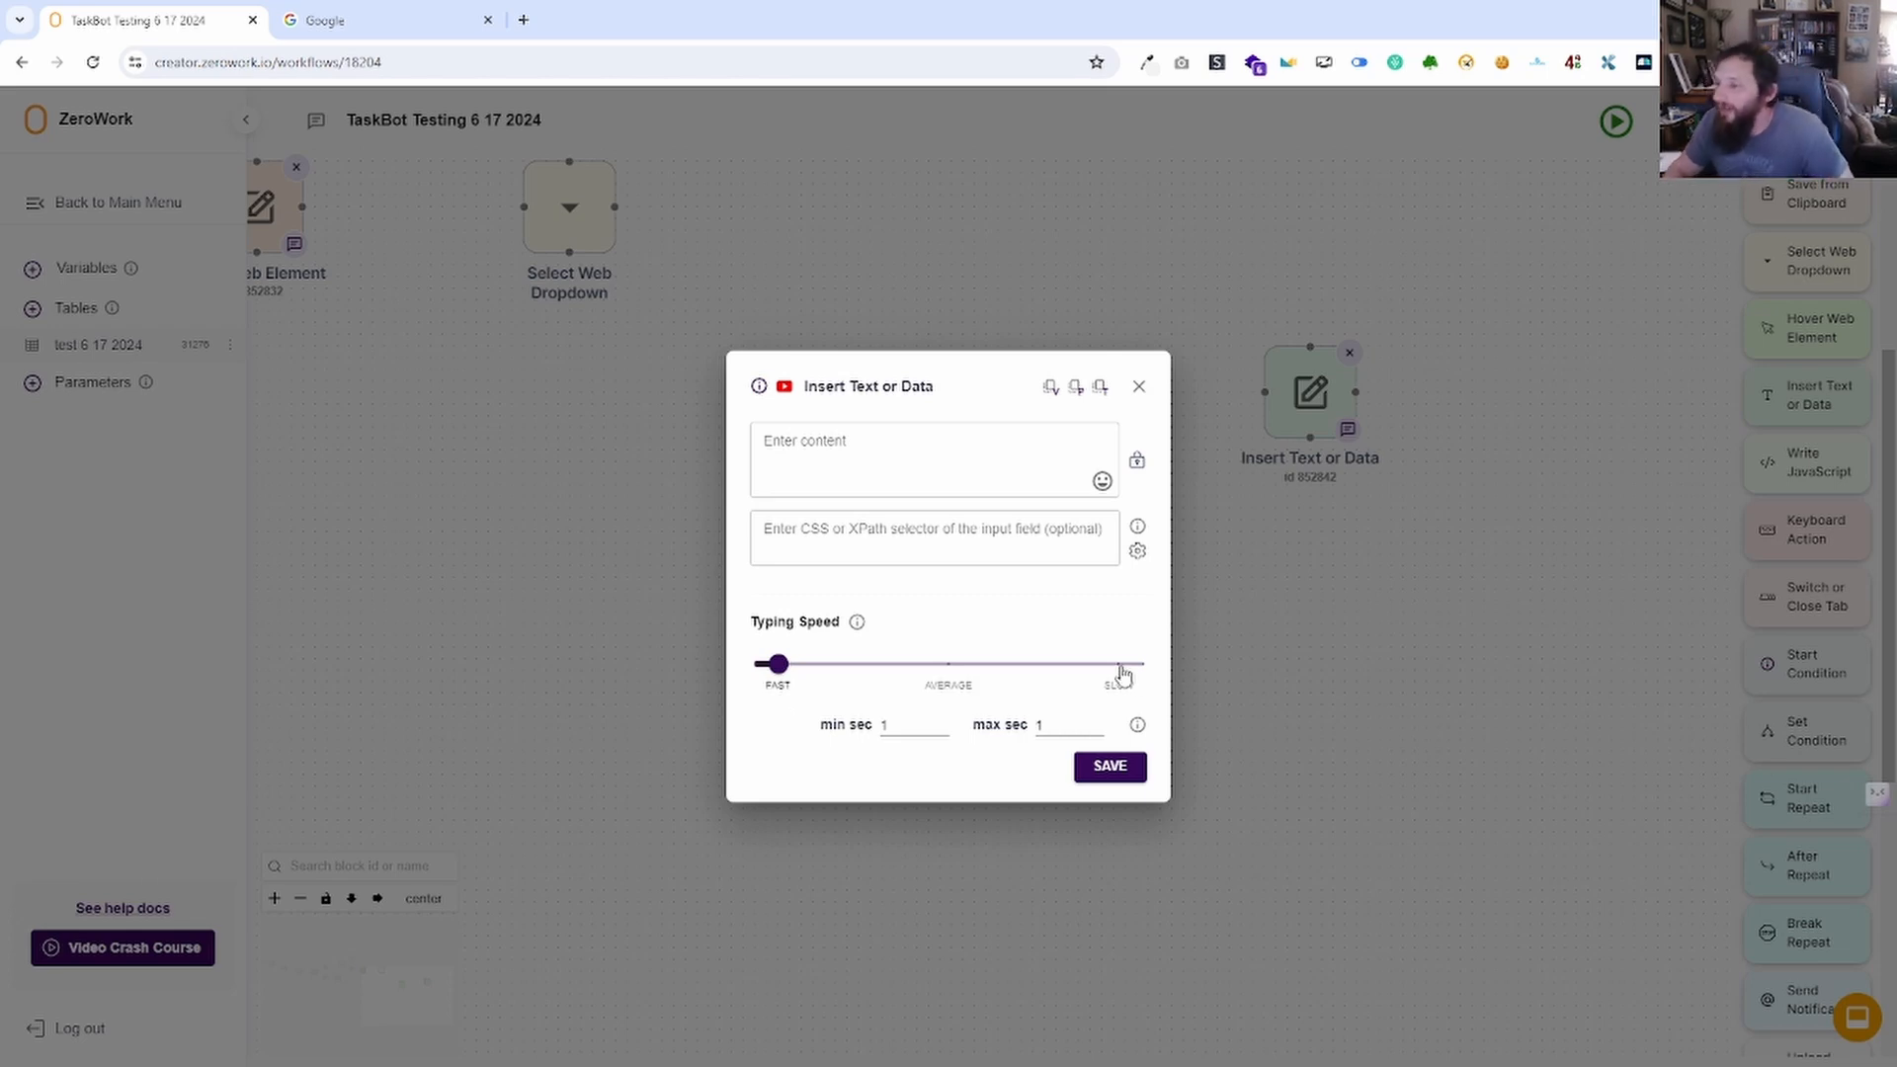
{"action": "left_click_drag", "start_coordinate": [874, 690], "coordinate": [777, 682]}
{"action": "left_click", "coordinate": [1018, 463]}
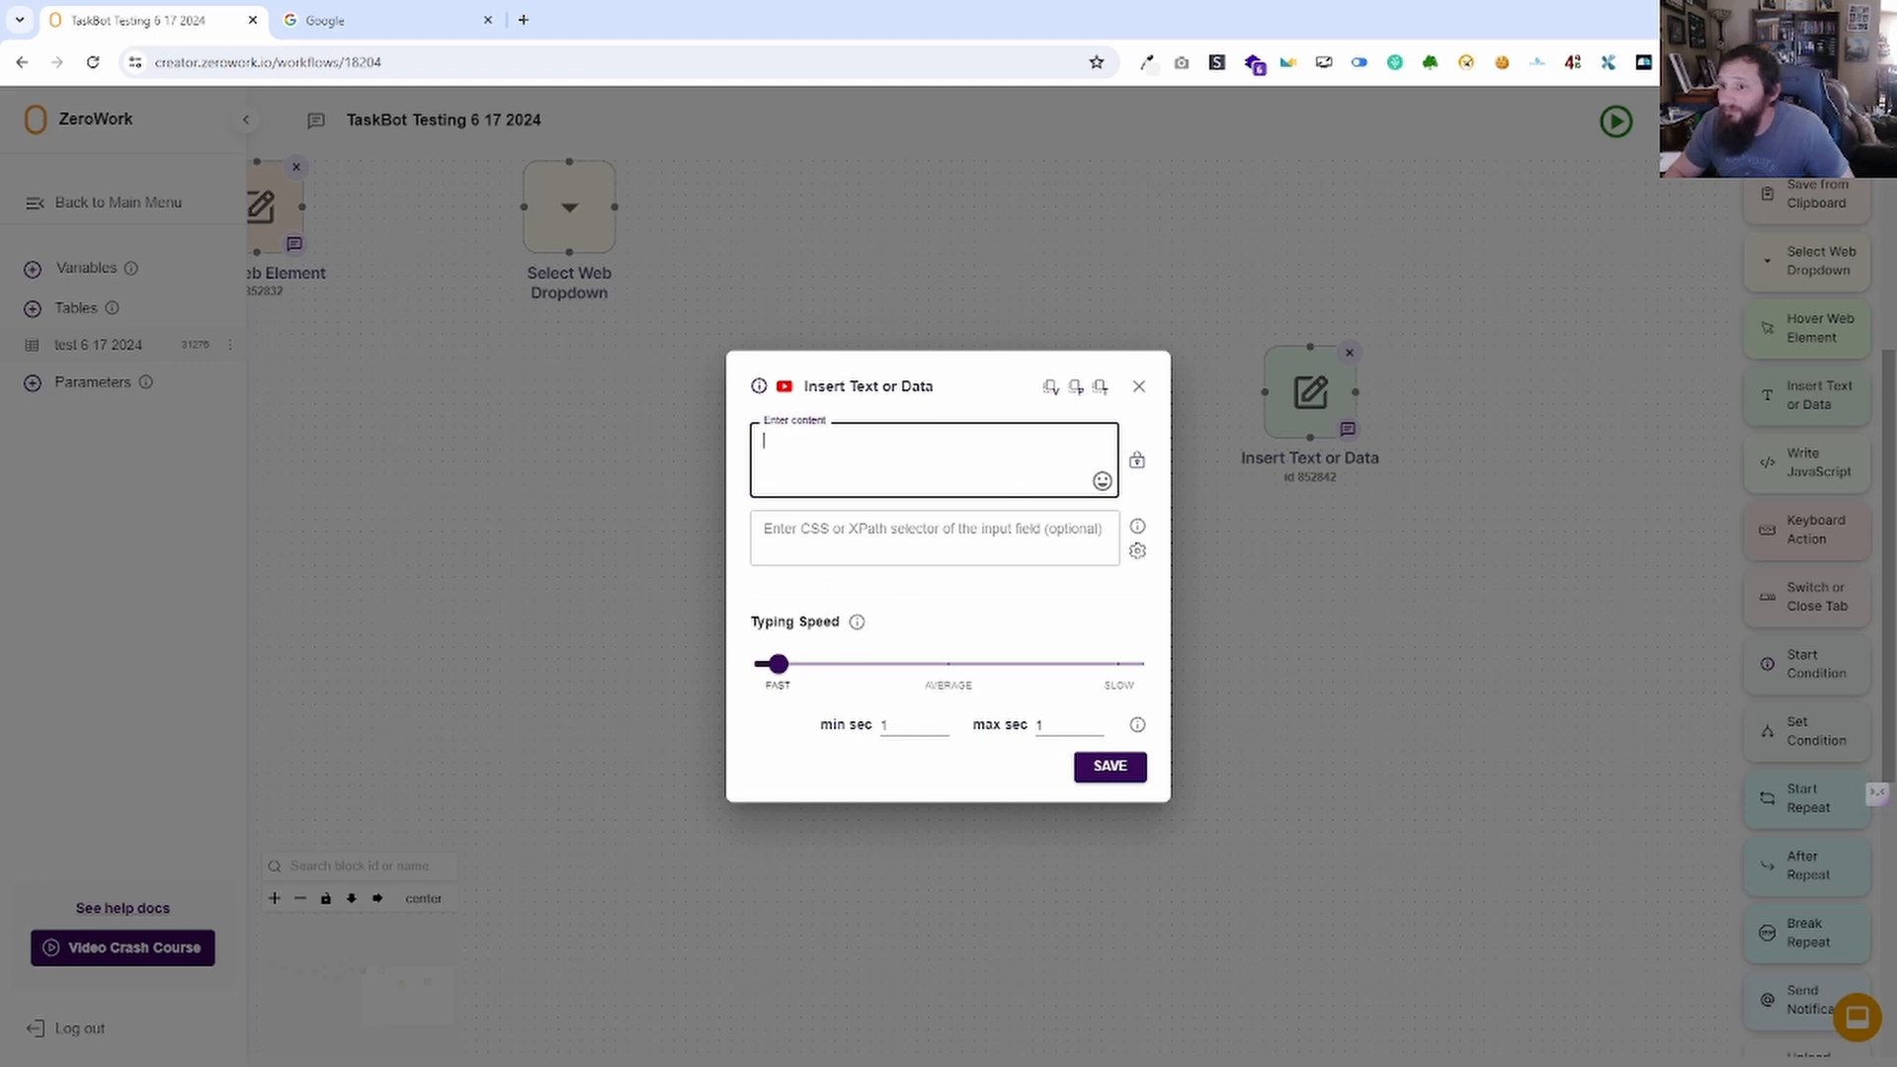
{"action": "left_click", "coordinate": [1110, 771]}
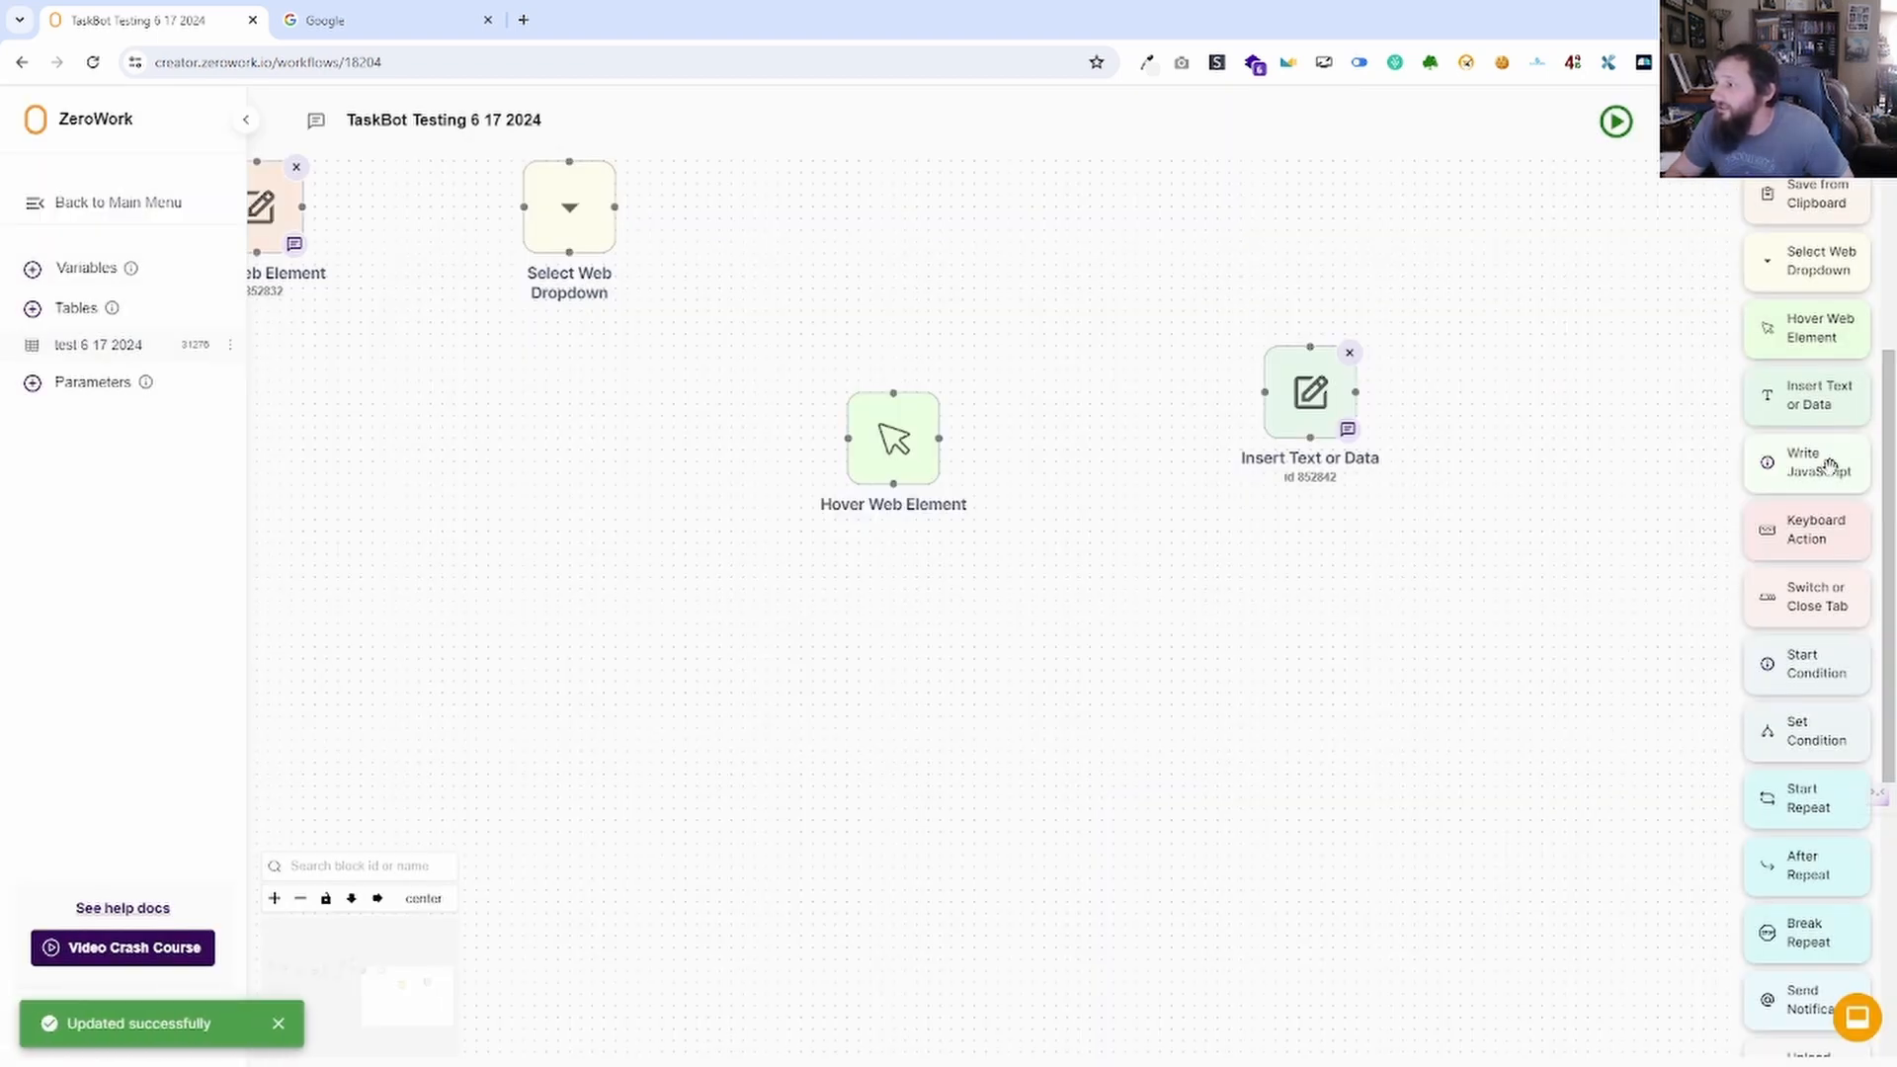
Add a Write JavaScript block and copy its getRef, setRef and log function references.
{"action": "left_click_drag", "start_coordinate": [1818, 462], "coordinate": [1146, 660]}
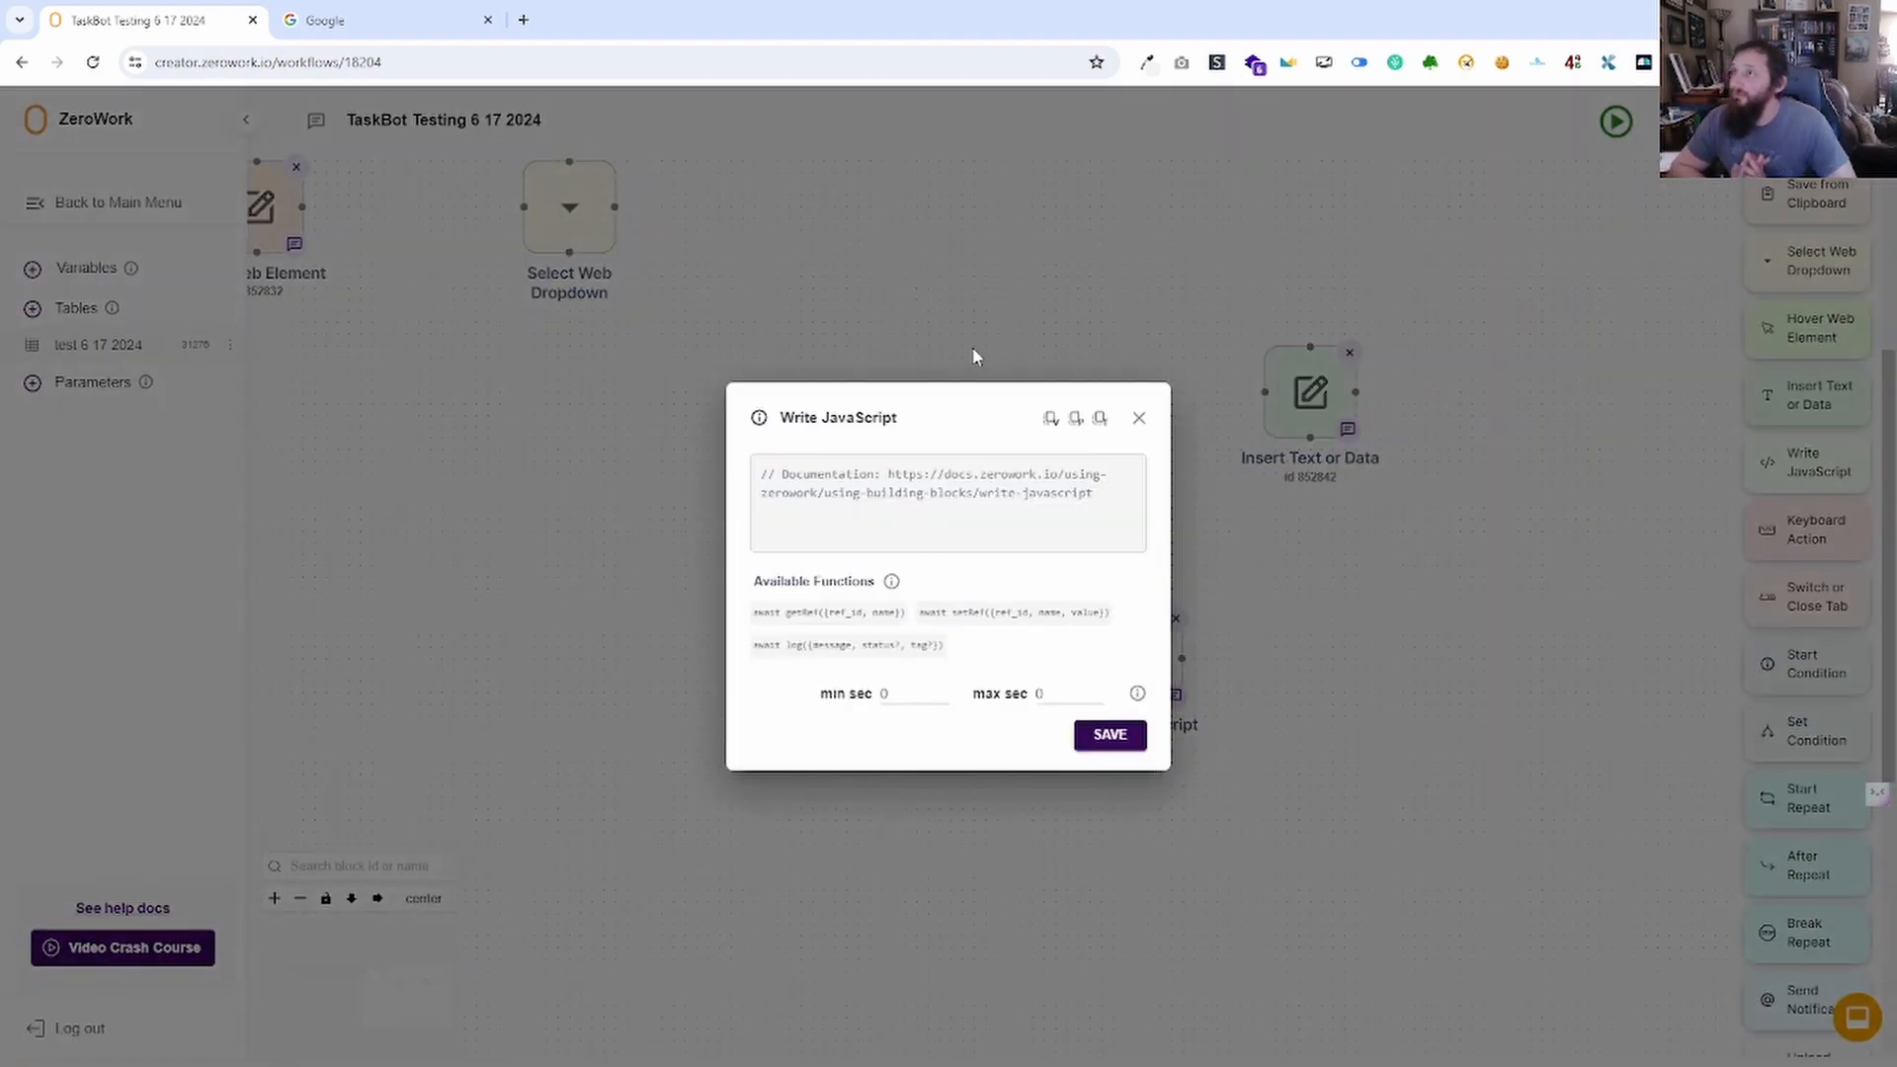
{"action": "left_click", "coordinate": [947, 489]}
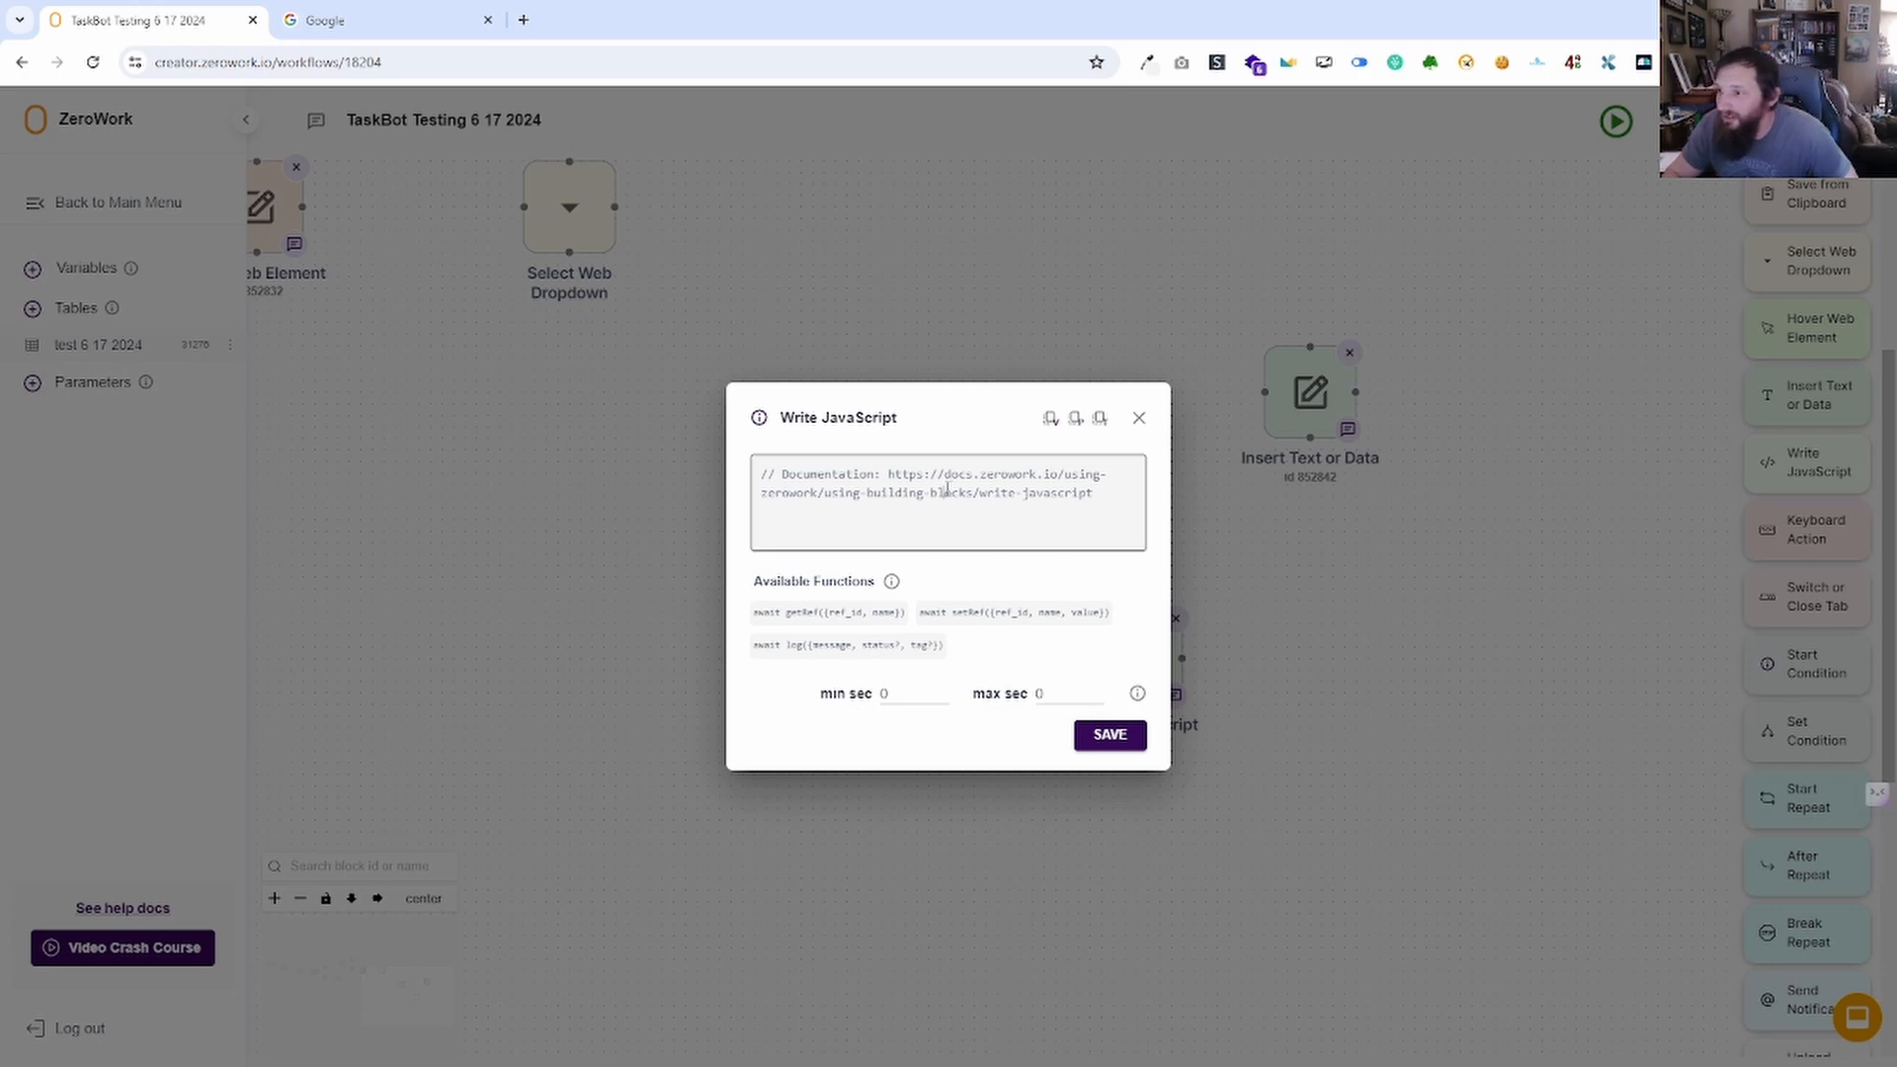
{"action": "left_click", "coordinate": [774, 617]}
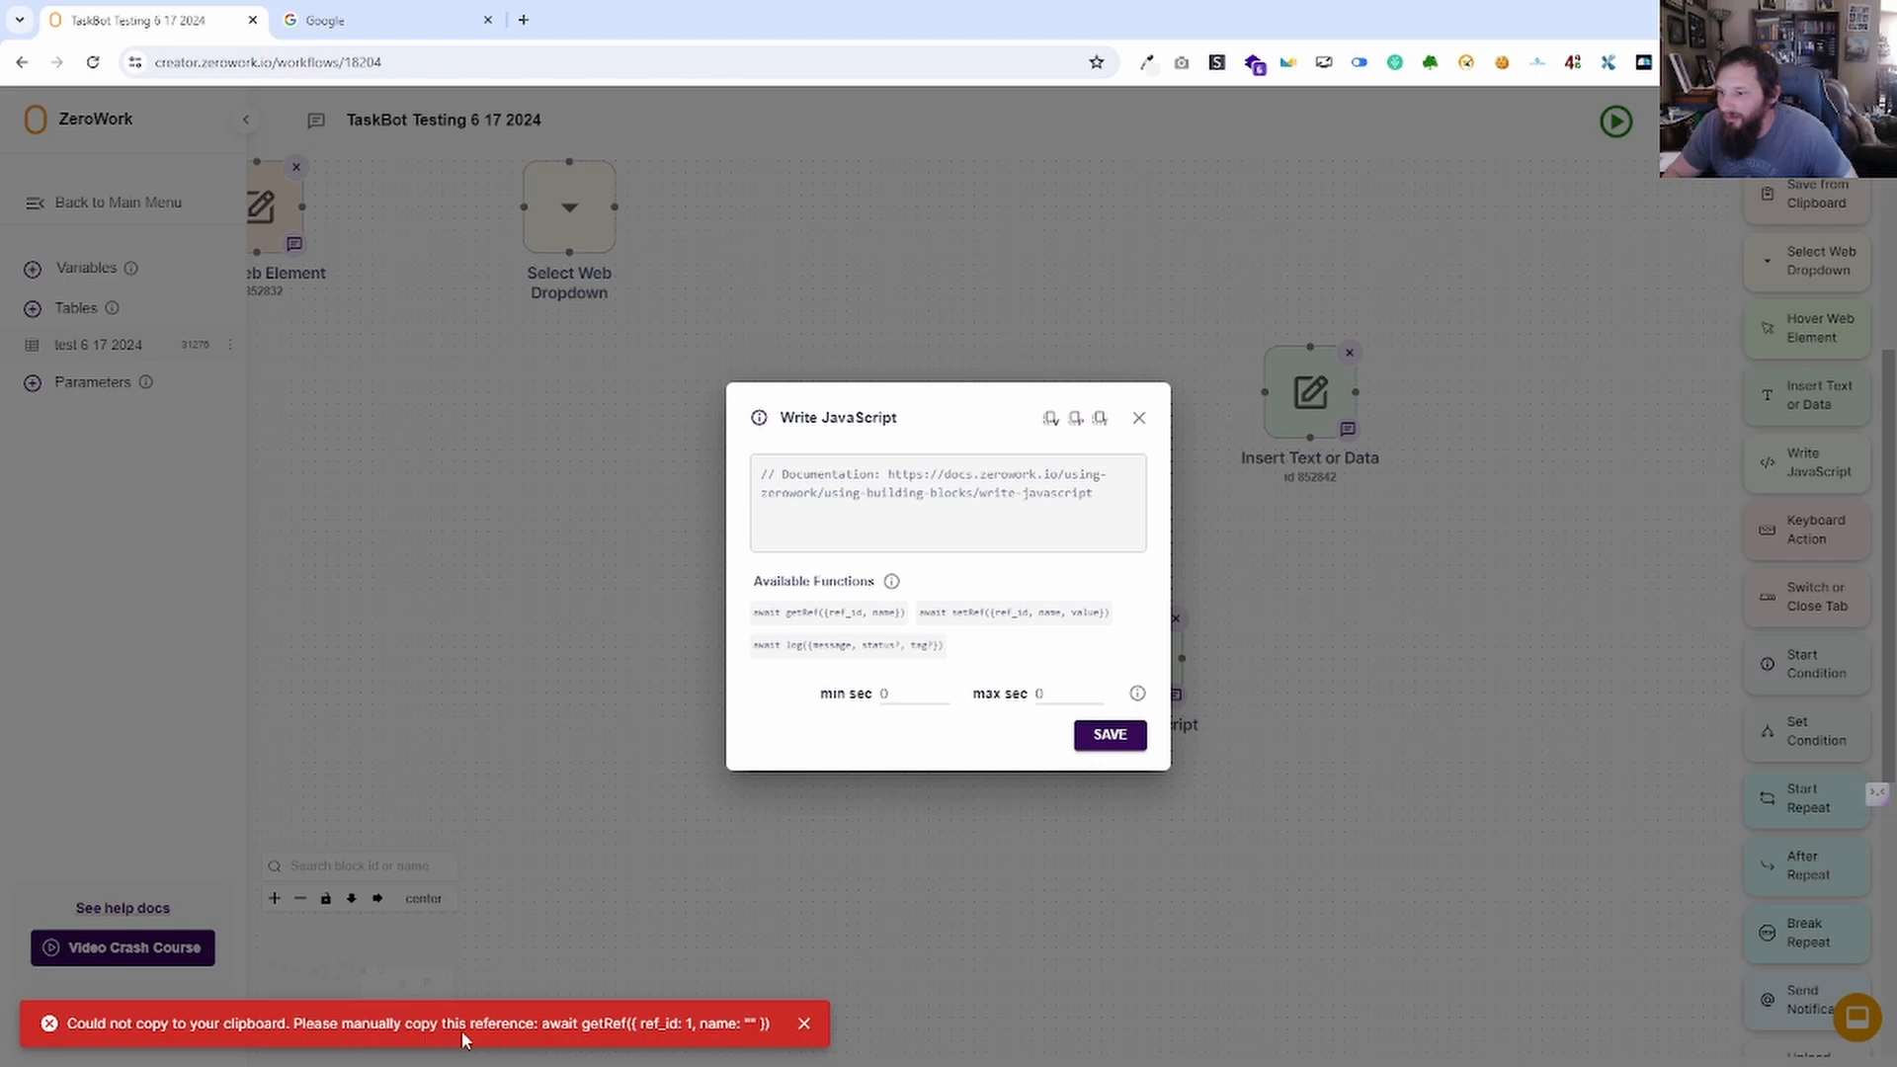
{"action": "left_click", "coordinate": [979, 614]}
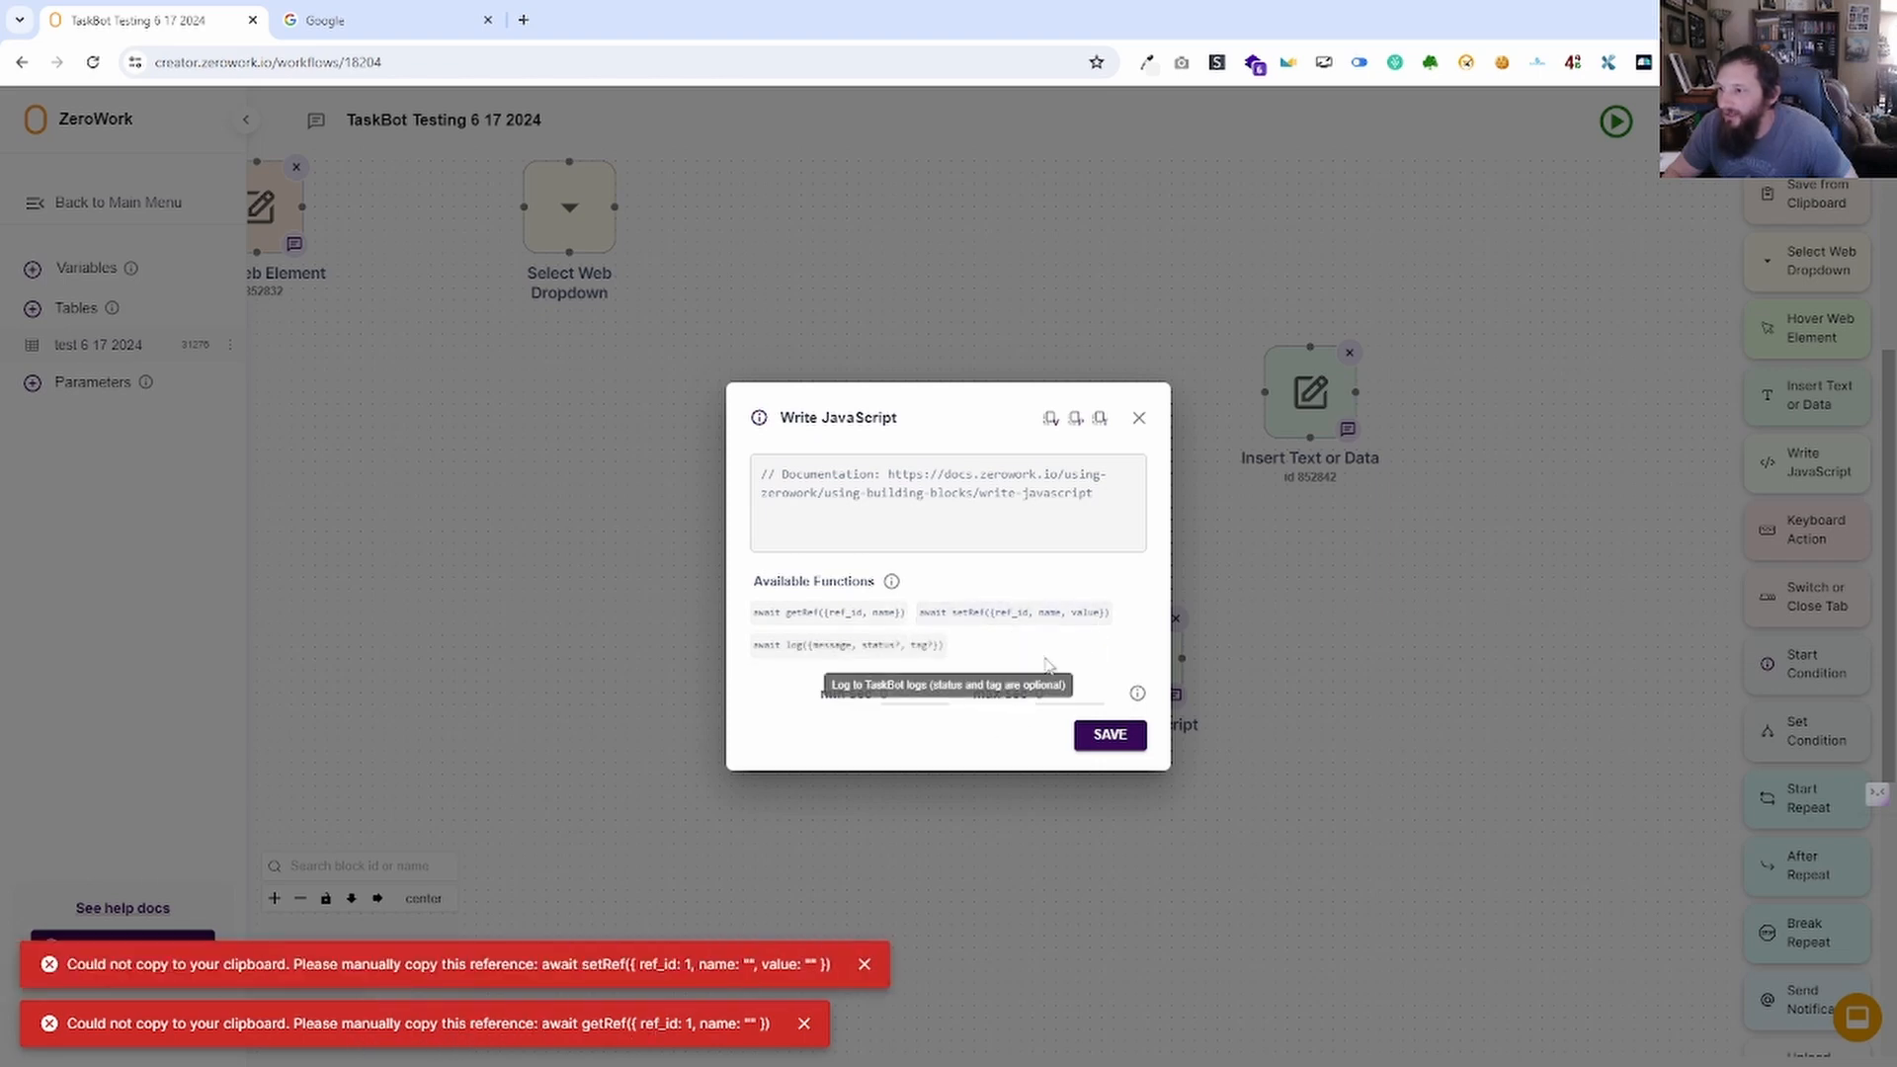
{"action": "left_click", "coordinate": [886, 649]}
Read the getRef and setRef usage docs, then return to the TaskBot tab.
{"action": "mouse_move", "coordinate": [895, 588]}
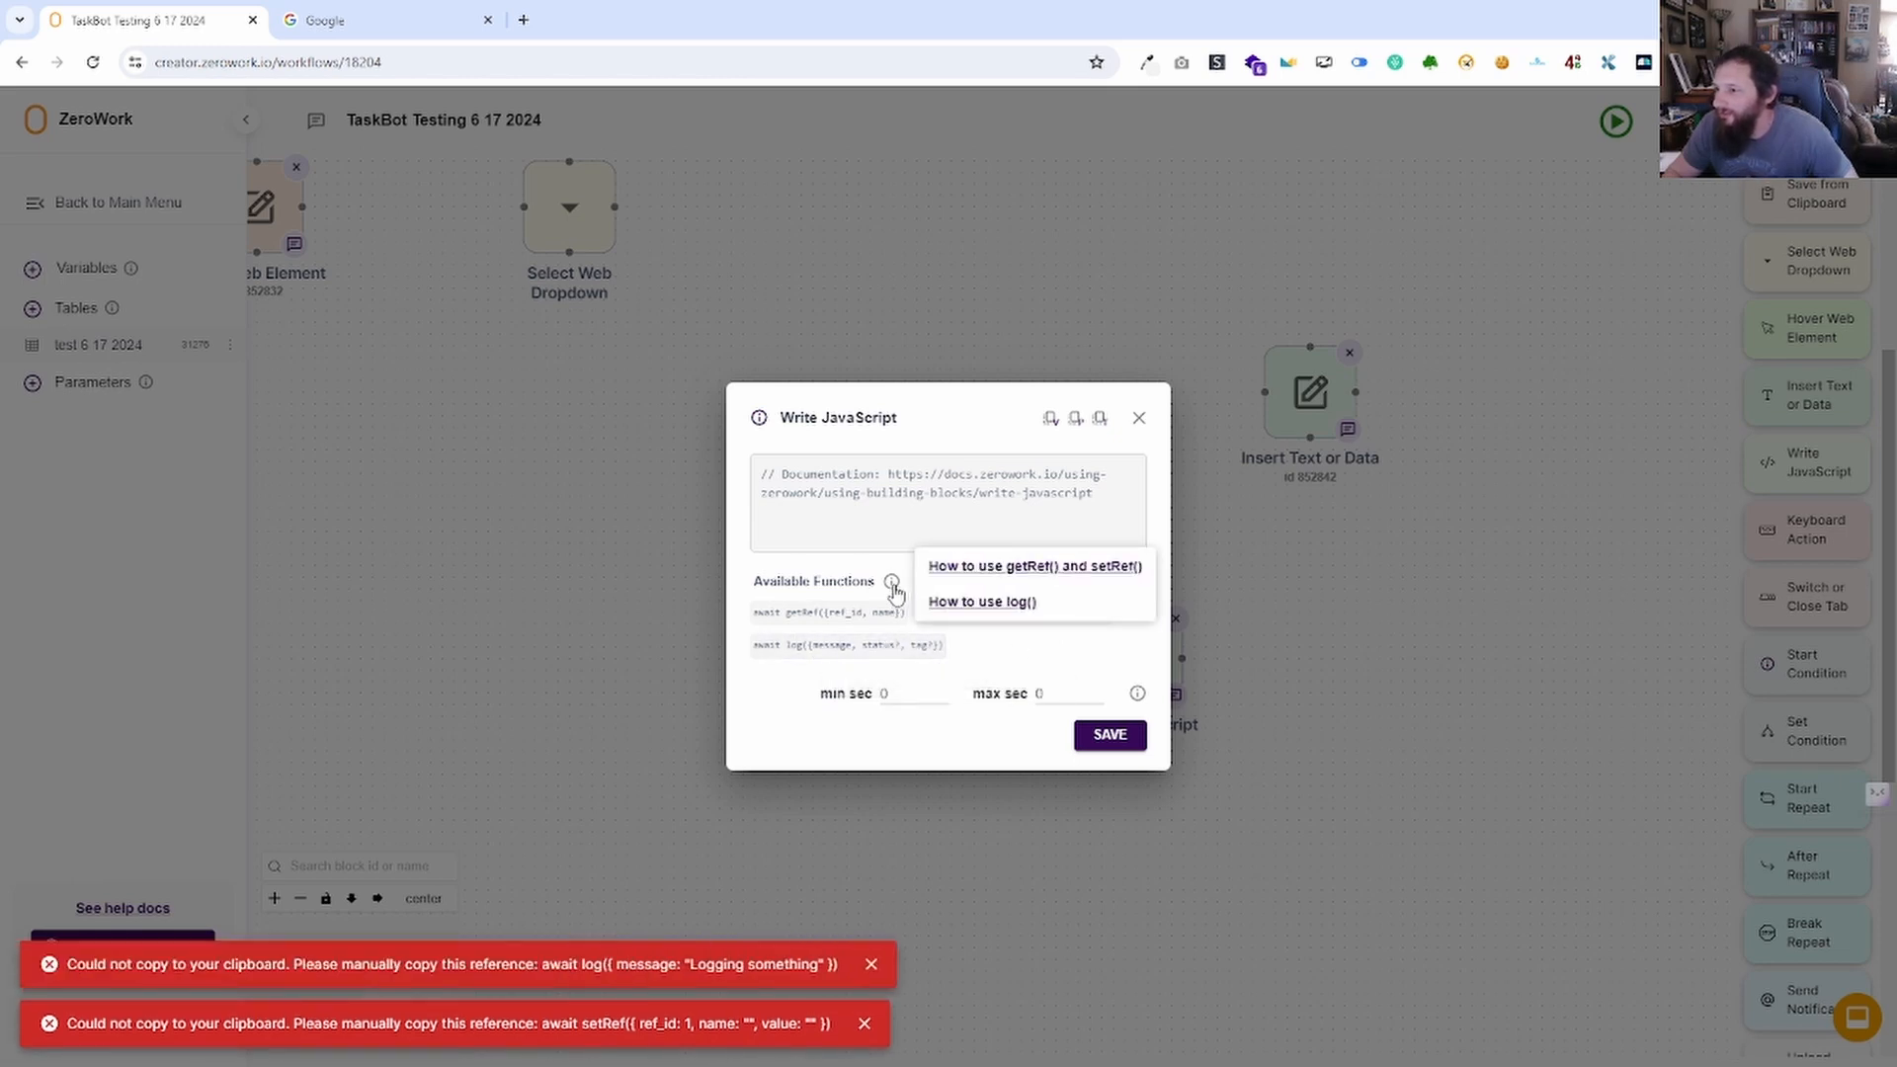
{"action": "left_click", "coordinate": [998, 568]}
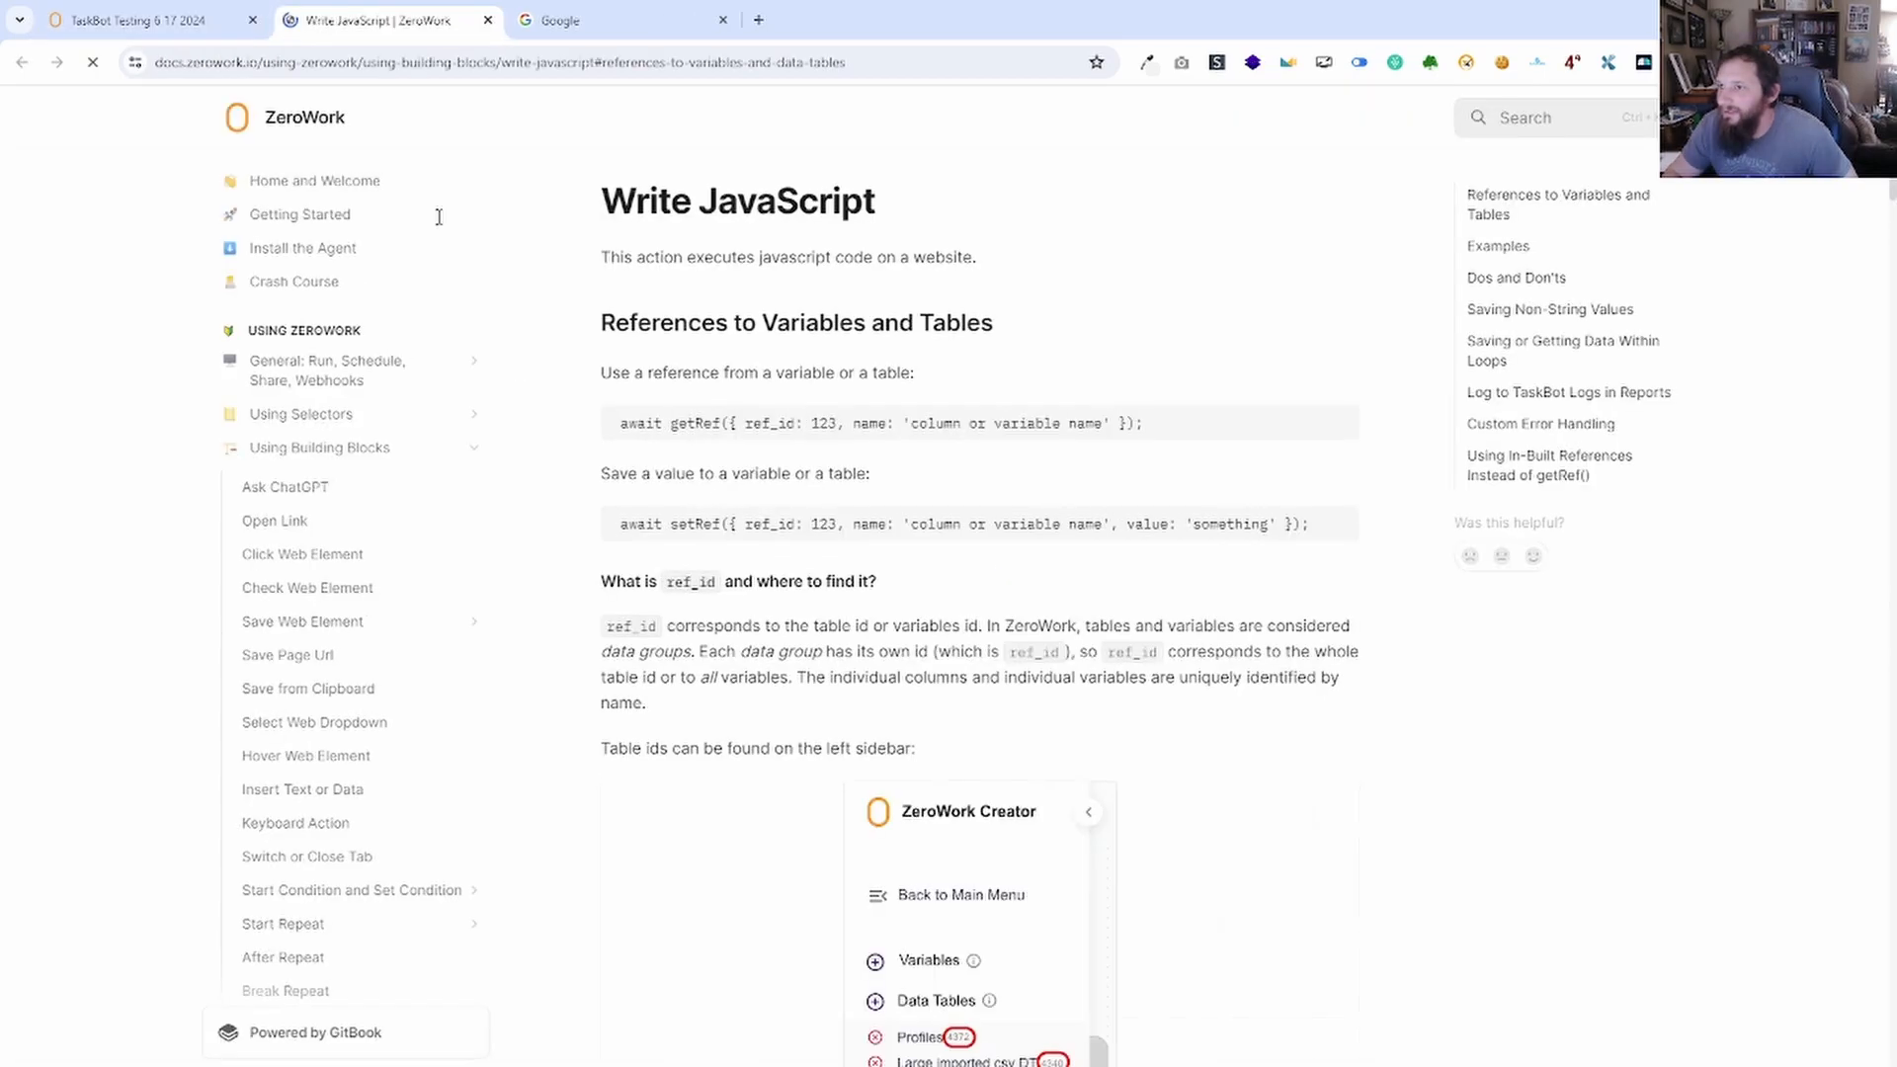
{"action": "scroll", "coordinate": [1165, 551], "scroll_direction": "down", "scroll_amount": 8}
{"action": "scroll", "coordinate": [1173, 571], "scroll_direction": "up", "scroll_amount": 8}
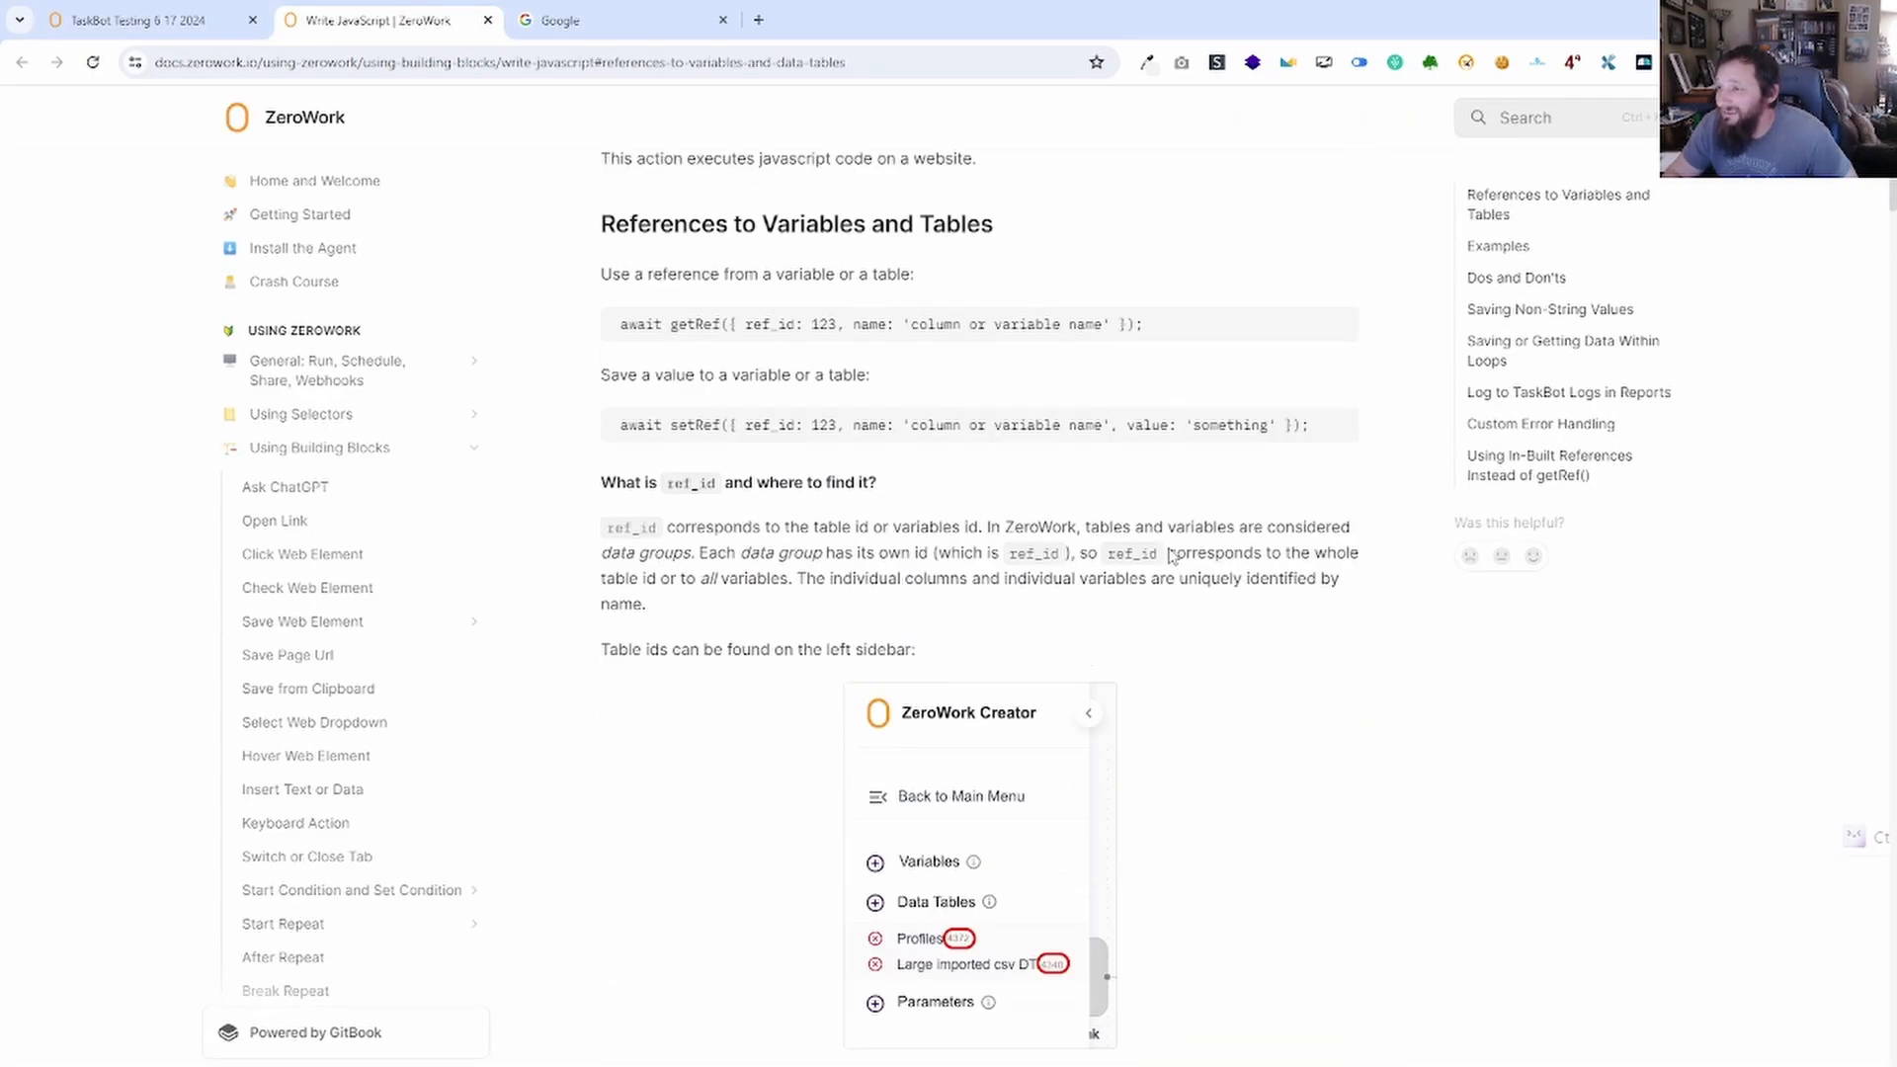
{"action": "scroll", "coordinate": [976, 531], "scroll_direction": "down", "scroll_amount": 15}
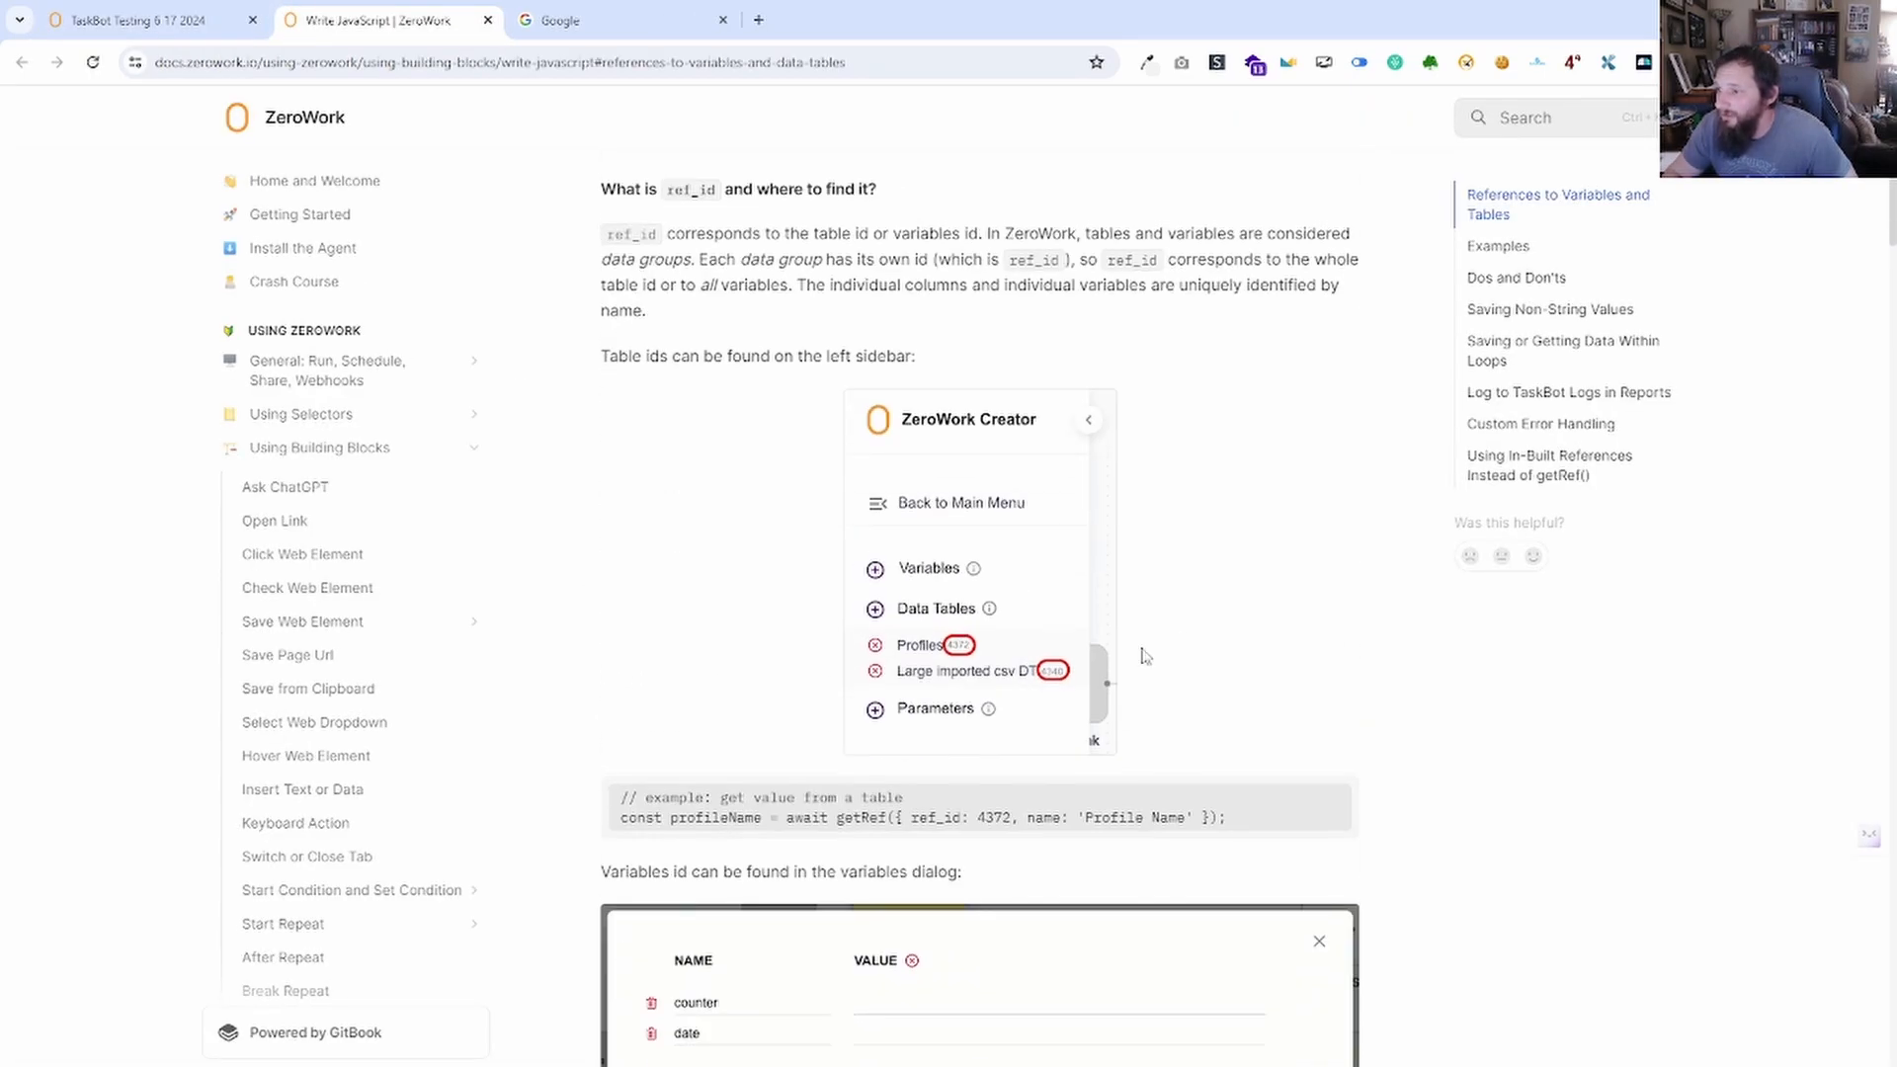
{"action": "scroll", "coordinate": [1014, 622], "scroll_direction": "down", "scroll_amount": 10}
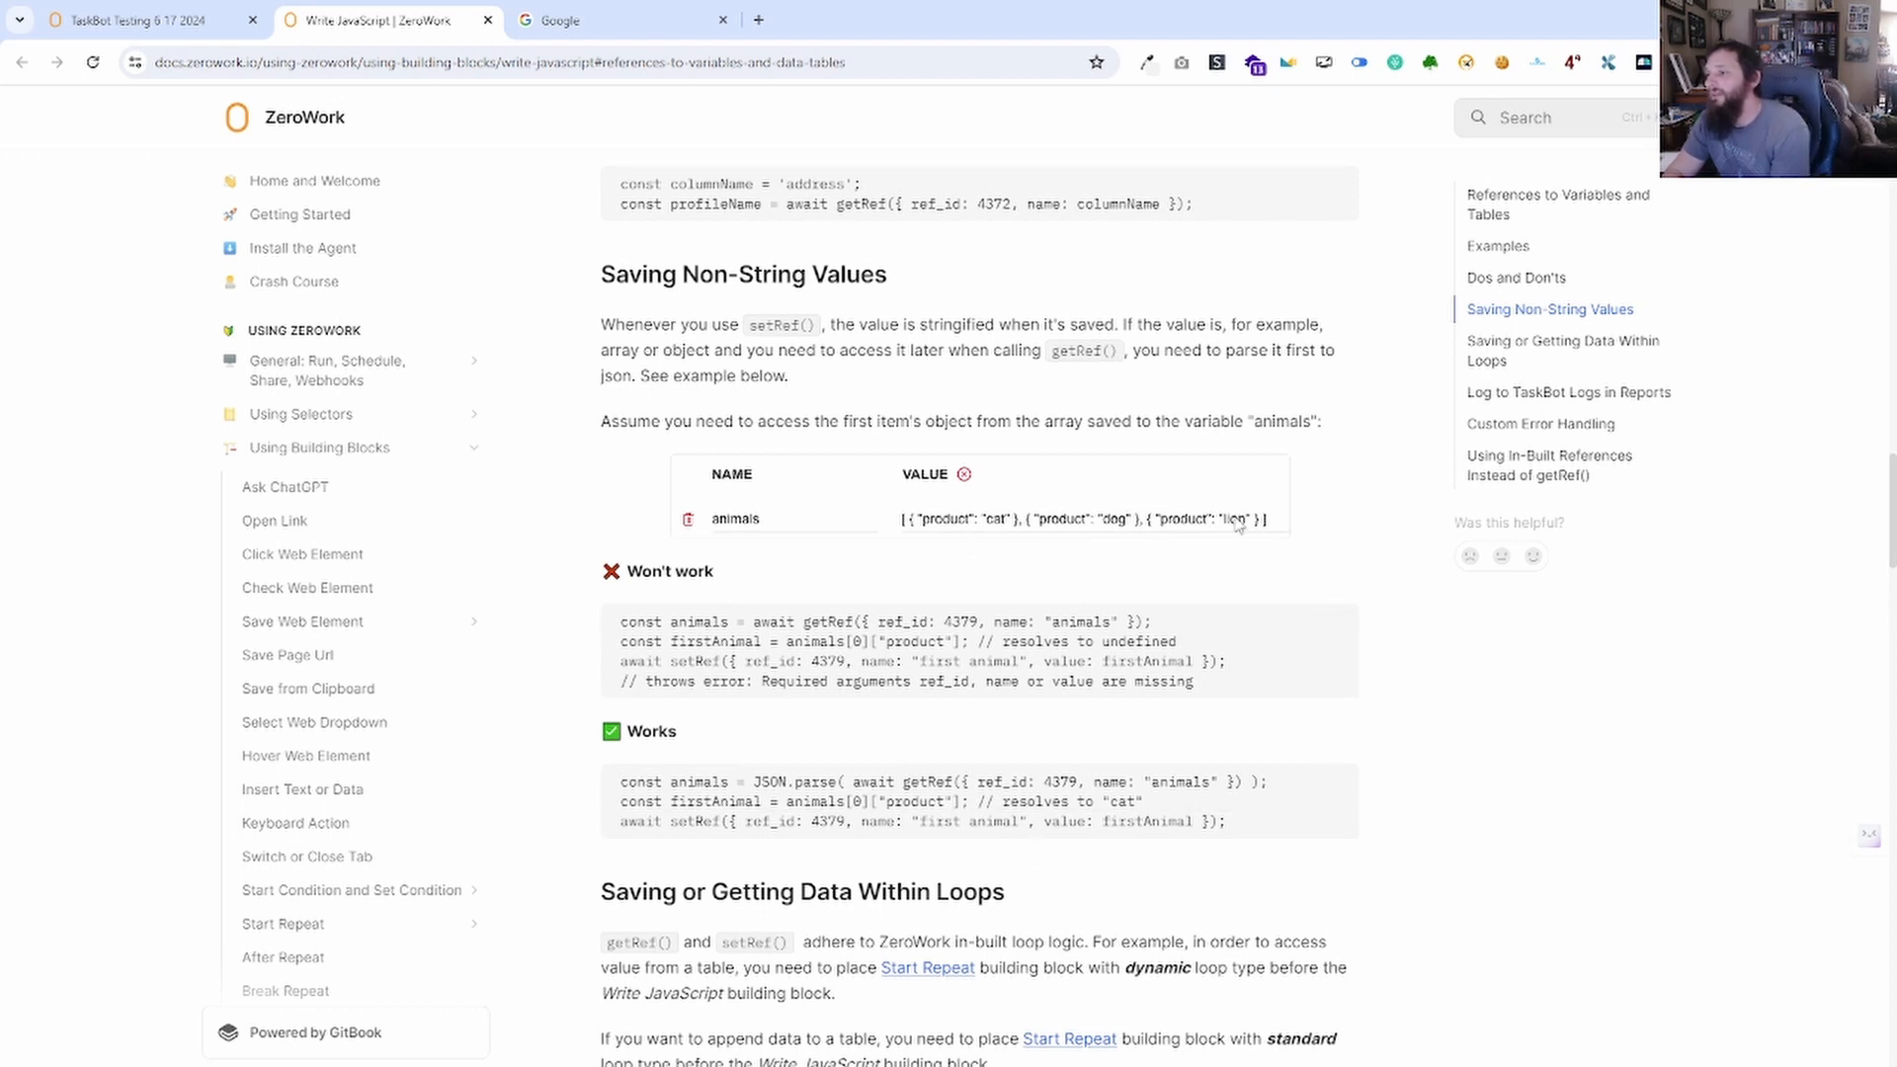
{"action": "left_click", "coordinate": [139, 20]}
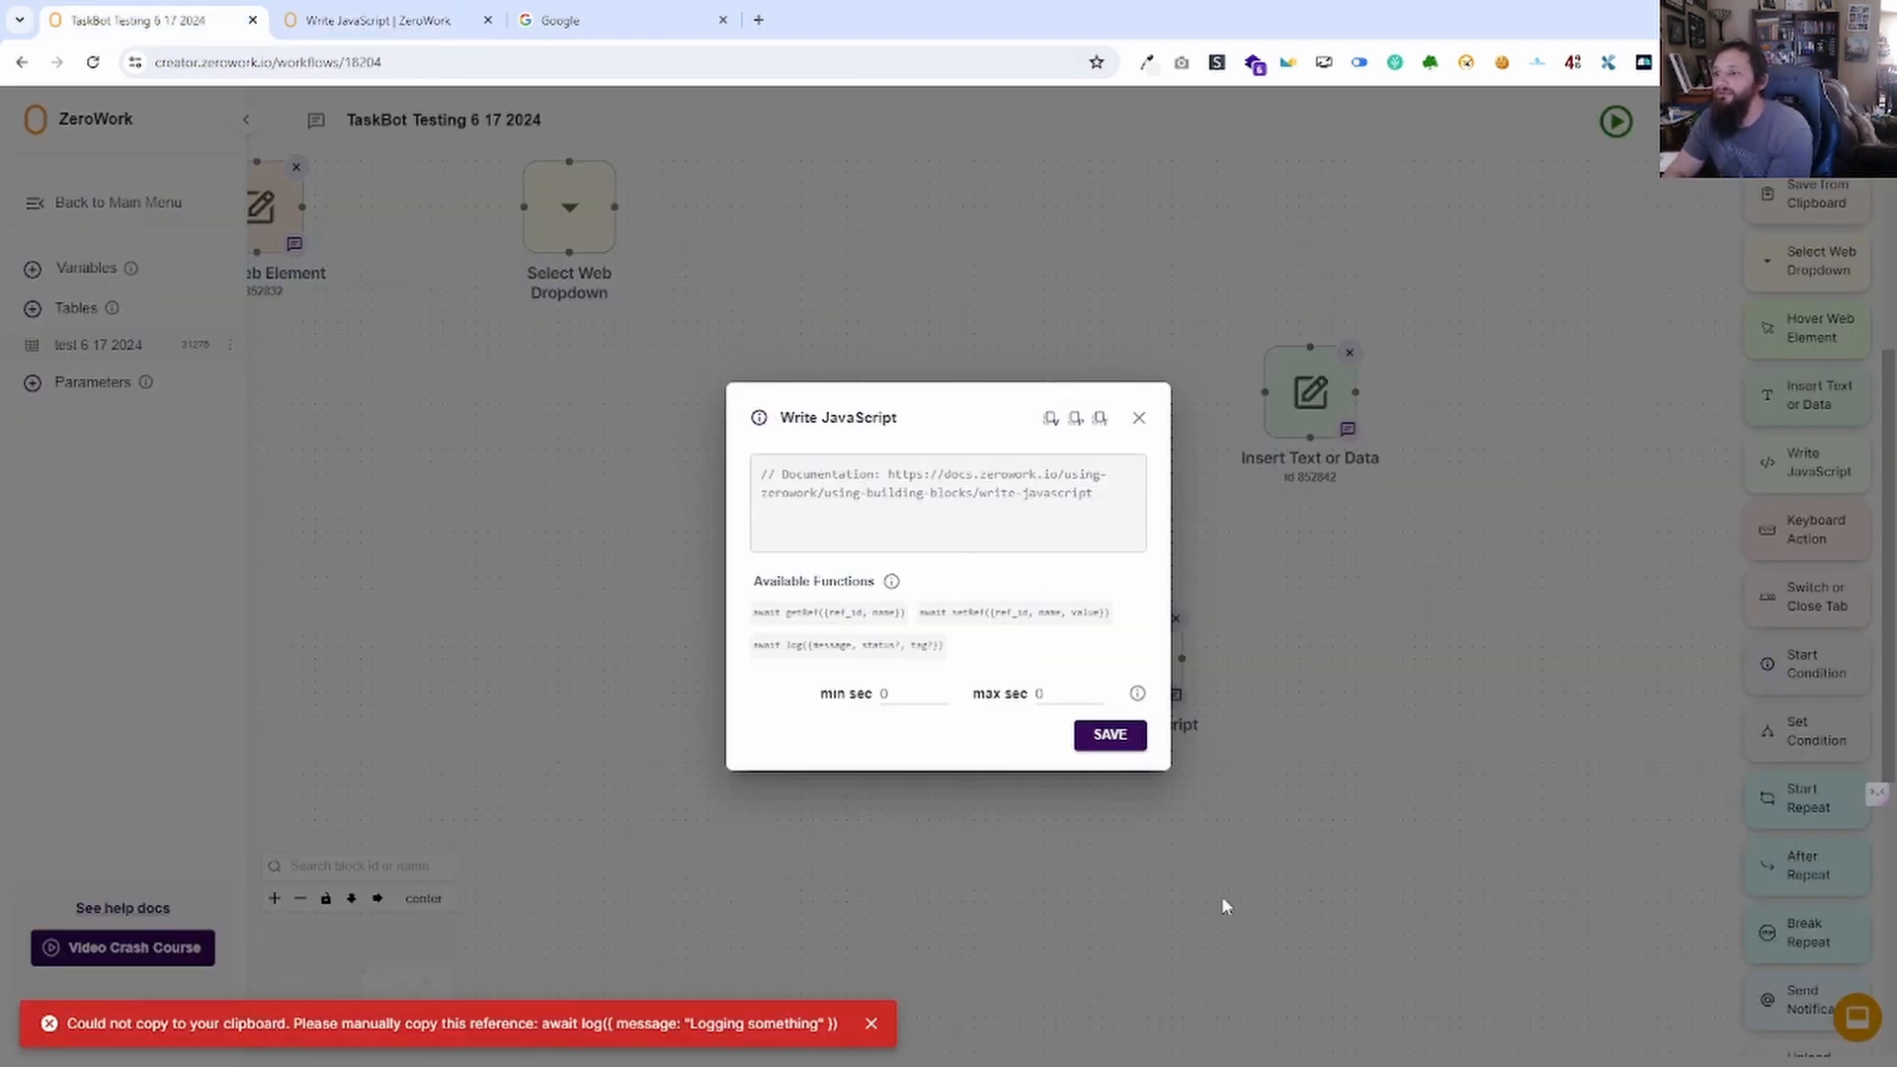
Close and reopen the empty Write JavaScript settings, compare its docs tab, then close them.
{"action": "left_click", "coordinate": [956, 536]}
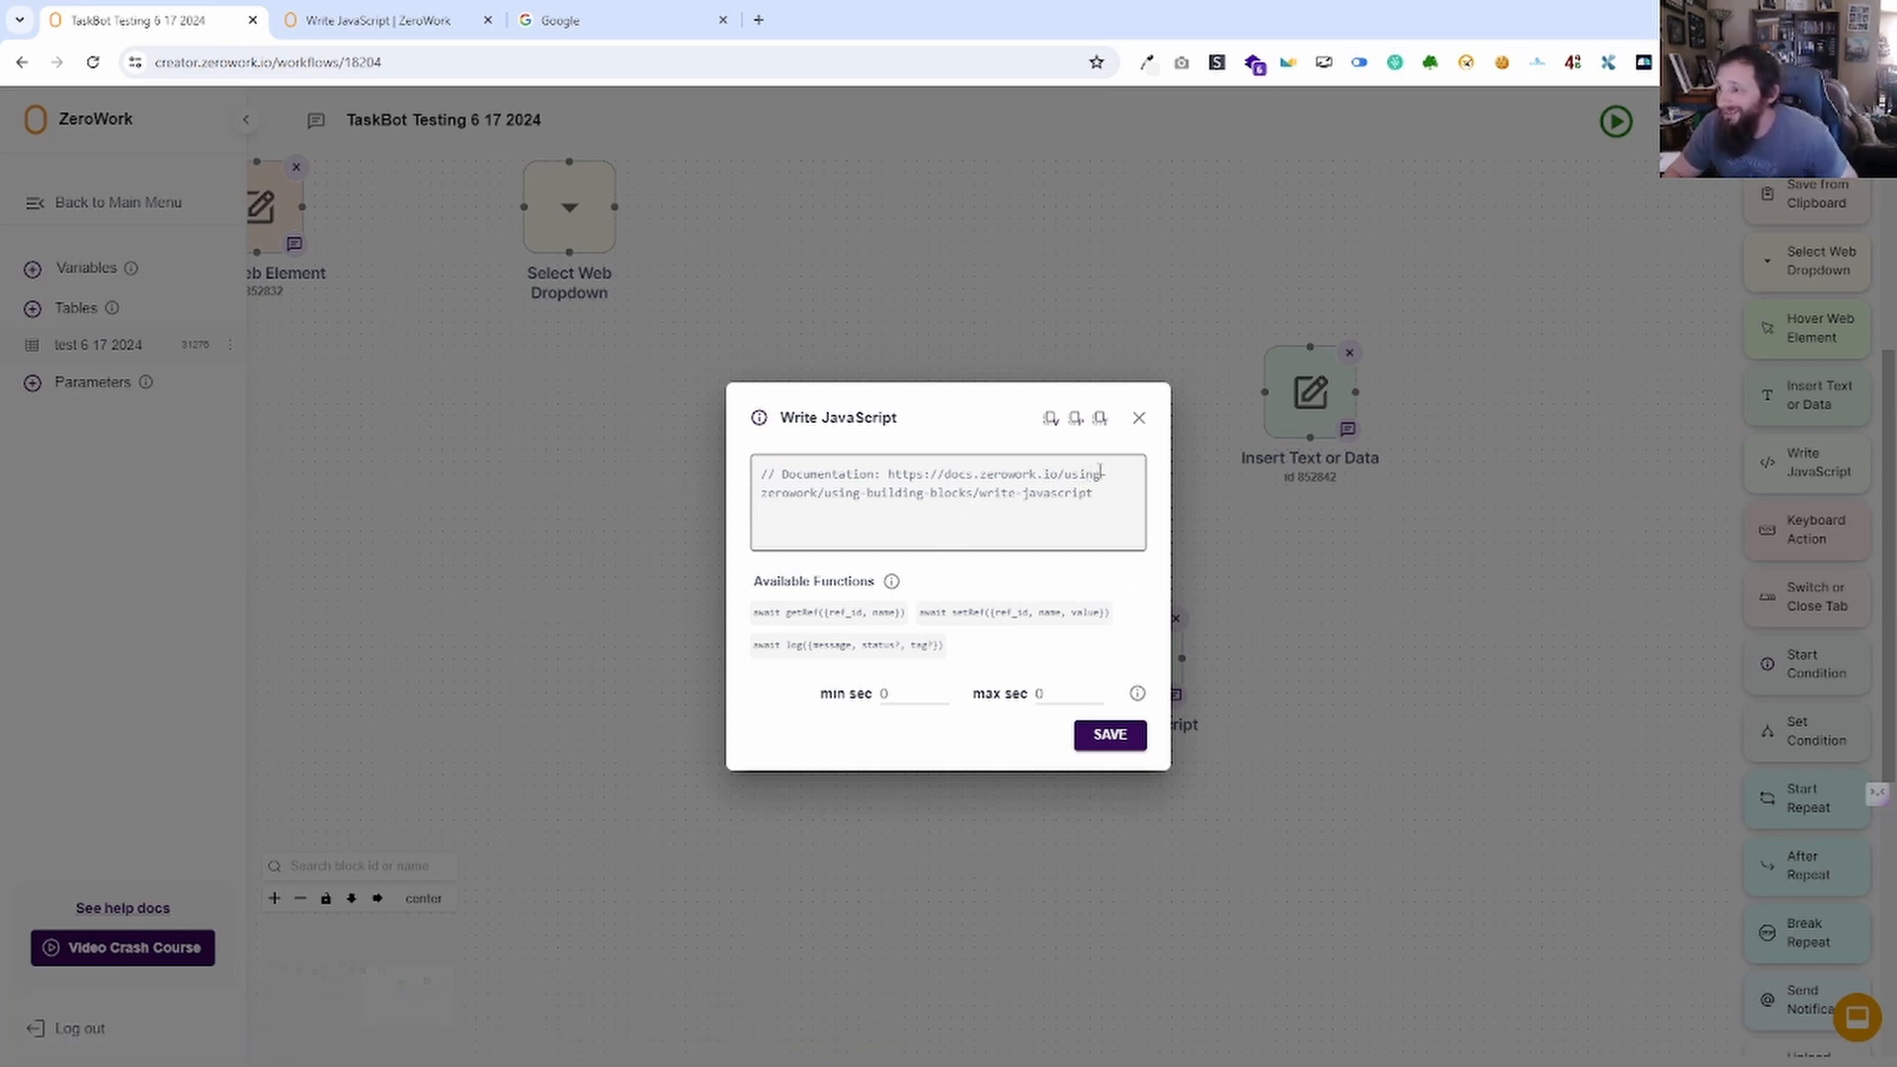
{"action": "left_click", "coordinate": [1147, 423]}
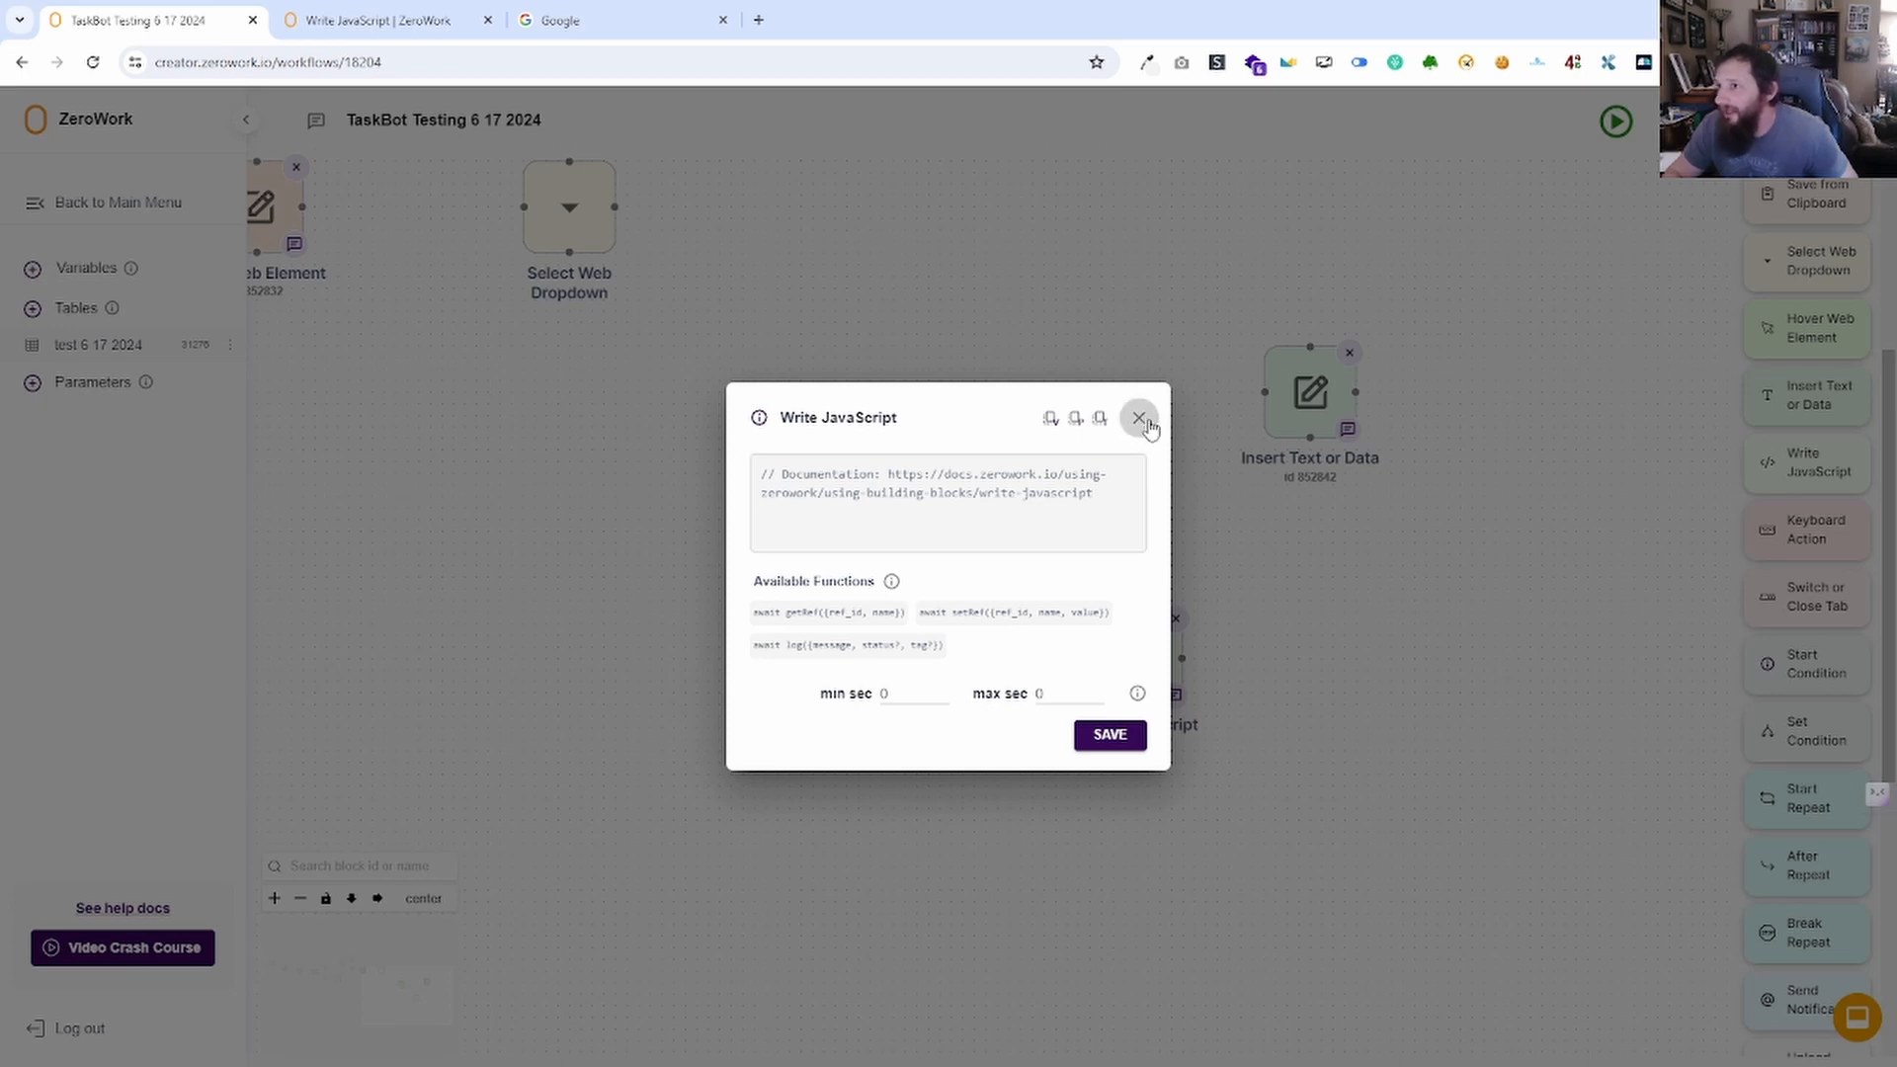
{"action": "left_click", "coordinate": [1146, 423]}
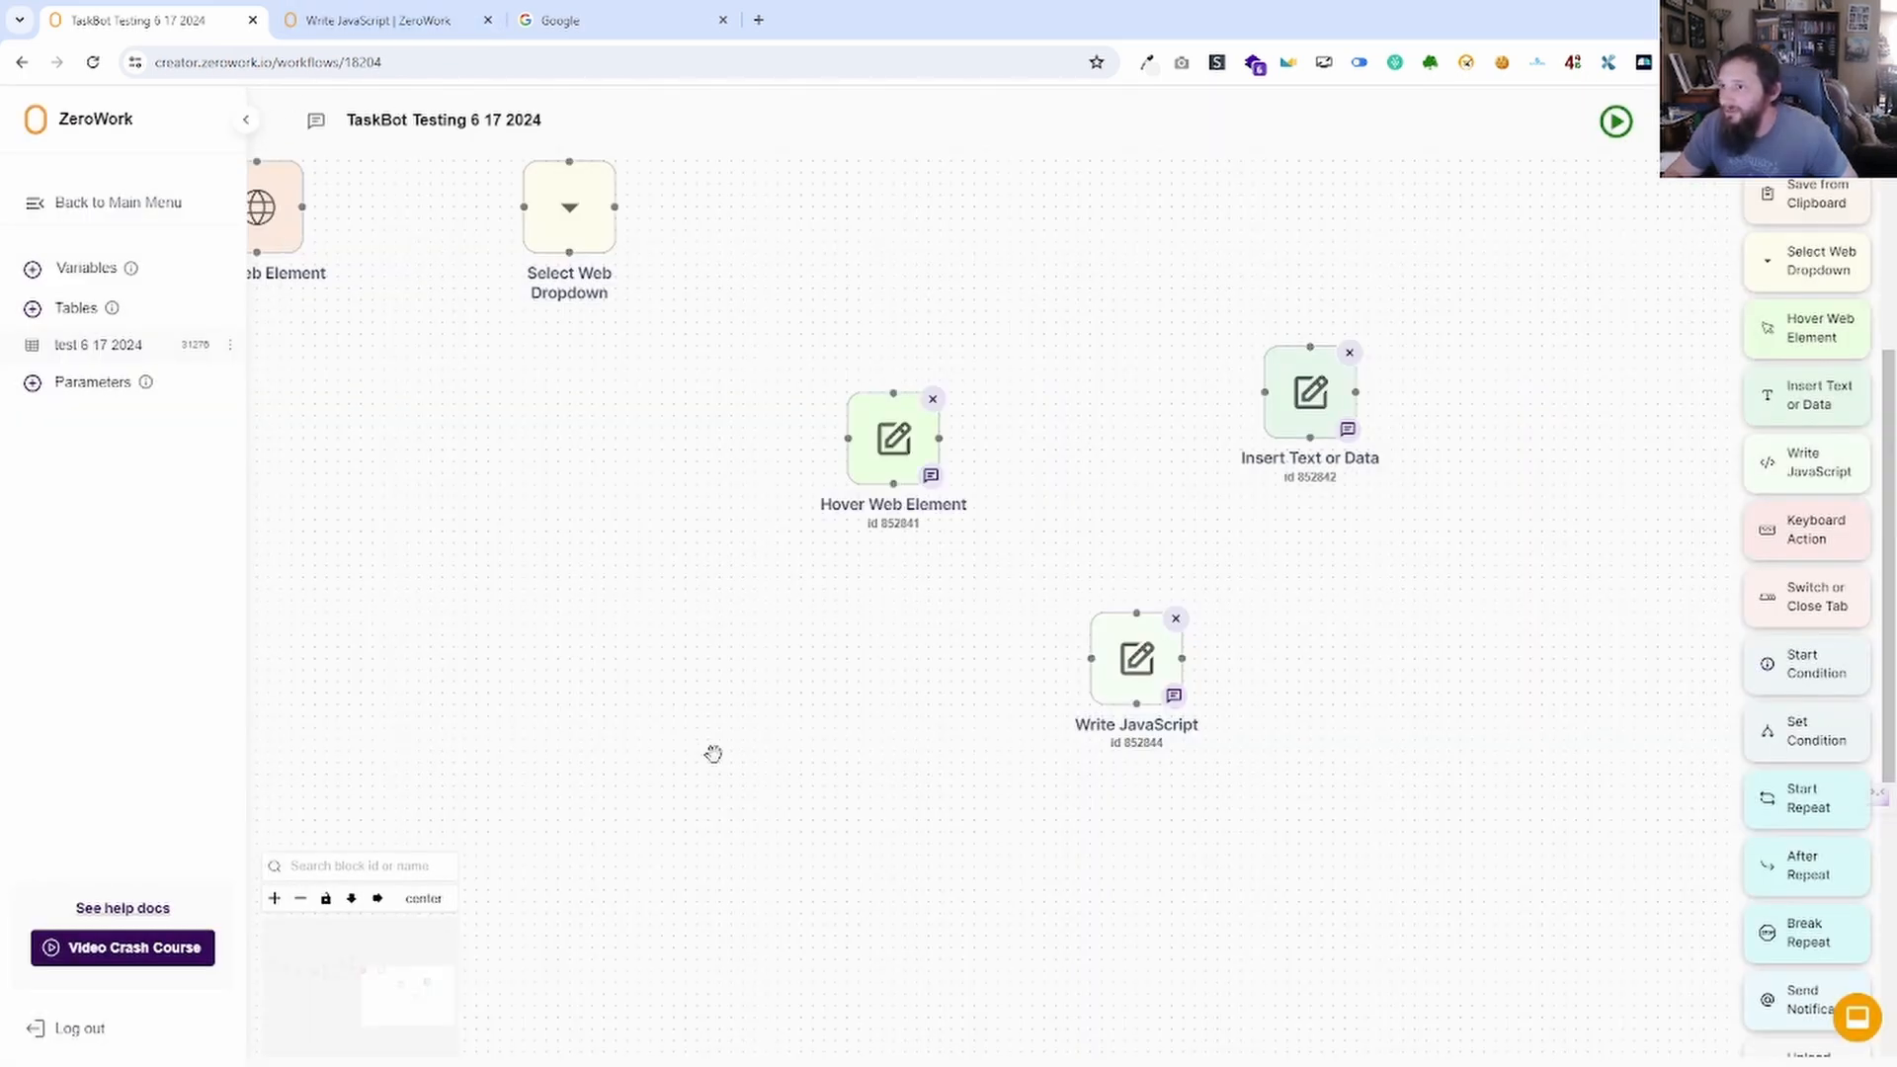
{"action": "left_click", "coordinate": [1160, 698]}
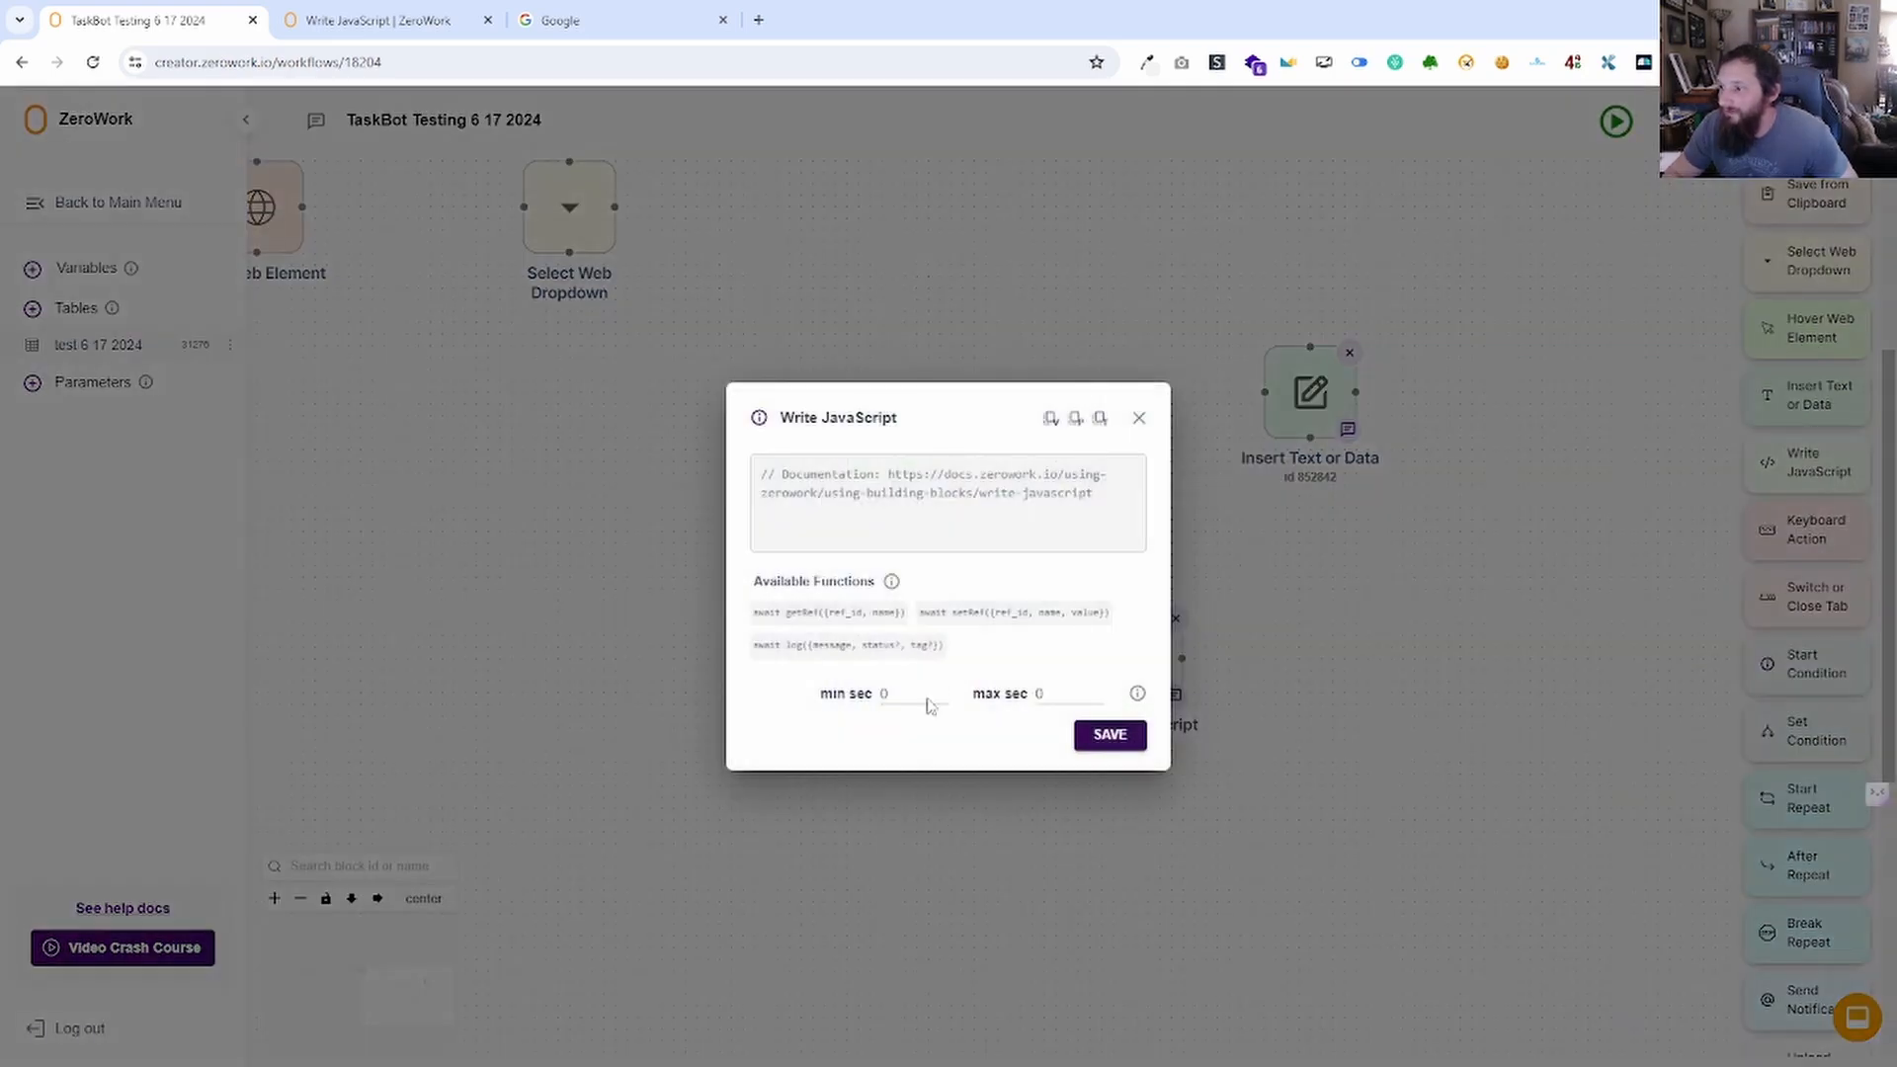
{"action": "left_click", "coordinate": [353, 14]}
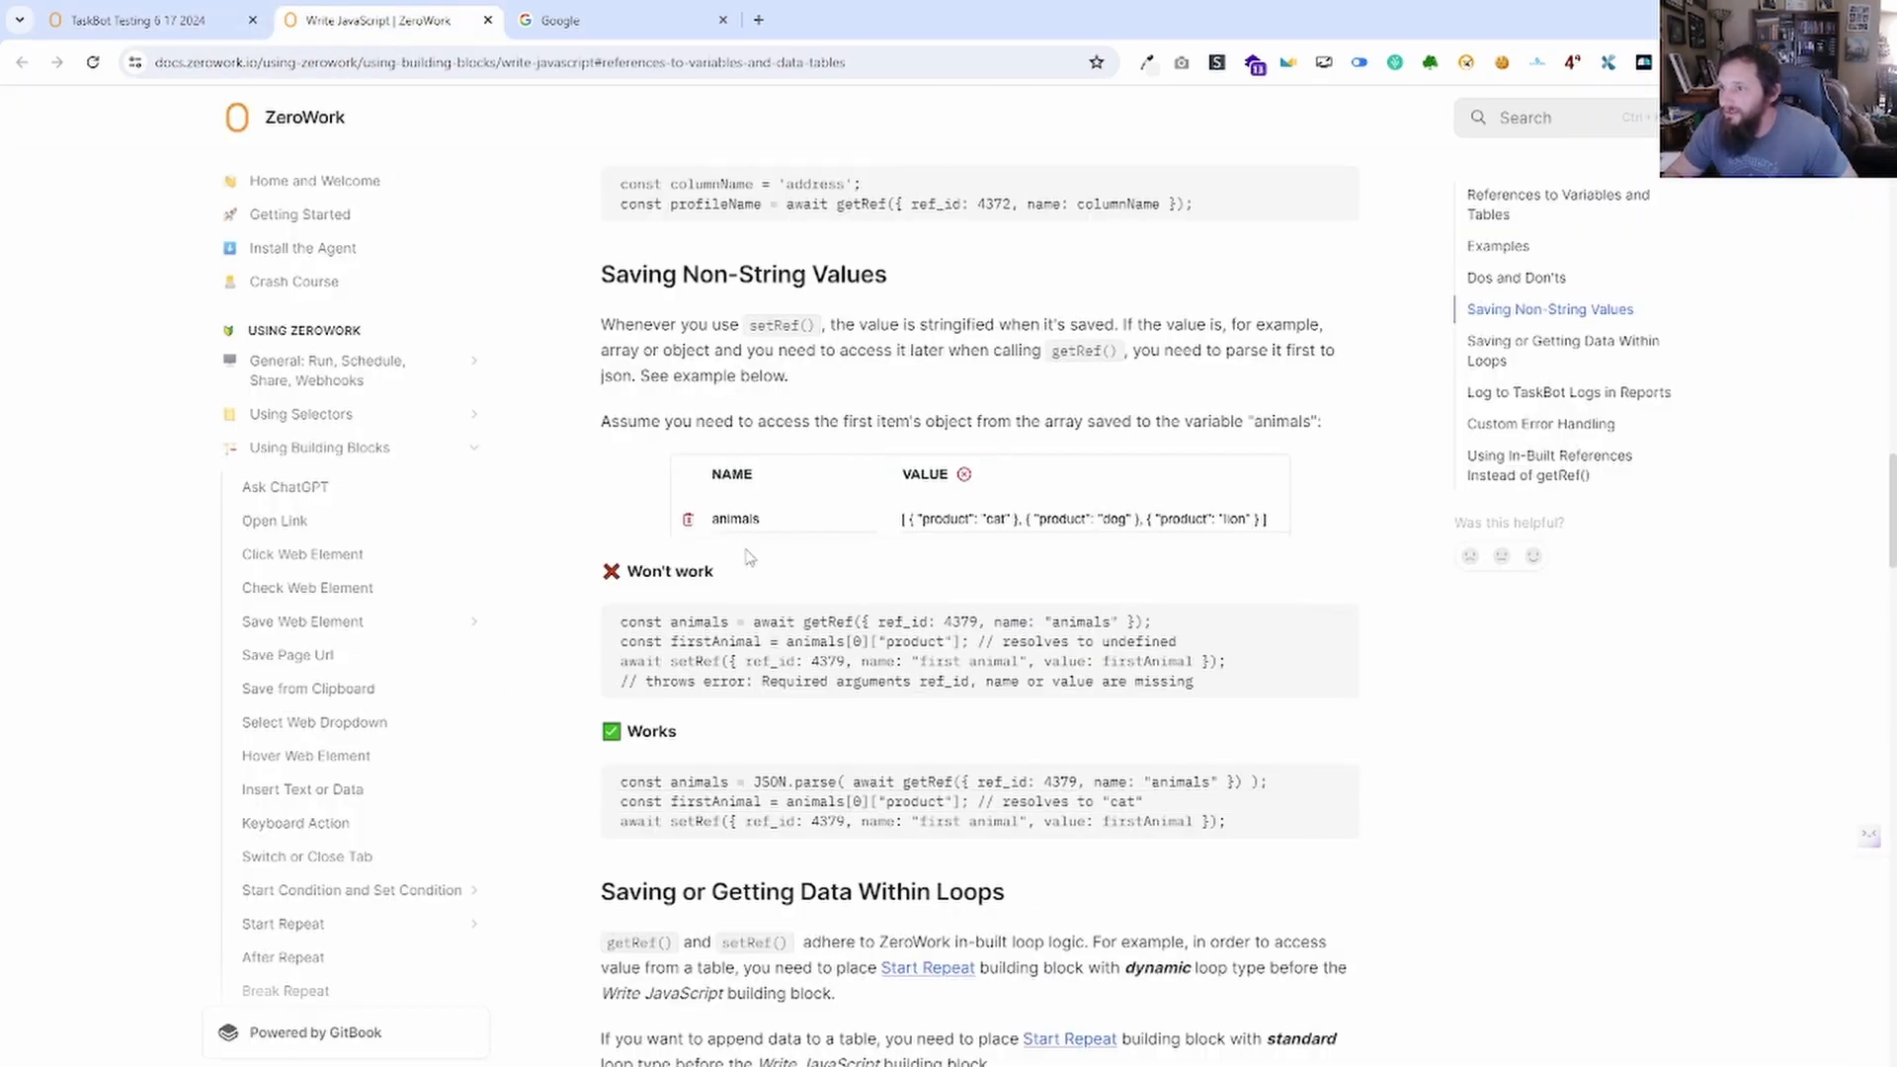
{"action": "left_click", "coordinate": [148, 19]}
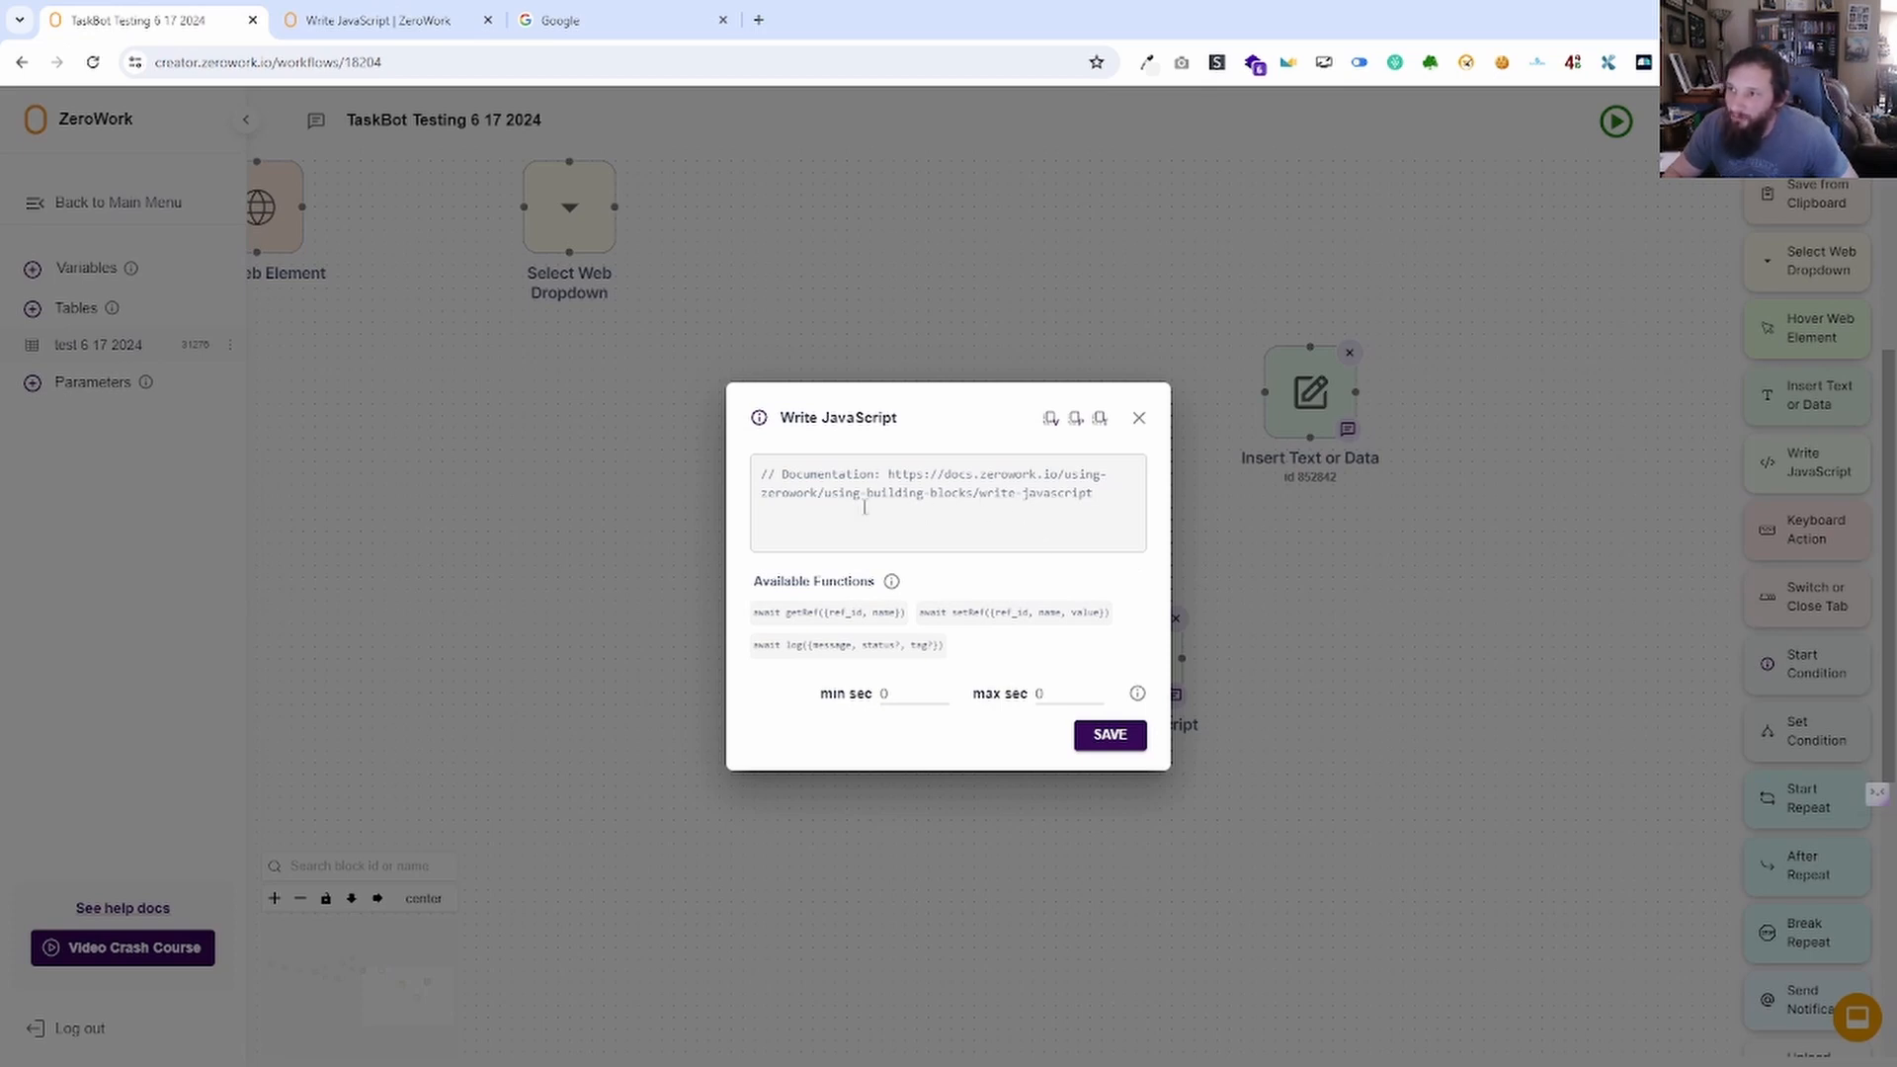
{"action": "left_click", "coordinate": [466, 16]}
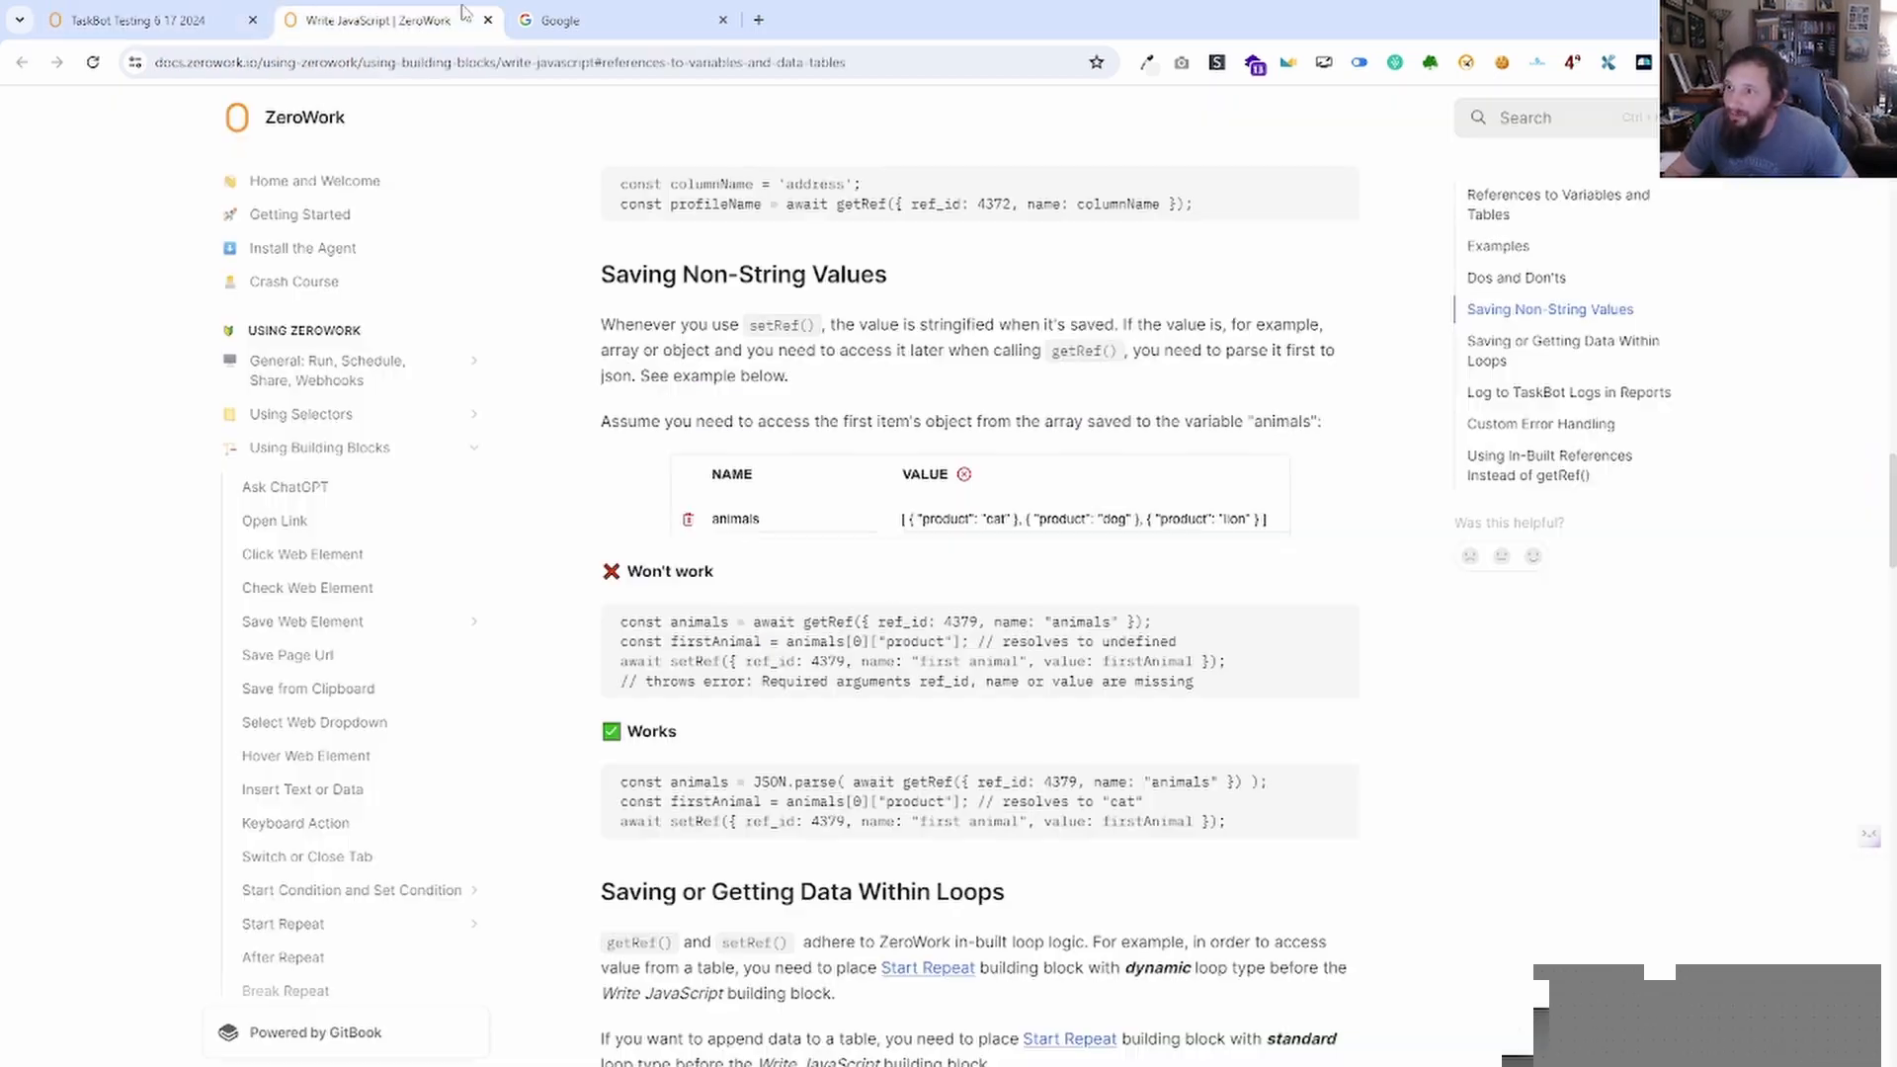
{"action": "left_click", "coordinate": [148, 22]}
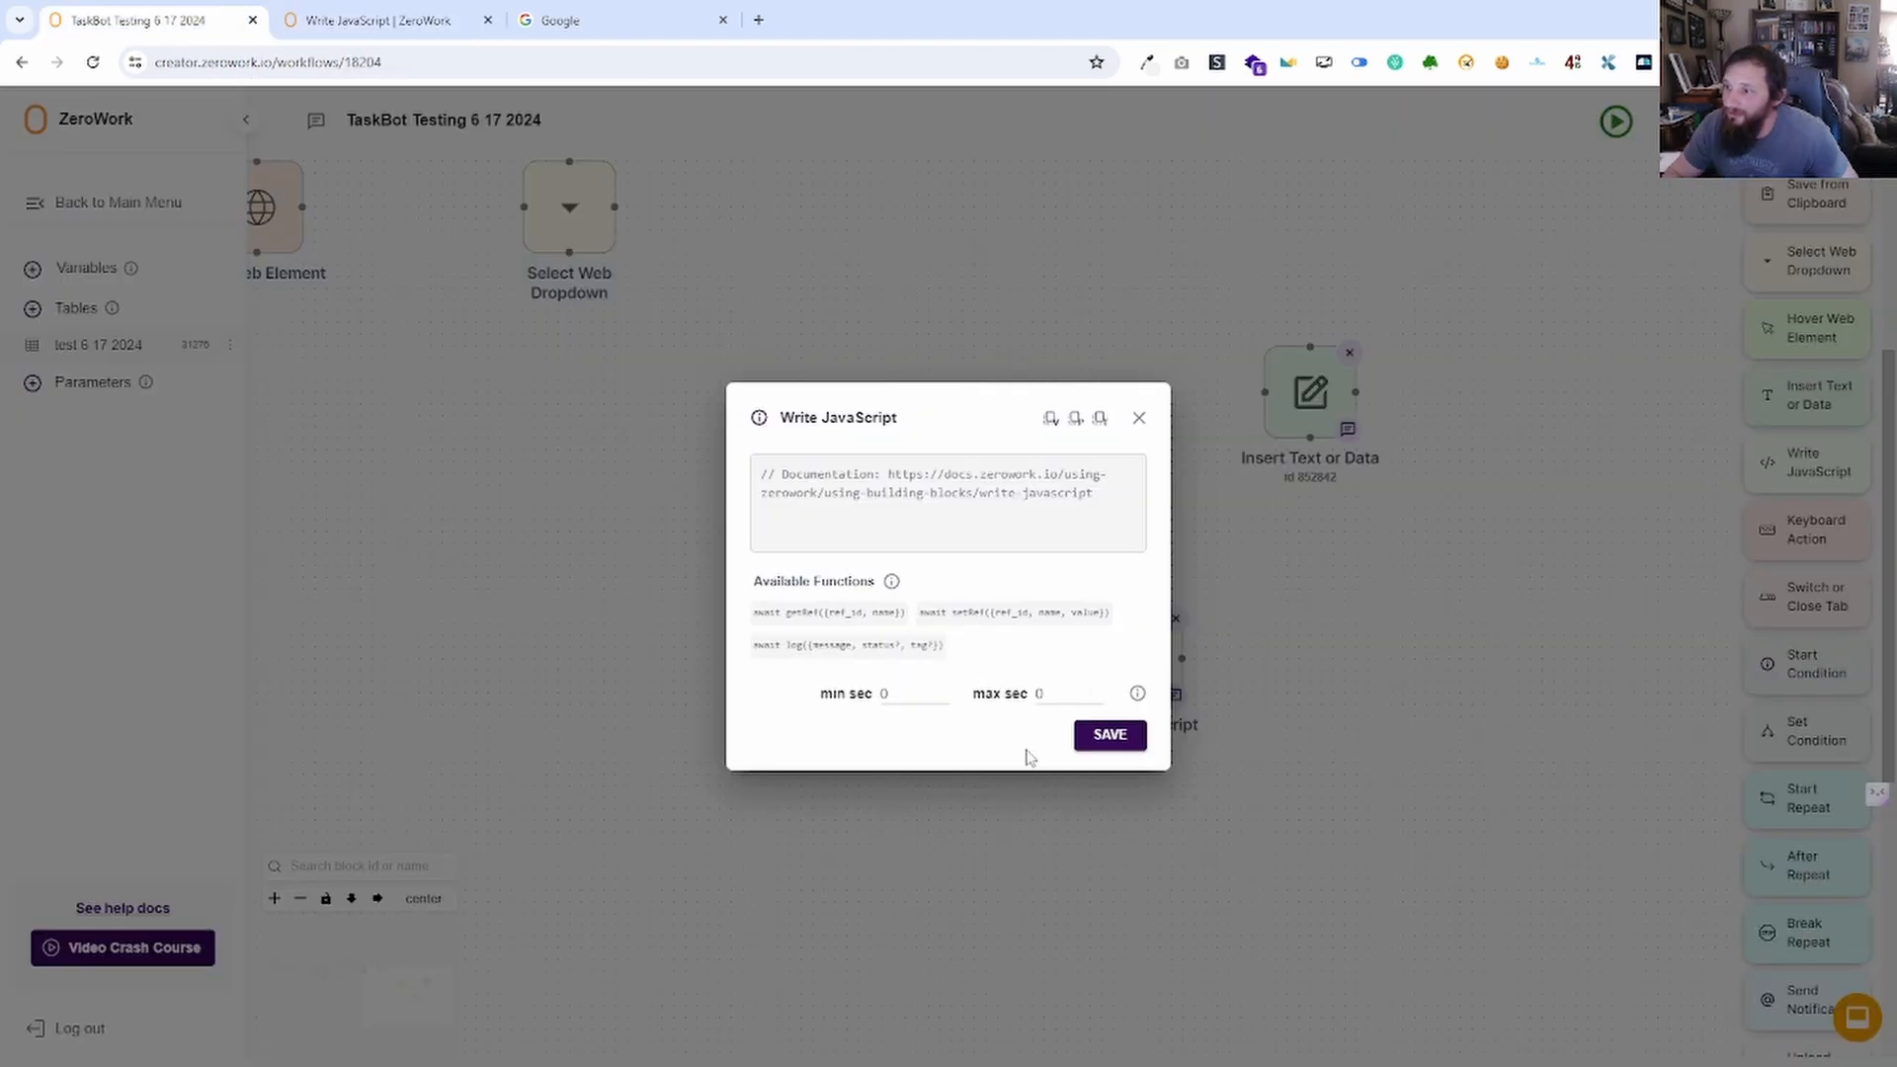
{"action": "key", "text": "ctrl+Tab"}
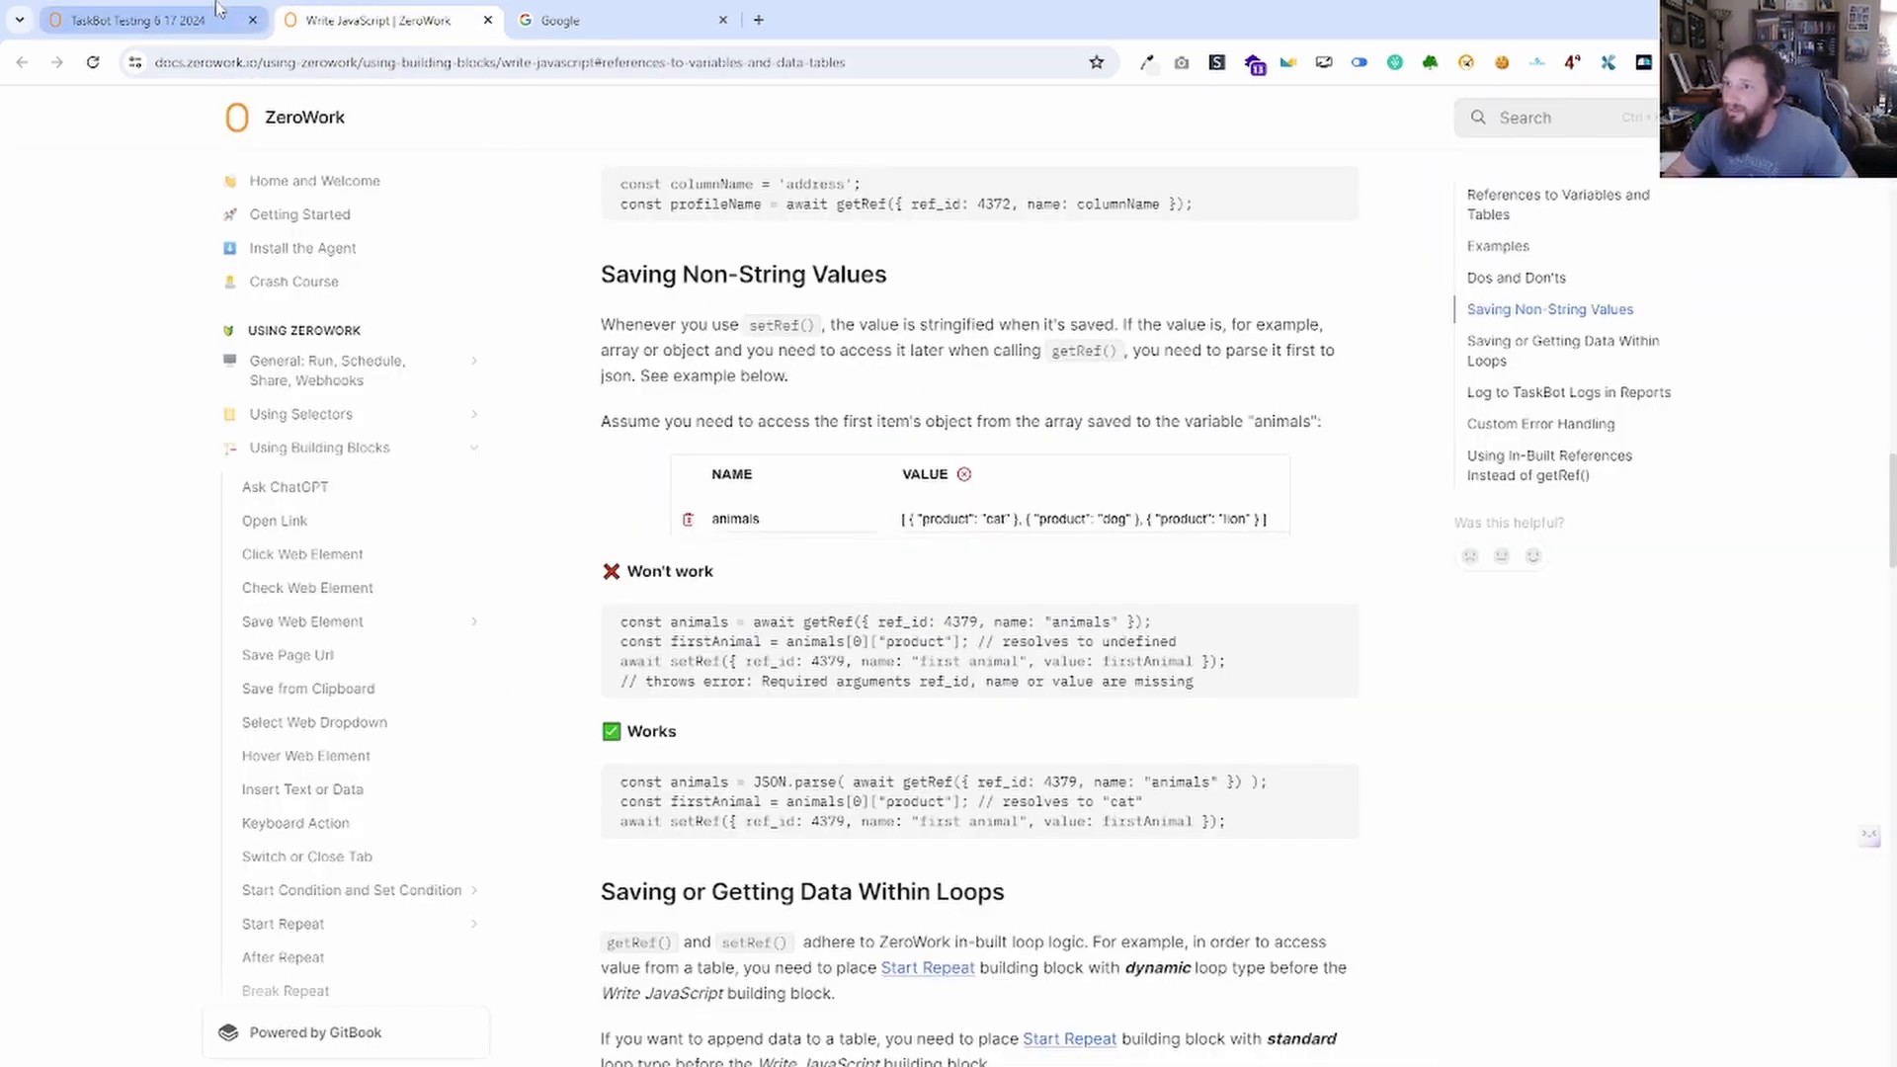
{"action": "key", "text": "ctrl+shift+Tab"}
{"action": "left_click", "coordinate": [1138, 433]}
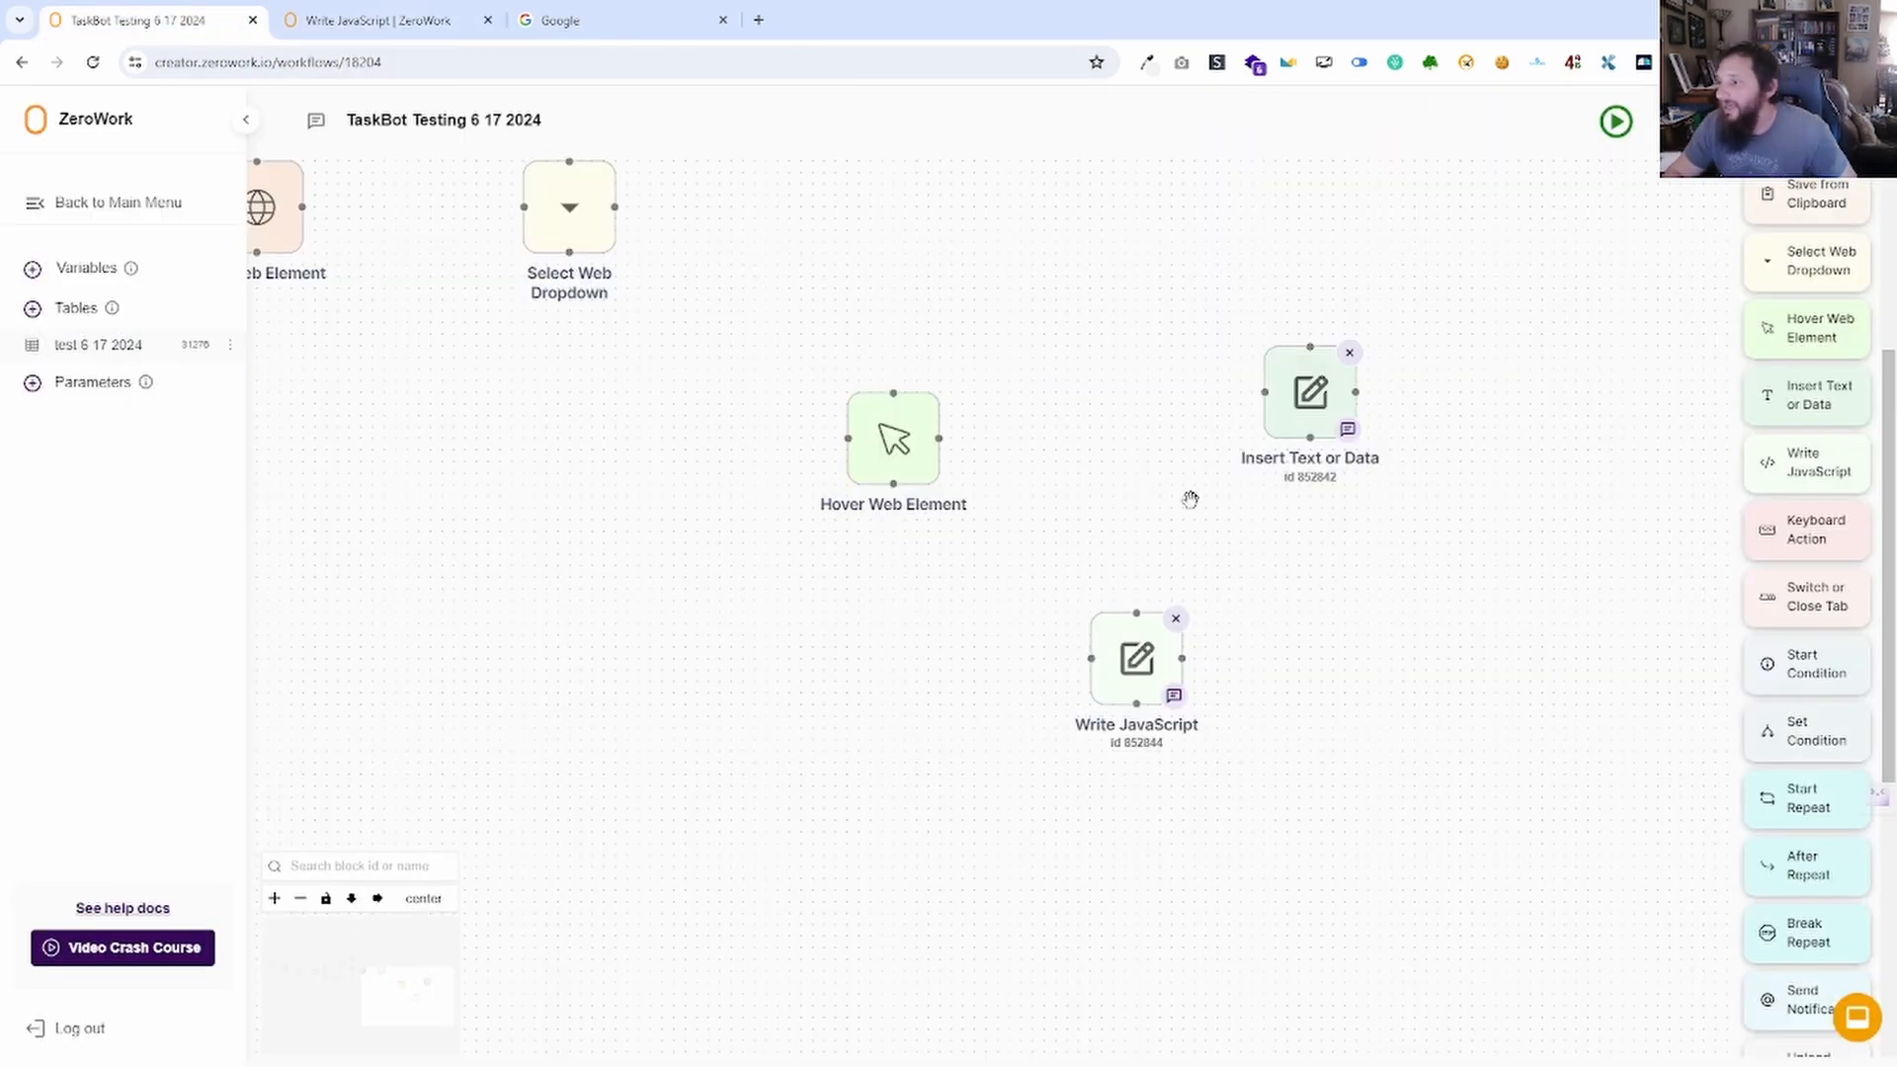
Delete the Write JavaScript and Insert Text or Data blocks, then run to check for missing fields.
{"action": "left_click_drag", "start_coordinate": [1290, 750], "coordinate": [997, 668]}
{"action": "left_click", "coordinate": [875, 538]}
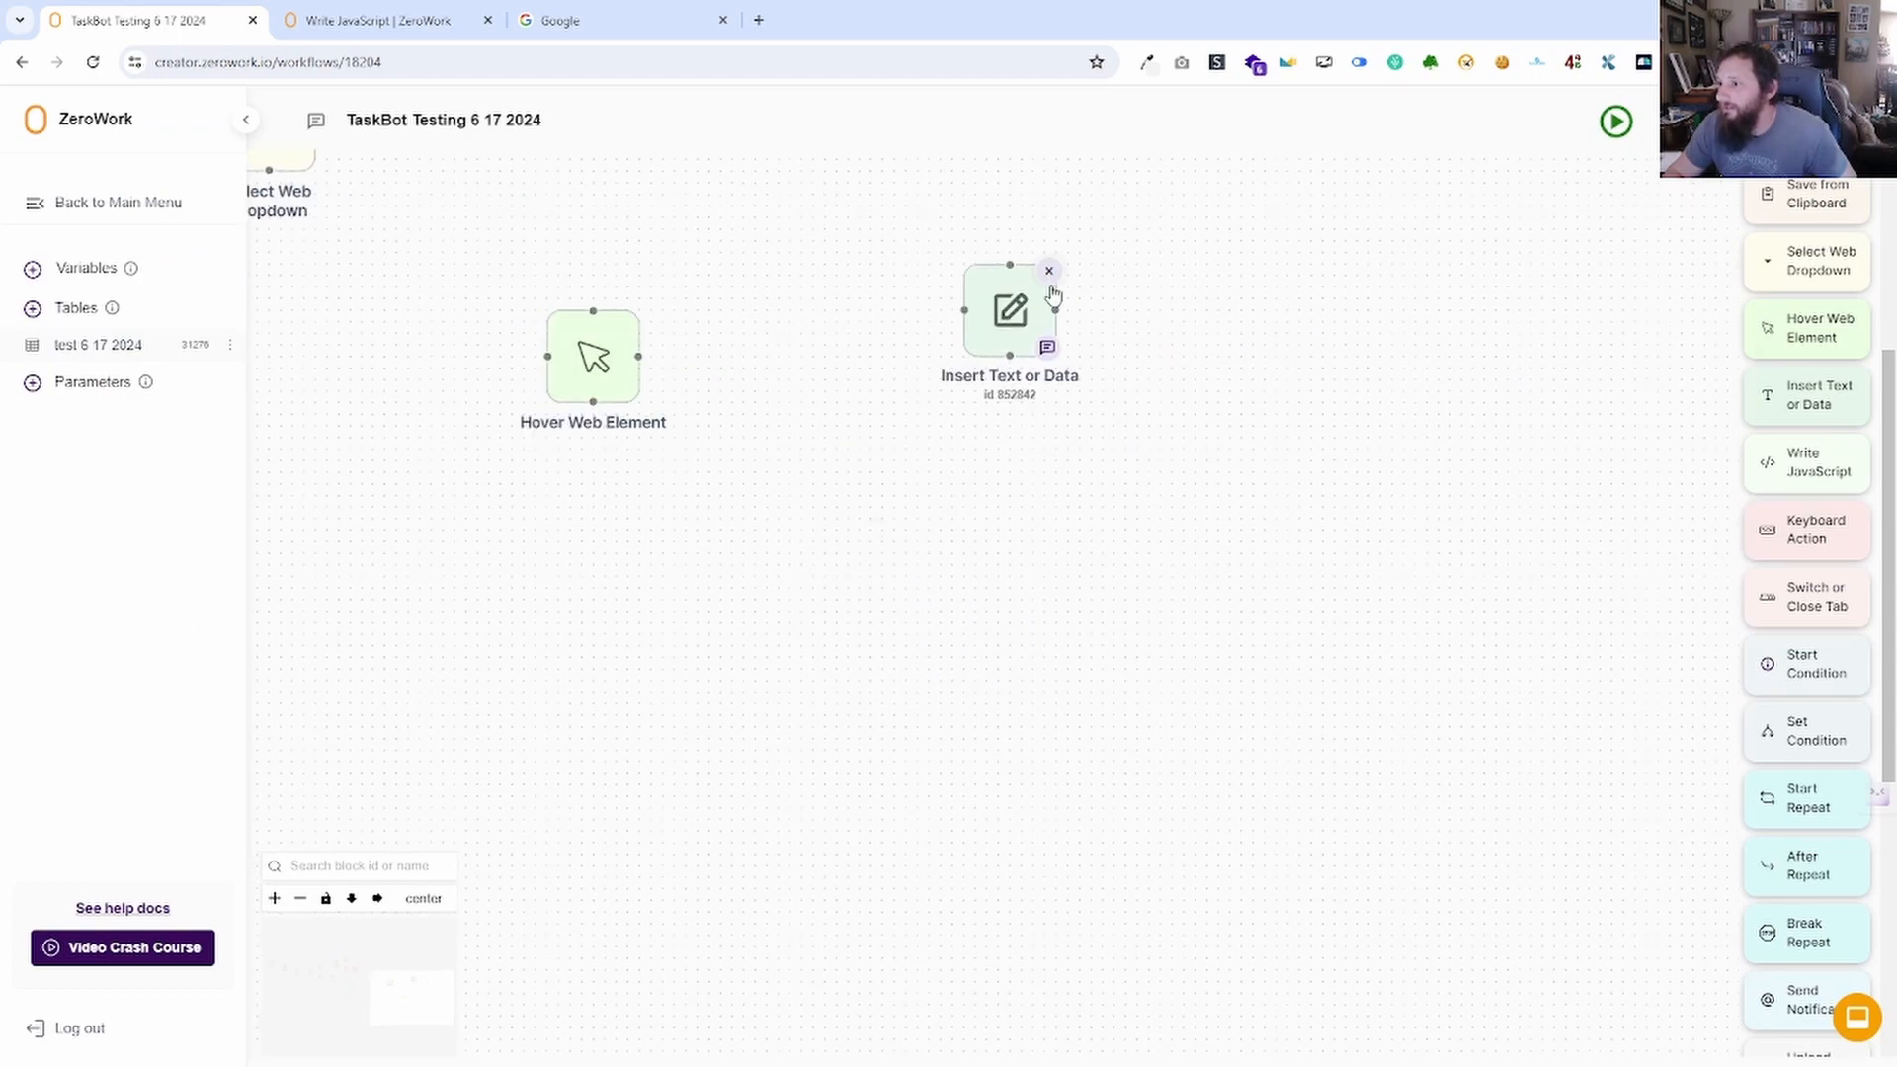
{"action": "left_click", "coordinate": [1050, 274]}
{"action": "left_click_drag", "start_coordinate": [778, 453], "coordinate": [1582, 669]}
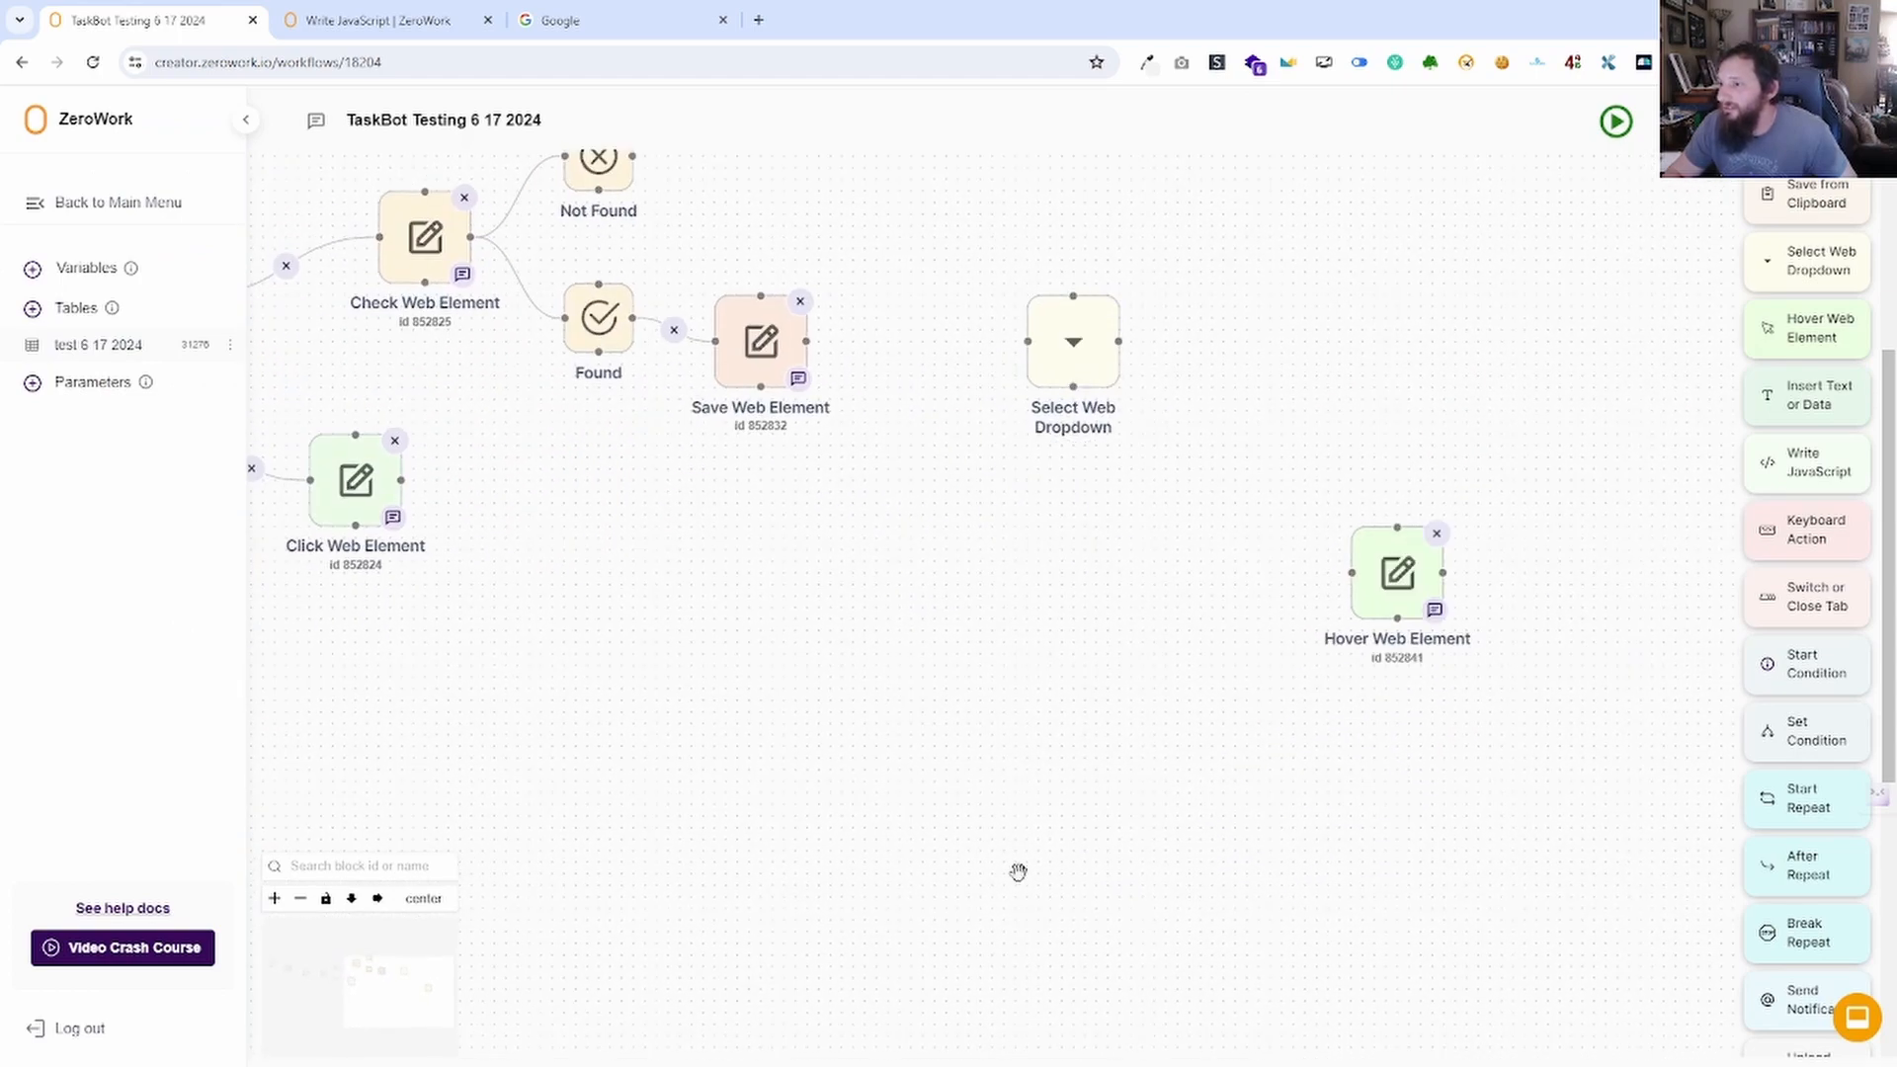
{"action": "left_click", "coordinate": [1611, 129]}
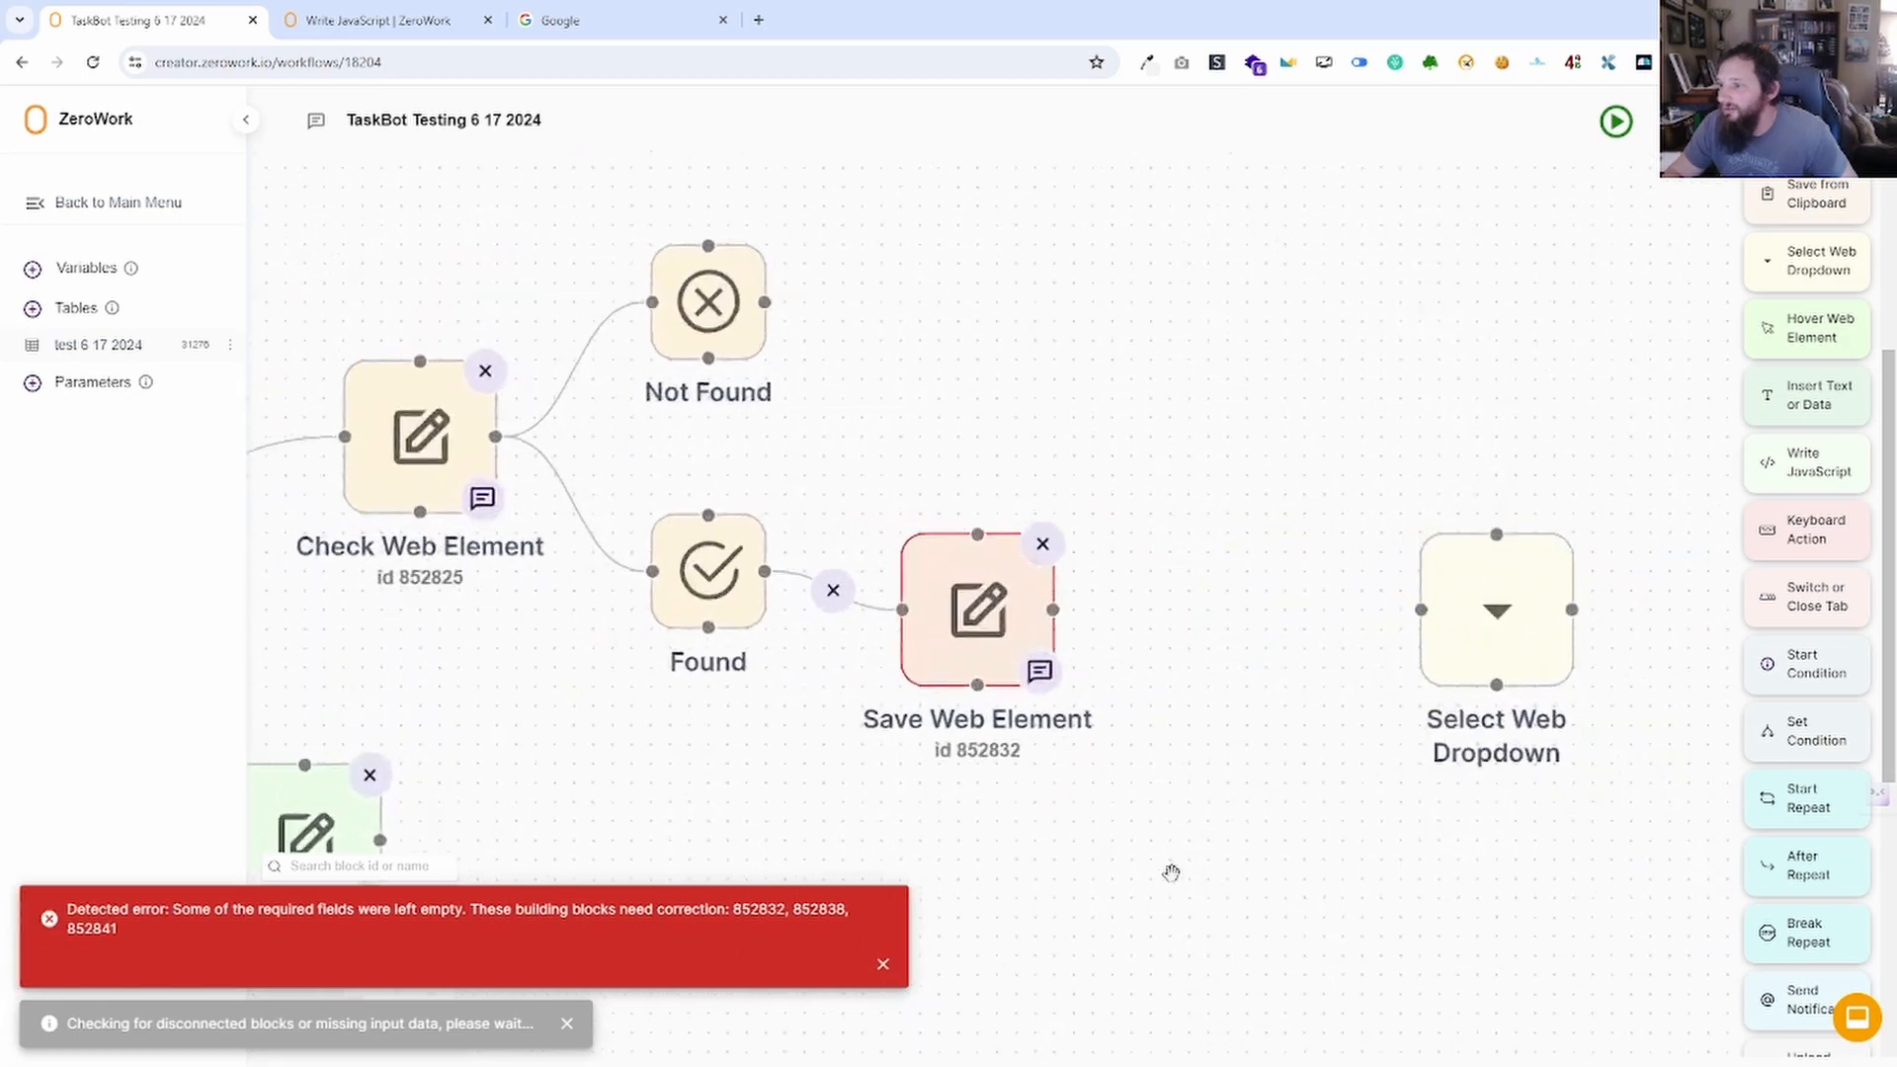
{"action": "left_click_drag", "start_coordinate": [997, 963], "coordinate": [952, 914]}
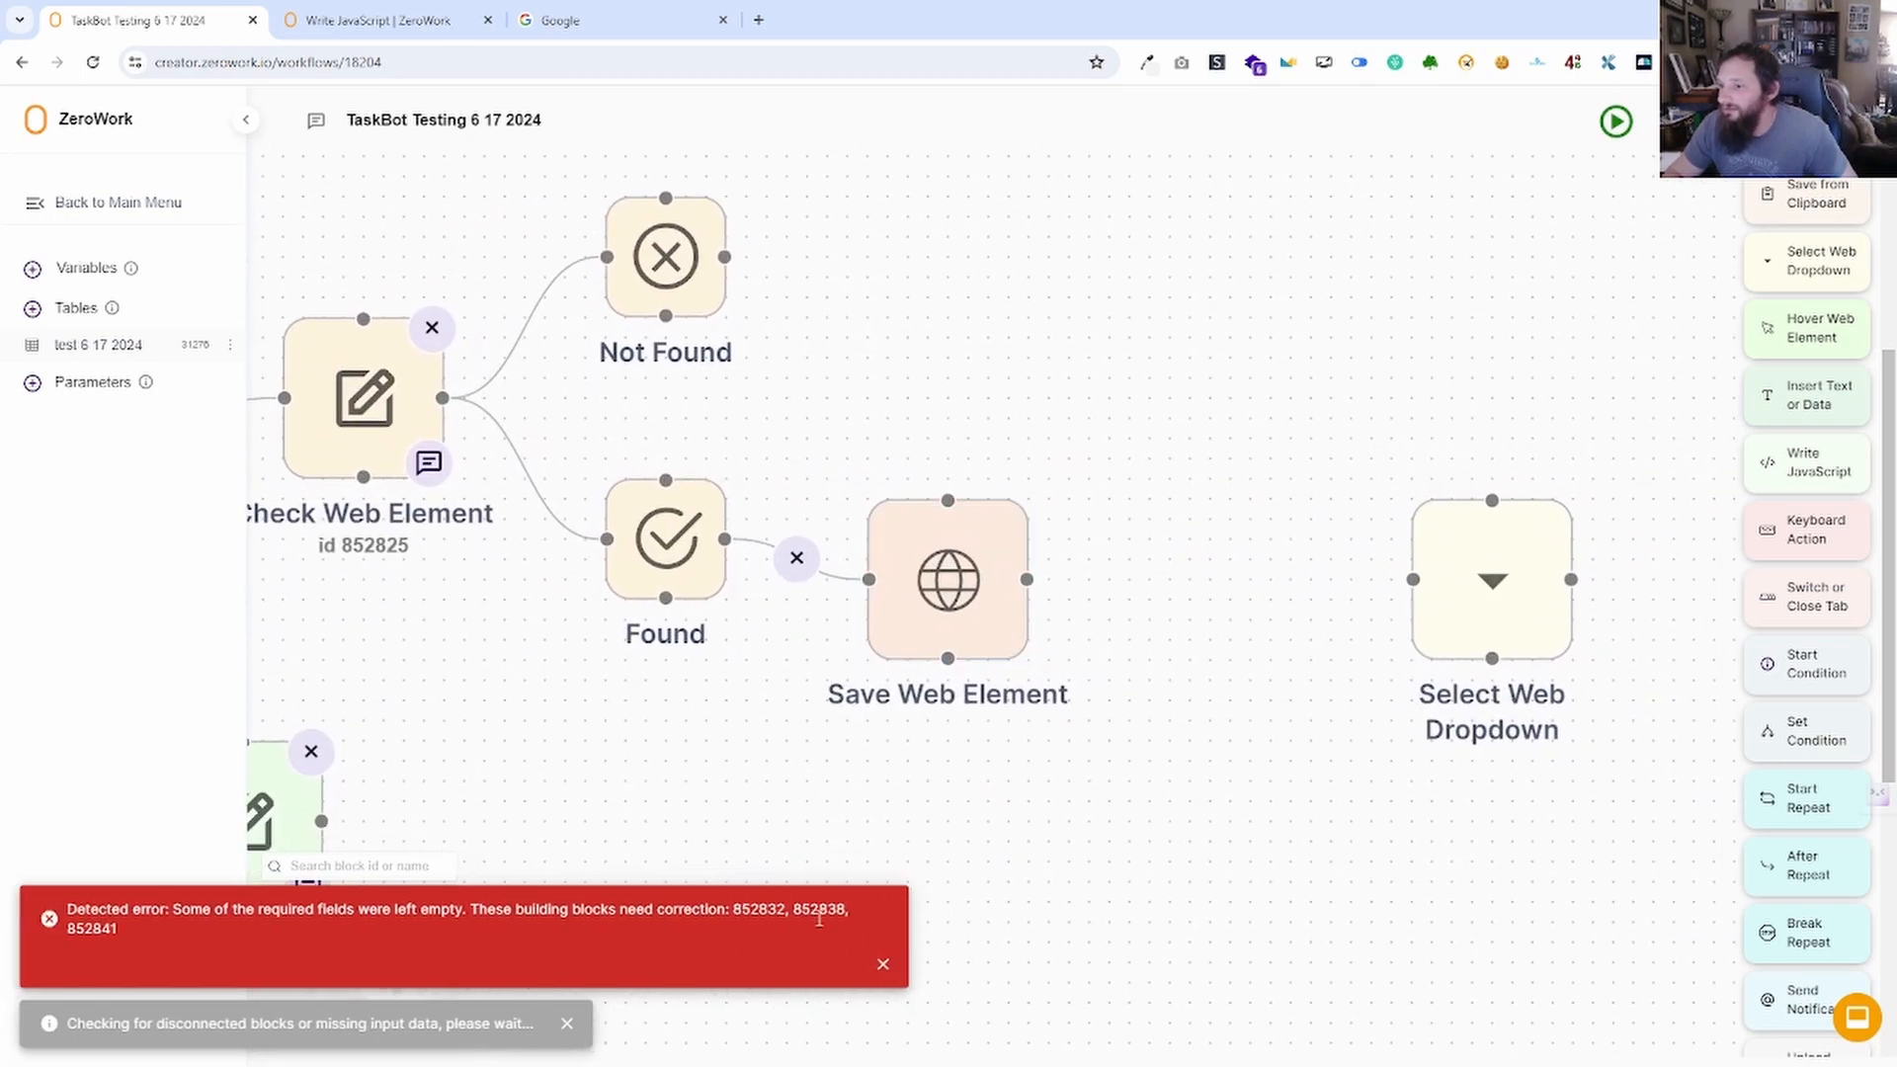
{"action": "left_click", "coordinate": [882, 964]}
Give Save Web Element selector 'dog' saved to the Chat GPT response variable, then rerun.
{"action": "left_click", "coordinate": [915, 533]}
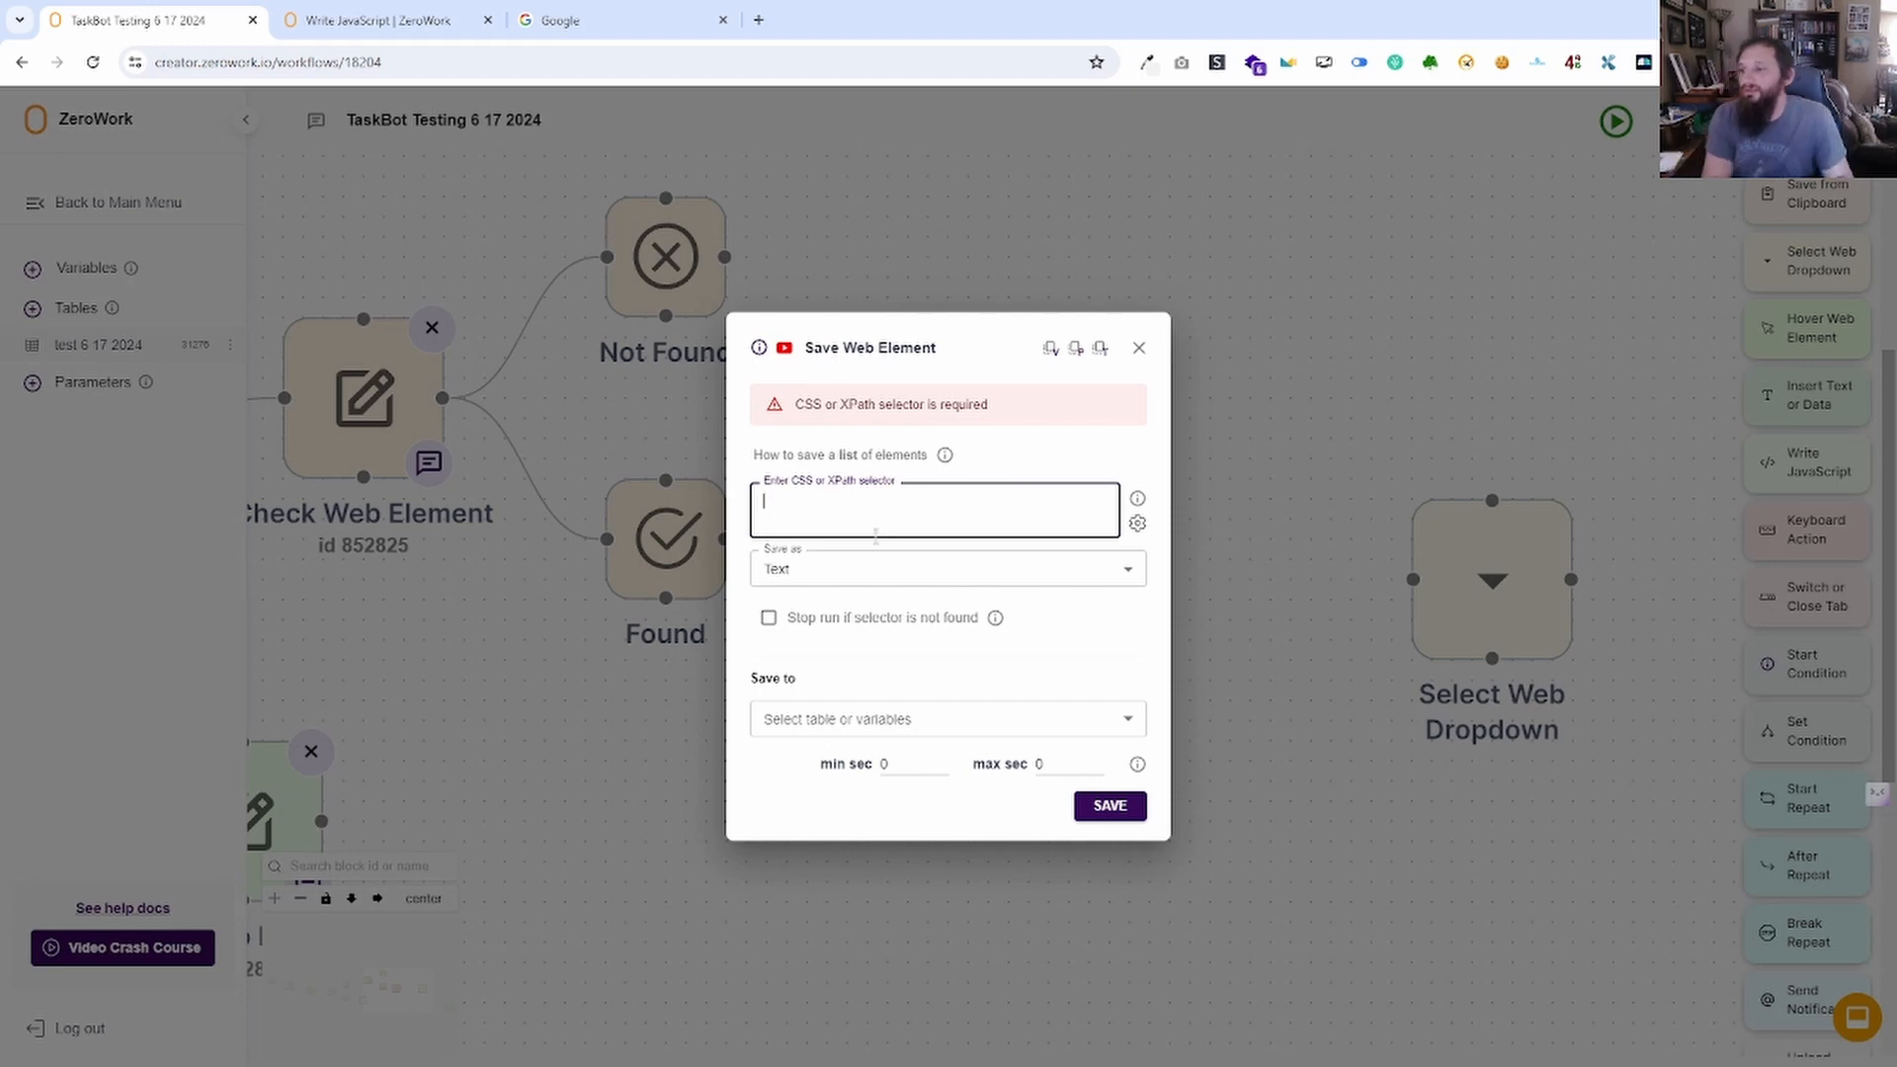
{"action": "type", "text": "dog"}
{"action": "left_click", "coordinate": [950, 722]}
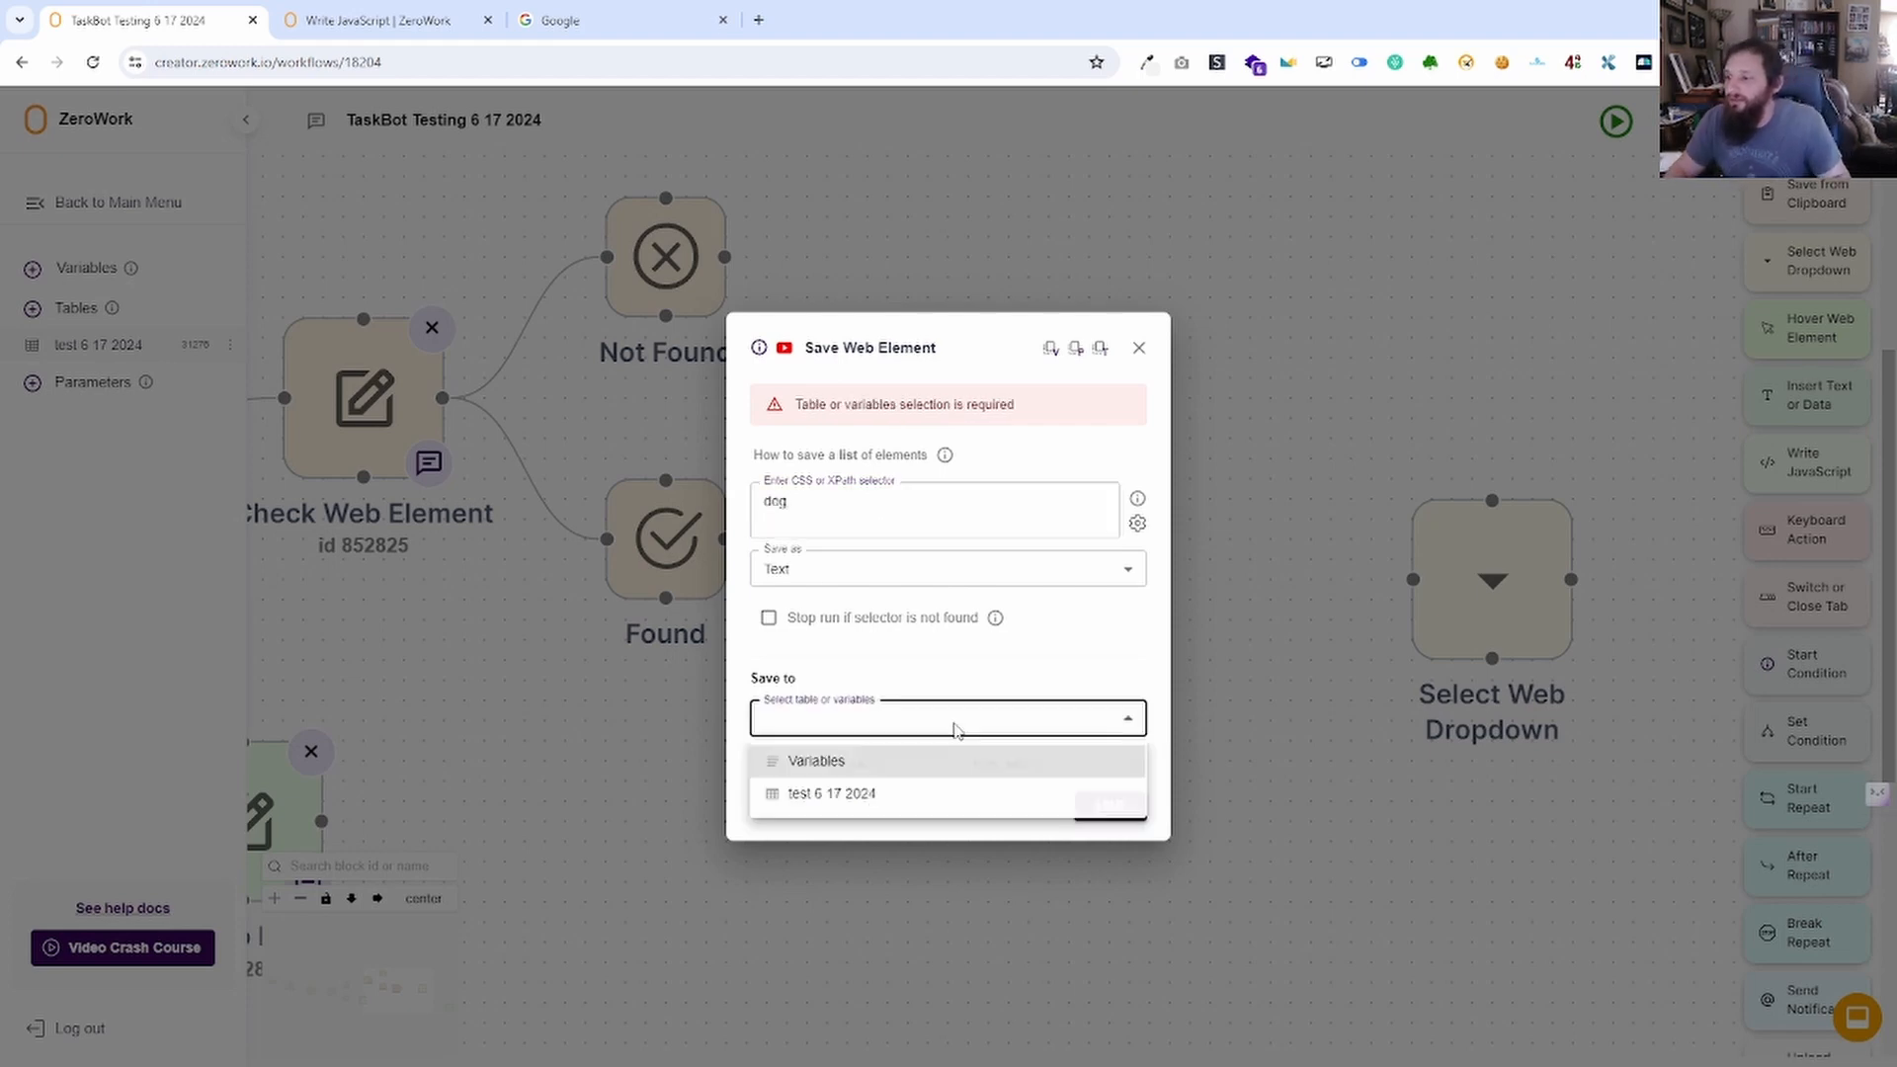
{"action": "left_click", "coordinate": [848, 760]}
{"action": "left_click", "coordinate": [851, 751]}
{"action": "left_click", "coordinate": [844, 782]}
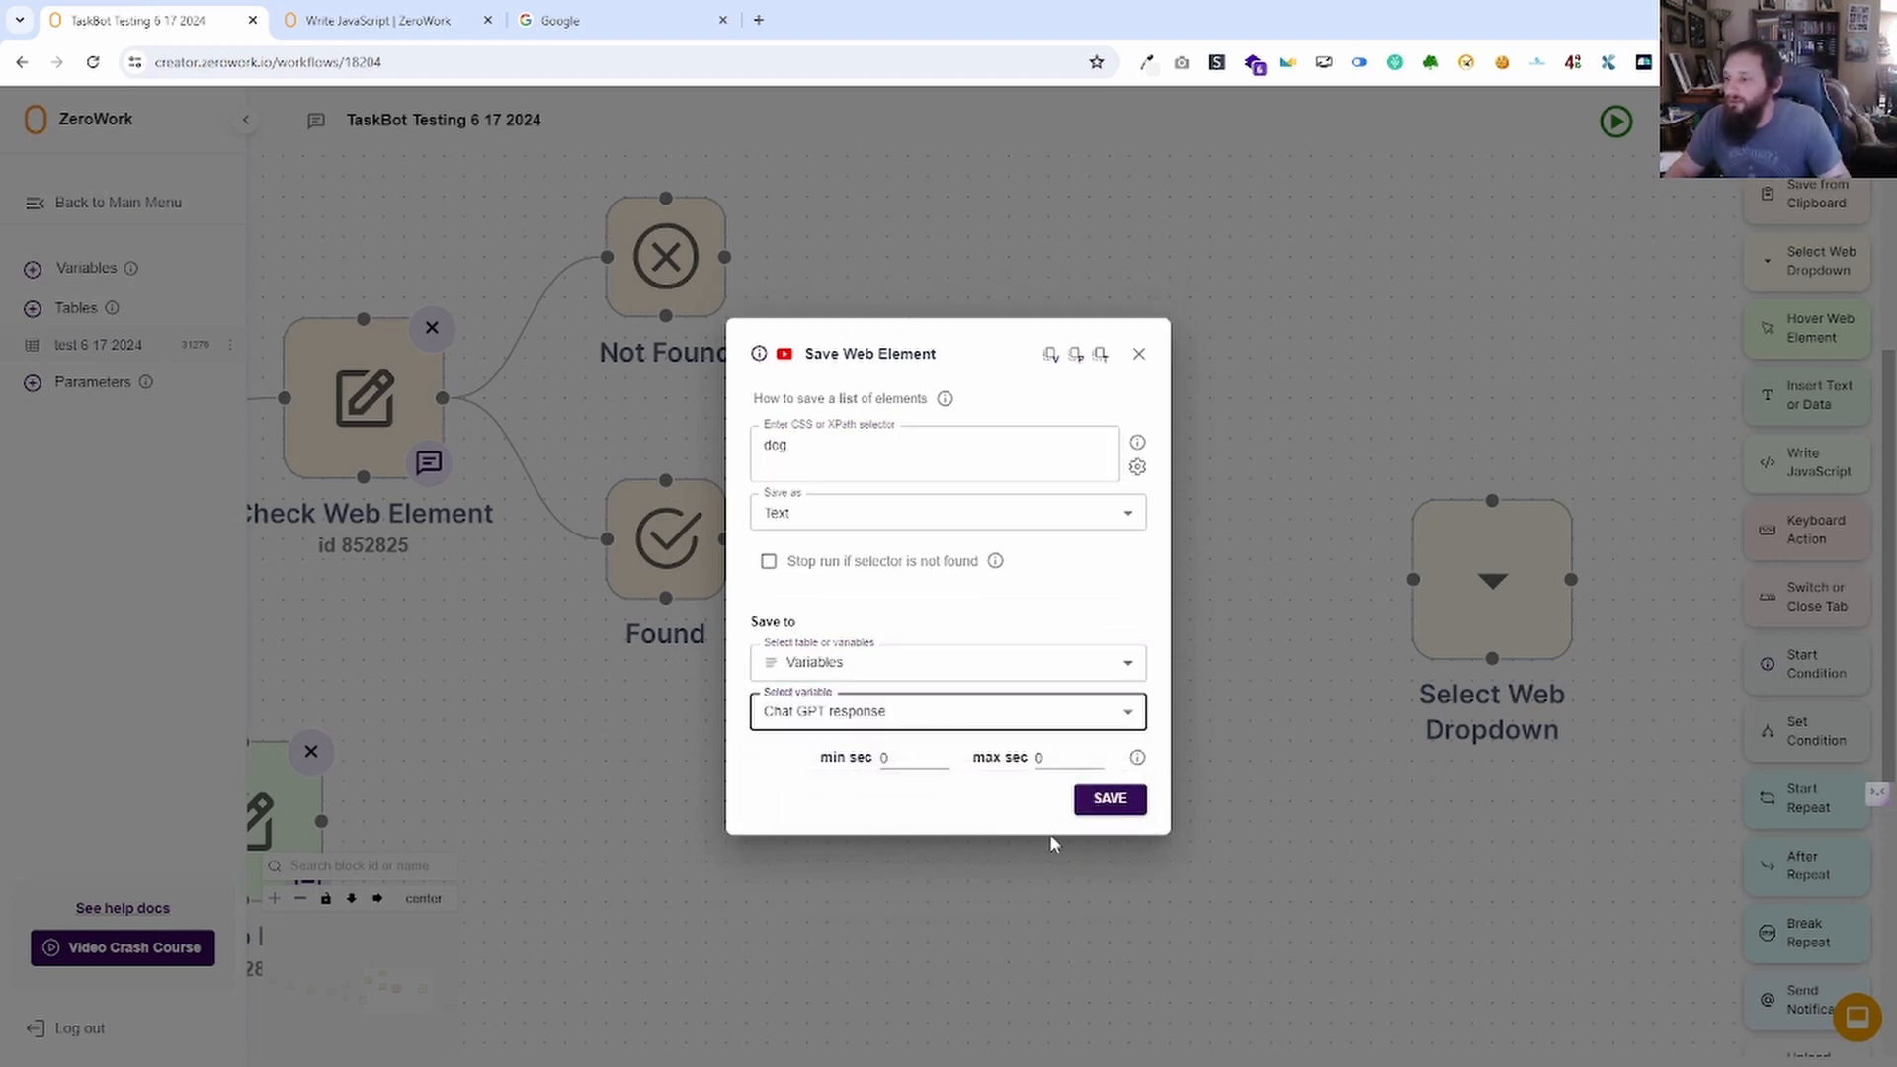
{"action": "left_click", "coordinate": [1088, 802]}
{"action": "left_click", "coordinate": [1617, 121]}
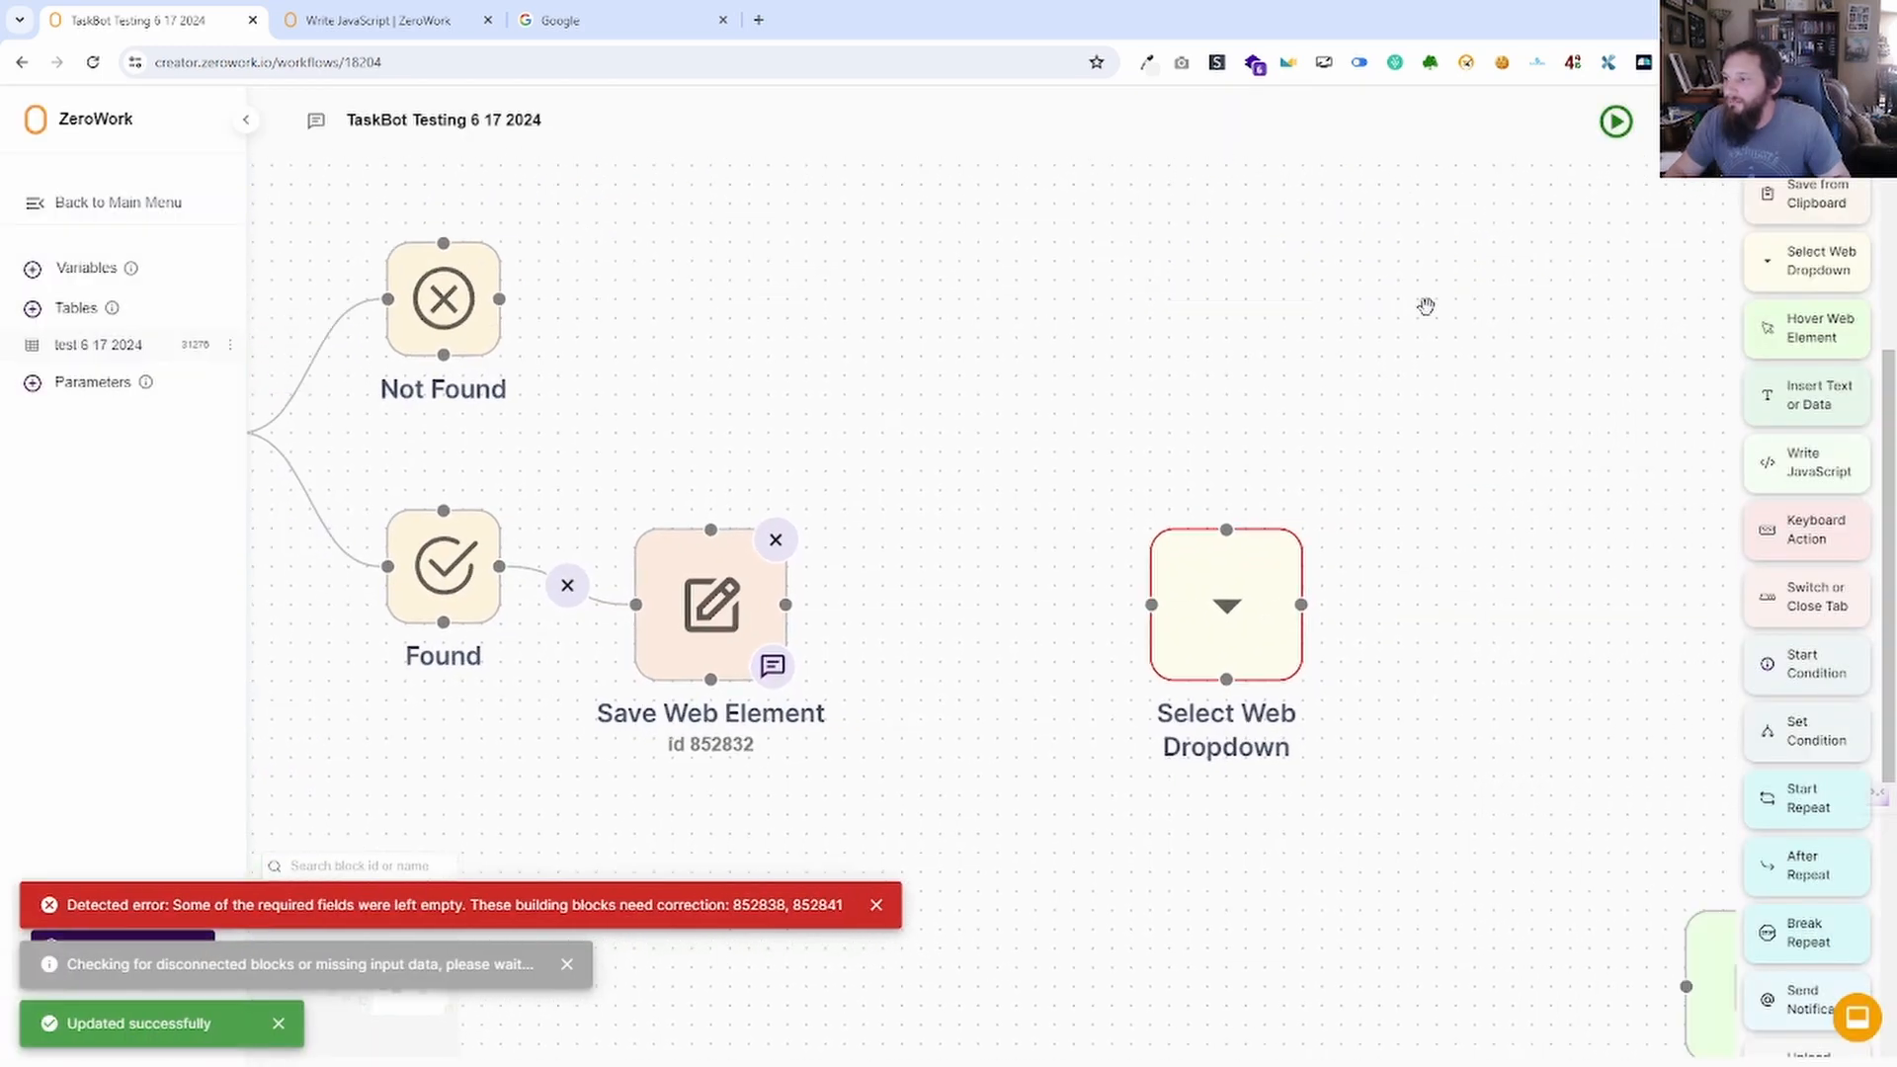
Set the Hover Web Element selector to 'dog' and run the TaskBot again.
{"action": "left_click", "coordinate": [992, 627]}
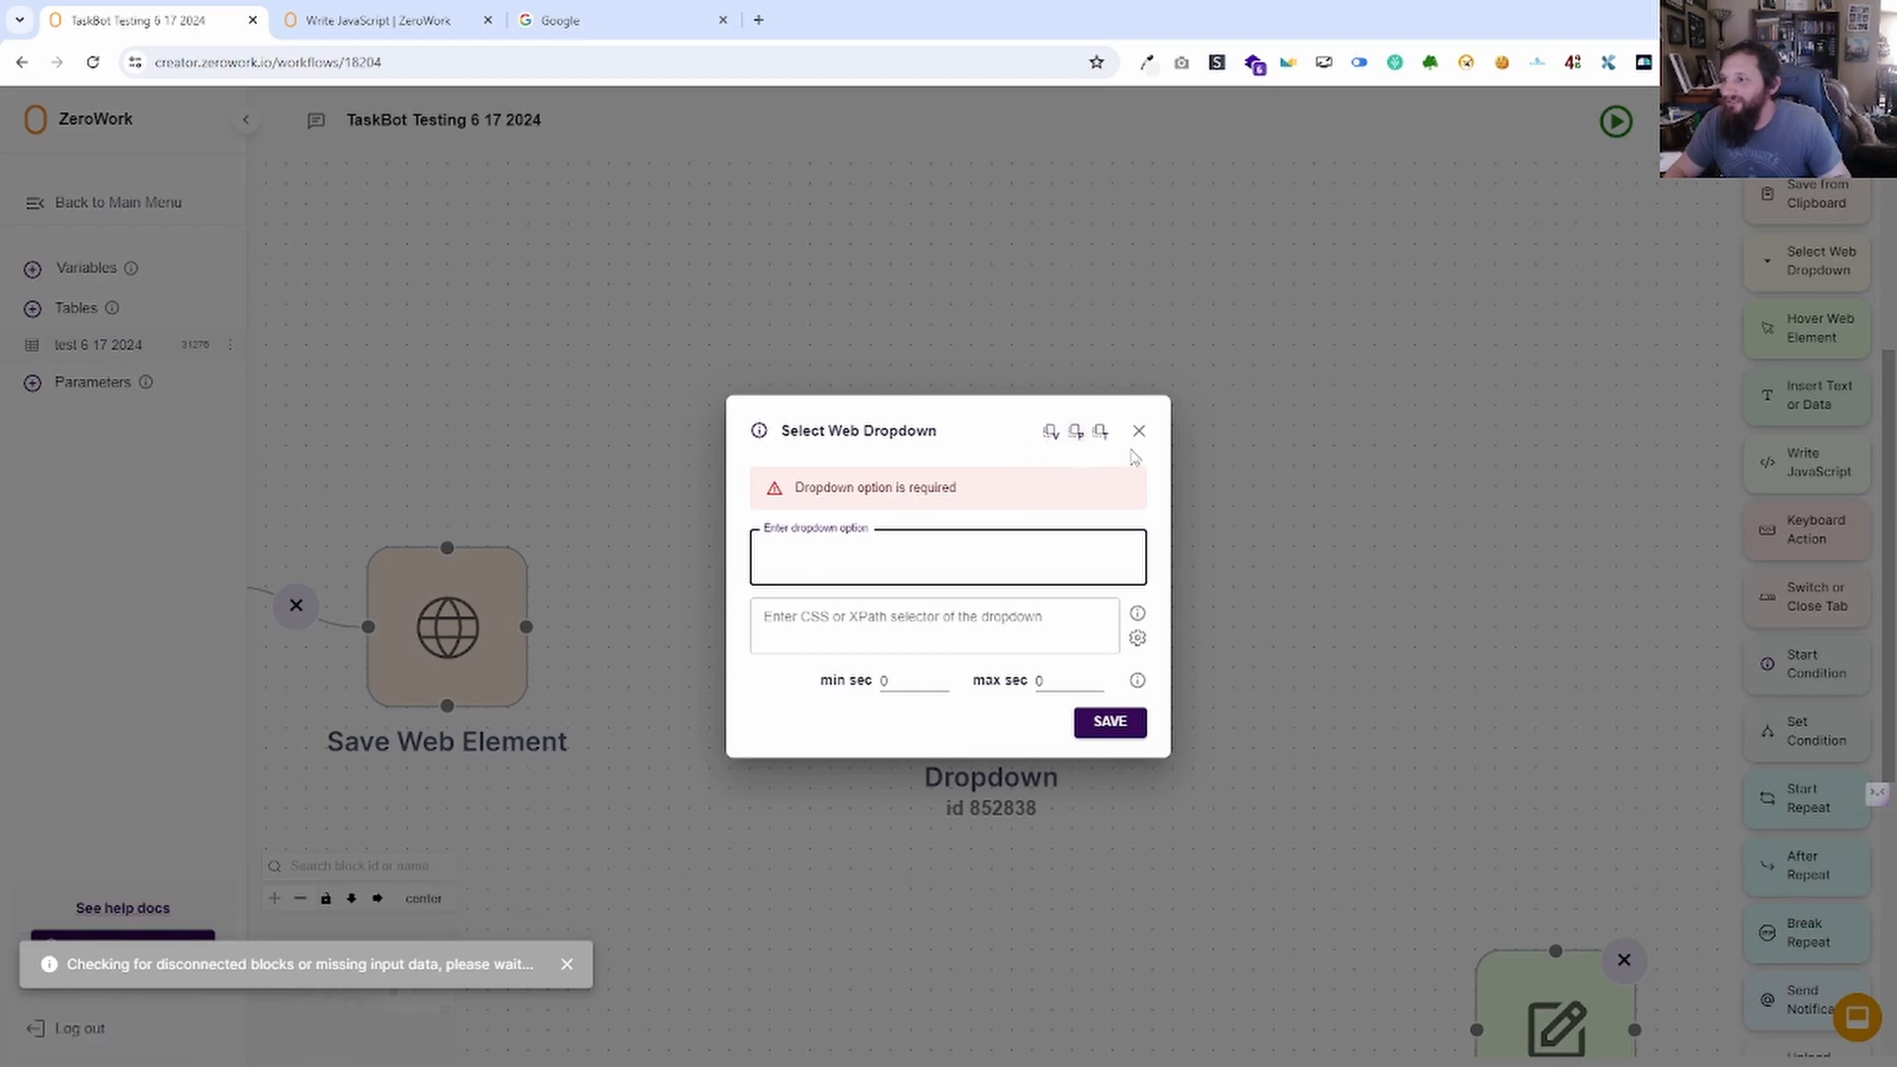
{"action": "left_click", "coordinate": [1138, 431]}
{"action": "left_click_drag", "start_coordinate": [1357, 709], "coordinate": [817, 10]}
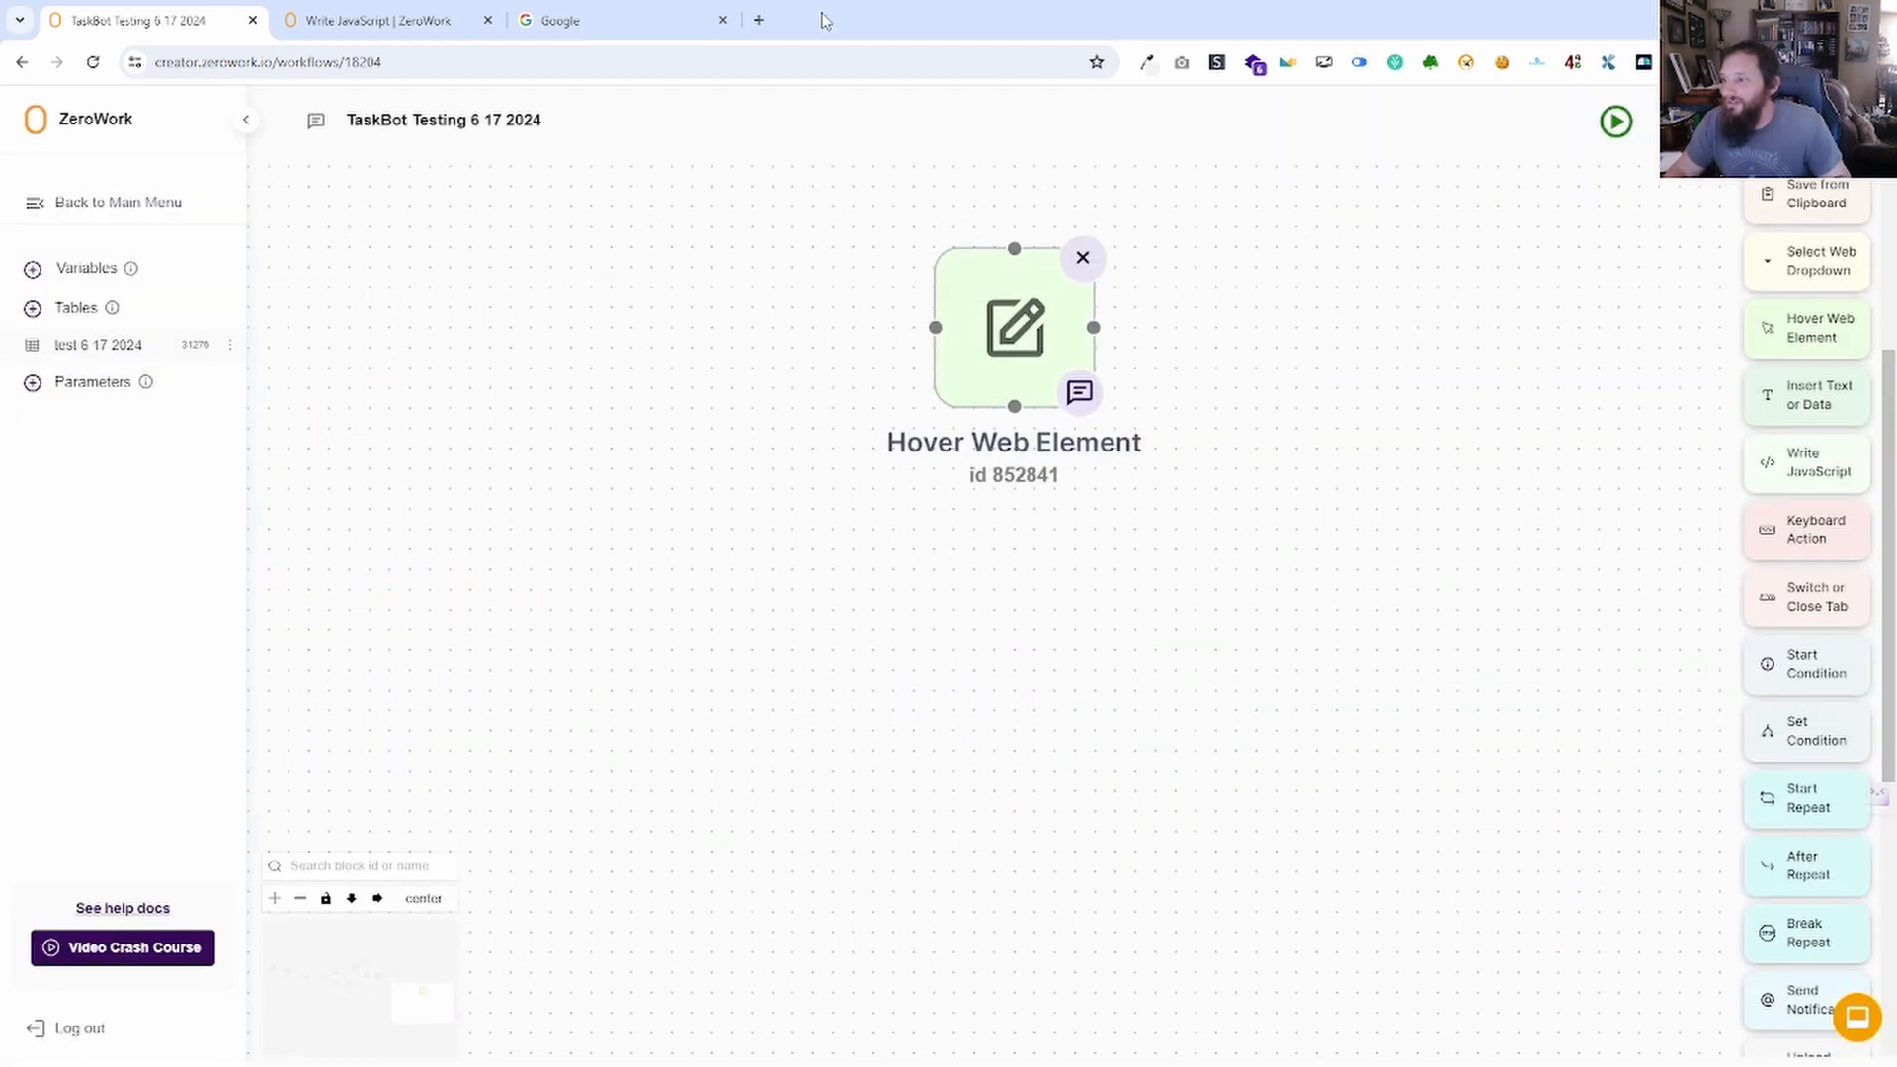
{"action": "left_click", "coordinate": [1010, 330]}
{"action": "type", "text": "dog"}
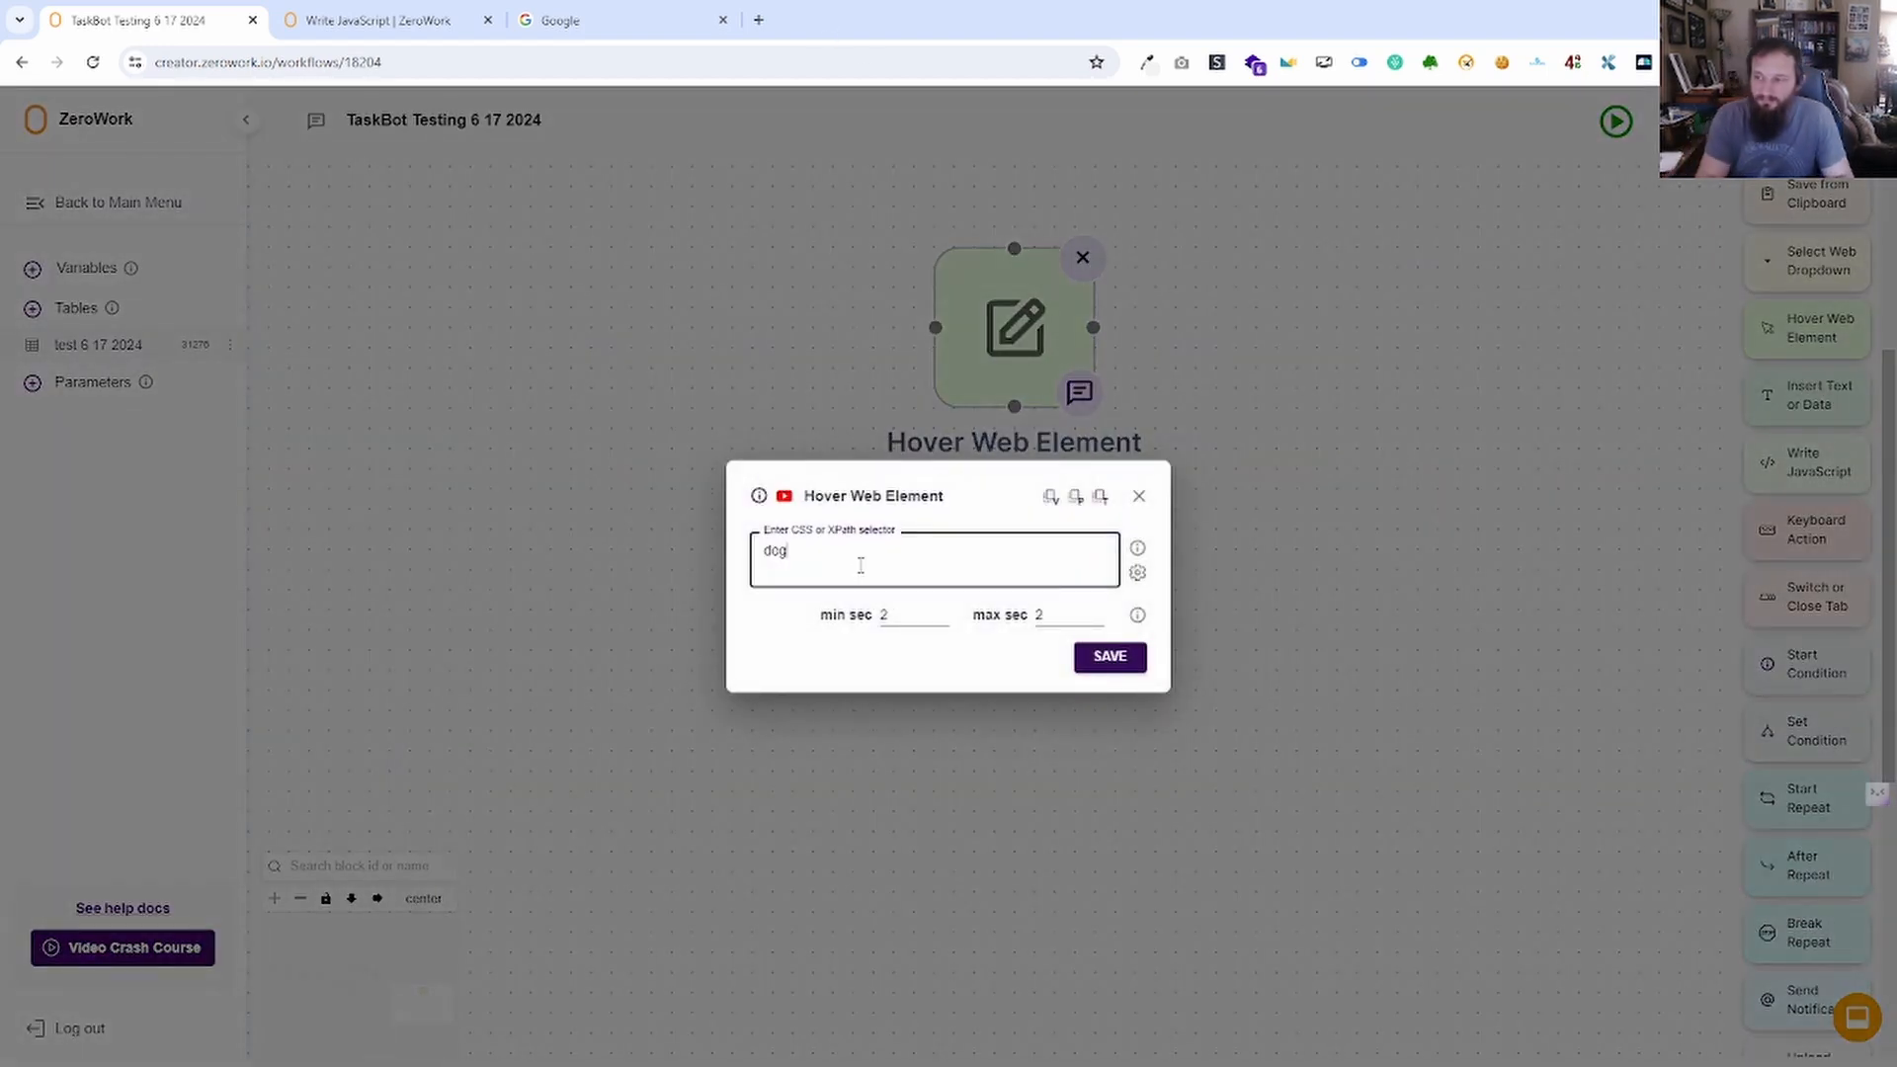
{"action": "left_click", "coordinate": [1115, 658]}
{"action": "scroll", "coordinate": [618, 656], "scroll_direction": "down", "scroll_amount": 5}
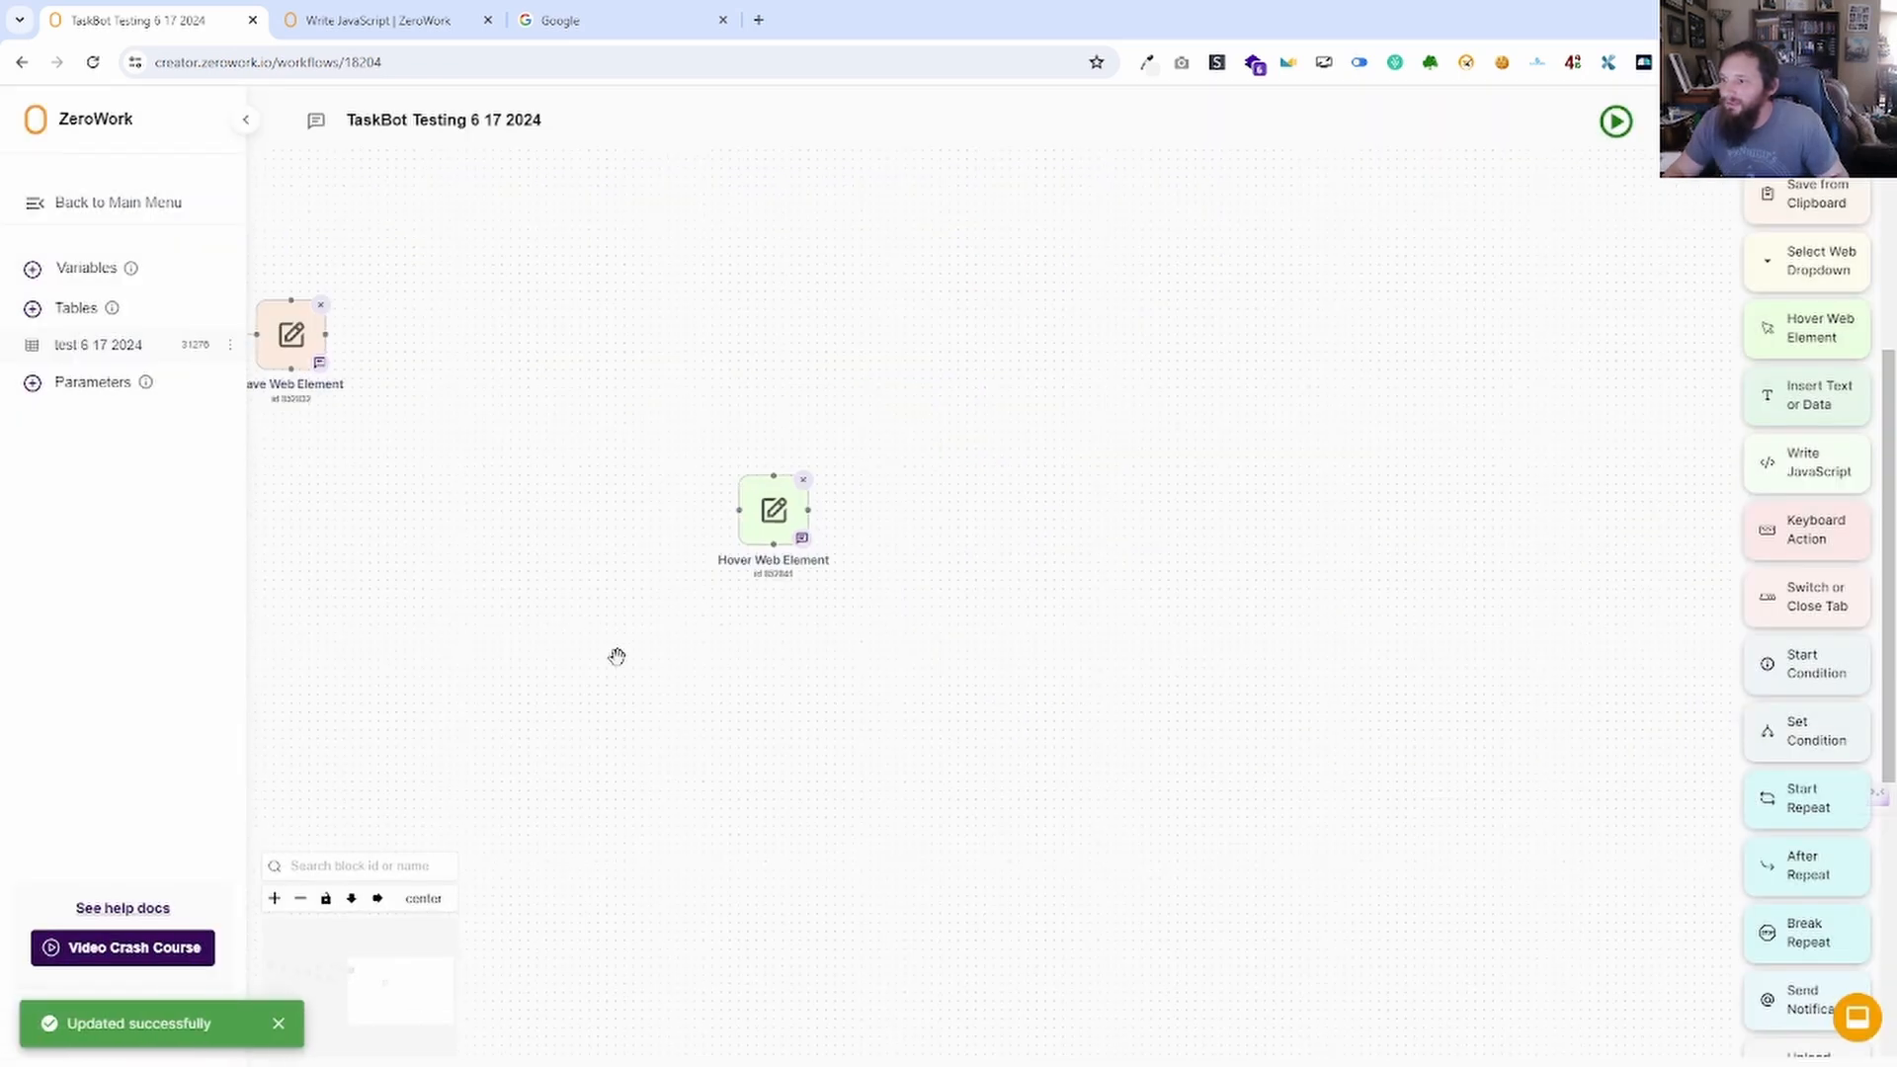
{"action": "left_click_drag", "start_coordinate": [619, 656], "coordinate": [1067, 688]}
{"action": "left_click", "coordinate": [1616, 121]}
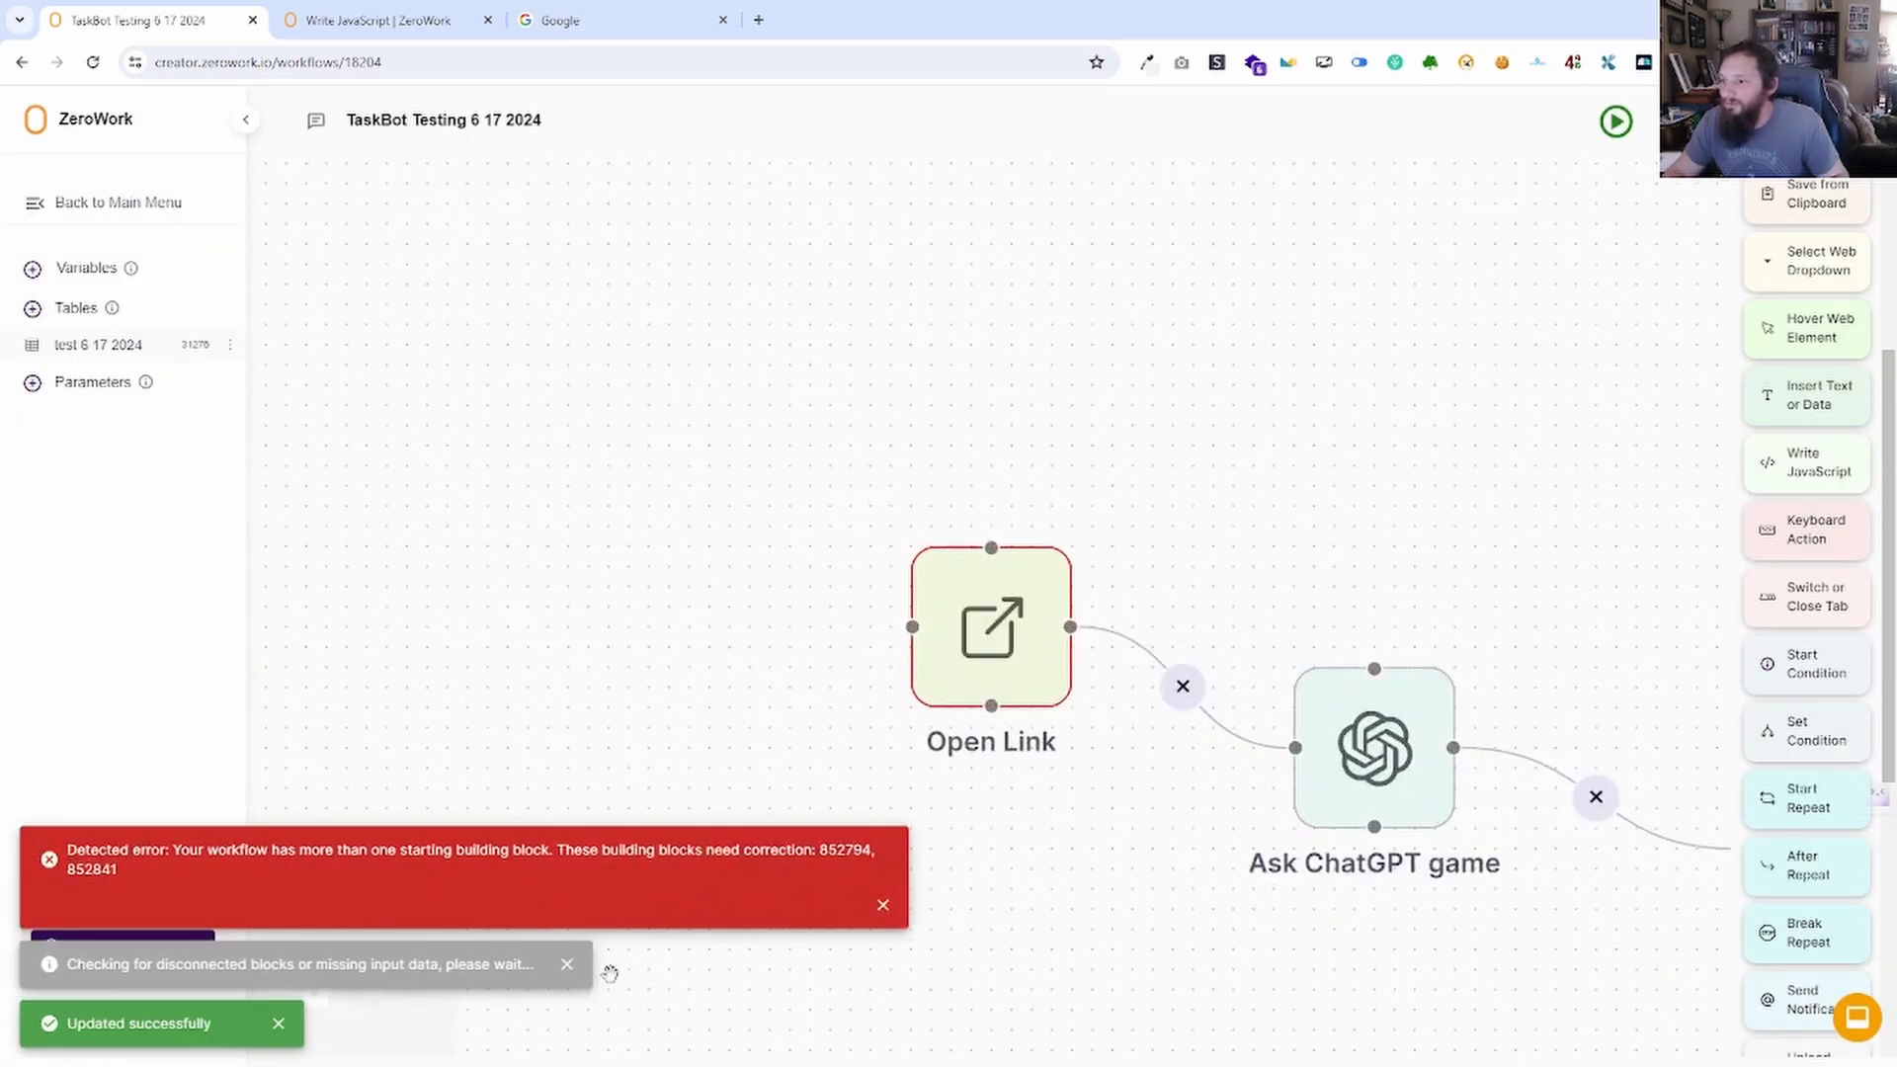
Deactivate the Hover Web Element block, run the TaskBot, then delete the block.
{"action": "left_click_drag", "start_coordinate": [1037, 893], "coordinate": [995, 890]}
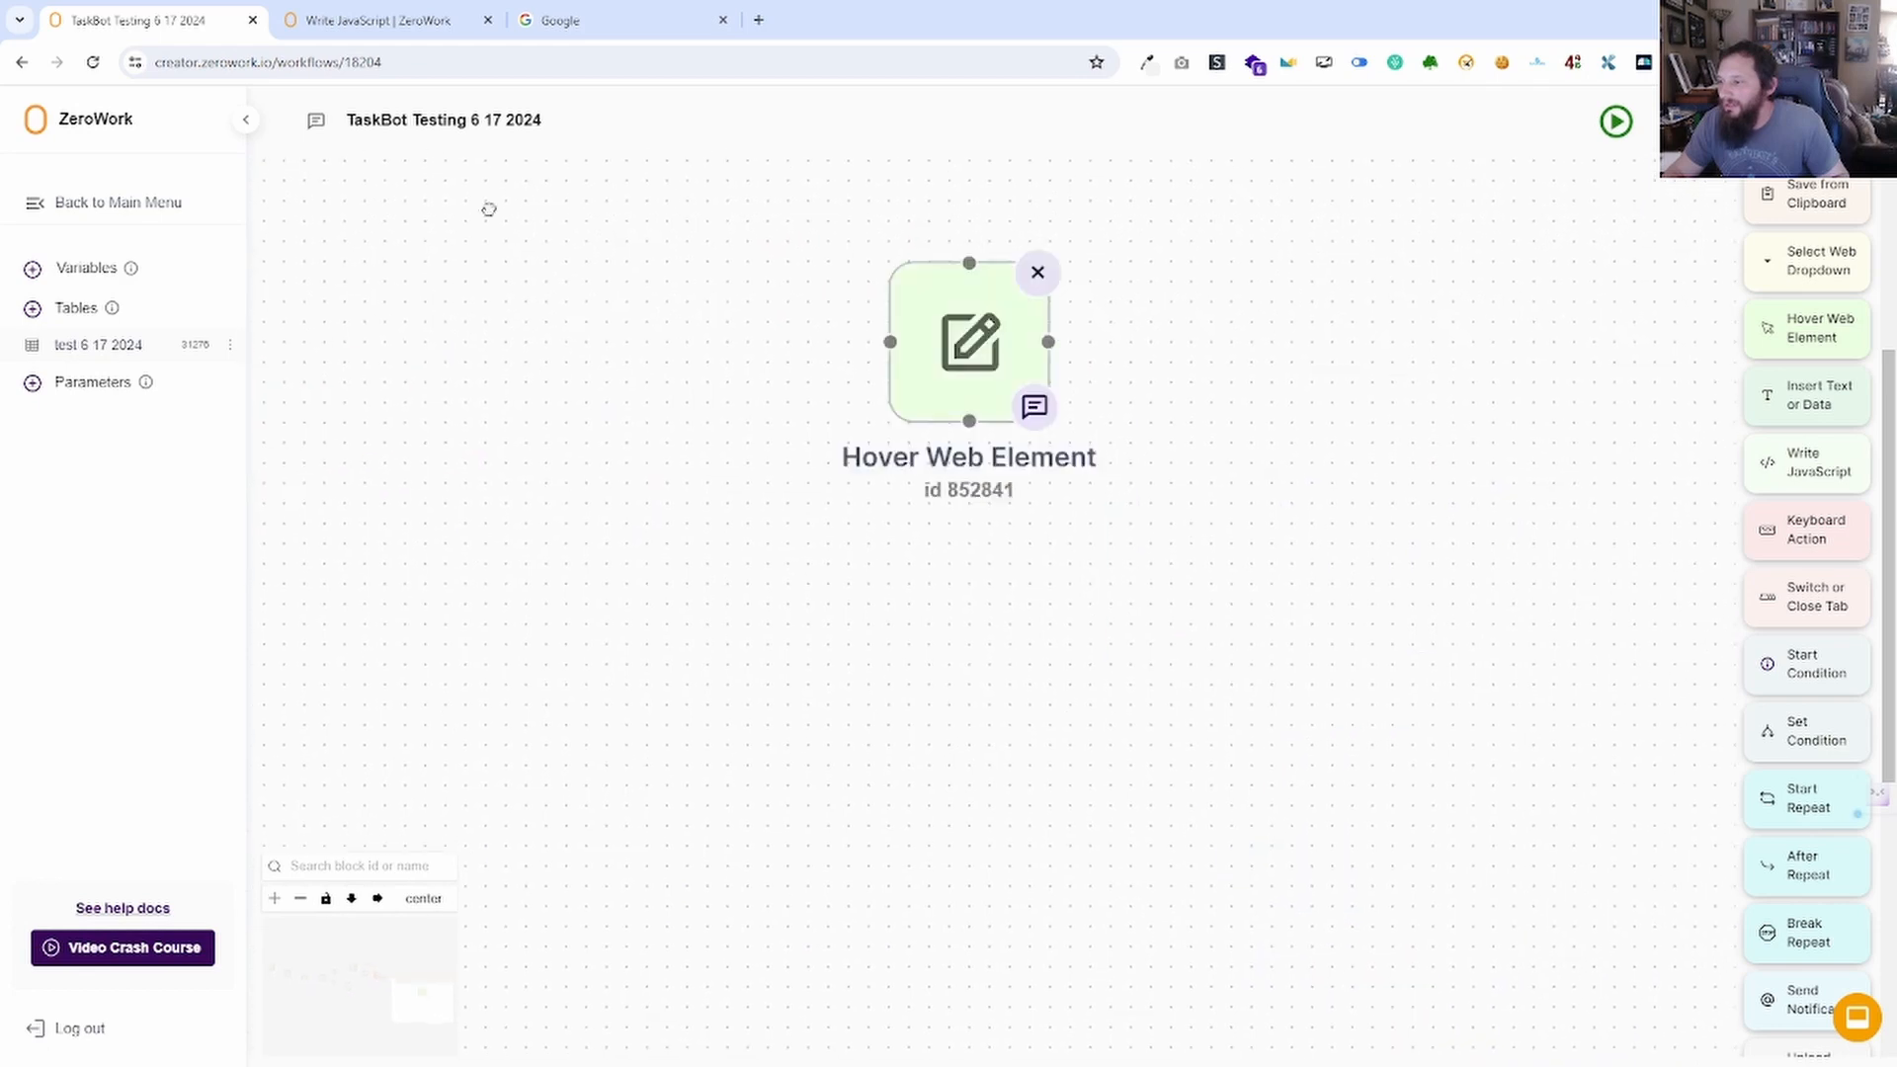
{"action": "right_click", "coordinate": [1056, 420]}
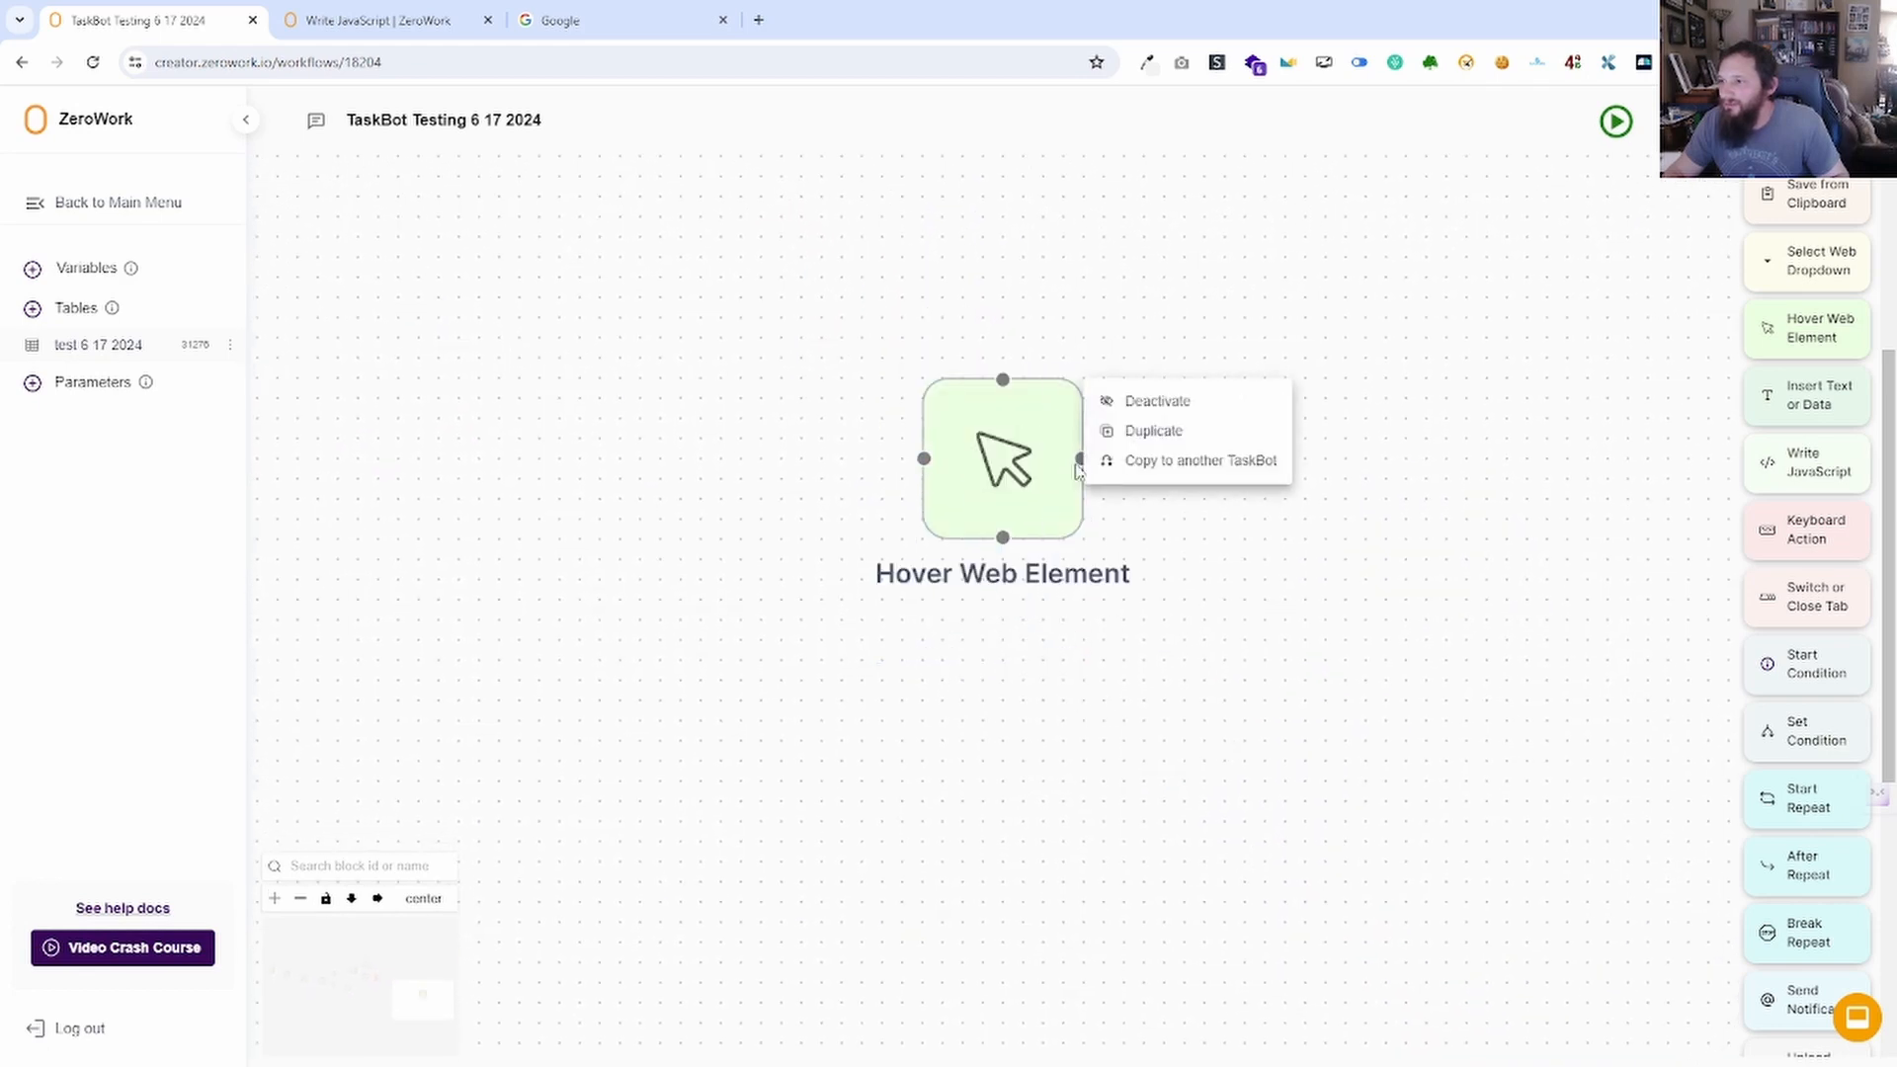
{"action": "left_click", "coordinate": [1180, 410]}
{"action": "left_click", "coordinate": [1617, 123]}
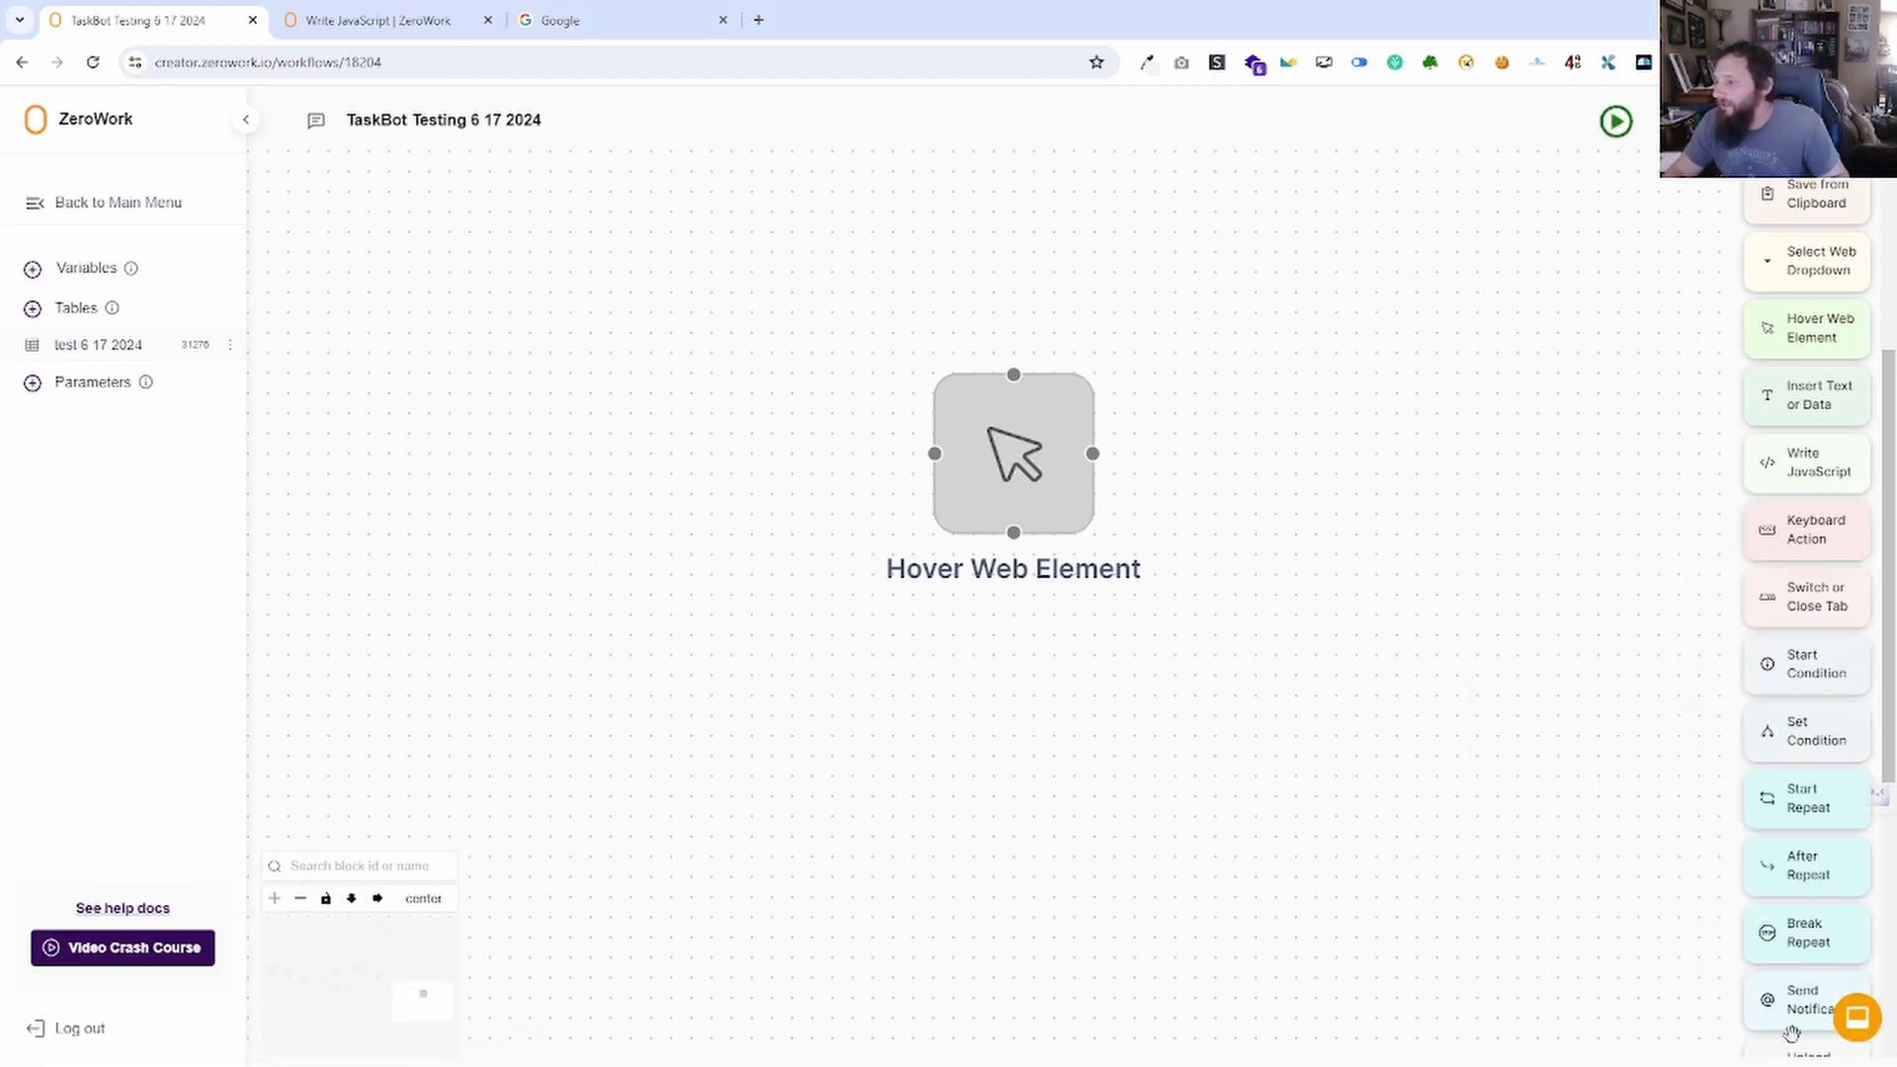
{"action": "left_click_drag", "start_coordinate": [1562, 589], "coordinate": [1432, 489]}
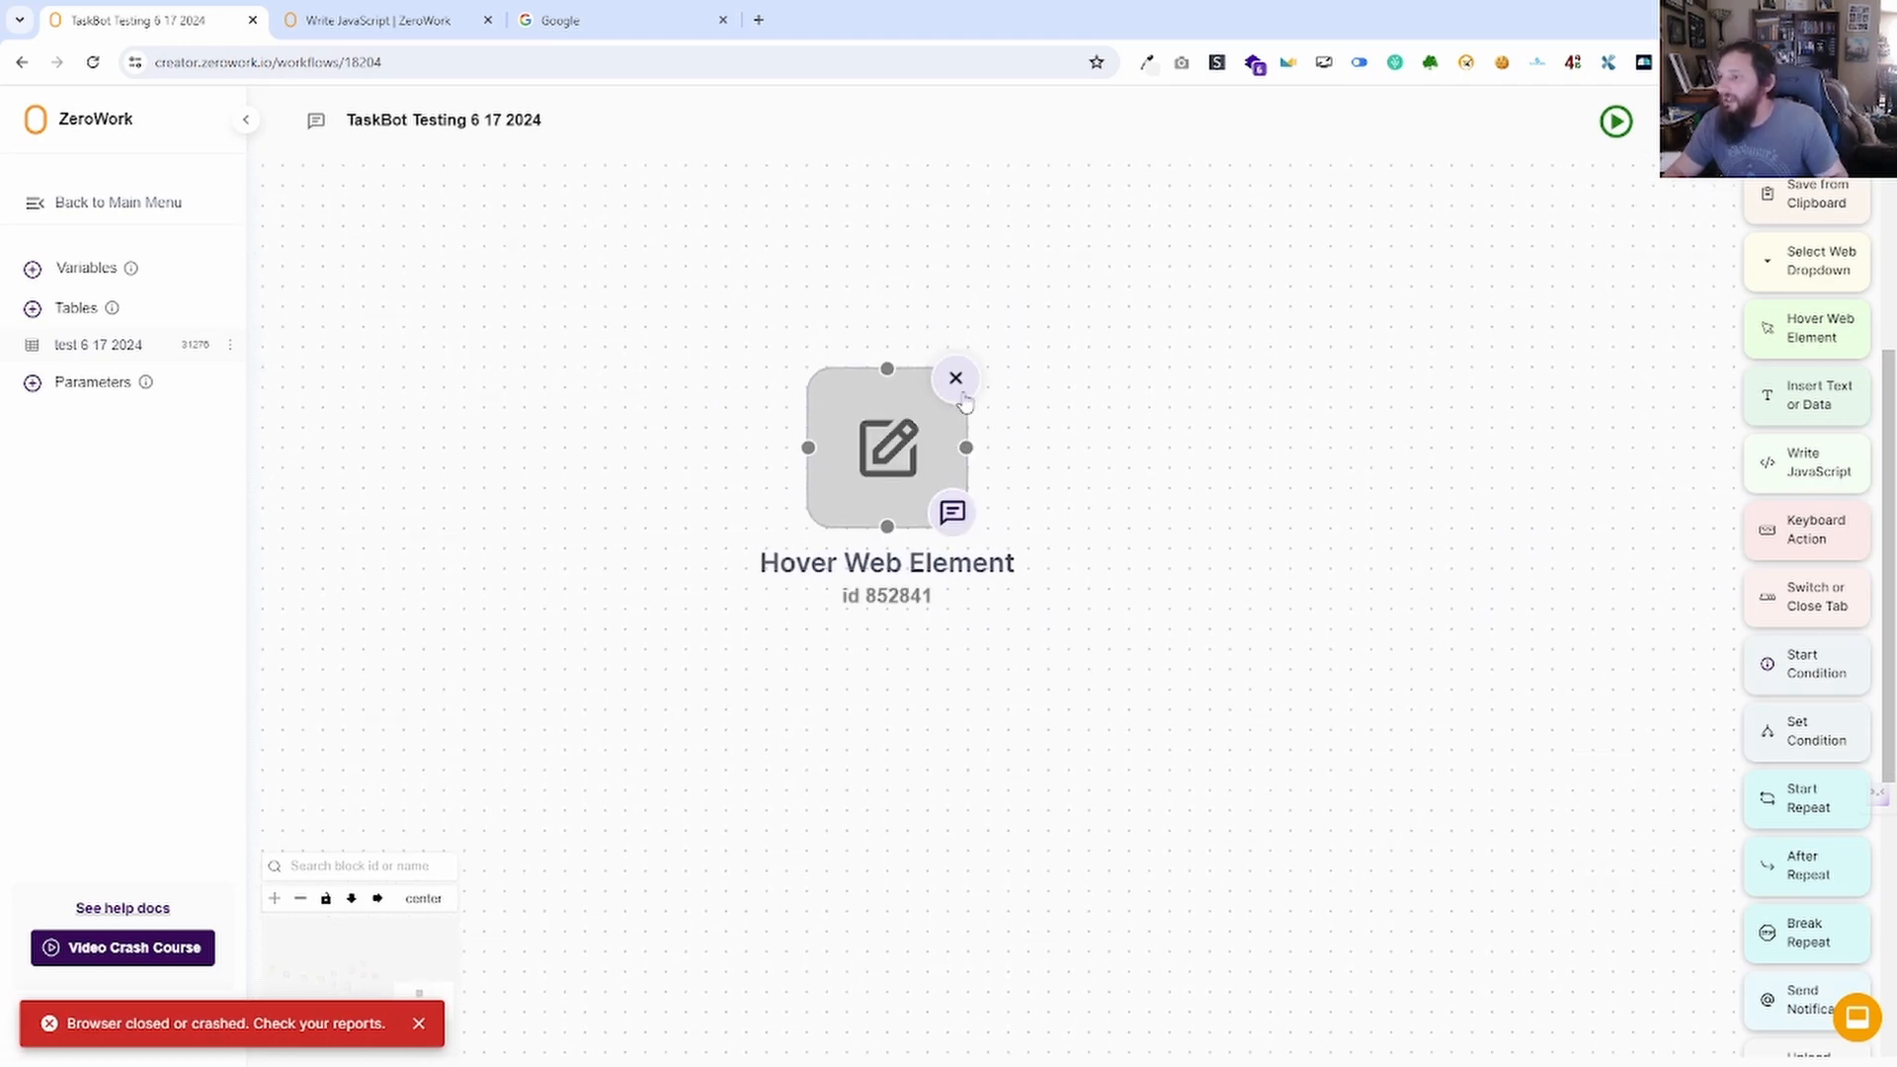
{"action": "left_click", "coordinate": [954, 380]}
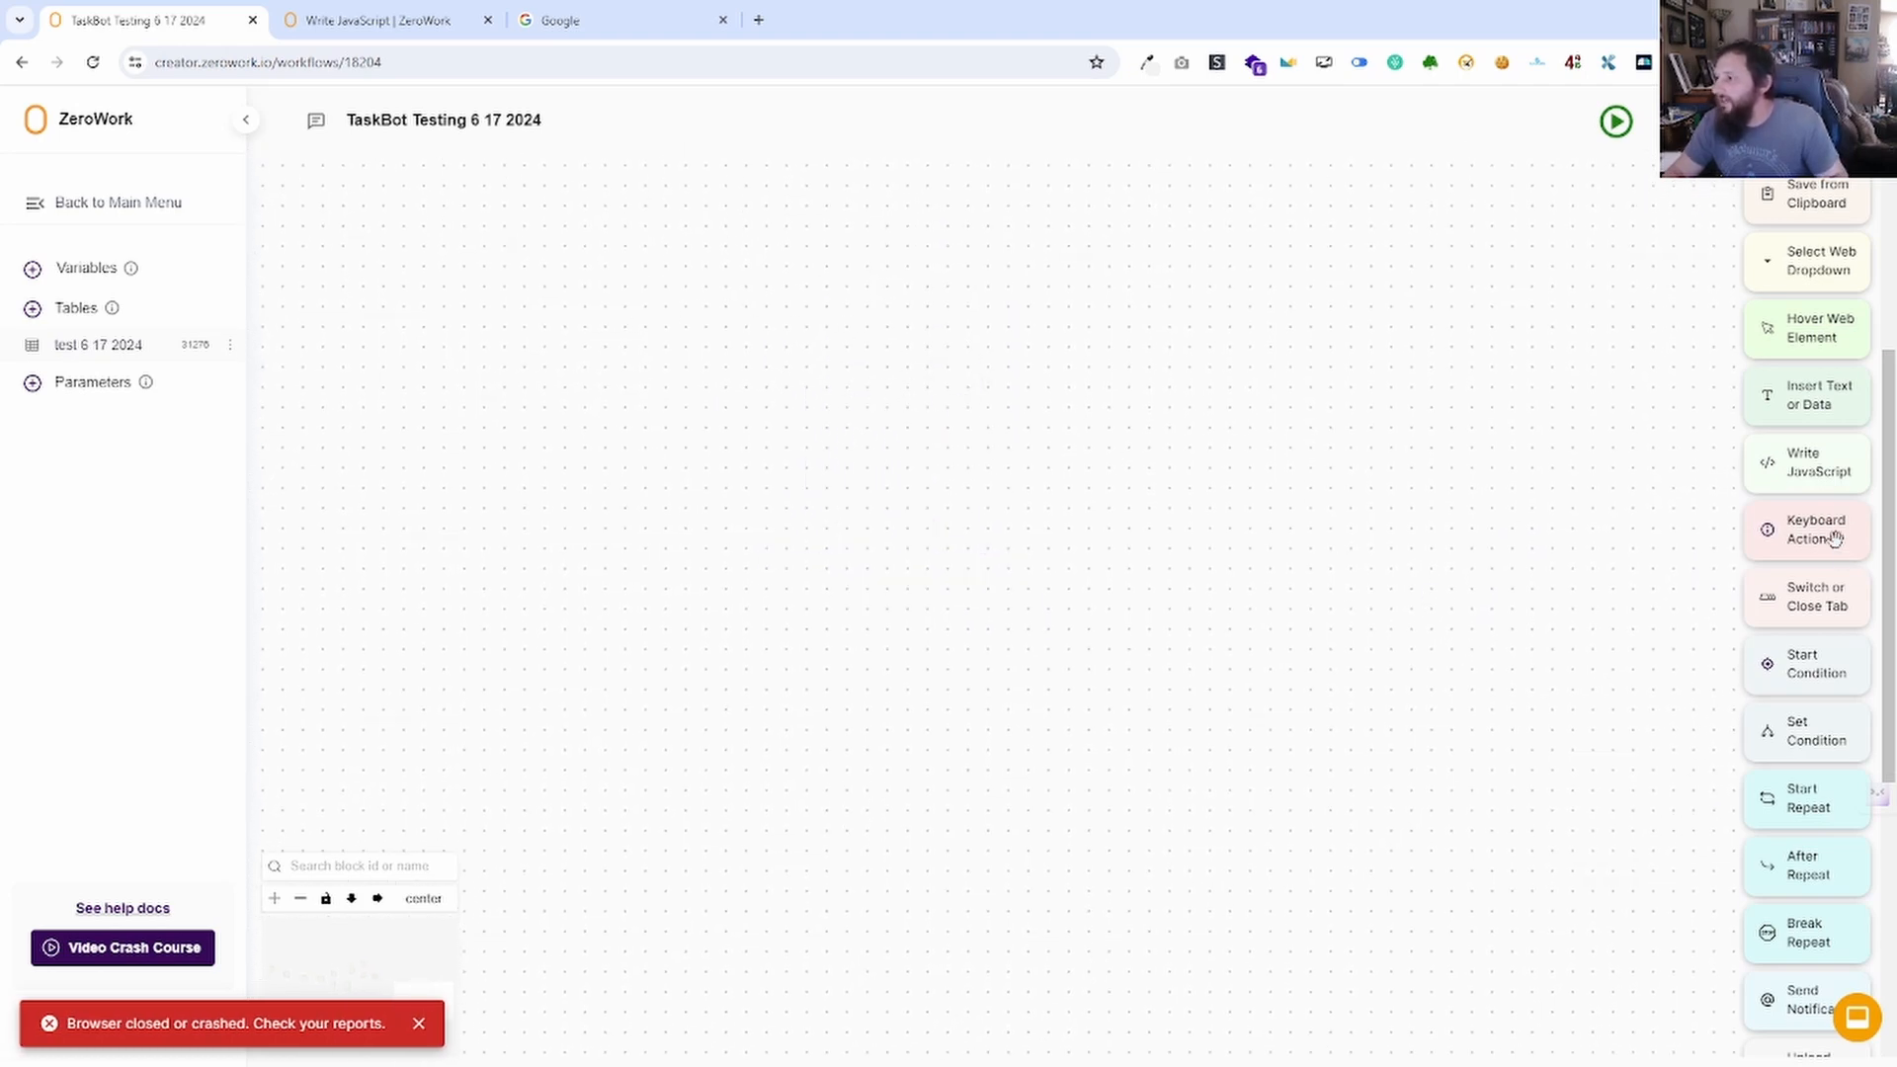
Place a Keyboard Action block, trying space, a and Enter before recording Ctrl+A.
{"action": "left_click_drag", "start_coordinate": [1835, 539], "coordinate": [664, 453]}
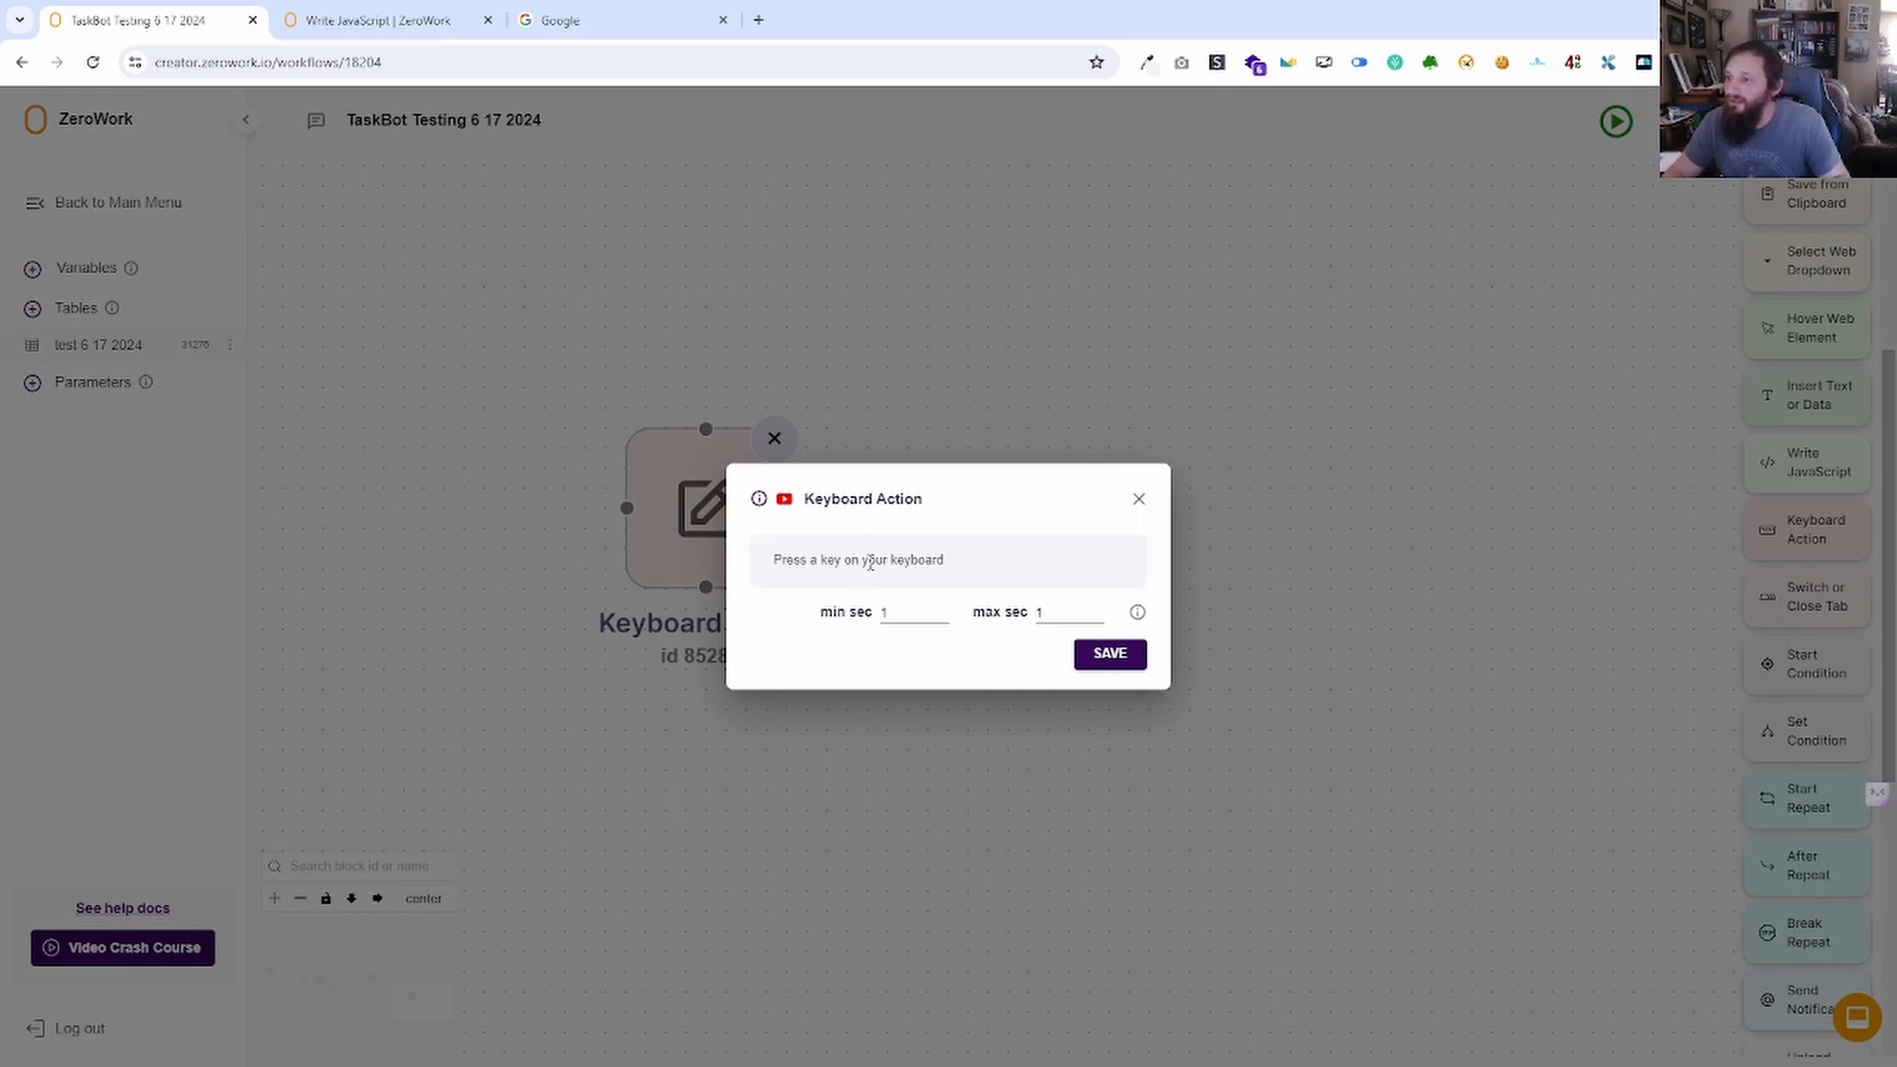
{"action": "key", "text": "space"}
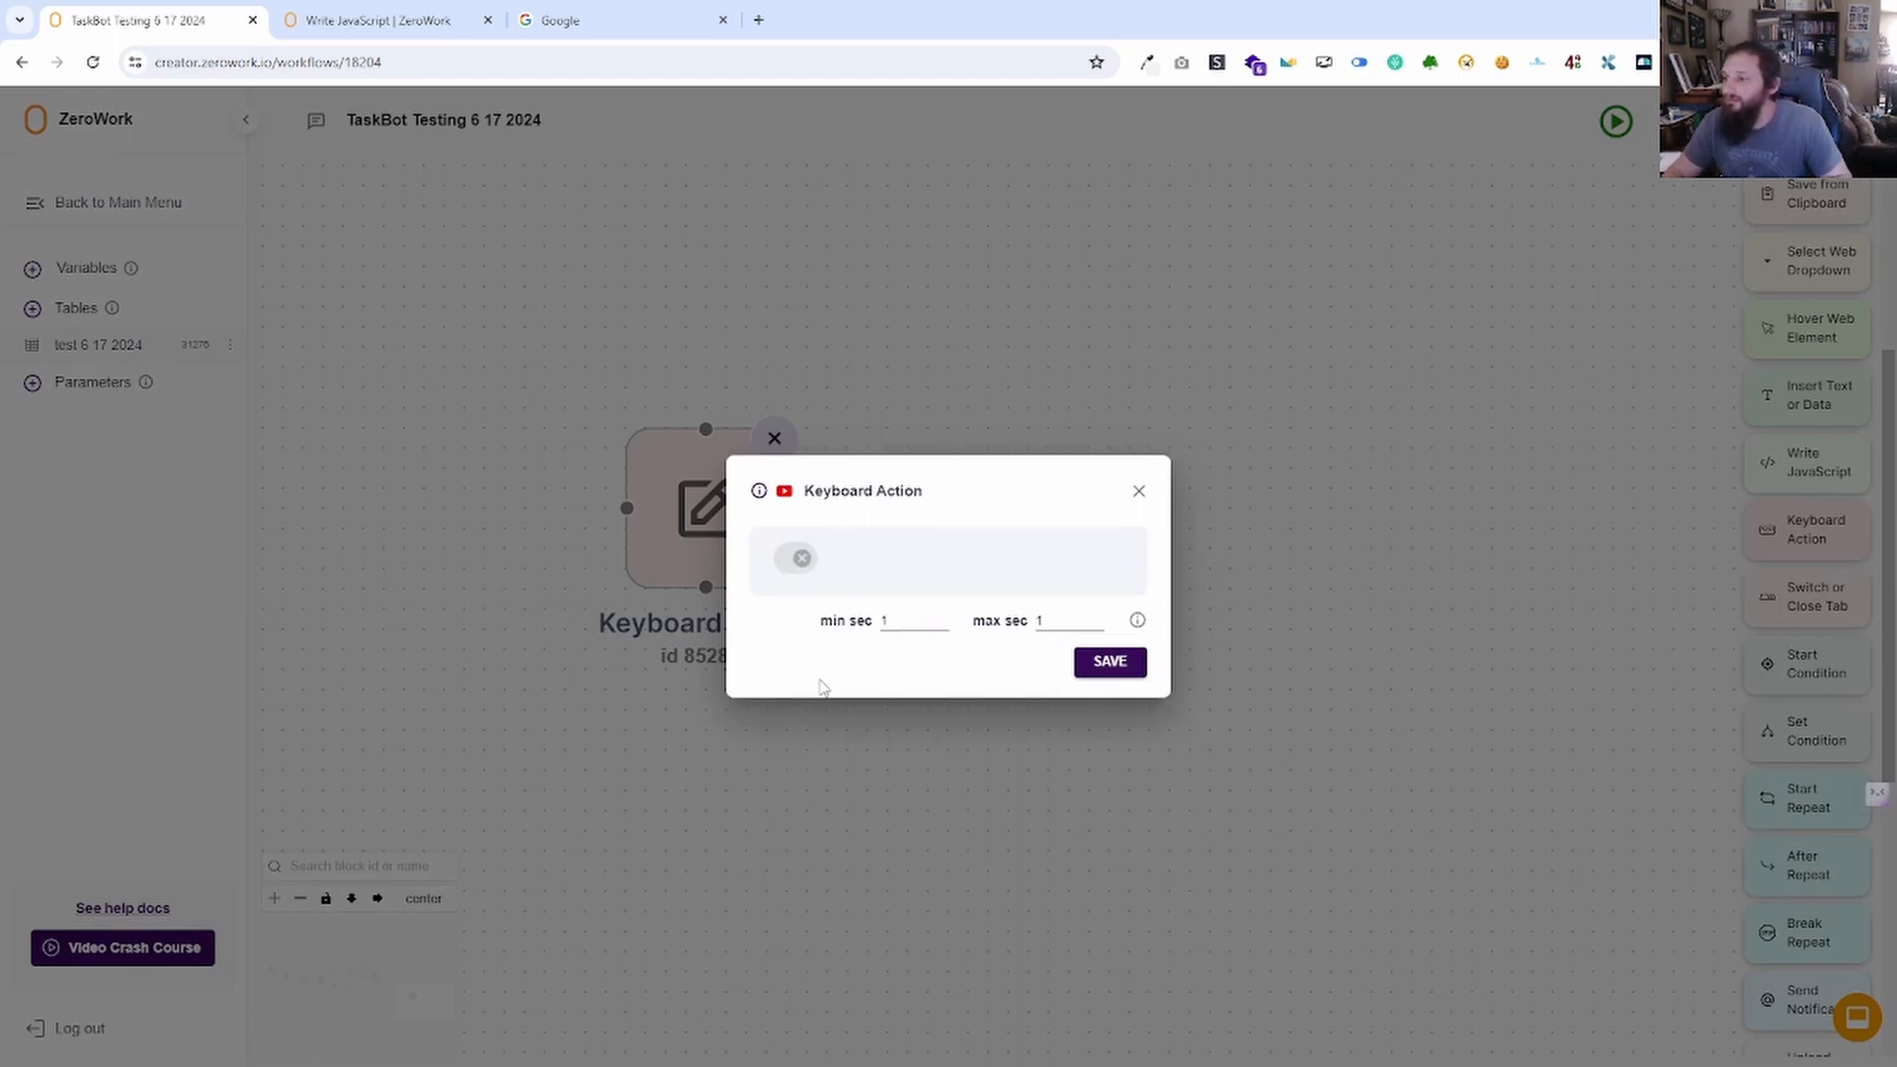
{"action": "left_click", "coordinate": [801, 559]}
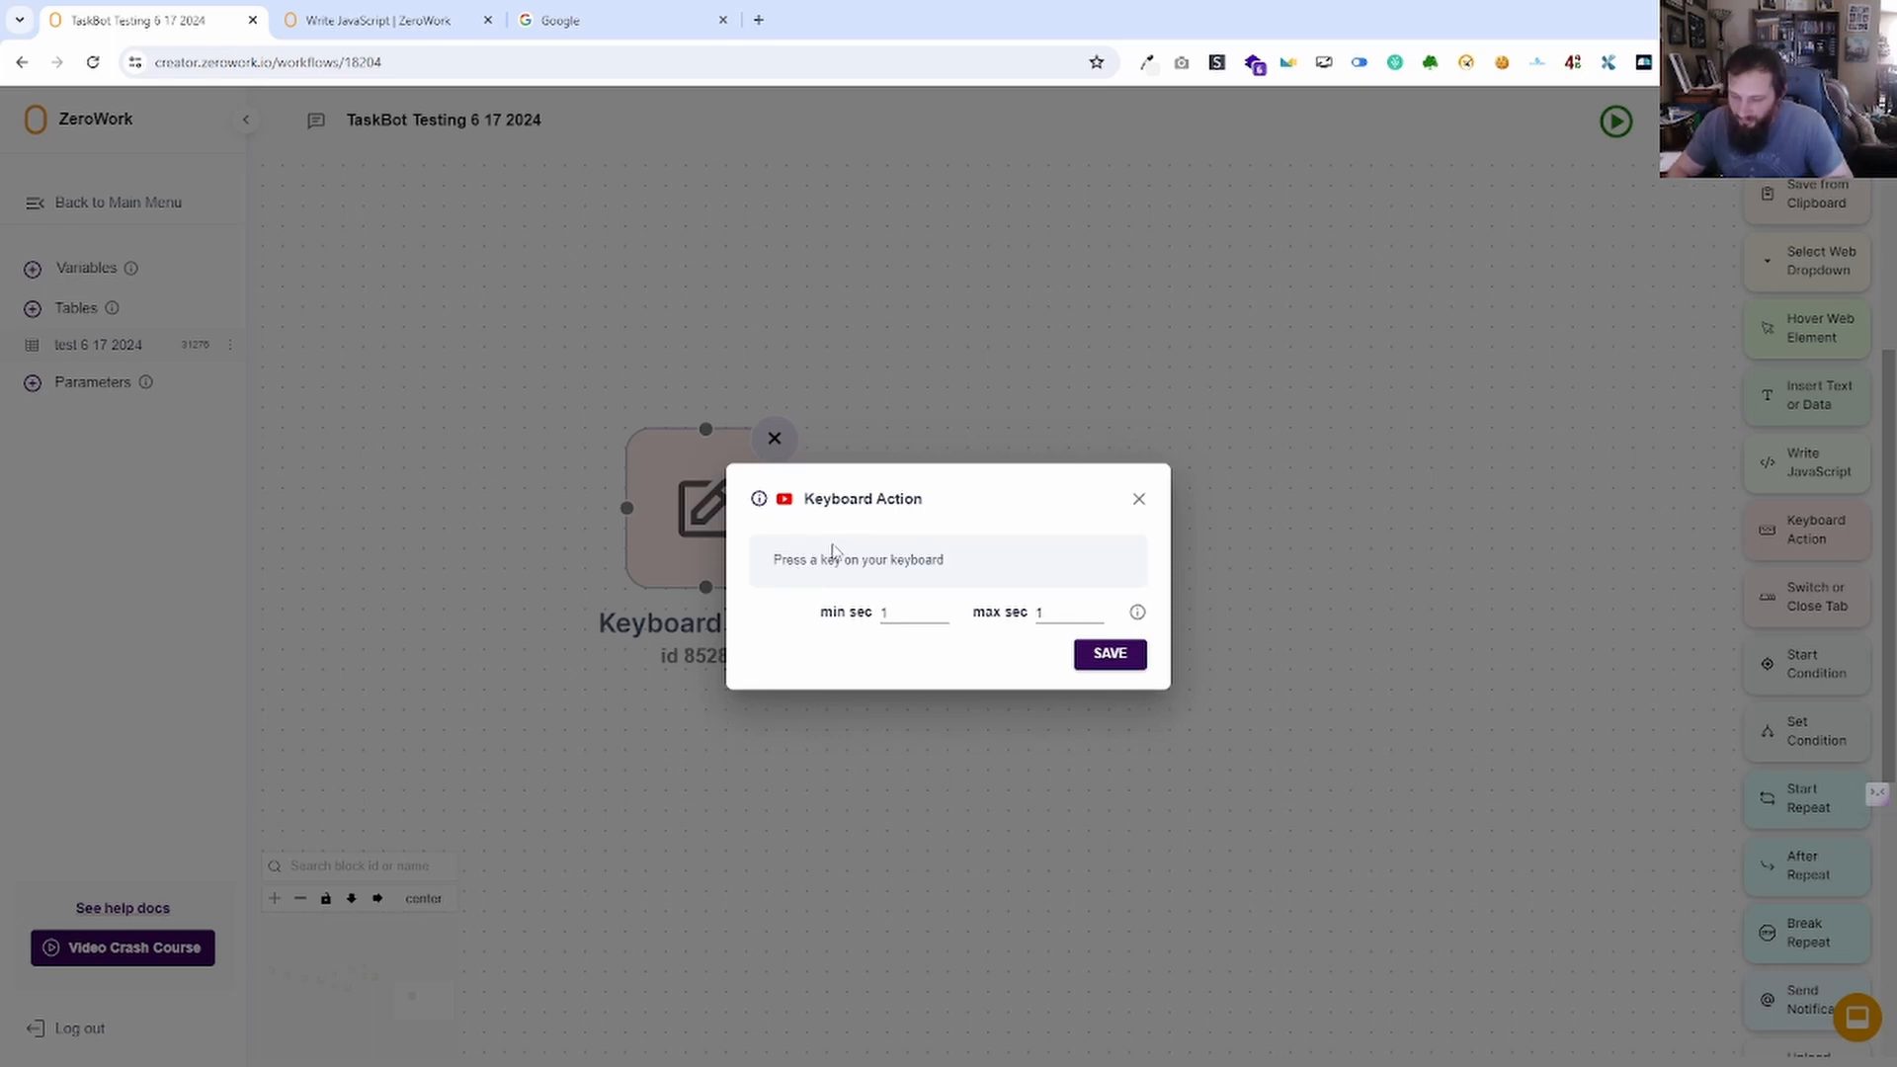
{"action": "key", "text": "a"}
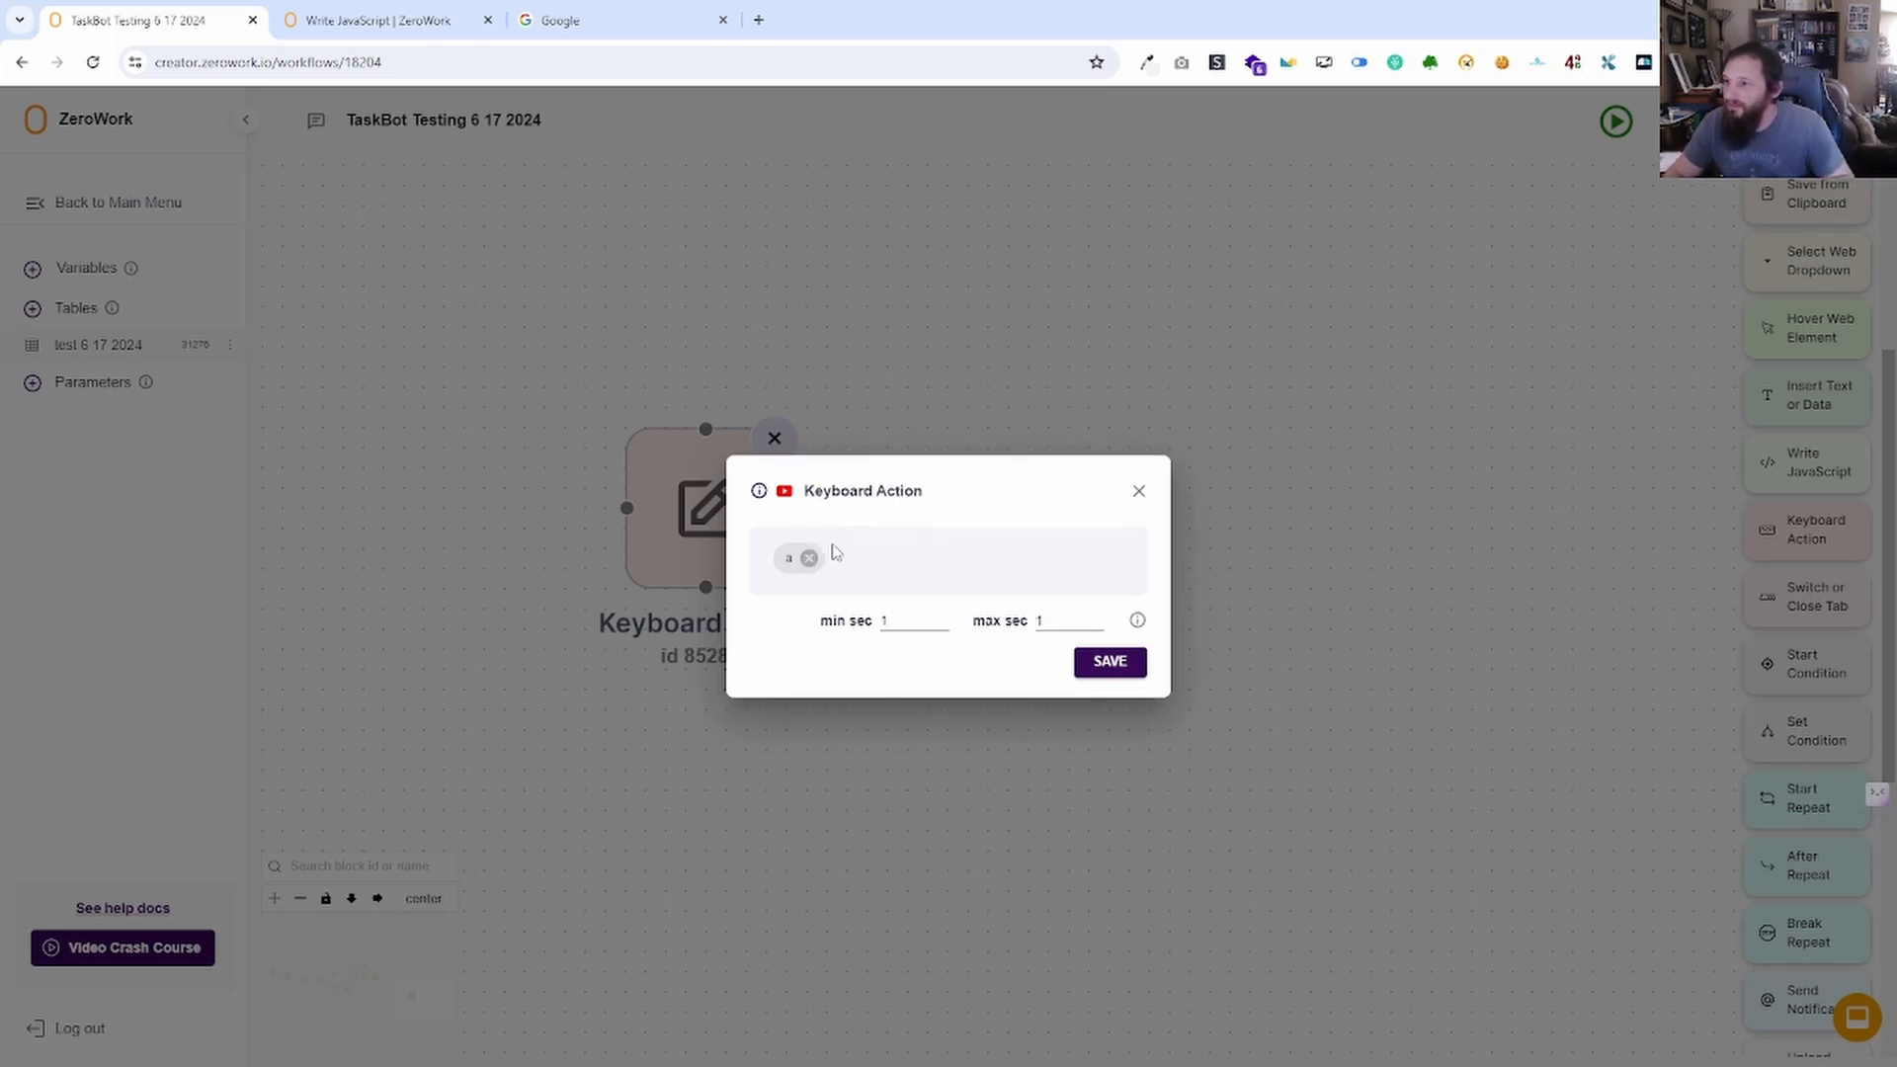
{"action": "left_click", "coordinate": [809, 559]}
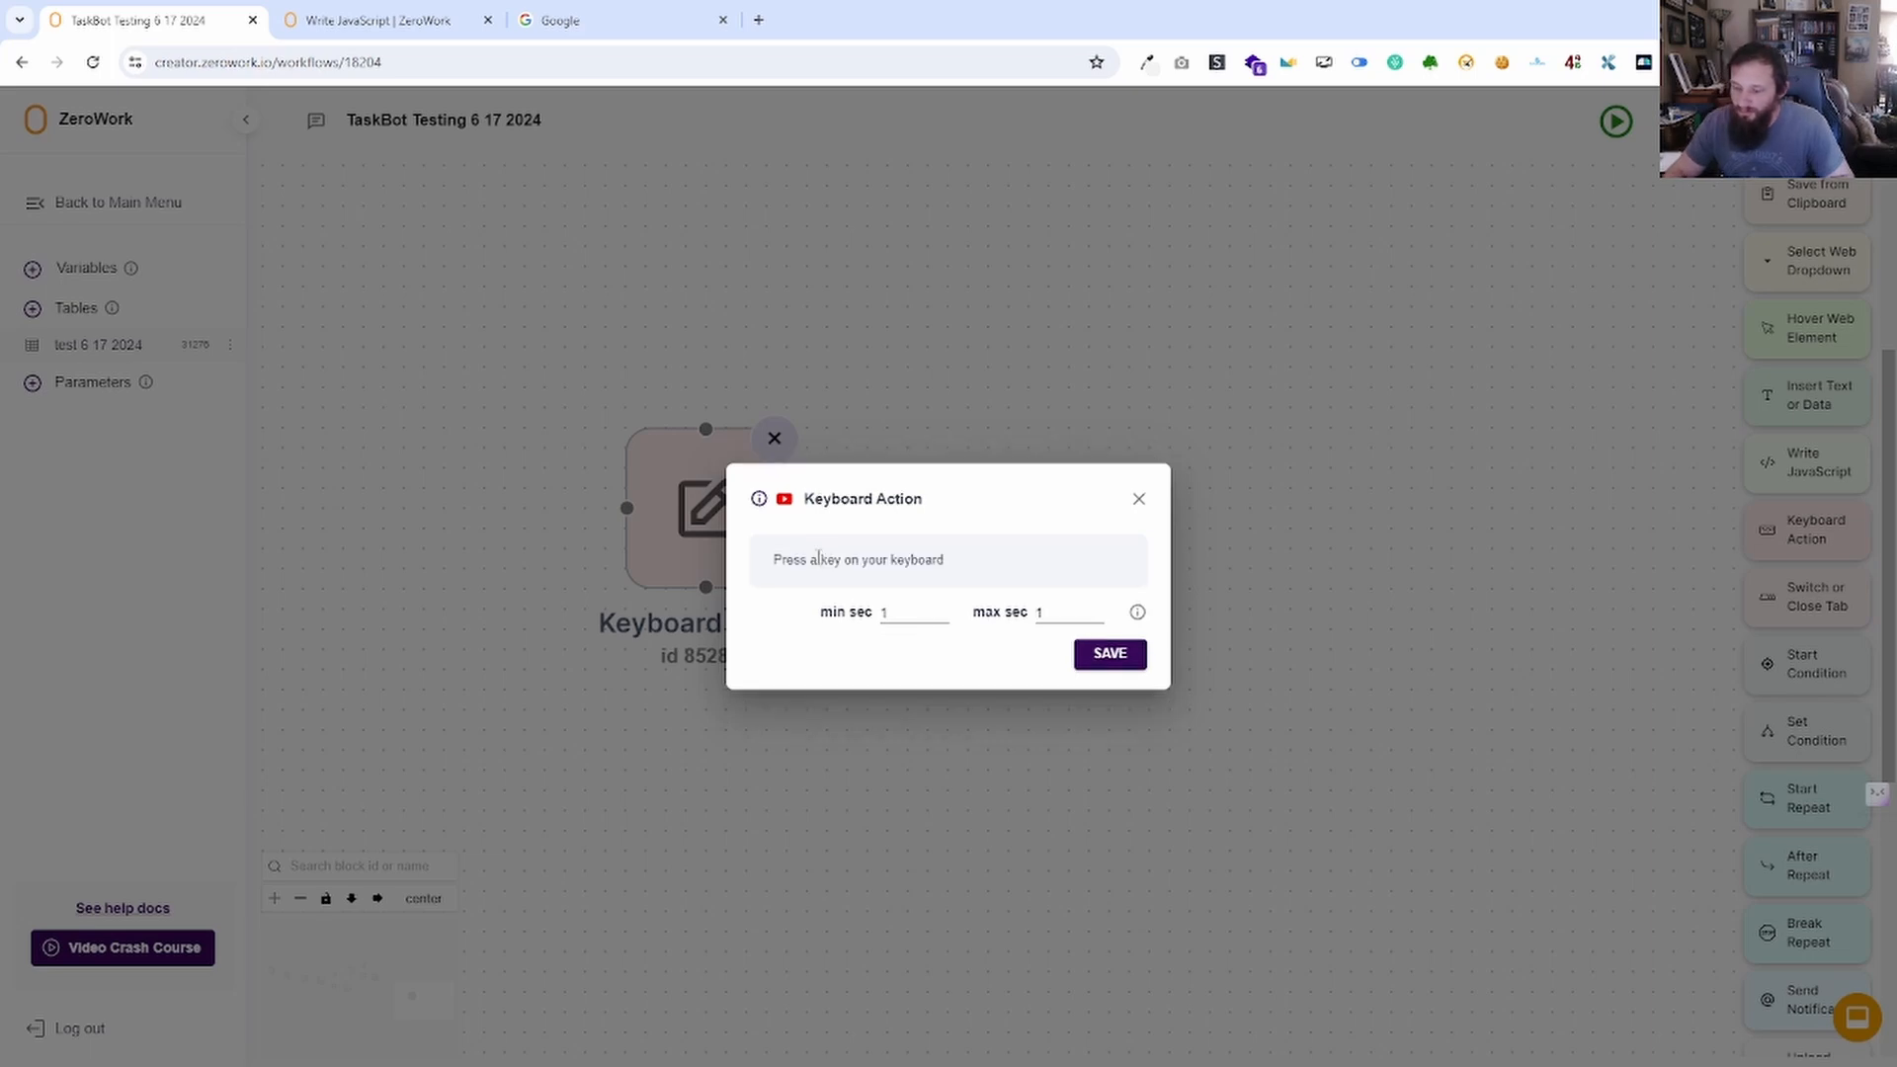
{"action": "key", "text": "Return"}
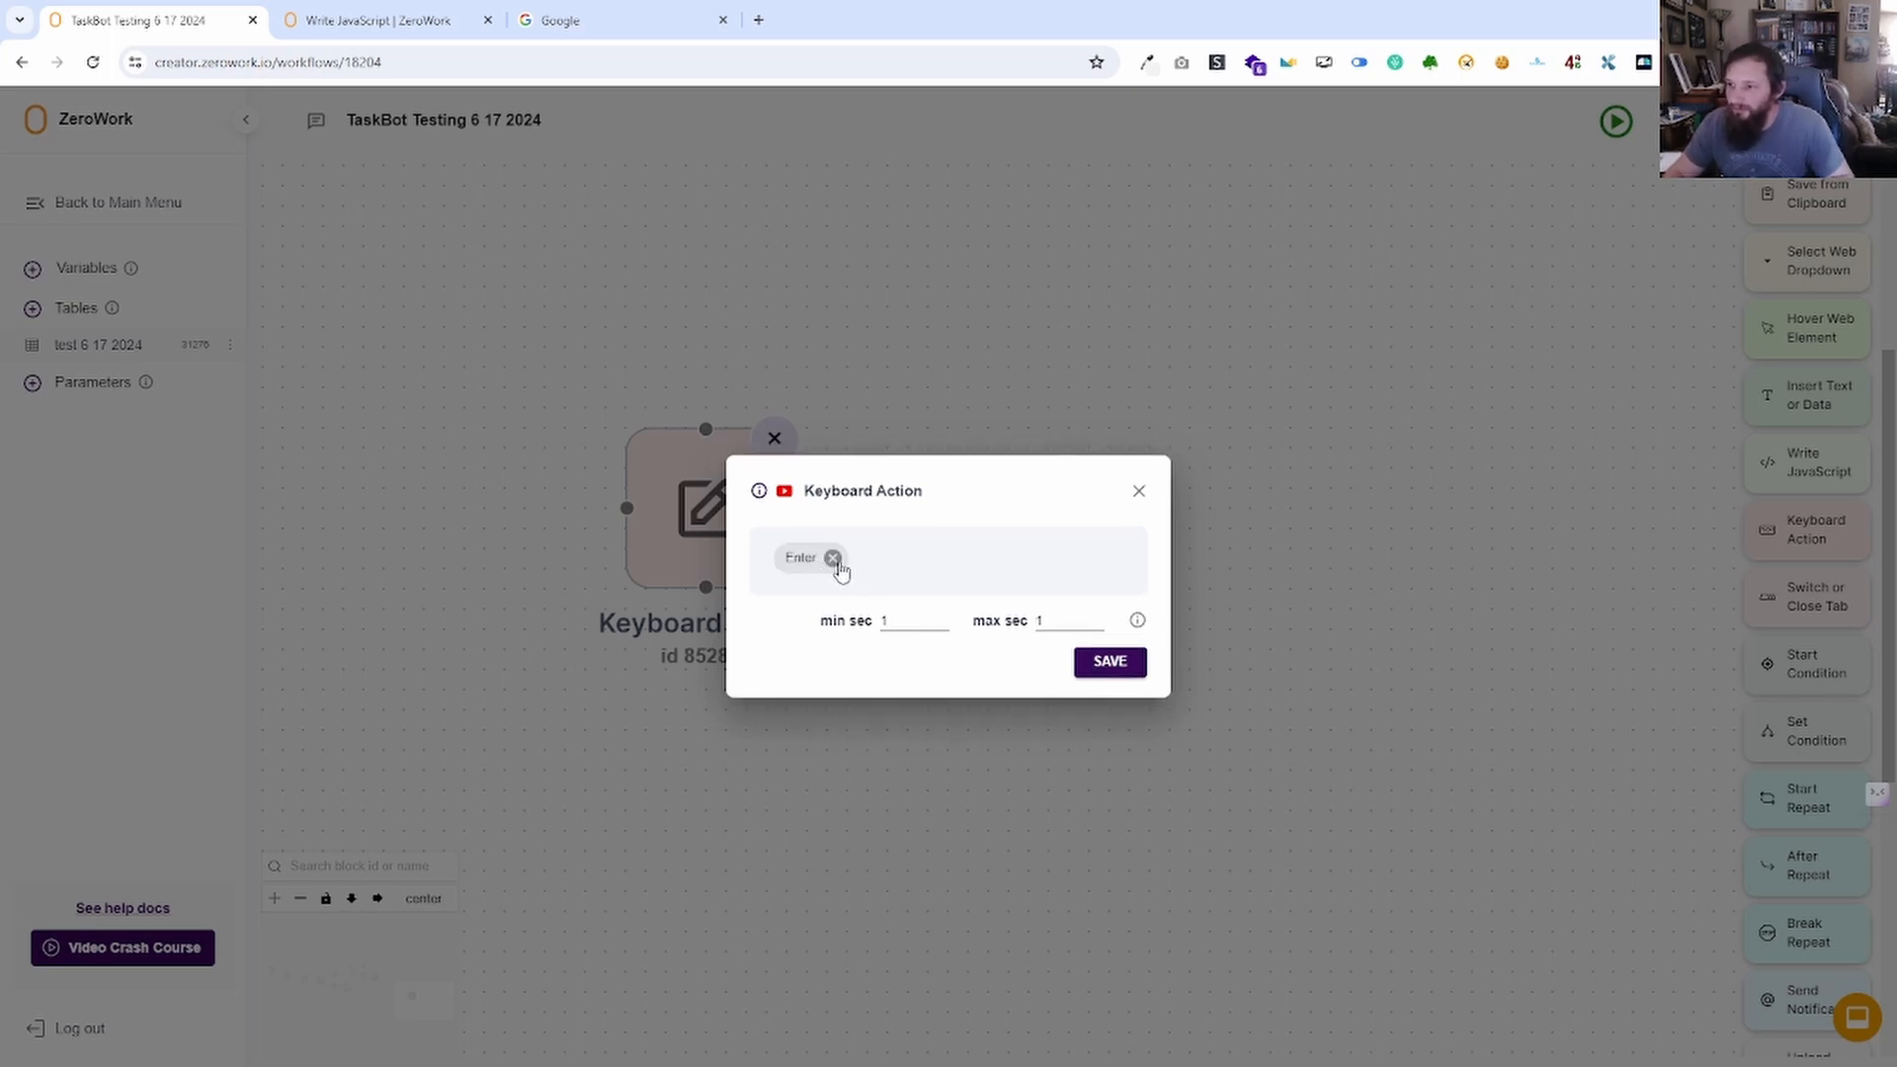
{"action": "left_click", "coordinate": [833, 559]}
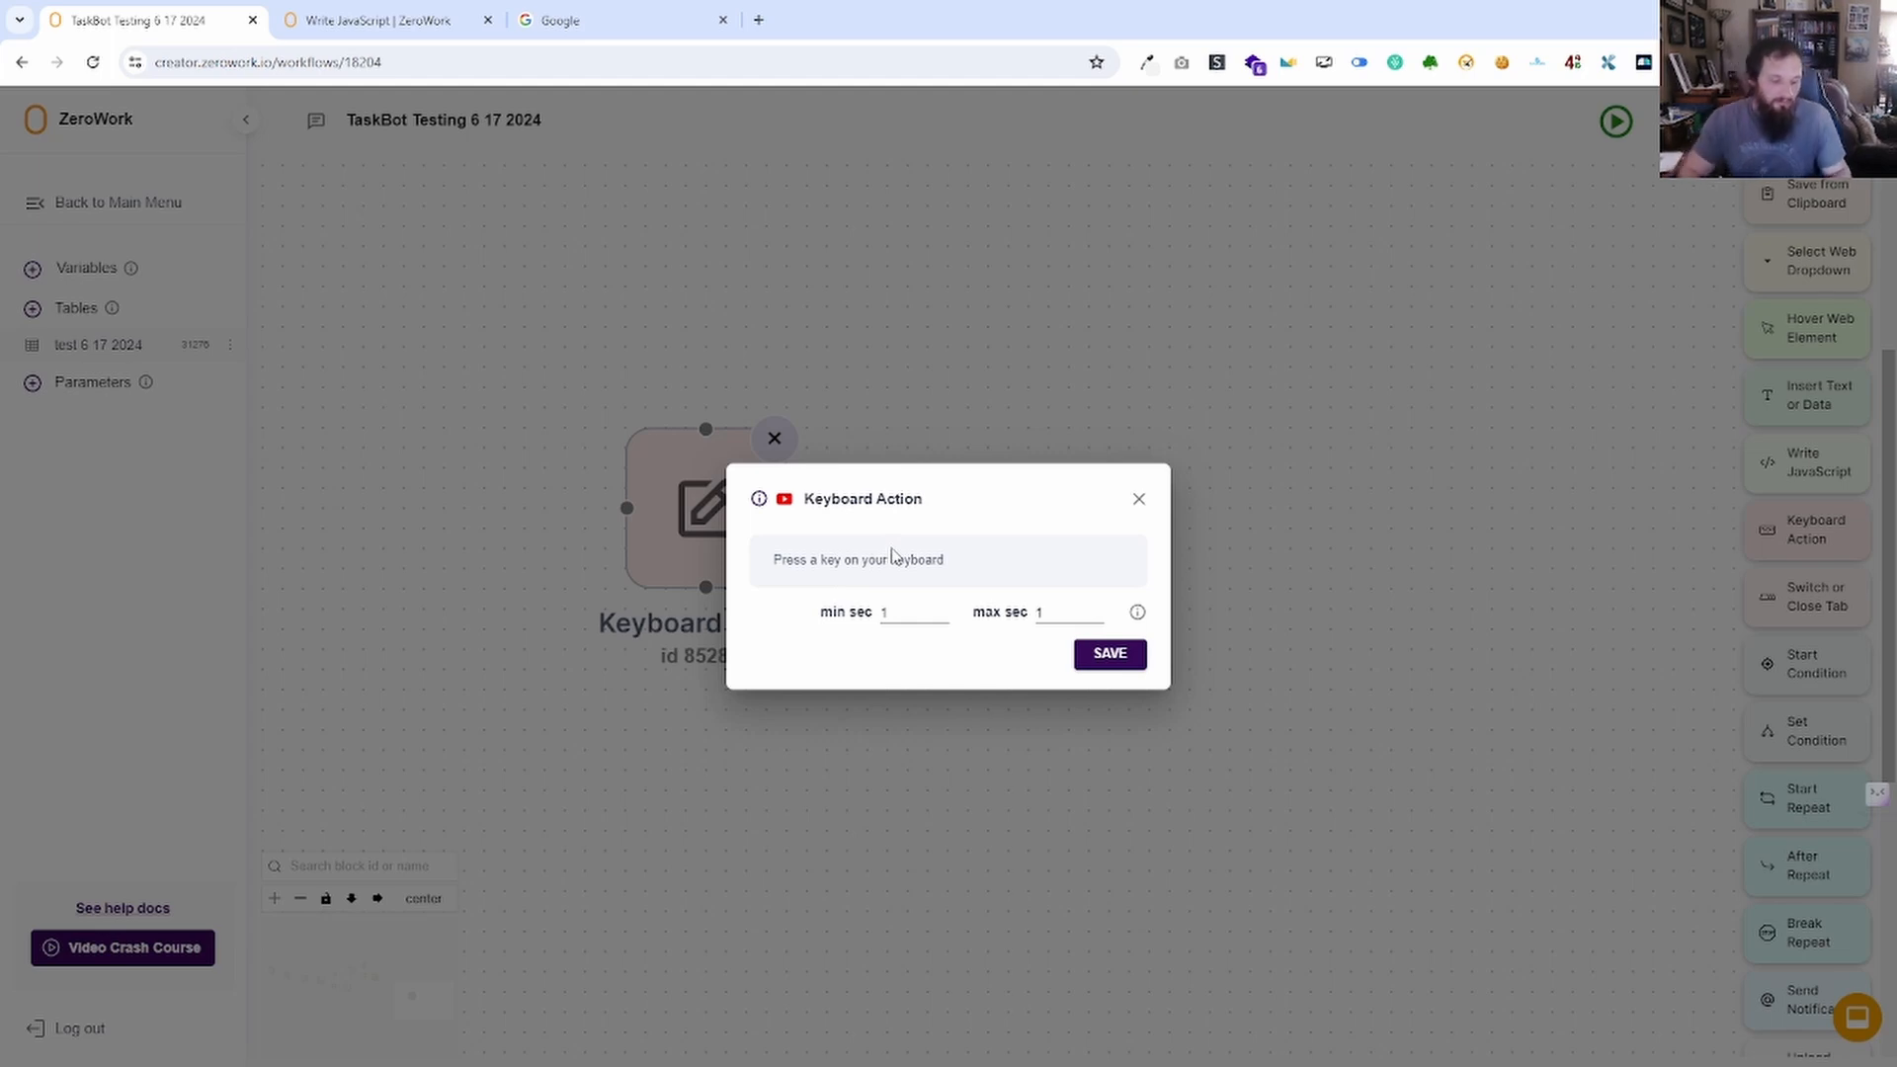
{"action": "key", "text": "ctrl+a"}
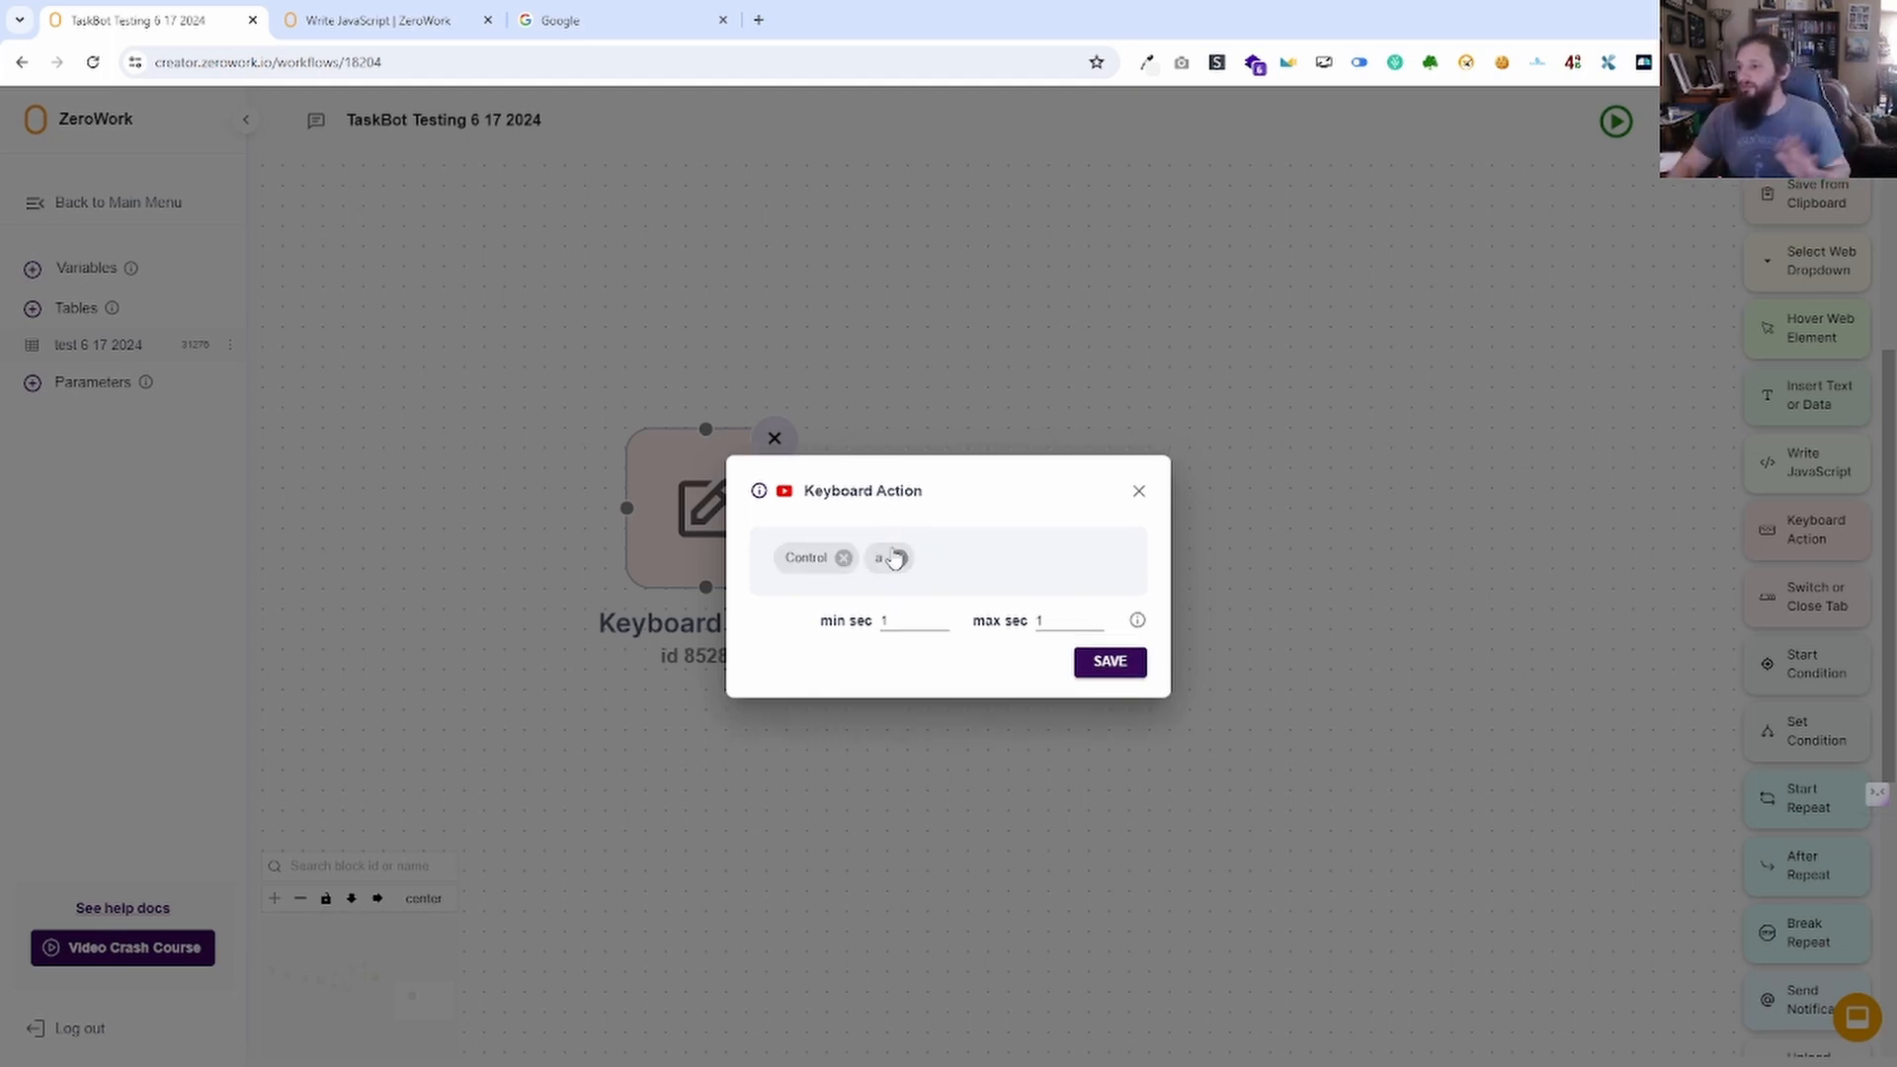
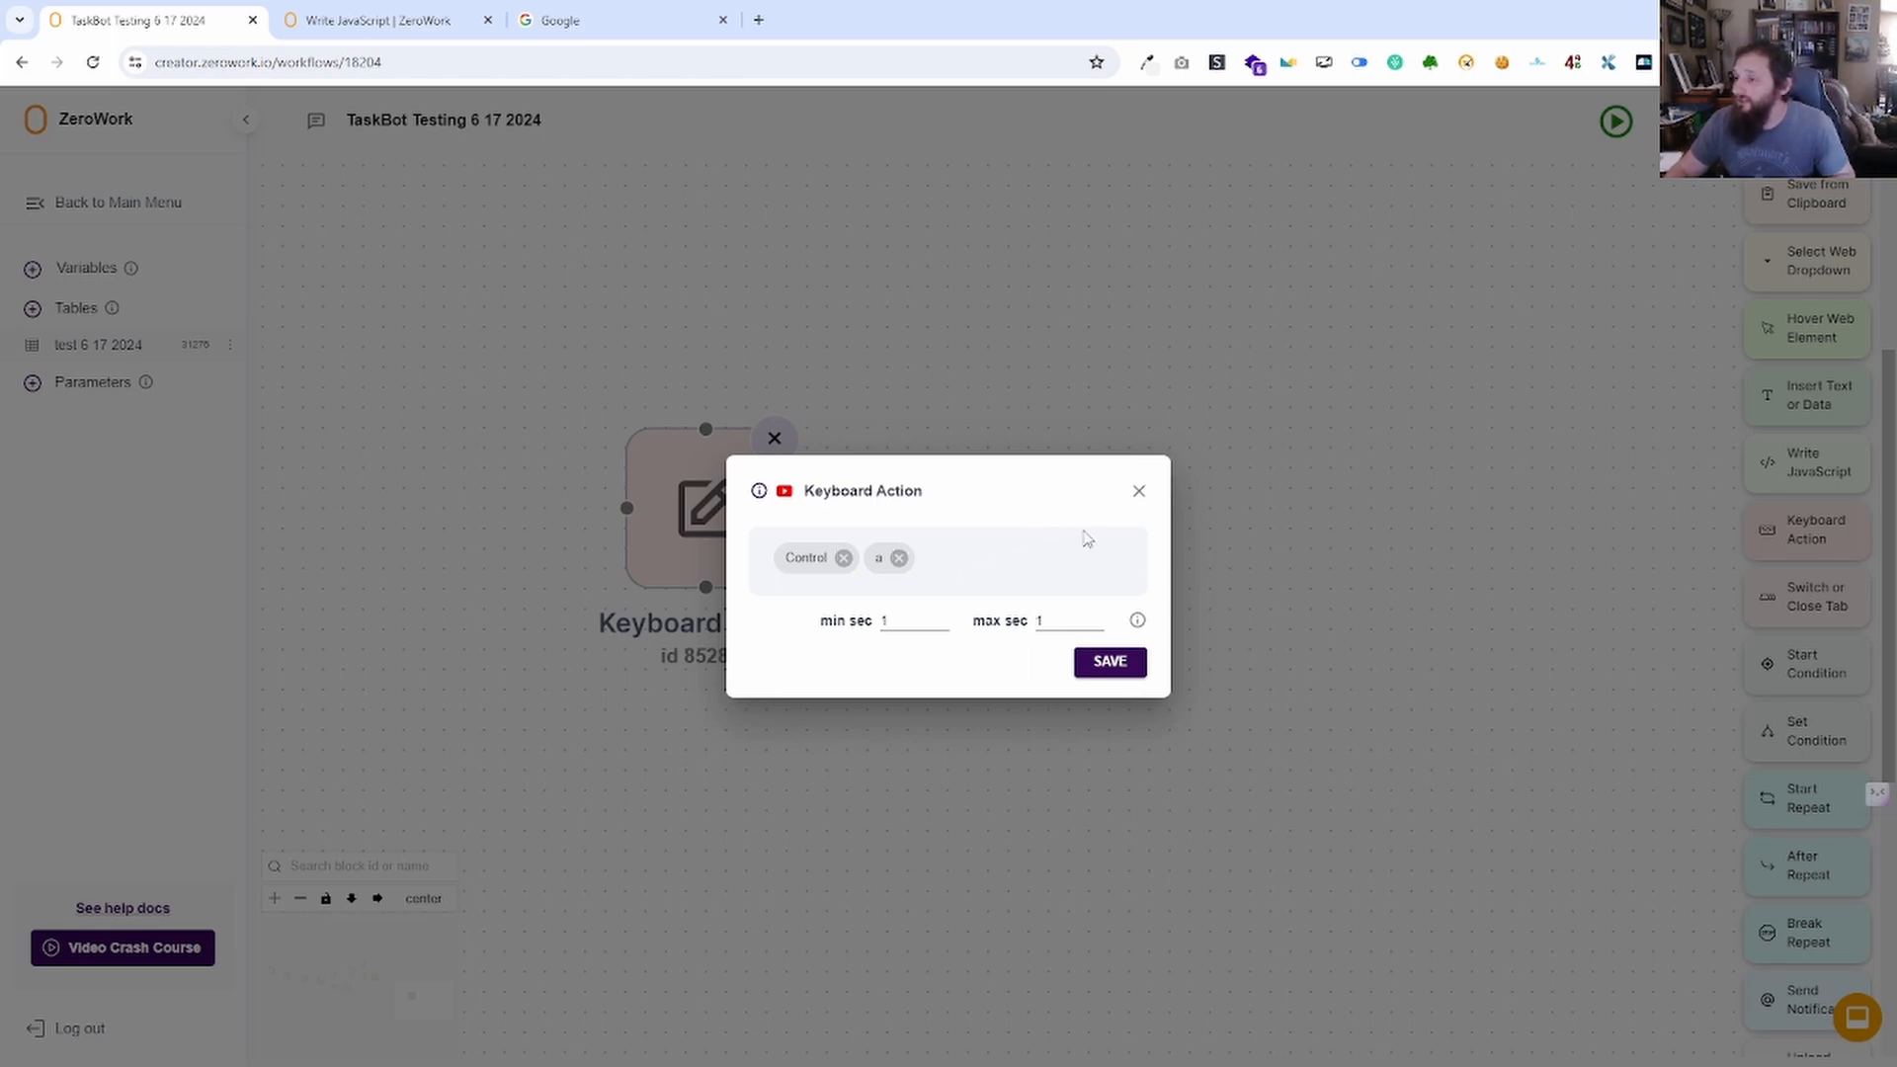
Save the Control + a keystroke, then duplicate the Keyboard Action block and try Control + c on the copy.
{"action": "left_click", "coordinate": [1126, 662]}
{"action": "right_click", "coordinate": [737, 473]}
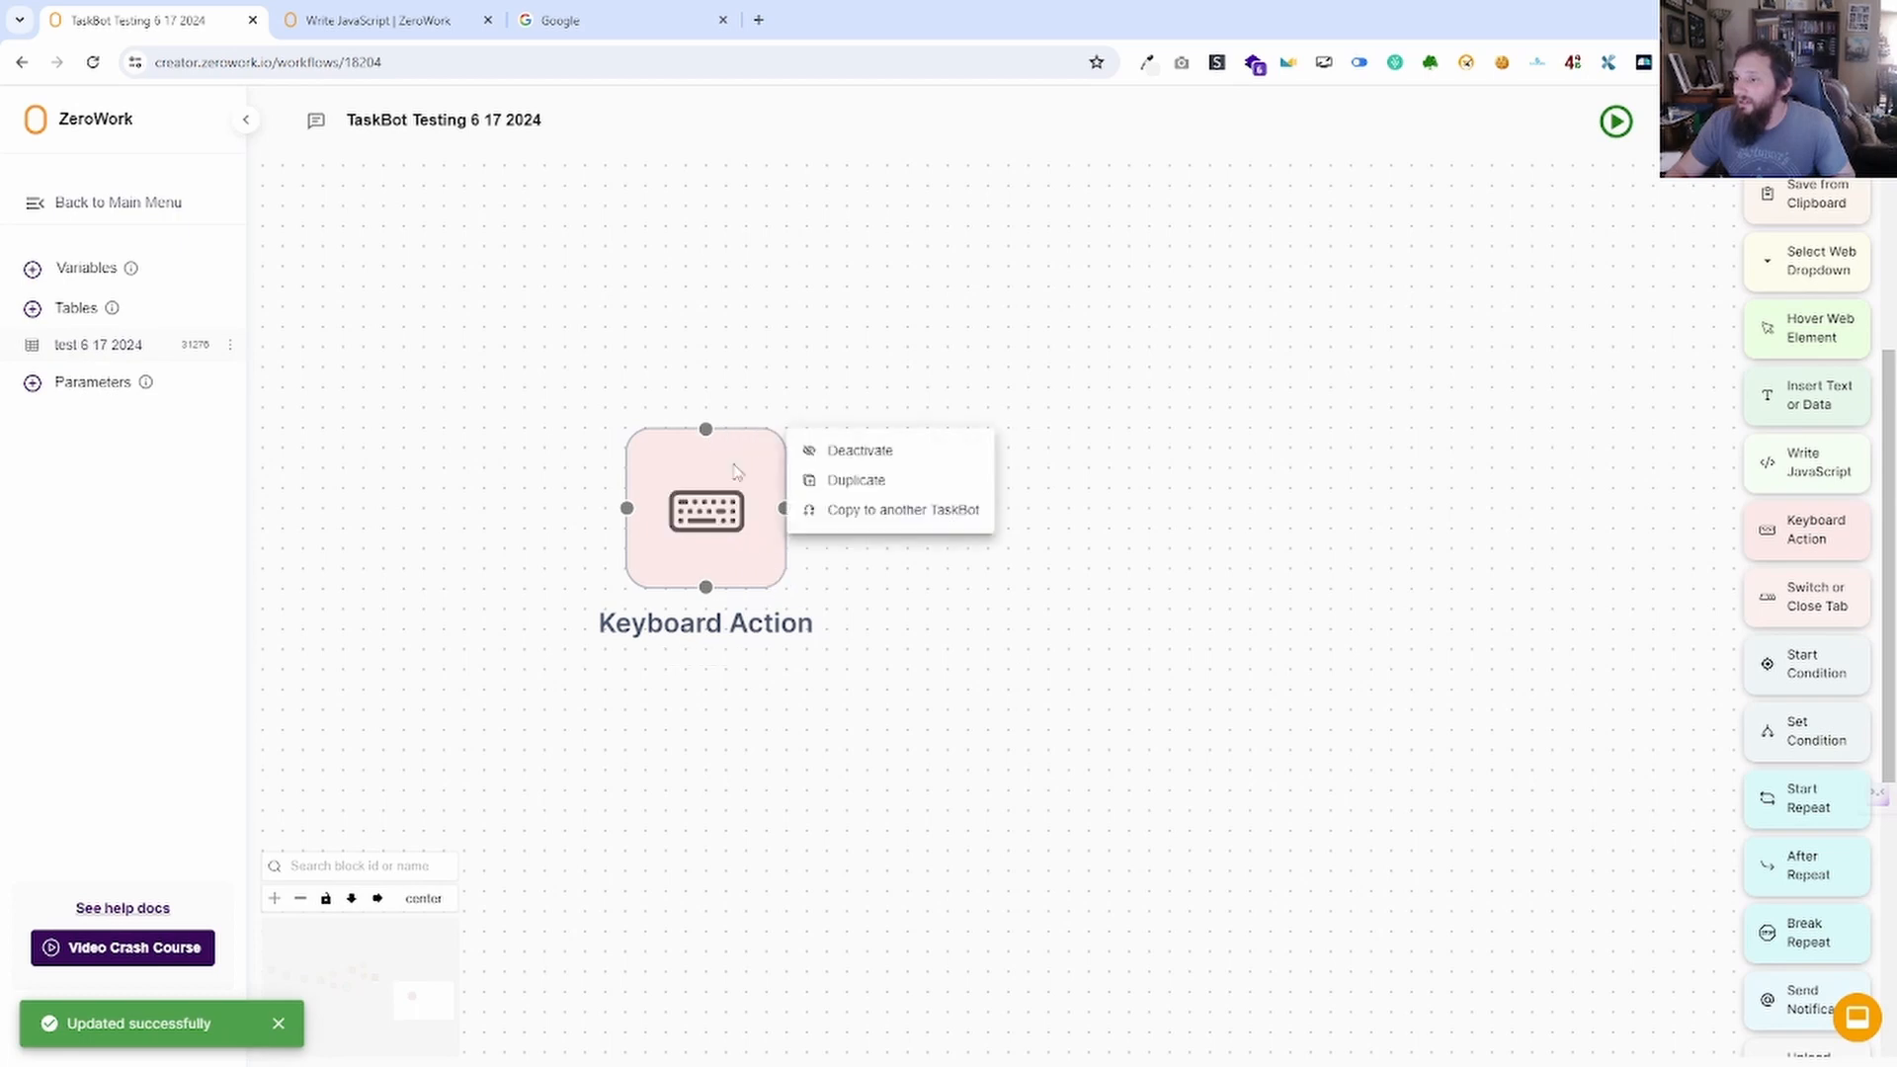
{"action": "left_click", "coordinate": [850, 481]}
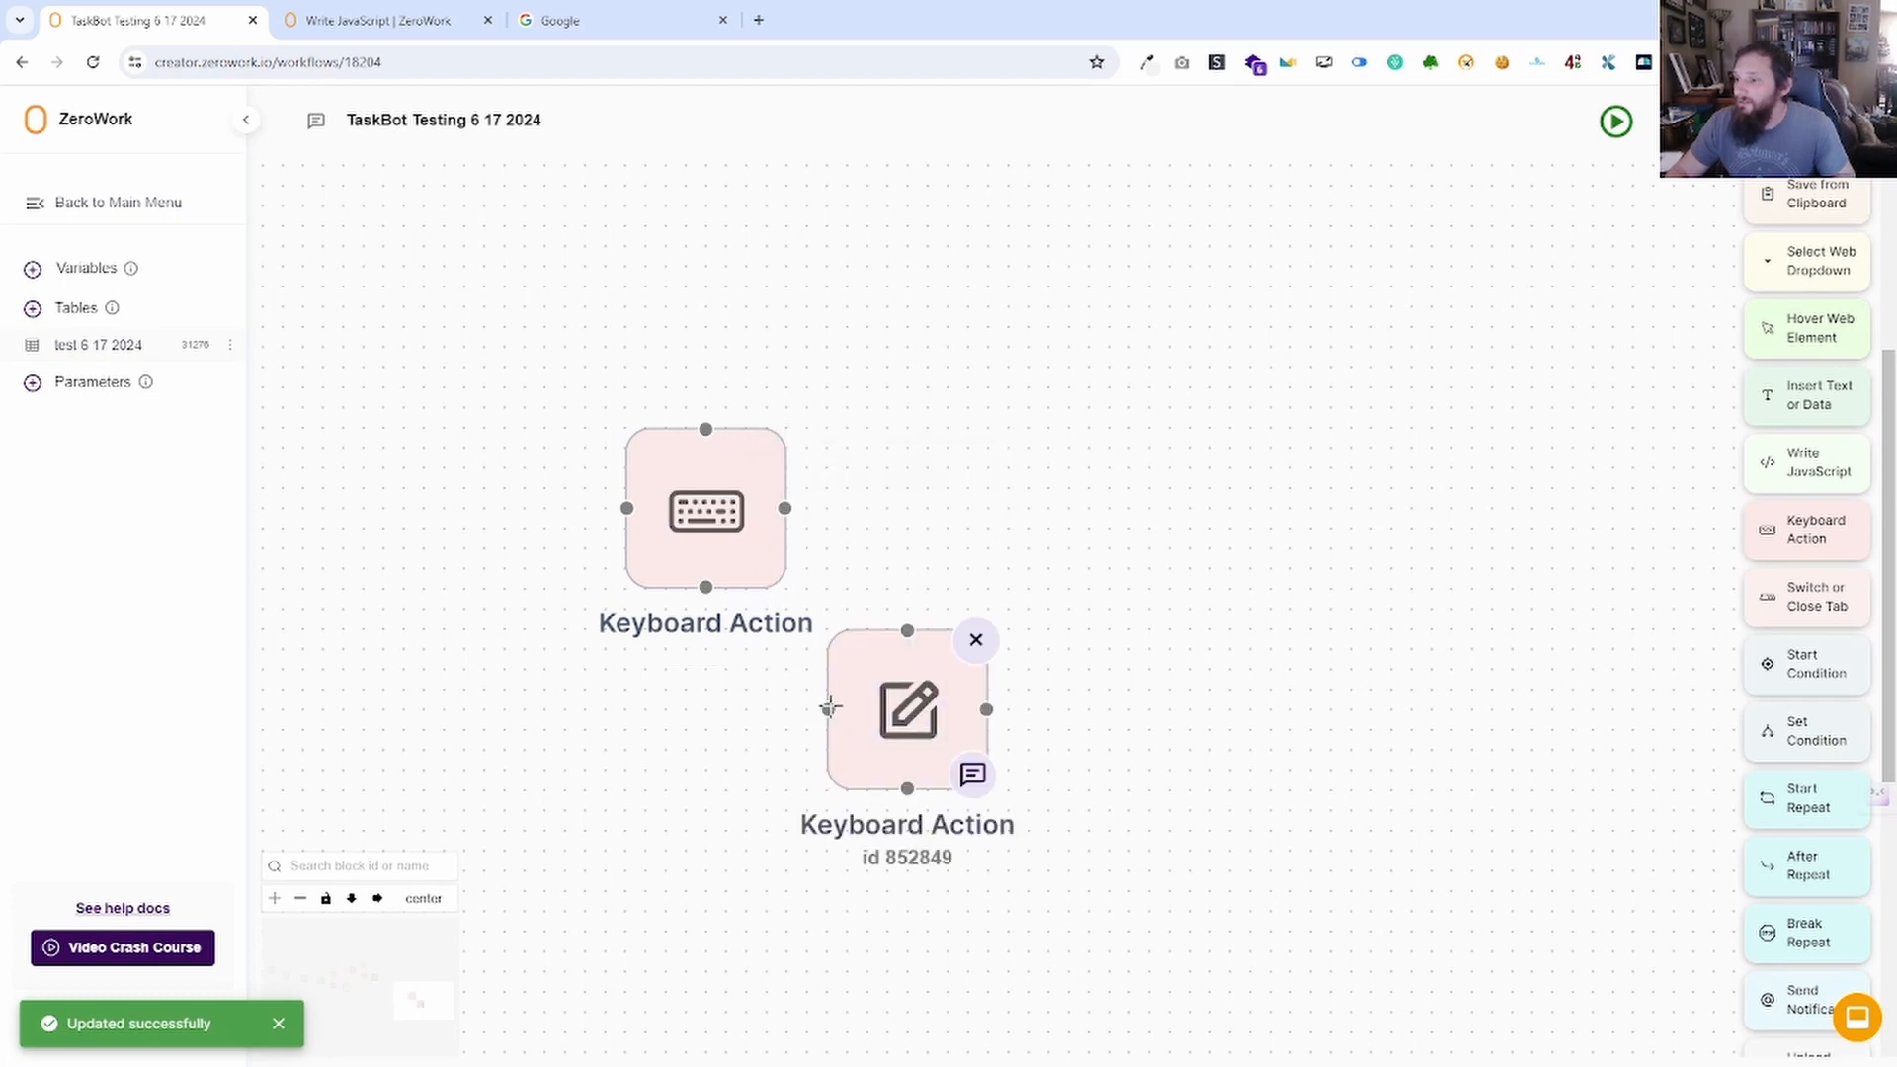
{"action": "left_click_drag", "start_coordinate": [830, 707], "coordinate": [784, 508]}
{"action": "left_click", "coordinate": [908, 710]}
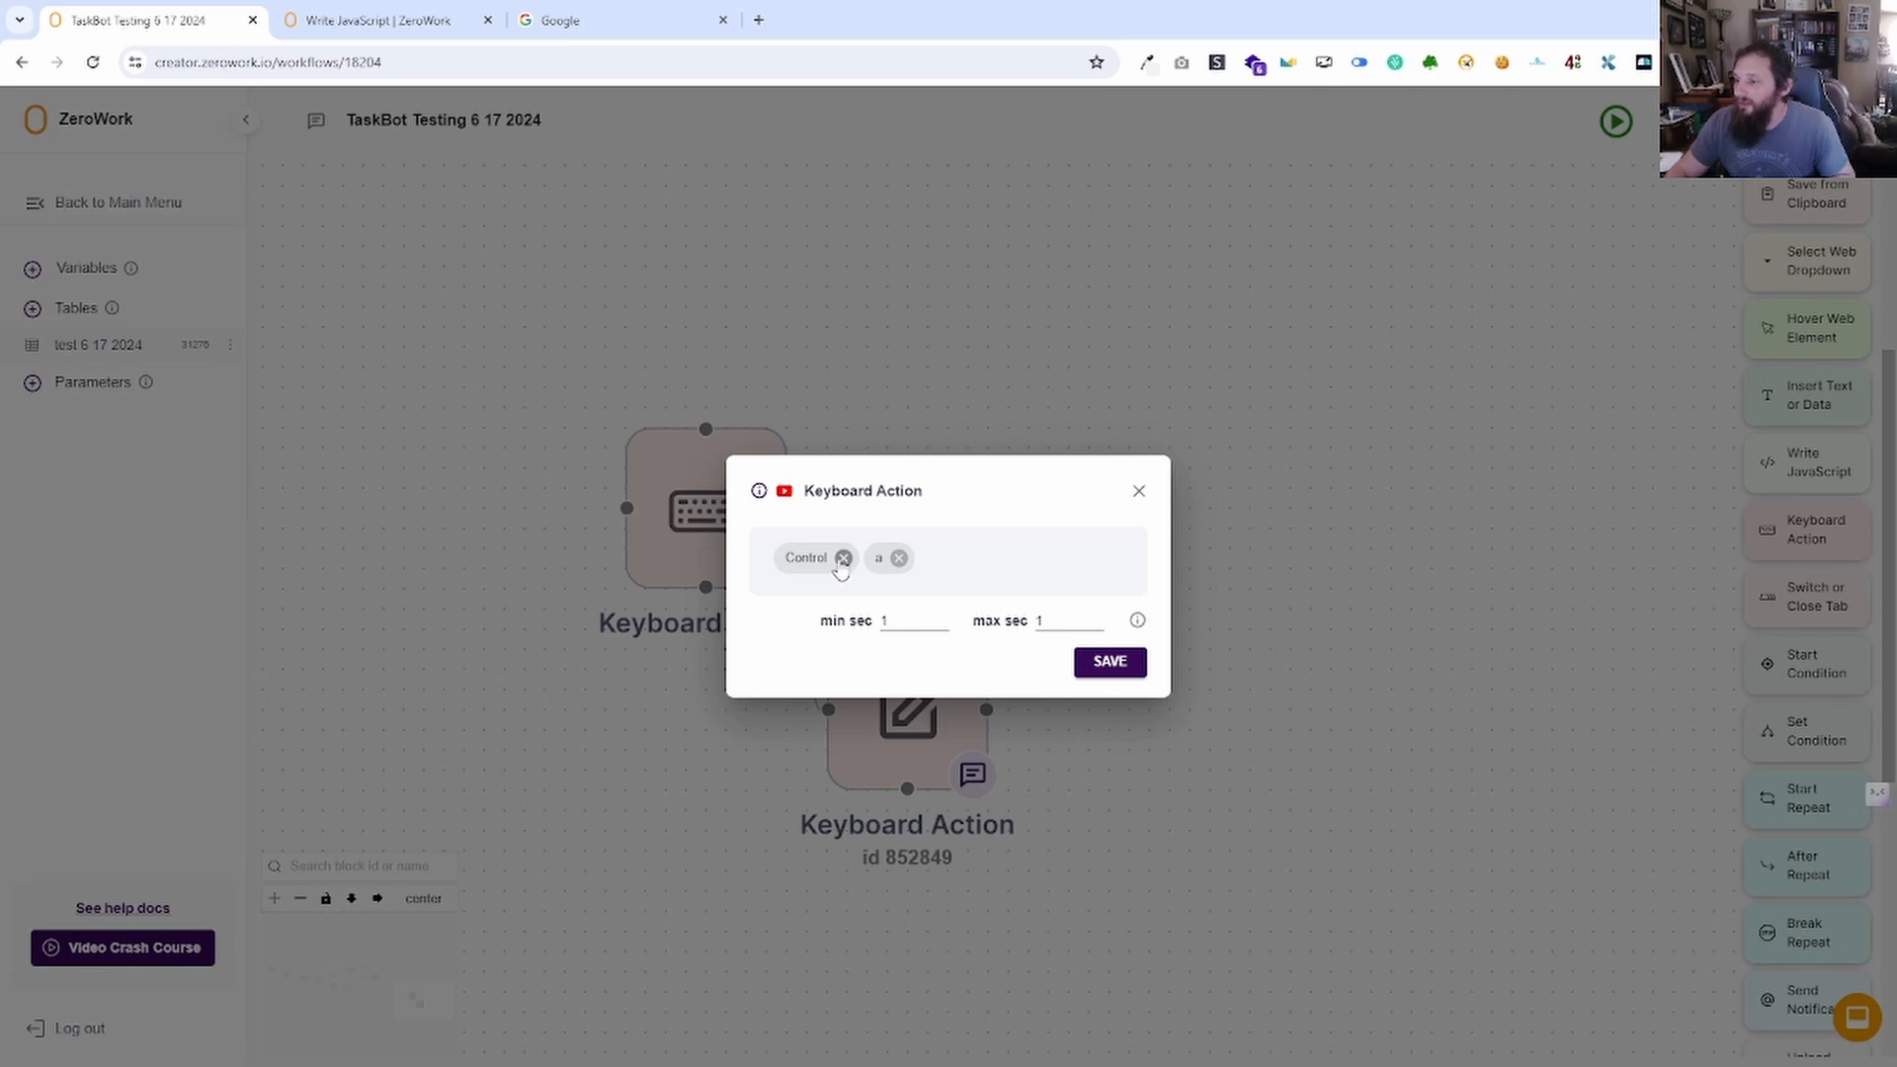
{"action": "left_click", "coordinate": [899, 558]}
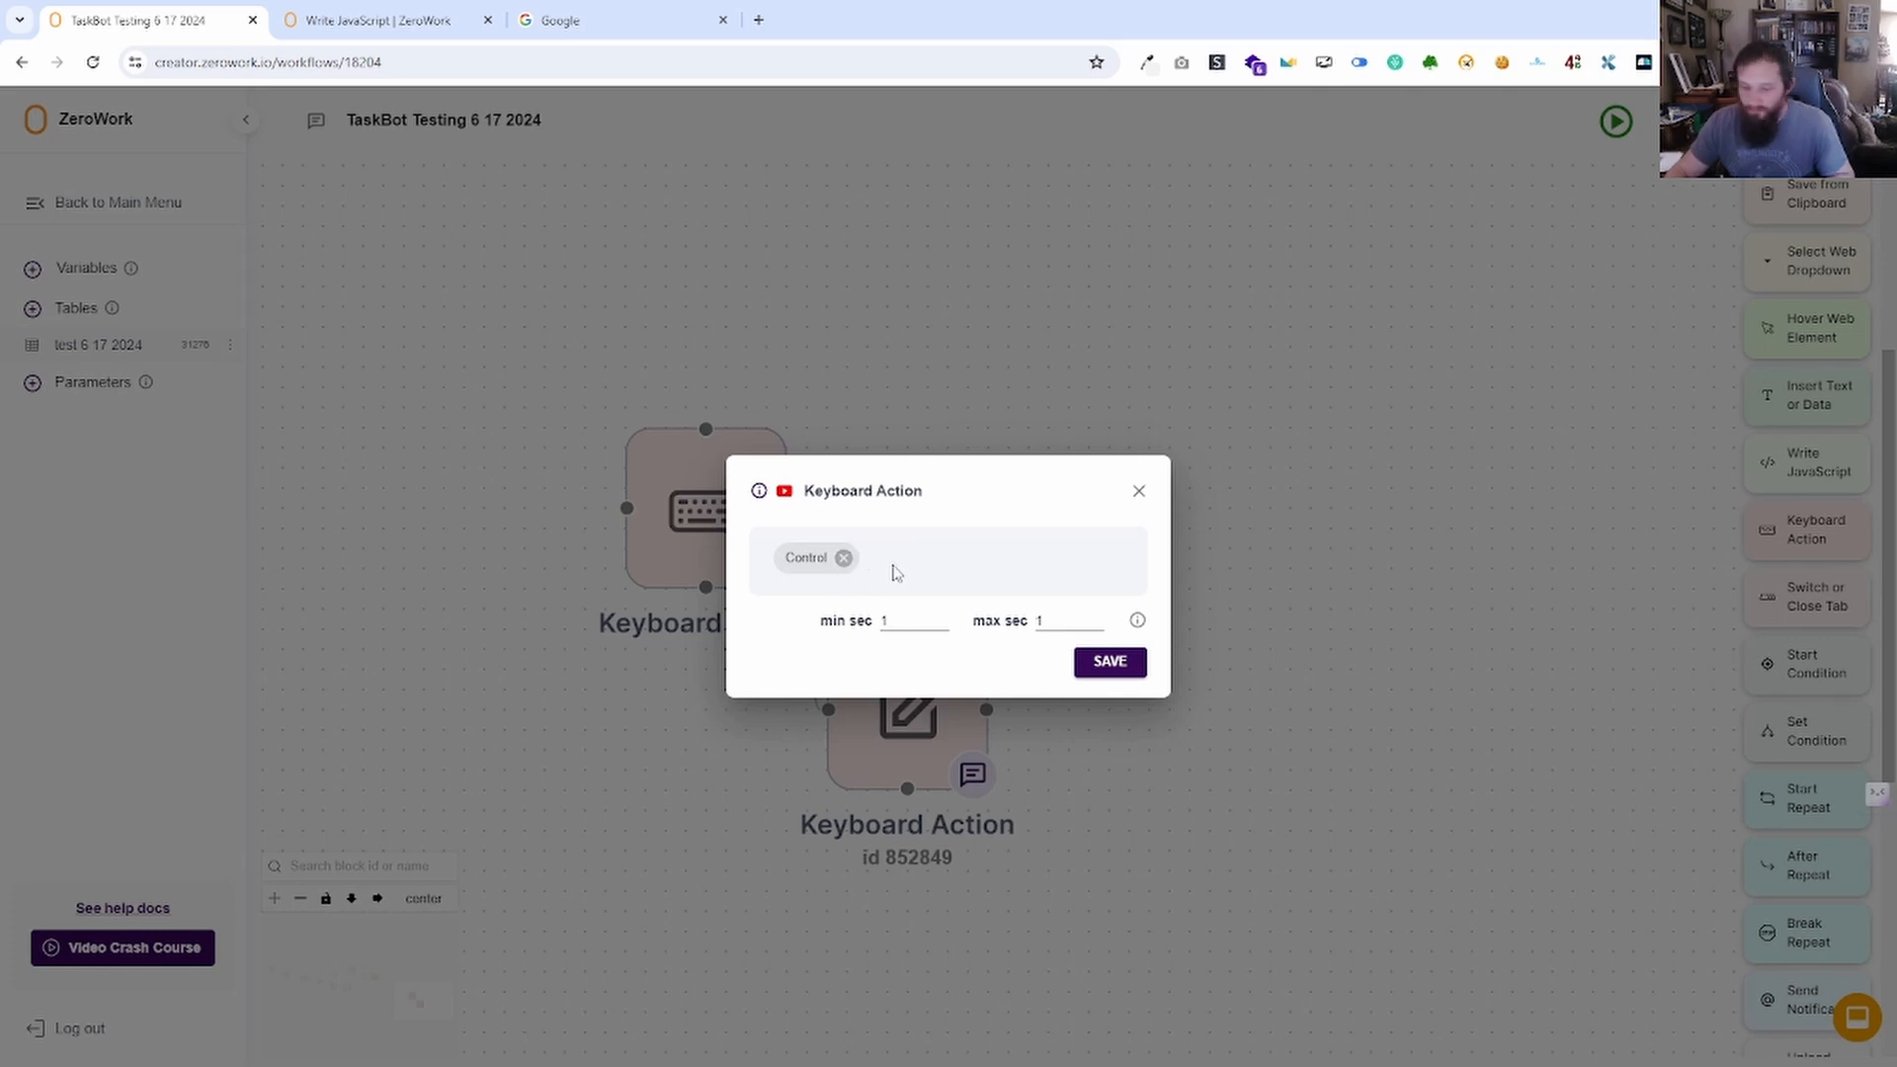
{"action": "key", "text": "c"}
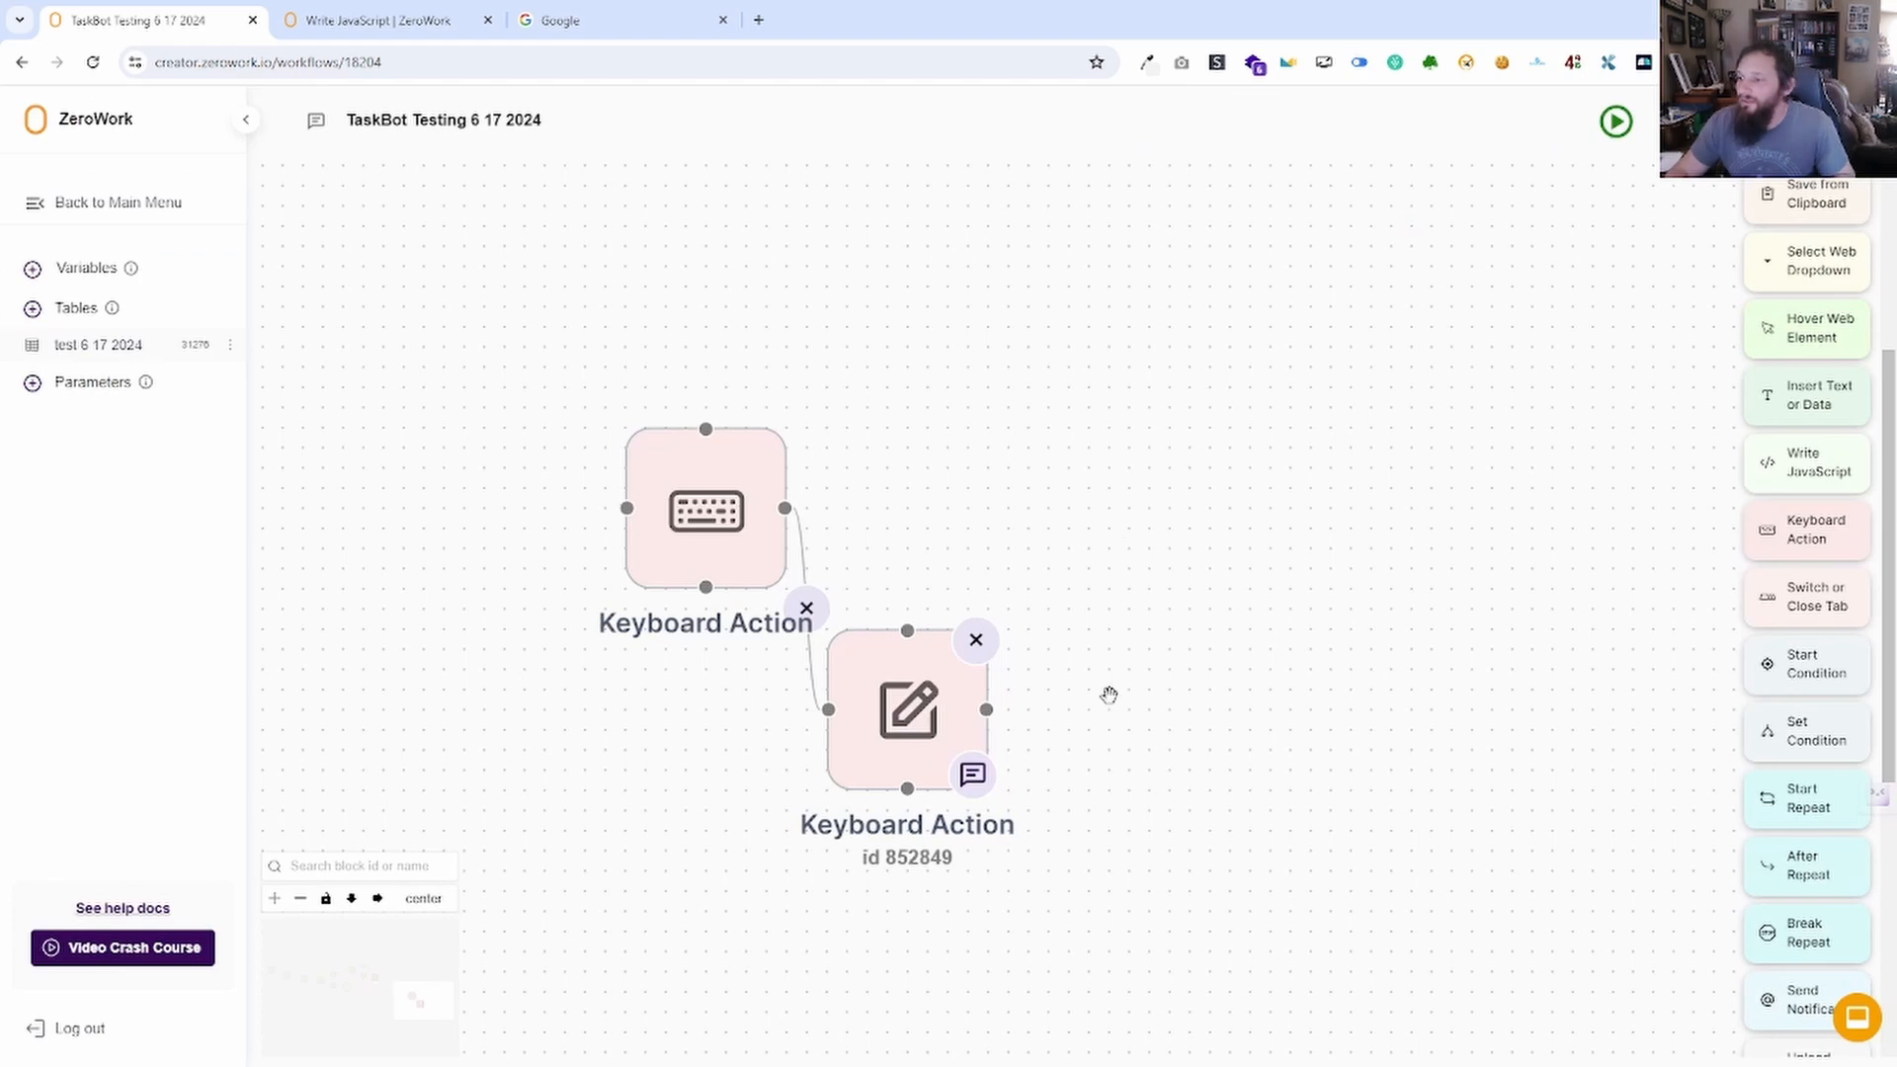
Experiment with the duplicate's key tags: Control + a, Control + c, then ArrowUp presses.
{"action": "left_click", "coordinate": [910, 709]}
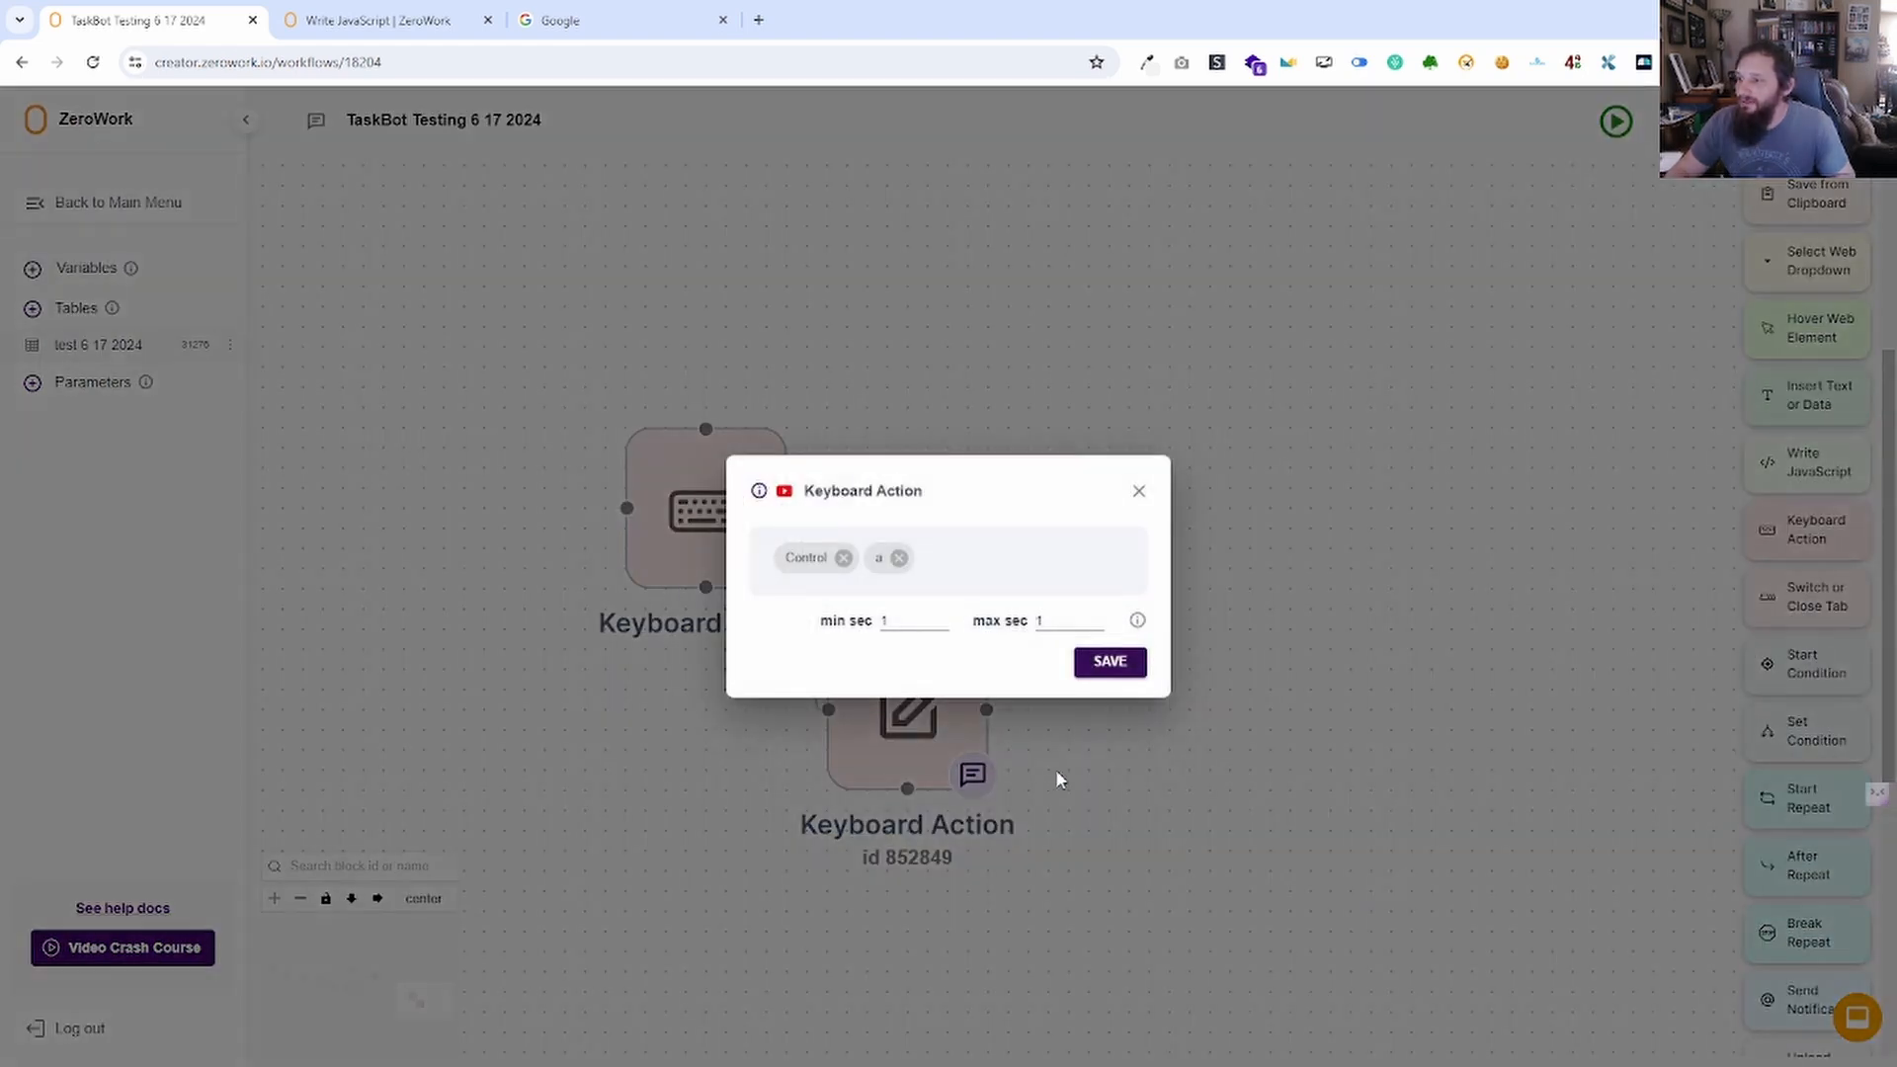
{"action": "left_click", "coordinate": [844, 559]}
{"action": "left_click", "coordinate": [809, 559]}
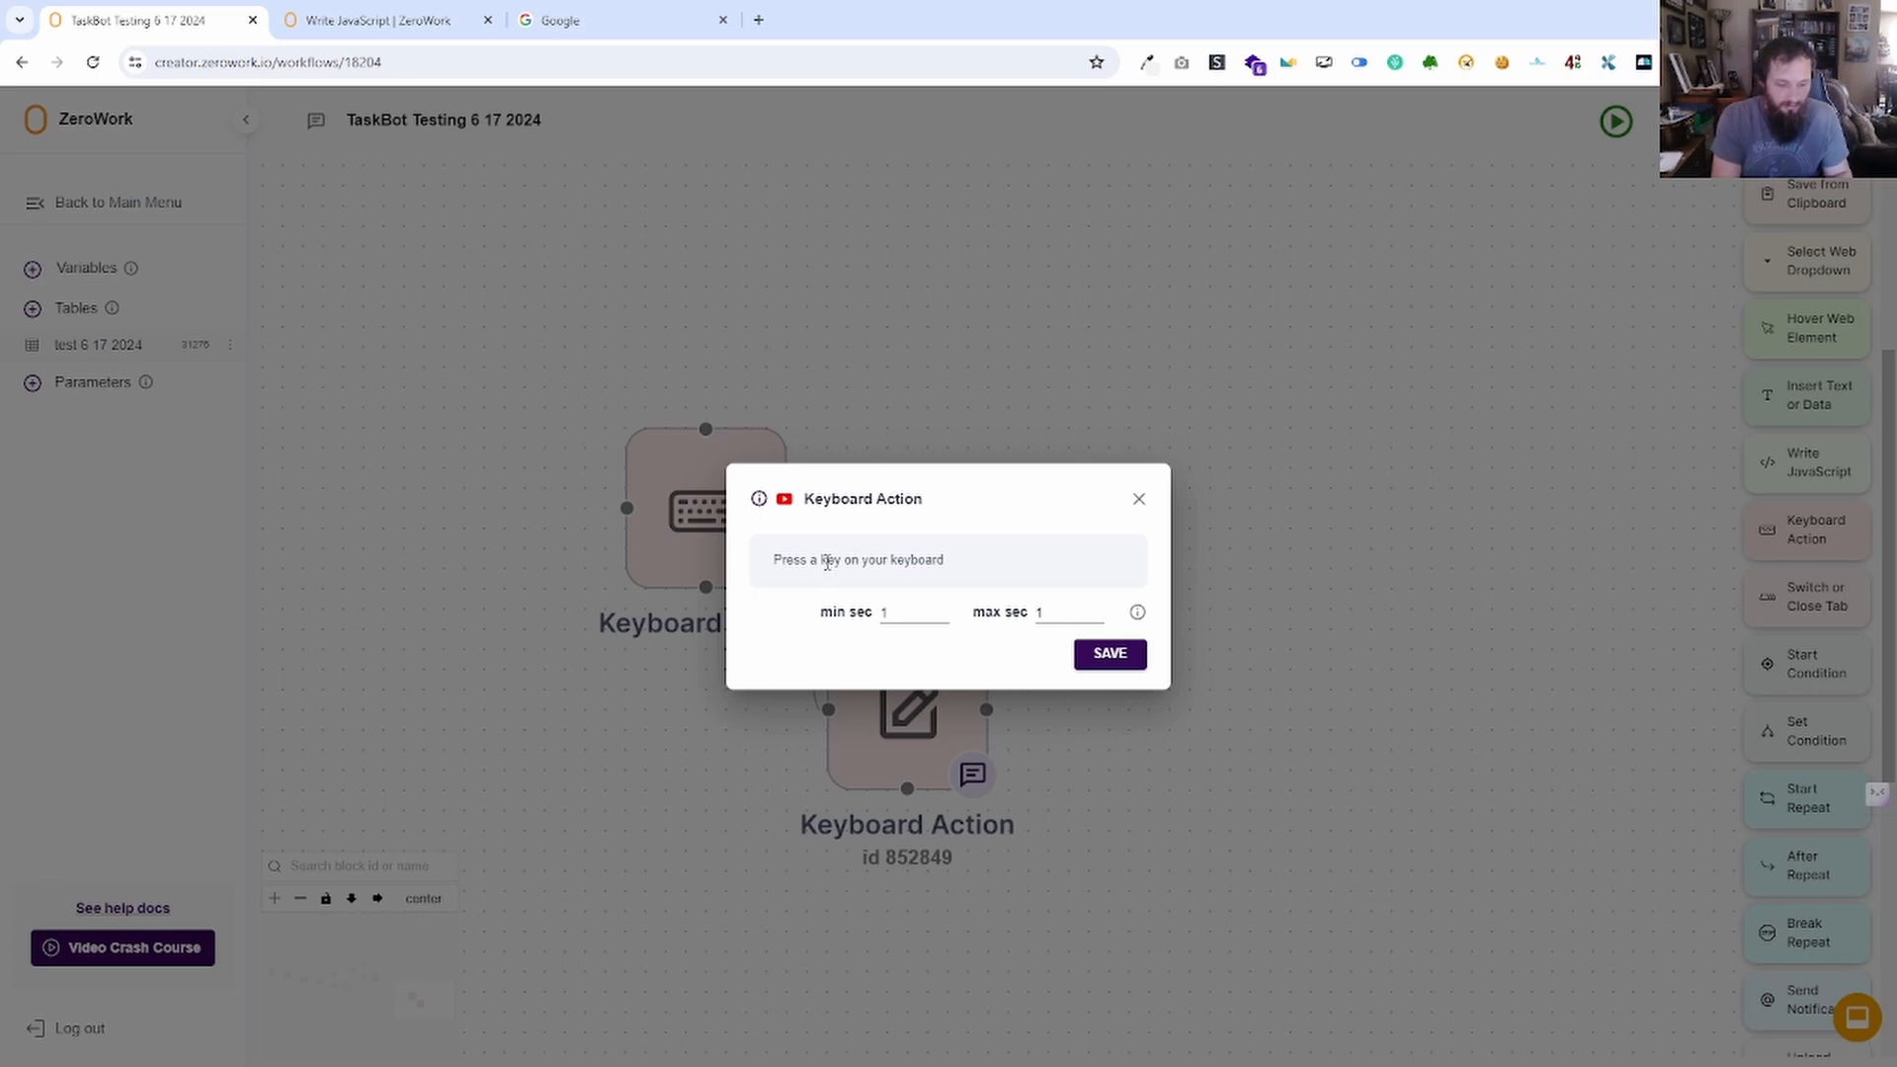
{"action": "key", "text": "ctrl+a"}
{"action": "key", "text": "ctrl"}
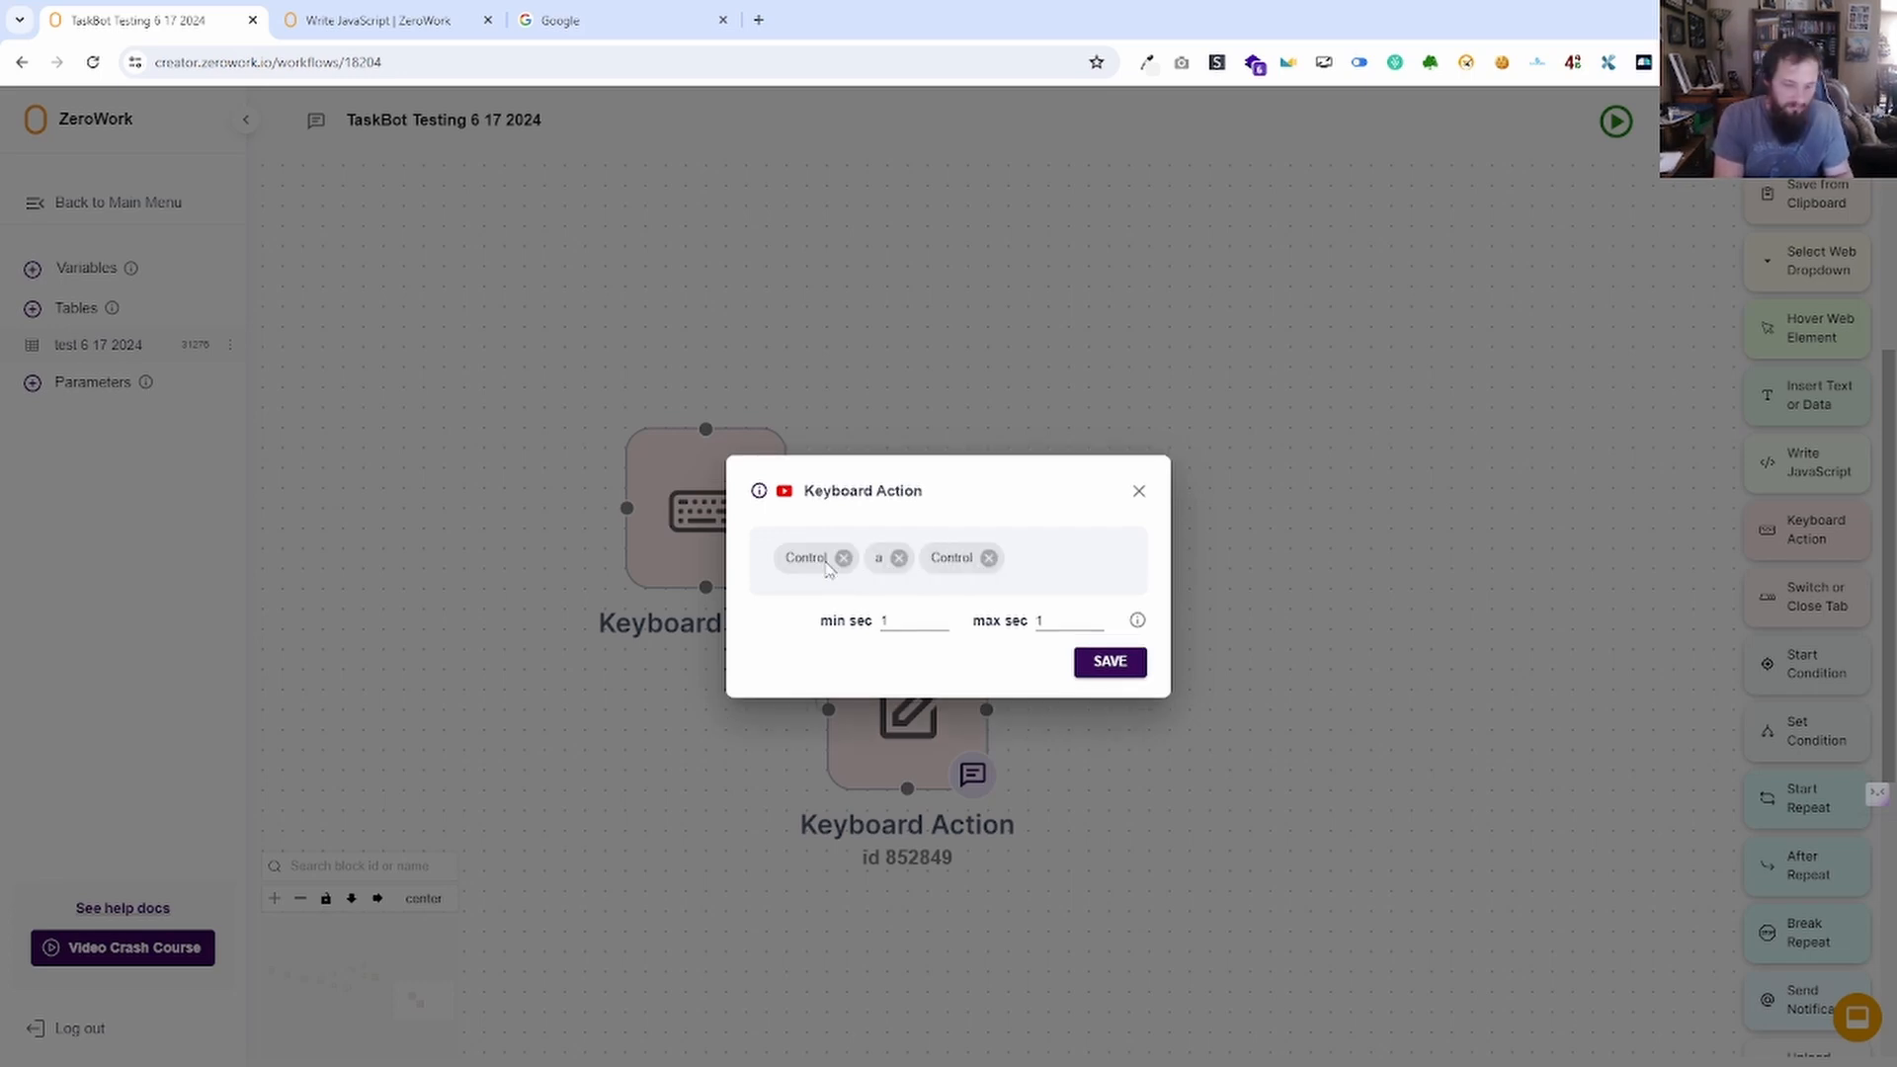
{"action": "key", "text": "ctrl+c"}
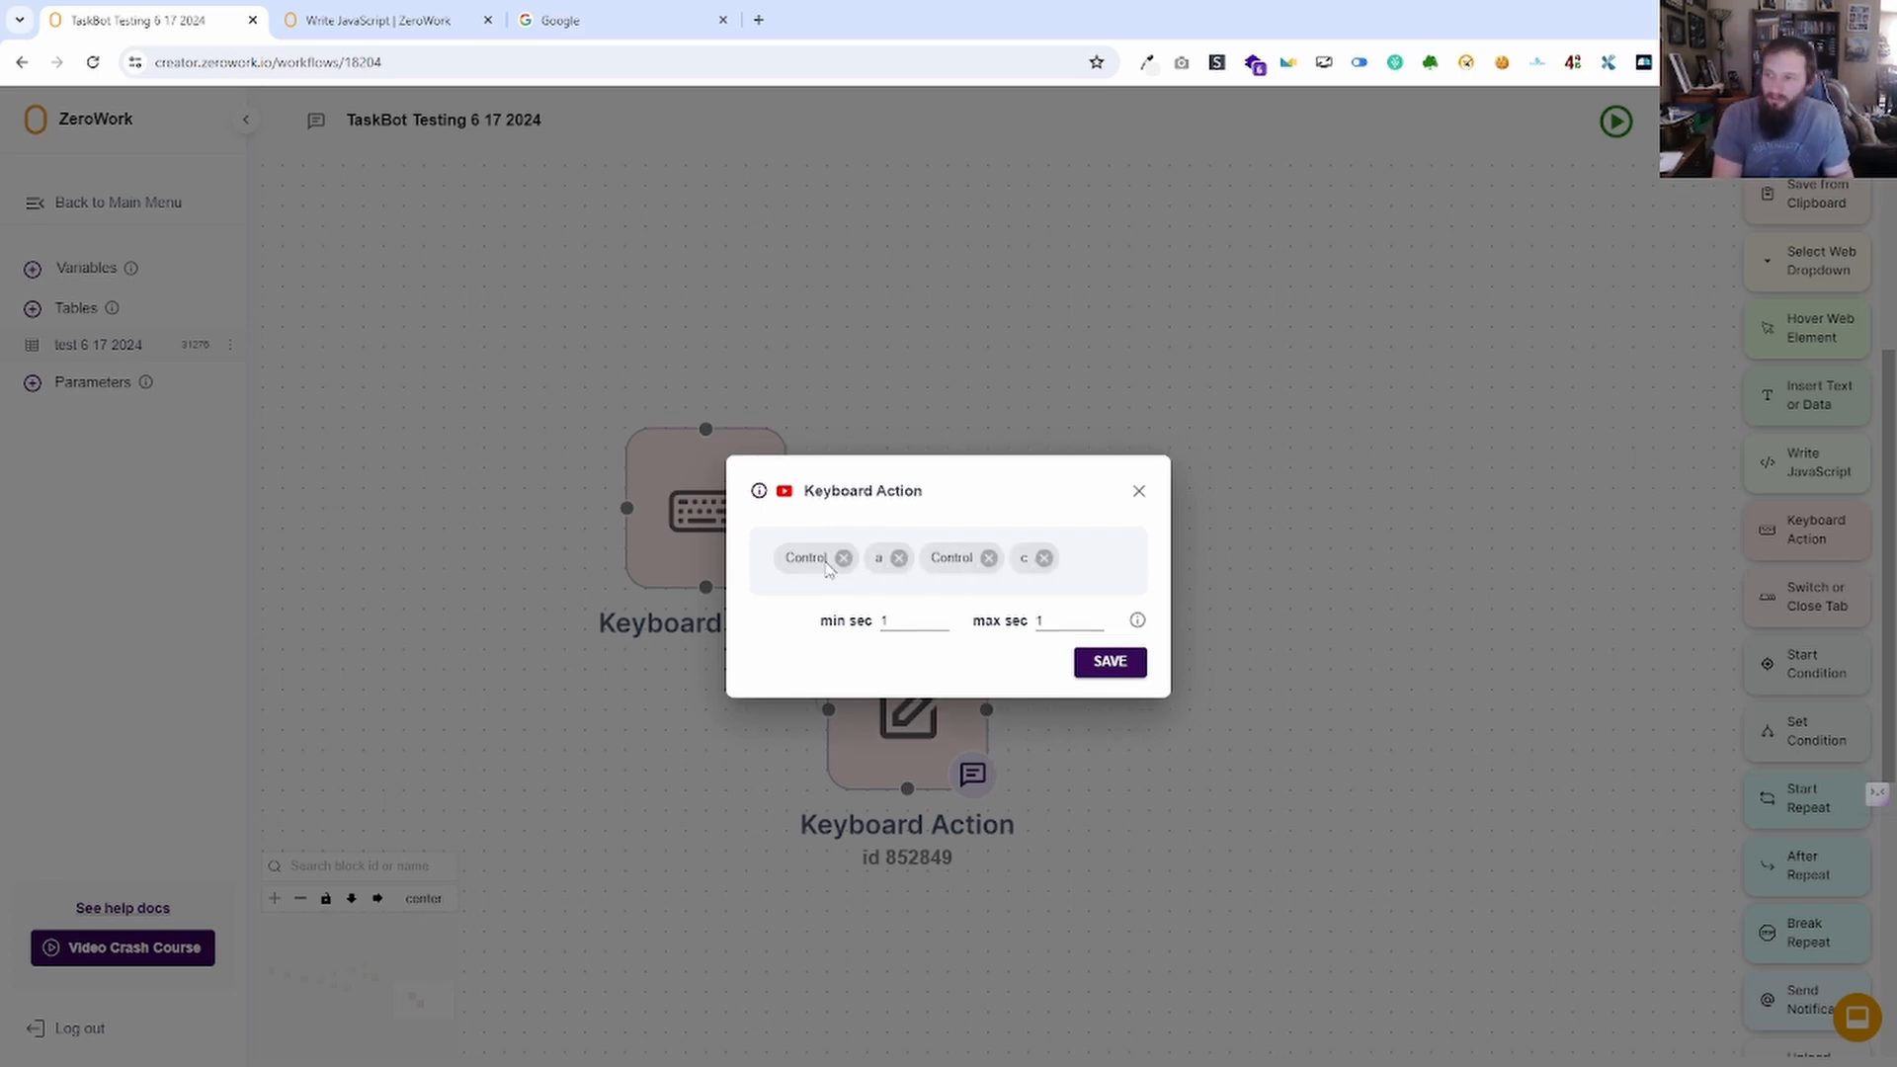
{"action": "left_click", "coordinate": [1045, 559]}
{"action": "left_click", "coordinate": [988, 559]}
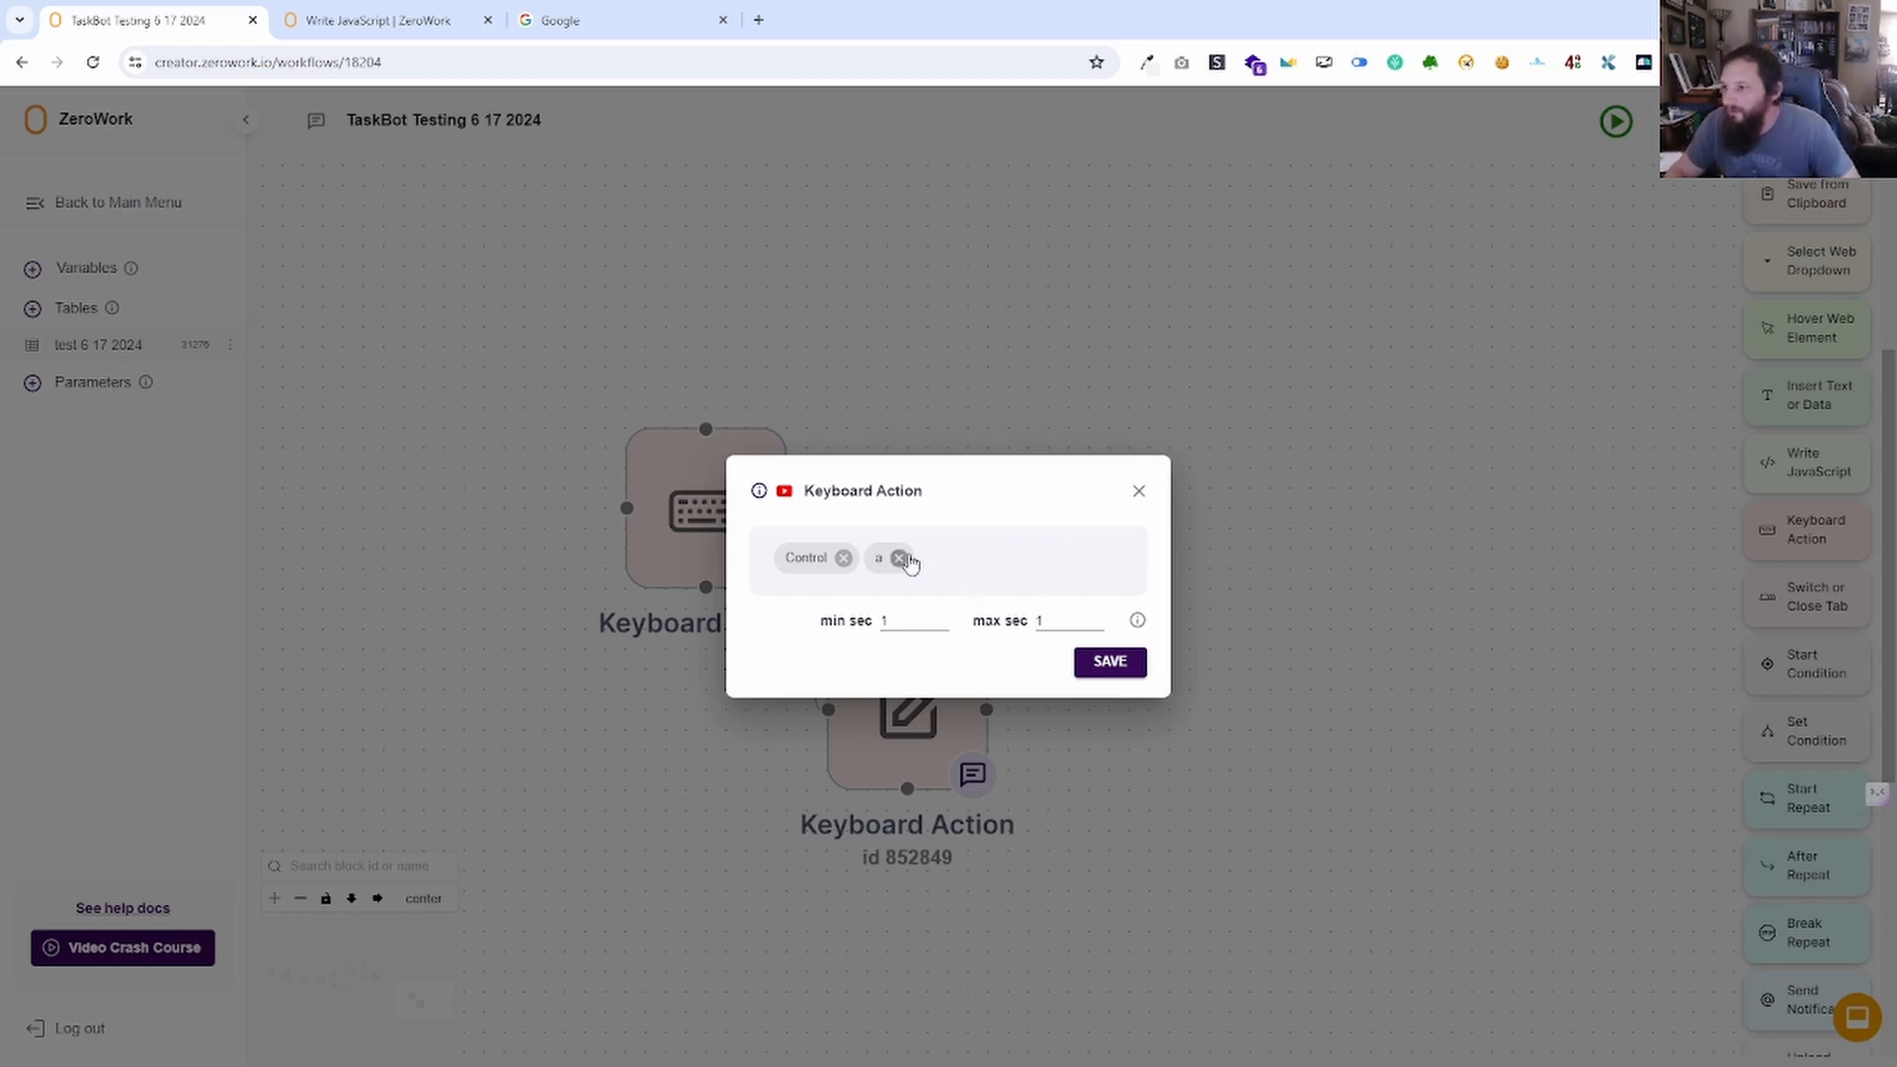
{"action": "left_click", "coordinate": [901, 558]}
{"action": "left_click", "coordinate": [843, 558]}
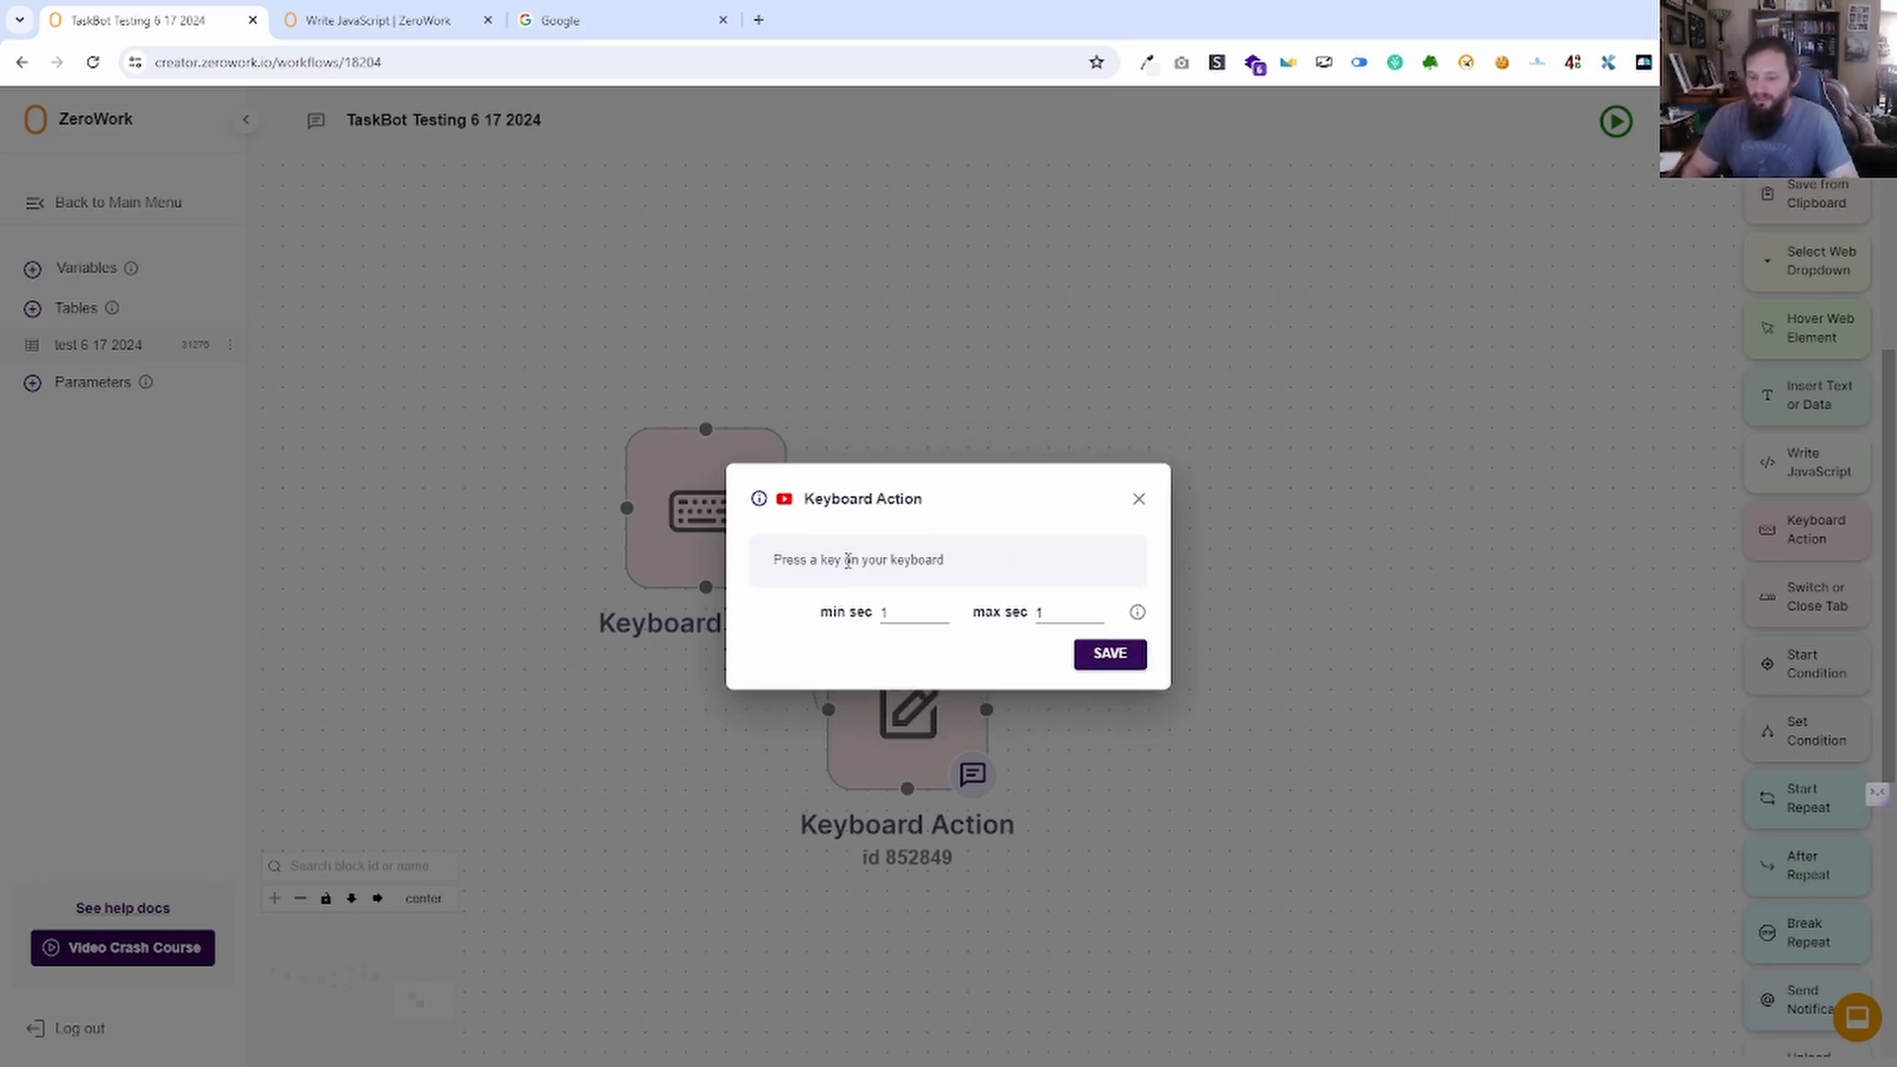
{"action": "key", "text": "Up"}
{"action": "key", "text": "Up"}
{"action": "key", "text": "Up"}
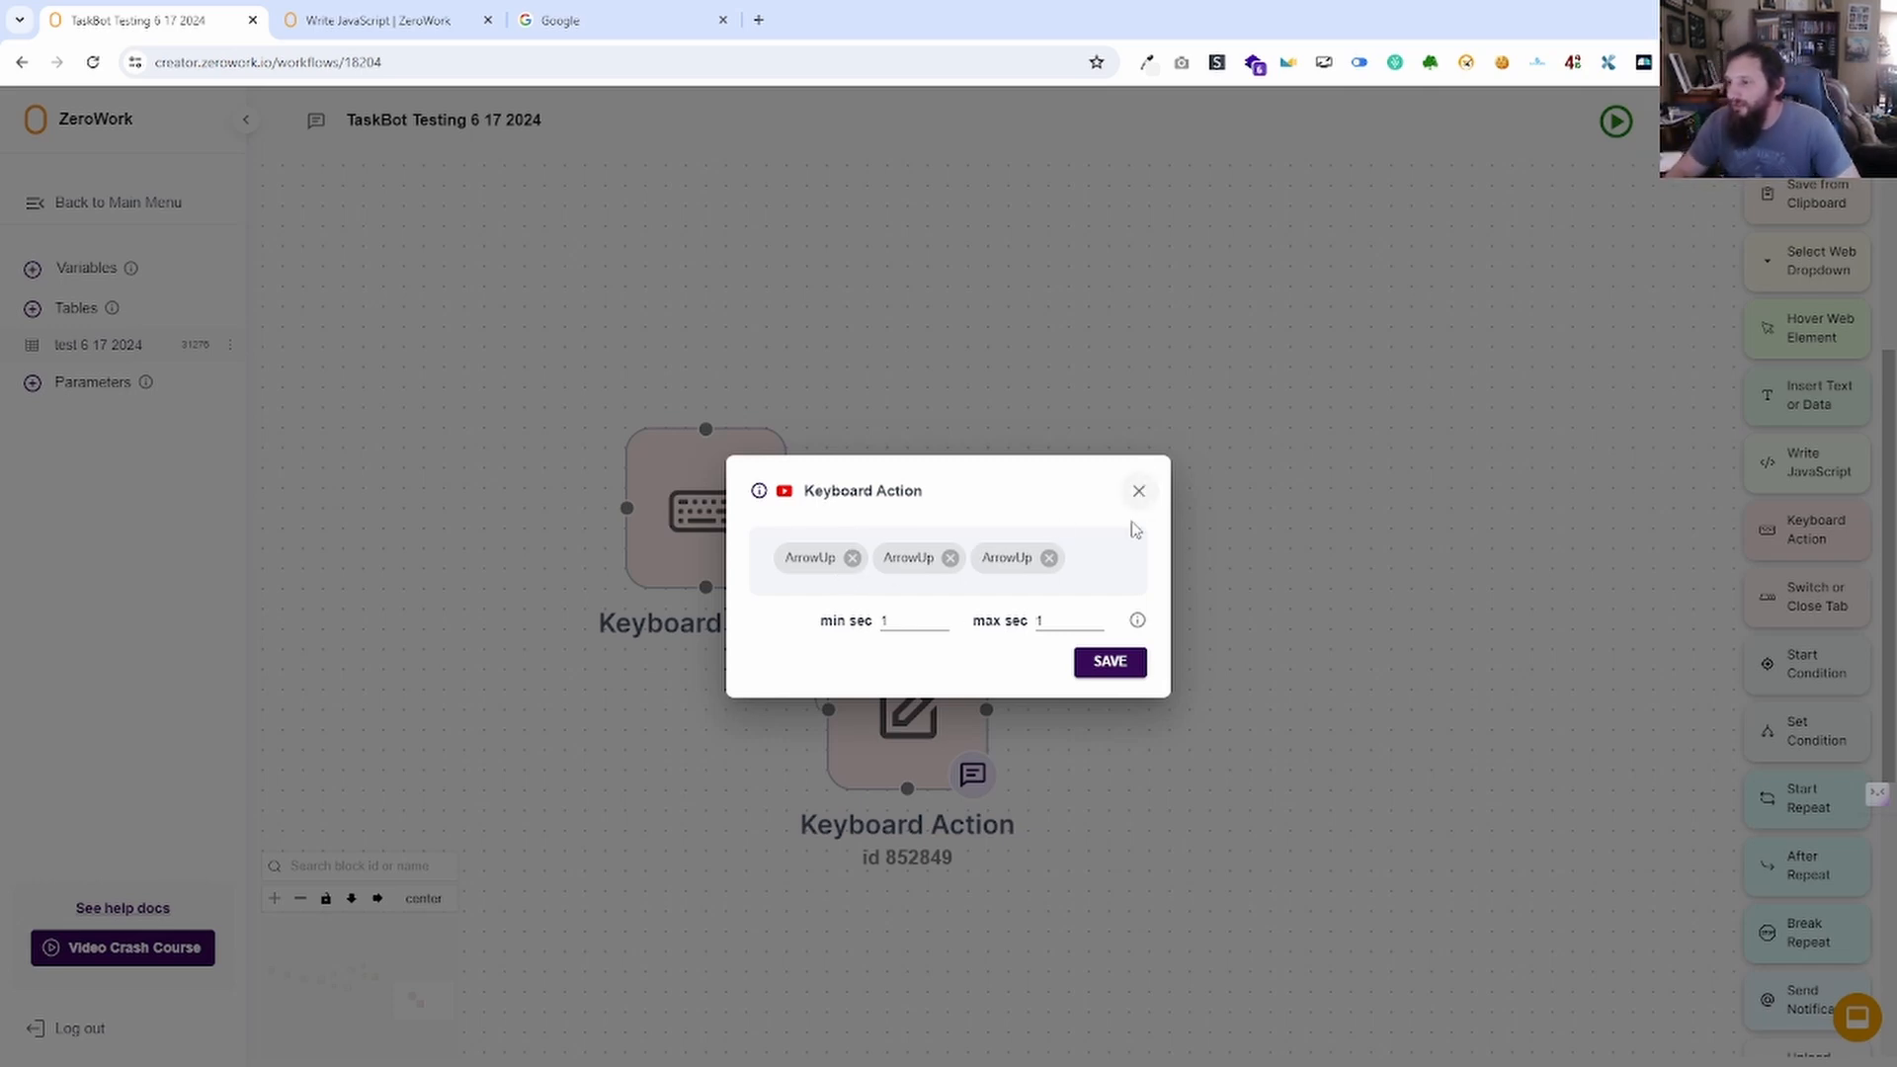
Discard the duplicate's keystroke changes, unlink it from the first block, and delete it.
{"action": "left_click", "coordinate": [1139, 491]}
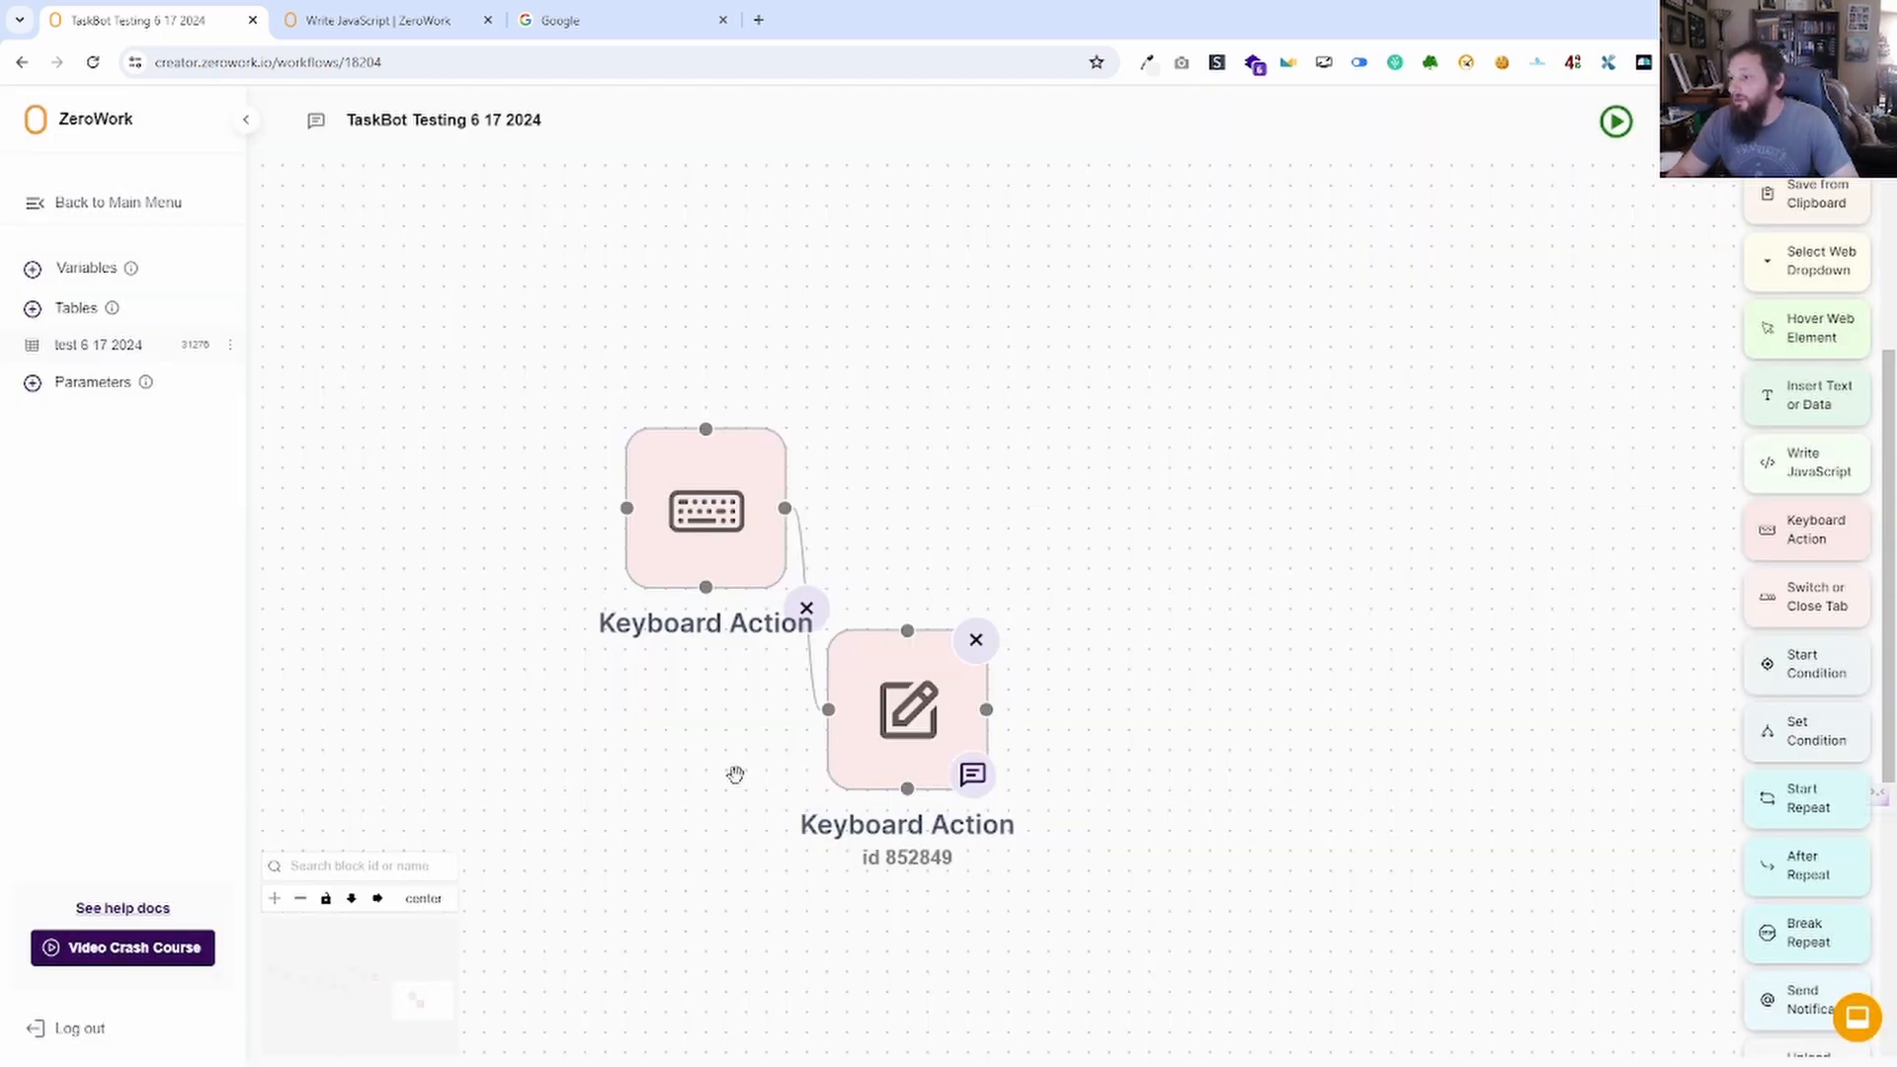
{"action": "left_click_drag", "start_coordinate": [862, 676], "coordinate": [1286, 555]}
{"action": "left_click", "coordinate": [1021, 546]}
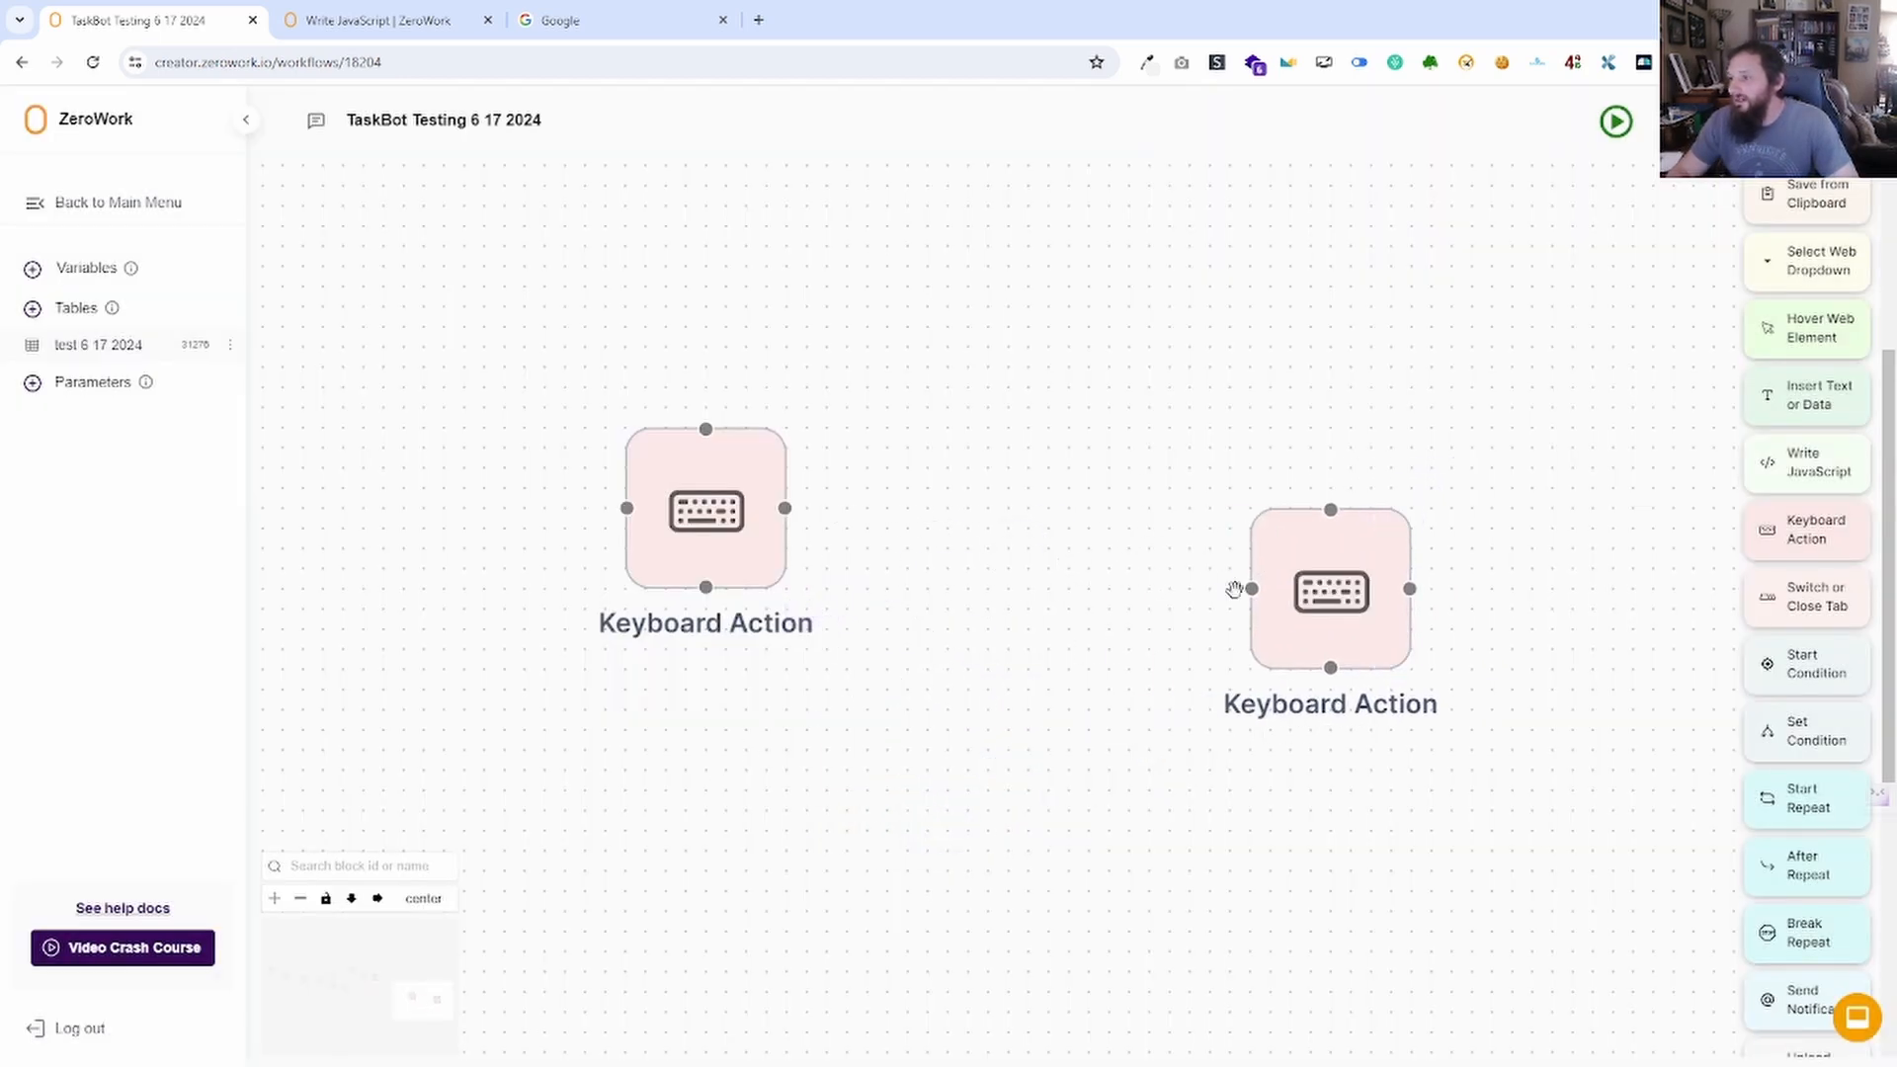
{"action": "left_click", "coordinate": [1353, 569]}
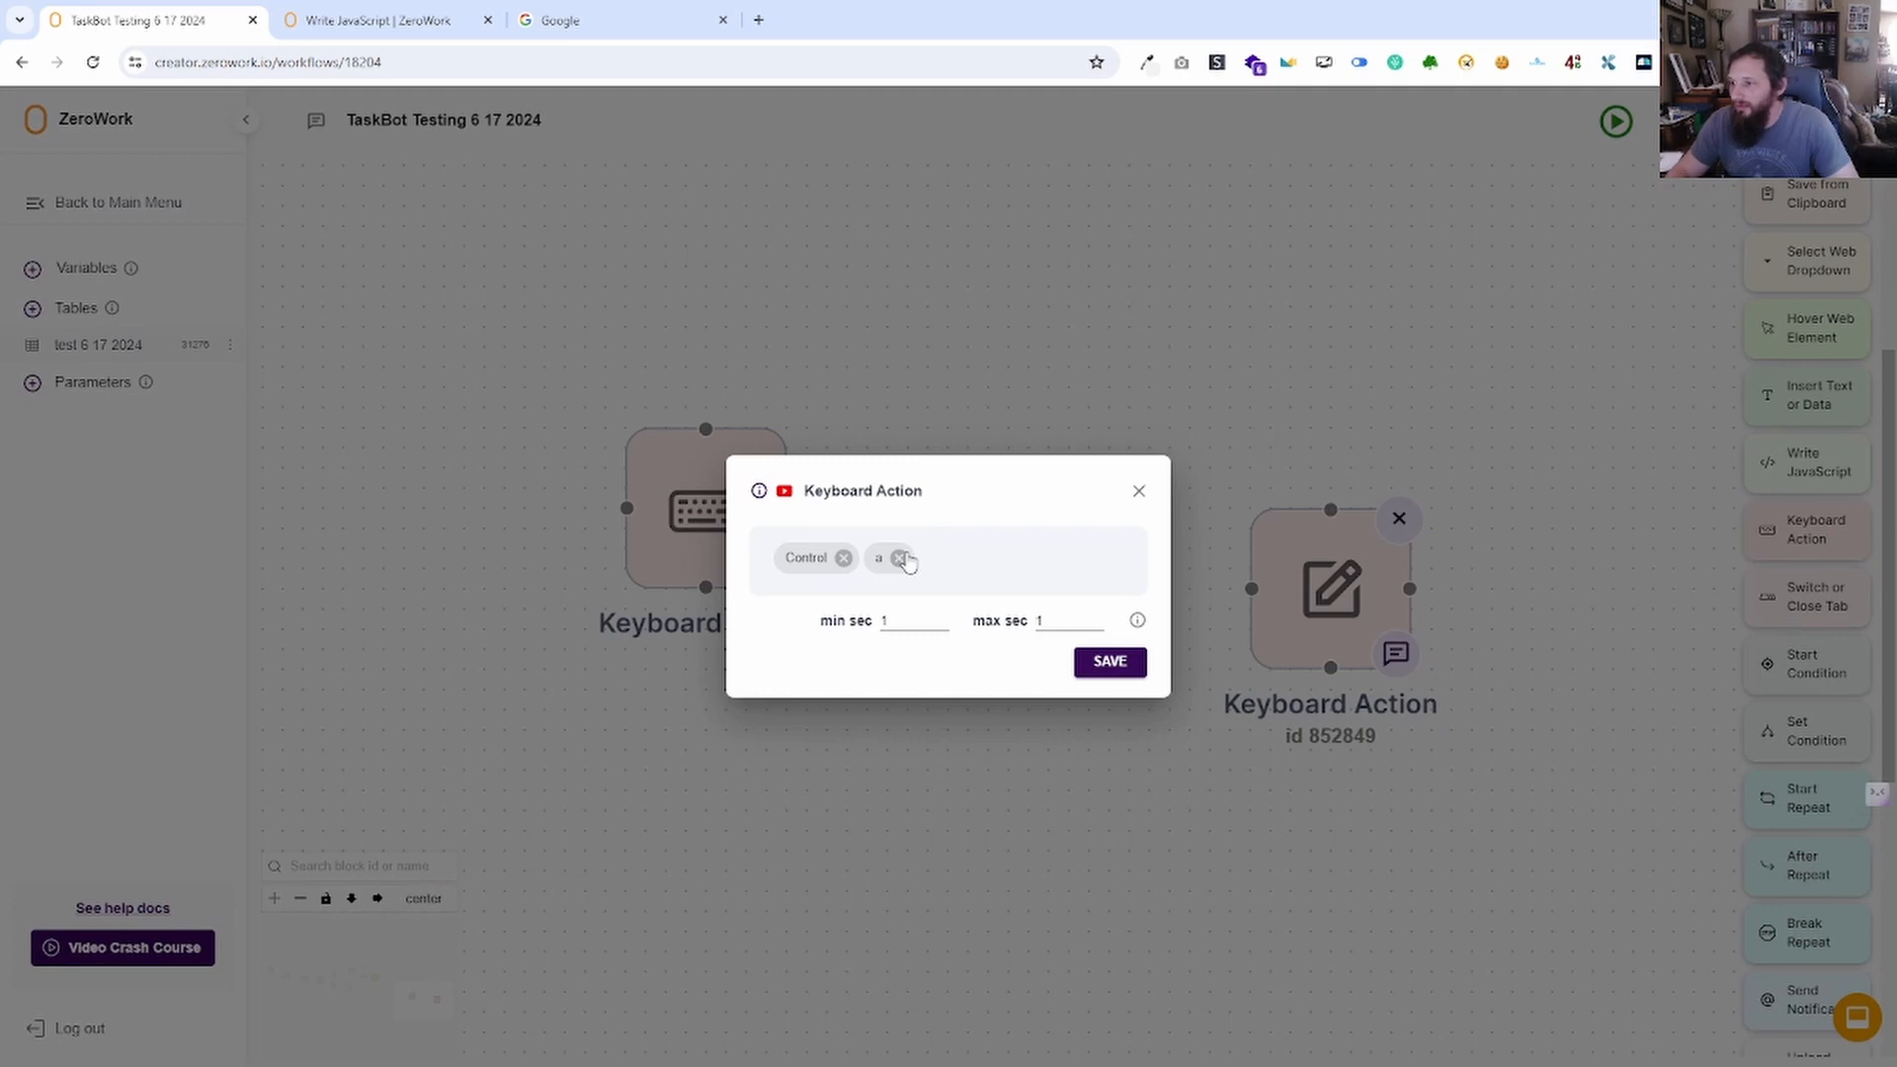
{"action": "left_click", "coordinate": [1139, 492]}
{"action": "left_click_drag", "start_coordinate": [1314, 550], "coordinate": [1205, 554]}
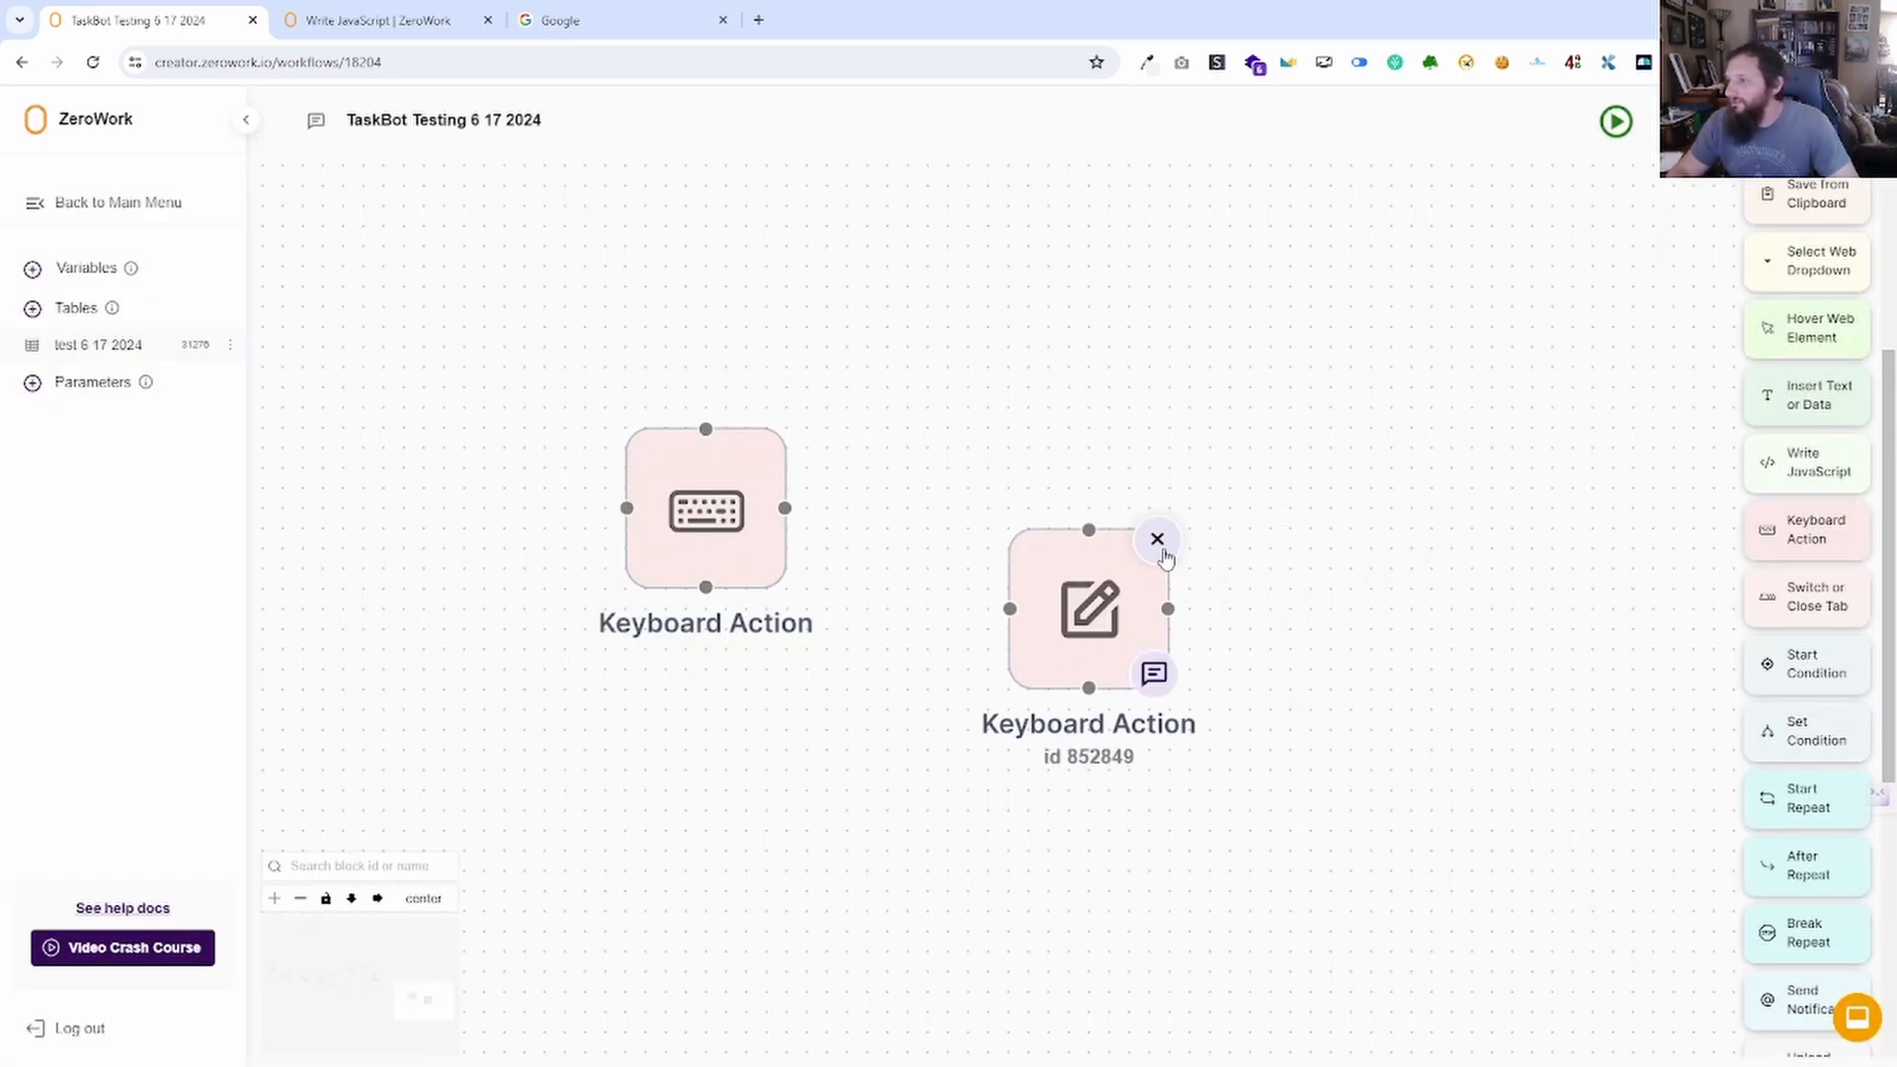
{"action": "left_click", "coordinate": [1162, 544]}
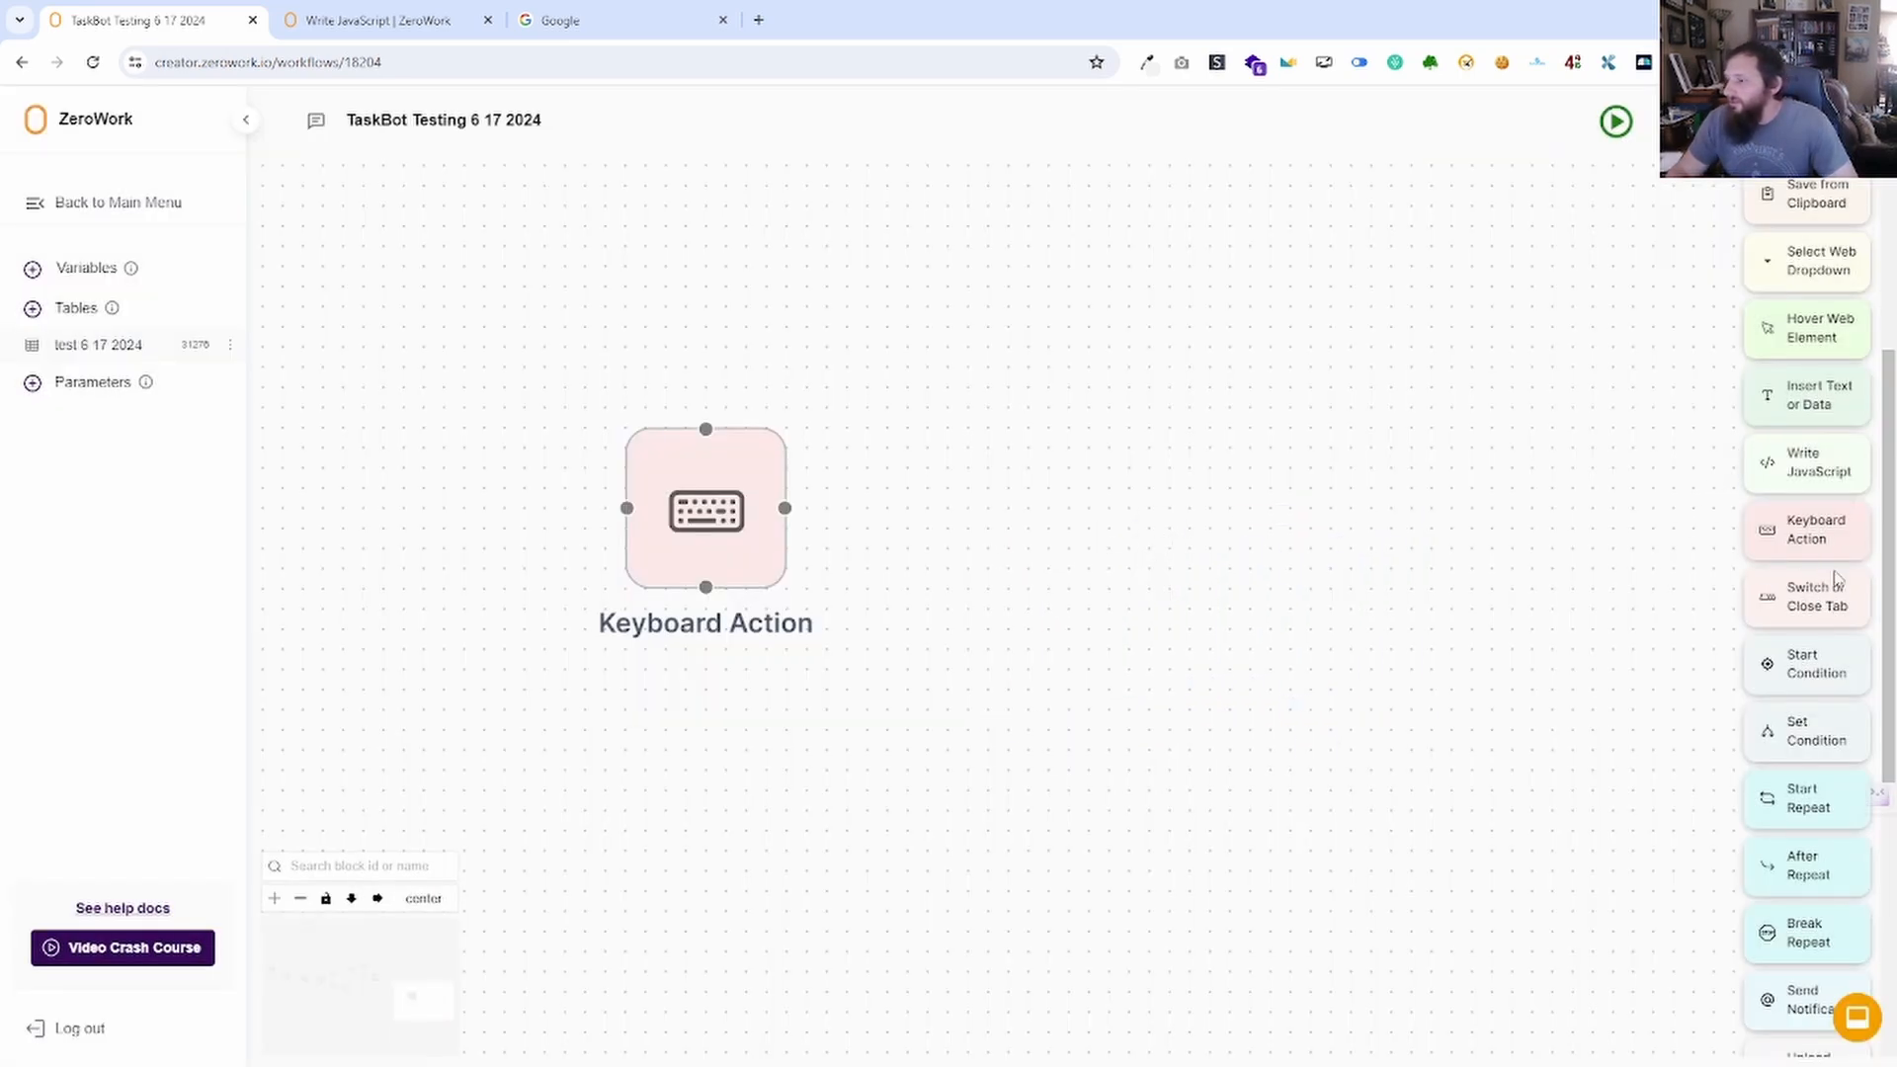
Add a Switch or Close Tab block to the canvas.
{"action": "left_click_drag", "start_coordinate": [1836, 615], "coordinate": [1063, 471]}
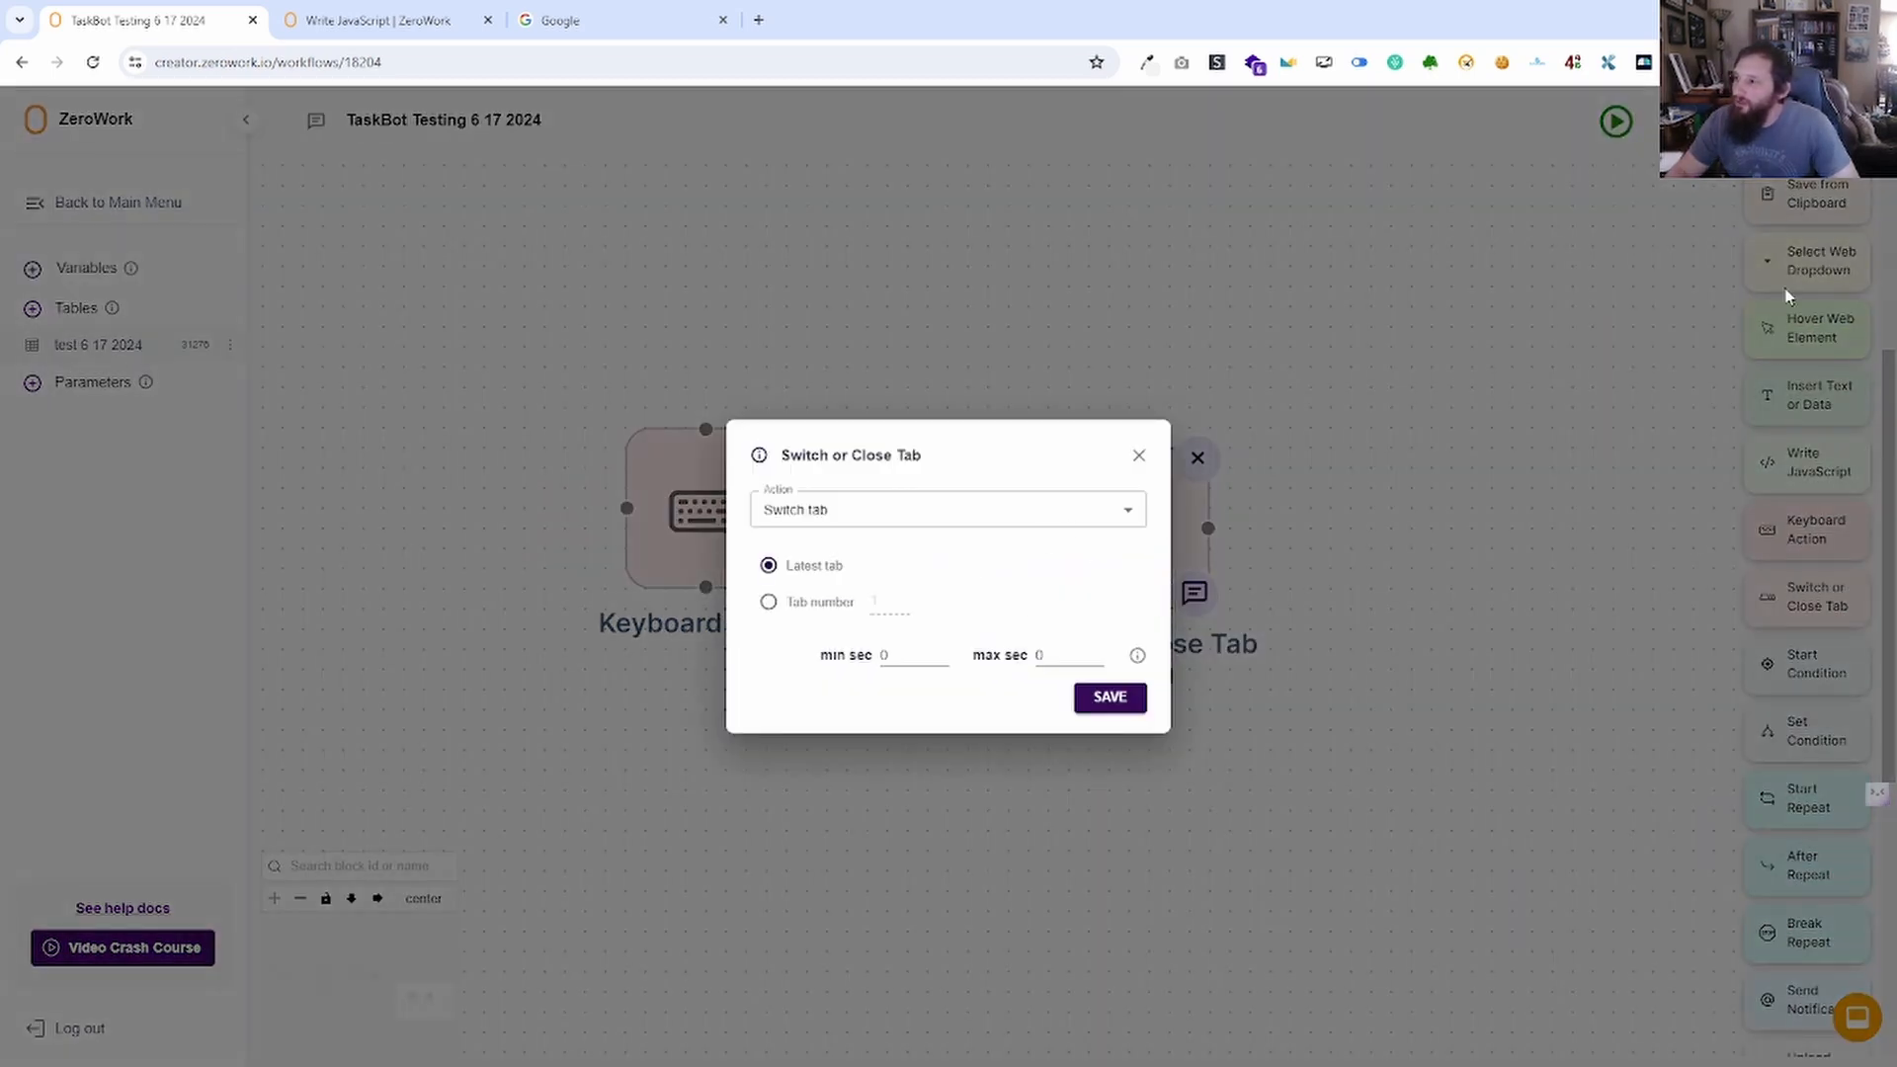
{"action": "left_click", "coordinate": [1141, 454]}
{"action": "scroll", "coordinate": [1819, 455], "scroll_direction": "up", "scroll_amount": 4}
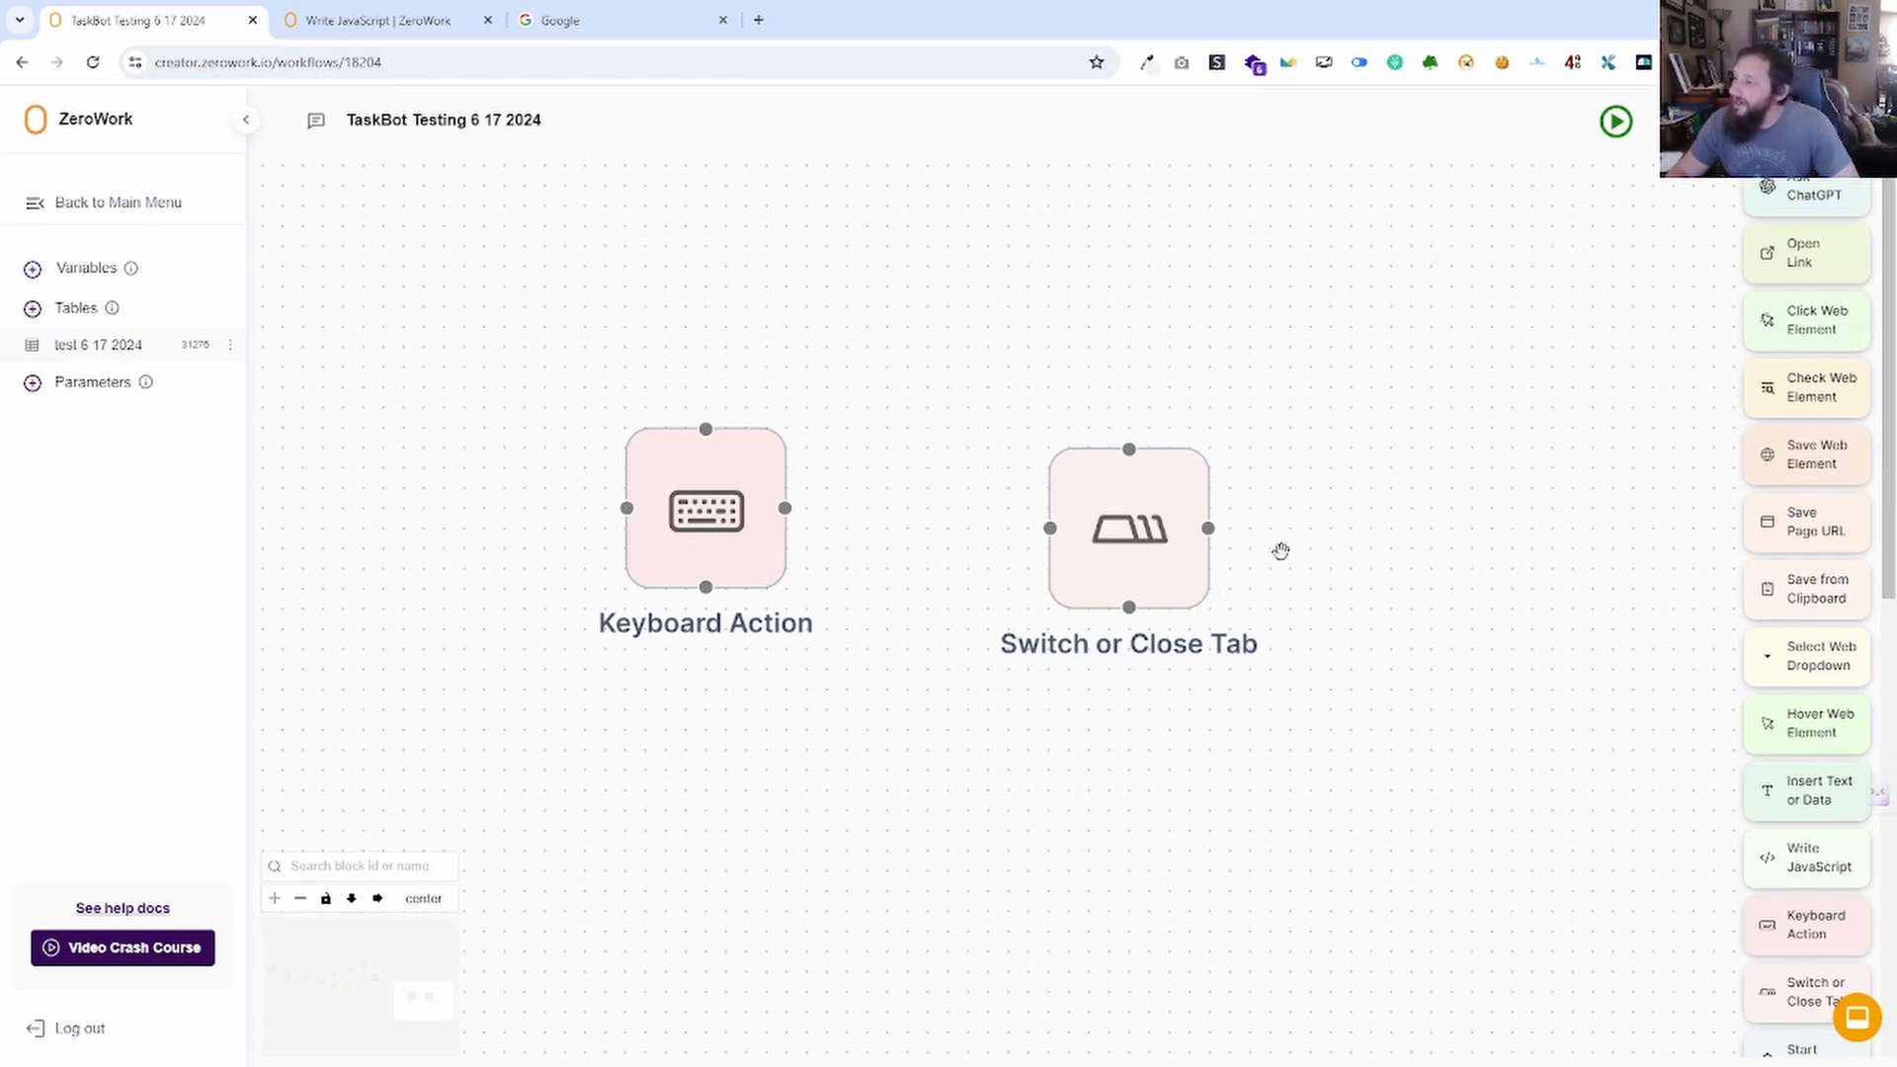
{"action": "left_click", "coordinate": [1146, 537]}
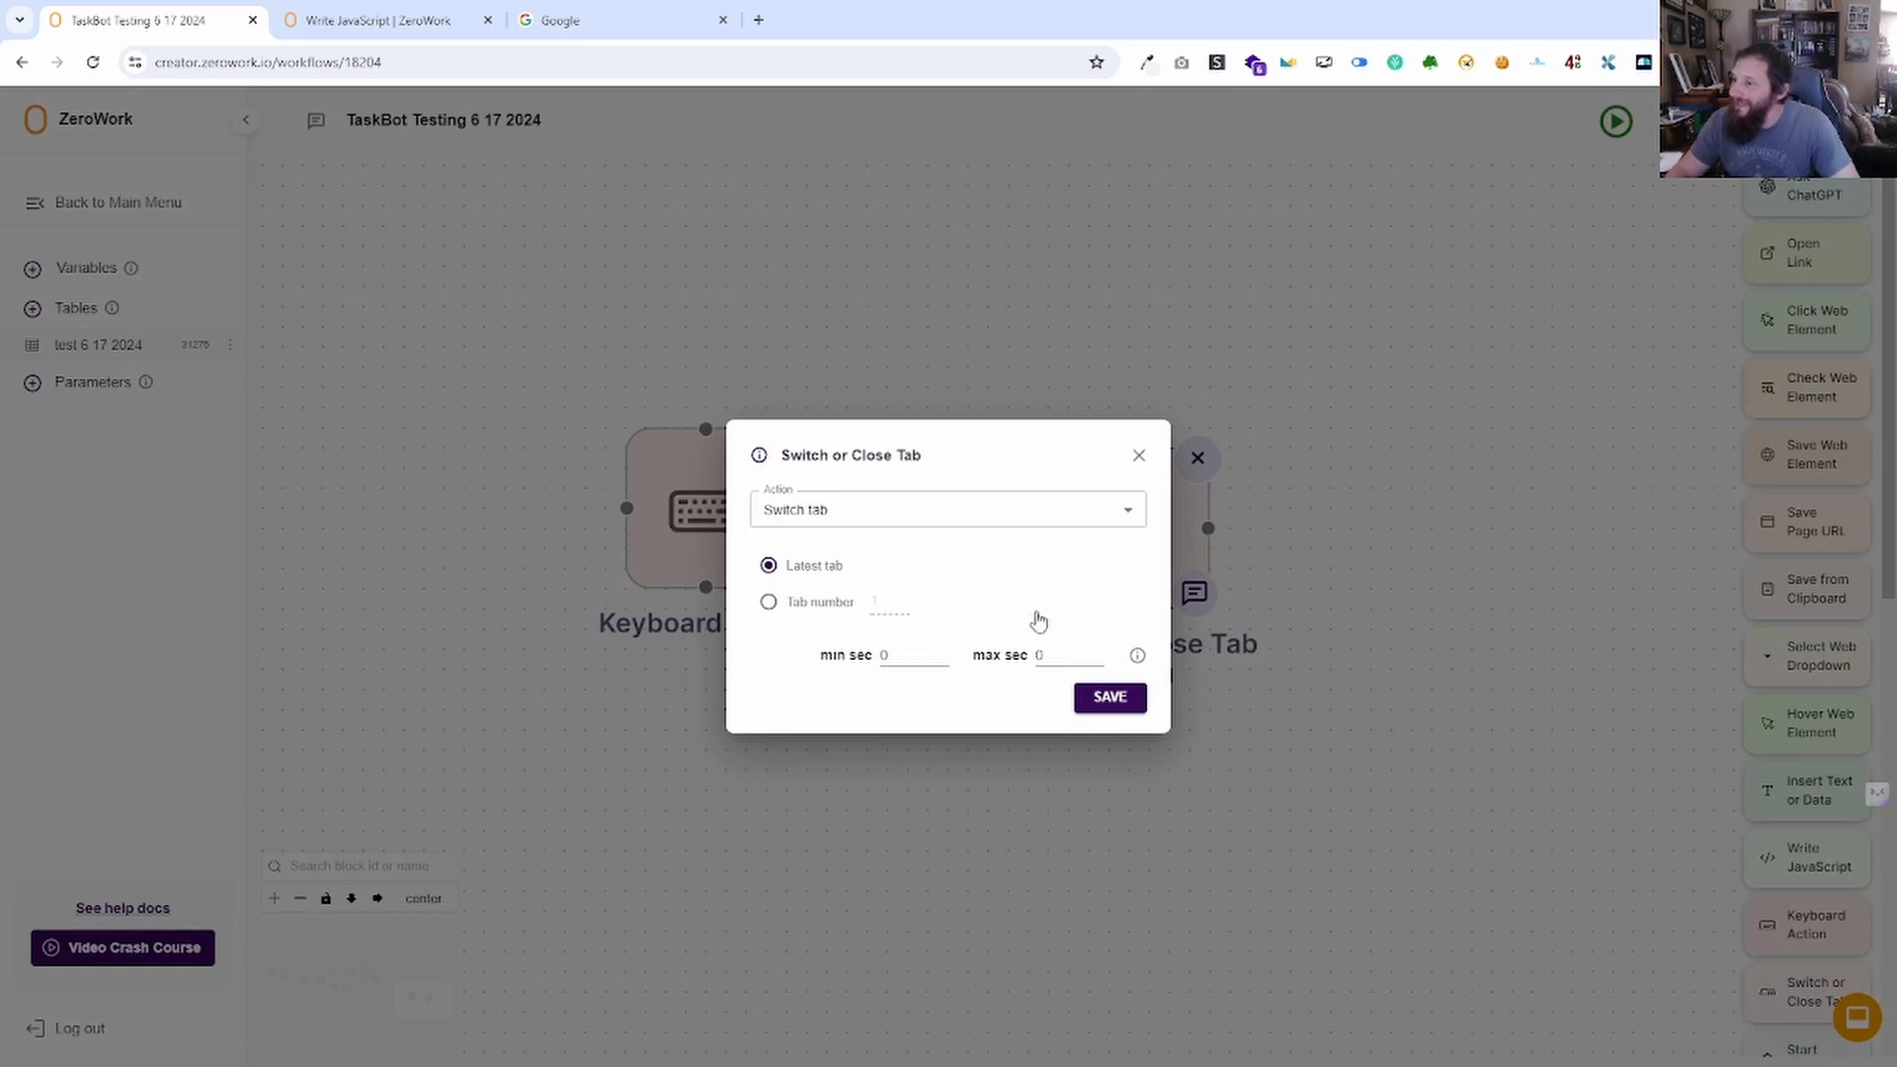
{"action": "left_click", "coordinate": [1139, 455]}
Add an Open Link block set to open in a new tab, replacing a first attempt.
{"action": "left_click_drag", "start_coordinate": [1818, 259], "coordinate": [1302, 415]}
{"action": "left_click", "coordinate": [817, 616]}
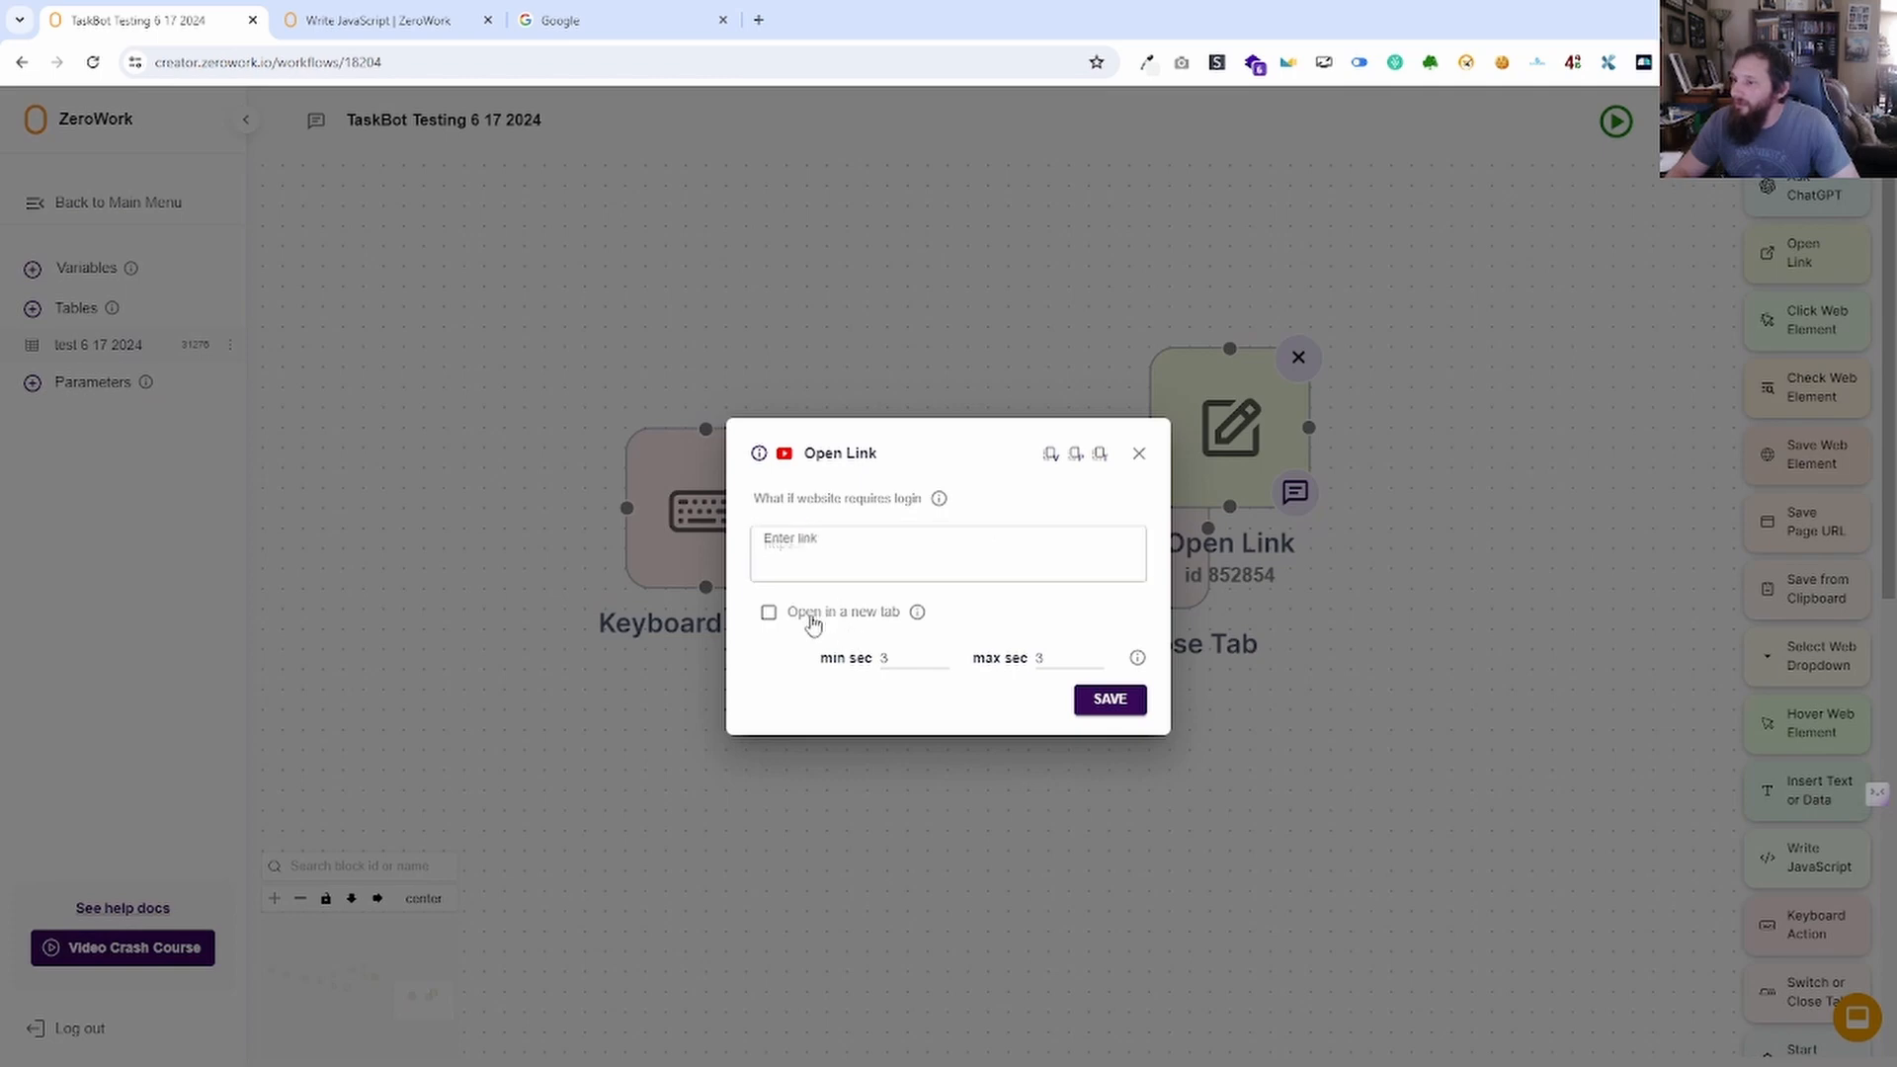
{"action": "left_click", "coordinate": [769, 612]}
{"action": "left_click", "coordinate": [1151, 461]}
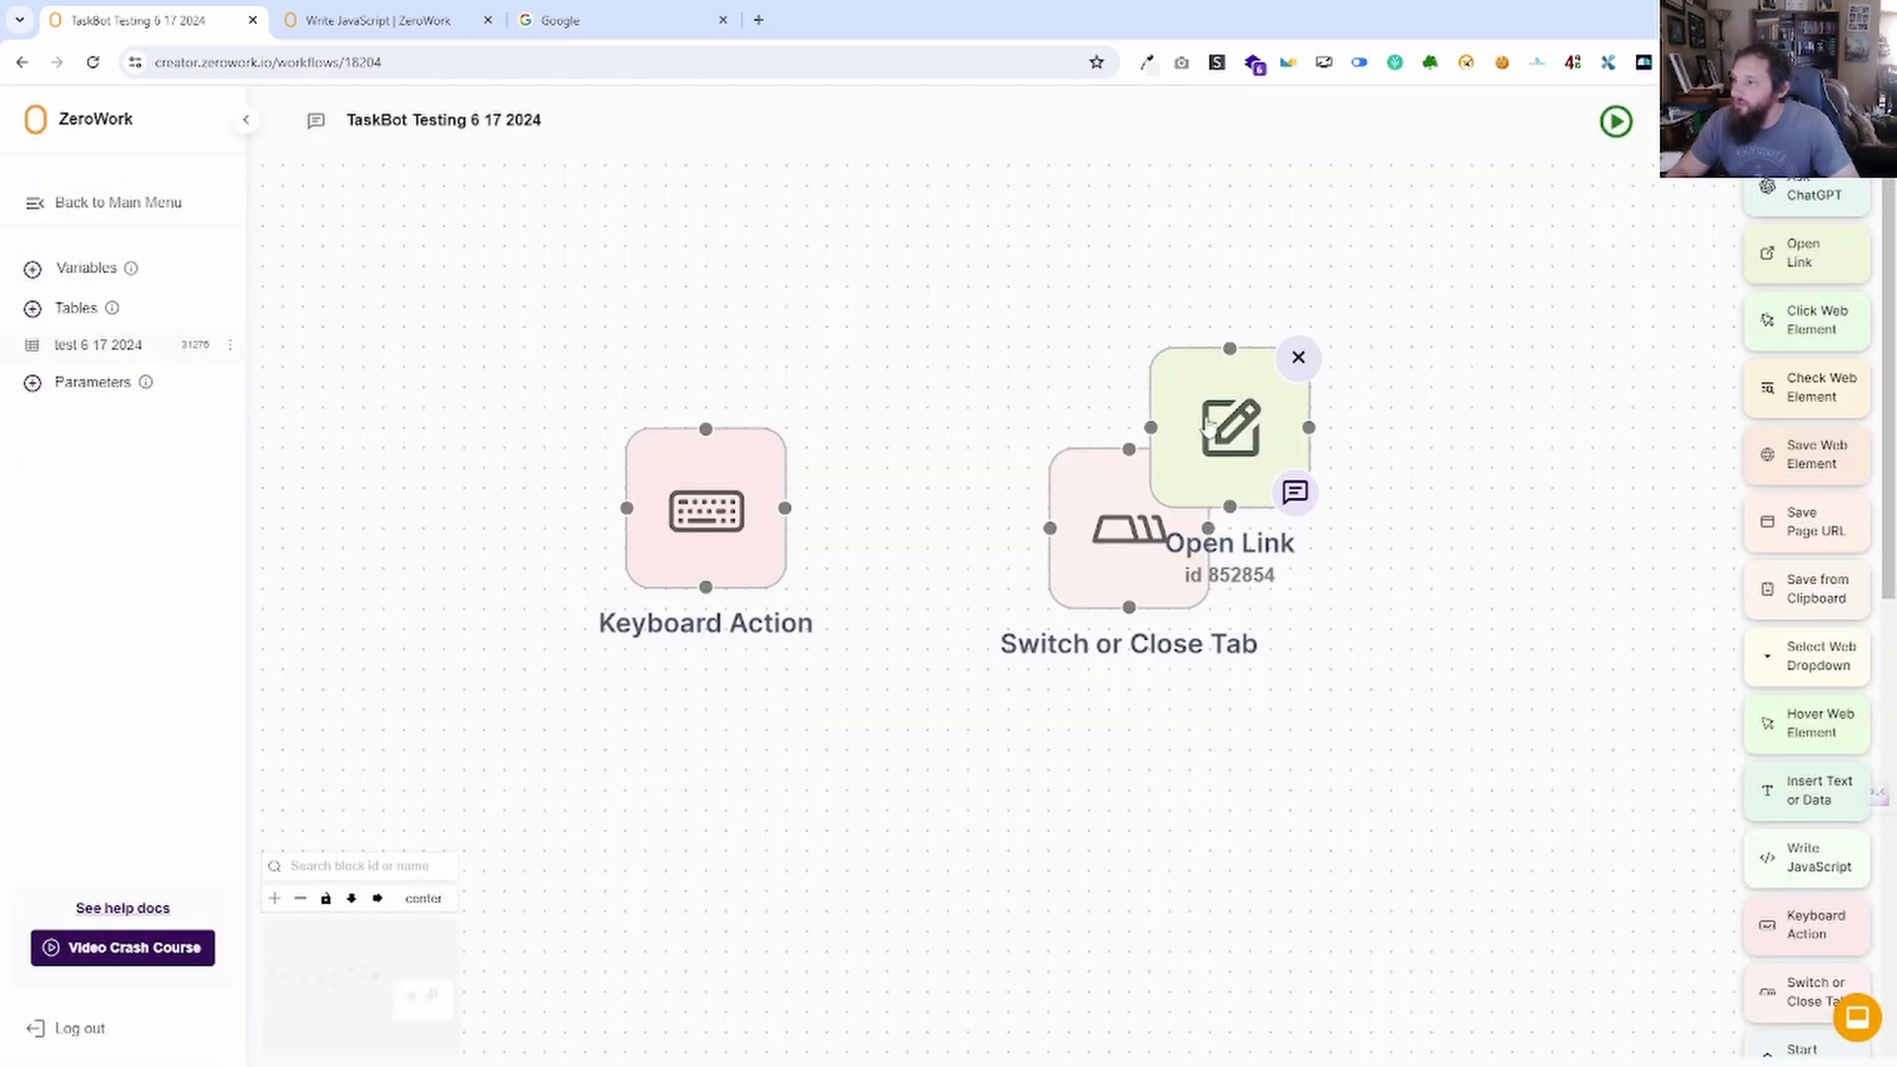
{"action": "left_click", "coordinate": [1296, 358]}
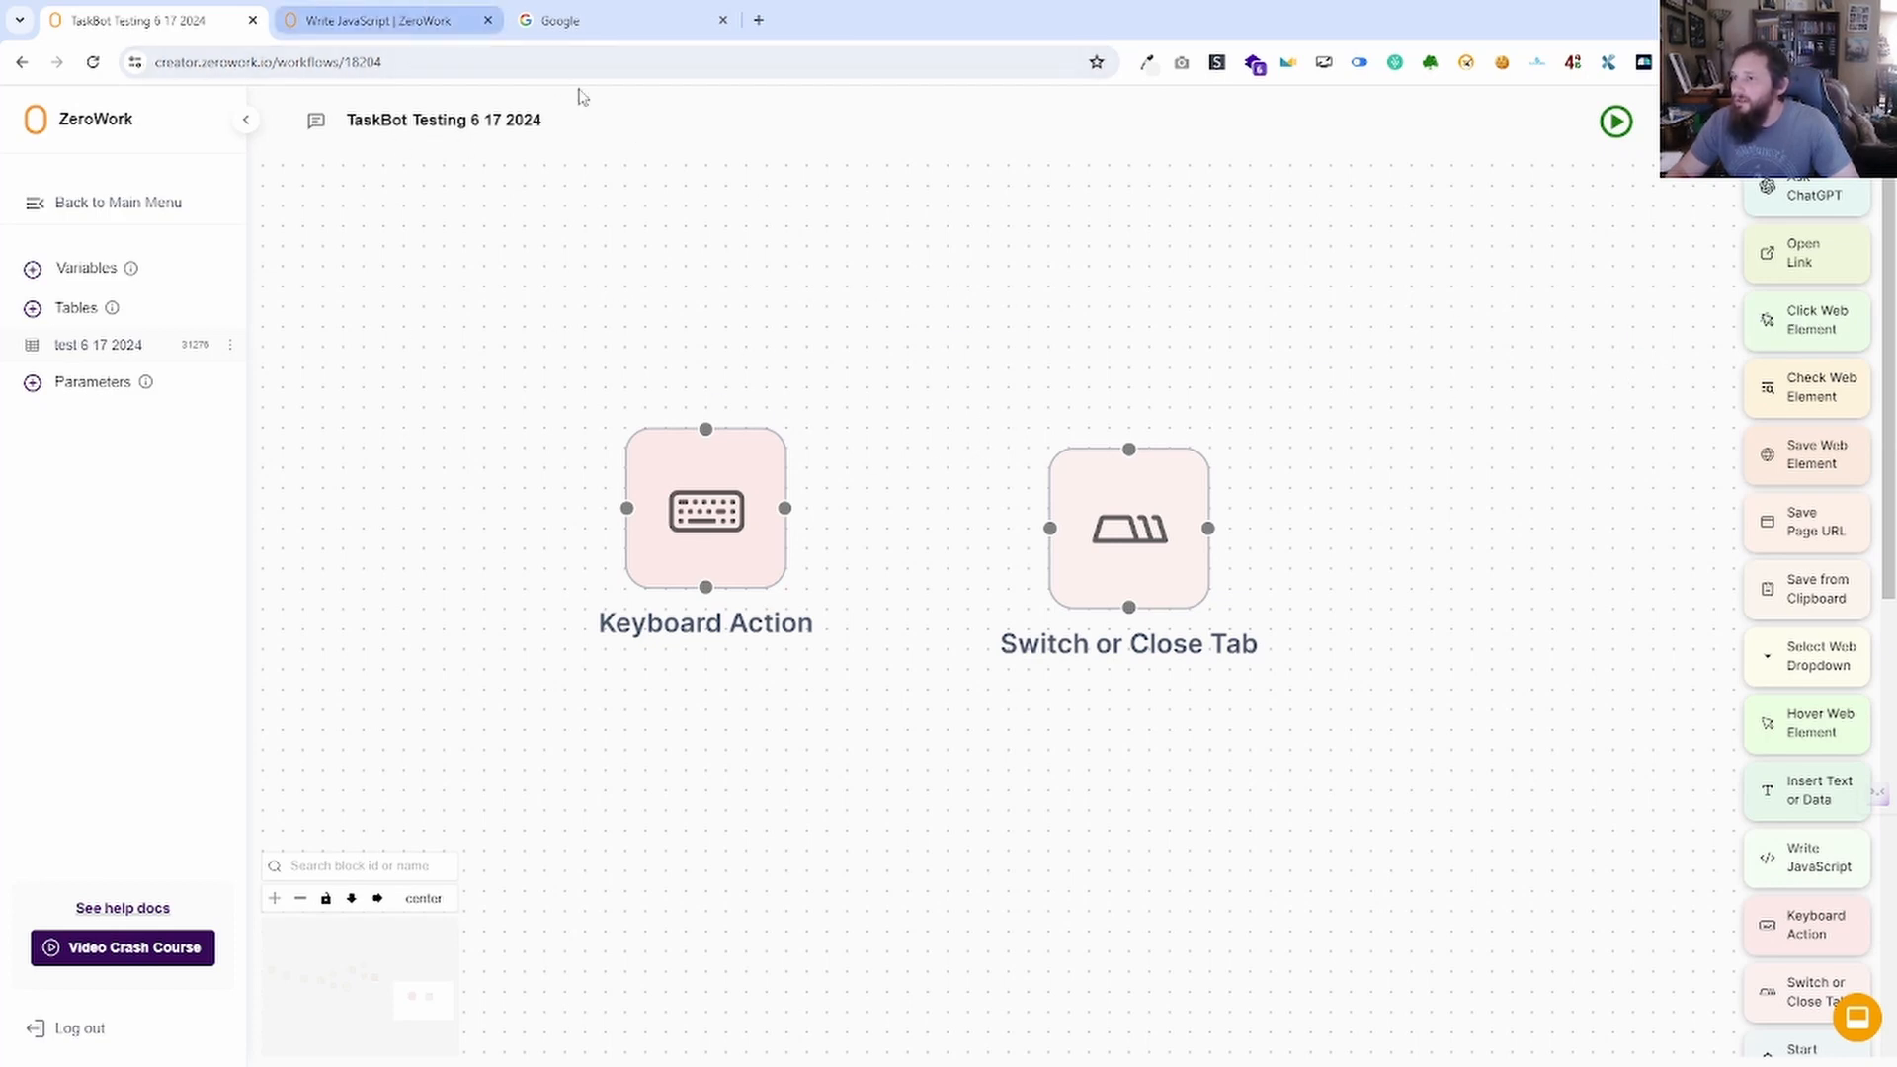
{"action": "left_click_drag", "start_coordinate": [1811, 257], "coordinate": [1226, 312]}
{"action": "left_click", "coordinate": [769, 614]}
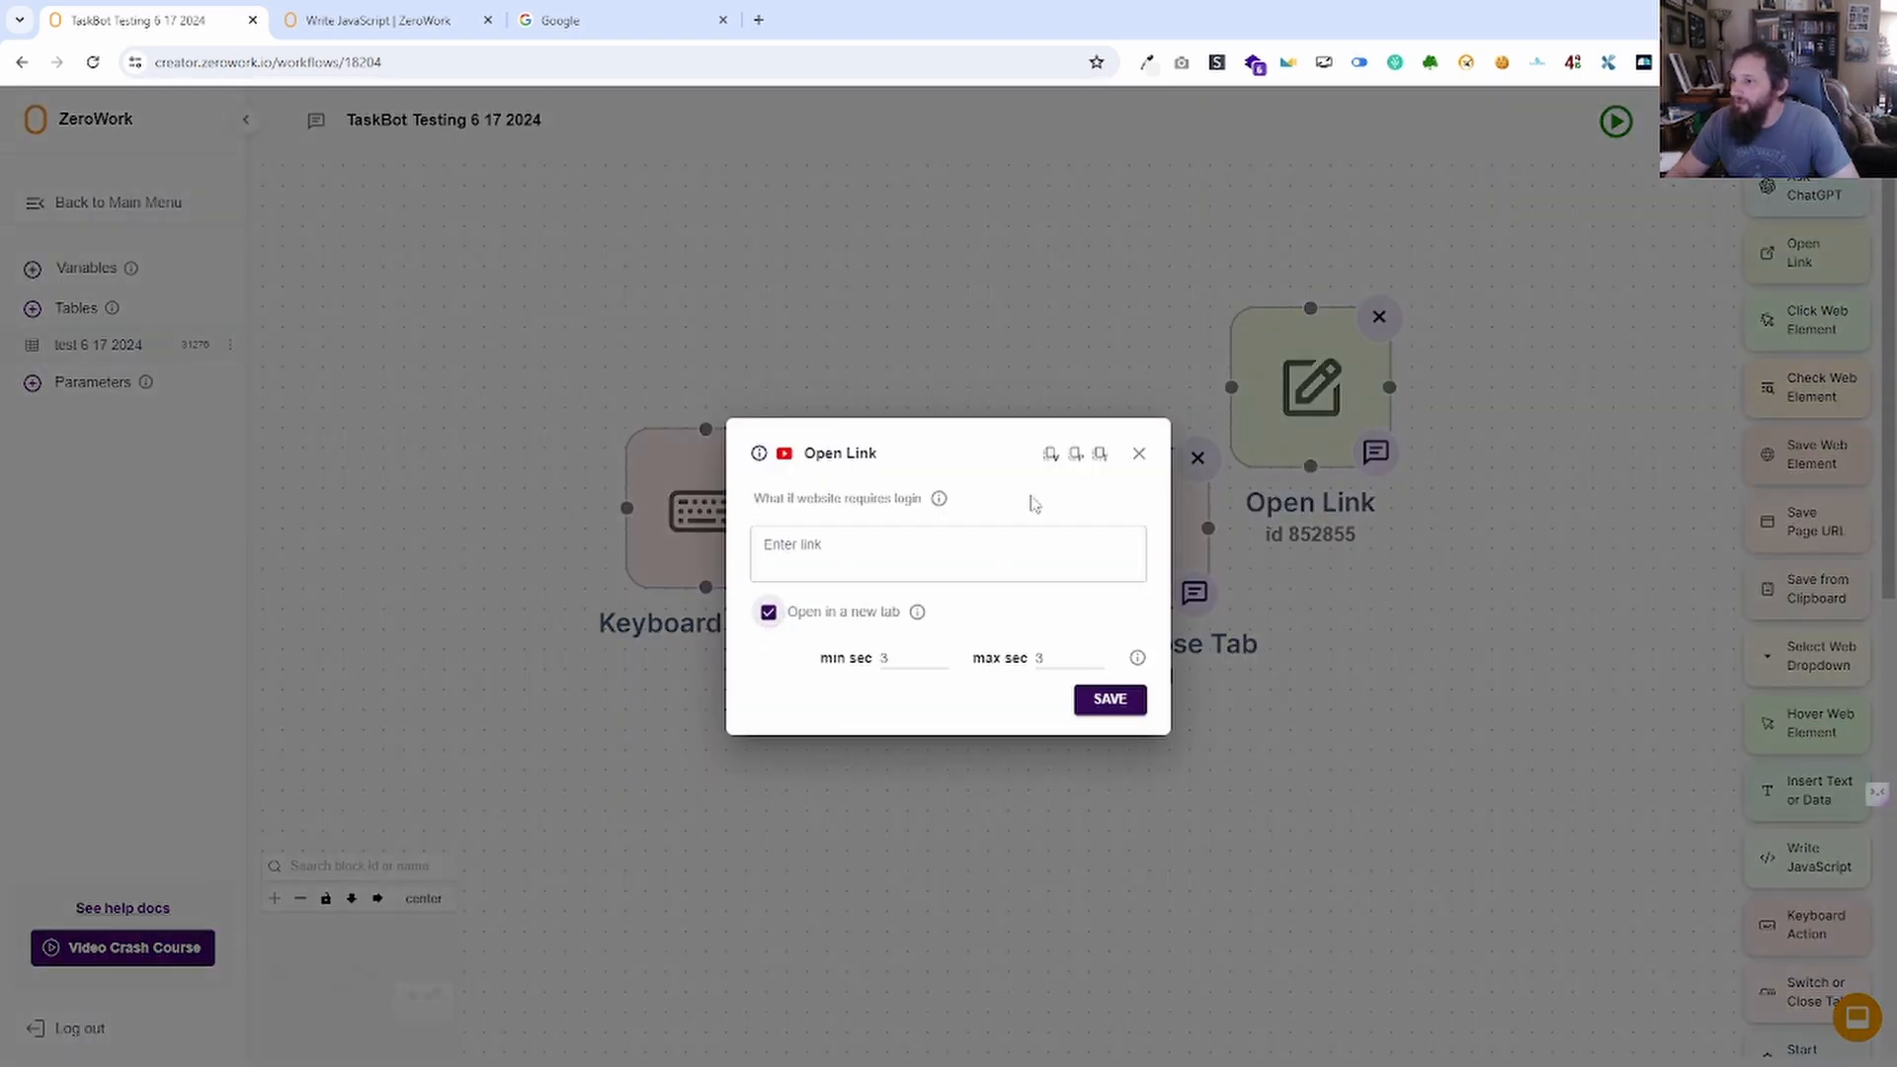
{"action": "left_click", "coordinate": [1140, 454]}
Try targeting tab number 2 in the Switch or Close Tab settings.
{"action": "left_click", "coordinate": [1141, 553]}
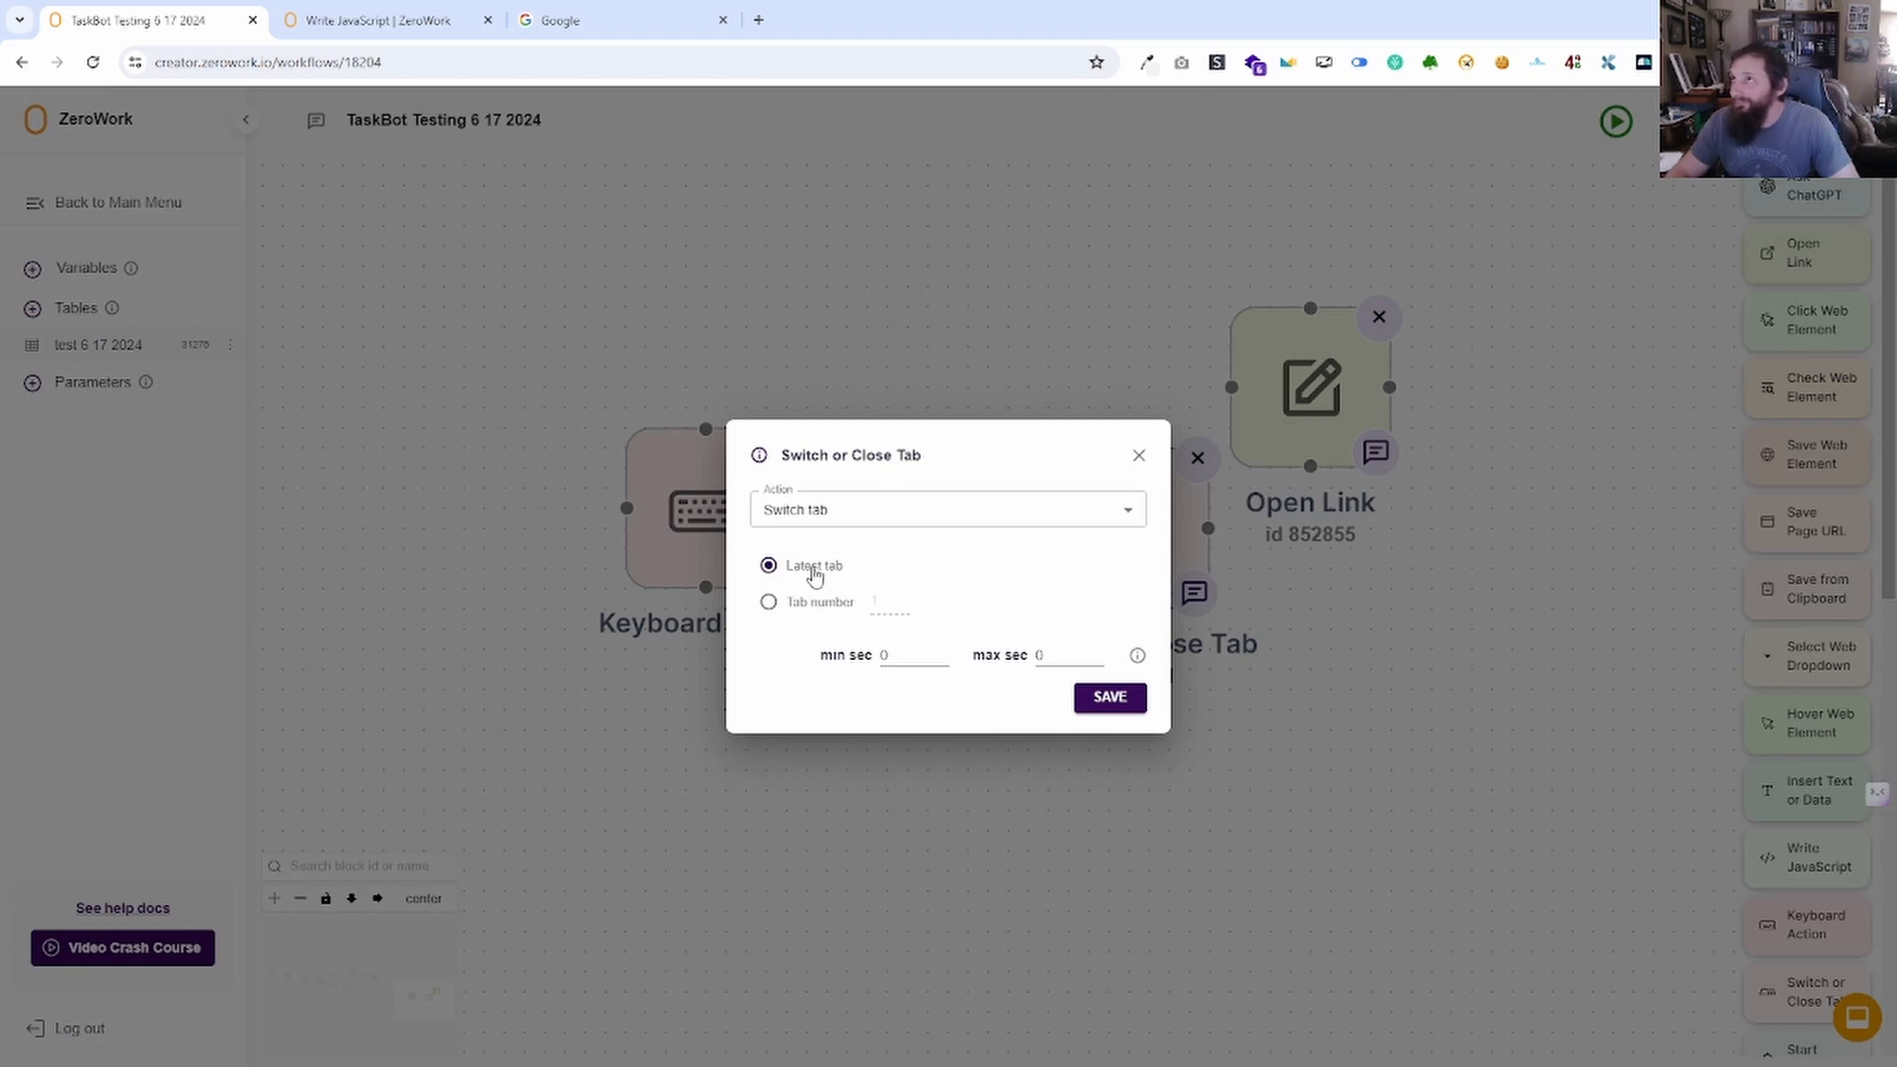
{"action": "left_click", "coordinate": [810, 605]}
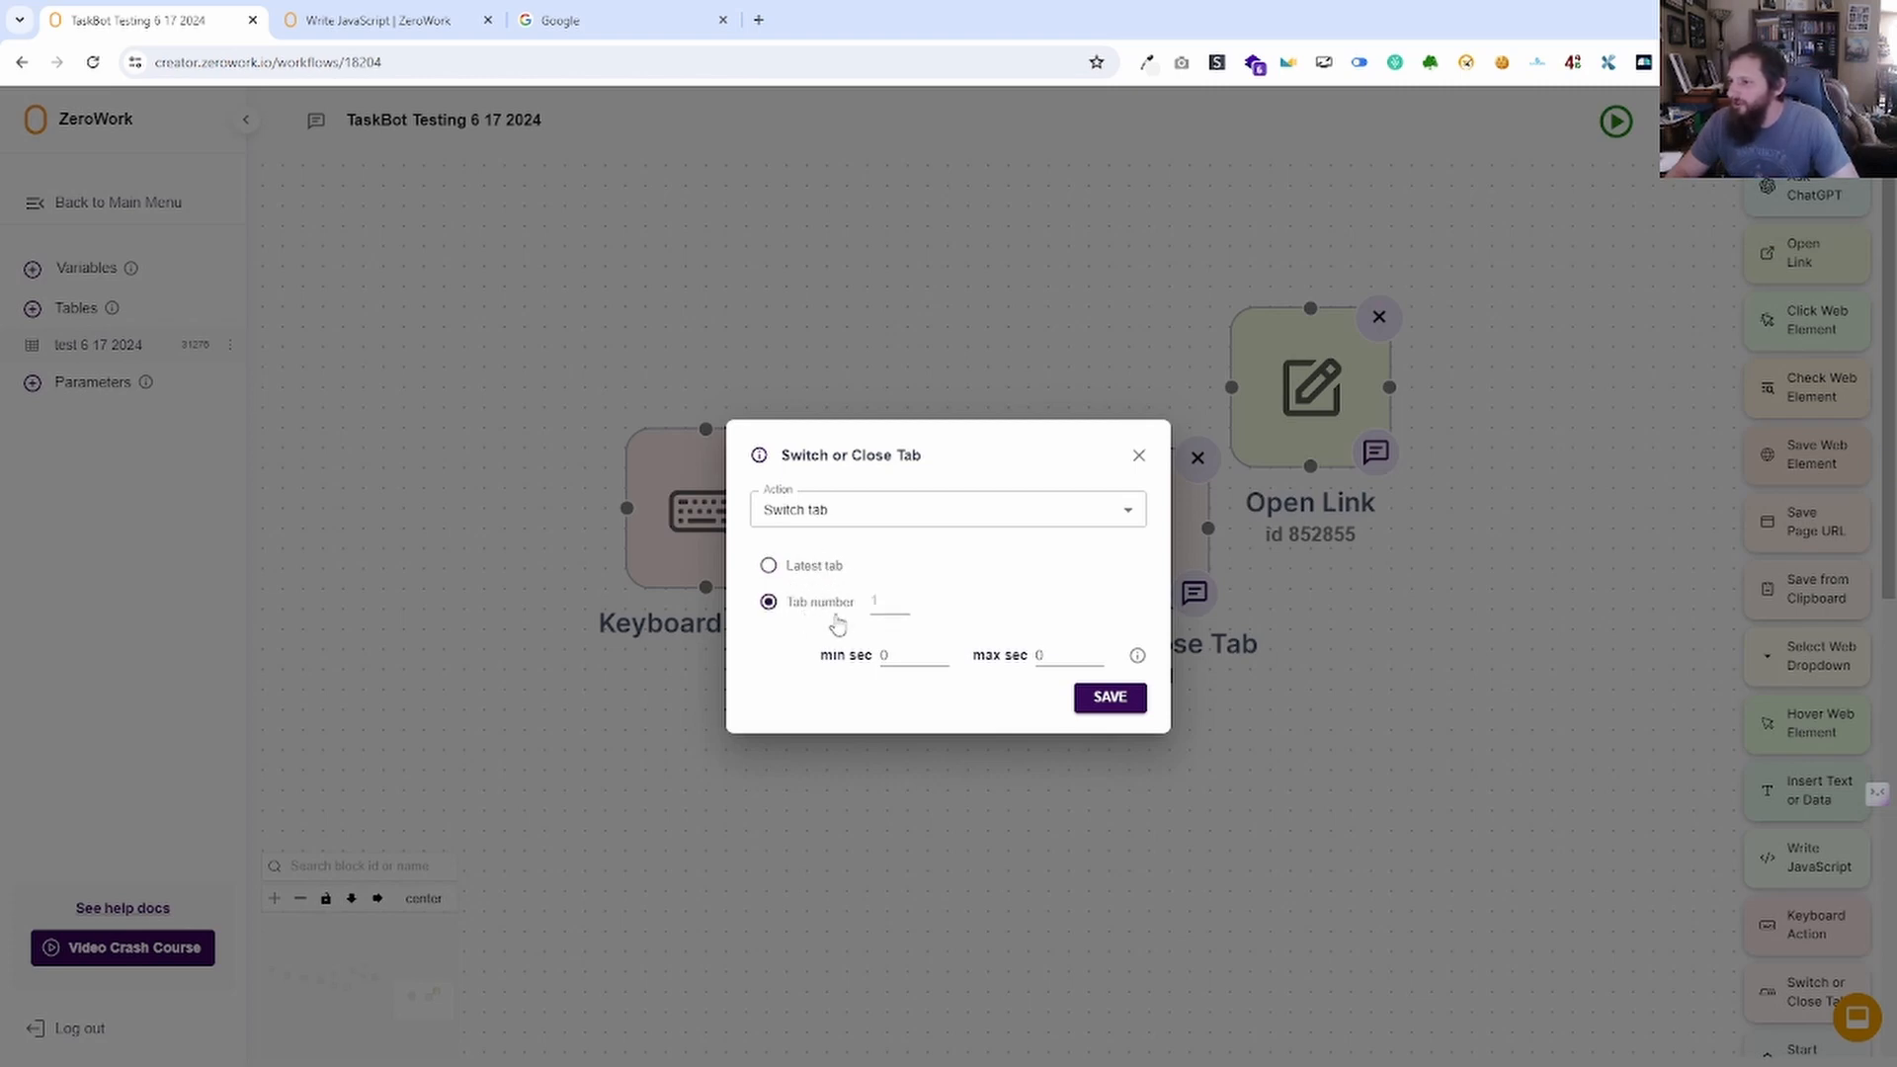
{"action": "left_click", "coordinate": [882, 602]}
{"action": "type", "text": "2"}
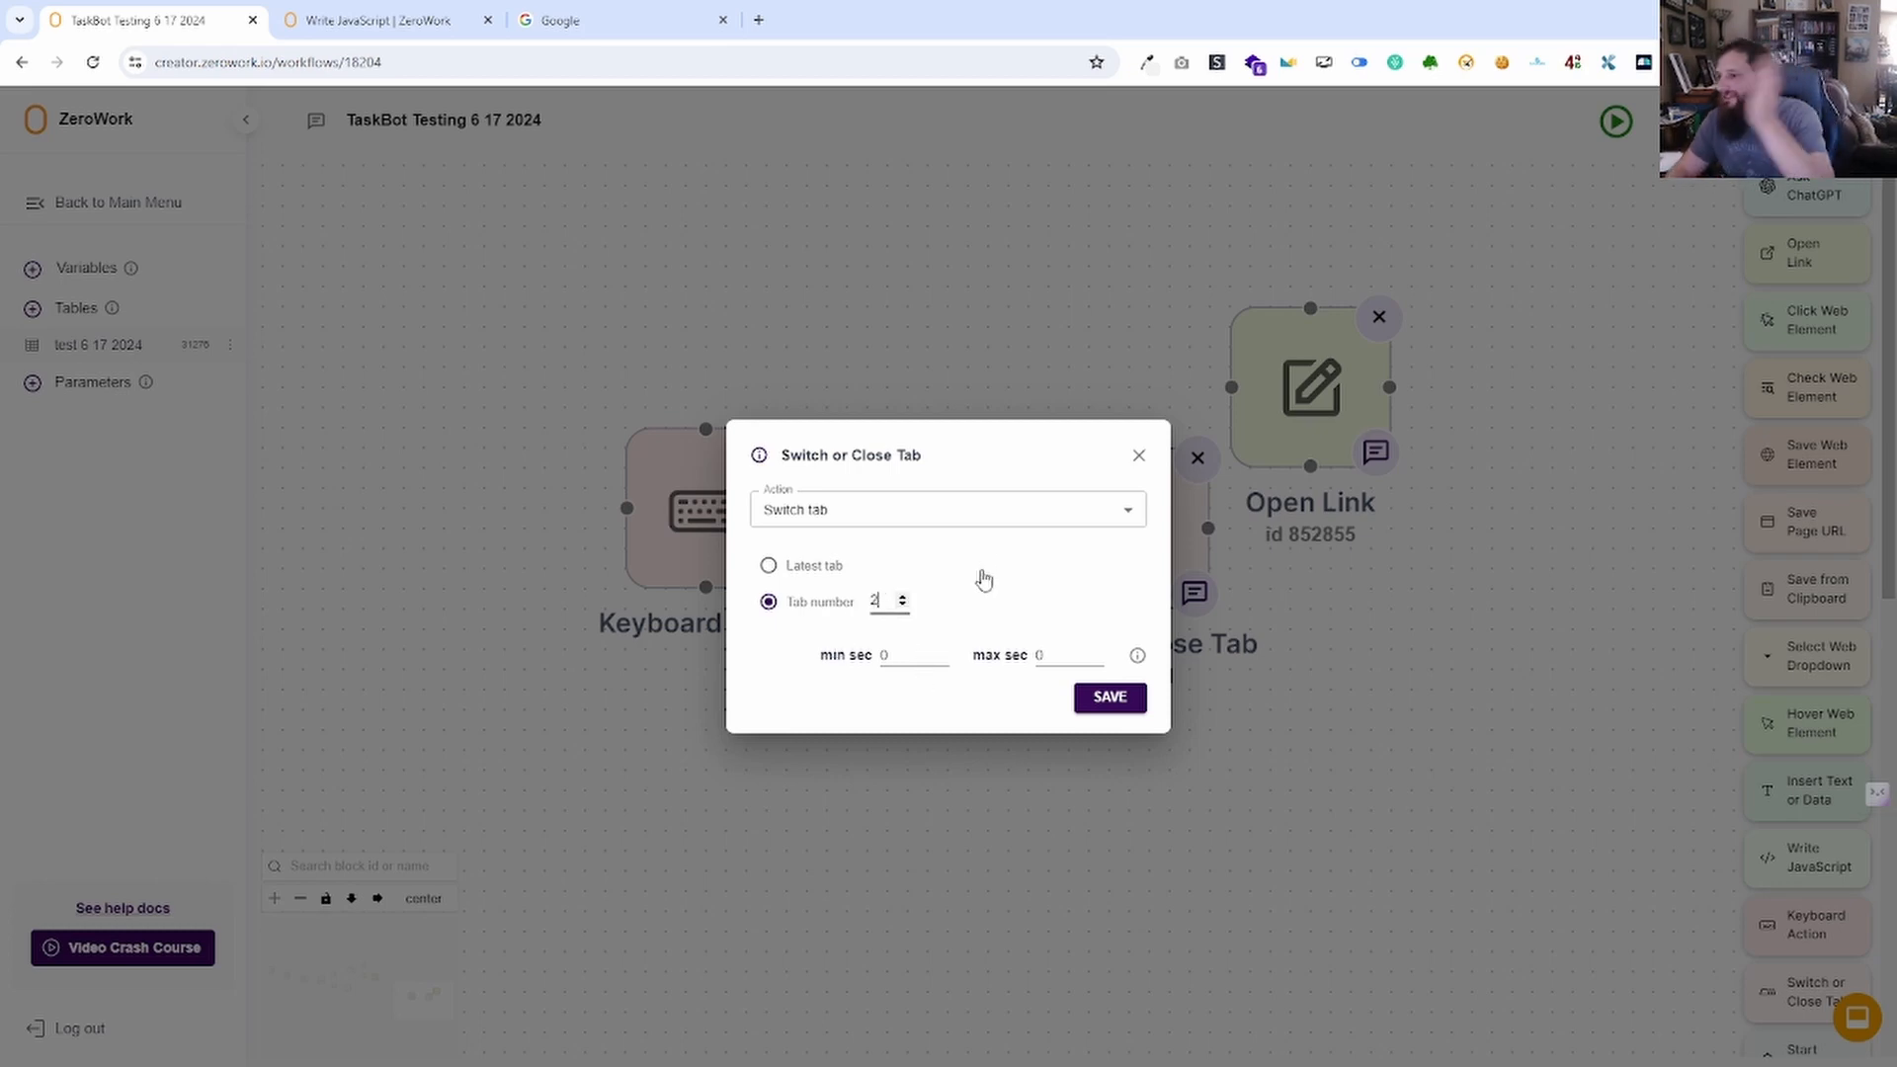
{"action": "left_click", "coordinate": [768, 565]}
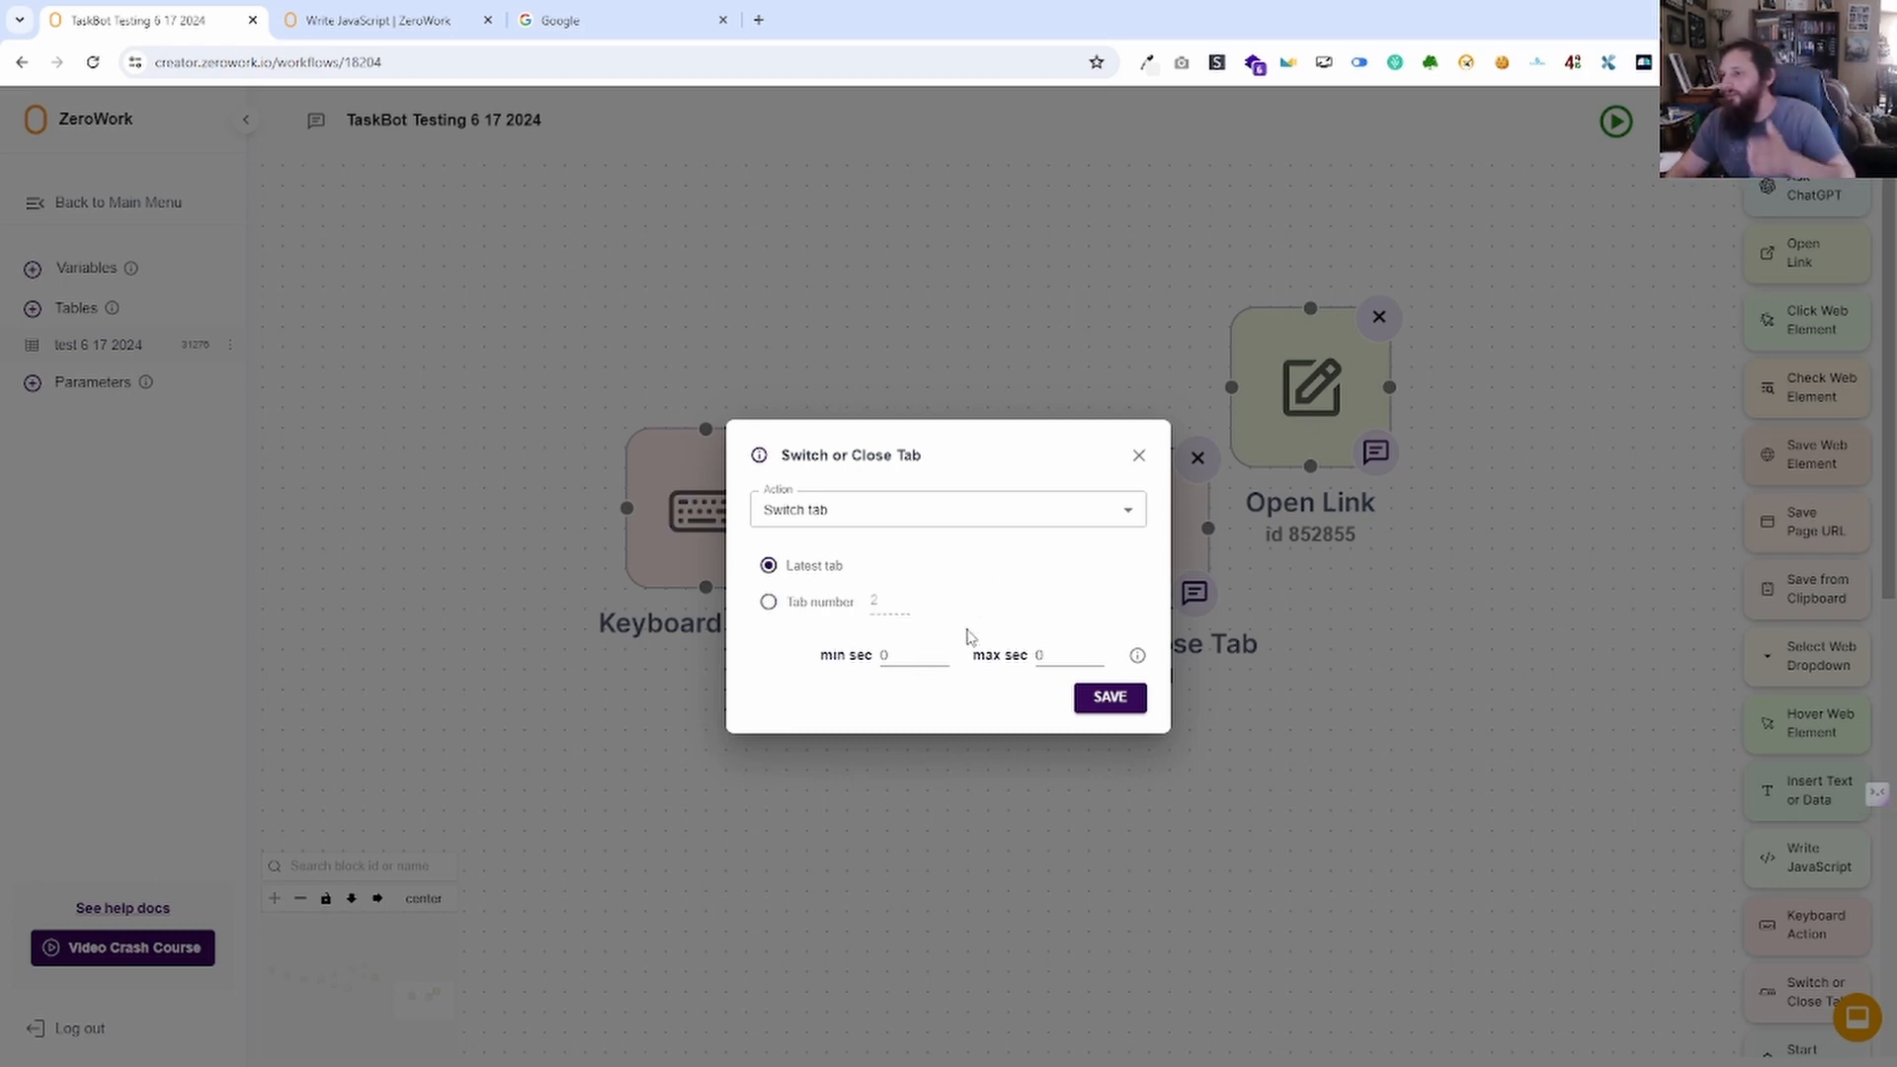
Set the action to Close tab with tab number 2 and save.
{"action": "left_click", "coordinate": [839, 522]}
{"action": "left_click", "coordinate": [850, 585]}
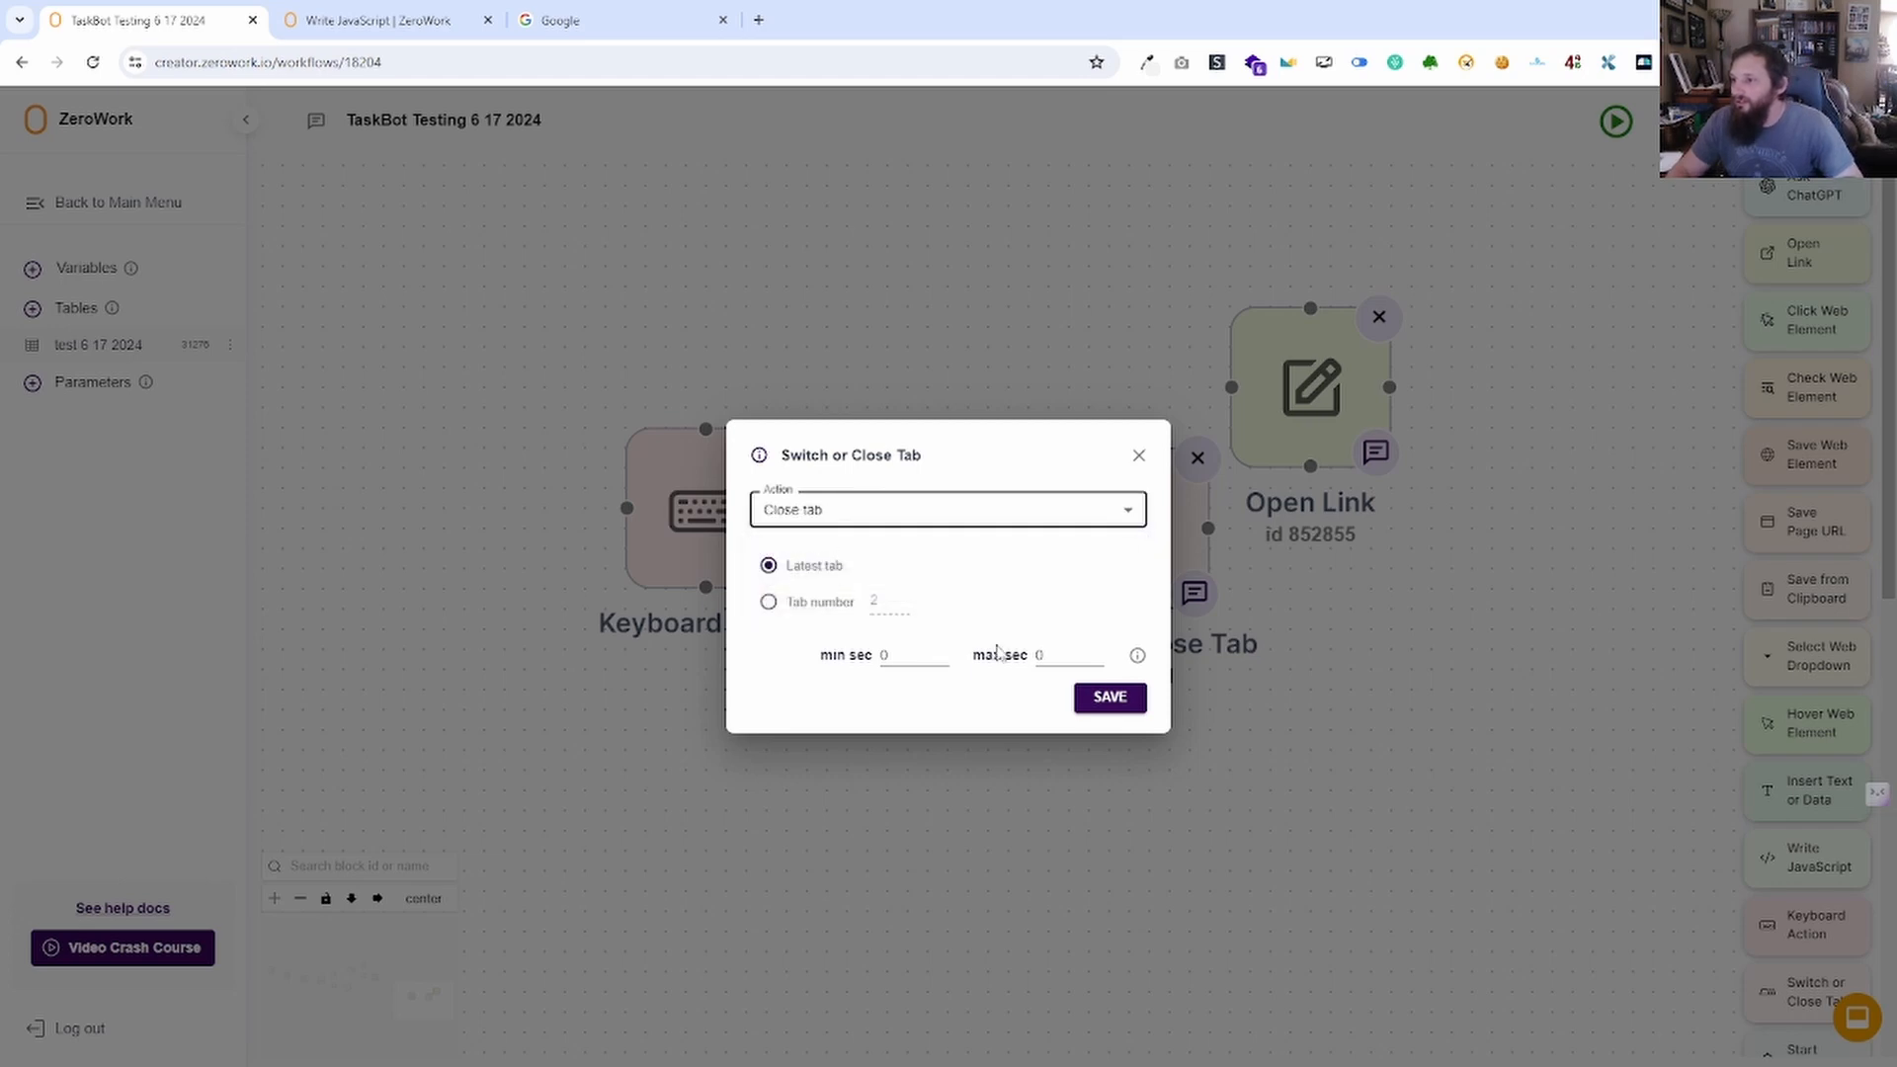
{"action": "left_click", "coordinate": [827, 524]}
{"action": "left_click", "coordinate": [847, 554]}
{"action": "left_click", "coordinate": [821, 613]}
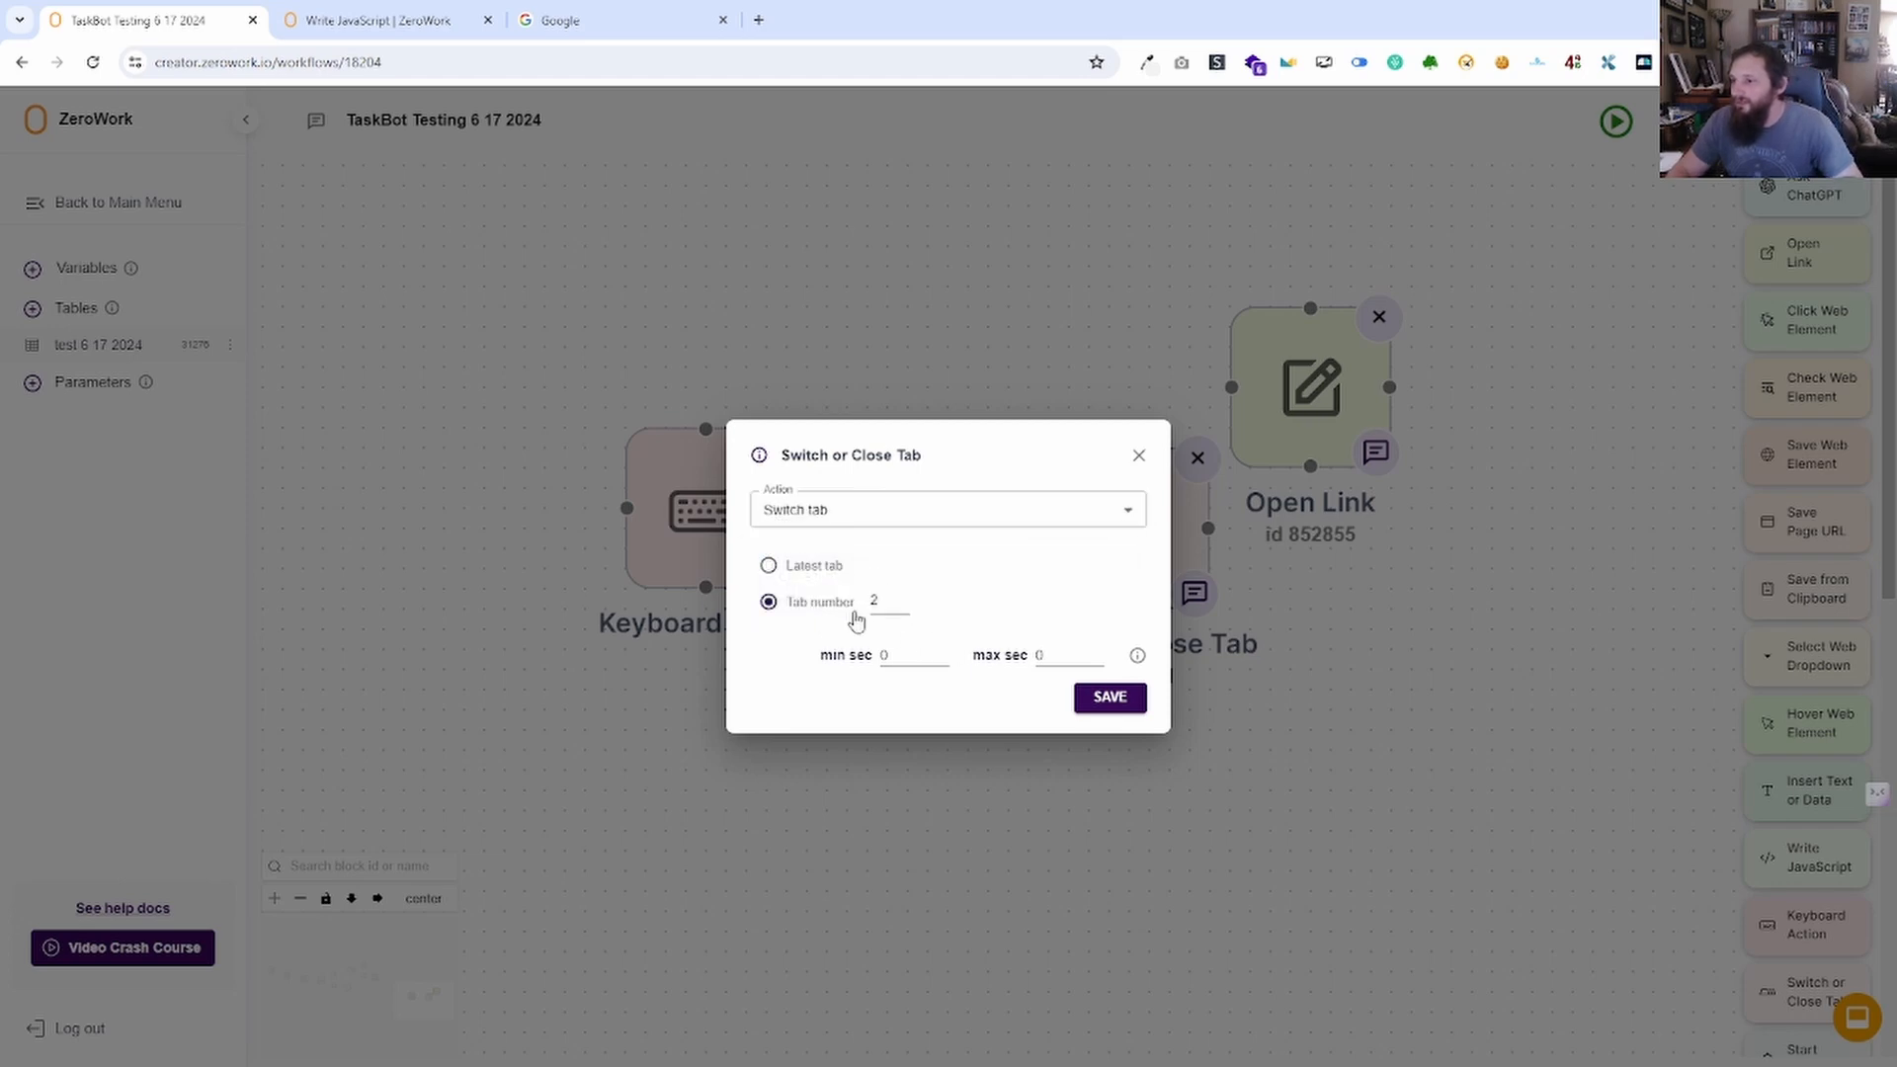
{"action": "left_click", "coordinate": [899, 516]}
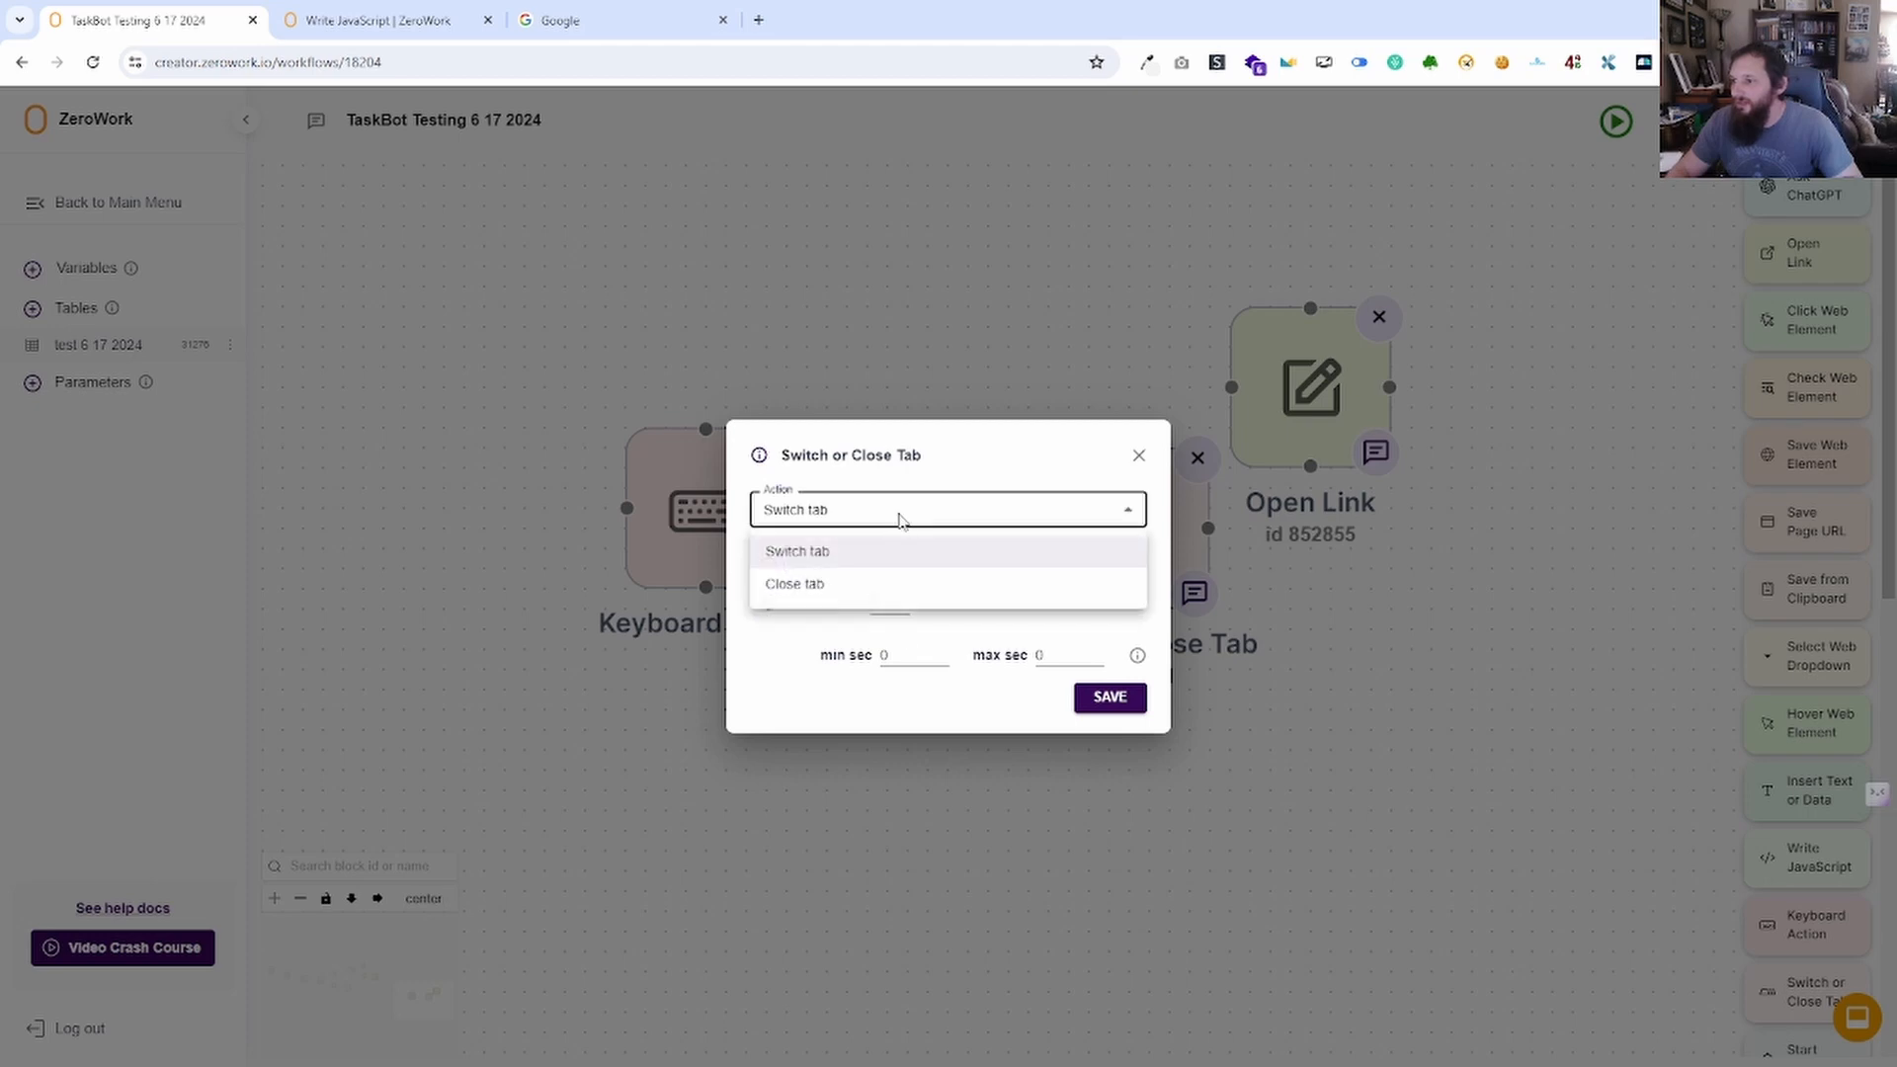
{"action": "left_click", "coordinate": [898, 585]}
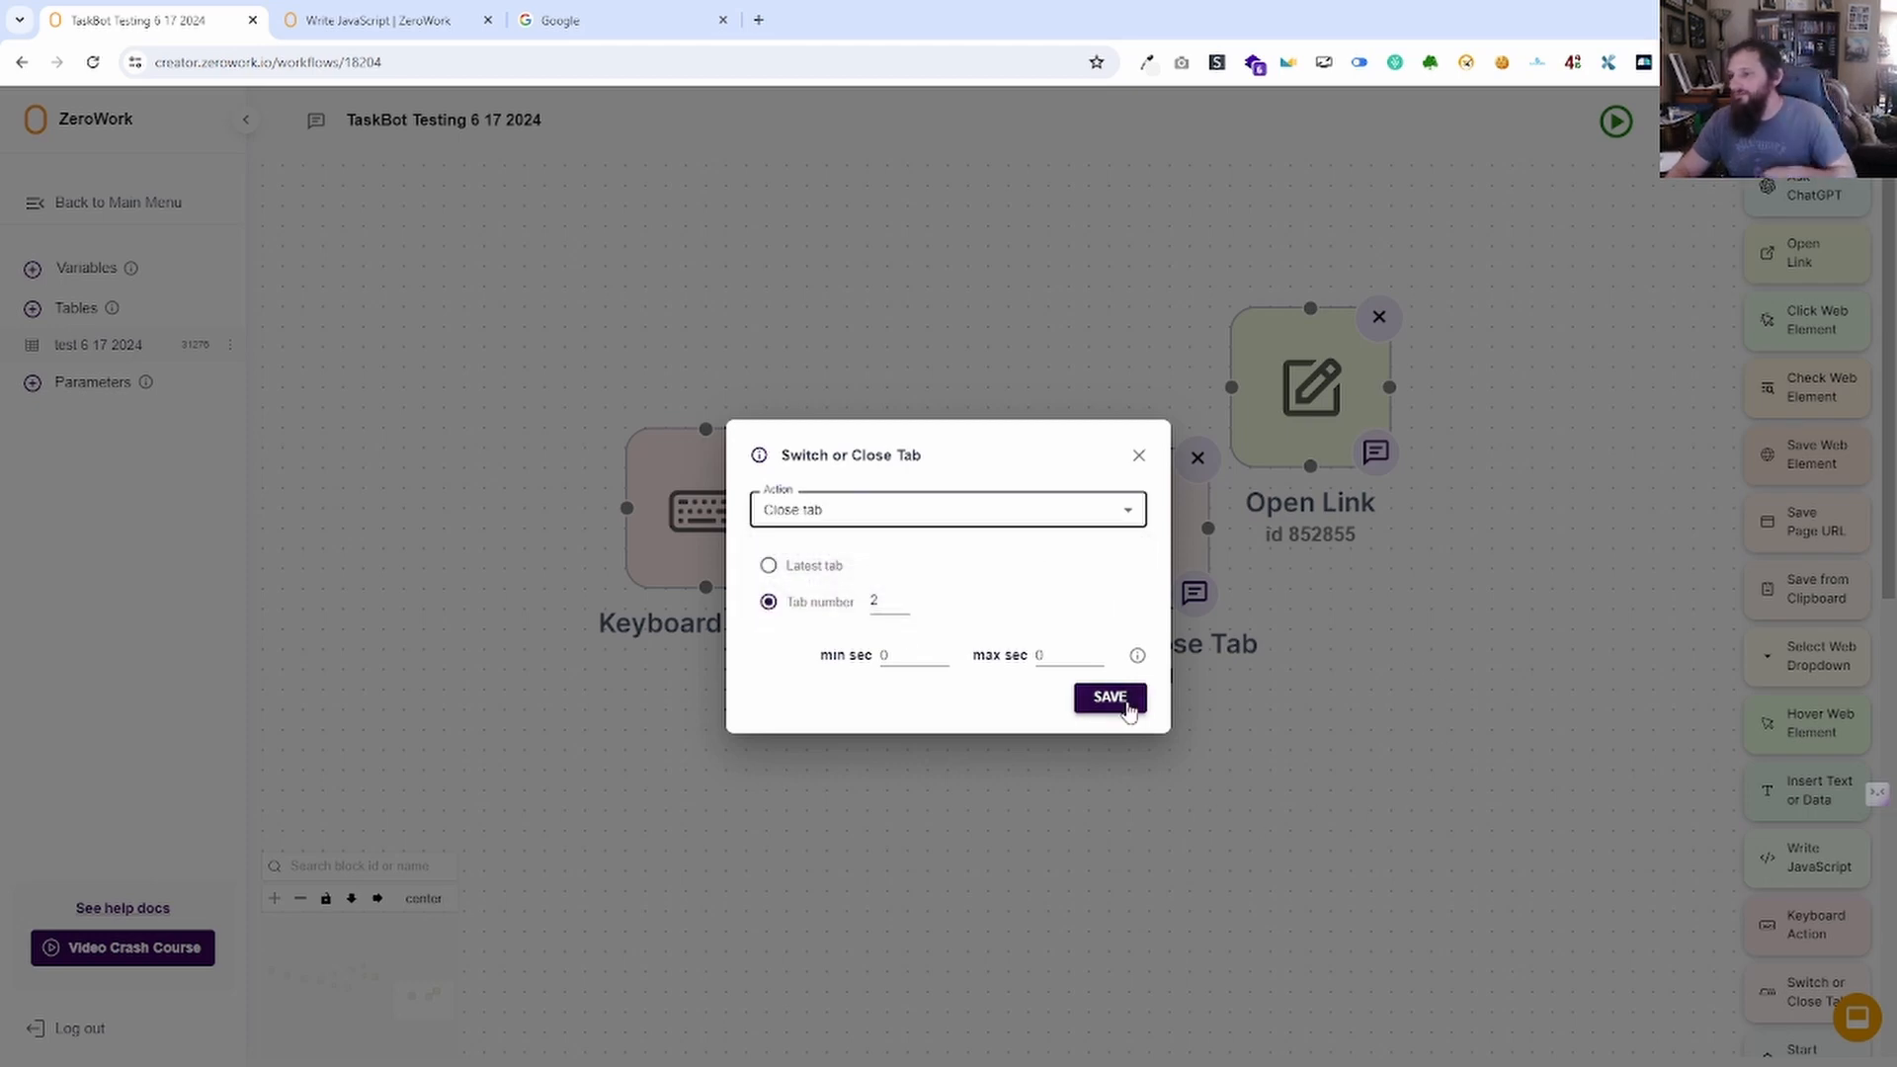
{"action": "left_click", "coordinate": [1139, 457]}
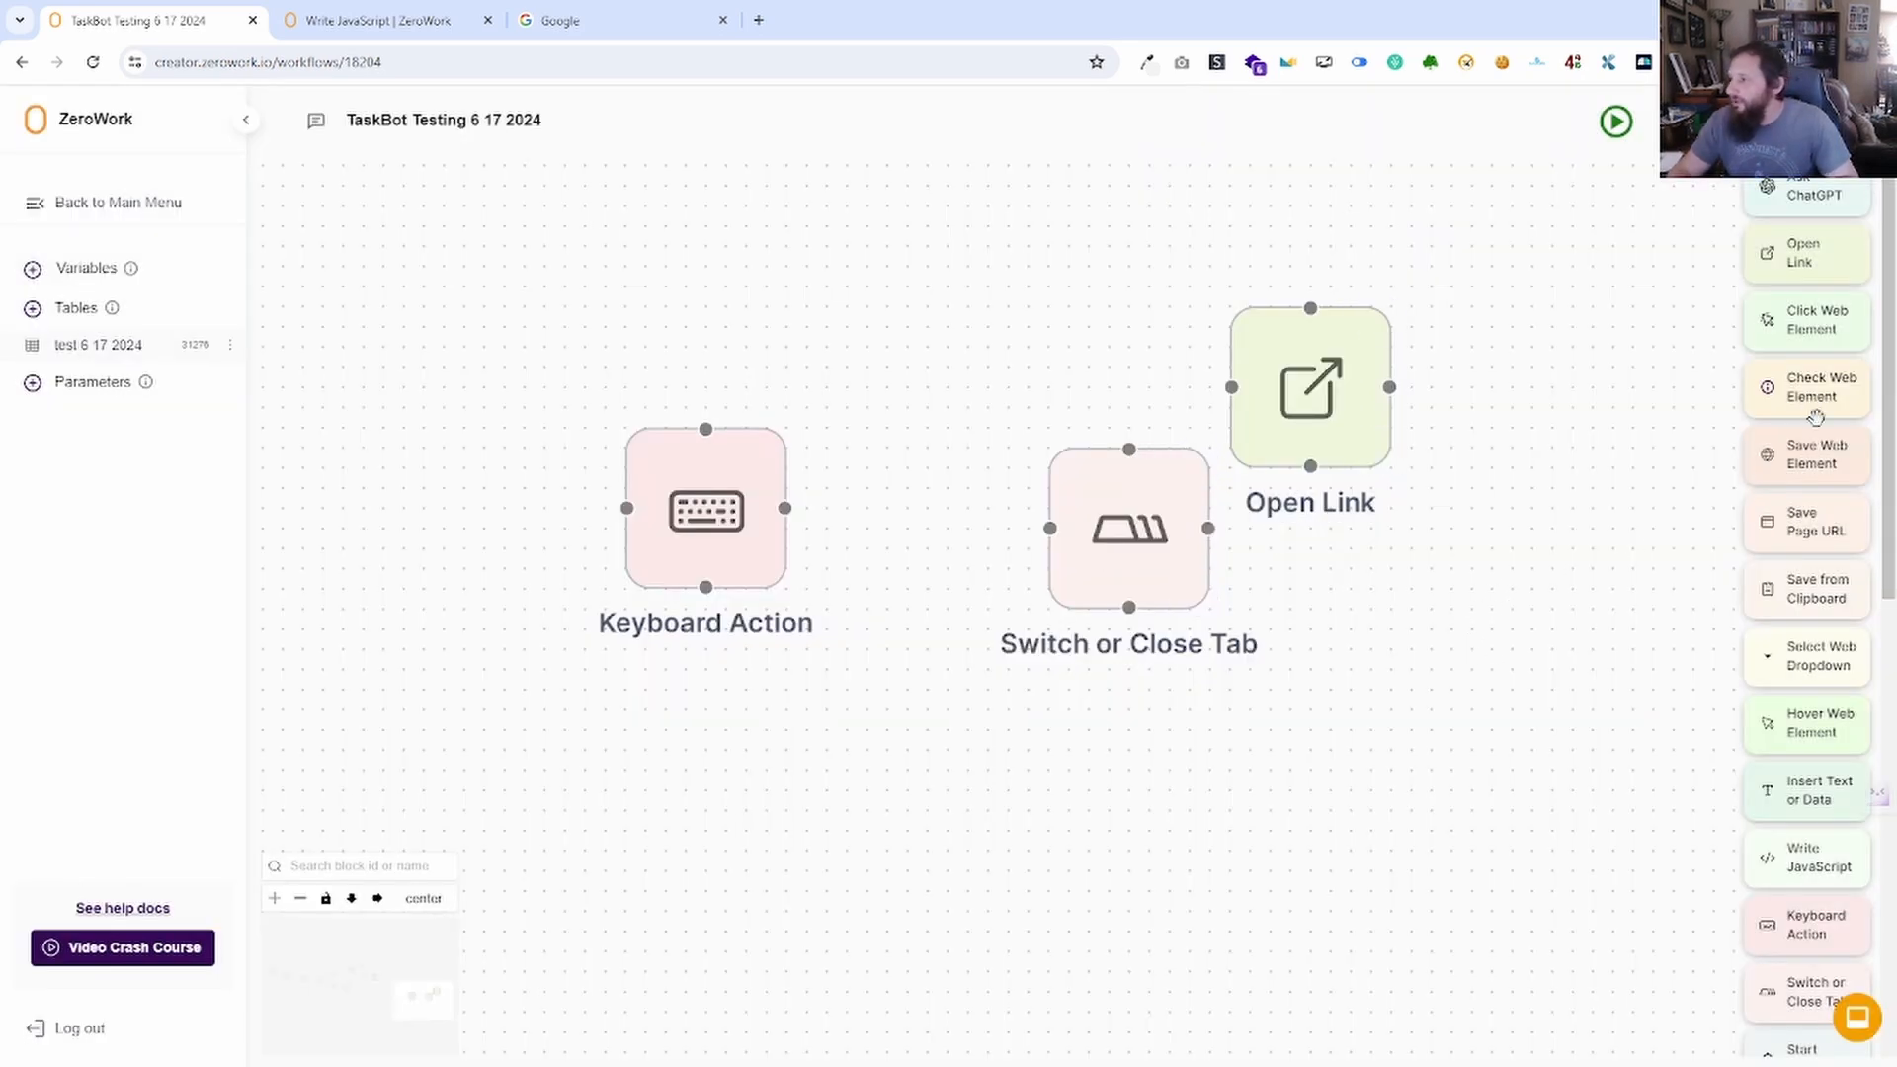
Drop in a Start Condition block, dismiss its settings, and reposition the canvas view.
{"action": "scroll", "coordinate": [1816, 417], "scroll_direction": "down", "scroll_amount": 3}
{"action": "scroll", "coordinate": [1805, 540], "scroll_direction": "down", "scroll_amount": 3}
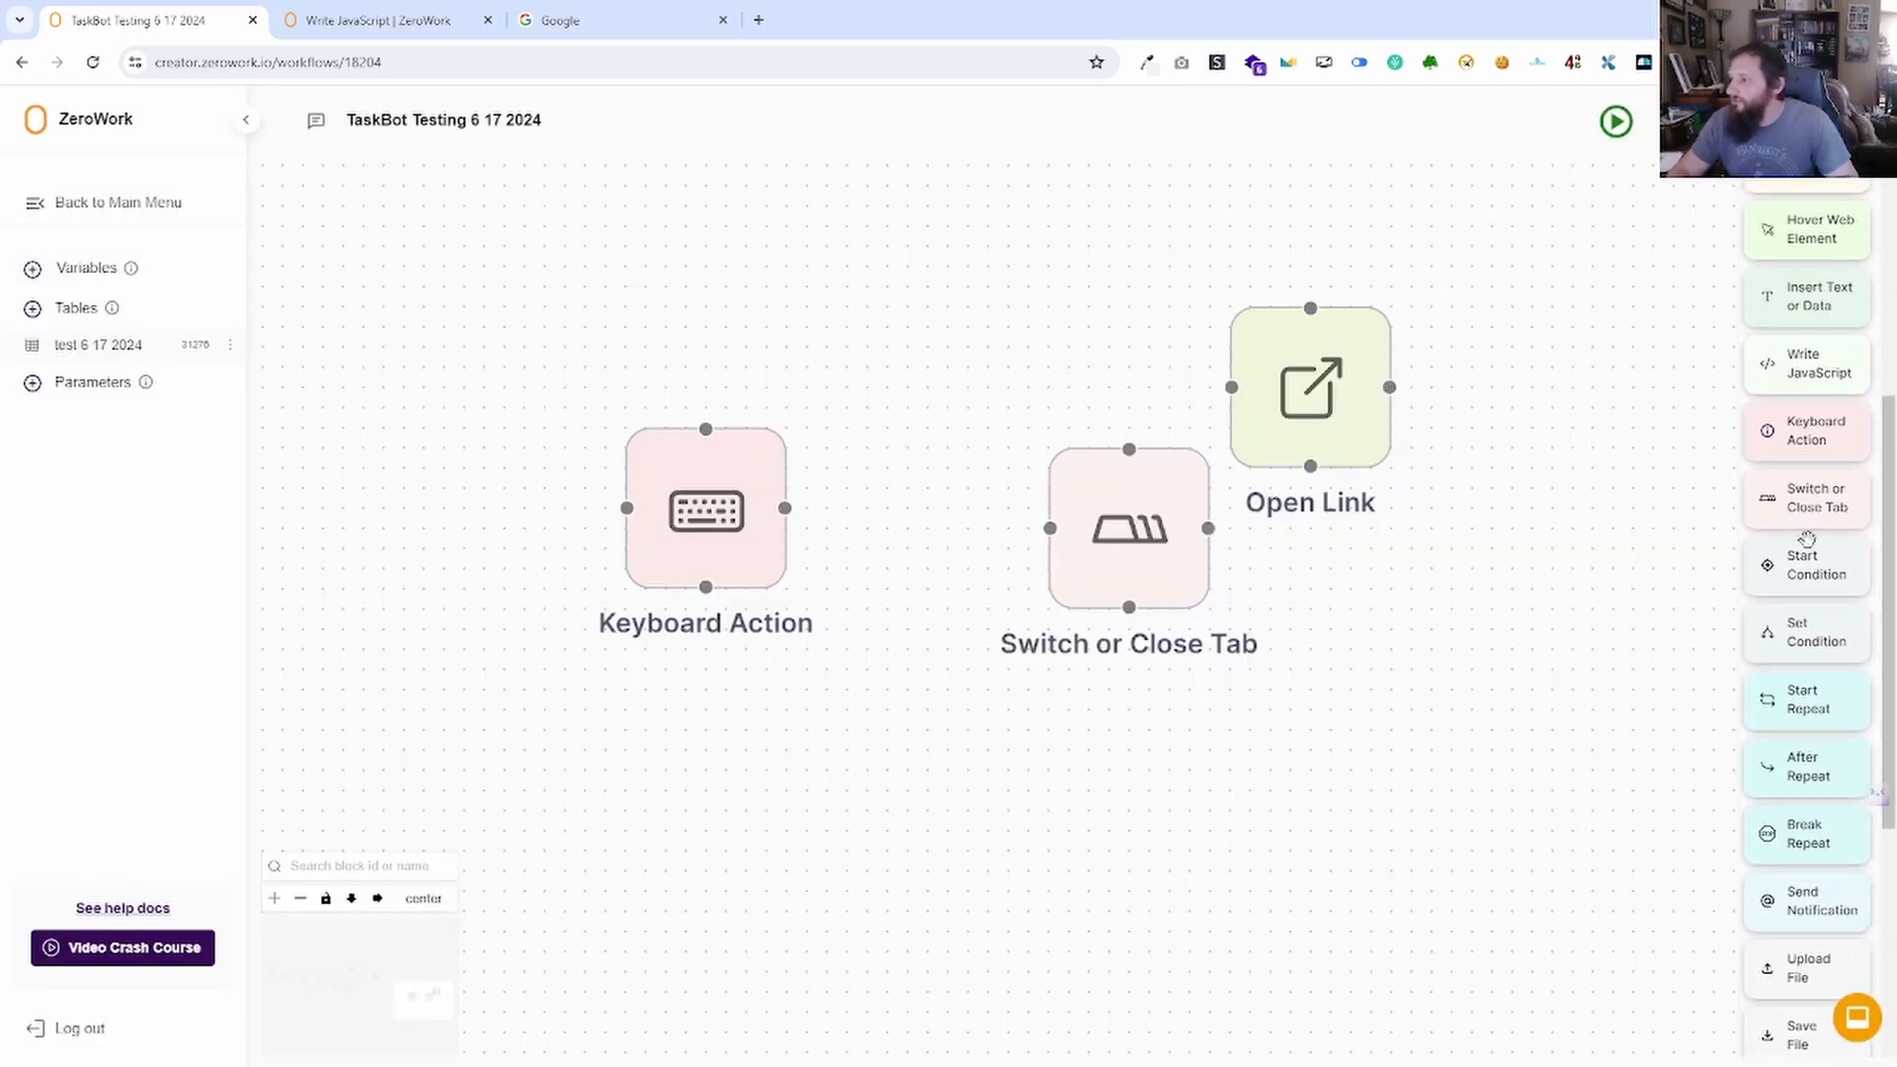
{"action": "left_click_drag", "start_coordinate": [1818, 470], "coordinate": [1037, 776]}
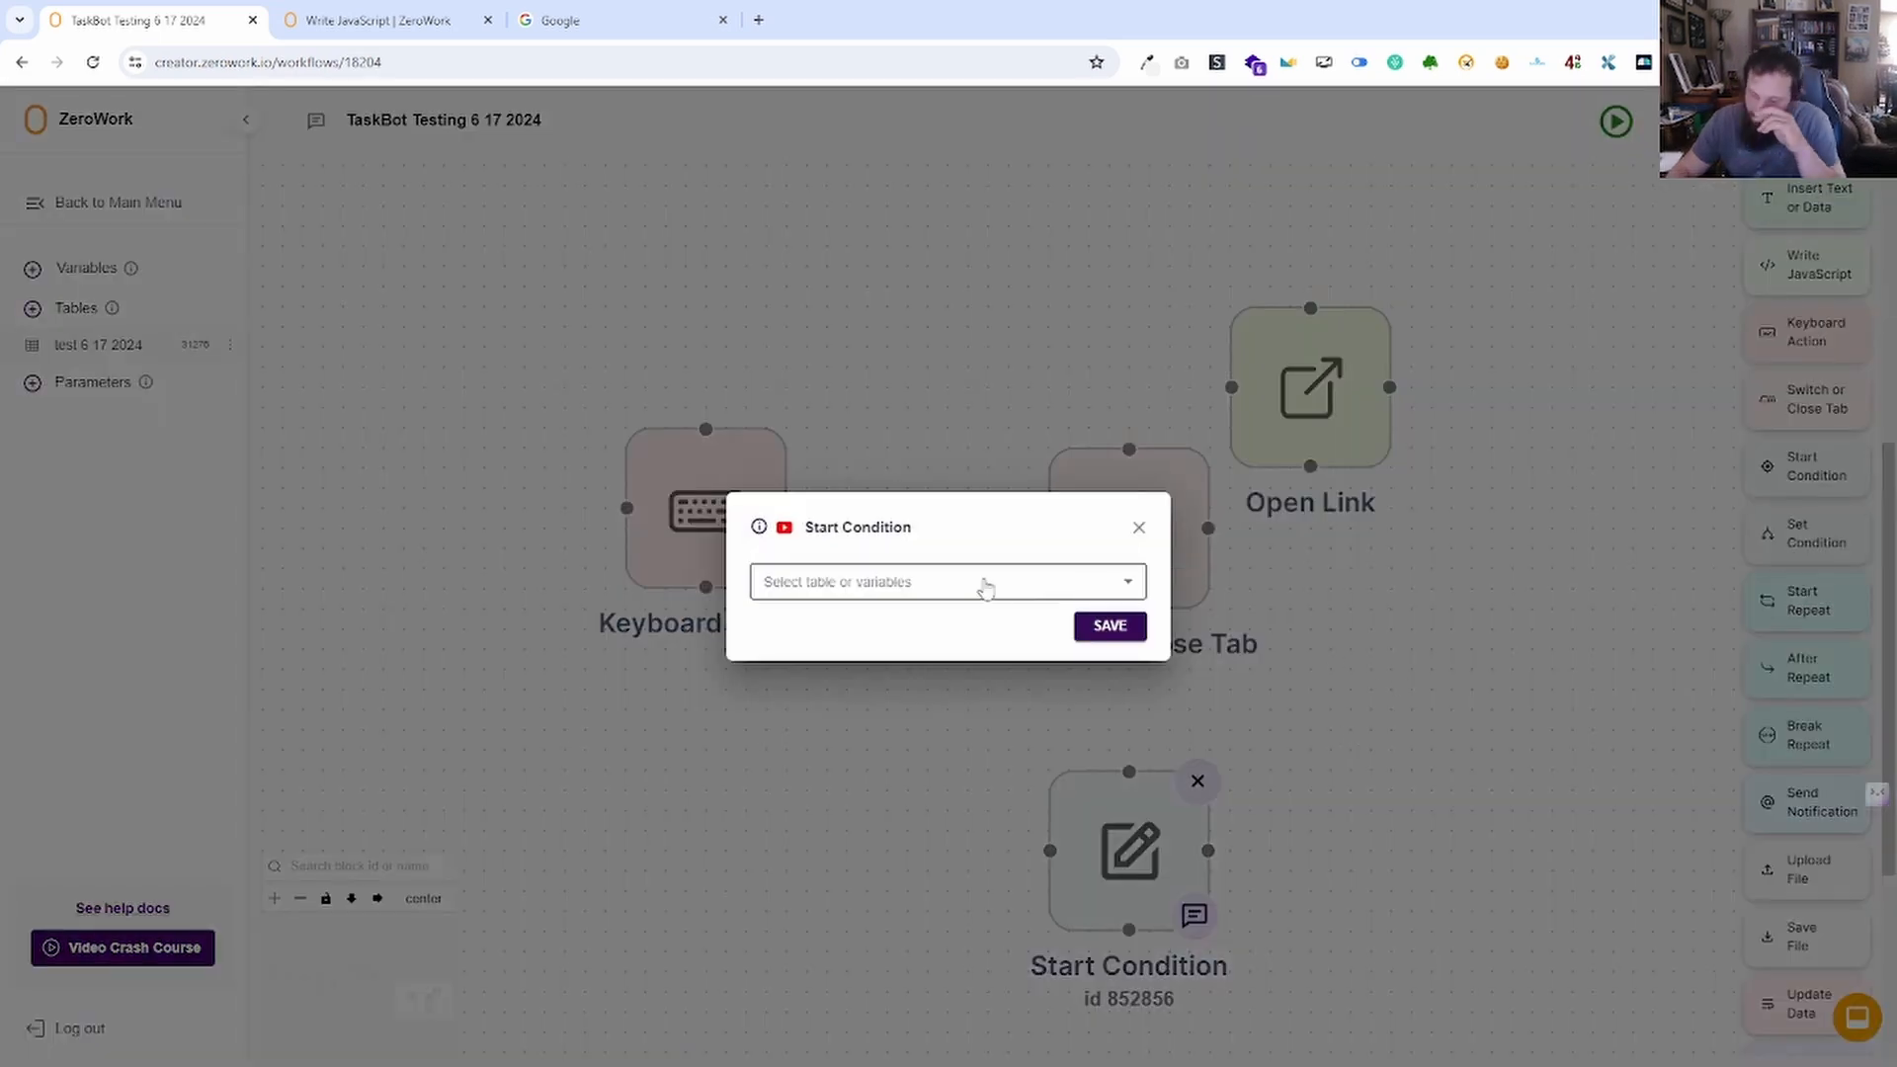
{"action": "left_click", "coordinate": [1134, 544]}
{"action": "left_click_drag", "start_coordinate": [991, 702], "coordinate": [1039, 618]}
{"action": "left_click_drag", "start_coordinate": [1495, 436], "coordinate": [1420, 469]}
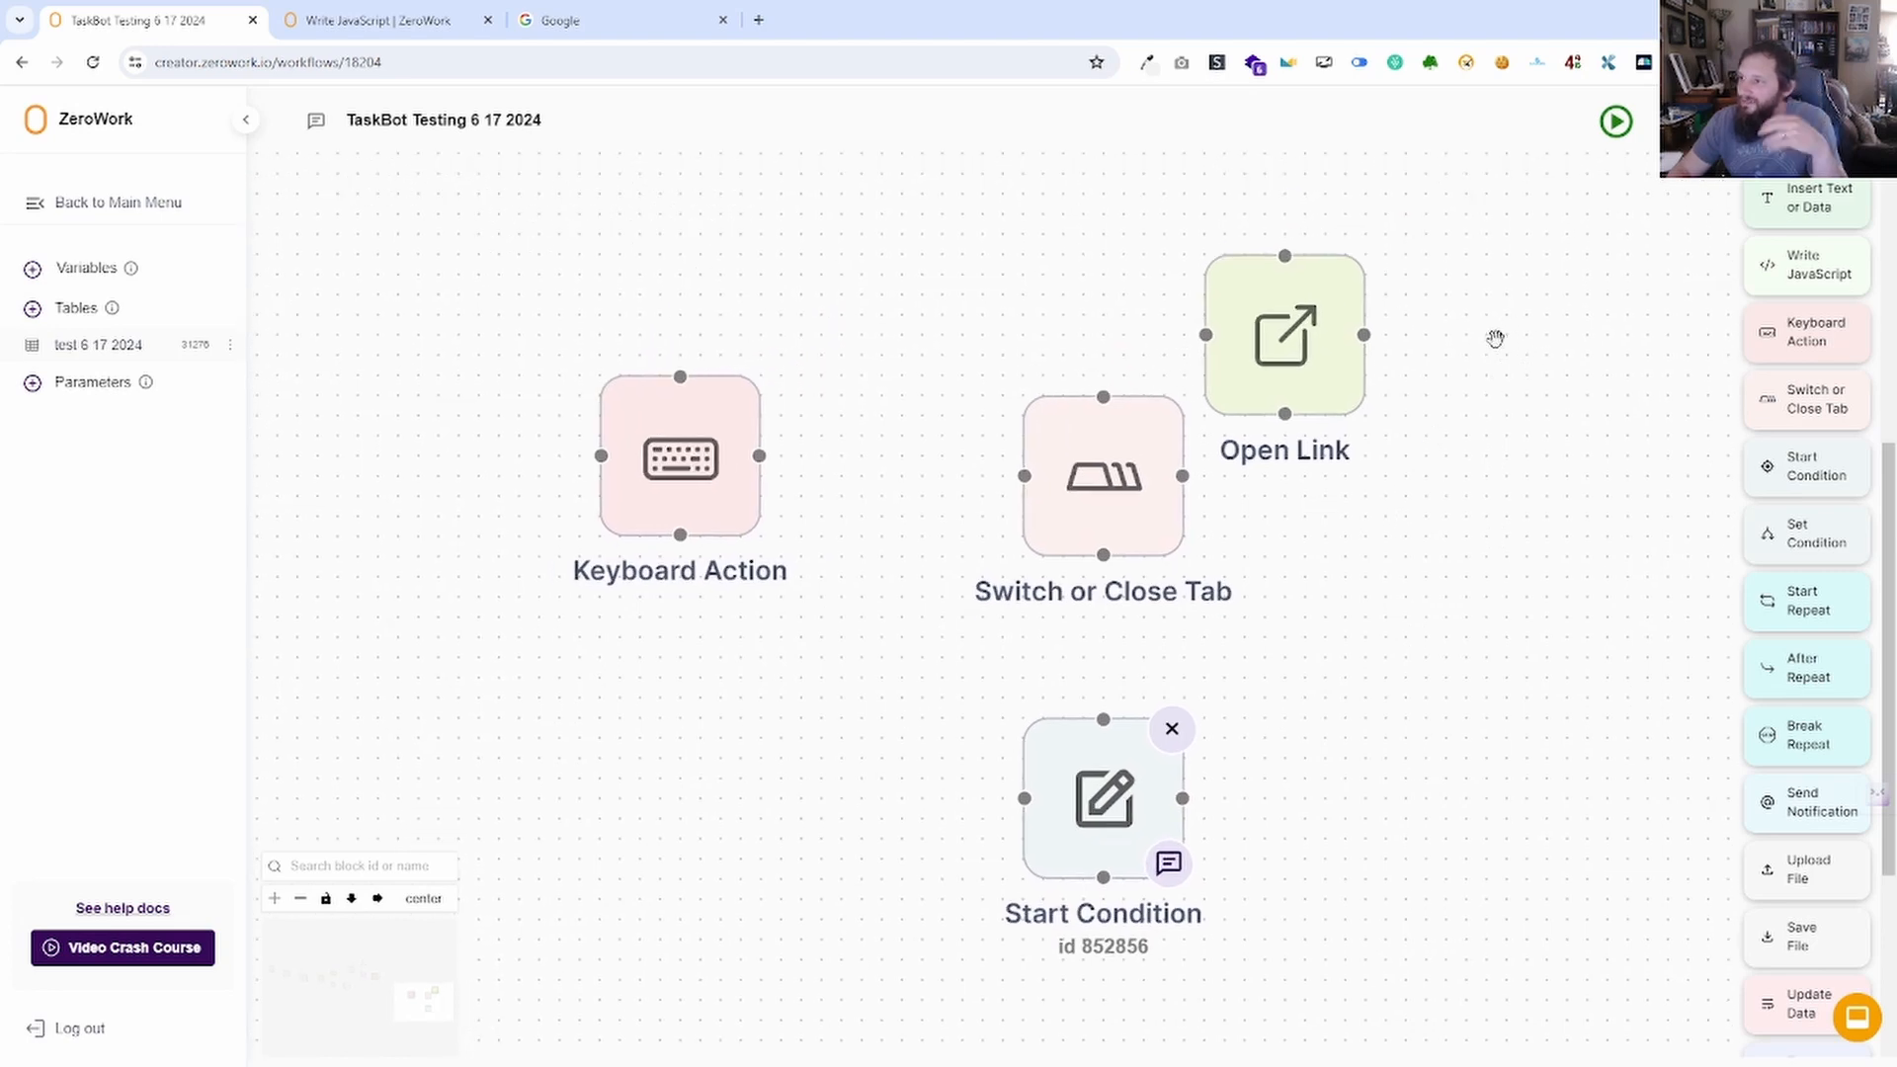
{"action": "scroll", "coordinate": [1798, 385], "scroll_direction": "up", "scroll_amount": 6}
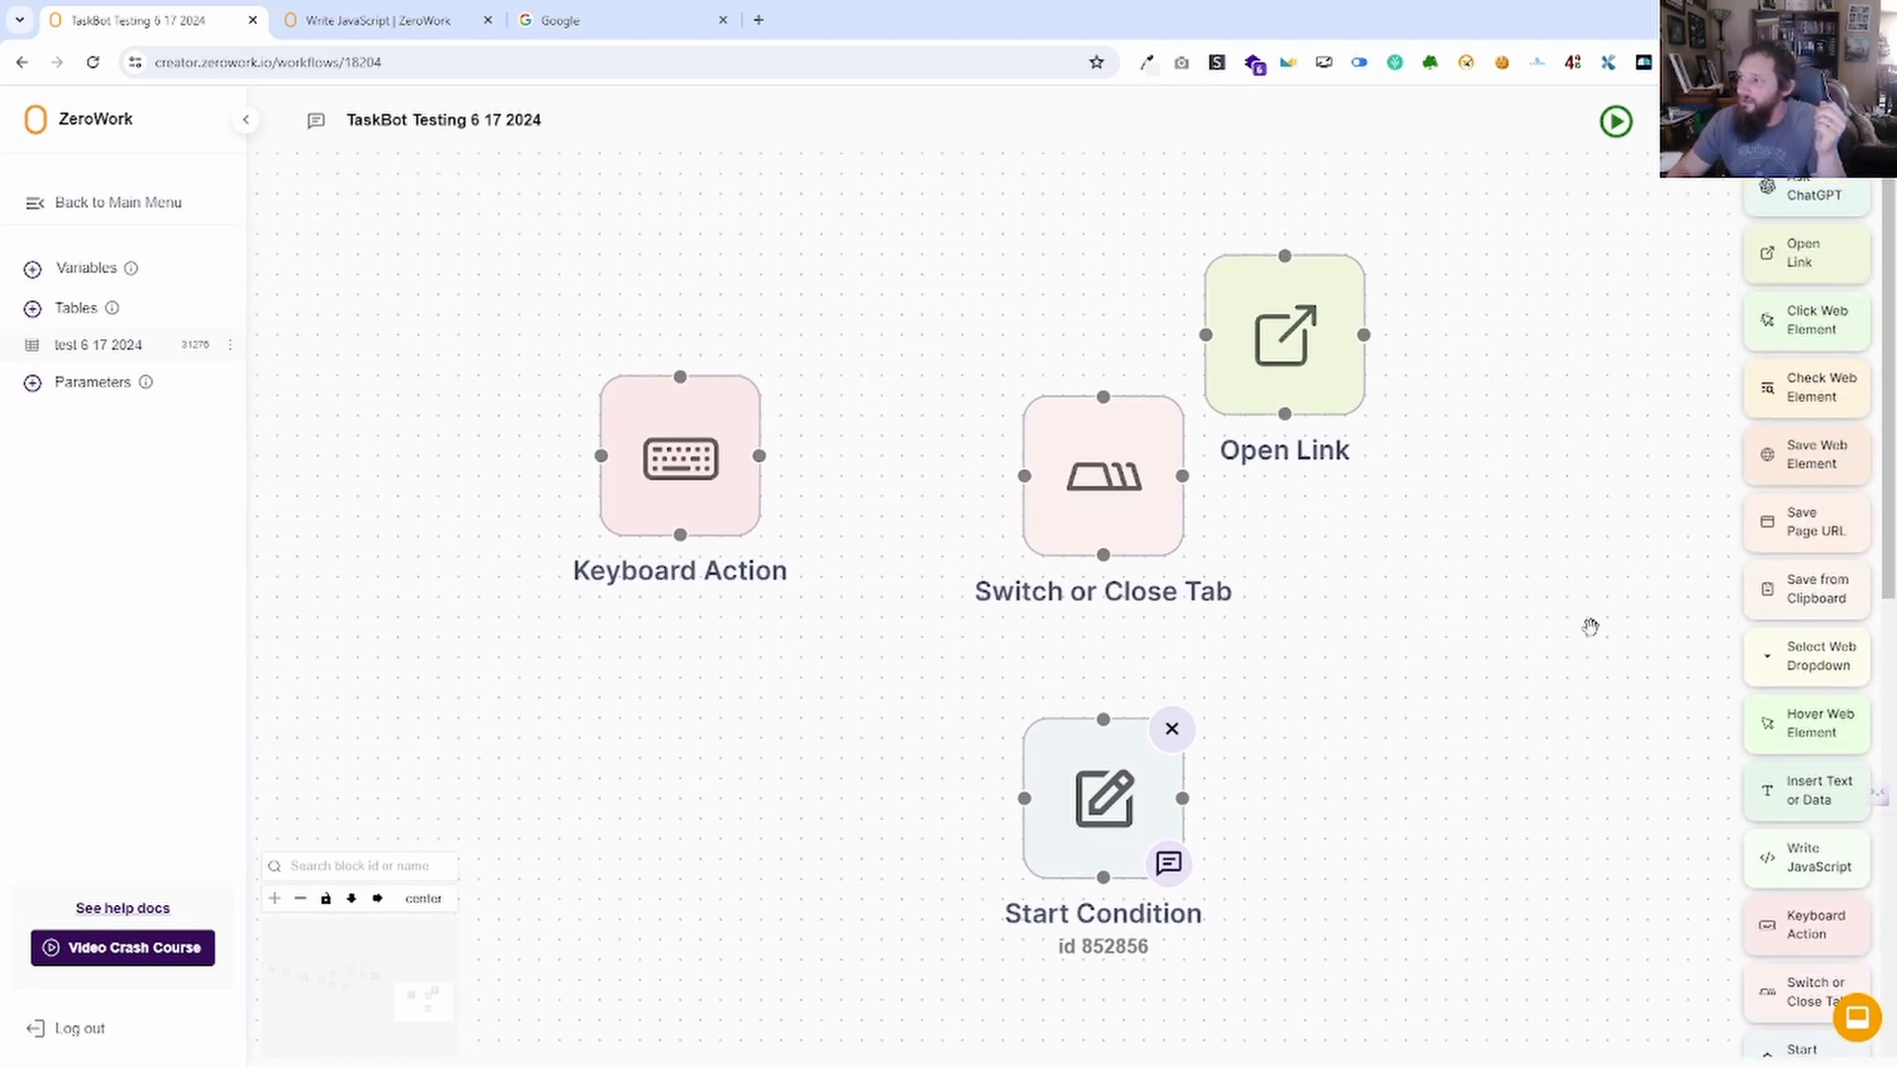
{"action": "left_click_drag", "start_coordinate": [1469, 707], "coordinate": [1342, 403]}
{"action": "scroll", "coordinate": [1342, 403], "scroll_direction": "down", "scroll_amount": 2}
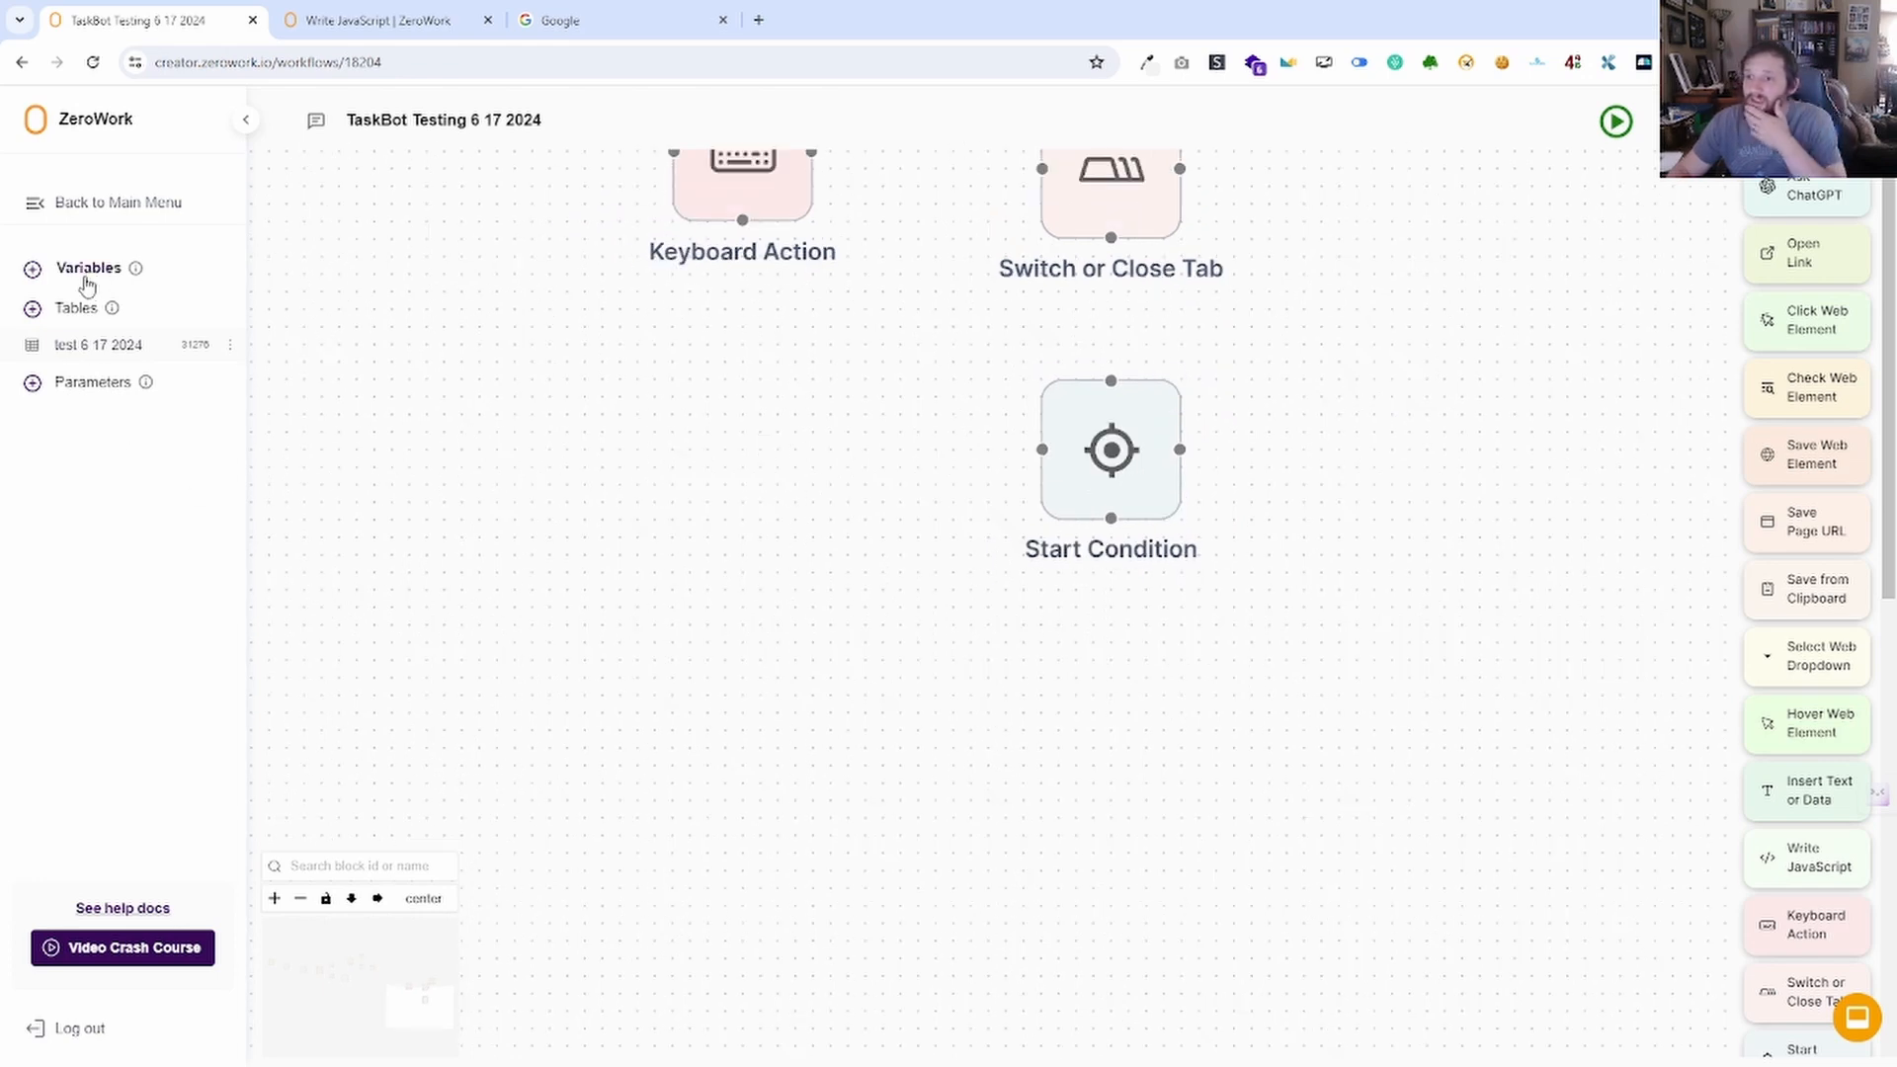
Glance at the variables, then marquee-select every block and delete them all.
{"action": "left_click", "coordinate": [83, 270]}
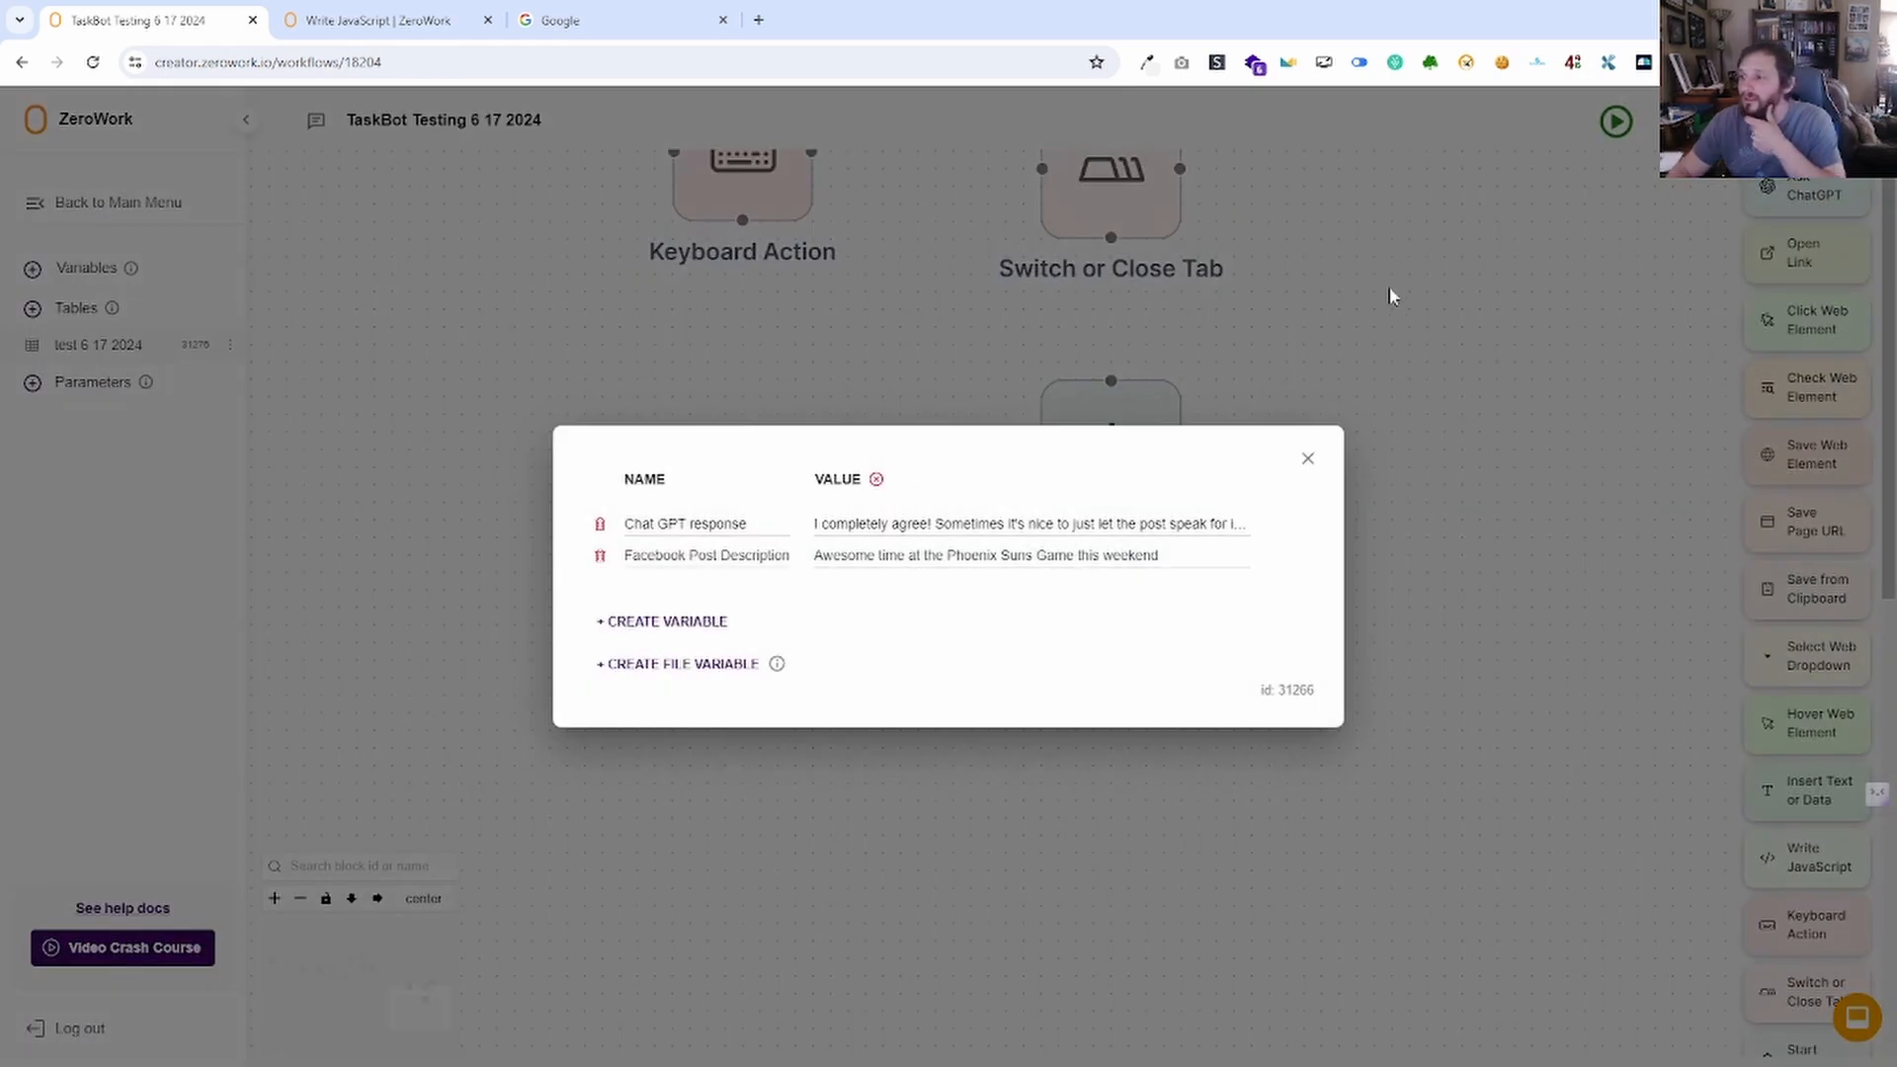
{"action": "left_click", "coordinate": [1305, 454]}
{"action": "scroll", "coordinate": [1320, 571], "scroll_direction": "down", "scroll_amount": 5}
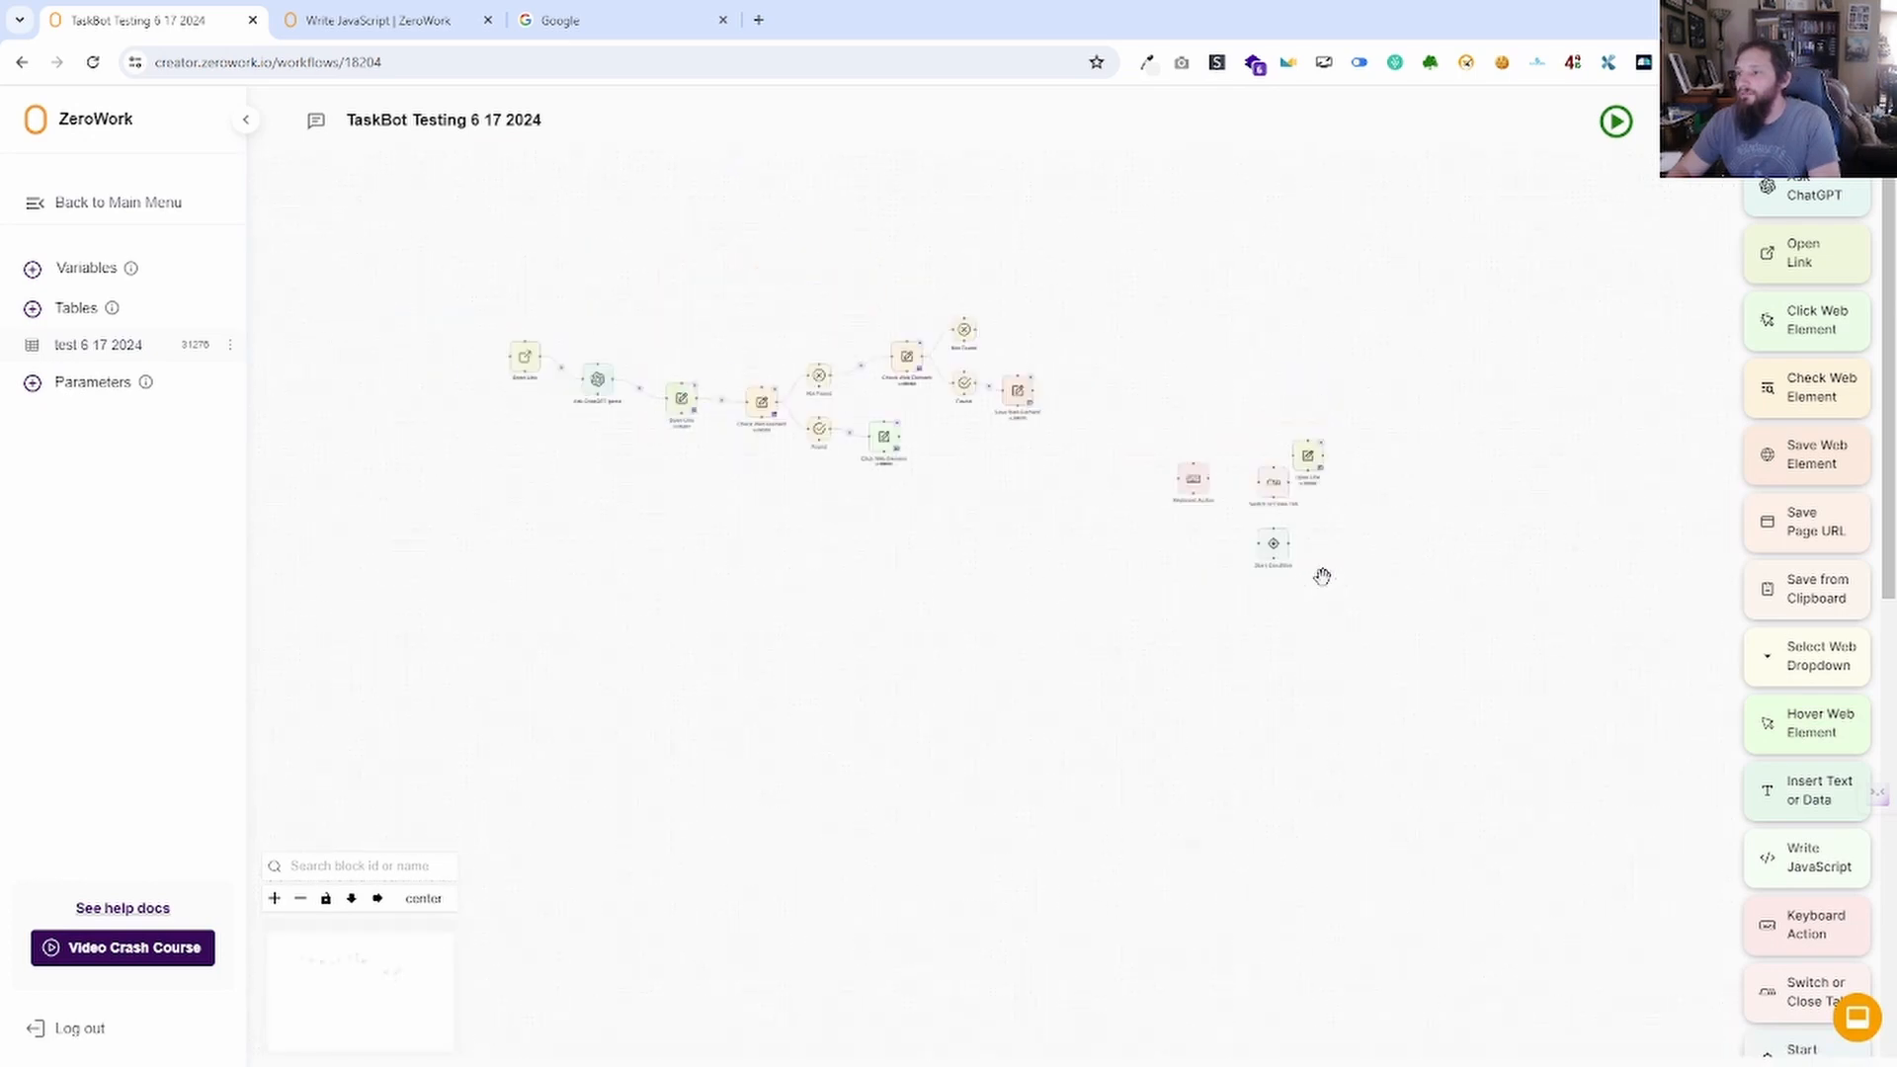
{"action": "left_click_drag", "start_coordinate": [1408, 661], "coordinate": [465, 286]}
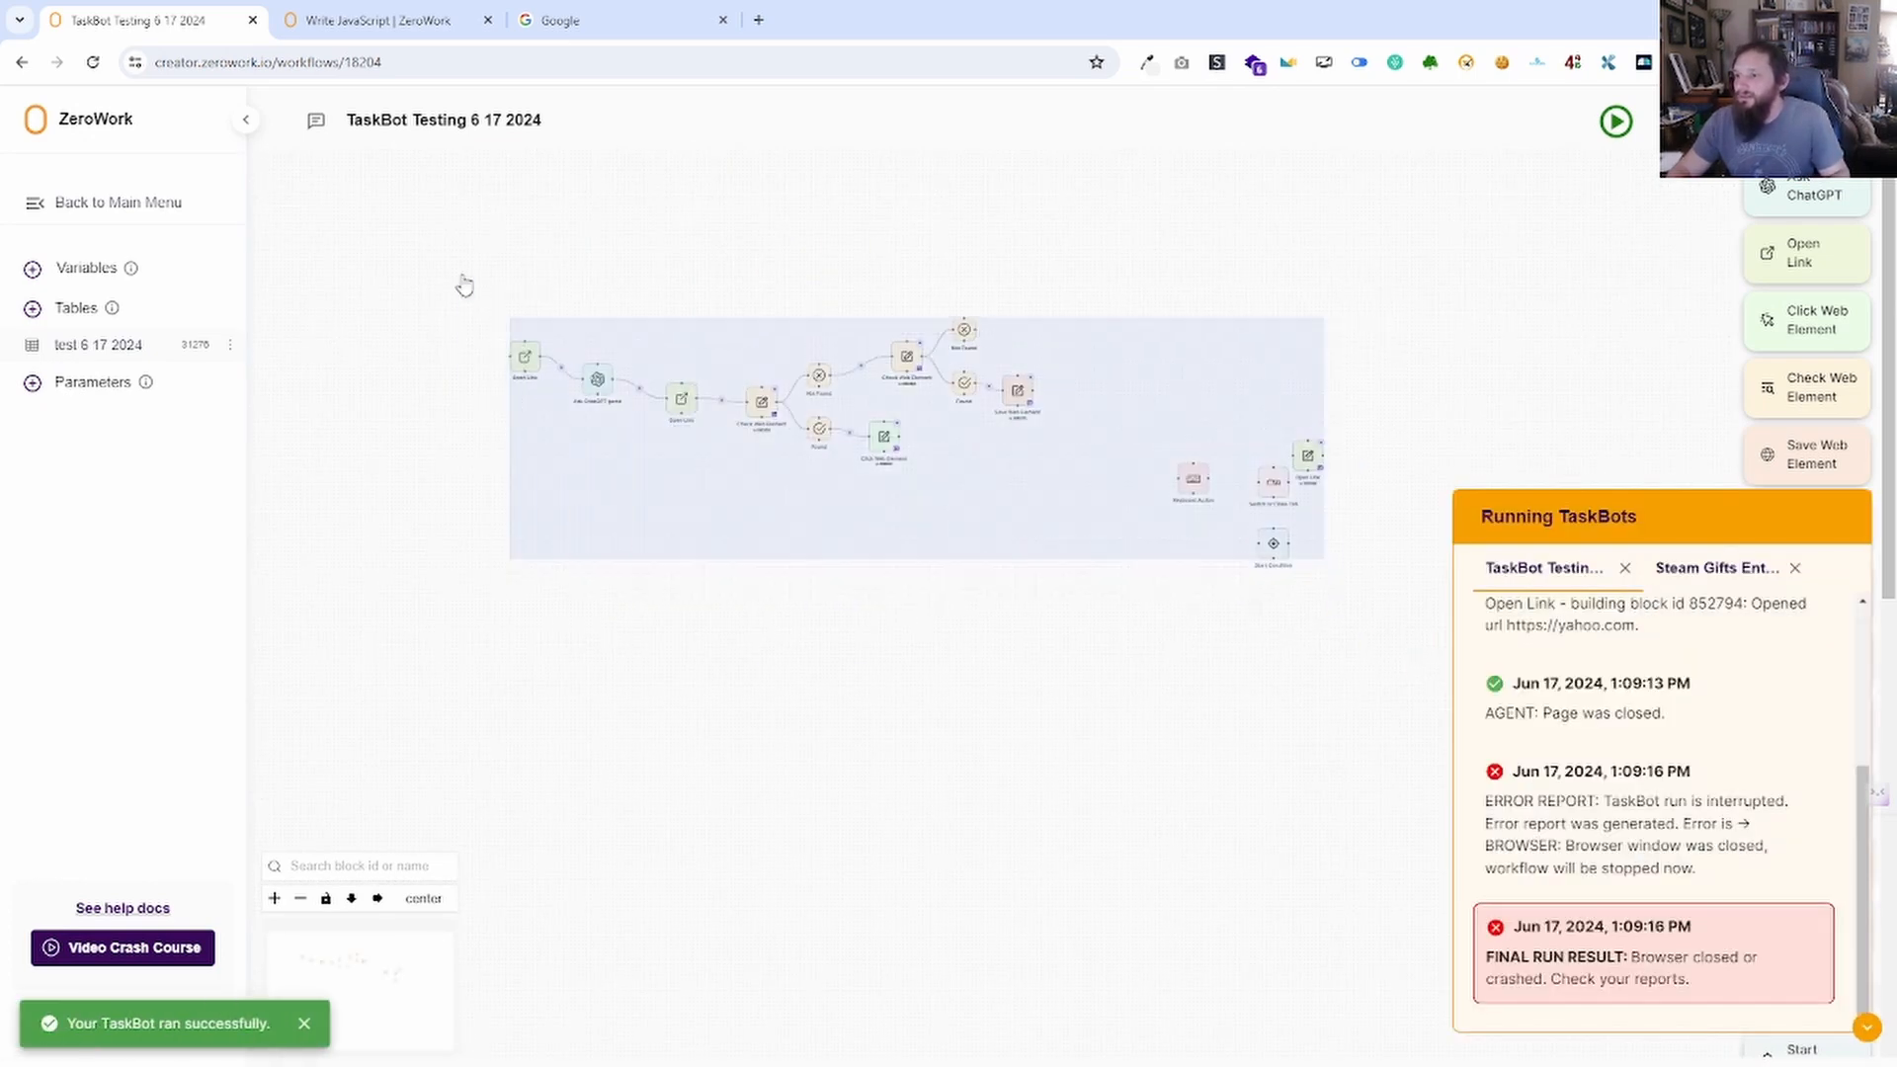
{"action": "key", "text": "Delete"}
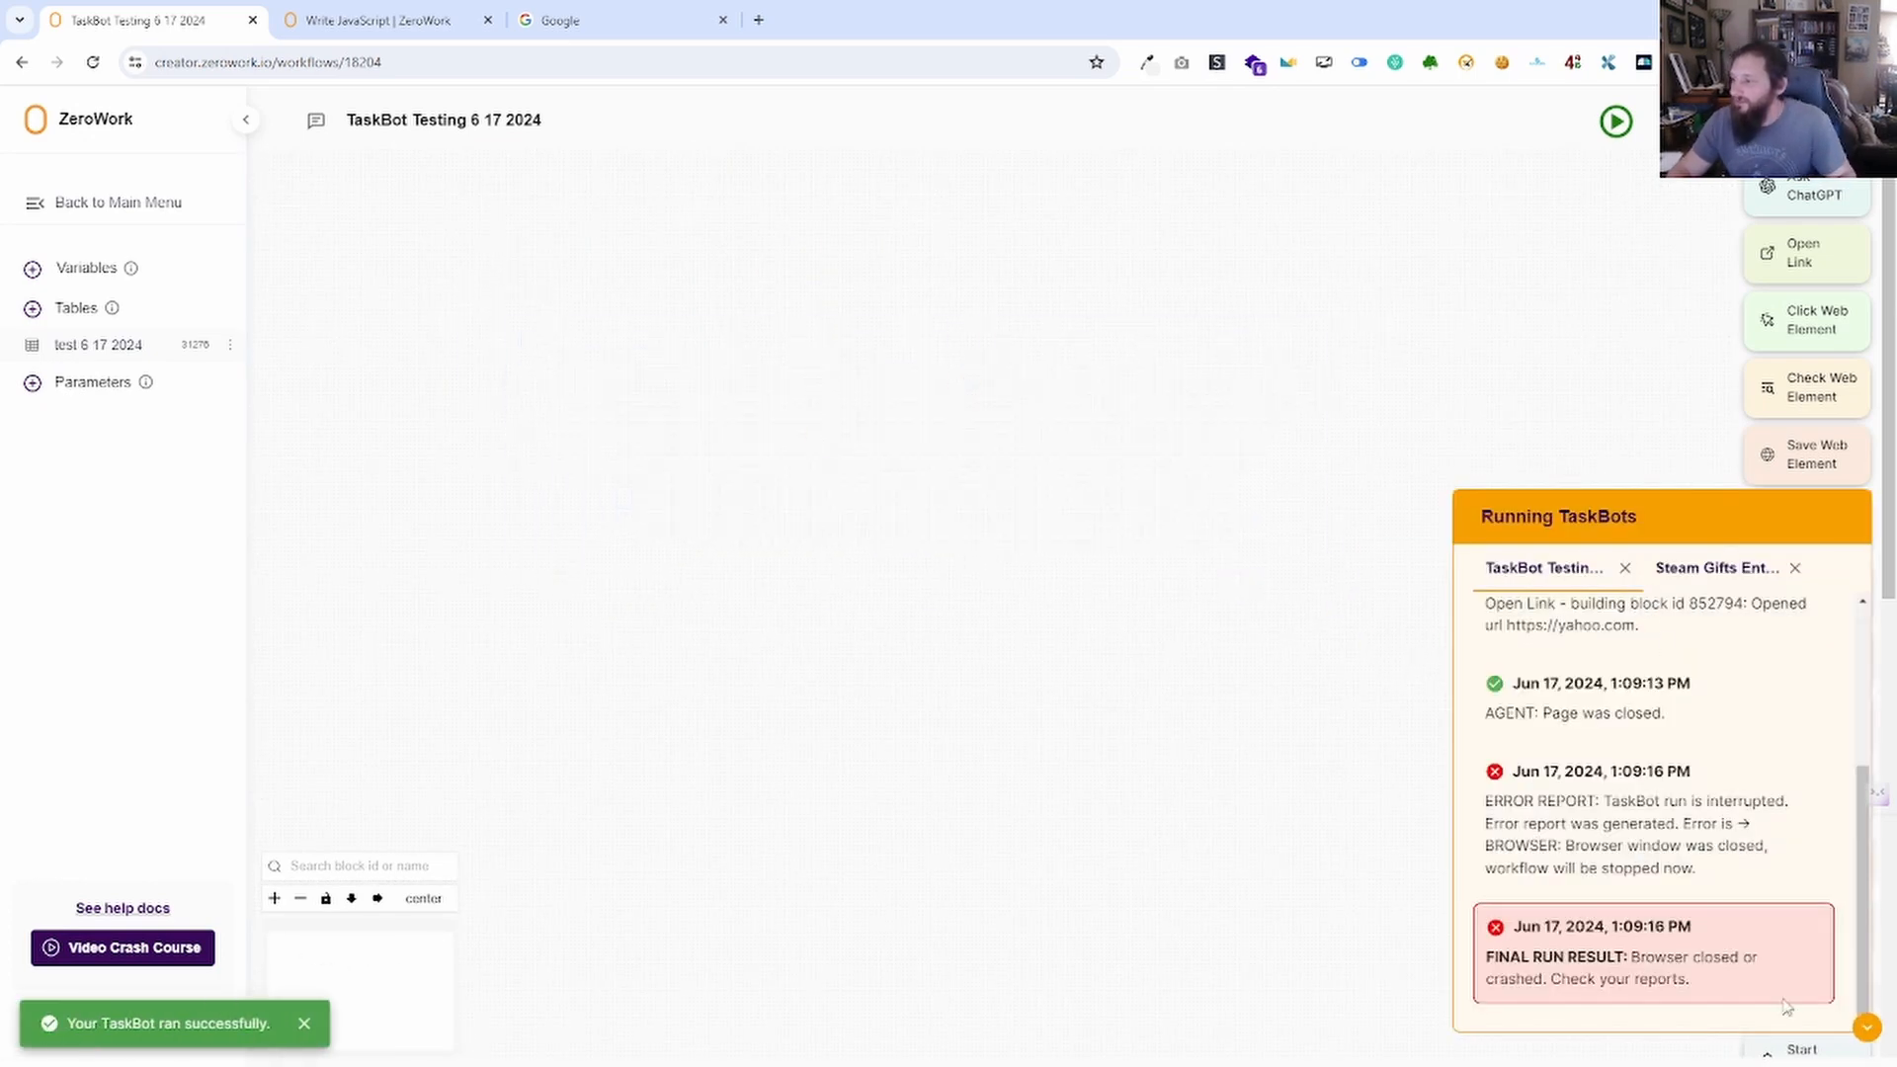
Collapse the running TaskBots log and select the full Chat GPT response value in Variables.
{"action": "left_click", "coordinate": [1865, 1028]}
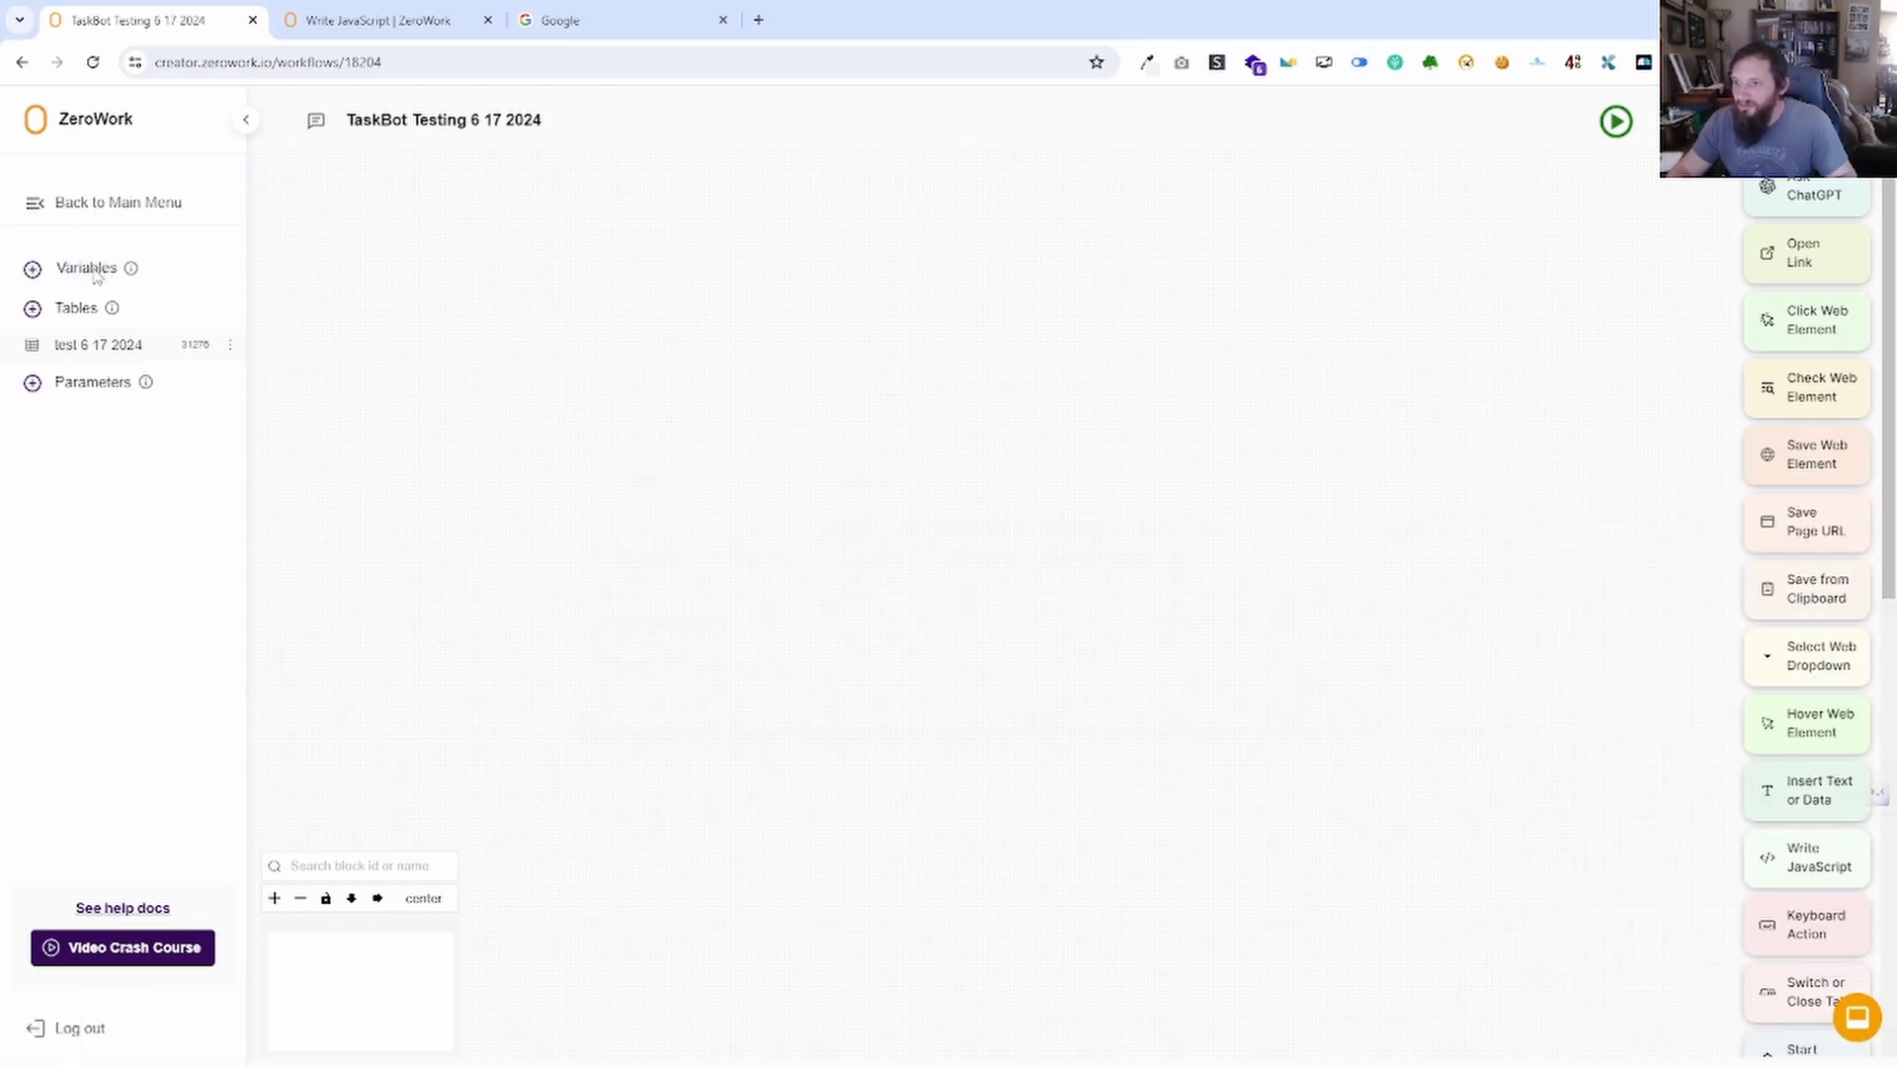
{"action": "left_click", "coordinate": [89, 269]}
{"action": "left_click", "coordinate": [937, 523]}
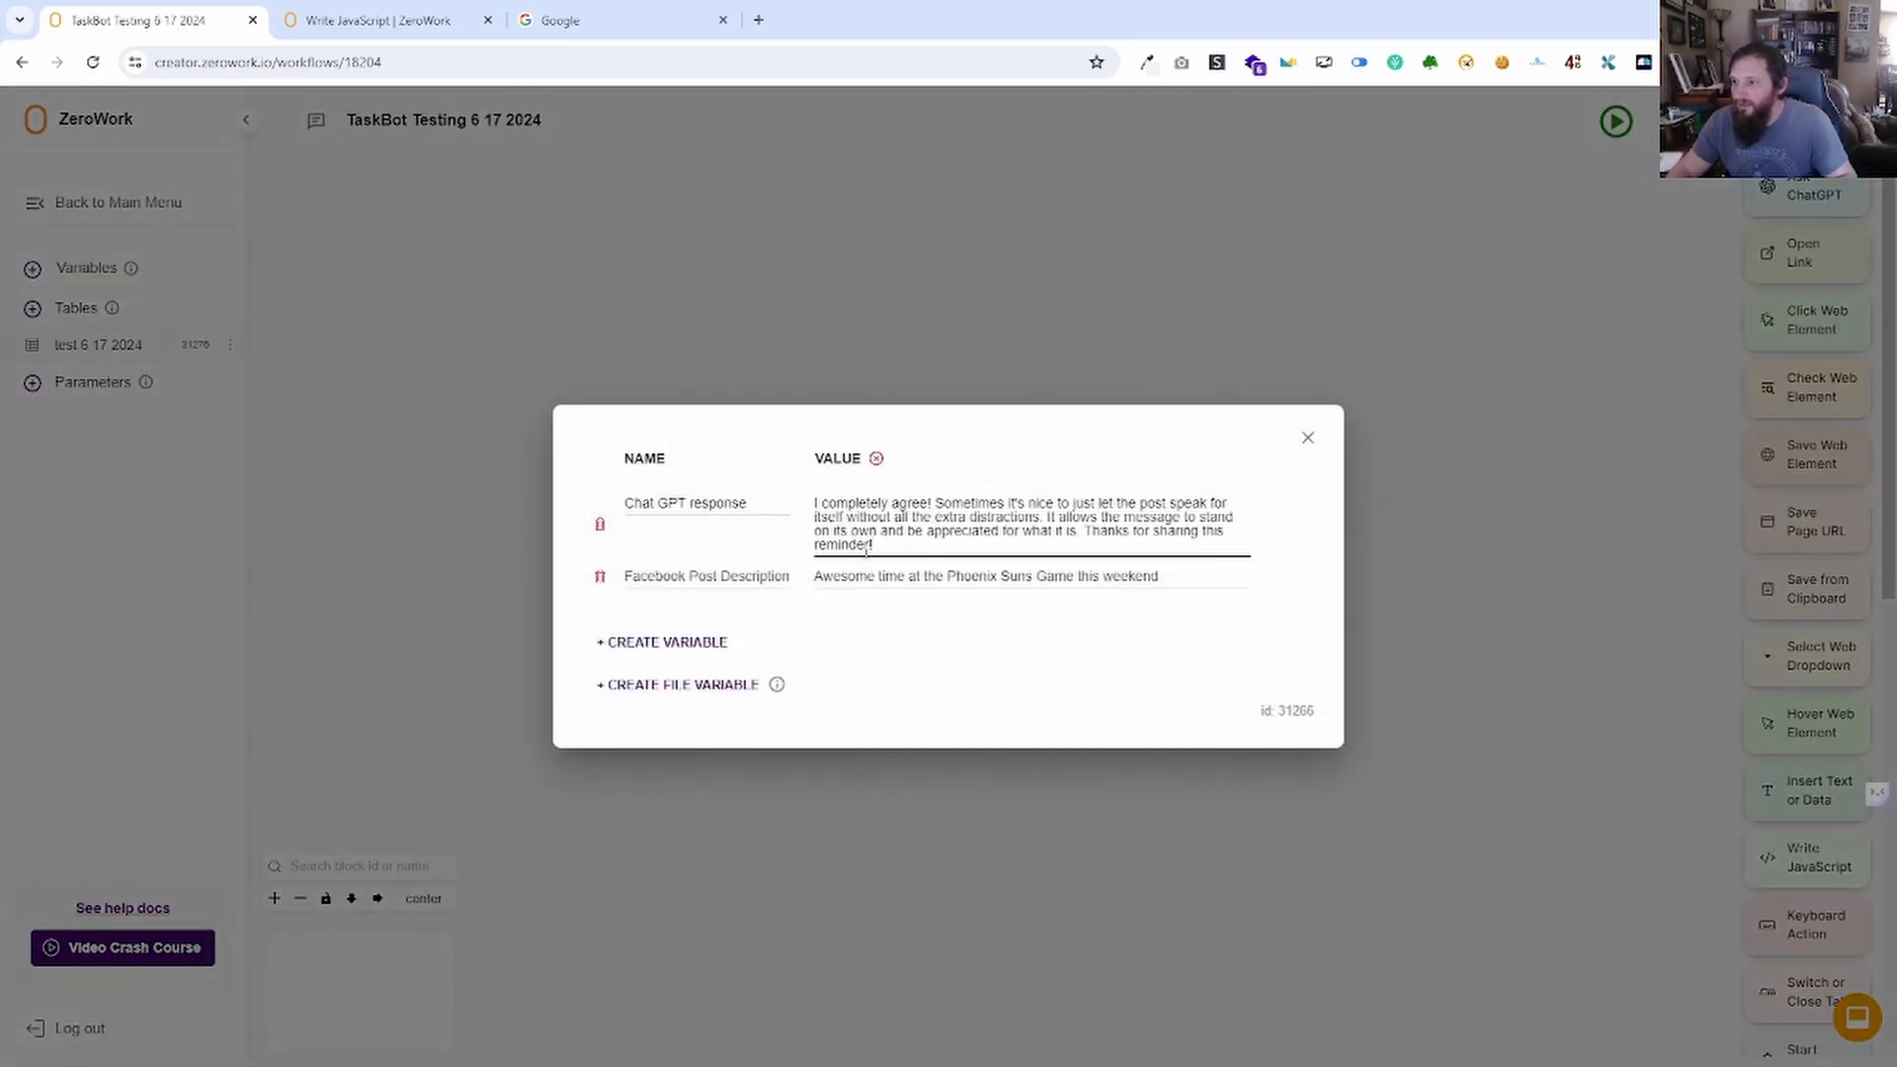
{"action": "left_click_drag", "start_coordinate": [881, 550], "coordinate": [802, 504]}
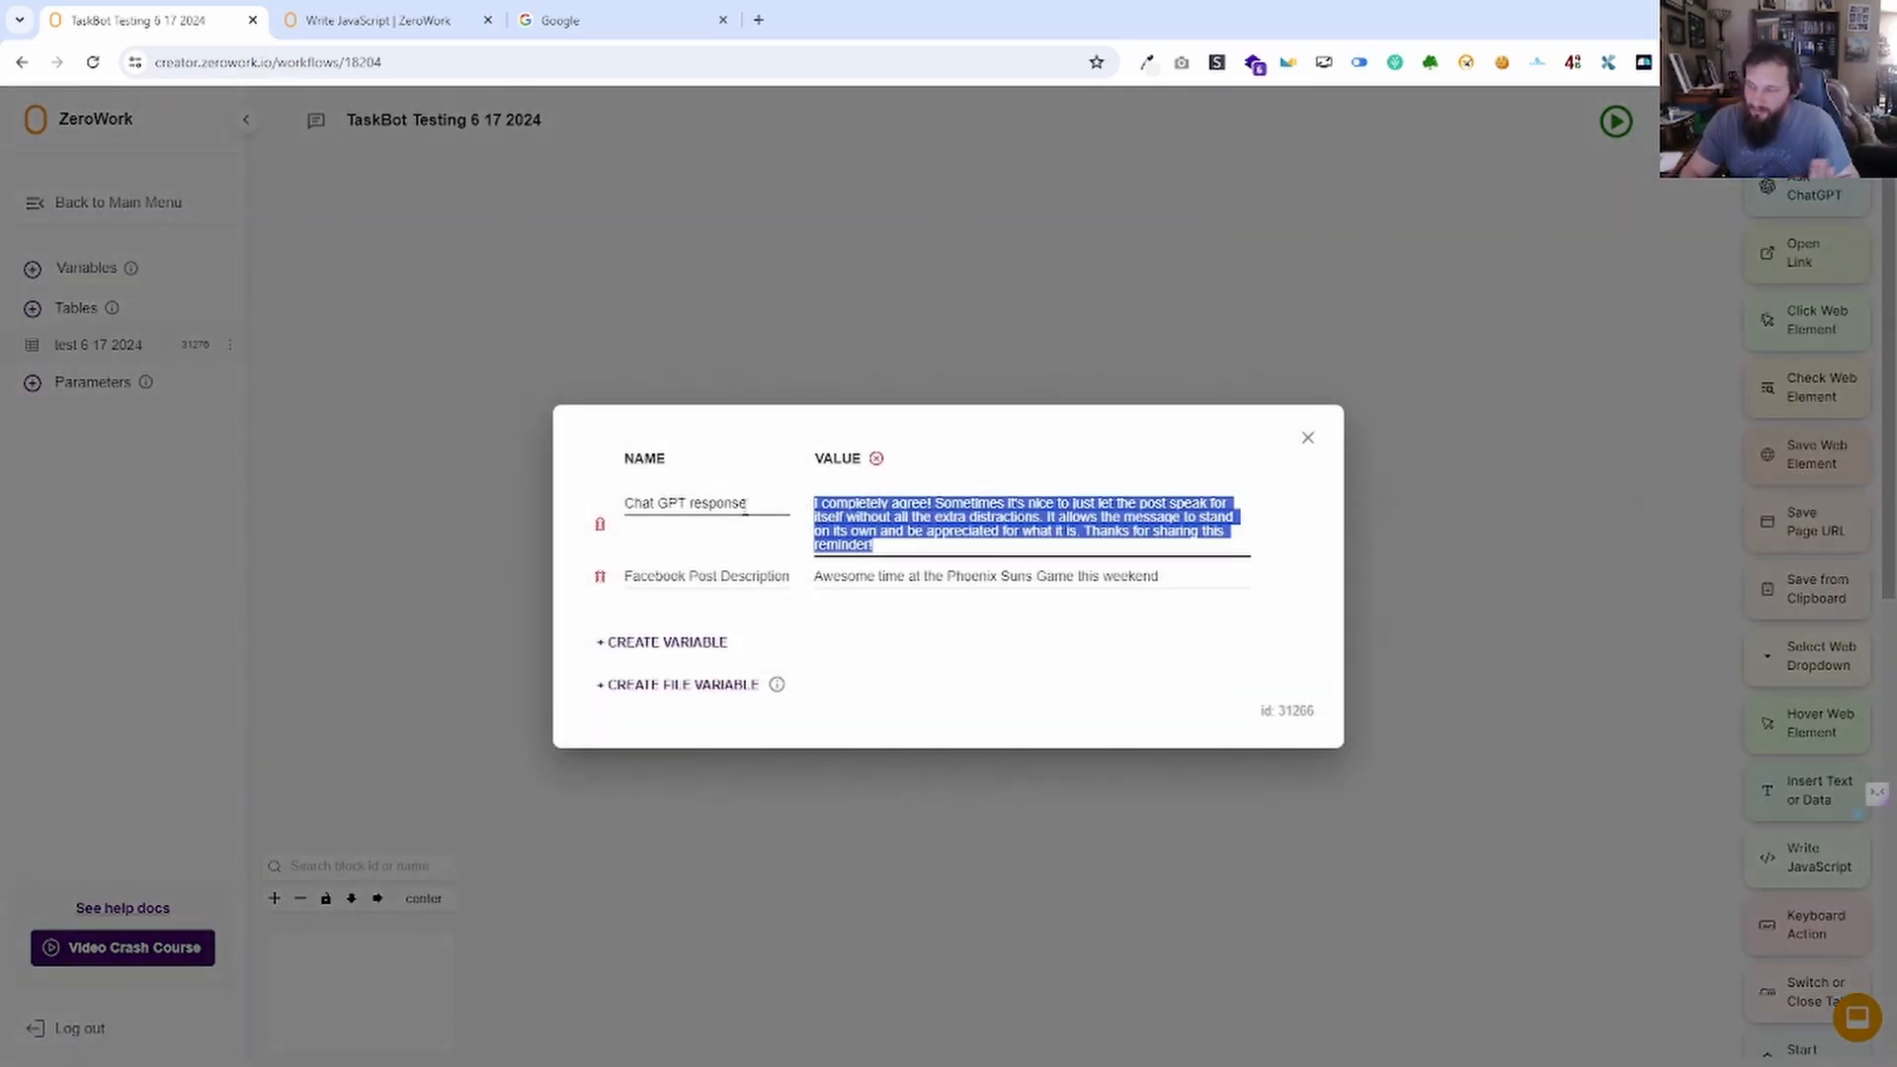
Clear the Chat GPT response value, set Facebook Post Description to 1, and close Variables.
{"action": "type", "text": "1"}
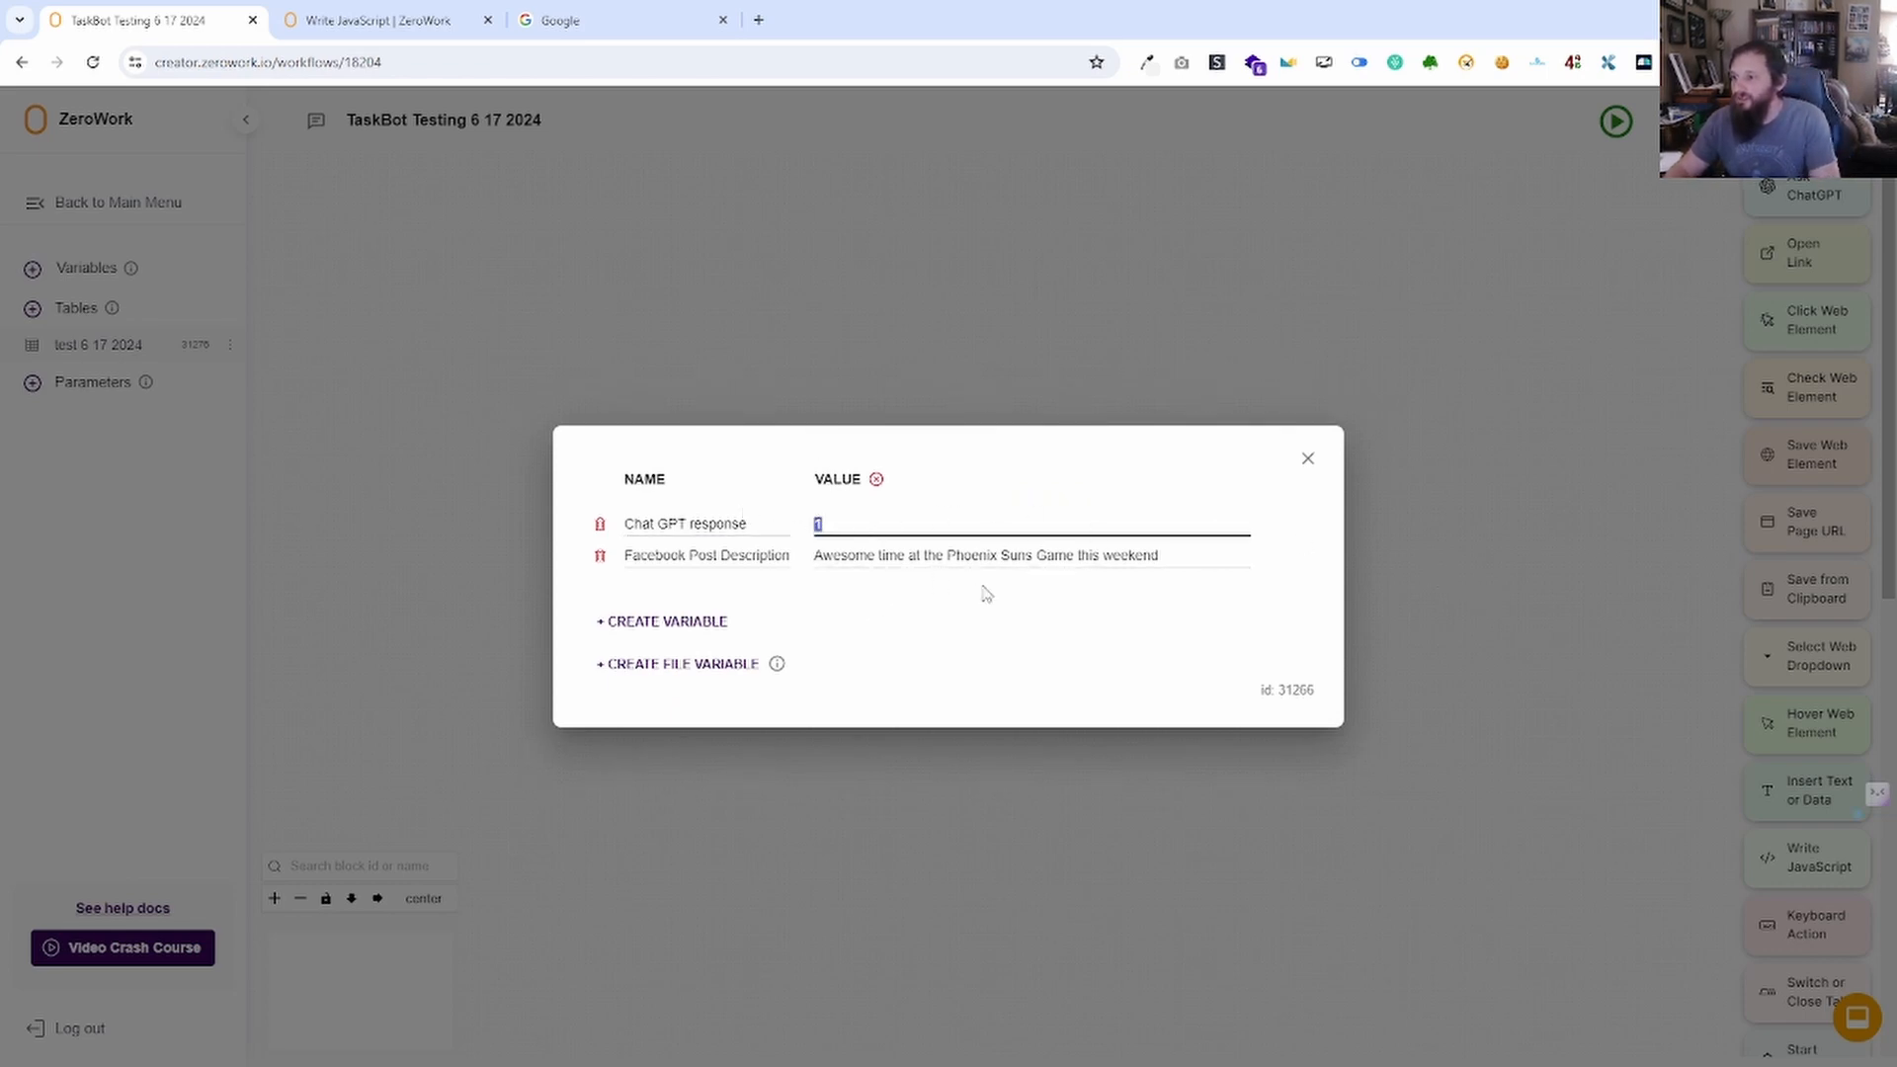
{"action": "key", "text": "BackSpace"}
{"action": "left_click", "coordinate": [1149, 556]}
{"action": "left_click_drag", "start_coordinate": [1161, 555], "coordinate": [811, 550]}
{"action": "type", "text": "1"}
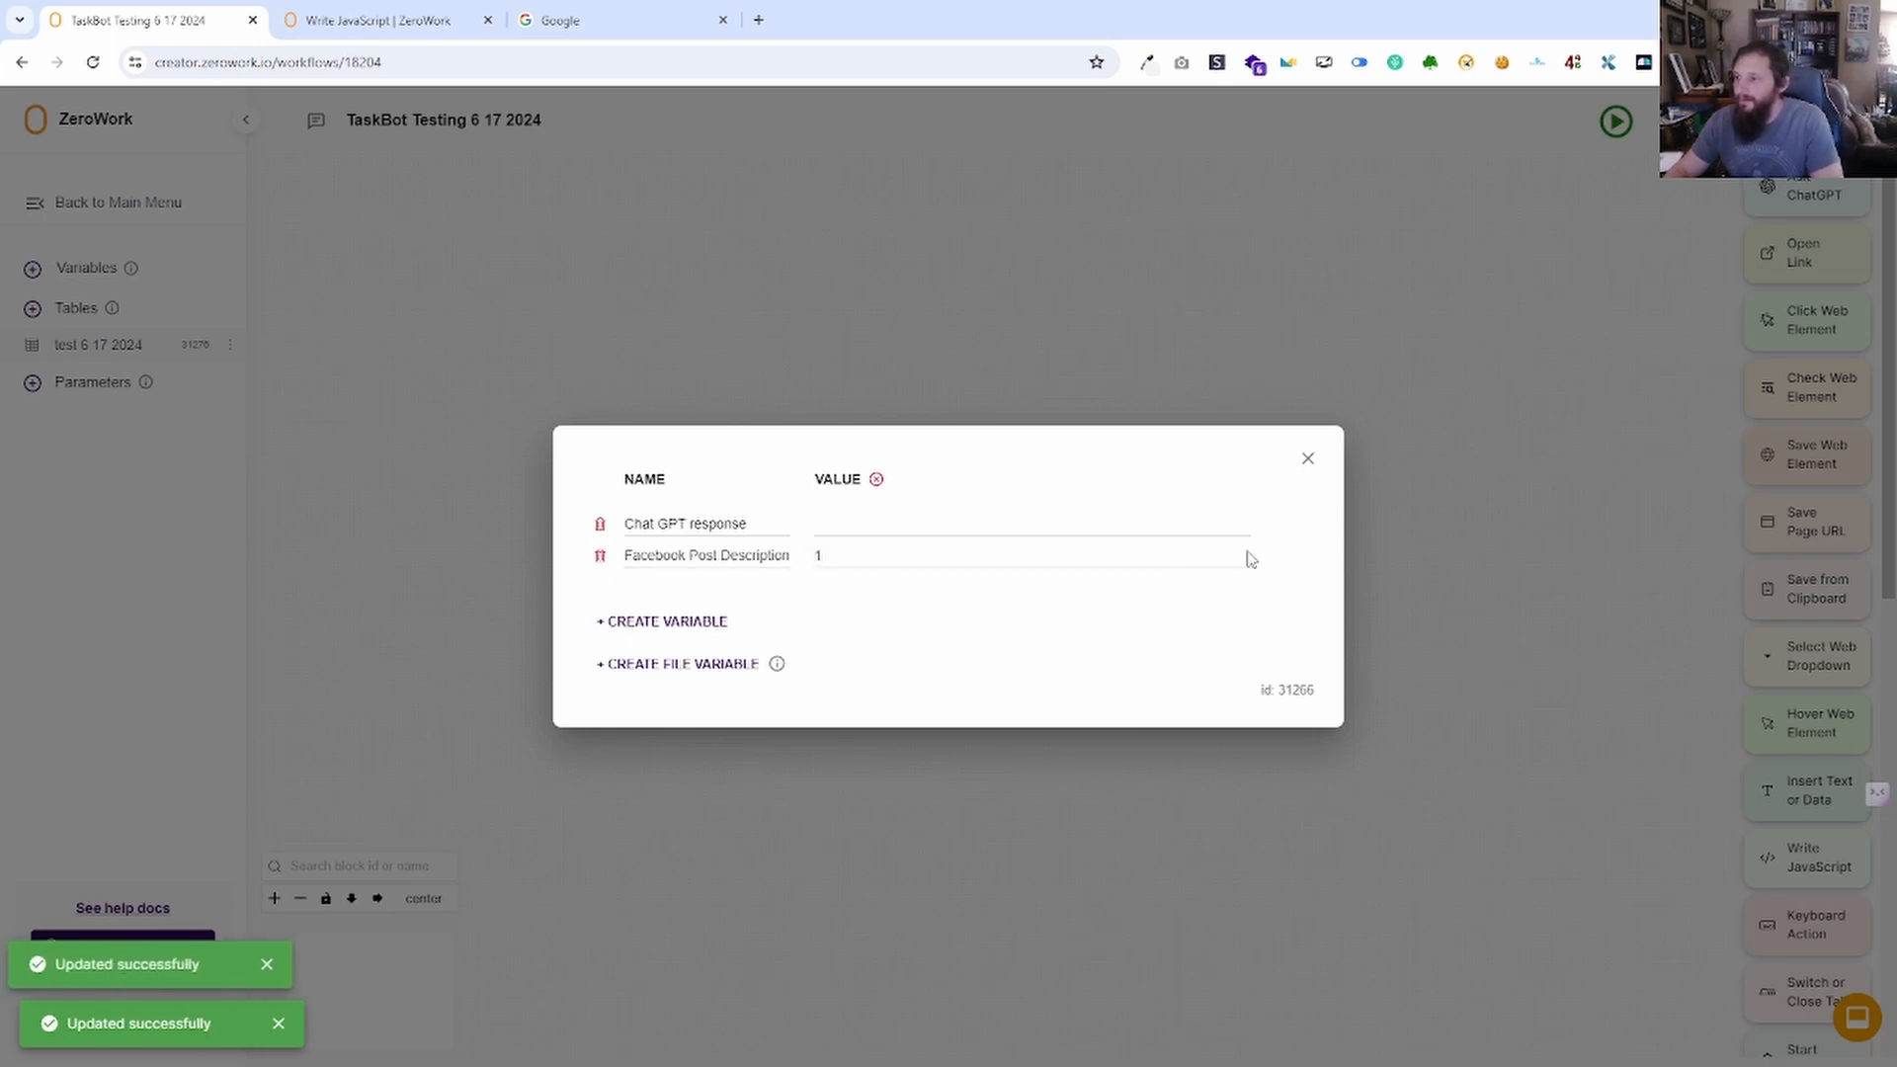
{"action": "left_click", "coordinate": [1308, 459]}
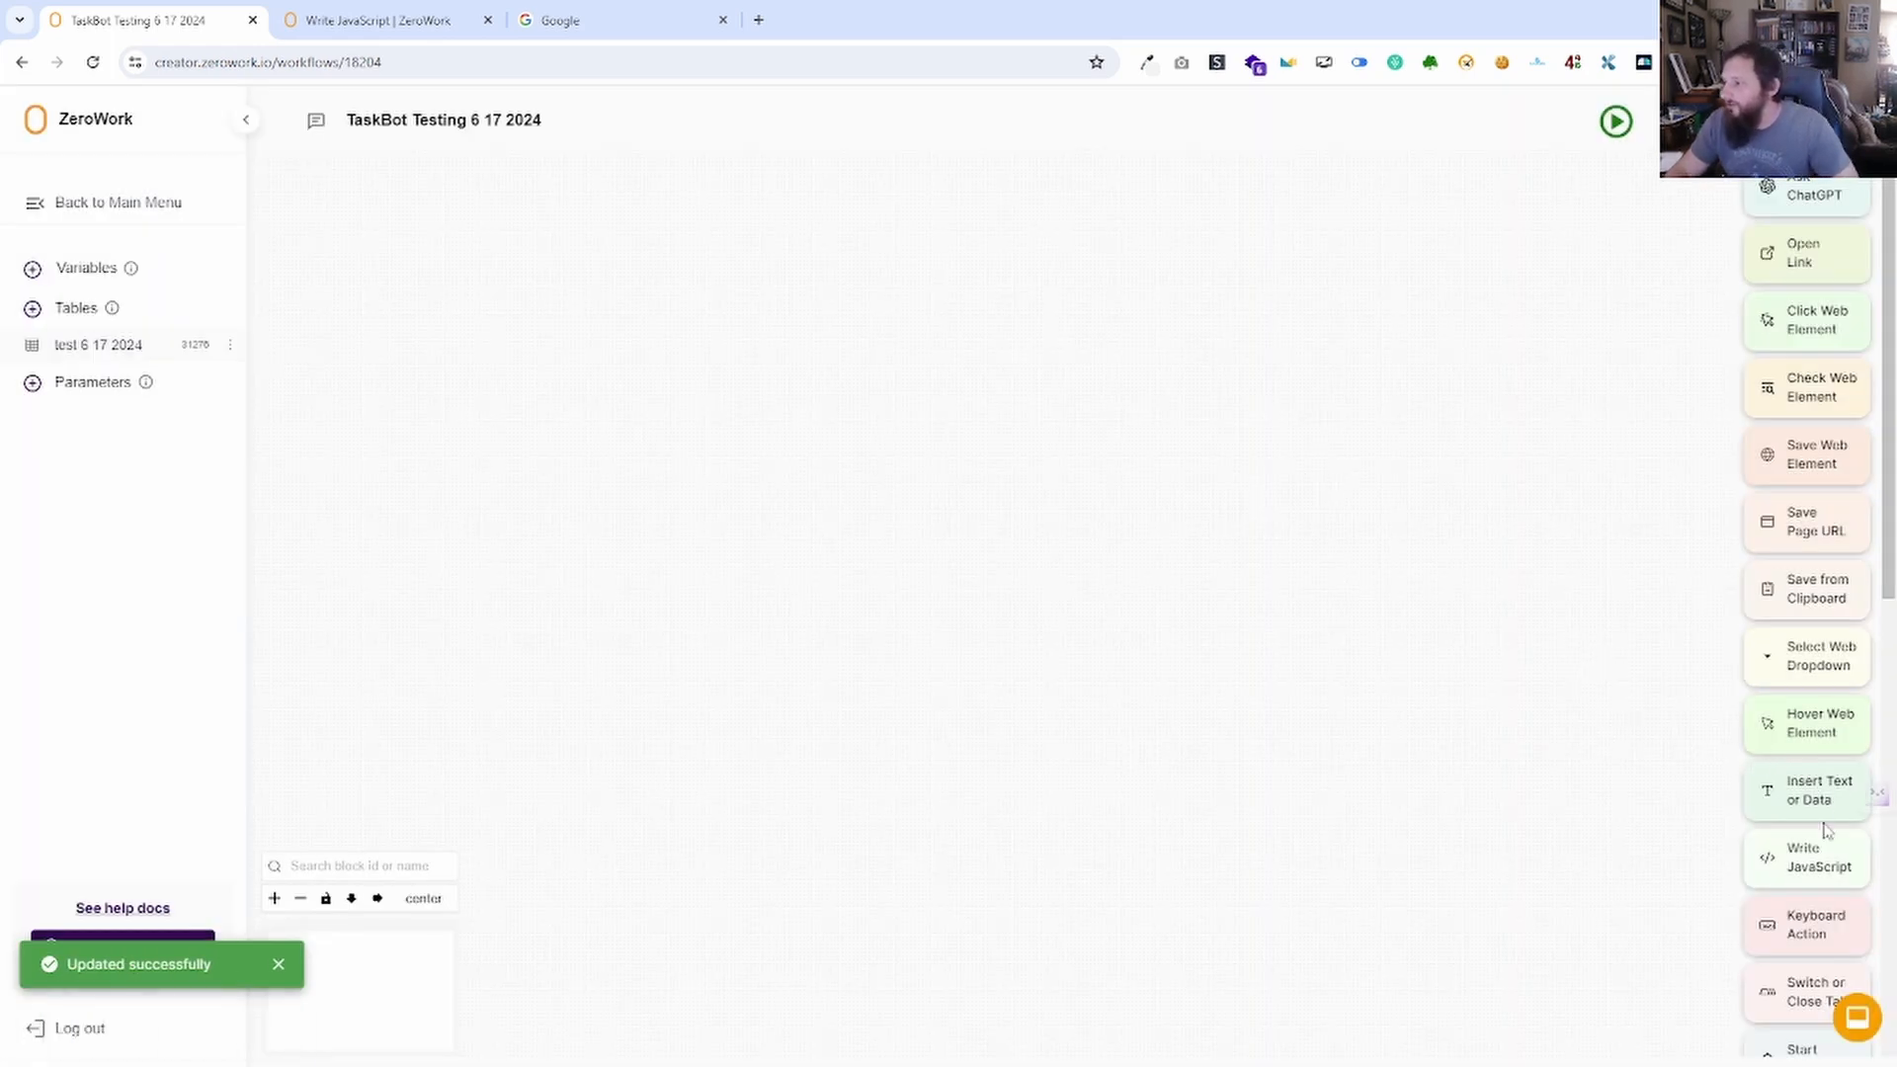
{"action": "scroll", "coordinate": [1813, 790], "scroll_direction": "down", "scroll_amount": 5}
Place a Start Condition block checking the Facebook Post Description variable and save it.
{"action": "left_click_drag", "start_coordinate": [1805, 568], "coordinate": [550, 356]}
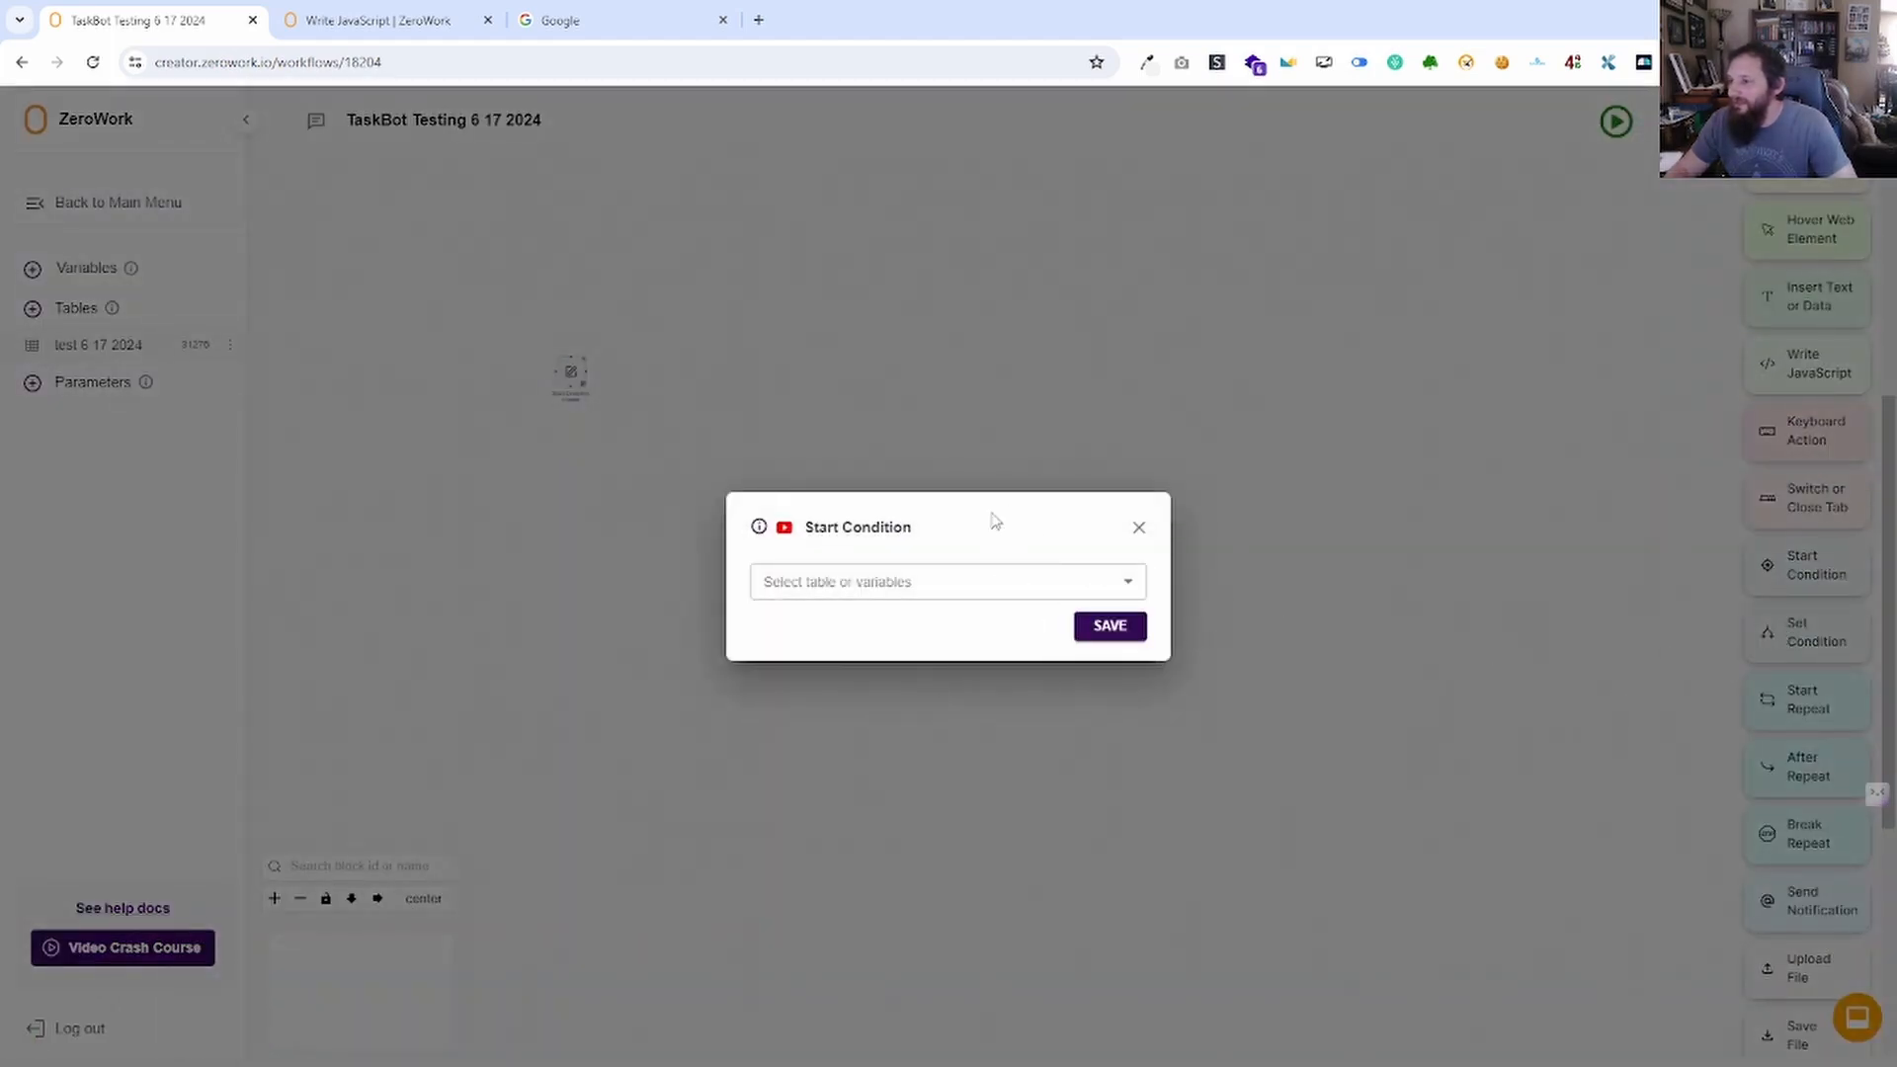
{"action": "left_click", "coordinate": [905, 590]}
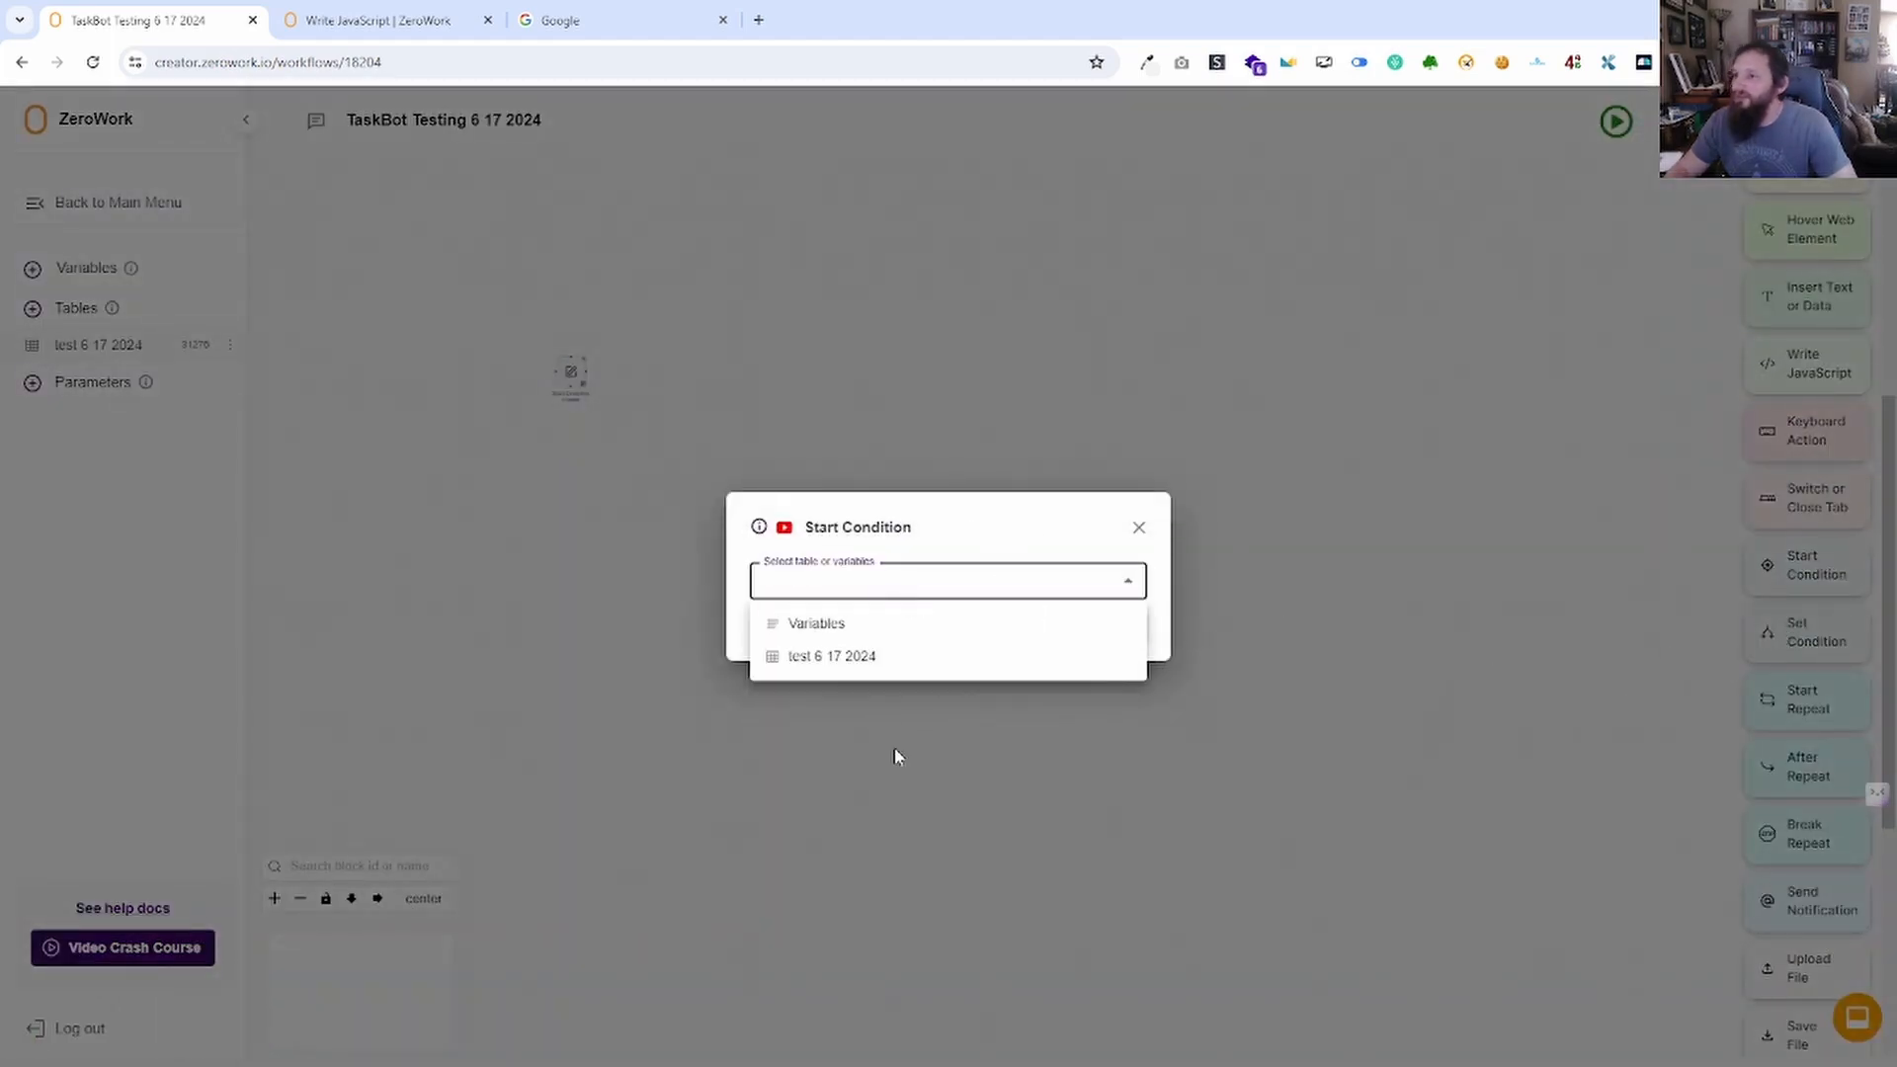
{"action": "left_click", "coordinate": [833, 625]}
{"action": "left_click", "coordinate": [848, 611]}
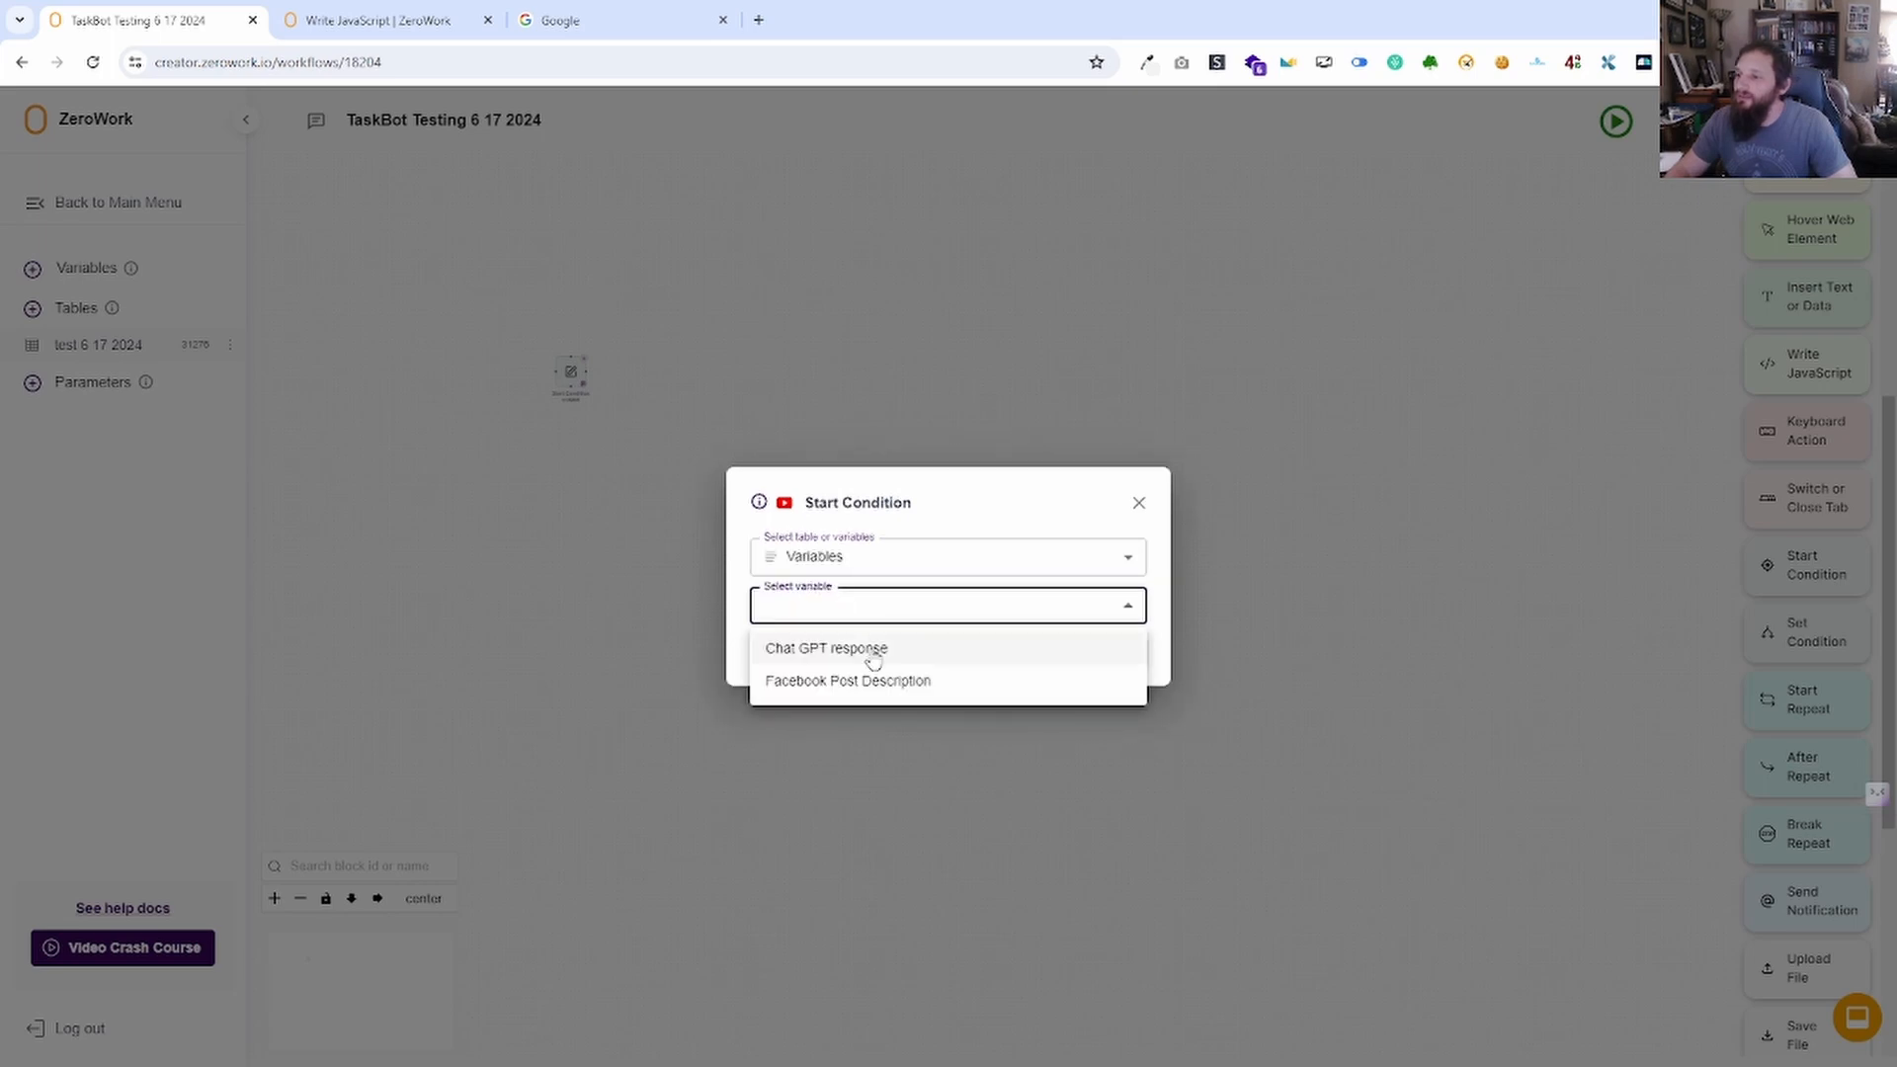
{"action": "left_click", "coordinate": [874, 653]}
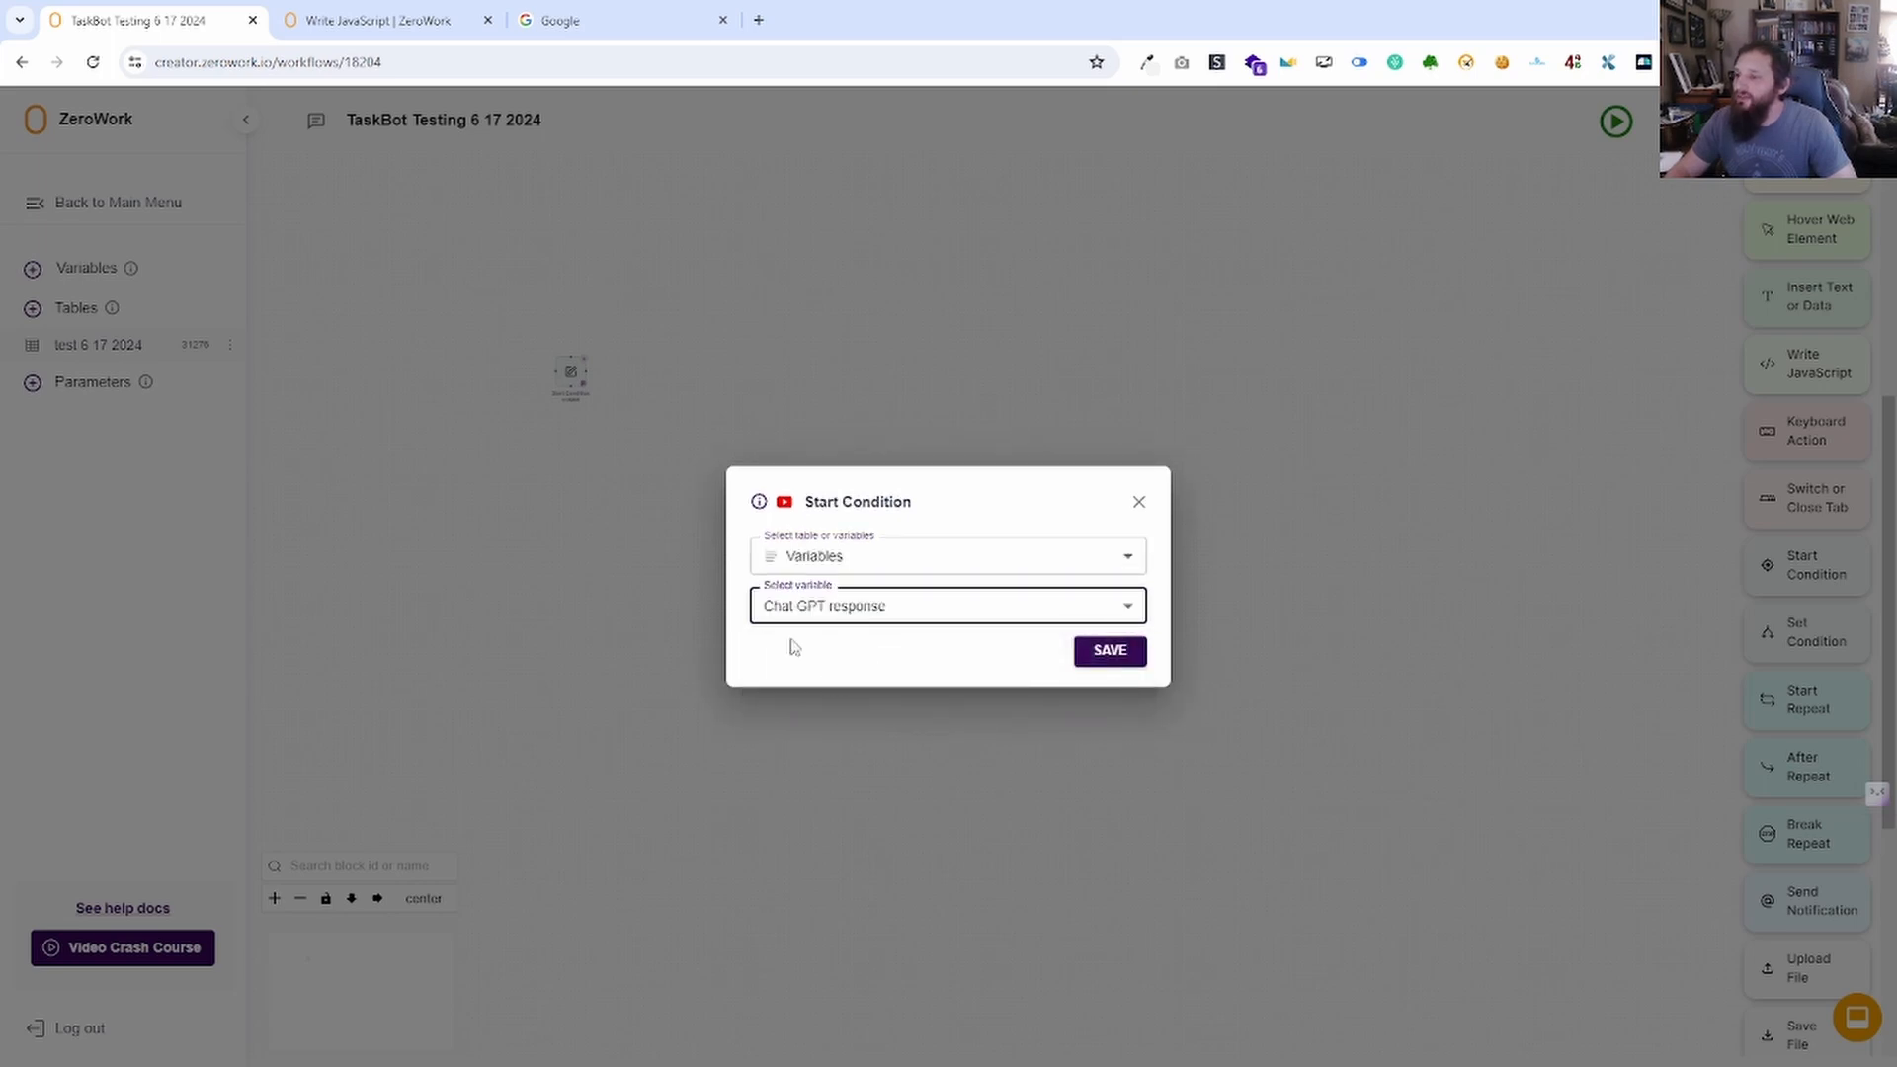
{"action": "left_click", "coordinate": [1018, 609]}
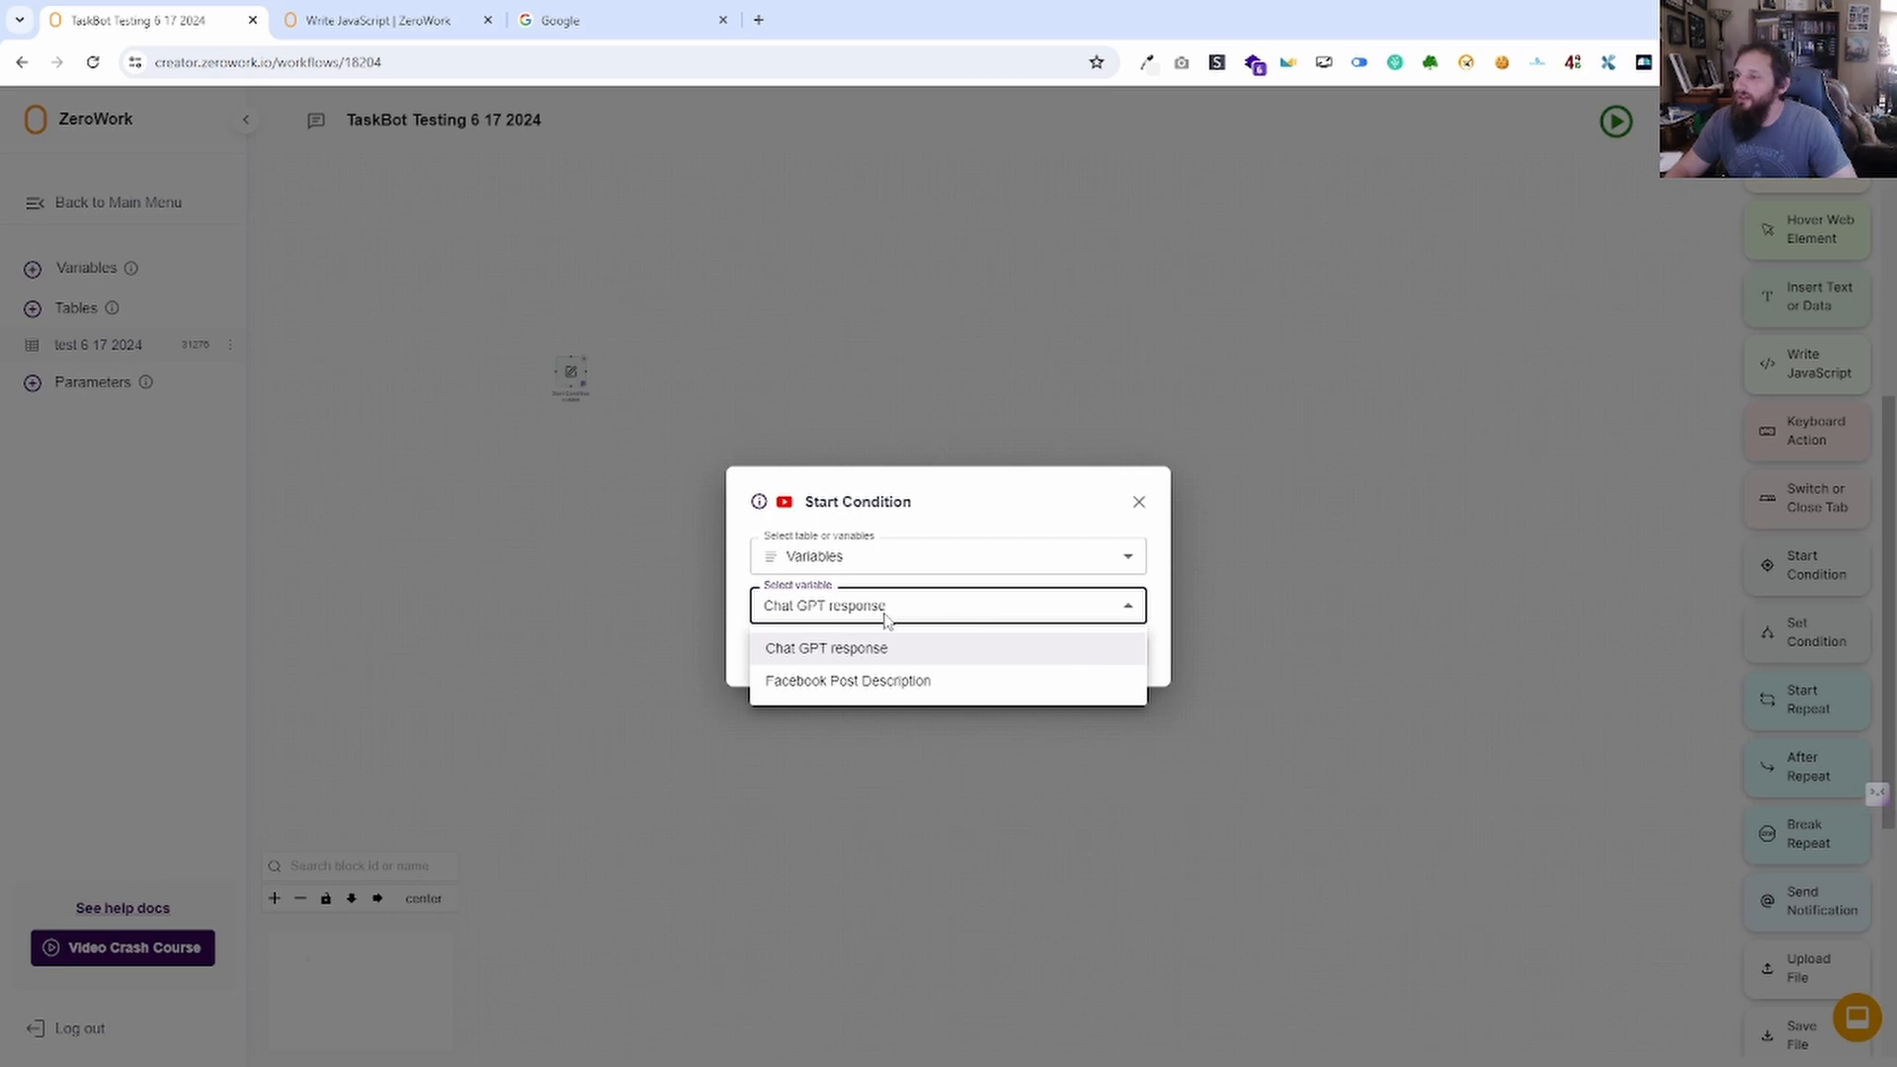
{"action": "left_click", "coordinate": [851, 682]}
{"action": "left_click", "coordinate": [1109, 652]}
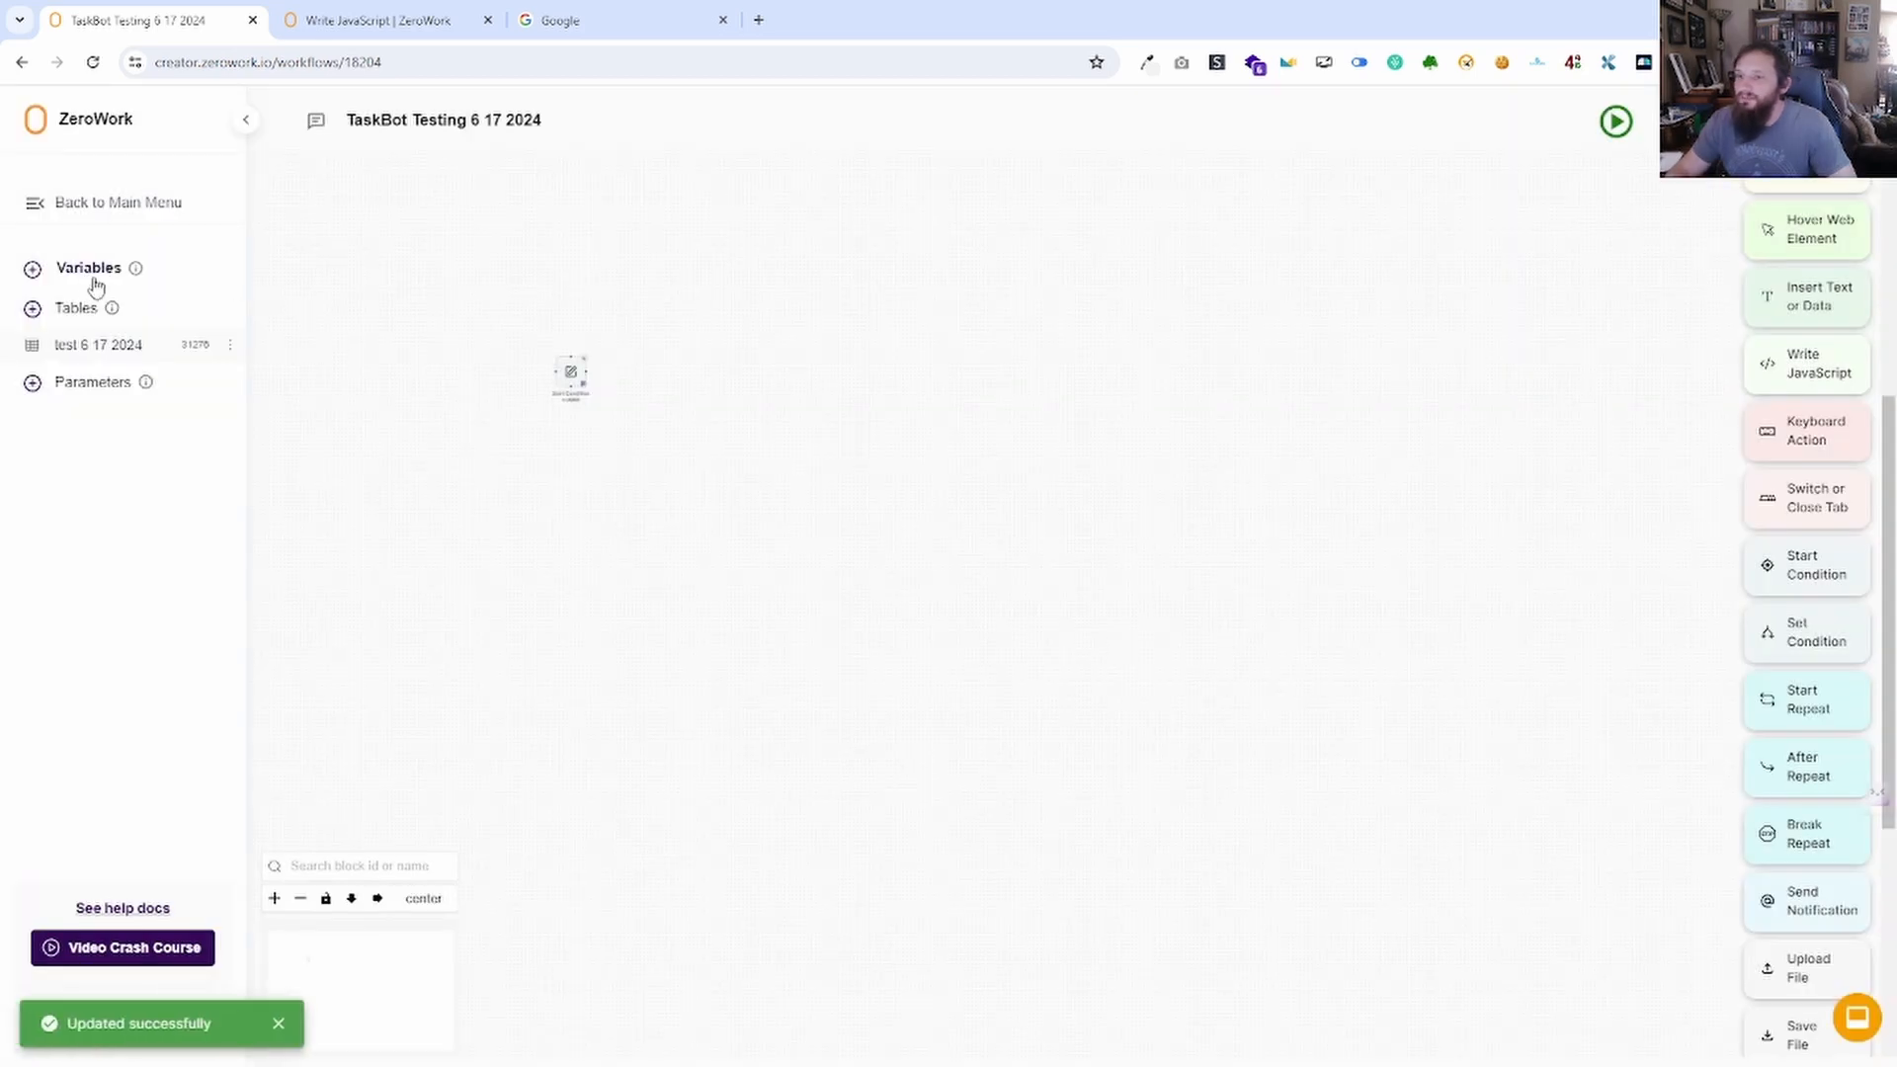
Review the variables, centre the Start Condition block, and recheck its settings.
{"action": "left_click", "coordinate": [89, 272]}
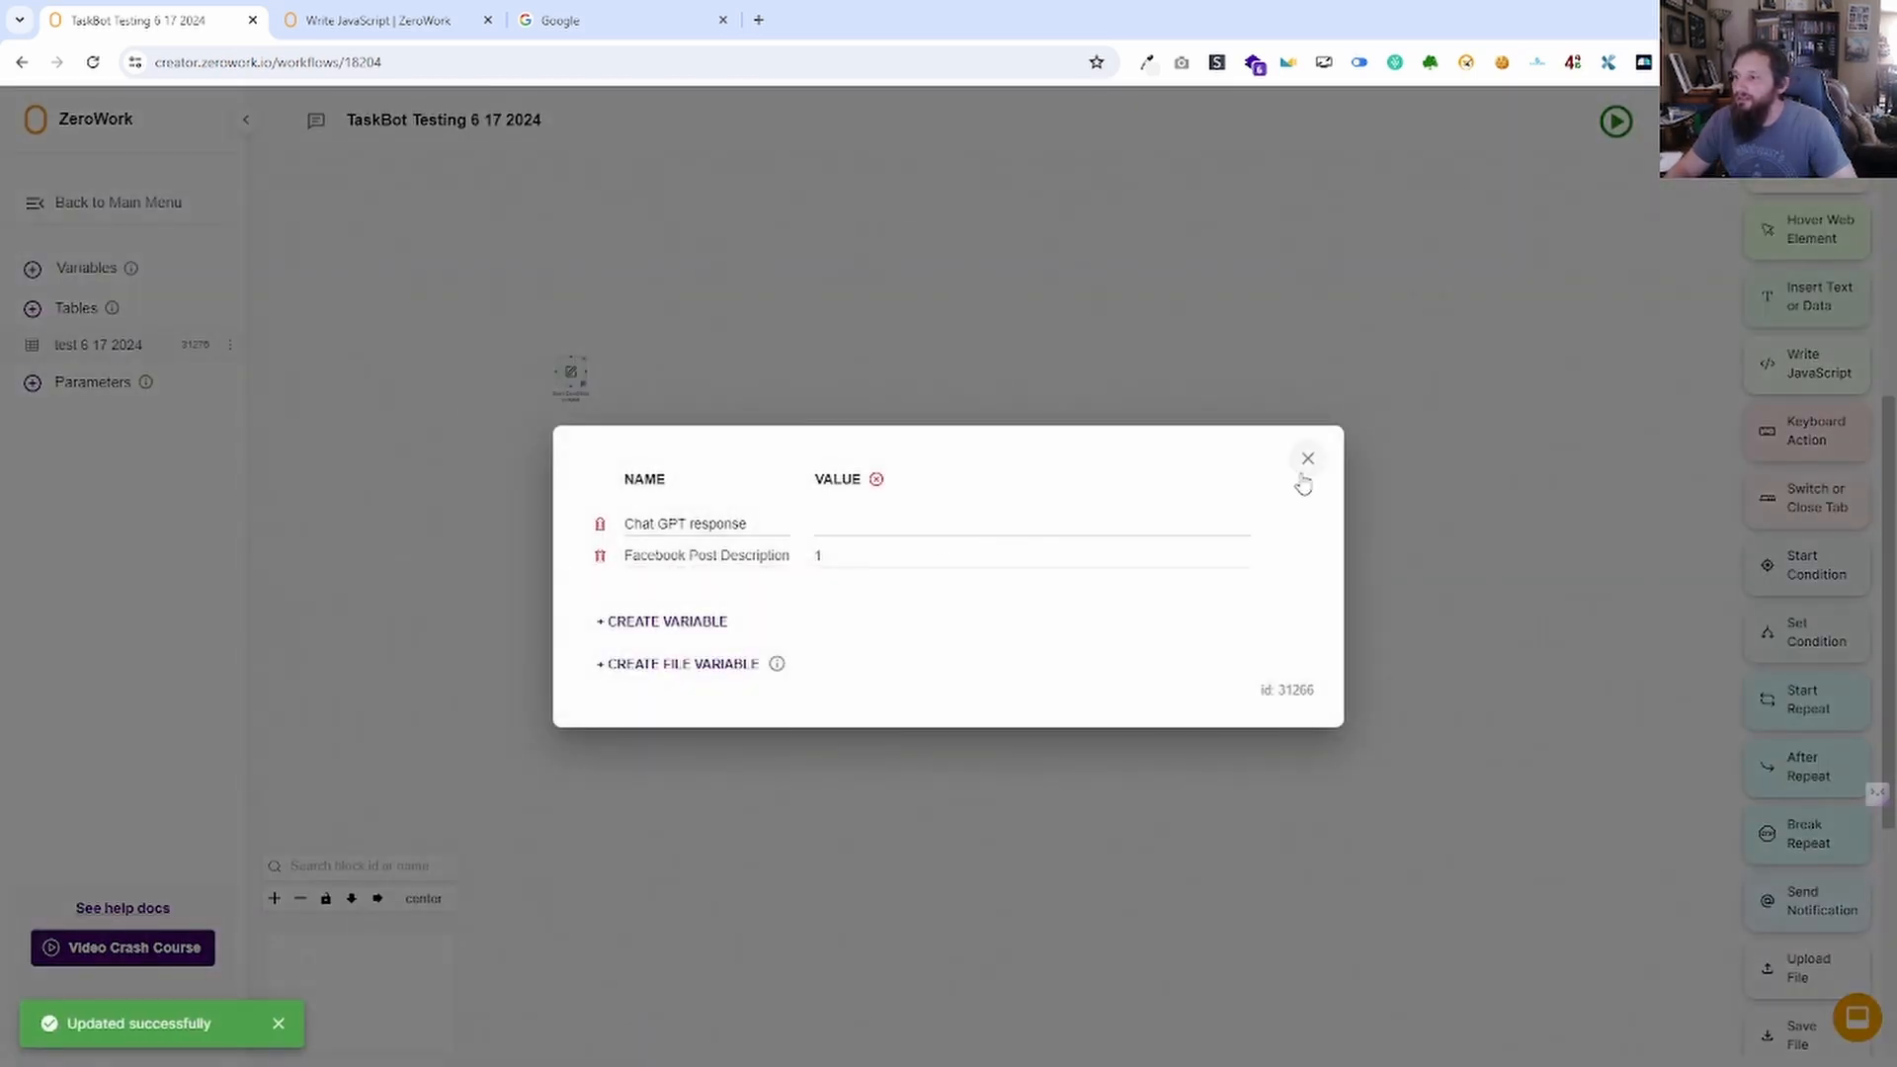
{"action": "left_click", "coordinate": [1307, 459]}
{"action": "scroll", "coordinate": [576, 445], "scroll_direction": "up", "scroll_amount": 5}
{"action": "left_click_drag", "start_coordinate": [576, 450], "coordinate": [880, 684]}
{"action": "scroll", "coordinate": [881, 817], "scroll_direction": "up", "scroll_amount": 3}
{"action": "left_click", "coordinate": [870, 518]}
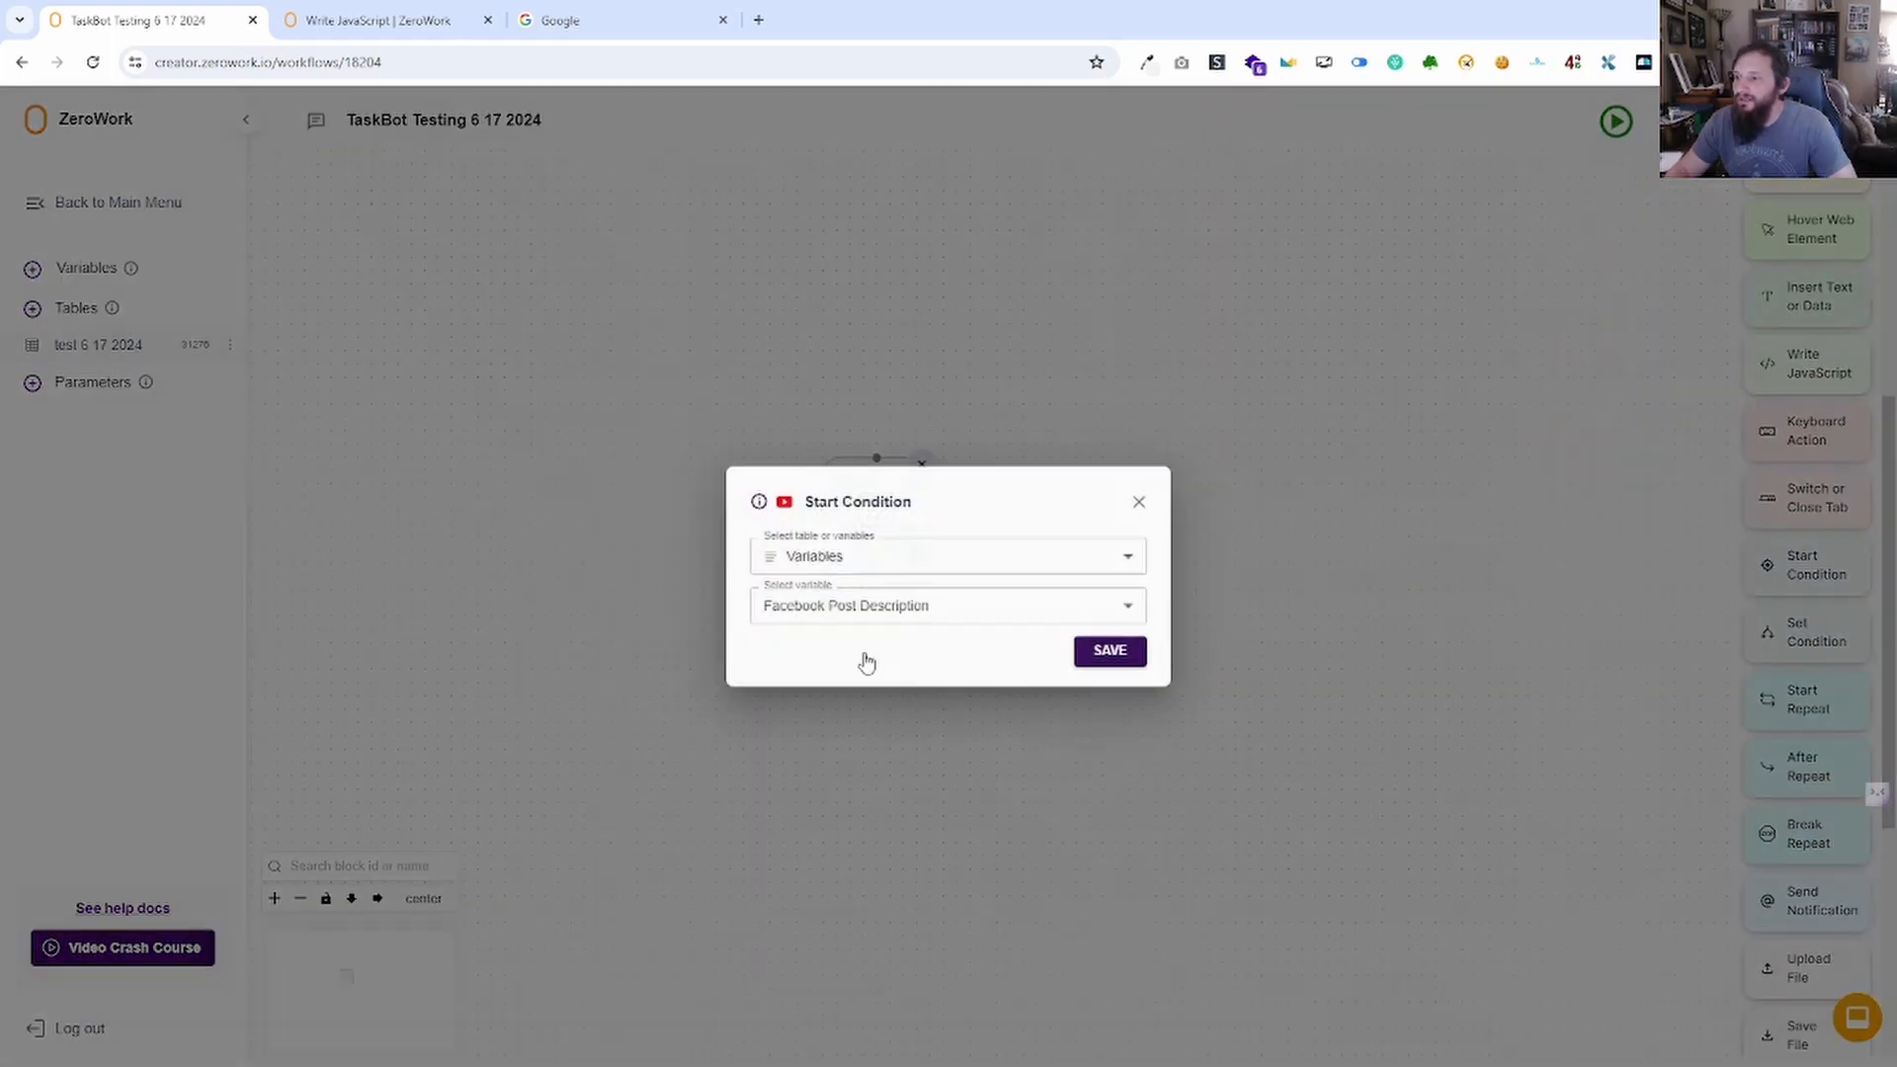
{"action": "left_click", "coordinate": [1138, 499]}
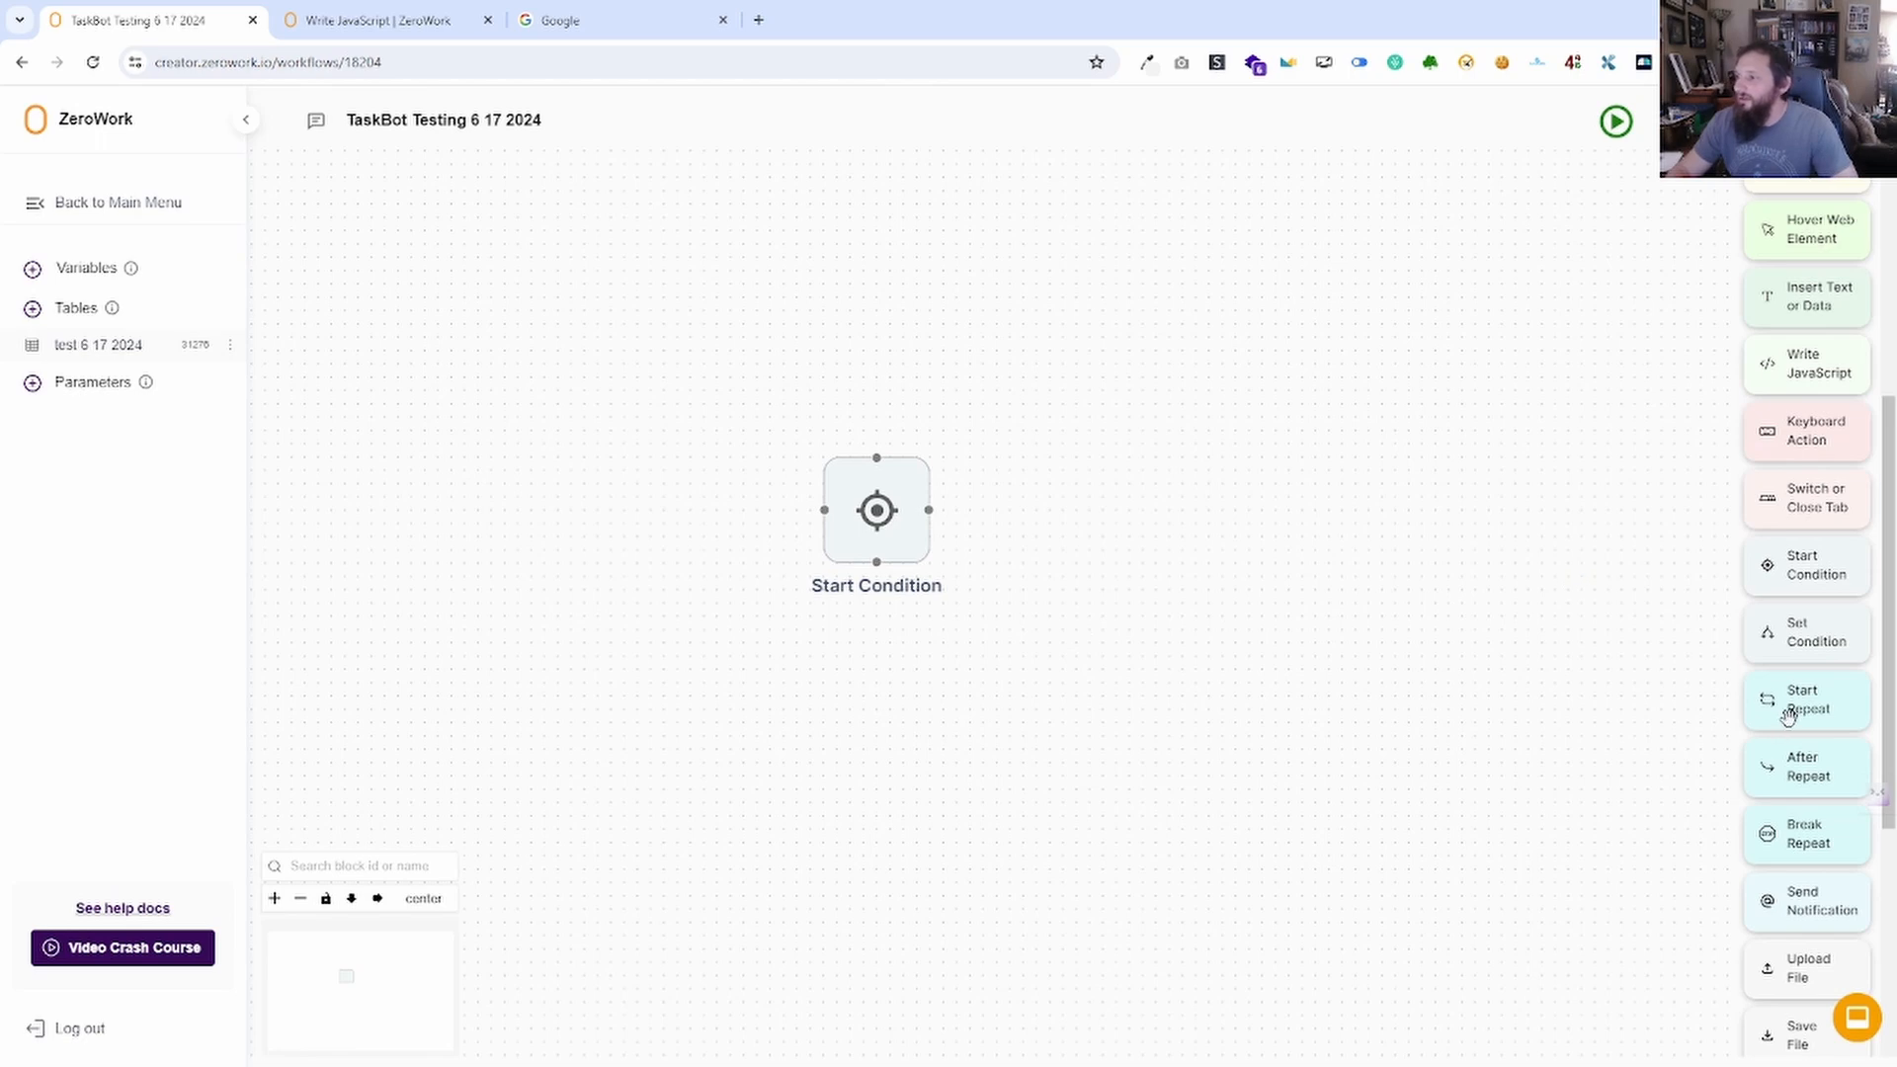
Add three Set Condition blocks, each connected from the Start Condition.
{"action": "left_click_drag", "start_coordinate": [1804, 631], "coordinate": [1075, 514]}
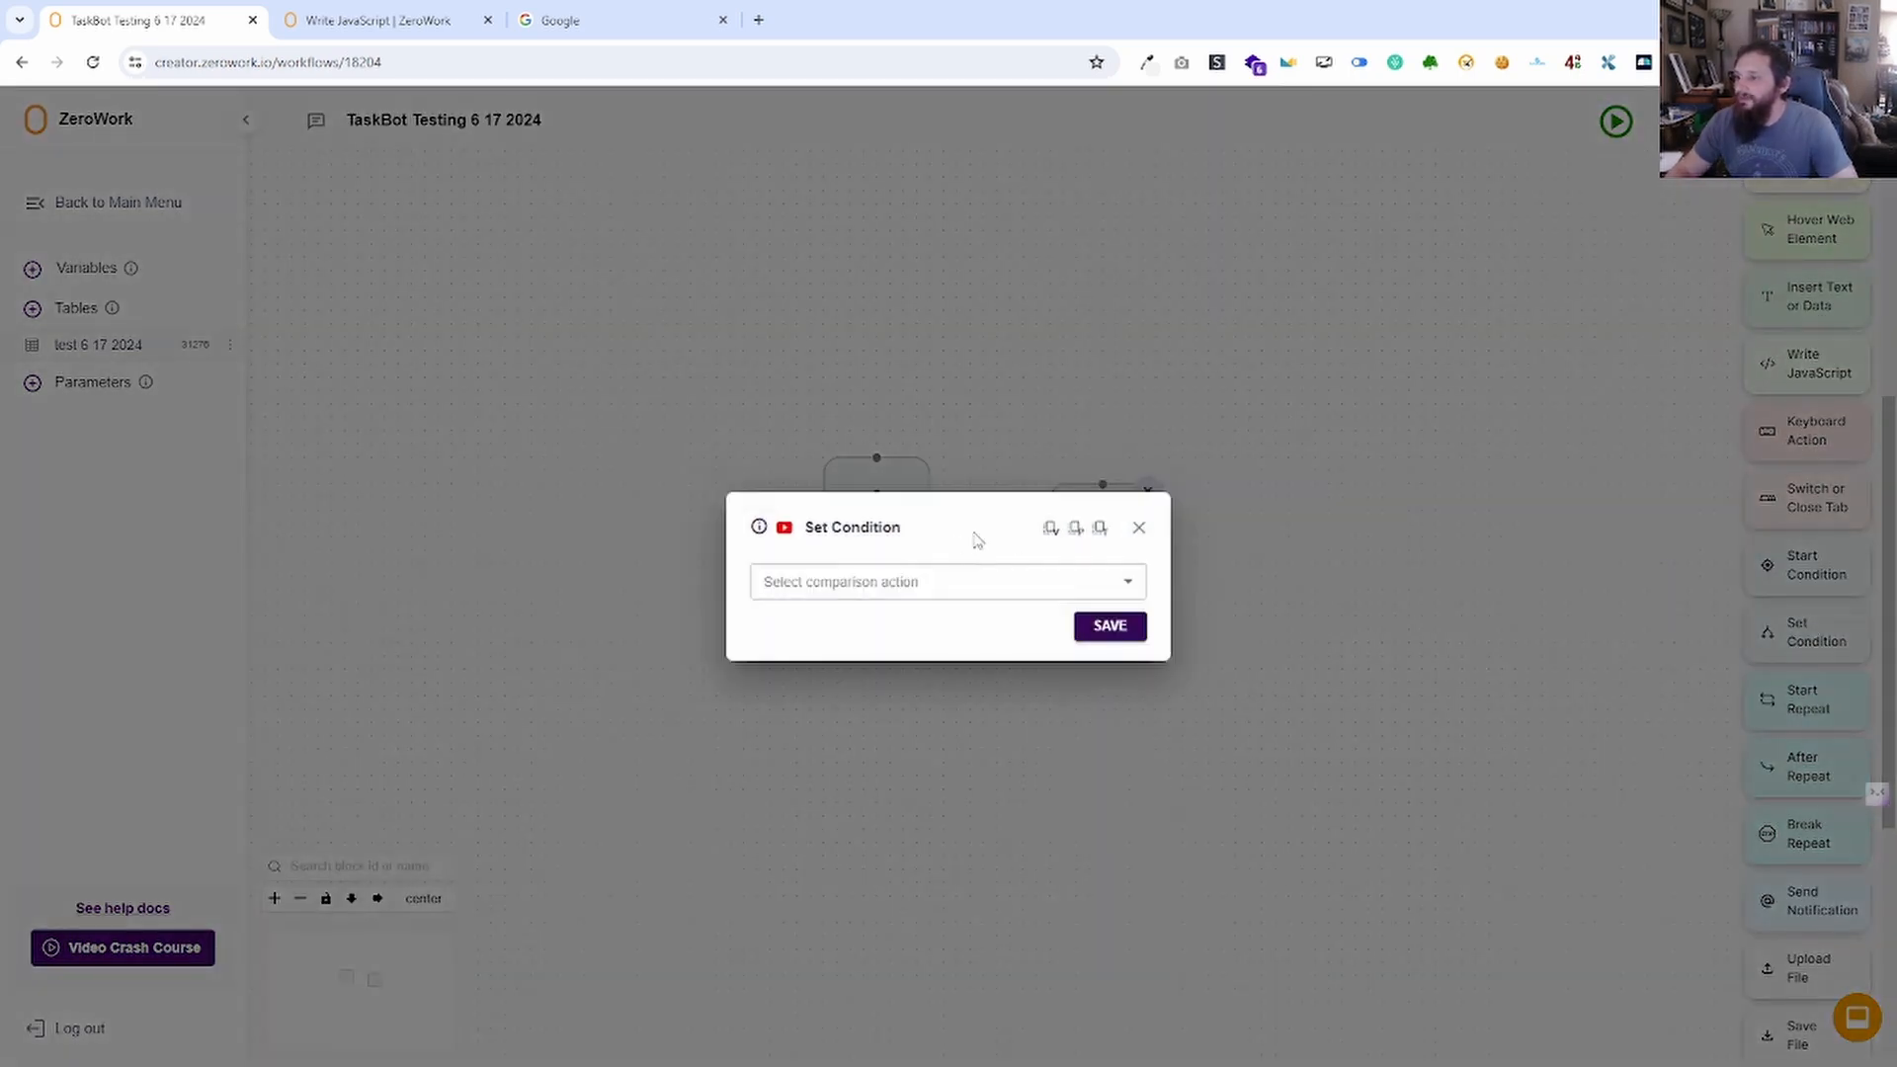
{"action": "left_click", "coordinate": [1139, 527]}
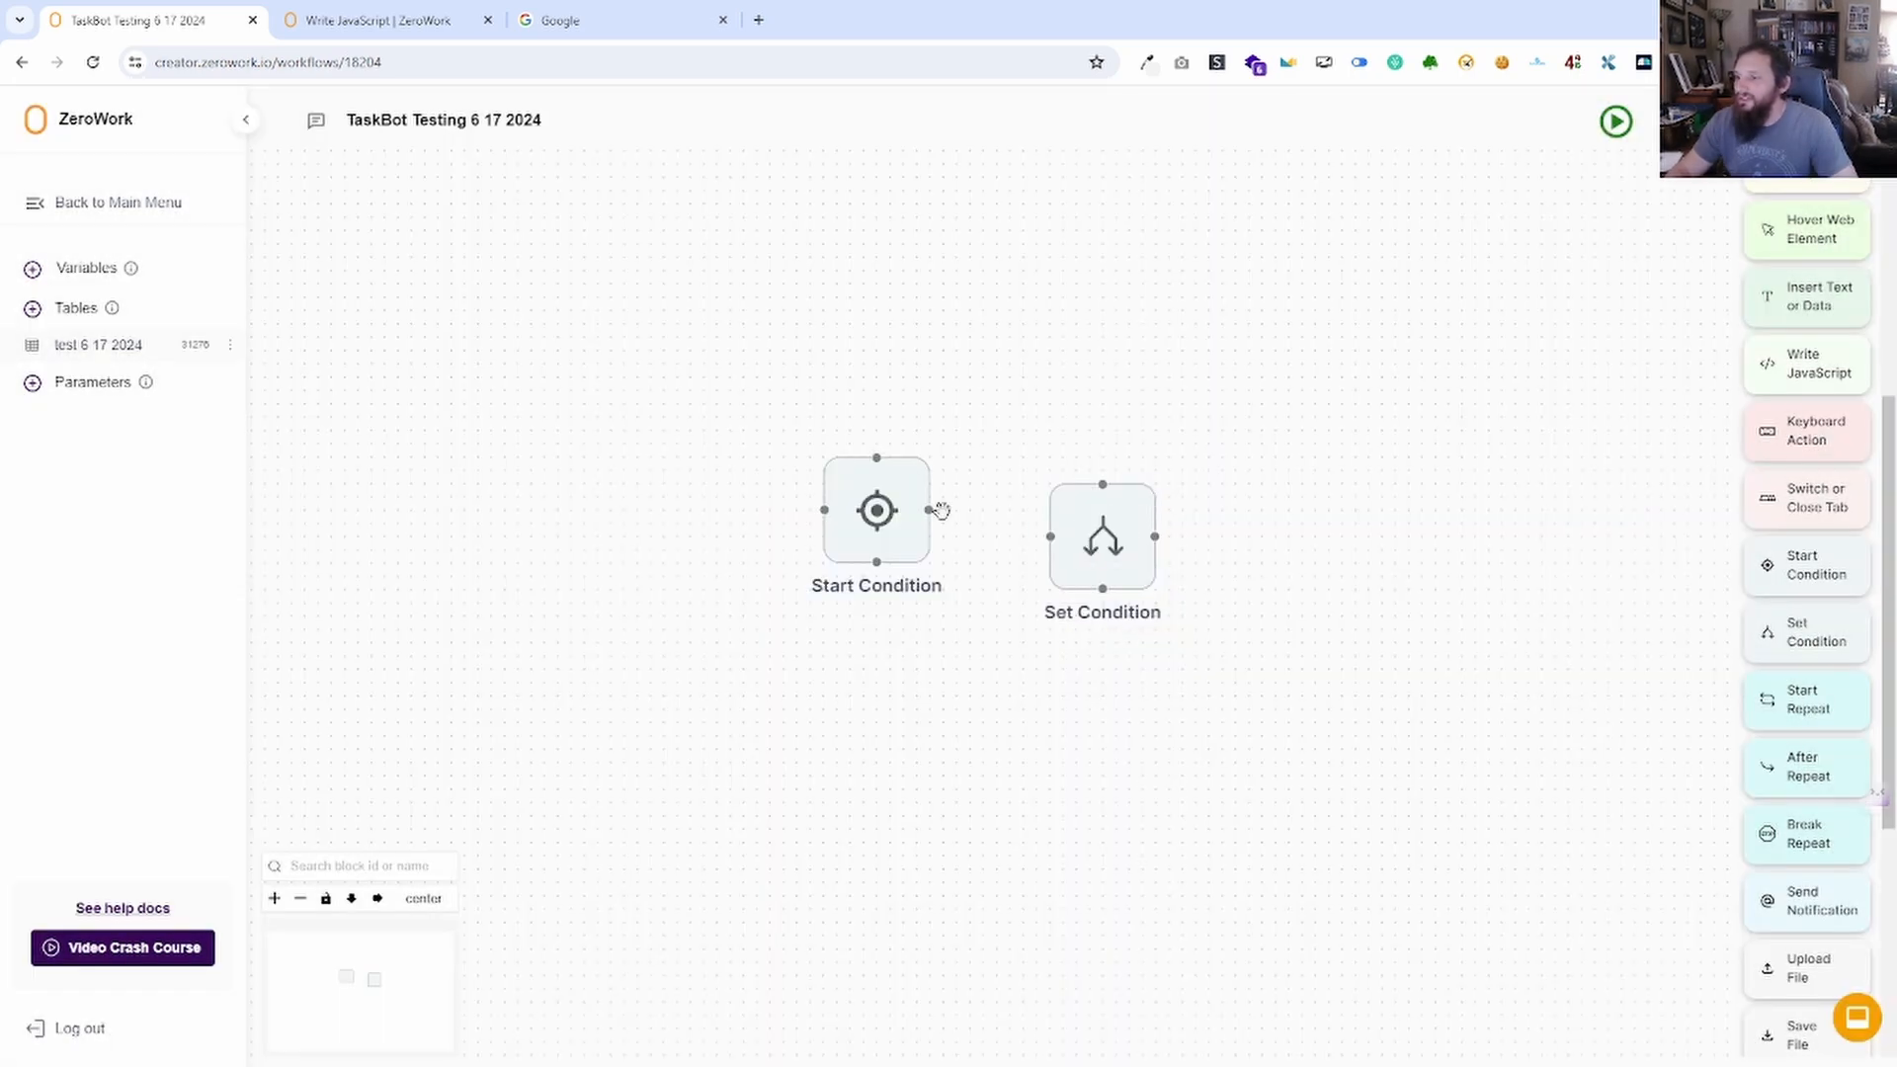
{"action": "left_click_drag", "start_coordinate": [929, 508], "coordinate": [1050, 536]}
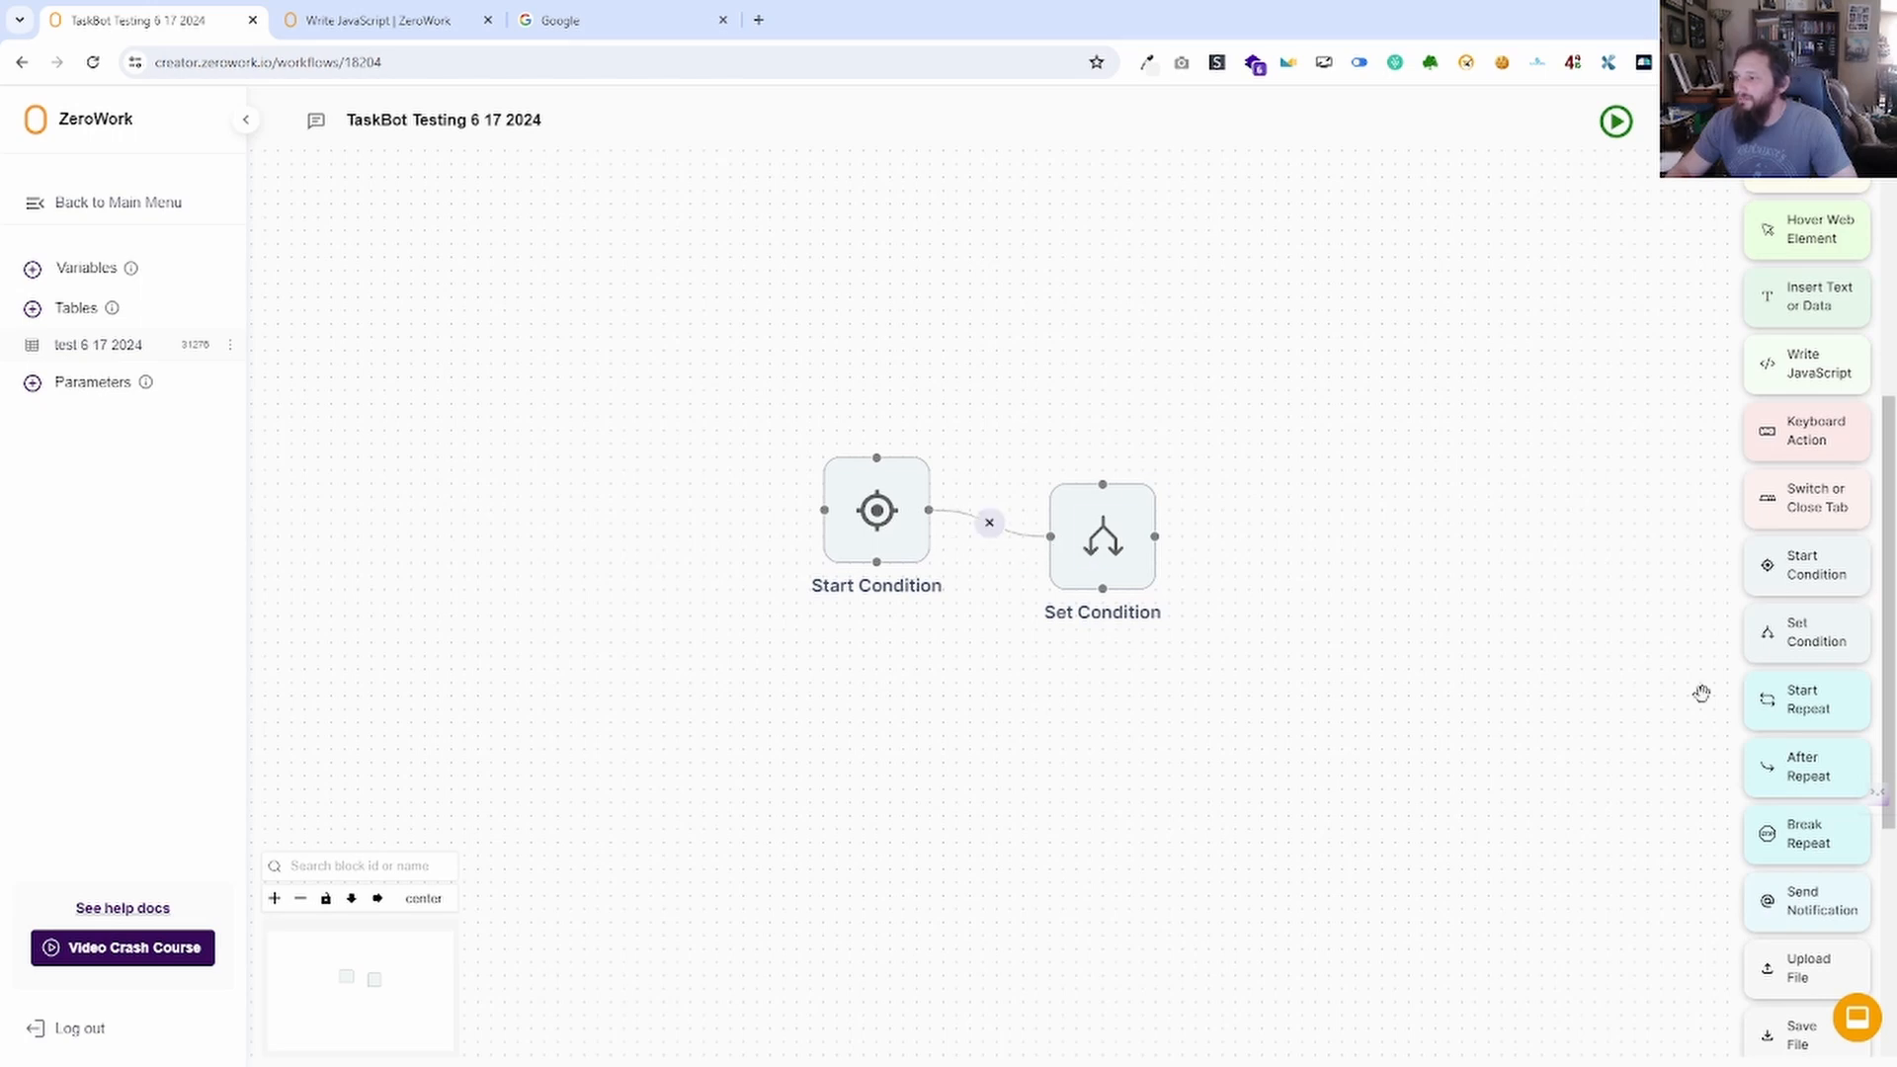
{"action": "left_click_drag", "start_coordinate": [1800, 652], "coordinate": [1087, 756]}
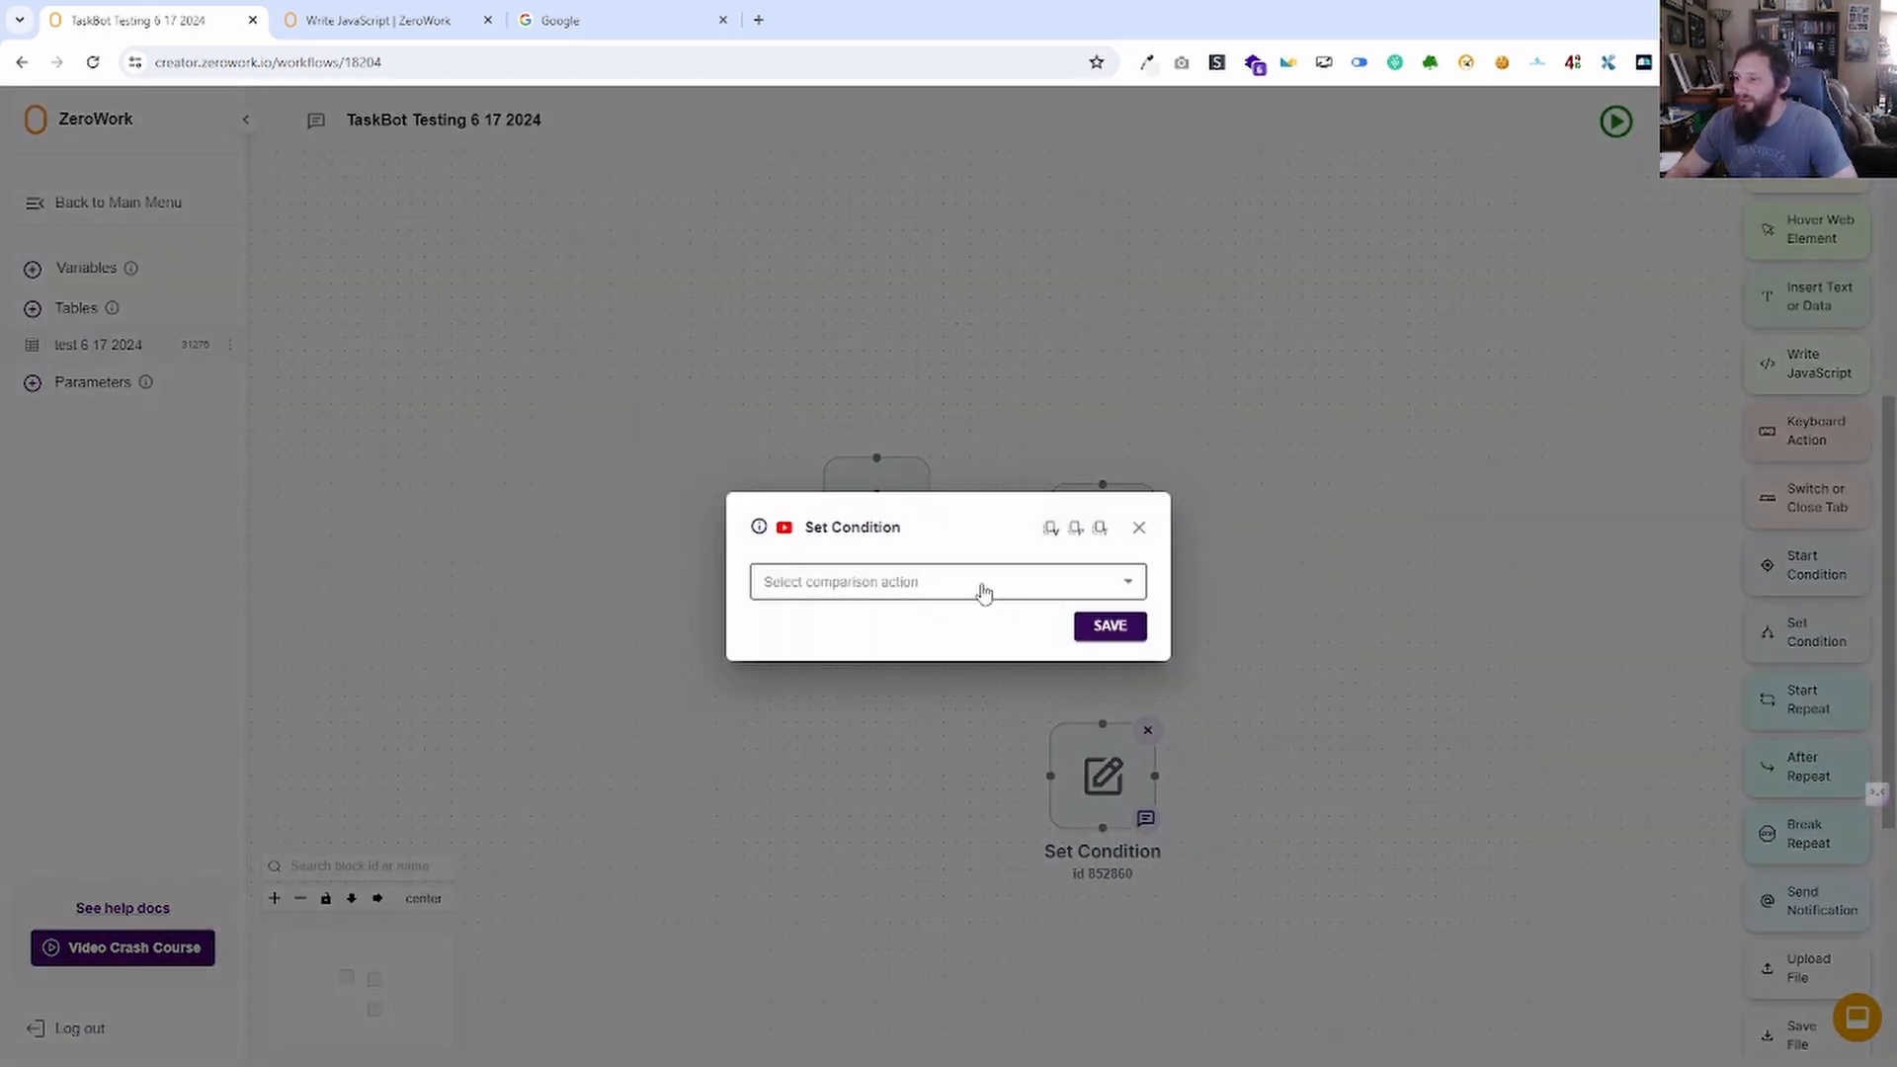
{"action": "left_click", "coordinate": [1138, 529]}
{"action": "left_click_drag", "start_coordinate": [876, 562], "coordinate": [1047, 777]}
{"action": "left_click_drag", "start_coordinate": [1764, 636], "coordinate": [1176, 675]}
{"action": "left_click", "coordinate": [1017, 583]}
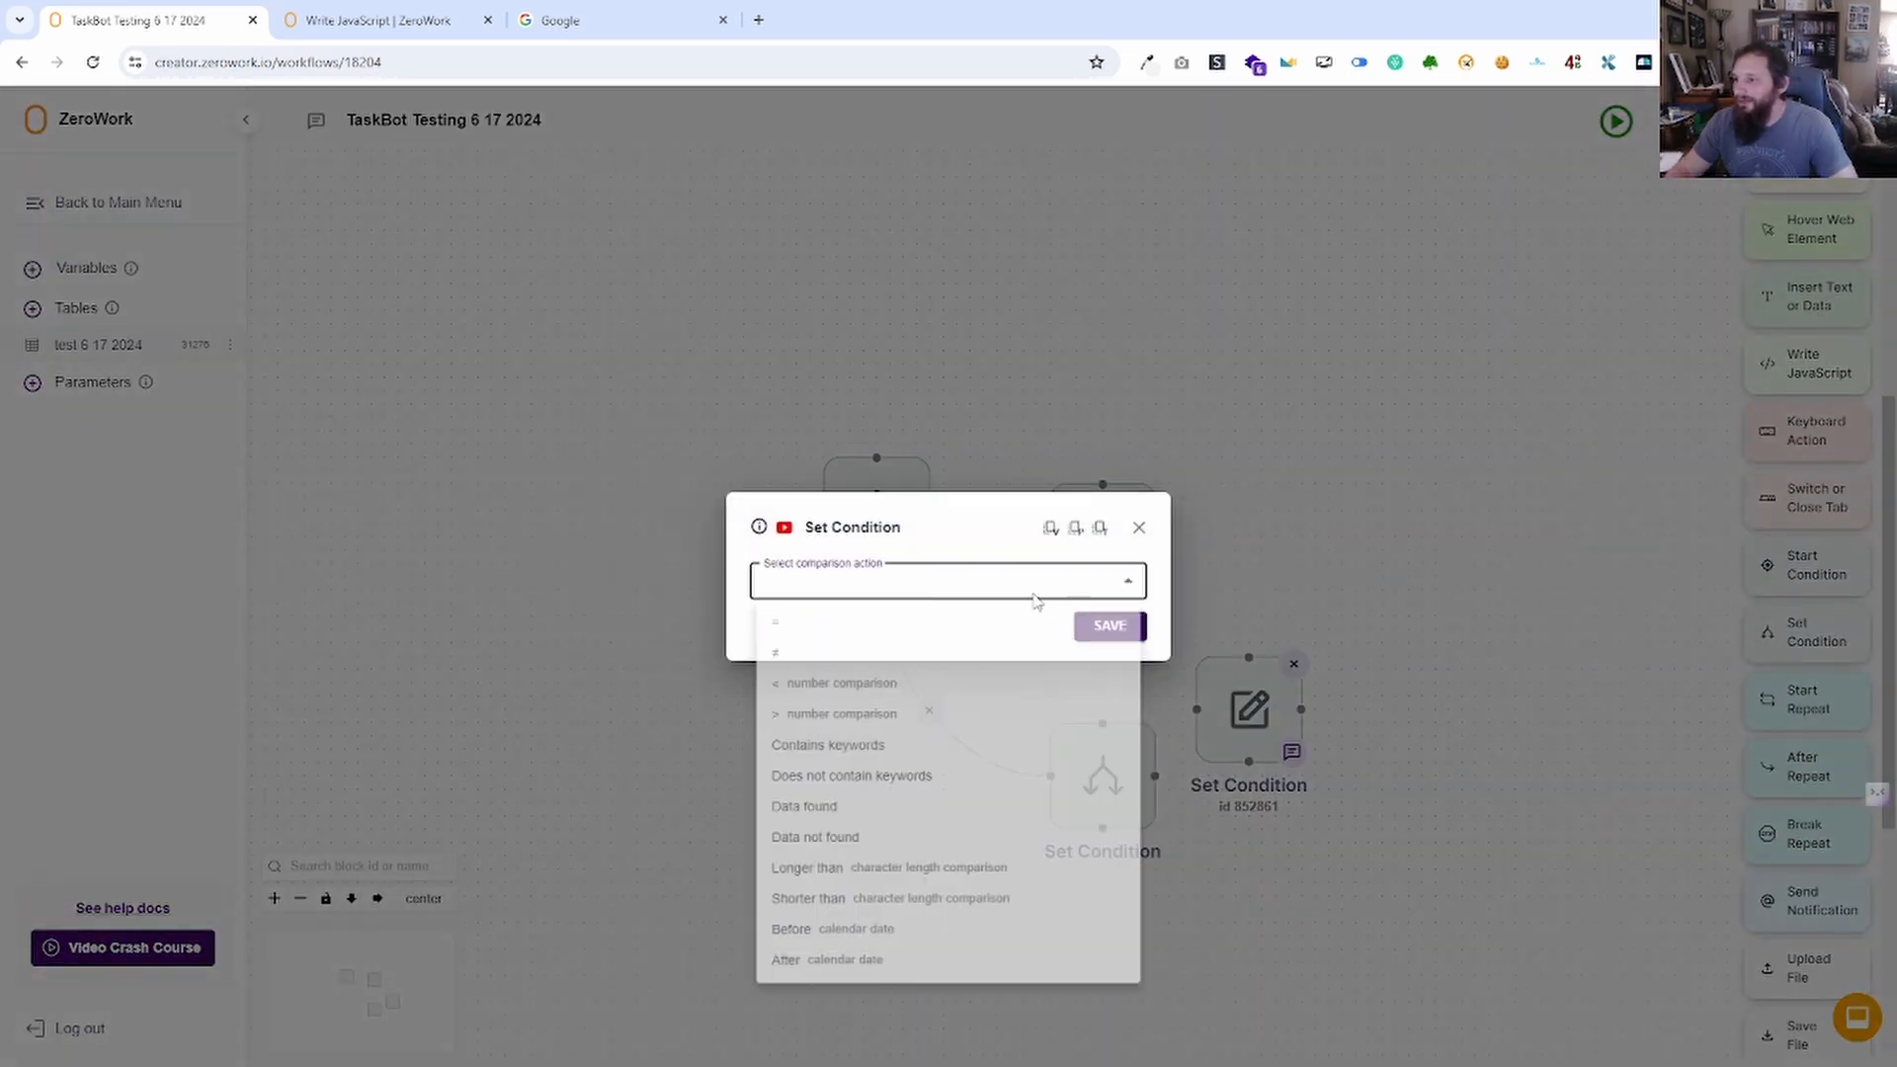
{"action": "left_click", "coordinate": [1139, 535]}
{"action": "left_click", "coordinate": [1138, 539]}
{"action": "left_click_drag", "start_coordinate": [934, 514], "coordinate": [1196, 710]}
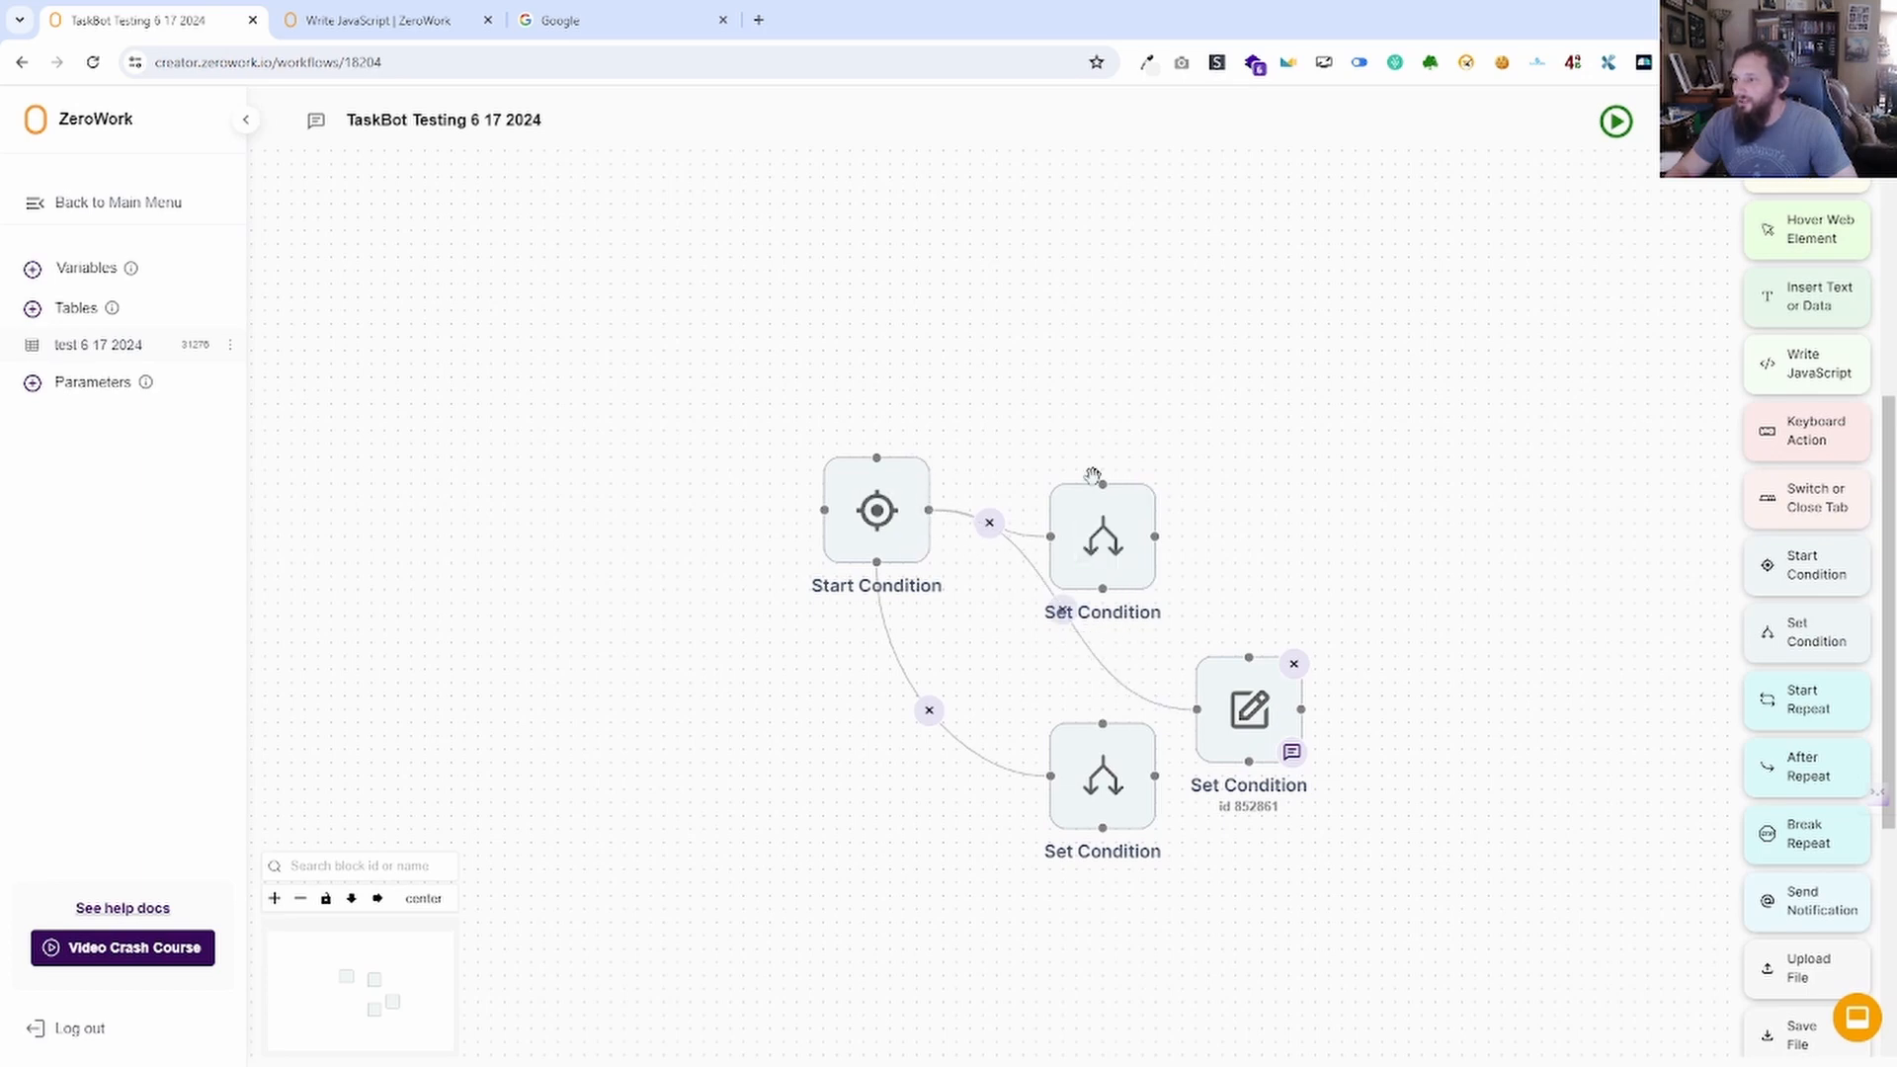
Give the top Set Condition an = comparison and save it.
{"action": "left_click_drag", "start_coordinate": [1091, 555], "coordinate": [1317, 491]}
{"action": "left_click", "coordinate": [1317, 491]}
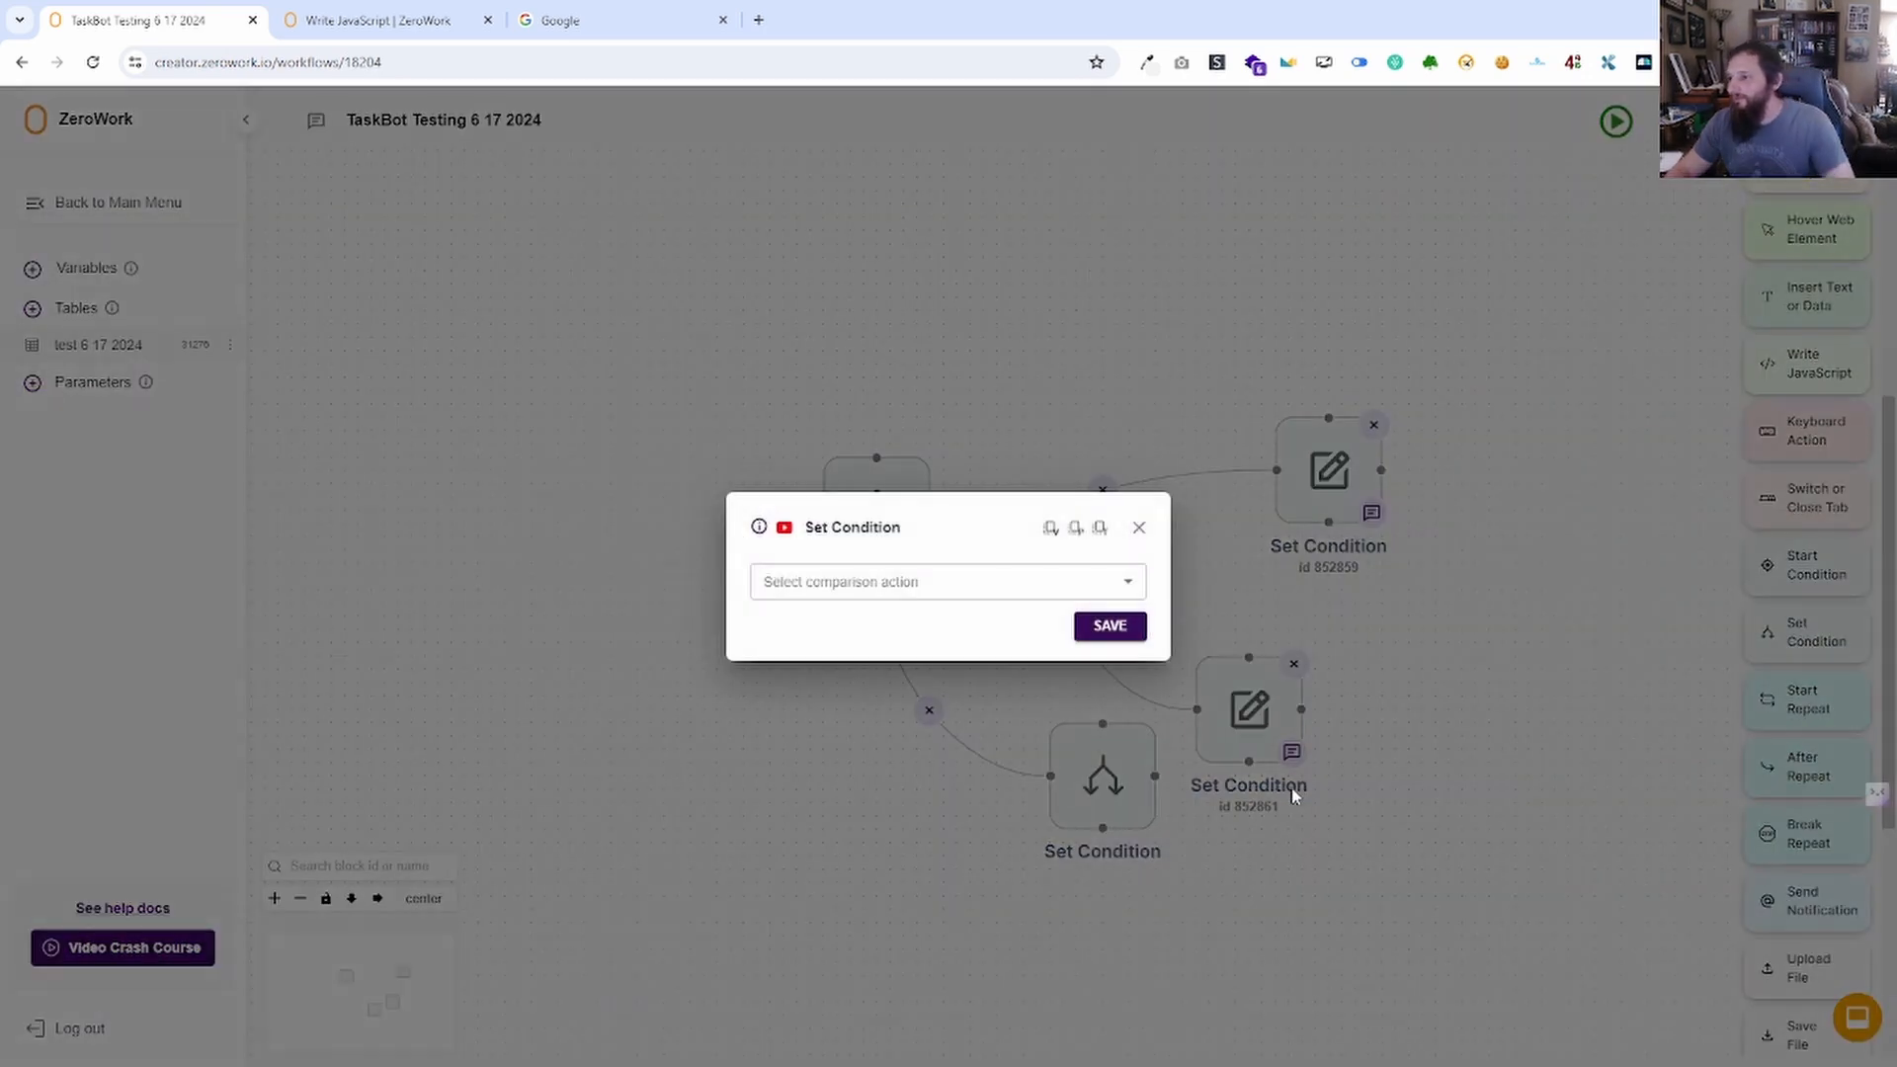
{"action": "left_click", "coordinate": [952, 587]}
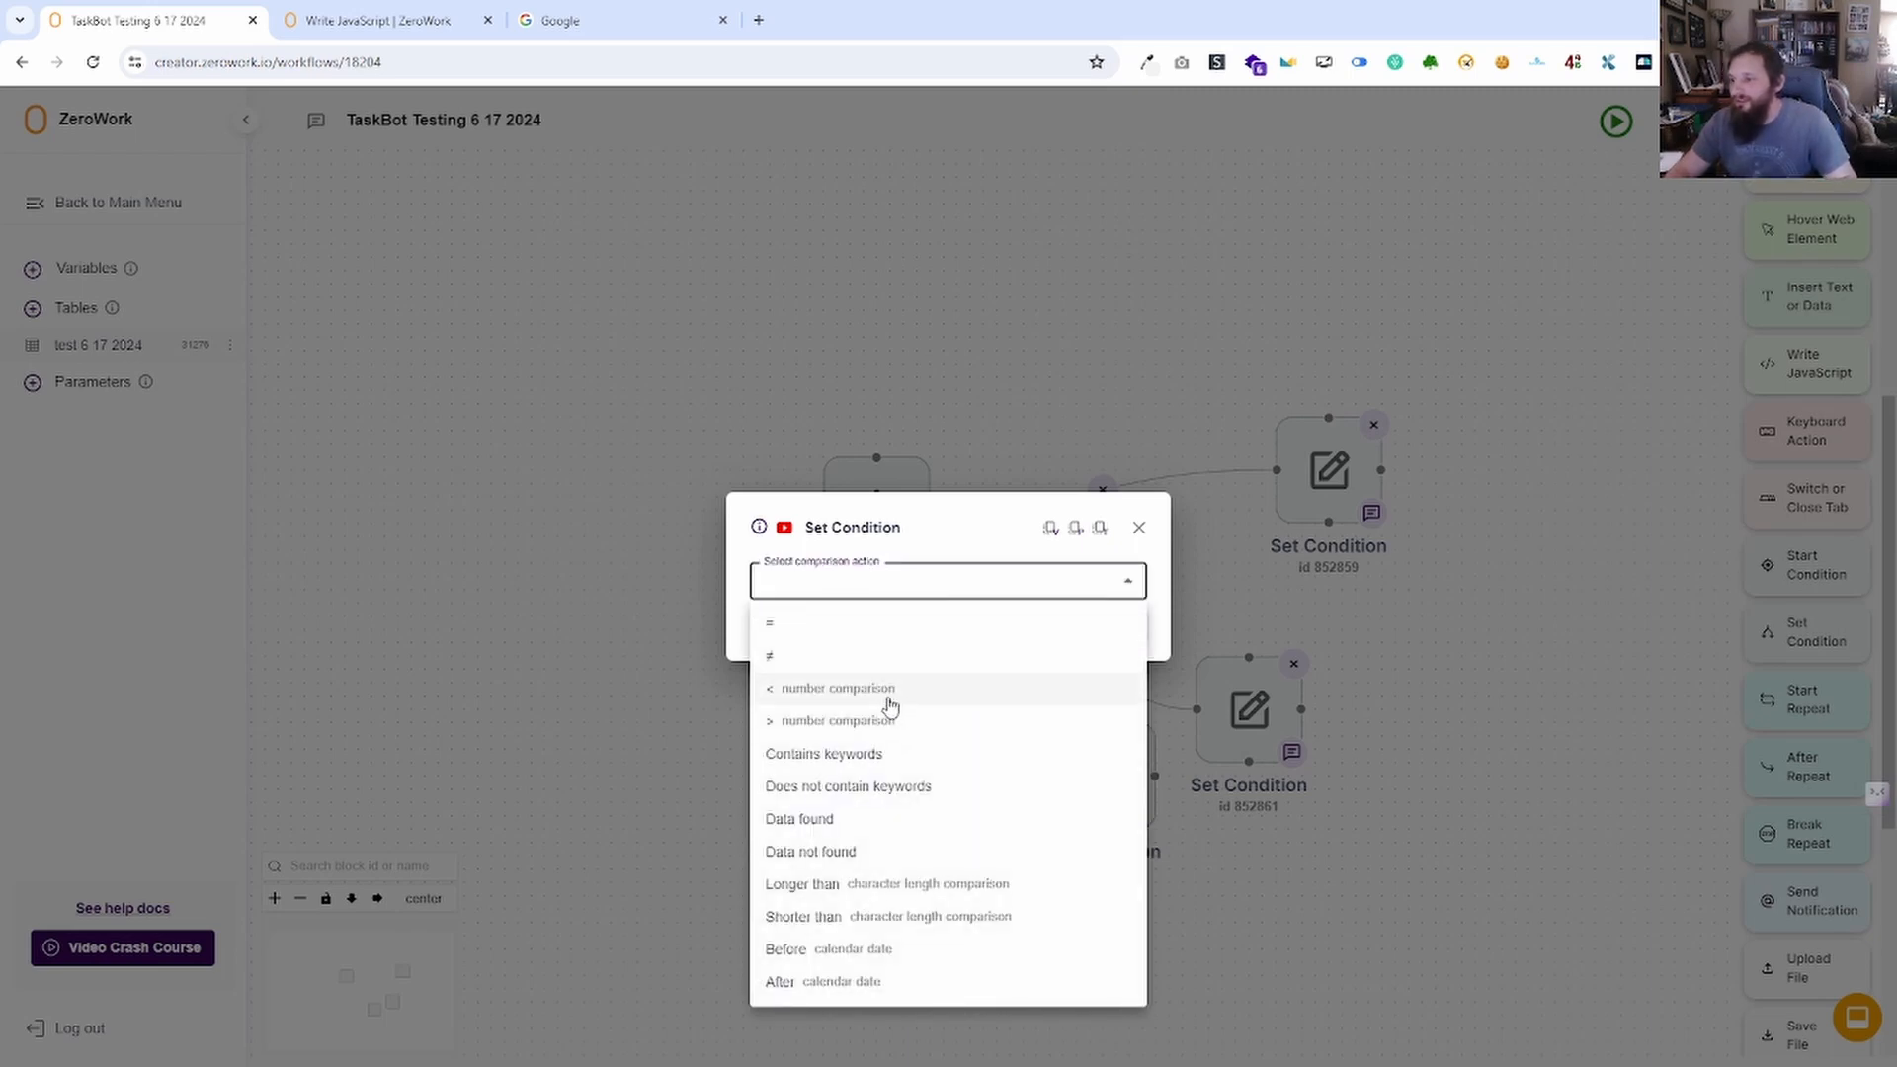
{"action": "left_click", "coordinate": [882, 632]}
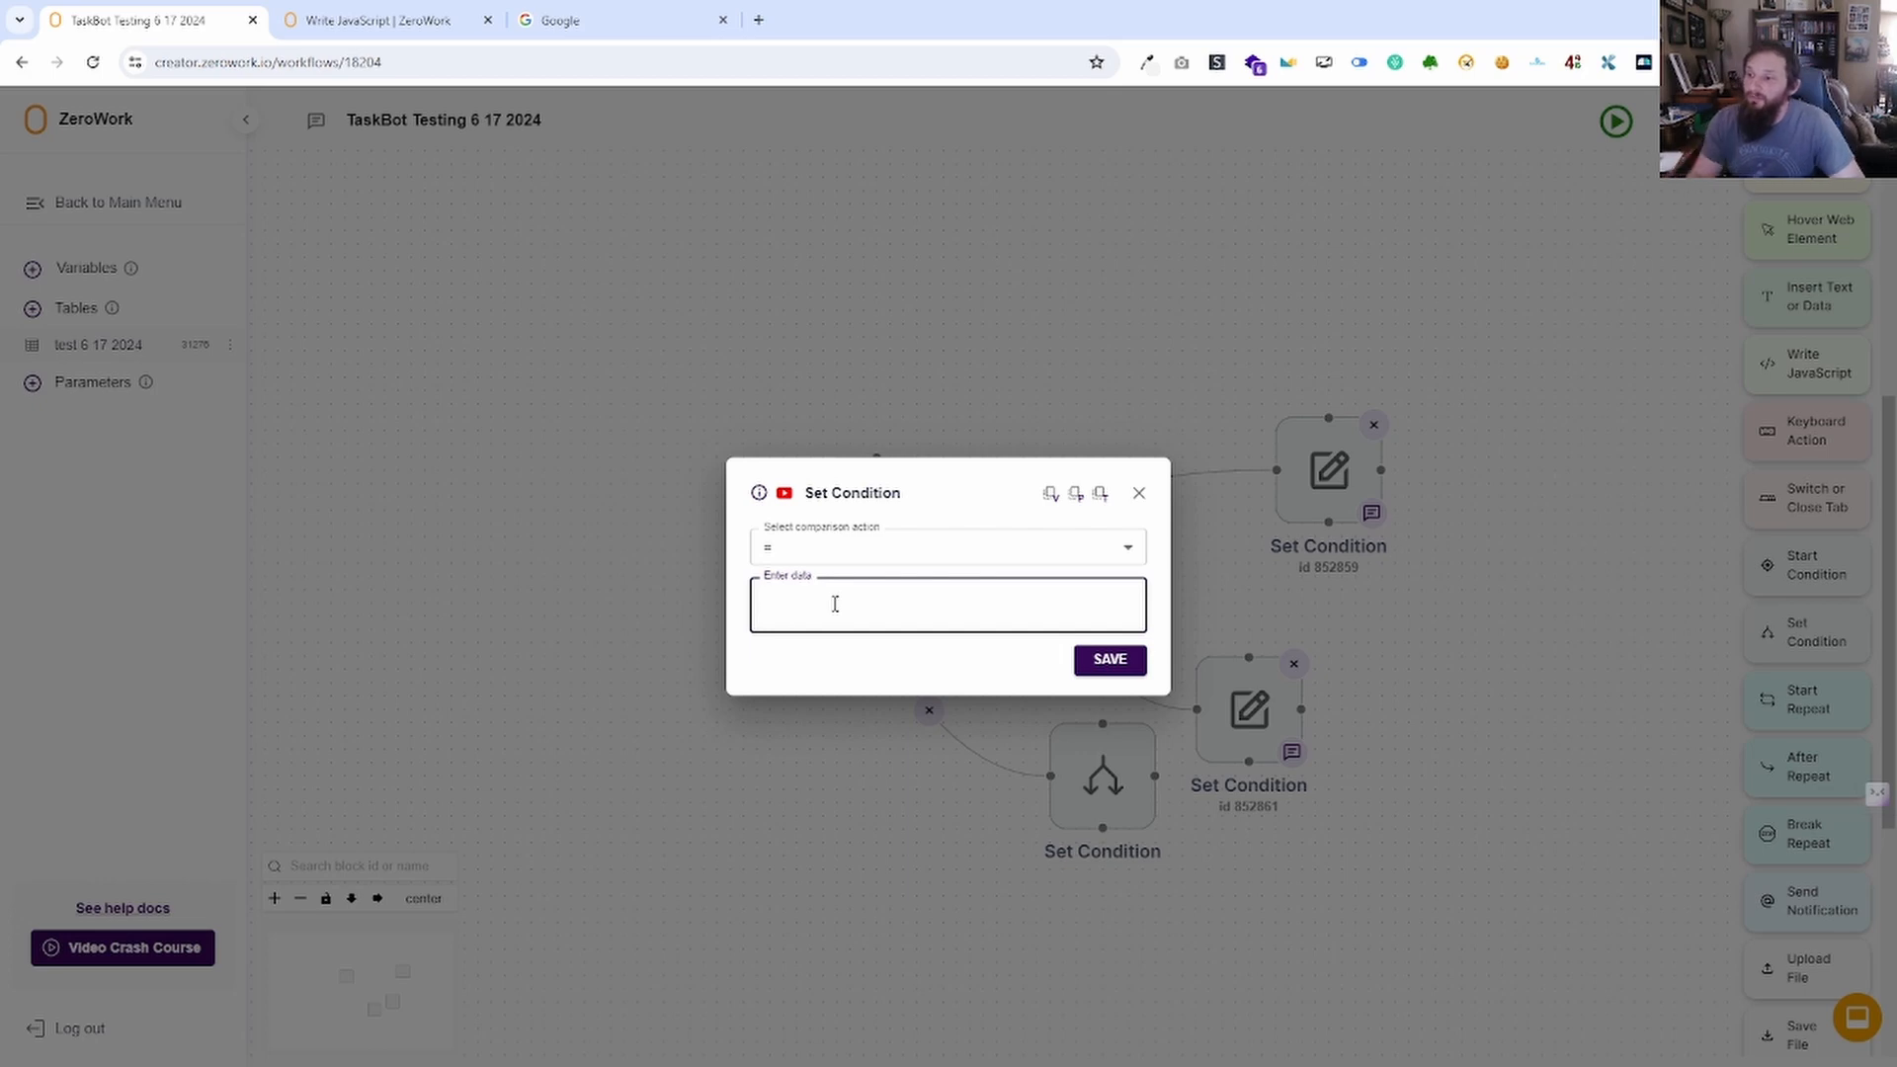
{"action": "type", "text": "{"}
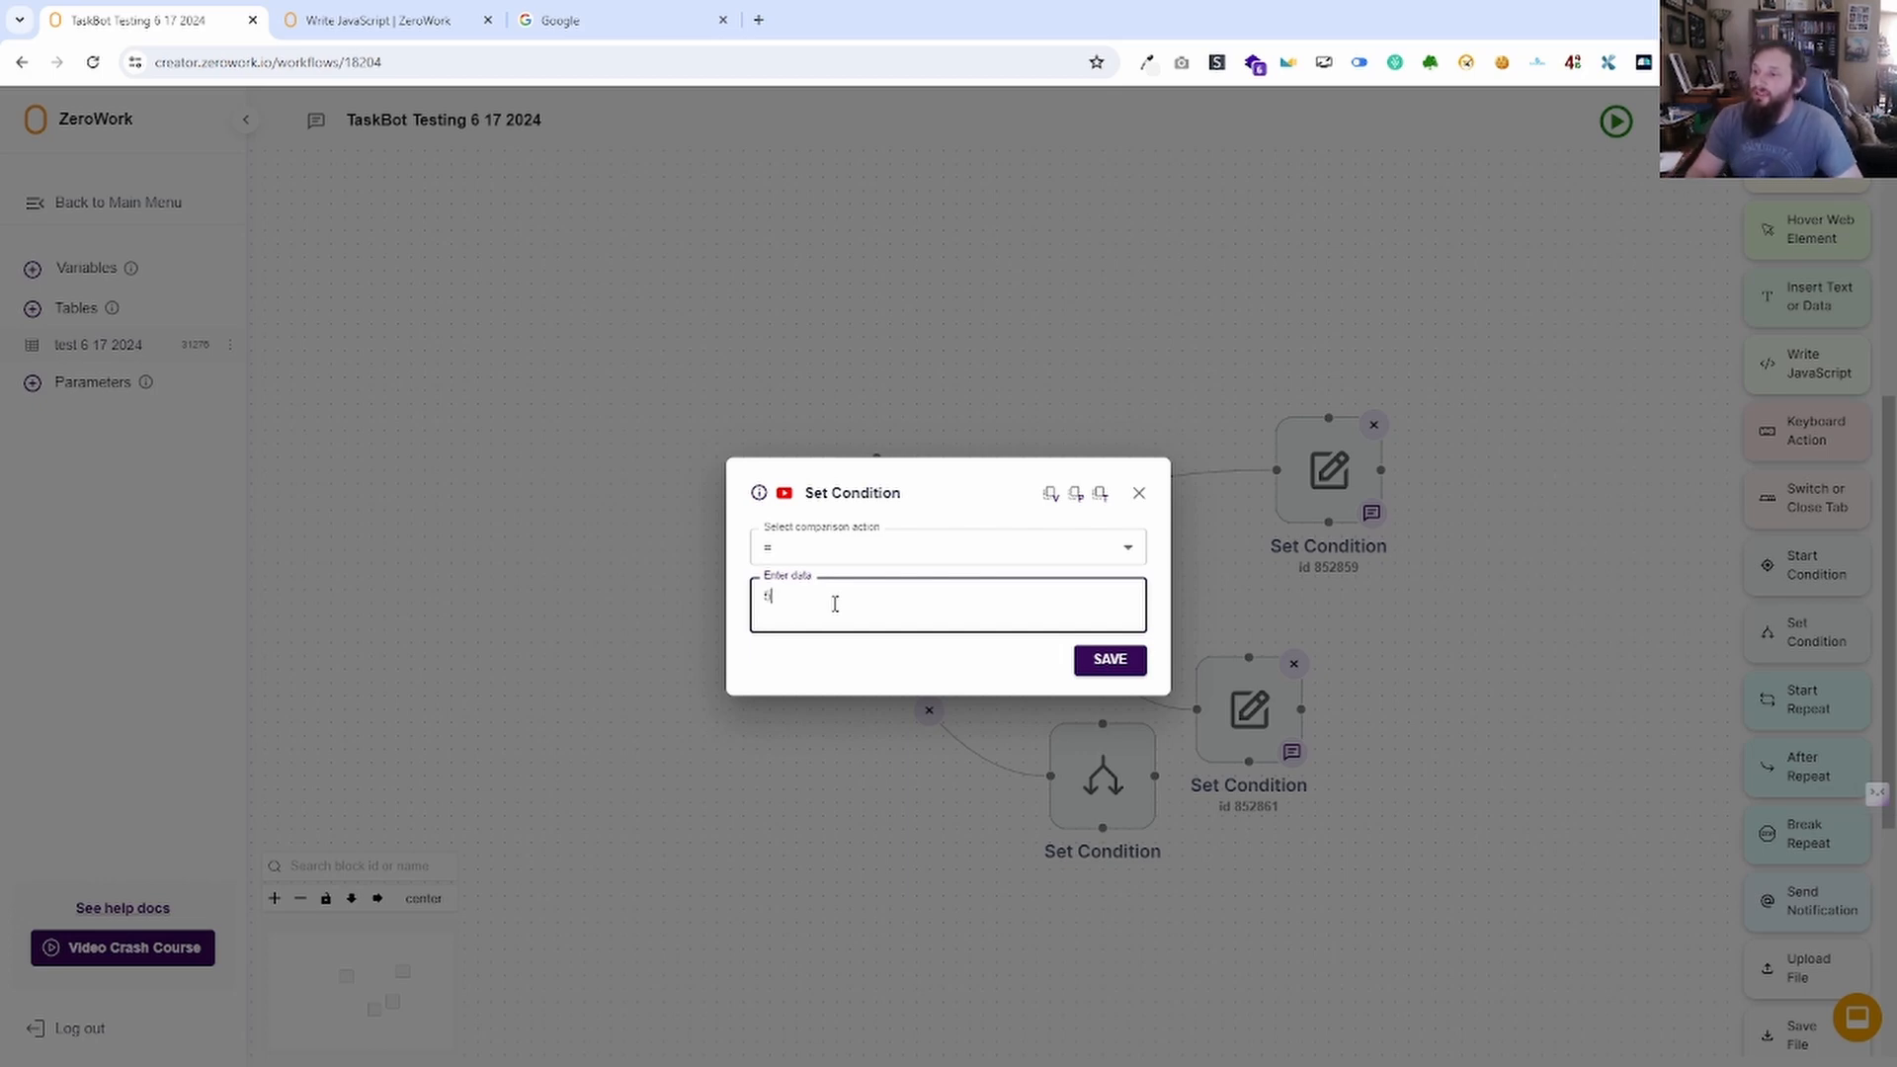
{"action": "left_click", "coordinate": [1109, 660]}
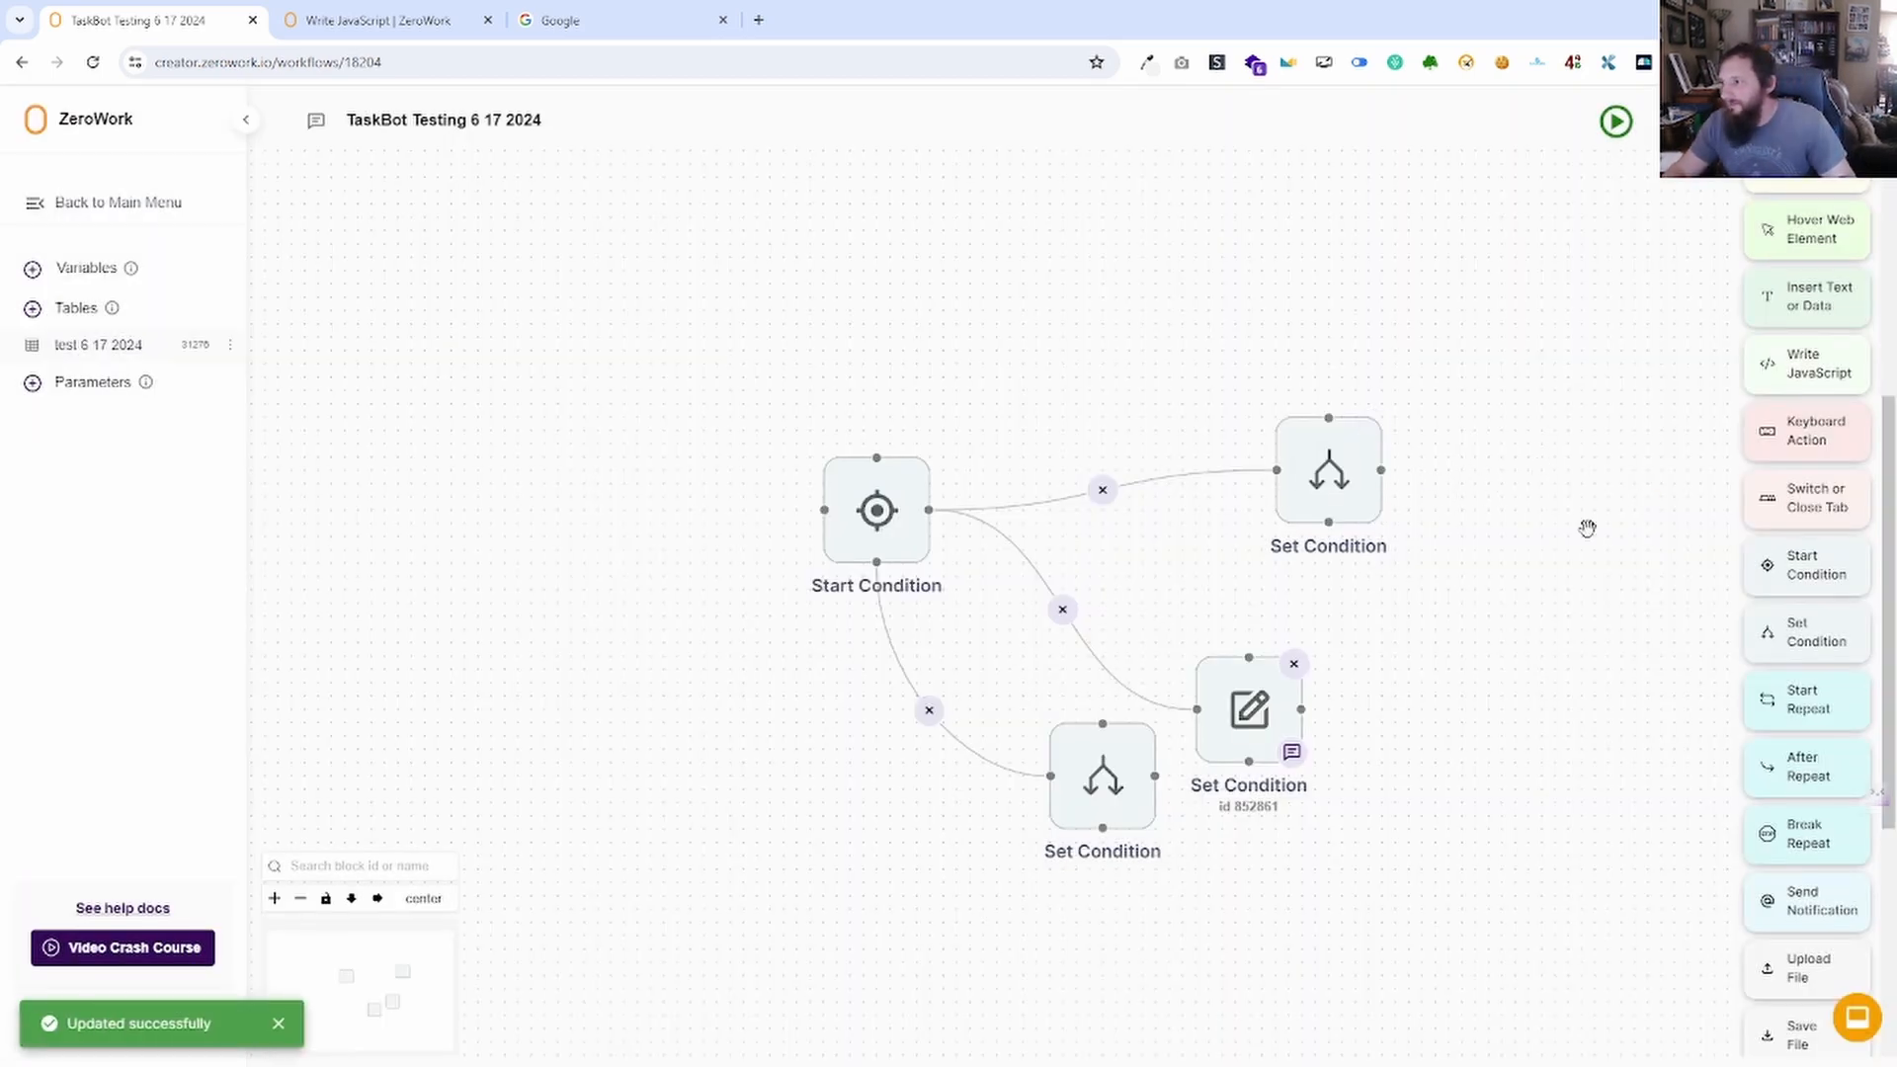
Set the middle Set Condition to a less-than 5 number comparison and save.
{"action": "left_click_drag", "start_coordinate": [1211, 665], "coordinate": [1288, 601]}
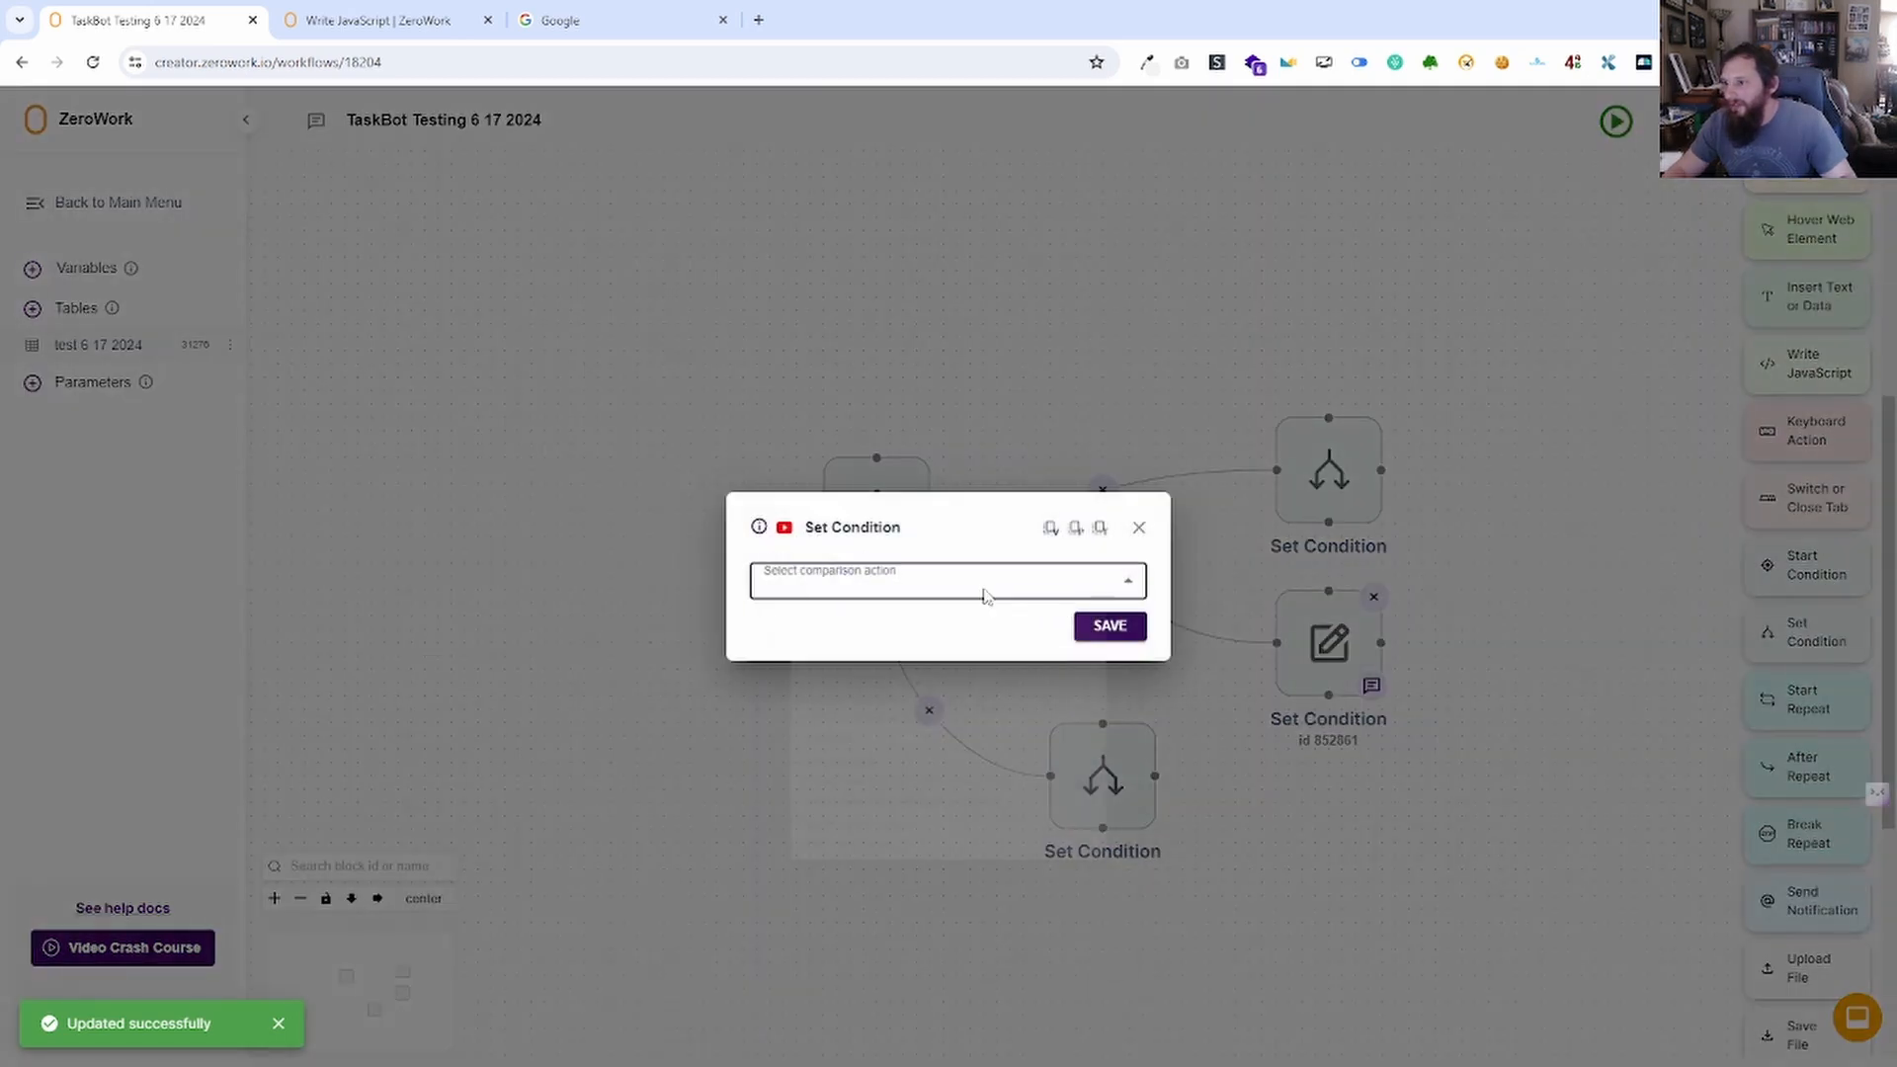
{"action": "left_click", "coordinate": [985, 593]}
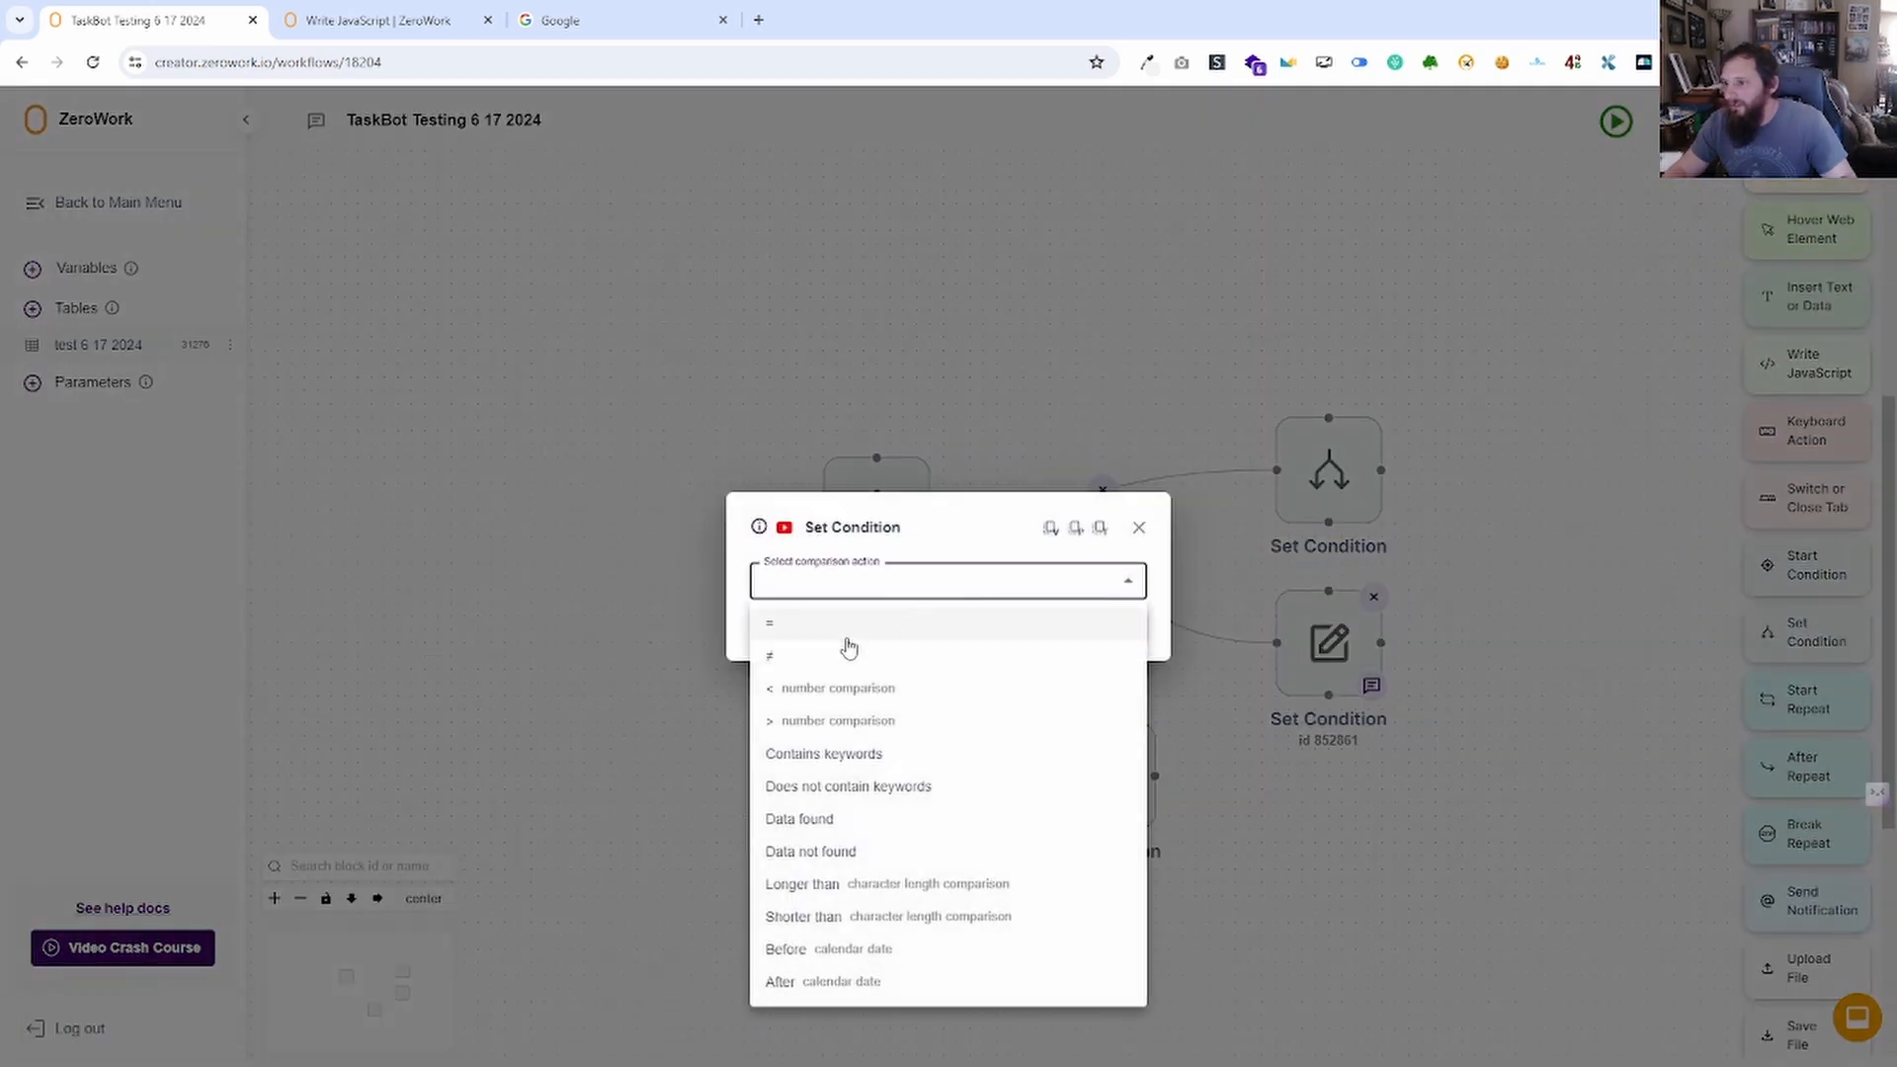
{"action": "left_click", "coordinate": [796, 701]}
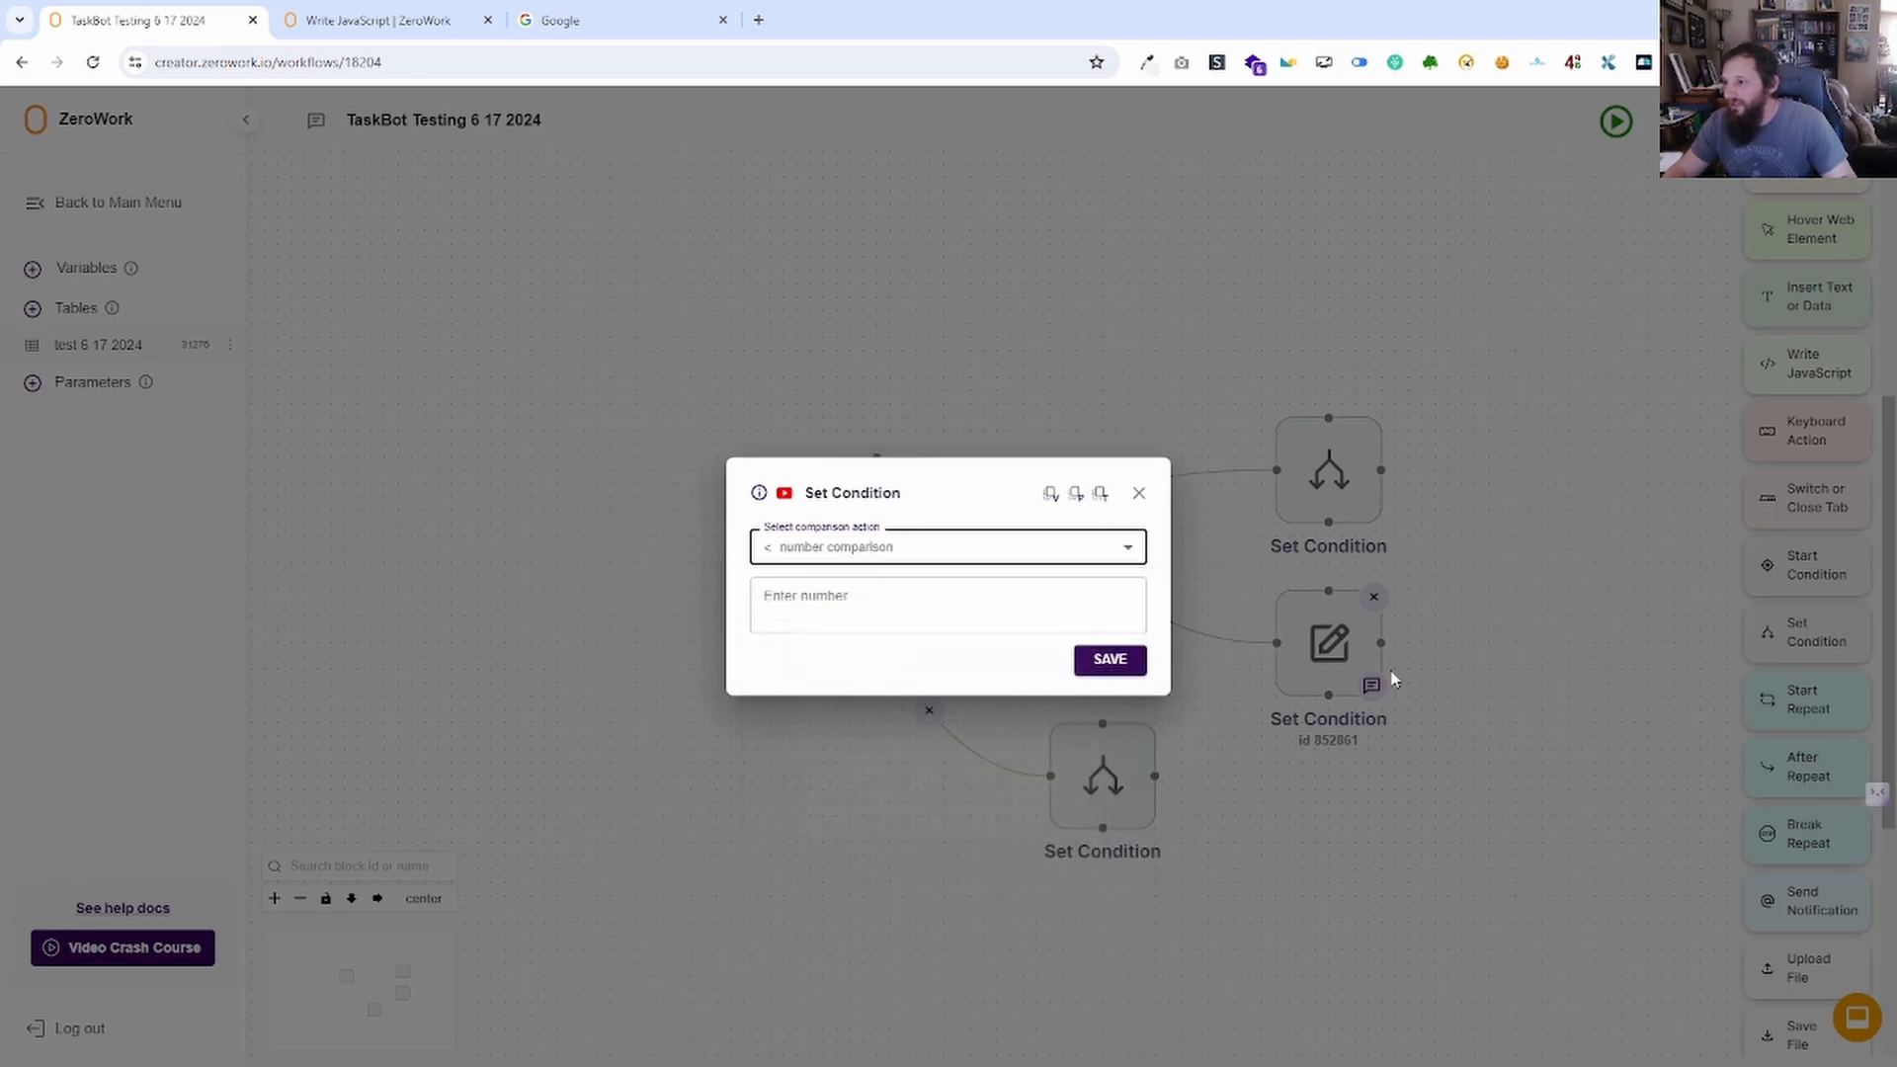
{"action": "left_click", "coordinate": [887, 595]}
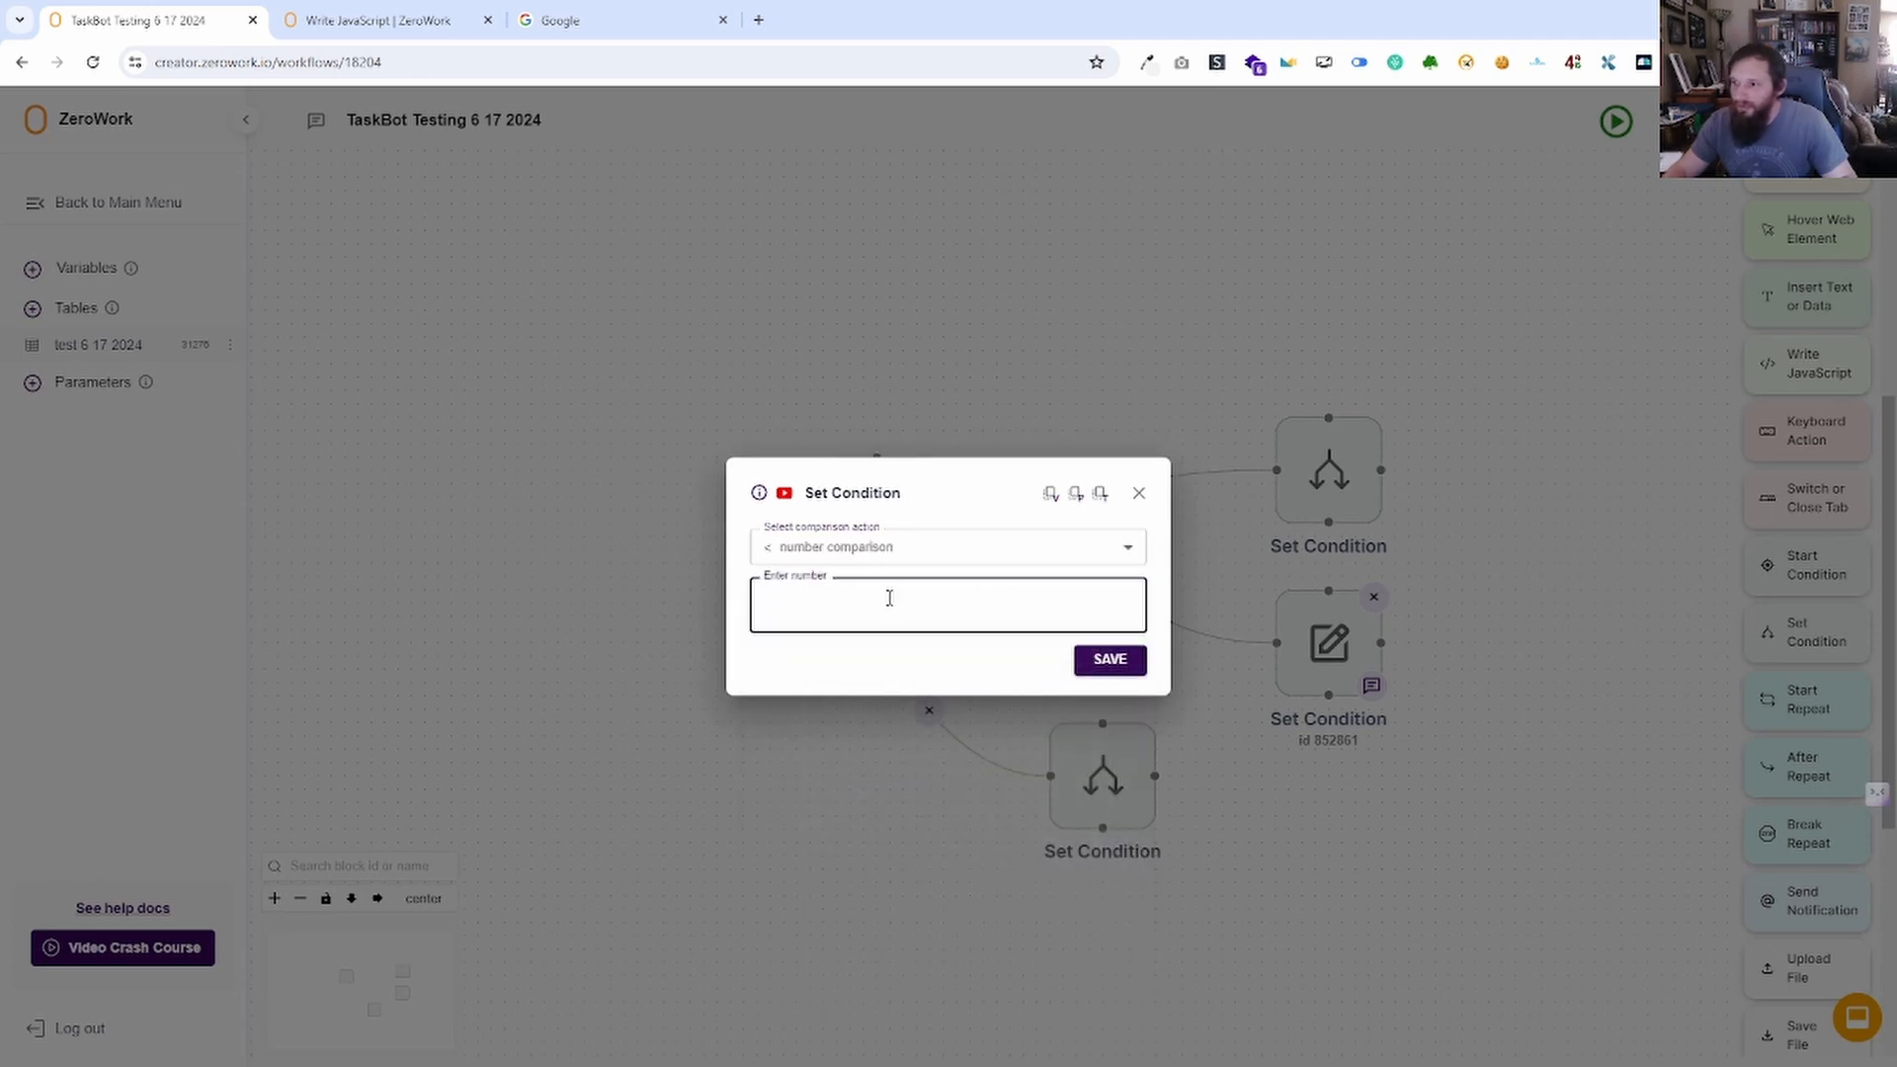
{"action": "type", "text": "5"}
{"action": "left_click", "coordinate": [1113, 662]}
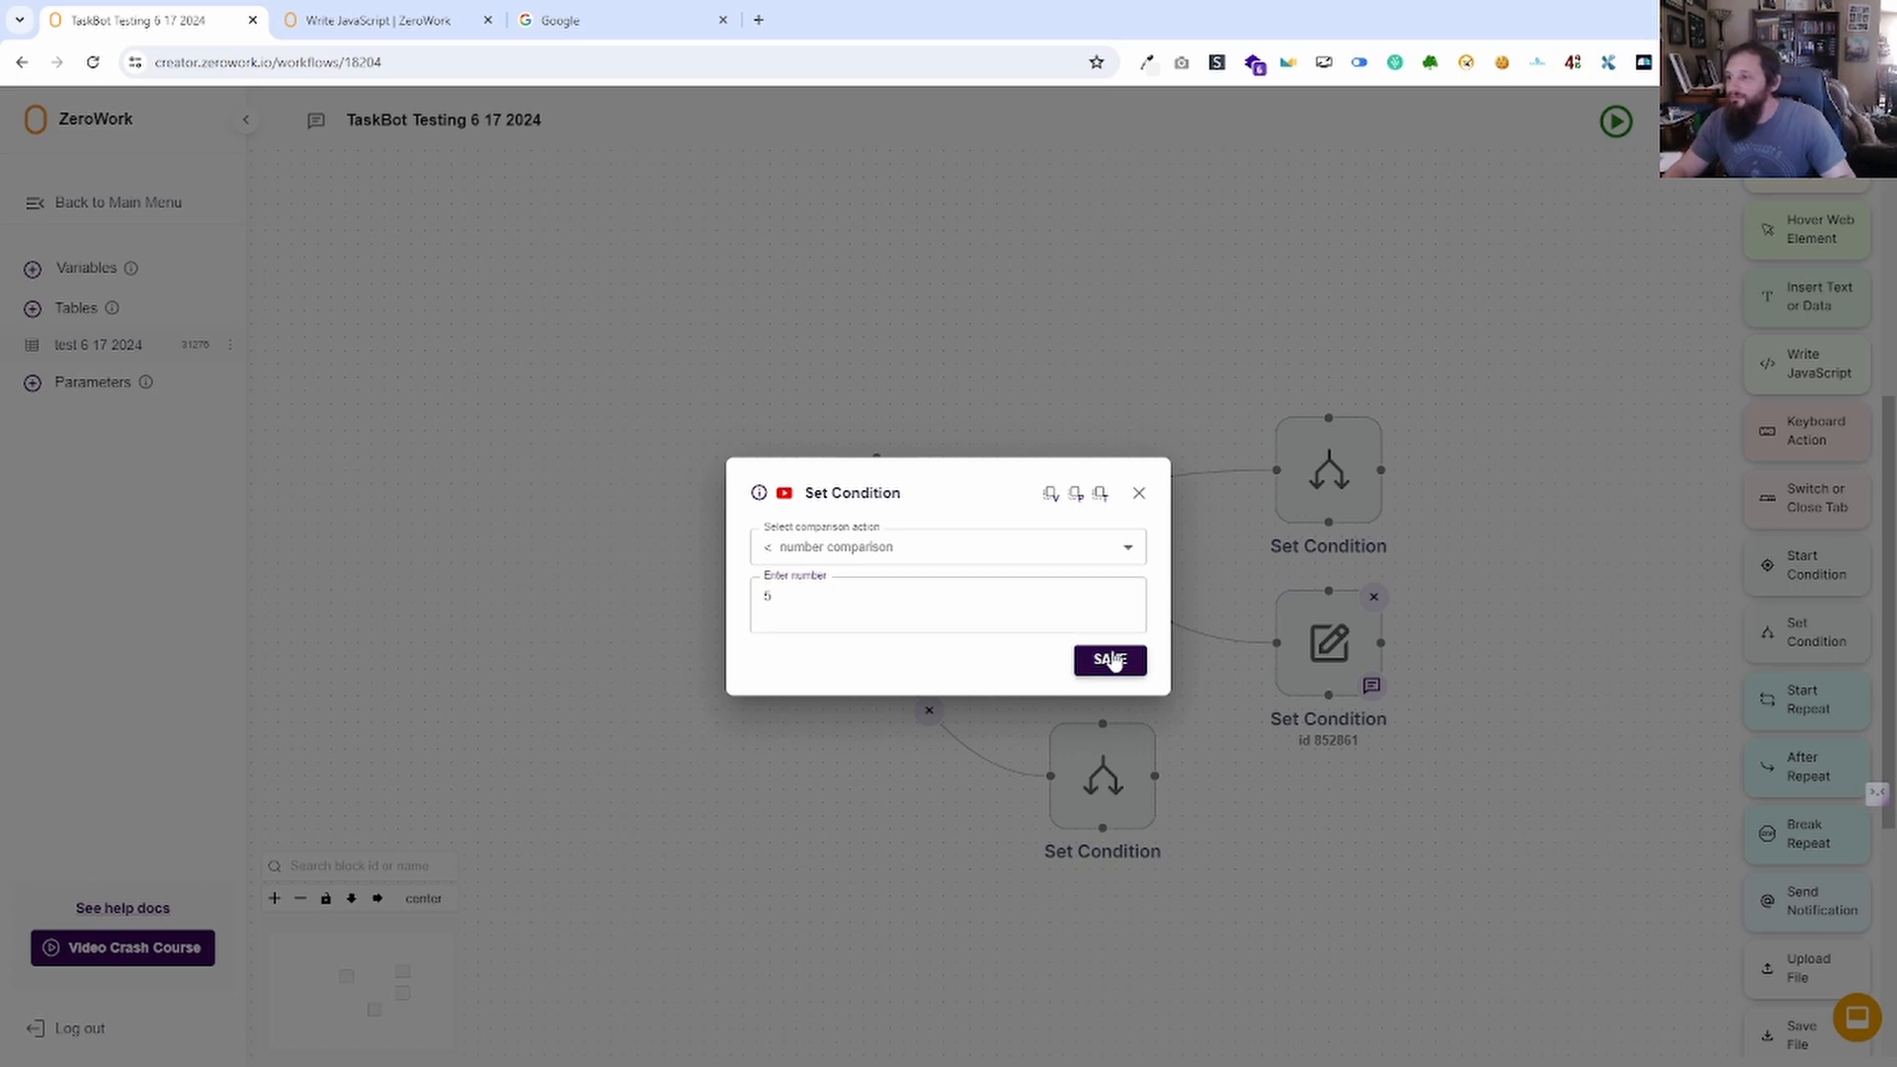
Set the bottom Set Condition to a greater-than 5 number comparison, then tidy the layout.
{"action": "left_click", "coordinate": [1103, 781]}
{"action": "left_click", "coordinate": [812, 593]}
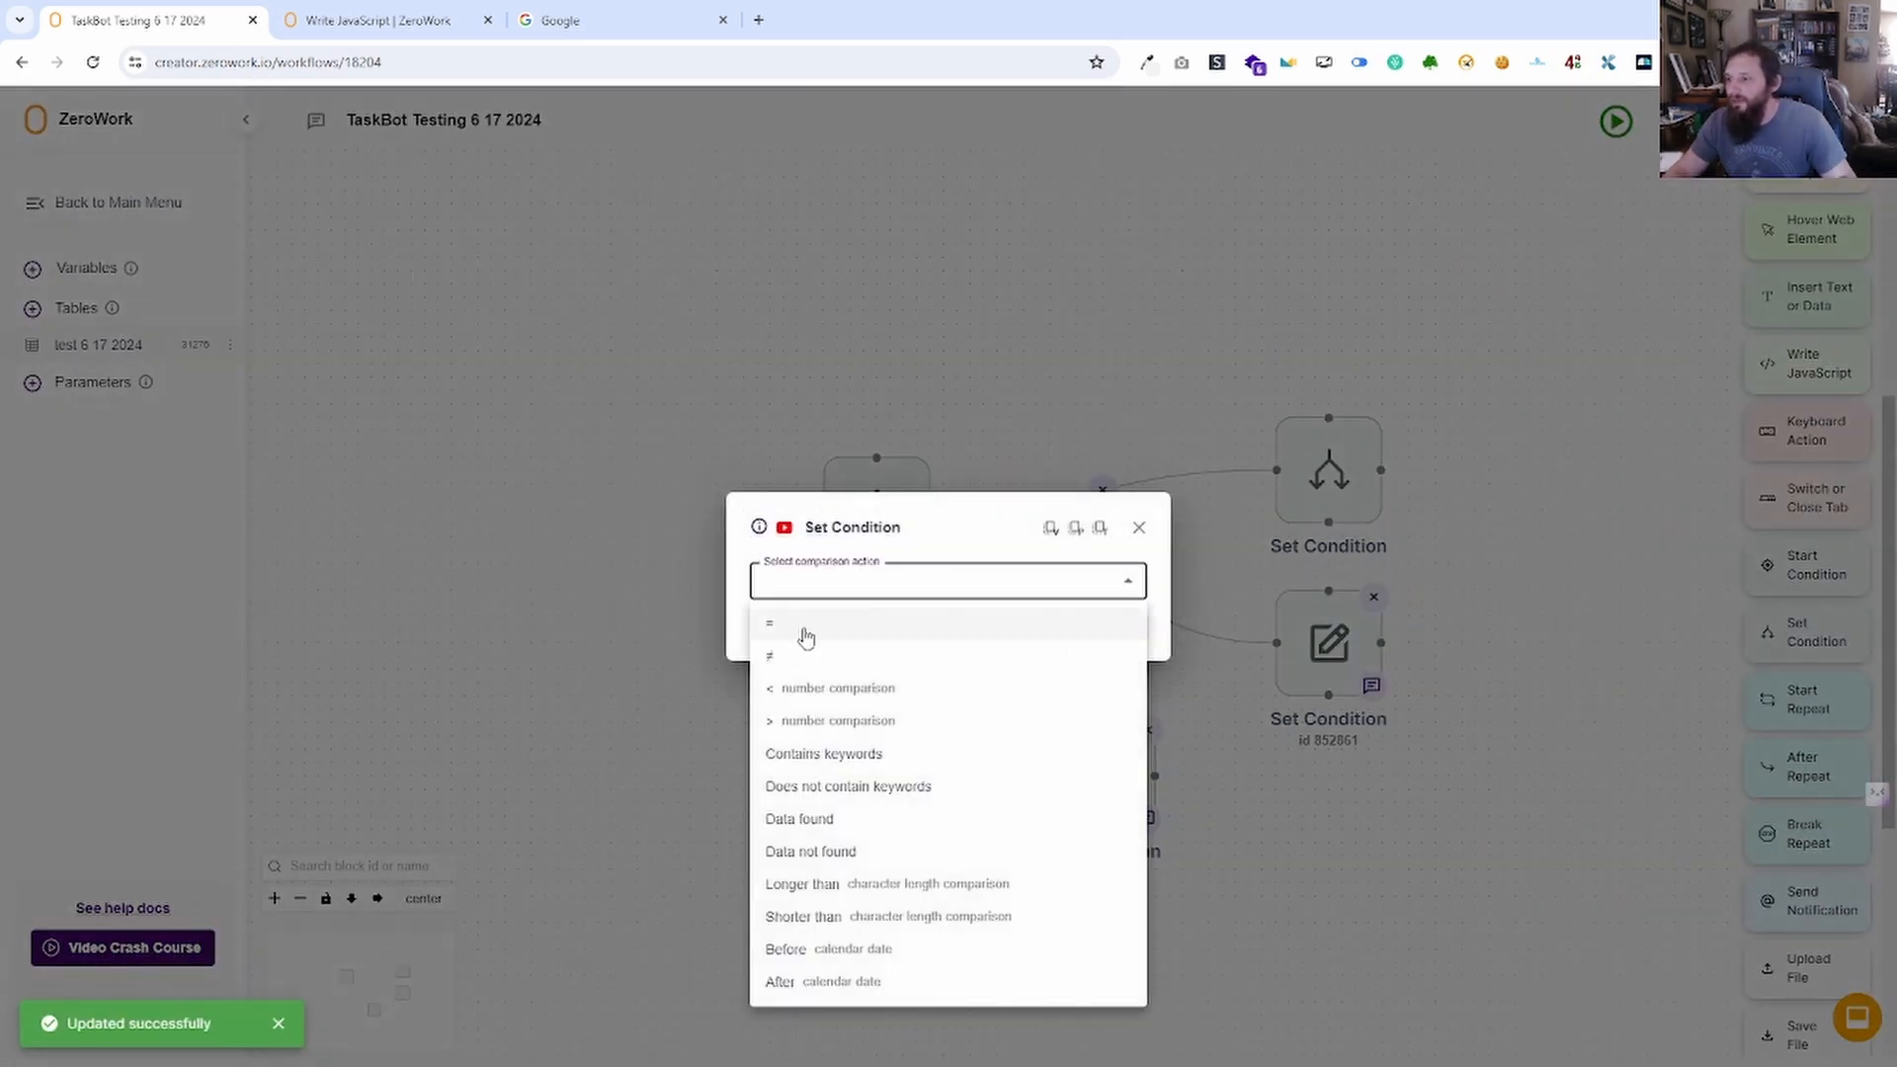
{"action": "left_click", "coordinate": [791, 722]}
{"action": "left_click", "coordinate": [979, 599]}
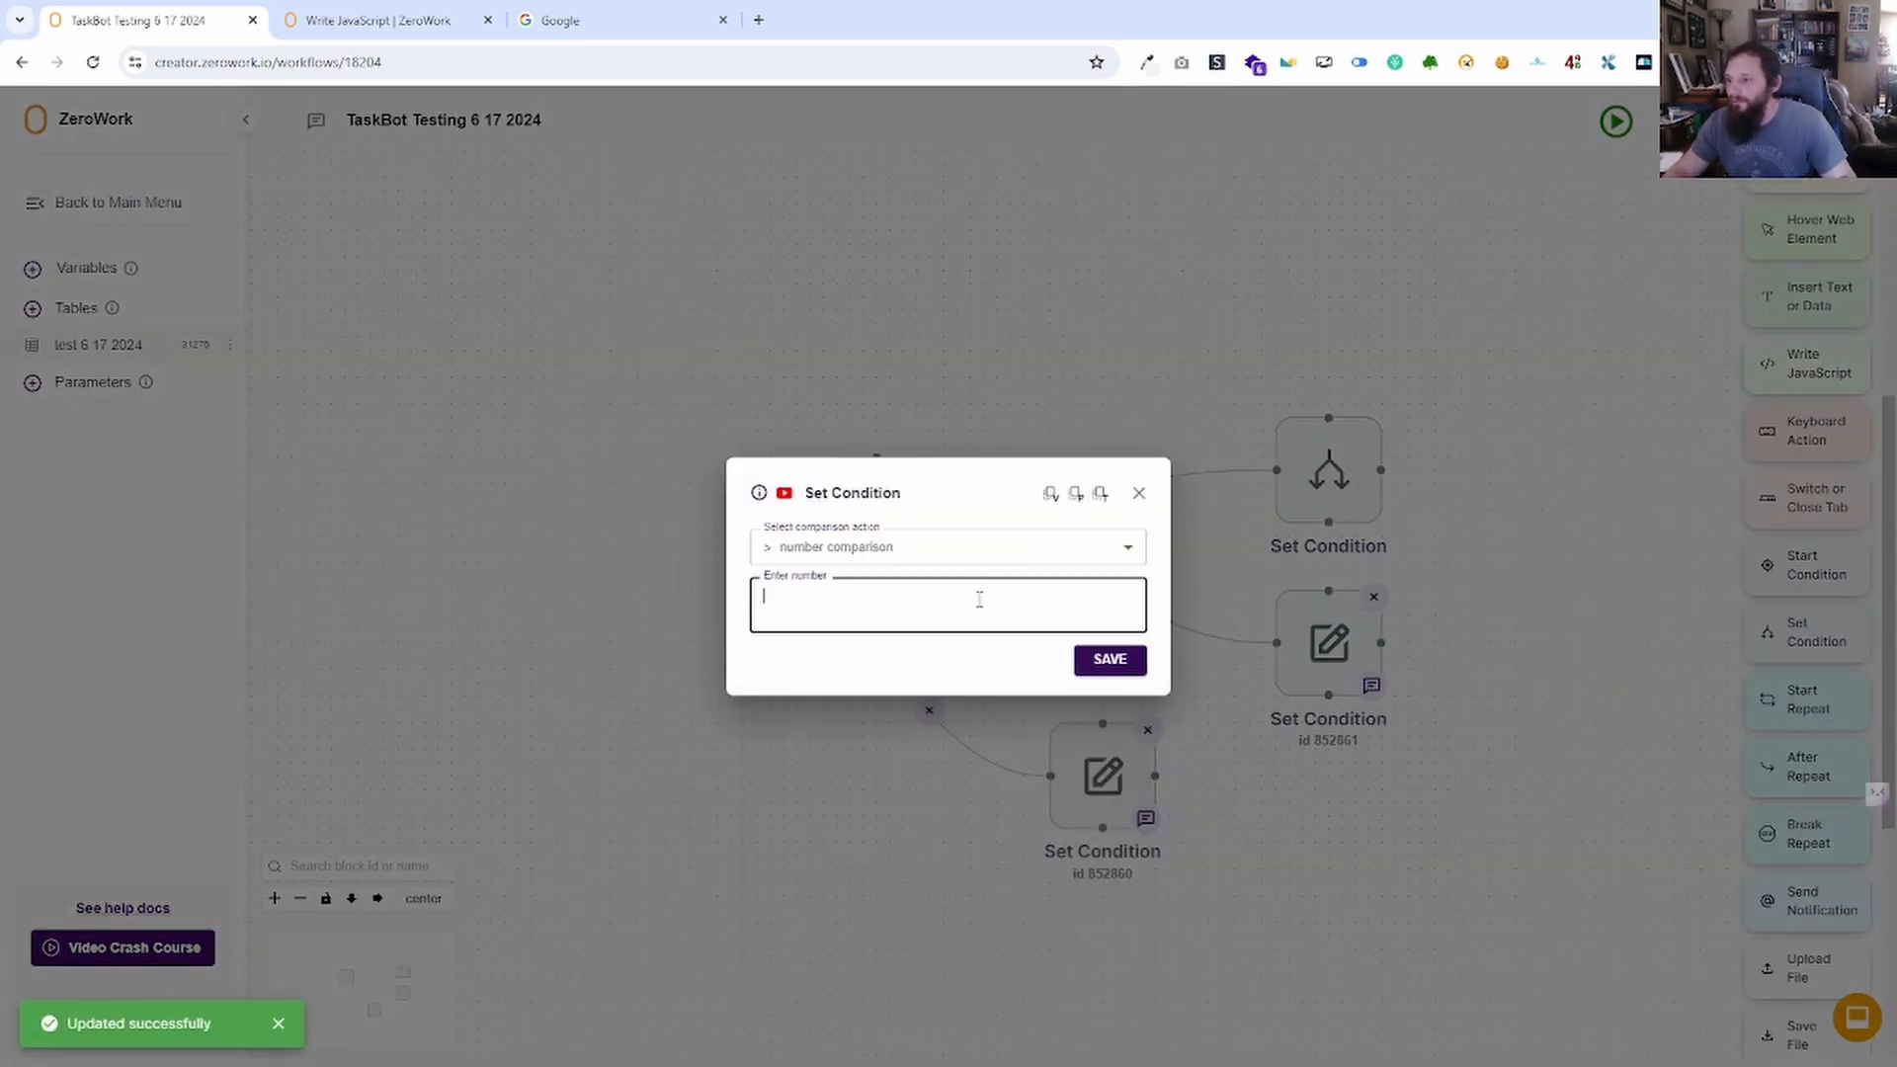
{"action": "type", "text": "5"}
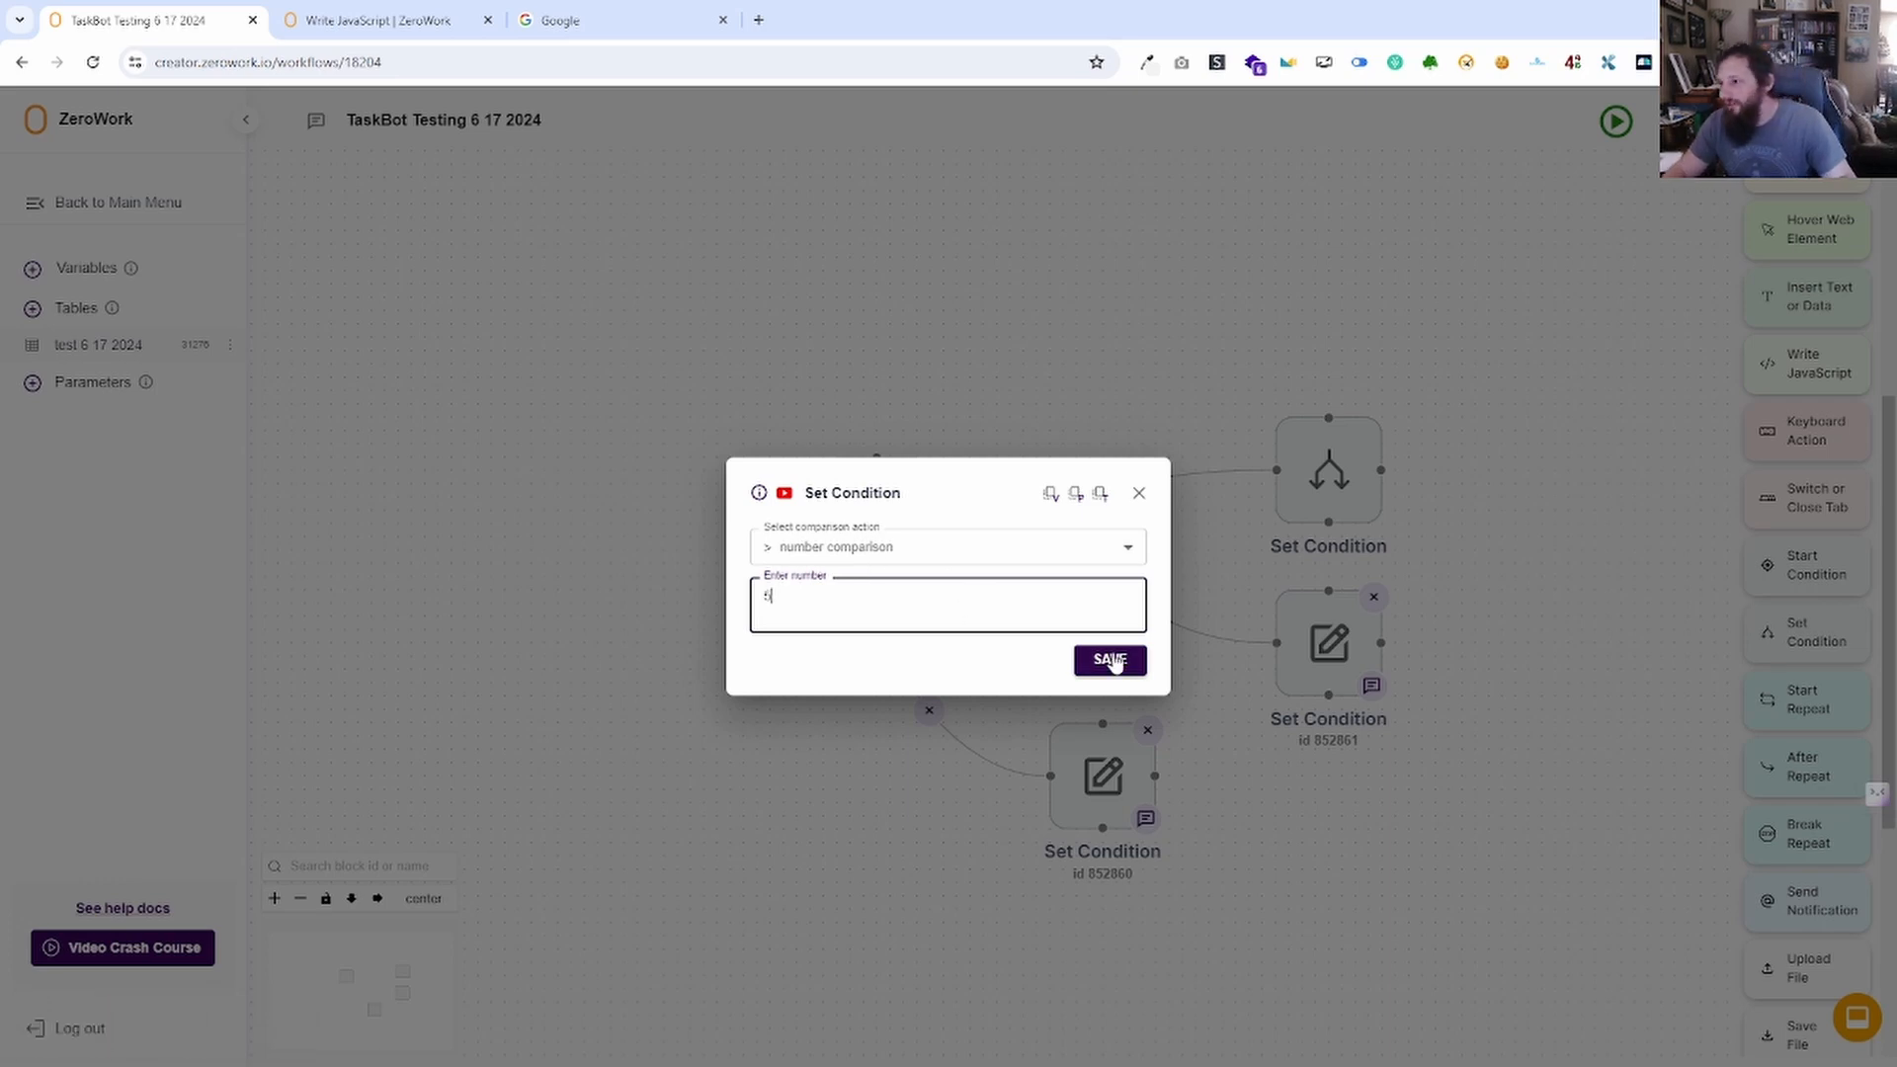
{"action": "left_click", "coordinate": [1110, 660]}
{"action": "left_click_drag", "start_coordinate": [1055, 732], "coordinate": [1255, 777]}
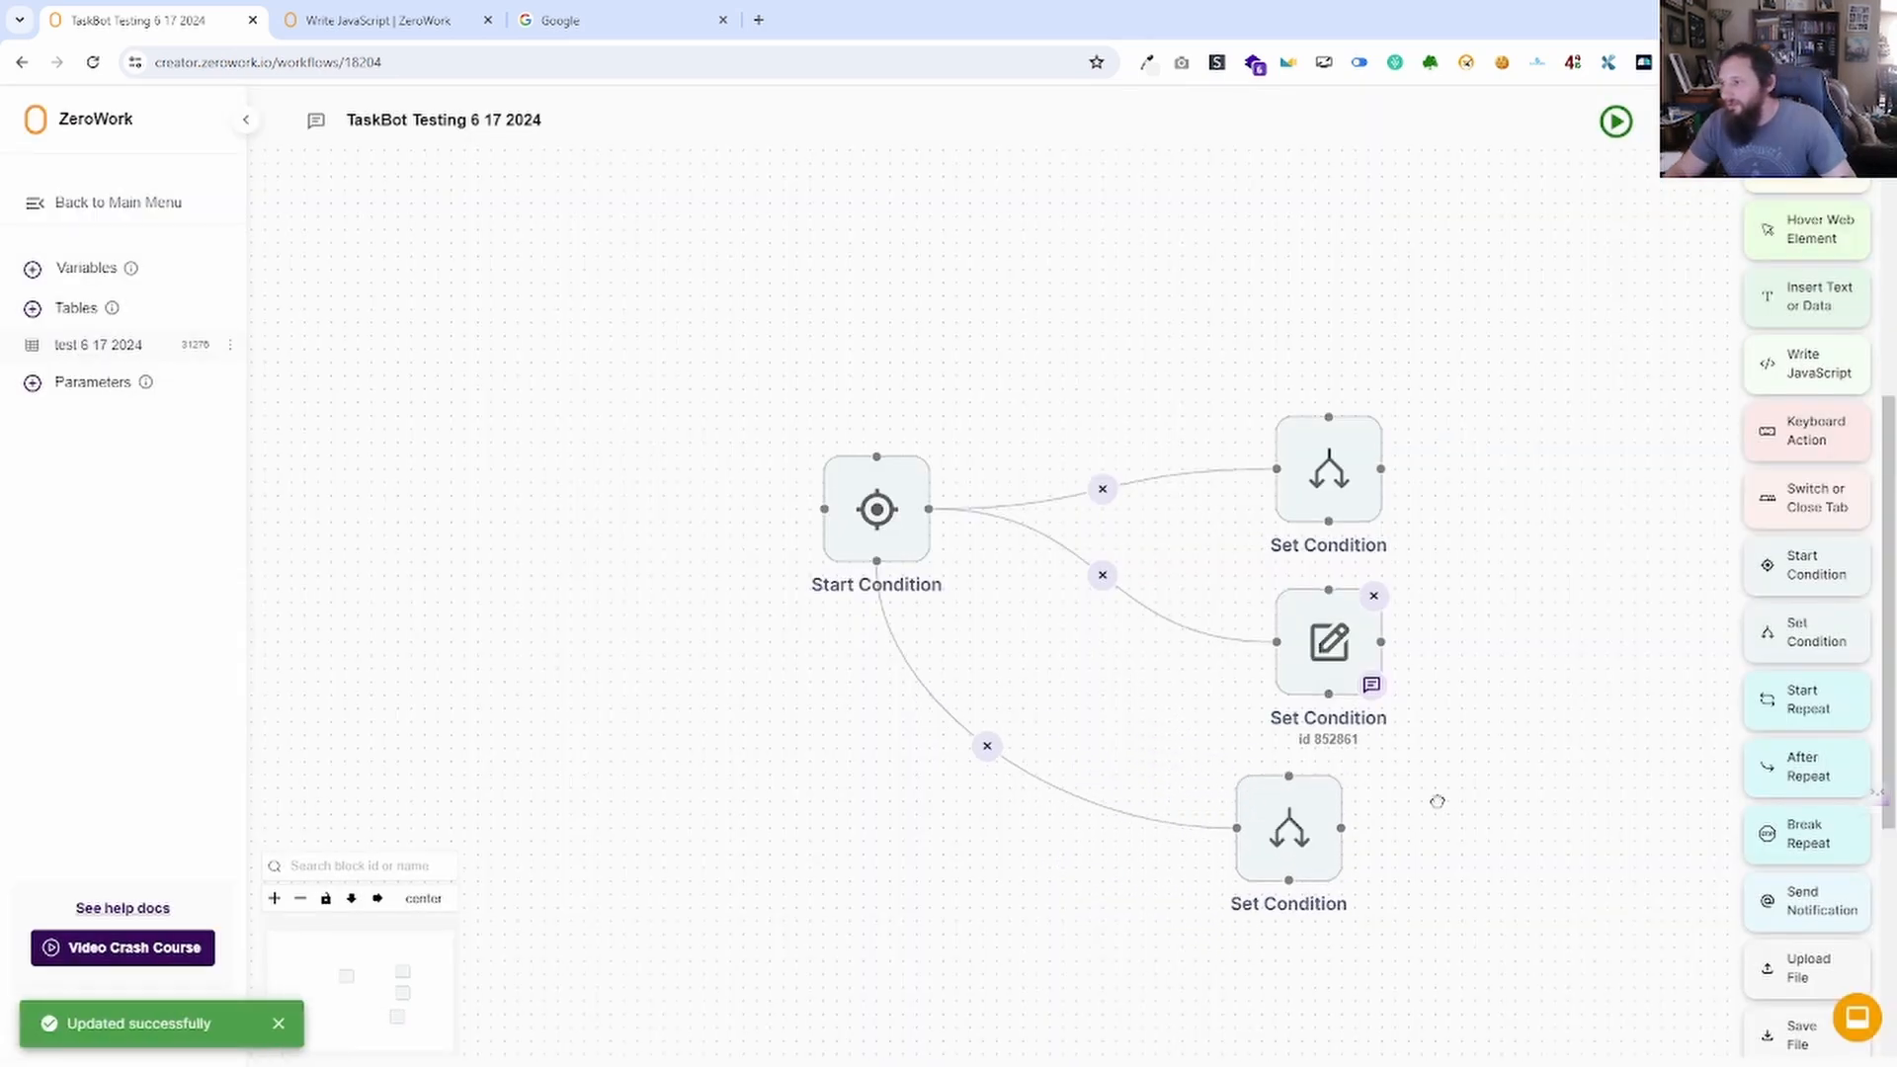
{"action": "left_click_drag", "start_coordinate": [1438, 801], "coordinate": [1224, 705]}
{"action": "scroll", "coordinate": [1864, 880], "scroll_direction": "down", "scroll_amount": 5}
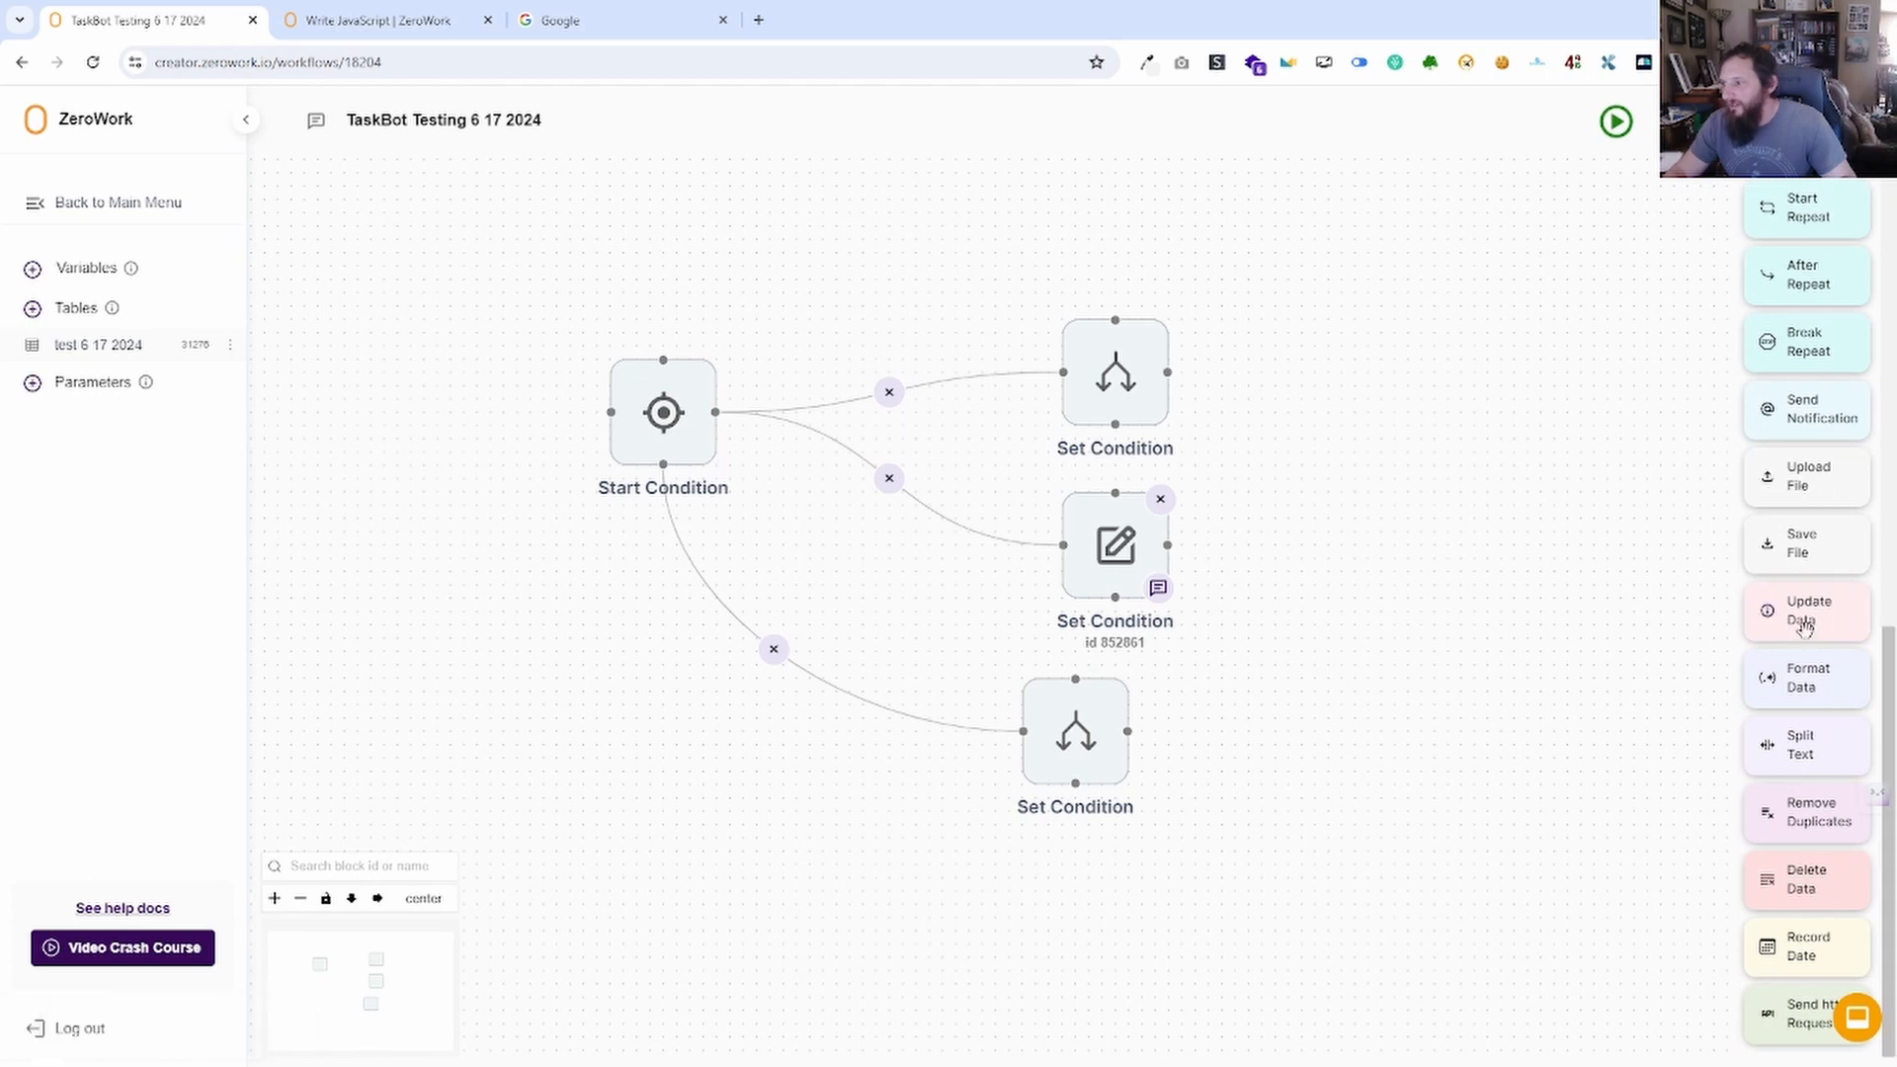
Add an Update Data block set to equal a value, and review the bottom Set Condition.
{"action": "left_click_drag", "start_coordinate": [1791, 607], "coordinate": [1215, 741]}
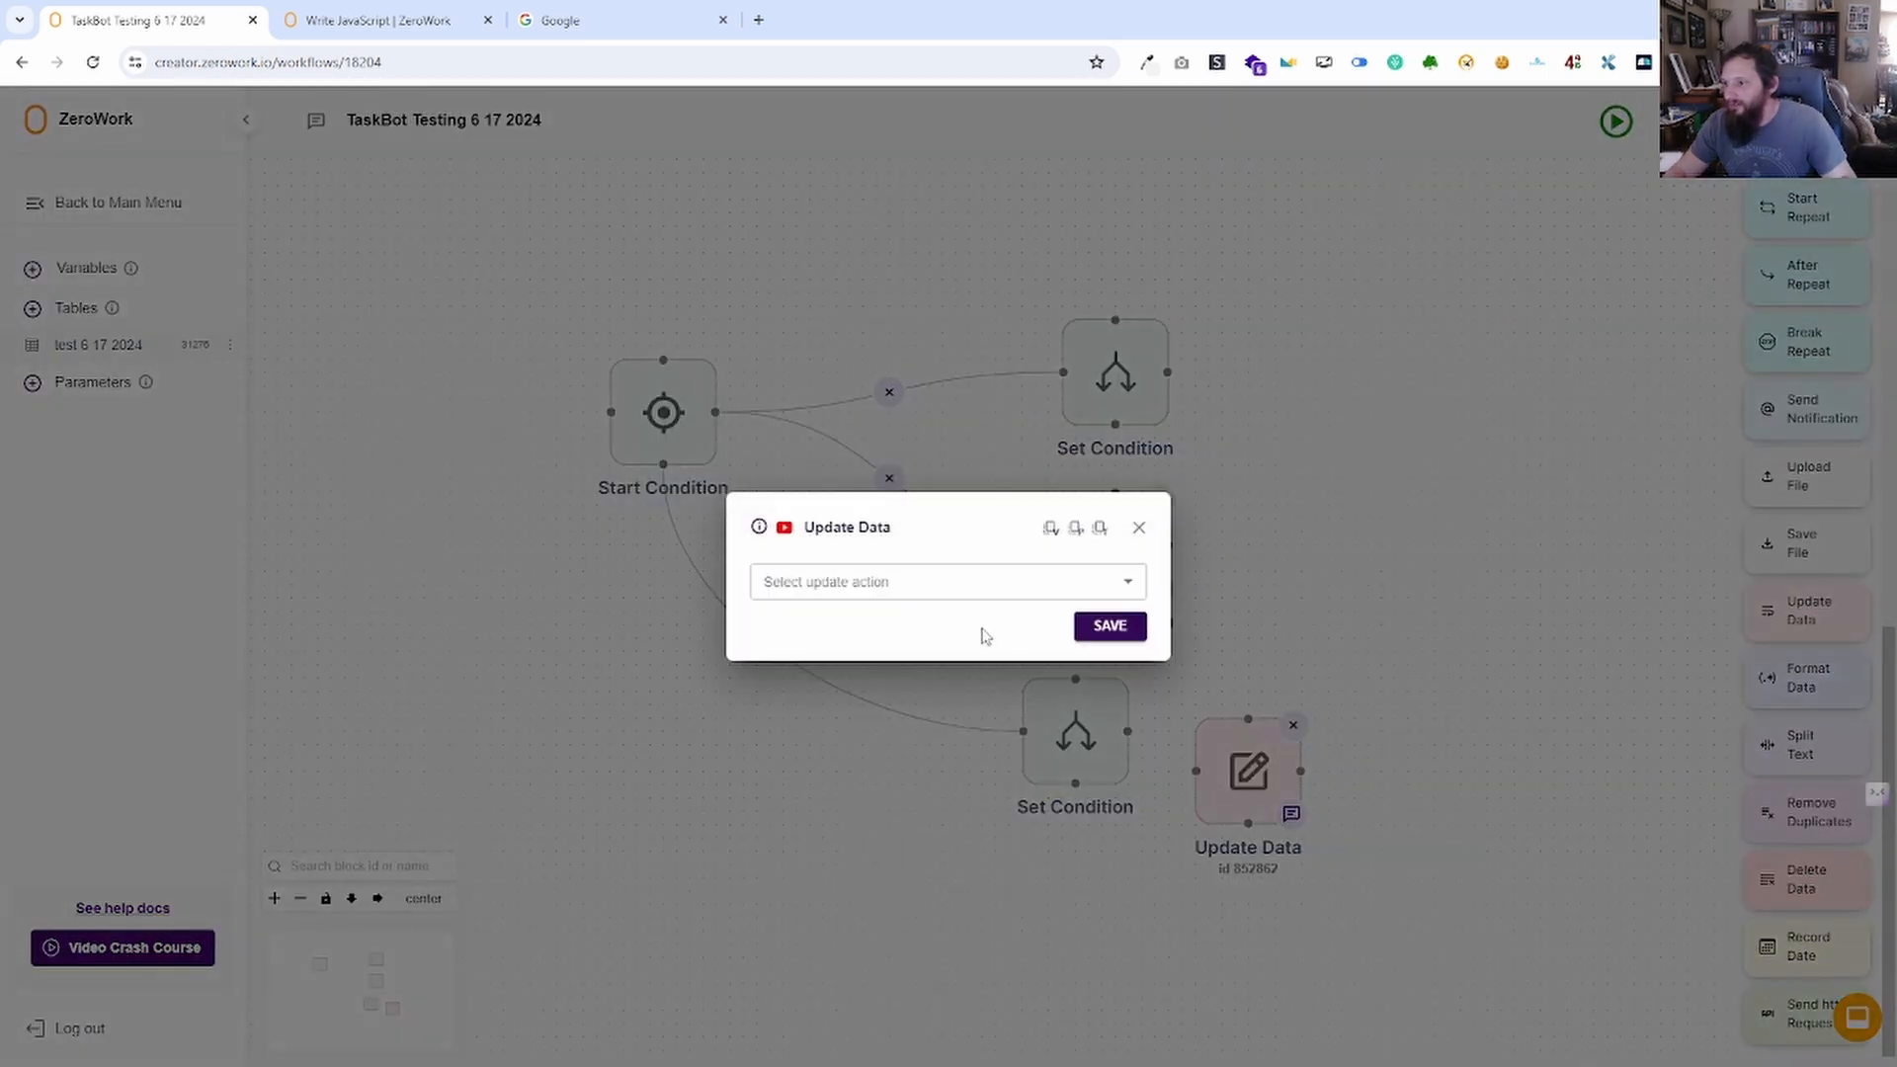
{"action": "left_click", "coordinate": [938, 581]}
{"action": "left_click", "coordinate": [869, 623]}
{"action": "left_click", "coordinate": [823, 551]}
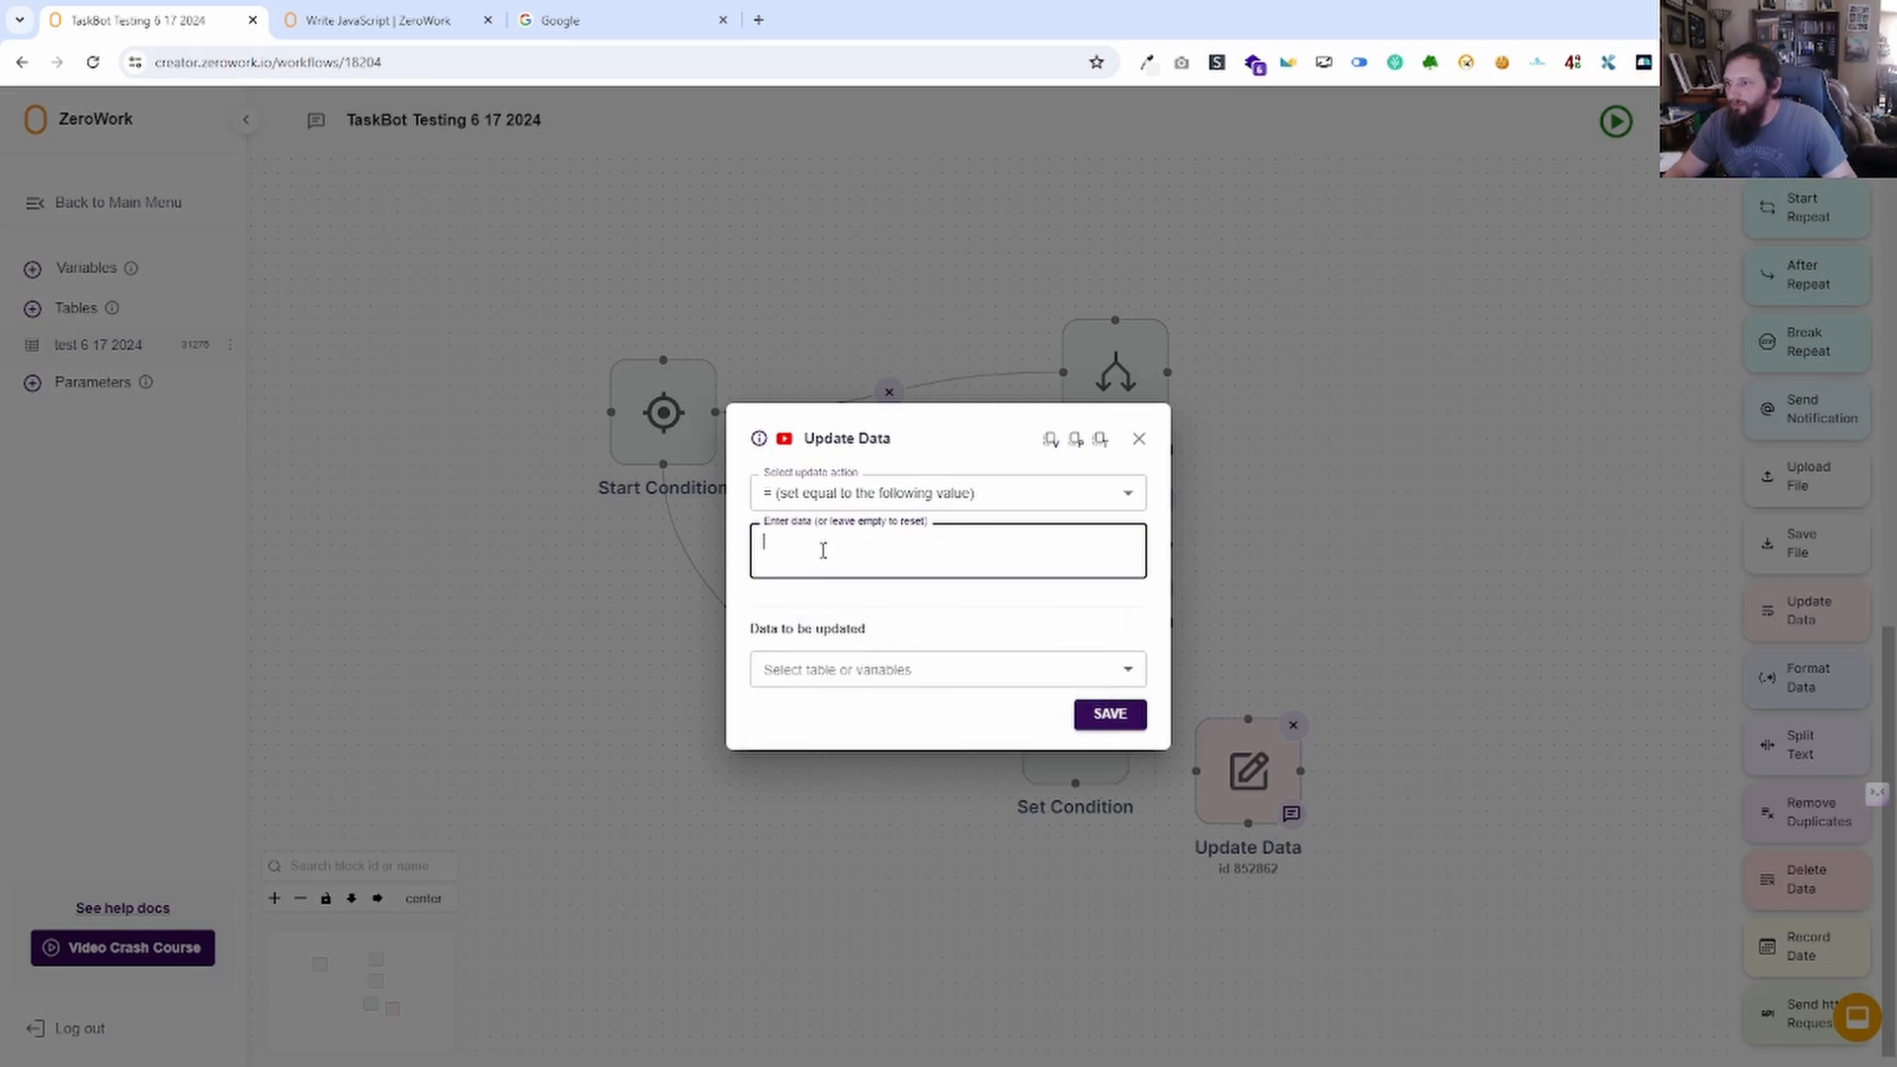
{"action": "left_click", "coordinate": [1154, 439]}
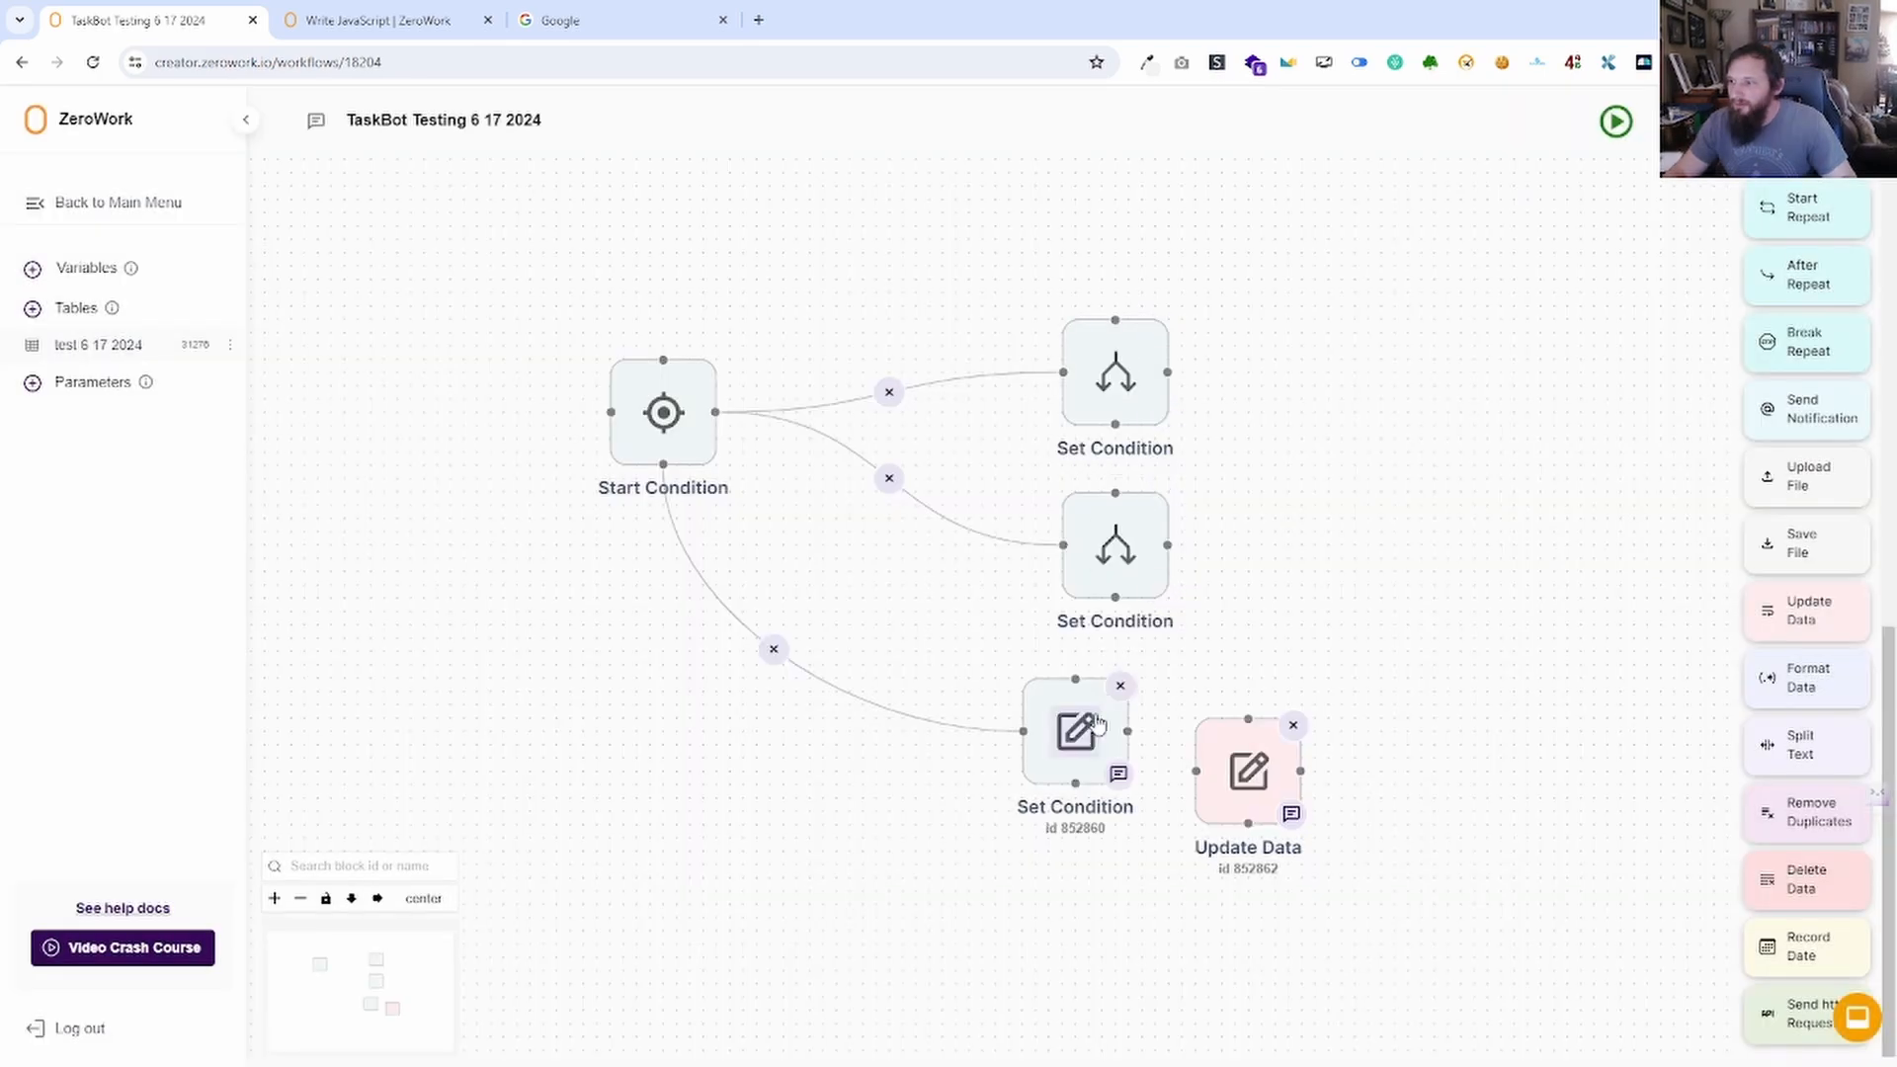
{"action": "left_click", "coordinate": [1095, 736]}
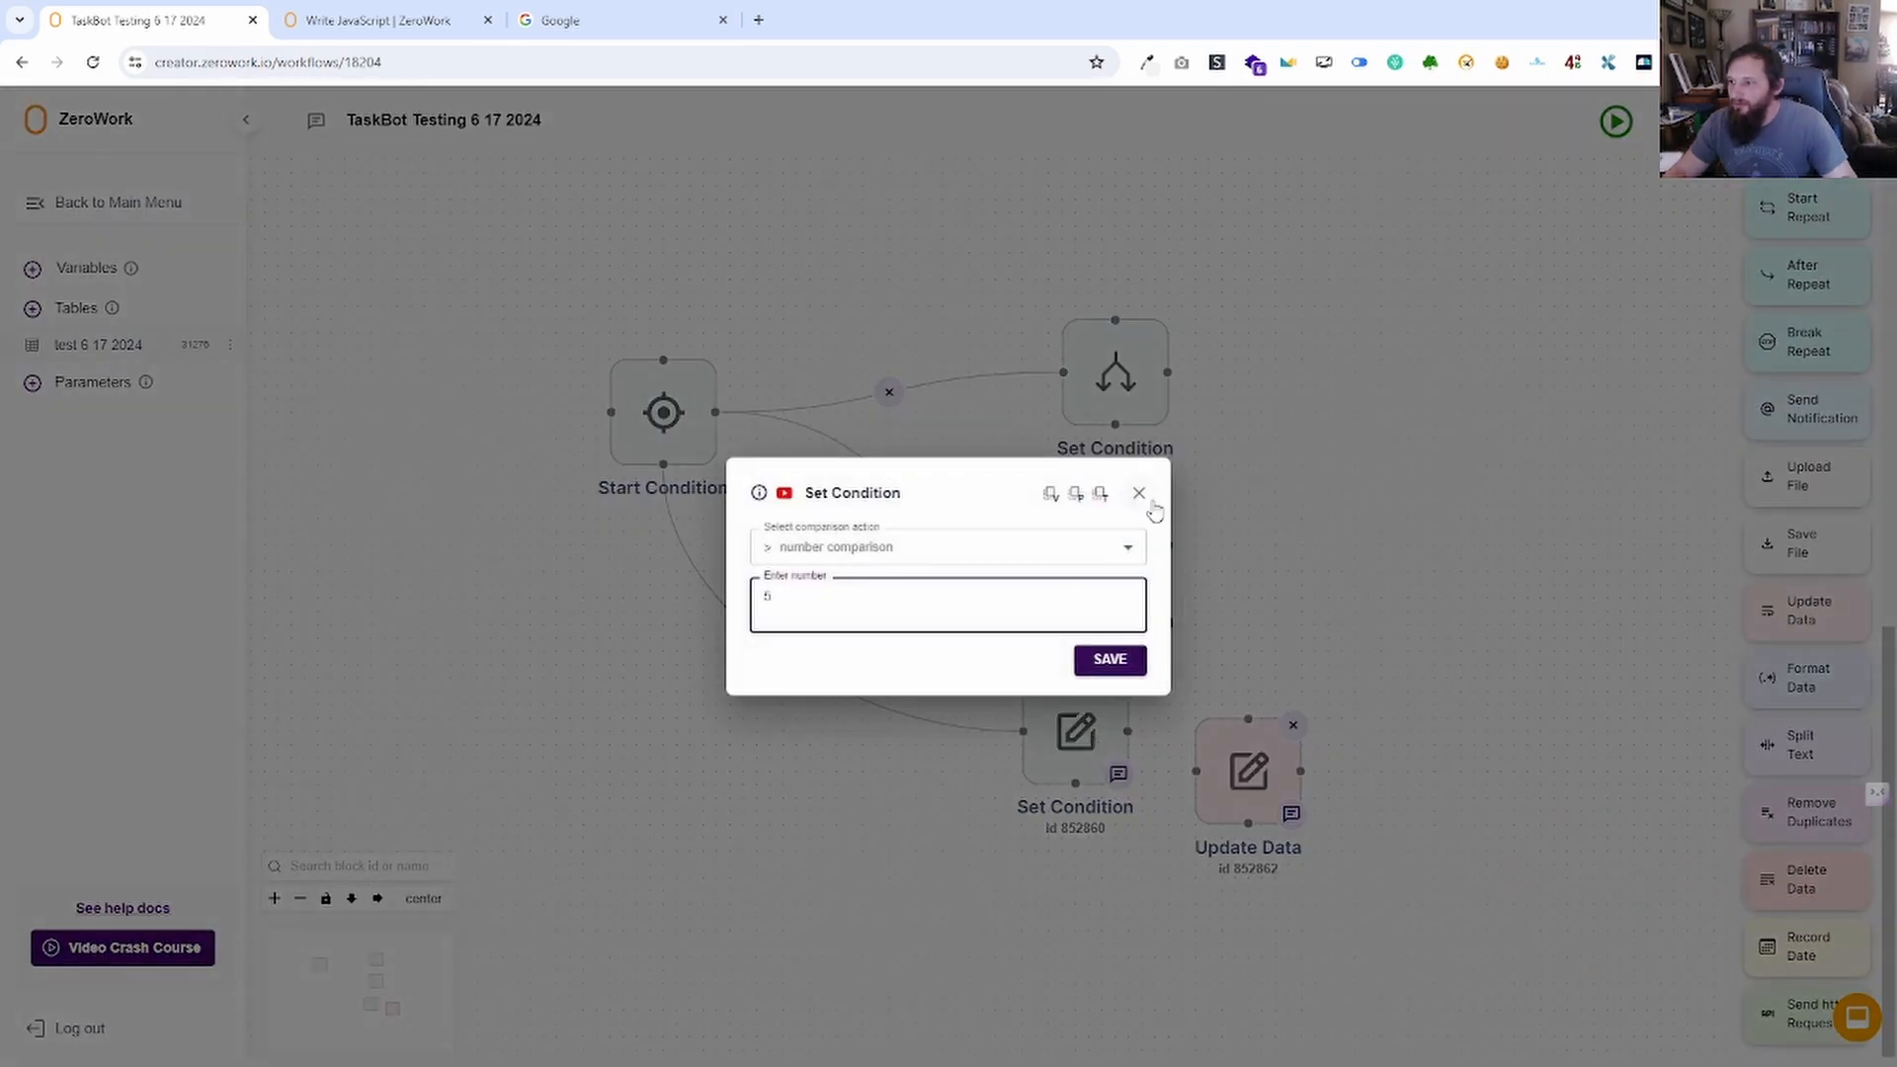
{"action": "left_click", "coordinate": [1140, 494]}
Configure Update Data to set the Chat GPT response variable equal to '>'.
{"action": "left_click", "coordinate": [1251, 781]}
{"action": "left_click", "coordinate": [917, 583]}
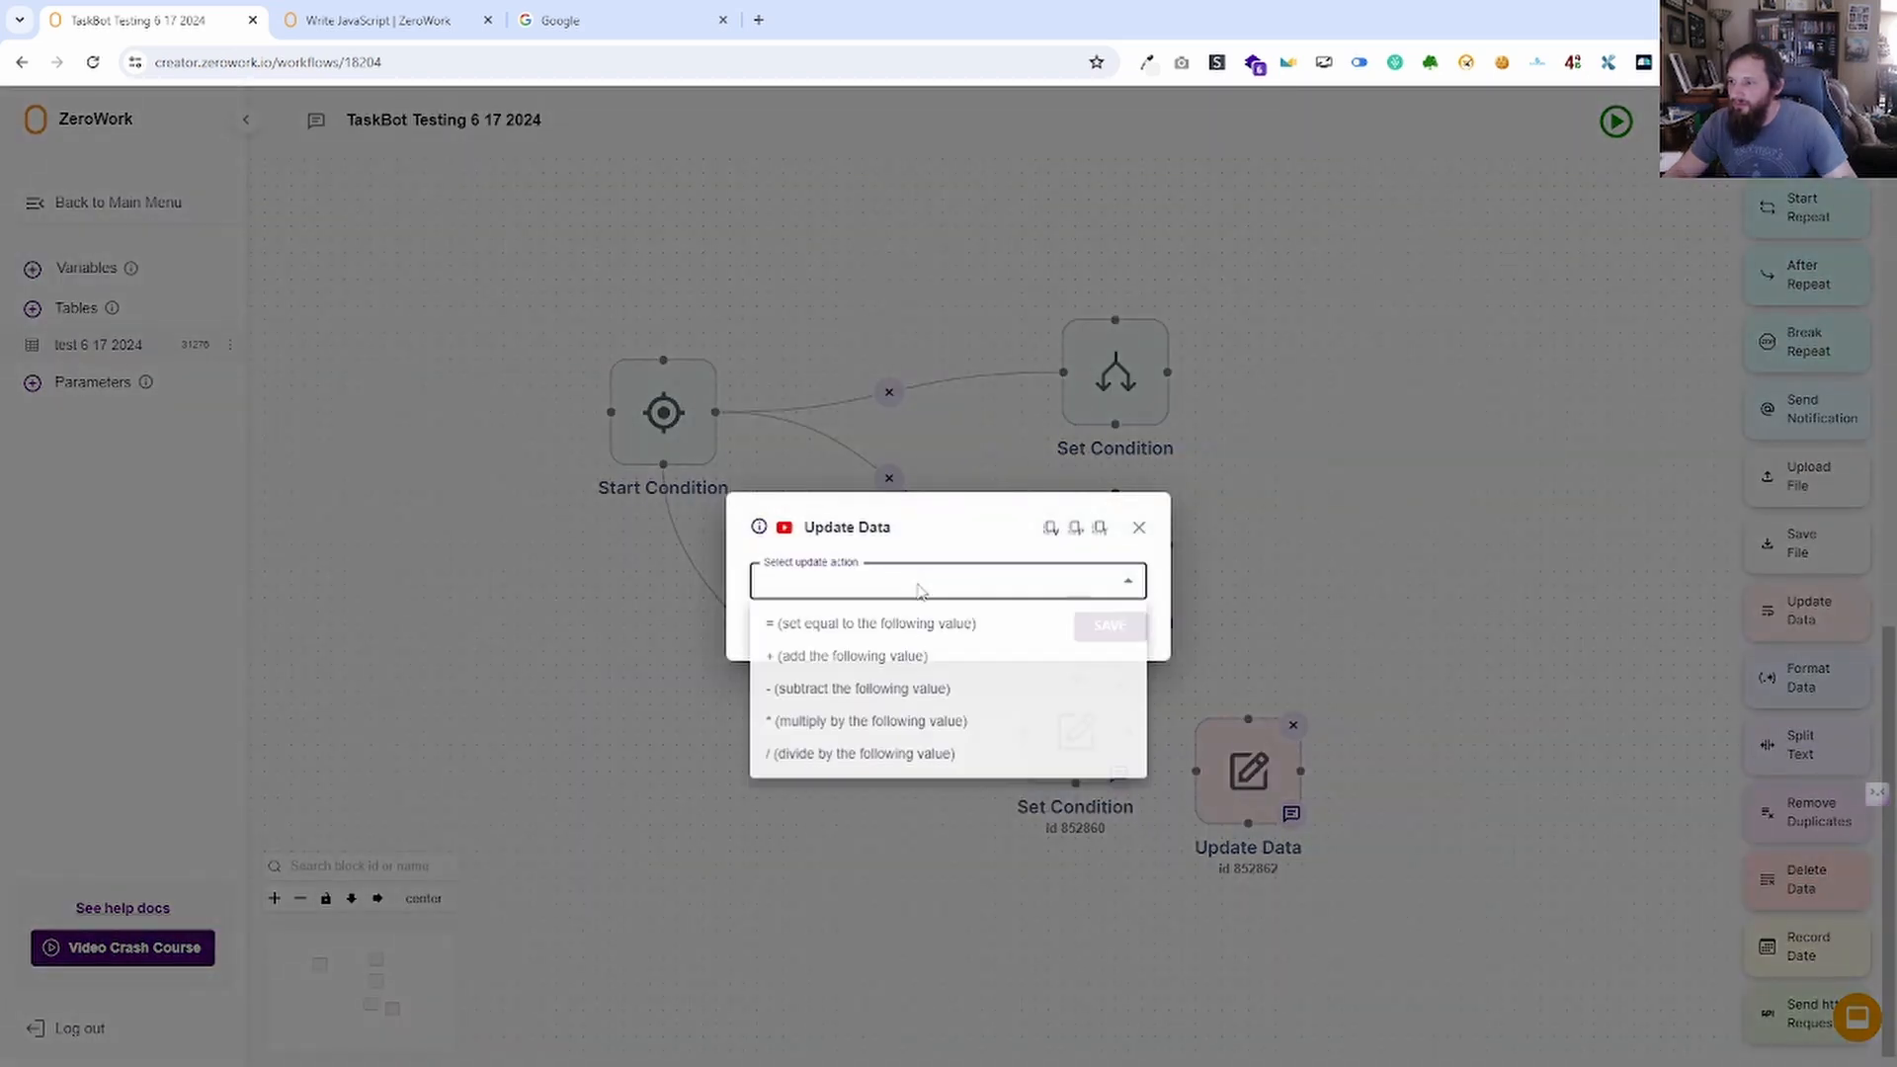
{"action": "left_click", "coordinate": [847, 625]}
{"action": "left_click", "coordinate": [851, 551]}
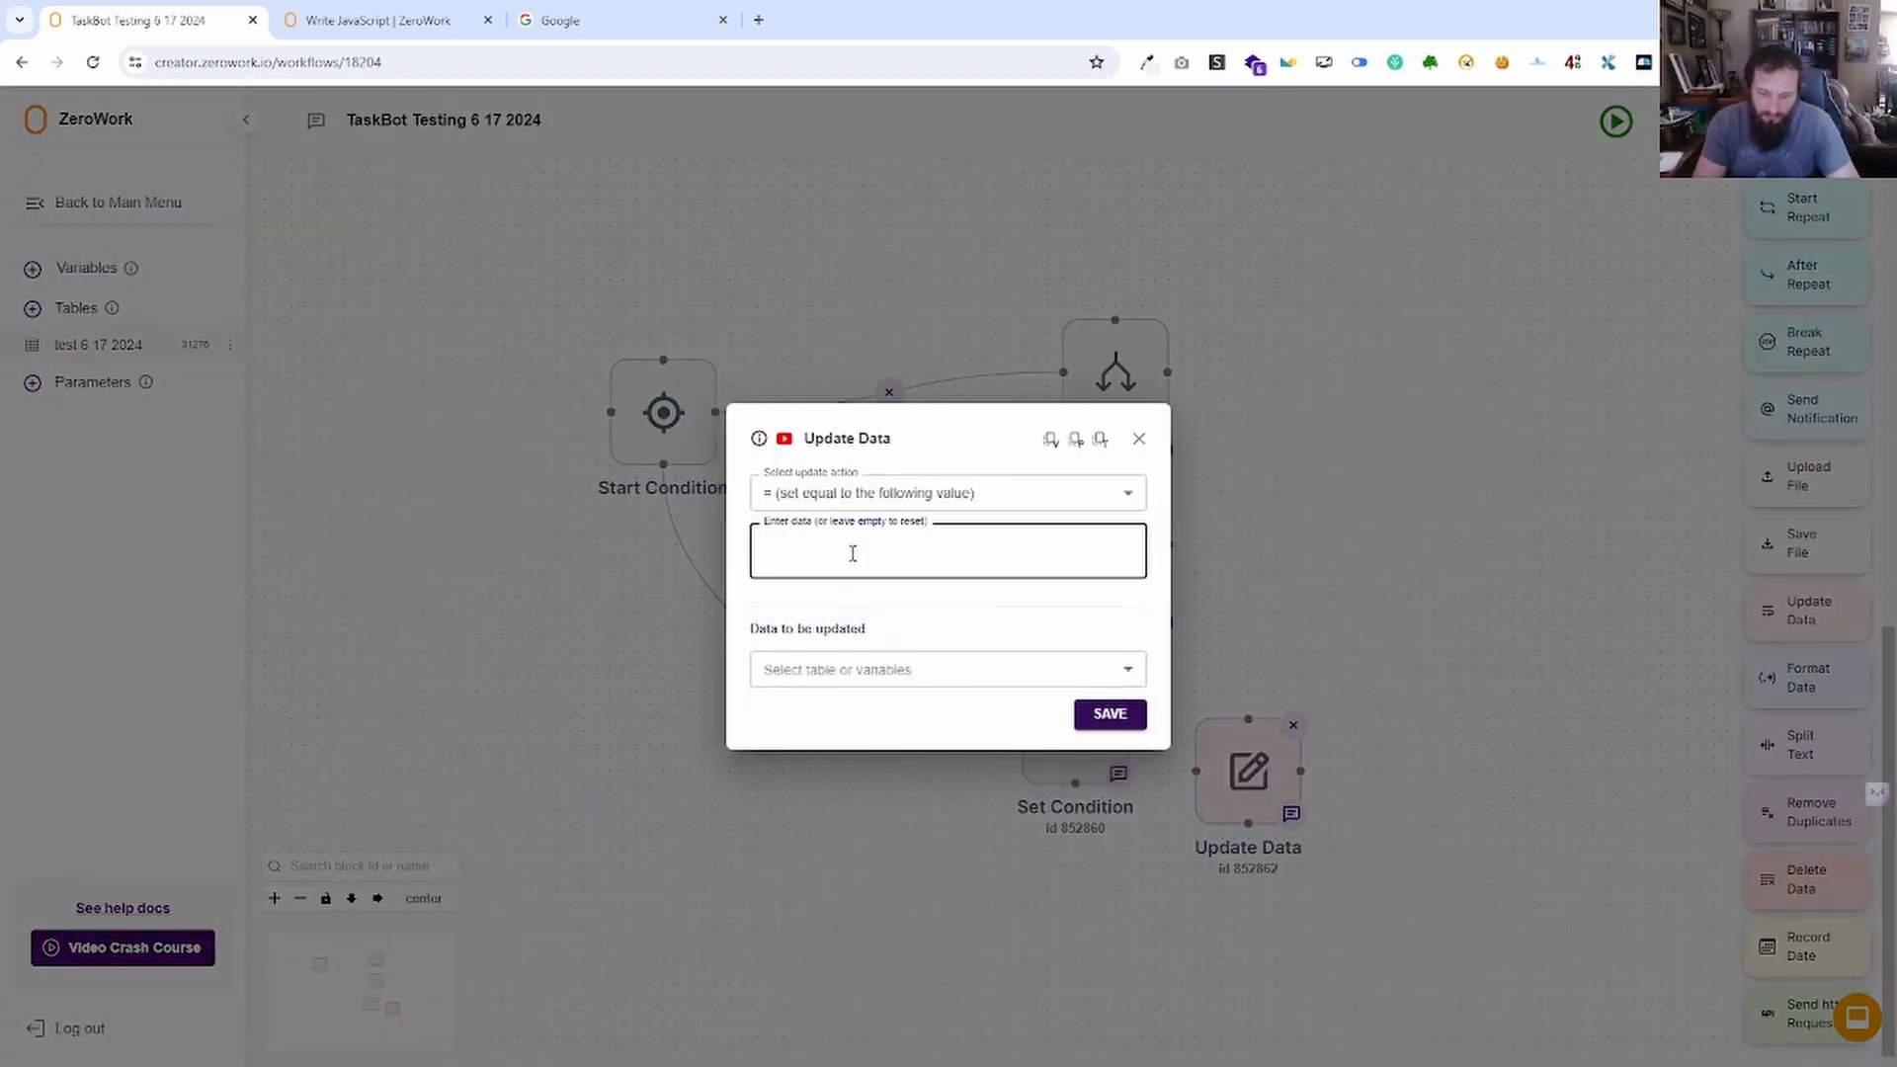
{"action": "type", "text": ">"}
{"action": "left_click", "coordinate": [902, 669]}
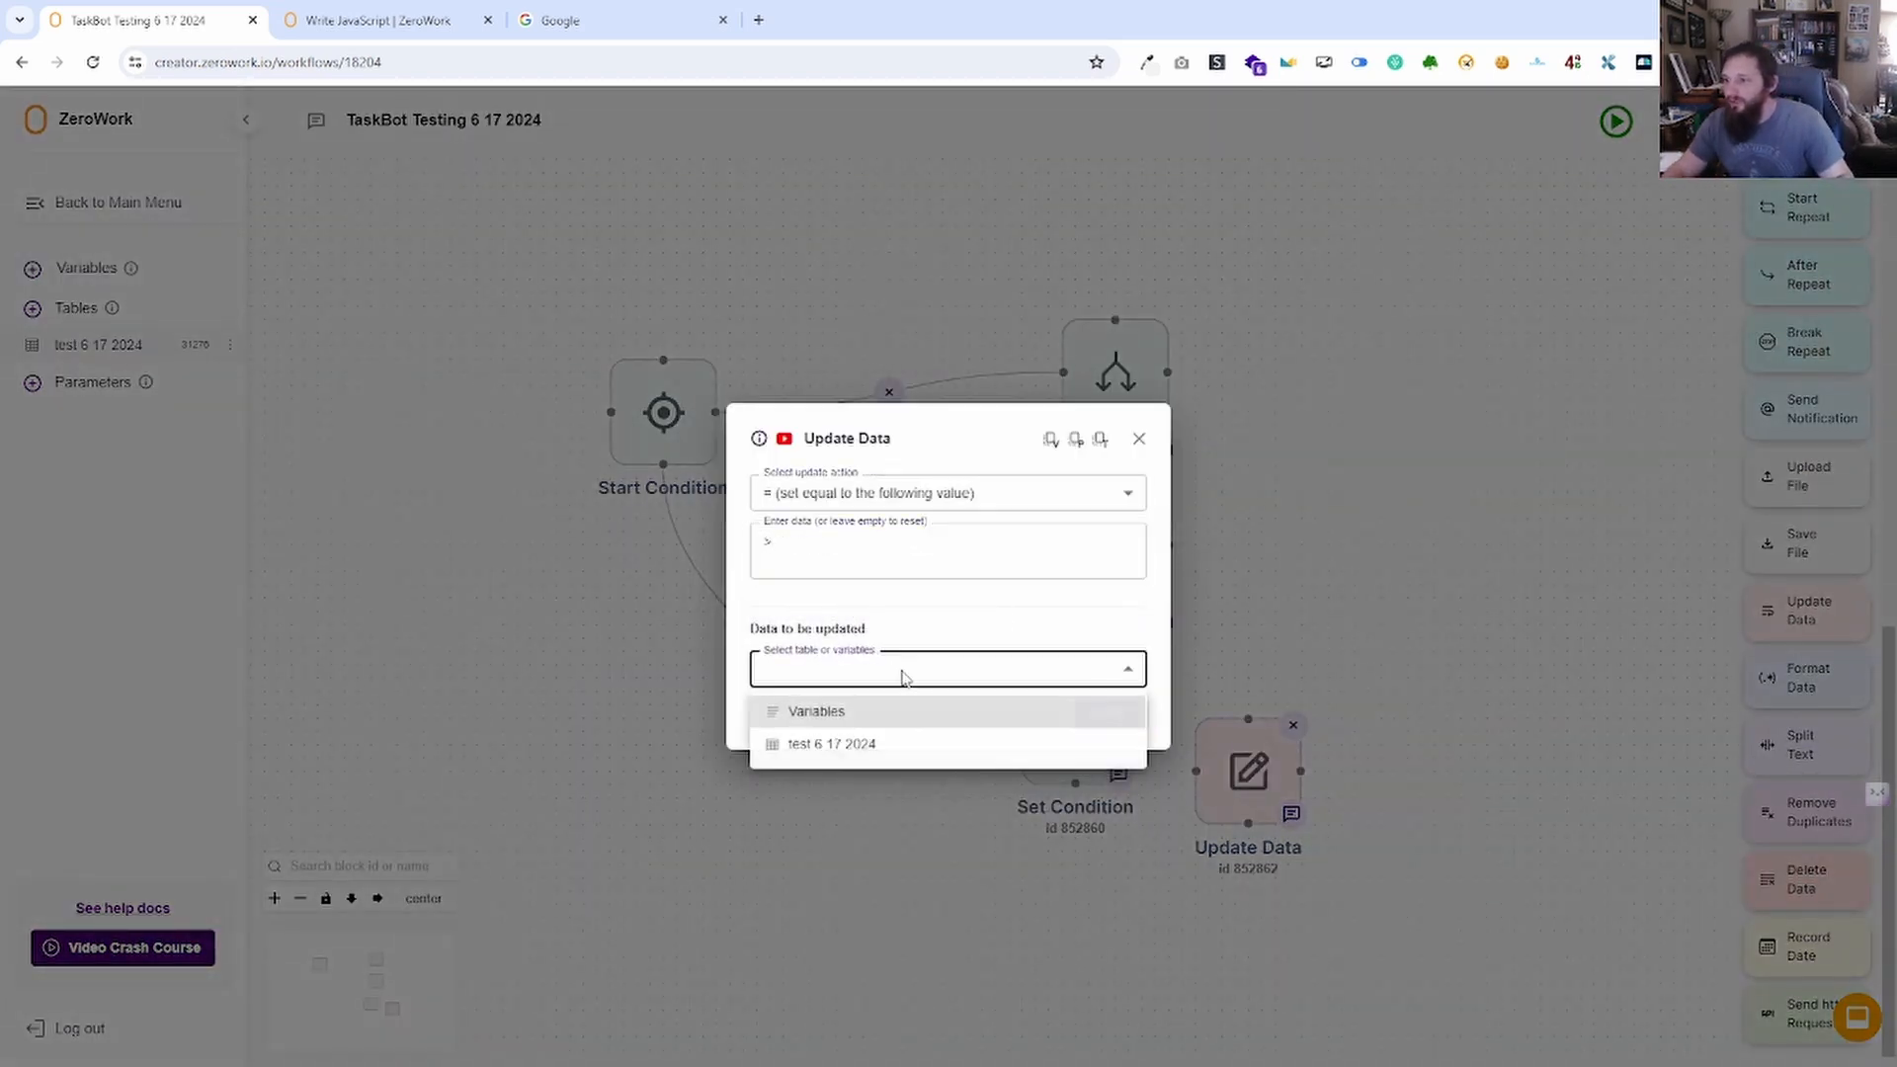
{"action": "left_click", "coordinate": [859, 720]}
{"action": "left_click", "coordinate": [859, 694]}
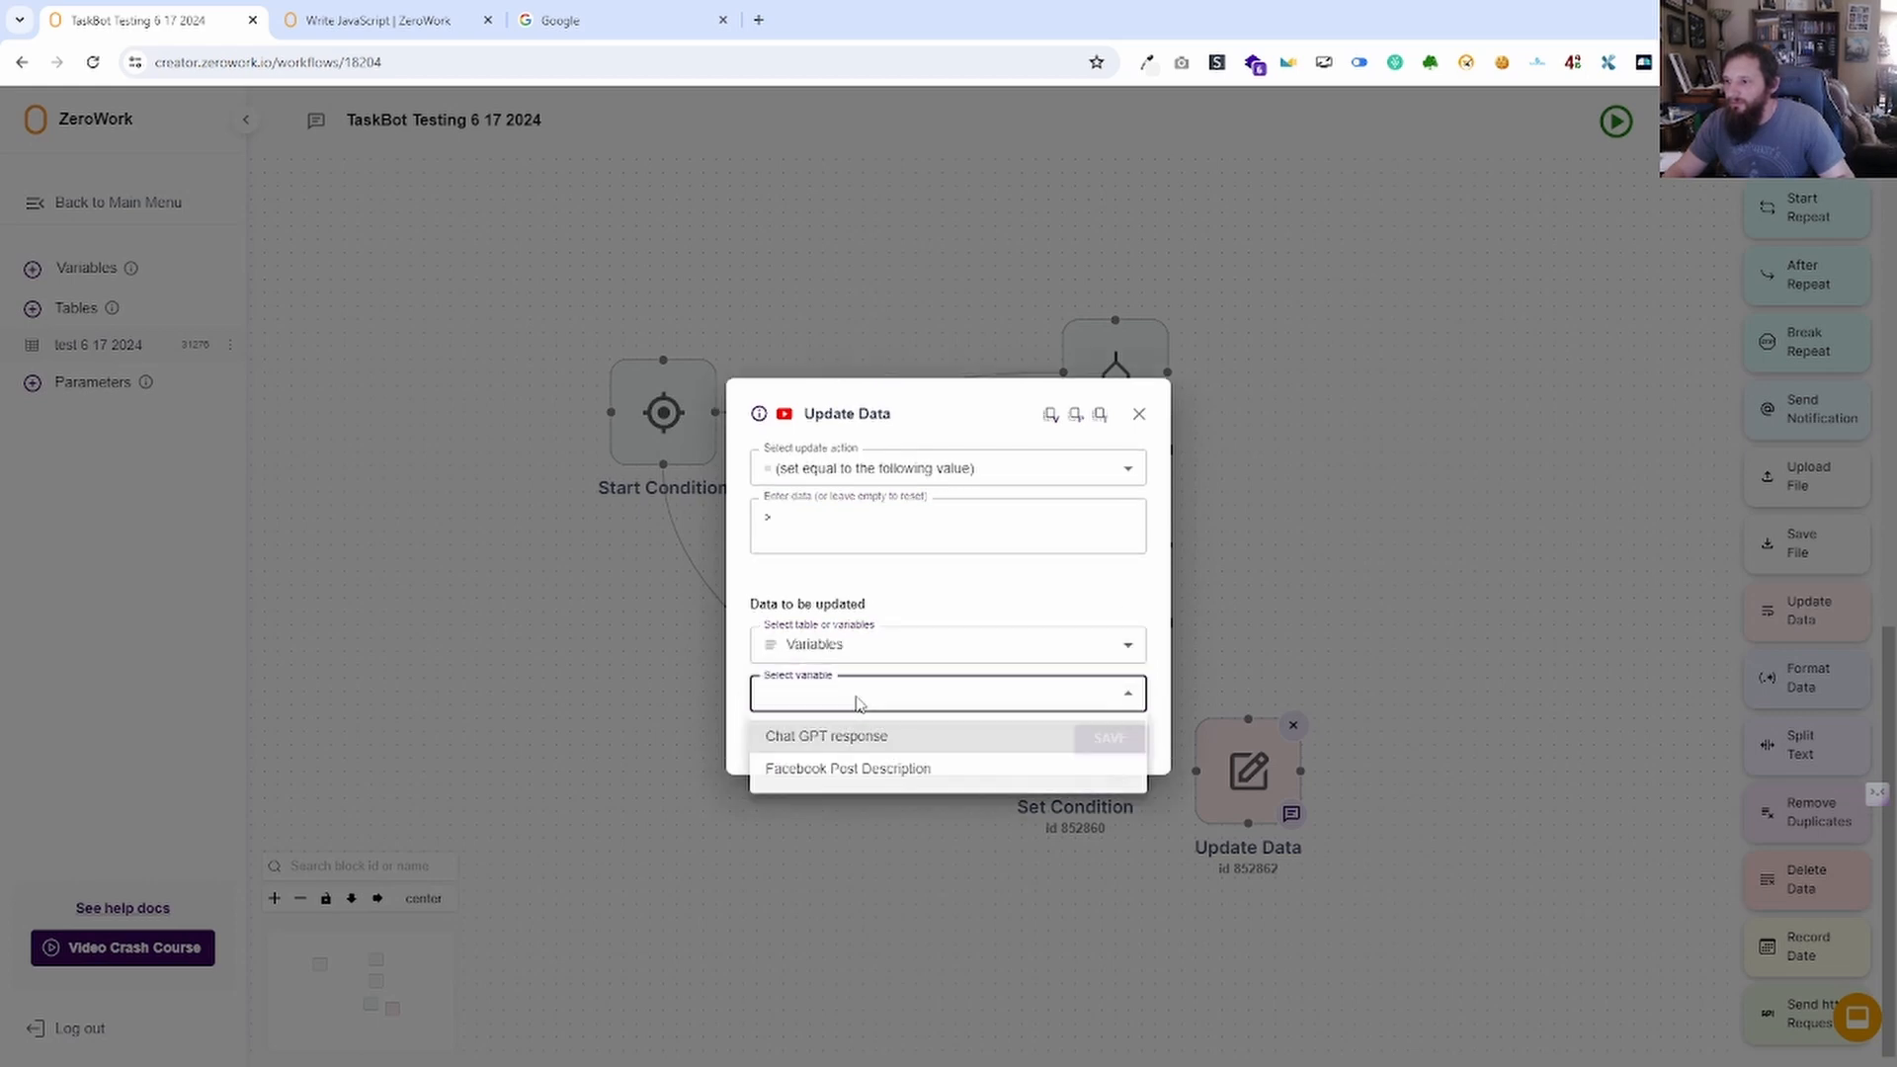
{"action": "left_click", "coordinate": [870, 743]}
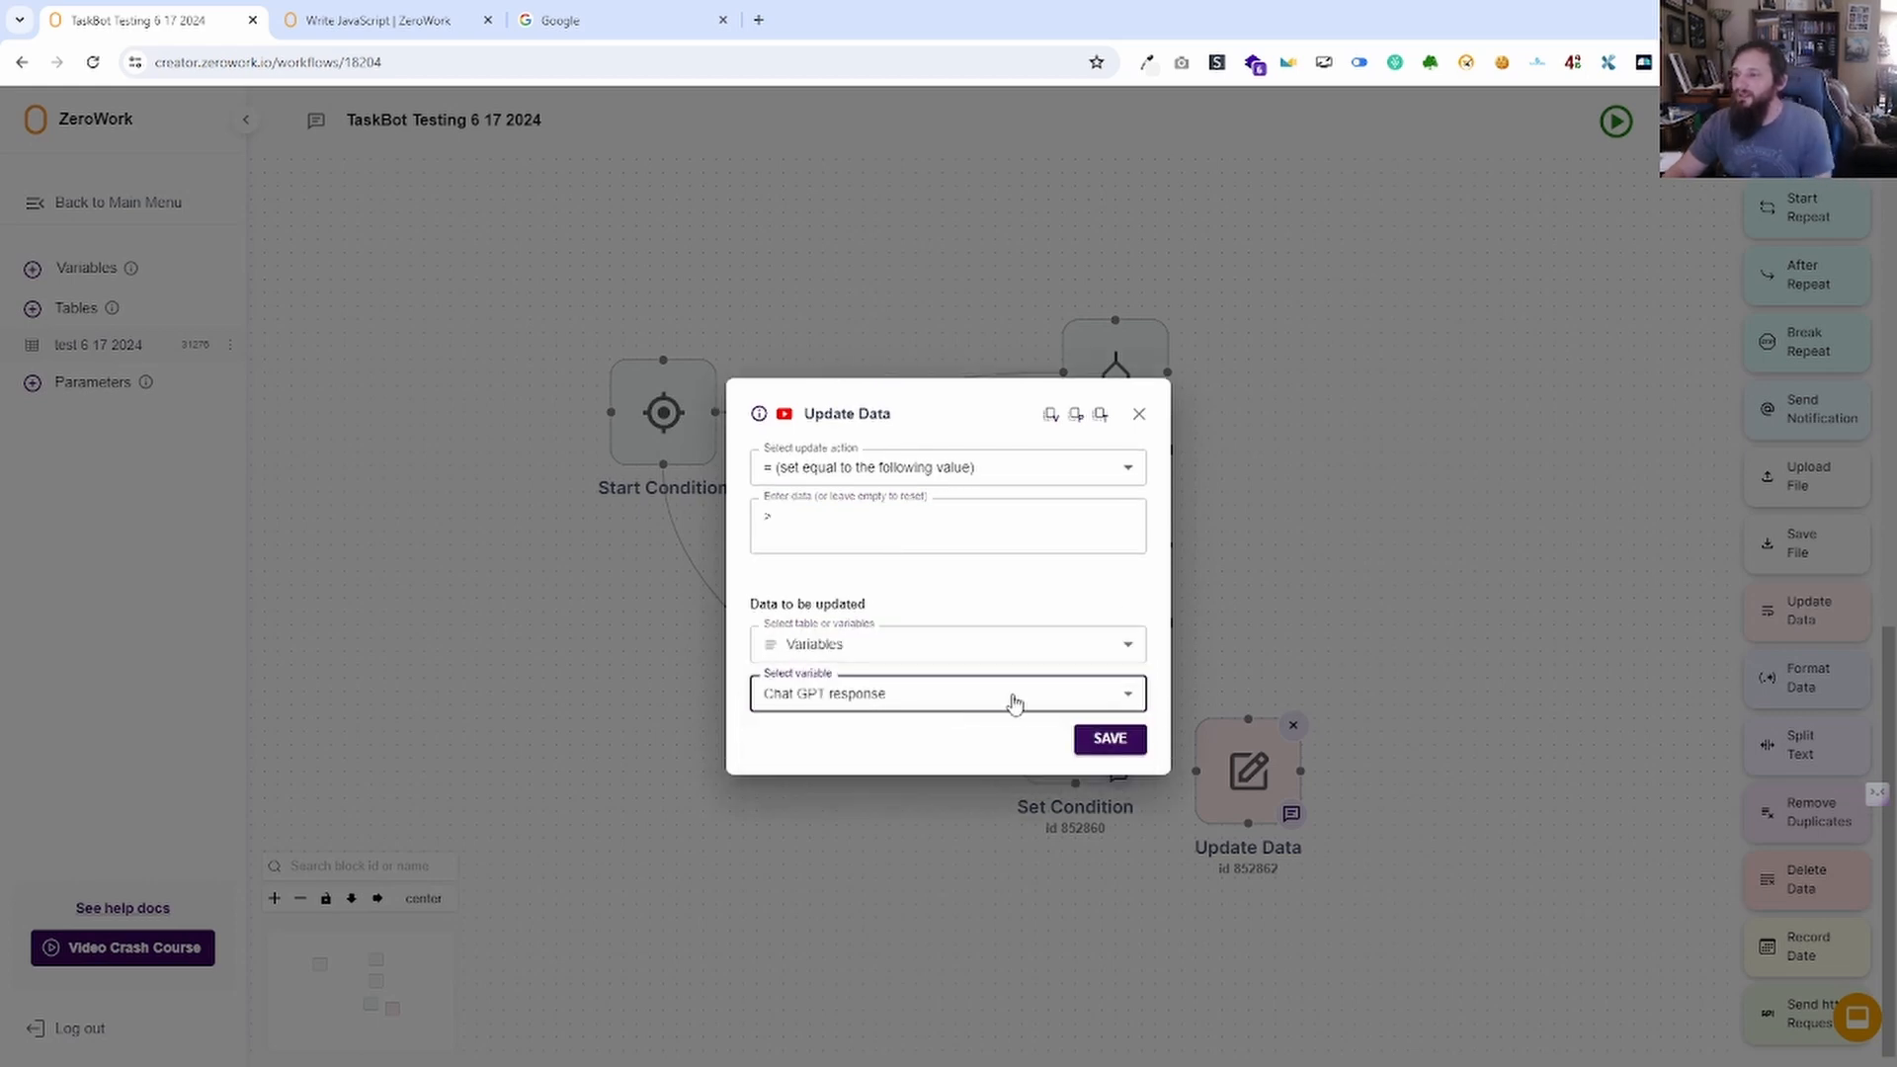
{"action": "left_click", "coordinate": [1107, 740]}
{"action": "left_click", "coordinate": [85, 266]}
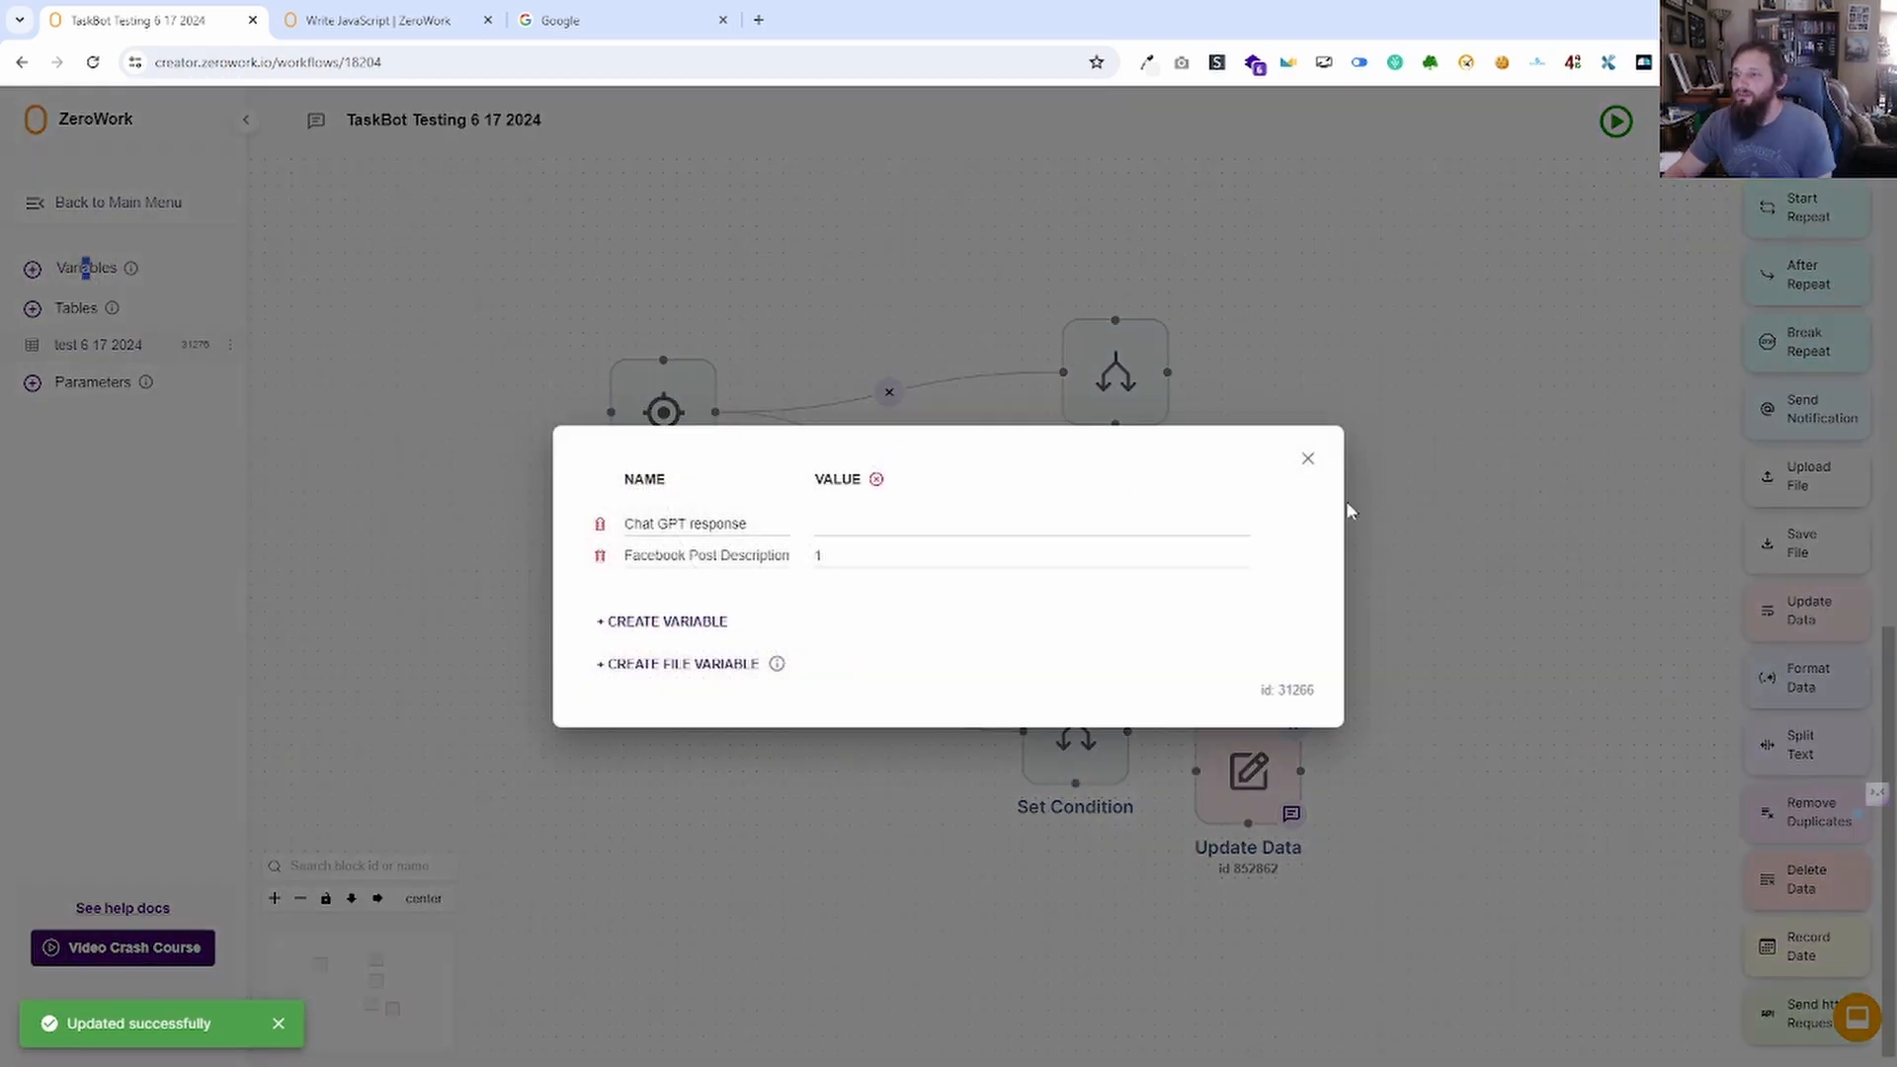
{"action": "left_click", "coordinate": [1302, 459]}
Connect the bottom Set Condition to Update Data and review the middle condition.
{"action": "left_click_drag", "start_coordinate": [1197, 771], "coordinate": [1130, 732]}
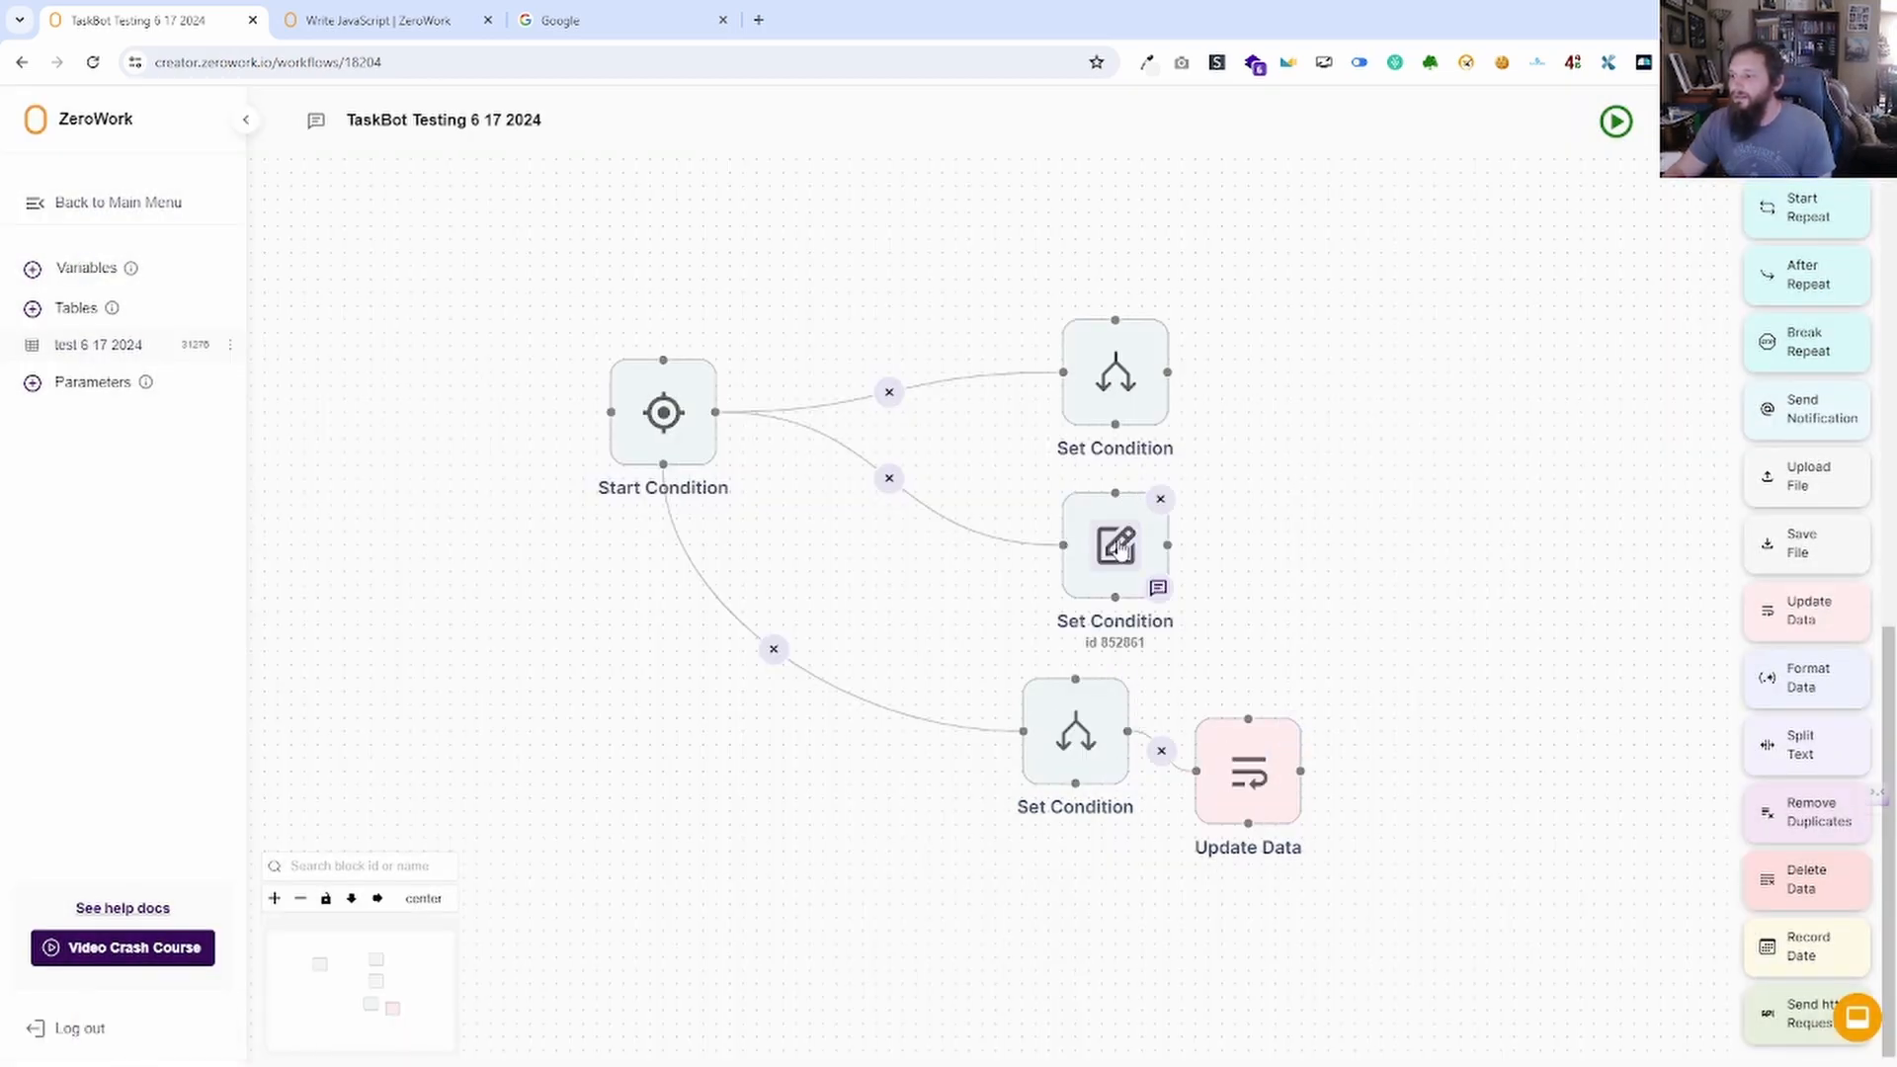
{"action": "left_click", "coordinate": [1114, 547]}
{"action": "left_click", "coordinate": [1139, 494]}
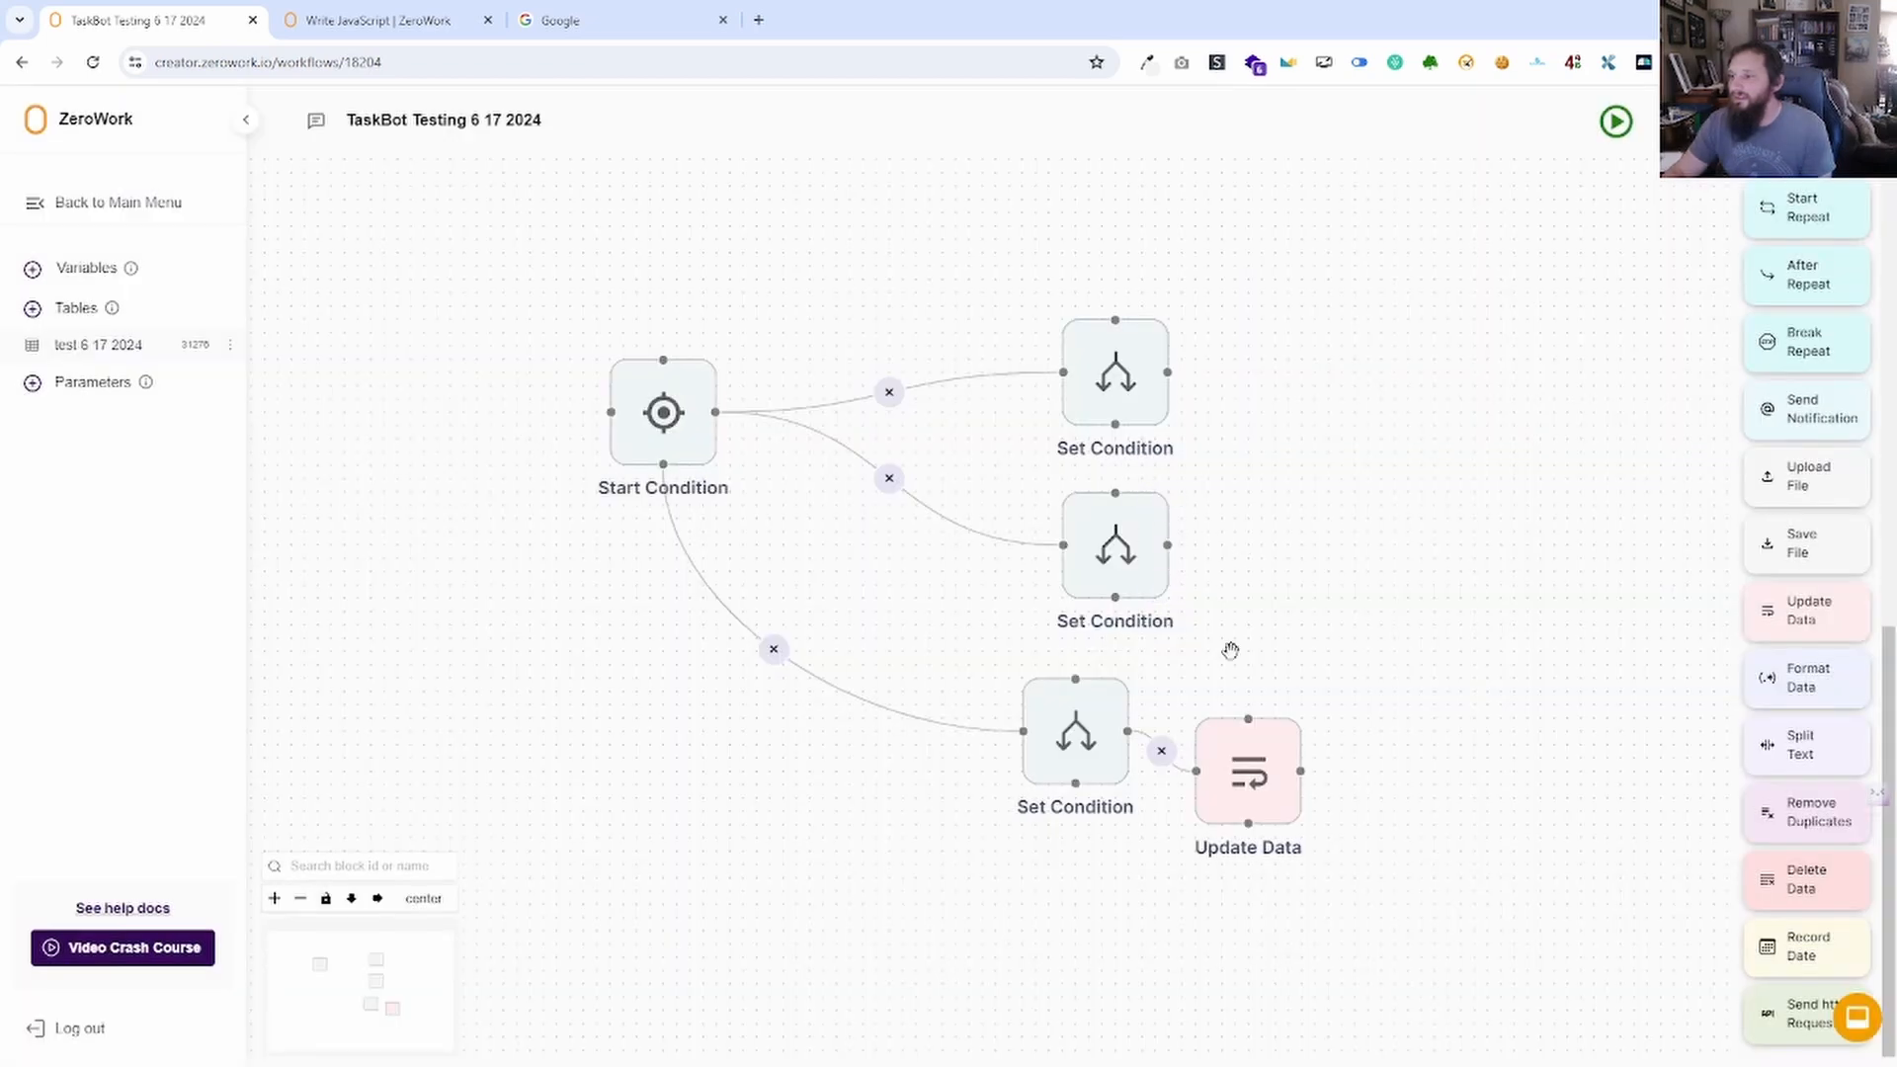
Duplicate Update Data for the middle Set Condition, changing its value to '<'.
{"action": "left_click", "coordinate": [1291, 728]}
{"action": "left_click", "coordinate": [1351, 776]}
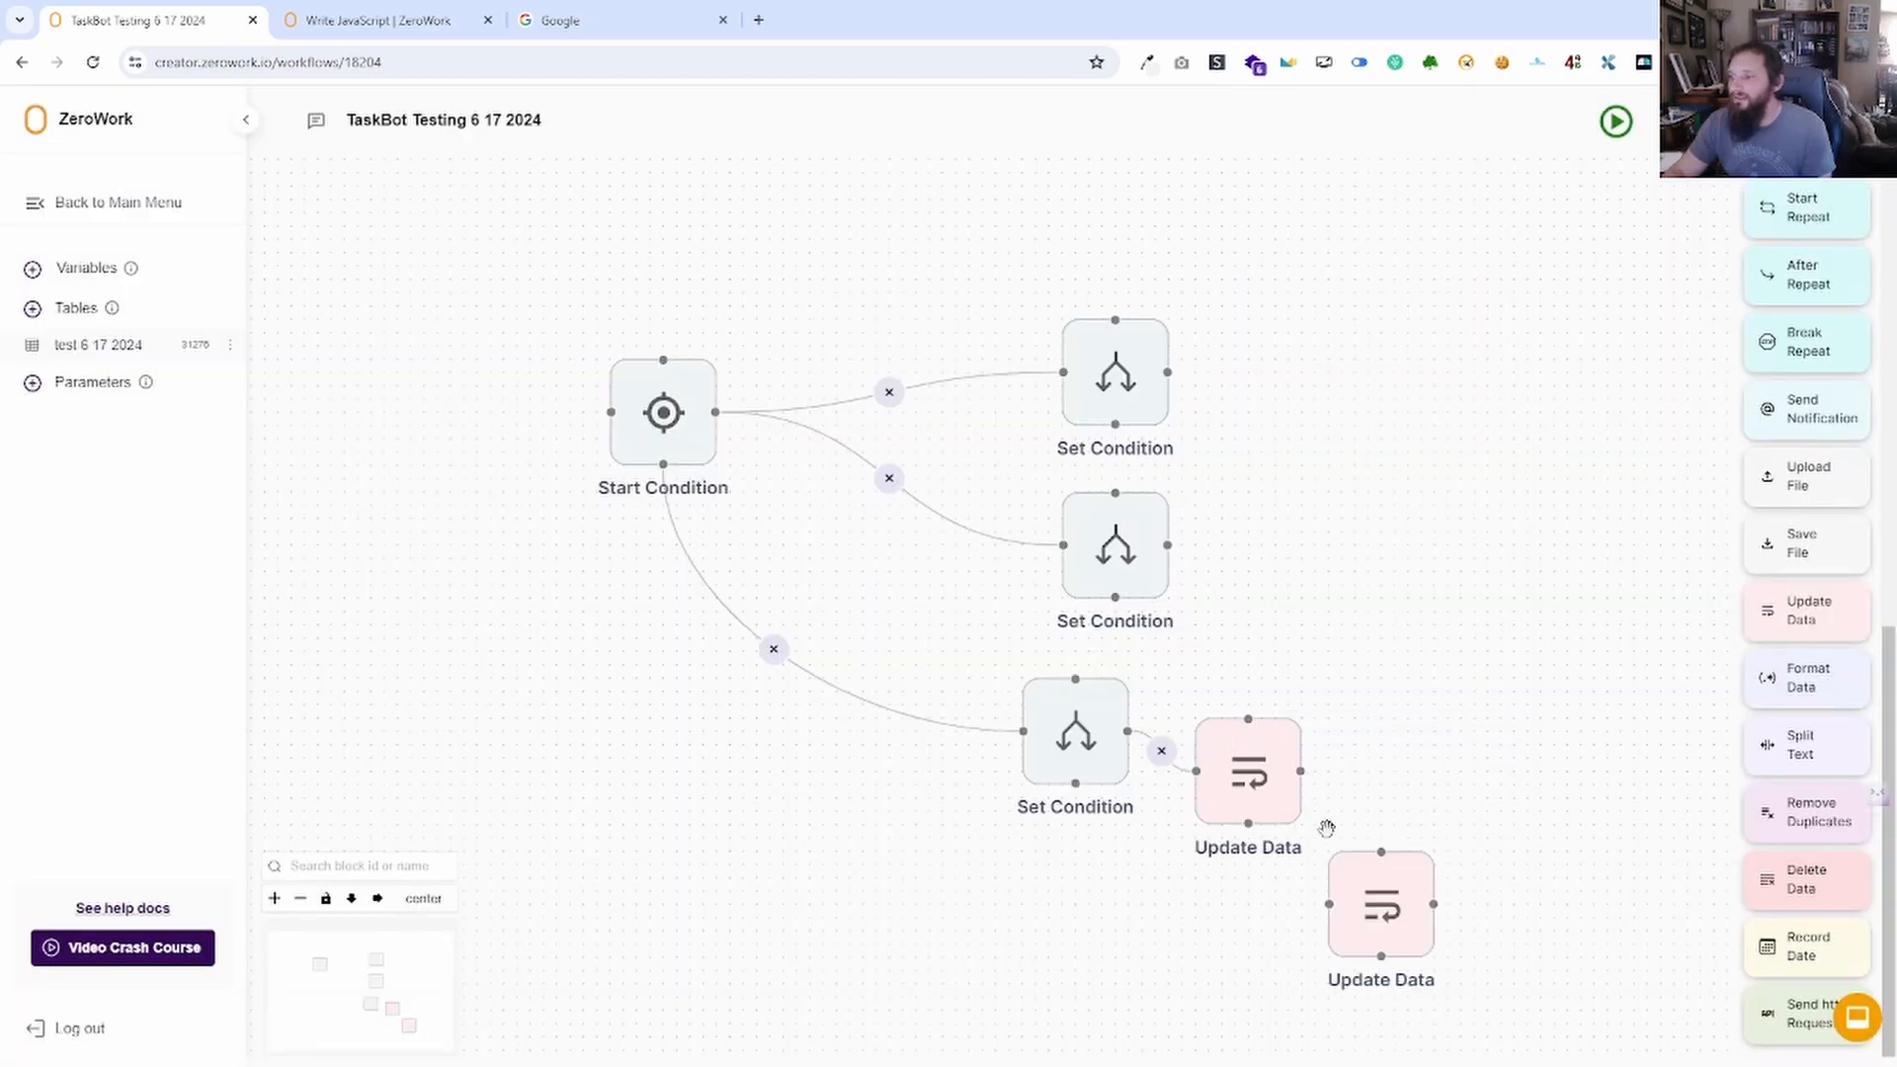
{"action": "mouse_move", "coordinate": [1354, 842]}
{"action": "left_mouse_down"}
{"action": "mouse_move", "coordinate": [1264, 510]}
{"action": "mouse_move", "coordinate": [1168, 544]}
{"action": "left_mouse_up"}
{"action": "double_click", "coordinate": [1292, 546]}
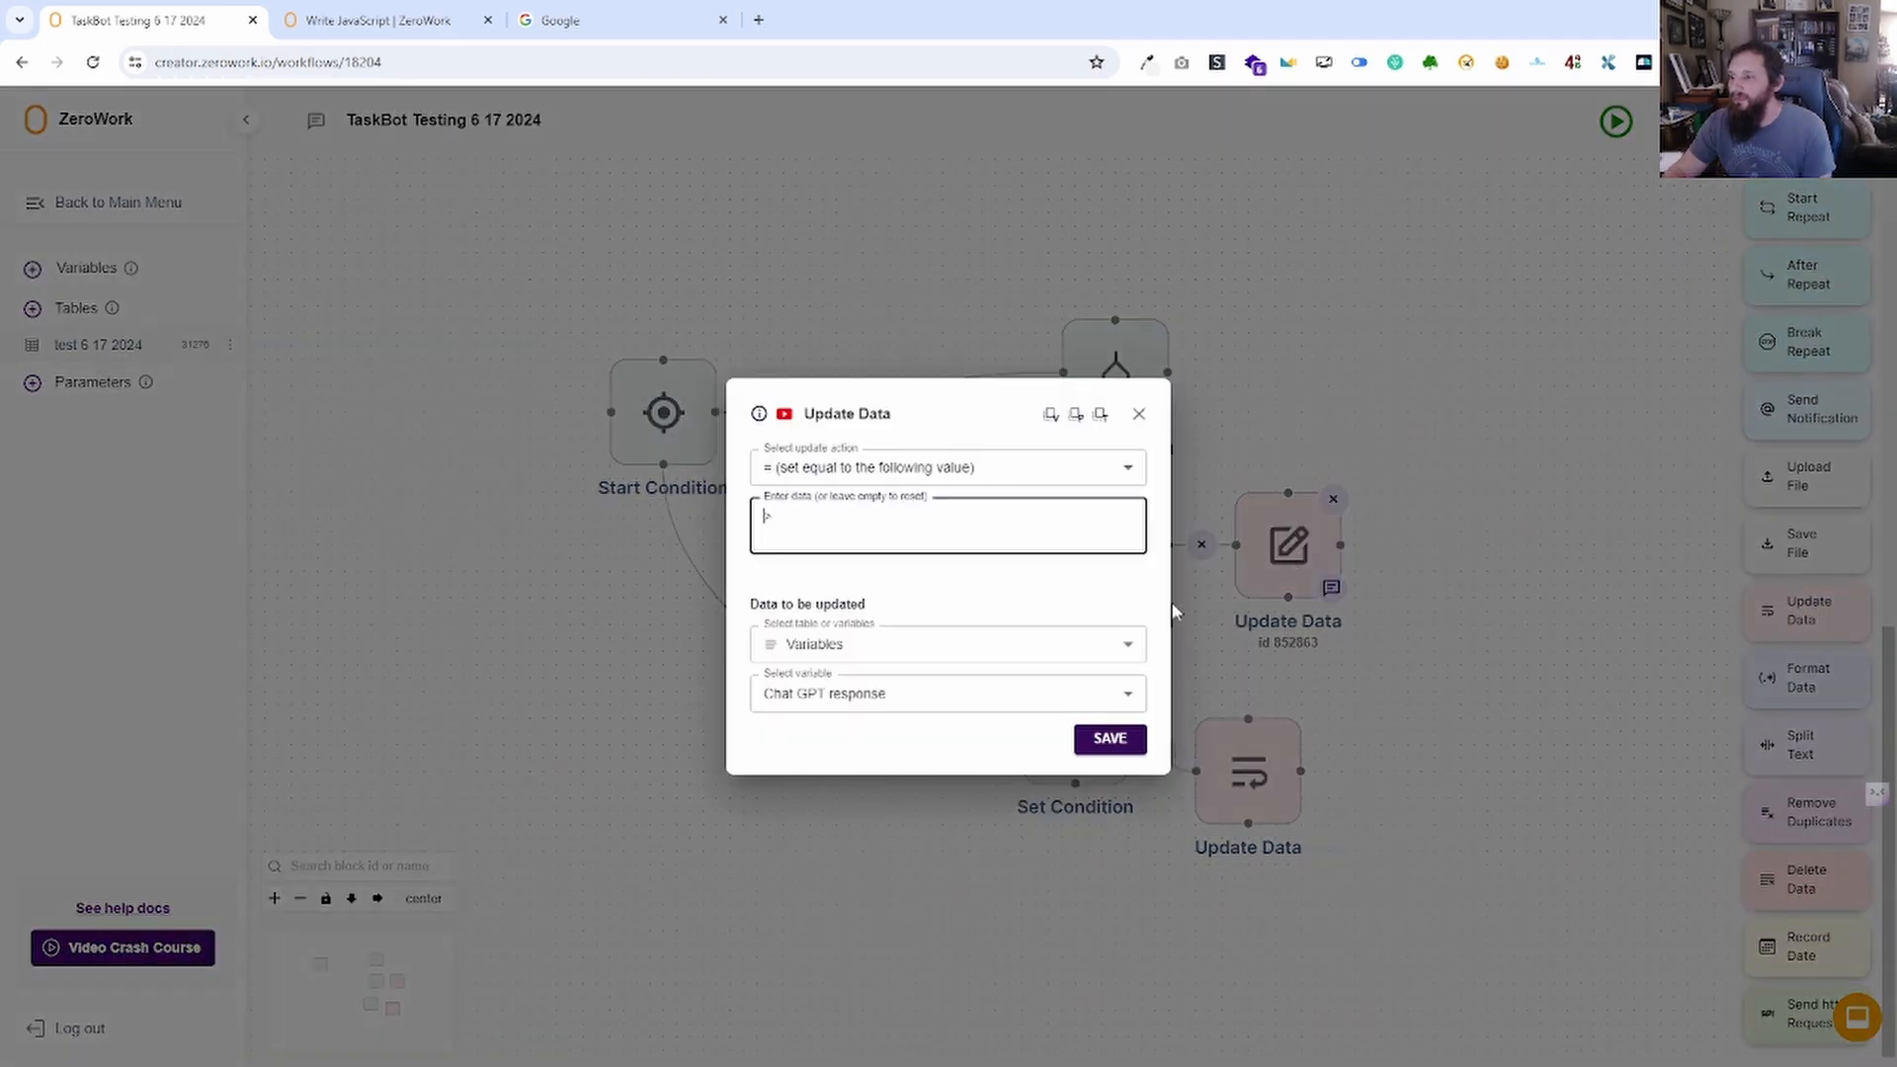
{"action": "left_click_drag", "start_coordinate": [782, 519], "coordinate": [760, 528]}
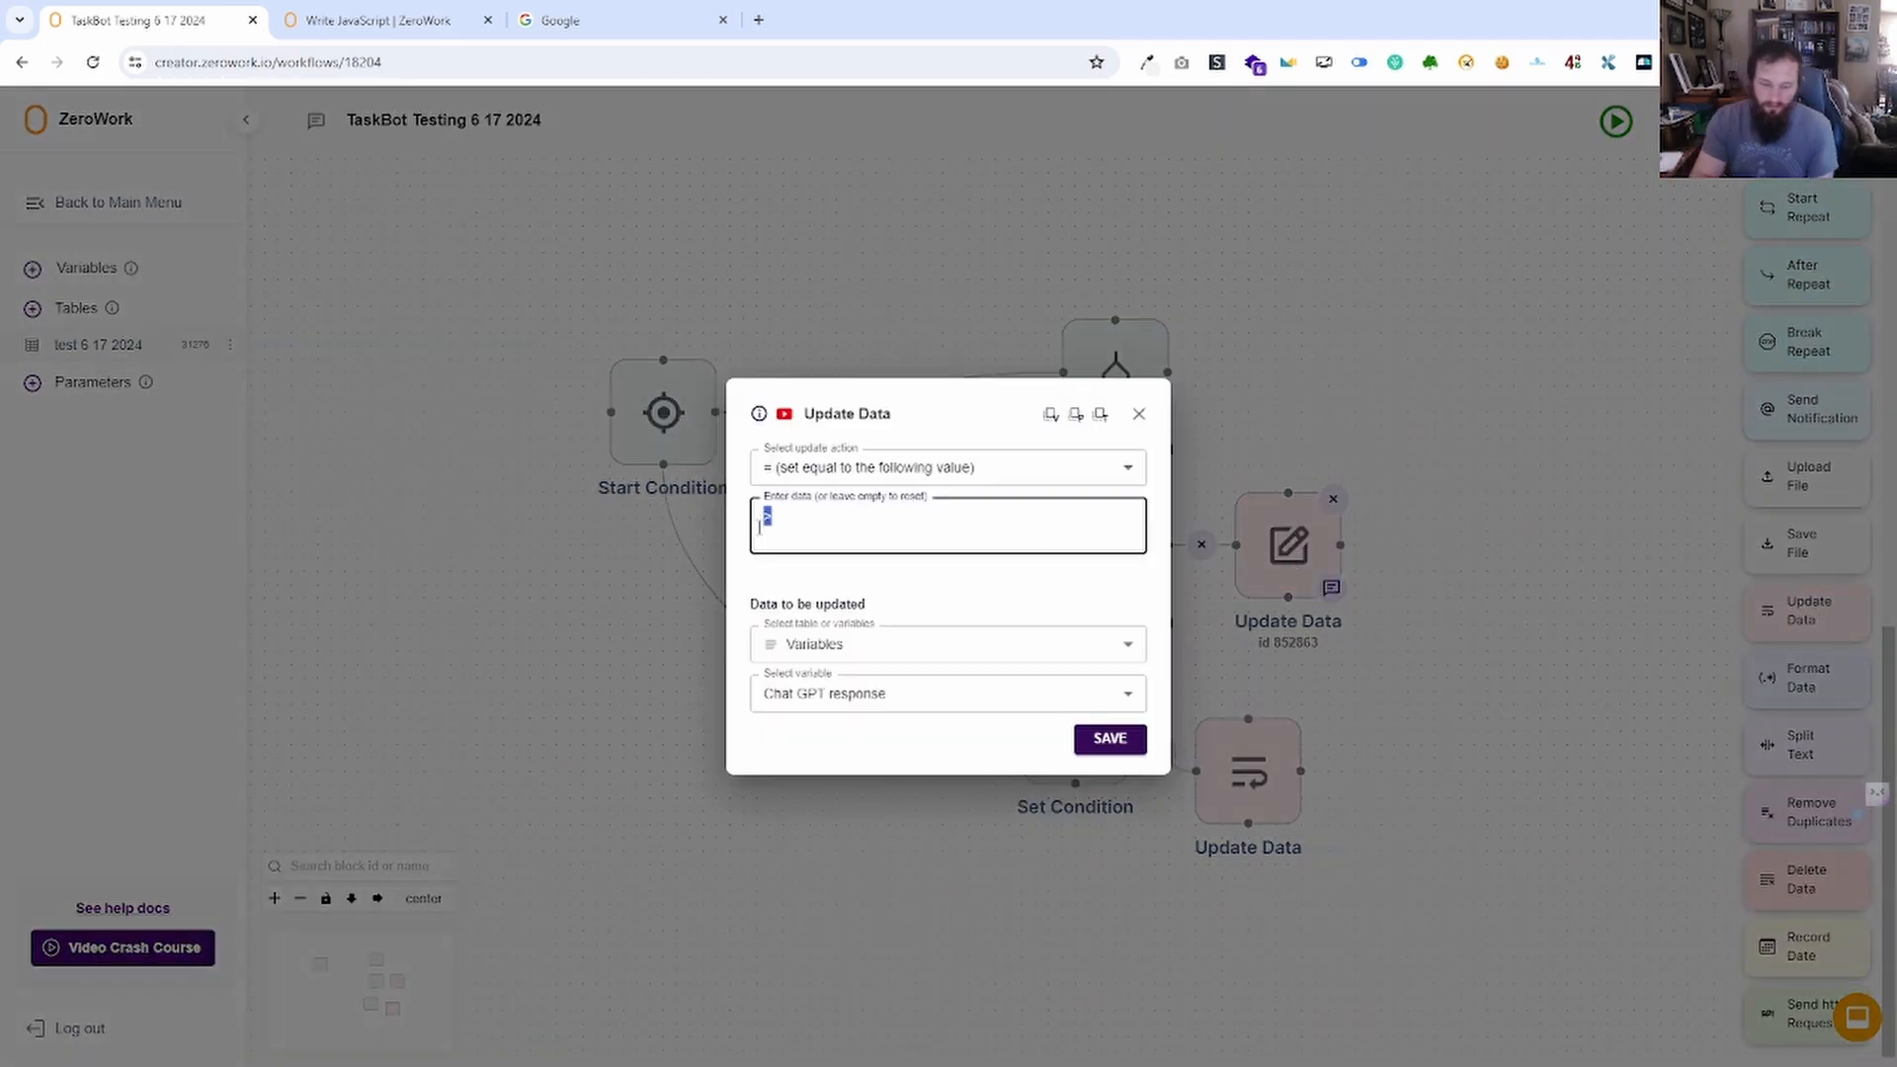
{"action": "type", "text": "<"}
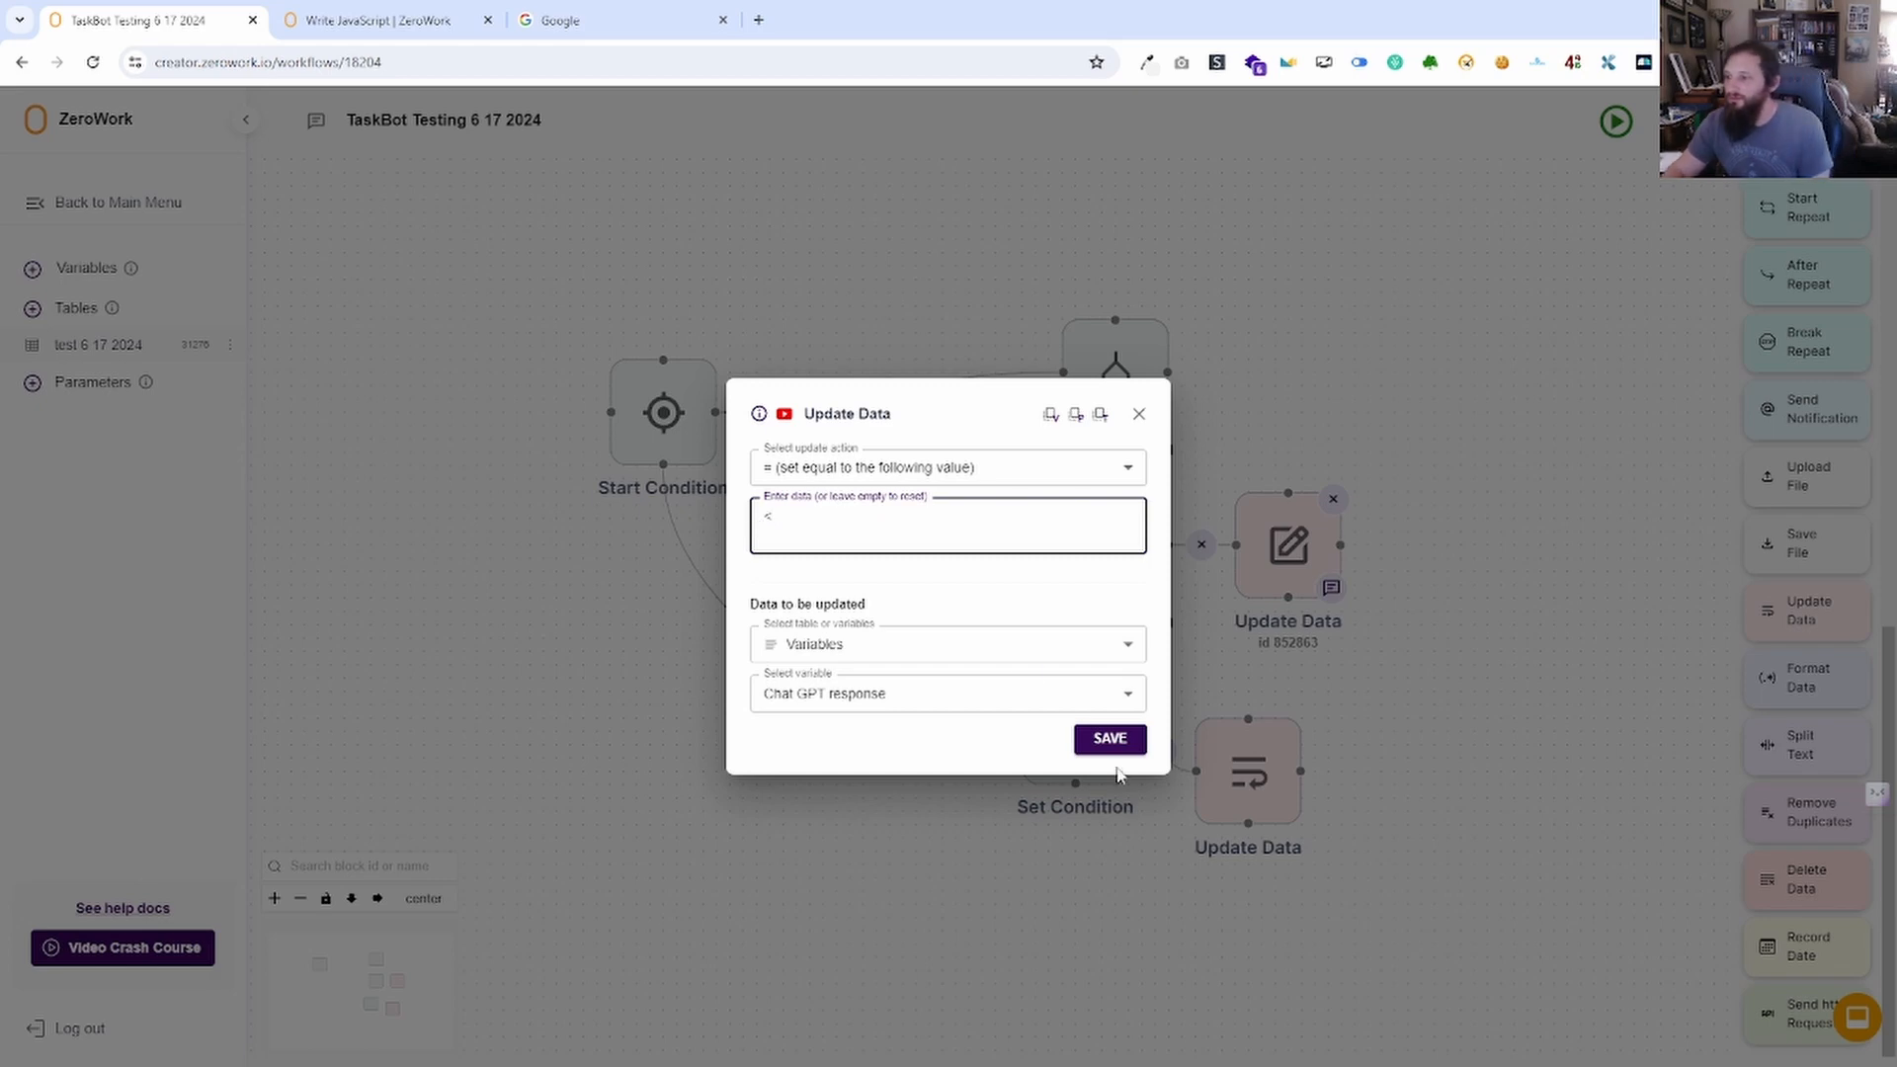
{"action": "left_click", "coordinate": [1132, 739]}
Duplicate it again for the top Set Condition with value '=', then tidy the layout.
{"action": "right_click", "coordinate": [1275, 529]}
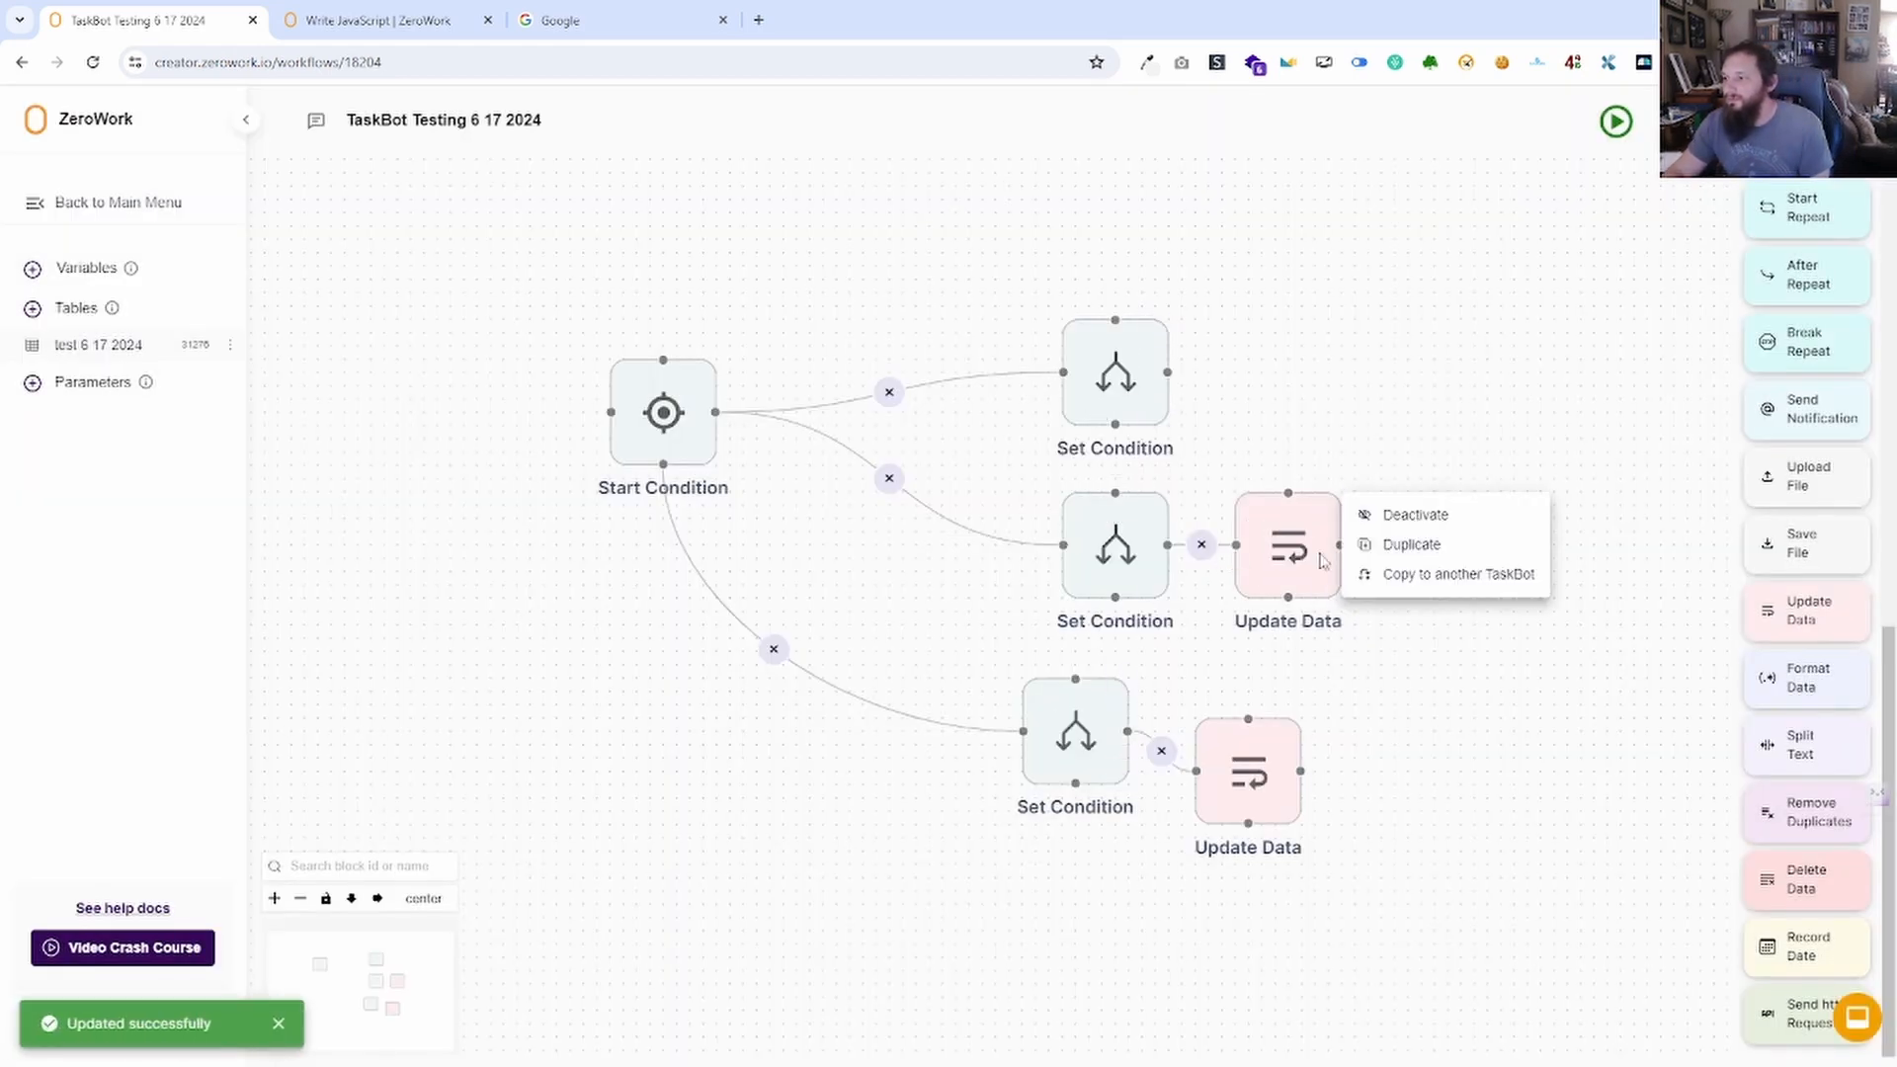
{"action": "left_click", "coordinate": [1423, 542]}
{"action": "left_click_drag", "start_coordinate": [1387, 678], "coordinate": [1168, 373]}
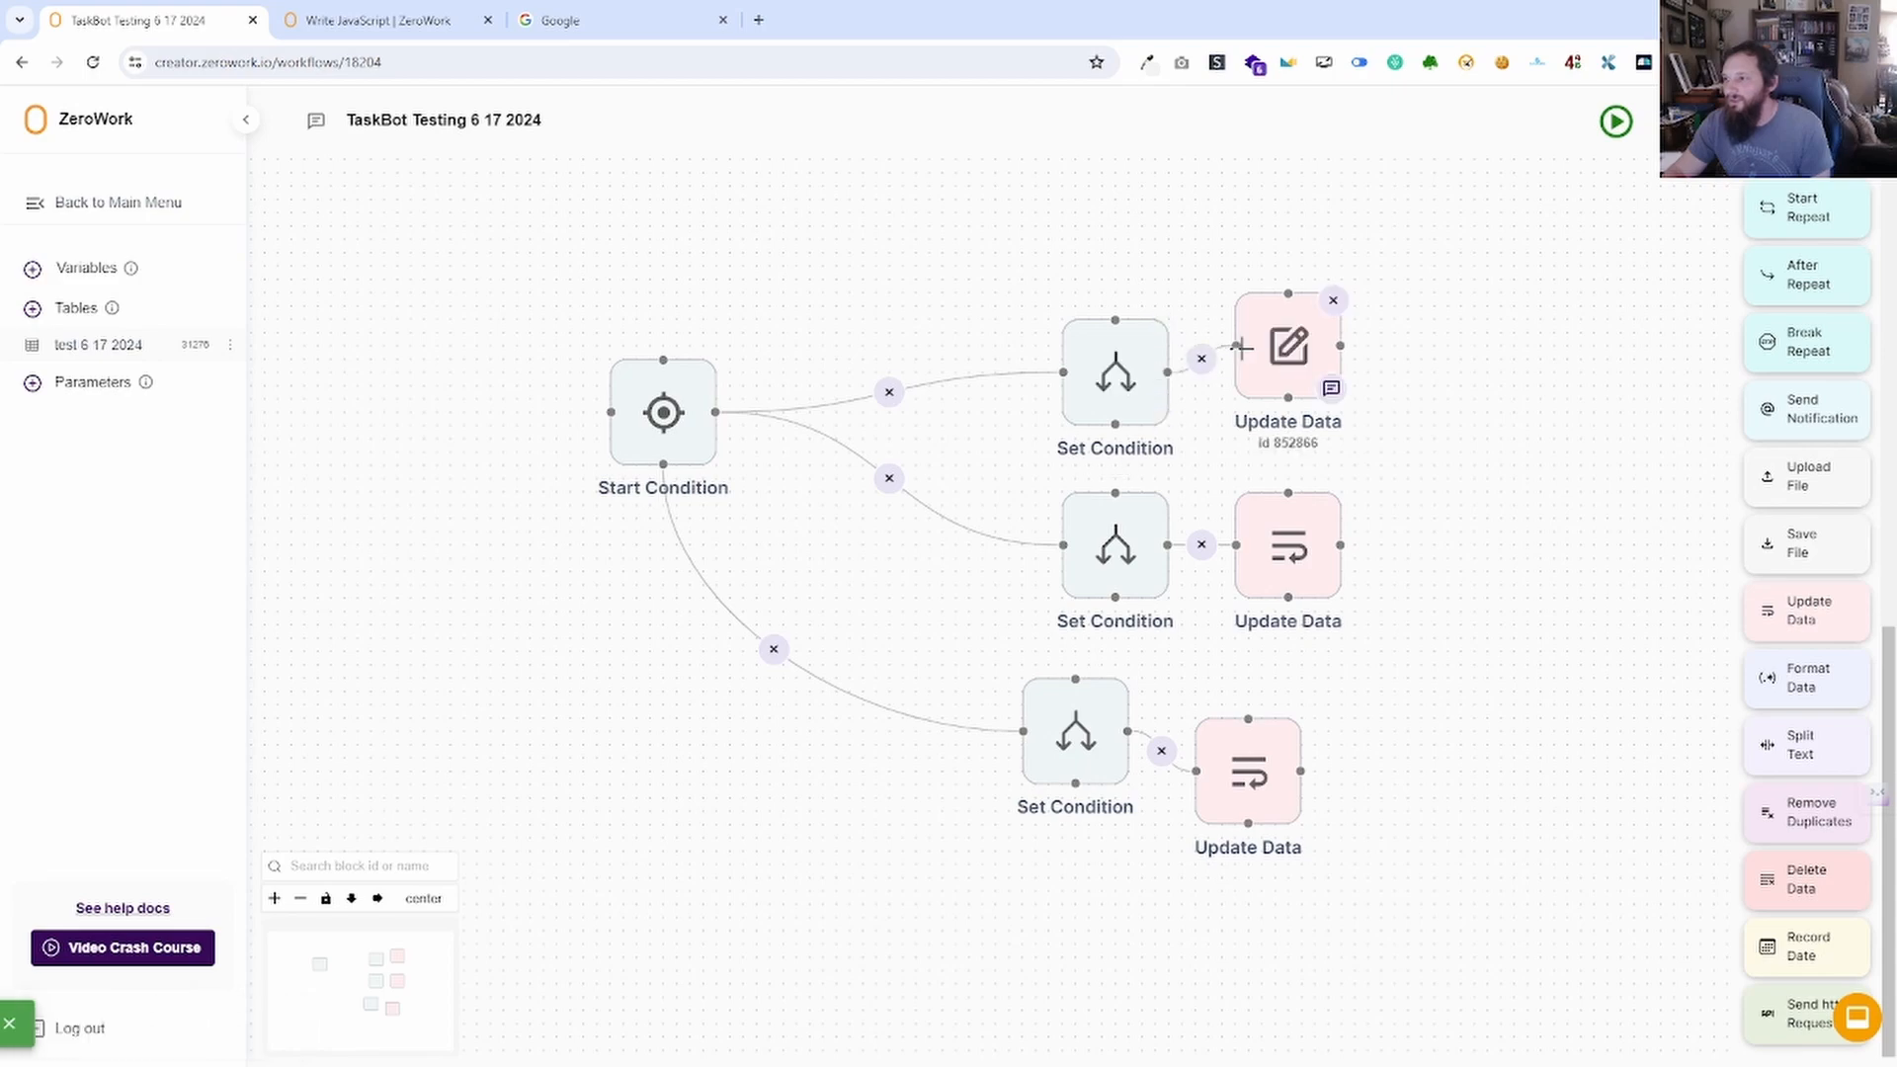
{"action": "left_click", "coordinate": [1291, 348]}
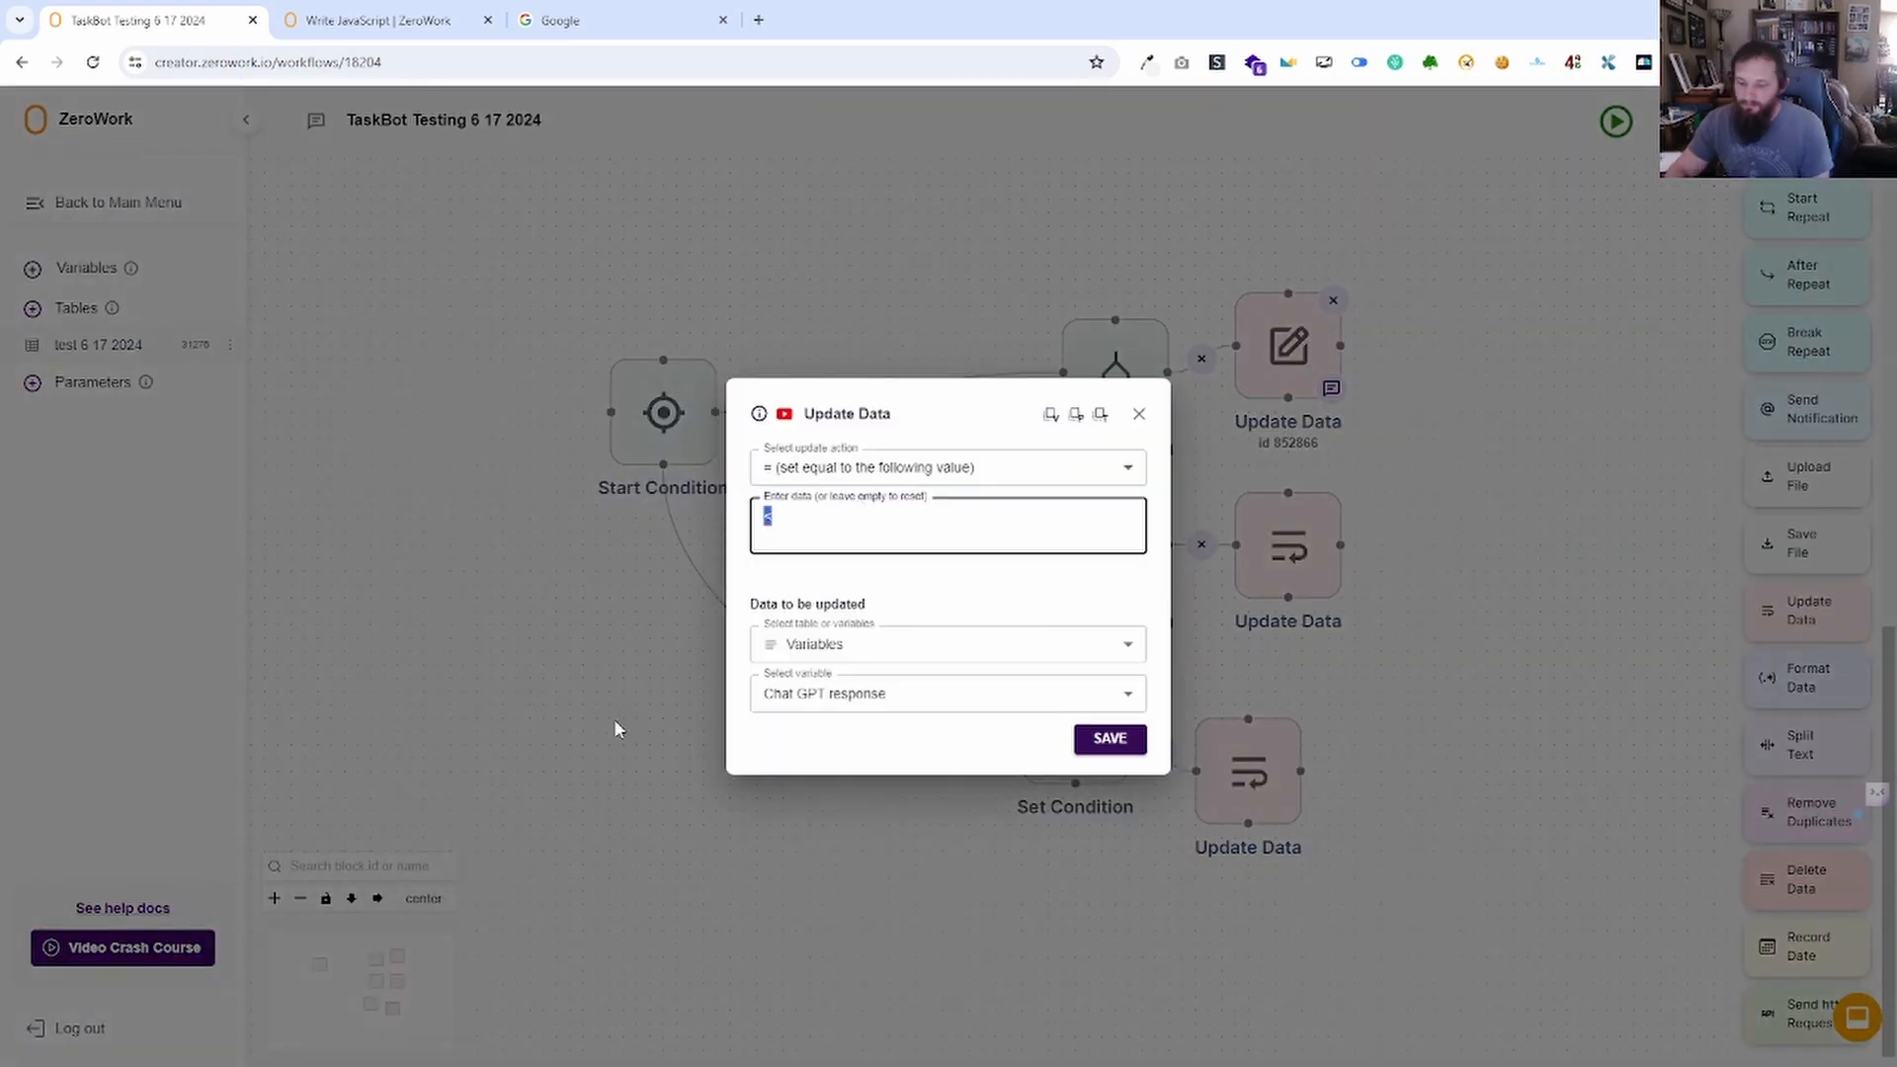
{"action": "type", "text": "+"}
{"action": "key", "text": "BackSpace"}
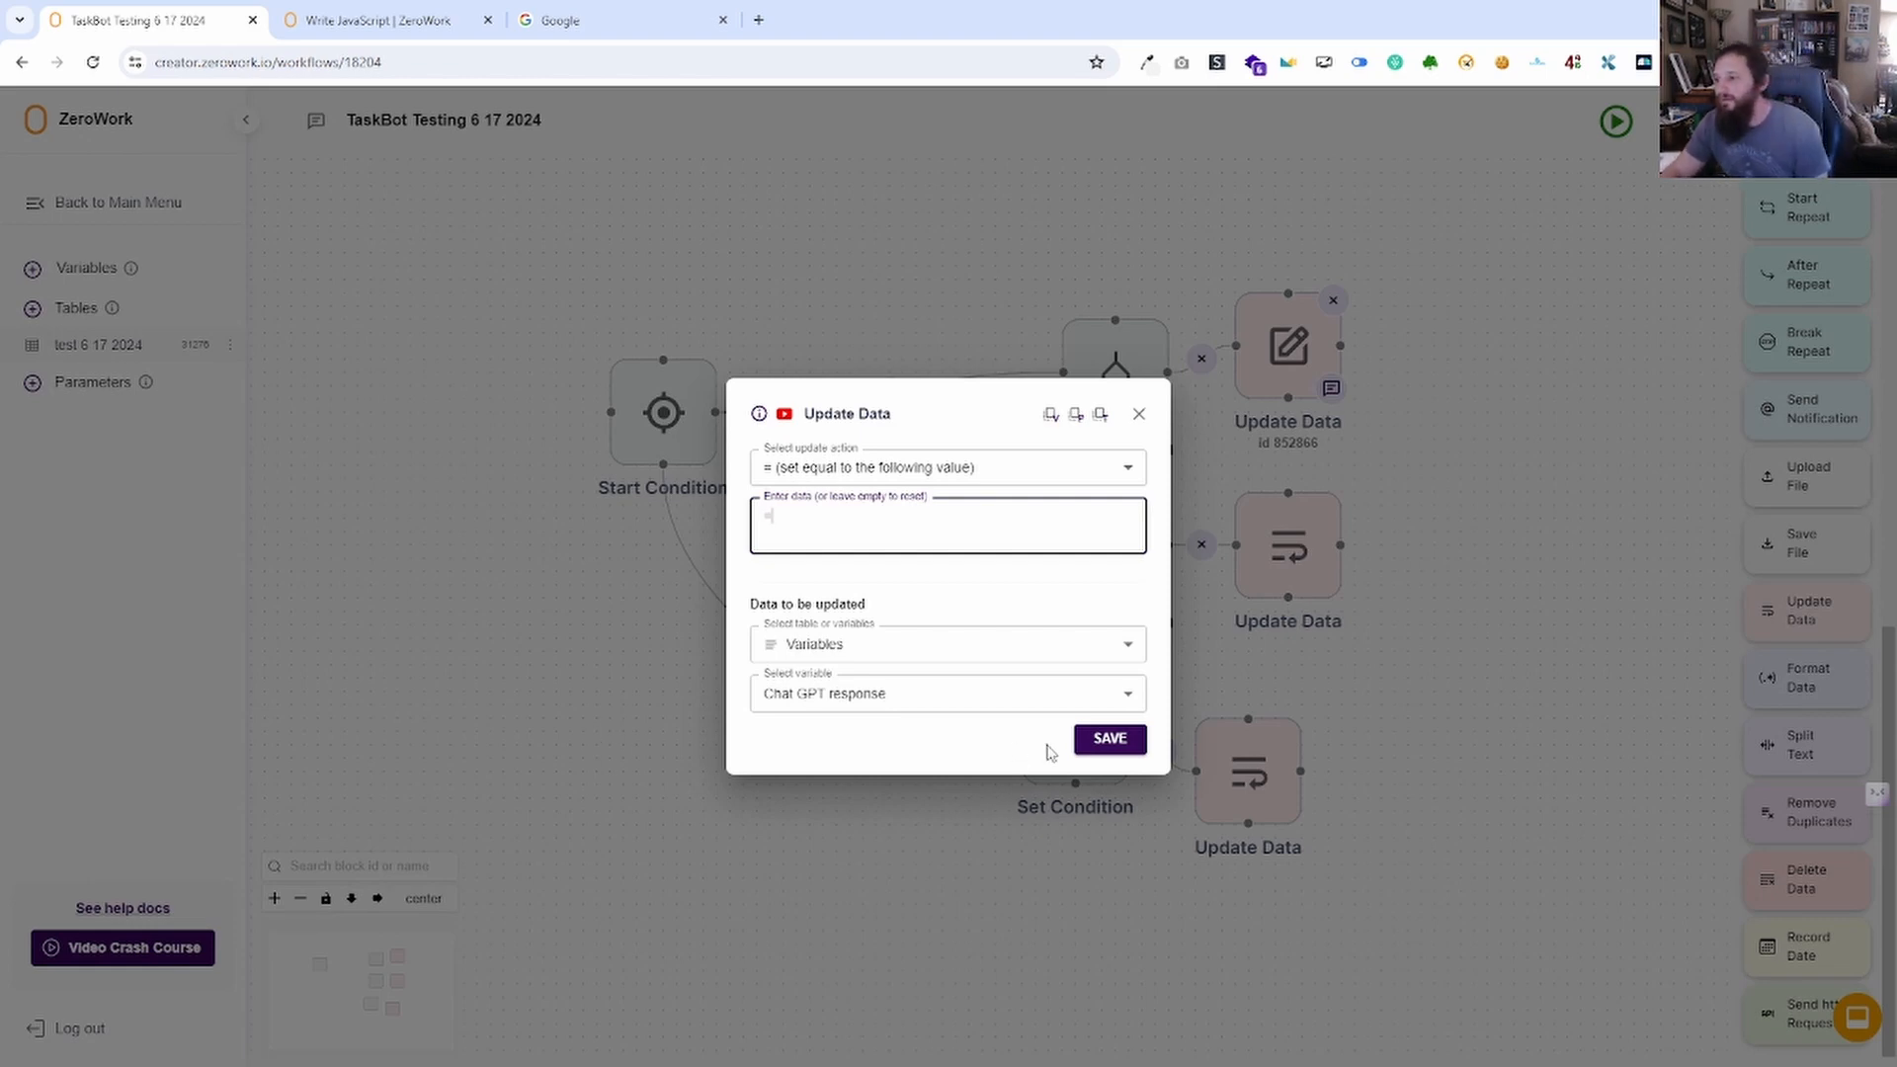
{"action": "left_click", "coordinate": [1136, 738]}
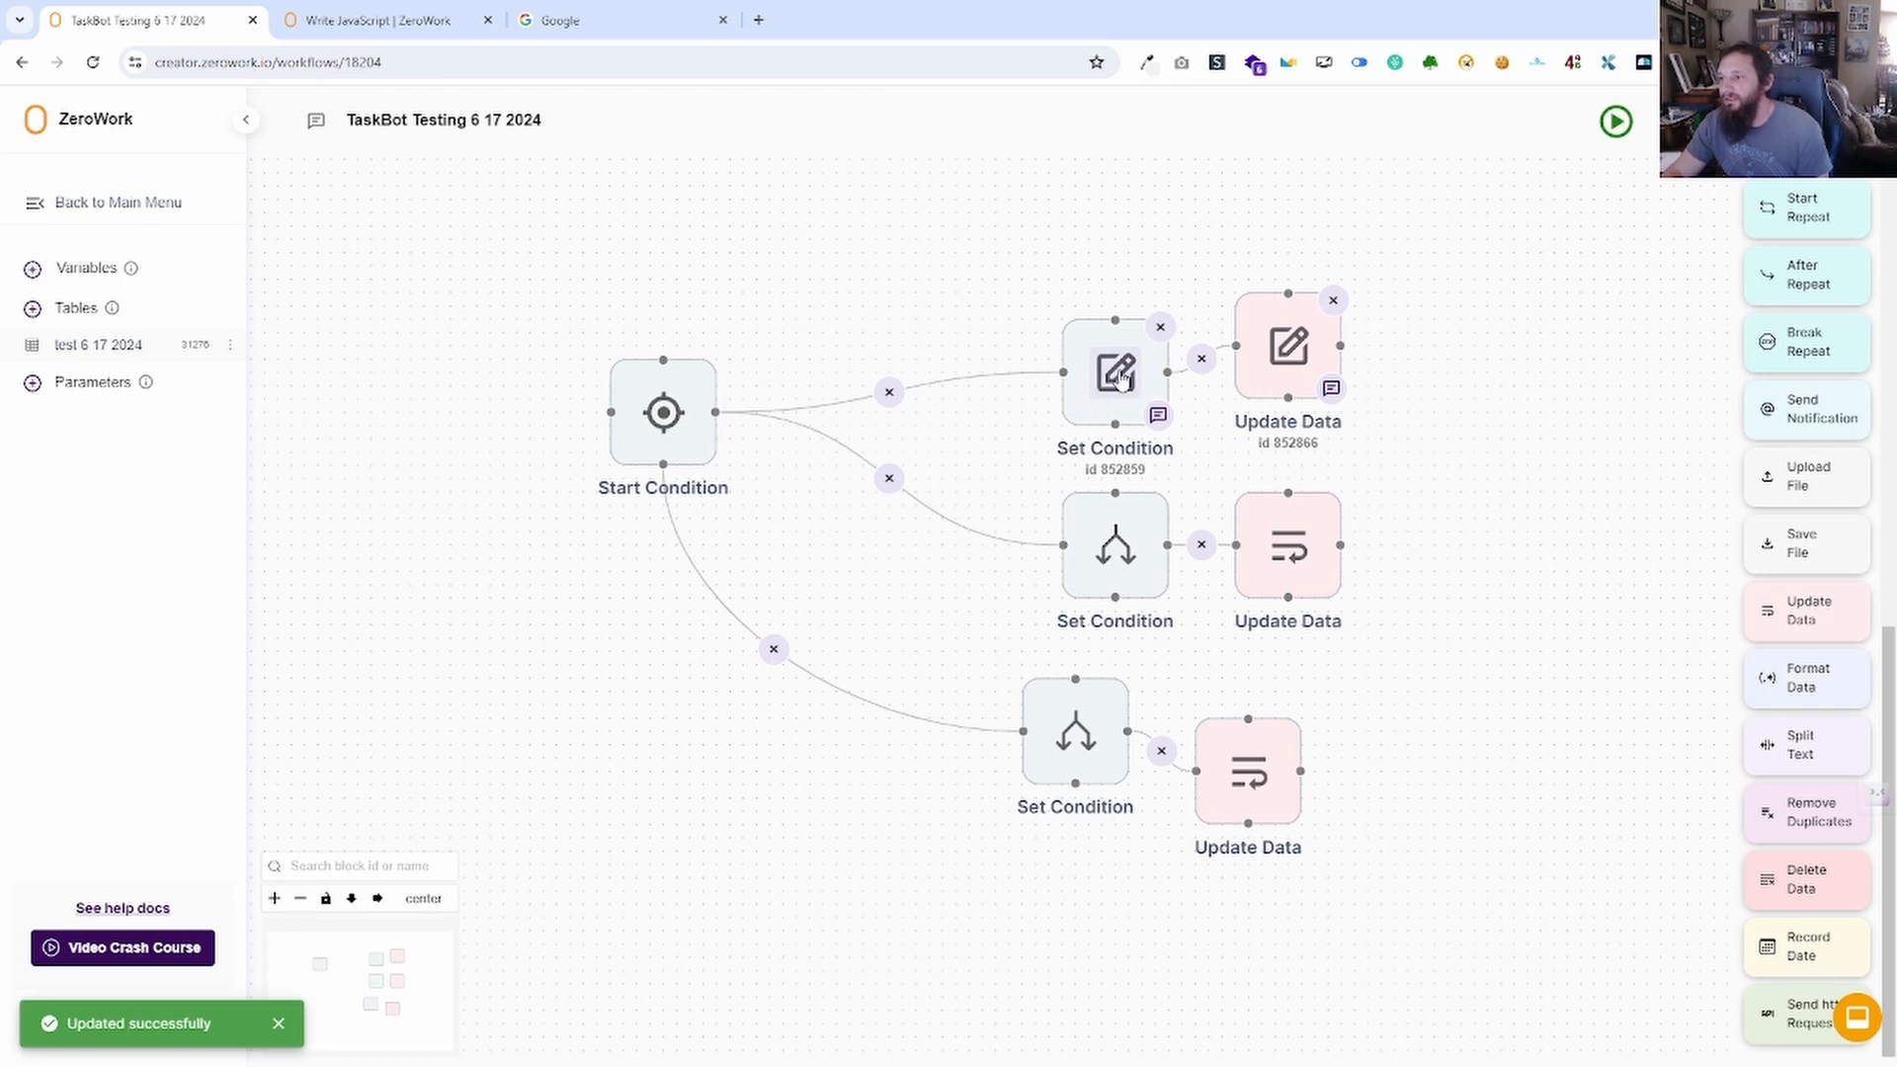
{"action": "left_click_drag", "start_coordinate": [1104, 354], "coordinate": [1038, 314]}
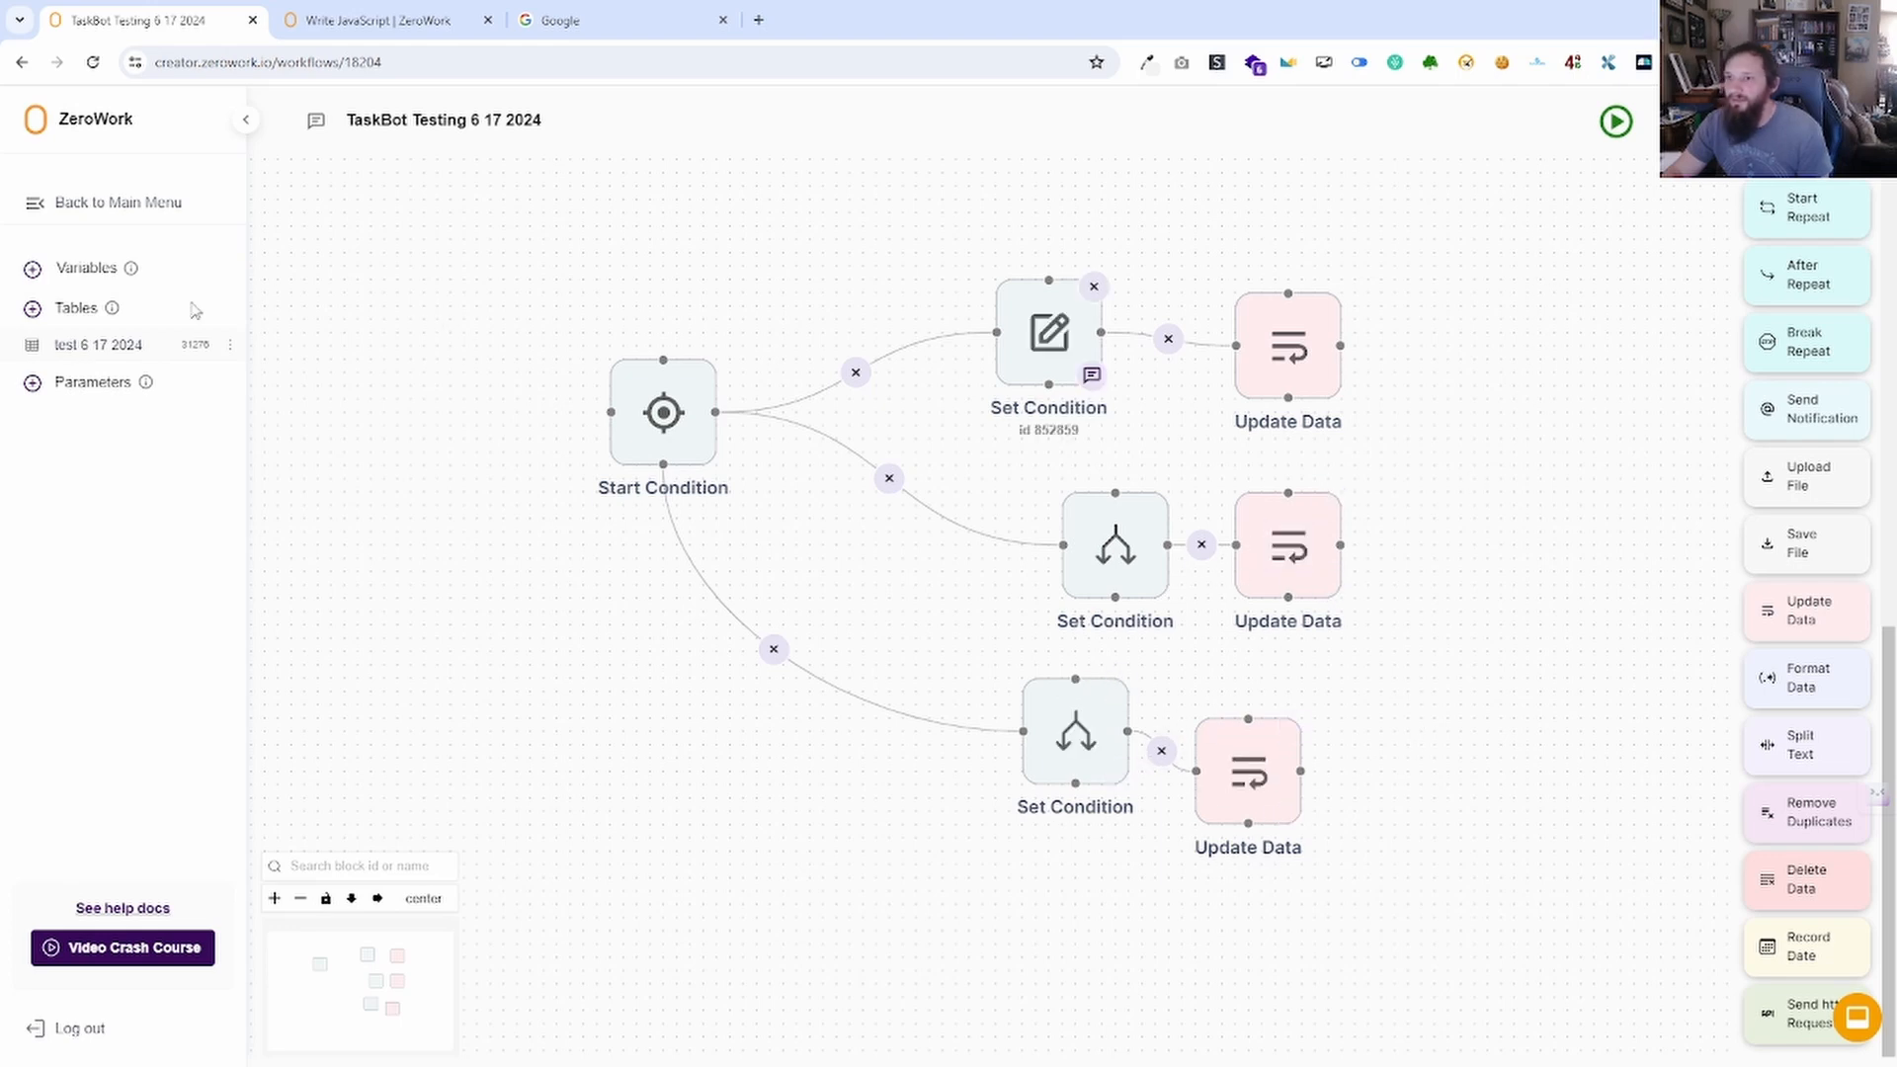
Run the TaskBot with Facebook Post Description at 1 and check the variables.
{"action": "left_click", "coordinate": [103, 283]}
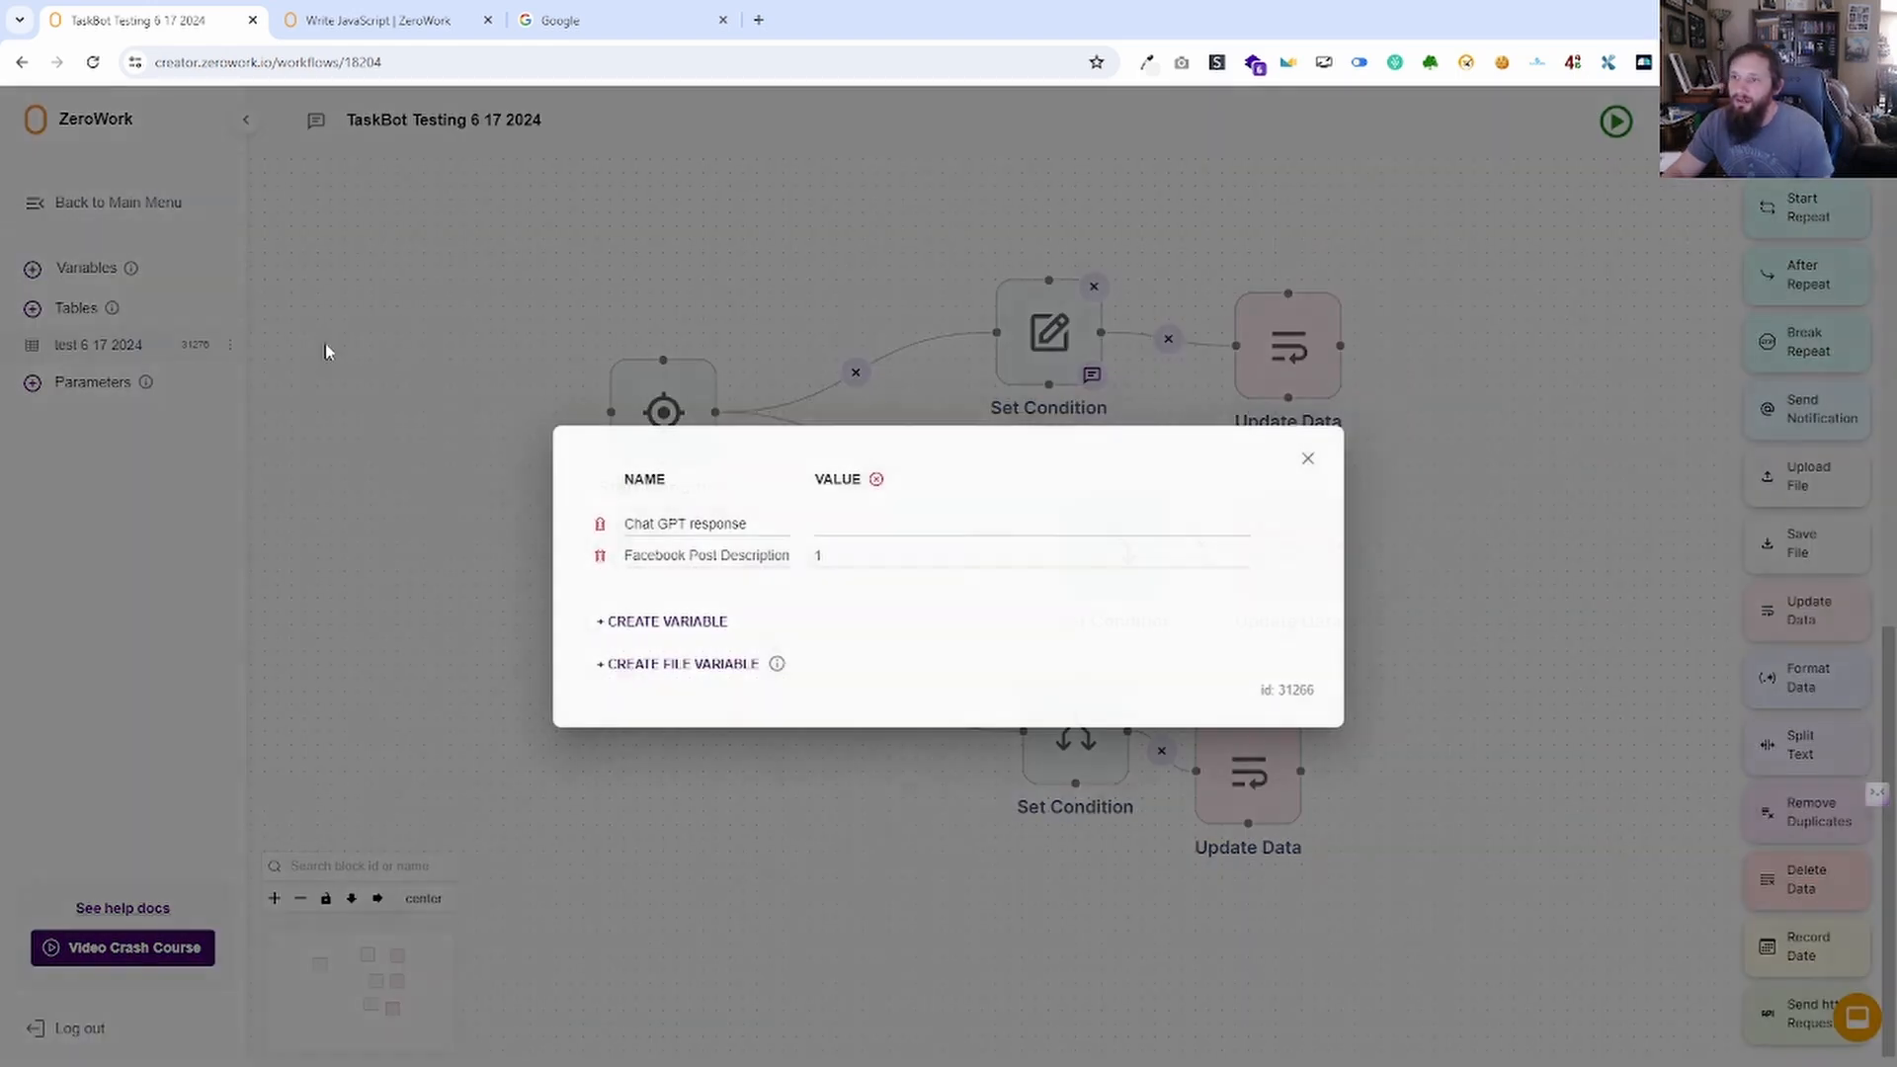
{"action": "left_click", "coordinate": [1307, 455]}
{"action": "left_click", "coordinate": [1612, 138]}
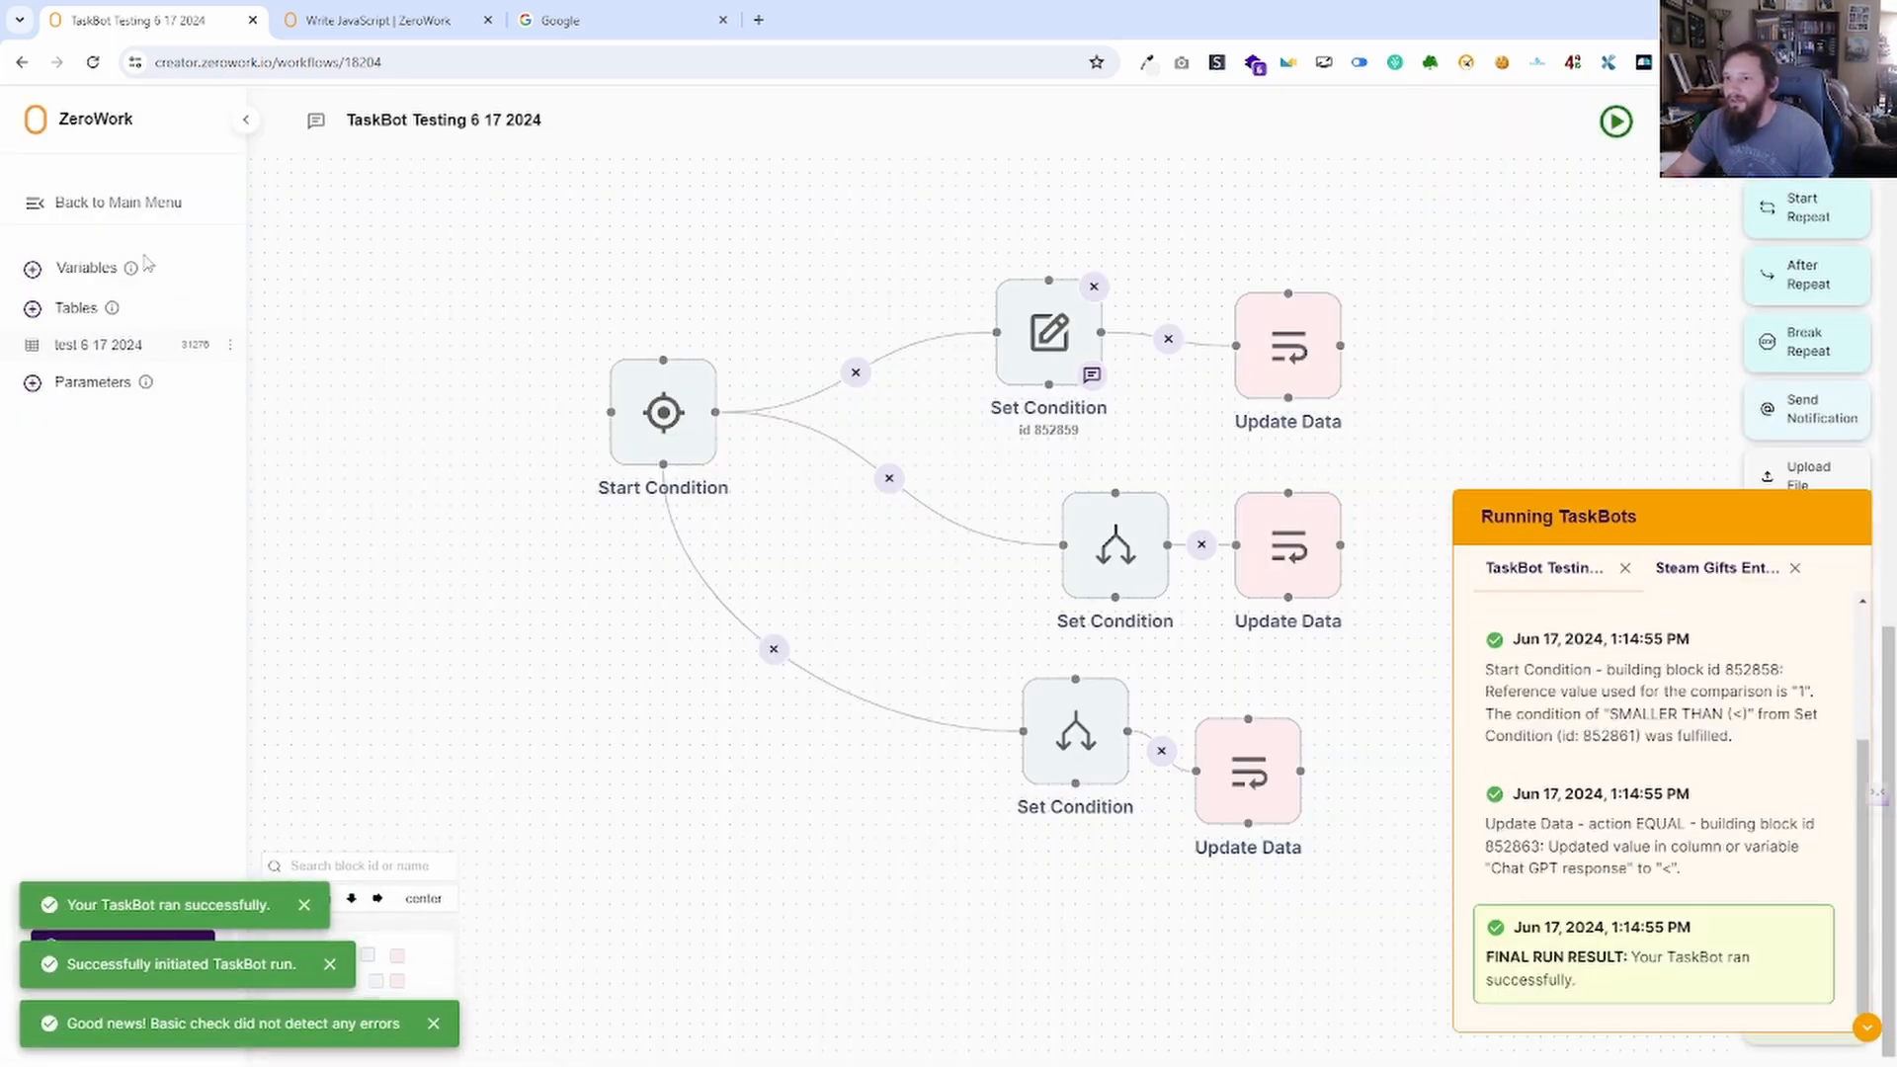
{"action": "left_click", "coordinate": [89, 267]}
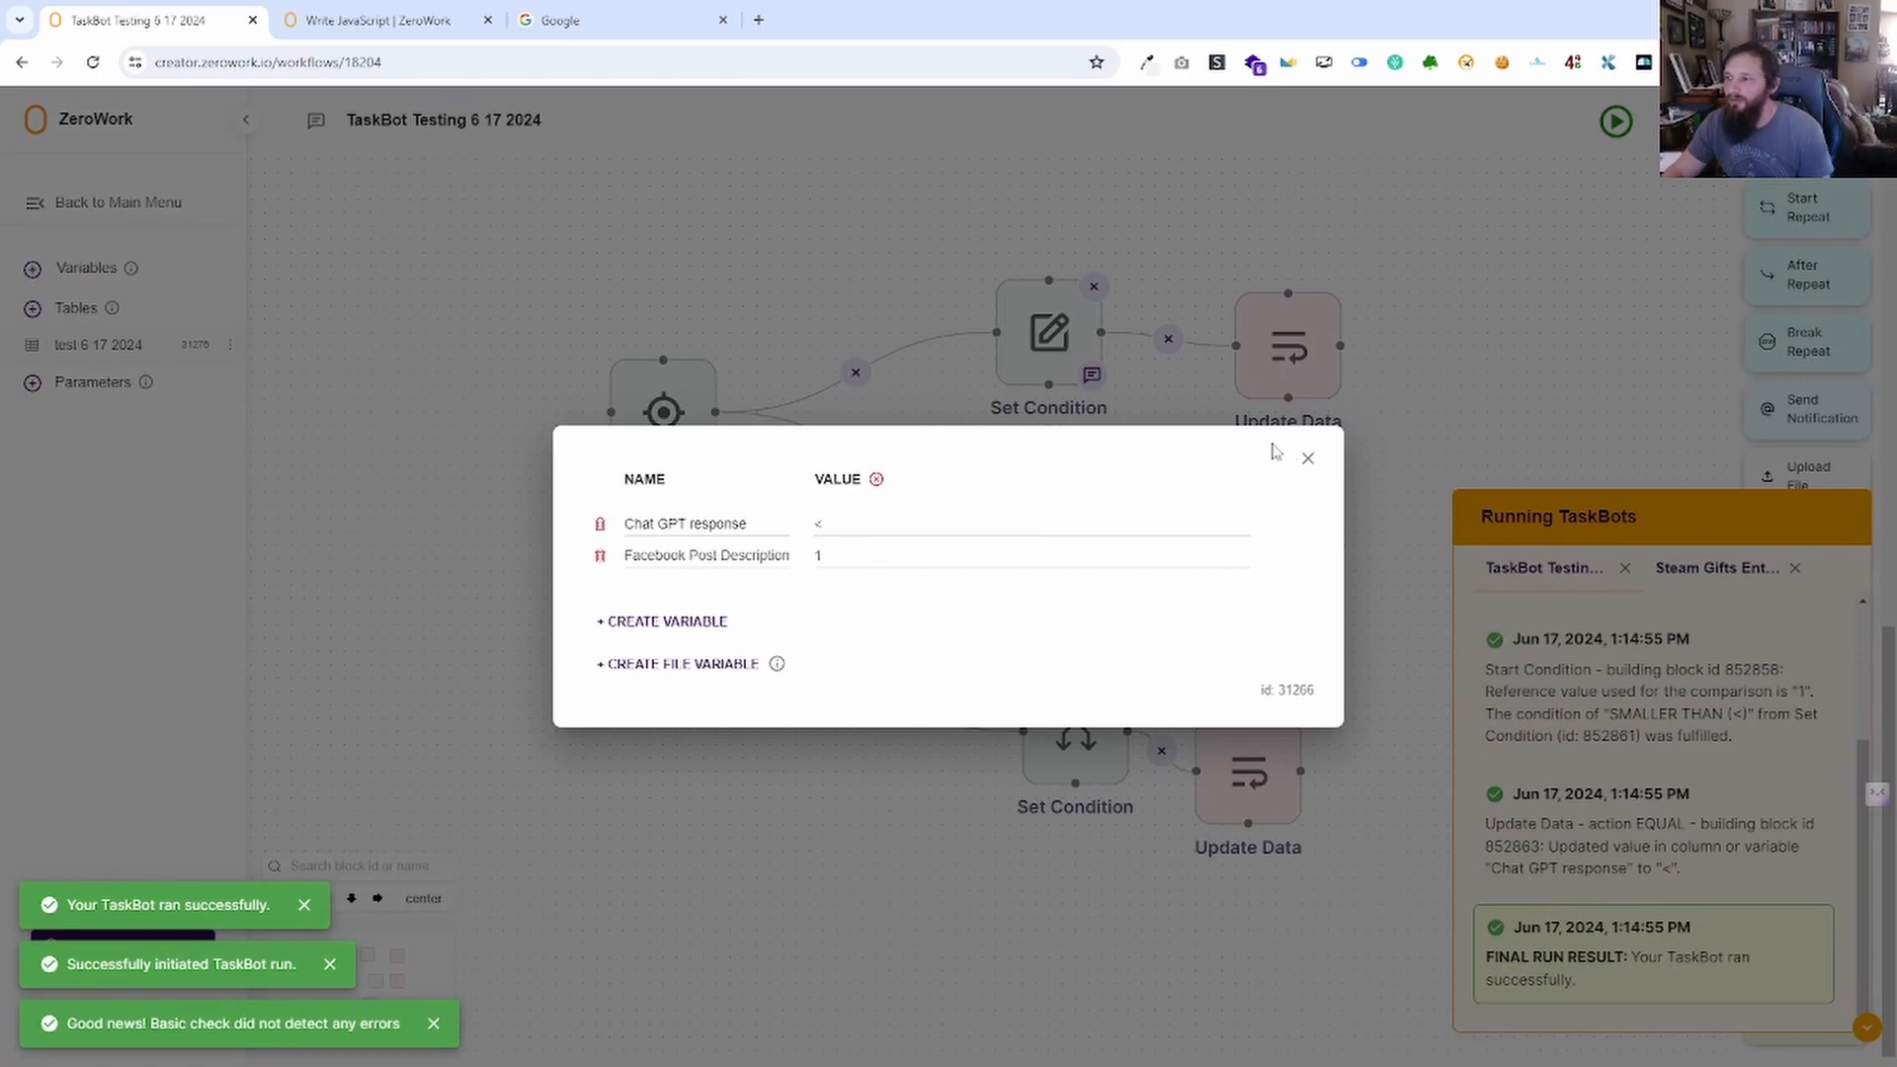
{"action": "left_click", "coordinate": [1307, 457]}
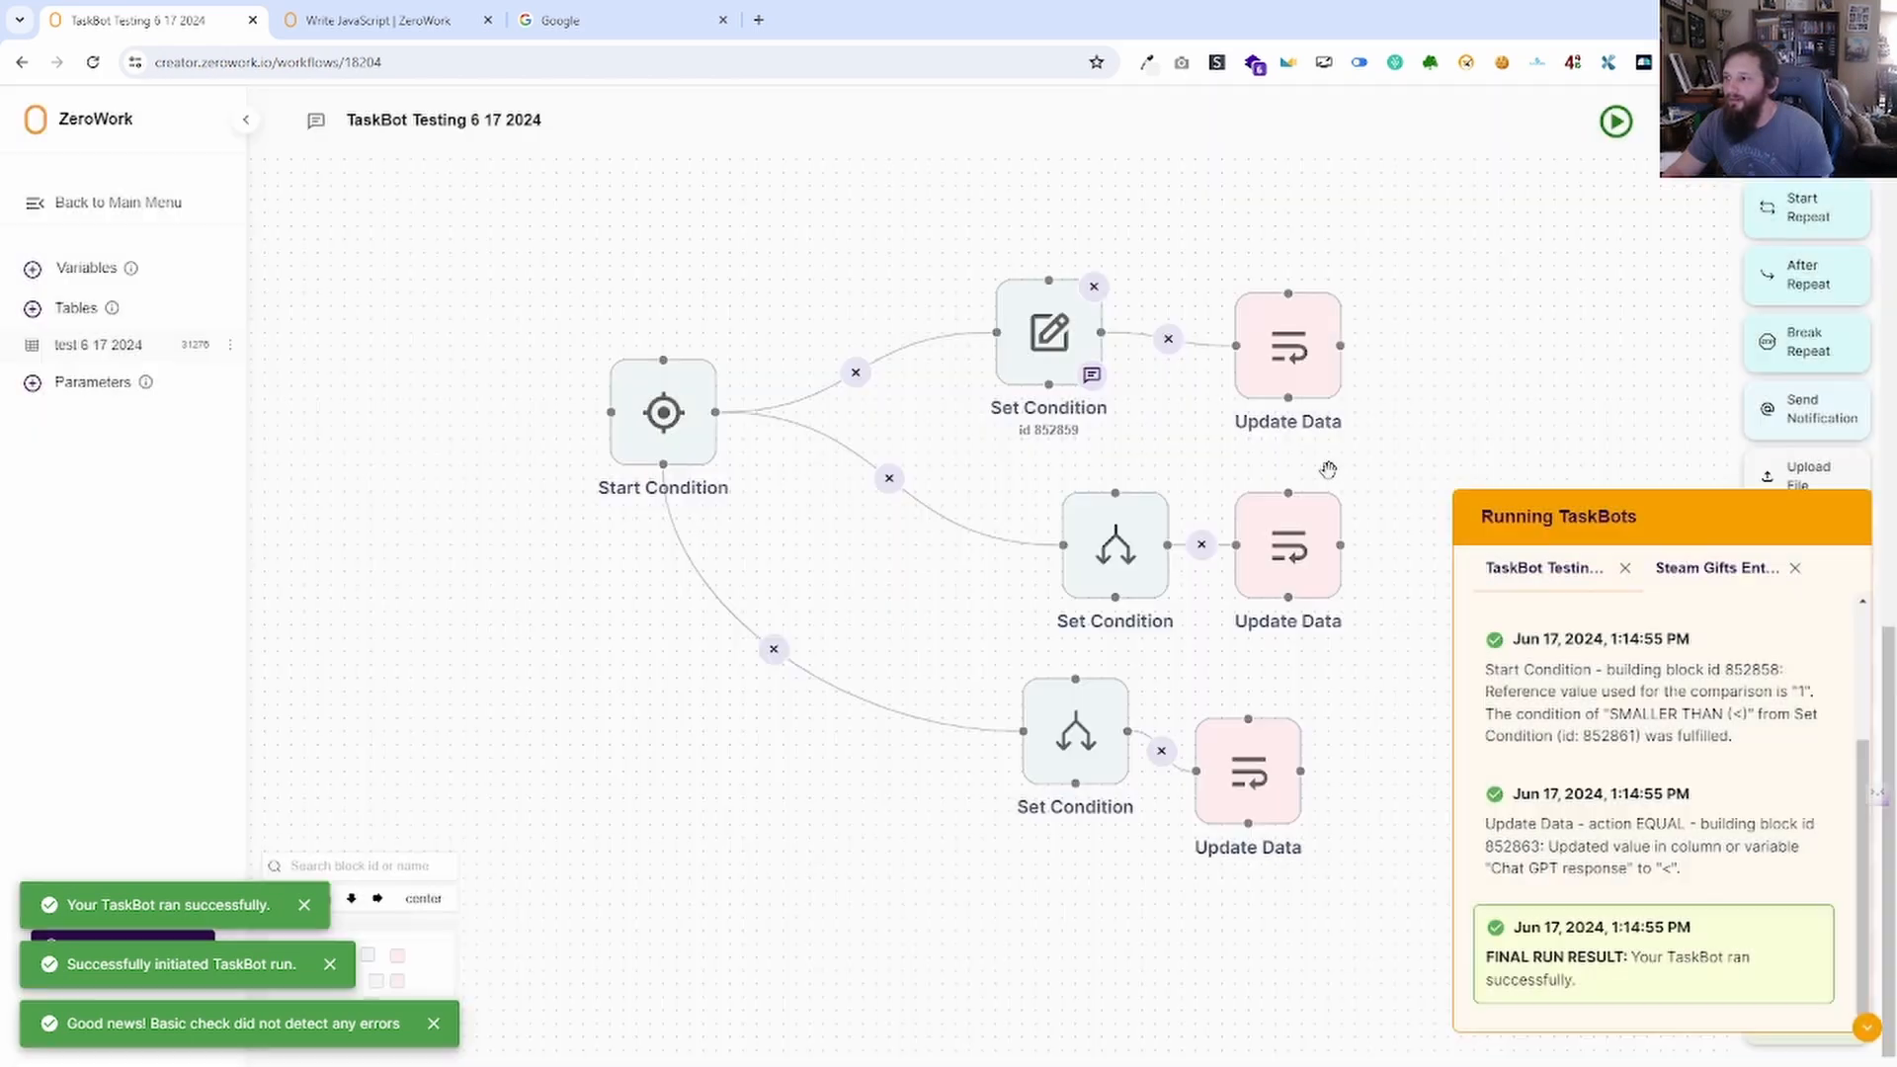
Change Facebook Post Description to 5, rerun, and check Chat GPT response.
{"action": "left_click", "coordinate": [89, 267]}
{"action": "left_click_drag", "start_coordinate": [777, 554], "coordinate": [823, 602]}
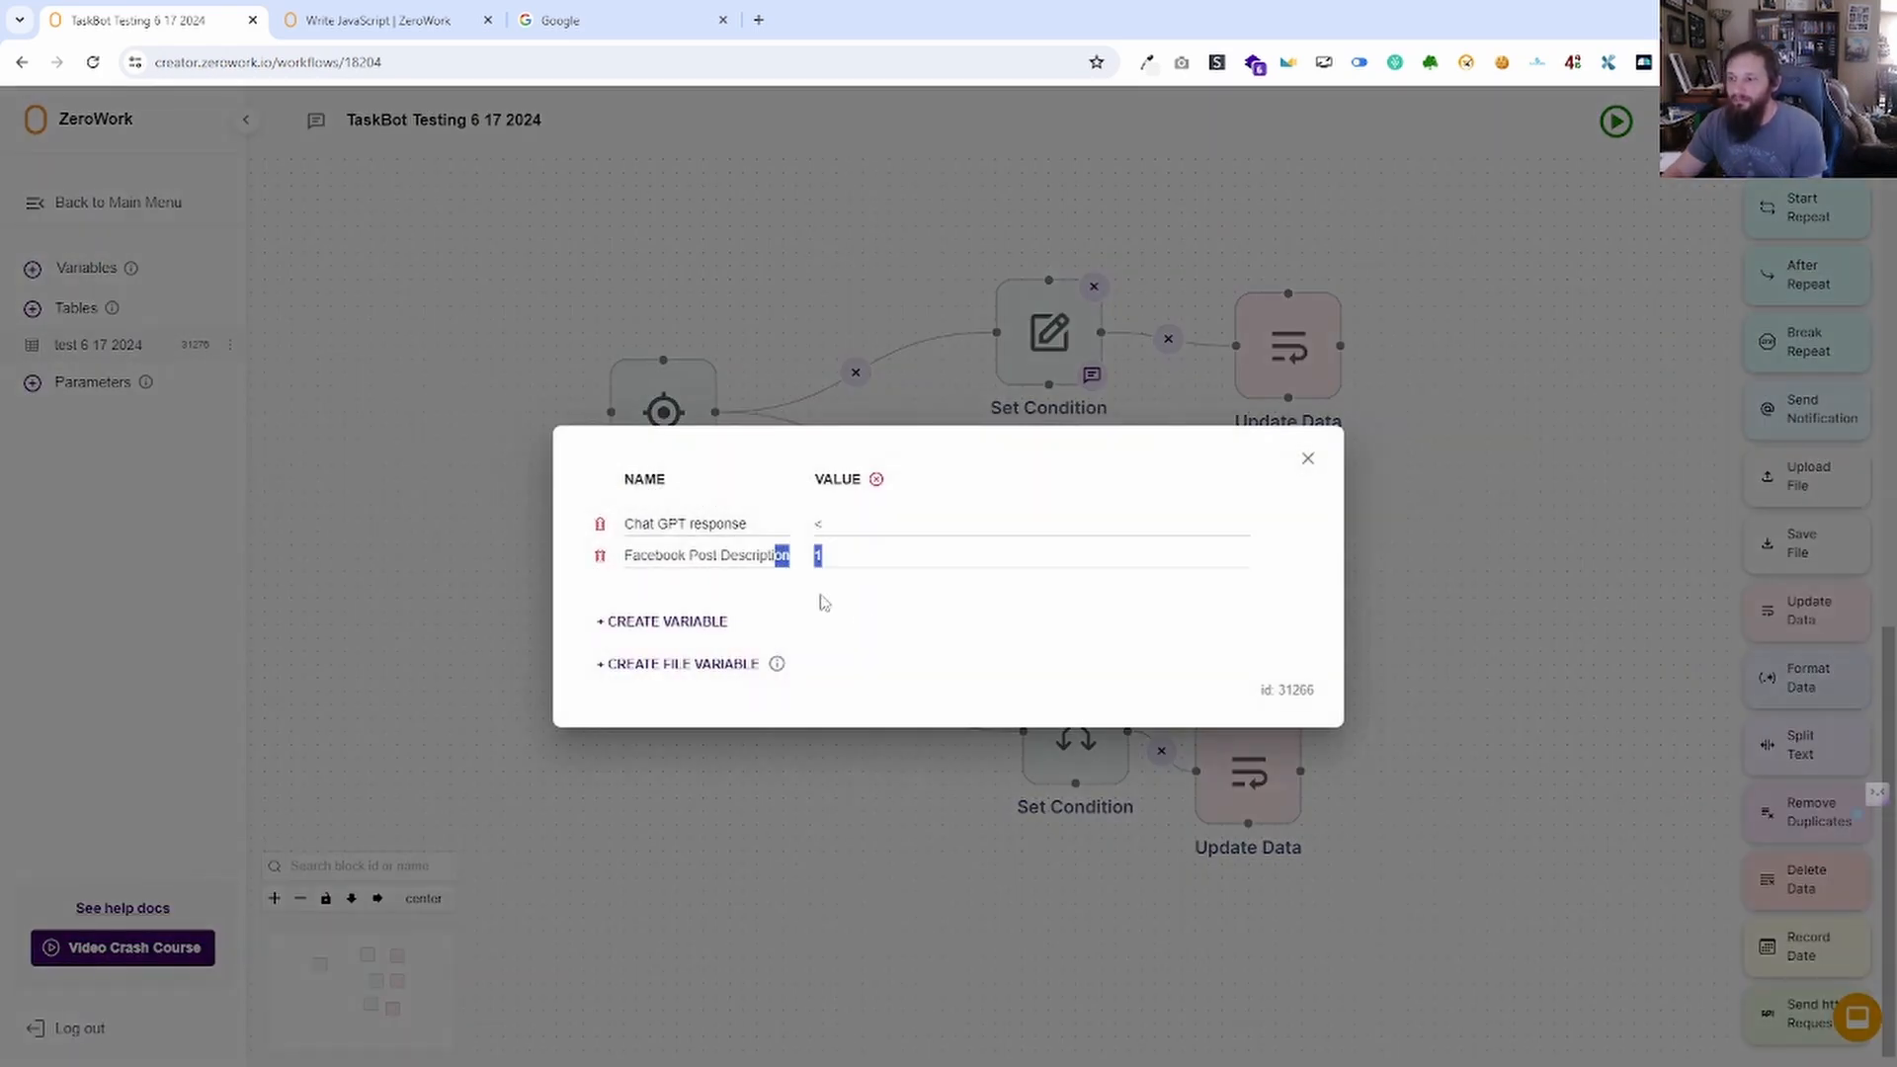
{"action": "left_click", "coordinate": [899, 596]}
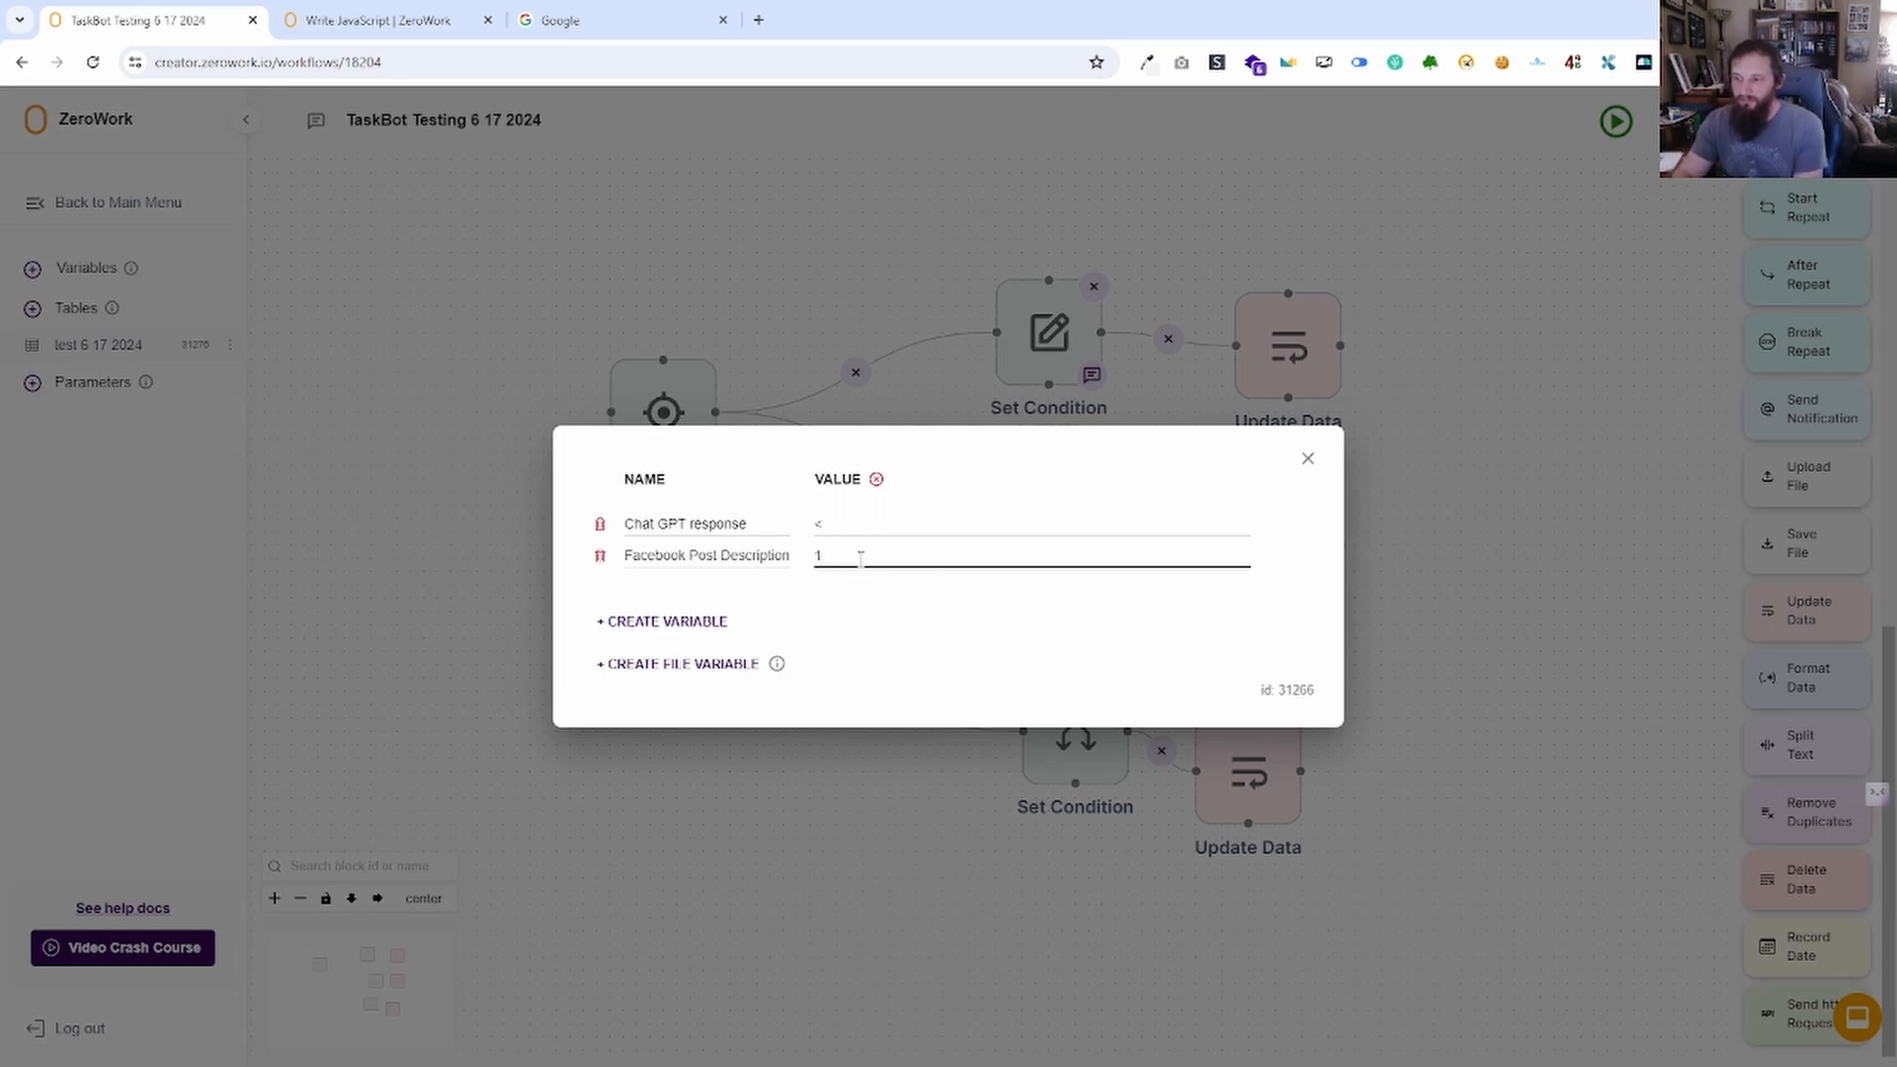
{"action": "type", "text": "5"}
{"action": "left_click", "coordinate": [1024, 601]}
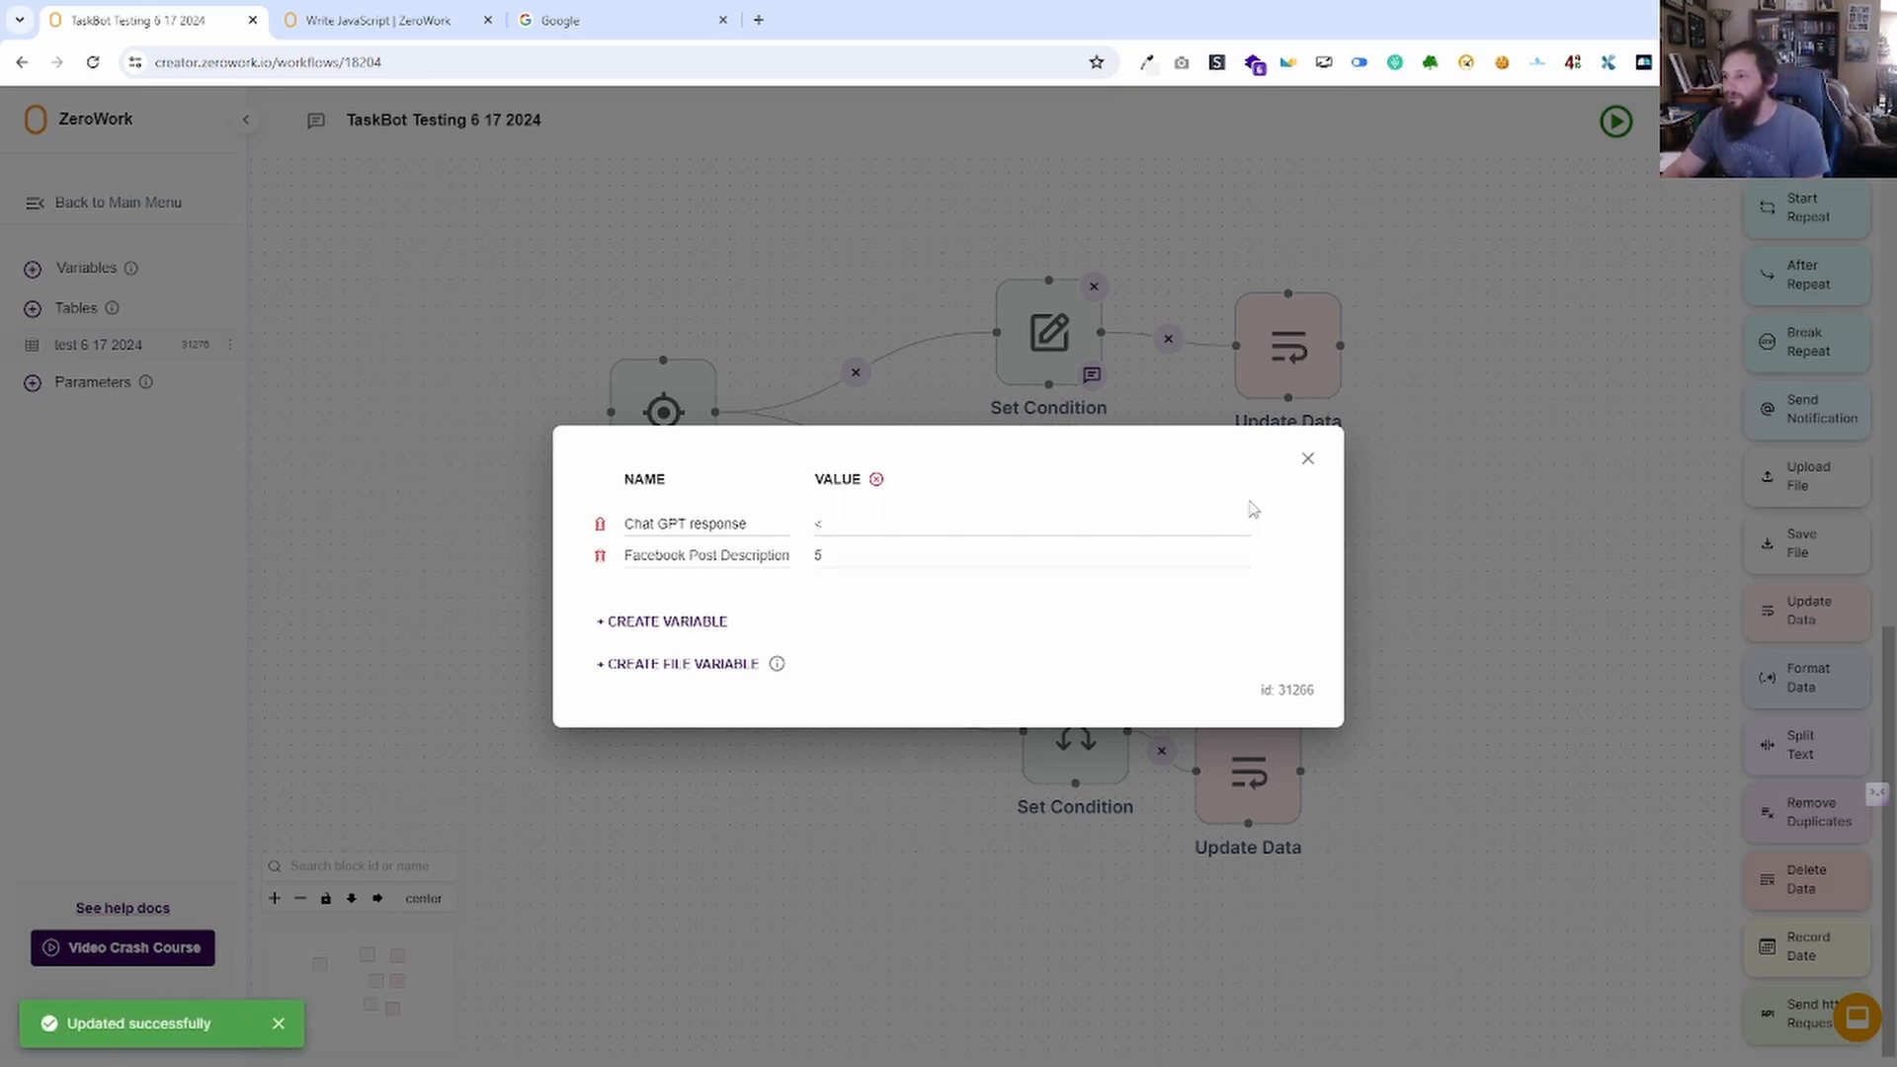
{"action": "left_click", "coordinate": [1308, 460]}
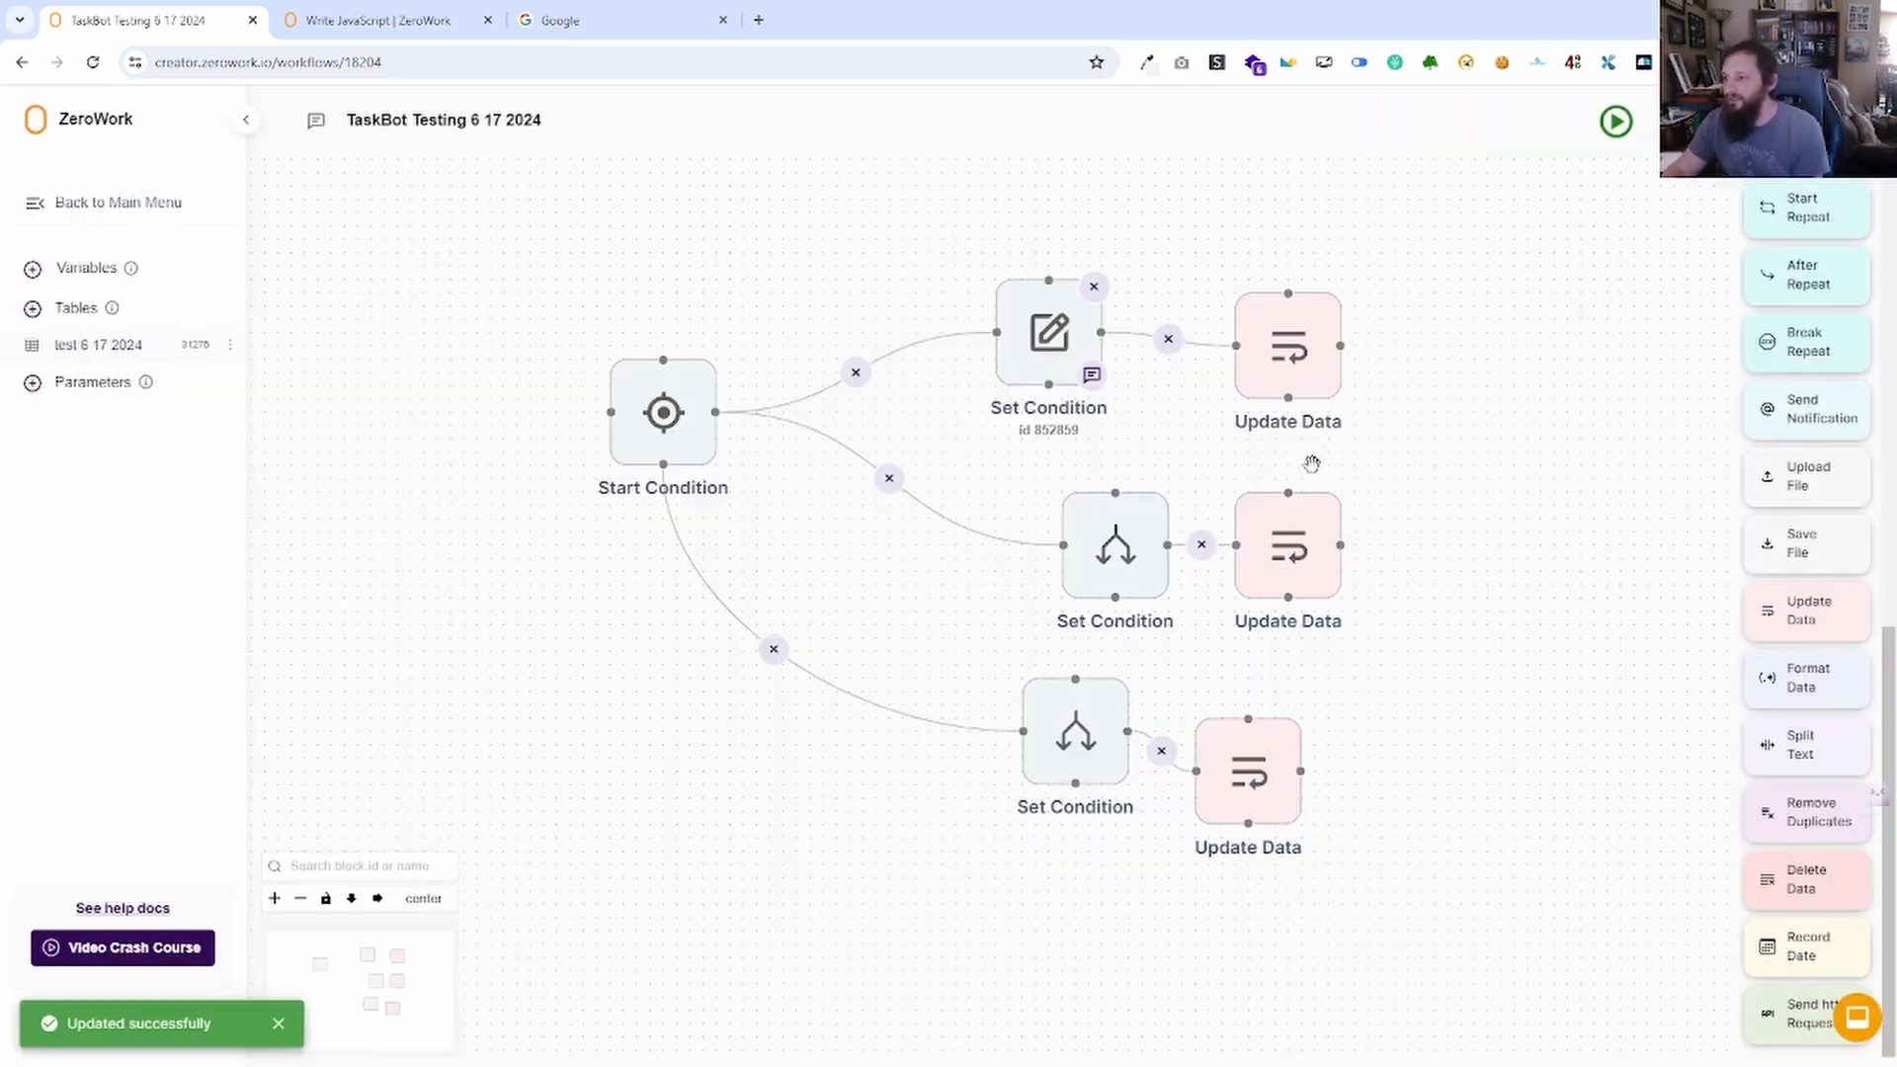
{"action": "left_click", "coordinate": [1617, 122]}
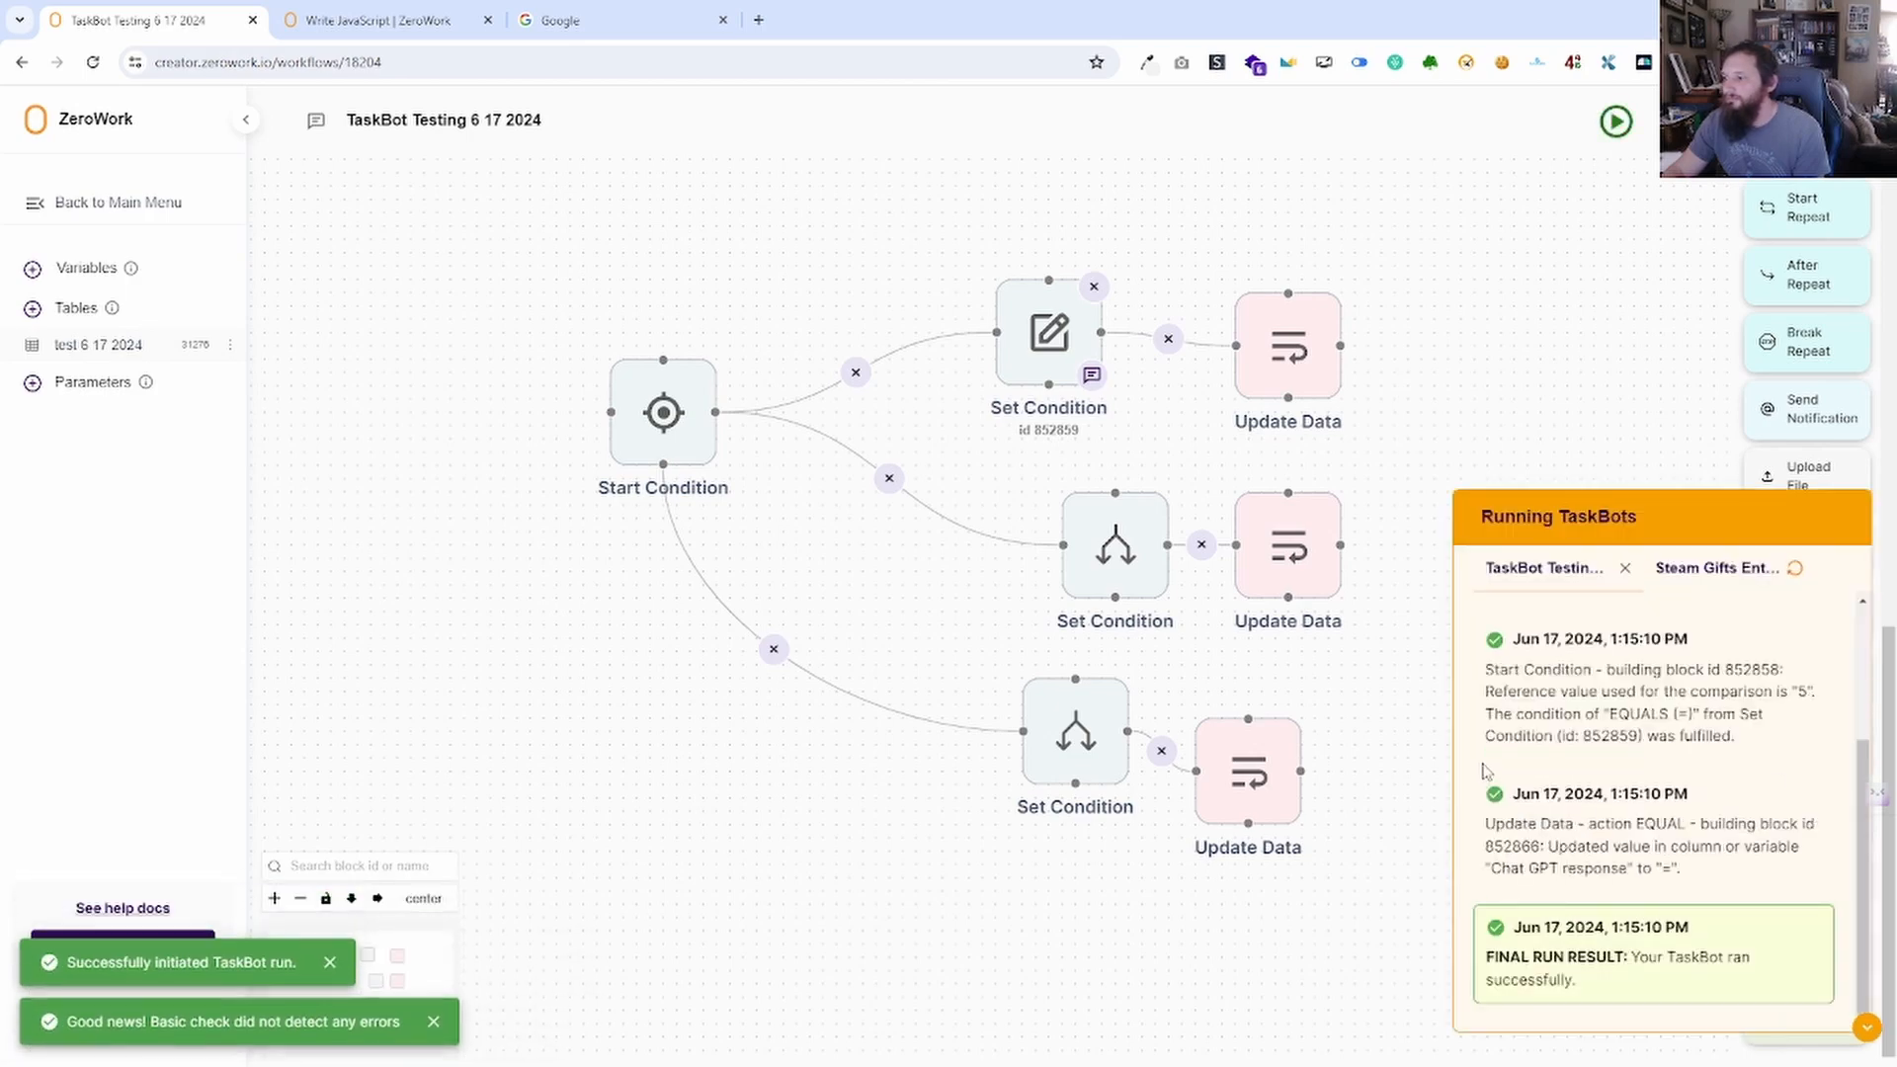
{"action": "left_click", "coordinate": [99, 269]}
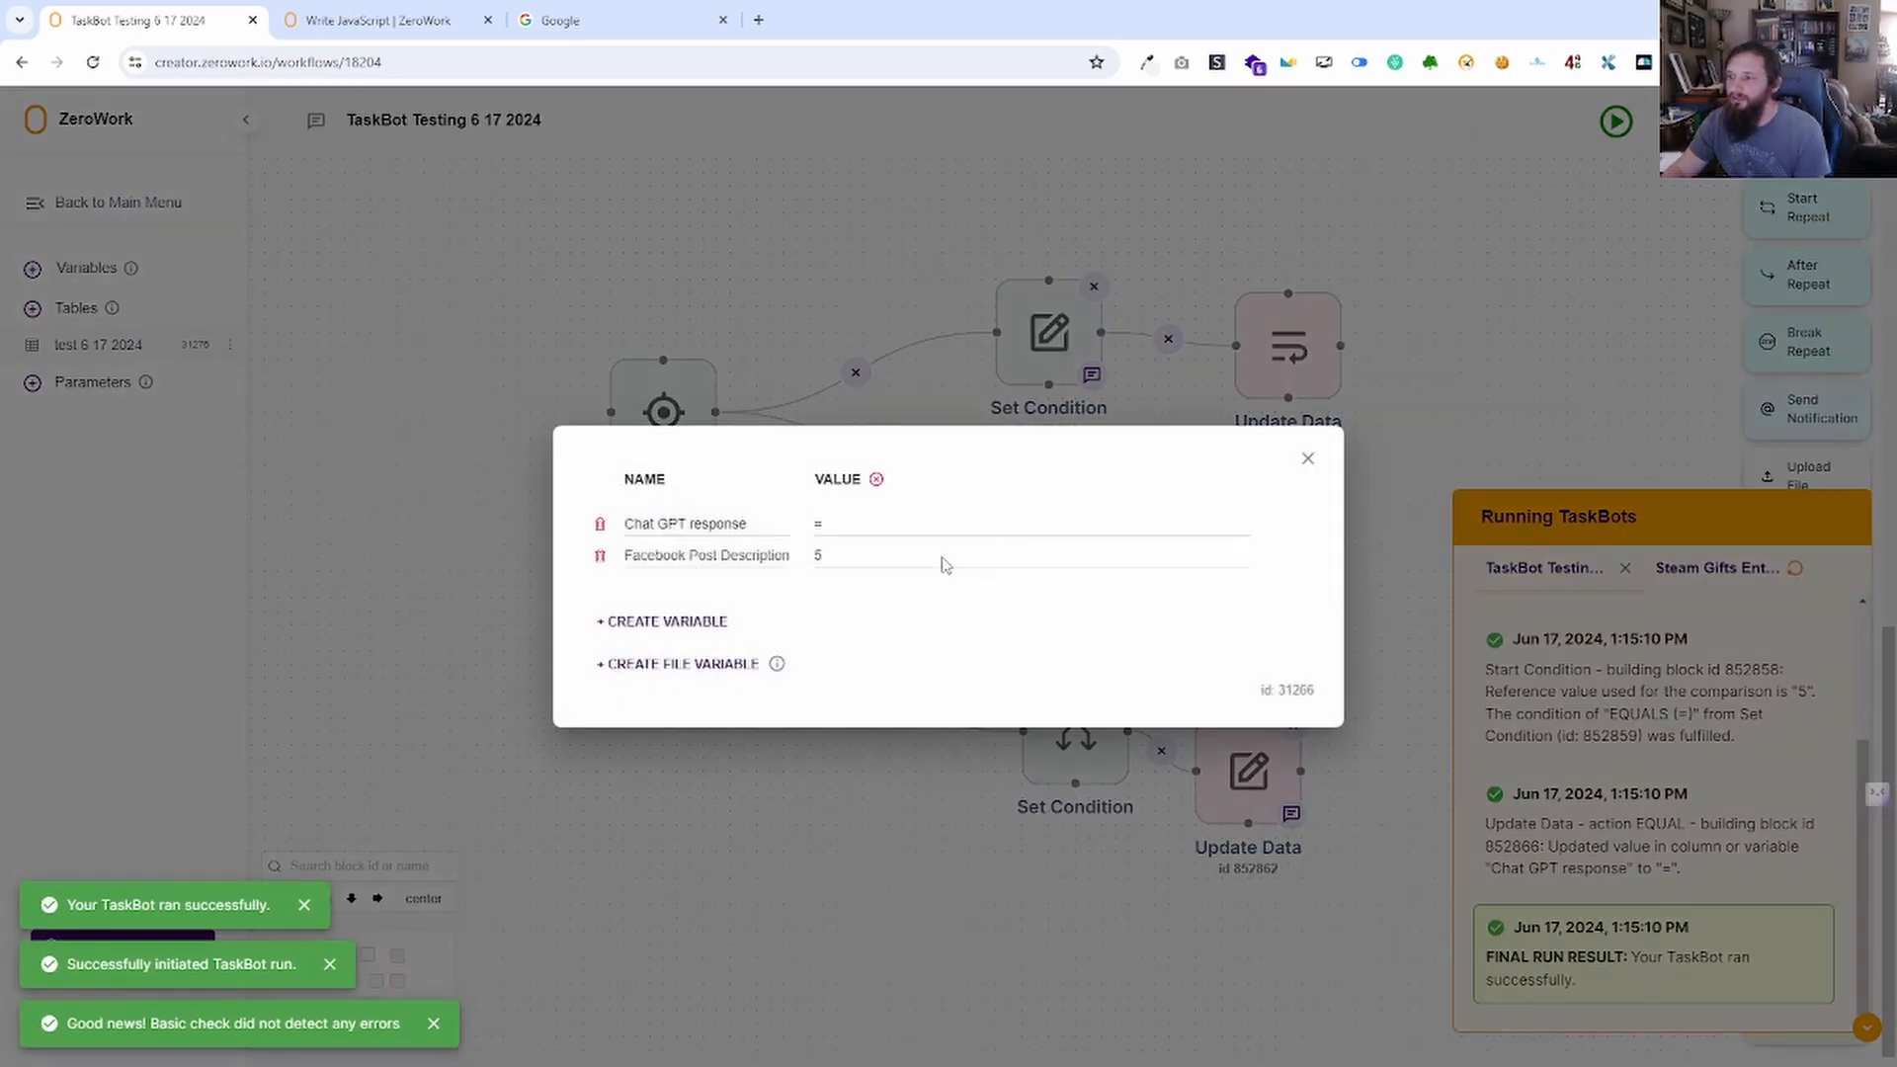
{"action": "left_click", "coordinate": [1308, 459]}
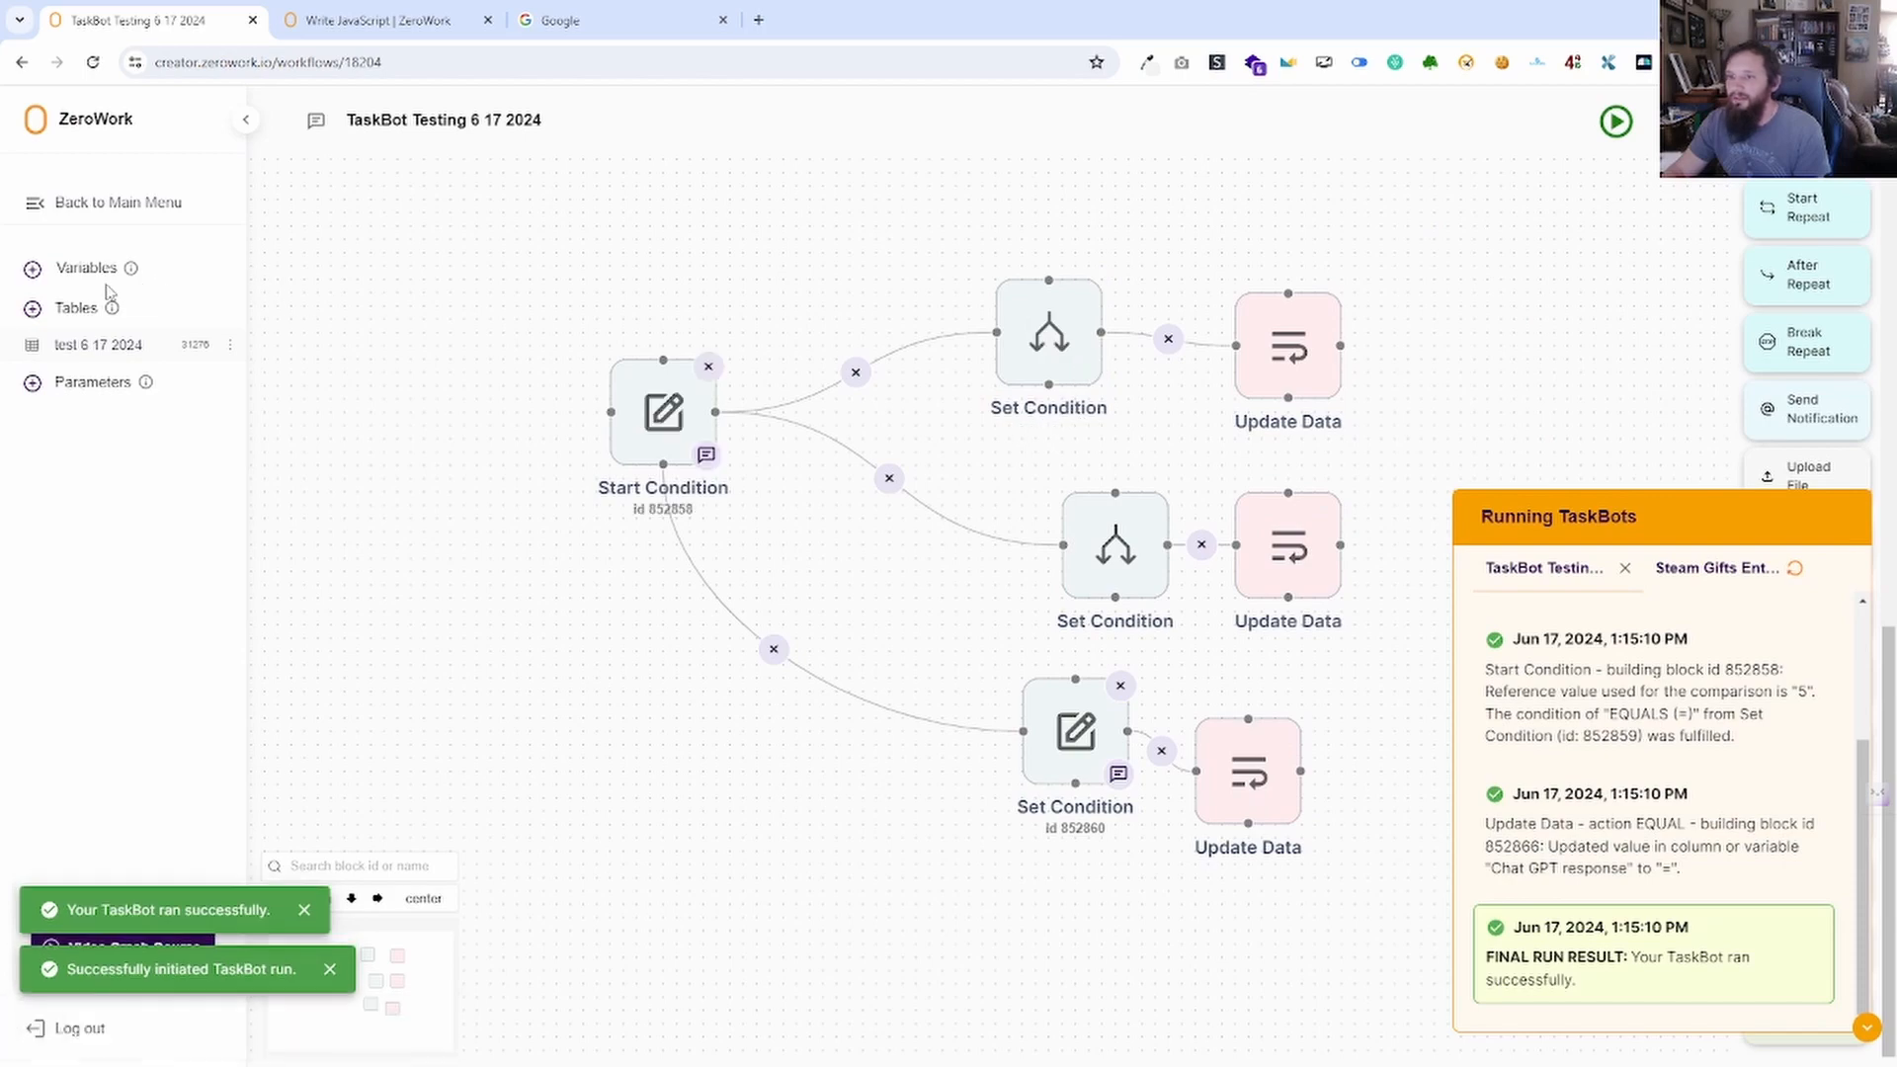
Change the value to 10, run a third time, and confirm Chat GPT response is '>'.
{"action": "left_click", "coordinate": [99, 269]}
{"action": "double_click", "coordinate": [842, 557]}
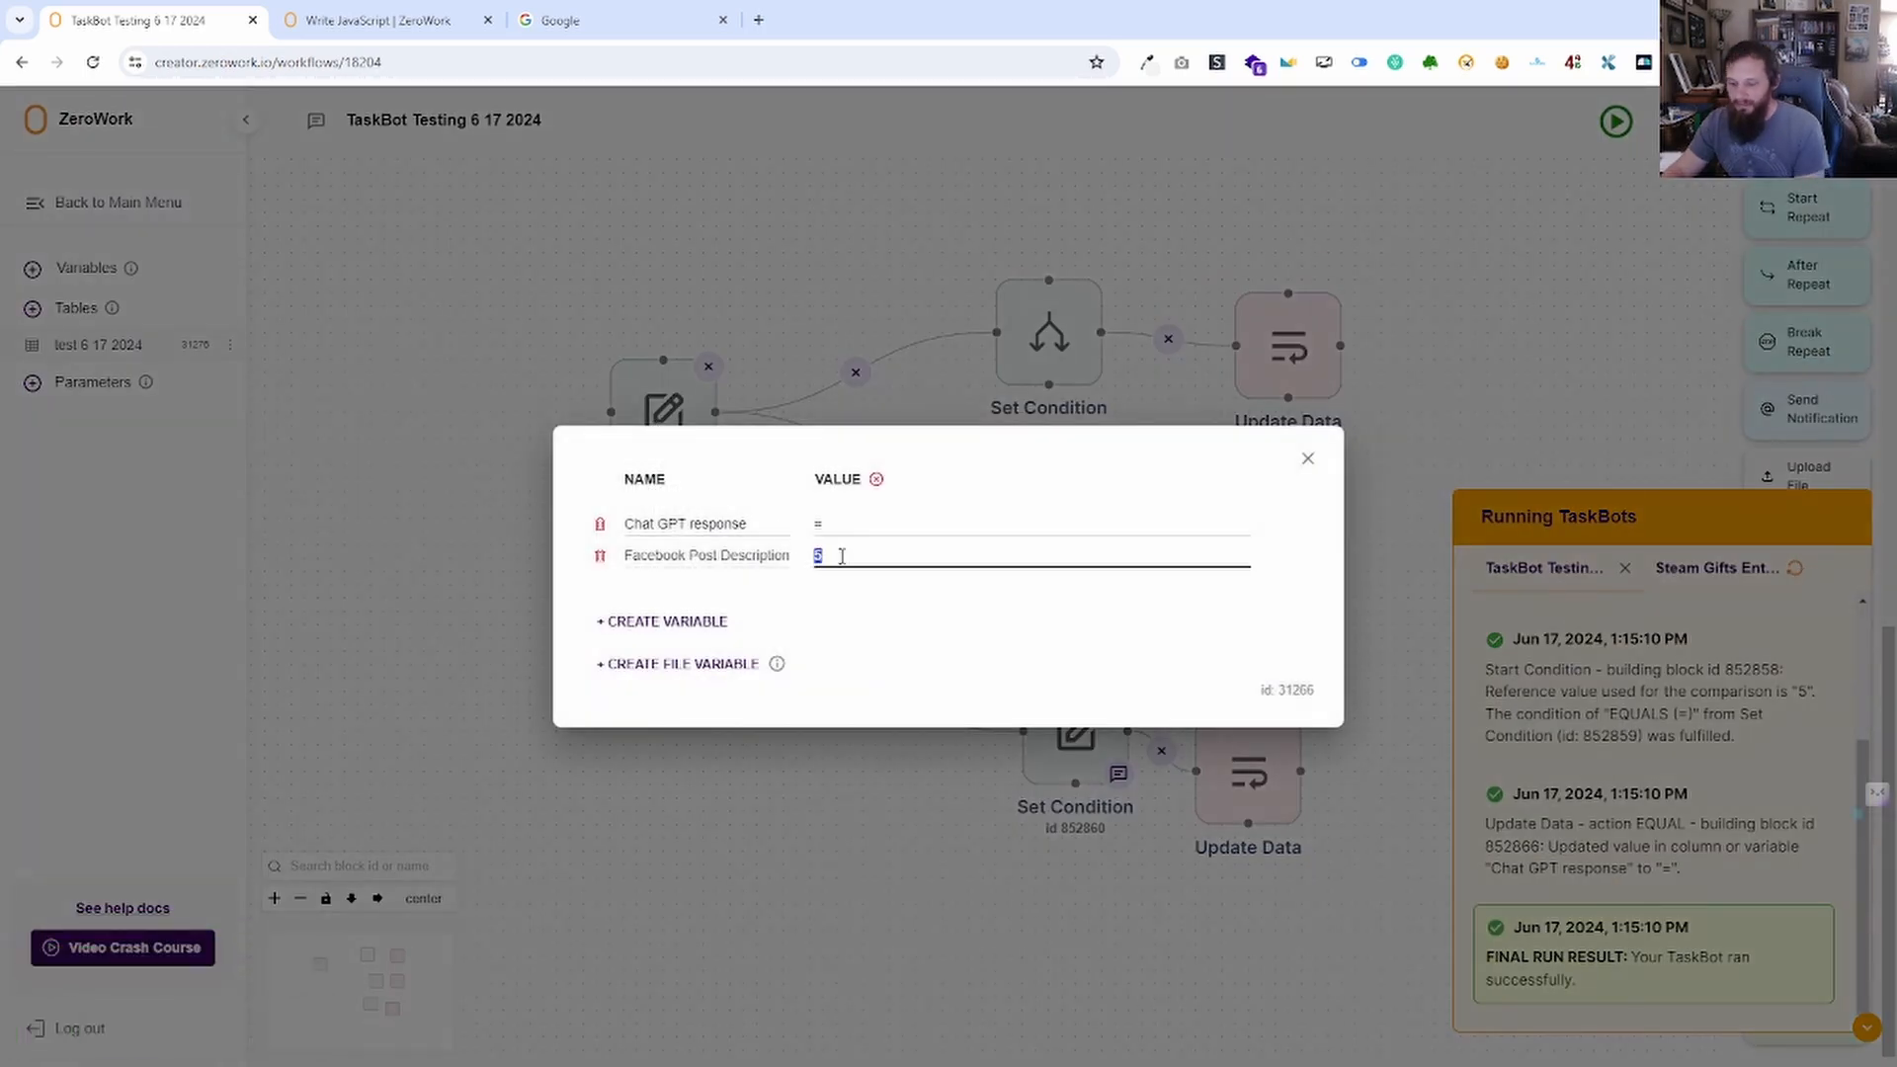
{"action": "left_click", "coordinate": [1308, 458]}
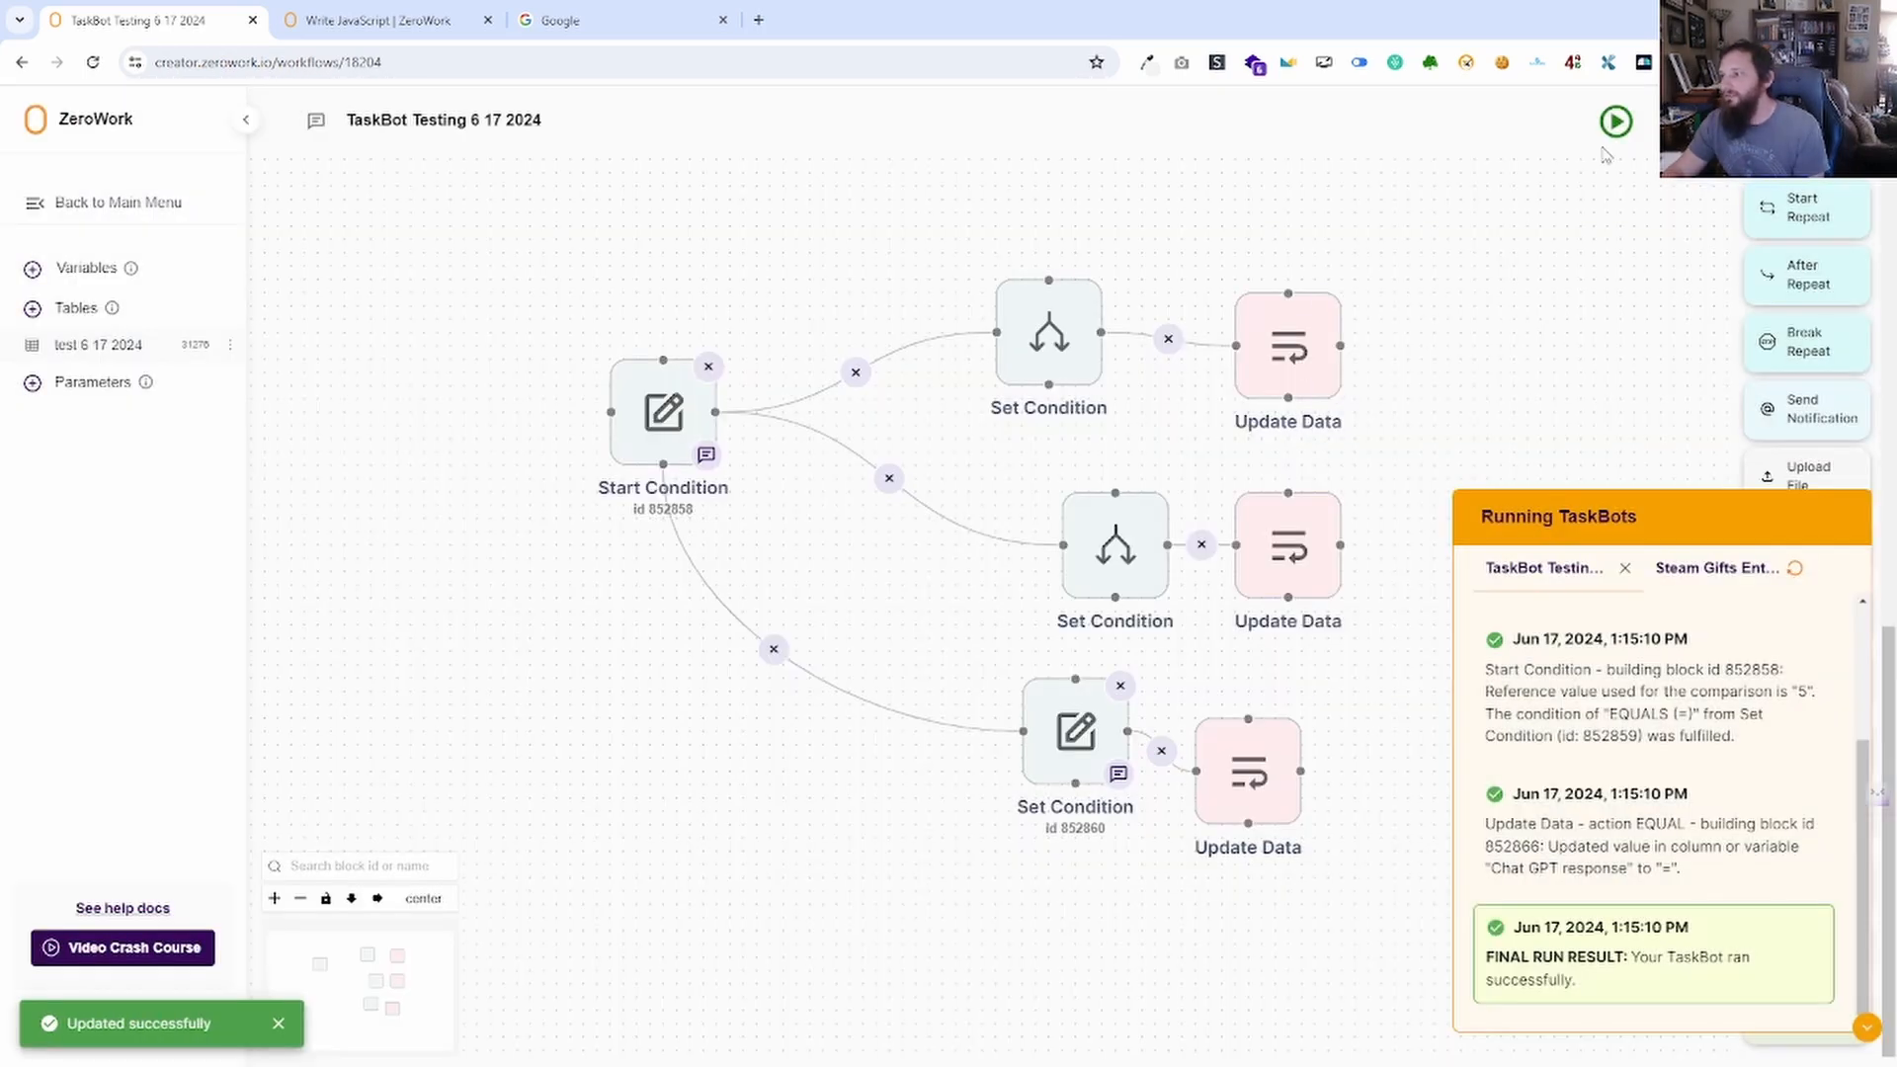
{"action": "left_click", "coordinate": [1617, 122]}
{"action": "left_click", "coordinate": [98, 269]}
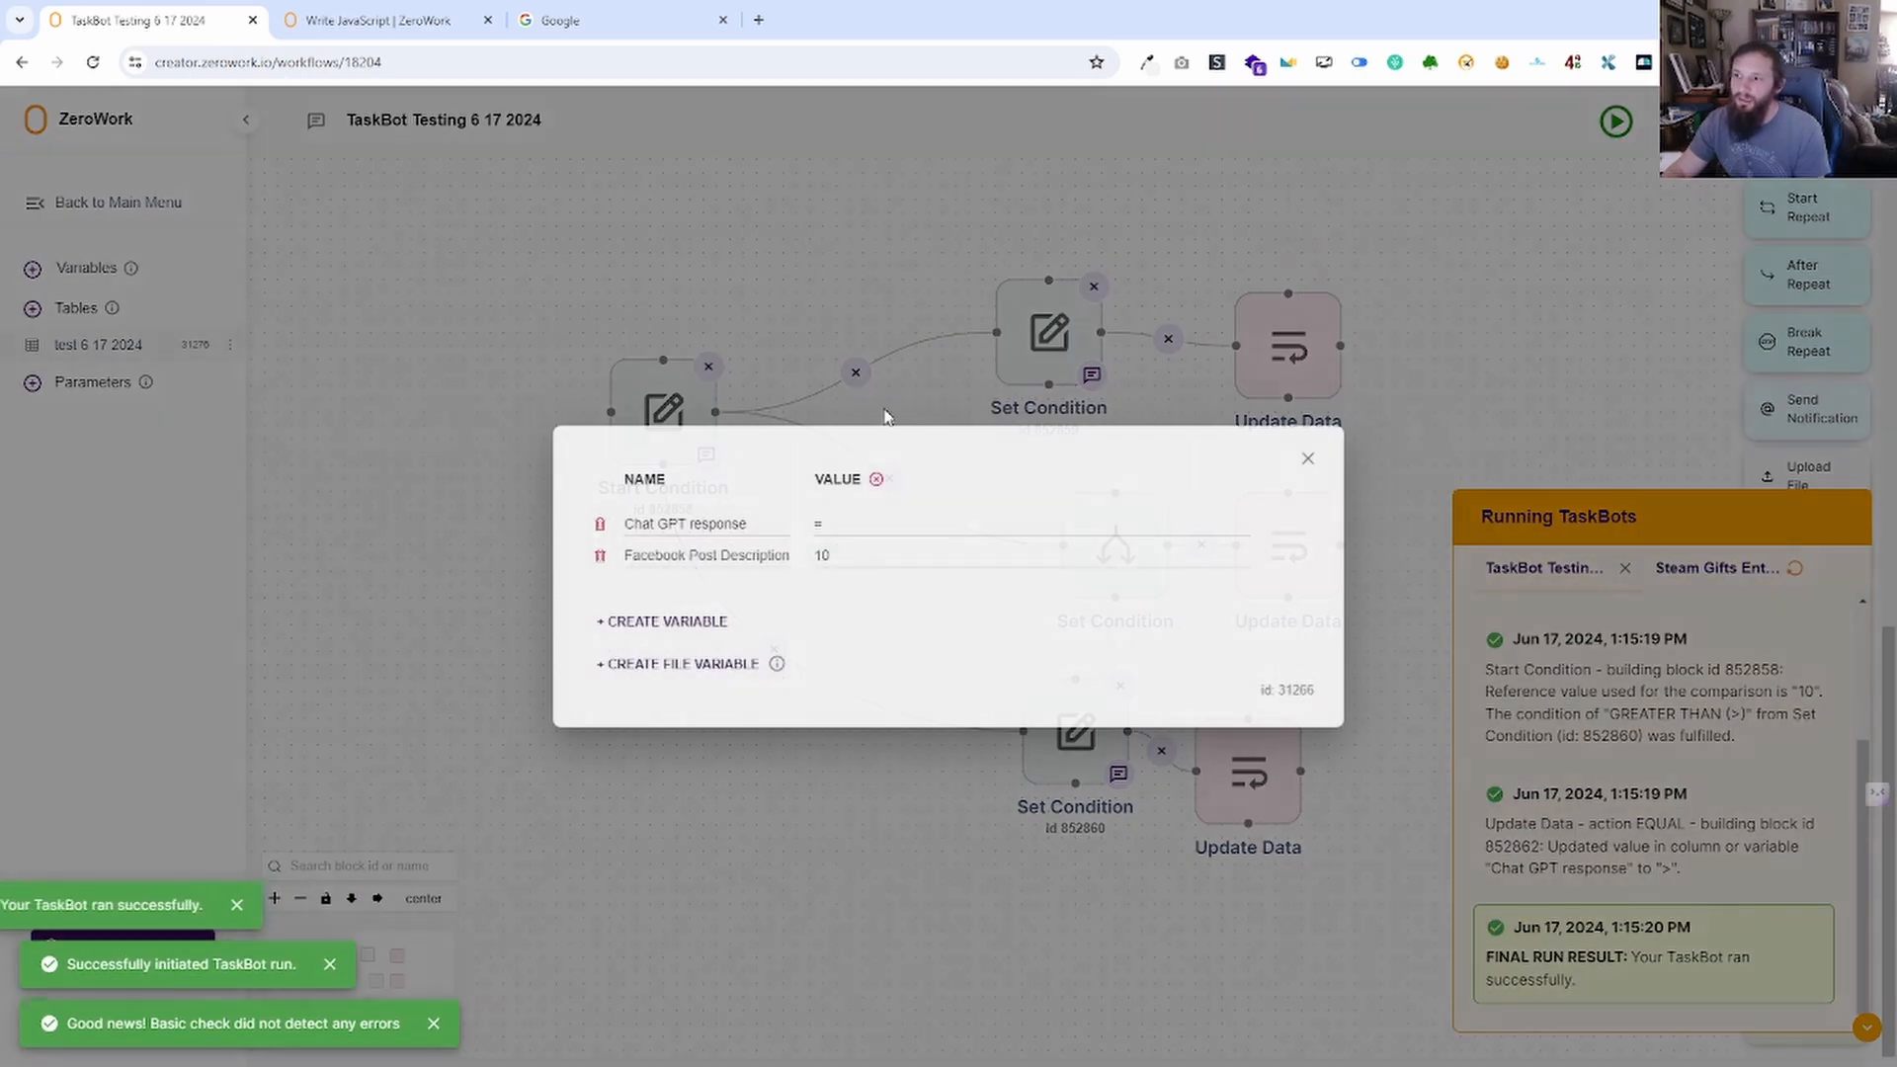
{"action": "left_click", "coordinate": [1310, 461]}
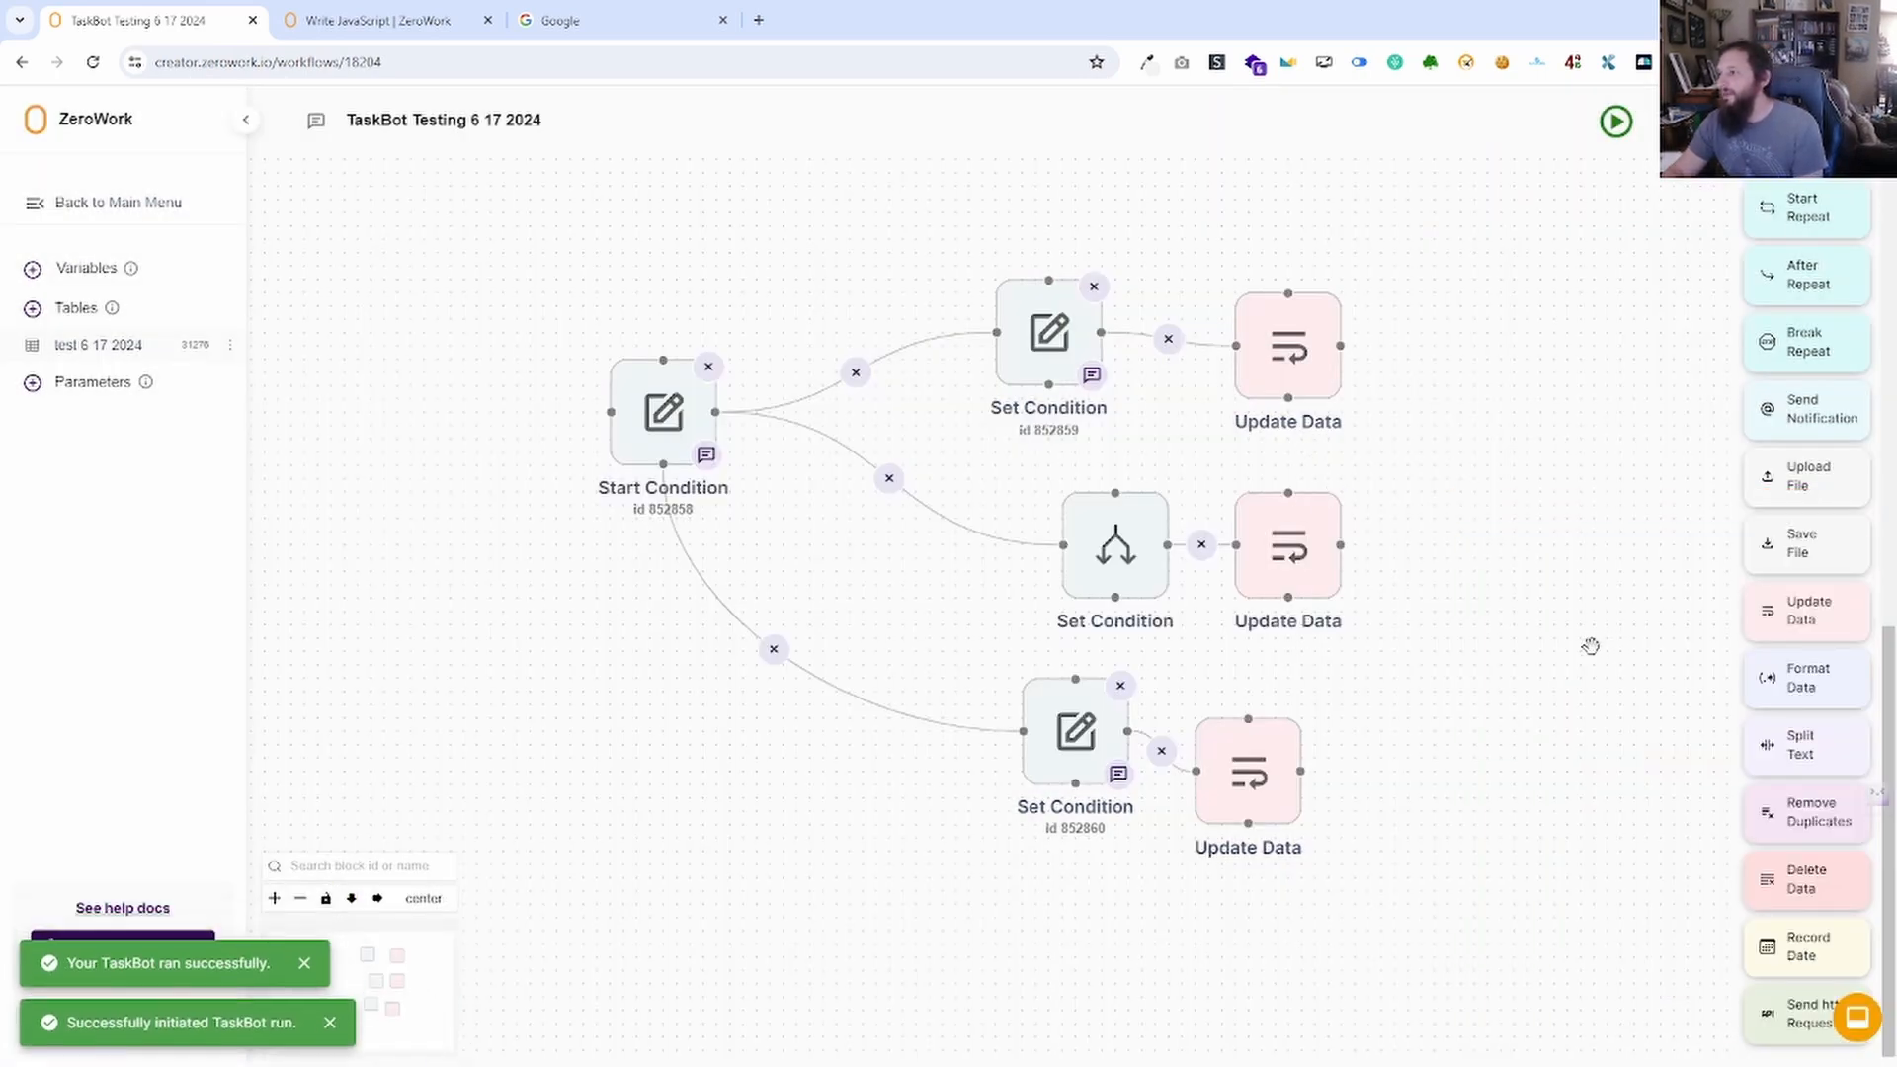
{"action": "scroll", "coordinate": [1591, 646], "scroll_direction": "down", "scroll_amount": 3}
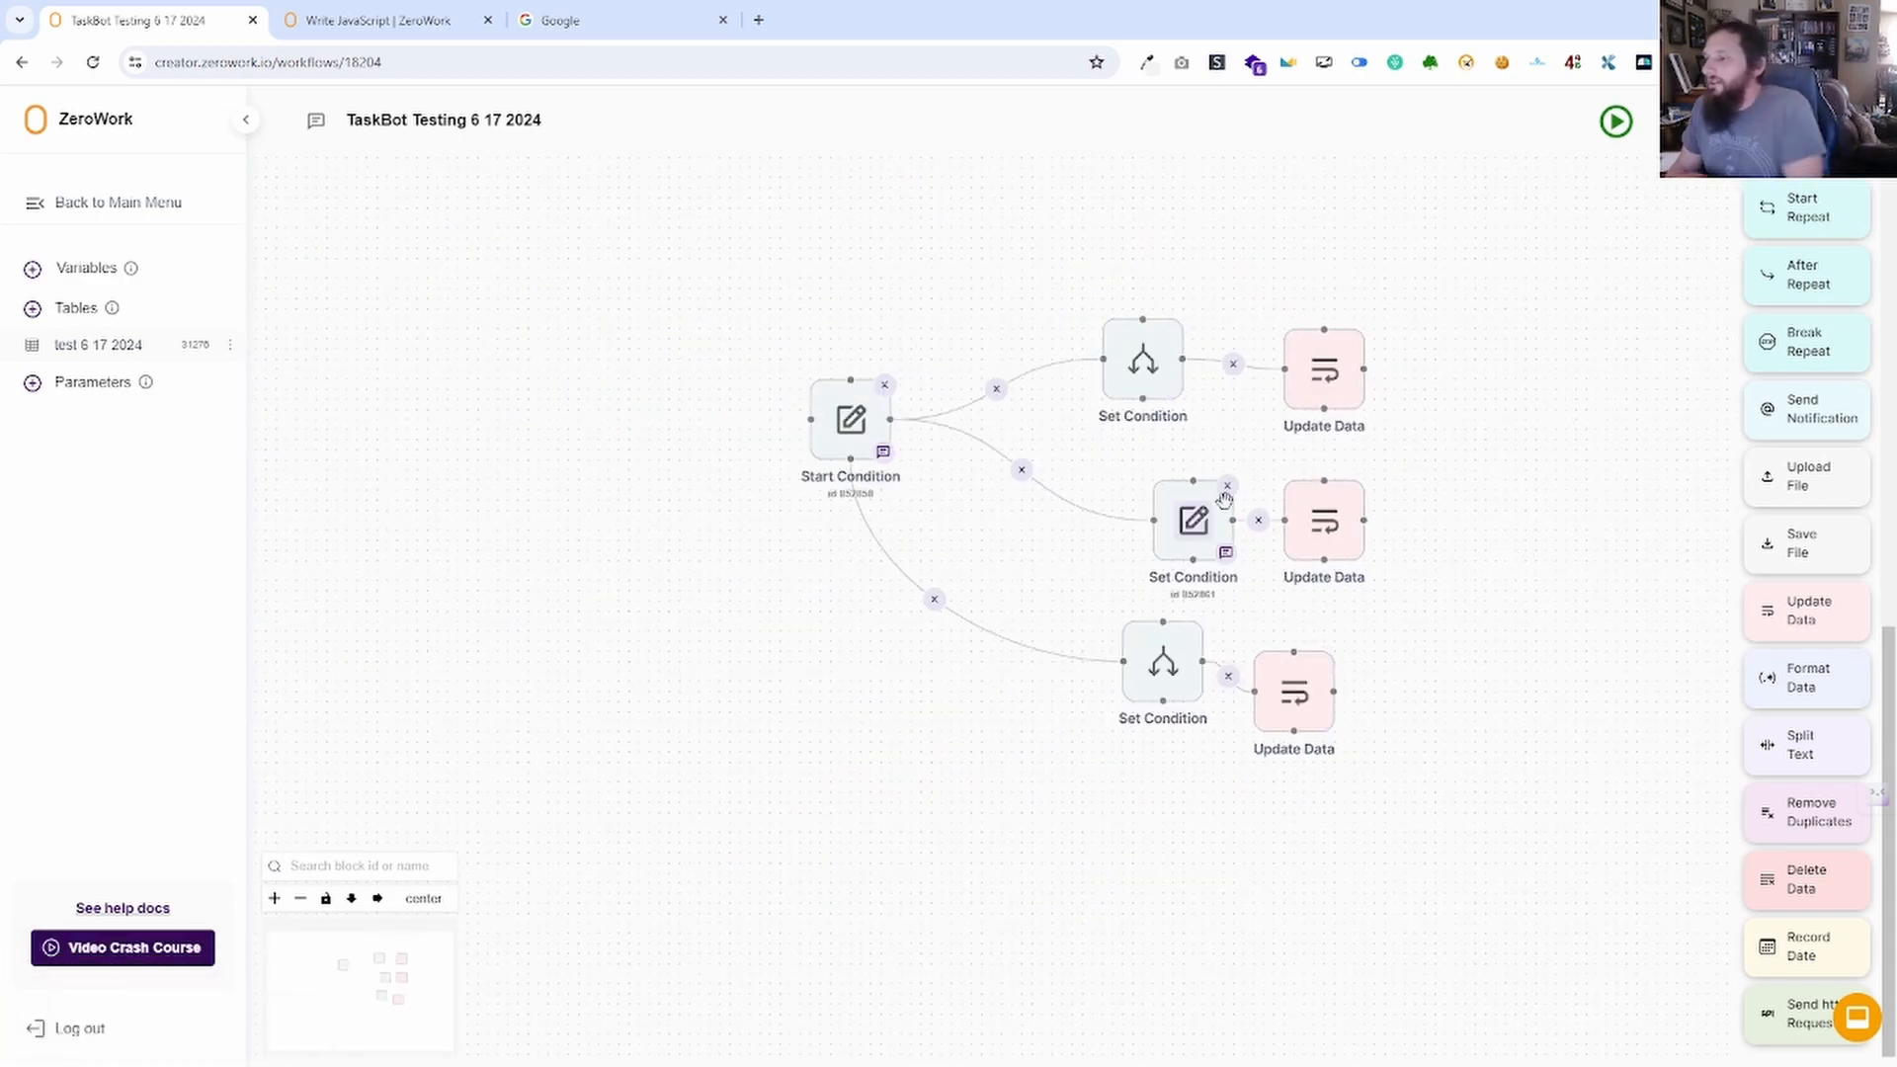
Switch the top Set Condition's comparison to Contains keywords with keyword 5.
{"action": "left_click", "coordinate": [1143, 360]}
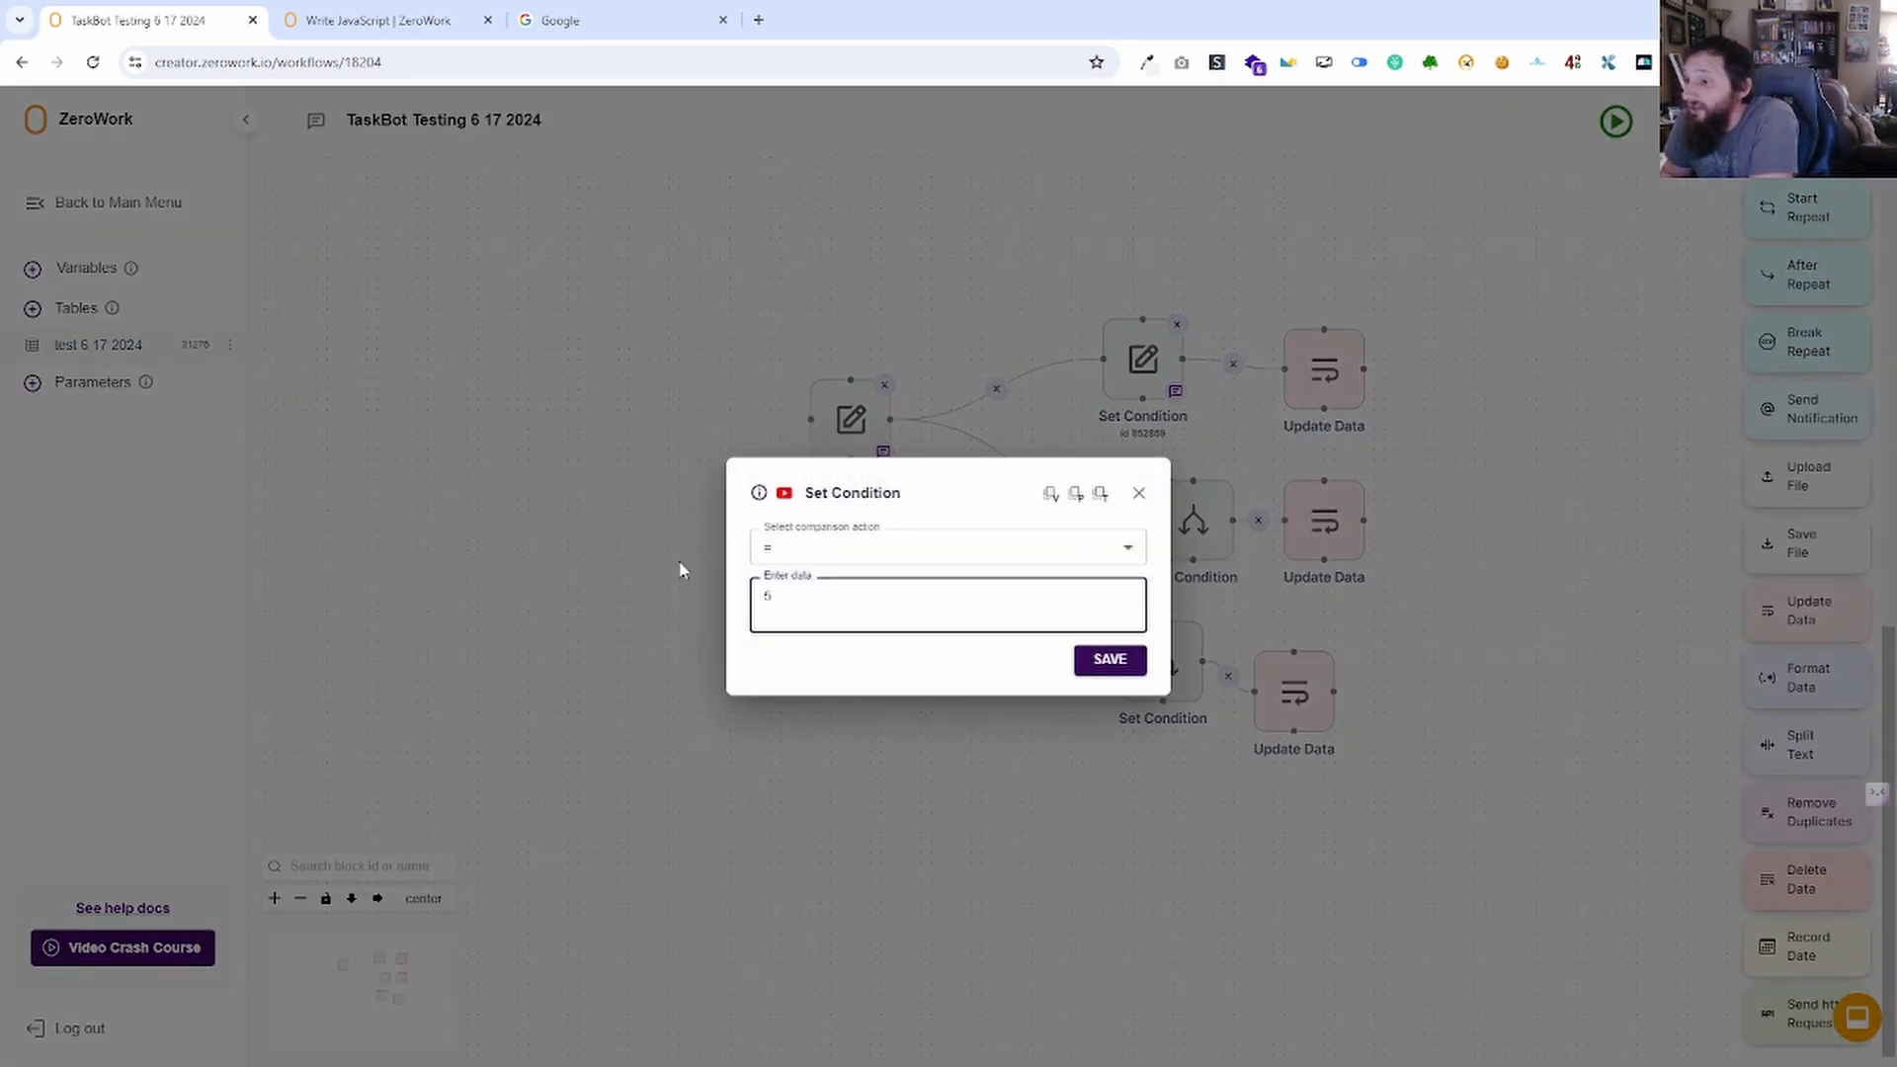
{"action": "left_click", "coordinate": [836, 552]}
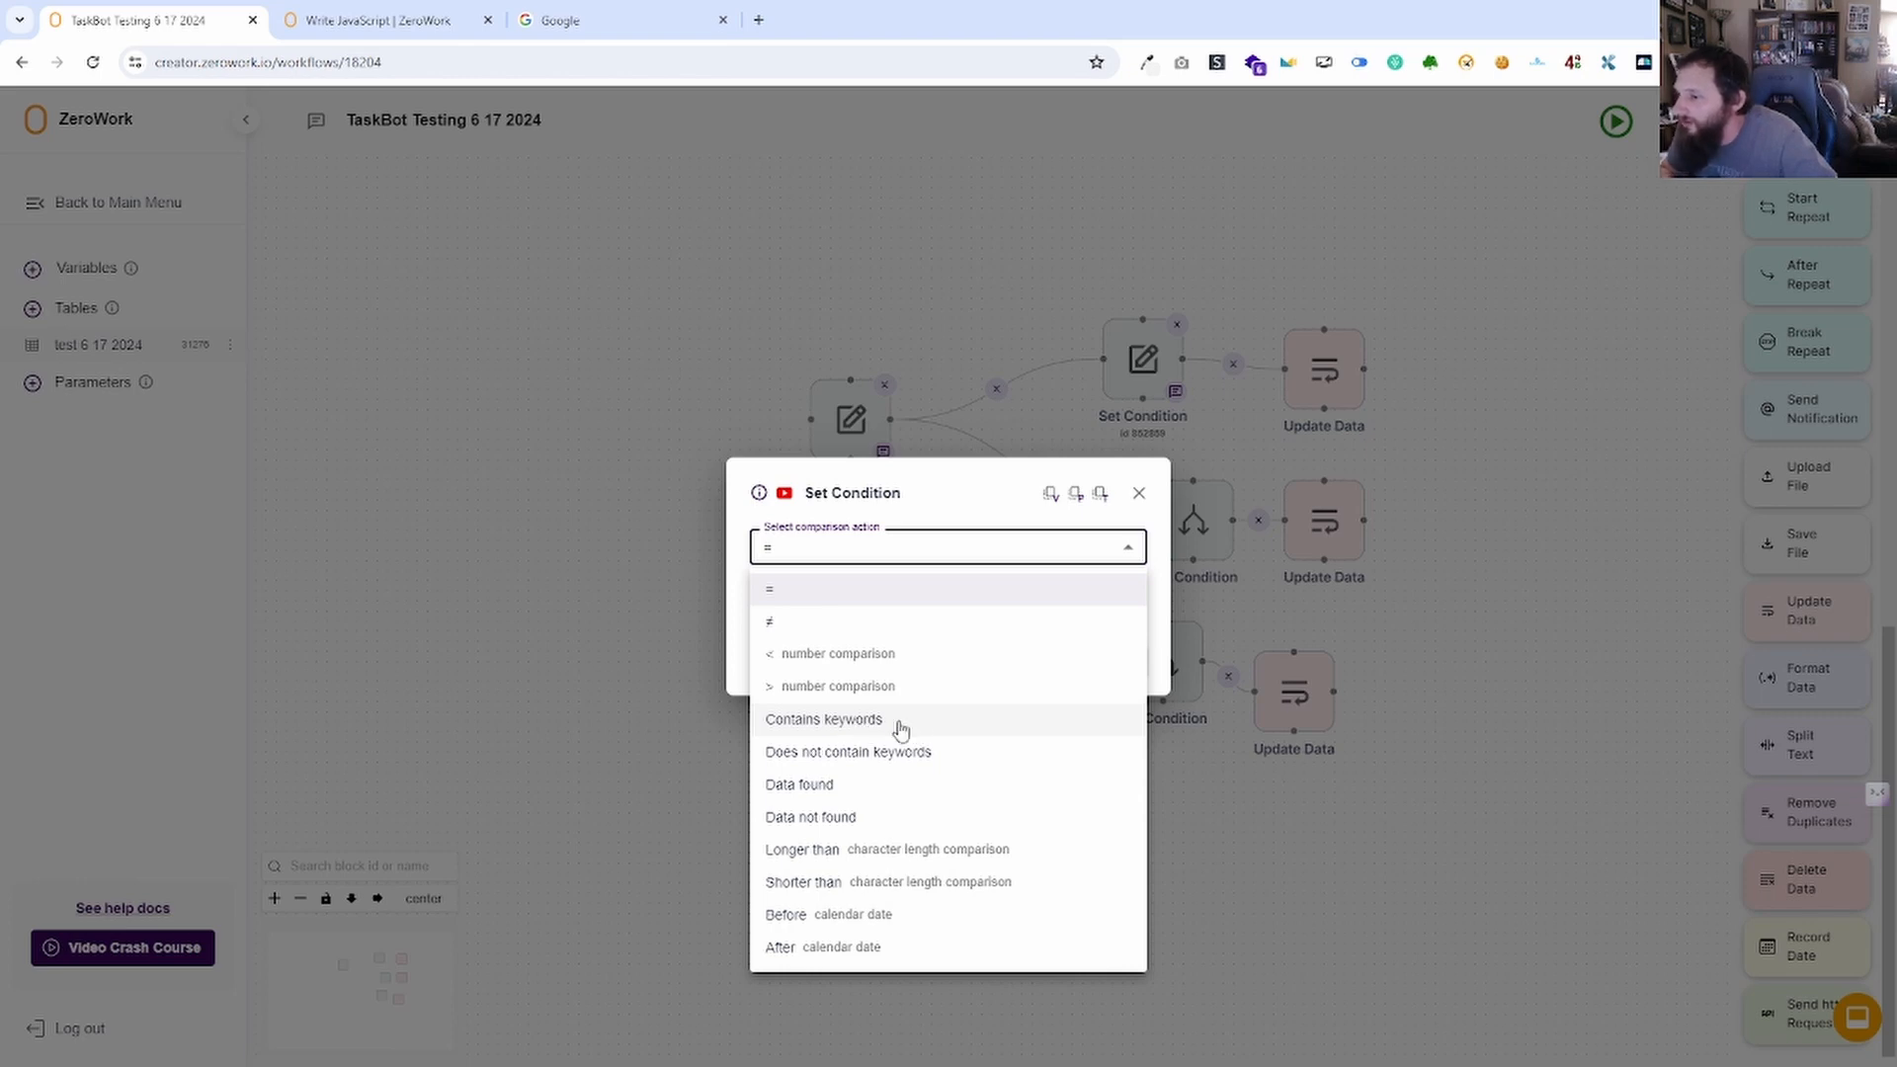
{"action": "left_click", "coordinate": [902, 729]}
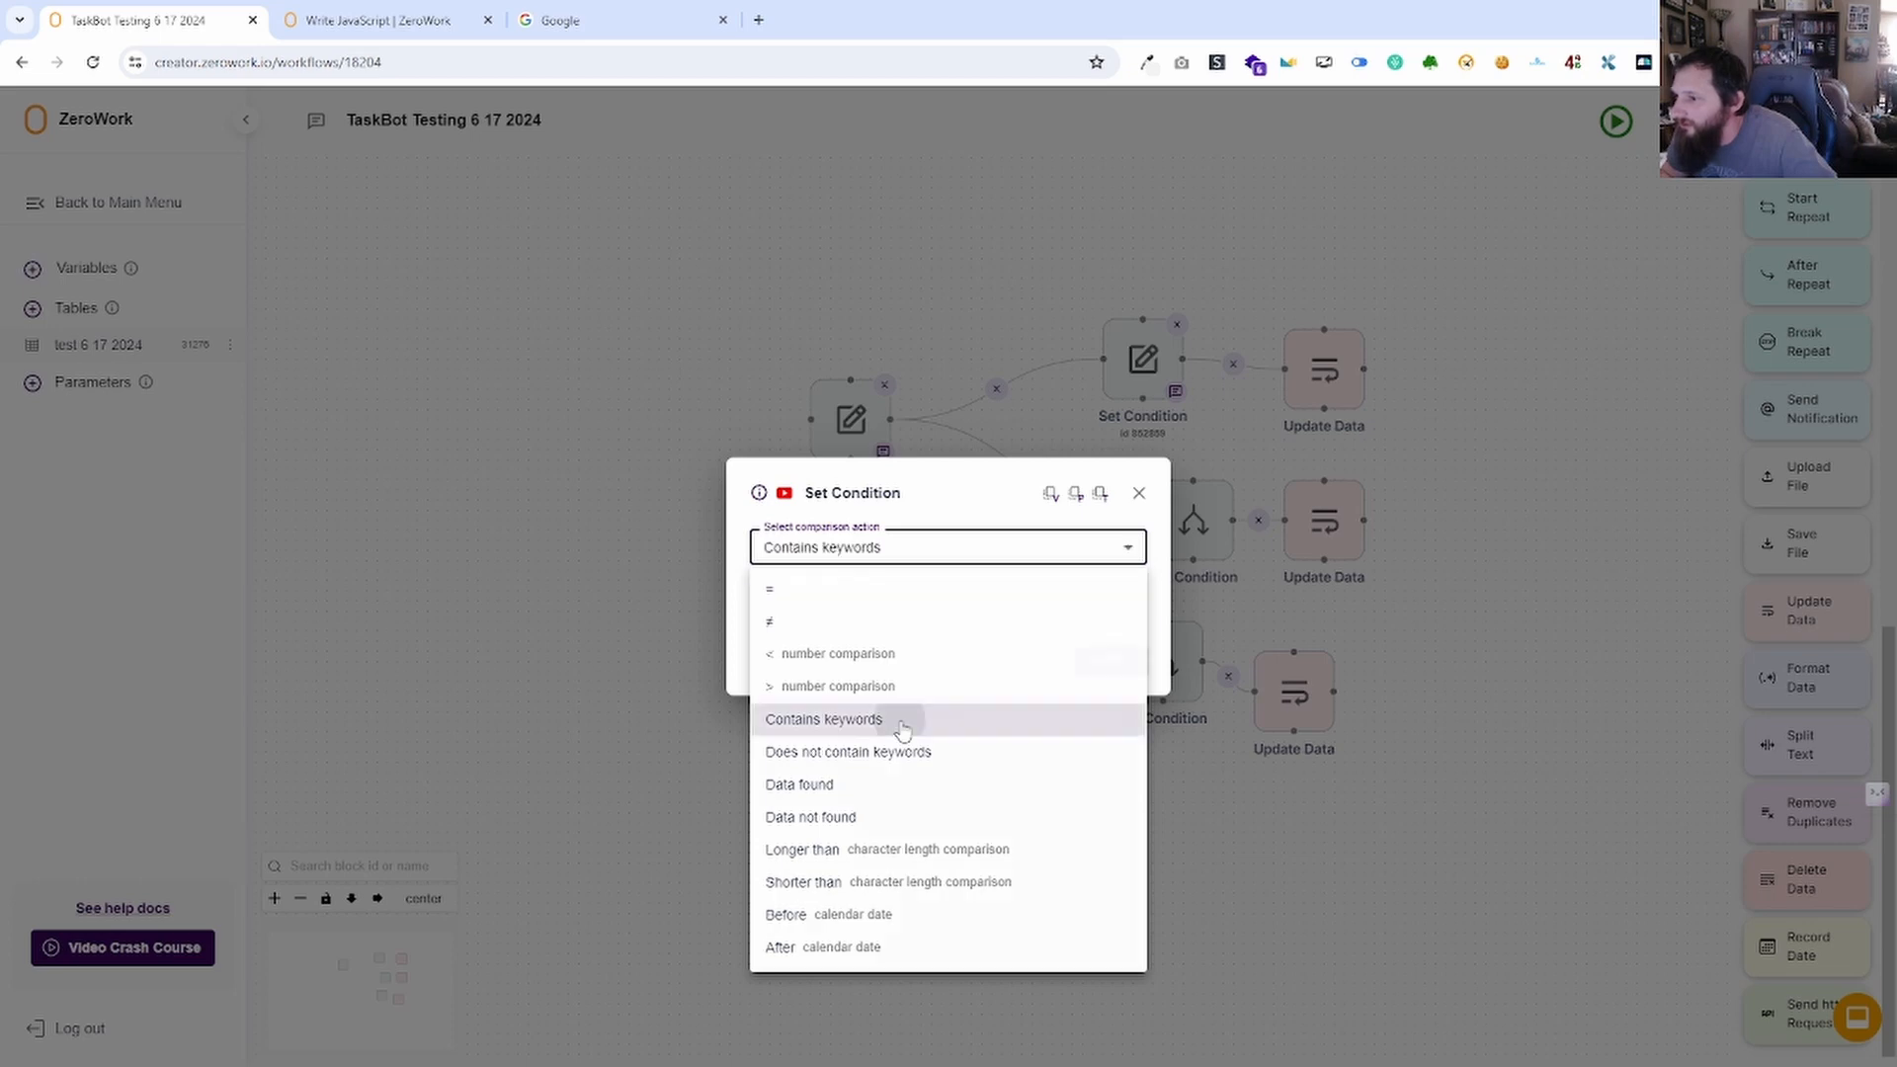
{"action": "left_click", "coordinate": [801, 617]}
{"action": "type", "text": "5"}
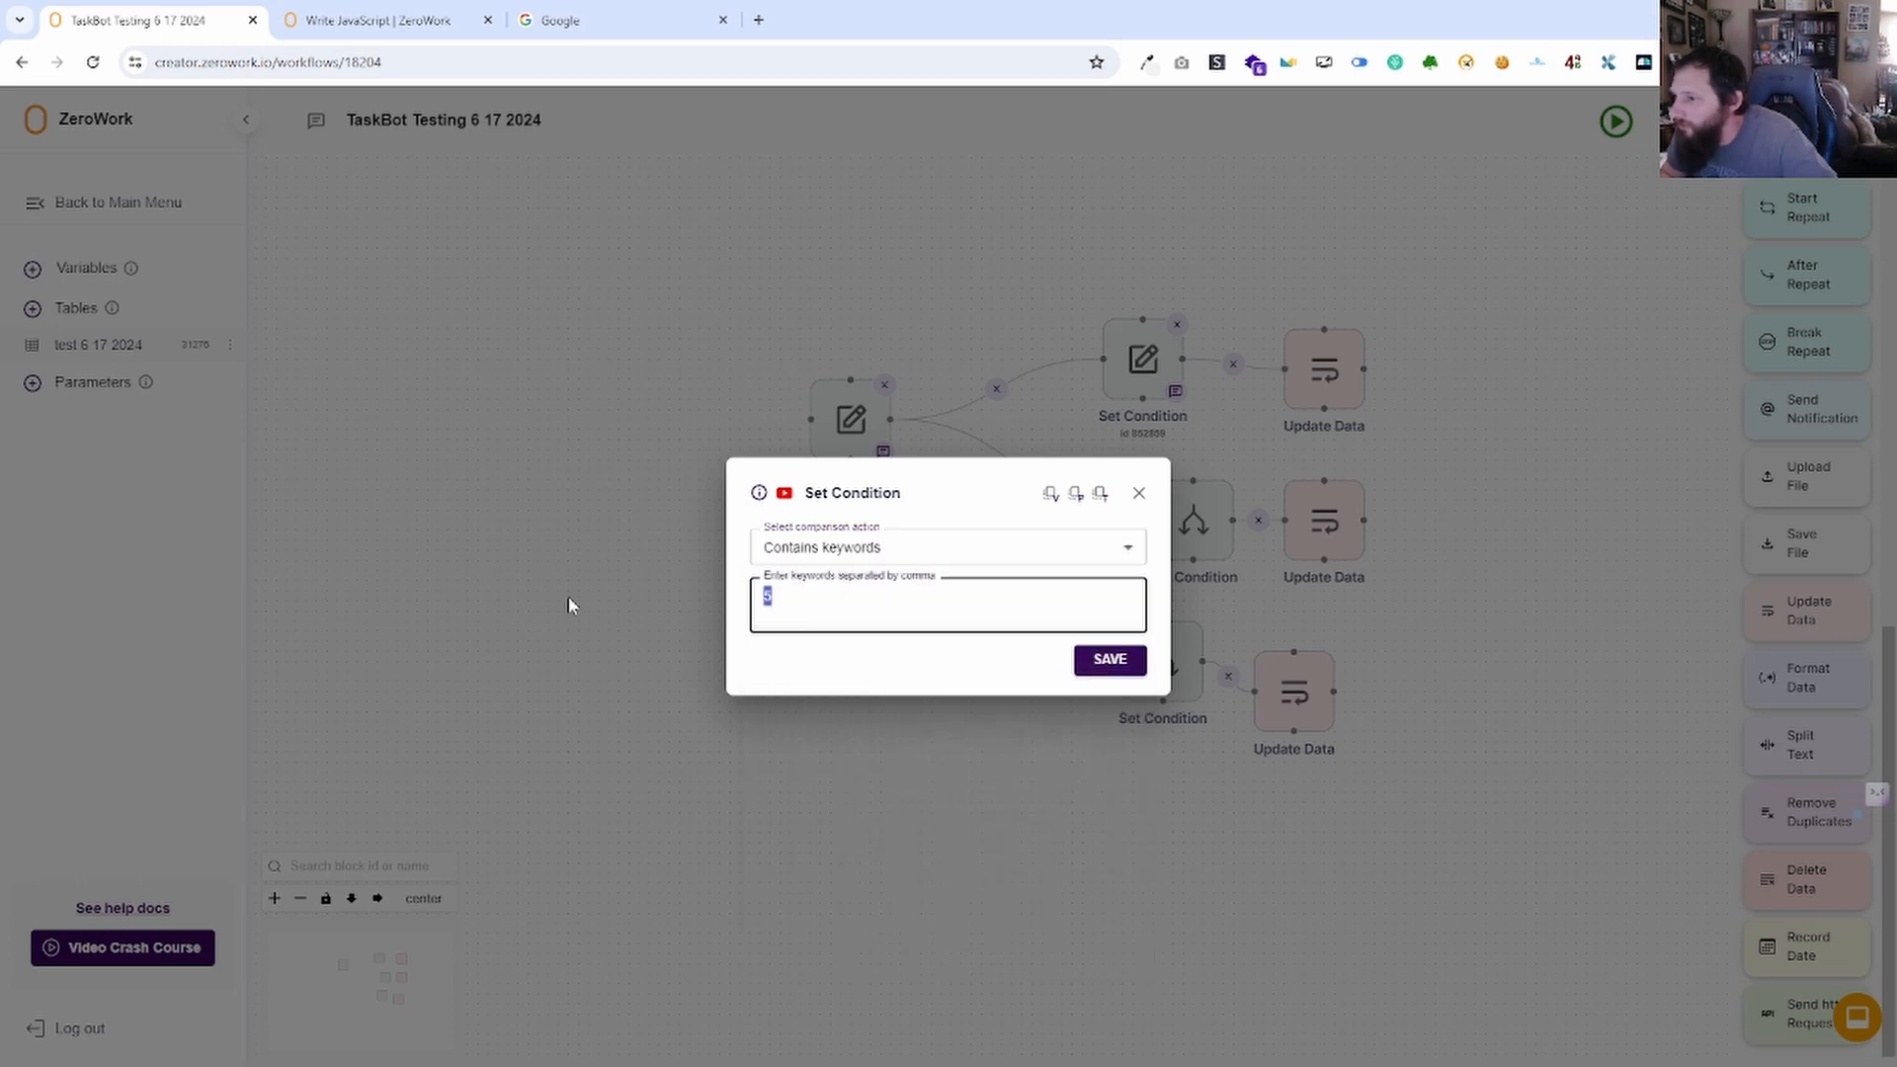
{"action": "left_click", "coordinate": [902, 549]}
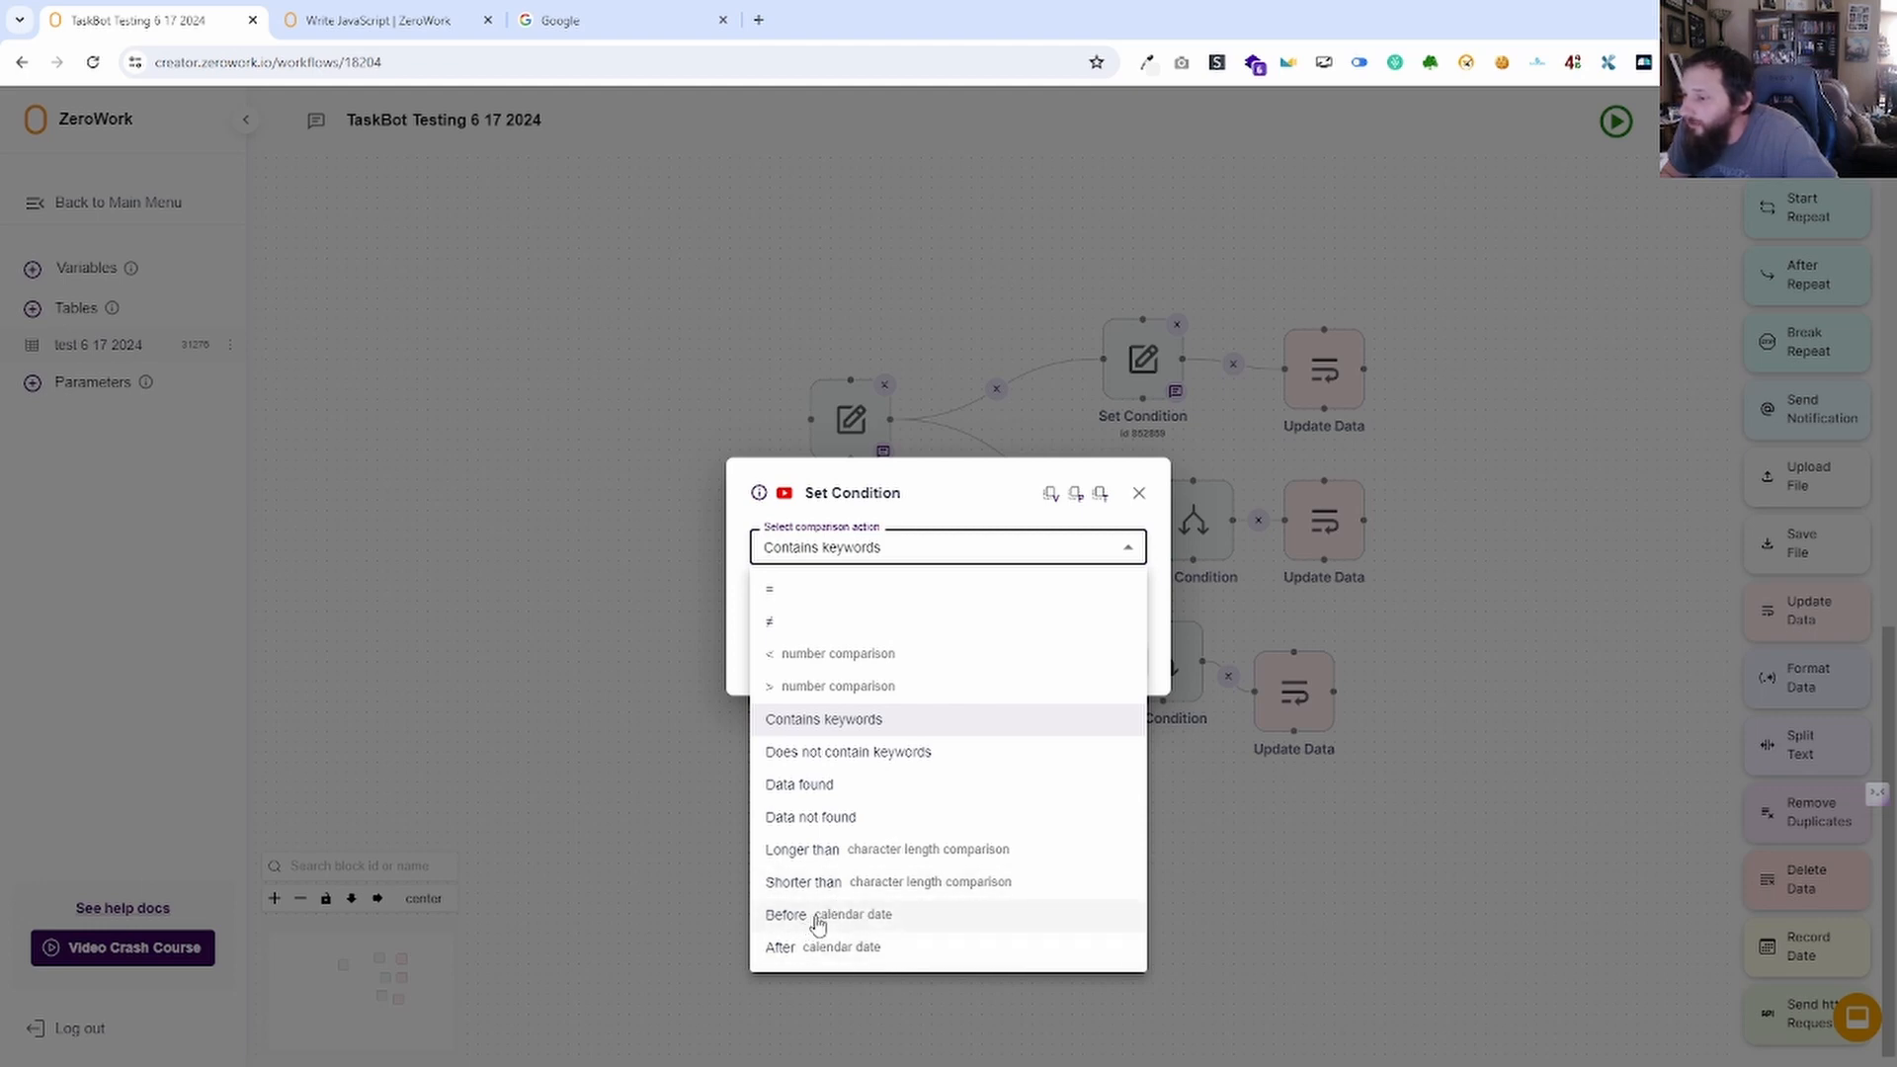
Choose Before calendar date, clear the leftover 5, and keep the MM DD YYYY format.
{"action": "left_click", "coordinate": [862, 852]}
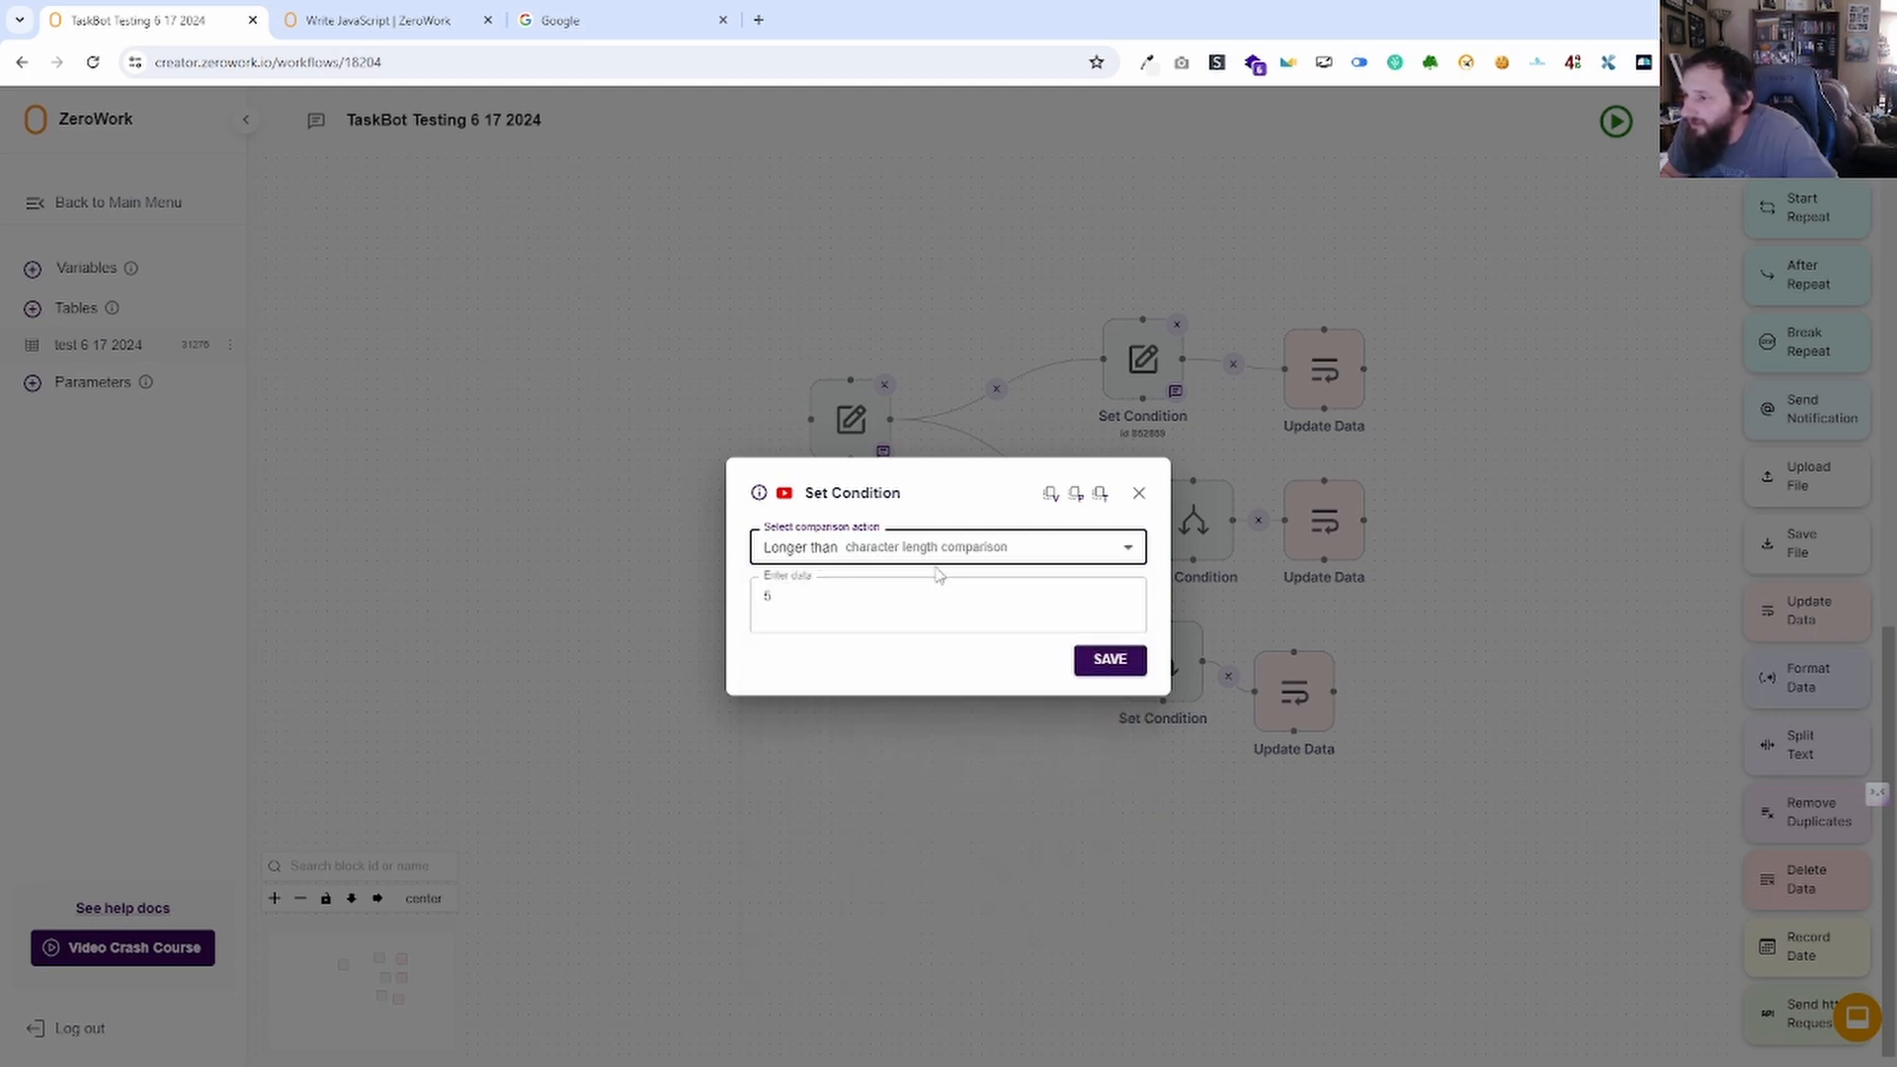
{"action": "left_click", "coordinate": [967, 550]}
{"action": "left_click", "coordinate": [833, 914]}
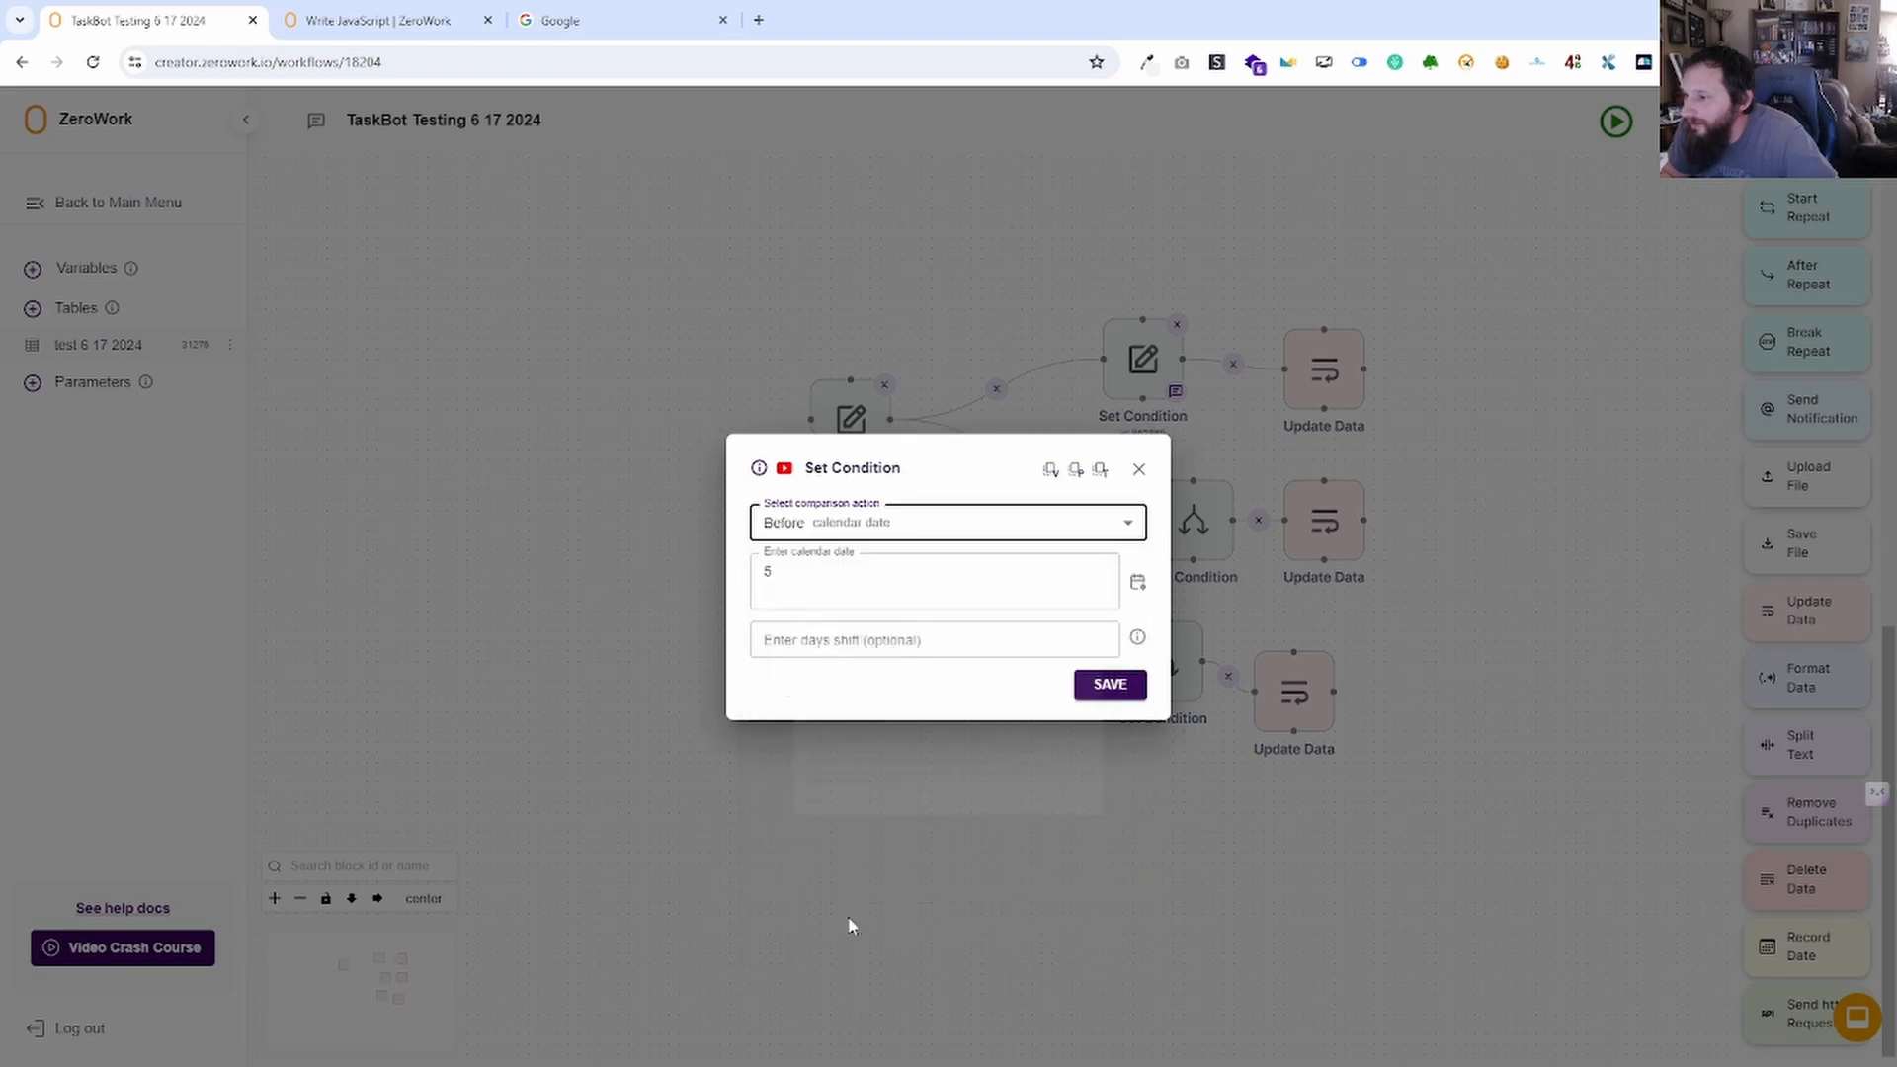
{"action": "left_click_drag", "start_coordinate": [843, 578], "coordinate": [717, 607]}
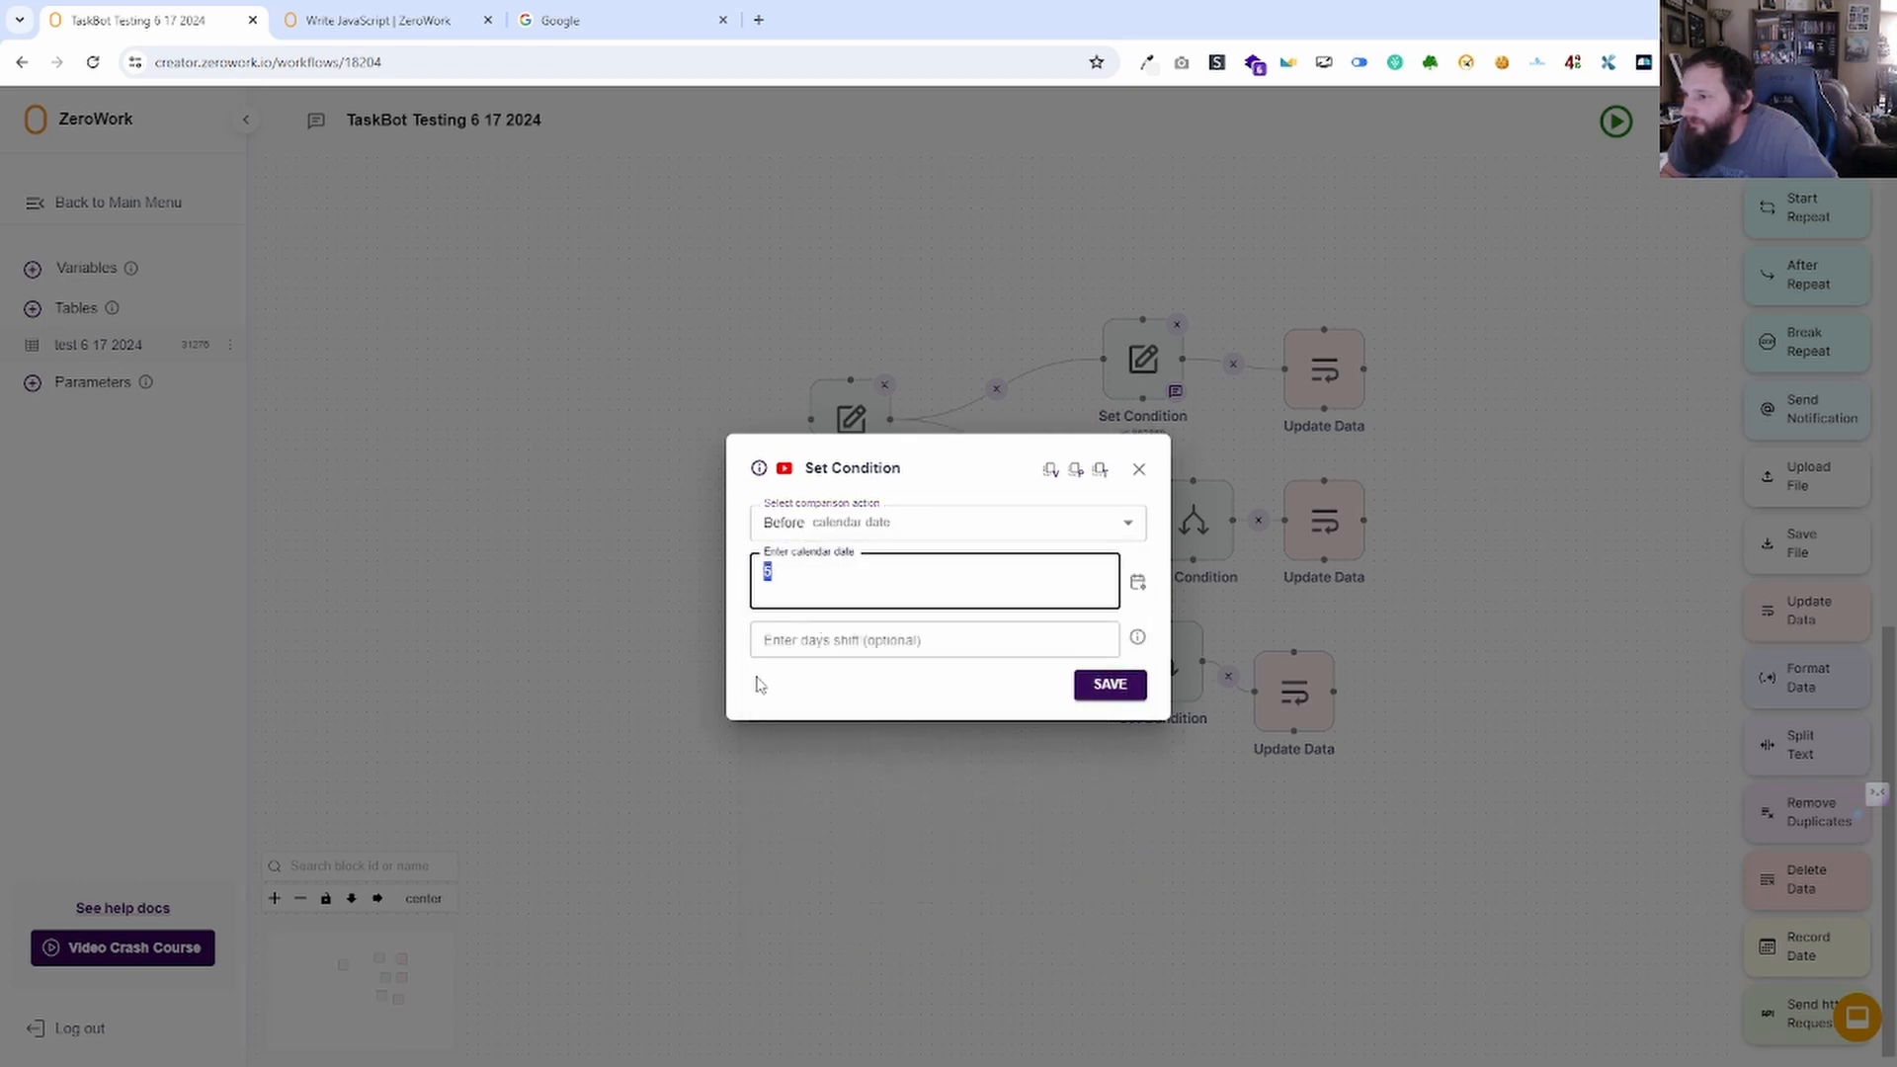
{"action": "key", "text": "BackSpace"}
{"action": "left_click", "coordinate": [1139, 582]}
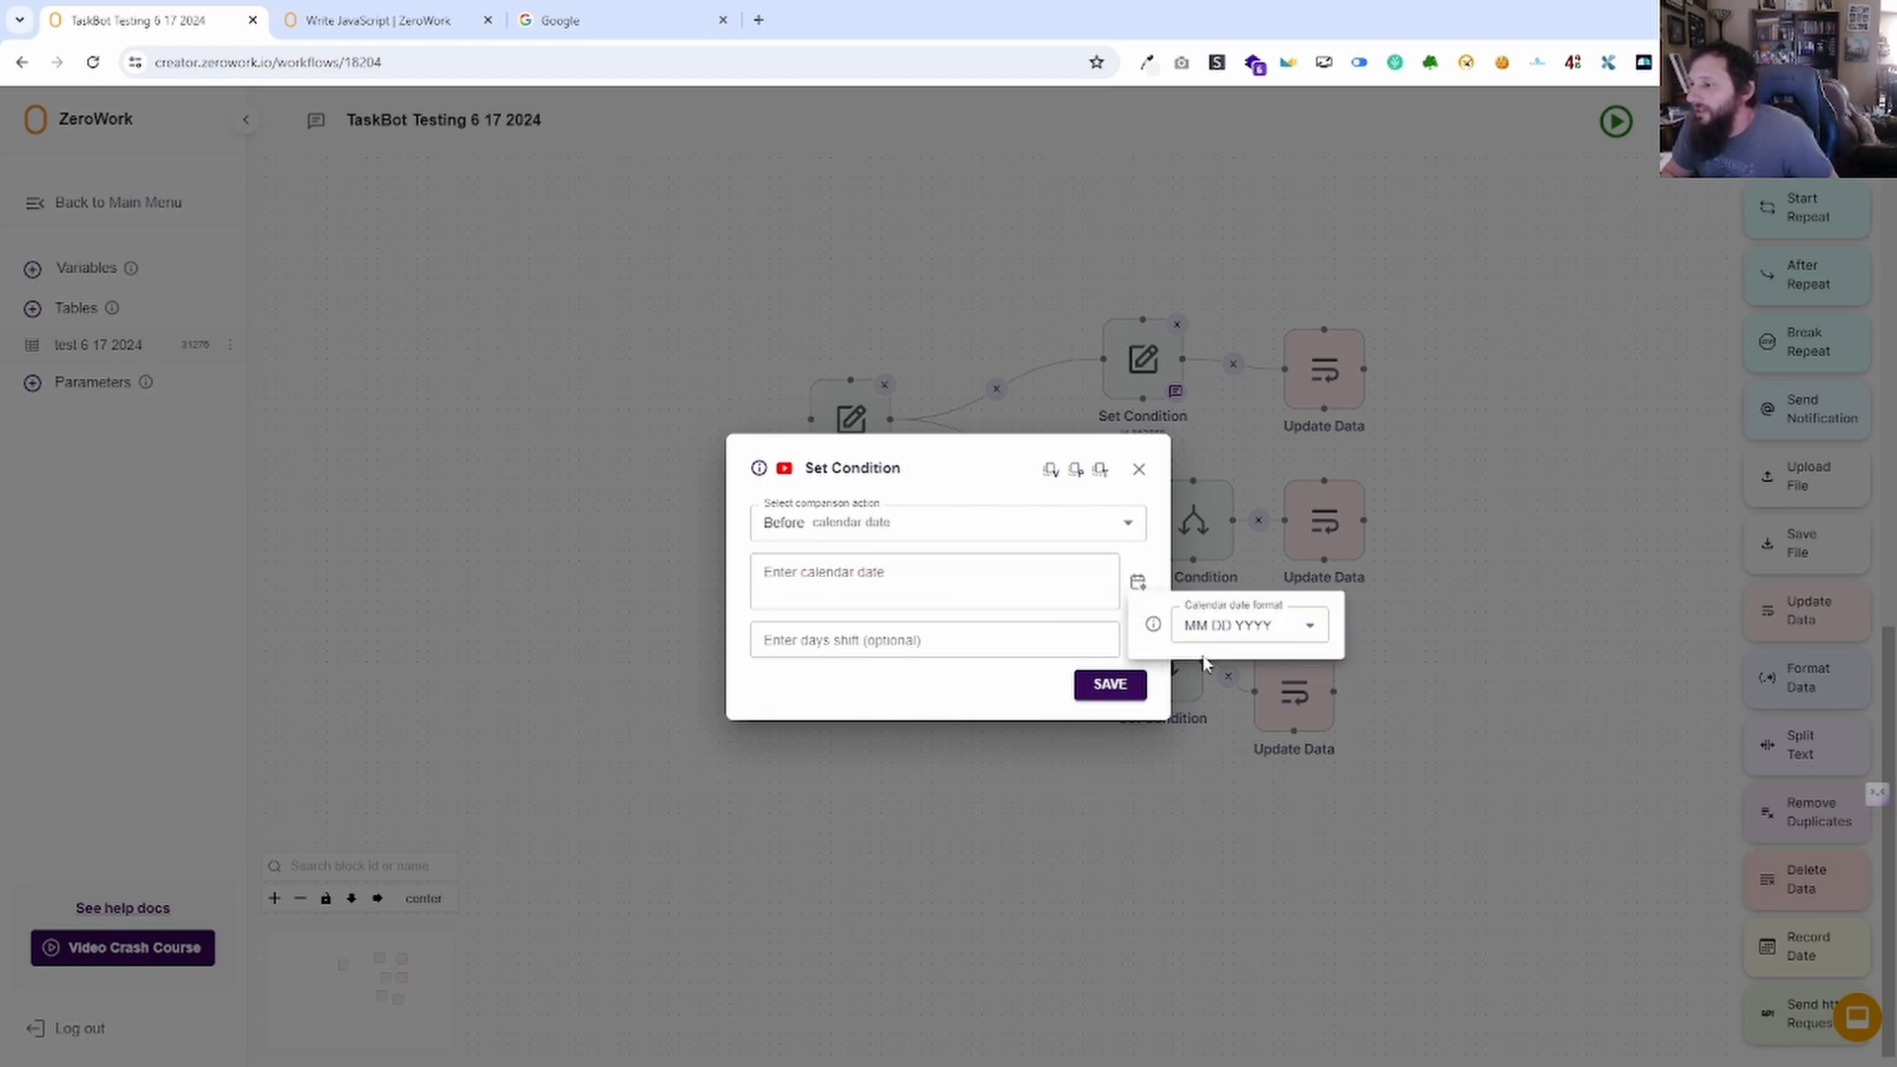
{"action": "left_click", "coordinate": [1235, 627]}
{"action": "left_click", "coordinate": [1189, 629]}
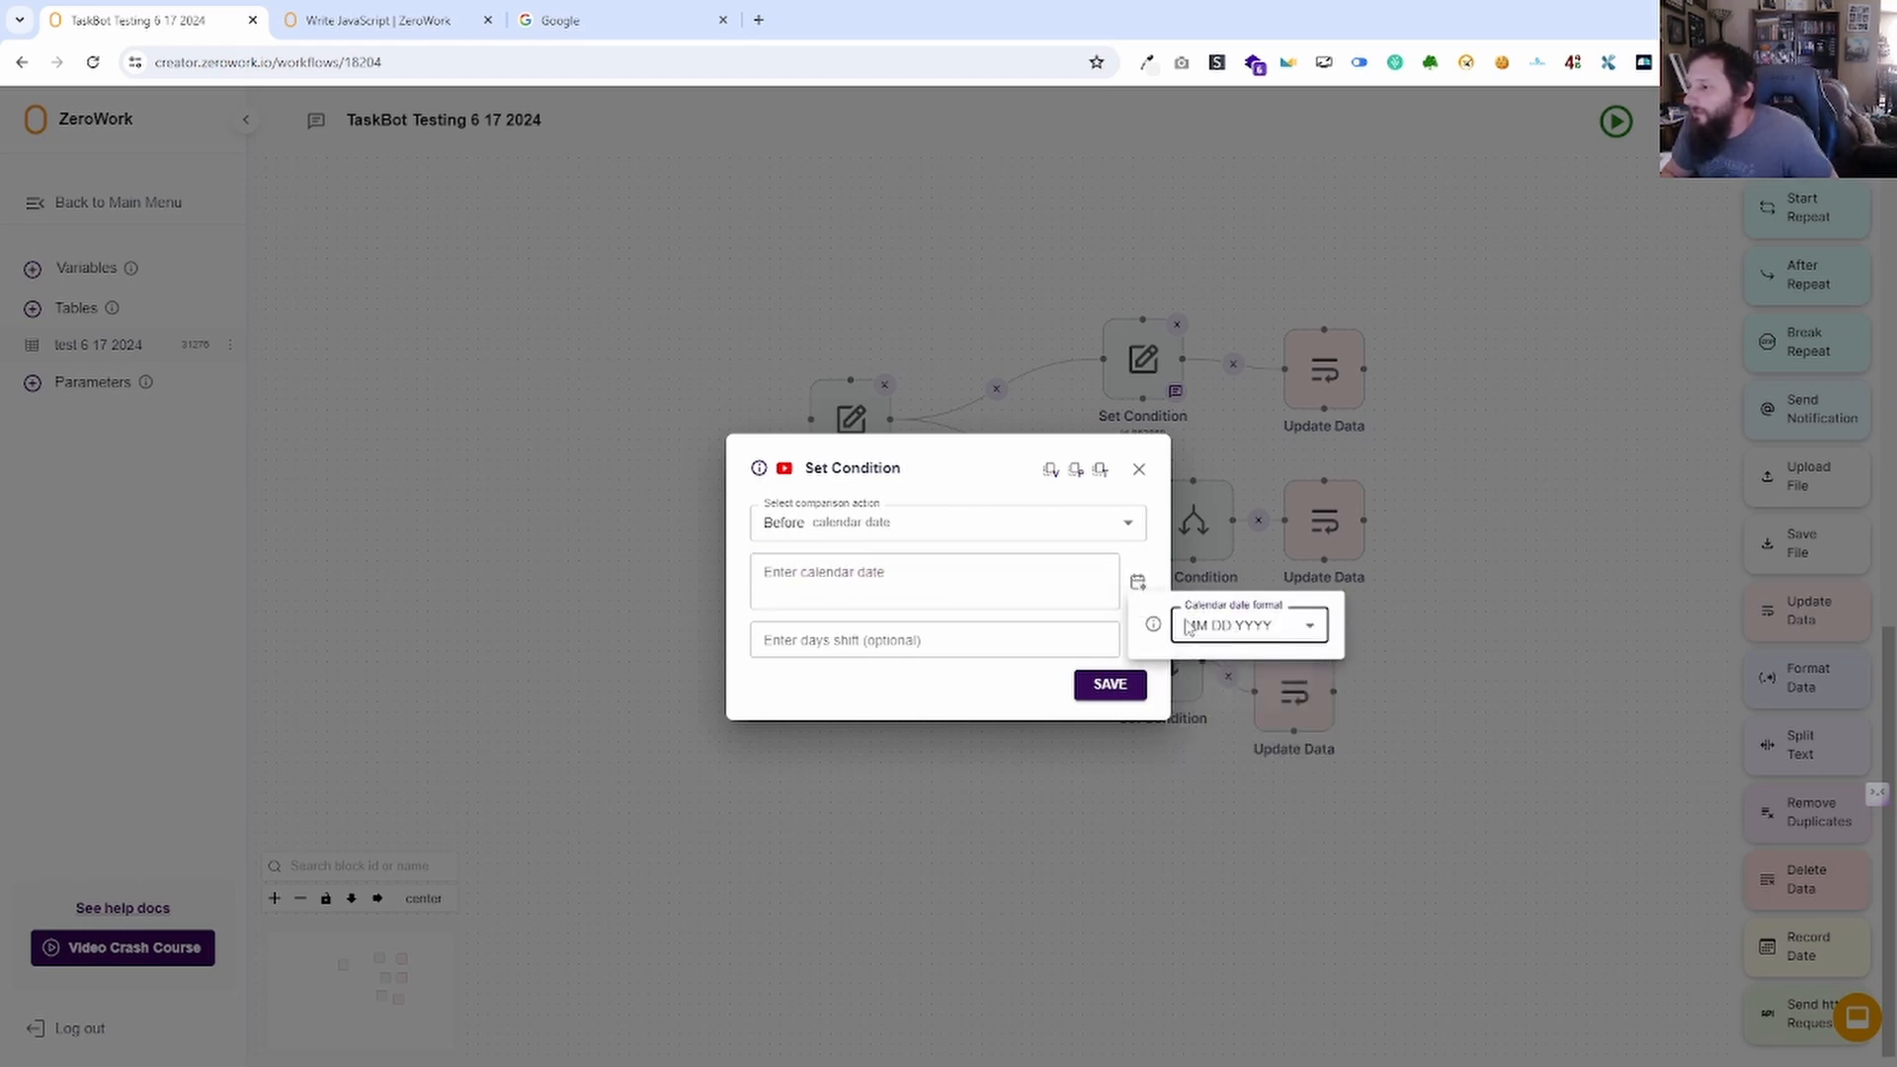
{"action": "left_click", "coordinate": [1051, 593]}
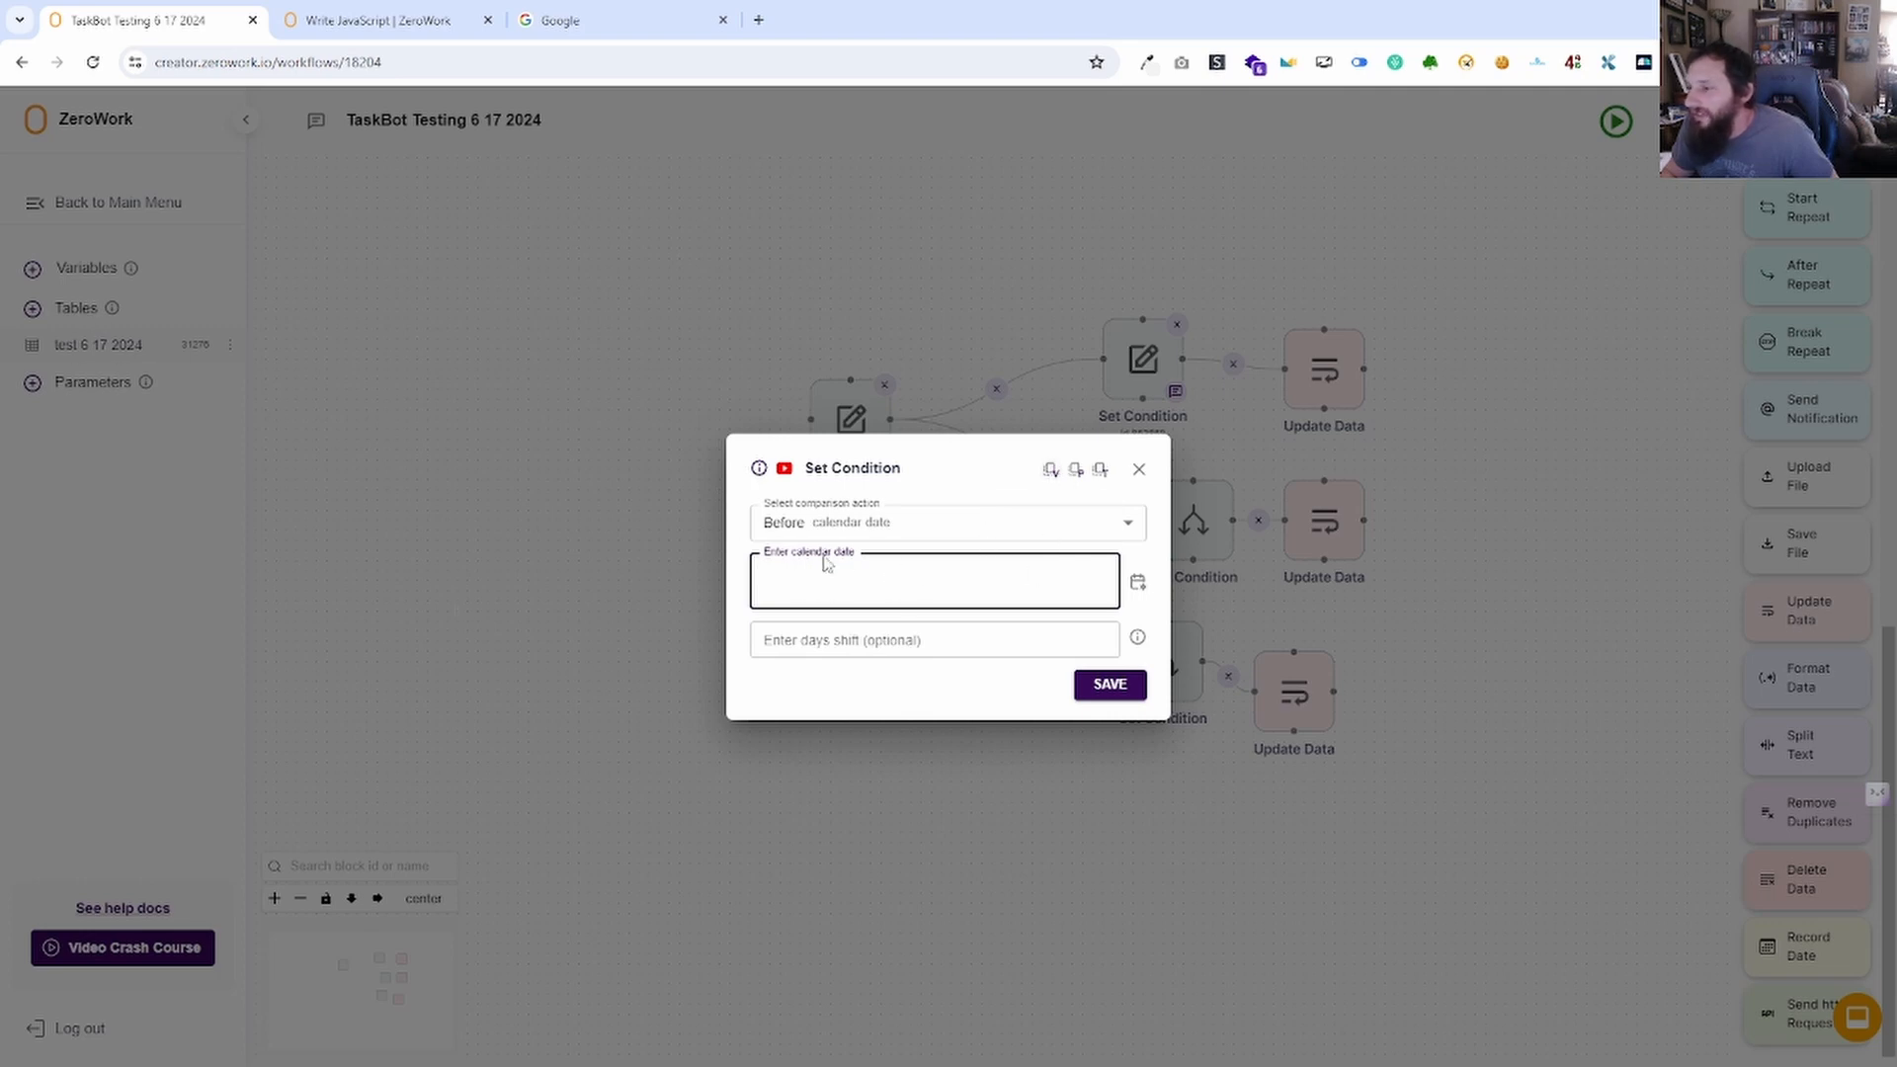
{"action": "left_click", "coordinate": [851, 644]}
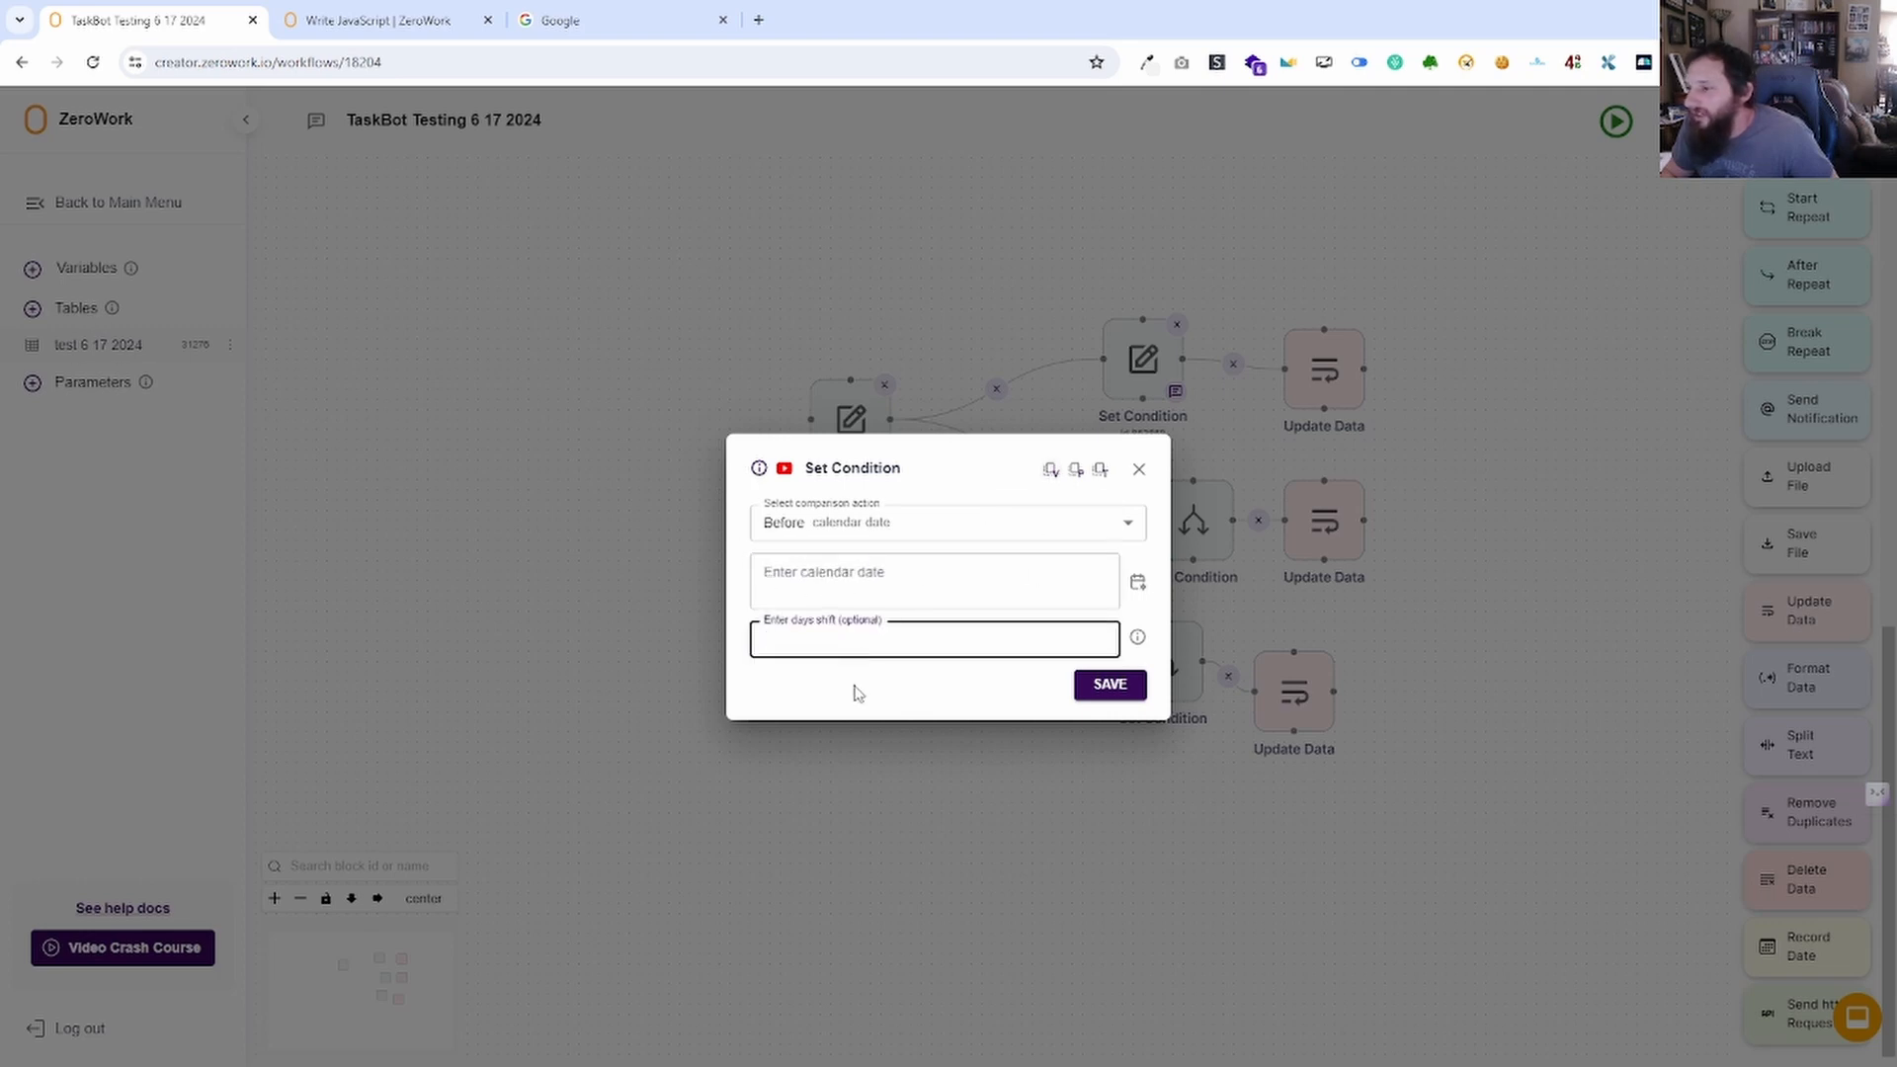
Enter calendar date 06/17/2024 with a days shift of 5.
{"action": "left_click", "coordinate": [900, 527]}
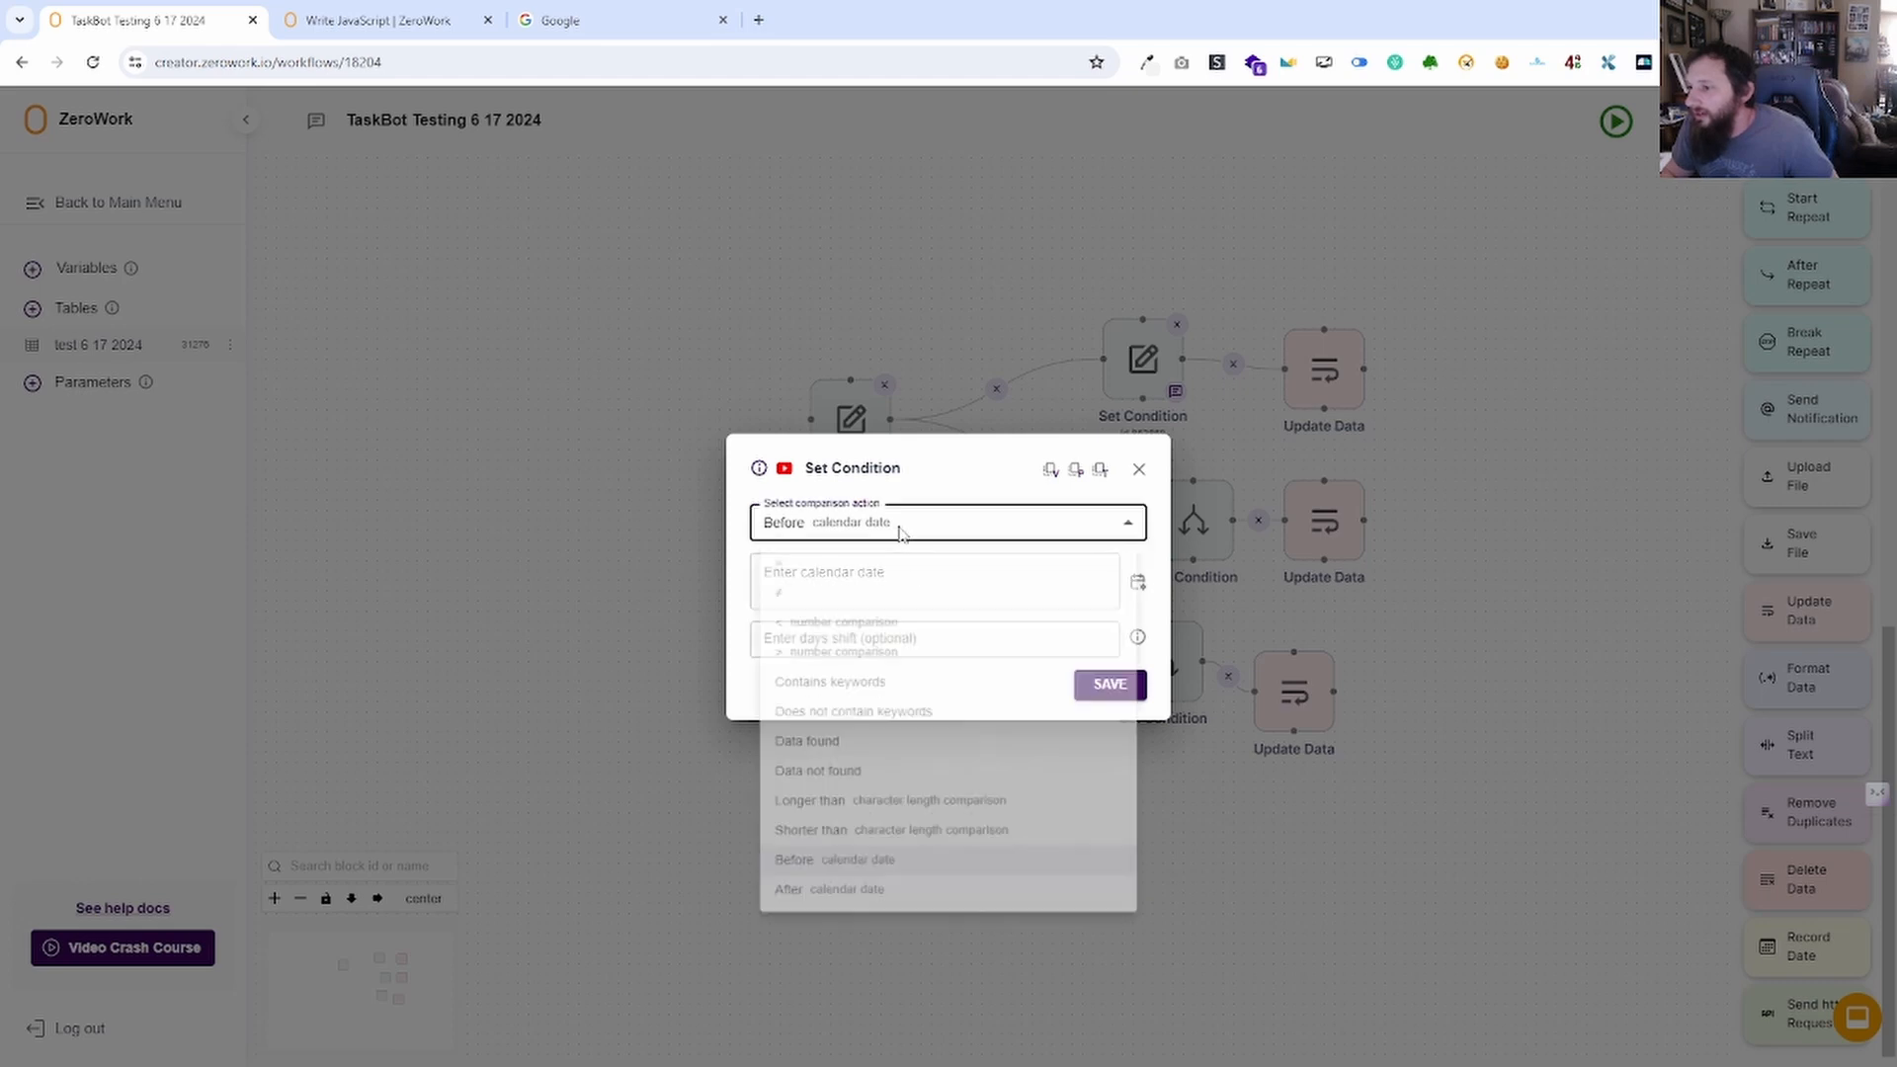
{"action": "left_click", "coordinate": [900, 528]}
{"action": "left_click", "coordinate": [916, 568]}
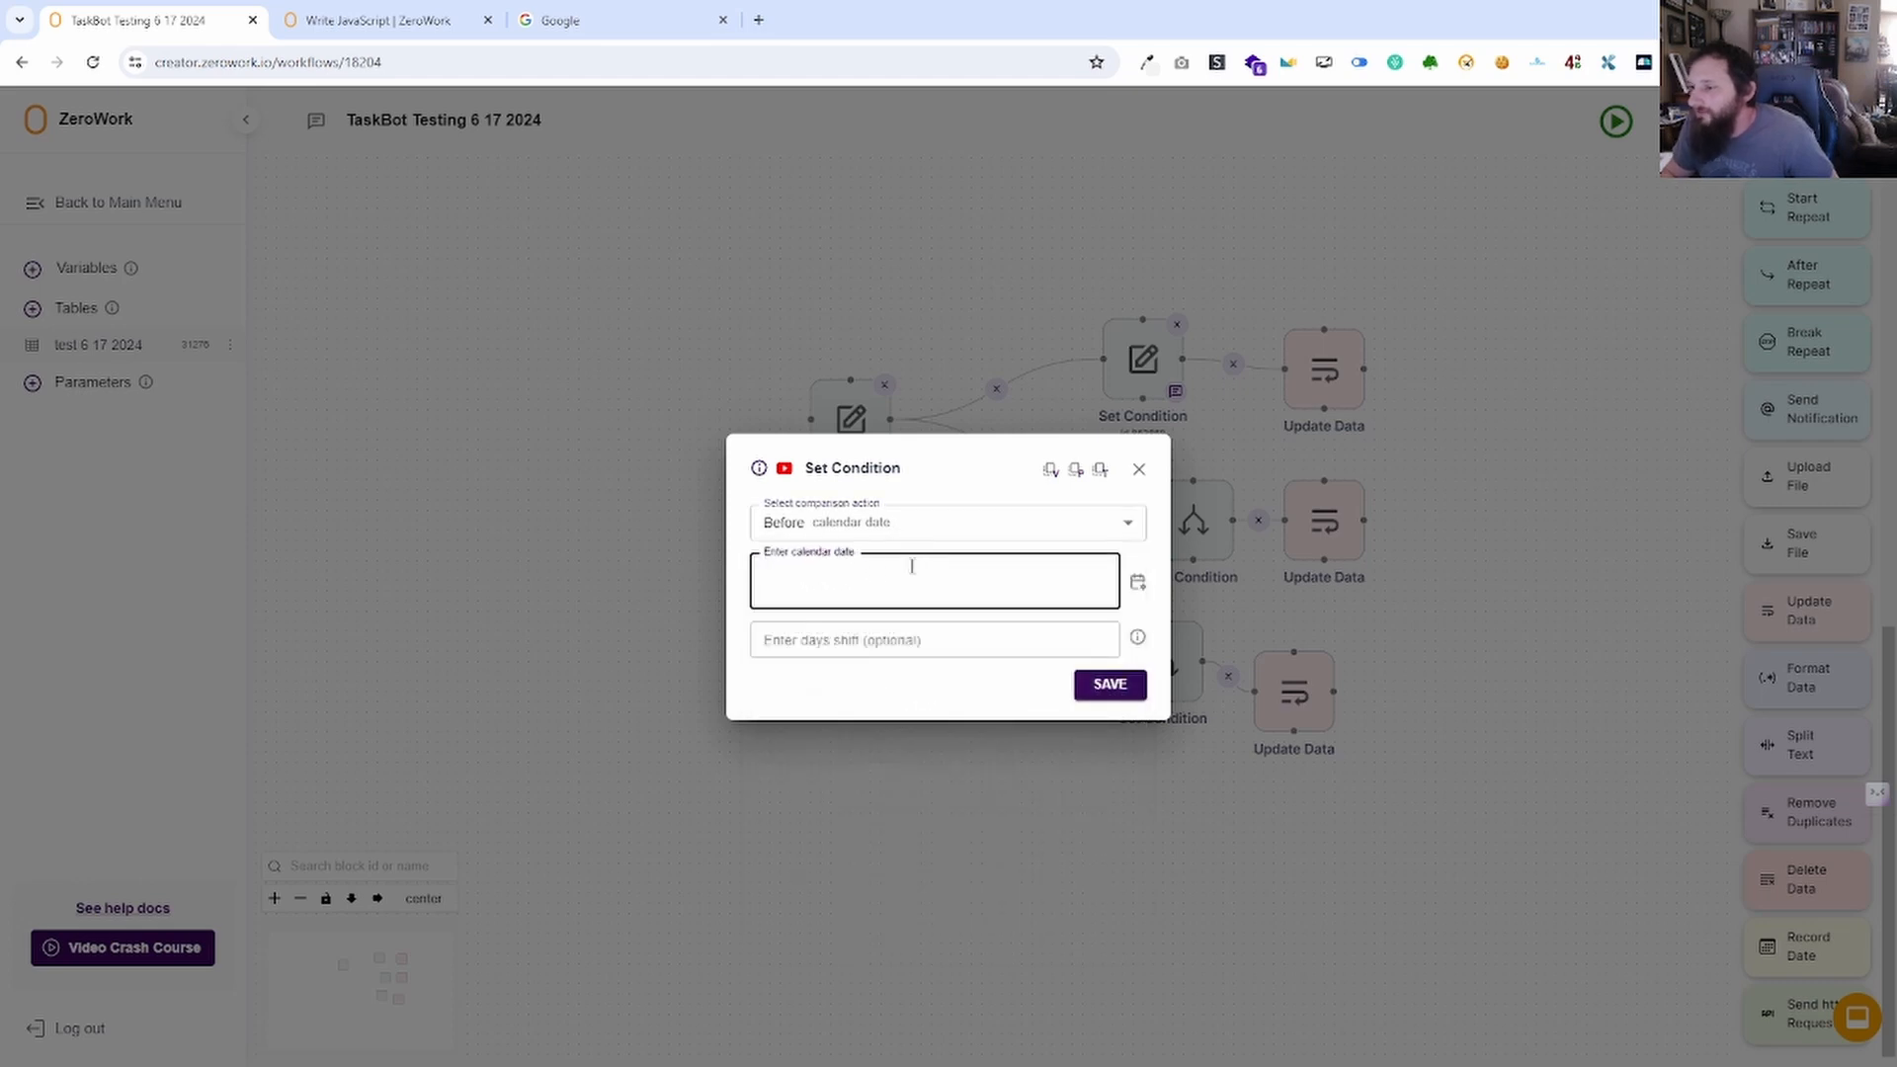
{"action": "type", "text": "06/"}
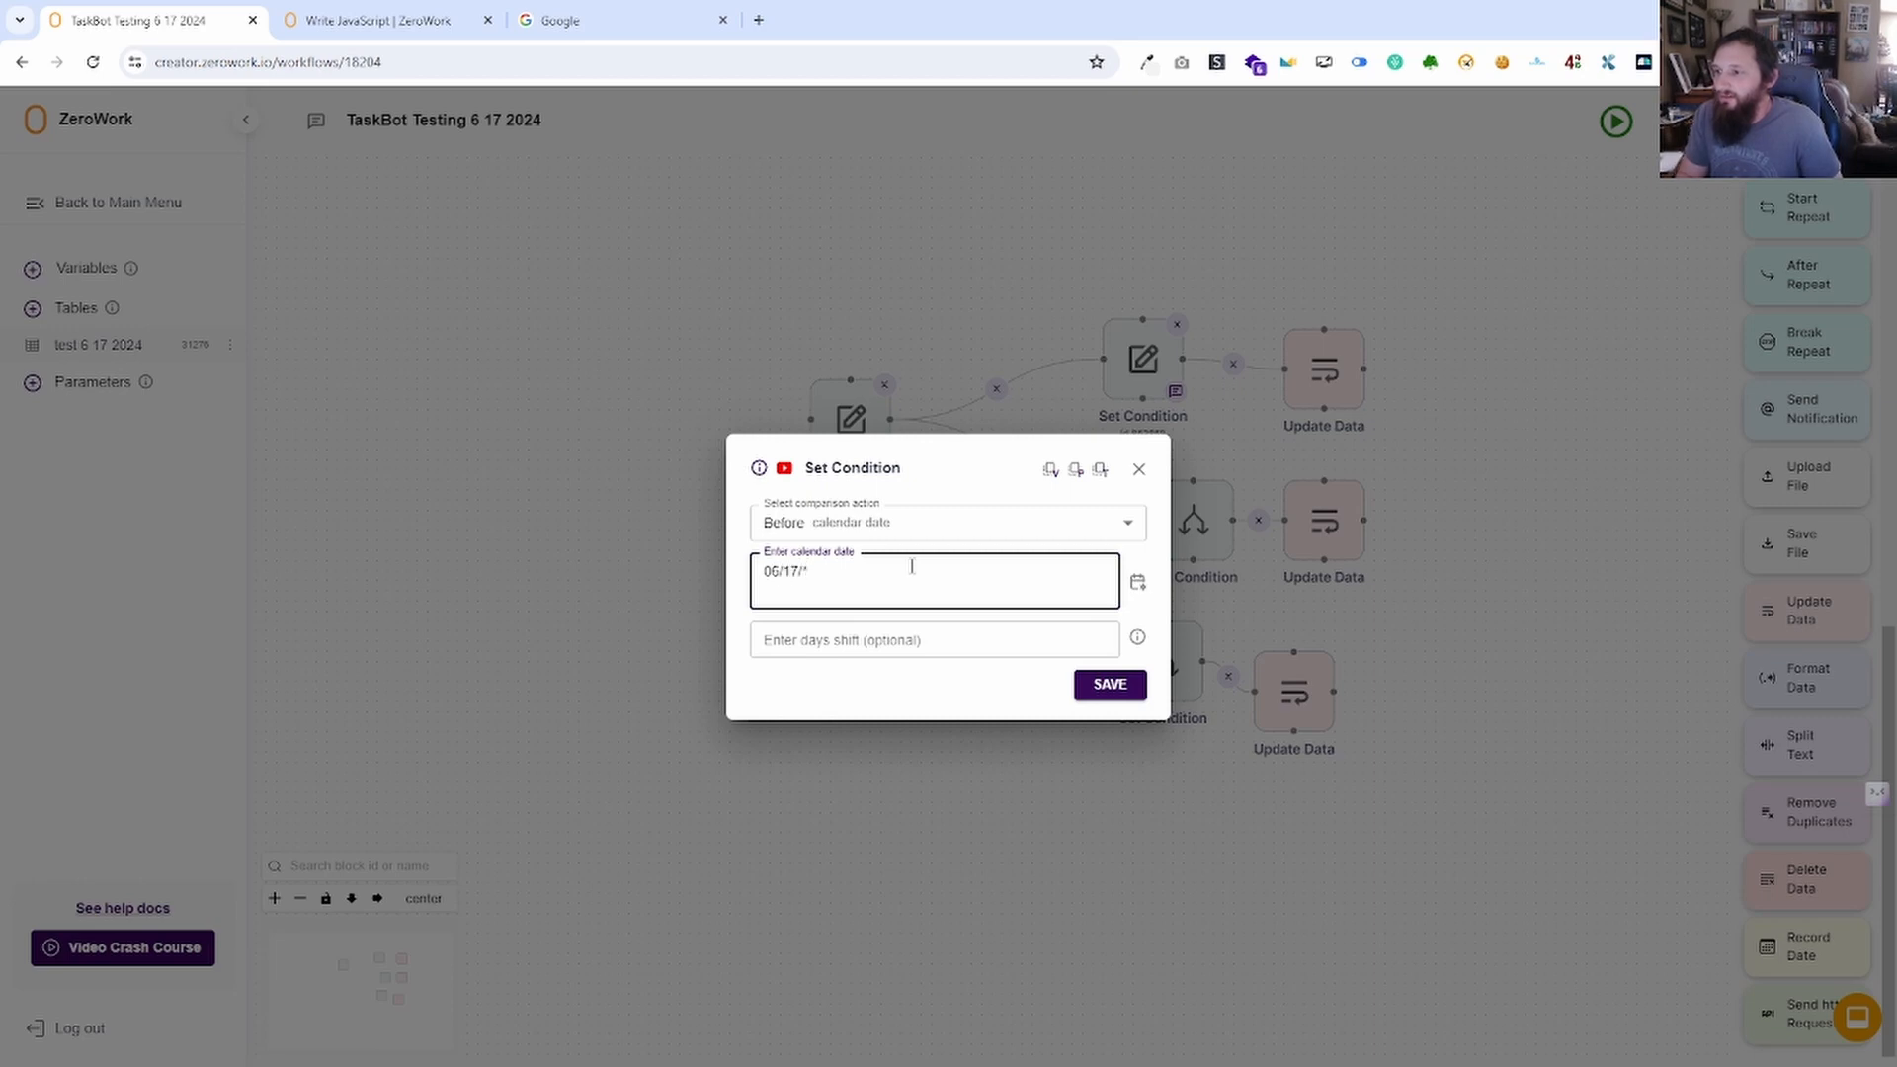
{"action": "type", "text": "17/2024"}
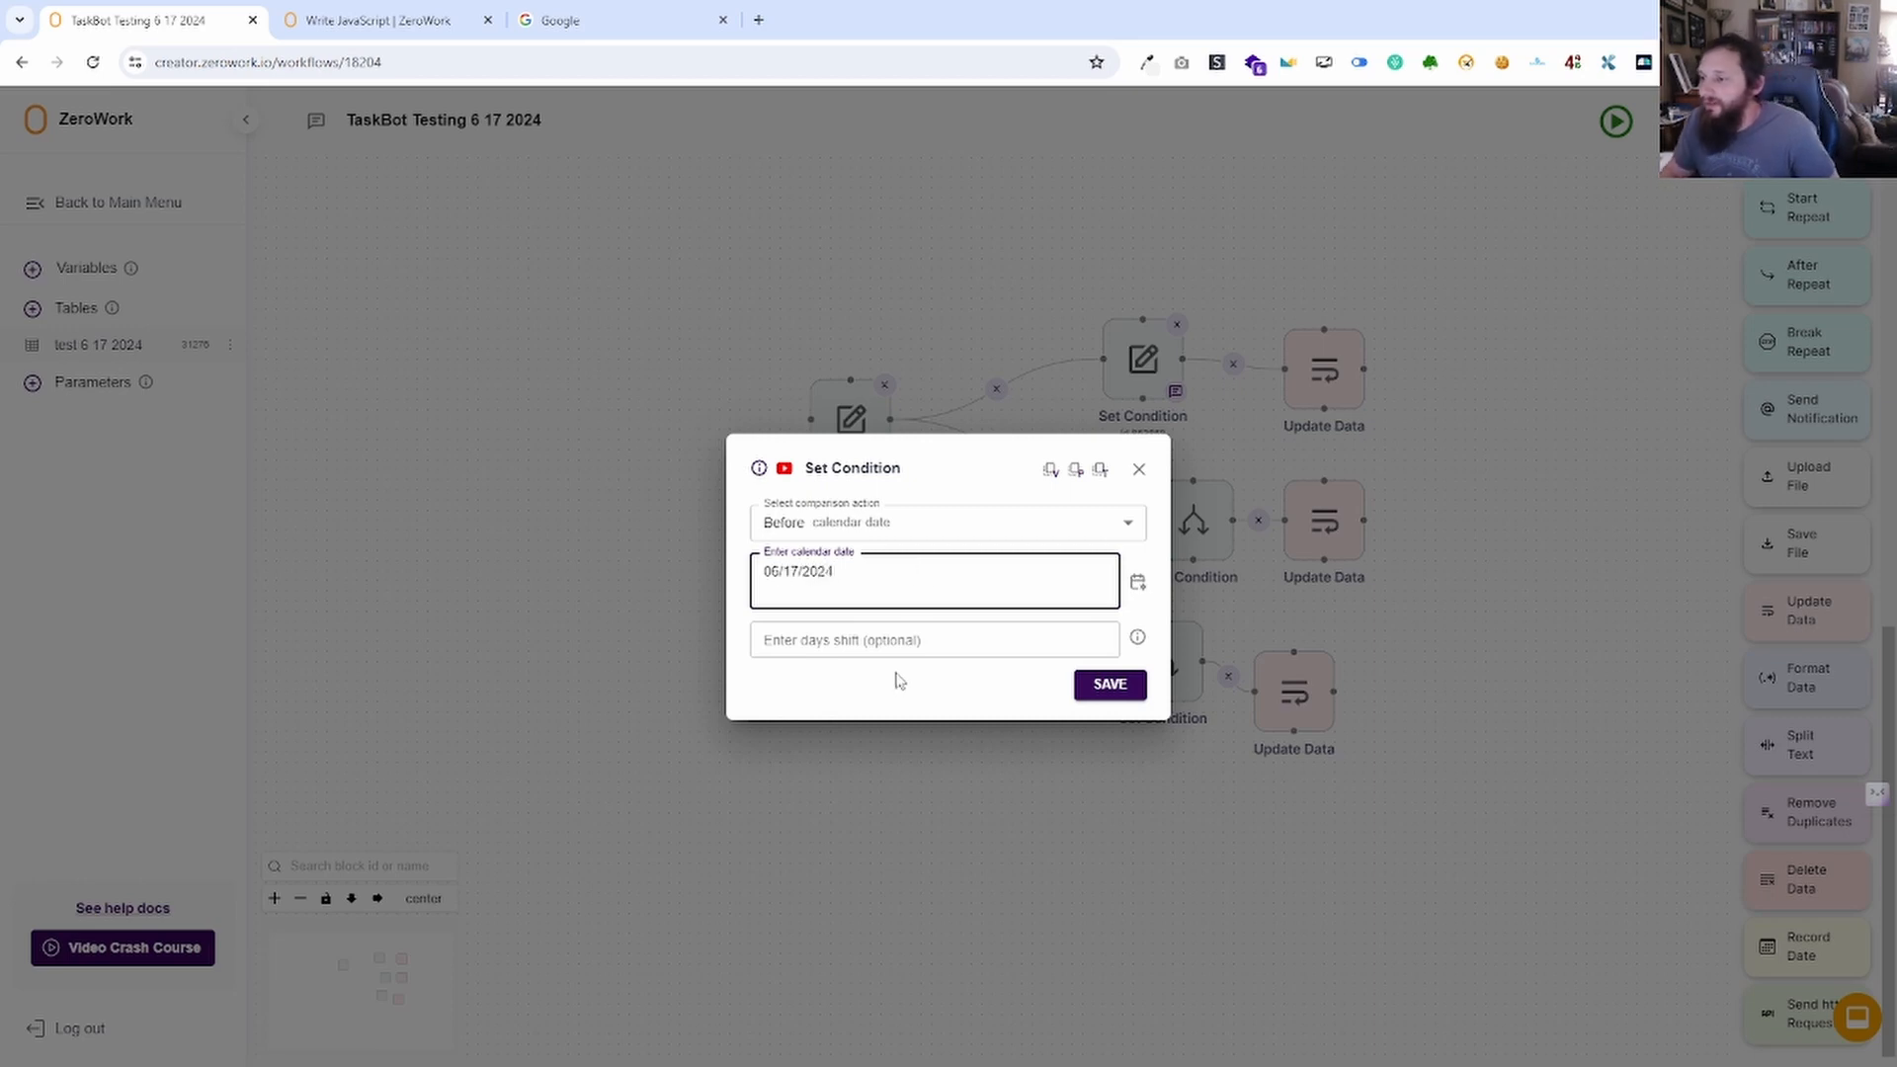
{"action": "left_click", "coordinate": [897, 640]}
{"action": "type", "text": "5"}
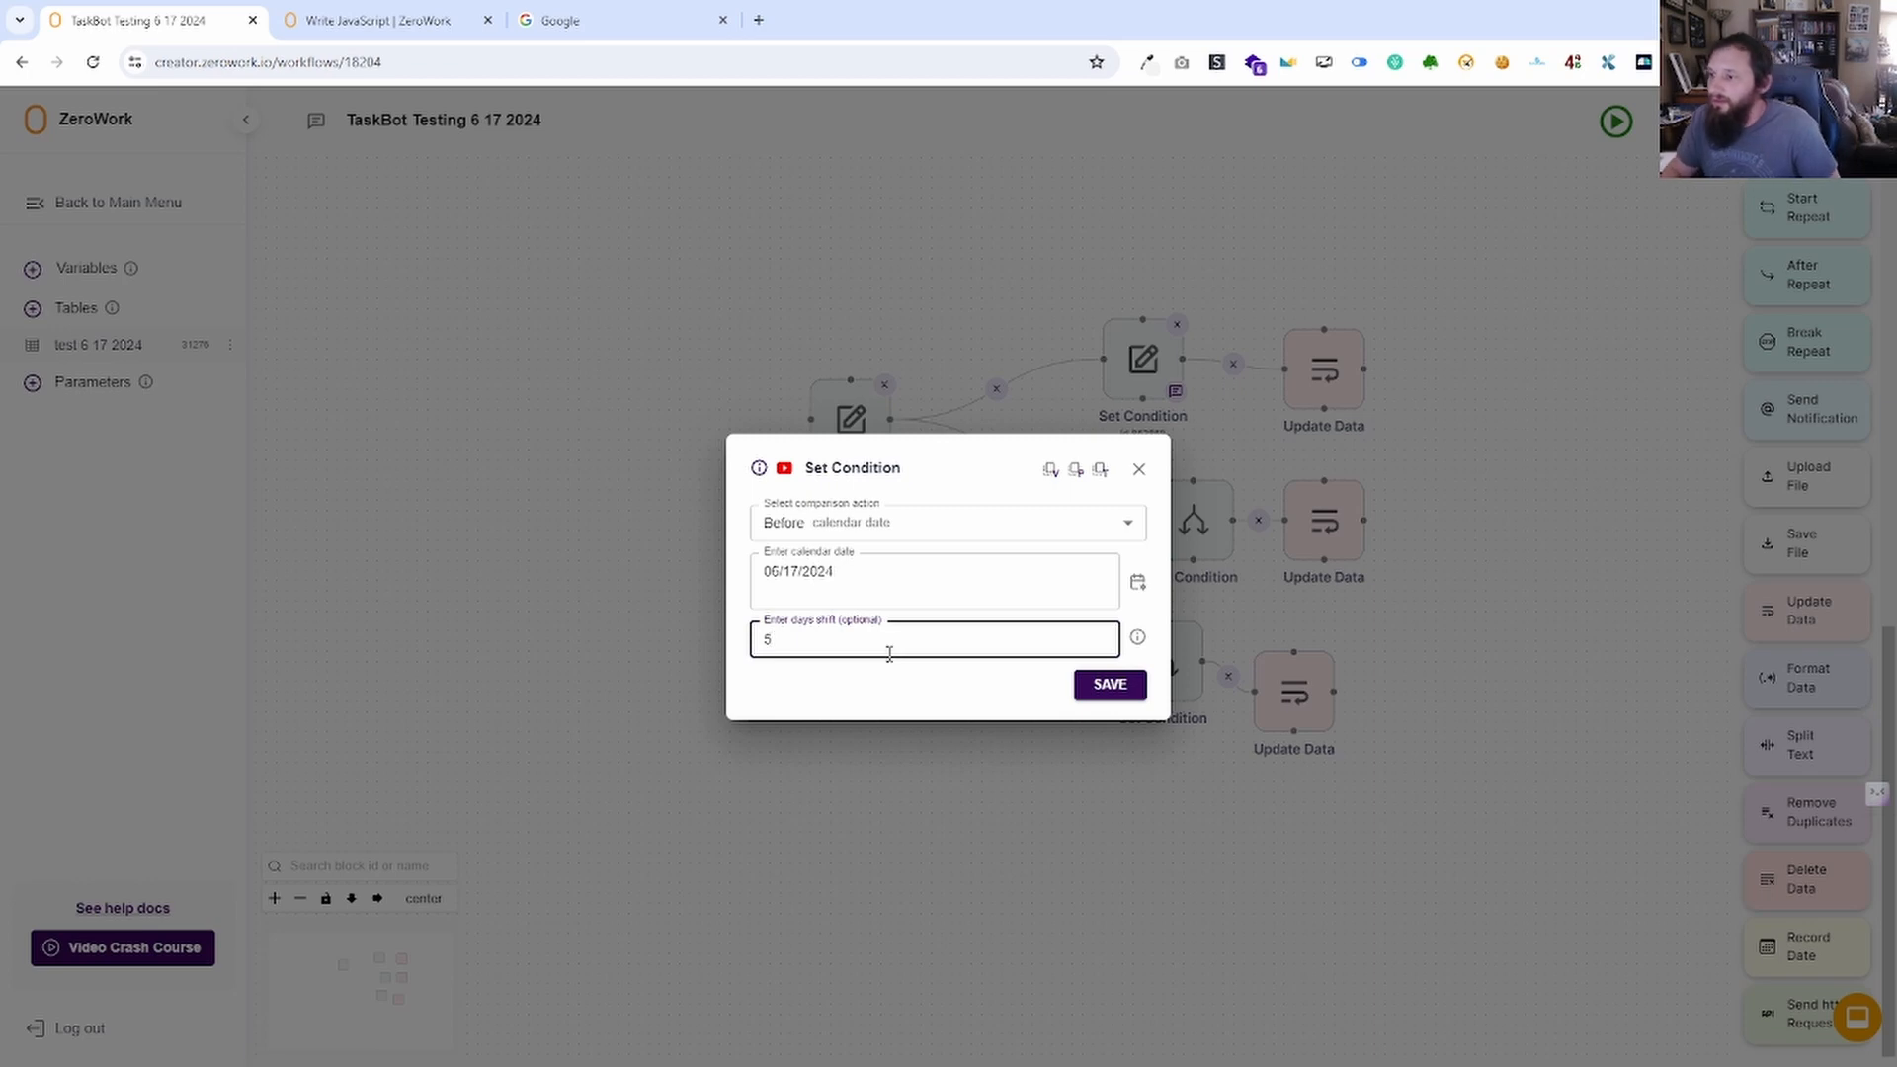
{"action": "left_click", "coordinate": [786, 581]}
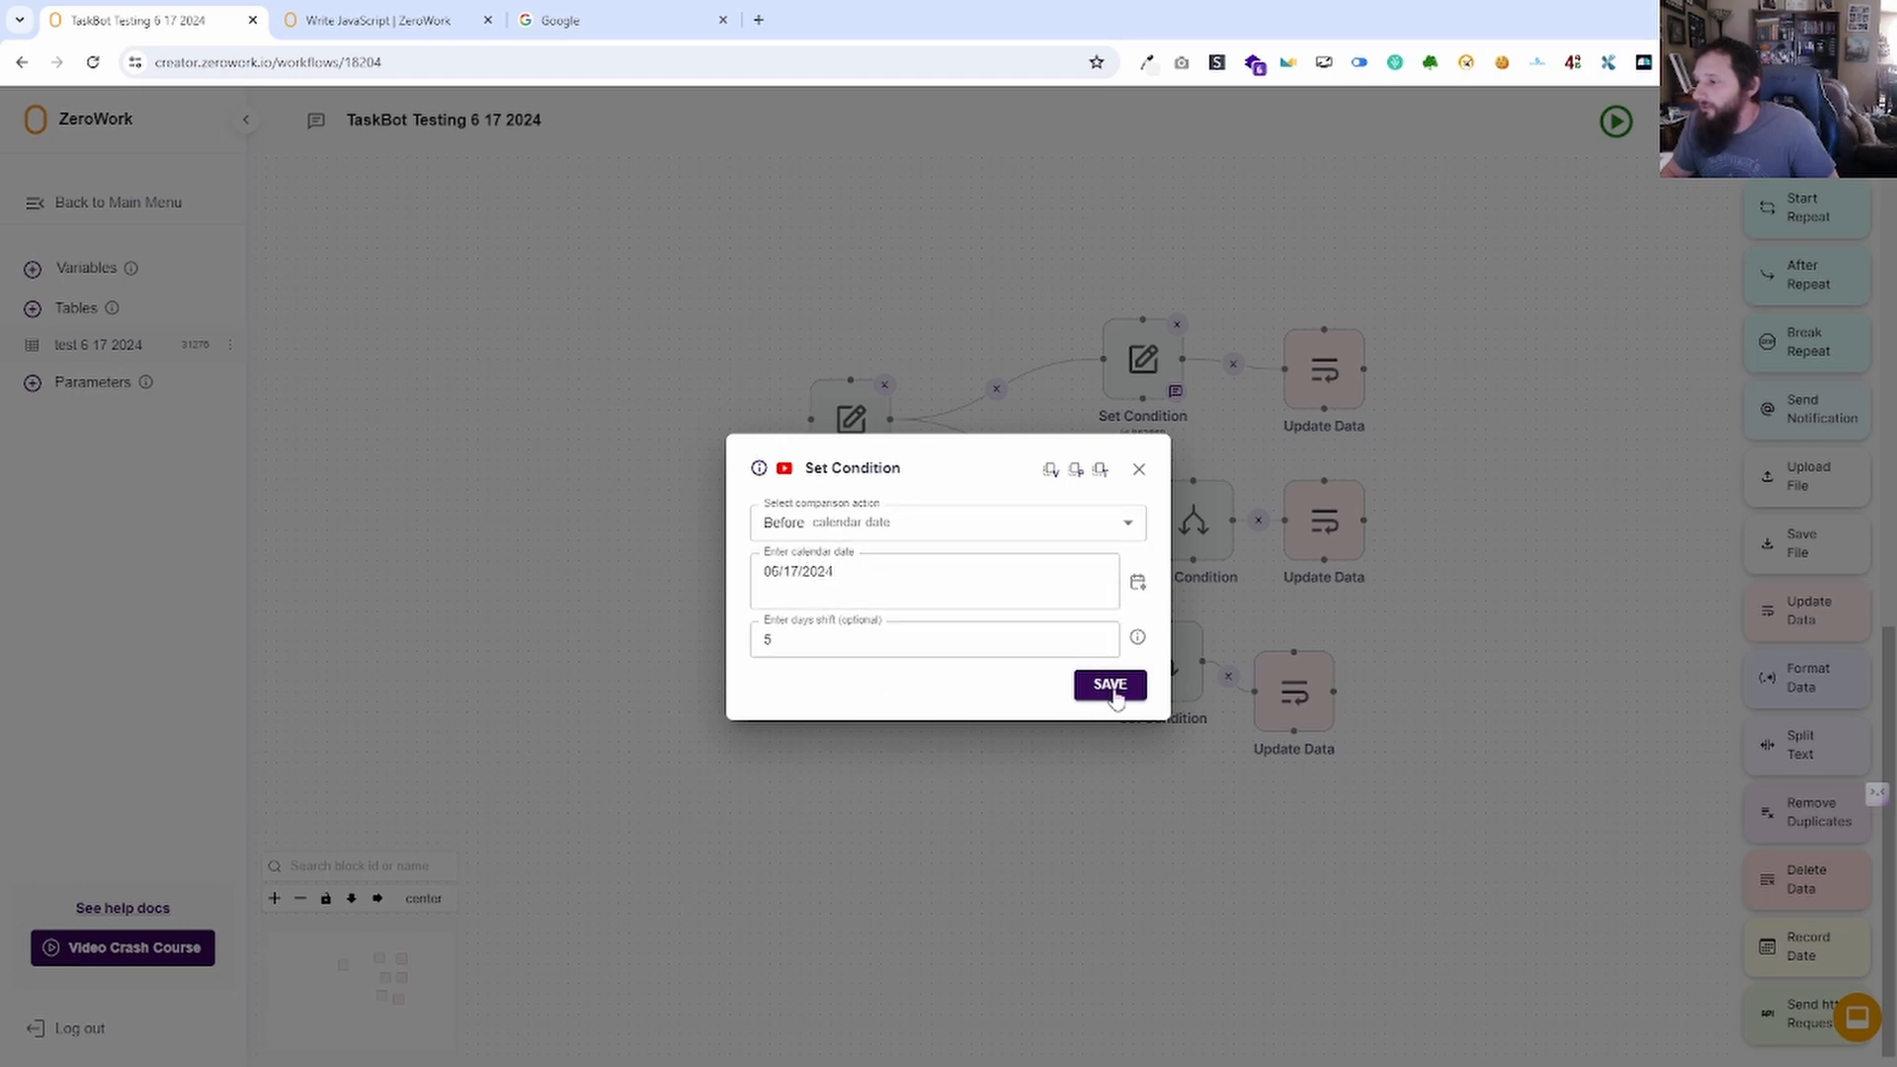
Change the comparison to After calendar date and close the Set Condition settings.
{"action": "left_click", "coordinate": [843, 528]}
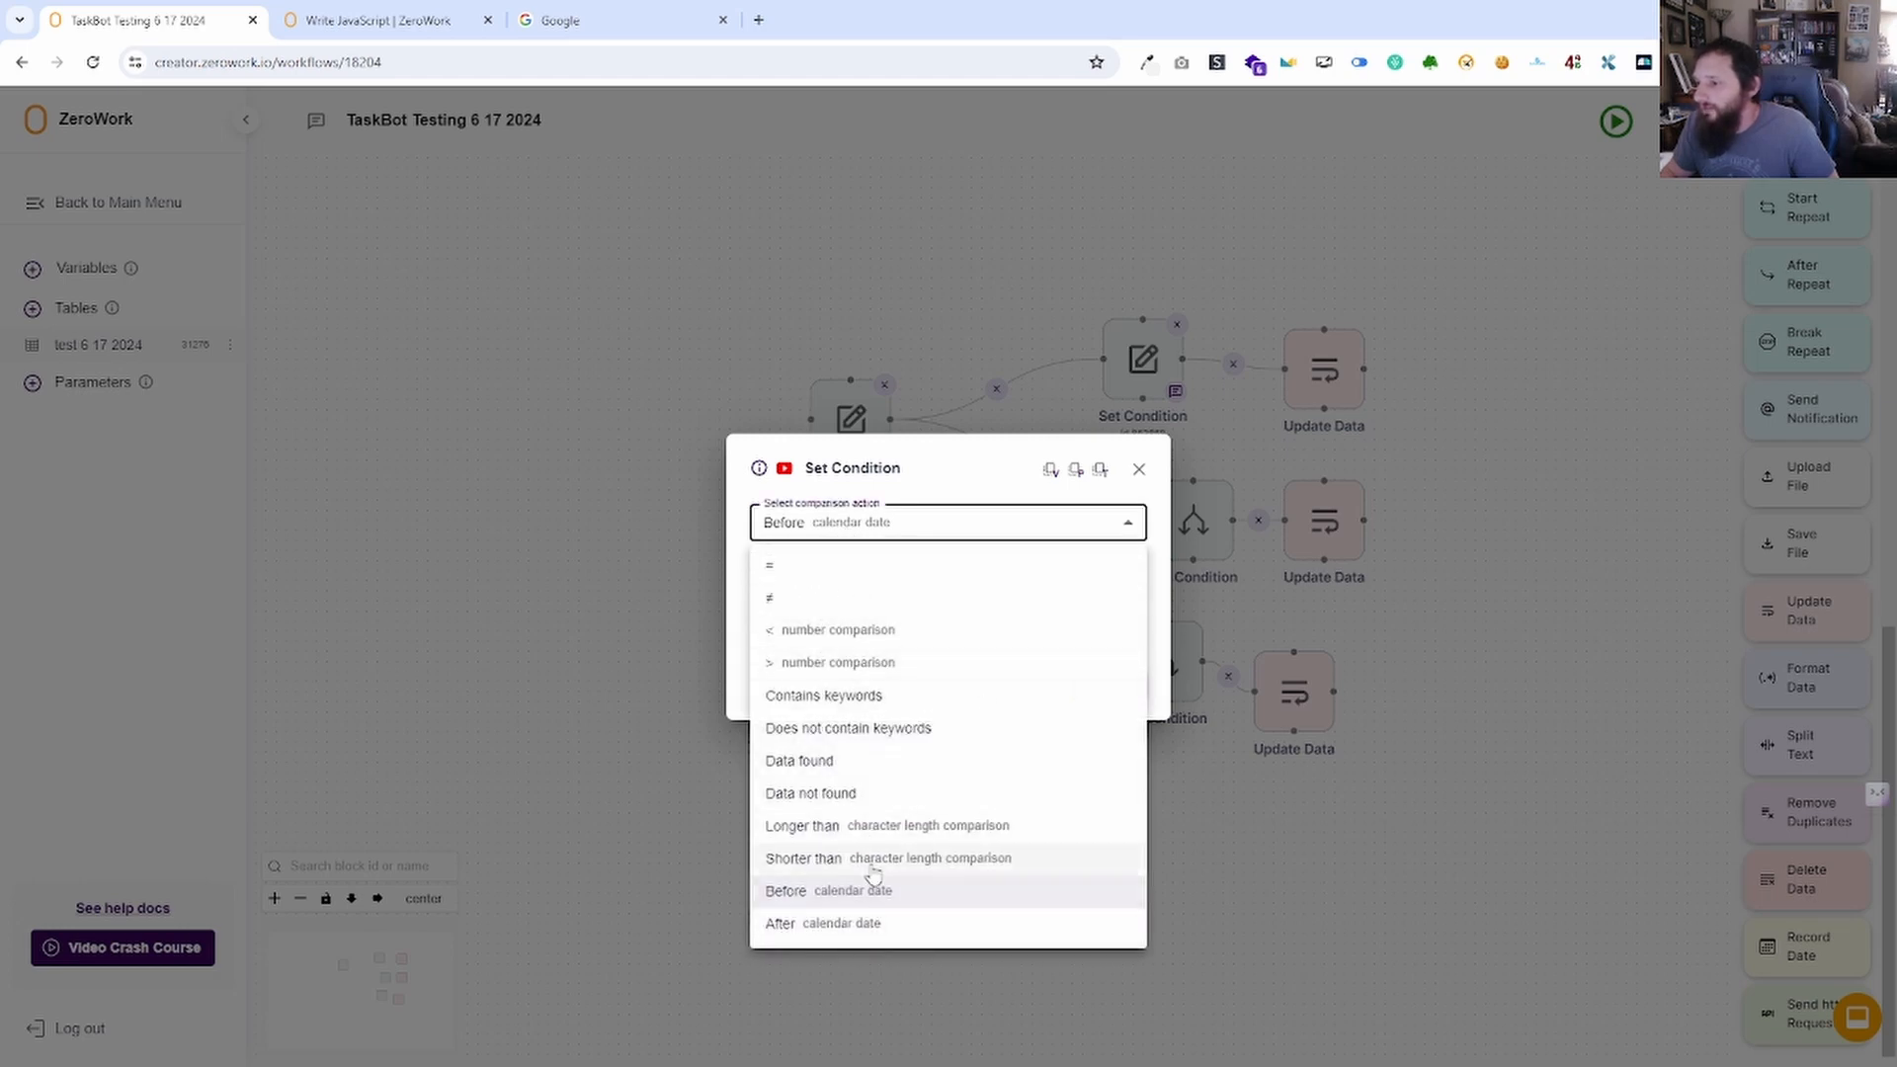
{"action": "left_click", "coordinate": [828, 922]}
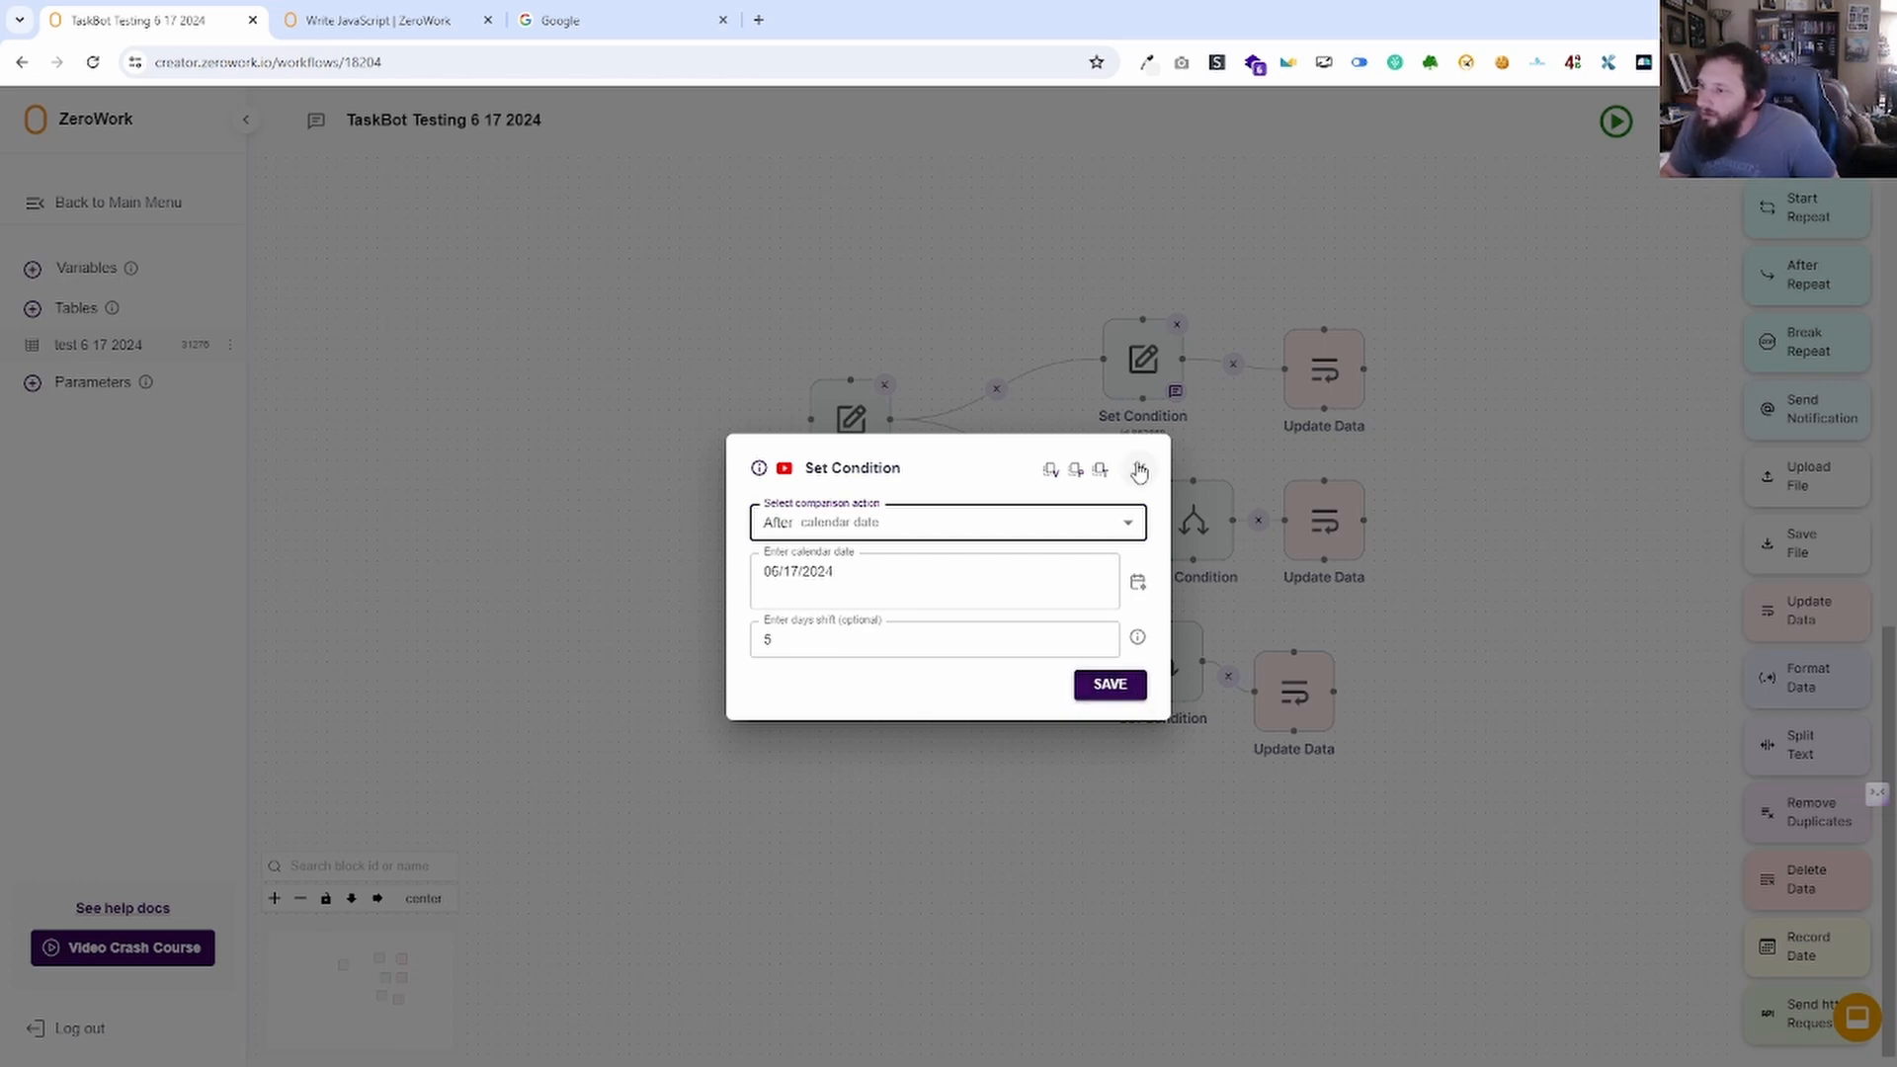
{"action": "left_click", "coordinate": [1124, 527]}
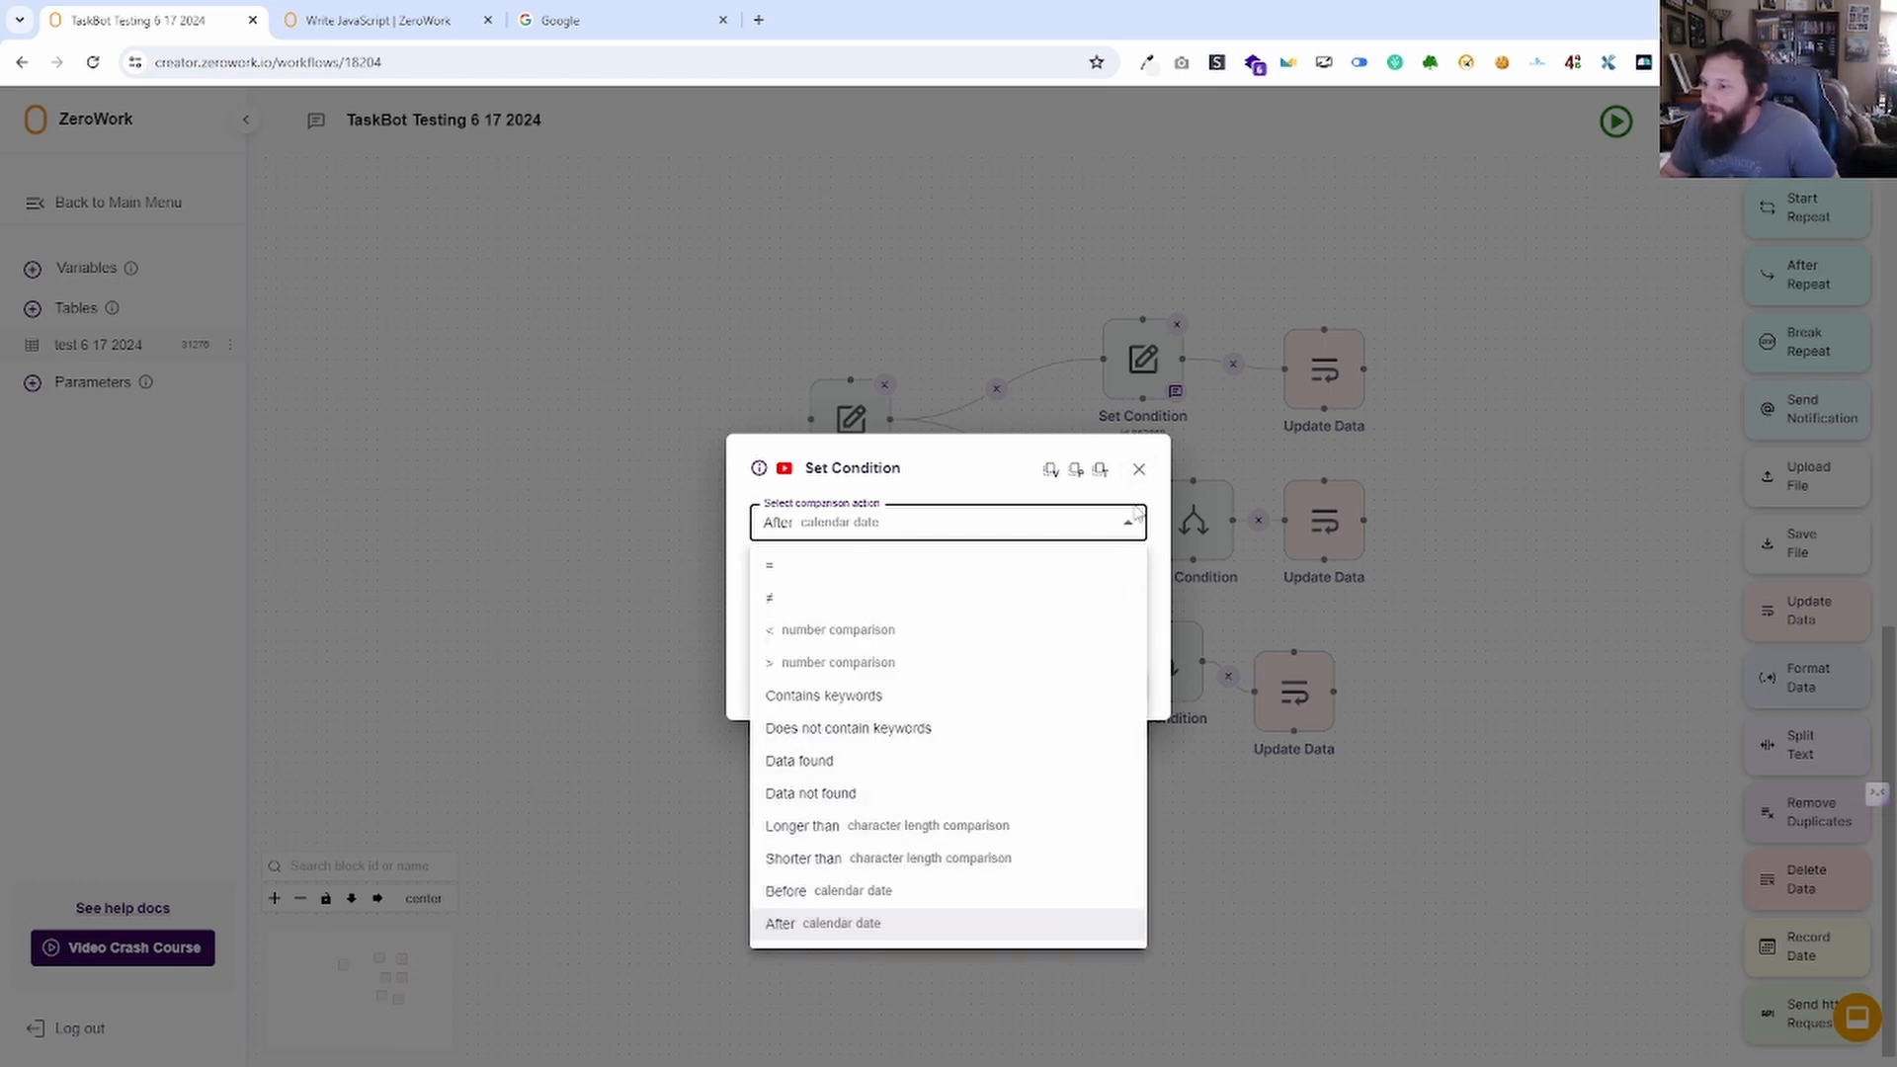
{"action": "left_click", "coordinate": [1143, 474]}
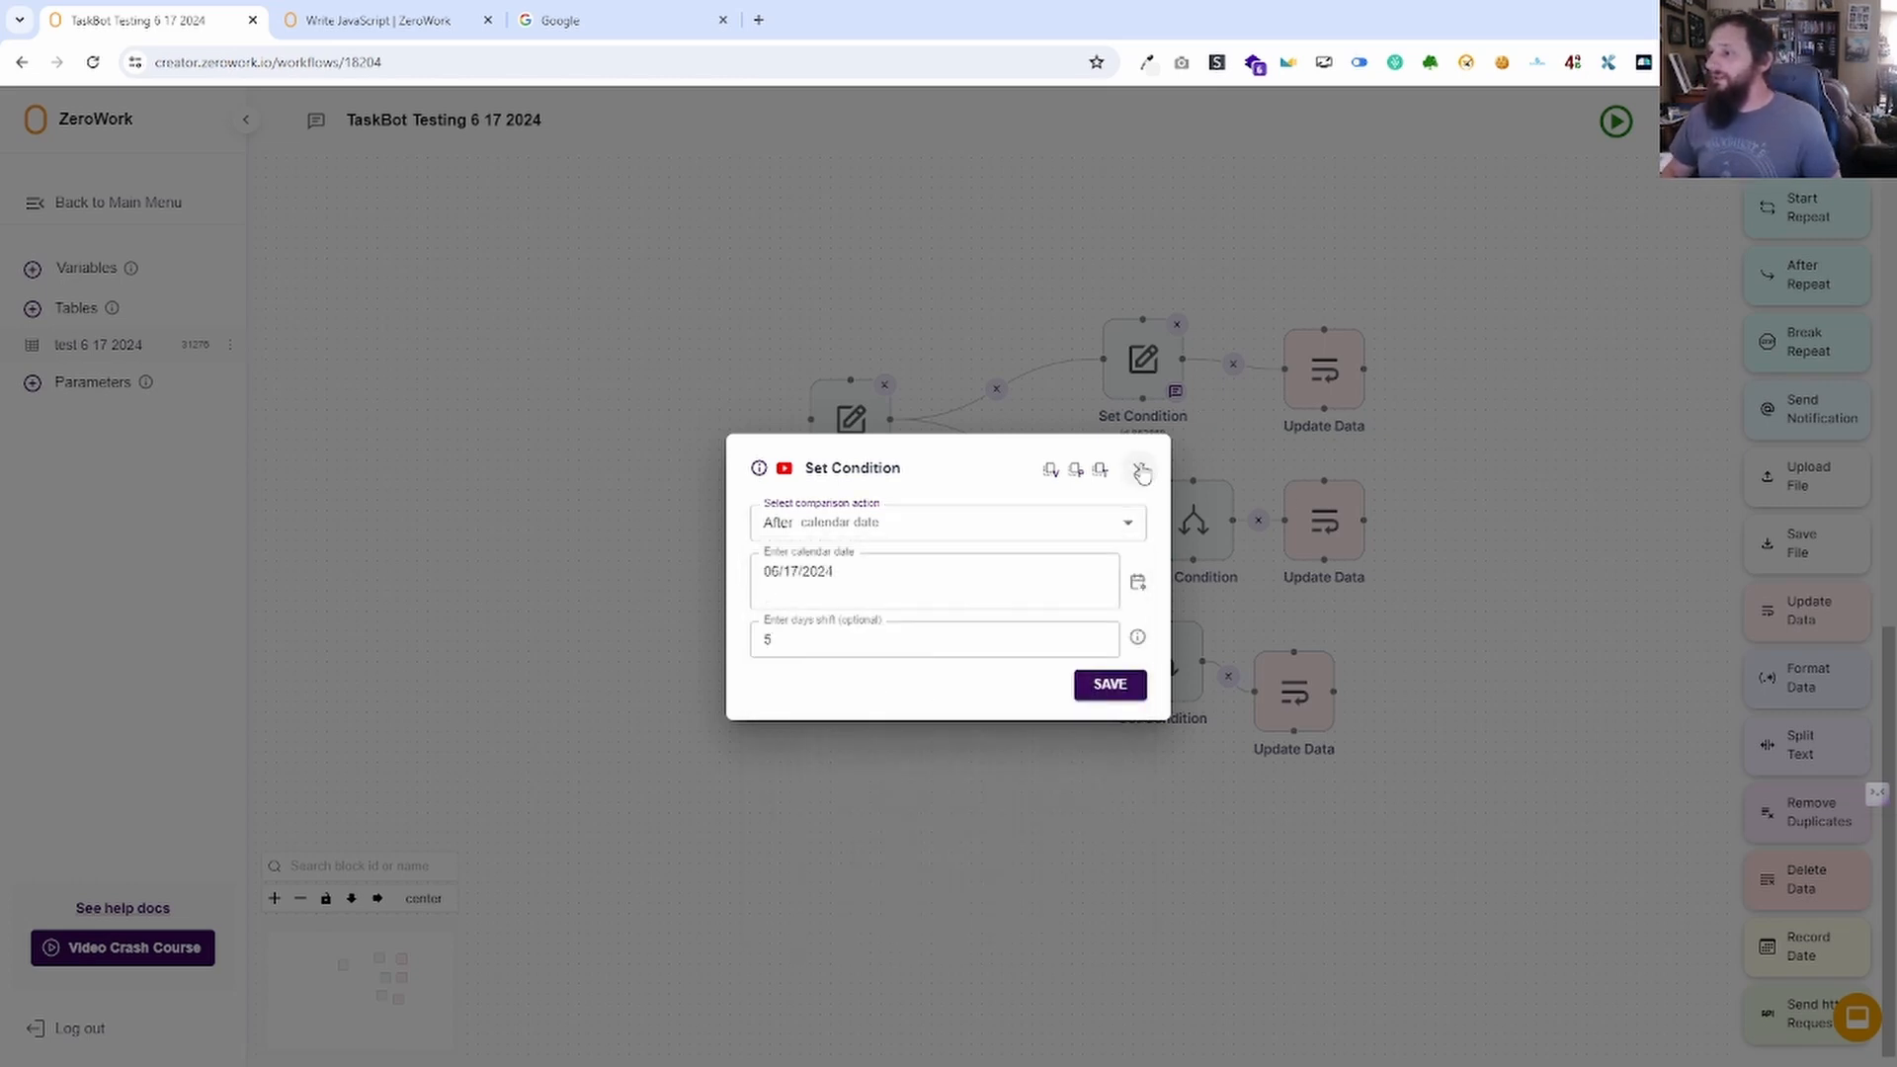
{"action": "left_click", "coordinate": [1138, 469]}
{"action": "scroll", "coordinate": [1752, 546], "scroll_direction": "up", "scroll_amount": 3}
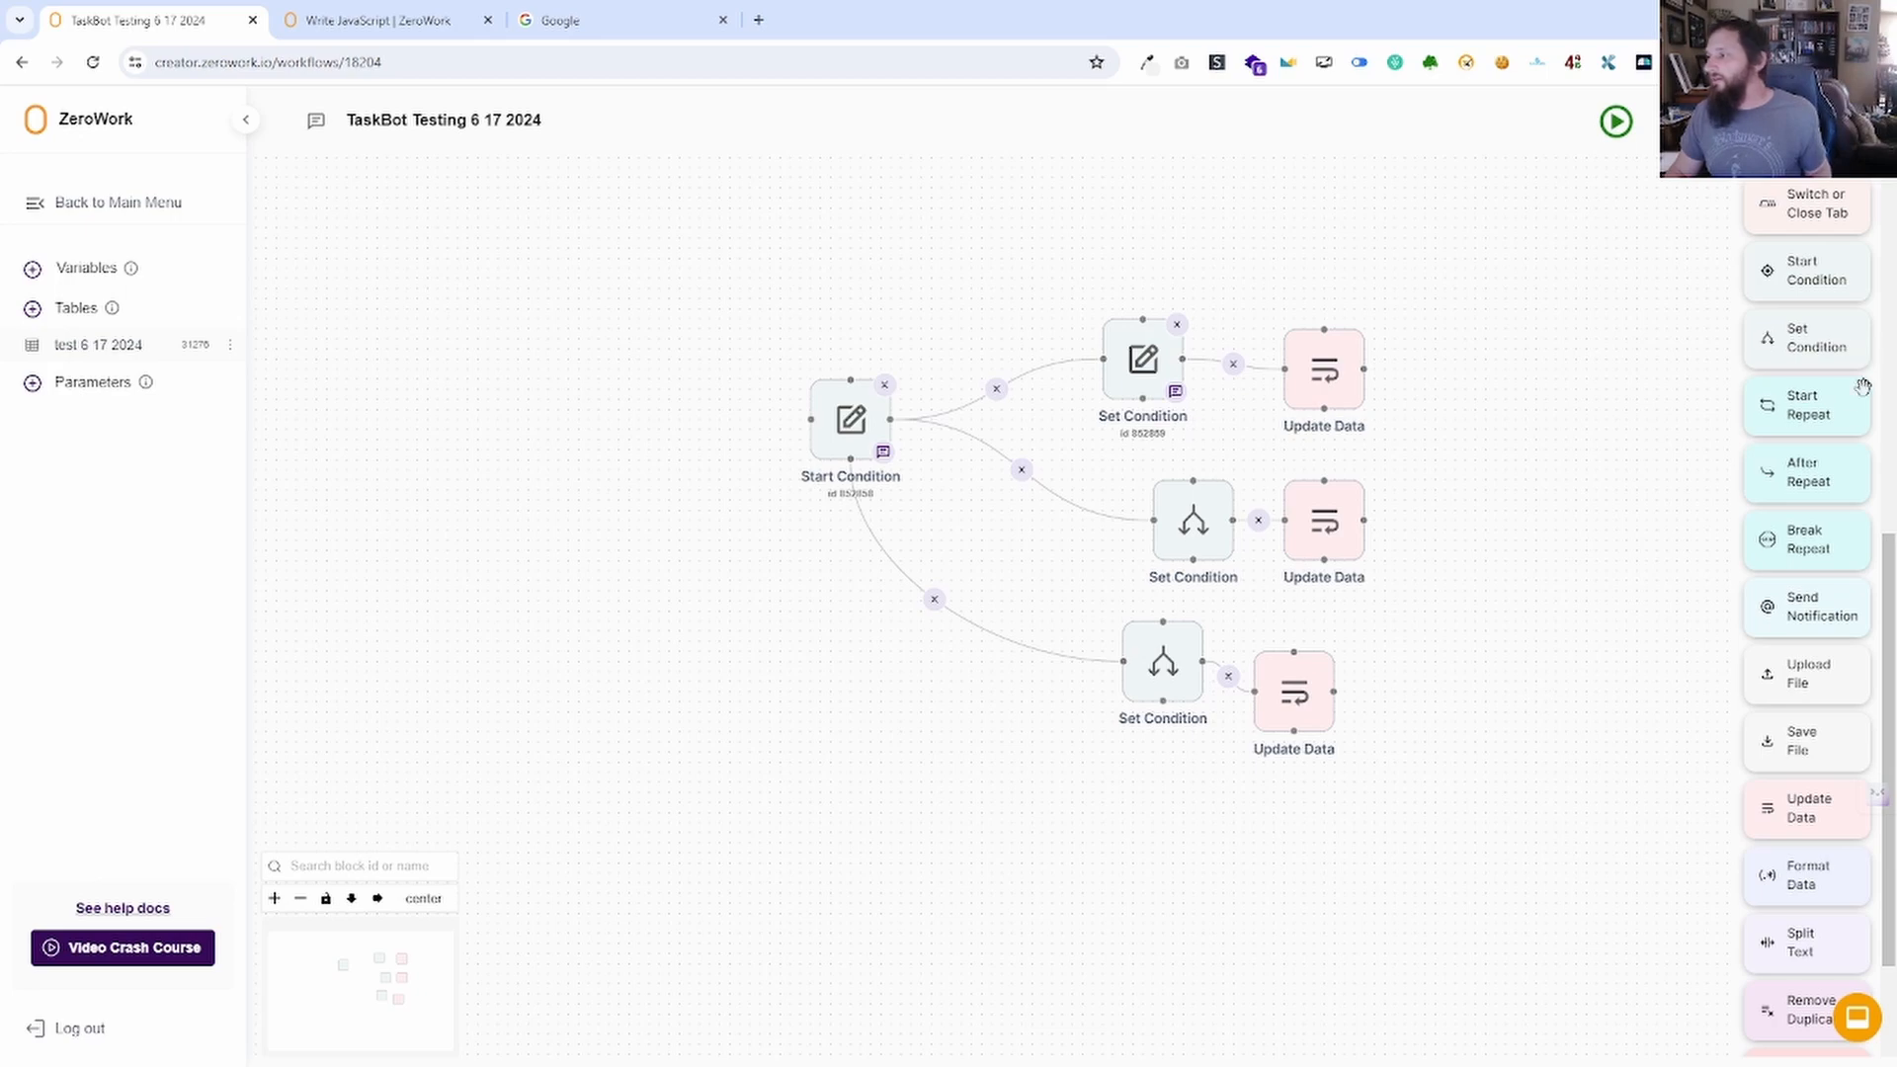
Add a Start Repeat block with the Standard loop type and 5 repetitions.
{"action": "left_click_drag", "start_coordinate": [1847, 399], "coordinate": [458, 240]}
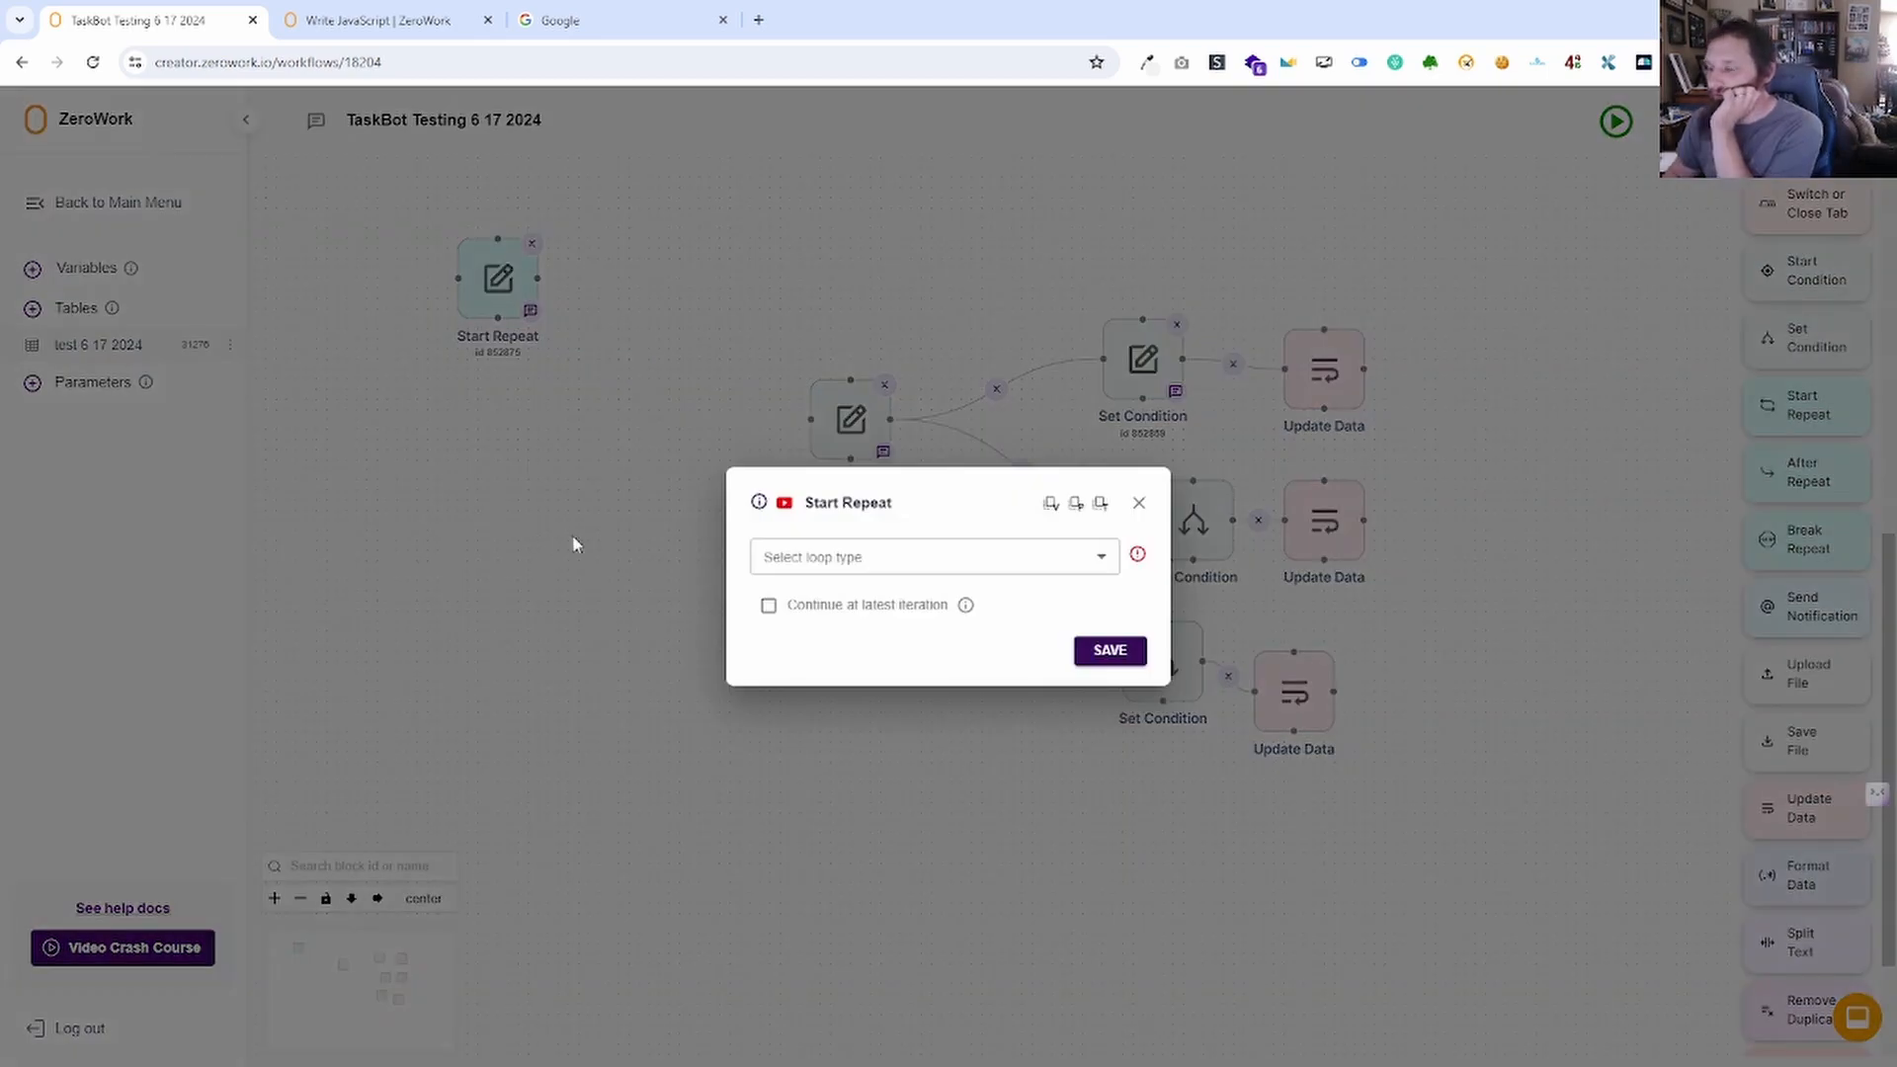
{"action": "left_click", "coordinate": [912, 557]}
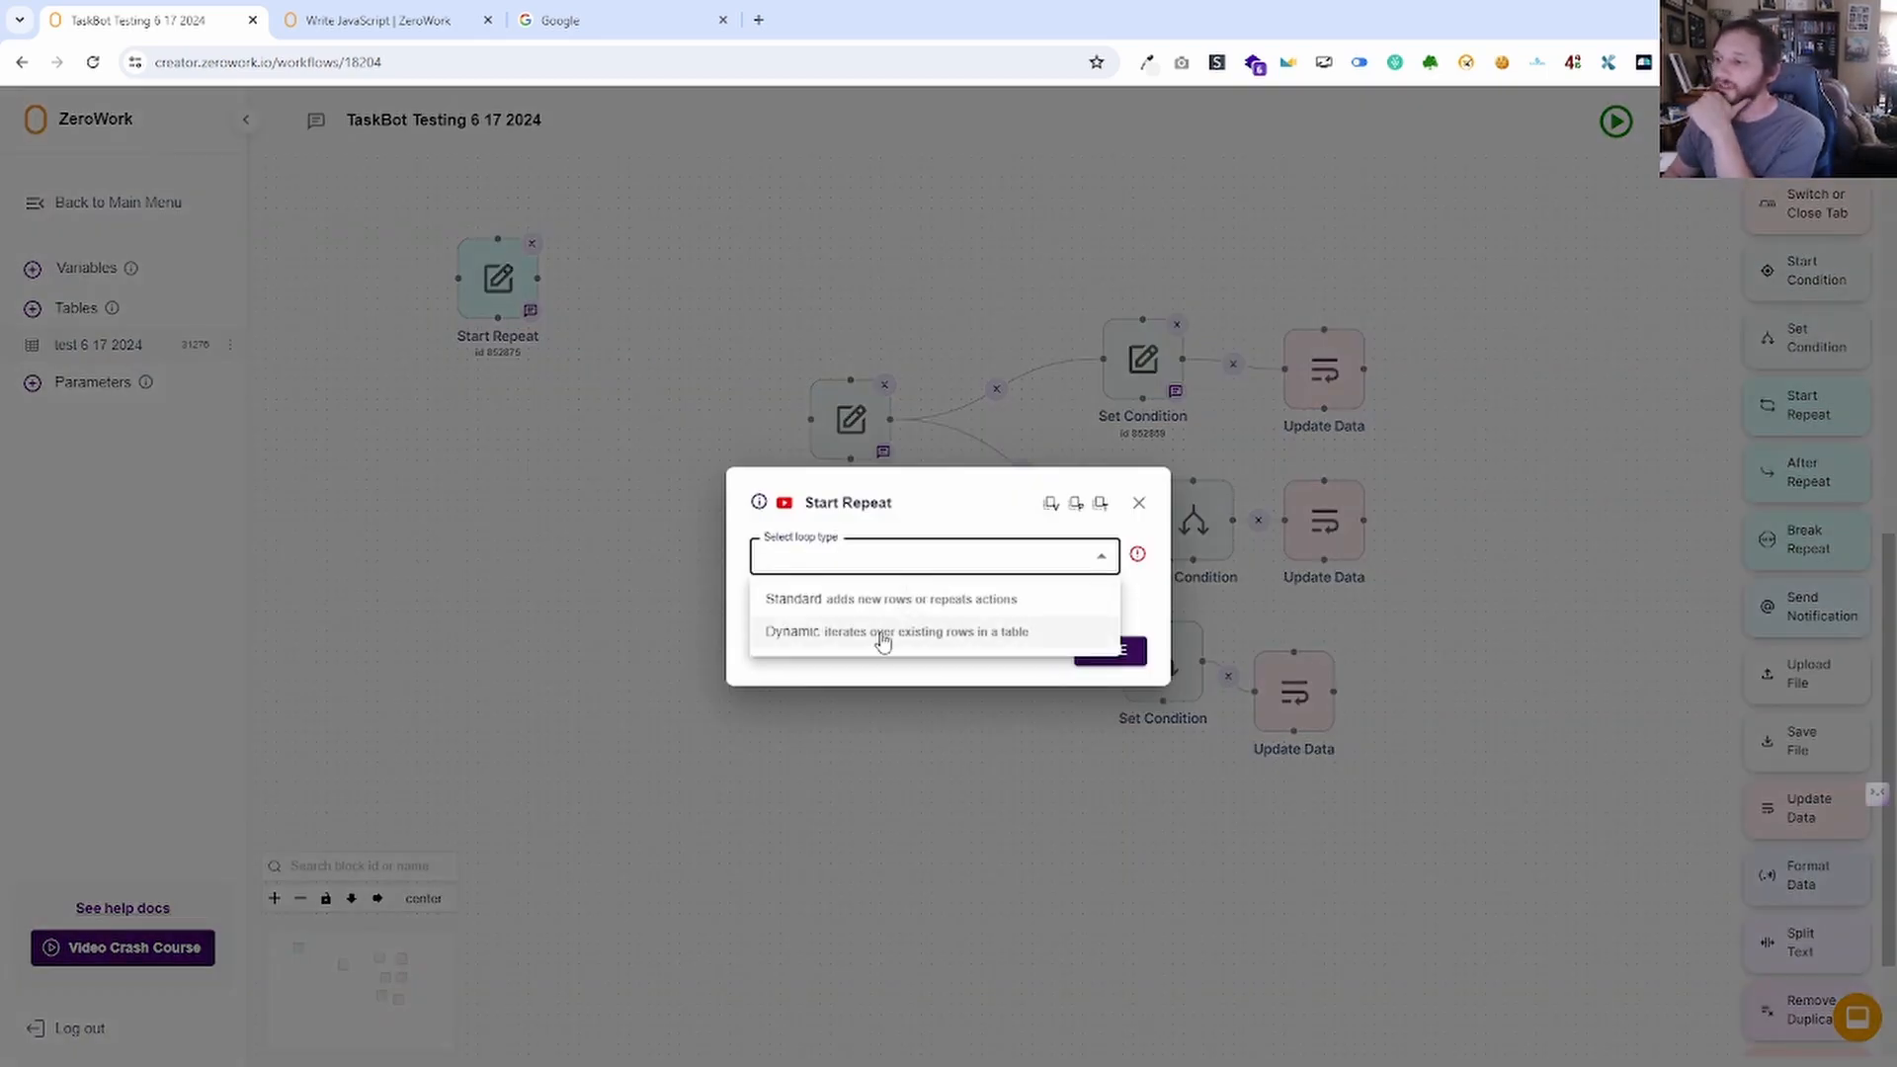
{"action": "left_click", "coordinate": [889, 600]}
{"action": "left_click", "coordinate": [888, 607]}
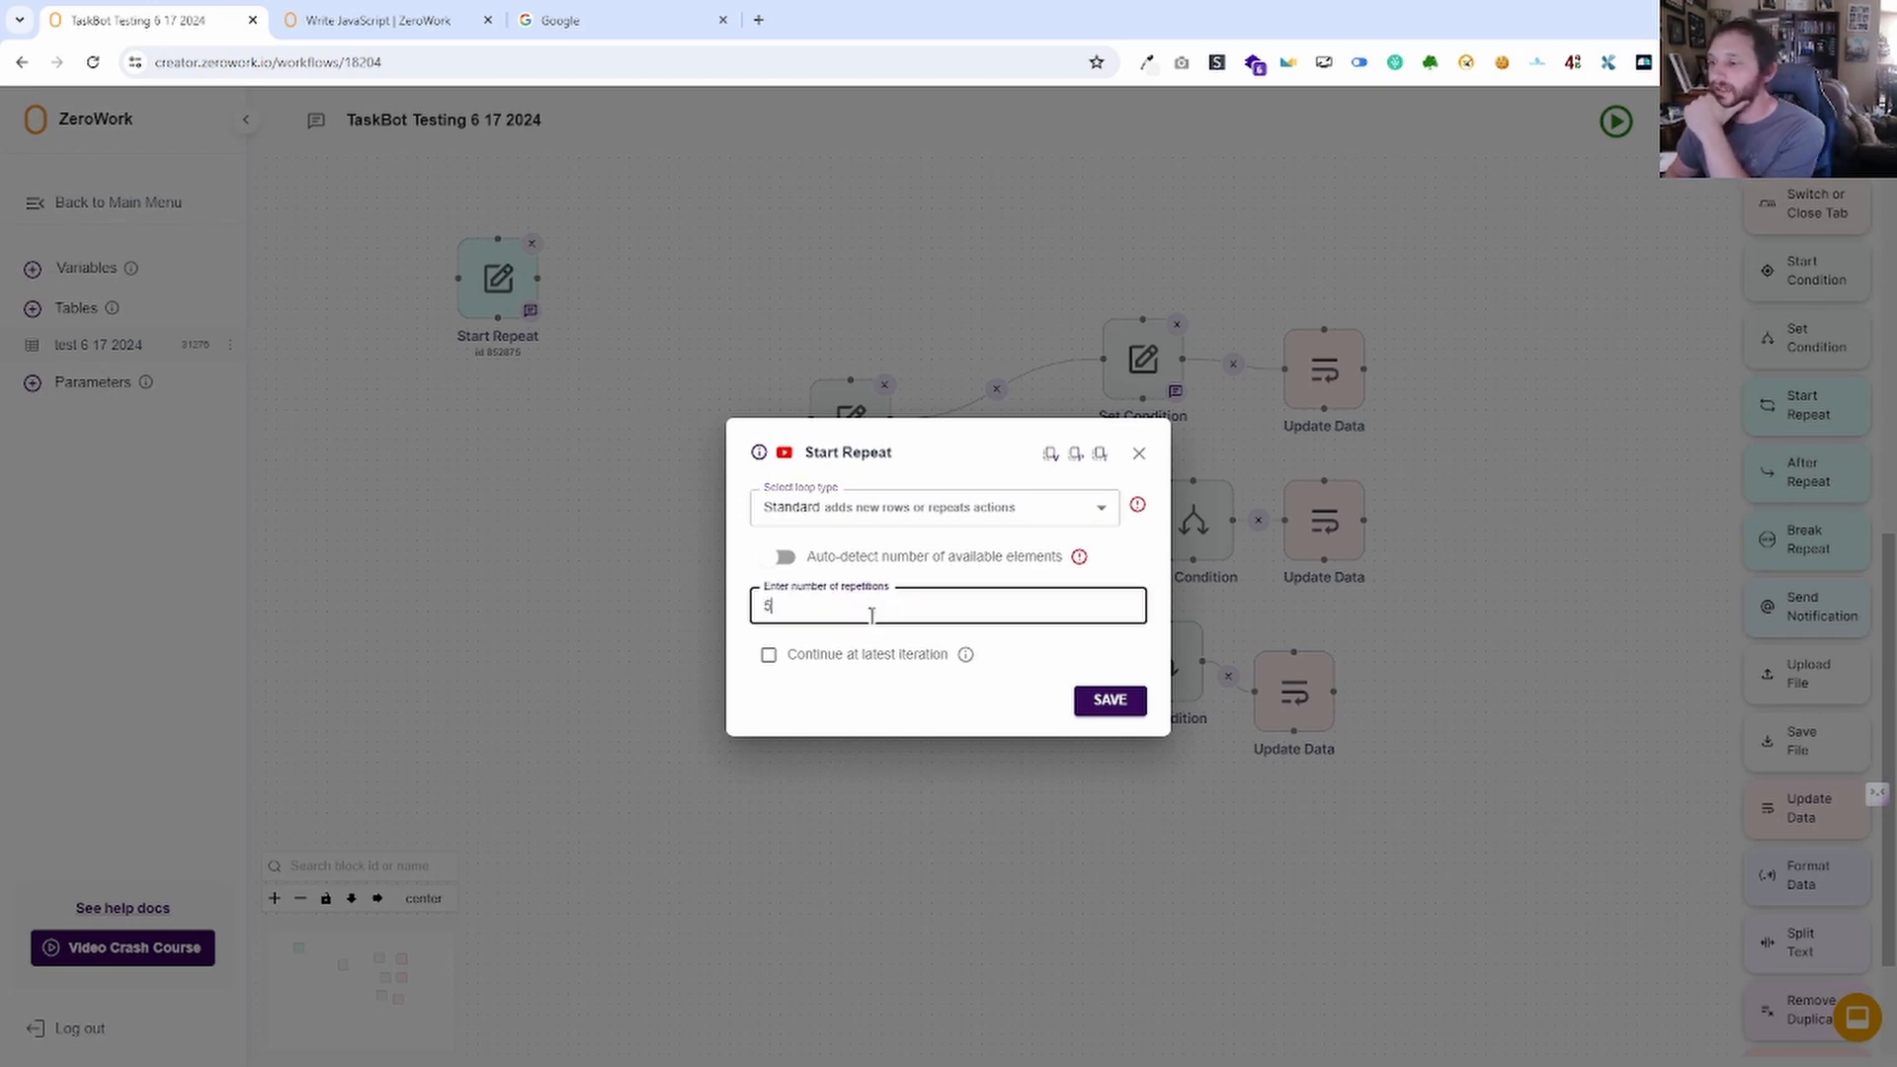
{"action": "left_click_drag", "start_coordinate": [835, 607], "coordinate": [702, 681]}
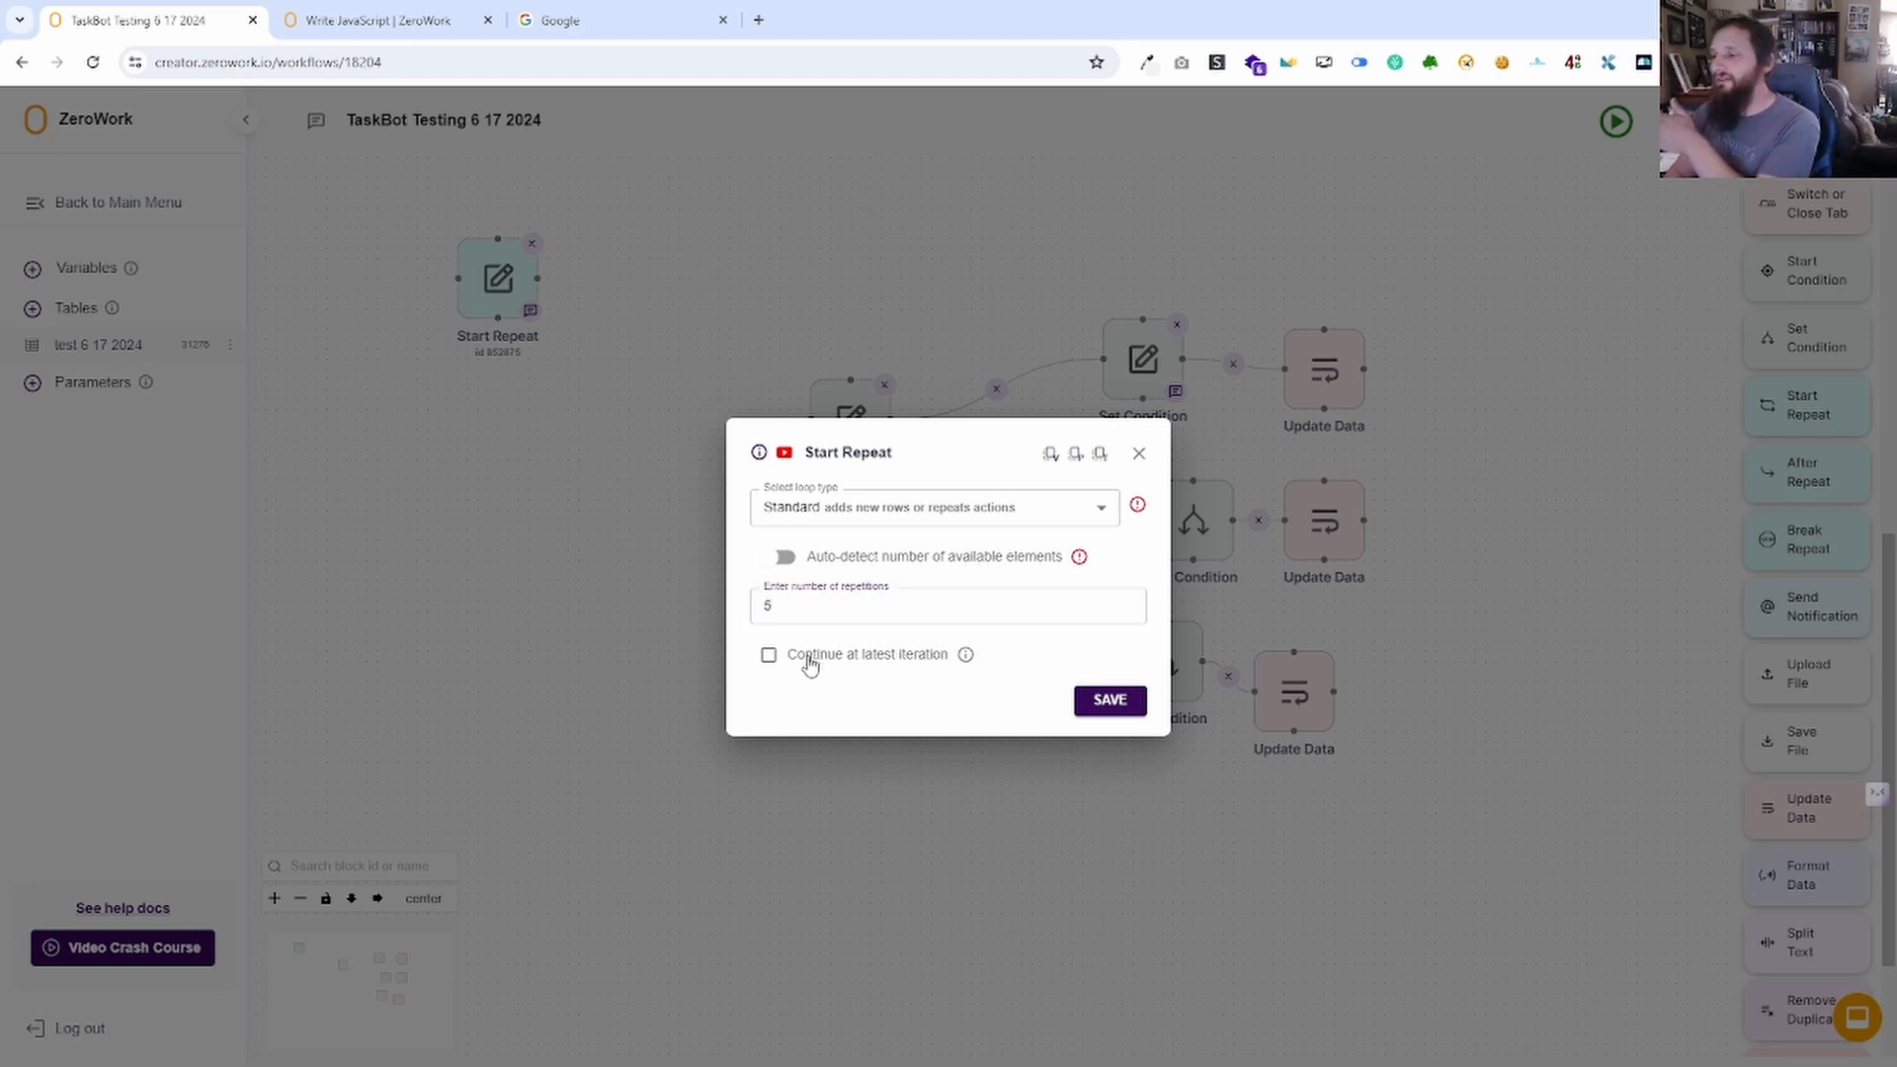
Try the continue-at-latest-iteration and auto-detect options, then go to the Google tab.
{"action": "left_click", "coordinate": [769, 656]}
{"action": "left_click", "coordinate": [916, 697]}
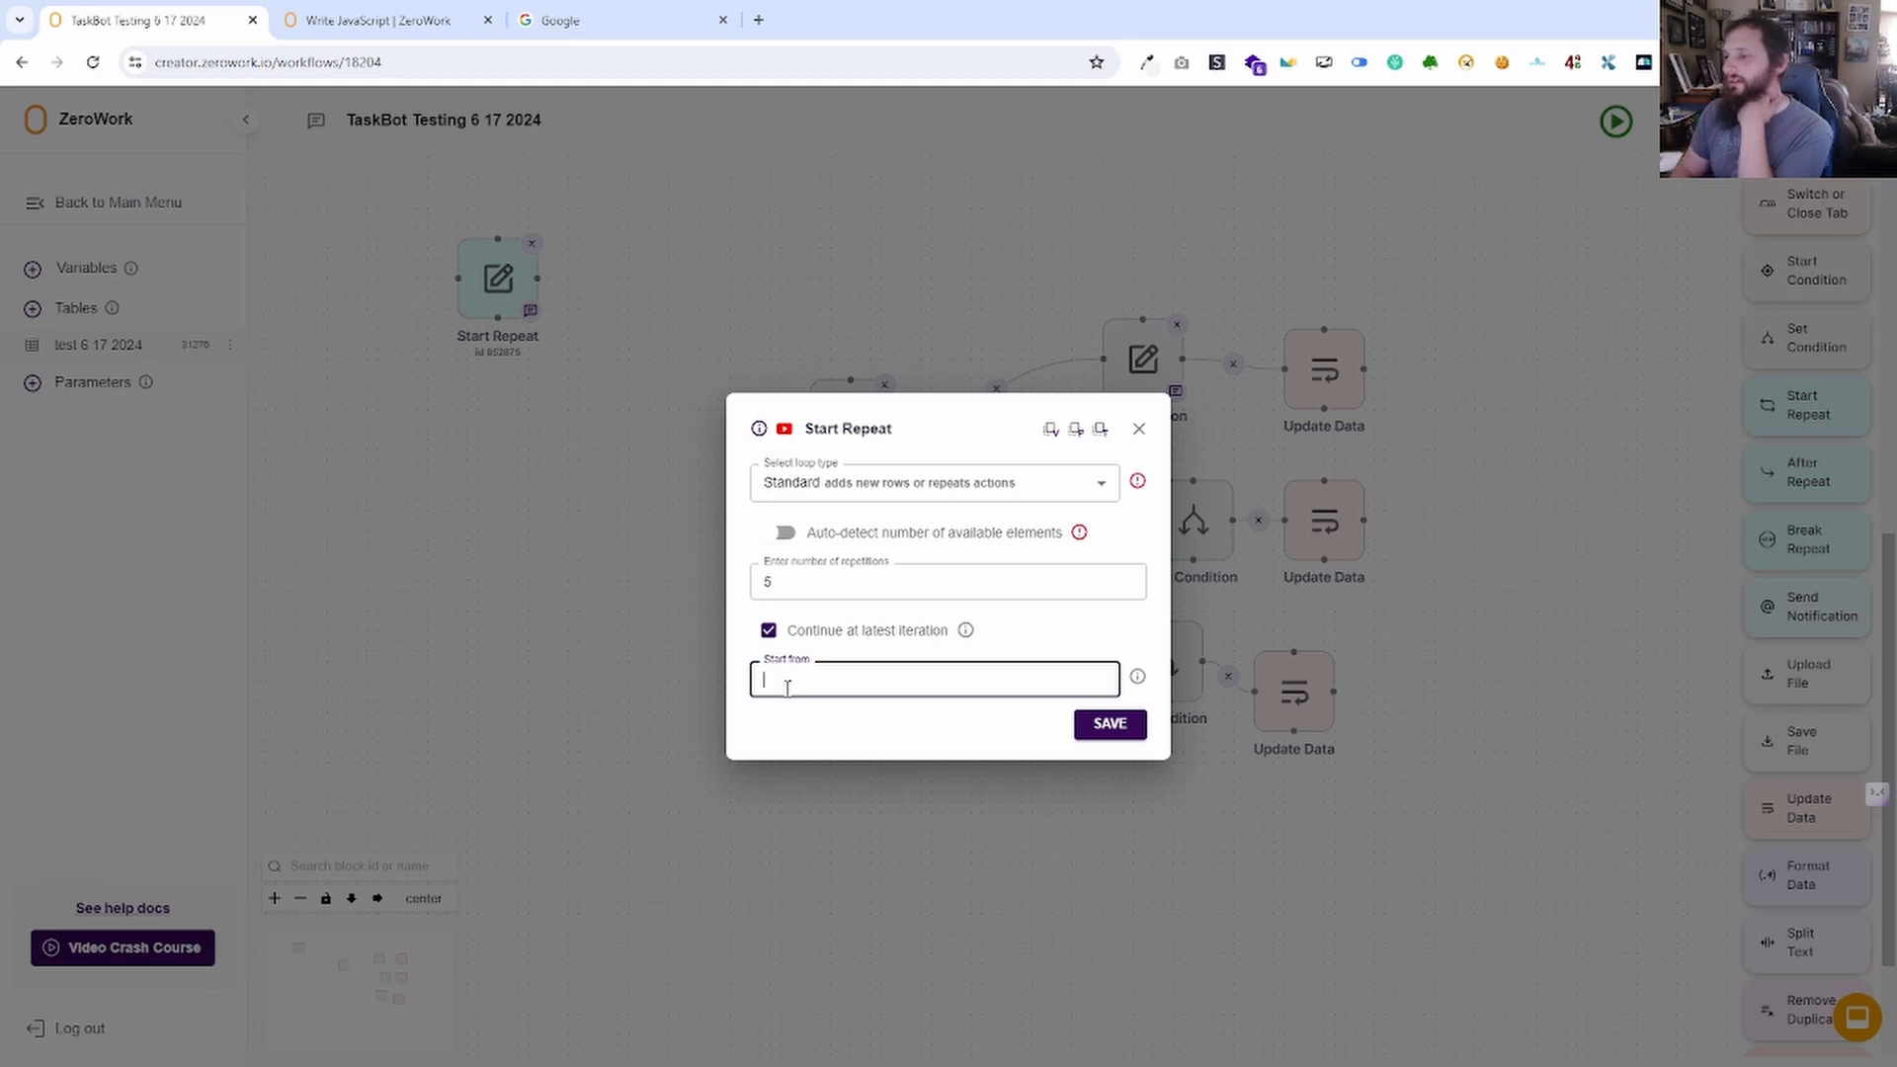
{"action": "mouse_move", "coordinate": [1137, 680]}
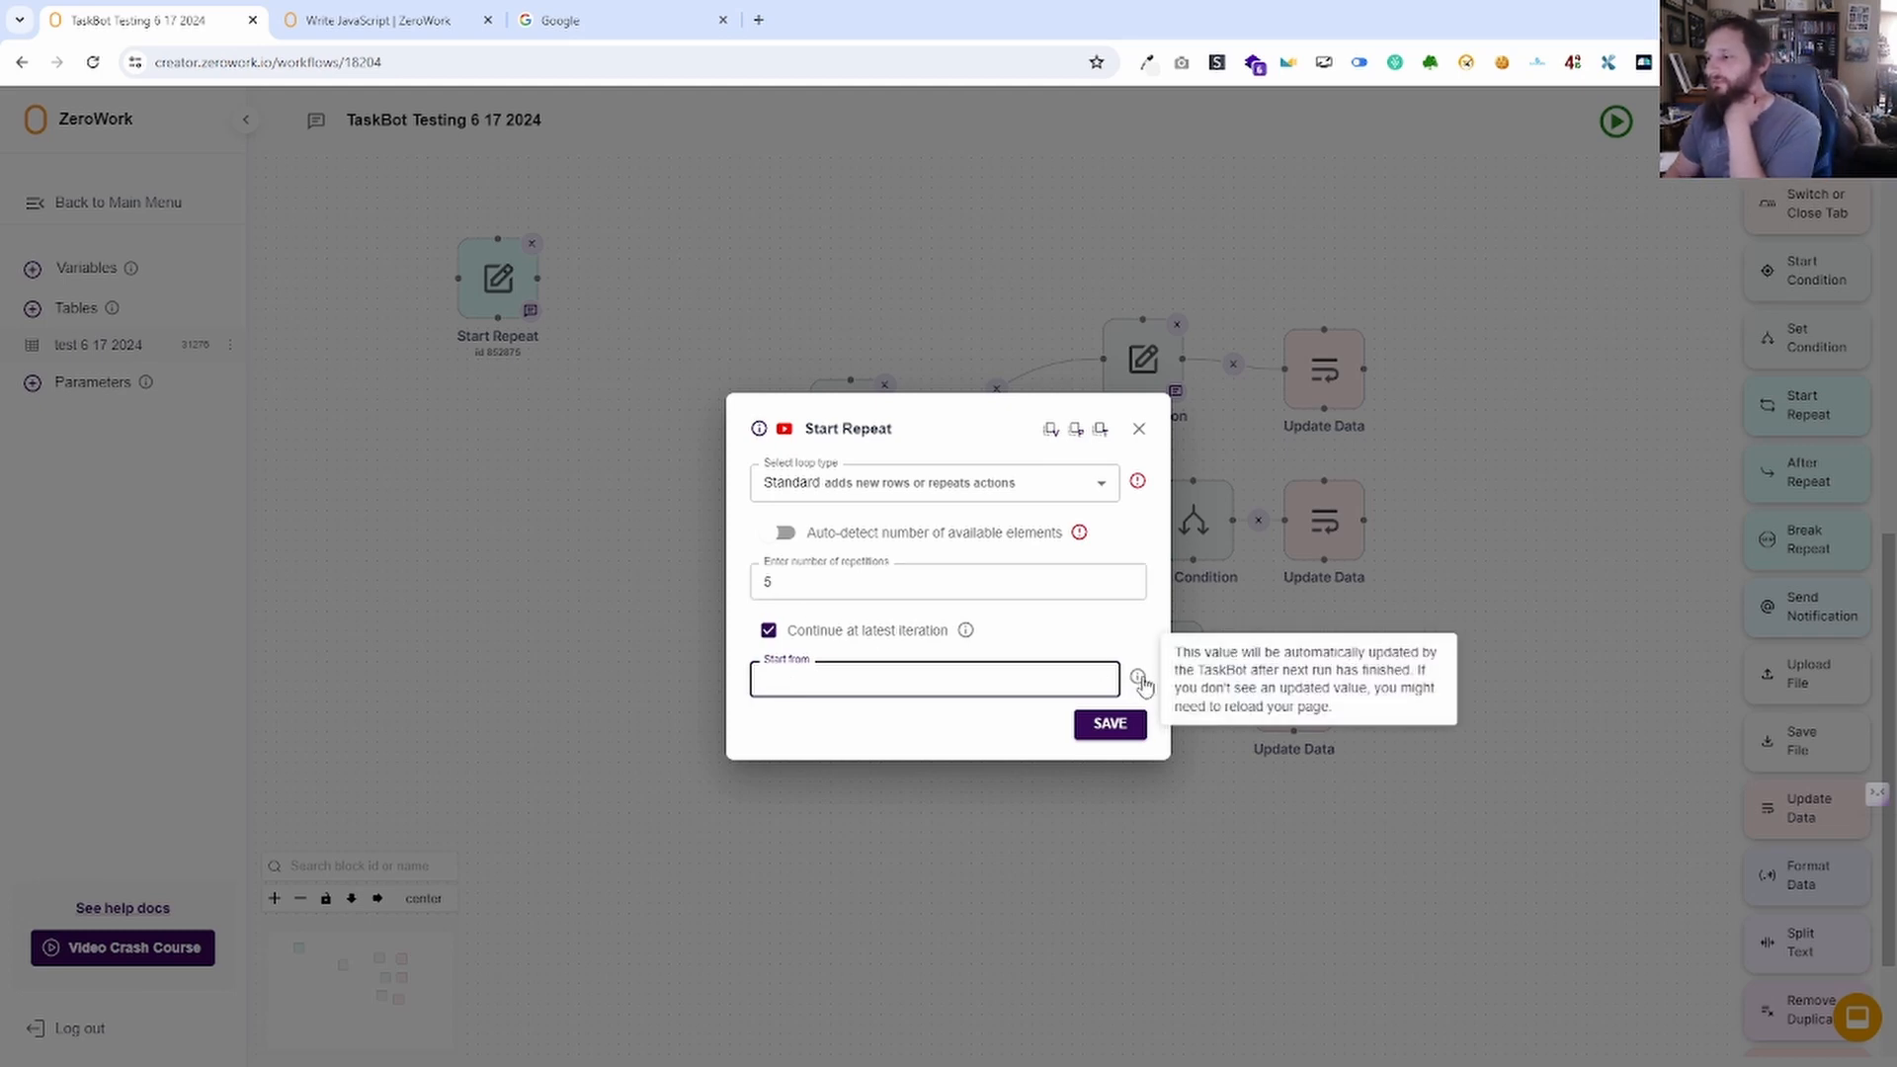
{"action": "left_click", "coordinate": [769, 630]}
{"action": "left_click", "coordinate": [787, 558]}
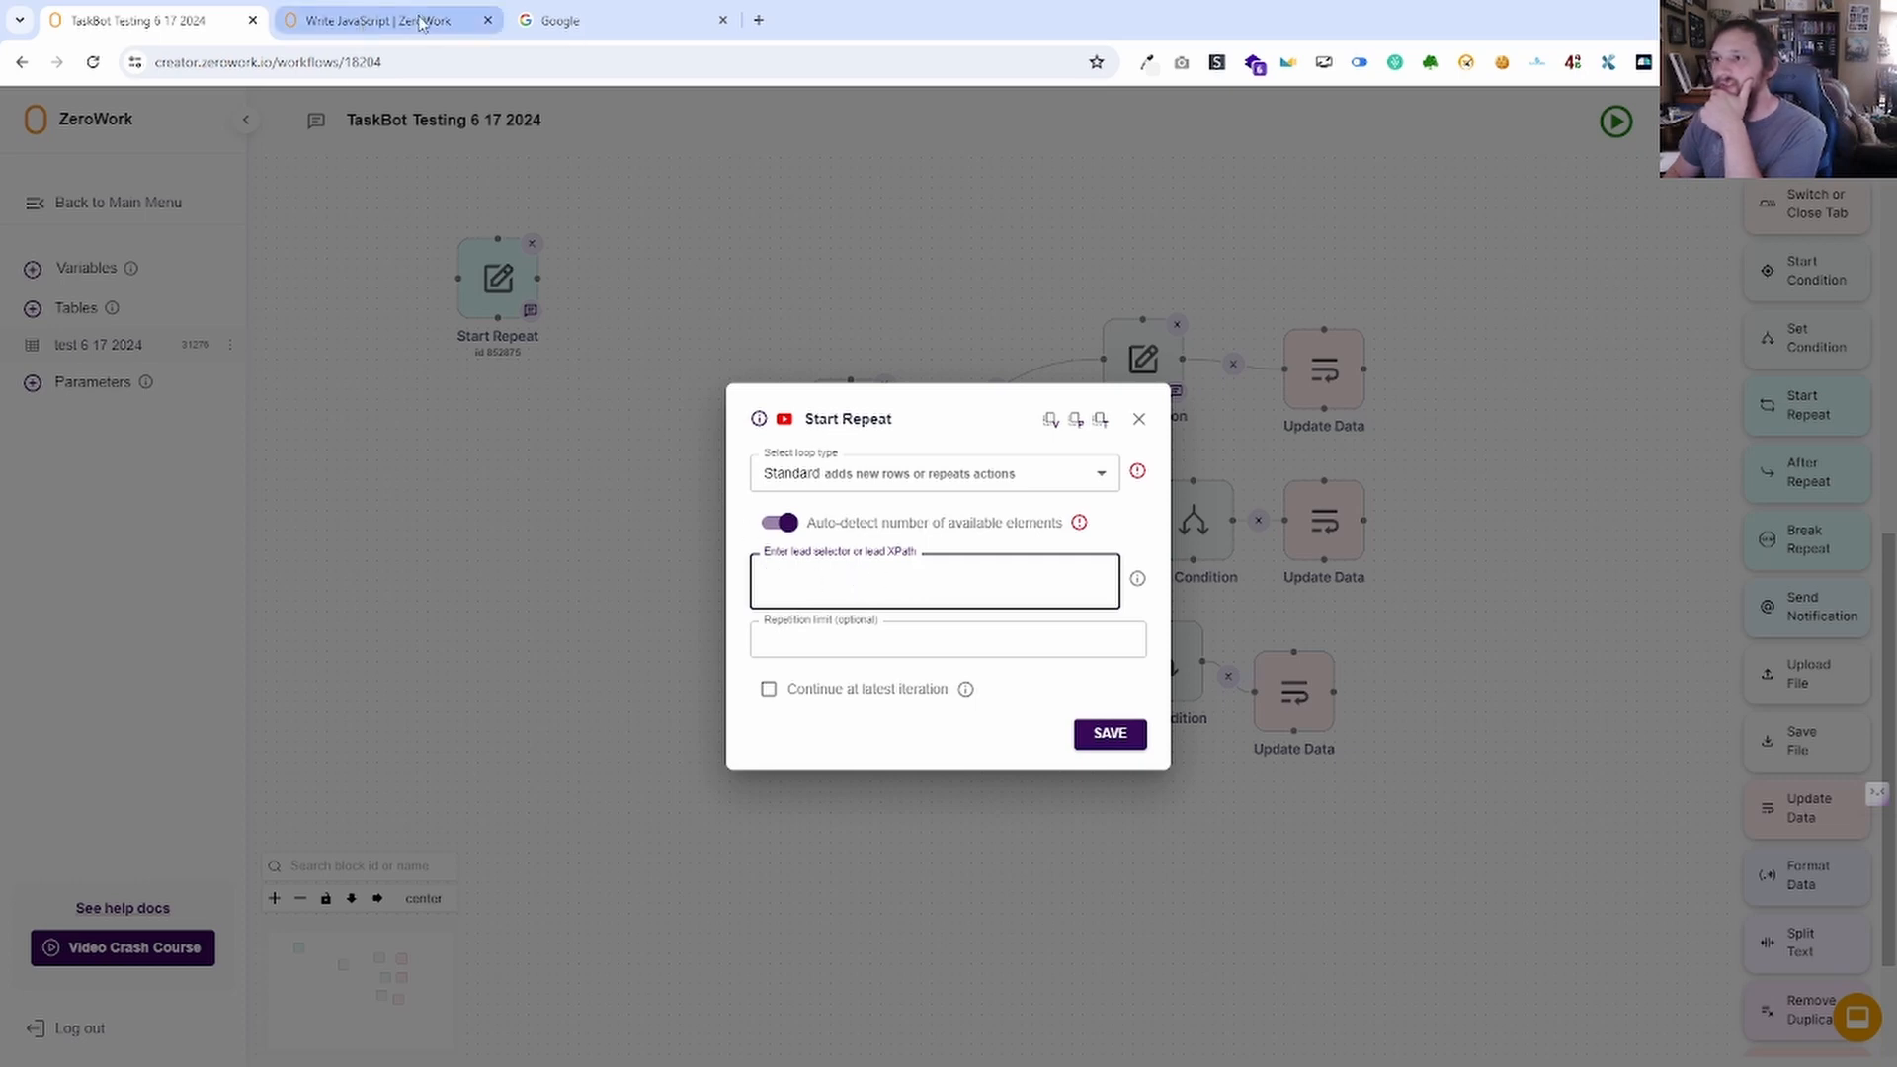
{"action": "left_click", "coordinate": [638, 23]}
Open youtube.com and dock the YouTube window as a tab beside the ZeroWork tabs.
{"action": "left_click", "coordinate": [596, 65]}
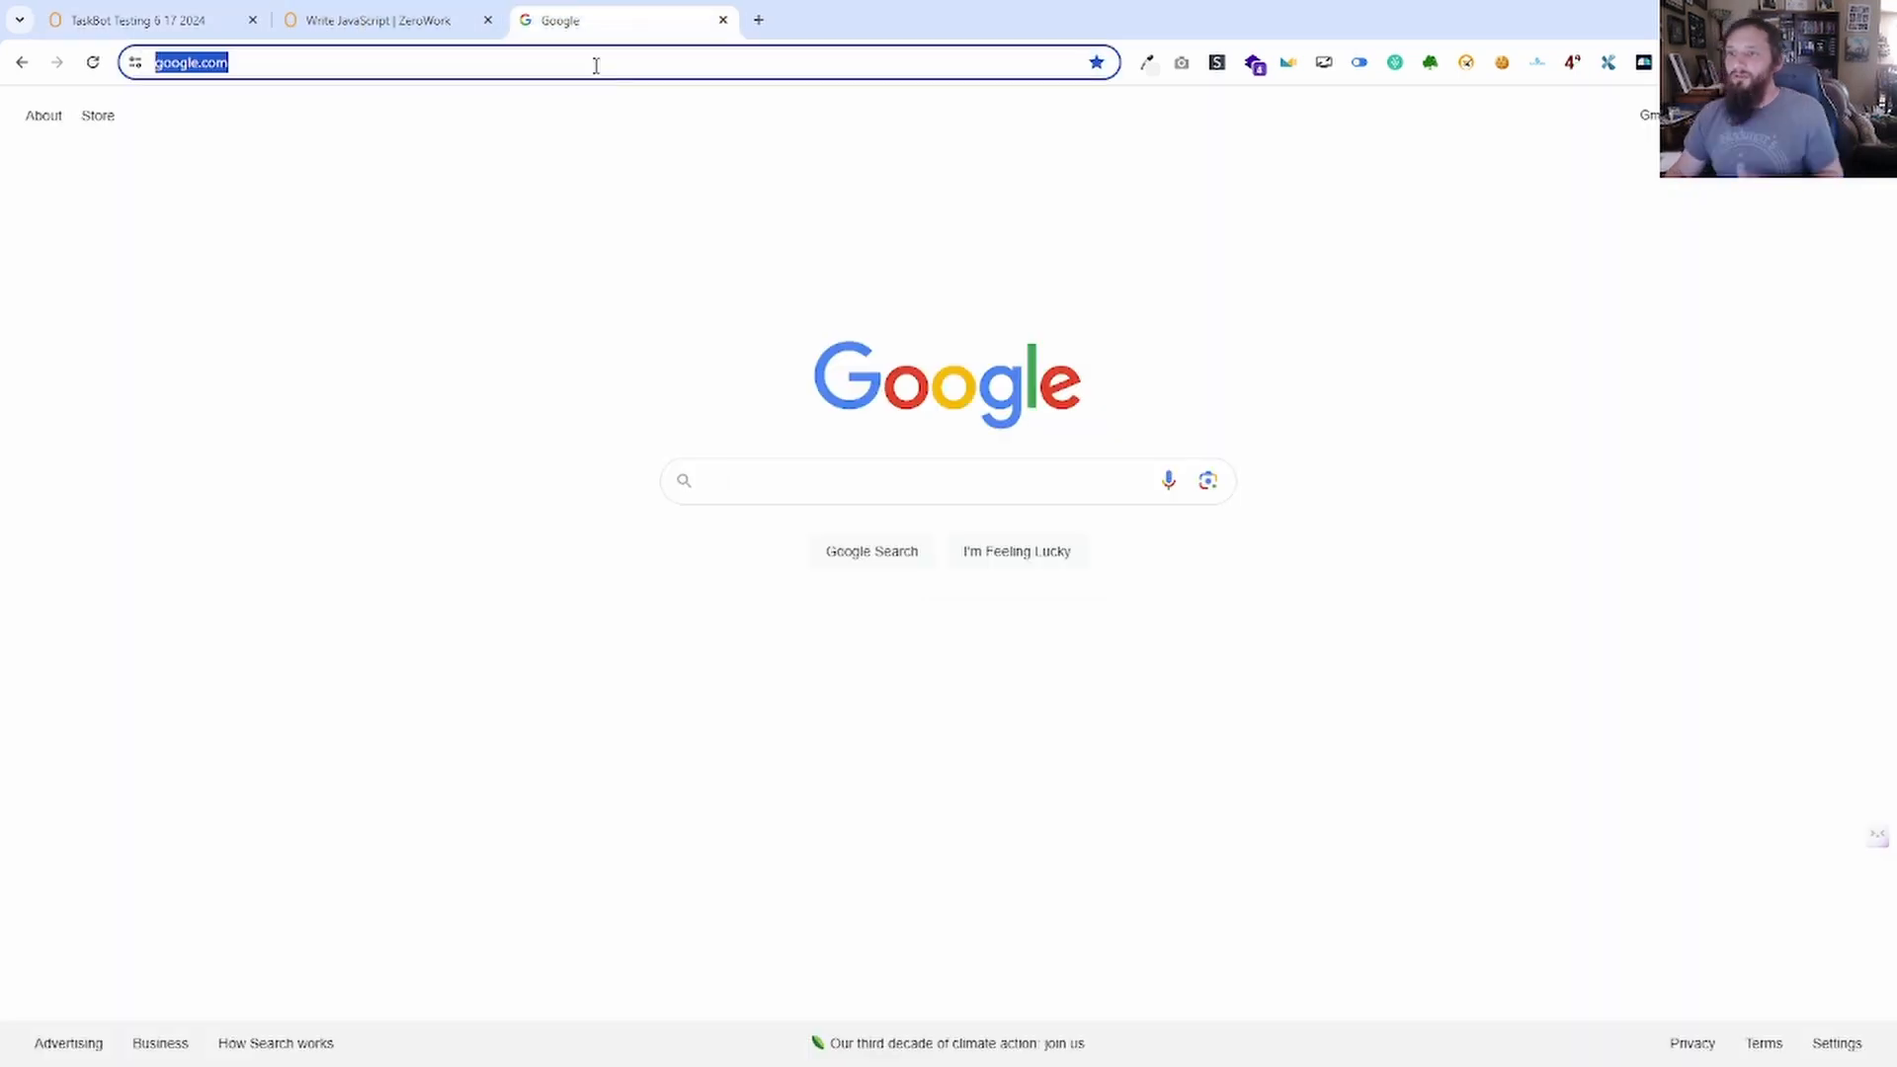
{"action": "type", "text": "yout"}
{"action": "key", "text": "Return"}
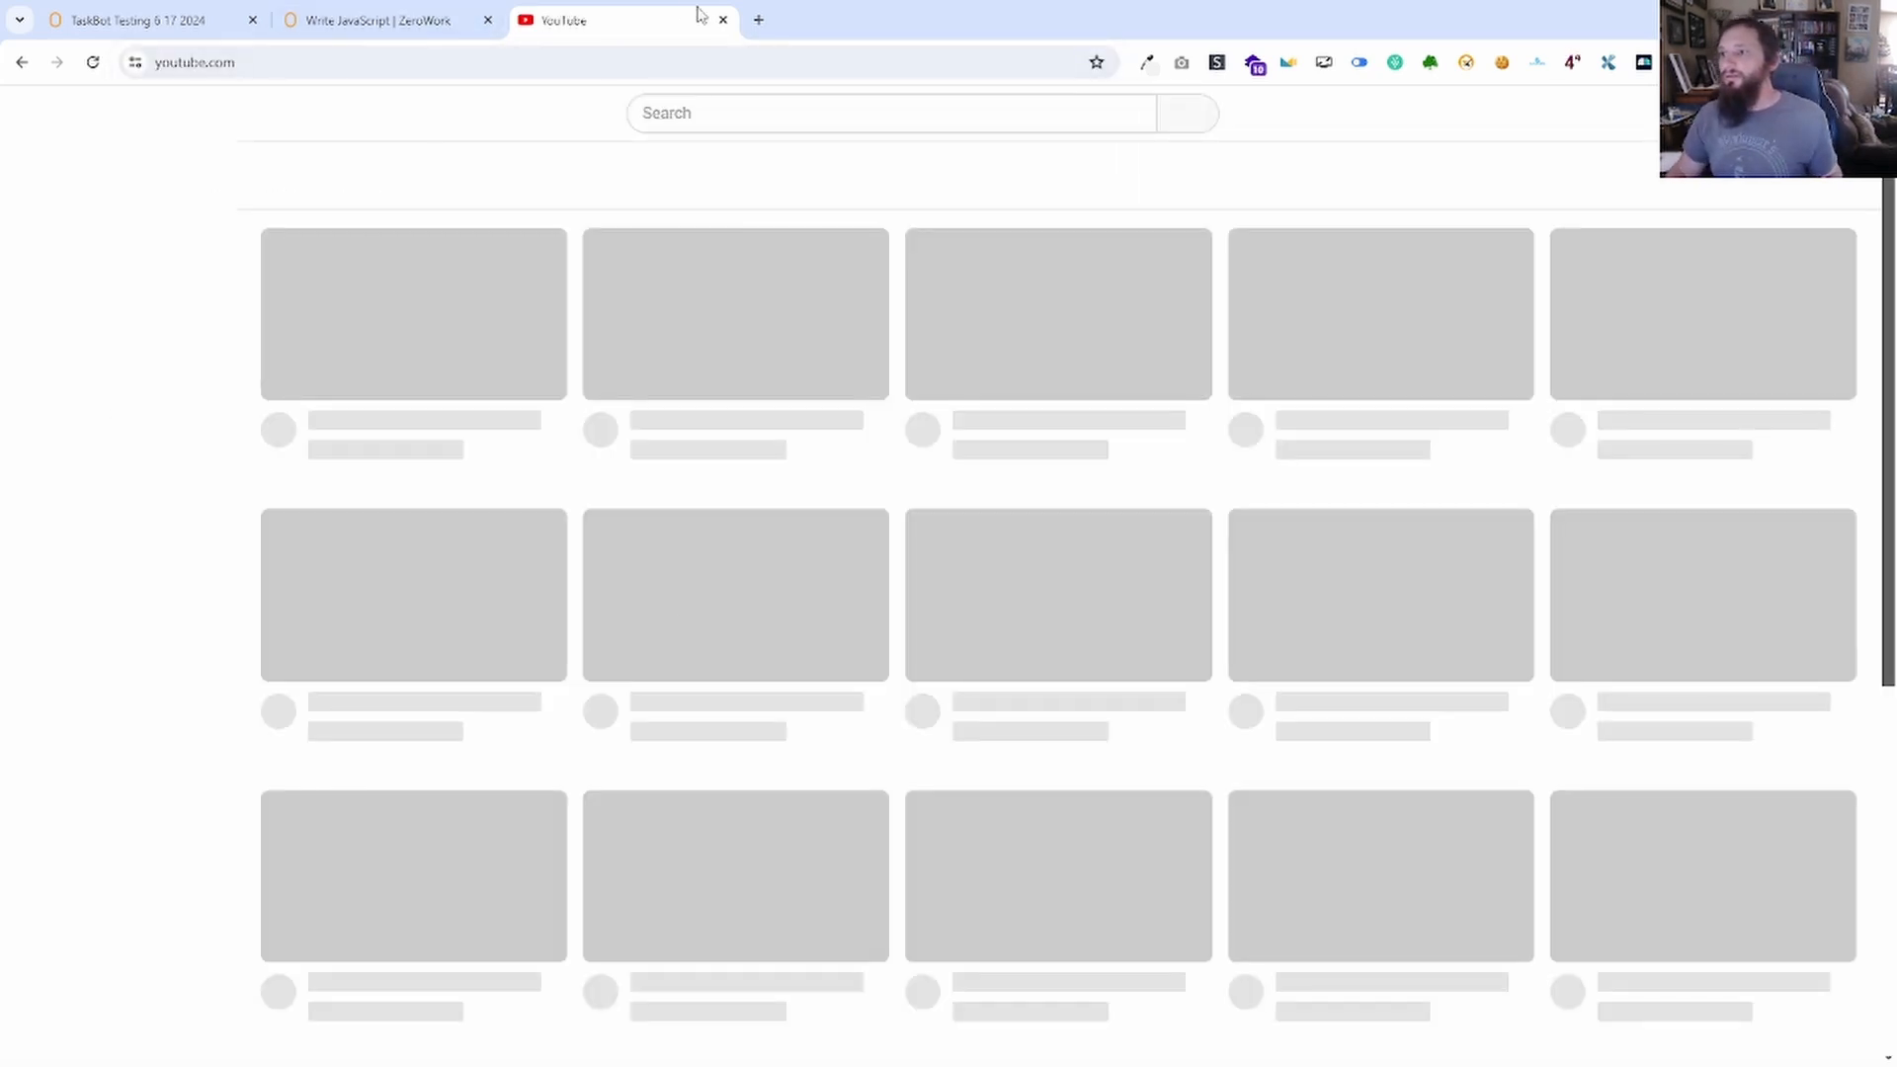
{"action": "left_click", "coordinate": [723, 20]}
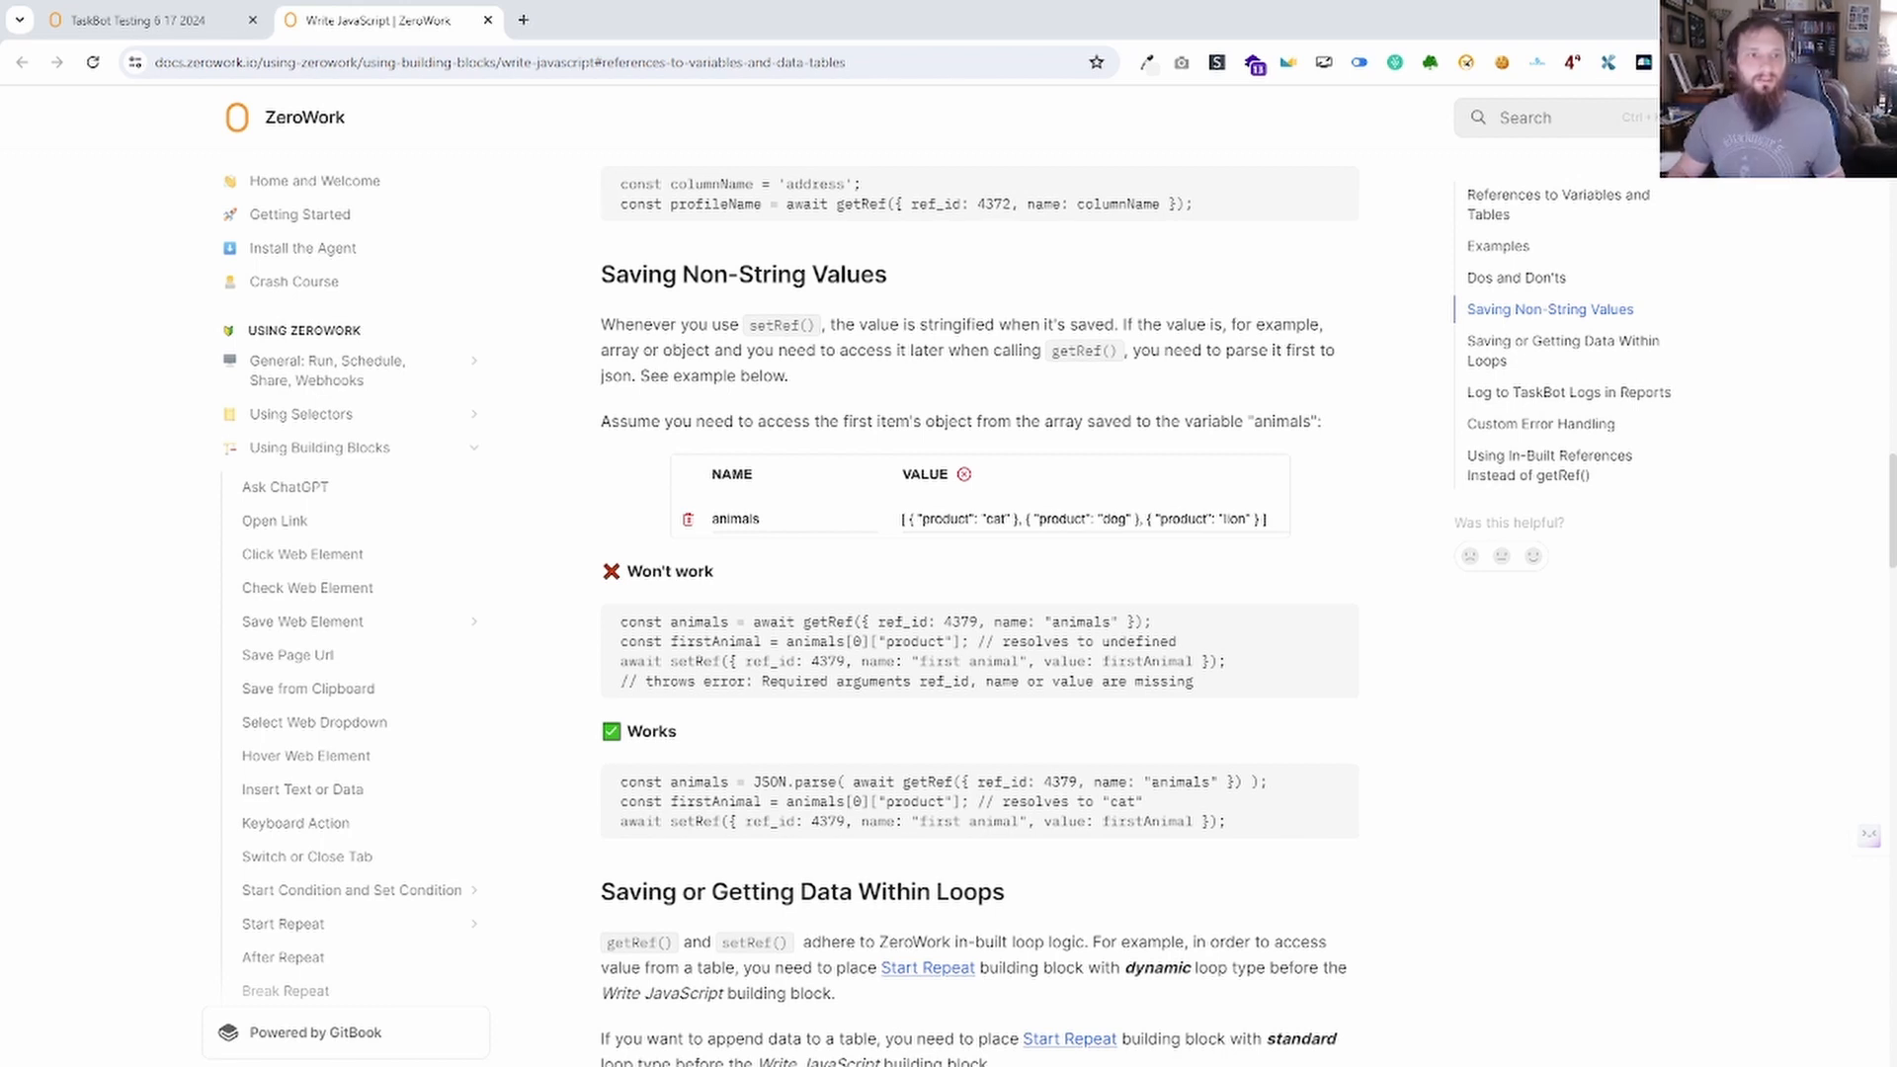
{"action": "left_click_drag", "start_coordinate": [0, 339], "coordinate": [1170, 267]}
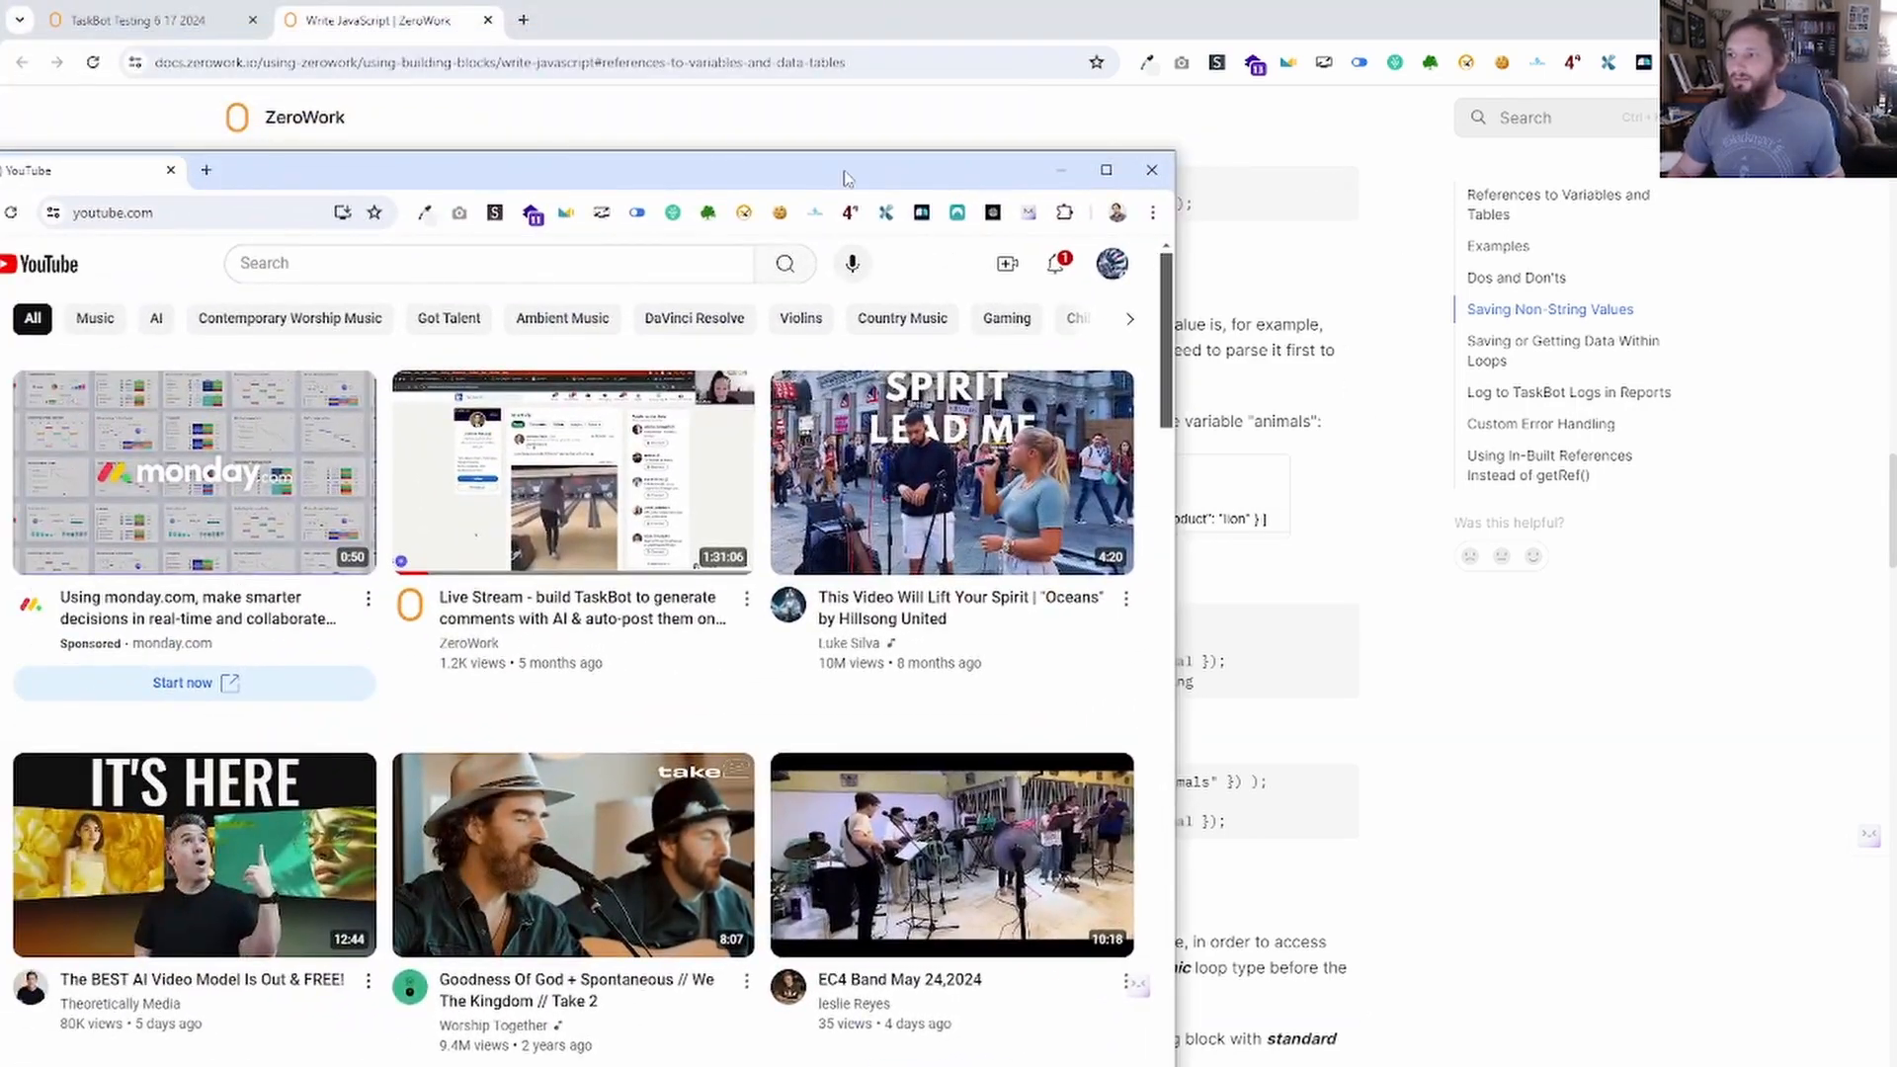
{"action": "left_click_drag", "start_coordinate": [847, 178], "coordinate": [888, 178]}
{"action": "left_click_drag", "start_coordinate": [559, 182], "coordinate": [587, 39]}
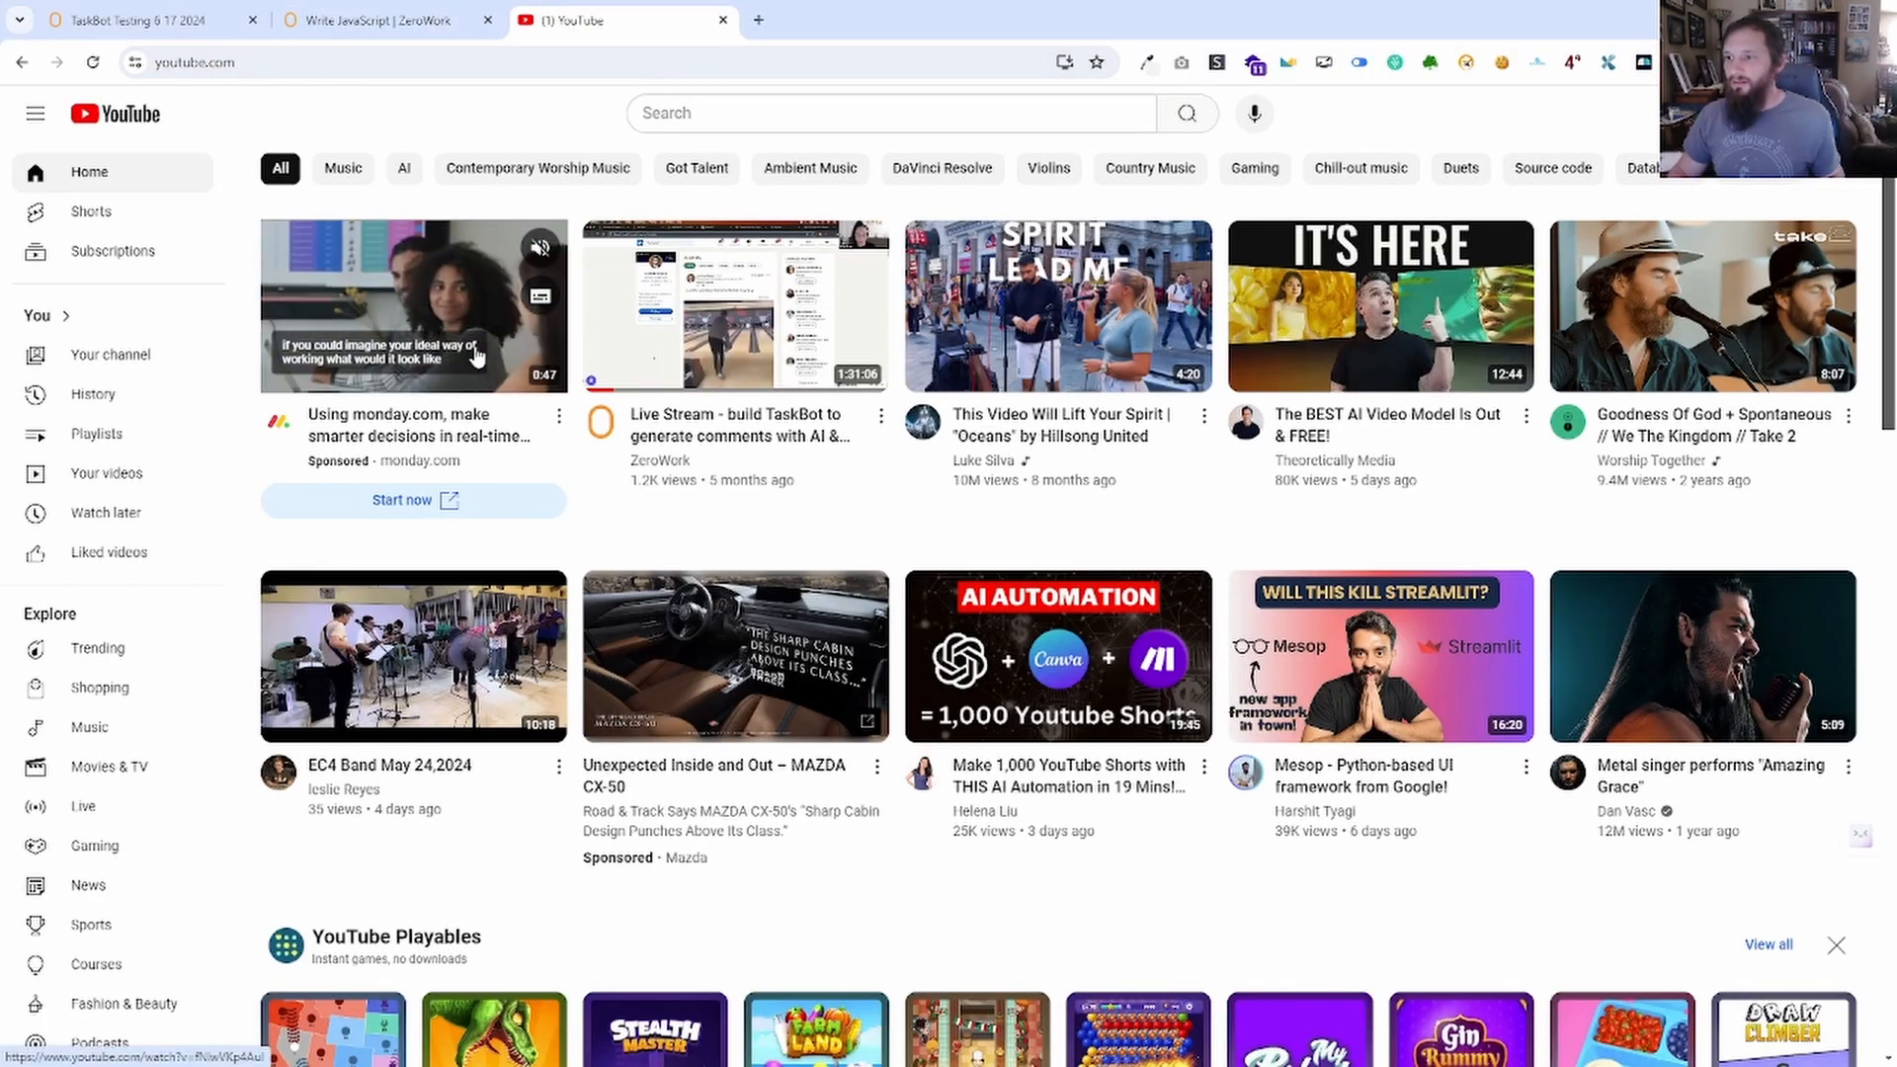
Inspect the Mazda video card and the live-stream thumbnail and title in DevTools.
{"action": "right_click", "coordinate": [743, 812]}
{"action": "left_click", "coordinate": [876, 793]}
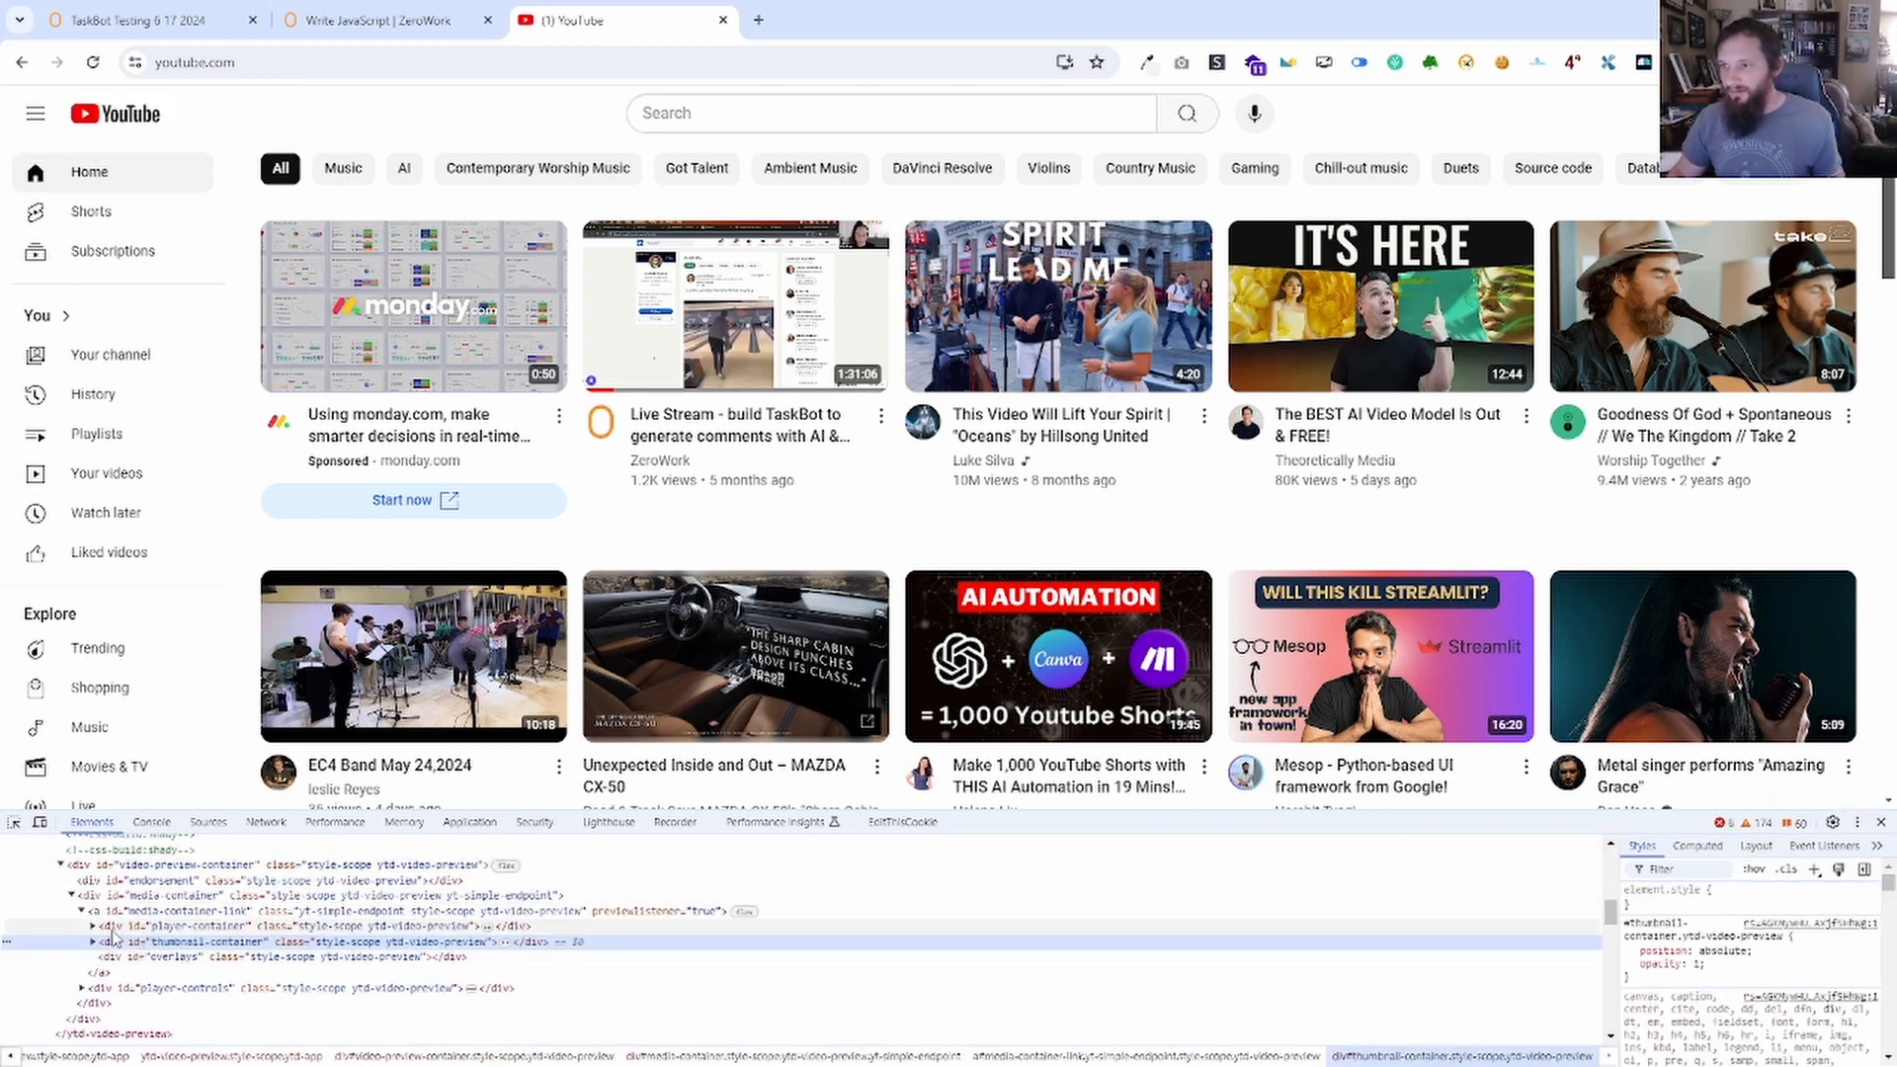
{"action": "scroll", "coordinate": [123, 978], "scroll_direction": "down", "scroll_amount": 2}
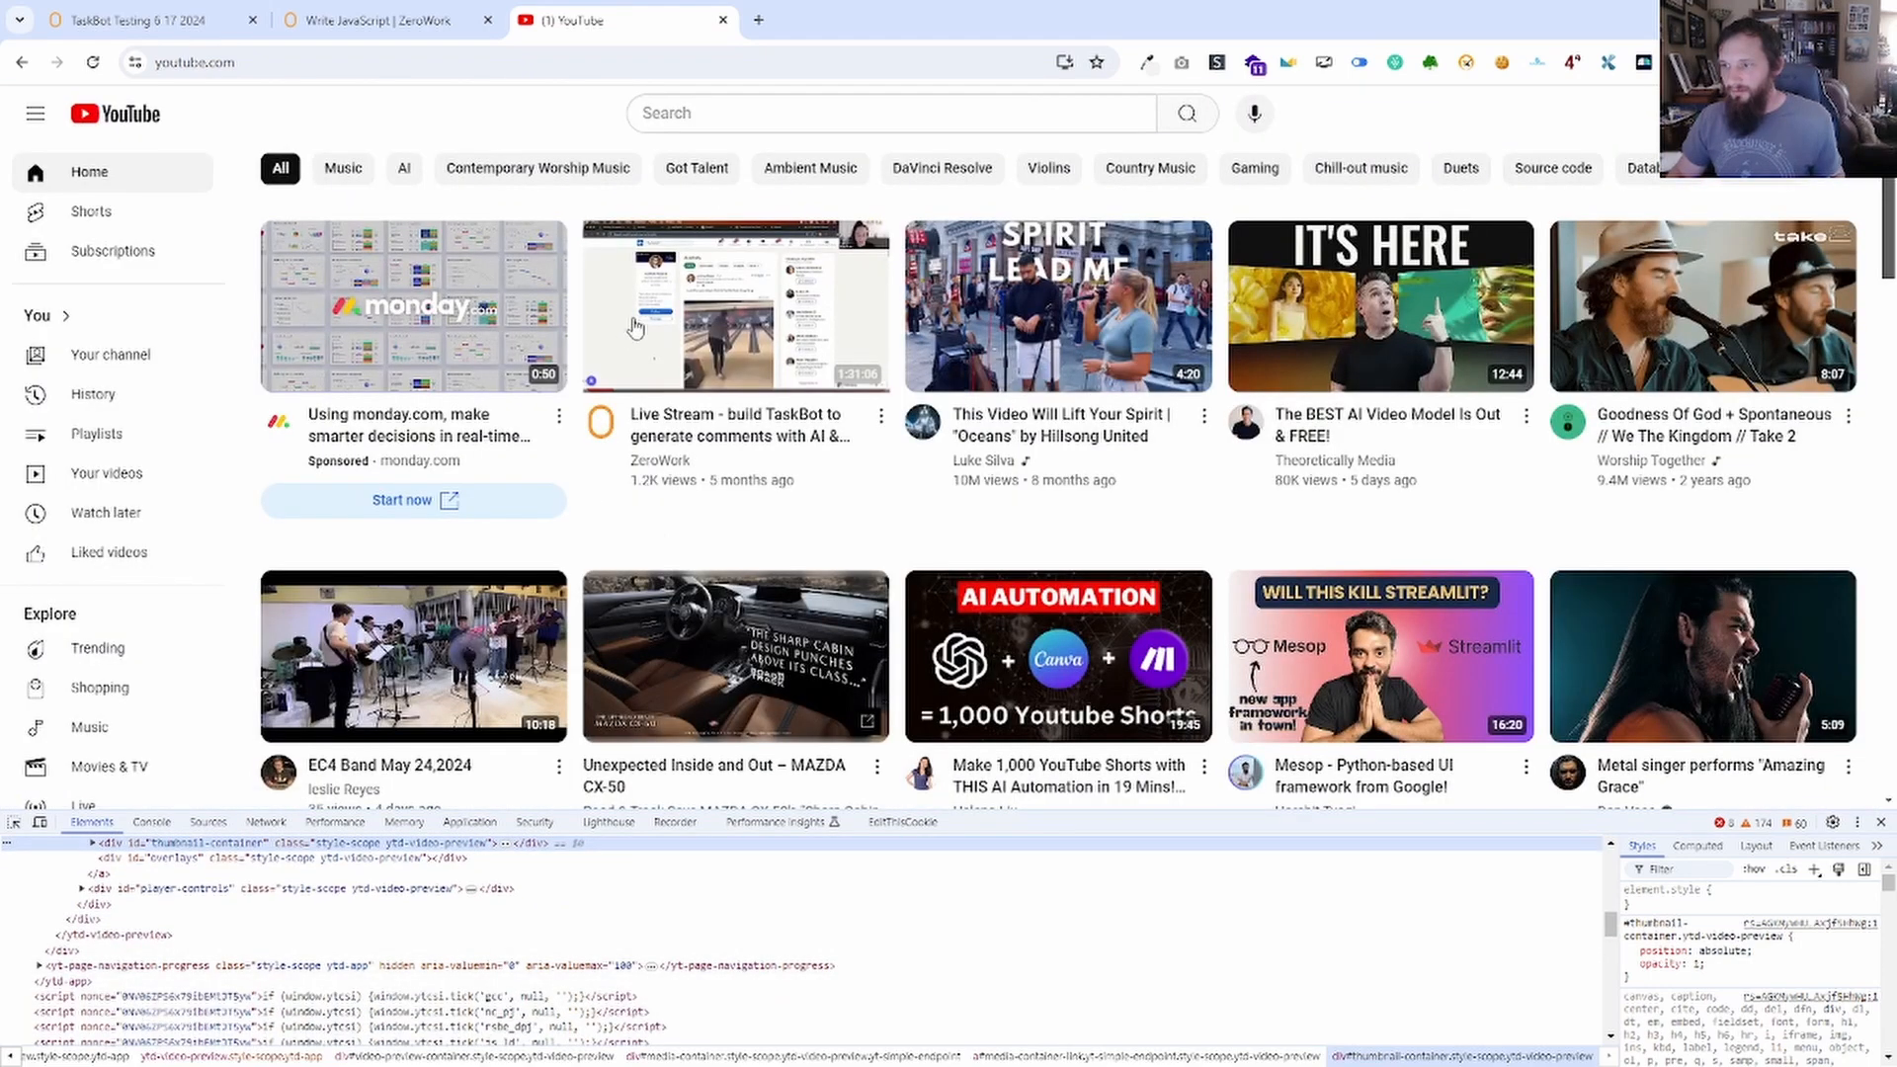
{"action": "right_click", "coordinate": [636, 321]}
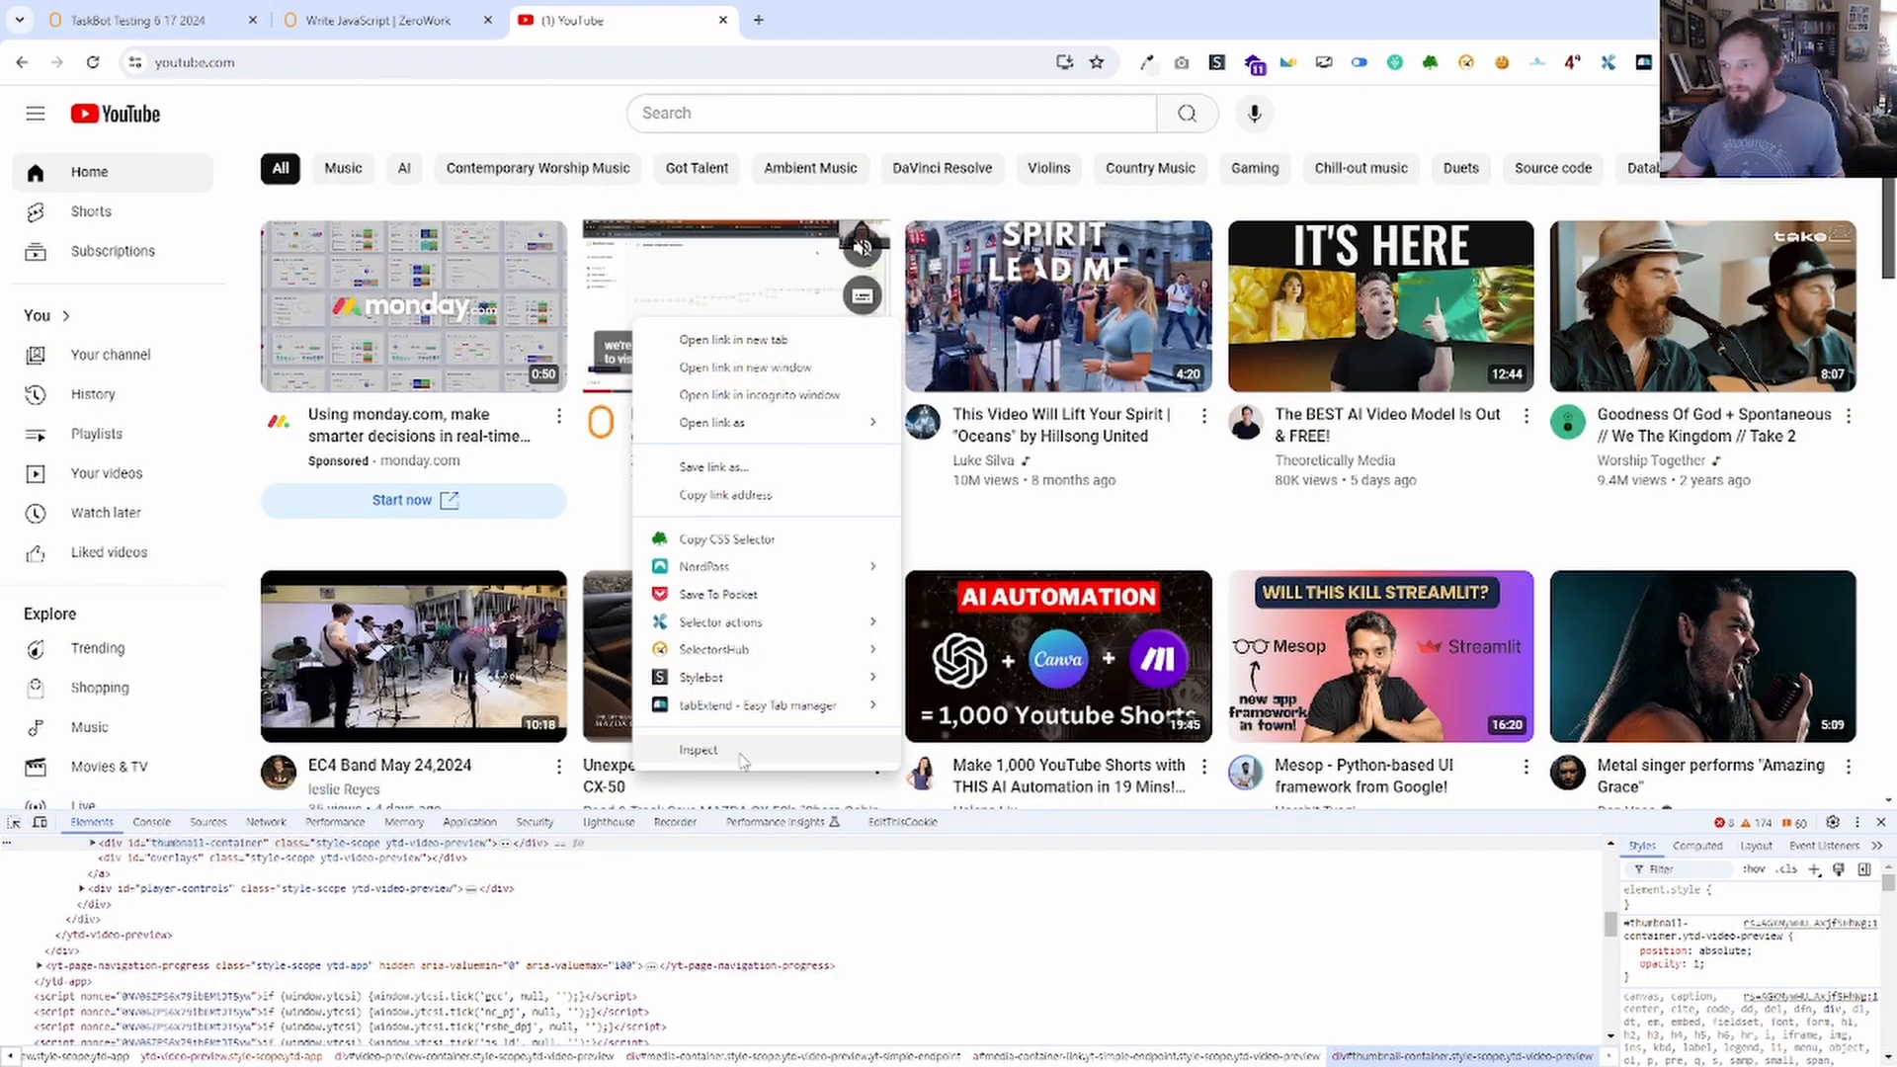
{"action": "left_click", "coordinate": [741, 754]}
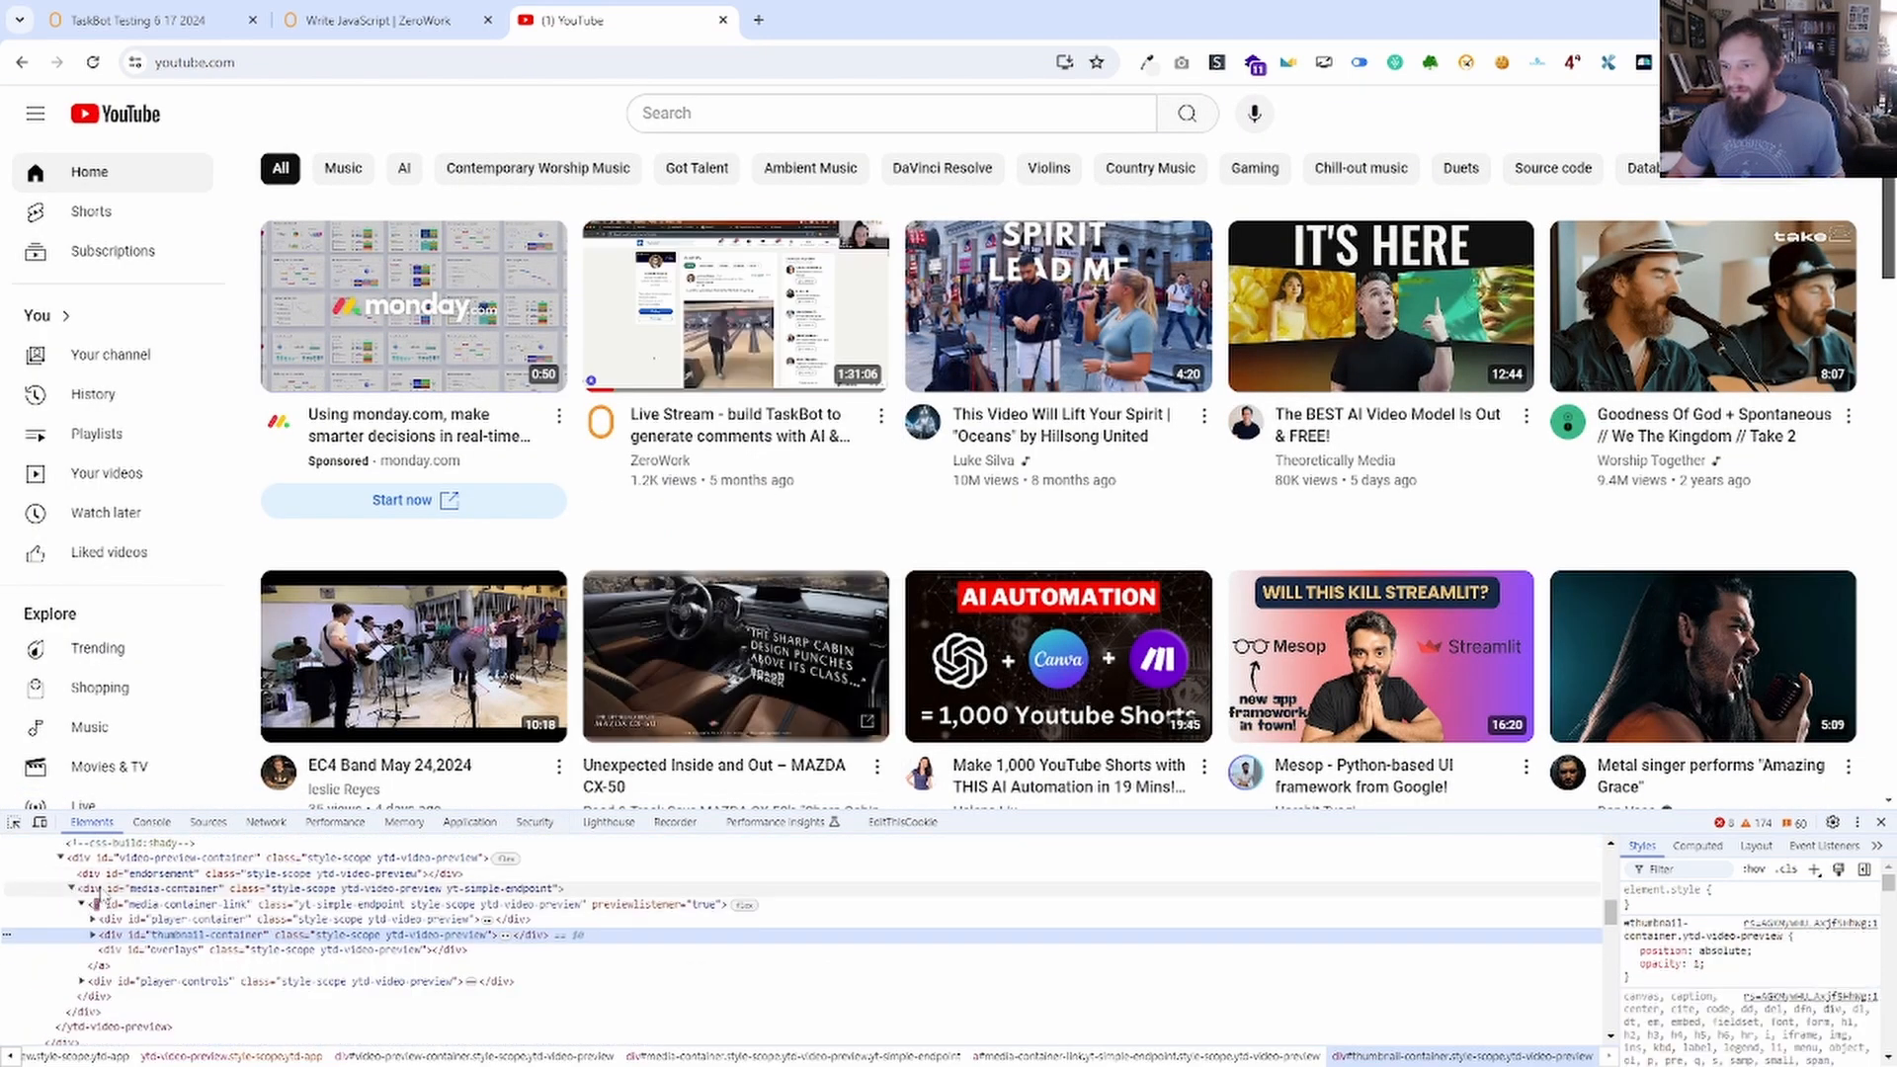
{"action": "right_click", "coordinate": [702, 436]}
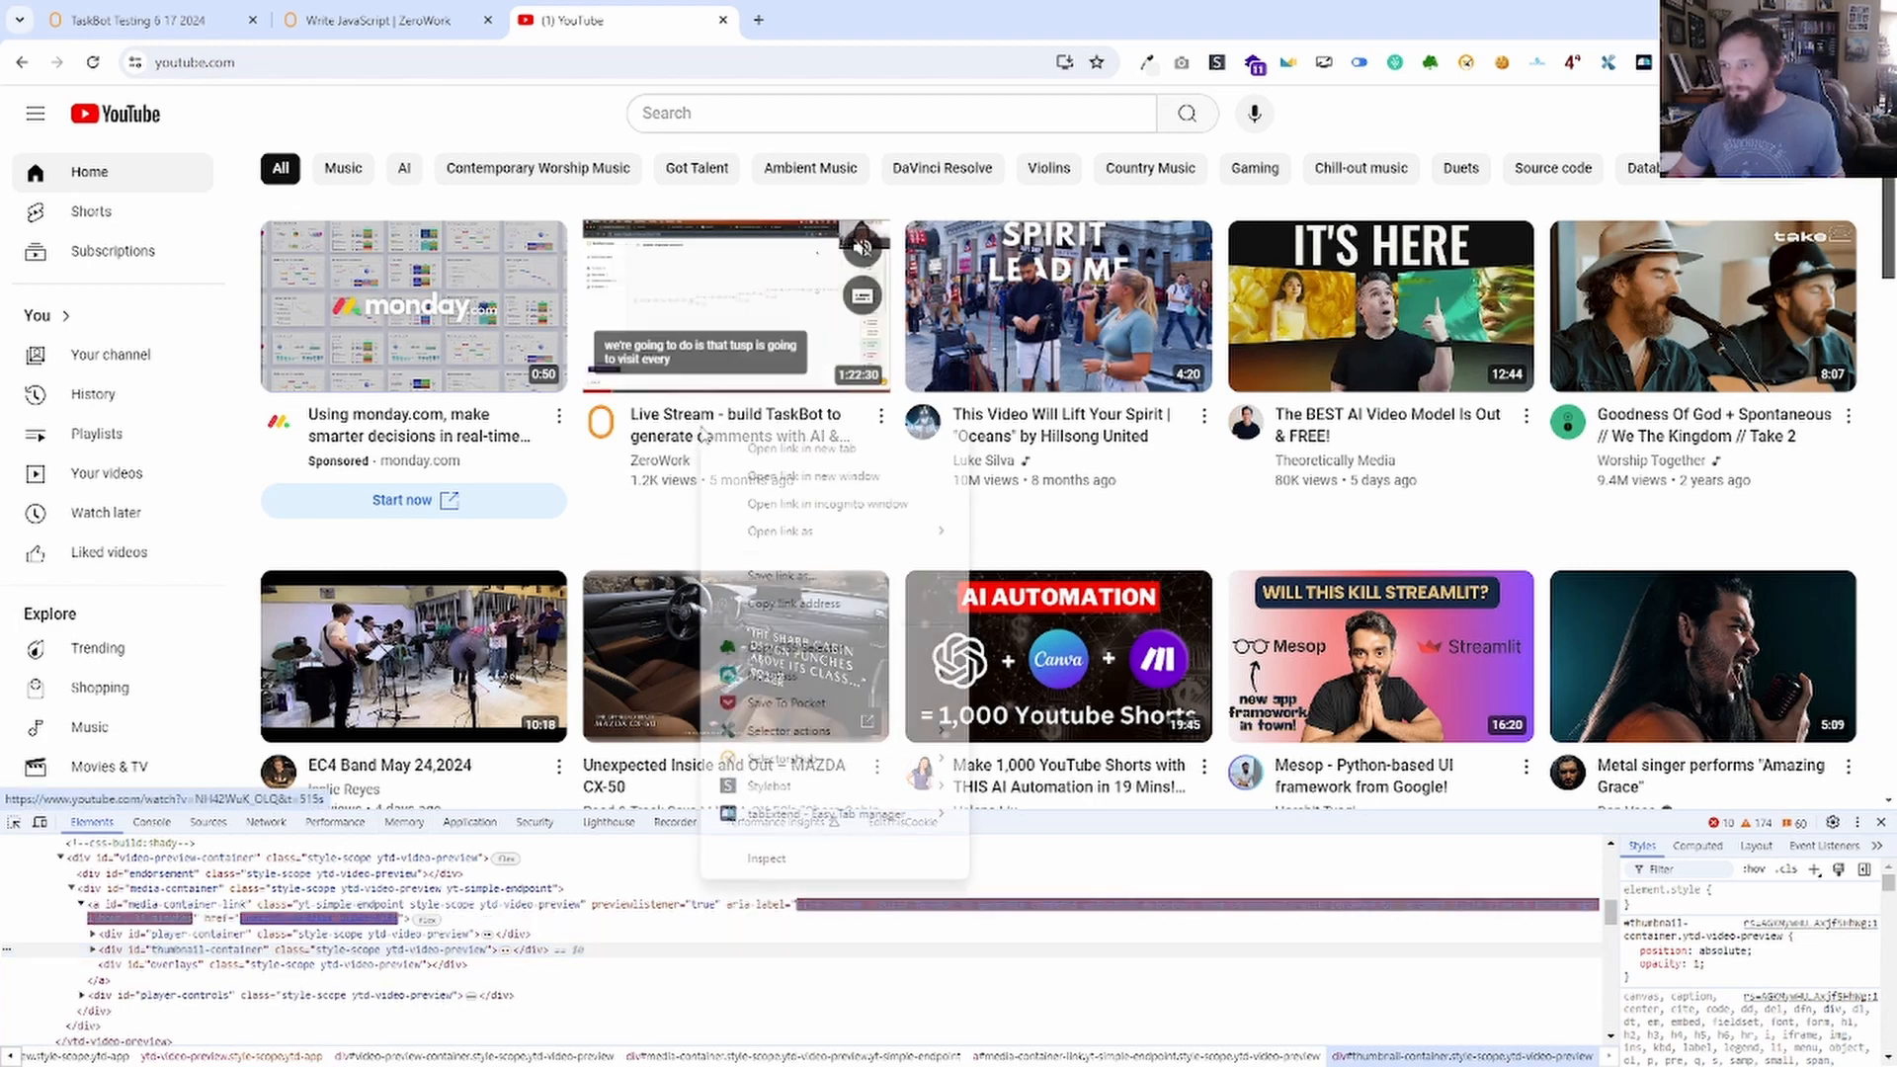
{"action": "left_click", "coordinate": [767, 859]}
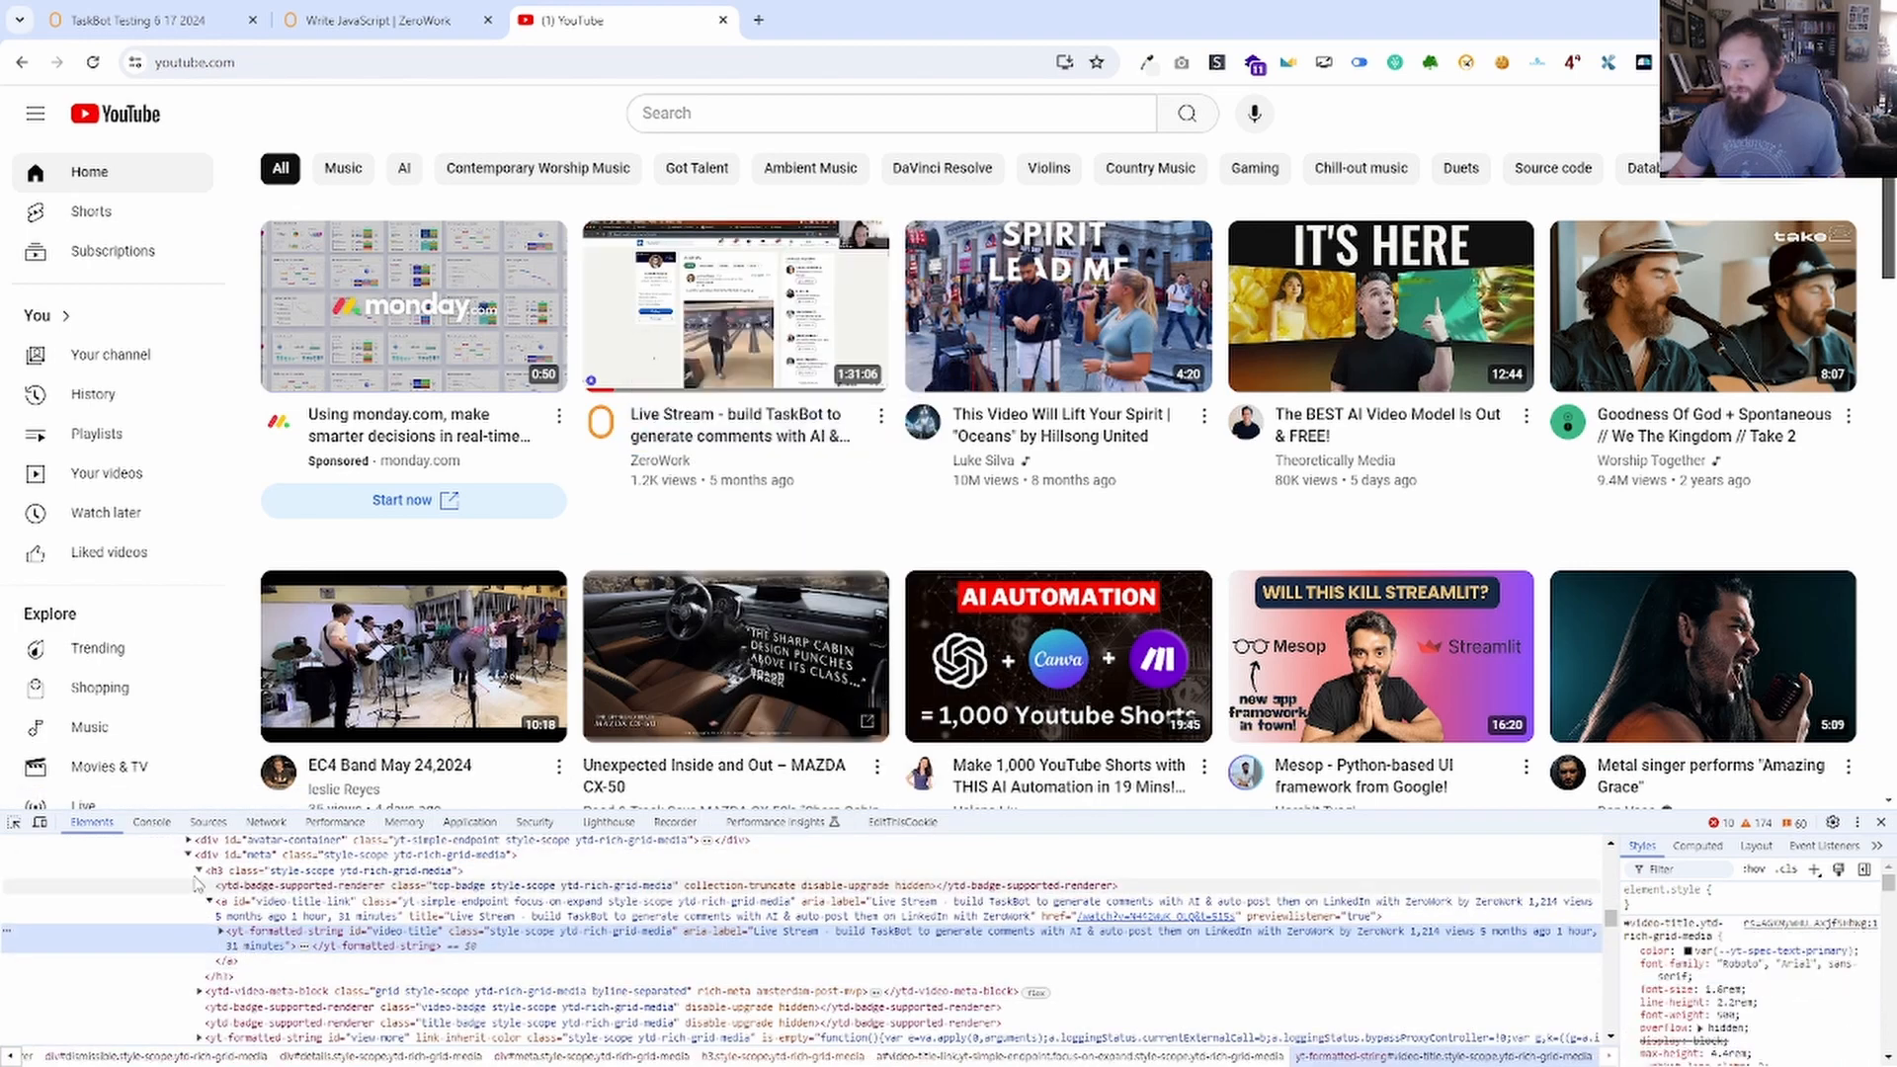
{"action": "scroll", "coordinate": [202, 884], "scroll_direction": "up", "scroll_amount": 3}
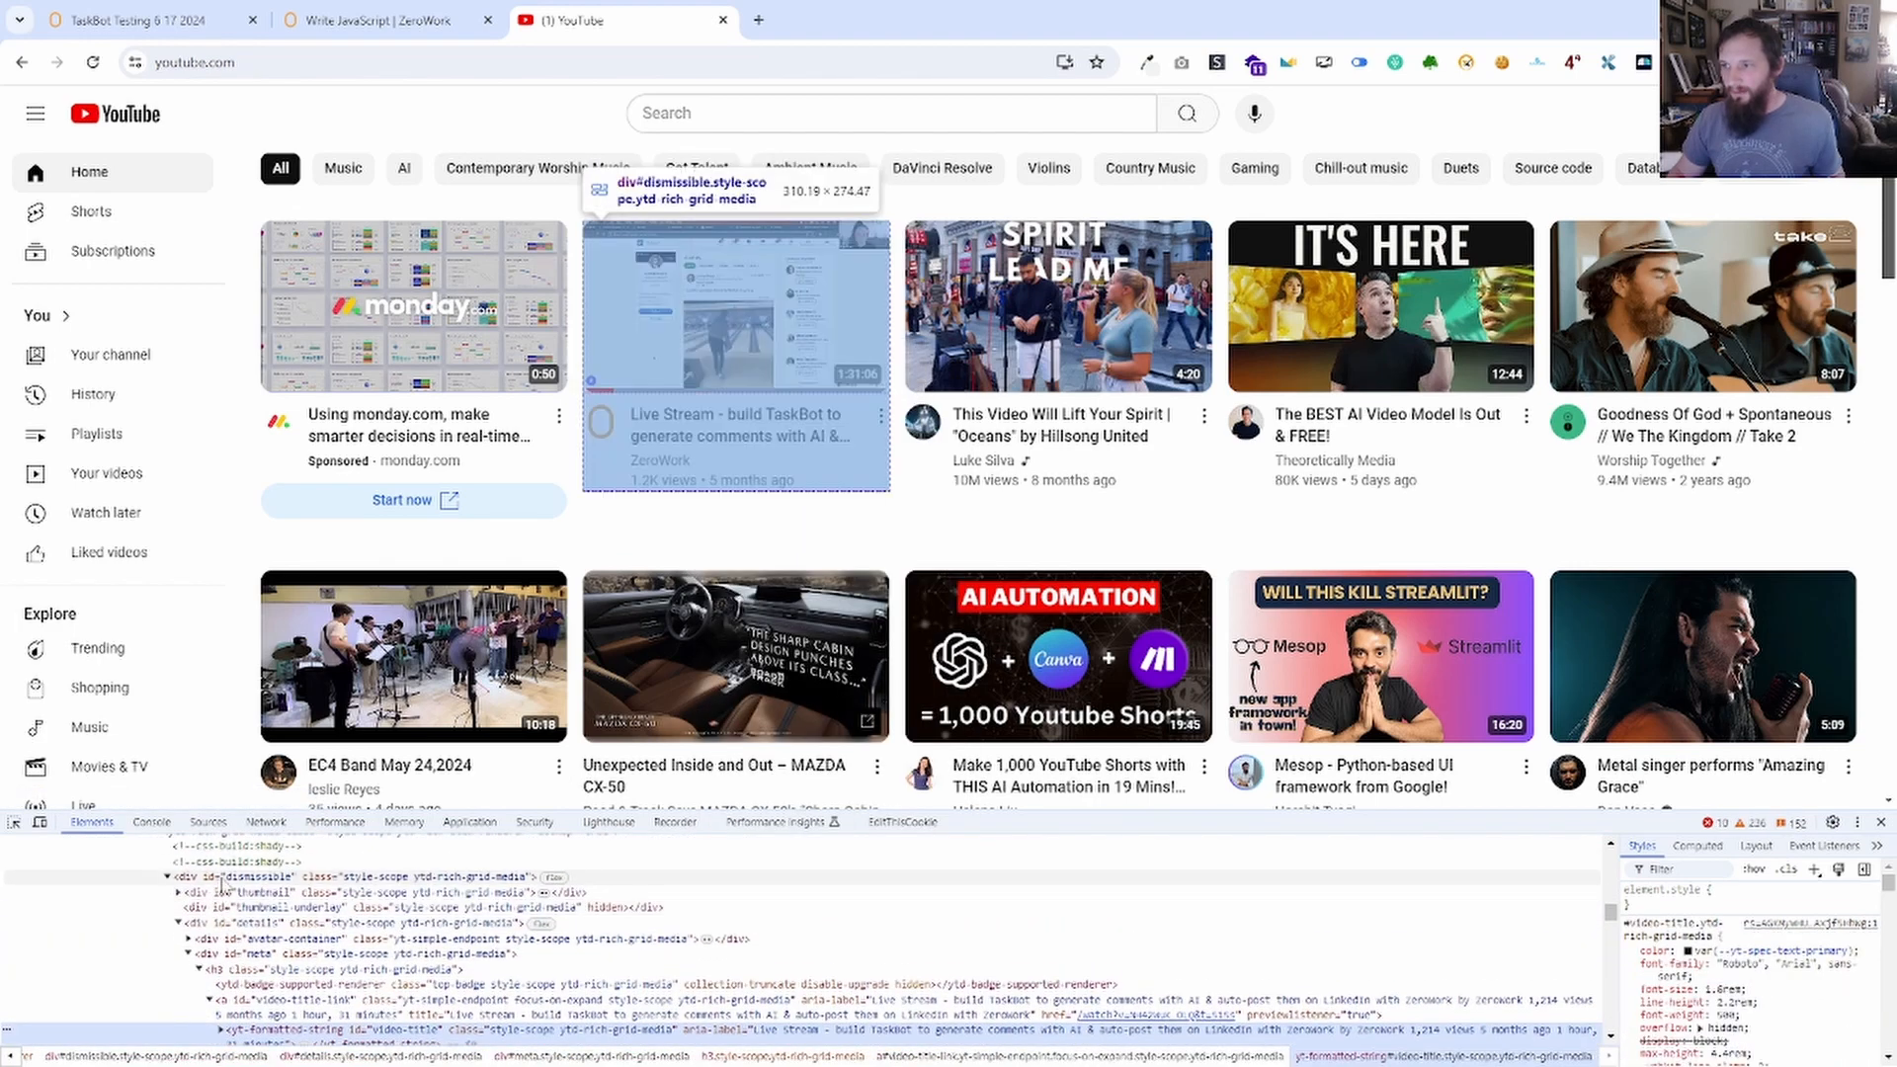
{"action": "scroll", "coordinate": [222, 889], "scroll_direction": "up", "scroll_amount": 3}
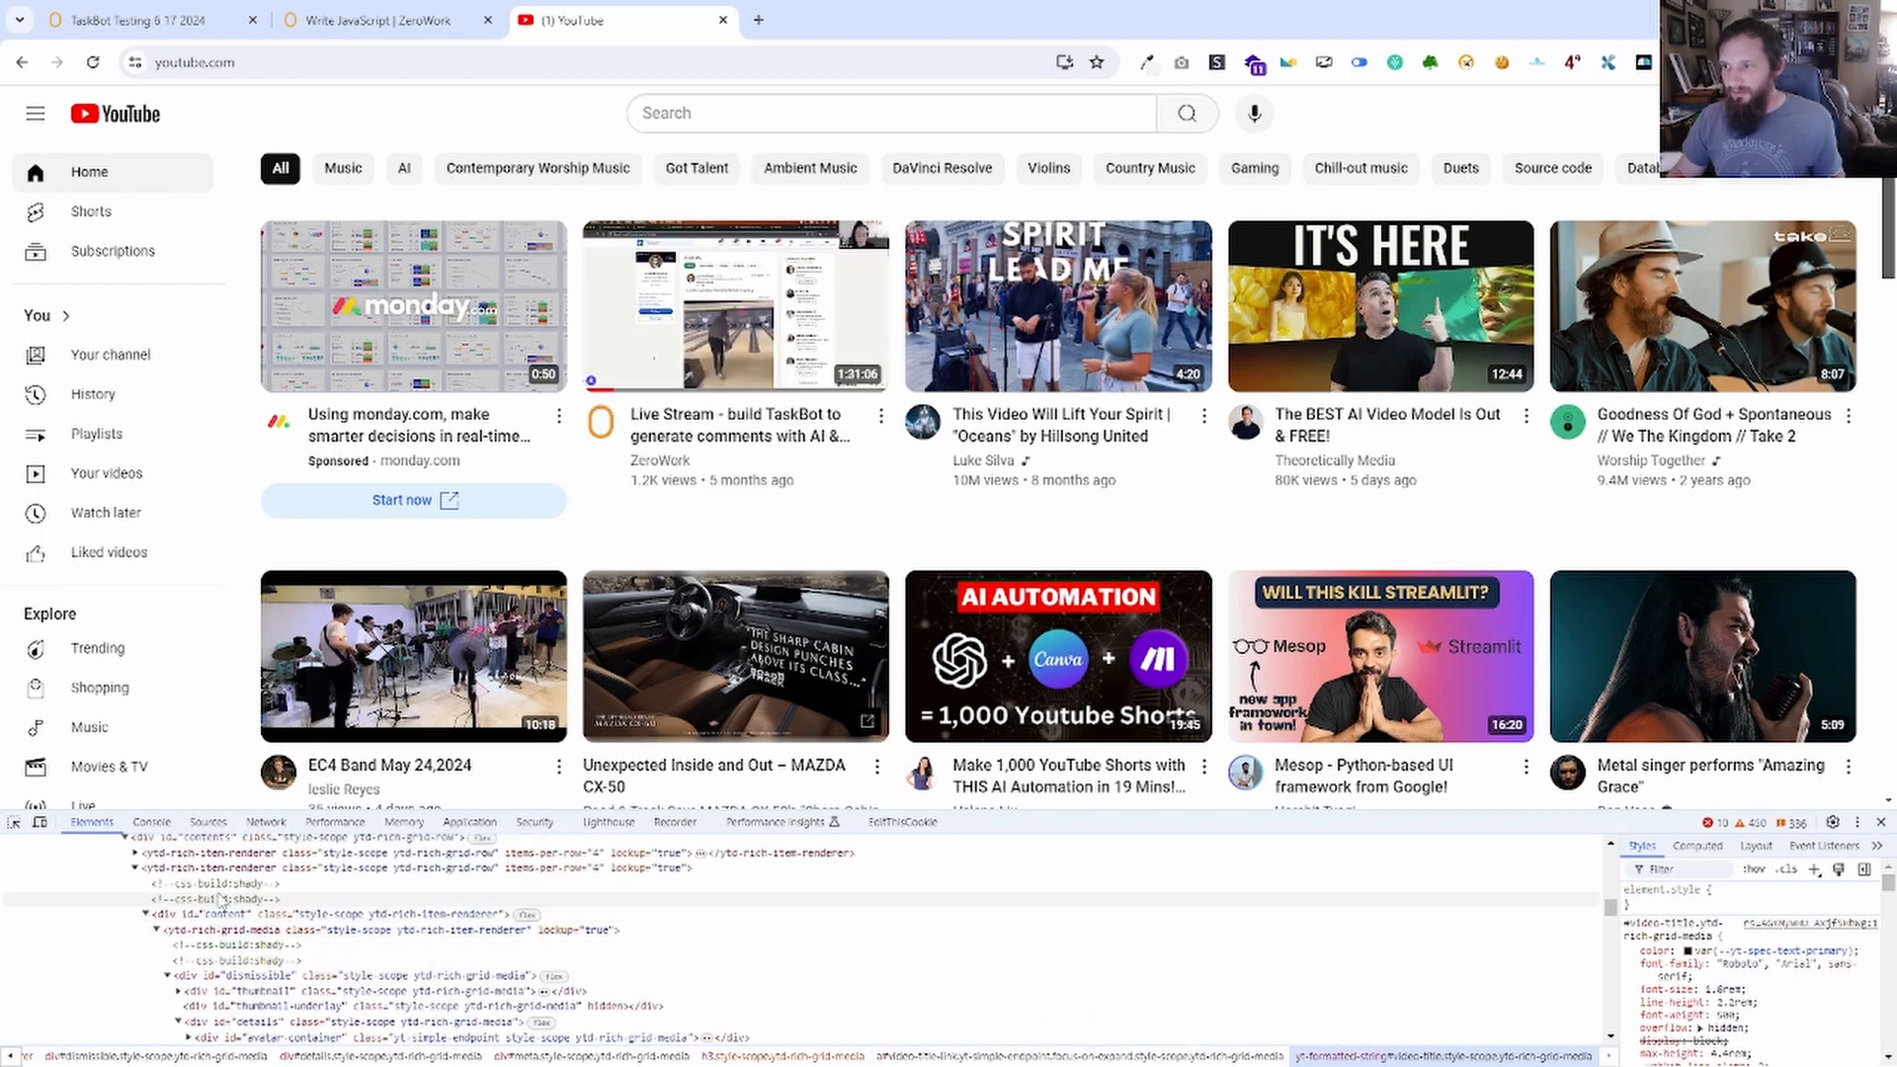
Select ytd-rich-grid-media and ytd-rich-item-renderer, then return to the TaskBot Testing workflow.
{"action": "left_click", "coordinate": [166, 934]}
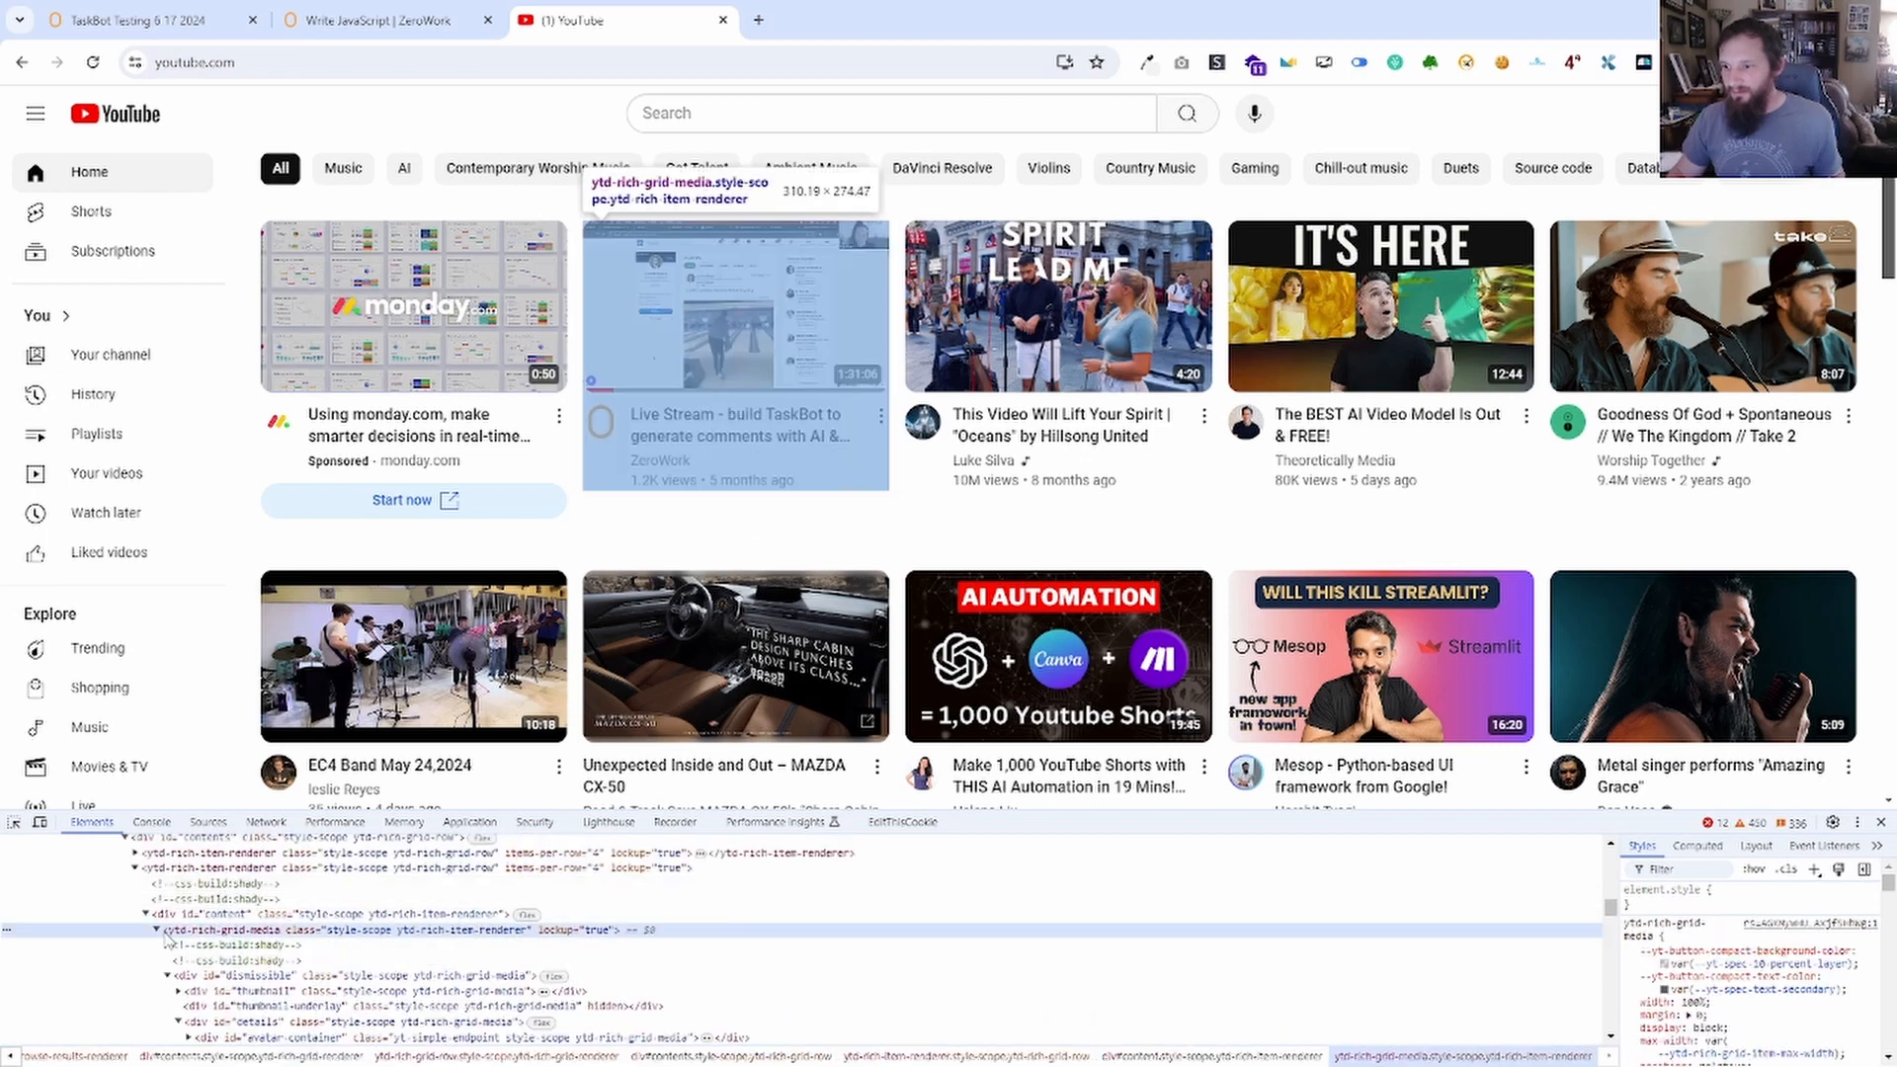
{"action": "scroll", "coordinate": [173, 949], "scroll_direction": "up", "scroll_amount": 2}
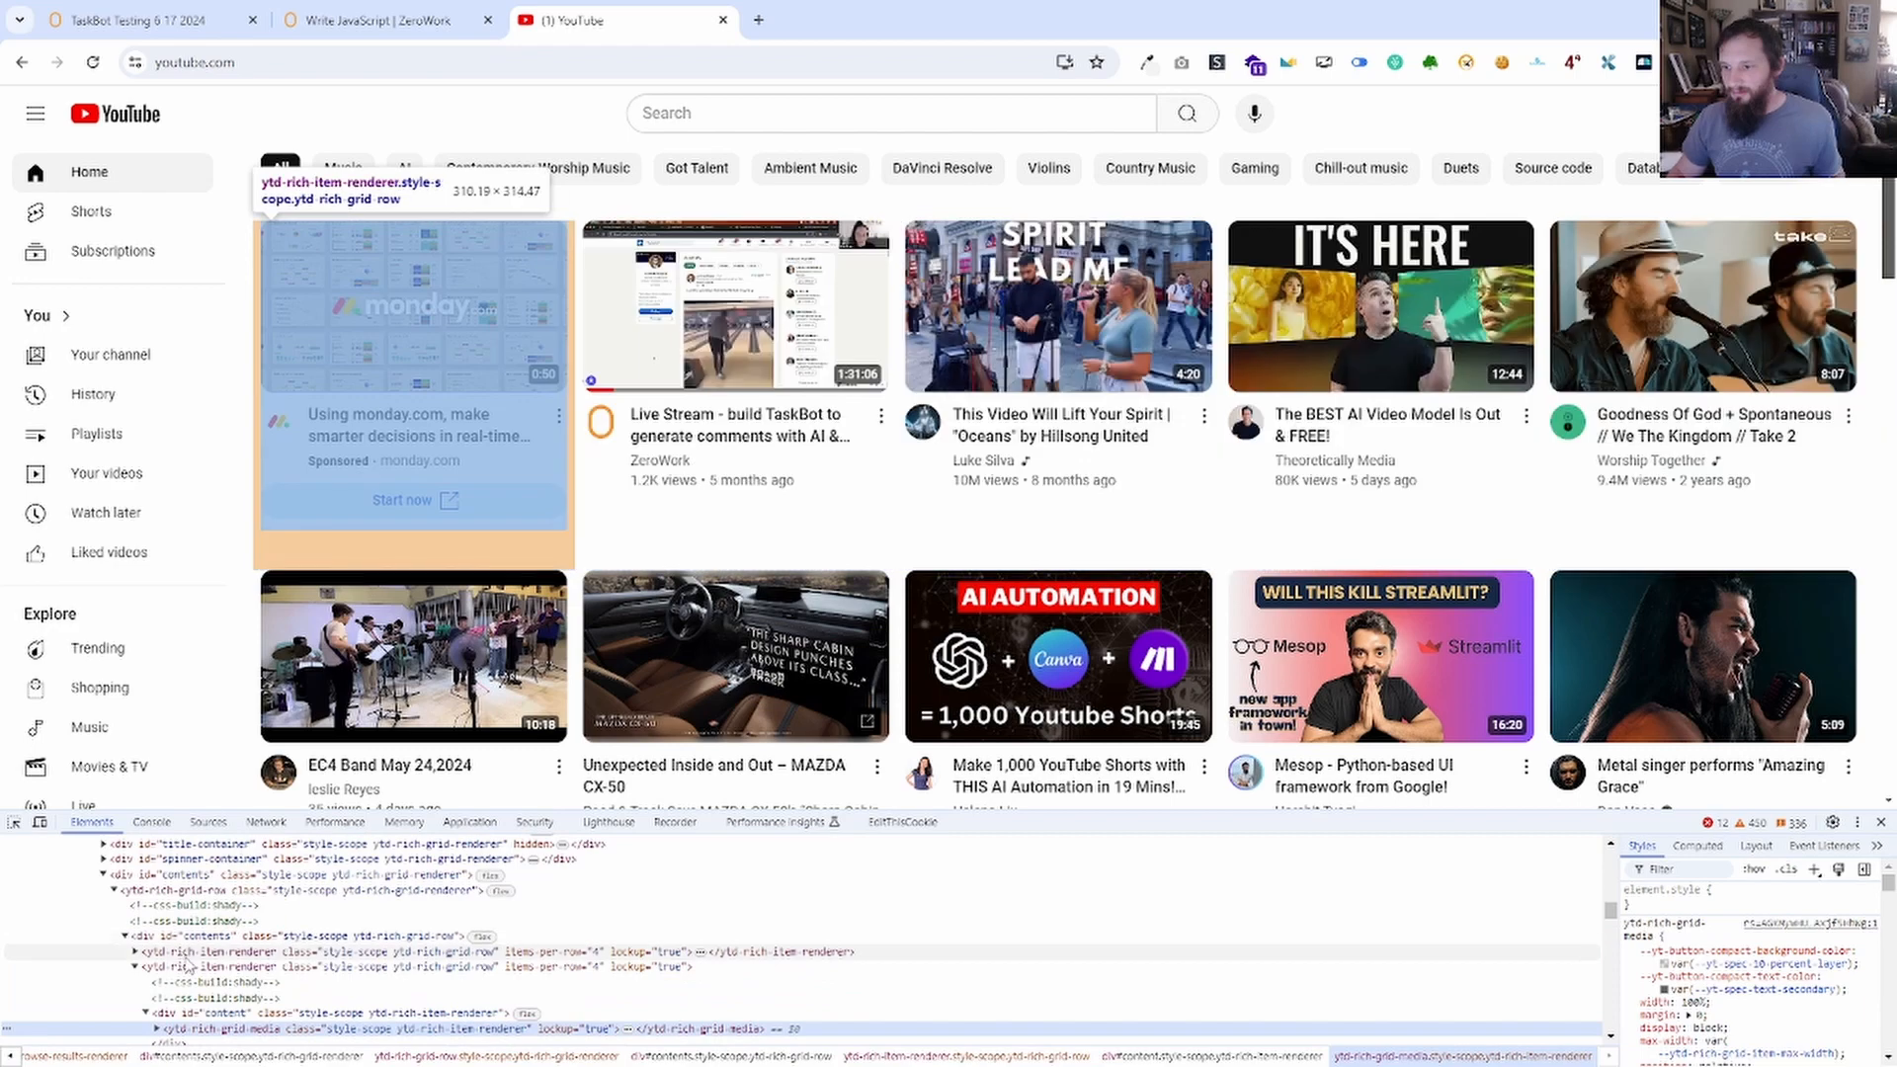
{"action": "left_click", "coordinate": [186, 954]}
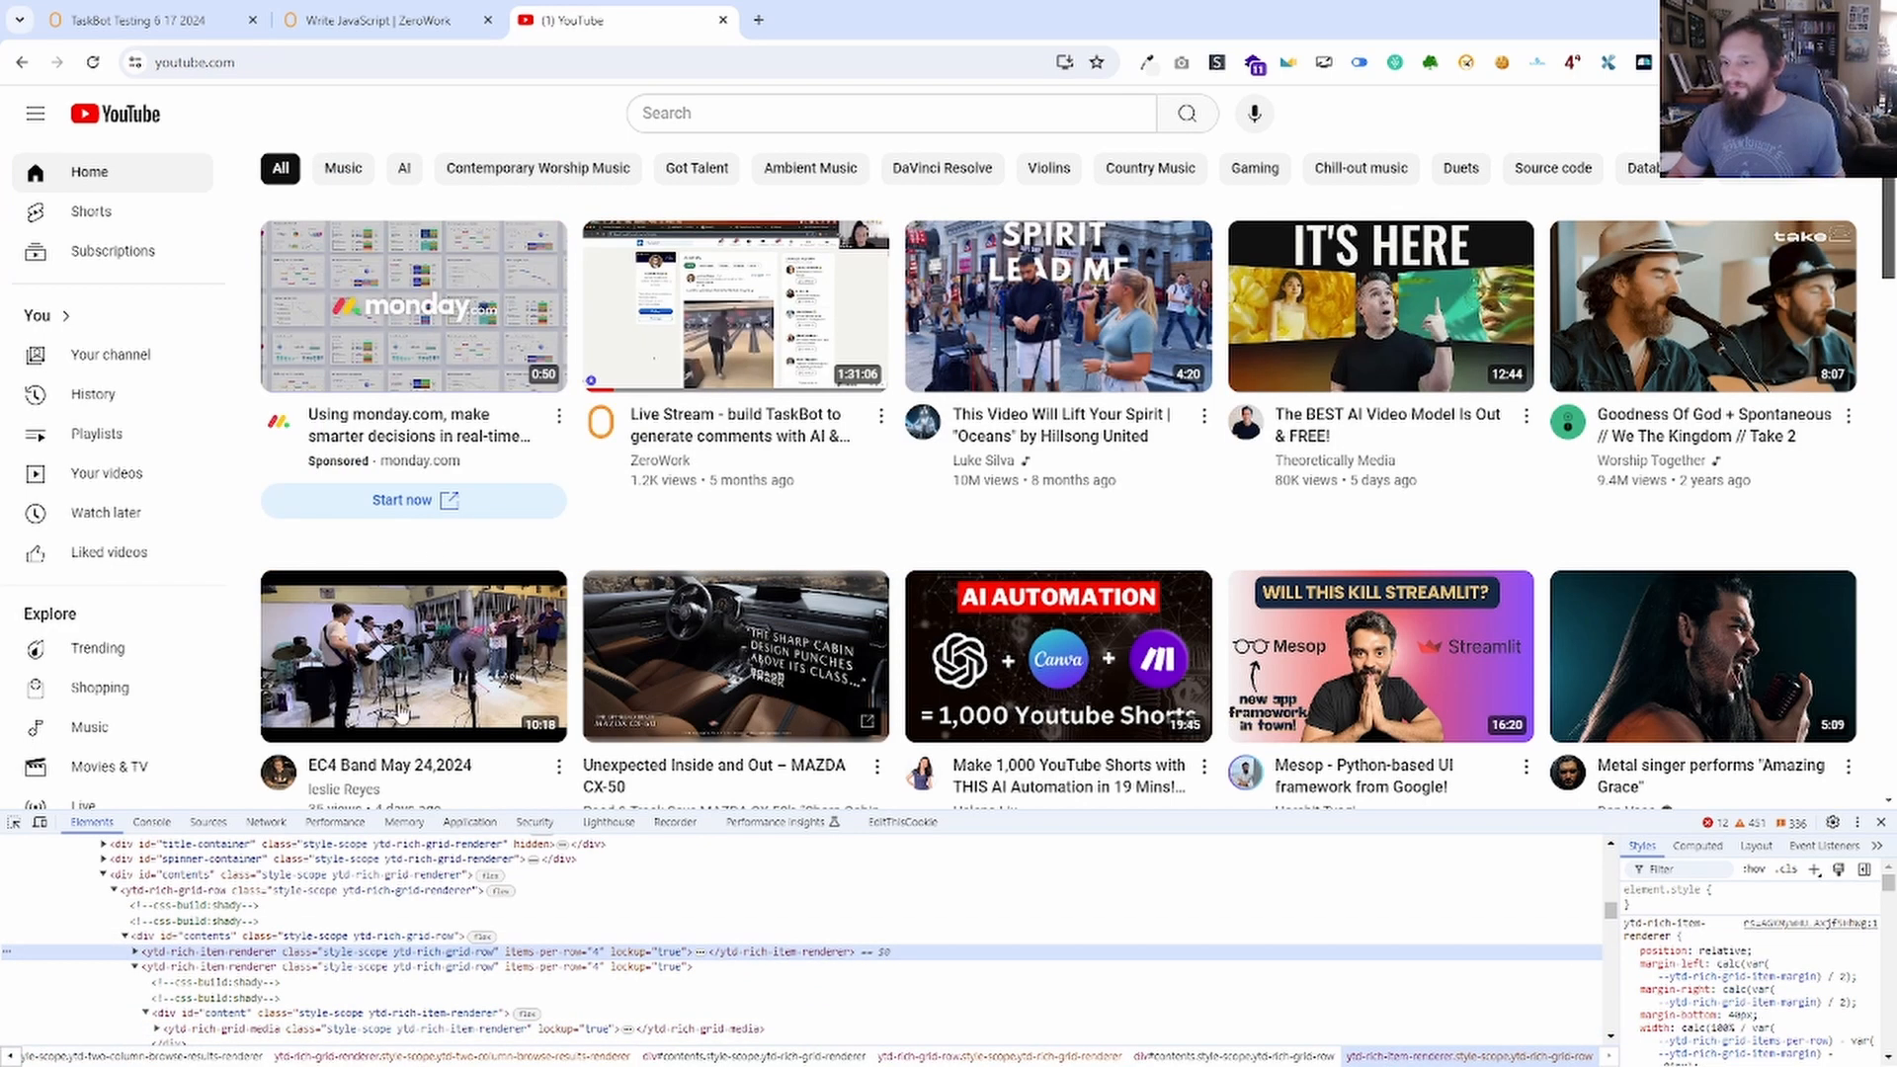
{"action": "left_click", "coordinate": [135, 967]}
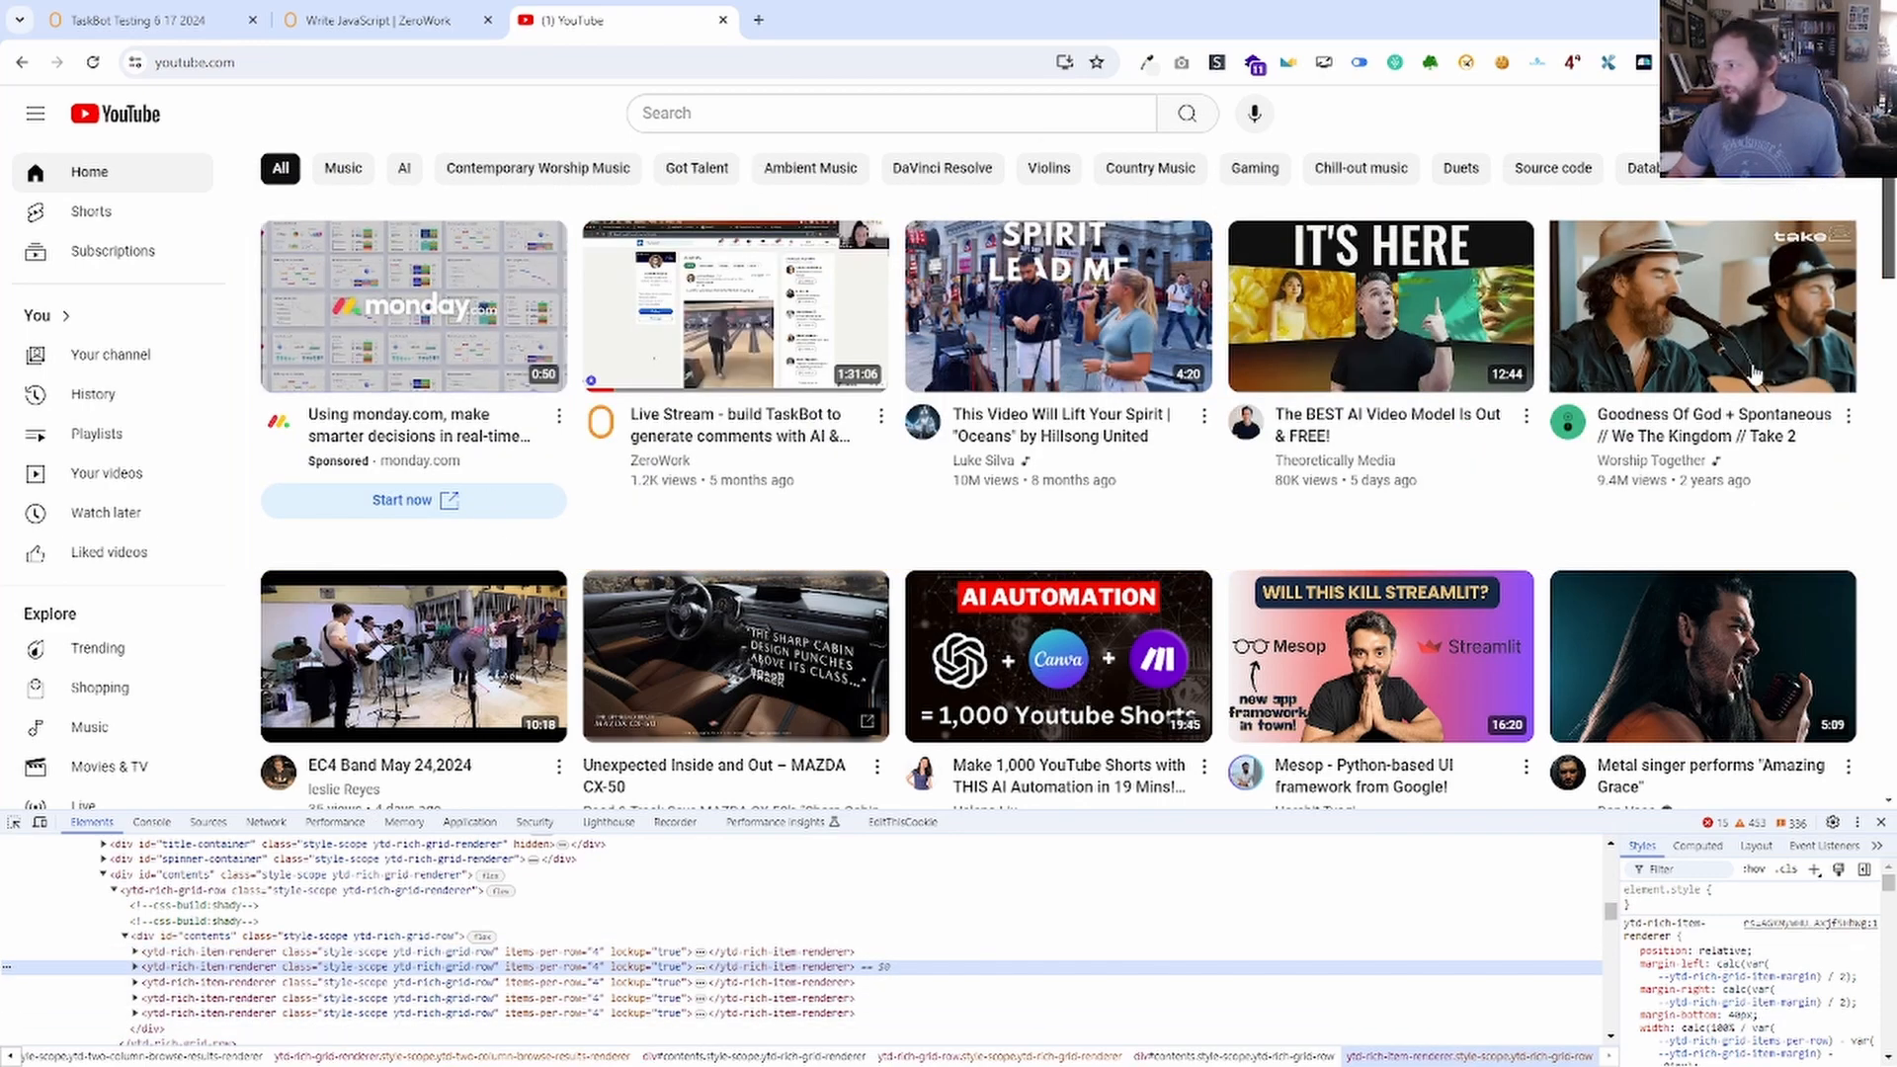
{"action": "left_click", "coordinate": [376, 20]}
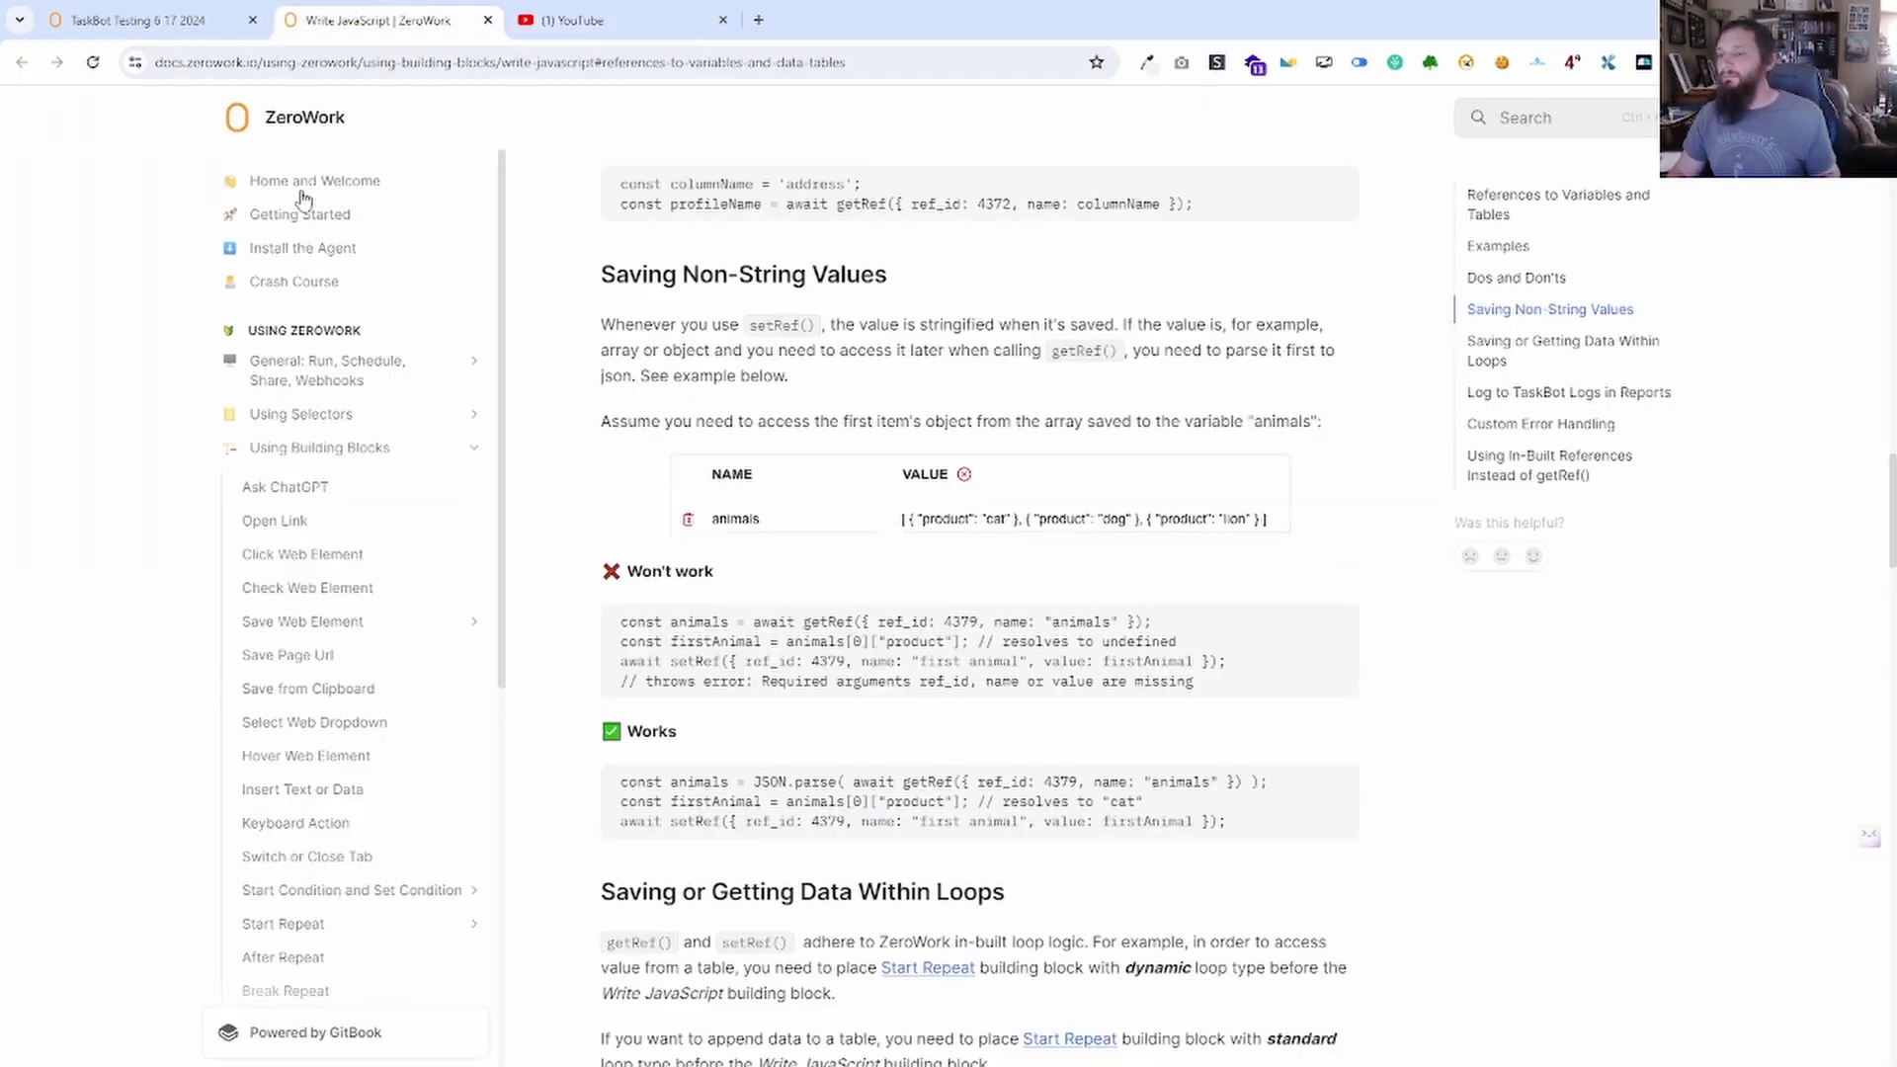
{"action": "left_click", "coordinate": [166, 24]}
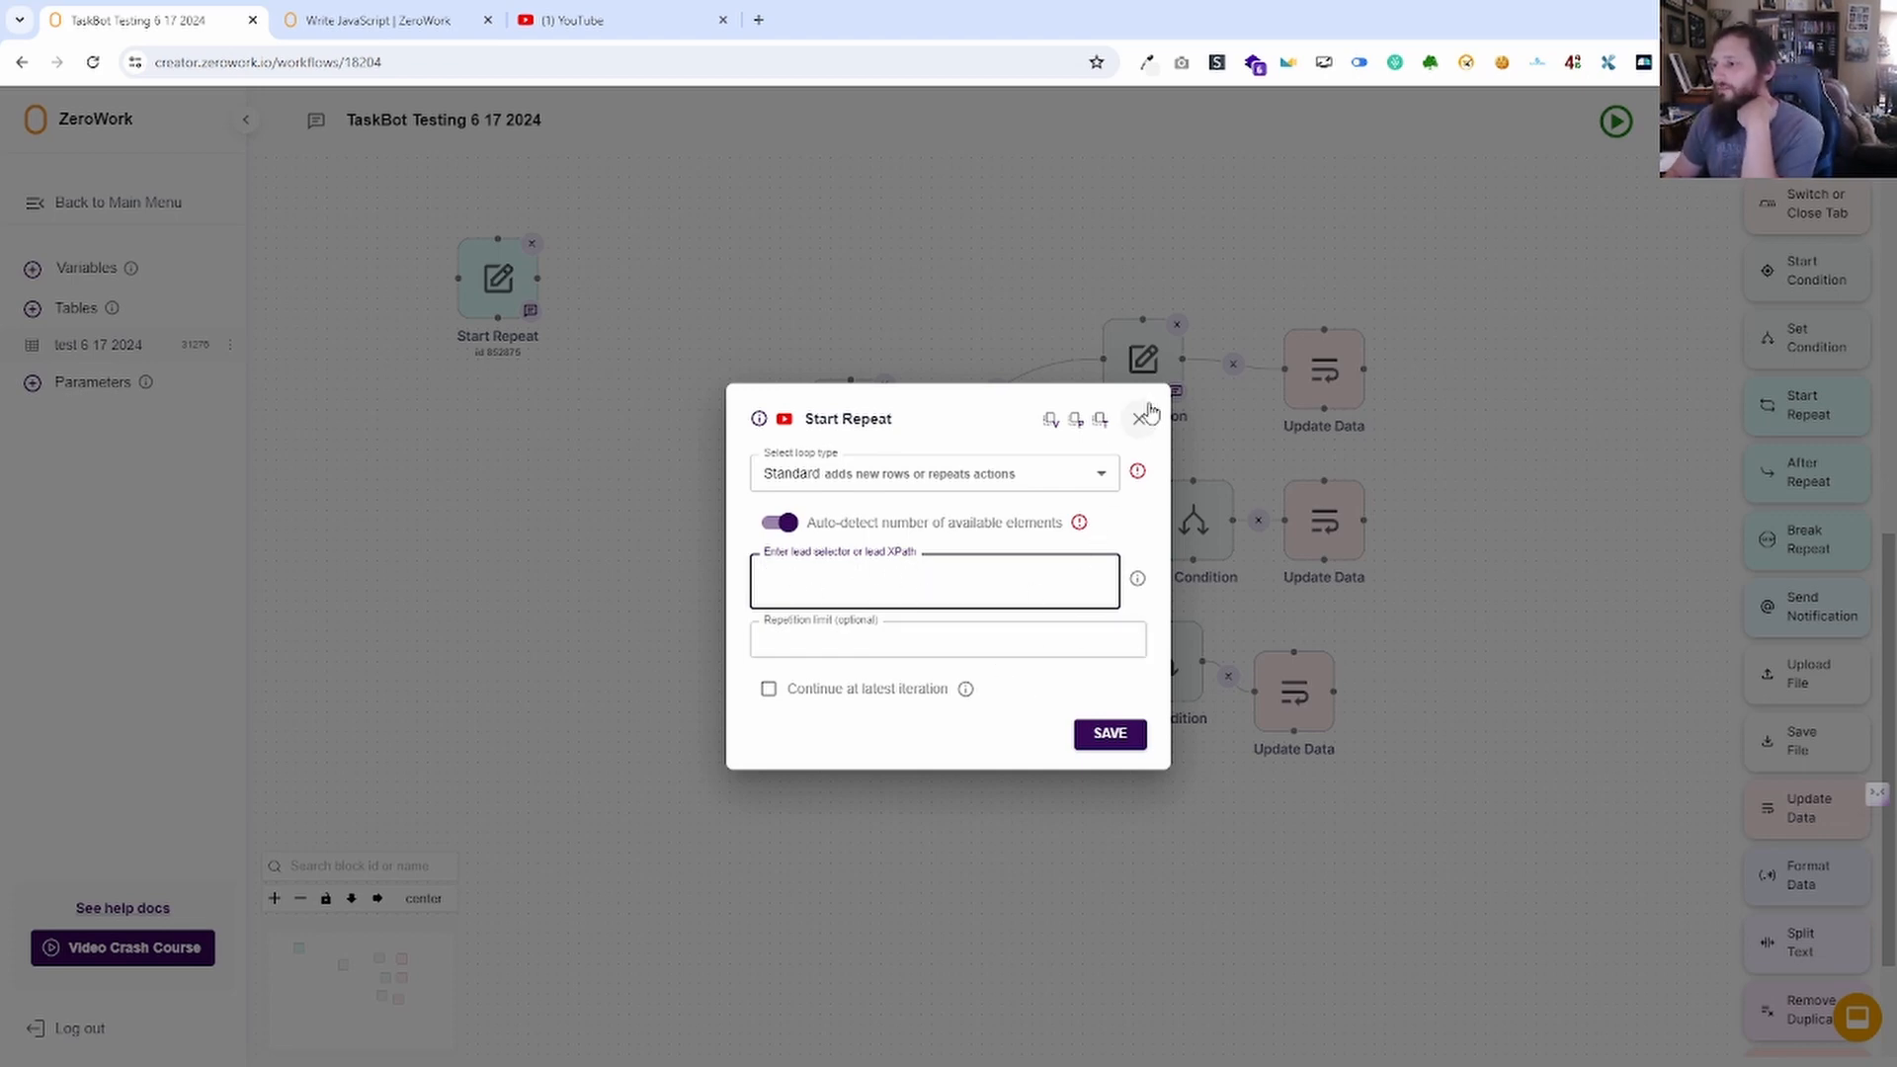
Loop over the test 6 17 2024 table rows, continuing from the latest iteration.
{"action": "left_click", "coordinate": [796, 476]}
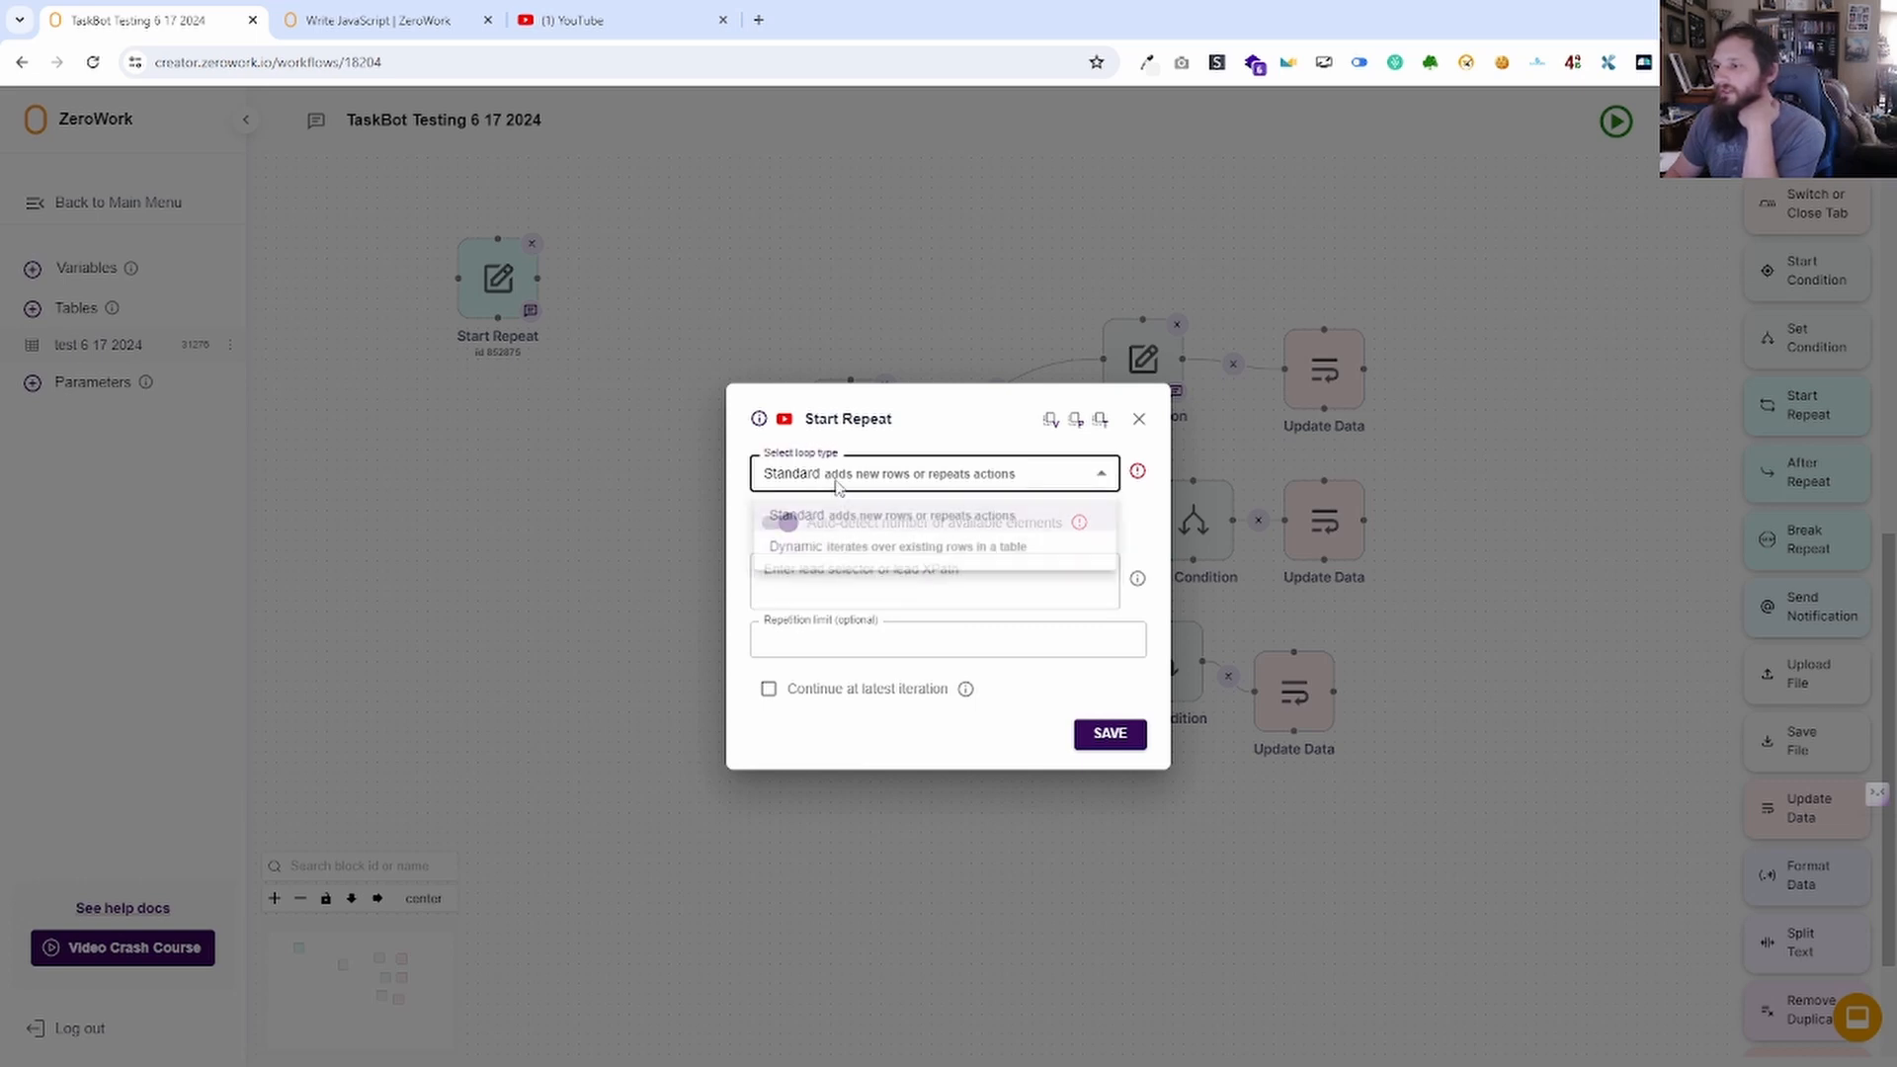
{"action": "left_click", "coordinate": [864, 552]}
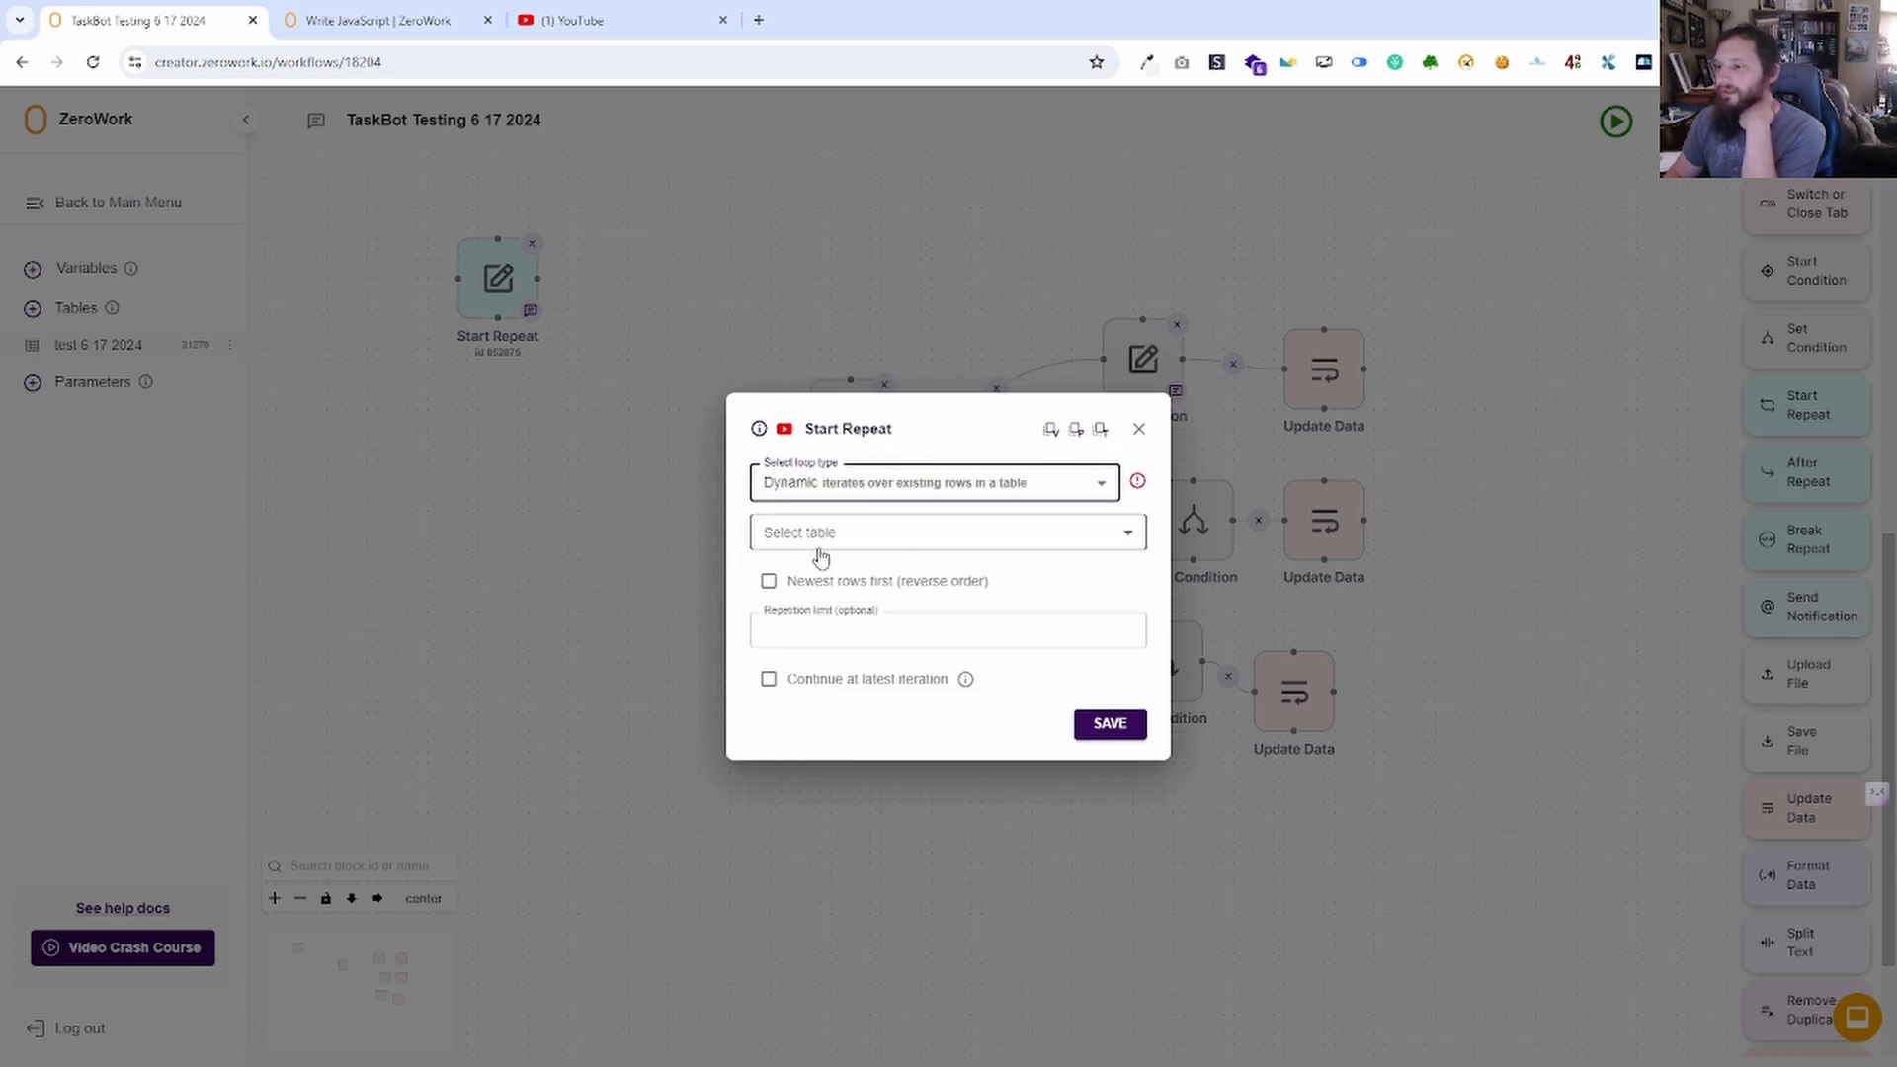
{"action": "left_click", "coordinate": [822, 549]}
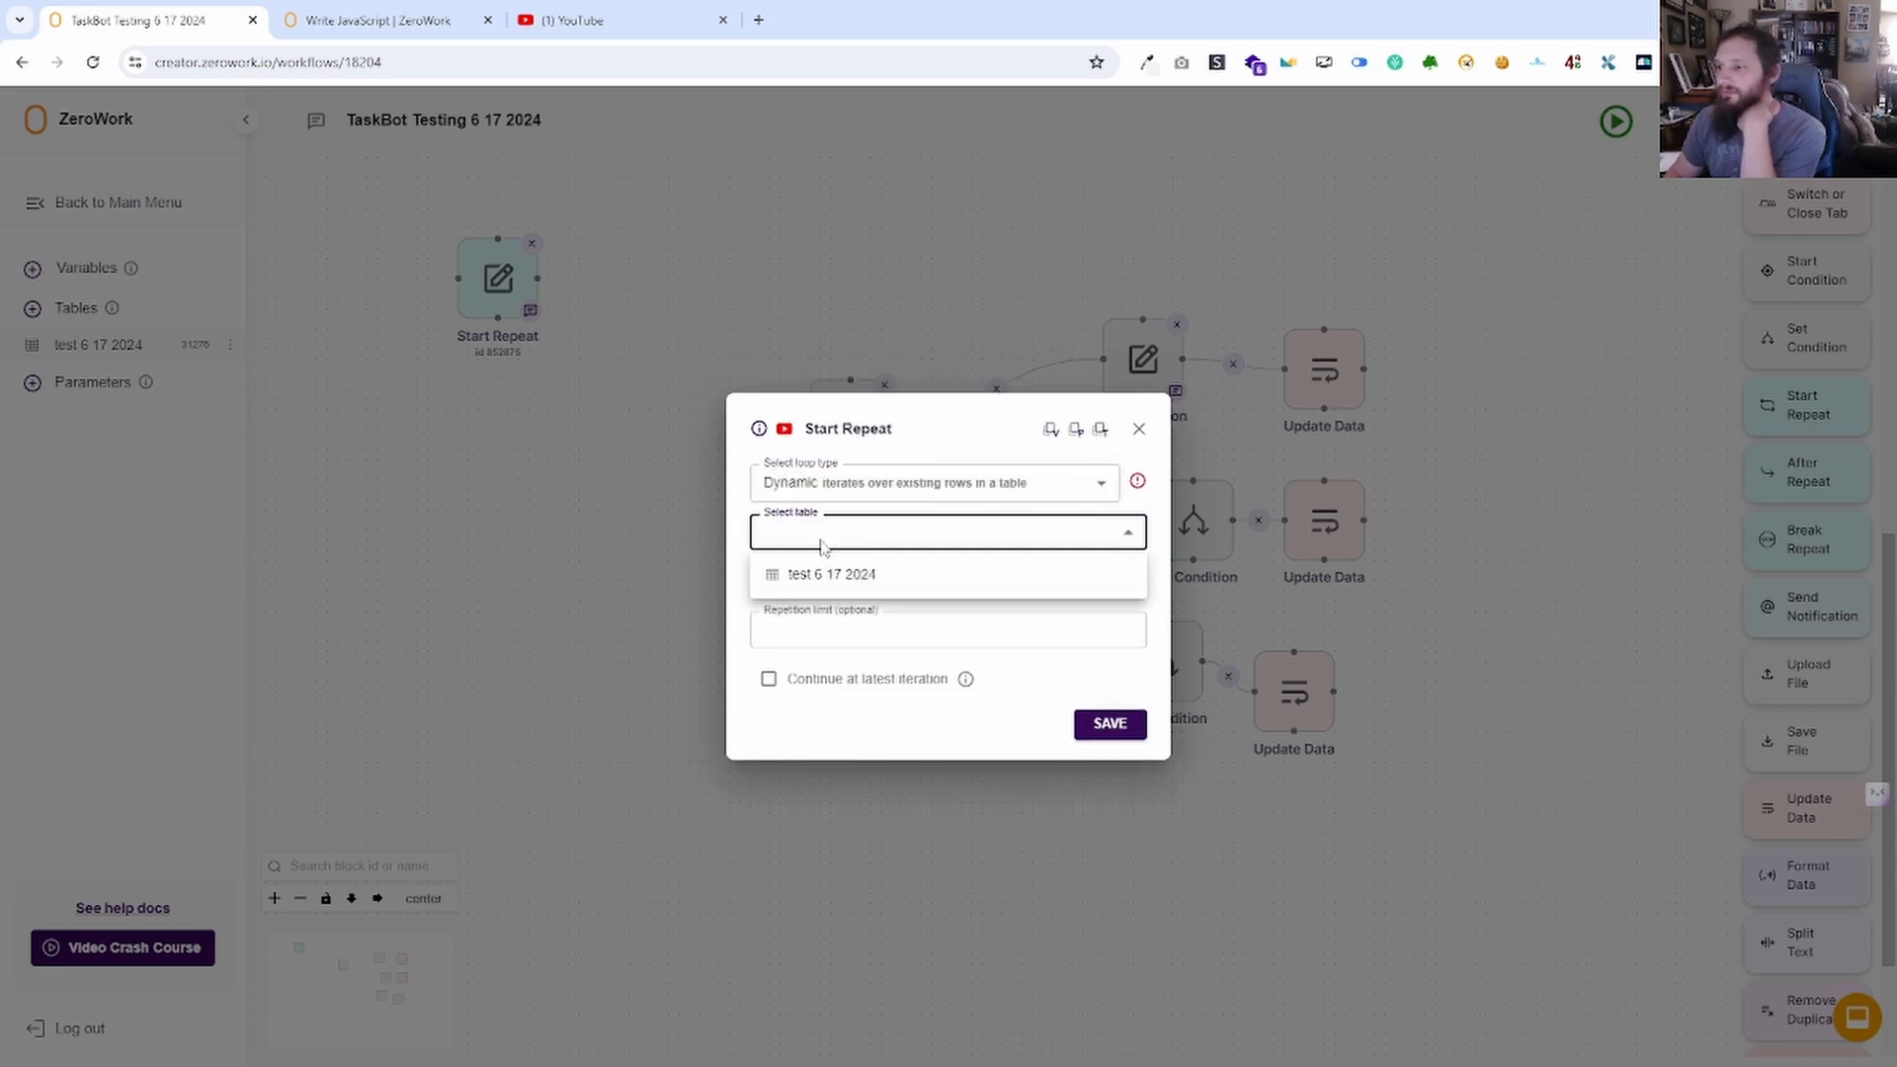
{"action": "left_click", "coordinate": [882, 576]}
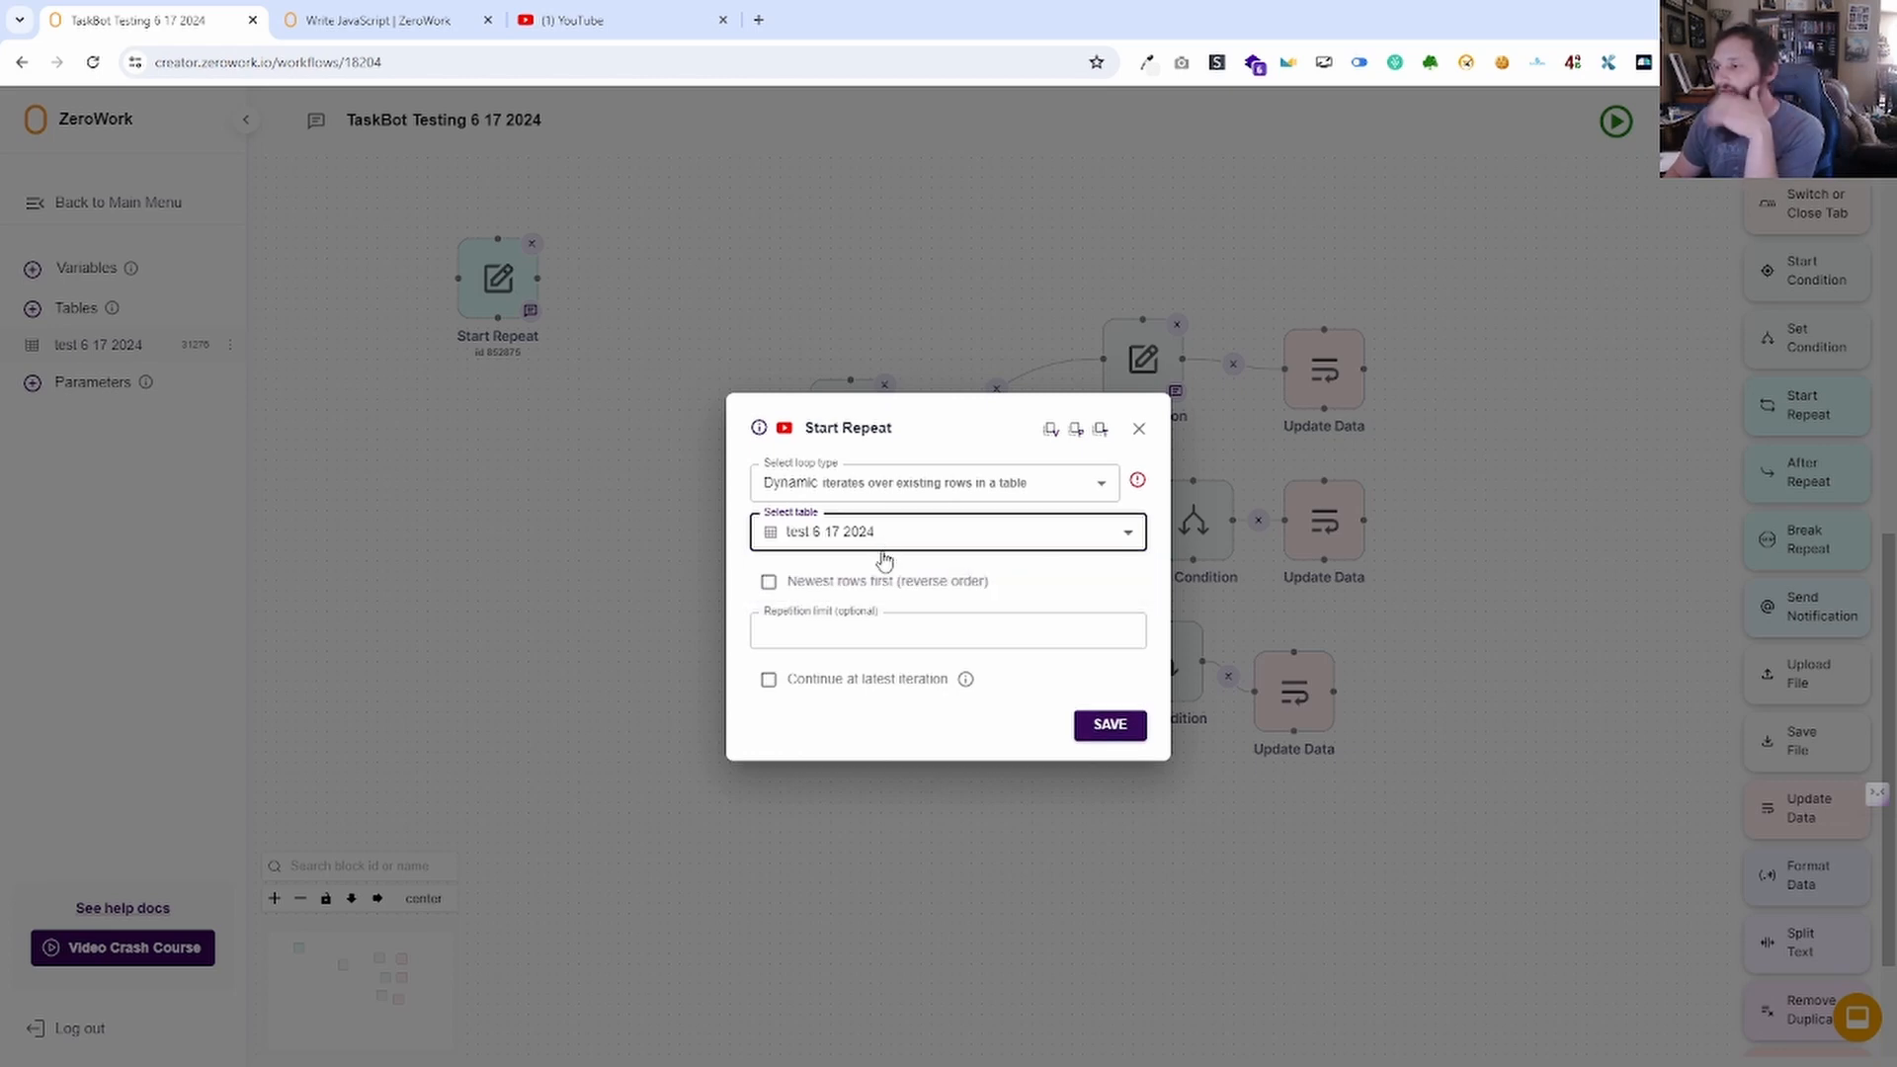
{"action": "left_click", "coordinate": [825, 595]}
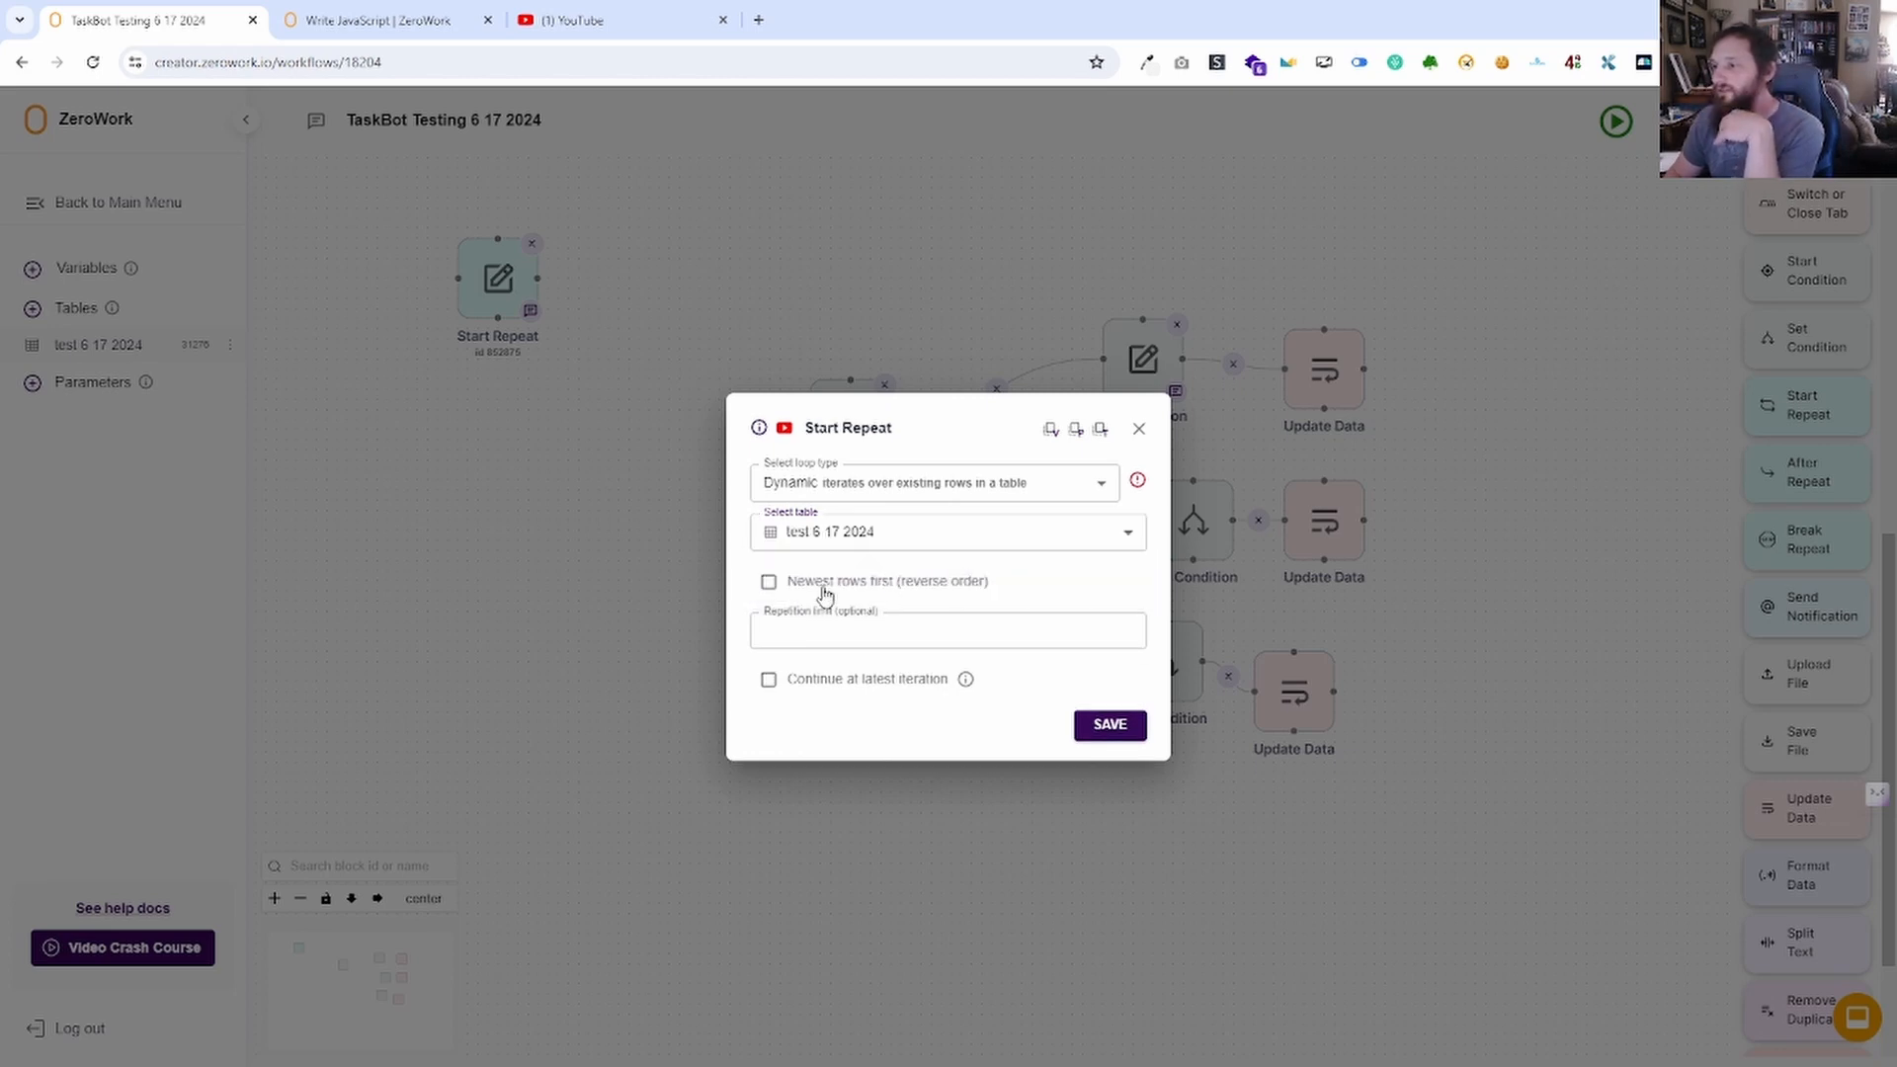
{"action": "left_click", "coordinate": [768, 583]}
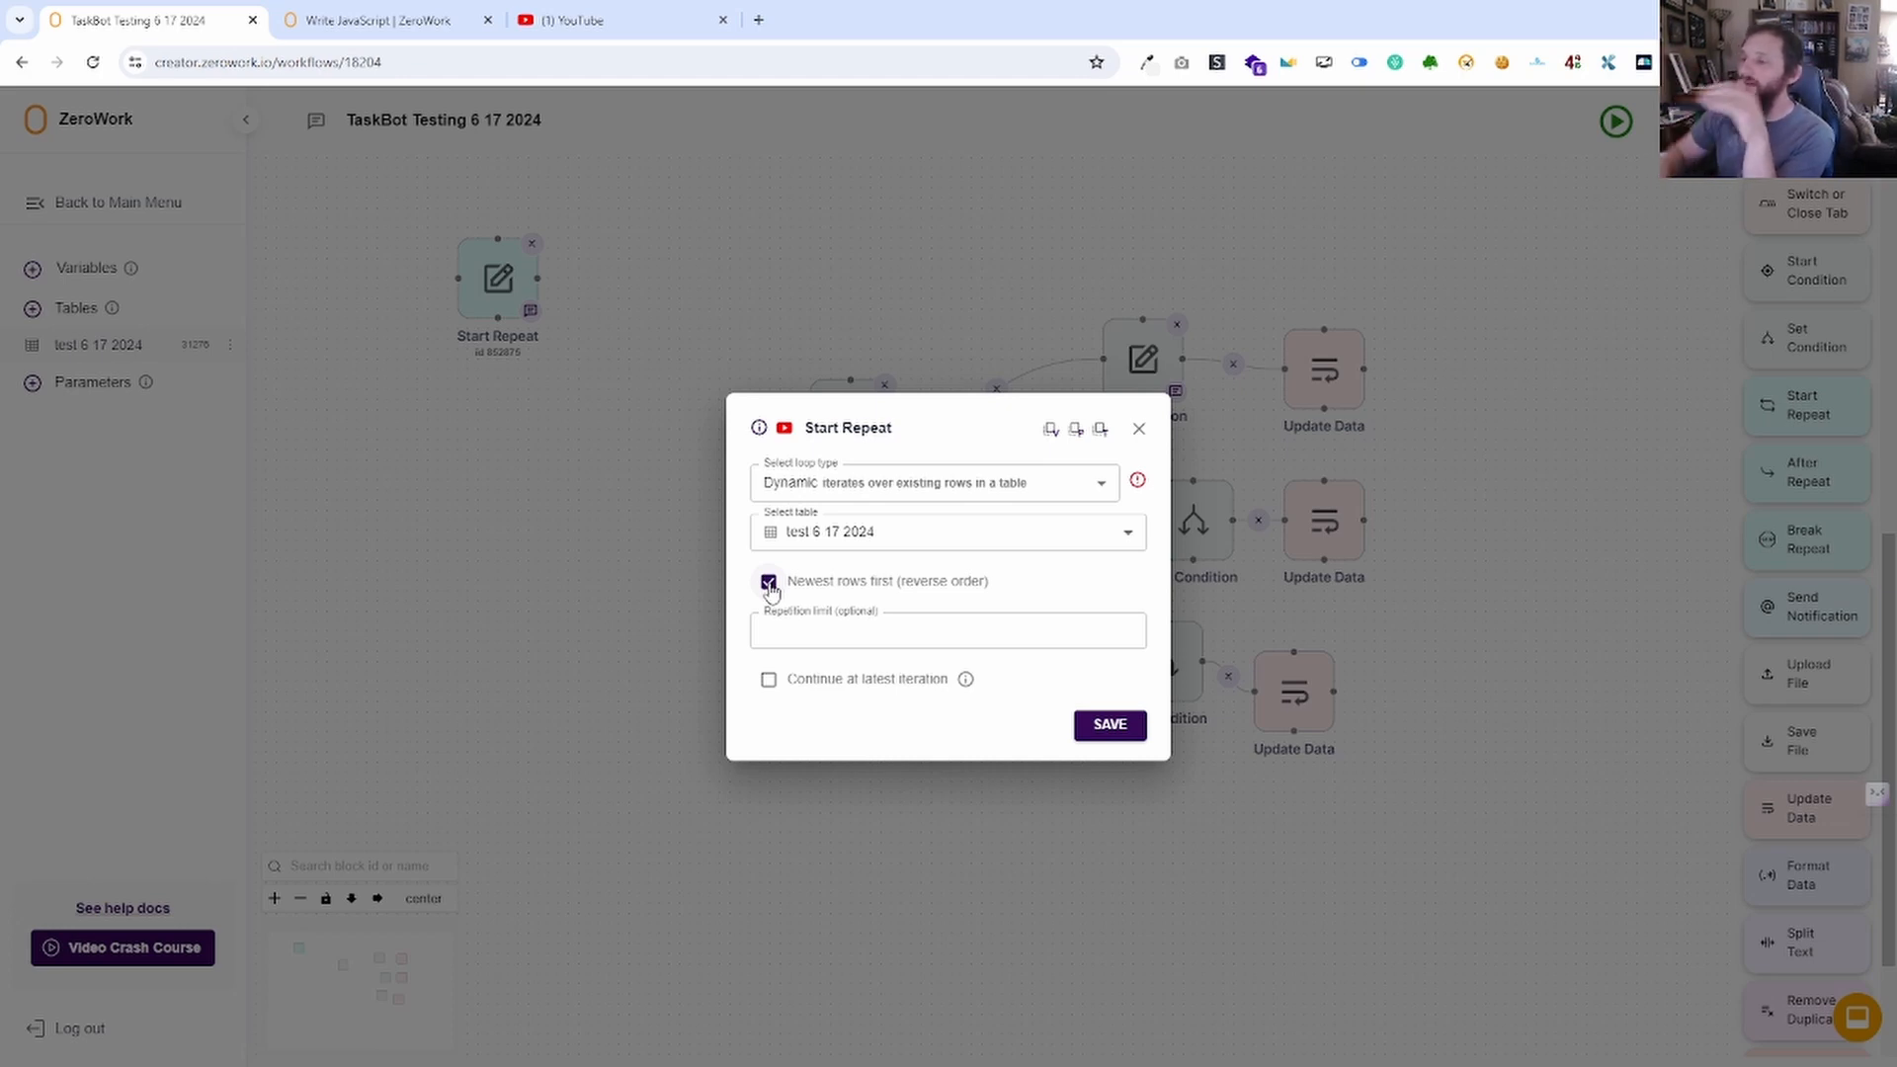
{"action": "left_click", "coordinate": [768, 583]}
{"action": "left_click", "coordinate": [816, 634]}
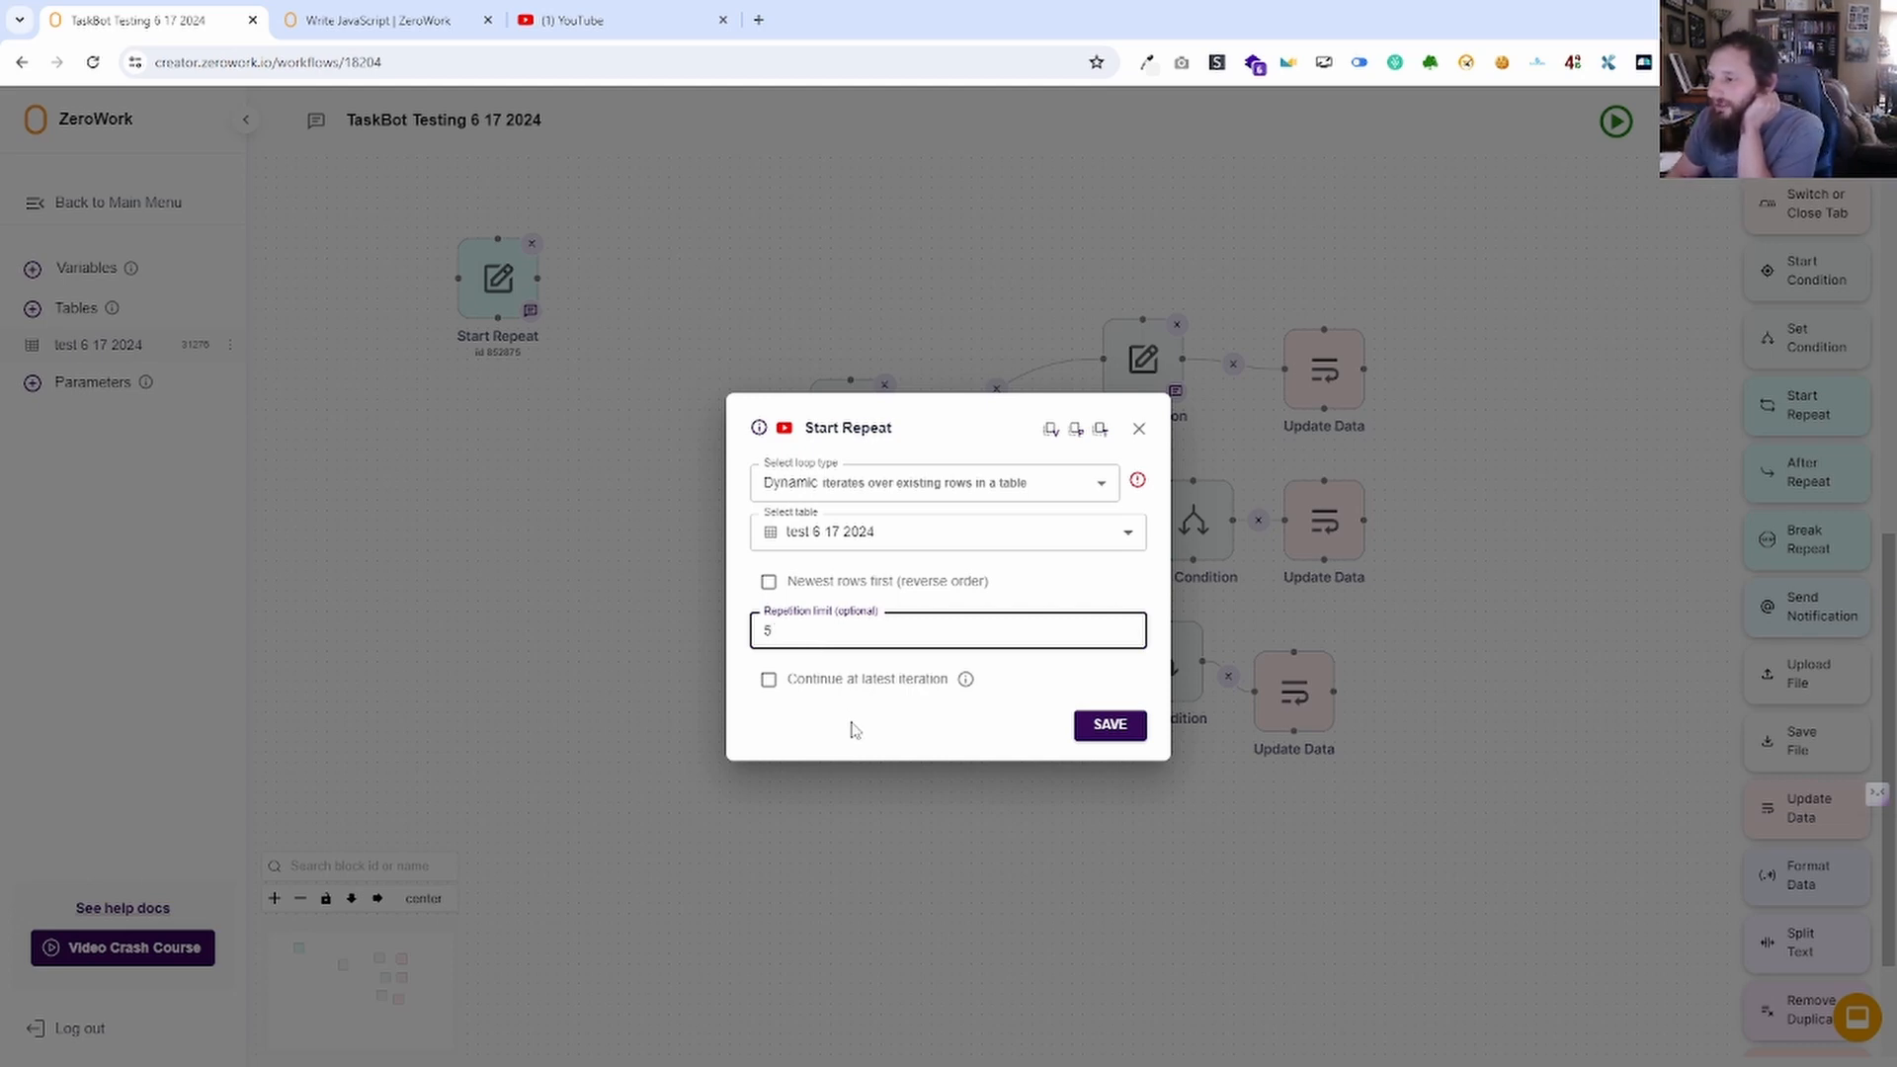
{"action": "left_click", "coordinate": [769, 681]}
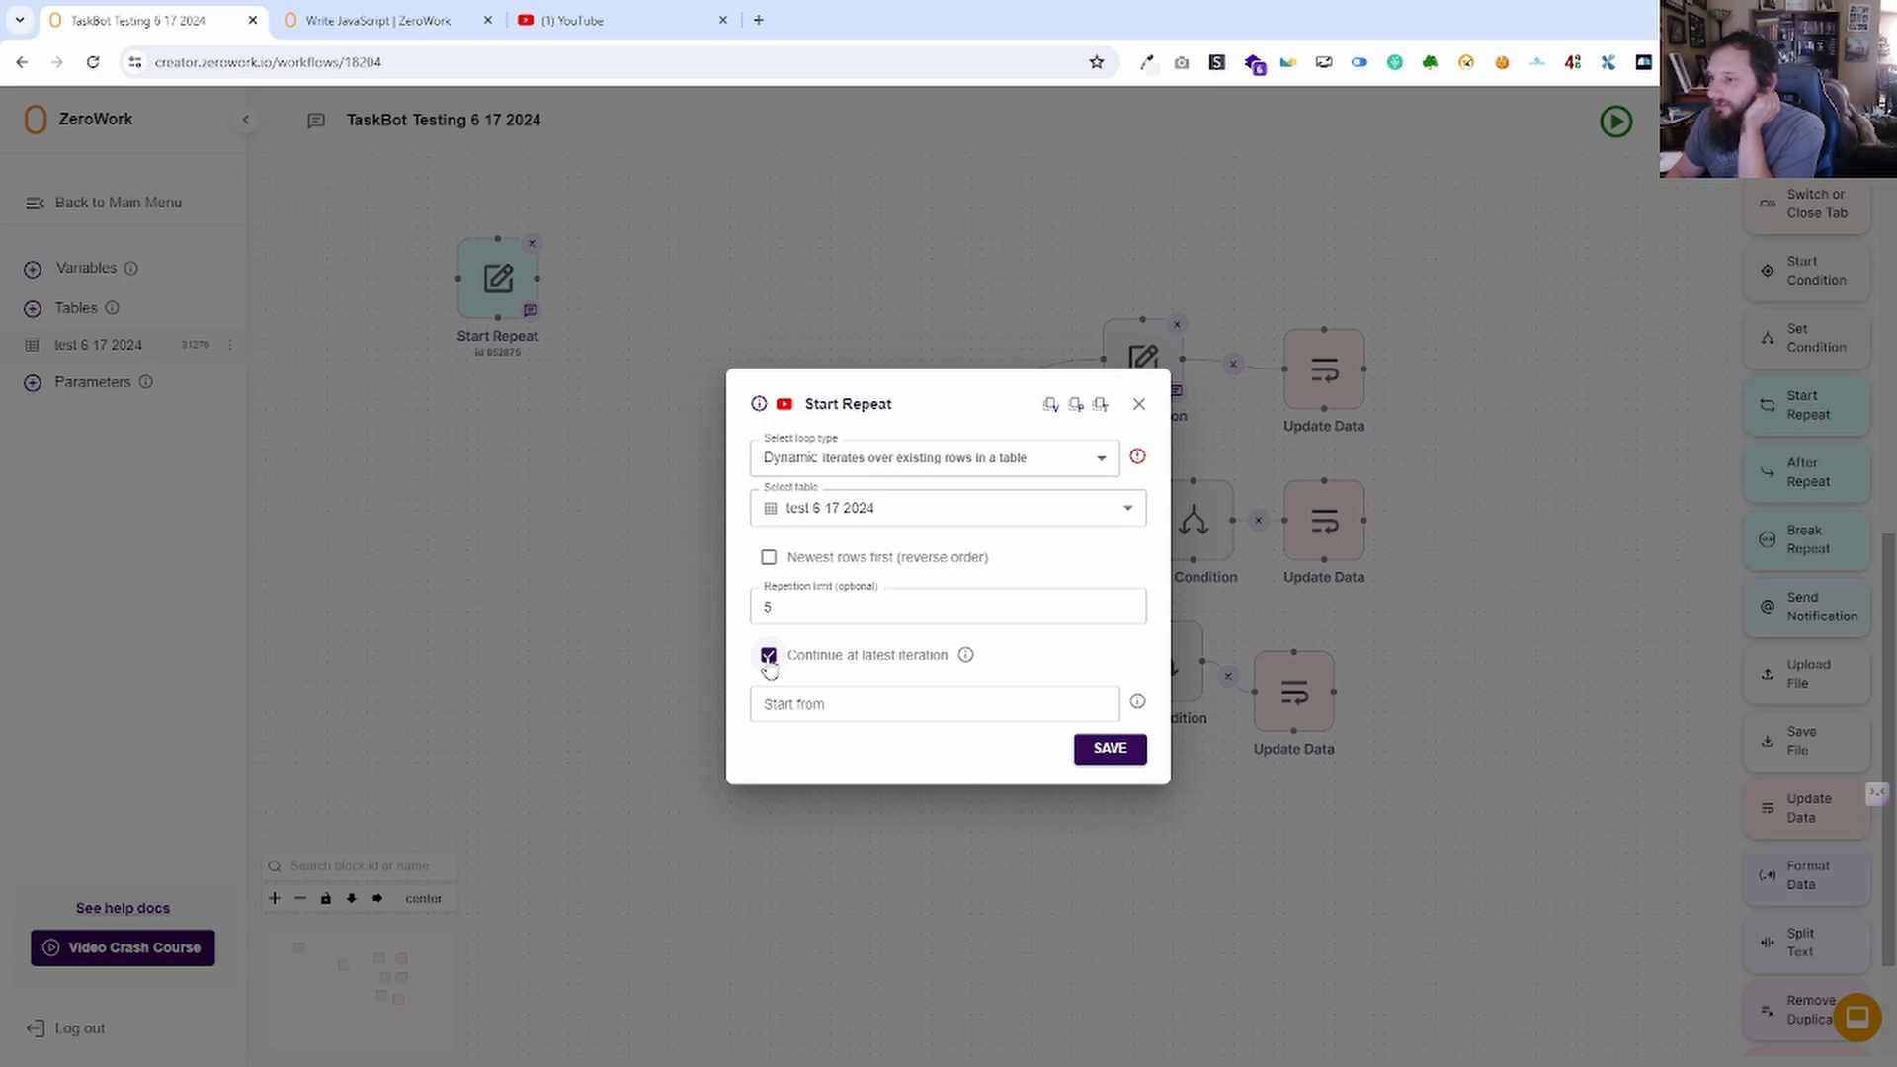
{"action": "left_click", "coordinate": [769, 658]}
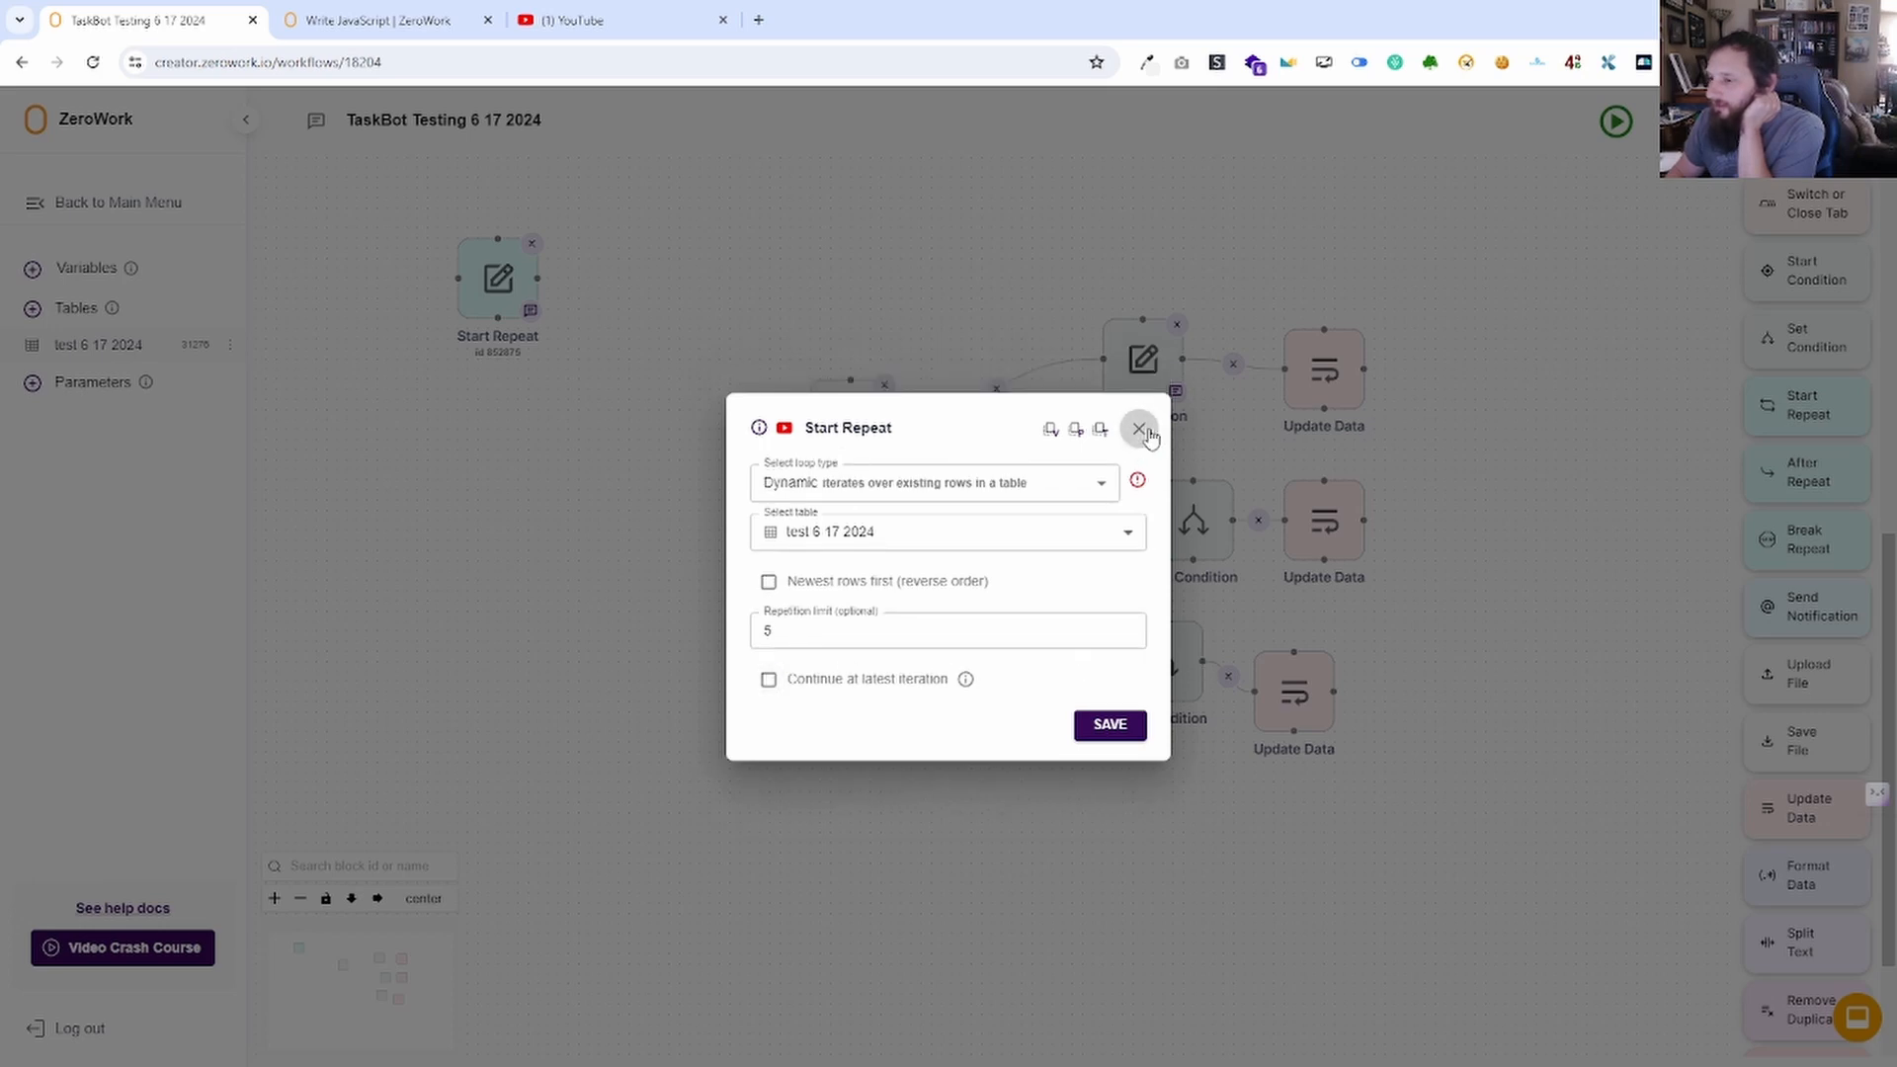
{"action": "left_click", "coordinate": [769, 682]}
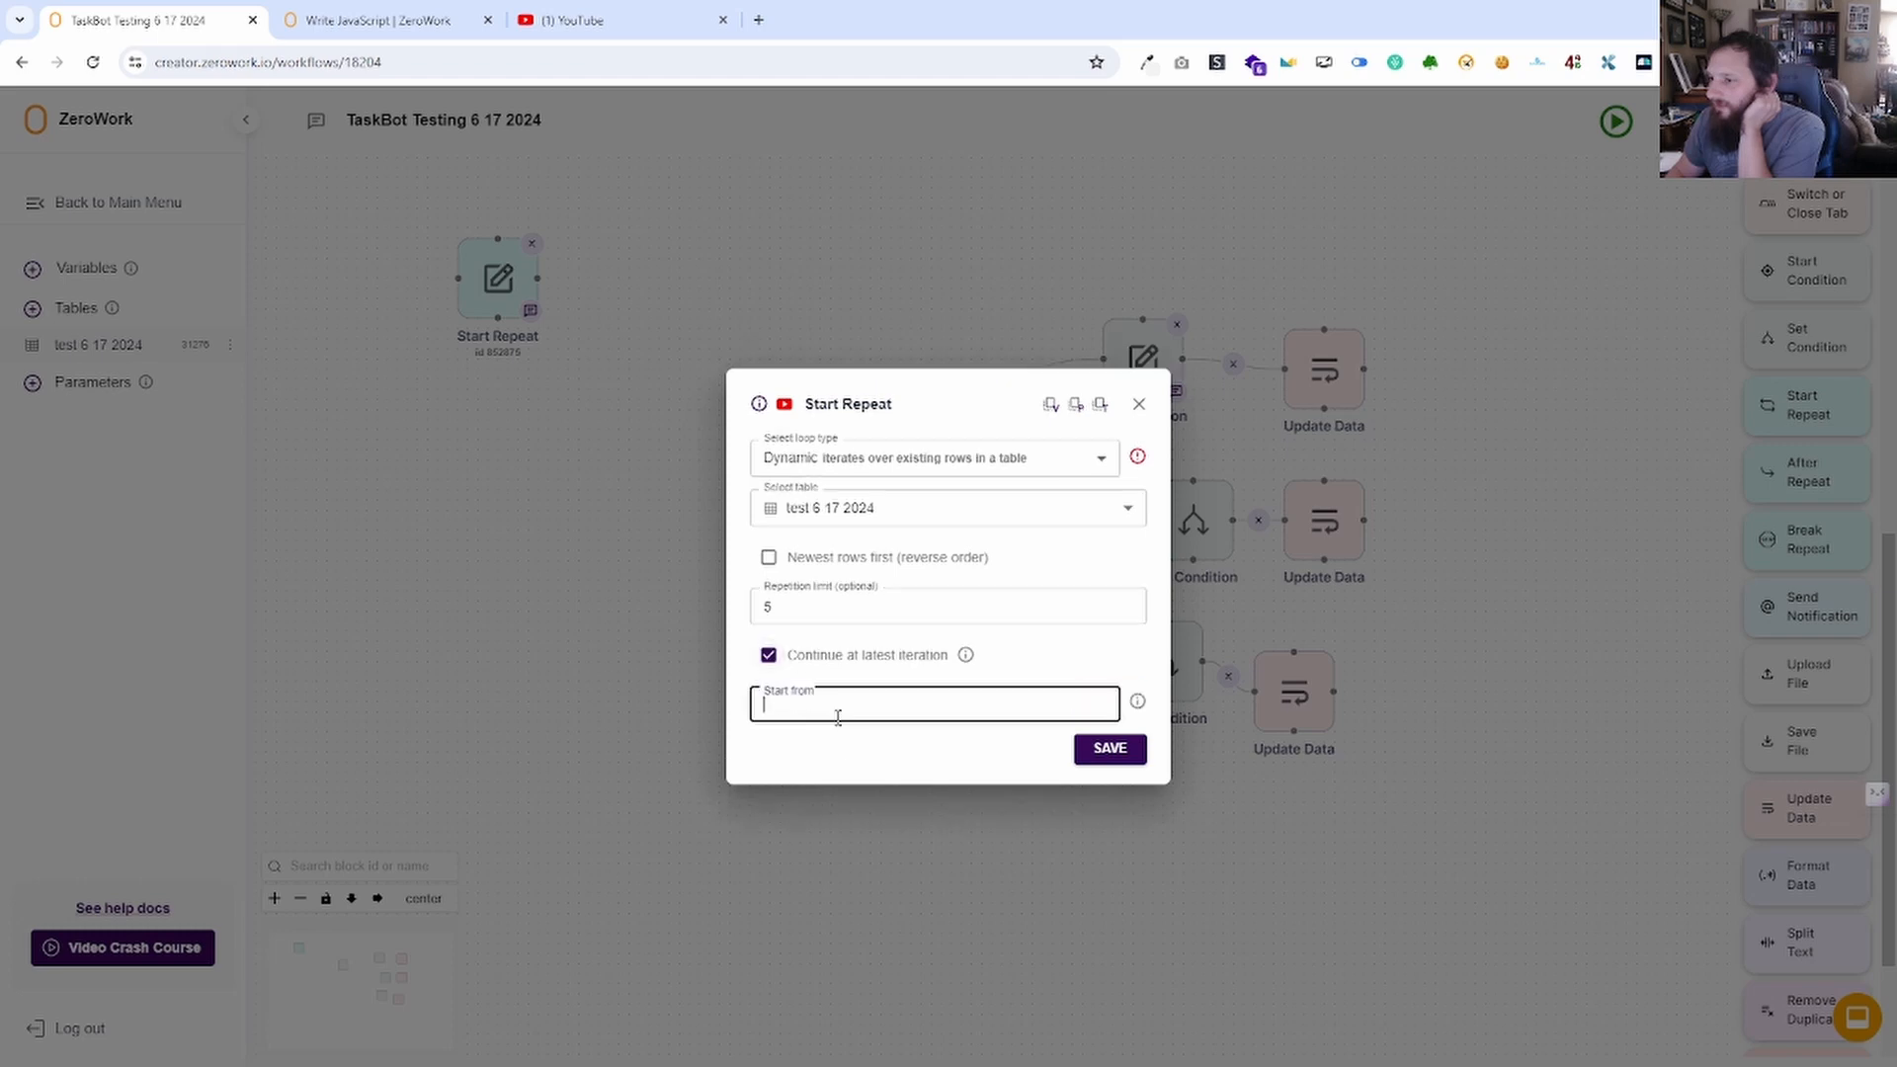
Insert the Chat GPT response reference into Start from, then close without saving.
{"action": "left_click", "coordinate": [1051, 404]}
{"action": "left_click", "coordinate": [902, 711]}
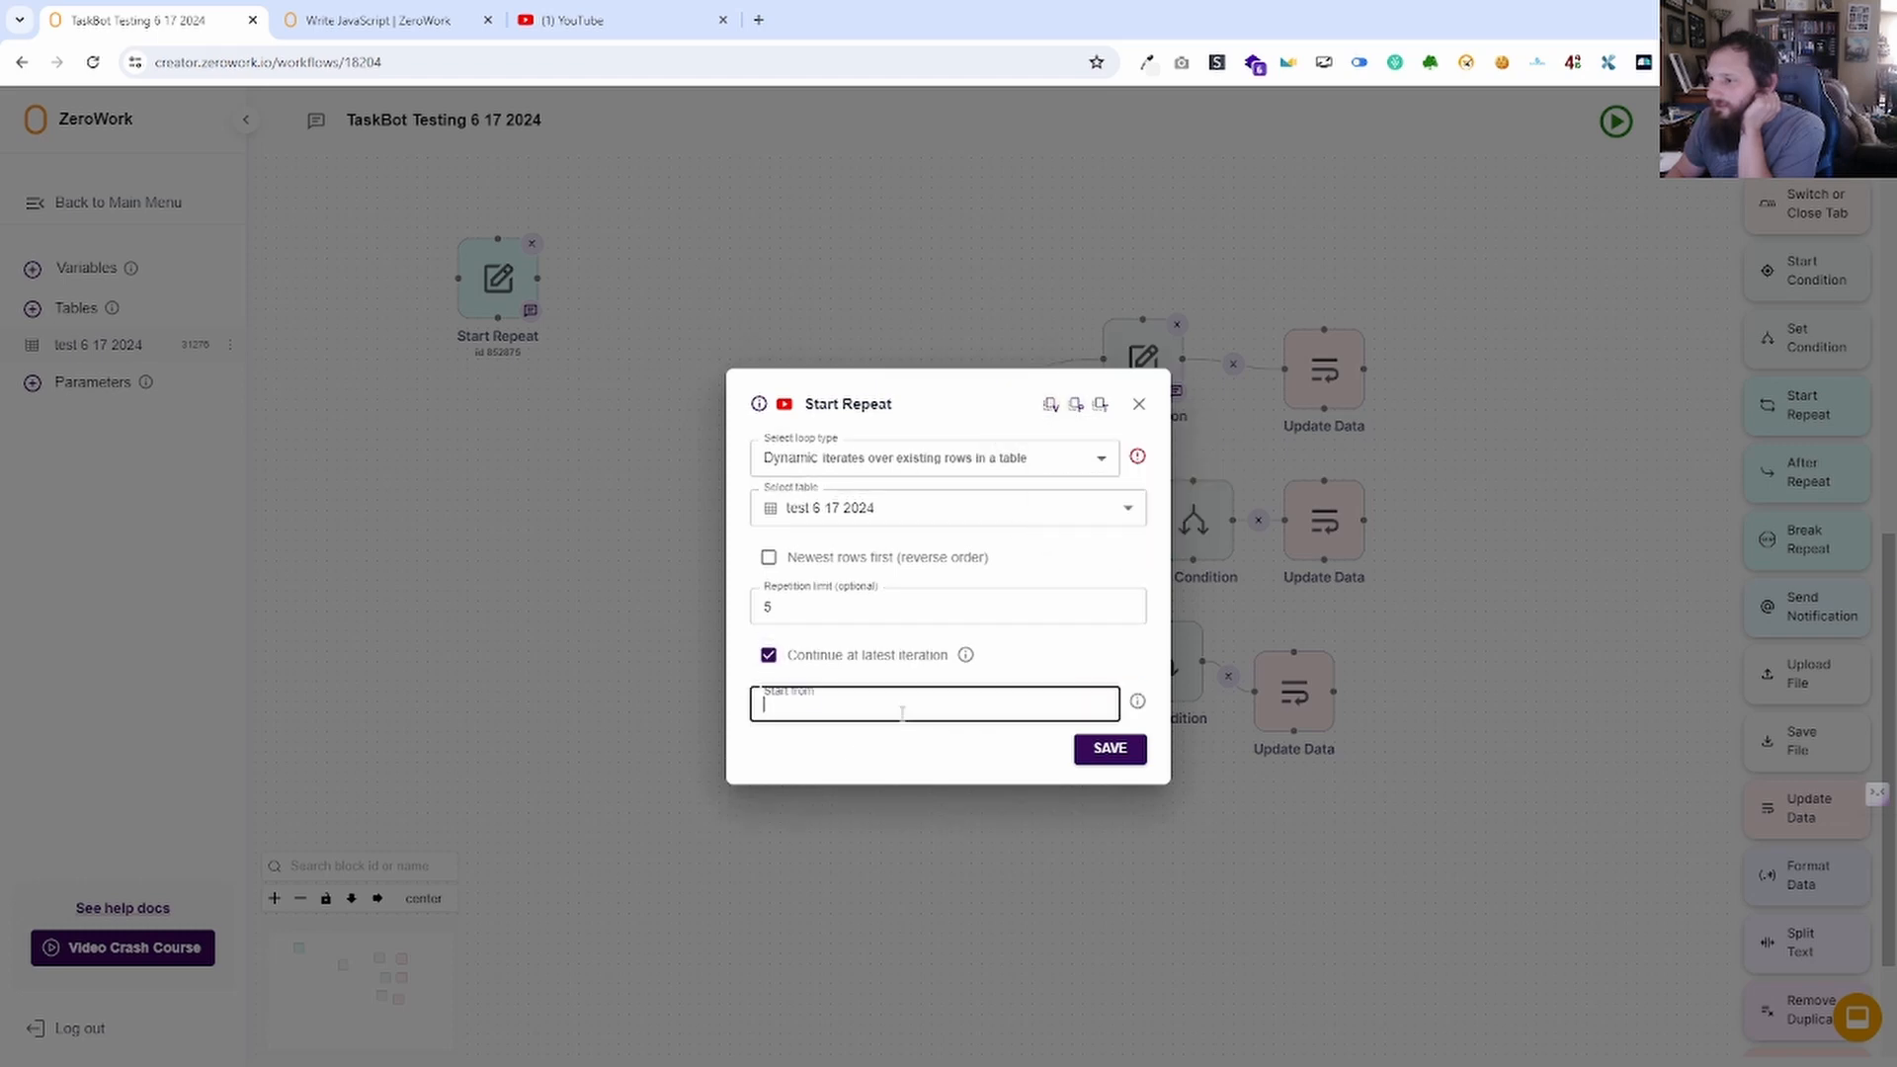
{"action": "left_click", "coordinate": [1053, 406]}
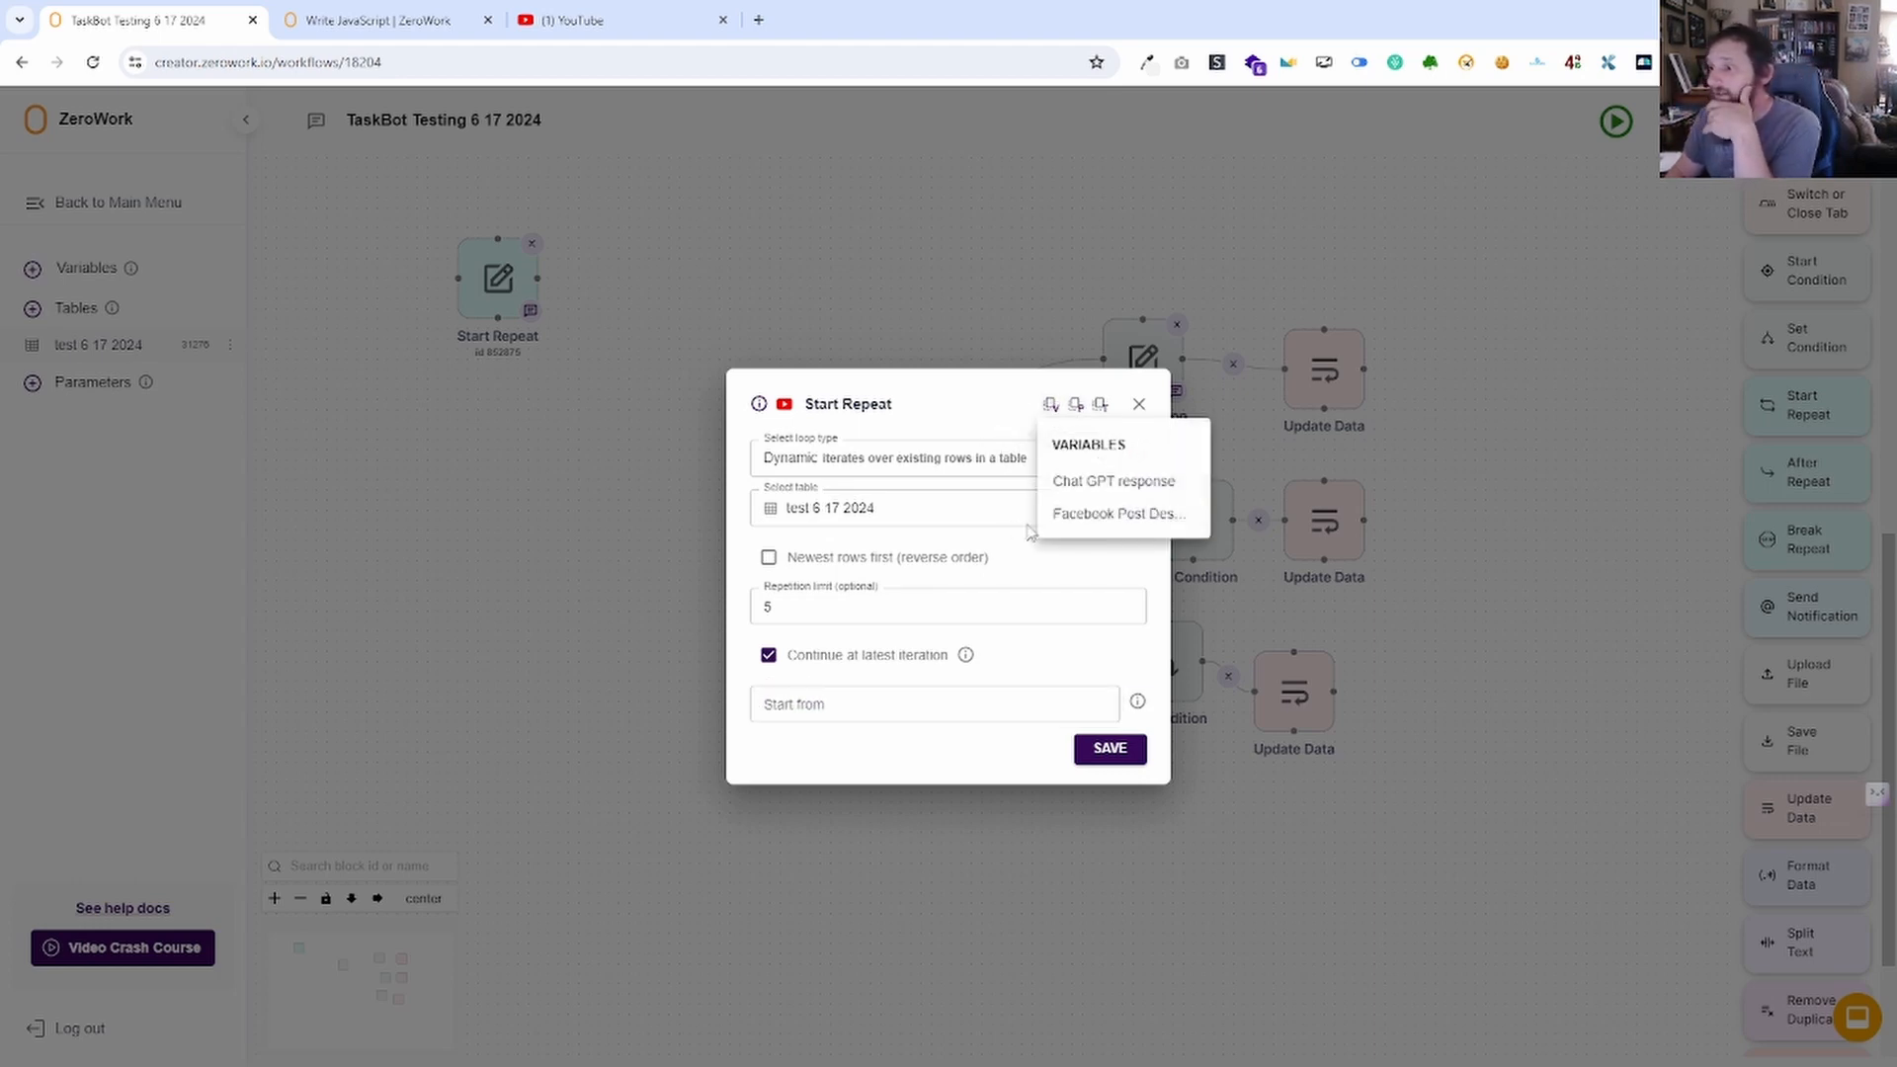
{"action": "left_click", "coordinate": [1089, 482]}
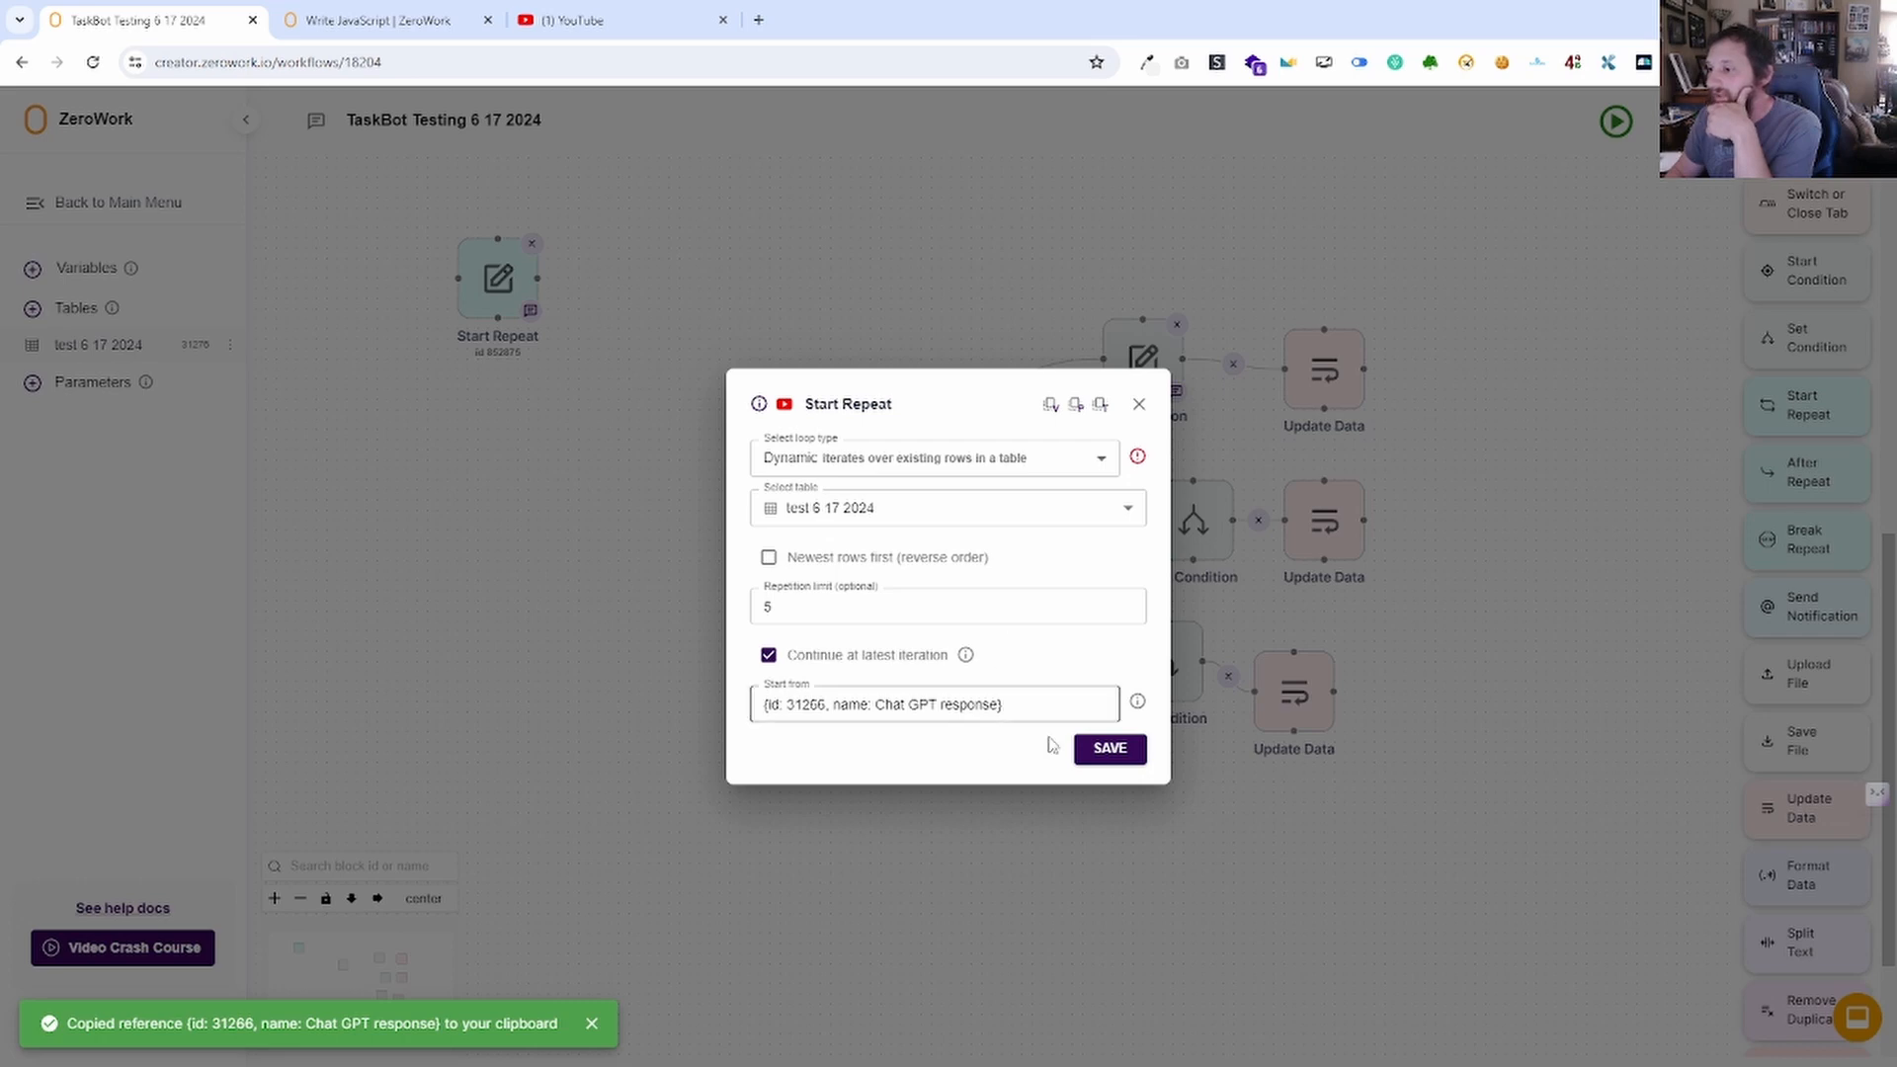
{"action": "triple_click", "coordinate": [1018, 704]}
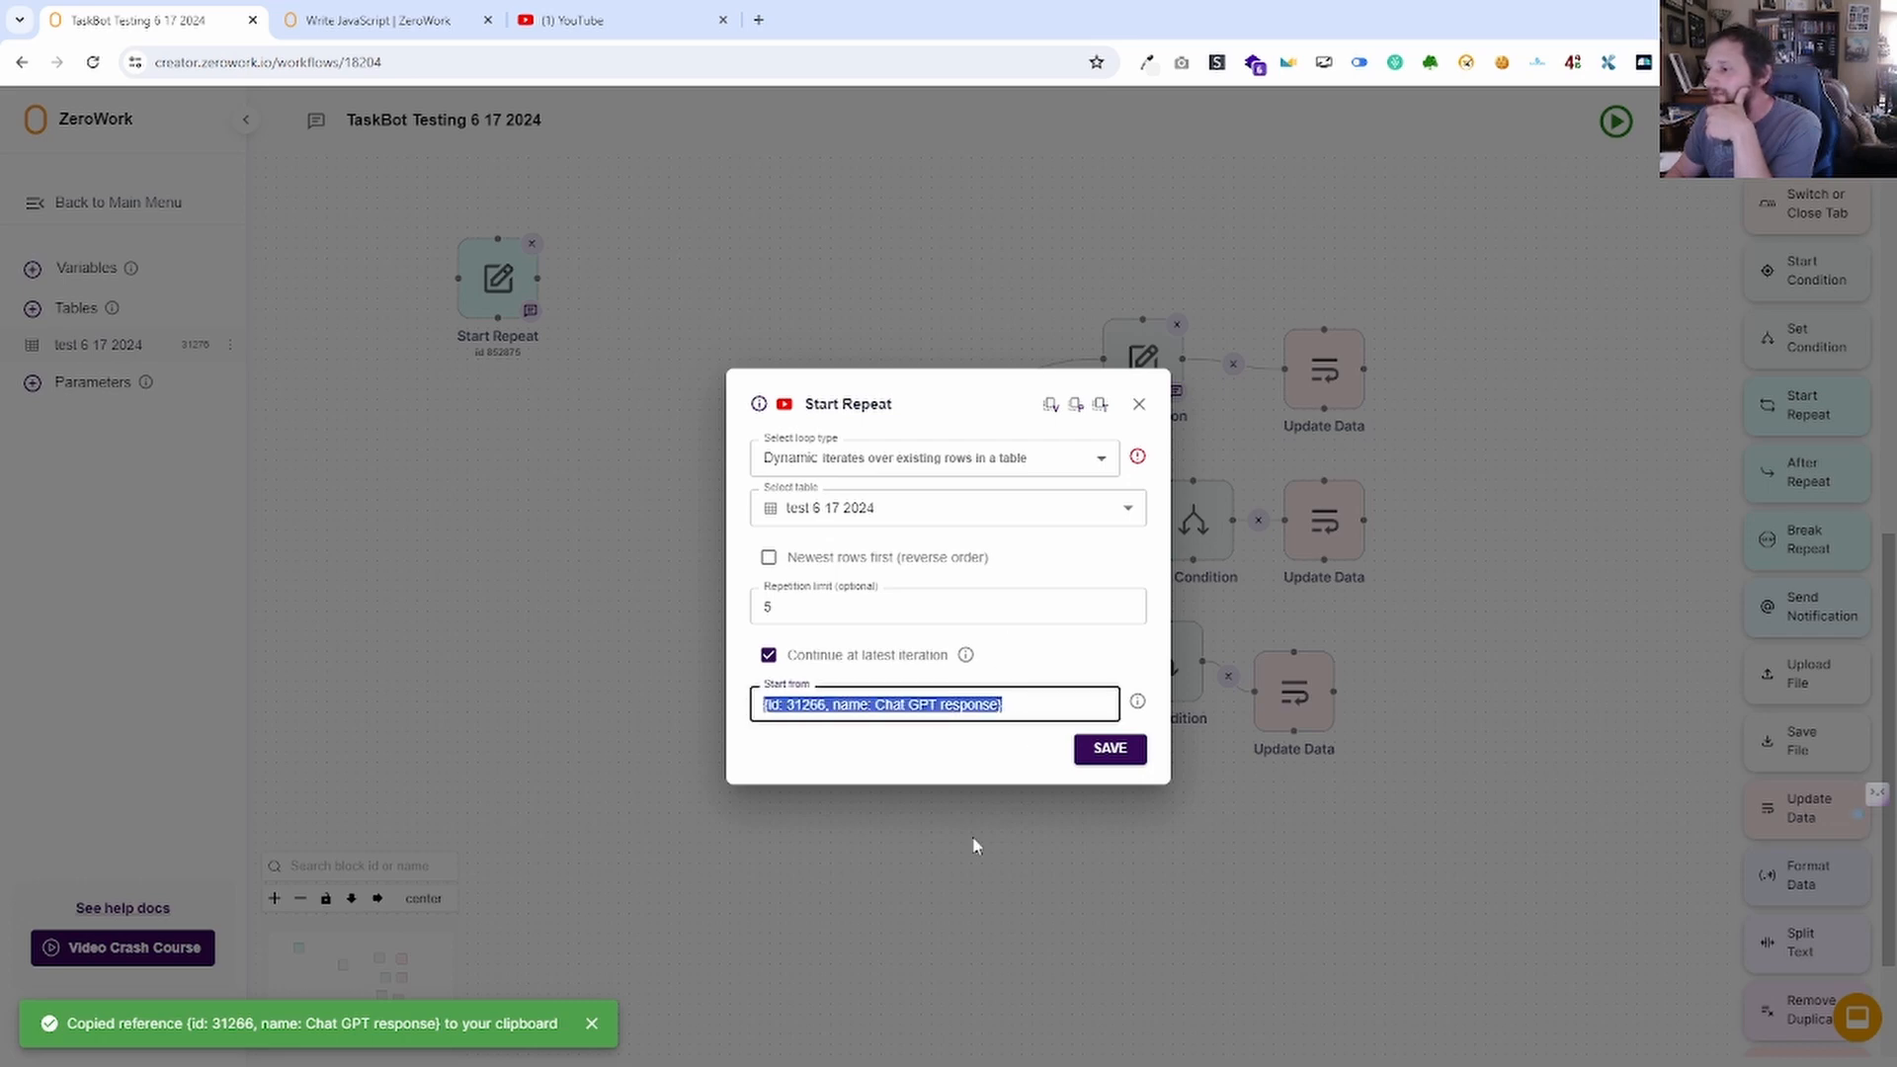
{"action": "left_click", "coordinate": [1139, 407]}
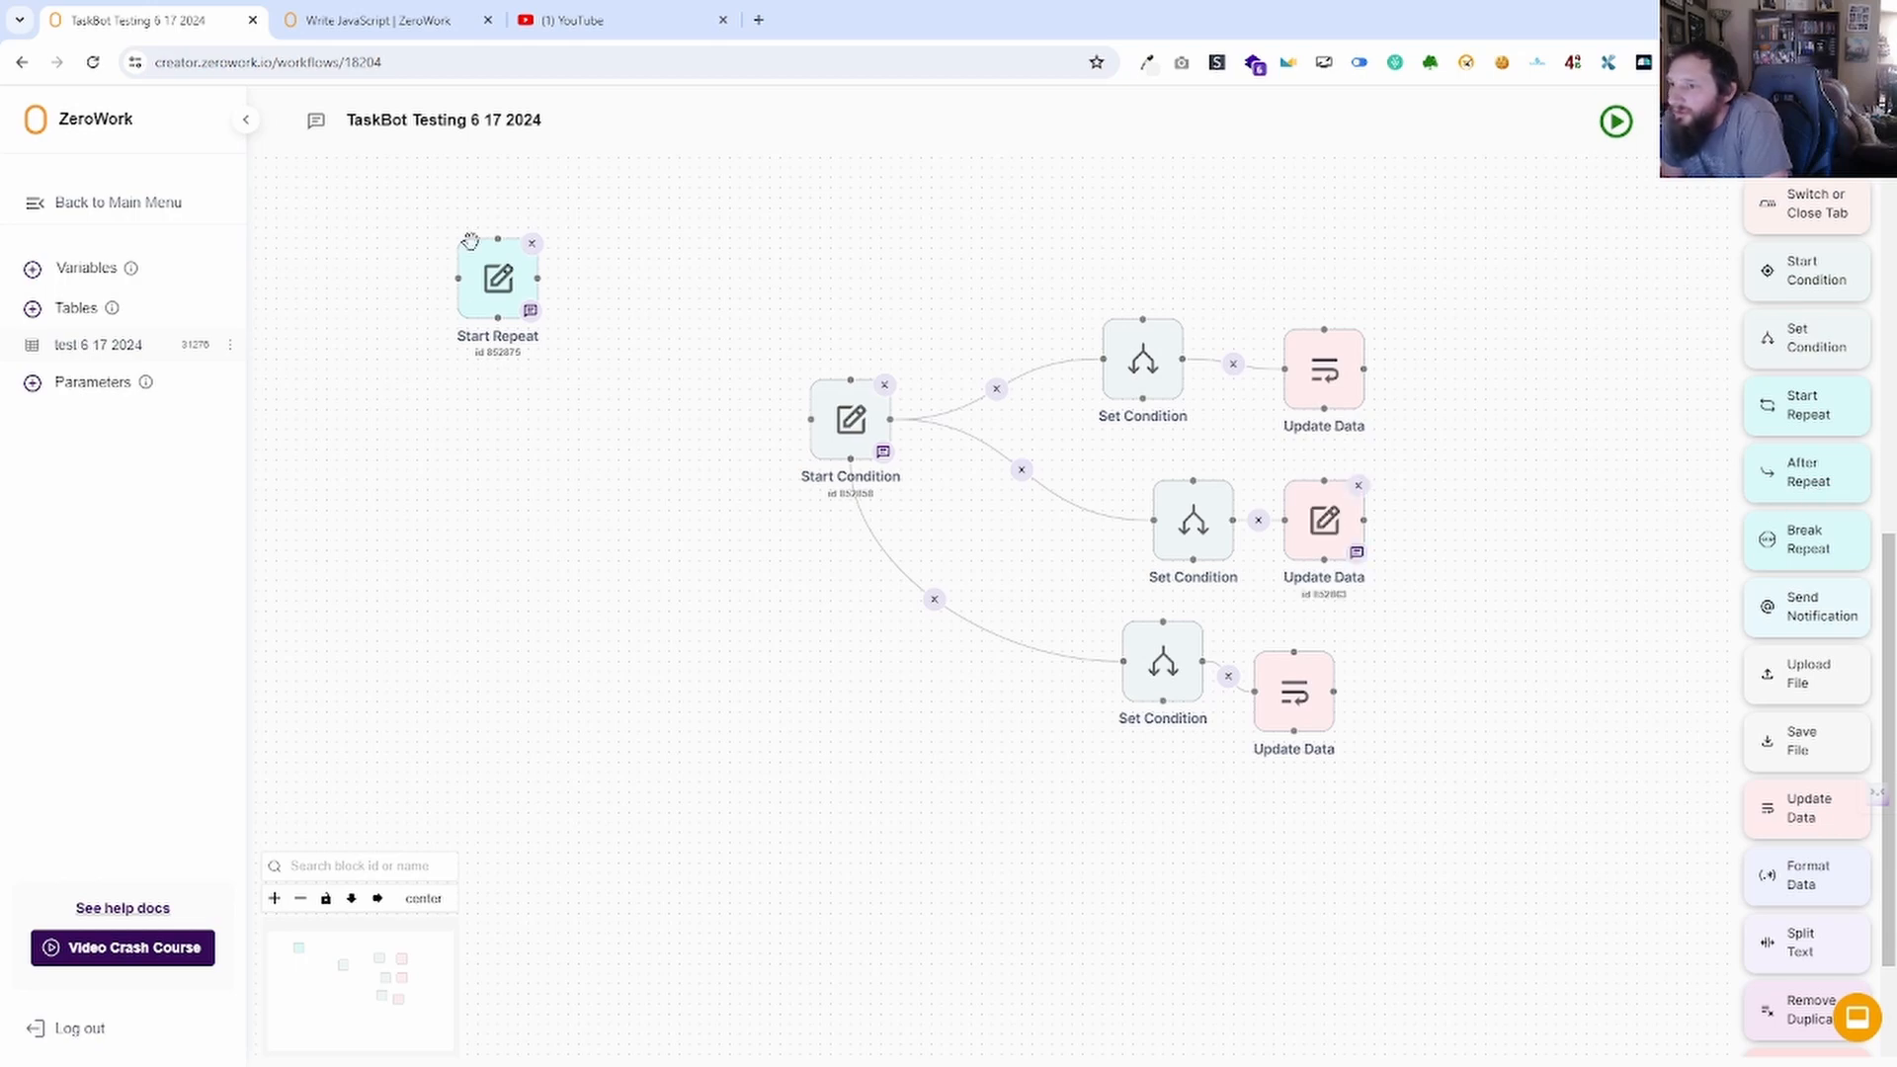
Delete the old Start Repeat block and drop a new Start Repeat onto the canvas.
{"action": "left_click", "coordinate": [484, 292]}
{"action": "left_click", "coordinate": [556, 255]}
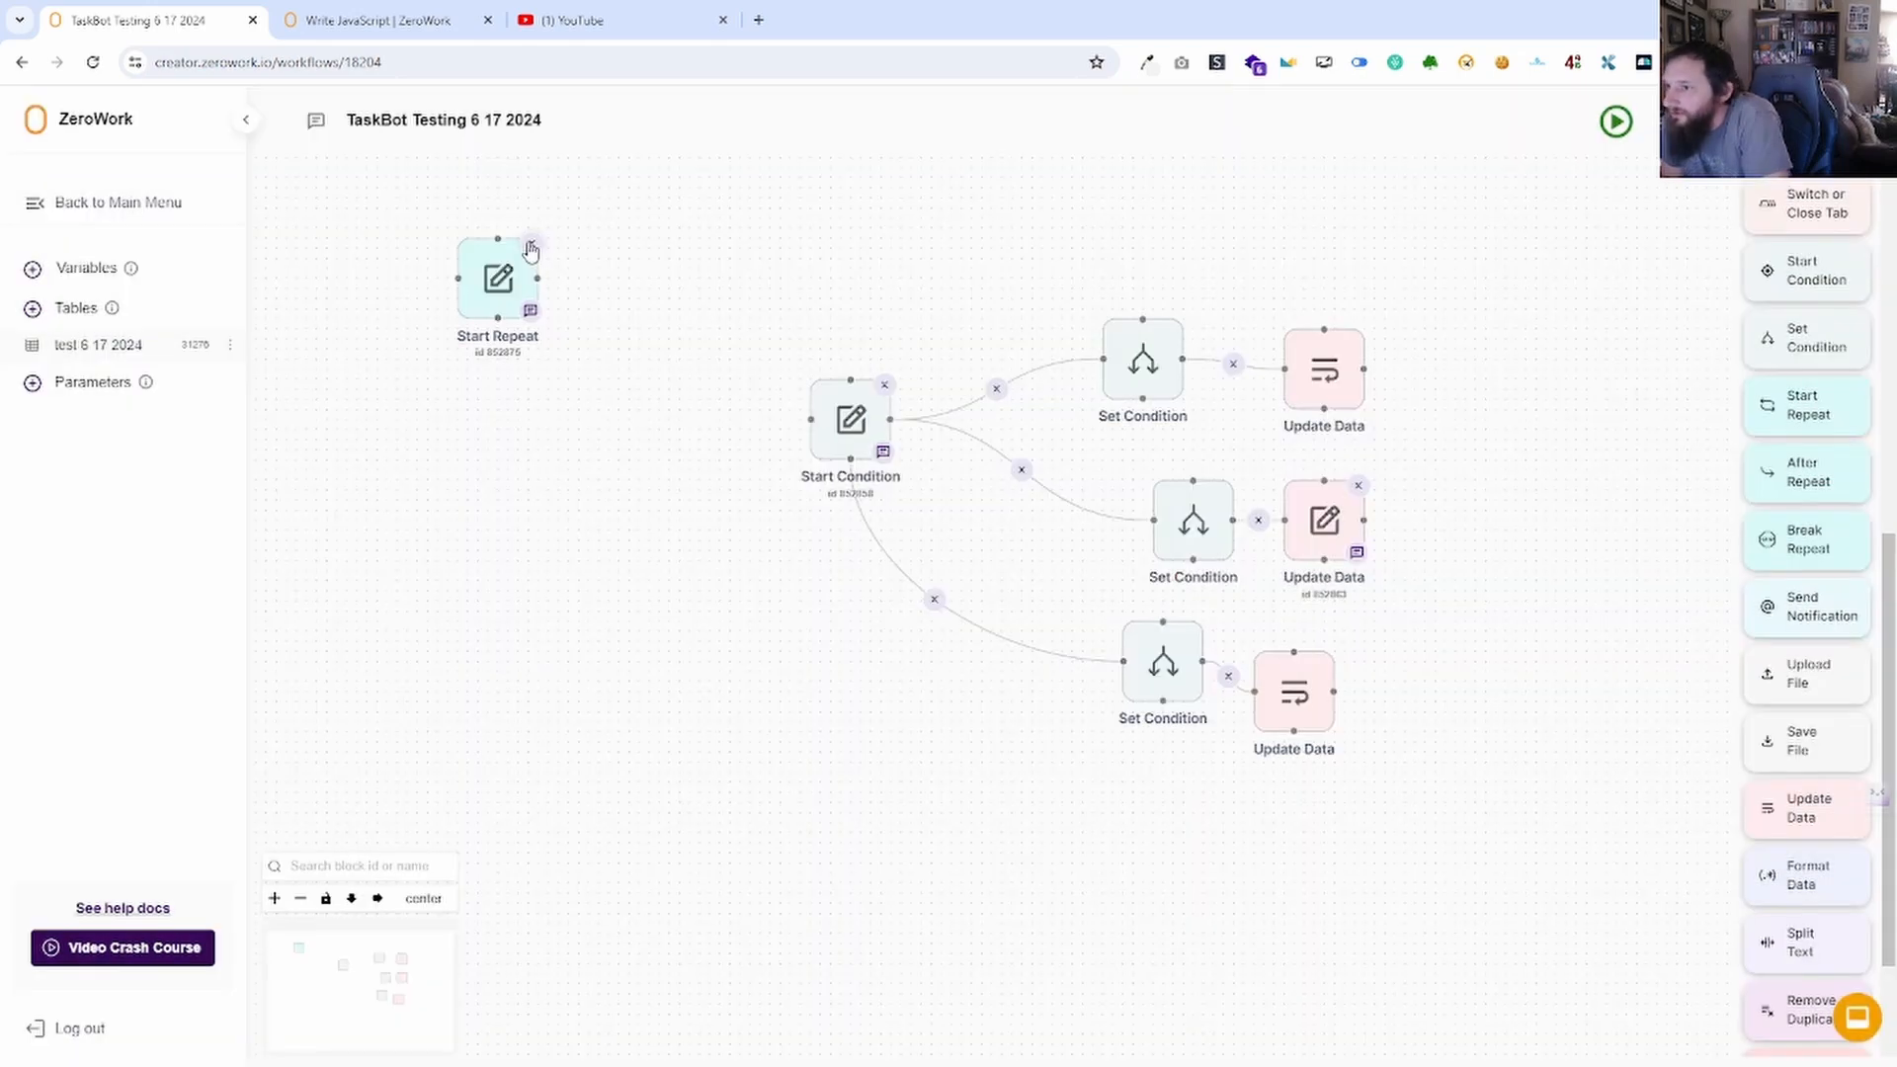
{"action": "left_click", "coordinate": [531, 243]}
{"action": "left_click_drag", "start_coordinate": [1808, 405], "coordinate": [808, 417]}
{"action": "left_click", "coordinate": [1137, 504]}
Set Start Repeat to a Standard loop of 2 repetitions and add an After Repeat block below.
{"action": "left_click", "coordinate": [633, 519]}
{"action": "left_click", "coordinate": [834, 558]}
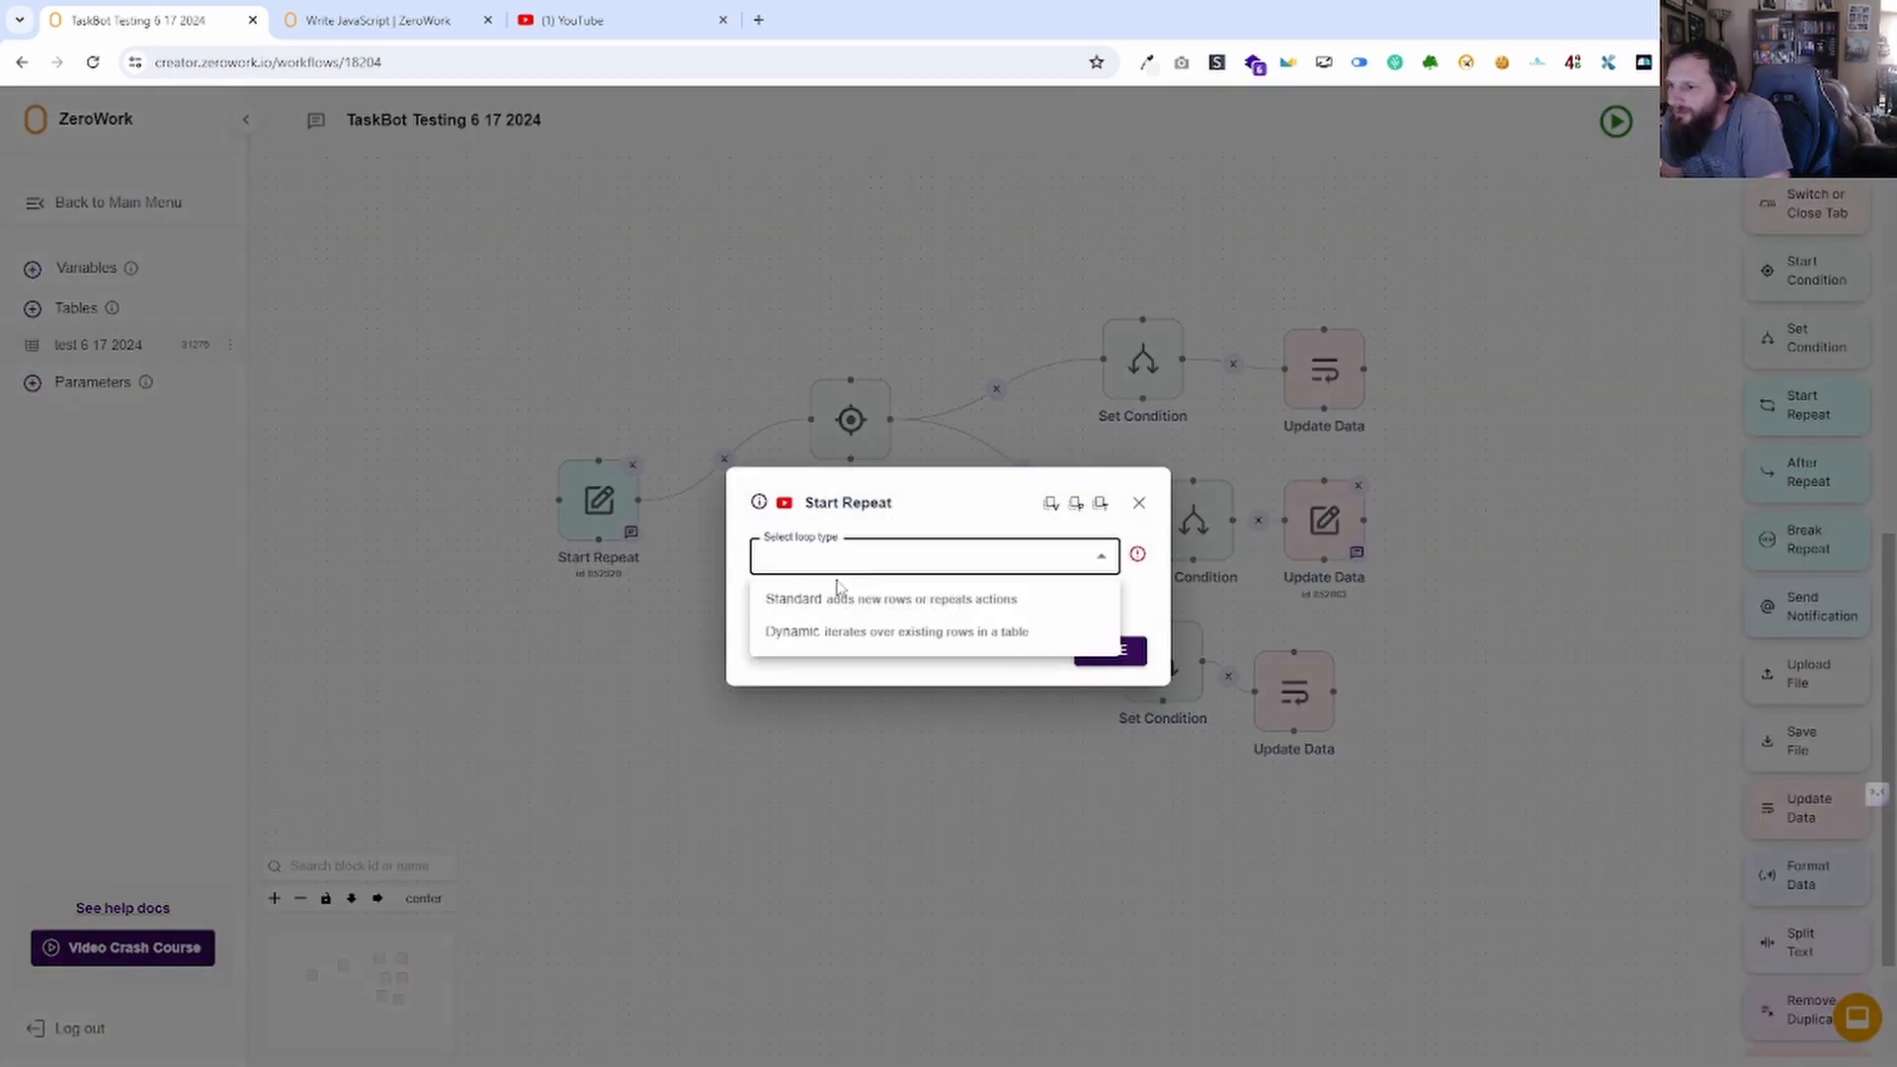
{"action": "left_click", "coordinate": [840, 597]}
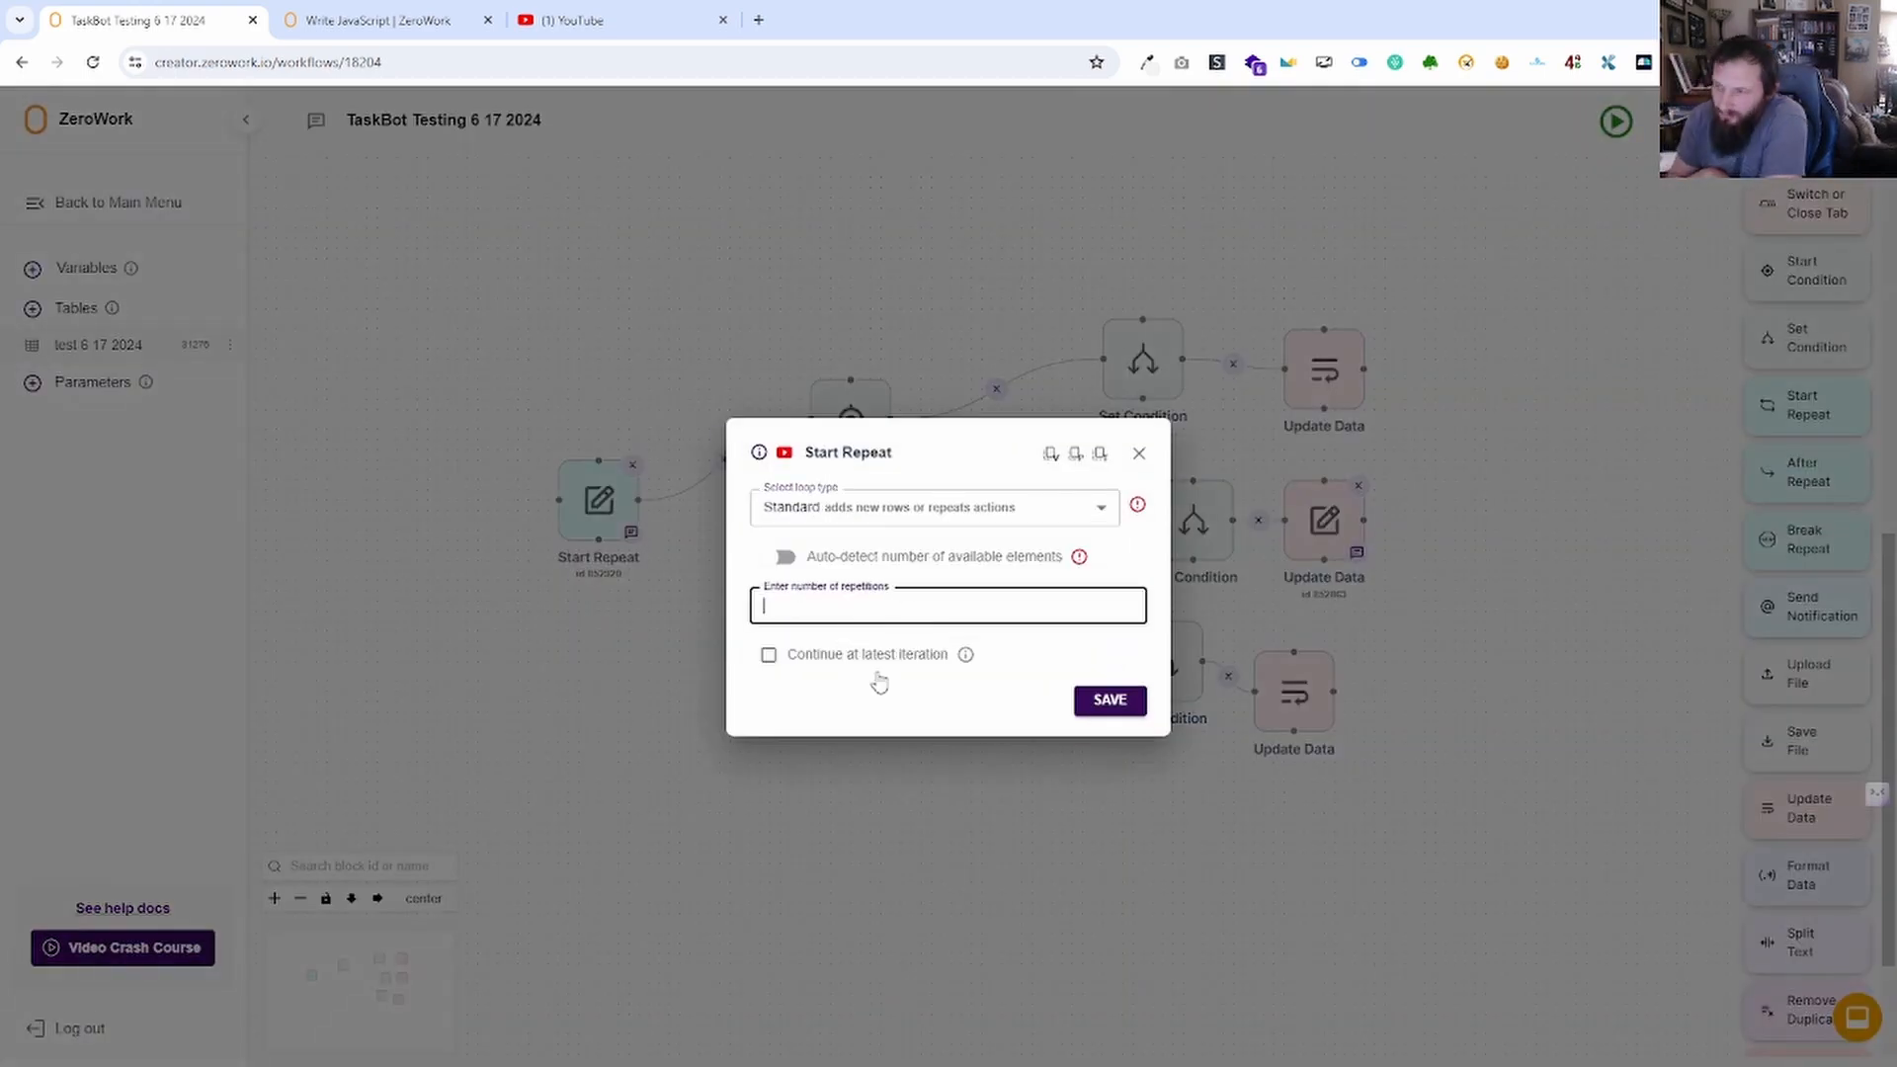
{"action": "type", "text": "2"}
{"action": "left_click", "coordinate": [1109, 700]}
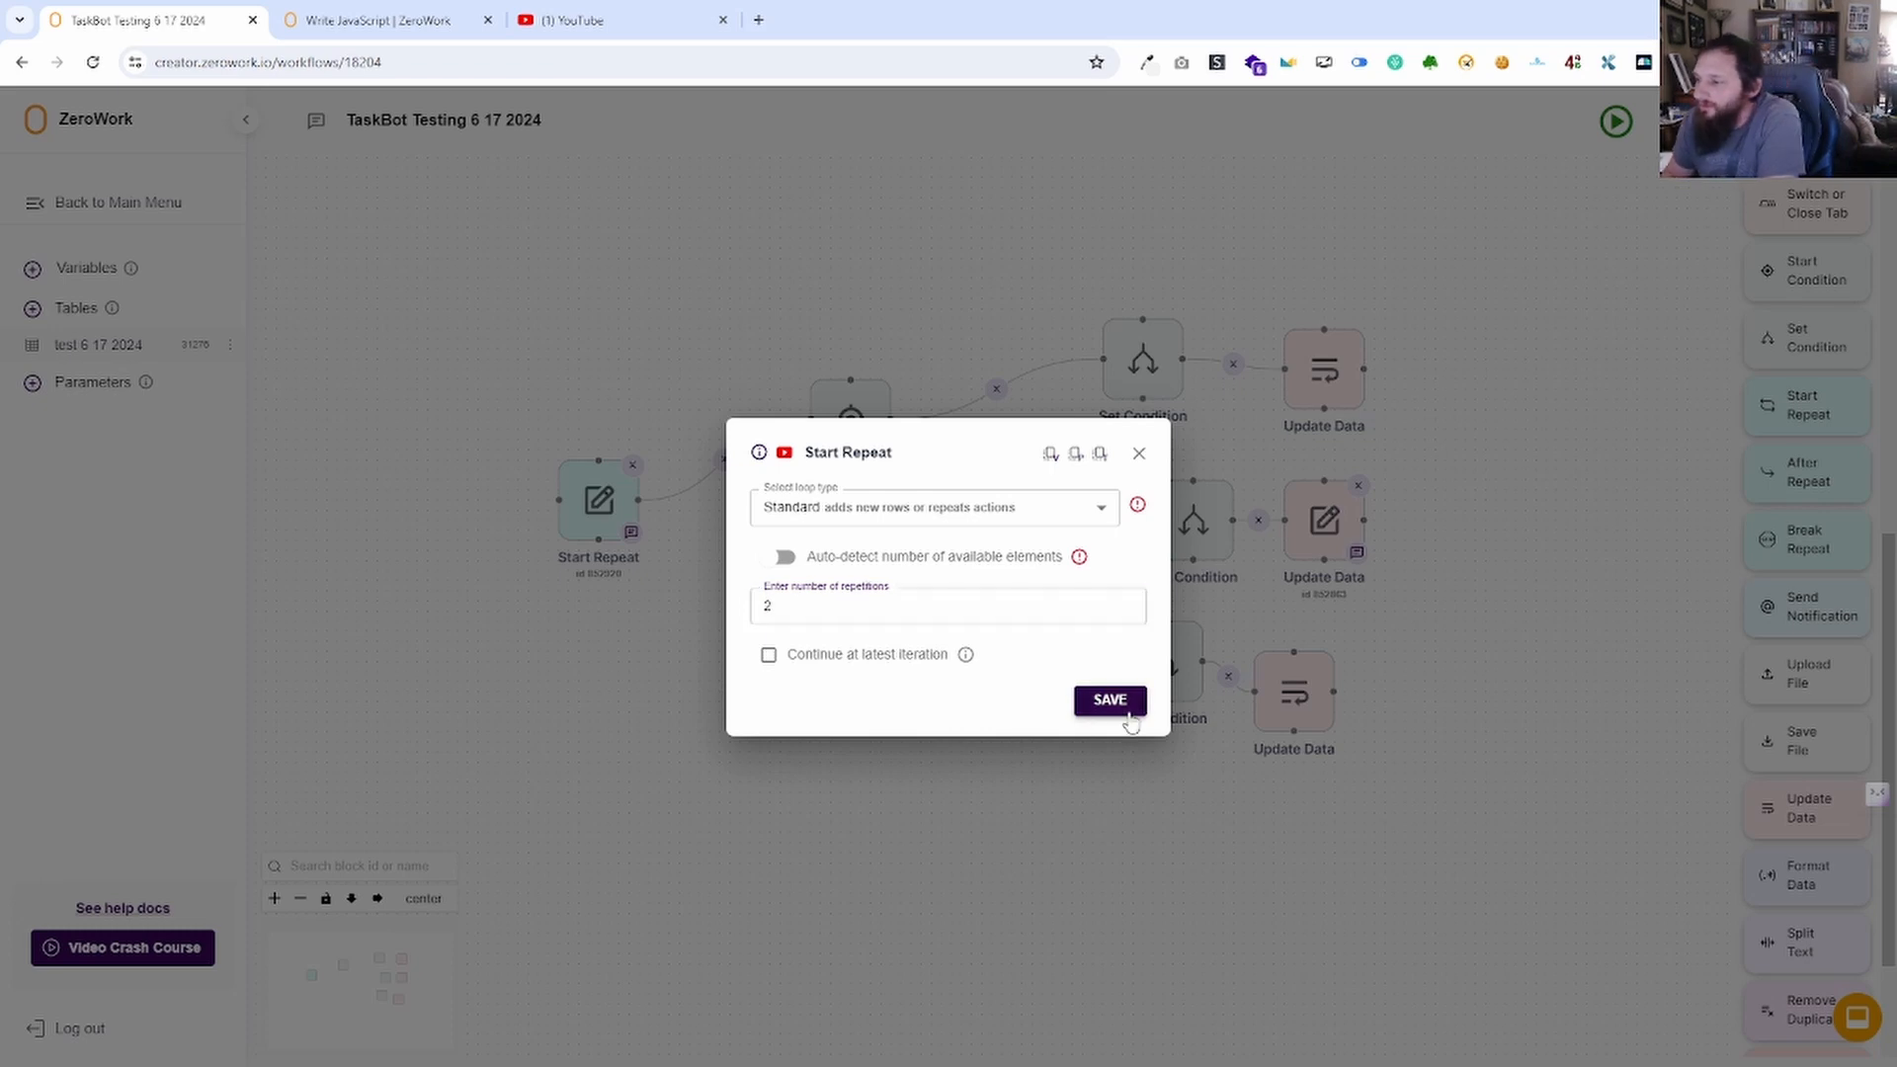
{"action": "mouse_move", "coordinate": [1801, 471]}
{"action": "left_mouse_down"}
{"action": "mouse_move", "coordinate": [1038, 754]}
{"action": "mouse_move", "coordinate": [732, 681]}
{"action": "mouse_move", "coordinate": [764, 684]}
{"action": "mouse_move", "coordinate": [678, 644]}
{"action": "mouse_move", "coordinate": [599, 539]}
{"action": "left_mouse_up"}
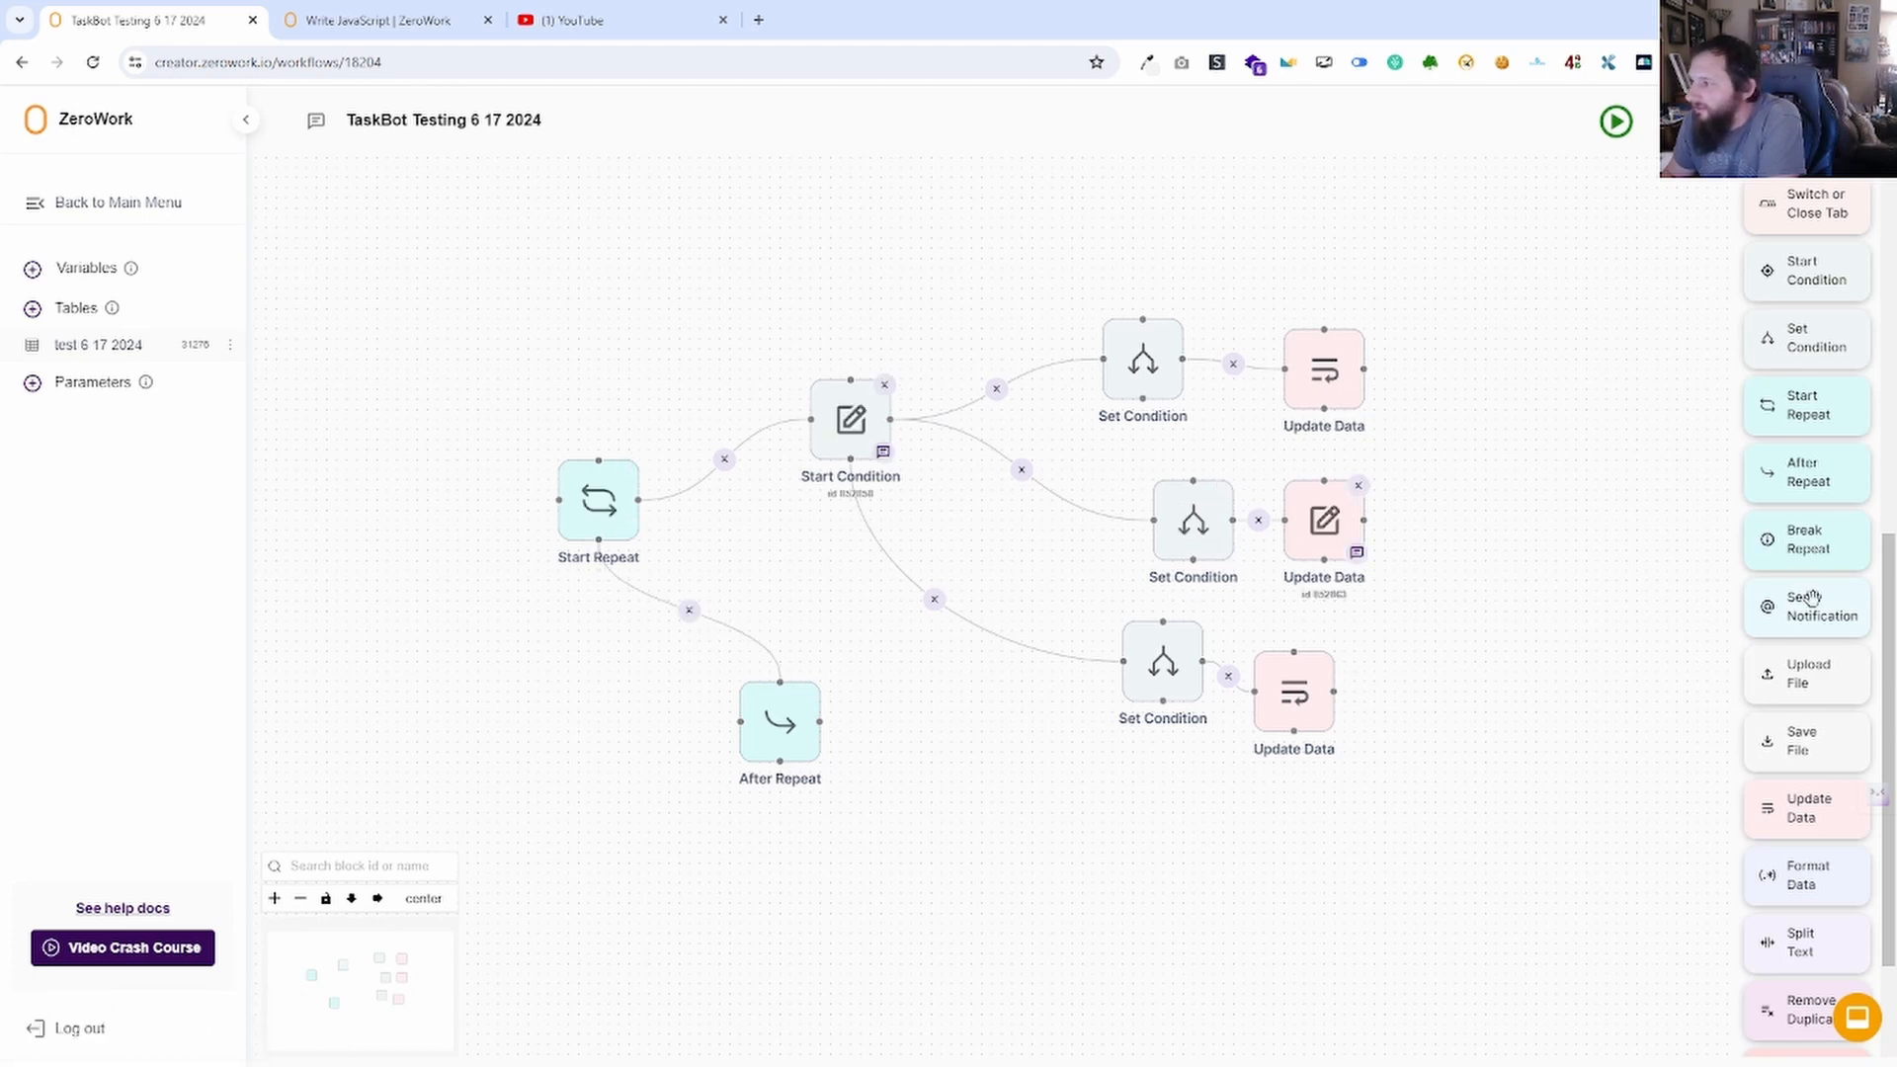
Add and save an Insert Text or Data block after After Repeat, then move it lower.
{"action": "scroll", "coordinate": [1801, 554], "scroll_direction": "up", "scroll_amount": 6}
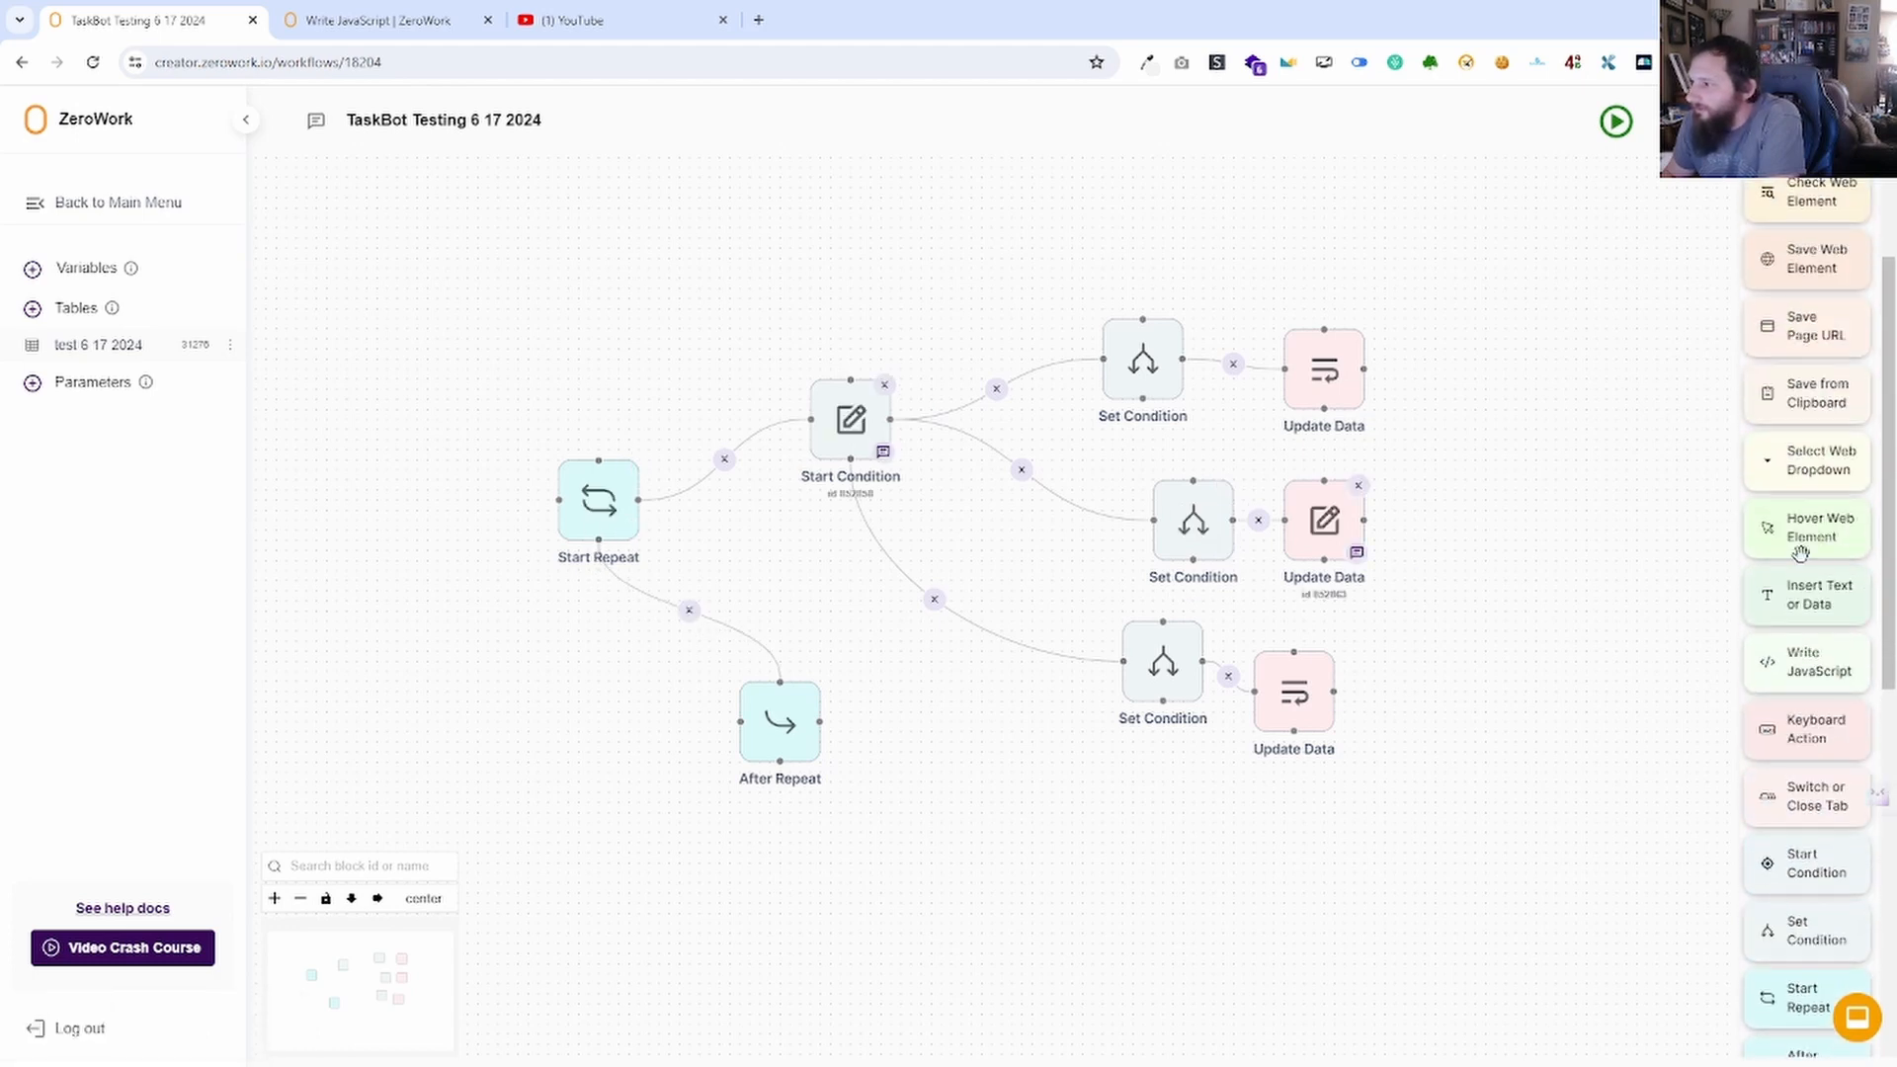
{"action": "left_click_drag", "start_coordinate": [1826, 591], "coordinate": [953, 766]}
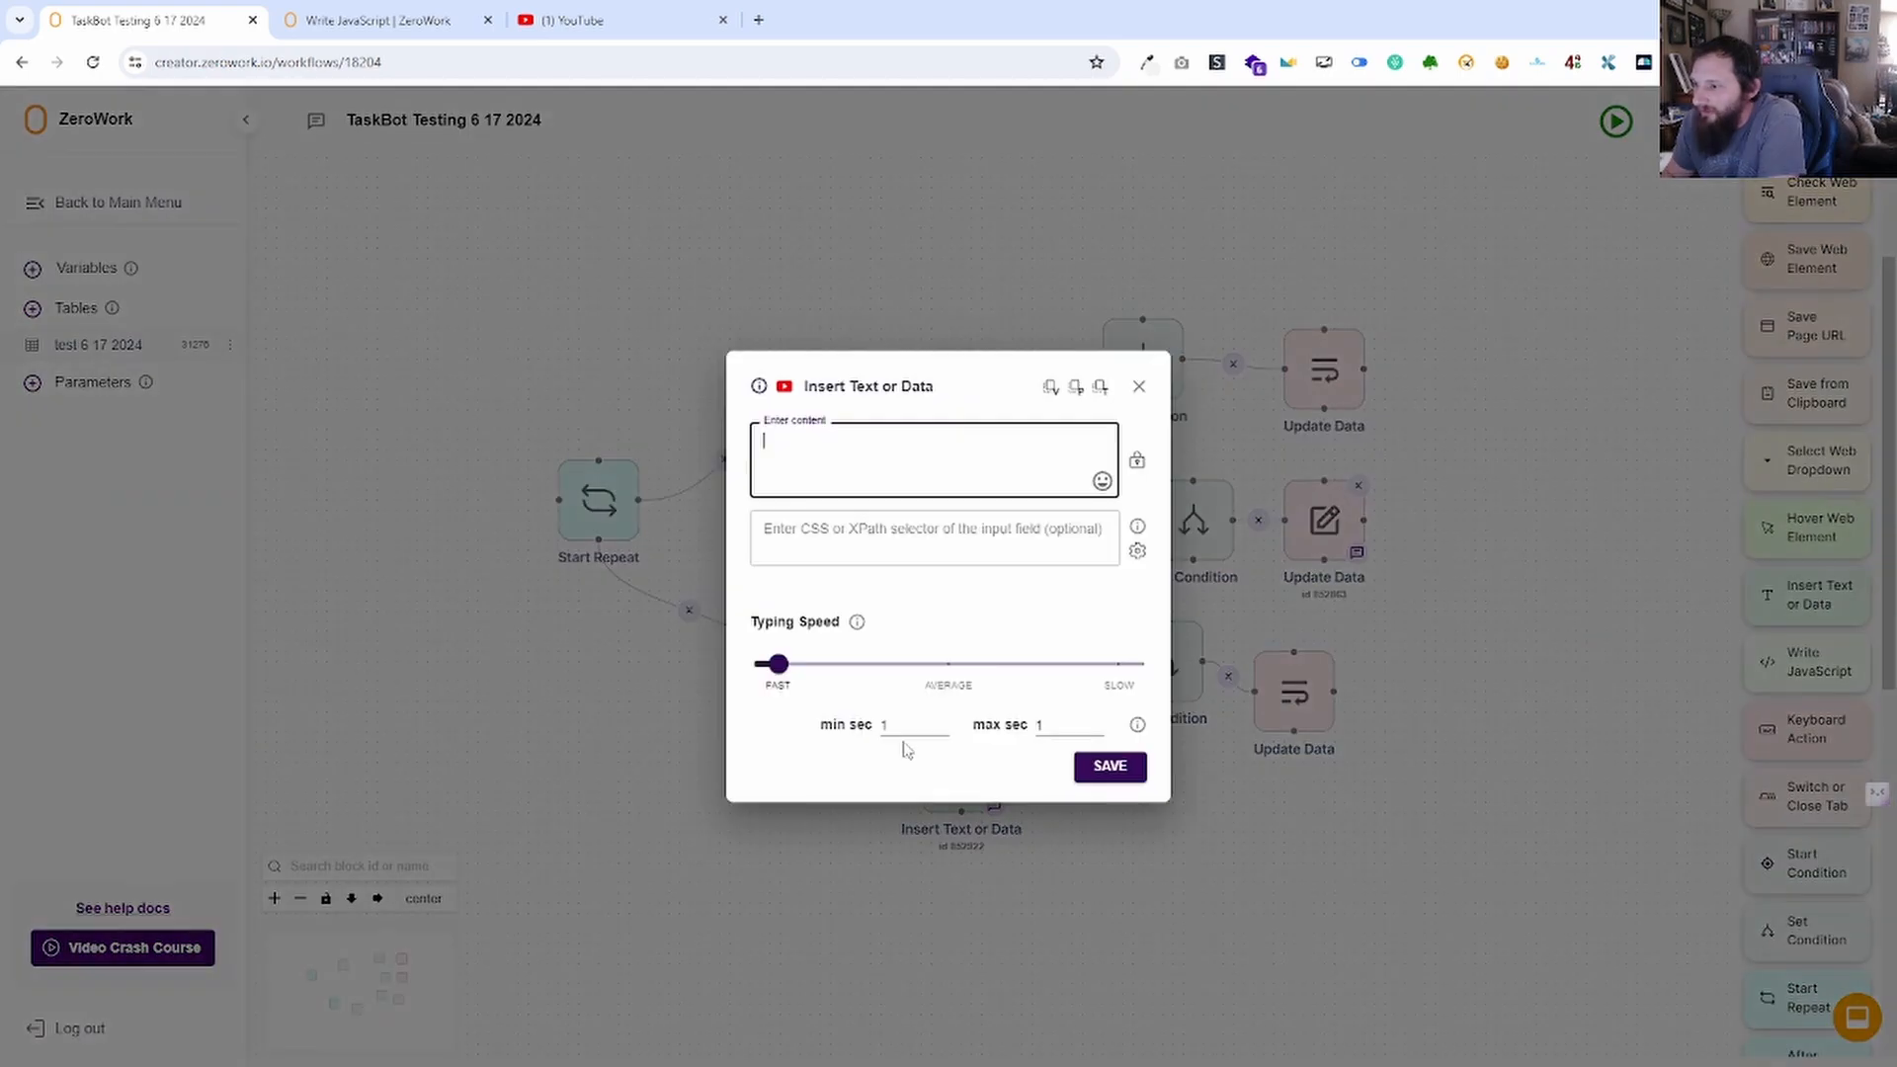
{"action": "left_click", "coordinate": [1111, 767]}
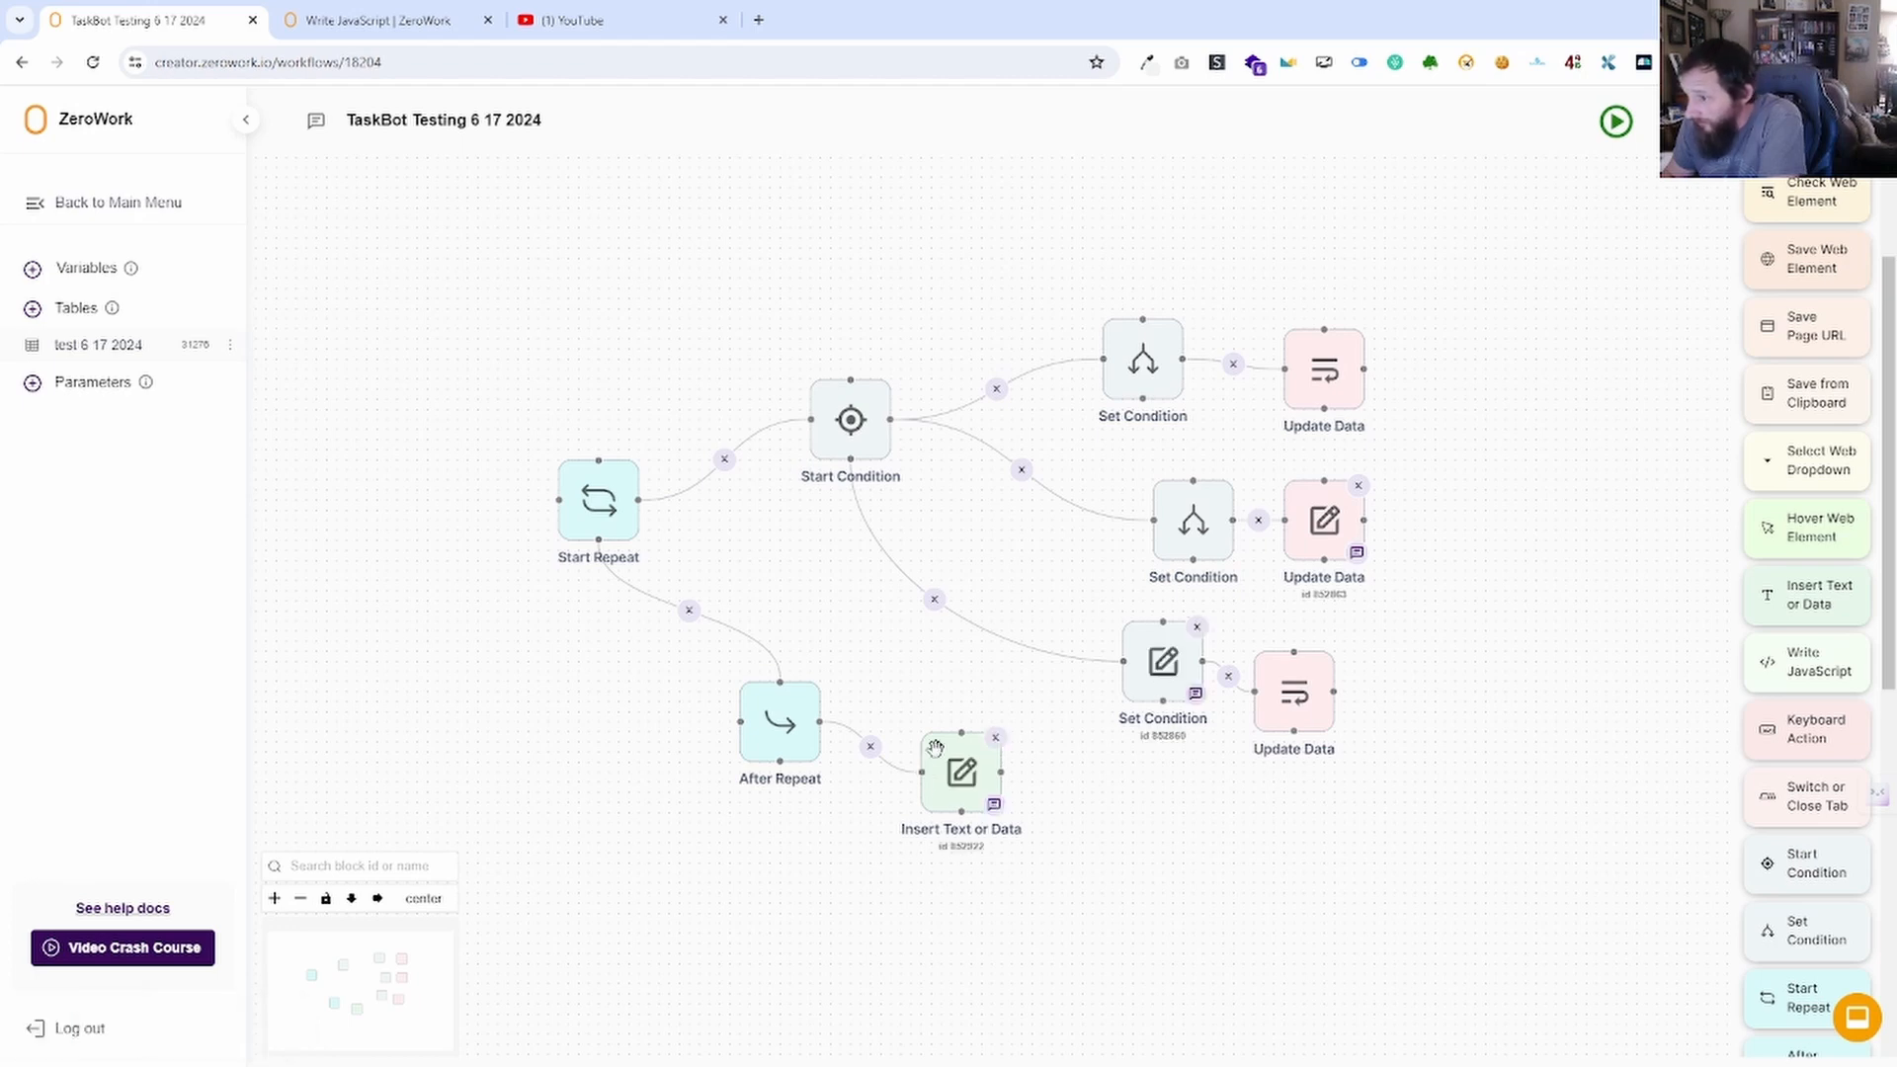
{"action": "left_click_drag", "start_coordinate": [934, 748], "coordinate": [944, 849]}
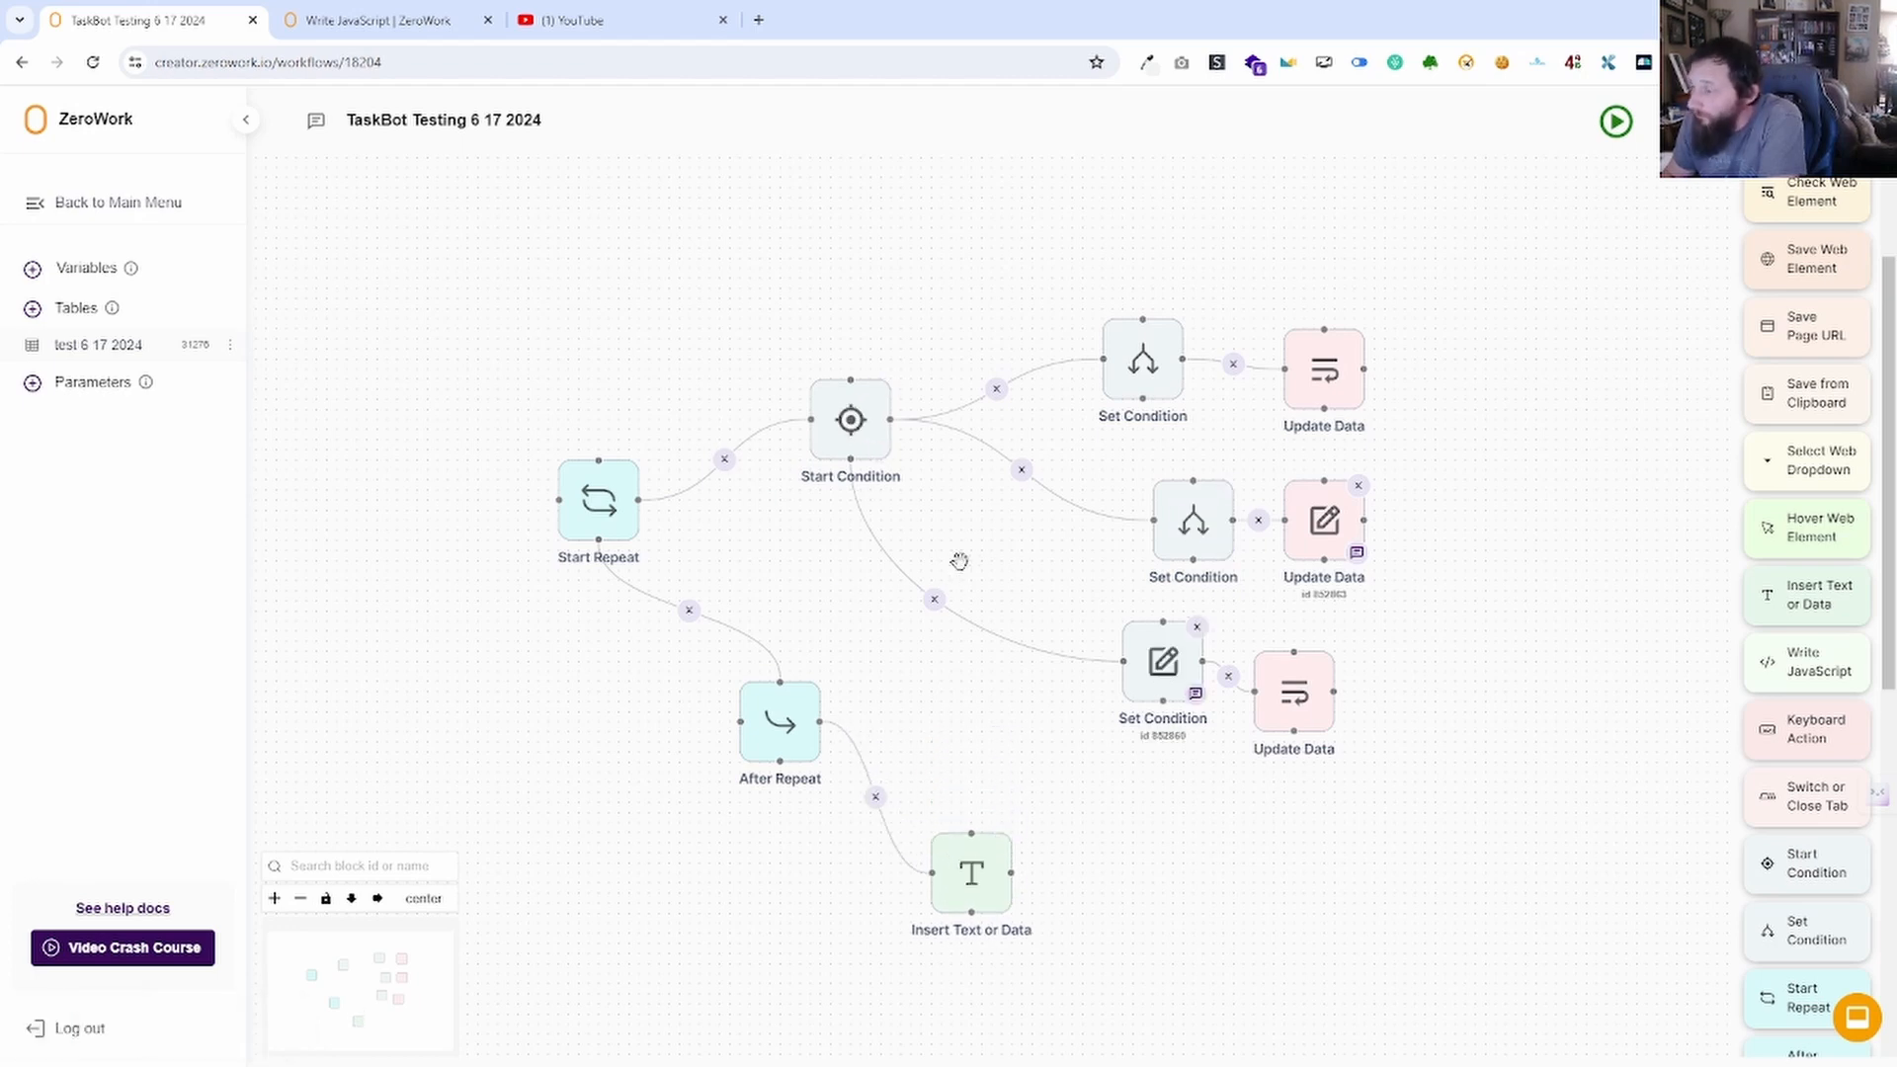
{"action": "scroll", "coordinate": [1878, 835], "scroll_direction": "down", "scroll_amount": 2}
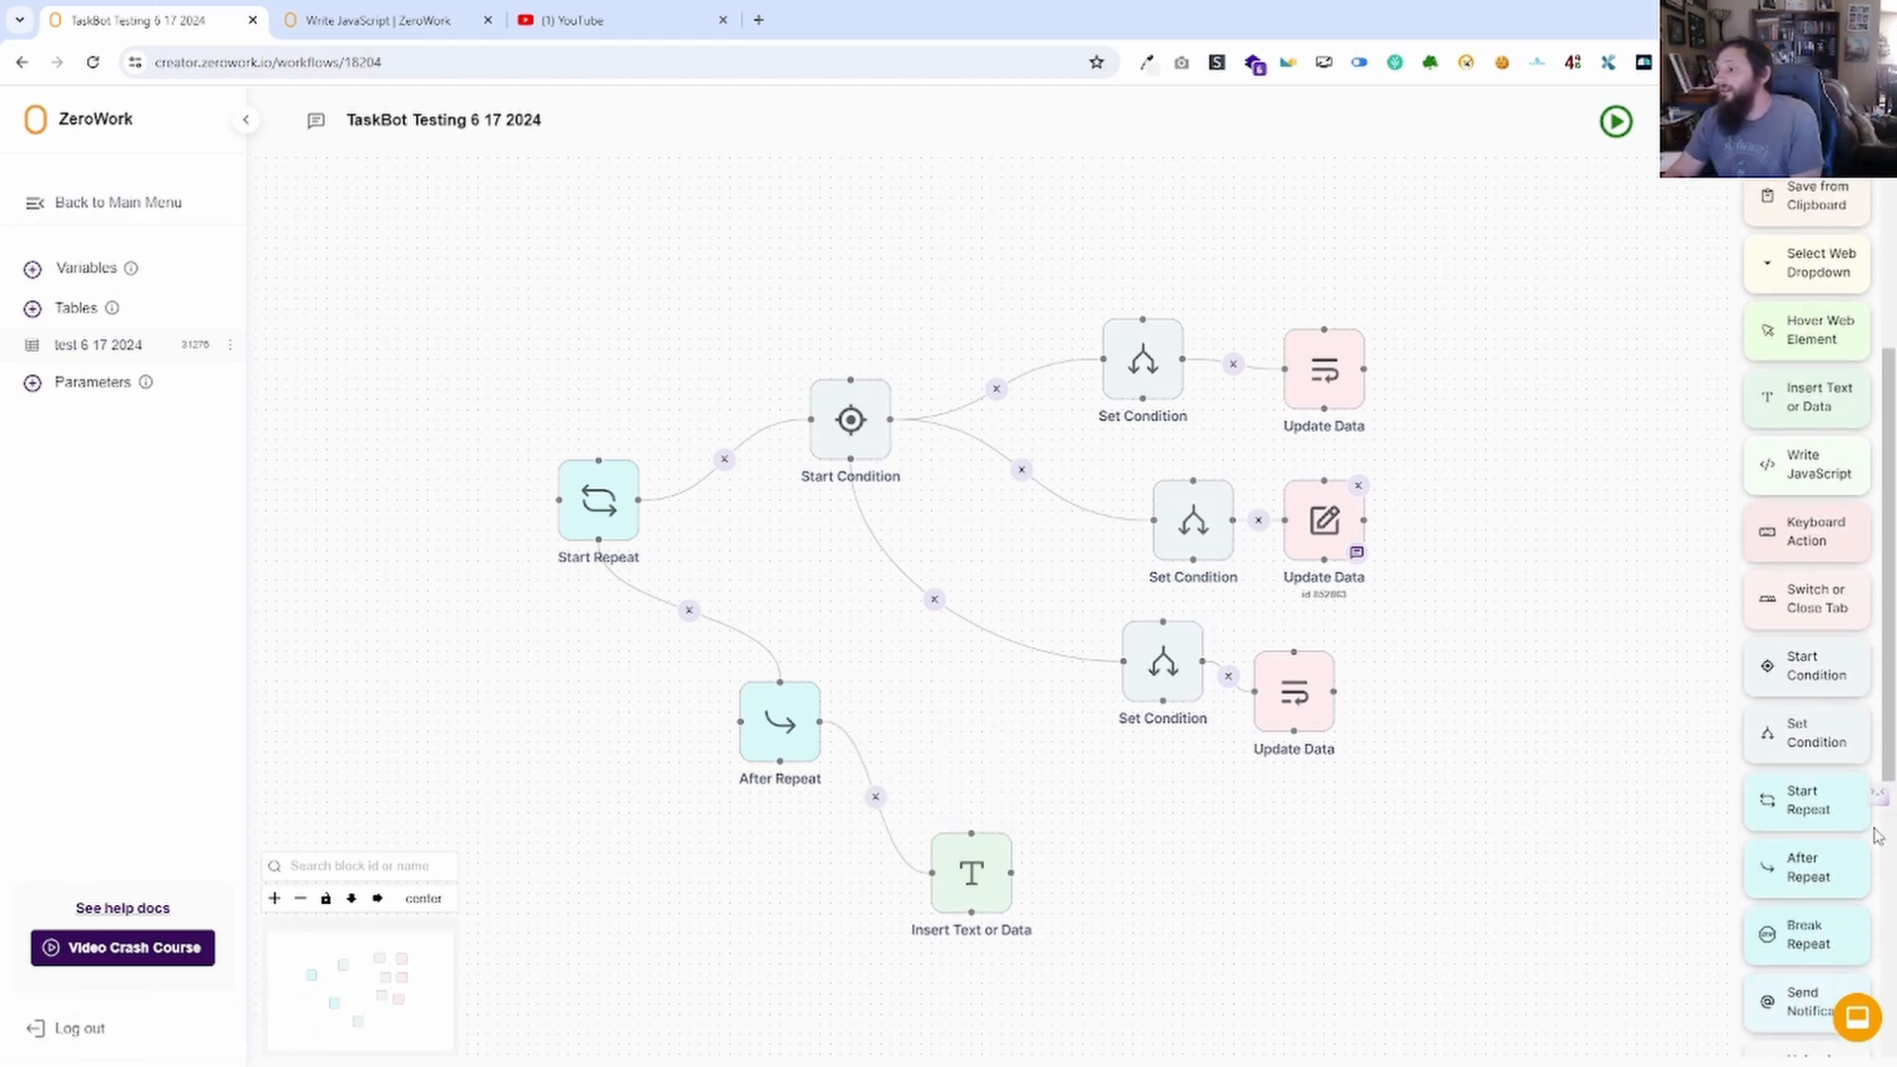
{"action": "scroll", "coordinate": [1814, 781], "scroll_direction": "down", "scroll_amount": 3}
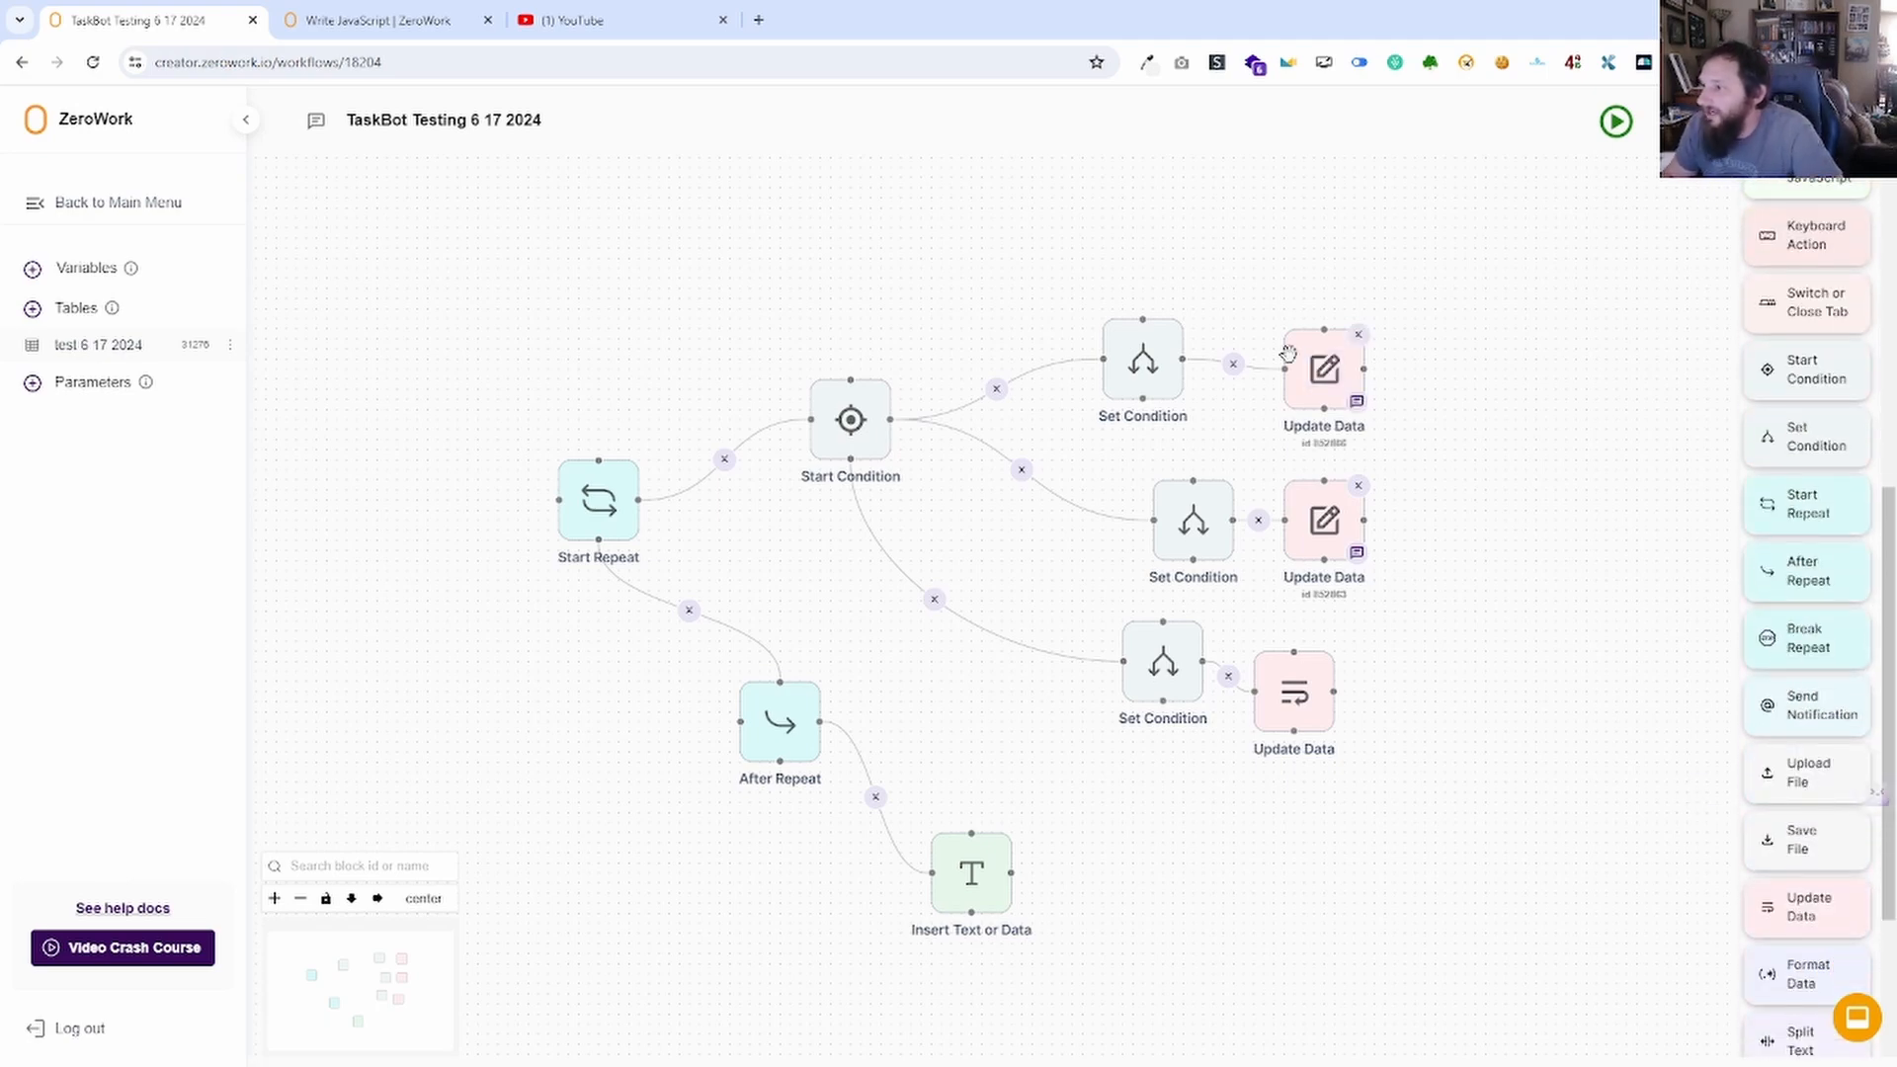
Add a Break Repeat block after the top branch's Update Data block.
{"action": "left_click", "coordinate": [1331, 374]}
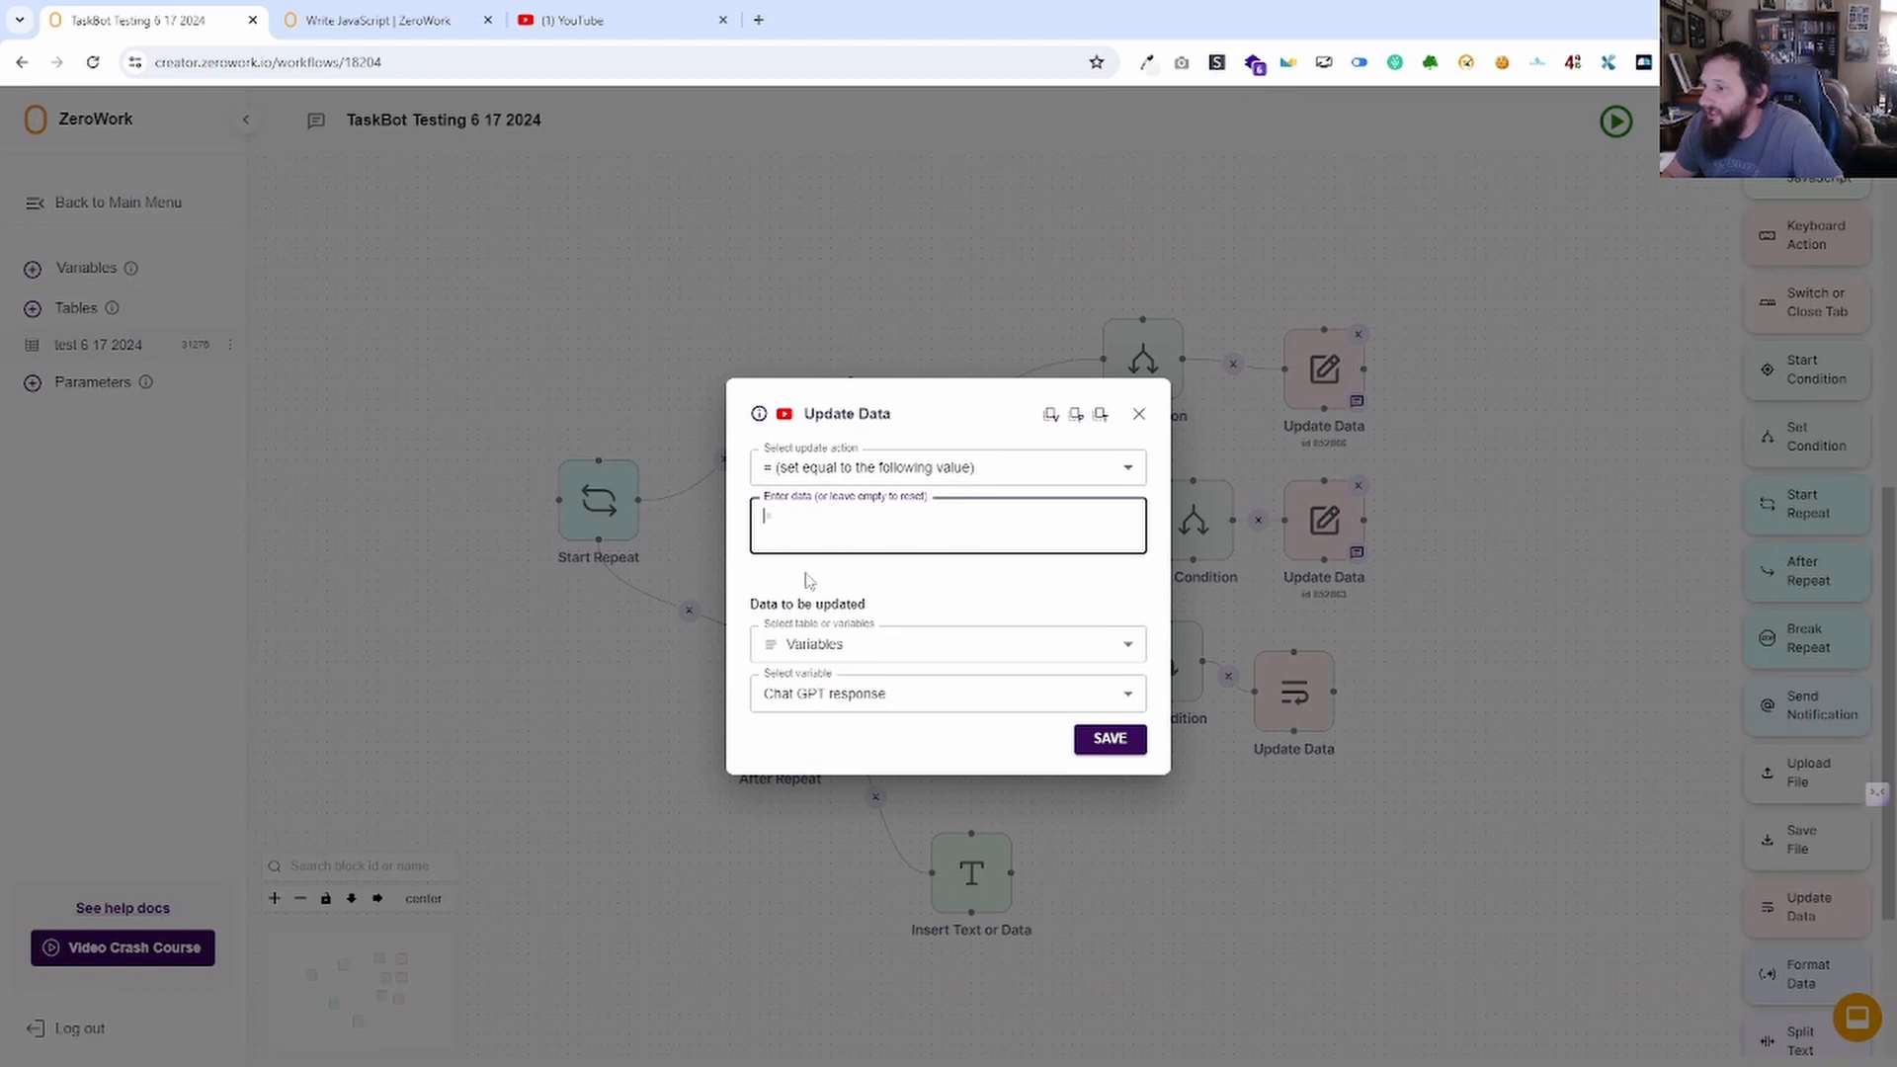
{"action": "left_click", "coordinate": [1143, 413]}
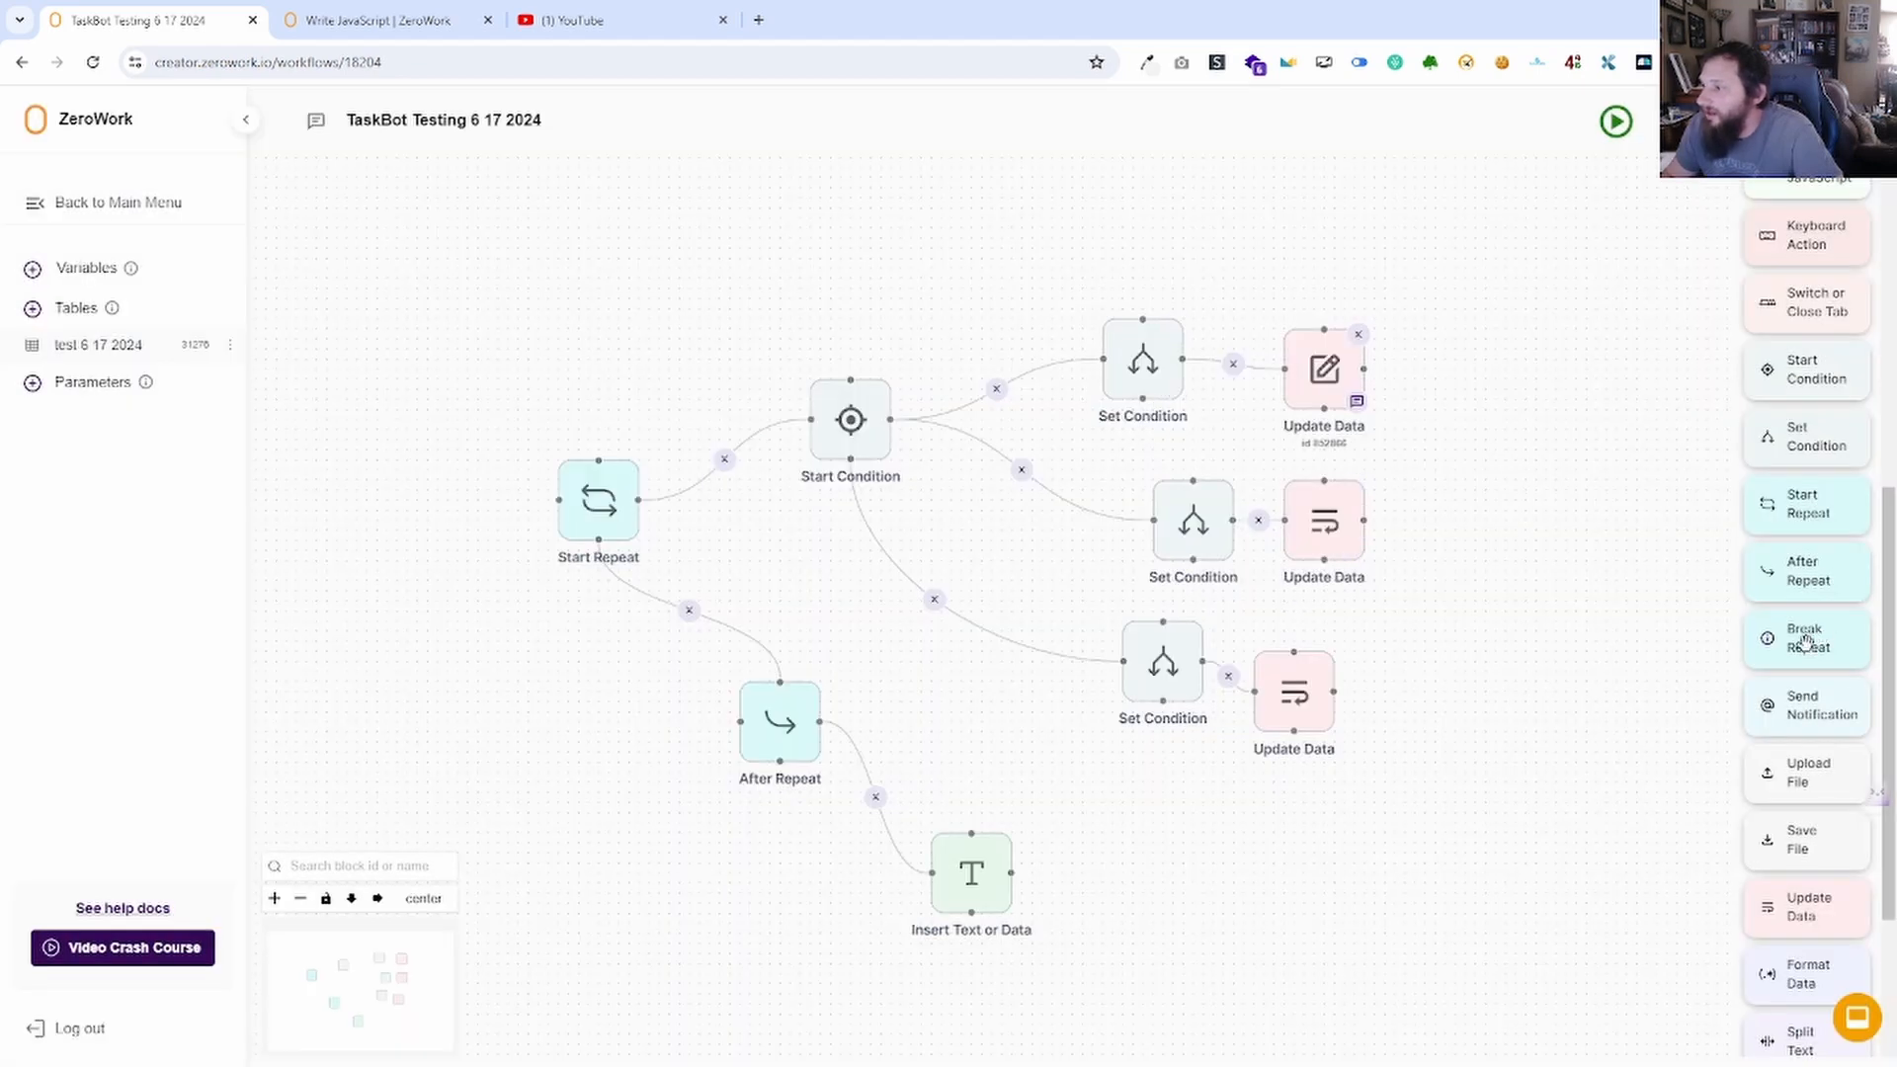
{"action": "left_click_drag", "start_coordinate": [1806, 641], "coordinate": [1387, 371]}
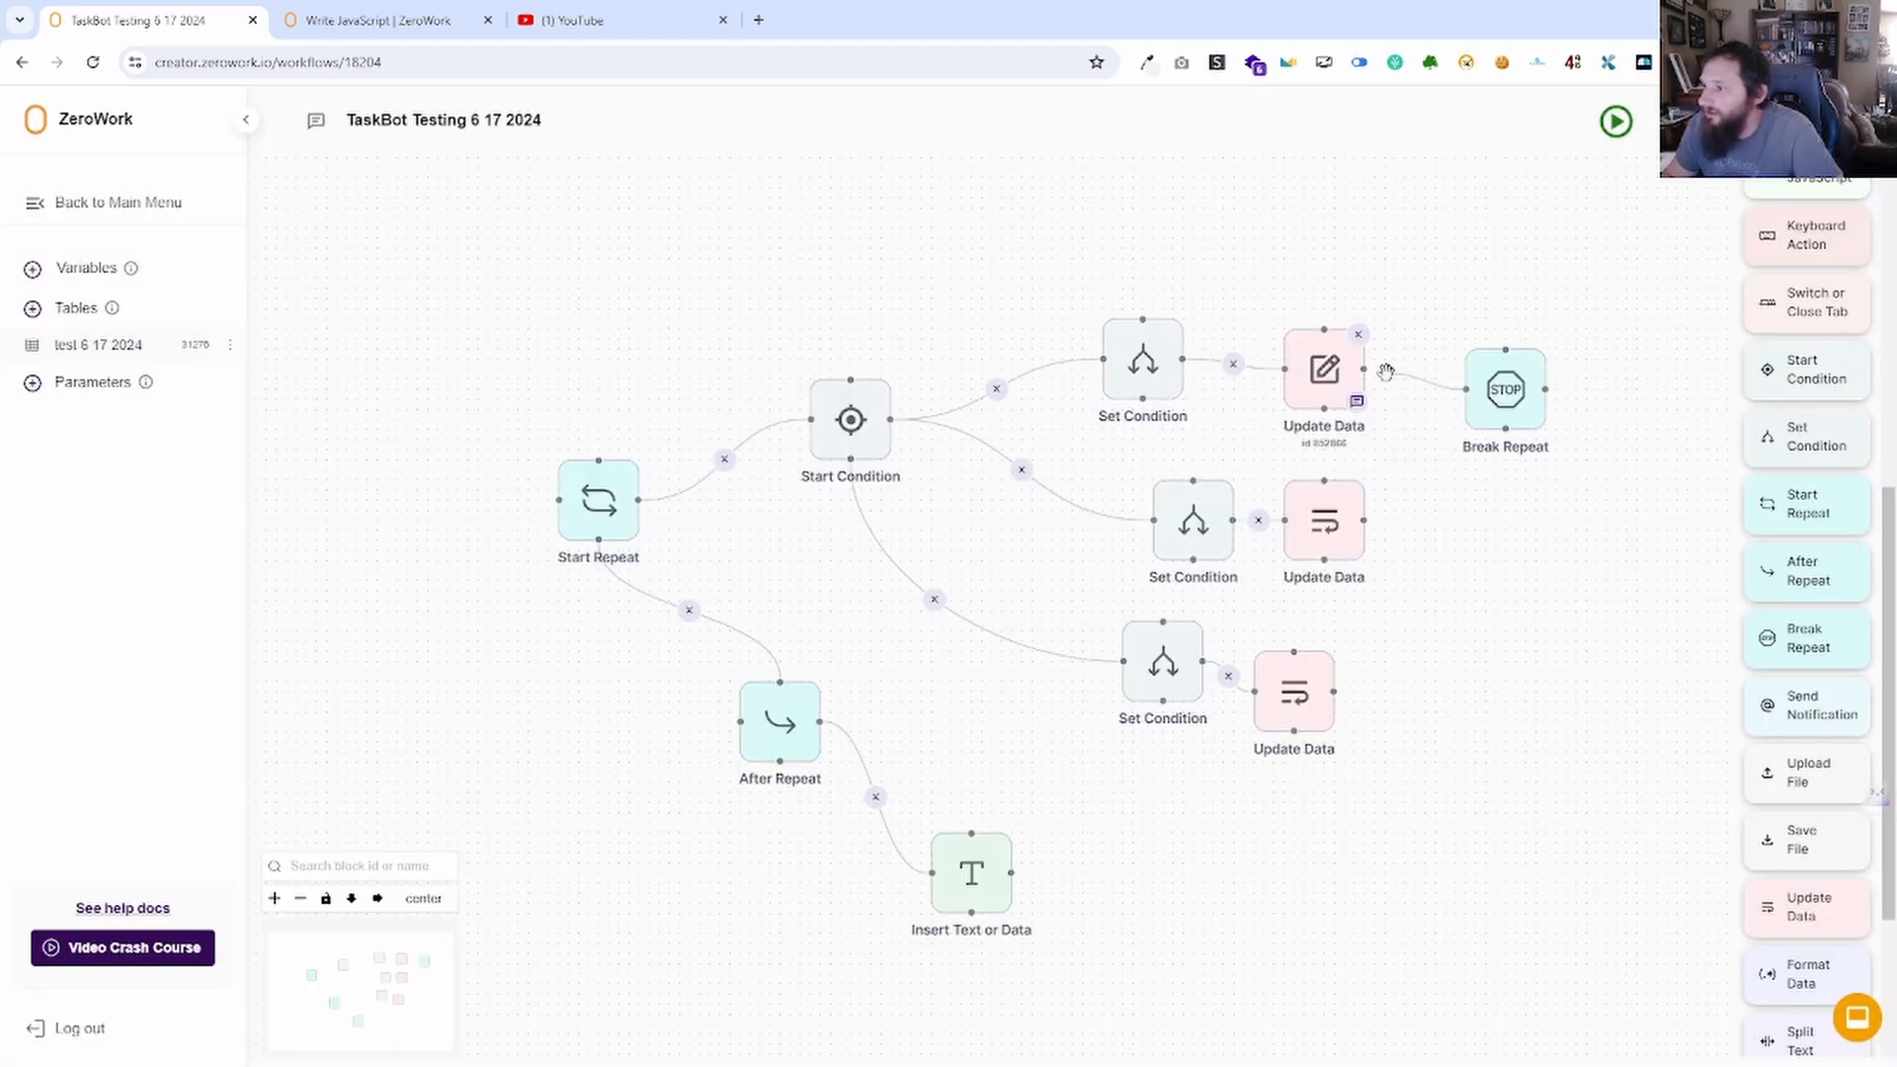
Save the Start Repeat loop with 15 repetitions.
{"action": "left_click", "coordinate": [599, 500]}
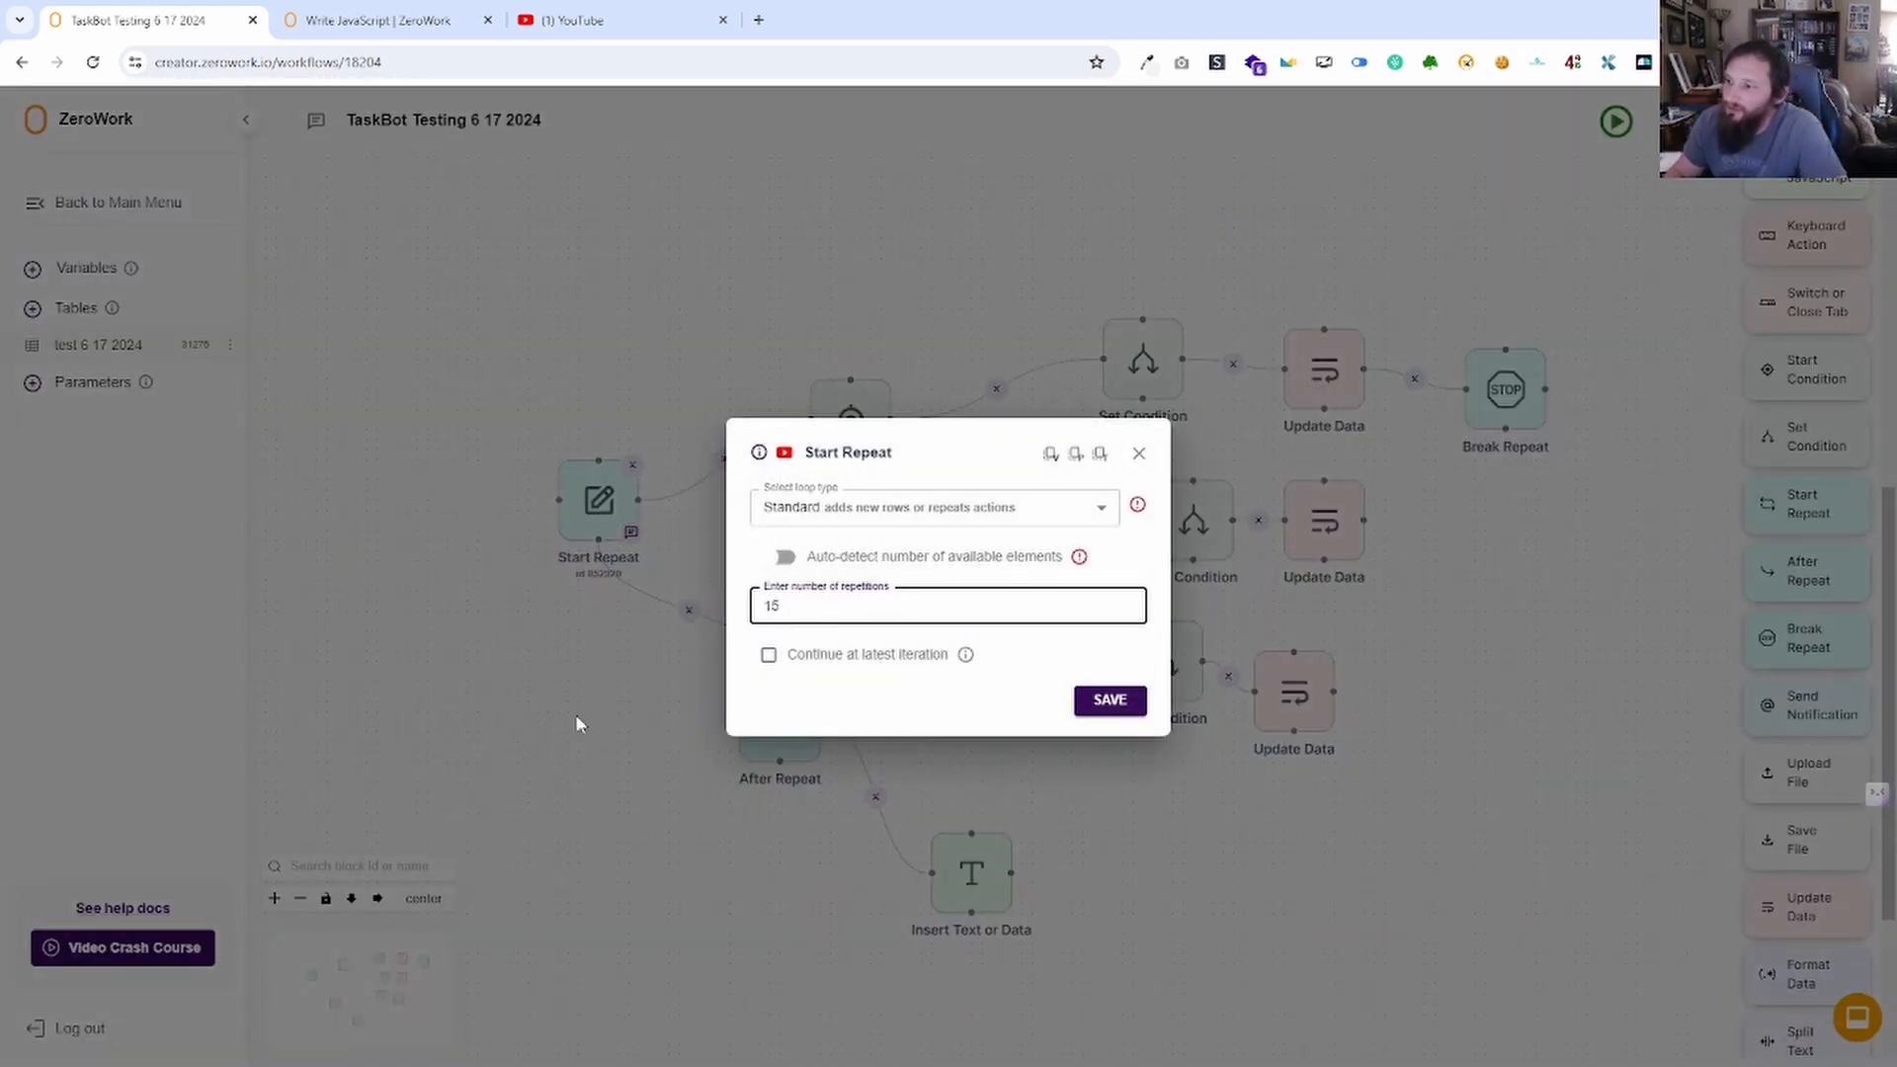
{"action": "left_click", "coordinate": [1139, 698]}
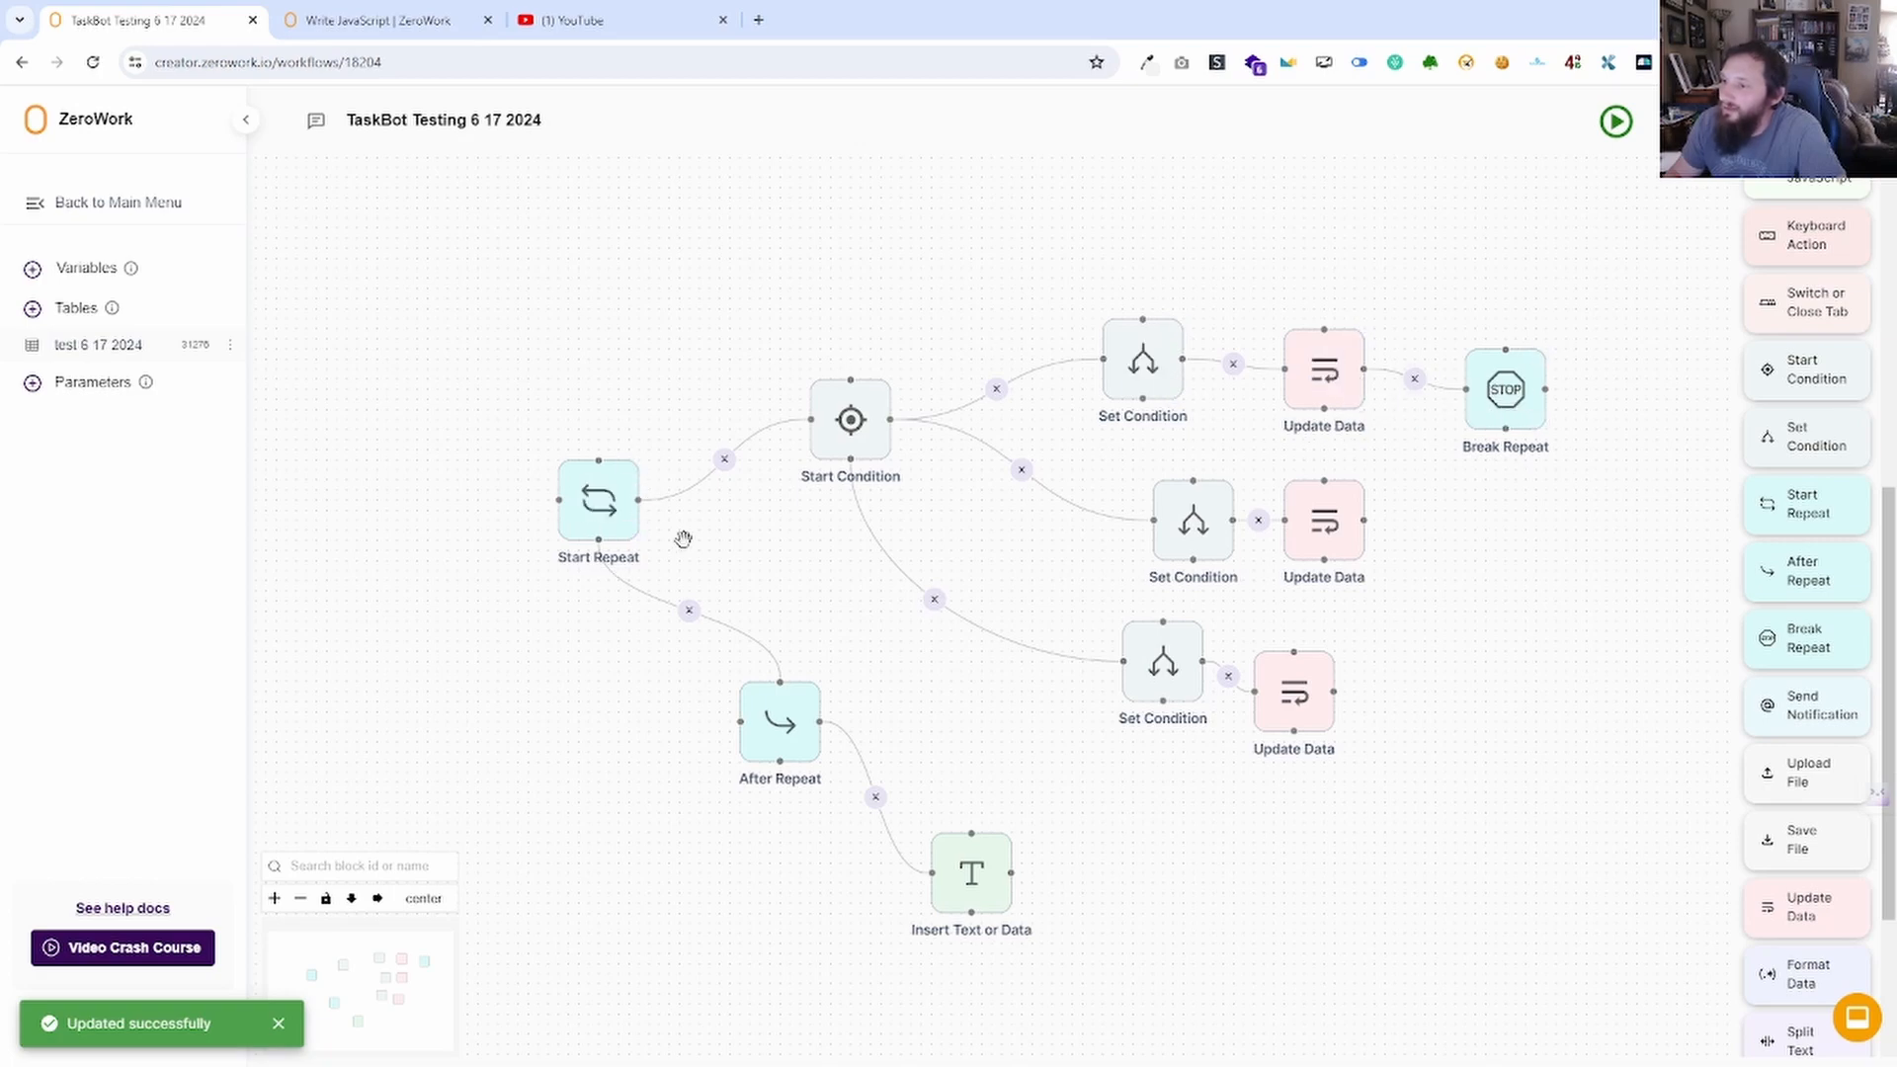
{"action": "left_click_drag", "start_coordinate": [1524, 756], "coordinate": [1603, 679]}
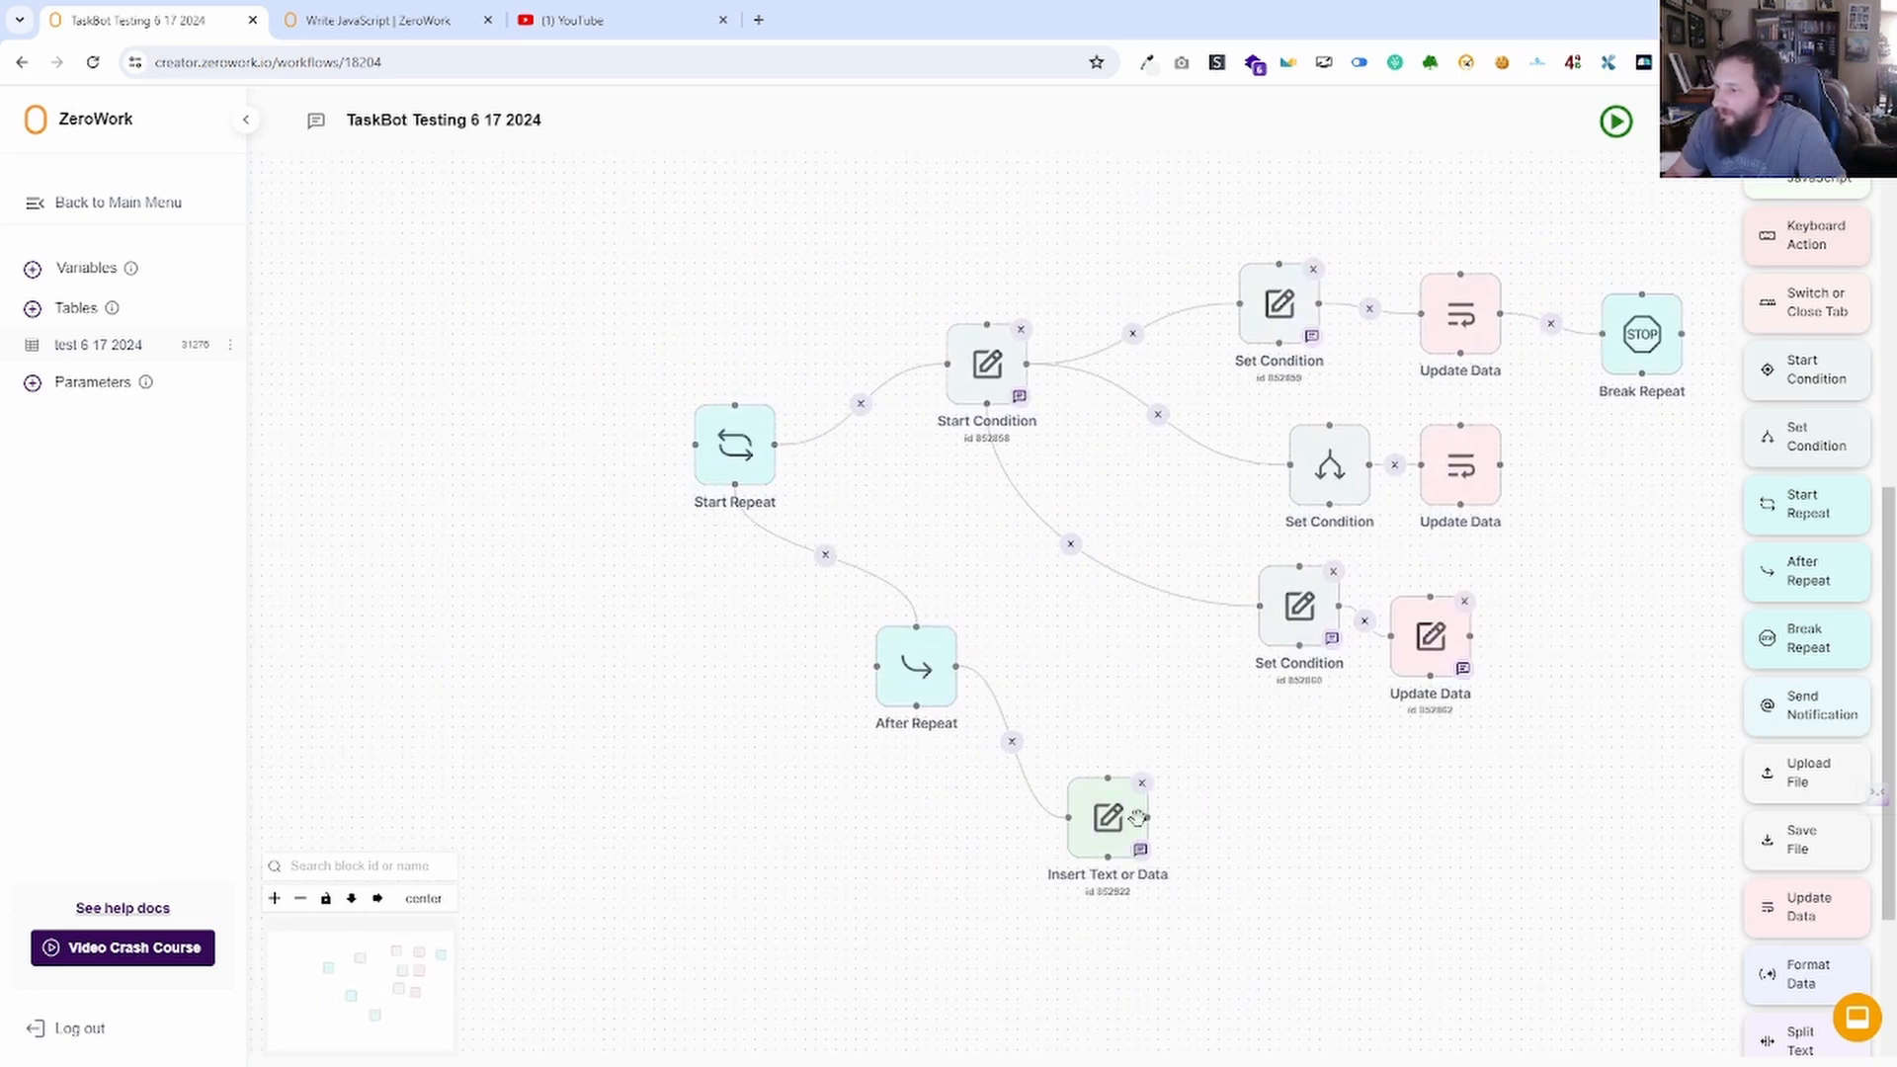
Delete the After Repeat and Insert Text or Data blocks, then show the workflow's variables list.
{"action": "left_click_drag", "start_coordinate": [1620, 586], "coordinate": [1319, 587]}
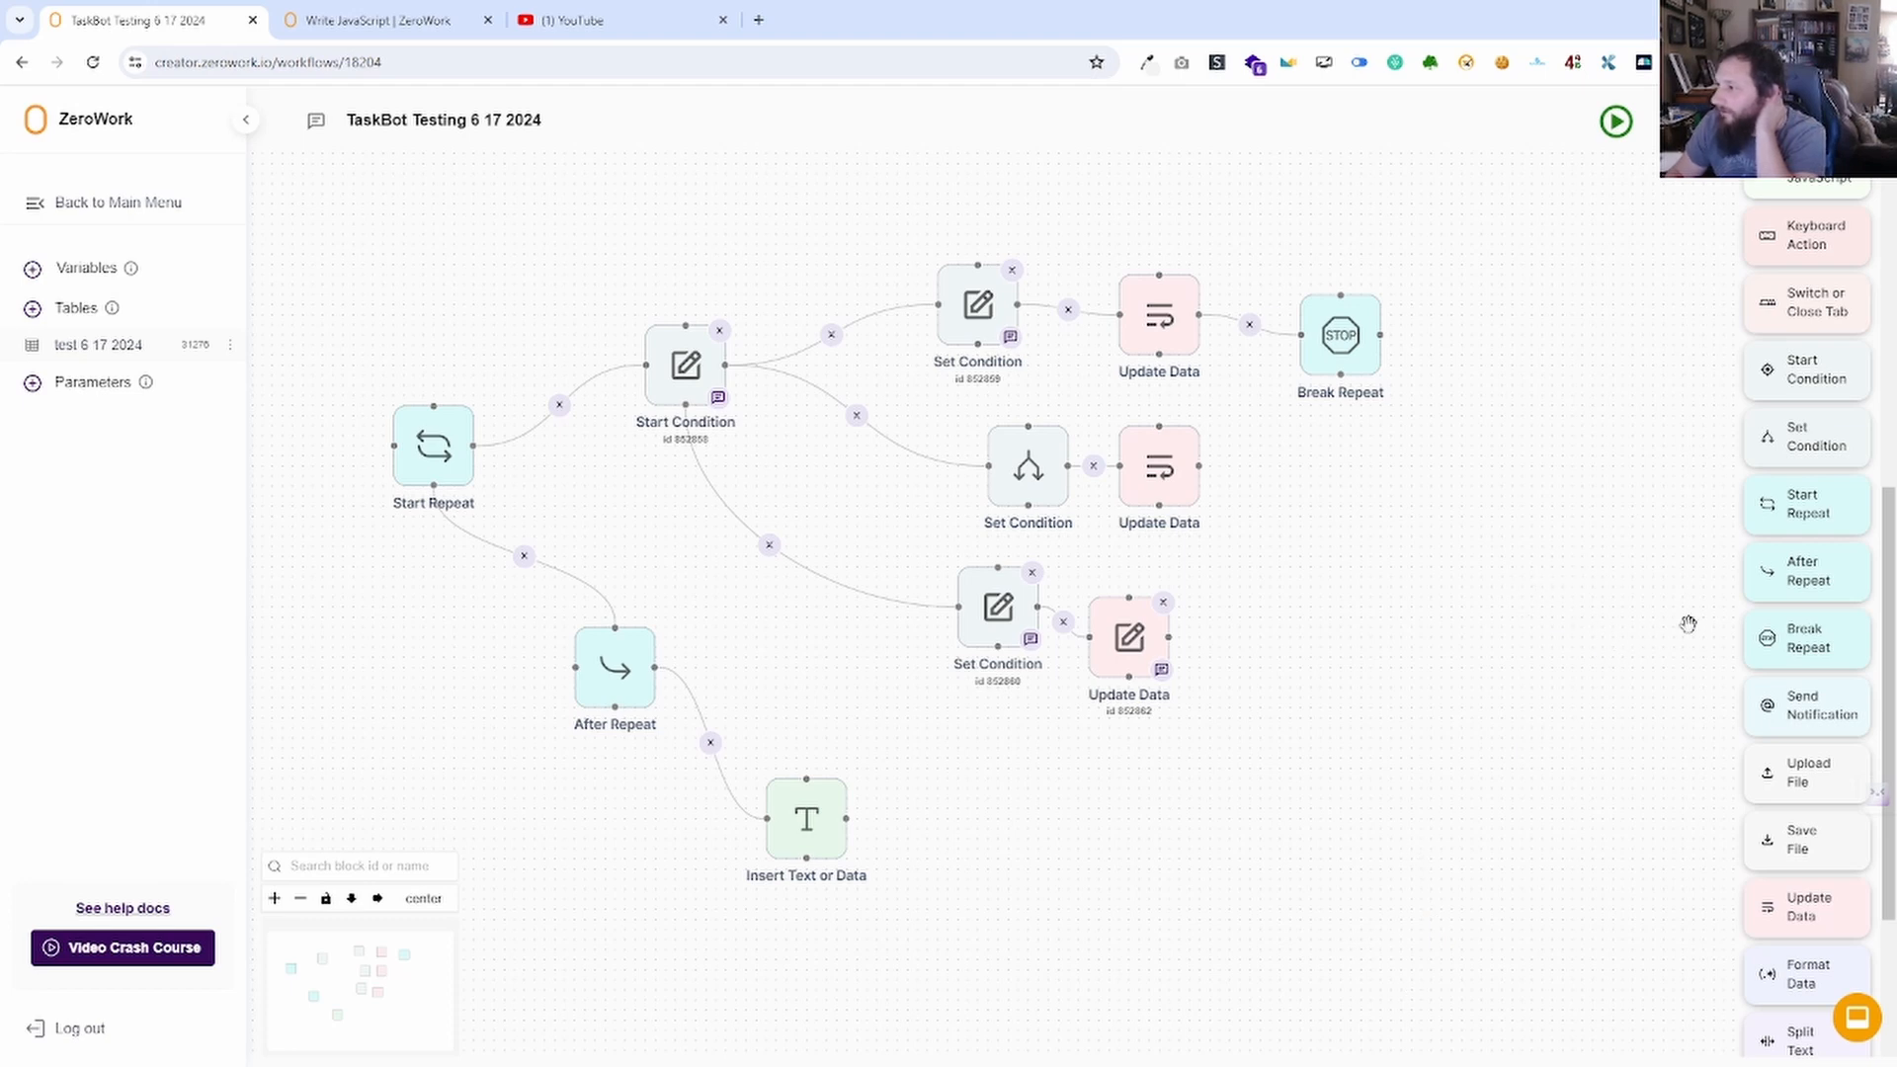
{"action": "left_click_drag", "start_coordinate": [1090, 677], "coordinate": [1244, 488]}
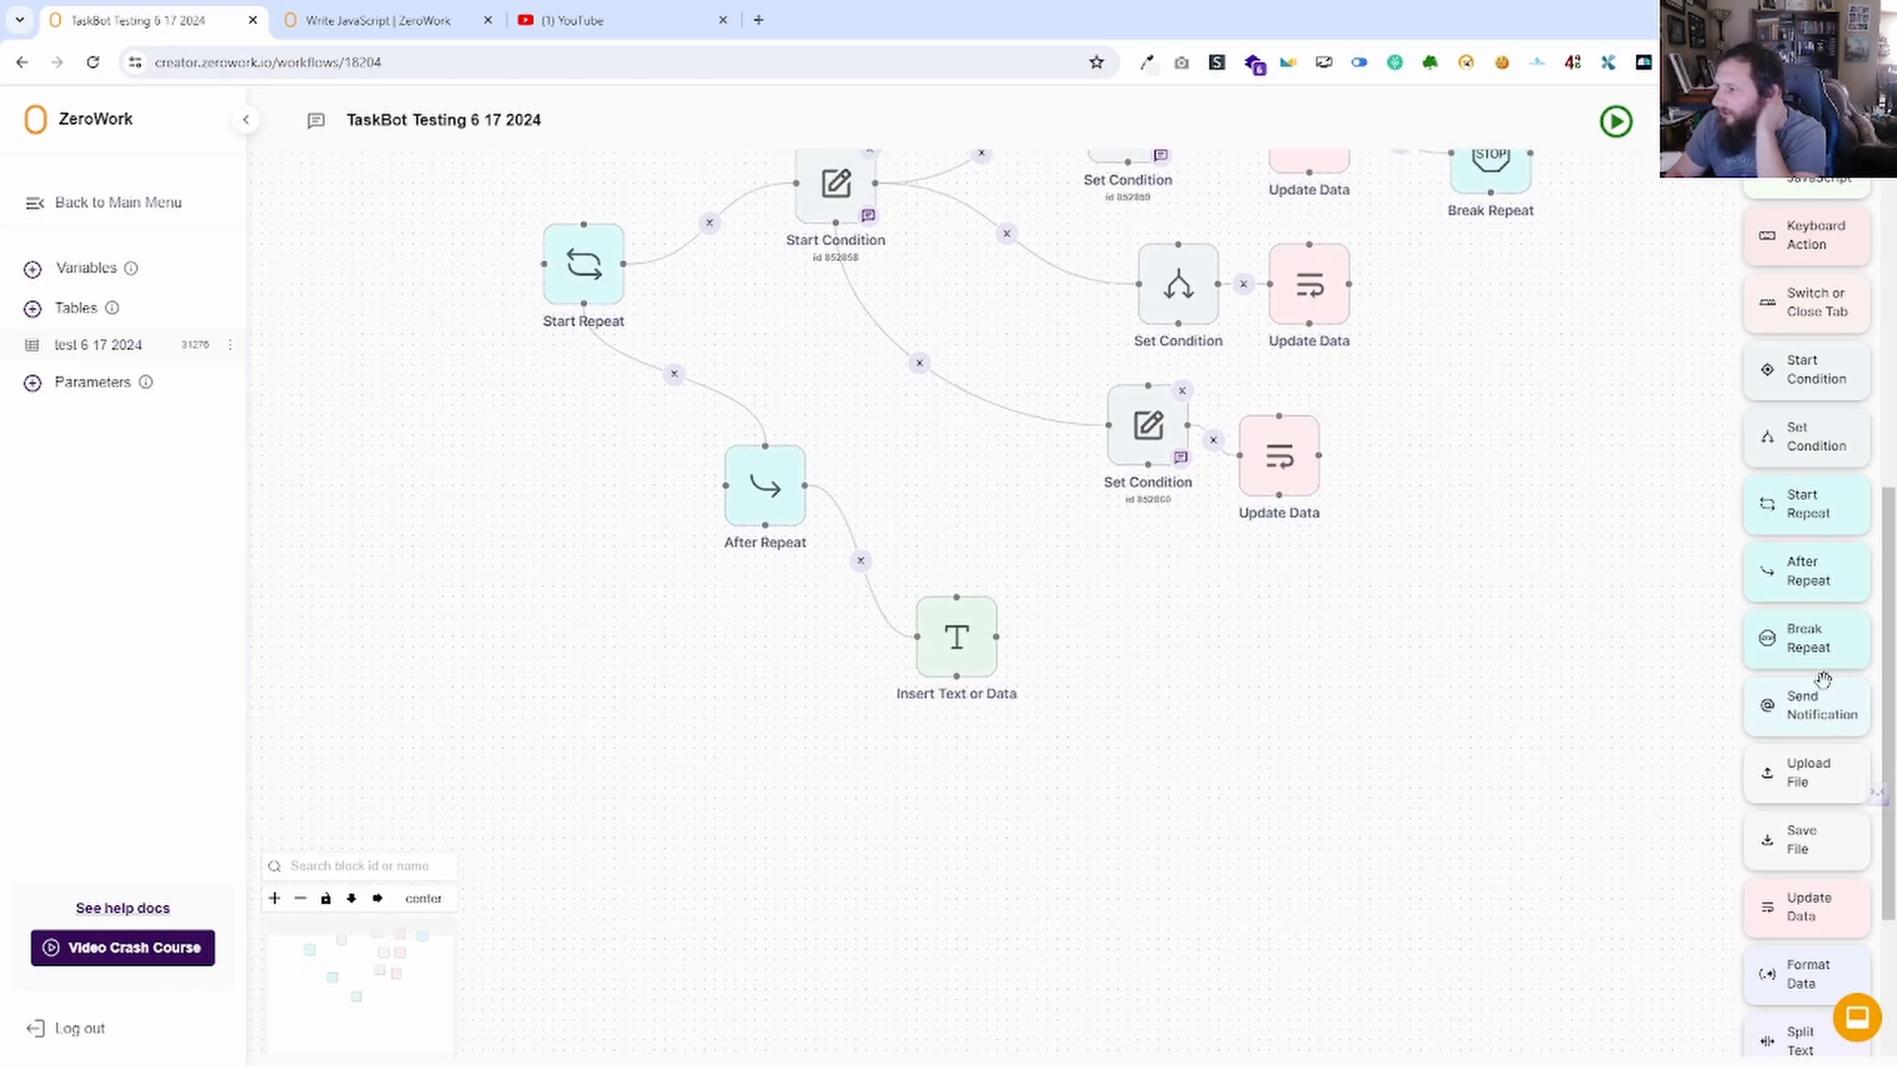
{"action": "left_click_drag", "start_coordinate": [1405, 602], "coordinate": [1442, 819]}
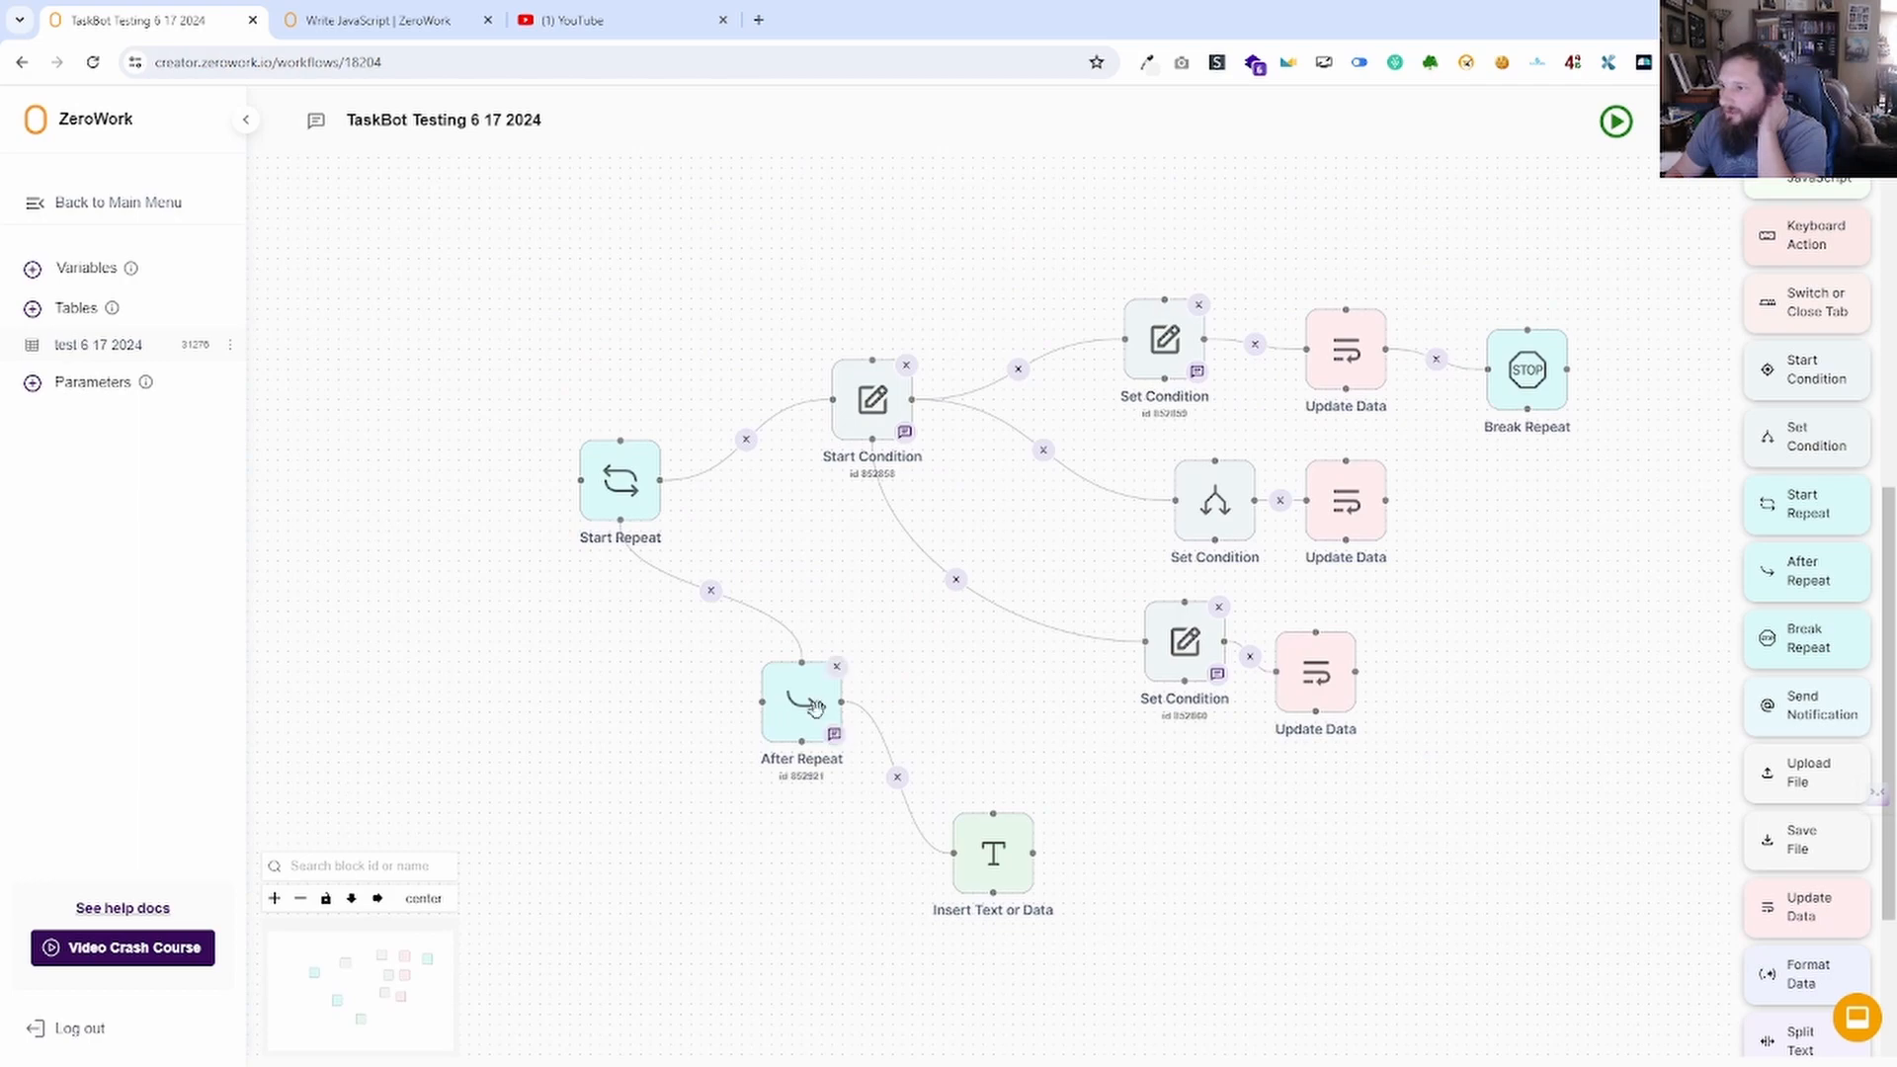
{"action": "left_click", "coordinate": [835, 666]}
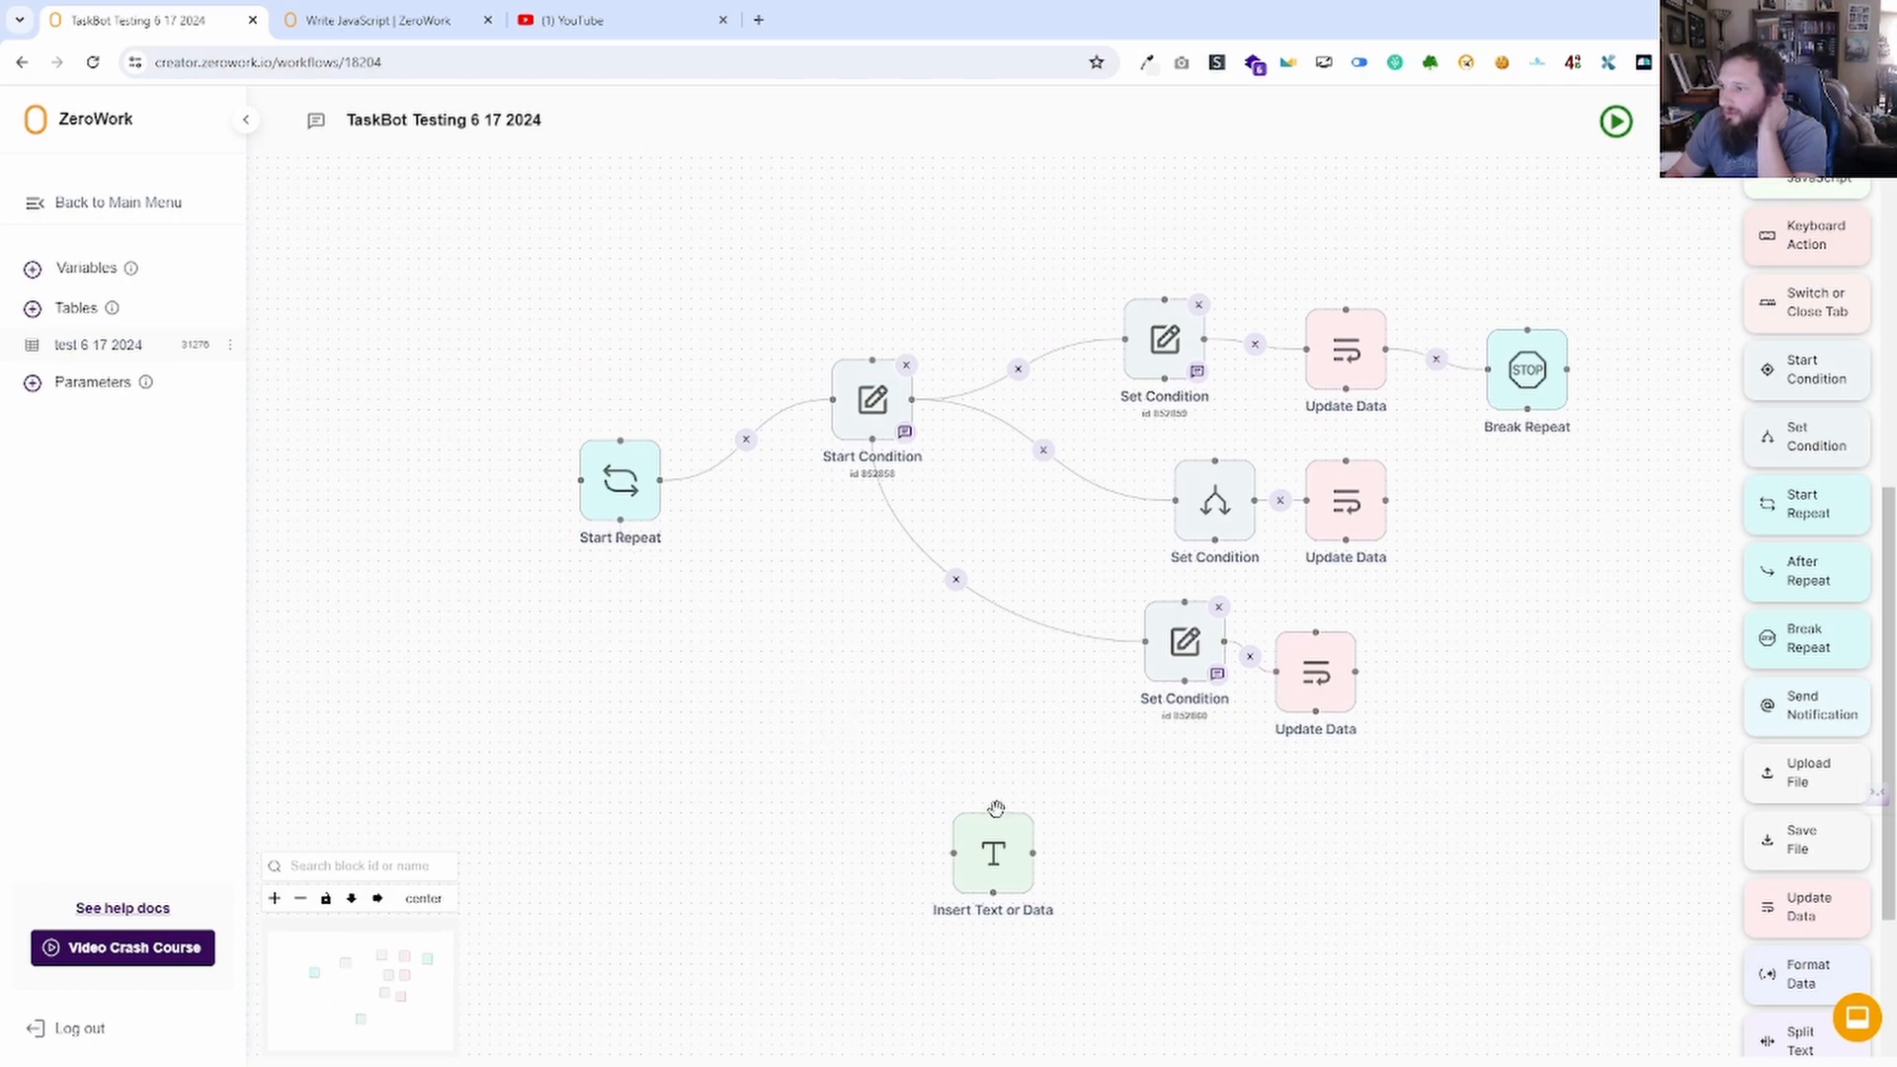
{"action": "left_click", "coordinate": [1027, 819]}
{"action": "left_click", "coordinate": [61, 275]}
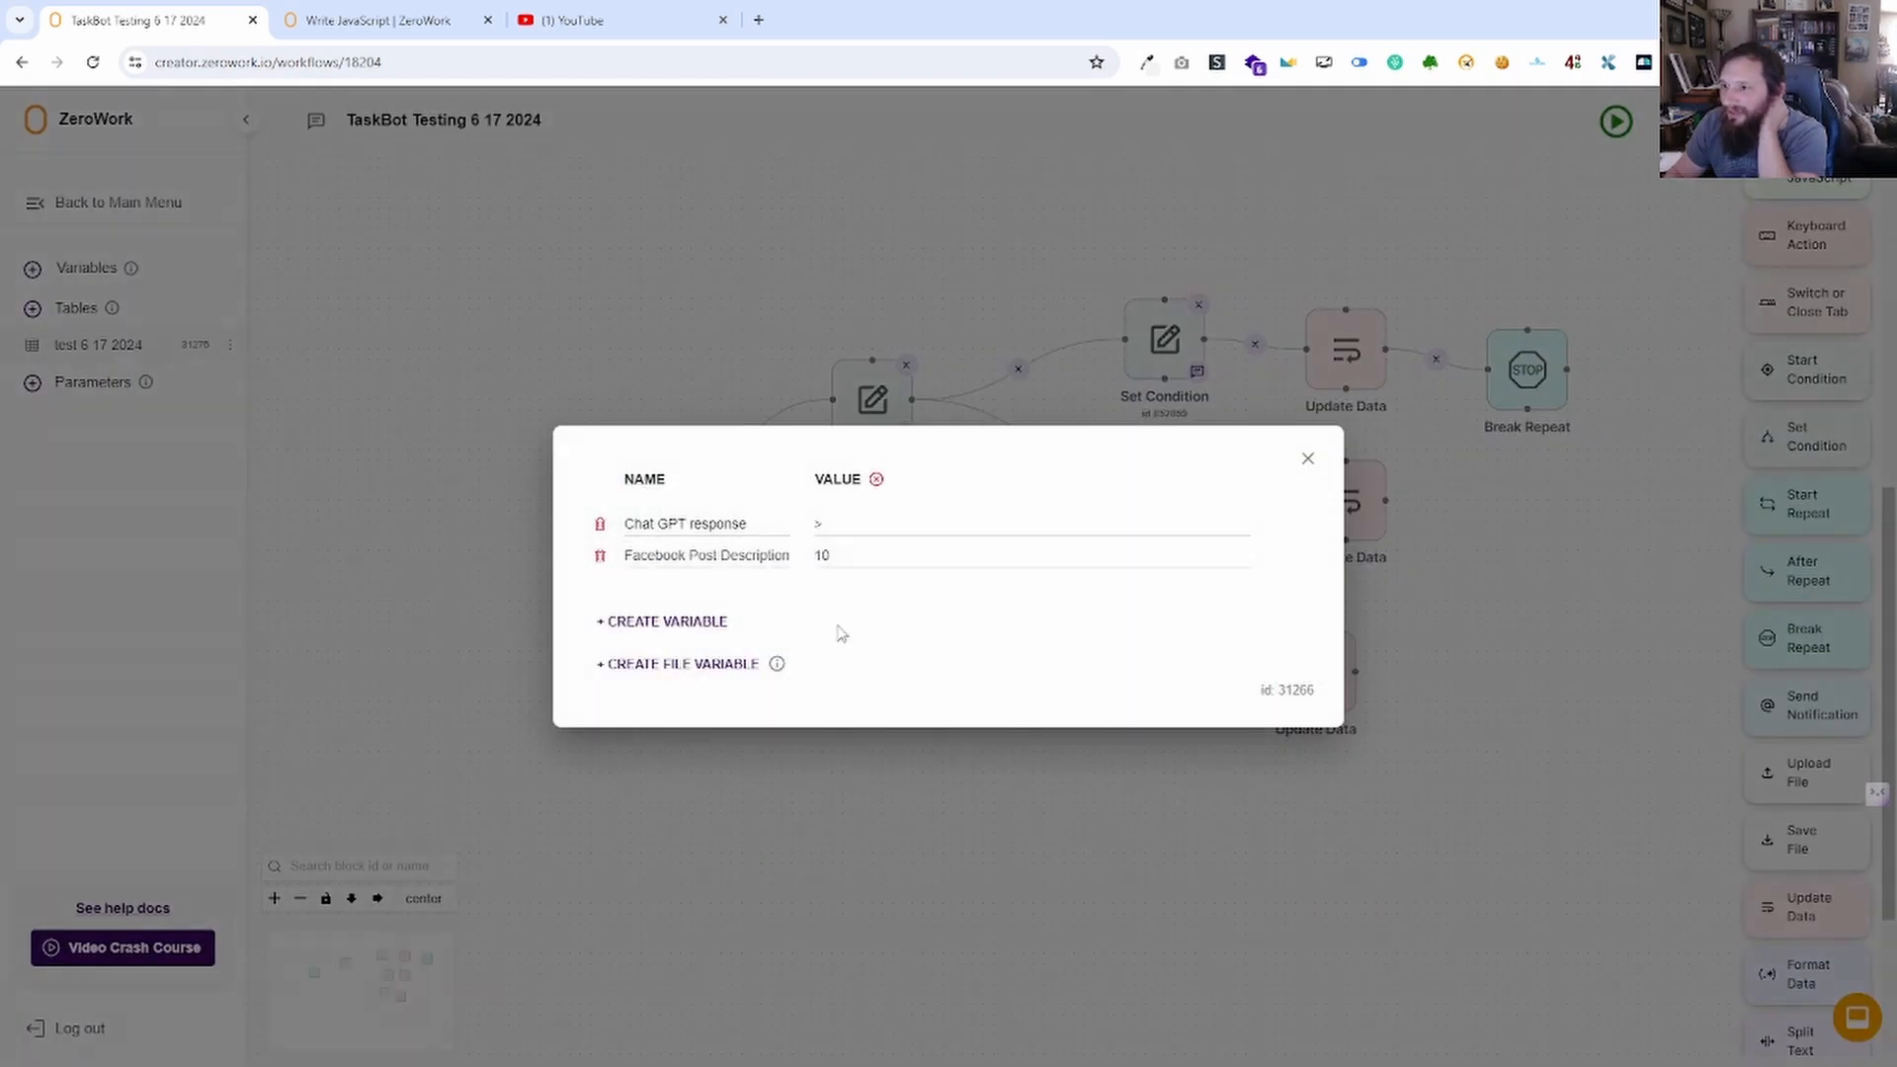
In the test 6 17 2024 table, replace the first Facebook post entry with 5.
{"action": "left_click", "coordinate": [868, 555]}
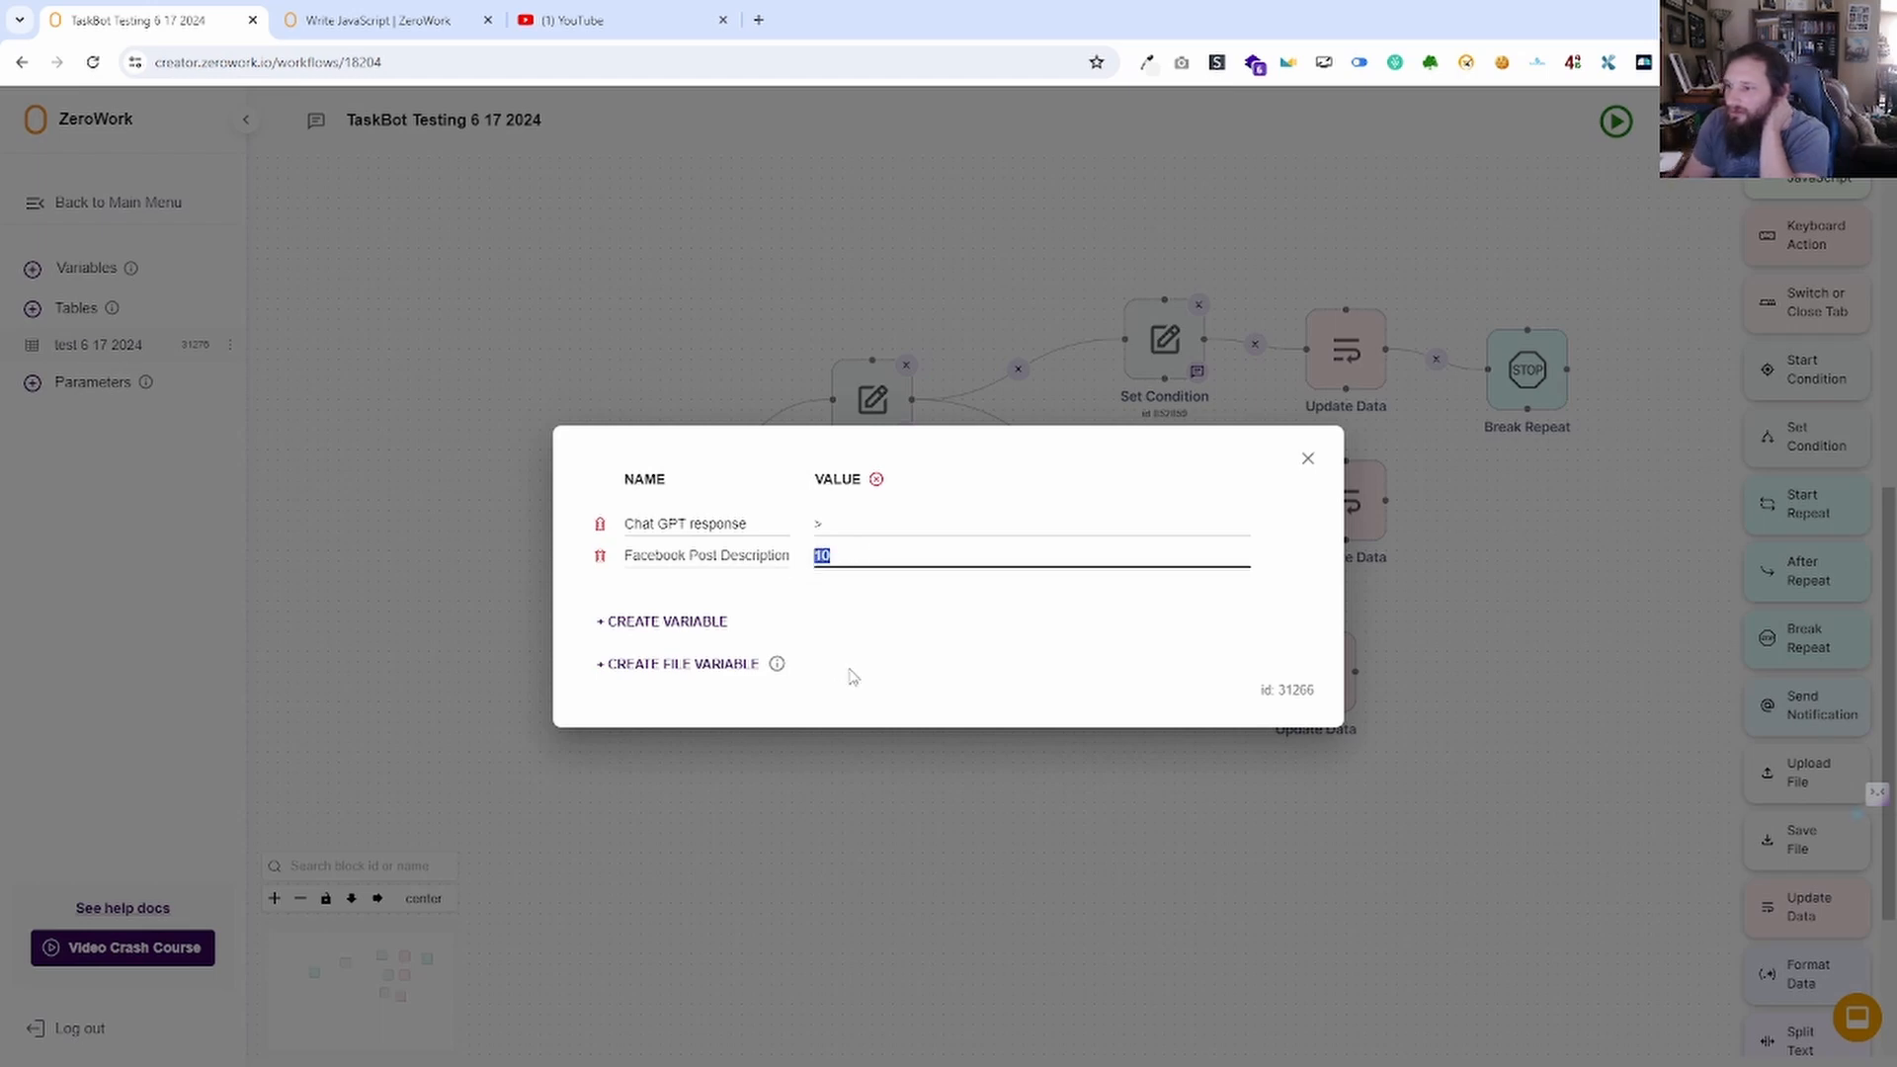
{"action": "left_click", "coordinate": [1307, 458]}
{"action": "left_click", "coordinate": [84, 346]}
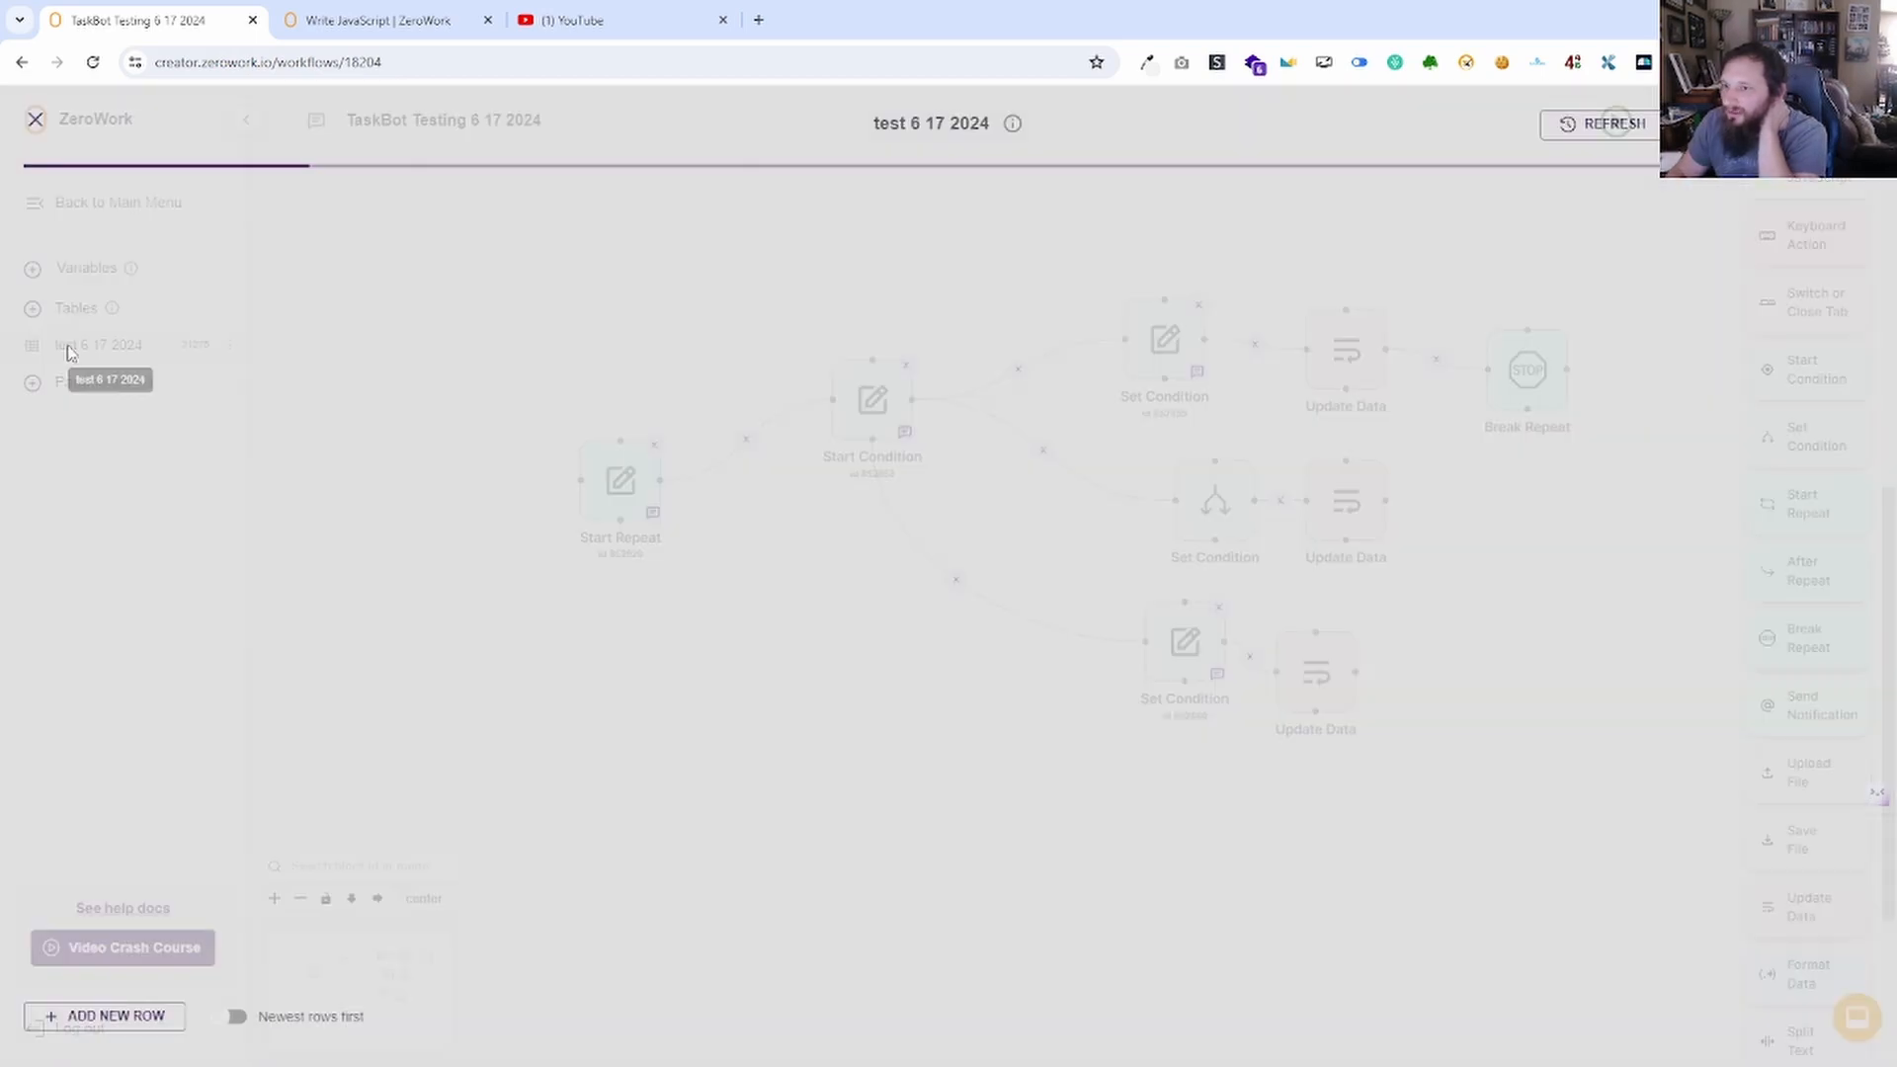
{"action": "left_click", "coordinate": [217, 247]}
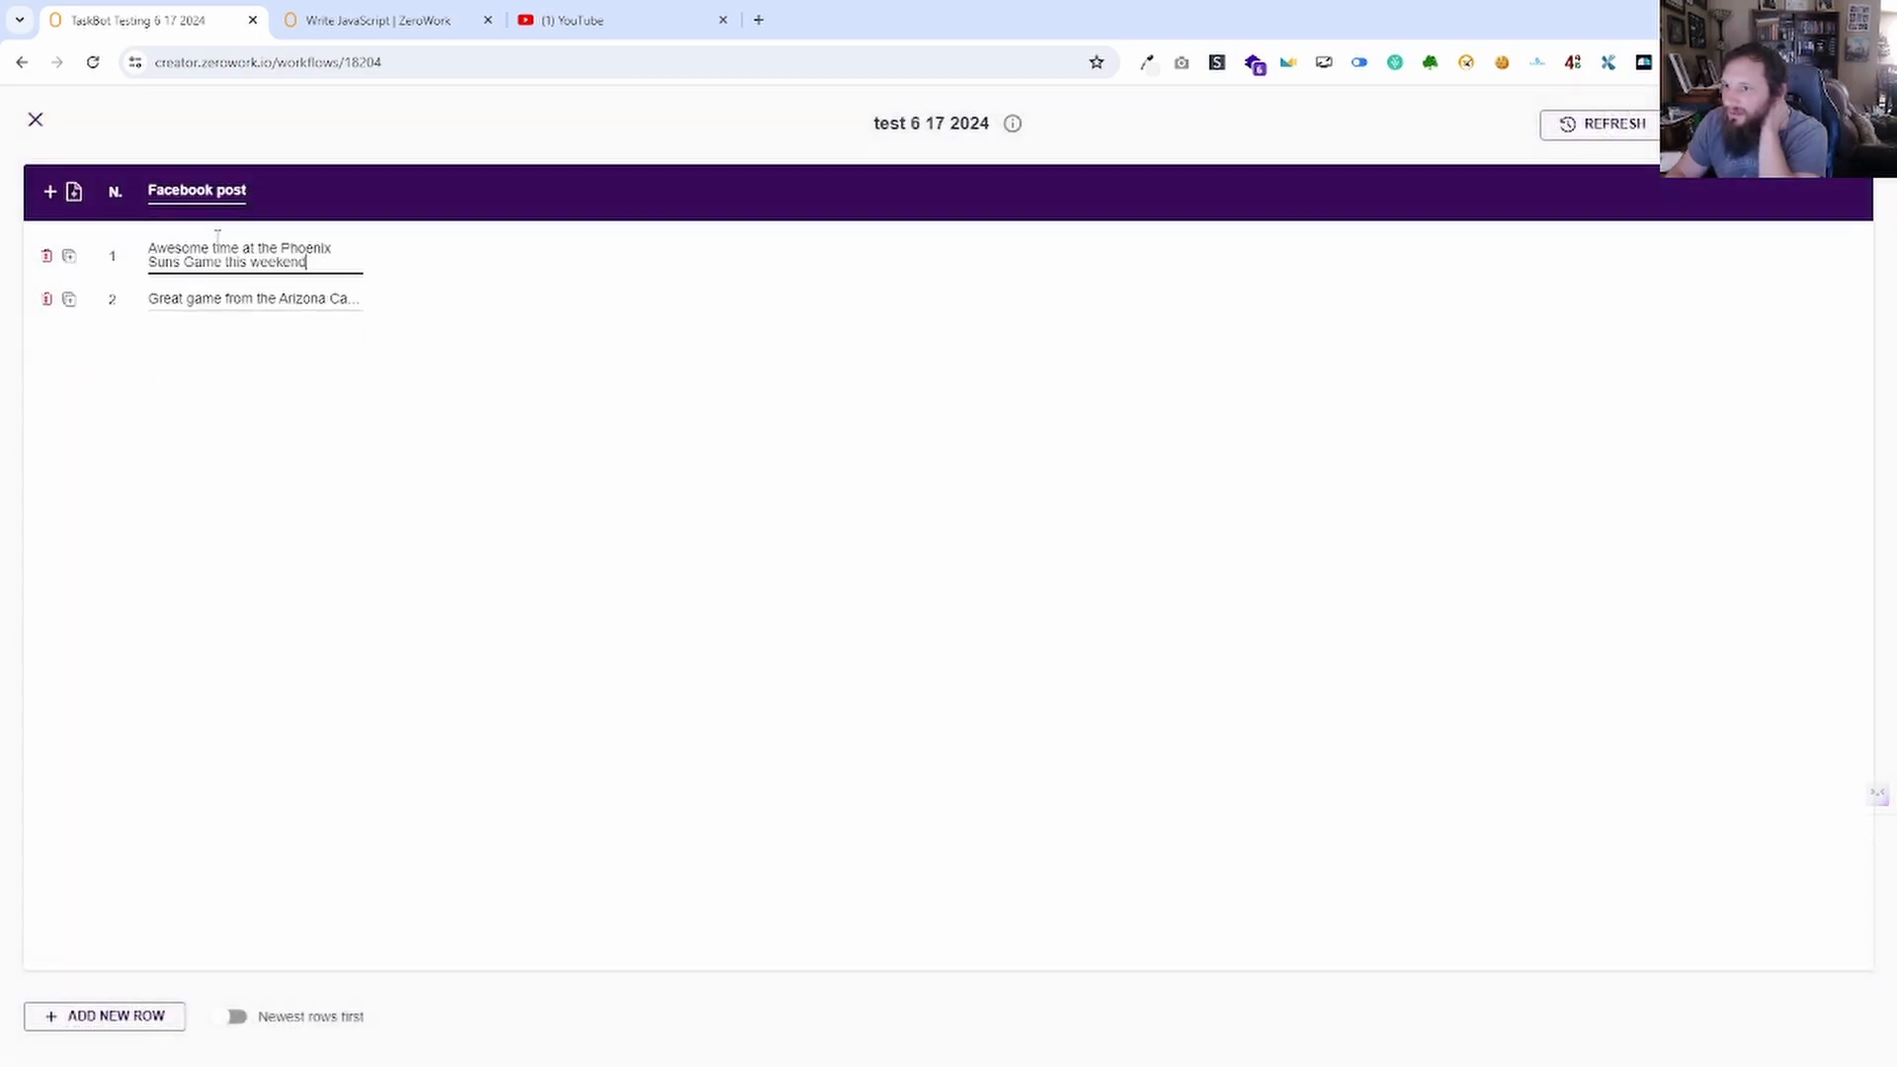
{"action": "left_click", "coordinate": [455, 296]}
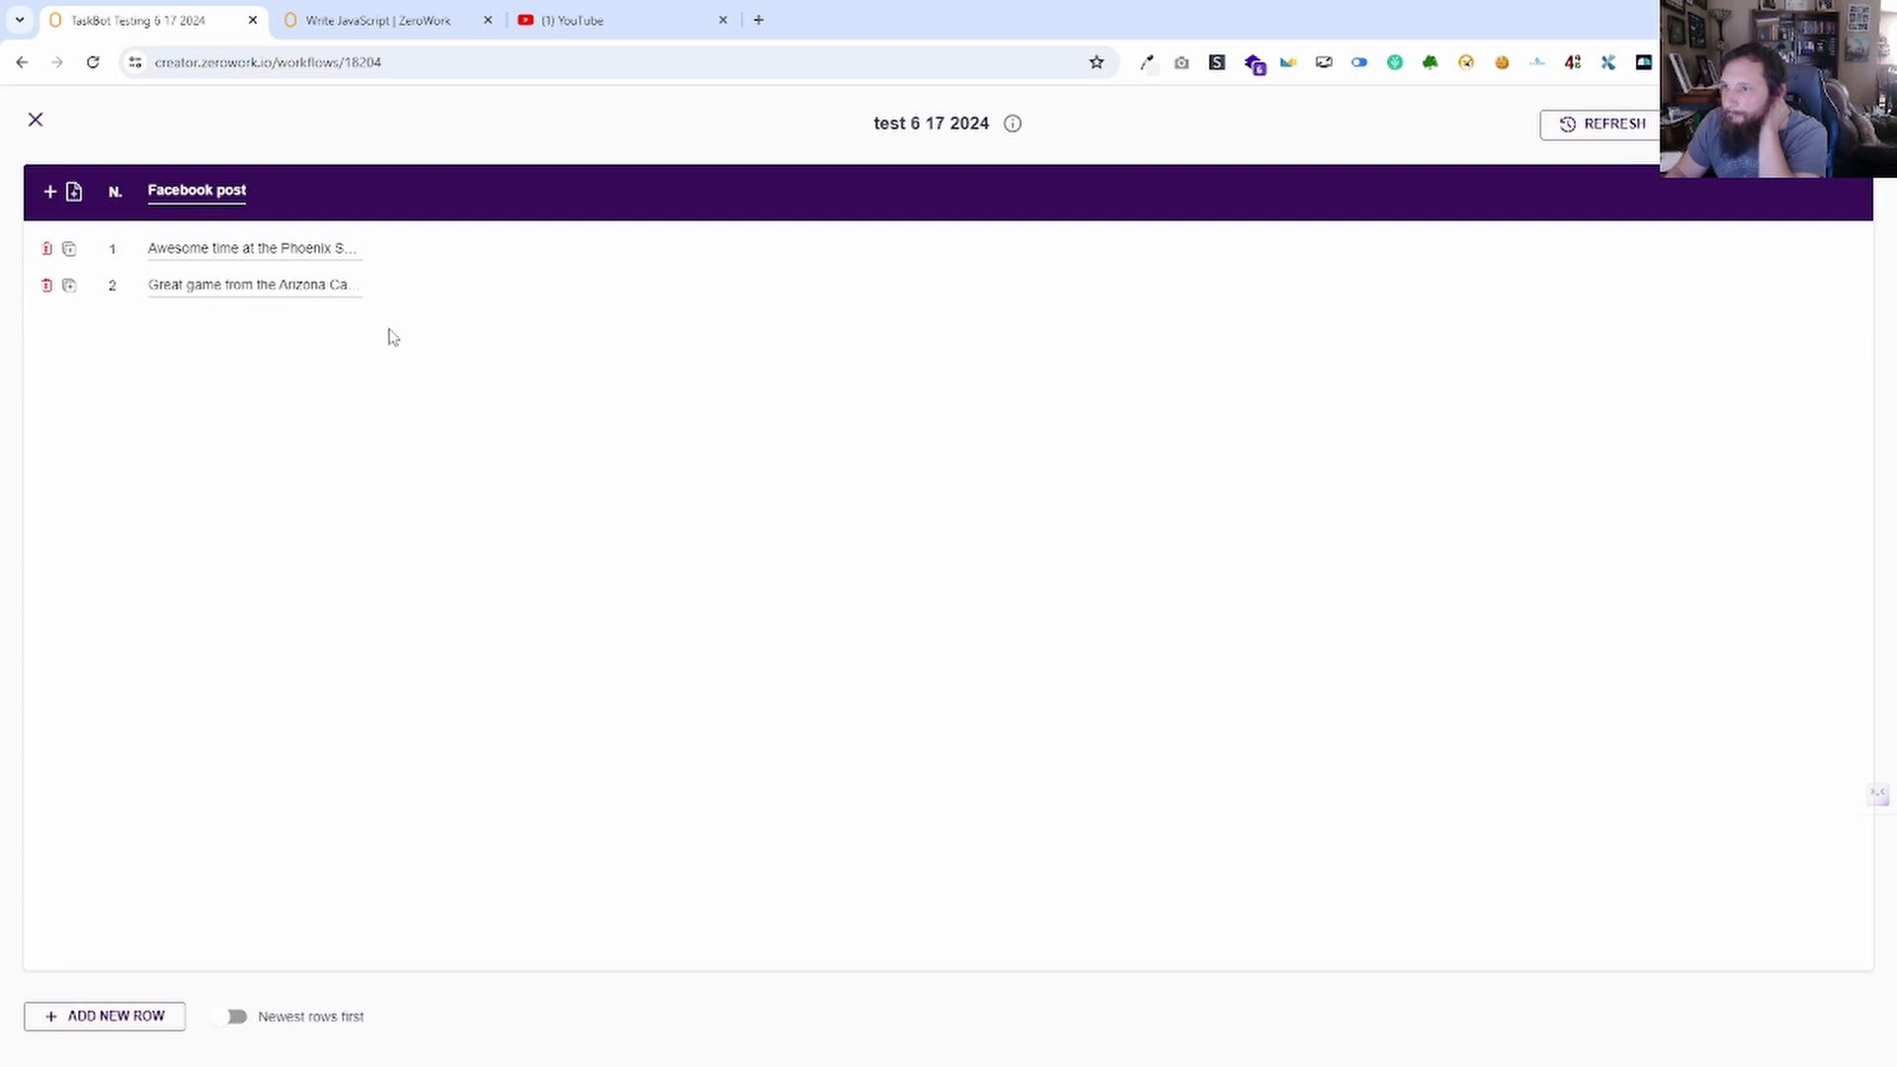
{"action": "double_click", "coordinate": [309, 247]}
{"action": "left_click", "coordinate": [395, 301]}
{"action": "double_click", "coordinate": [317, 248]}
{"action": "key", "text": "ctrl+a"}
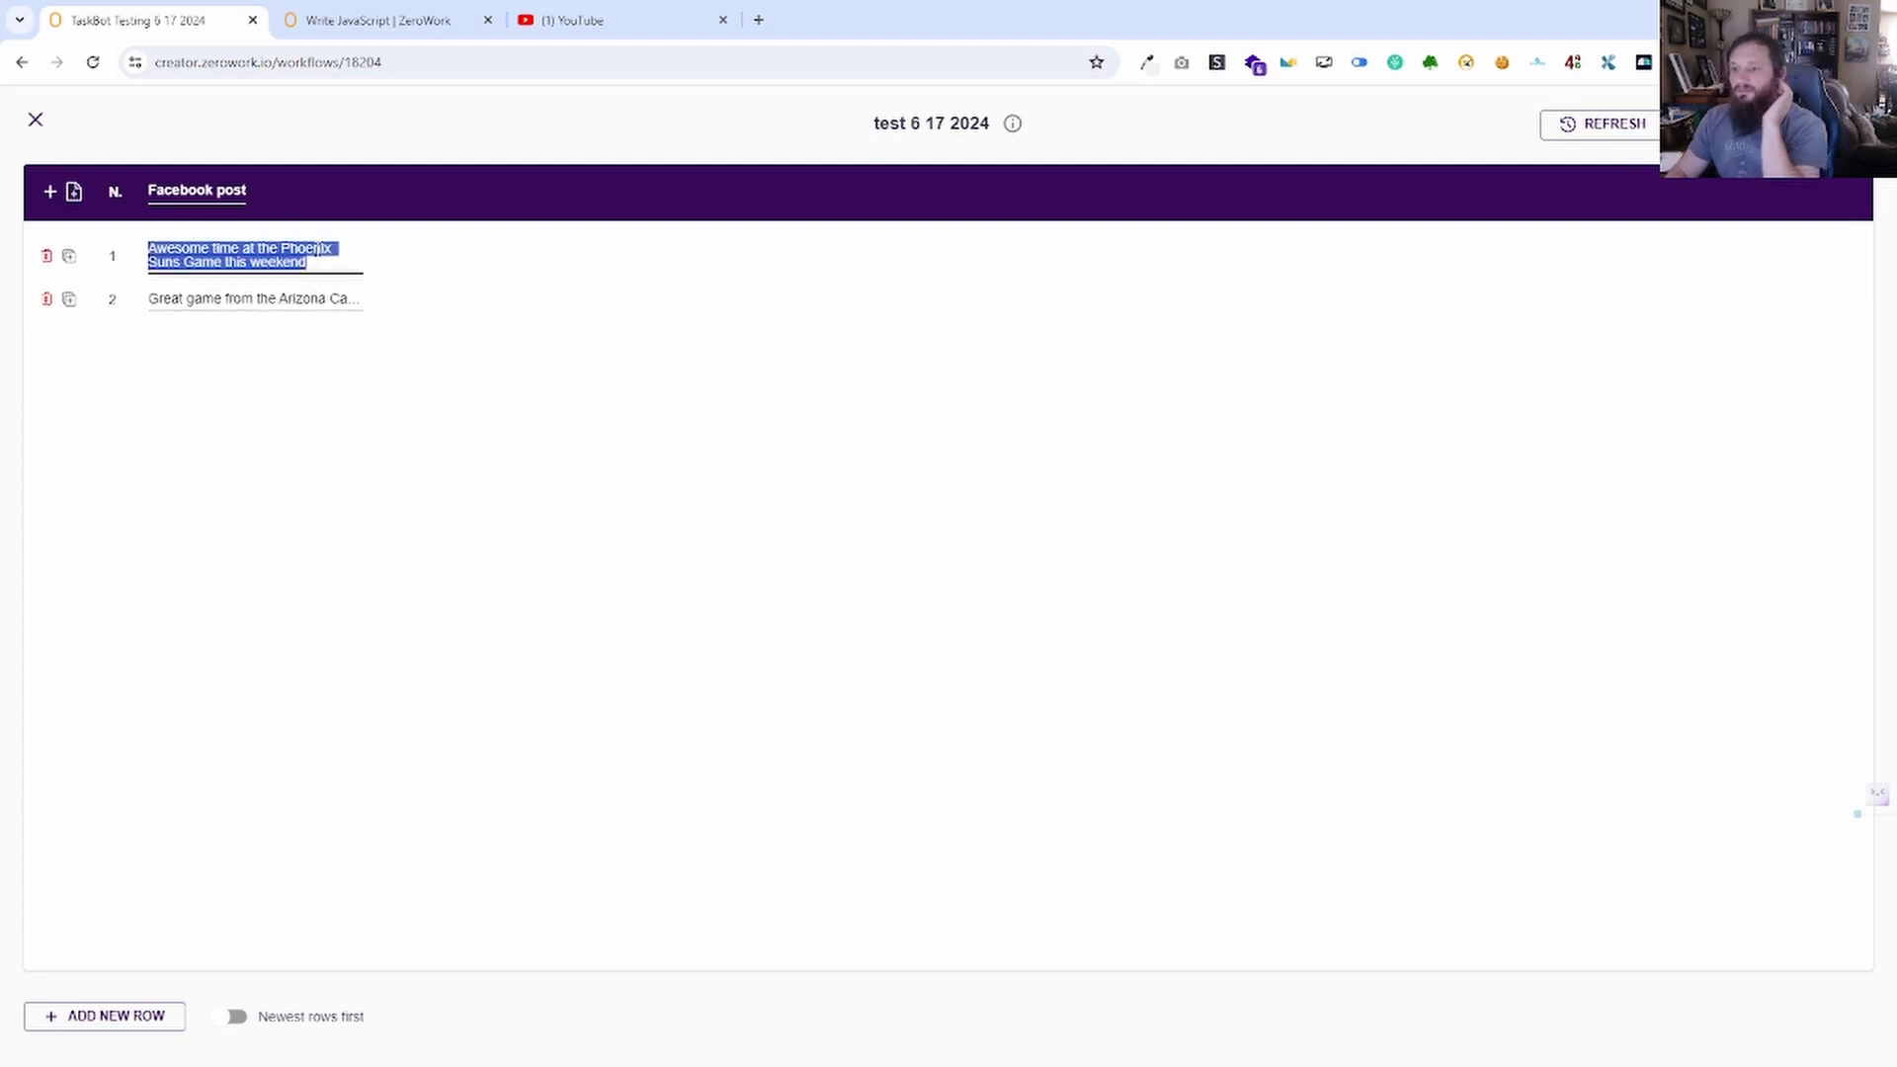
{"action": "type", "text": "5"}
{"action": "left_click", "coordinate": [254, 381]}
Replace the second Facebook post entry with 10 and close the table.
{"action": "double_click", "coordinate": [267, 284]}
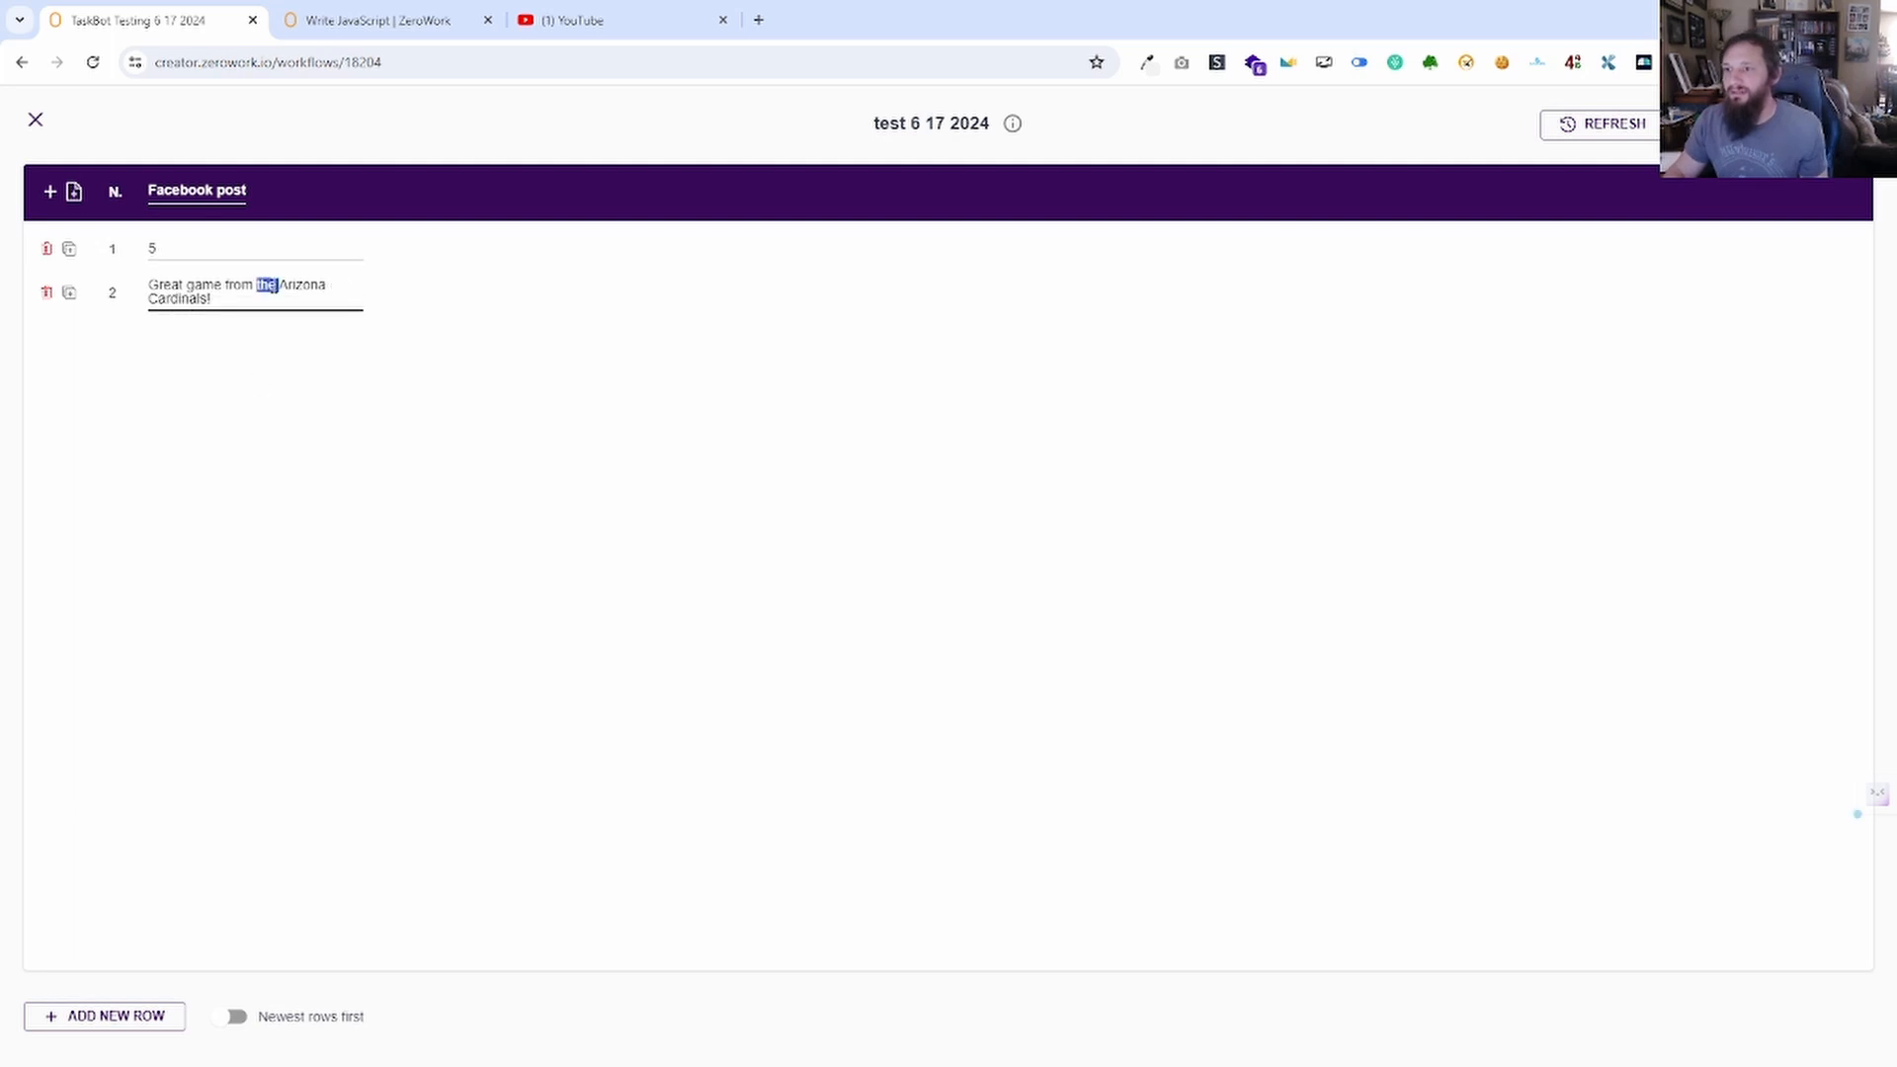
{"action": "key", "text": "ctrl+a"}
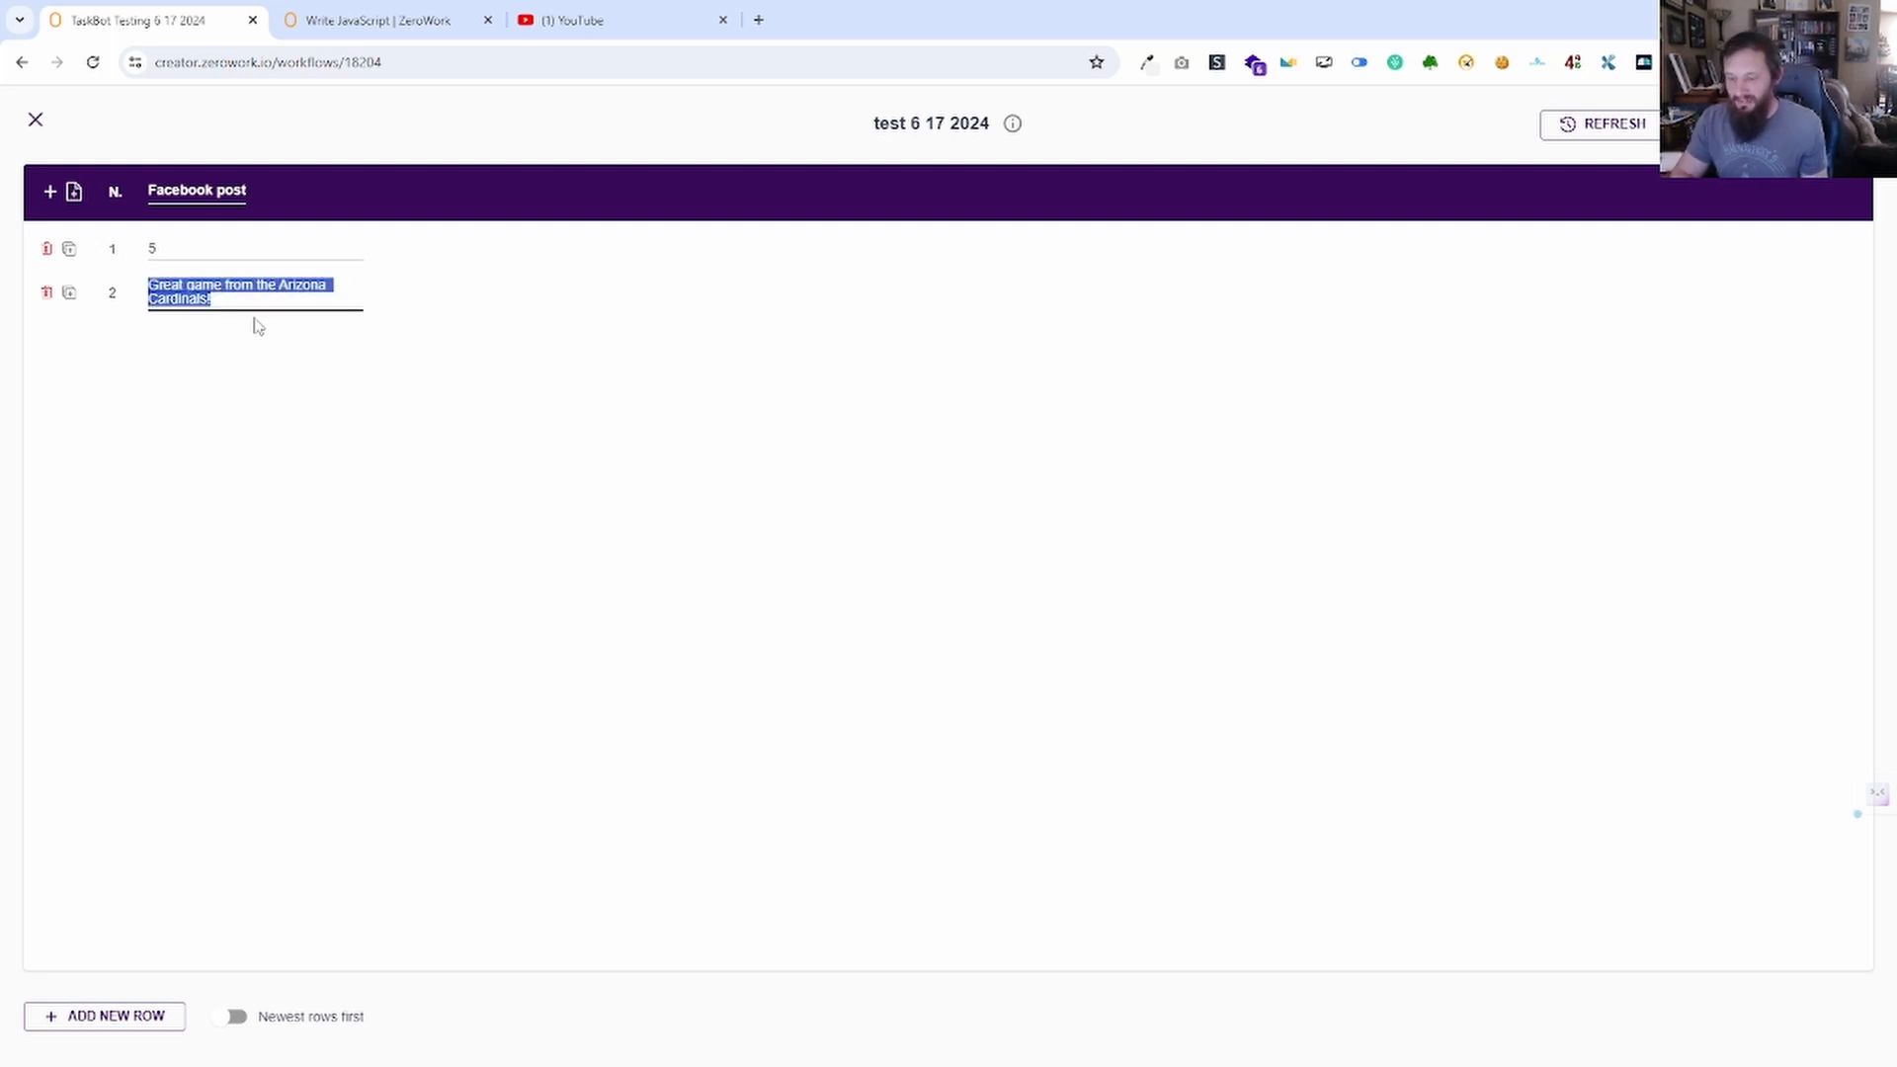
{"action": "type", "text": "10"}
{"action": "left_click", "coordinate": [466, 466]}
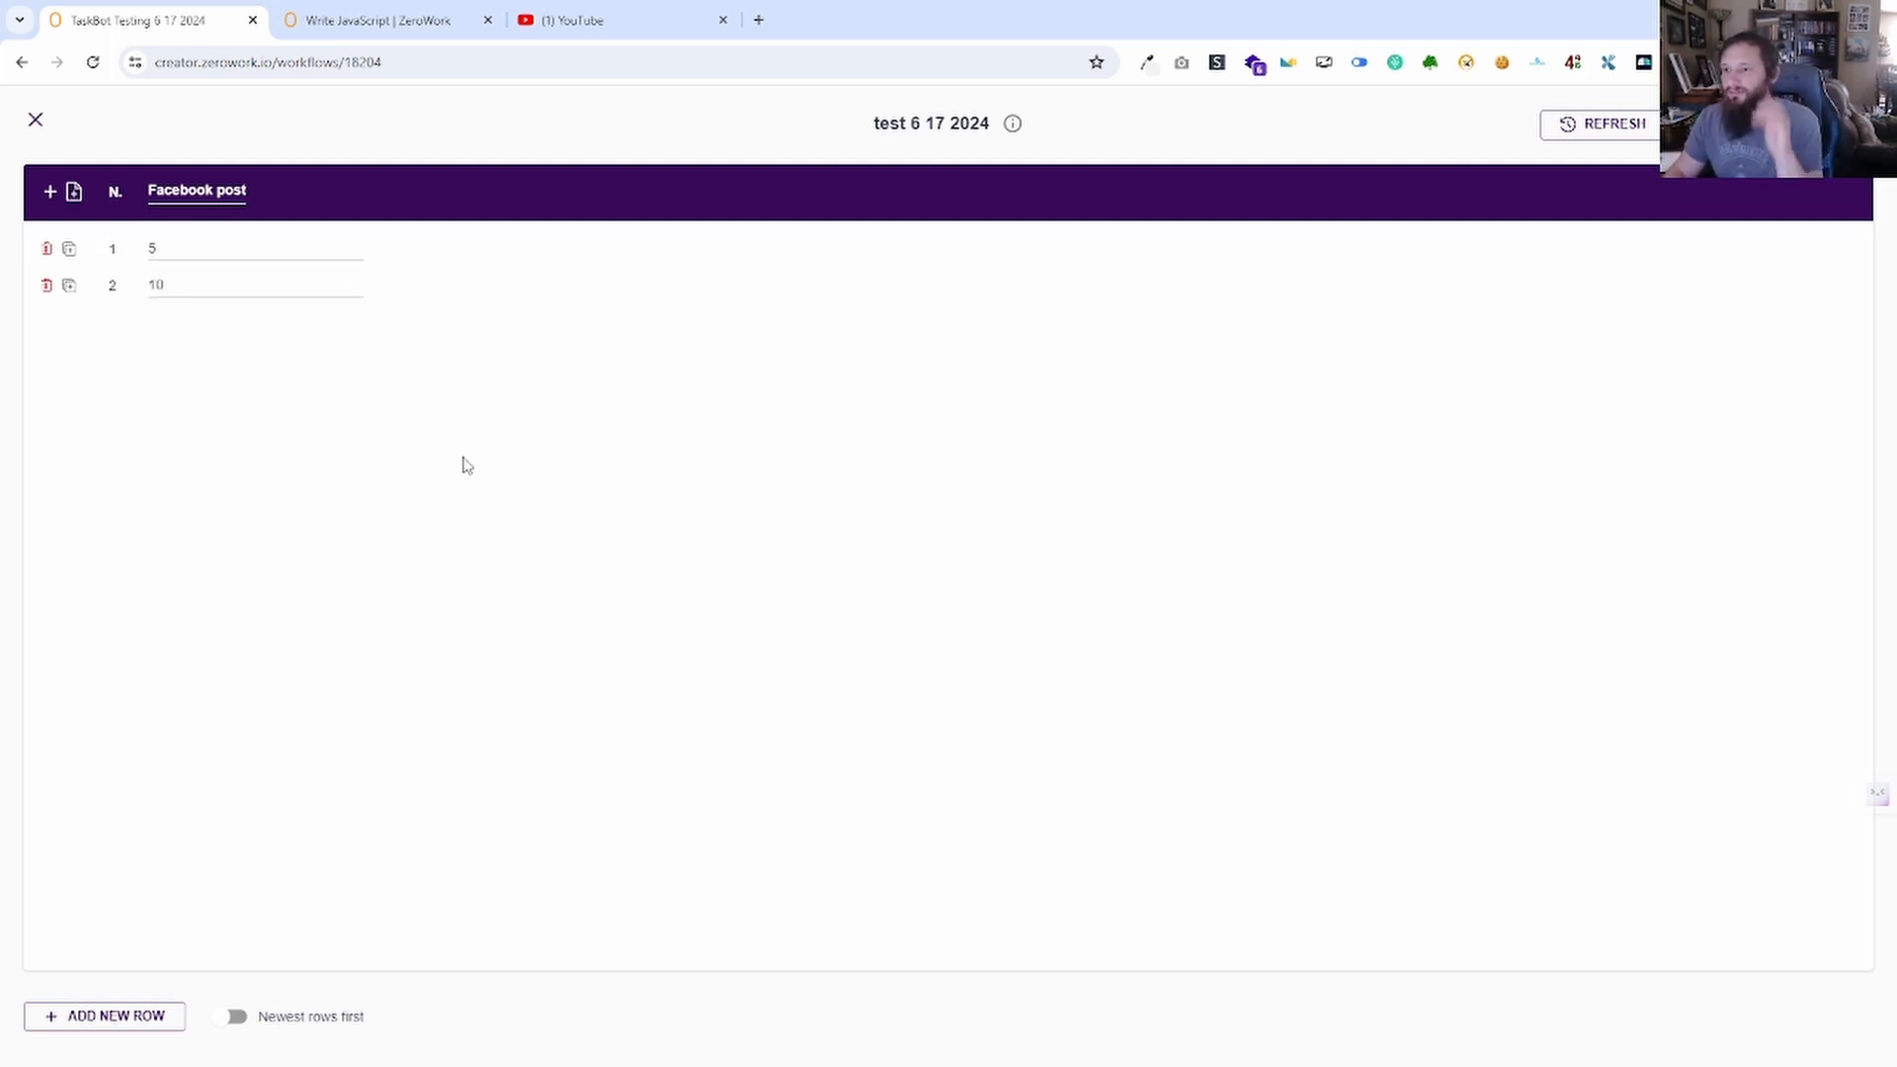
{"action": "left_click", "coordinate": [36, 119]}
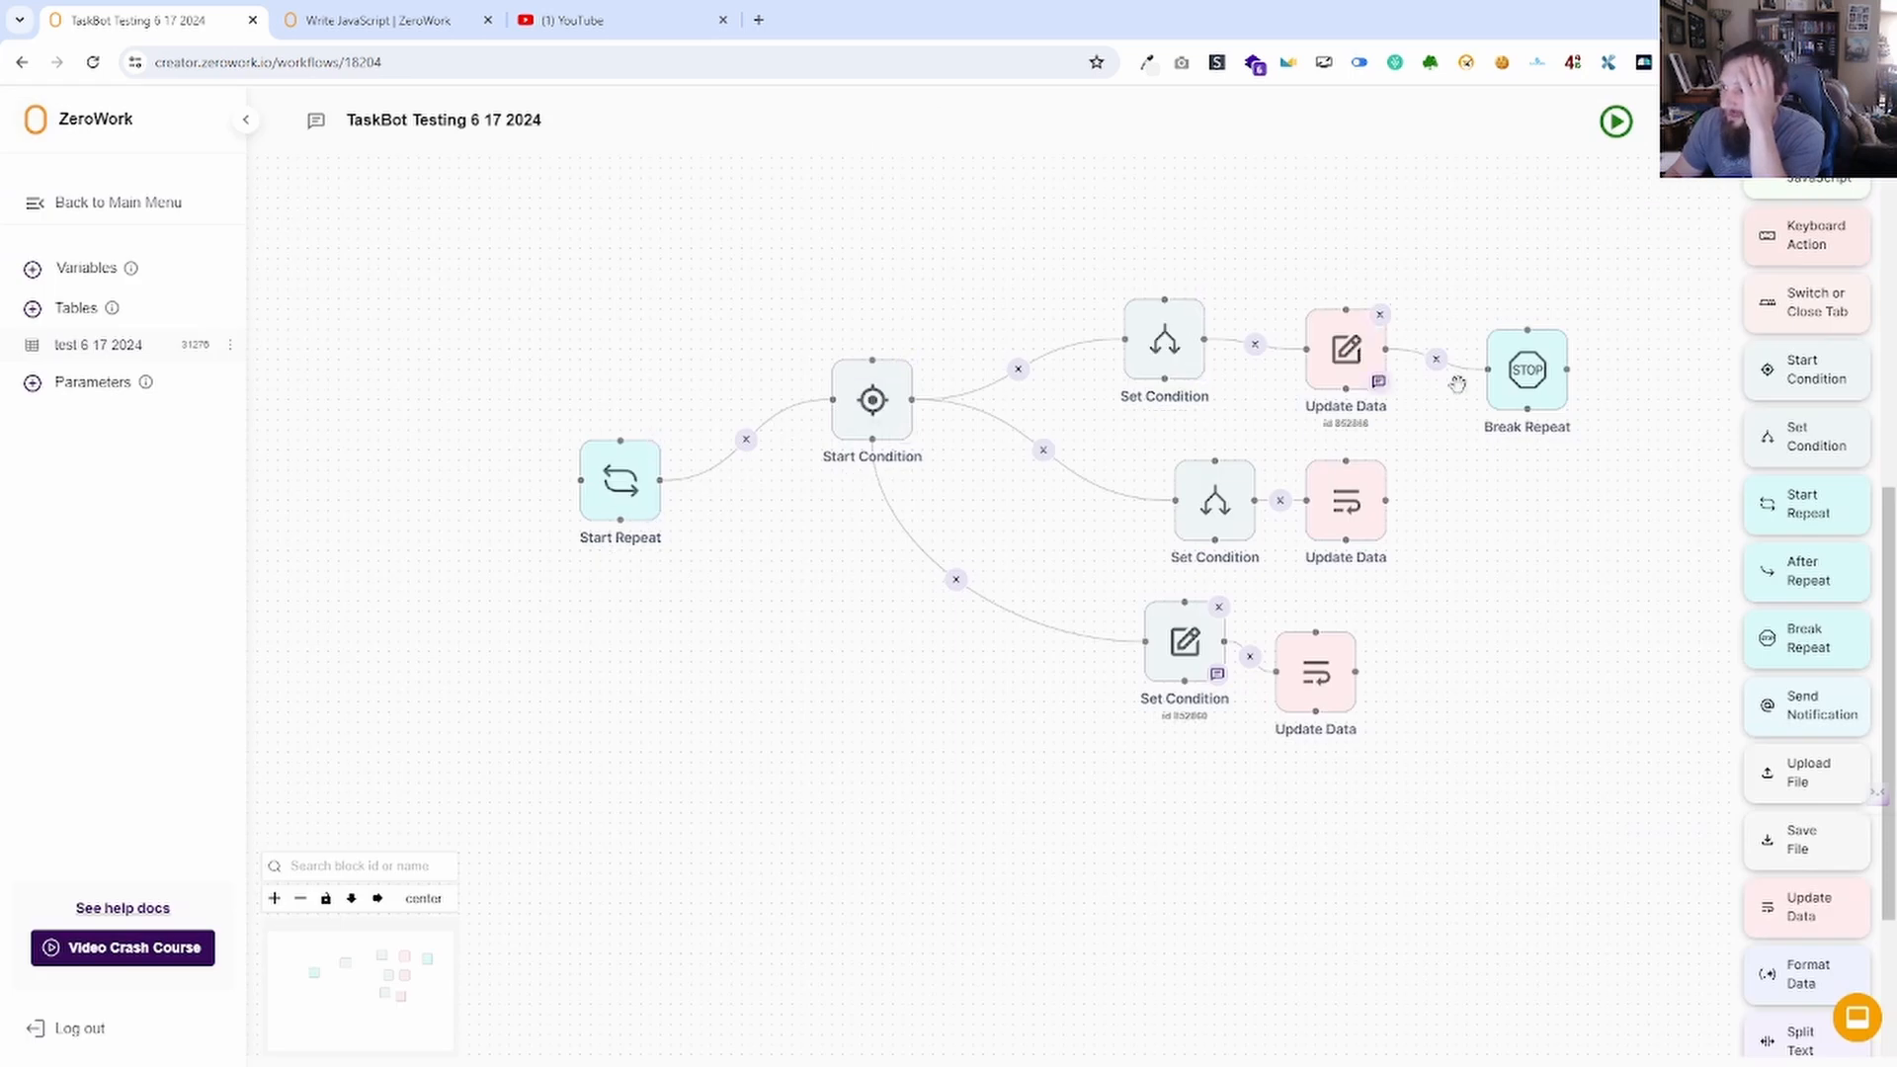
Delete Break Repeat and make Start Repeat a Dynamic loop over the test 6 17 2024 table.
{"action": "left_click", "coordinate": [1563, 335]}
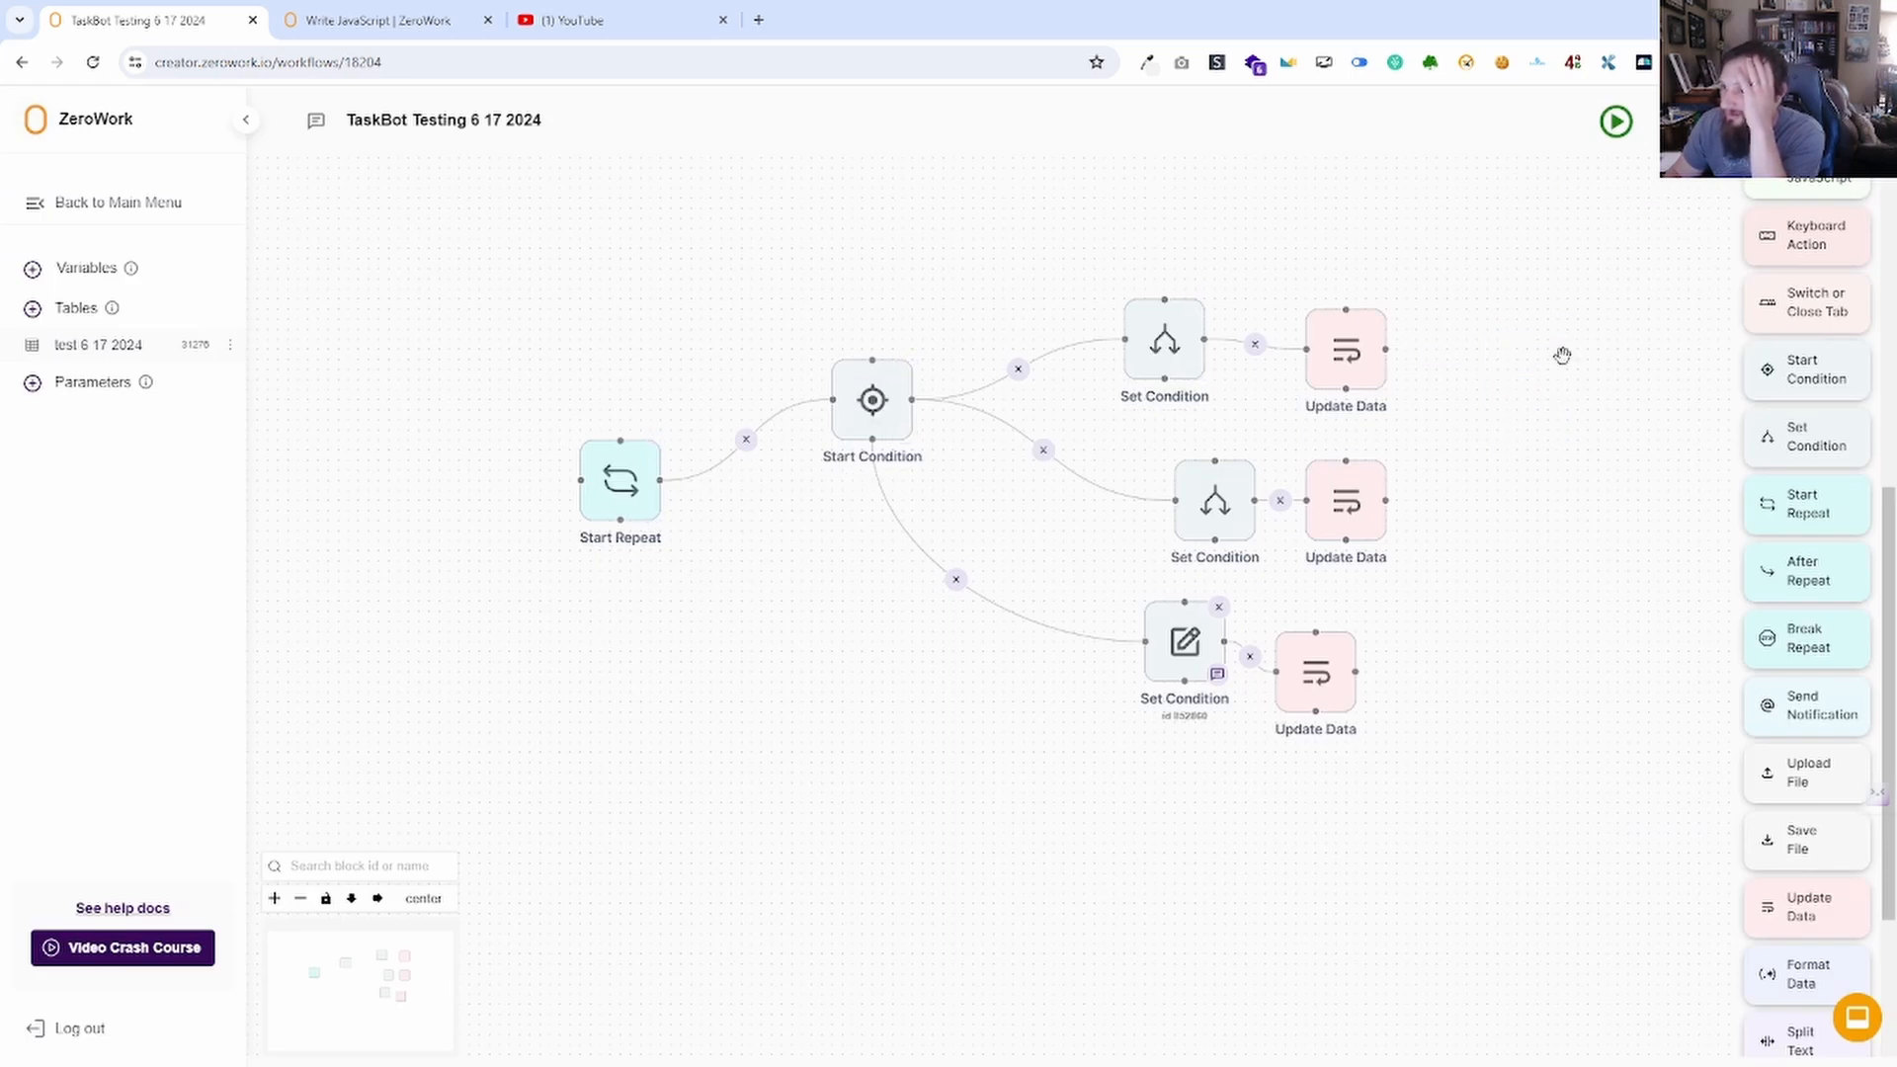
{"action": "left_click", "coordinate": [619, 482]}
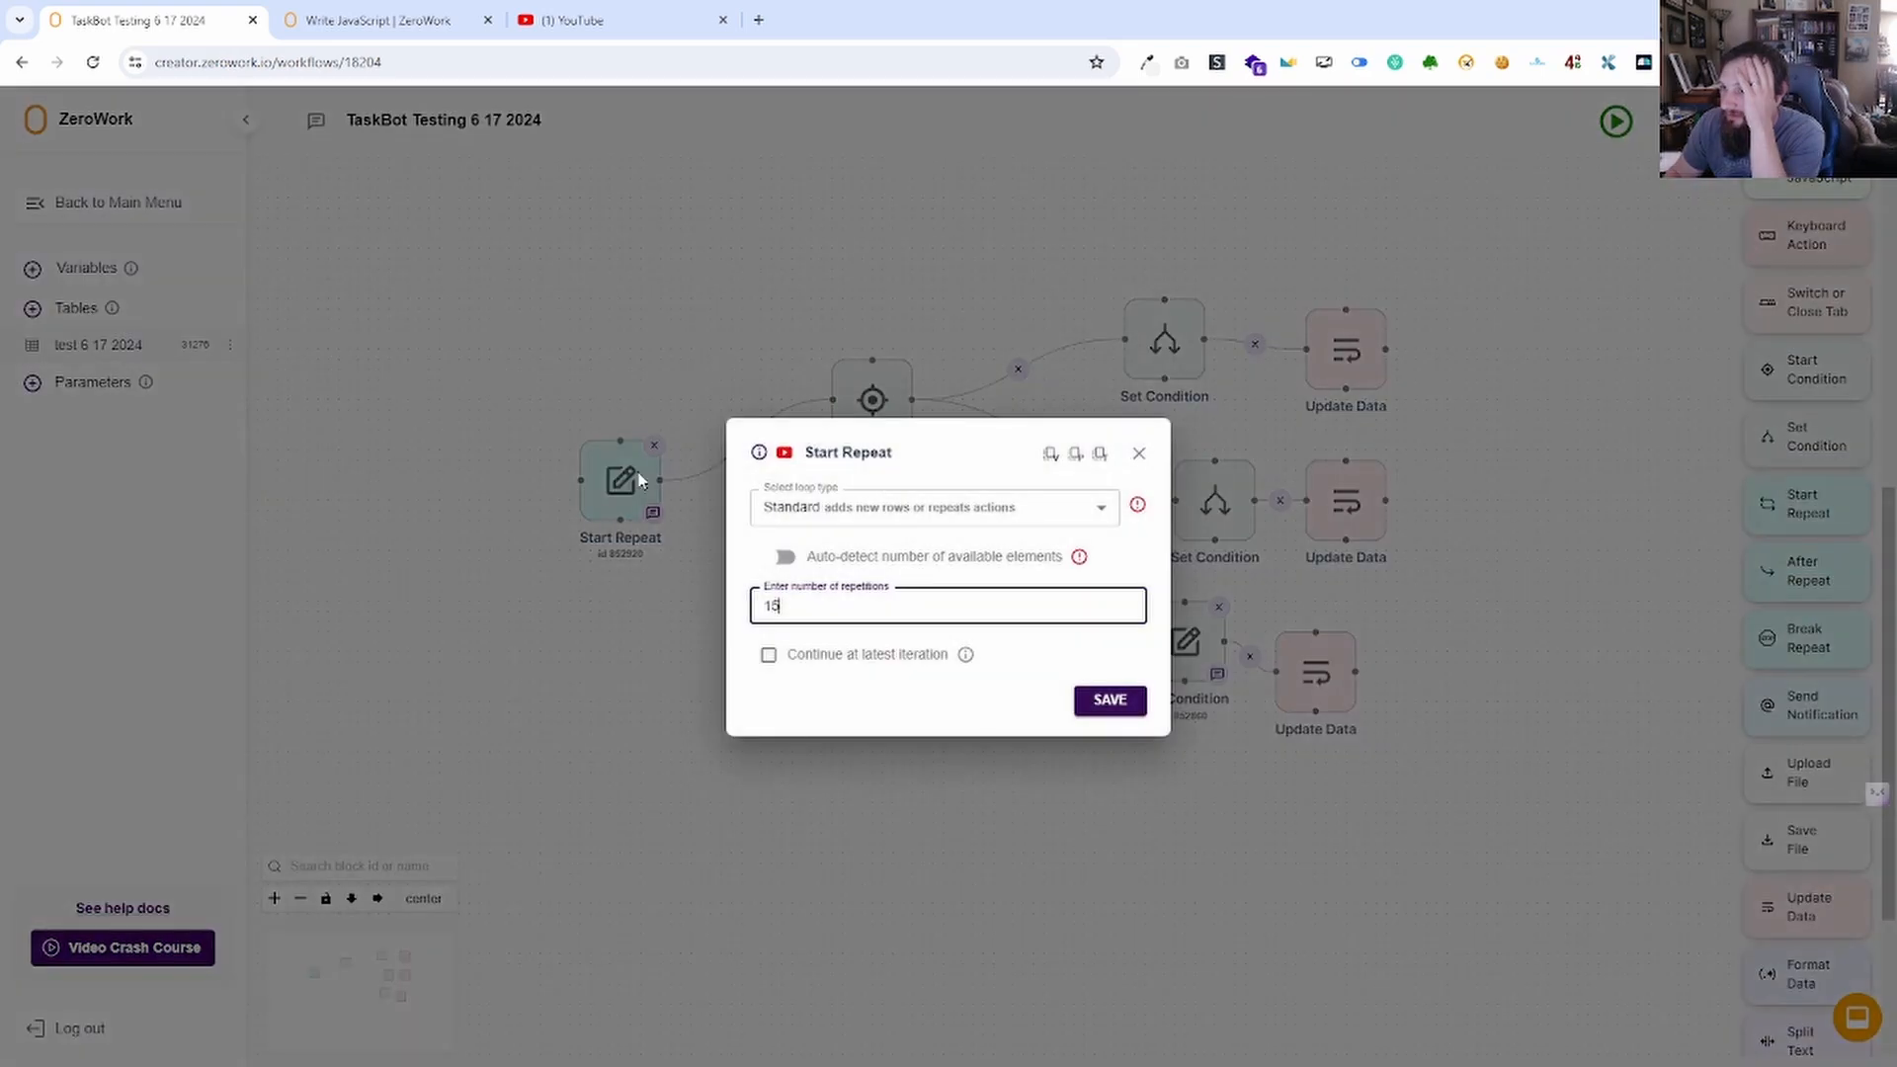
{"action": "left_click", "coordinate": [869, 503]}
{"action": "left_click", "coordinate": [859, 583]}
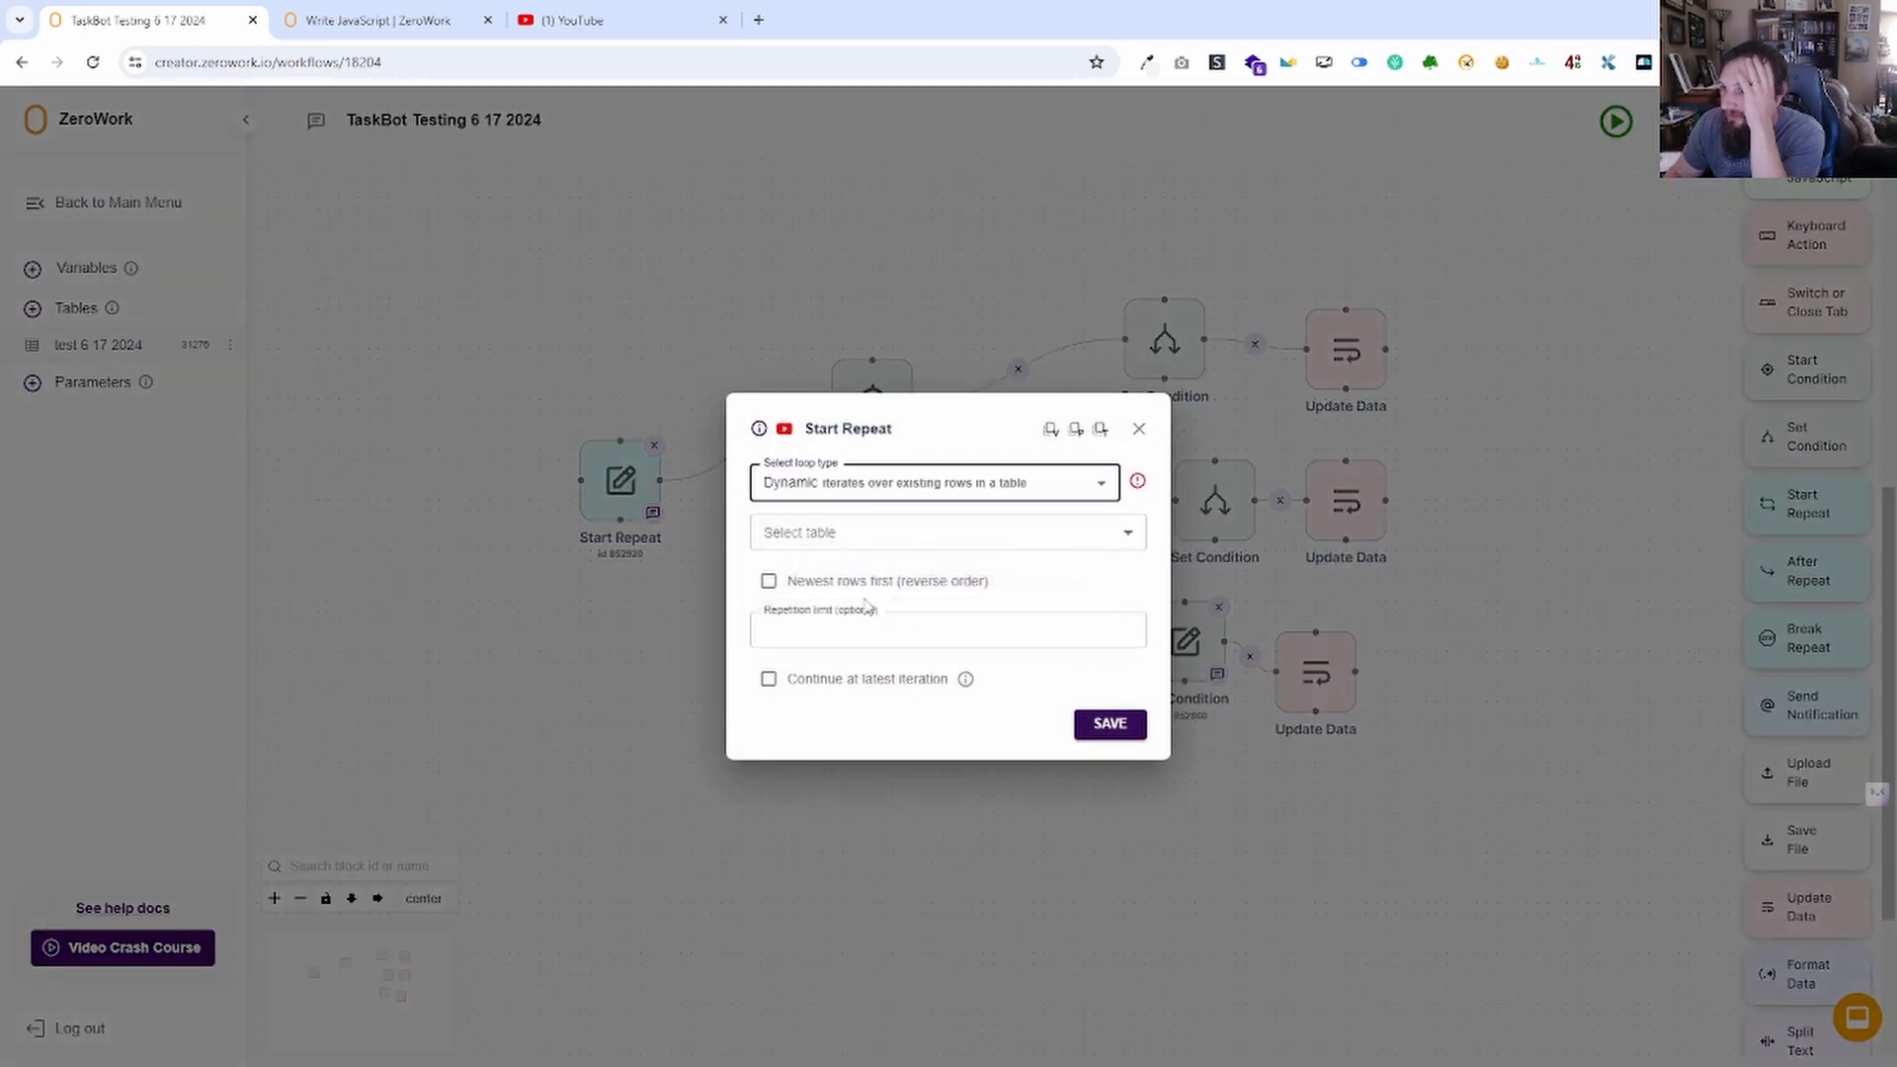
{"action": "left_click", "coordinate": [847, 538]}
{"action": "left_click", "coordinate": [878, 579]}
{"action": "left_click", "coordinate": [1107, 725]}
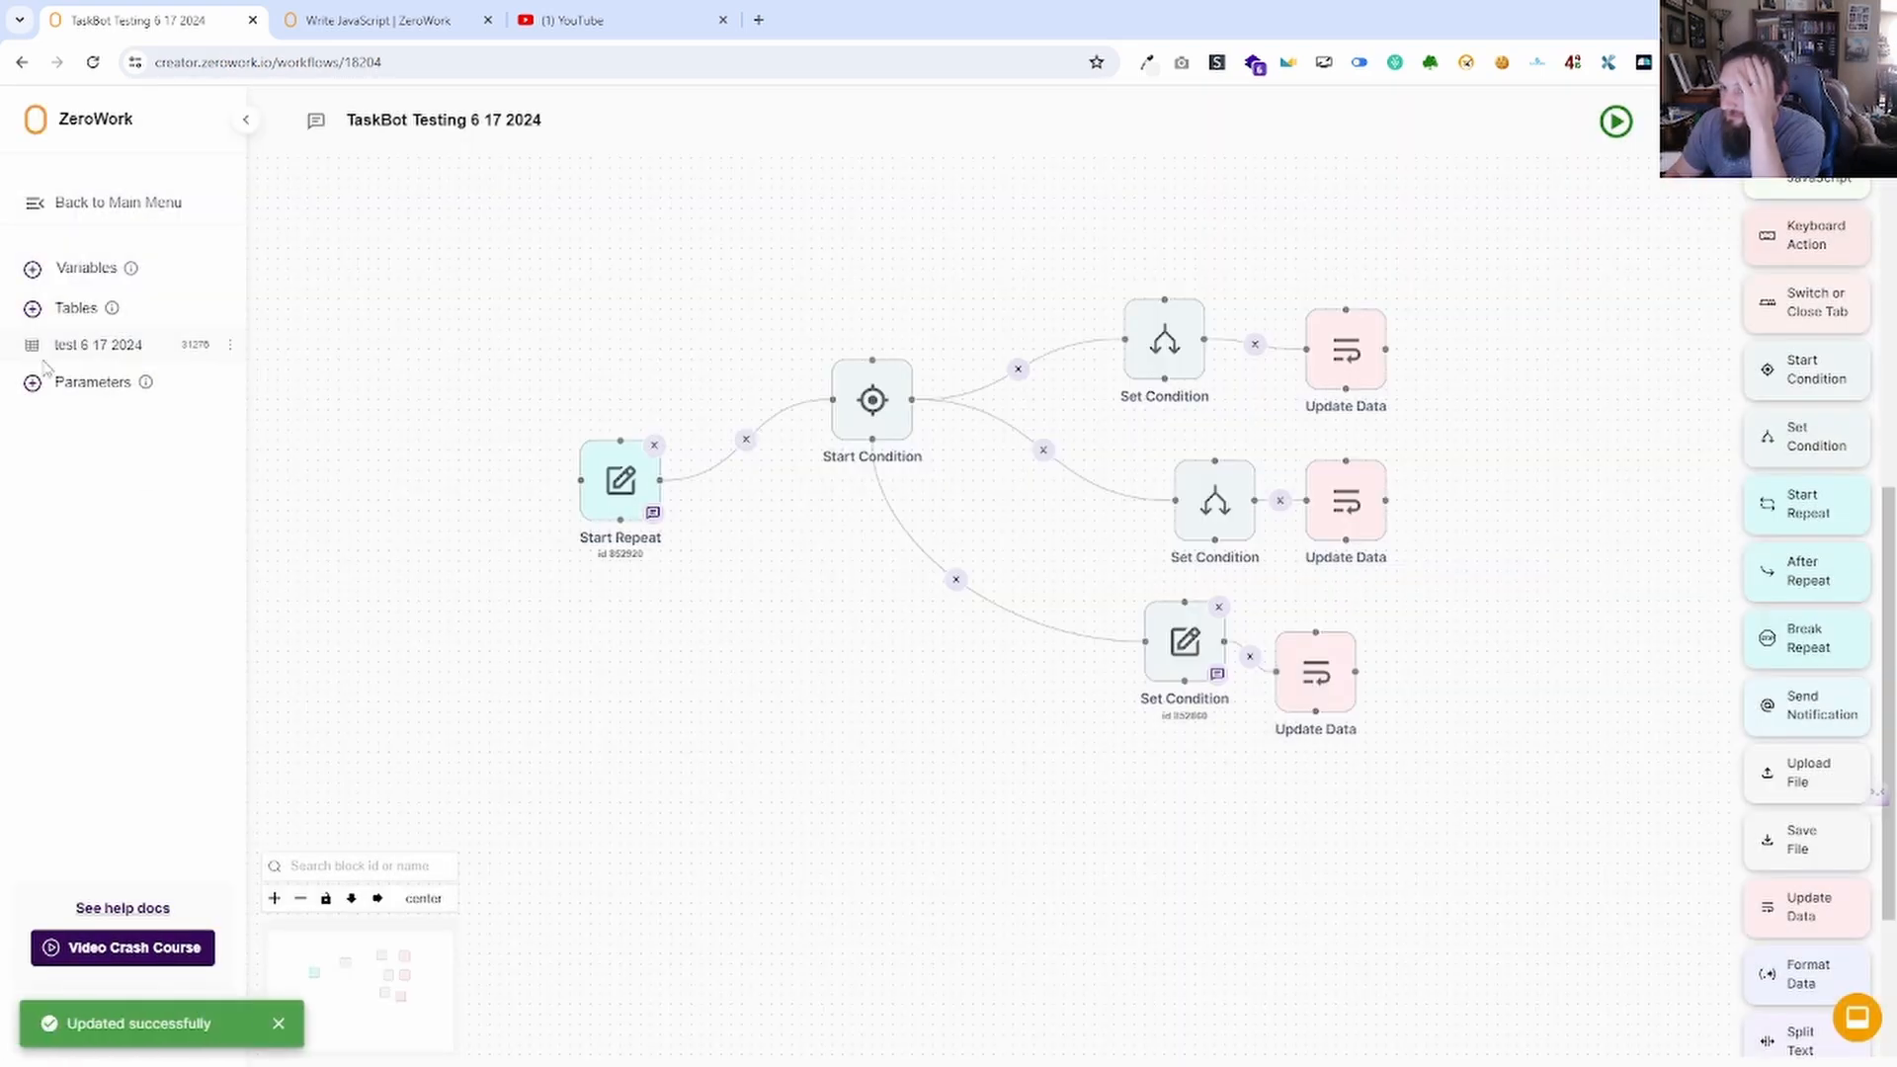
Check the test 6 17 2024 table, then add an After Repeat block below Start Repeat.
{"action": "left_click", "coordinate": [99, 345]}
{"action": "left_click", "coordinate": [36, 120]}
{"action": "left_click_drag", "start_coordinate": [1792, 581], "coordinate": [621, 549]}
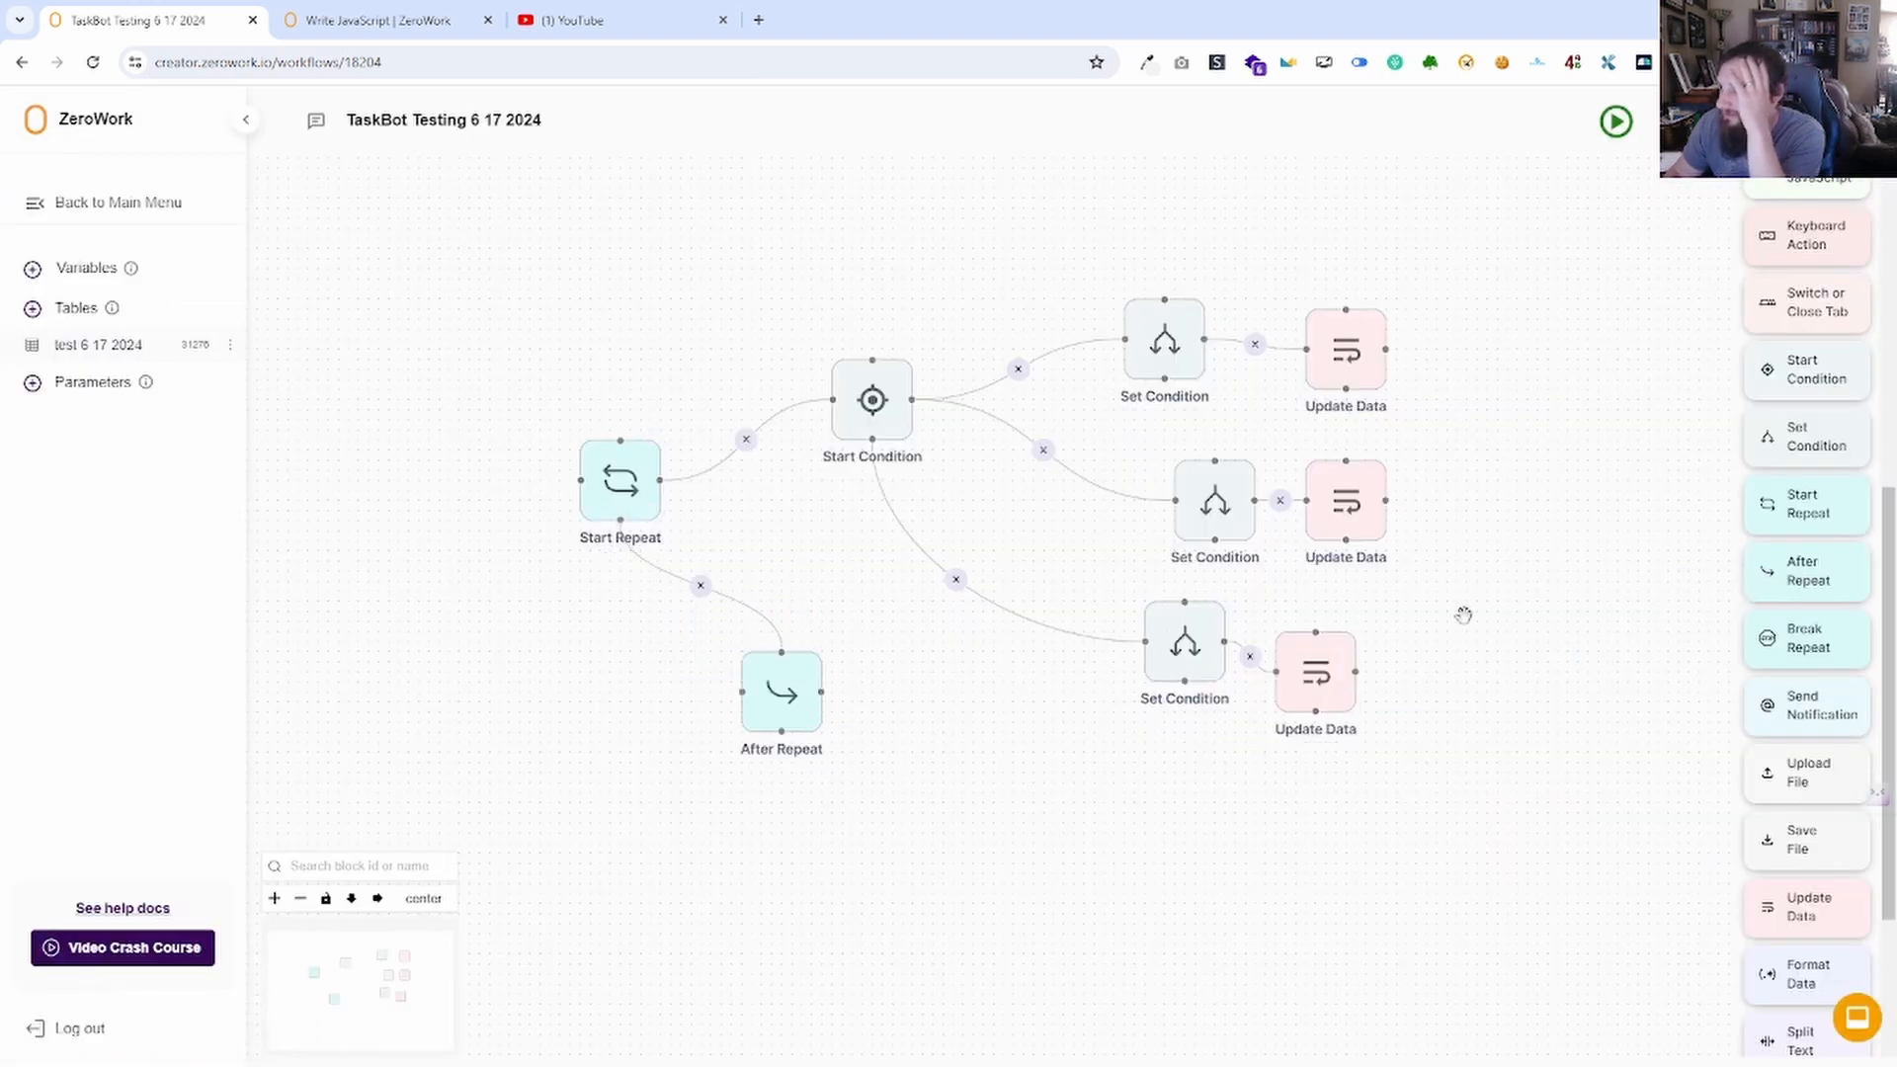
{"action": "scroll", "coordinate": [1848, 425], "scroll_direction": "up", "scroll_amount": 7}
{"action": "left_click_drag", "start_coordinate": [1798, 252], "coordinate": [927, 749]}
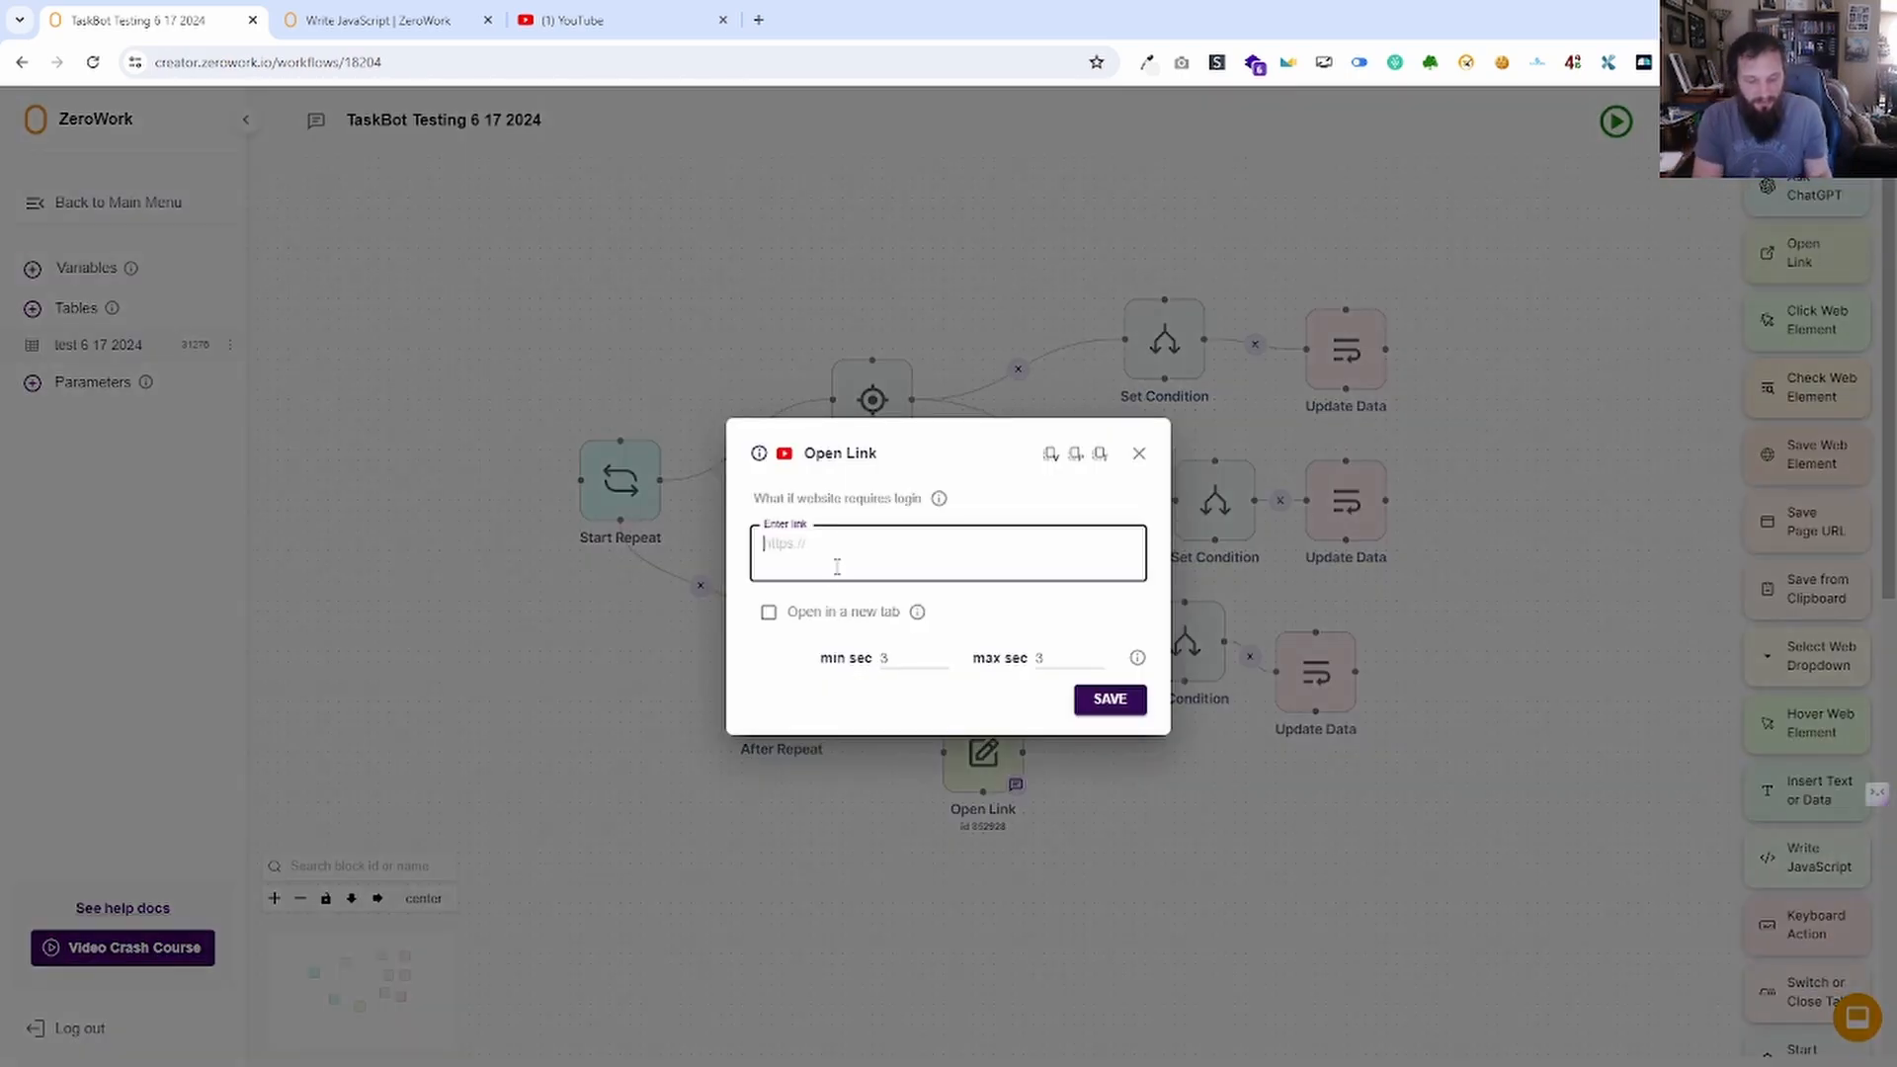
{"action": "type", "text": "ht"}
{"action": "type", "text": "tps."}
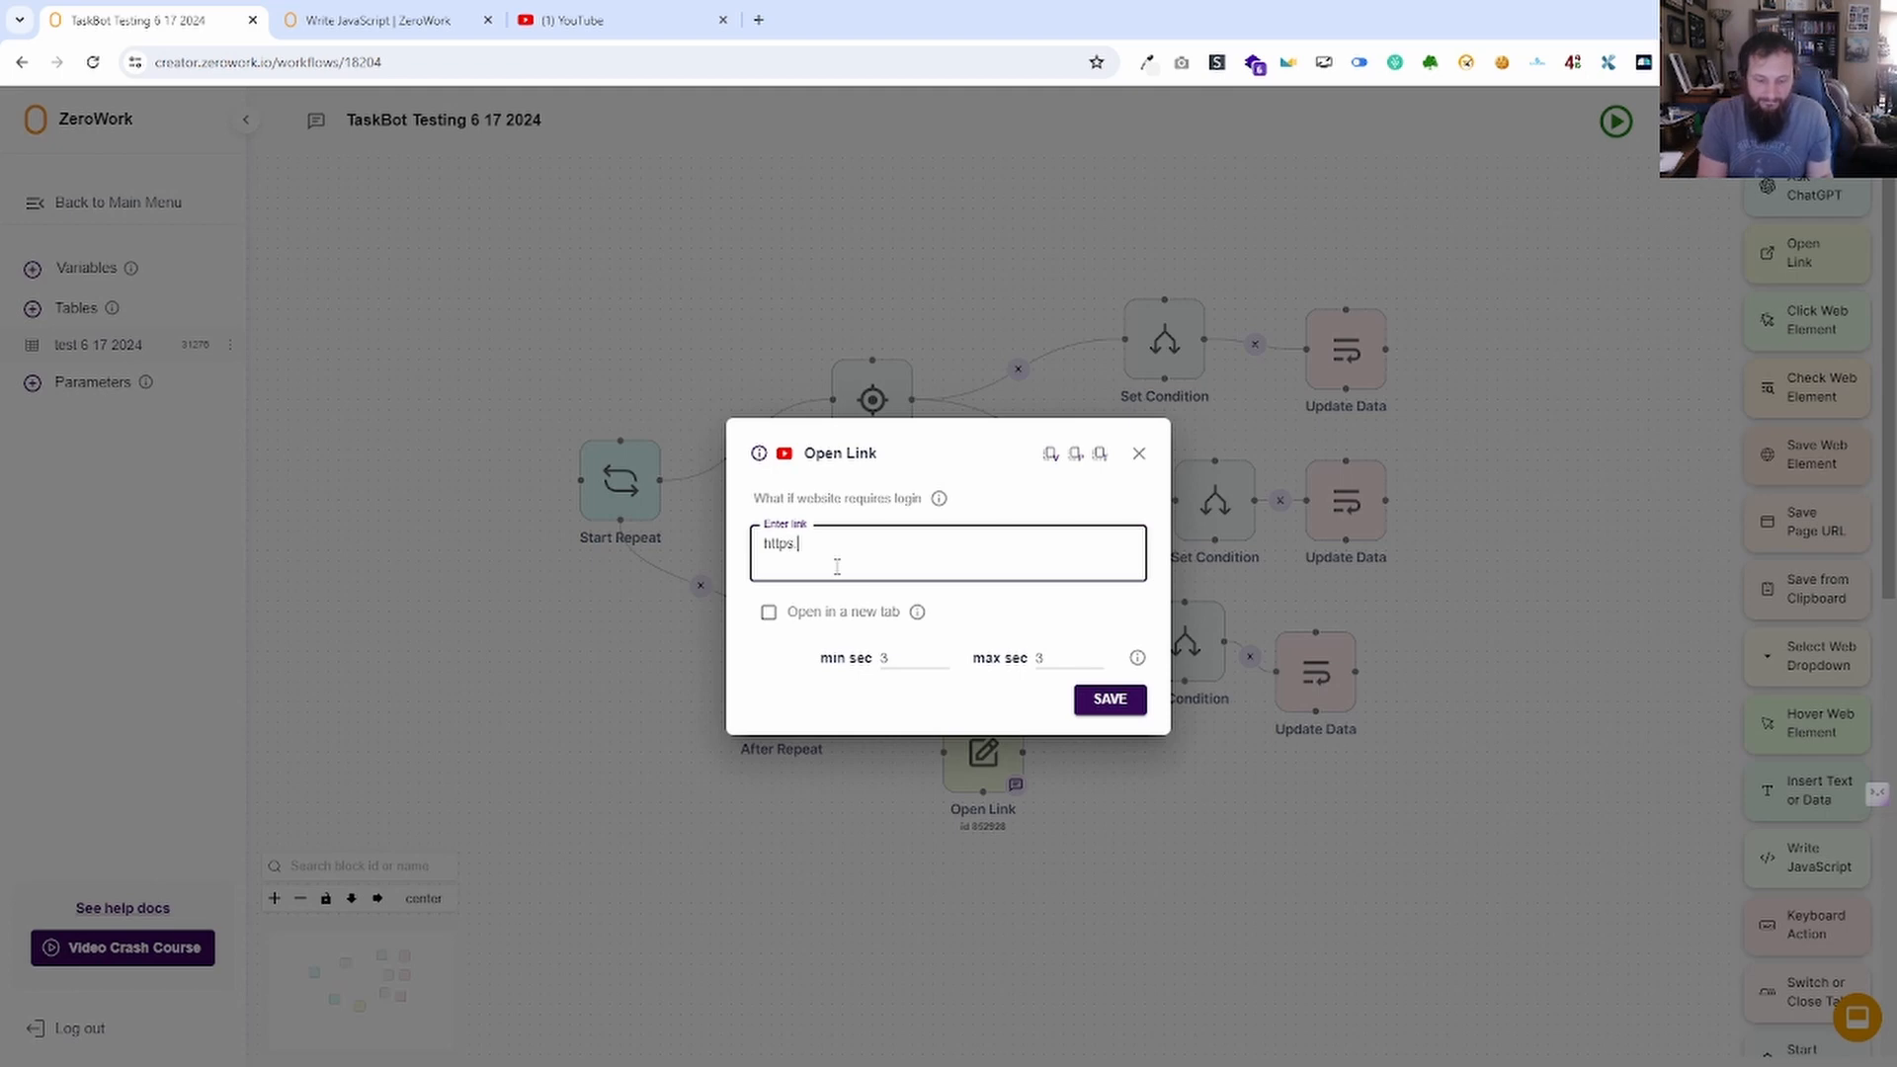
{"action": "type", "text": "youtube"}
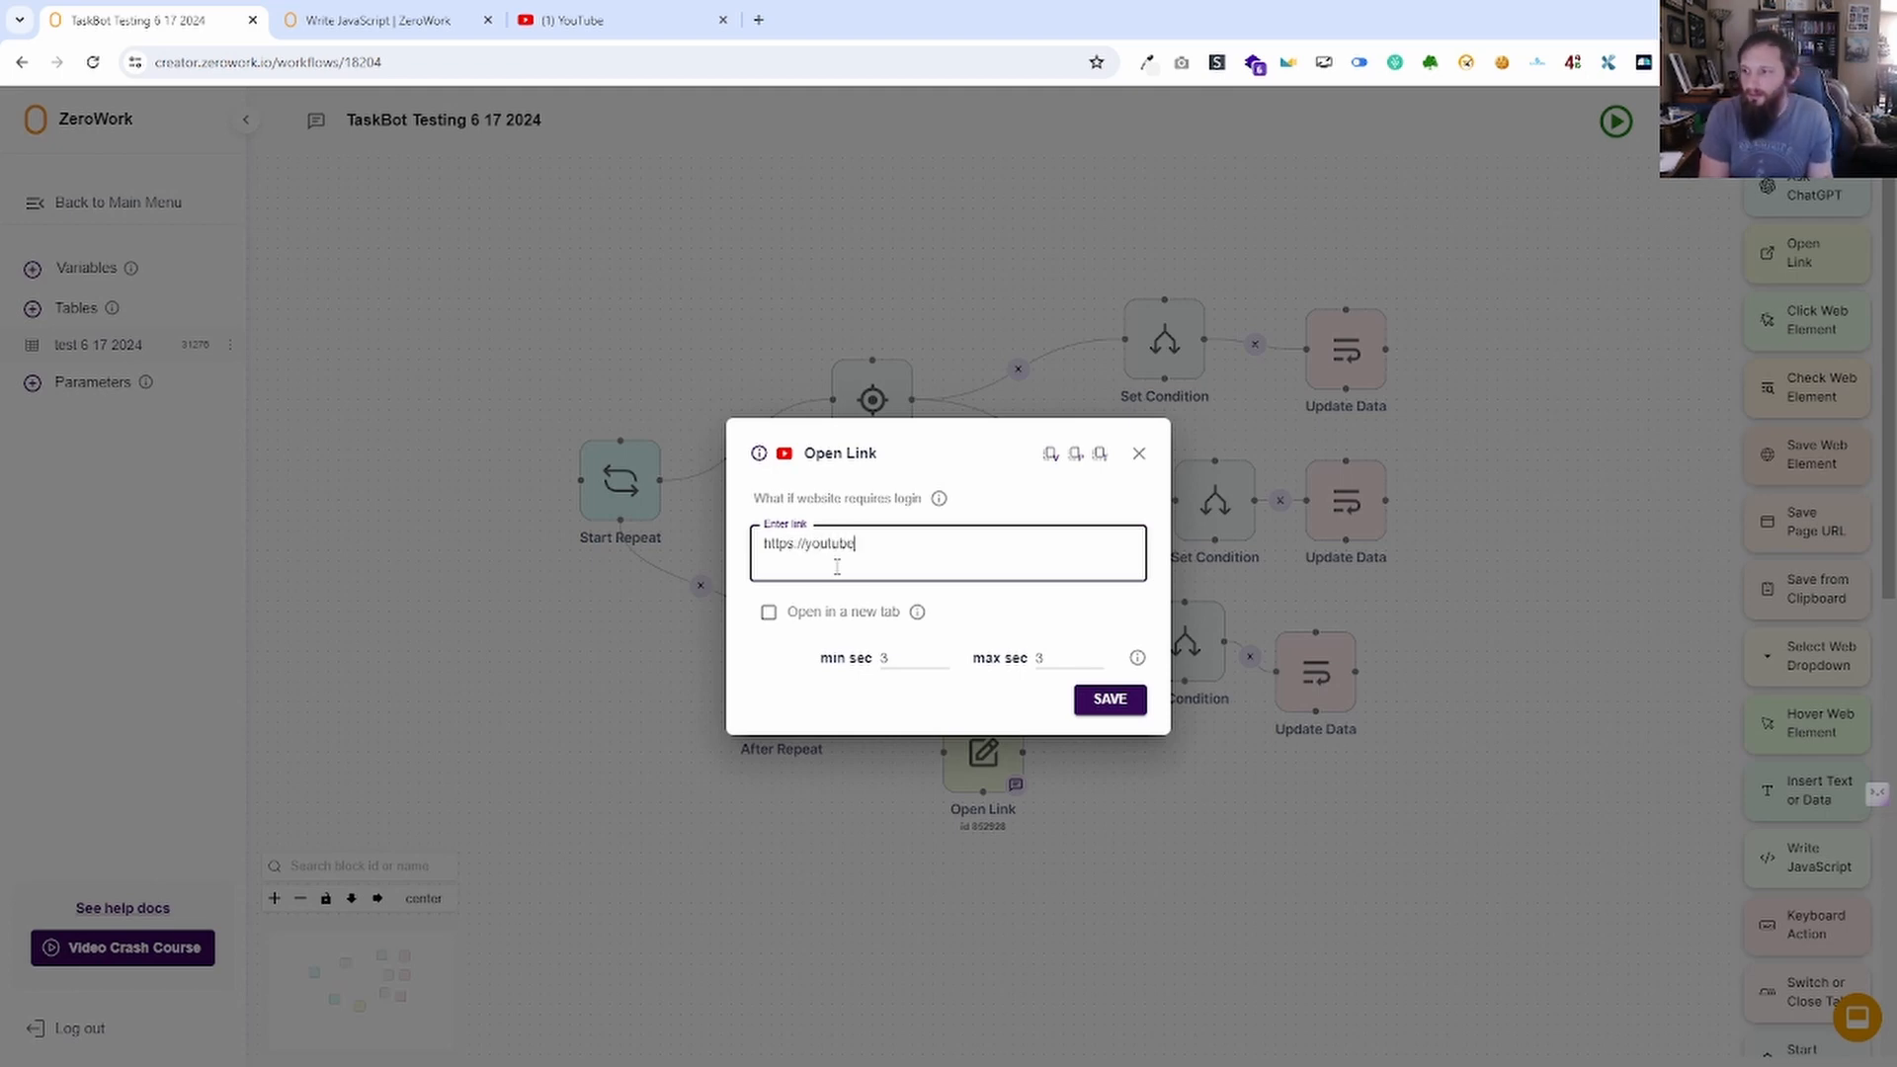
{"action": "type", "text": ".com"}
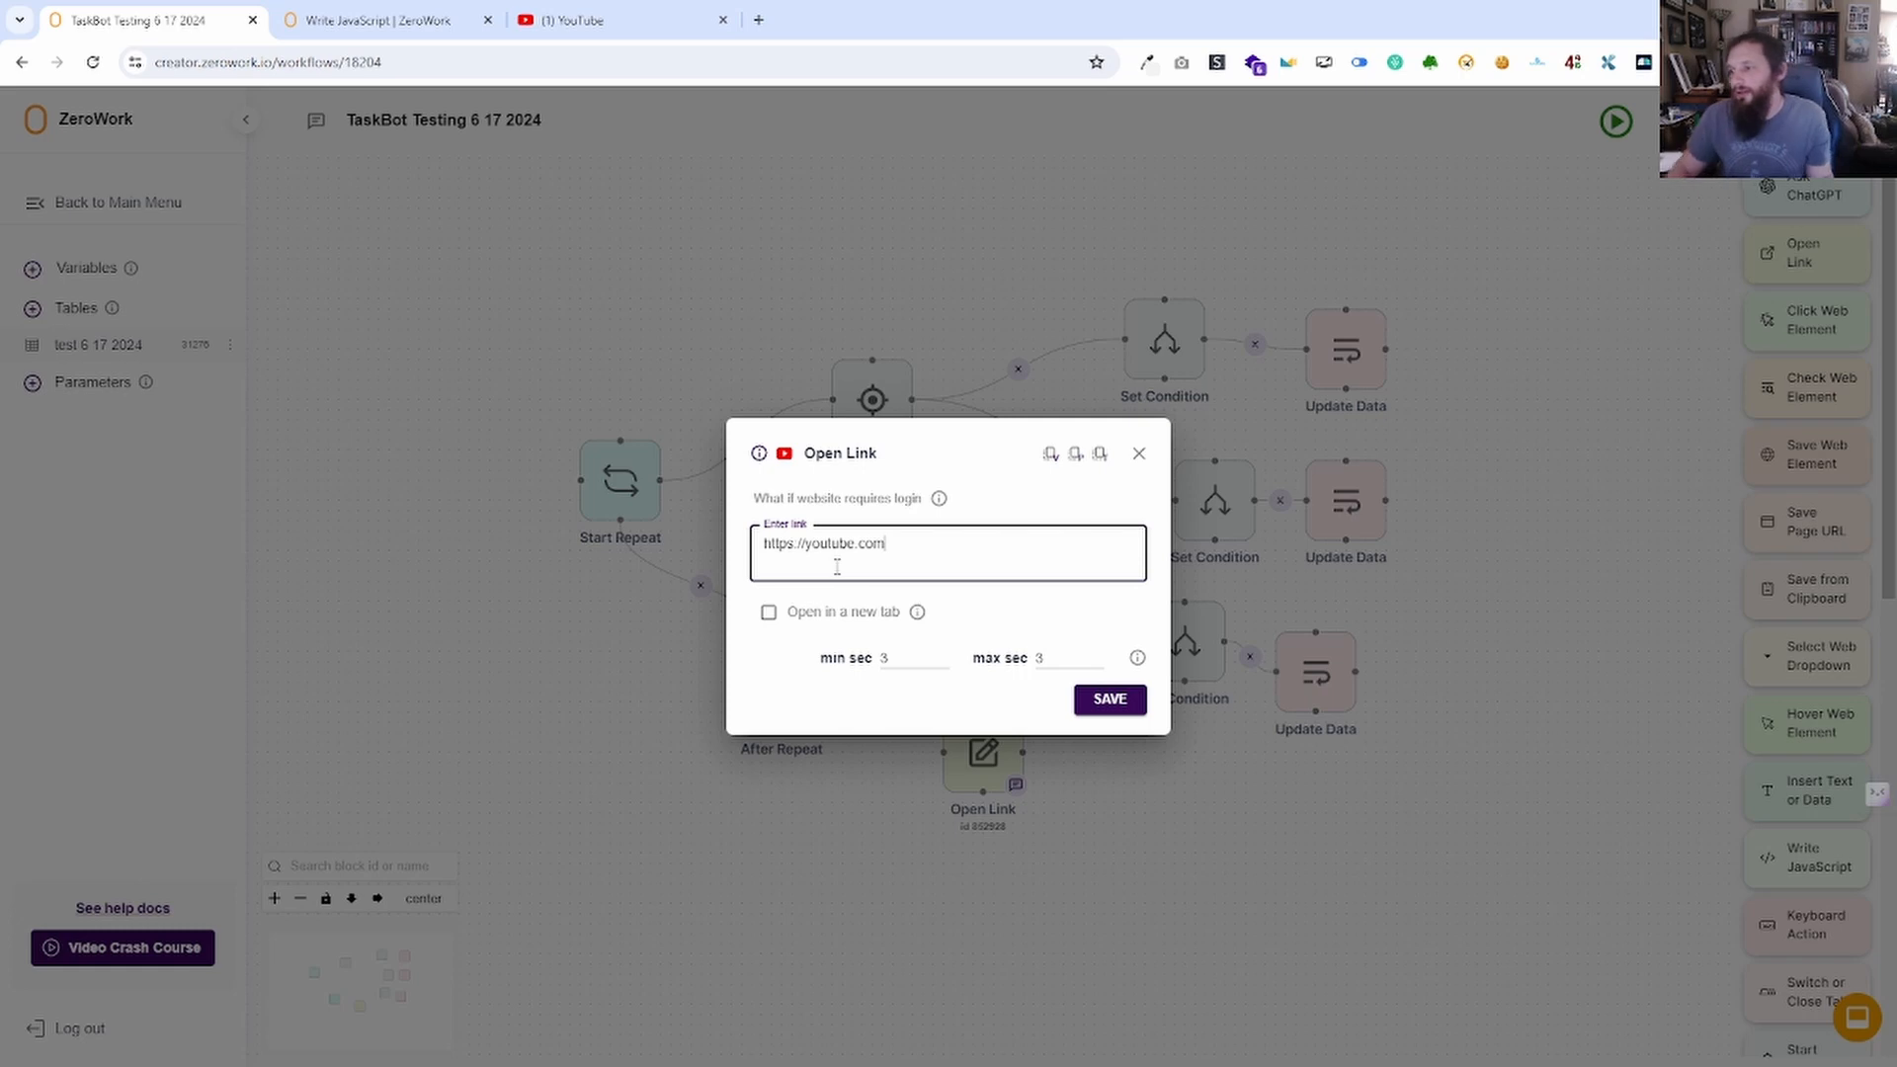
{"action": "left_click", "coordinate": [1112, 702]}
{"action": "left_click_drag", "start_coordinate": [945, 753], "coordinate": [823, 690]}
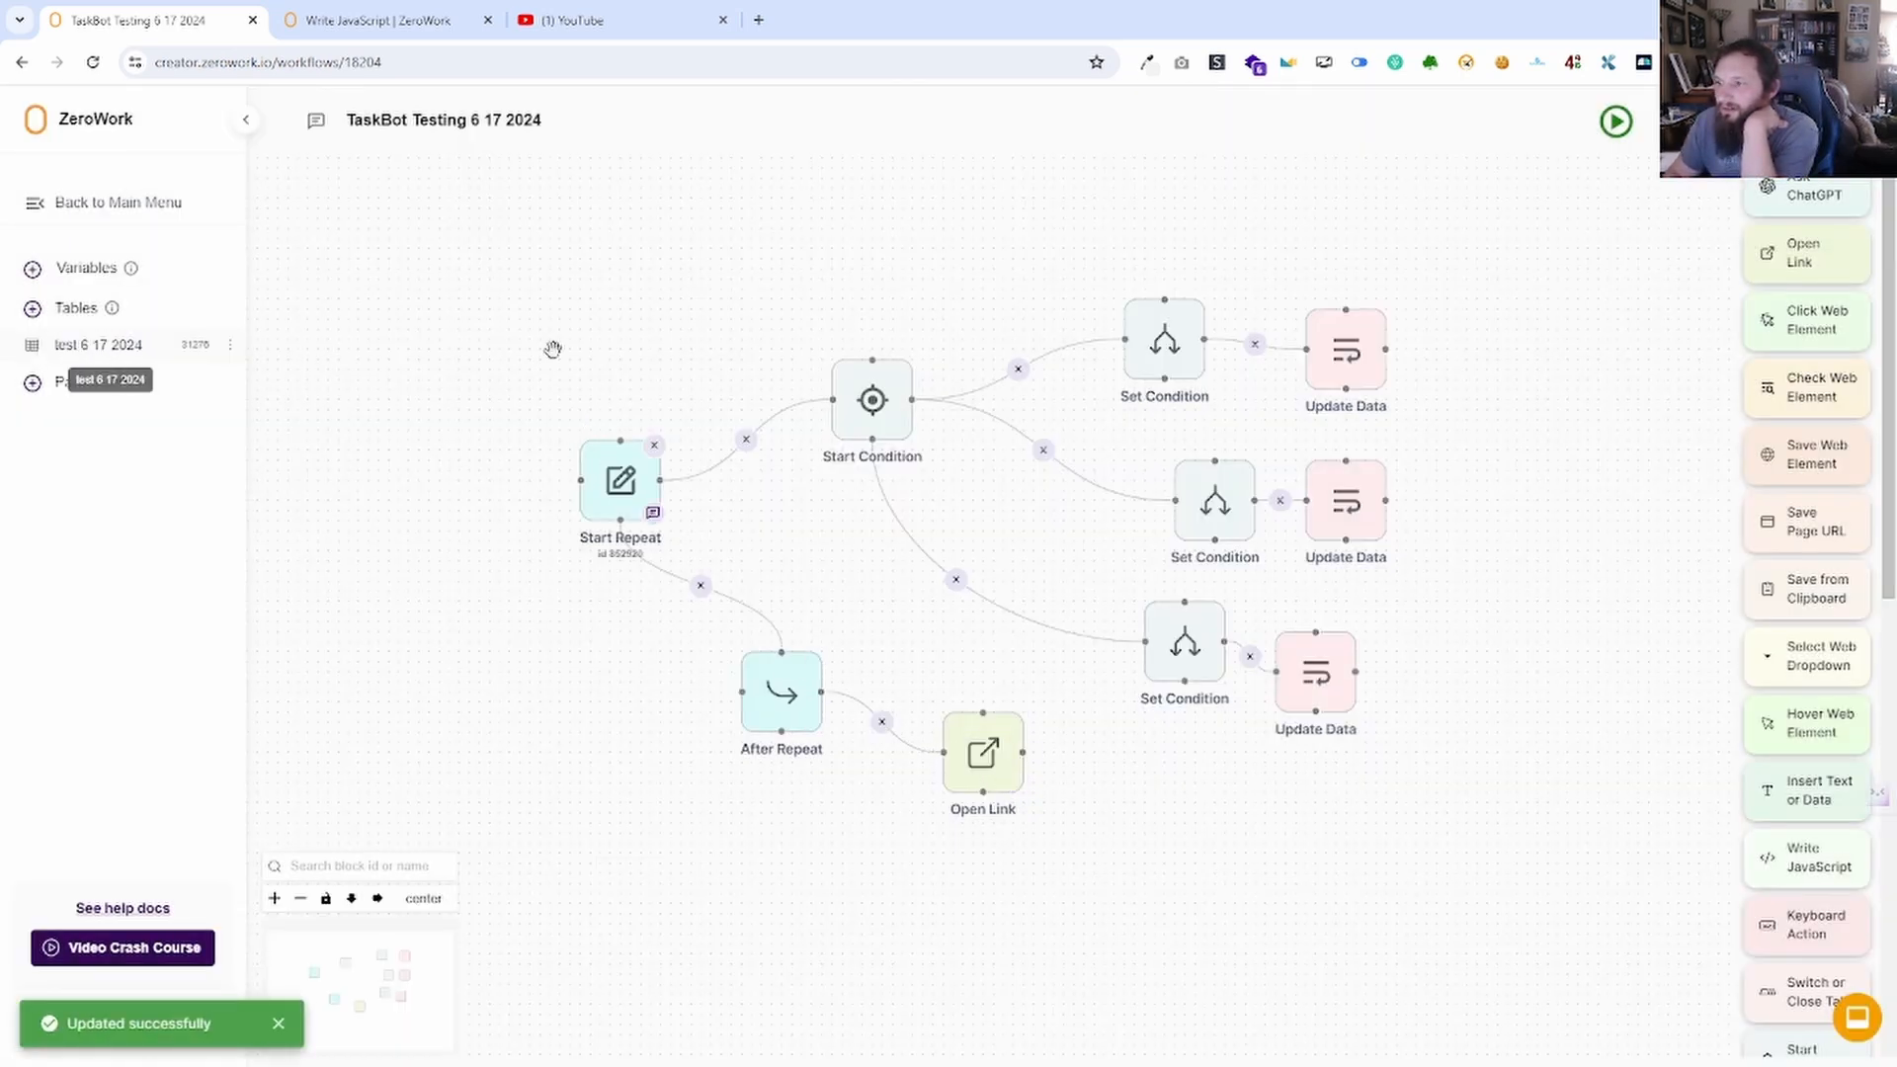
Inspect the Start Condition settings, then add an Update Data block near it.
{"action": "left_click", "coordinate": [873, 400]}
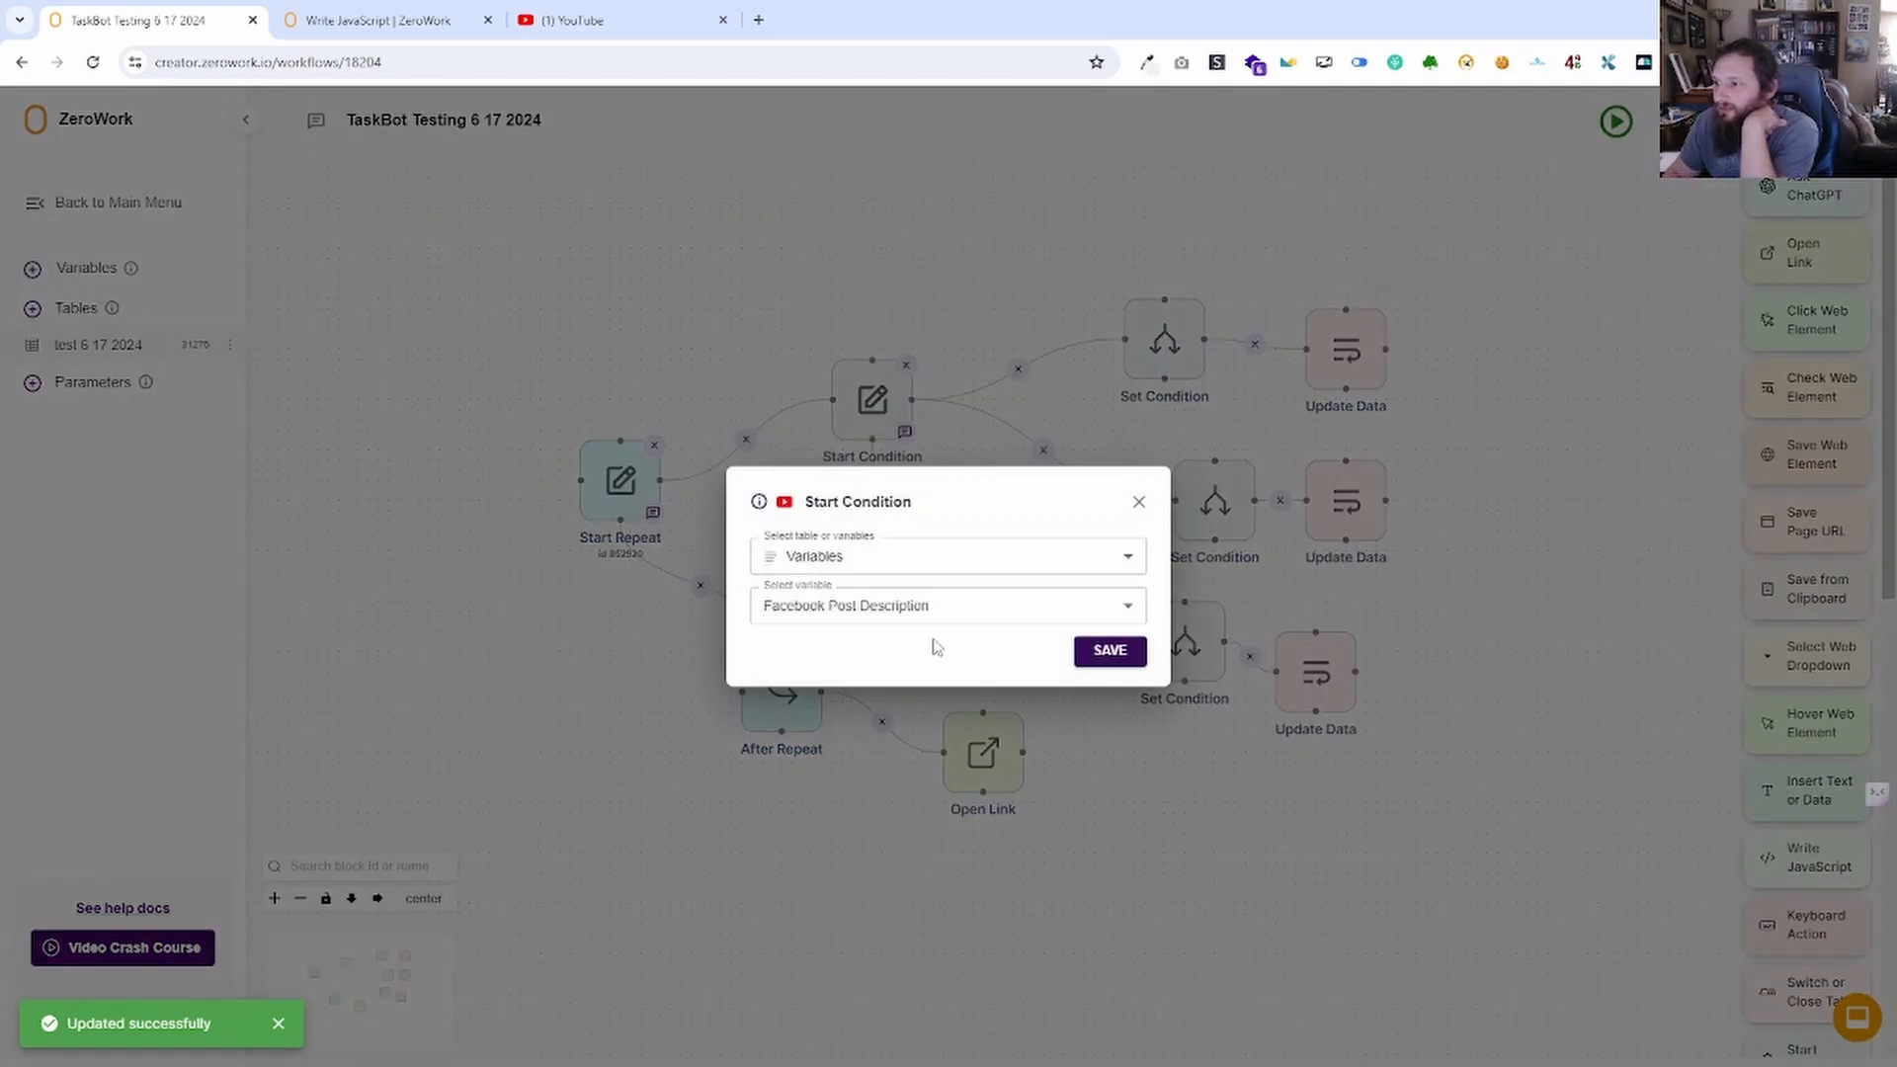
{"action": "left_click", "coordinate": [1141, 503]}
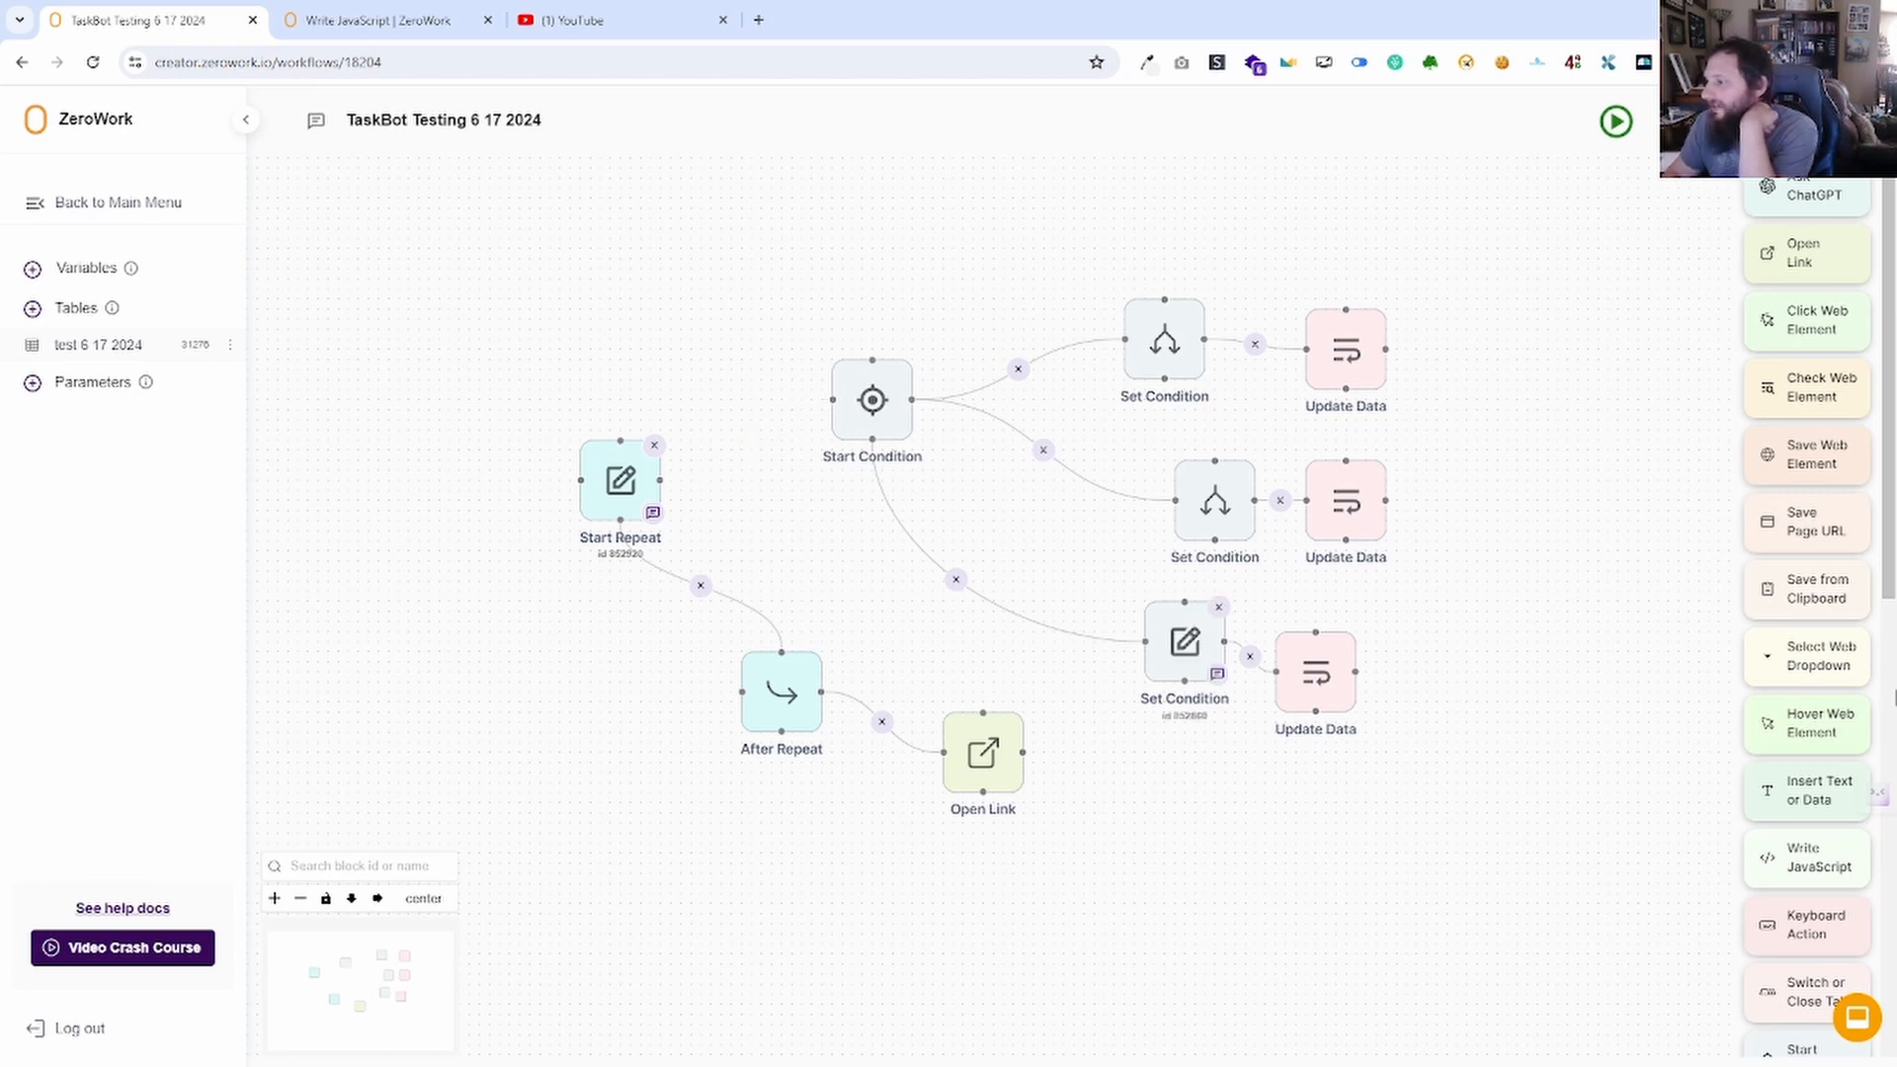
{"action": "scroll", "coordinate": [1819, 727], "scroll_direction": "down", "scroll_amount": 1}
{"action": "scroll", "coordinate": [1818, 727], "scroll_direction": "down", "scroll_amount": 8}
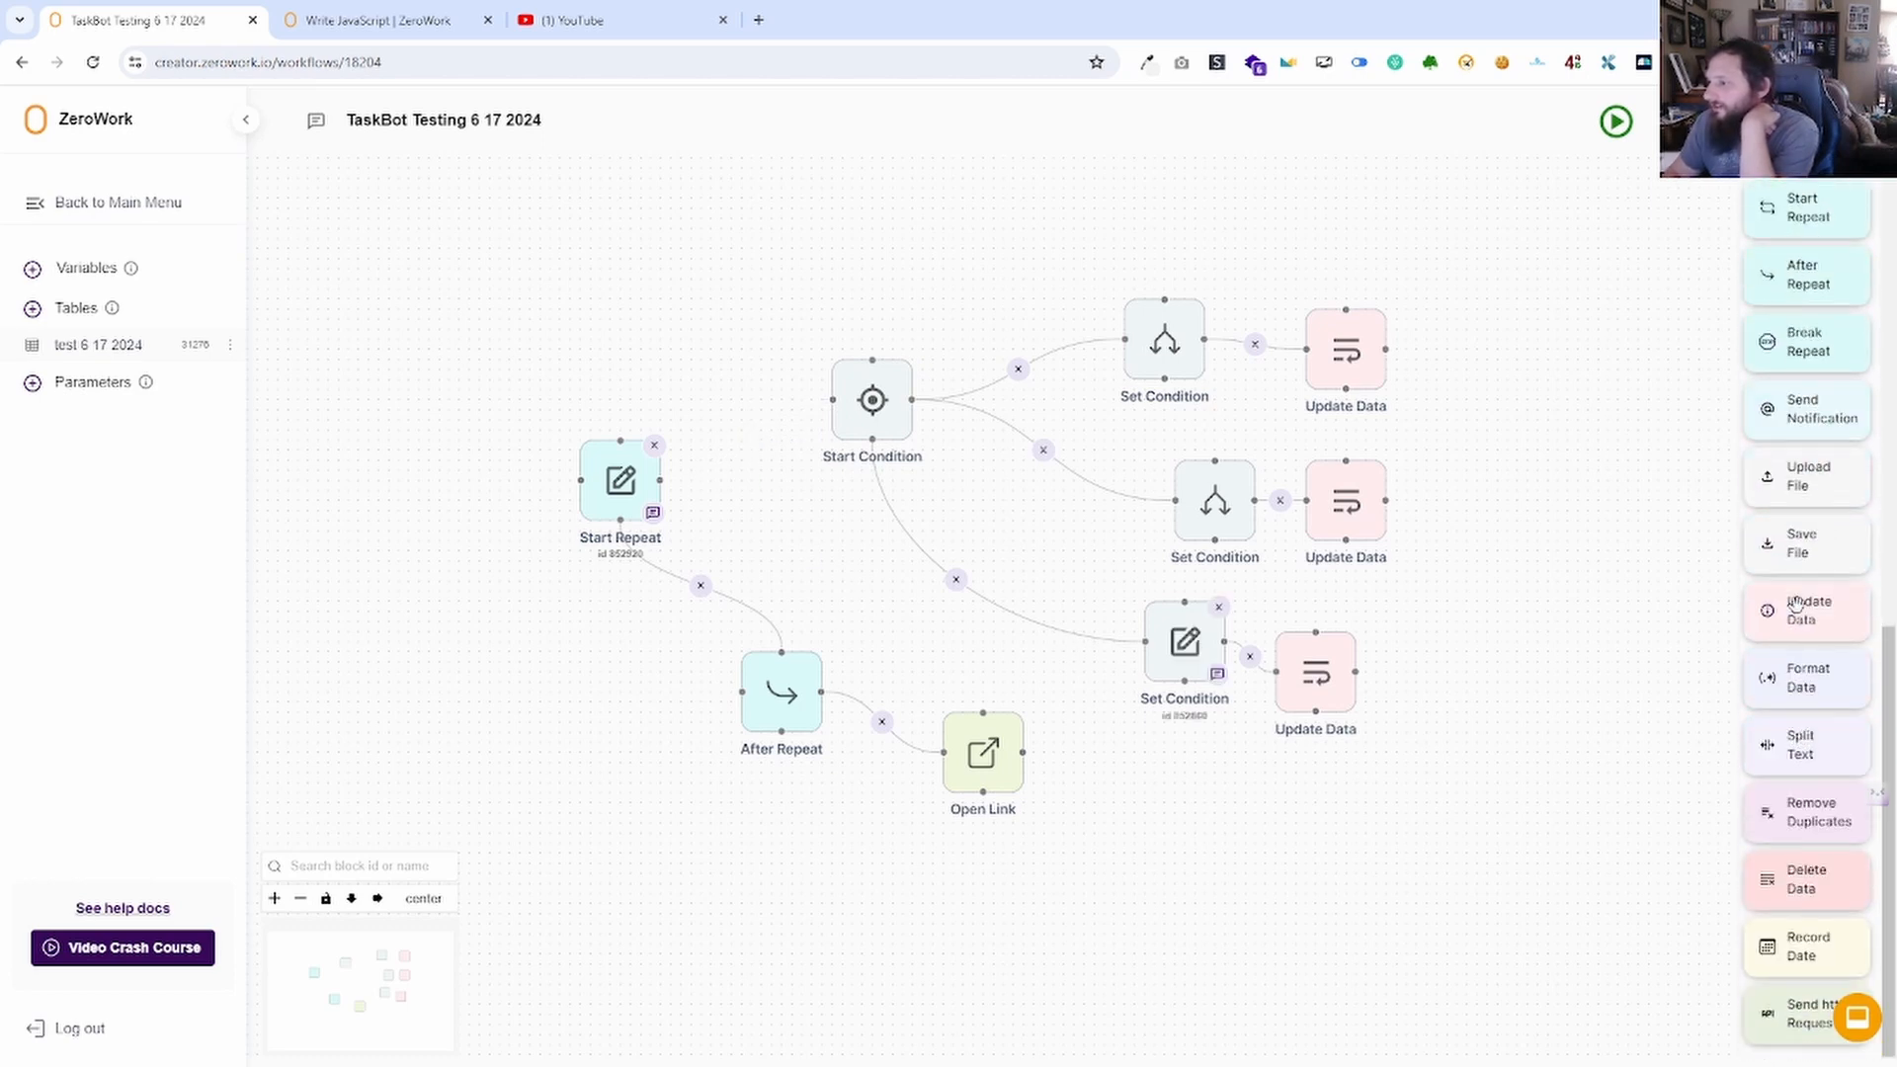
{"action": "left_click_drag", "start_coordinate": [1801, 609], "coordinate": [751, 445]}
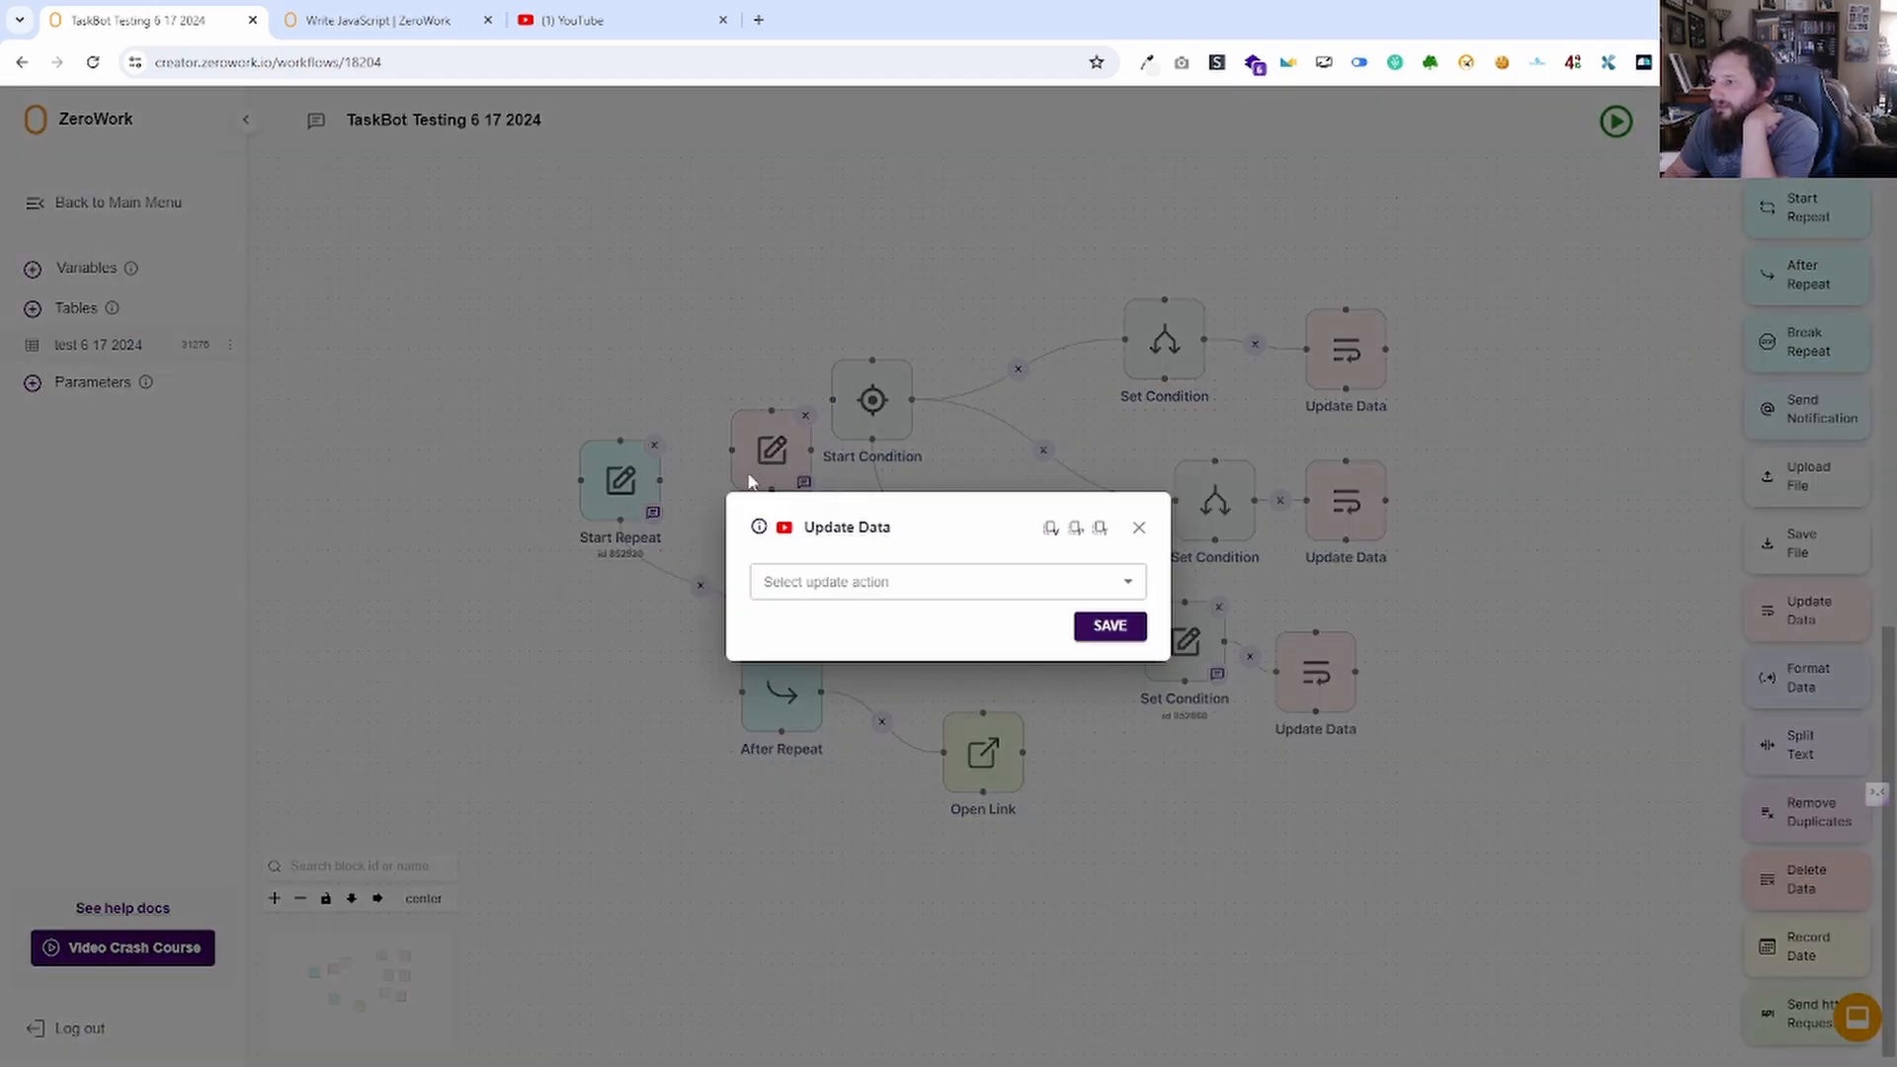
Set the Update Data action to make the Facebook Post Description variable equal to a new value.
{"action": "left_click", "coordinate": [889, 591]}
{"action": "left_click", "coordinate": [907, 623]}
{"action": "left_click", "coordinate": [902, 561]}
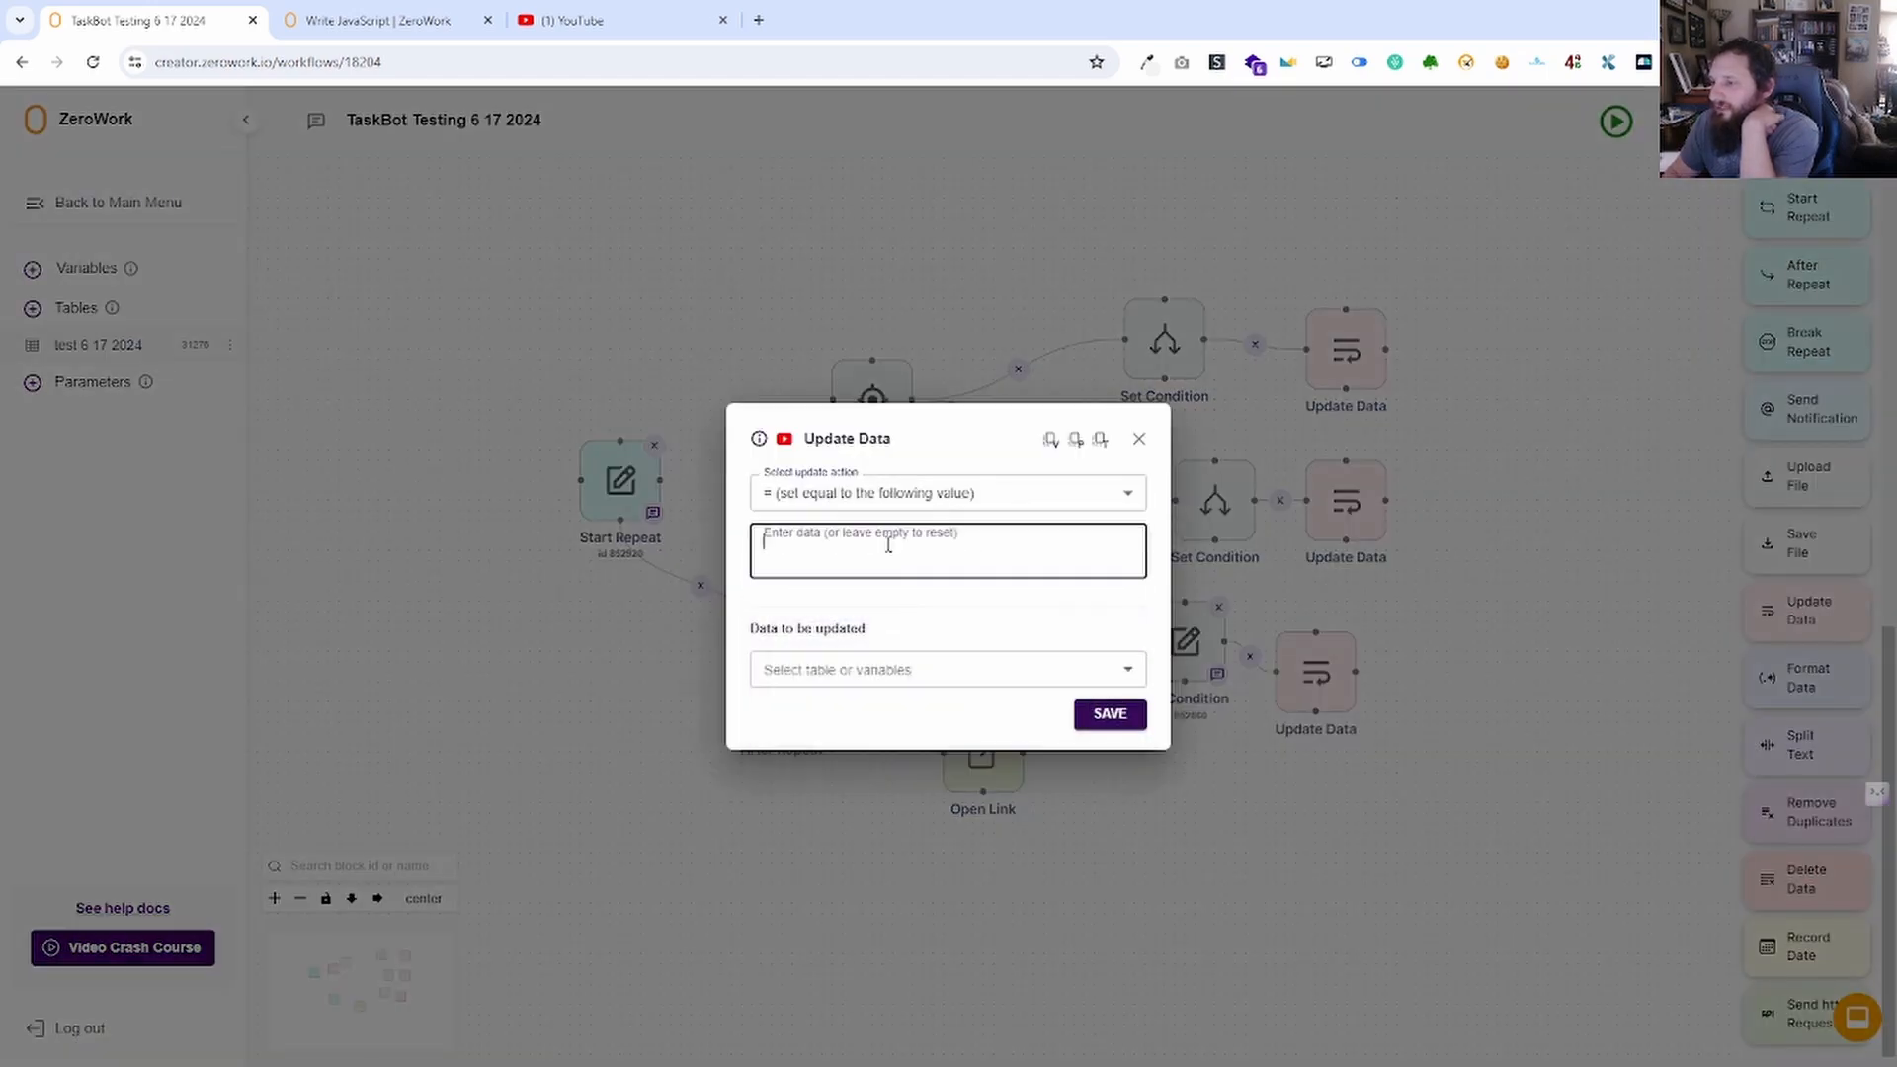
{"action": "left_click", "coordinate": [1001, 669]}
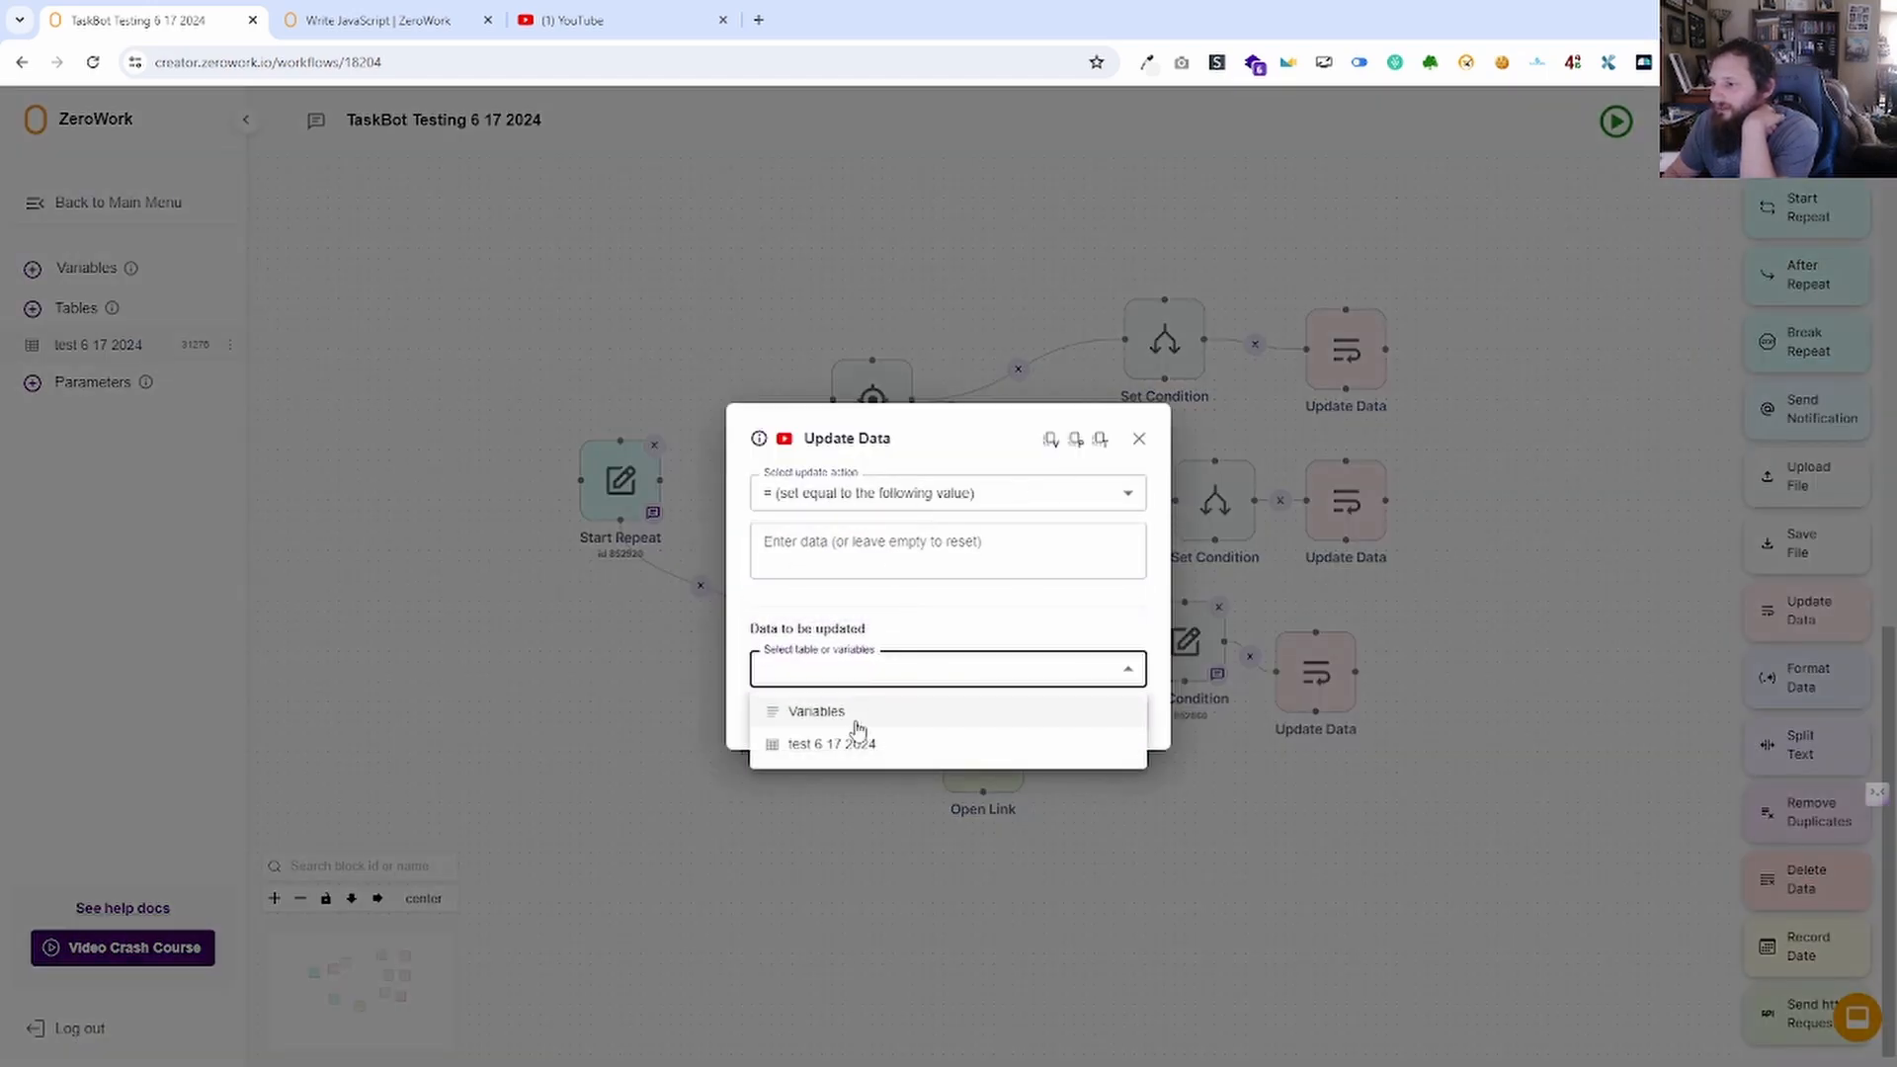
{"action": "left_click", "coordinate": [852, 720]}
{"action": "left_click", "coordinate": [886, 700]}
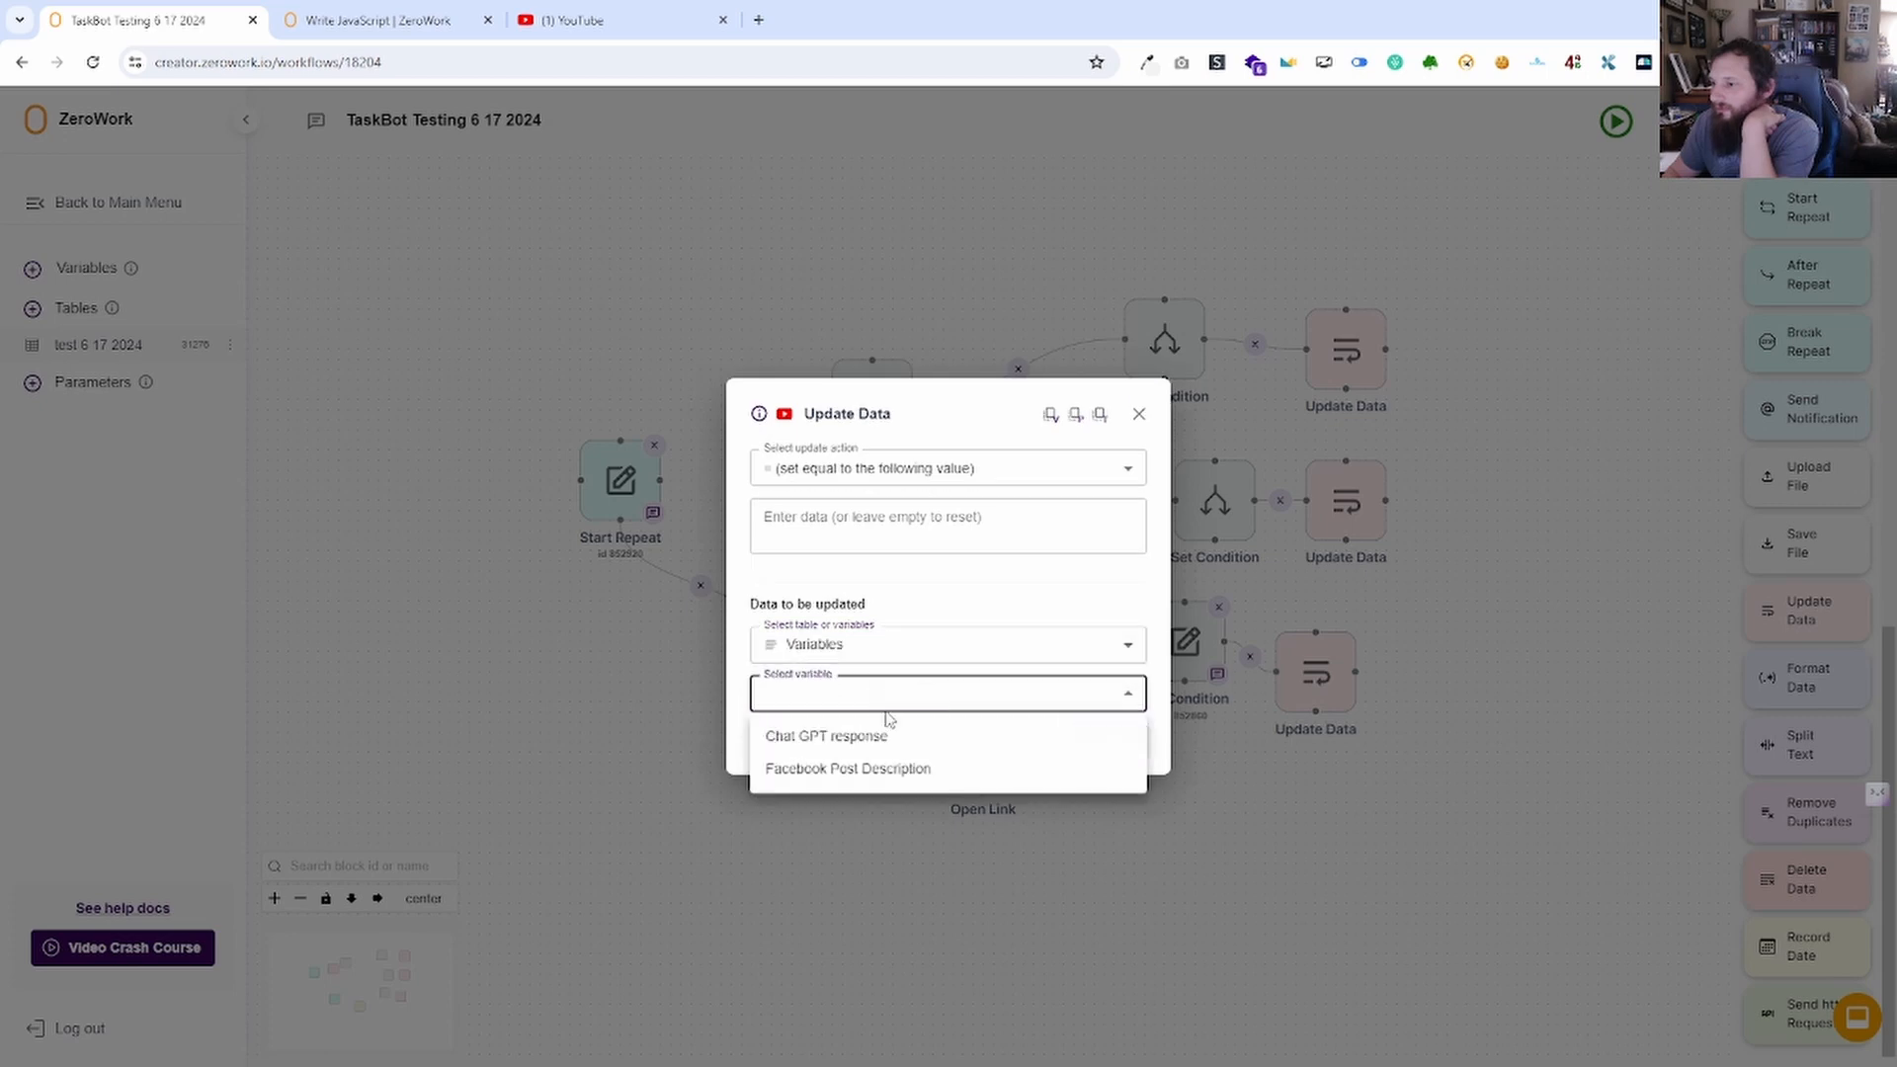
{"action": "left_click", "coordinate": [879, 777]}
Use test 6 17 2024's Facebook post column as the value, save, and place the block beside Start Repeat.
{"action": "left_click", "coordinate": [948, 534]}
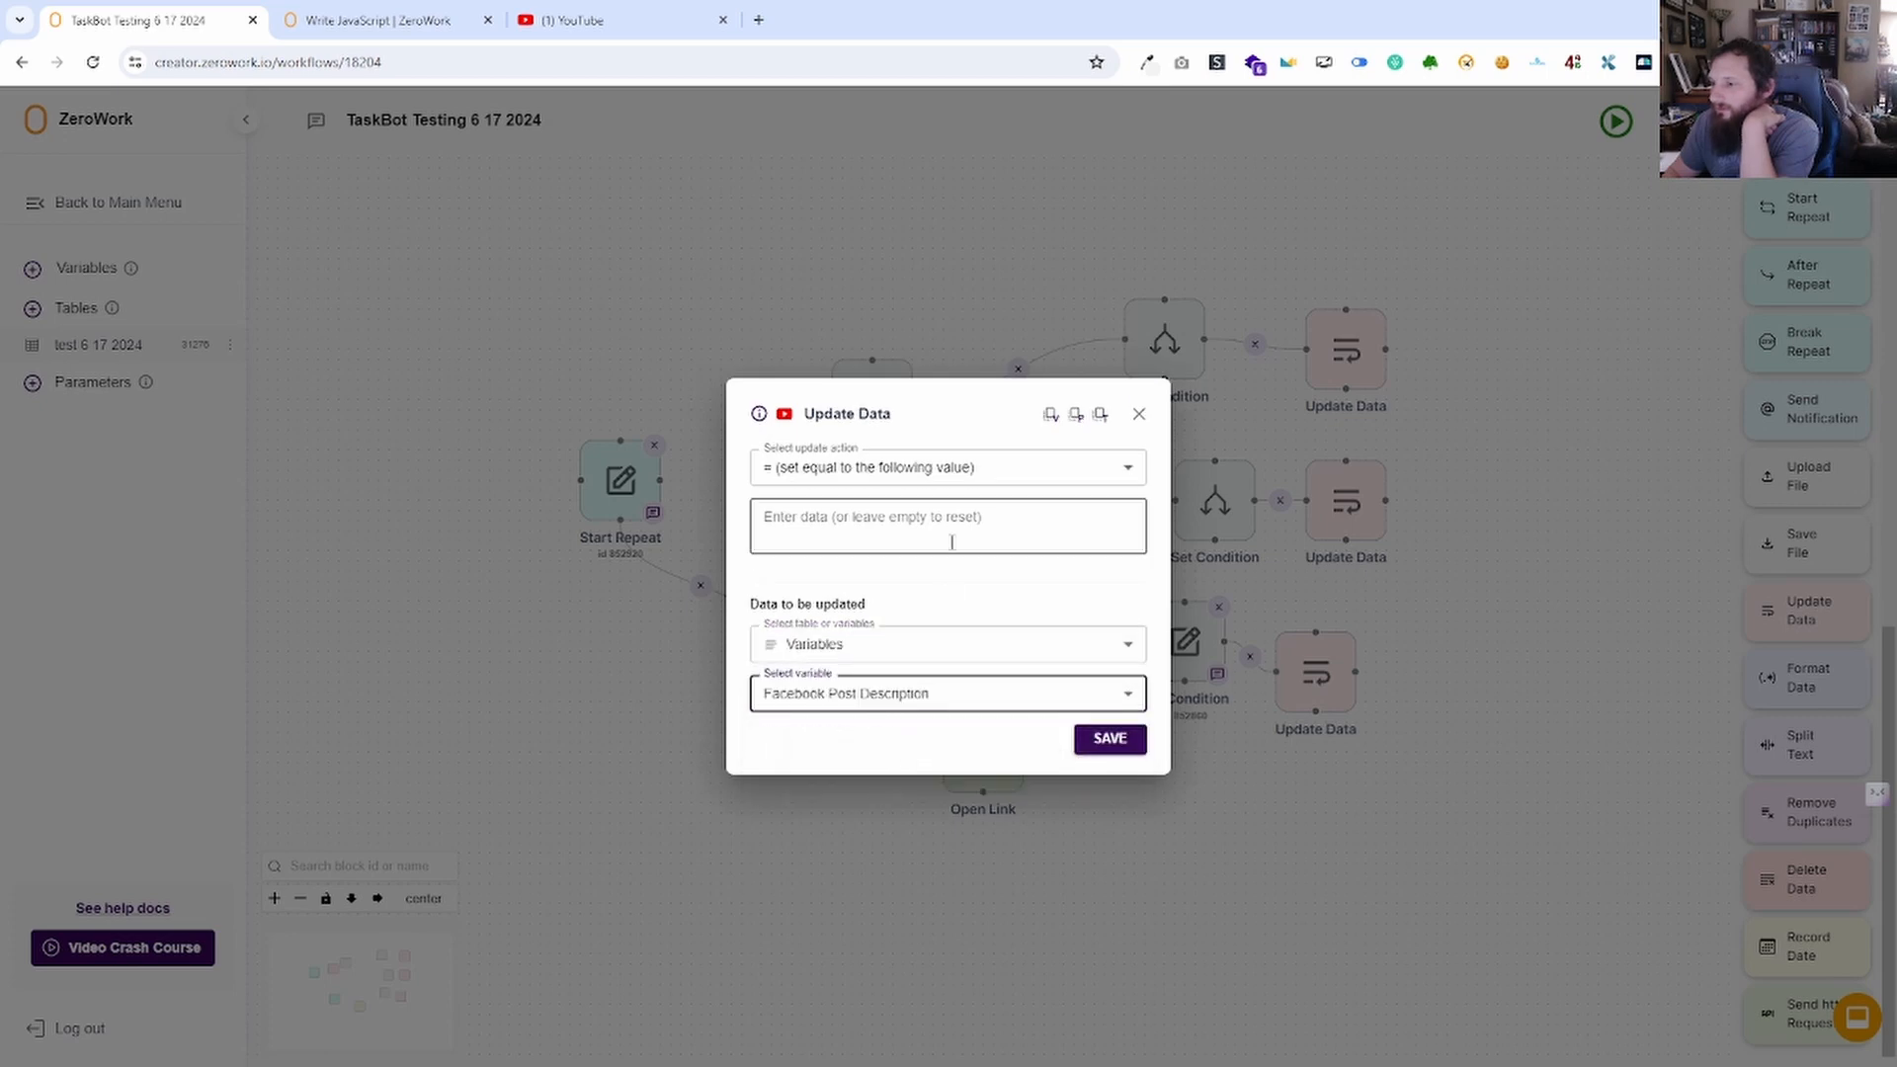
{"action": "left_click", "coordinate": [1050, 416]}
{"action": "left_click", "coordinate": [1146, 491]}
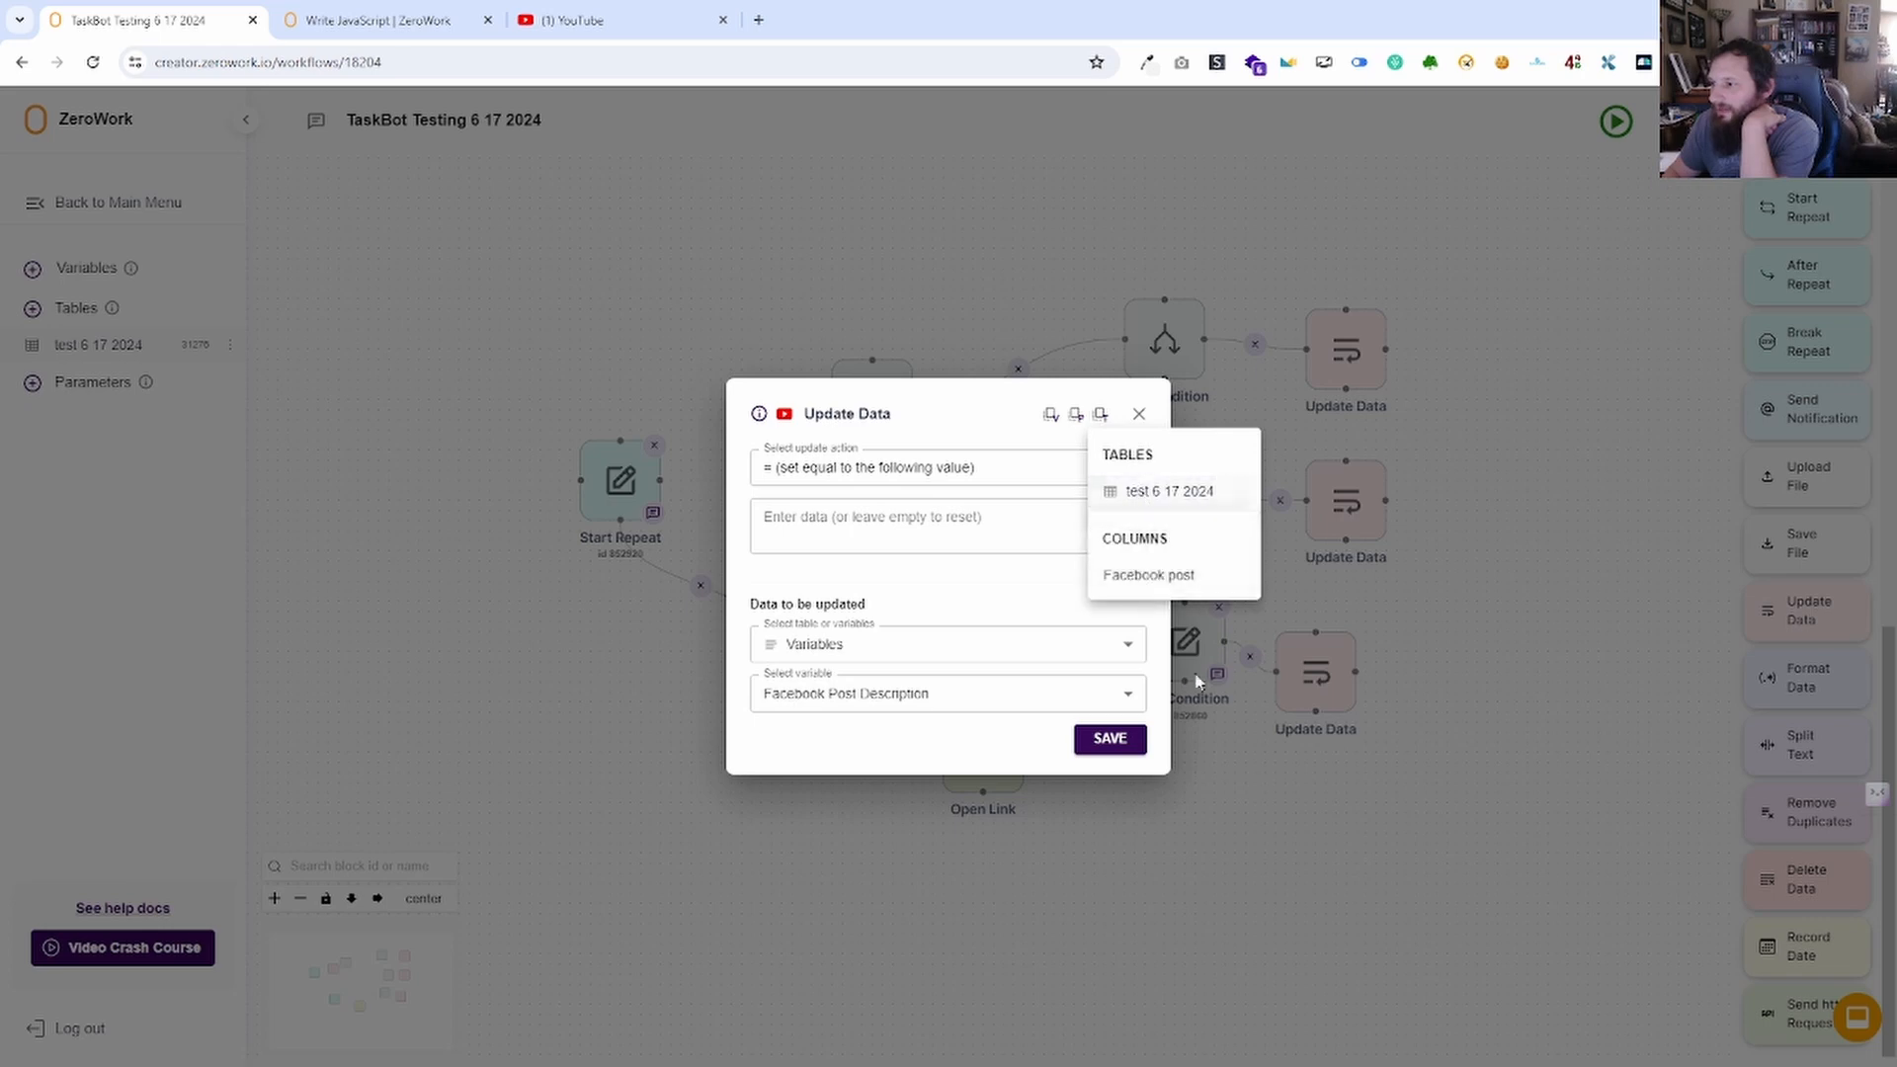
{"action": "left_click", "coordinate": [1146, 576]}
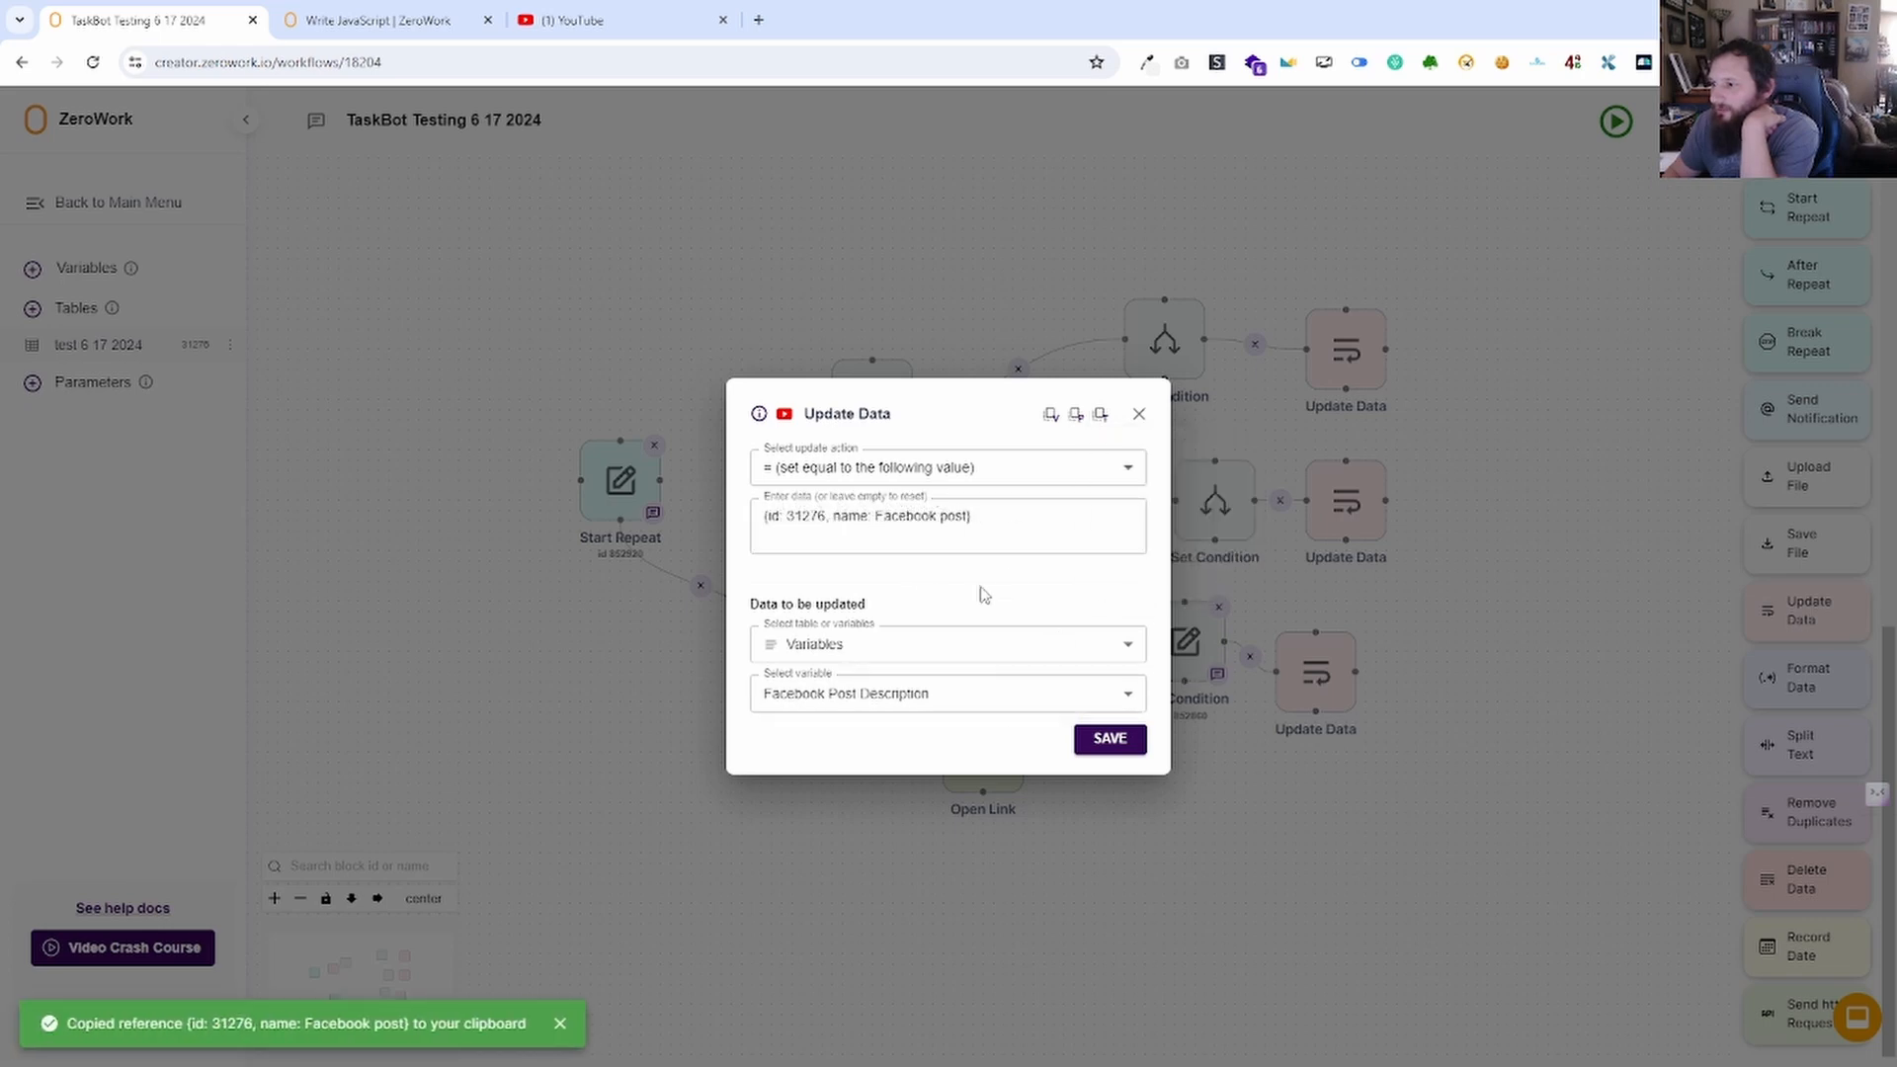
{"action": "left_click", "coordinate": [1104, 738]}
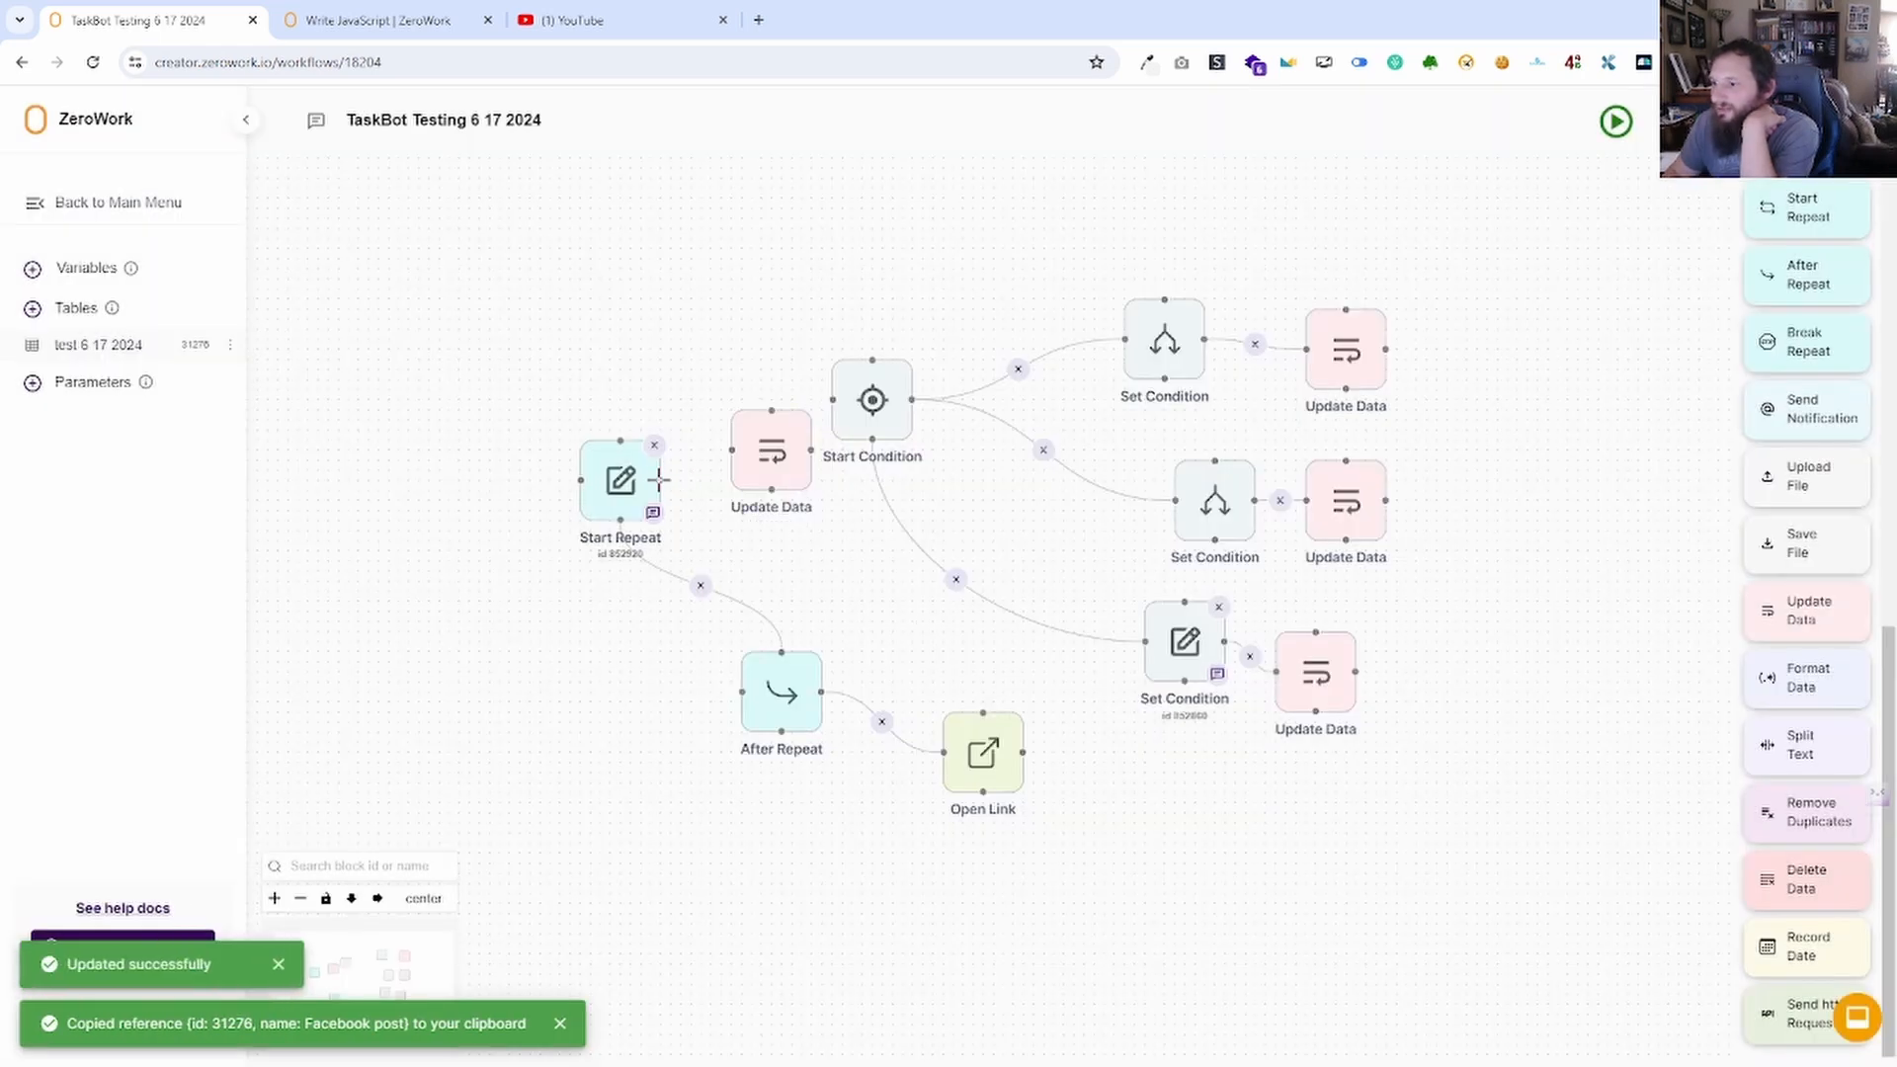
{"action": "left_click_drag", "start_coordinate": [808, 451], "coordinate": [751, 442]}
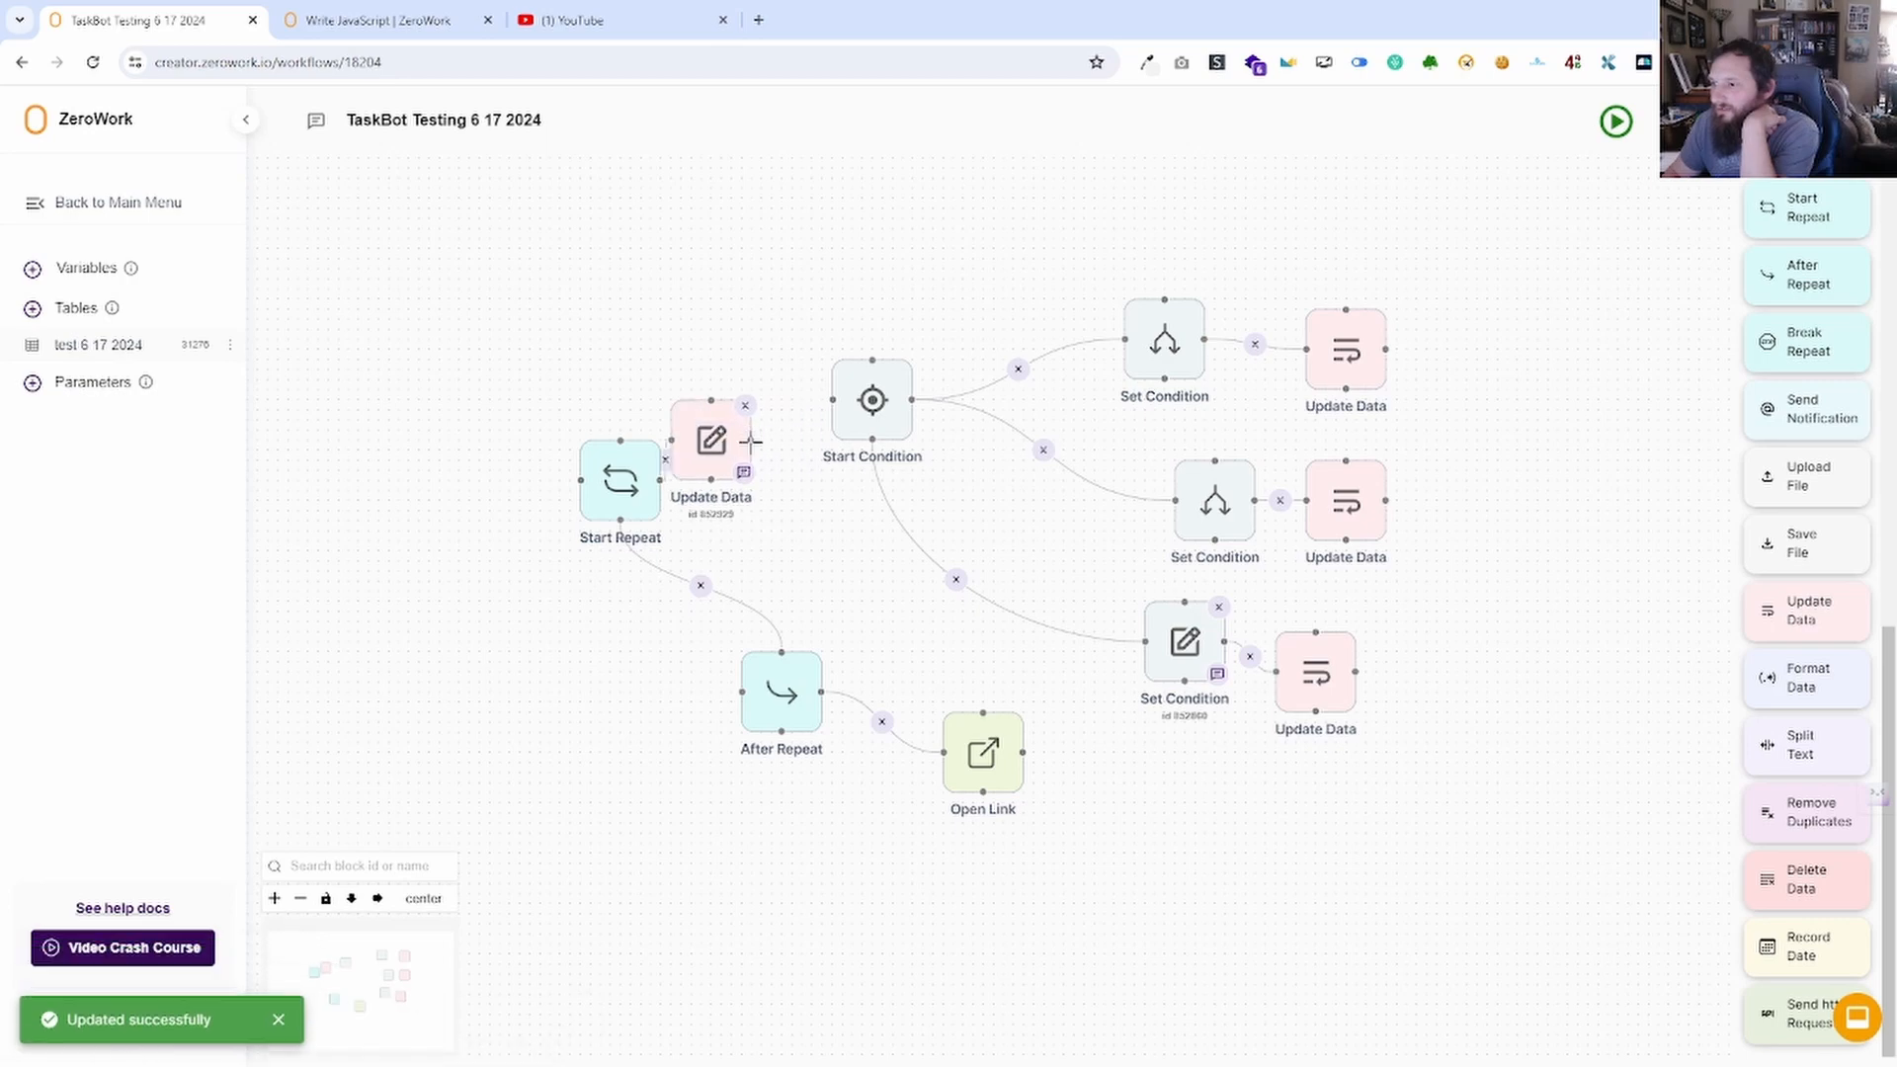
{"action": "left_click", "coordinate": [99, 345]}
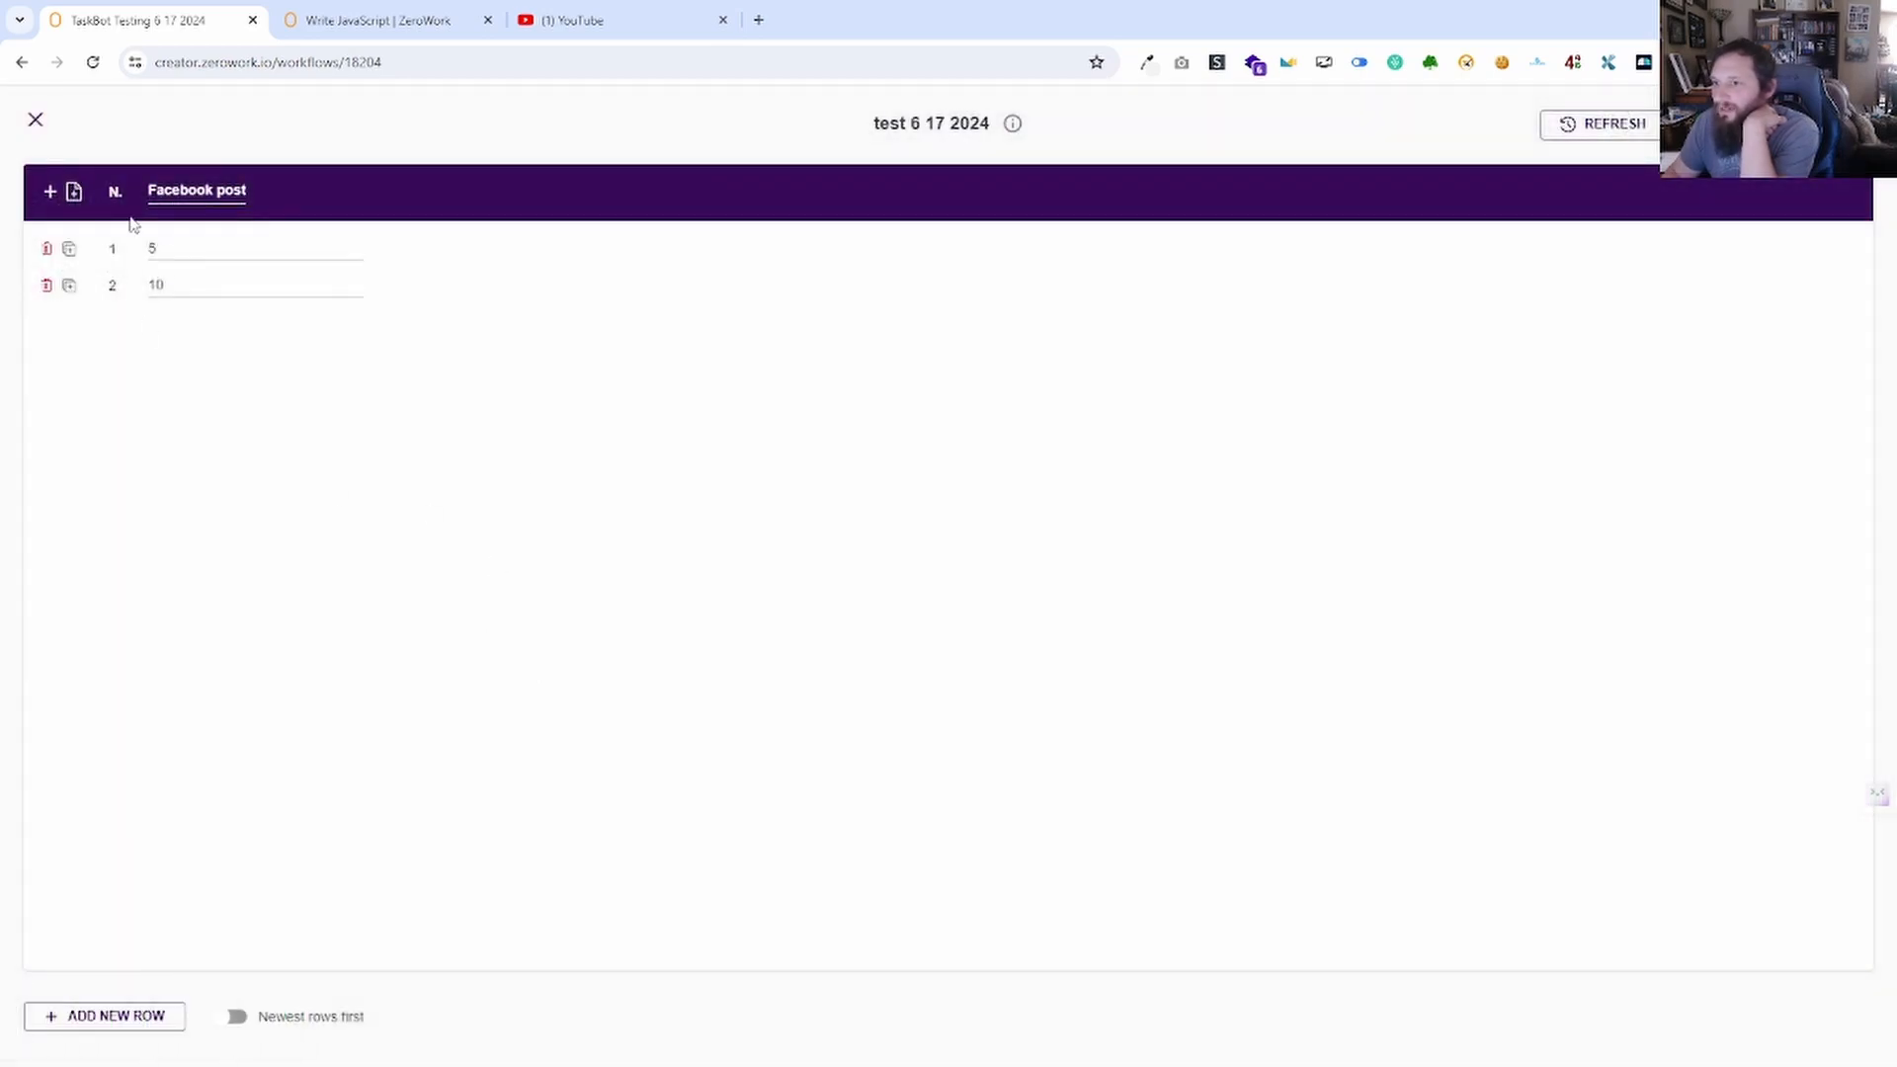
Confirm the variables show Chat GPT response '>' and Facebook Post Description 10.
{"action": "left_click", "coordinate": [36, 119]}
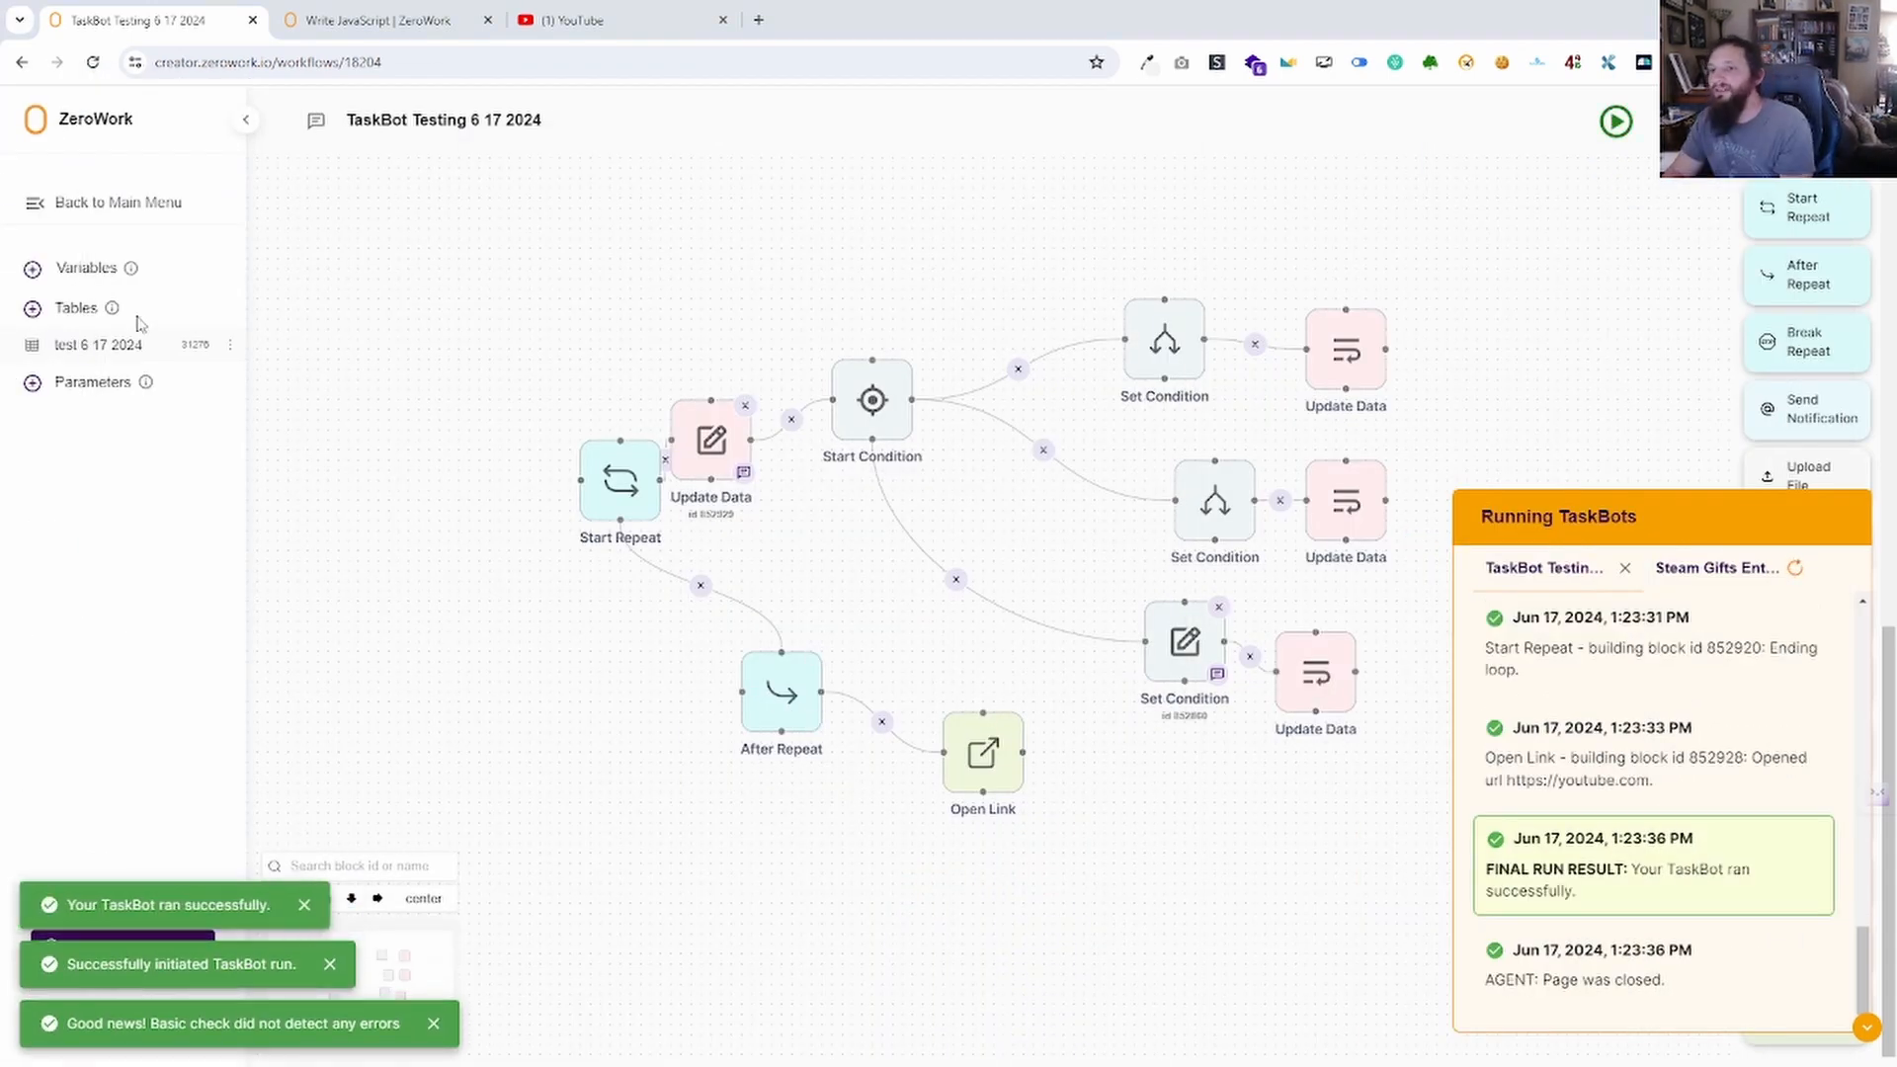
{"action": "left_click", "coordinate": [107, 267]}
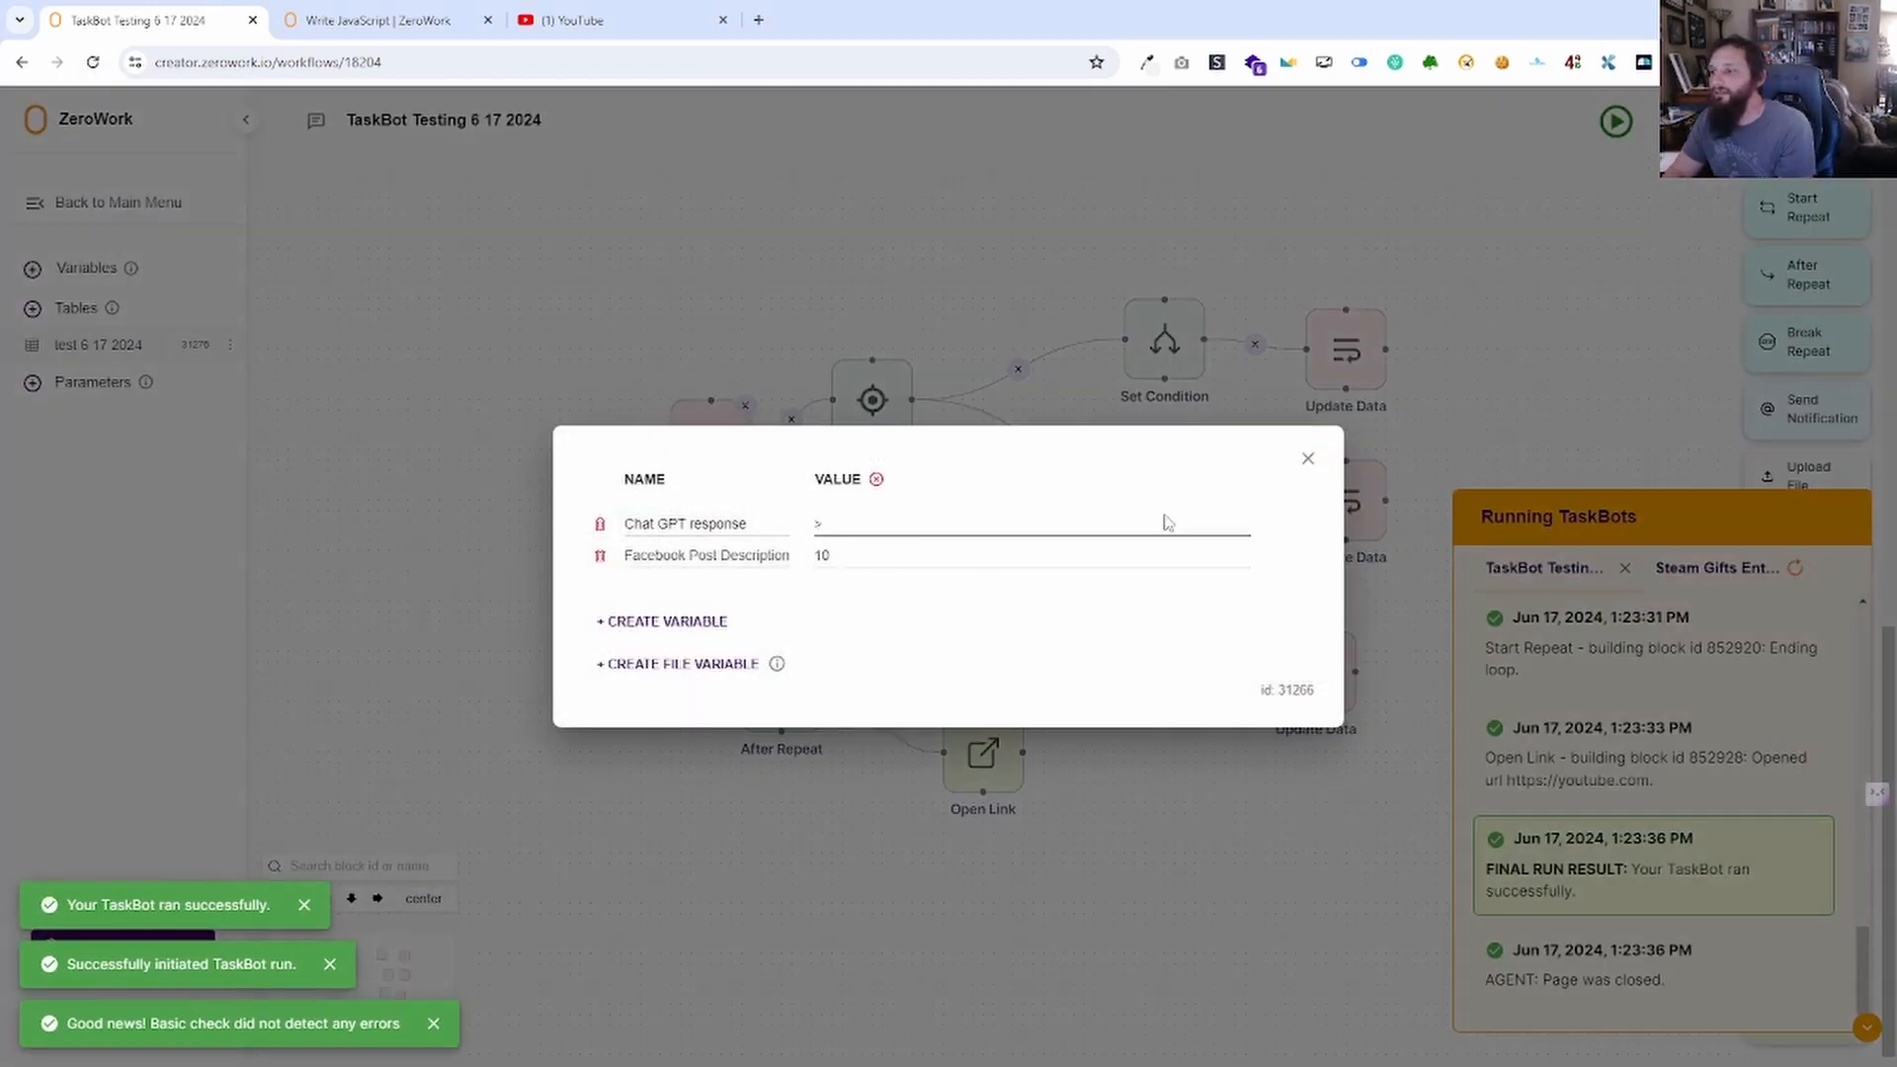
{"action": "left_click", "coordinate": [1307, 459]}
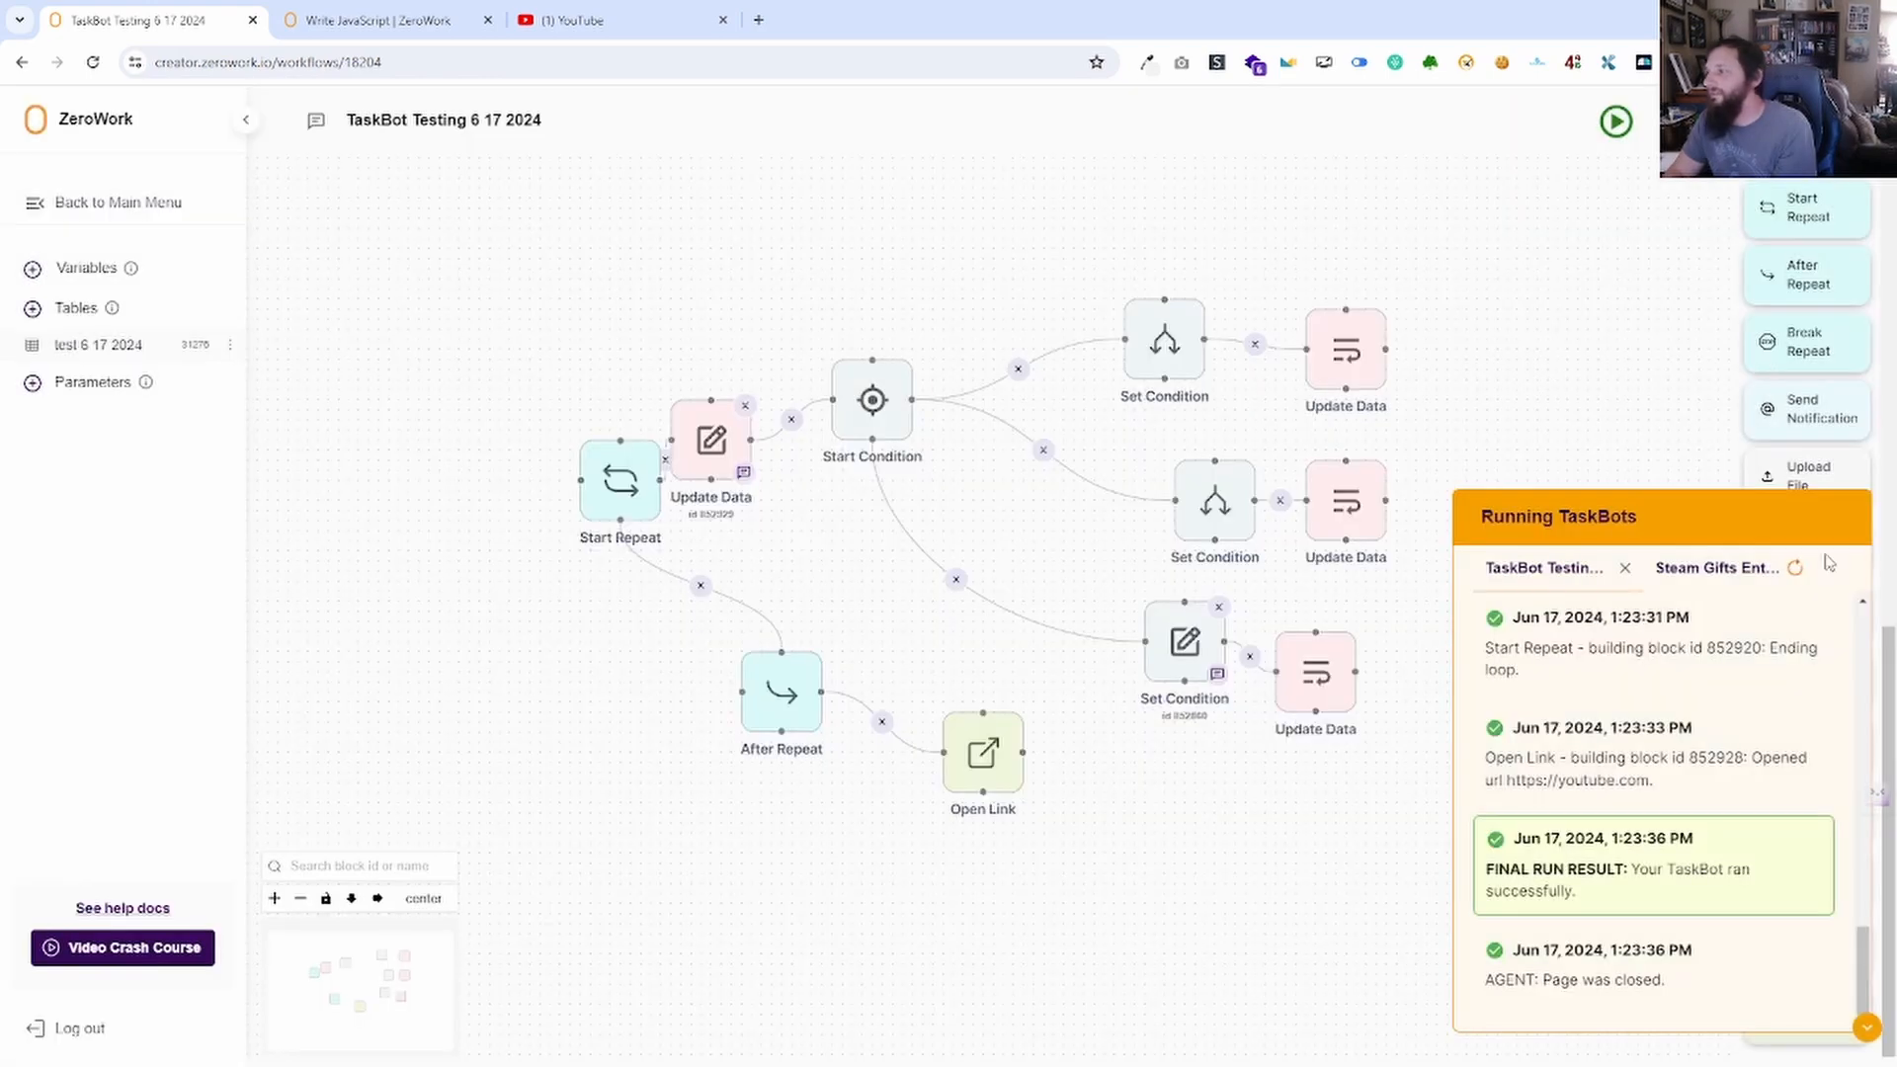
{"action": "left_click", "coordinate": [1867, 1028]}
Review the latest run's logs in Run Reports, checking each iteration's Chat GPT response update.
{"action": "left_click", "coordinate": [1682, 122]}
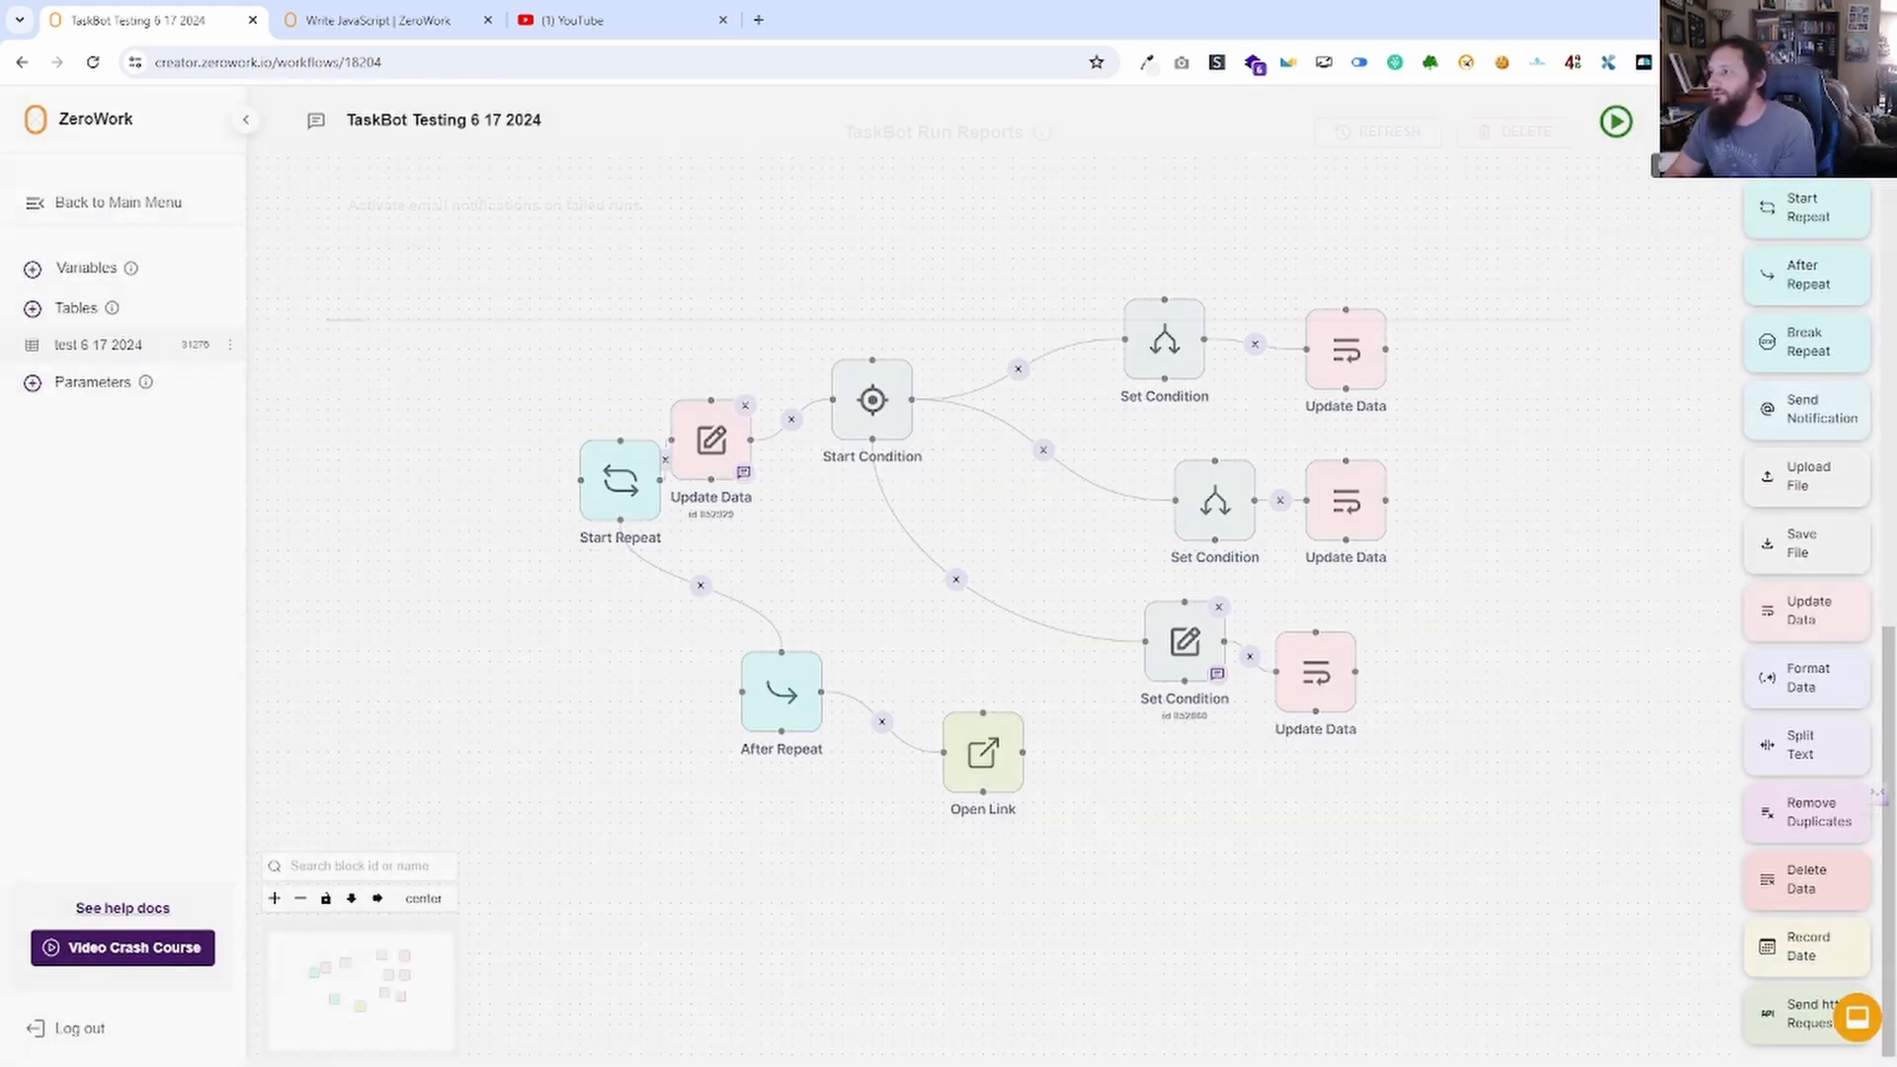
{"action": "left_click", "coordinate": [1438, 362]}
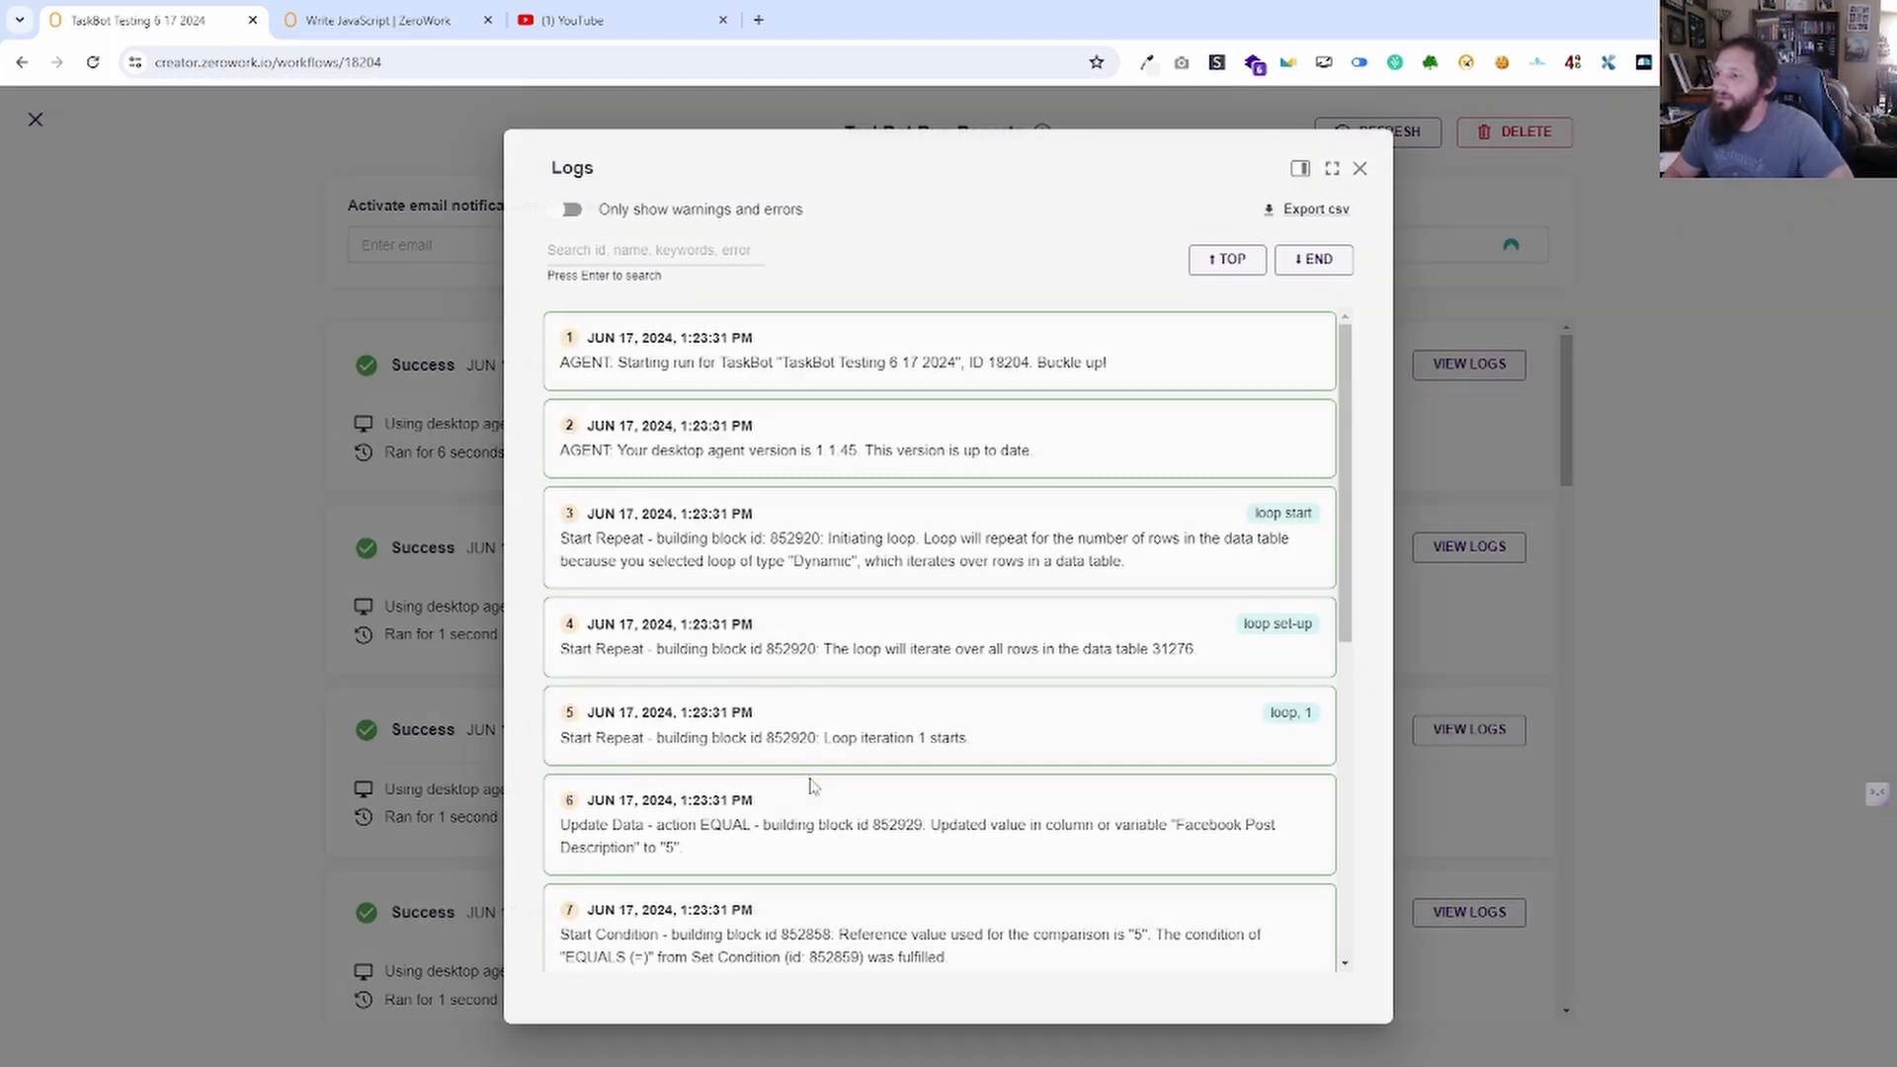
{"action": "scroll", "coordinate": [1058, 571], "scroll_direction": "down", "scroll_amount": 1}
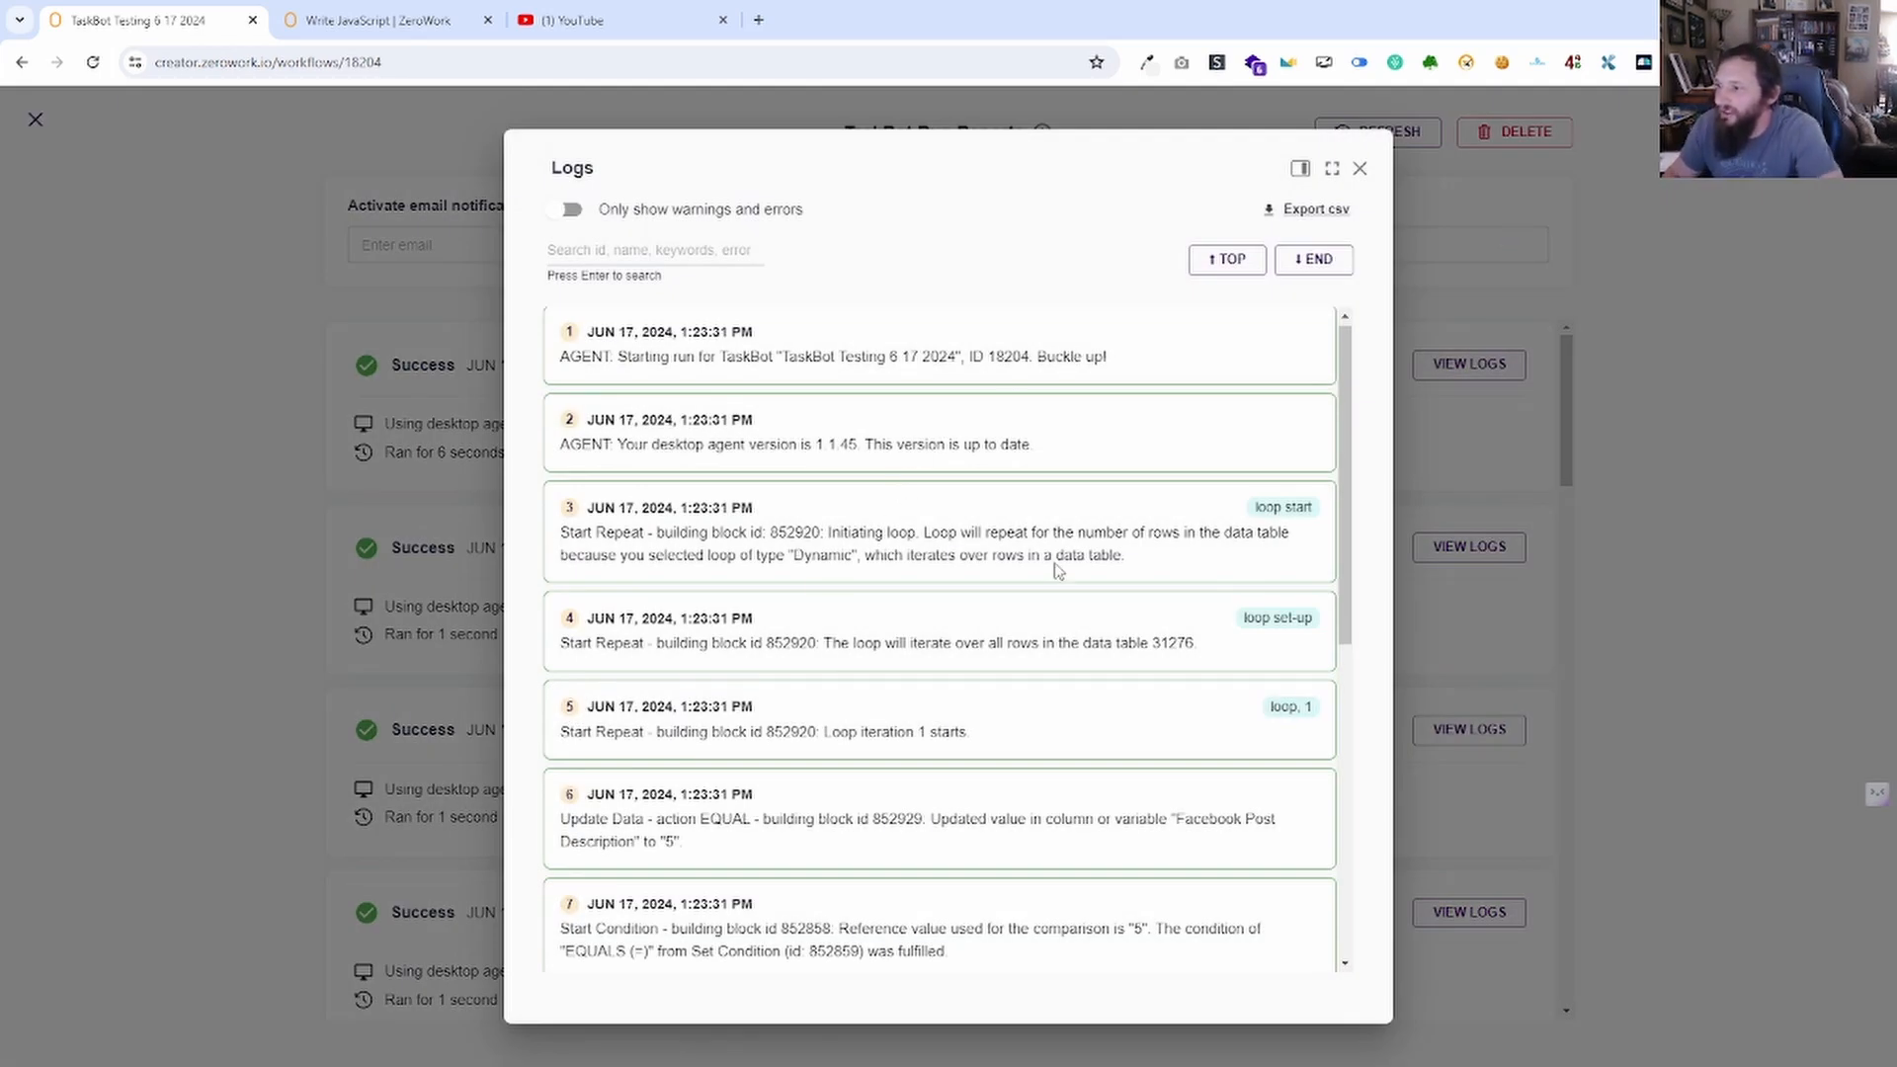
{"action": "scroll", "coordinate": [1055, 578], "scroll_direction": "down", "scroll_amount": 2}
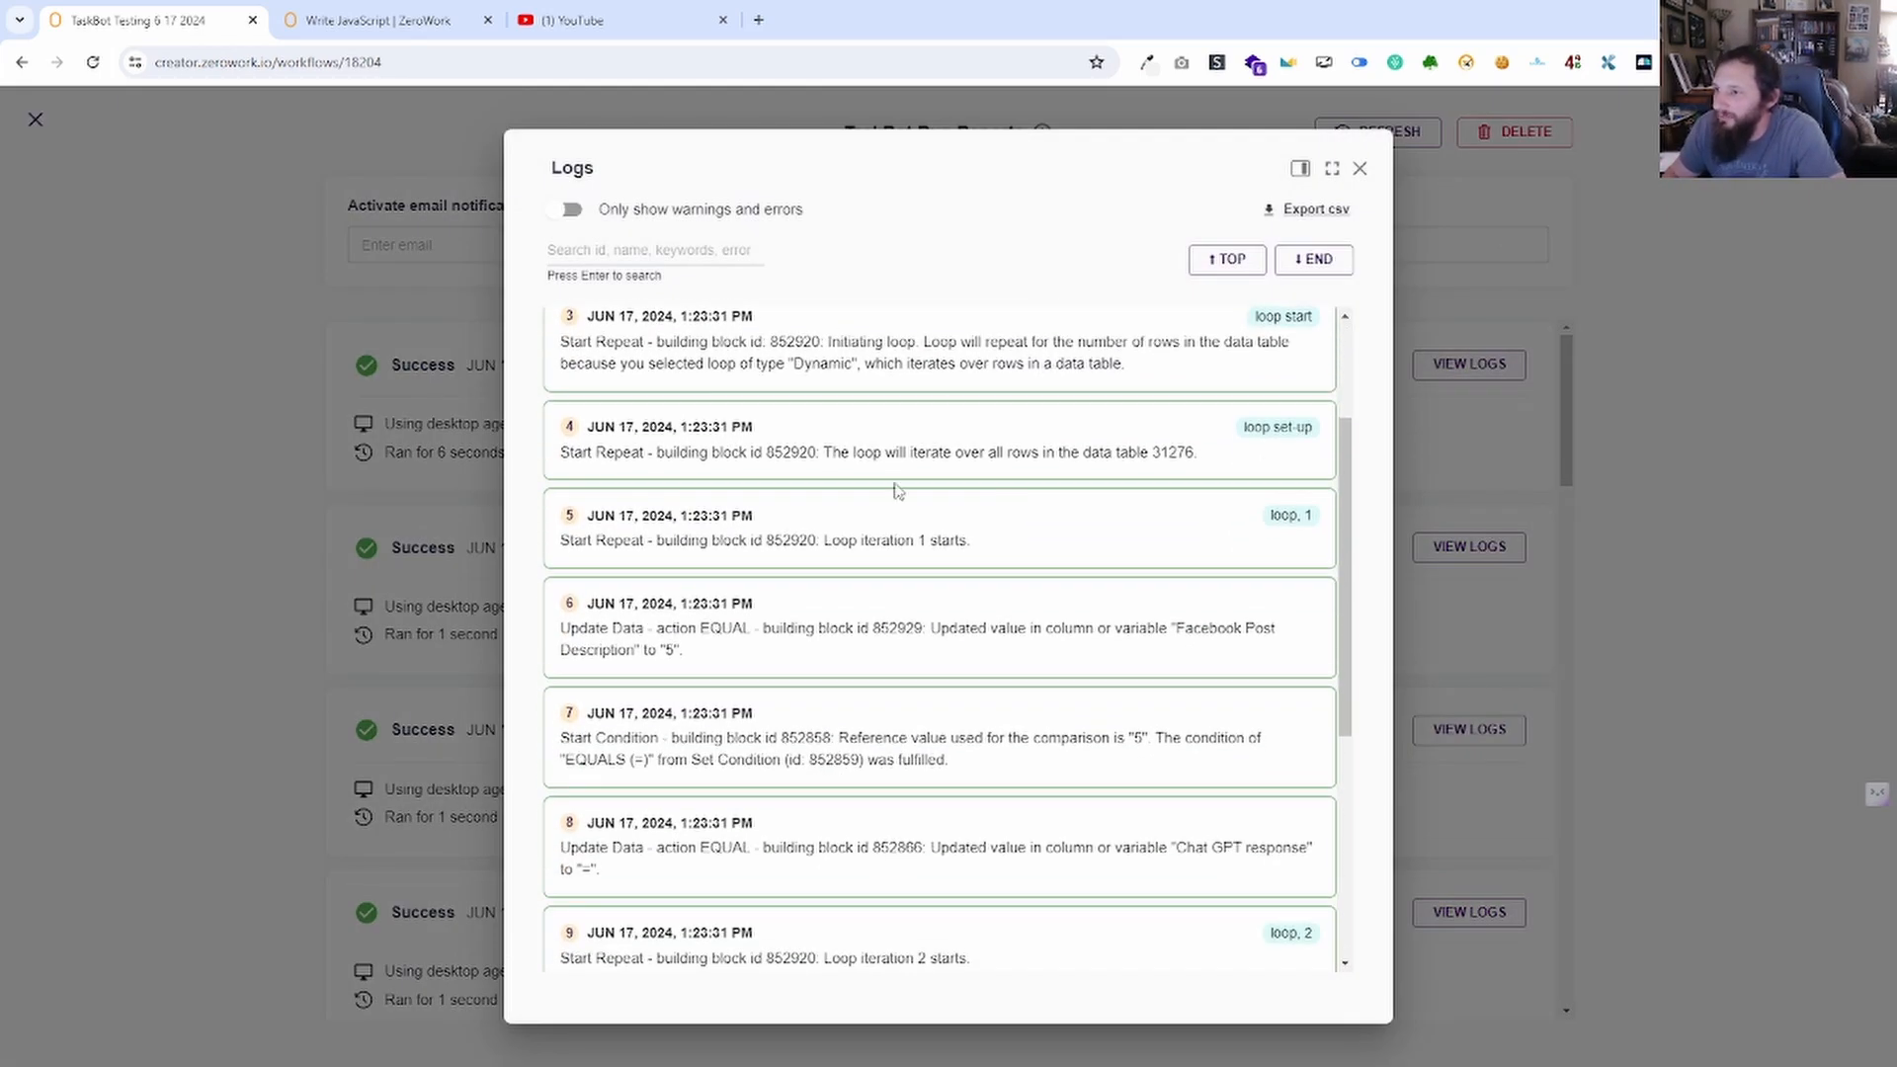
{"action": "scroll", "coordinate": [958, 364], "scroll_direction": "down", "scroll_amount": 1}
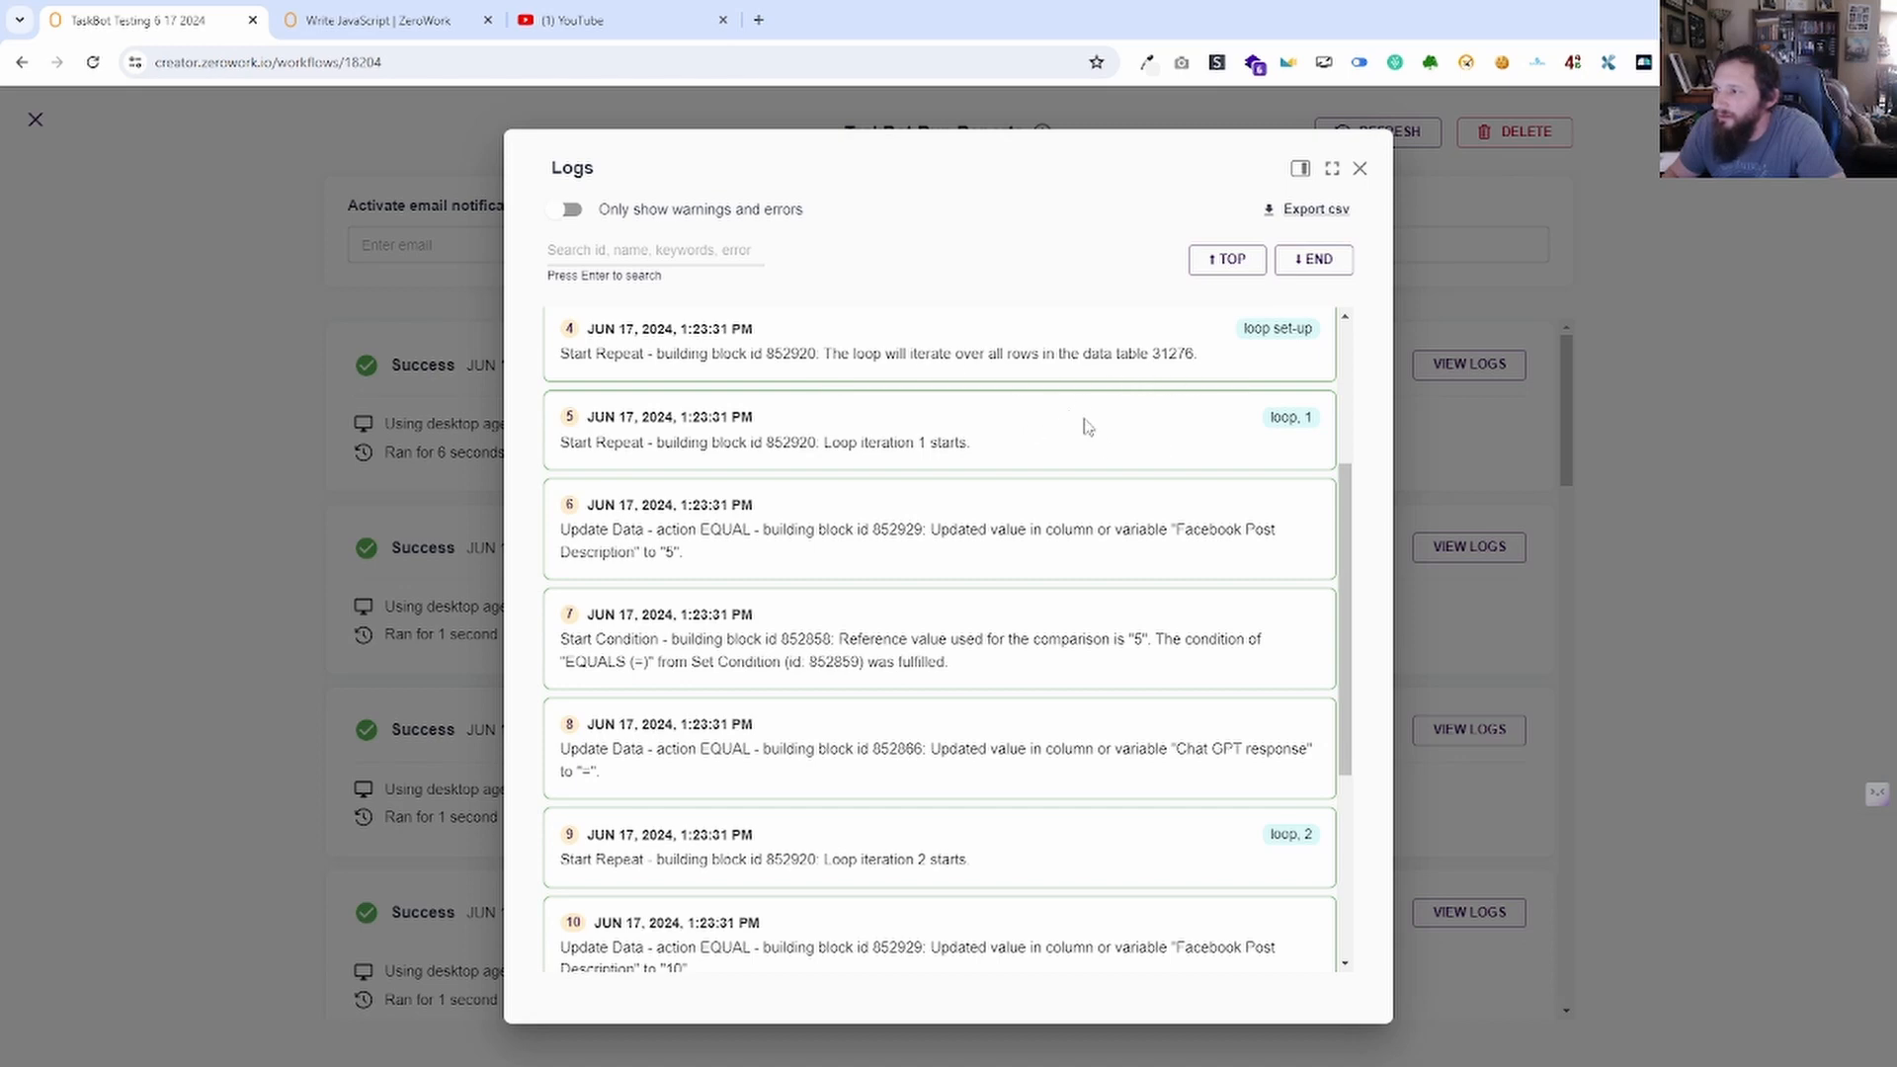
{"action": "scroll", "coordinate": [1087, 427], "scroll_direction": "up", "scroll_amount": 2}
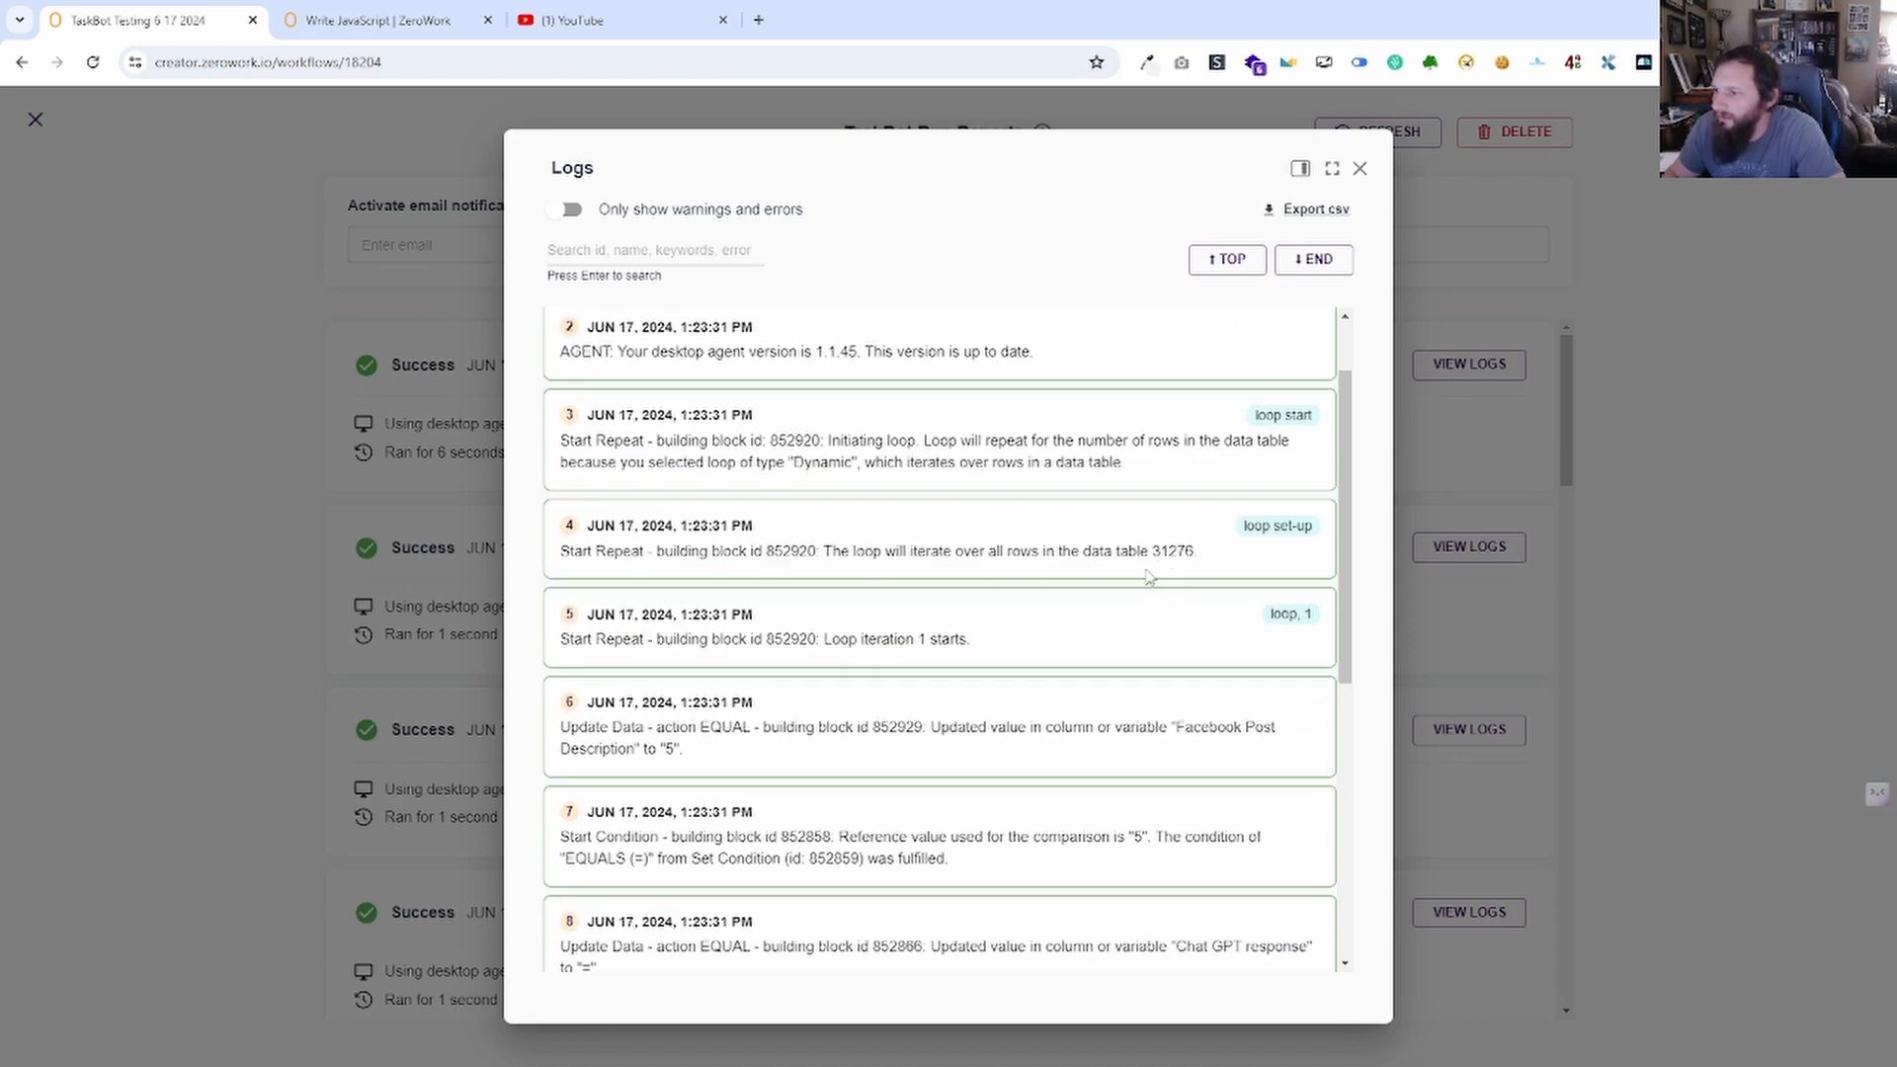
{"action": "scroll", "coordinate": [988, 468], "scroll_direction": "down", "scroll_amount": 2}
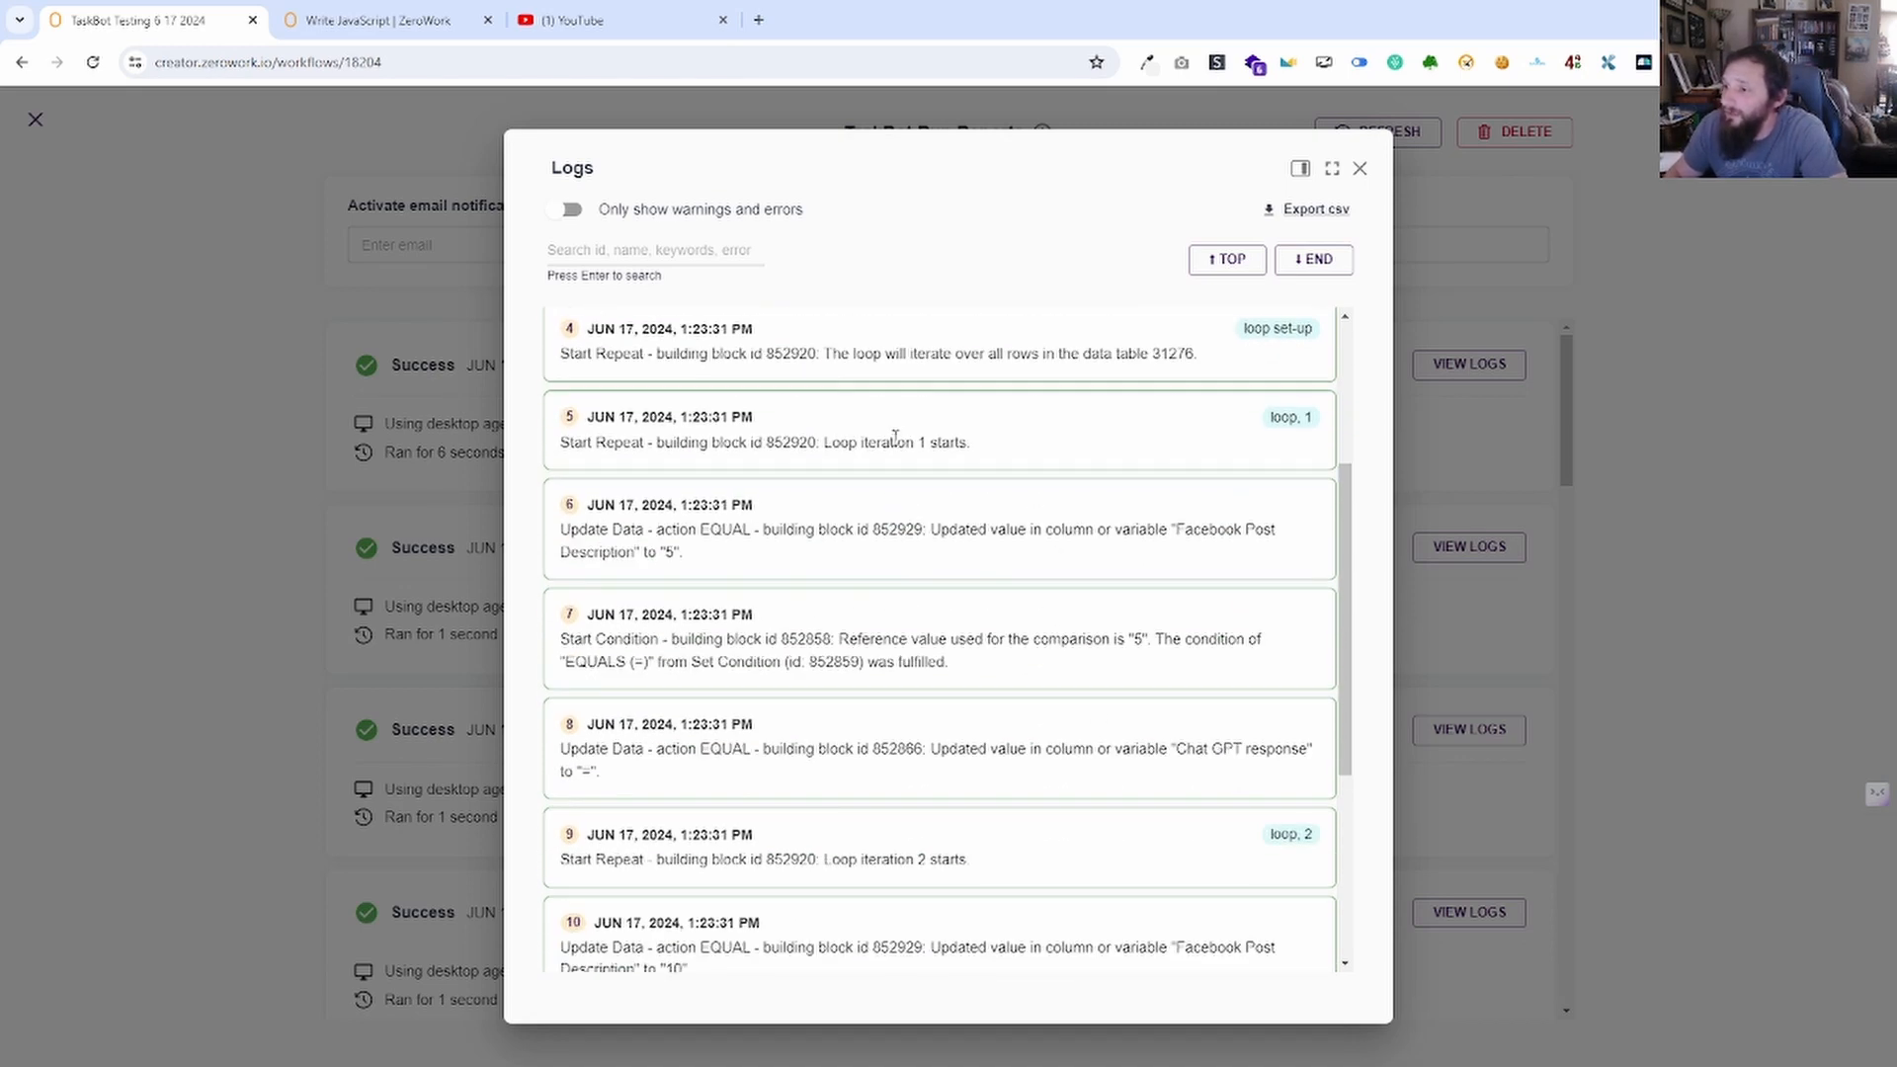
{"action": "scroll", "coordinate": [1021, 444], "scroll_direction": "down", "scroll_amount": 4}
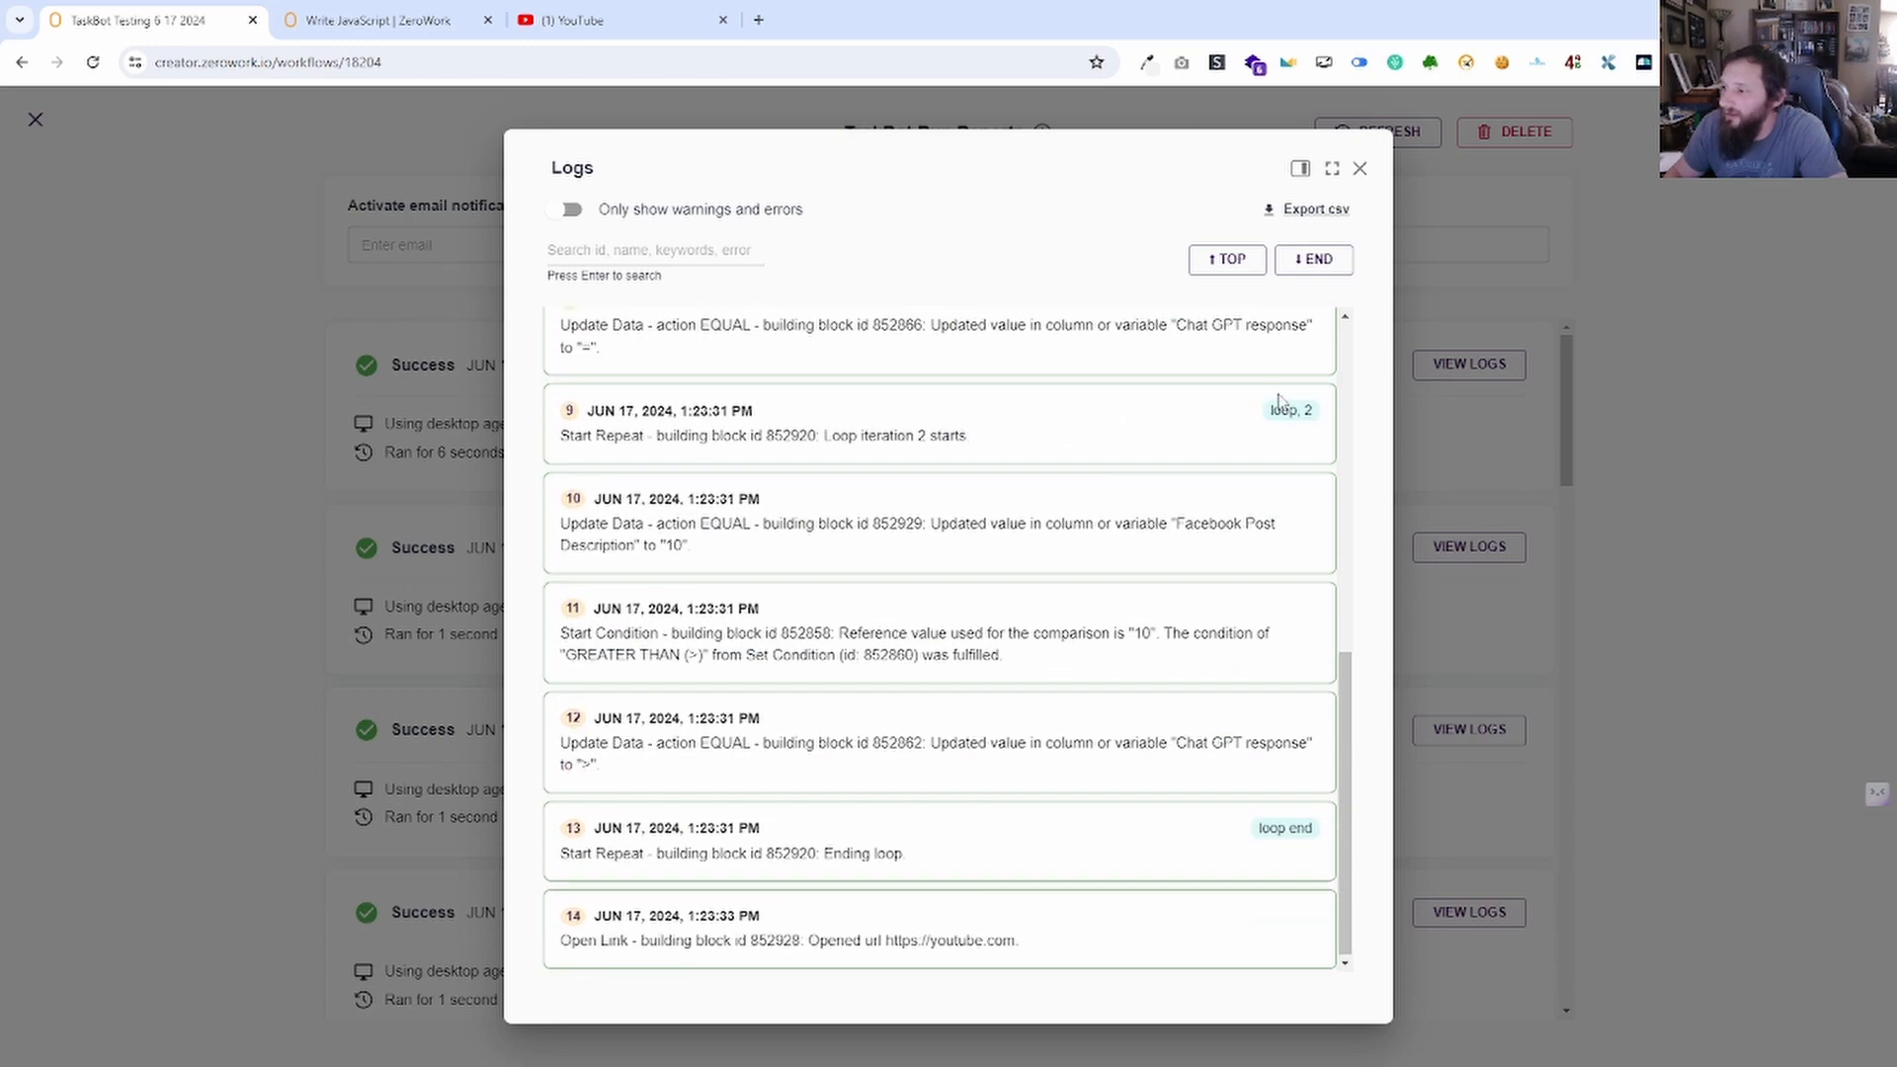
{"action": "scroll", "coordinate": [1161, 643], "scroll_direction": "up", "scroll_amount": 5}
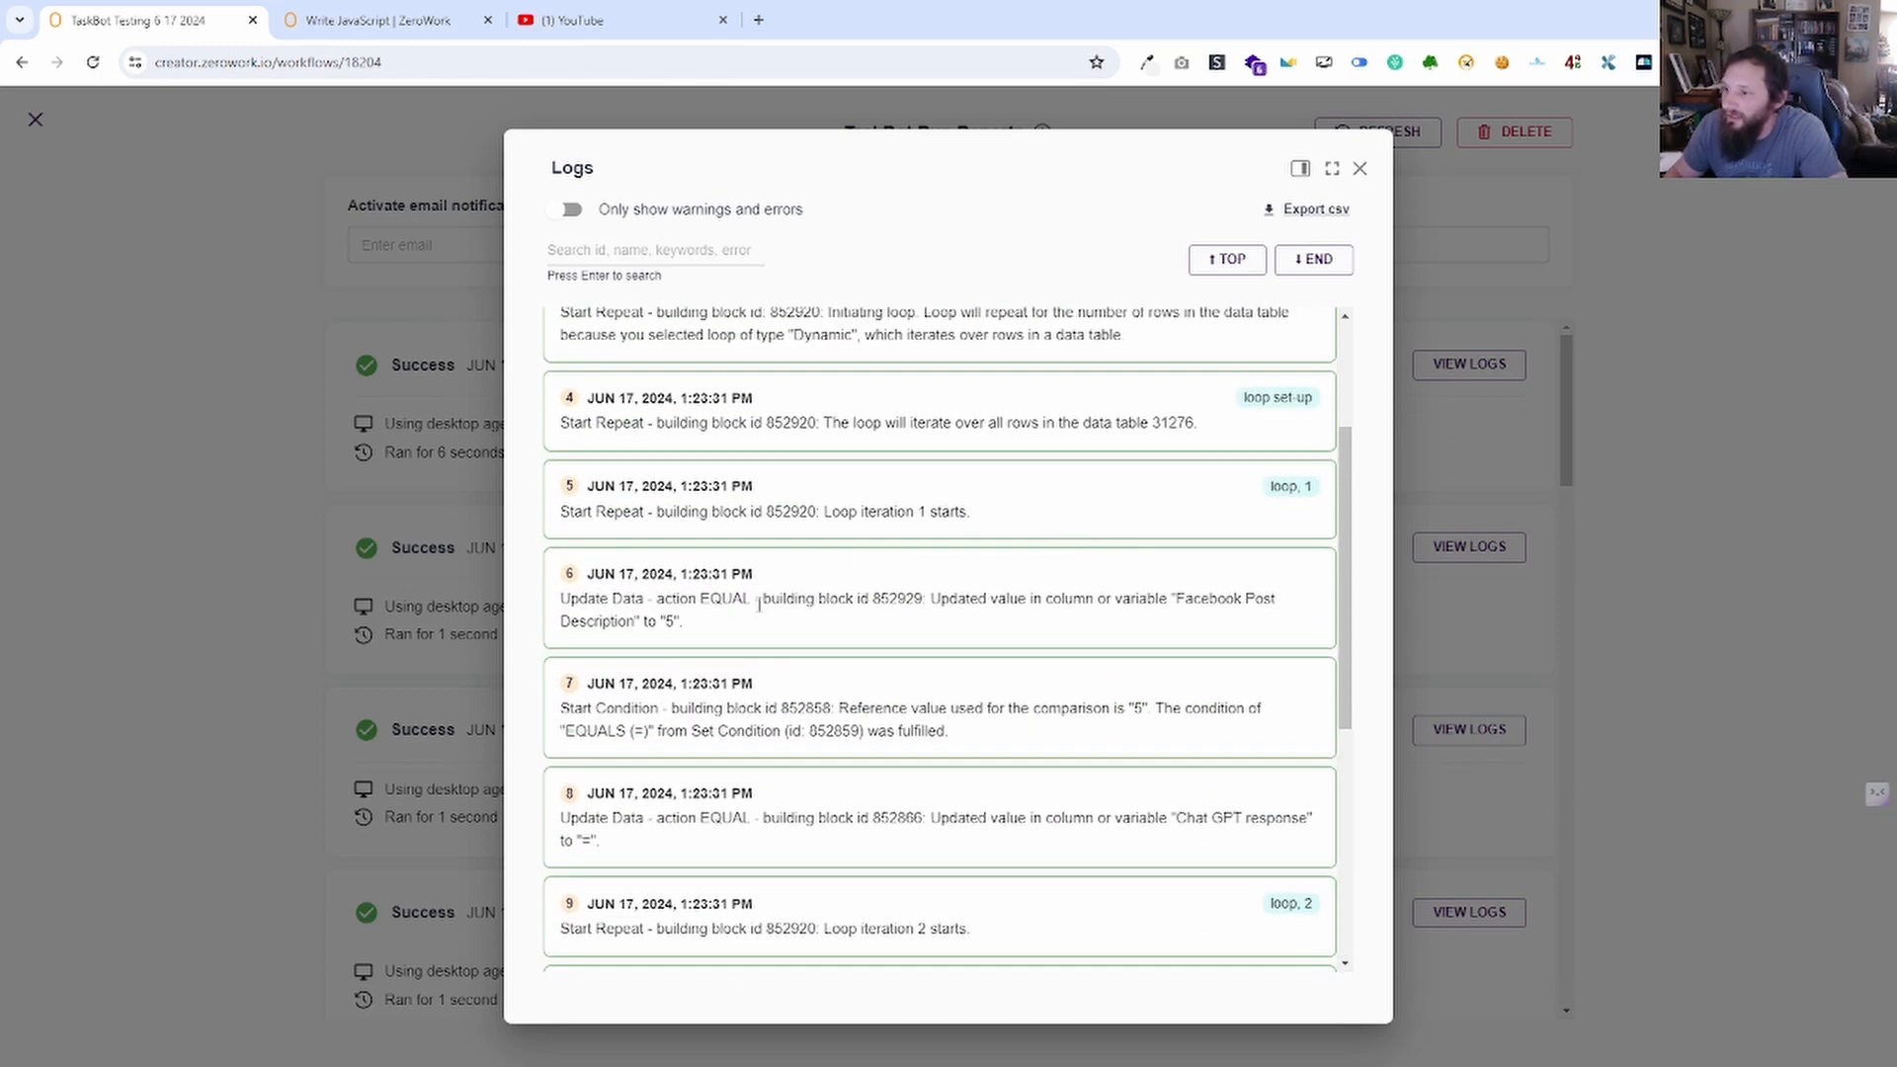
{"action": "scroll", "coordinate": [1014, 732], "scroll_direction": "down", "scroll_amount": 2}
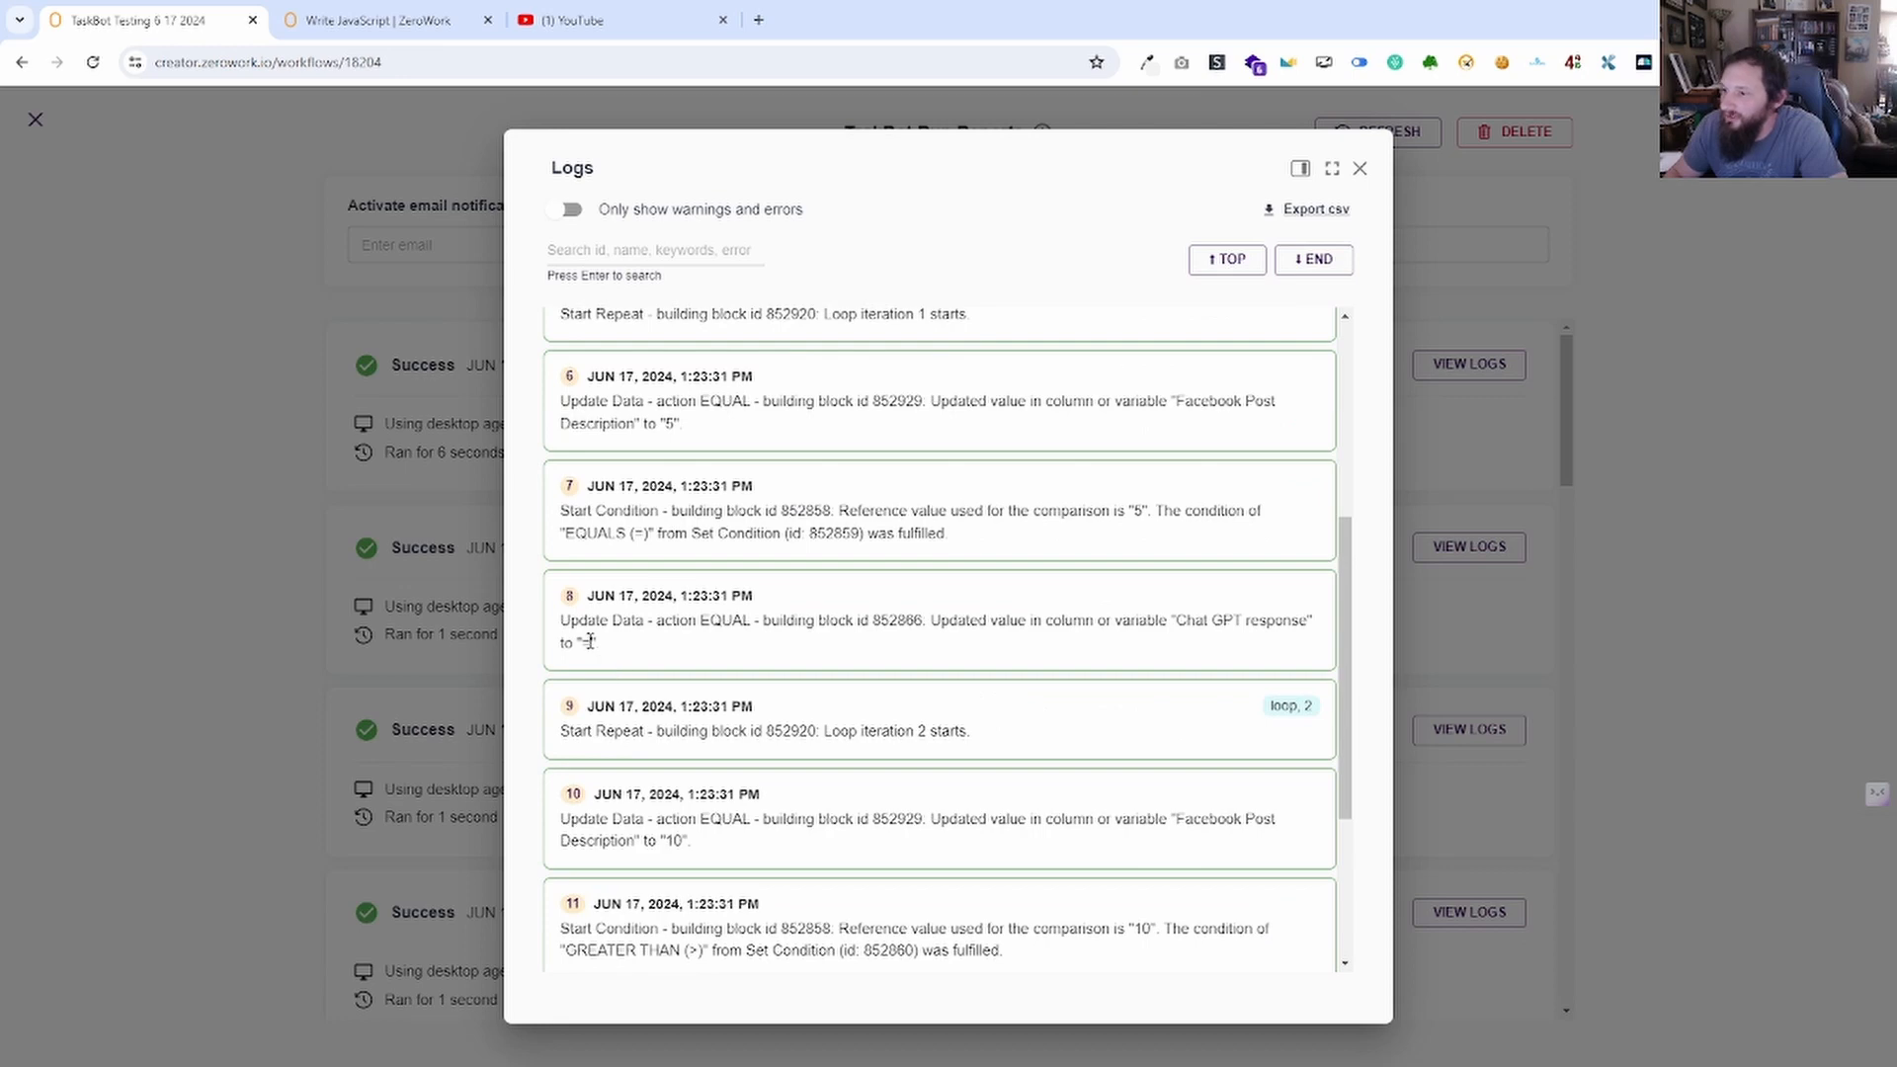
{"action": "left_click_drag", "start_coordinate": [589, 643], "coordinate": [559, 643]}
{"action": "scroll", "coordinate": [875, 634], "scroll_direction": "down", "scroll_amount": 2}
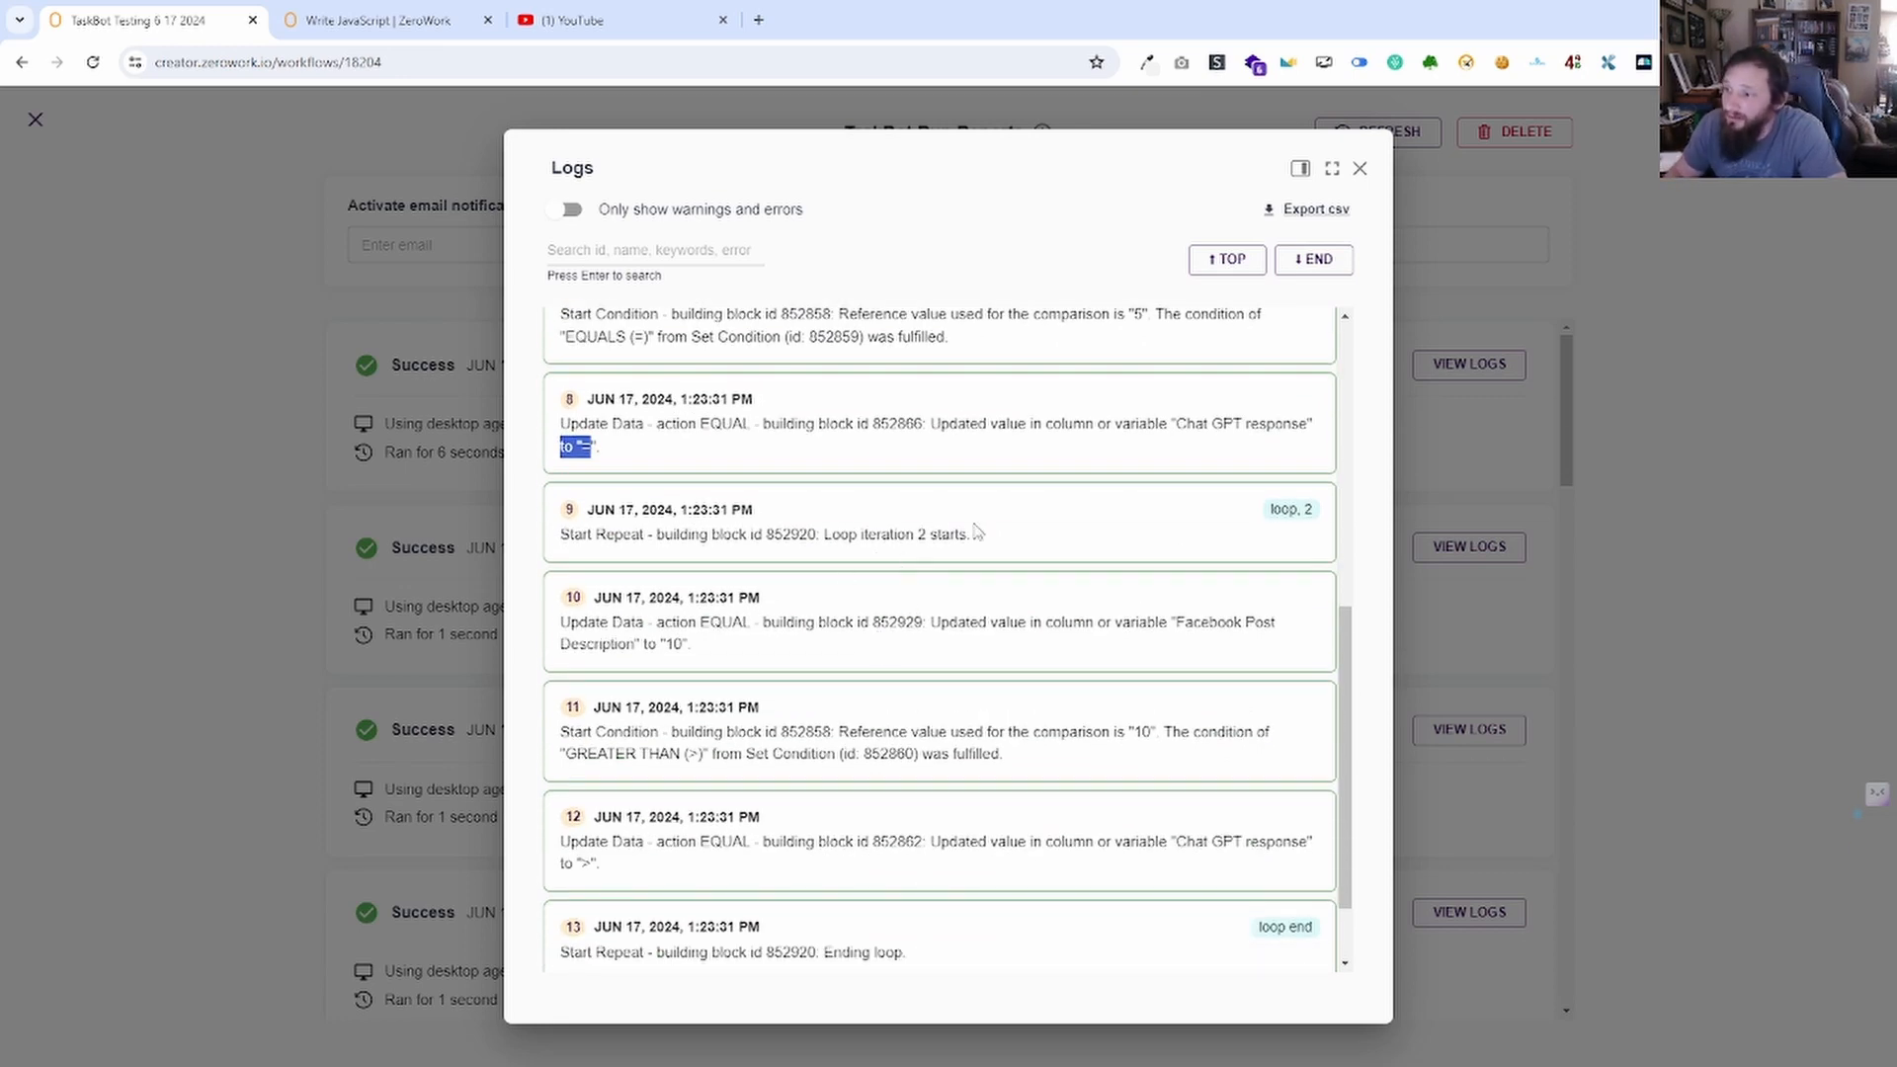
{"action": "scroll", "coordinate": [986, 644], "scroll_direction": "down", "scroll_amount": 1}
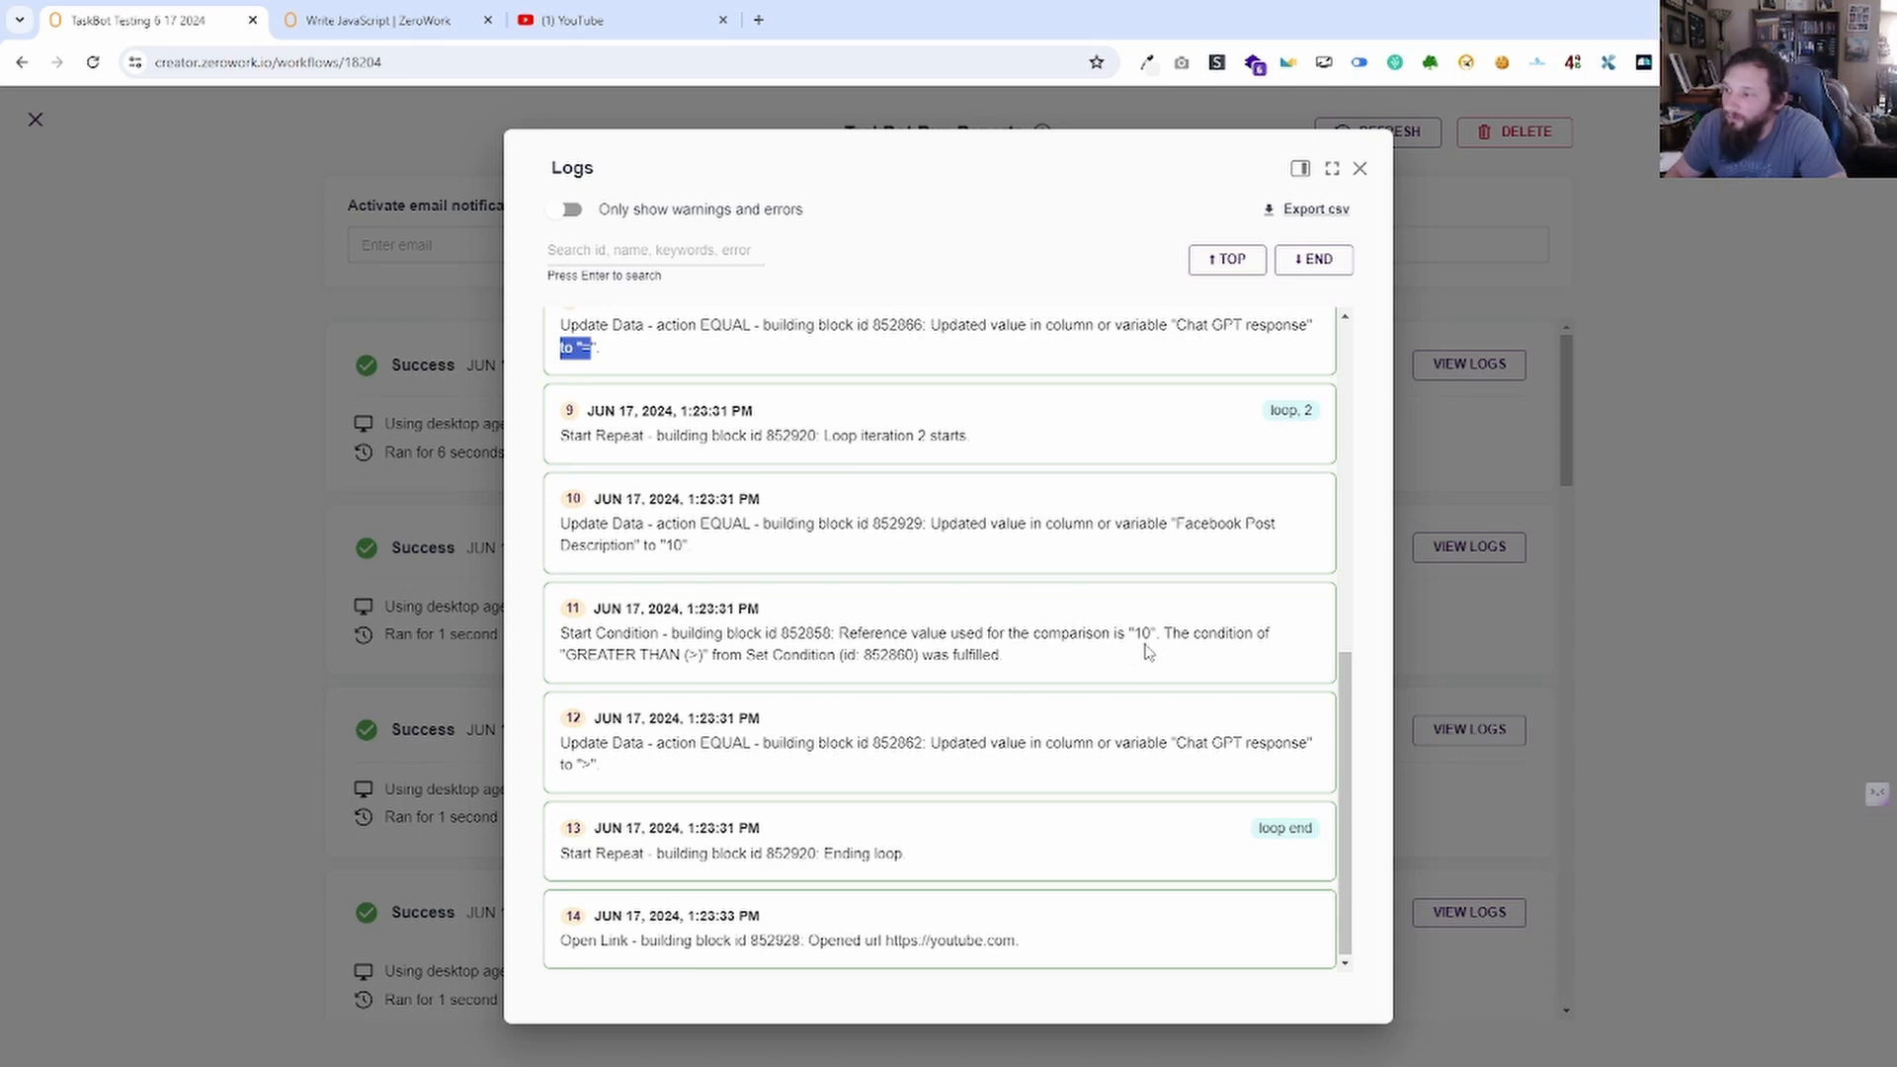
{"action": "left_click", "coordinate": [1361, 171]}
{"action": "left_click", "coordinate": [35, 120]}
Drag a Send Notification block onto the canvas and place it after the top branch's Update Data.
{"action": "left_click_drag", "start_coordinate": [1061, 938], "coordinate": [930, 895]}
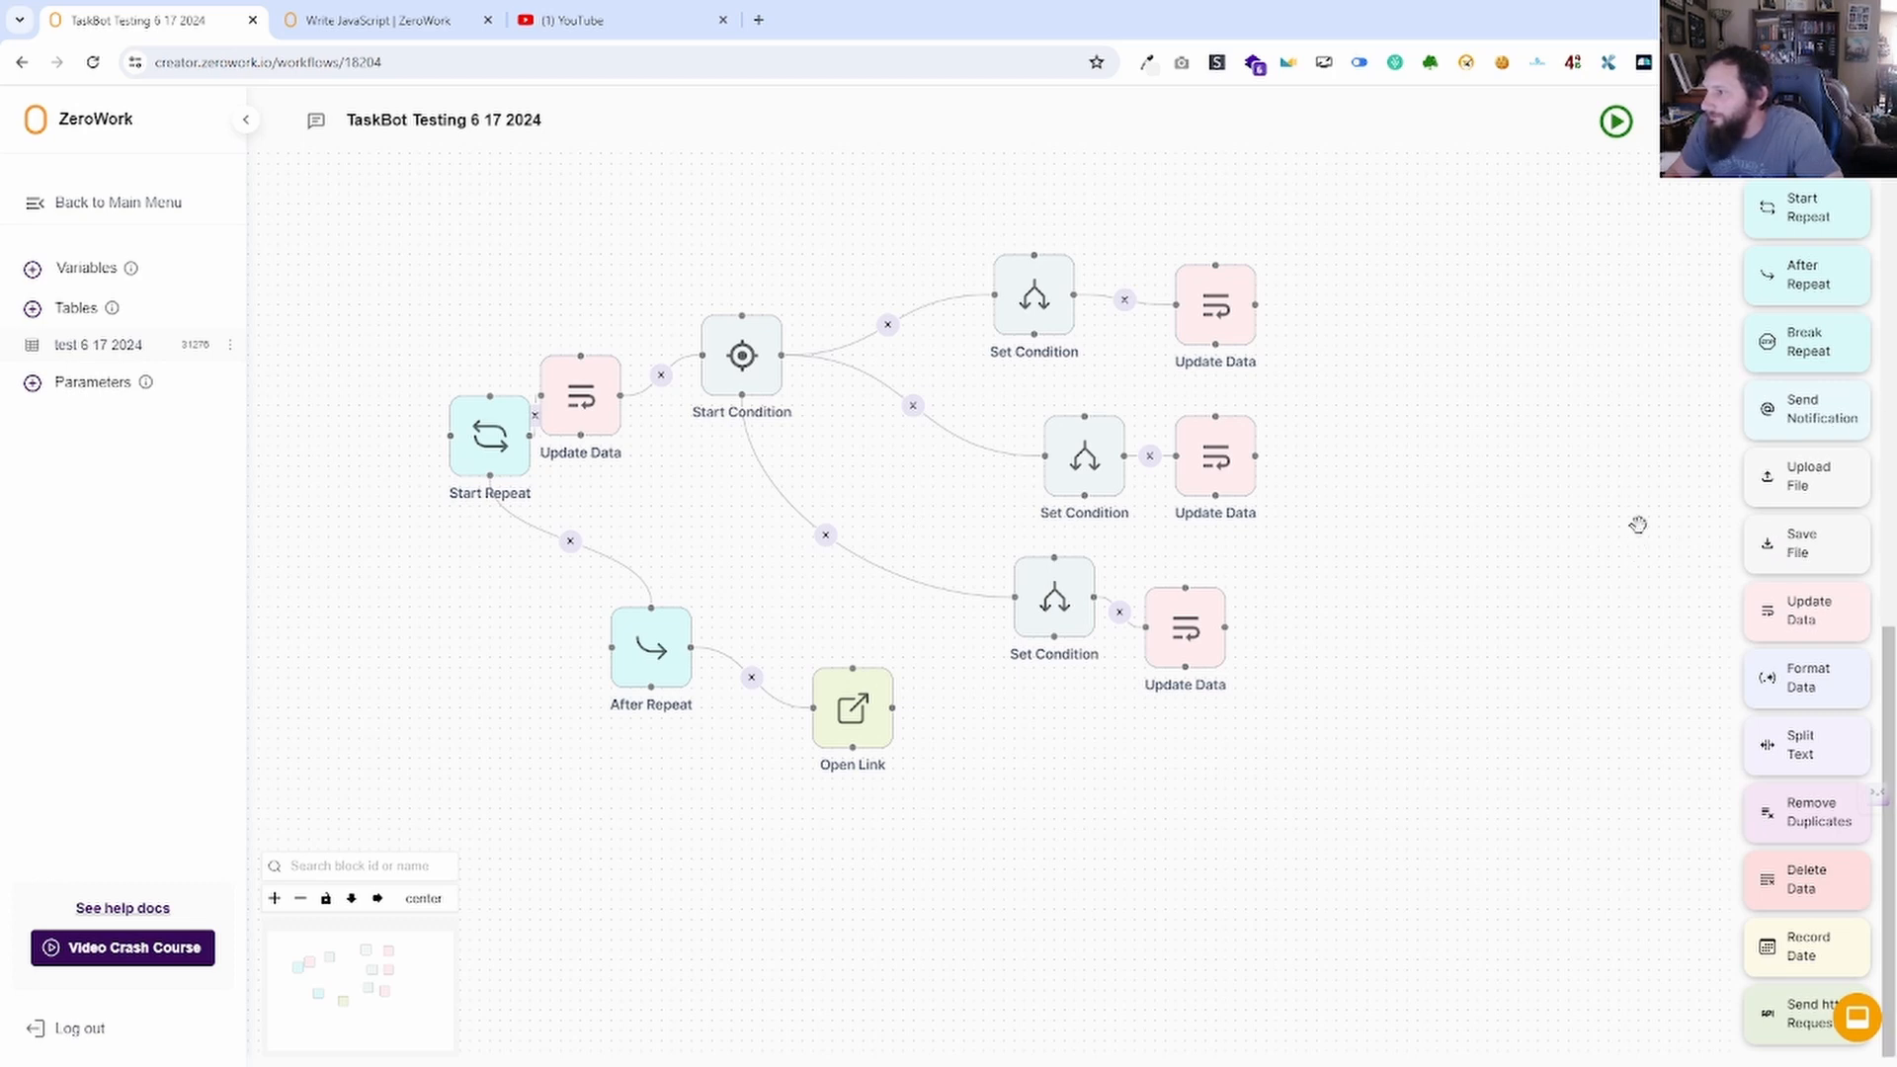
{"action": "scroll", "coordinate": [1833, 384], "scroll_direction": "up", "scroll_amount": 1}
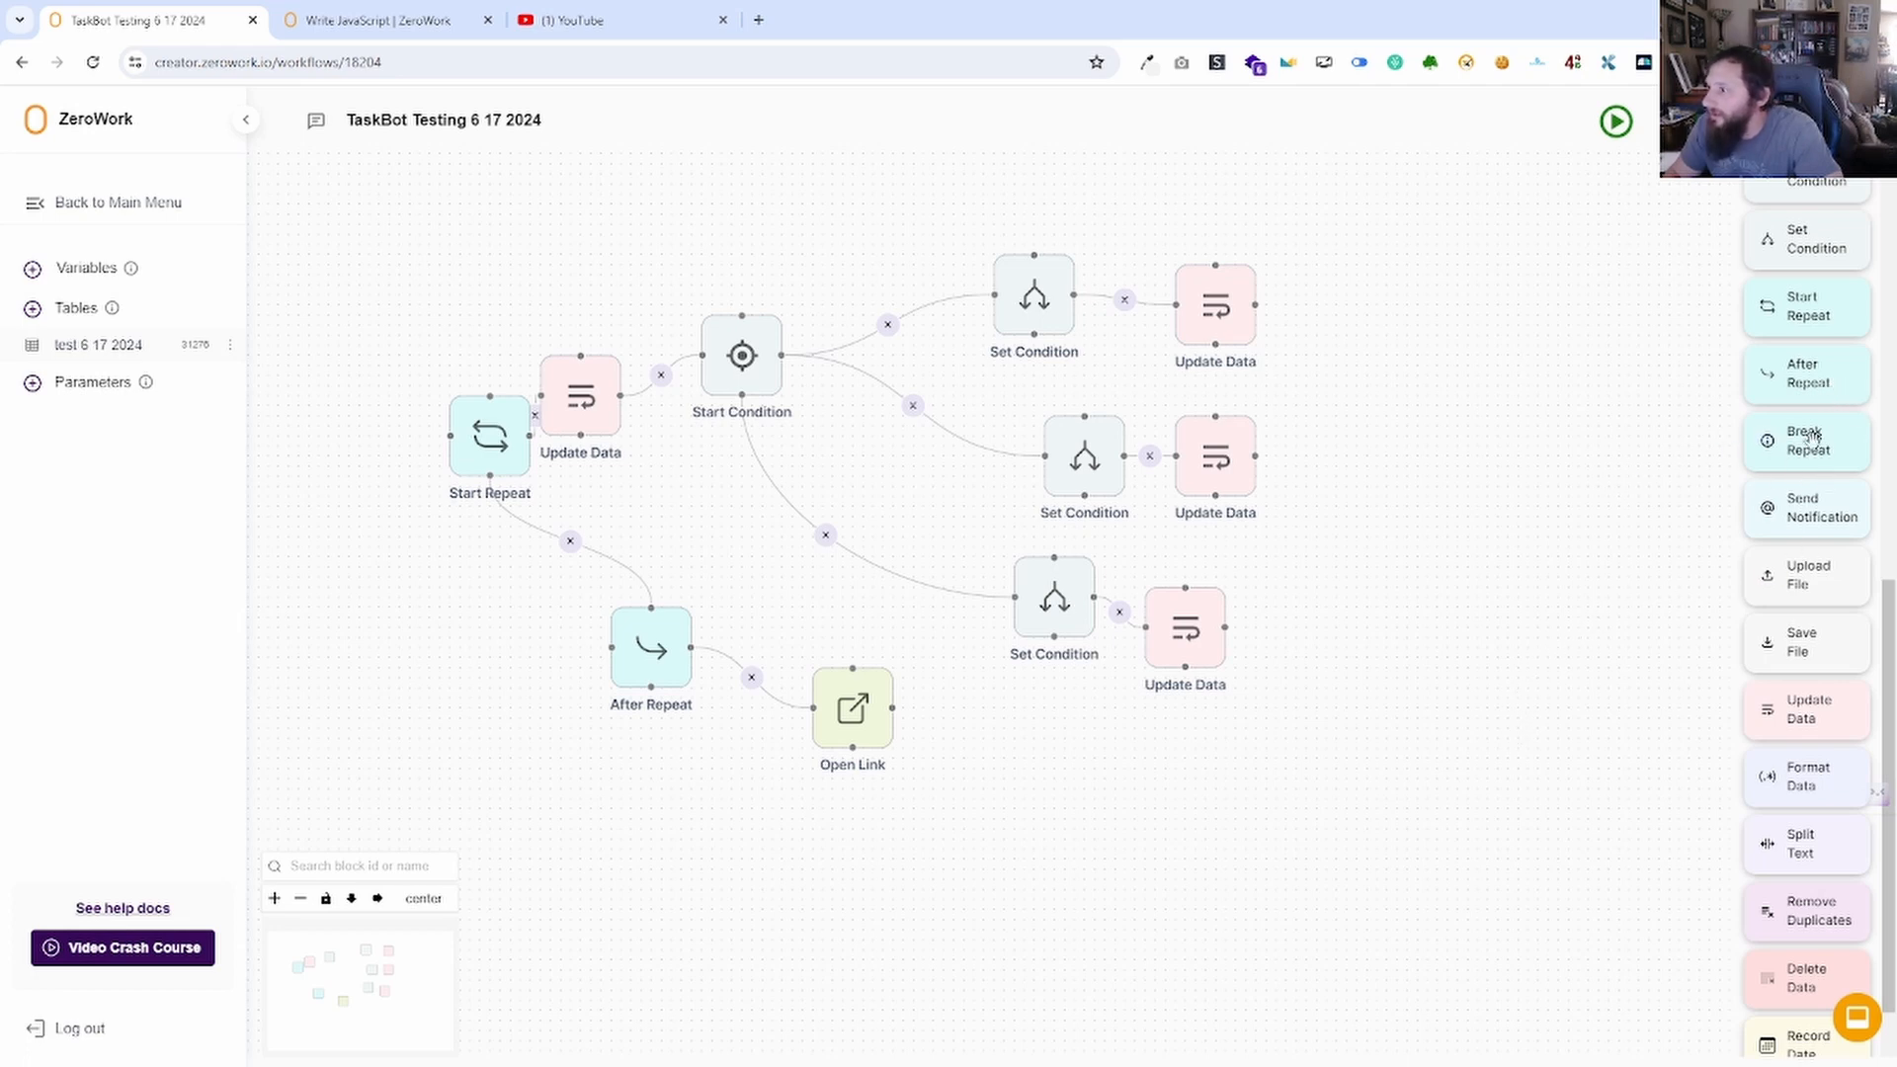
{"action": "scroll", "coordinate": [1769, 492], "scroll_direction": "down", "scroll_amount": 1}
{"action": "left_click_drag", "start_coordinate": [1354, 496], "coordinate": [1110, 319]}
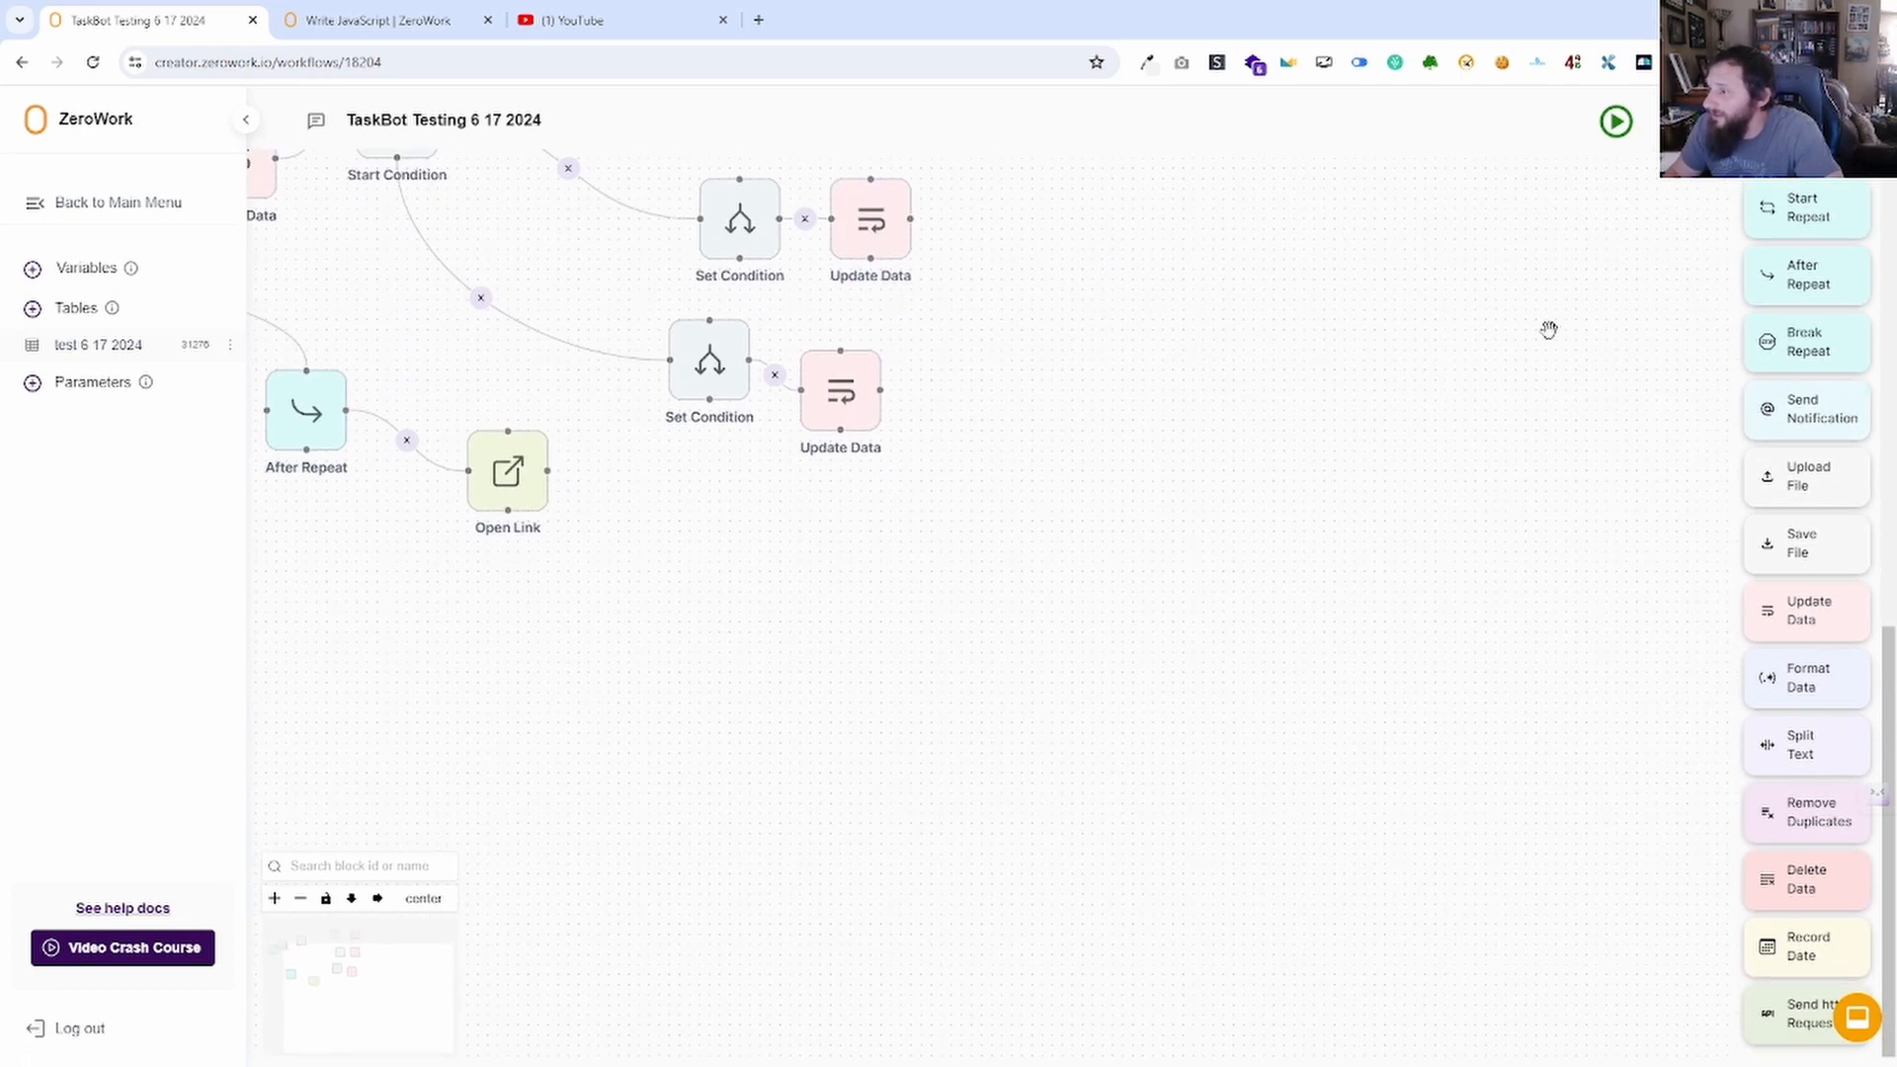
{"action": "left_click_drag", "start_coordinate": [1821, 412], "coordinate": [875, 599]}
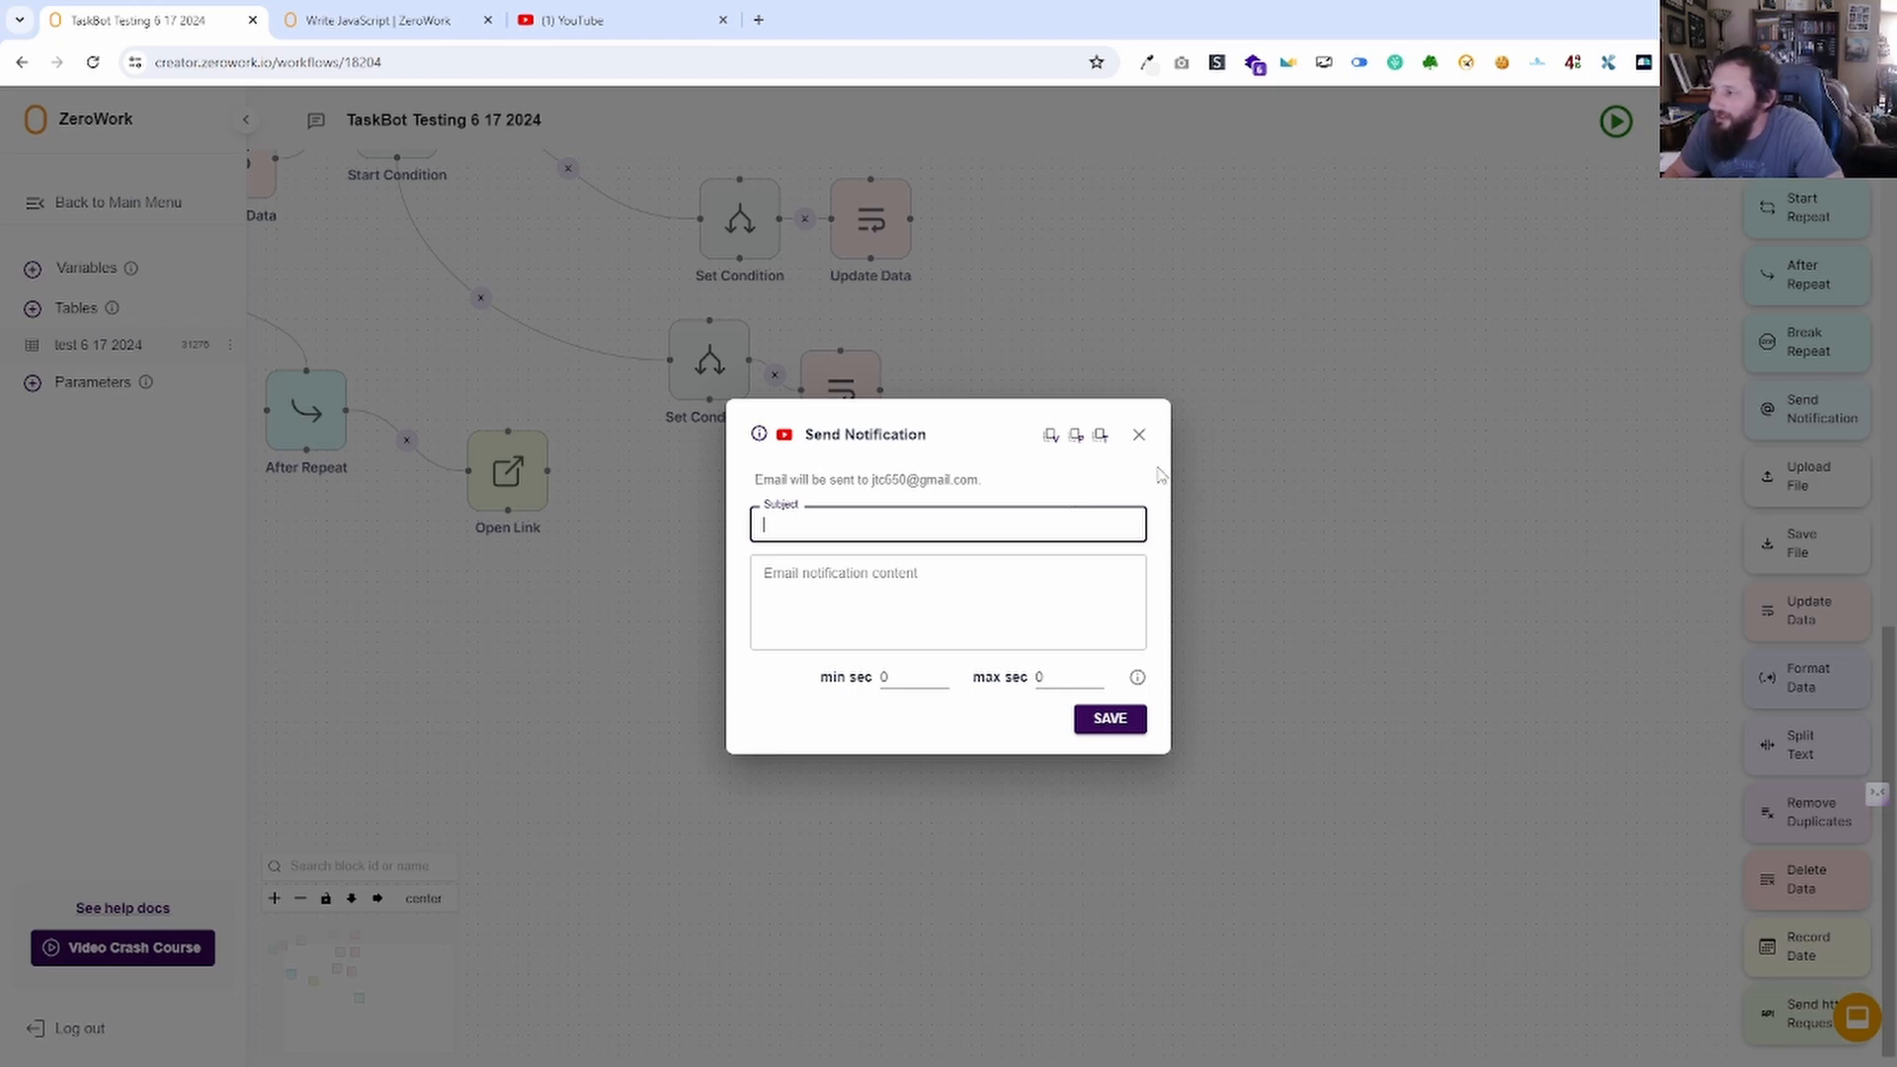
{"action": "left_click", "coordinate": [1140, 434]}
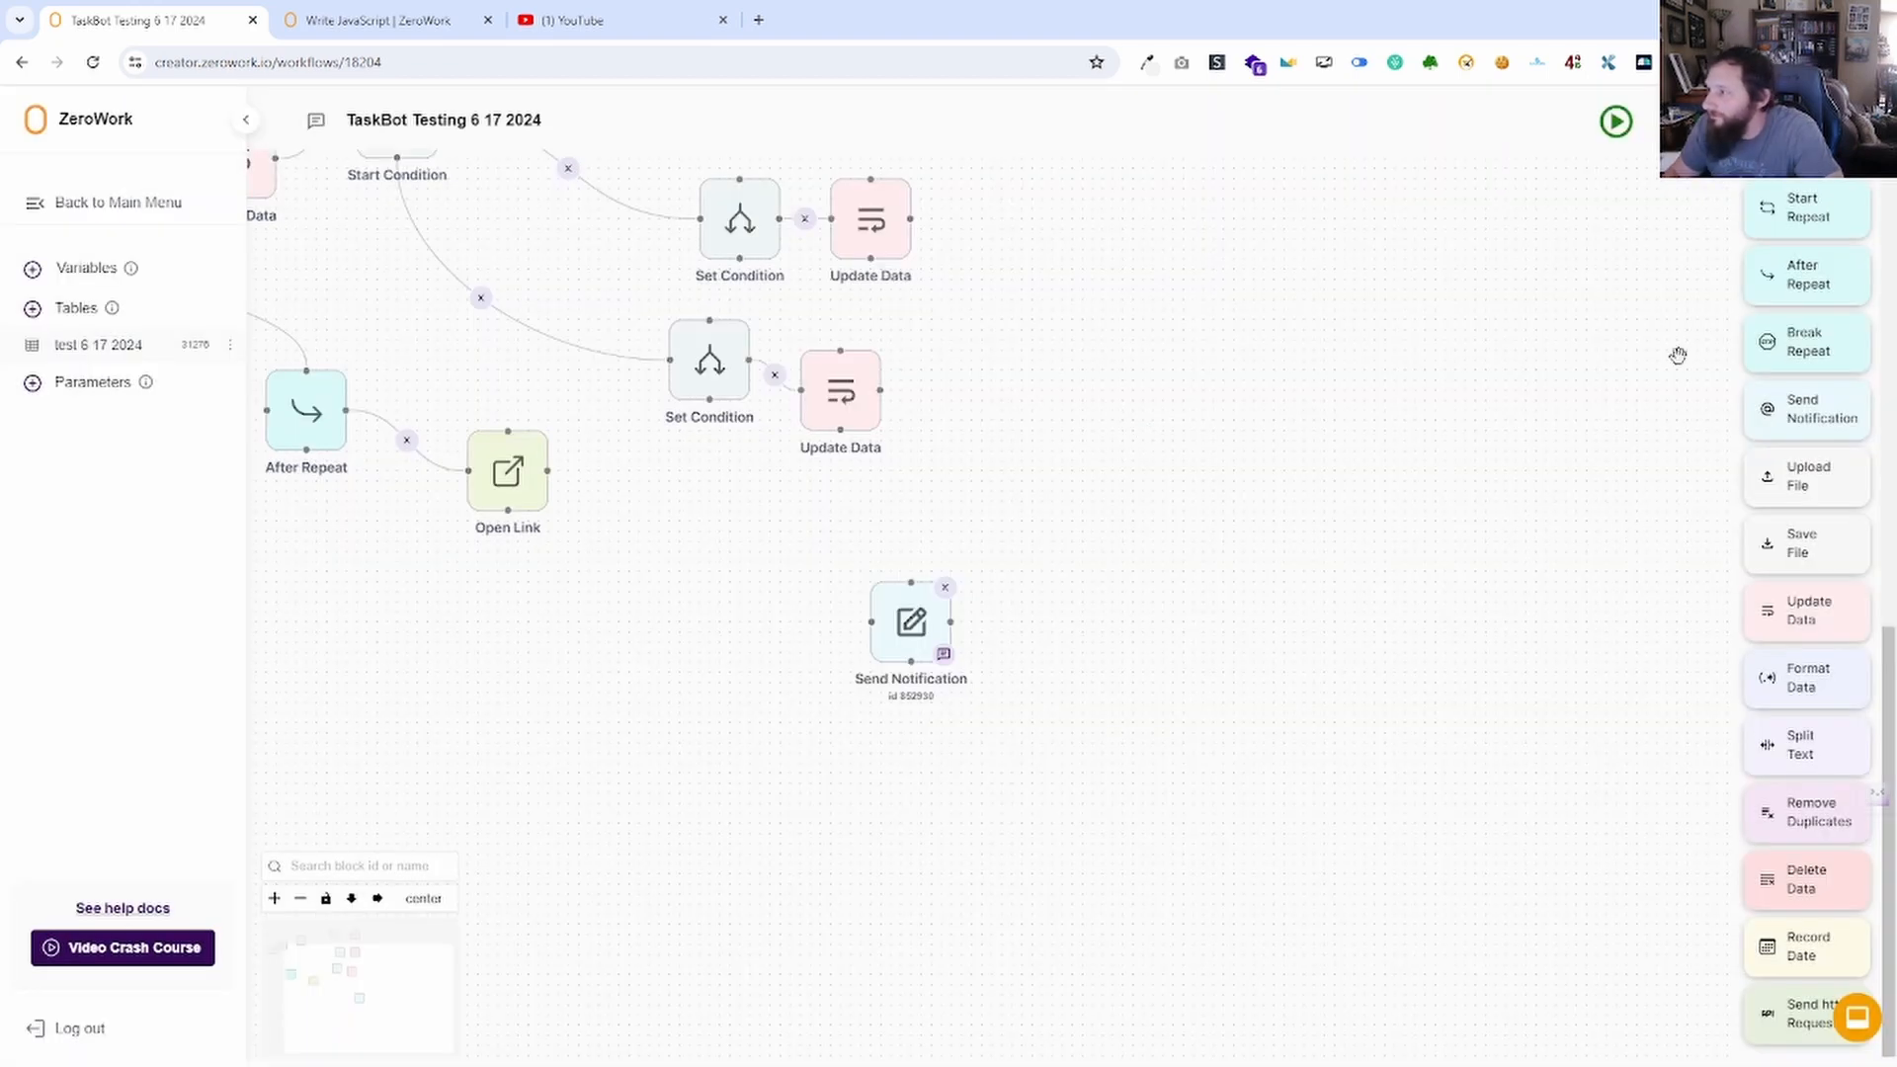
{"action": "left_click_drag", "start_coordinate": [885, 595], "coordinate": [1199, 468]}
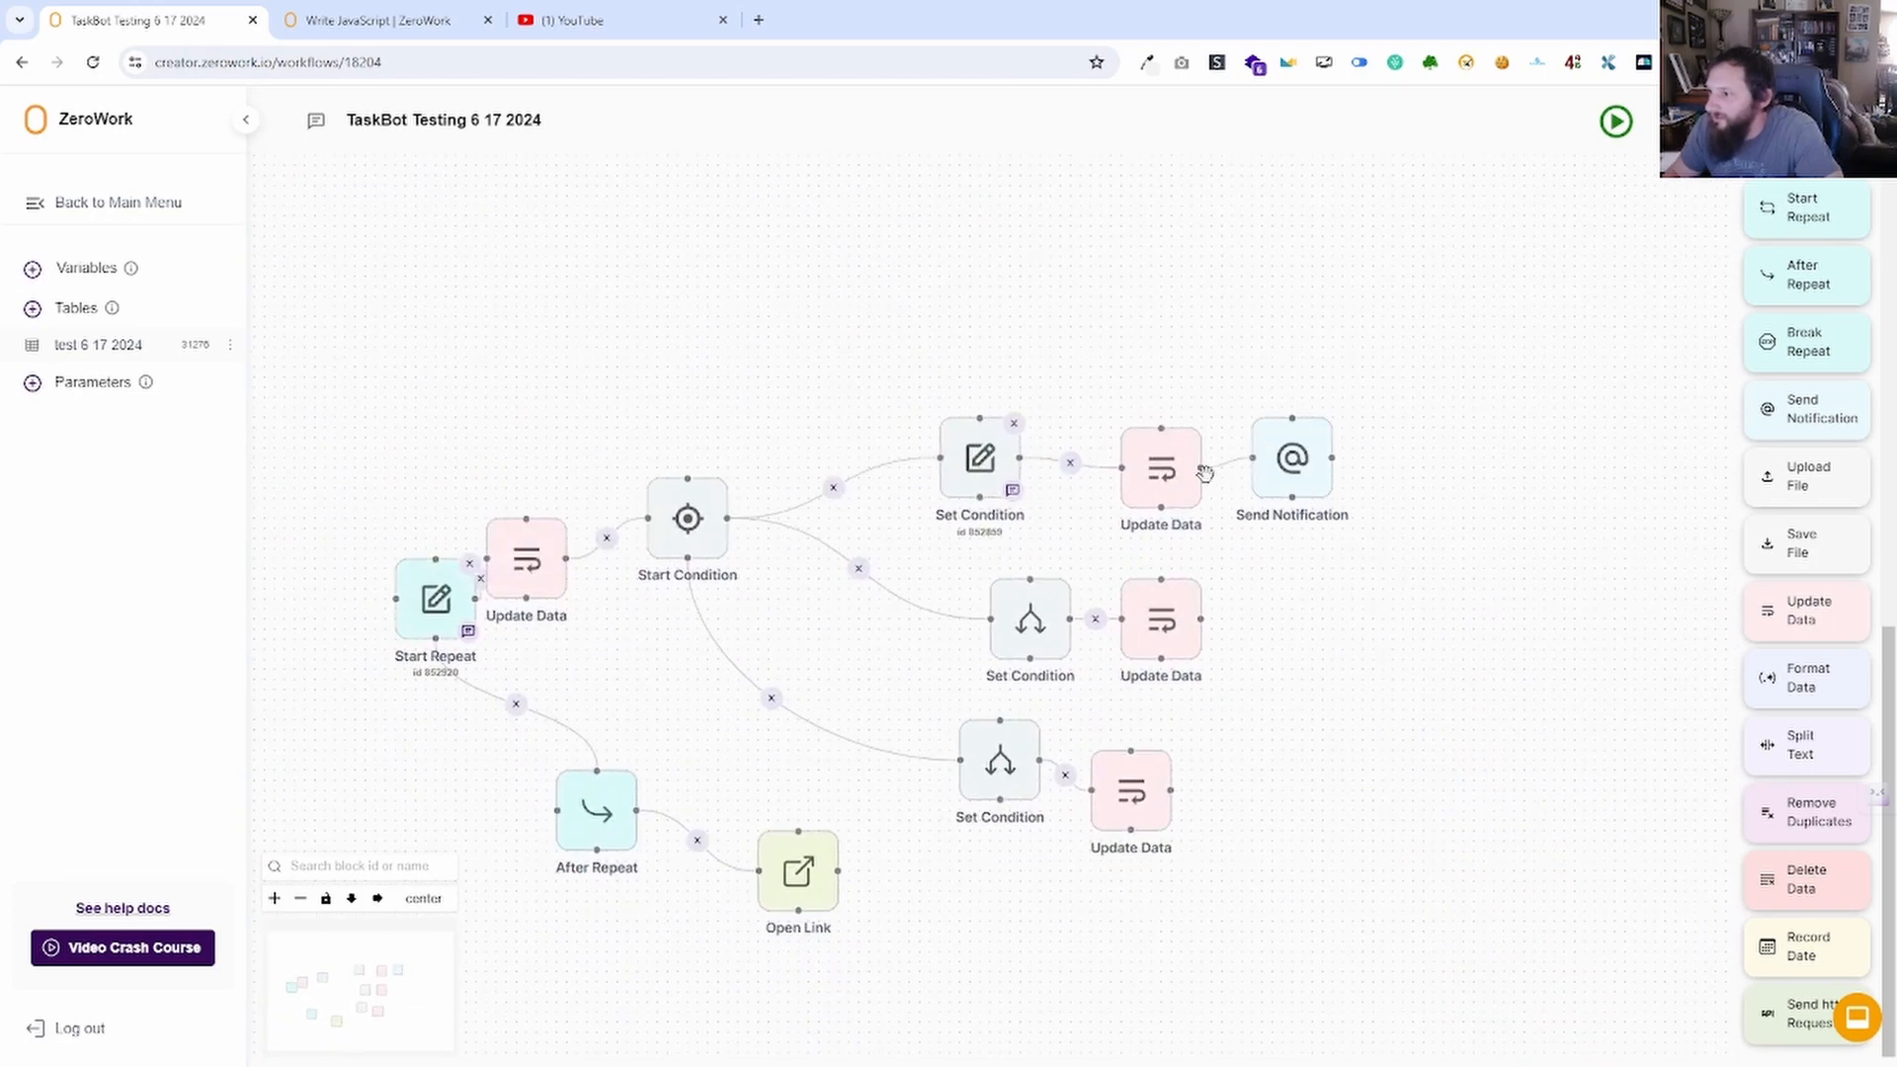
Give the notification body '=' and subject 'equal to', save it, and start a TaskBot test run.
{"action": "double_click", "coordinate": [1295, 460]}
{"action": "left_click", "coordinate": [1019, 638]}
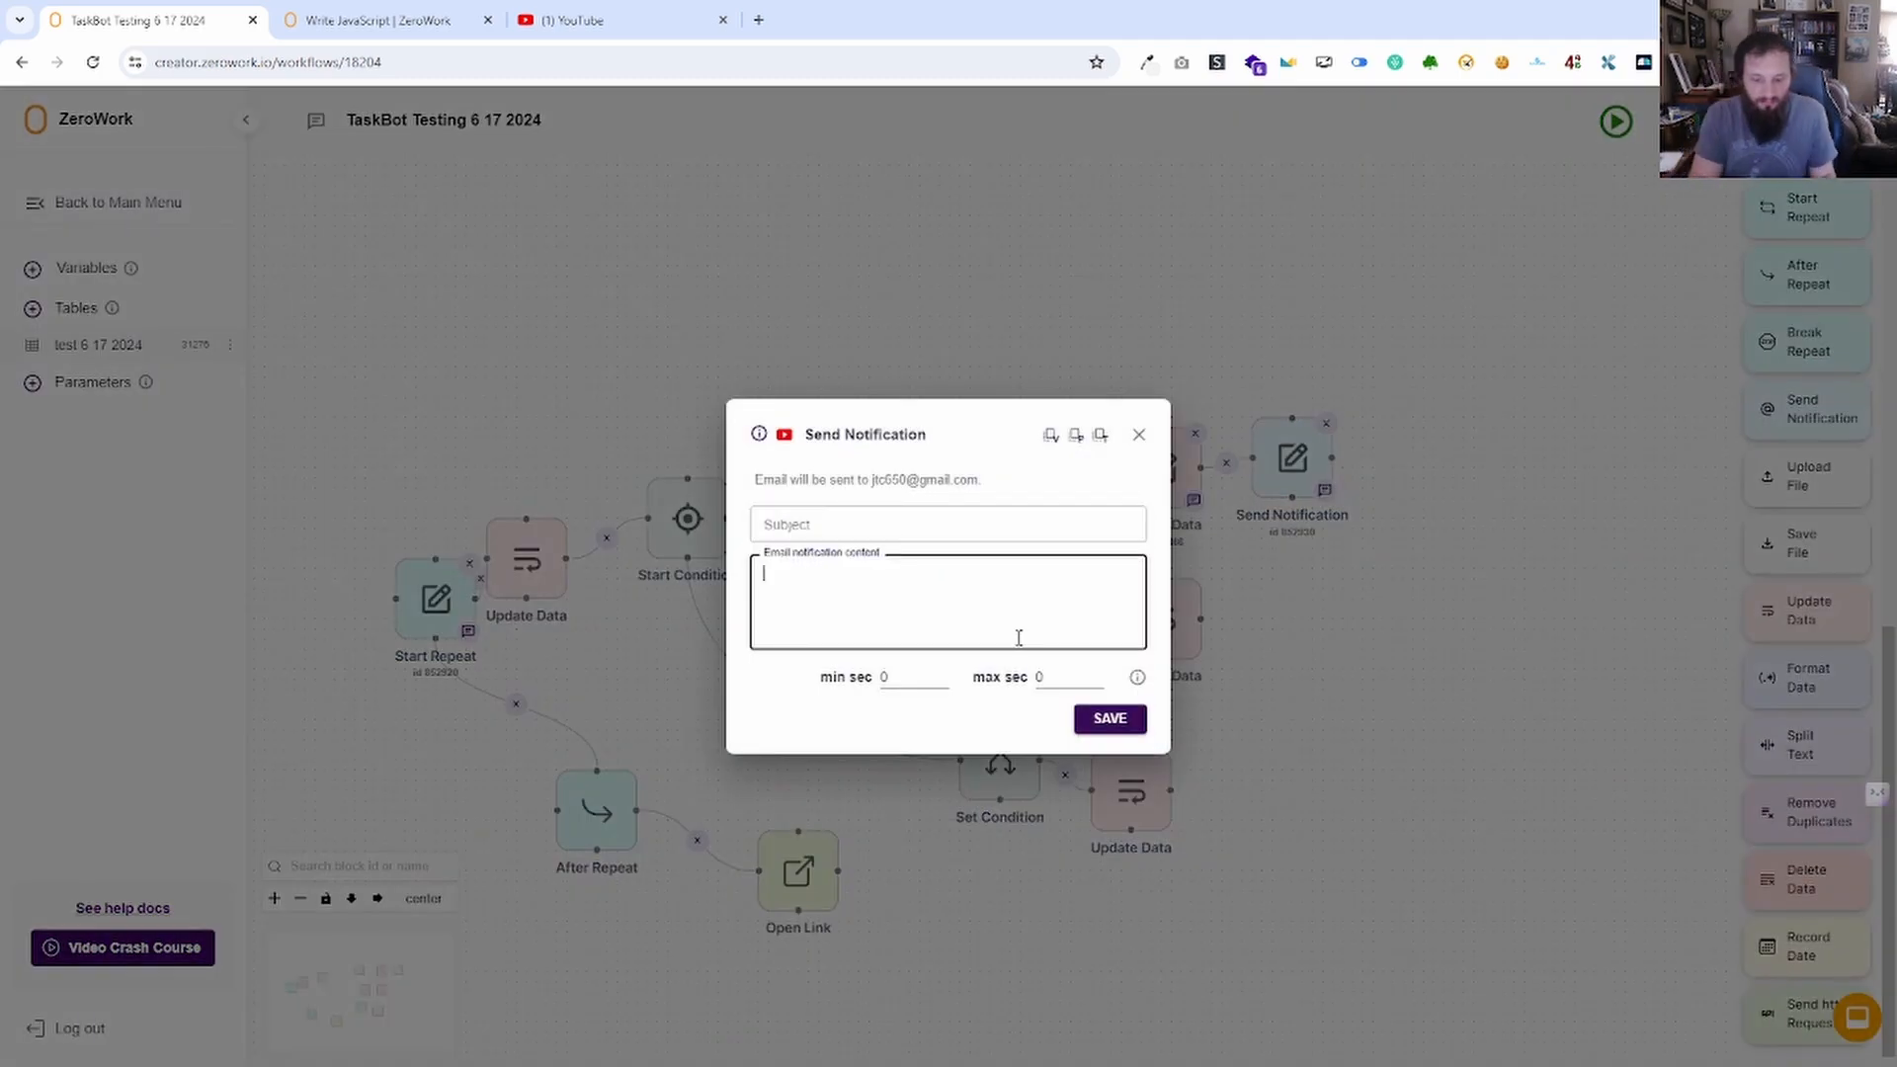
{"action": "type", "text": "="}
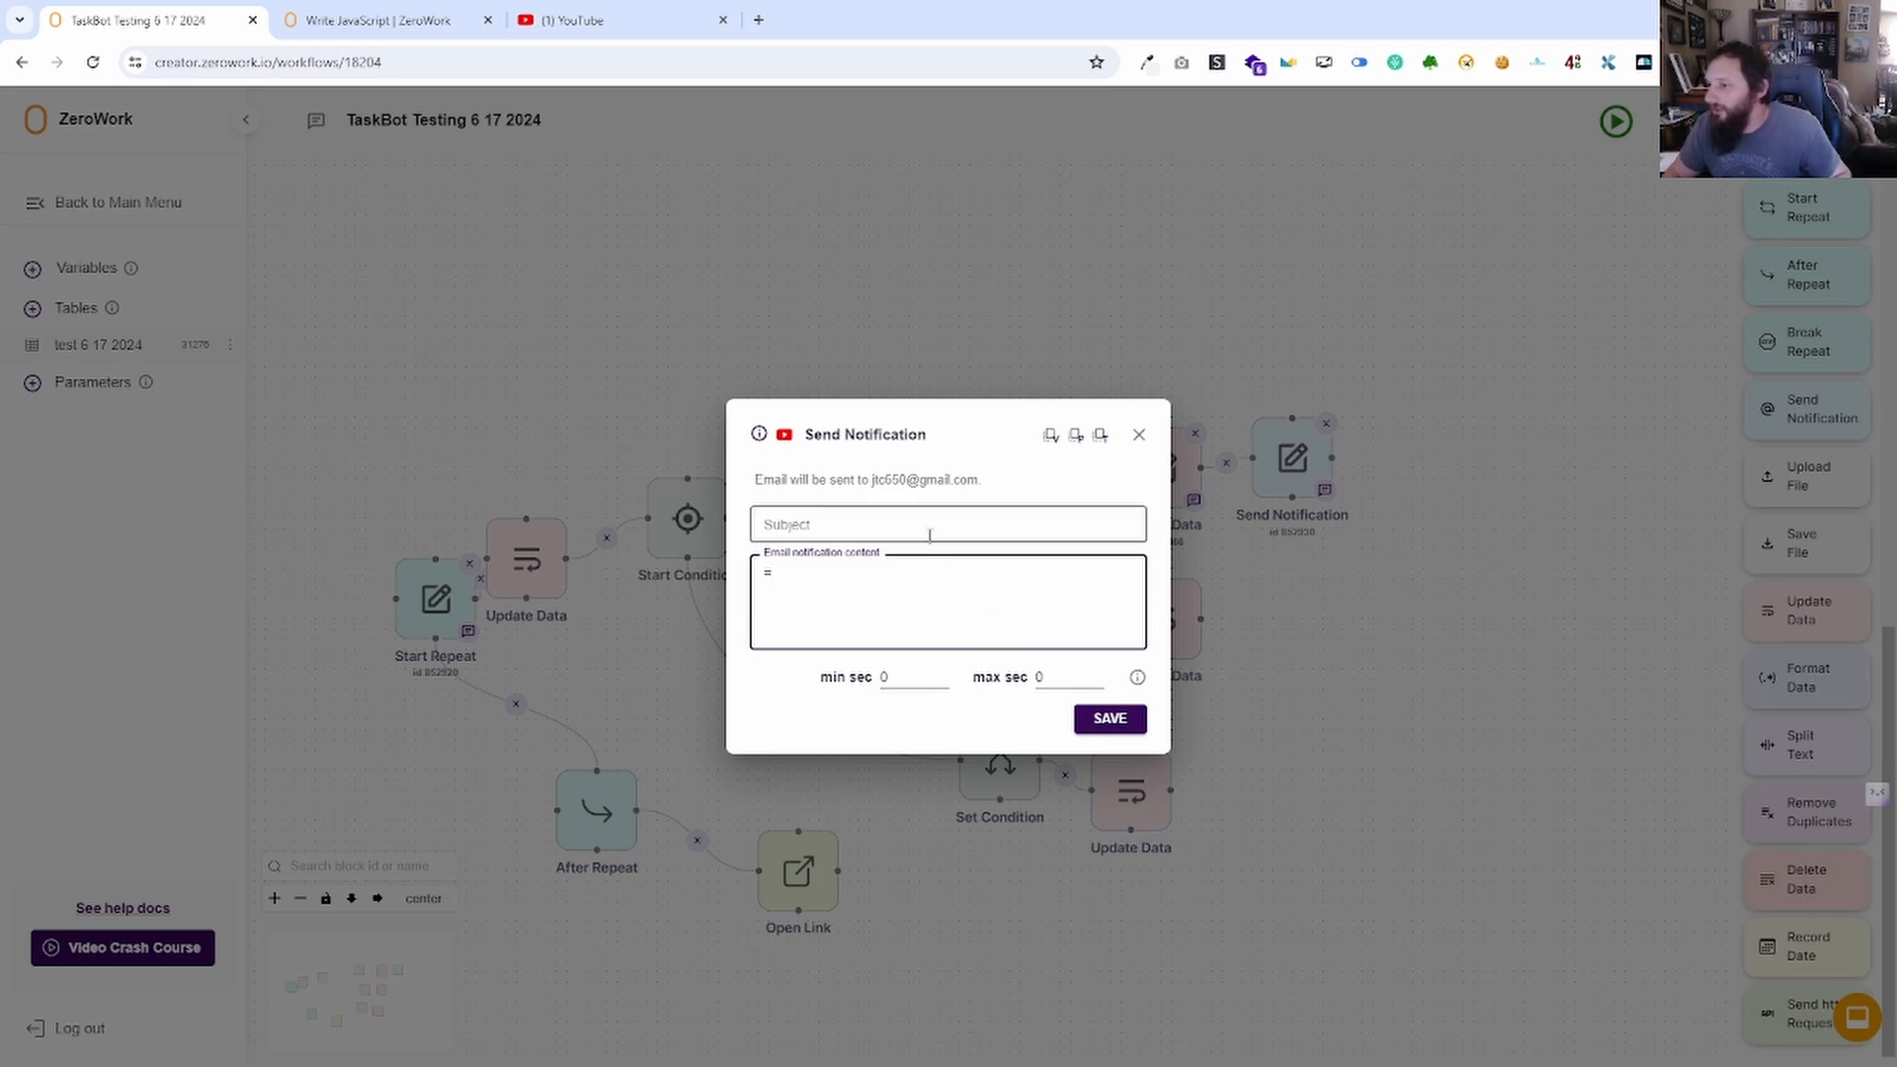
{"action": "left_click", "coordinate": [946, 516]}
{"action": "type", "text": "equa"}
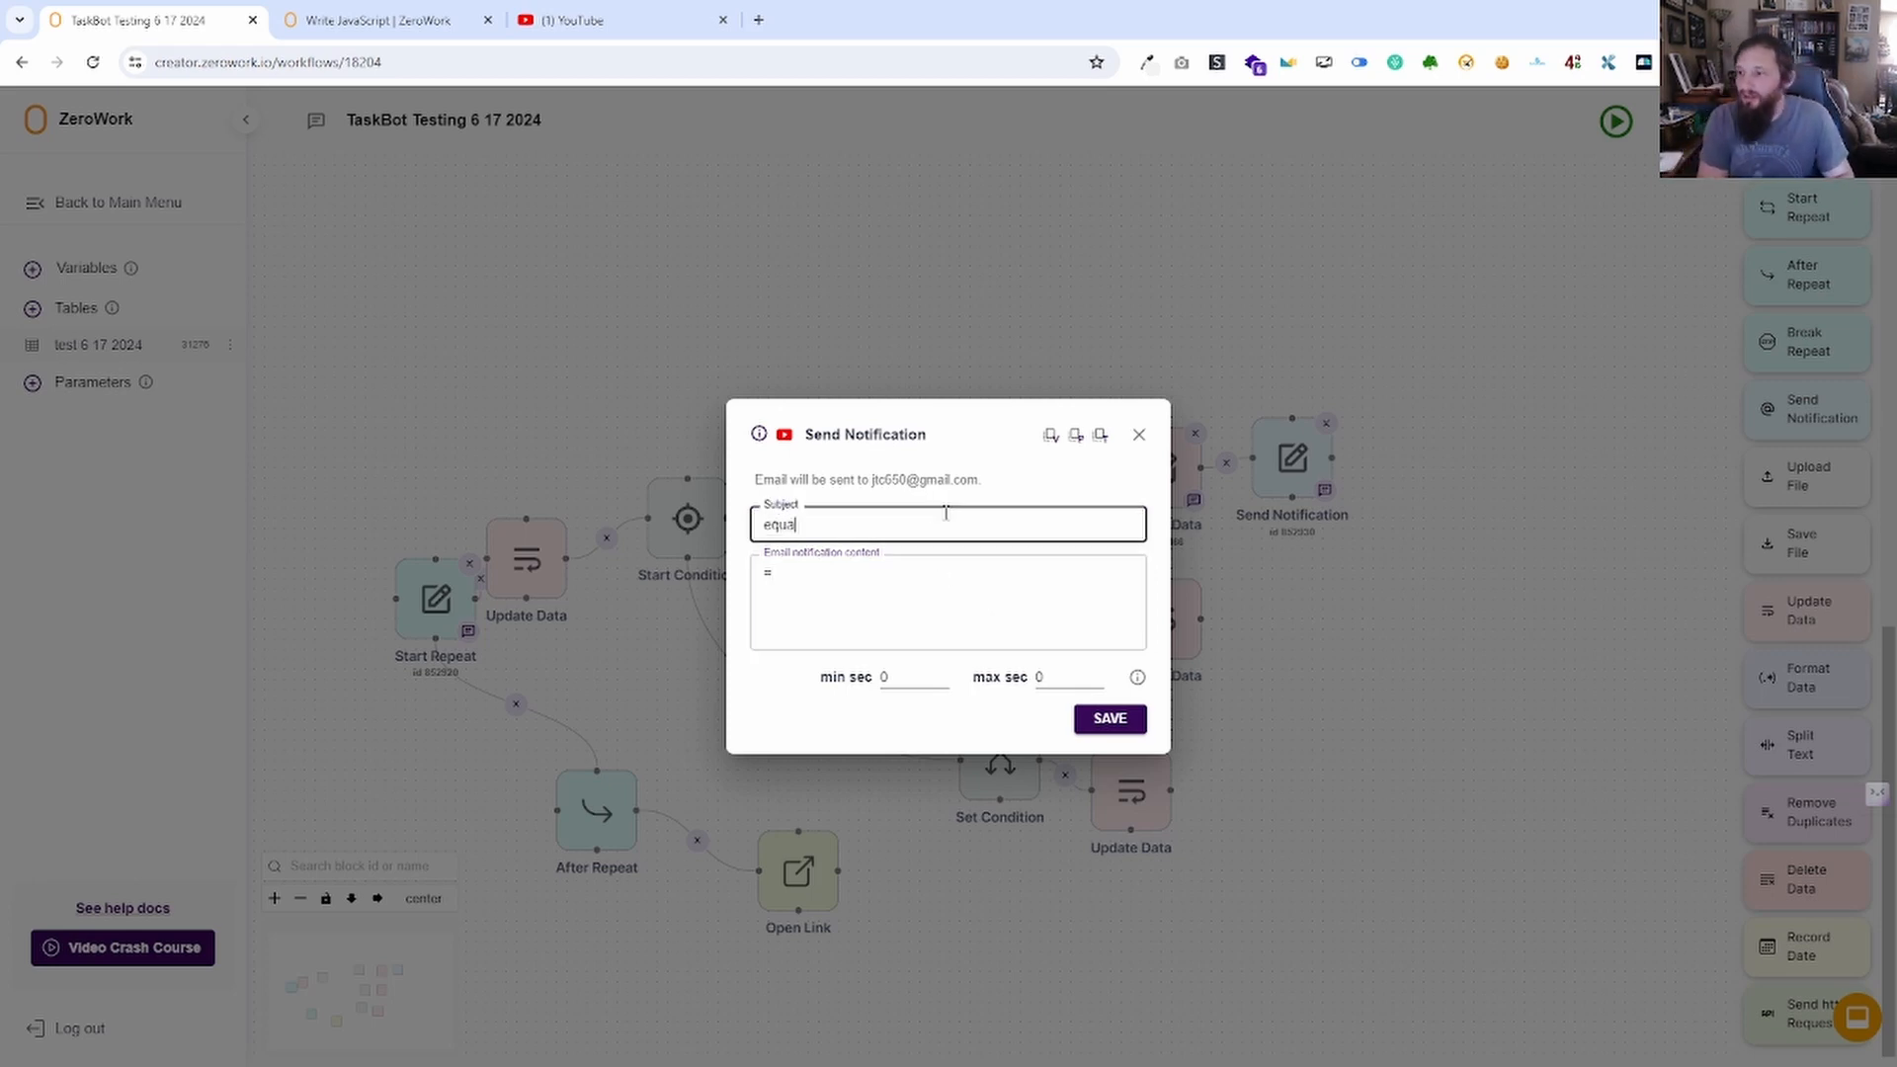
{"action": "type", "text": "l to"}
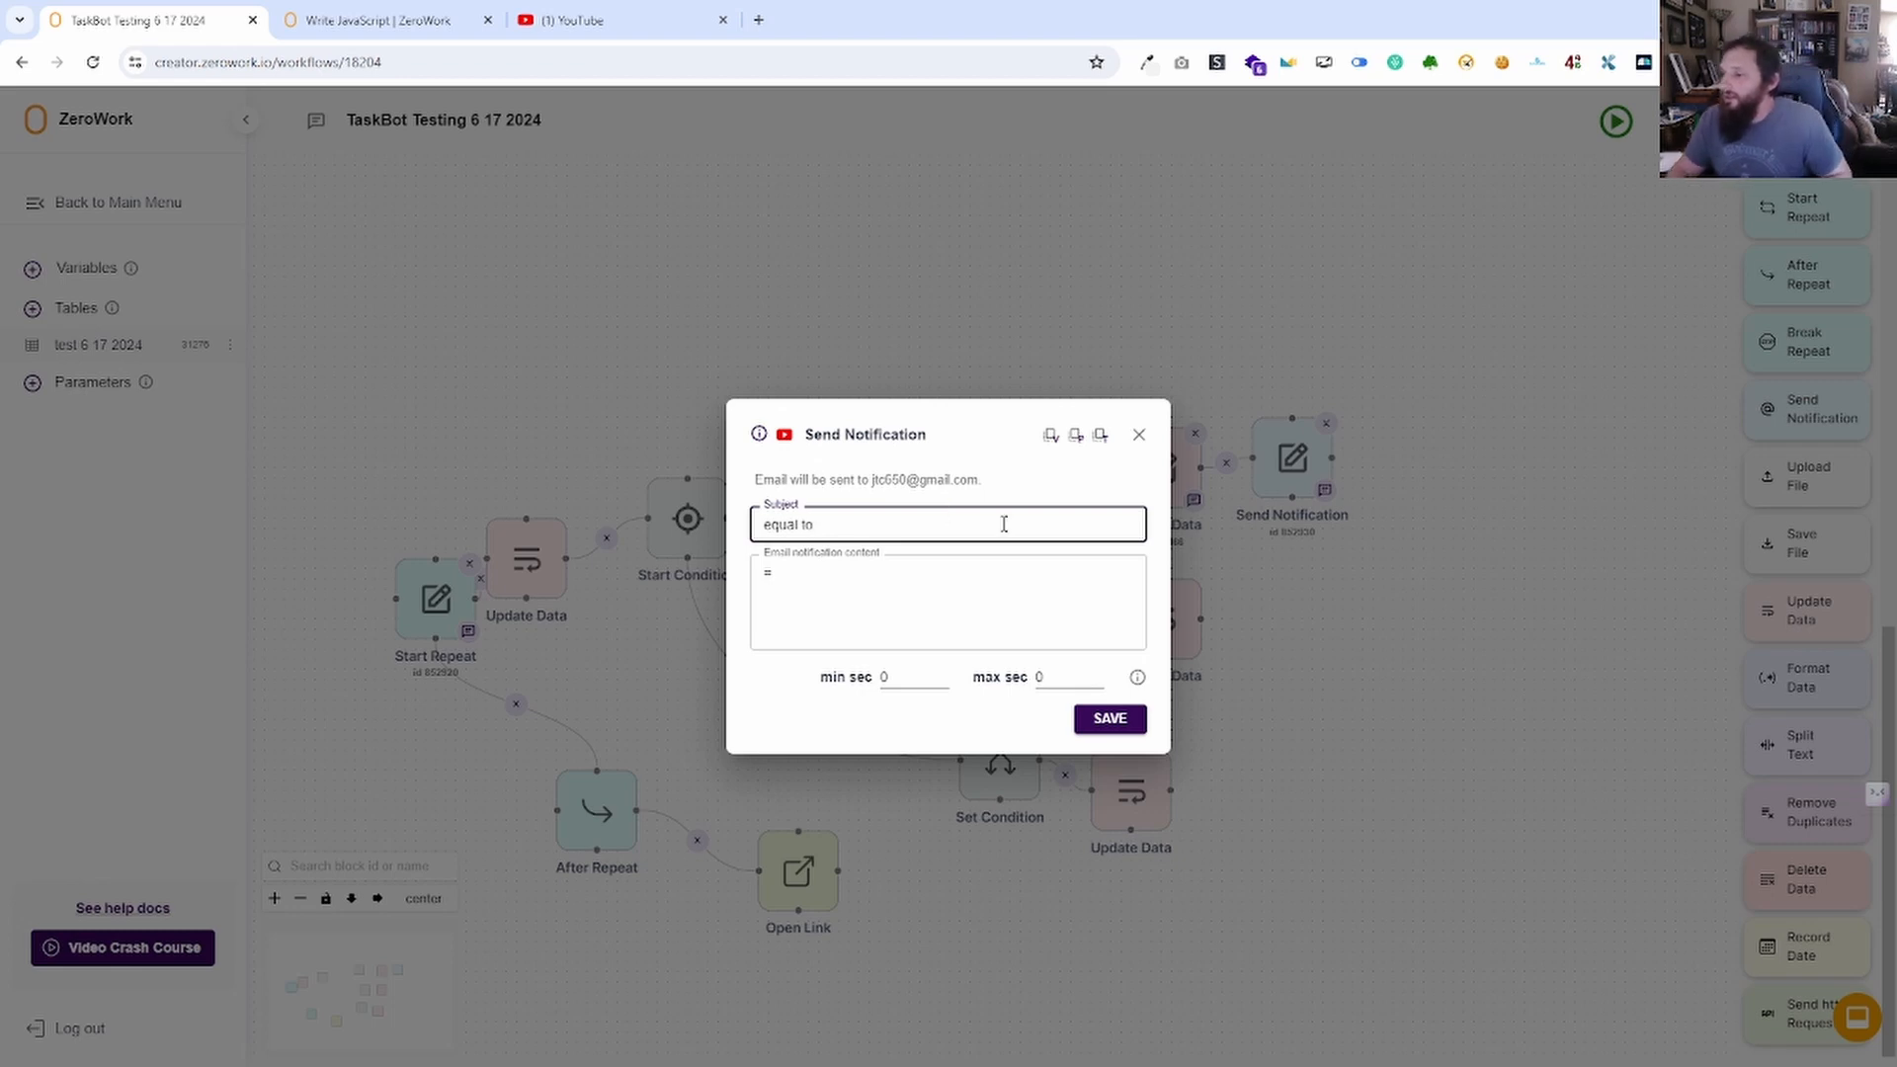
{"action": "left_click", "coordinate": [1124, 720]}
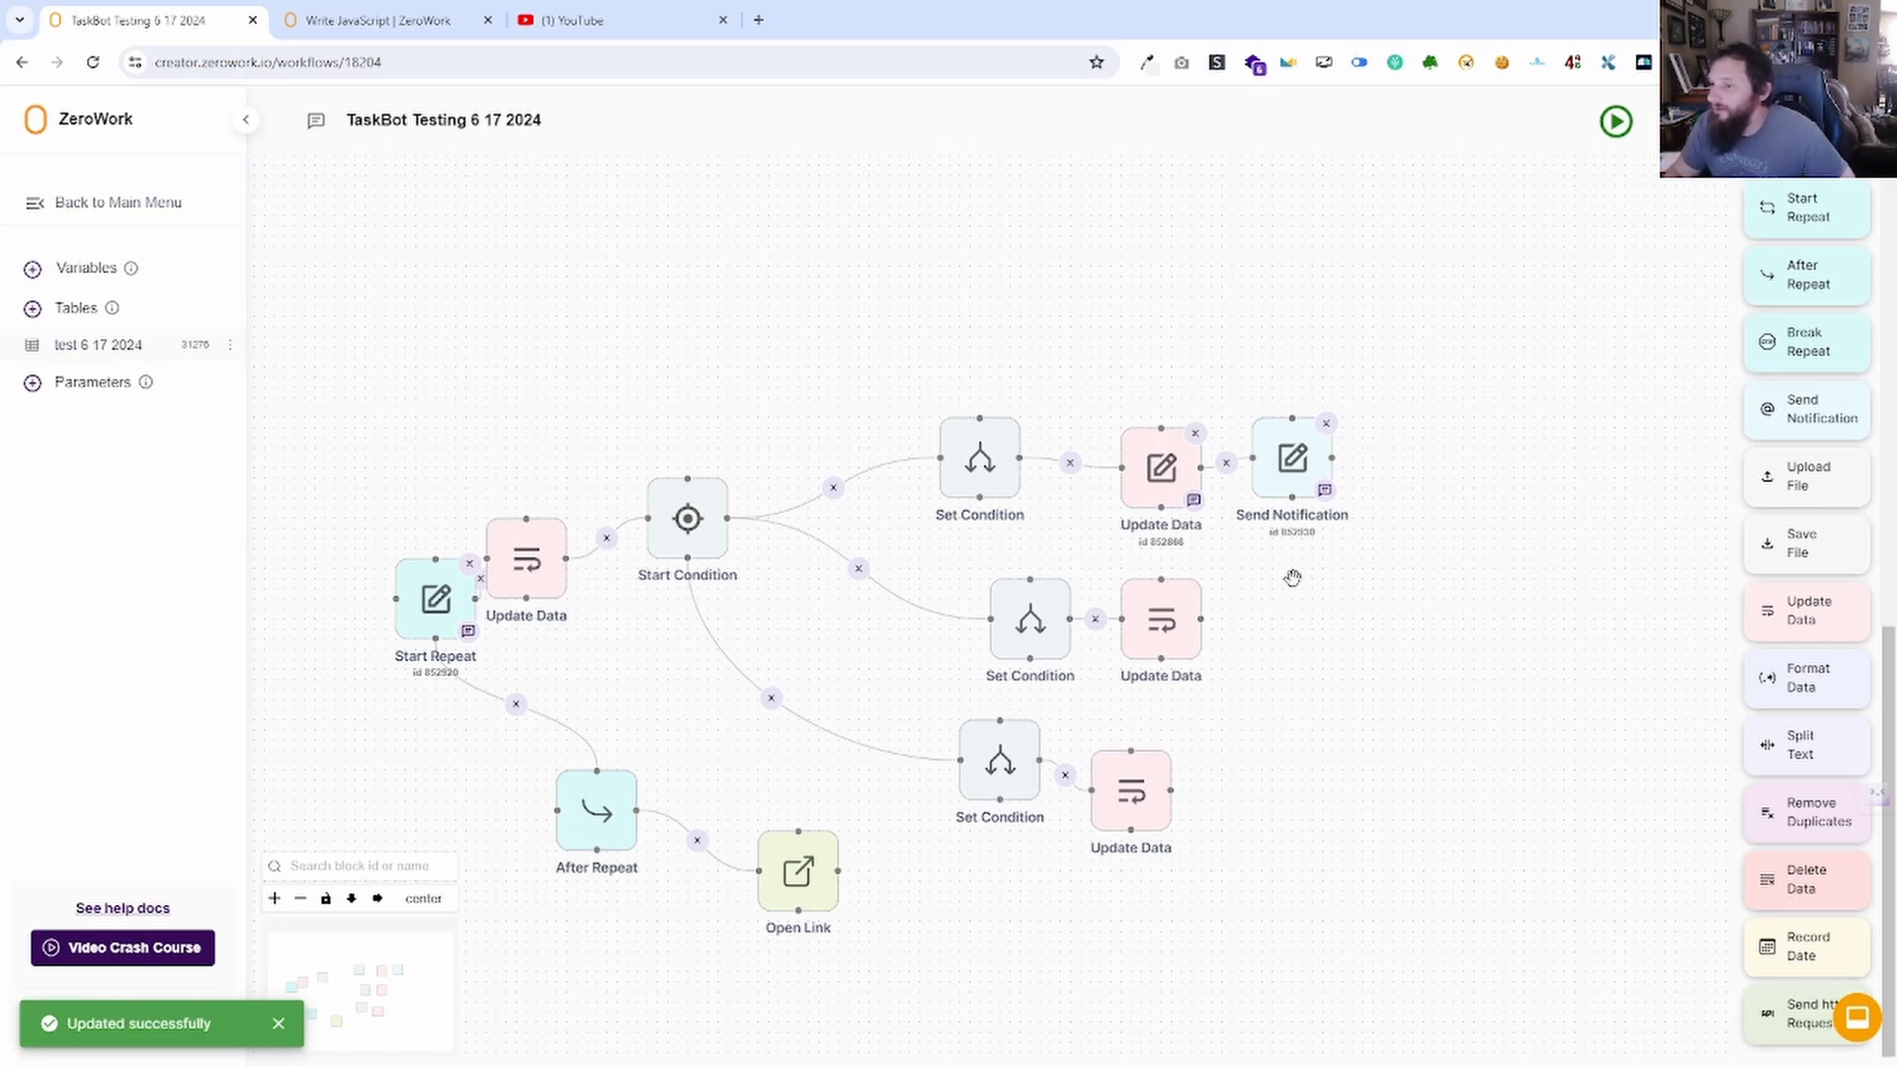
{"action": "left_click", "coordinate": [1617, 121]}
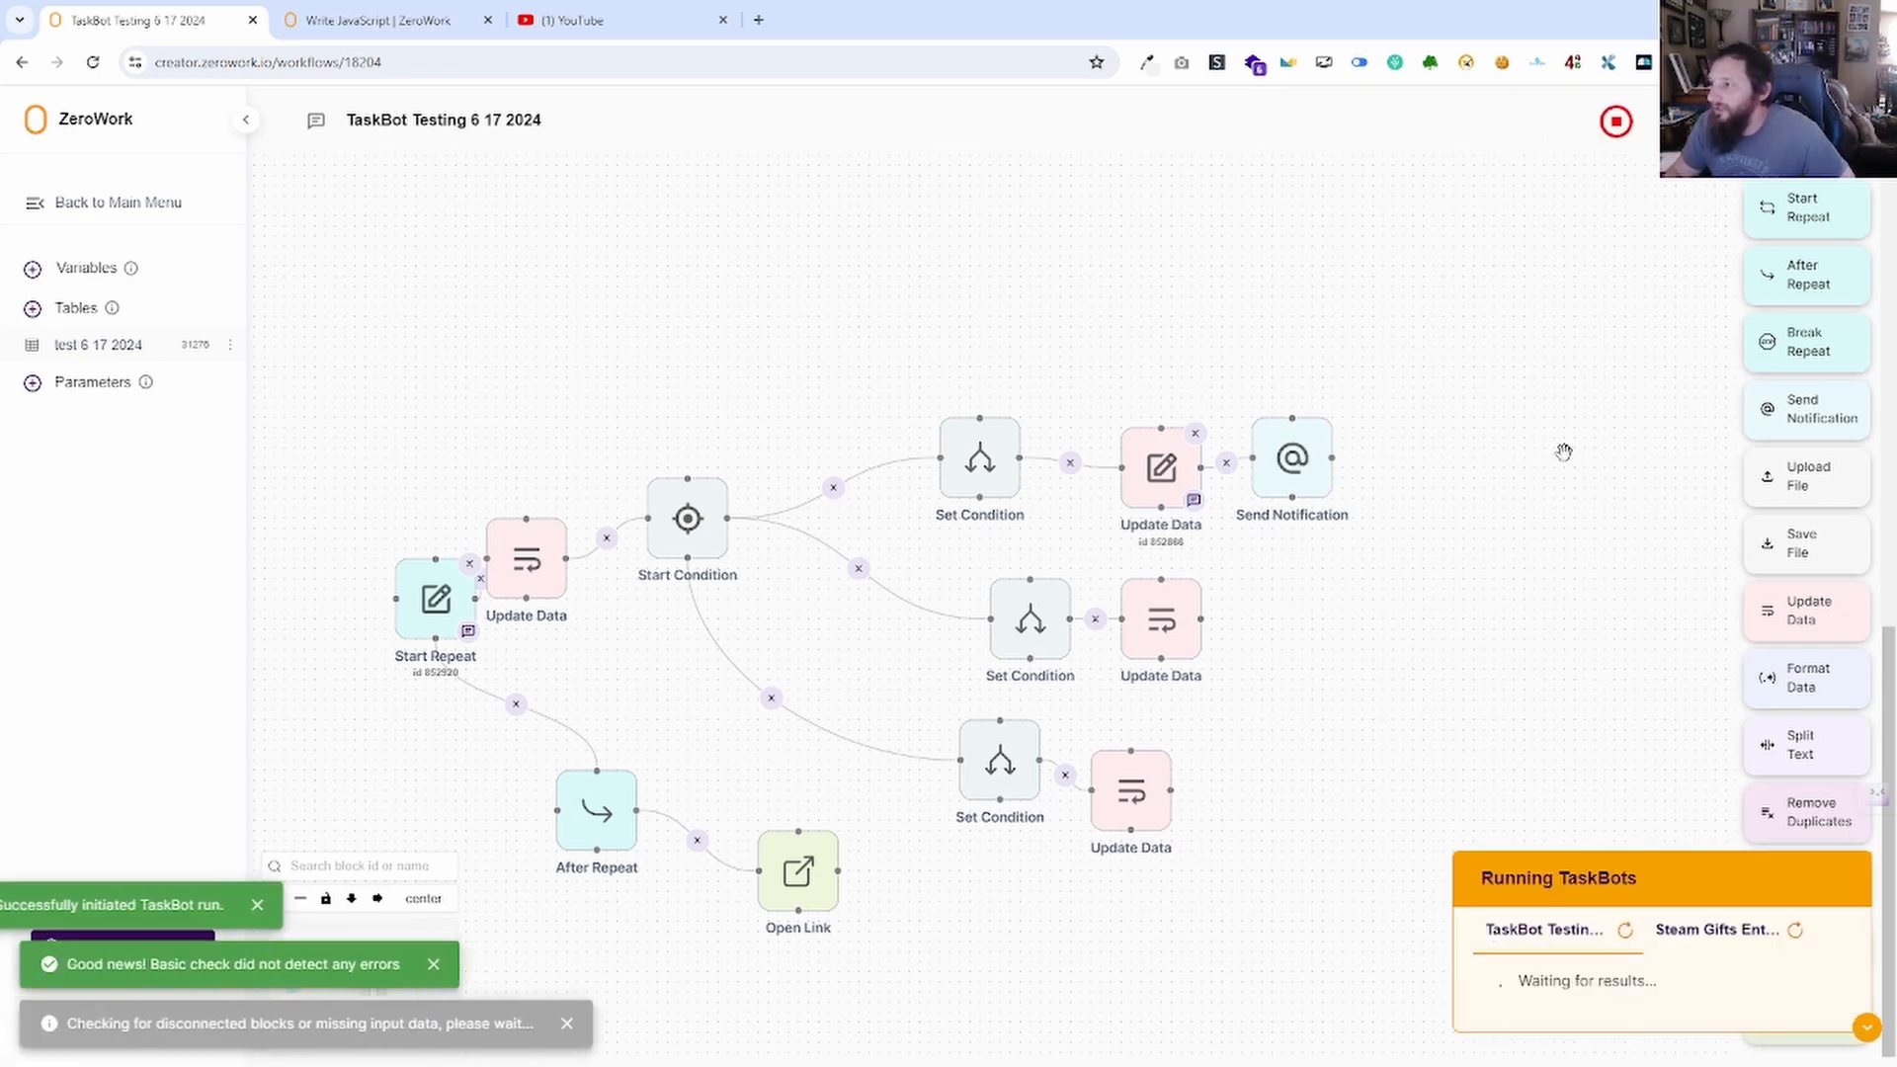
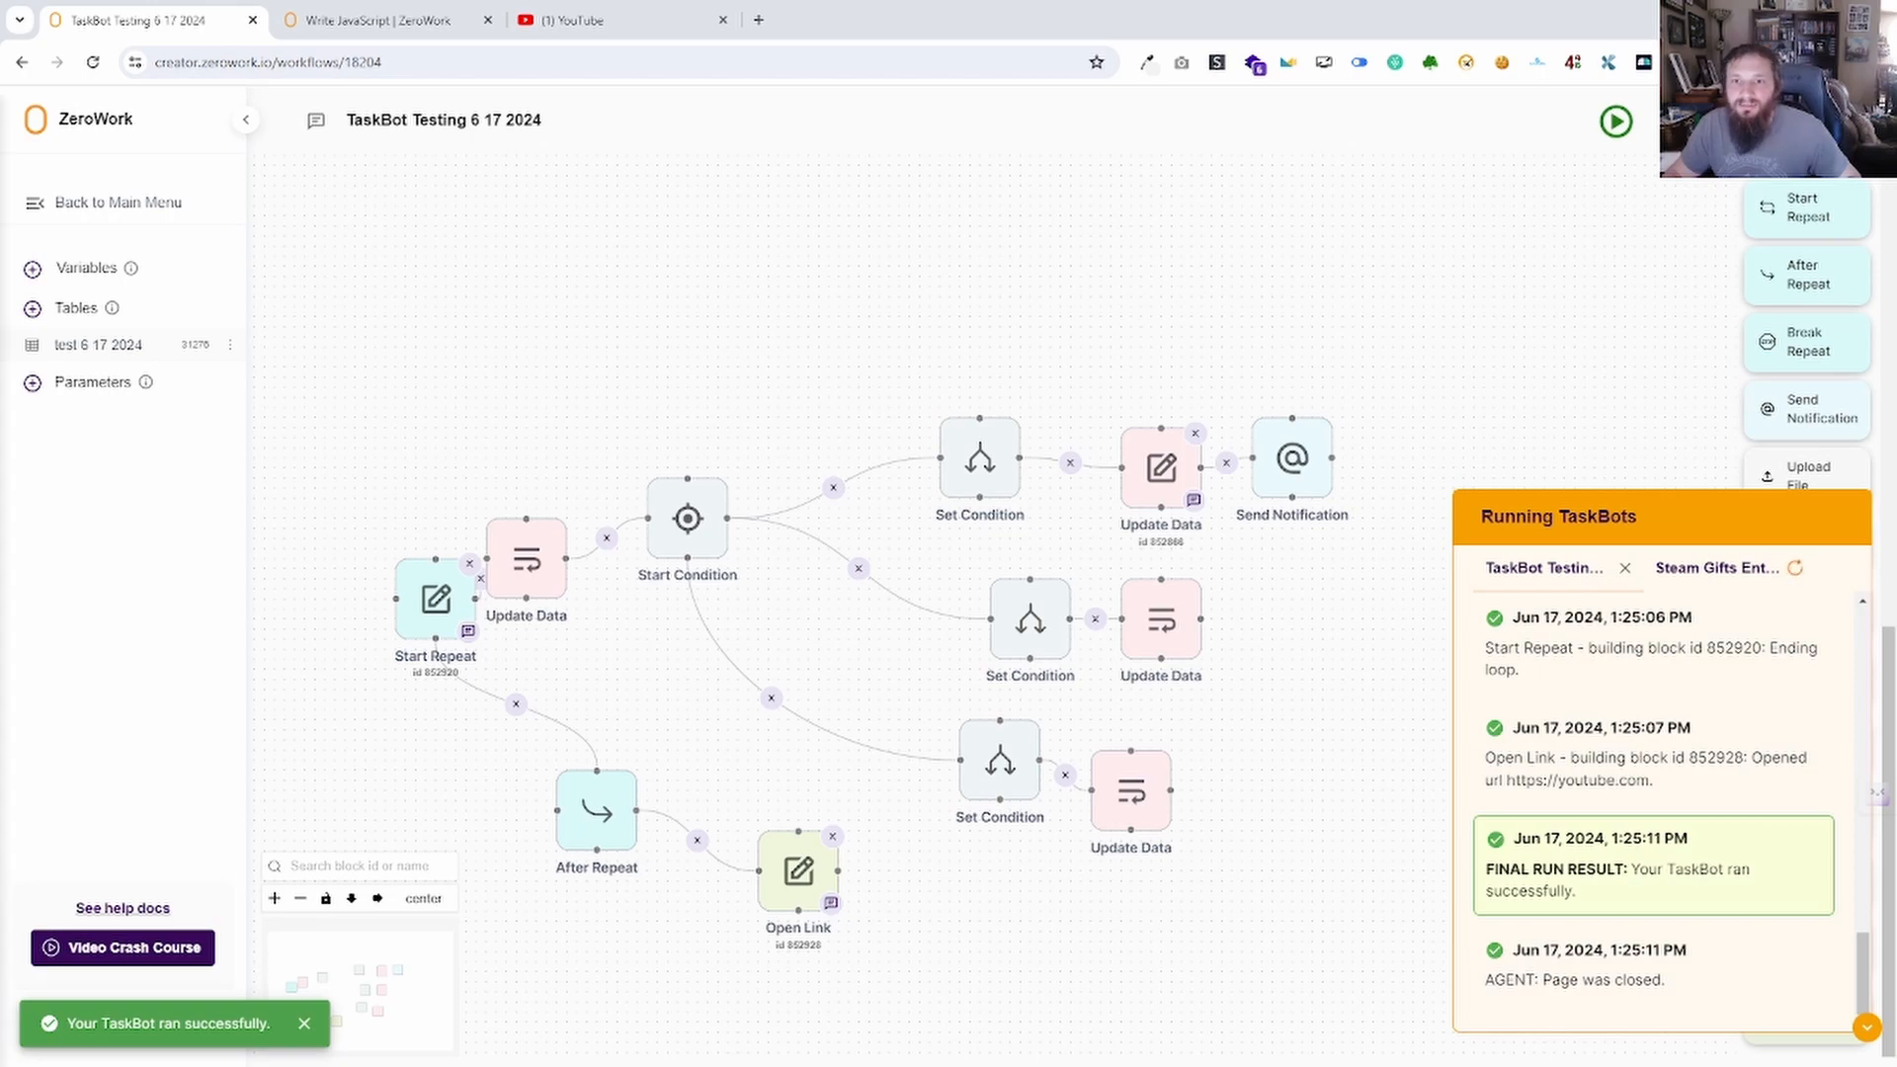
Check the TaskBot's notification email, then collapse the Running TaskBots log.
{"action": "left_click_drag", "start_coordinate": [0, 282], "coordinate": [0, 280]}
{"action": "left_click", "coordinate": [1095, 480]}
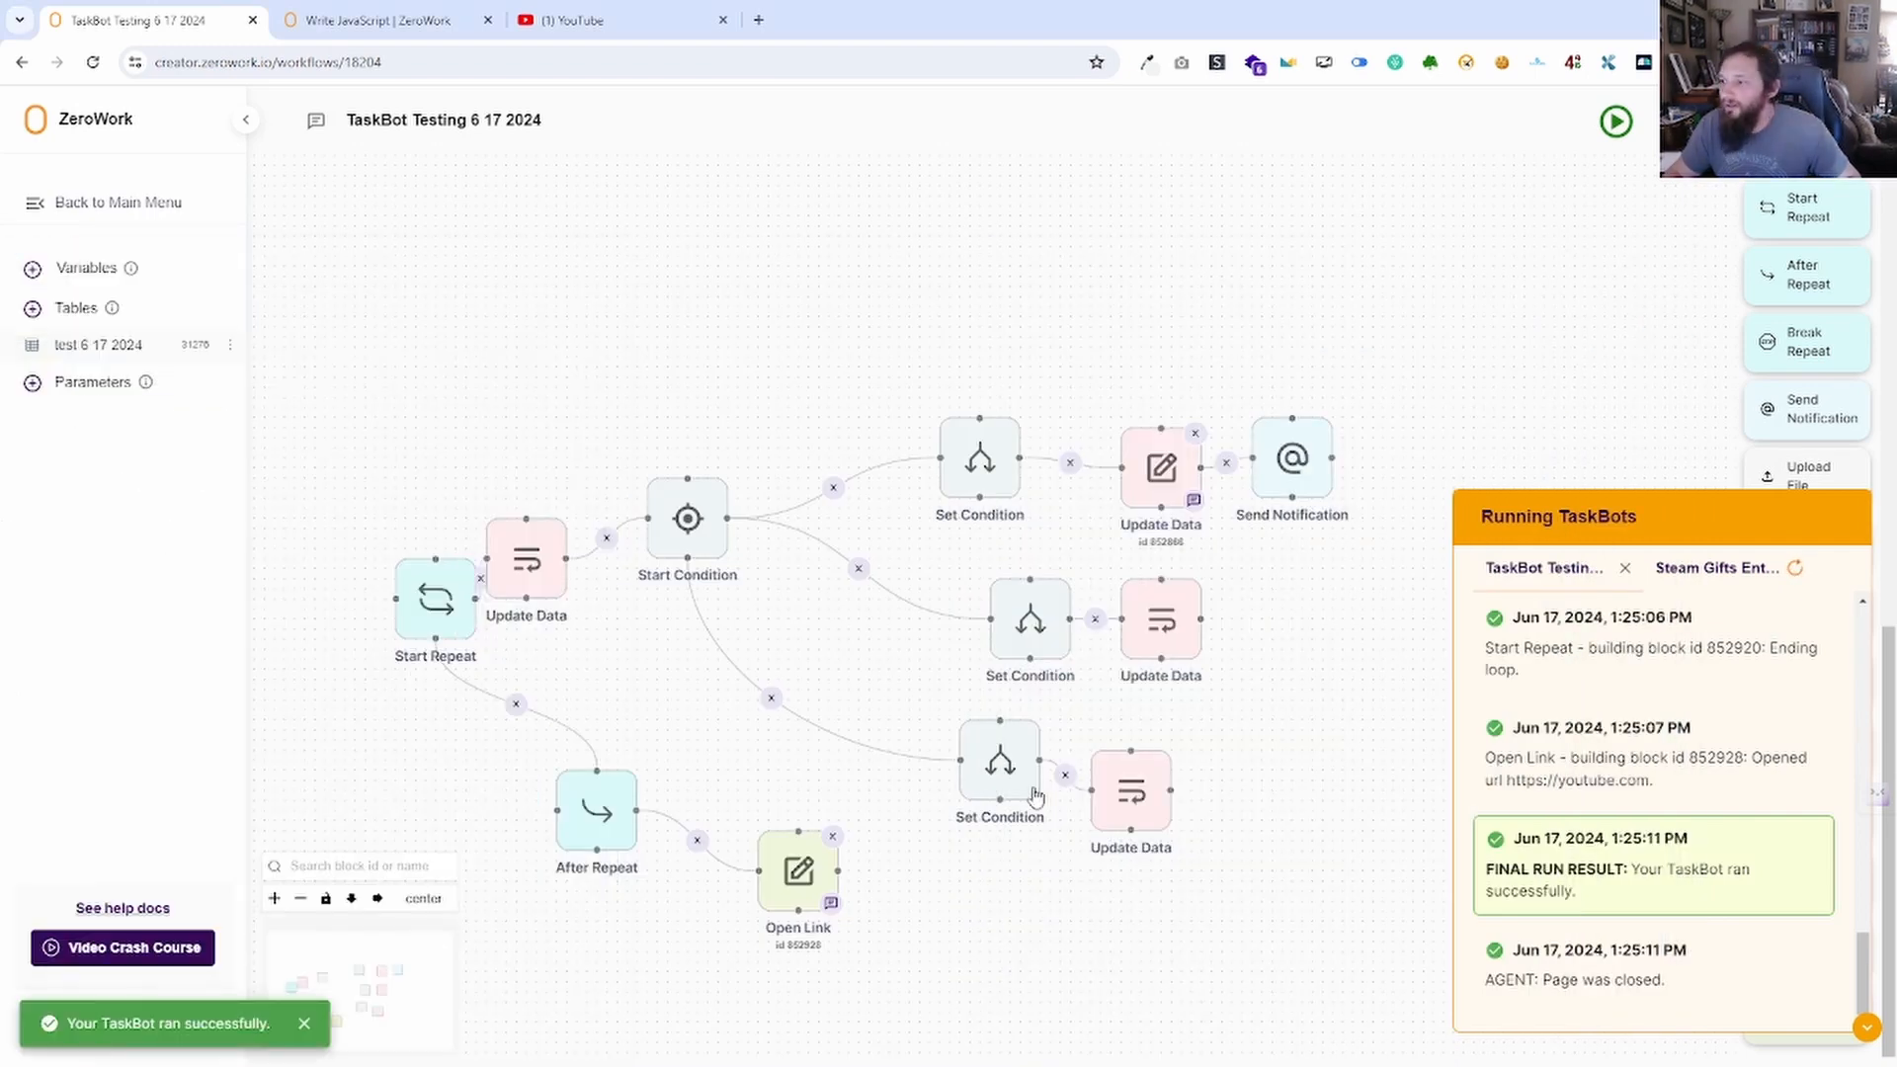
{"action": "left_click", "coordinate": [1867, 1025]}
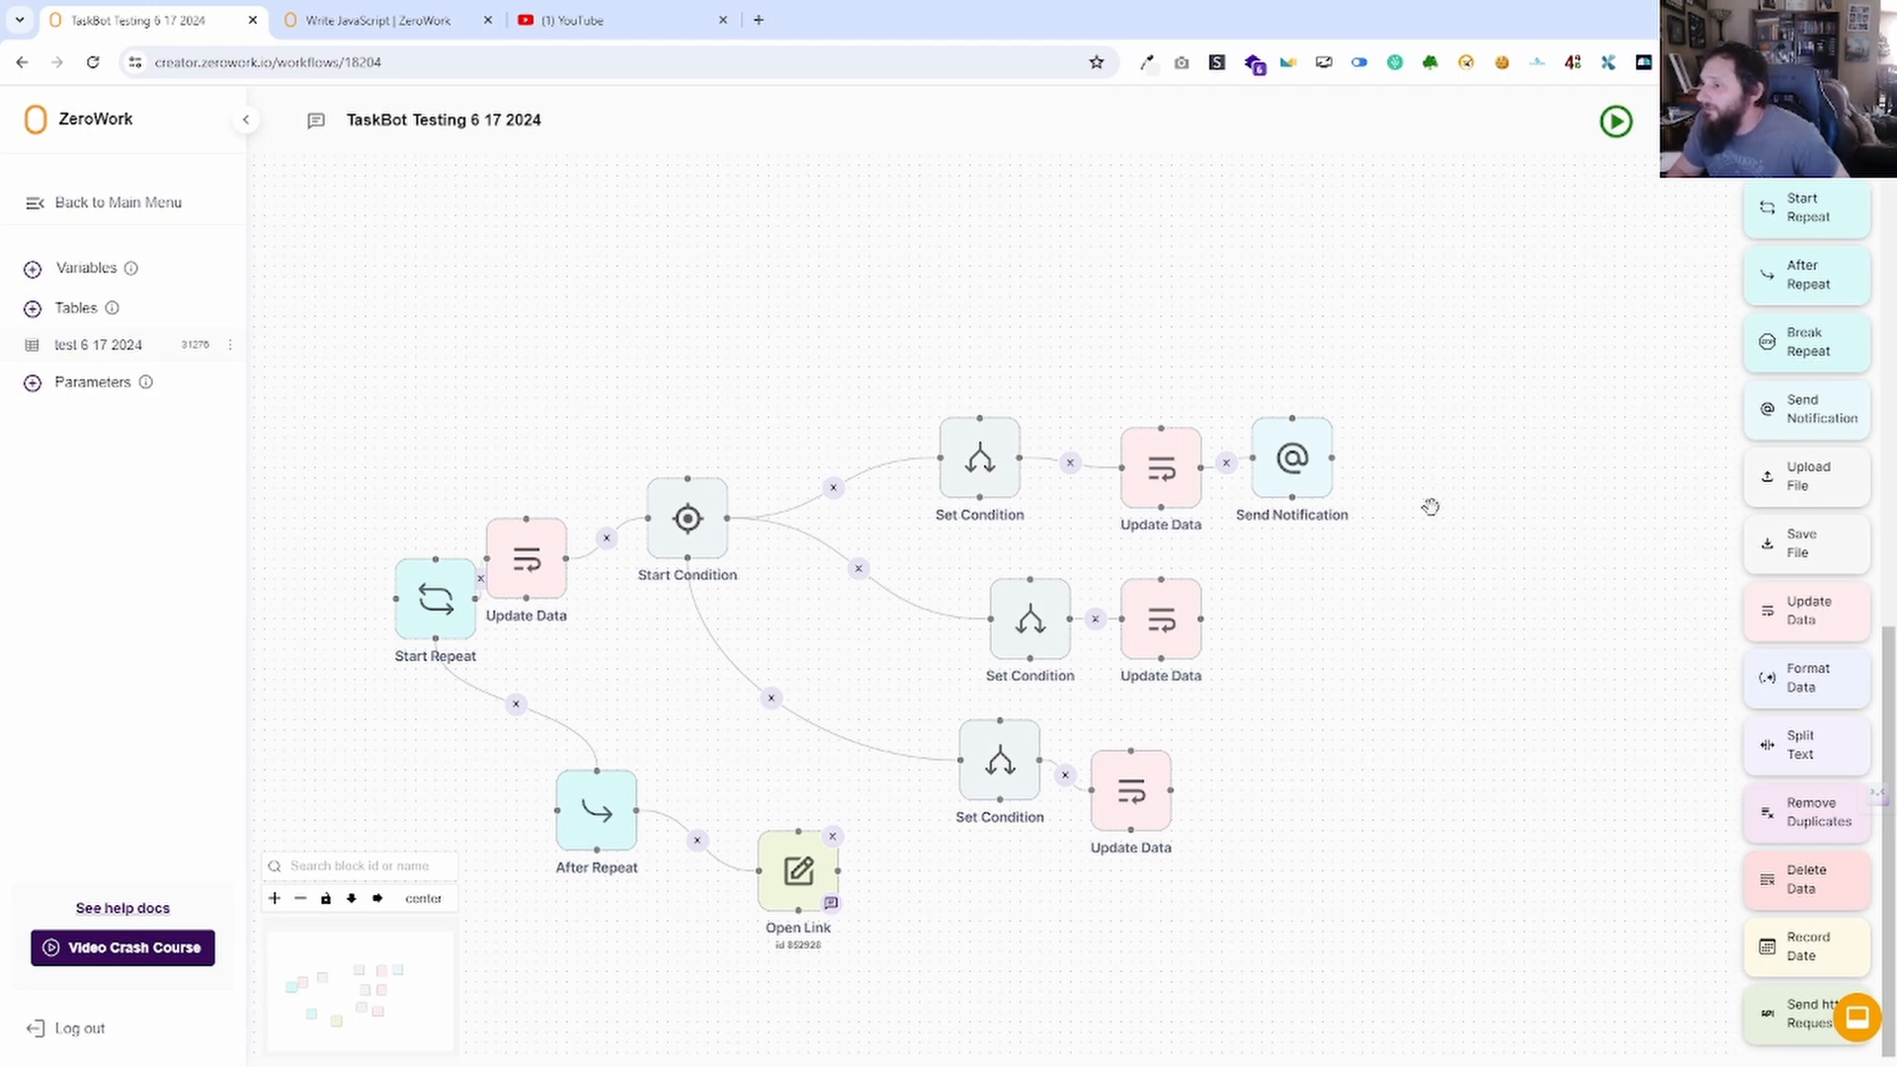
Look over the Send Notification settings unchanged, then add an Upload File block to the workflow.
{"action": "left_click", "coordinate": [1293, 458]}
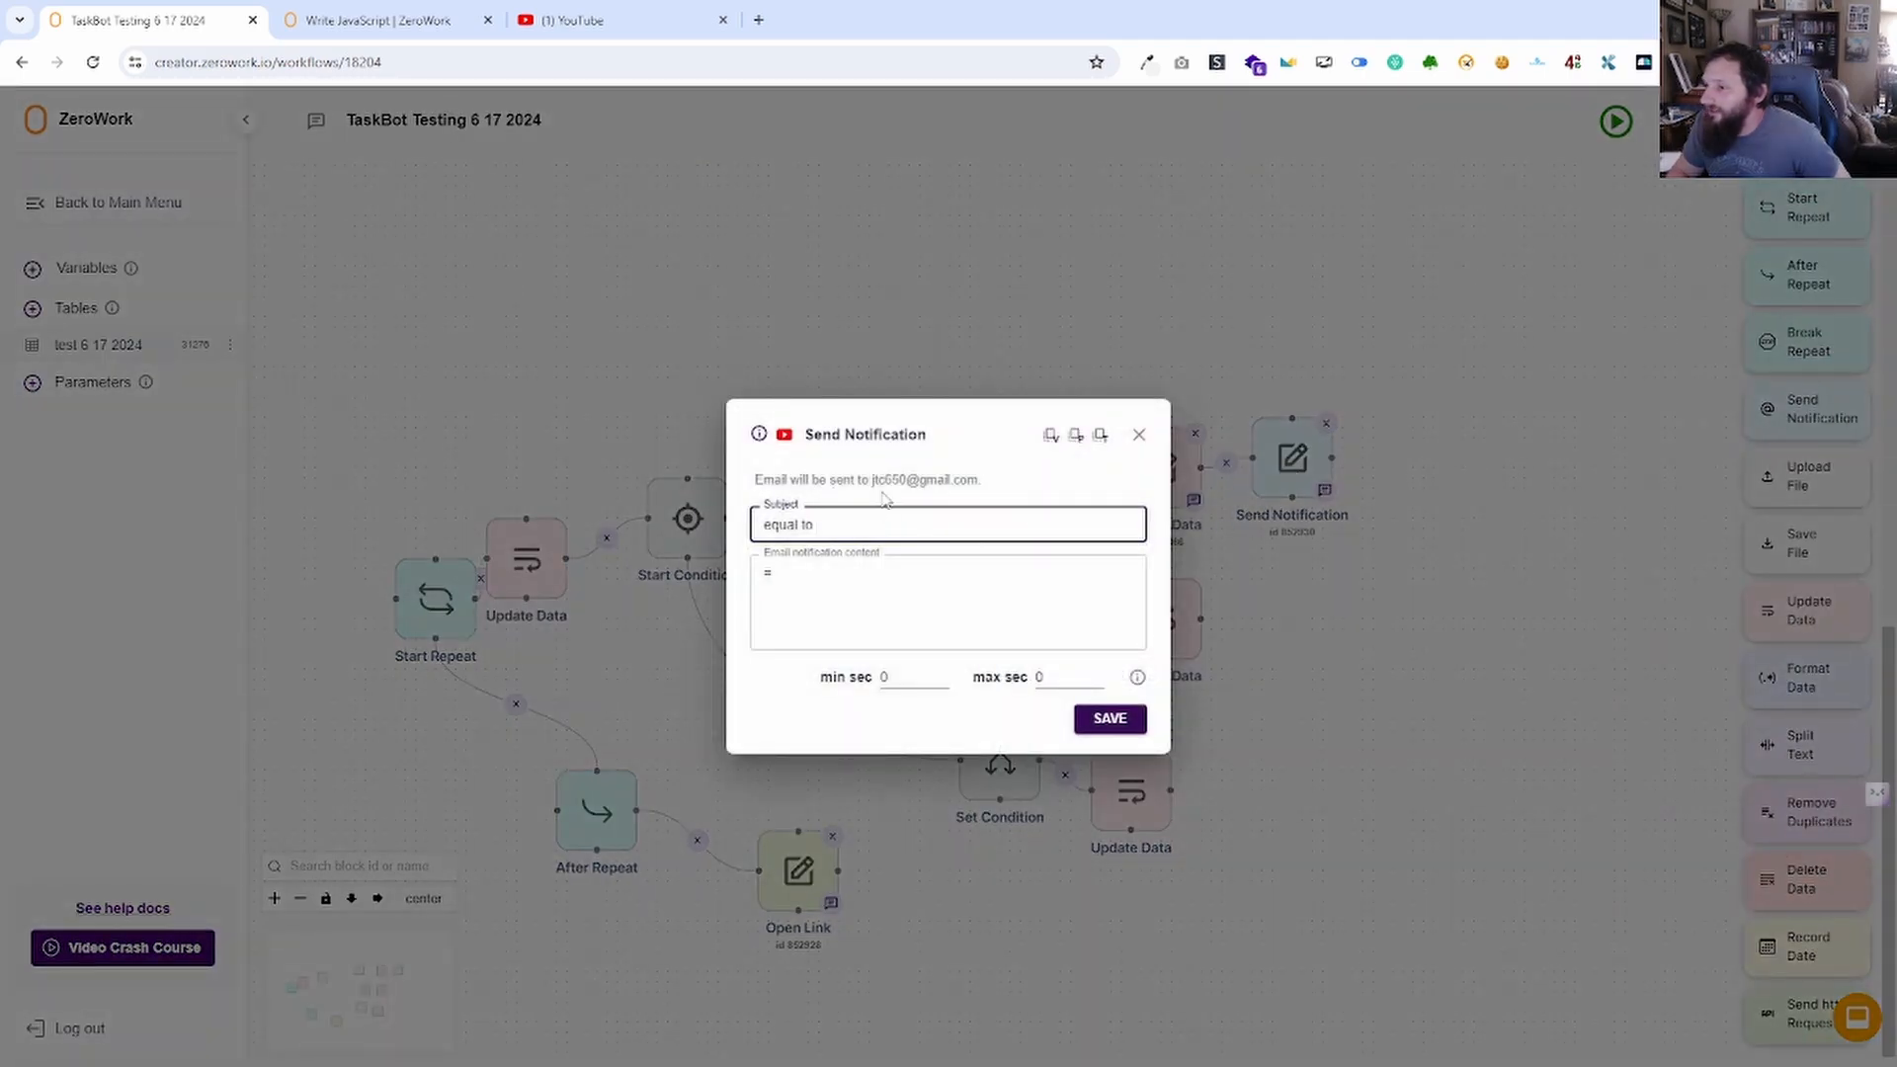
{"action": "left_click", "coordinate": [1136, 436]}
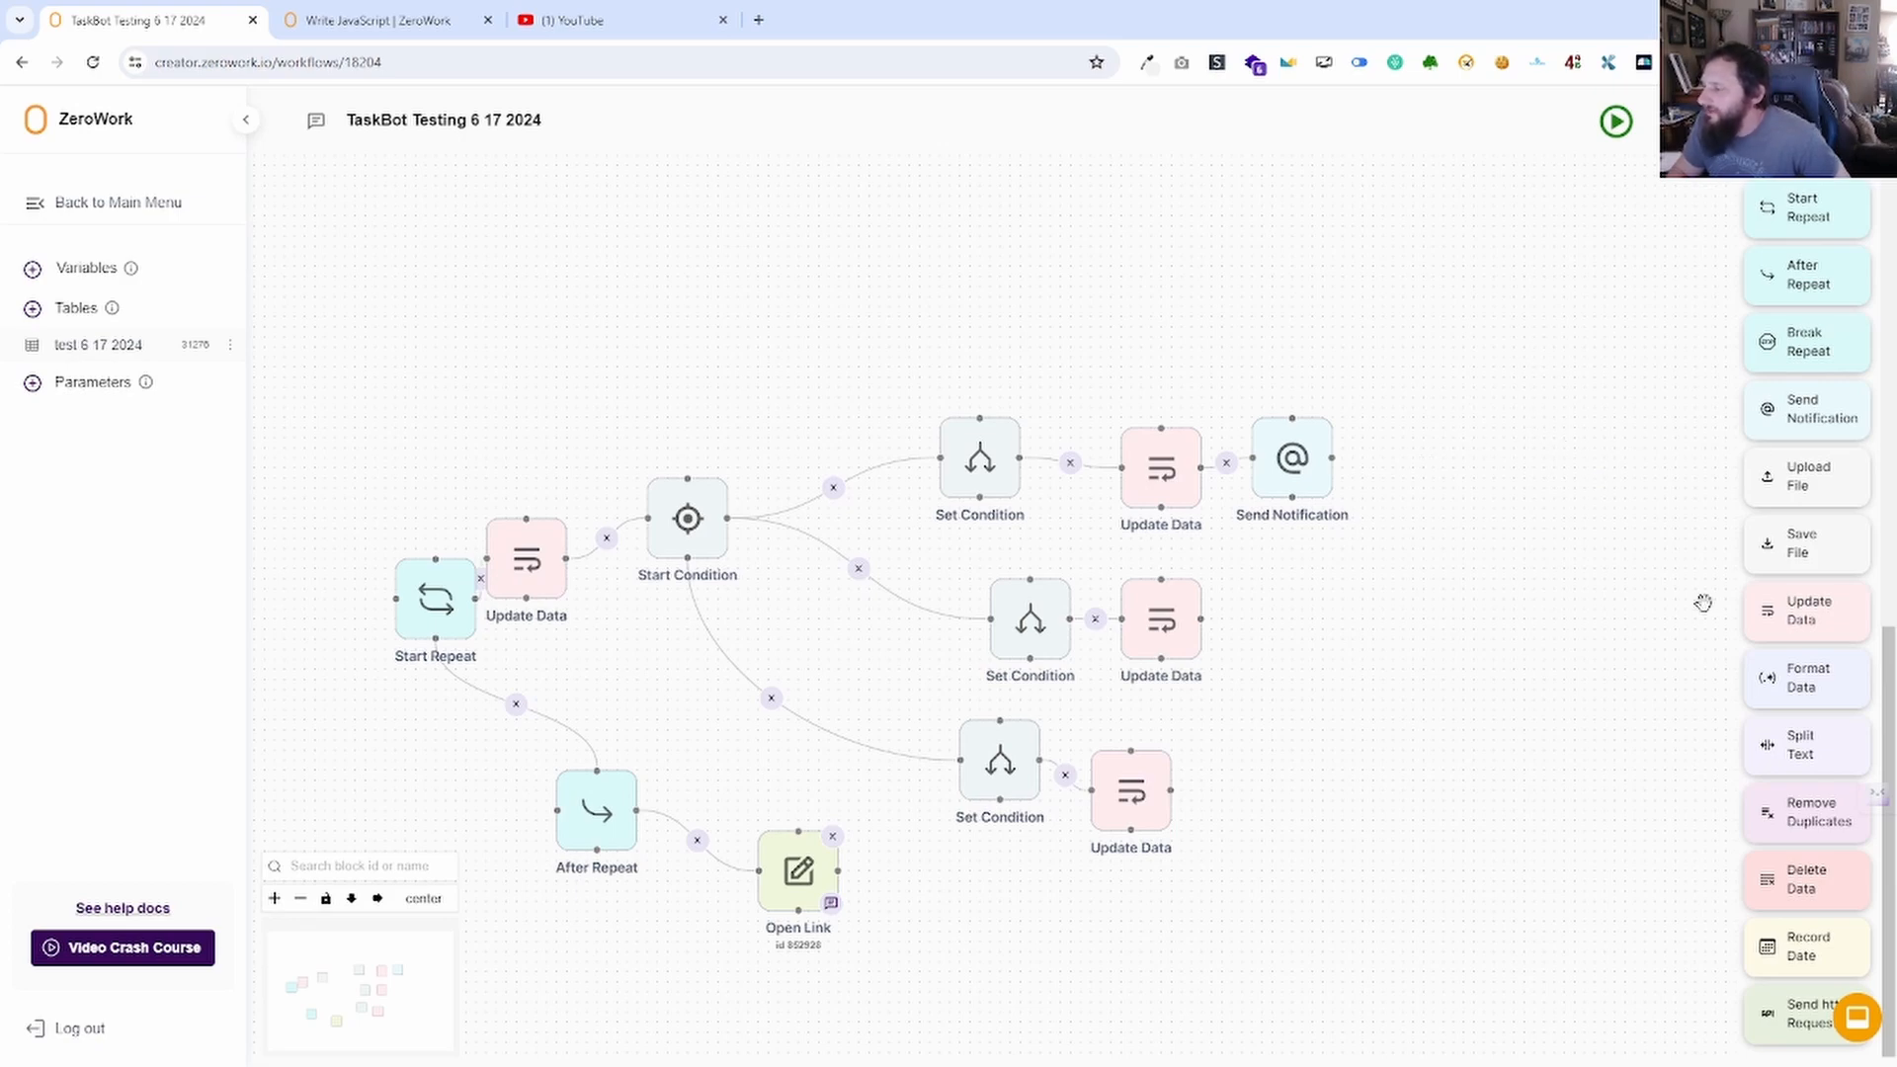
{"action": "left_click_drag", "start_coordinate": [1794, 484], "coordinate": [1398, 748]}
Look through the Upload File block's upload-target list and close its settings without choosing.
{"action": "left_click", "coordinate": [919, 561]}
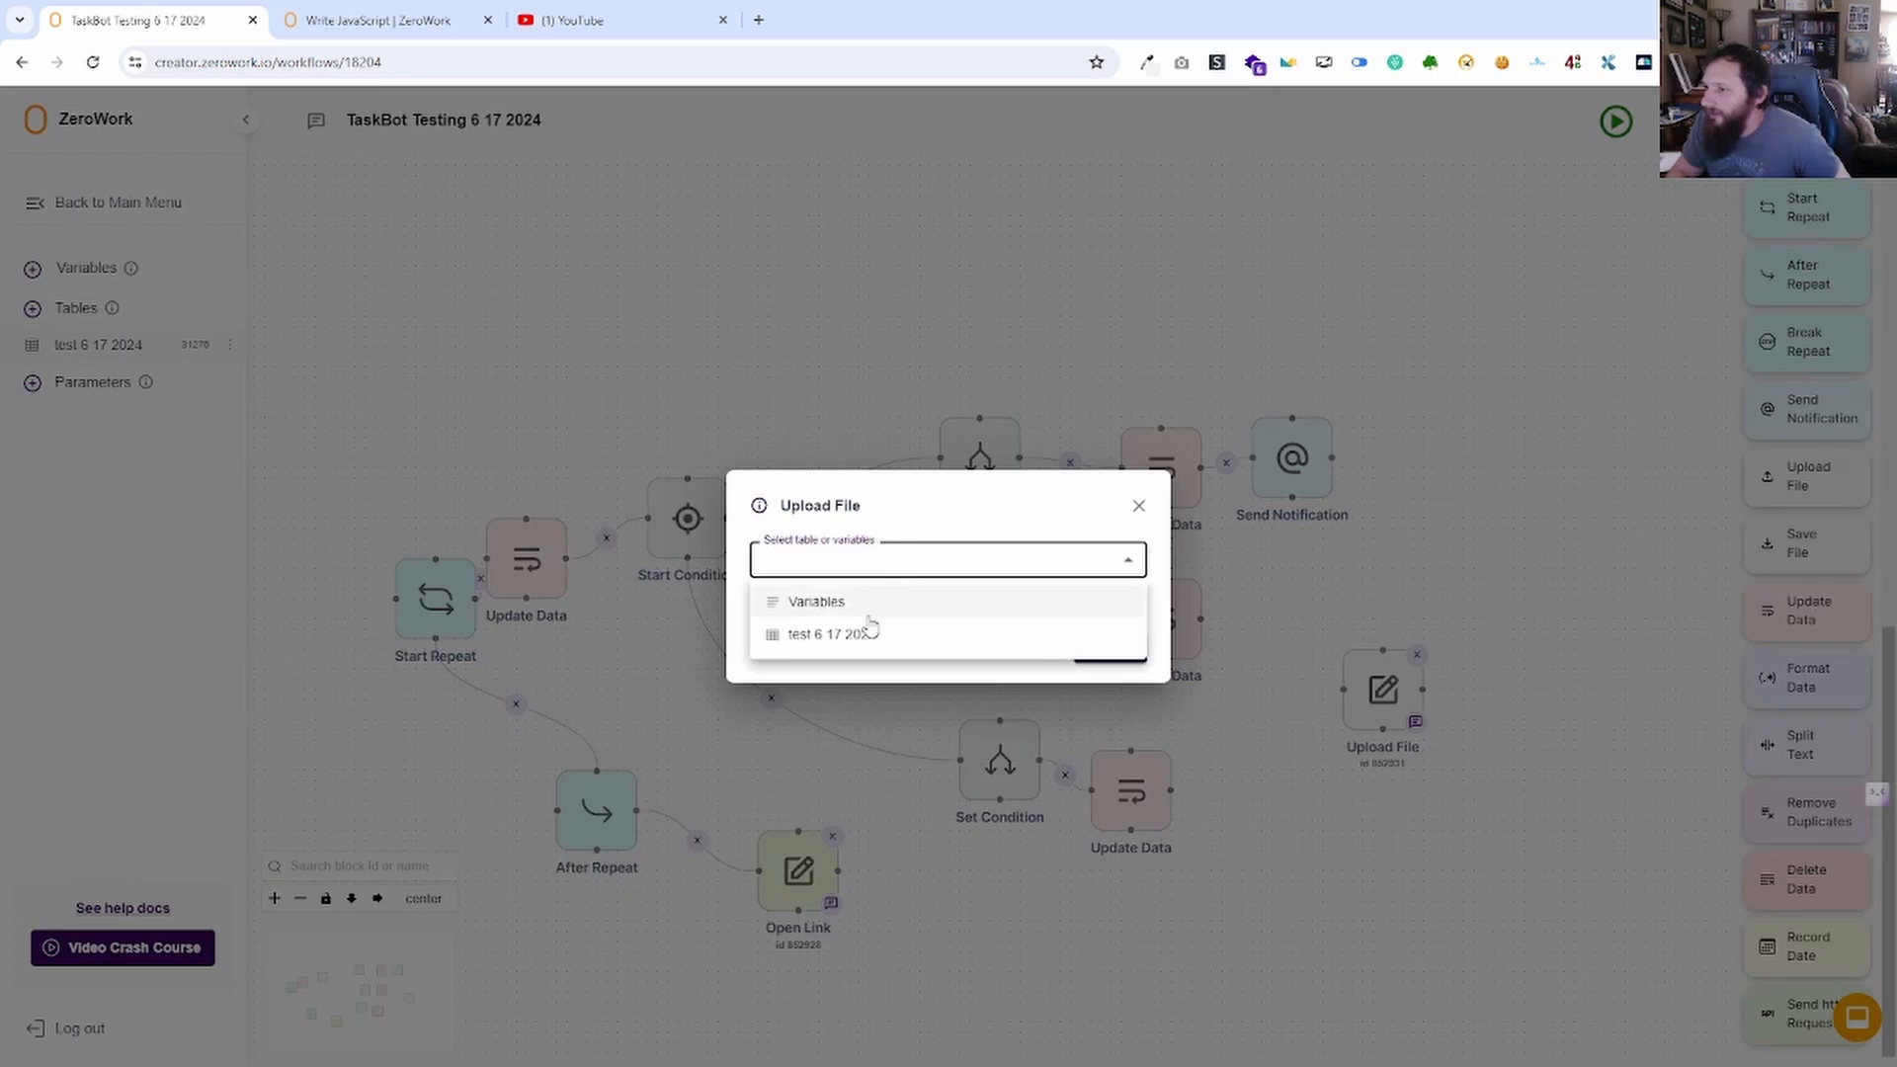
{"action": "left_click", "coordinate": [1140, 506]}
{"action": "left_click", "coordinate": [1140, 506]}
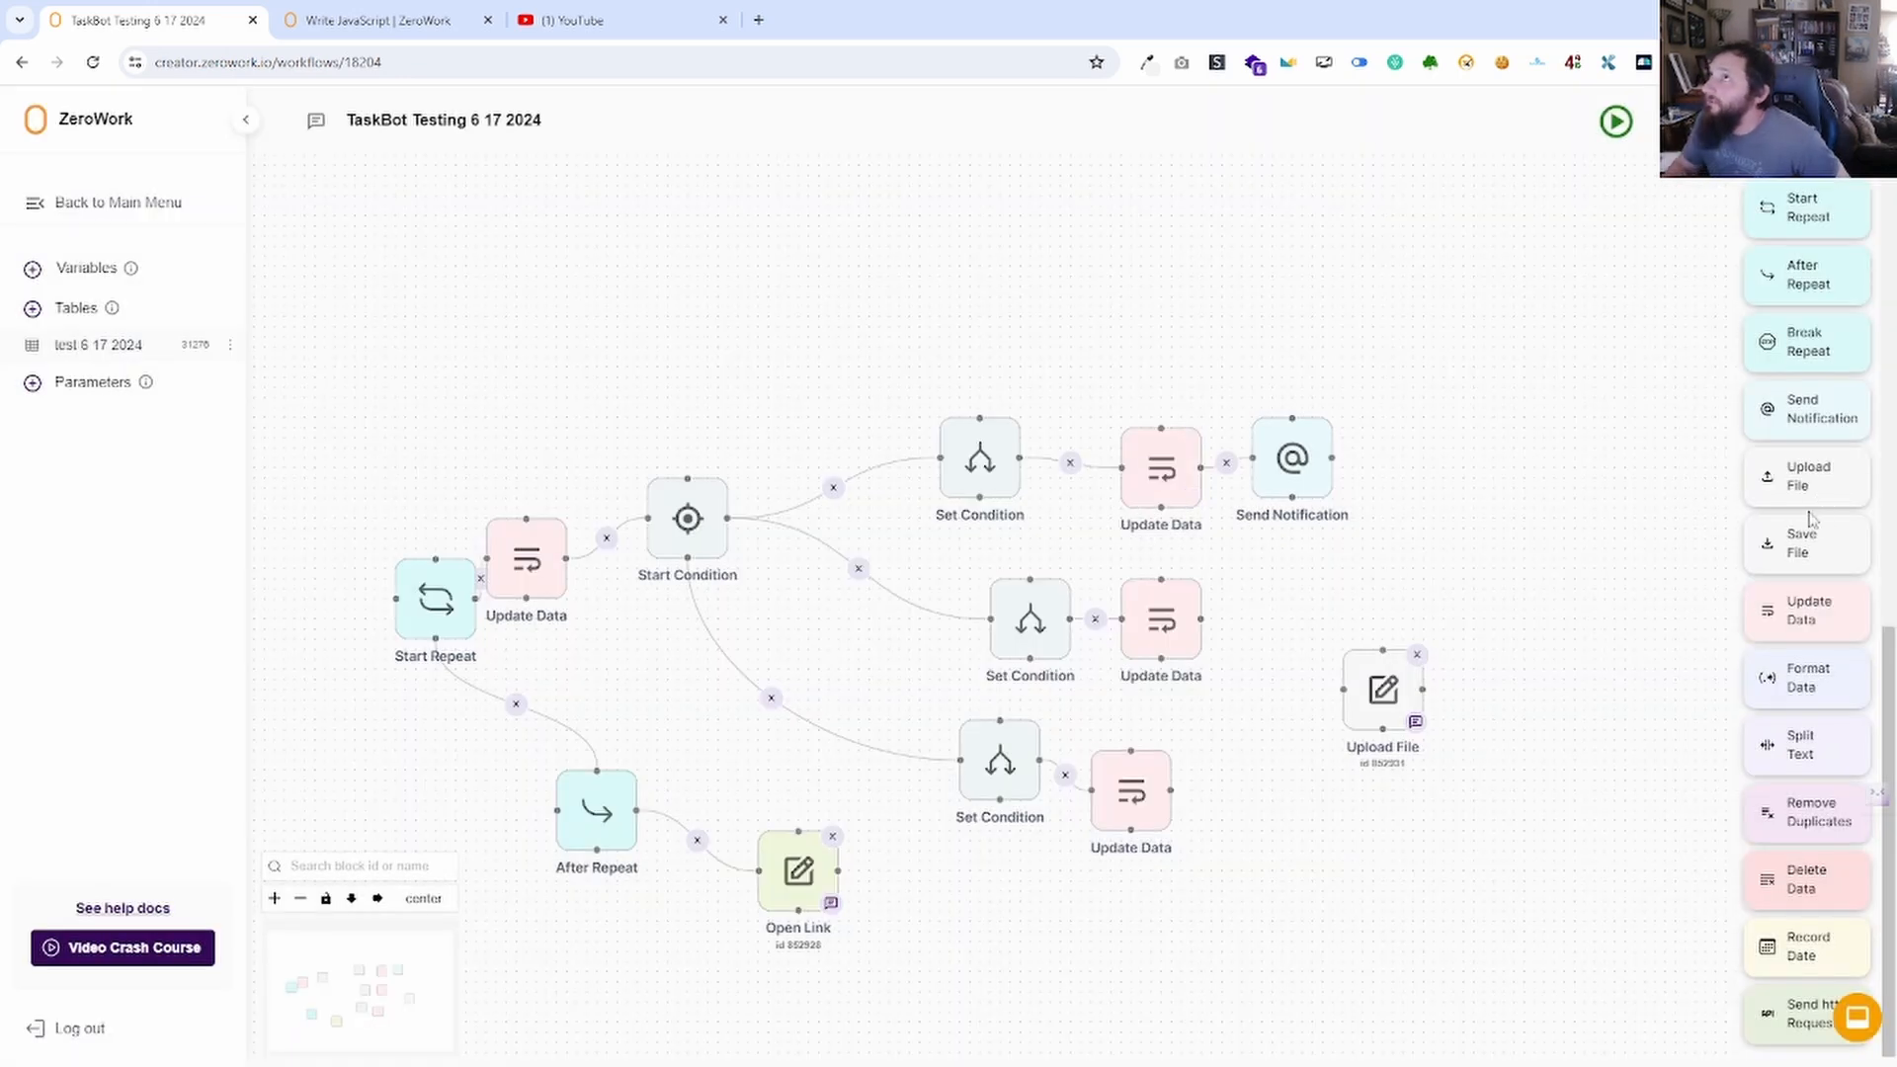
In the test 6 17 2024 table, add and delete New Col 1, then add file column New File Col 1.
{"action": "left_click", "coordinate": [113, 357]}
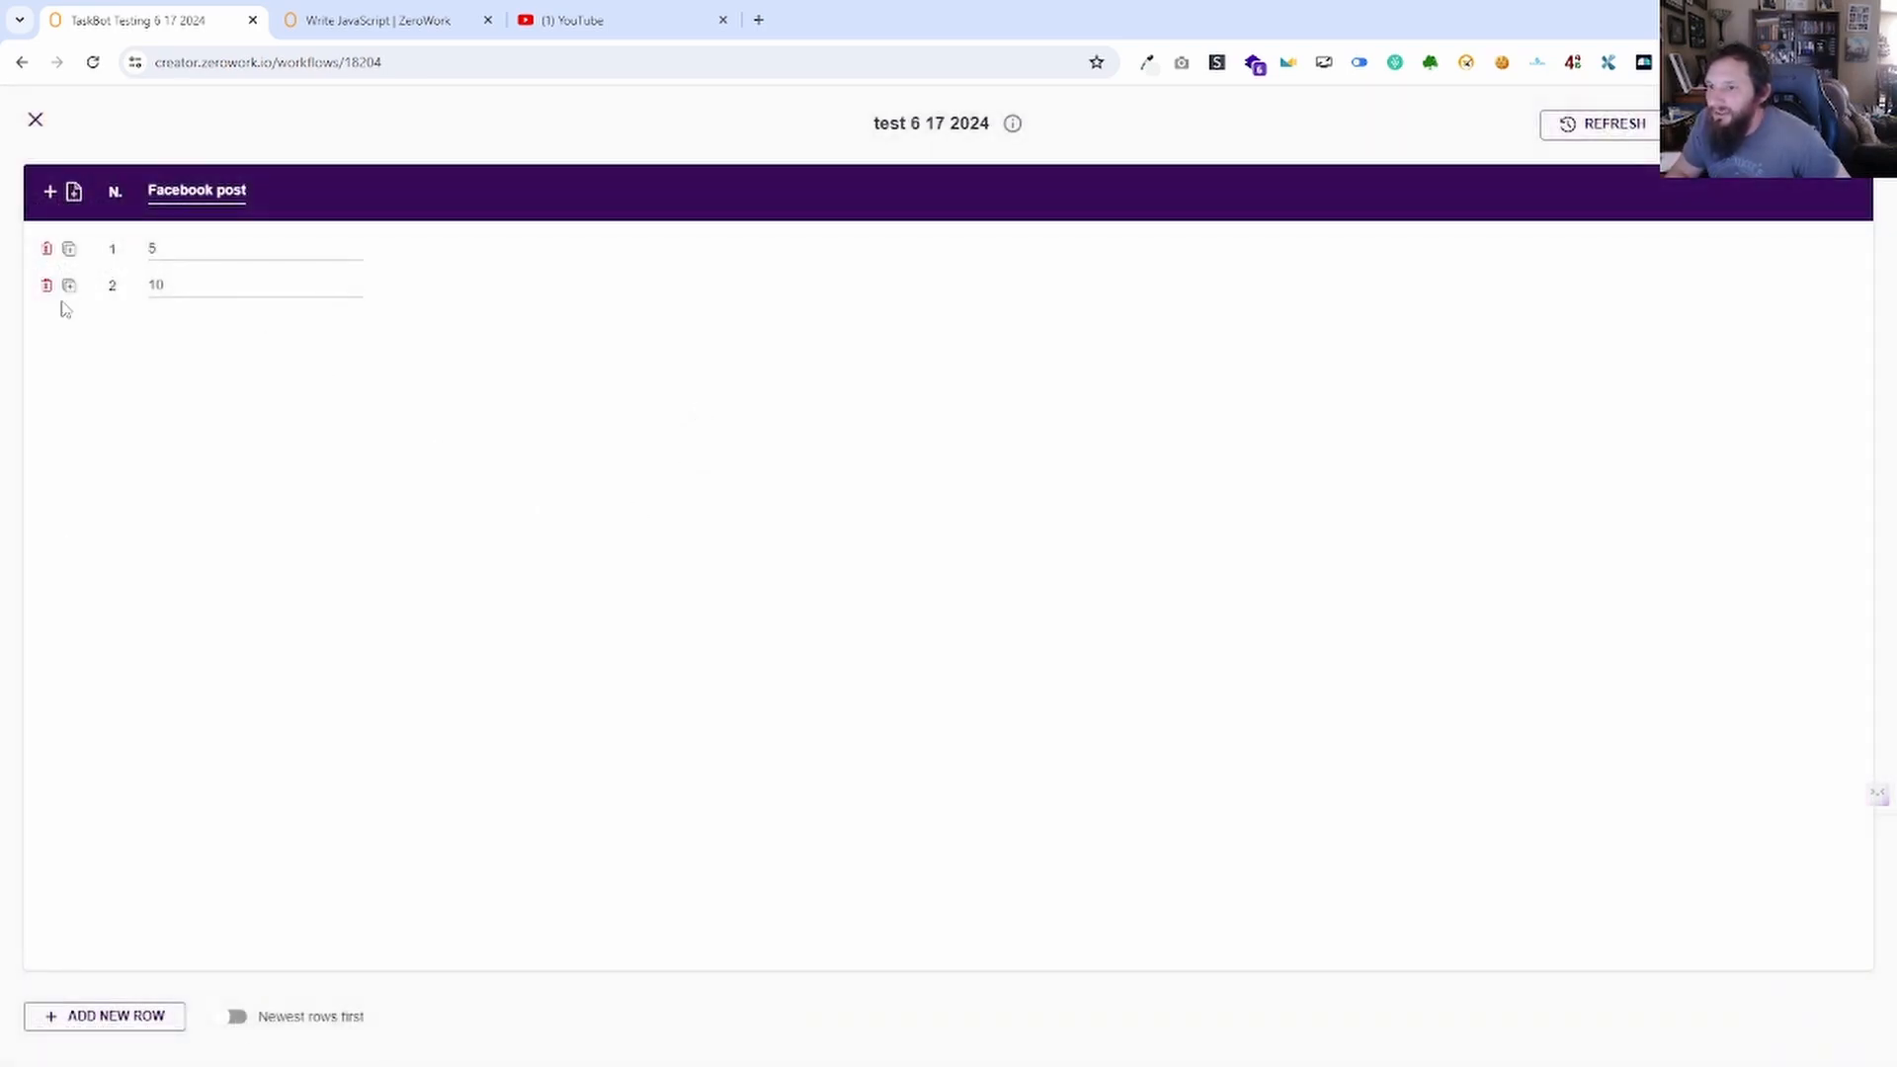
{"action": "left_click", "coordinate": [50, 191]}
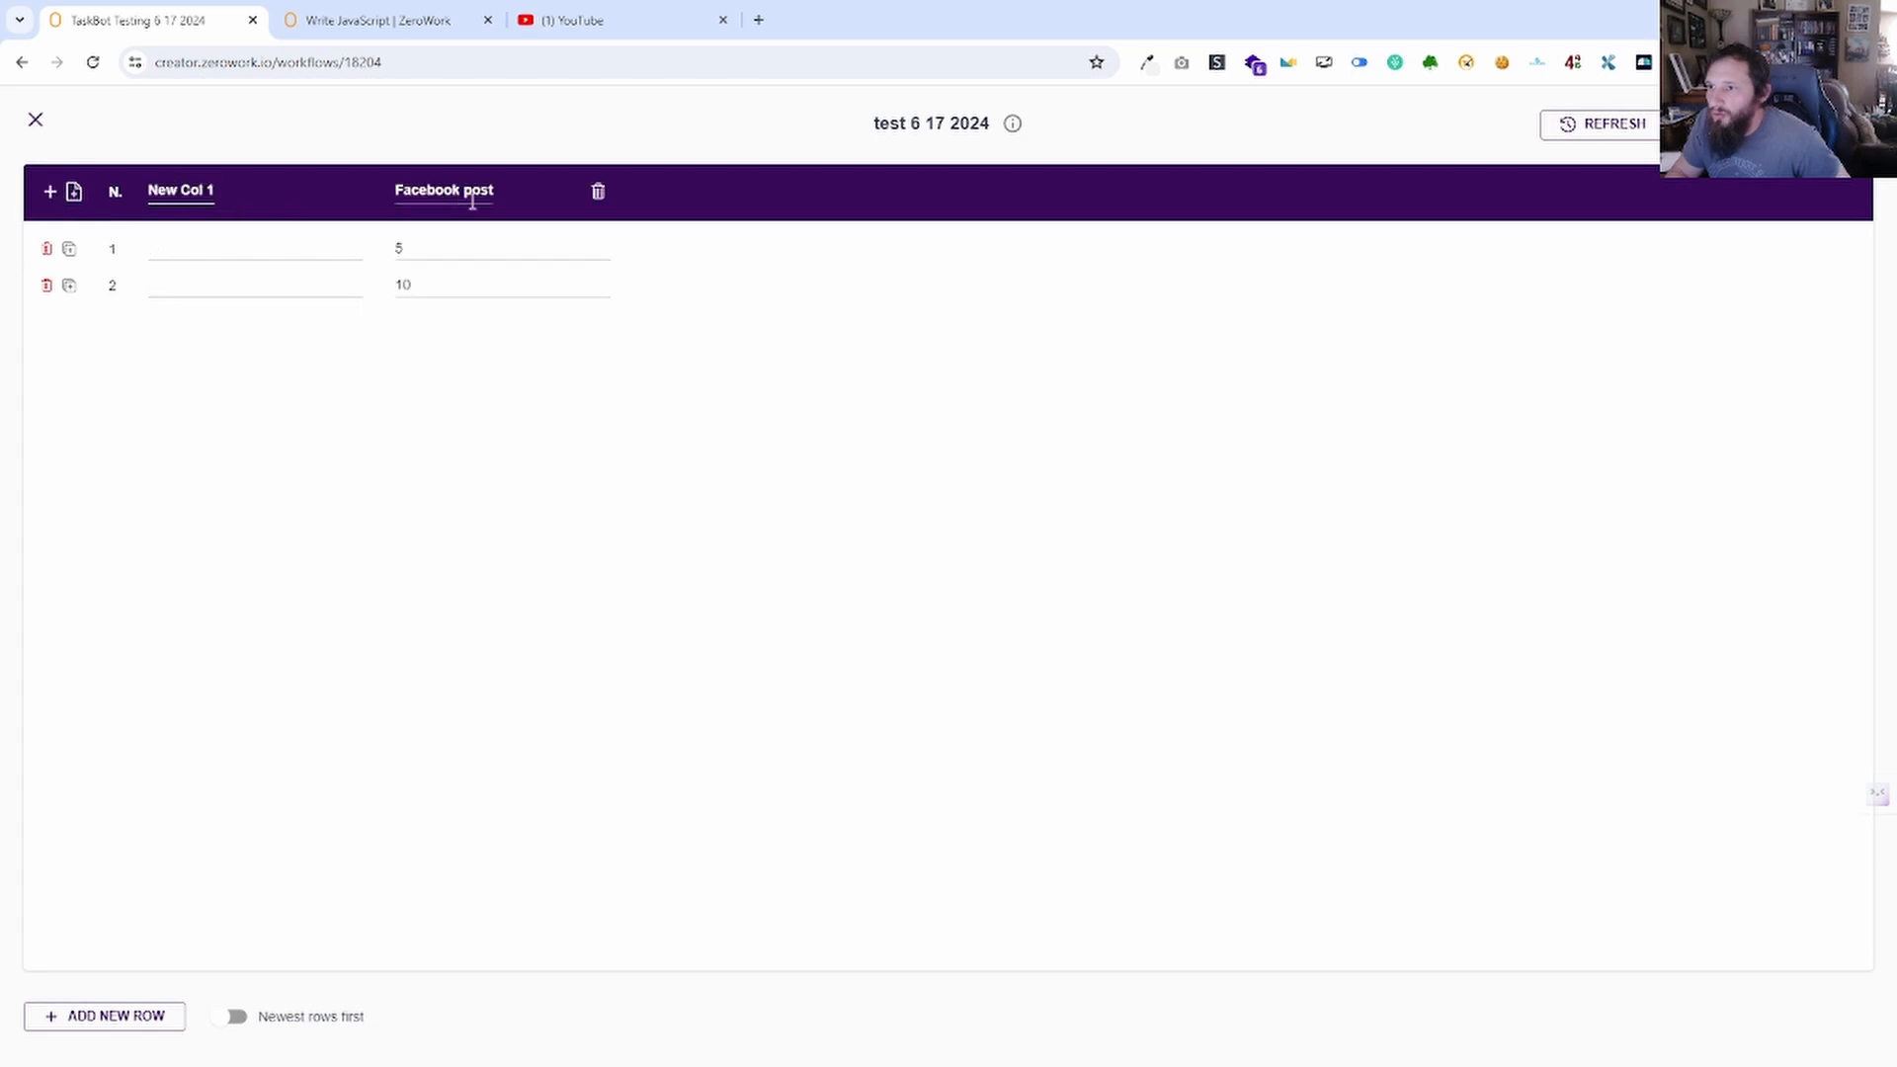
{"action": "left_click", "coordinate": [350, 193]}
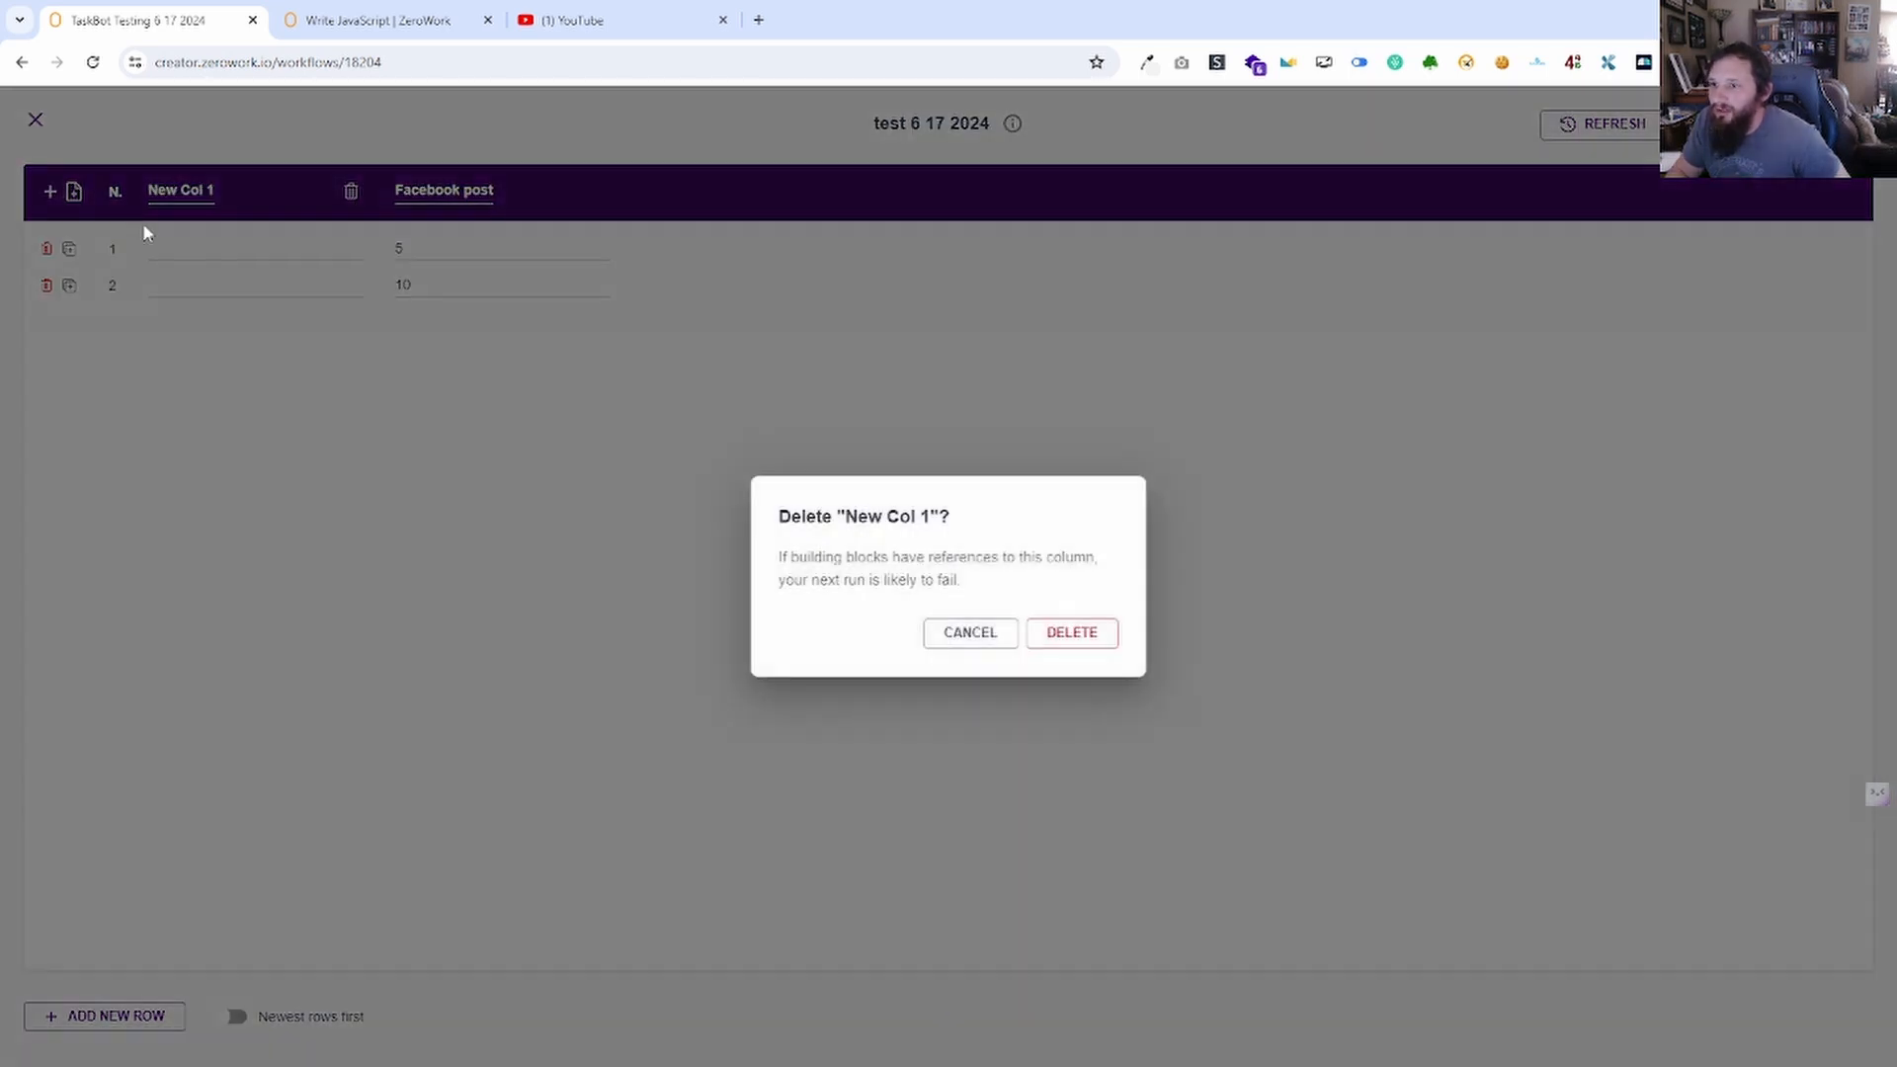
{"action": "left_click", "coordinate": [1068, 633]}
{"action": "left_click", "coordinate": [73, 190]}
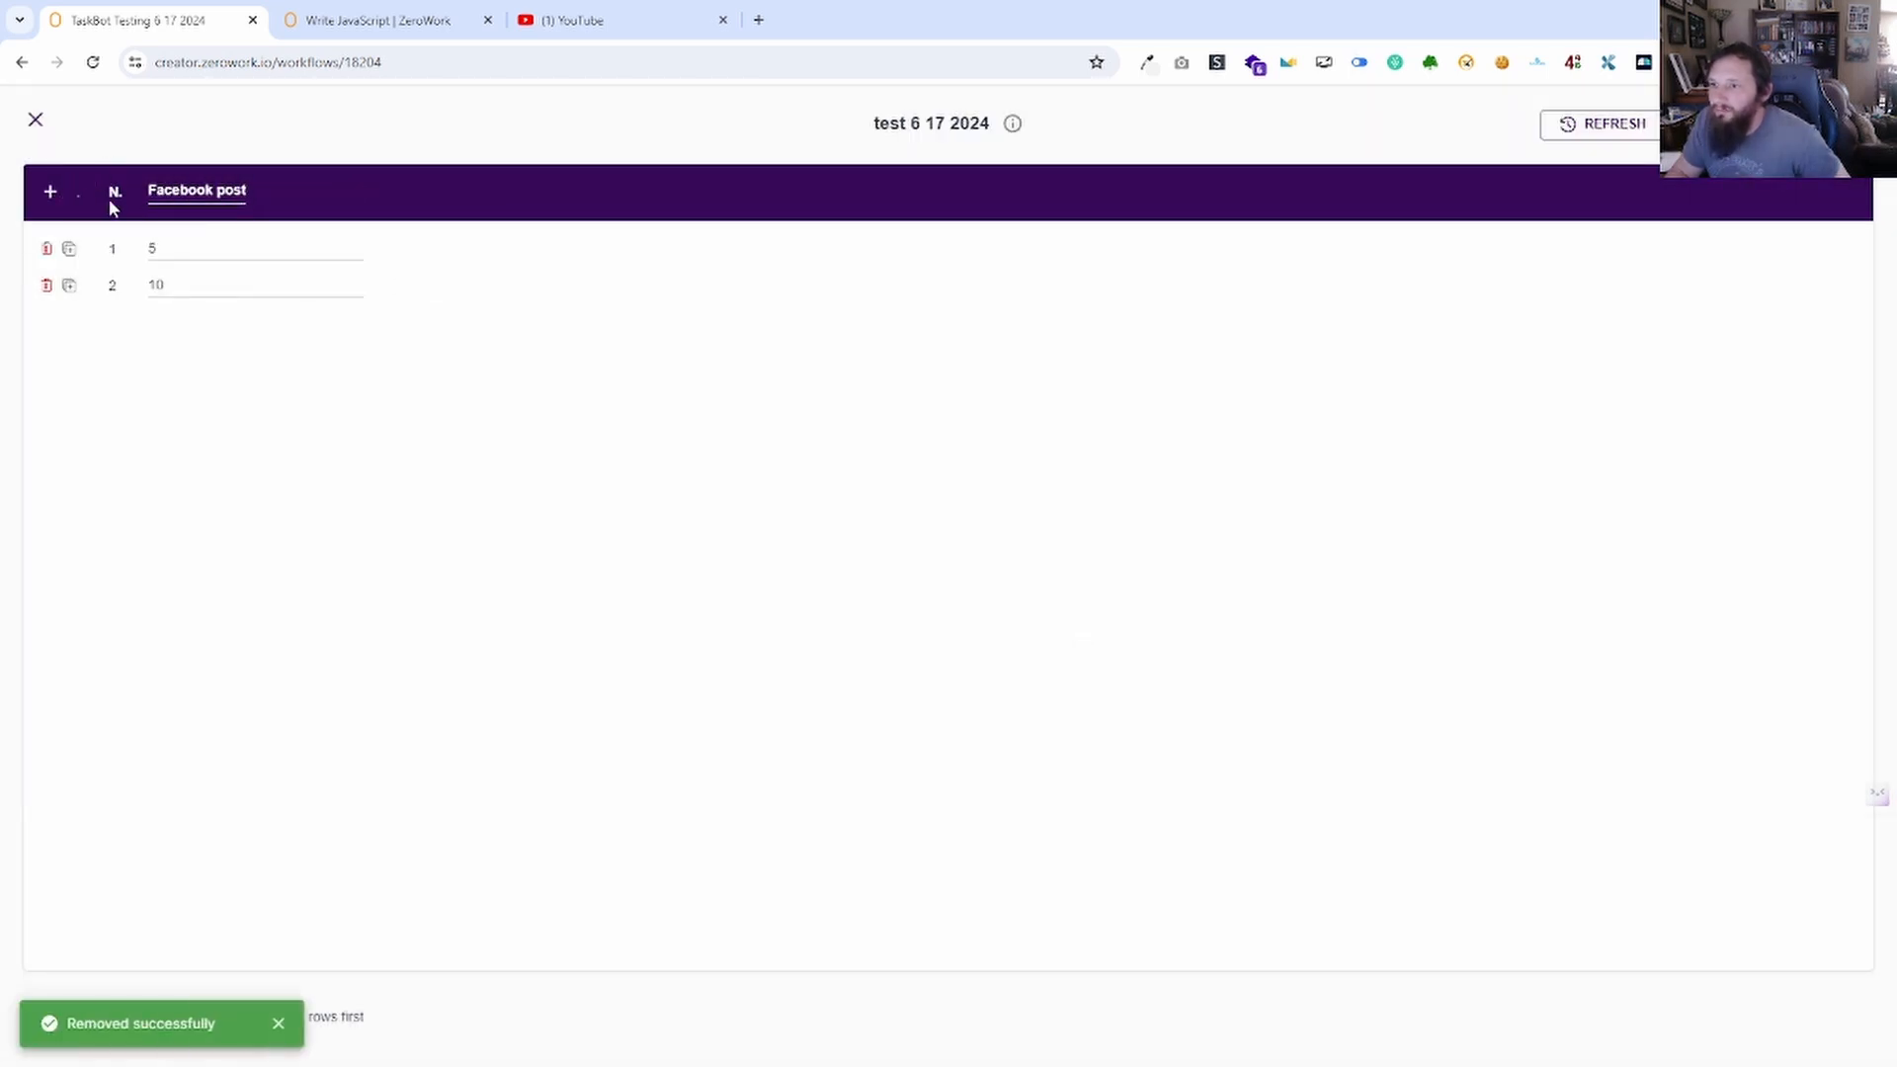
{"action": "left_click", "coordinate": [405, 248]}
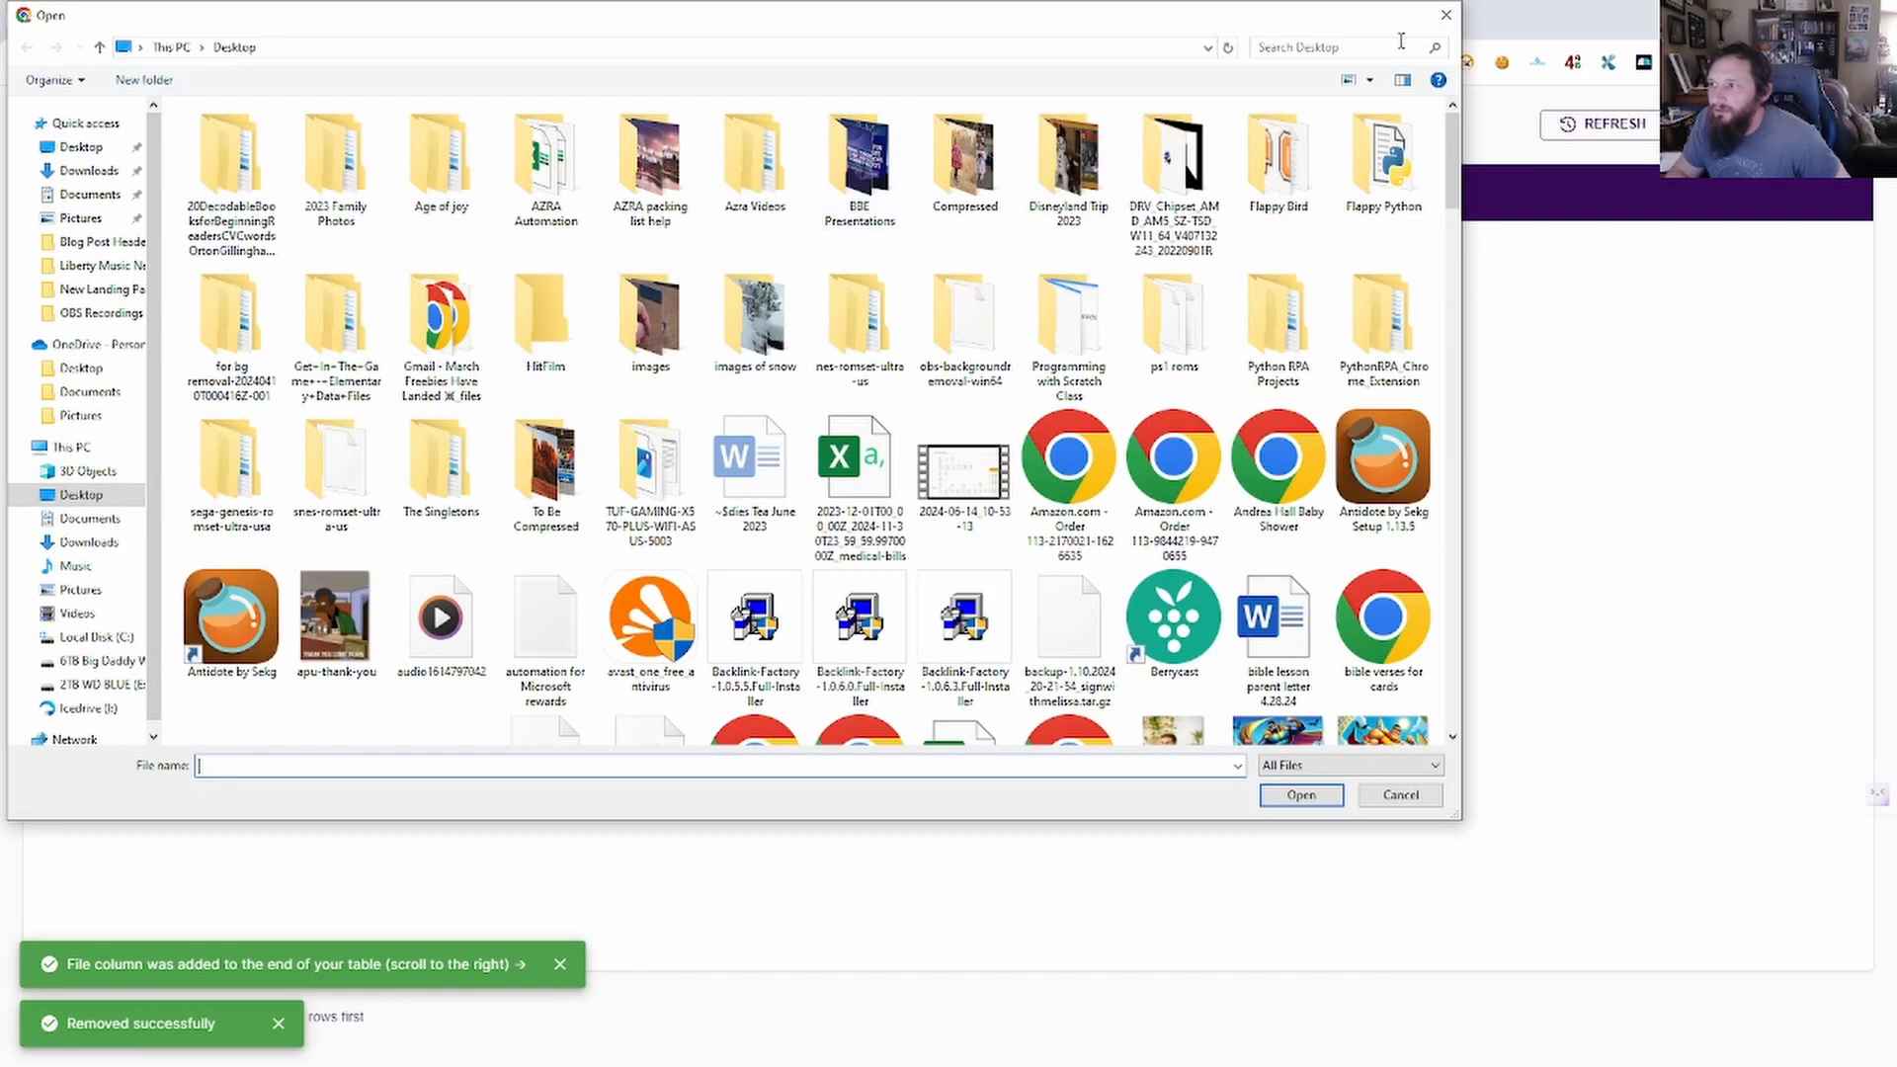
{"action": "left_click", "coordinate": [1448, 16]}
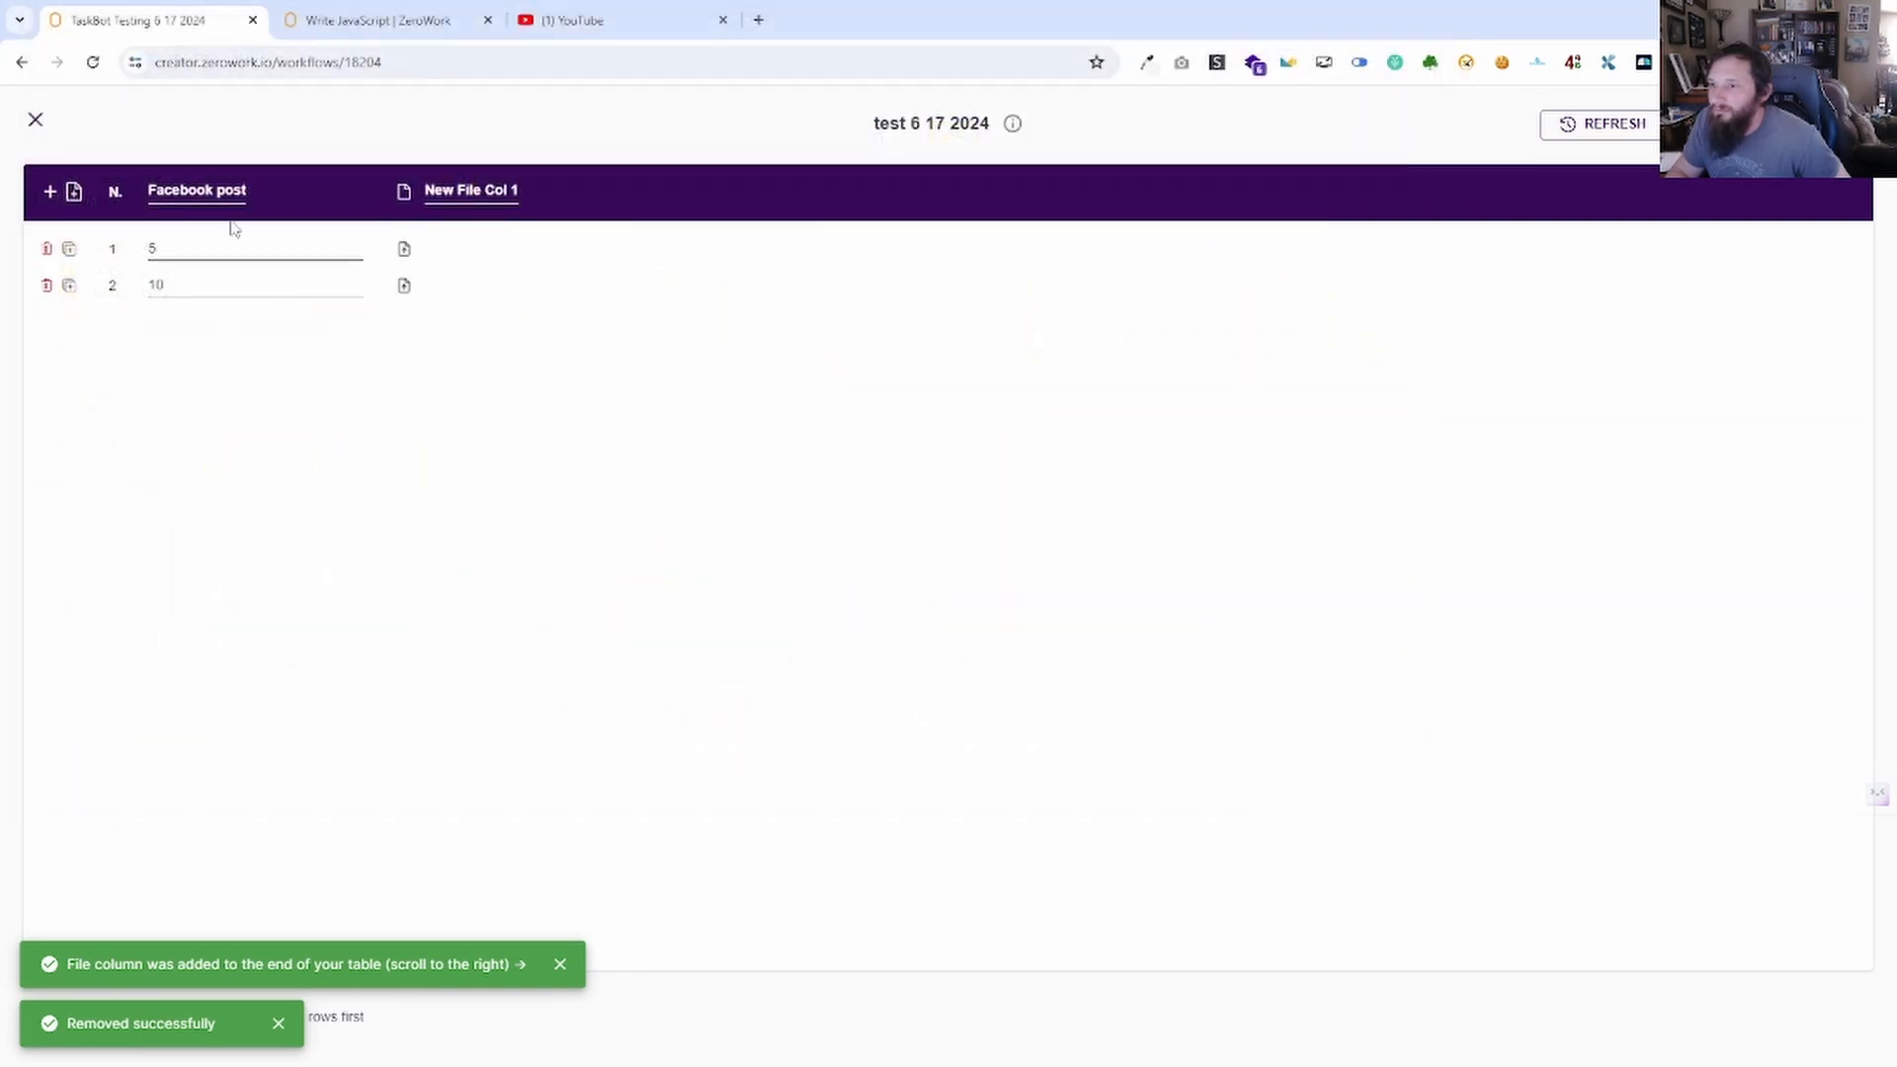
{"action": "left_click", "coordinate": [35, 119]}
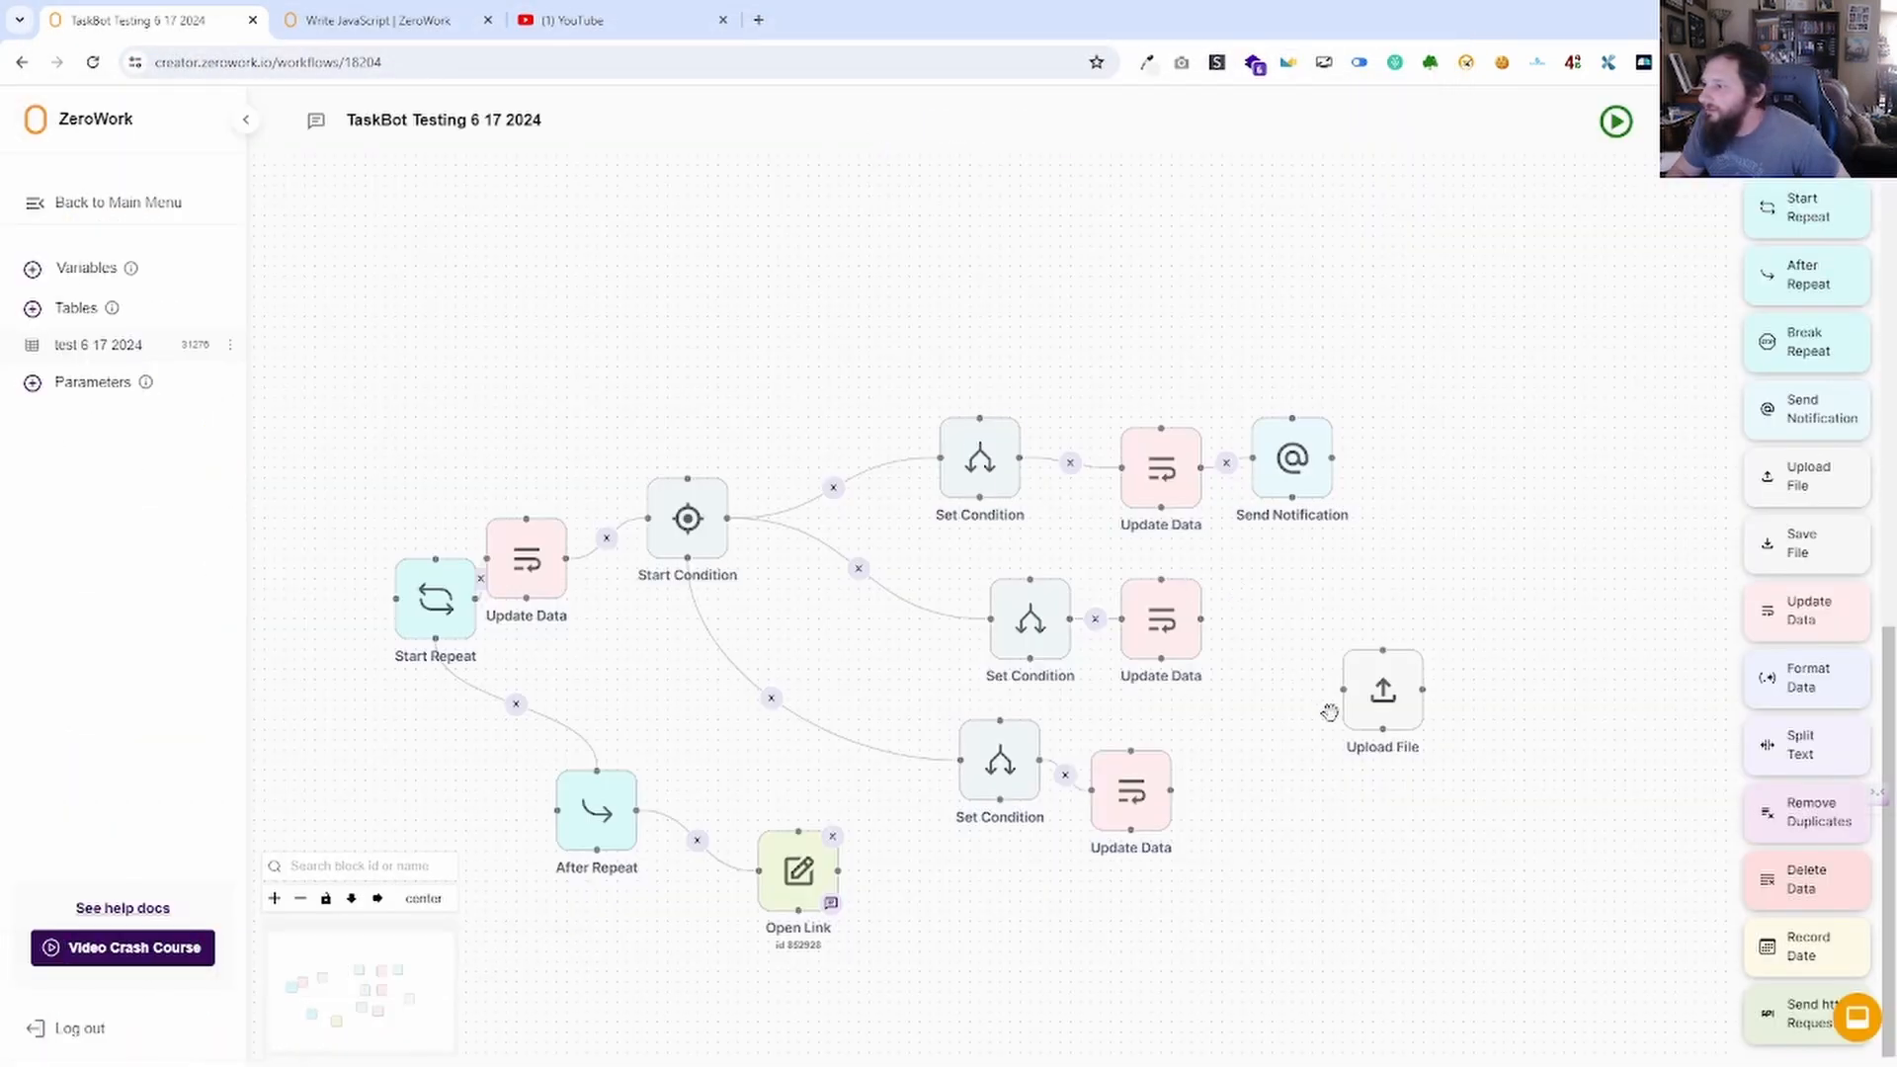
Delete the trial Upload File block, then add and delete a Save File block.
{"action": "left_click", "coordinate": [1383, 690]}
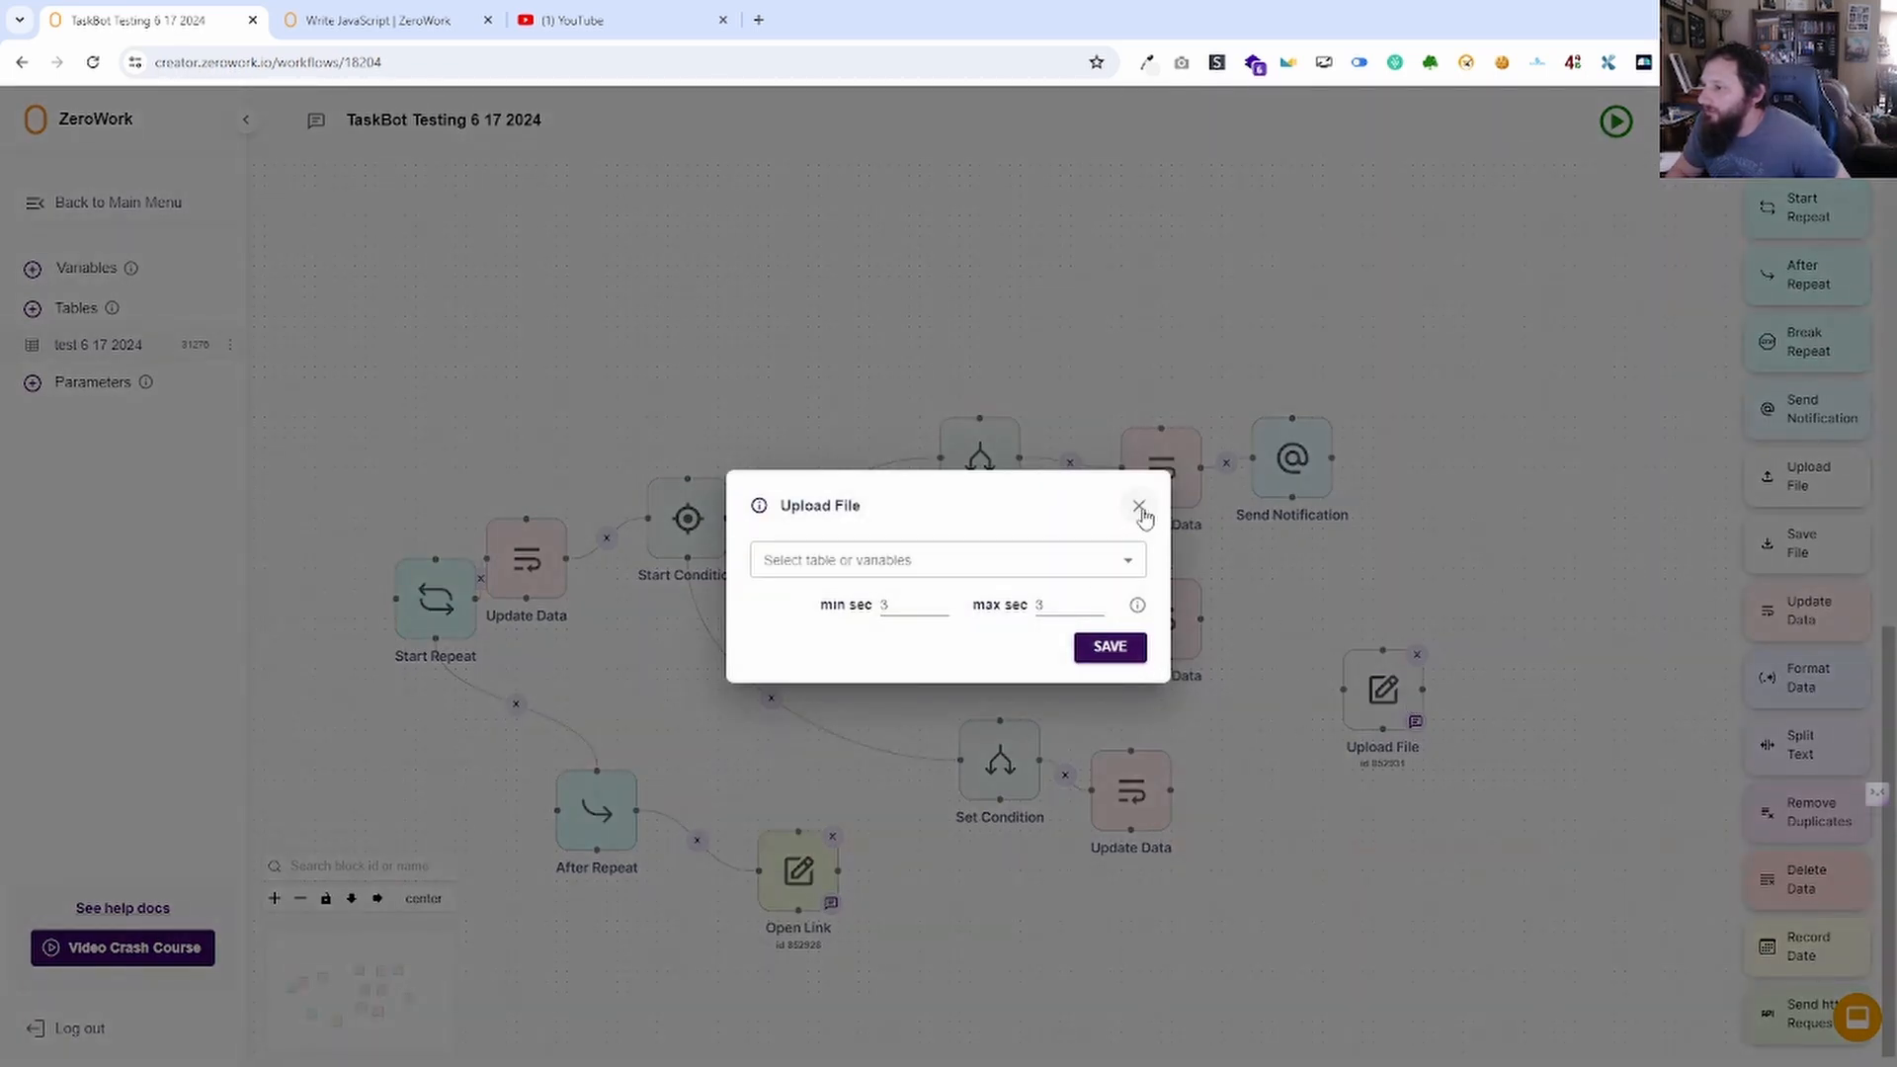
{"action": "left_click", "coordinate": [1094, 549]}
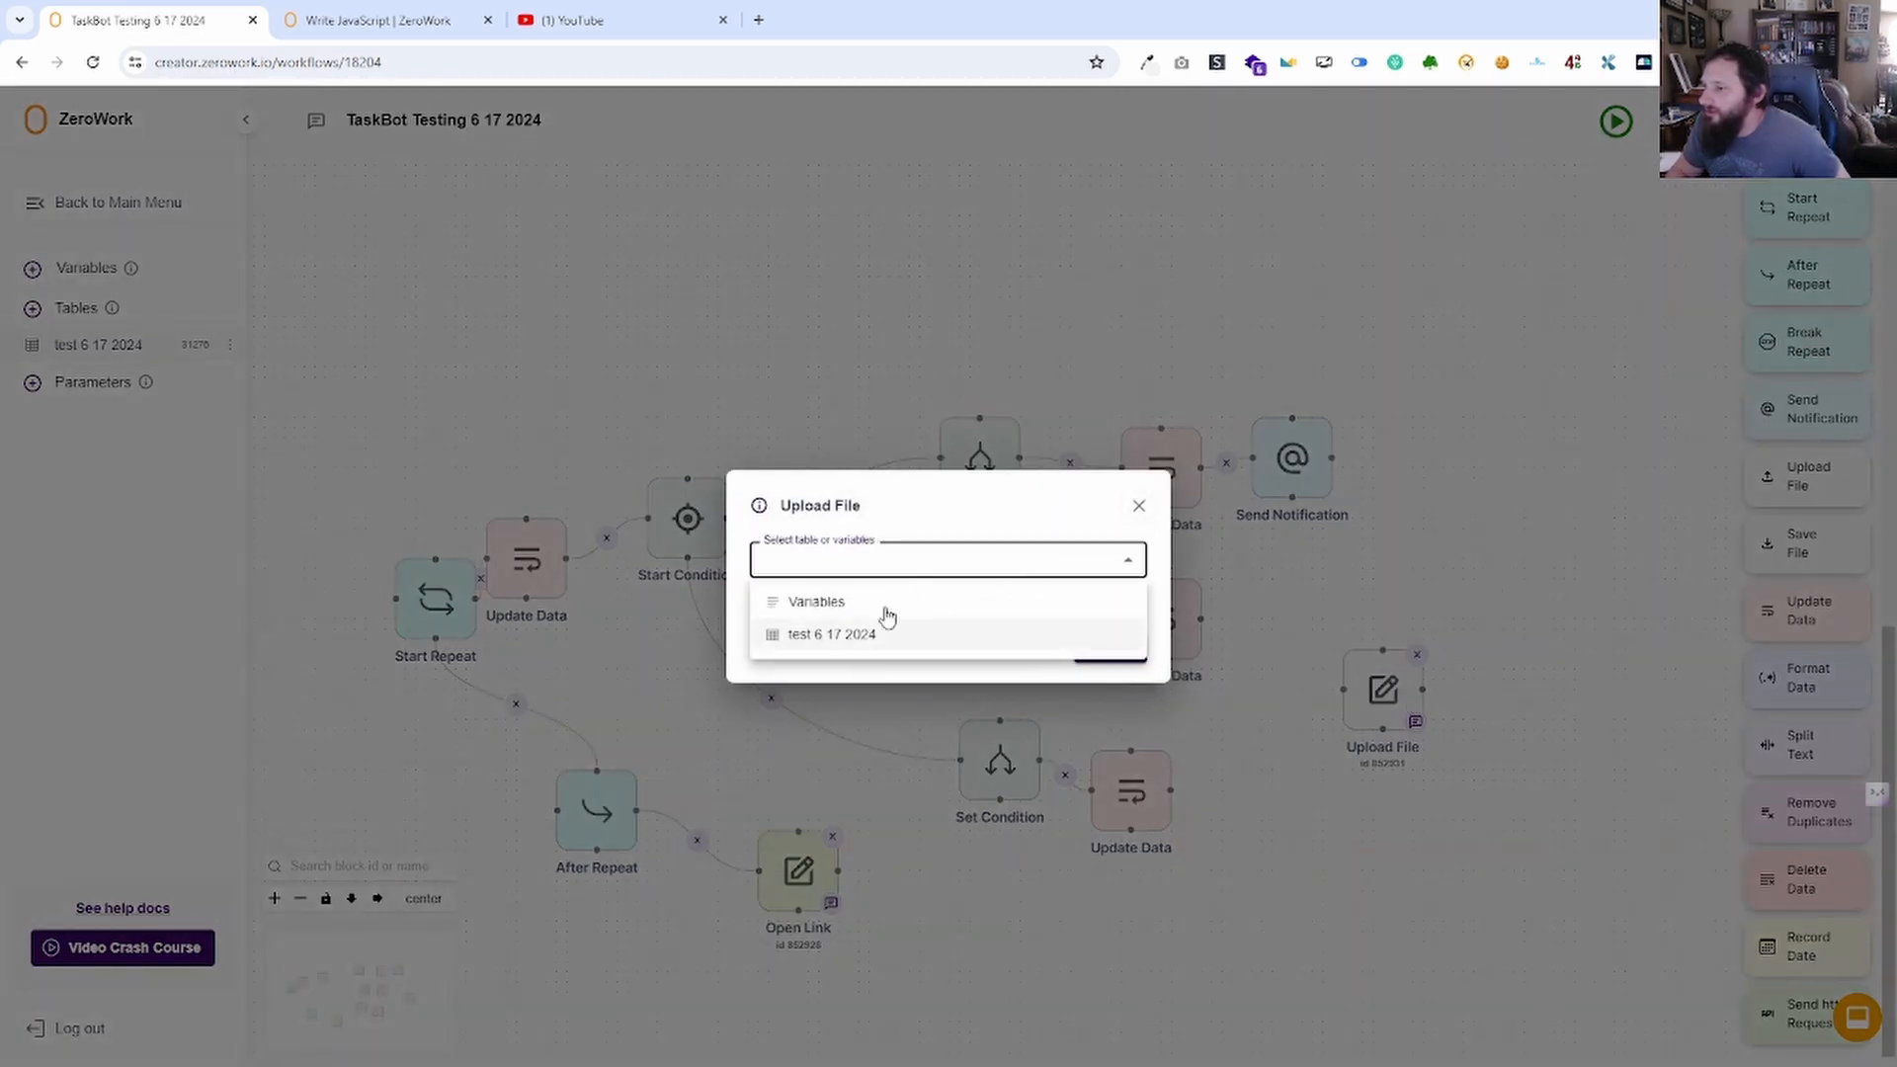
{"action": "left_click", "coordinate": [1138, 506]}
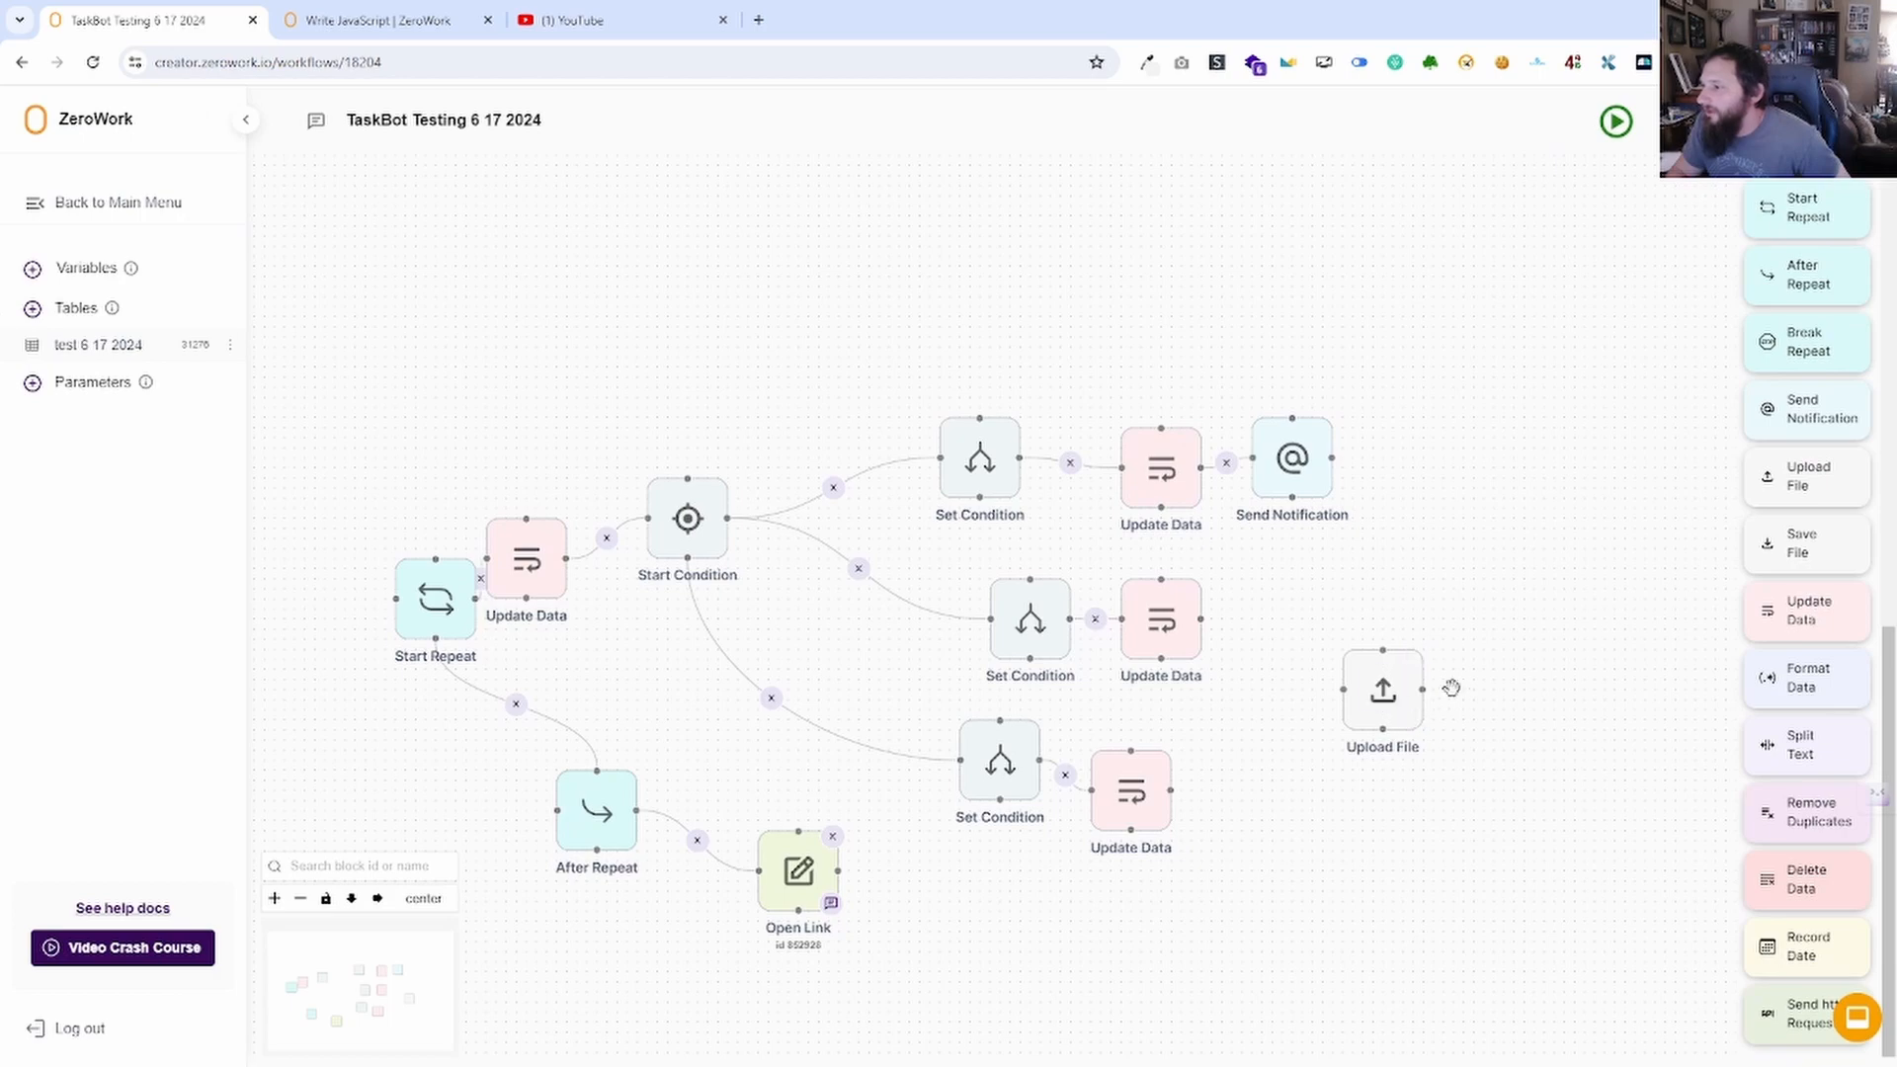
{"action": "left_click", "coordinate": [1419, 656]}
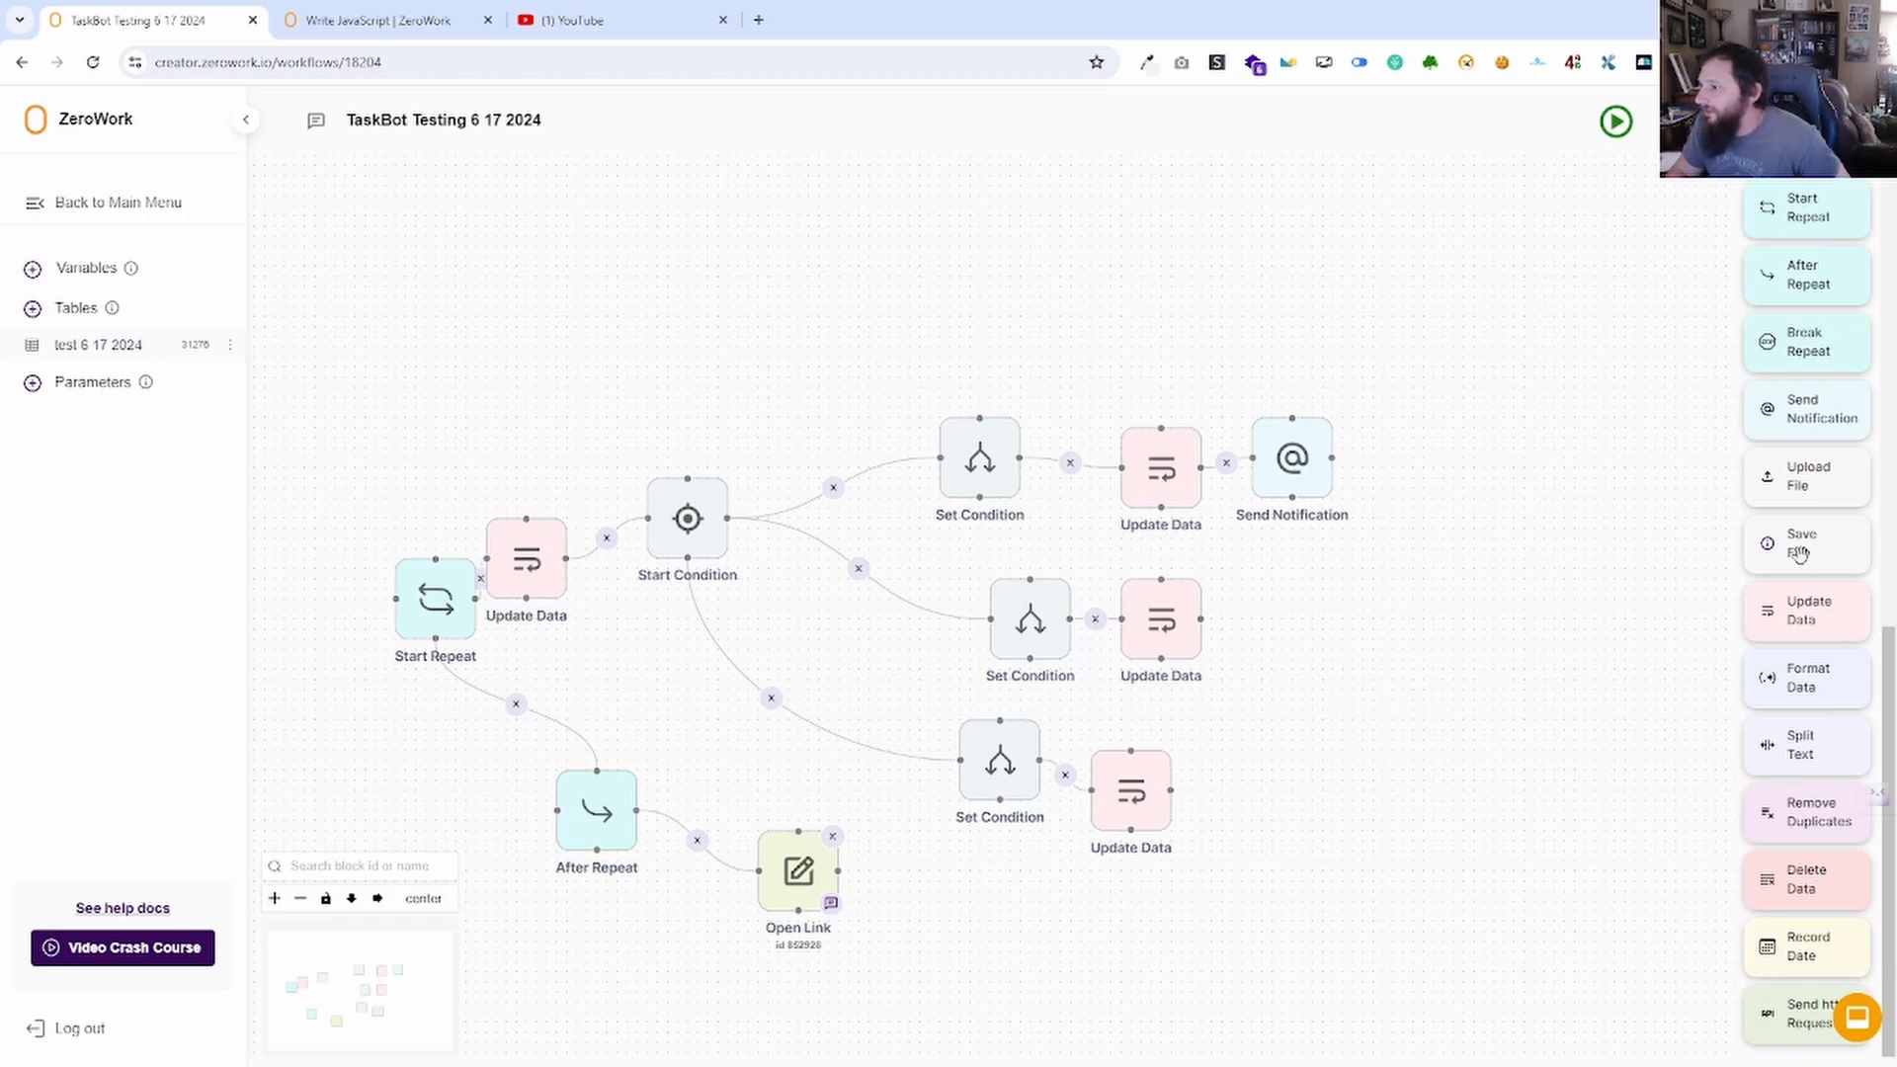
{"action": "left_click_drag", "start_coordinate": [1795, 548], "coordinate": [1378, 667]}
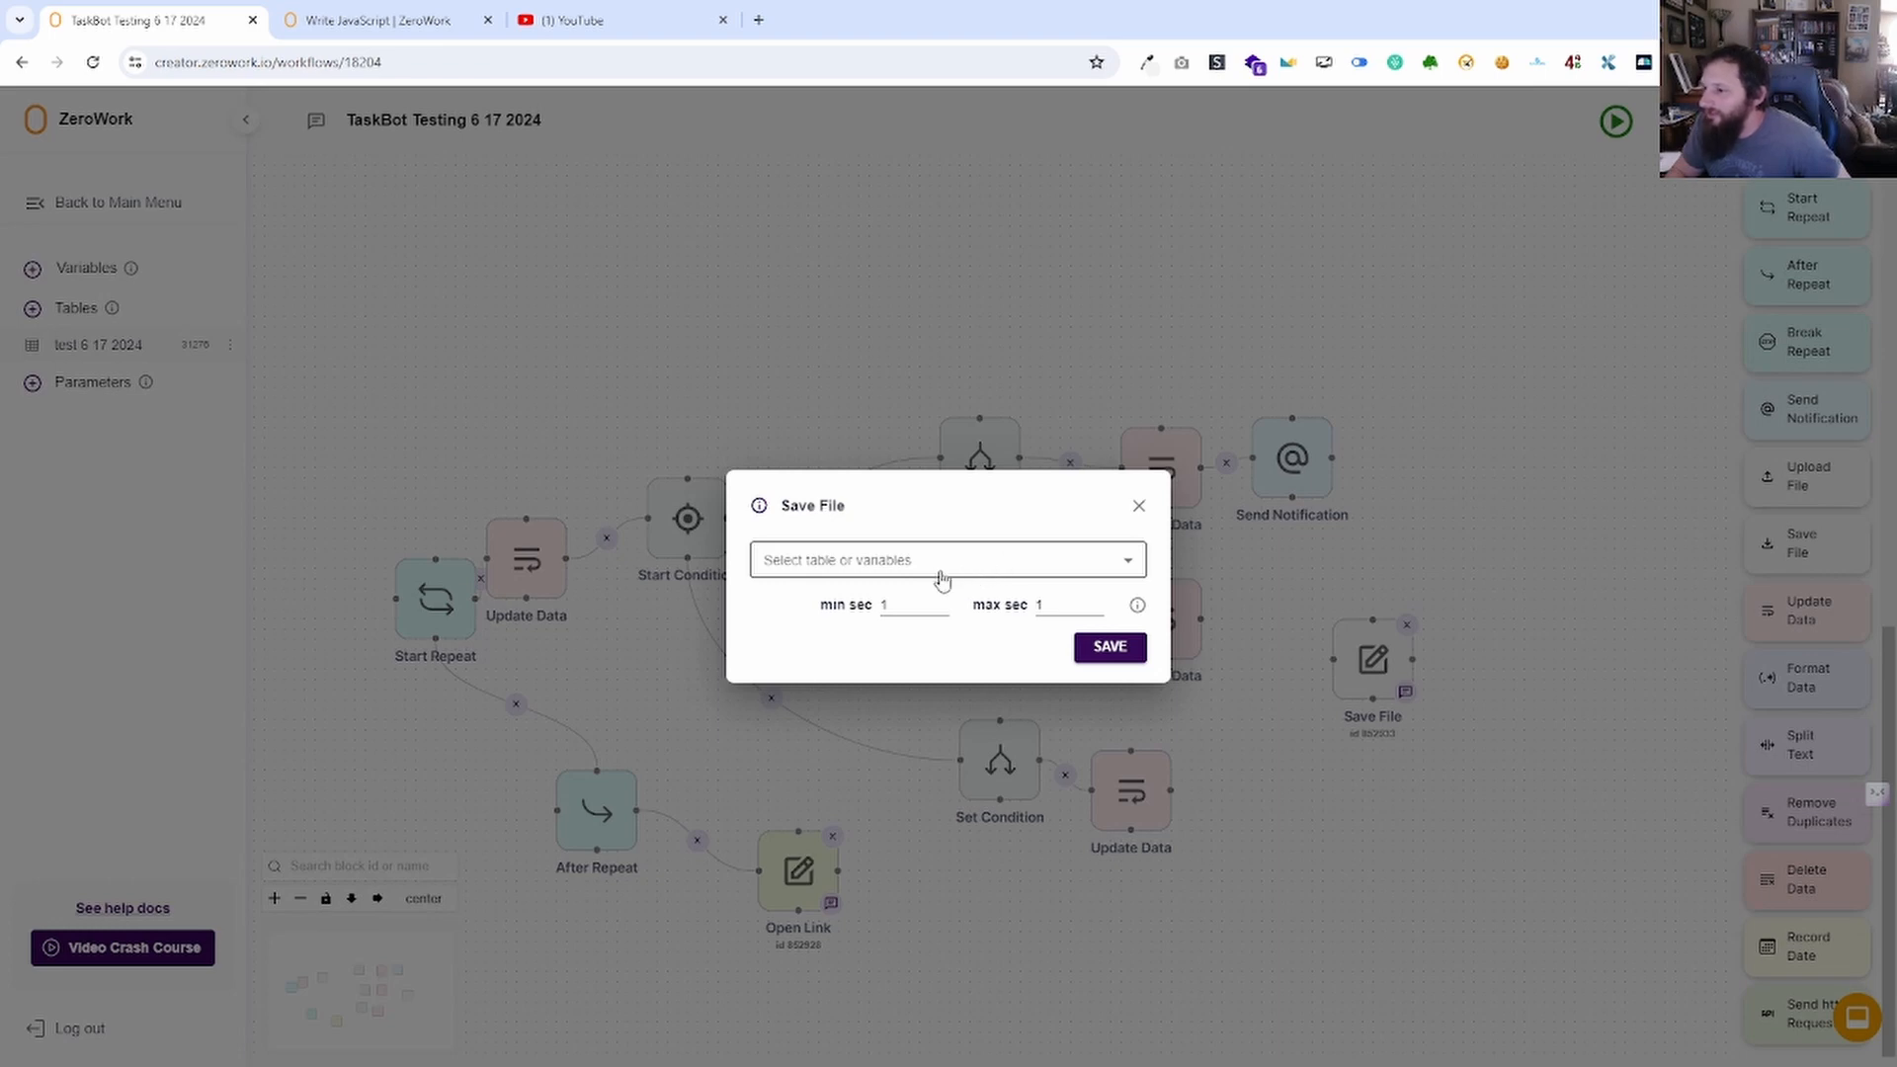
{"action": "left_click", "coordinate": [1140, 507]}
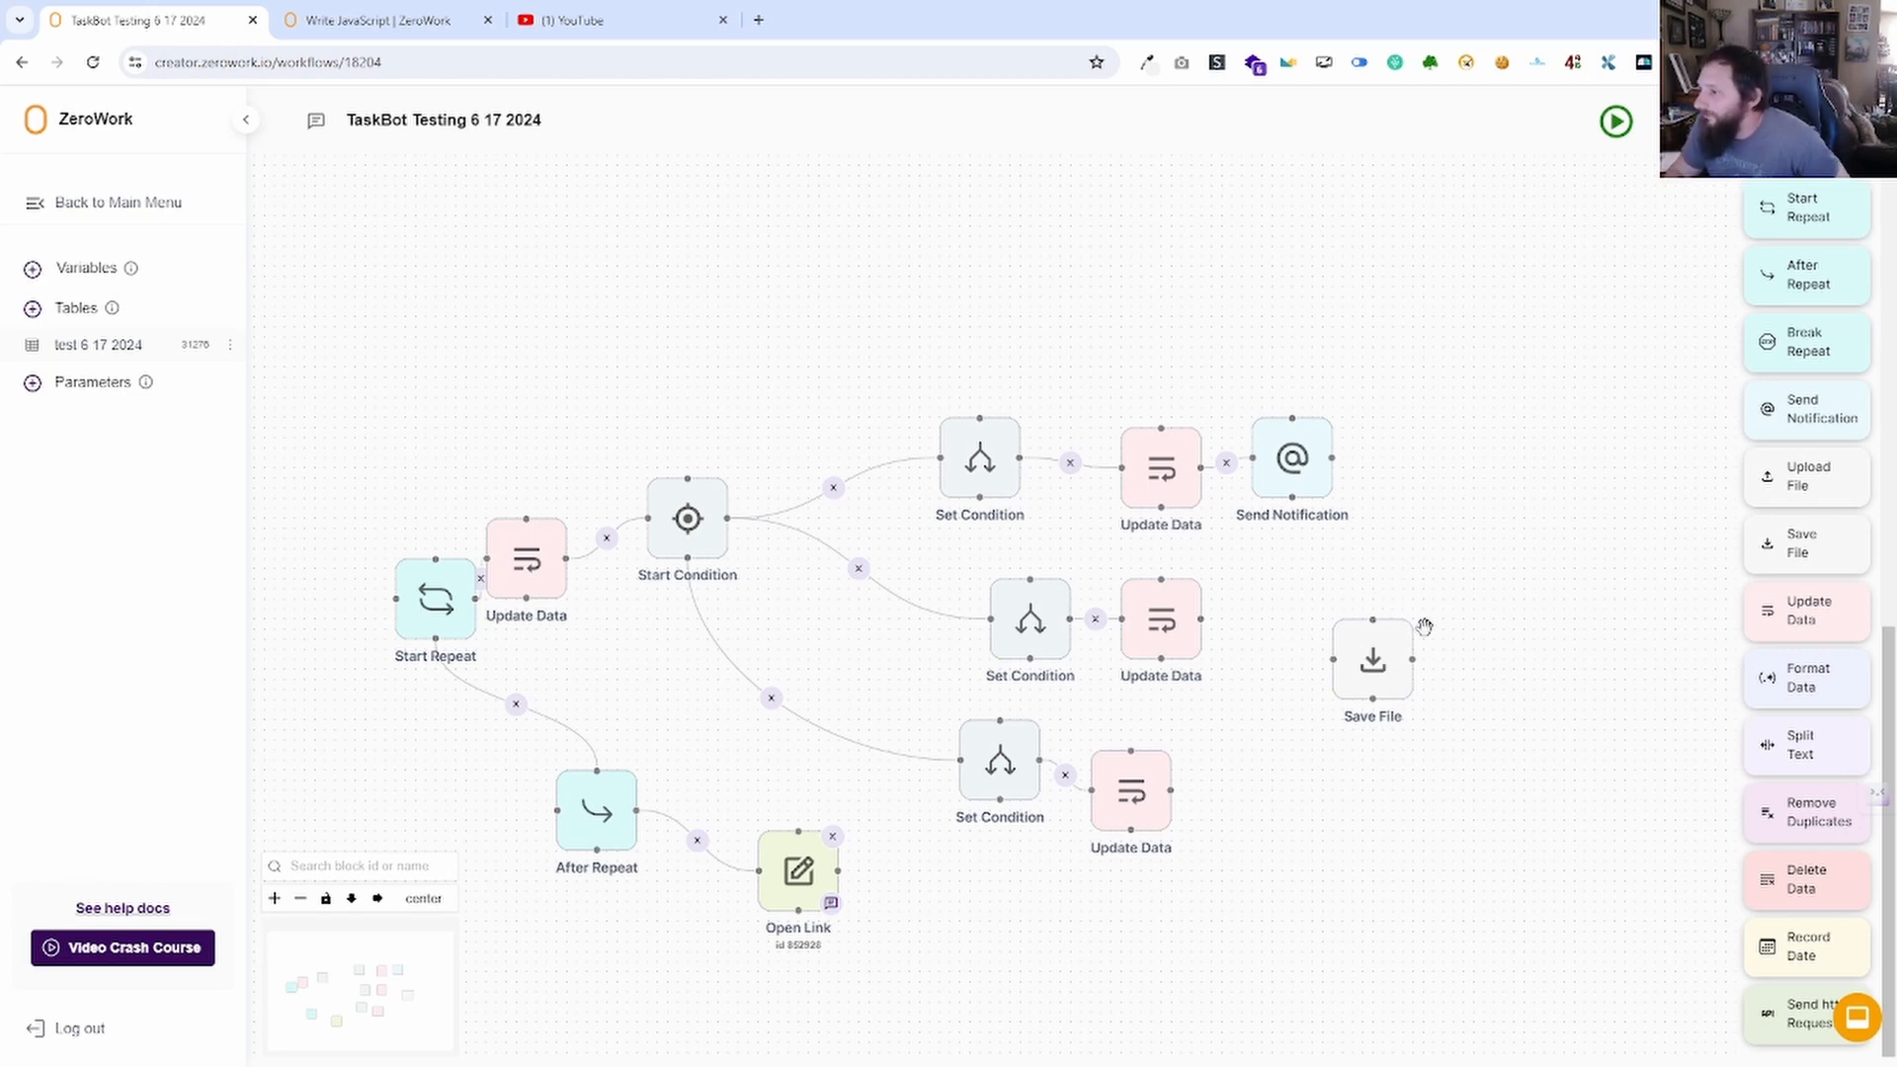
{"action": "left_click", "coordinate": [1408, 624]}
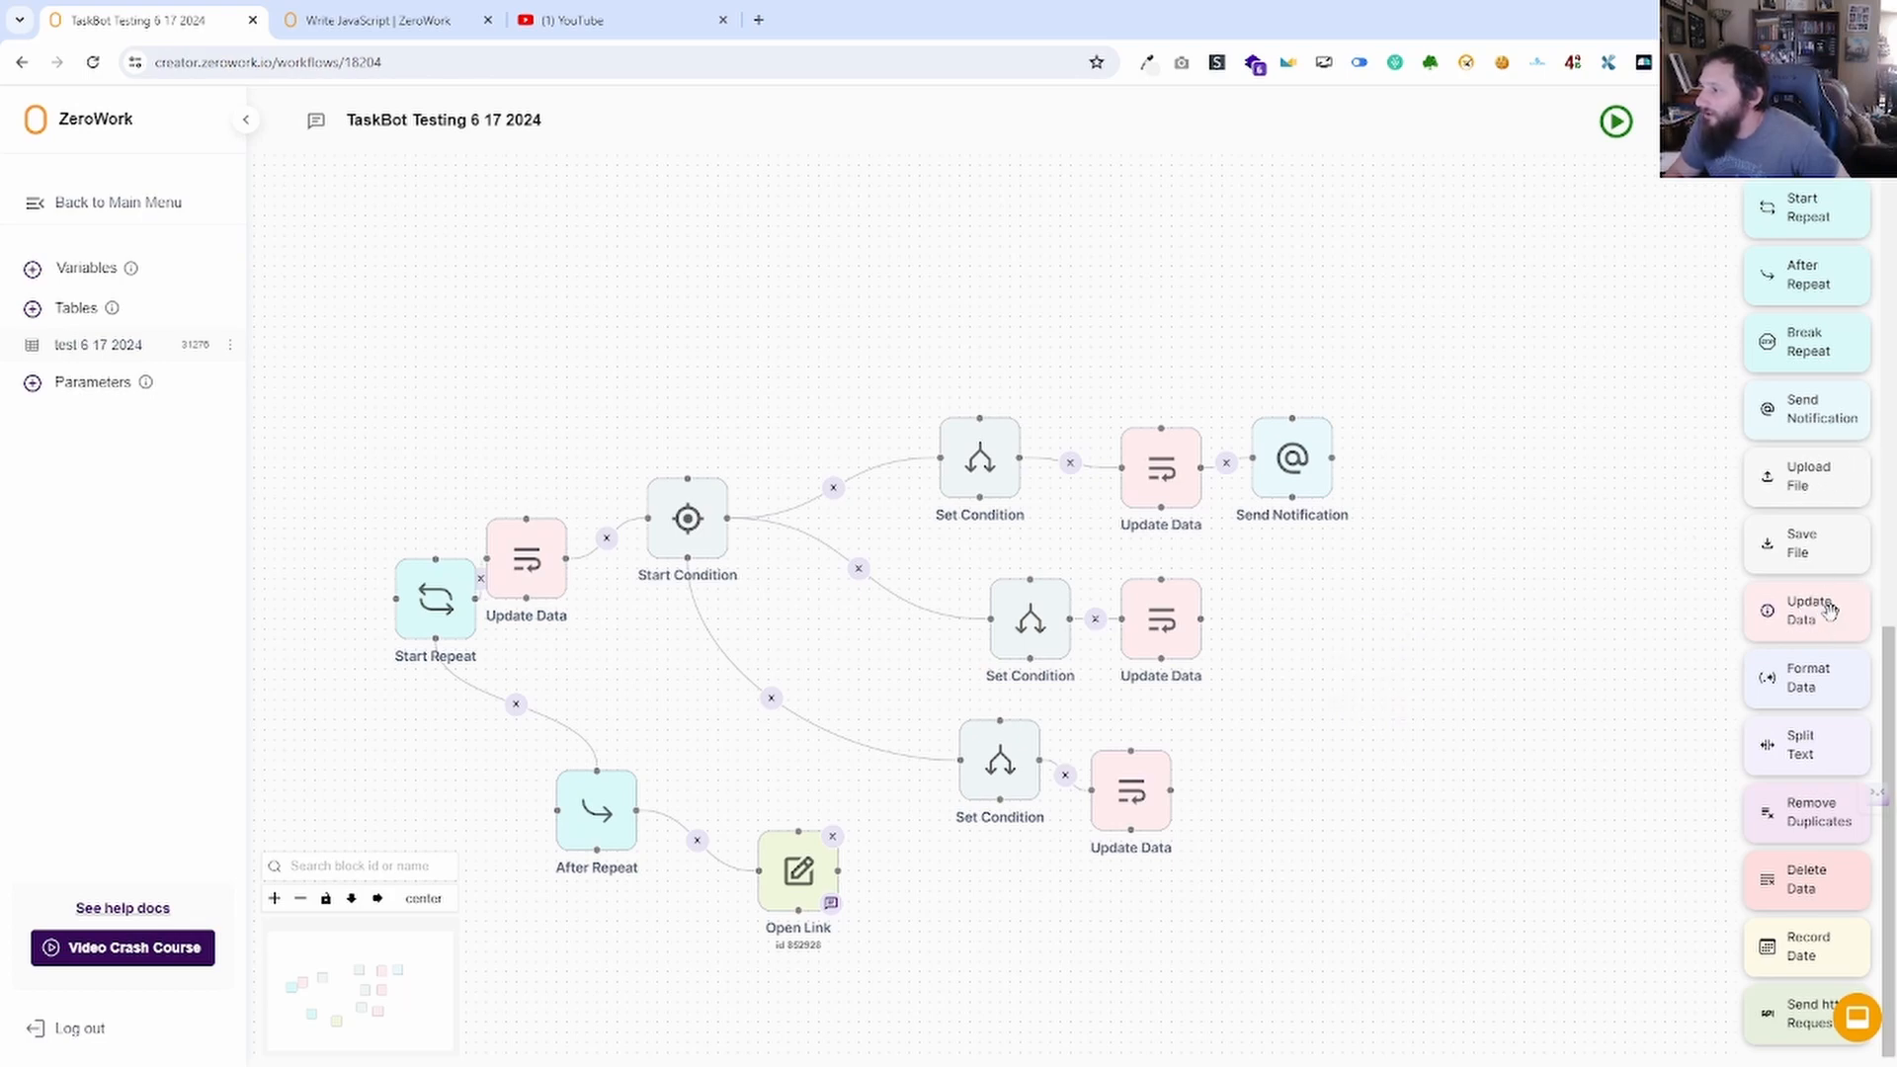
Add an Update Data block, try its action list, and review the variables list.
{"action": "left_click_drag", "start_coordinate": [1828, 609], "coordinate": [1494, 691]}
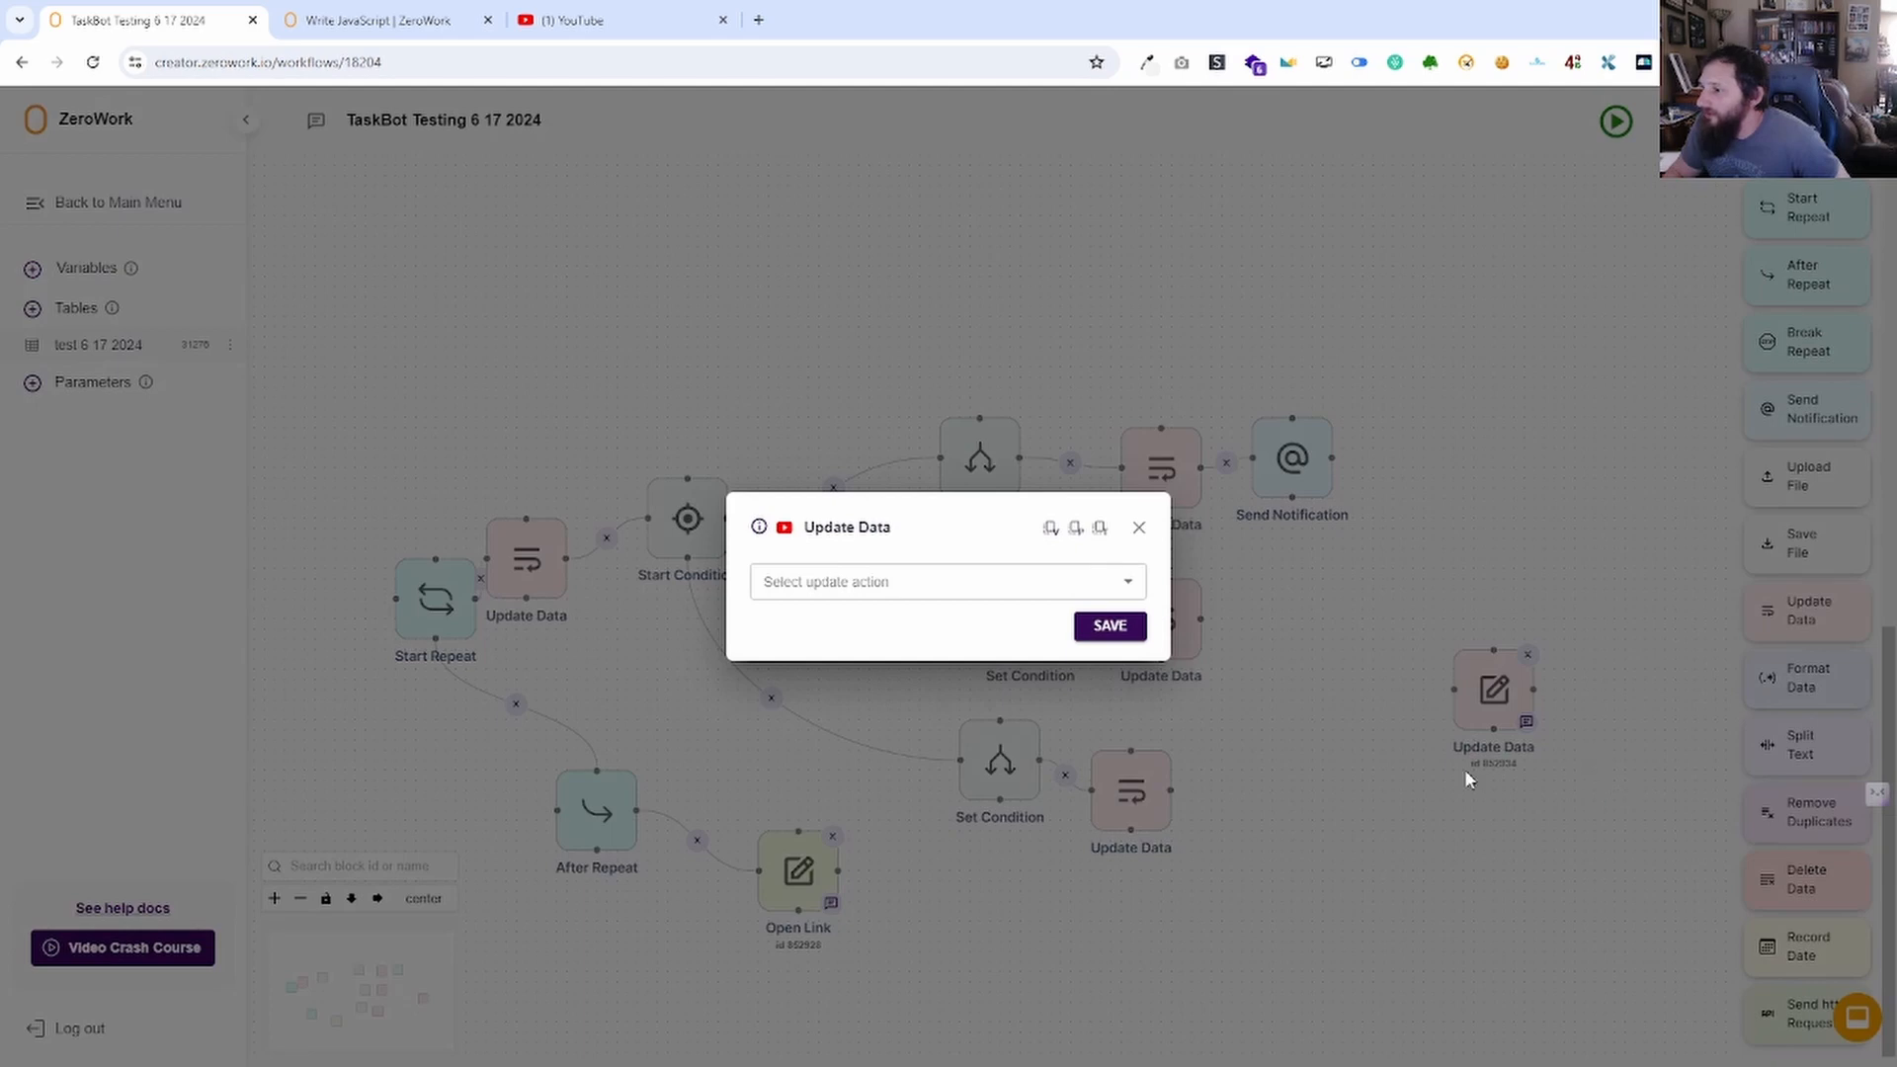
{"action": "left_click", "coordinate": [906, 582]}
{"action": "left_click", "coordinate": [906, 631]}
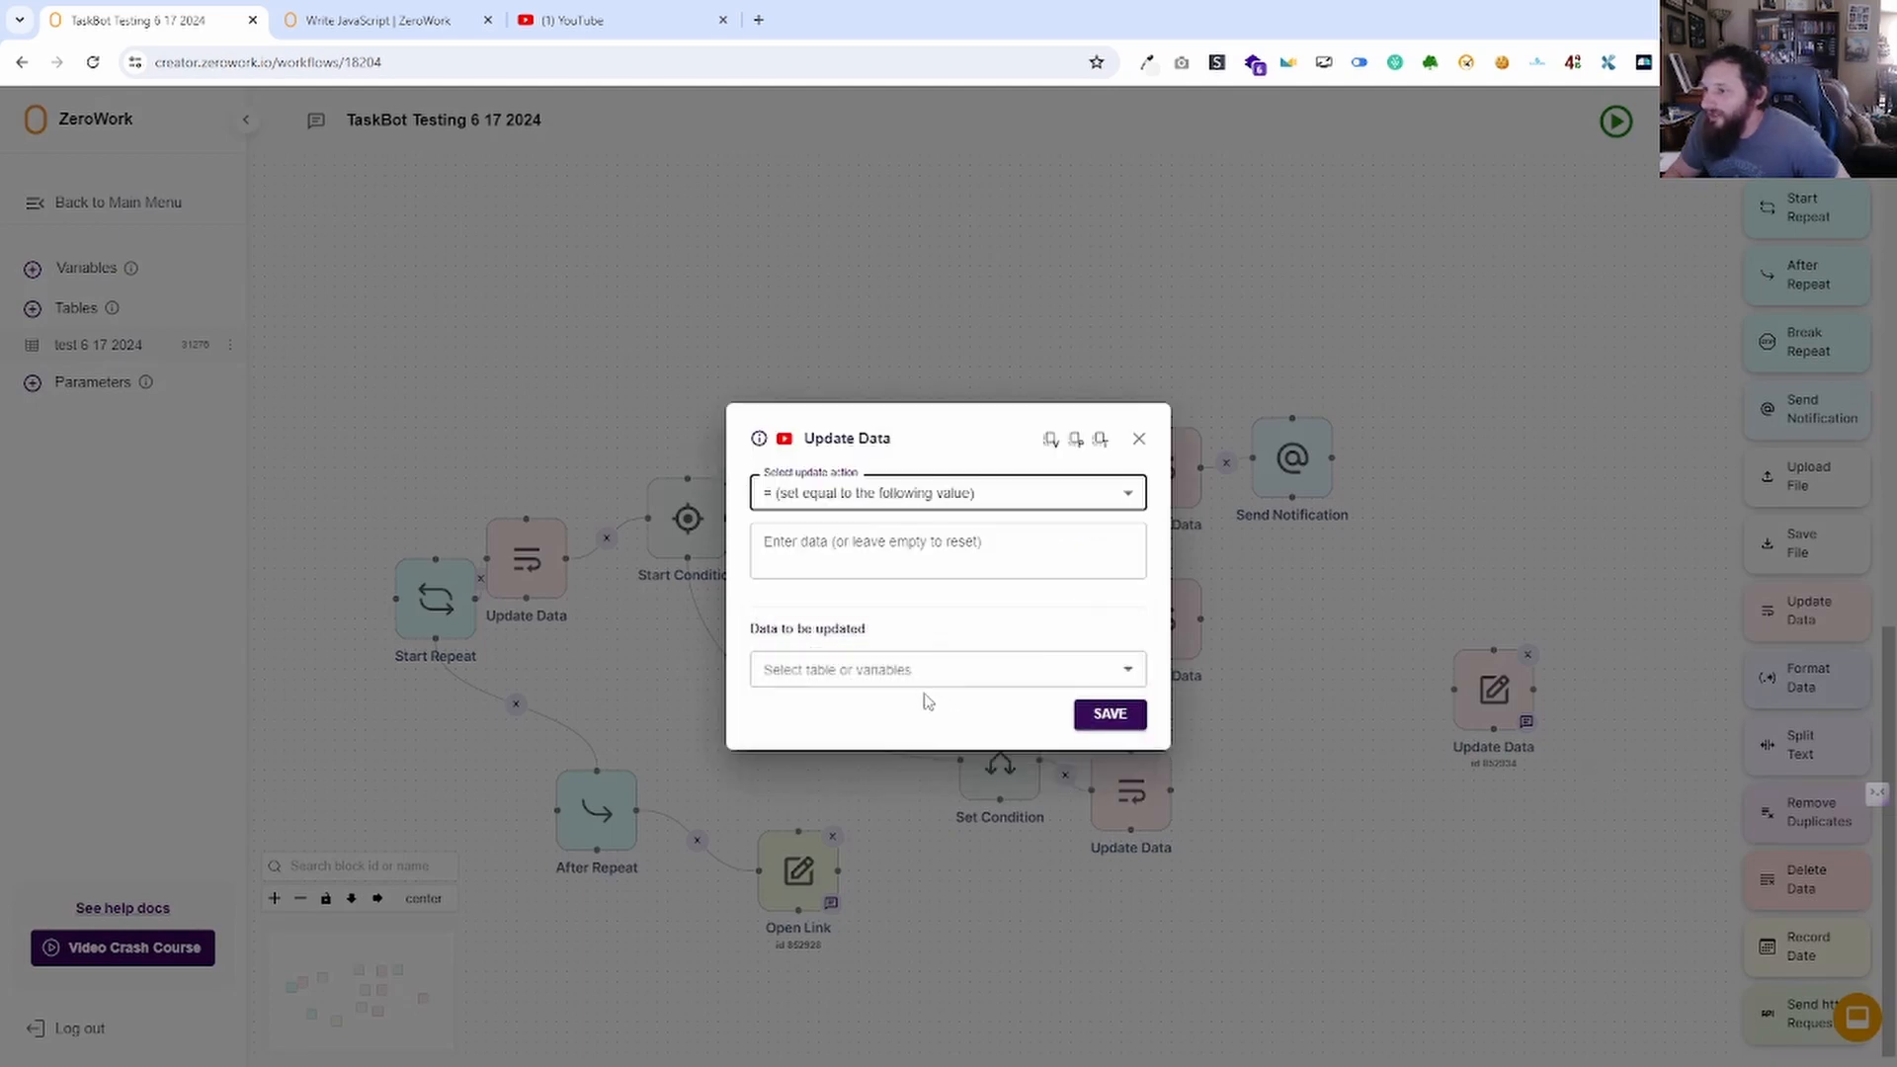
{"action": "left_click", "coordinate": [911, 549]}
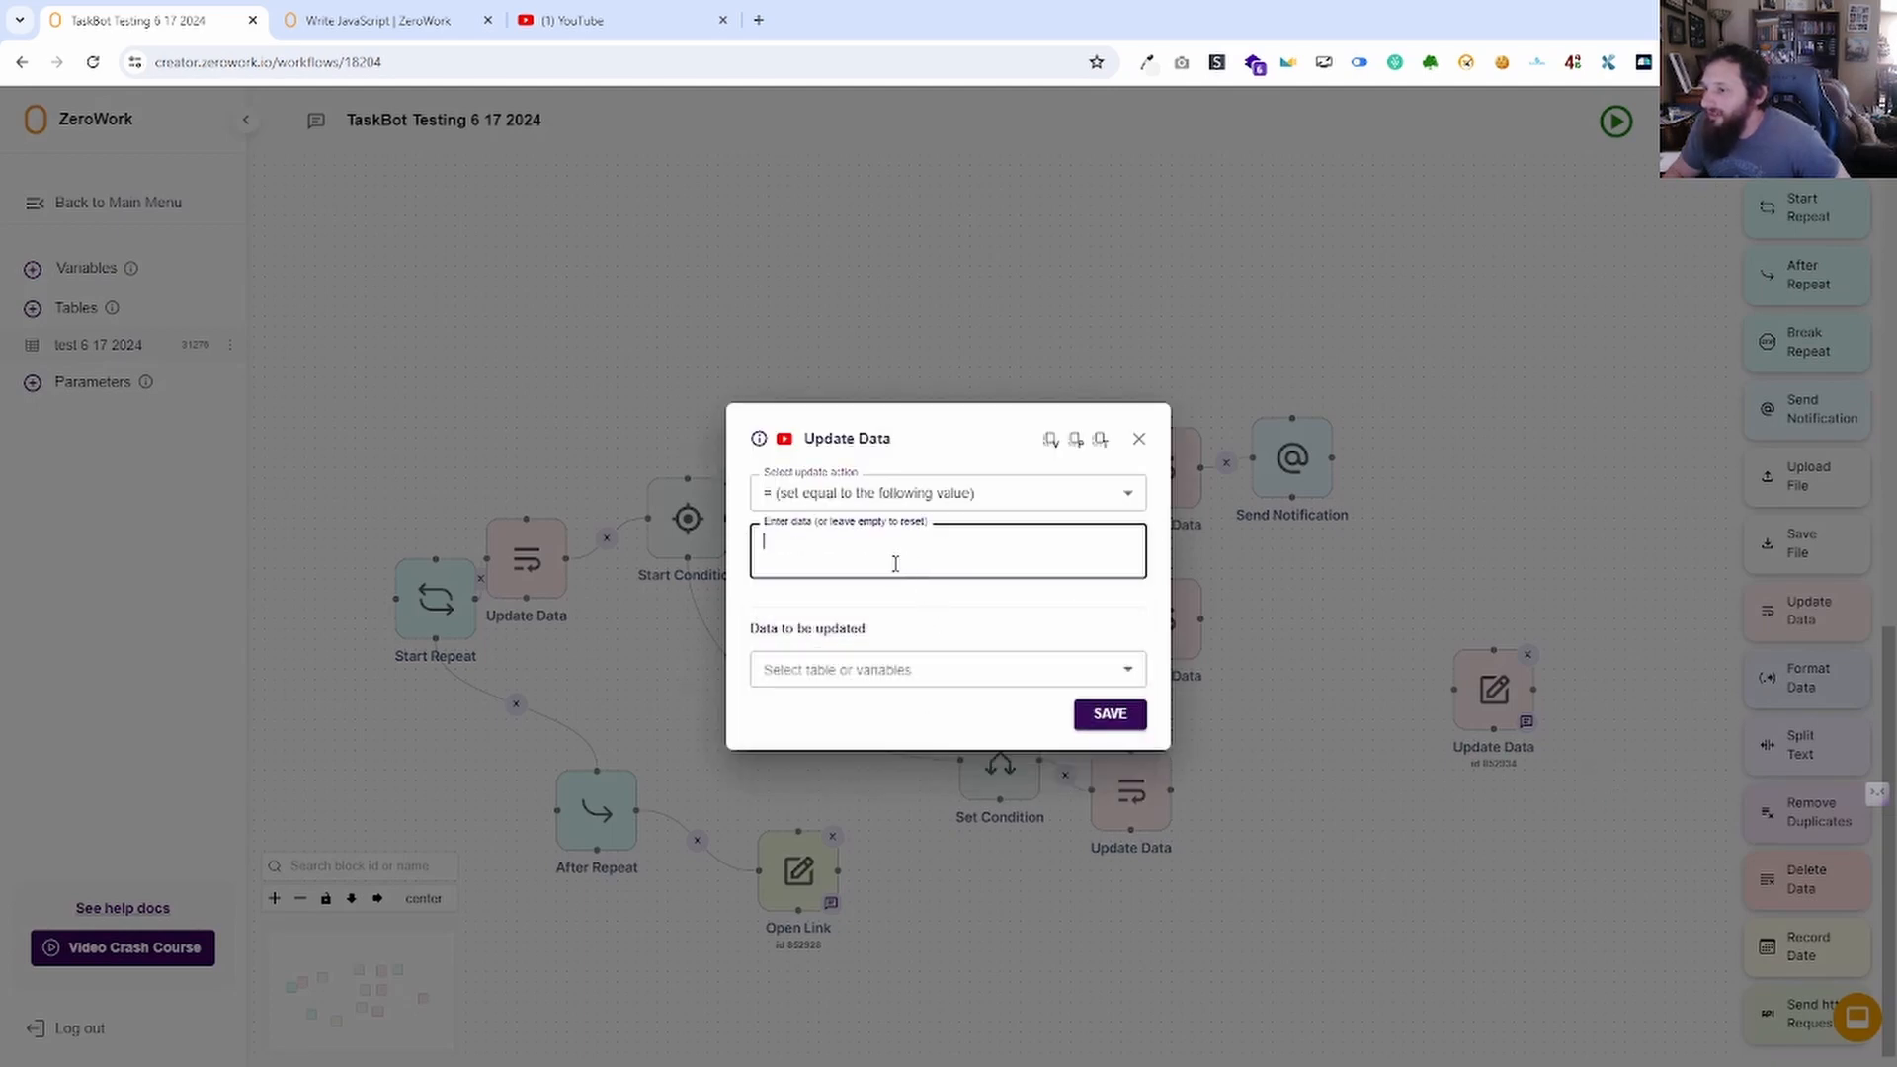
{"action": "left_click", "coordinate": [1139, 440]}
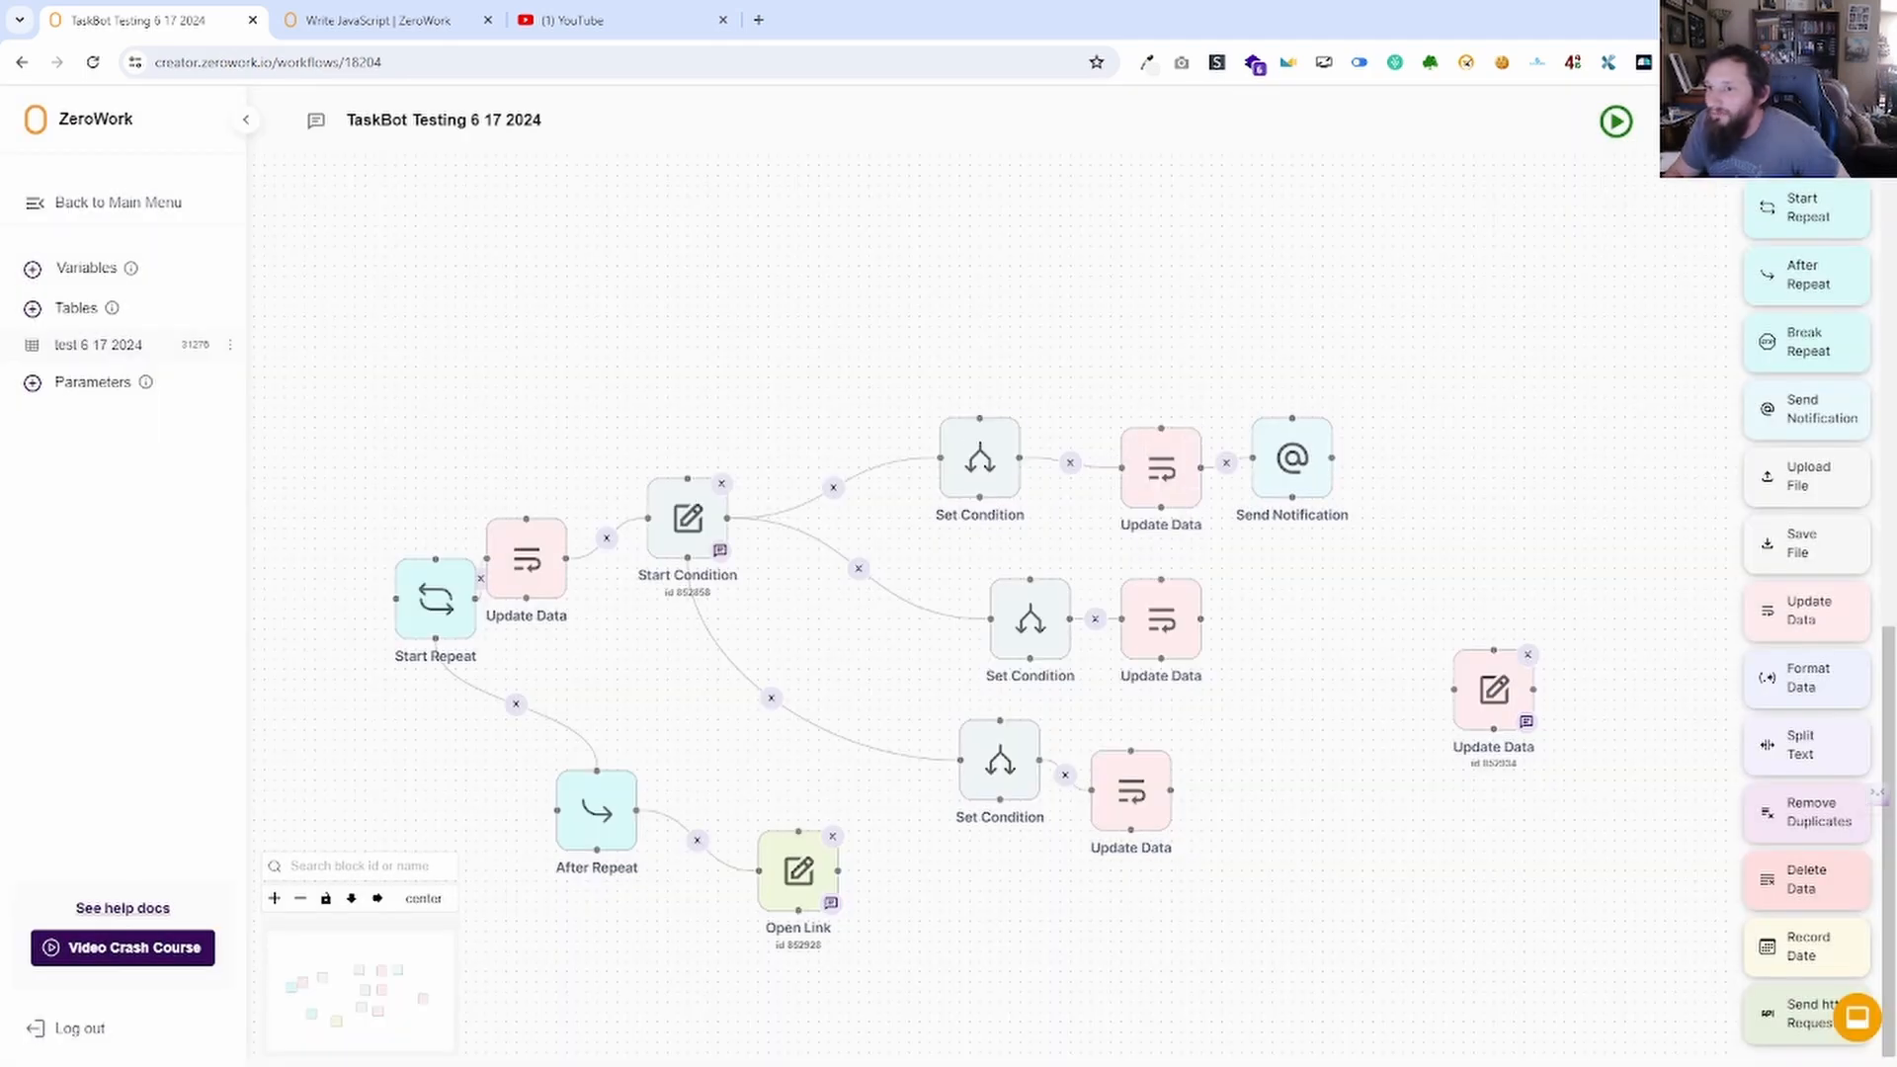
{"action": "left_click", "coordinate": [87, 267]}
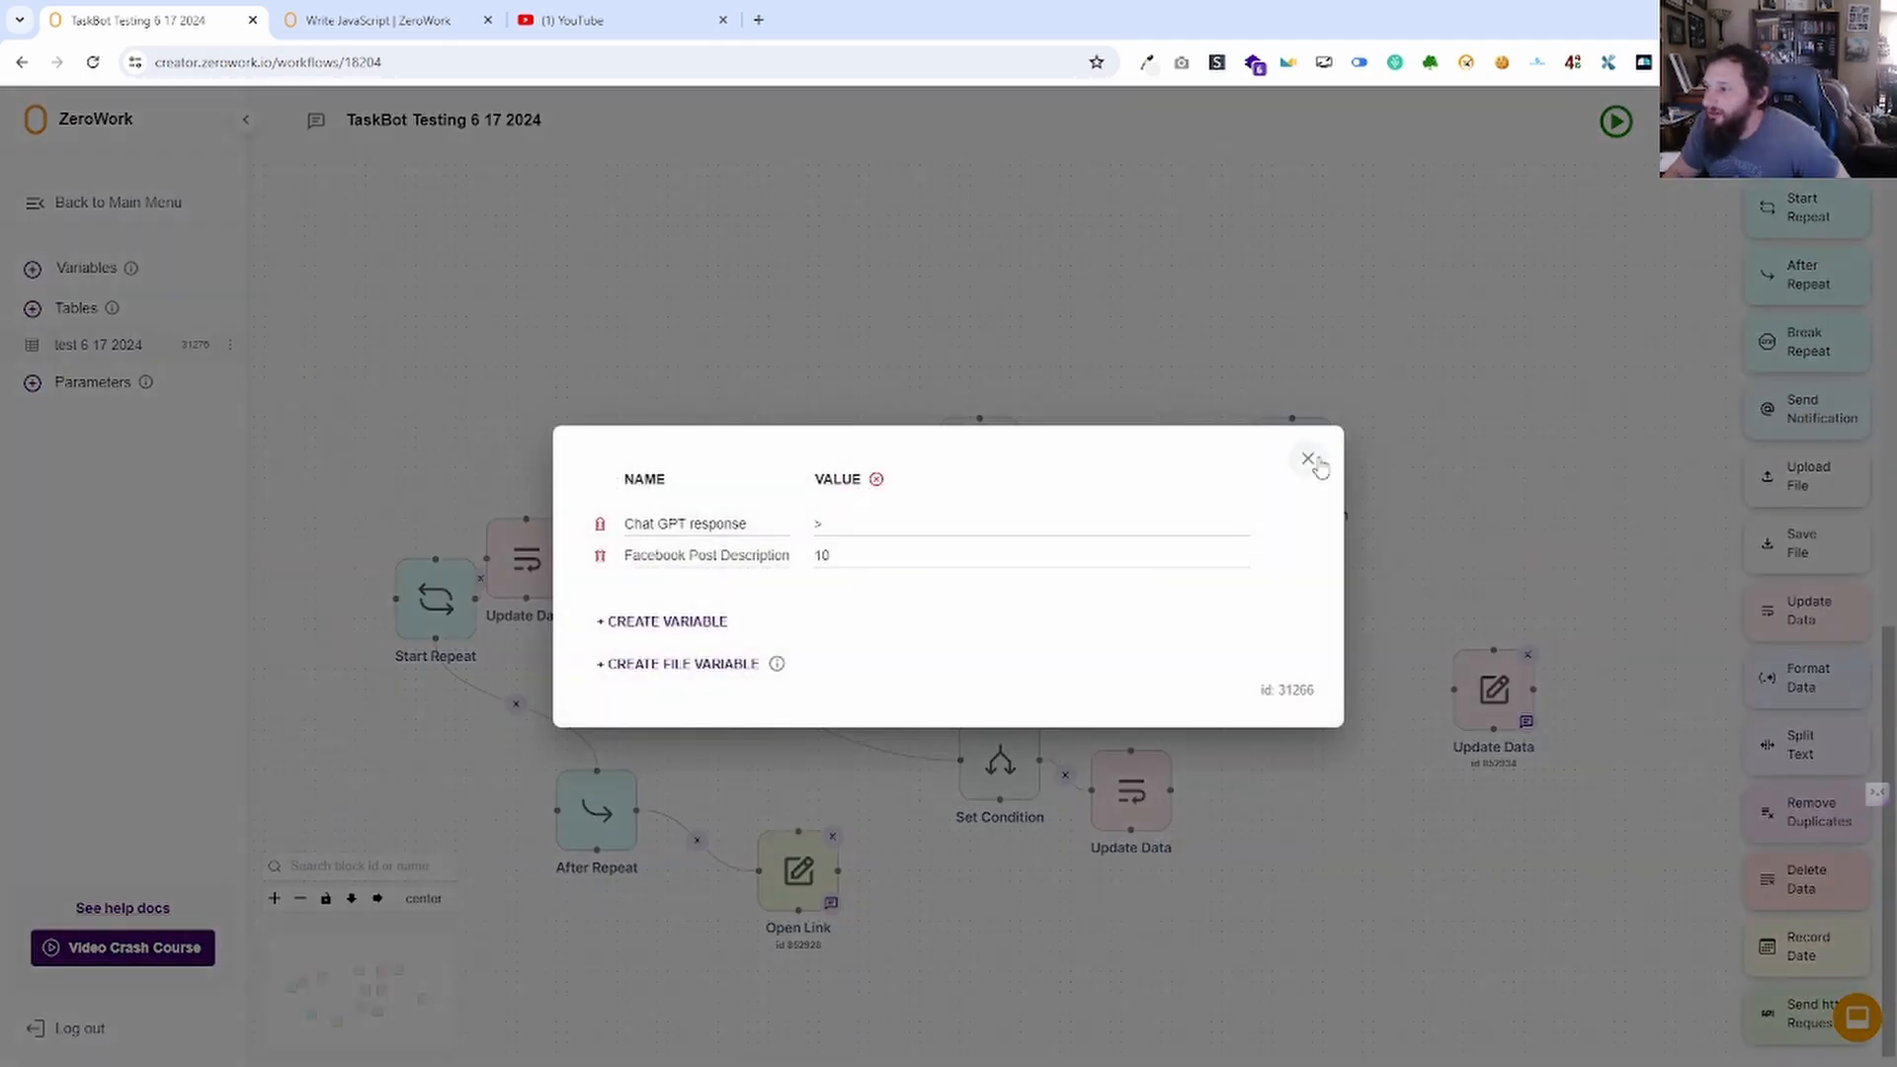
{"action": "left_click", "coordinate": [1309, 459]}
Point the Update Data block at the Facebook Post Description variable and save it.
{"action": "left_click", "coordinate": [1494, 689]}
{"action": "left_click", "coordinate": [847, 581]}
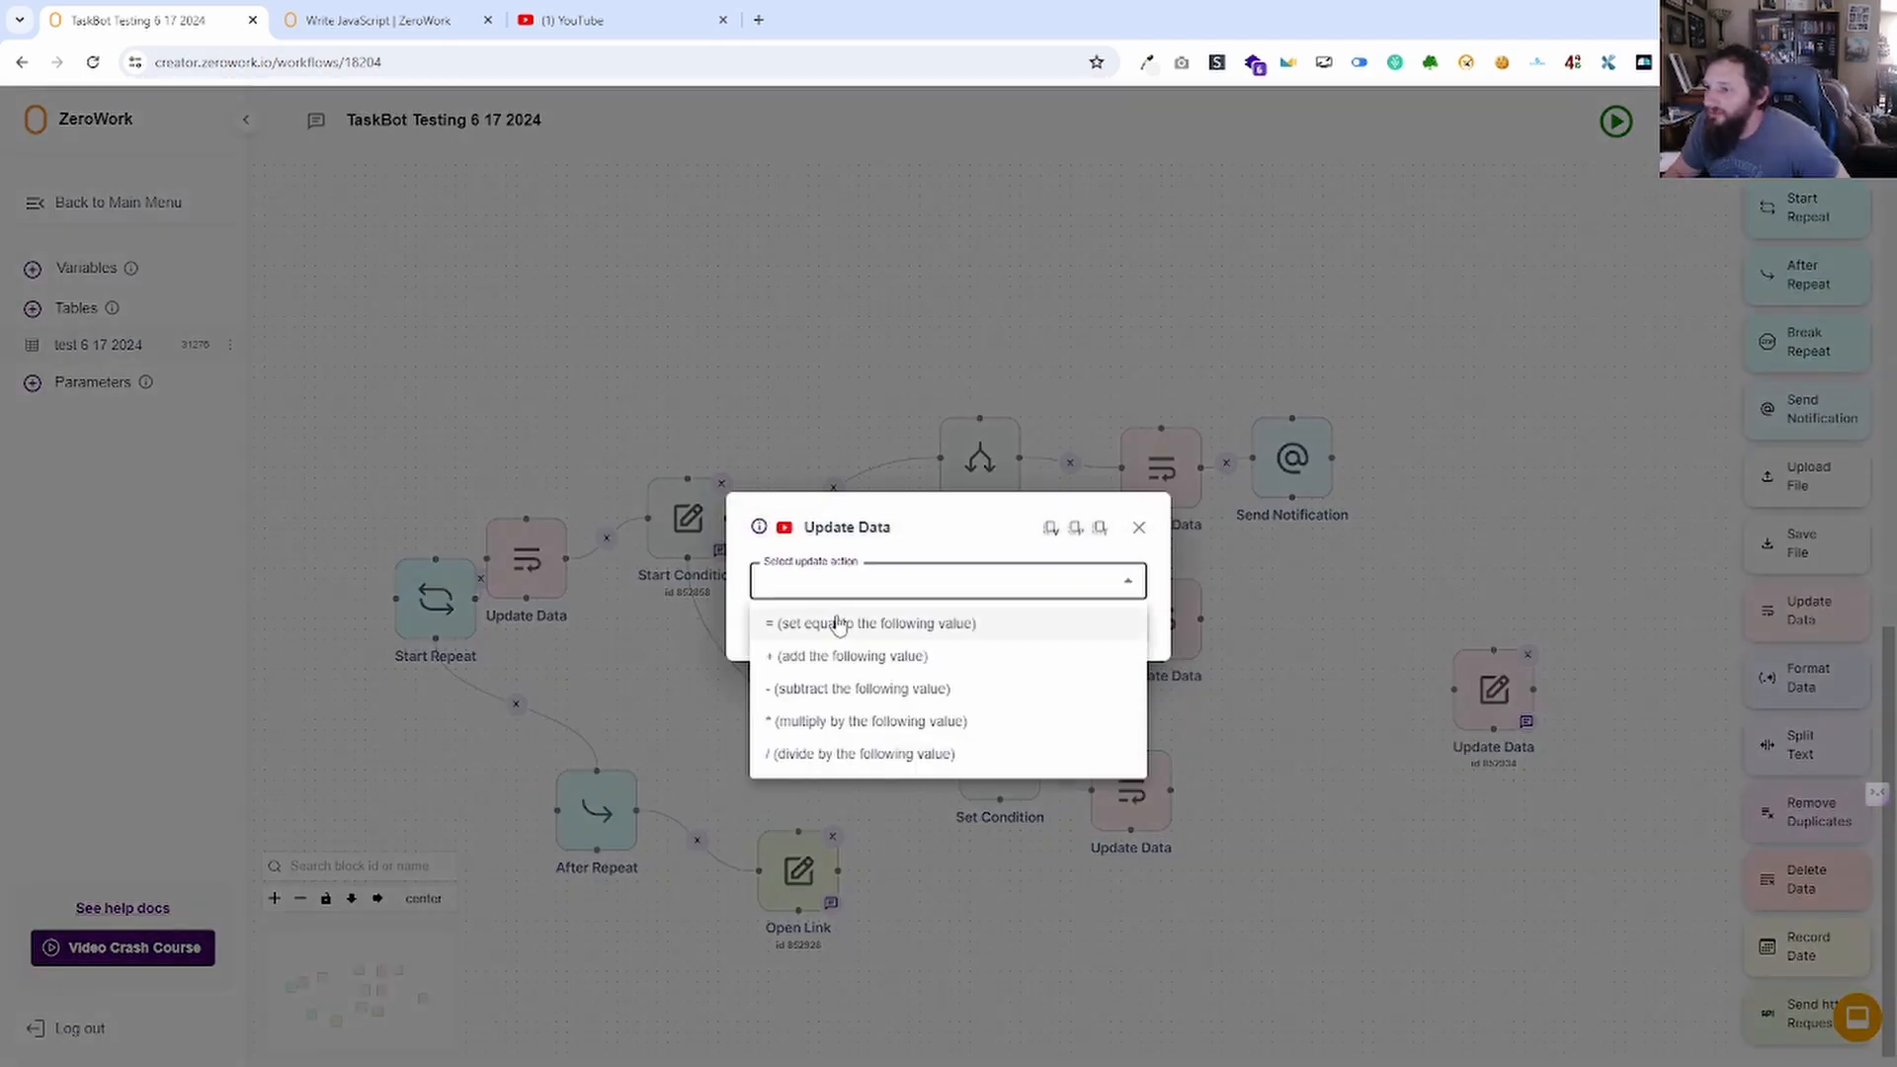
{"action": "left_click", "coordinate": [838, 624]}
{"action": "left_click", "coordinate": [851, 554]}
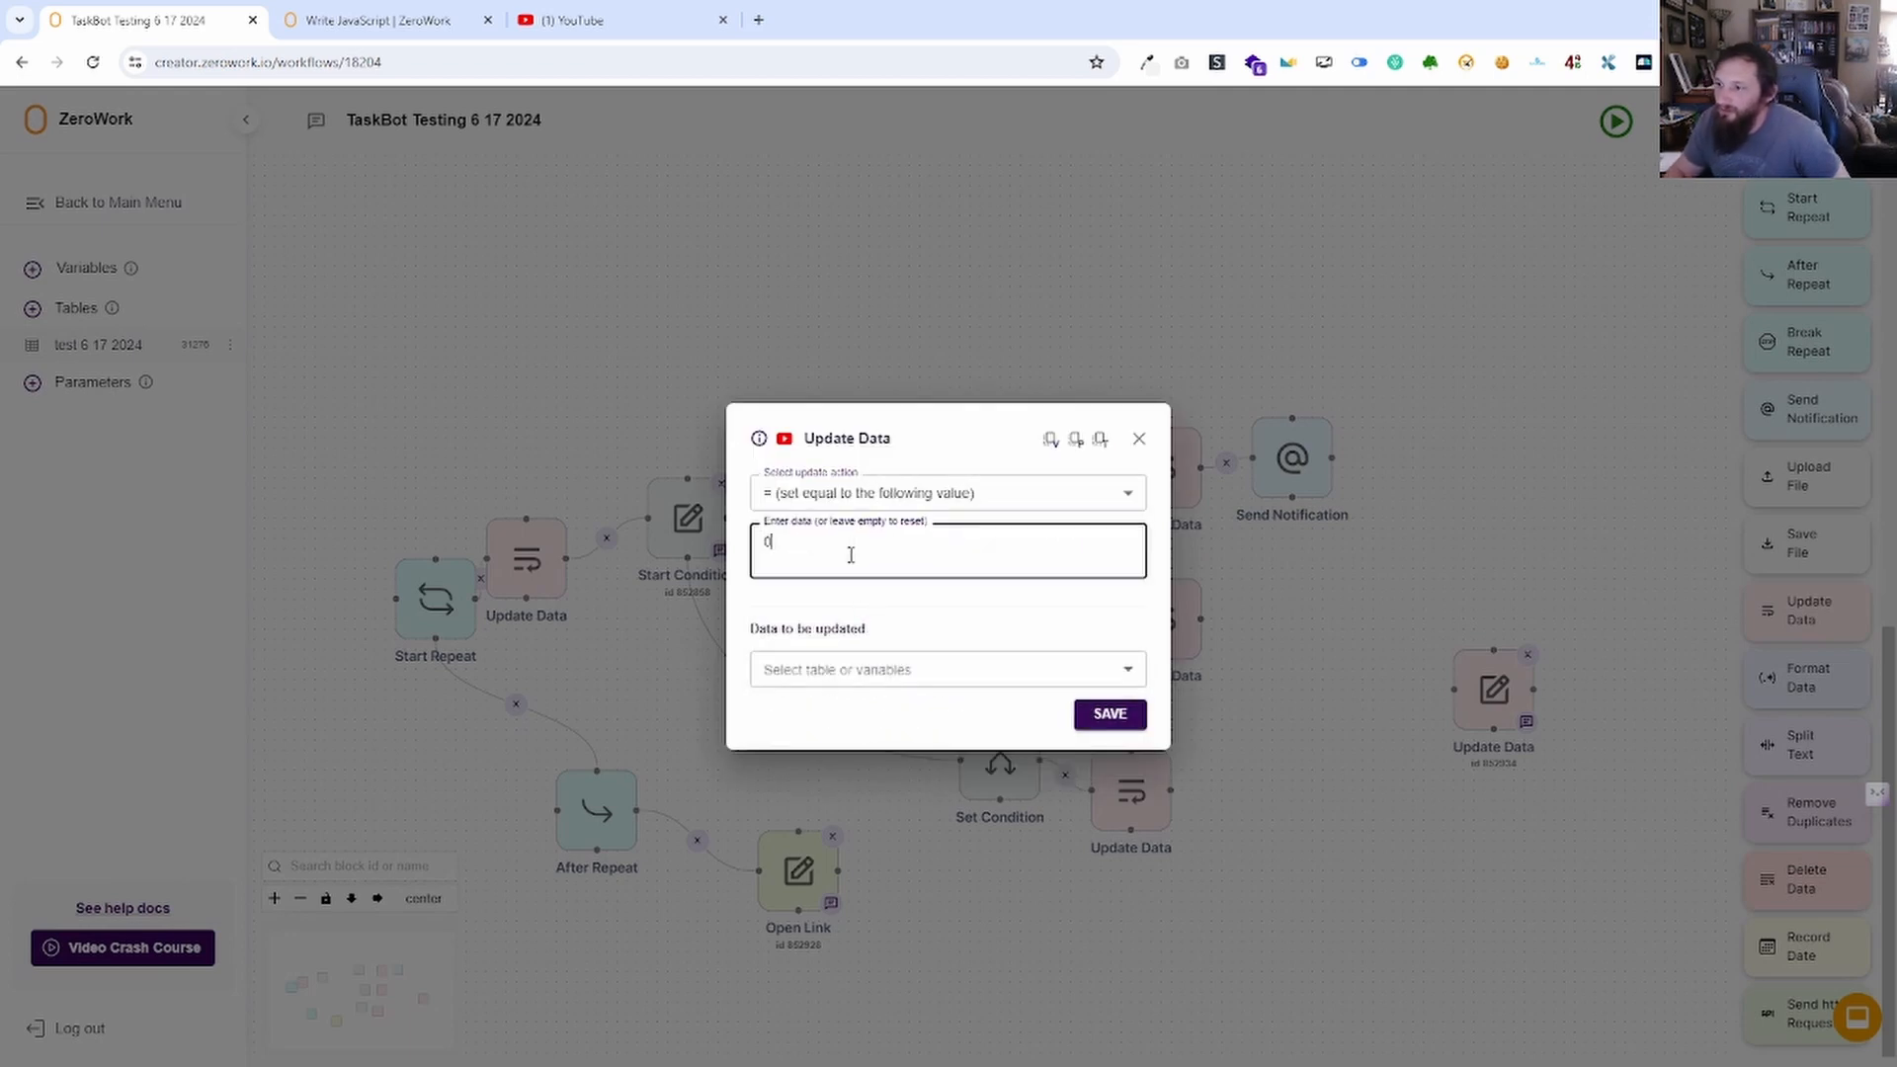
{"action": "left_click", "coordinate": [979, 685]}
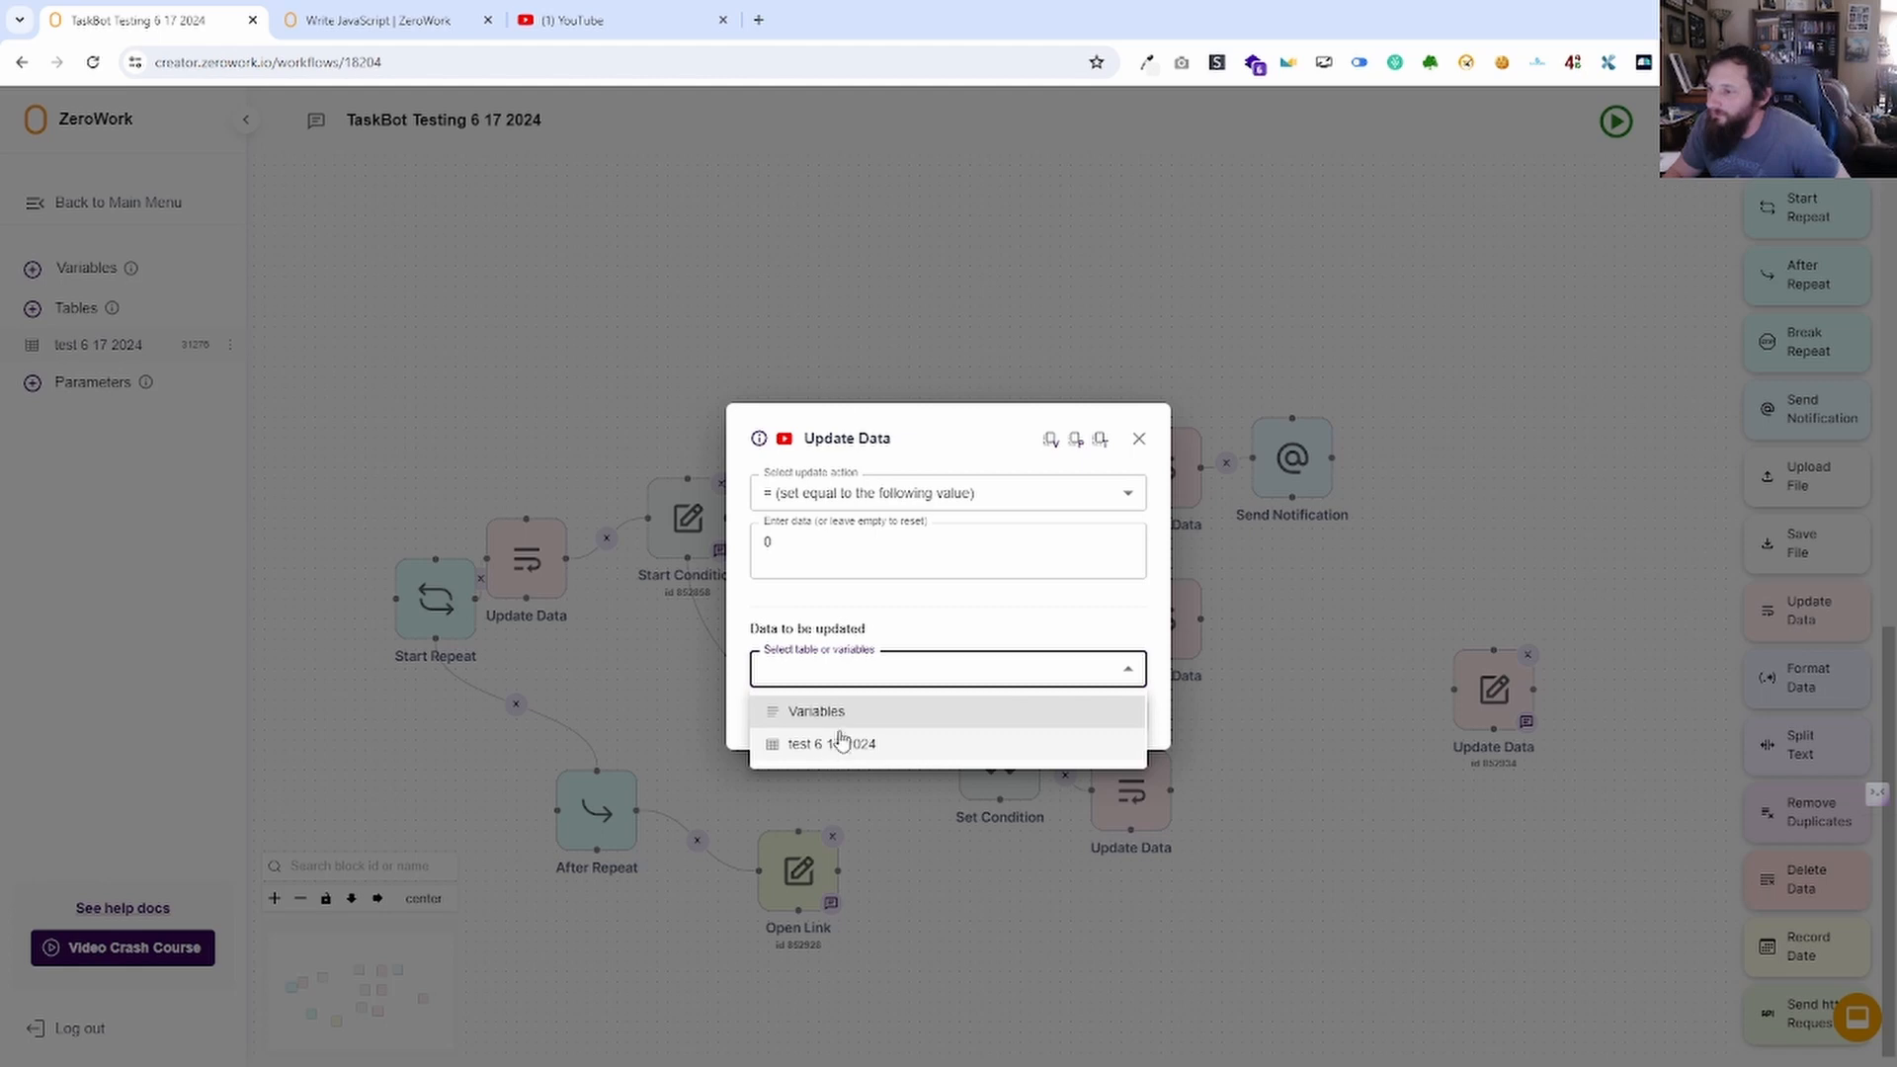
{"action": "left_click", "coordinate": [848, 711]}
{"action": "left_click", "coordinate": [840, 696]}
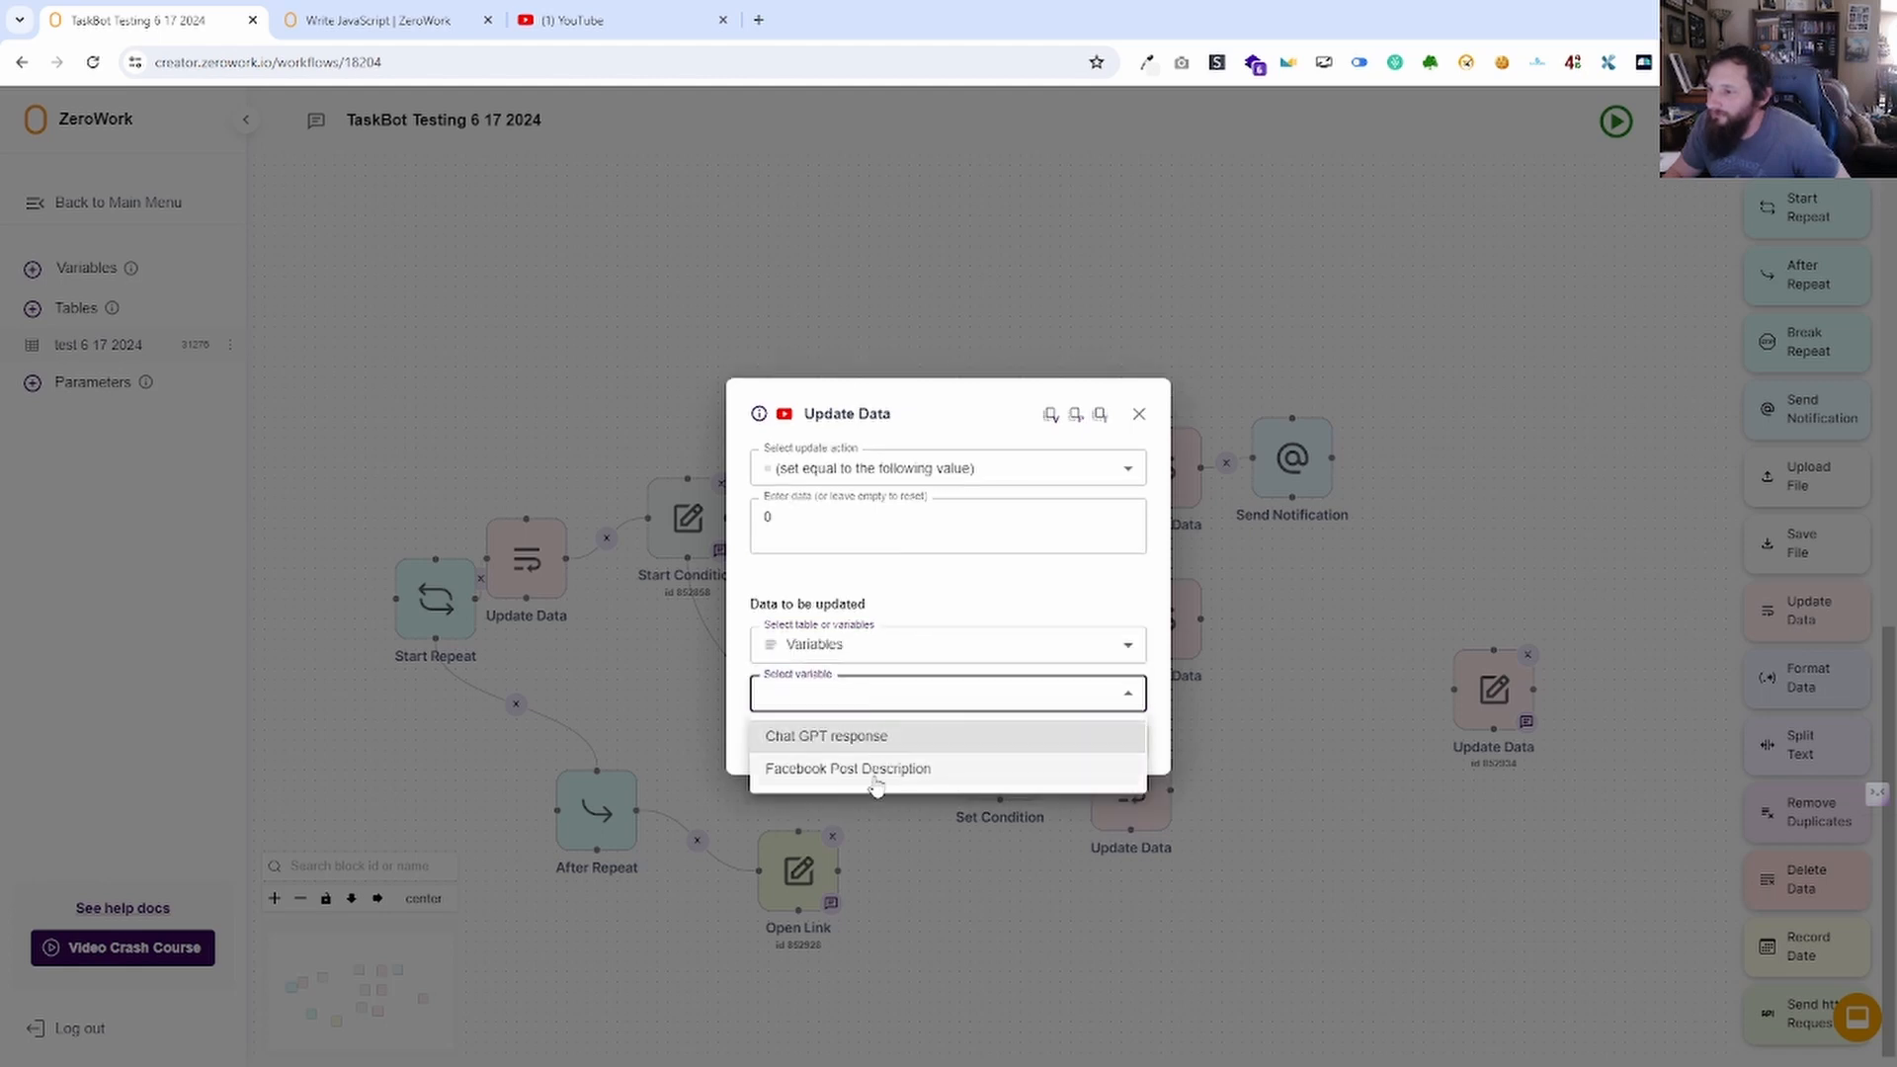
{"action": "left_click", "coordinate": [877, 767]}
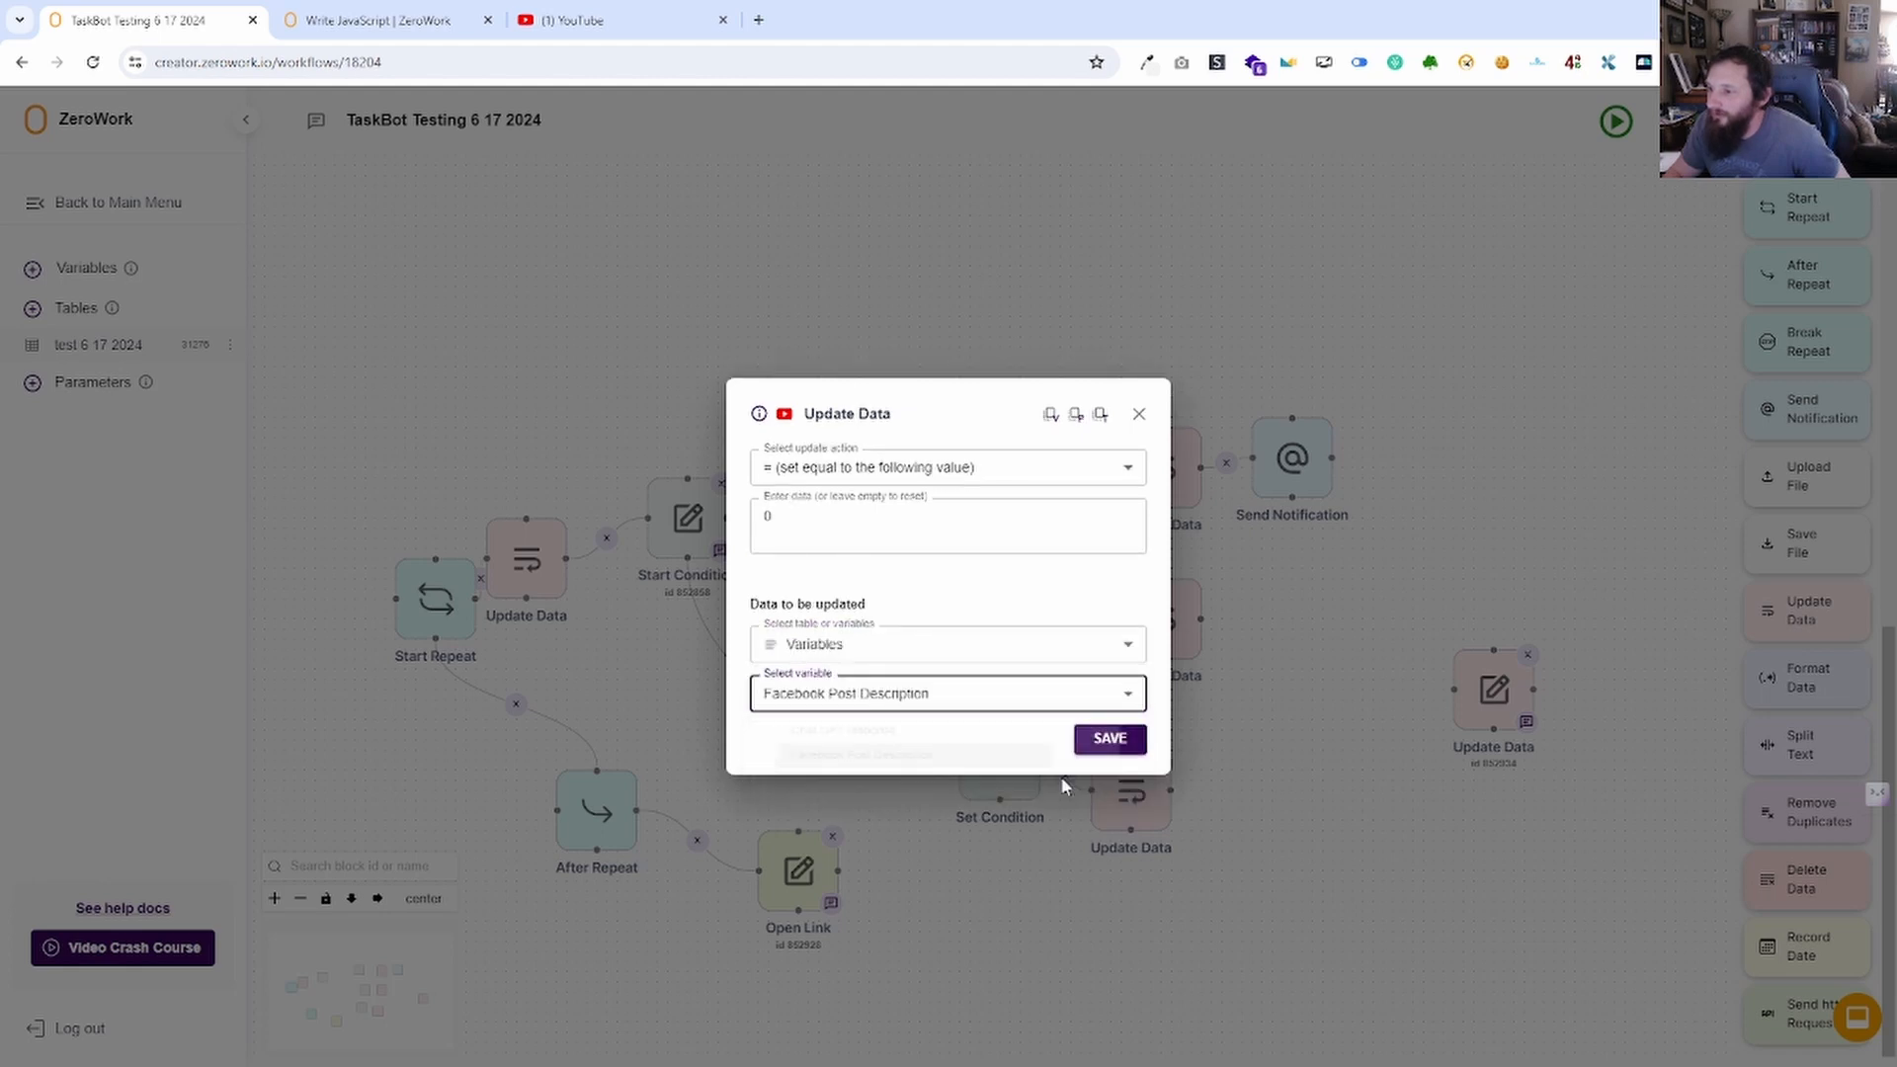
{"action": "left_click", "coordinate": [1109, 739]}
Move the Update Data block aside and set it to add 1.
{"action": "left_click_drag", "start_coordinate": [1464, 668], "coordinate": [407, 359]}
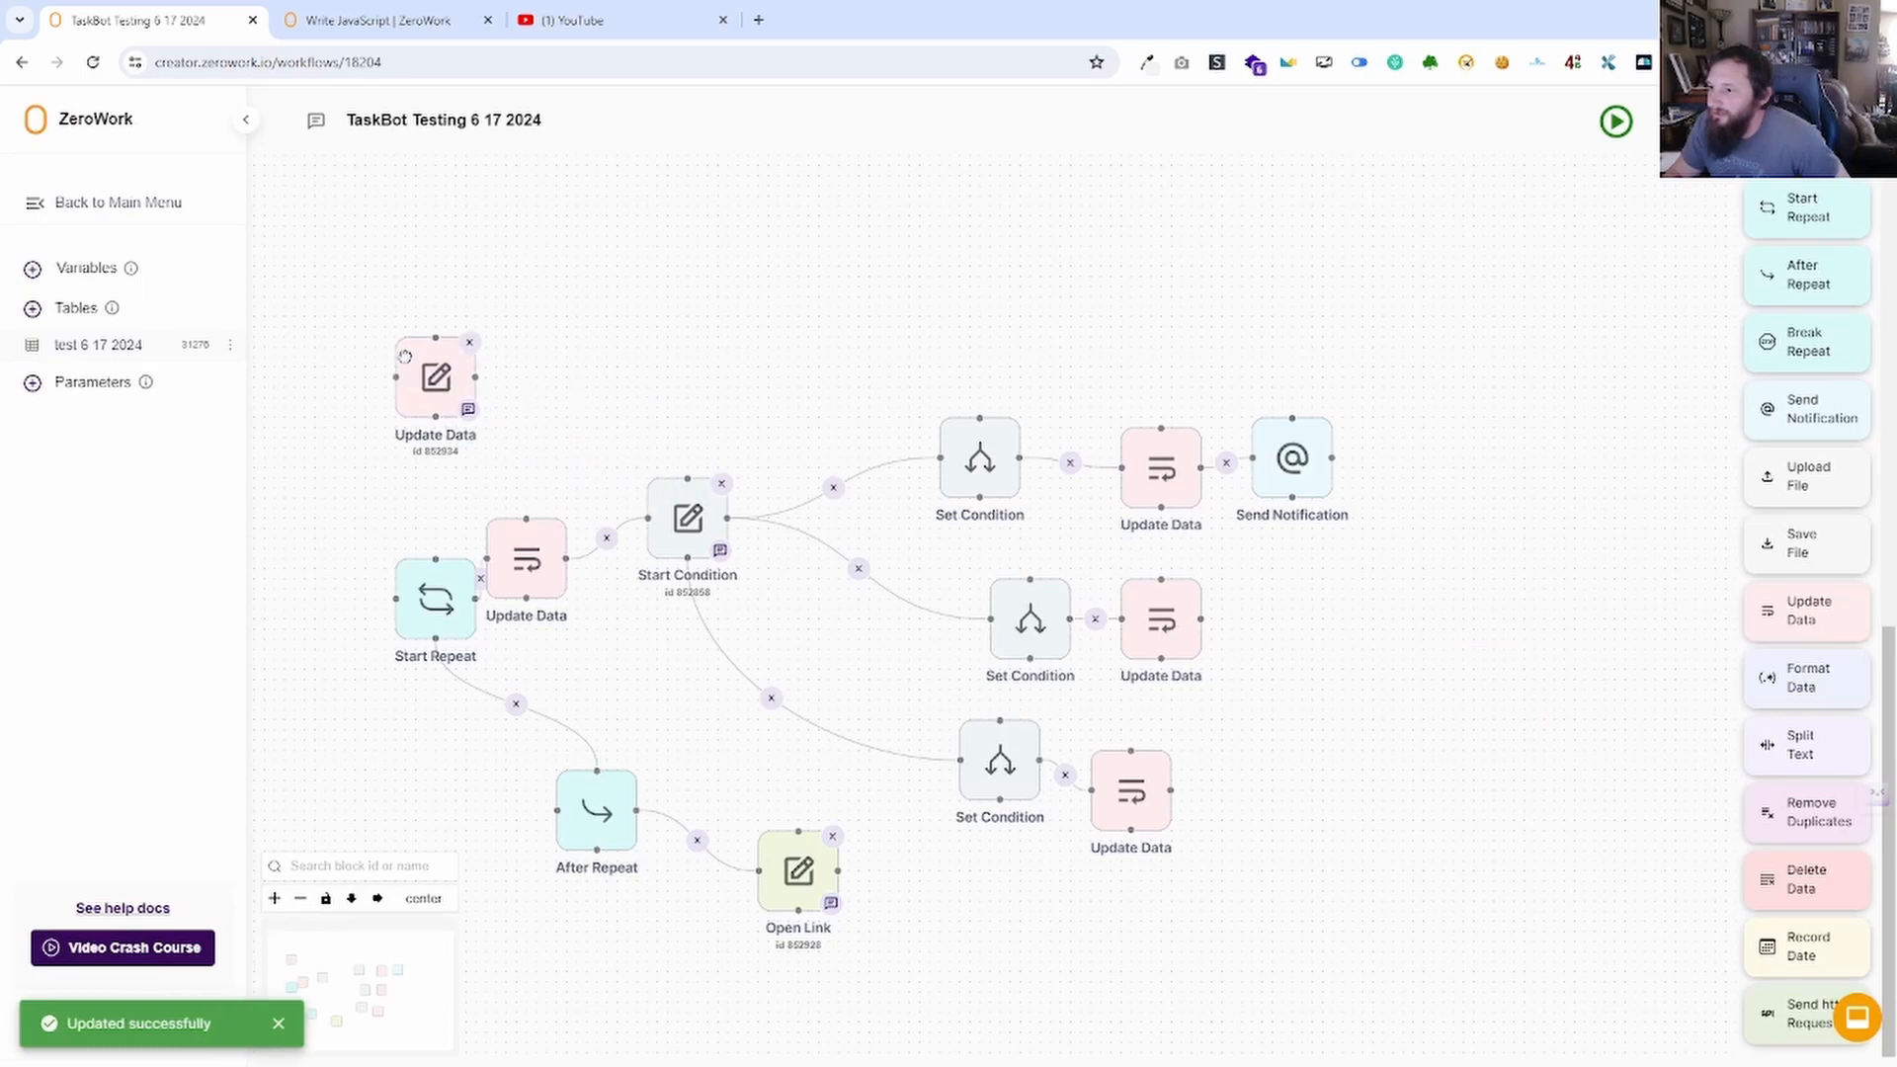
{"action": "left_click_drag", "start_coordinate": [553, 358], "coordinate": [1588, 473]}
{"action": "left_click_drag", "start_coordinate": [1404, 463], "coordinate": [657, 454]}
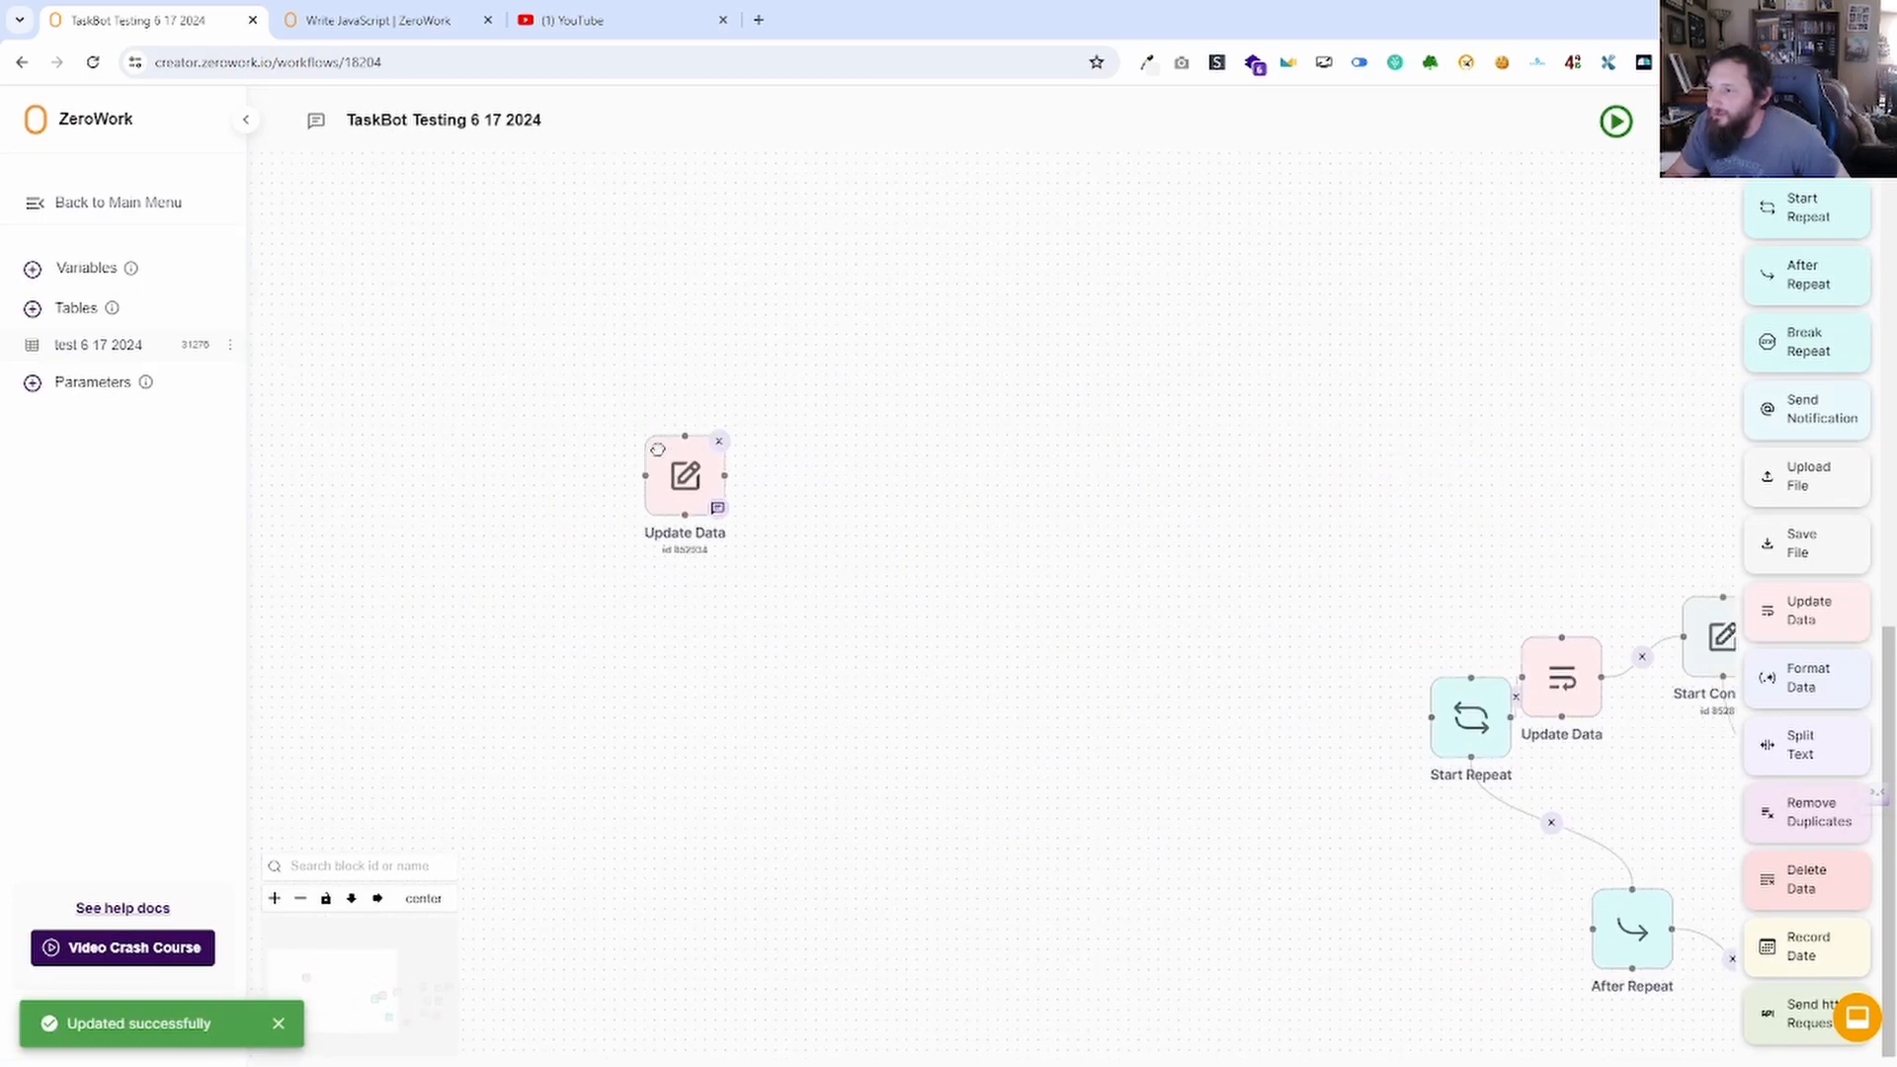
{"action": "double_click", "coordinate": [682, 474]}
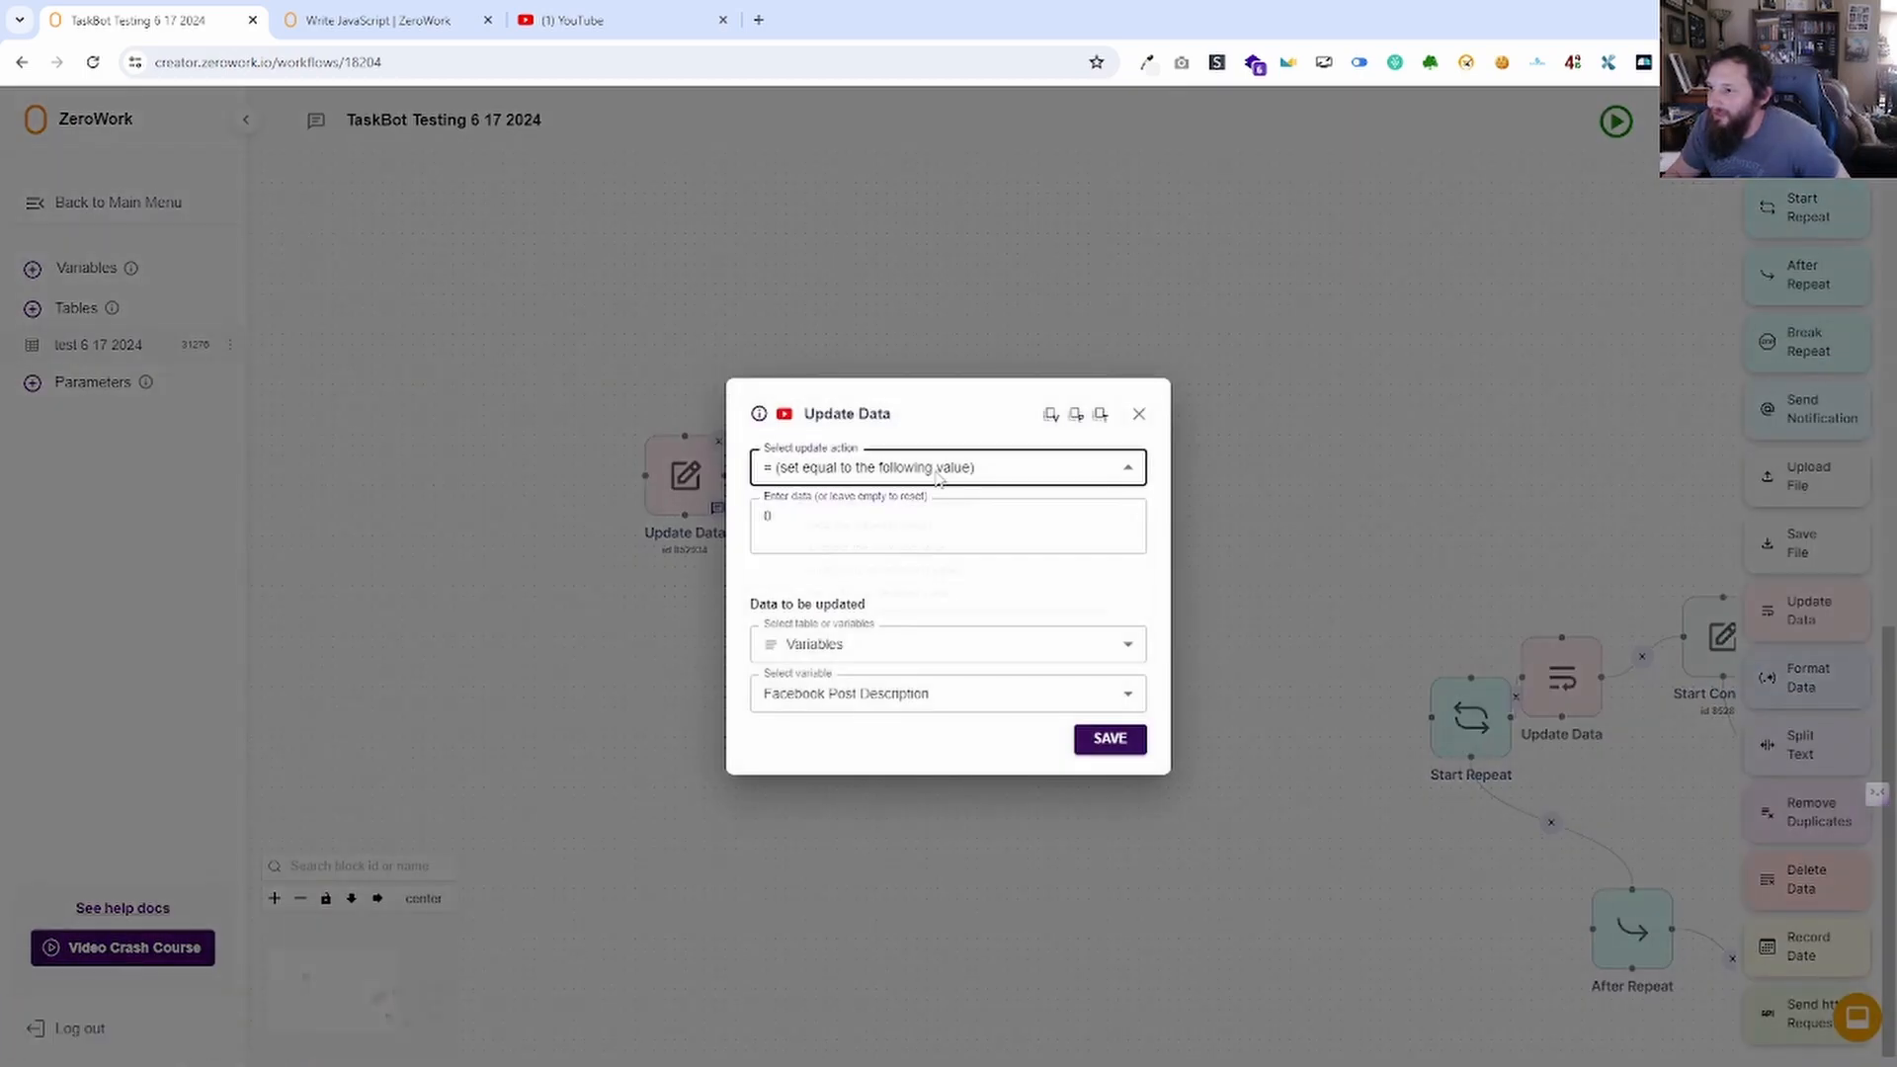
{"action": "left_click", "coordinate": [900, 468]}
{"action": "left_click", "coordinate": [931, 544]}
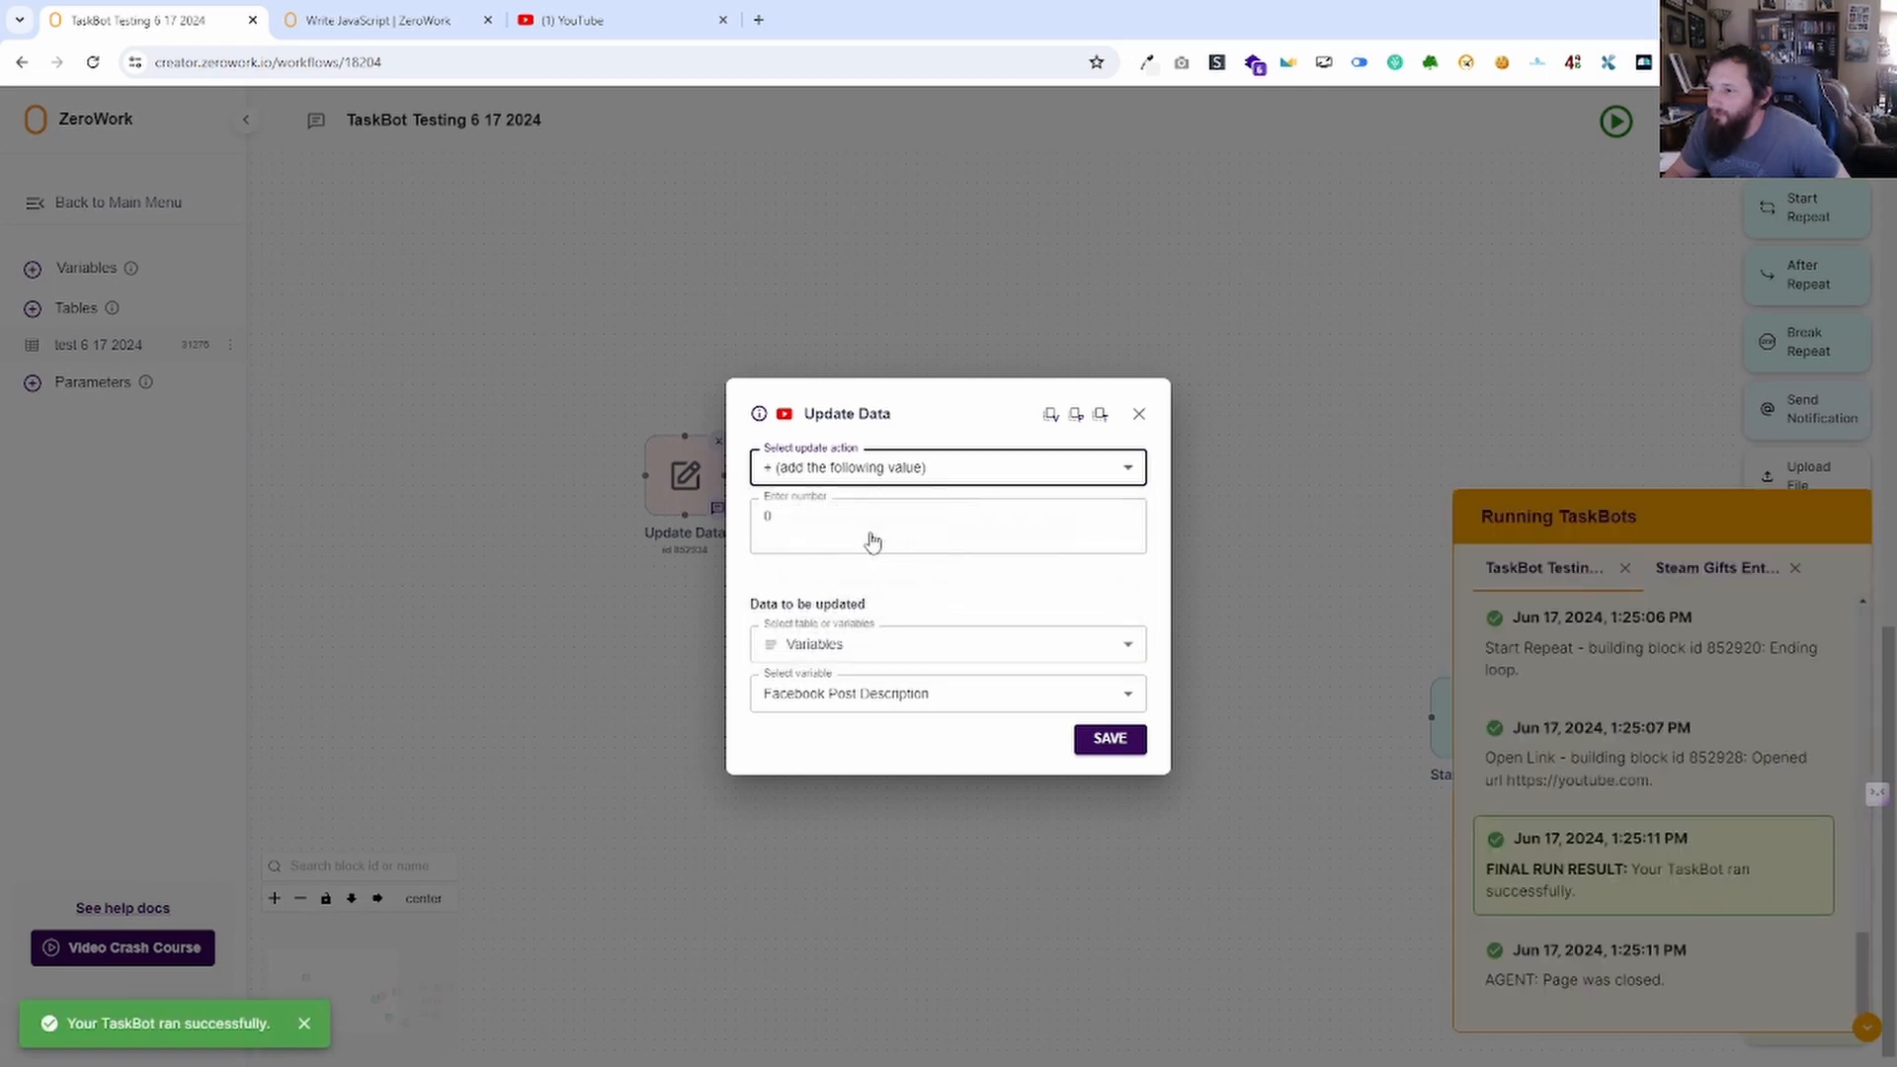
{"action": "left_click", "coordinate": [847, 533]}
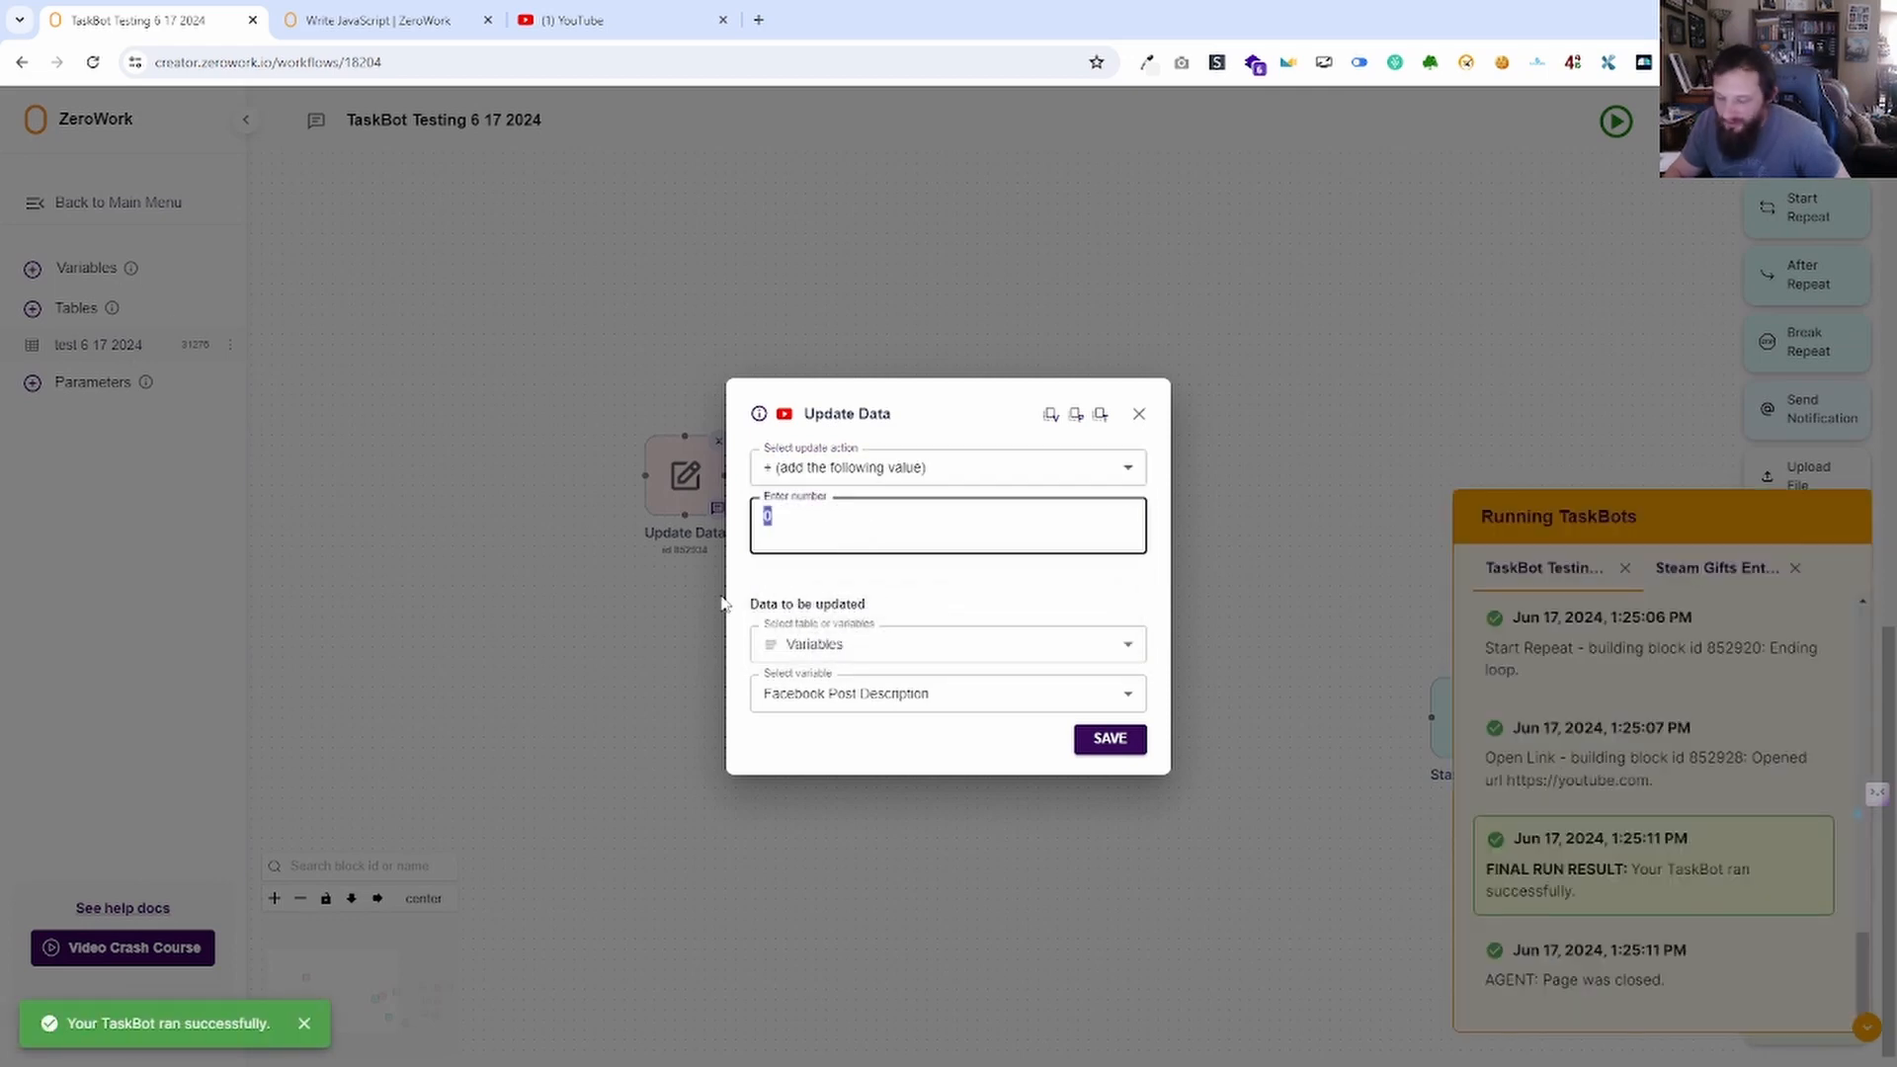
{"action": "type", "text": "1"}
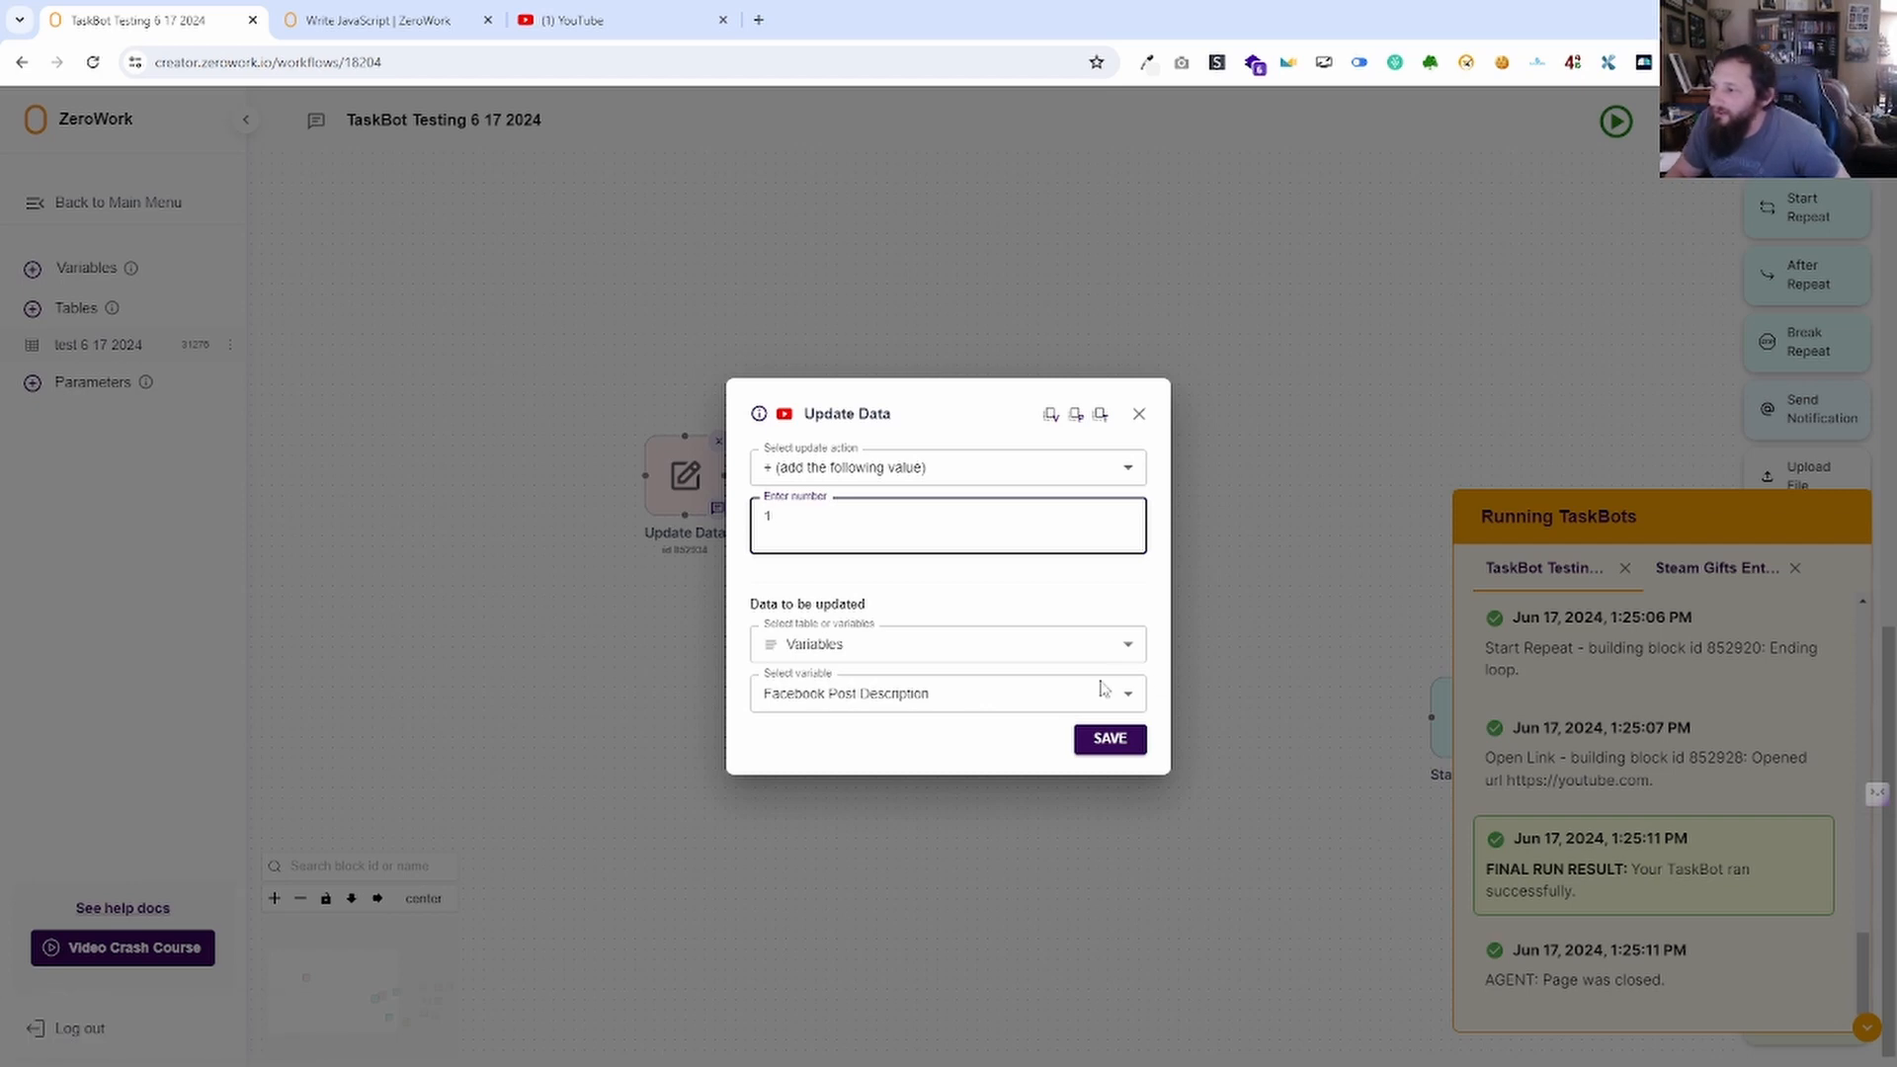
{"action": "left_click", "coordinate": [1110, 740]}
Select the entire main flow of blocks and deactivate it.
{"action": "scroll", "coordinate": [1253, 678], "scroll_direction": "down", "scroll_amount": 5}
{"action": "left_click_drag", "start_coordinate": [1265, 686], "coordinate": [759, 563]}
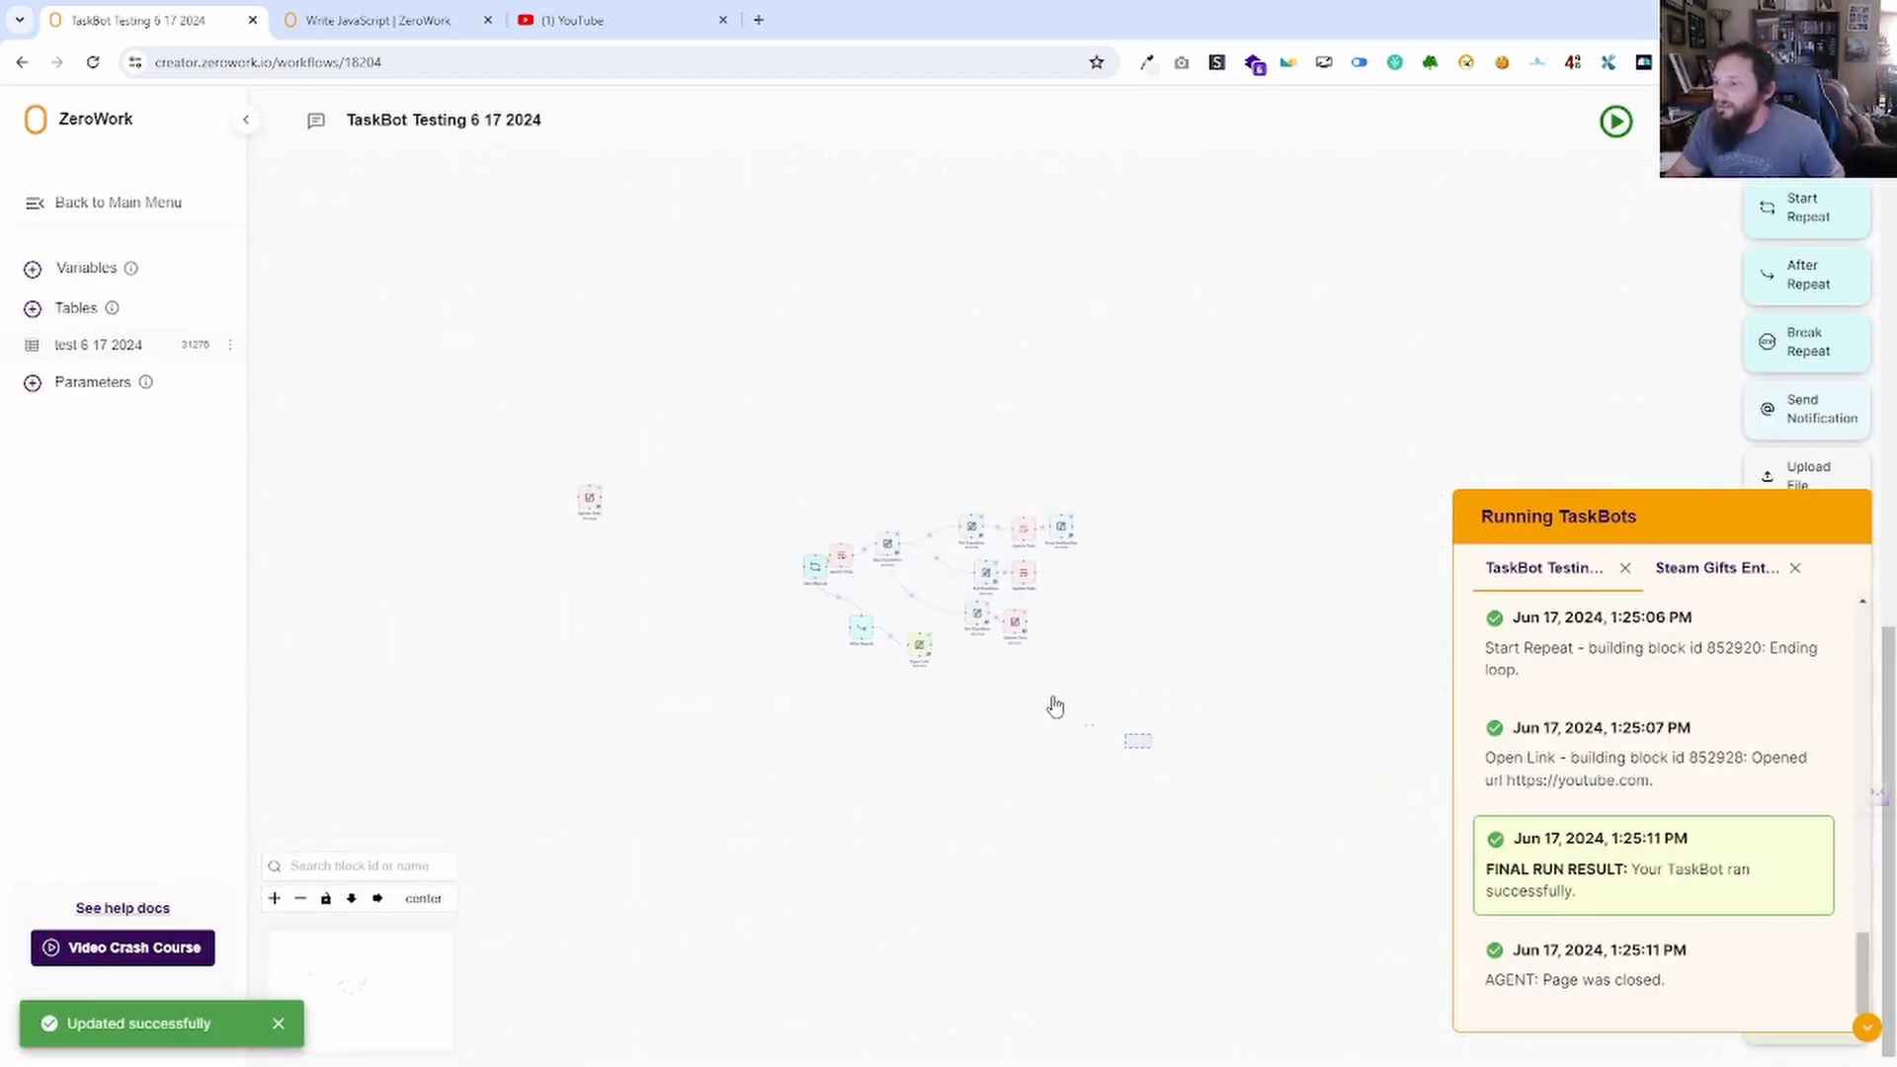
{"action": "left_click_drag", "start_coordinate": [1056, 706], "coordinate": [780, 493]}
{"action": "right_click", "coordinate": [1076, 517]}
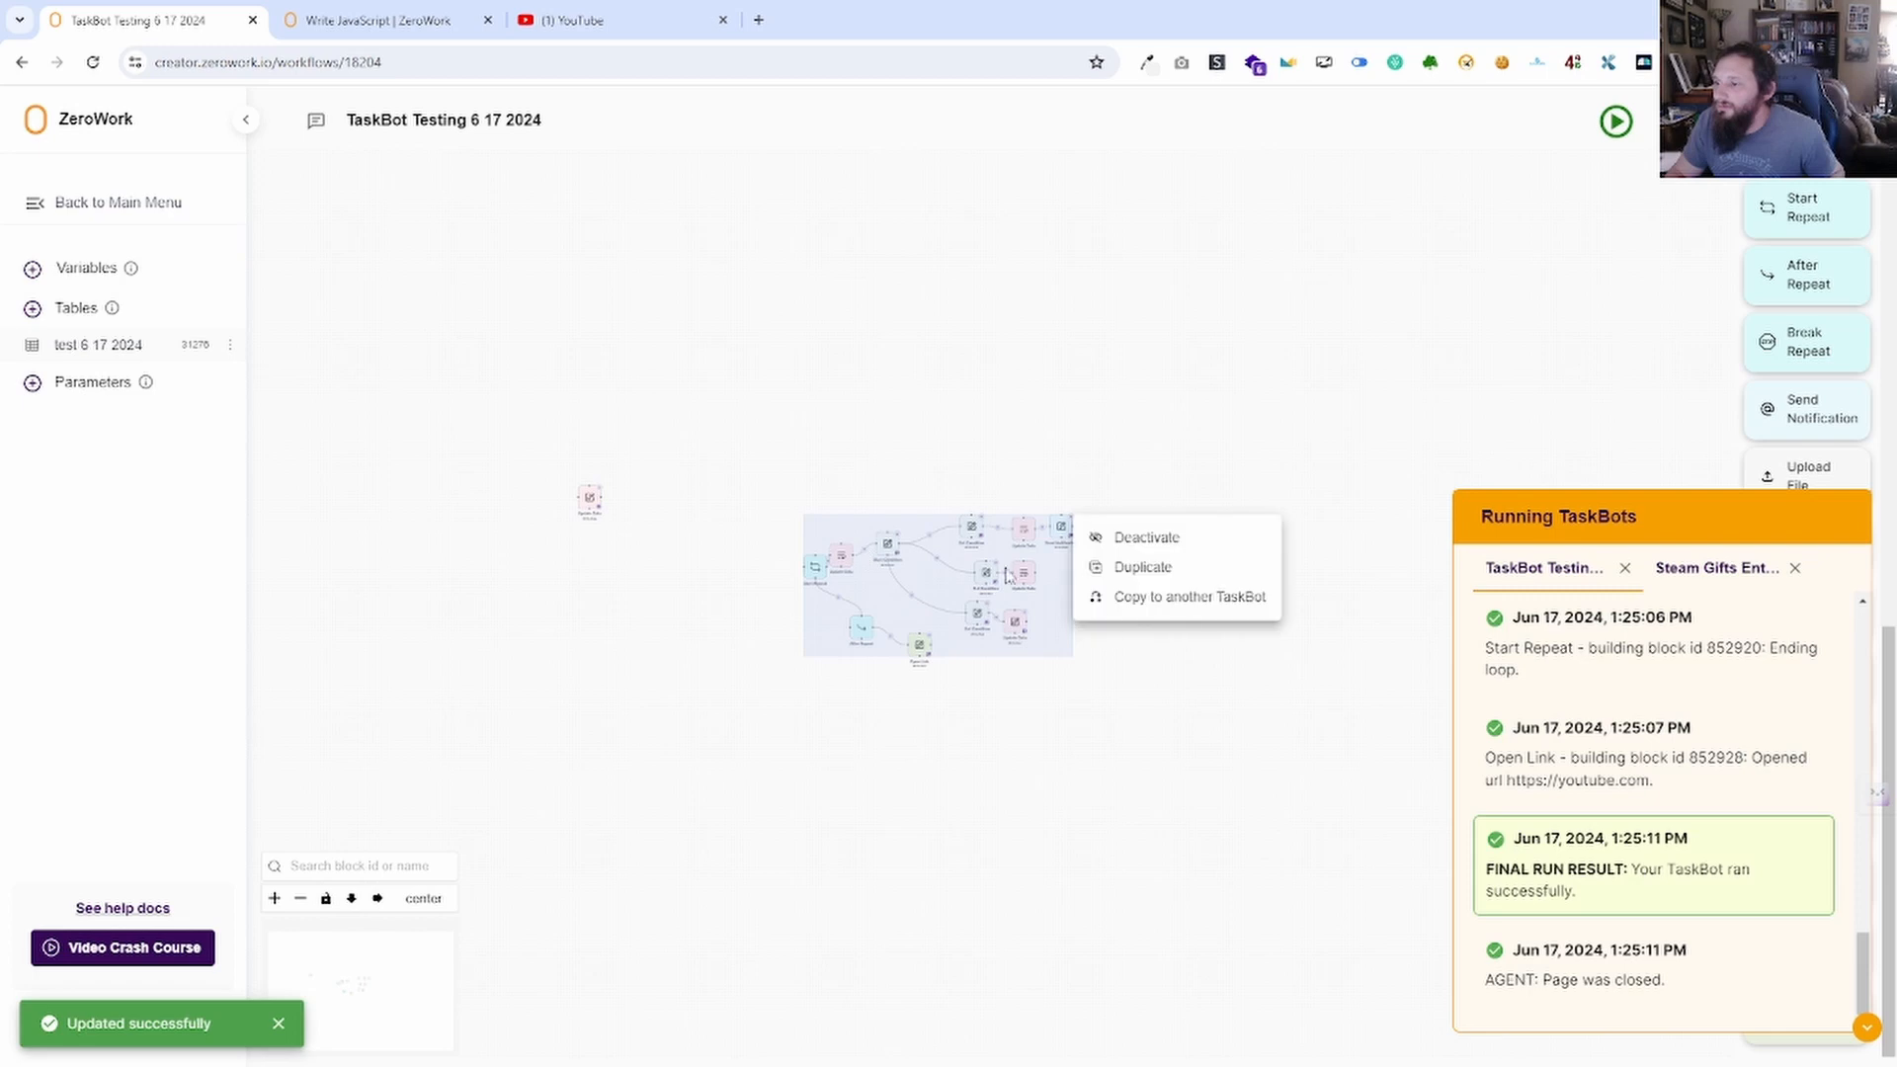
{"action": "left_click", "coordinate": [1186, 546]}
{"action": "scroll", "coordinate": [691, 648], "scroll_direction": "up", "scroll_amount": 5}
{"action": "left_click_drag", "start_coordinate": [668, 494], "coordinate": [938, 771]}
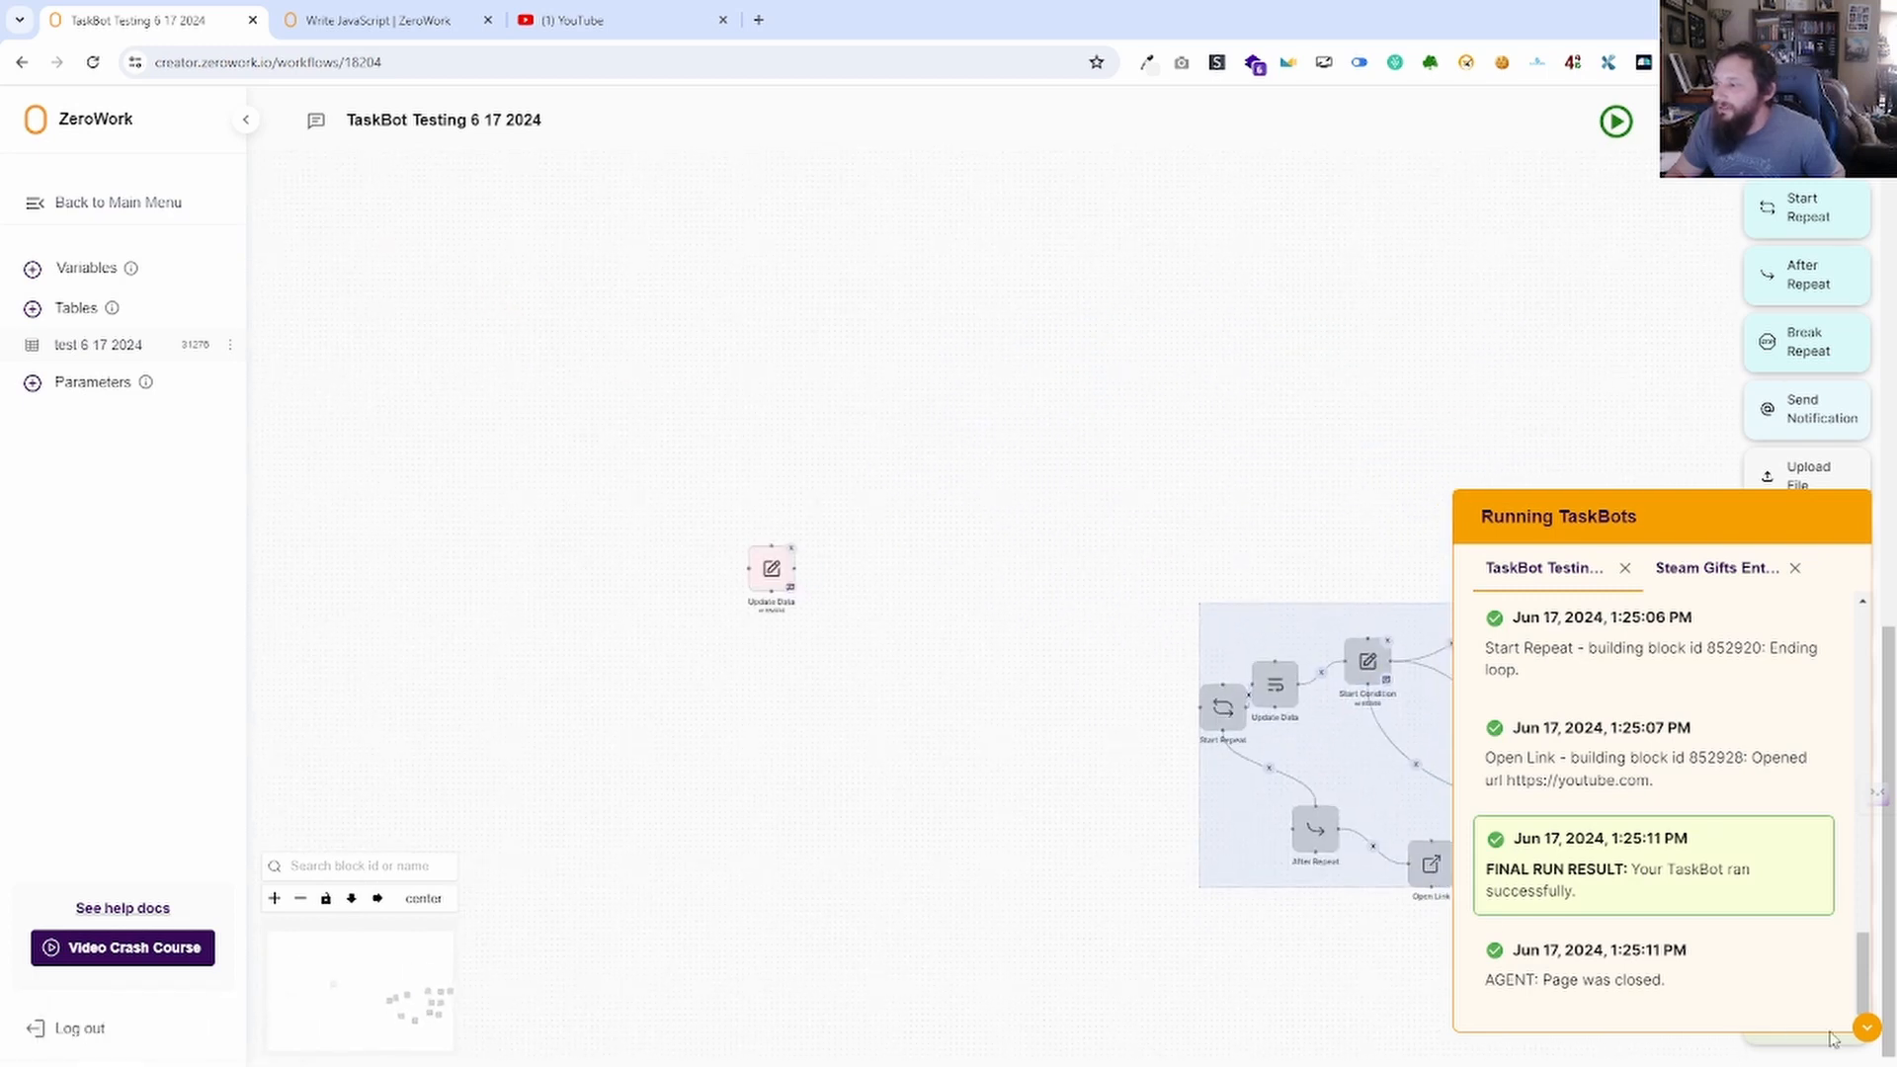
Run the TaskBot and confirm Facebook Post Description rose from 10 to 11.
{"action": "left_click", "coordinate": [1867, 1030]}
{"action": "left_click", "coordinate": [91, 272]}
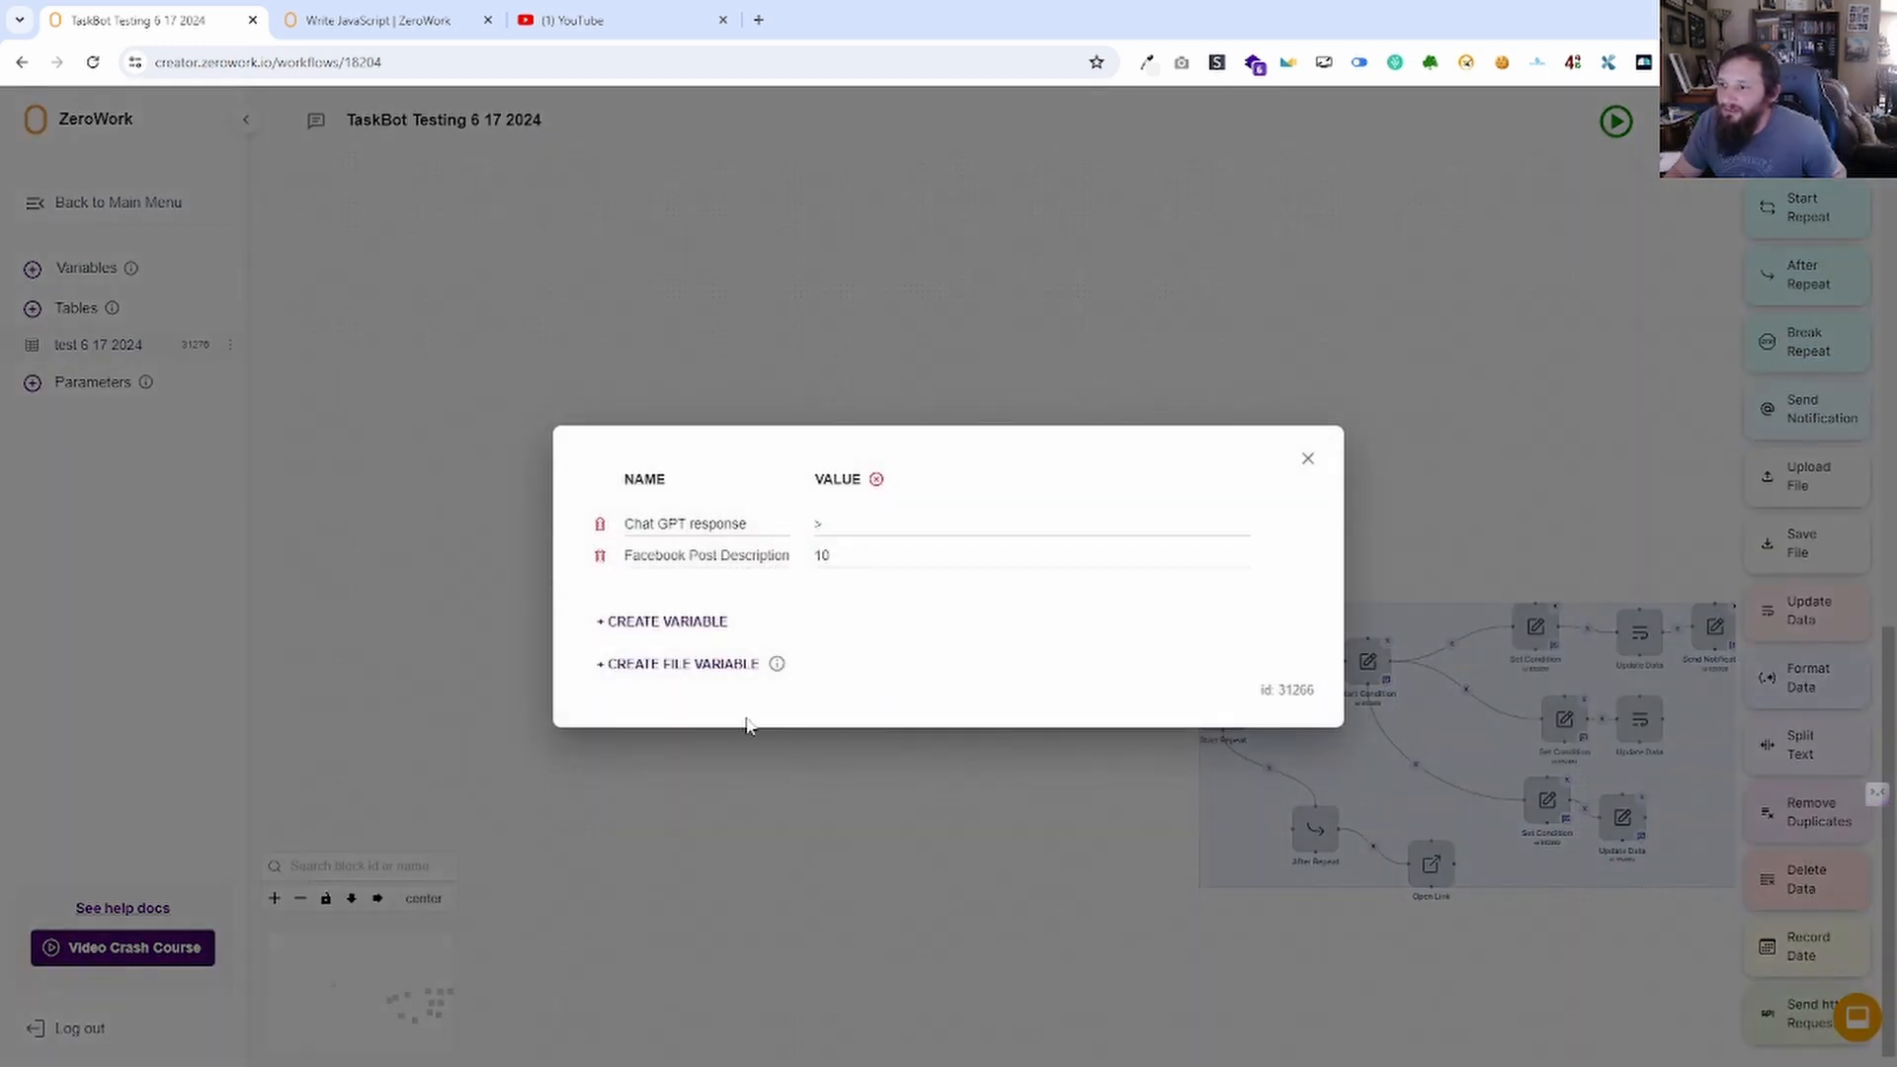
{"action": "left_click", "coordinate": [1307, 459]}
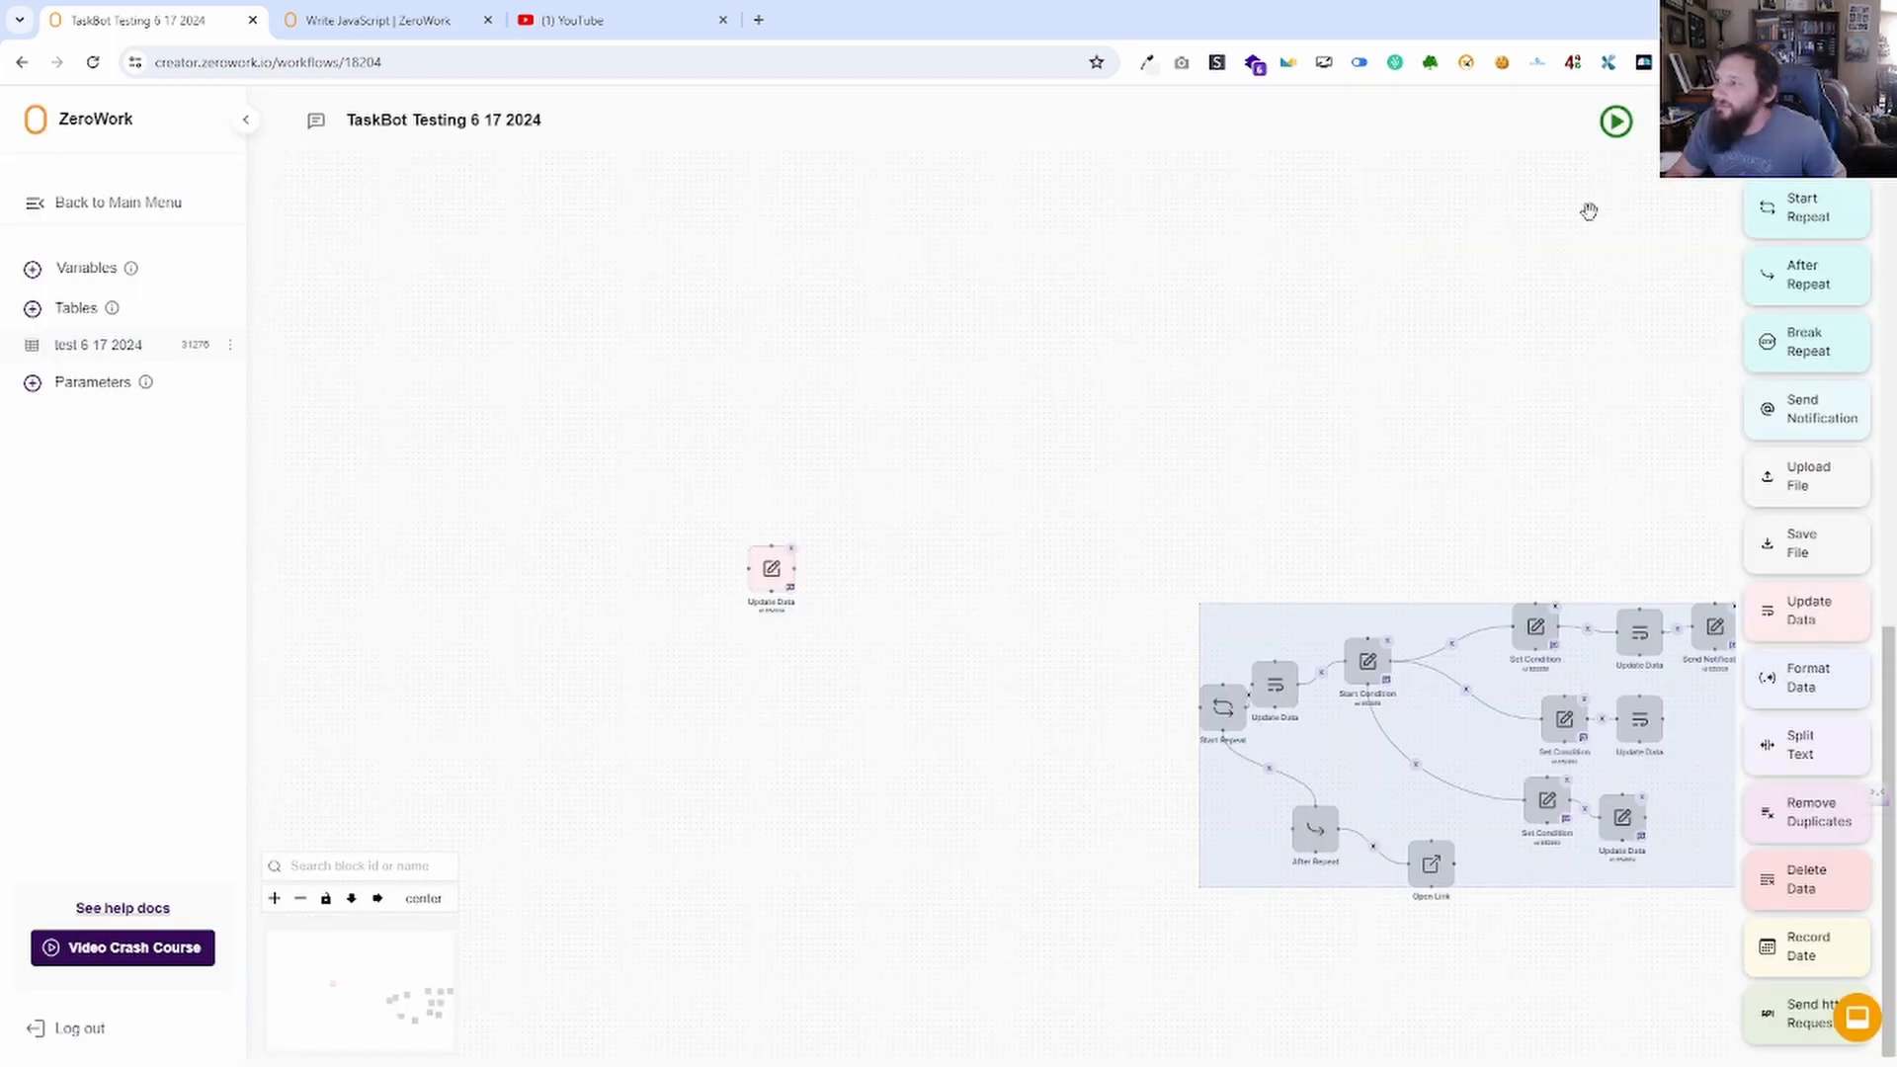
{"action": "left_click", "coordinate": [1616, 120]}
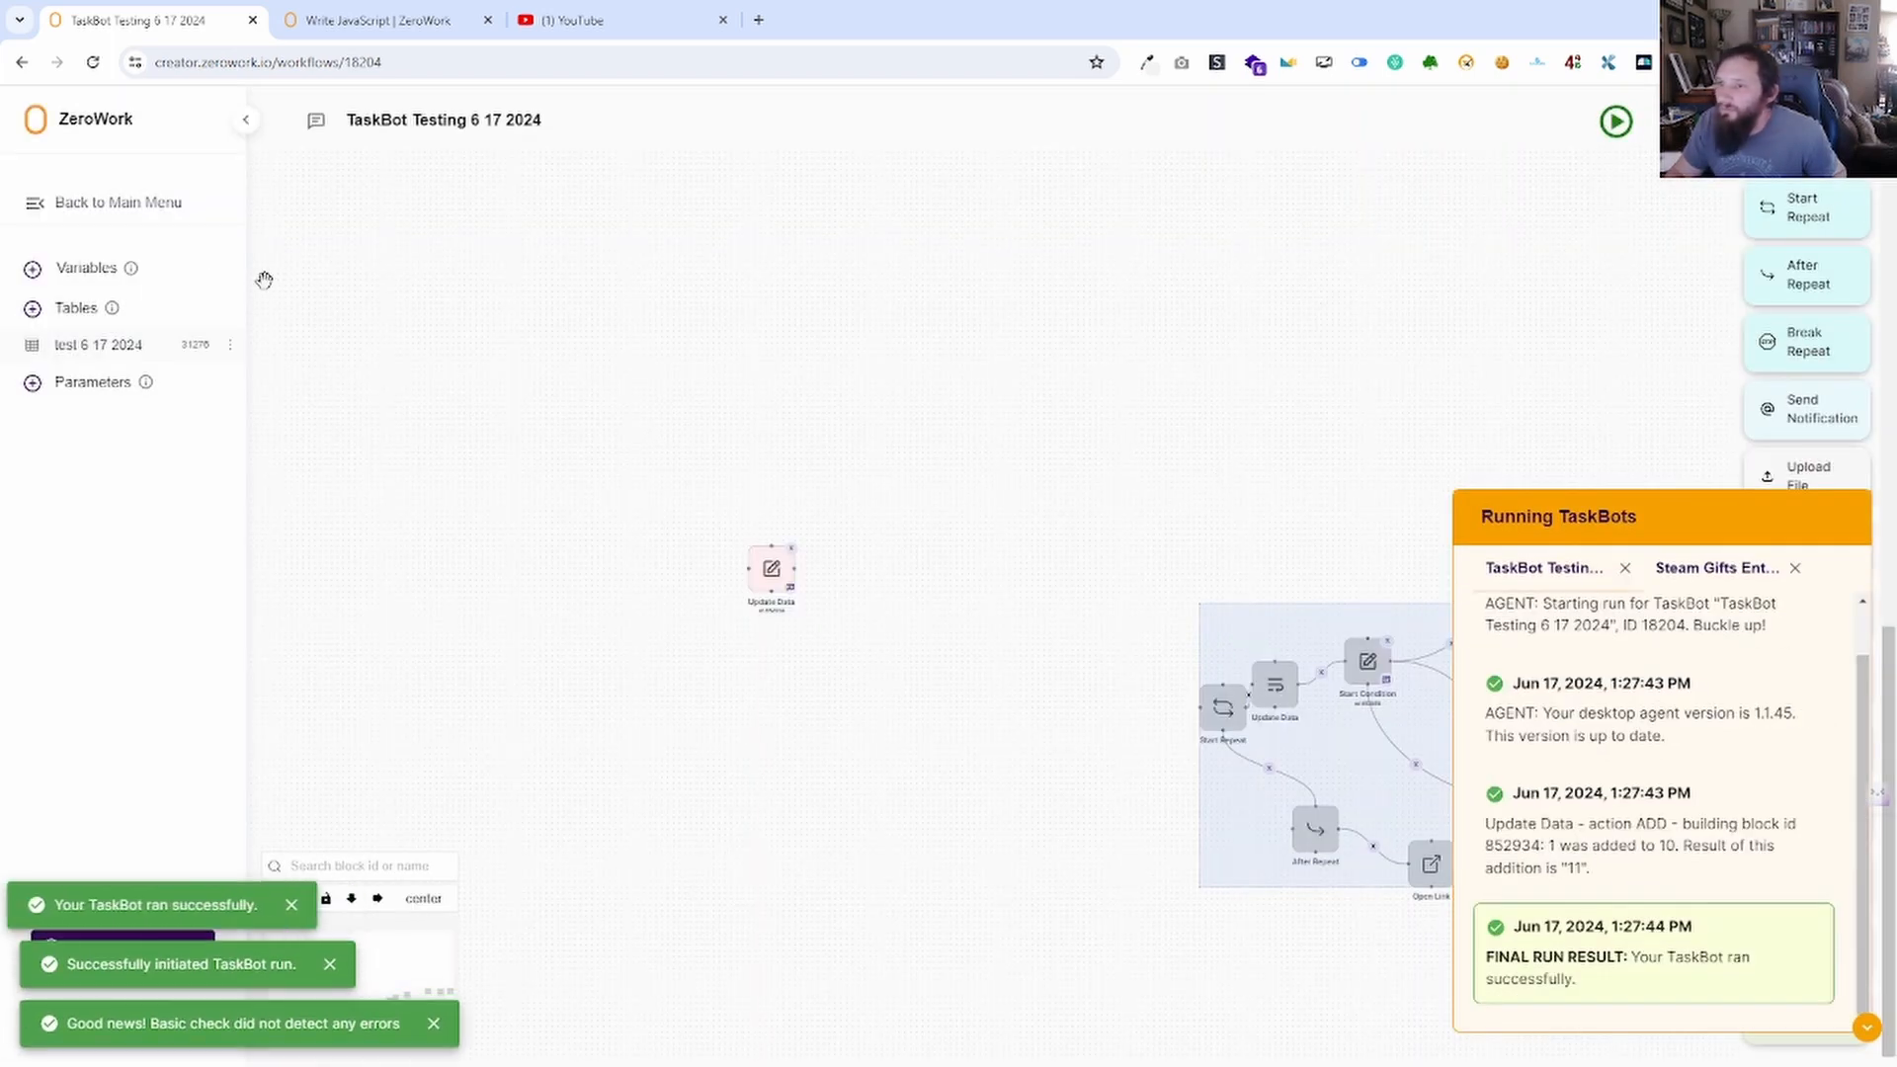
{"action": "left_click", "coordinate": [107, 268]}
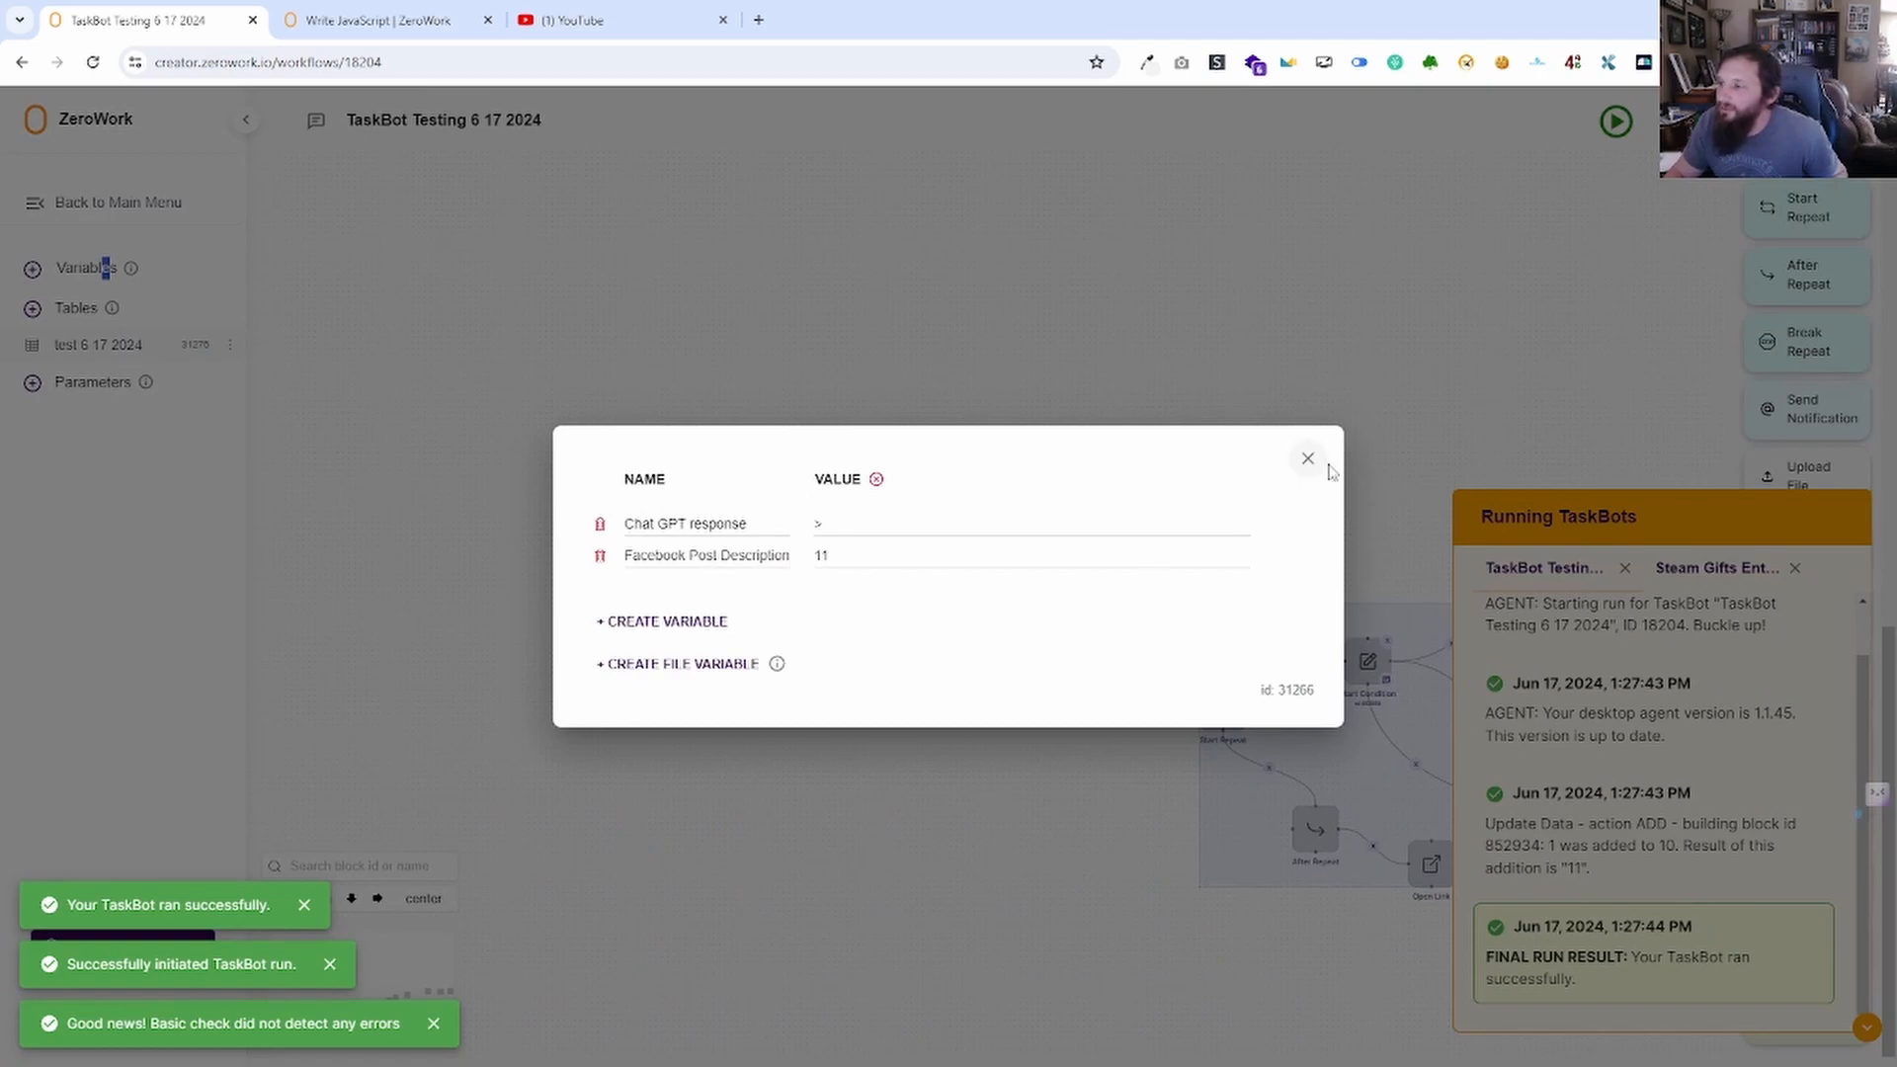
{"action": "left_click", "coordinate": [1308, 459]}
{"action": "double_click", "coordinate": [772, 570]}
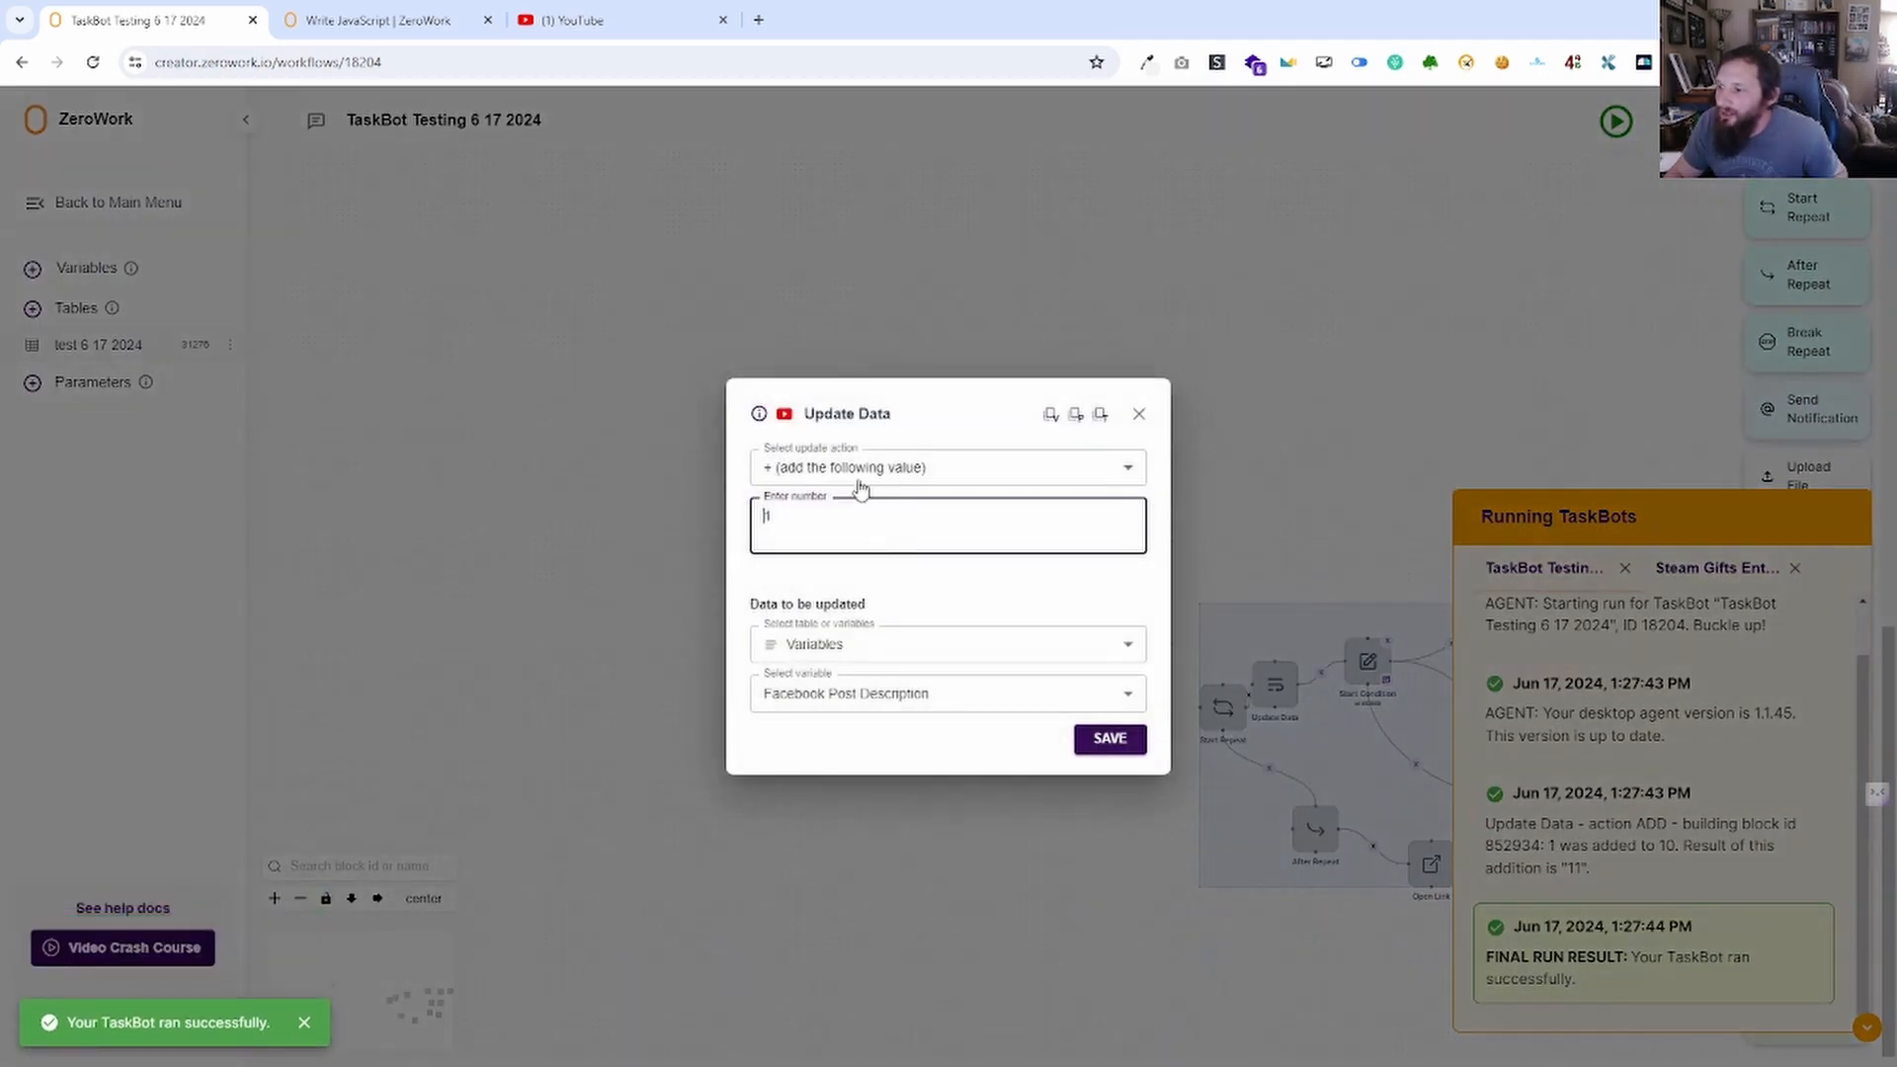
{"action": "left_click_drag", "start_coordinate": [830, 534], "coordinate": [720, 543]}
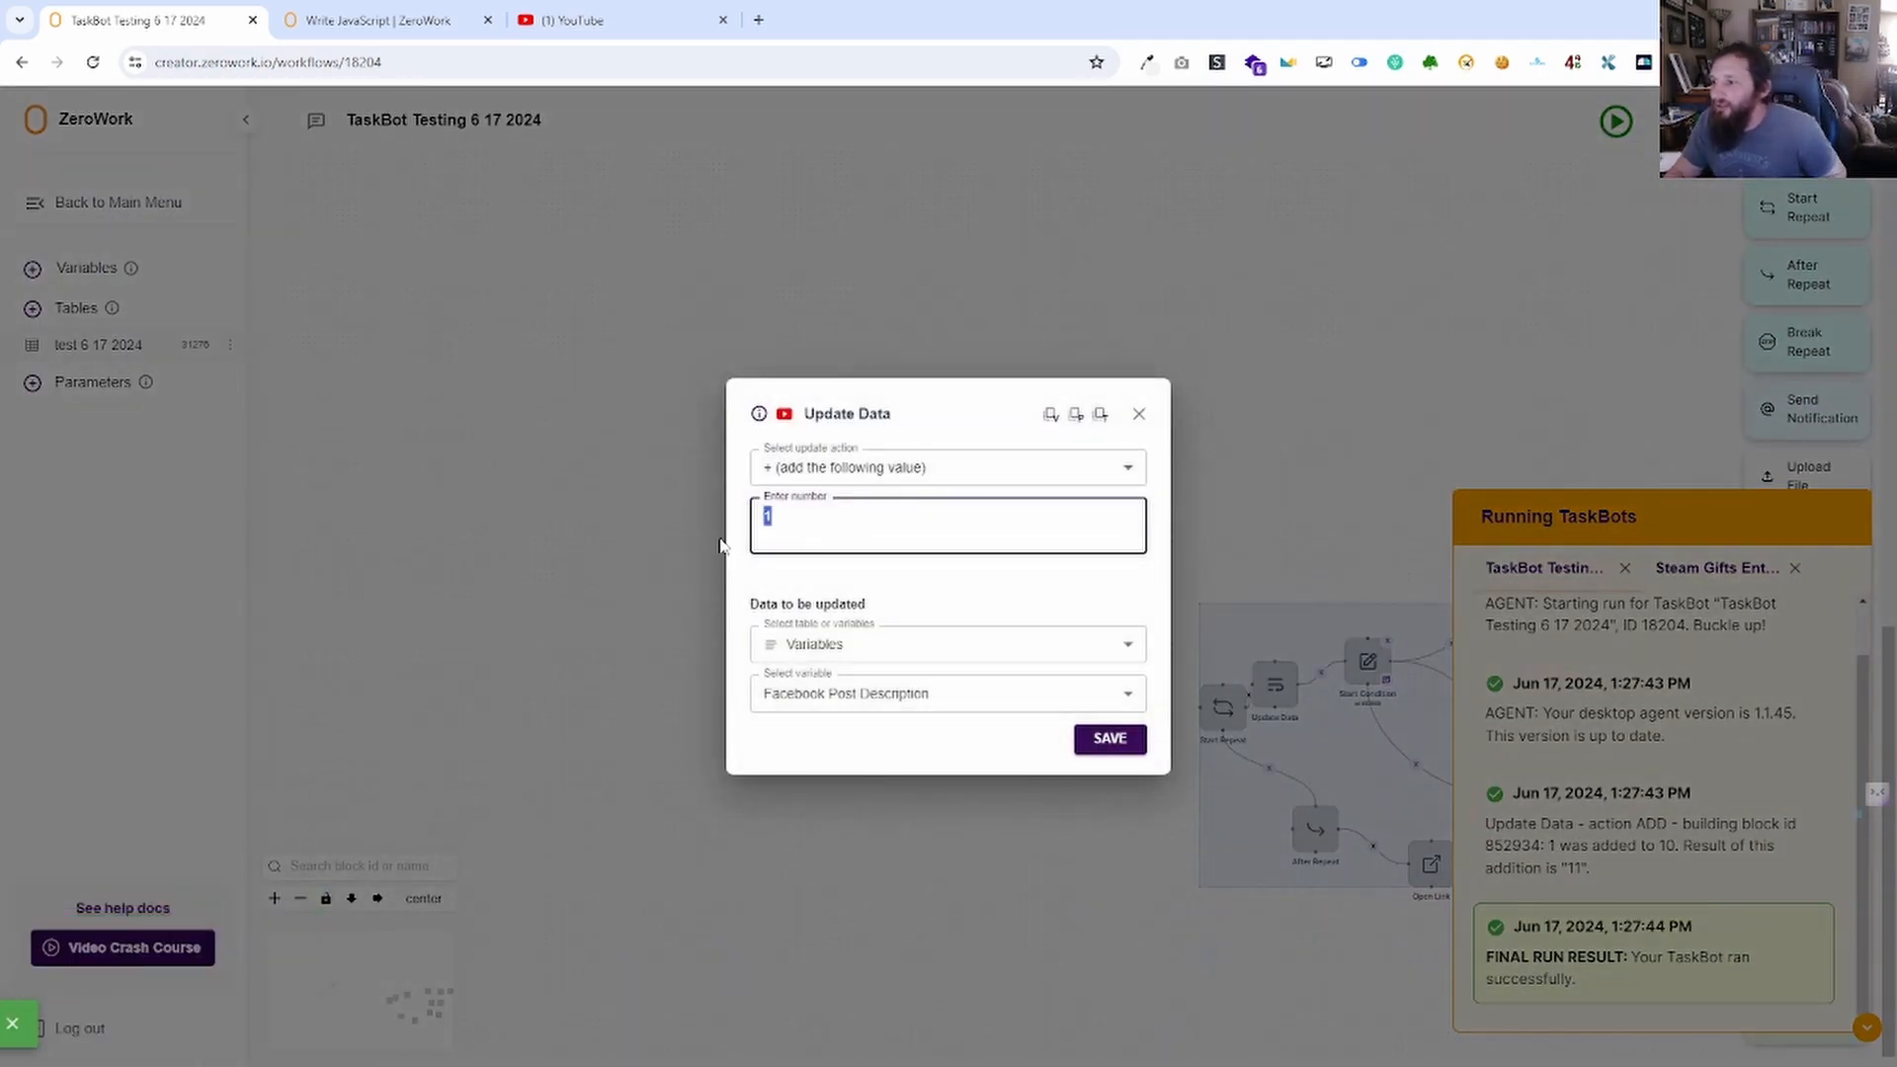
Replace the added value 1 with dog in the Update Data block and save.
{"action": "left_click", "coordinate": [944, 469]}
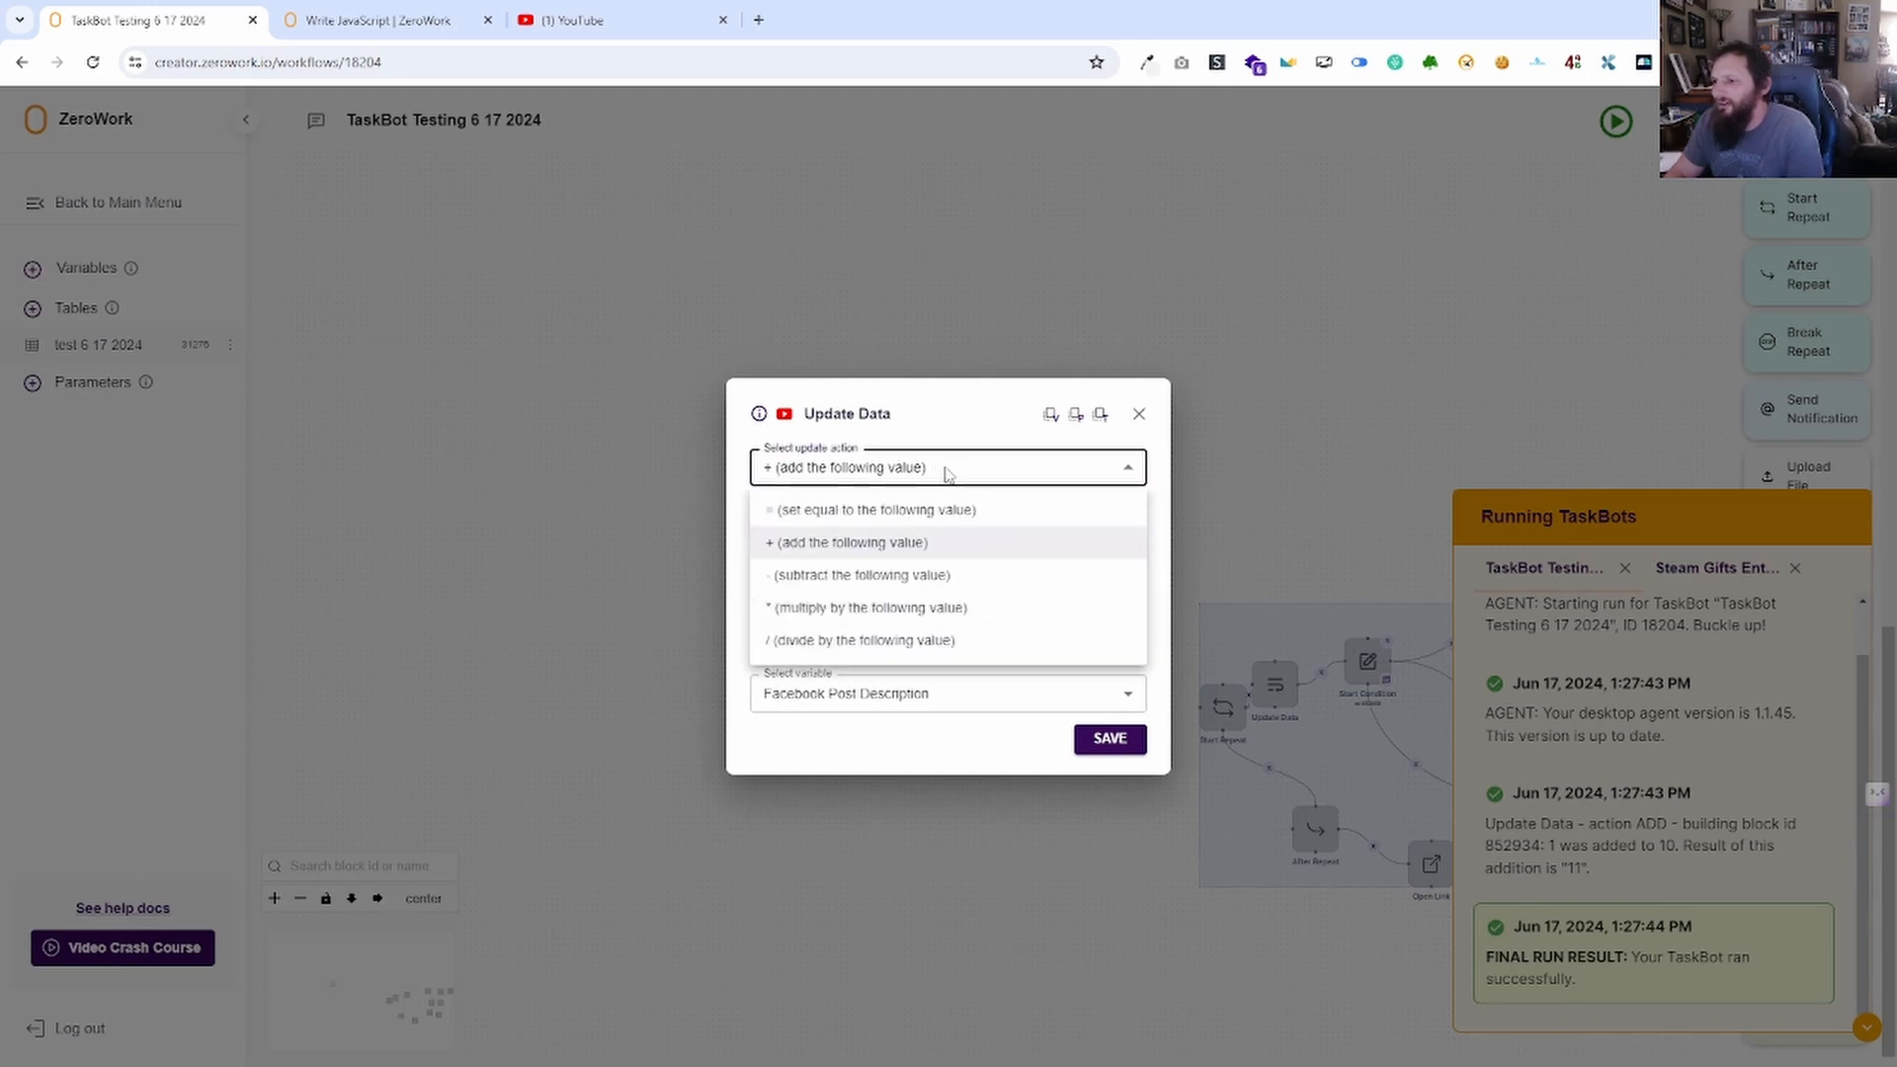
{"action": "left_click", "coordinate": [957, 478]}
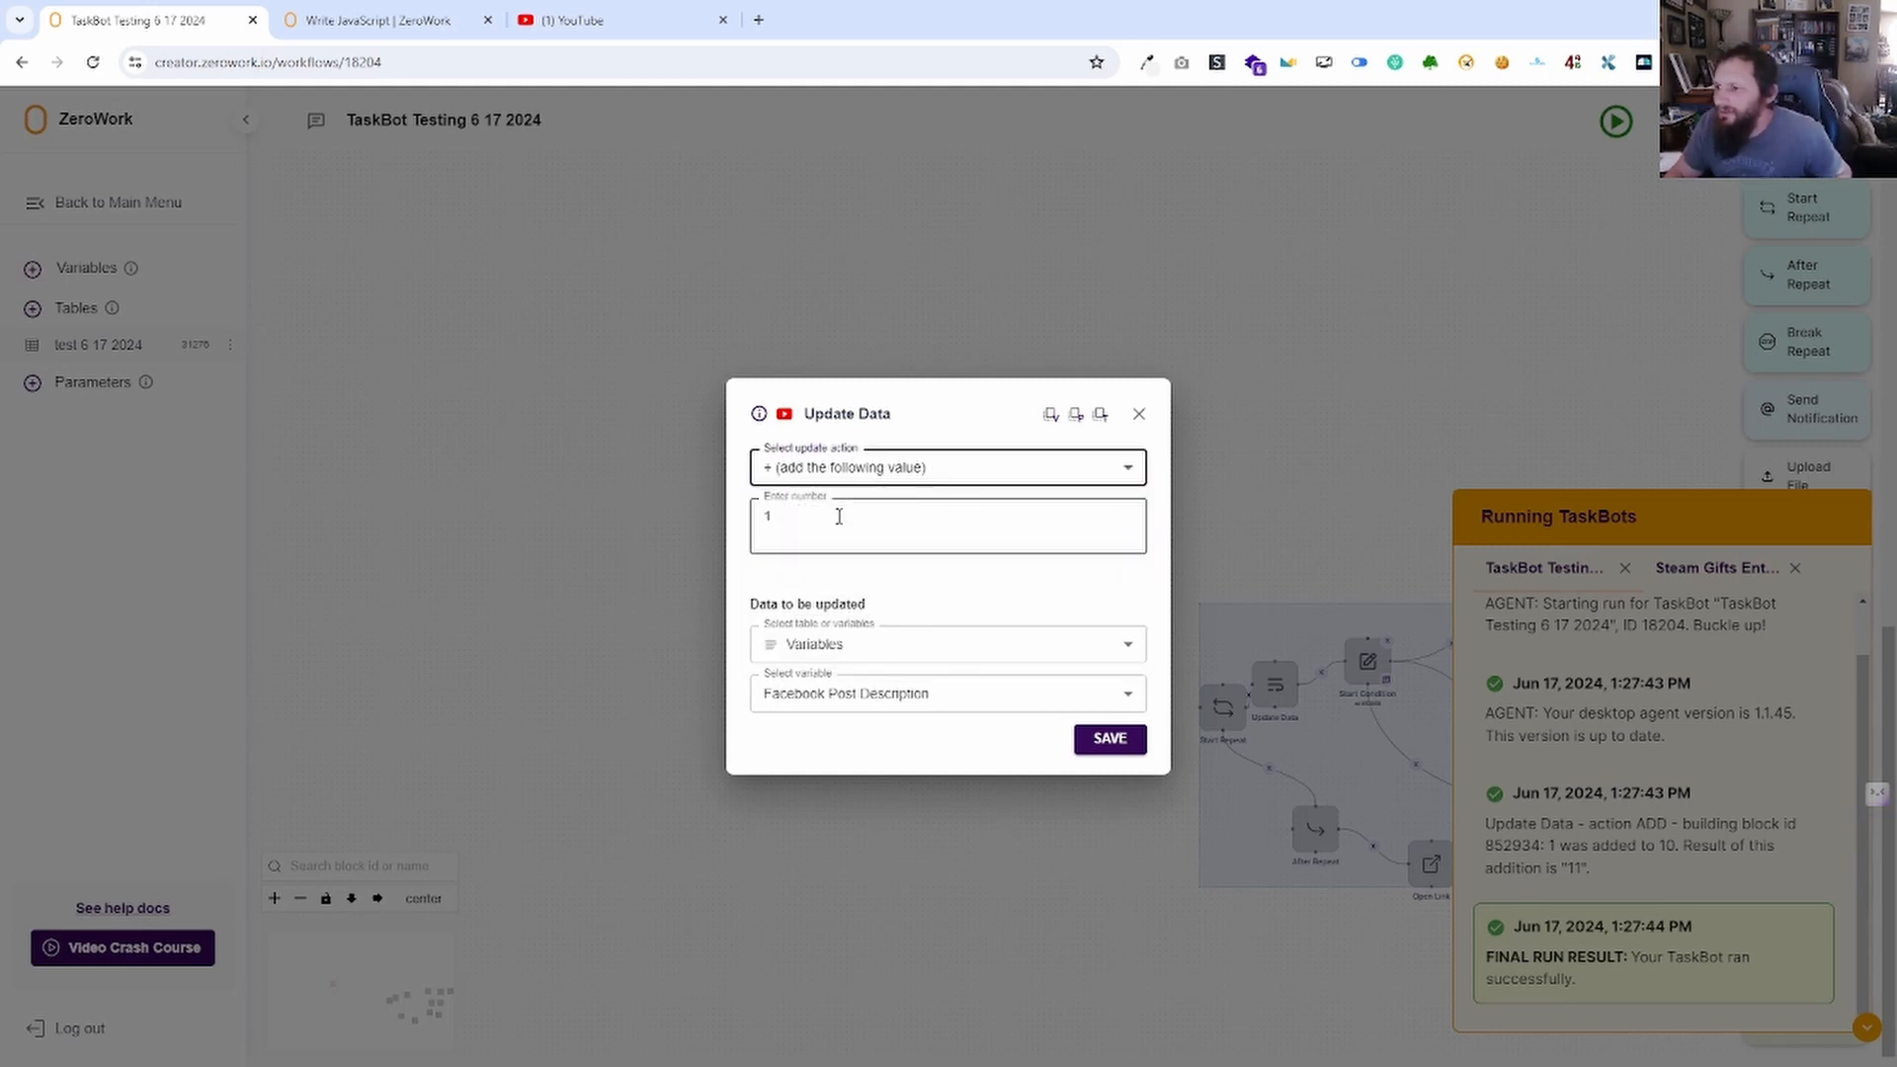
{"action": "left_click", "coordinate": [839, 521]}
{"action": "key", "text": "BackSpace"}
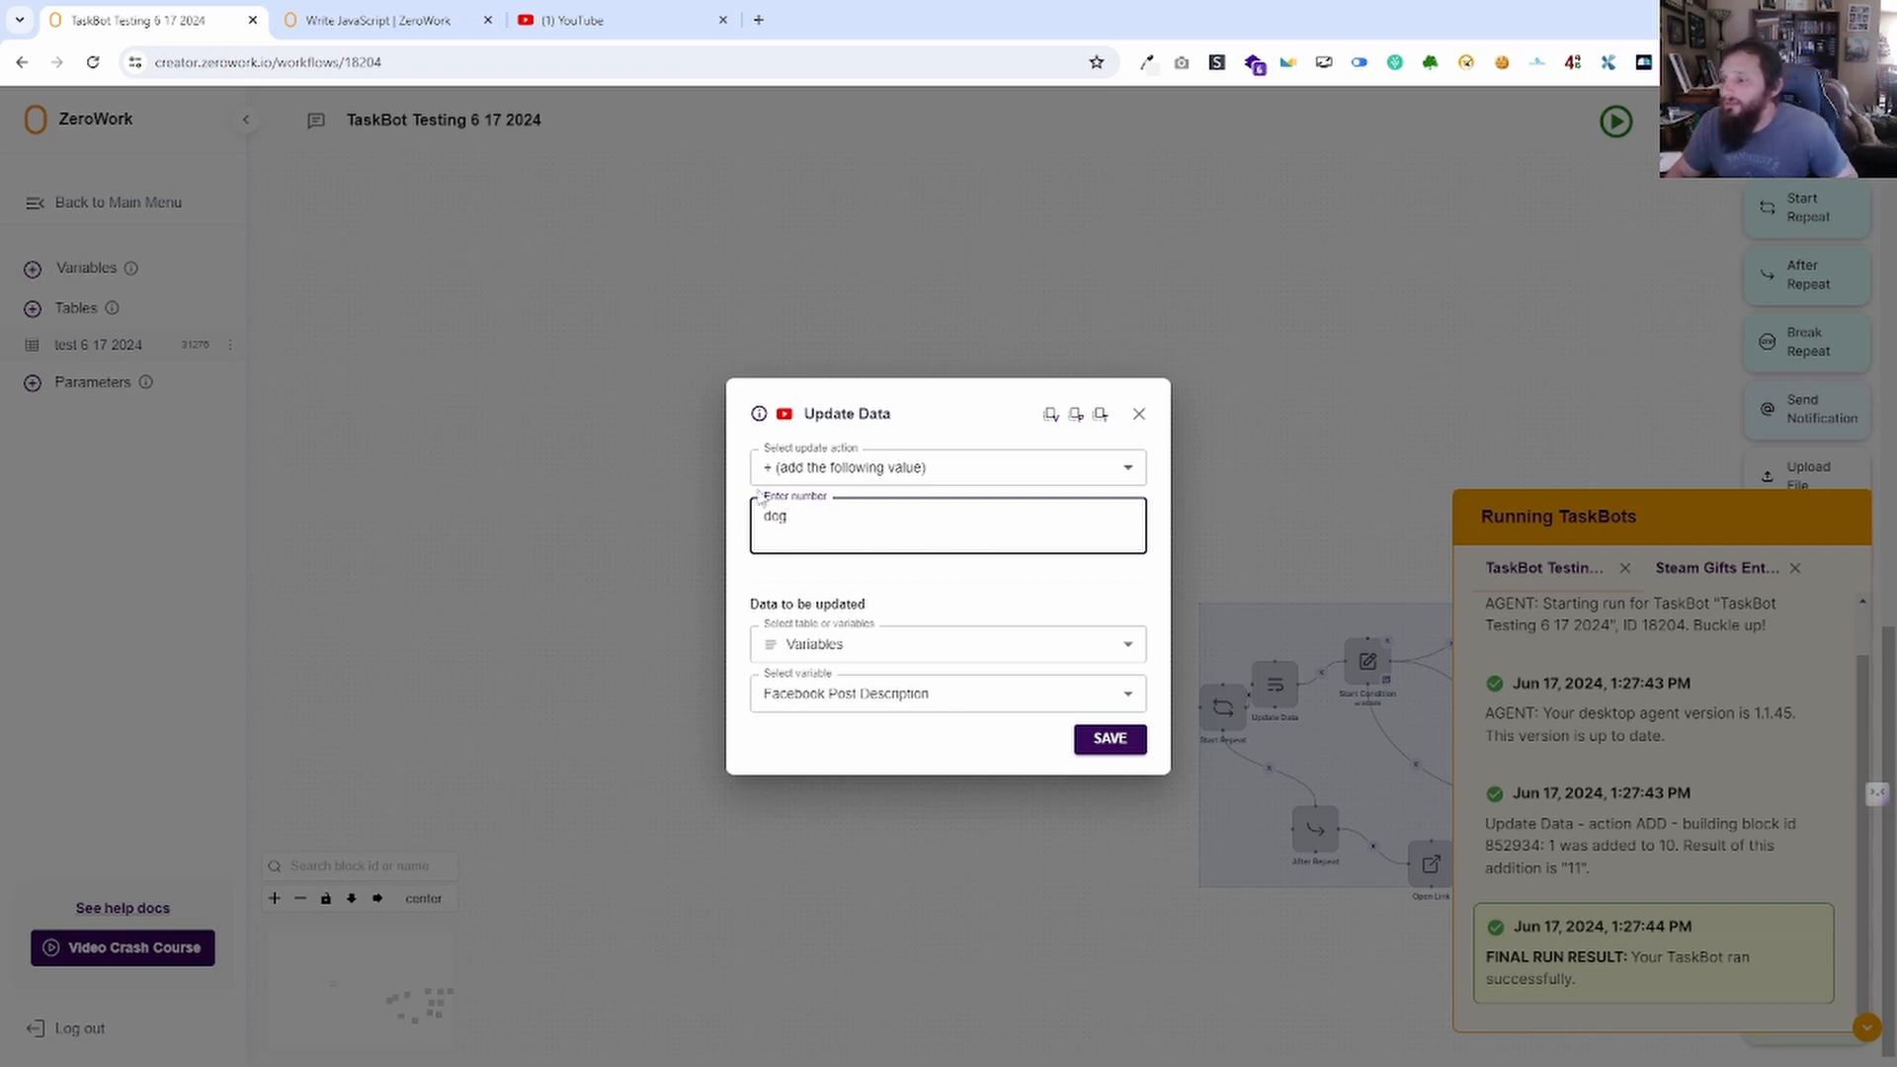
{"action": "left_click", "coordinate": [1099, 741]}
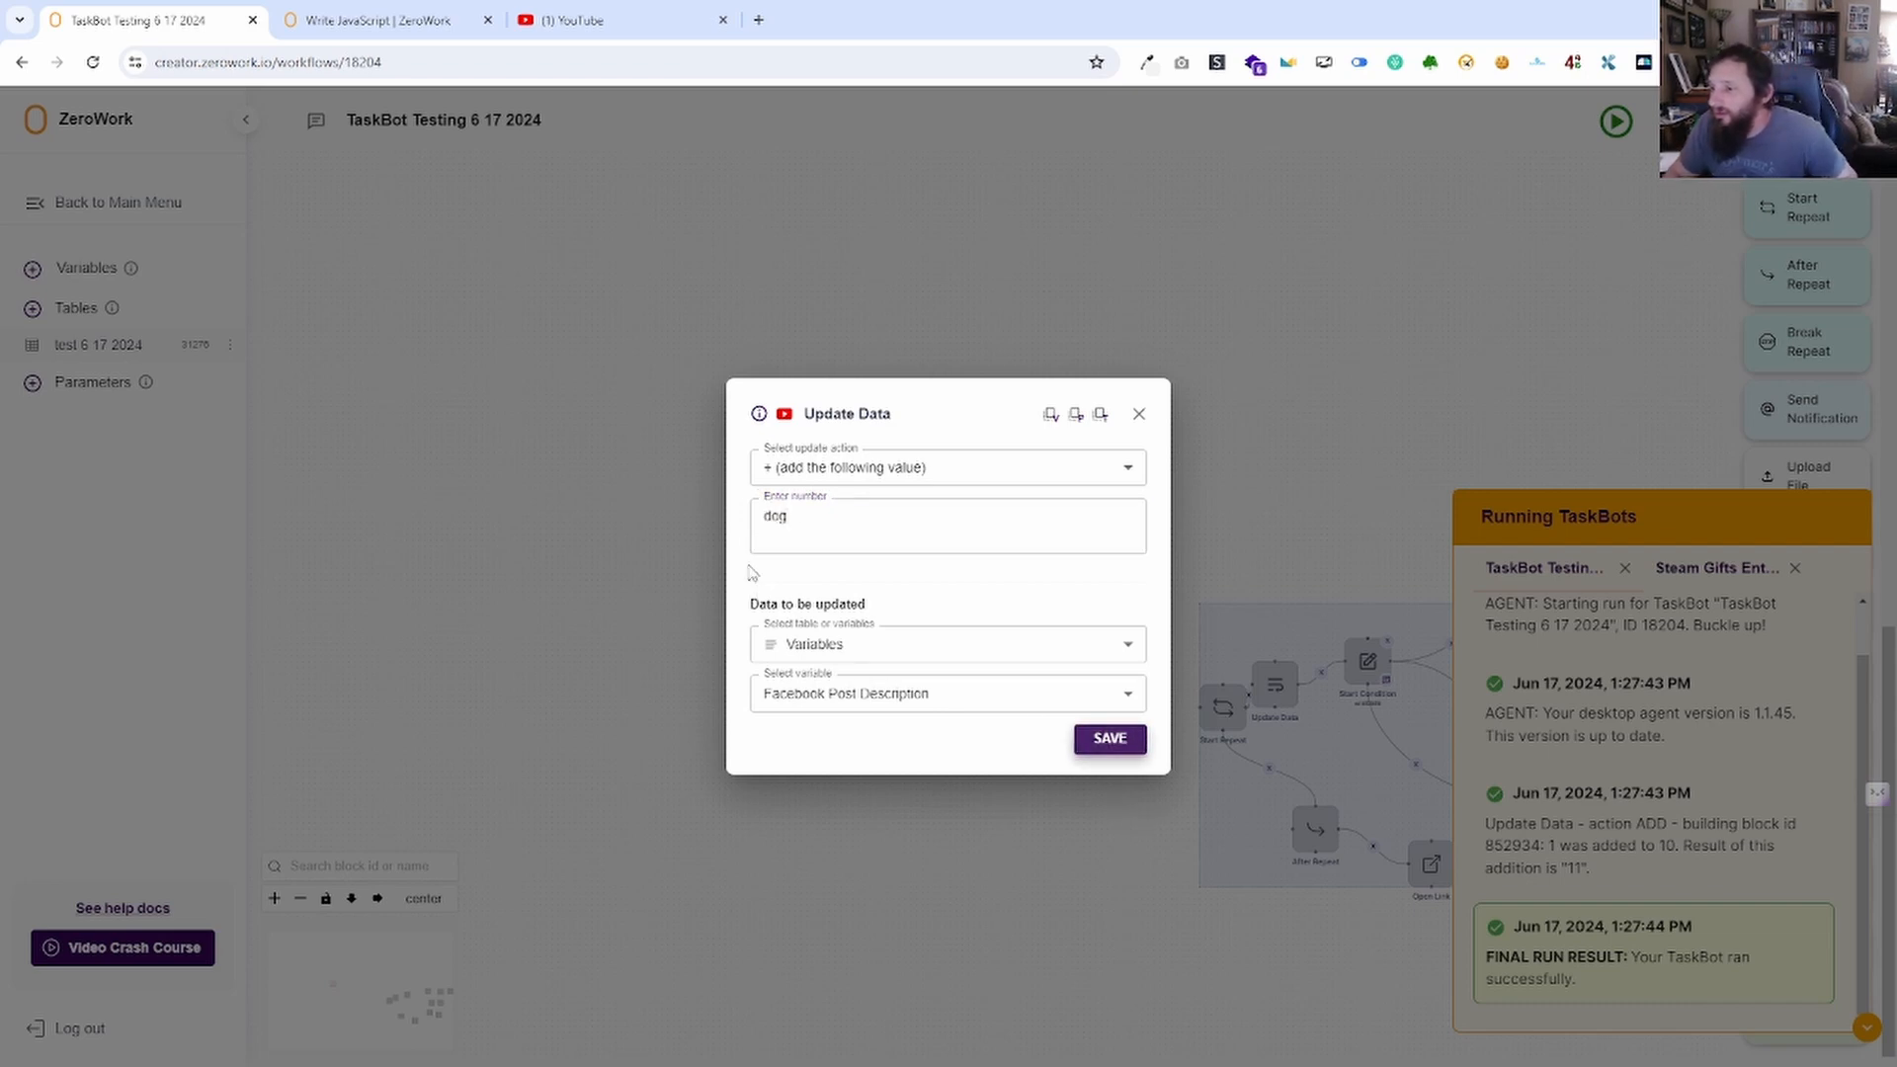
{"action": "left_click", "coordinate": [768, 518]}
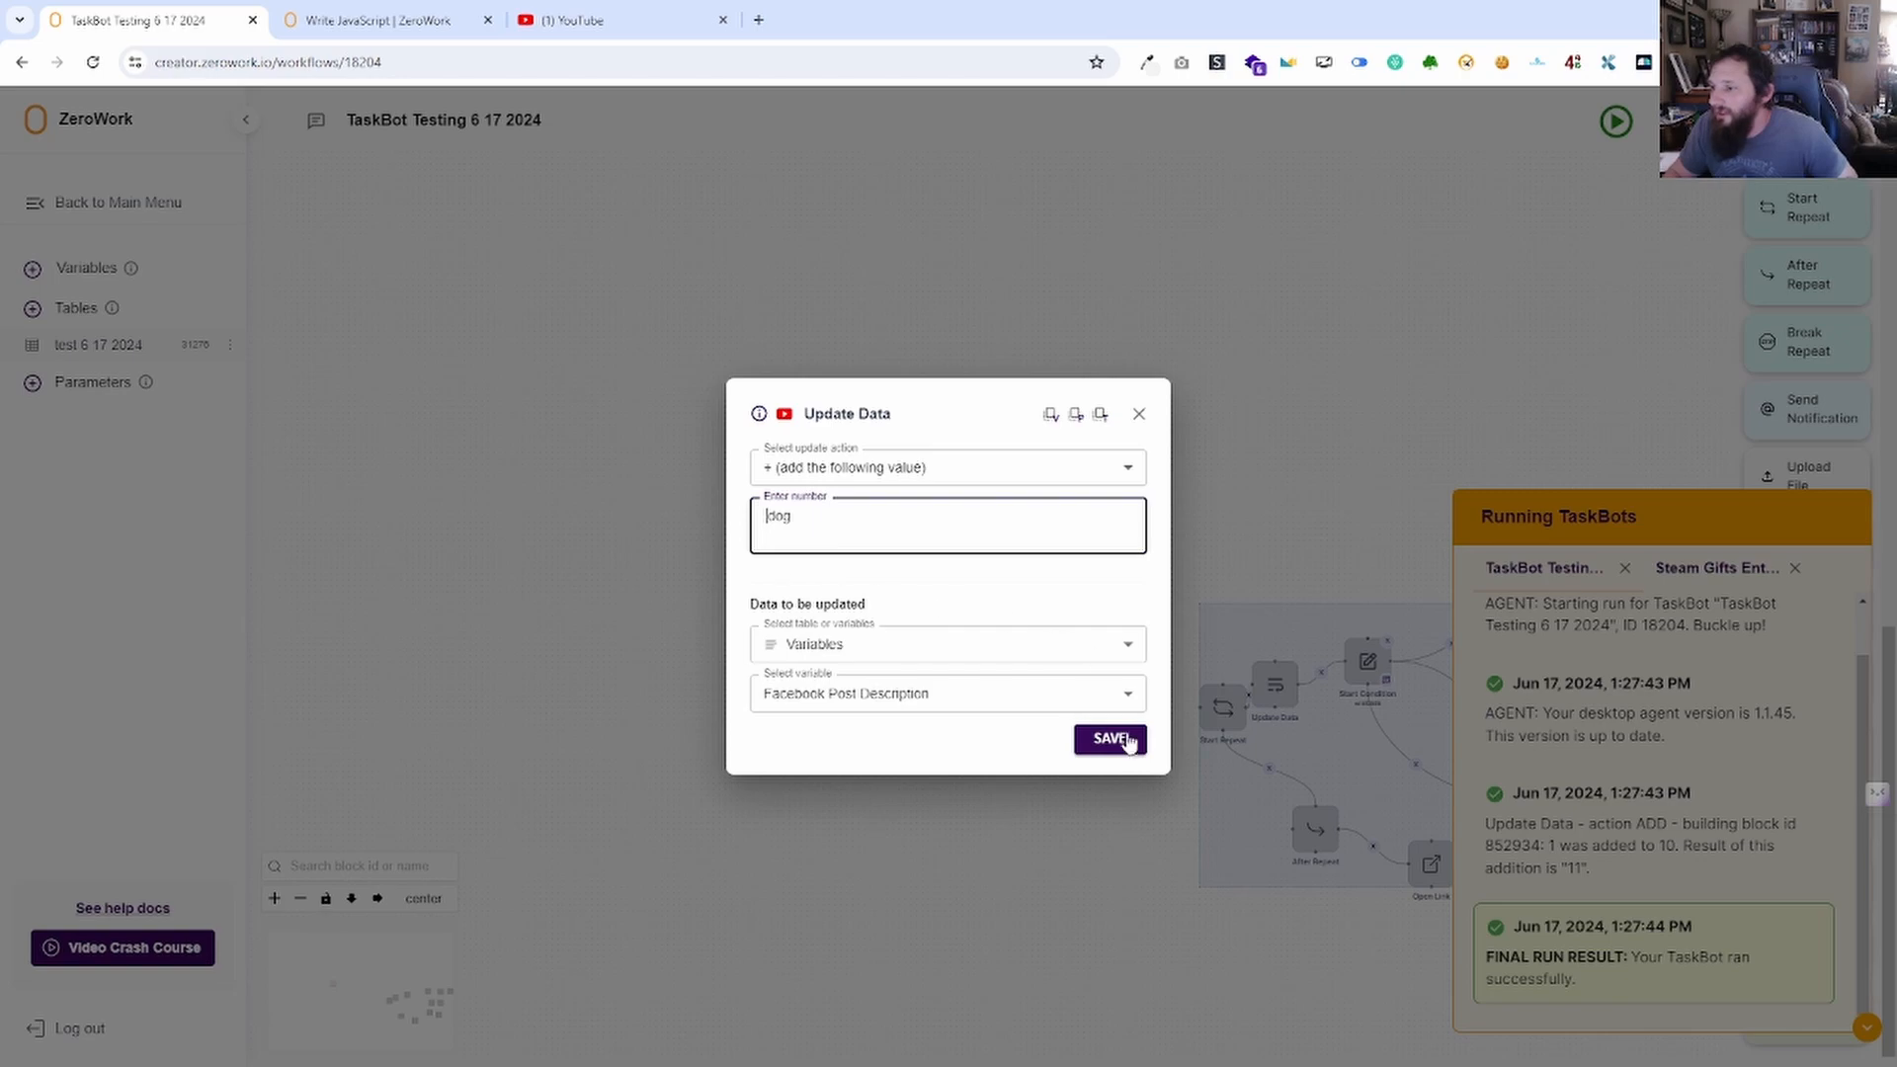
{"action": "left_click", "coordinate": [1127, 741]}
Run the TaskBot and confirm Facebook Post Description now reads '11 dog'.
{"action": "left_click", "coordinate": [1611, 127]}
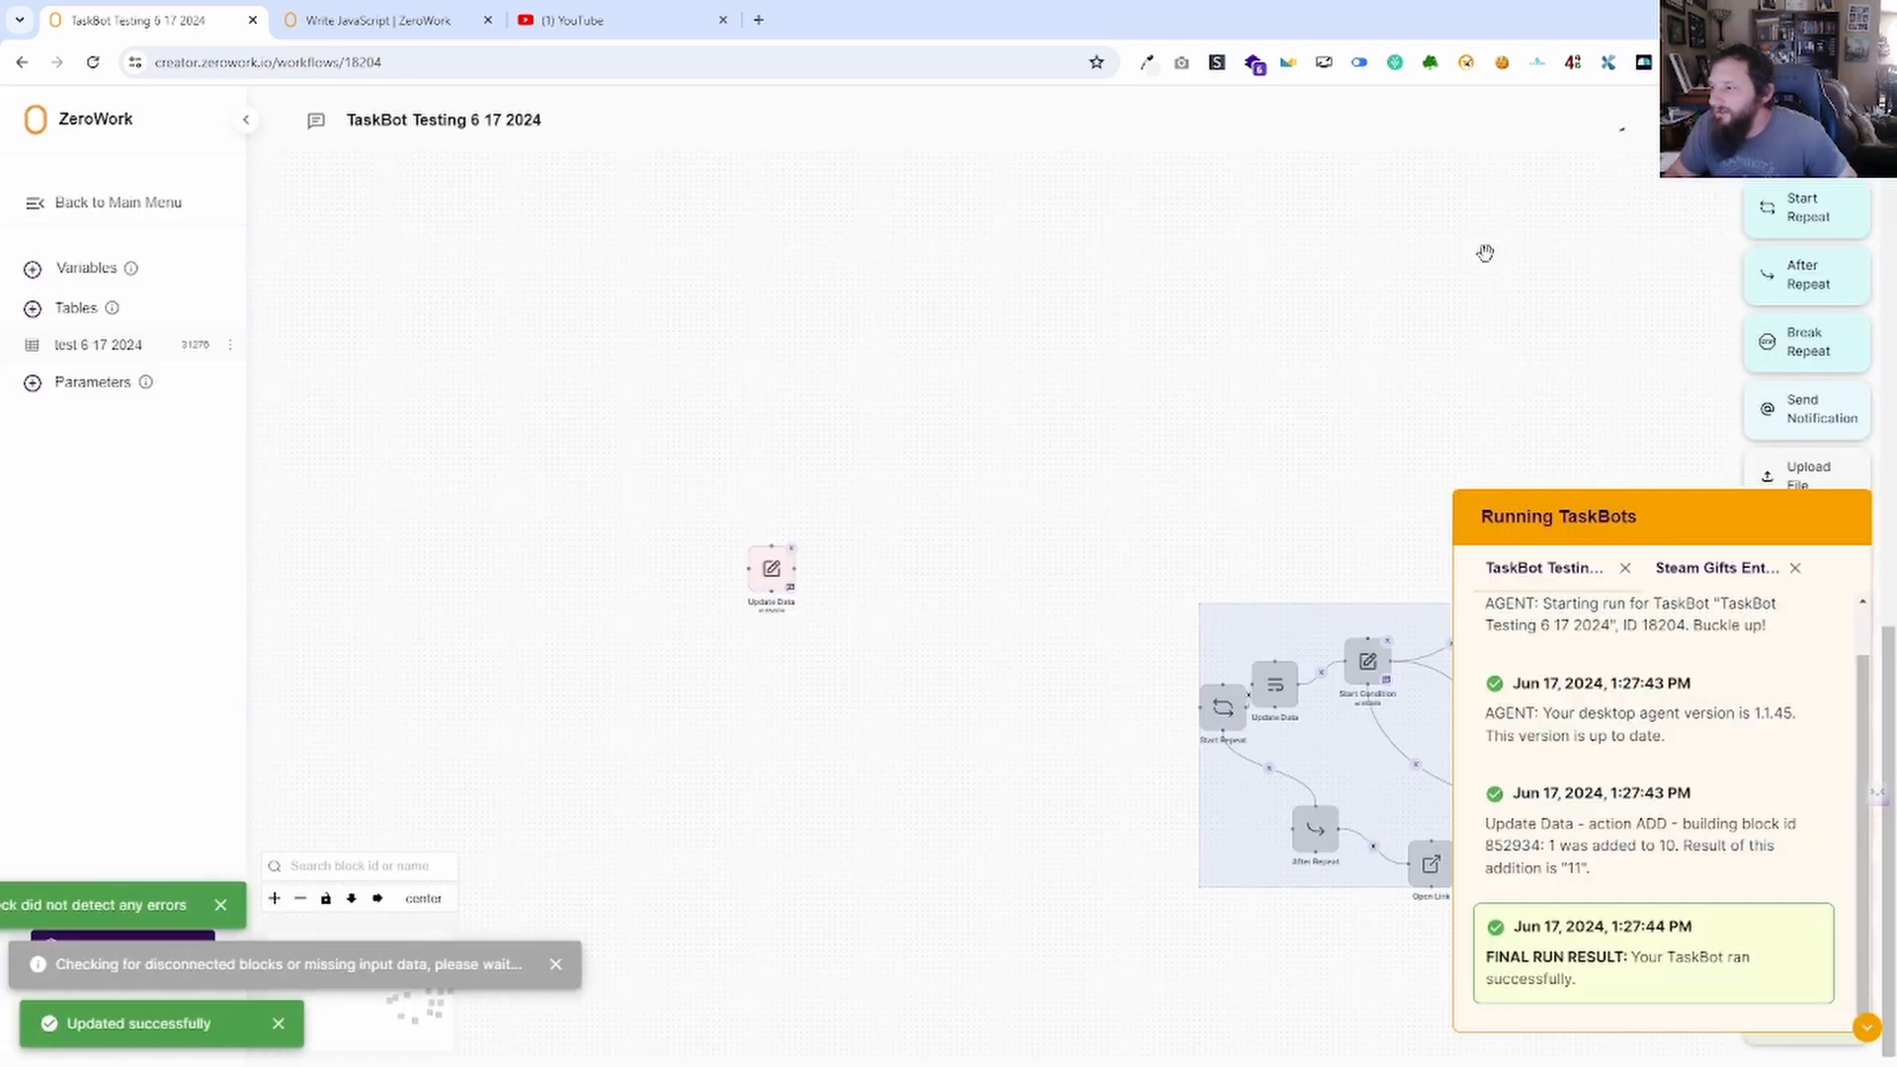
{"action": "left_click", "coordinate": [99, 269]}
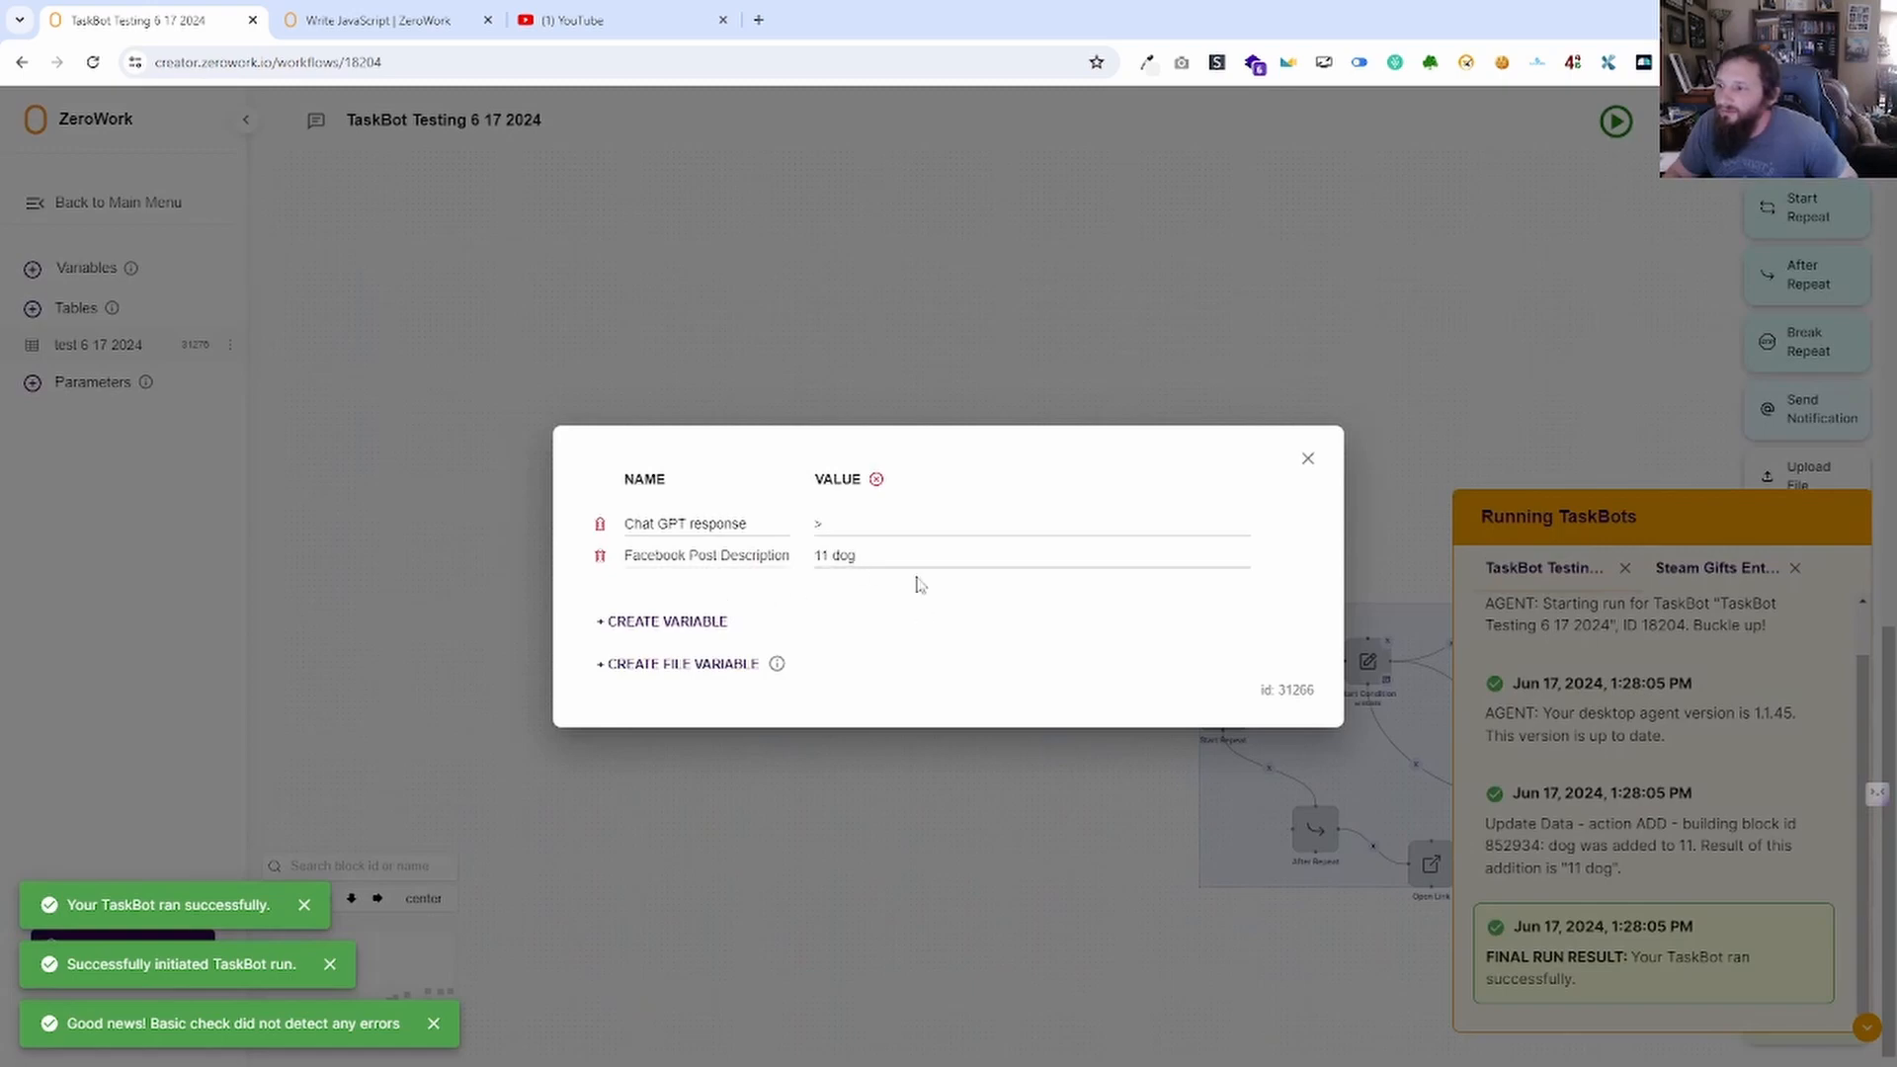
{"action": "left_click", "coordinate": [1308, 458]}
{"action": "left_click", "coordinate": [772, 574]}
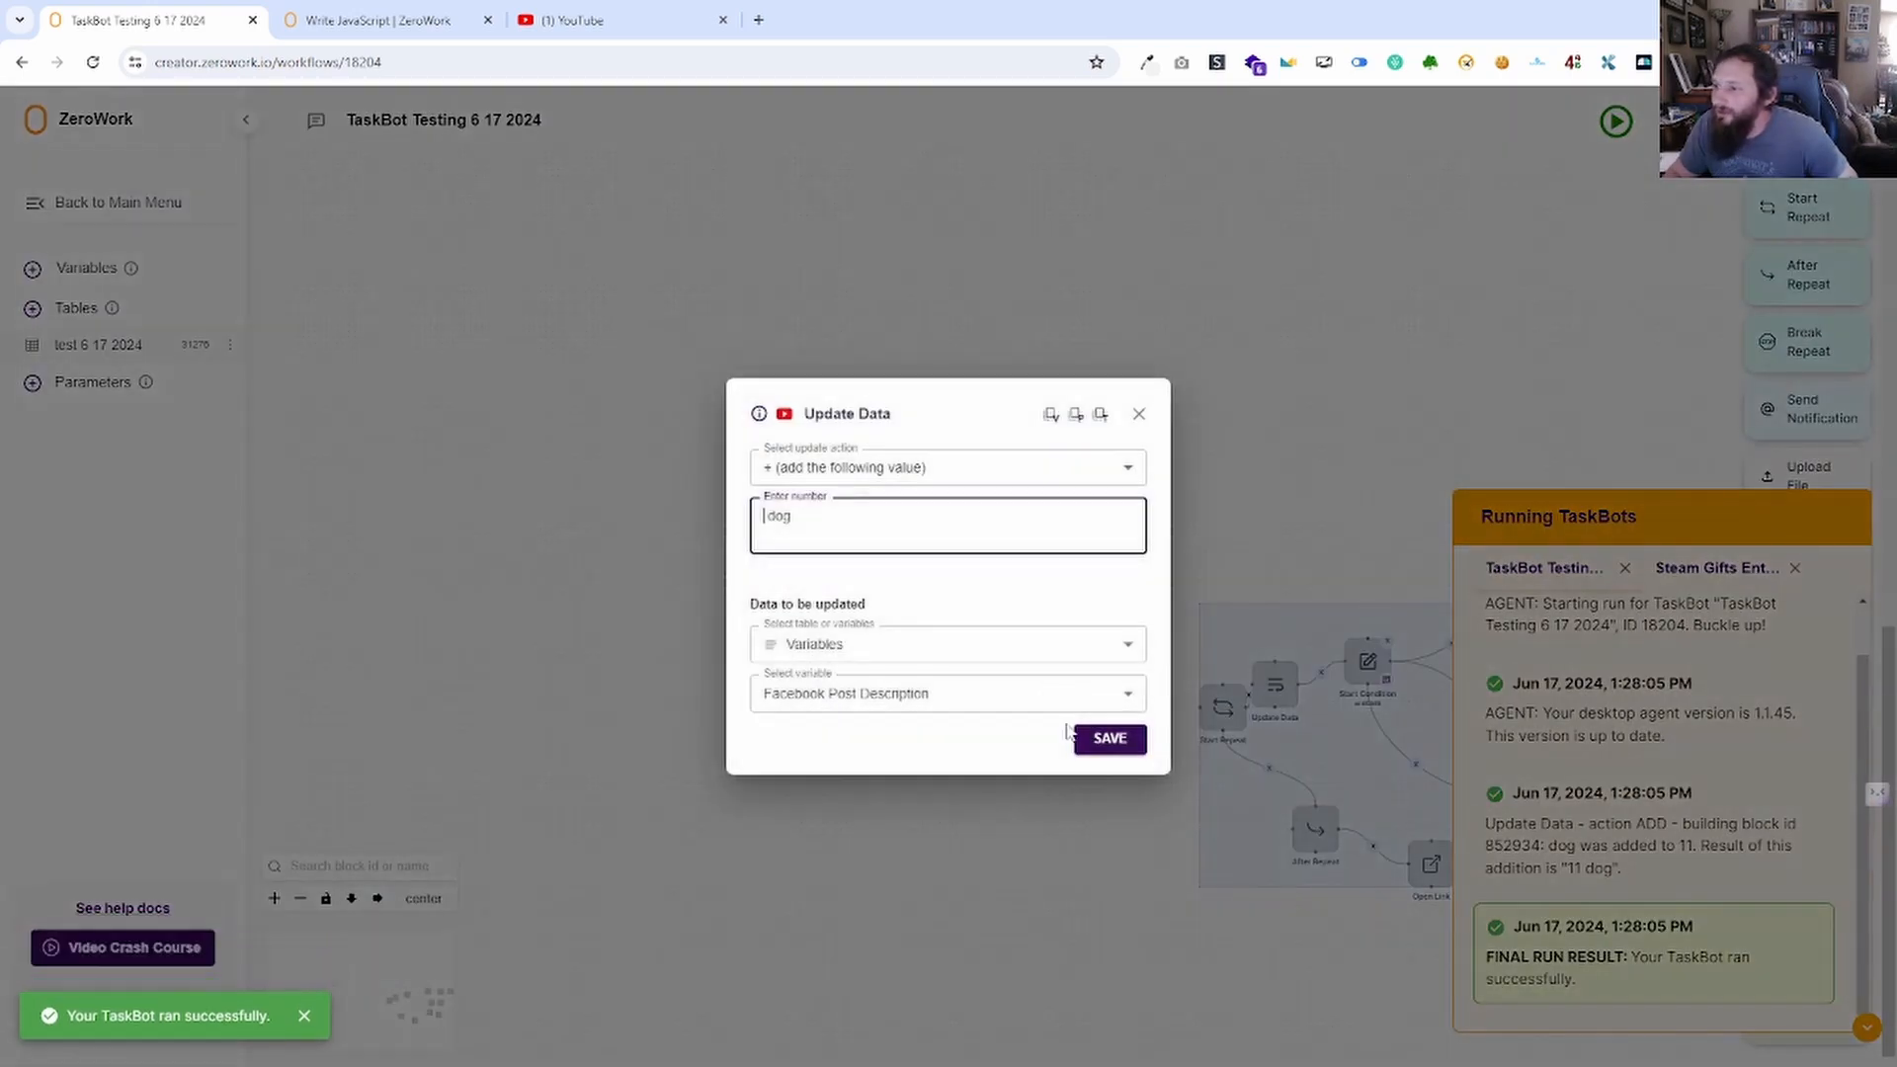
{"action": "left_click", "coordinate": [1018, 479]}
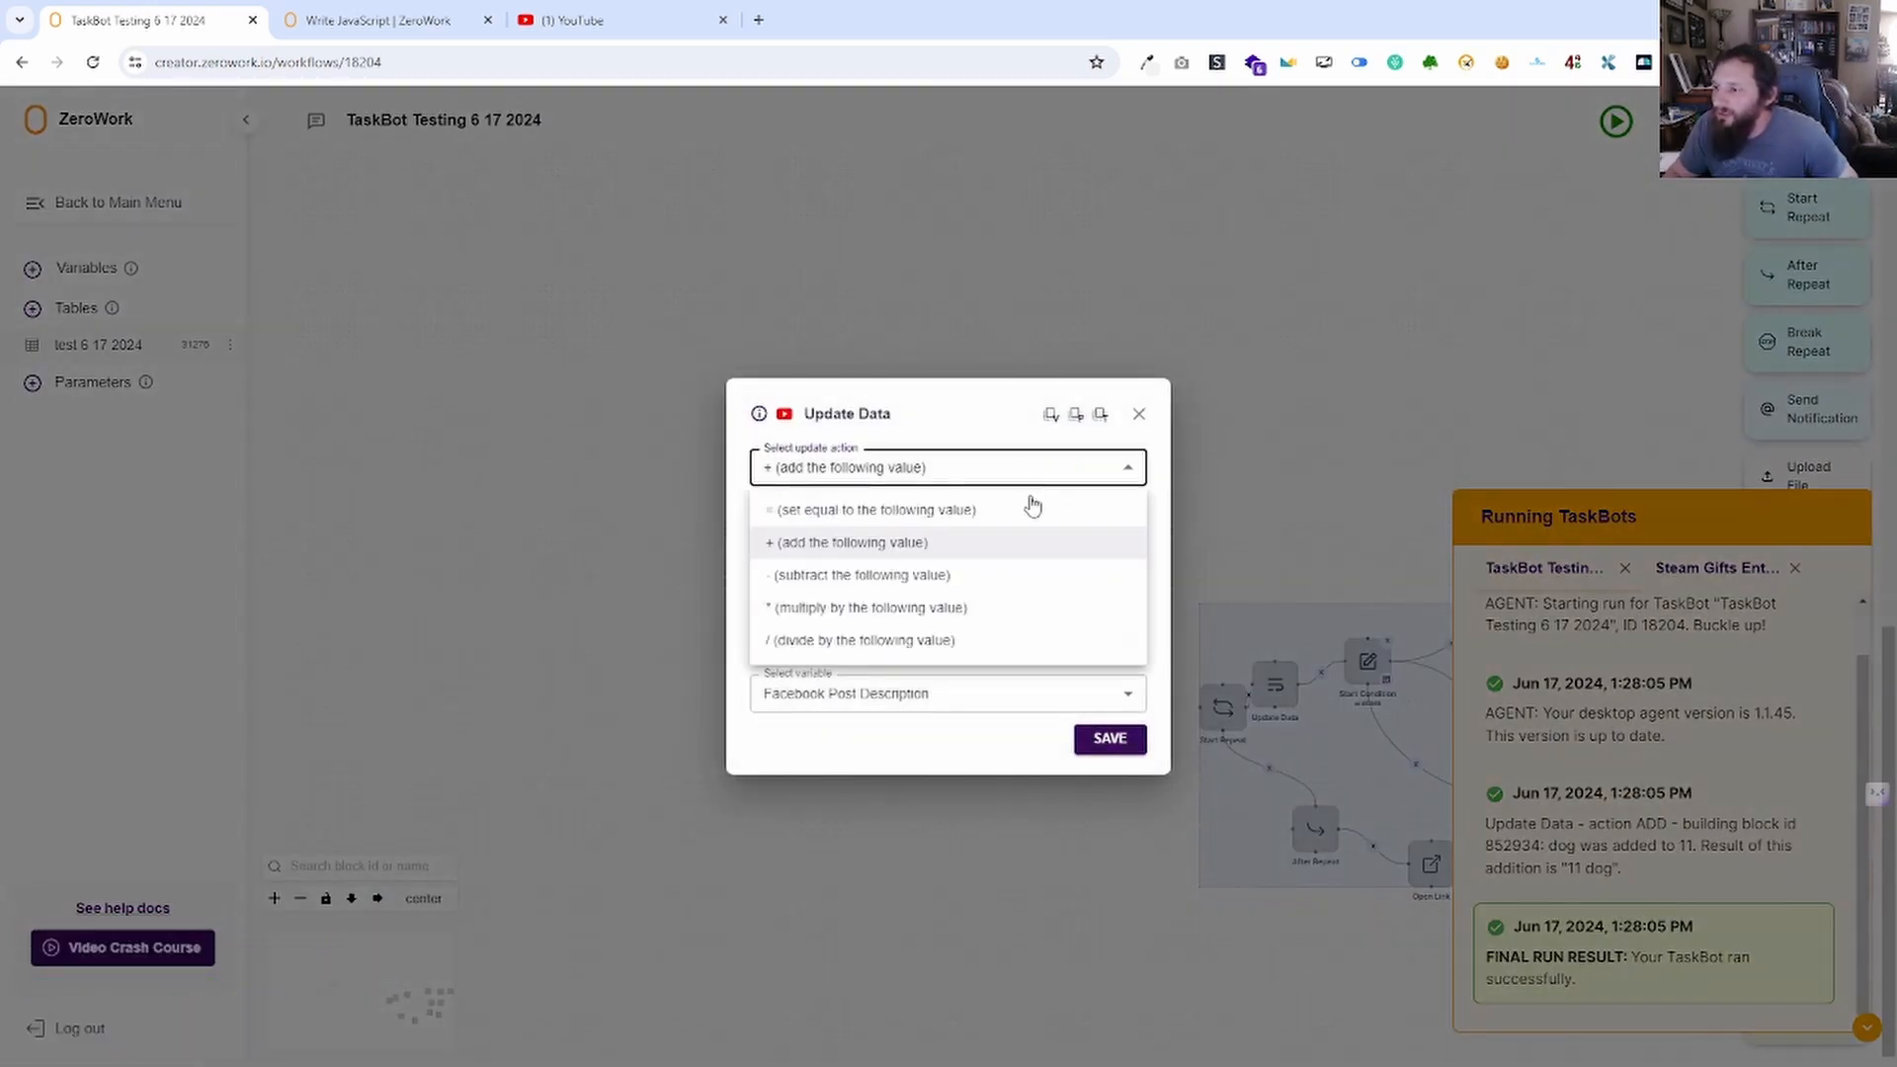
Switch the Update Data action to subtract, save, and run the TaskBot.
{"action": "left_click", "coordinate": [929, 579]}
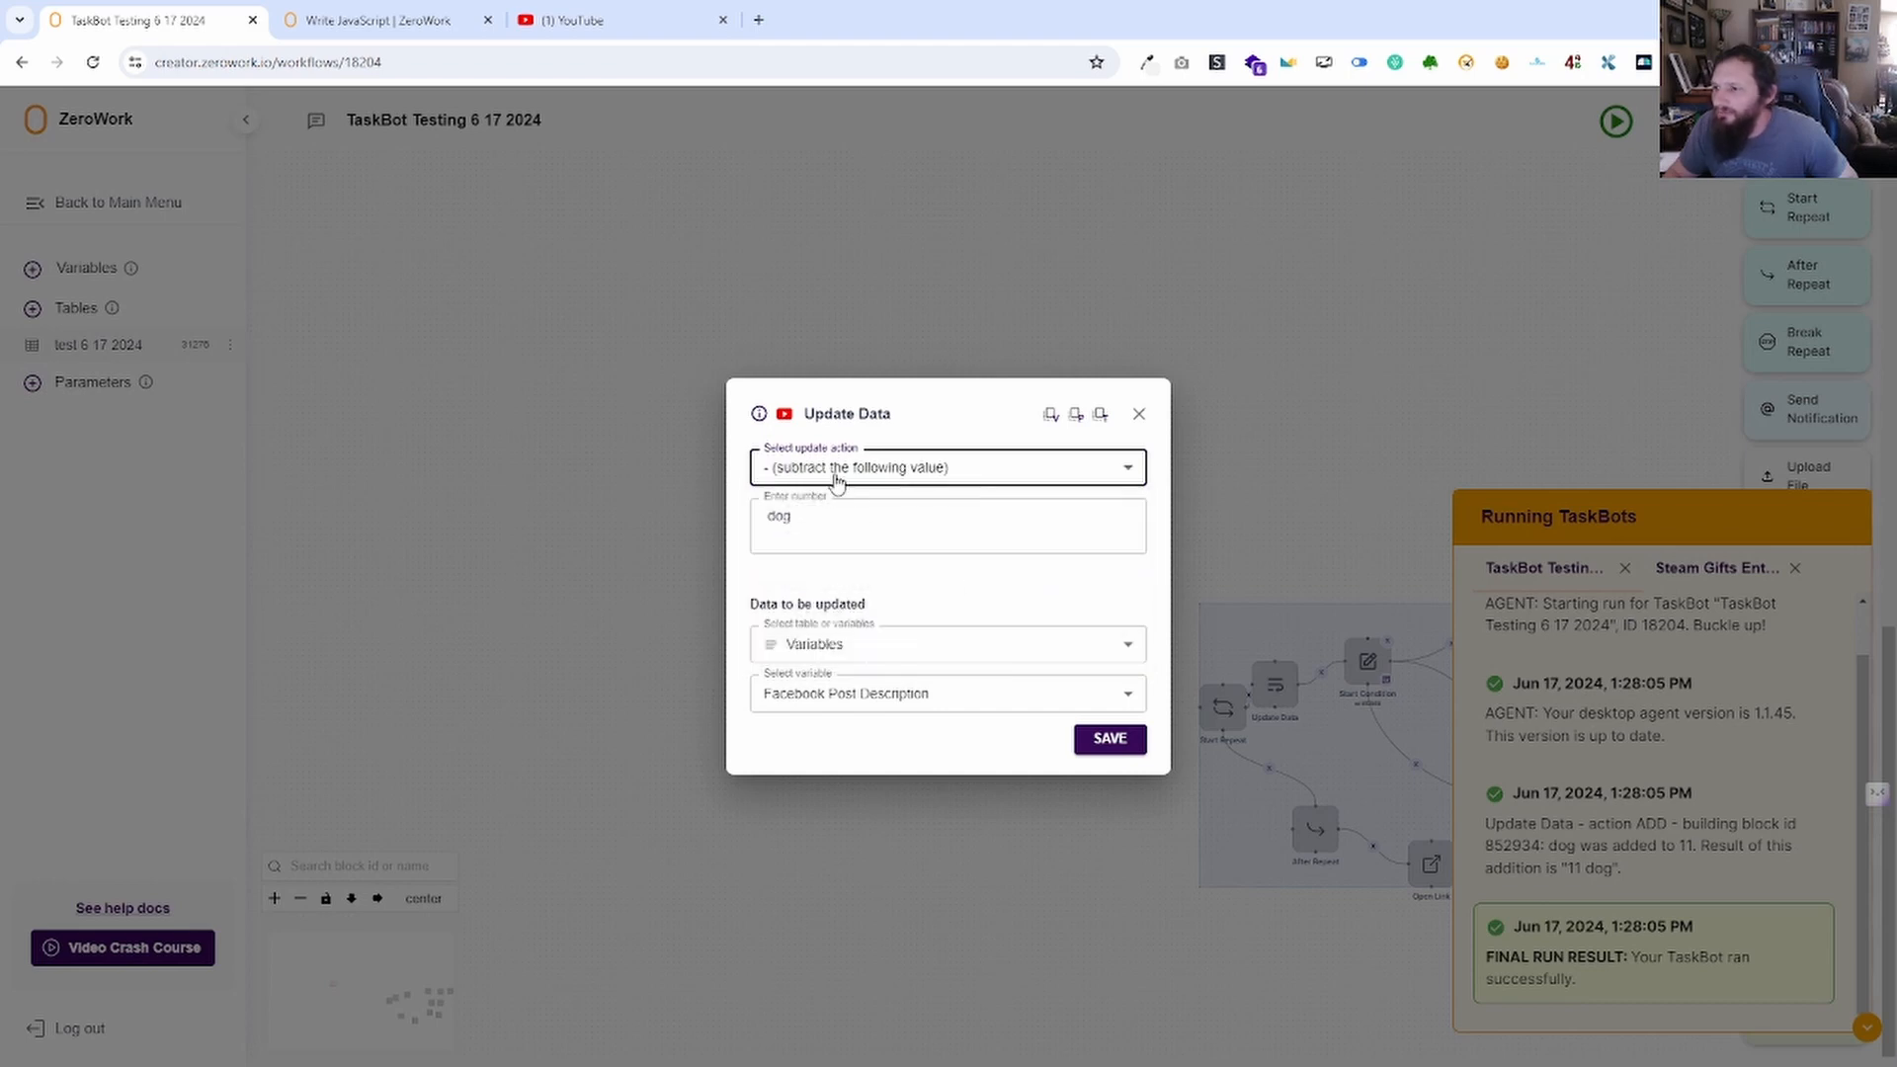
{"action": "left_click", "coordinate": [1126, 743]}
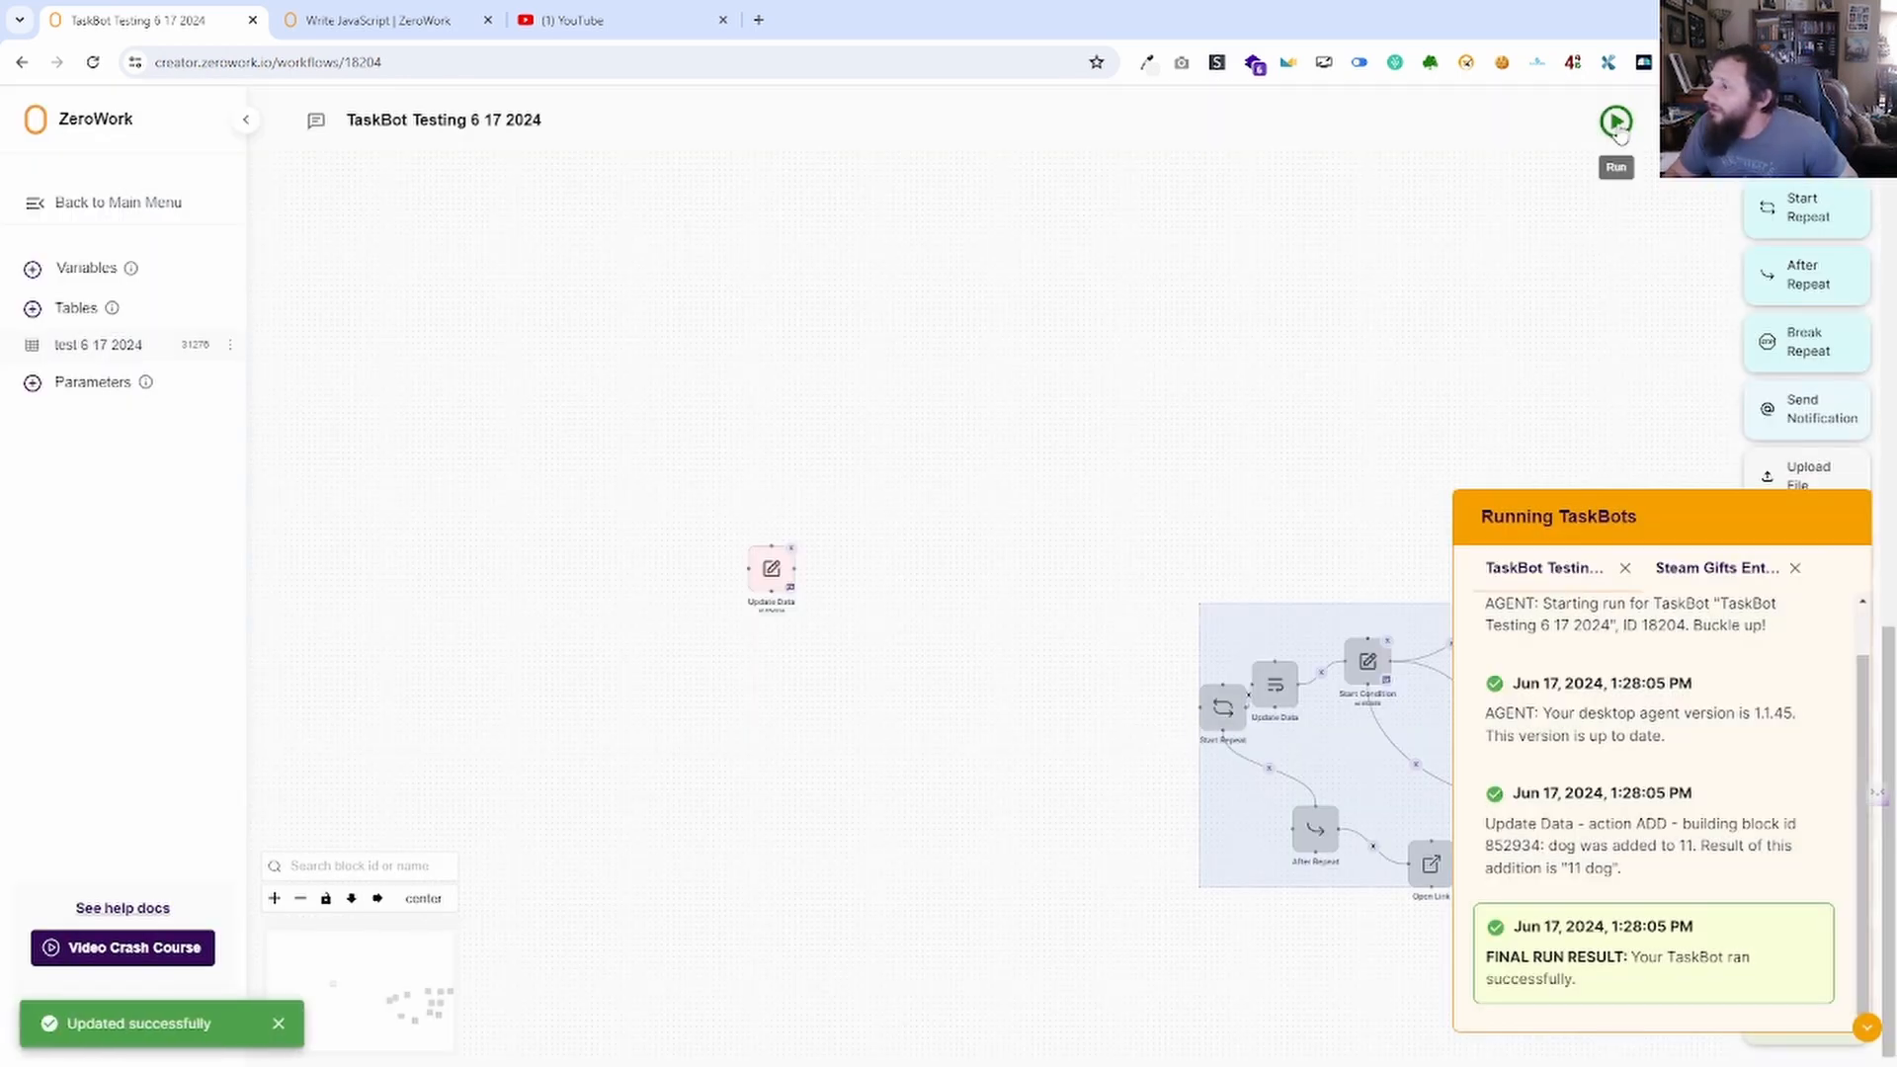
{"action": "left_click", "coordinate": [1619, 128]}
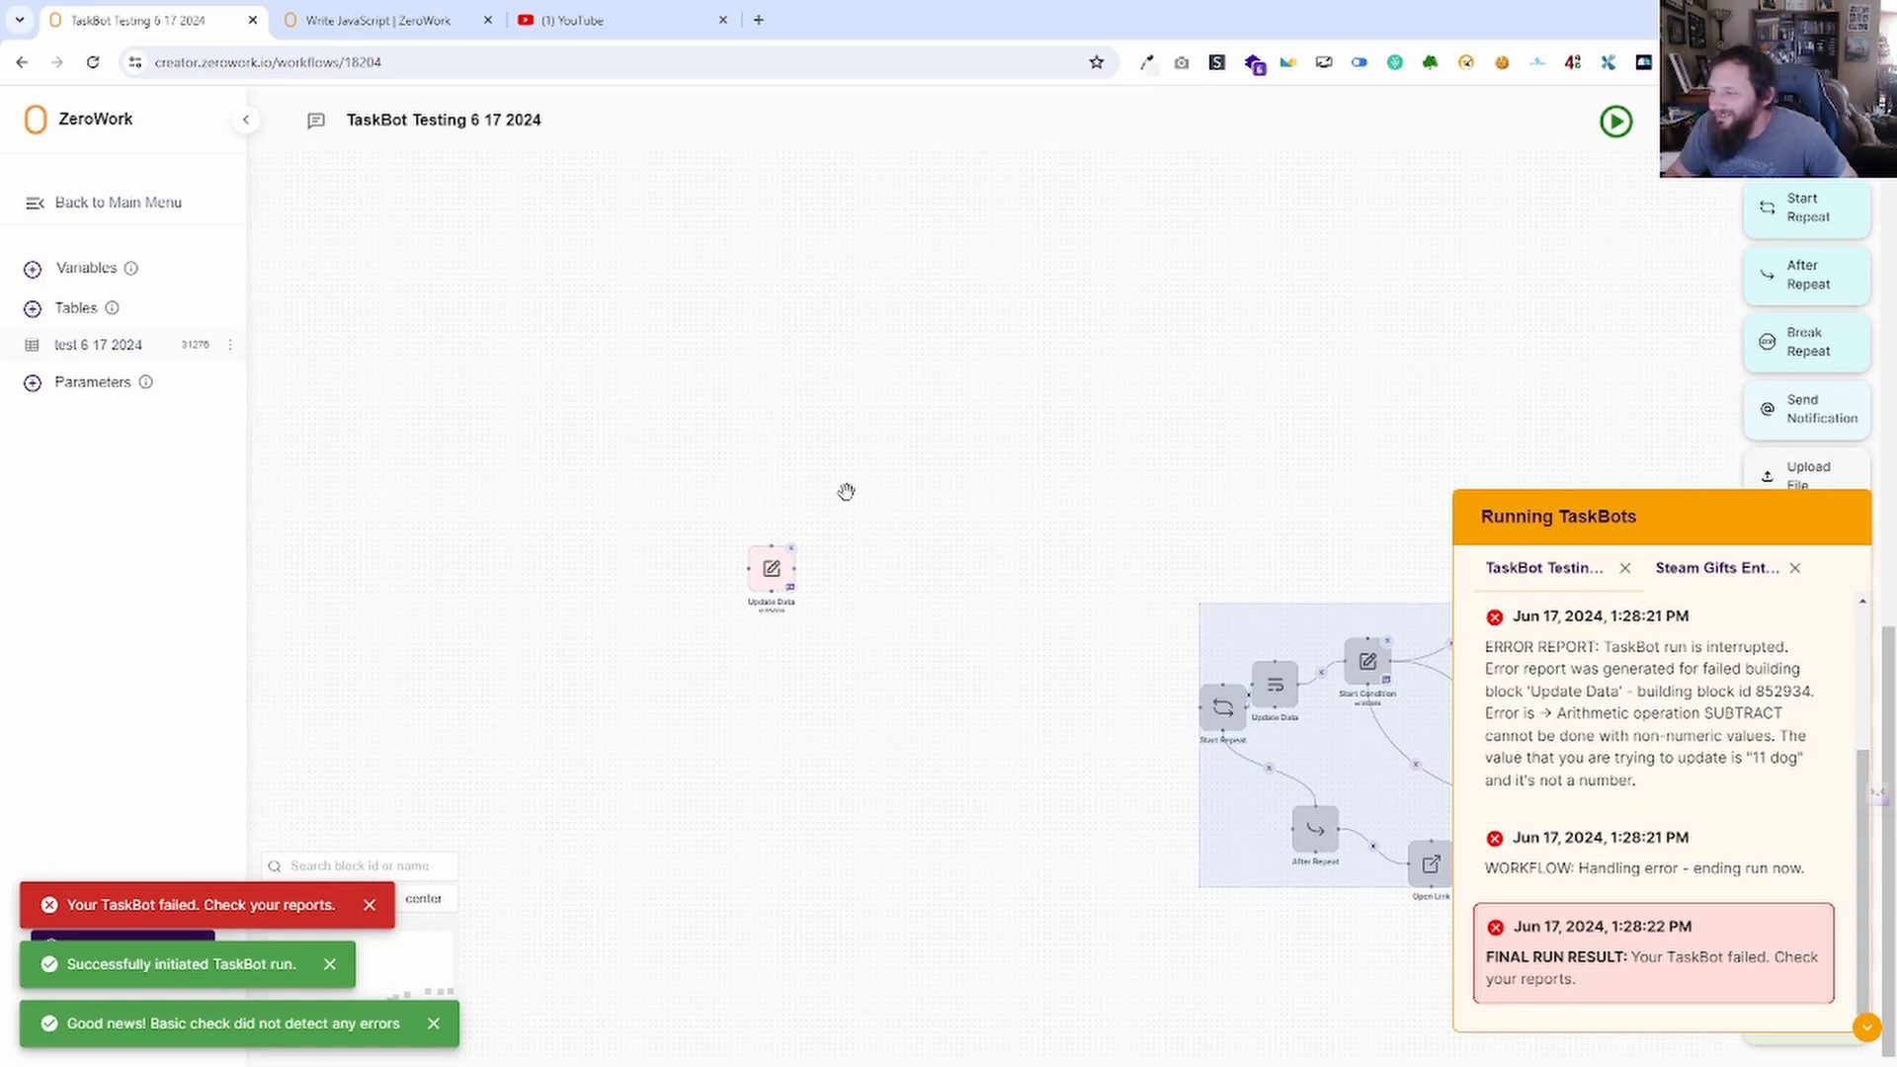
{"action": "left_click", "coordinate": [772, 575]}
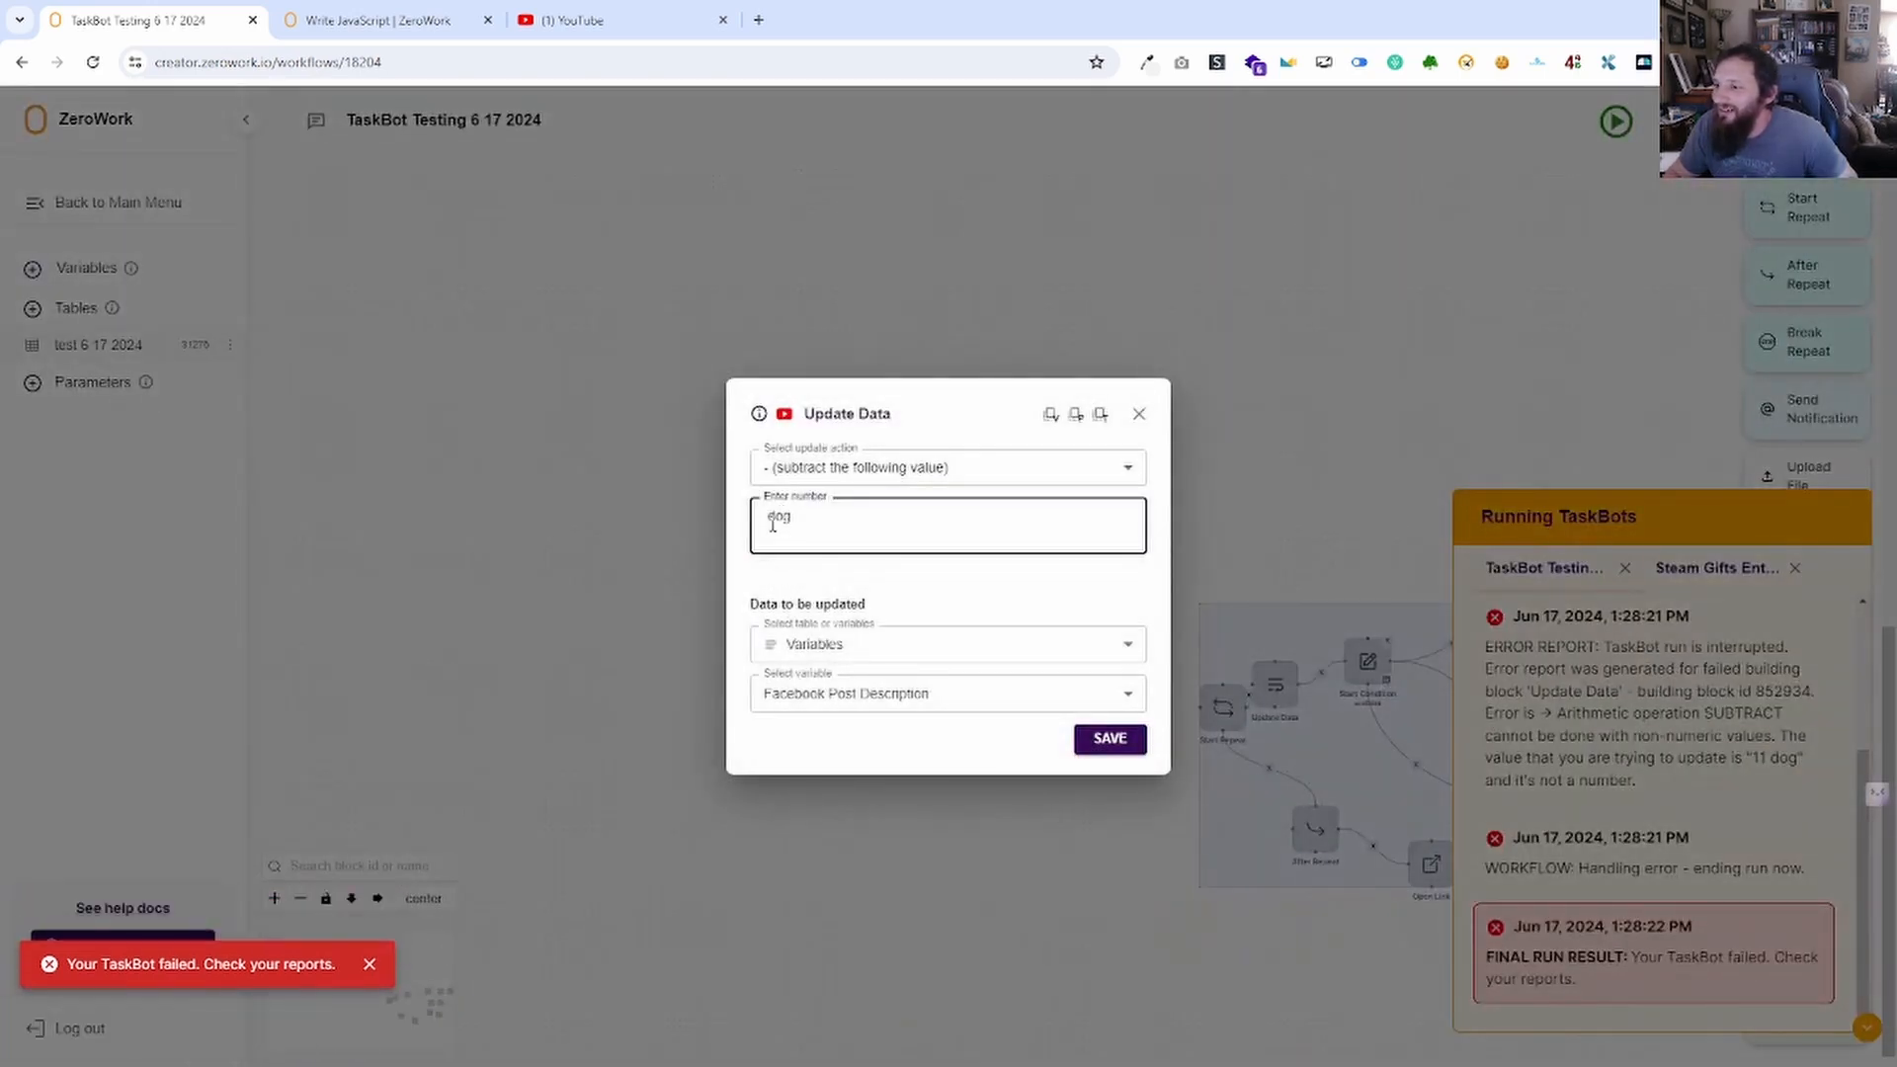
{"action": "left_click", "coordinate": [1139, 414]}
Set Facebook Post Description to 11, rerun, and confirm subtracting 1 leaves 10.
{"action": "left_click", "coordinate": [86, 268]}
{"action": "left_click", "coordinate": [872, 554]}
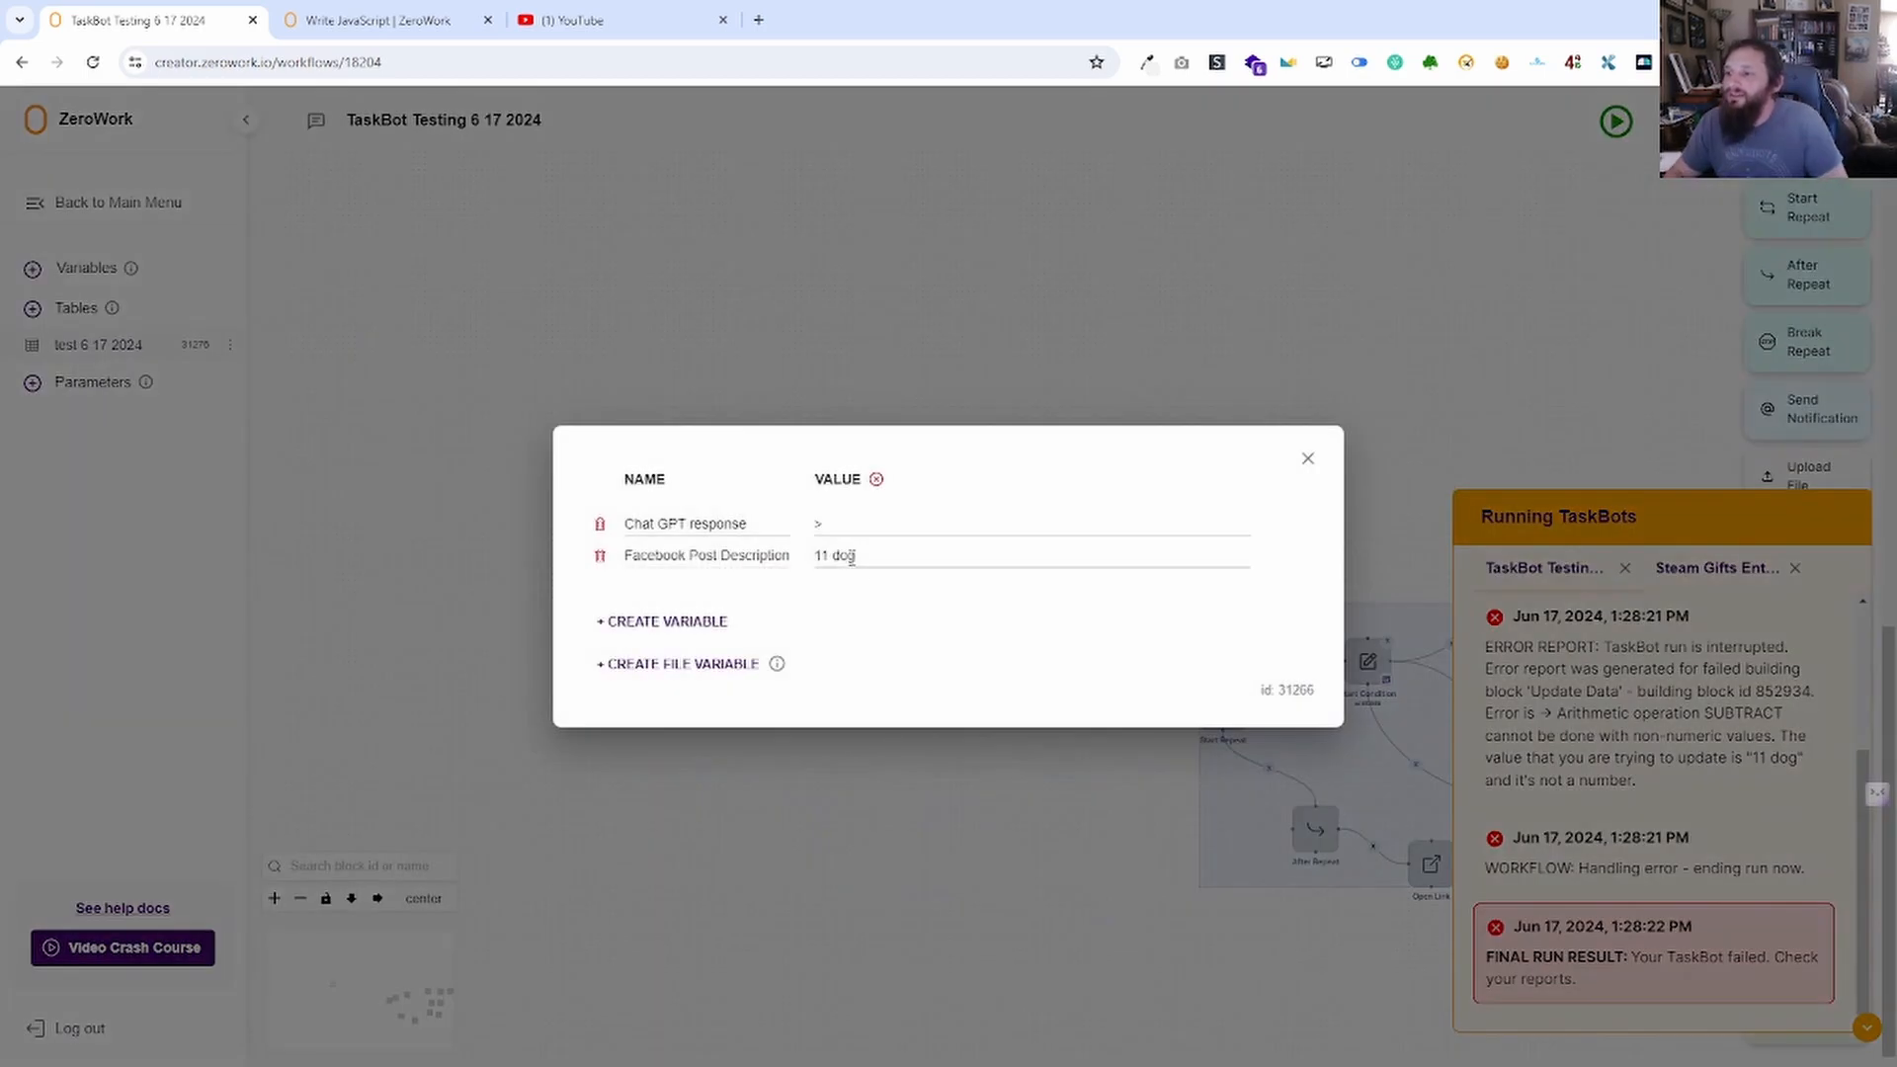
{"action": "left_click", "coordinate": [1307, 458]}
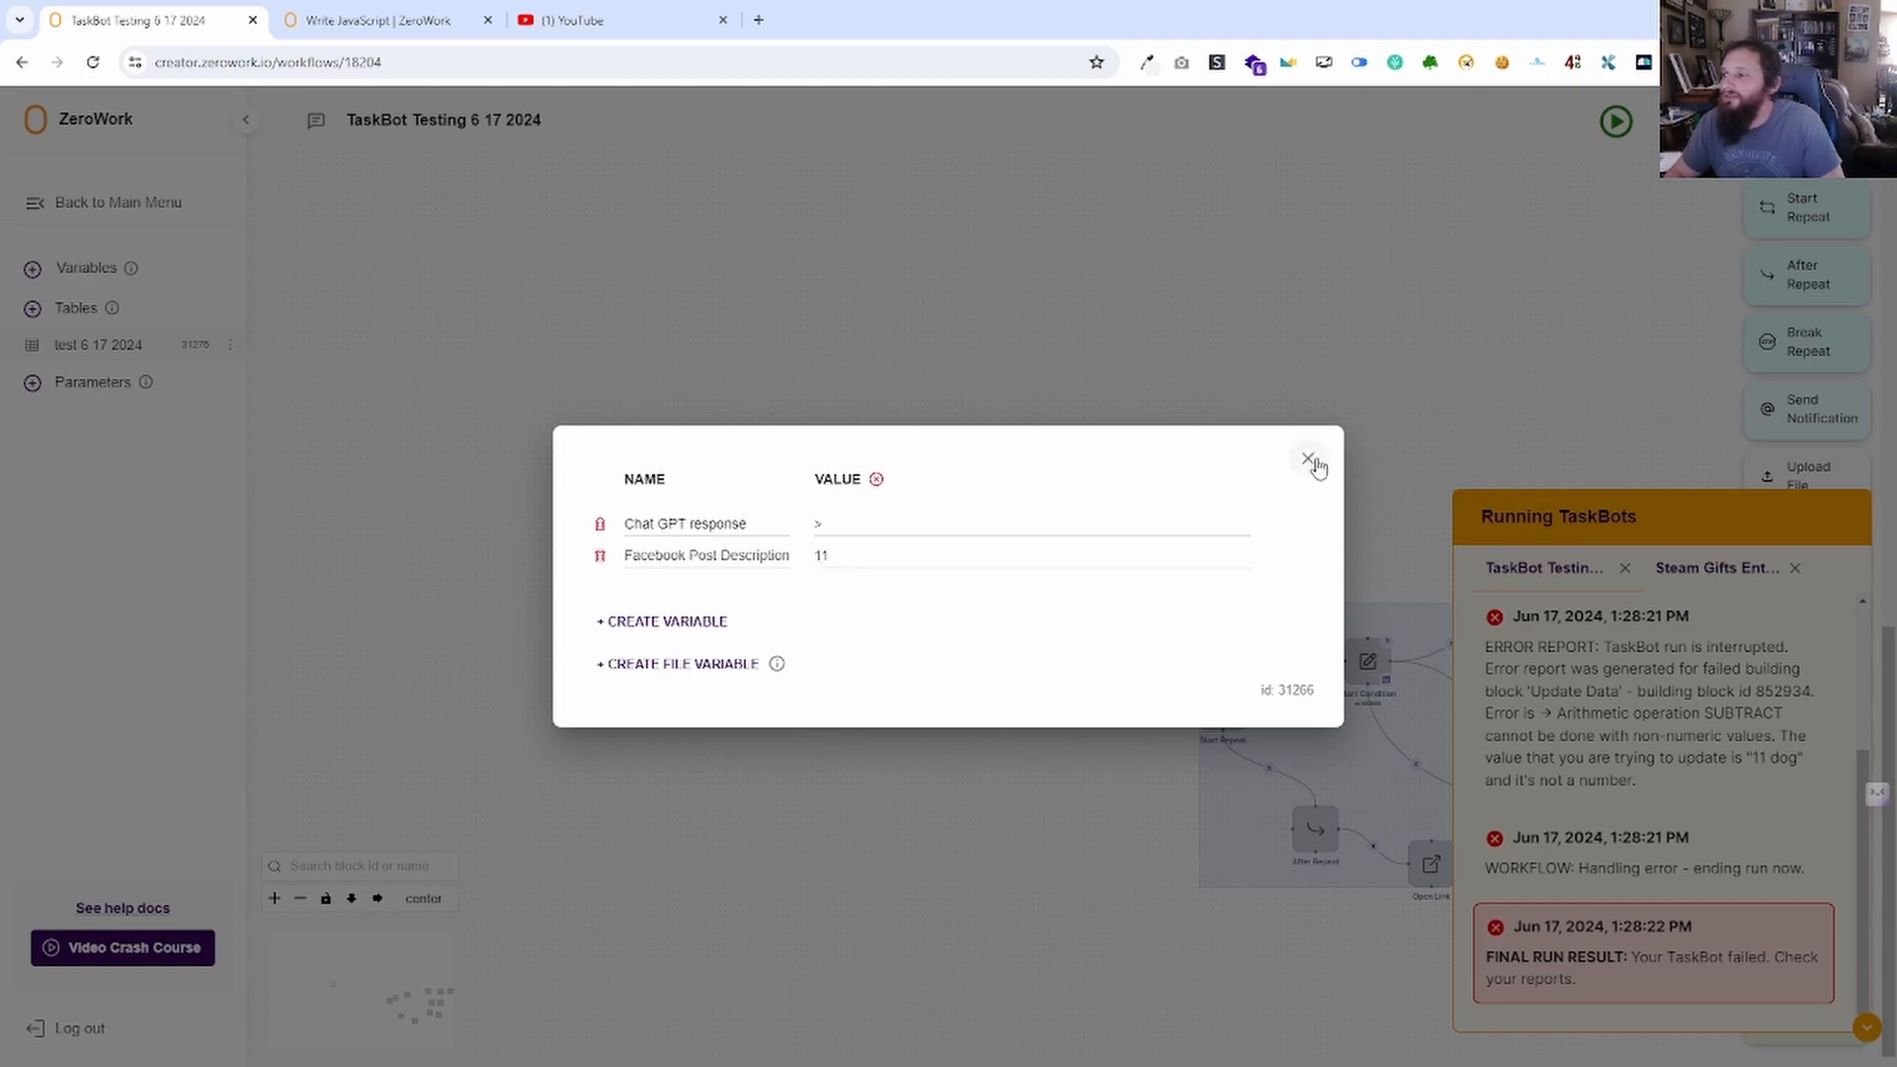
{"action": "left_click", "coordinate": [772, 573]}
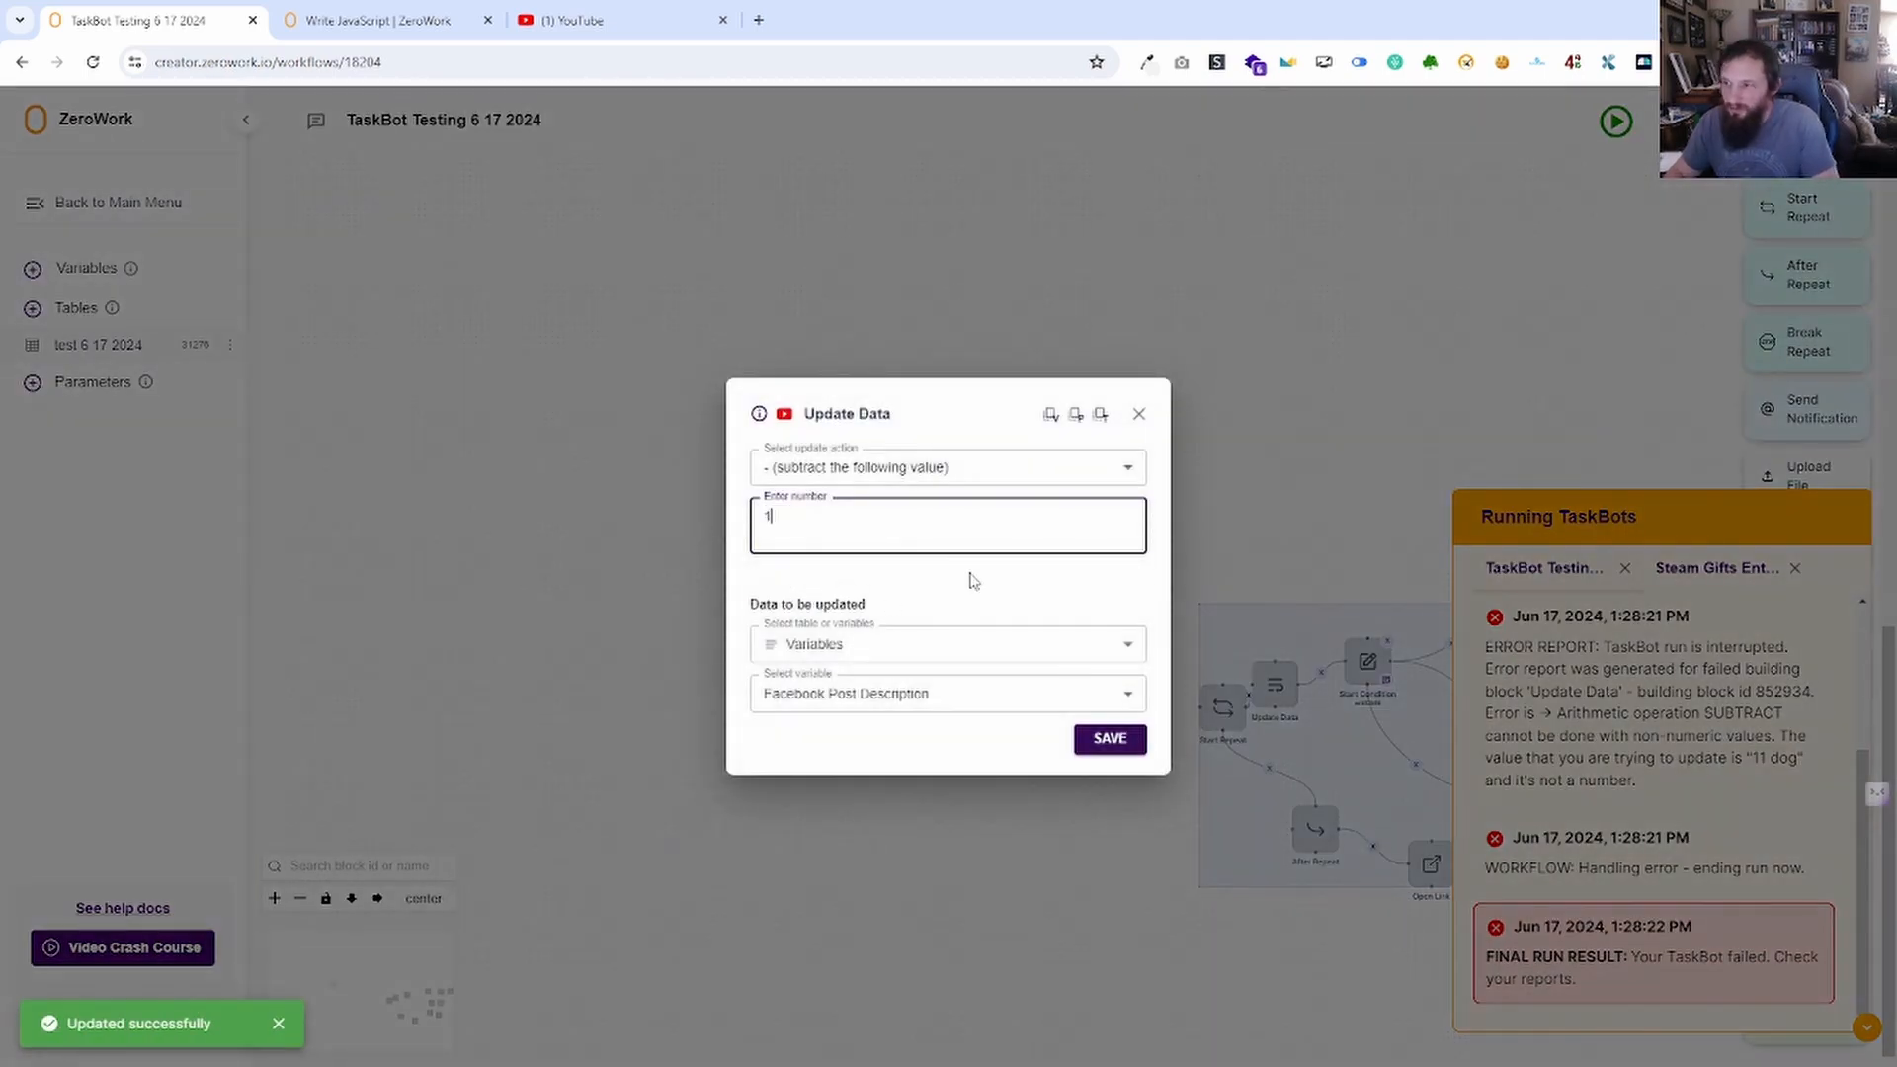
{"action": "left_click", "coordinate": [1106, 739]}
{"action": "left_click", "coordinate": [1616, 121]}
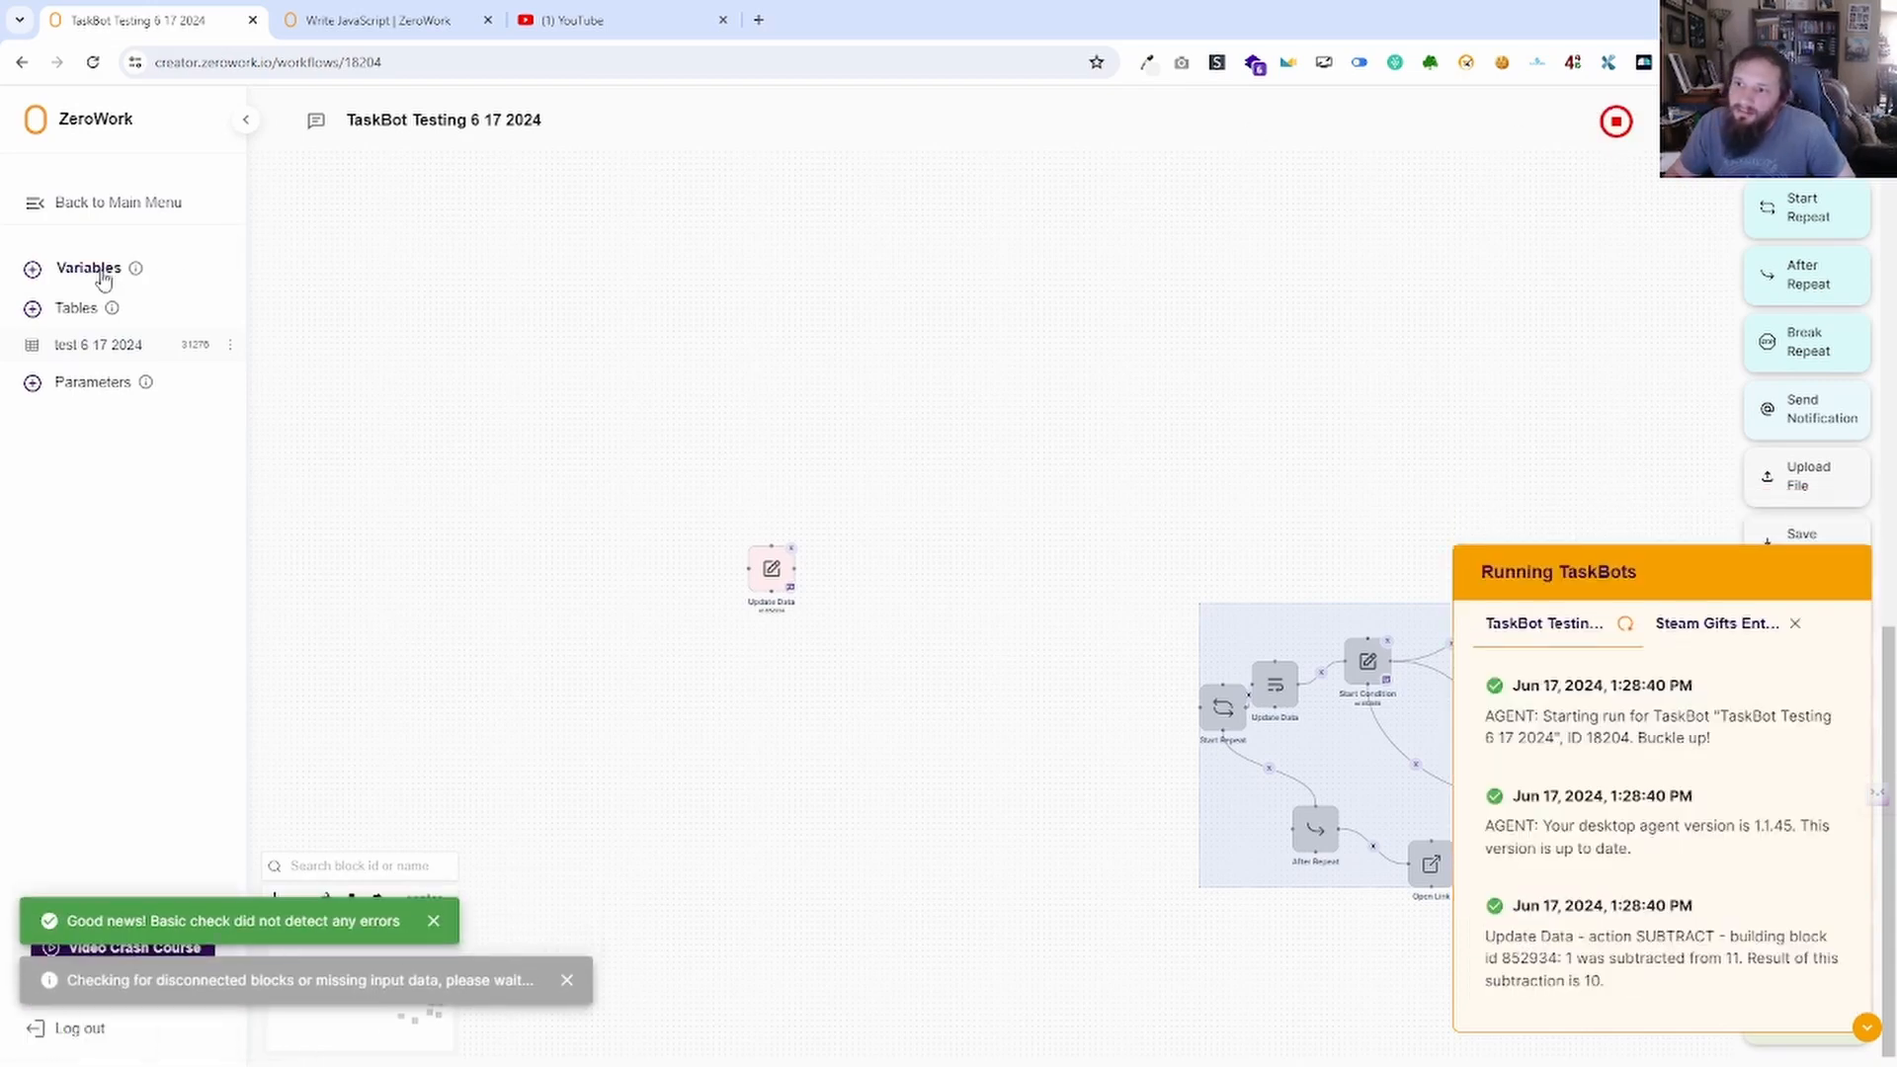
{"action": "left_click", "coordinate": [93, 269]}
{"action": "left_click", "coordinate": [1309, 461]}
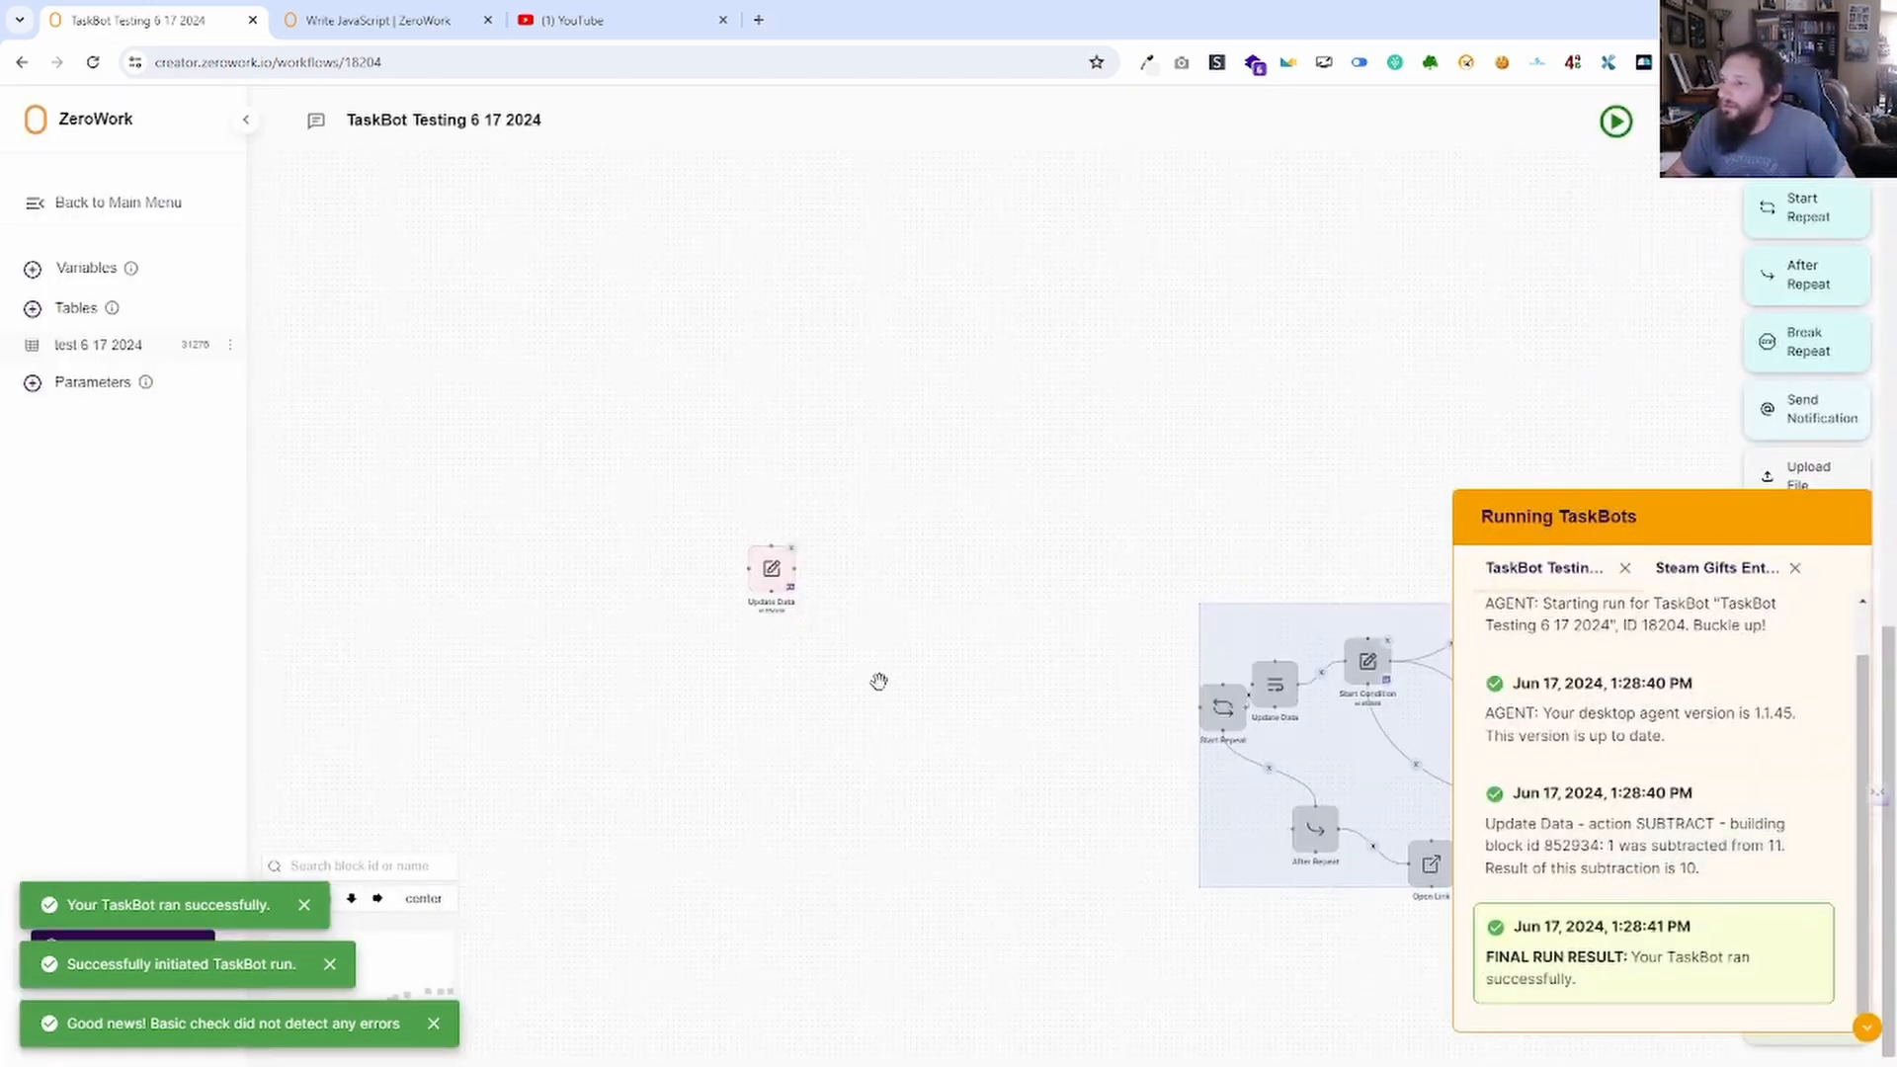
Cycle the Update Data action through multiply to 'set equal to the following value'.
{"action": "double_click", "coordinate": [775, 573]}
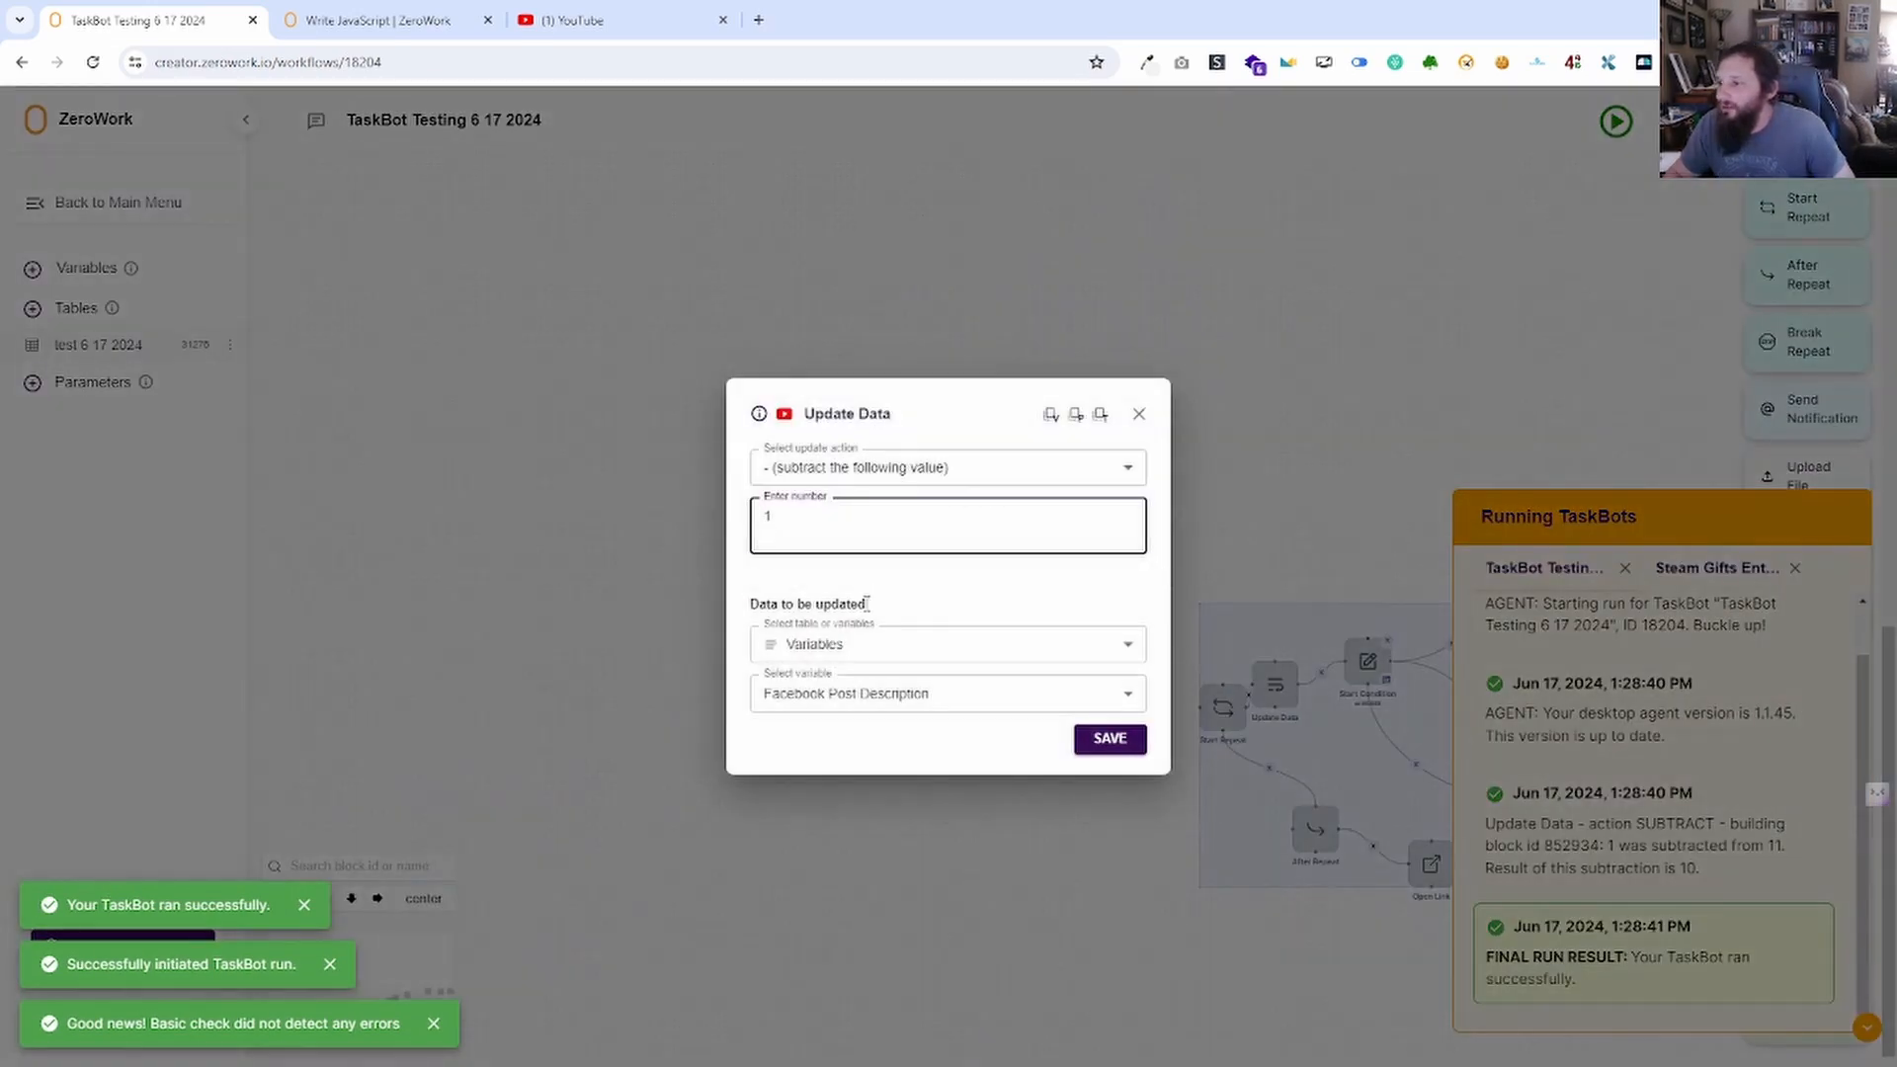
{"action": "left_click", "coordinate": [935, 470]}
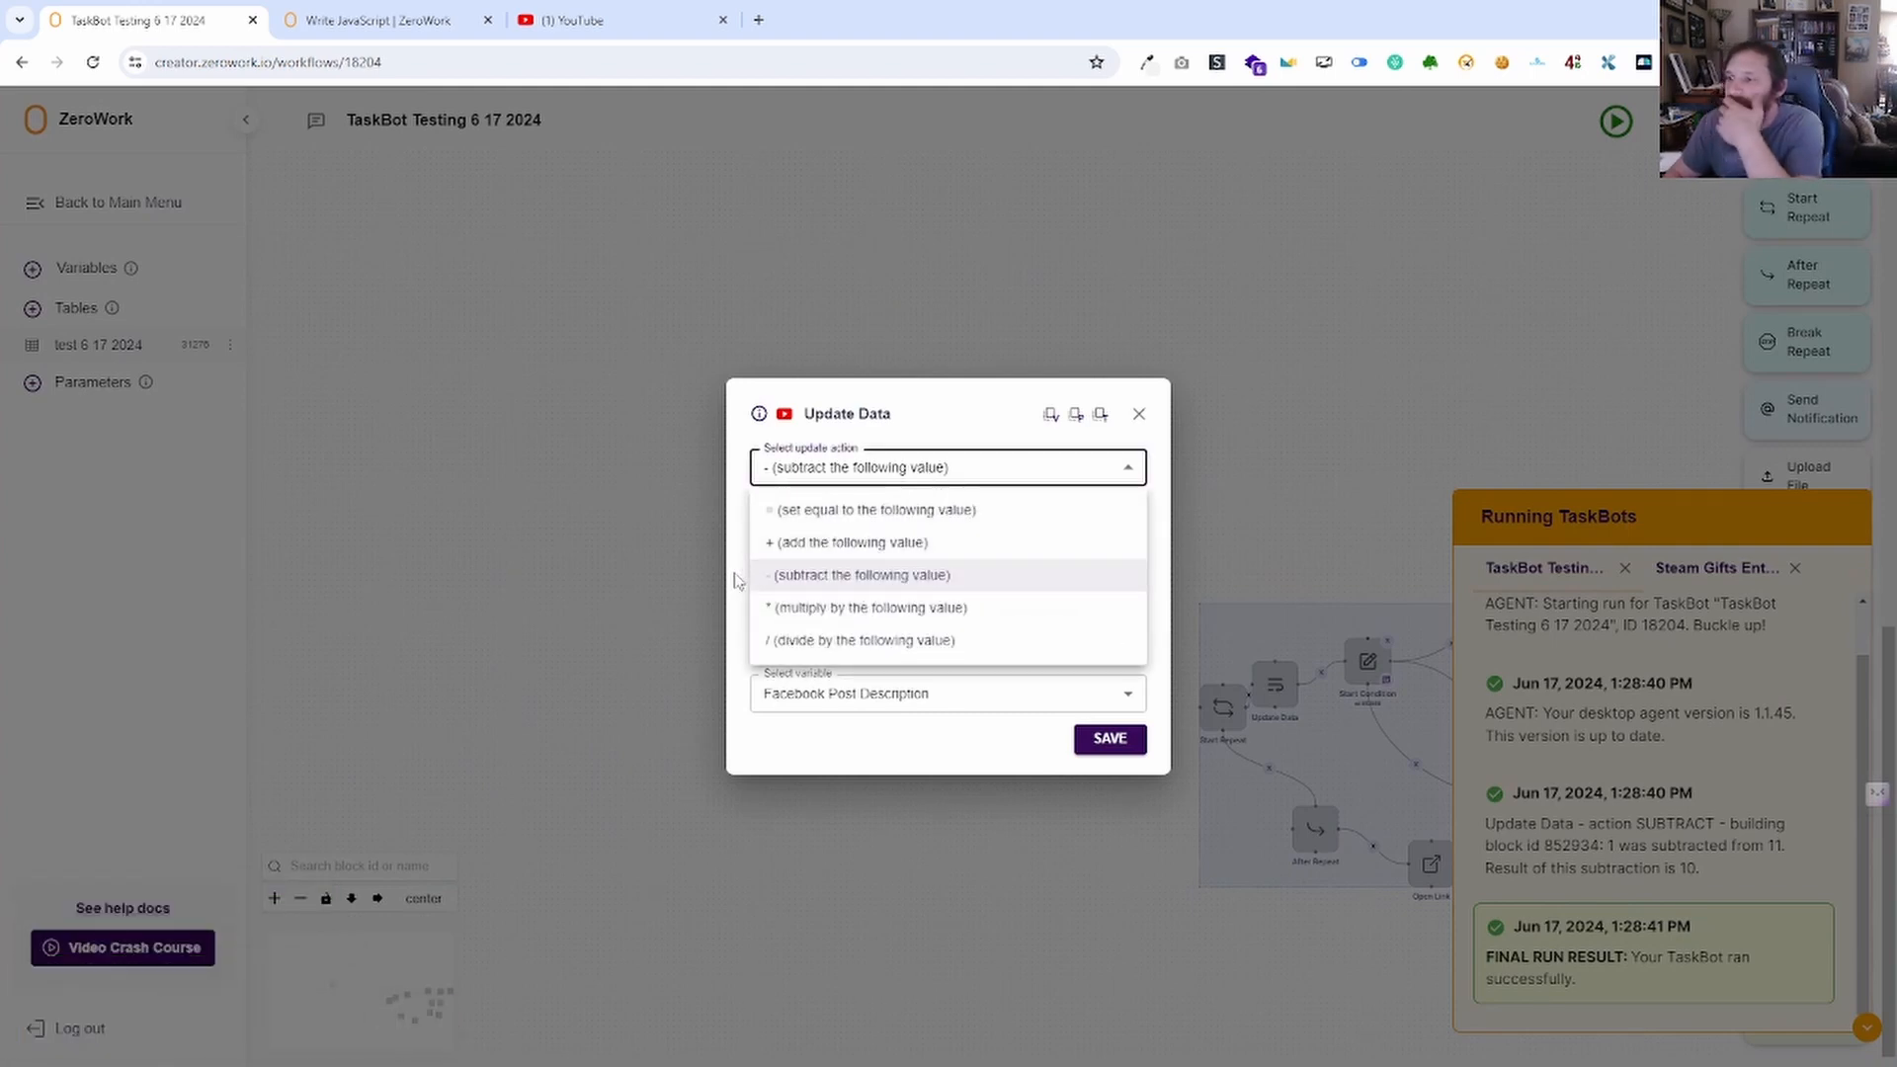
{"action": "left_click", "coordinate": [736, 579]}
{"action": "left_click", "coordinate": [888, 460]}
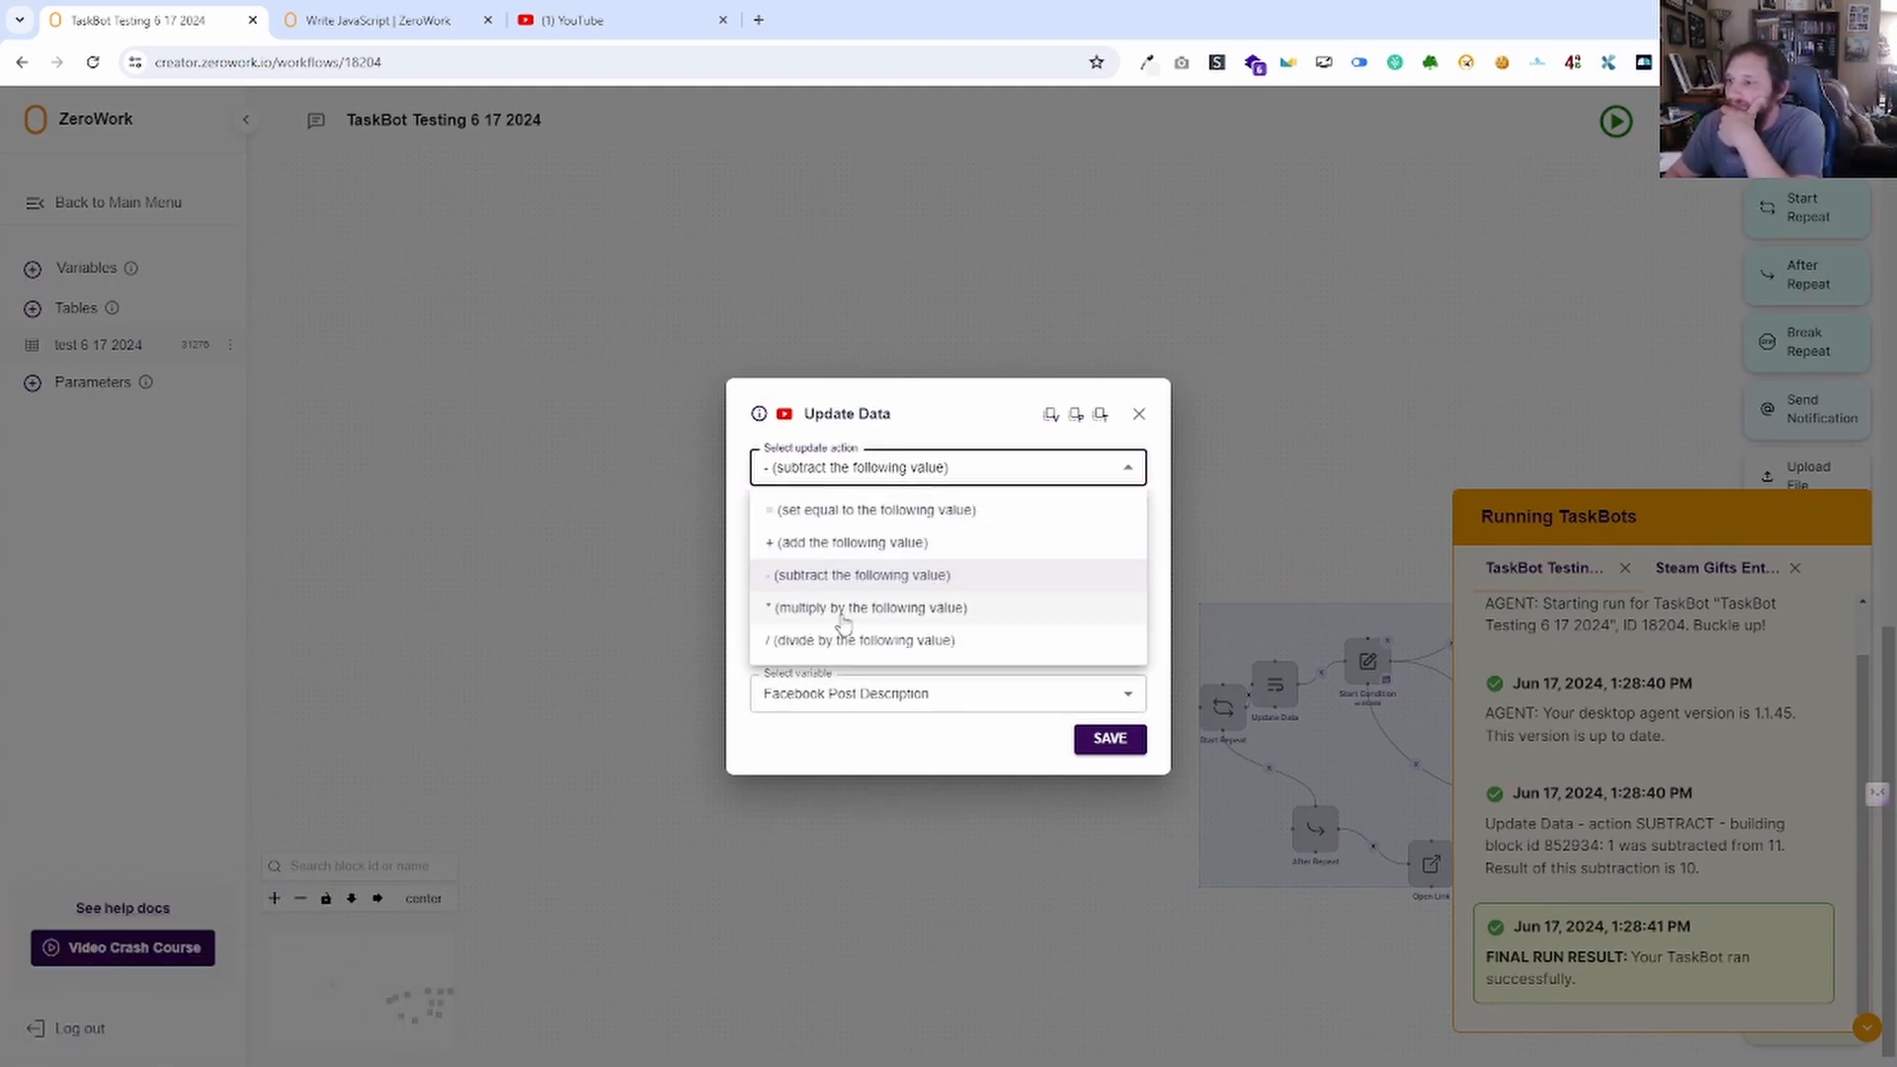
{"action": "left_click", "coordinate": [838, 611]}
{"action": "left_click", "coordinate": [930, 472]}
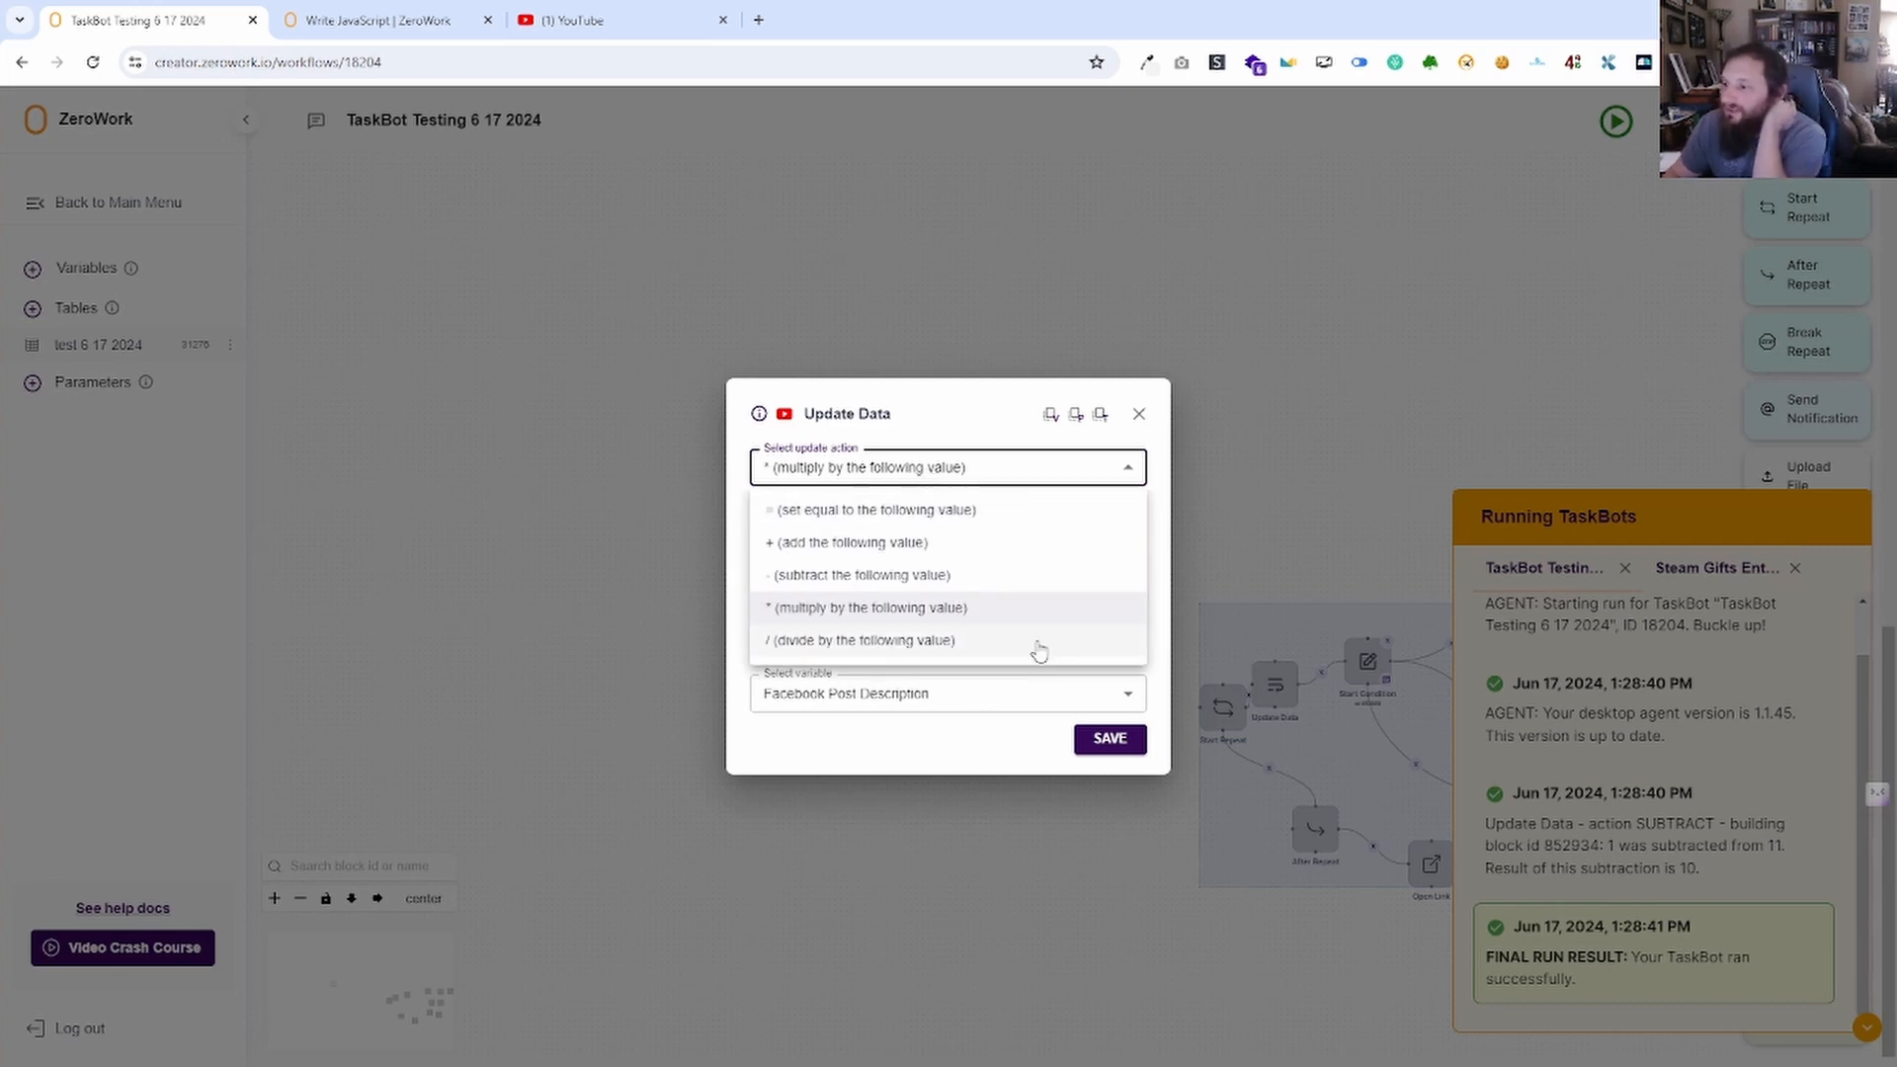
{"action": "left_click", "coordinate": [879, 510]}
Clear the value box, close Update Data without saving, and hide the Running TaskBots log.
{"action": "type", "text": "1"}
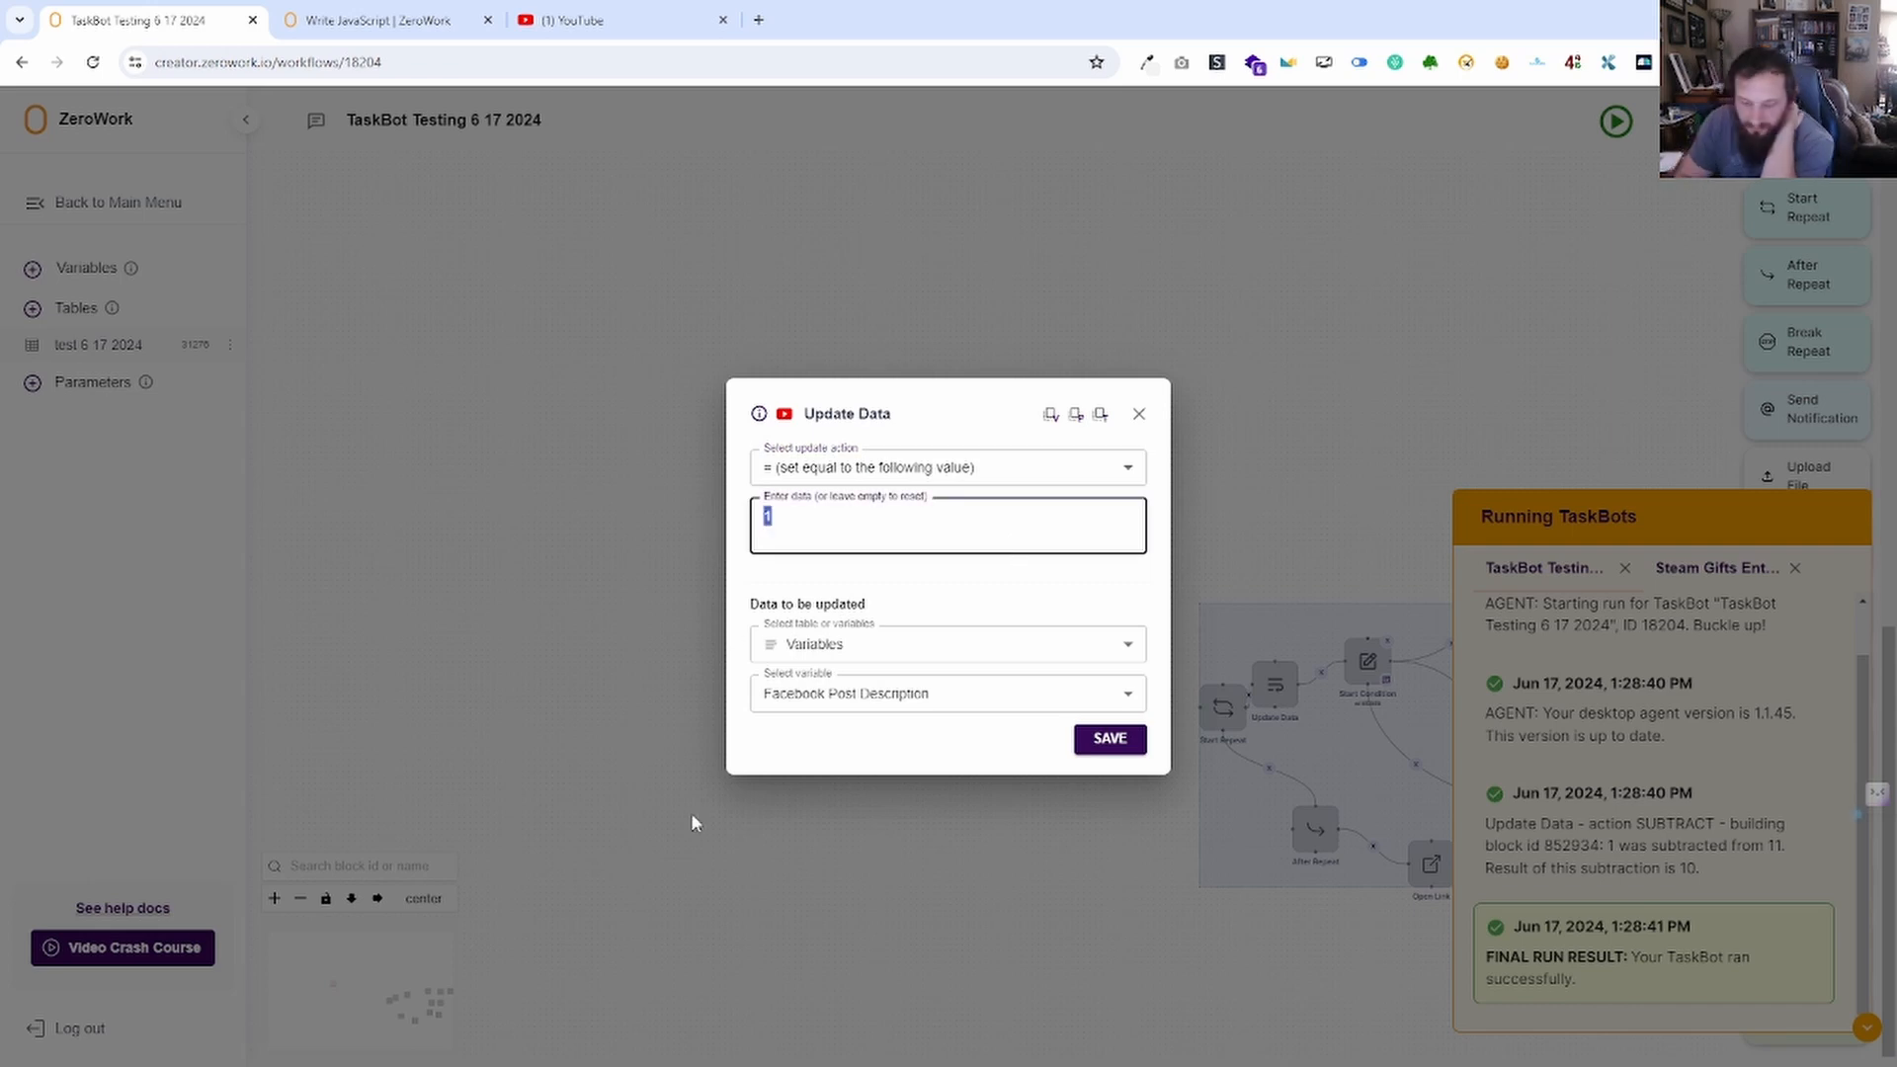
{"action": "key", "text": "BackSpace"}
{"action": "left_click", "coordinate": [951, 615]}
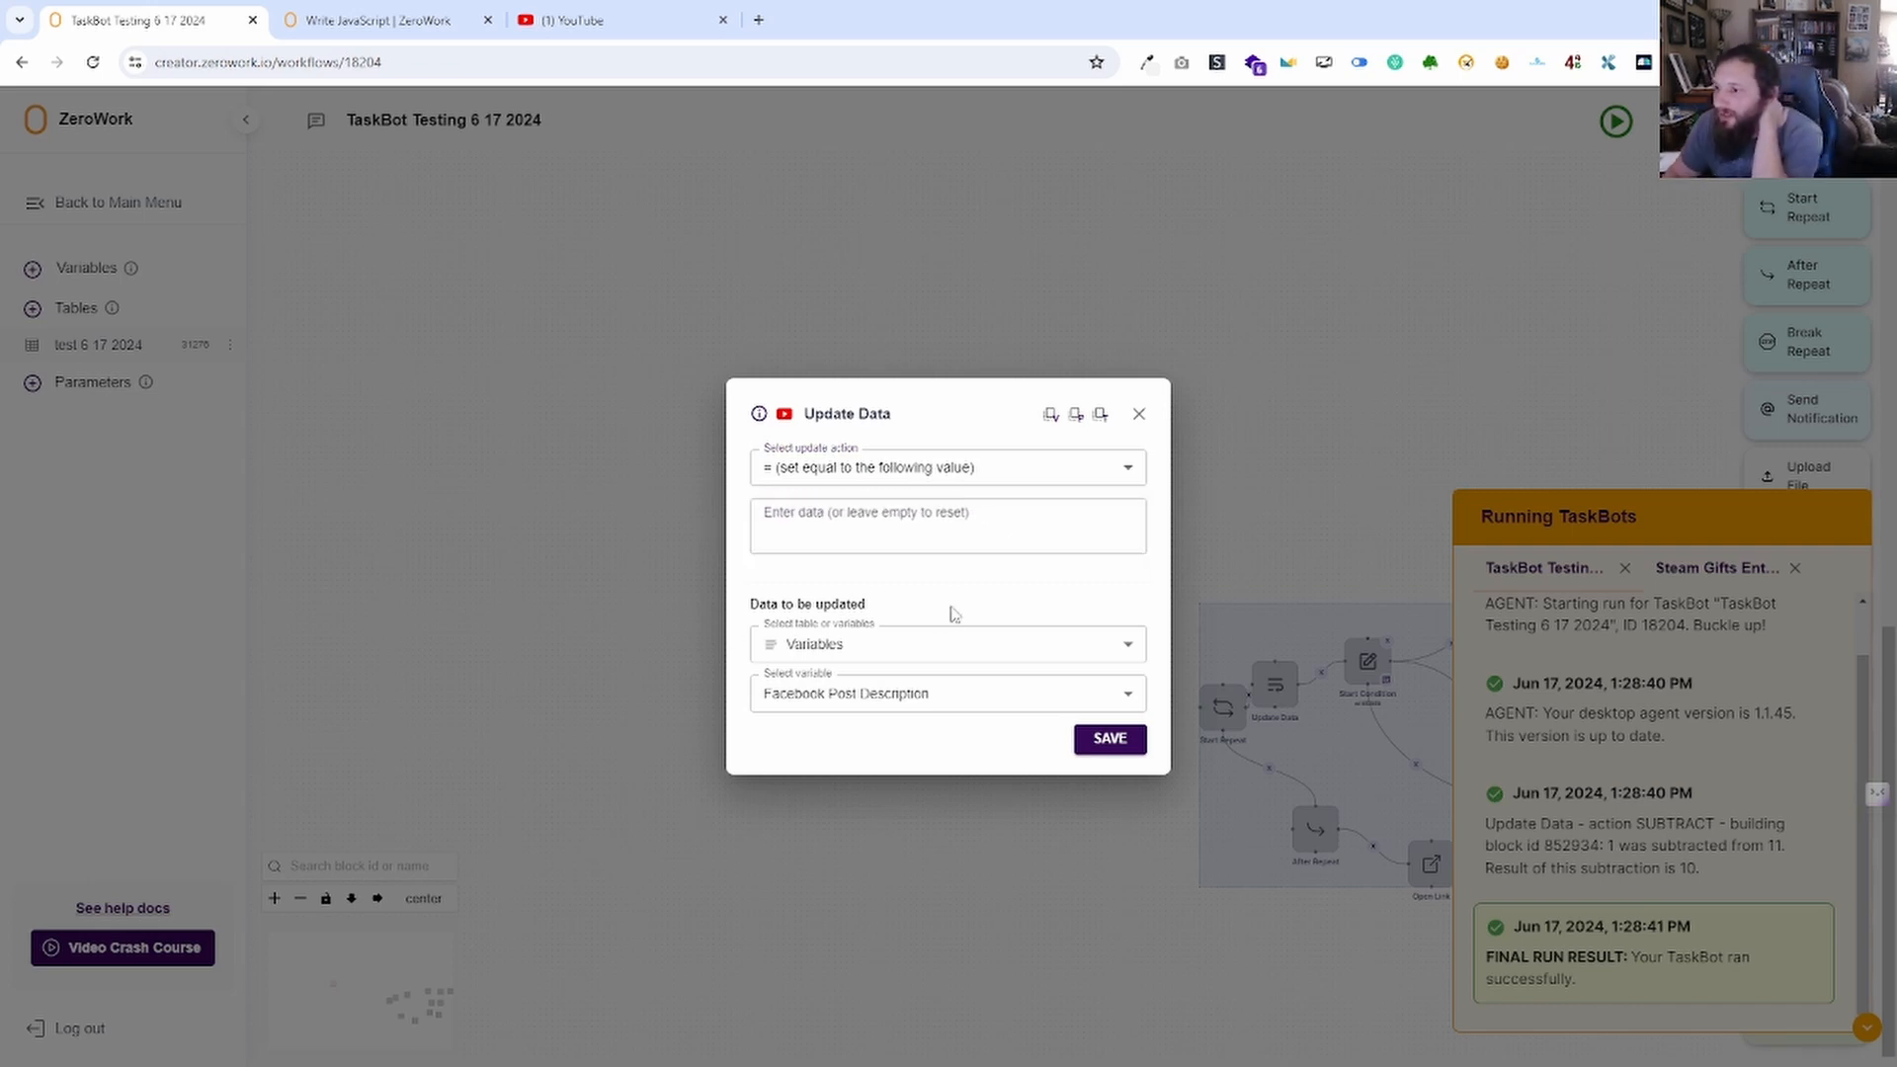
{"action": "left_click", "coordinate": [890, 530]}
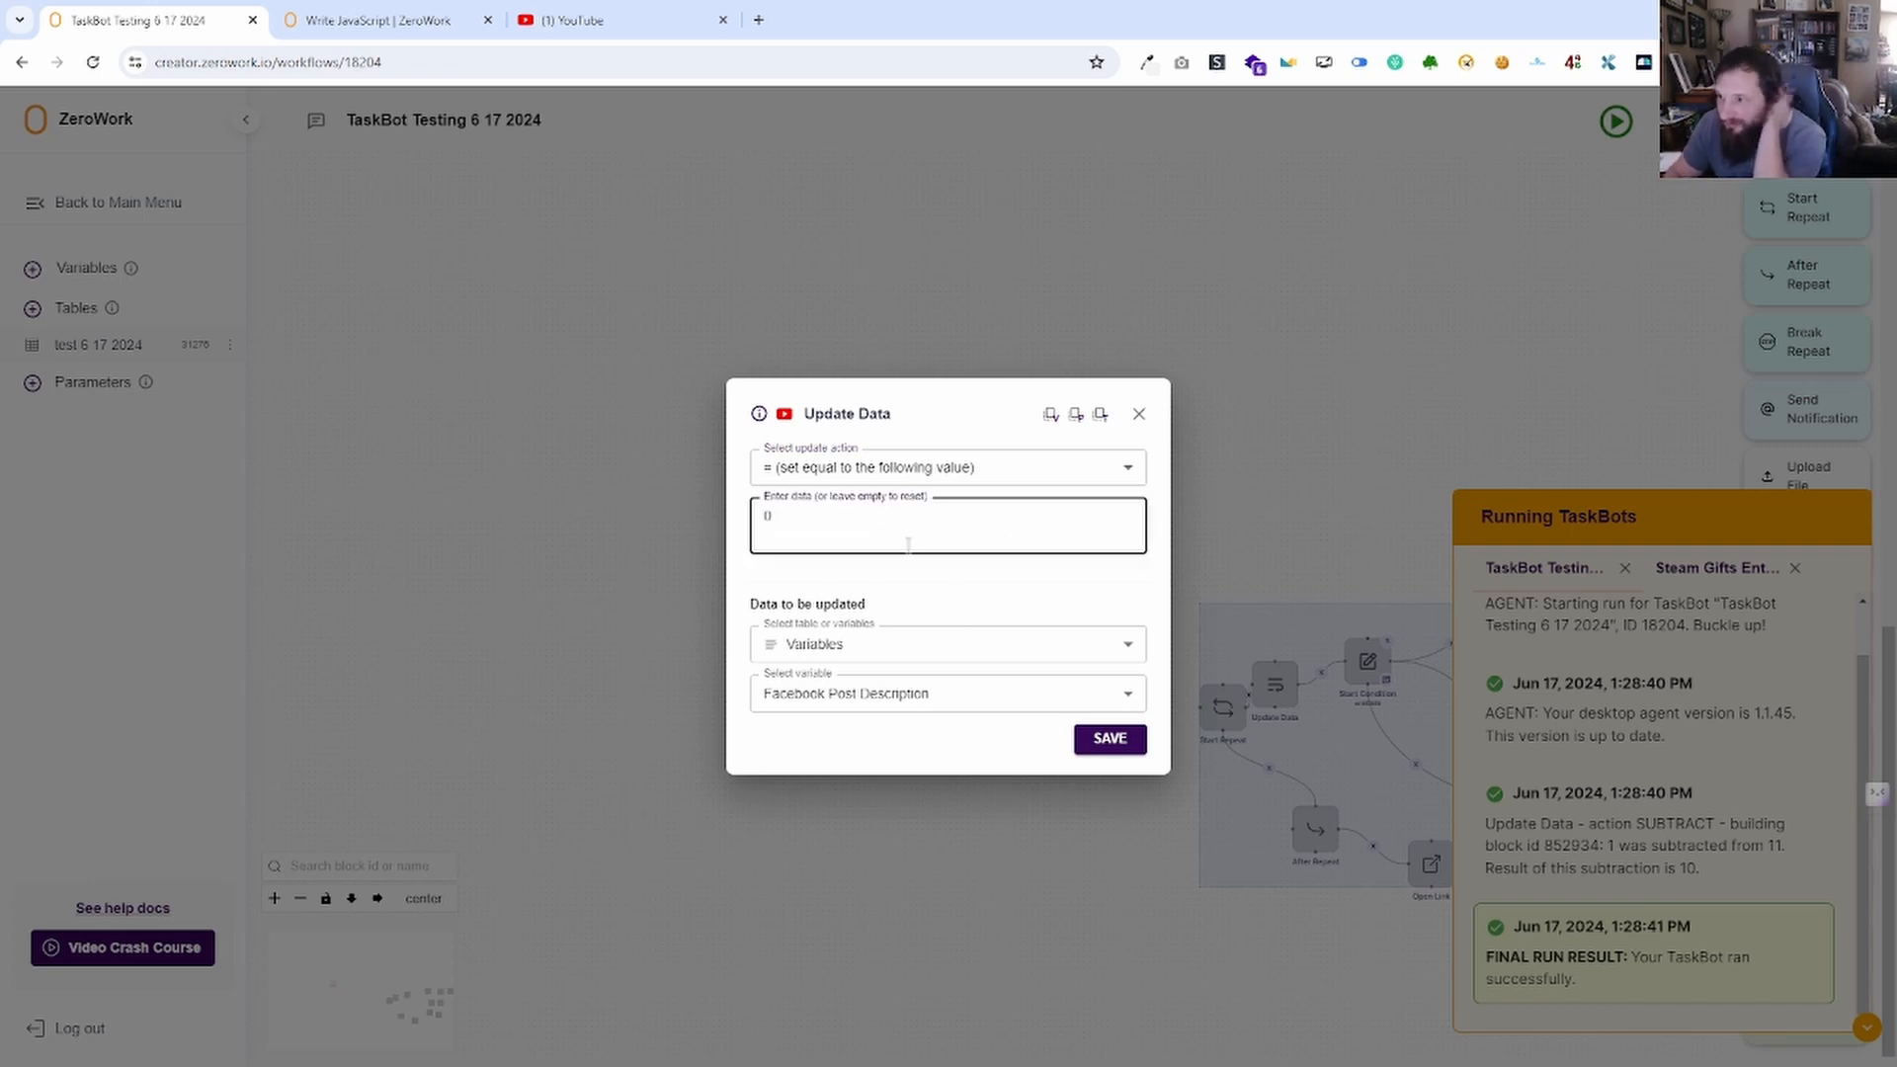
{"action": "left_click", "coordinate": [1138, 417]}
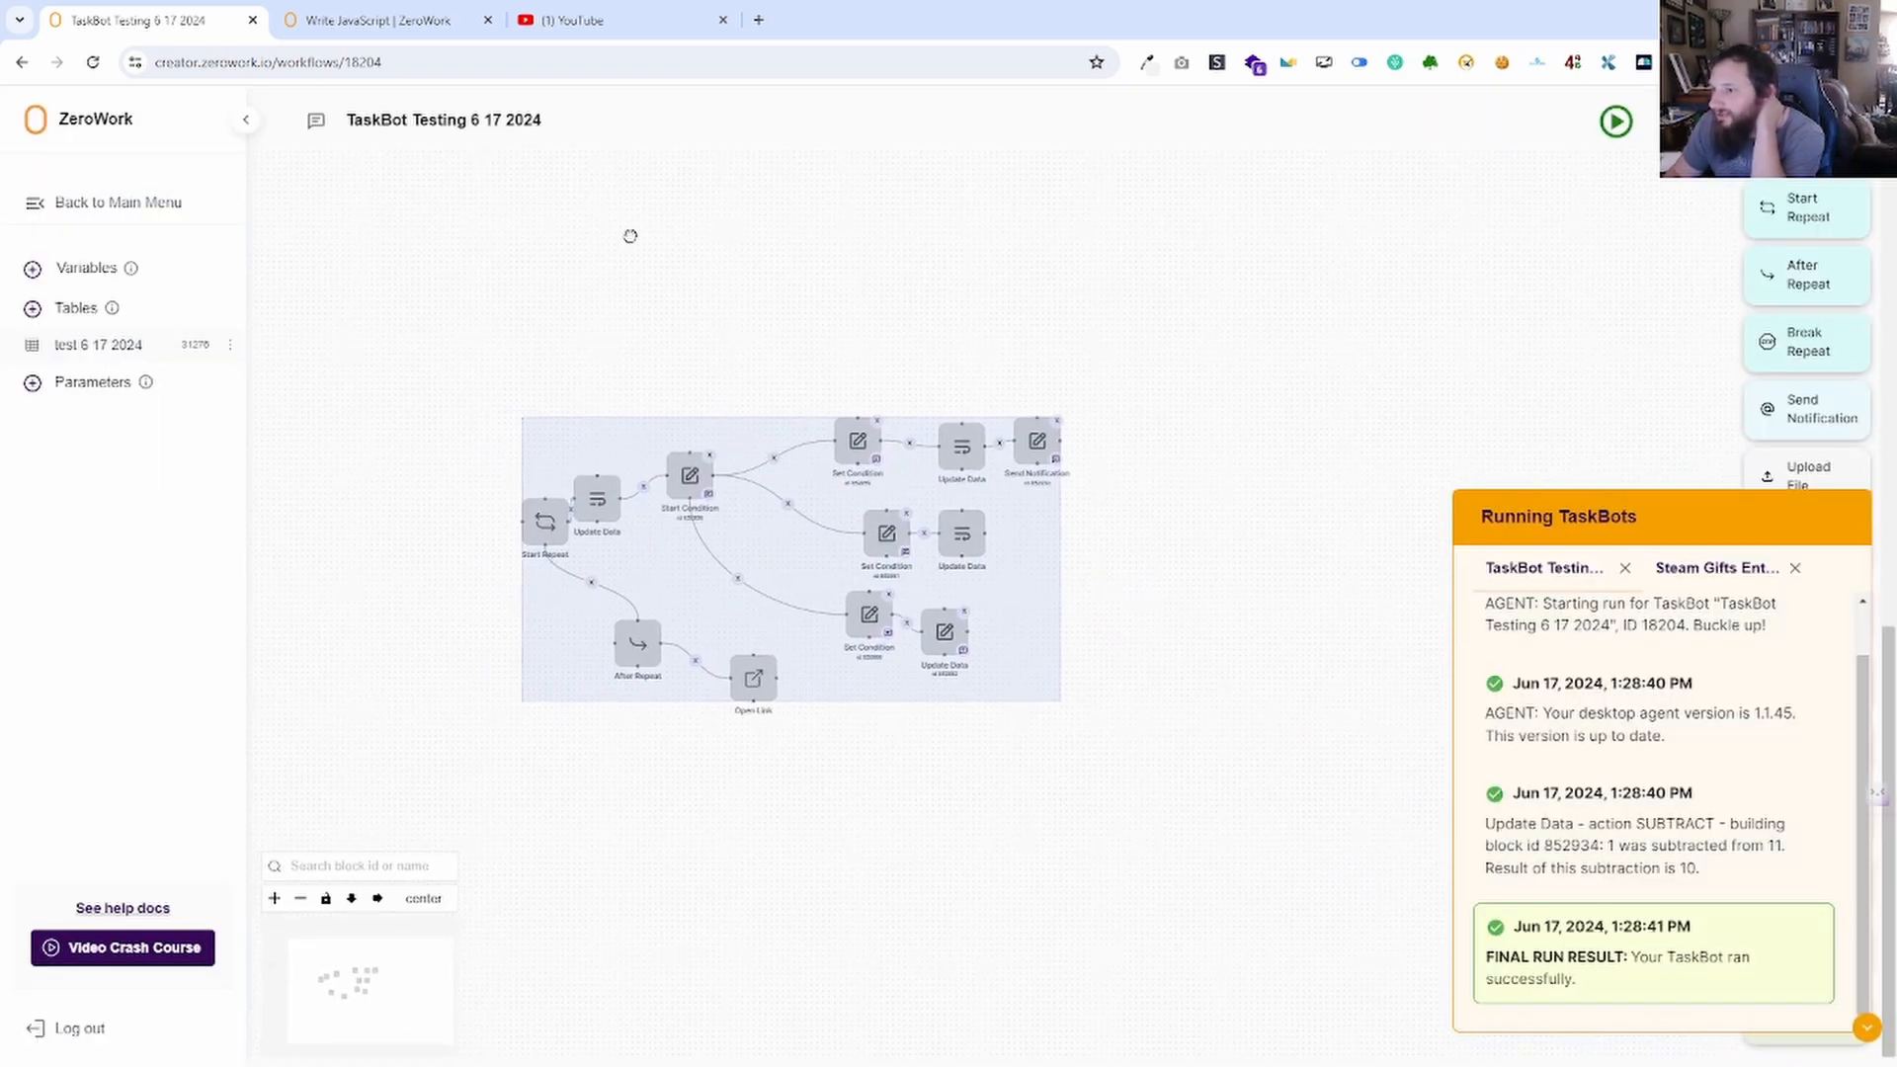
{"action": "left_click", "coordinate": [1864, 1031]}
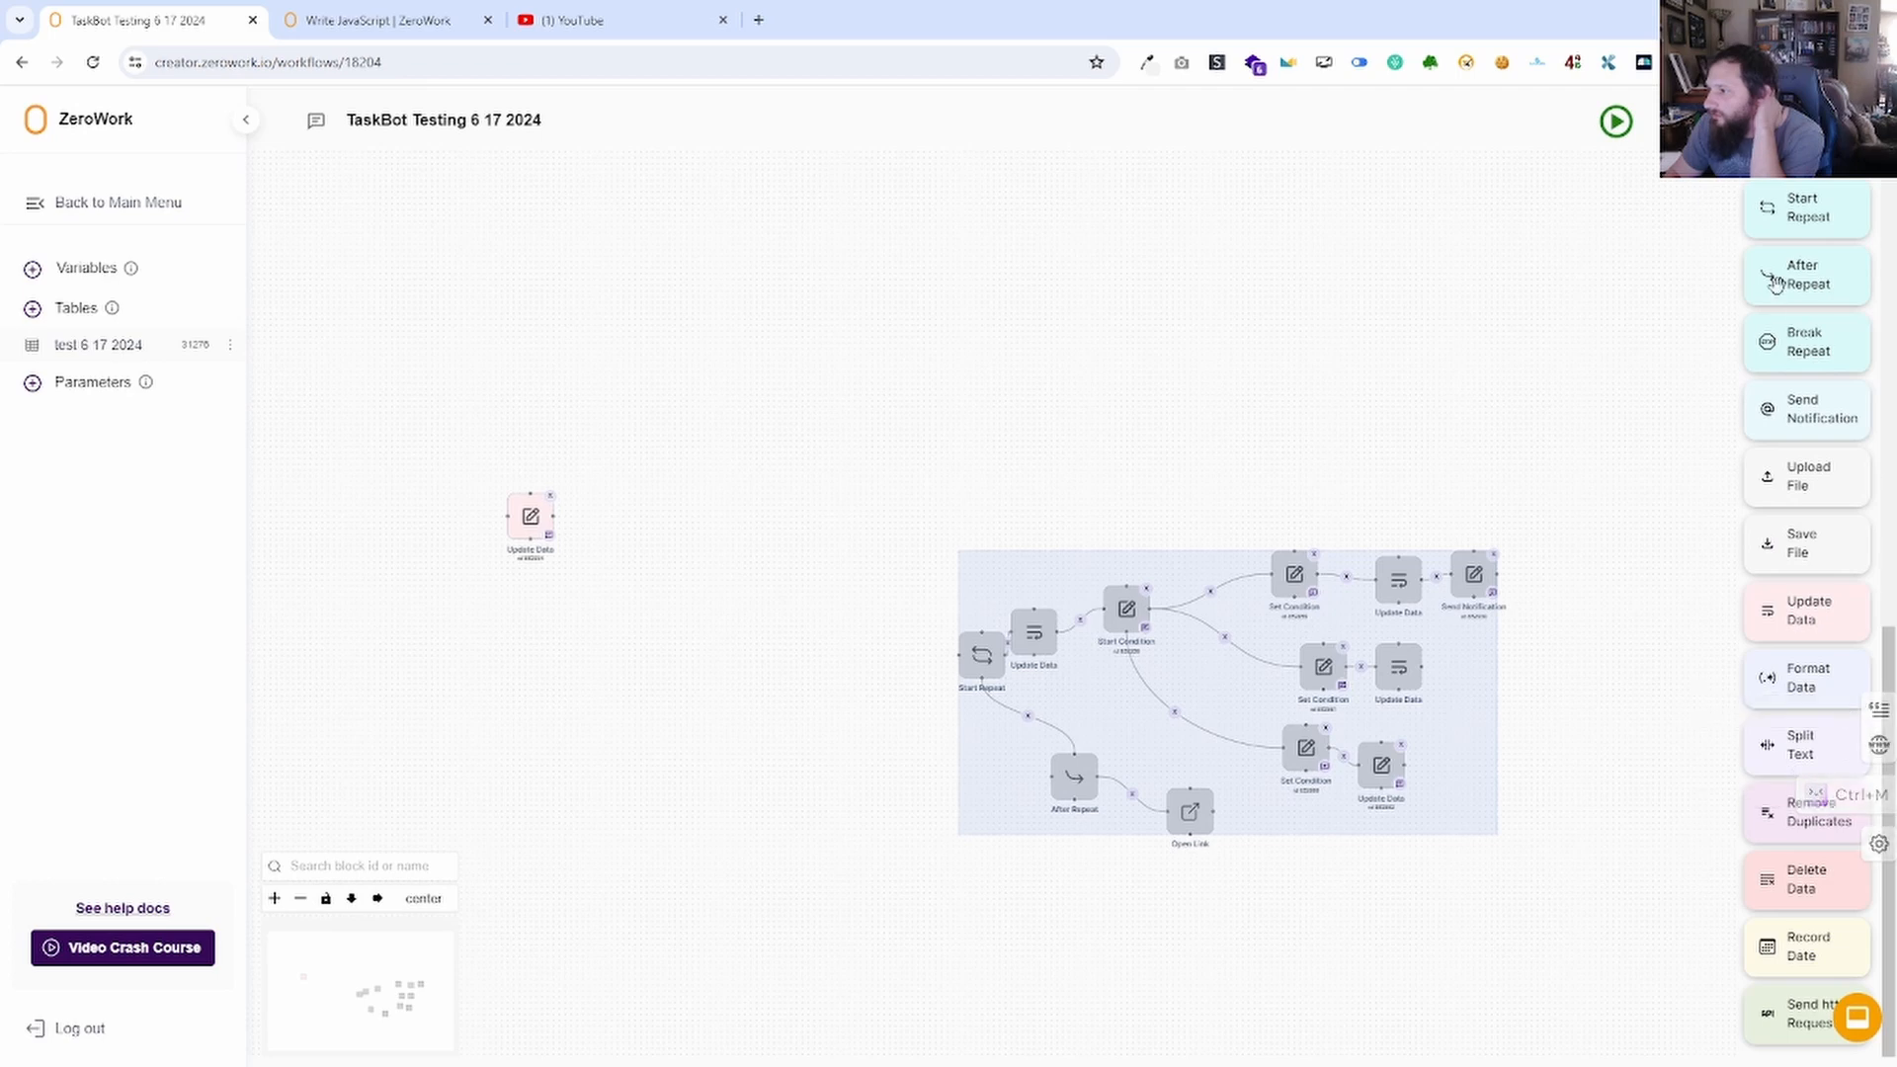
Add a Format Data block, set Facebook Post Description to '10, dogs', and delete the unused Update Data block.
{"action": "left_click_drag", "start_coordinate": [1791, 678], "coordinate": [728, 258]}
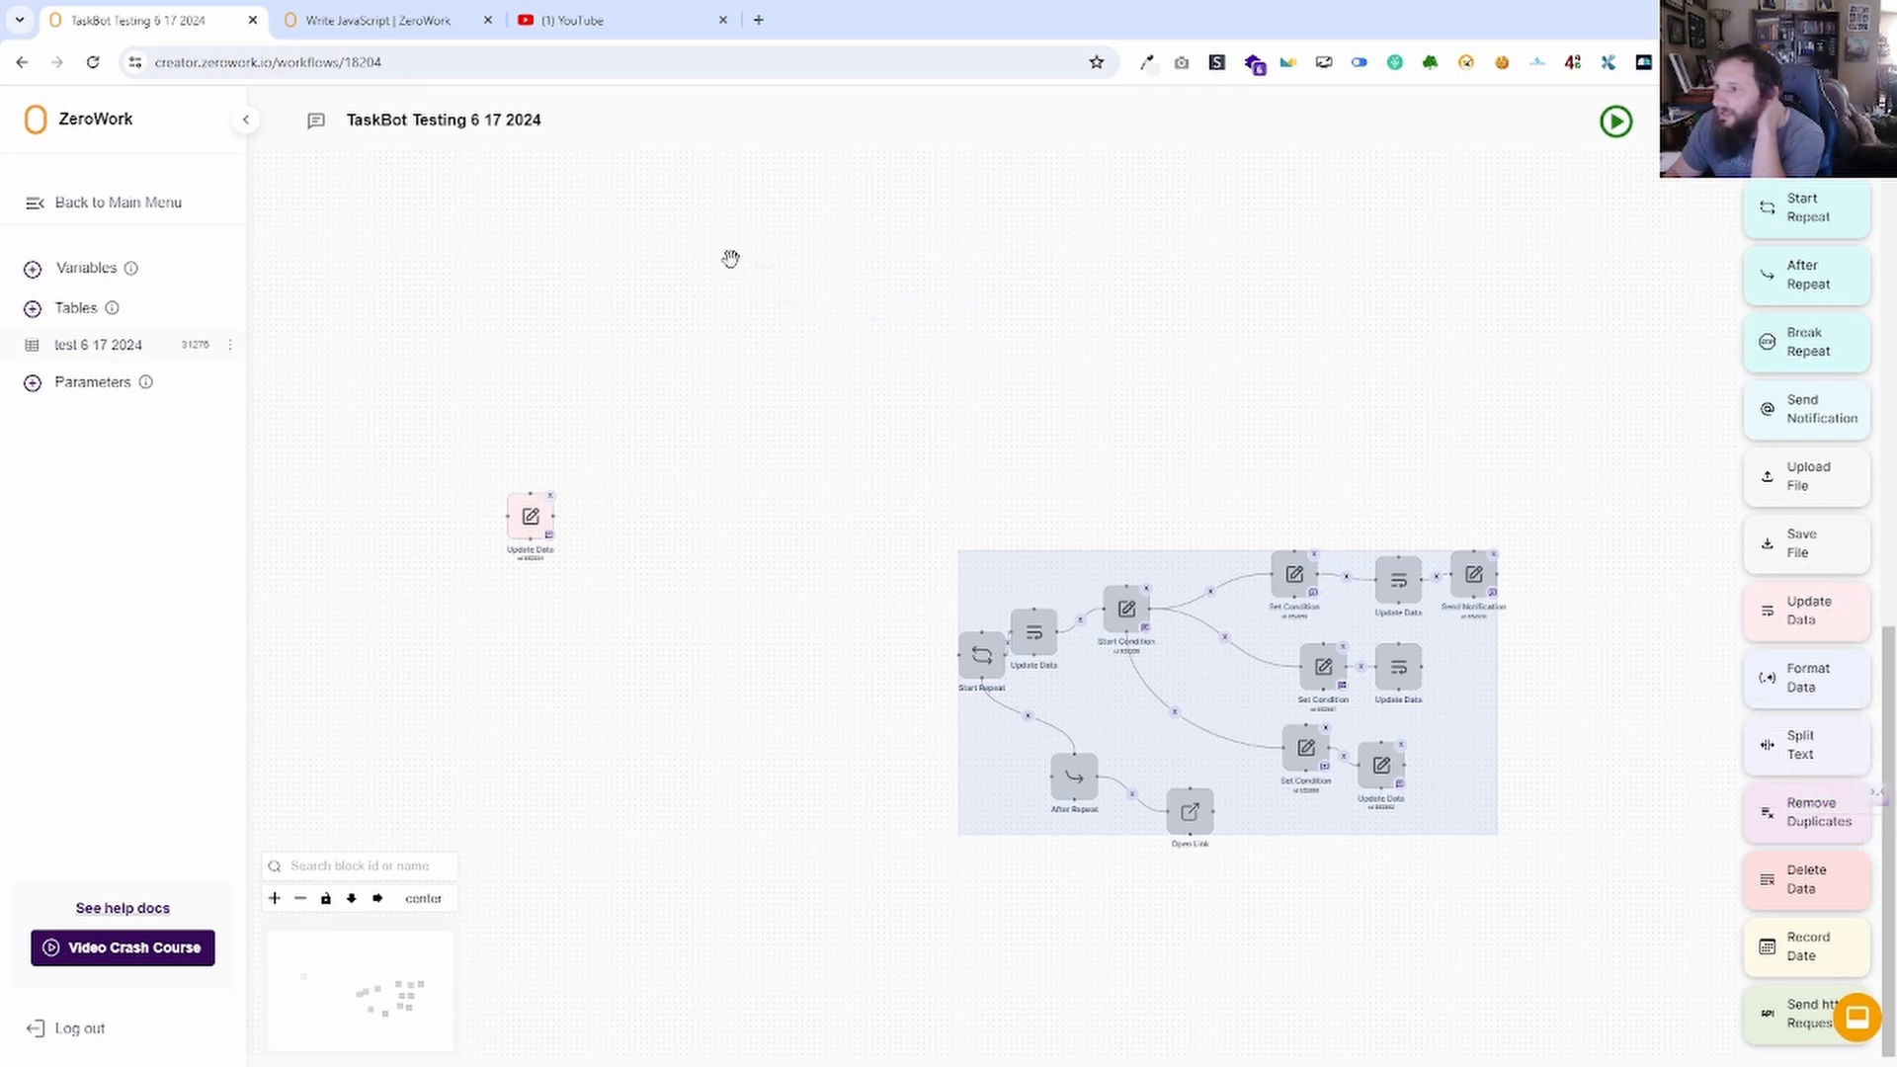
{"action": "left_click", "coordinate": [845, 590]}
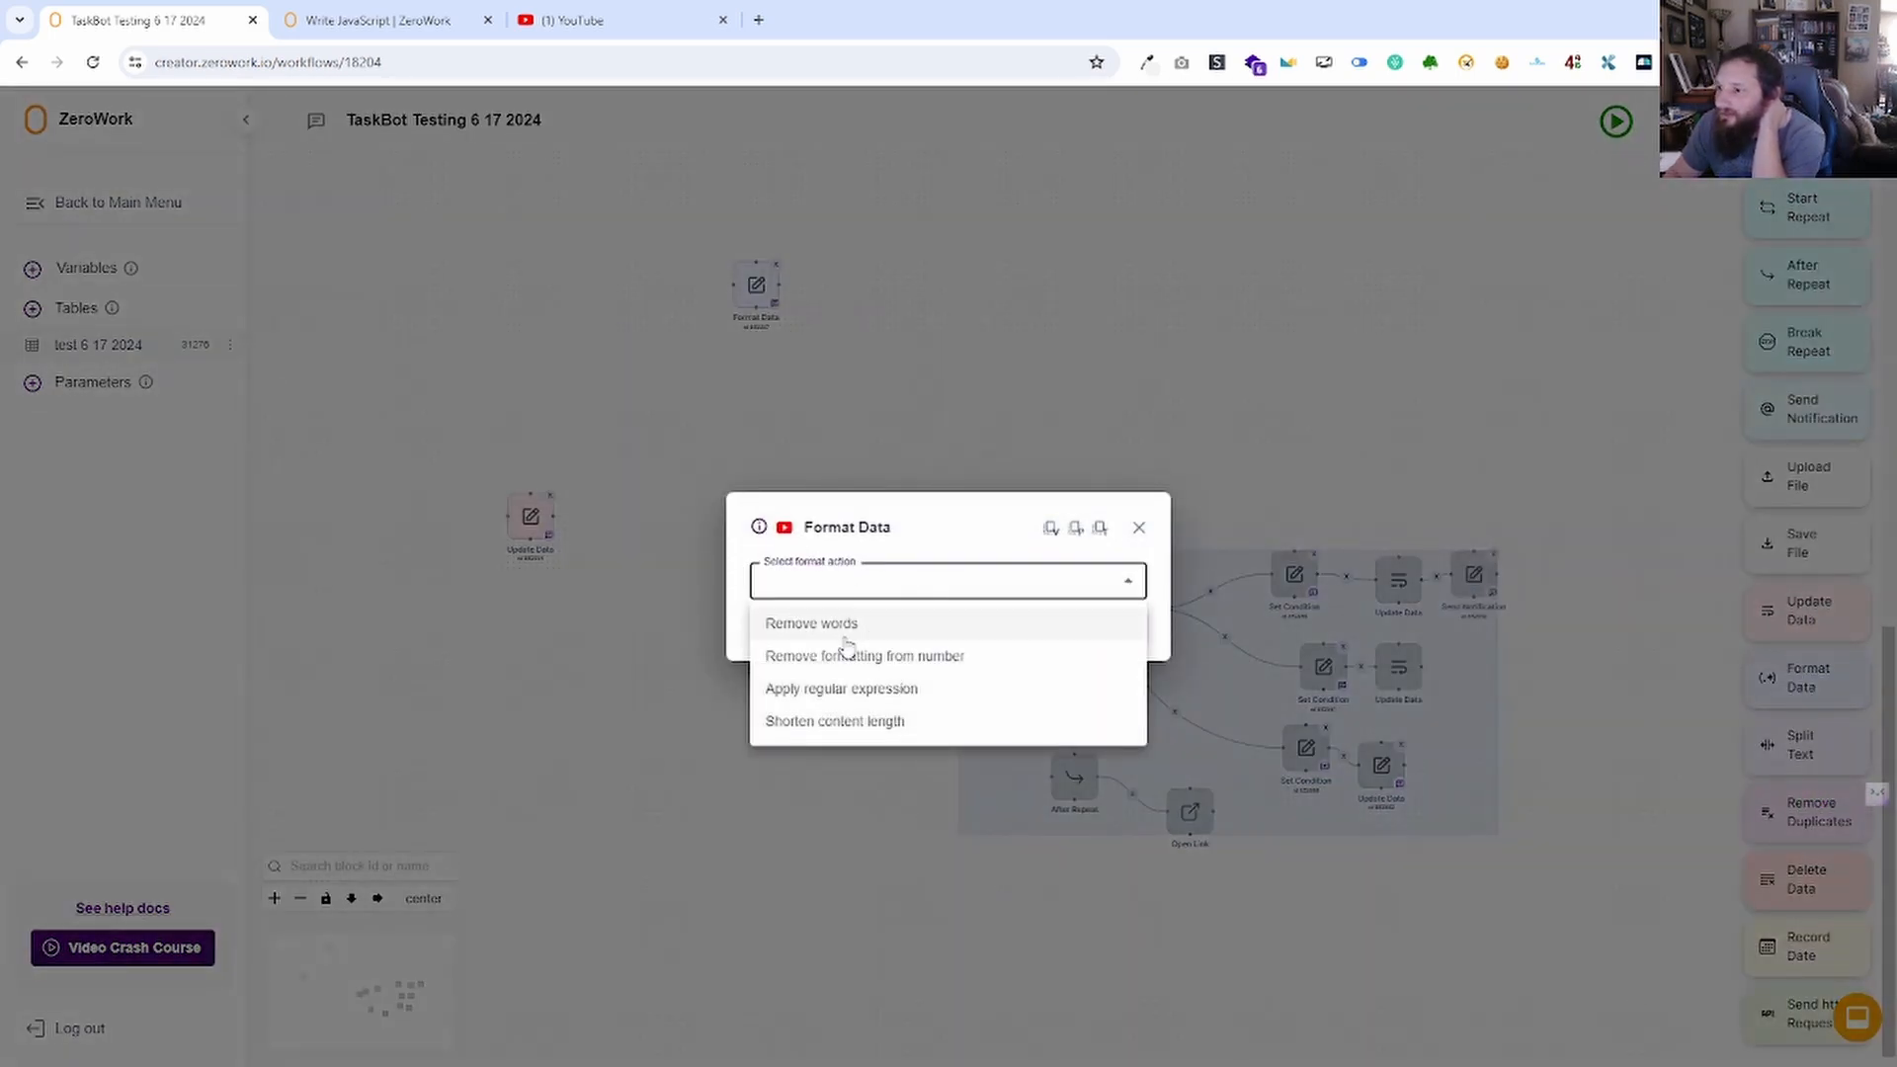
{"action": "left_click", "coordinate": [841, 623]}
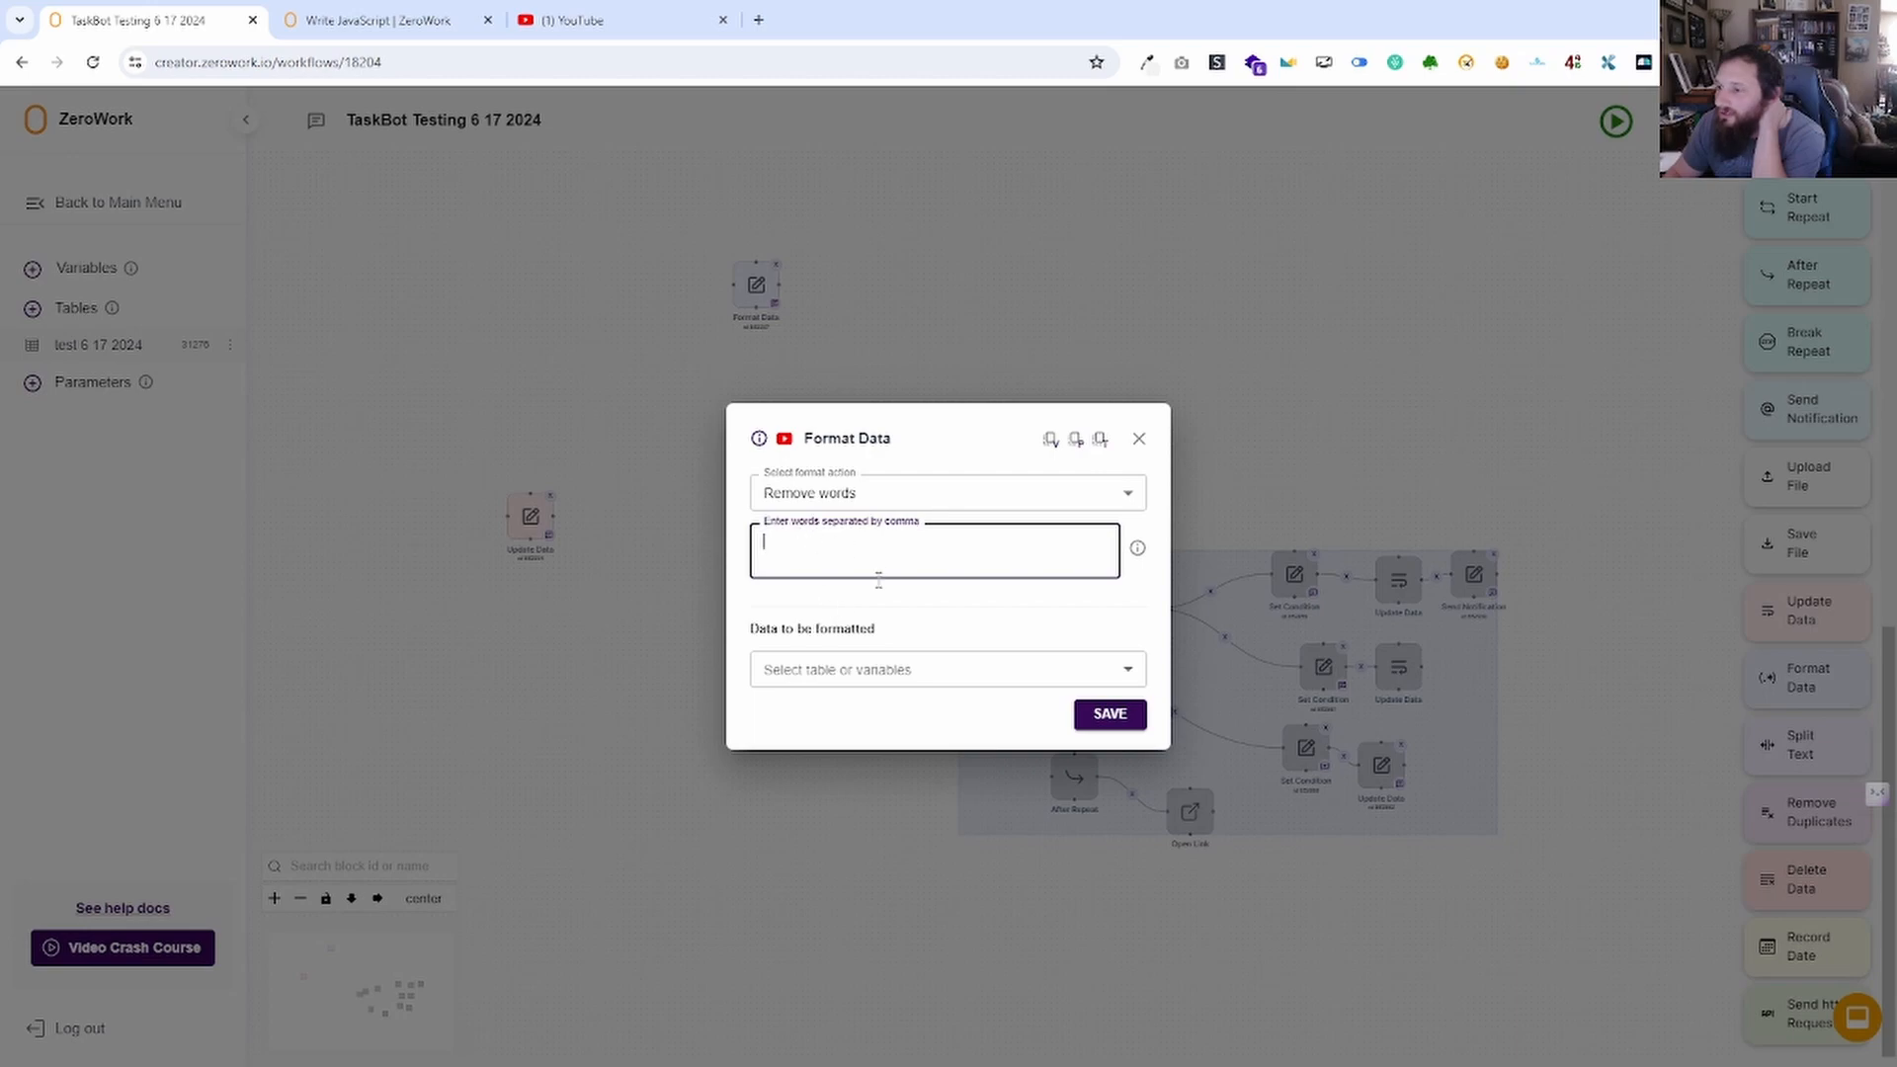
{"action": "left_click", "coordinate": [1140, 439]}
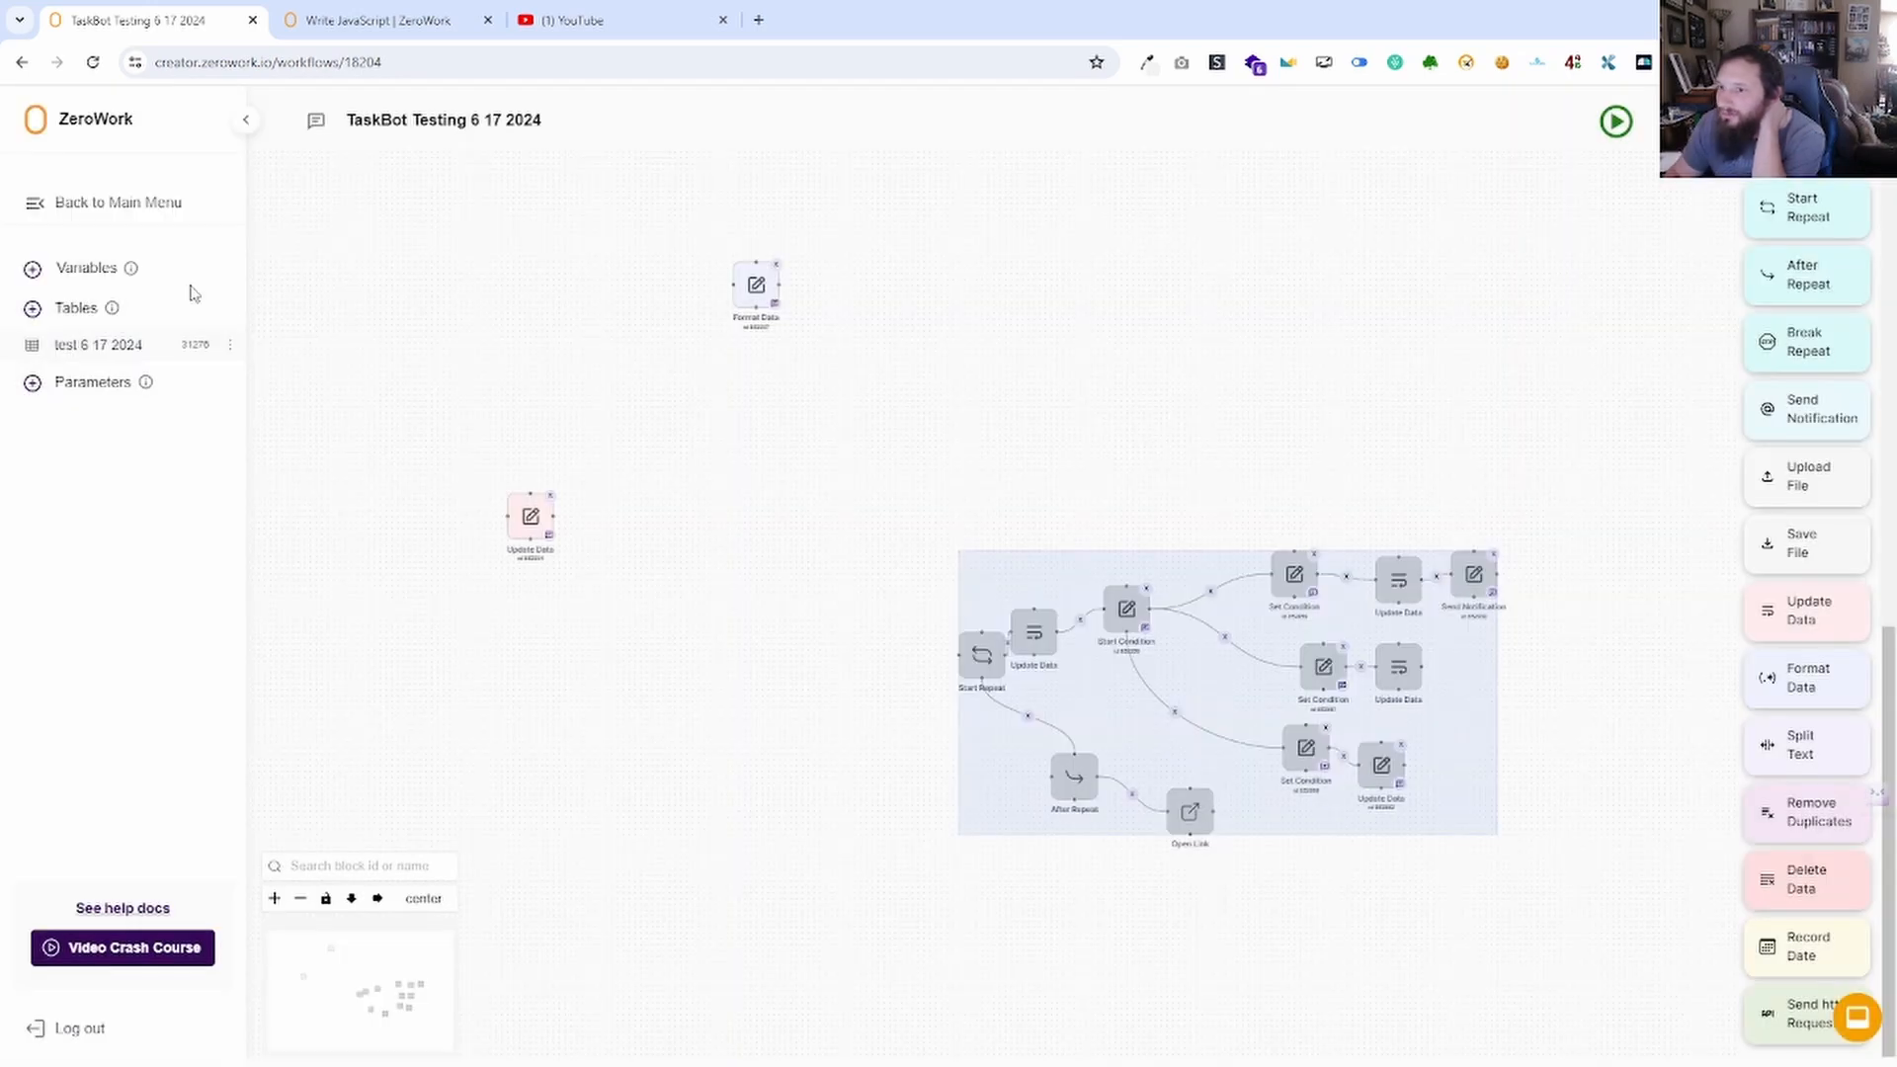
{"action": "left_click", "coordinate": [89, 271]}
{"action": "left_click", "coordinate": [874, 565]}
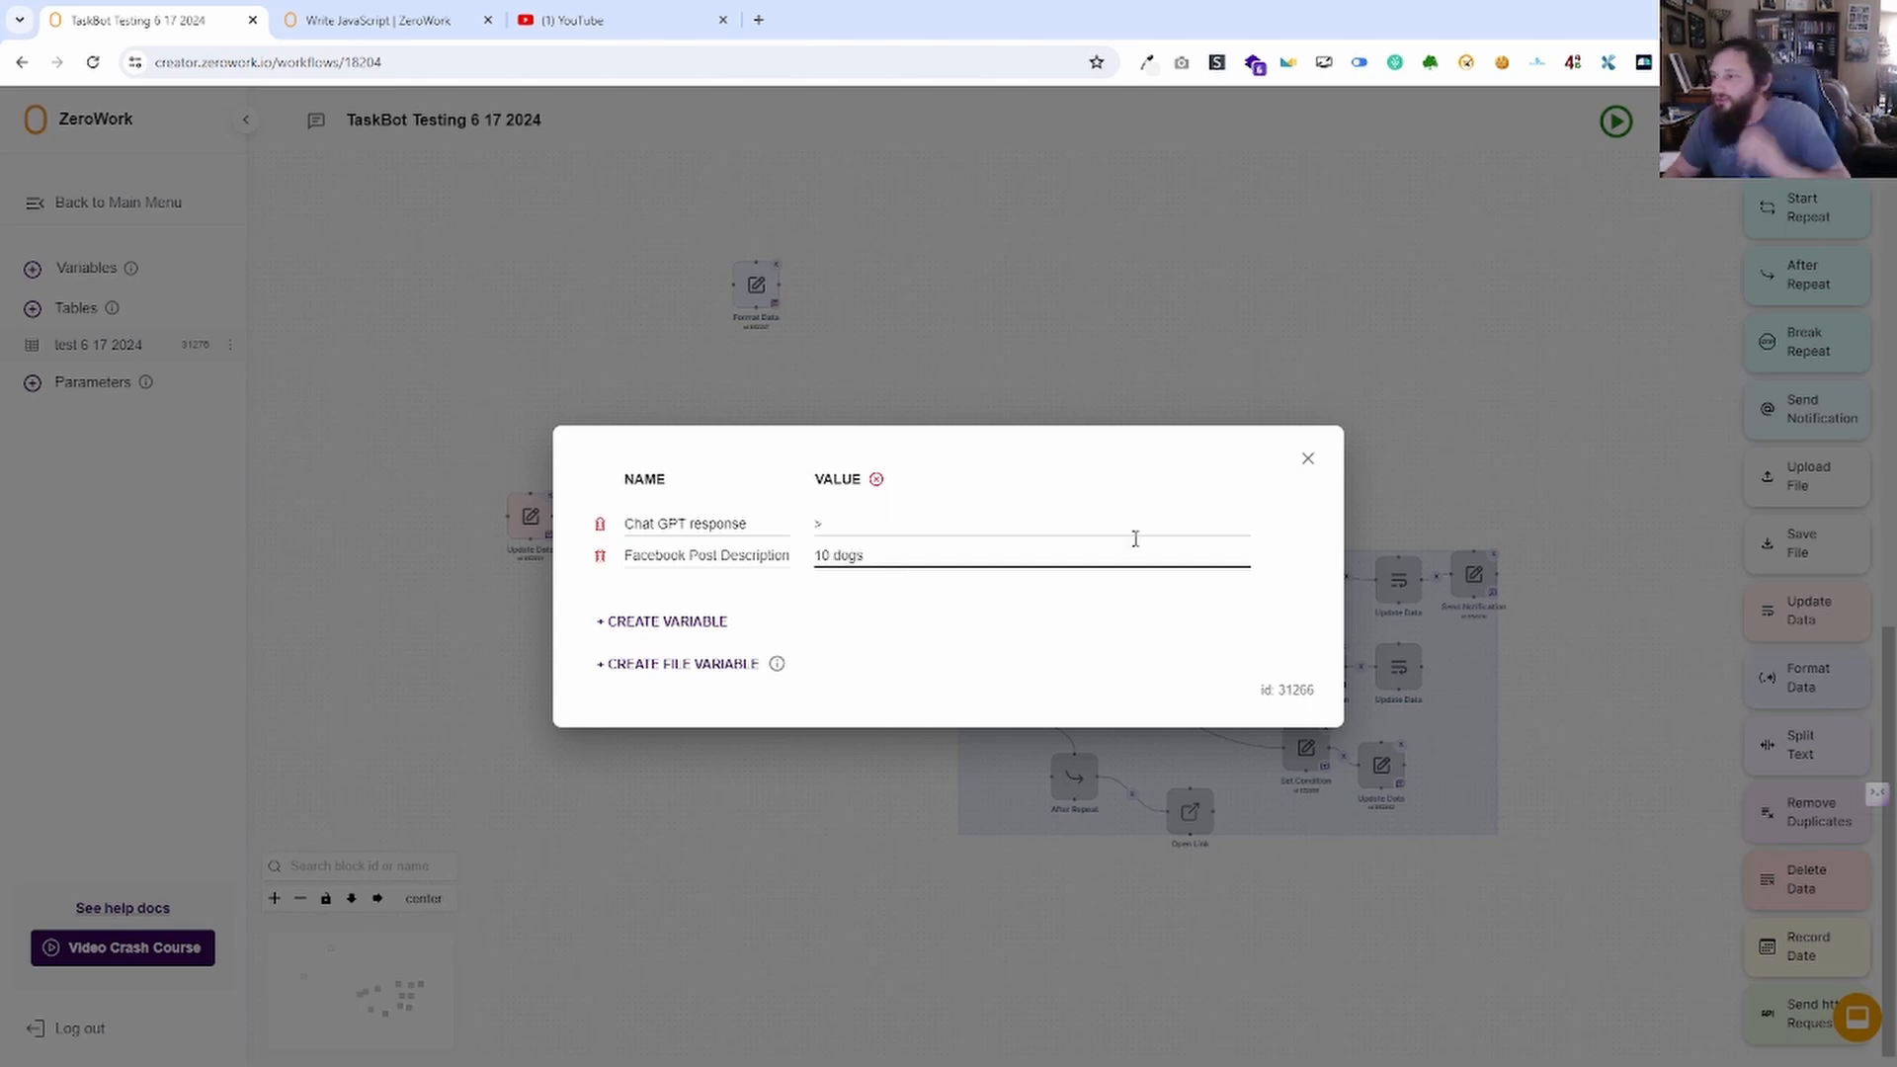
{"action": "left_click", "coordinate": [1306, 459]}
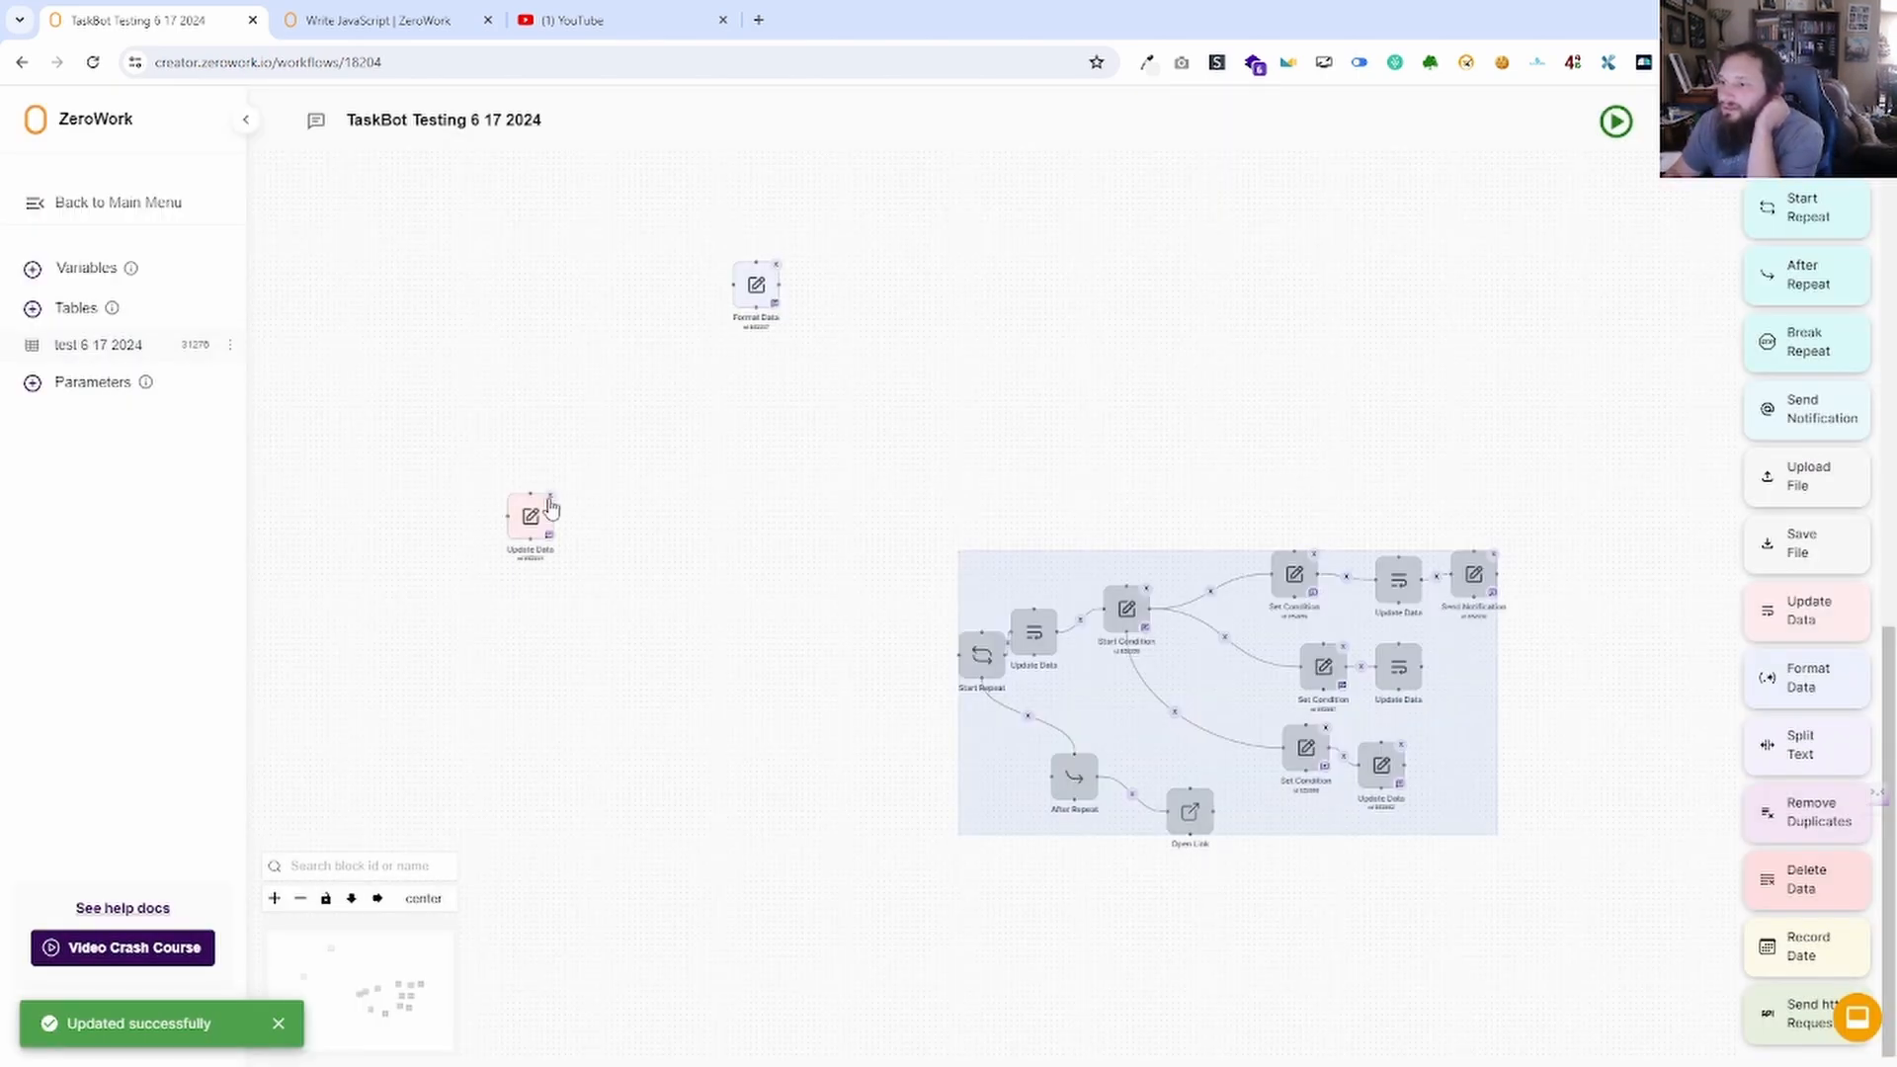
{"action": "left_click", "coordinate": [550, 496]}
Make Format Data remove 'dogs' from Facebook Post Description, save, and run, leaving '10, '.
{"action": "left_click", "coordinate": [753, 292]}
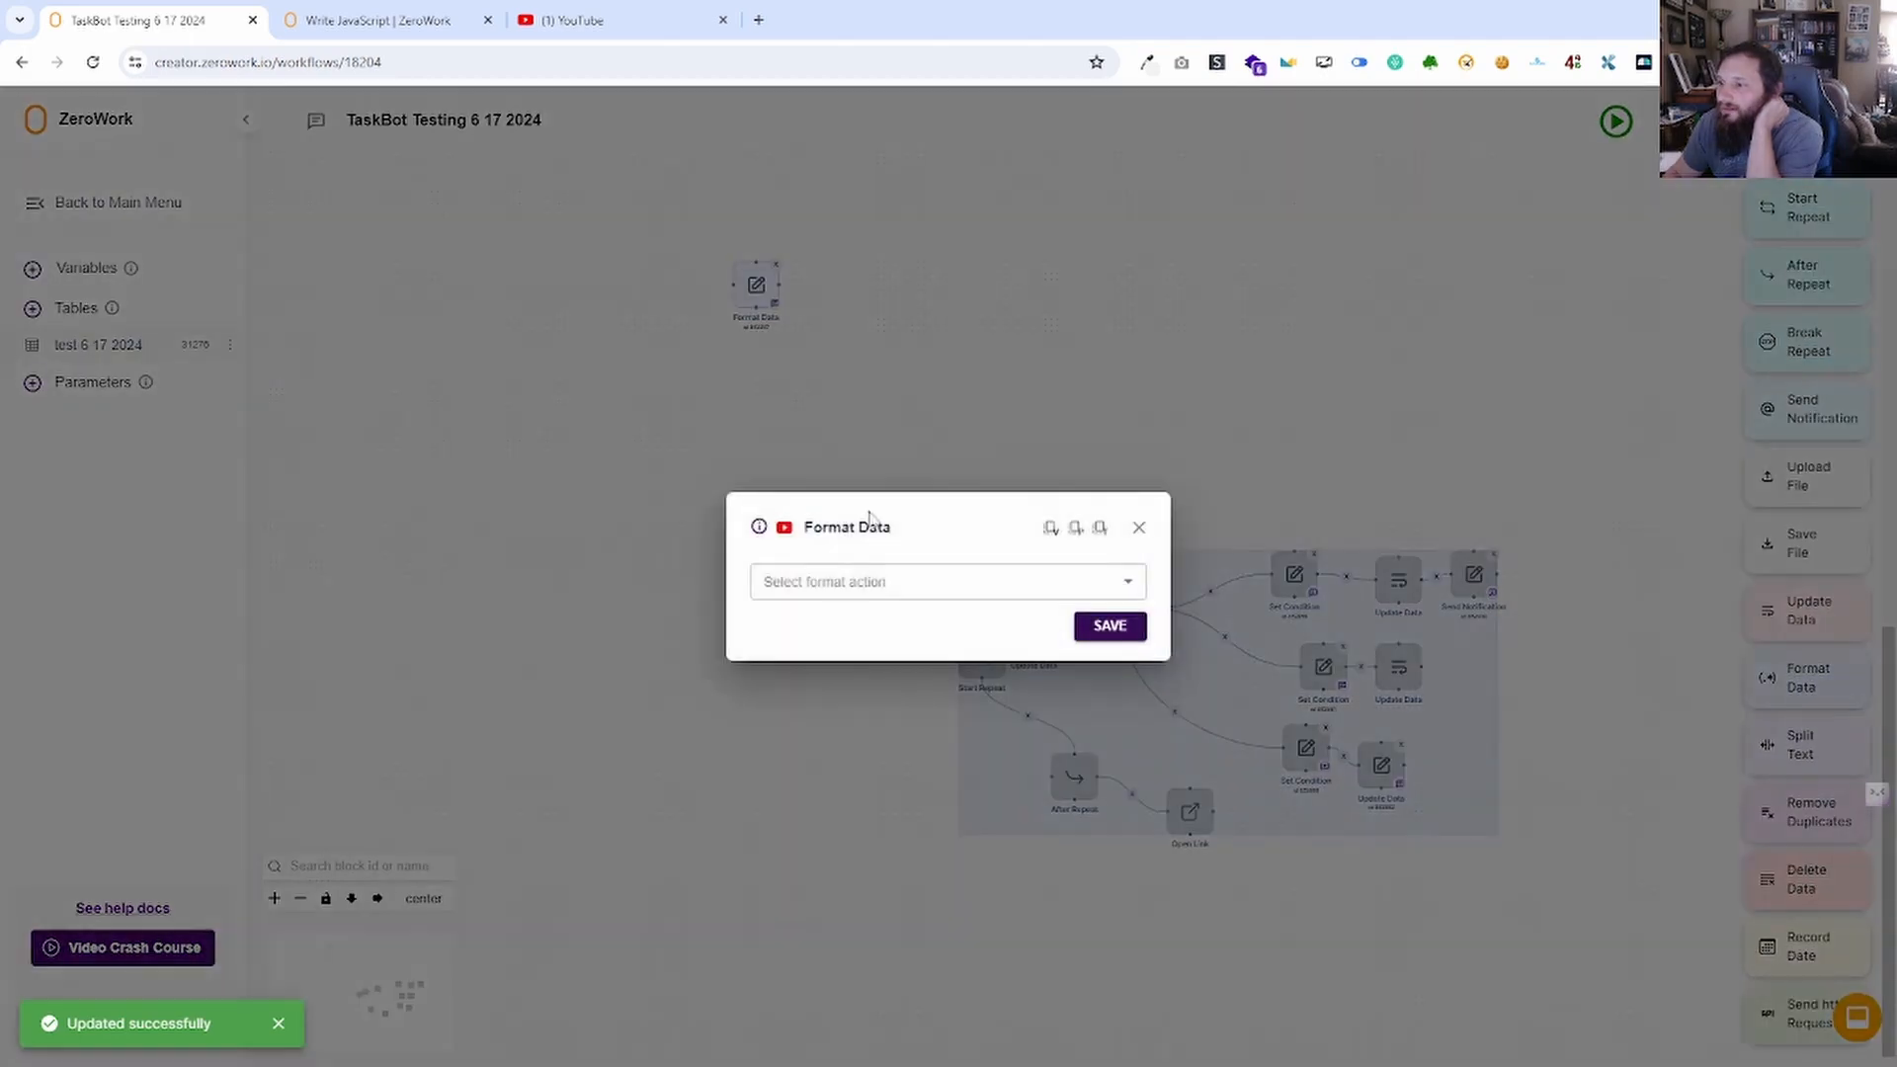
{"action": "left_click", "coordinate": [848, 585]}
{"action": "left_click", "coordinate": [830, 623]}
{"action": "left_click", "coordinate": [862, 576]}
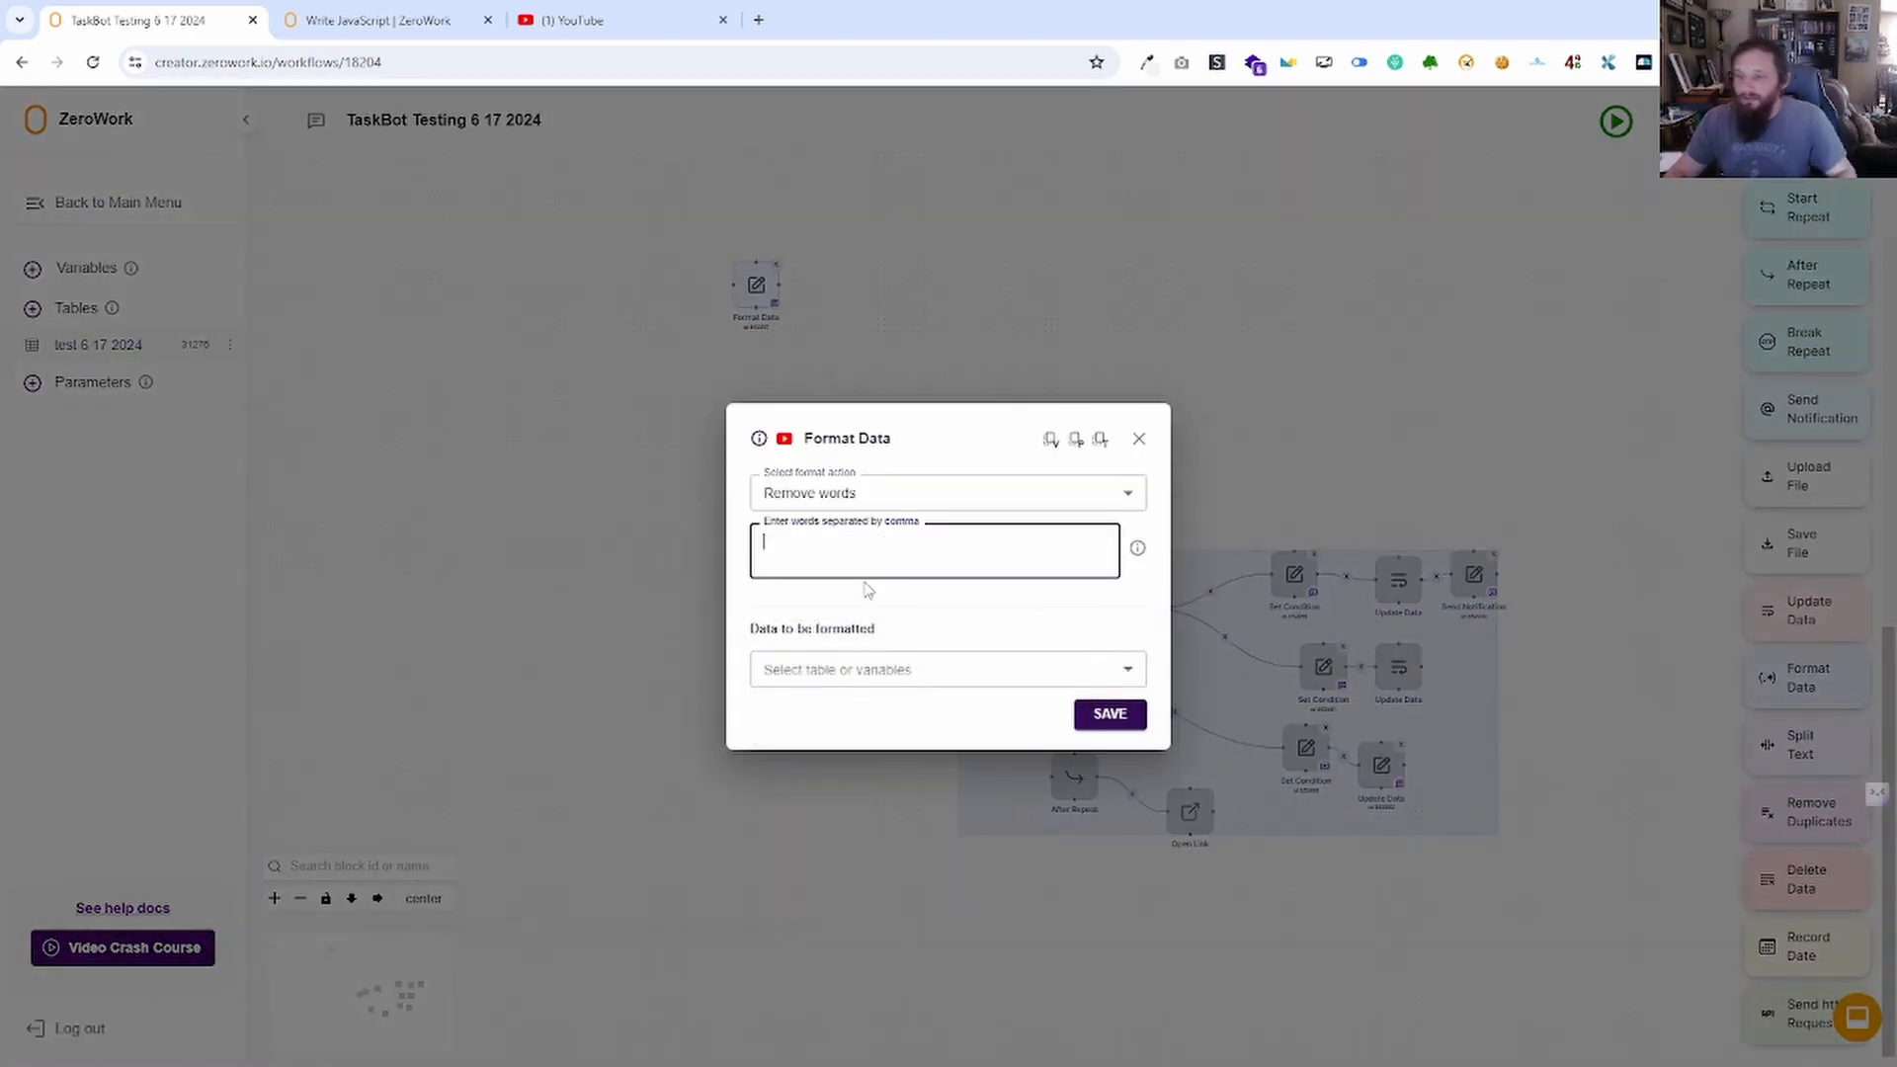
{"action": "type", "text": "dogs"}
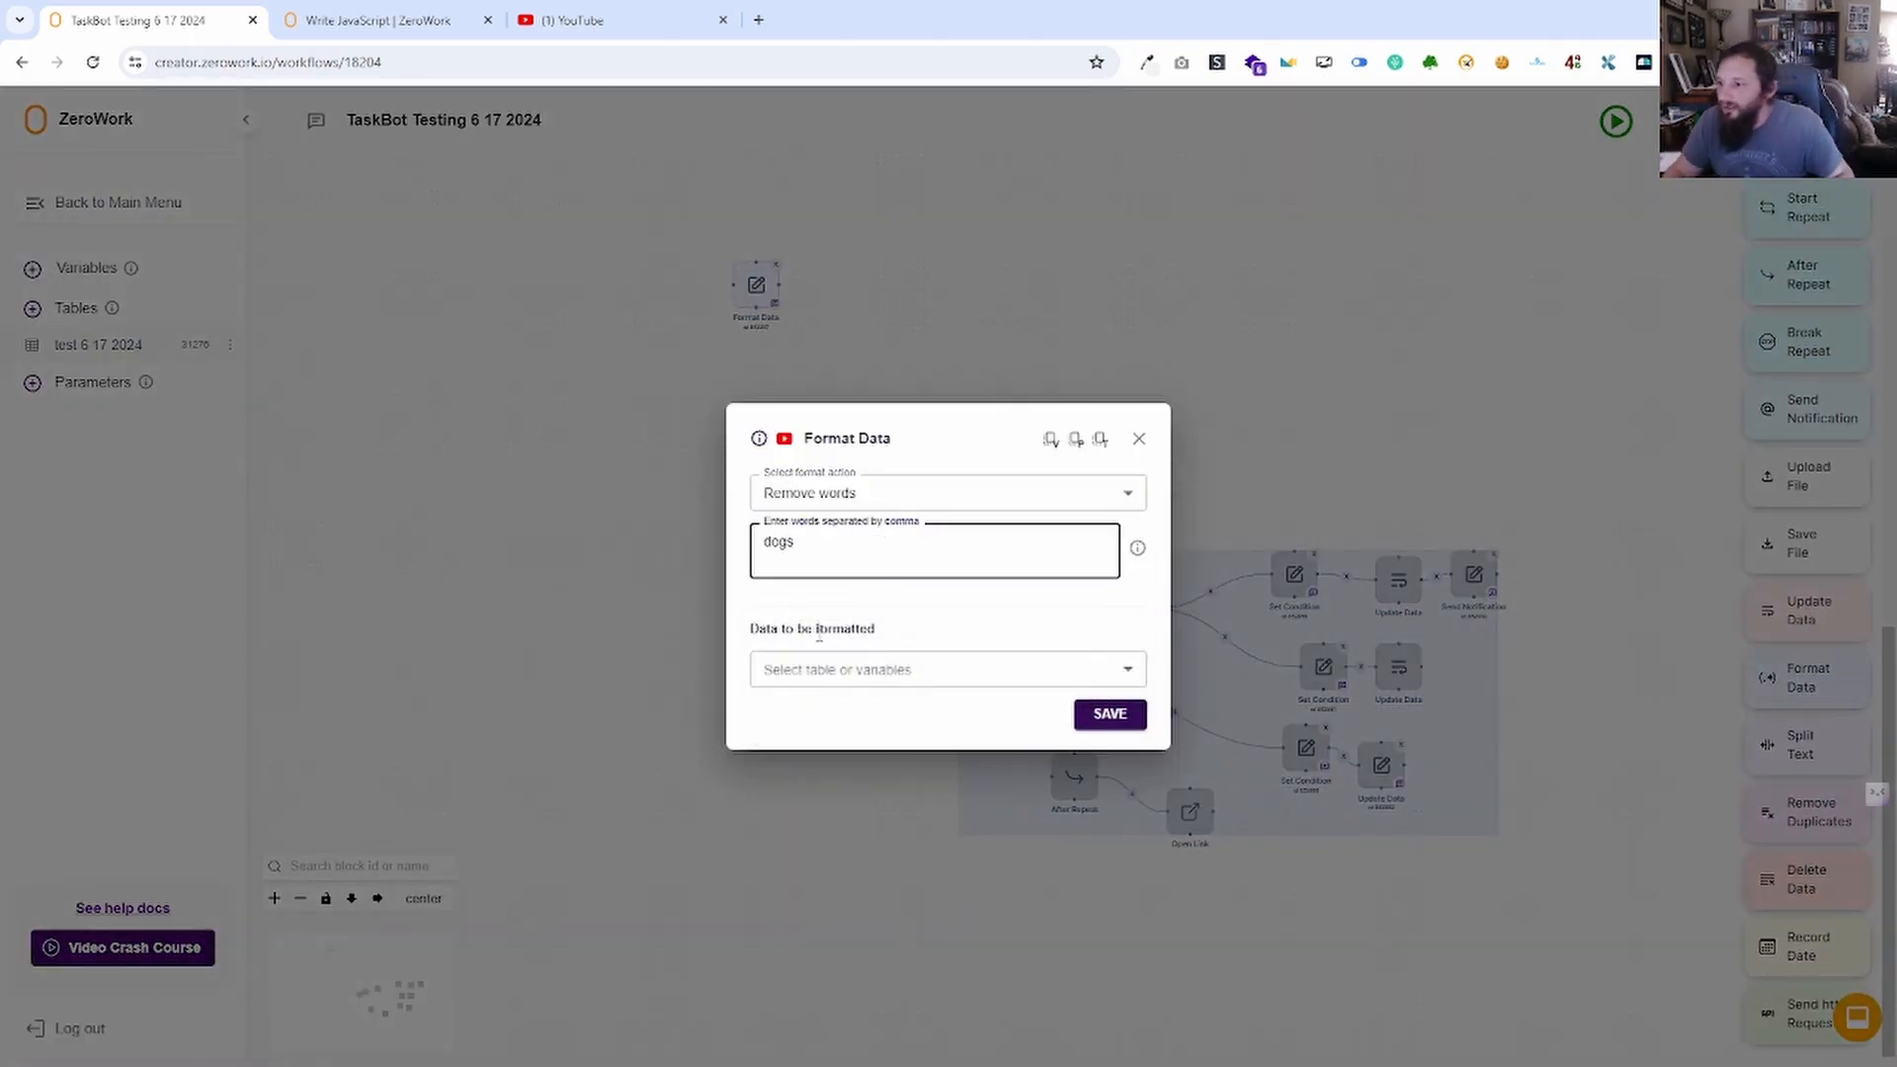
{"action": "left_click", "coordinate": [852, 669]}
{"action": "left_click", "coordinate": [838, 710]}
{"action": "left_click", "coordinate": [840, 695]}
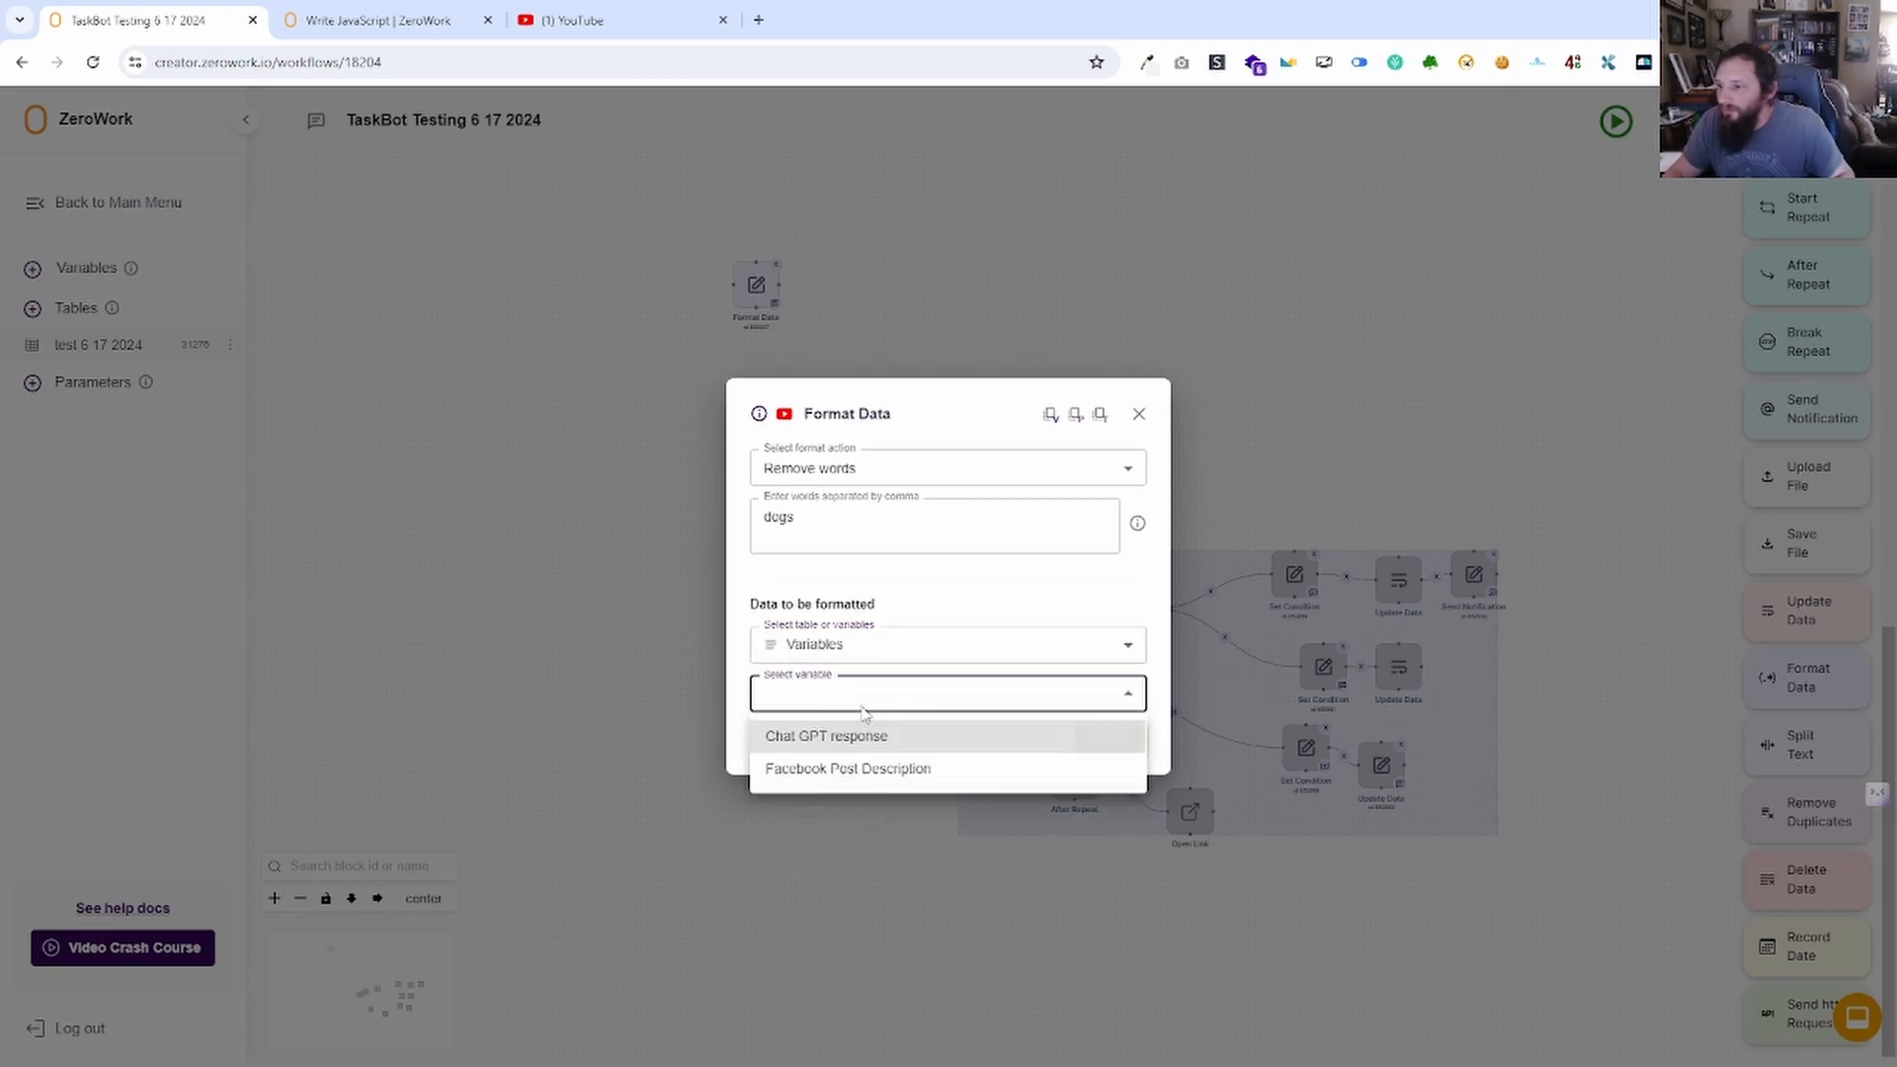
{"action": "left_click", "coordinate": [826, 767]}
{"action": "left_click", "coordinate": [1111, 739]}
{"action": "left_click", "coordinate": [1617, 122]}
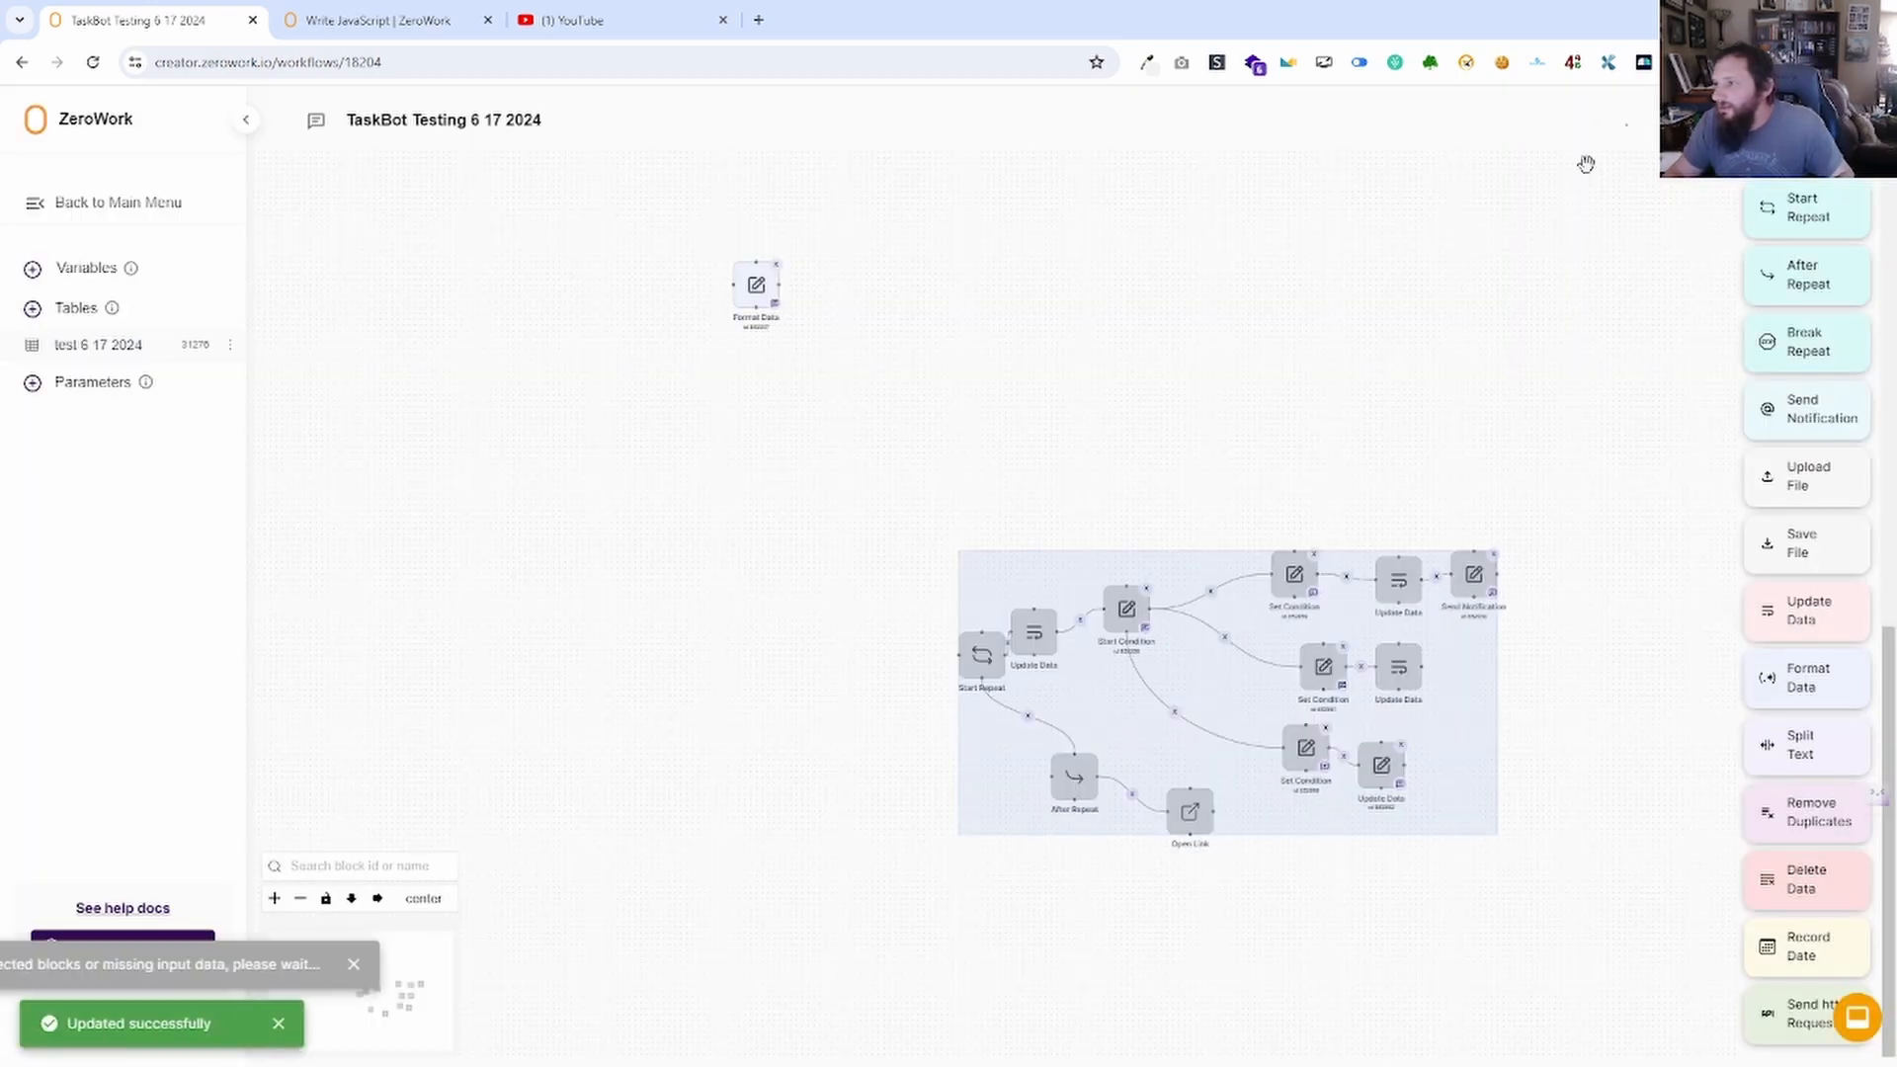
{"action": "left_click", "coordinate": [116, 269]}
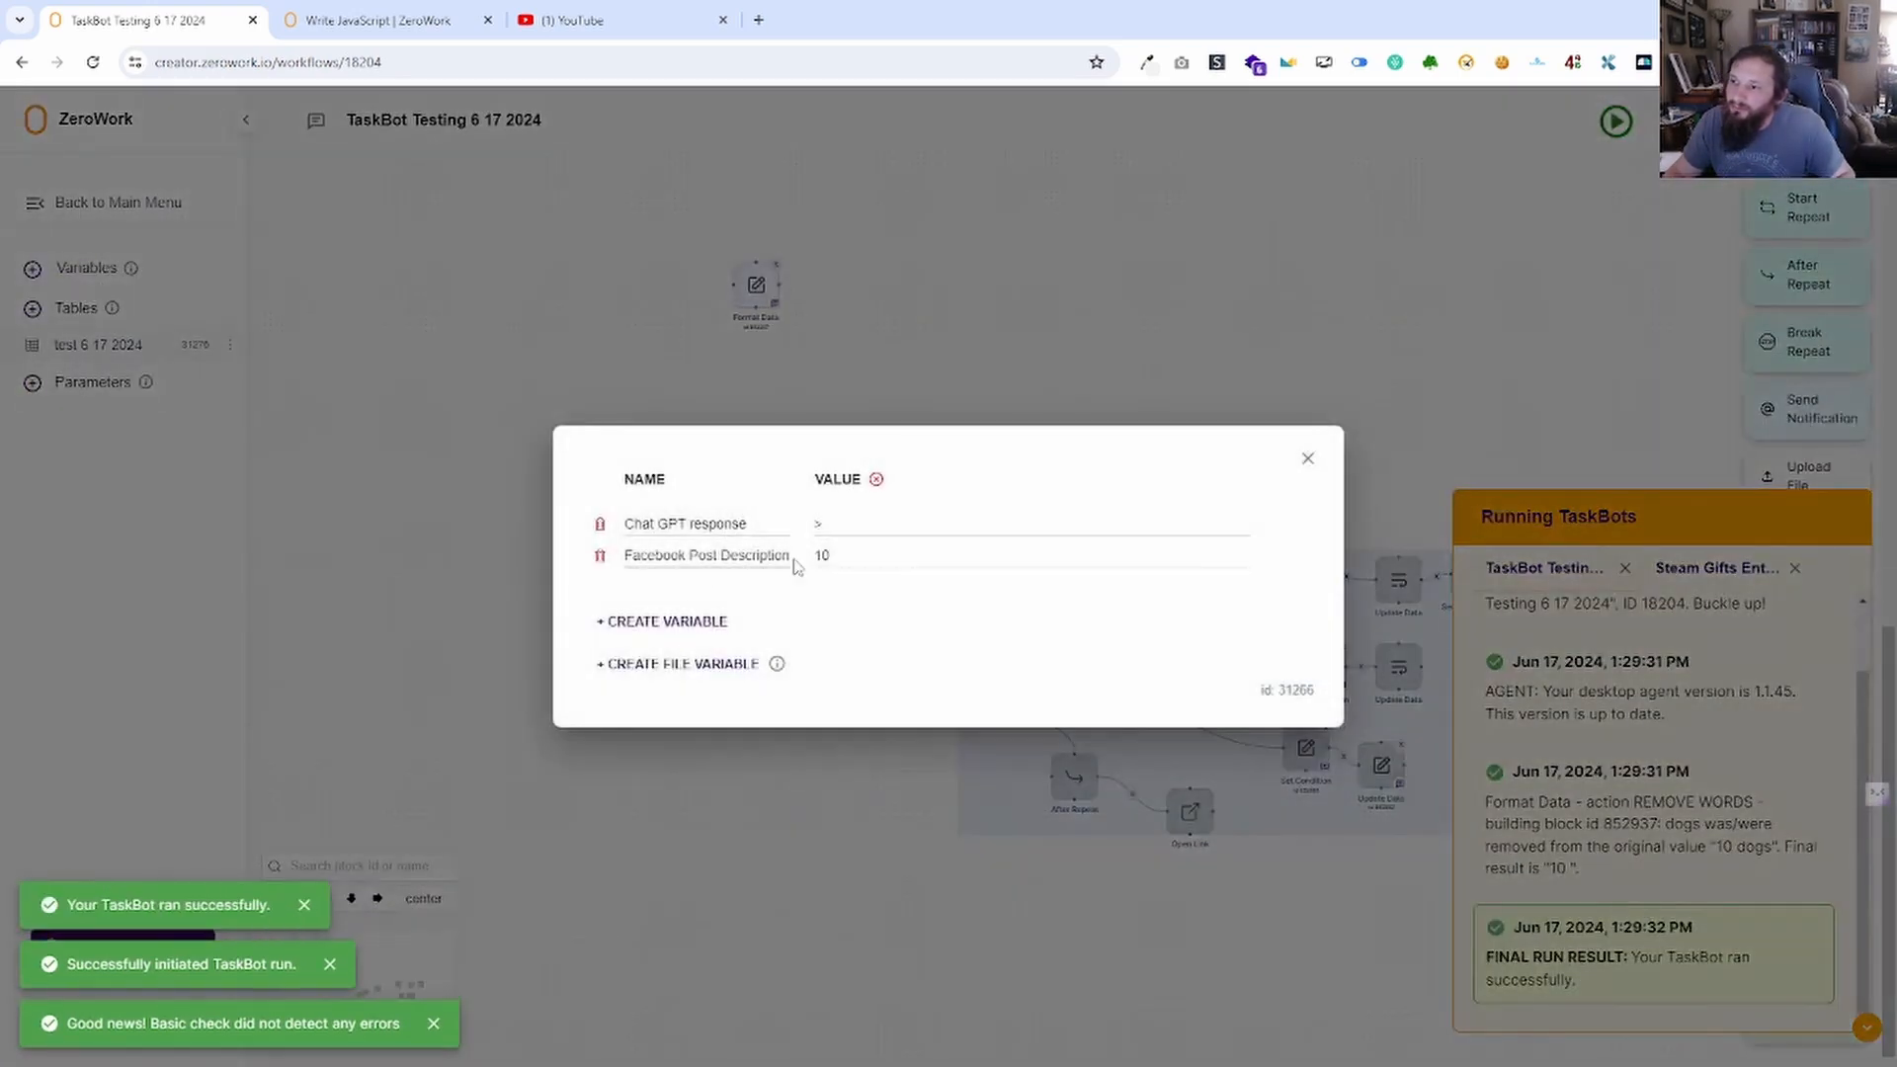
{"action": "left_click", "coordinate": [1307, 457]}
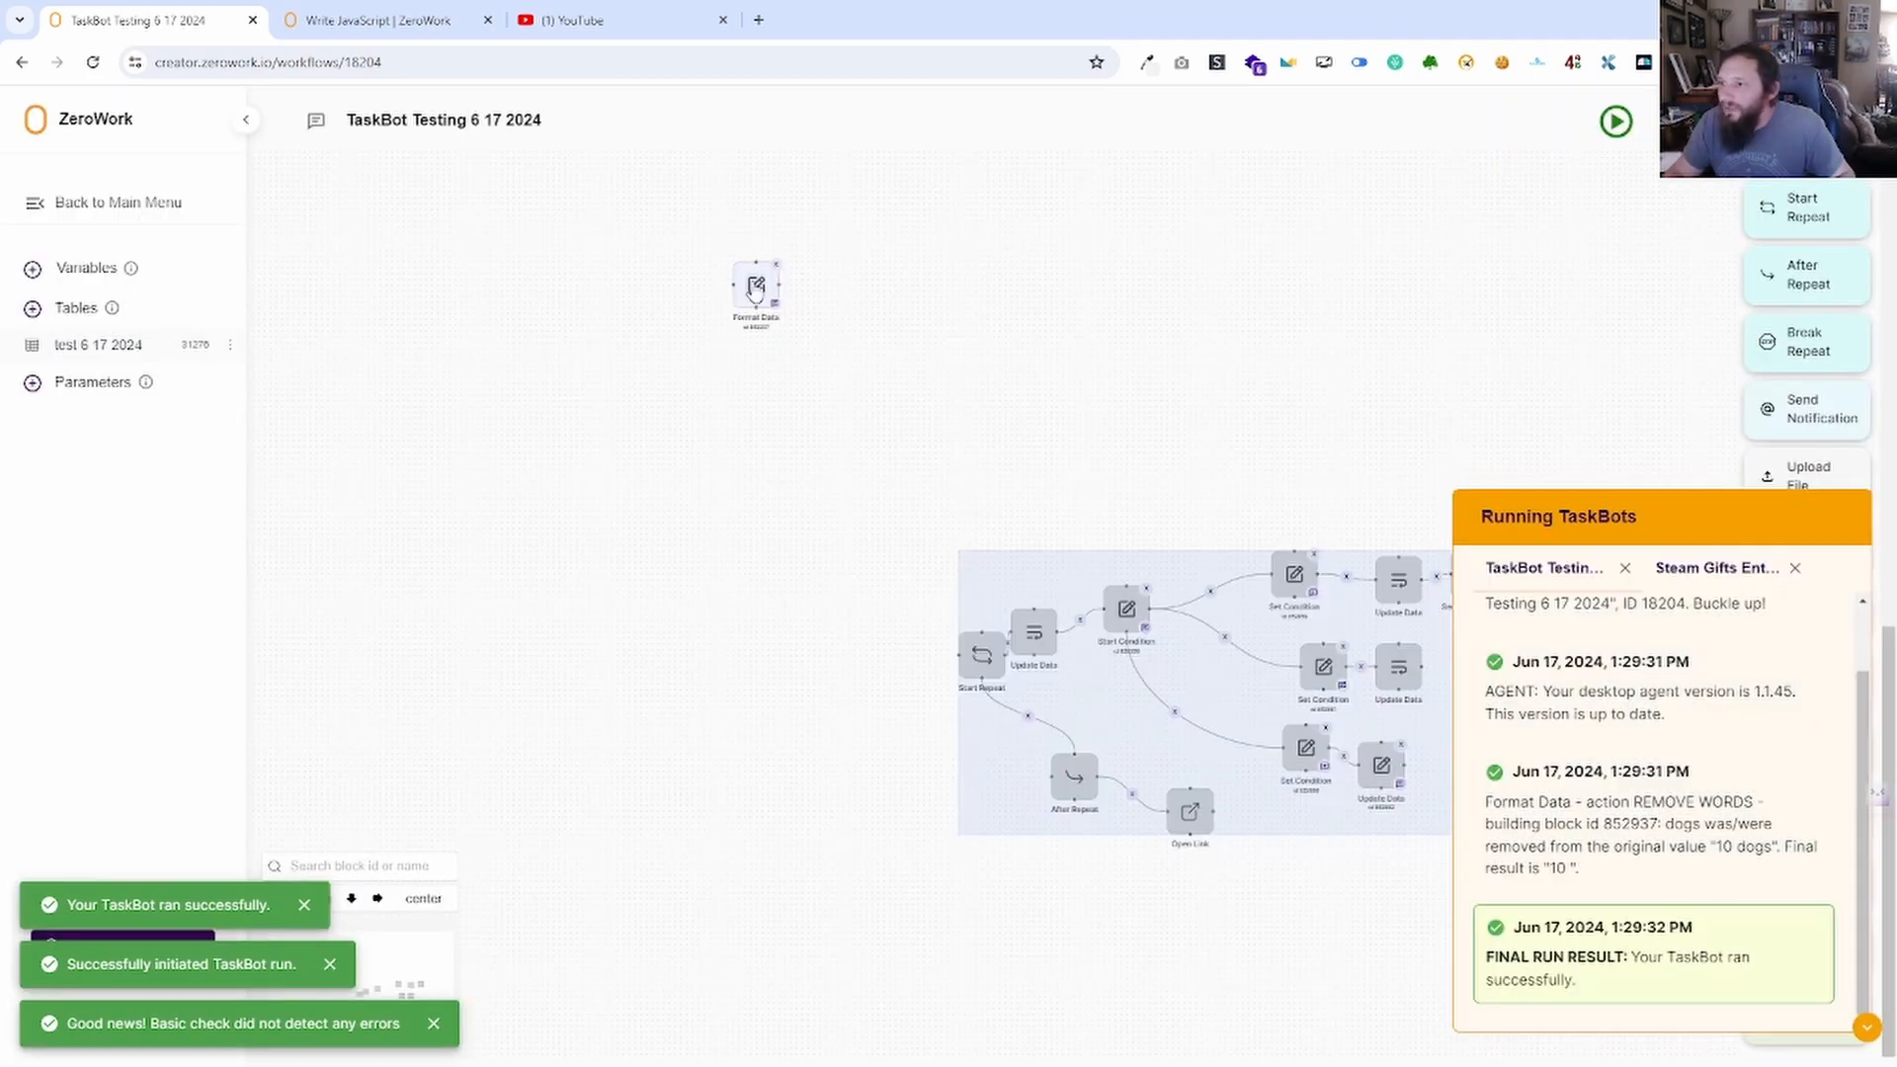
Try the number-formatting option, then change the words to remove to 'dogs,' and save.
{"action": "left_click", "coordinate": [756, 286]}
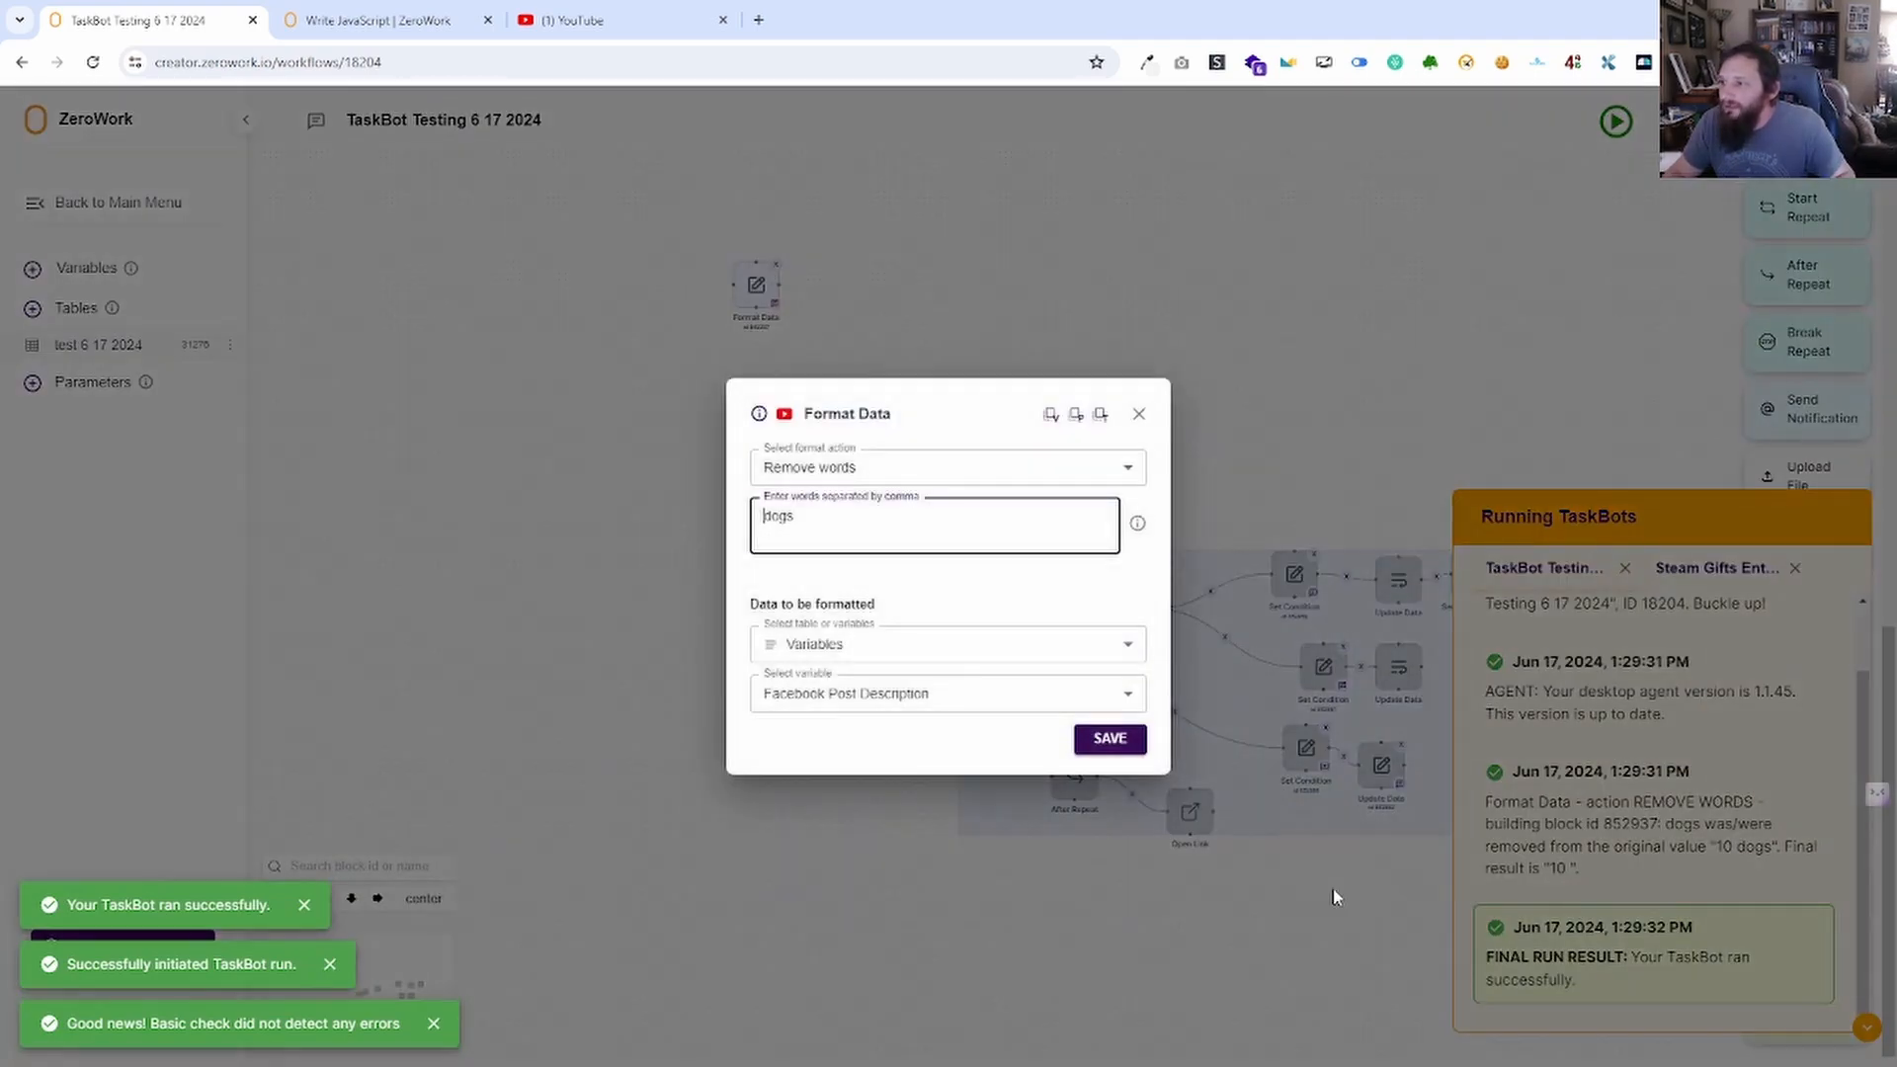
{"action": "left_click", "coordinate": [961, 468]}
{"action": "left_click", "coordinate": [917, 552]}
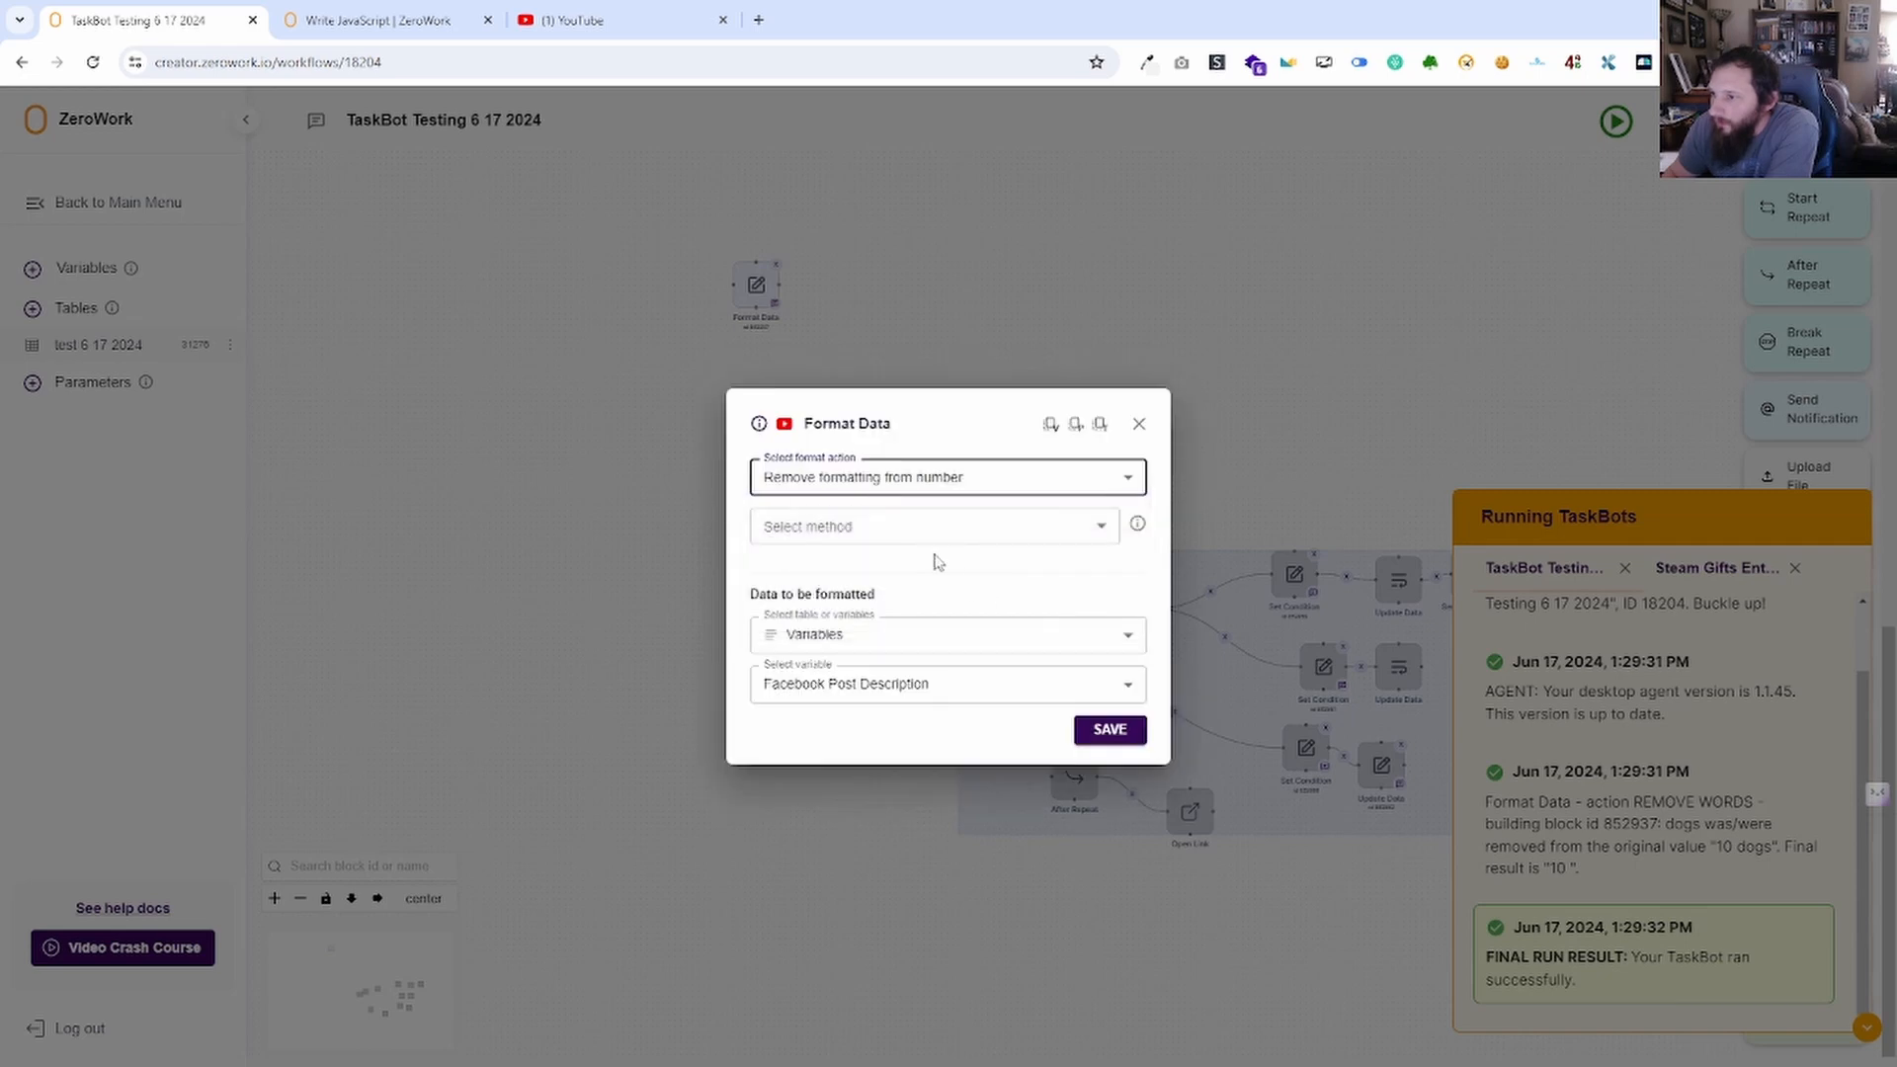
{"action": "left_click", "coordinate": [915, 539]}
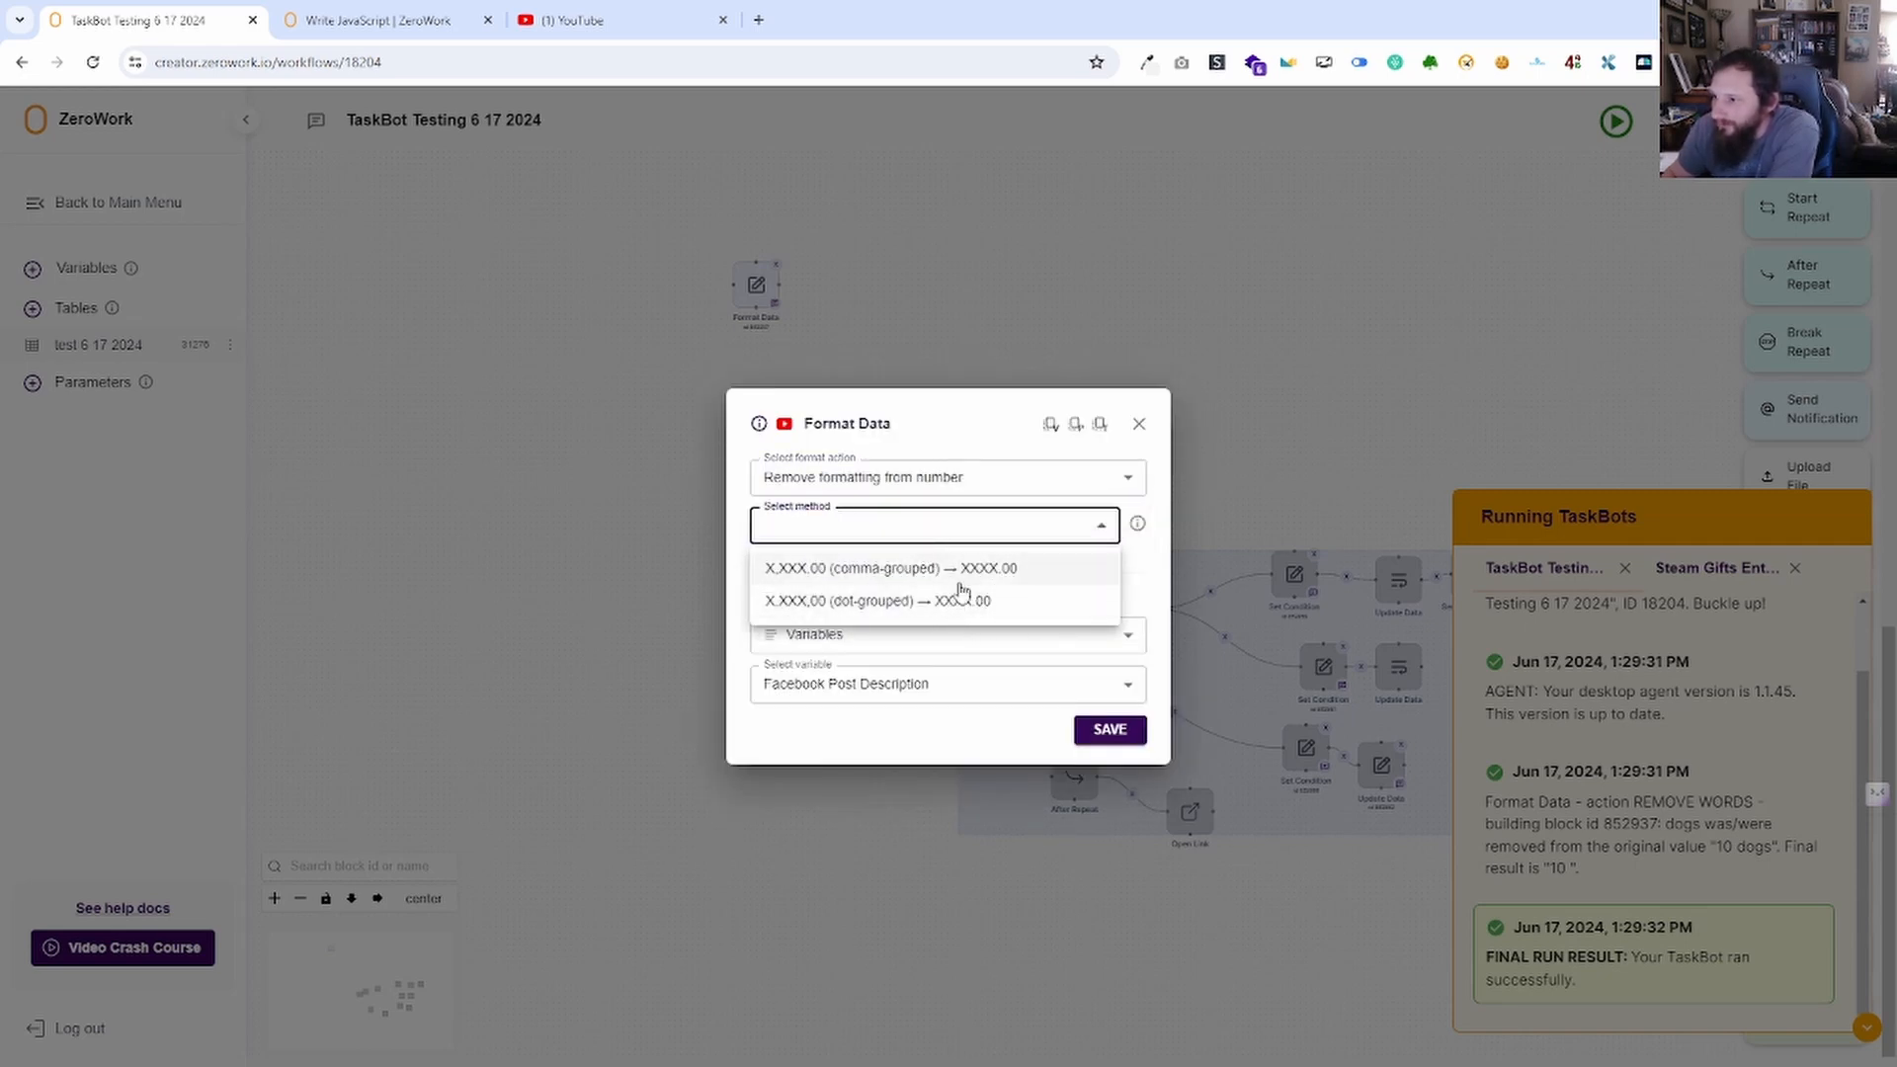
{"action": "left_click", "coordinate": [1165, 570]}
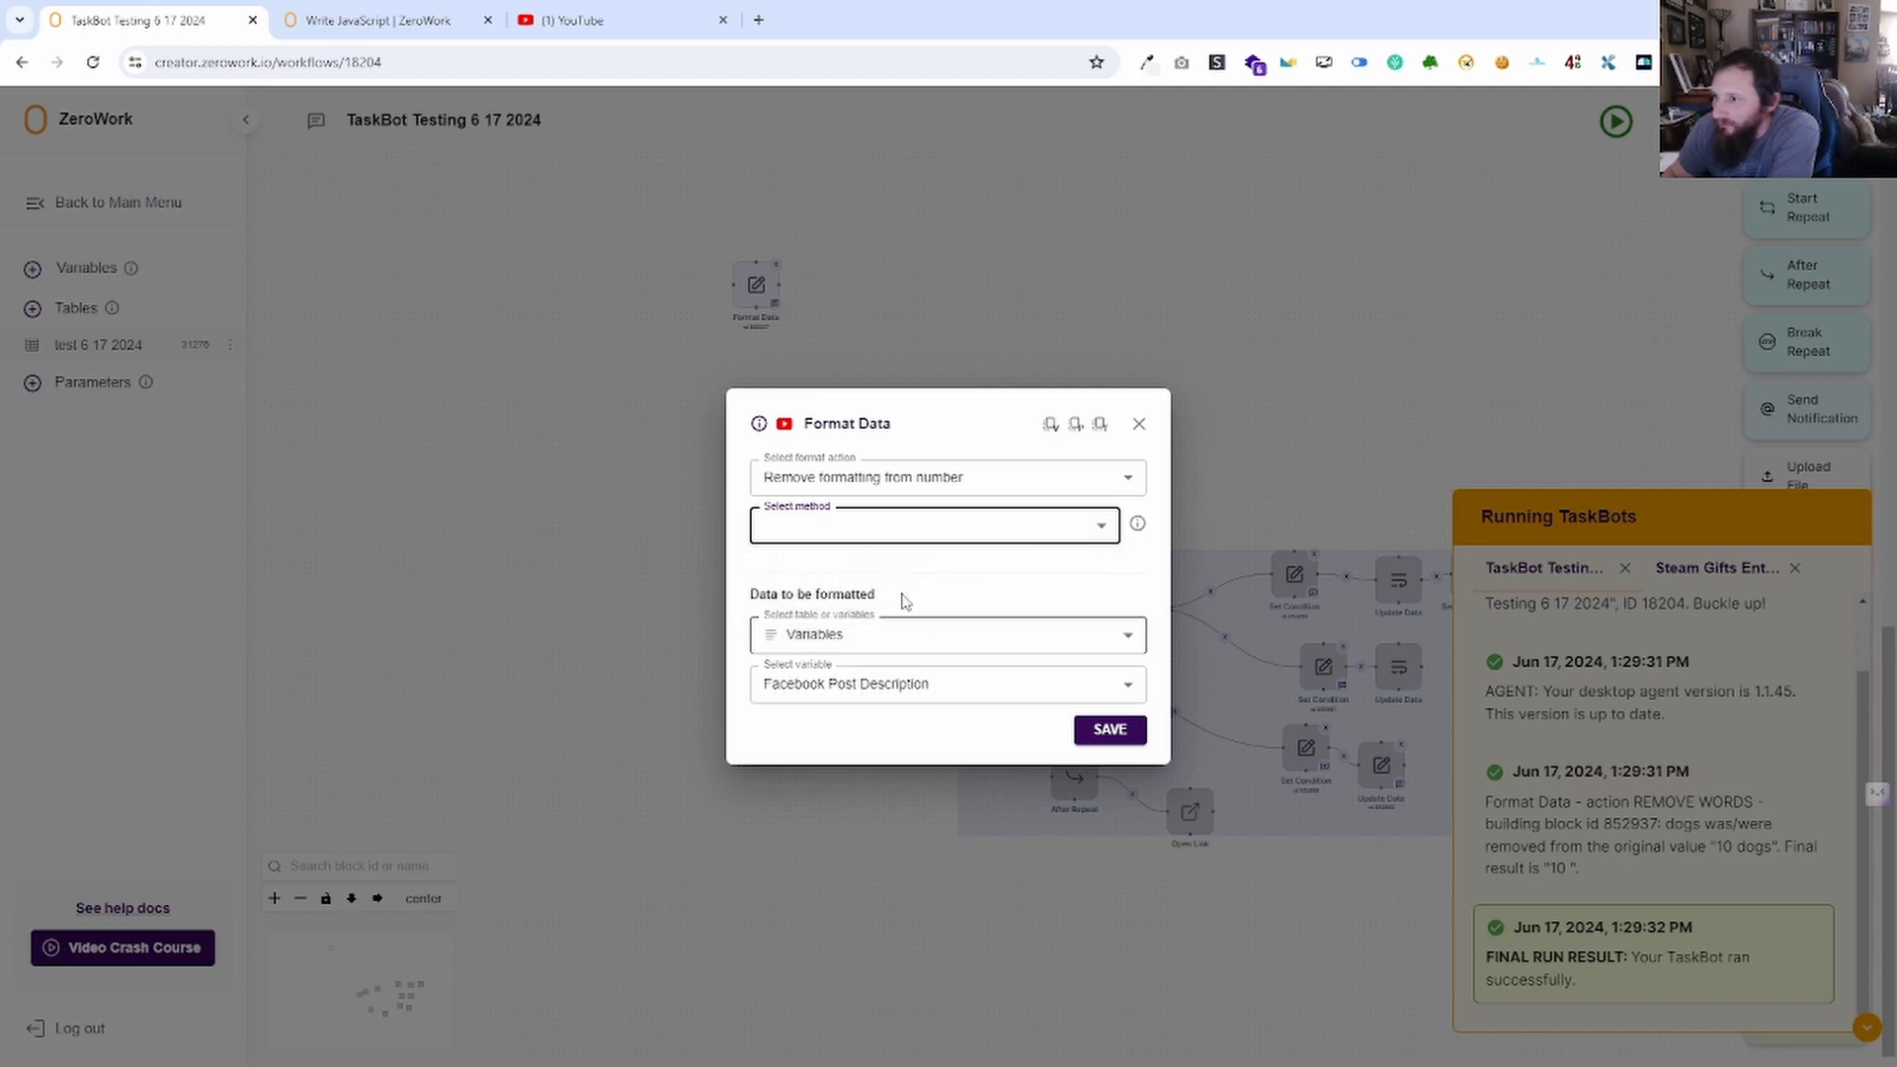
{"action": "left_click", "coordinate": [961, 485]}
{"action": "left_click", "coordinate": [899, 521]}
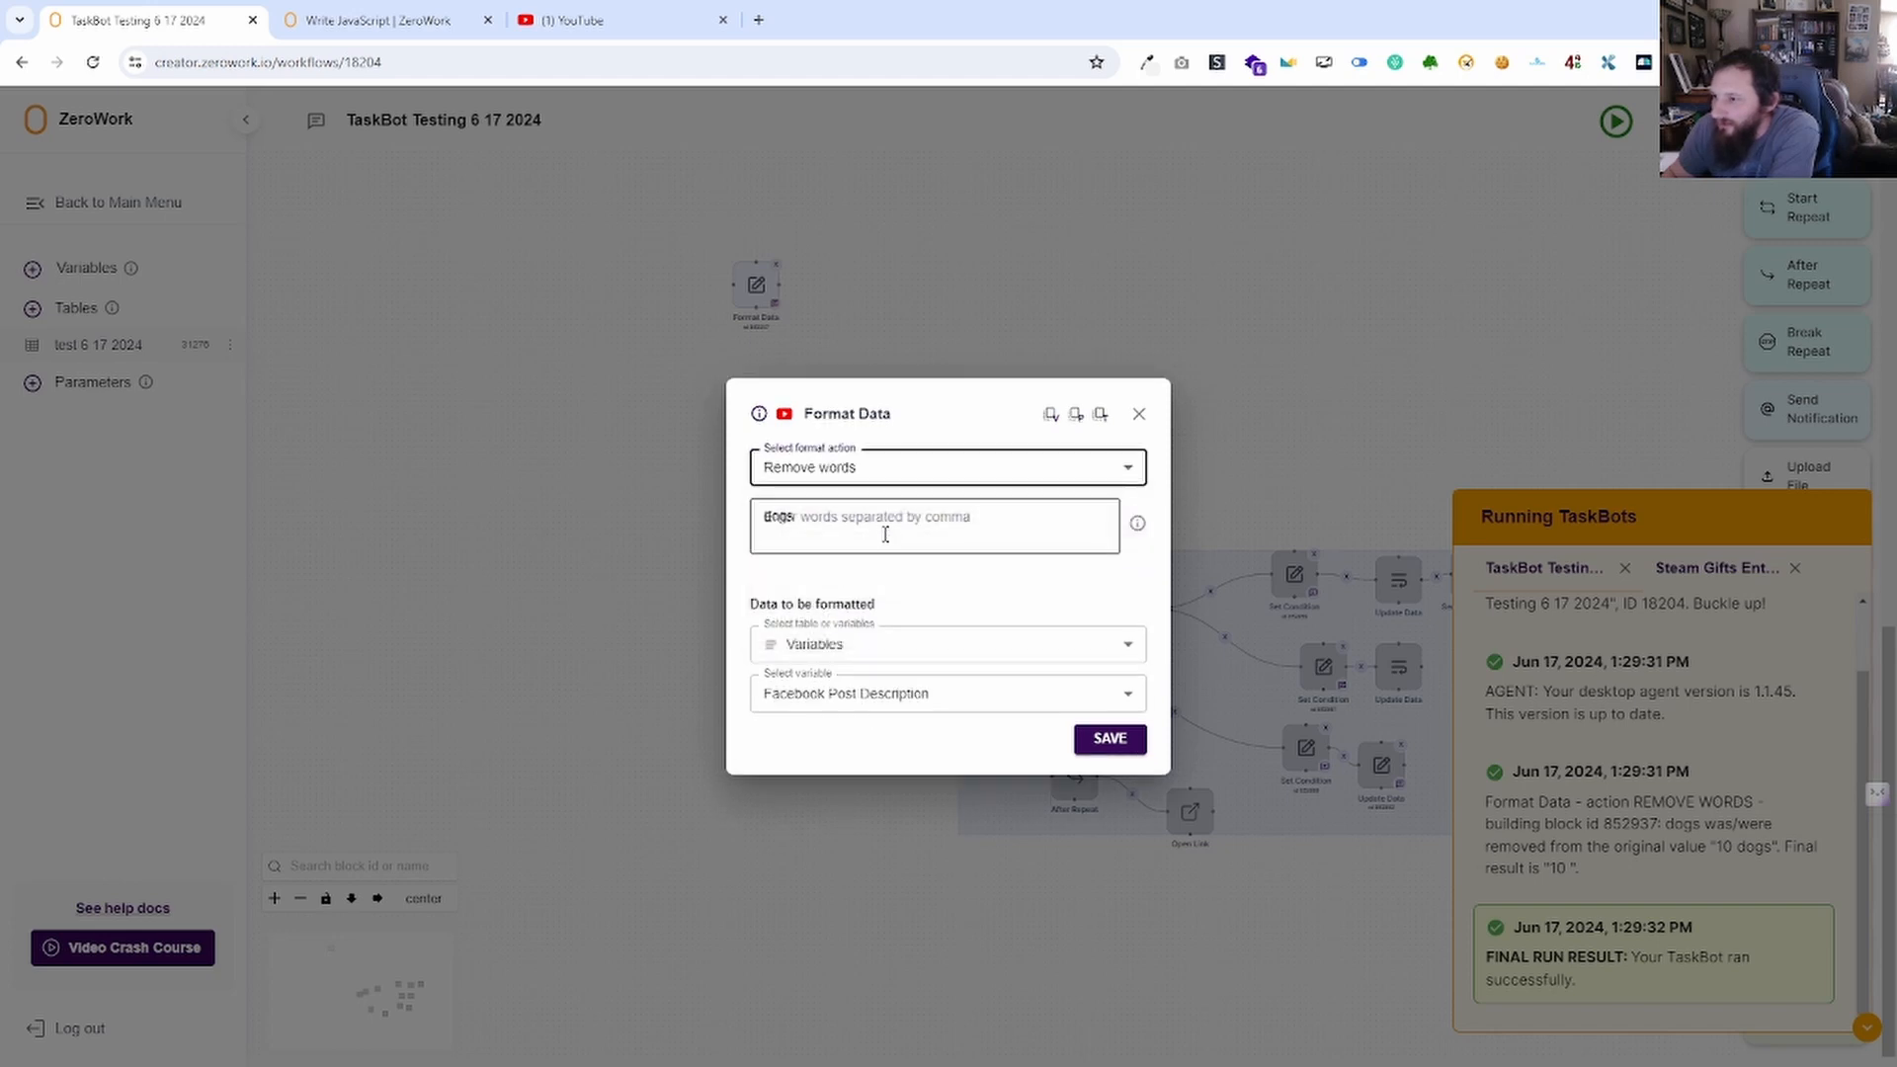
{"action": "left_click", "coordinate": [877, 539]}
{"action": "type", "text": "dogs"}
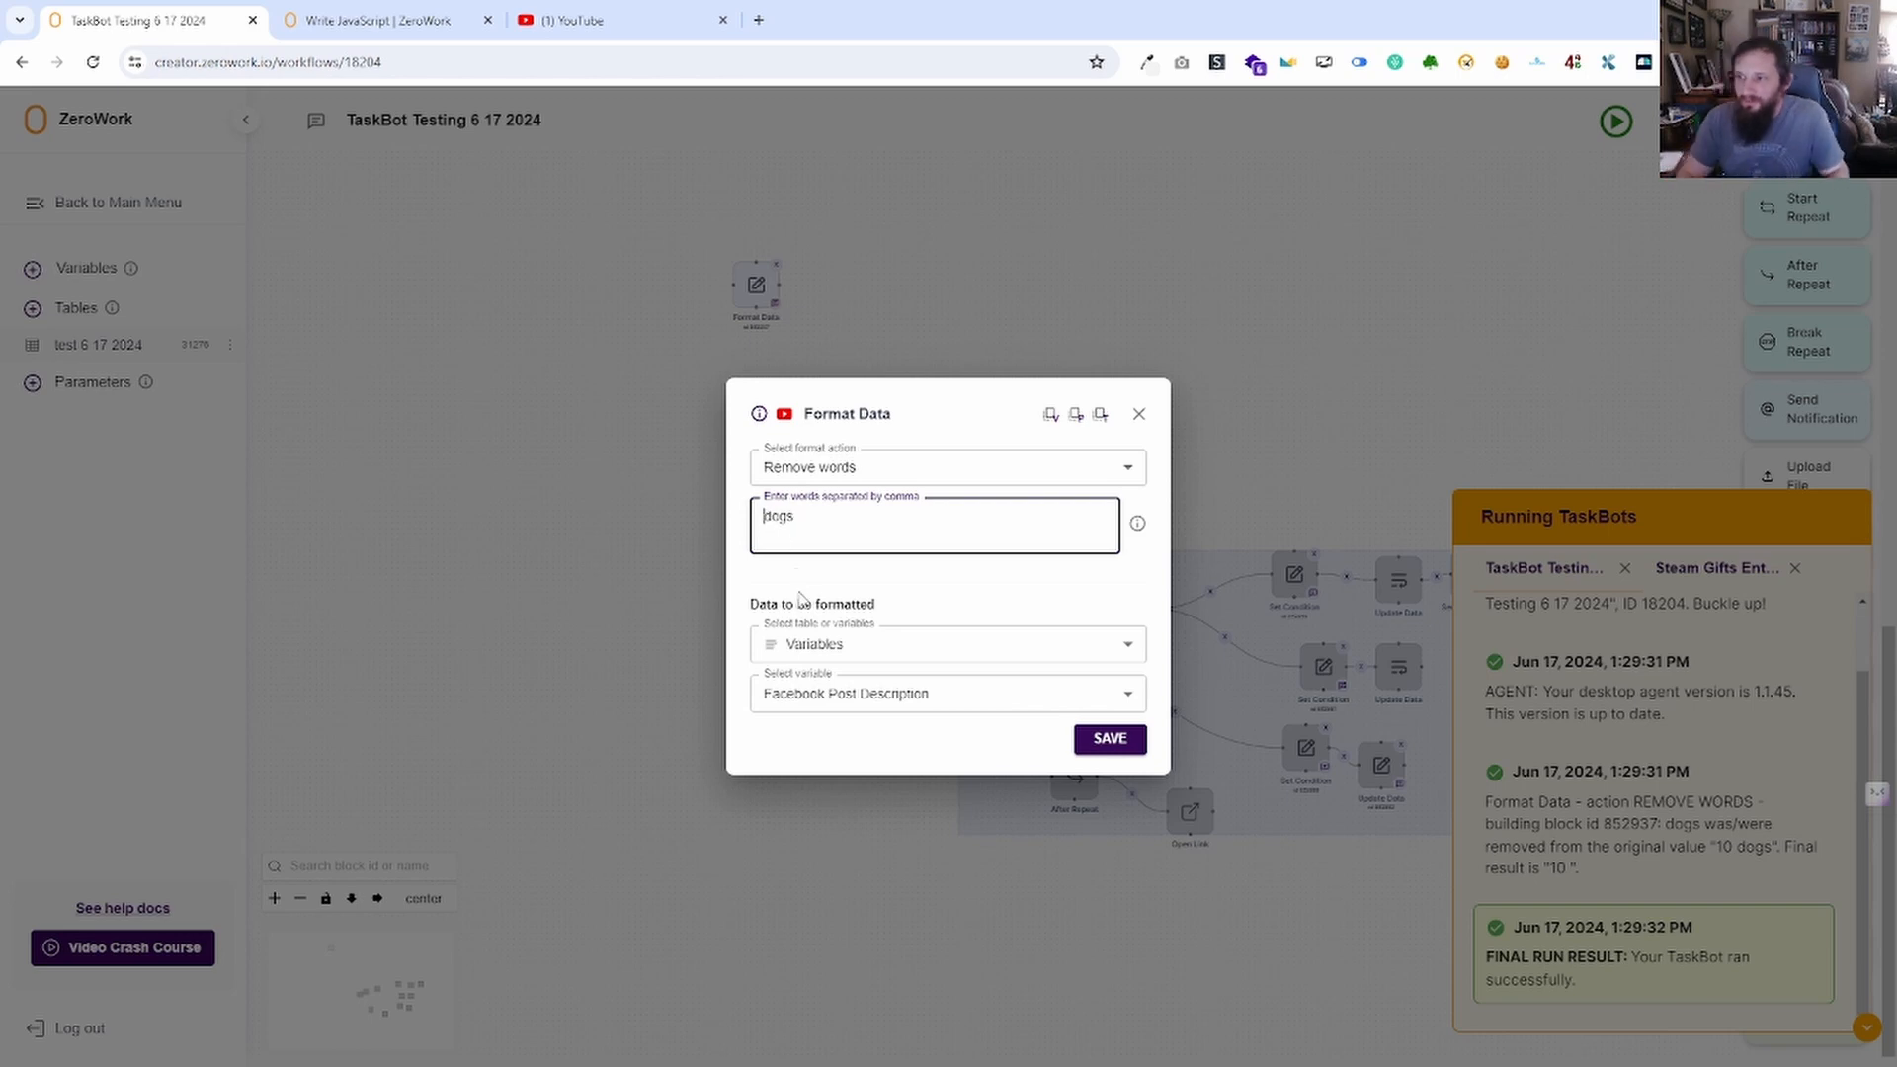
{"action": "type", "text": ","}
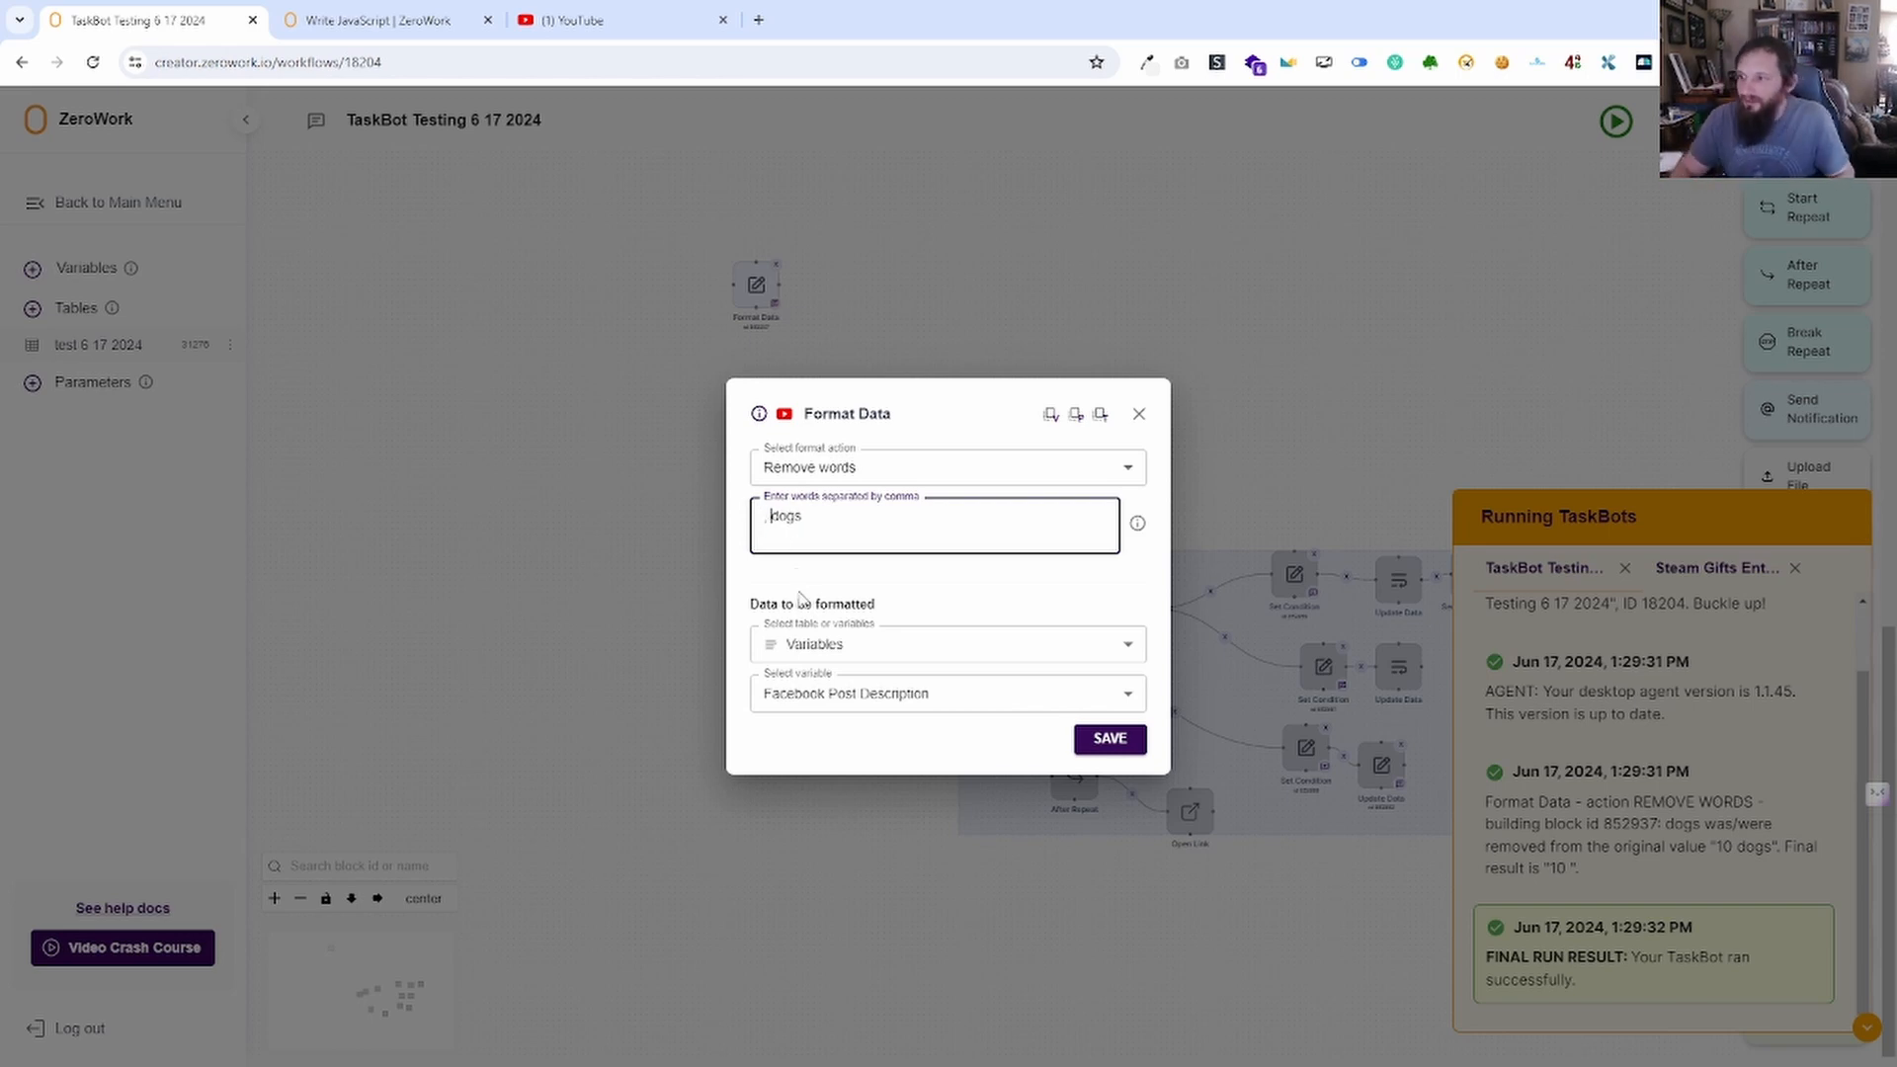
{"action": "left_click", "coordinate": [1103, 747]}
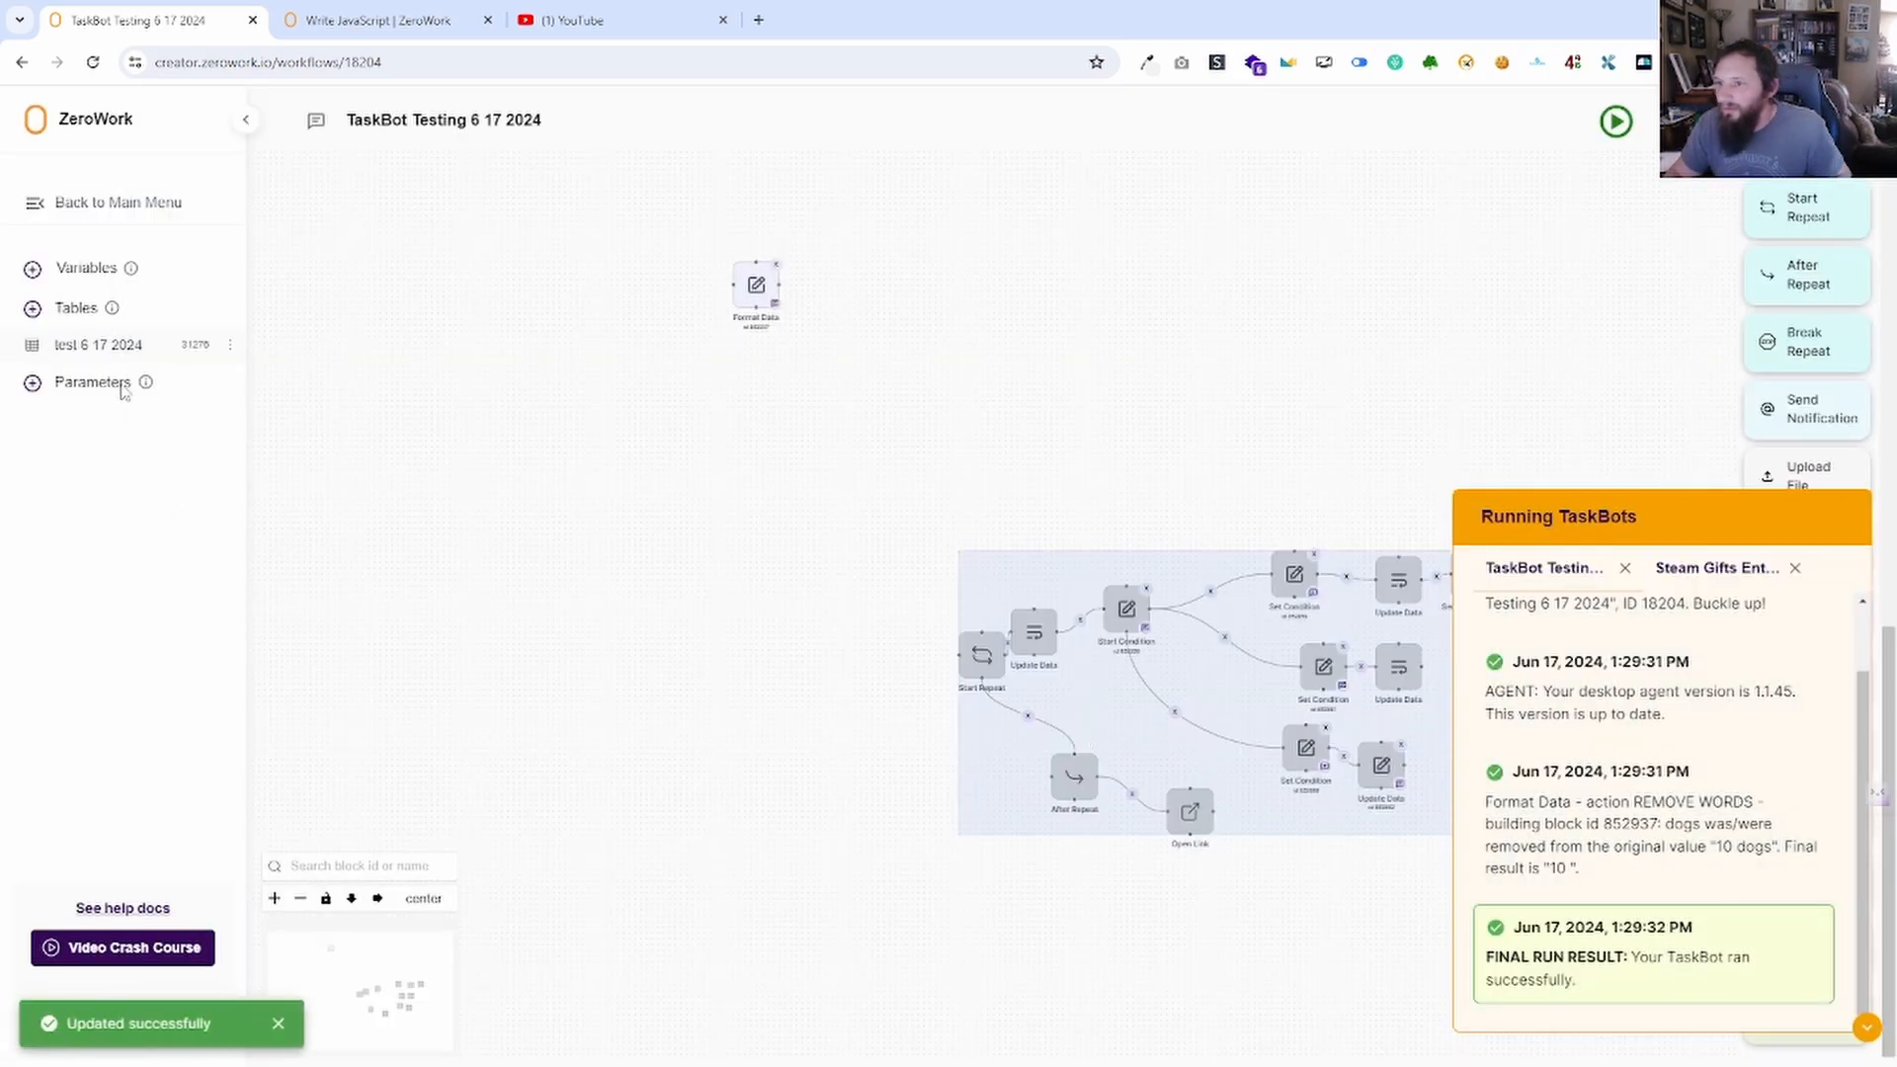
Reset the Facebook Post Description value, rerun the TaskBot, and check the result.
{"action": "left_click", "coordinate": [81, 267]}
{"action": "left_click", "coordinate": [890, 556]}
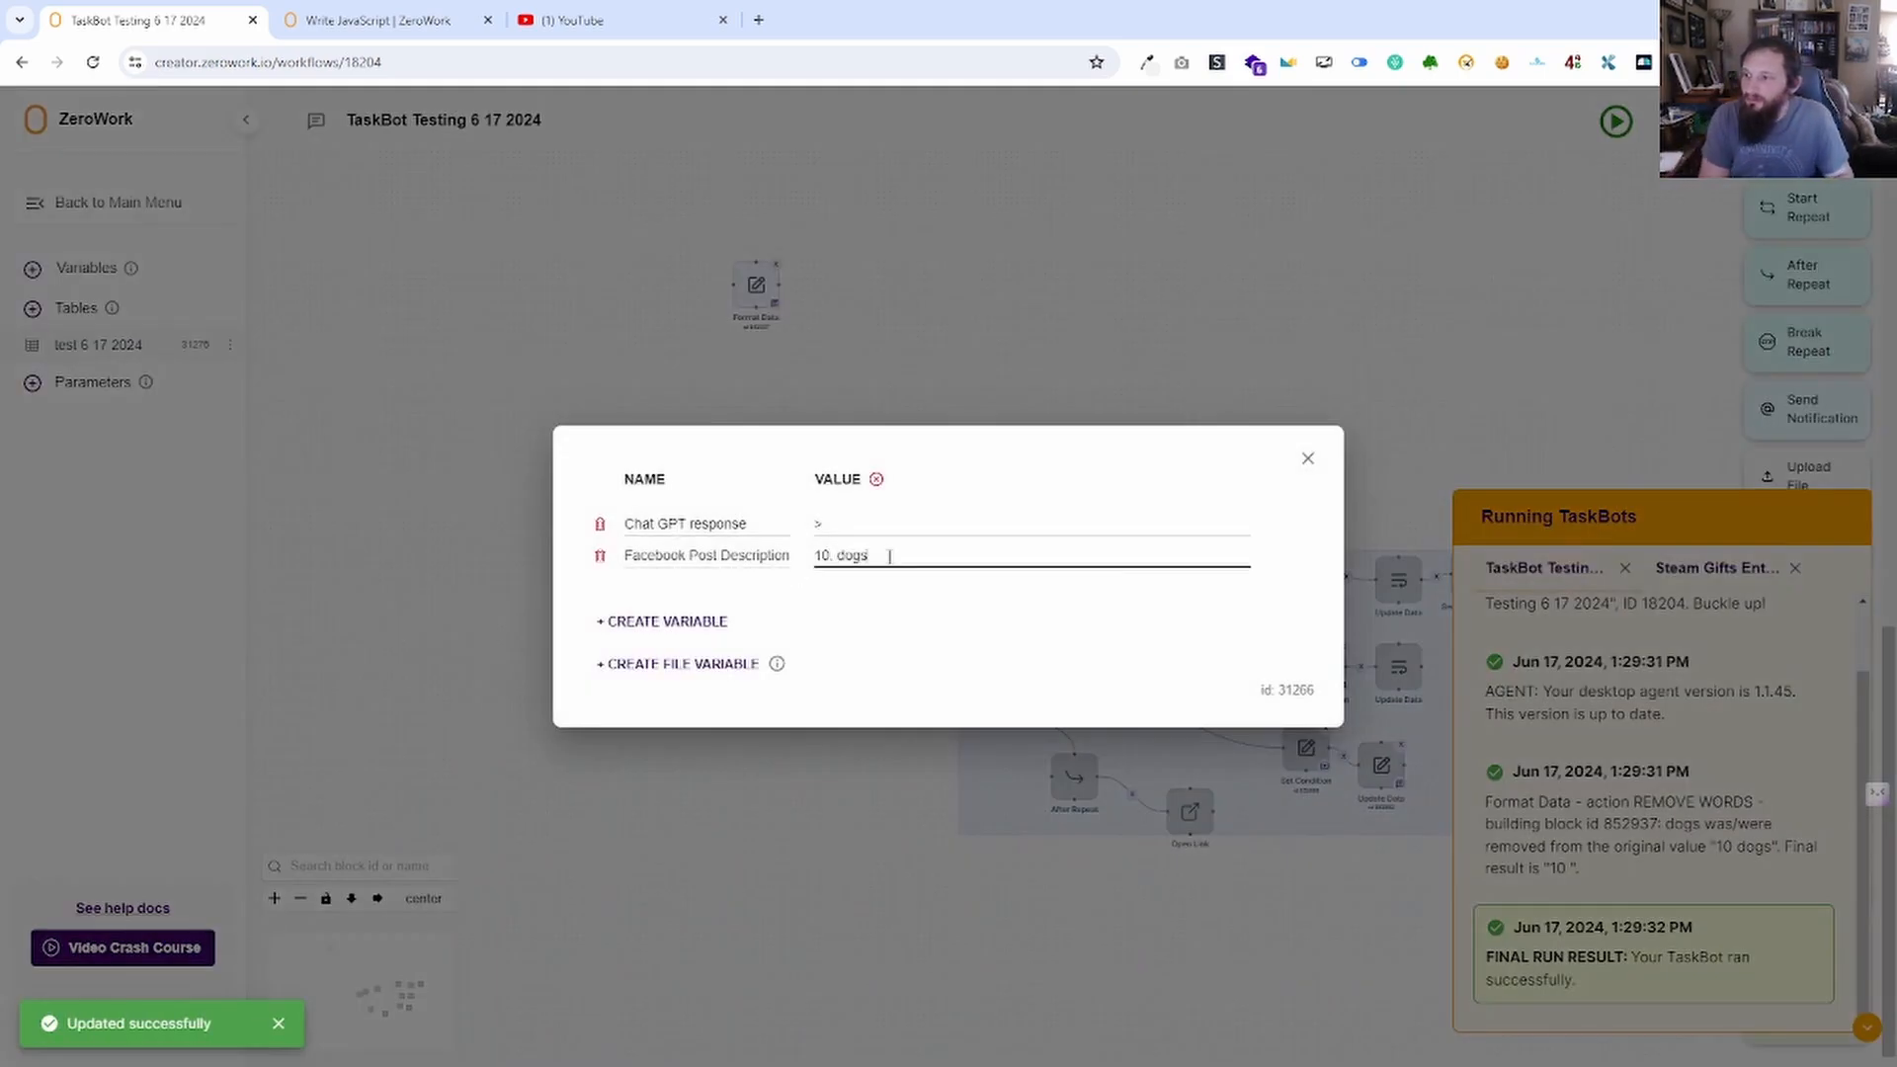
{"action": "left_click", "coordinate": [1307, 459]}
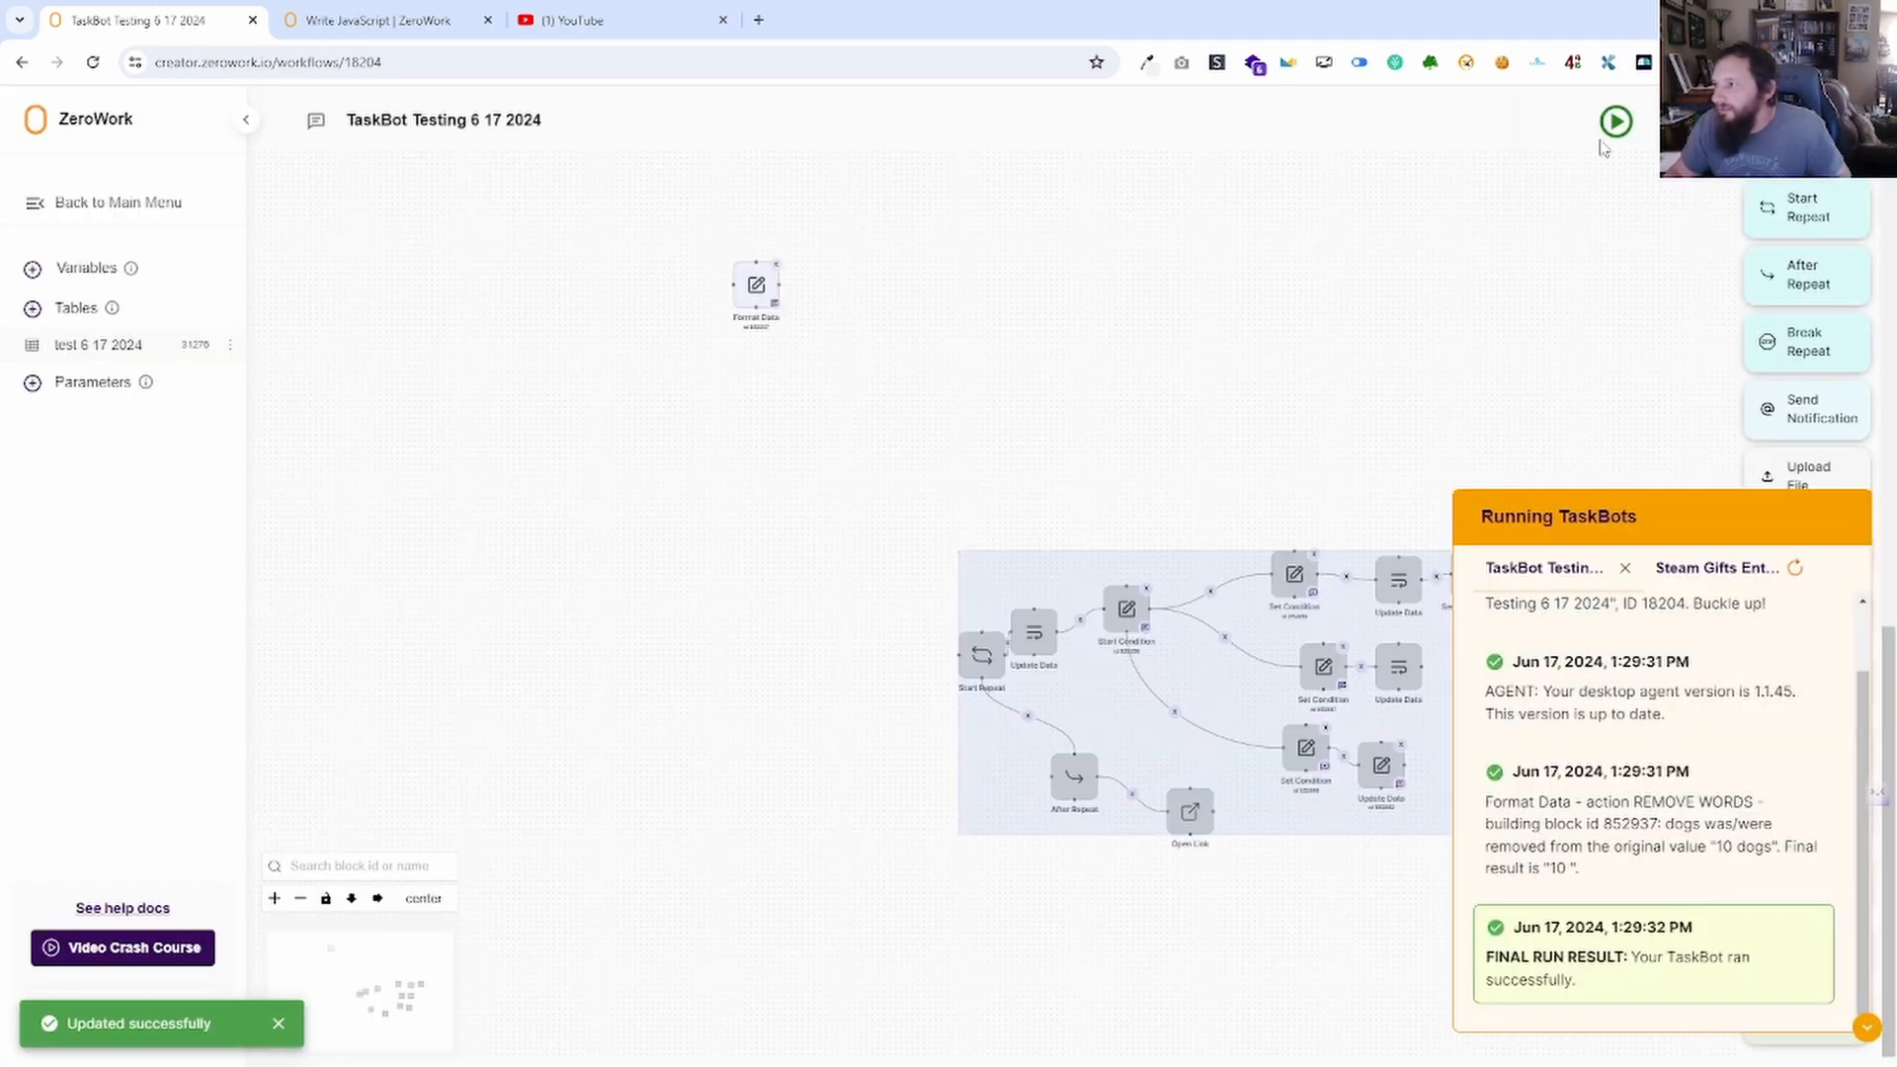
{"action": "left_click", "coordinate": [1615, 124]}
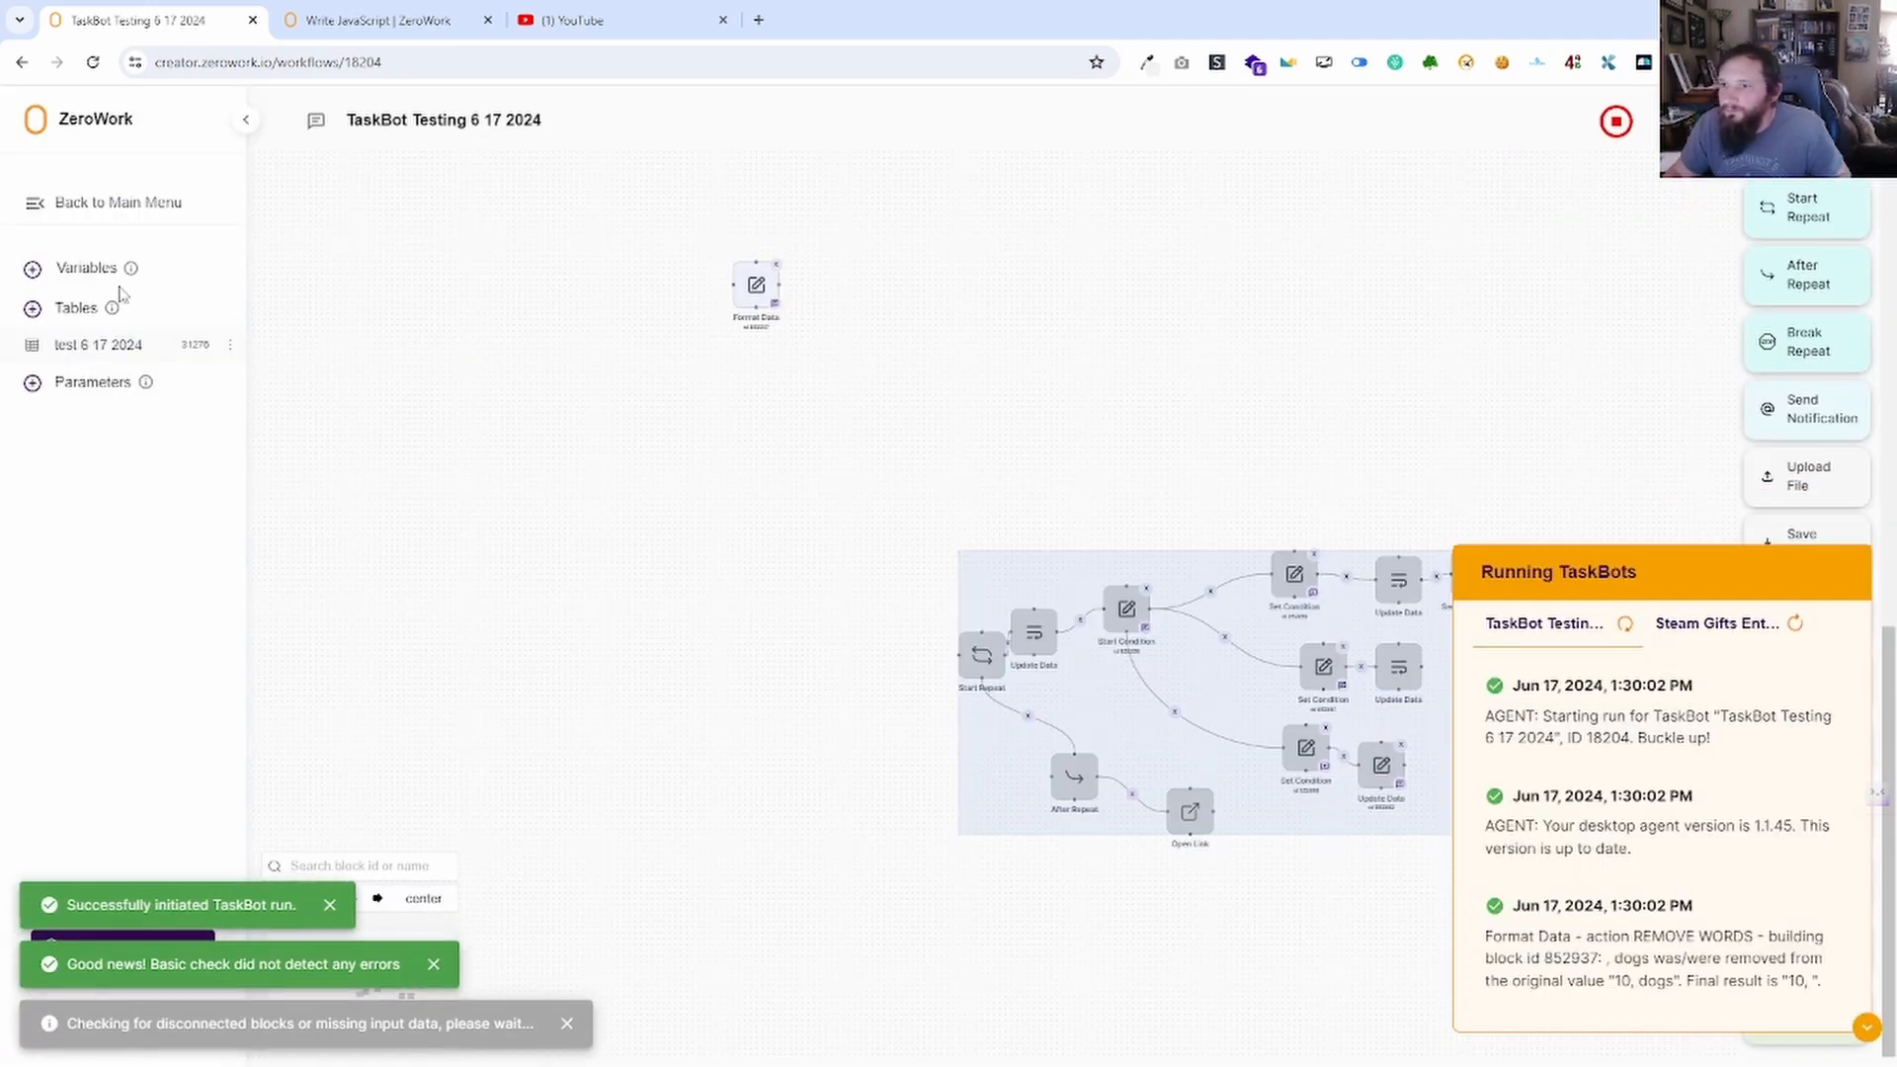
{"action": "left_click", "coordinate": [89, 269]}
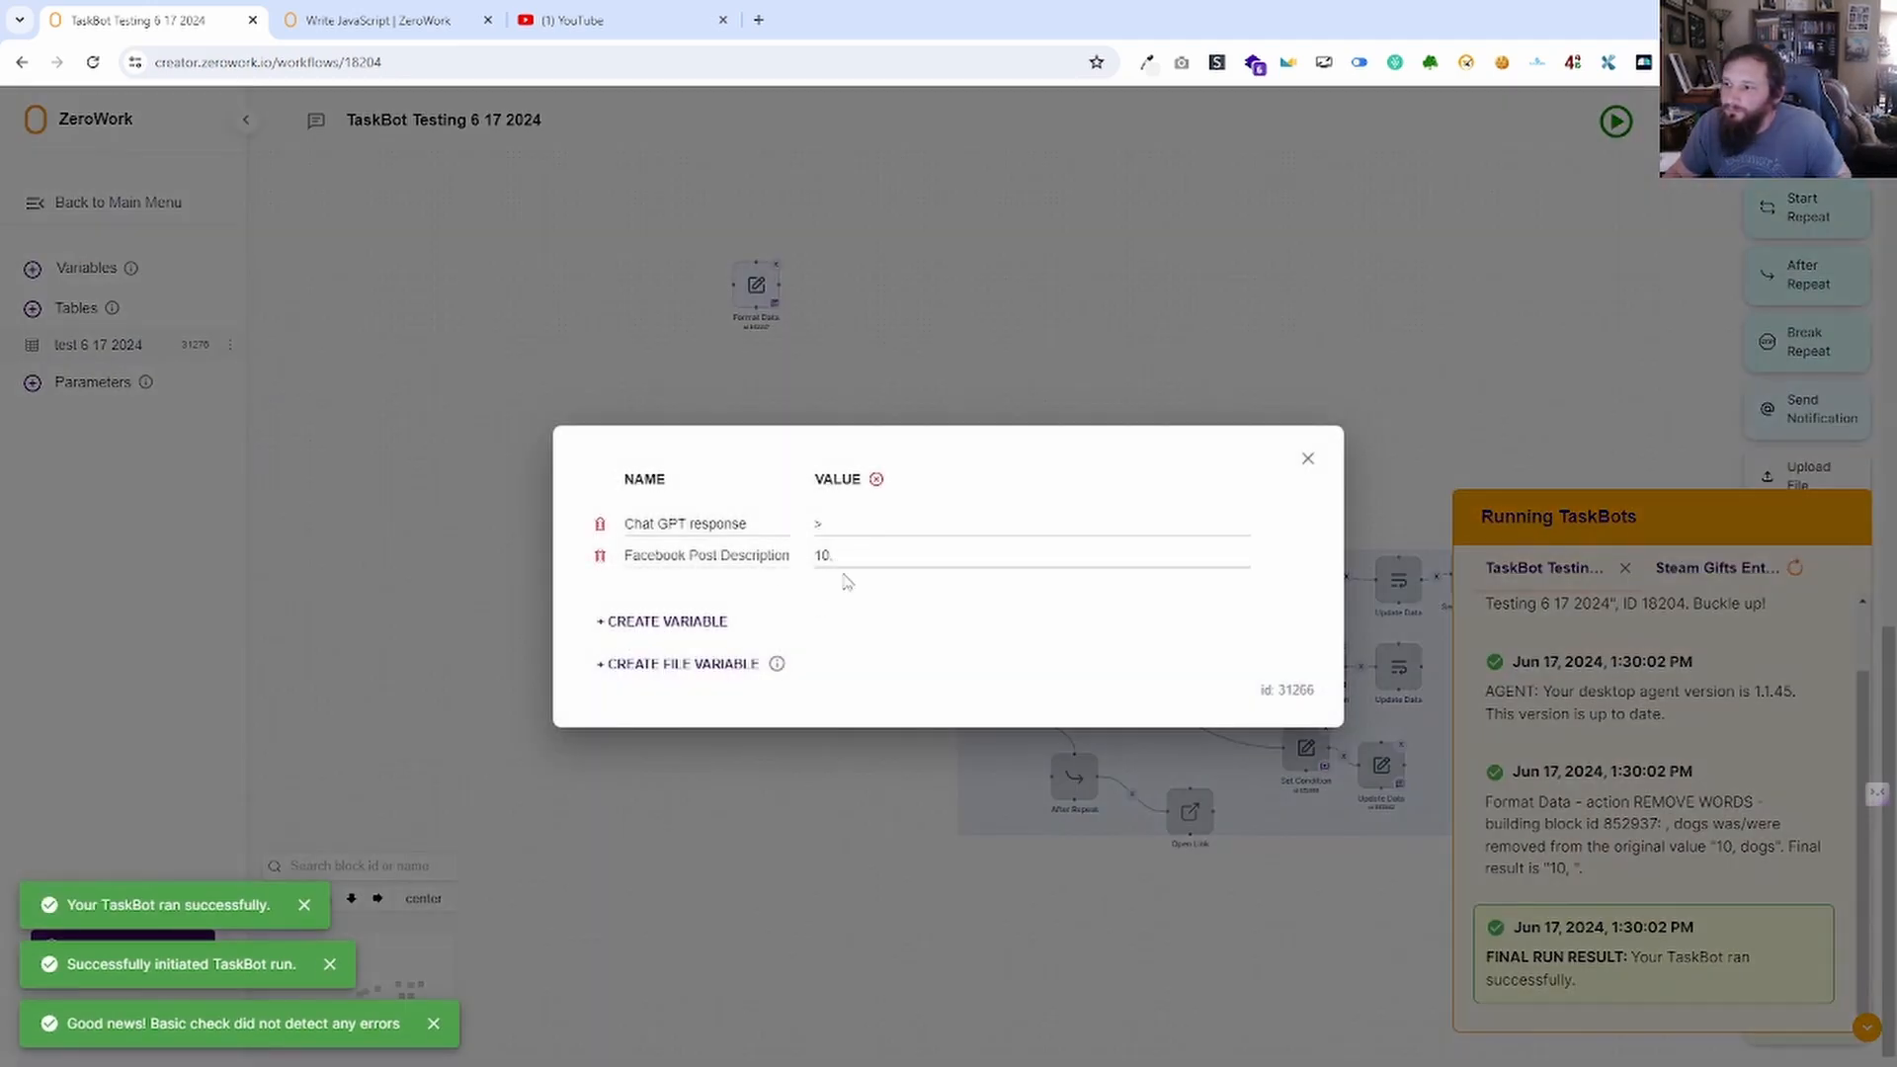
{"action": "left_click", "coordinate": [1309, 459]}
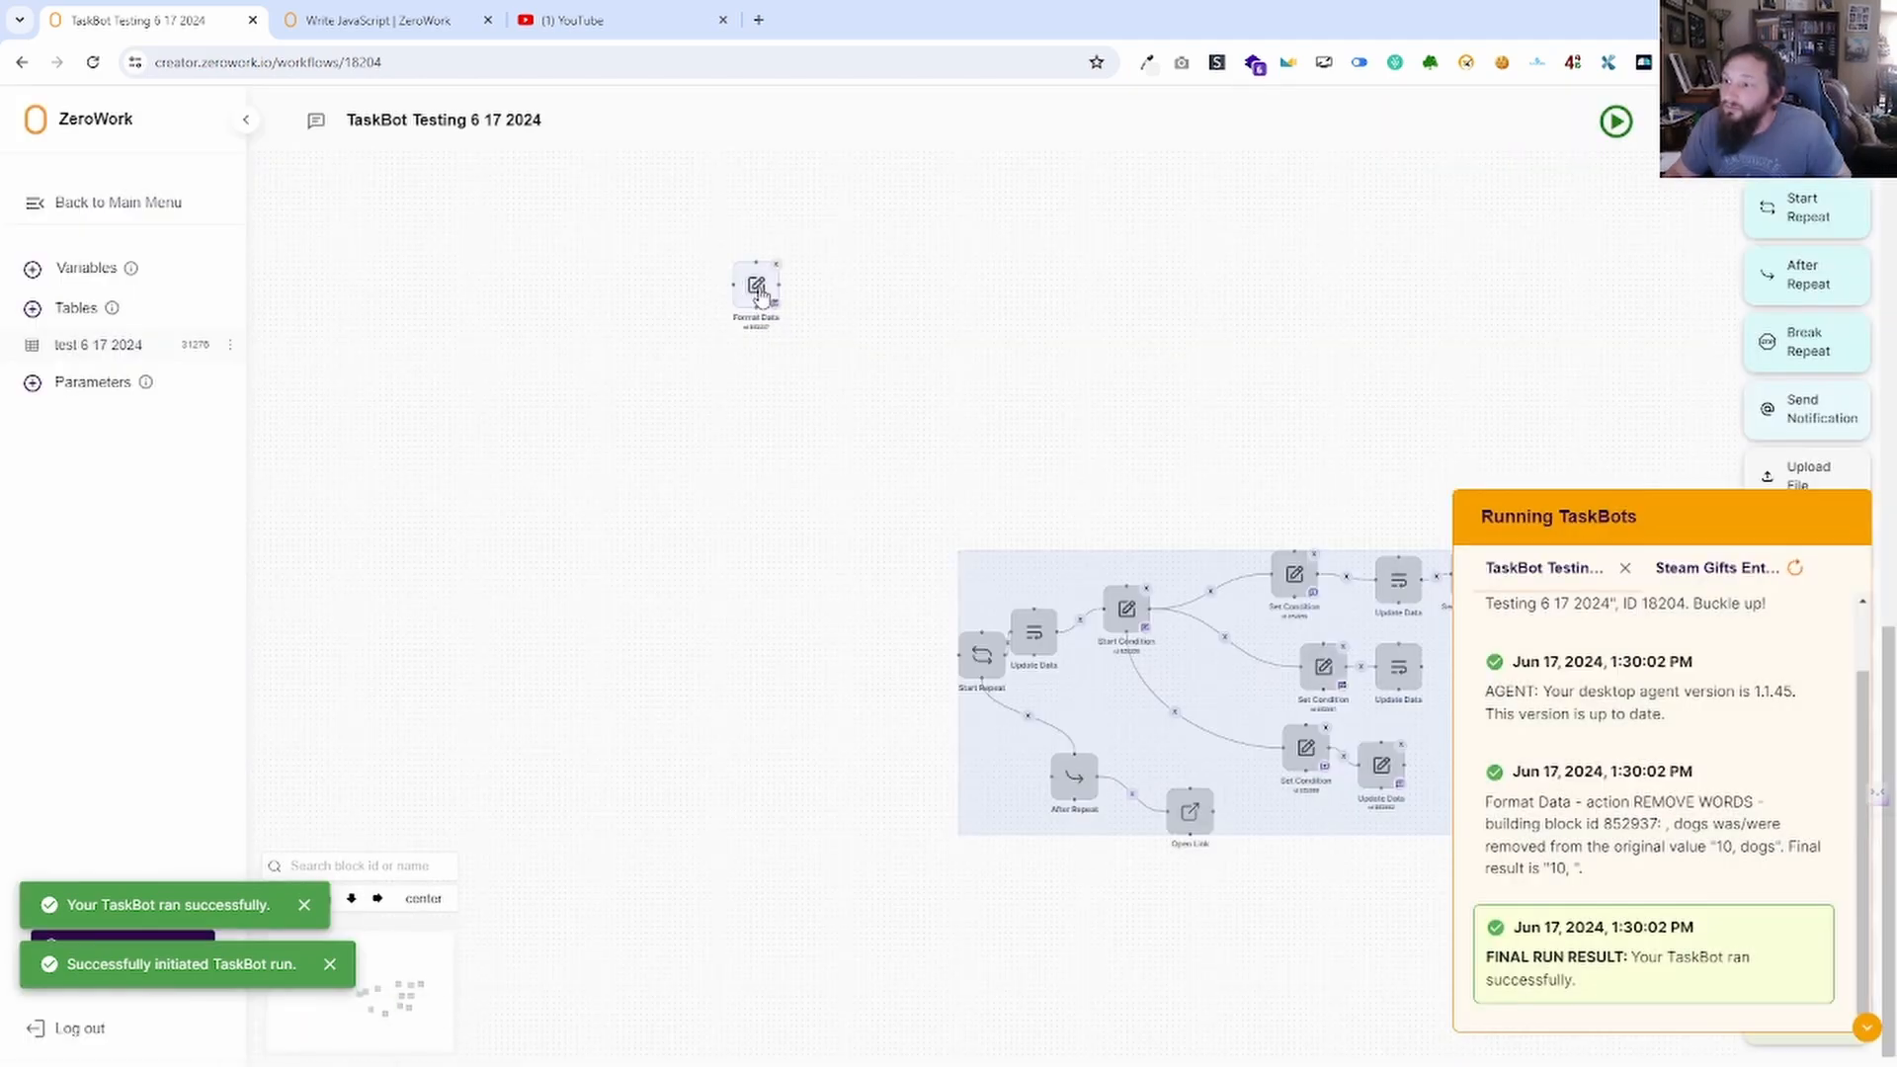
{"action": "left_click", "coordinate": [757, 288]}
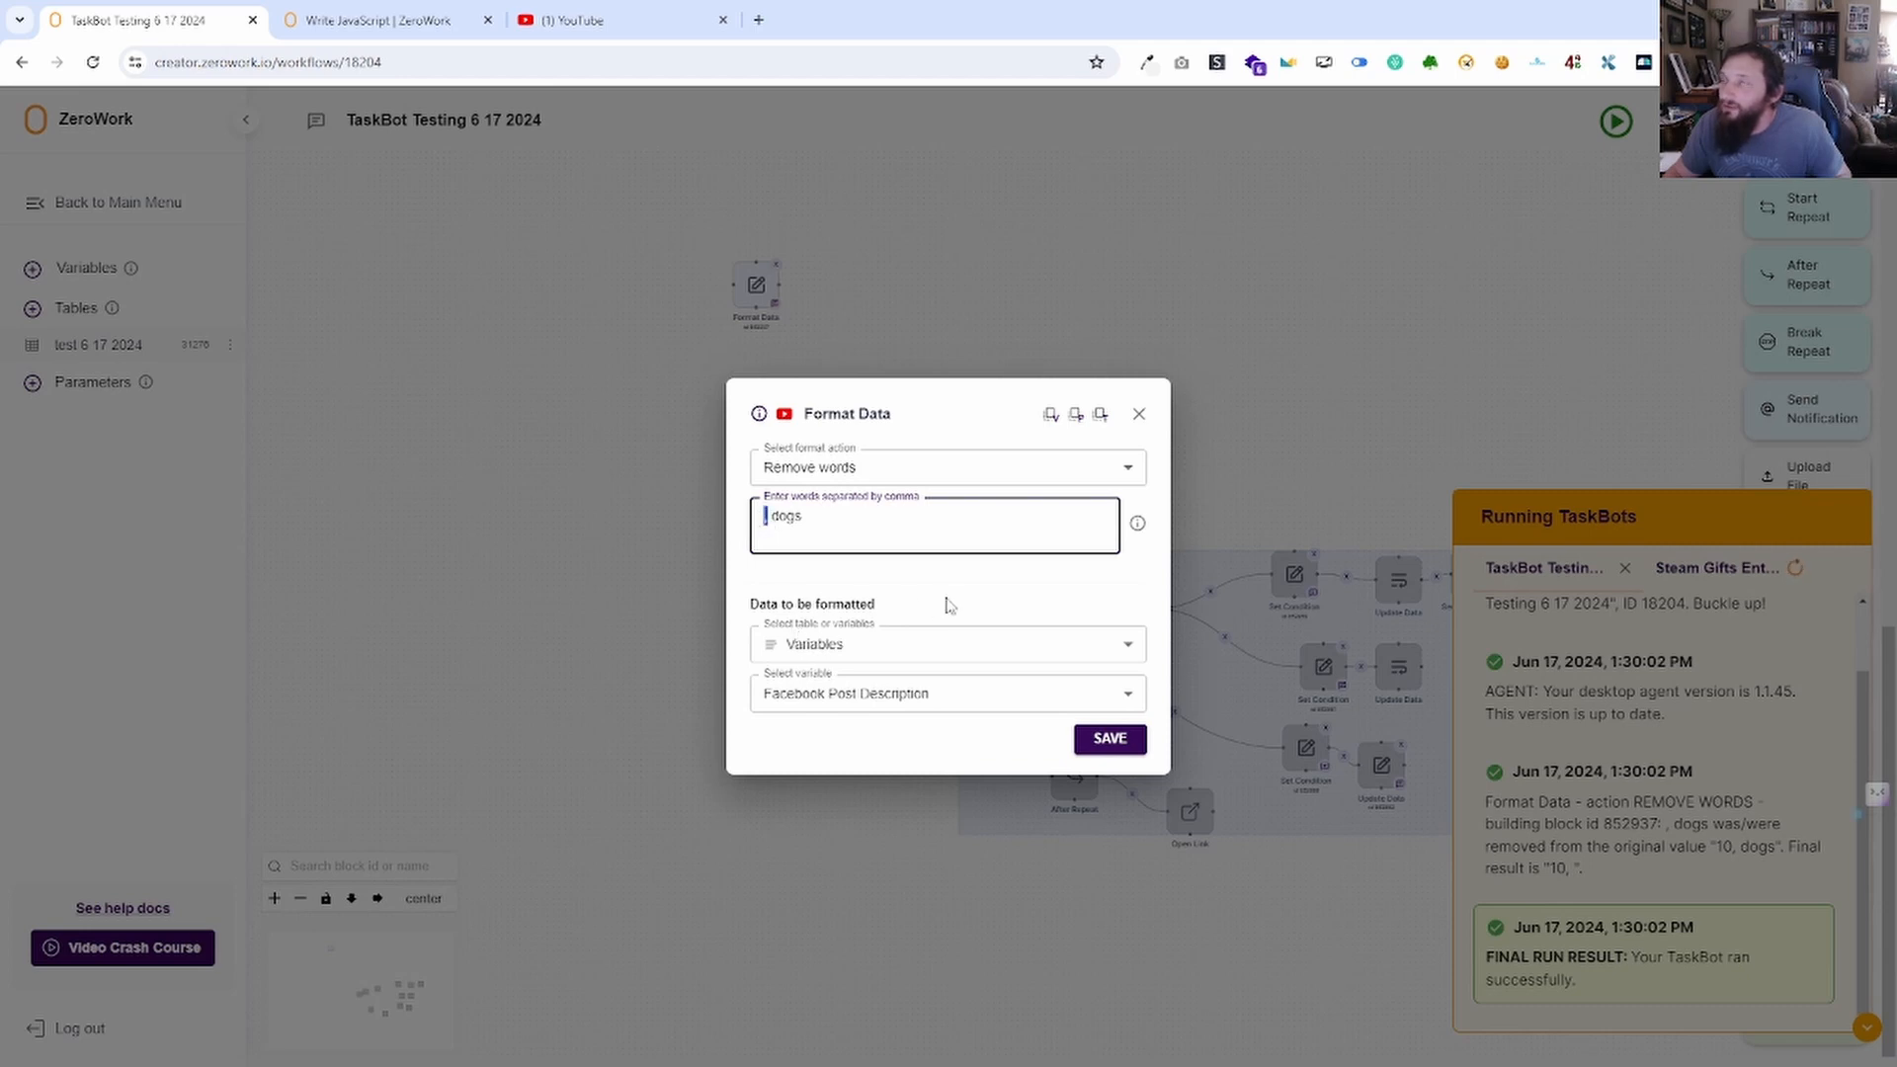
Keep Remove words and change the words to remove to '\ dogs', then save.
{"action": "left_click", "coordinate": [960, 474]}
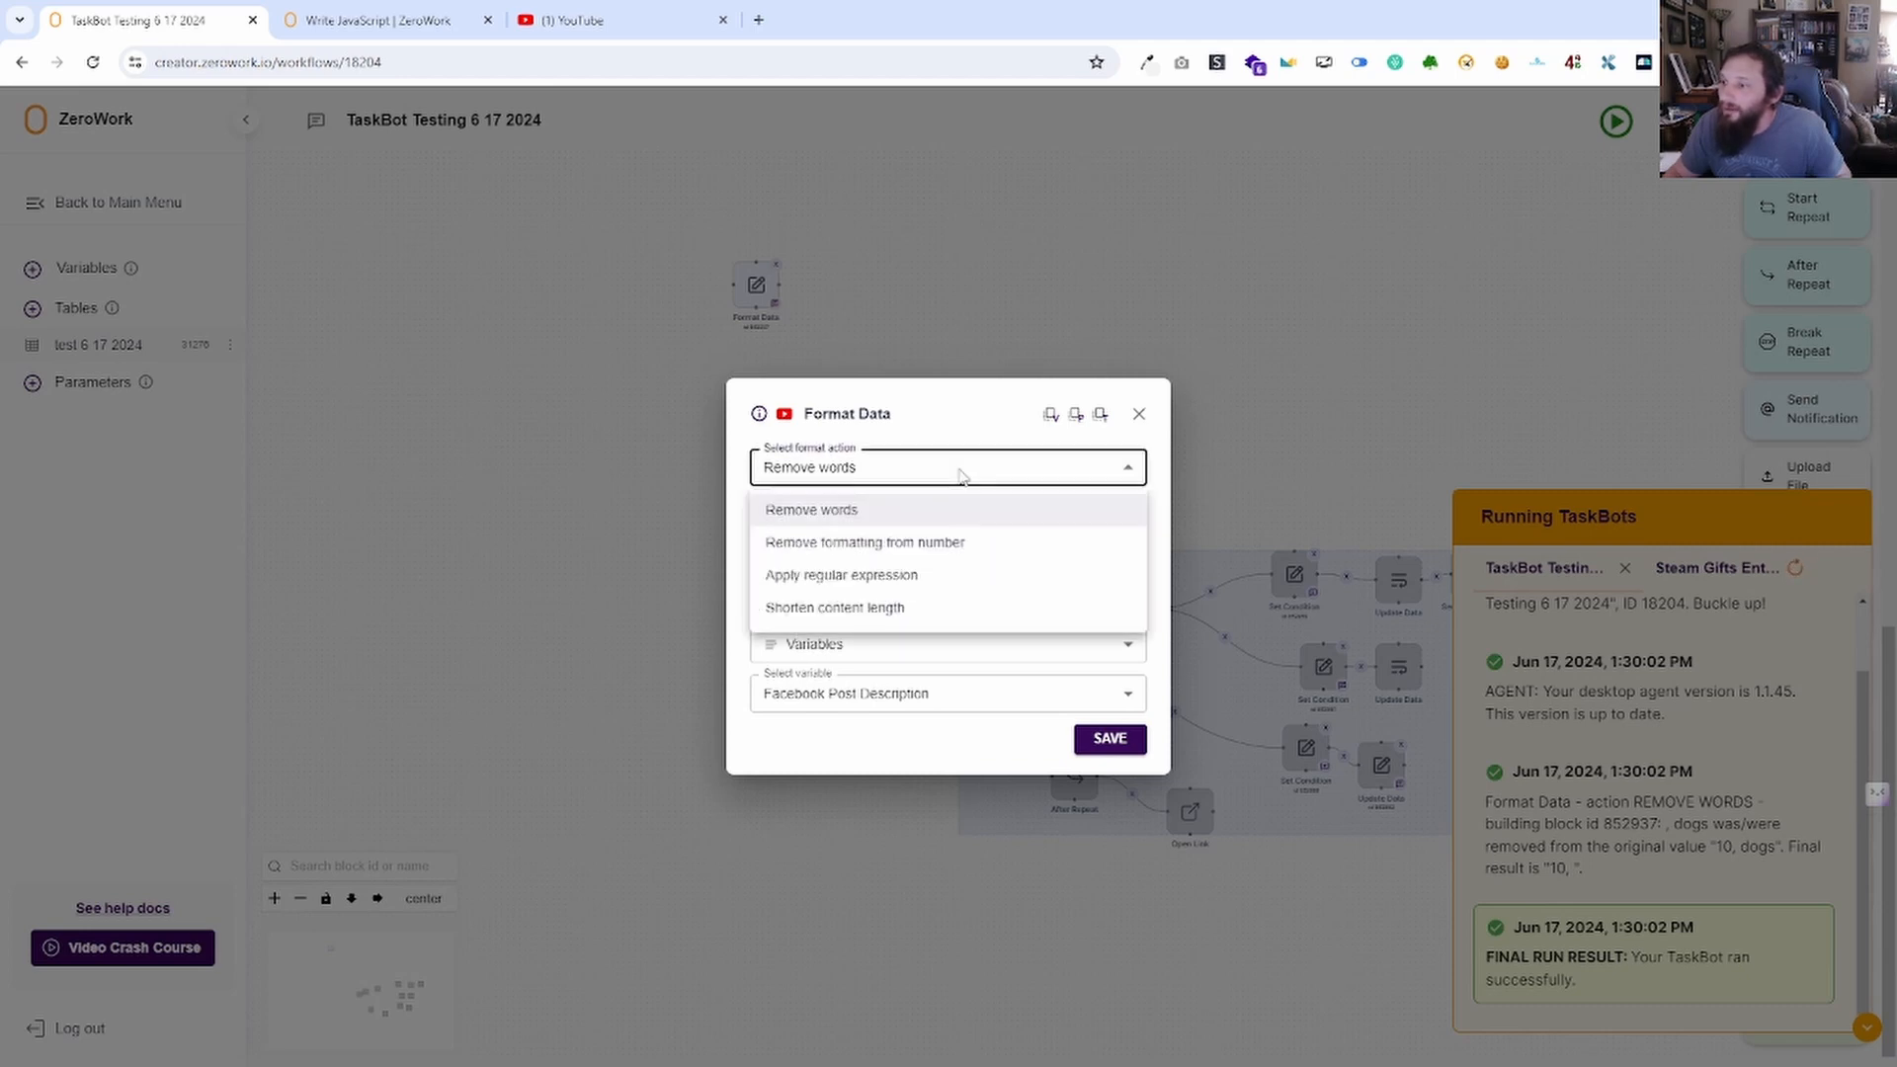
{"action": "left_click", "coordinate": [786, 510]}
{"action": "left_click_drag", "start_coordinate": [768, 521], "coordinate": [753, 529]}
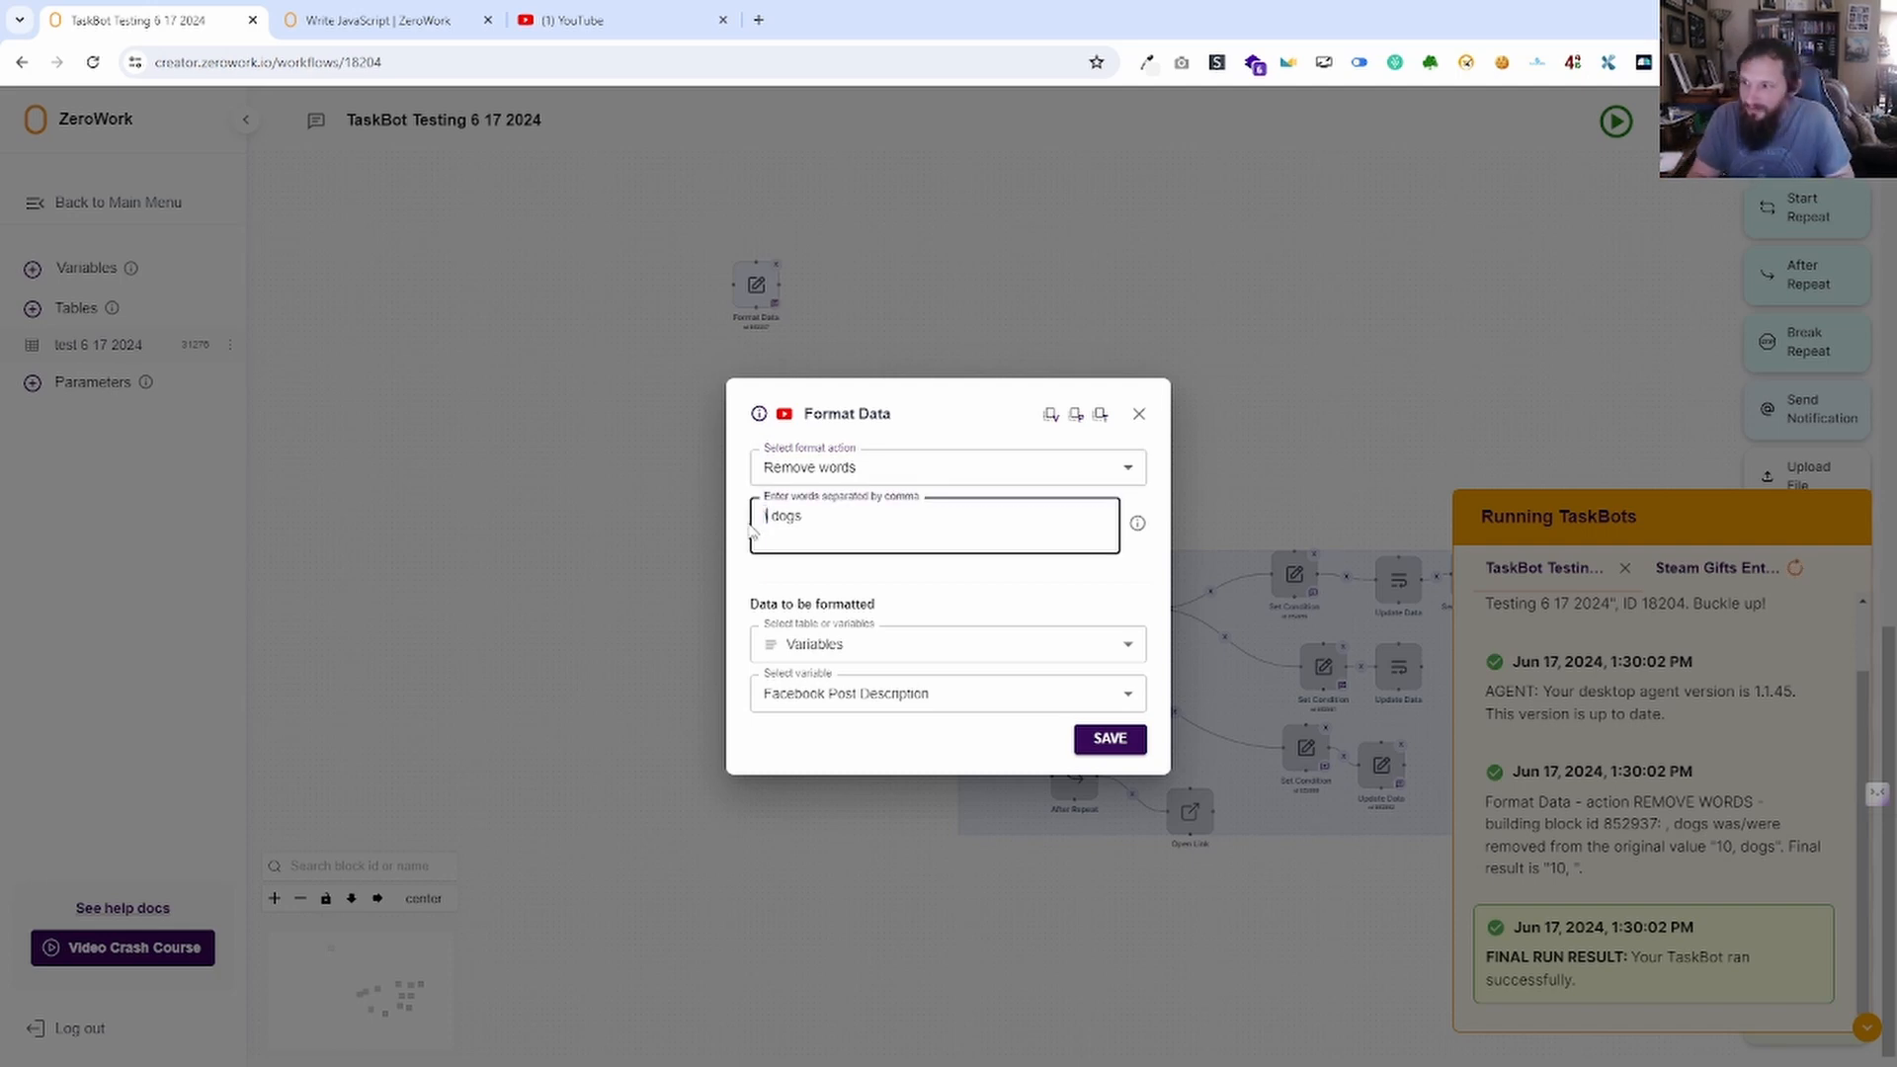
{"action": "type", "text": "\\"}
{"action": "left_click", "coordinate": [1109, 739]}
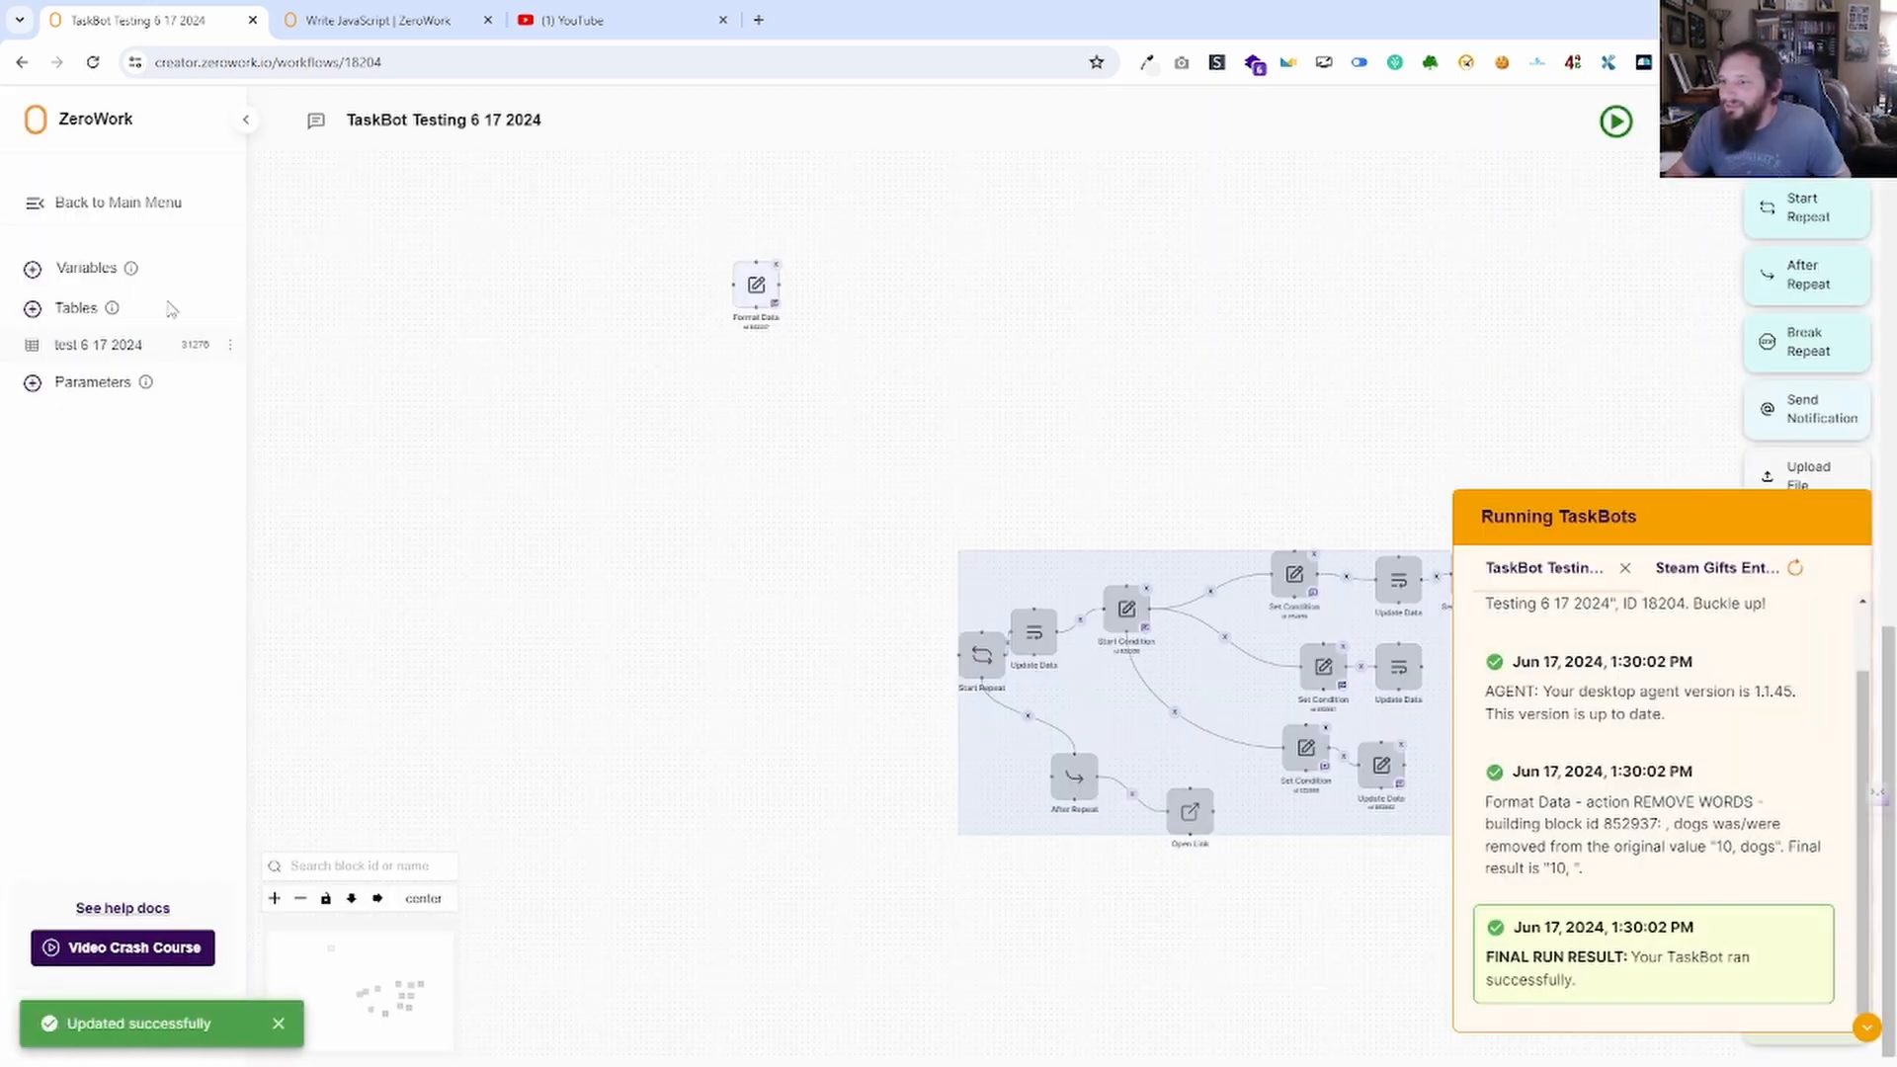
Set Facebook Post Description to '10\ dogs' and confirm it now reads '10'.
{"action": "left_click", "coordinate": [89, 269]}
{"action": "left_click", "coordinate": [835, 555]}
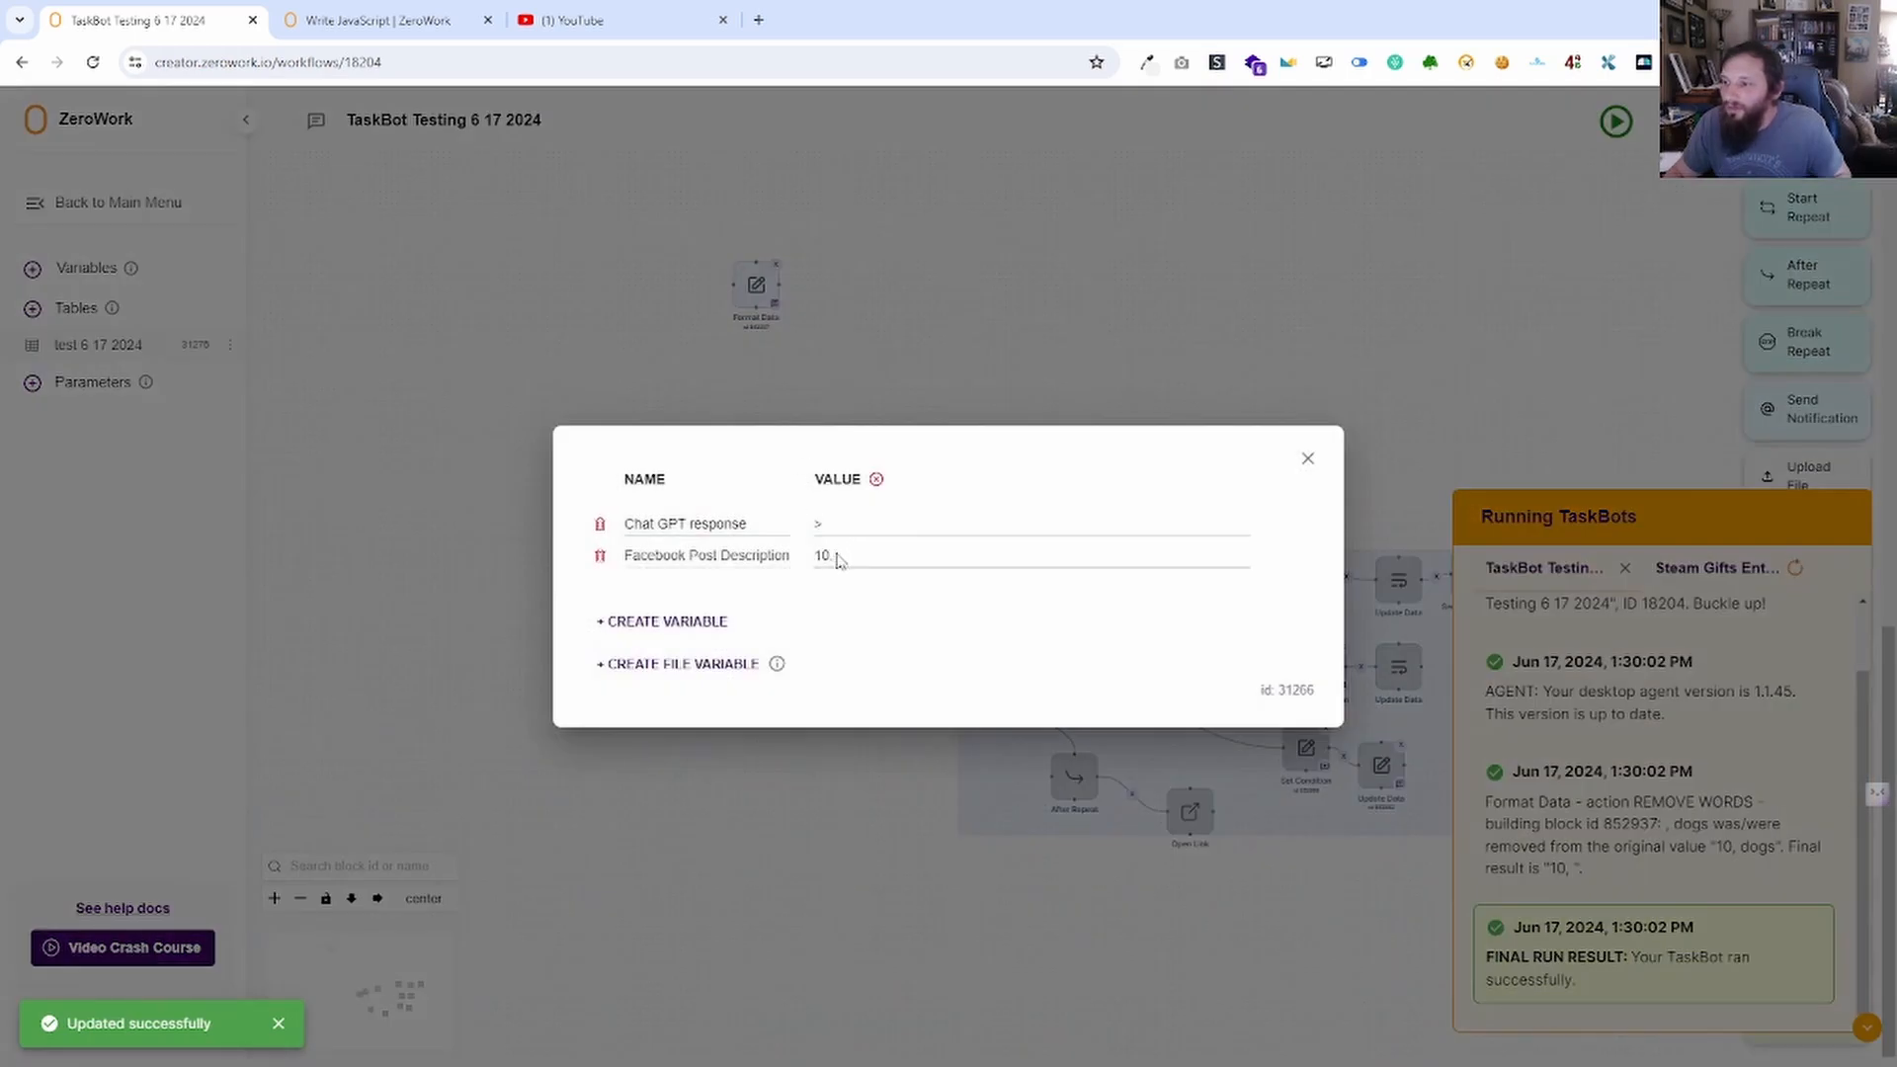
{"action": "key", "text": "BackSpace"}
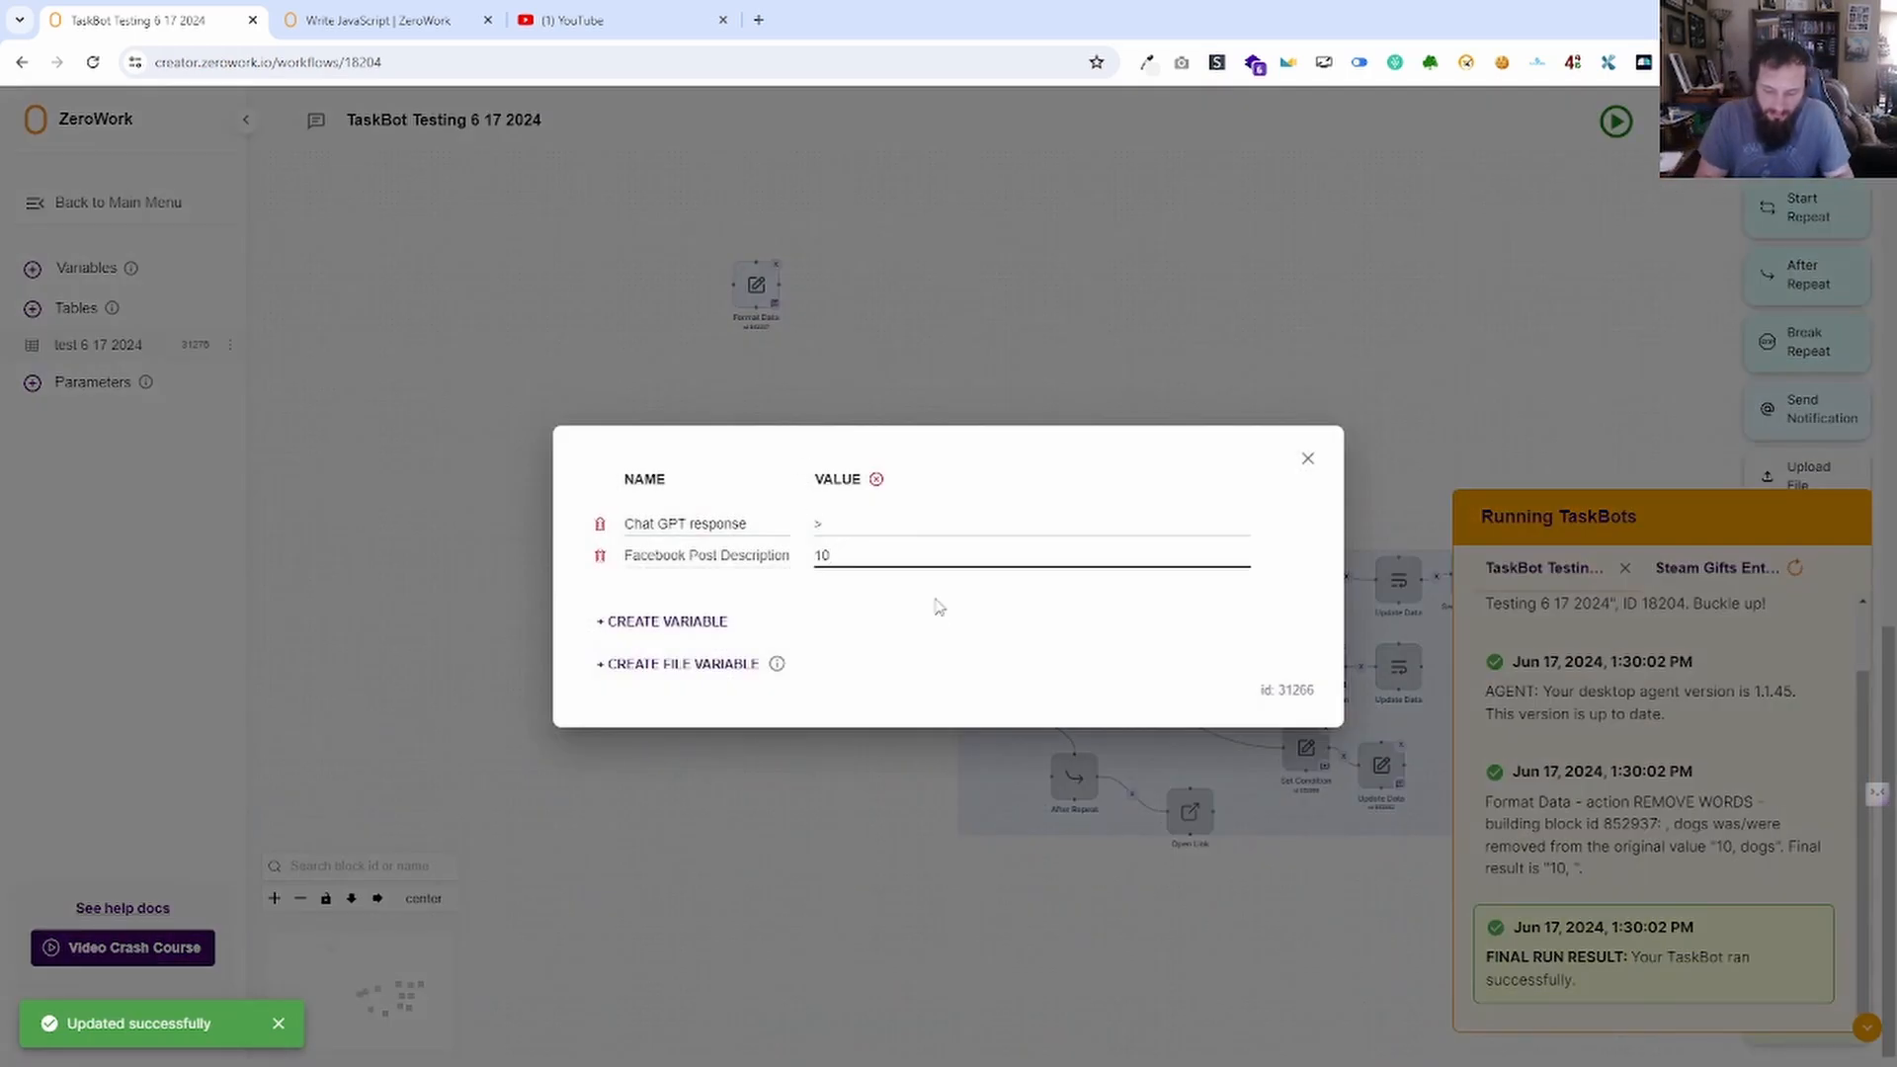
{"action": "type", "text": "dogs"}
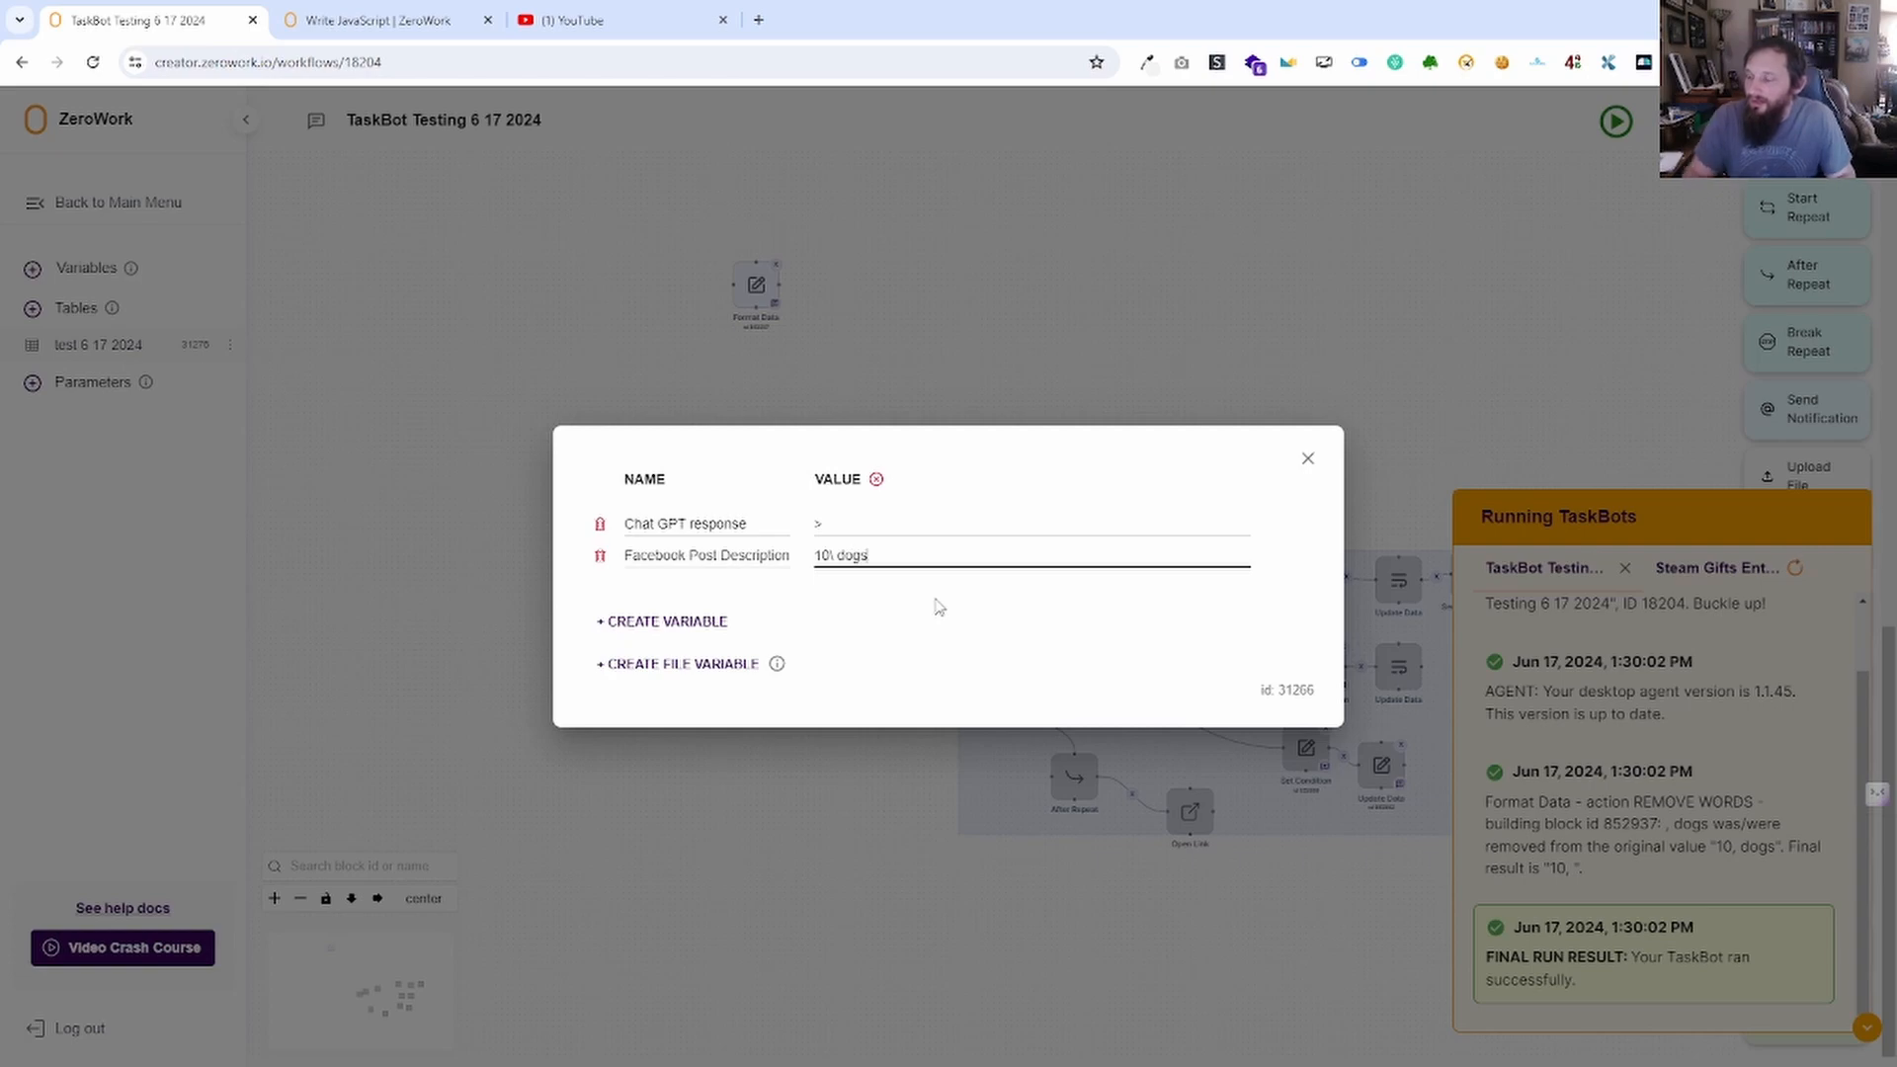
{"action": "left_click", "coordinate": [1307, 458]}
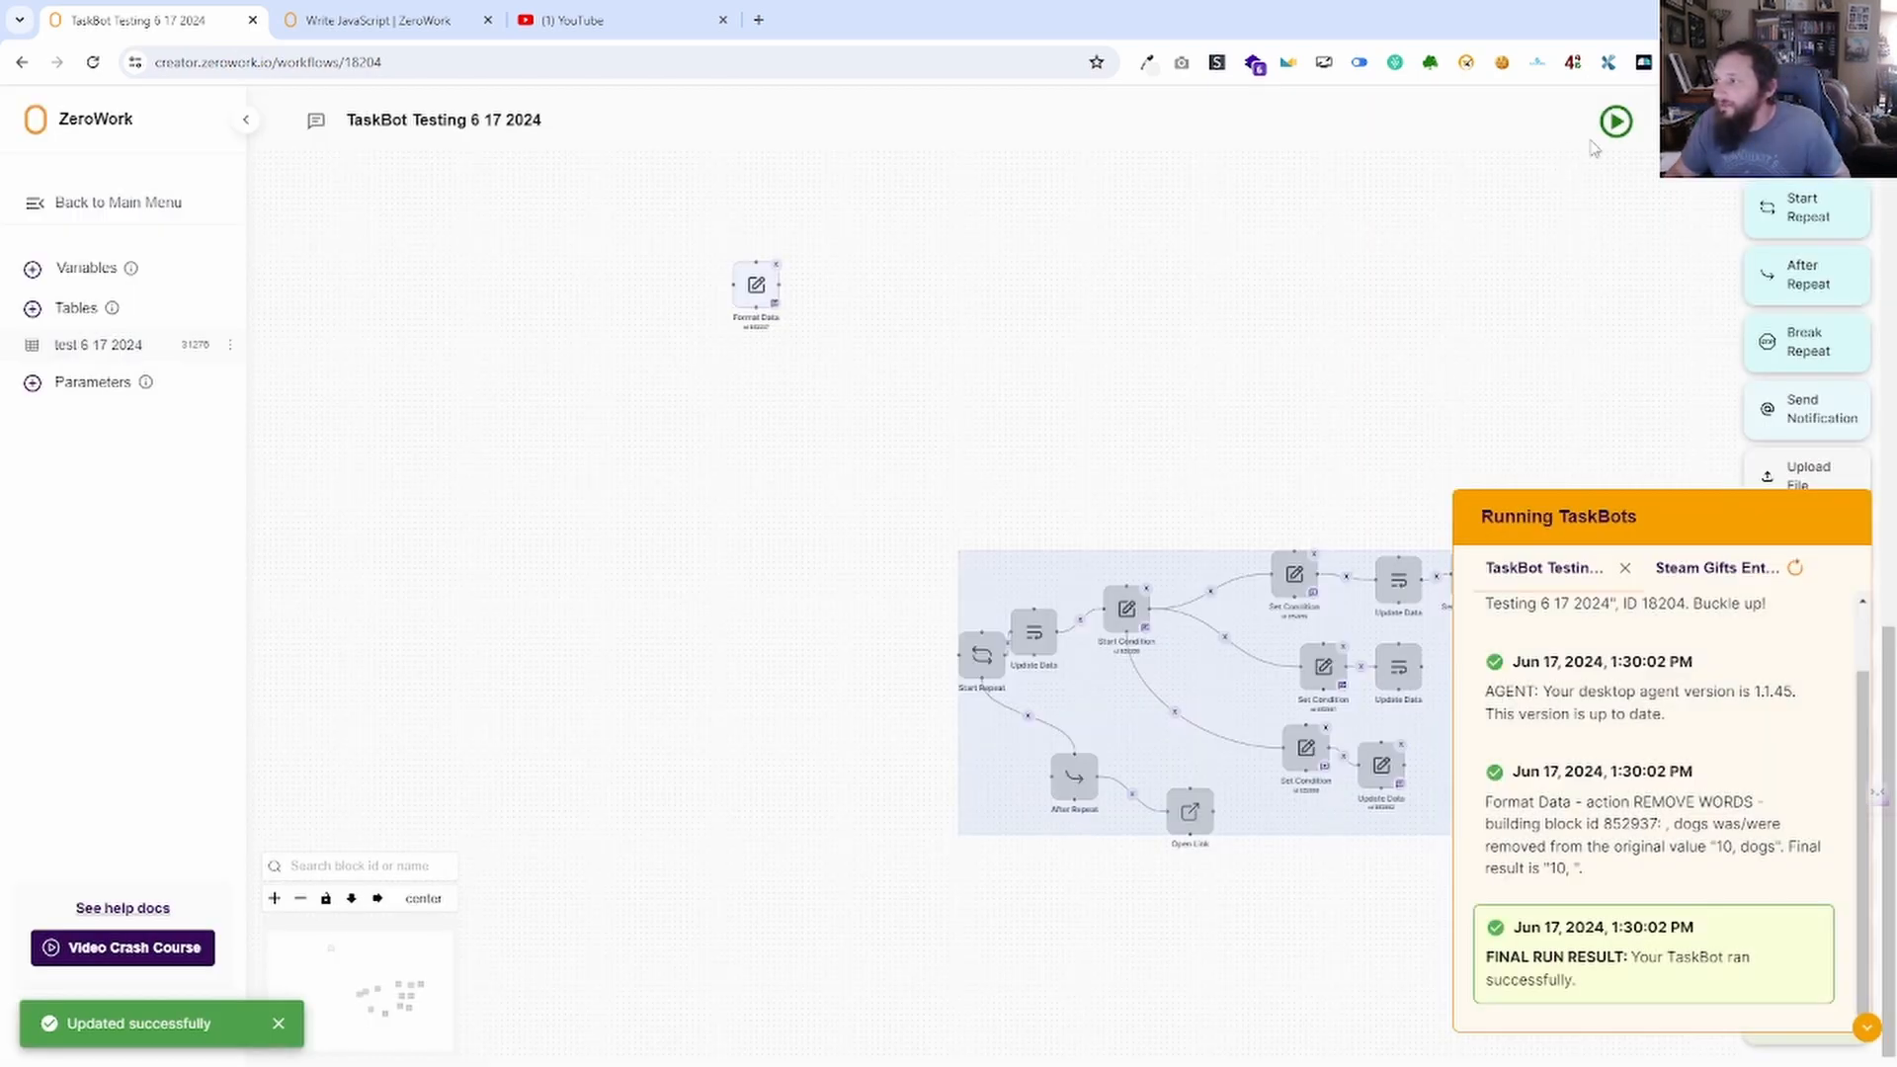
{"action": "left_click", "coordinate": [93, 276]}
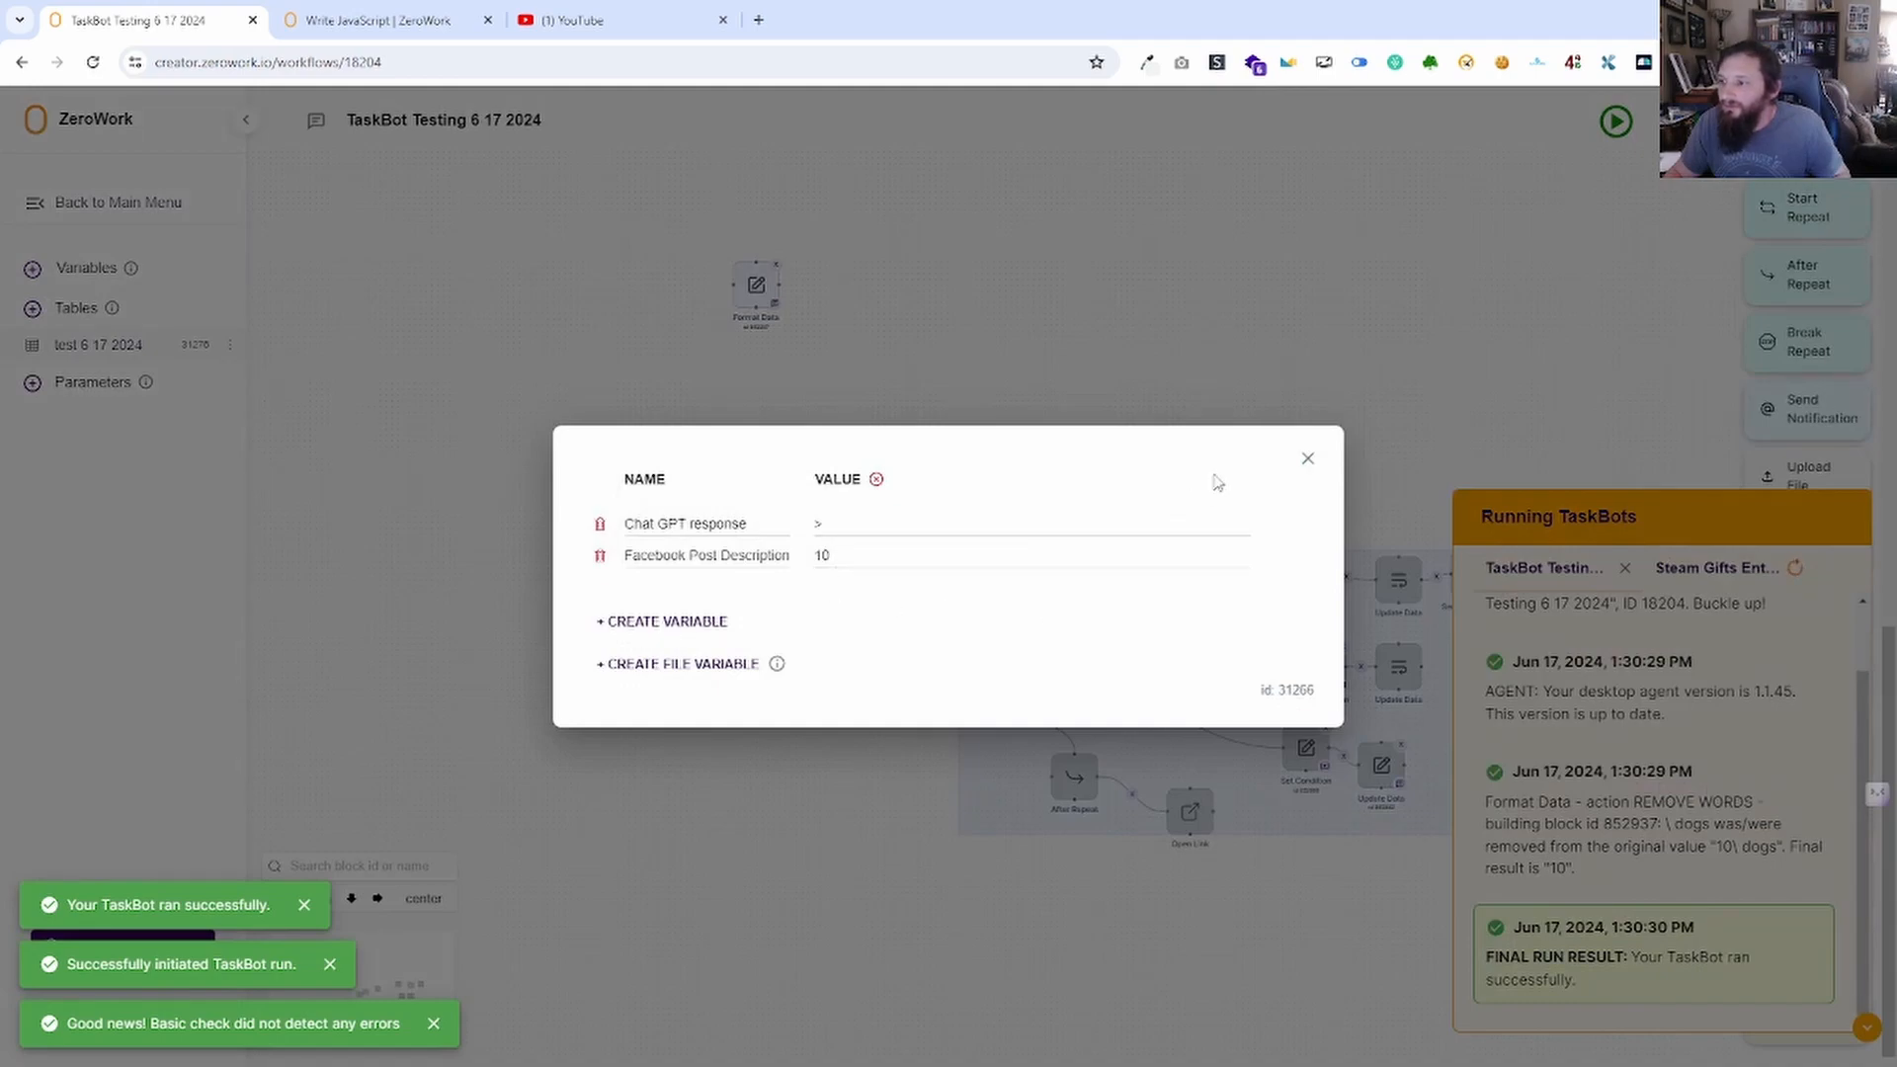
{"action": "left_click", "coordinate": [1307, 459]}
Add ', / cats' to the words to remove, then try the Remove formatting from number action.
{"action": "left_click", "coordinate": [764, 314]}
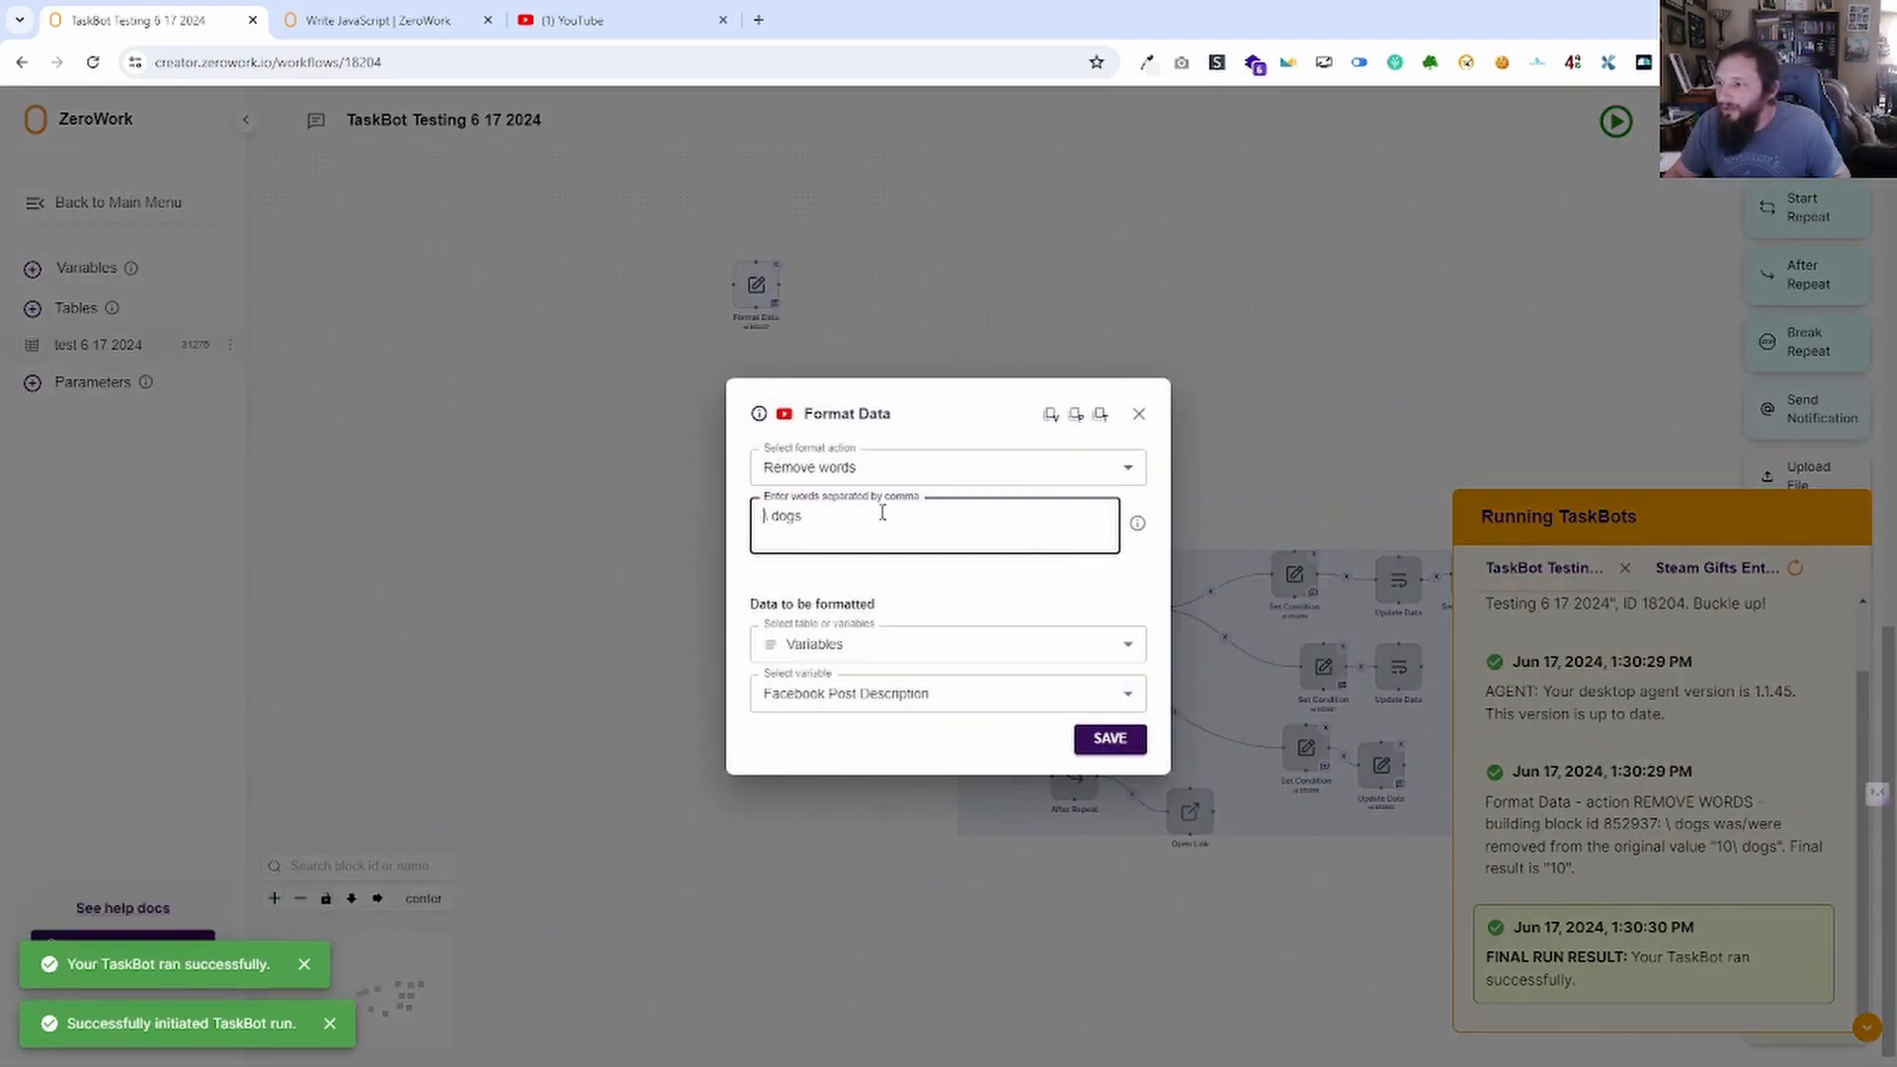
{"action": "type", "text": ","}
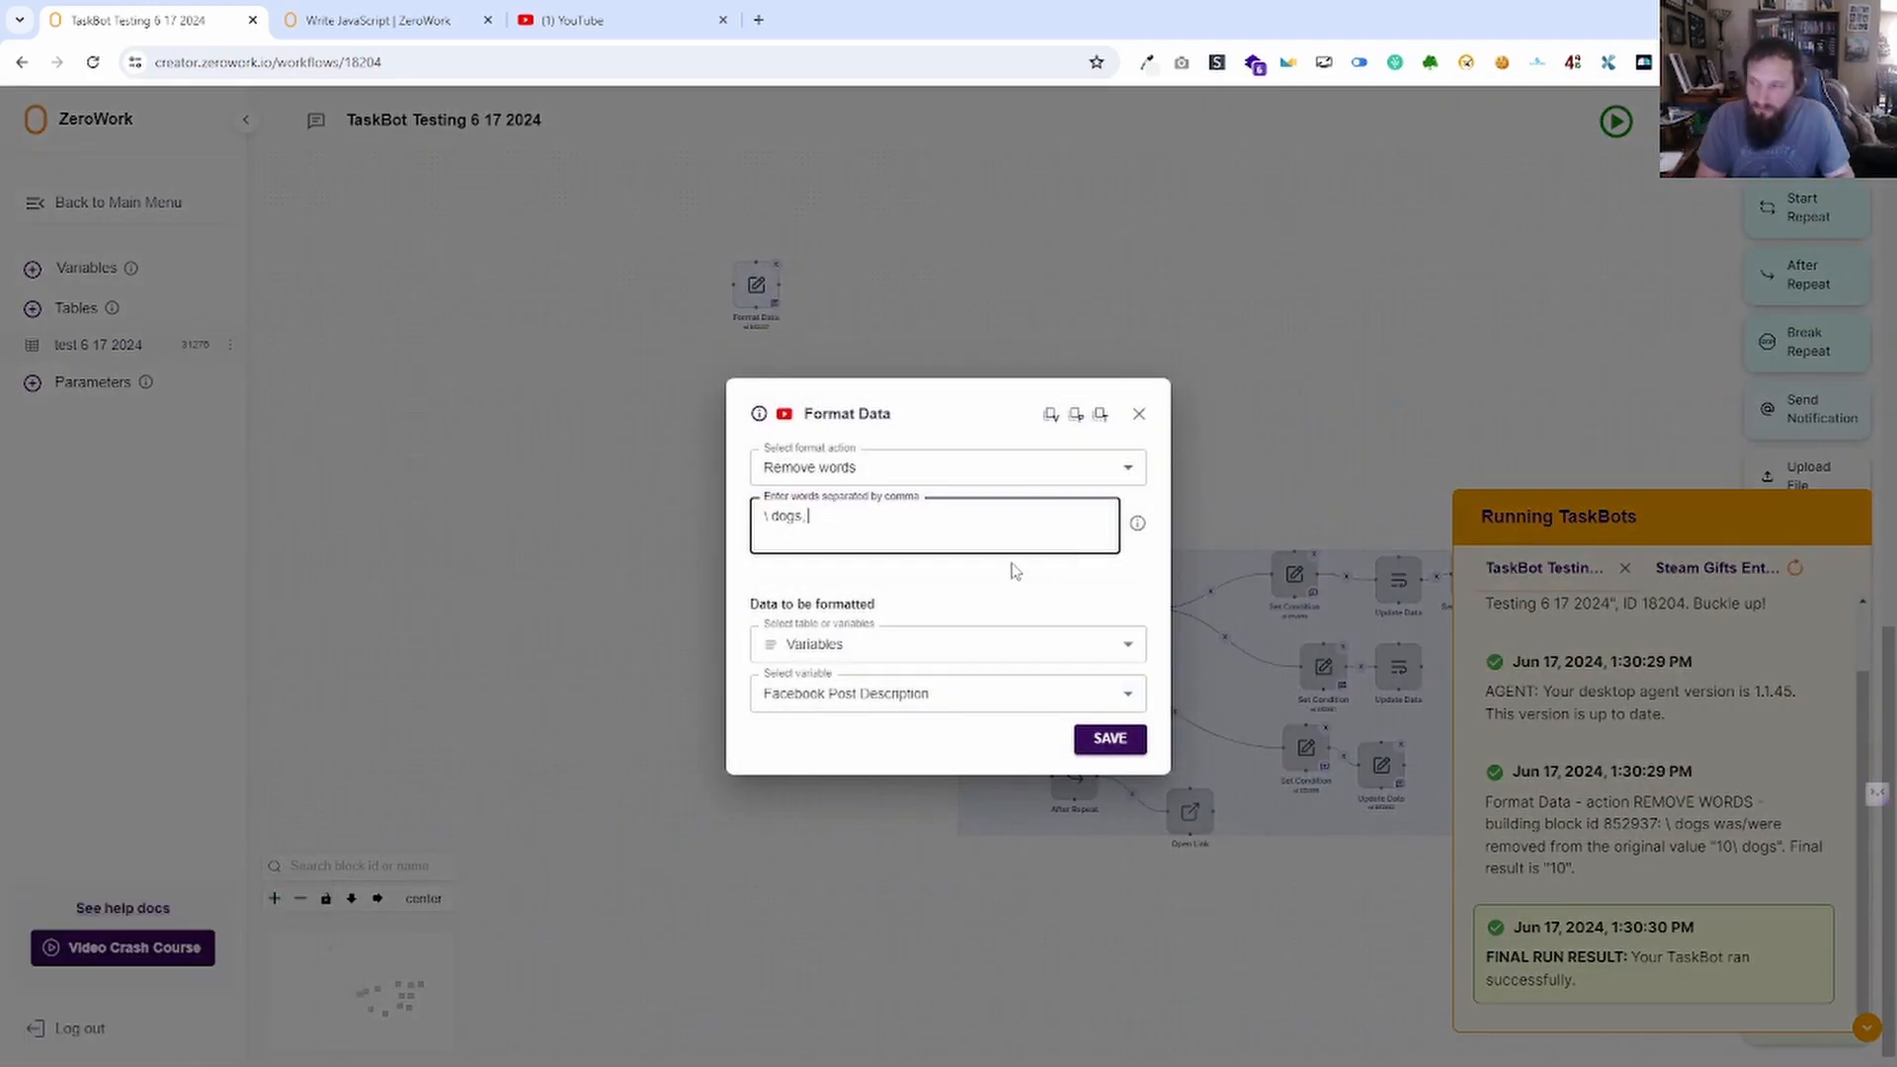
{"action": "type", "text": " / cats"}
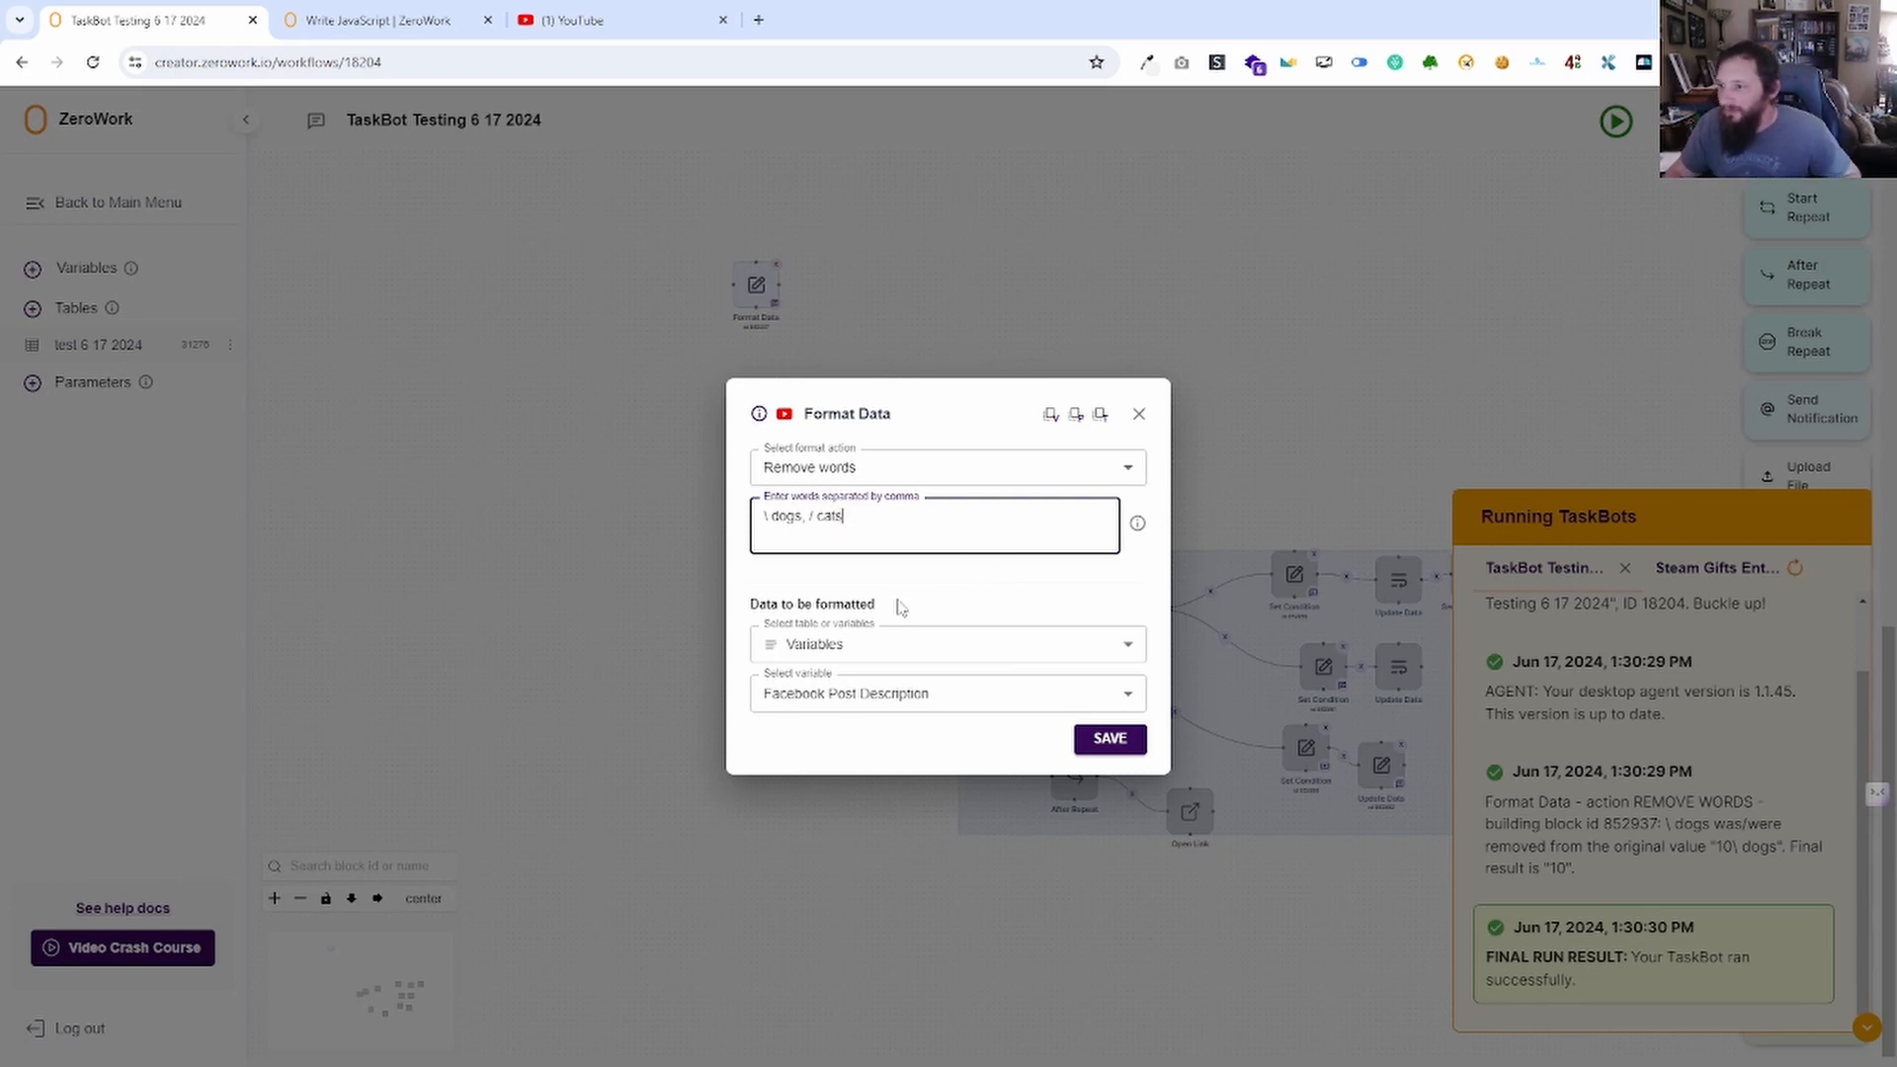
{"action": "left_click", "coordinate": [964, 468]}
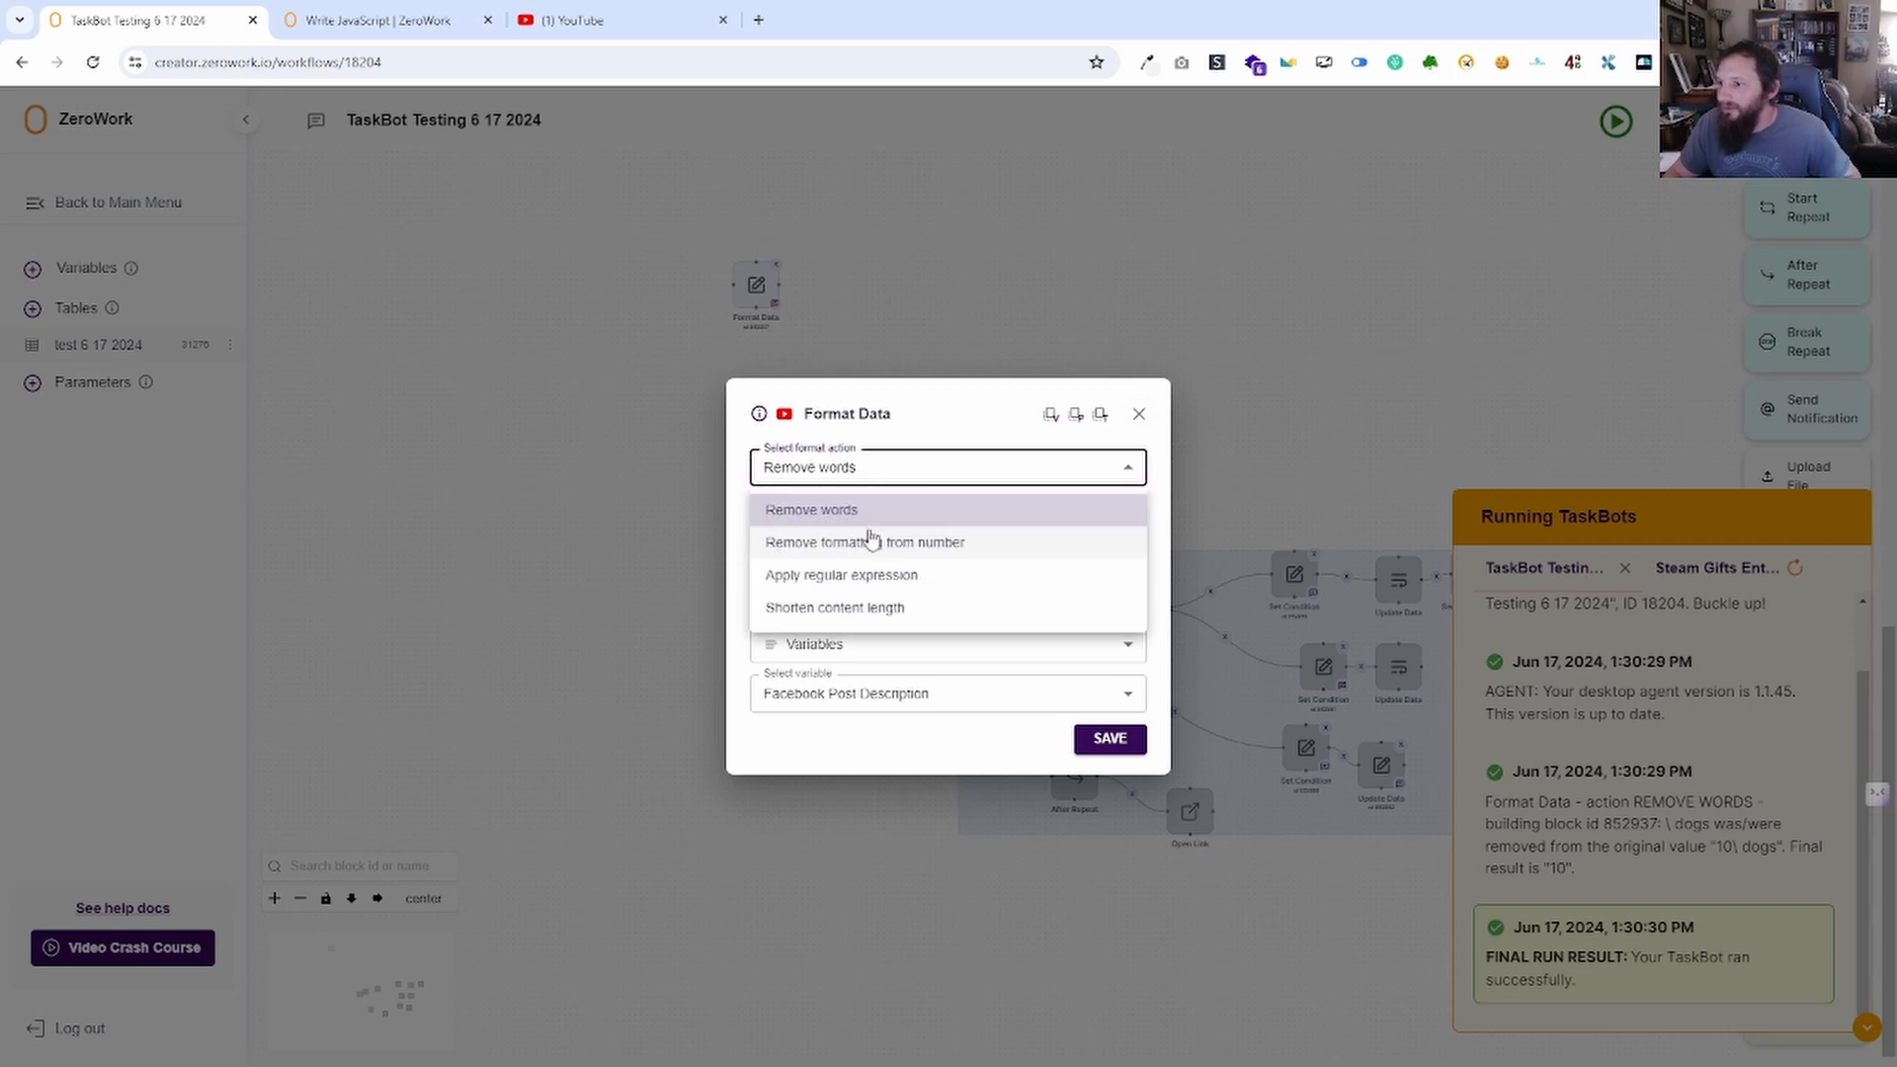
{"action": "left_click", "coordinate": [893, 553]}
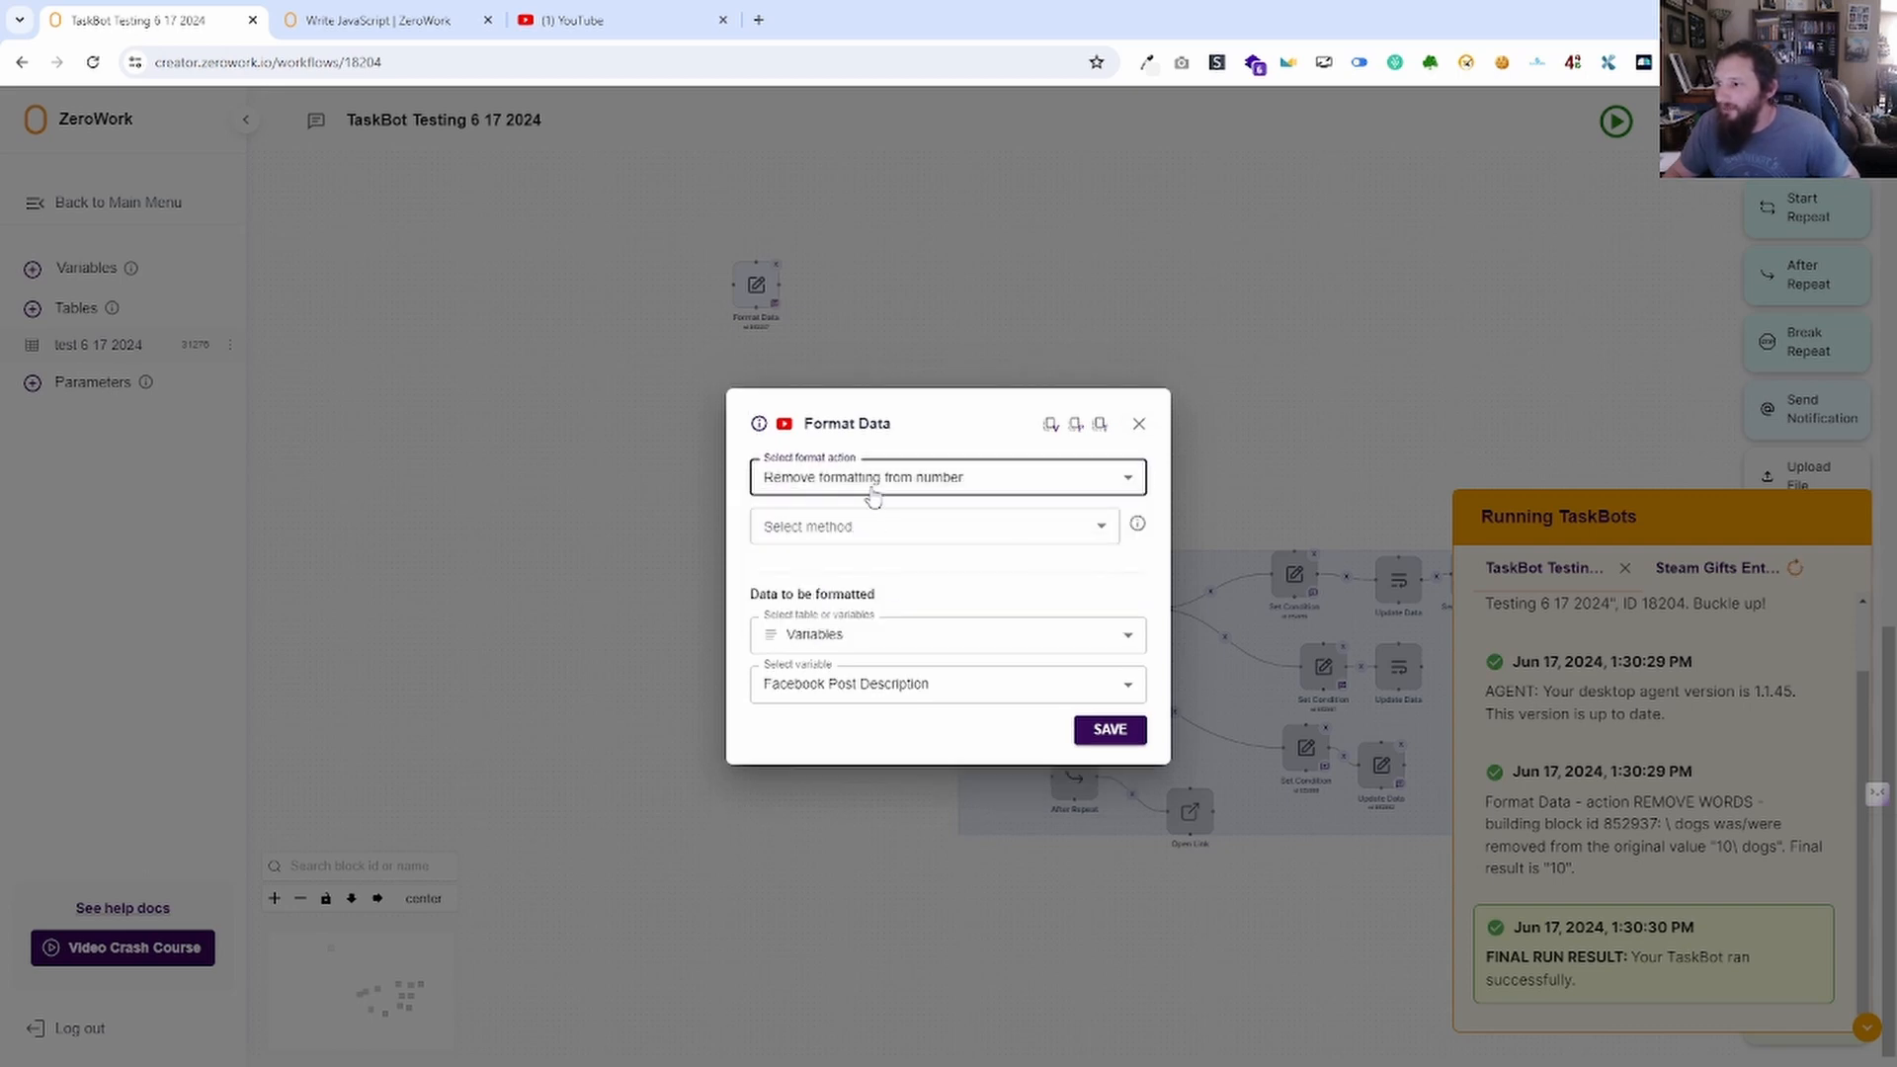
Try the Apply regular expression action, then switch the format action back to Remove words.
{"action": "left_click", "coordinate": [878, 476]}
{"action": "left_click", "coordinate": [874, 589]}
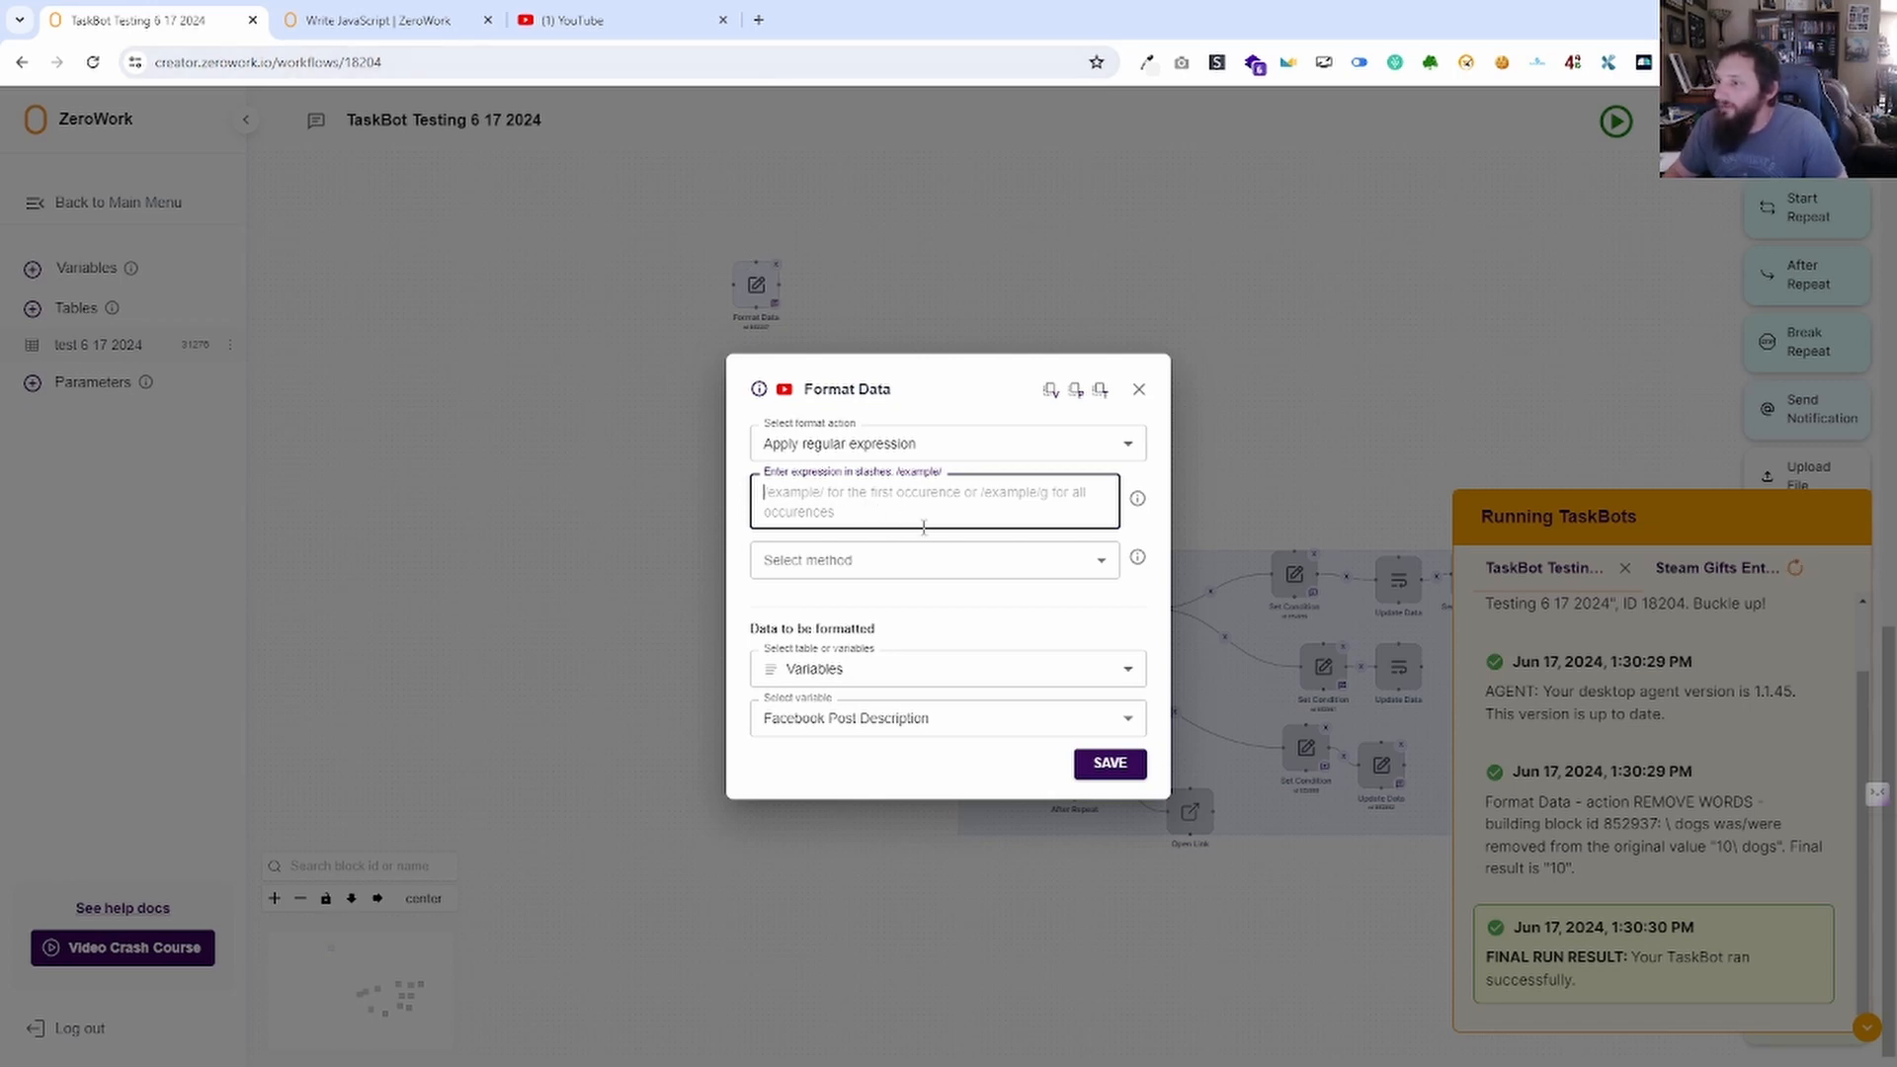
{"action": "mouse_move", "coordinate": [1139, 561]}
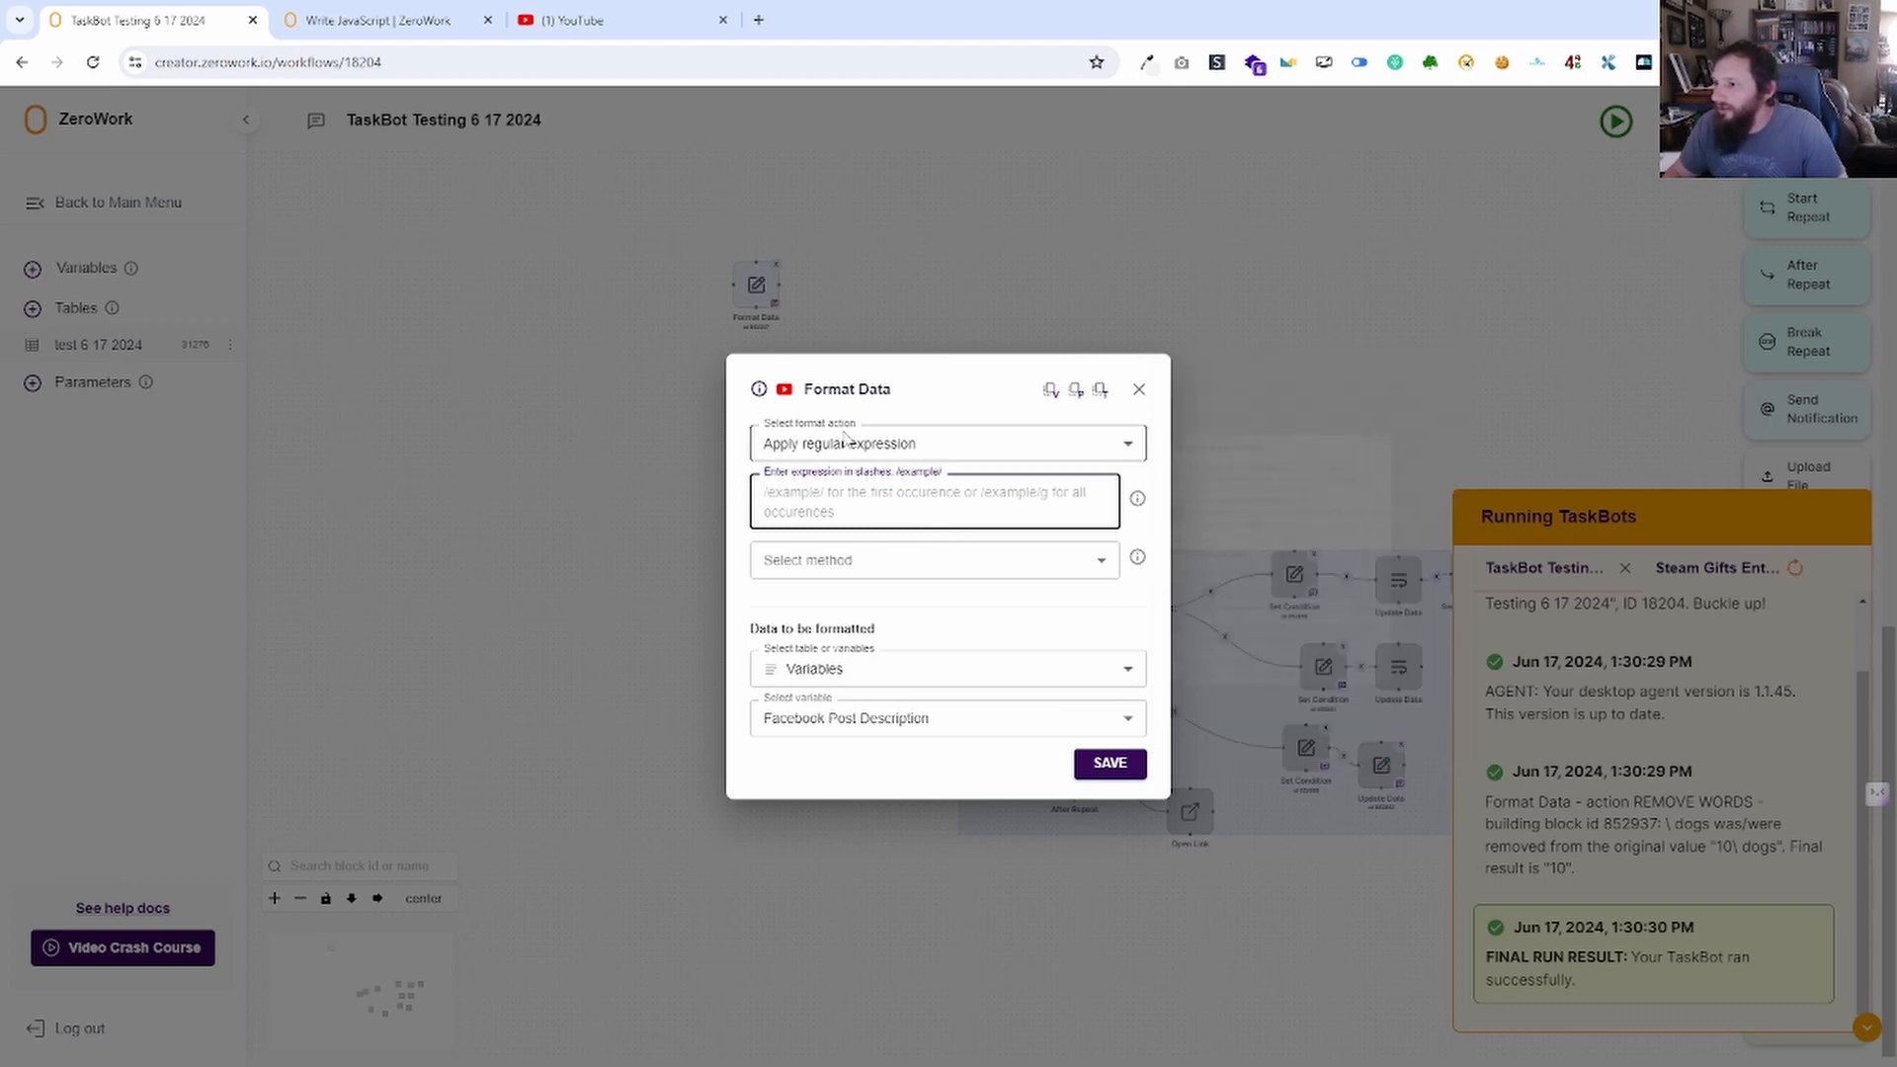
{"action": "left_click", "coordinate": [986, 440]}
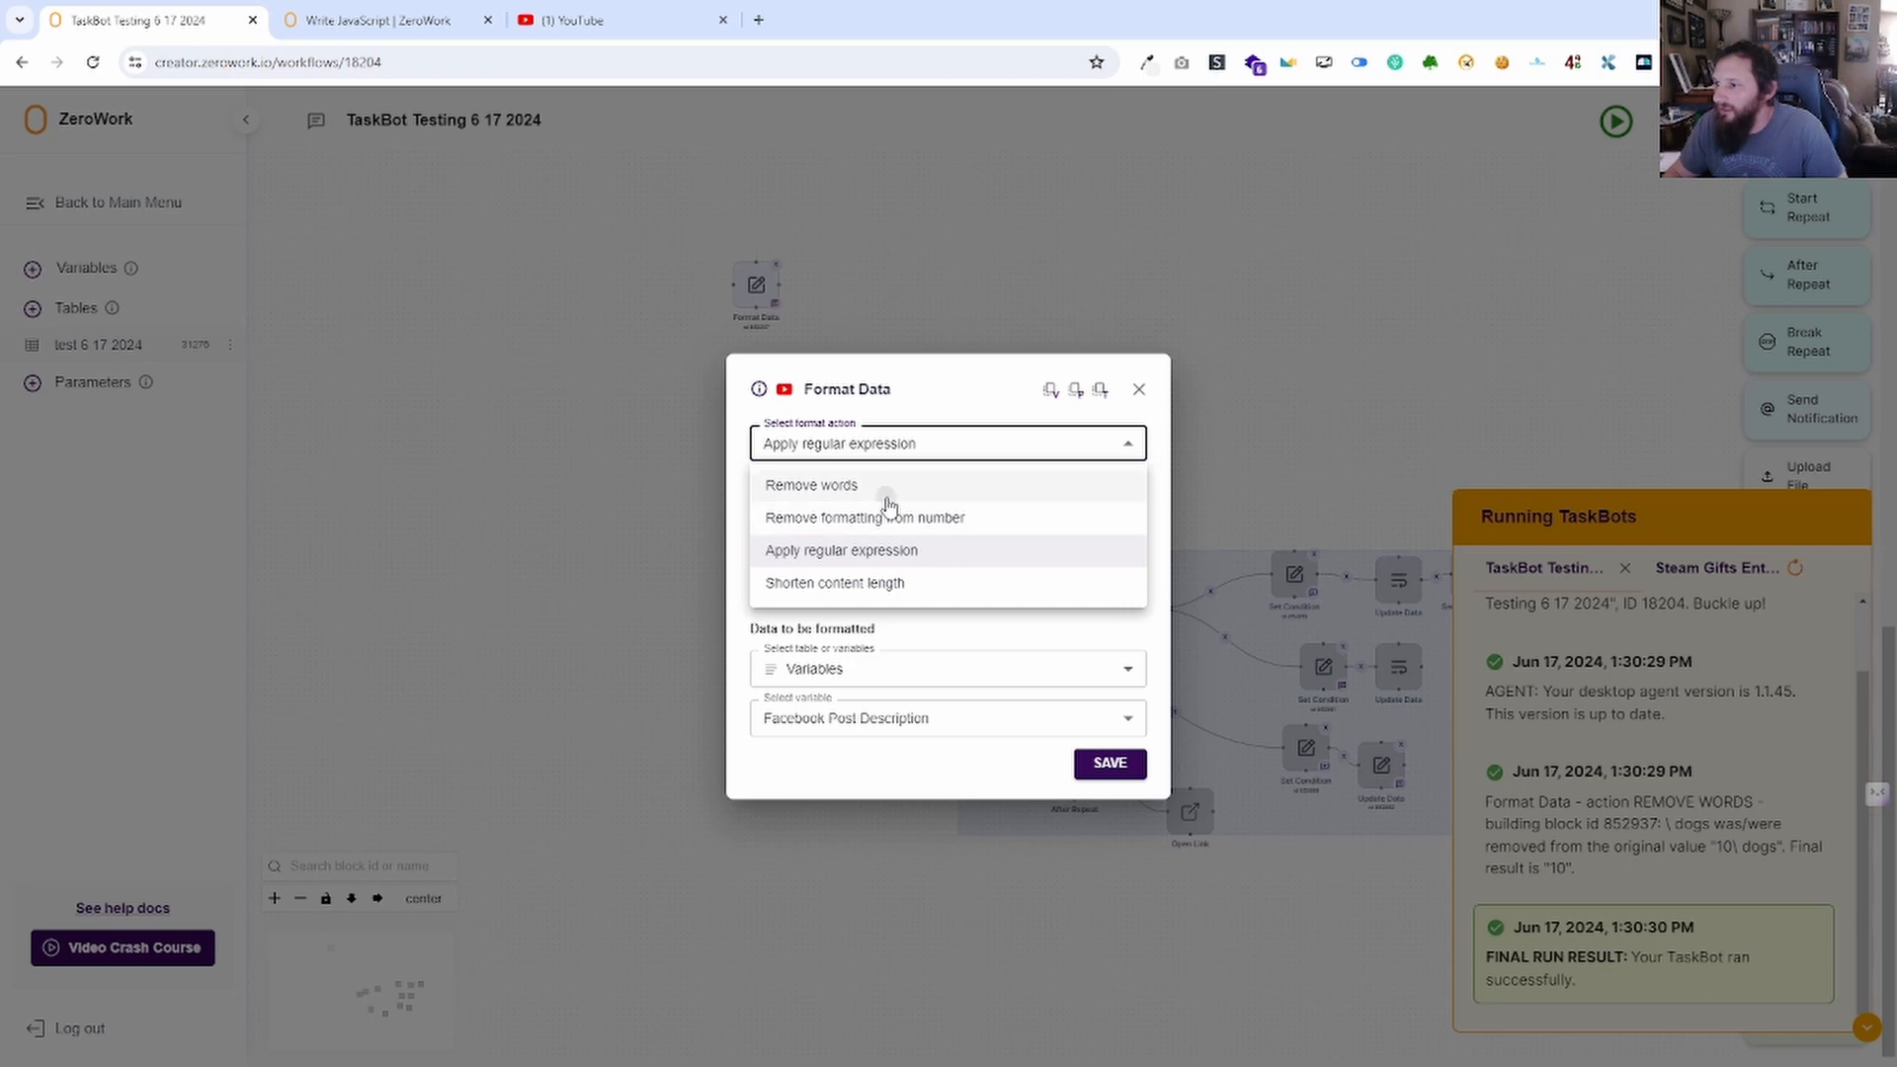
{"action": "left_click", "coordinate": [870, 485]}
{"action": "mouse_move", "coordinate": [1137, 523]}
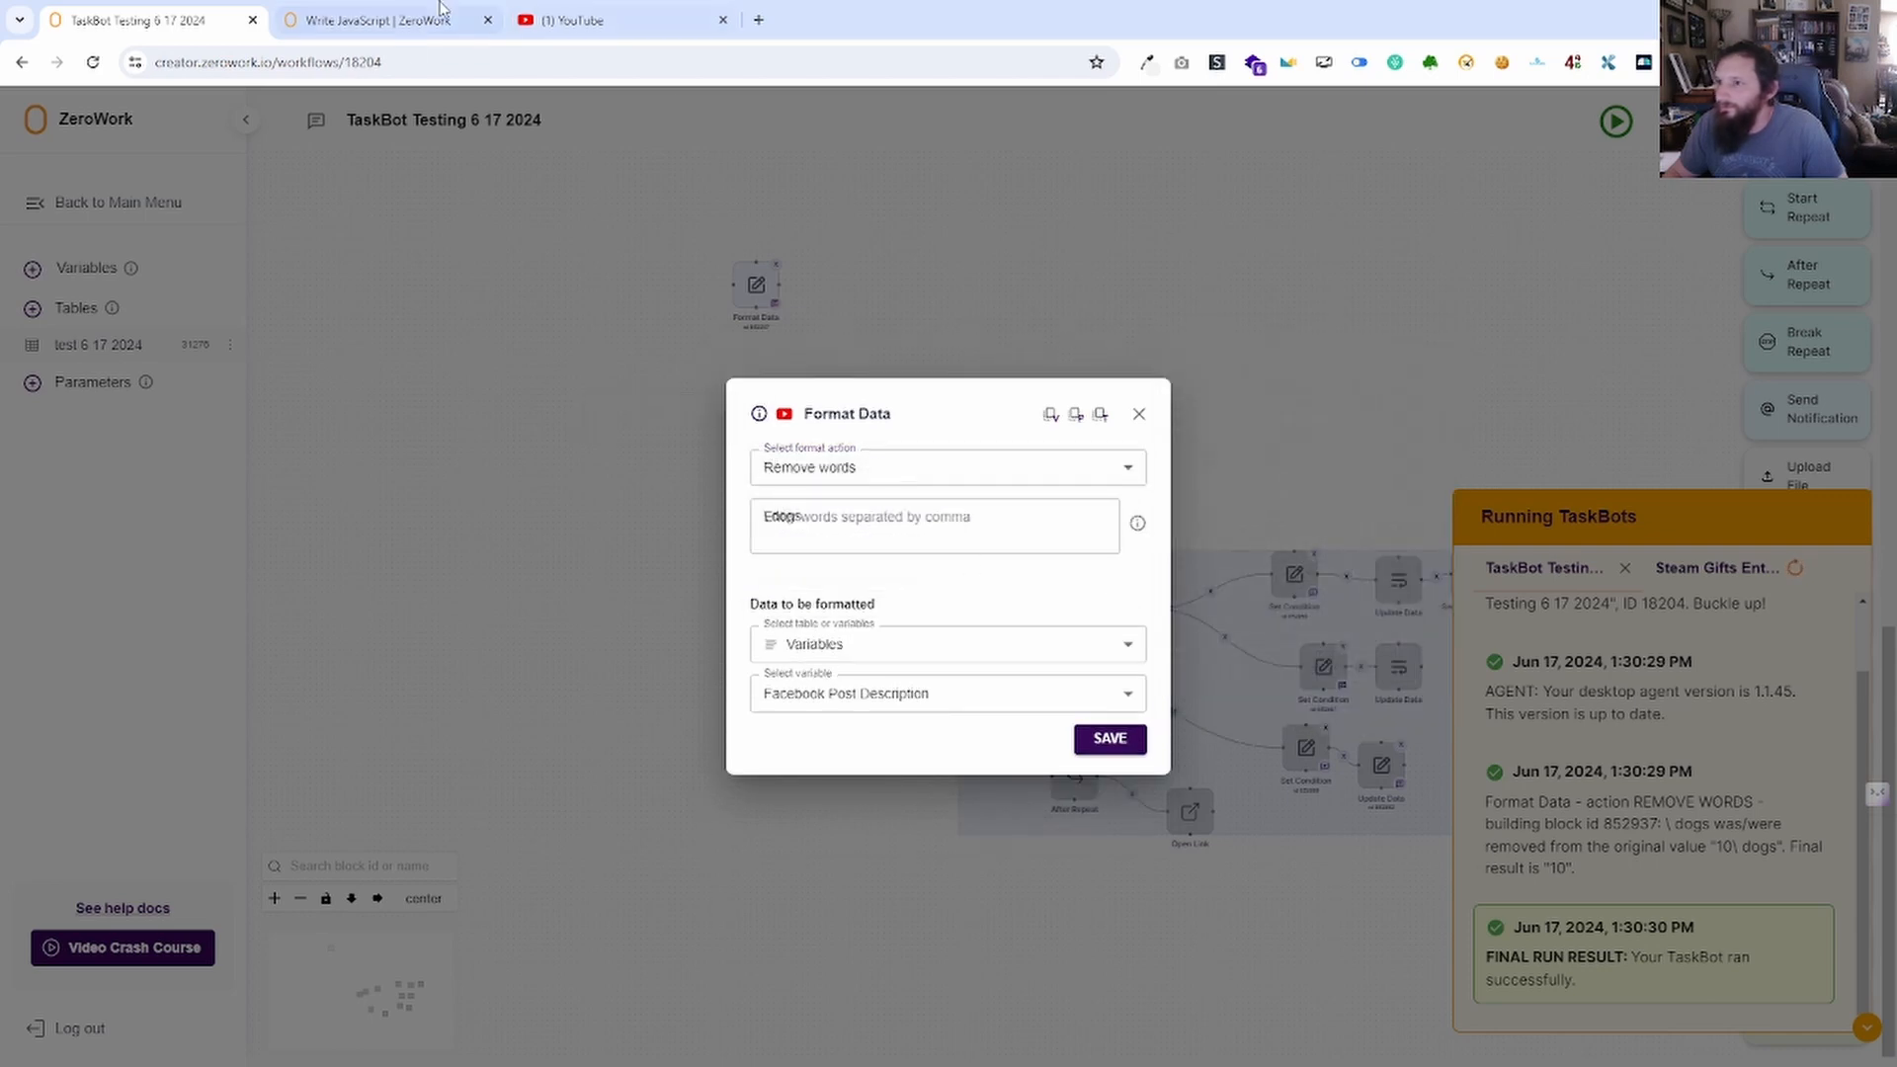
Read the Remove Words docs example that replaces all commas with nothing, then return to TaskBot Testing.
{"action": "left_click", "coordinate": [759, 415]}
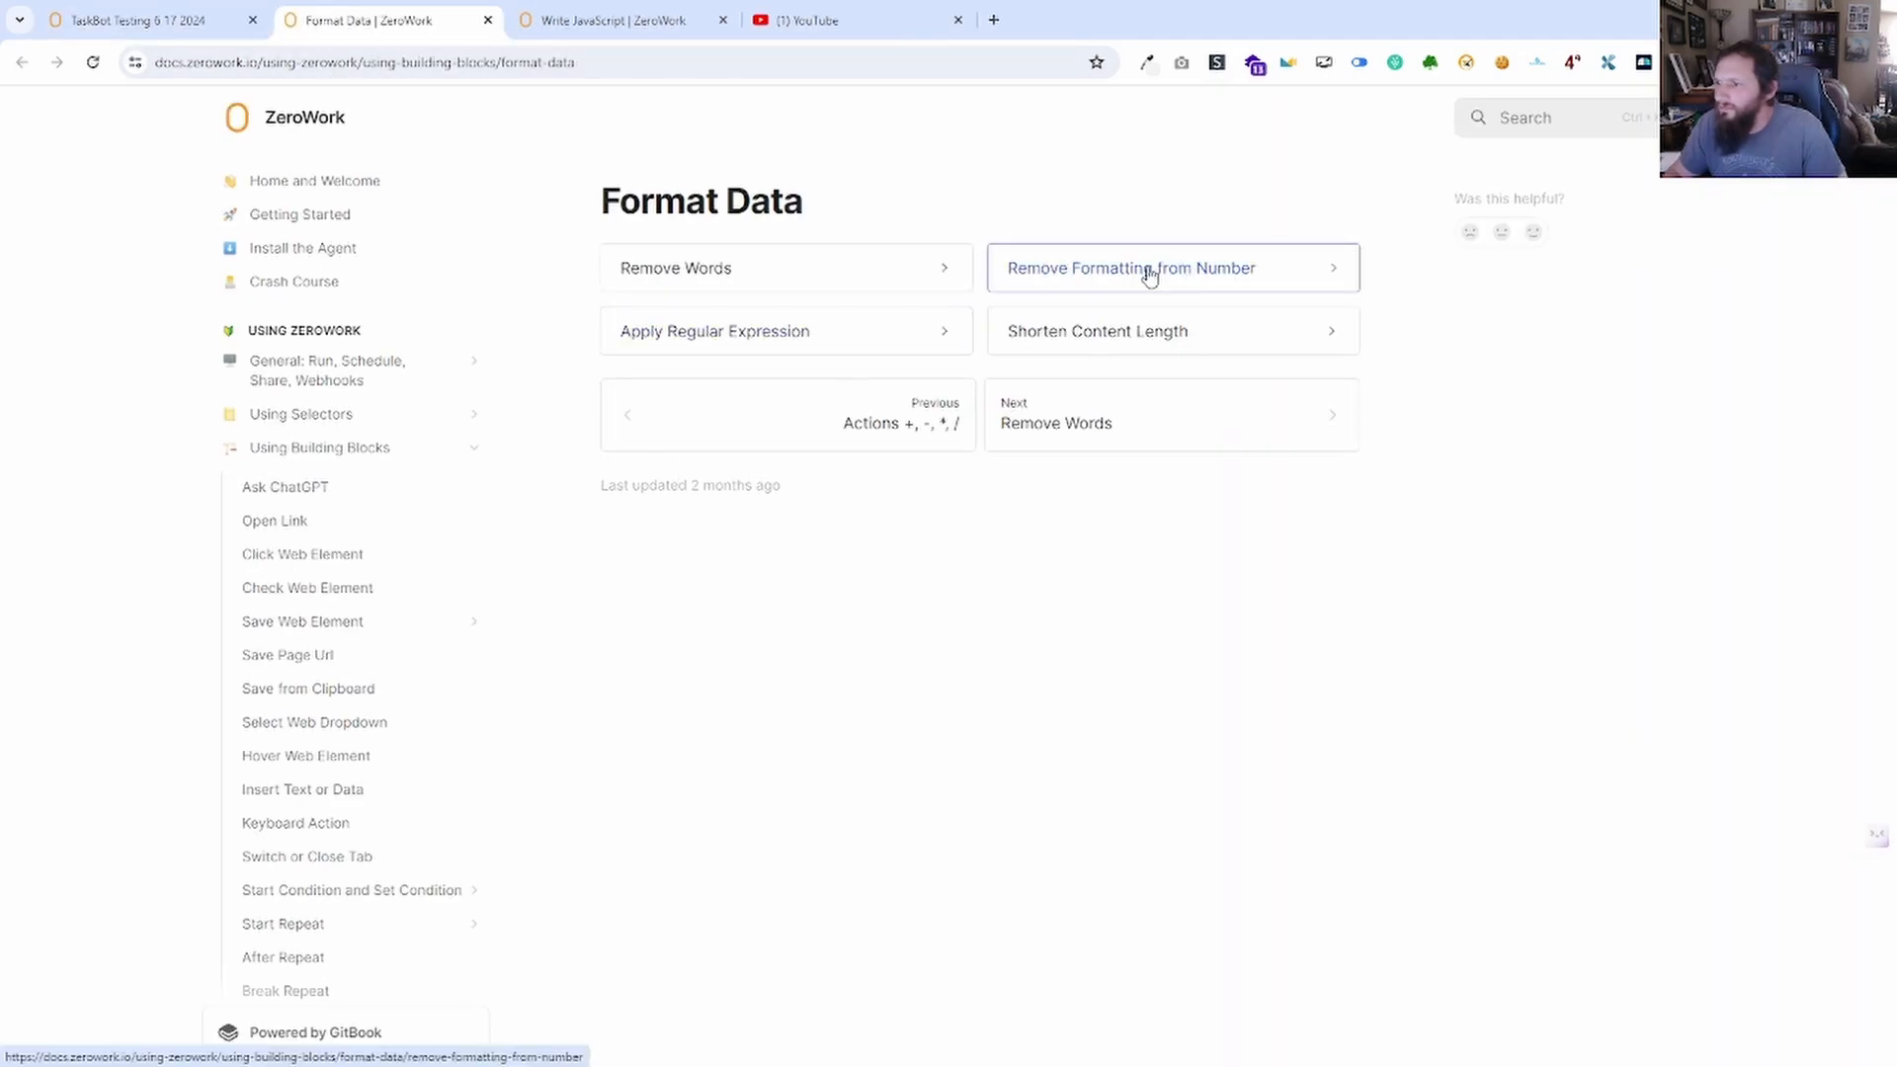
{"action": "left_click", "coordinate": [910, 265]}
{"action": "scroll", "coordinate": [1004, 531], "scroll_direction": "down", "scroll_amount": 2}
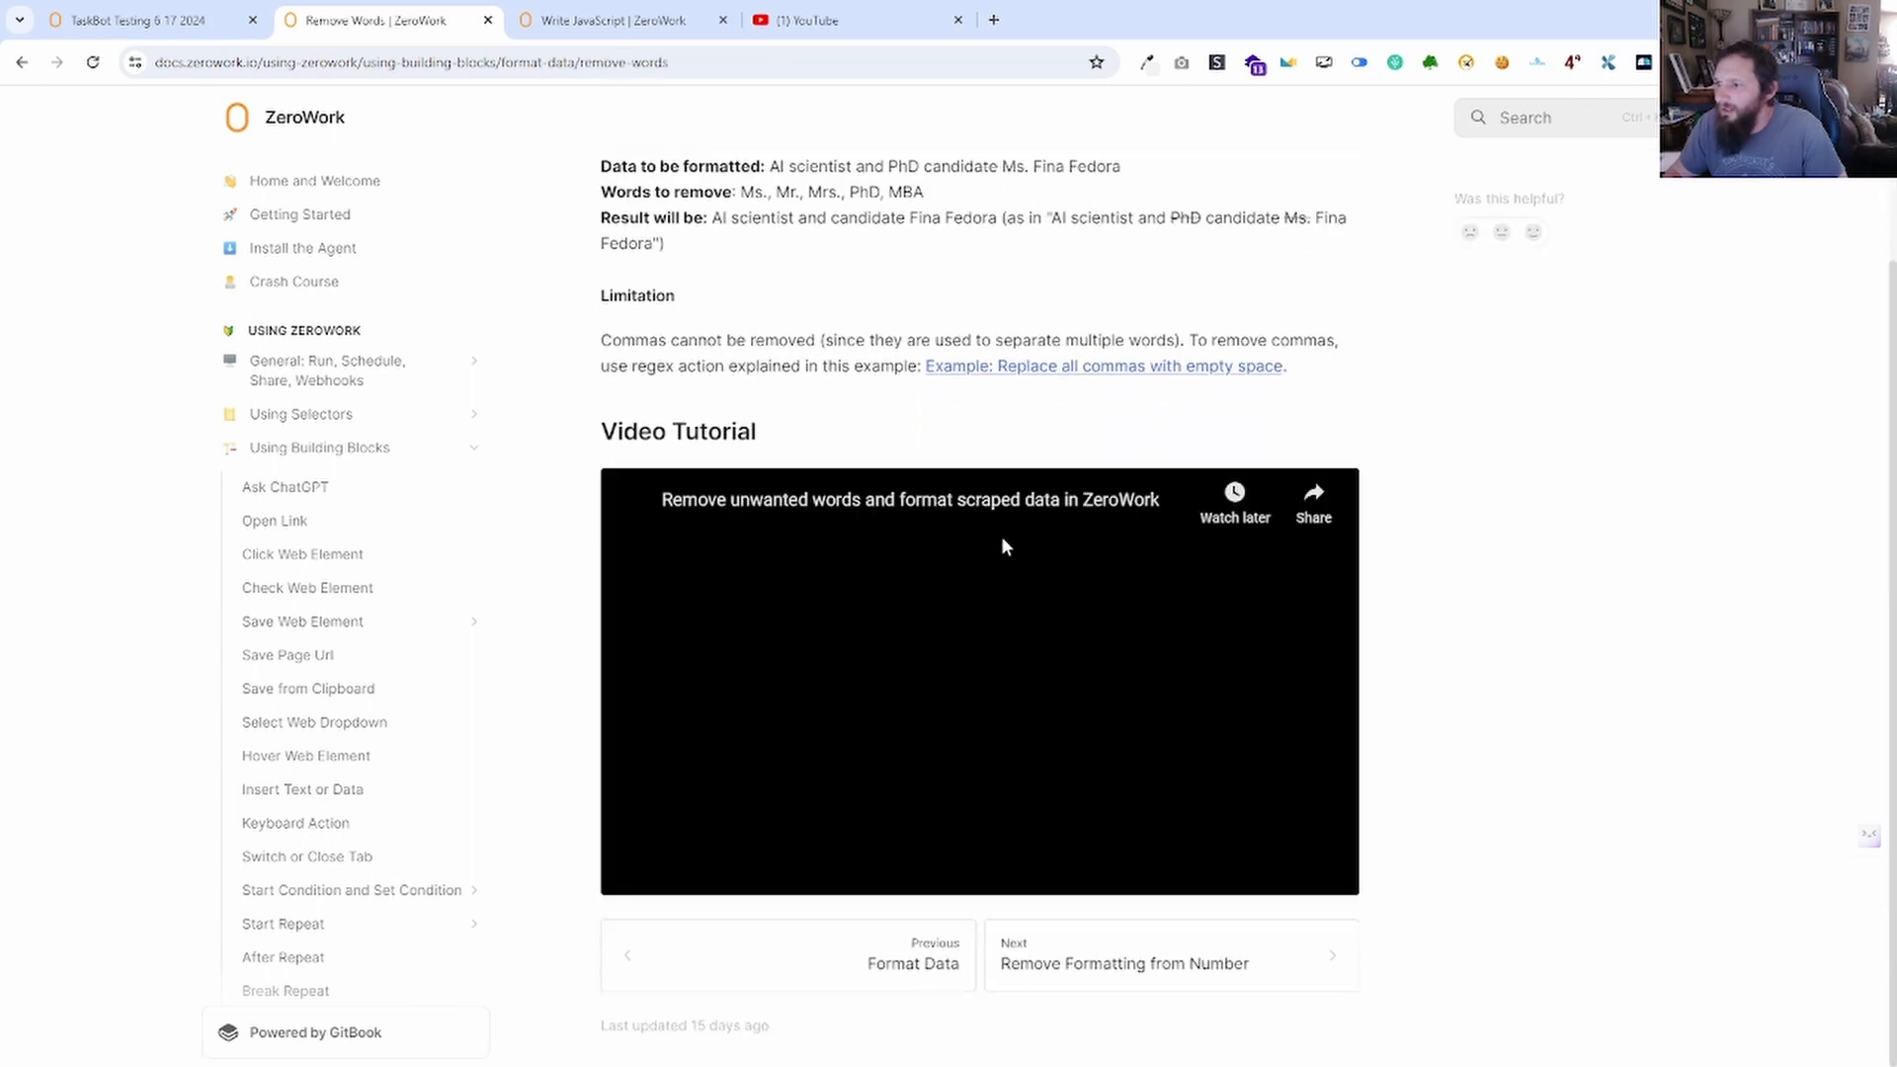
{"action": "scroll", "coordinate": [1335, 678], "scroll_direction": "up", "scroll_amount": 2}
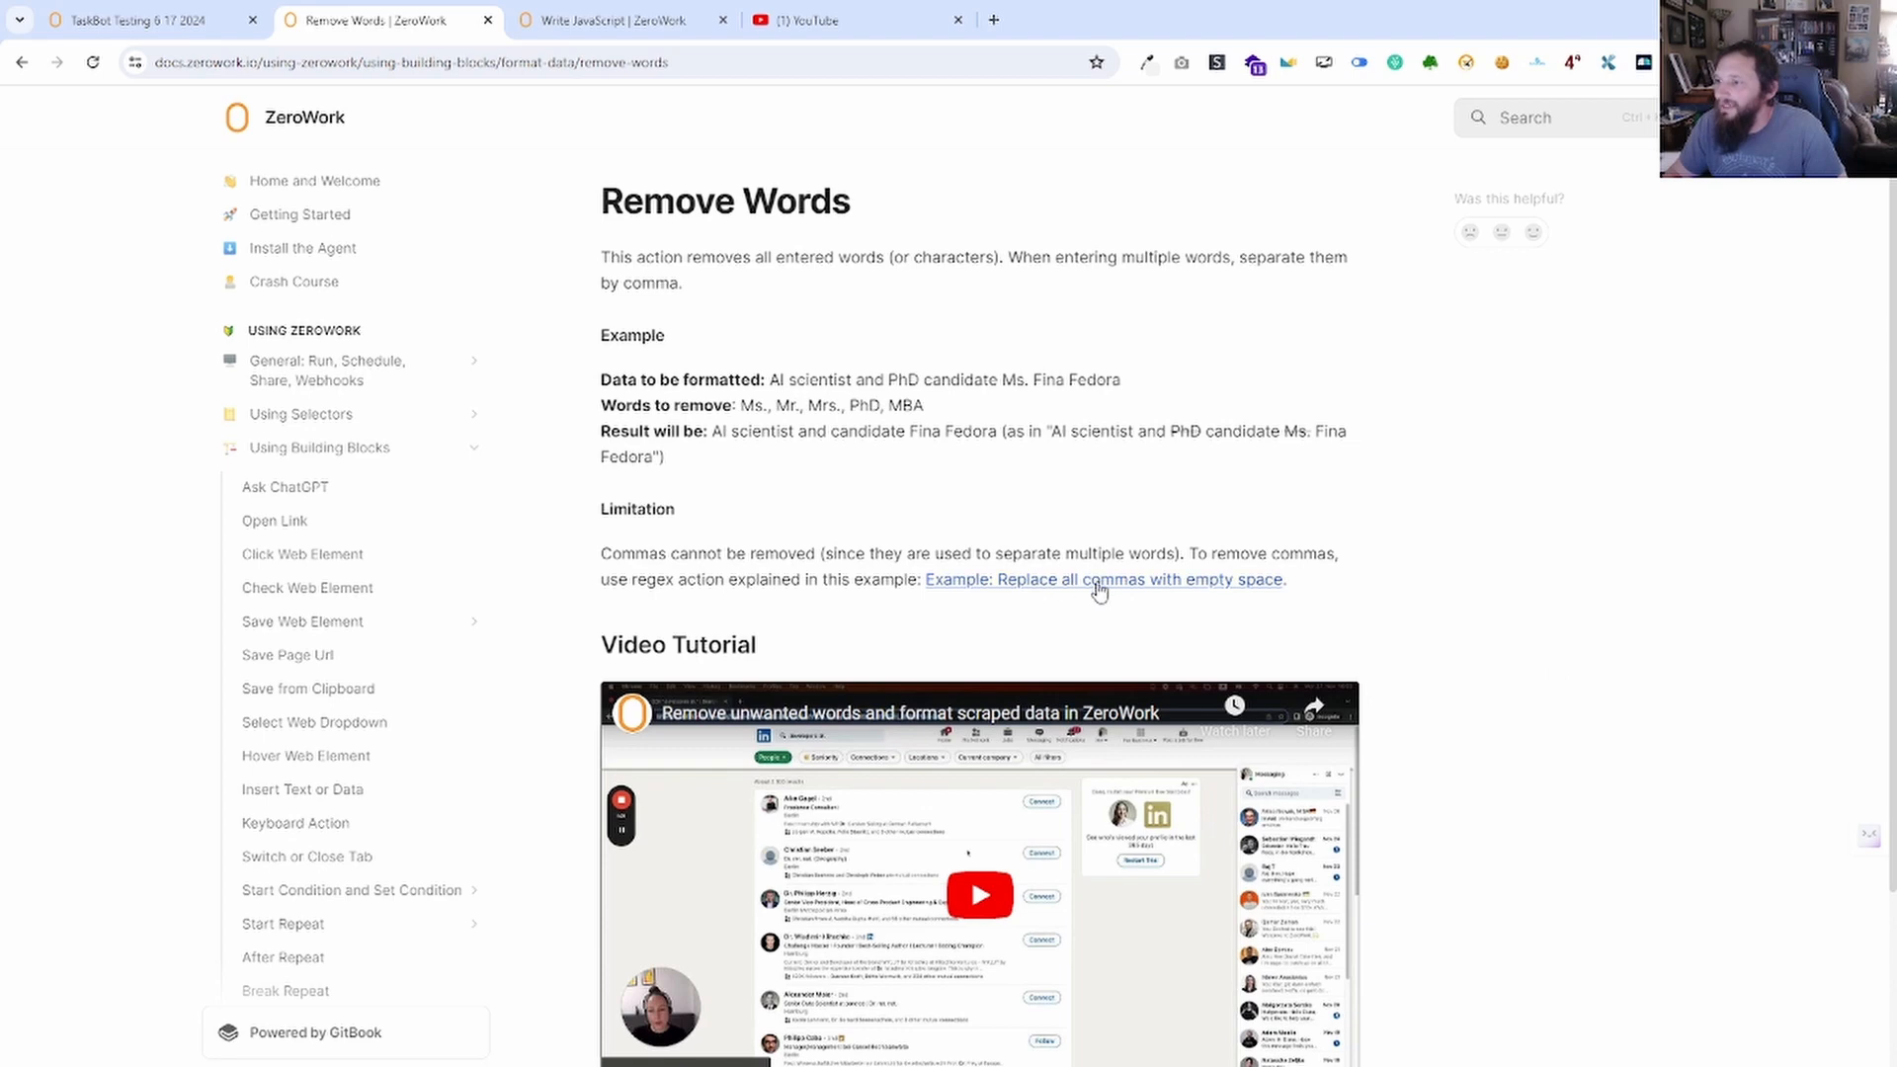
{"action": "left_click", "coordinate": [1139, 585]}
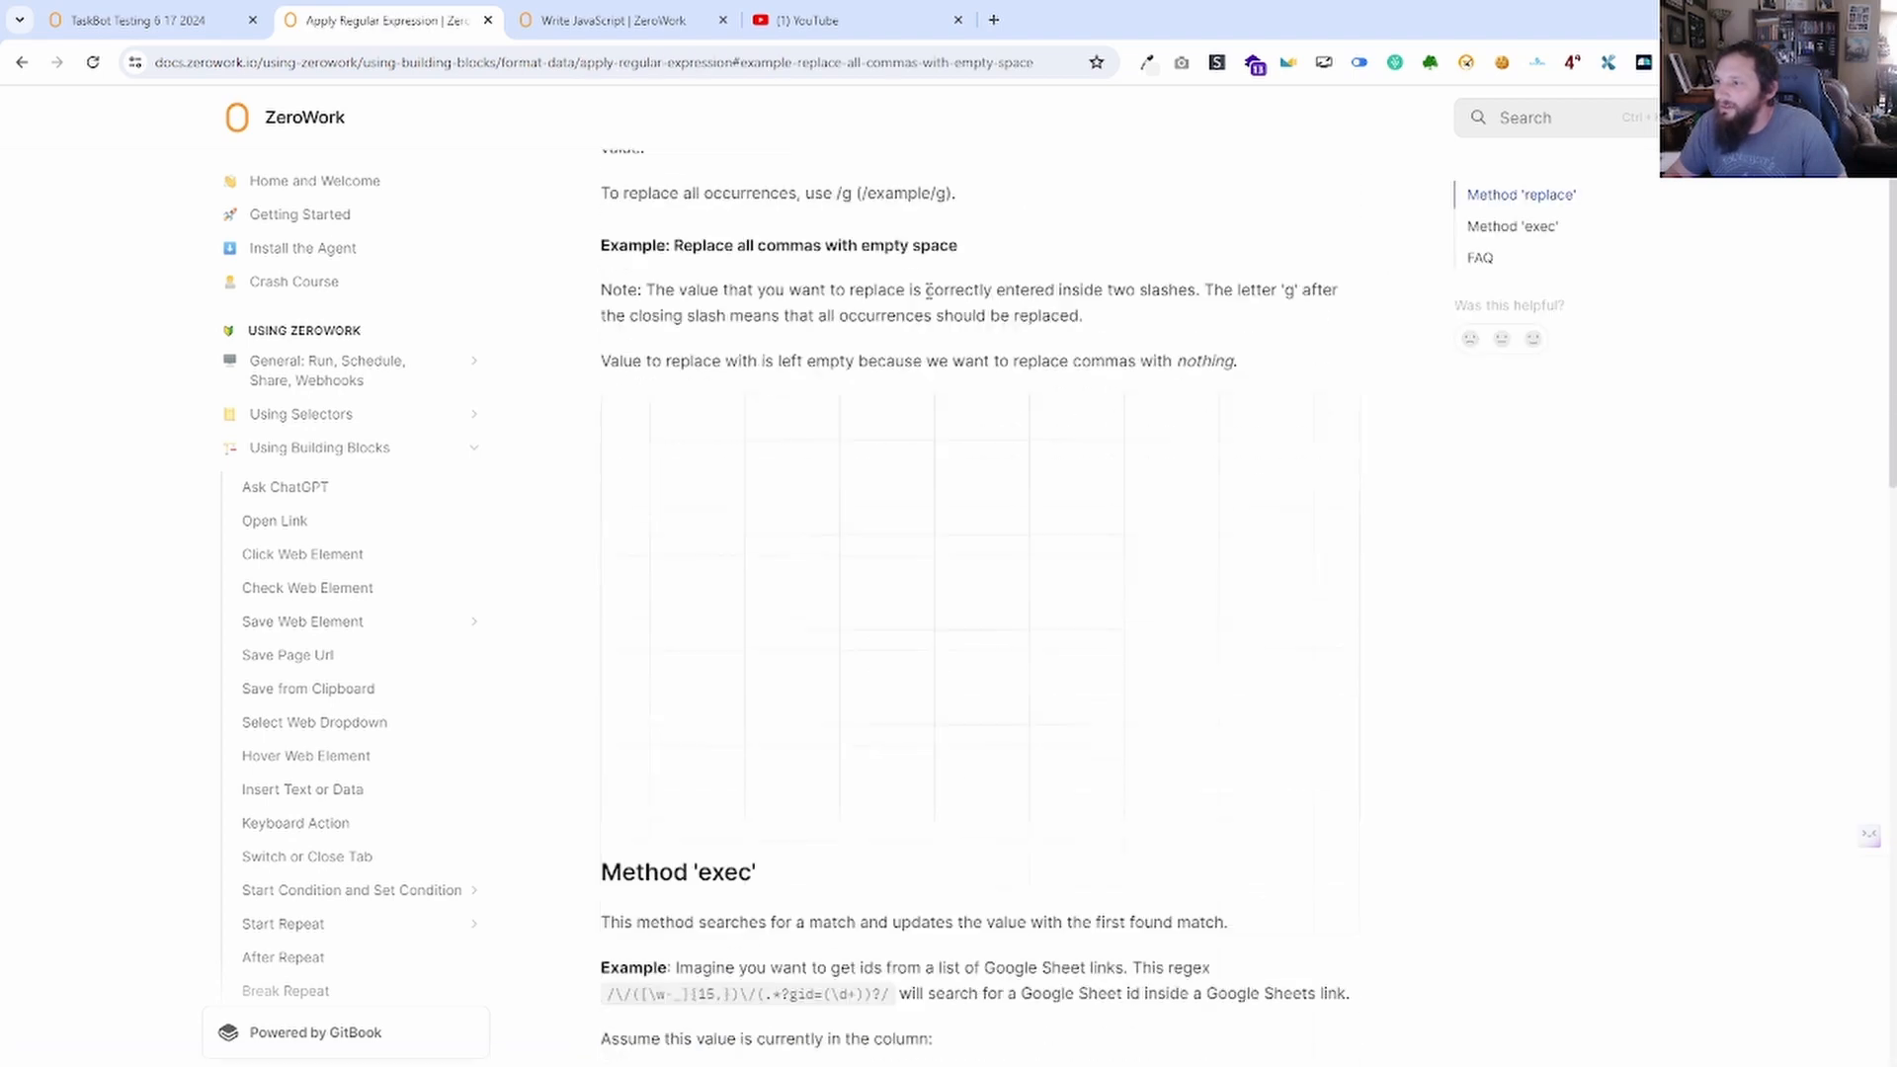
{"action": "left_click_drag", "start_coordinate": [842, 462], "coordinate": [1002, 635]}
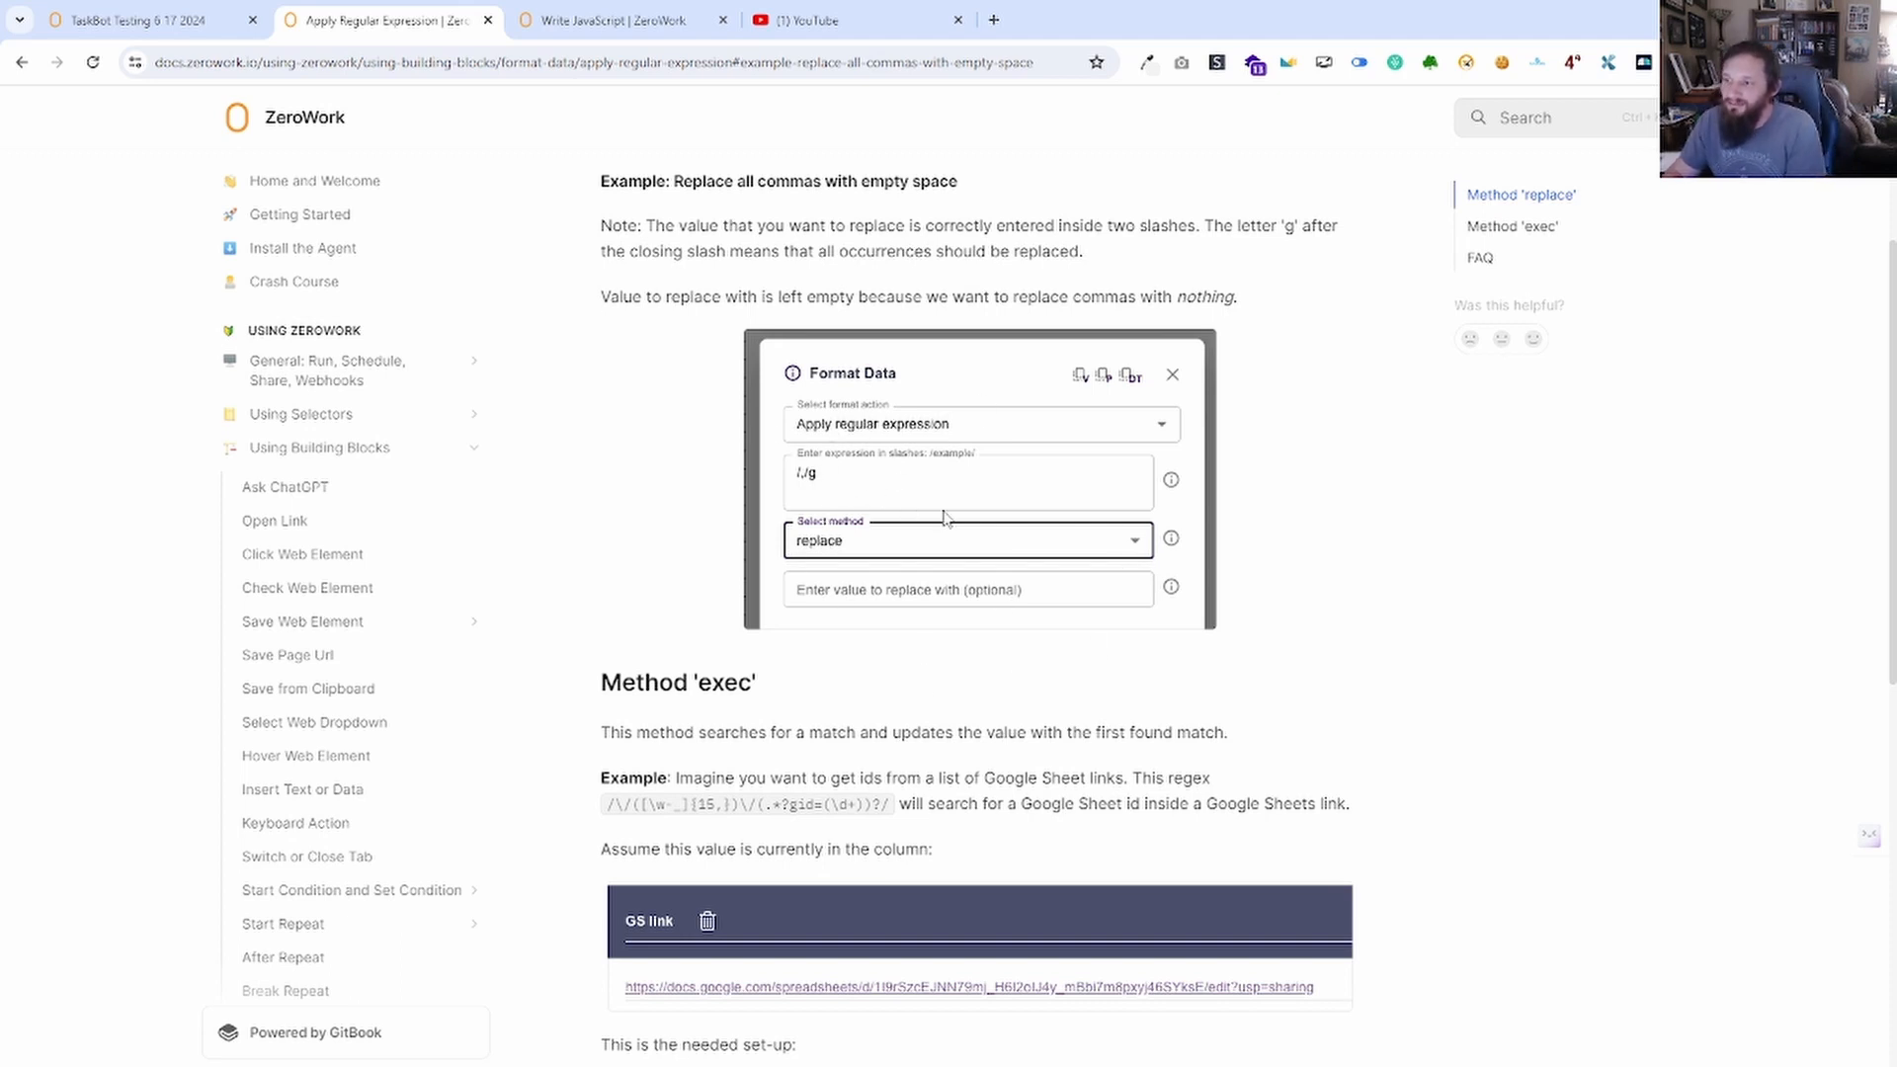
{"action": "left_click", "coordinate": [138, 19]}
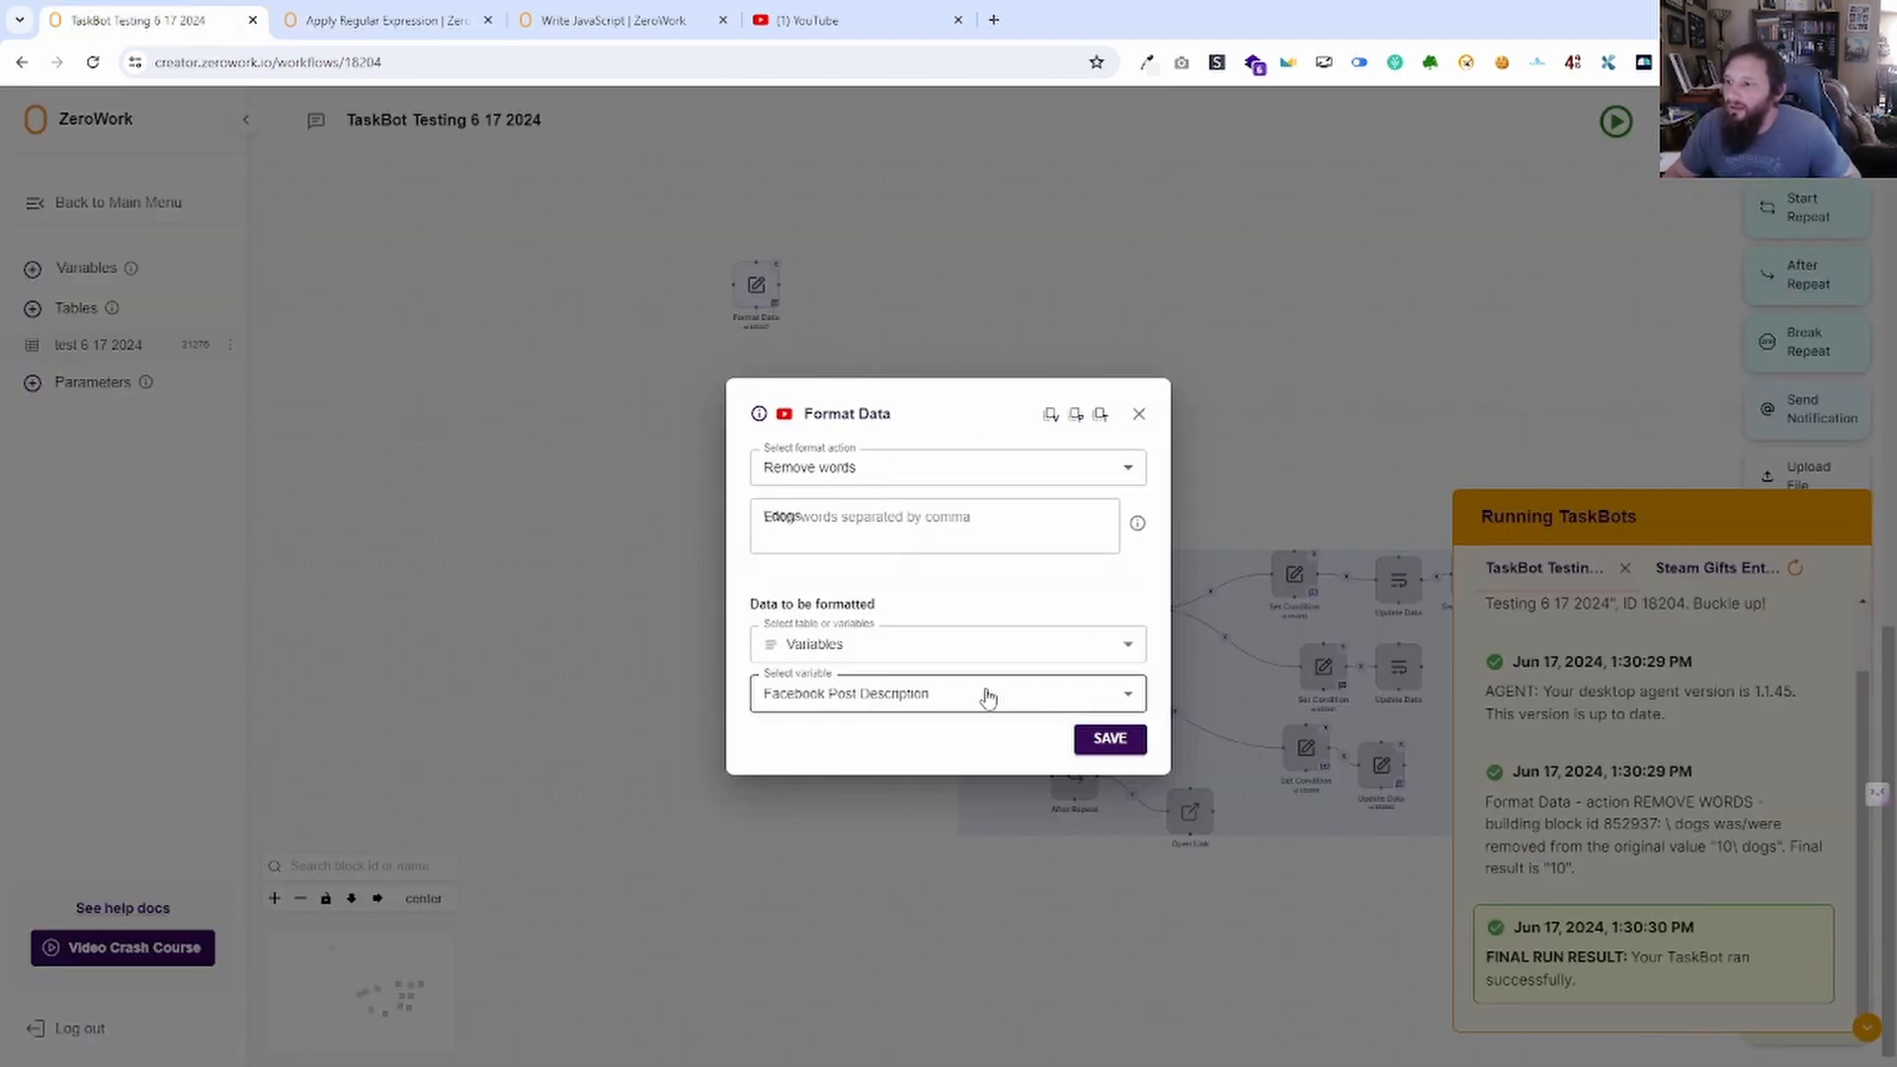
Select the '\ dogs' entry and look at the Apply regular expression methods.
{"action": "left_click", "coordinate": [847, 540]}
{"action": "double_click", "coordinate": [774, 549]}
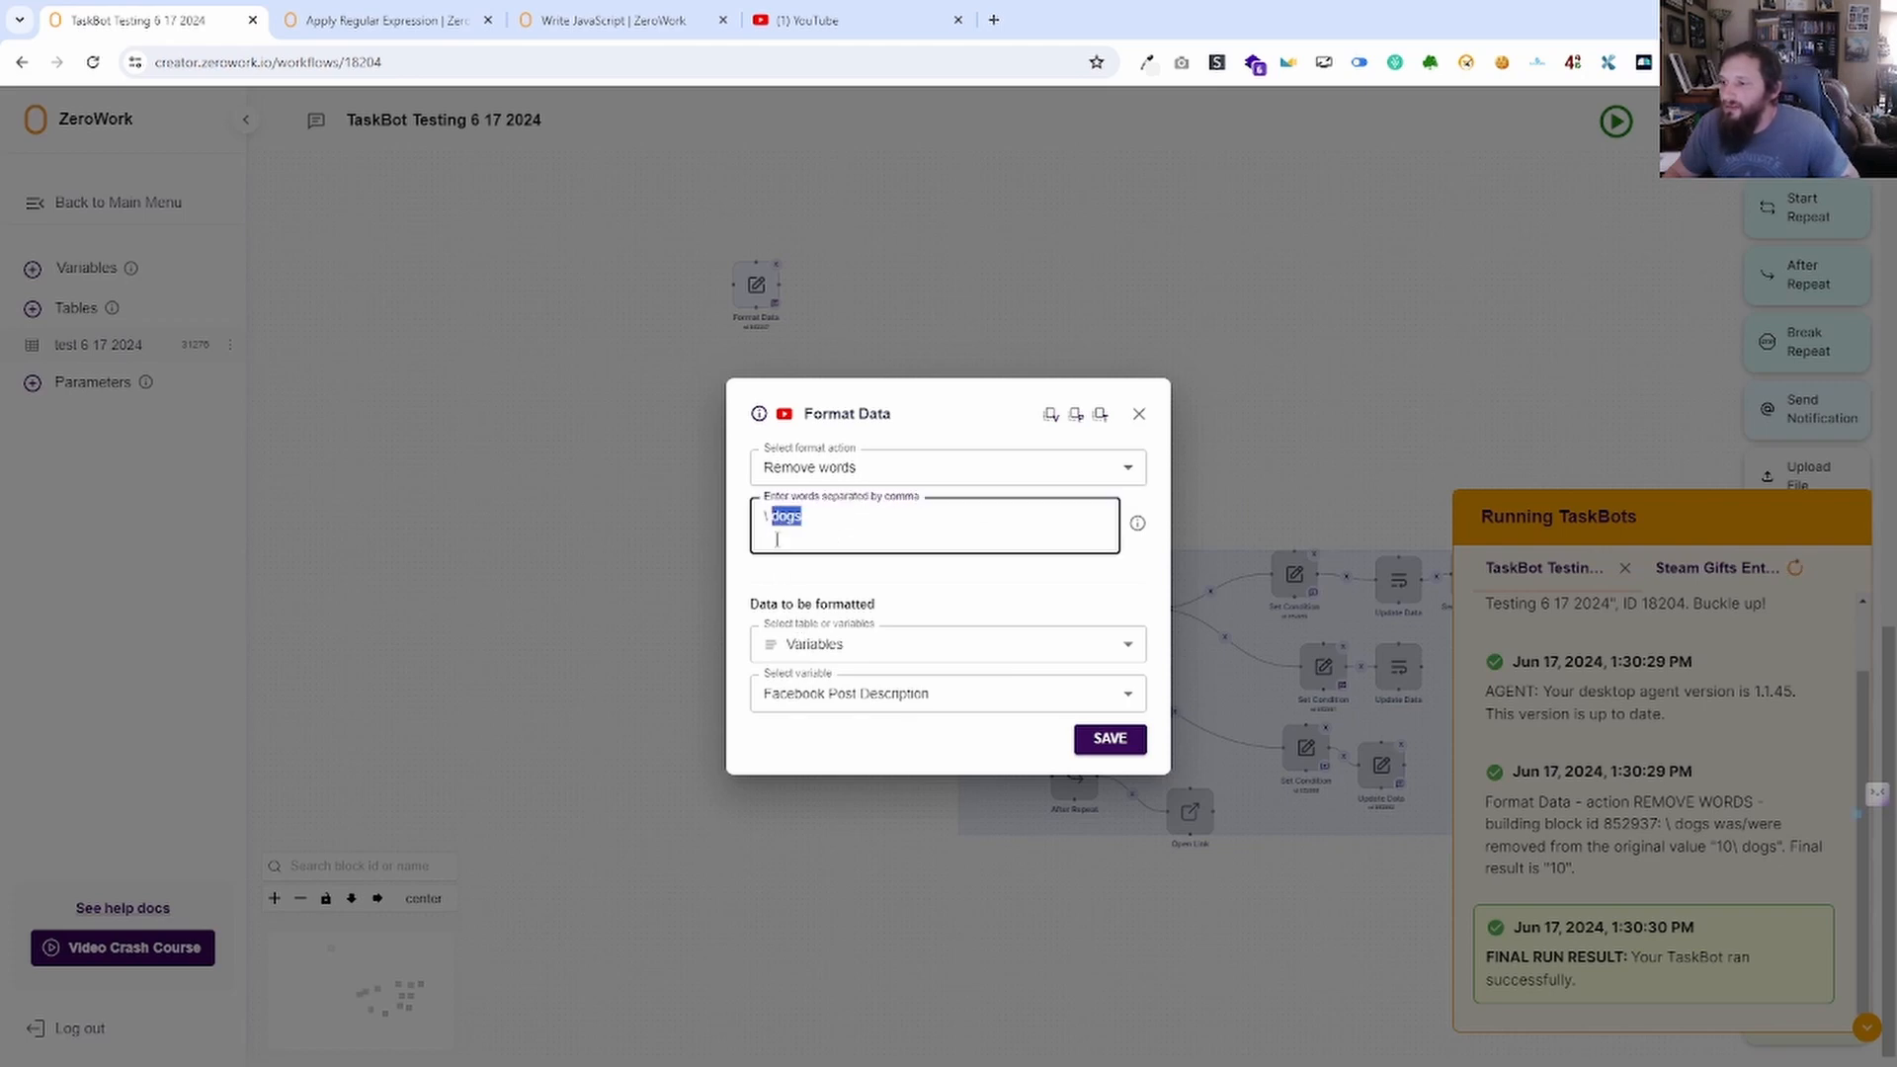
{"action": "left_click_drag", "start_coordinate": [825, 510], "coordinate": [755, 516]}
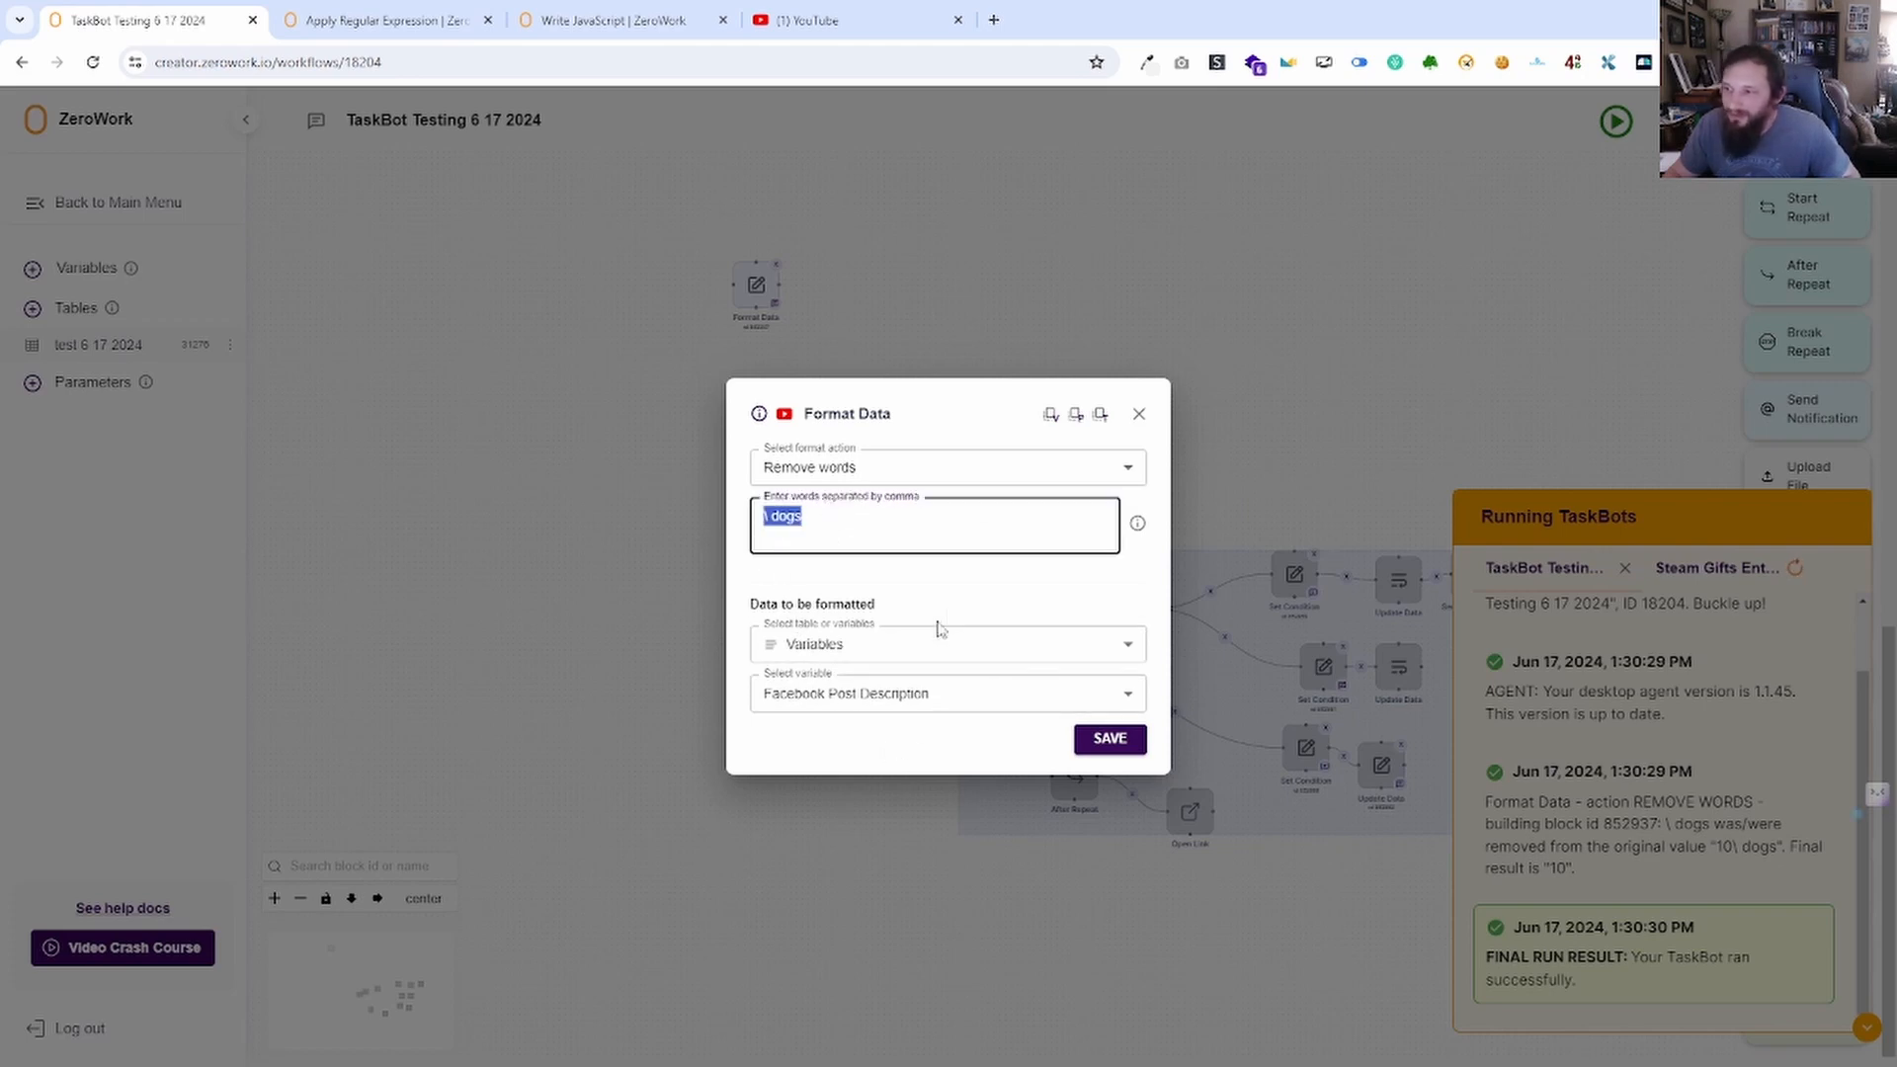
{"action": "left_click", "coordinate": [923, 469]}
{"action": "left_click", "coordinate": [847, 570]}
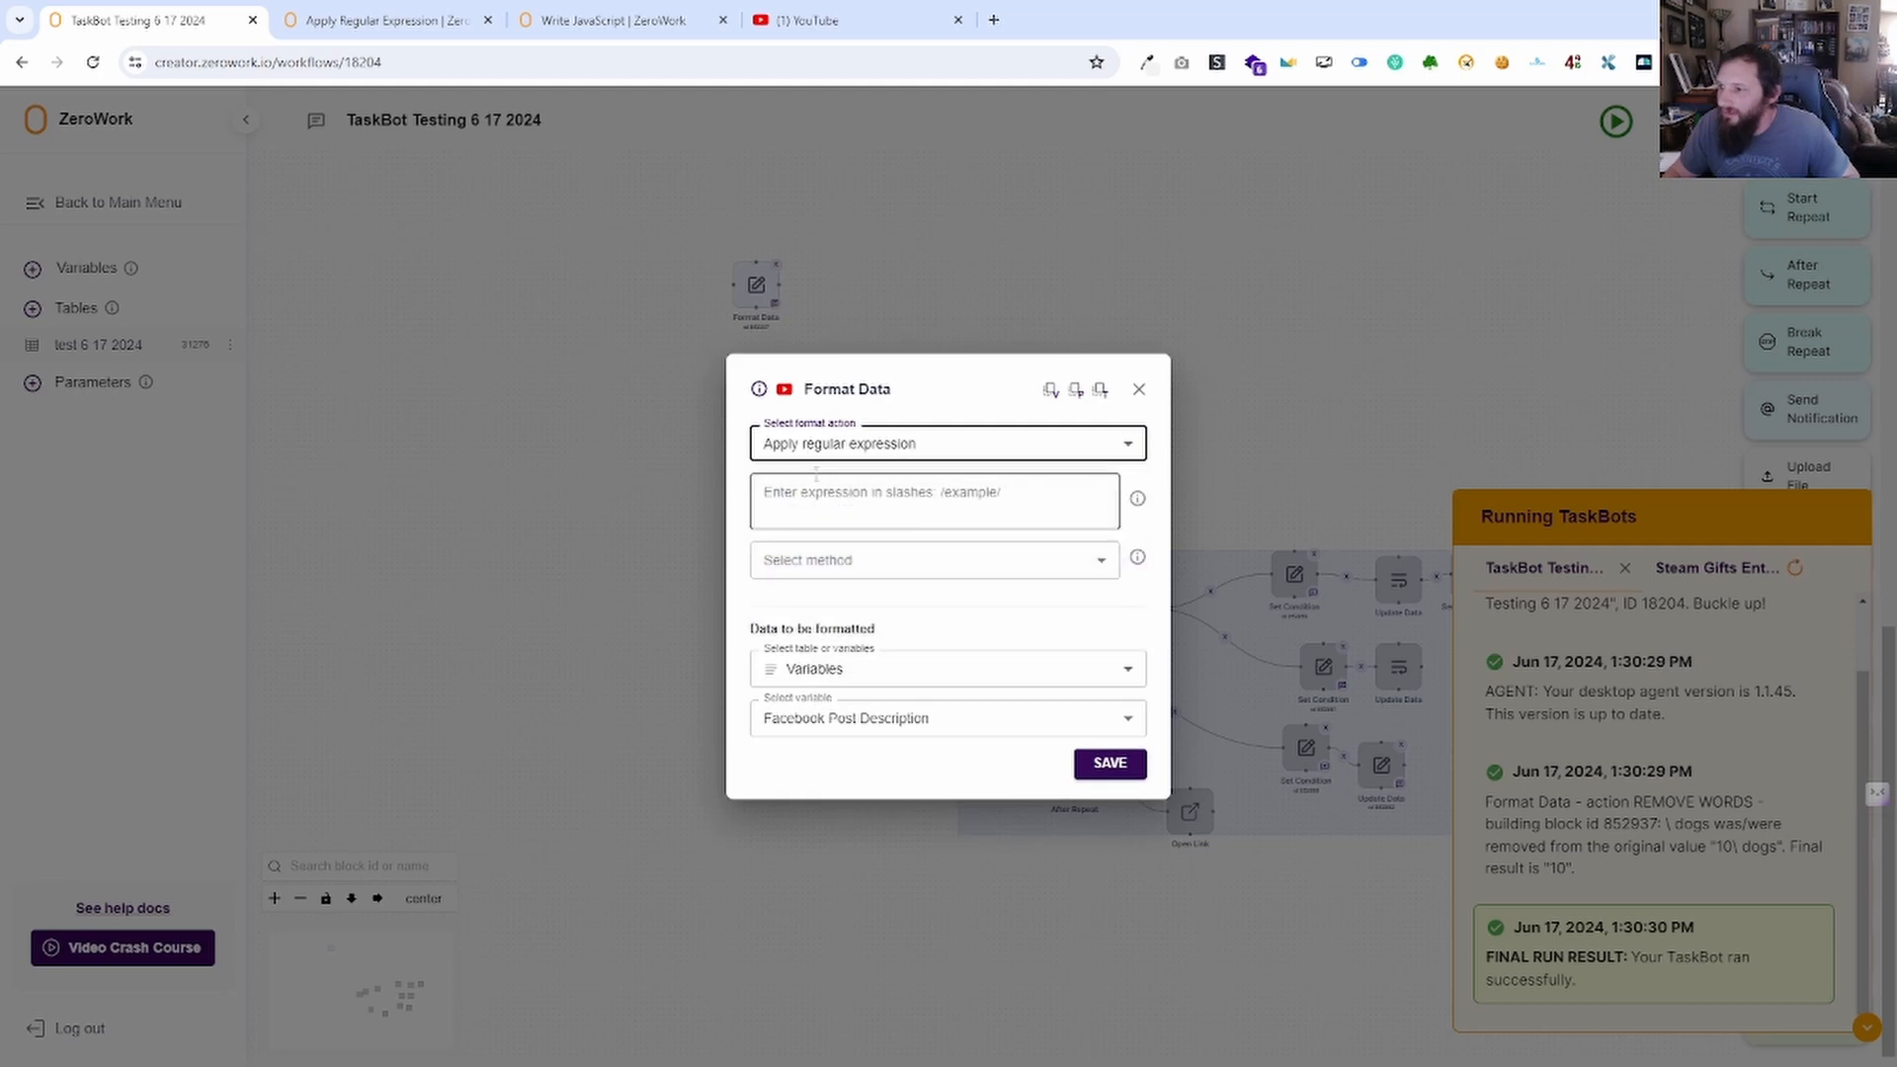
{"action": "left_click", "coordinate": [874, 580]}
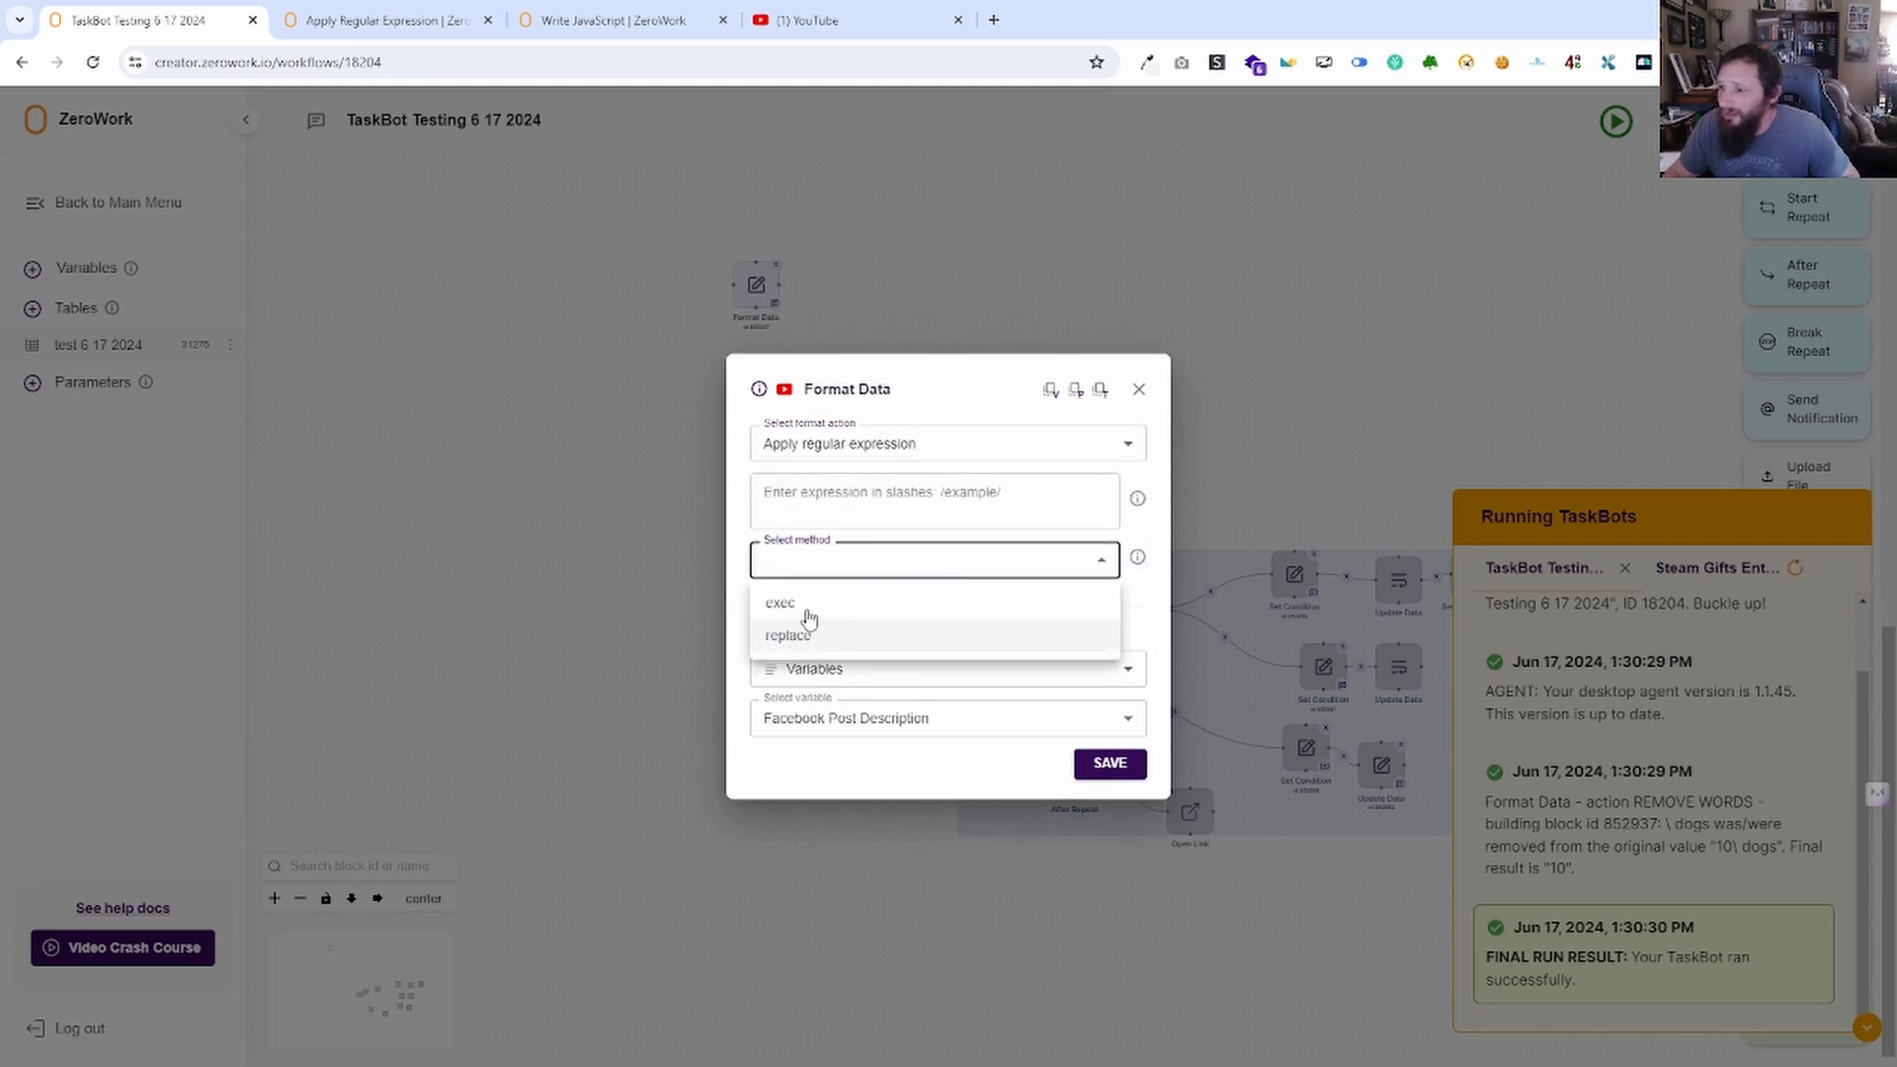
{"action": "left_click", "coordinate": [887, 452]}
Set the format action to Shorten content length with 1 character and save.
{"action": "left_click", "coordinate": [928, 456]}
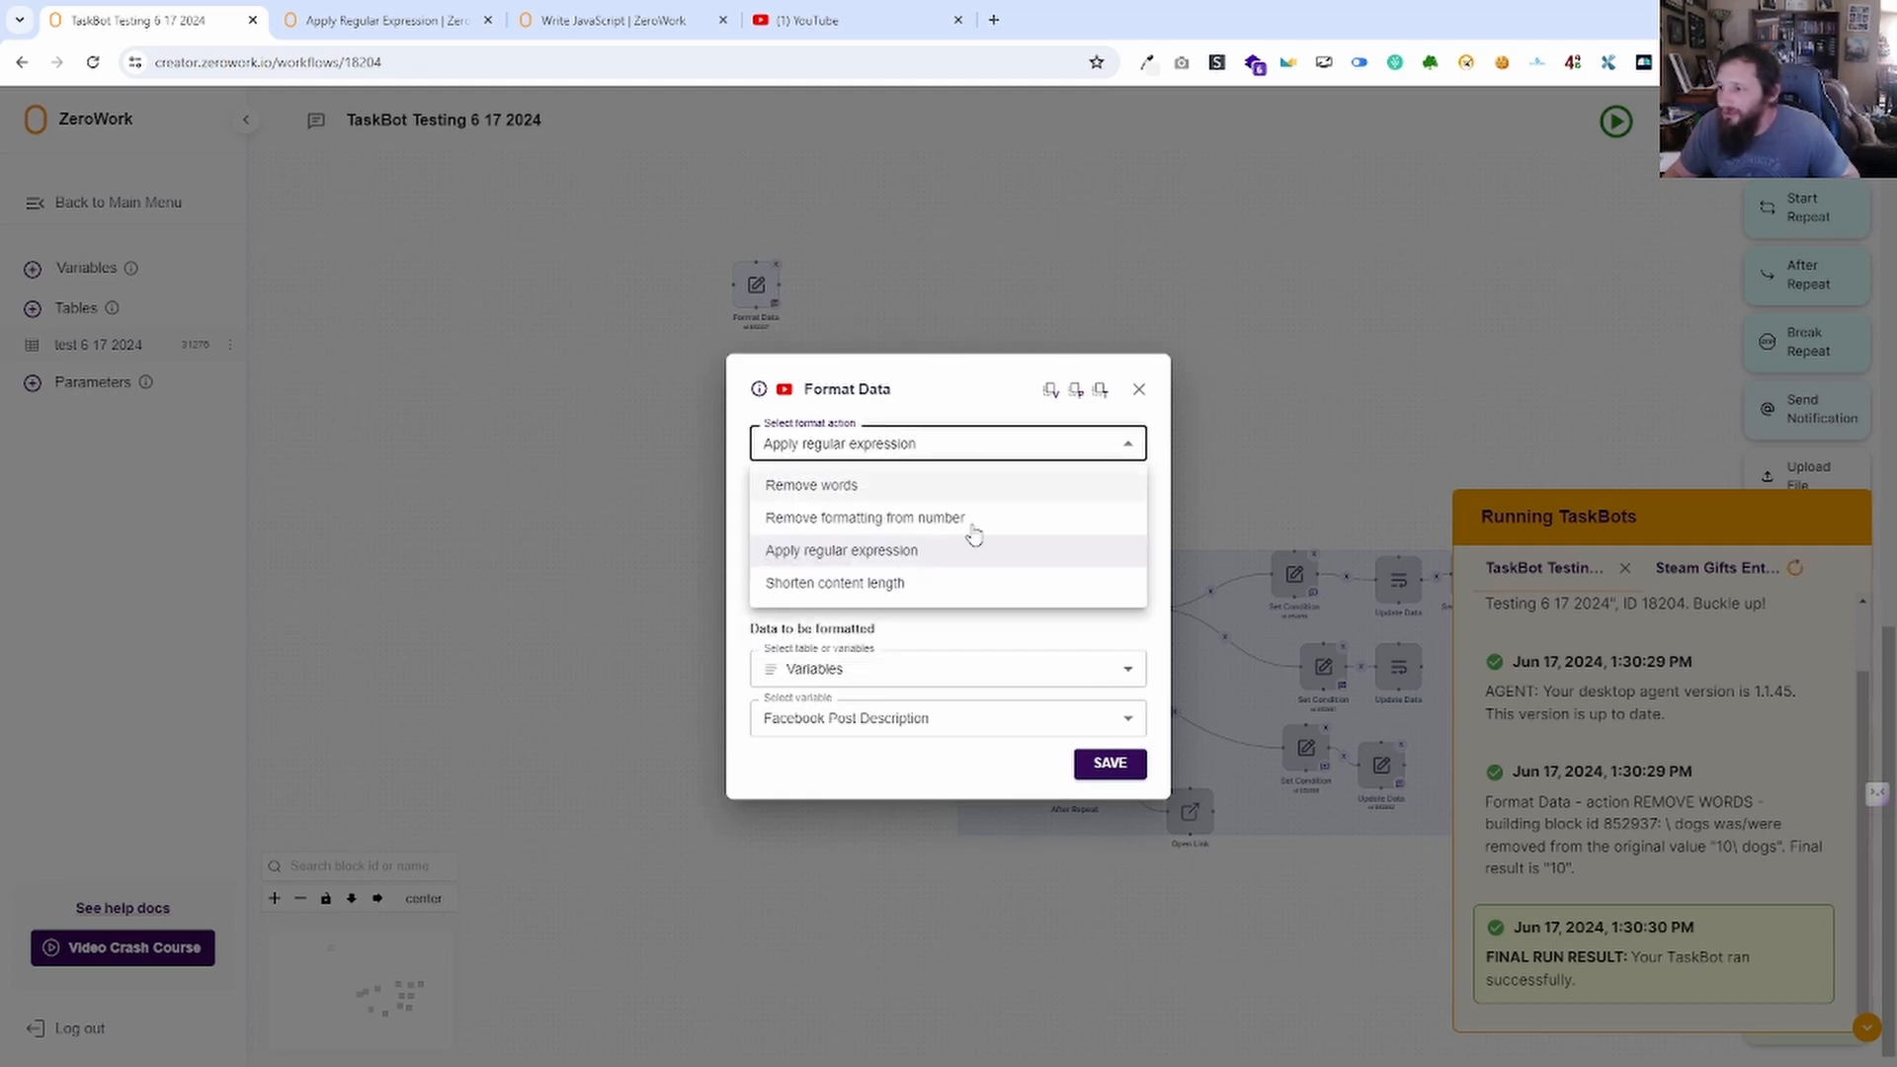
{"action": "left_click", "coordinate": [887, 585]}
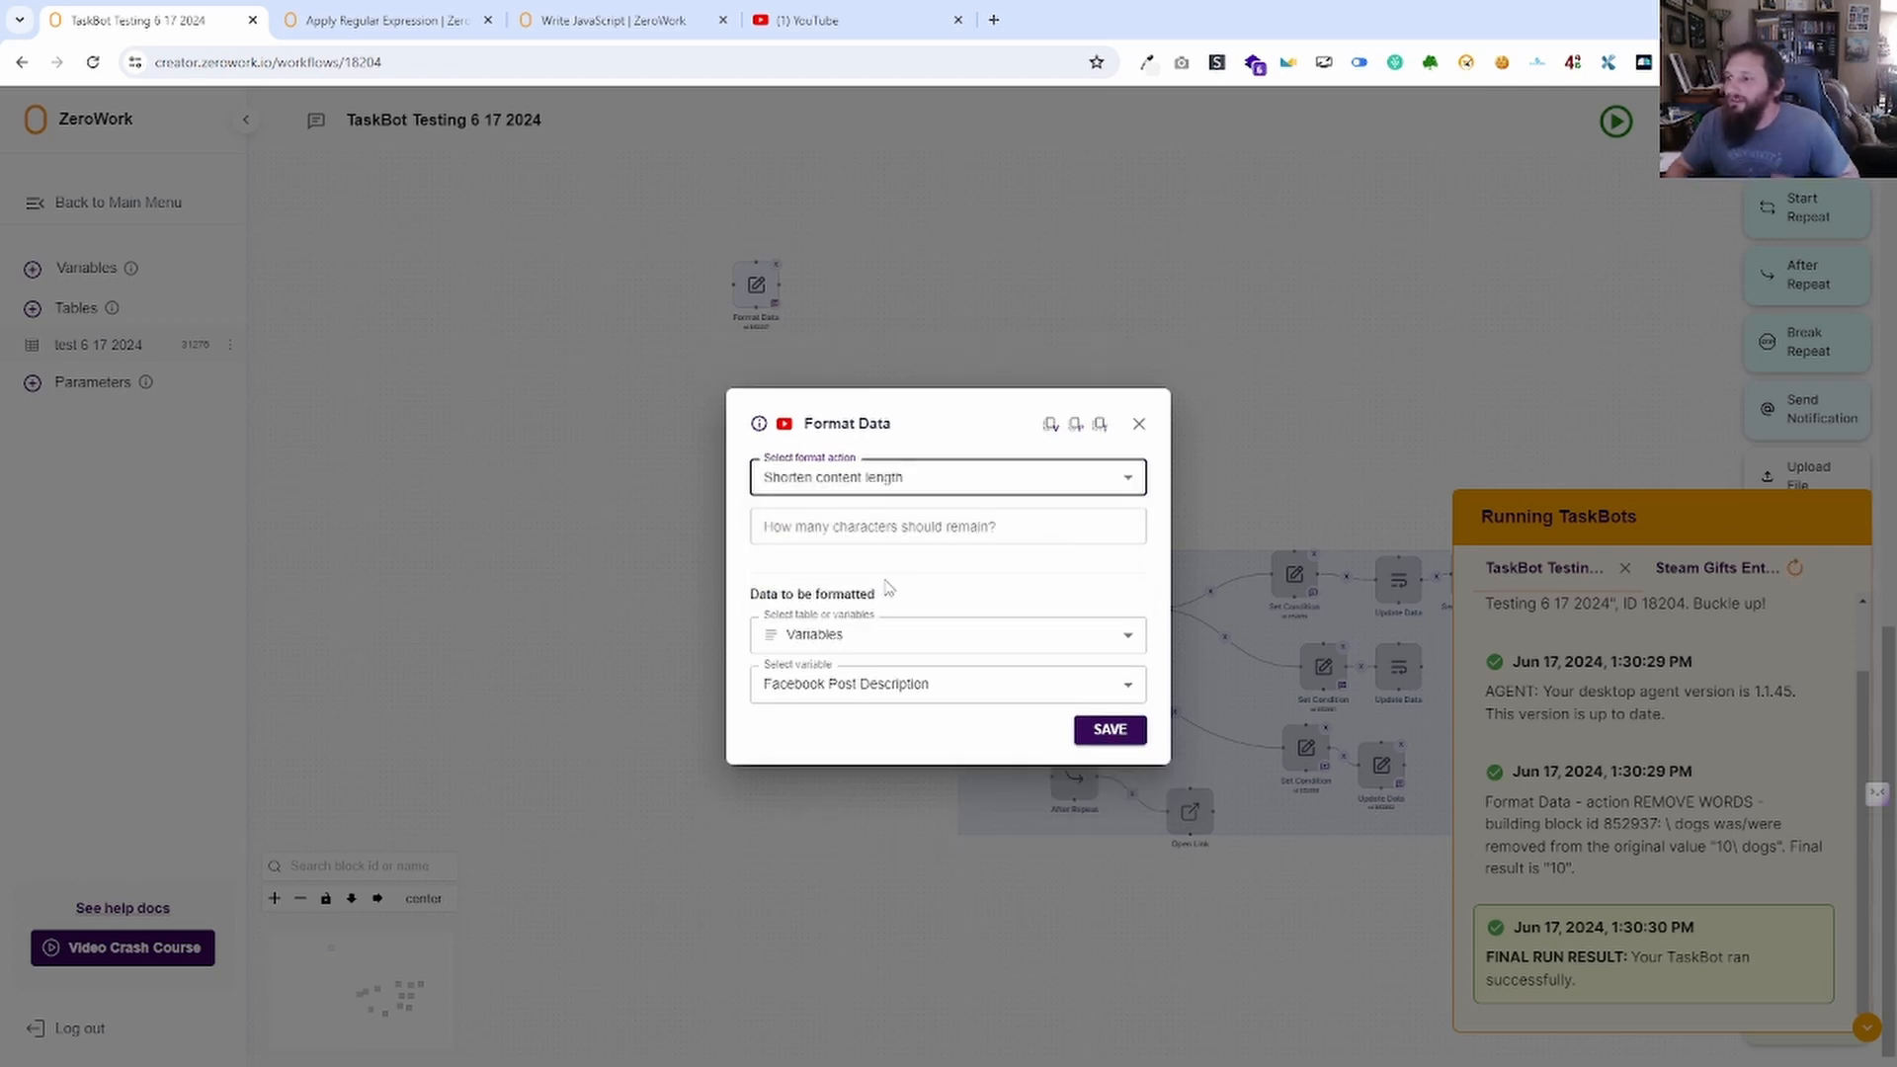
{"action": "left_click", "coordinate": [945, 524]}
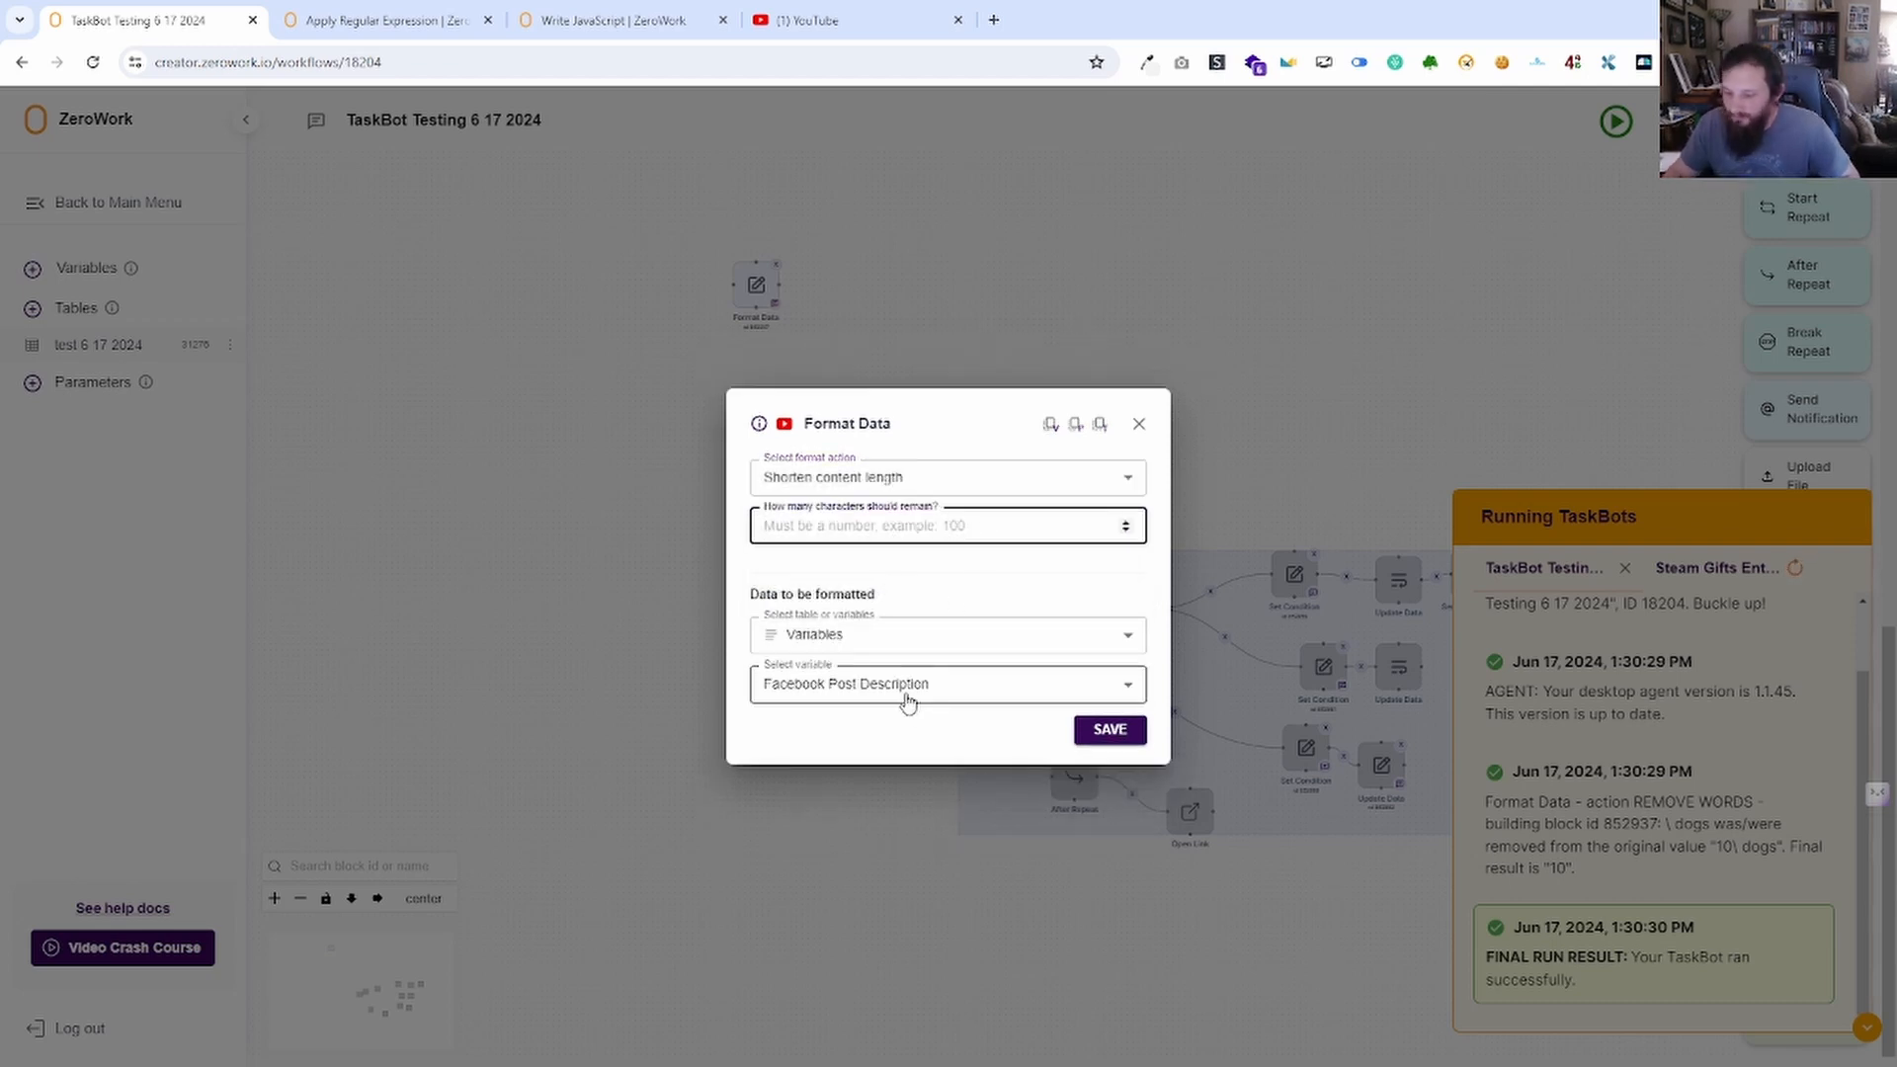
{"action": "type", "text": "1"}
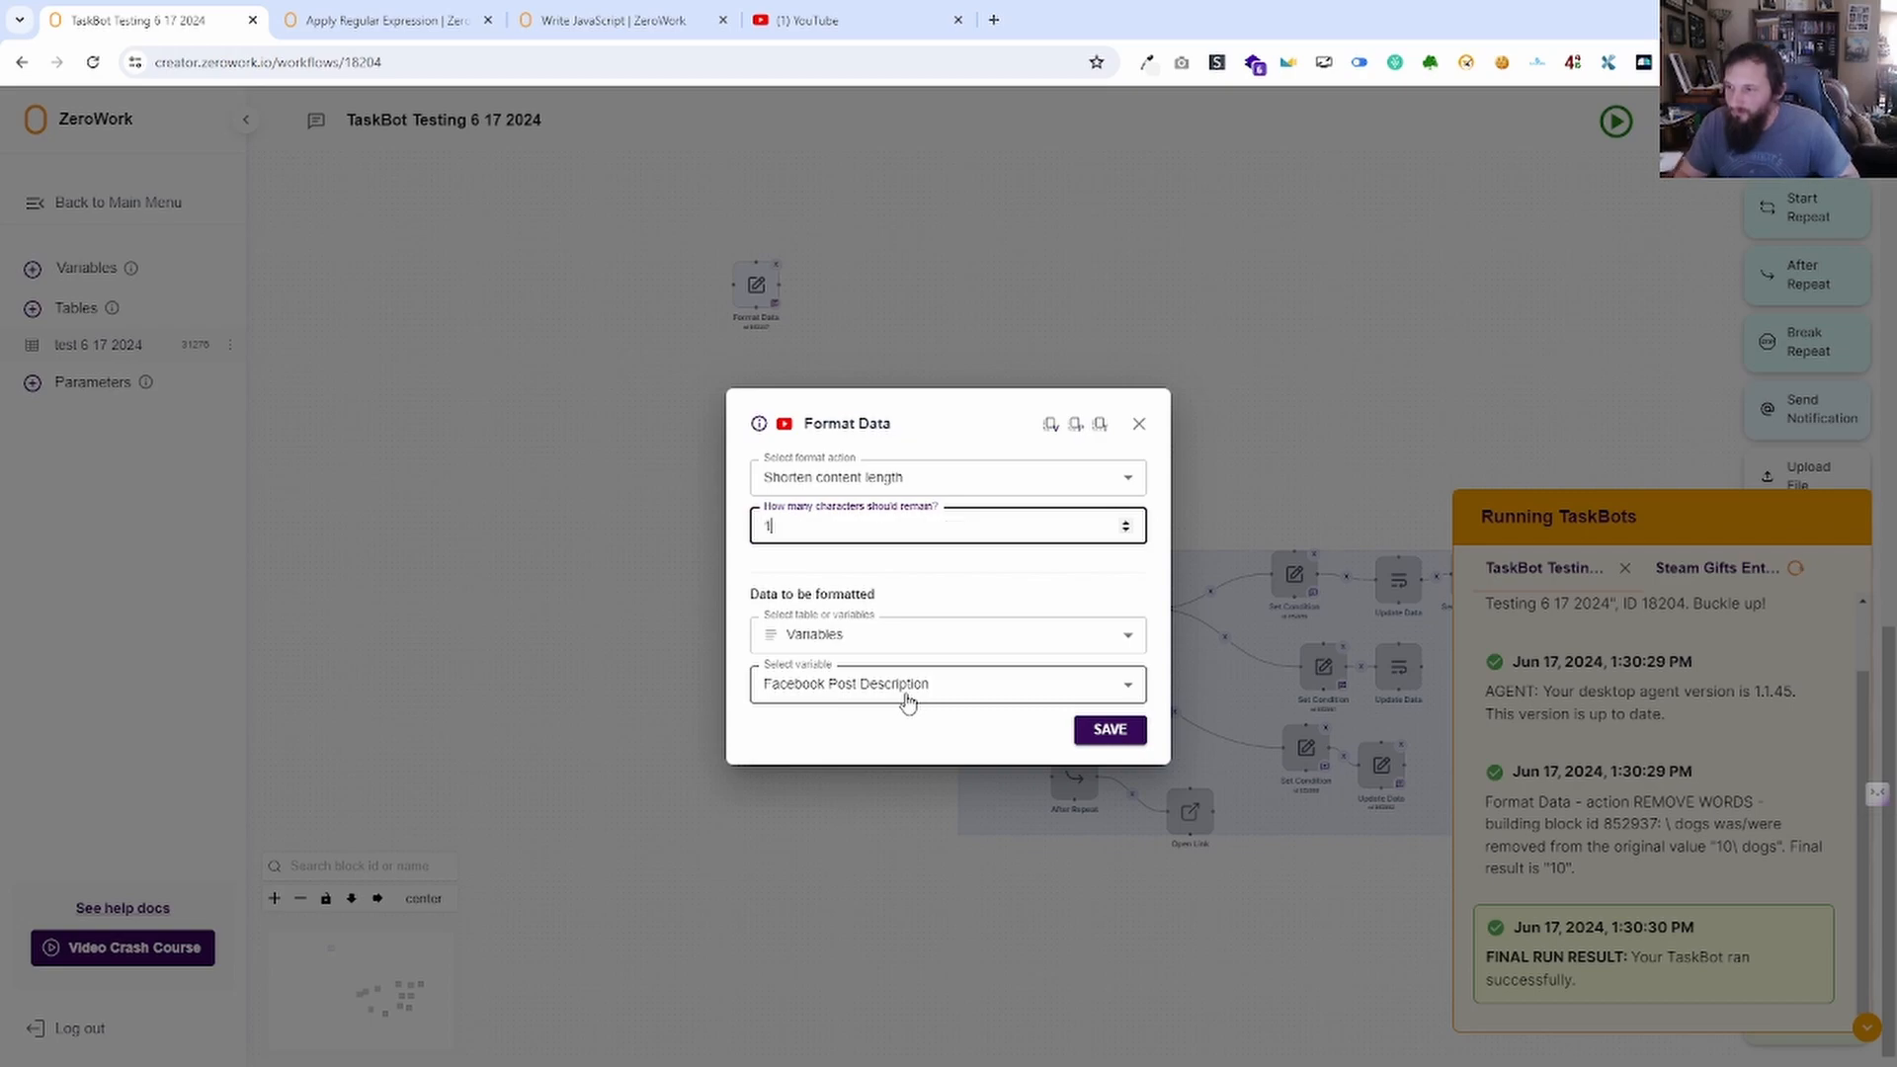
{"action": "left_click", "coordinate": [1115, 730]}
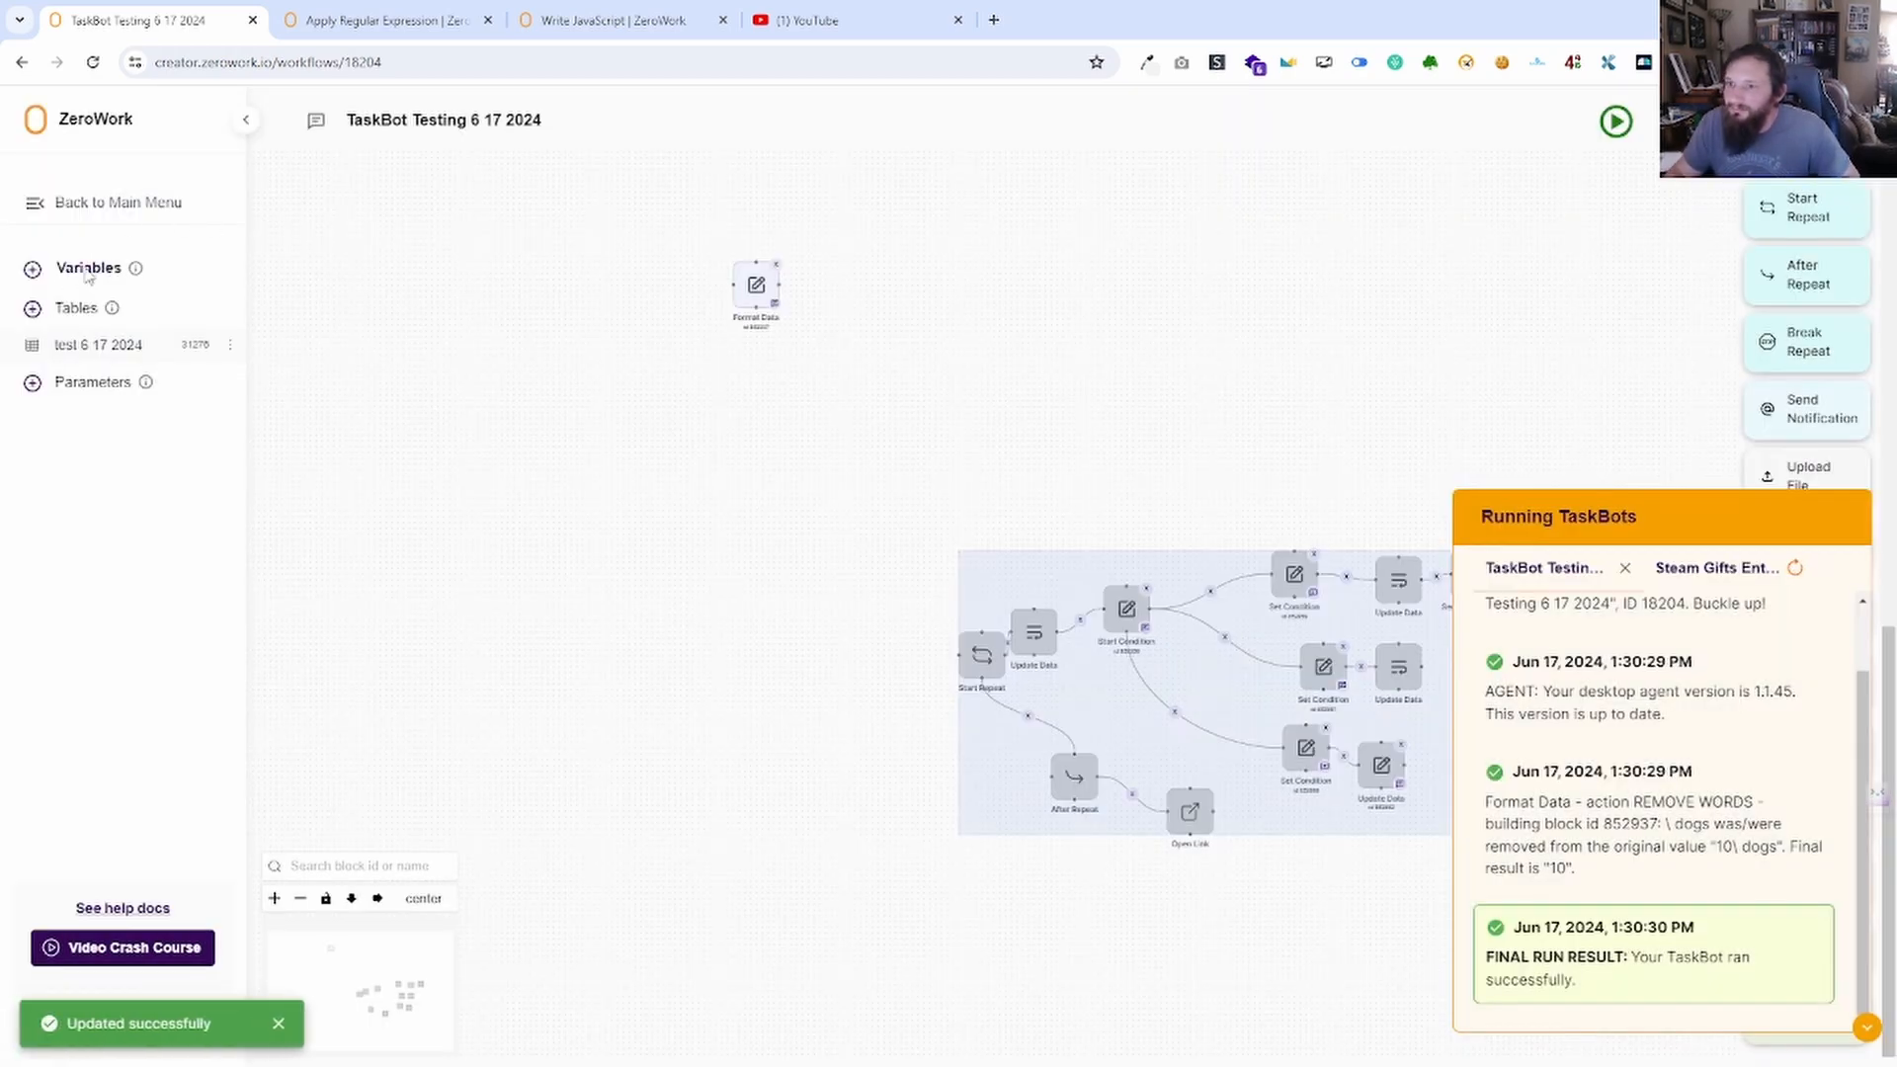
Run the TaskBot and check the variables before and after the run.
{"action": "left_click", "coordinate": [87, 268]}
{"action": "left_click", "coordinate": [1310, 463]}
{"action": "left_click", "coordinate": [1617, 121]}
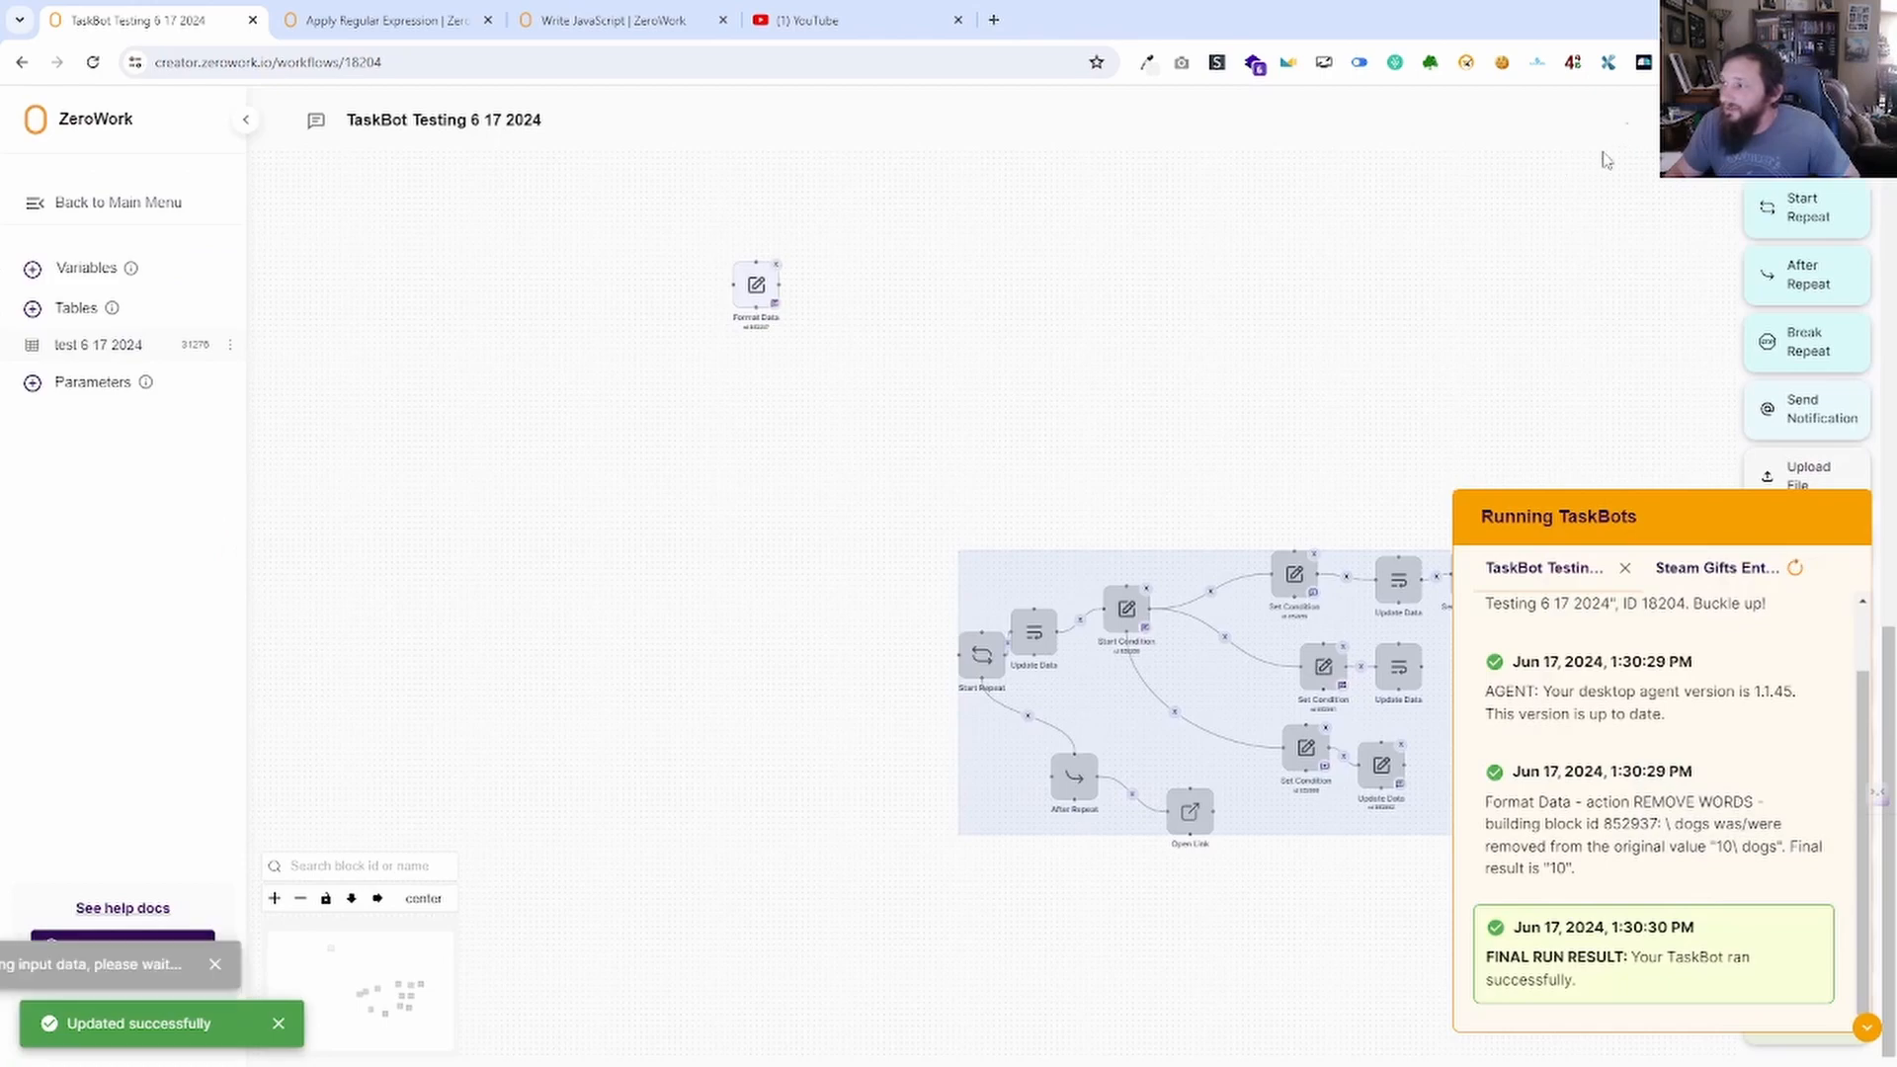
{"action": "left_click", "coordinate": [91, 268]}
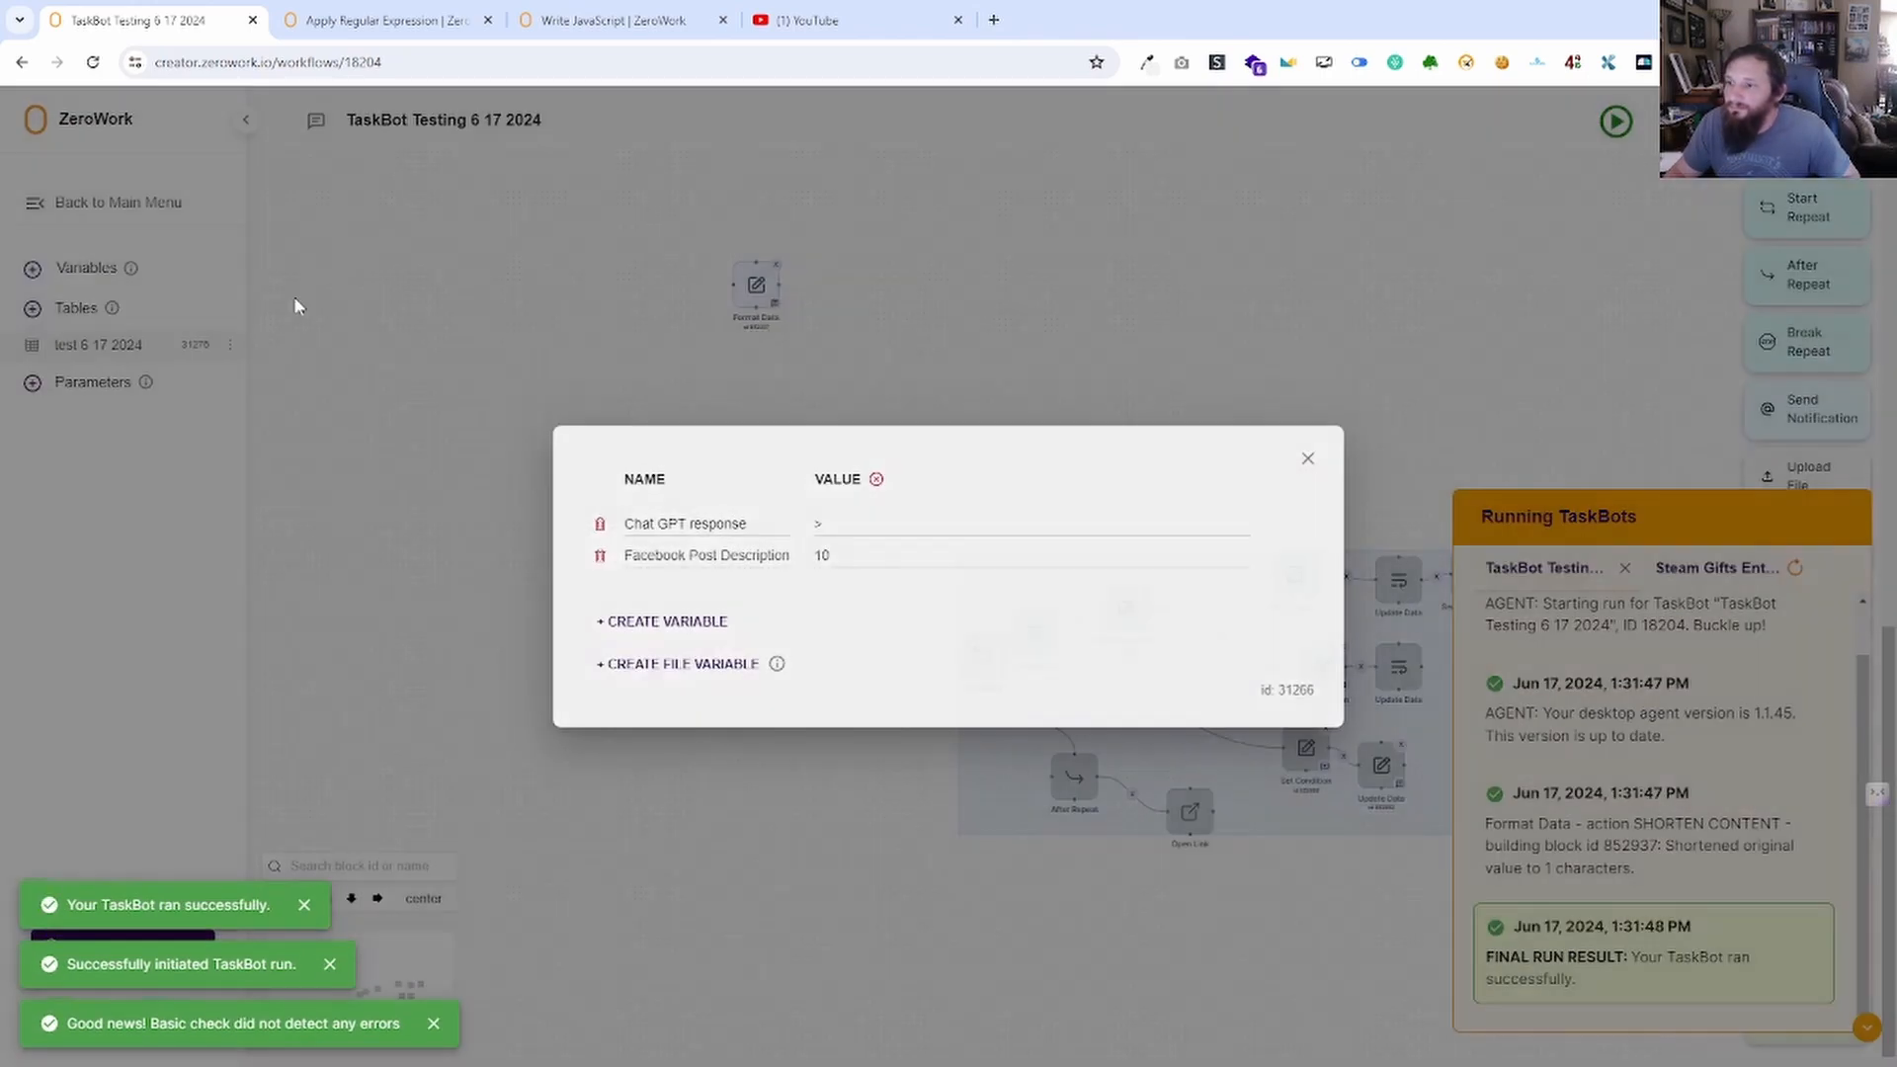
{"action": "left_click", "coordinate": [1307, 461]}
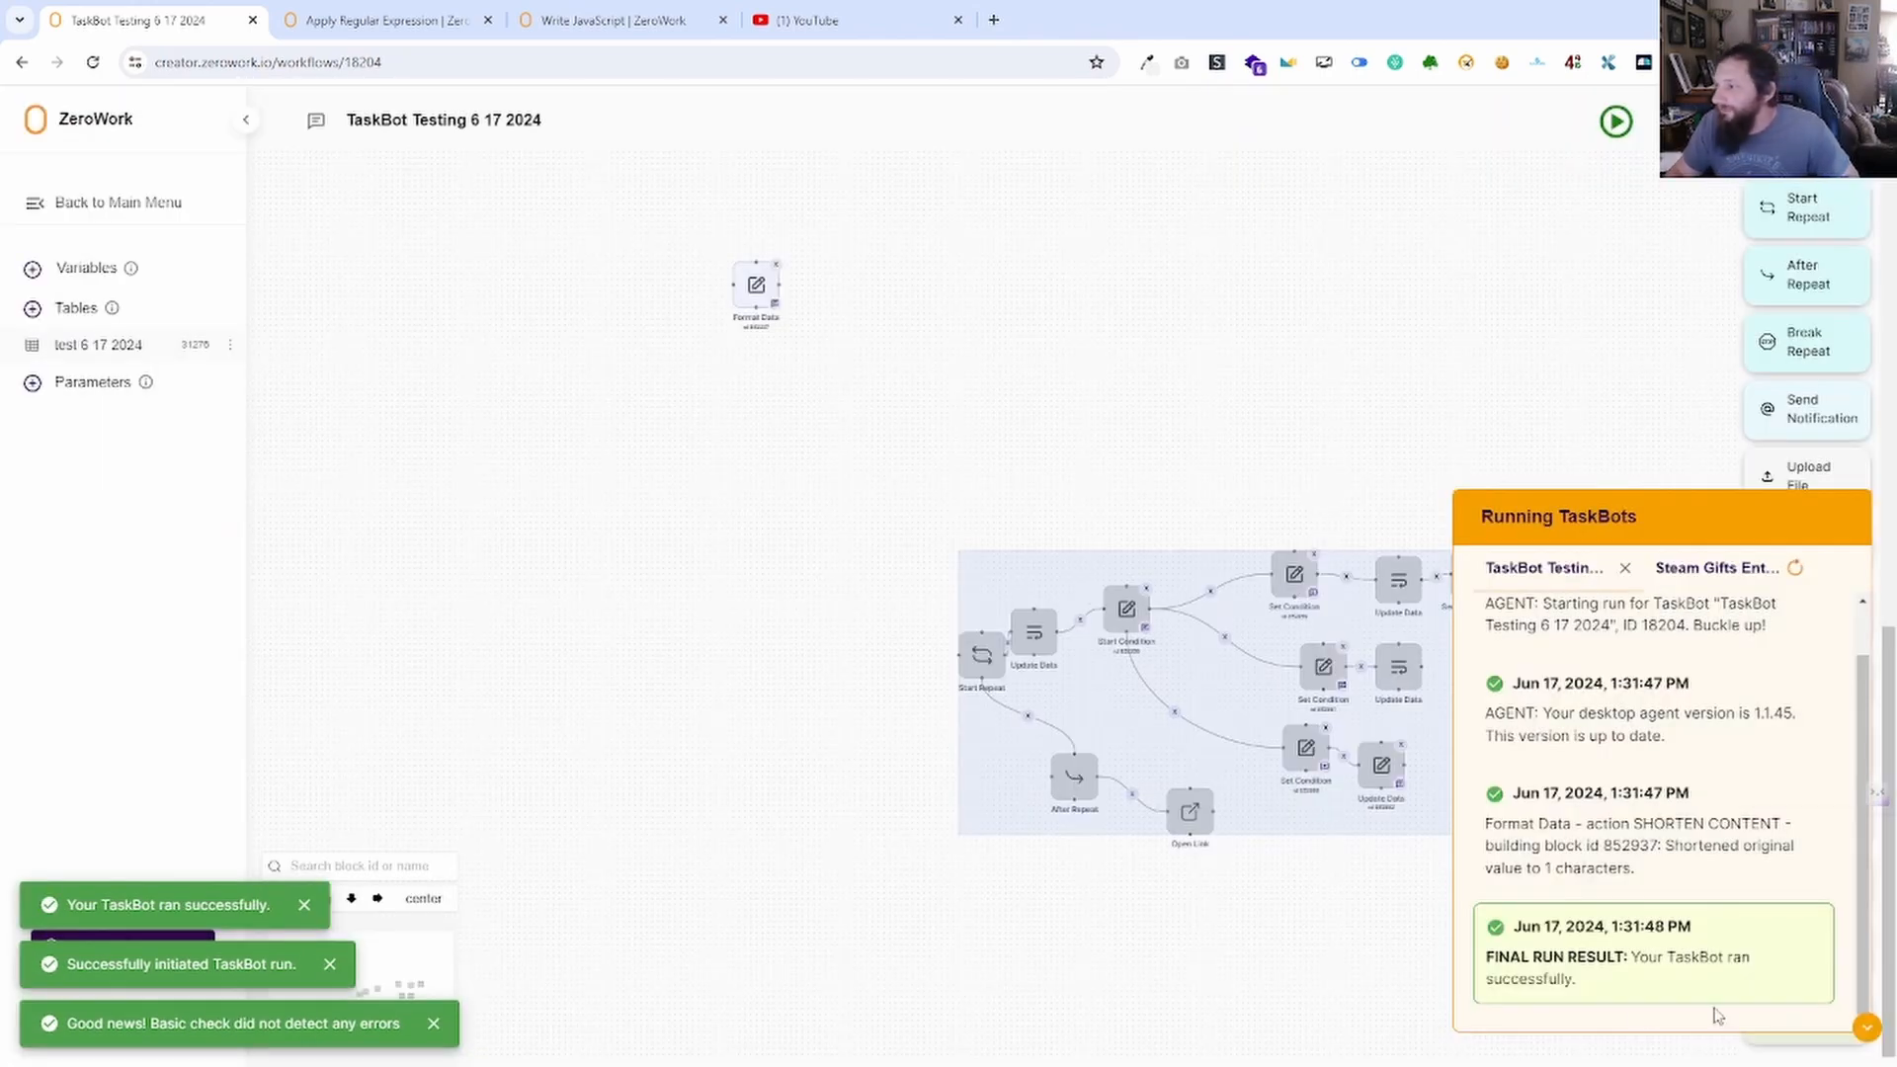
Collapse the running TaskBots log and delete the lone Format Data block.
{"action": "left_click_drag", "start_coordinate": [1321, 389], "coordinate": [824, 335]}
{"action": "scroll", "coordinate": [1220, 618], "scroll_direction": "down", "scroll_amount": 2}
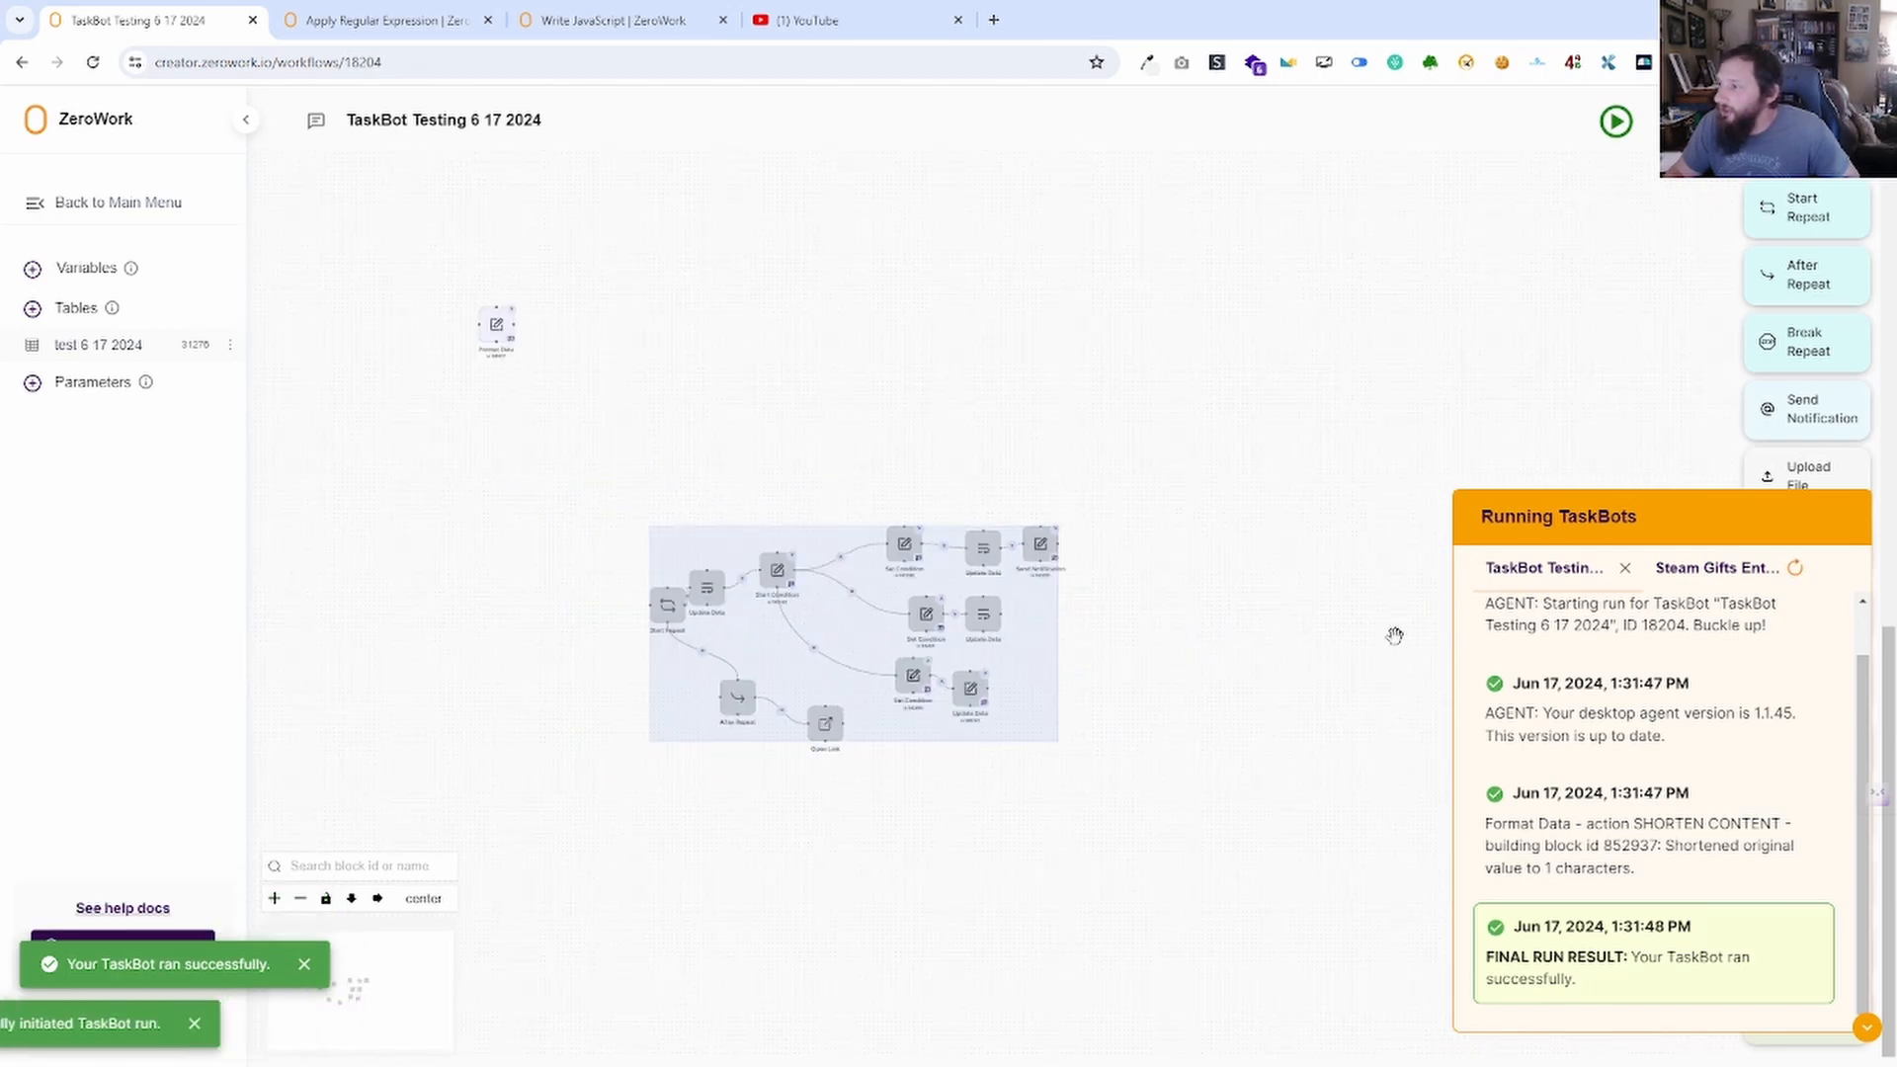
{"action": "left_click", "coordinate": [1867, 1028]}
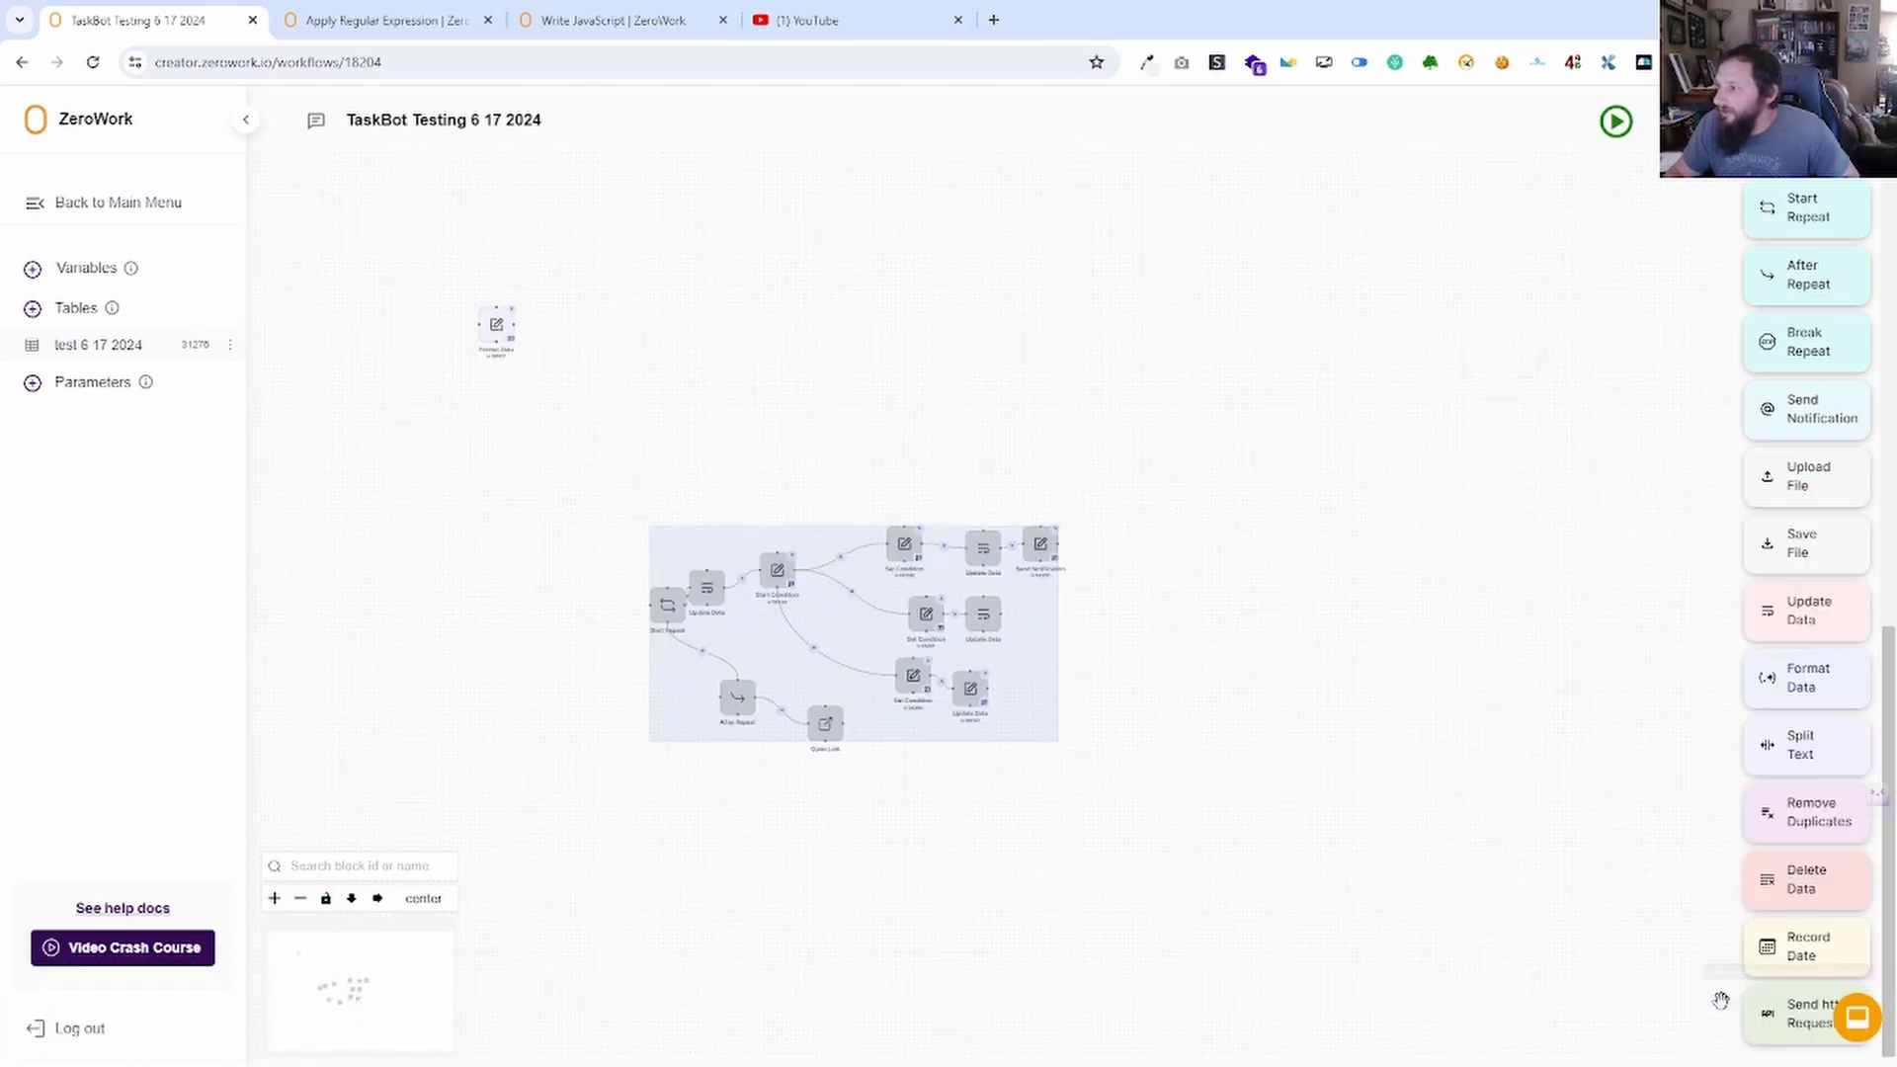
{"action": "left_click", "coordinate": [512, 309]}
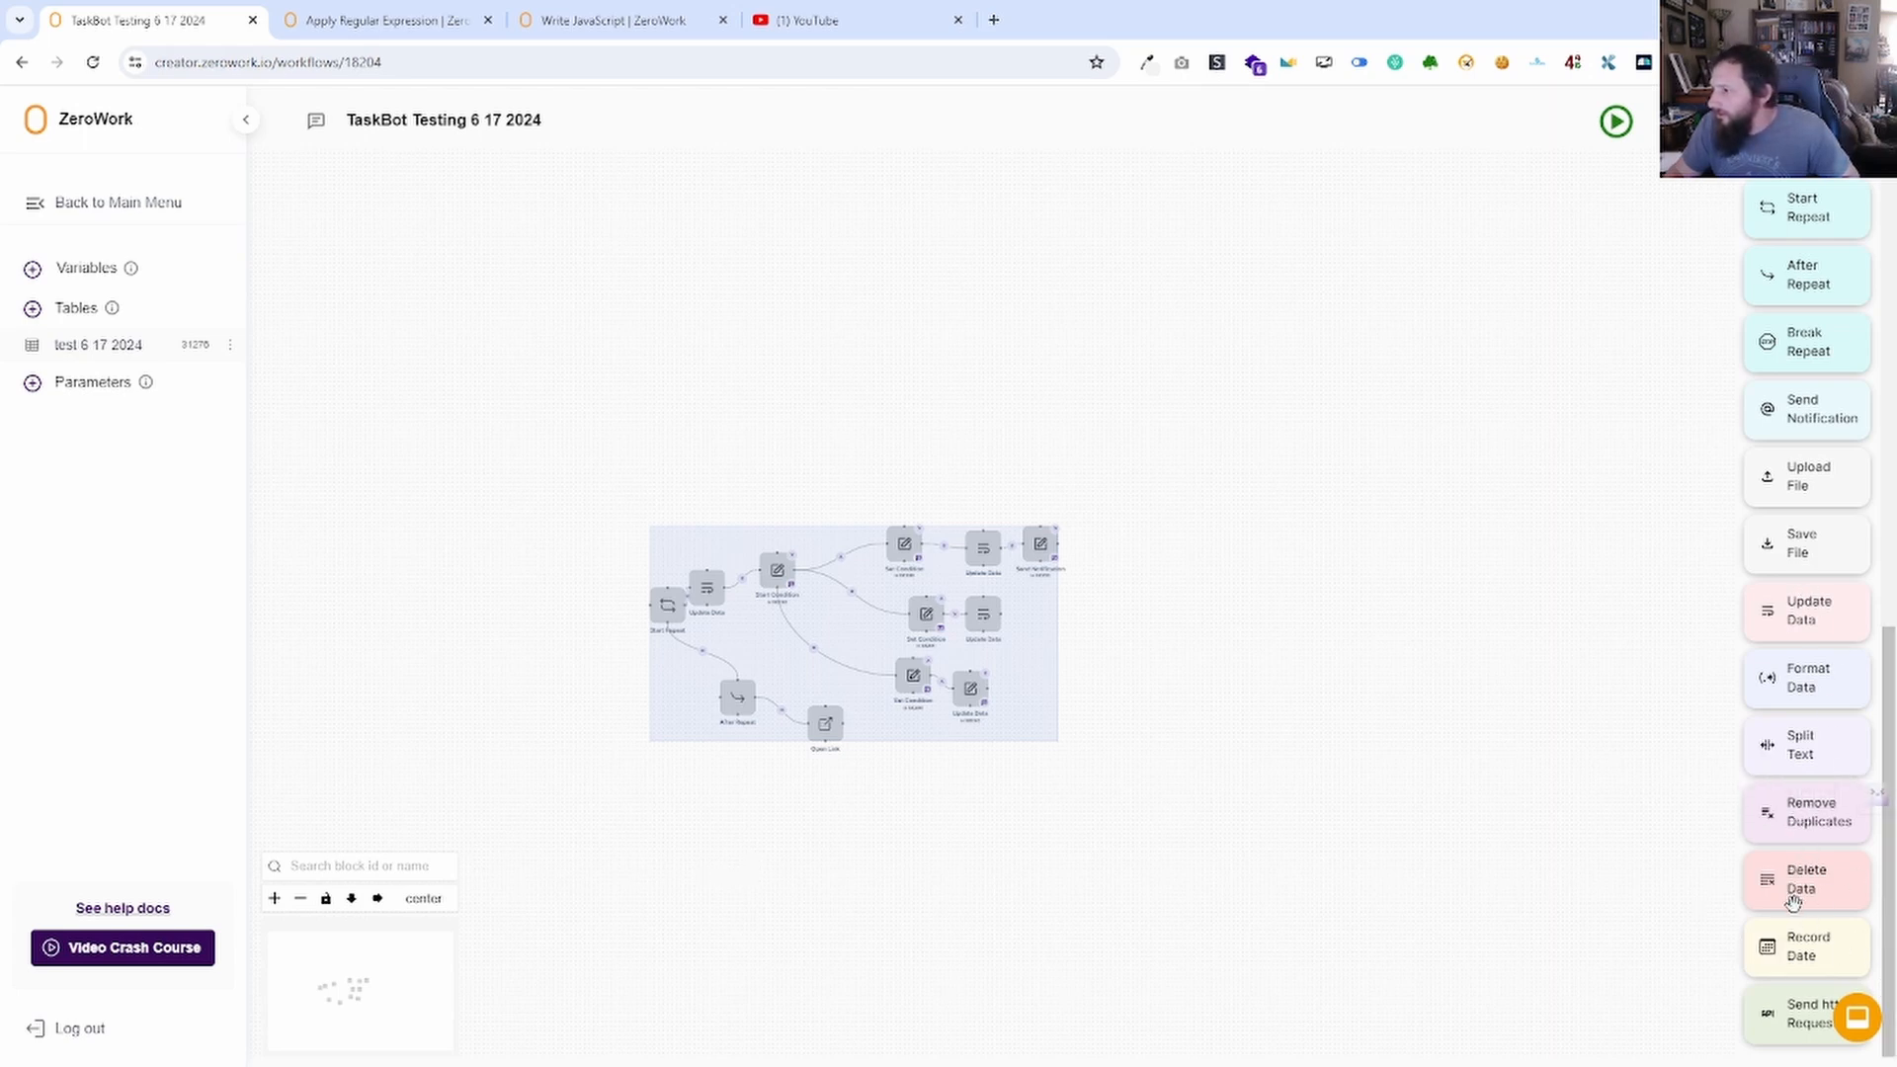
Add a Split Text block near the canvas top and close its settings unchanged.
{"action": "left_click_drag", "start_coordinate": [1783, 745], "coordinate": [1020, 247]}
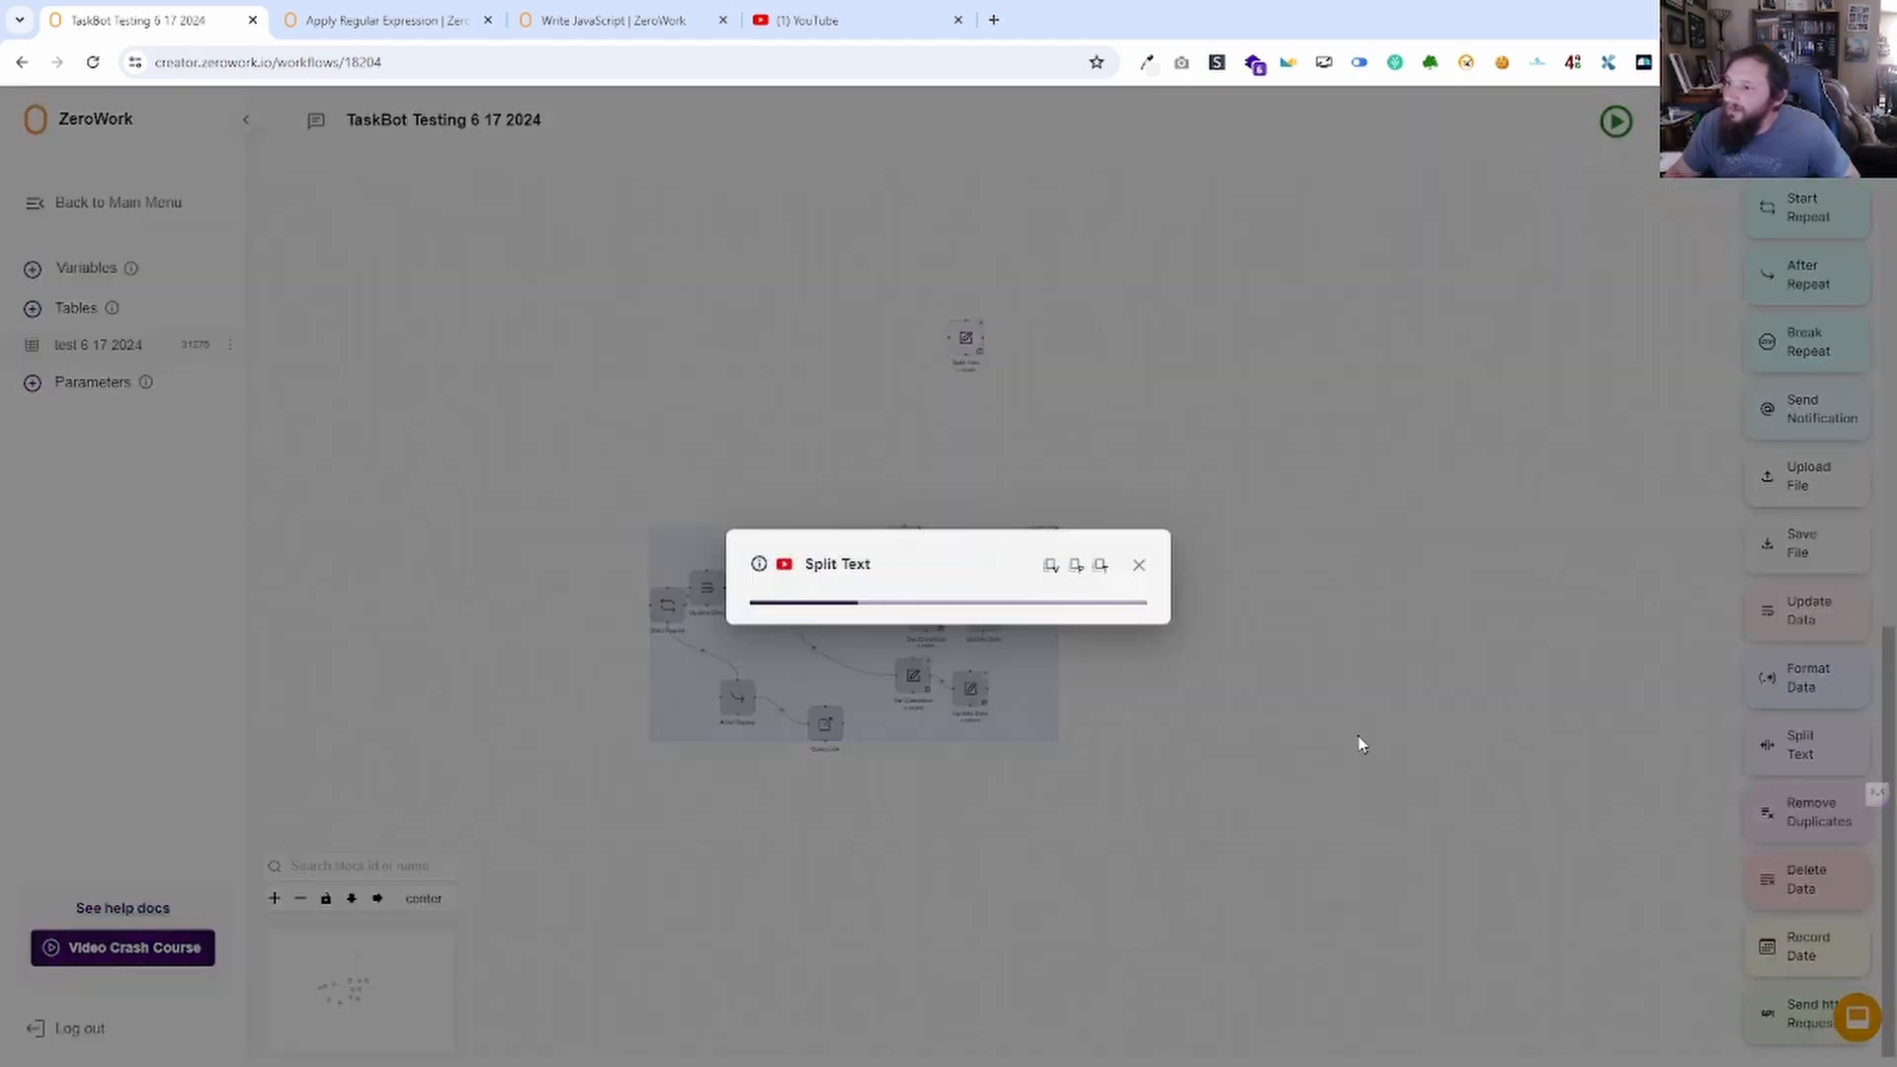
{"action": "left_click", "coordinate": [962, 620]}
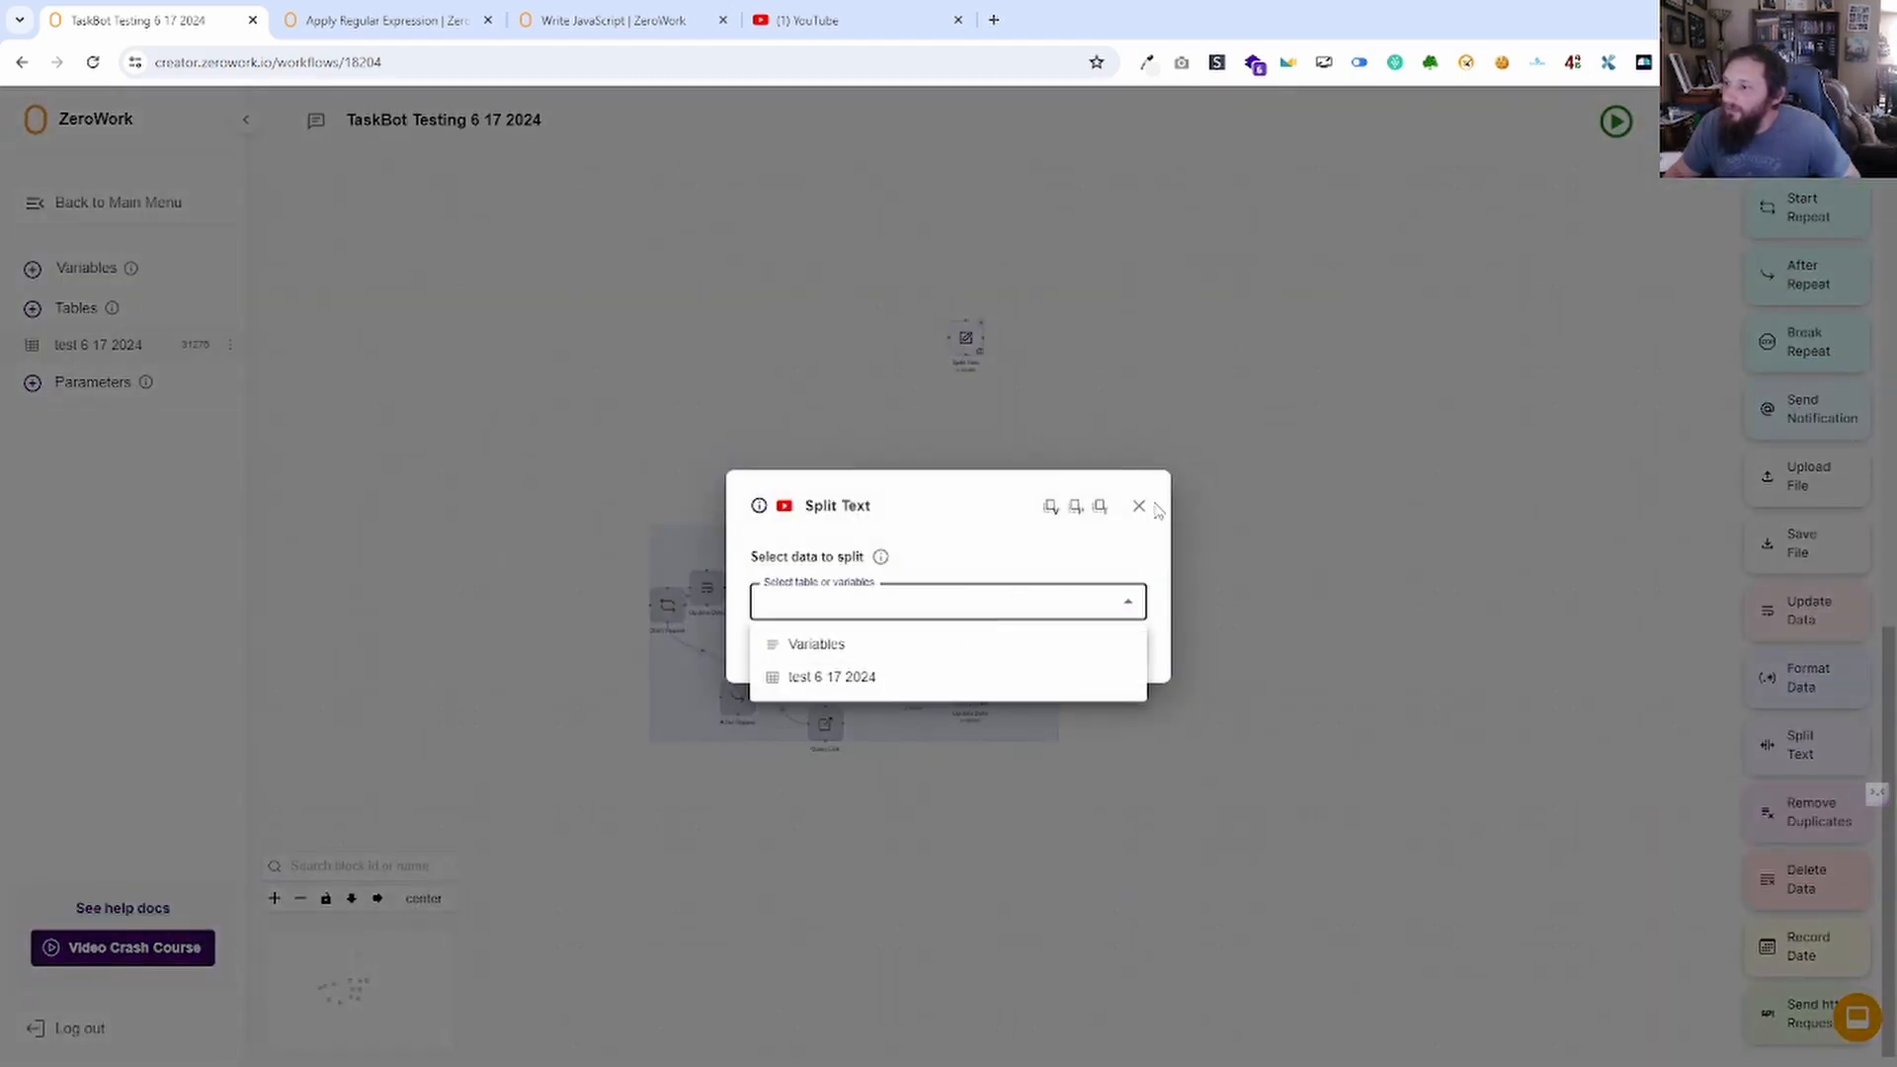
{"action": "left_click", "coordinate": [1137, 531]}
{"action": "left_click", "coordinate": [1099, 647]}
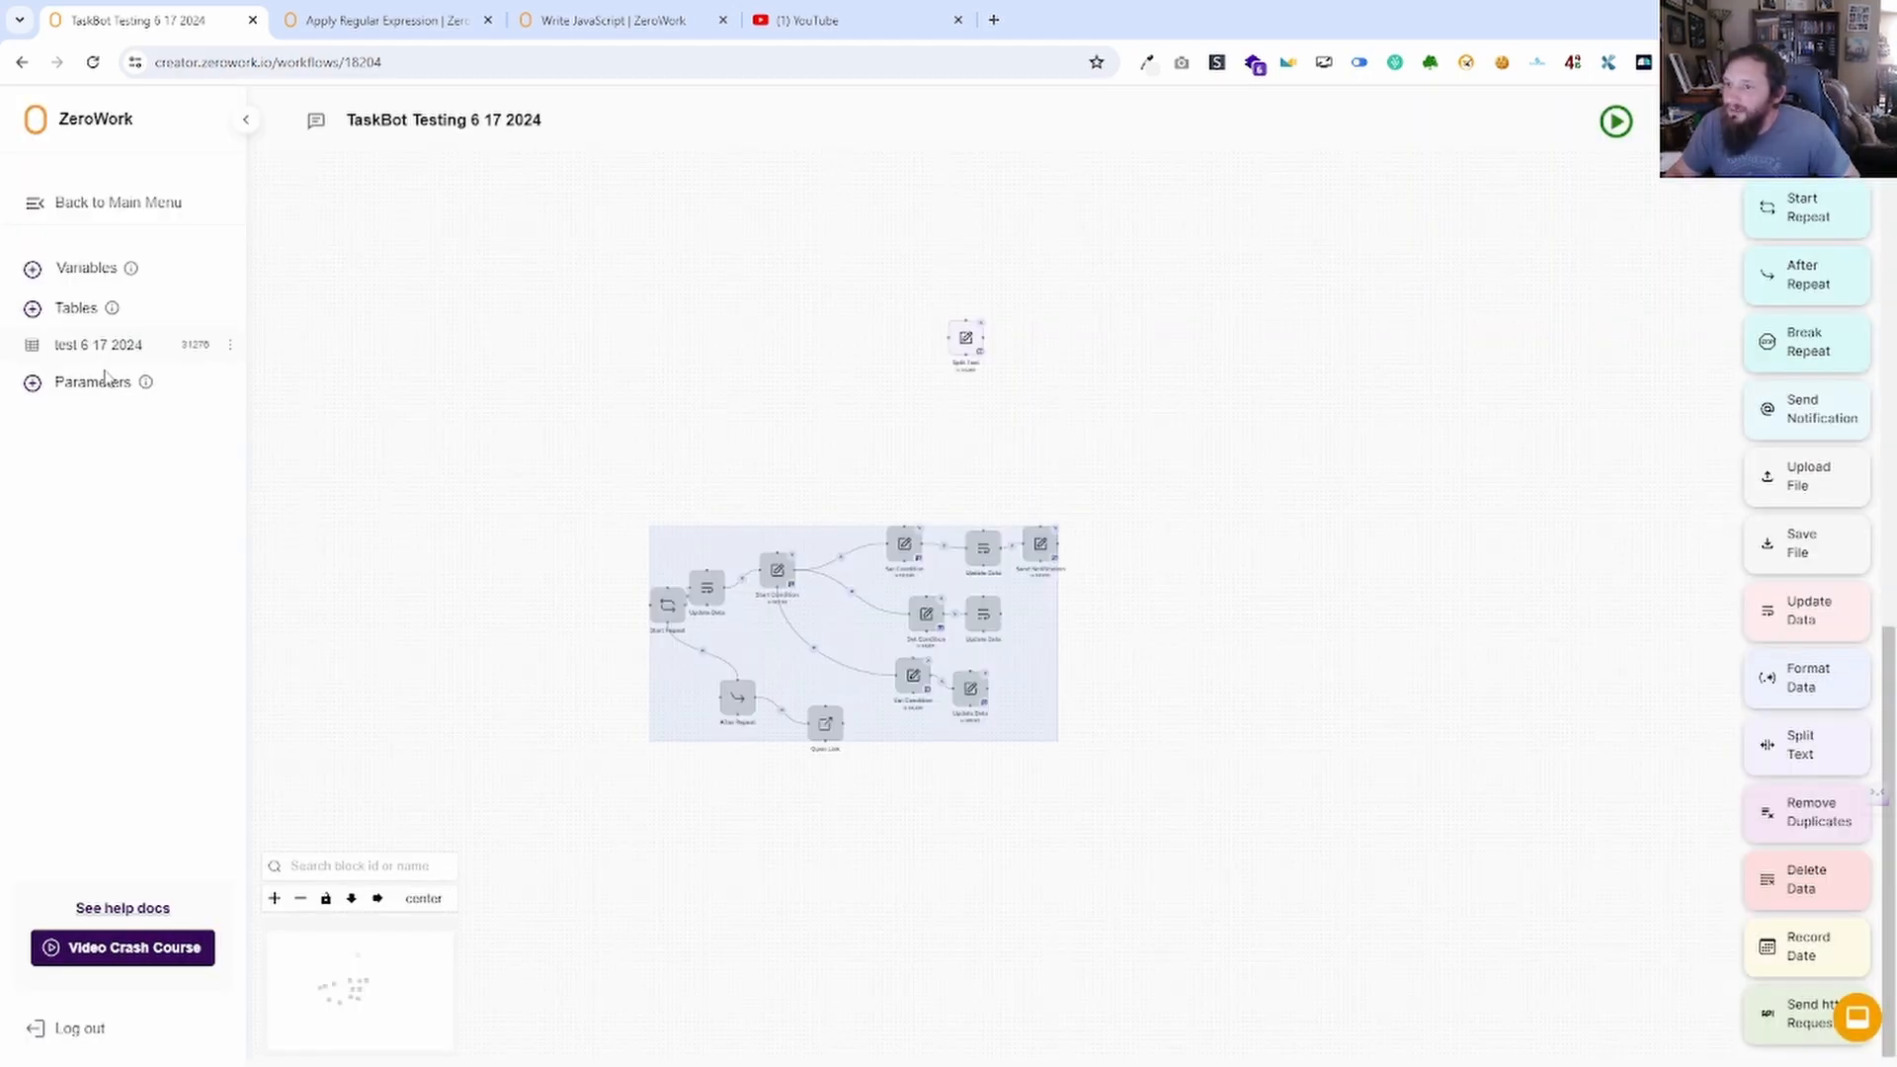
Create a variable named 'split text' and give it the value 'dog/food'.
{"action": "left_click", "coordinate": [111, 267]}
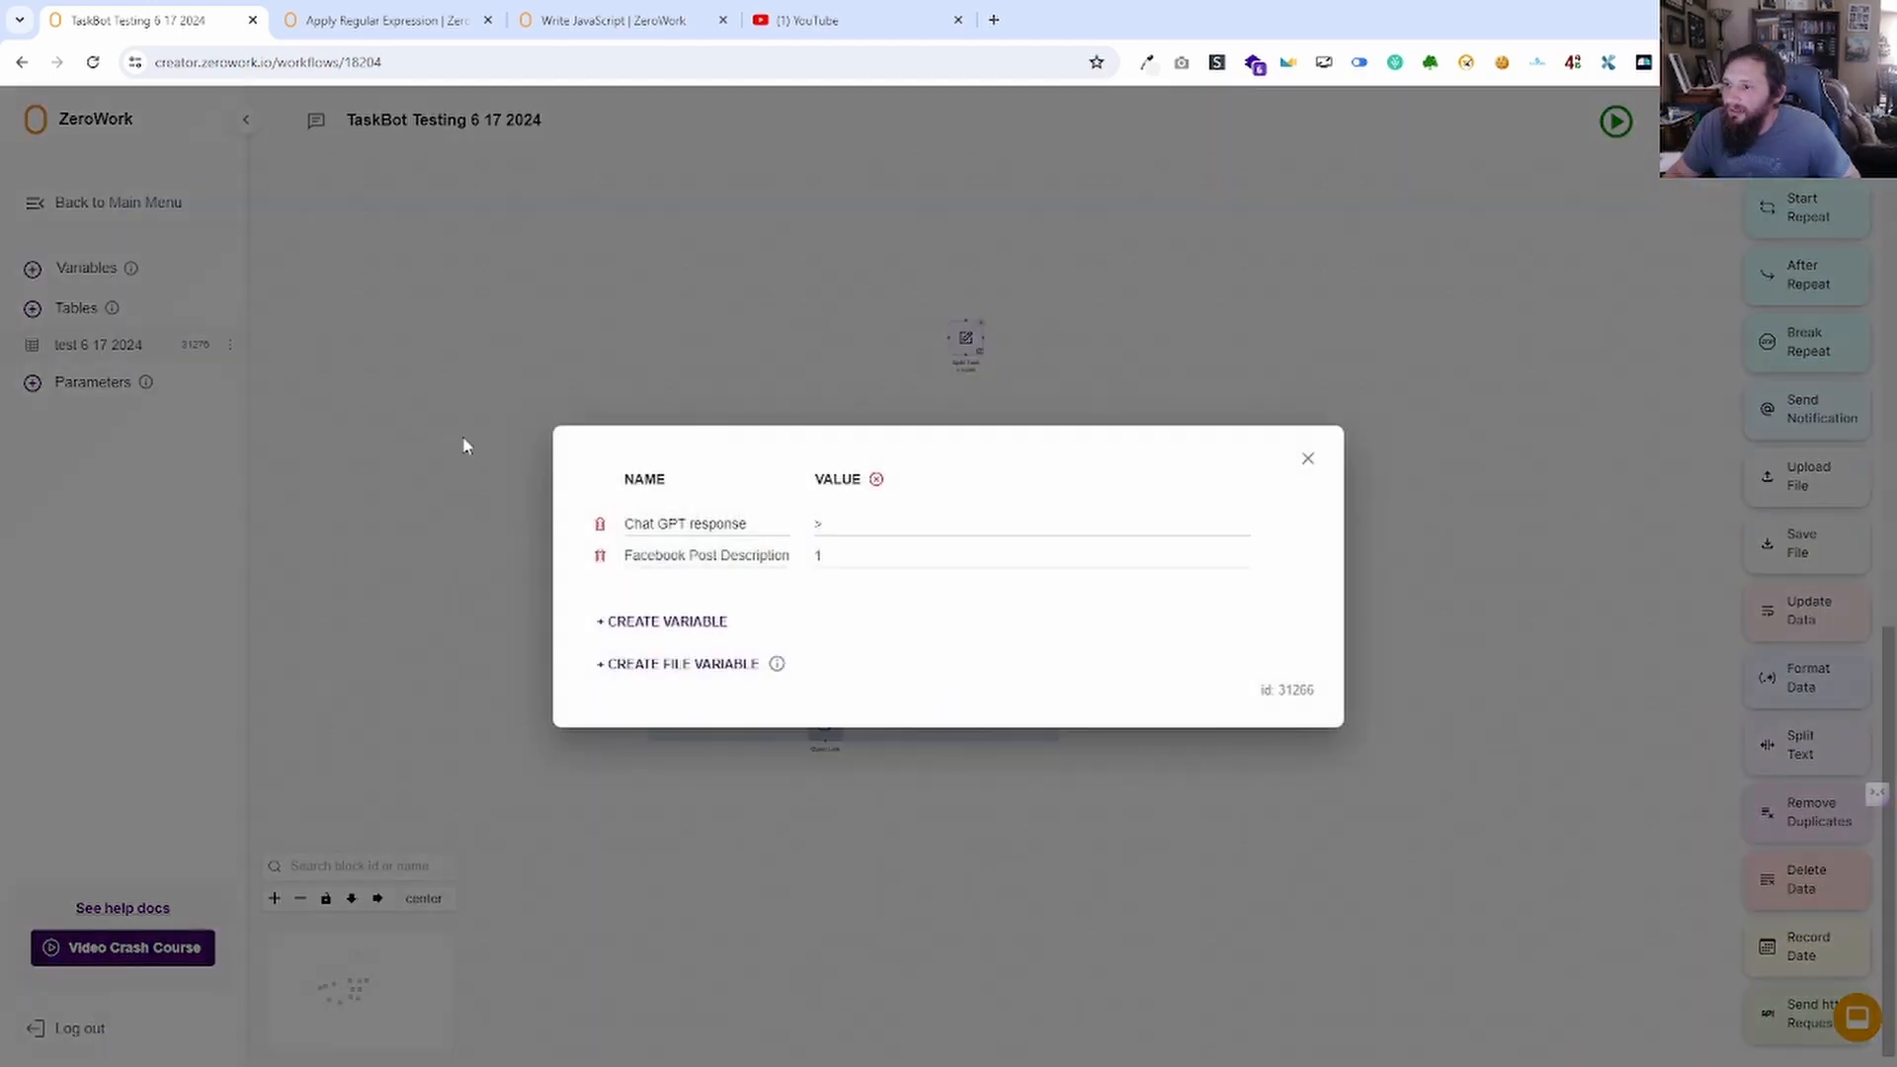
{"action": "left_click", "coordinate": [672, 622]}
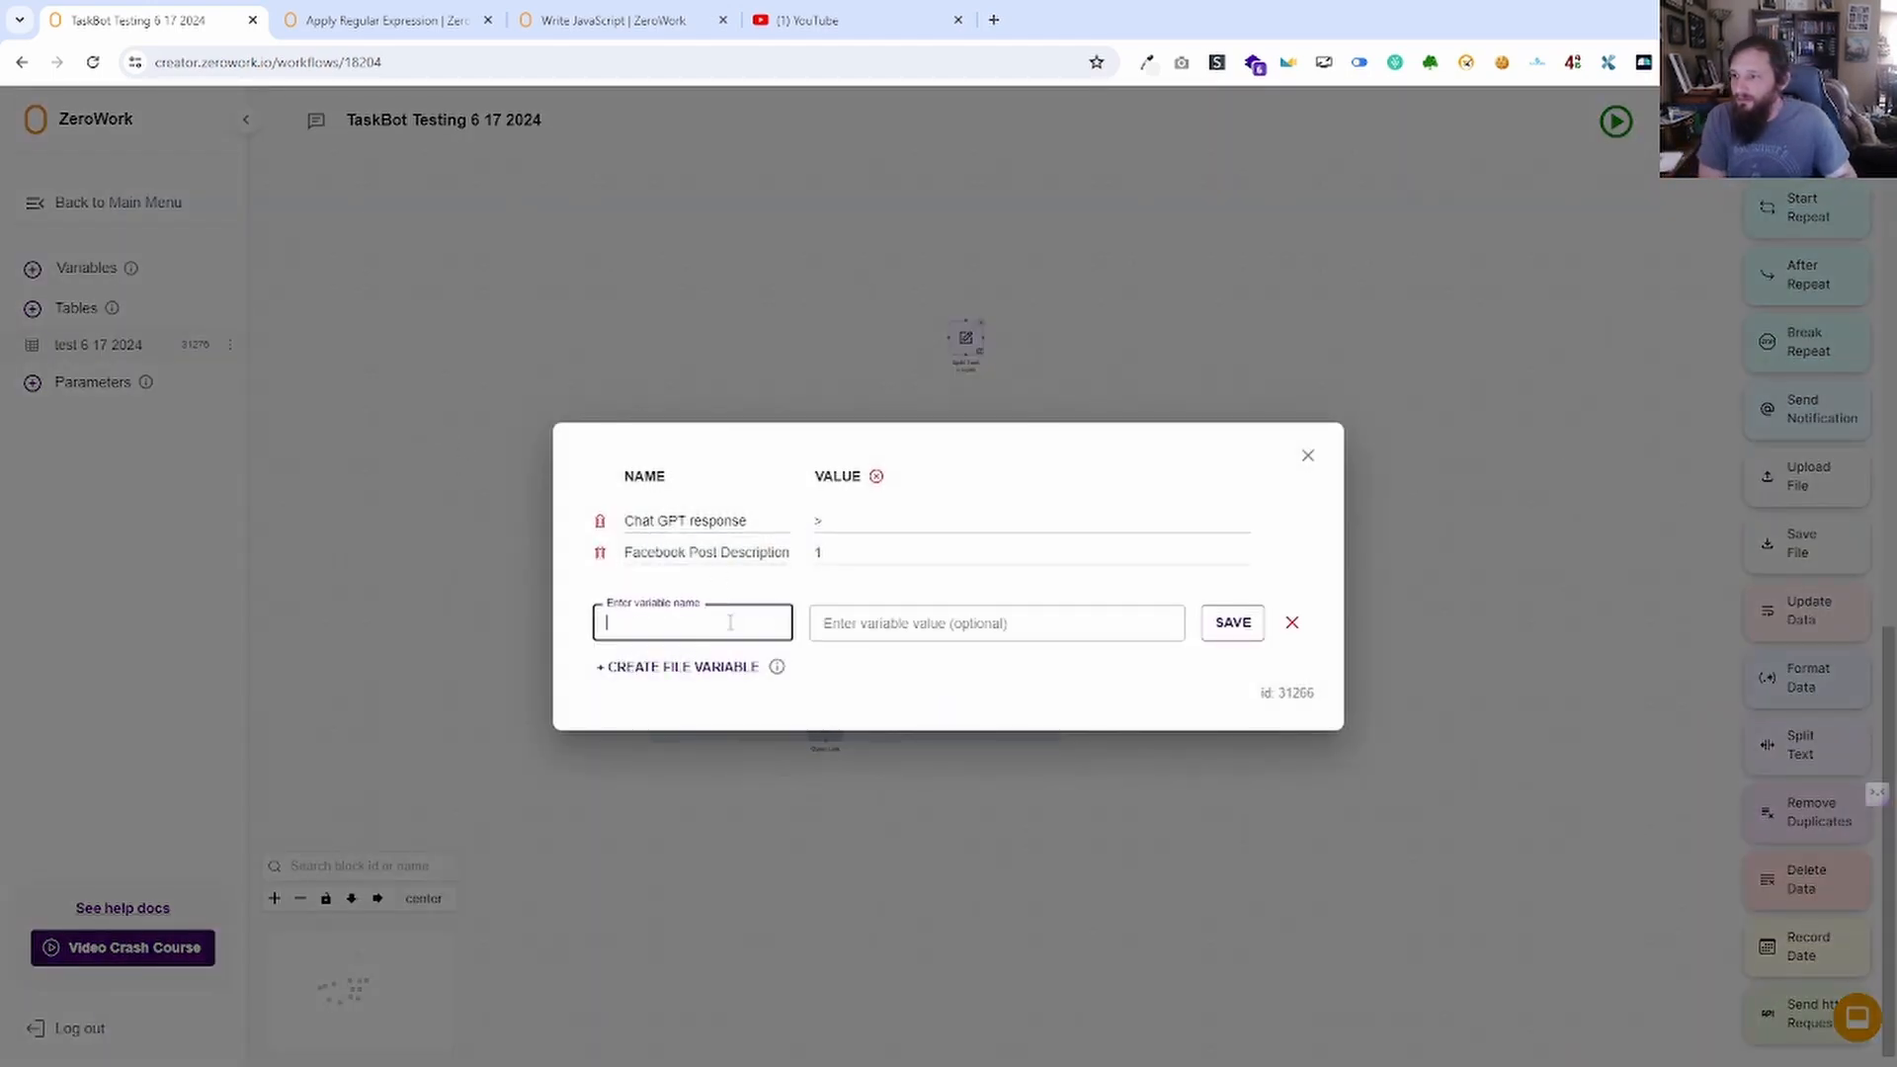
{"action": "left_click", "coordinate": [876, 553]}
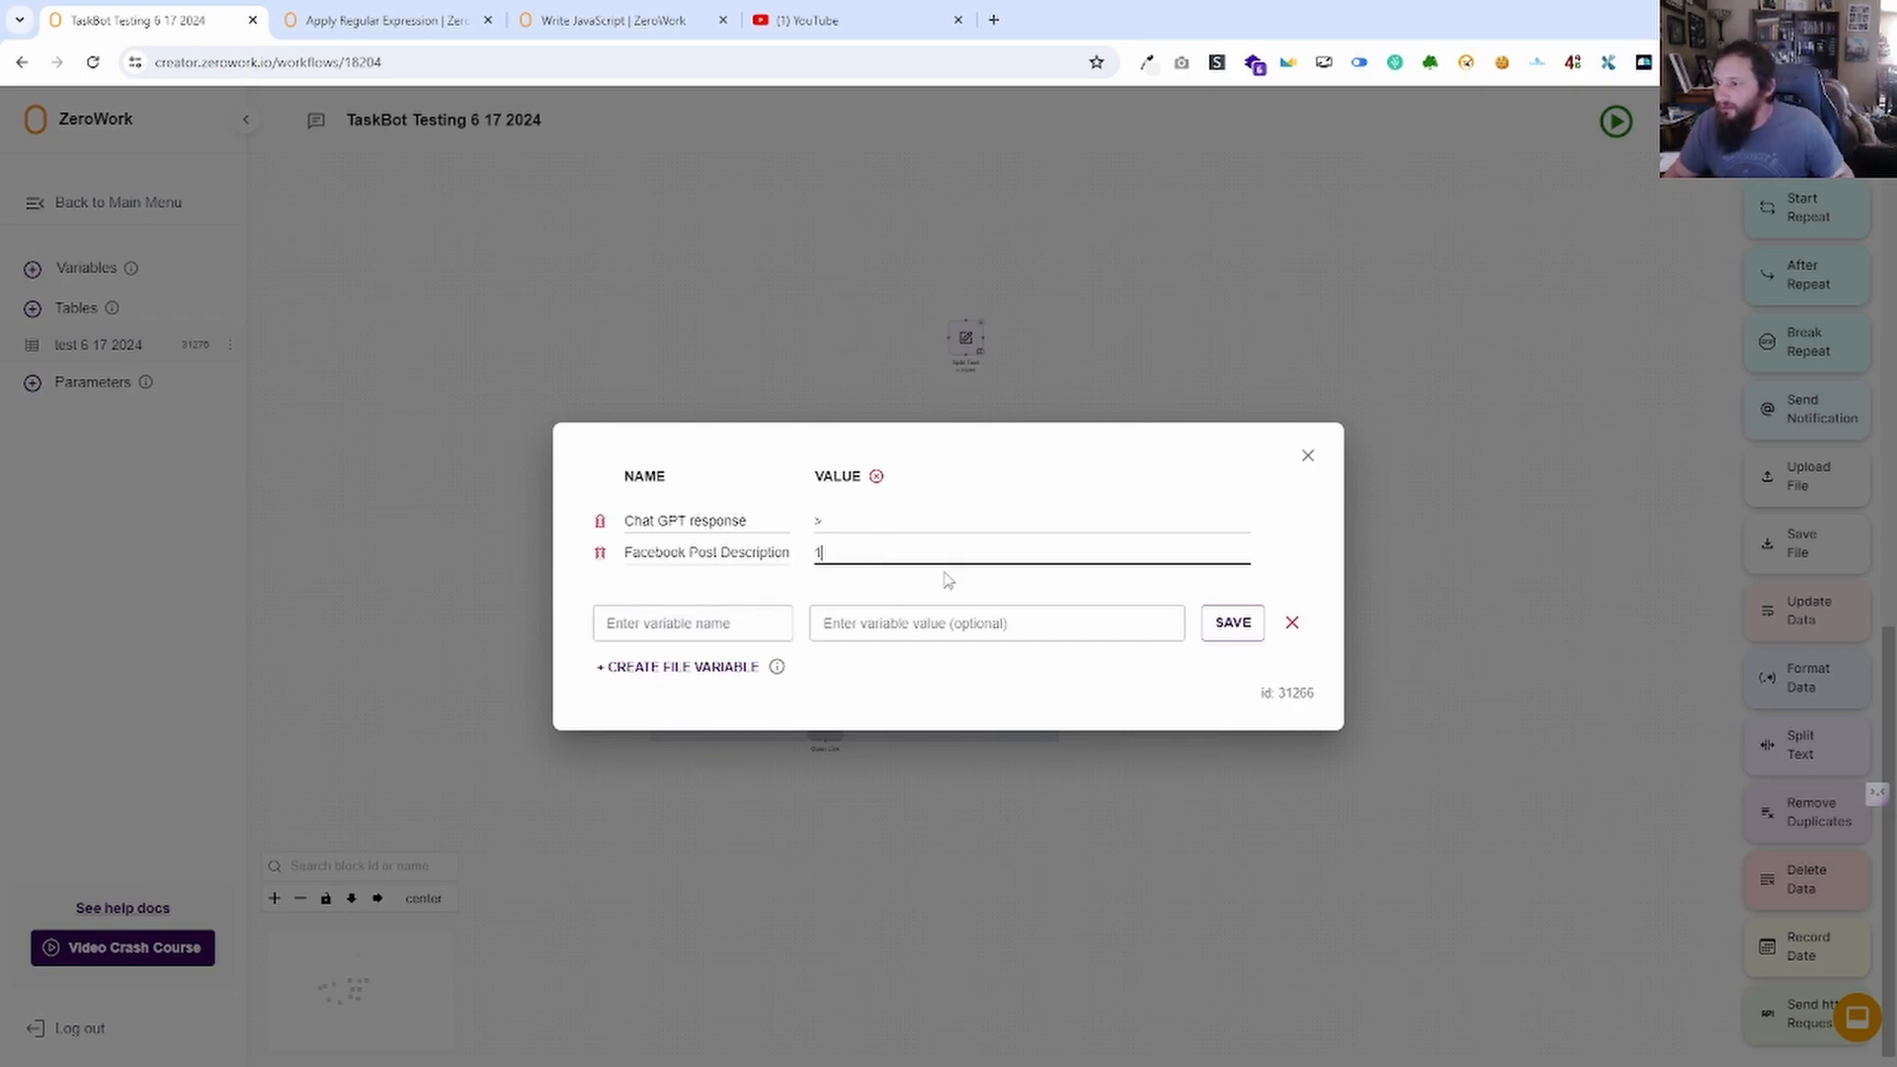
{"action": "left_click", "coordinate": [707, 622]}
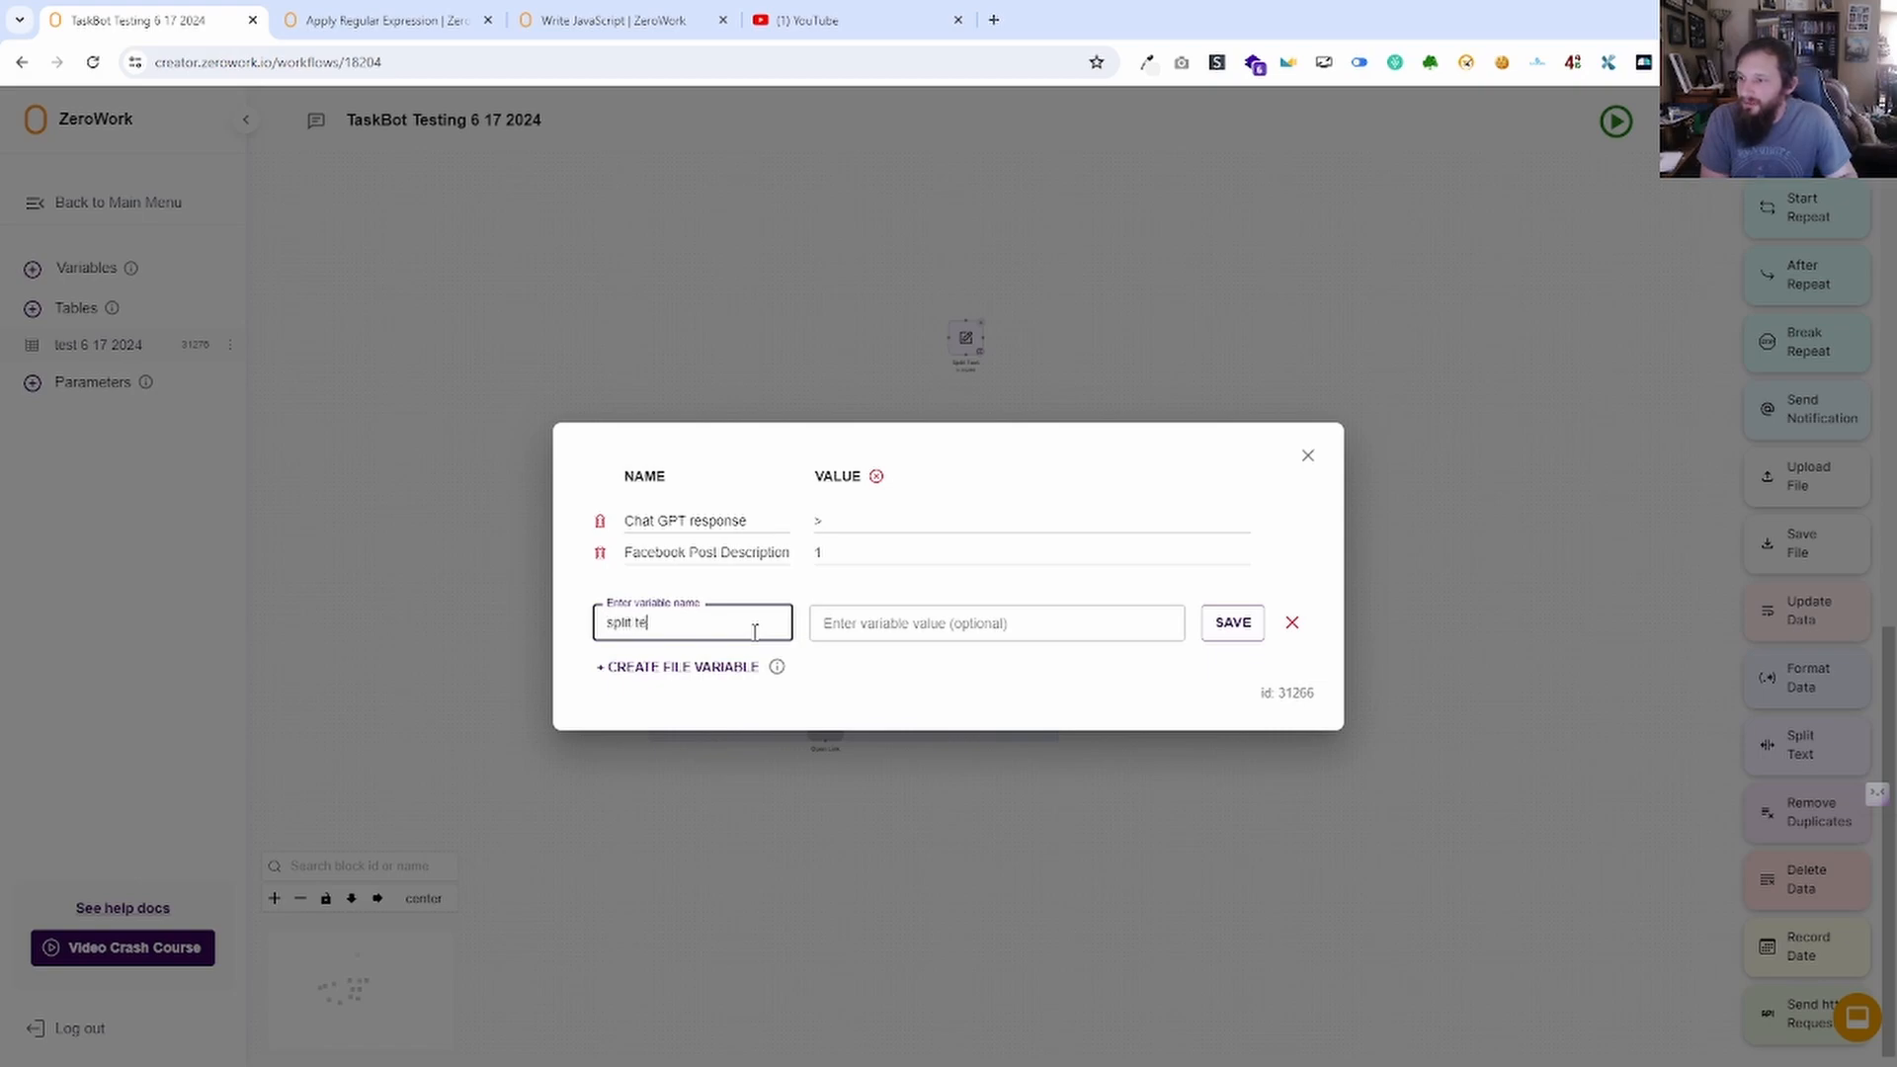
{"action": "type", "text": "split test"}
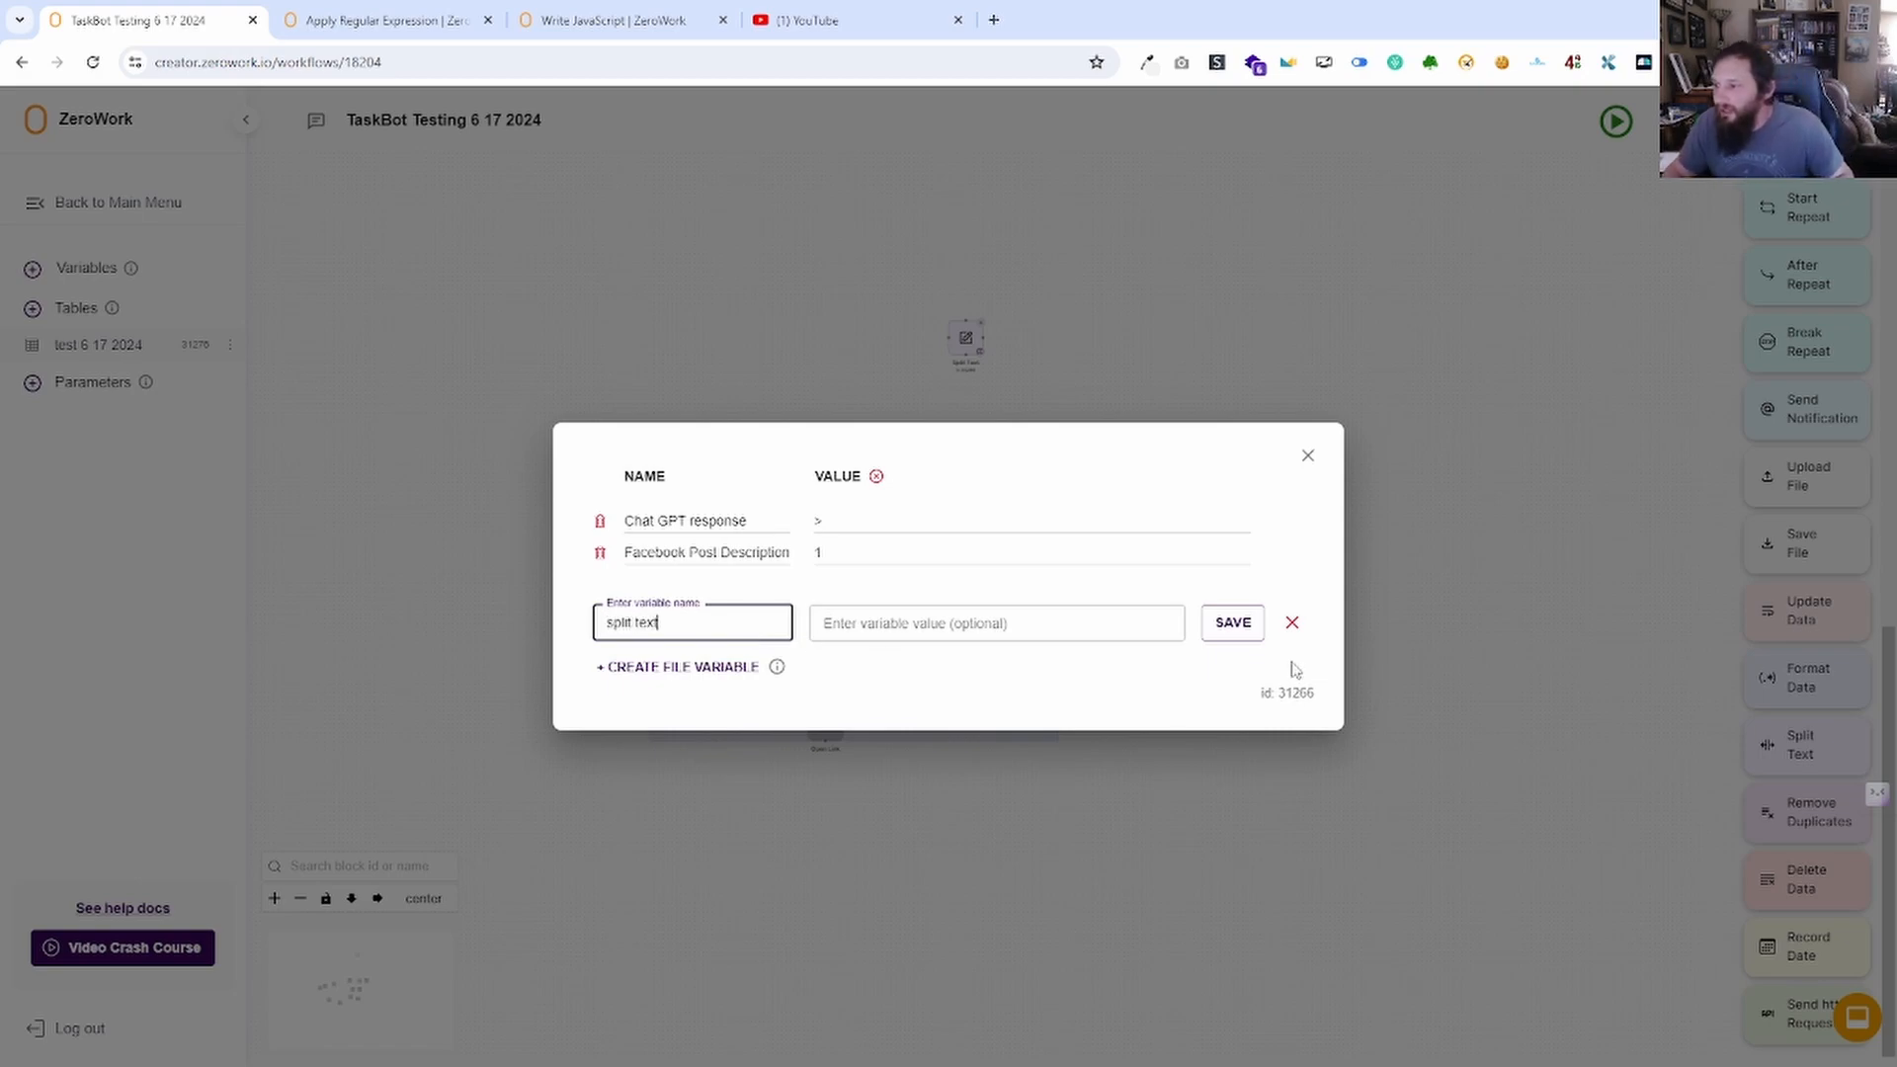
{"action": "left_click", "coordinate": [1234, 625]}
{"action": "left_click", "coordinate": [842, 577]}
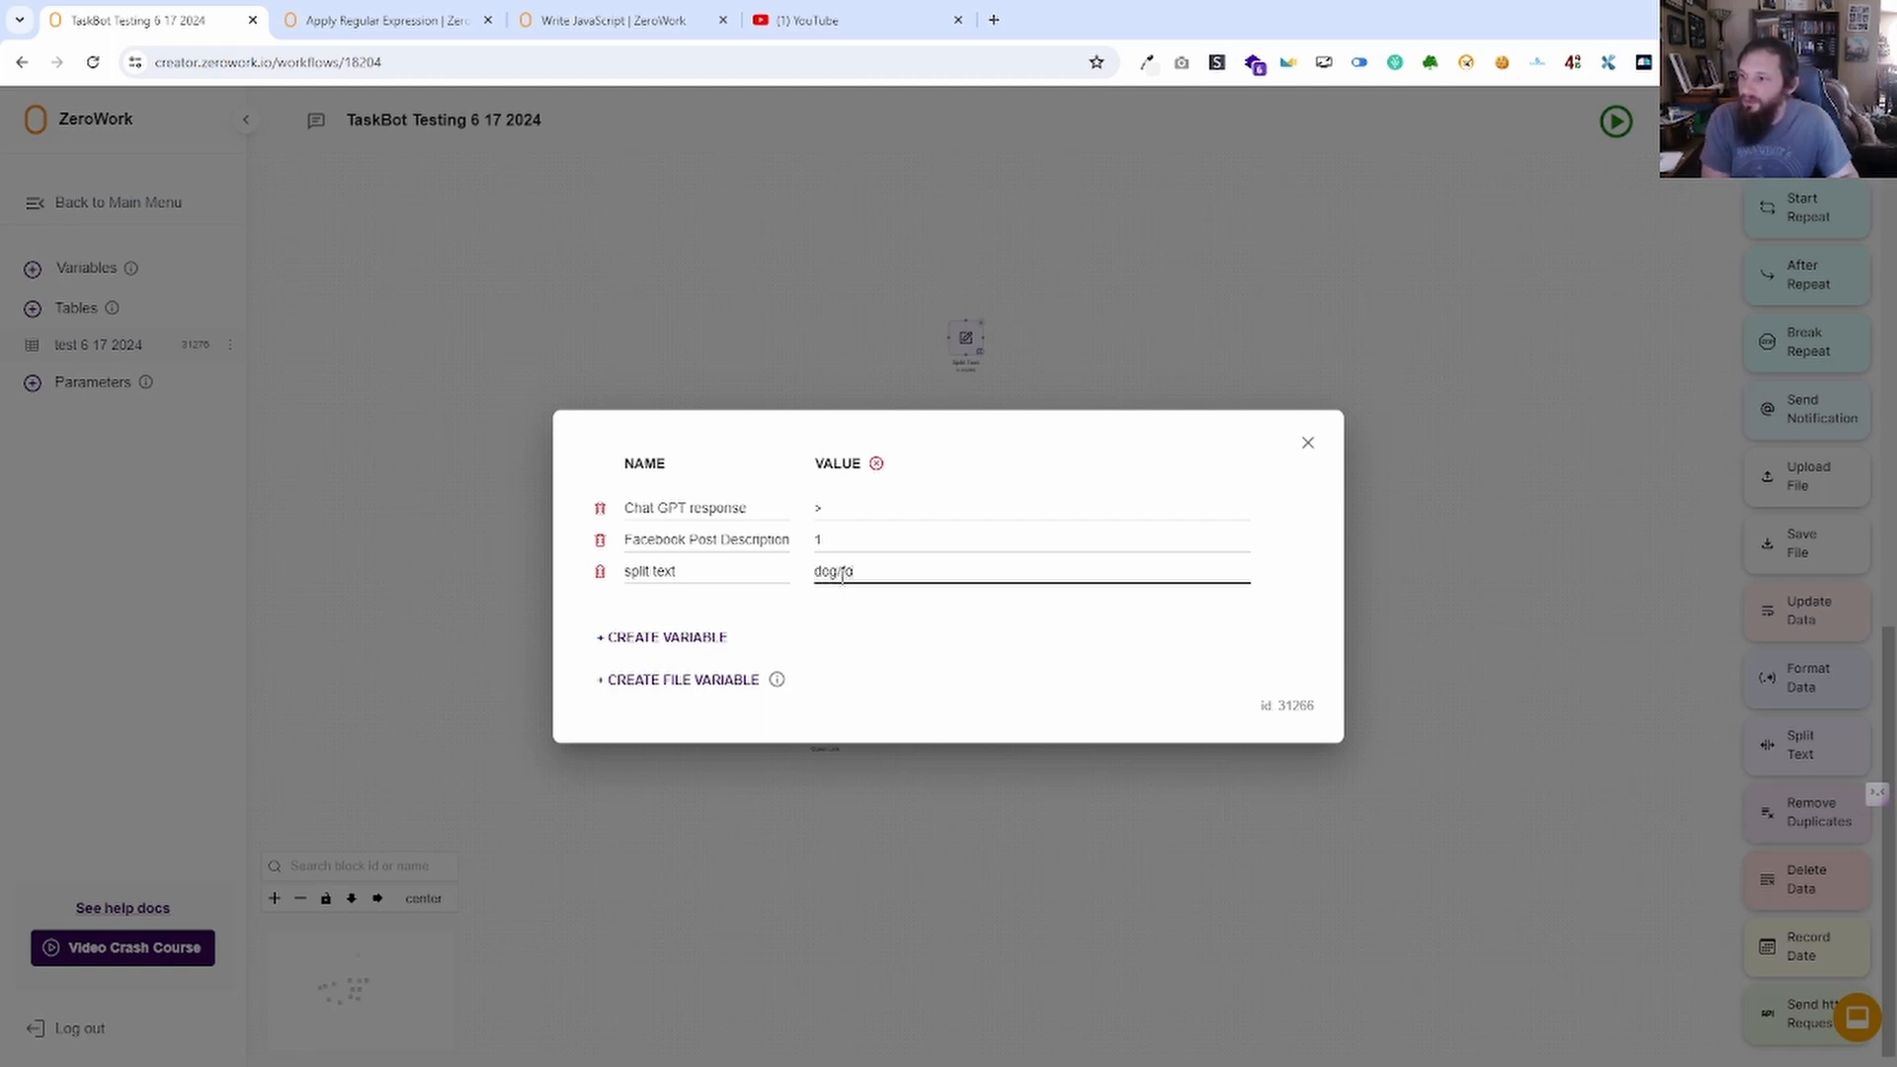
{"action": "left_click", "coordinate": [1021, 706]}
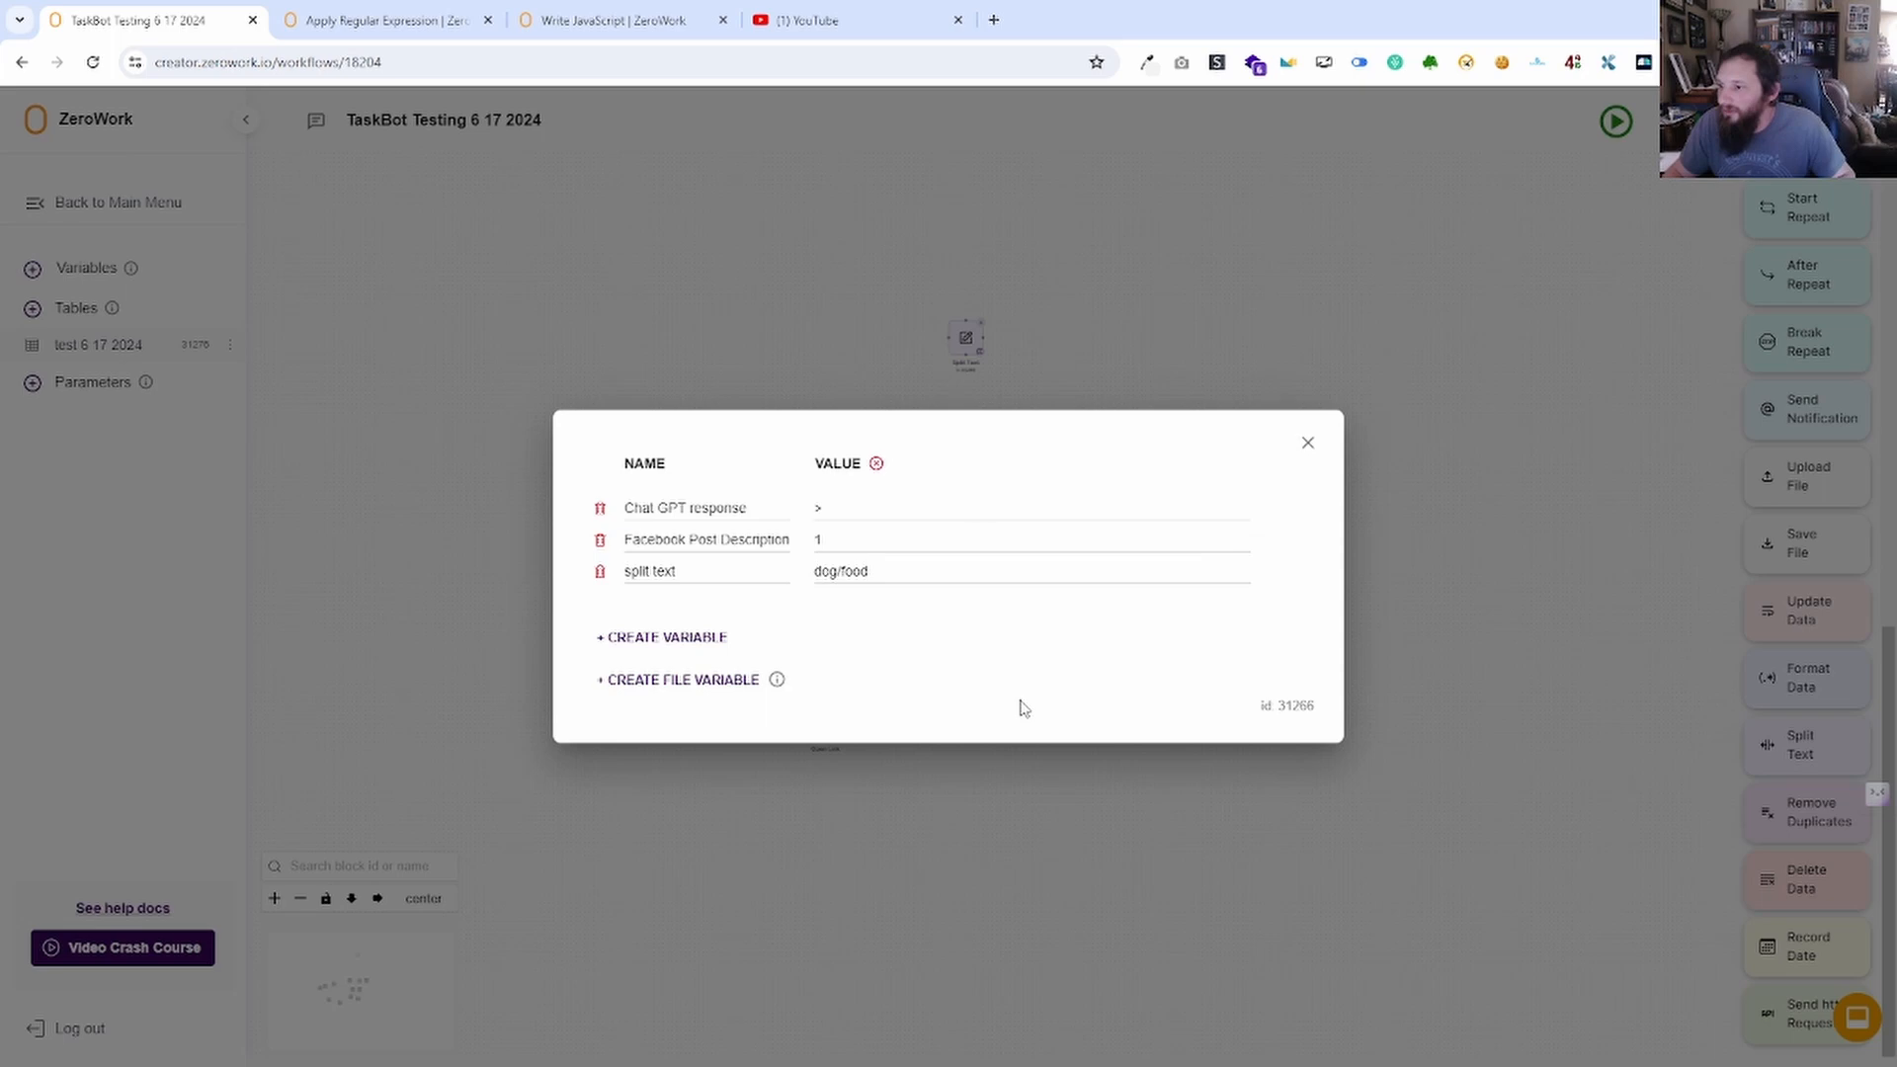
{"action": "left_click", "coordinate": [1311, 446]}
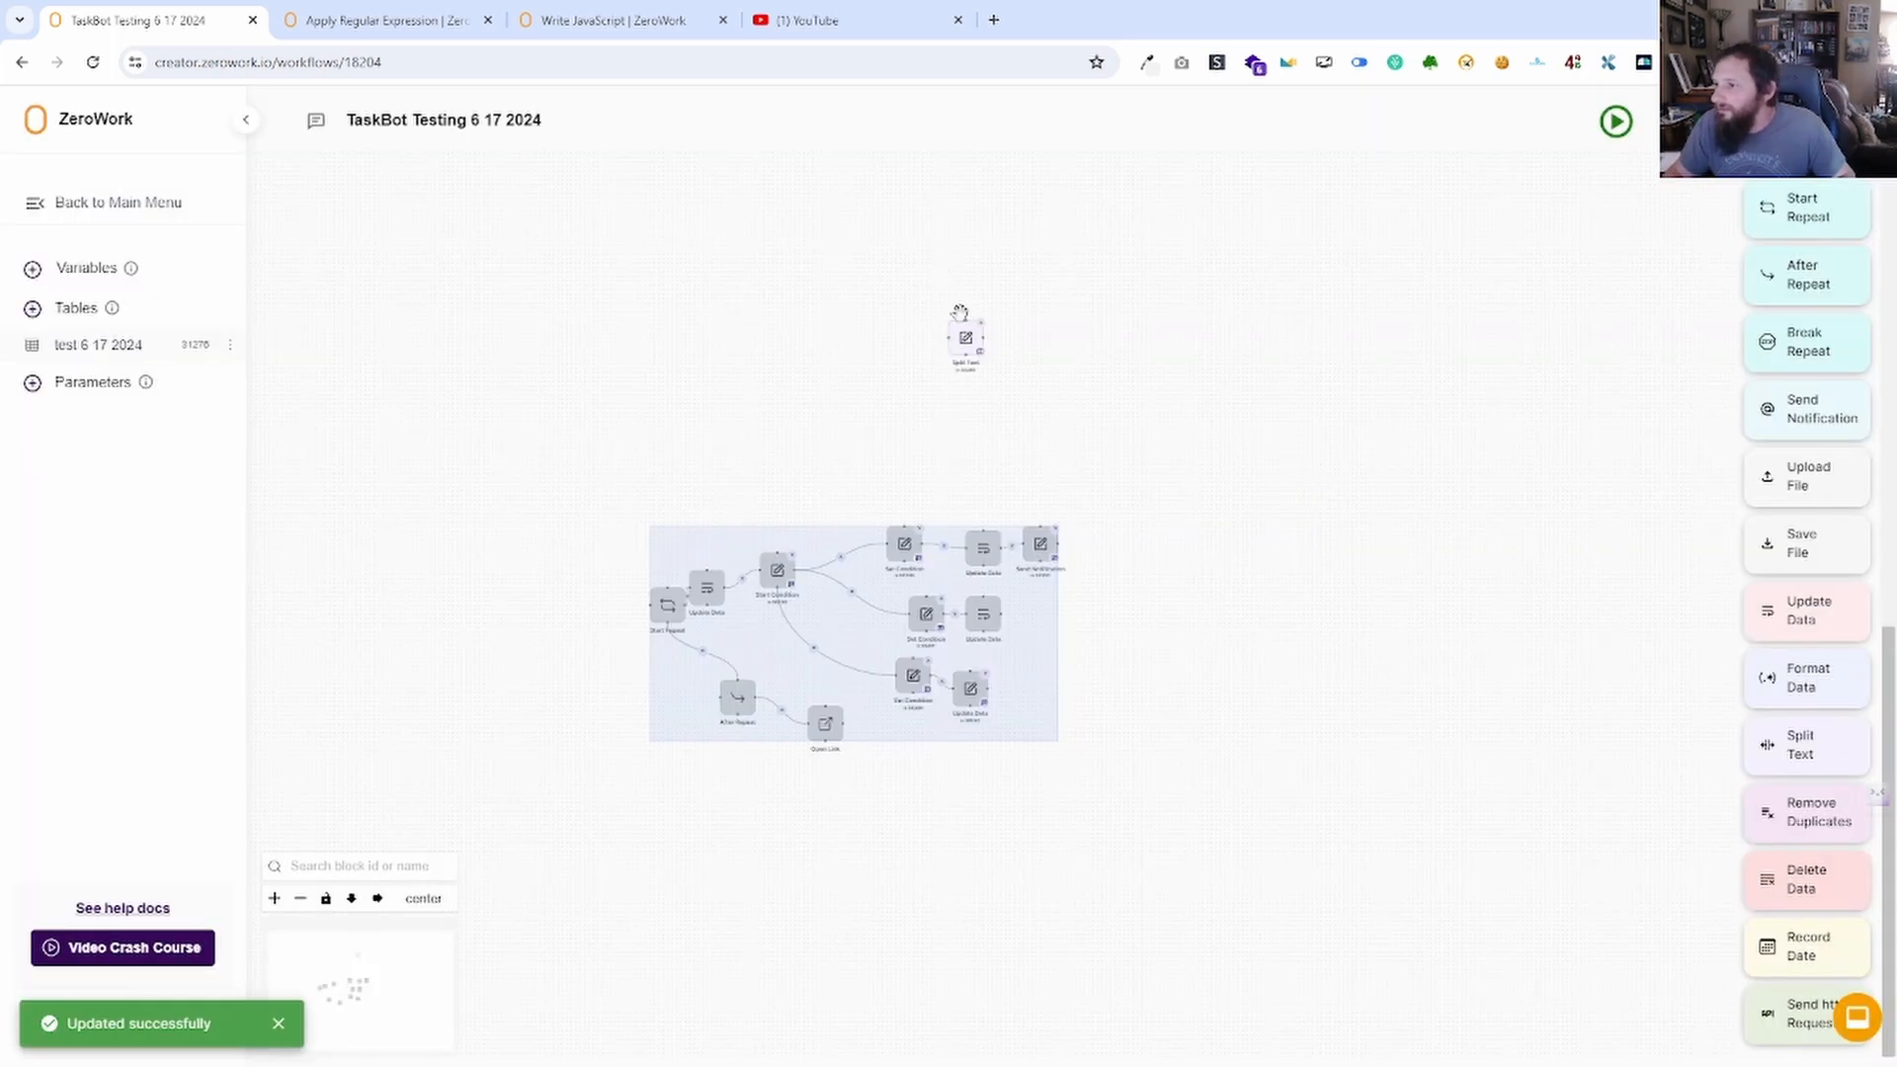
Make Split Text take the 'split text' variable and split it at the standard slash separator.
{"action": "double_click", "coordinate": [966, 343]}
{"action": "left_click", "coordinate": [959, 611]}
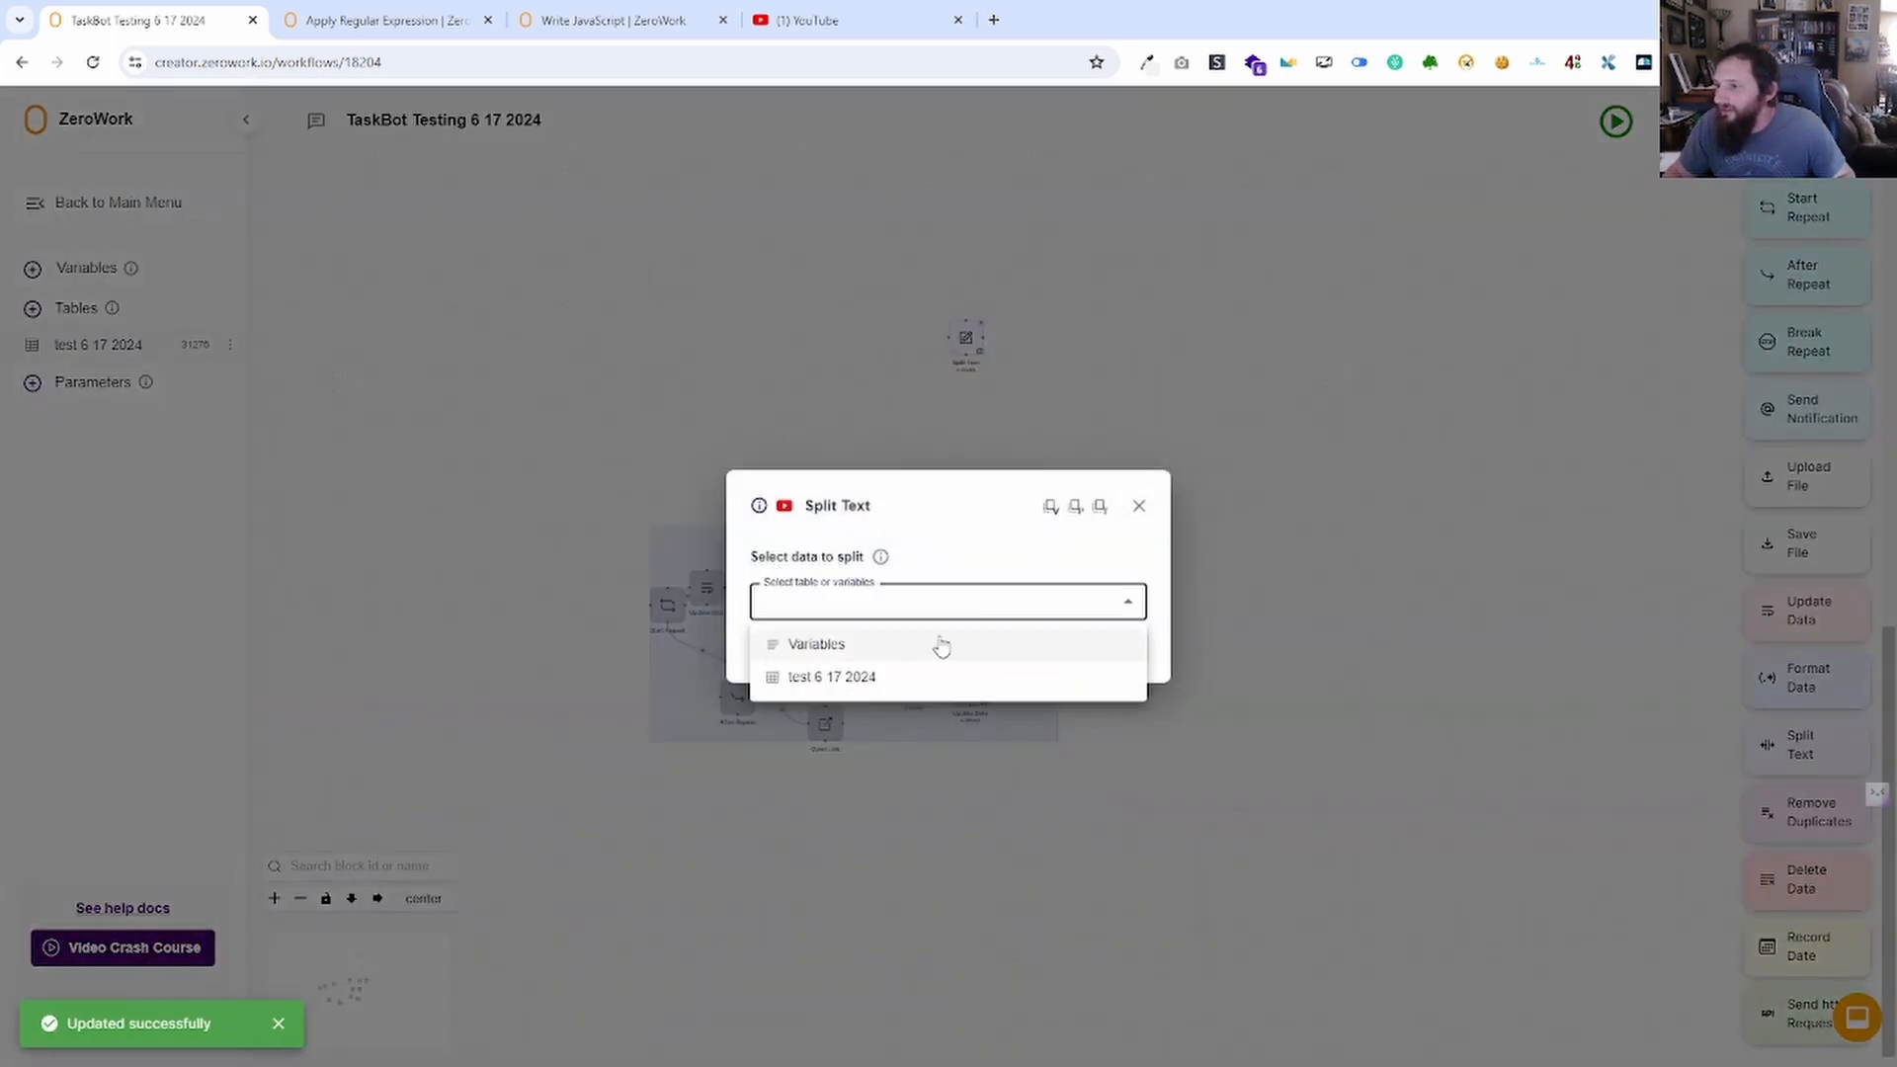
{"action": "left_click", "coordinate": [870, 652]}
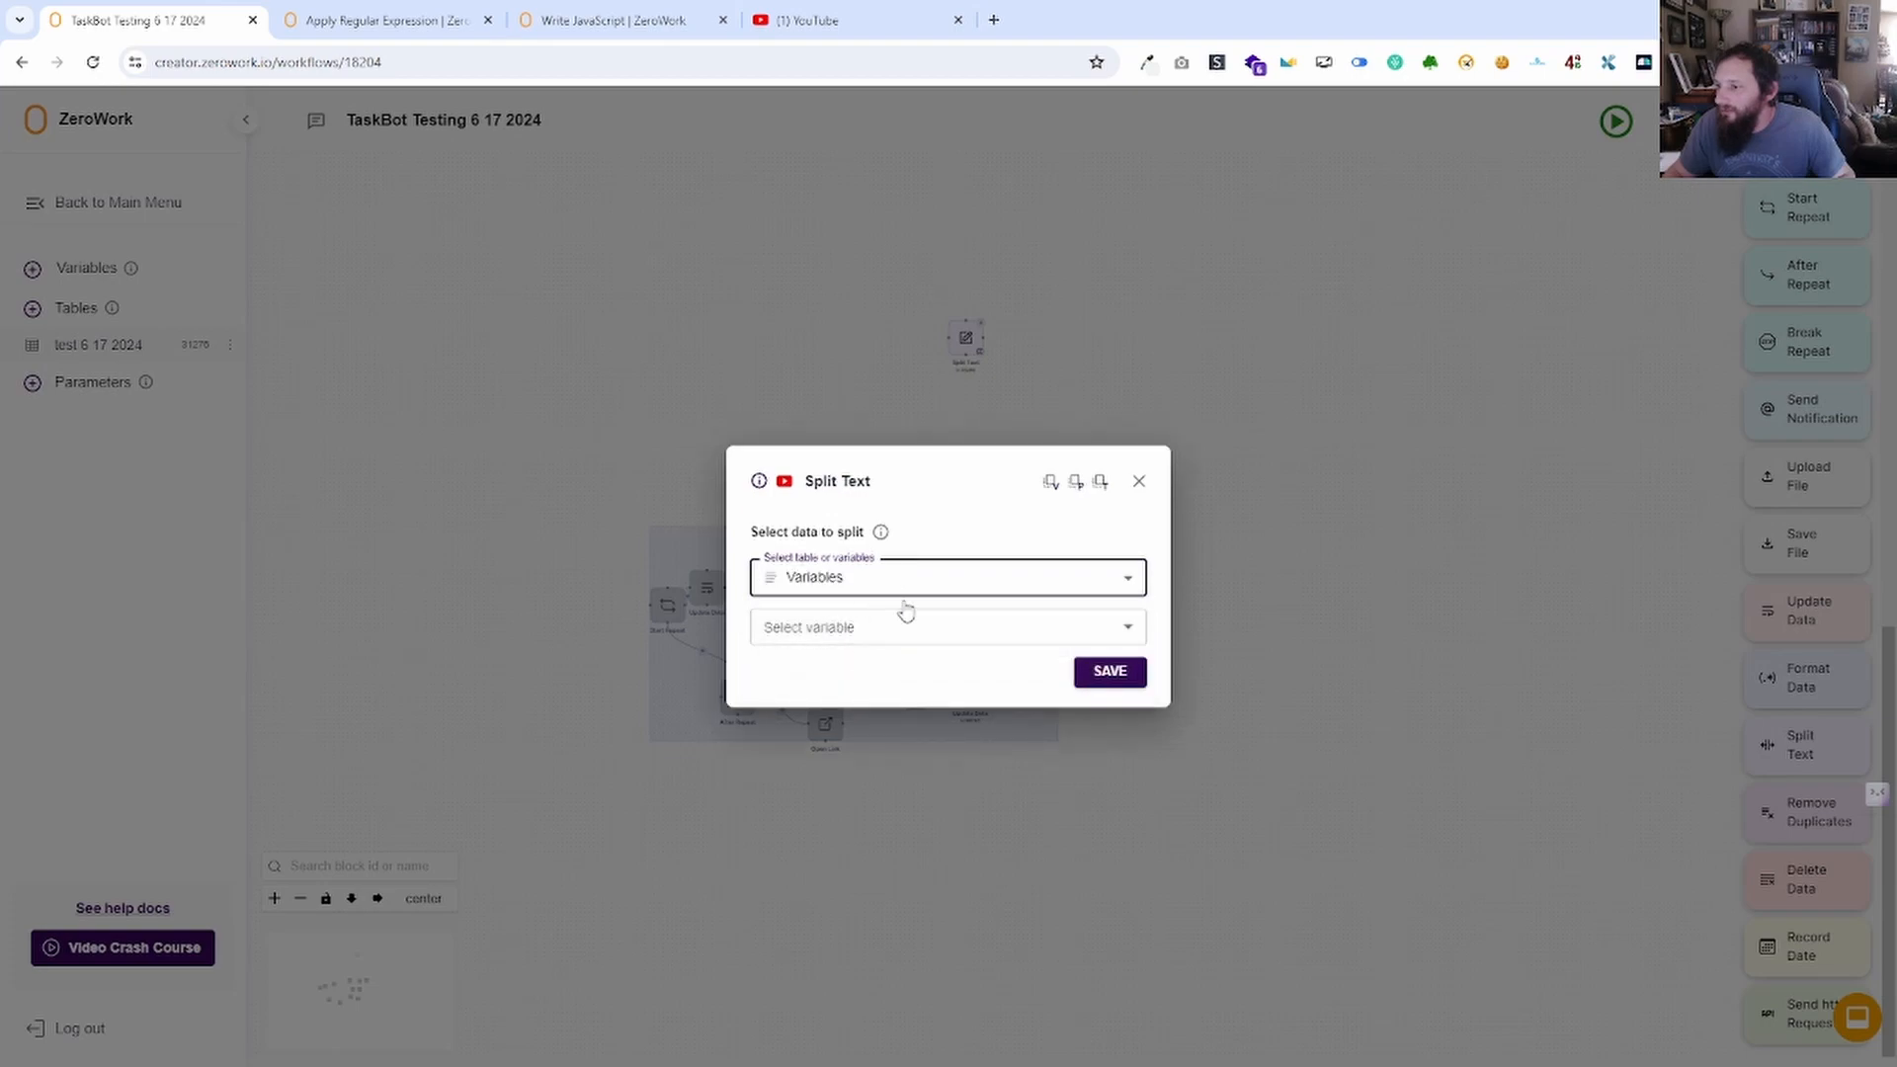
{"action": "left_click", "coordinate": [901, 628]}
{"action": "left_click", "coordinate": [791, 732]}
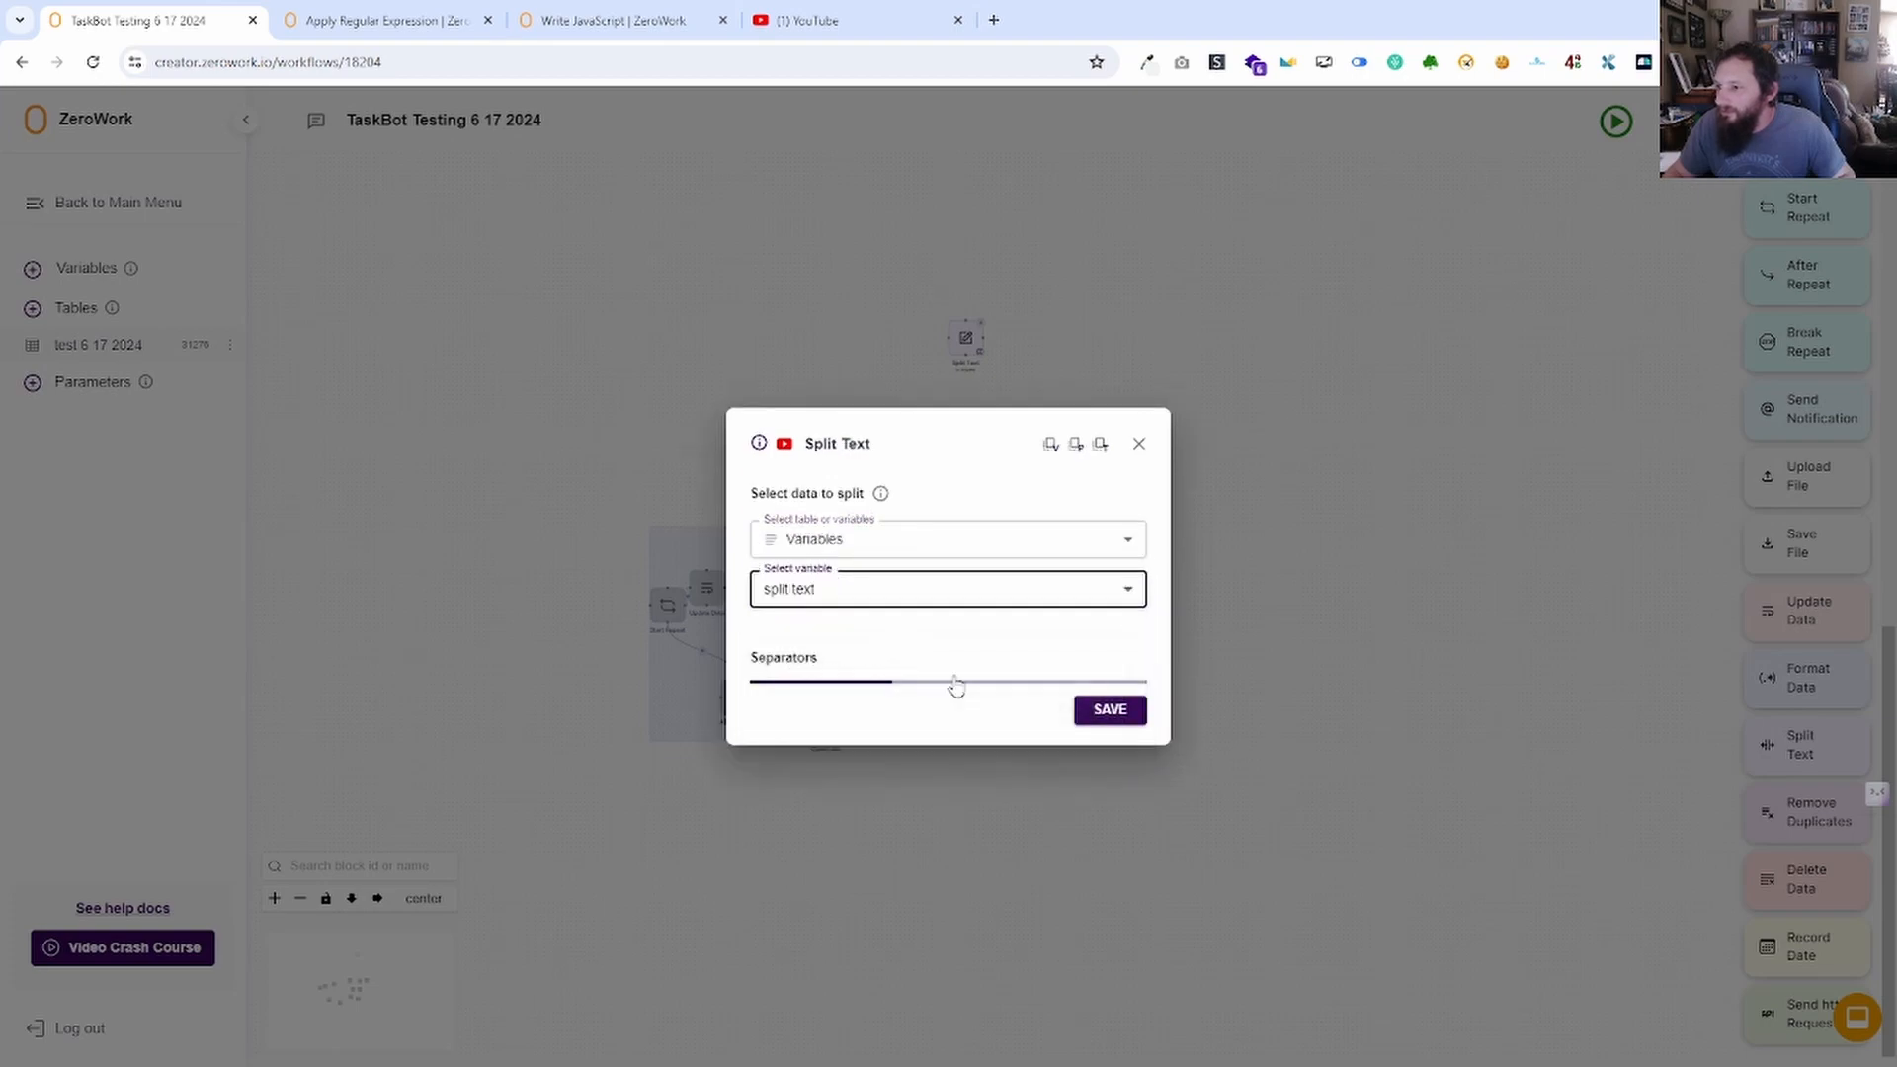
{"action": "left_click", "coordinate": [828, 682]}
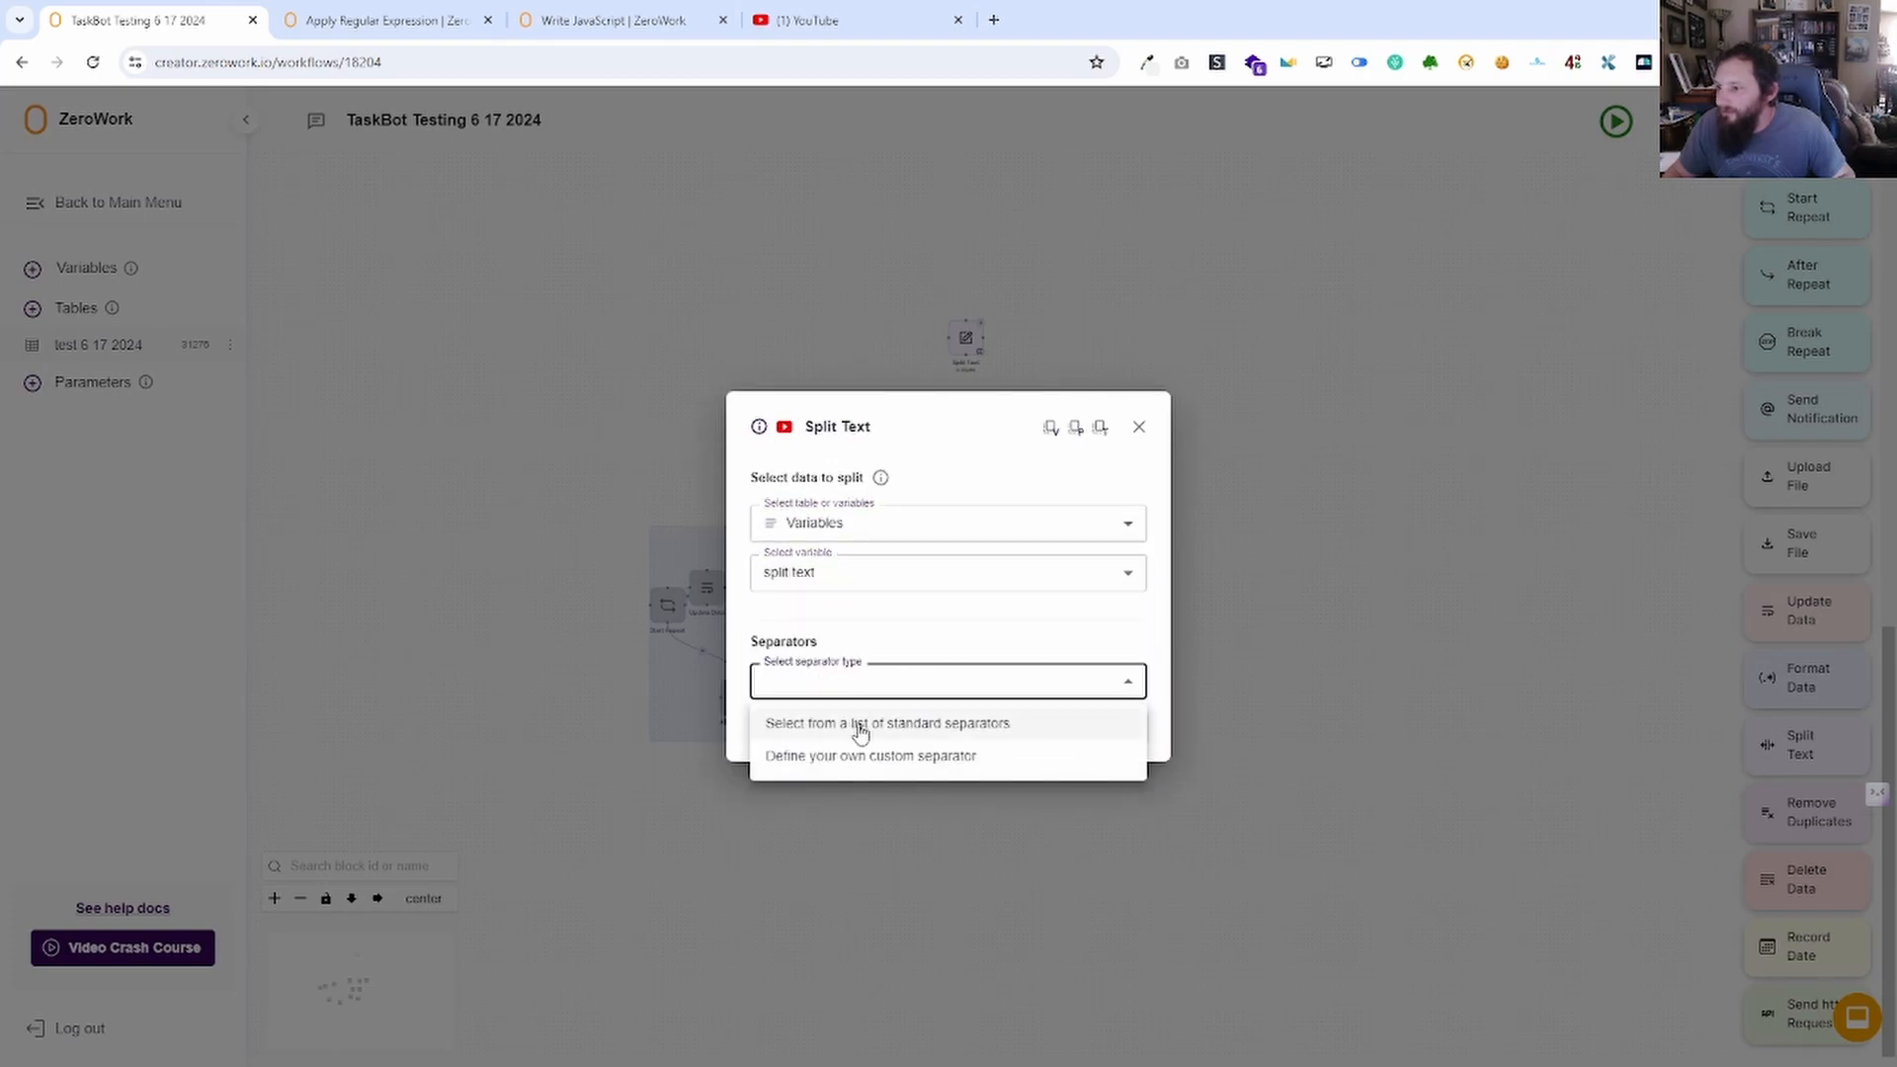
{"action": "left_click", "coordinate": [859, 731]}
{"action": "left_click", "coordinate": [860, 574]}
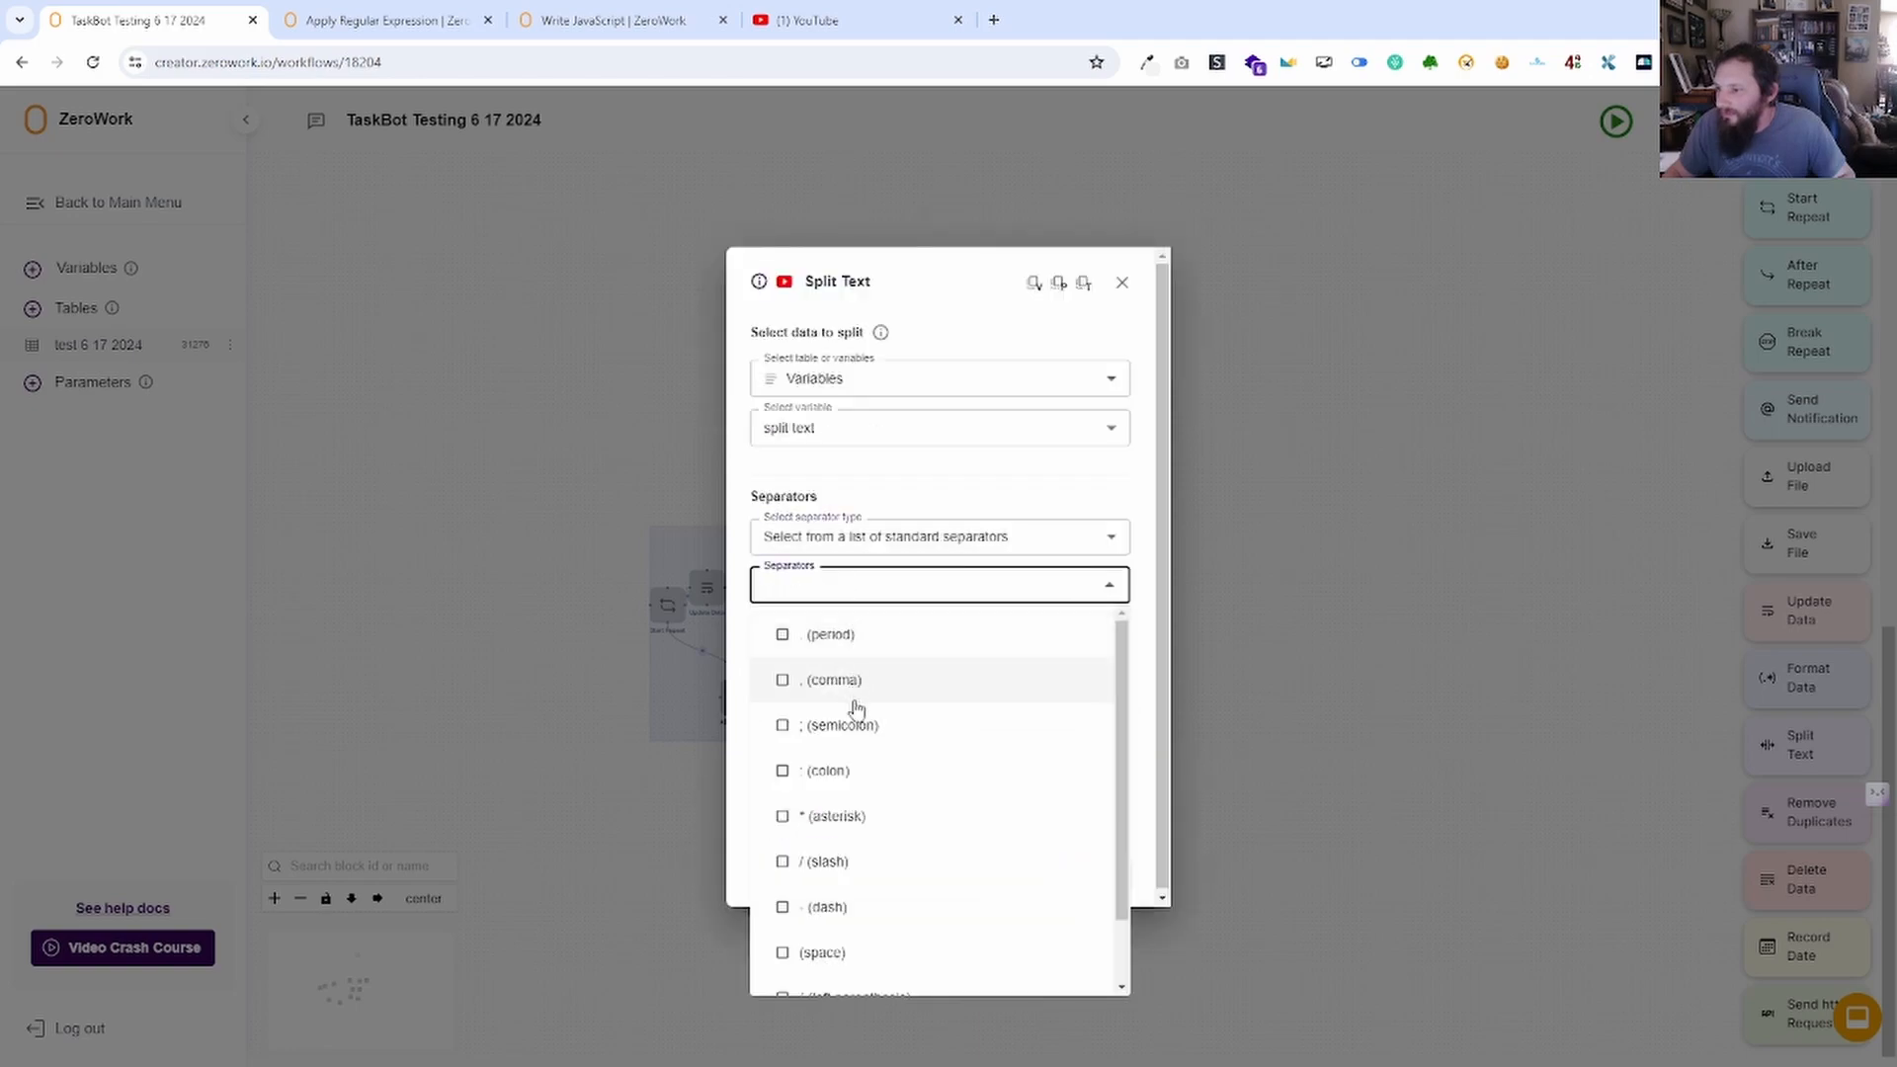
{"action": "scroll", "coordinate": [851, 778], "scroll_direction": "down", "scroll_amount": 2}
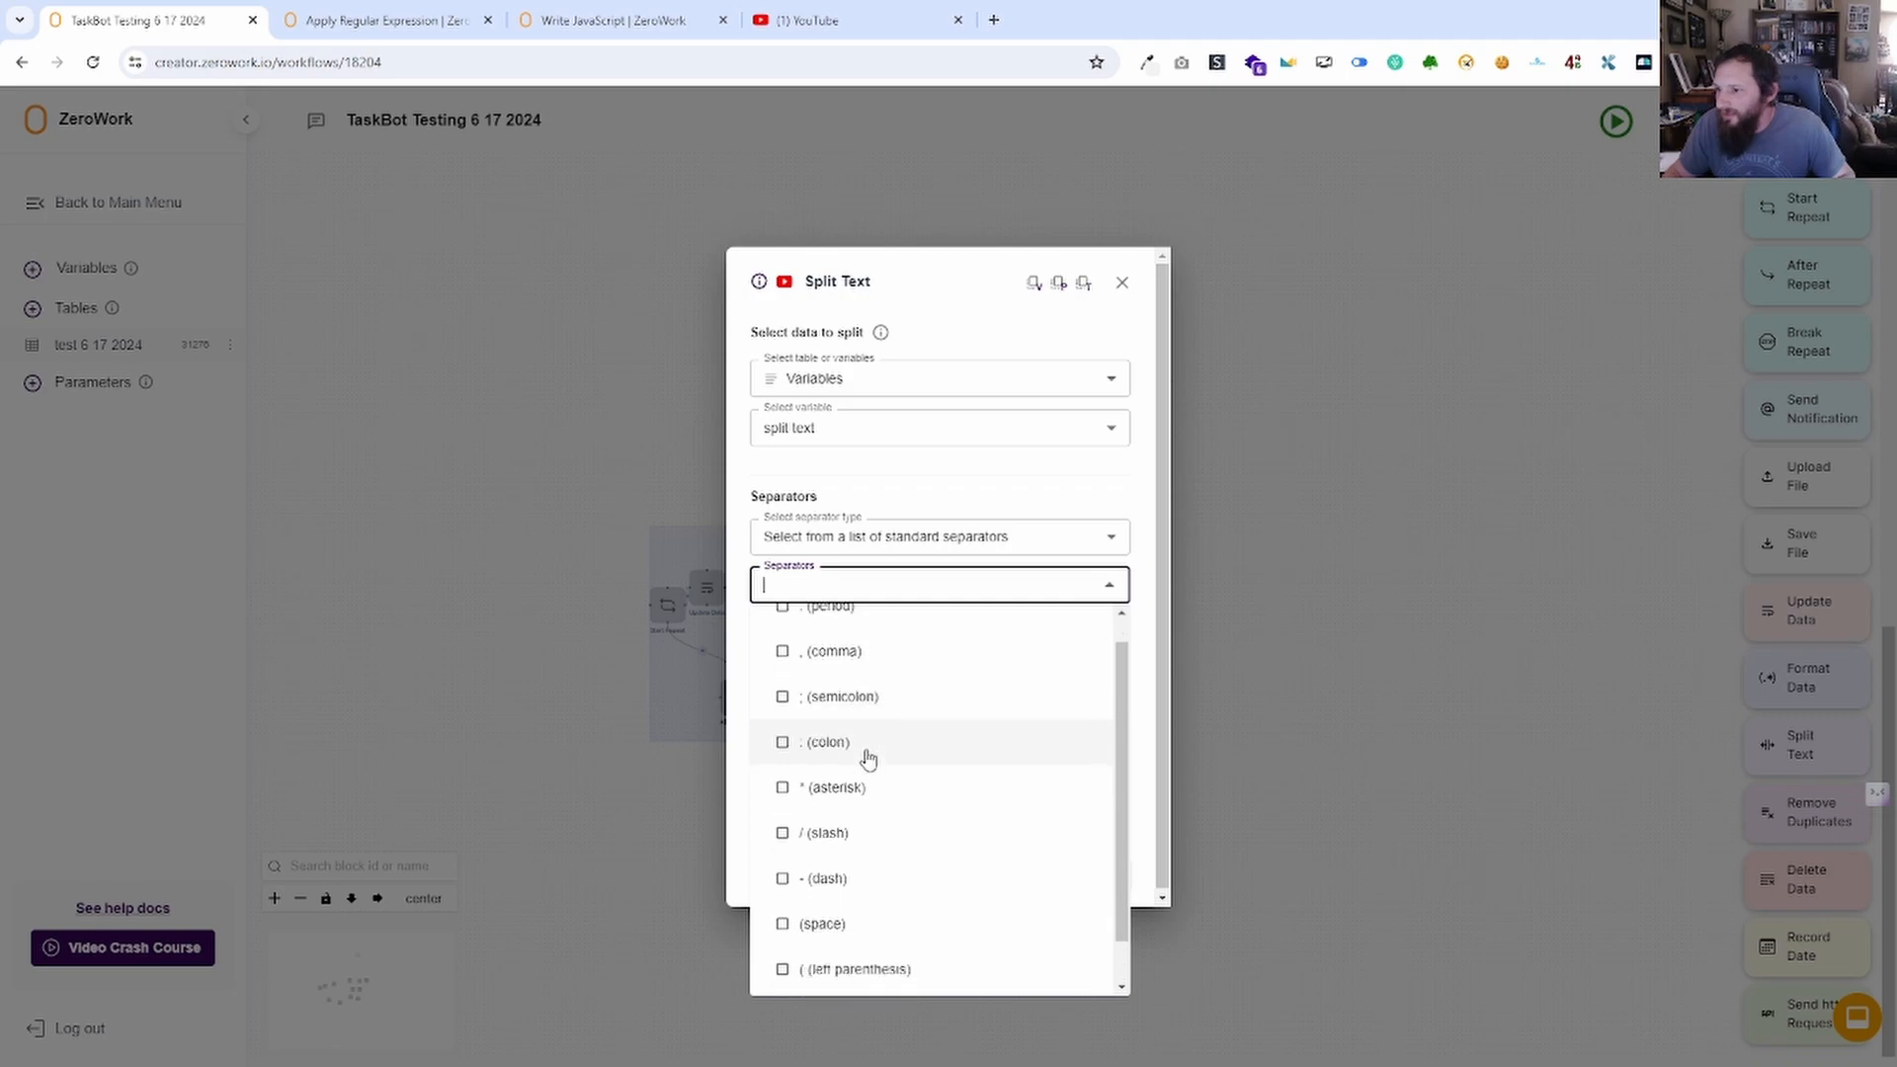
{"action": "left_click", "coordinate": [840, 784]}
{"action": "left_click", "coordinate": [1146, 604]}
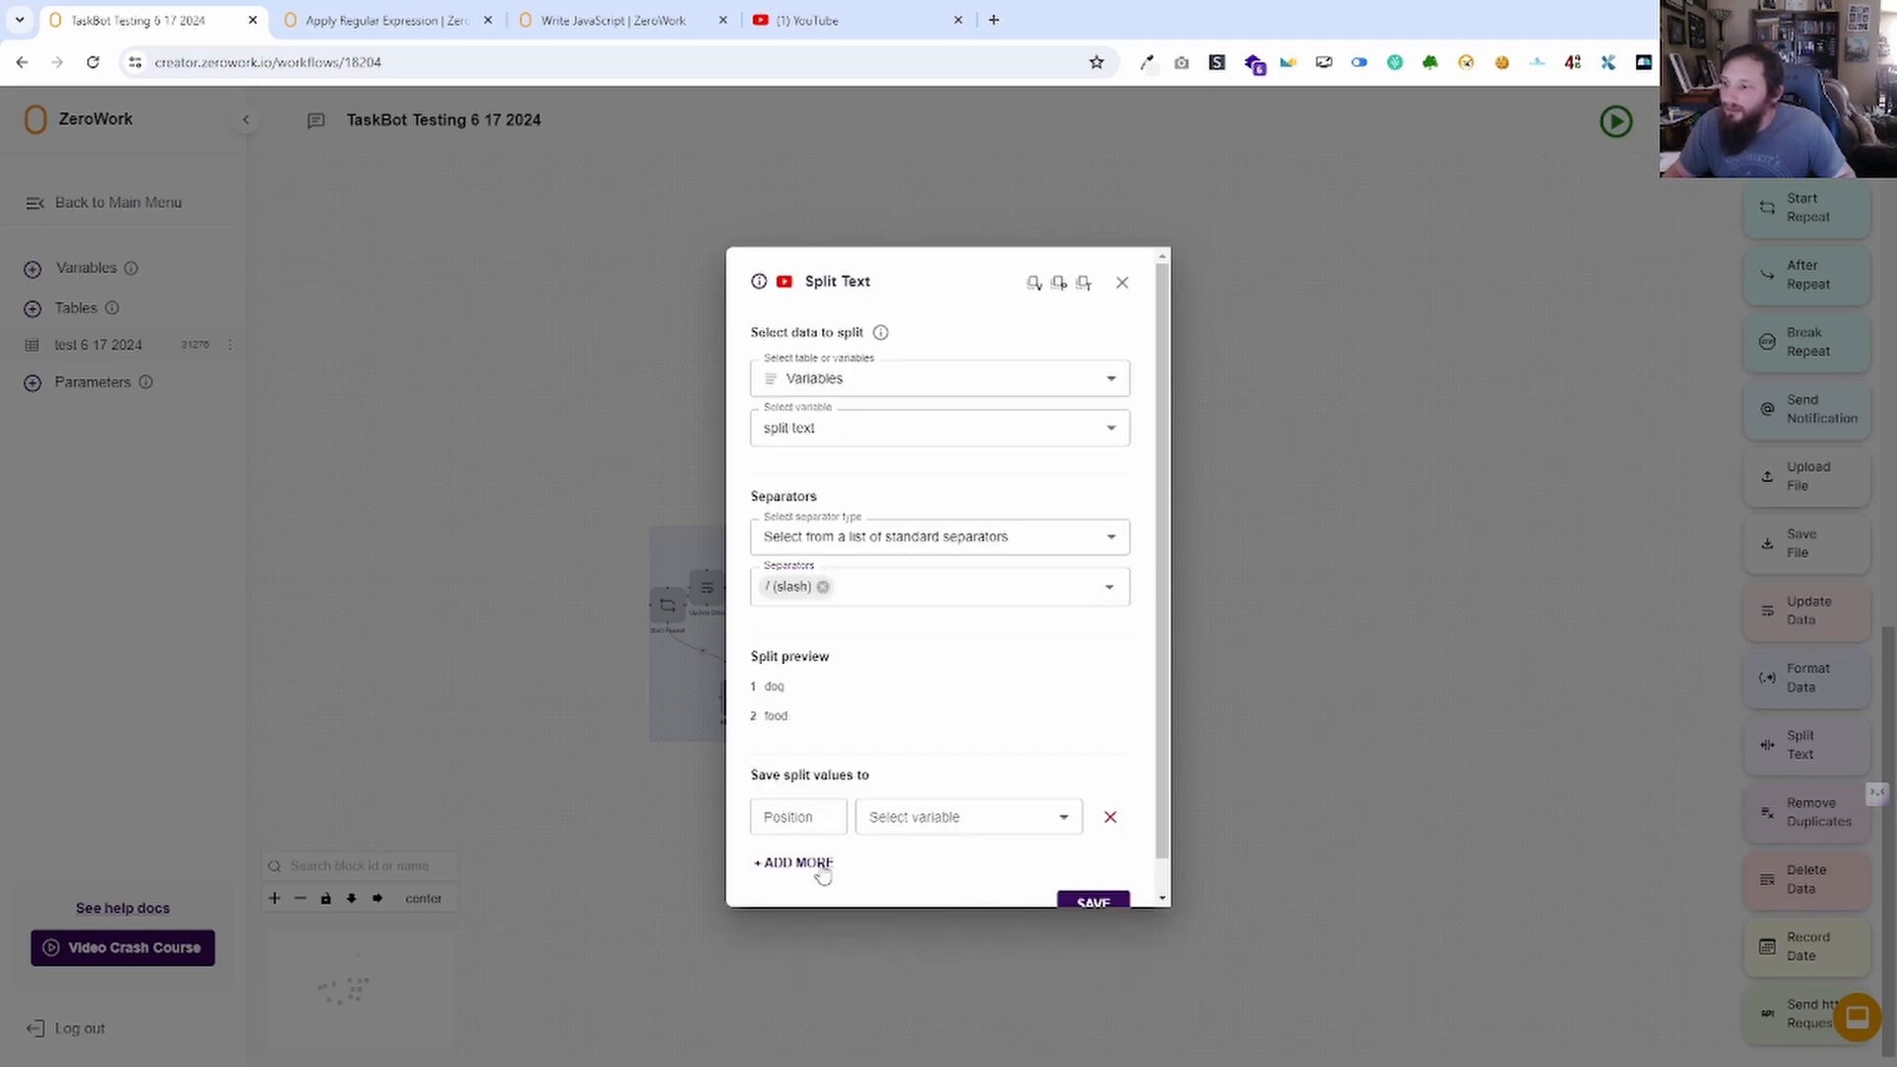
Store position 1 in Chat GPT response and position 2 in Facebook Post Description, then save.
{"action": "left_click", "coordinate": [791, 820]}
{"action": "type", "text": "1"}
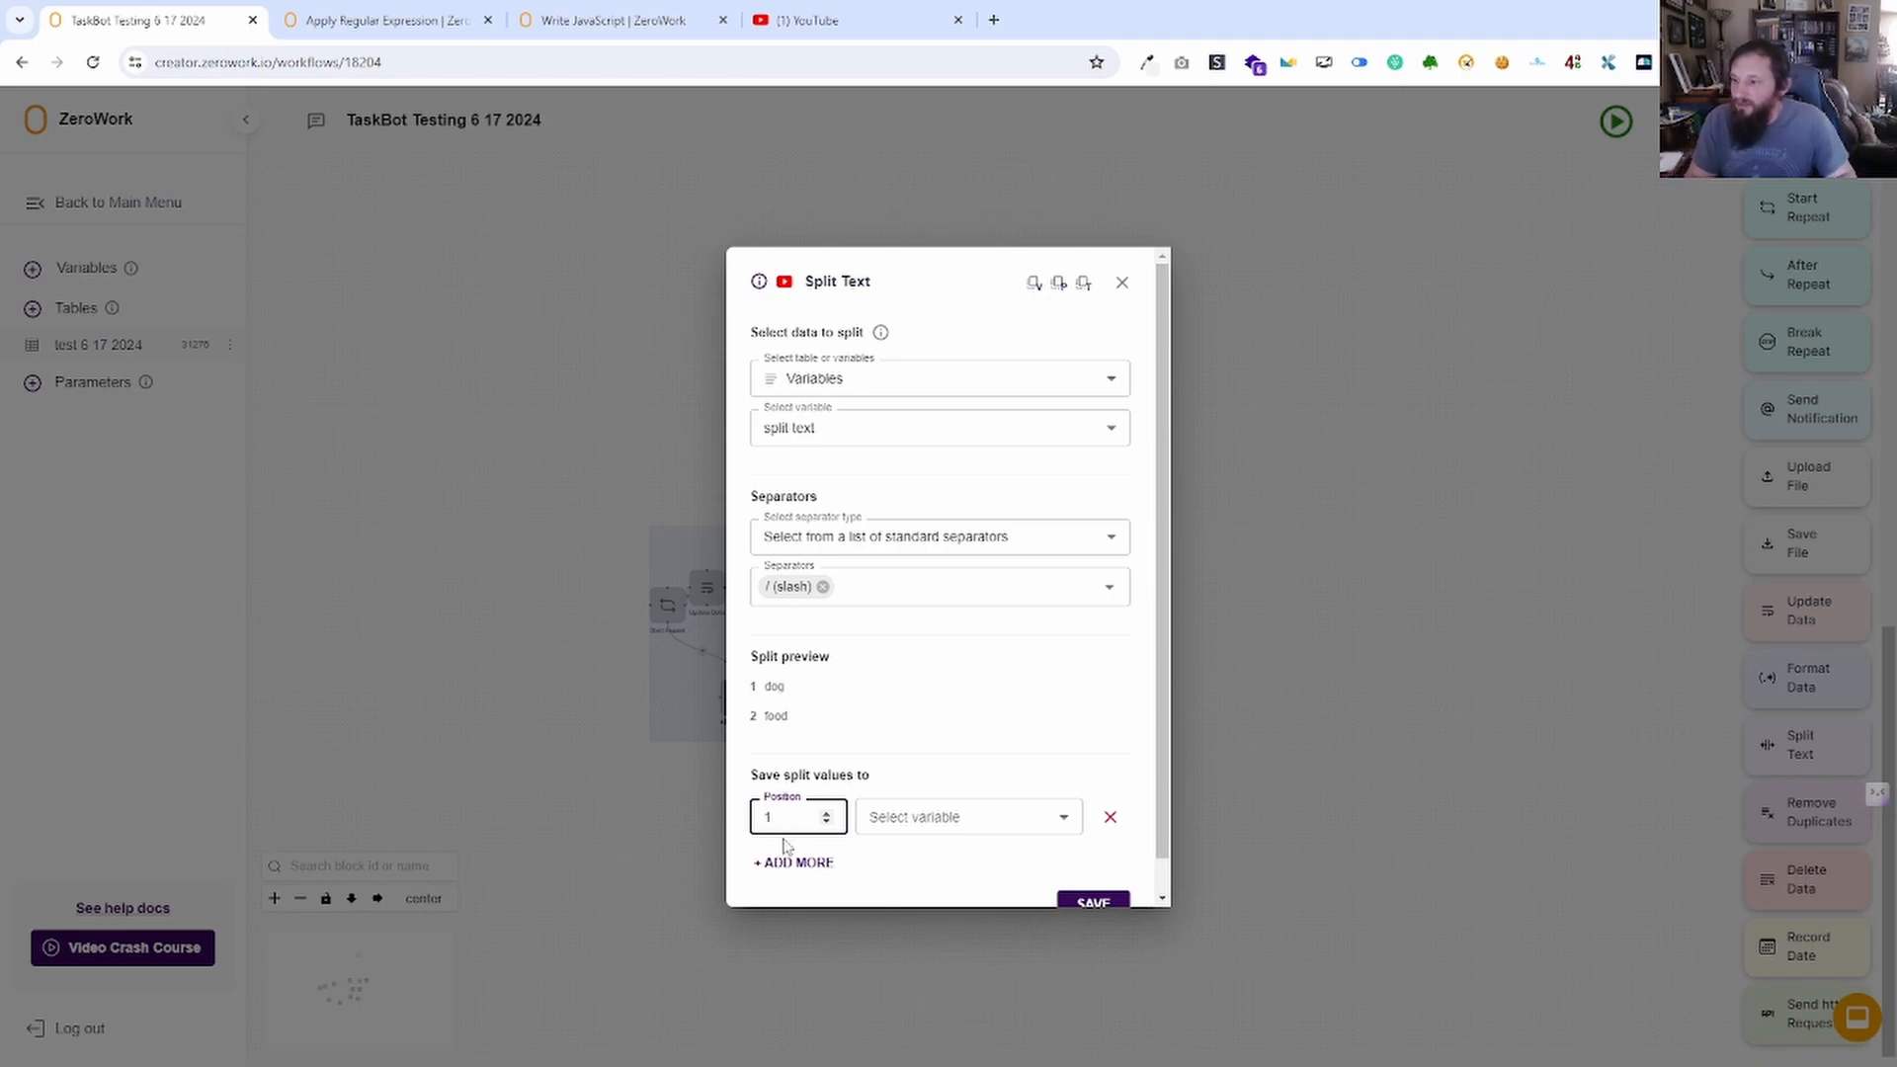
{"action": "key", "text": "Tab"}
{"action": "left_click", "coordinate": [881, 820]}
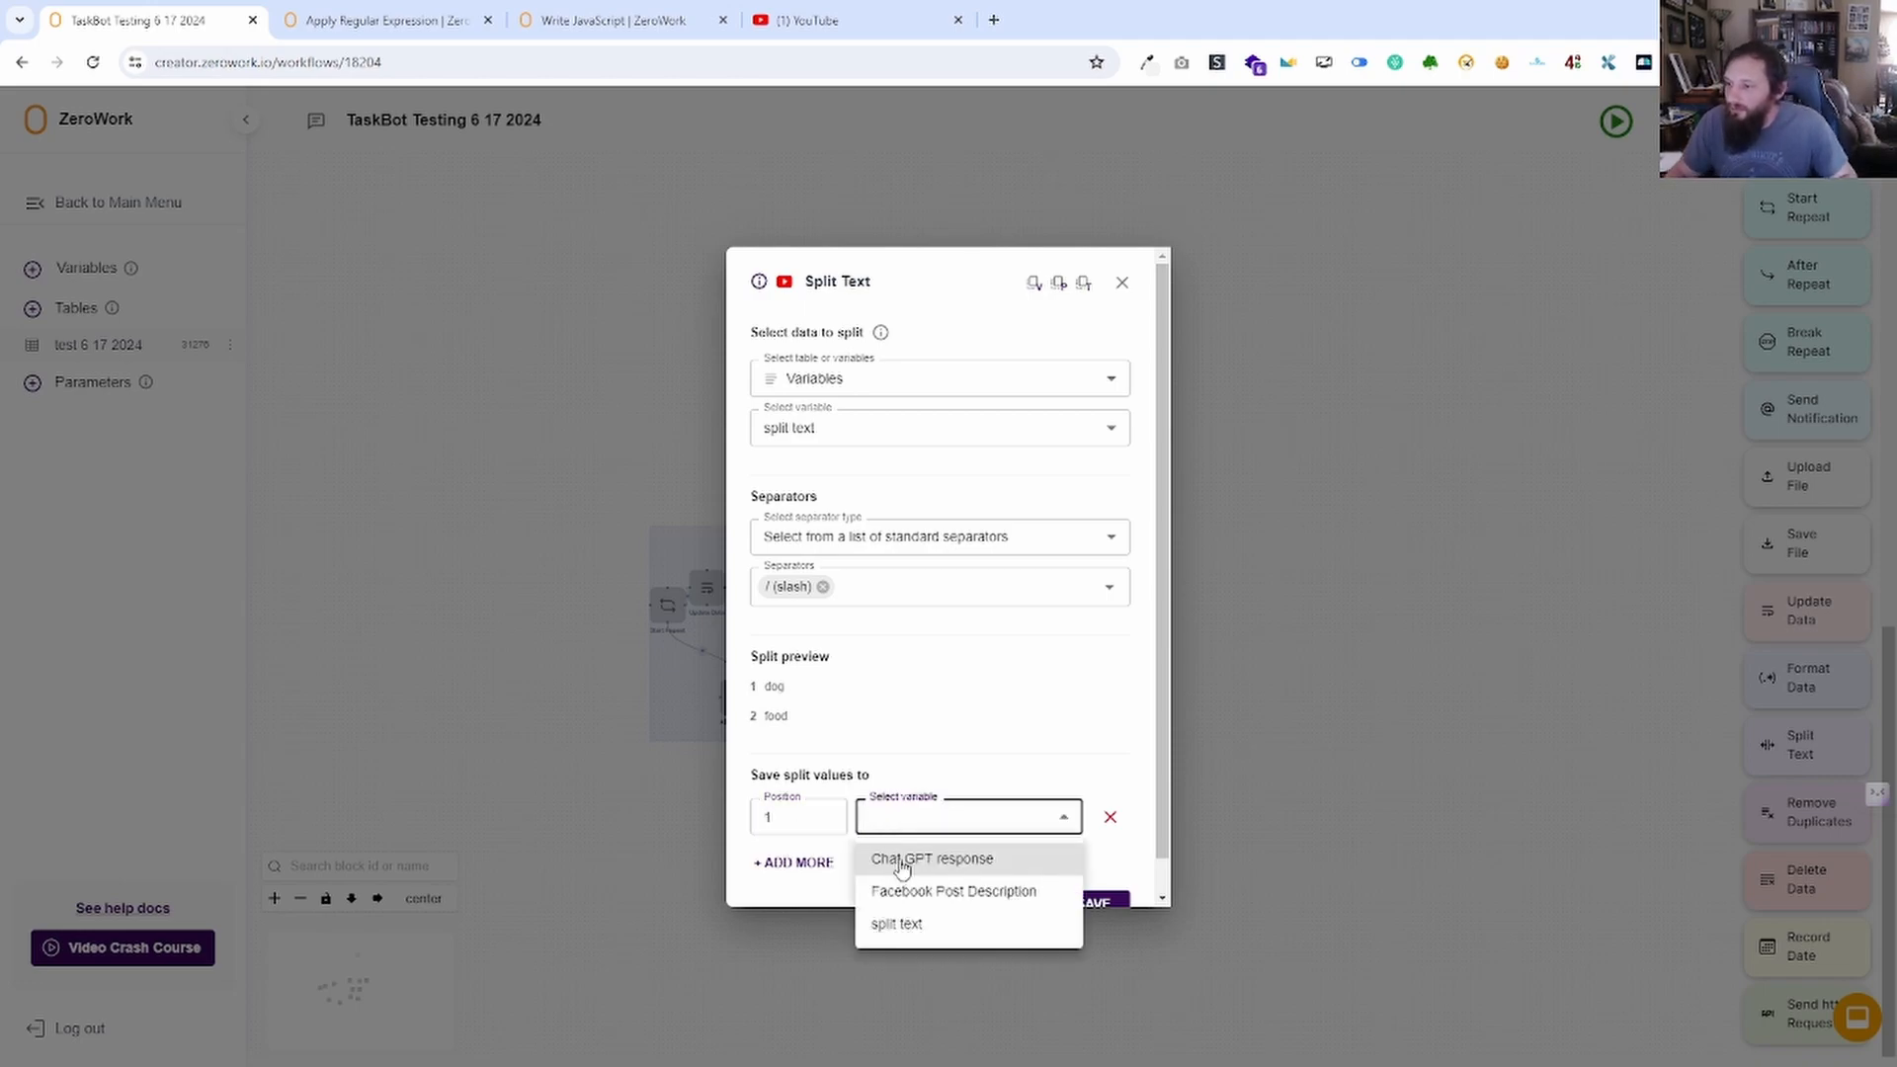
{"action": "left_click", "coordinate": [902, 860]}
{"action": "left_click", "coordinate": [794, 862]}
{"action": "left_click", "coordinate": [801, 870]}
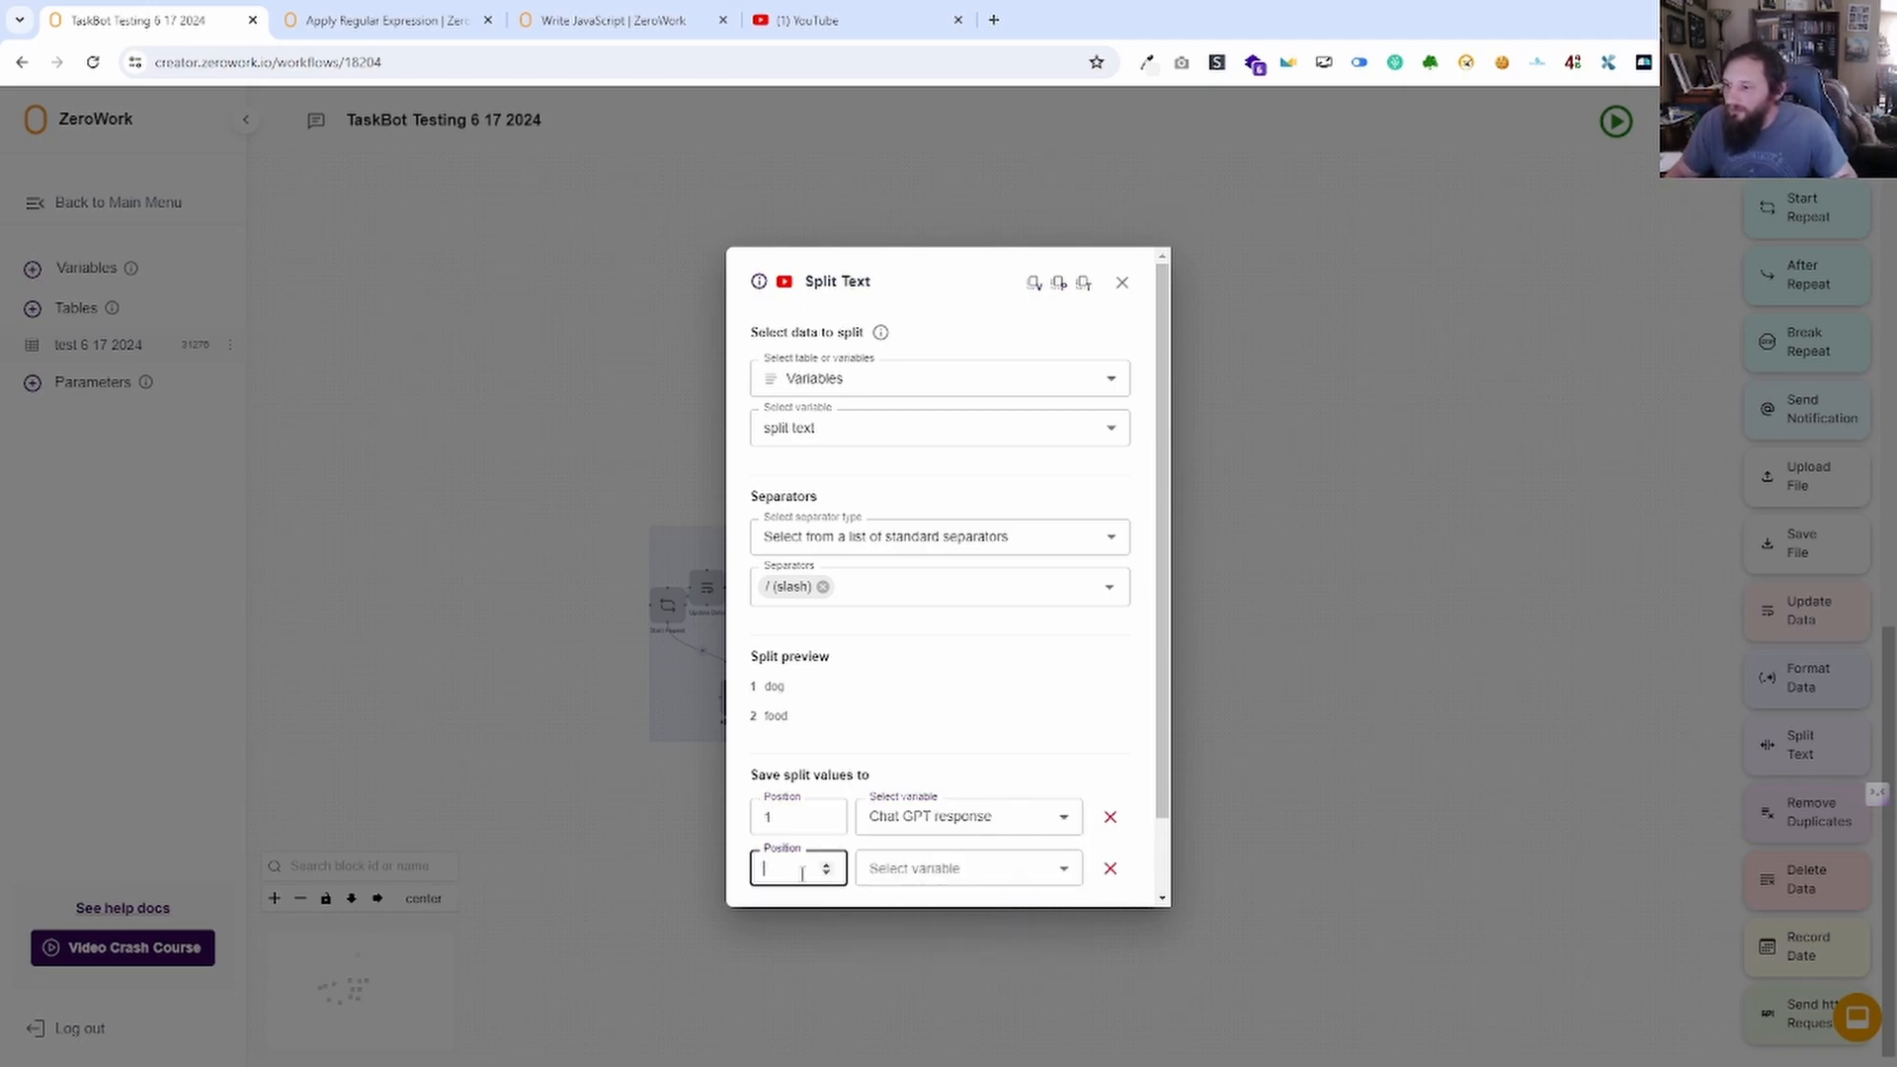
{"action": "type", "text": "2"}
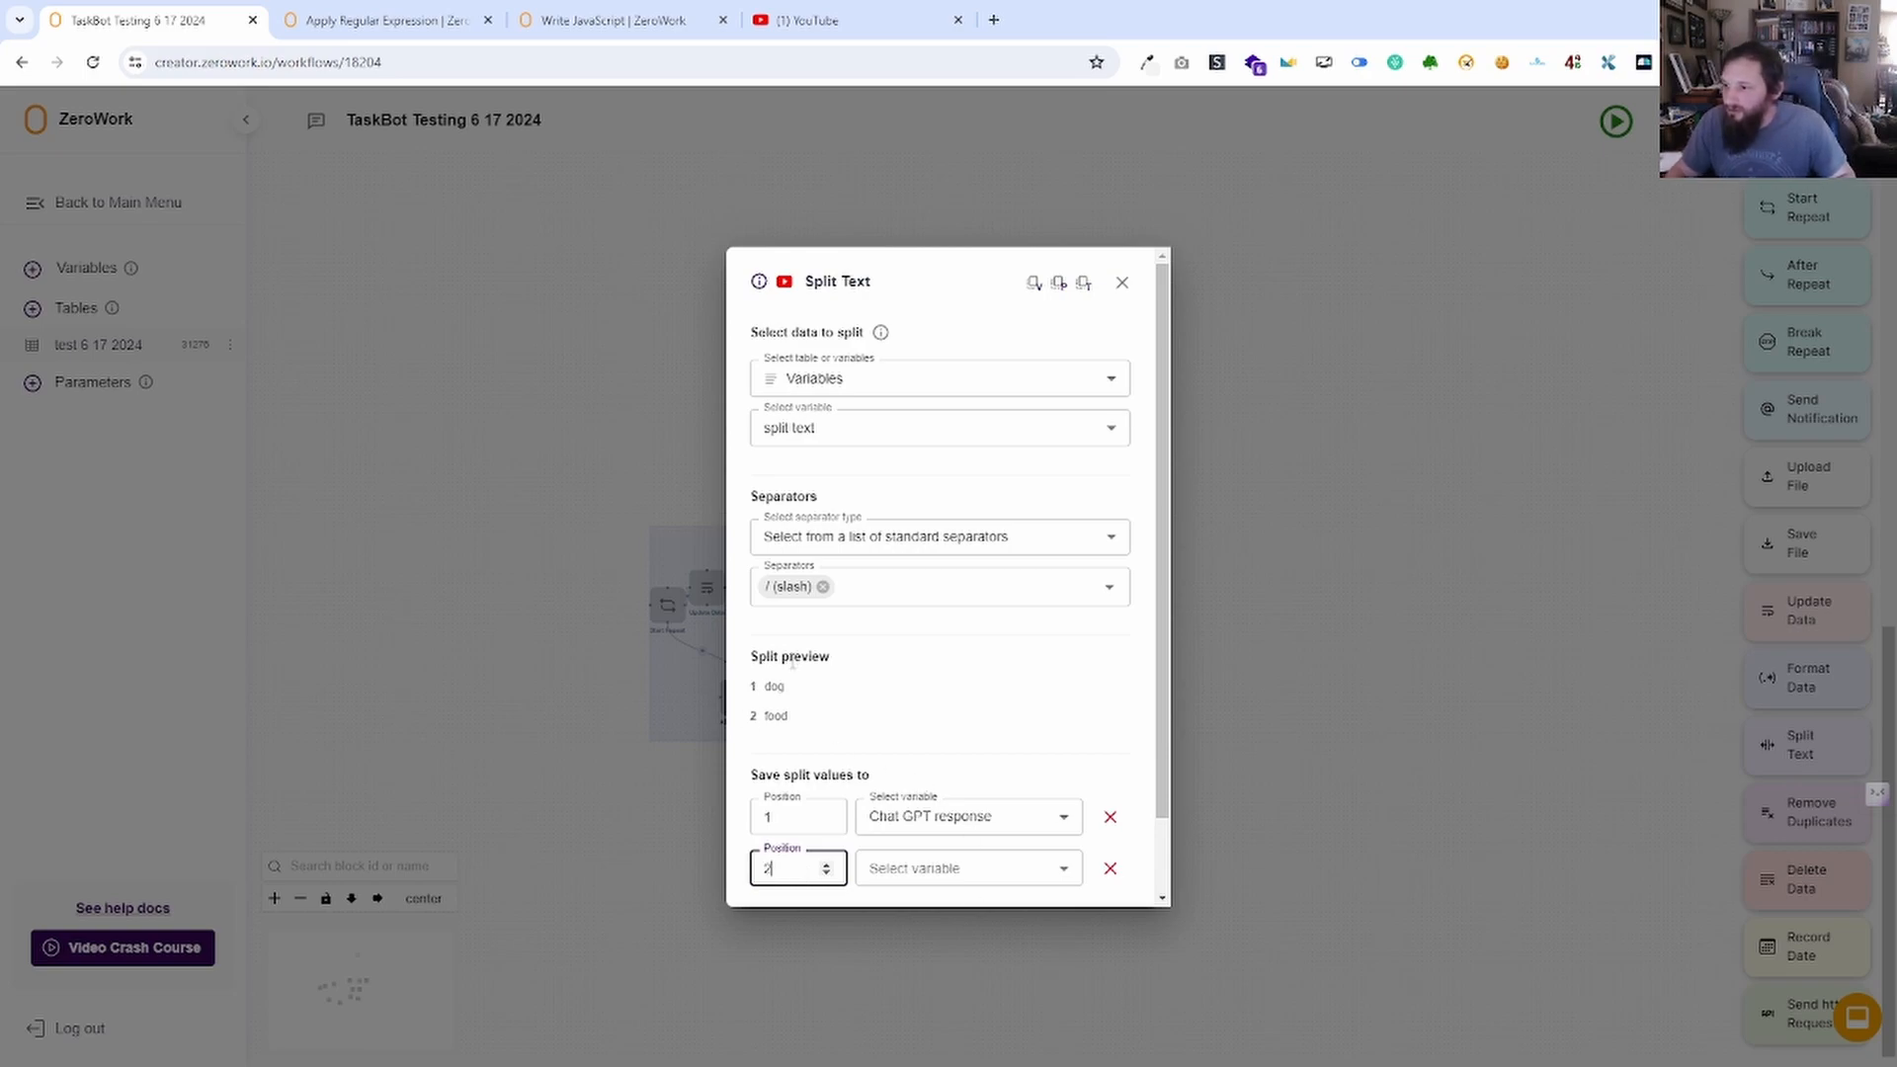
{"action": "left_click", "coordinate": [919, 871]}
{"action": "left_click", "coordinate": [942, 944]}
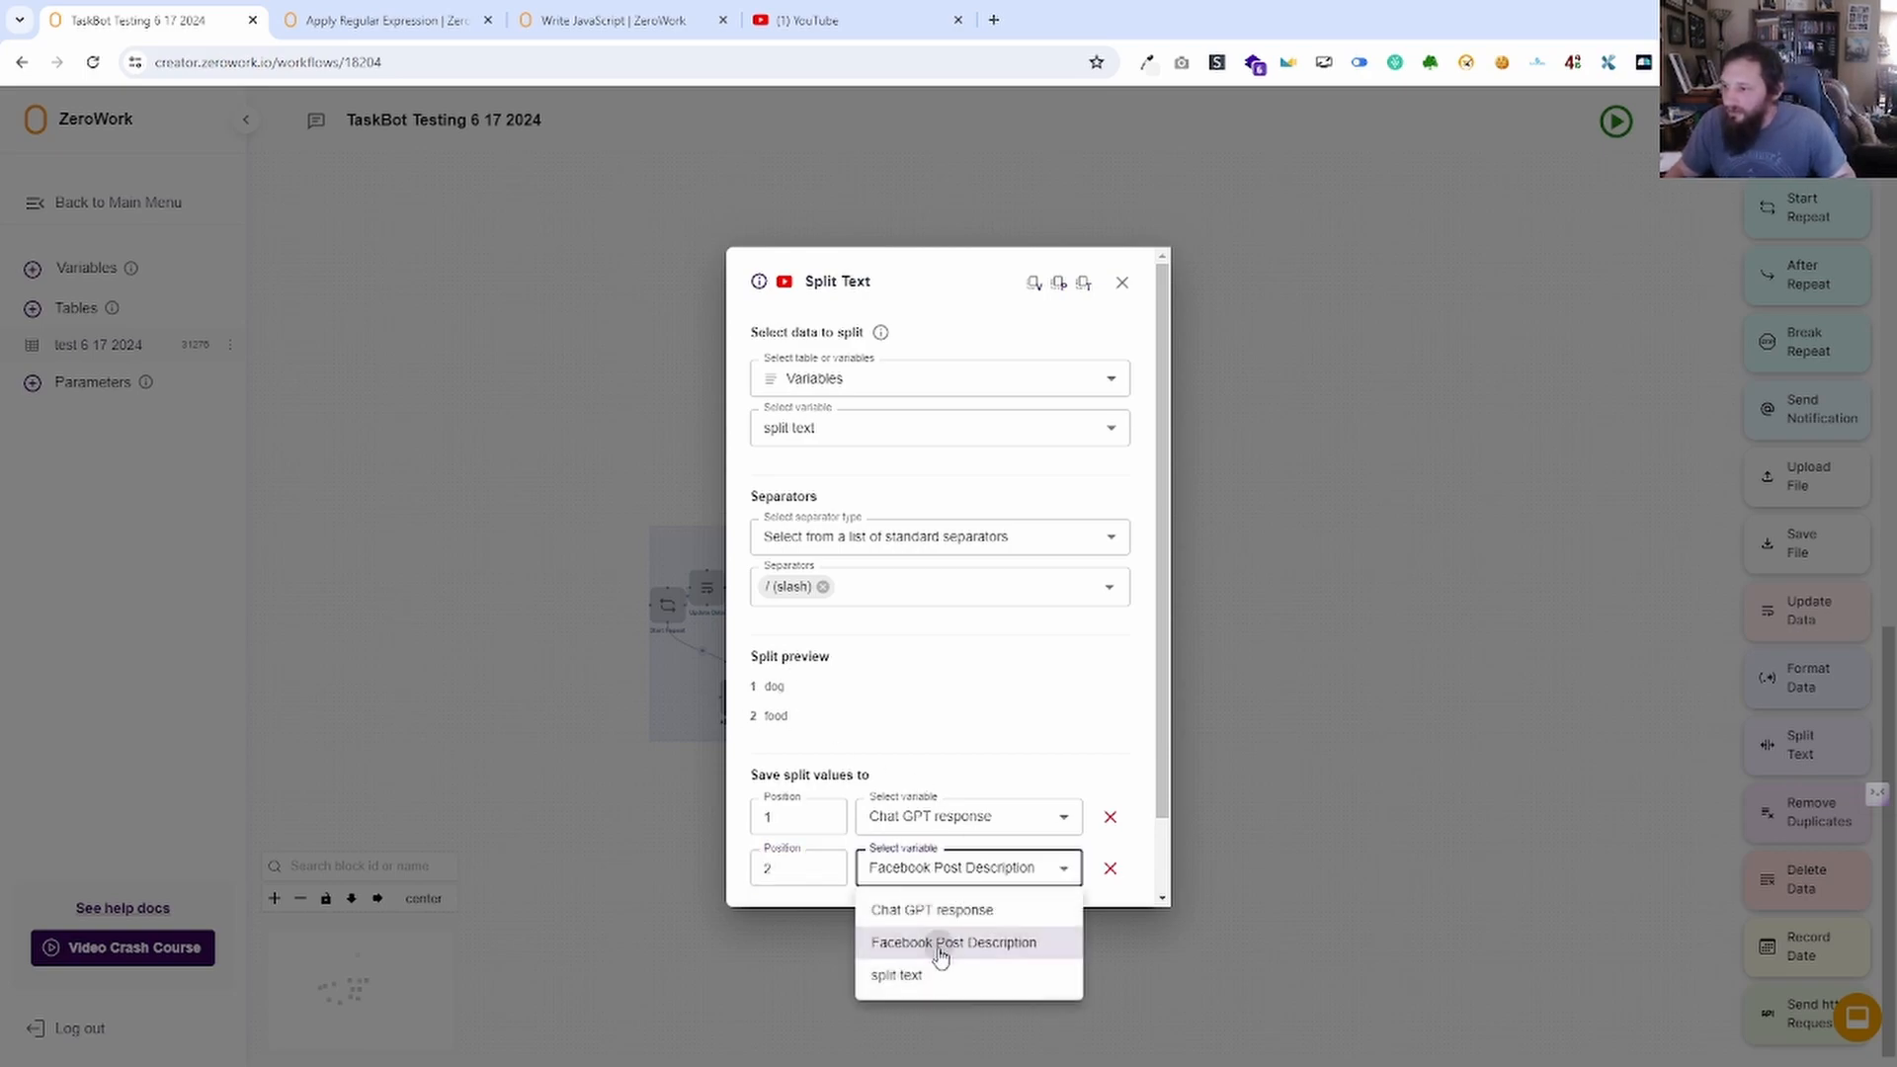
{"action": "scroll", "coordinate": [1034, 899], "scroll_direction": "down", "scroll_amount": 1}
{"action": "left_click", "coordinate": [1091, 872]}
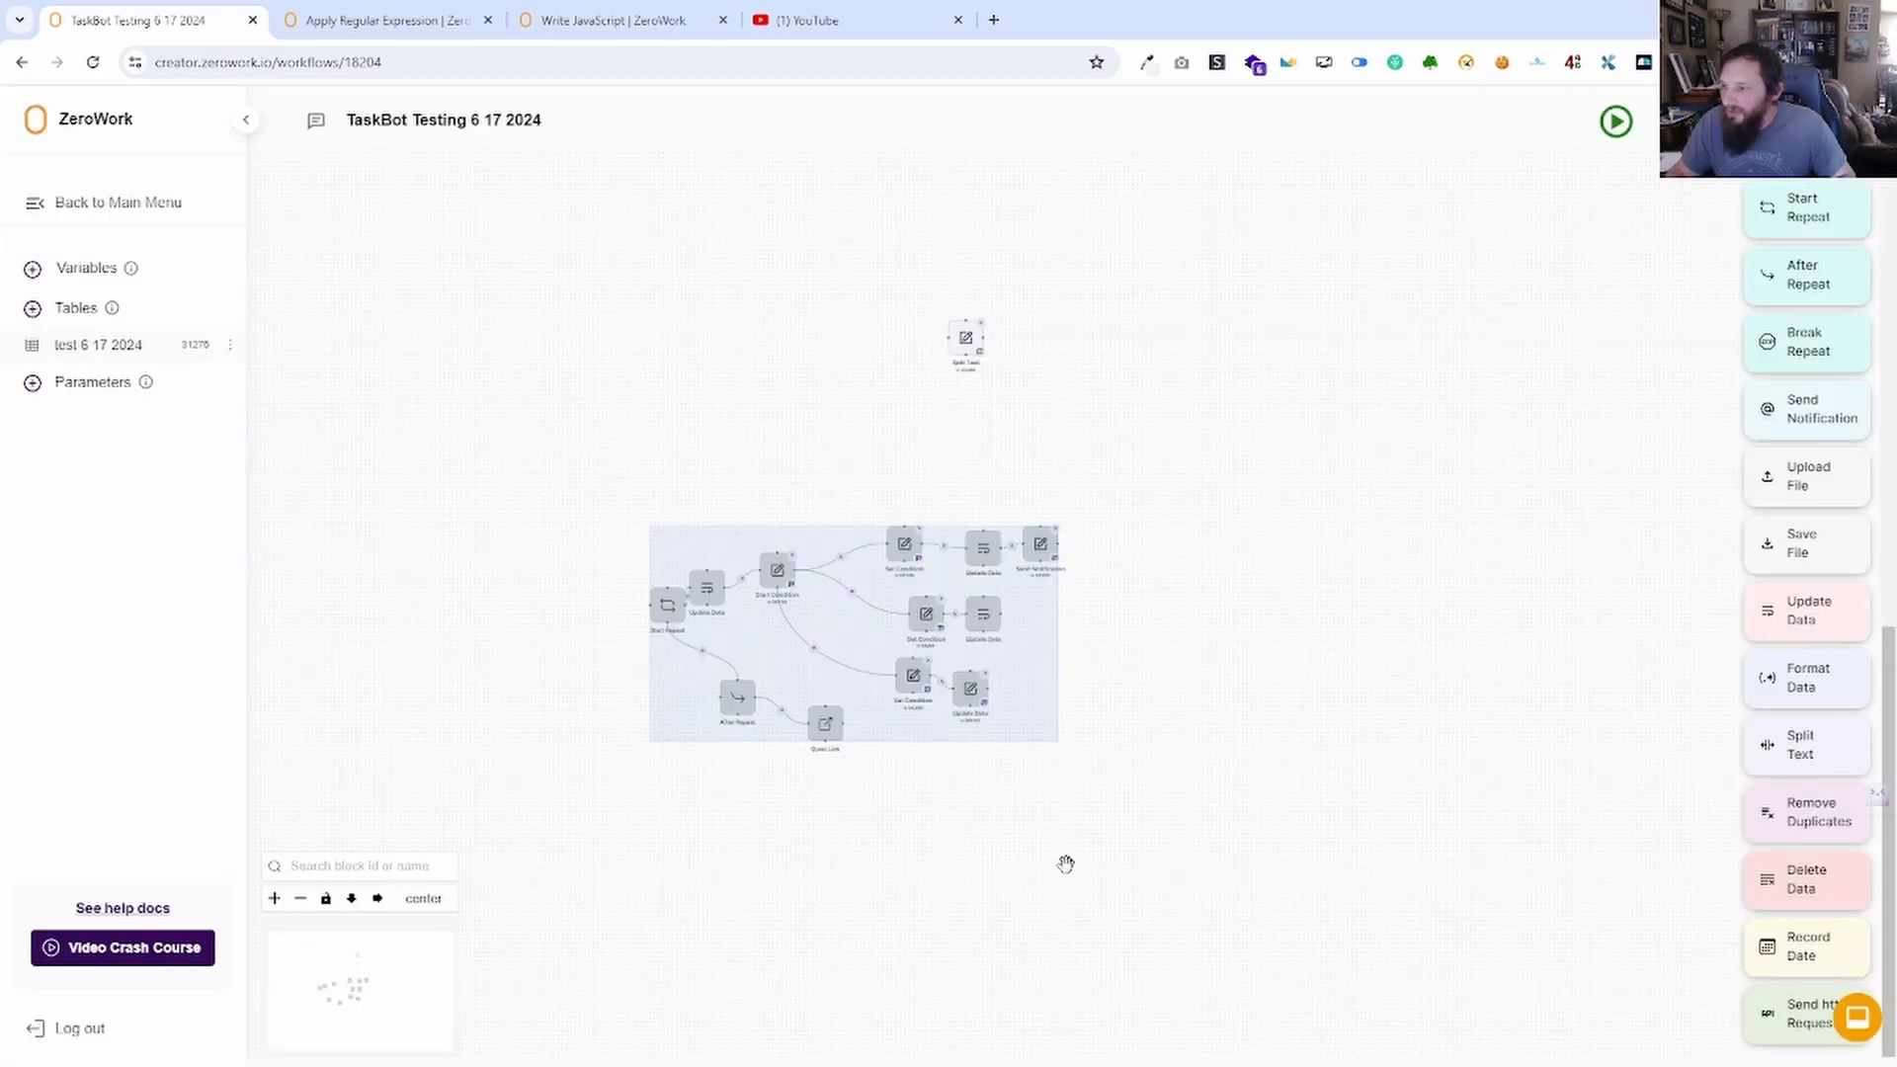
Run the TaskBot, confirm 'dog' and 'food' were saved, and change split text to 'dogpersonfood'.
{"action": "left_click", "coordinate": [1617, 121]}
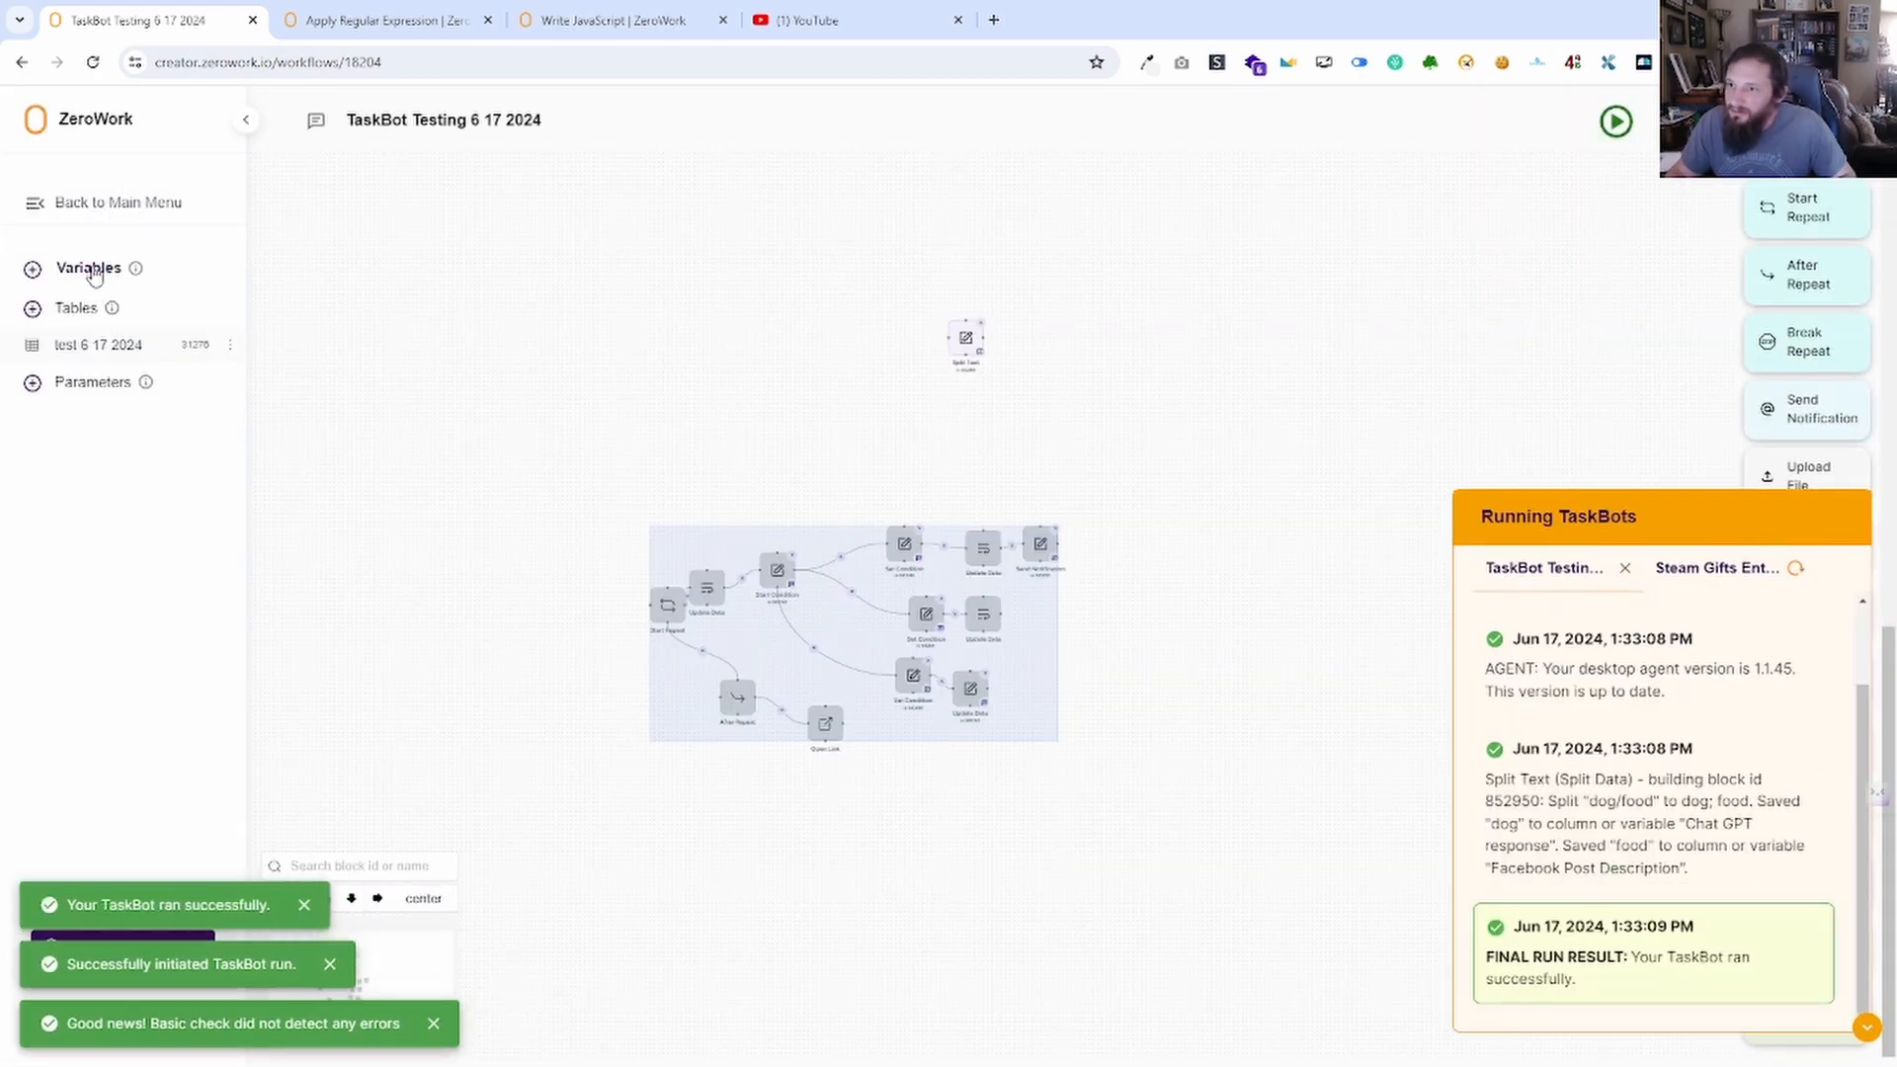
{"action": "left_click", "coordinate": [91, 269]}
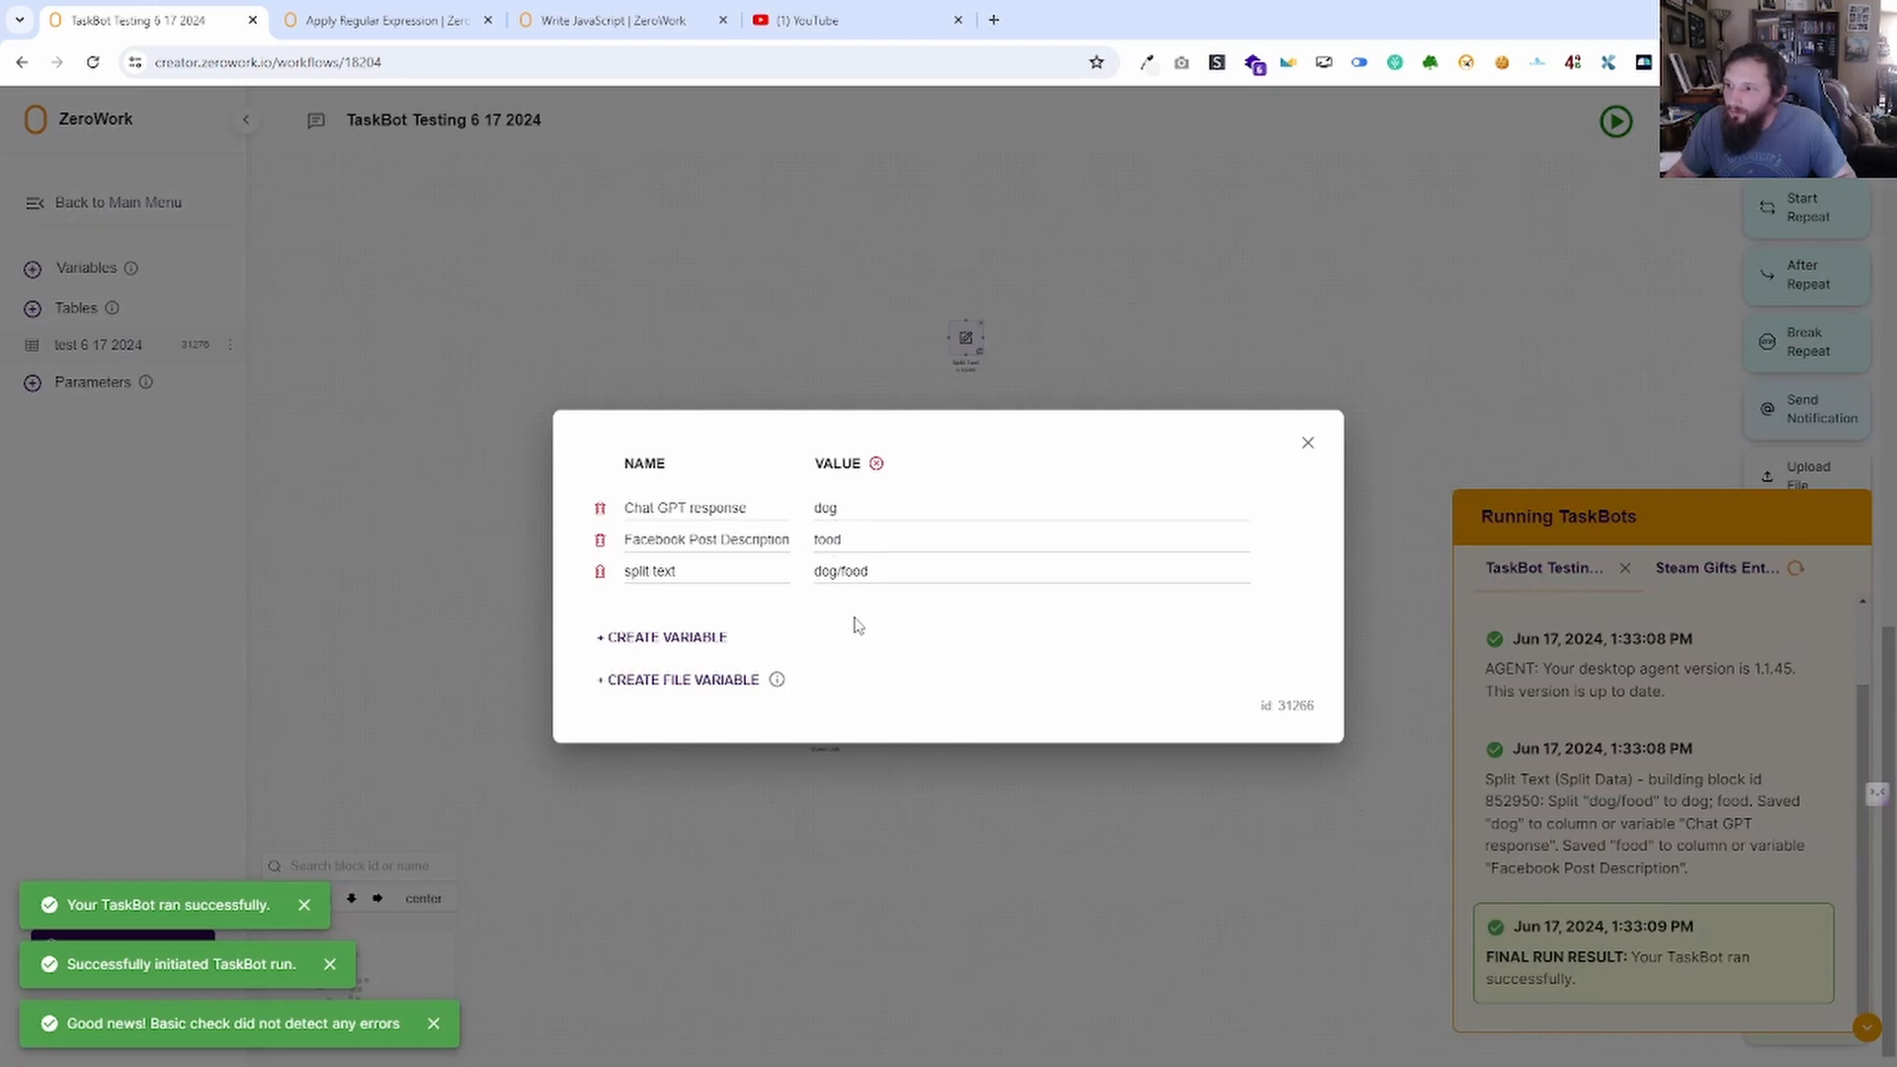
{"action": "left_click", "coordinate": [858, 573]}
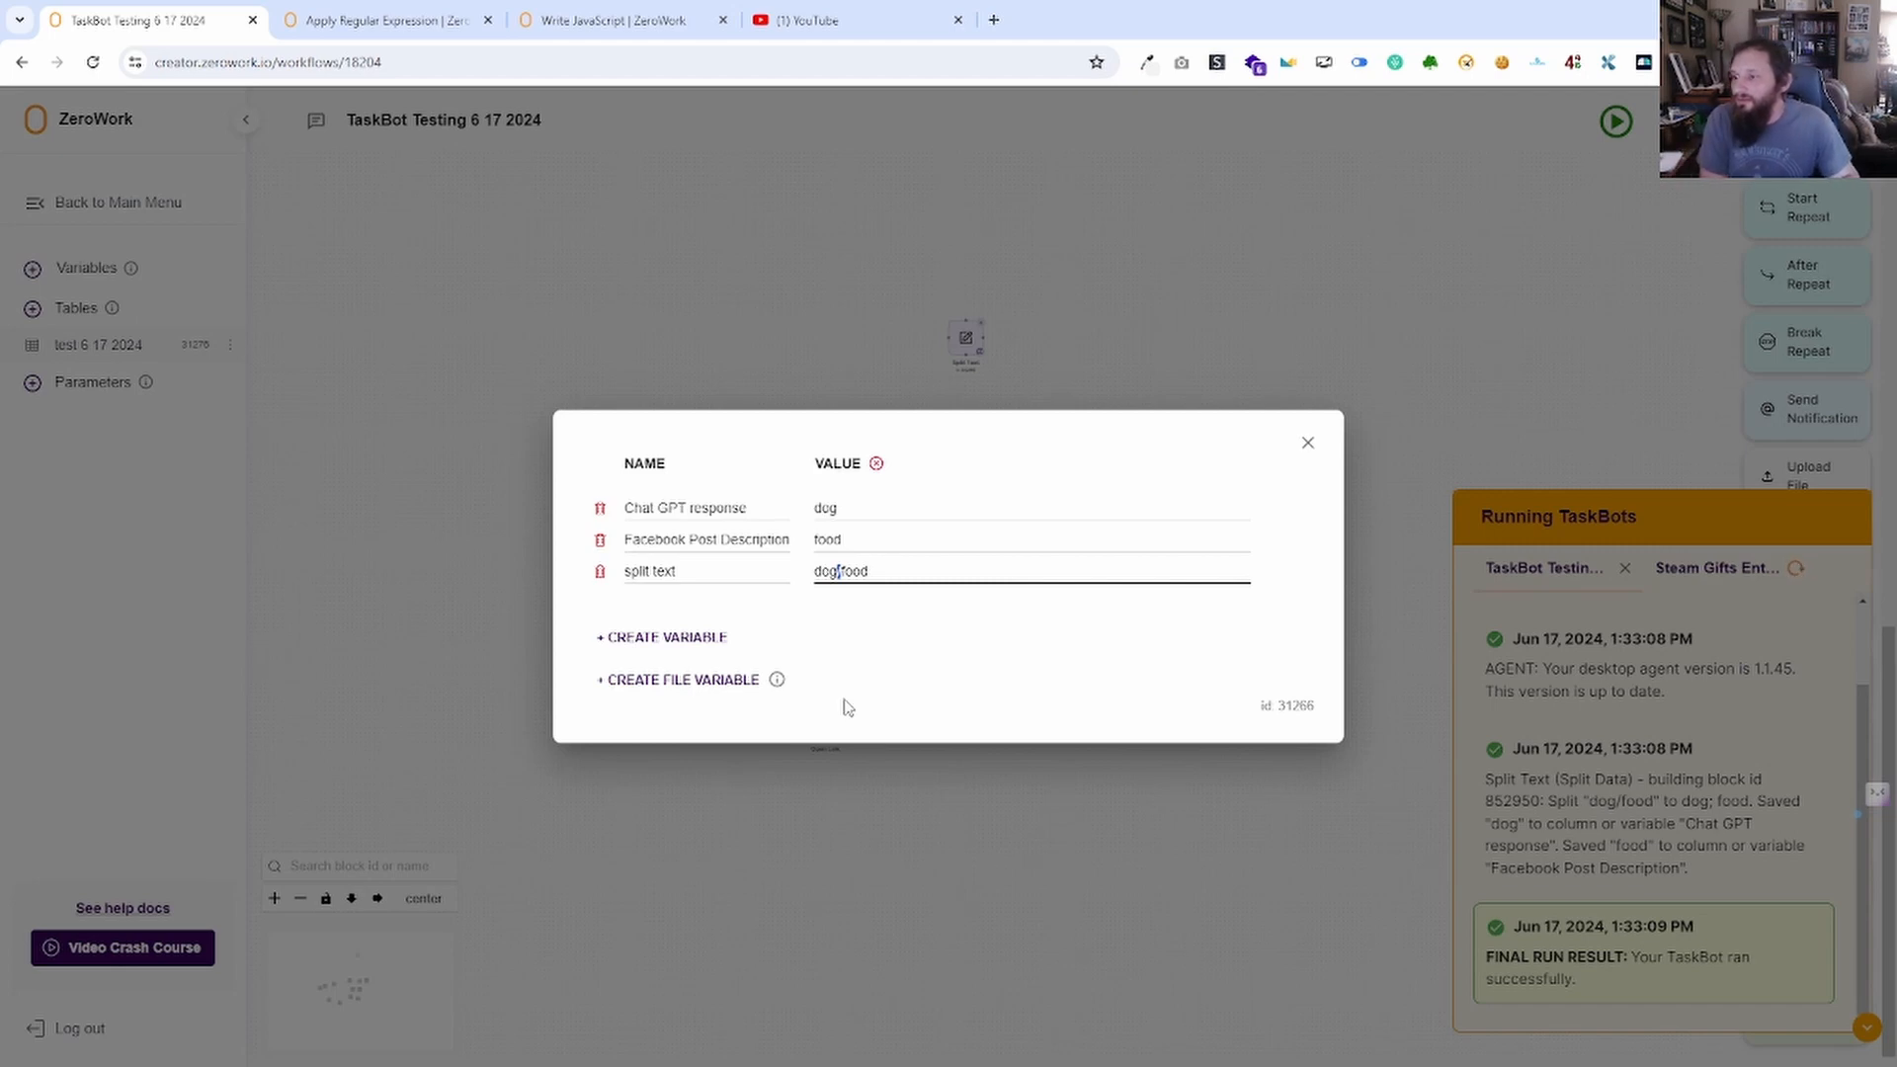
{"action": "type", "text": "person"}
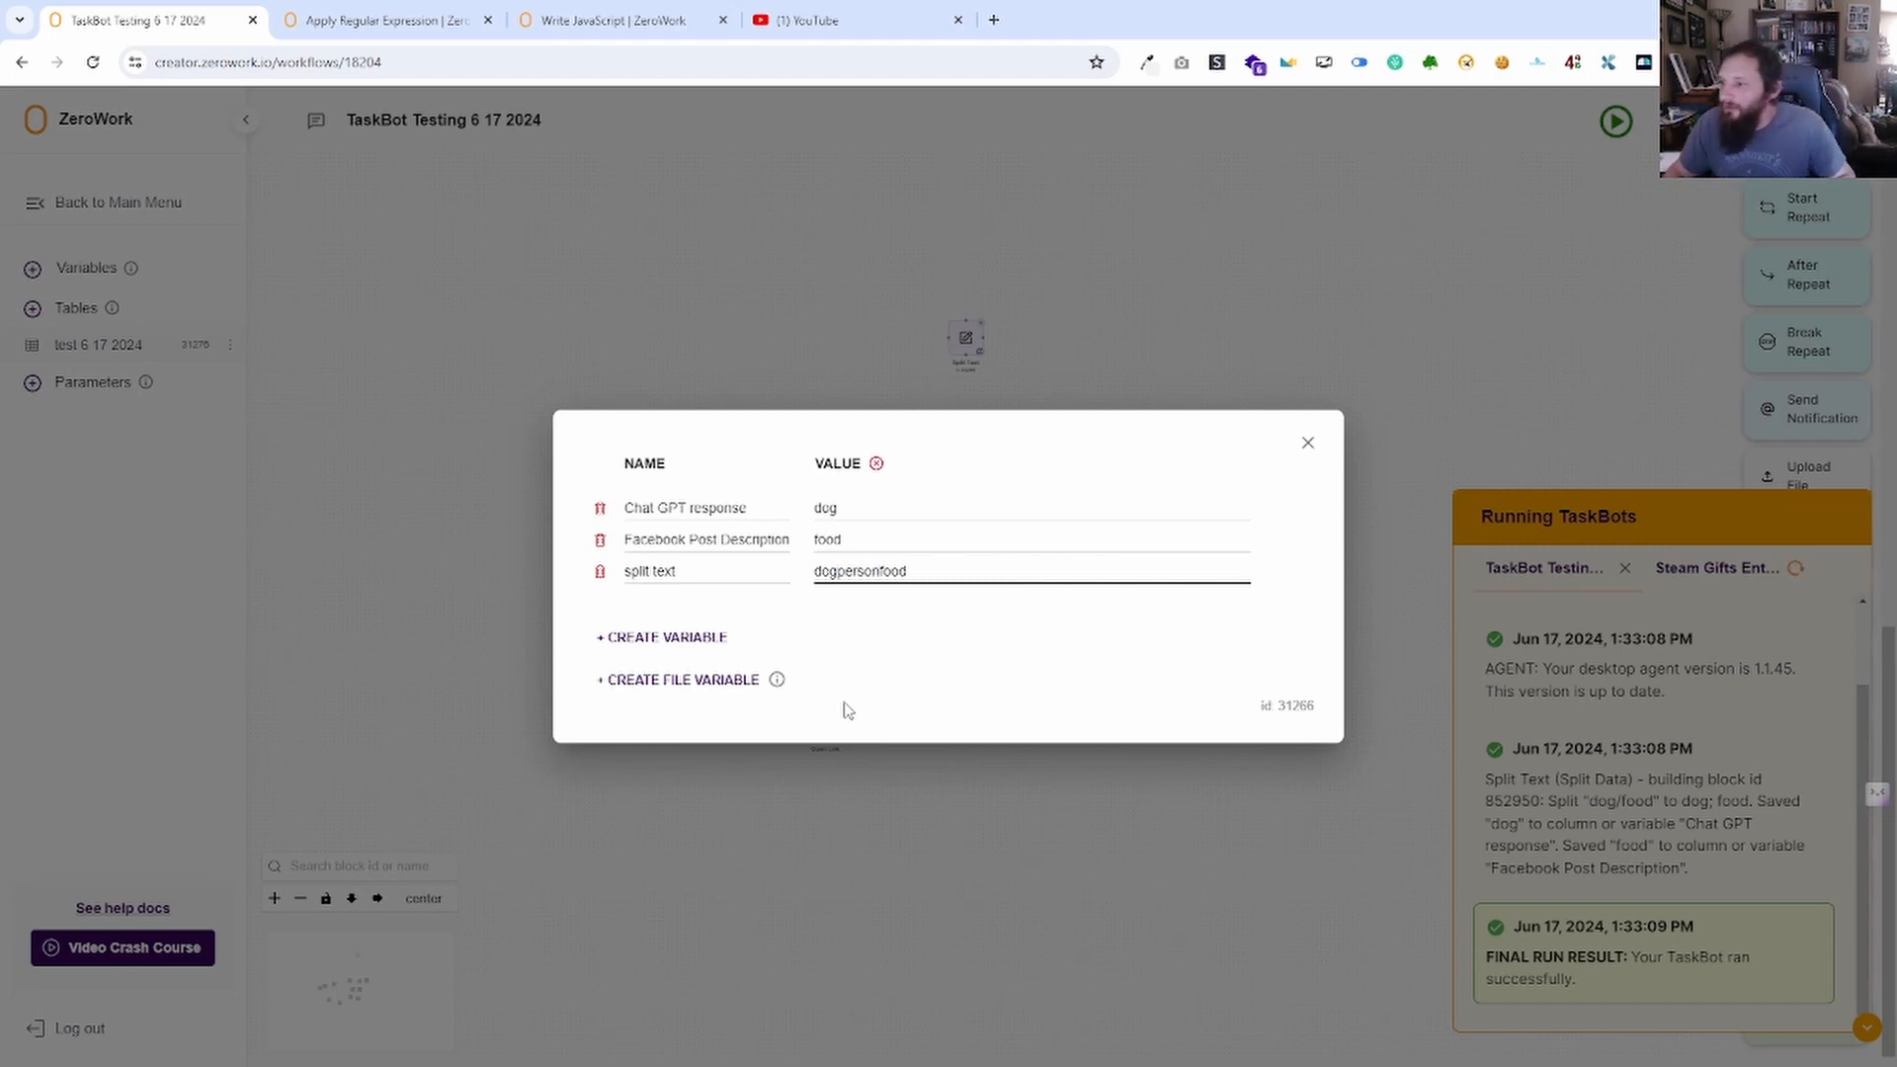
{"action": "left_click", "coordinate": [848, 707]}
{"action": "left_click", "coordinate": [1309, 444]}
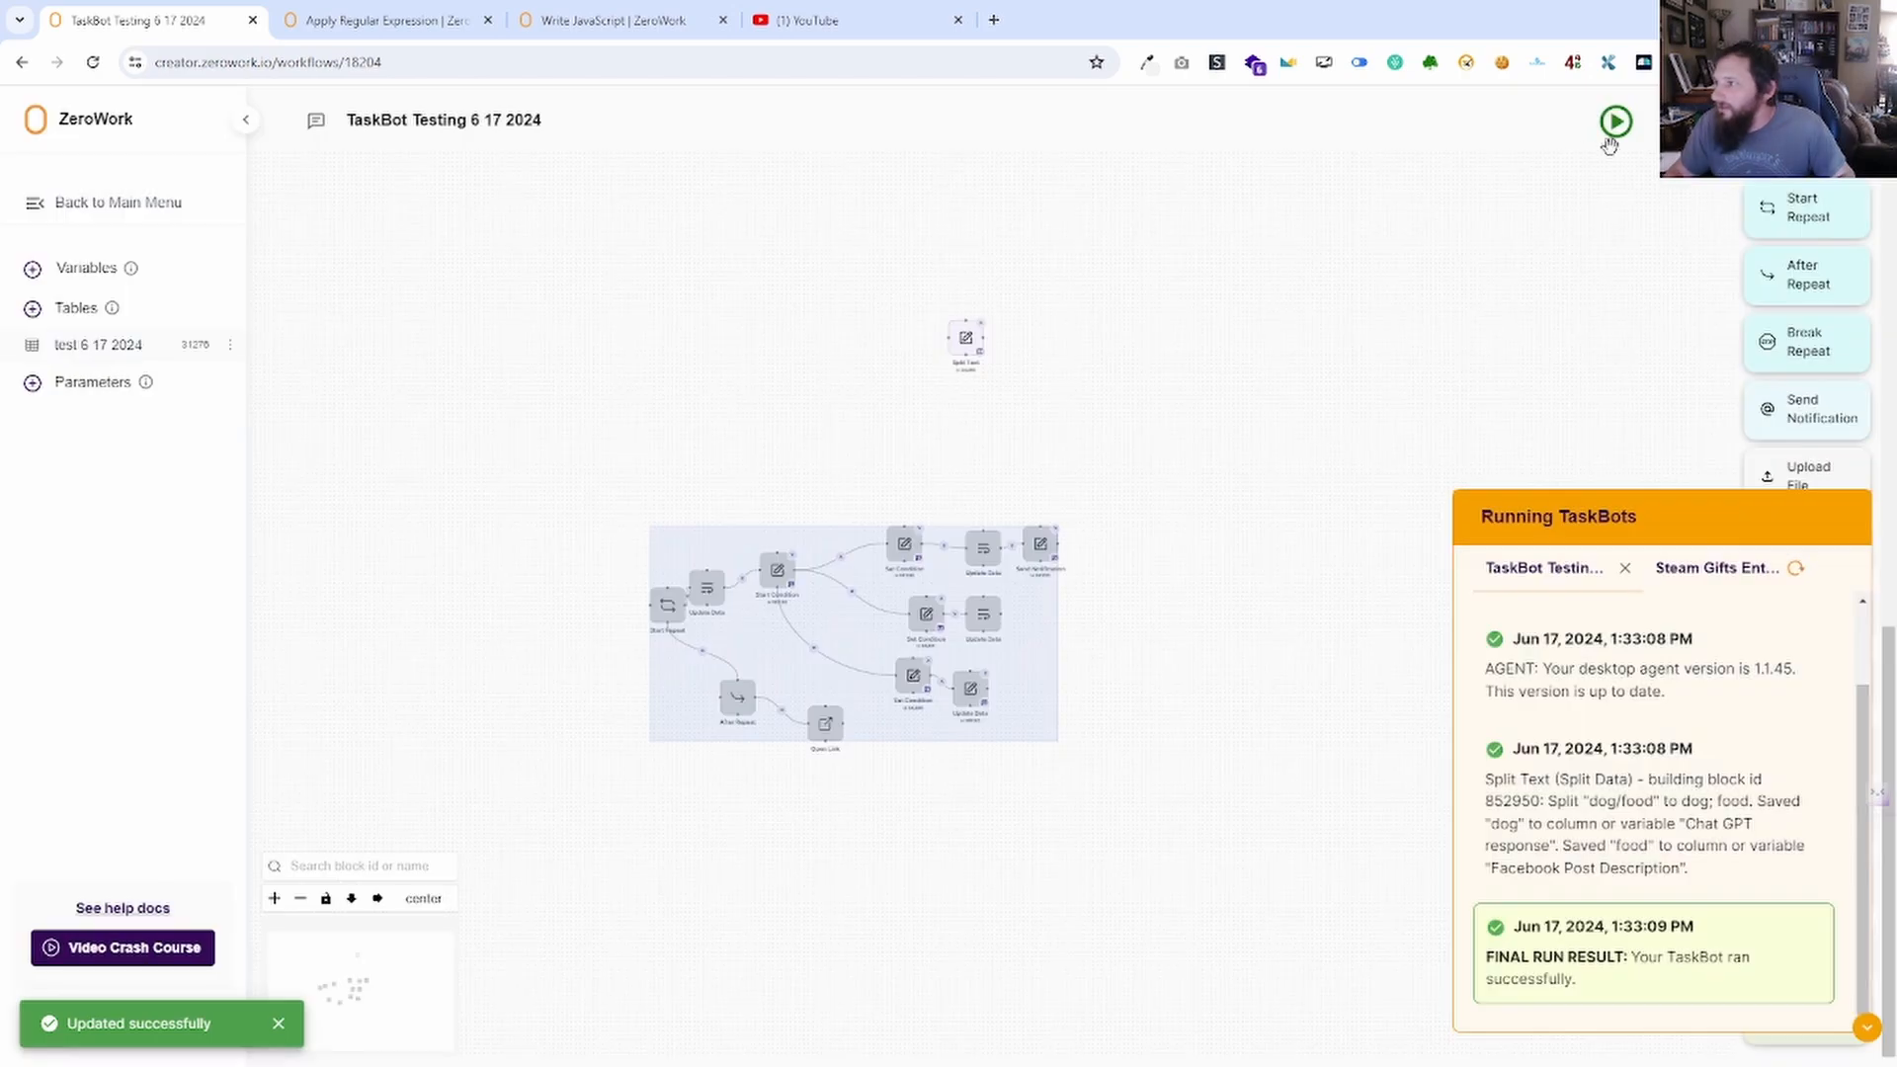
{"action": "double_click", "coordinate": [965, 341]}
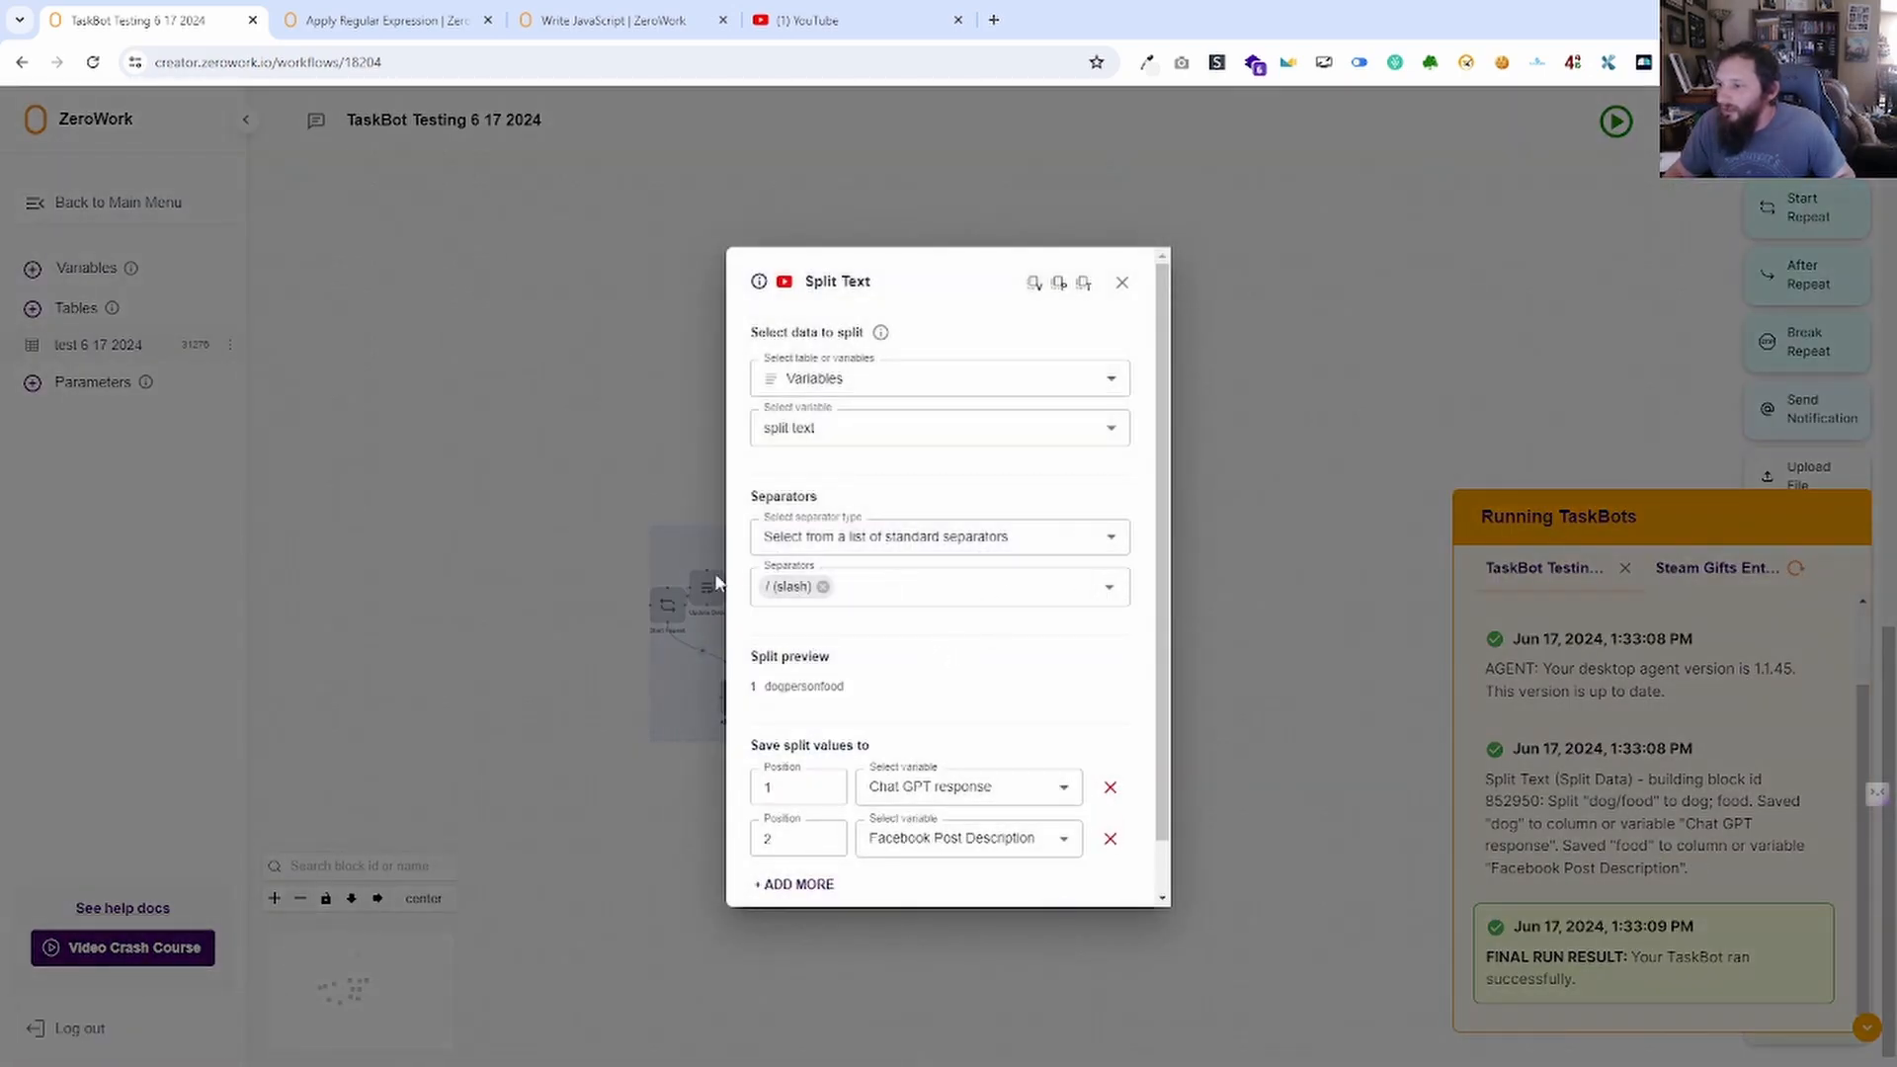
{"action": "left_click", "coordinate": [1083, 589]}
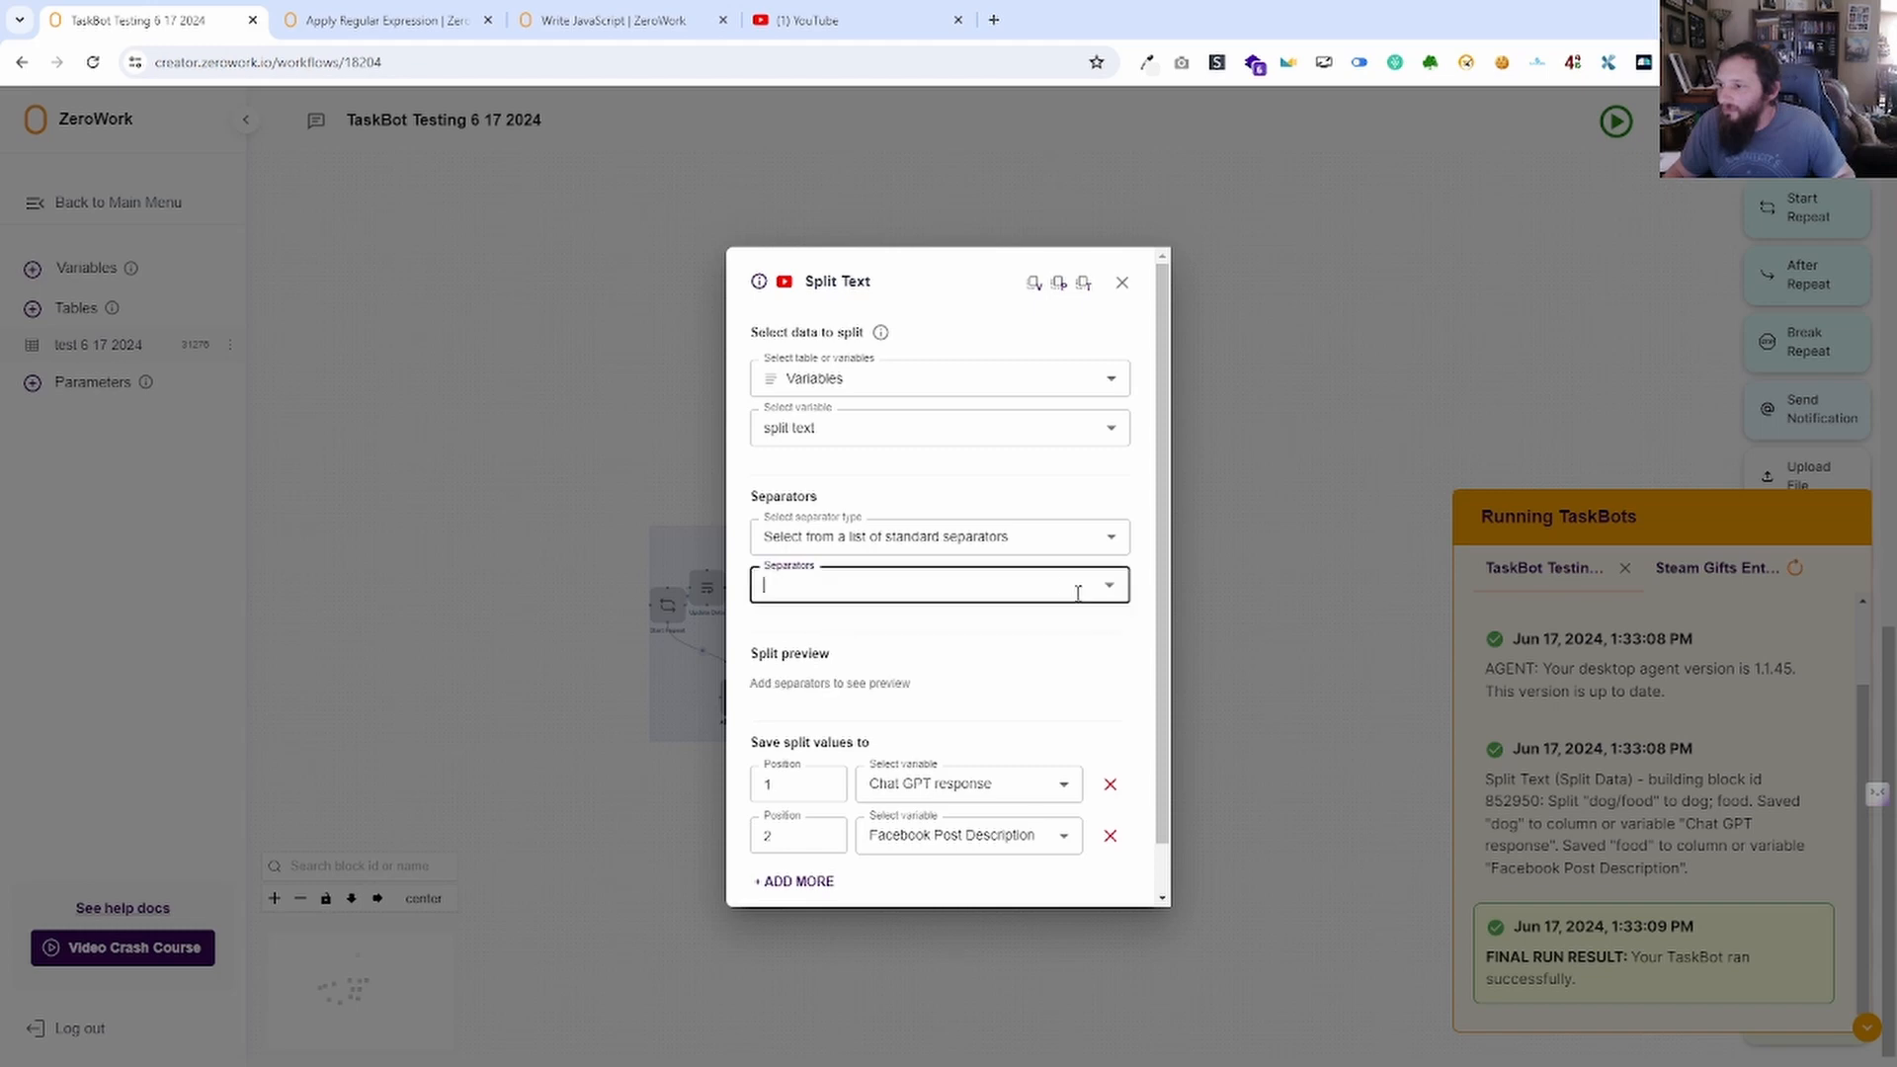
{"action": "left_click", "coordinate": [1095, 541]}
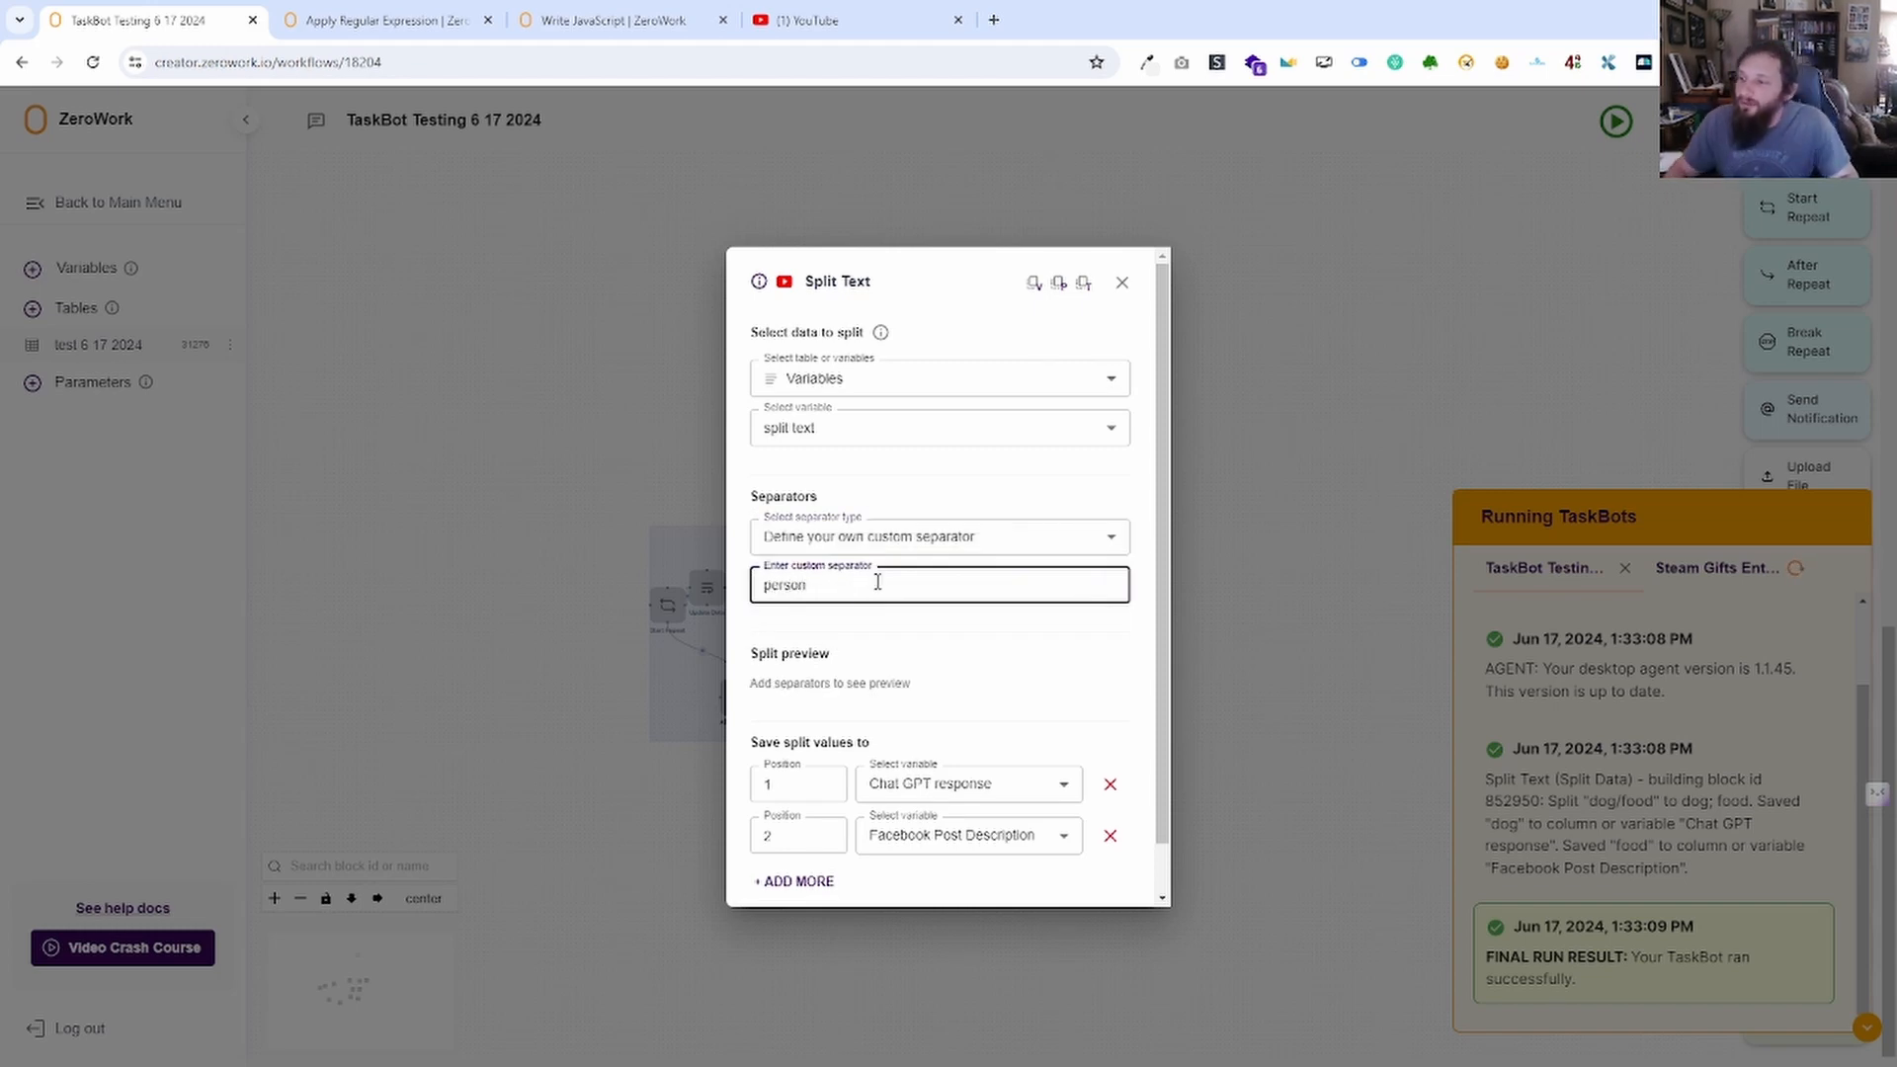
{"action": "left_click", "coordinate": [1036, 662]}
{"action": "scroll", "coordinate": [937, 699], "scroll_direction": "down", "scroll_amount": 1}
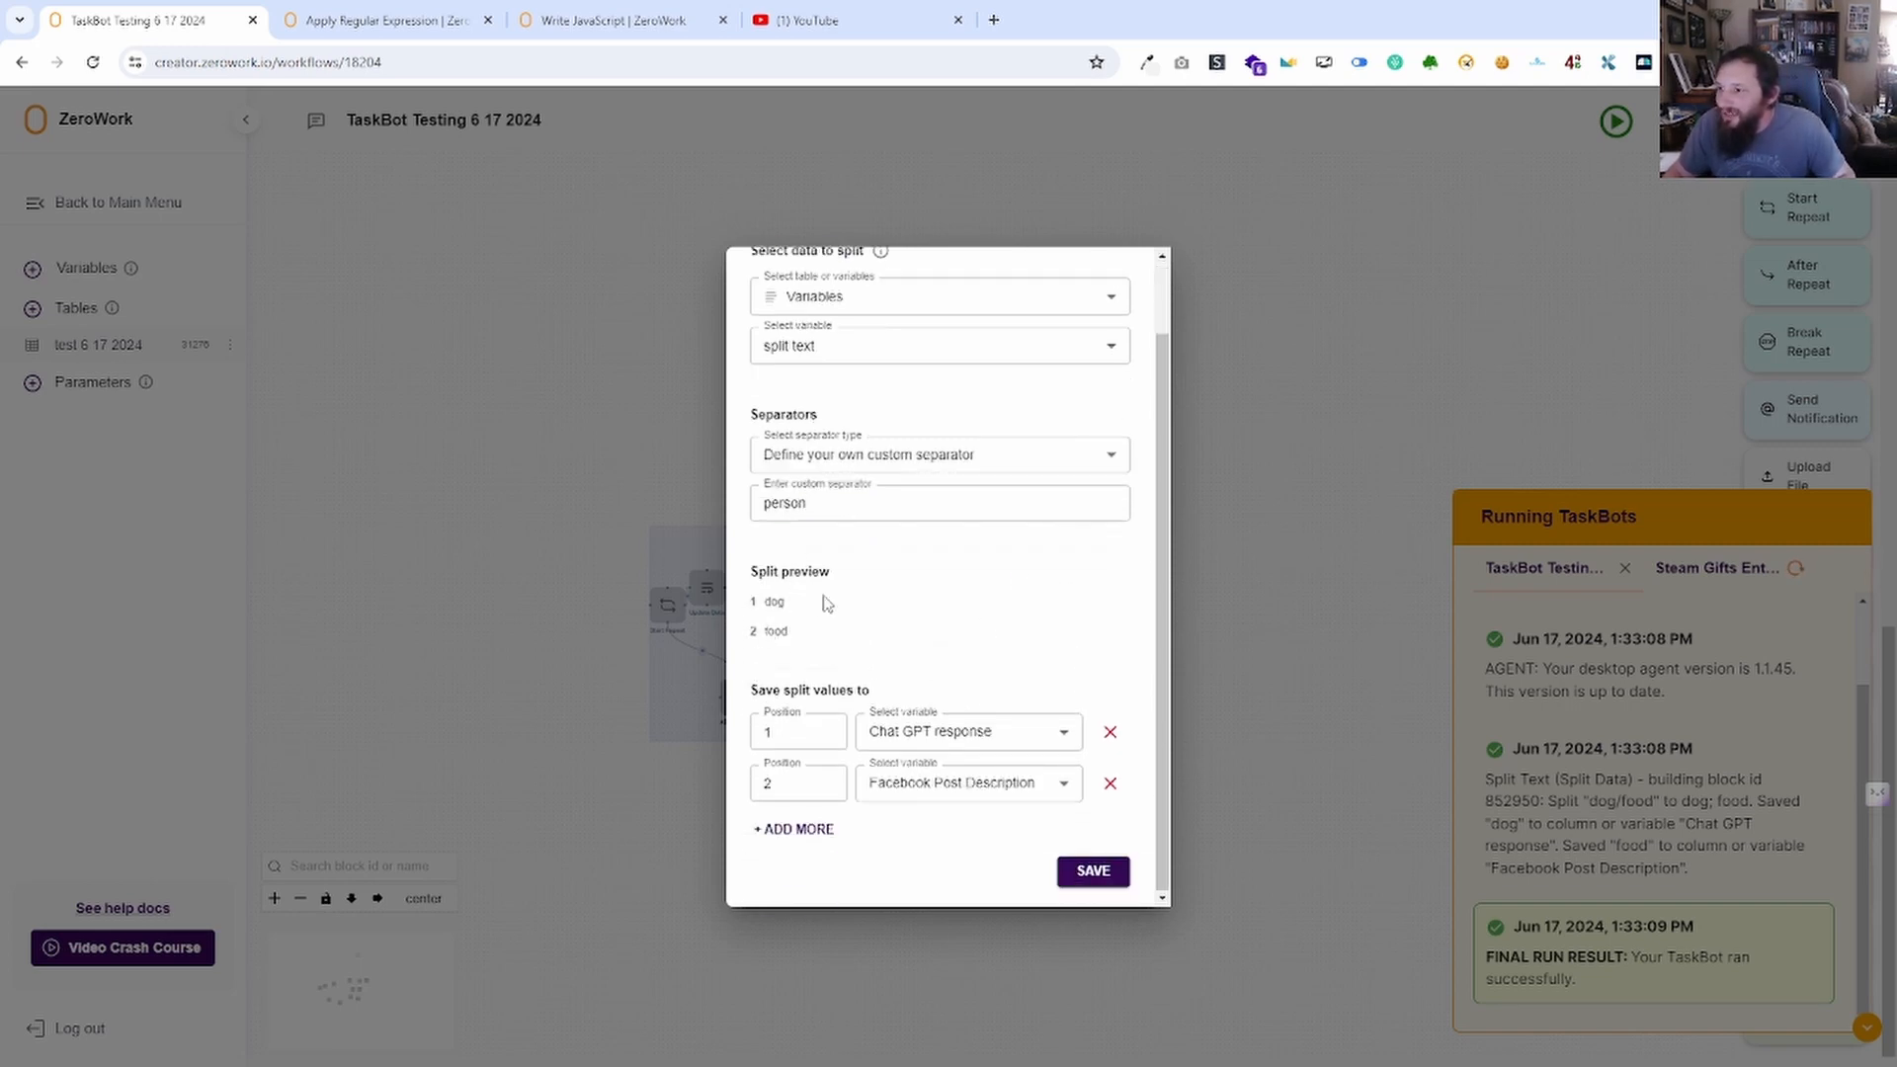
{"action": "left_click", "coordinate": [820, 504]}
{"action": "left_click_drag", "start_coordinate": [820, 504], "coordinate": [803, 504]}
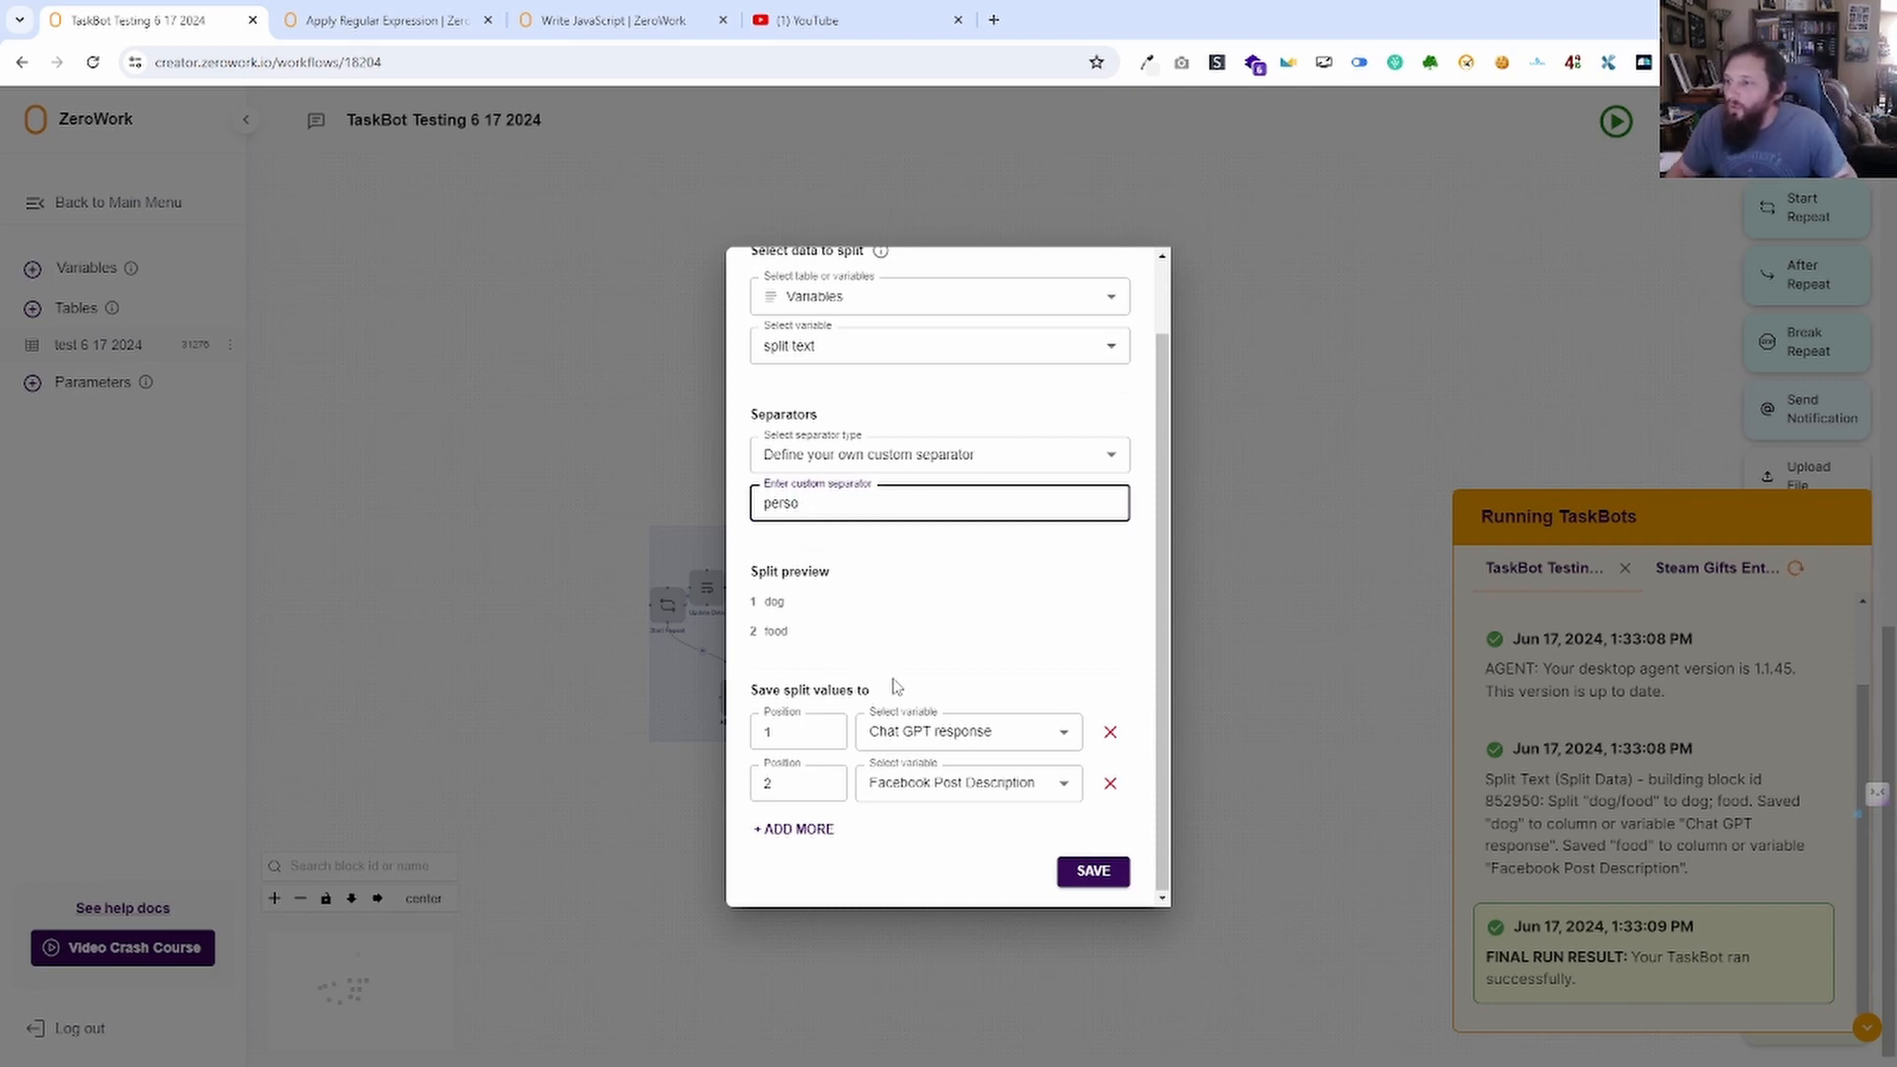
{"action": "left_click", "coordinate": [893, 630]}
{"action": "scroll", "coordinate": [949, 593], "scroll_direction": "up", "scroll_amount": 1}
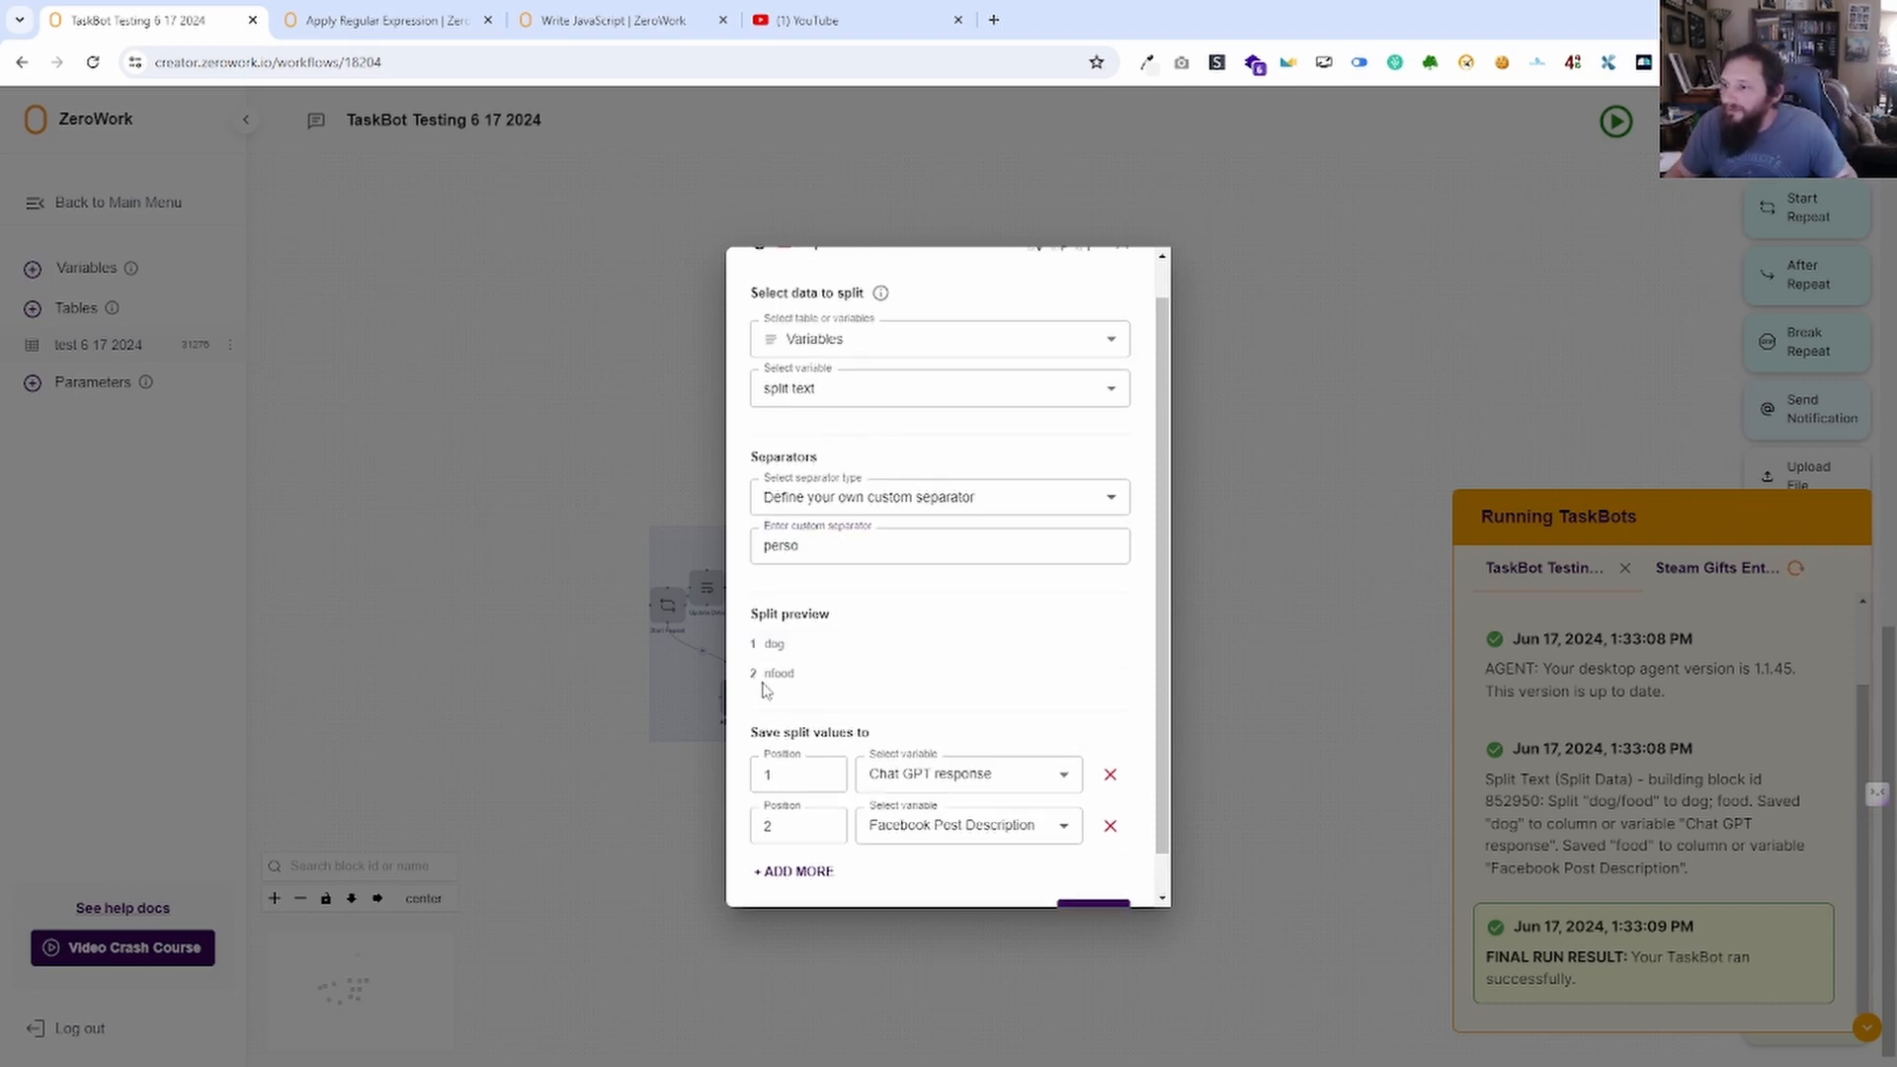
{"action": "left_click", "coordinate": [804, 545]}
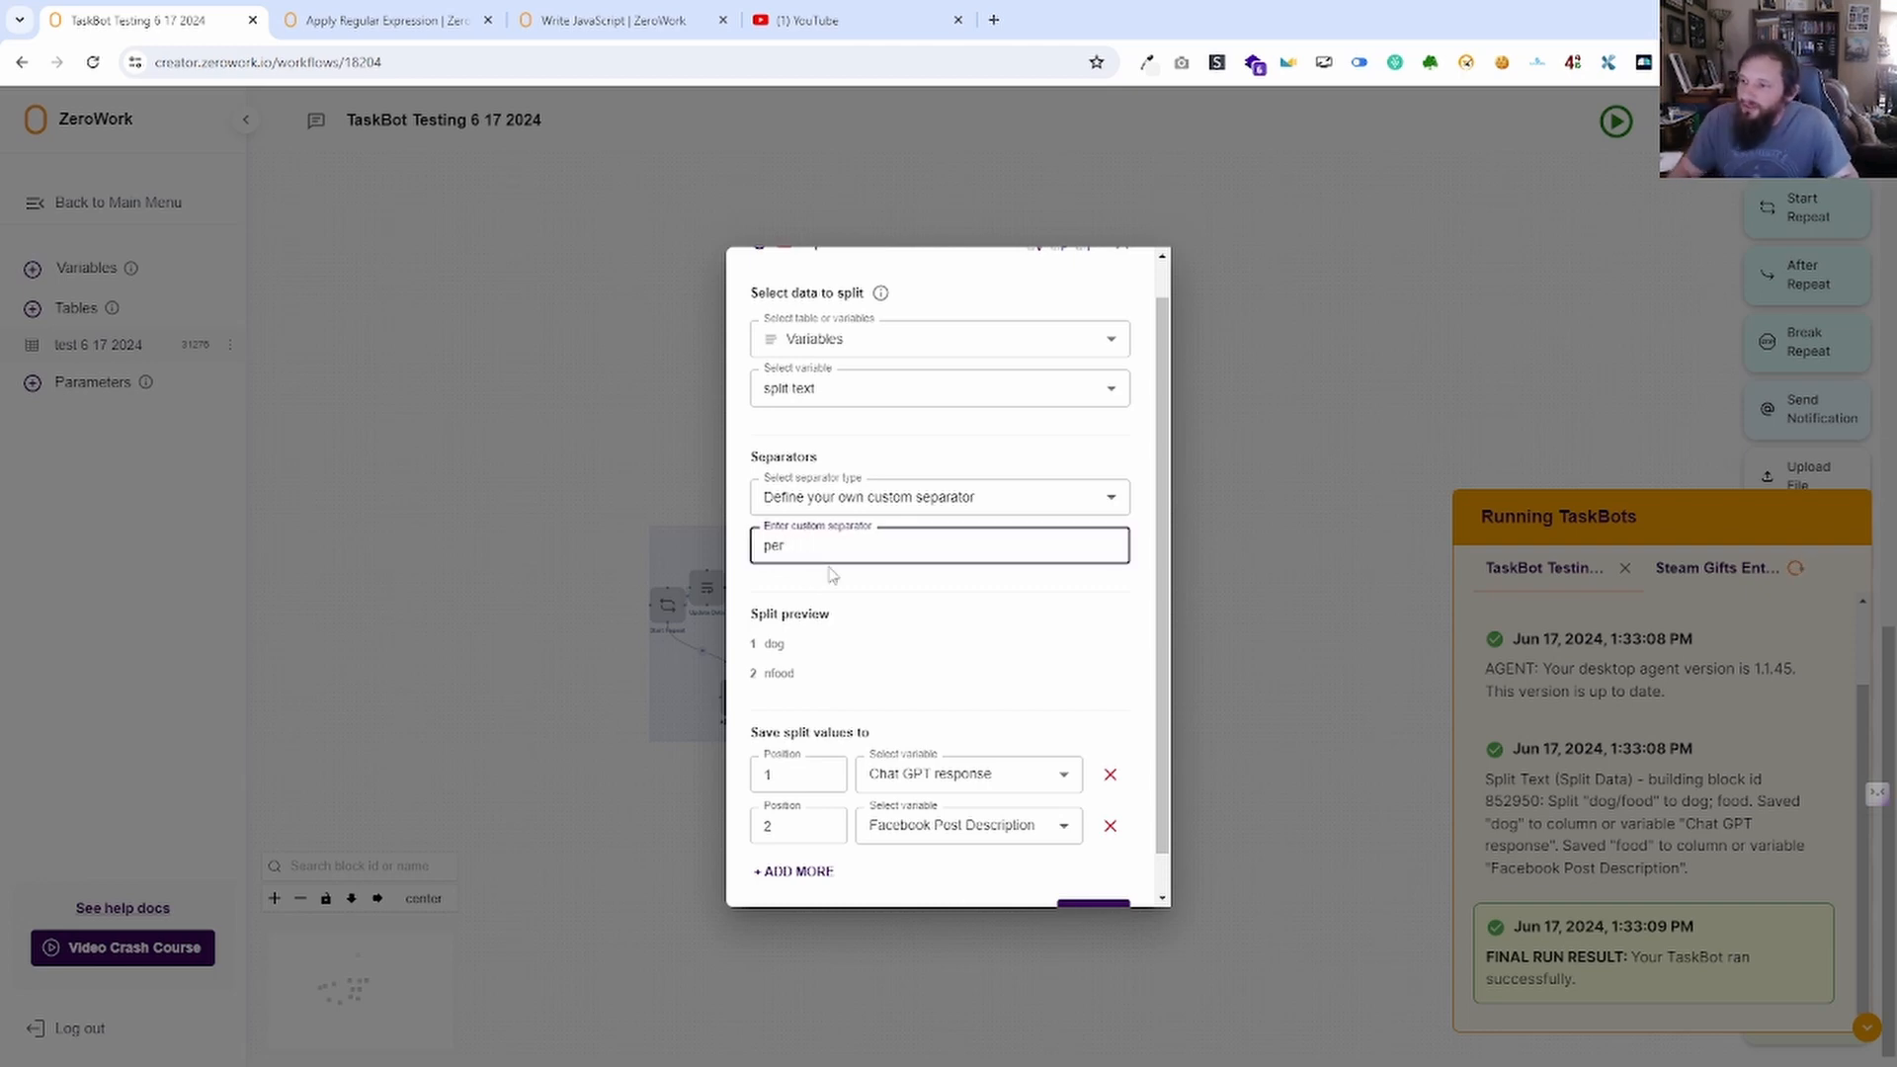
{"action": "left_click", "coordinate": [892, 590]}
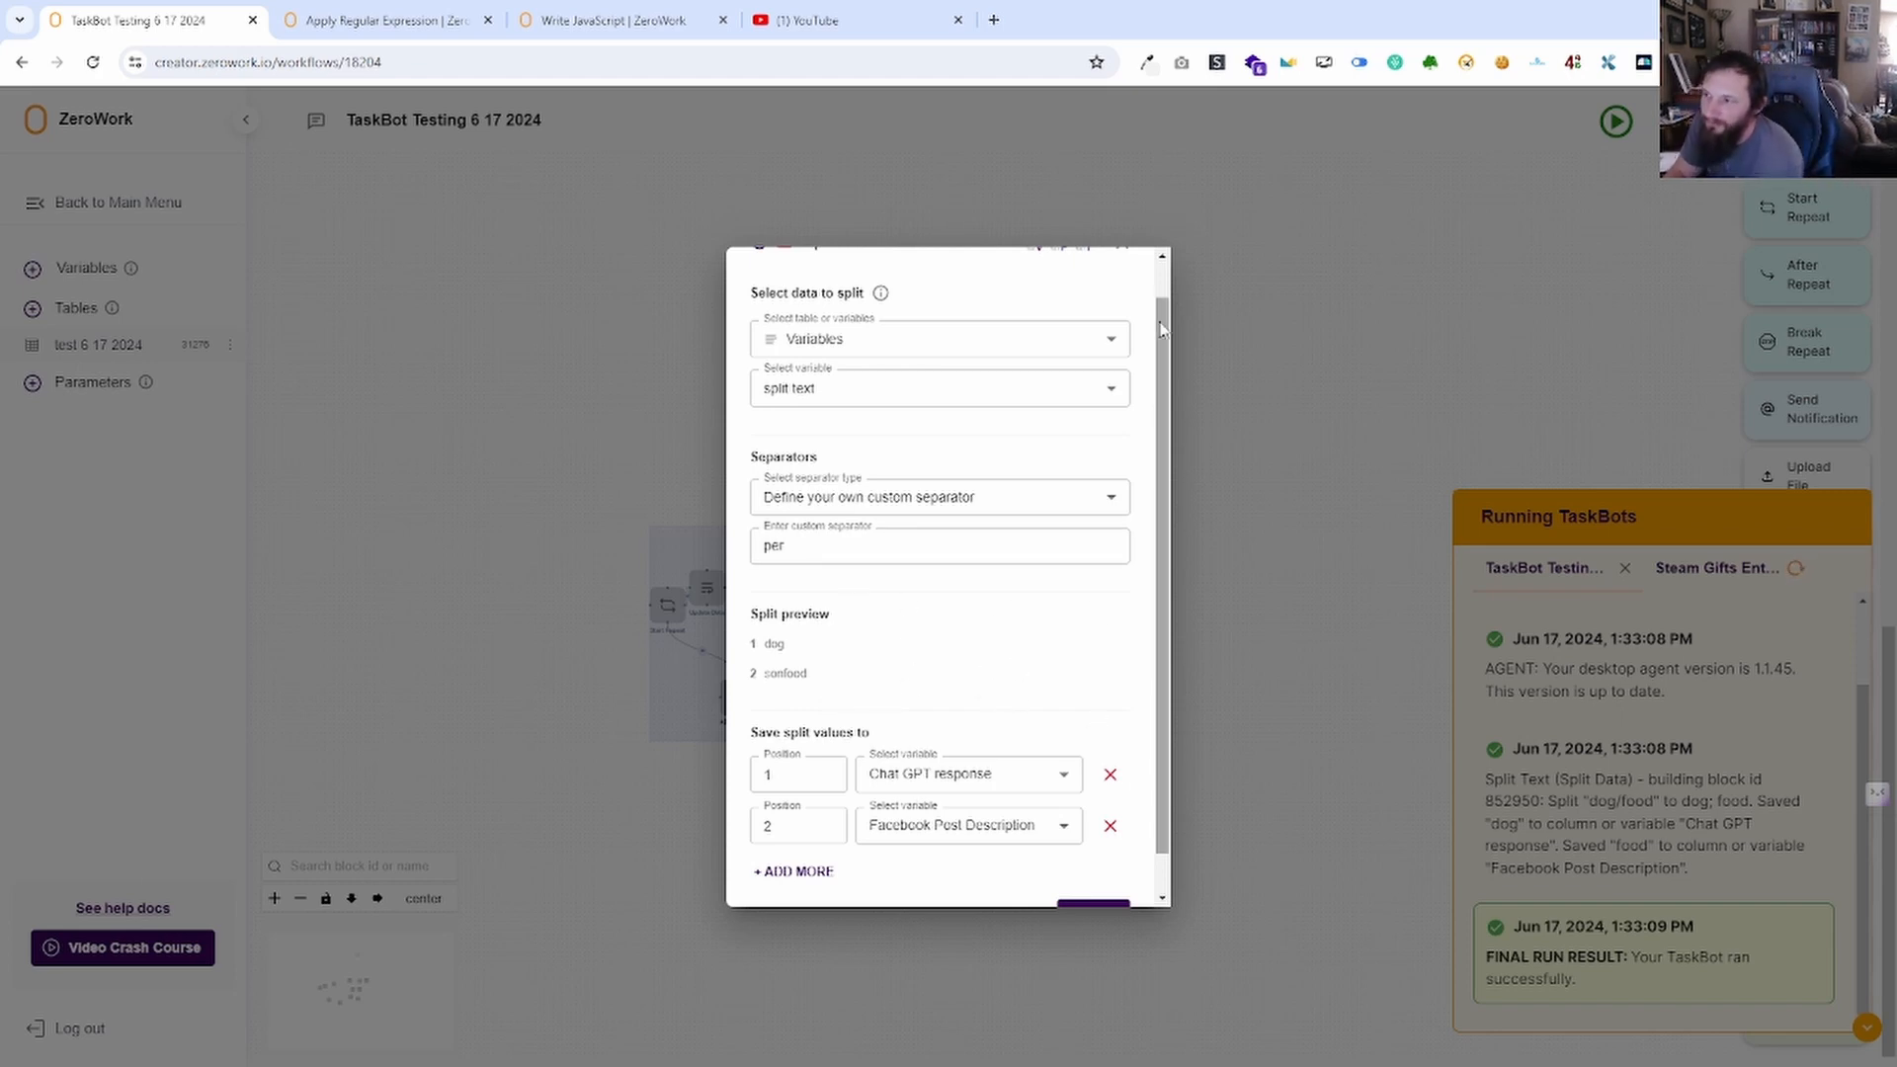
{"action": "left_click", "coordinate": [1266, 839]}
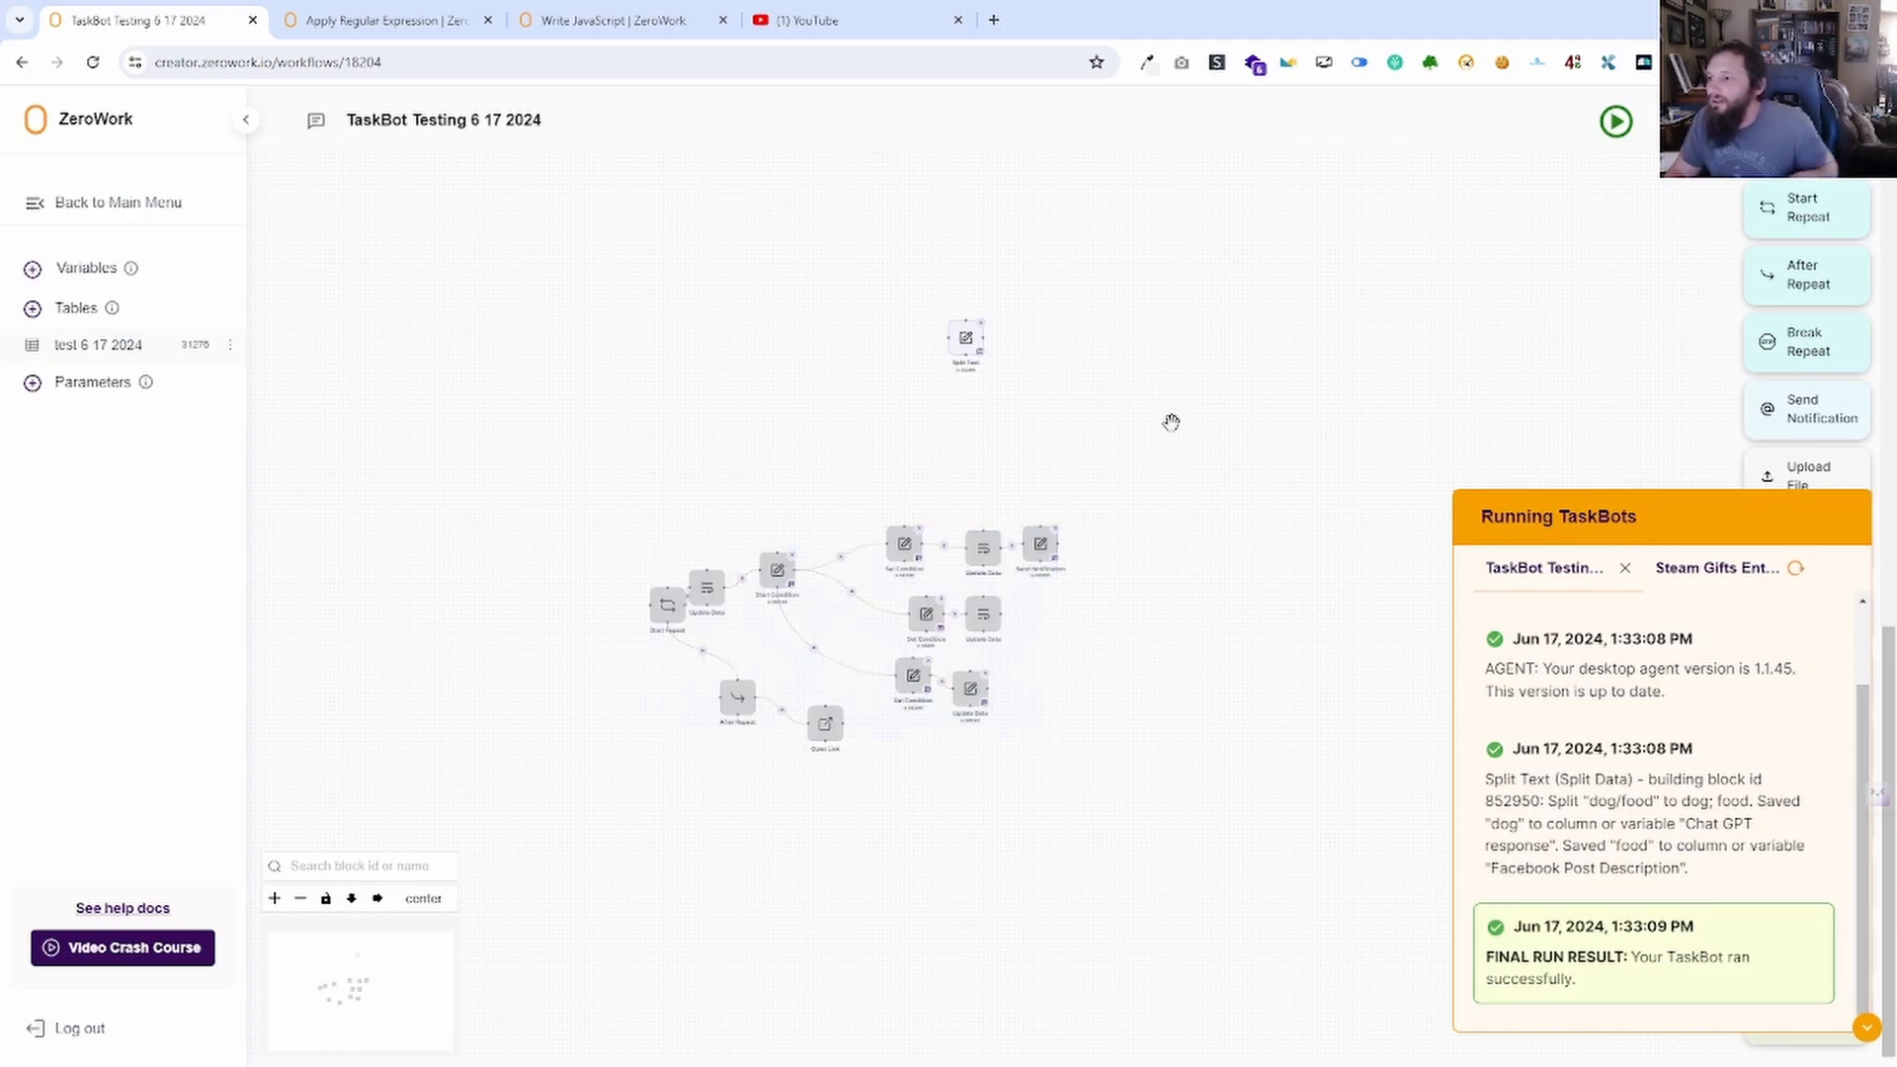
Switch the Split Text separator type to a custom separator and start entering it.
{"action": "left_click", "coordinate": [964, 357]}
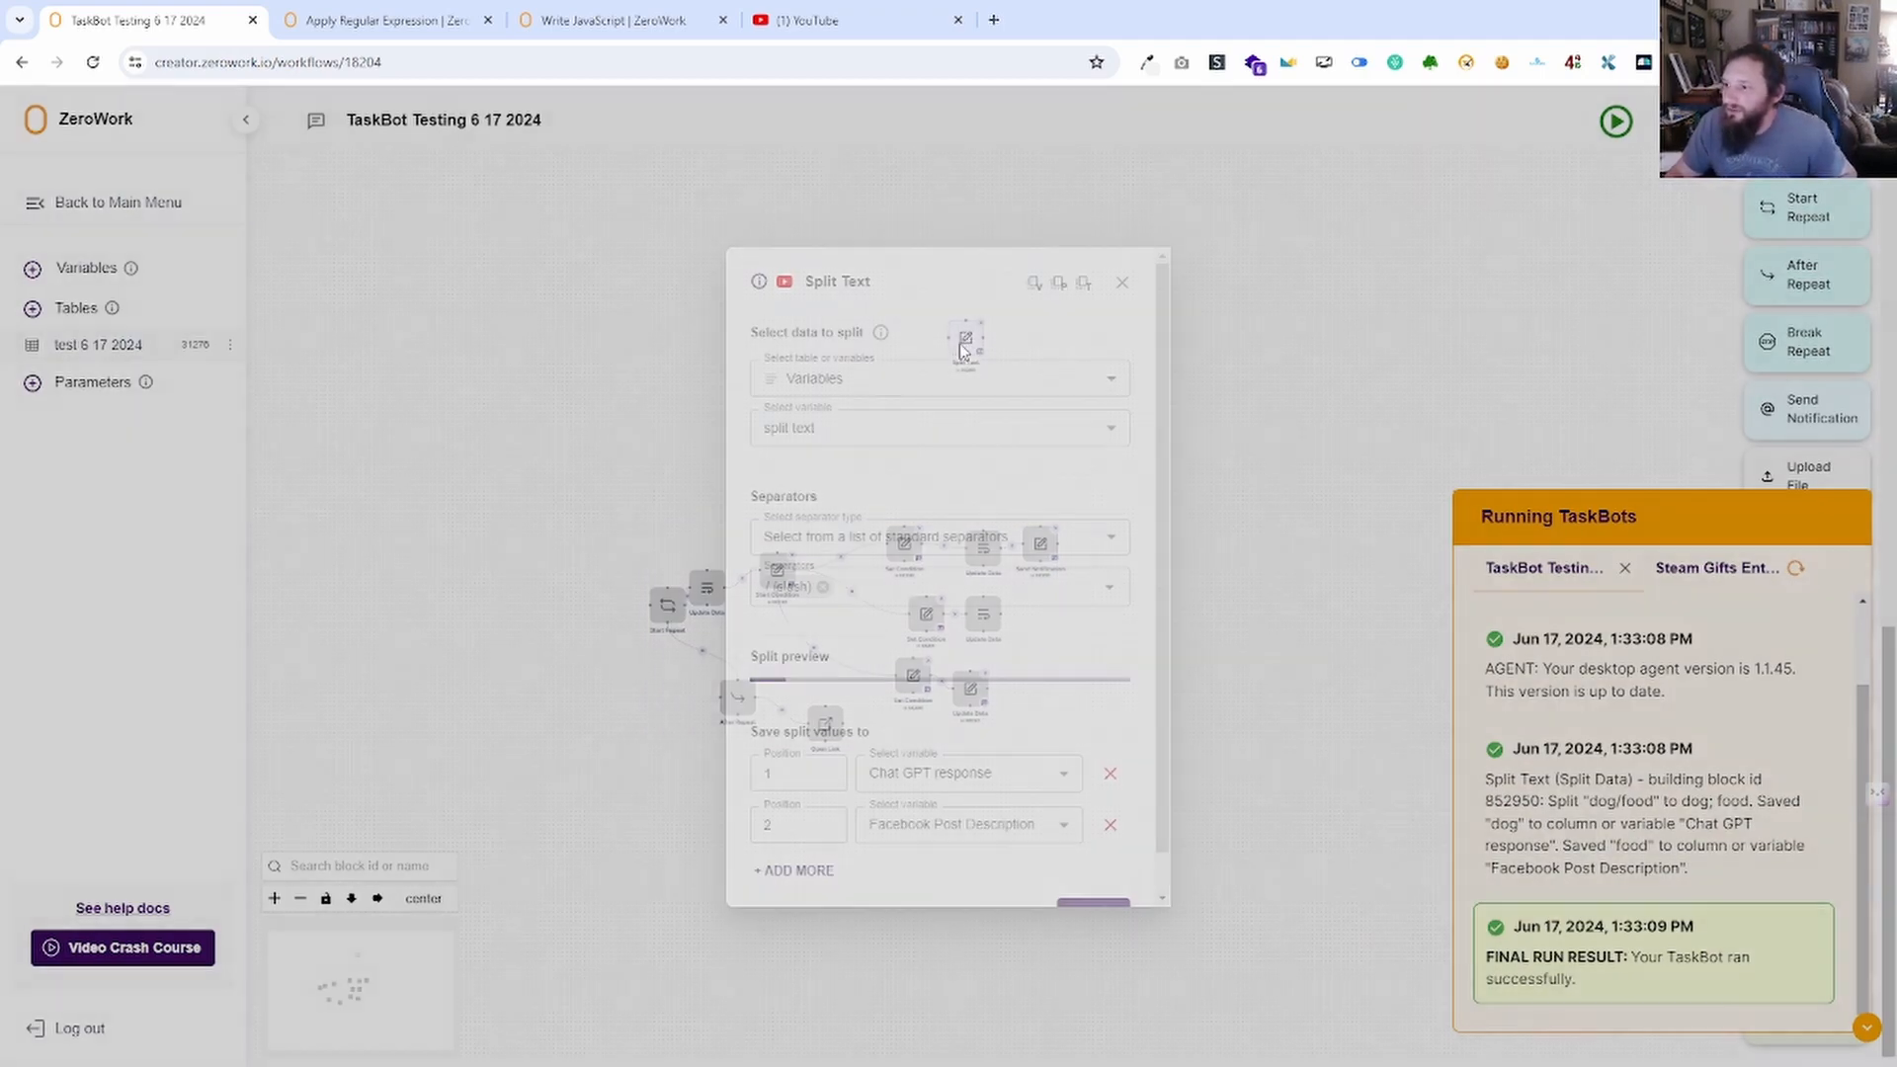
{"action": "scroll", "coordinate": [949, 613], "scroll_direction": "down", "scroll_amount": 1}
{"action": "left_click", "coordinate": [945, 480]}
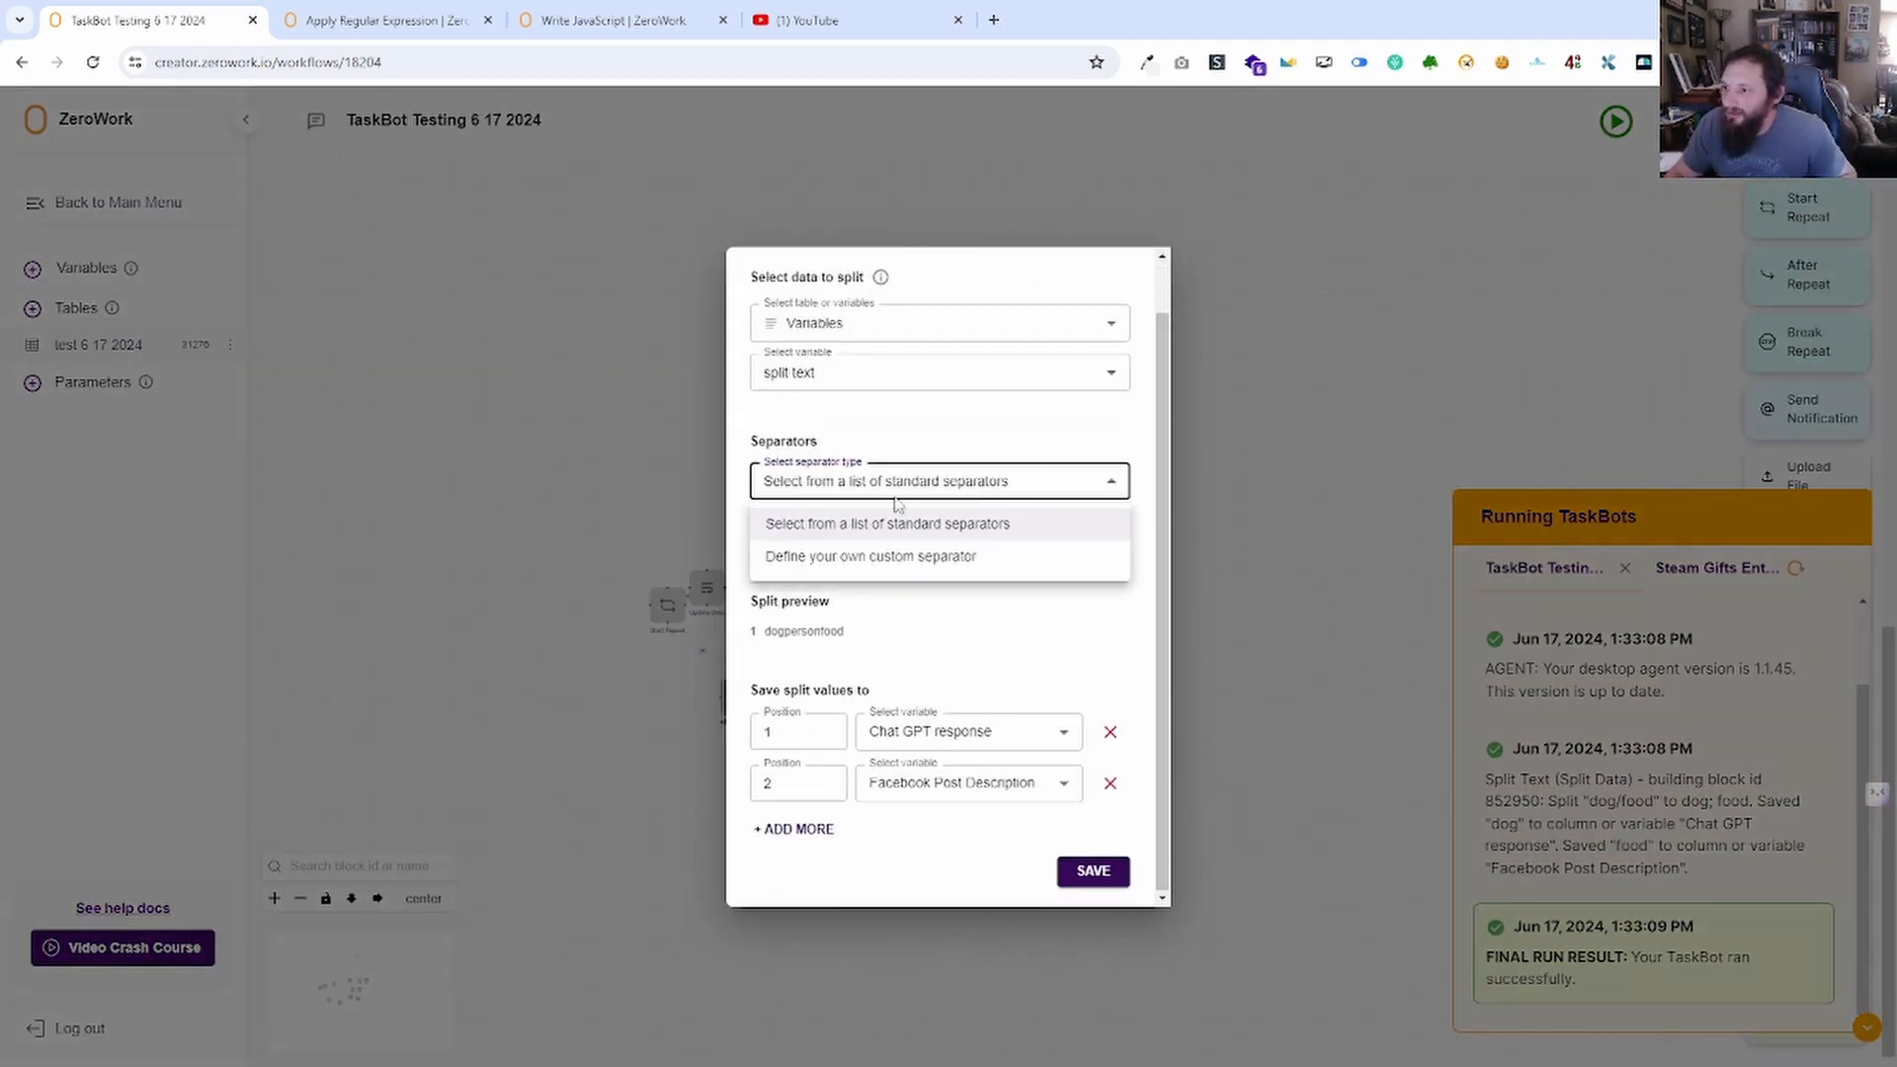
{"action": "left_click", "coordinate": [904, 578]}
{"action": "scroll", "coordinate": [1106, 344], "scroll_direction": "up", "scroll_amount": 1}
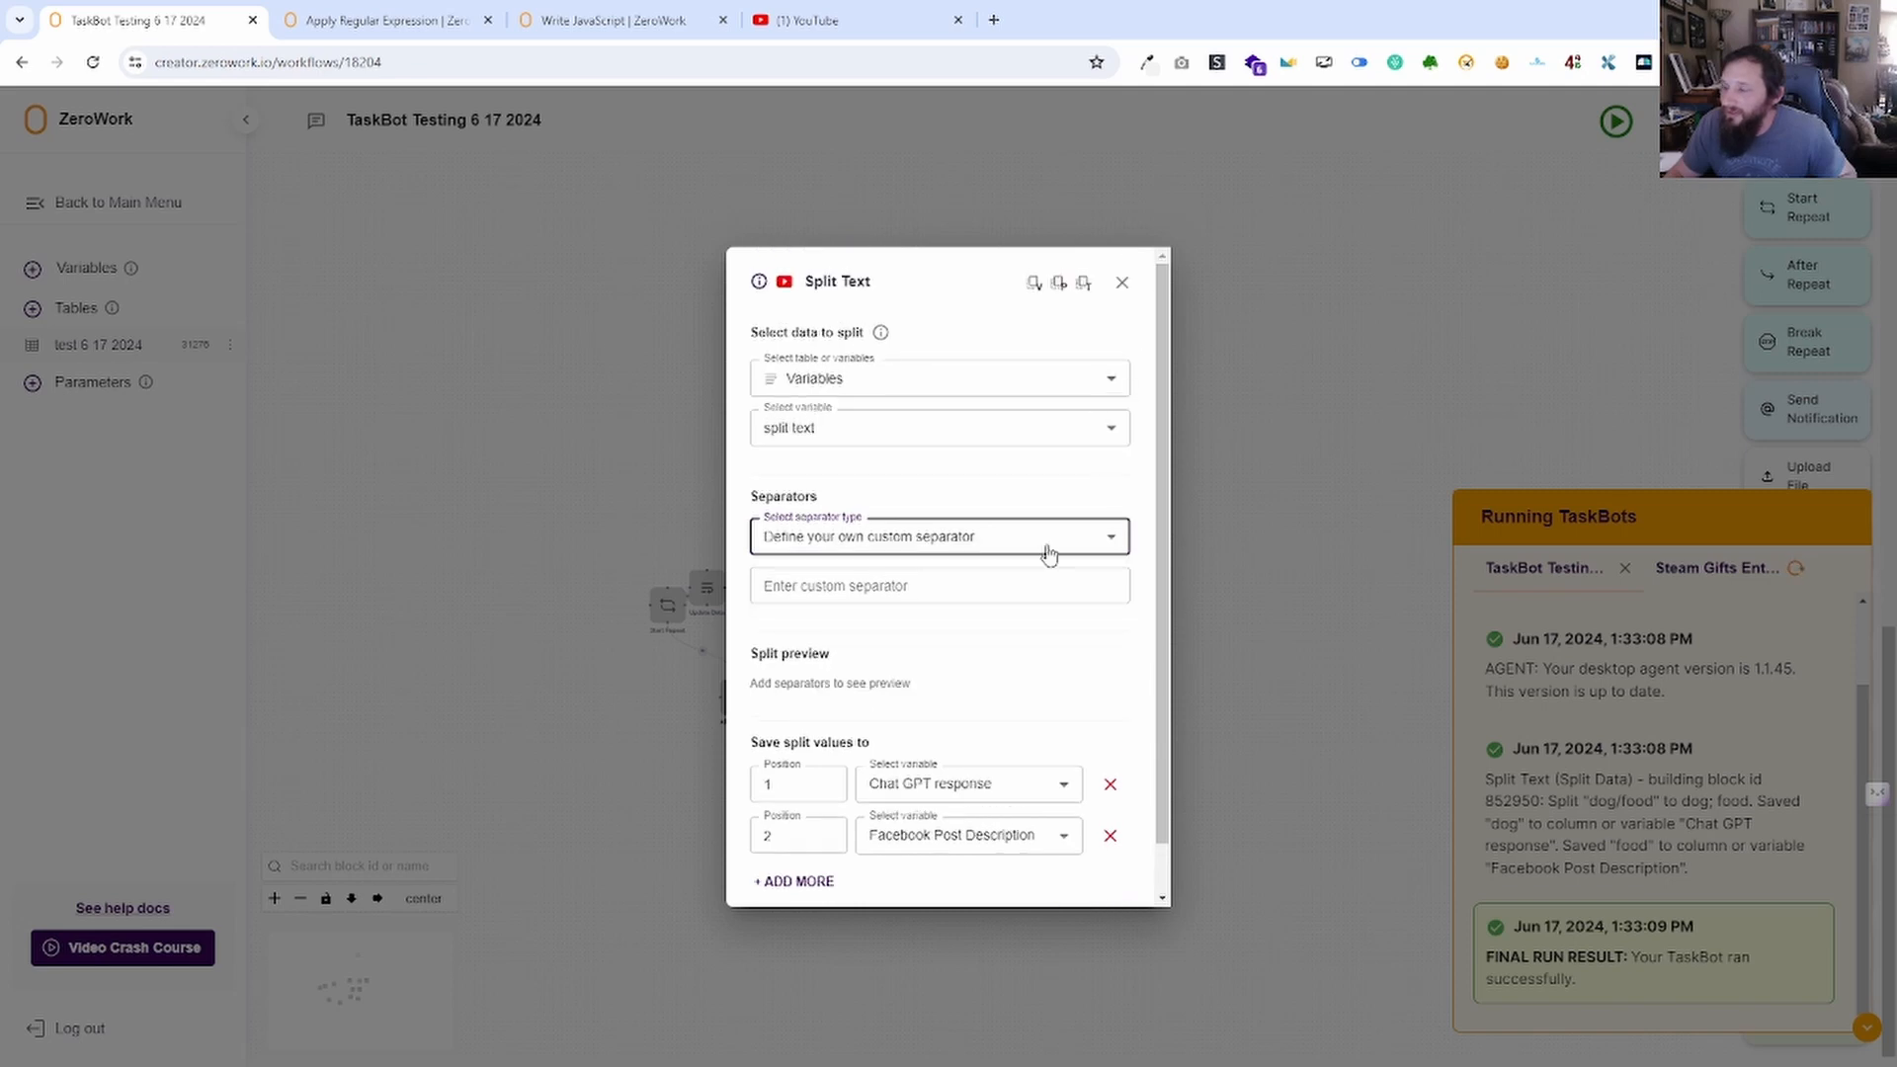
{"action": "left_click", "coordinate": [866, 593]}
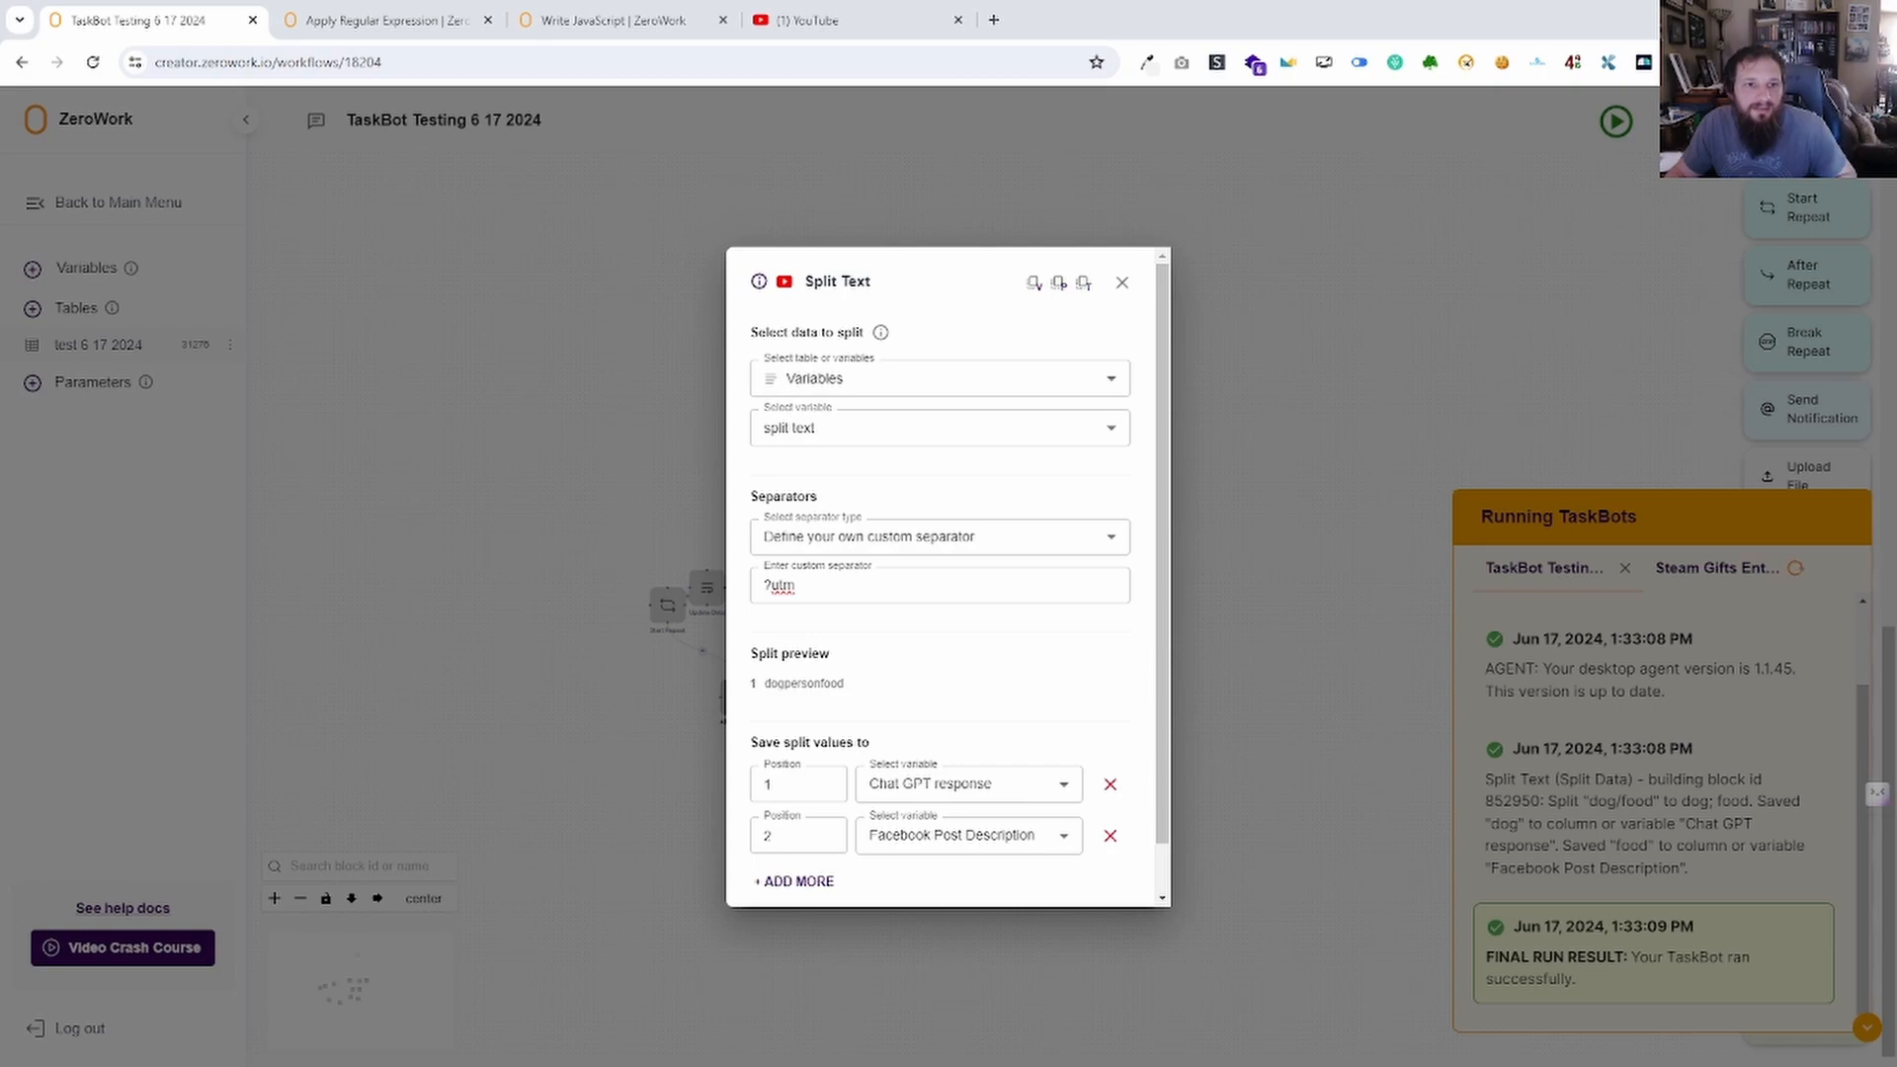
Replace the split text variable's value with a pasted obsproject.com forum thread URL.
{"action": "left_click", "coordinate": [1121, 283]}
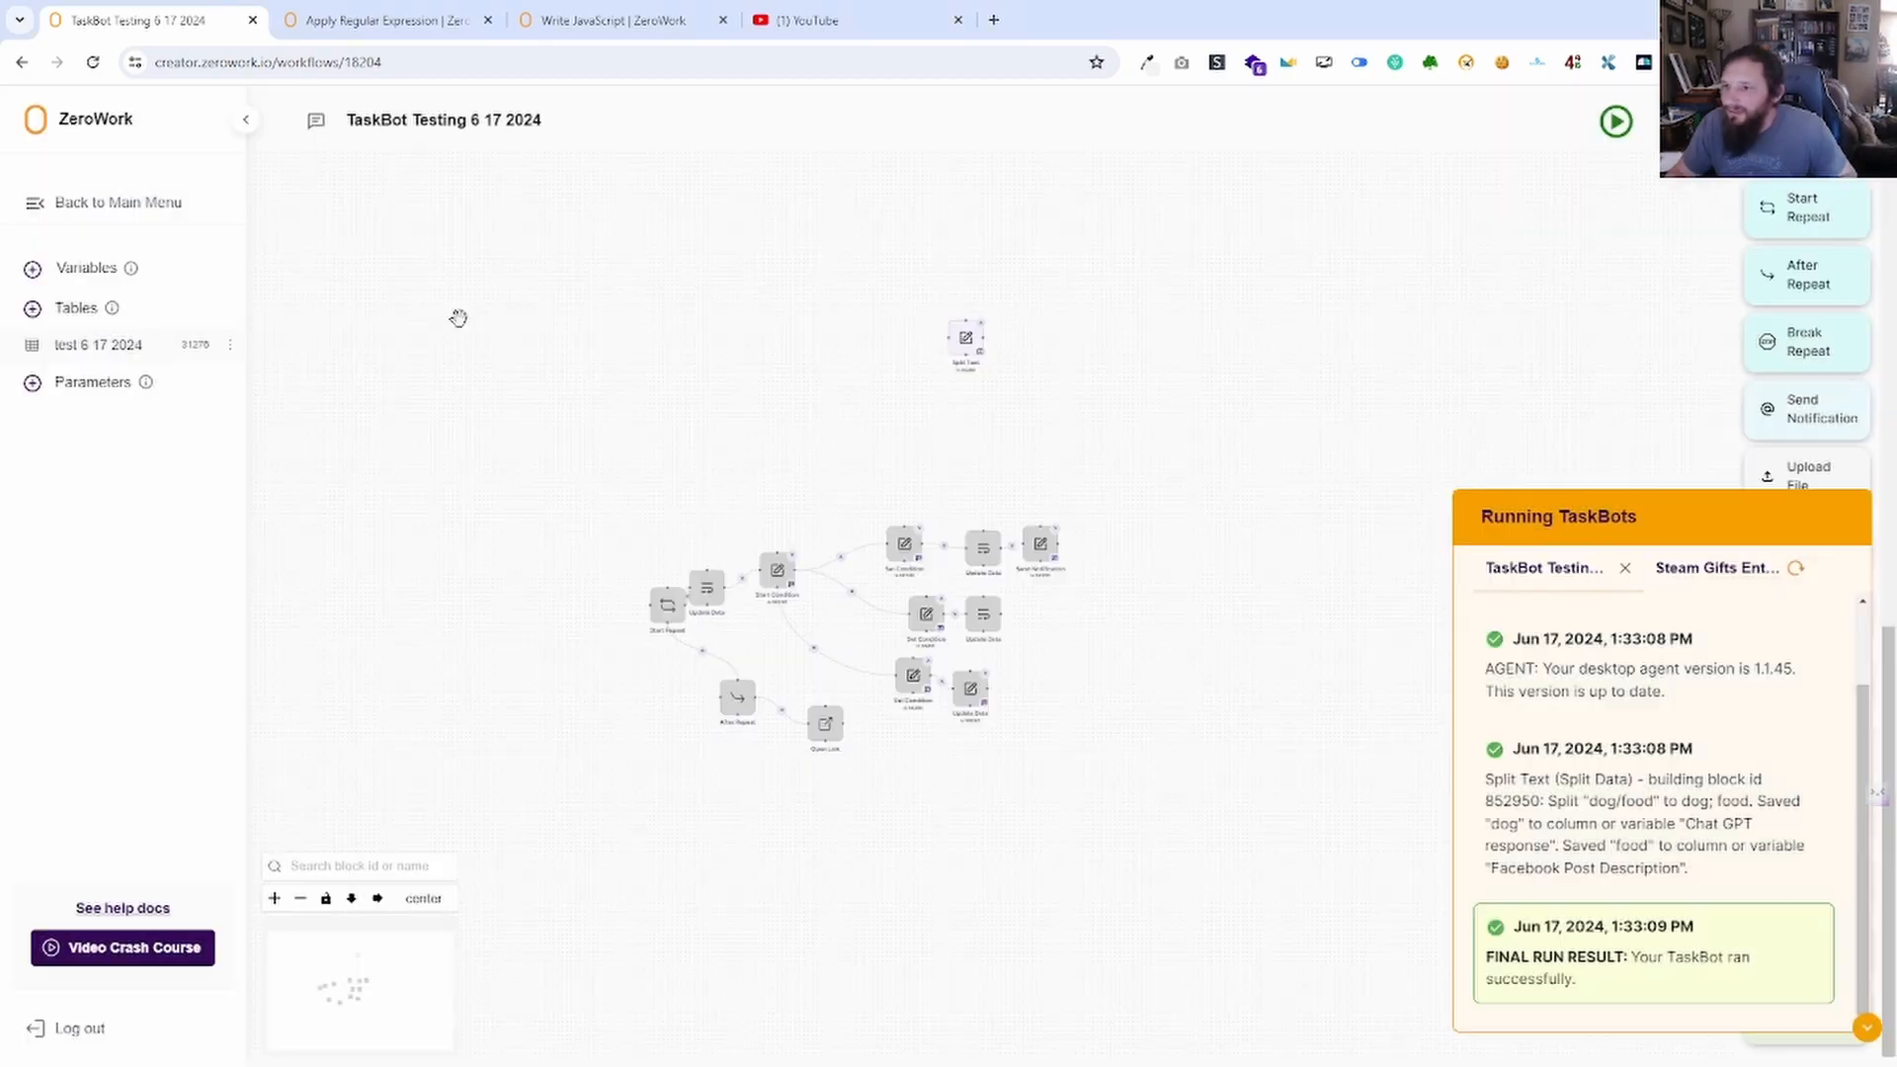
{"action": "left_click", "coordinate": [80, 276]}
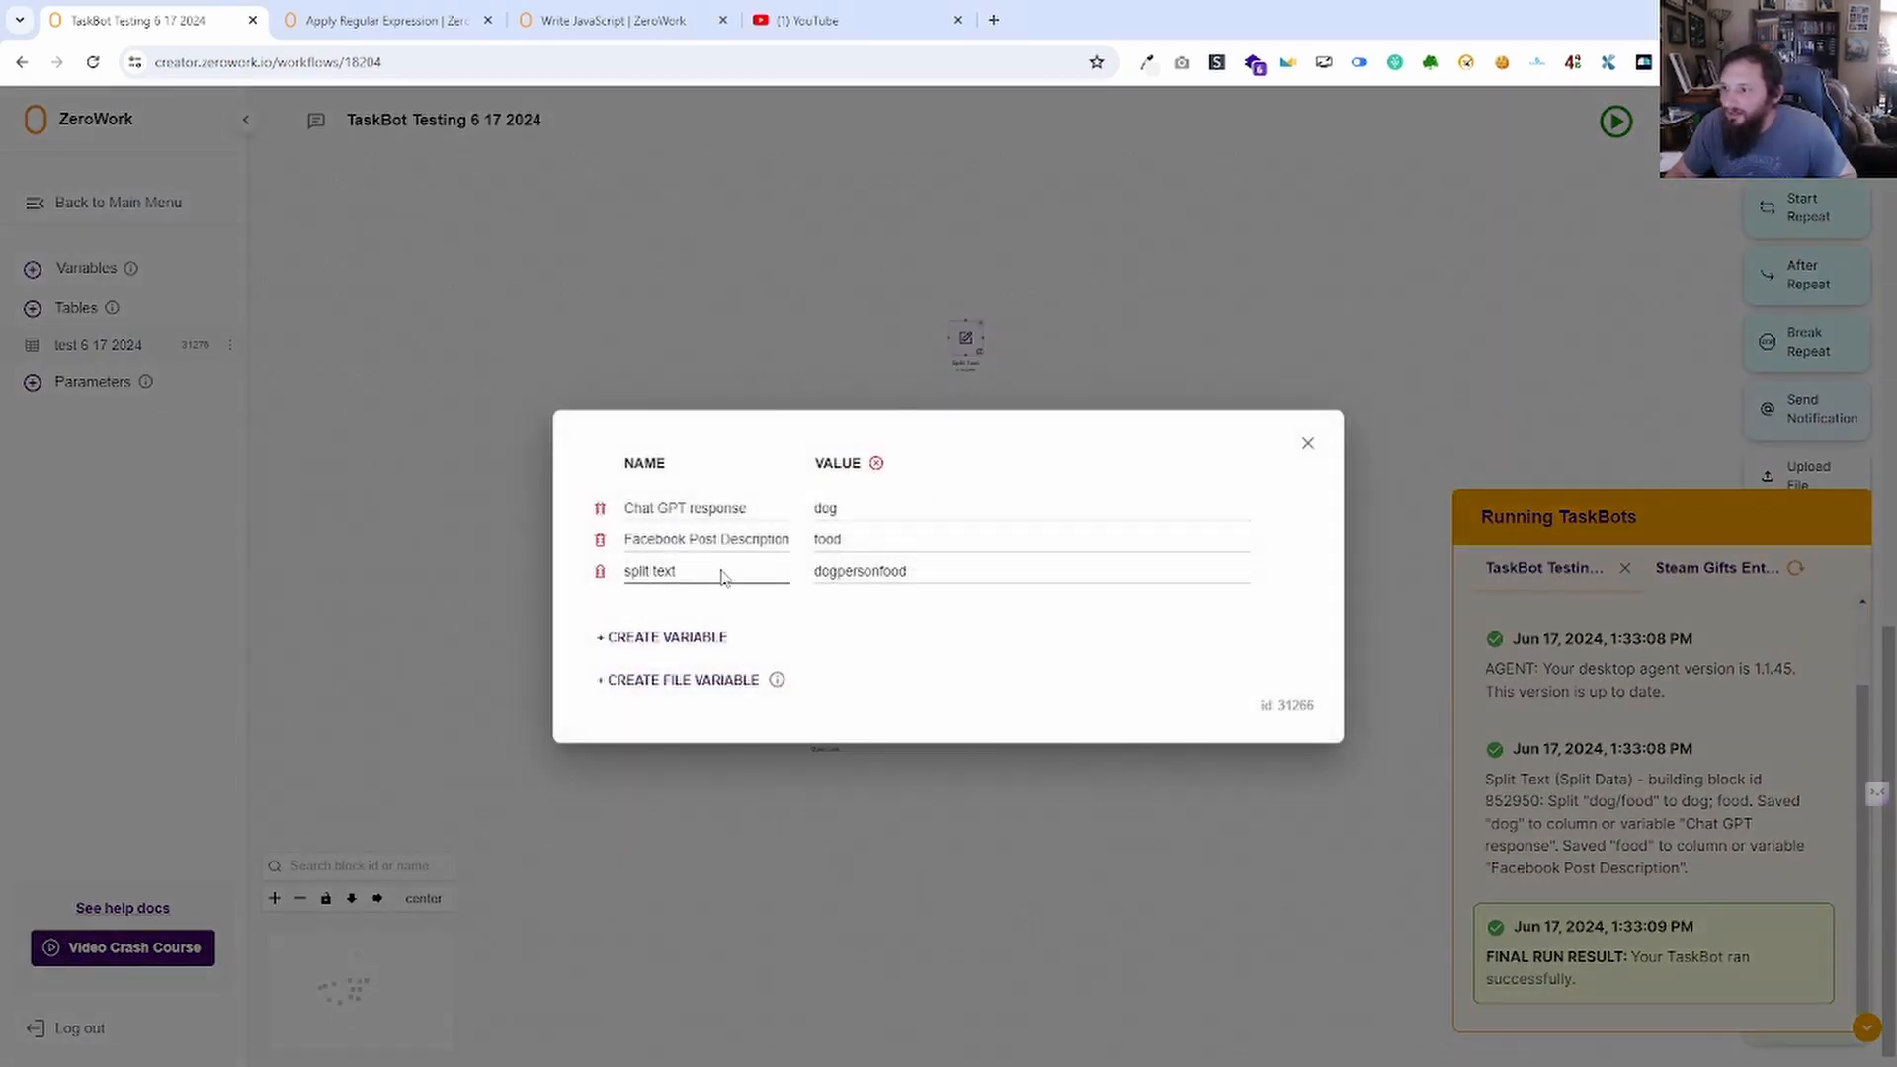
{"action": "double_click", "coordinate": [914, 583]}
{"action": "type", "text": "https://obsproject.com/forum/threads/display-capture-error-selecting-a-monitor-does-not-change-the-output.164651/"}
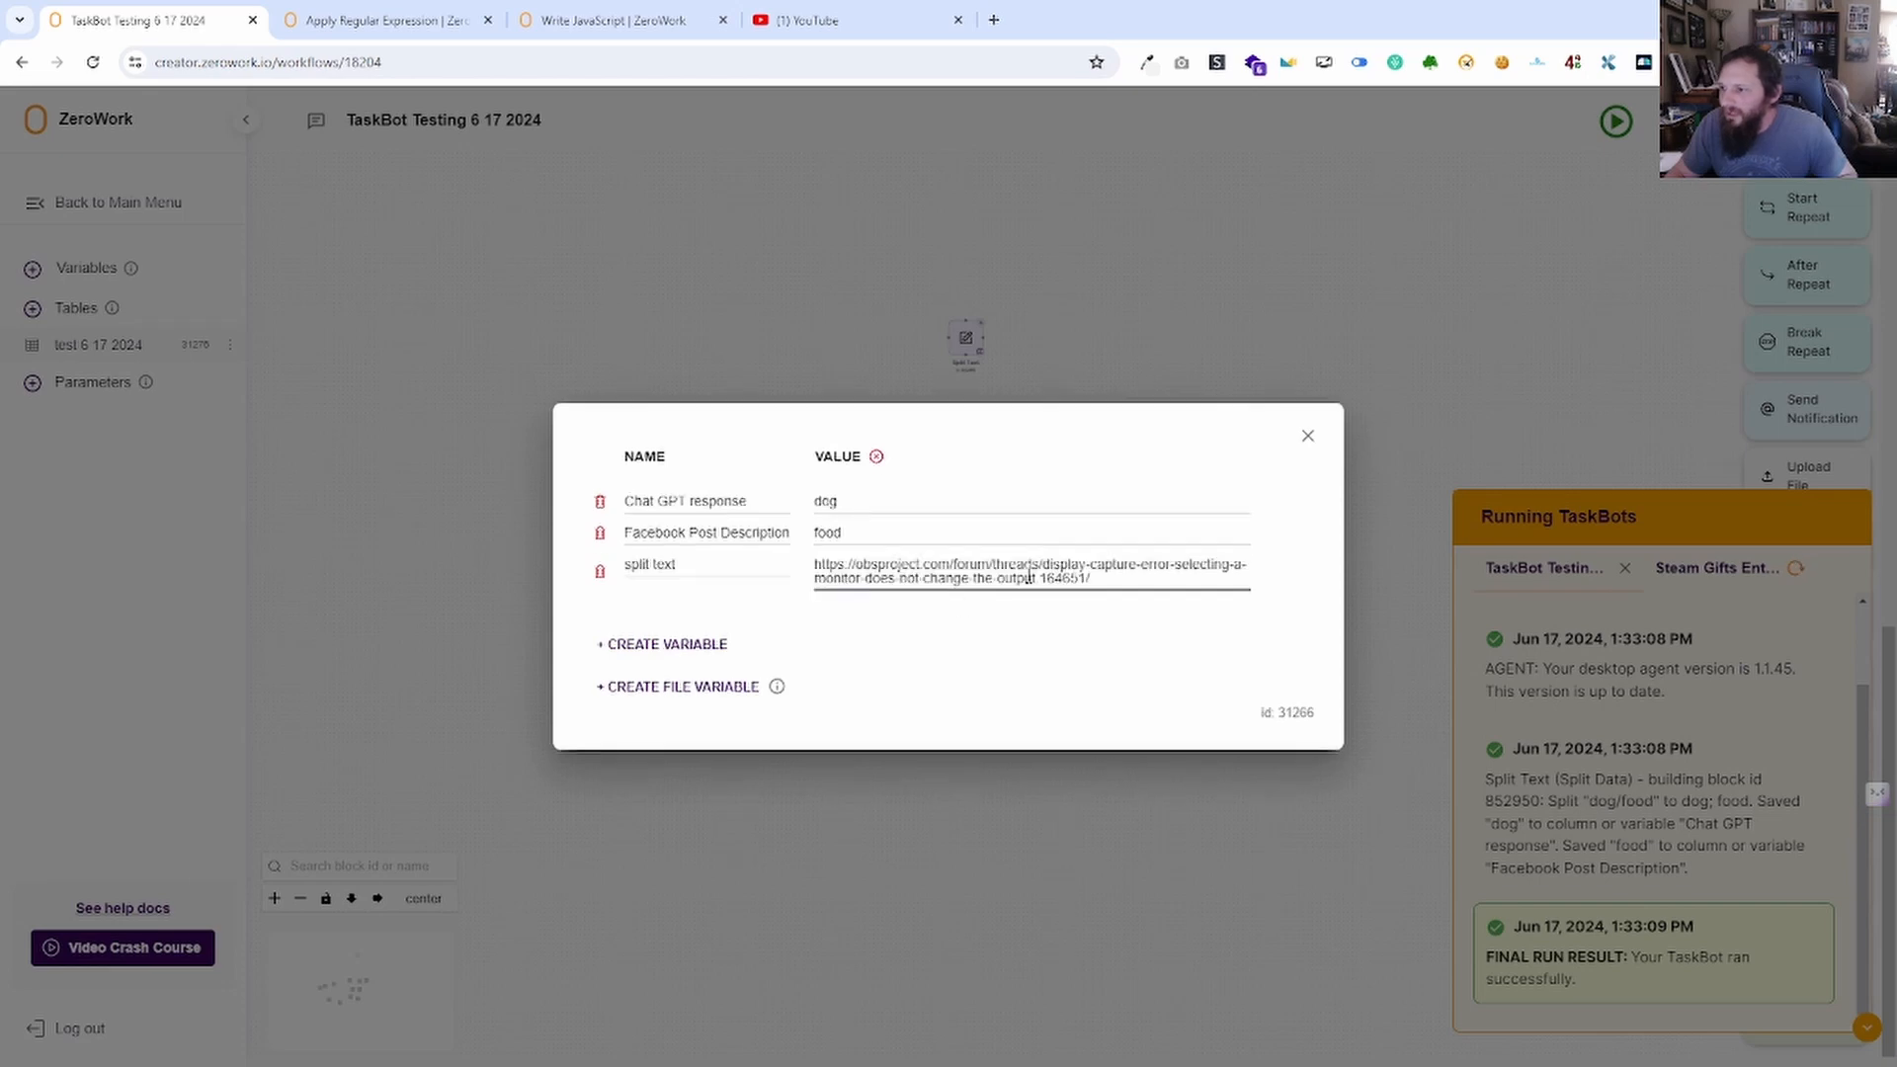
{"action": "left_click_drag", "start_coordinate": [1036, 564], "coordinate": [925, 561]}
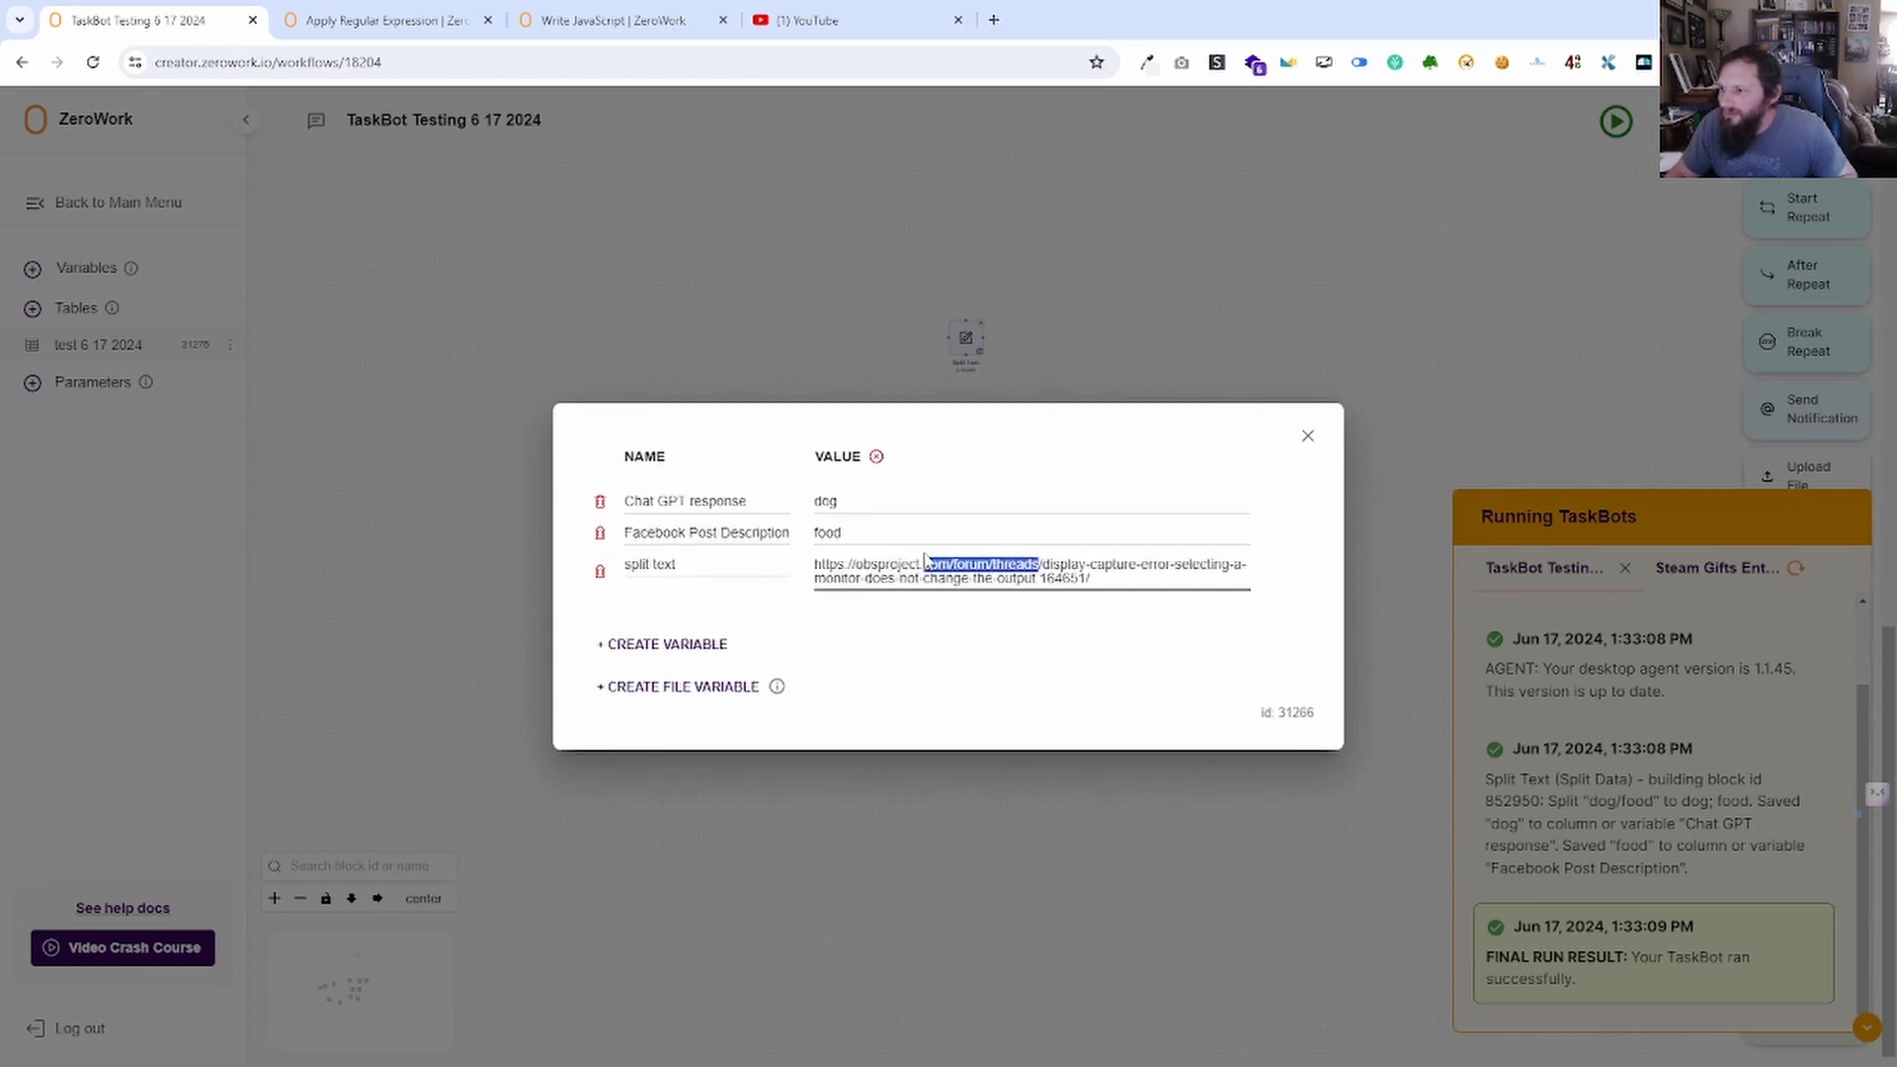
{"action": "left_click", "coordinate": [1042, 560]}
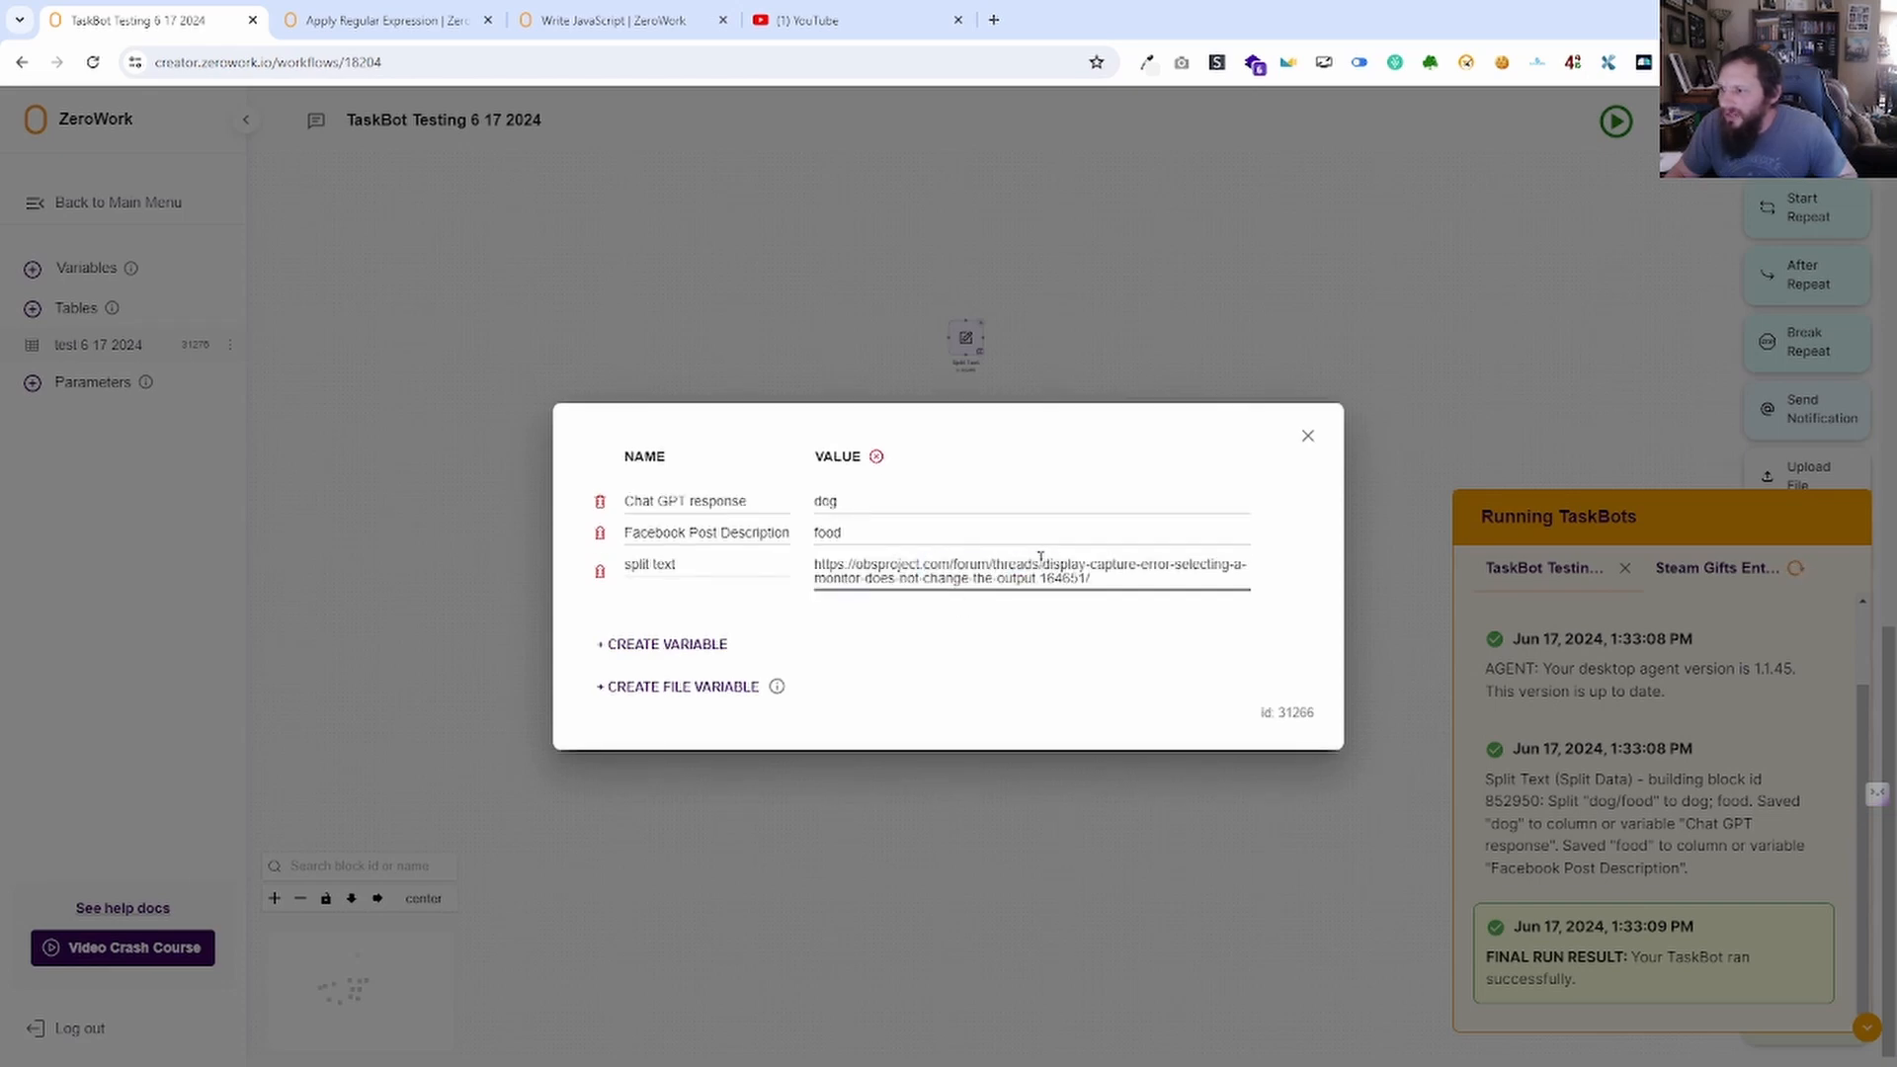
{"action": "left_click_drag", "start_coordinate": [1040, 560], "coordinate": [1108, 604]}
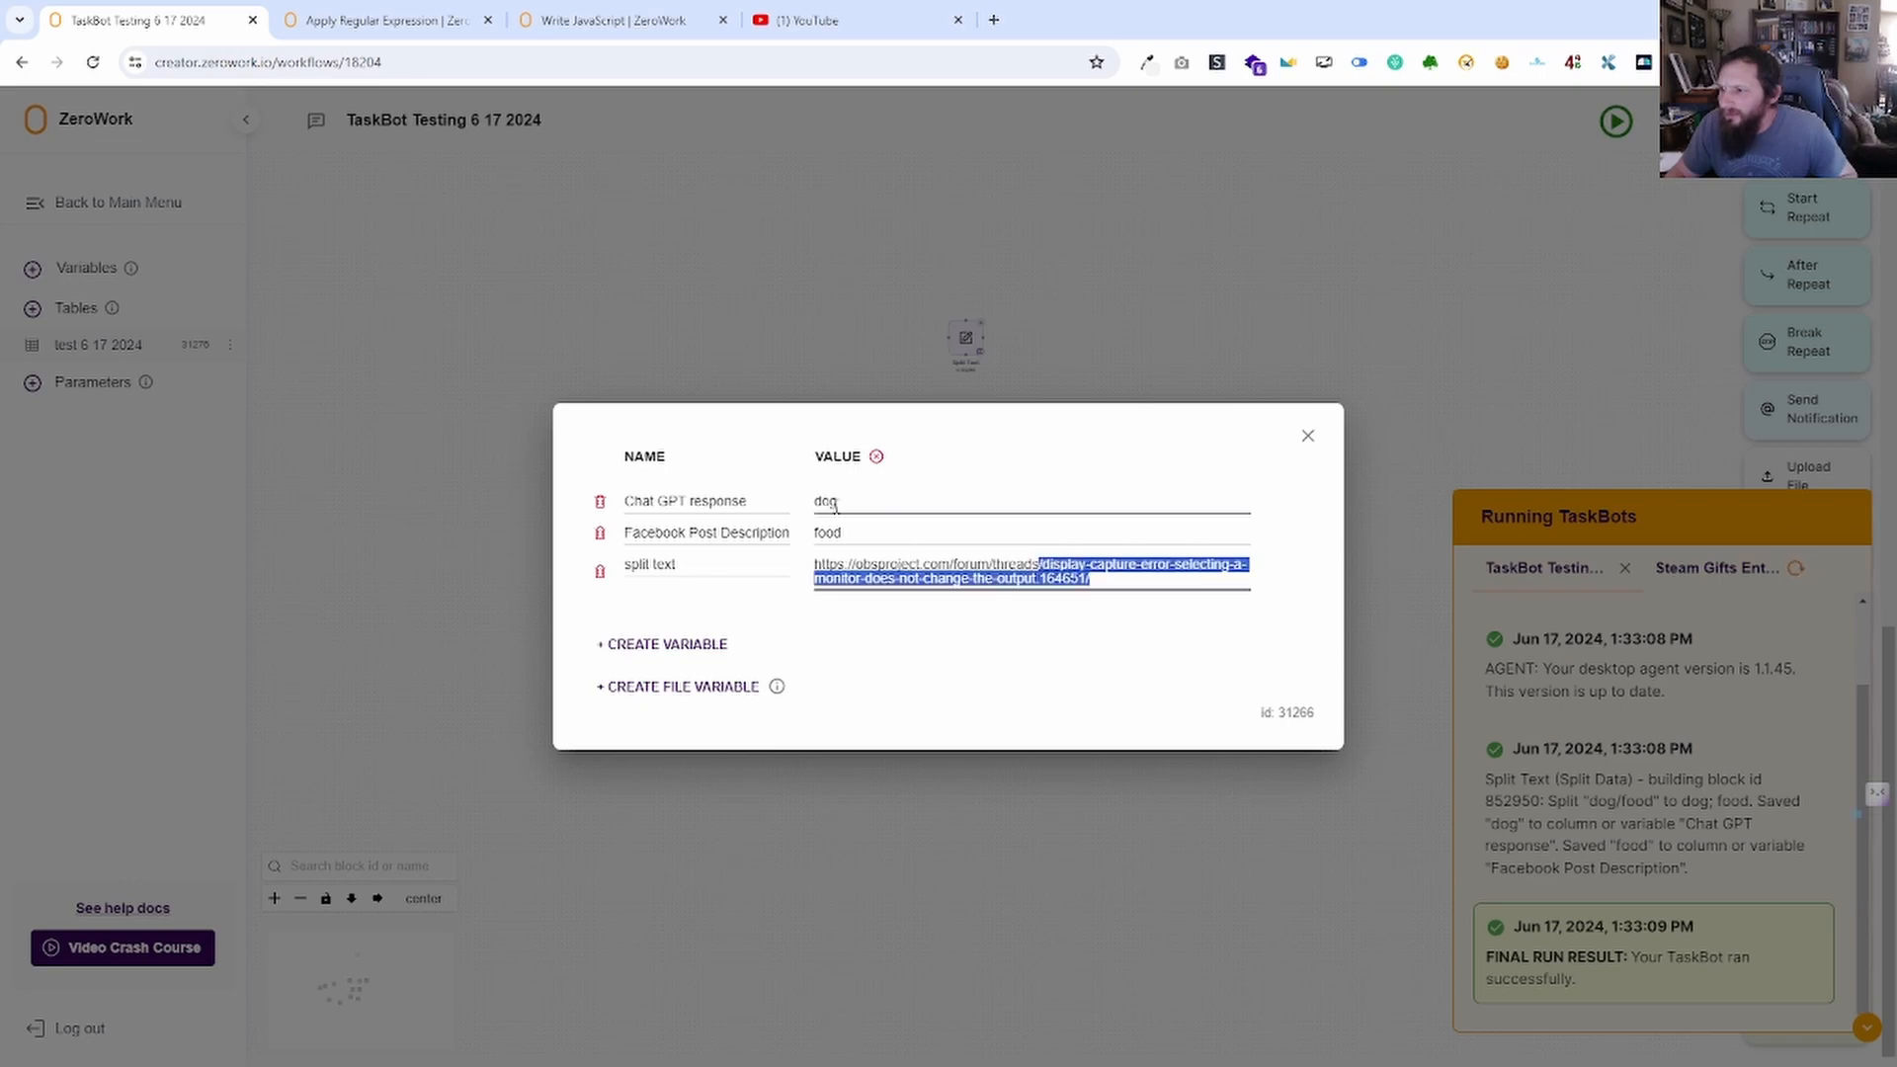
{"action": "left_click", "coordinate": [1308, 437]}
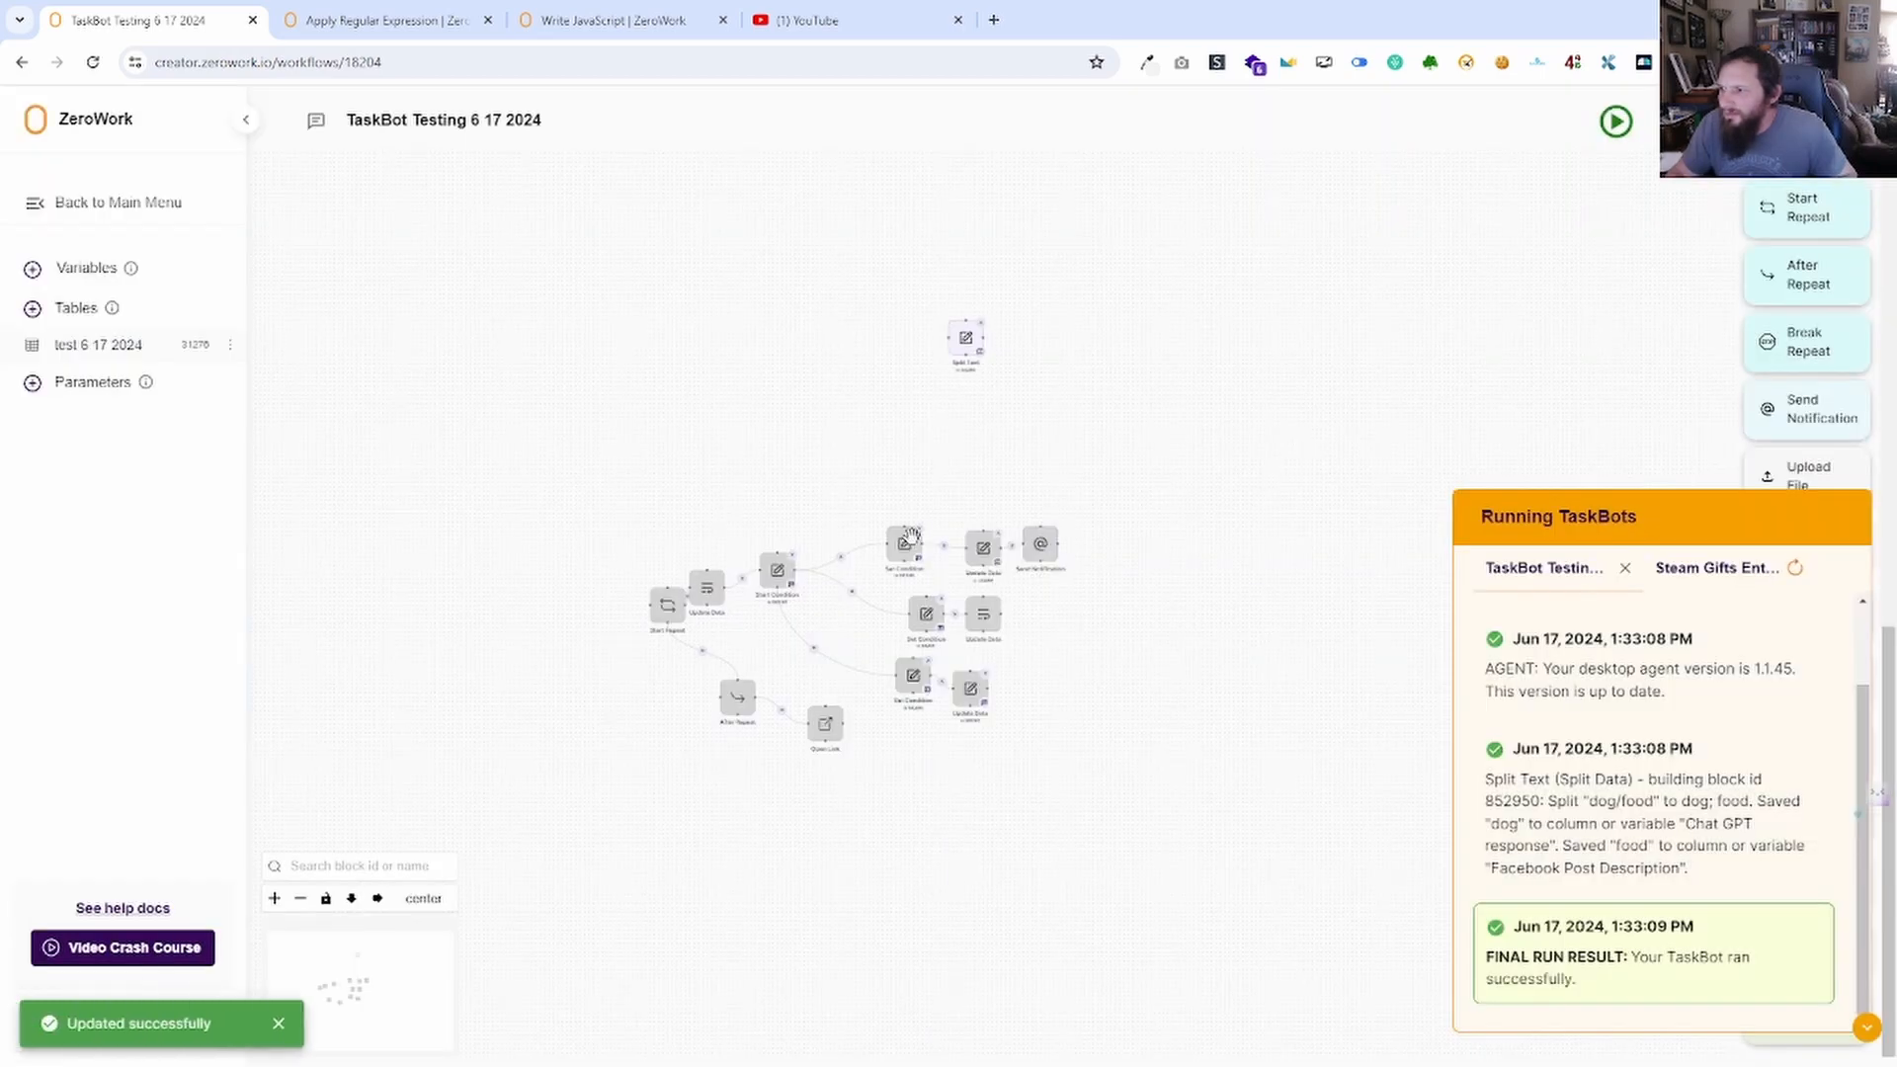
{"action": "left_click", "coordinate": [974, 339]}
Split the URL on the custom separator 'threads', save the Split Text block, and hide the run log.
{"action": "left_click", "coordinate": [907, 541]}
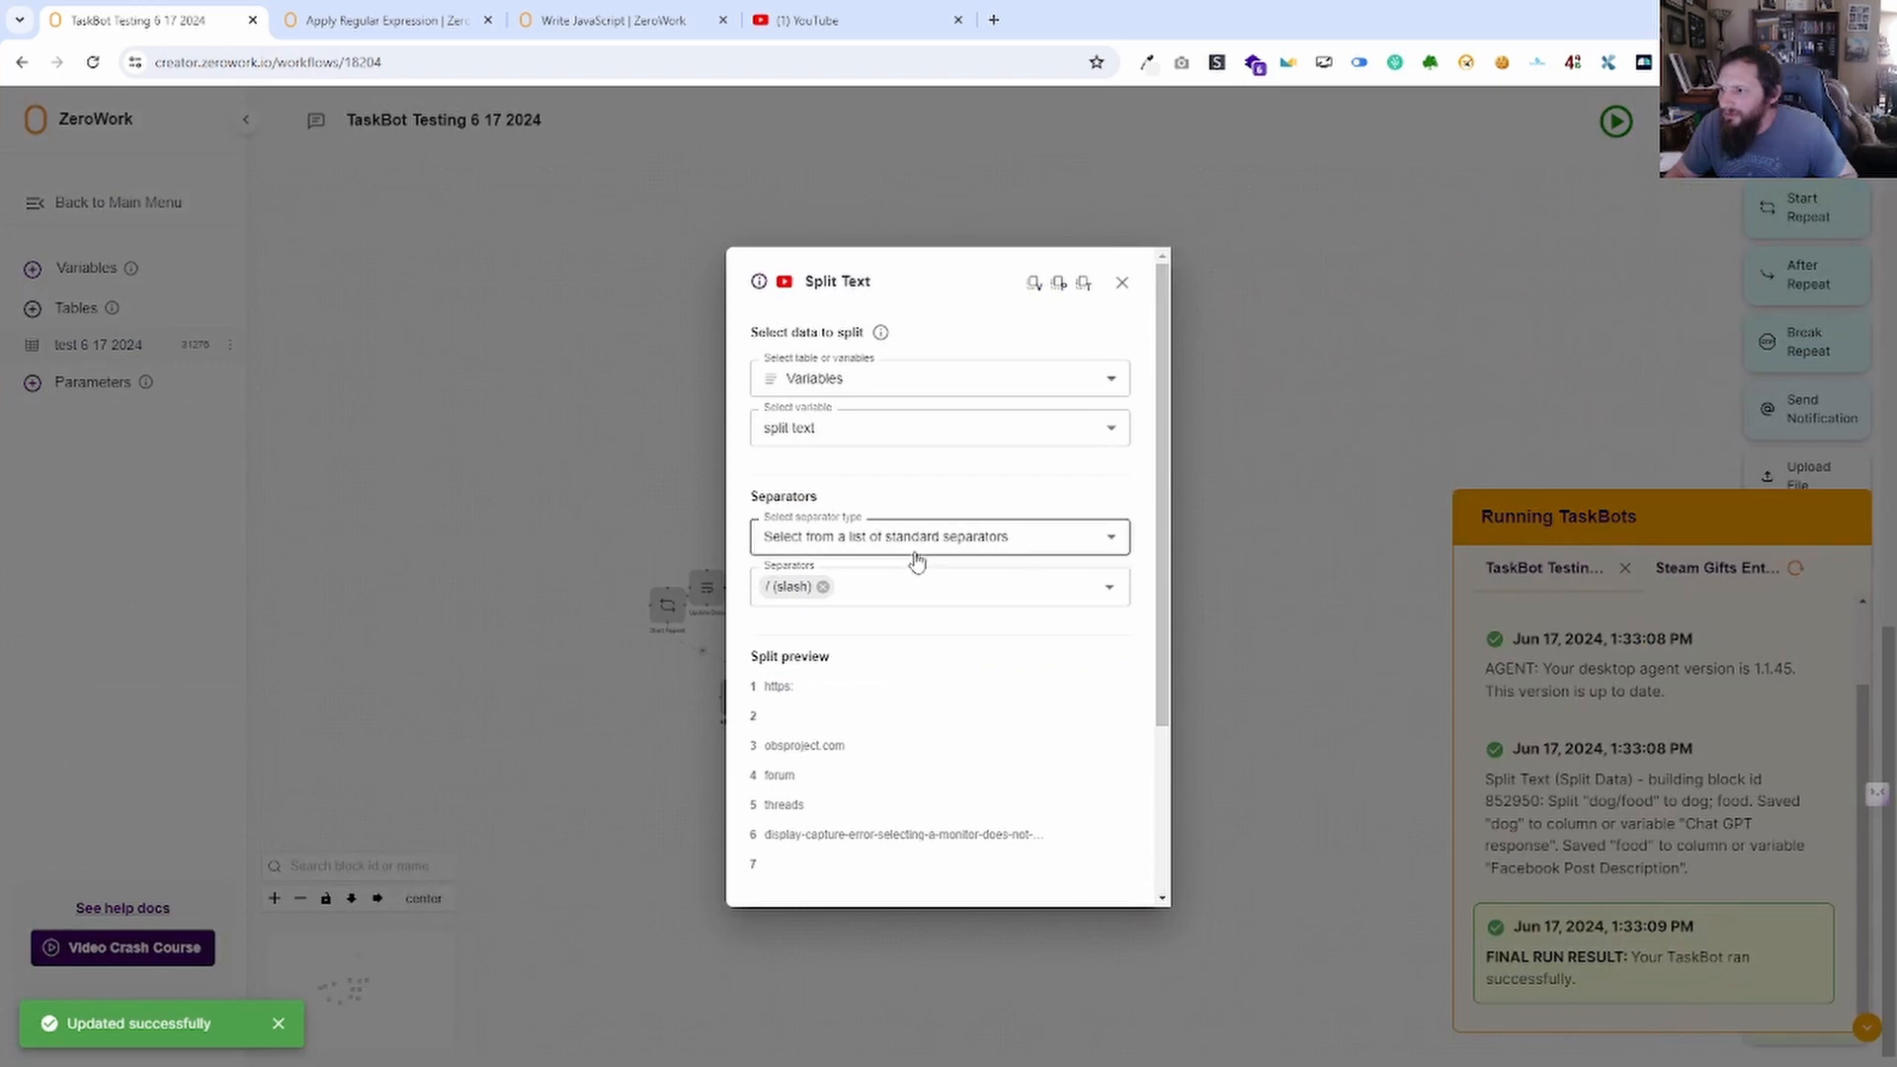
{"action": "left_click", "coordinate": [880, 613]}
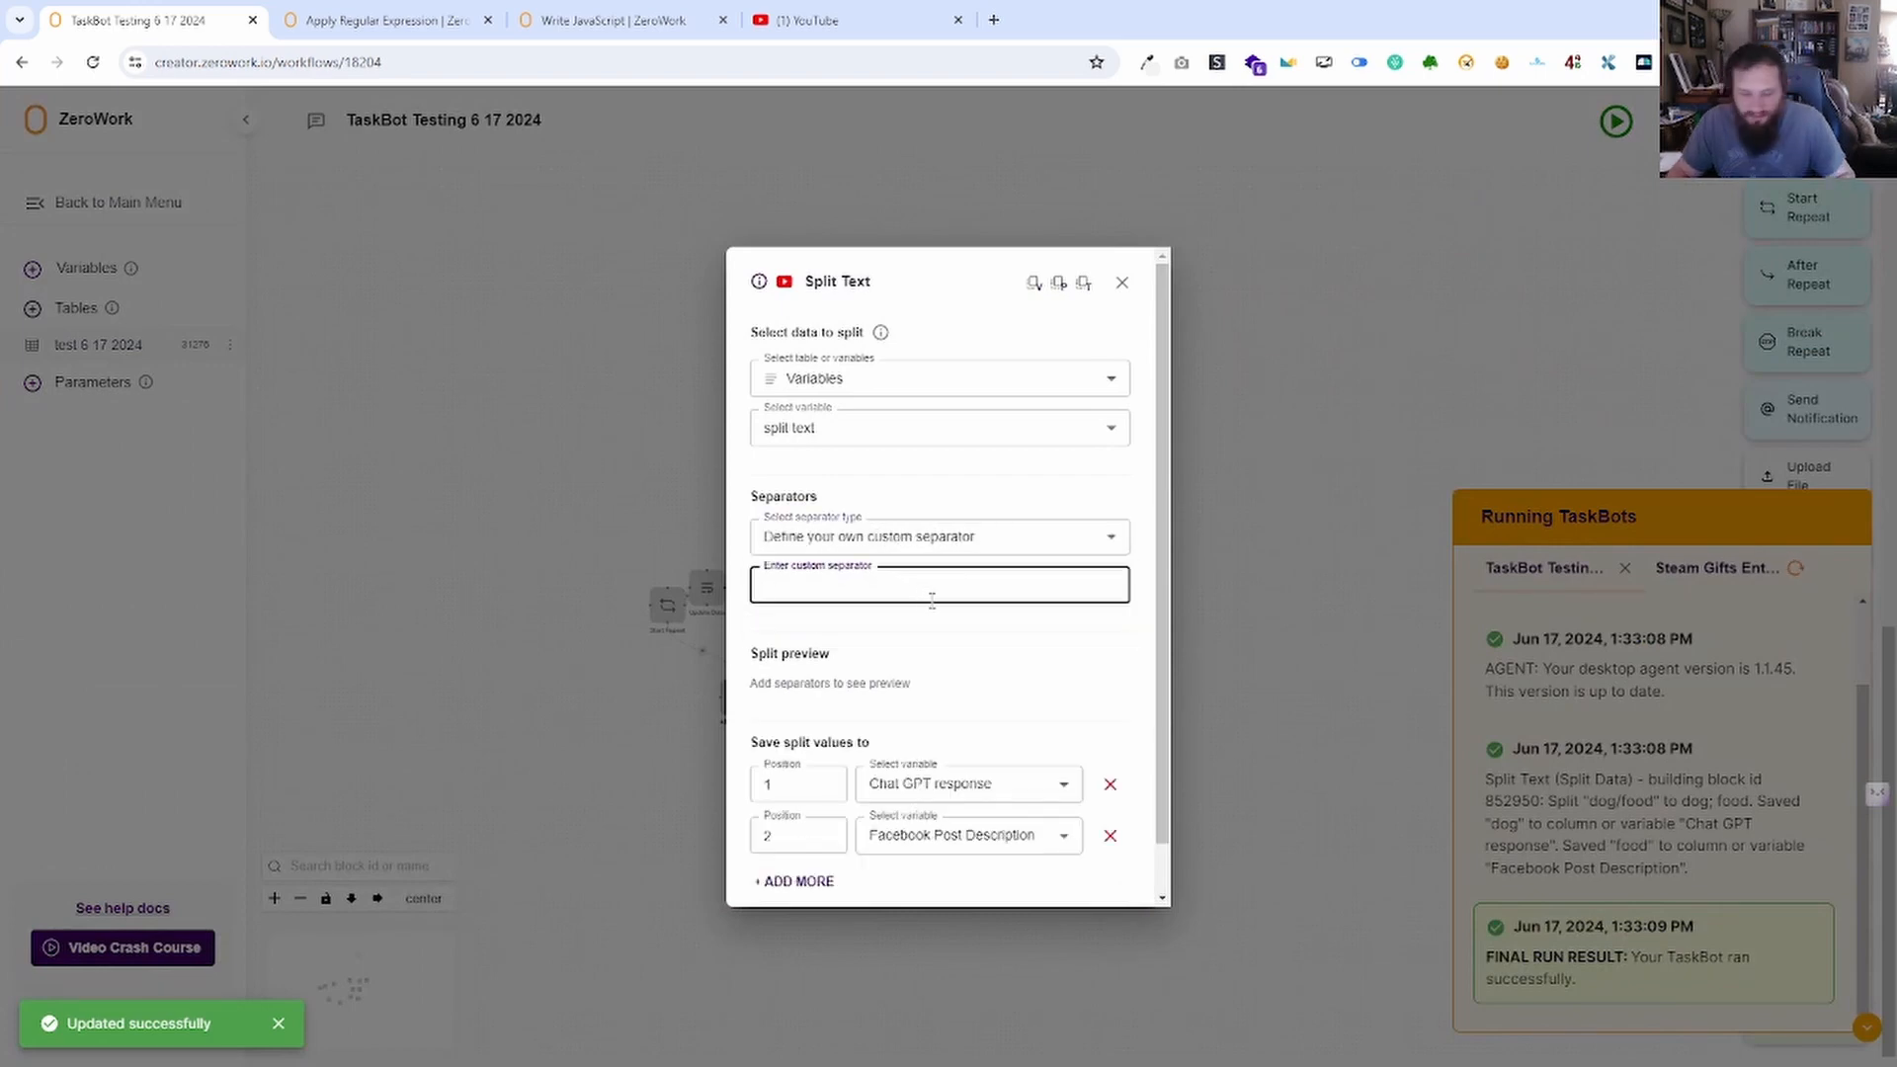
{"action": "type", "text": "threads"}
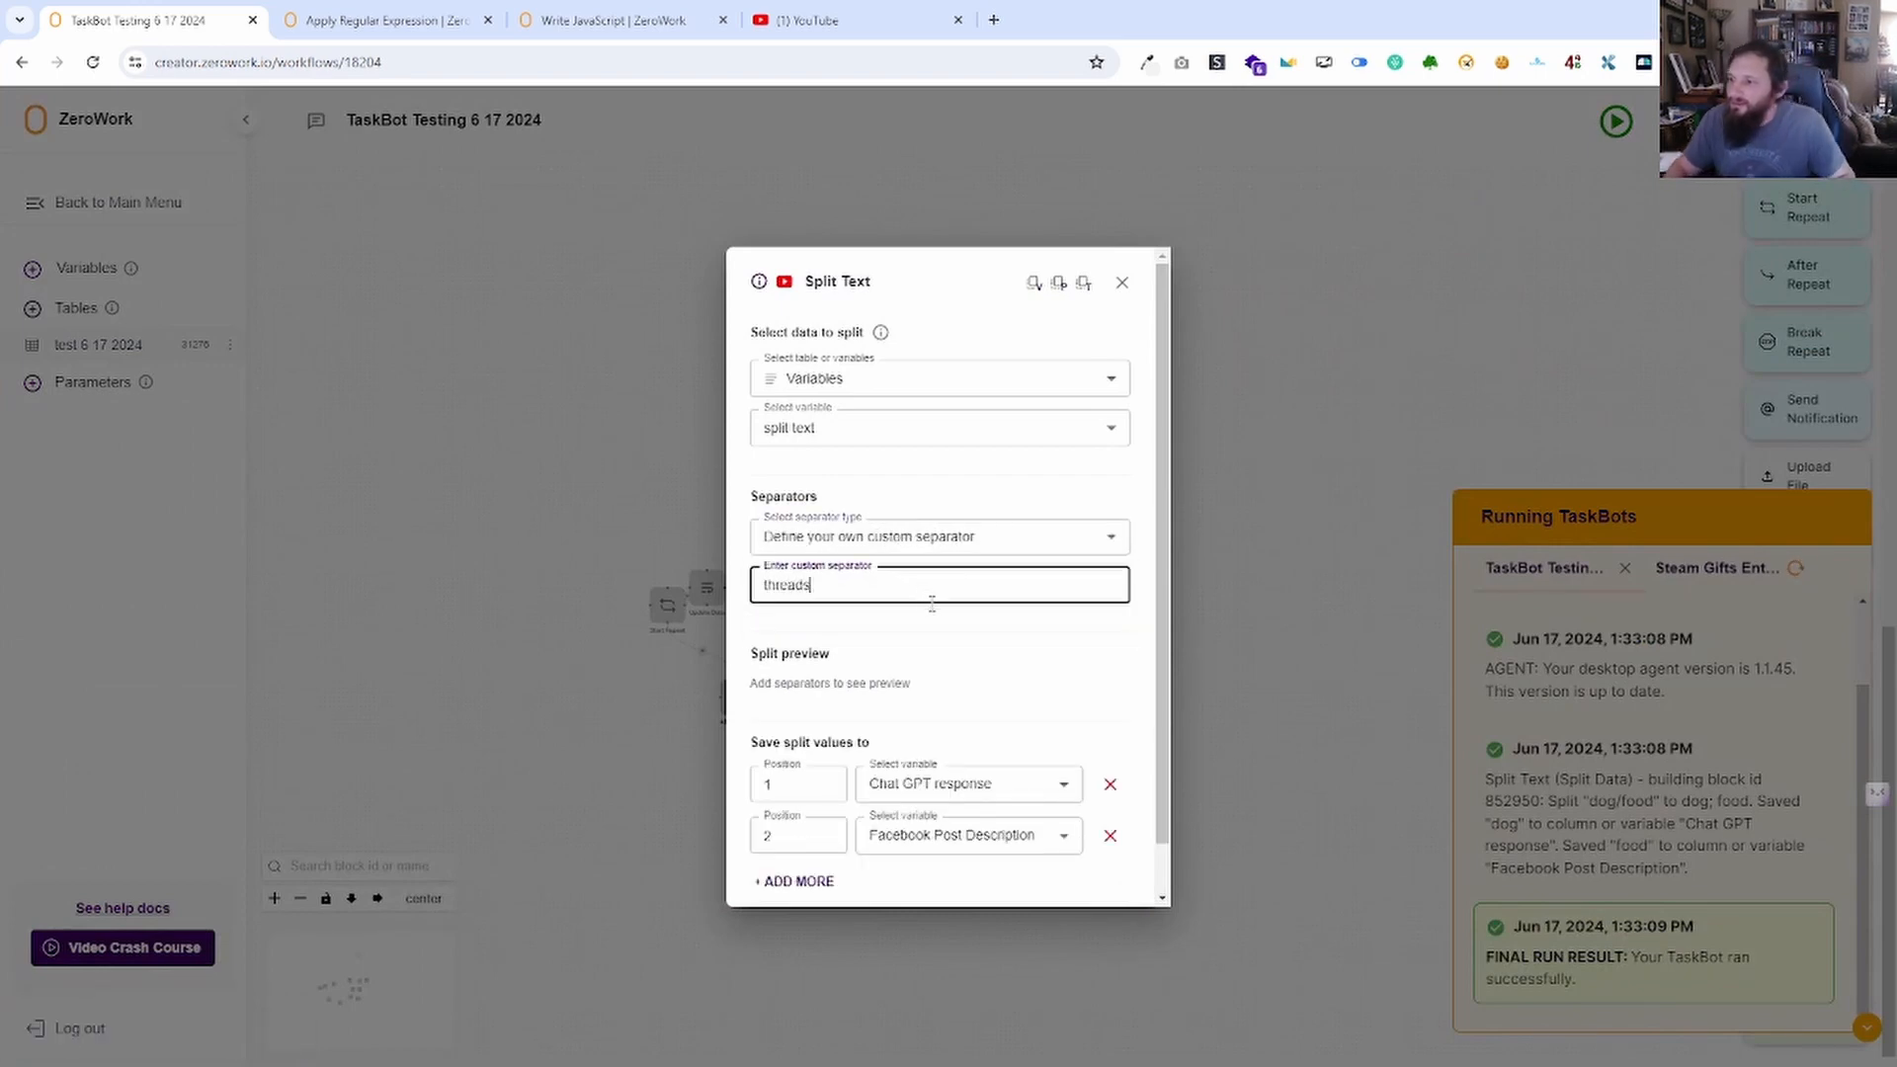
{"action": "left_click", "coordinate": [986, 644]}
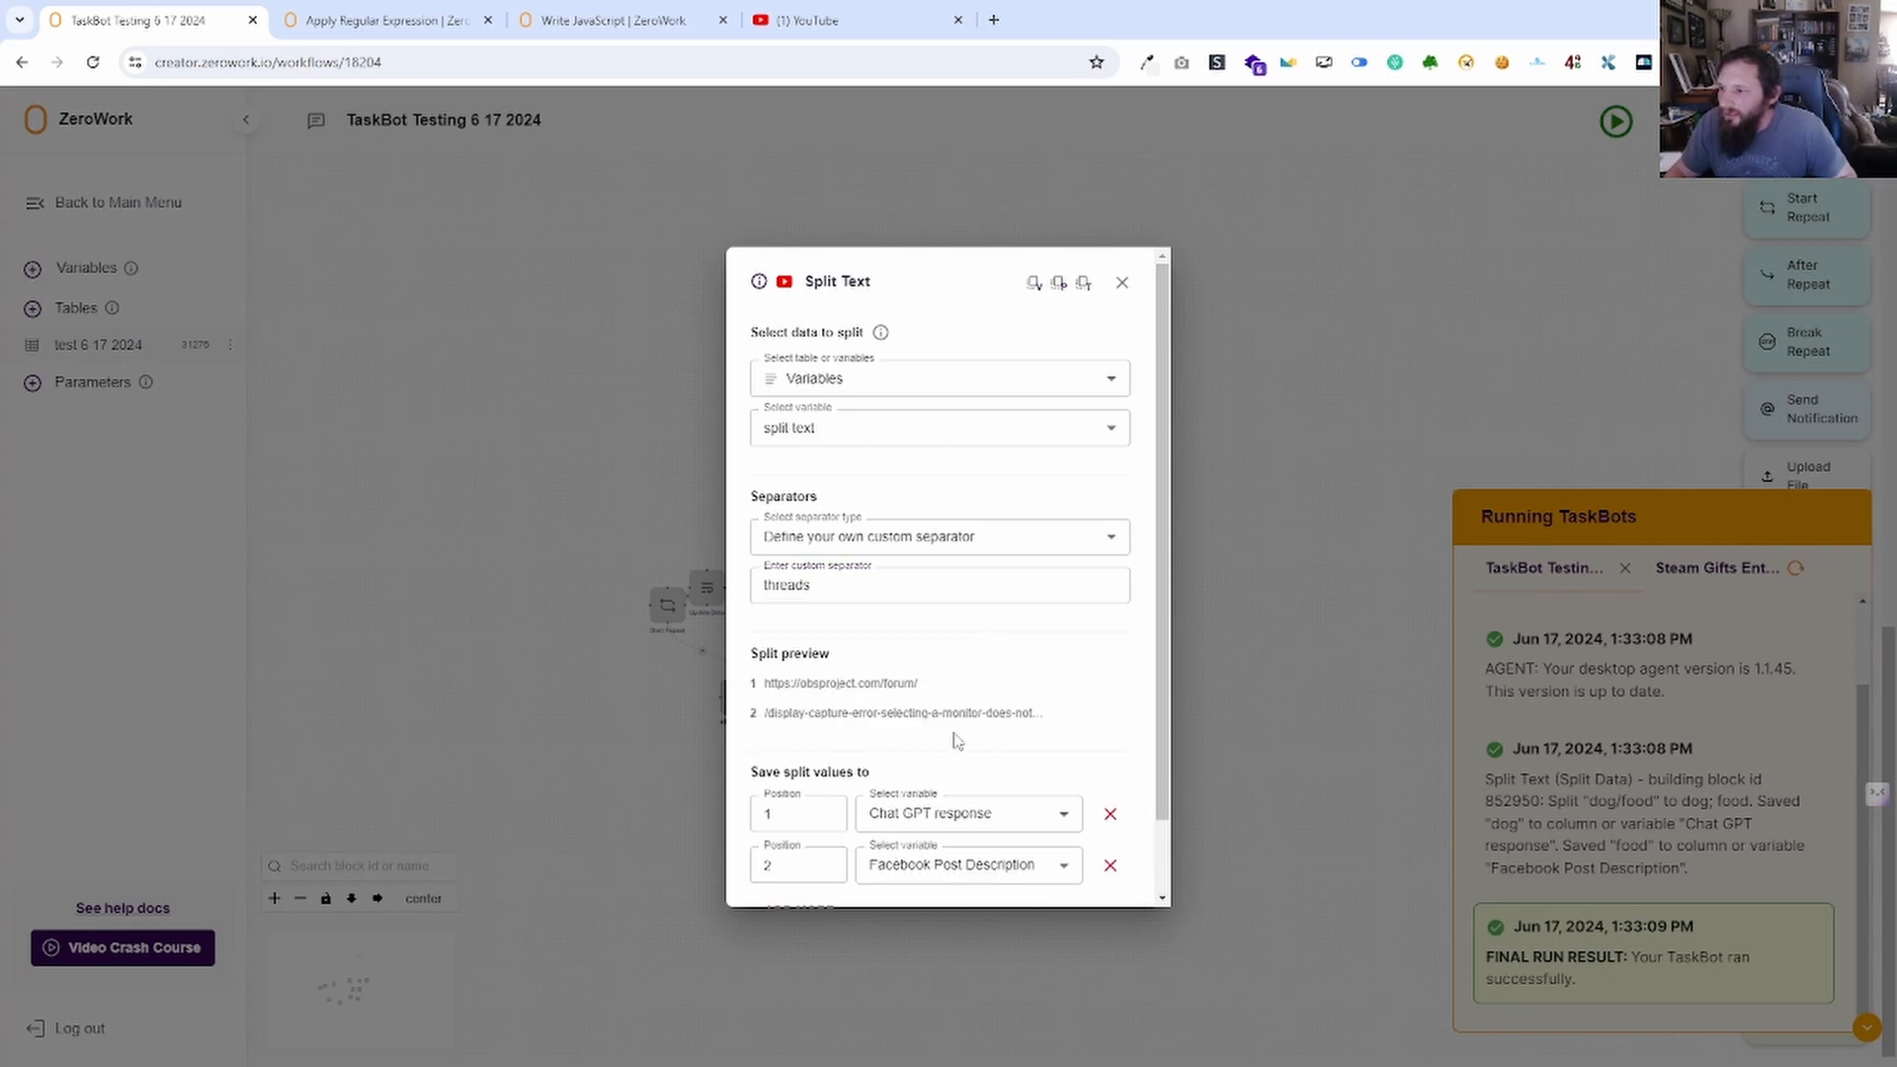
{"action": "scroll", "coordinate": [767, 670], "scroll_direction": "down", "scroll_amount": 2}
{"action": "left_click_drag", "start_coordinate": [759, 638], "coordinate": [1121, 639]}
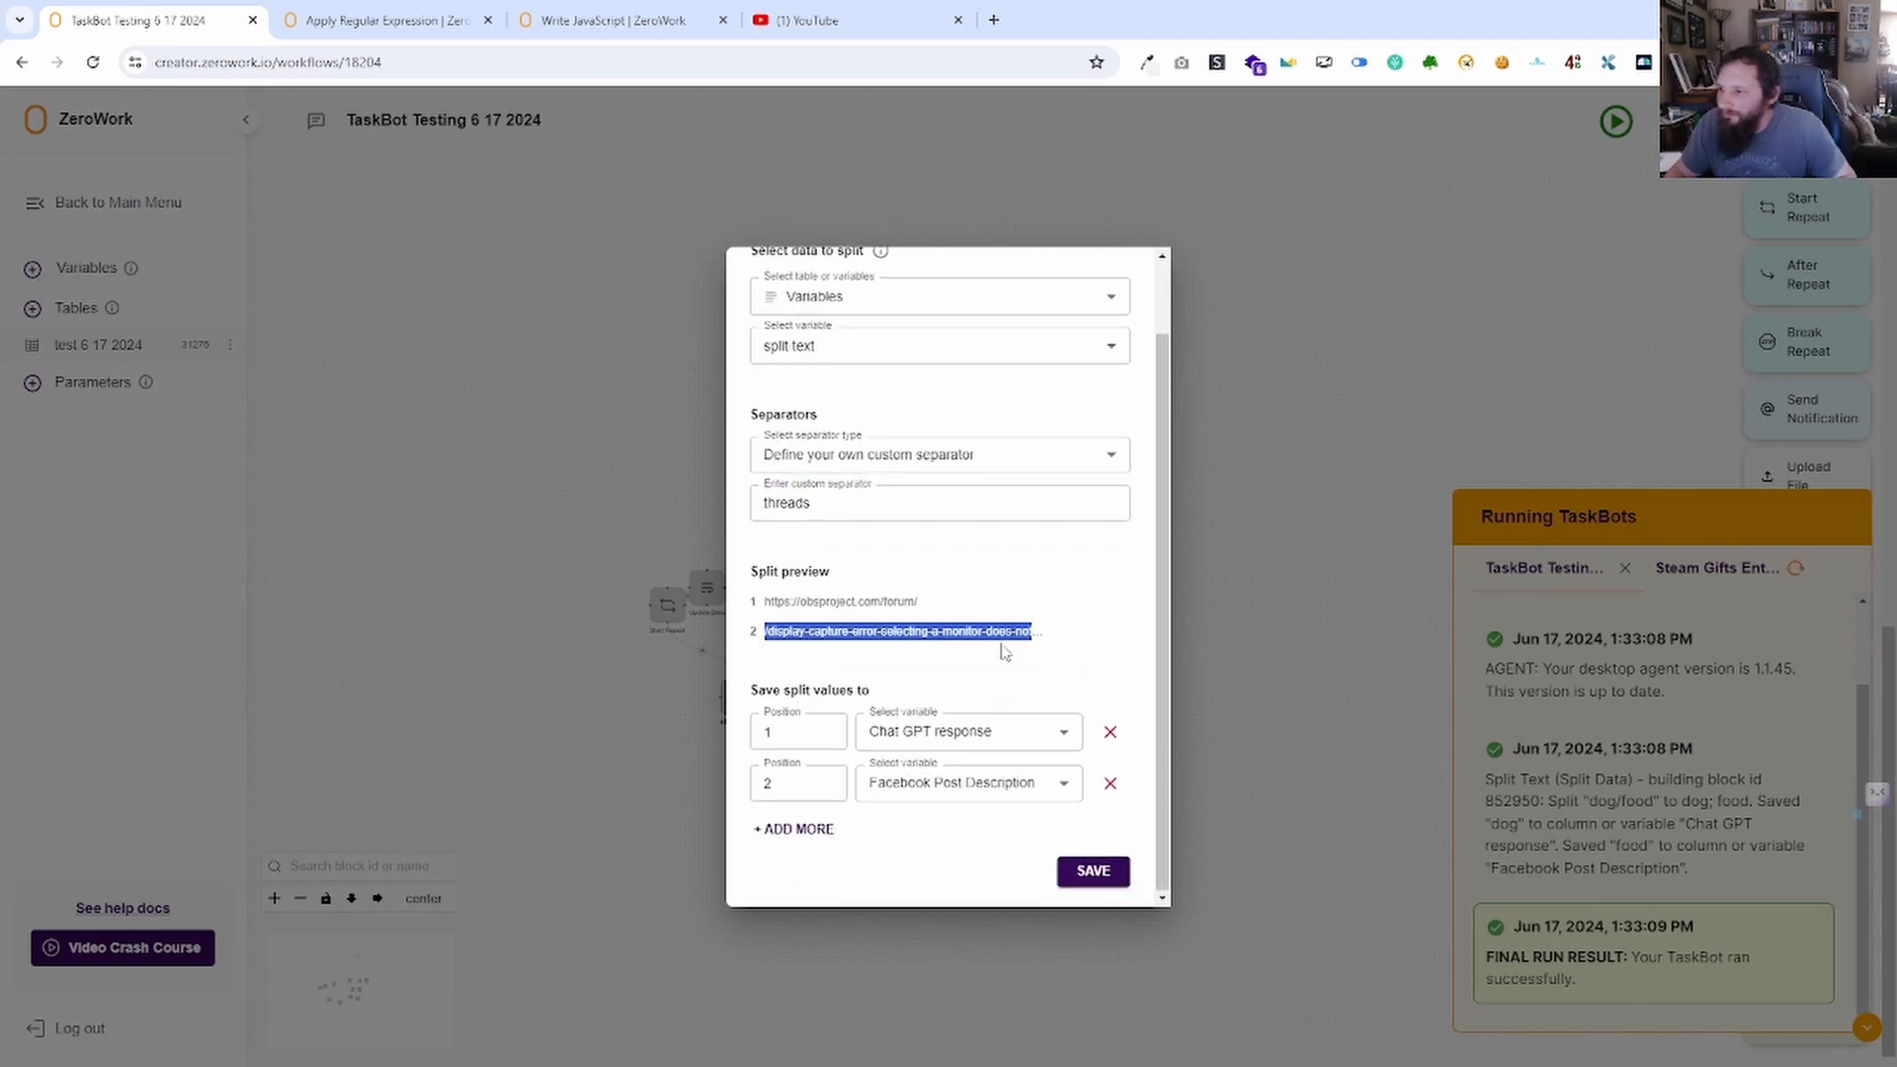
{"action": "left_click", "coordinate": [1101, 874]}
{"action": "left_click_drag", "start_coordinate": [1262, 513], "coordinate": [983, 504]}
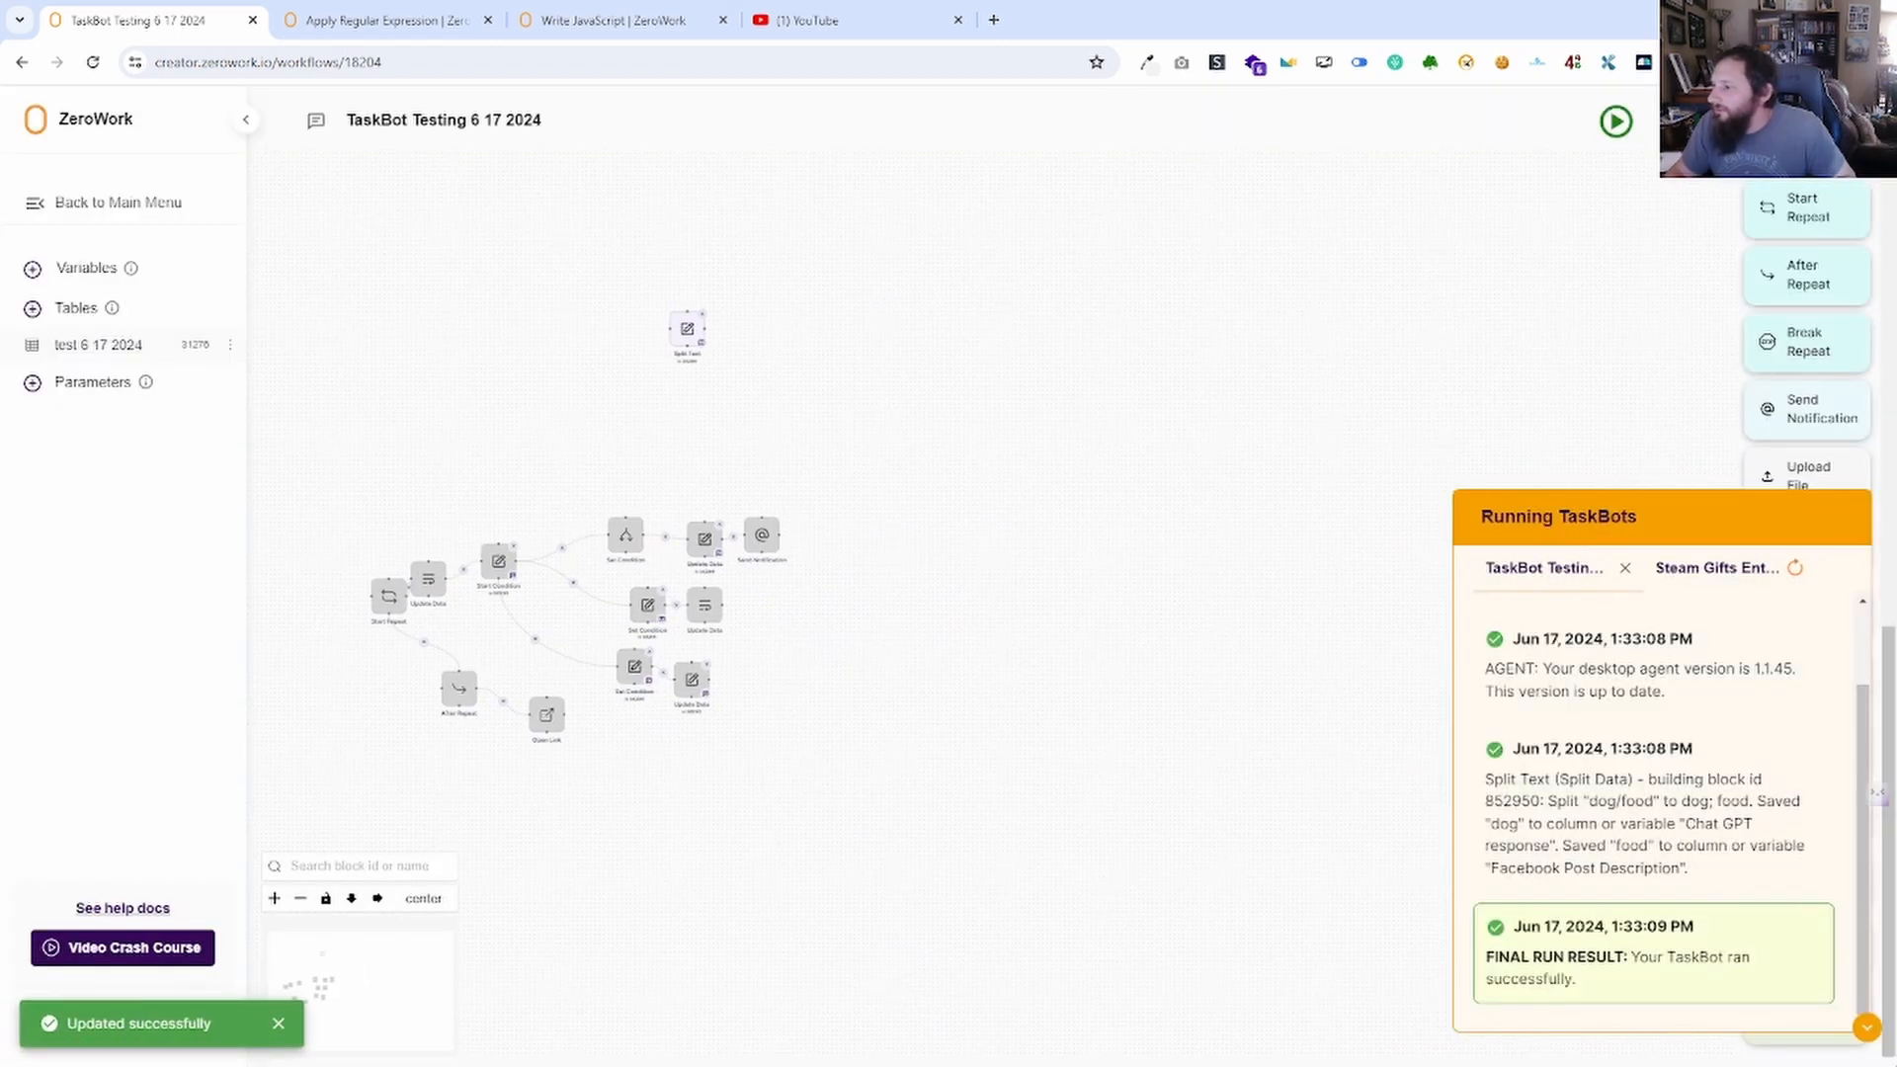
{"action": "left_click", "coordinate": [1867, 1028]}
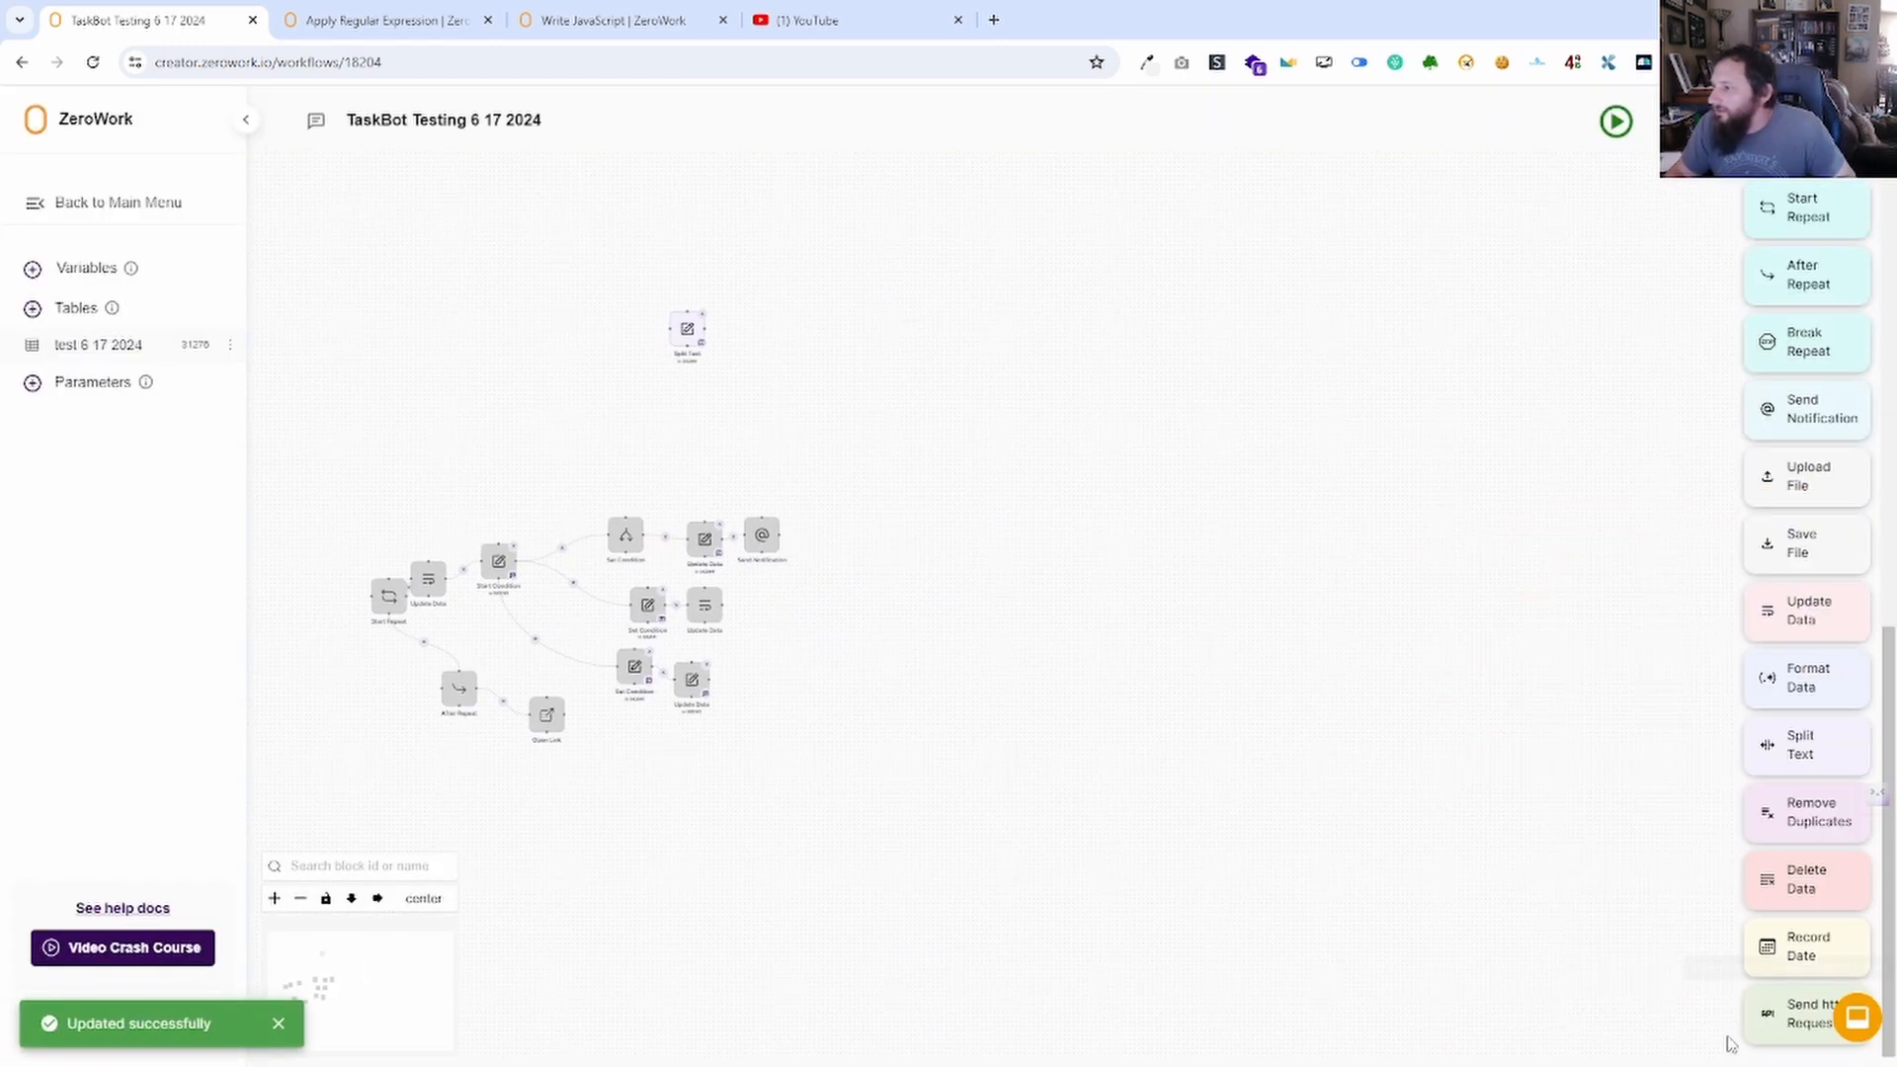
Replace Split Text with a Remove Duplicates block on test 6 17 2024's Facebook post column.
{"action": "left_click", "coordinate": [703, 315]}
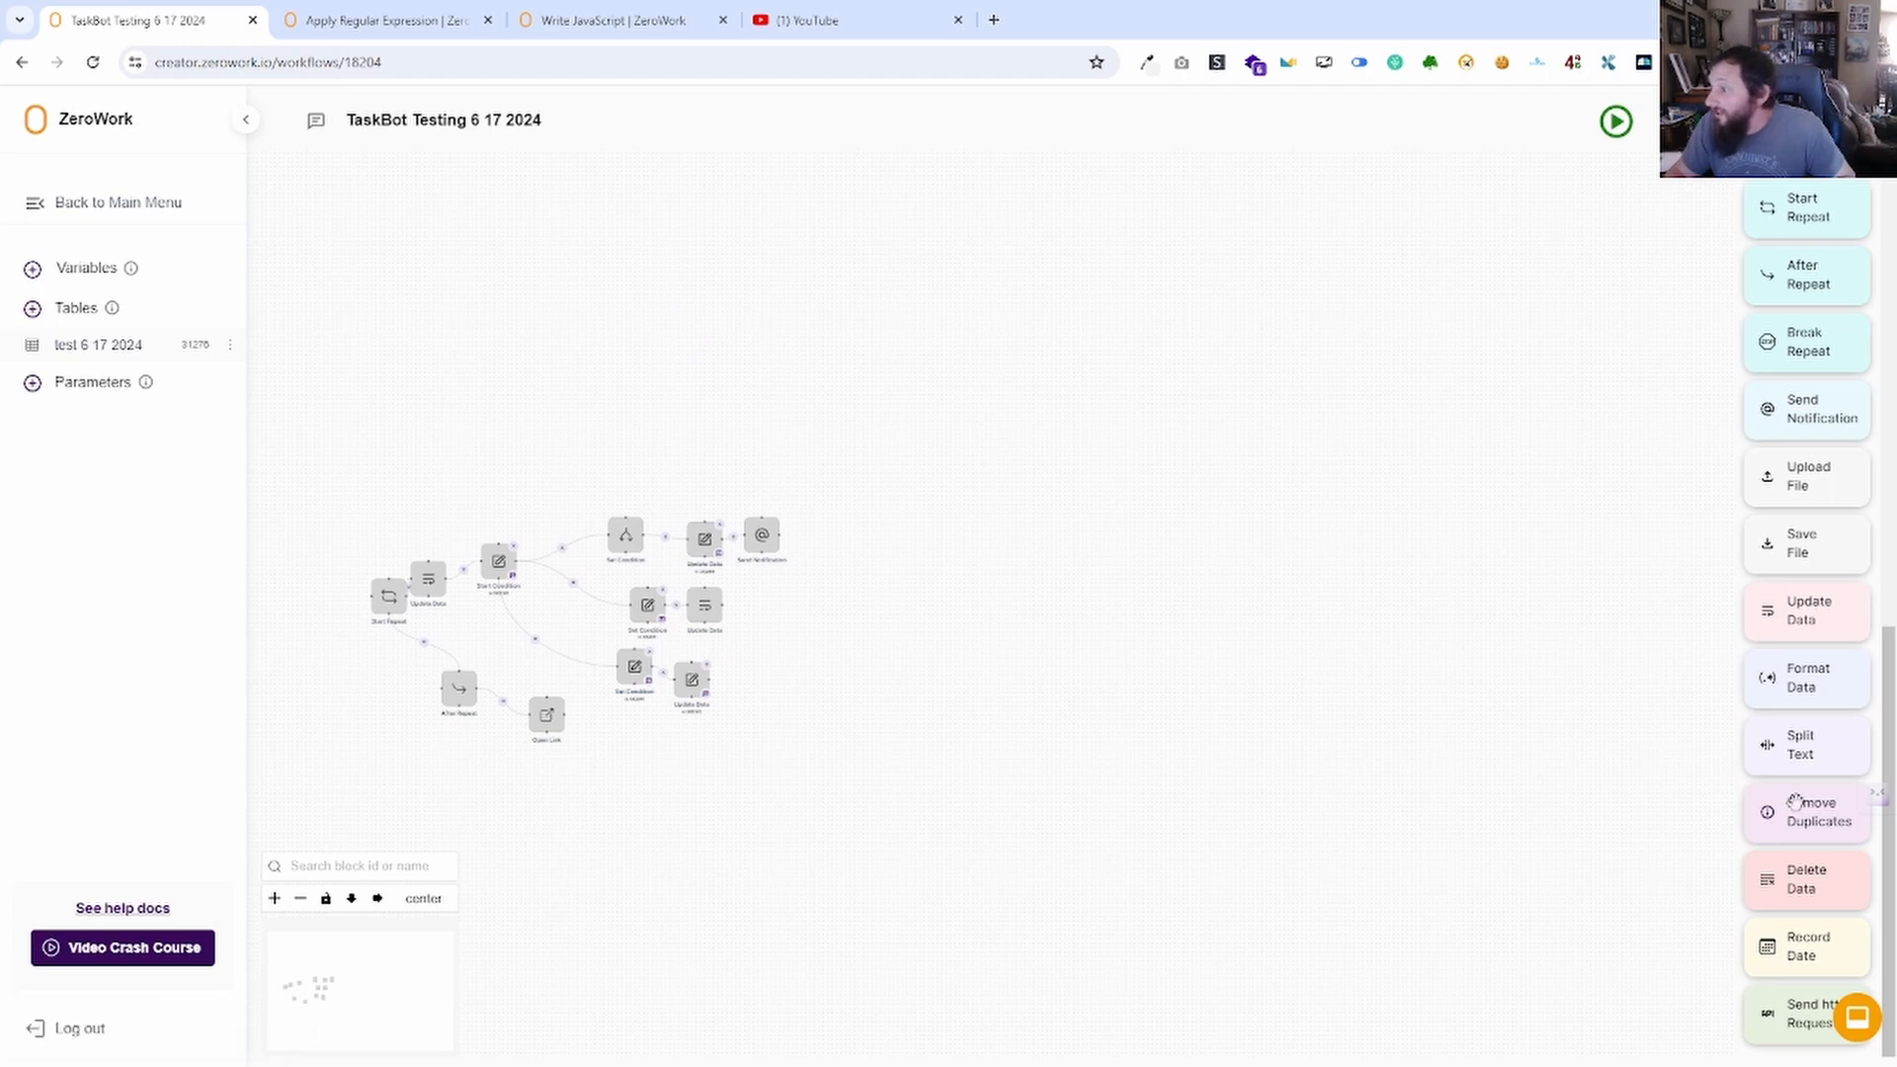
{"action": "left_click_drag", "start_coordinate": [1826, 795], "coordinate": [707, 341]}
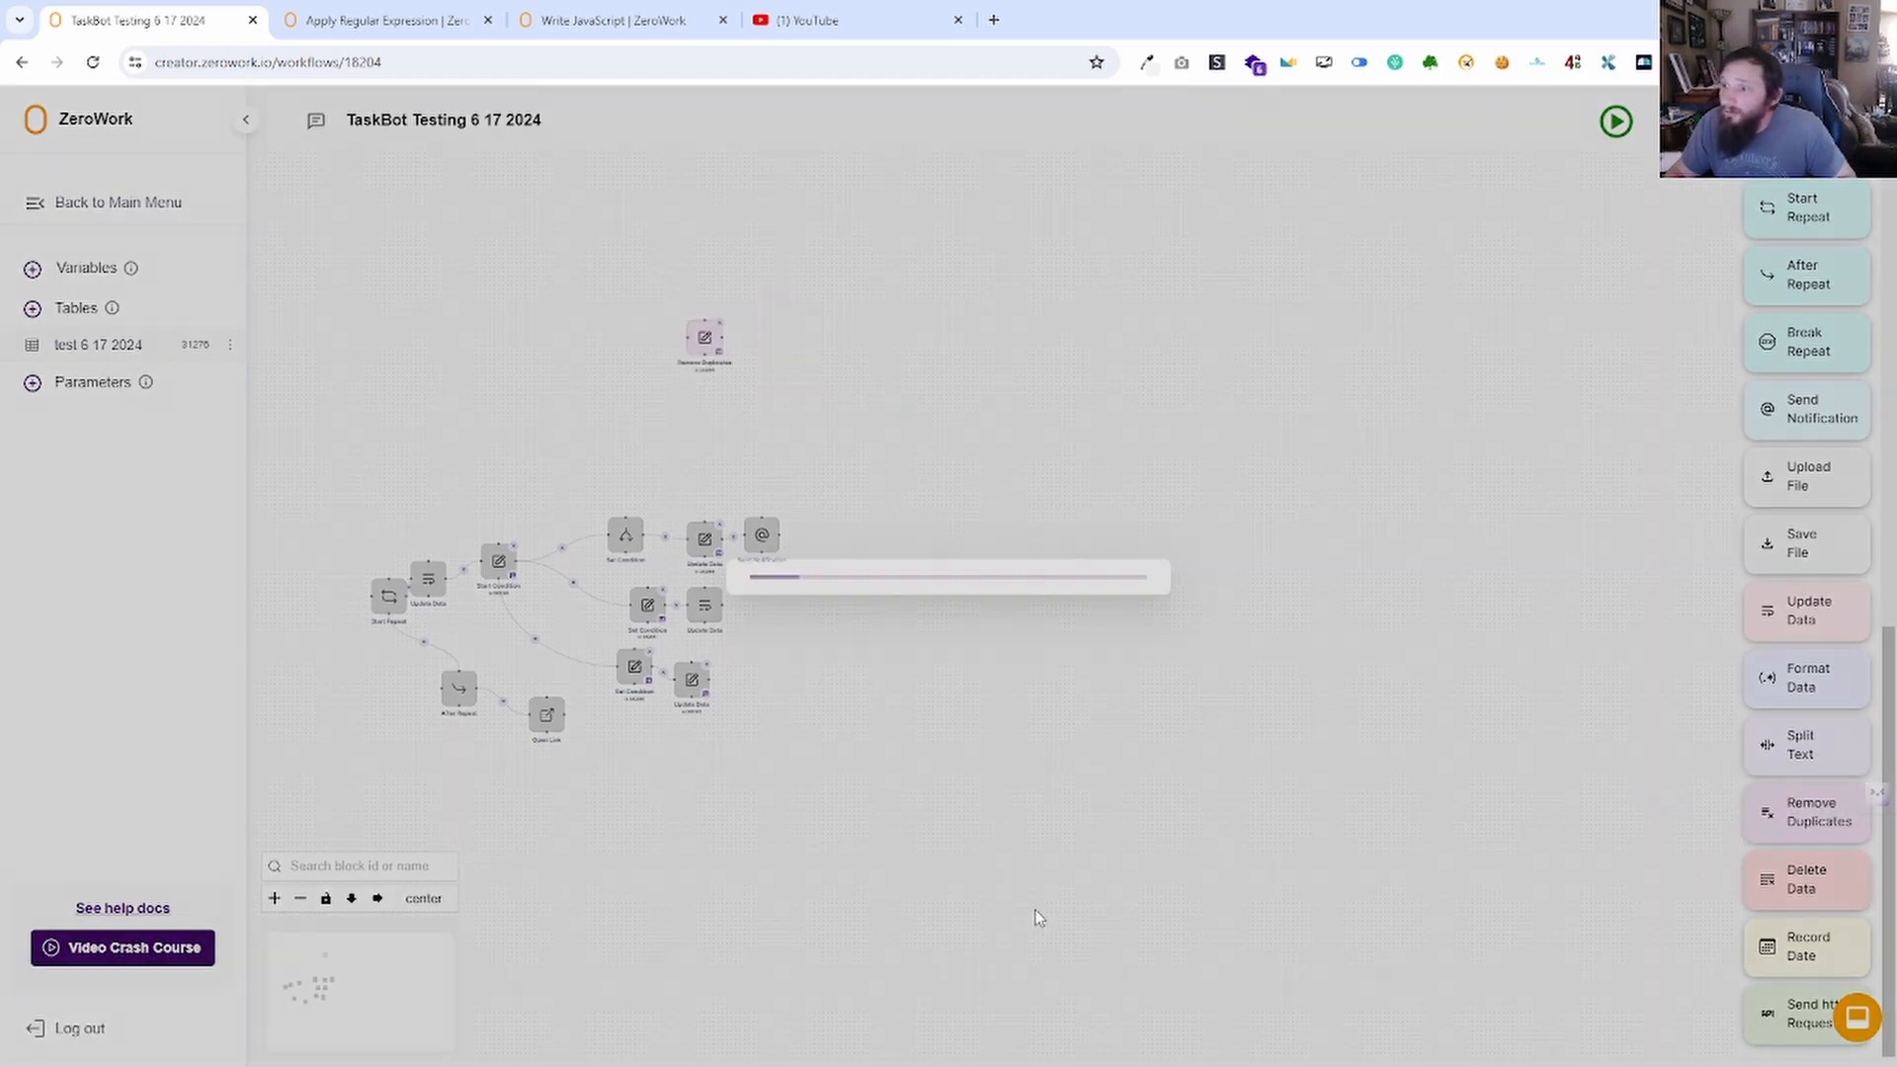
{"action": "left_click", "coordinate": [873, 567]}
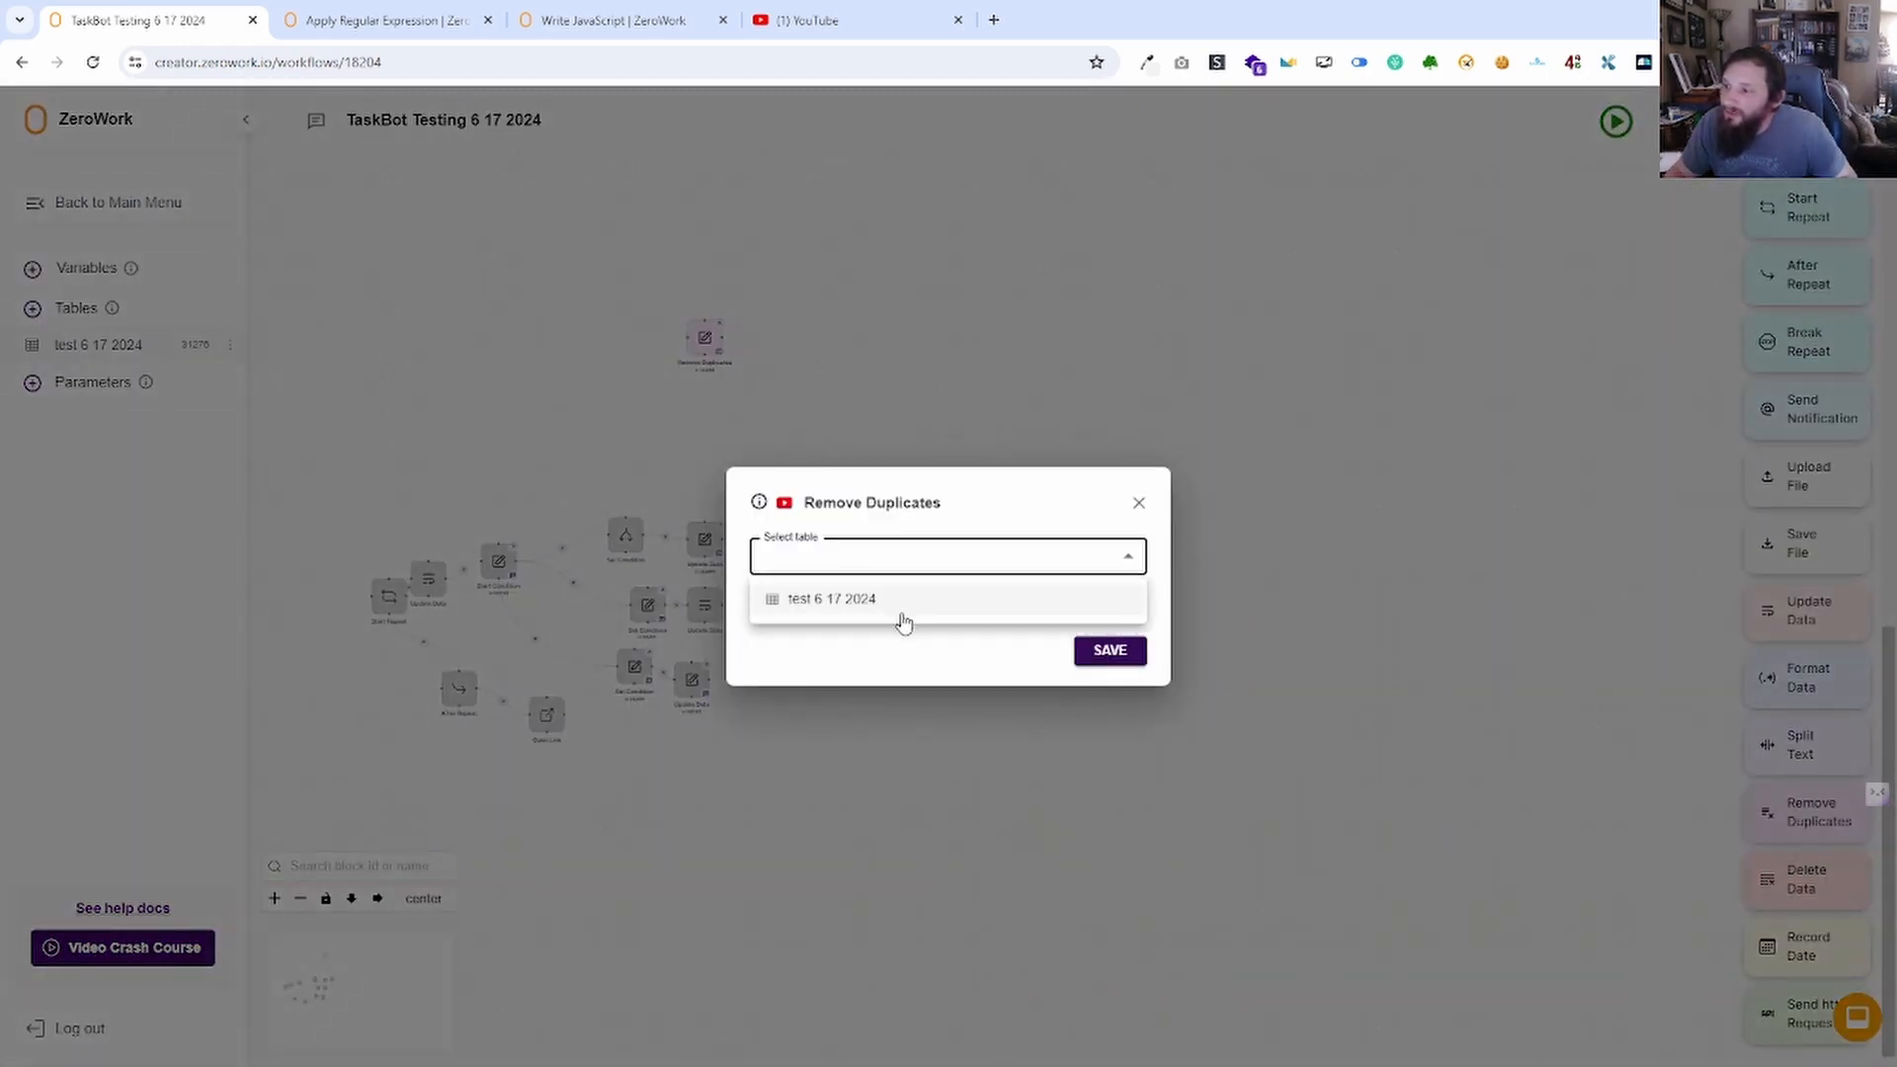
{"action": "left_click", "coordinate": [865, 607]}
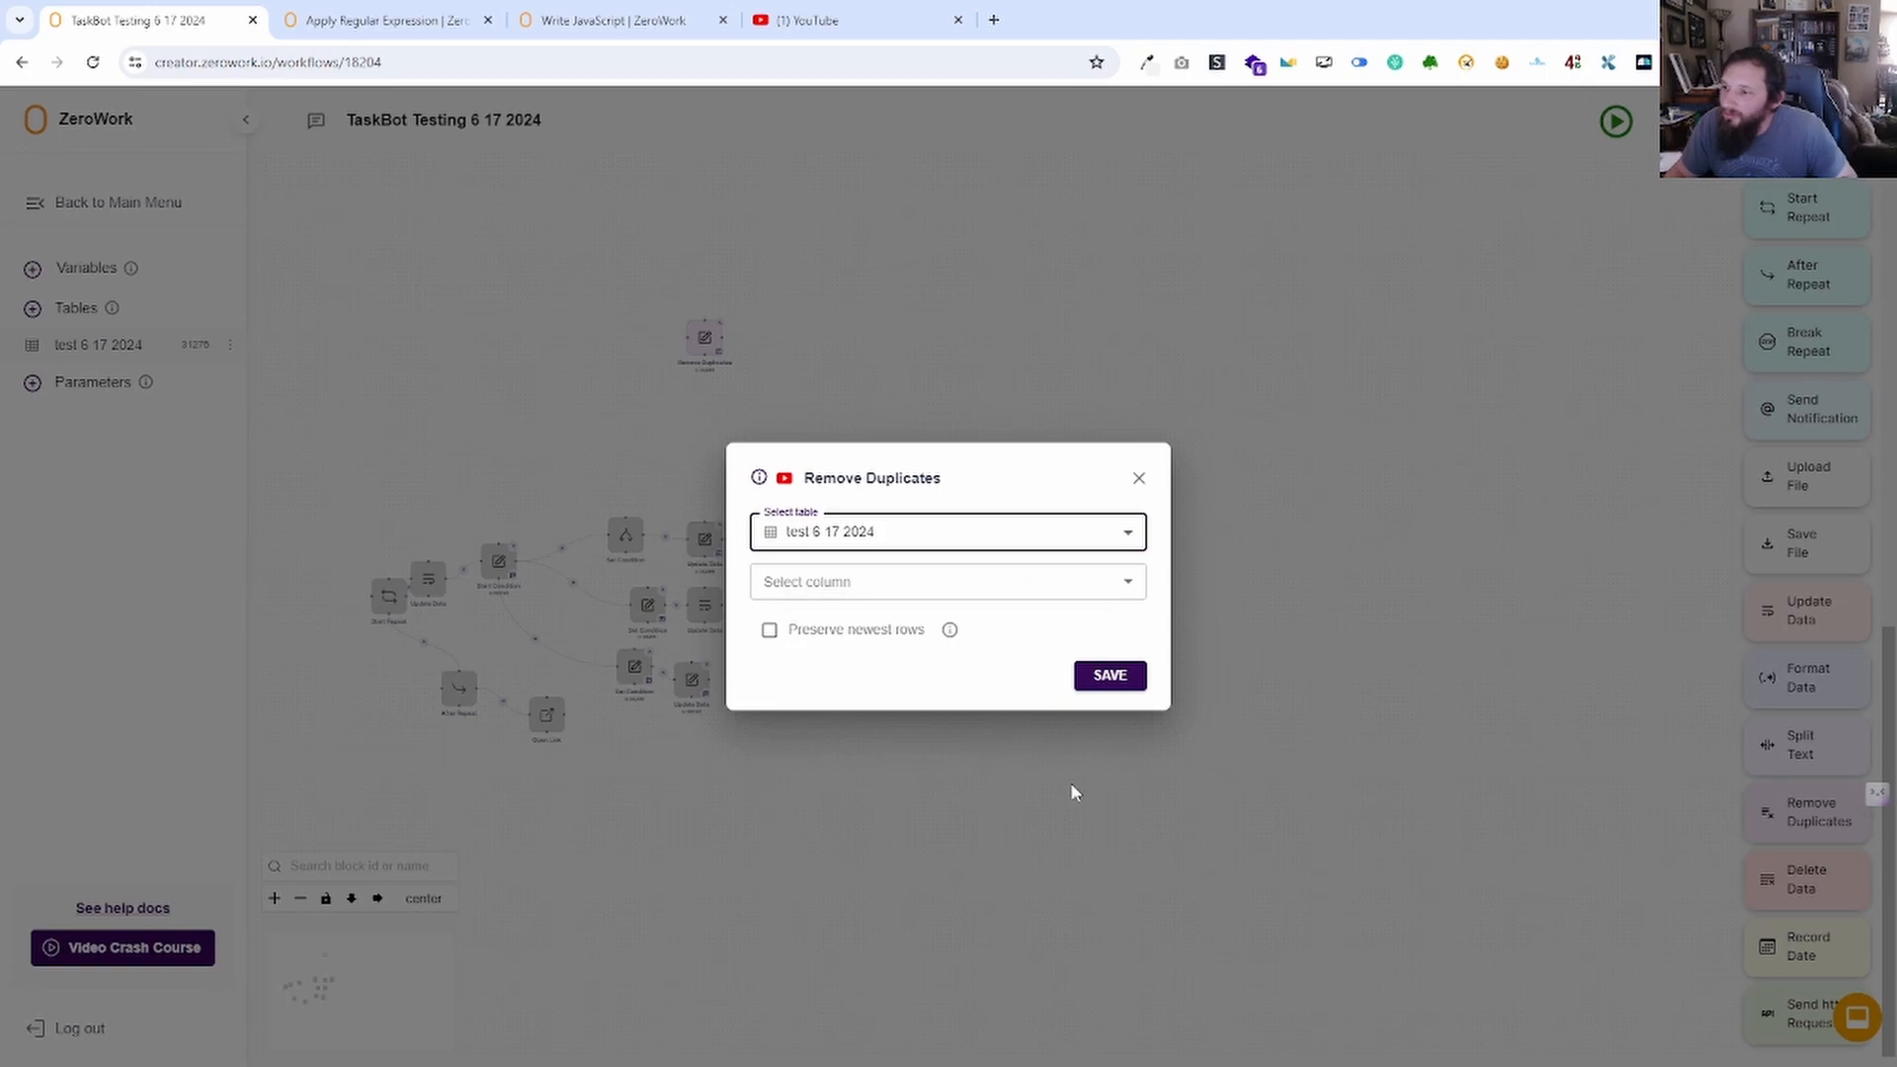
{"action": "left_click", "coordinate": [958, 594]}
{"action": "left_click", "coordinate": [858, 635]}
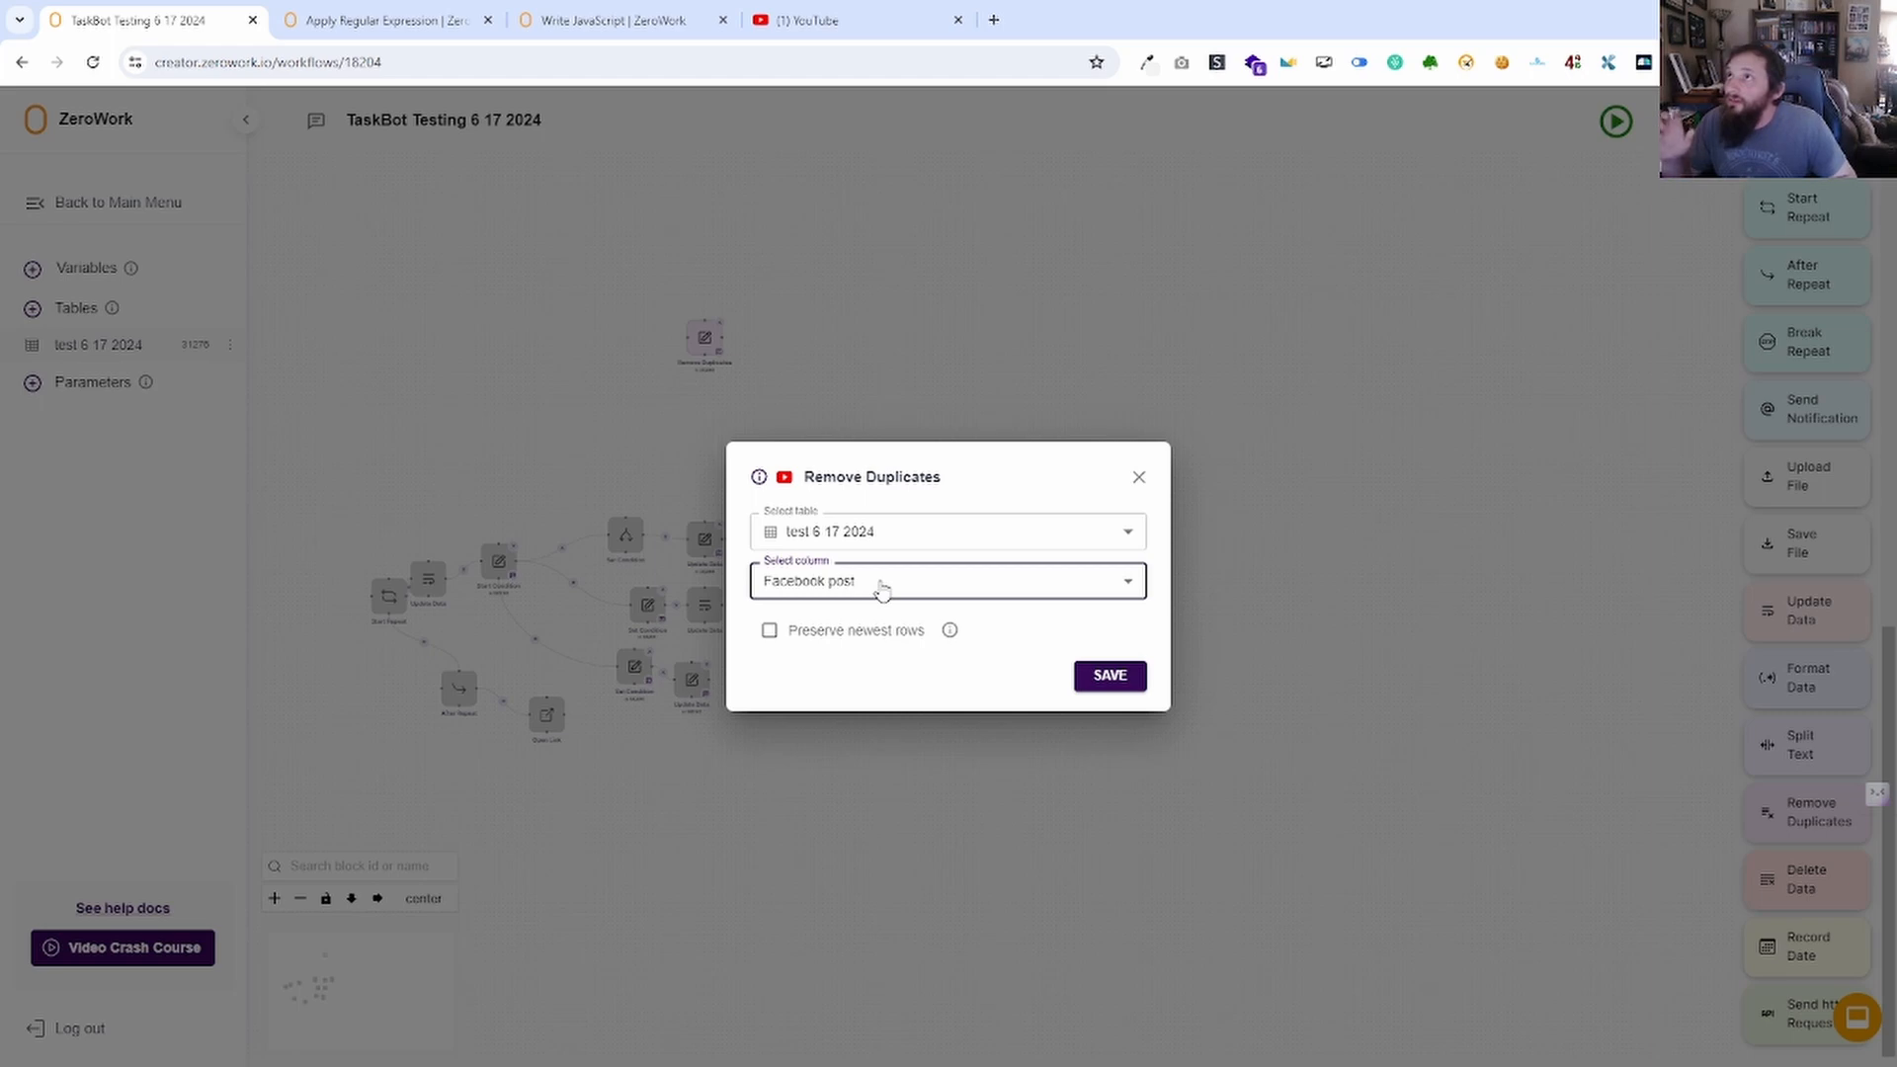
Preserve the newest rows, close the settings, and drag a Record Date block onto the canvas.
{"action": "left_click", "coordinate": [770, 633]}
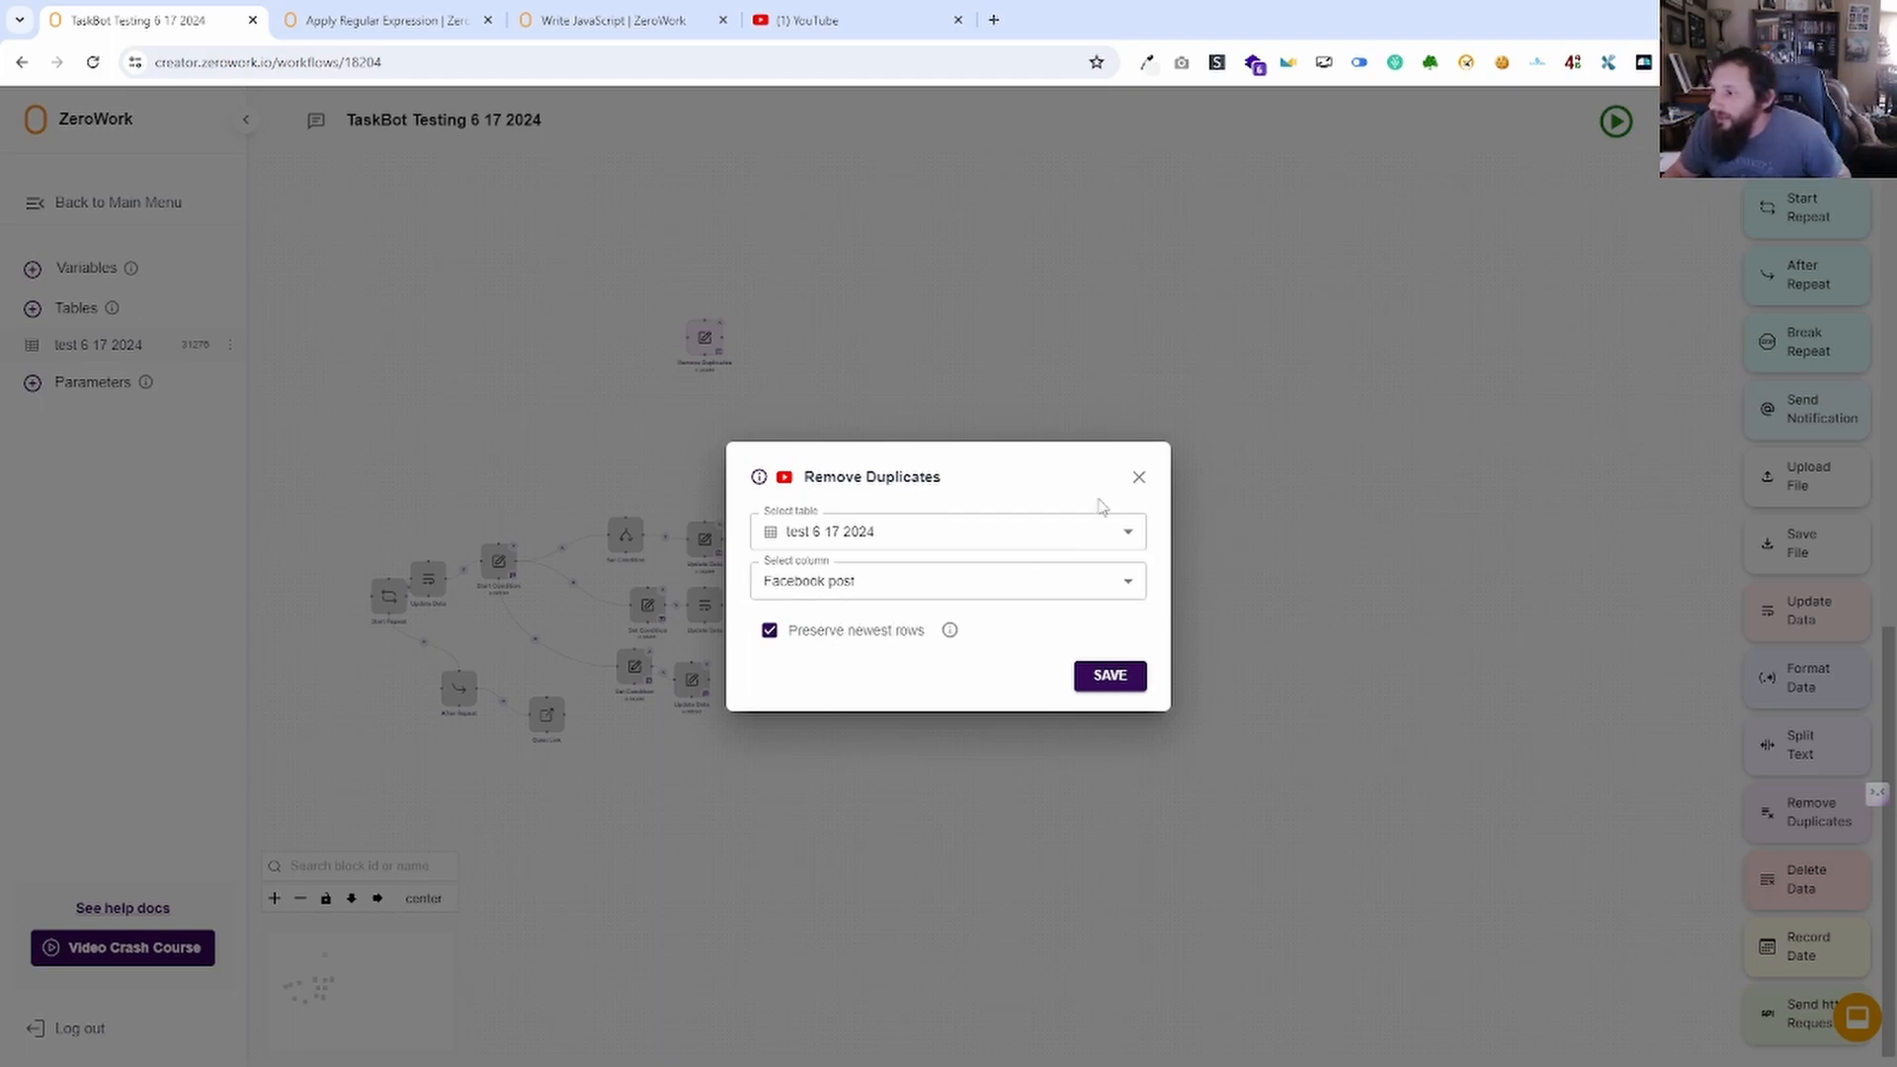
{"action": "left_click", "coordinate": [1138, 477]}
{"action": "left_click_drag", "start_coordinate": [1806, 946], "coordinate": [902, 491]}
Give Record Date a calendar date format in MM DD YYYY order with a slash separator.
{"action": "left_click", "coordinate": [953, 581]}
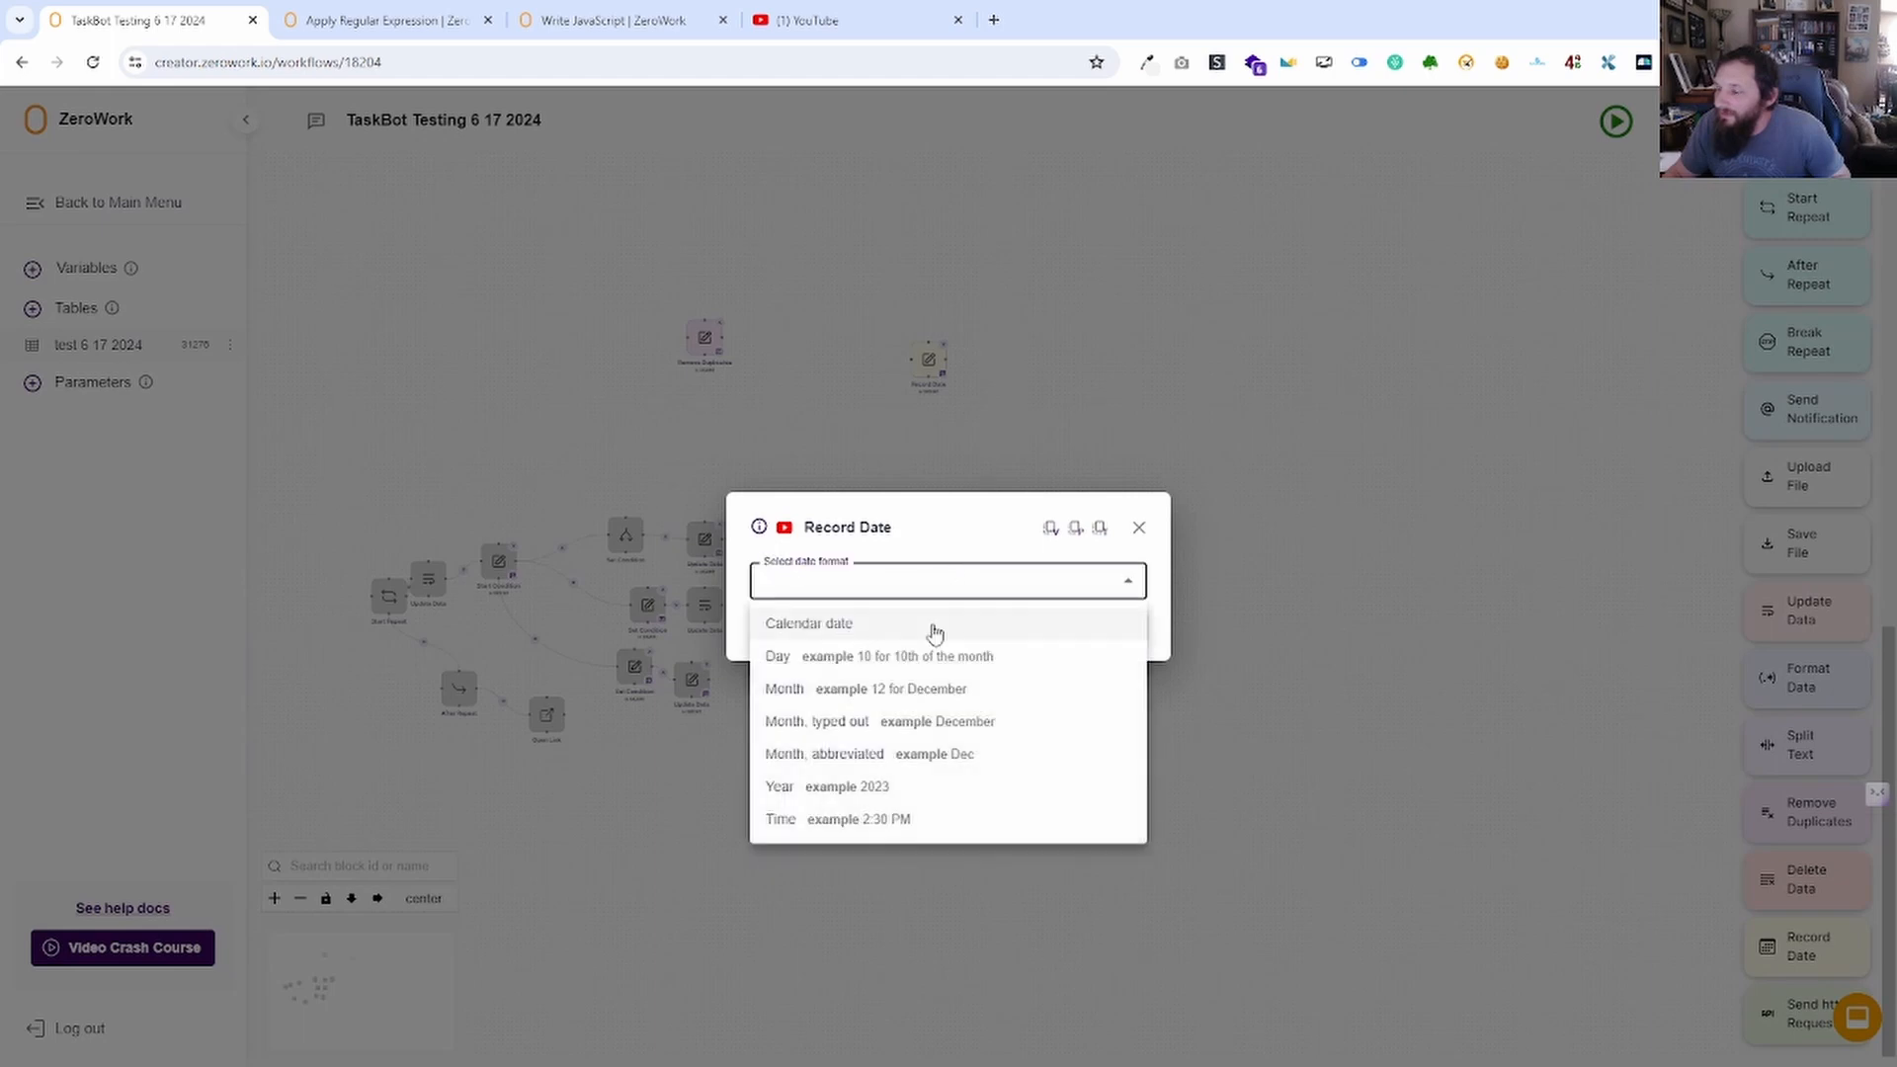
{"action": "left_click", "coordinate": [874, 624]}
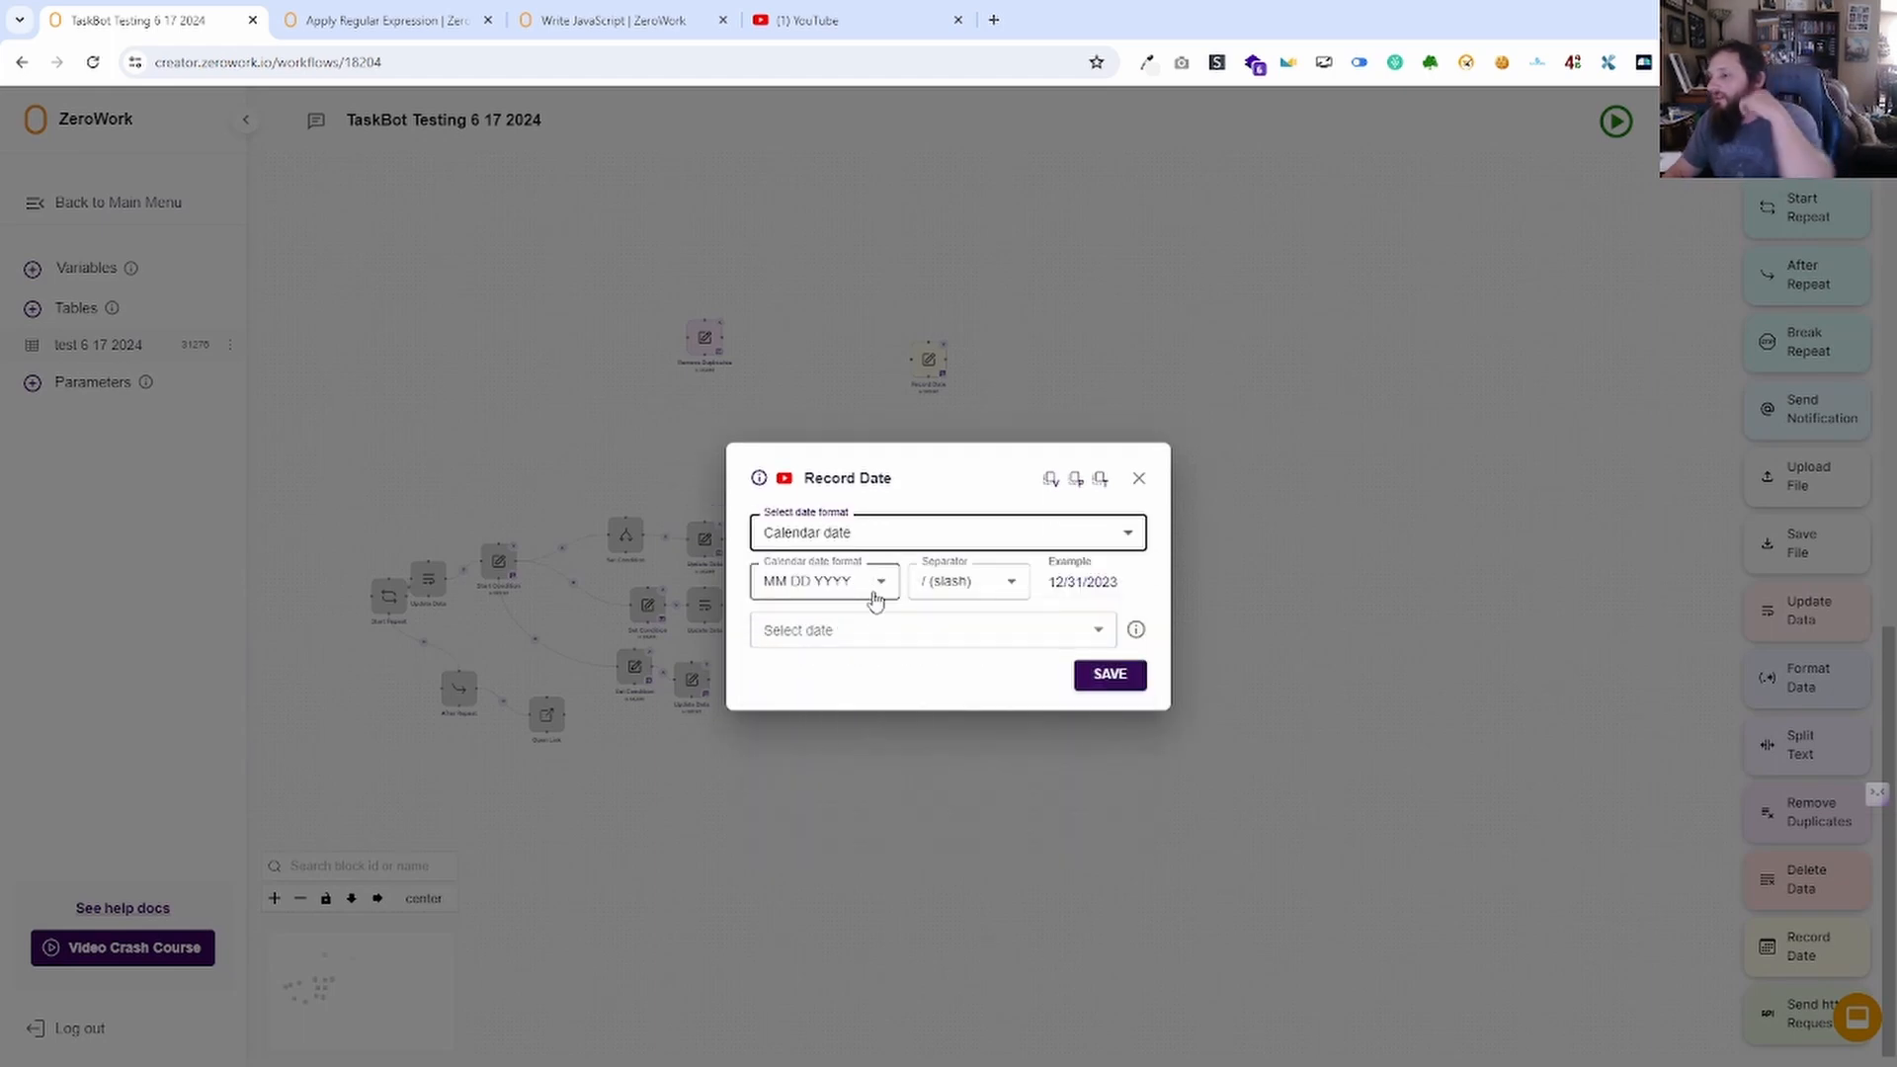
{"action": "left_click", "coordinate": [875, 597]}
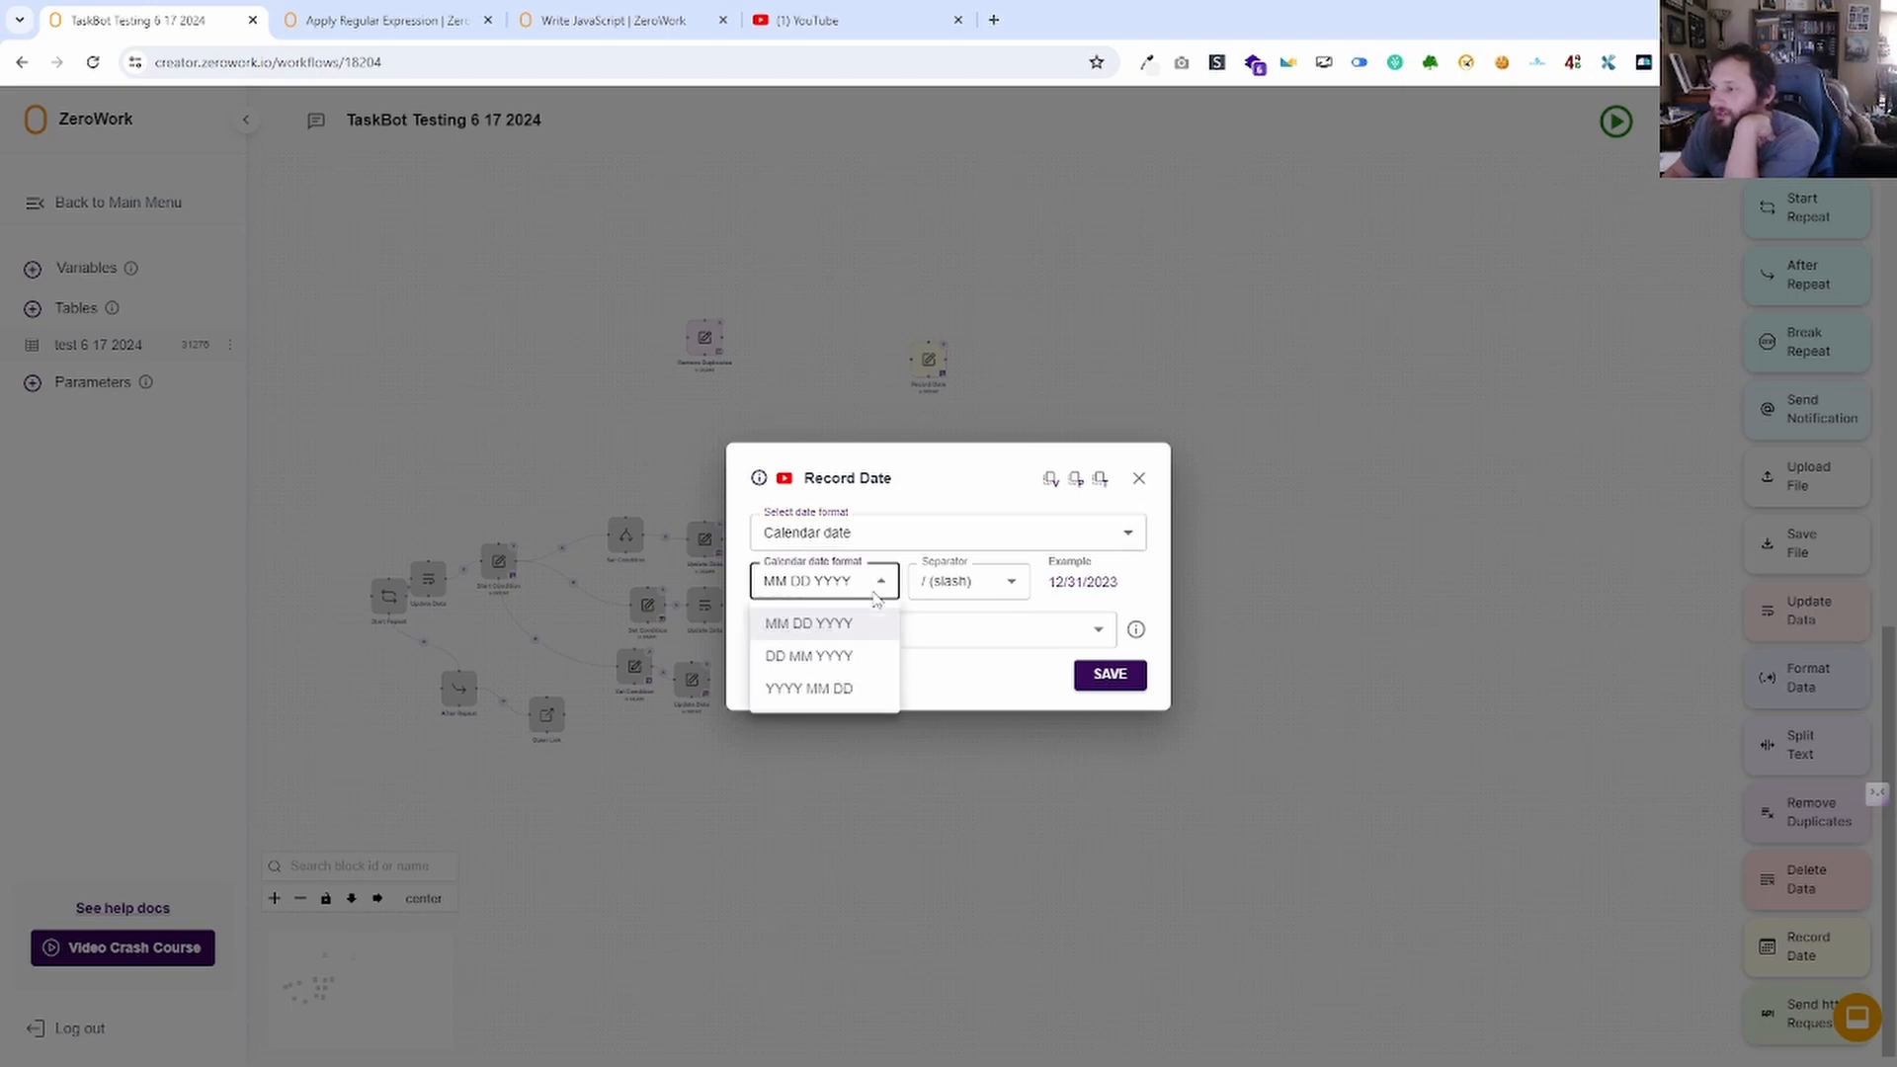
{"action": "left_click", "coordinate": [868, 633]}
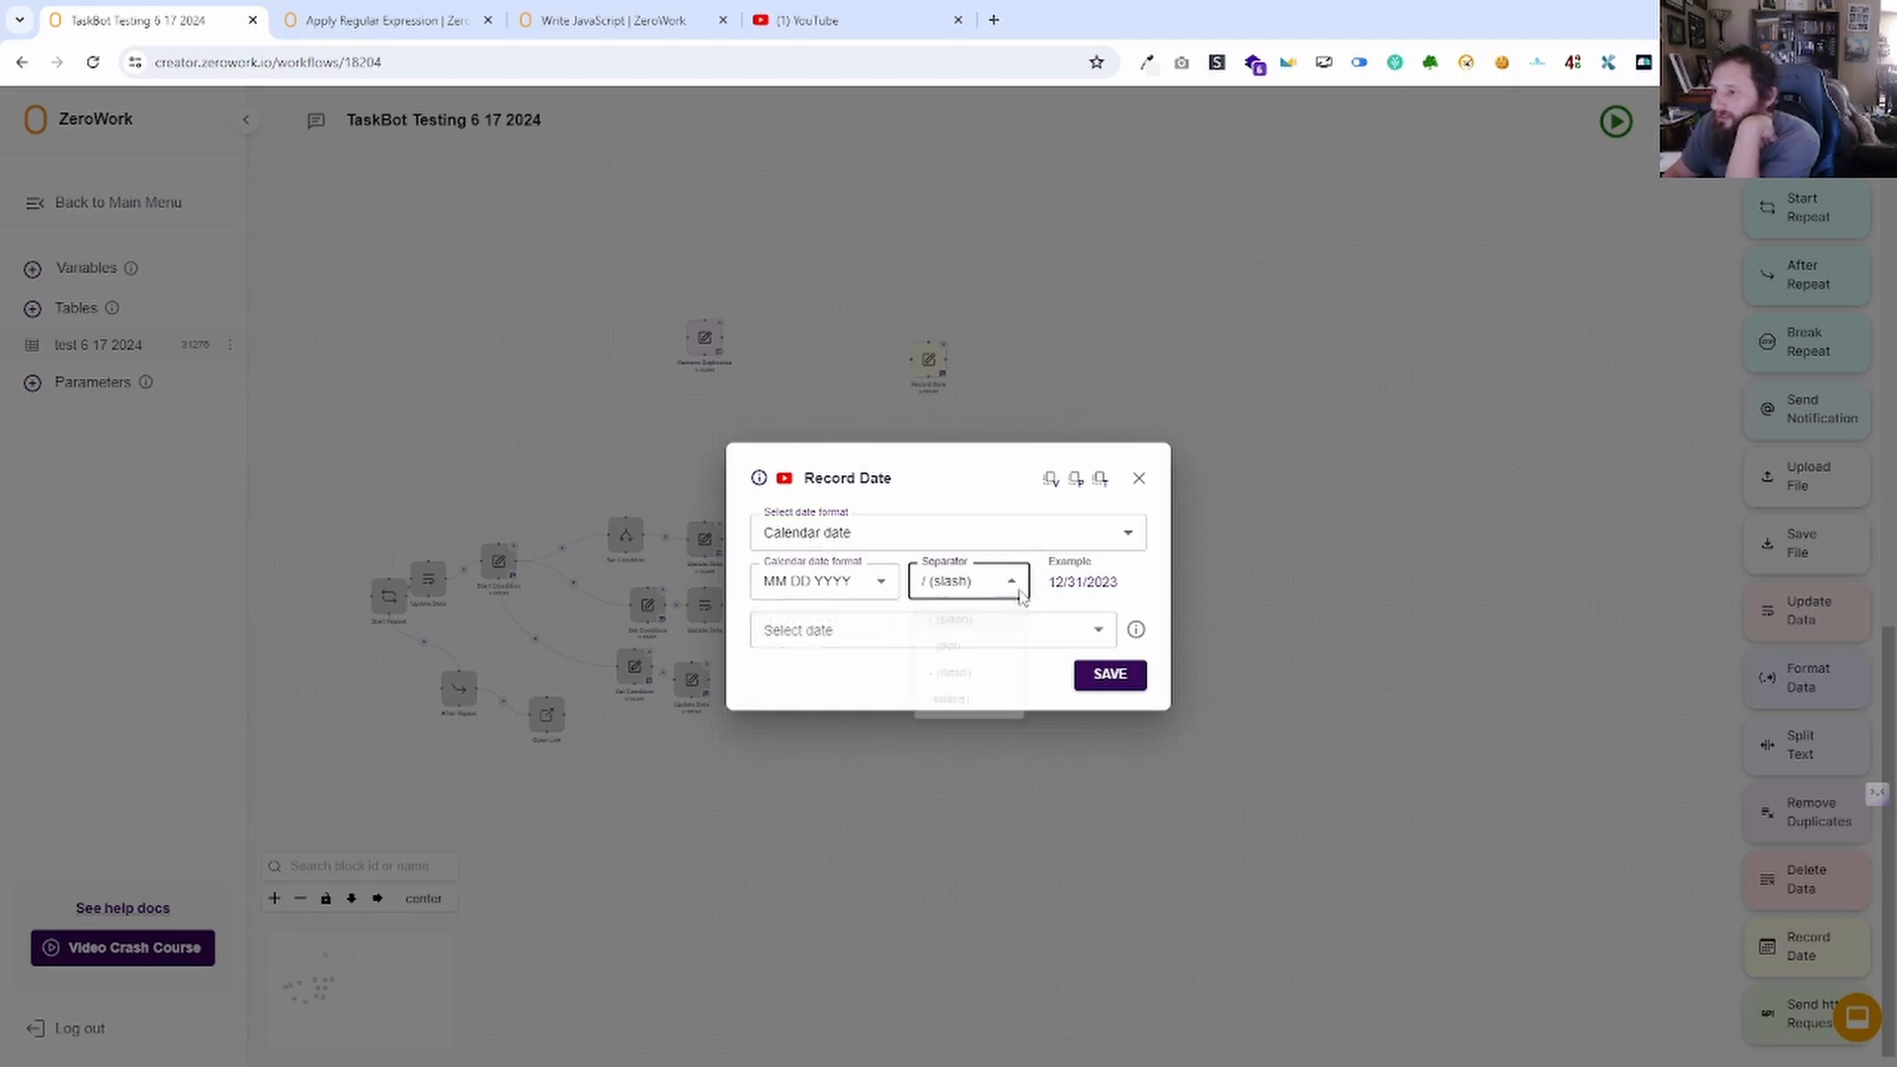
{"action": "left_click", "coordinate": [1016, 581]}
{"action": "left_click", "coordinate": [1044, 696]}
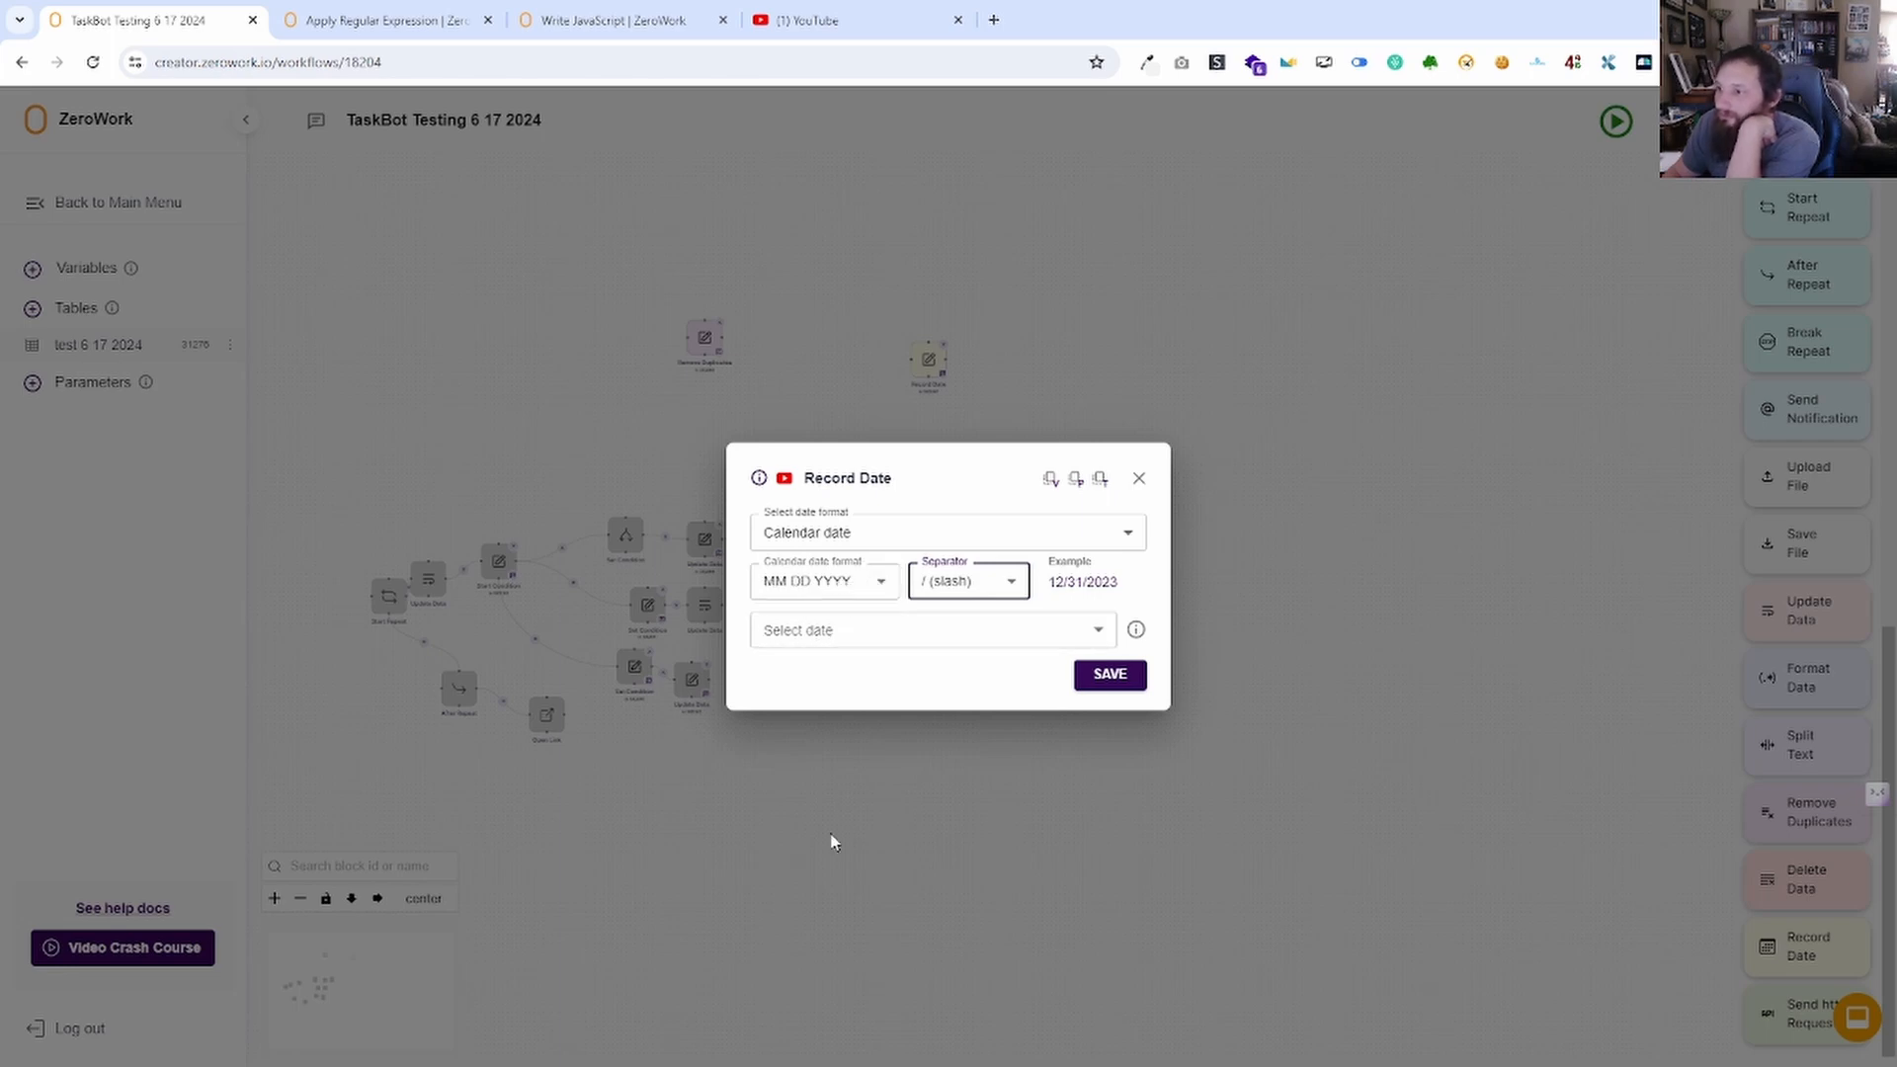
Record the date 5 days after today into the Chat GPT response variable and save.
{"action": "left_click", "coordinate": [880, 626]}
{"action": "left_click", "coordinate": [852, 676]}
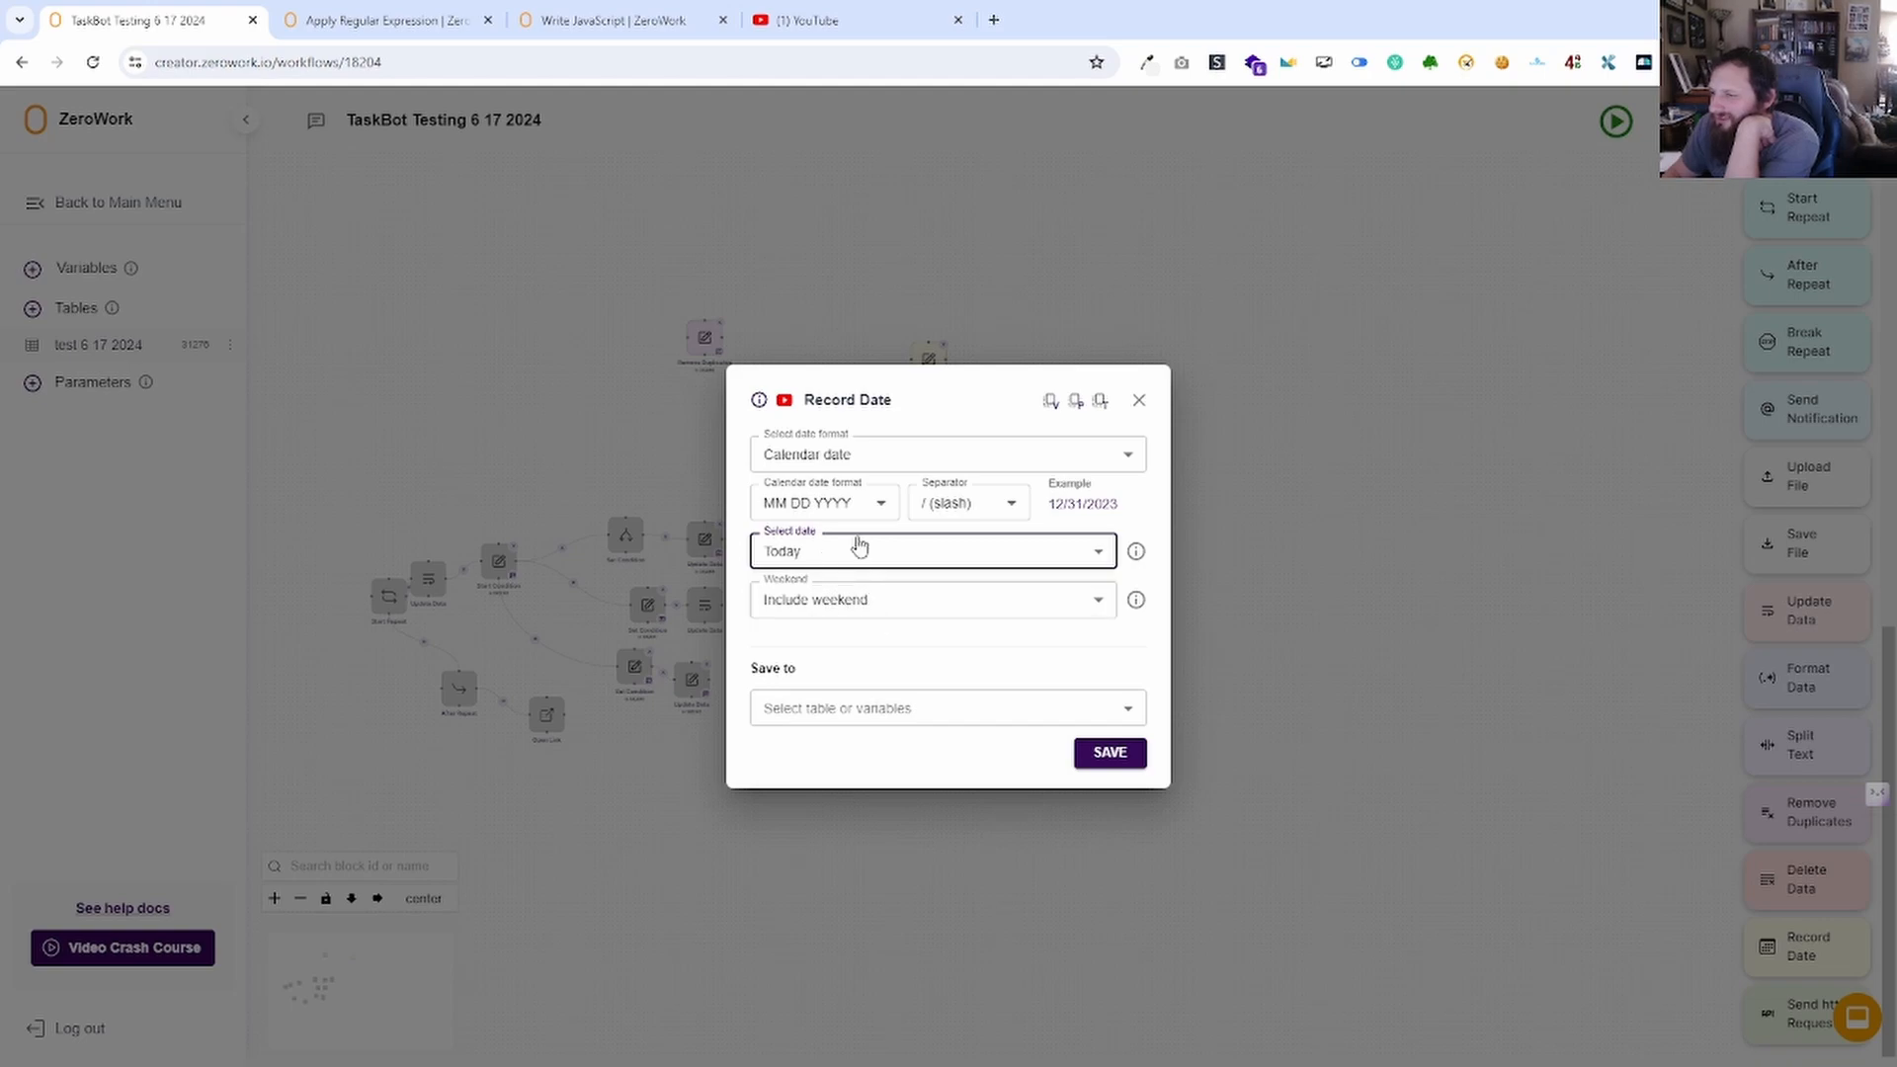
{"action": "left_click", "coordinate": [858, 547]}
{"action": "left_click", "coordinate": [864, 633]}
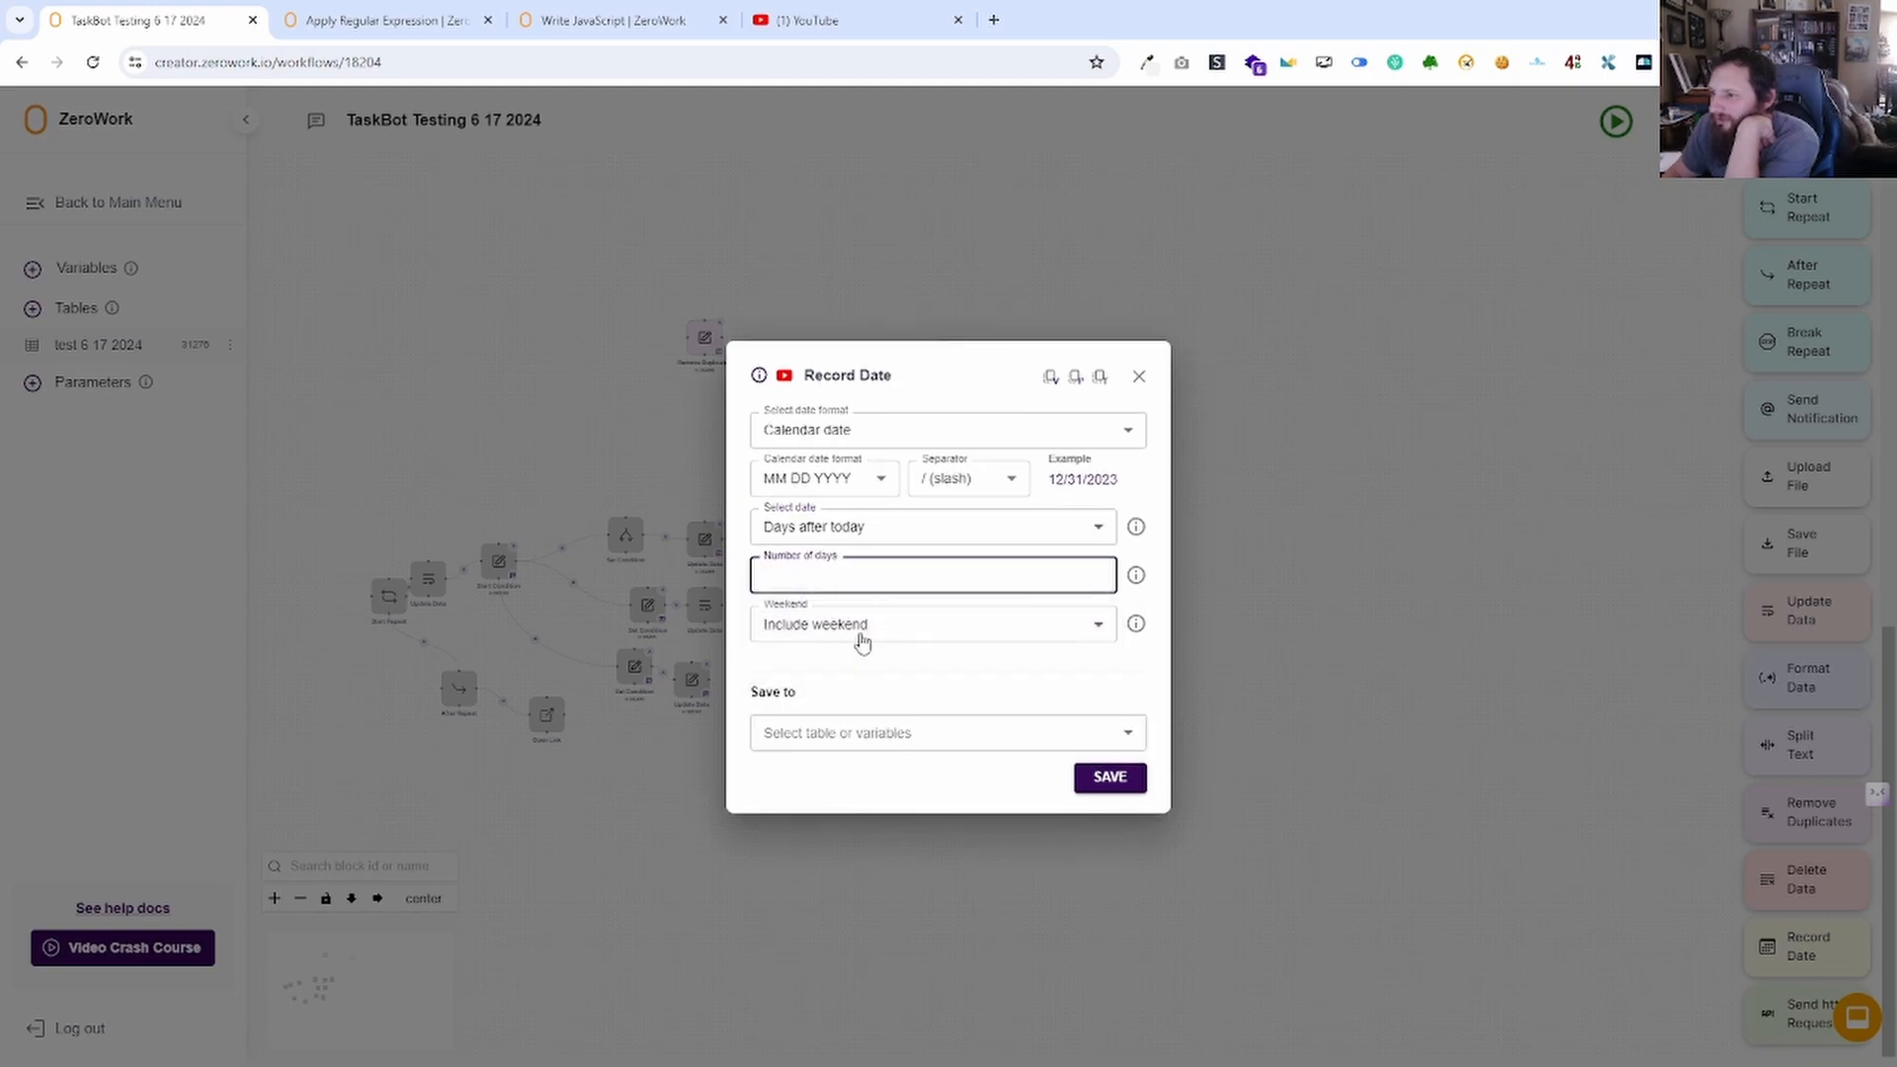
{"action": "type", "text": "5"}
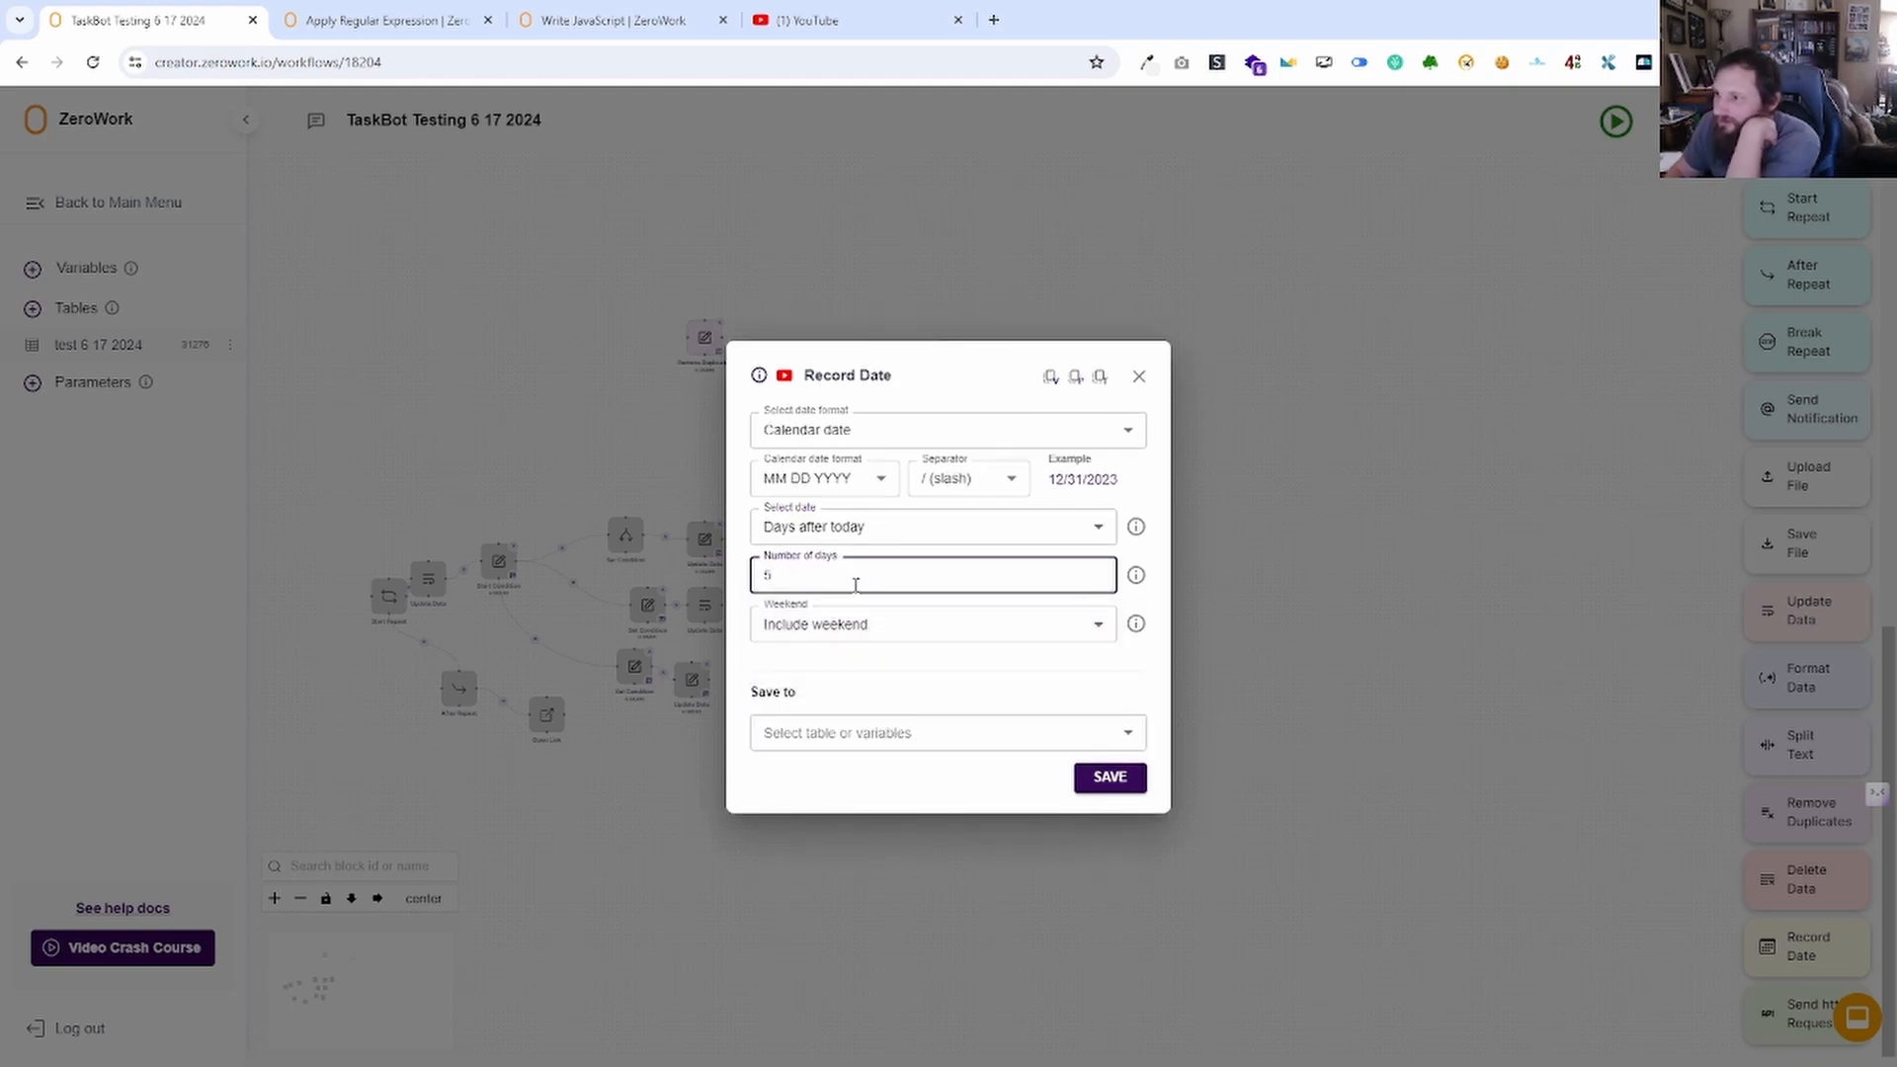
{"action": "left_click", "coordinate": [1033, 732]}
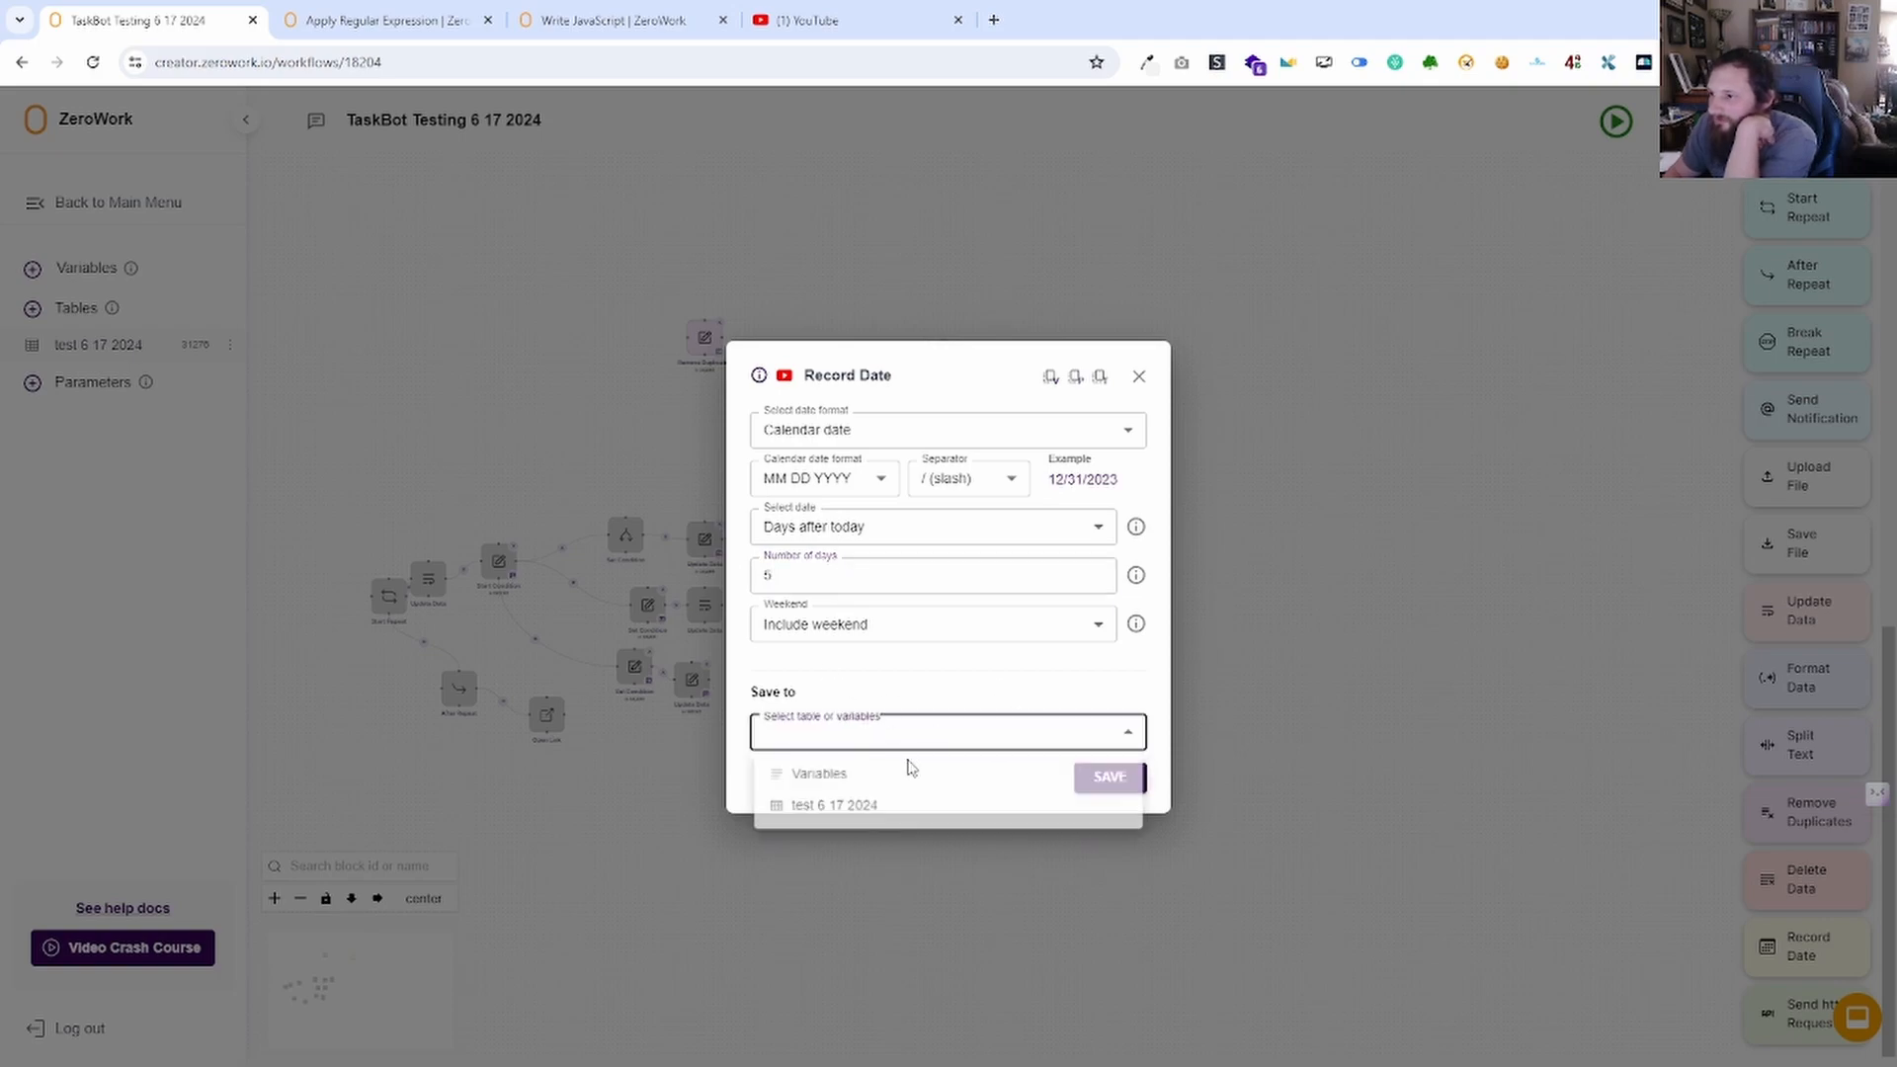
{"action": "left_click", "coordinate": [852, 784]}
{"action": "left_click", "coordinate": [860, 762]}
{"action": "left_click", "coordinate": [850, 796]}
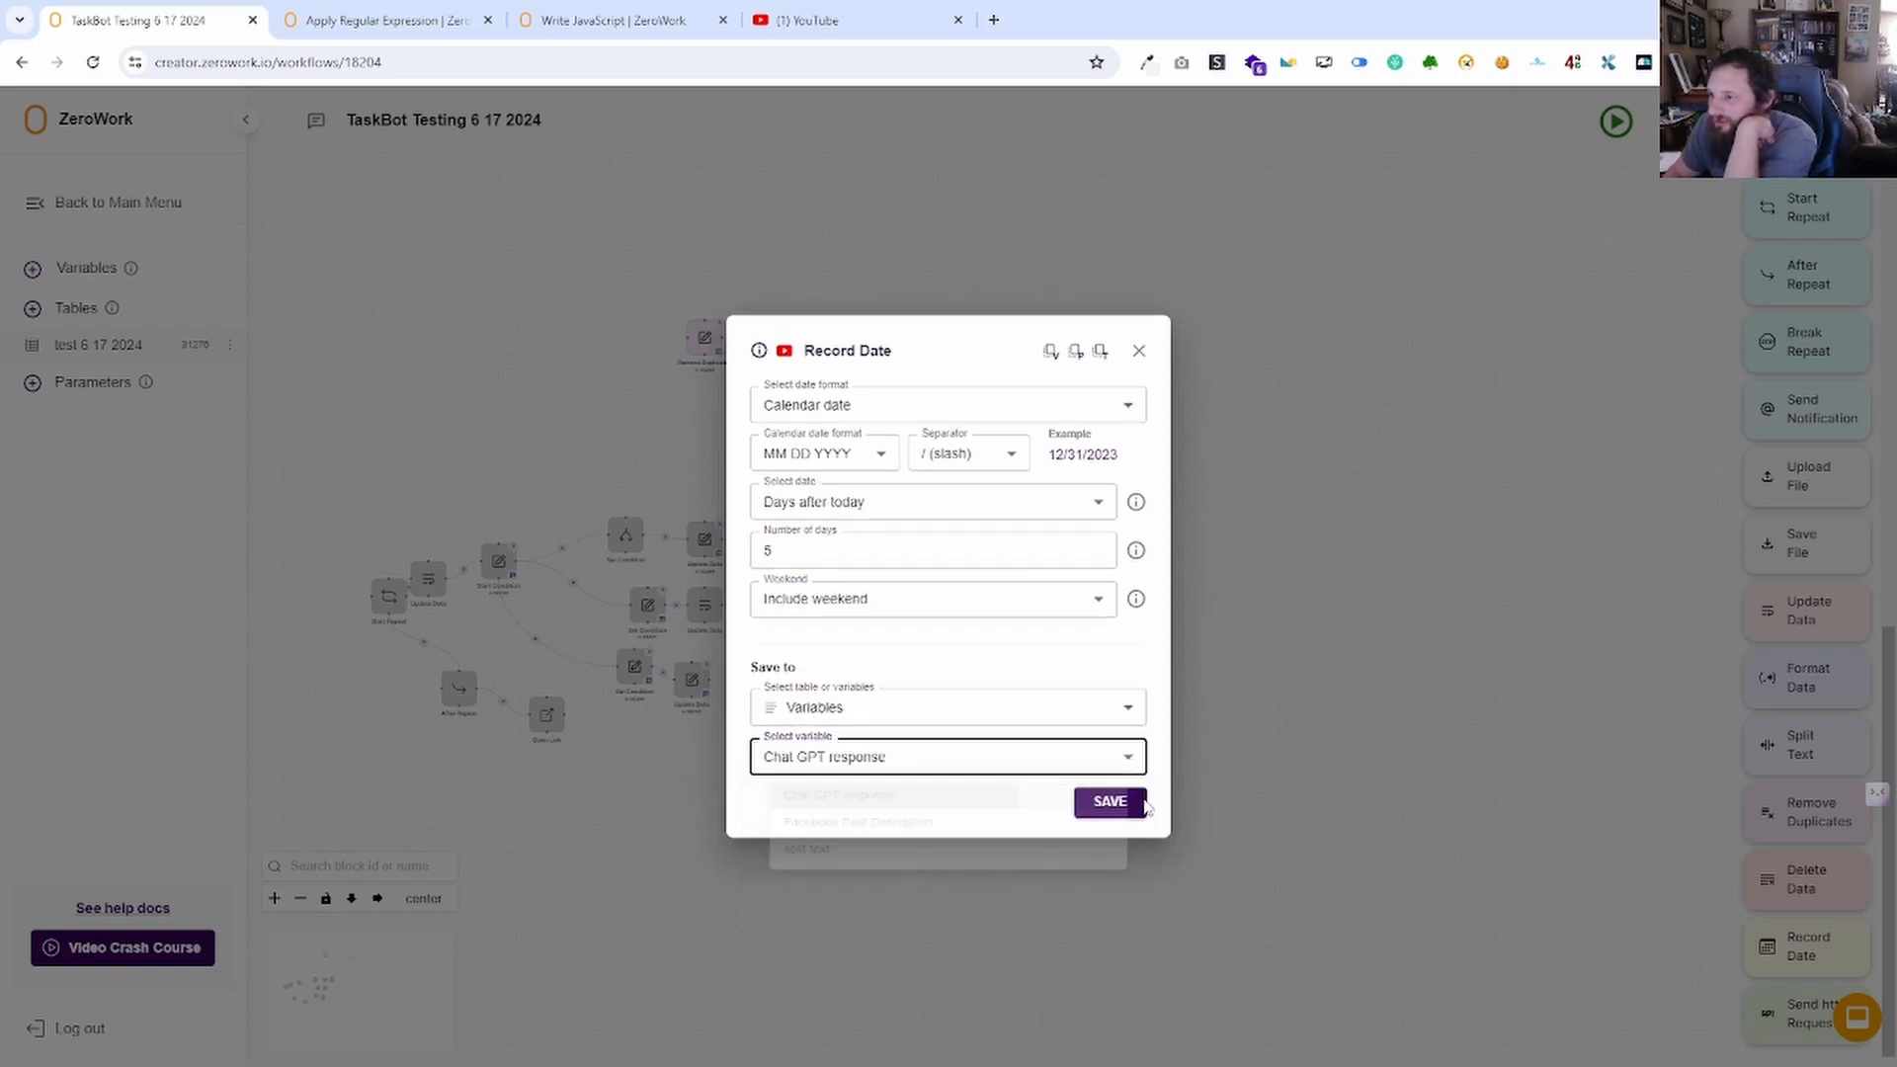
{"action": "left_click", "coordinate": [1108, 803]}
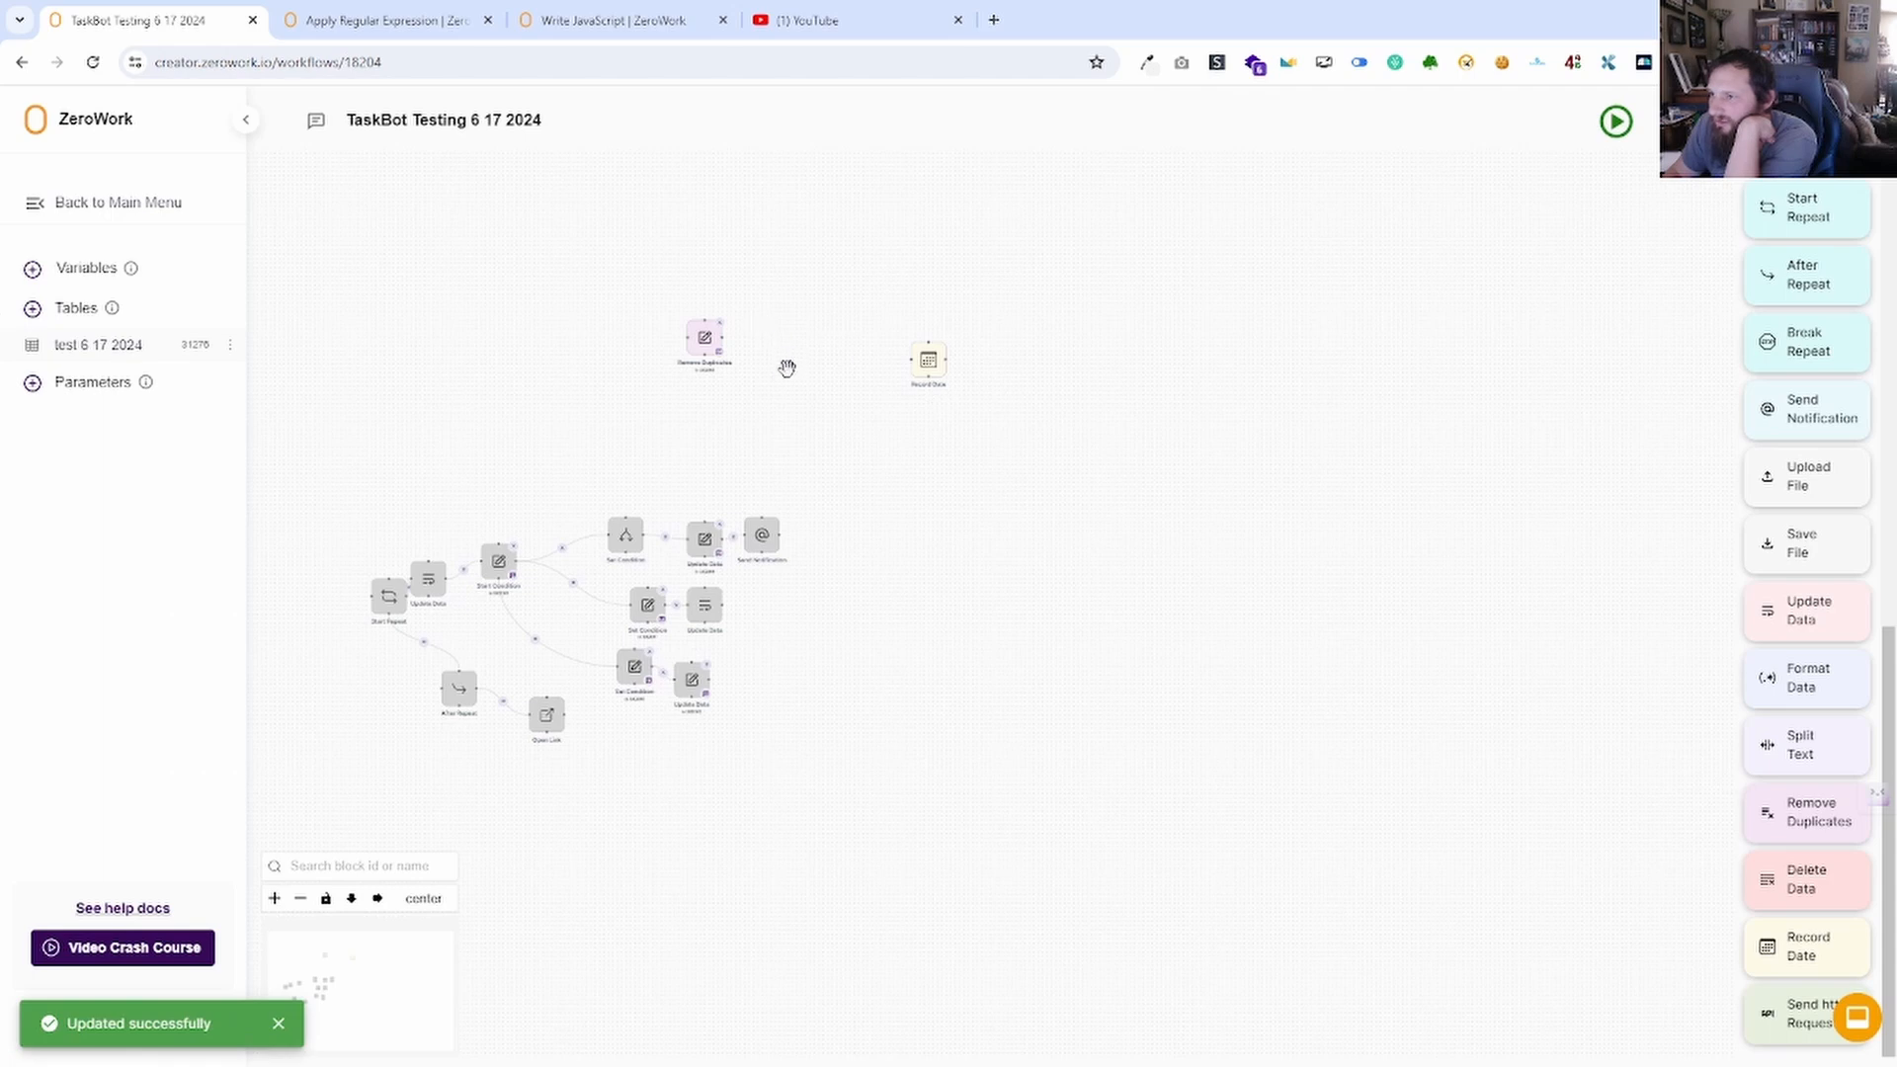
Delete Remove Duplicates, run the TaskBot, and confirm 06/22/2024 was saved in the variables.
{"action": "left_click_drag", "start_coordinate": [787, 367], "coordinate": [750, 333]}
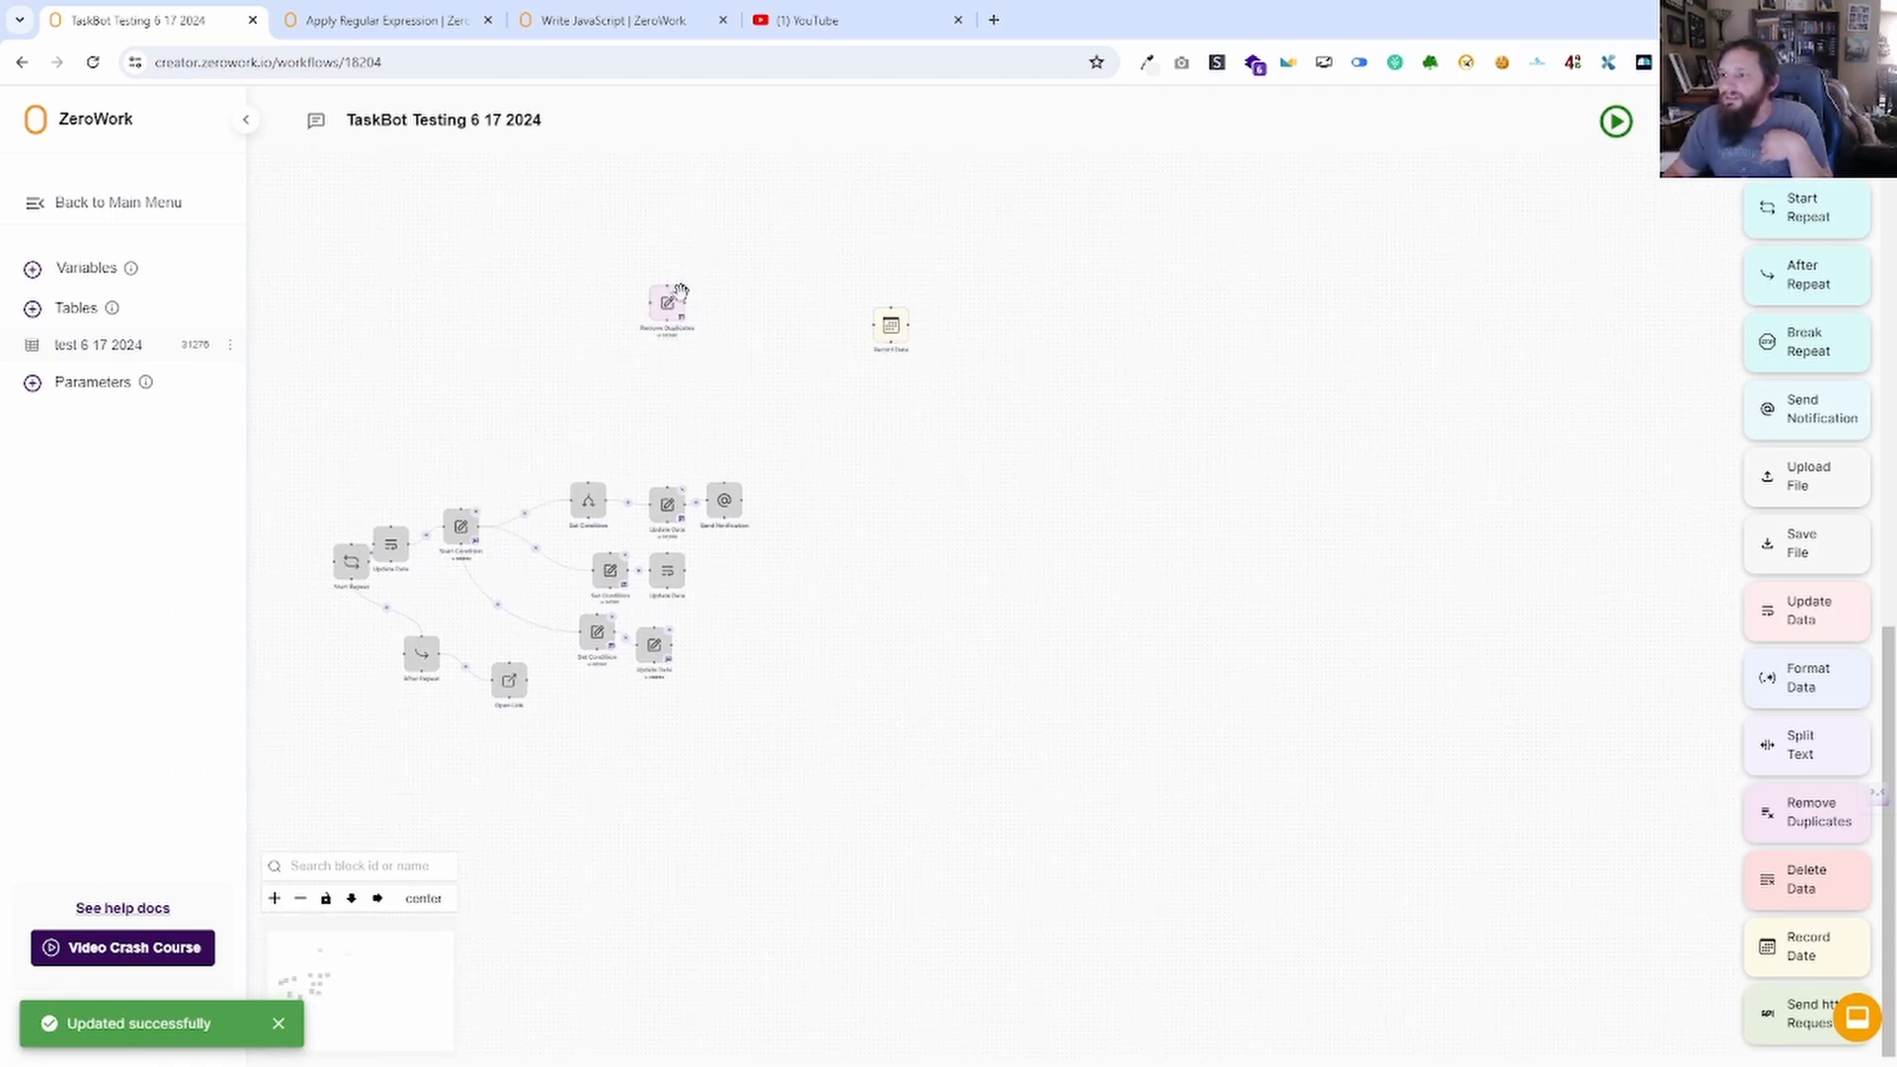
{"action": "key", "text": "Delete"}
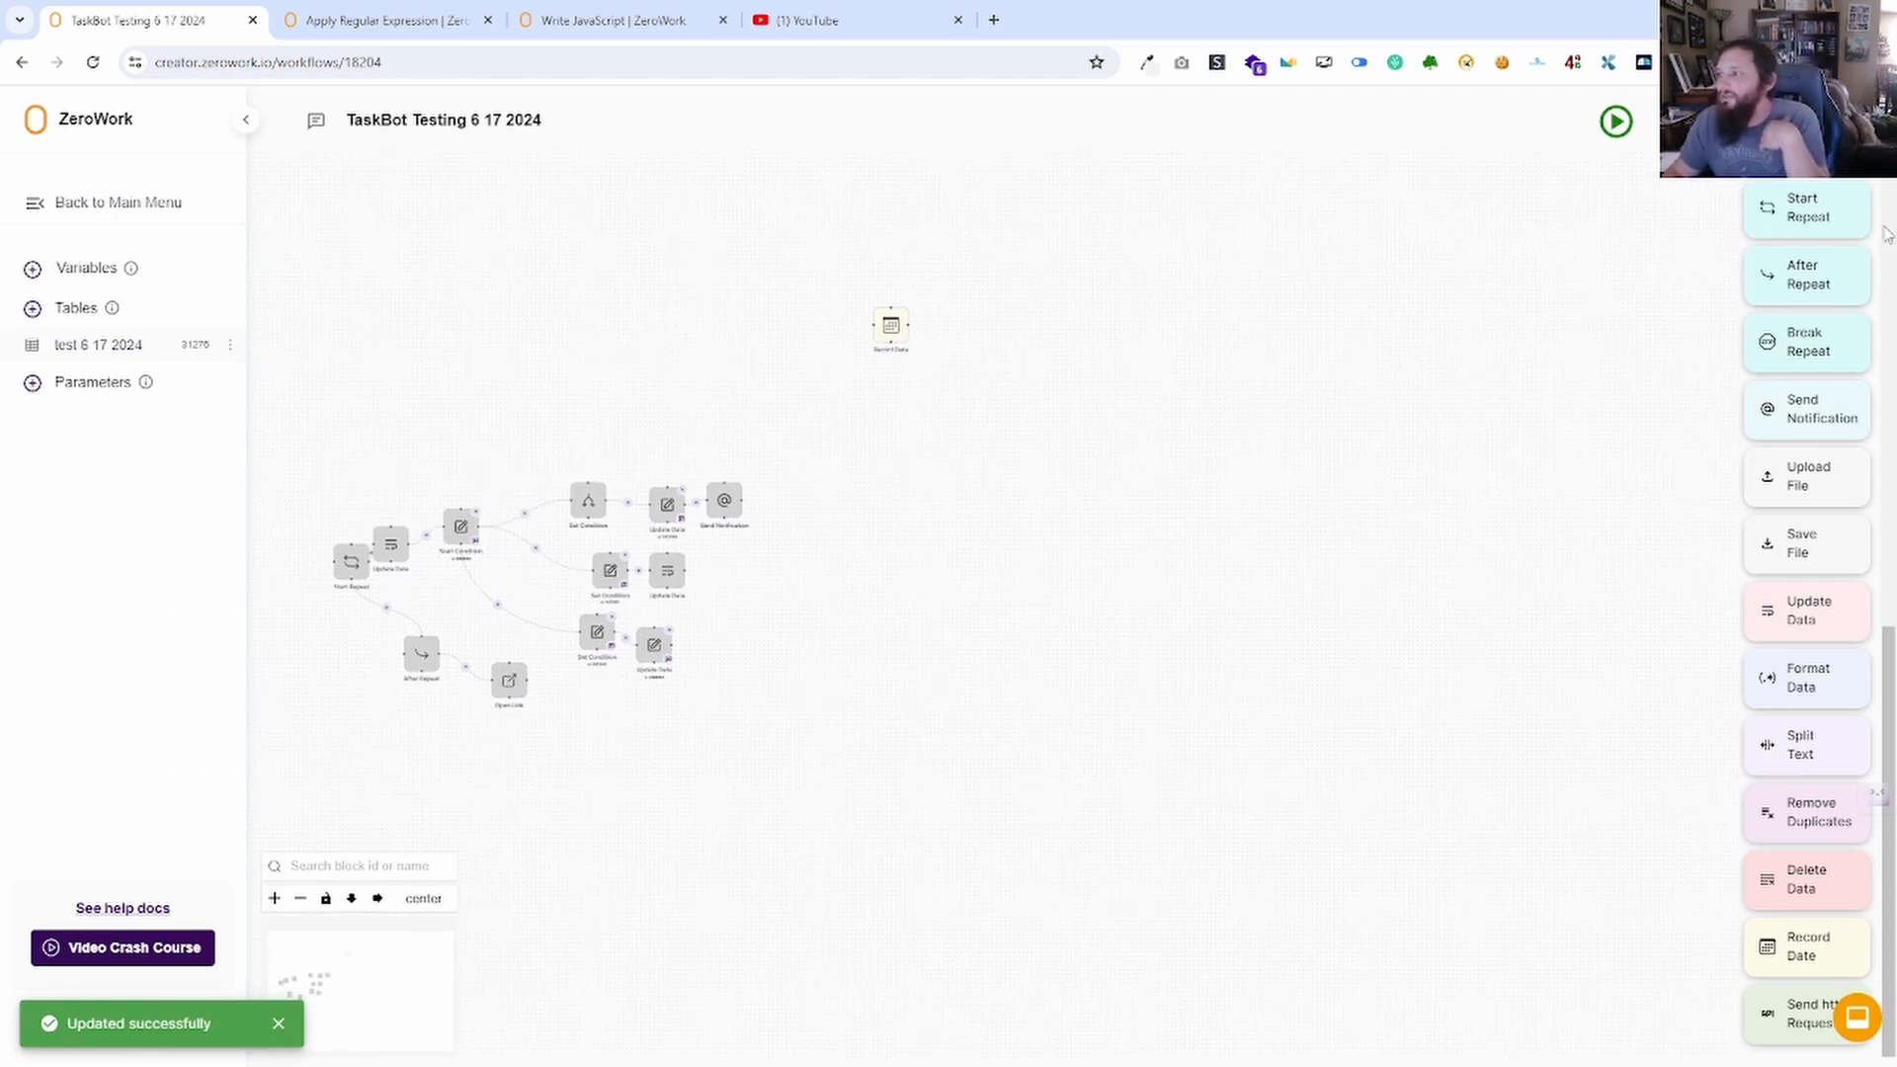
{"action": "left_click", "coordinate": [1616, 121]}
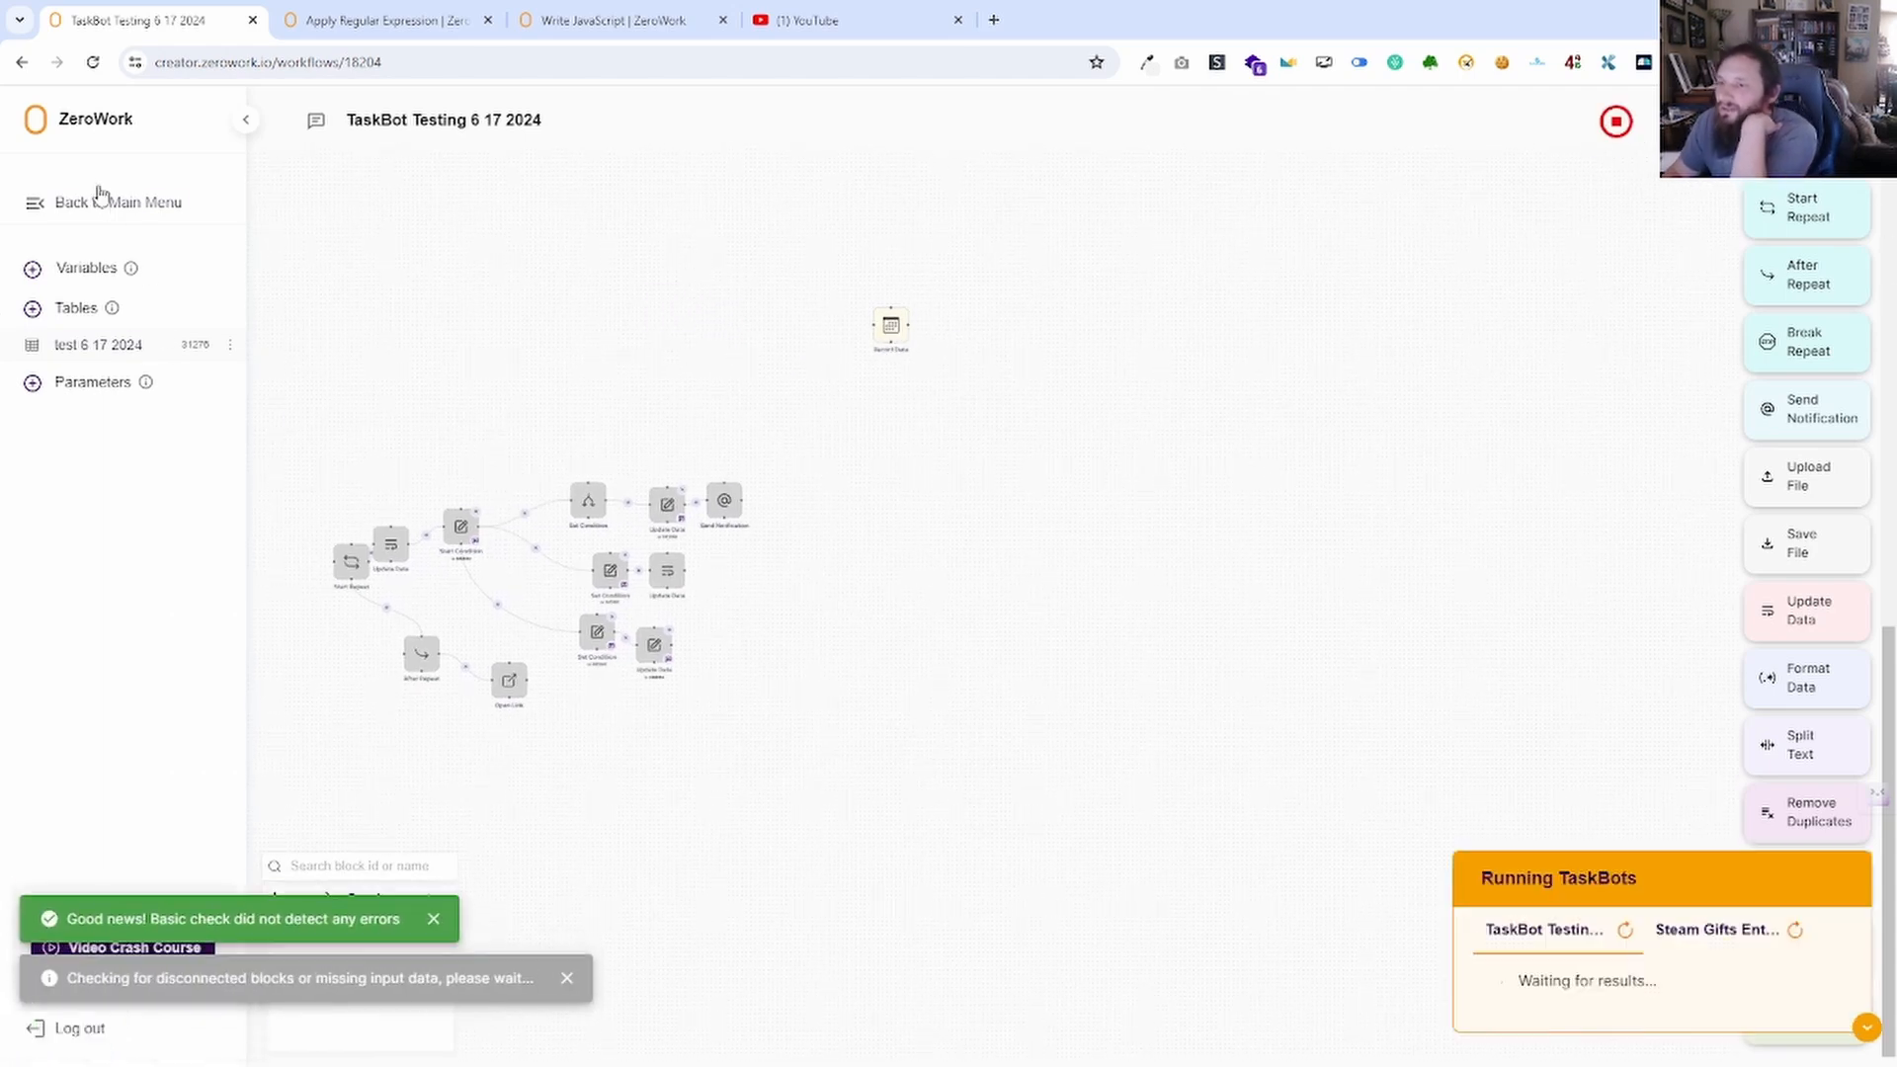
{"action": "left_click", "coordinate": [114, 268]}
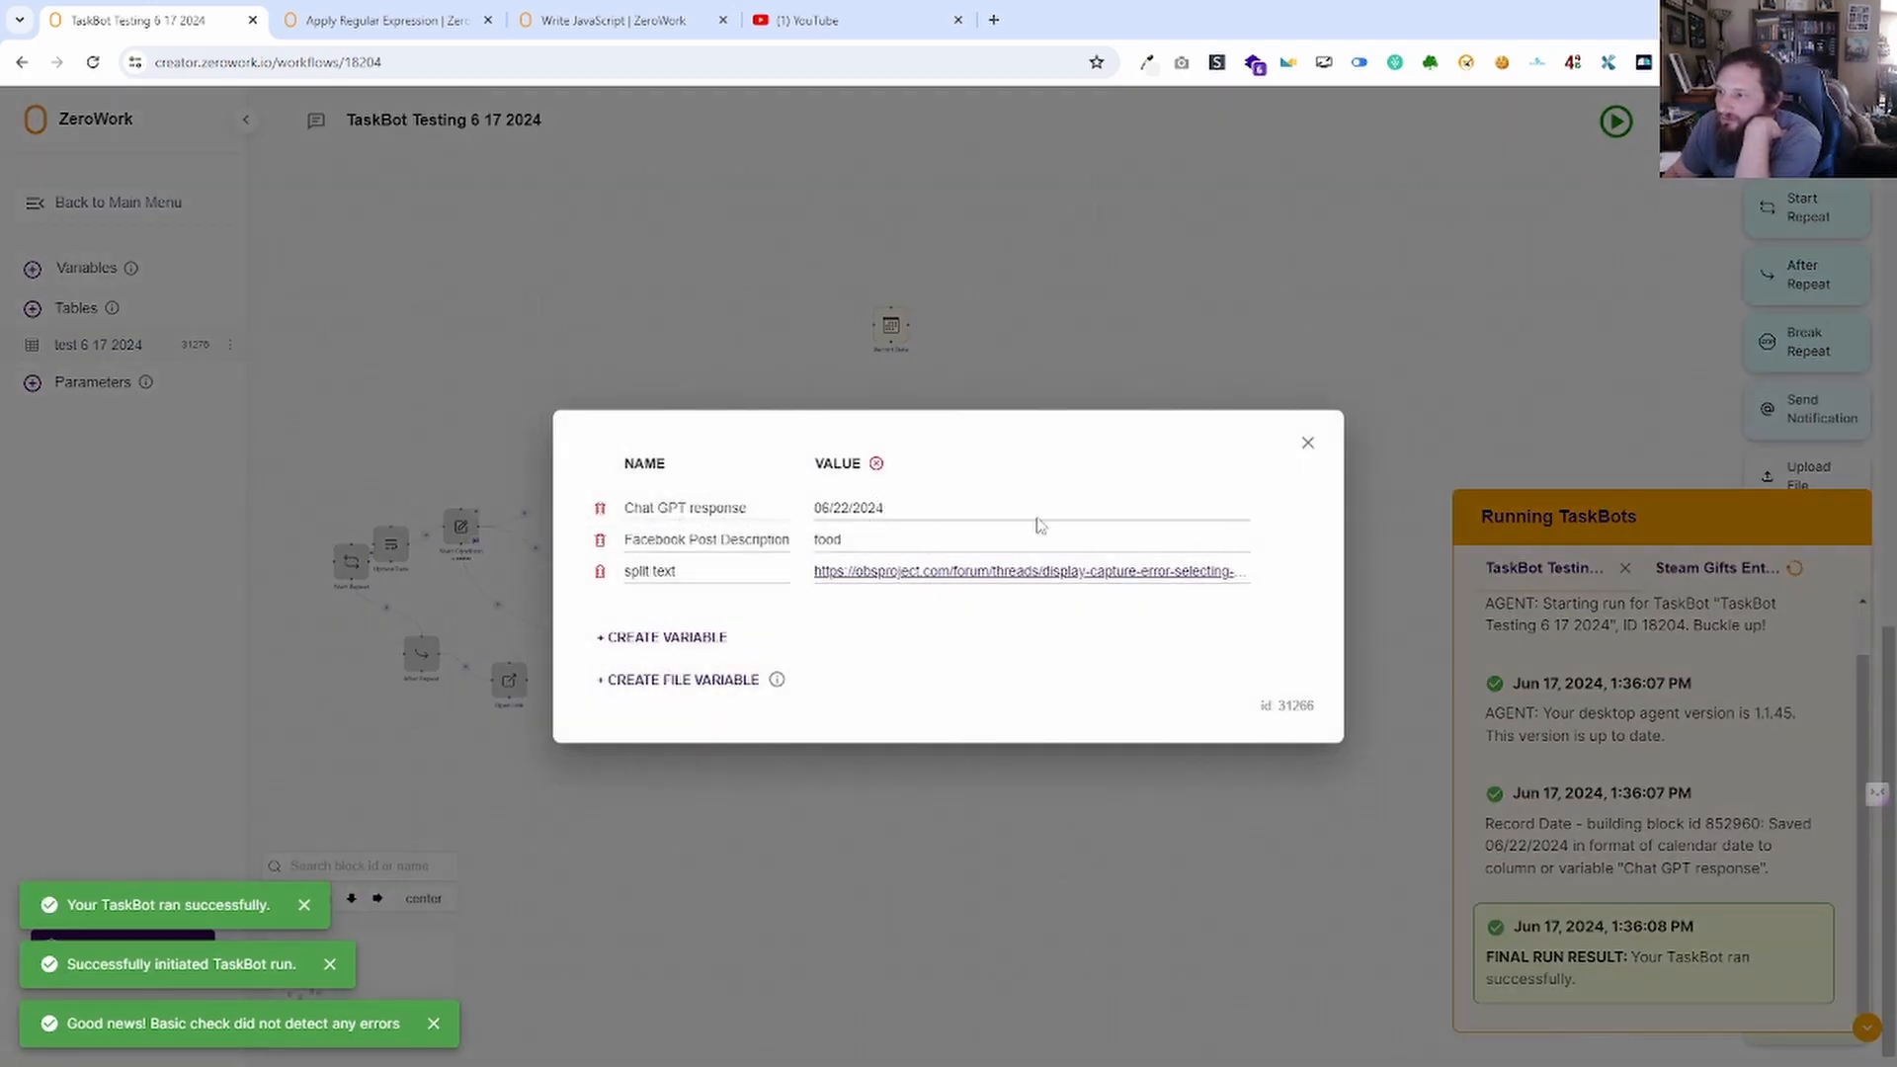
{"action": "left_click", "coordinate": [1311, 444]}
{"action": "left_click_drag", "start_coordinate": [999, 470], "coordinate": [677, 398]}
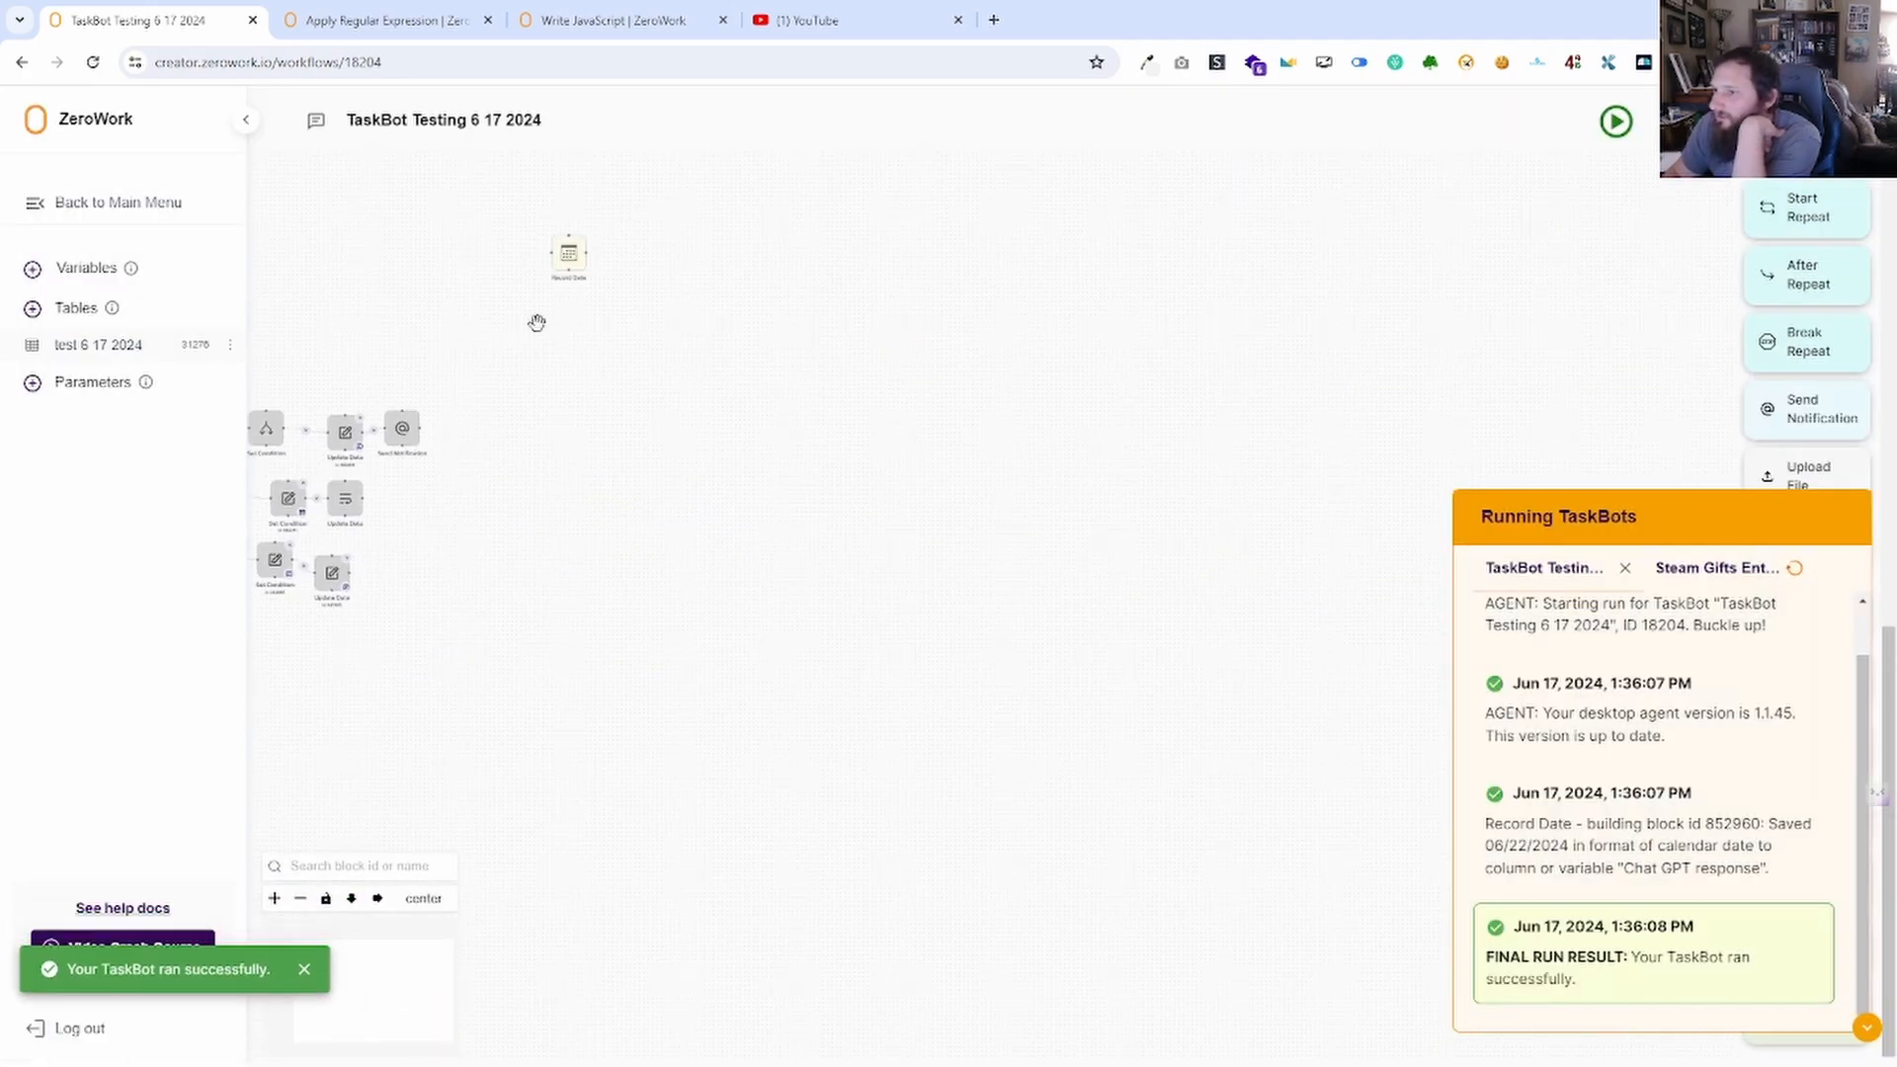
Try the Day format on Record Date, revert to Calendar date, save, and hide the run log.
{"action": "left_click", "coordinate": [570, 259]}
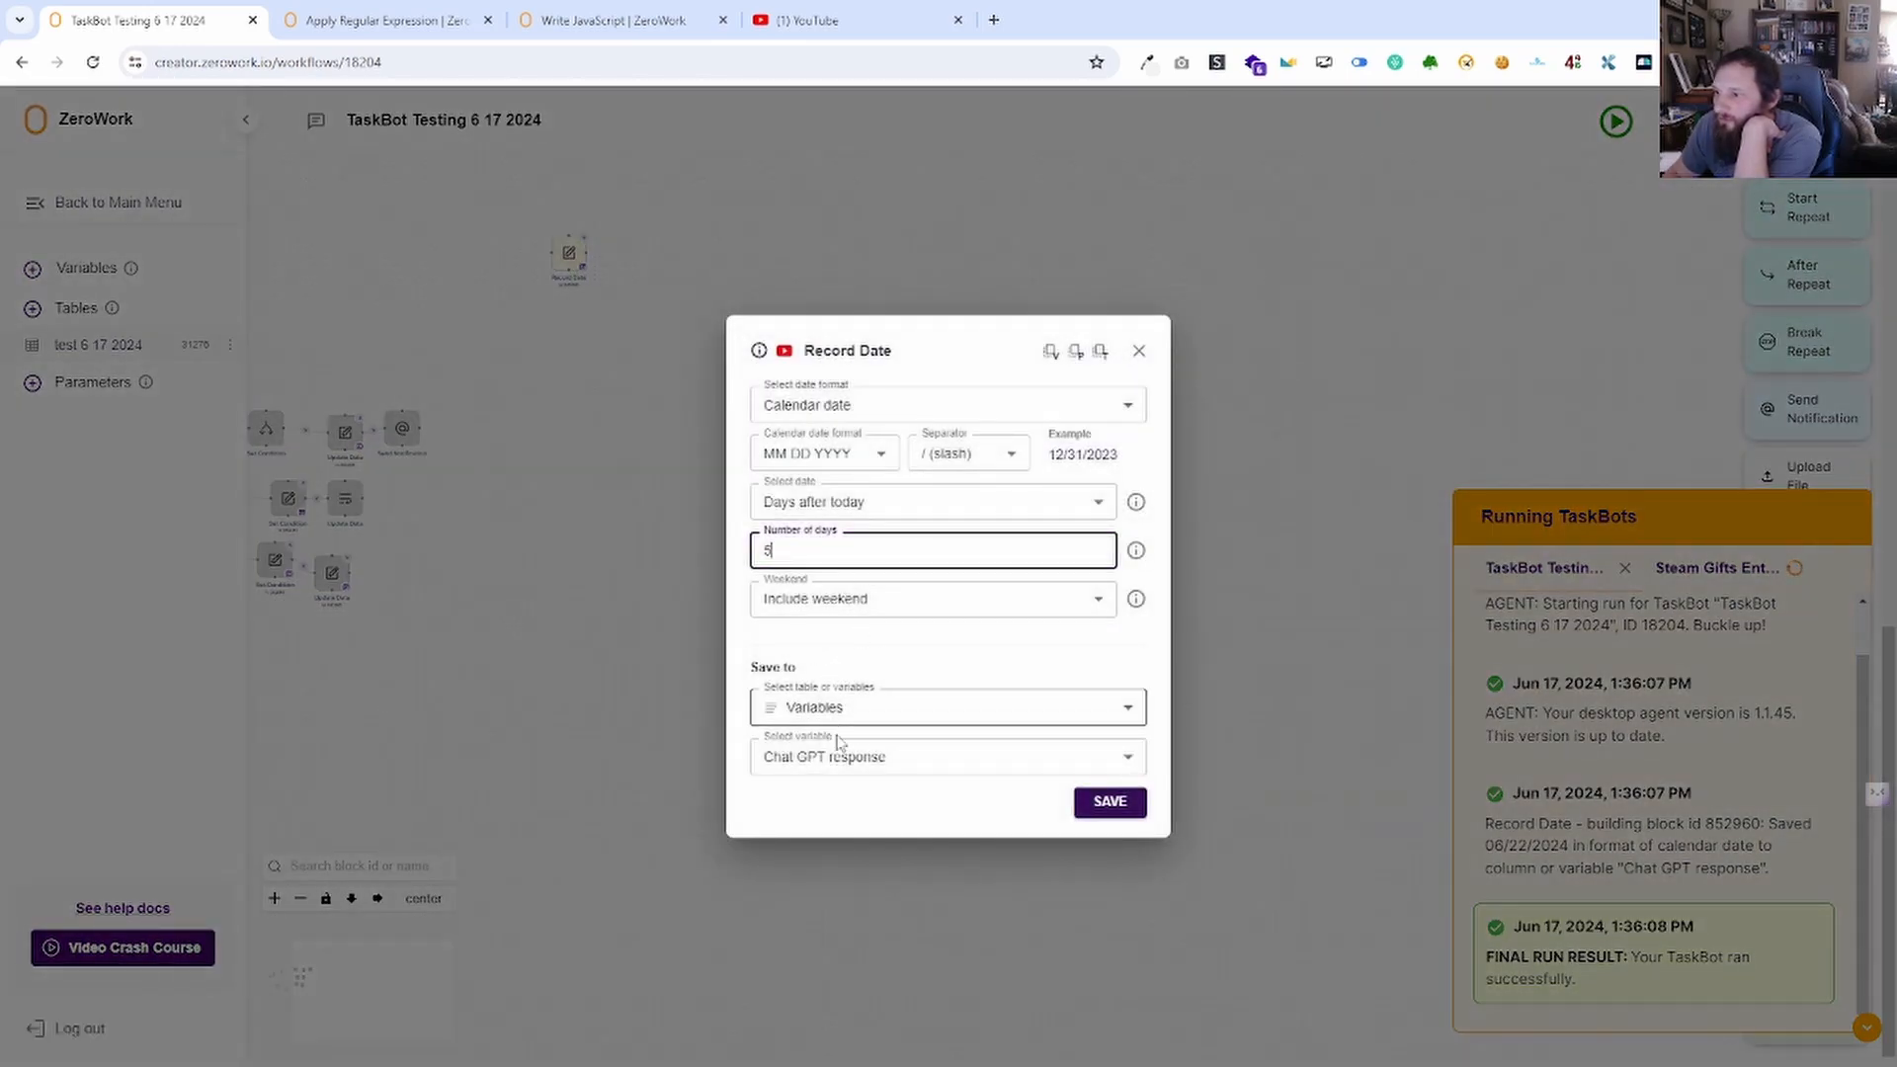
{"action": "left_click", "coordinate": [882, 405]}
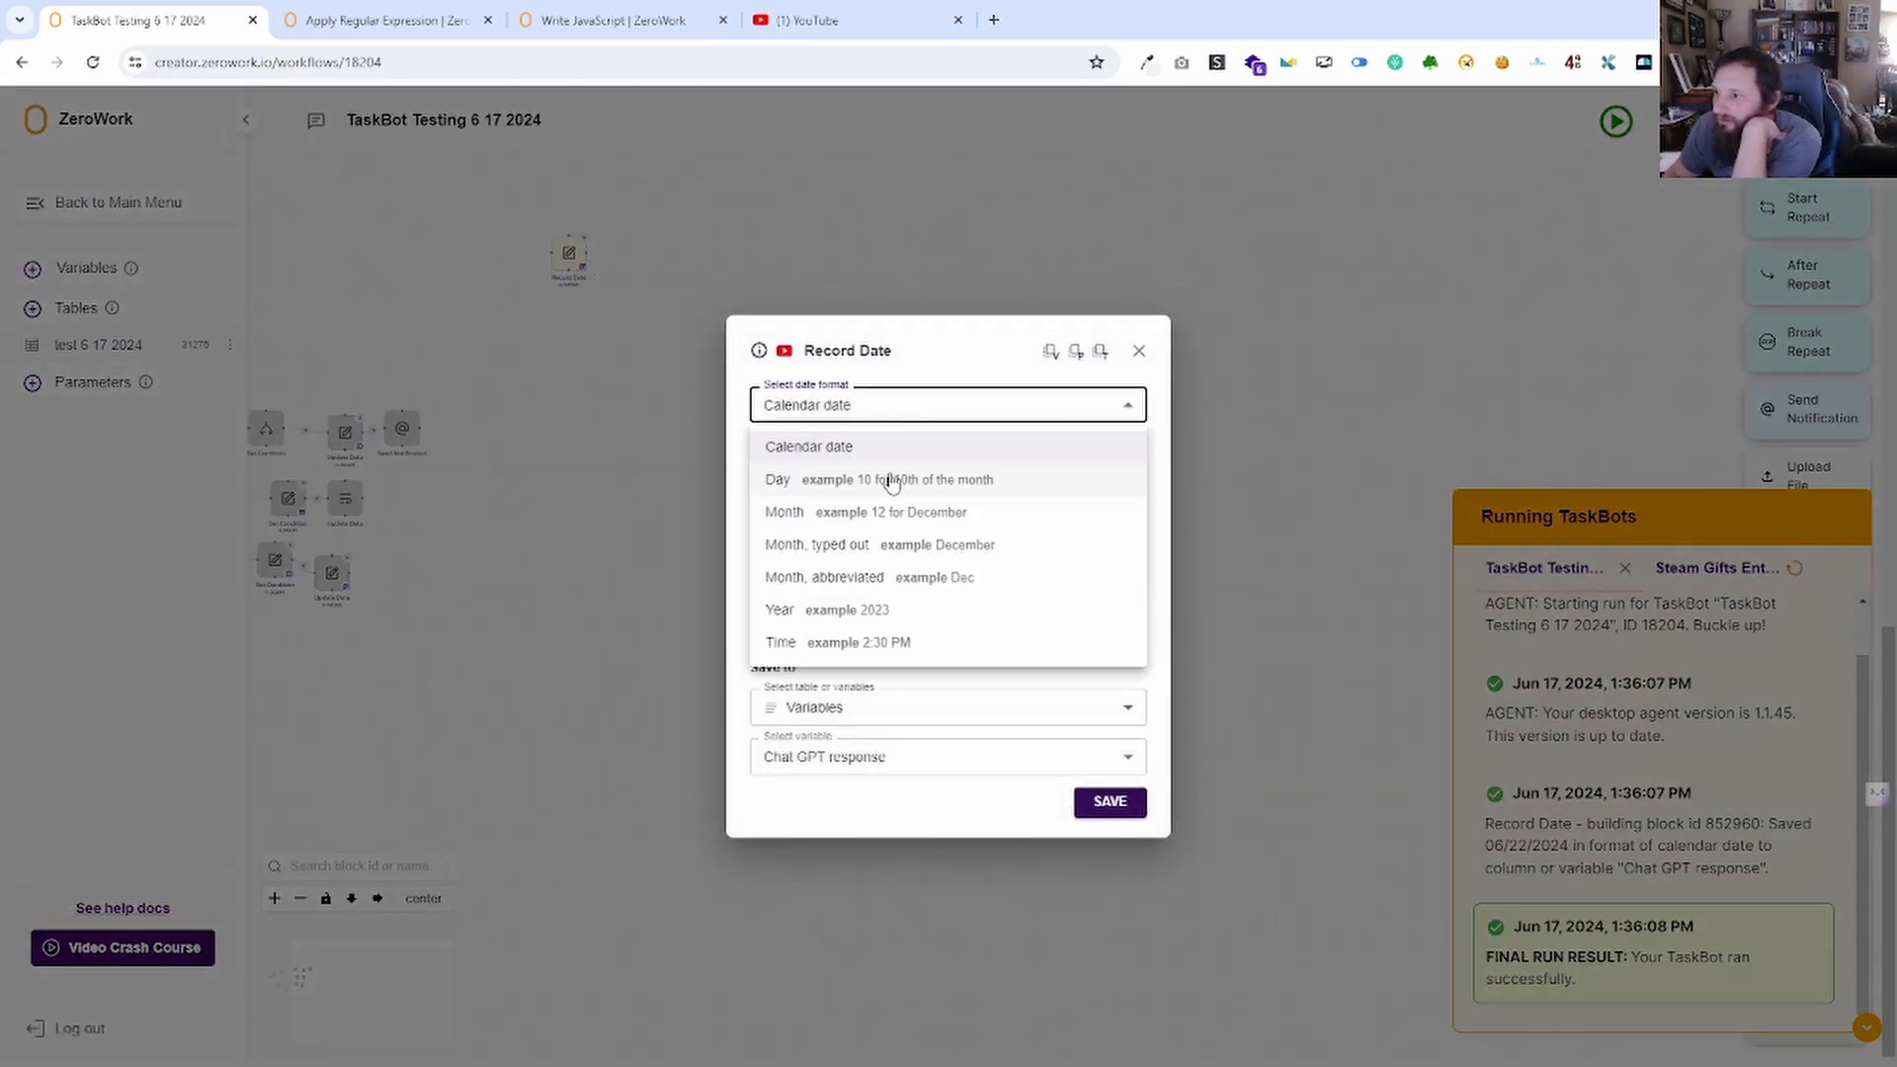
{"action": "left_click", "coordinate": [892, 481]}
{"action": "left_click", "coordinate": [947, 431]}
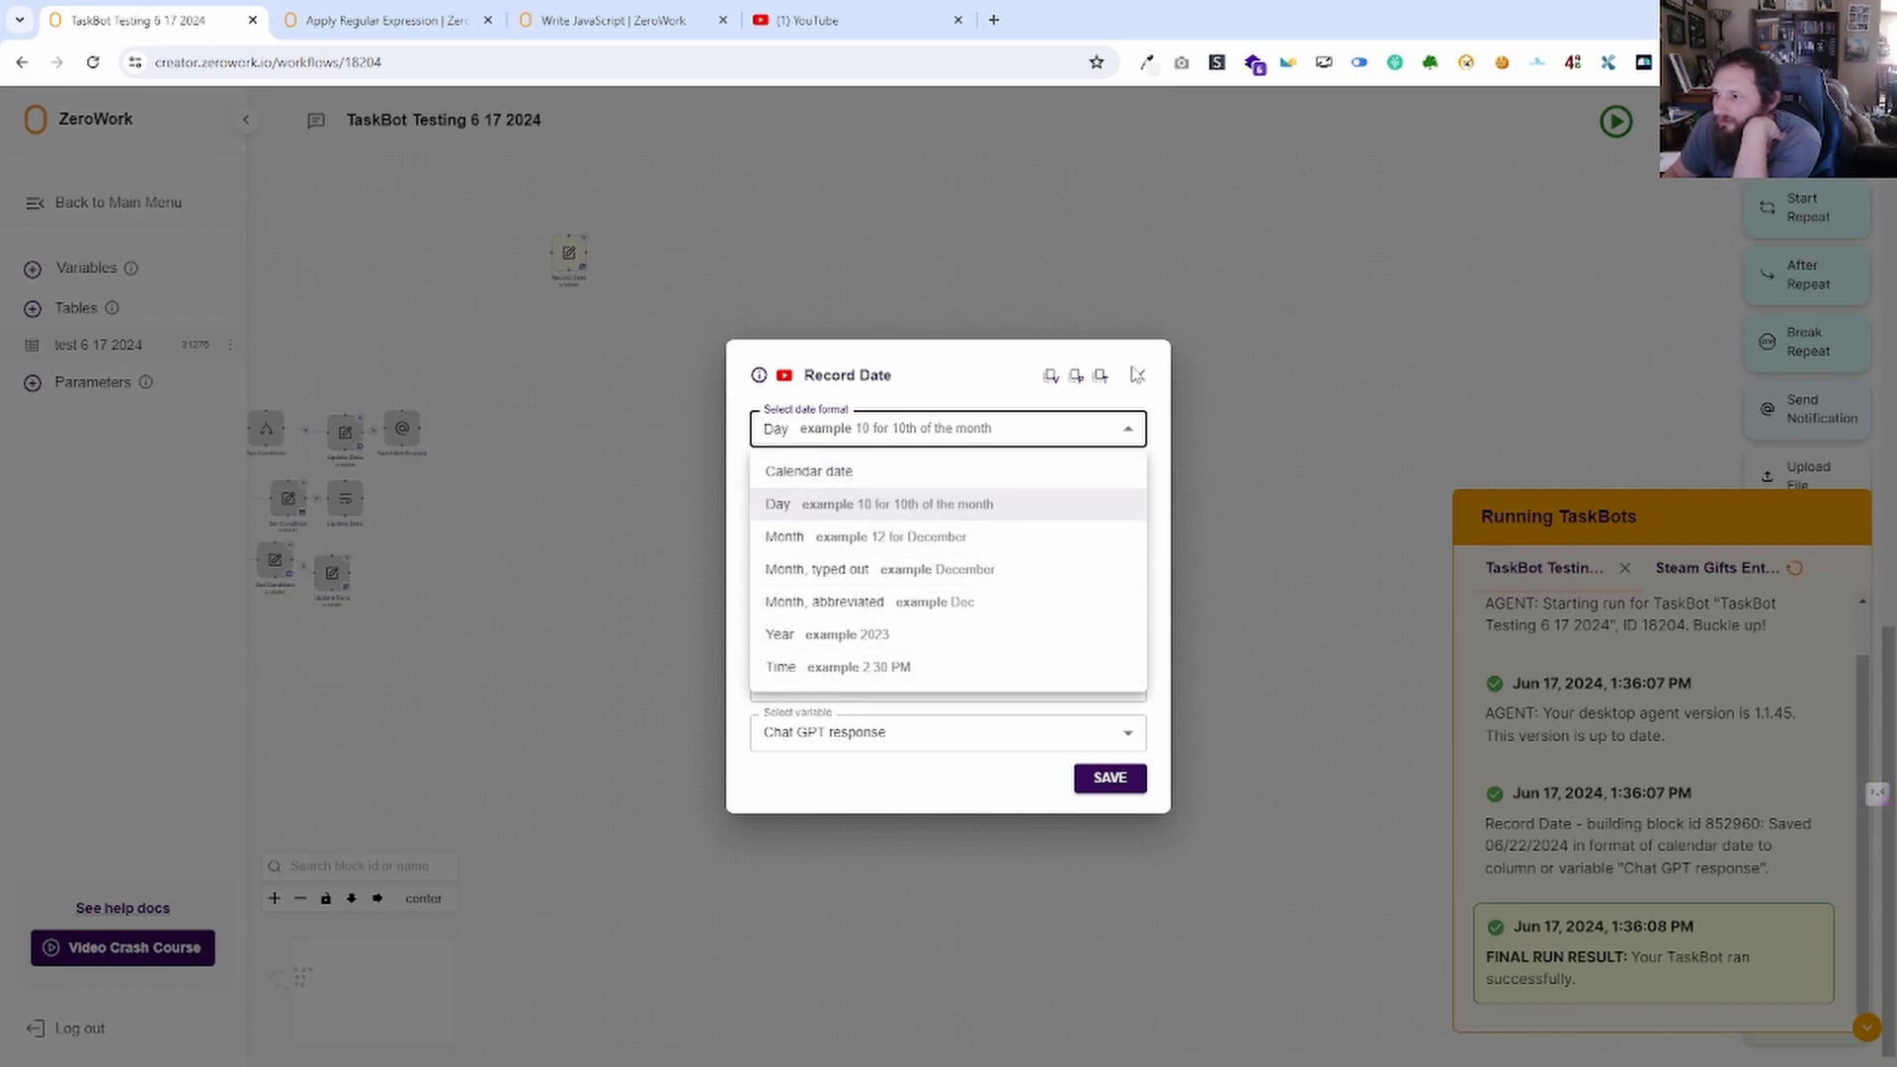
{"action": "left_click", "coordinate": [1142, 380]}
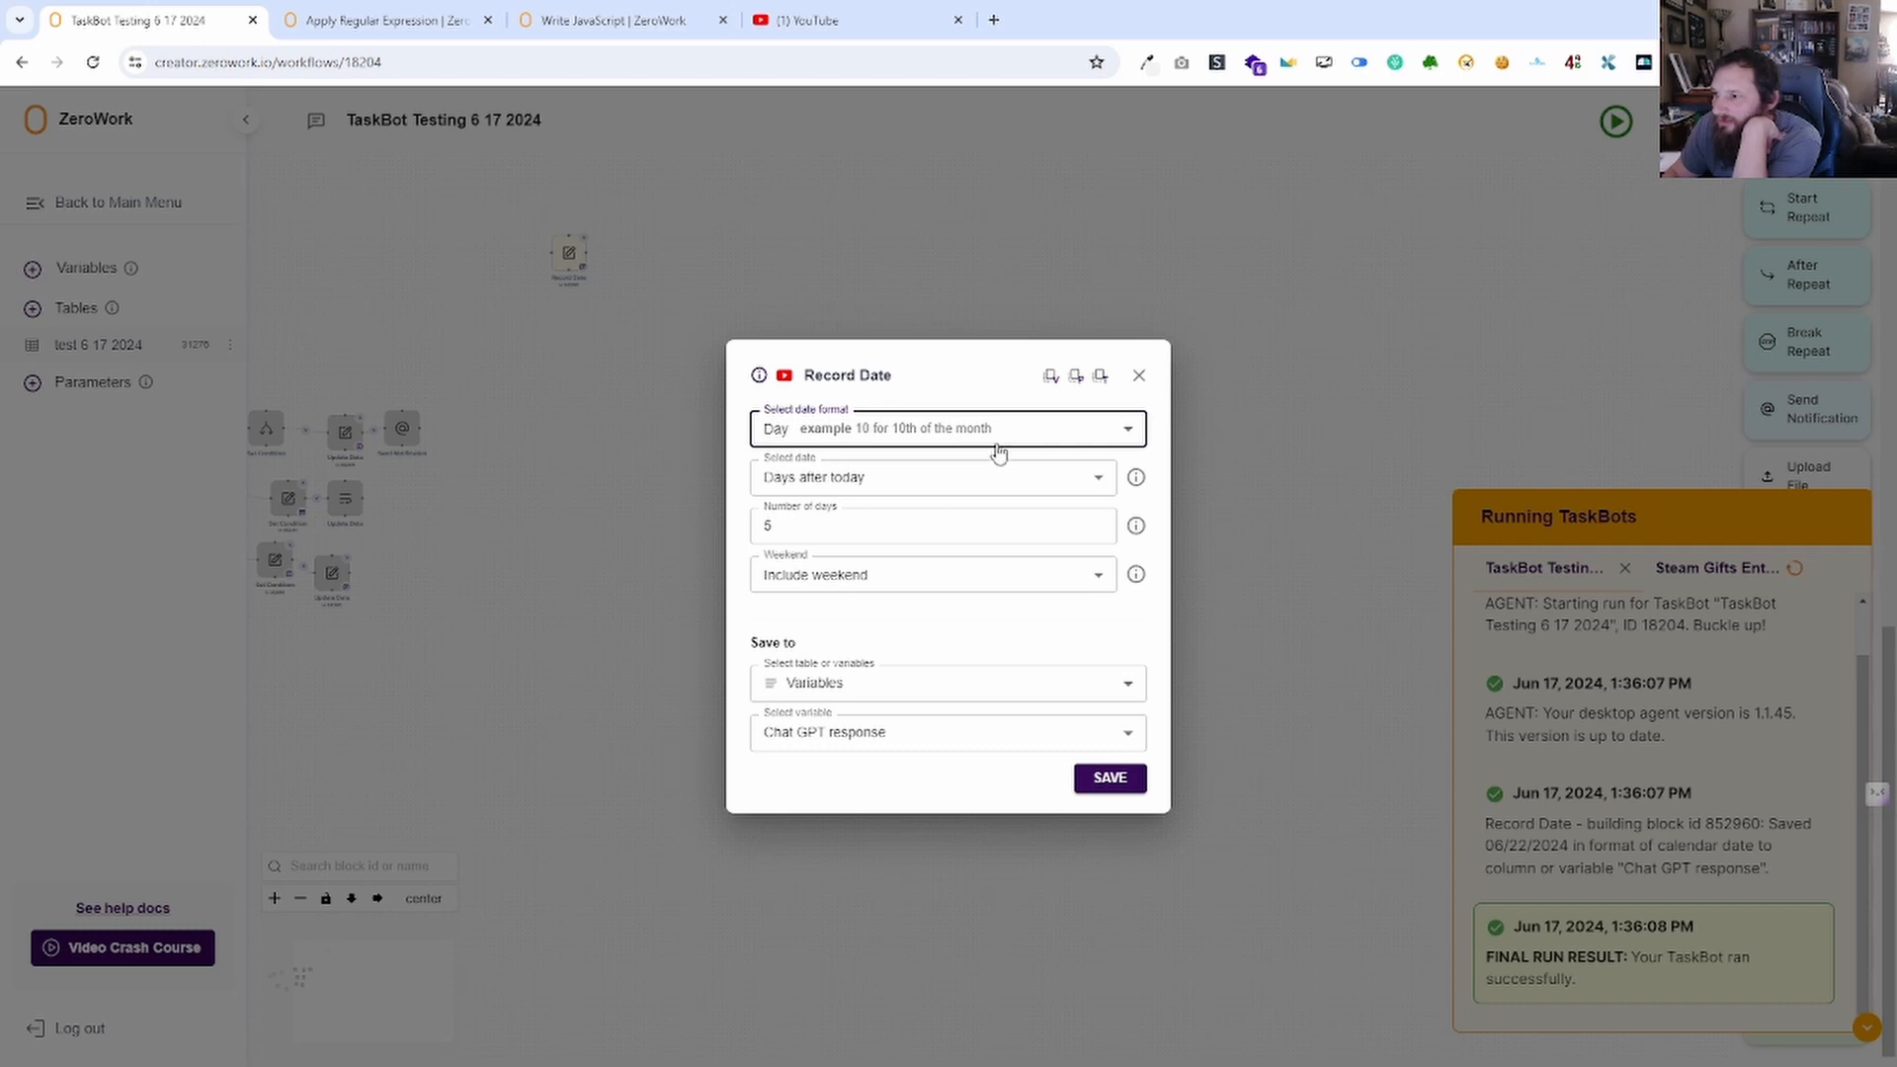
{"action": "left_click", "coordinate": [931, 440]}
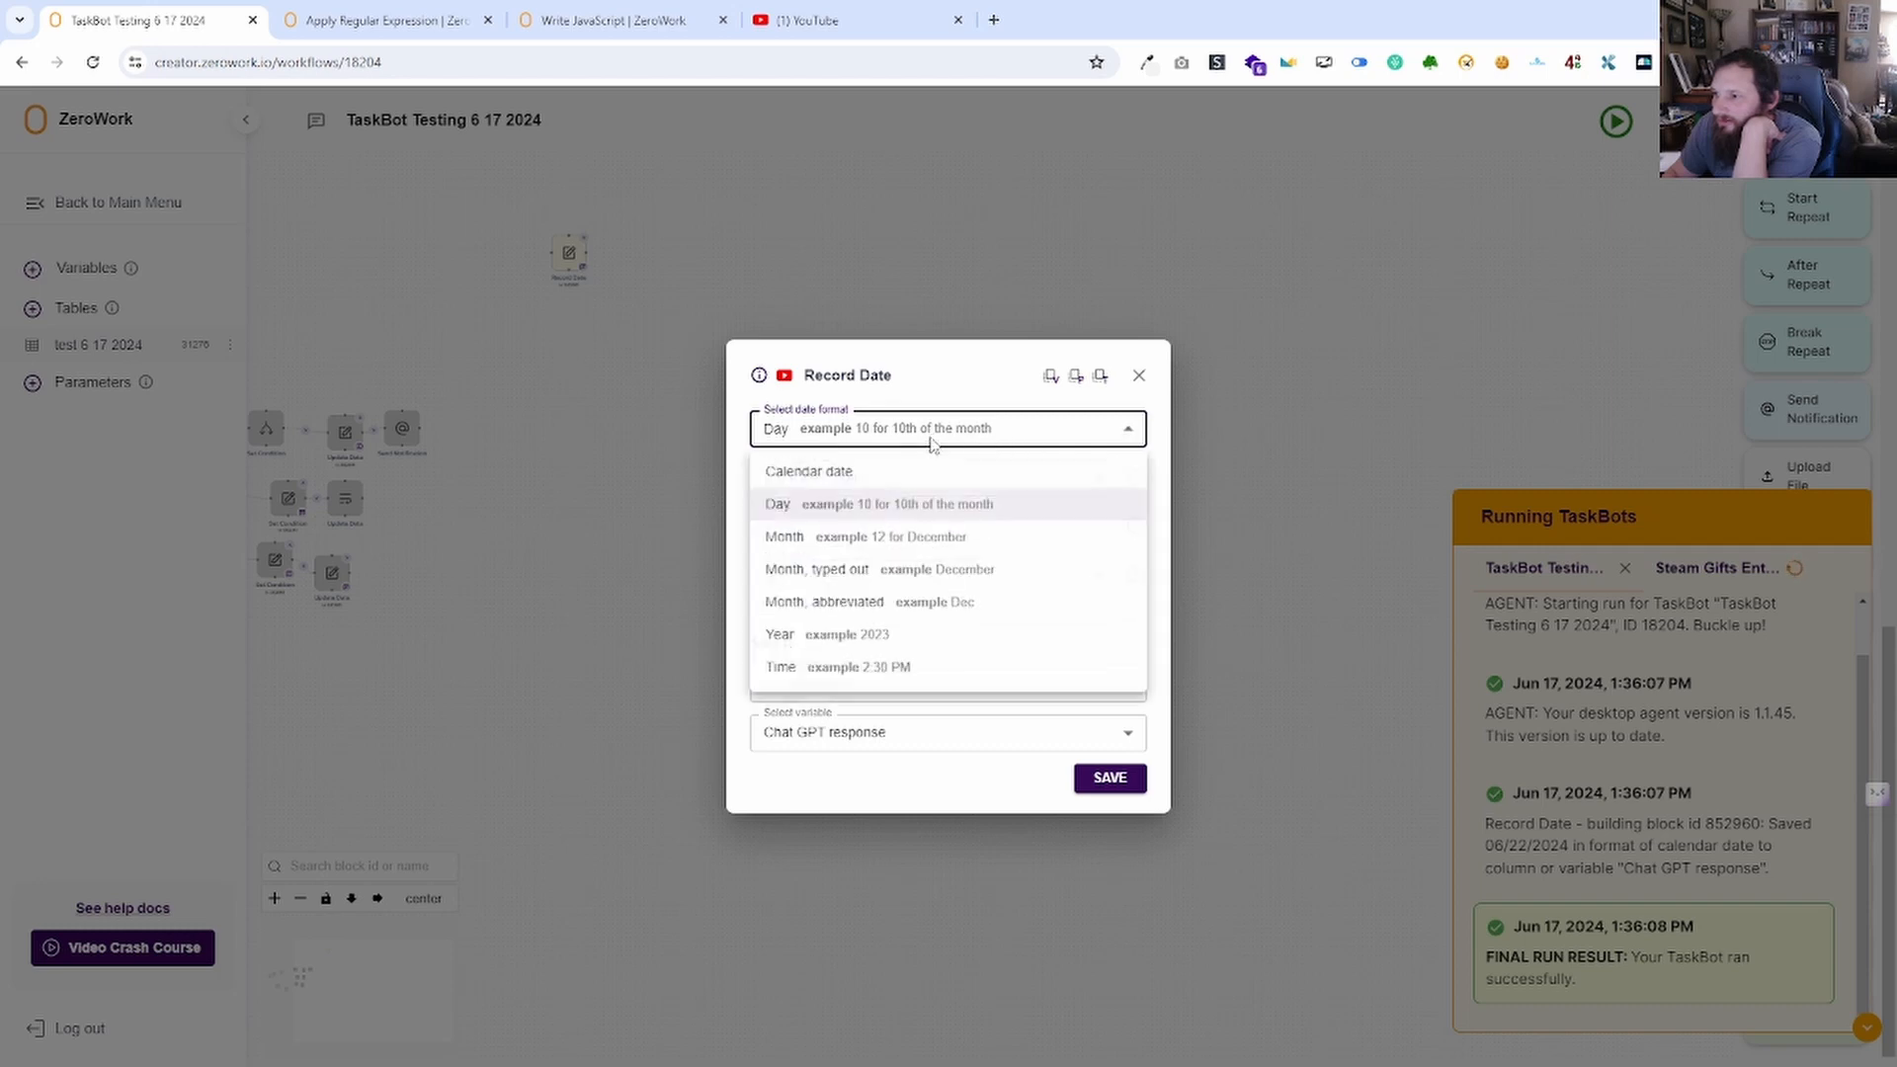
{"action": "left_click", "coordinate": [860, 471]}
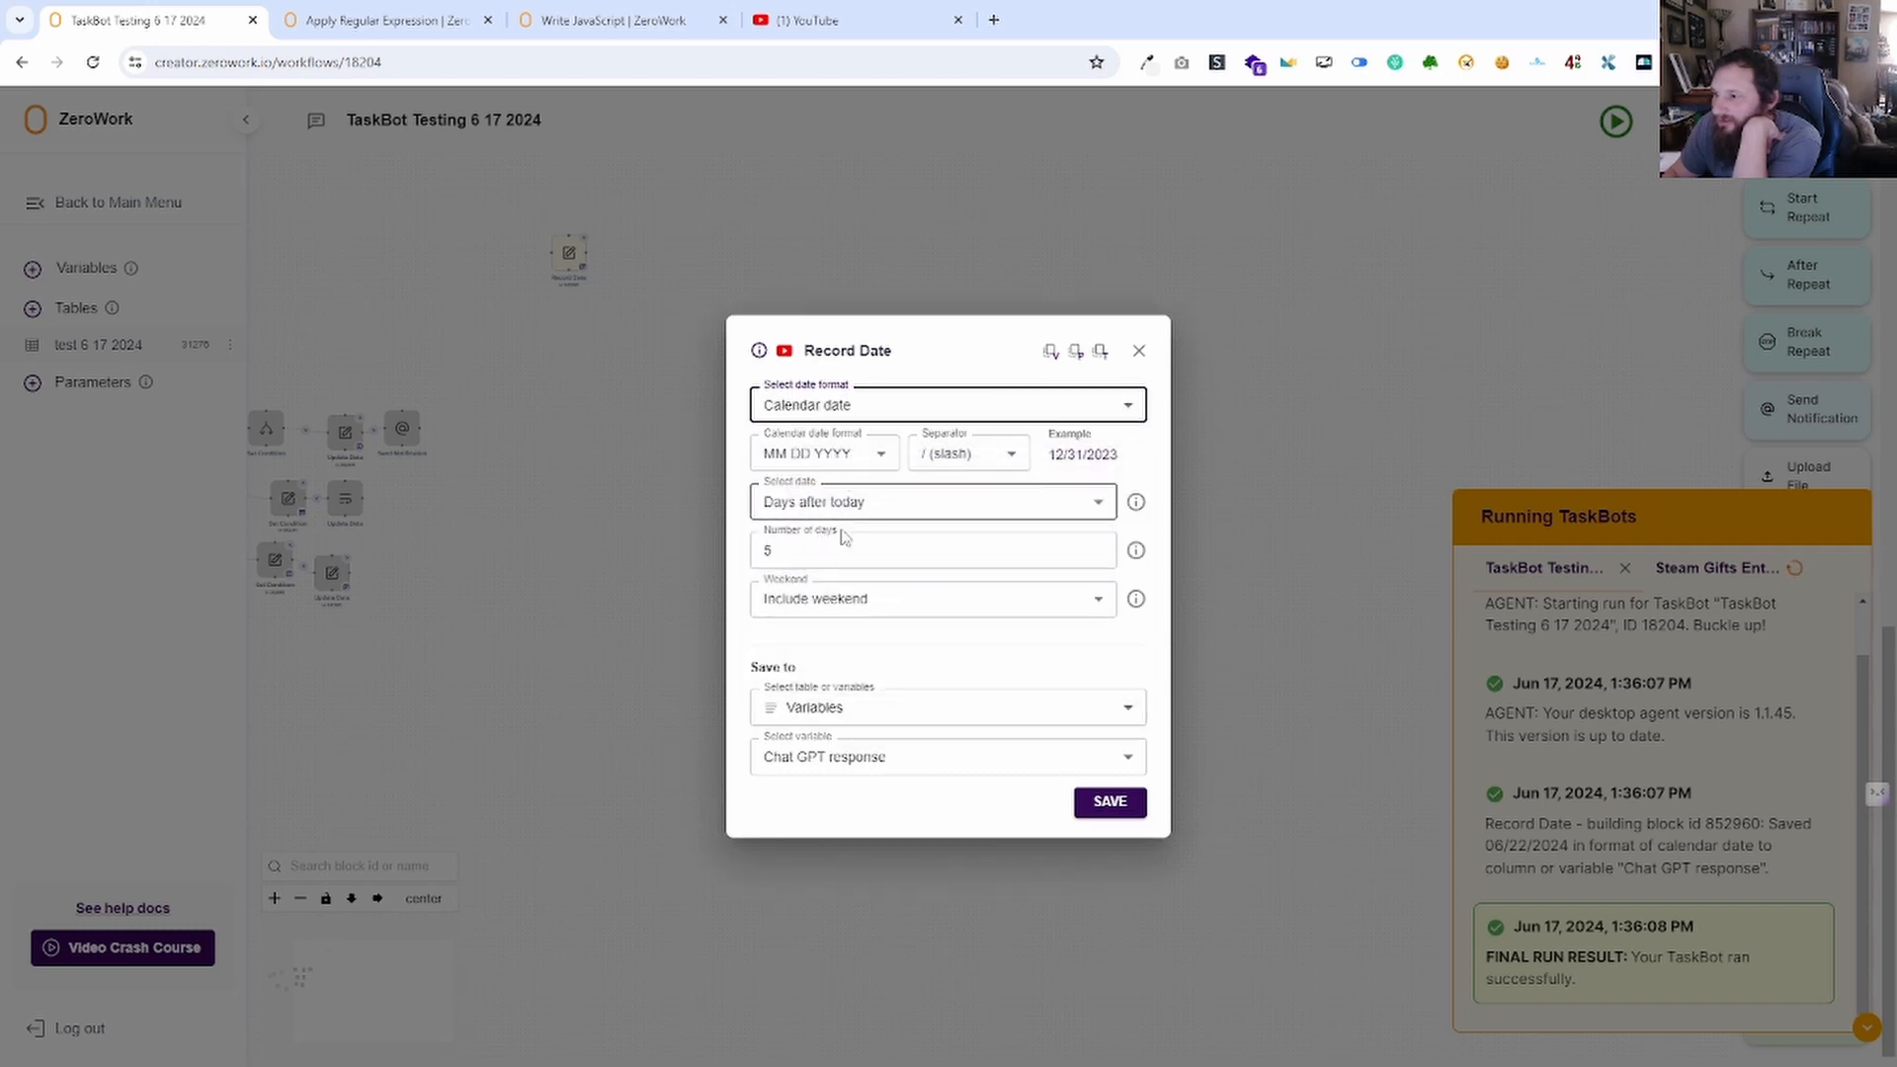
{"action": "left_click", "coordinate": [1107, 803]}
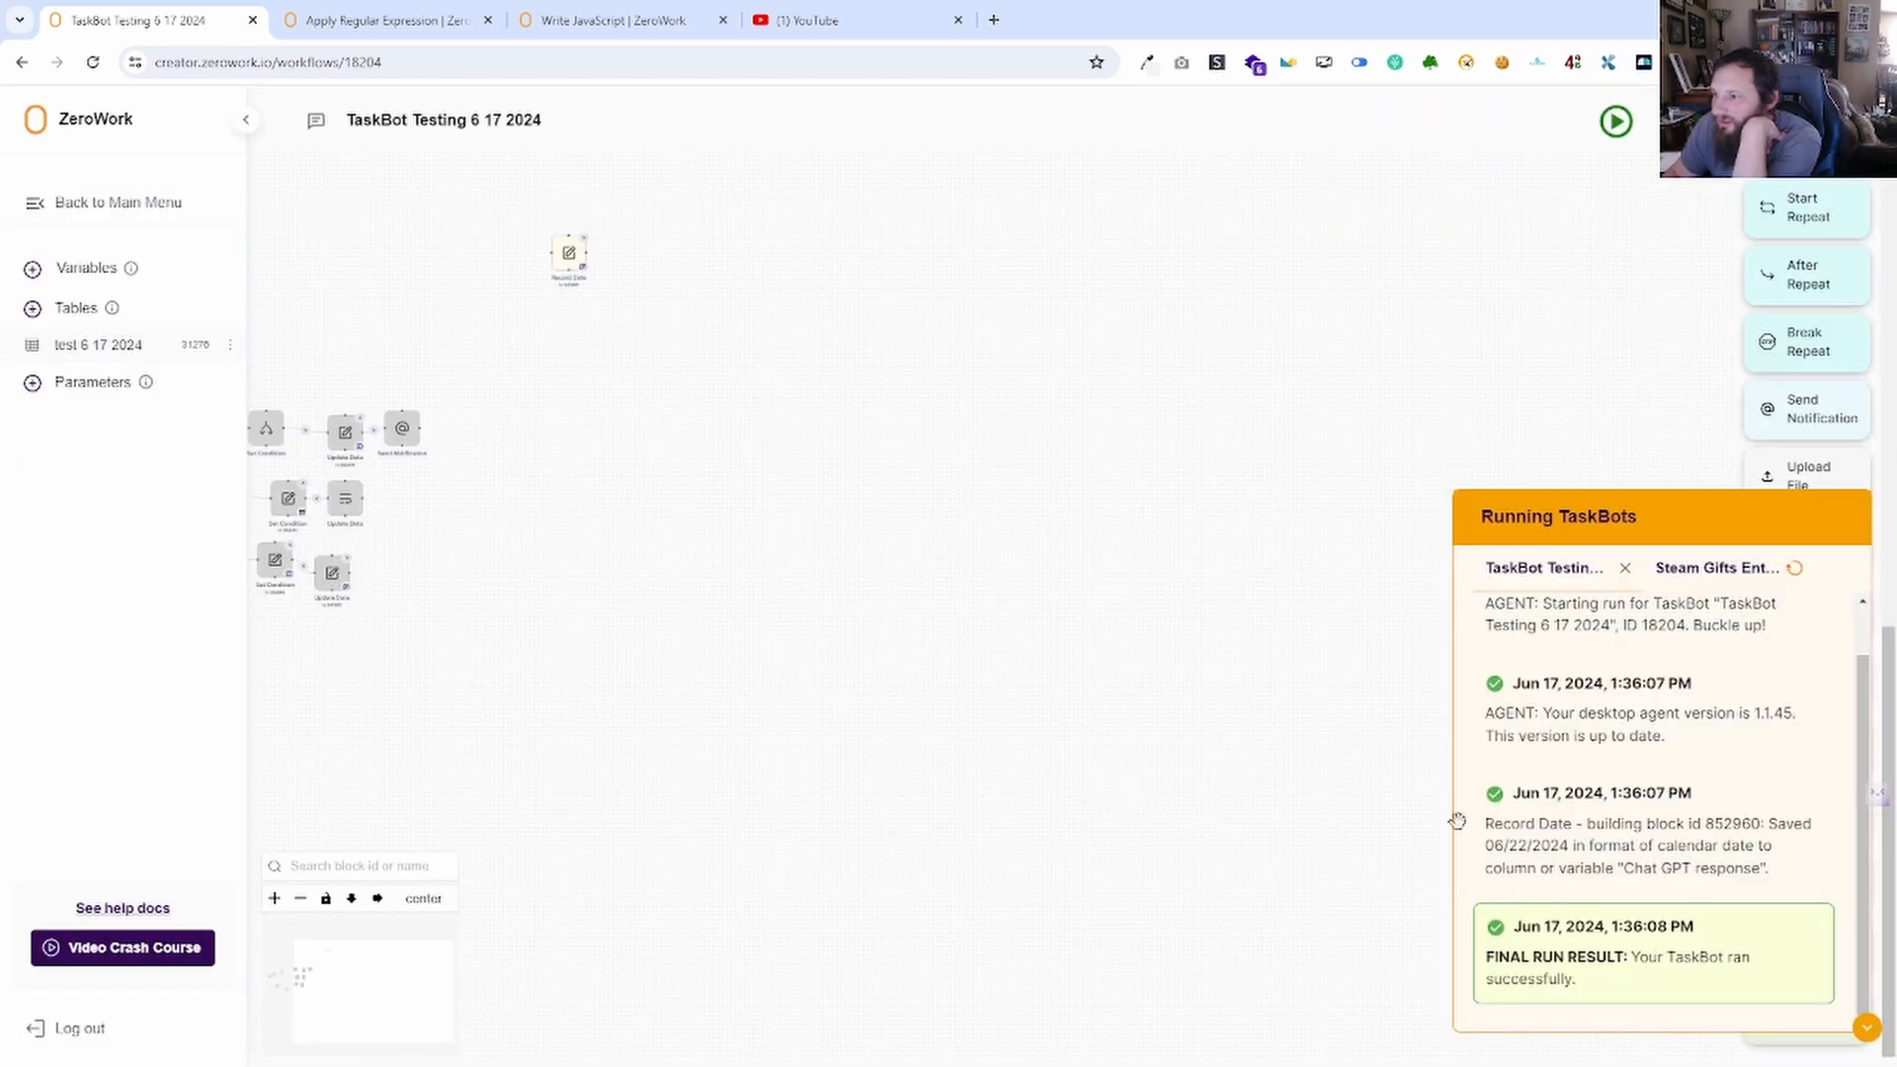
{"action": "left_click", "coordinate": [1866, 1028]}
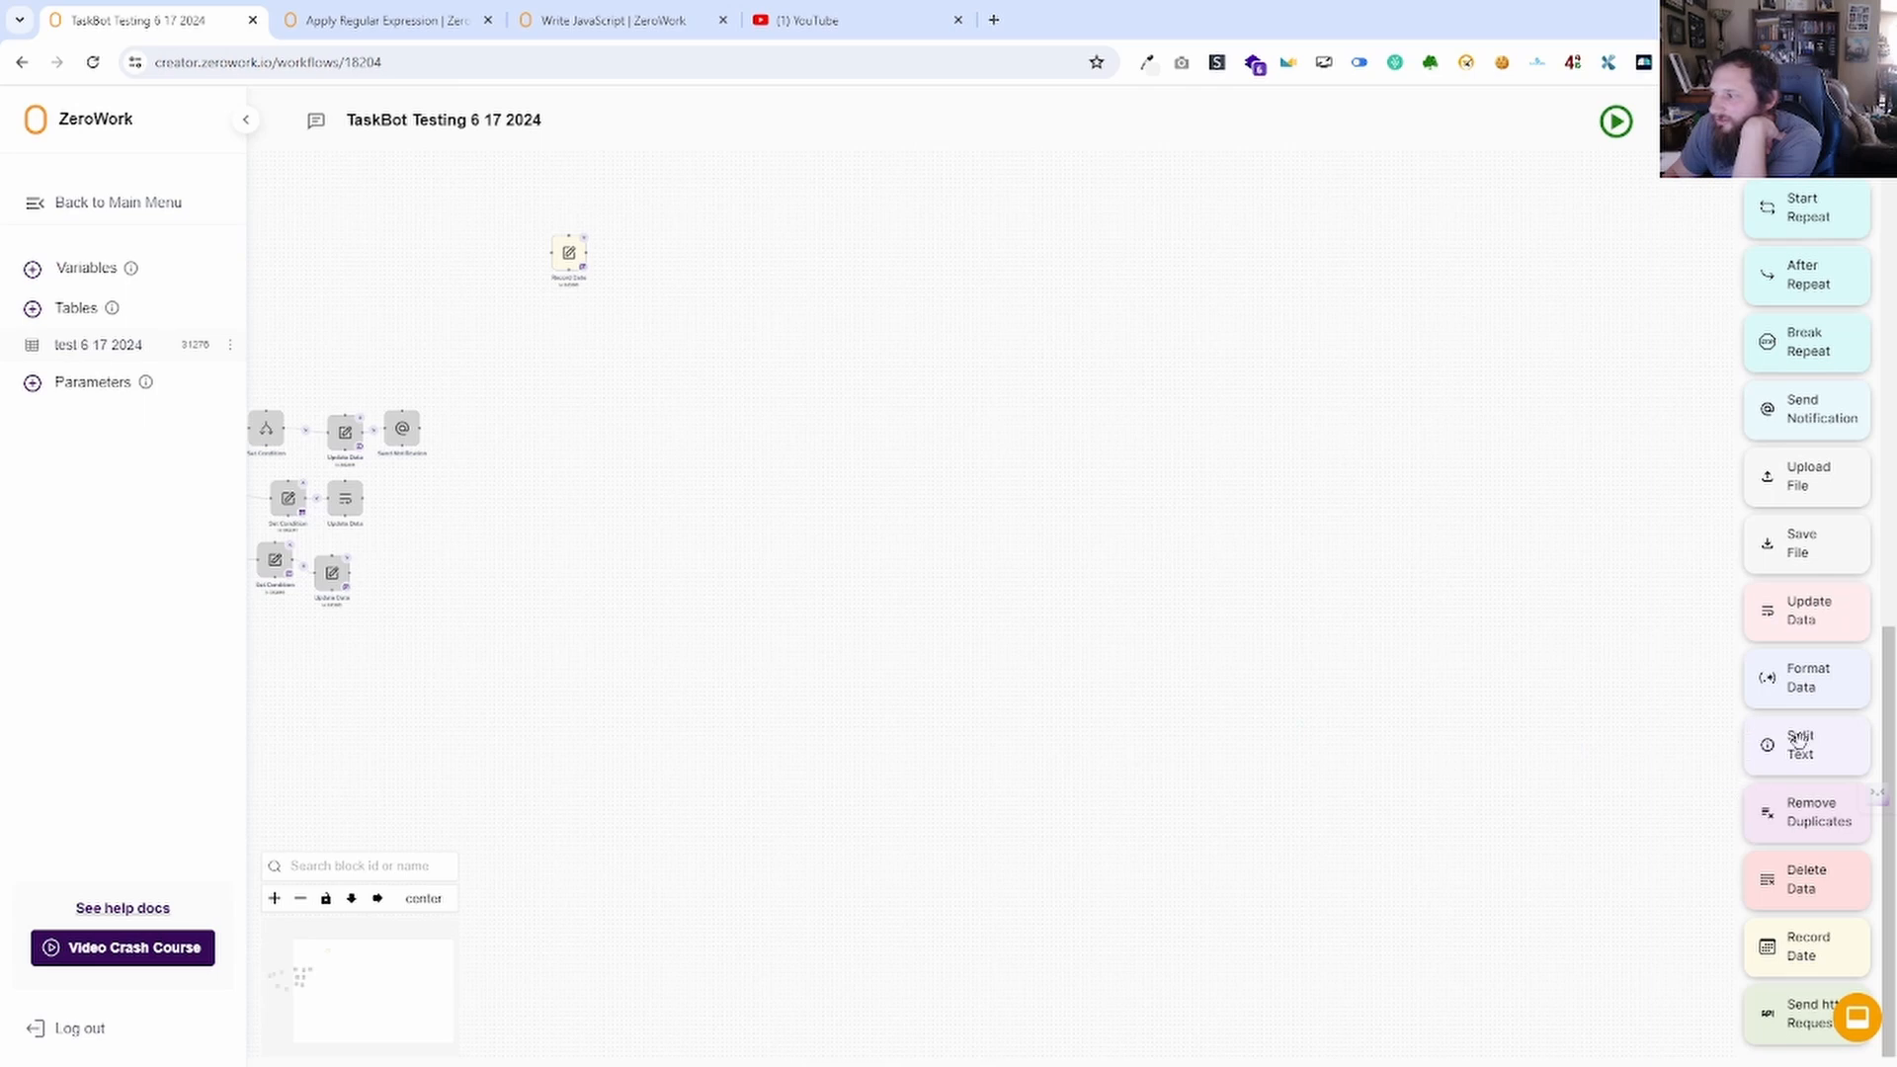
Add a Split Text block after Record Date that splits the Chat GPT response variable.
{"action": "left_click_drag", "start_coordinate": [1798, 741], "coordinate": [654, 258]}
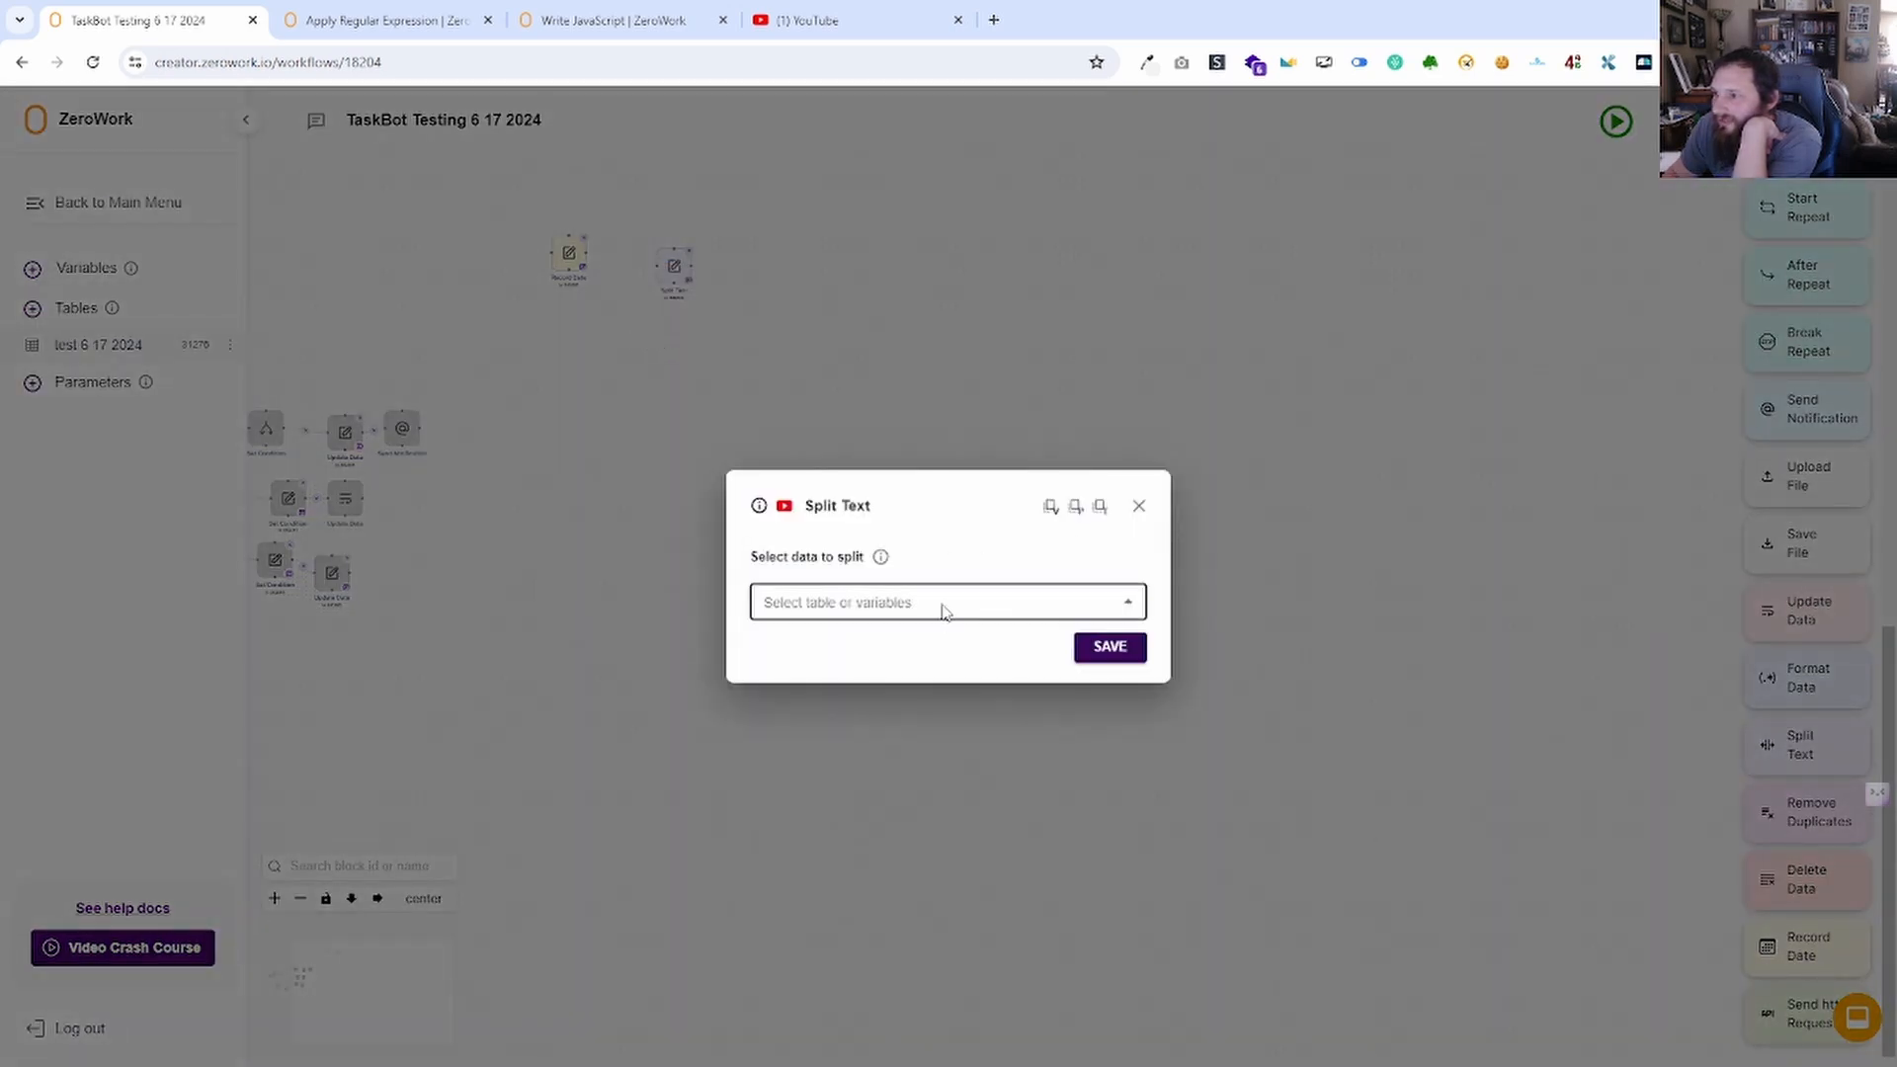
{"action": "left_click", "coordinate": [941, 605]}
{"action": "left_click", "coordinate": [924, 645]}
{"action": "left_click", "coordinate": [878, 629]}
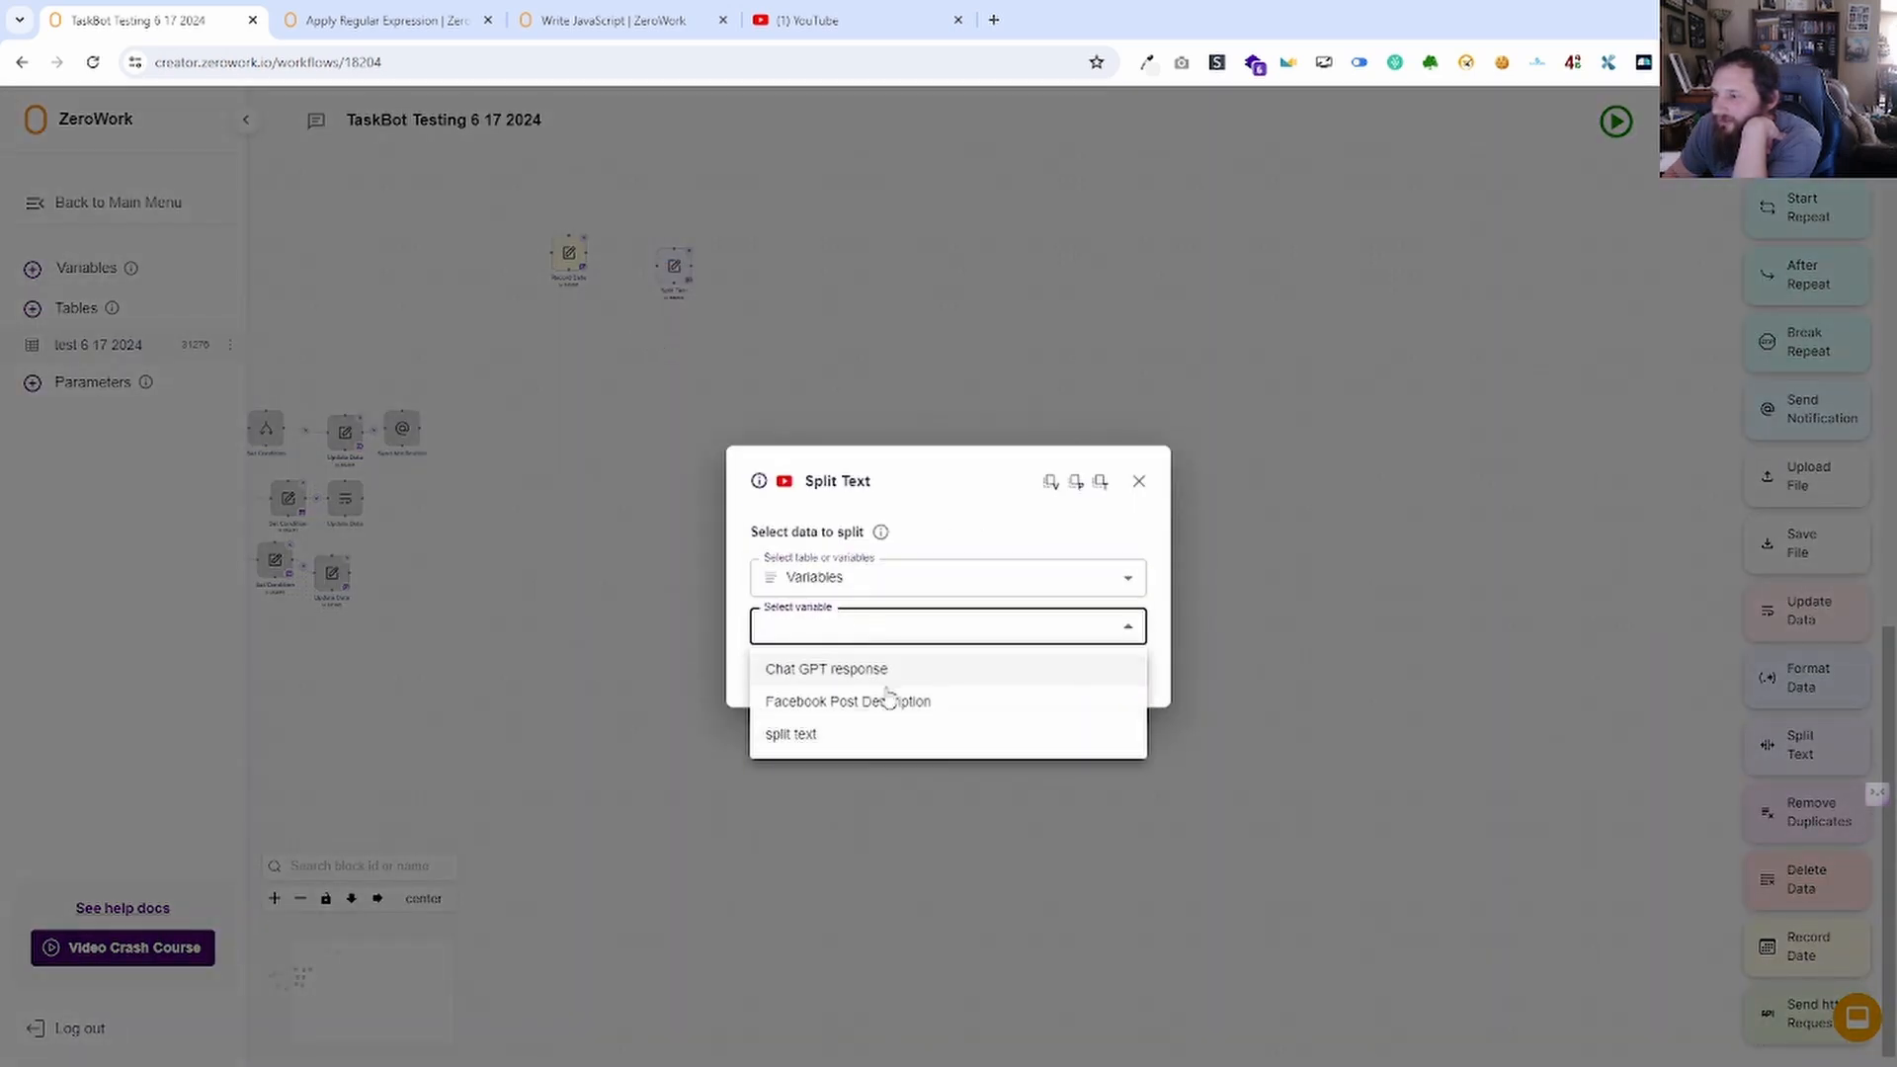
{"action": "left_click", "coordinate": [828, 669]}
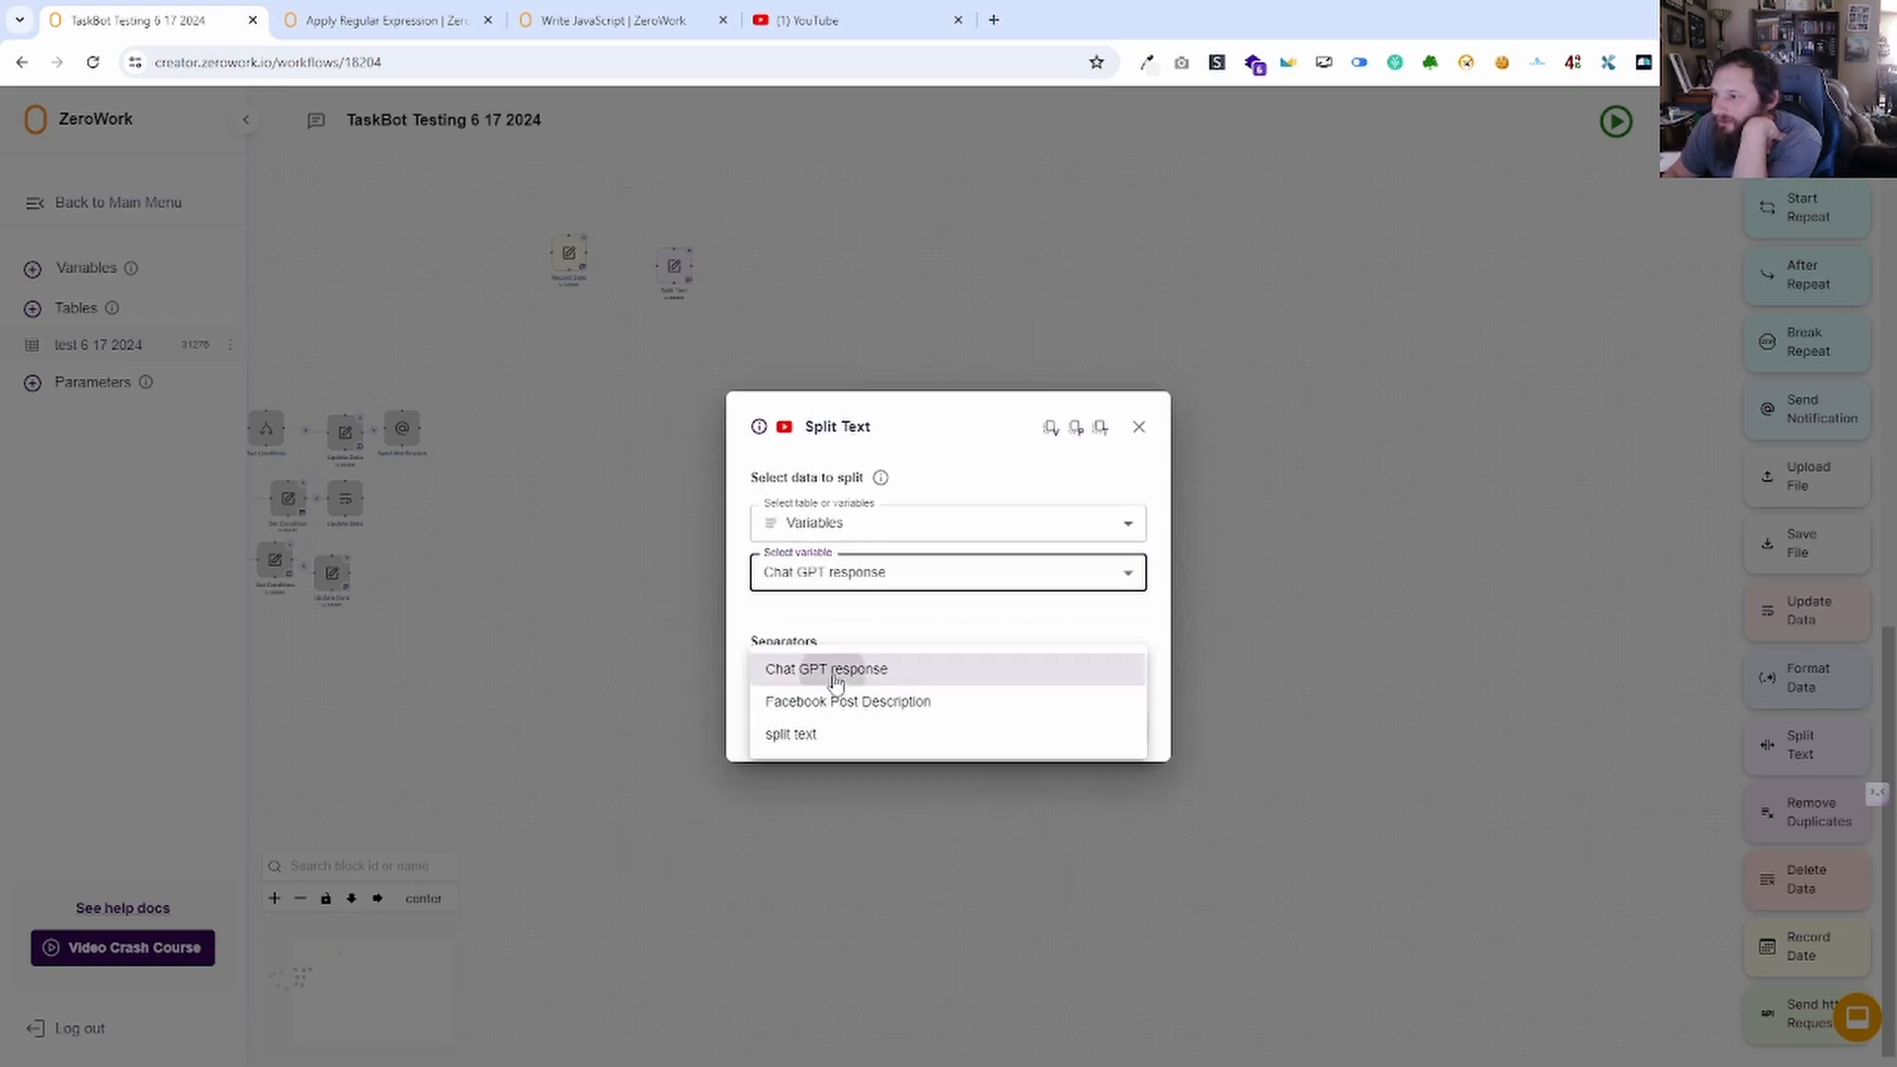
{"action": "left_click", "coordinate": [1106, 727]}
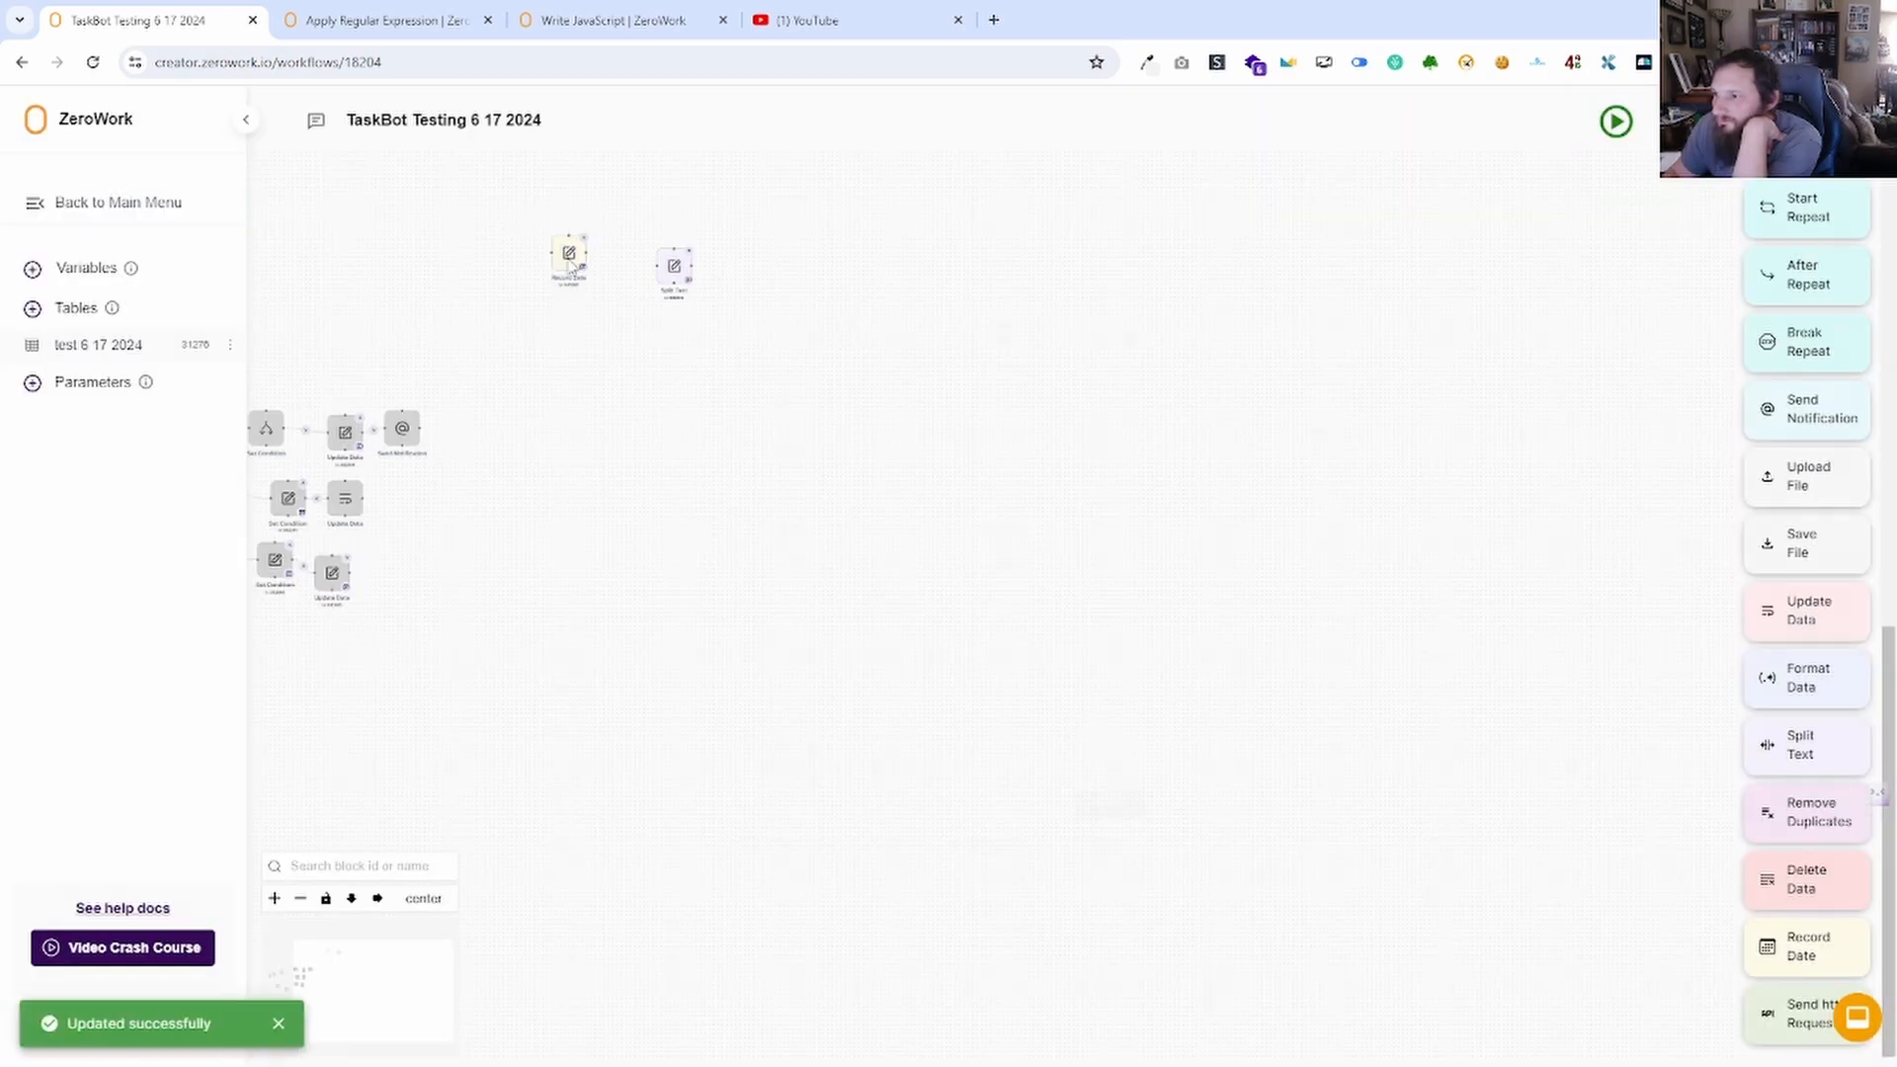
Set the Split Text separator to the standard slash (/).
{"action": "left_click", "coordinate": [571, 259]}
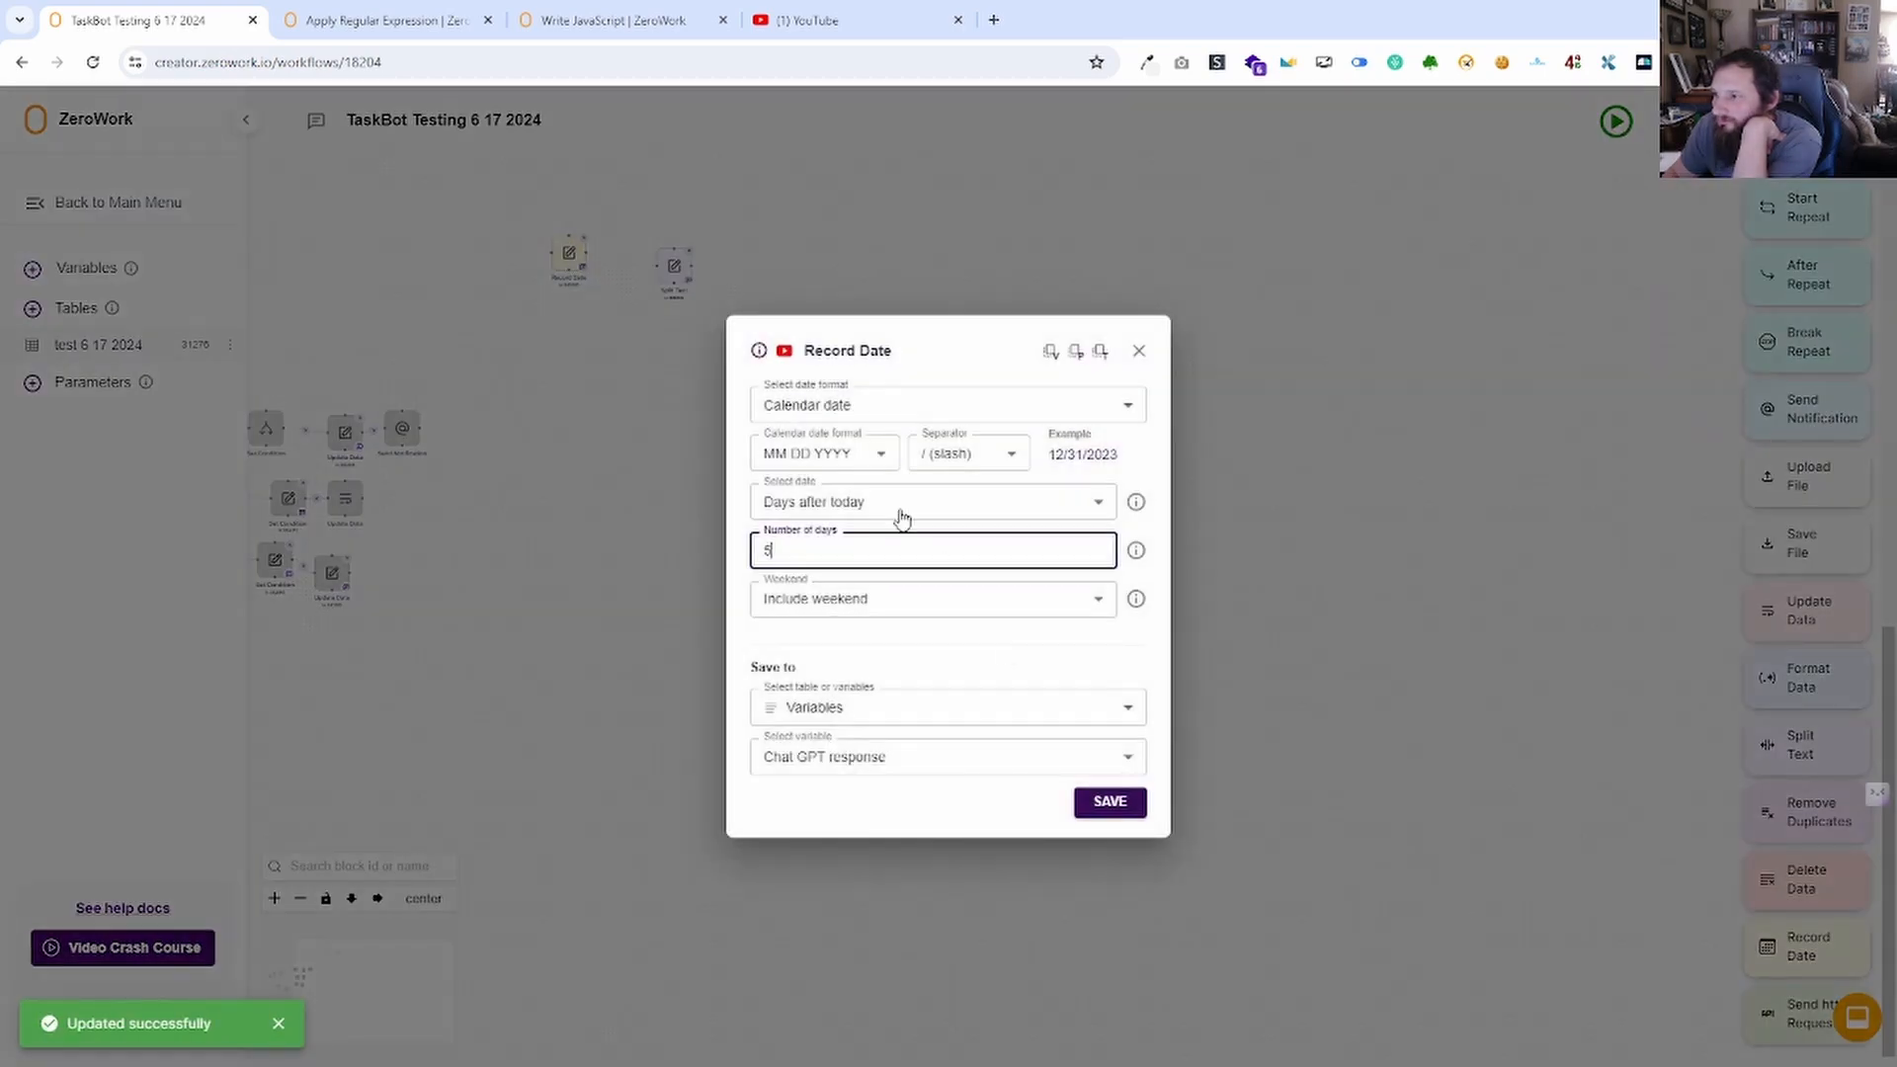
{"action": "left_click", "coordinate": [1138, 352]}
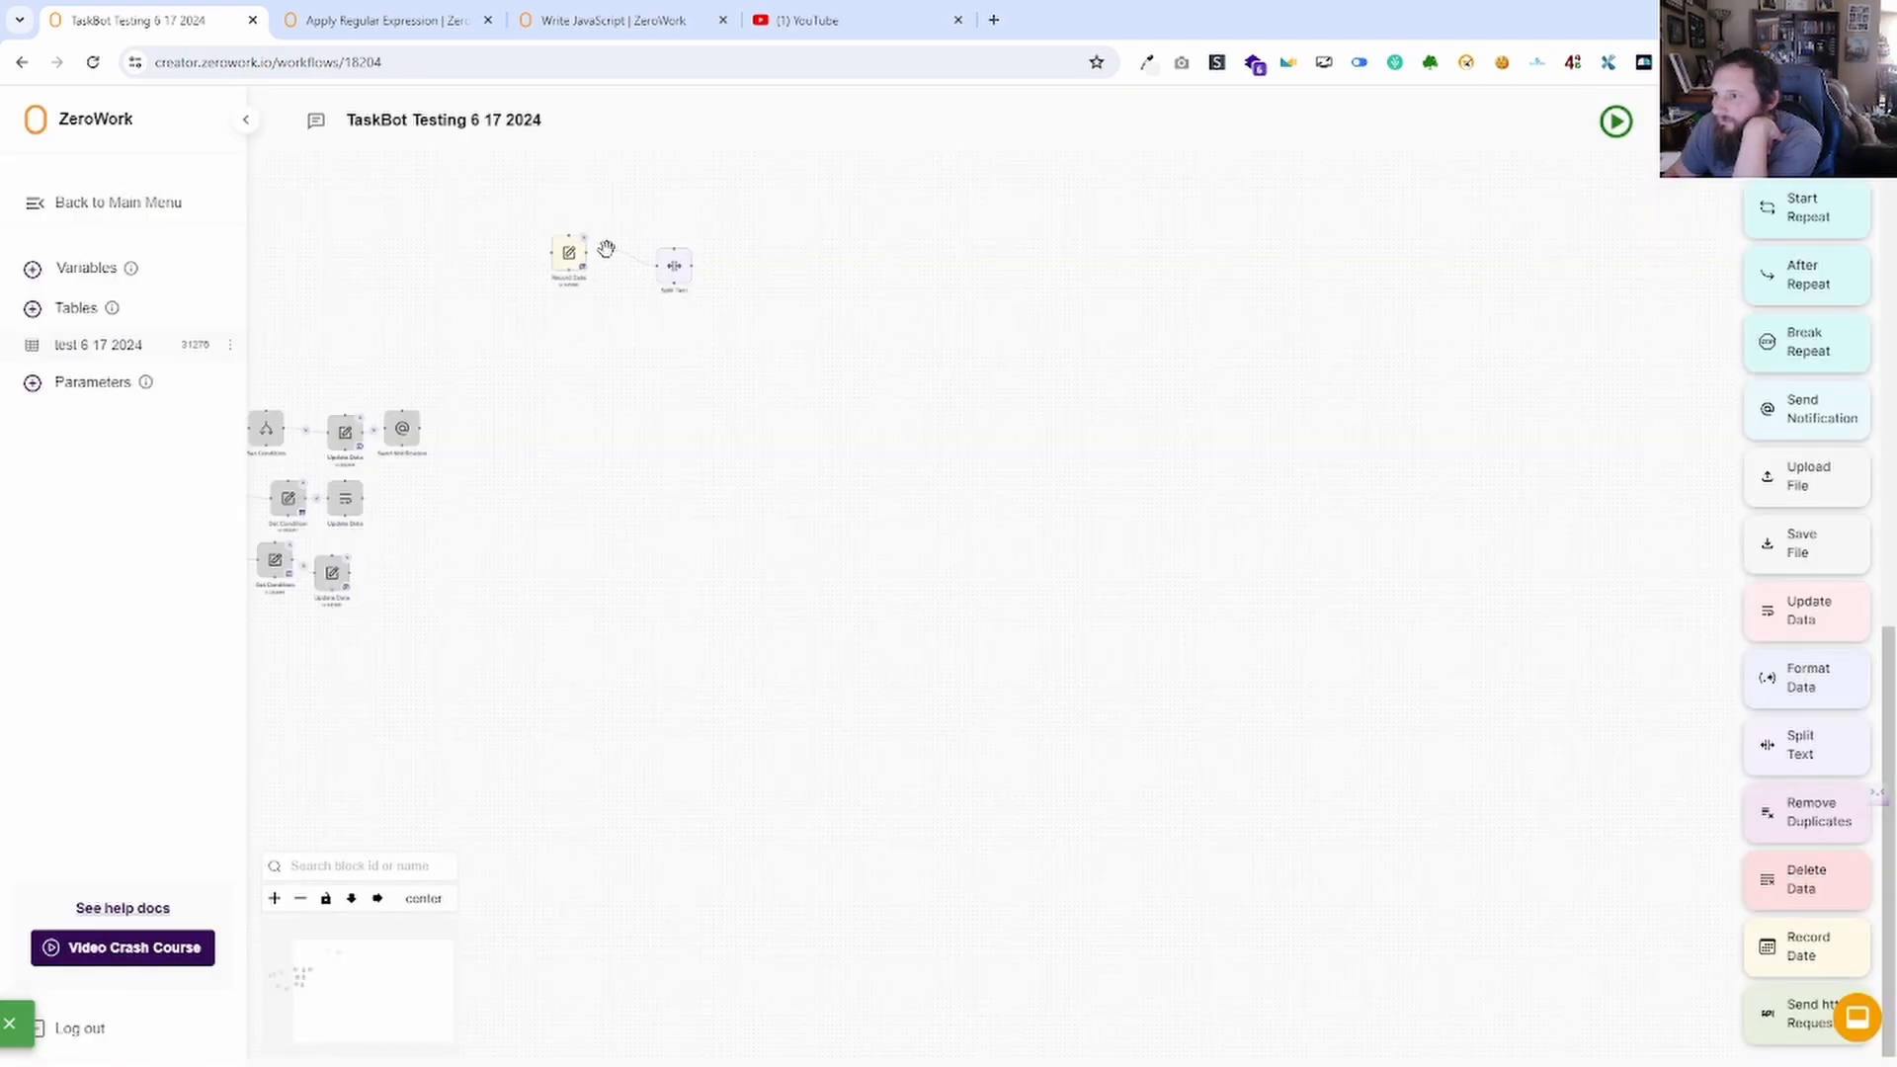
{"action": "left_click", "coordinate": [672, 267]}
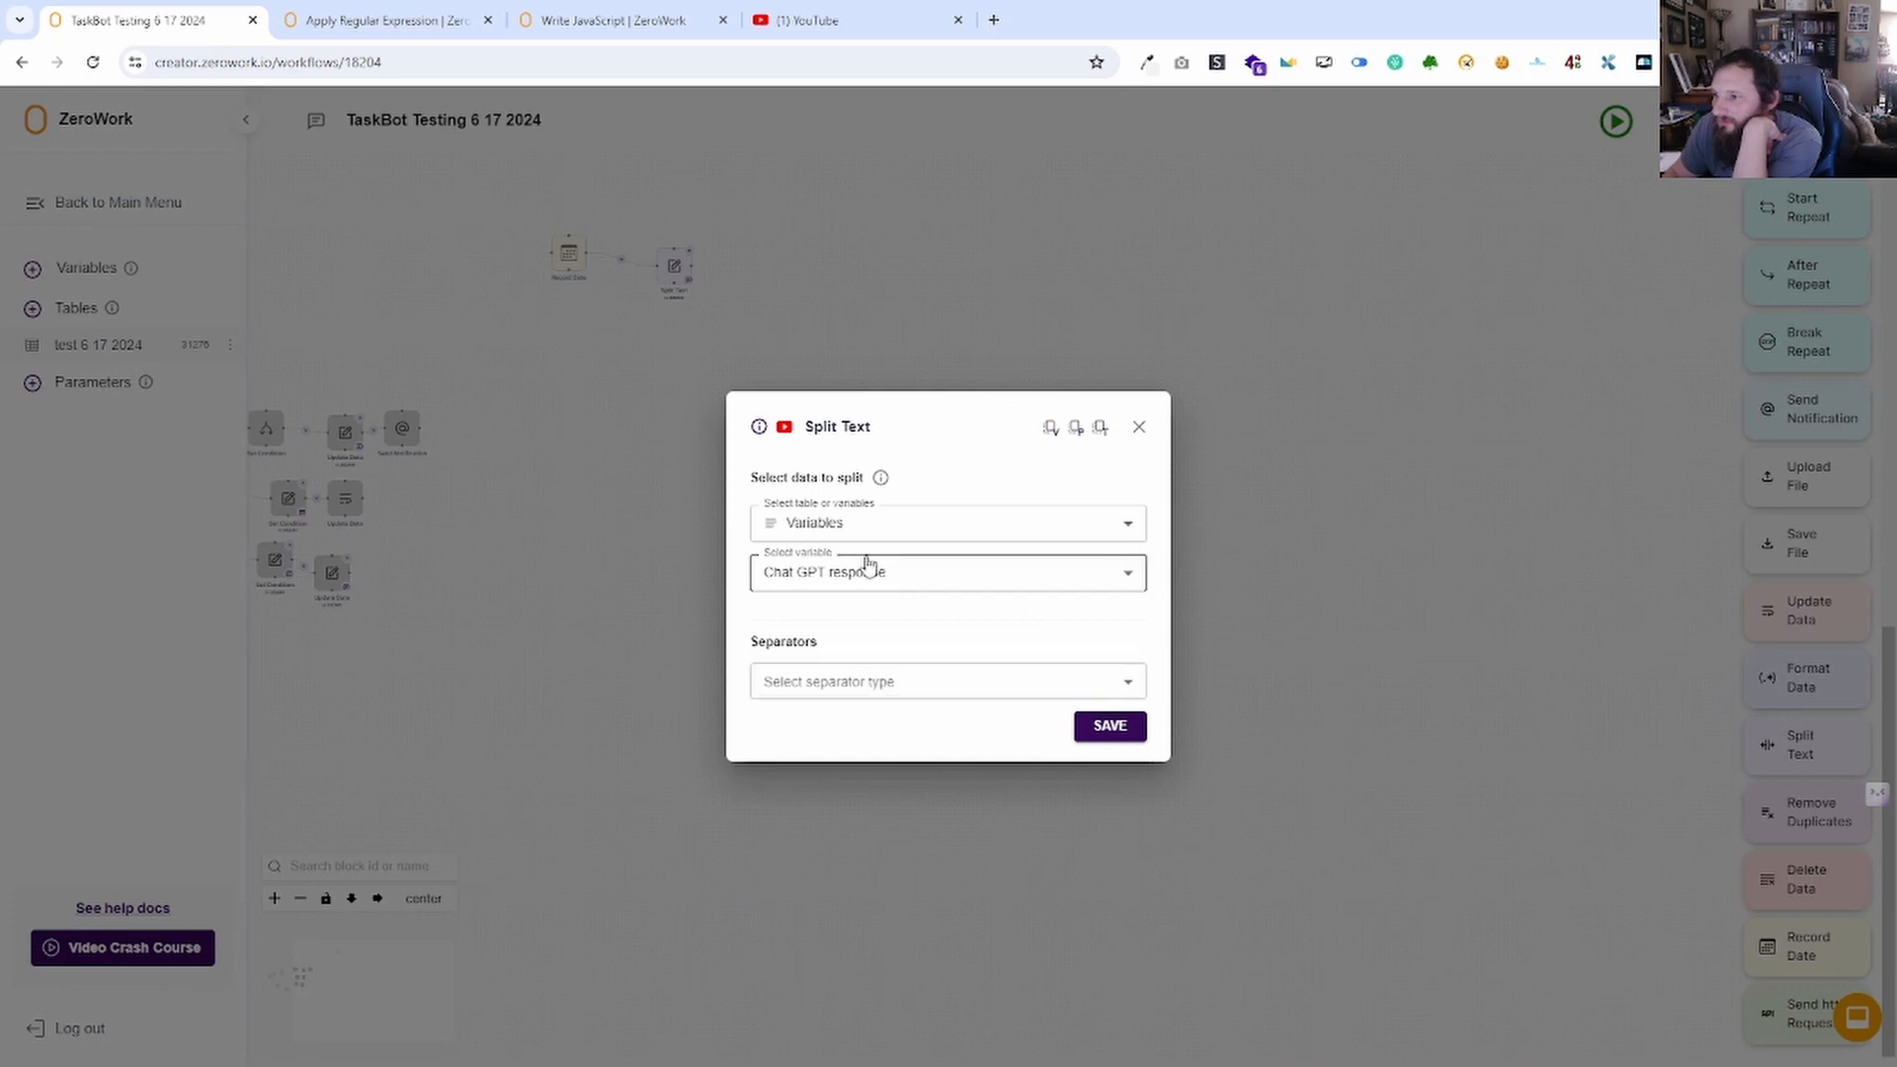
{"action": "left_click", "coordinate": [890, 683]}
{"action": "left_click", "coordinate": [858, 724]}
{"action": "left_click", "coordinate": [879, 588]}
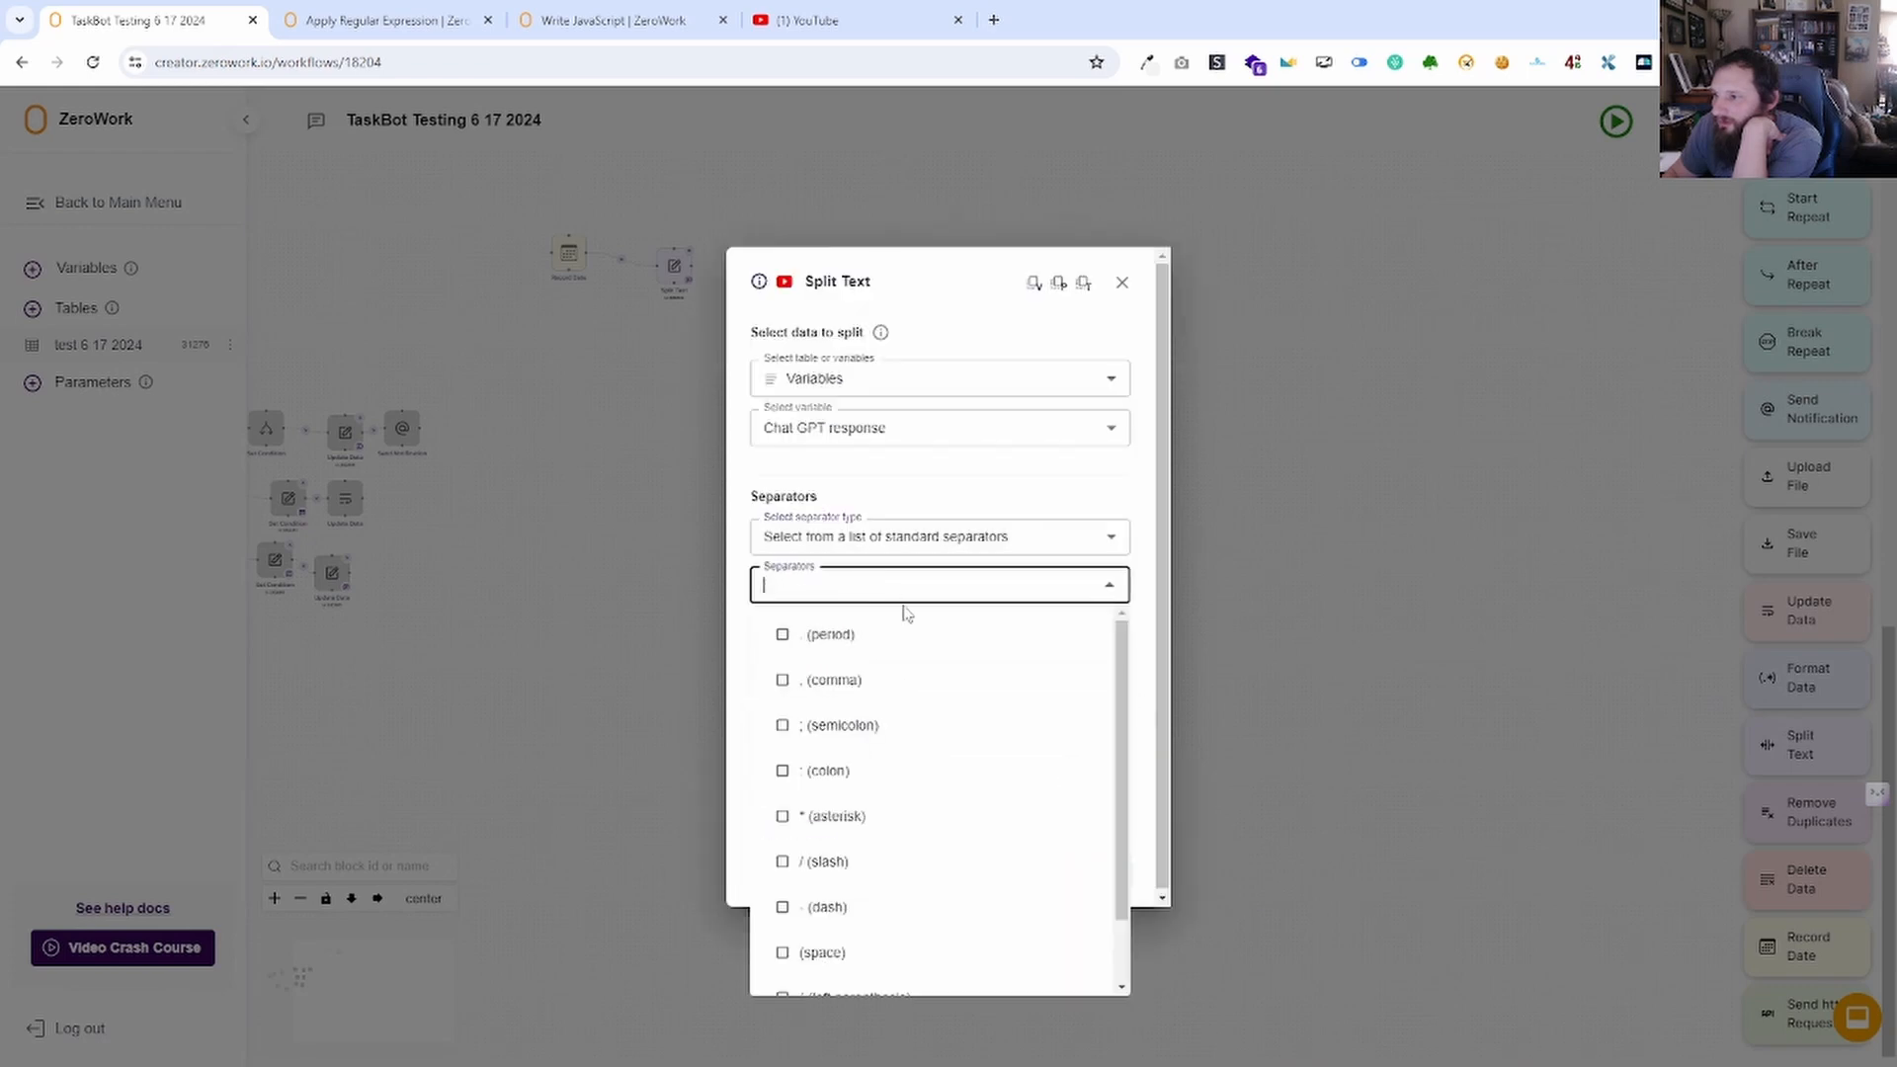
{"action": "left_click", "coordinate": [858, 862]}
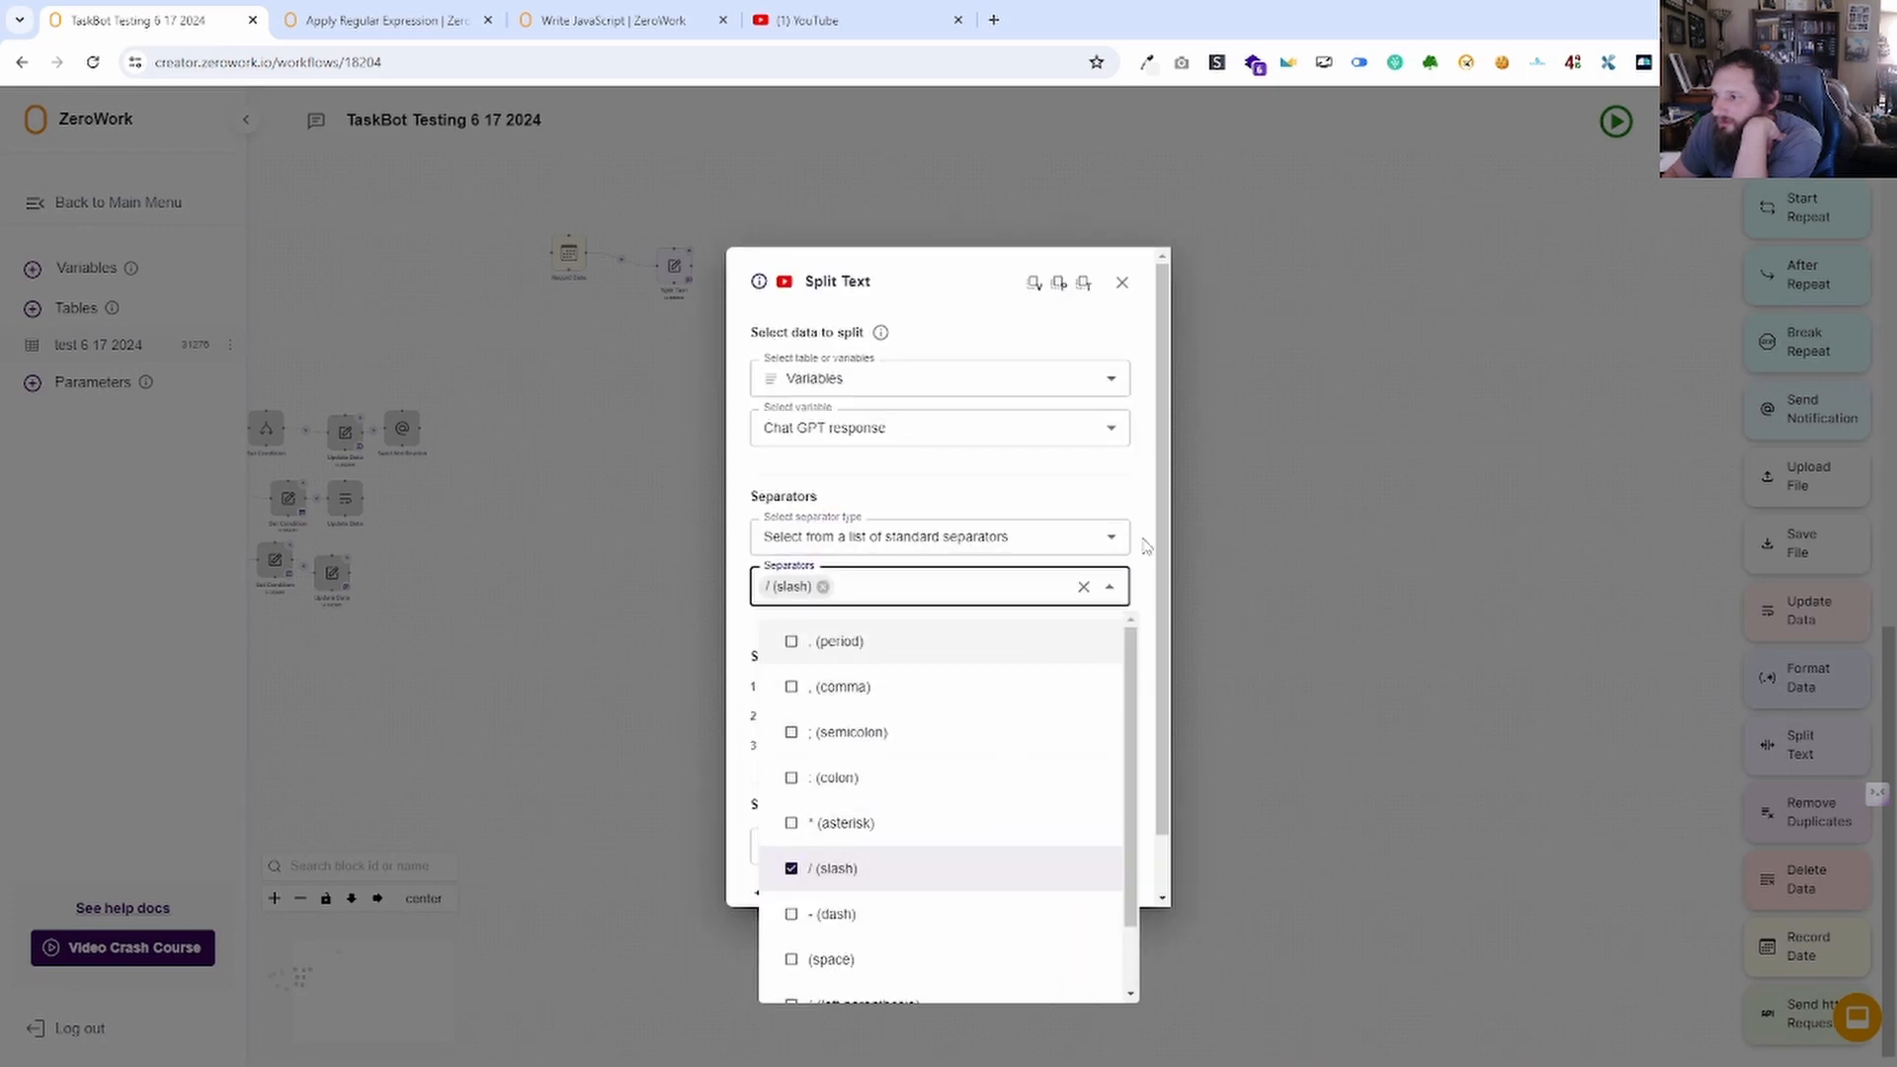
{"action": "left_click", "coordinate": [1158, 571]}
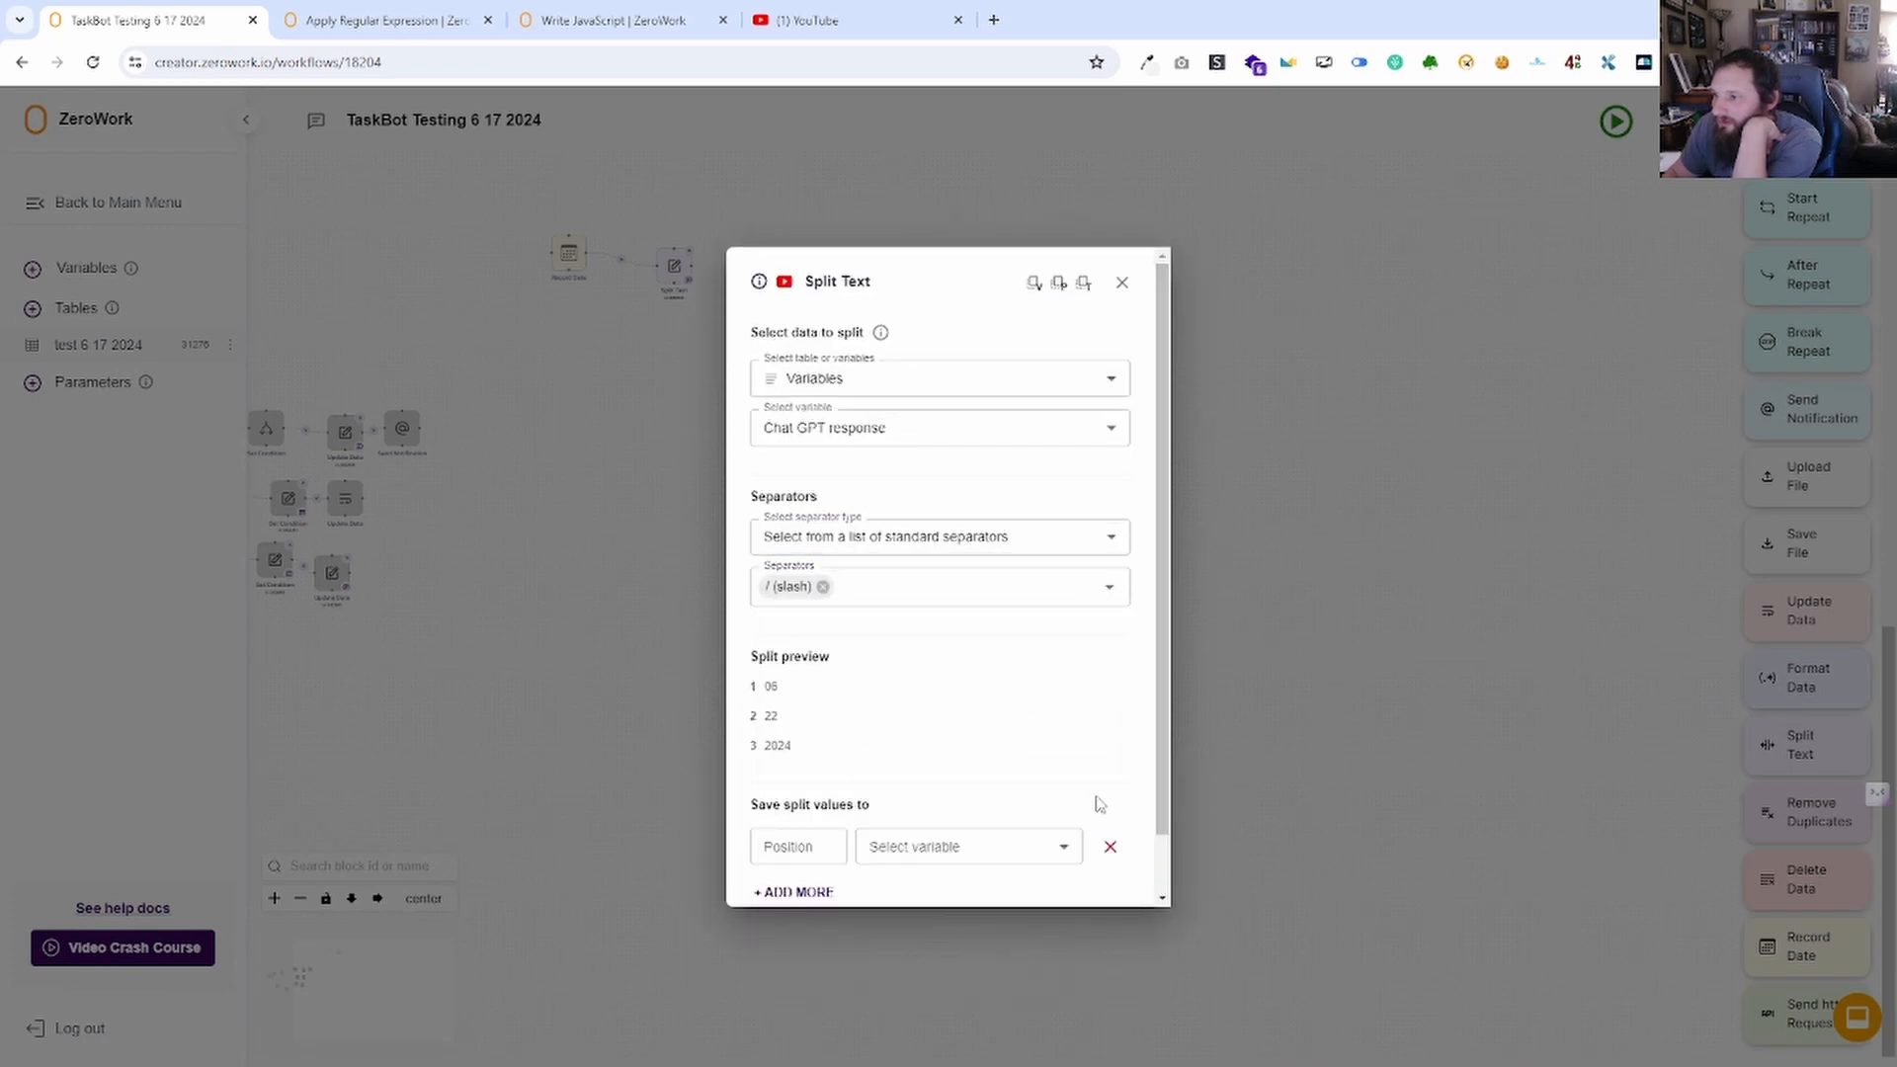
Save split part 2 into Facebook Post Description, close the block, and test-run the TaskBot.
{"action": "left_click", "coordinate": [791, 841]}
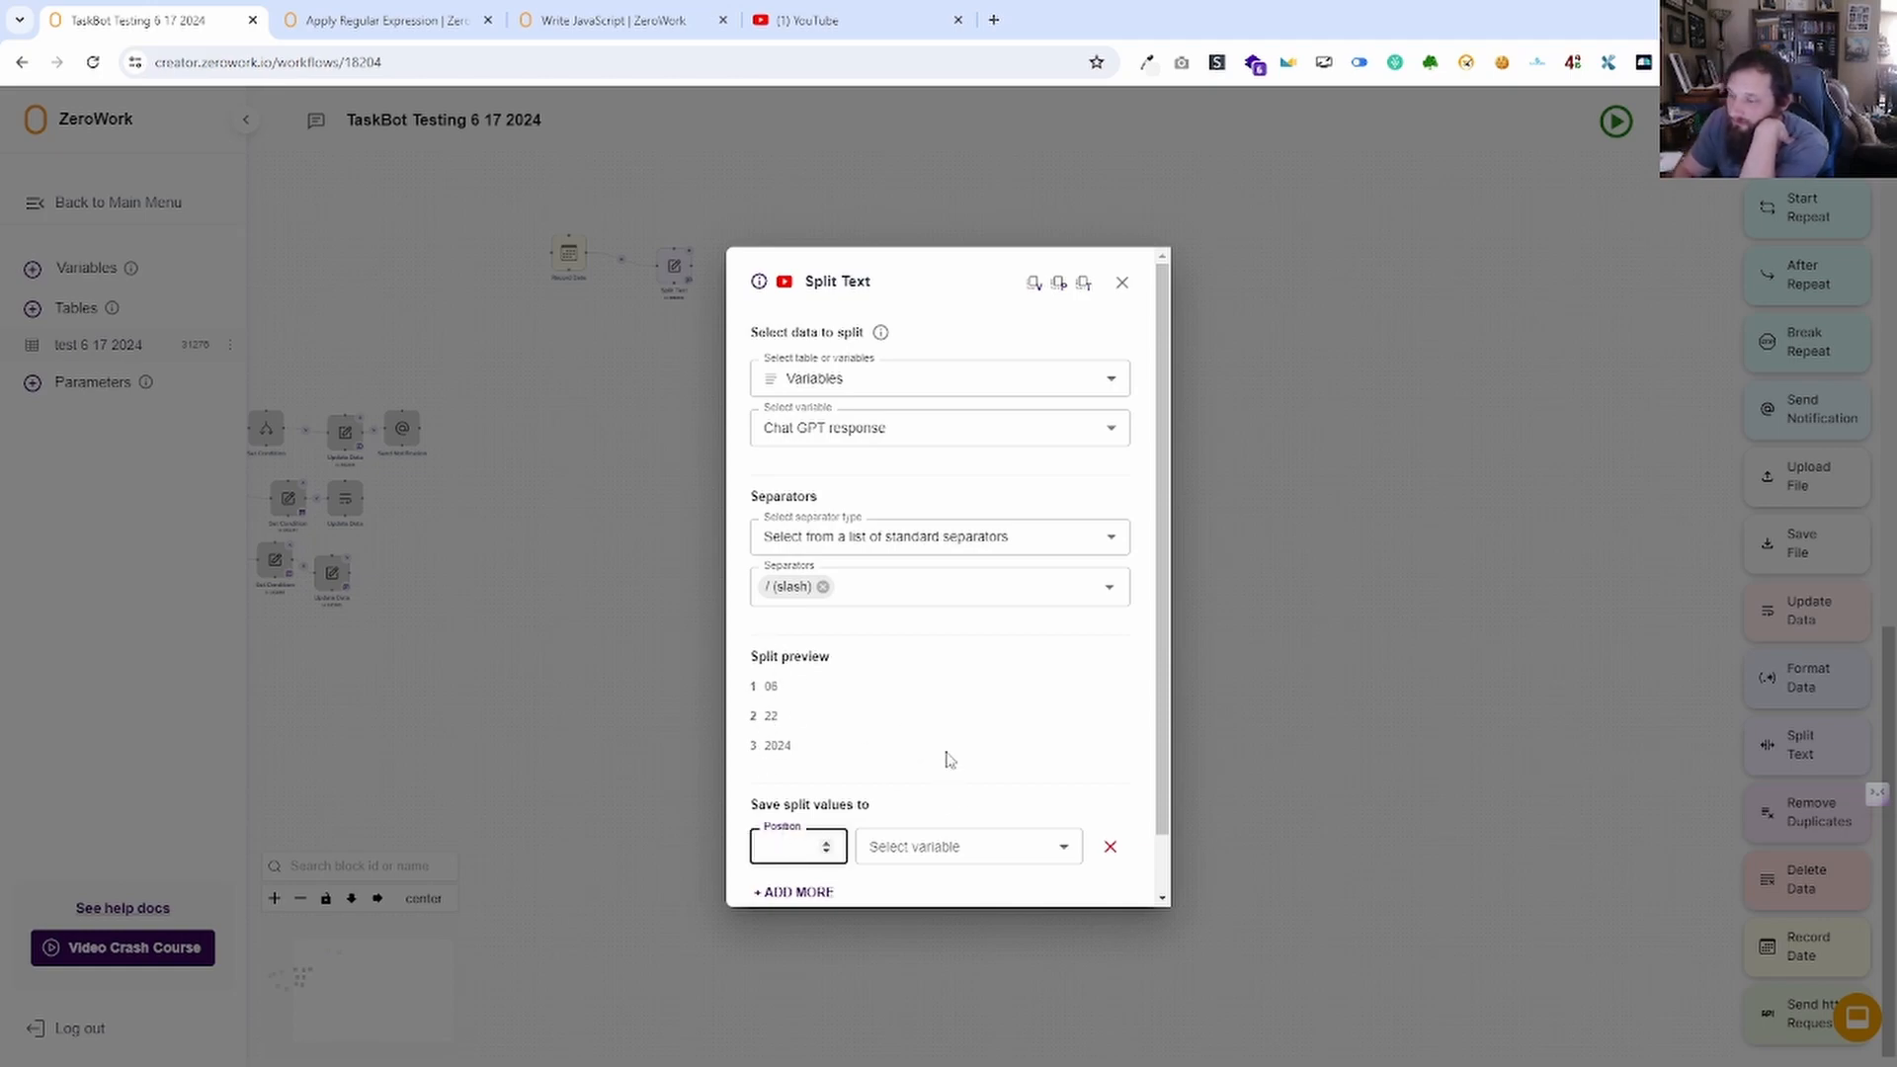
{"action": "type", "text": "2"}
{"action": "left_click", "coordinate": [968, 852]}
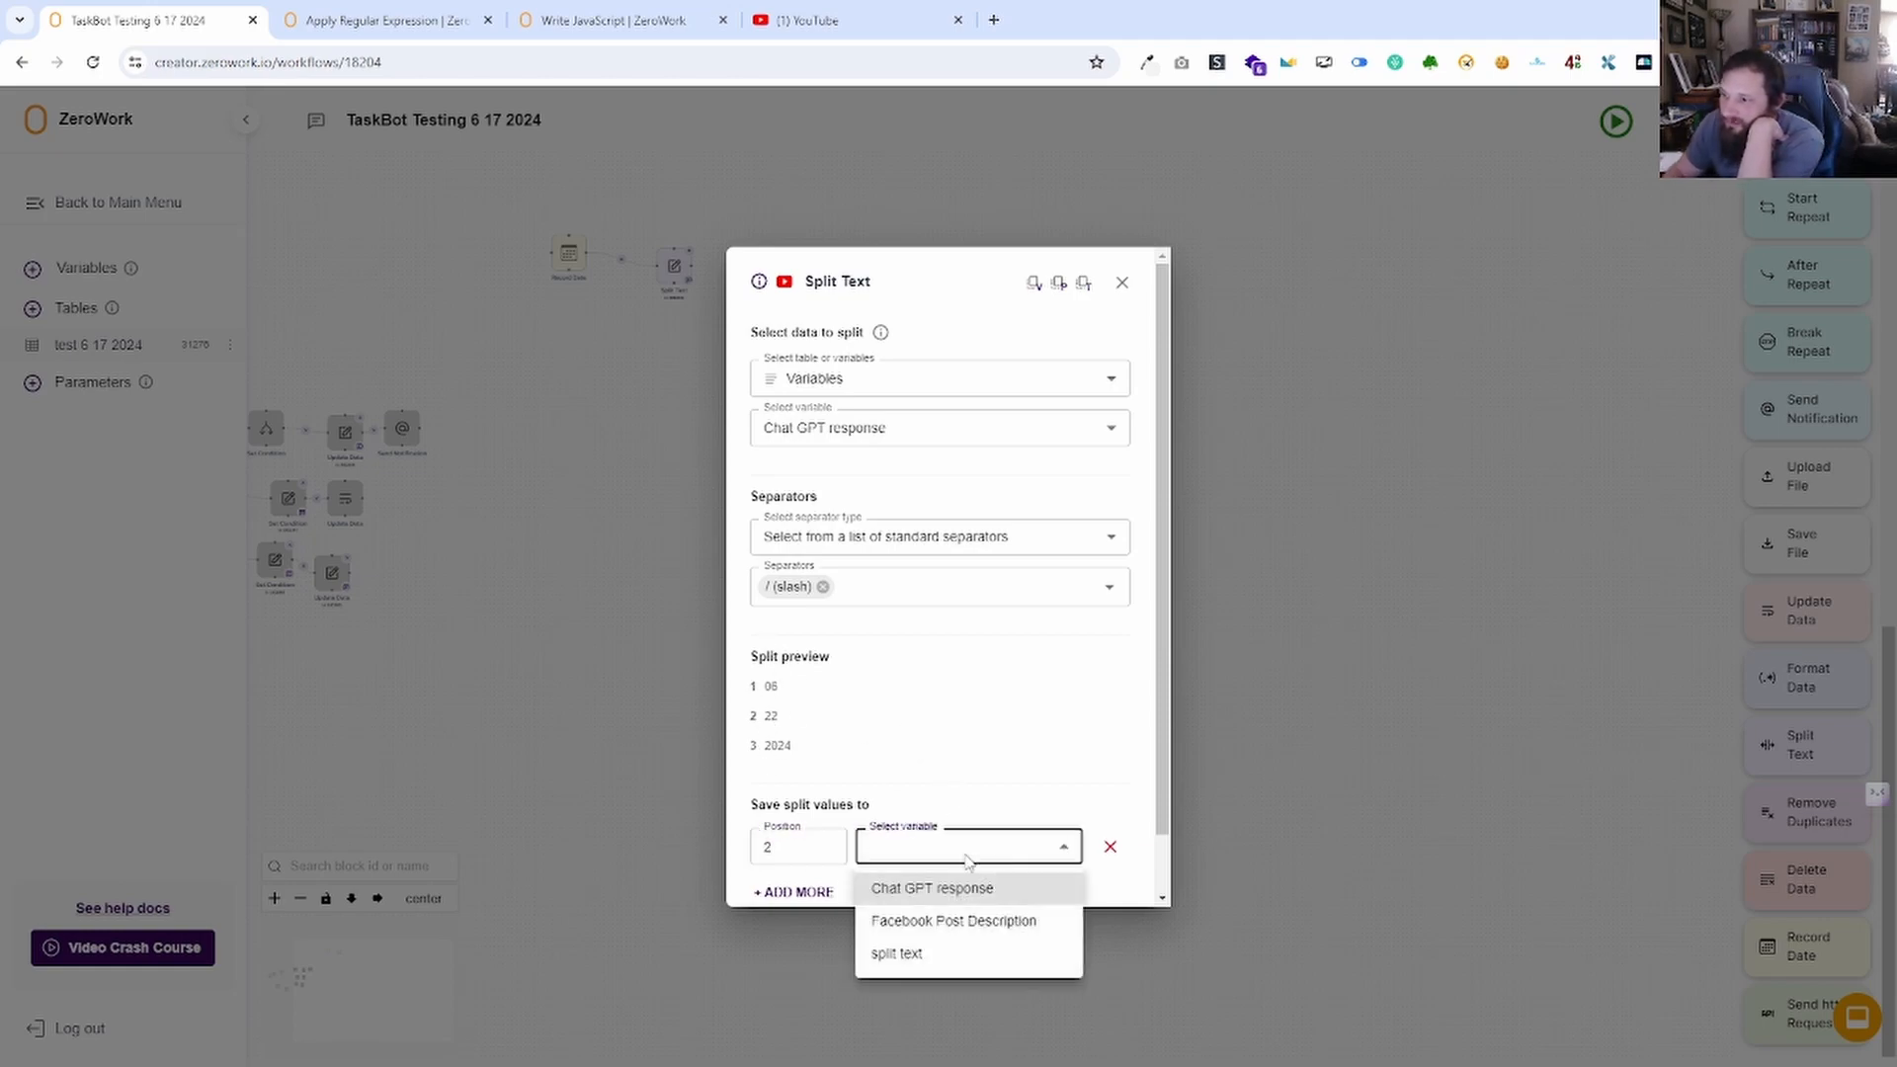
{"action": "left_click", "coordinate": [939, 955]}
{"action": "left_click", "coordinate": [978, 860]}
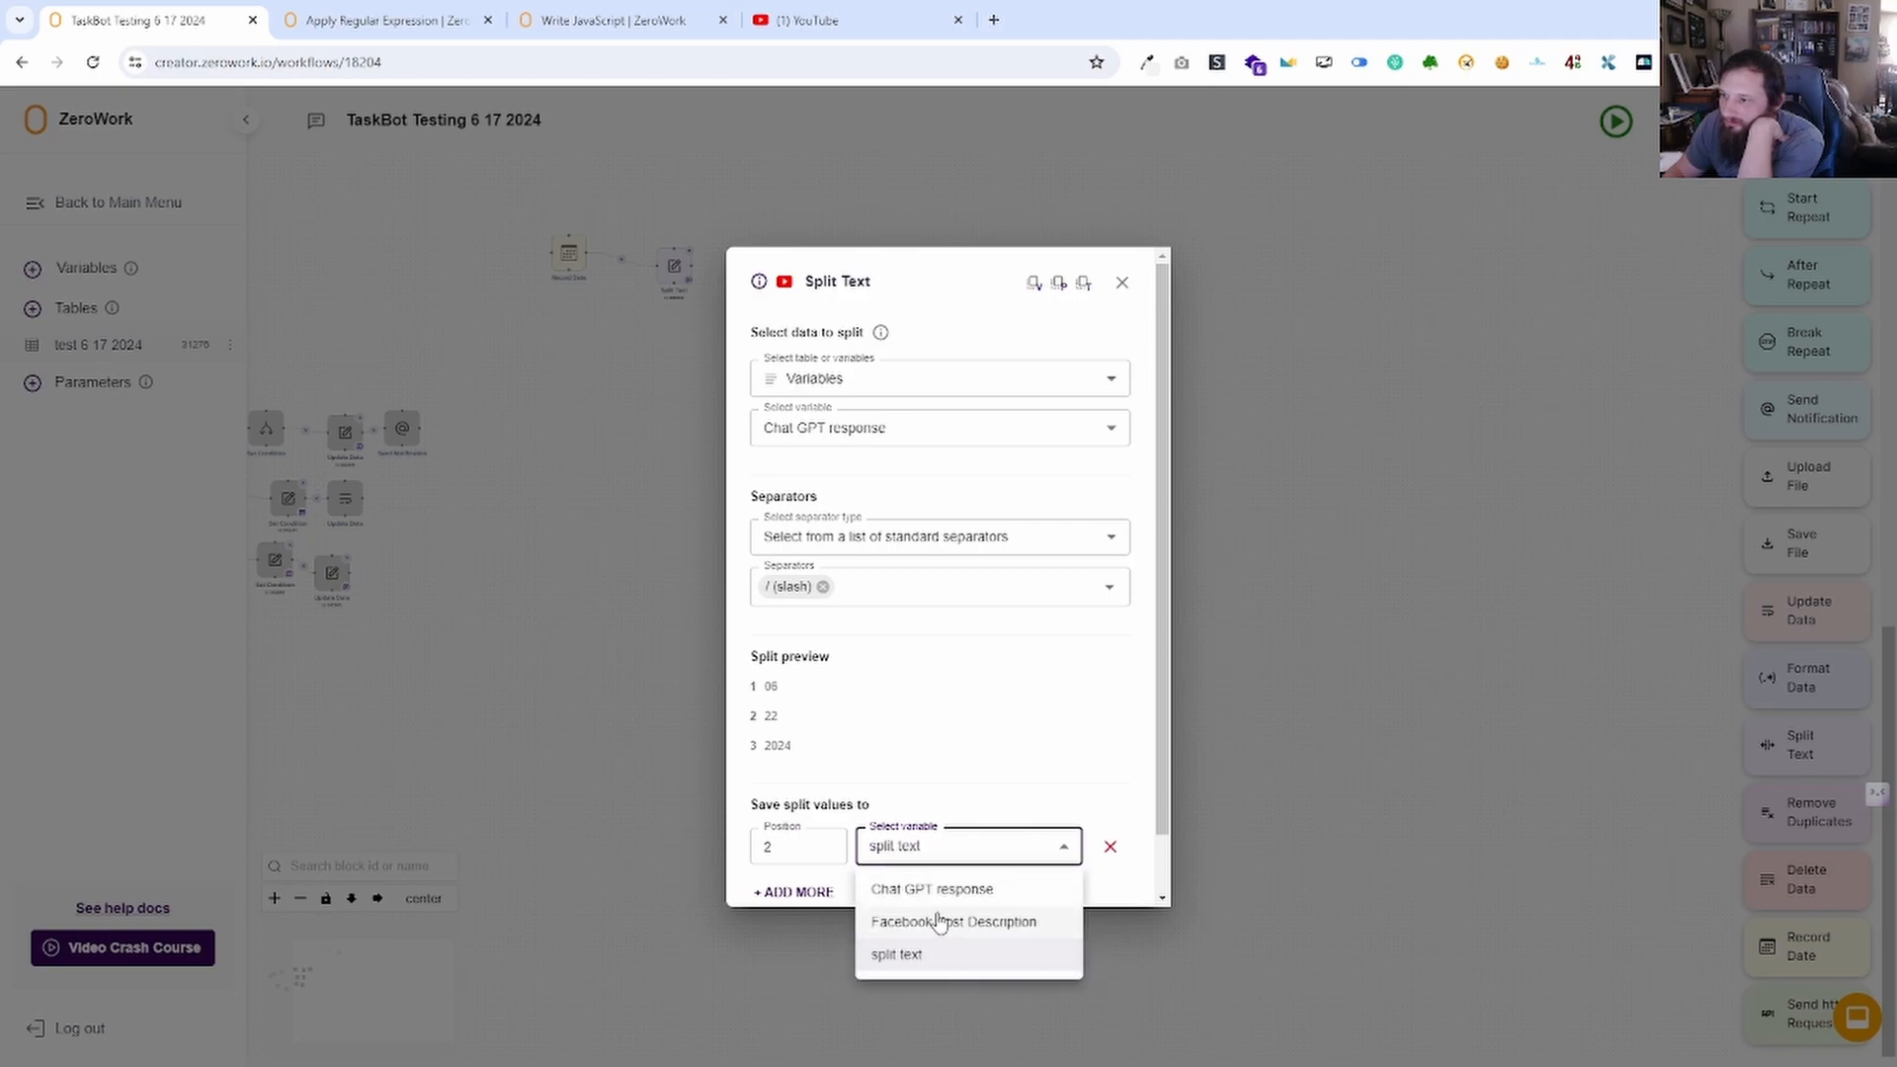
{"action": "left_click", "coordinate": [938, 921]}
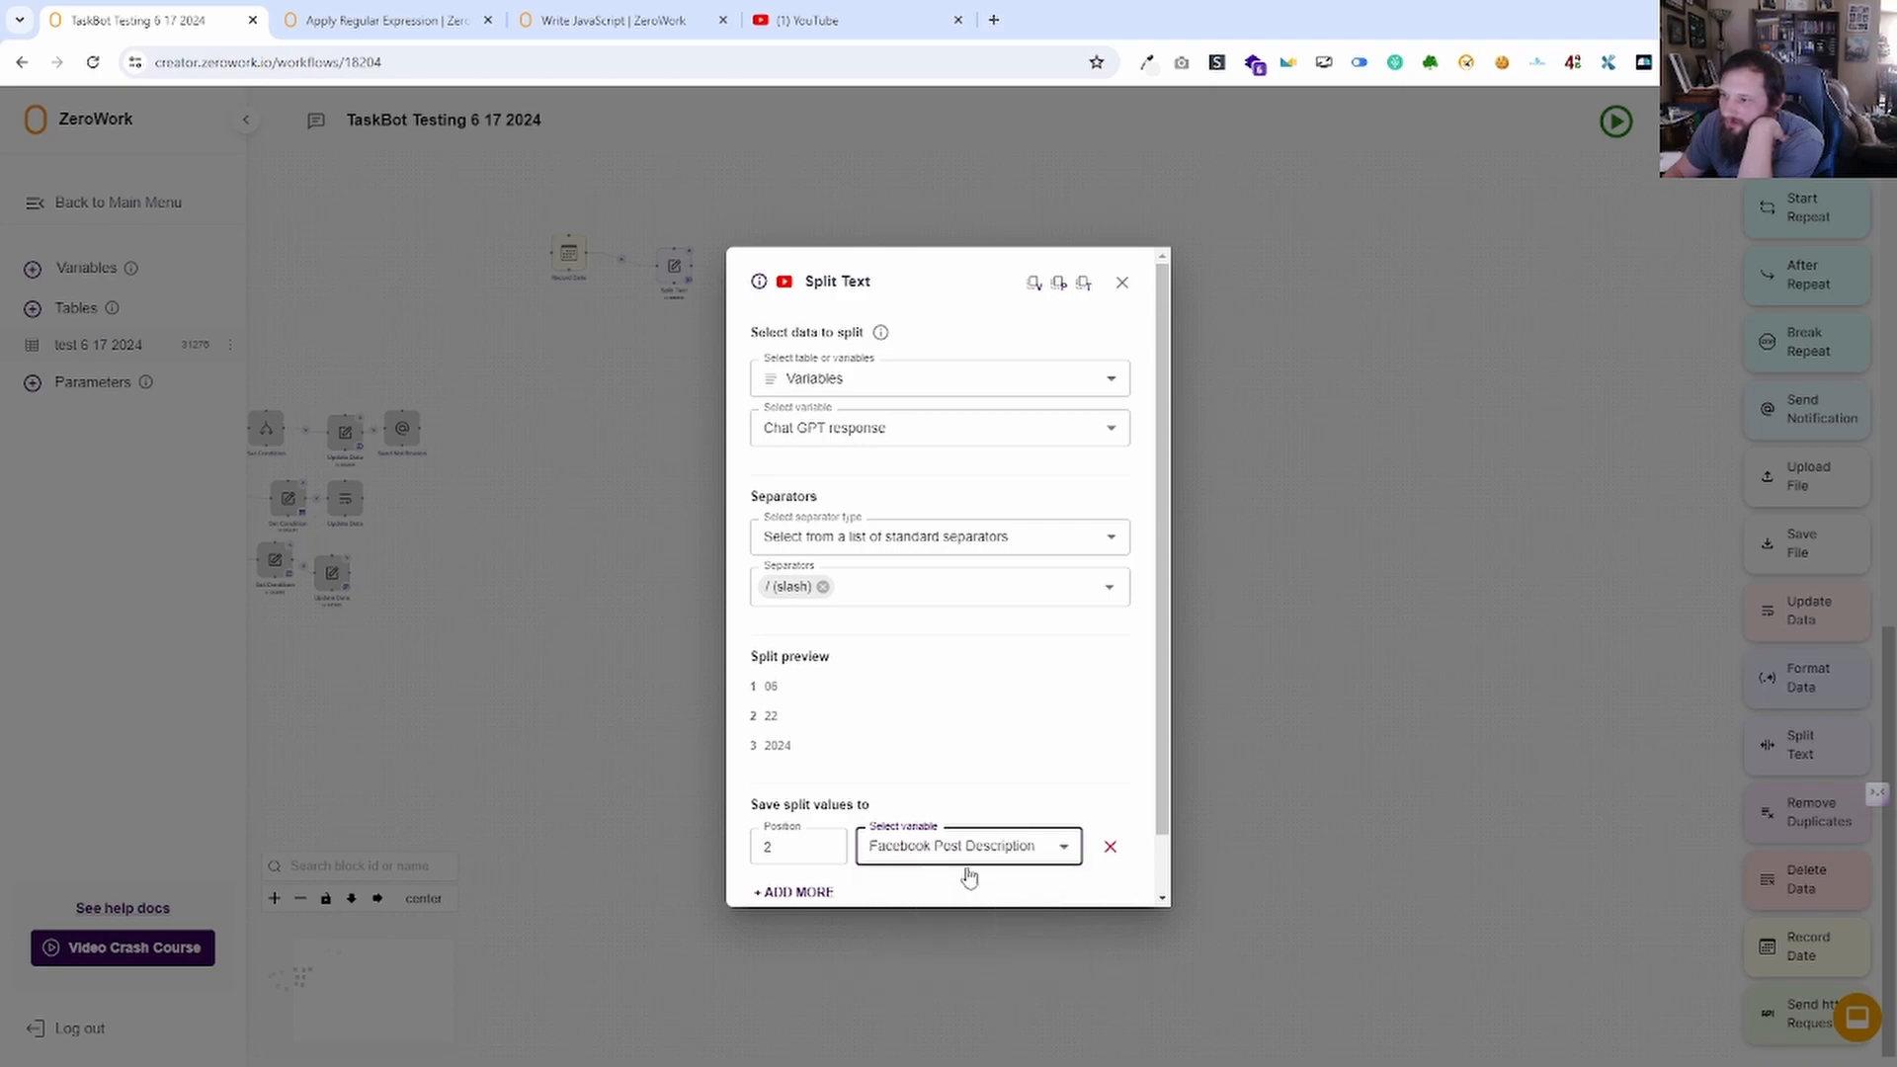
{"action": "left_click", "coordinate": [1124, 286]}
{"action": "left_click", "coordinate": [1616, 123]}
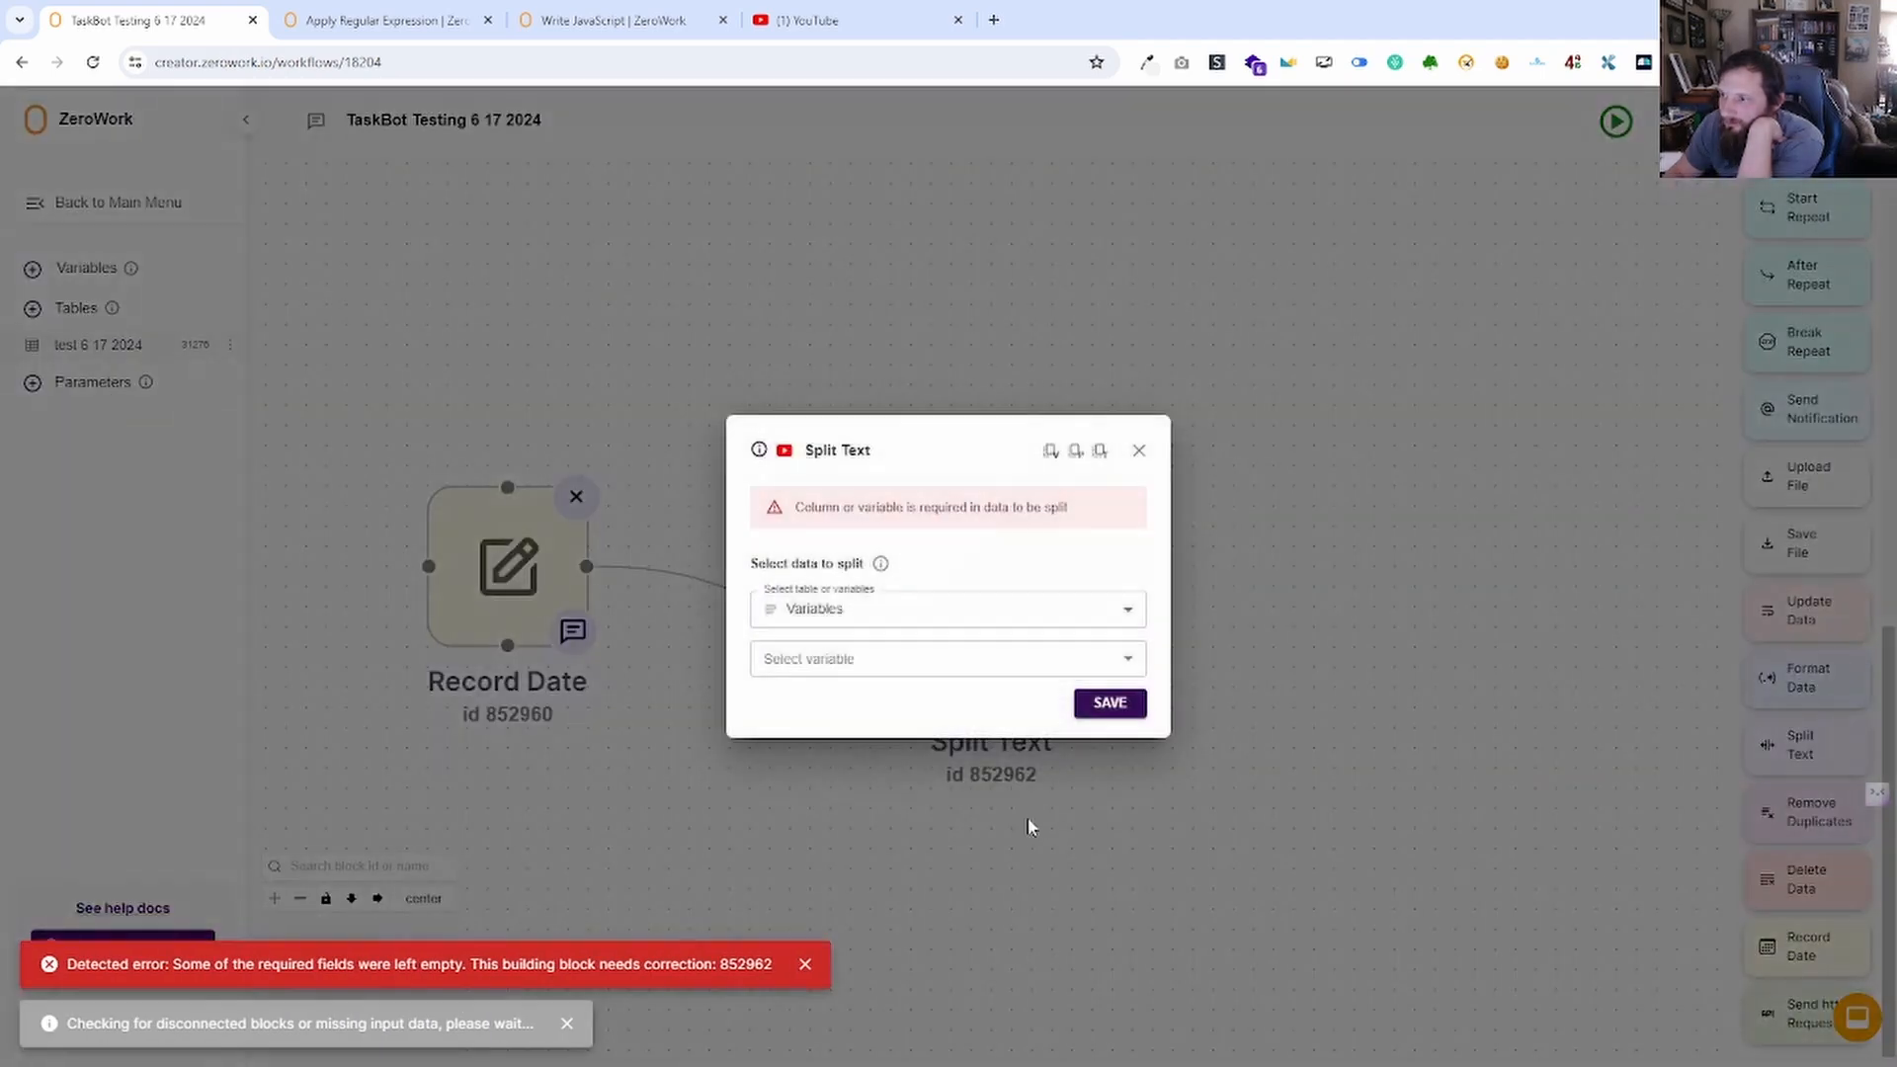
Re-select Chat GPT response and split it on the standard slash (/) separator.
{"action": "left_click", "coordinate": [895, 658]}
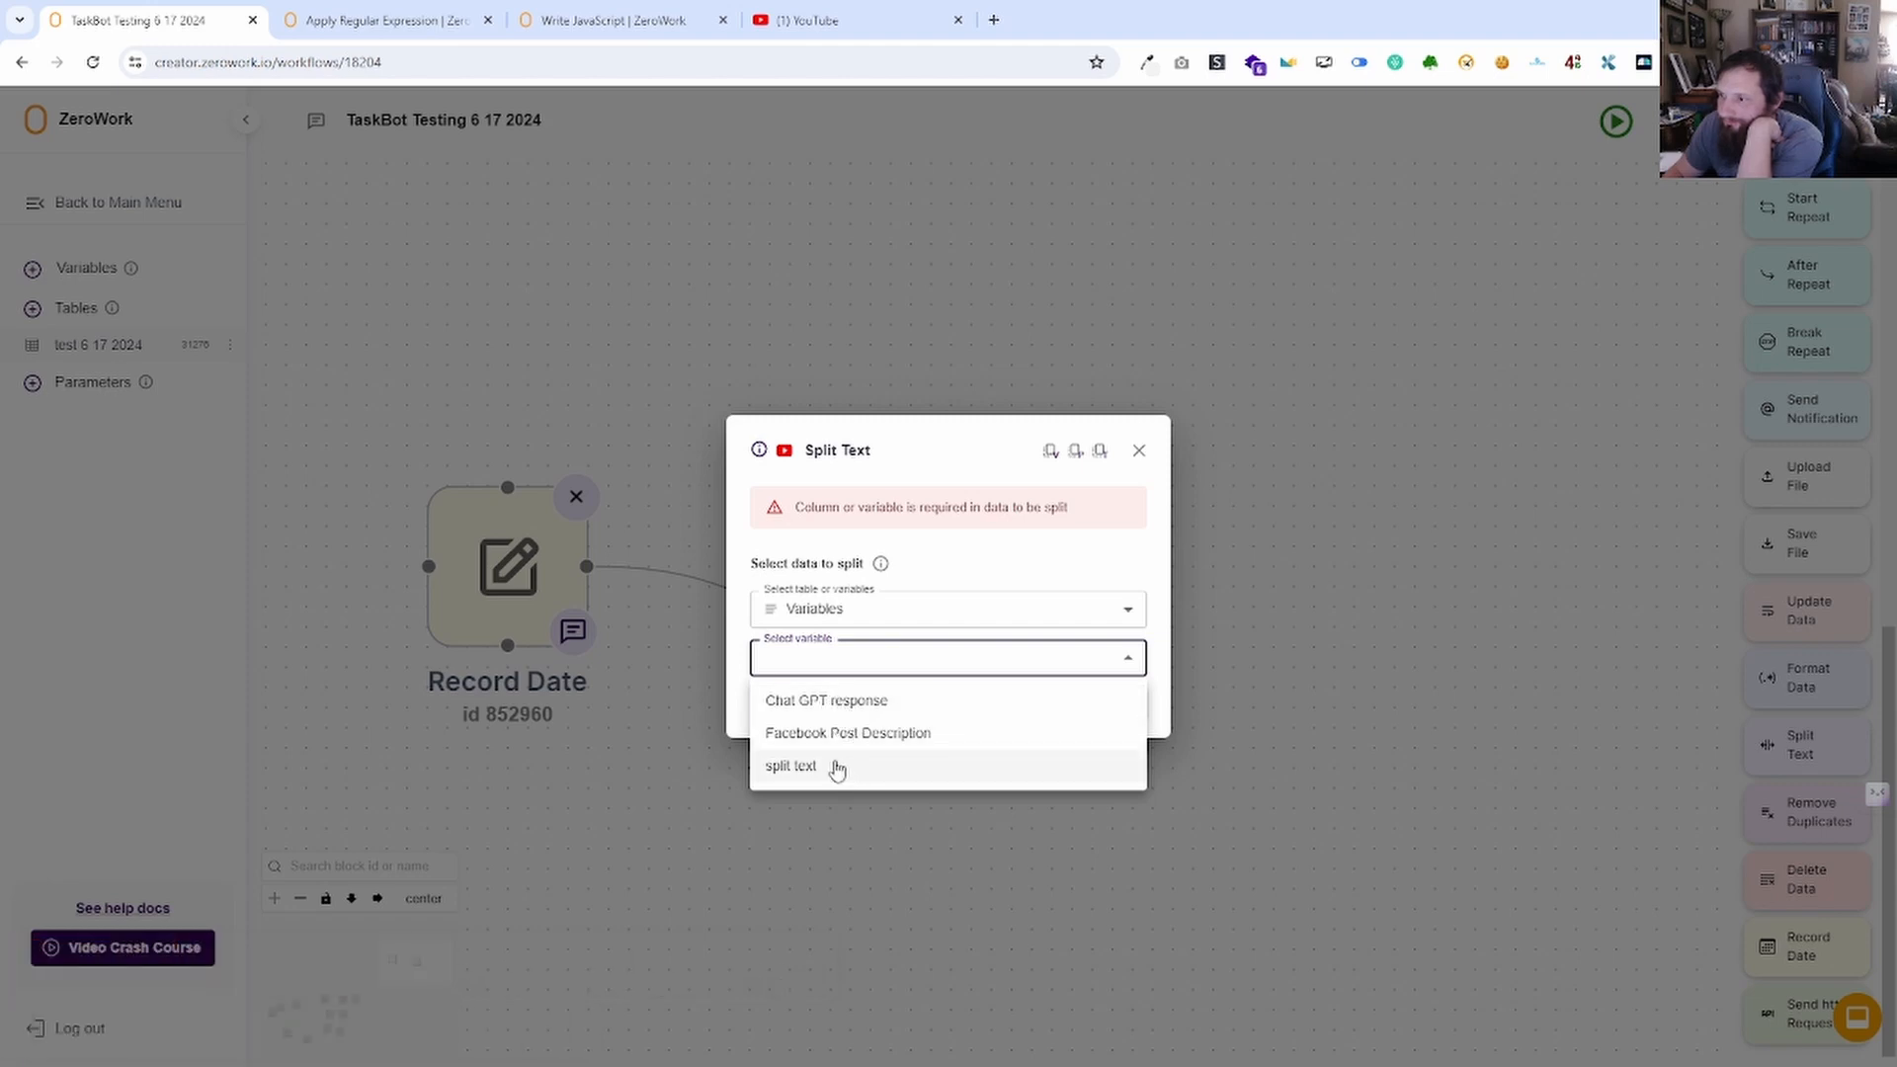
{"action": "left_click", "coordinate": [835, 701]}
{"action": "left_click", "coordinate": [905, 714]}
{"action": "left_click", "coordinate": [877, 757]}
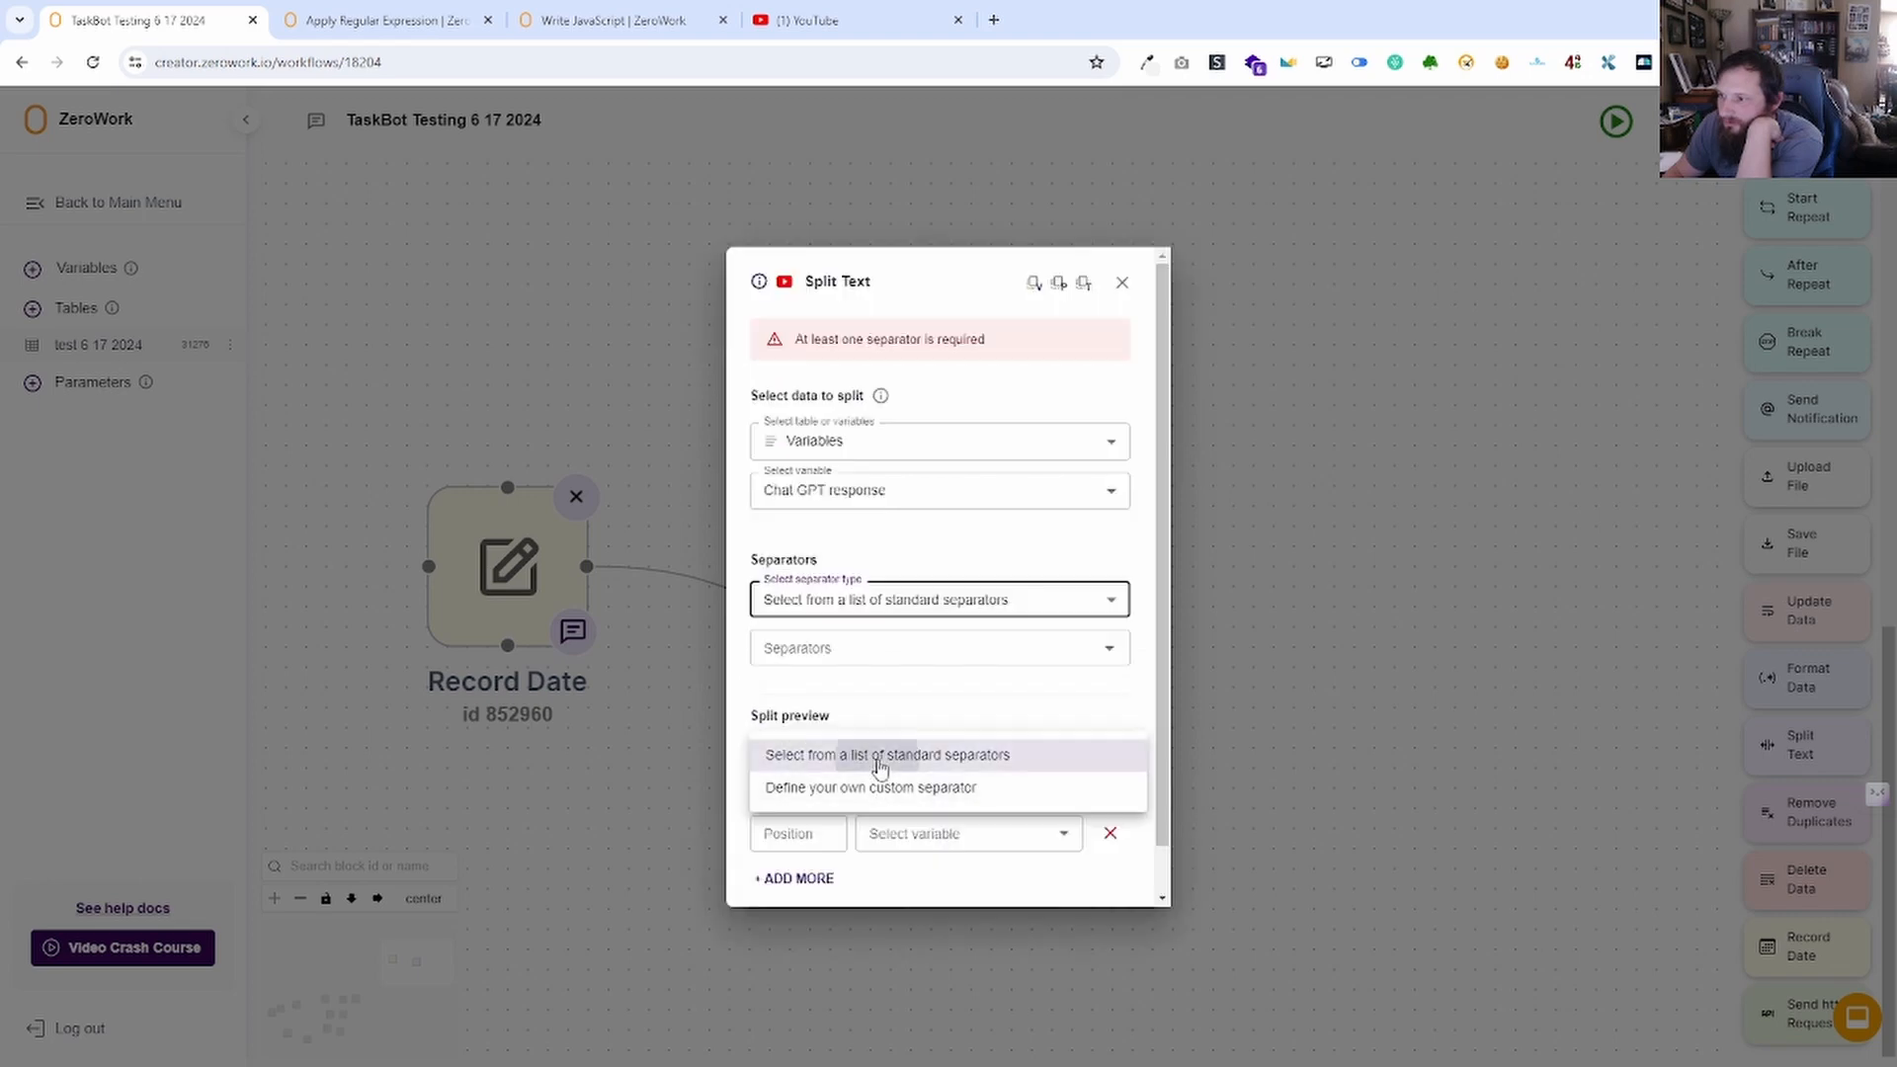
{"action": "left_click", "coordinate": [861, 661]}
{"action": "type", "text": "/"}
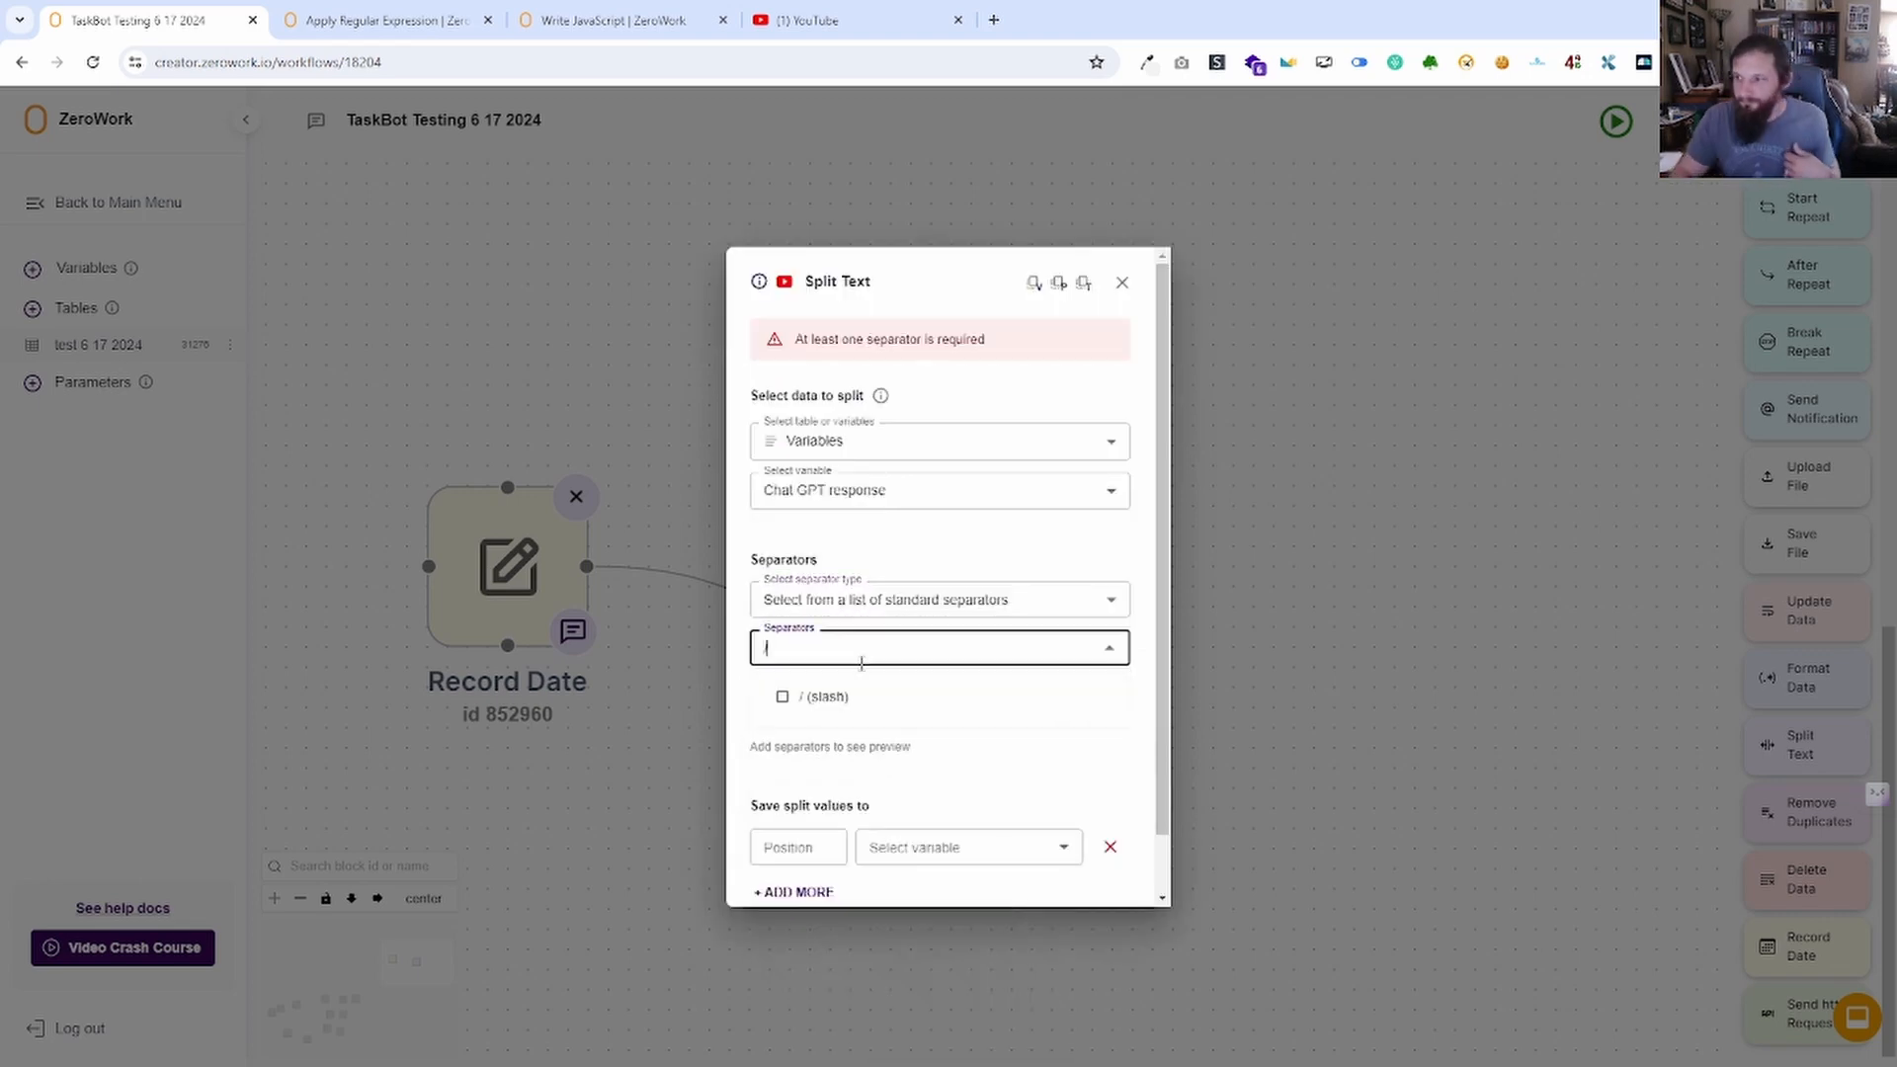
{"action": "left_click", "coordinate": [808, 700]}
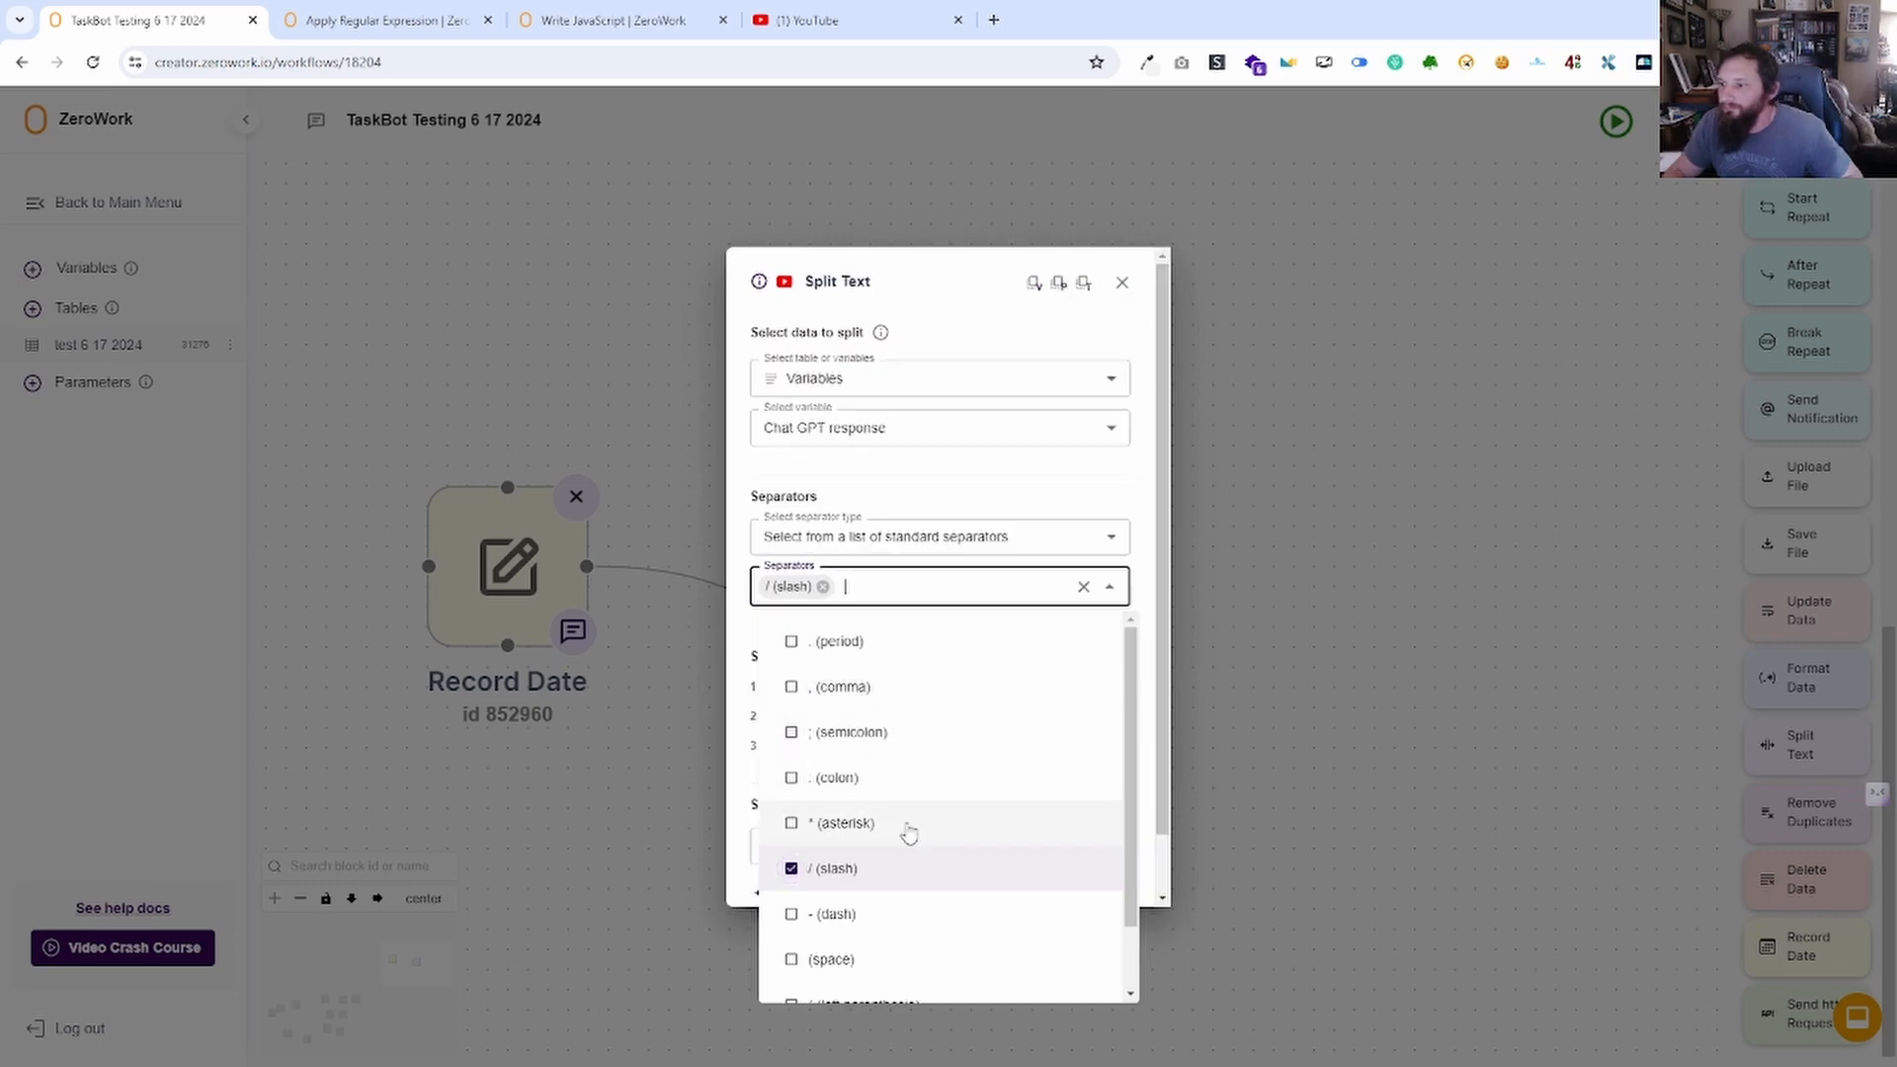
{"action": "left_click", "coordinate": [1139, 559]}
Store split part 2 in Facebook Post Description and save the Split Text block.
{"action": "left_click", "coordinate": [771, 846]}
{"action": "type", "text": "2"}
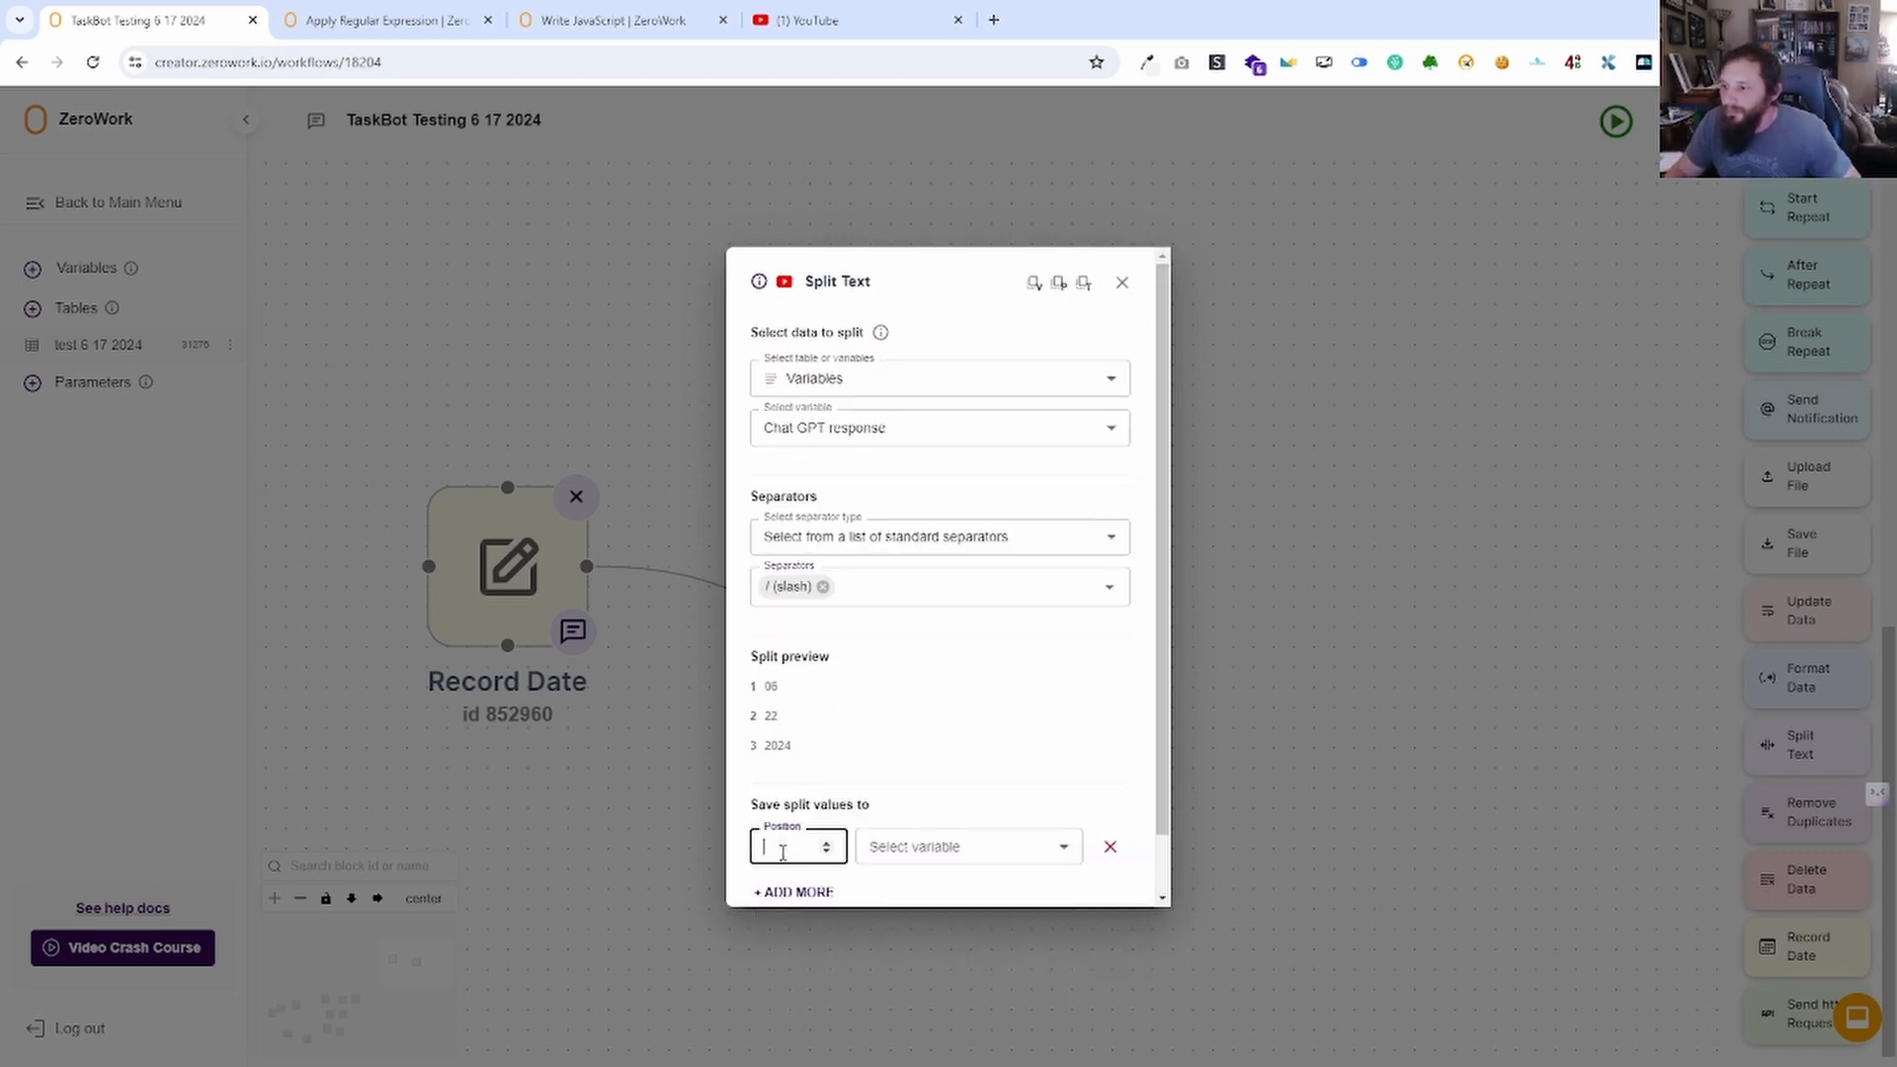
{"action": "left_click", "coordinate": [905, 843]}
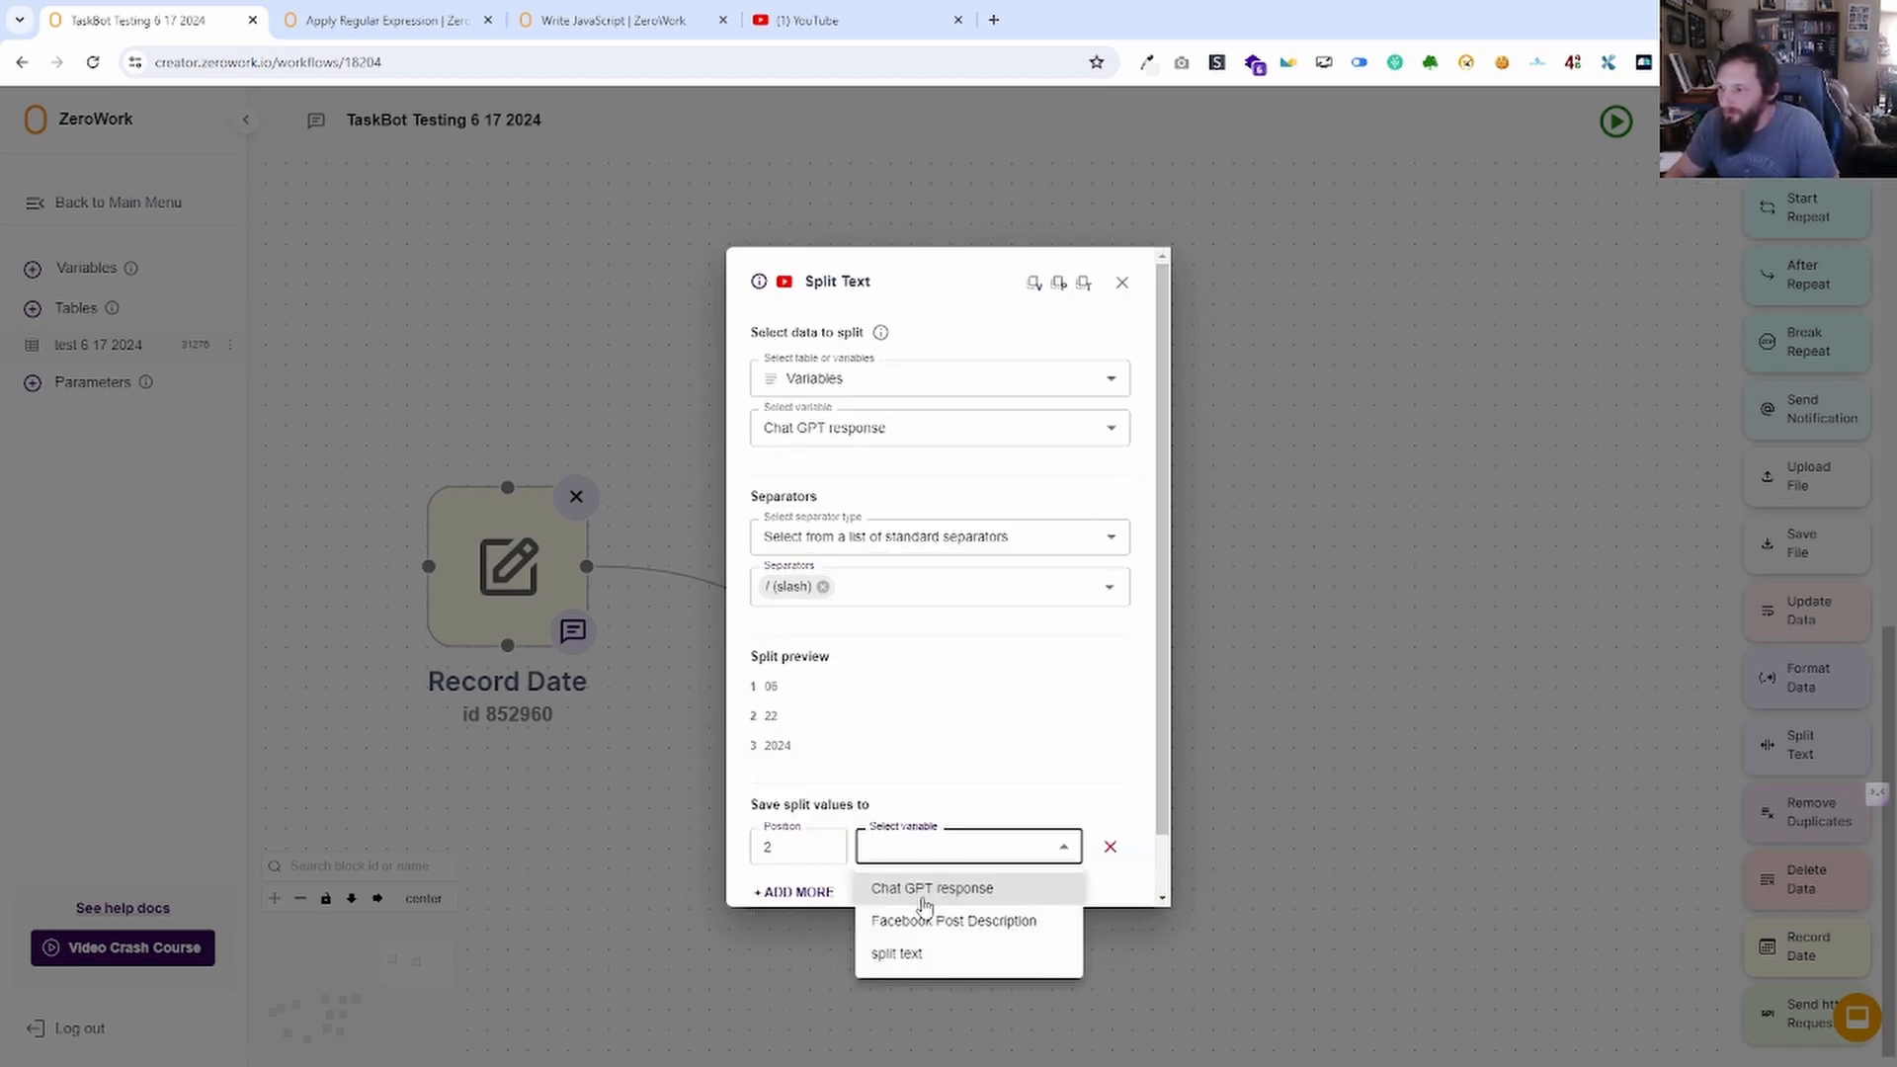
{"action": "left_click", "coordinate": [949, 921]}
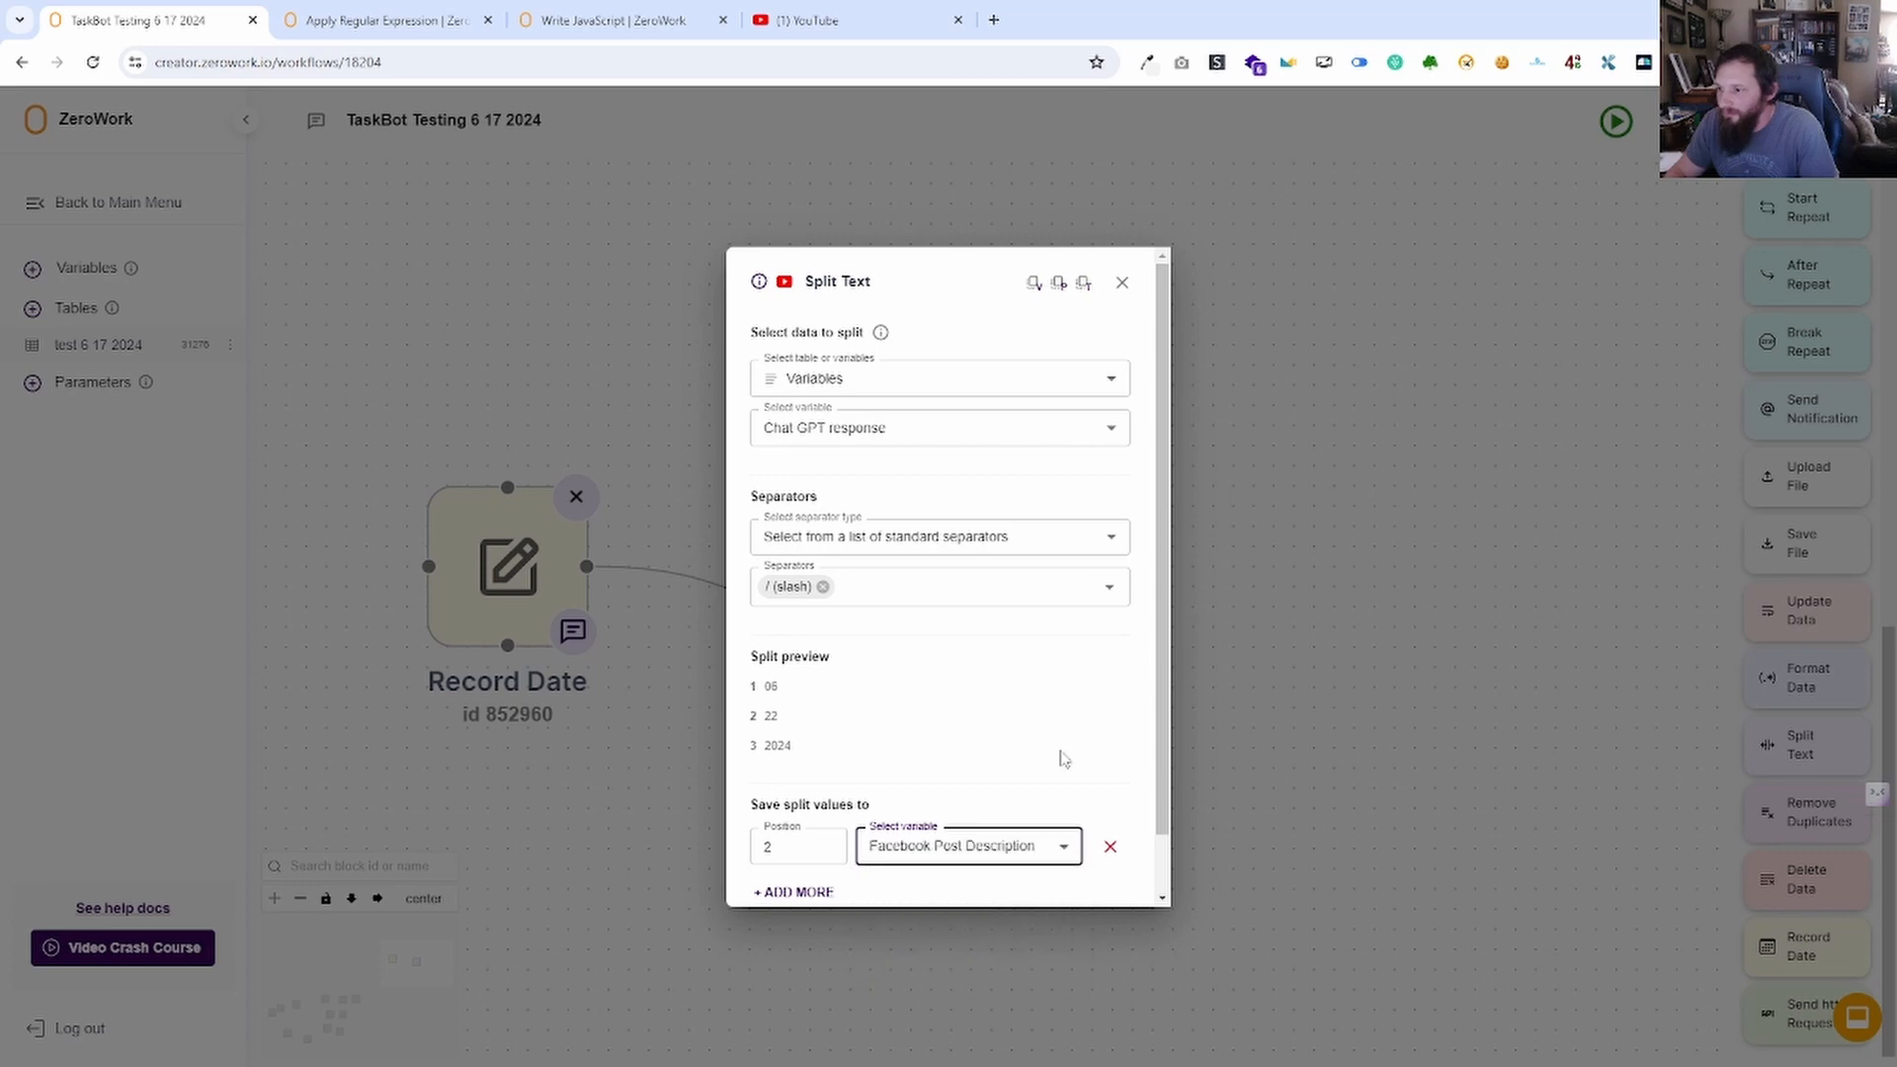
{"action": "scroll", "coordinate": [1081, 745], "scroll_direction": "down", "scroll_amount": 1}
{"action": "left_click", "coordinate": [1092, 872]}
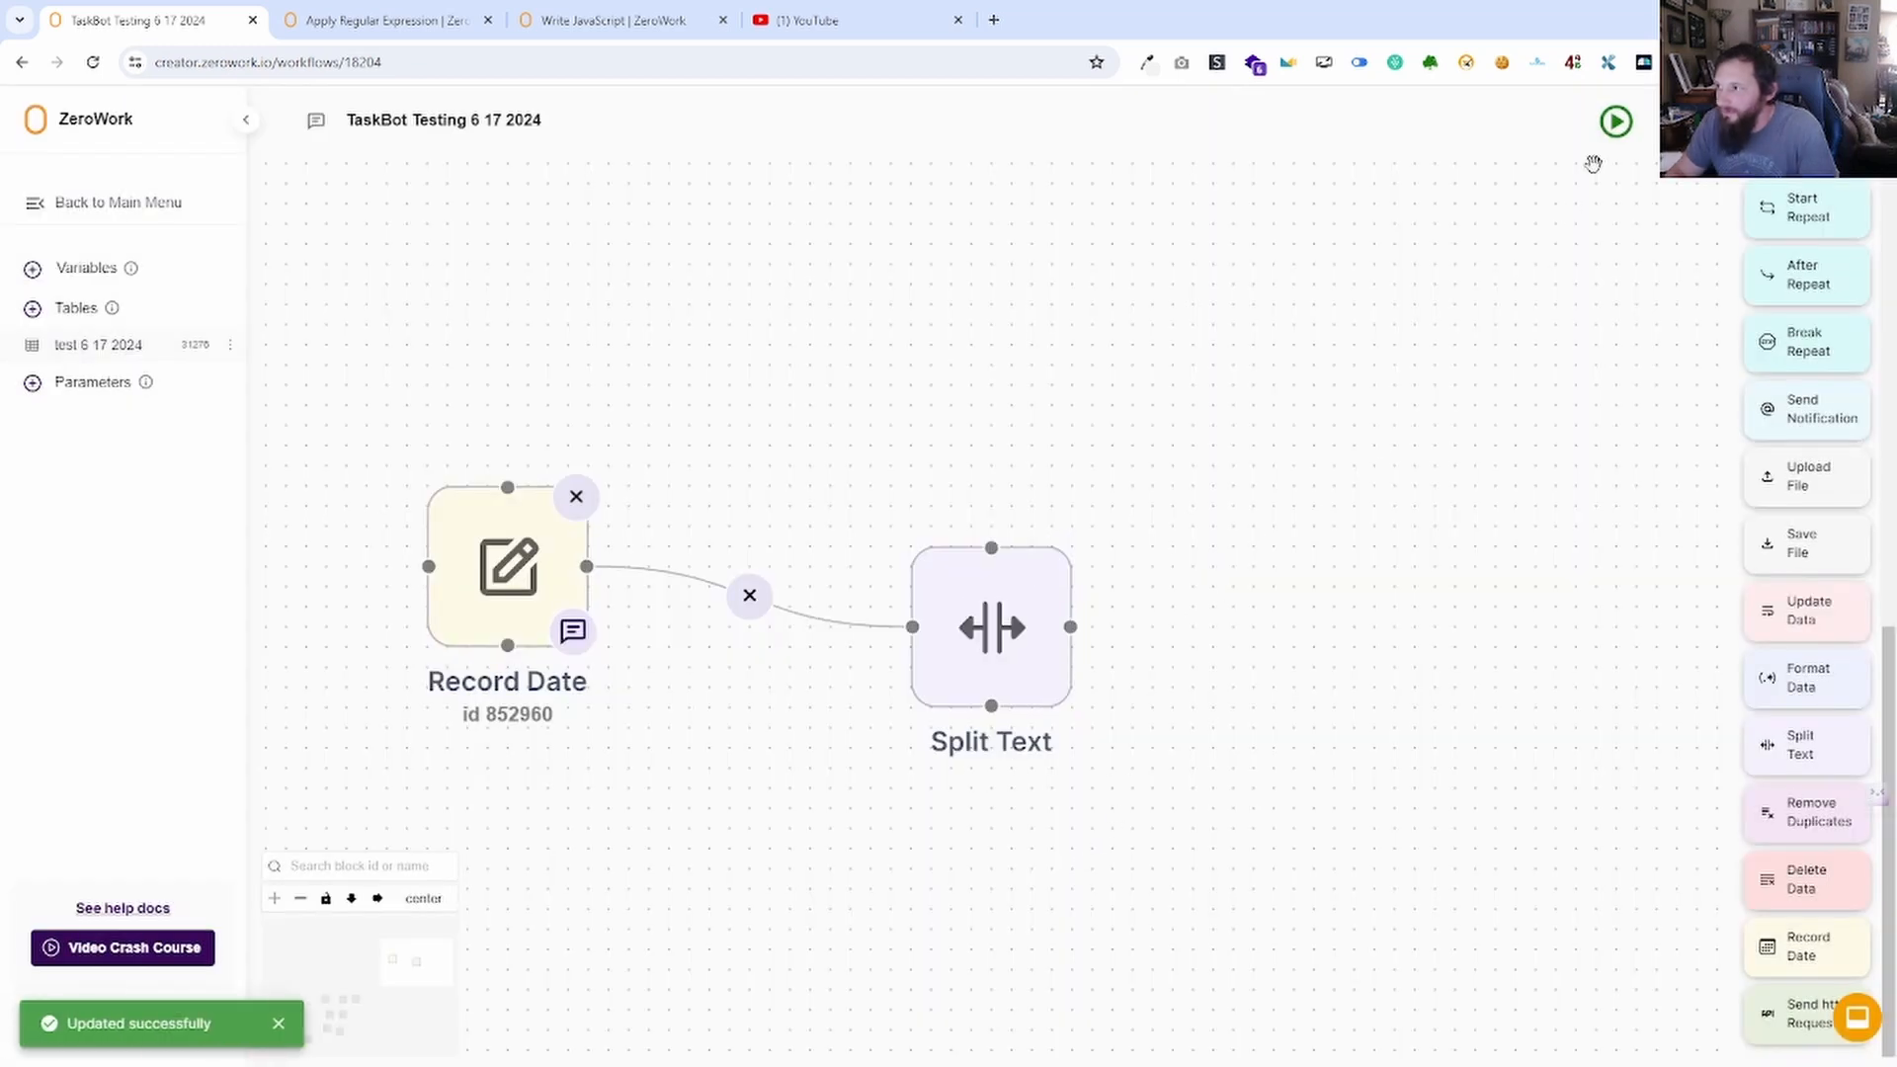
Check that Facebook Post Description now holds "22" and hide the run log.
{"action": "left_click", "coordinate": [81, 271]}
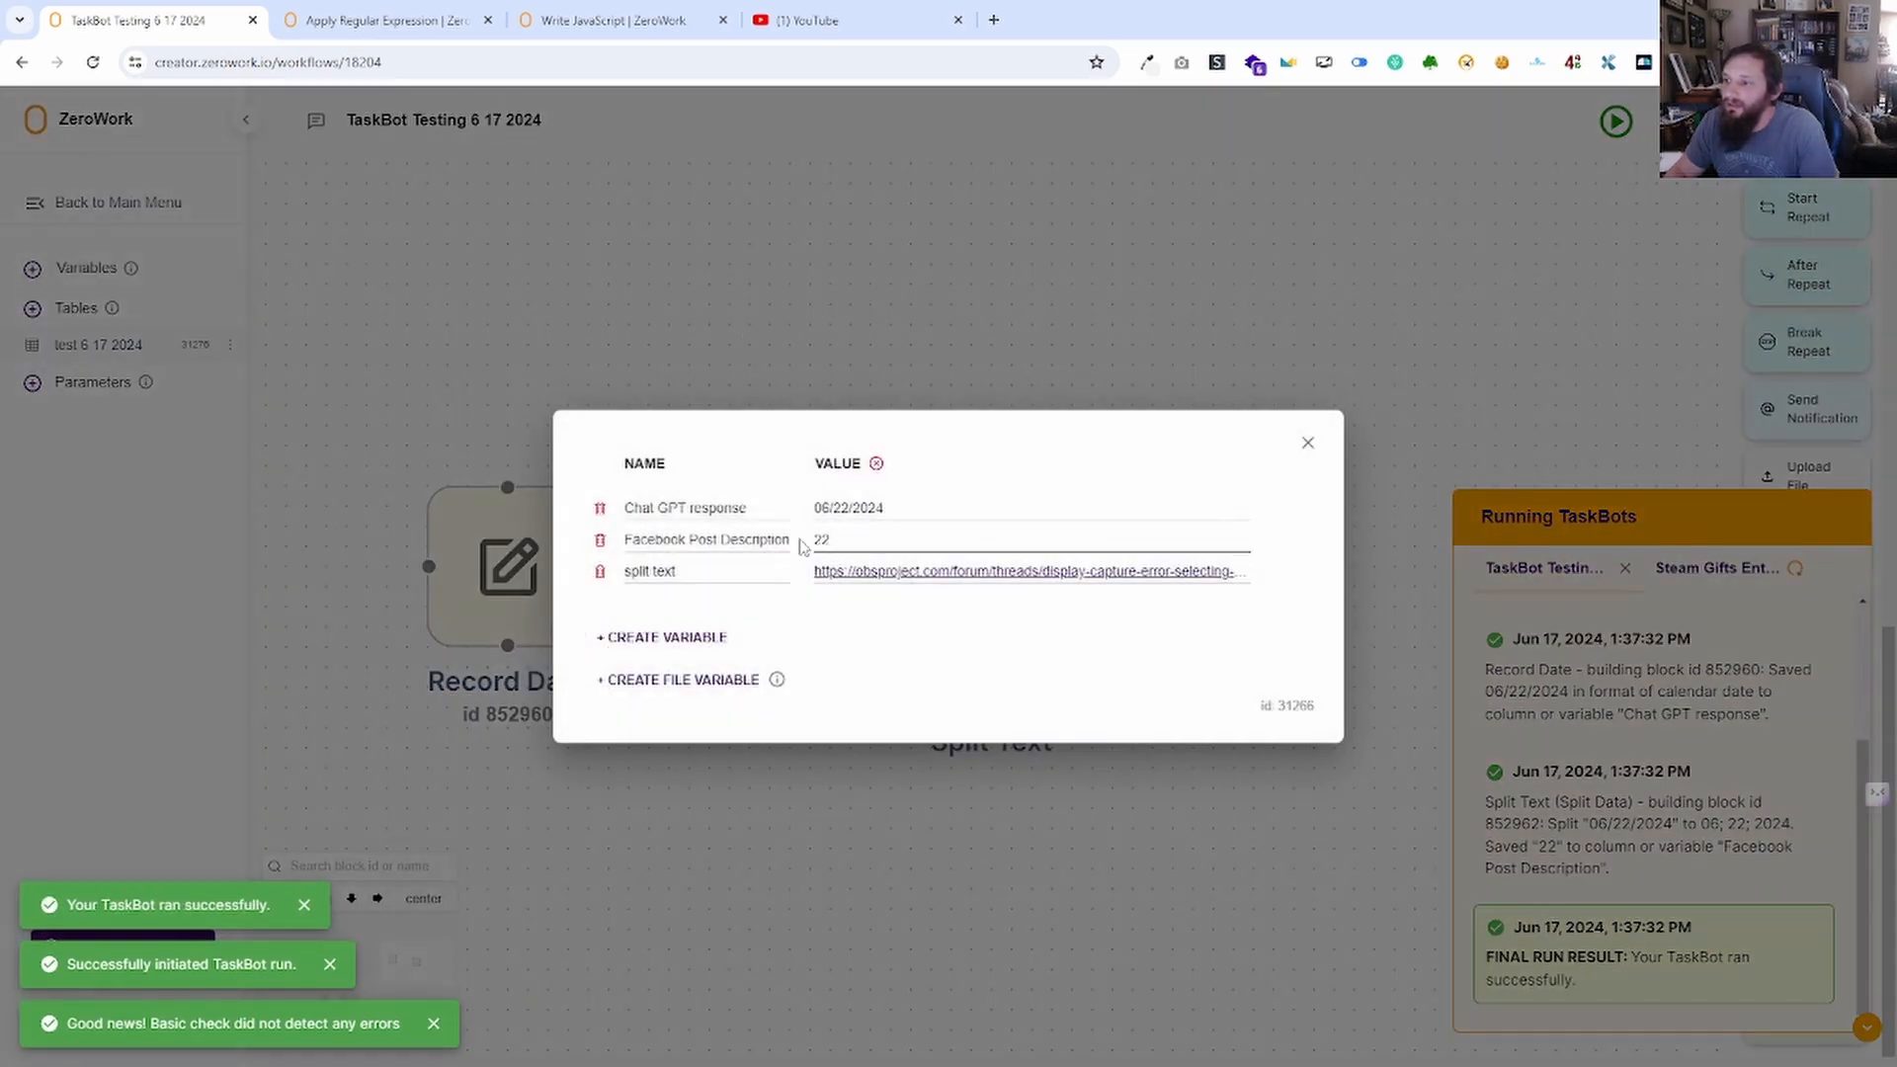
{"action": "left_click", "coordinate": [1309, 443]}
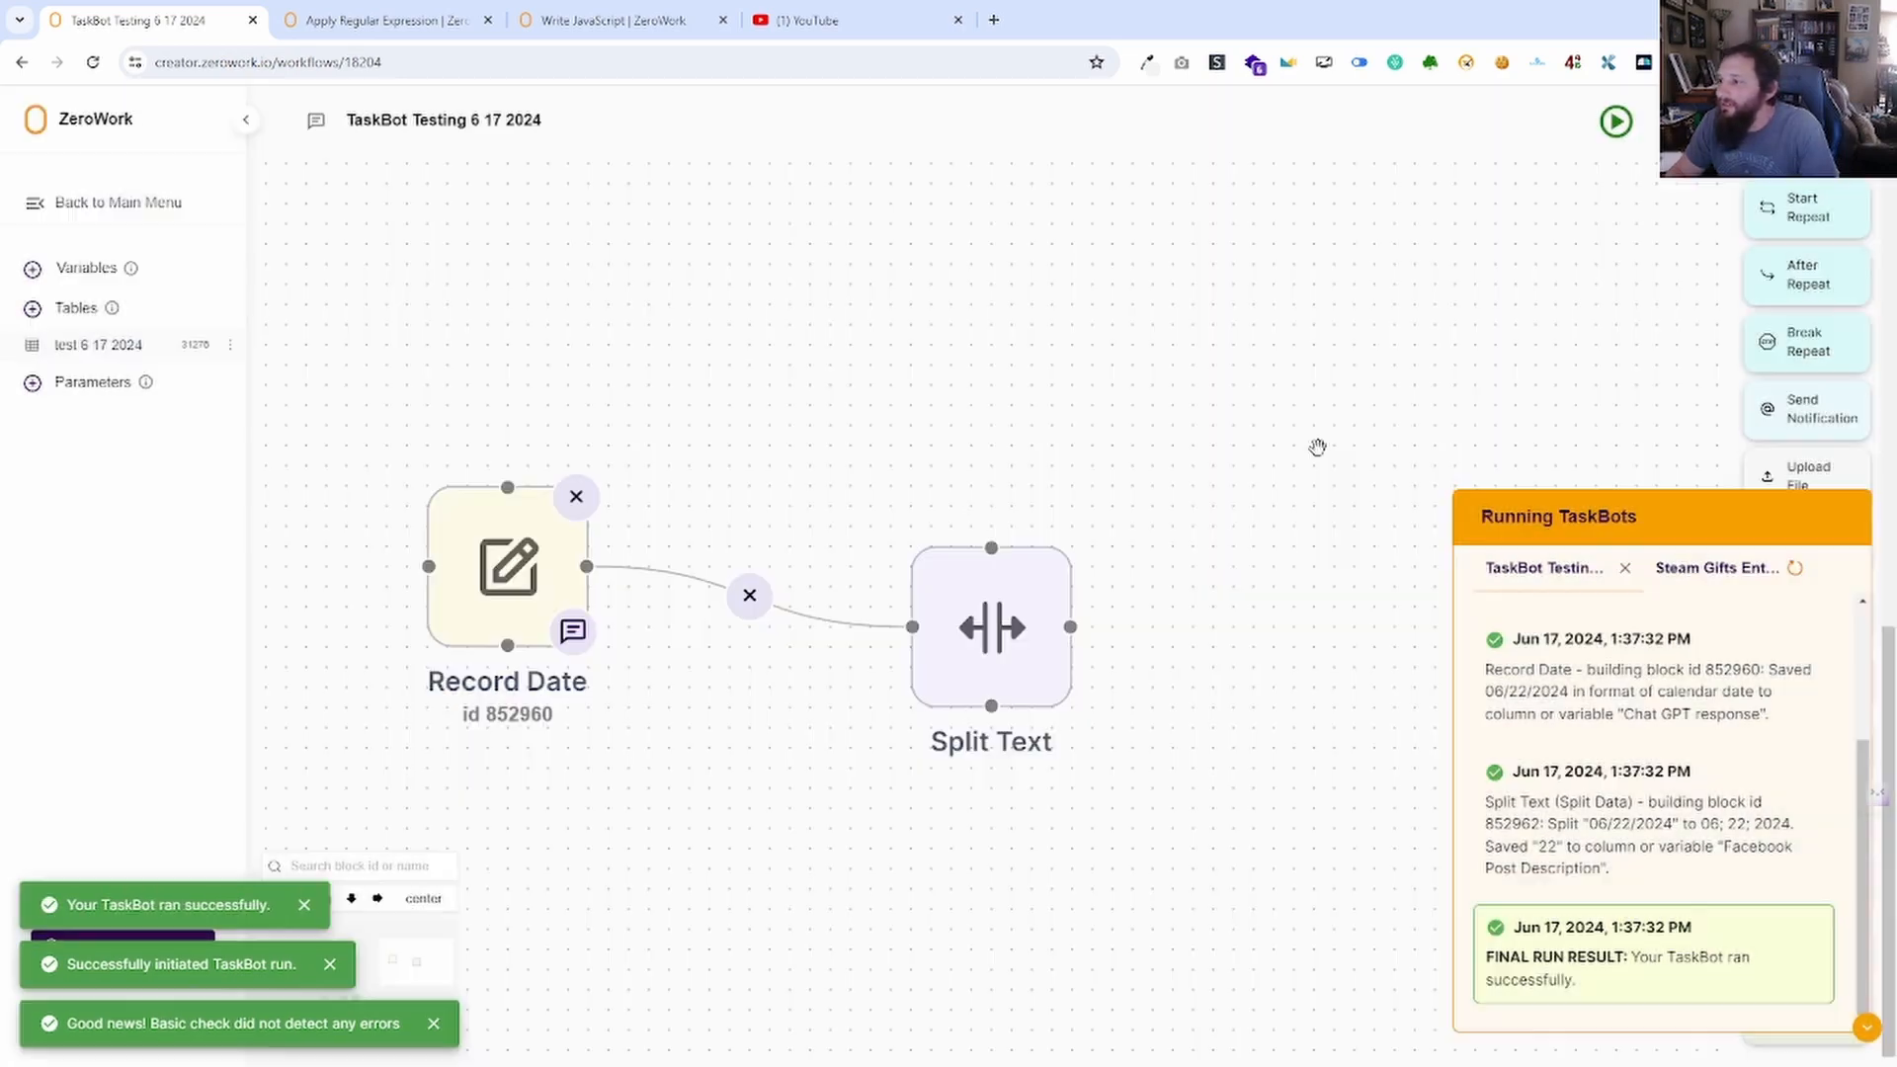
{"action": "left_click", "coordinate": [1867, 1027]}
{"action": "left_click_drag", "start_coordinate": [1454, 816], "coordinate": [1504, 769]}
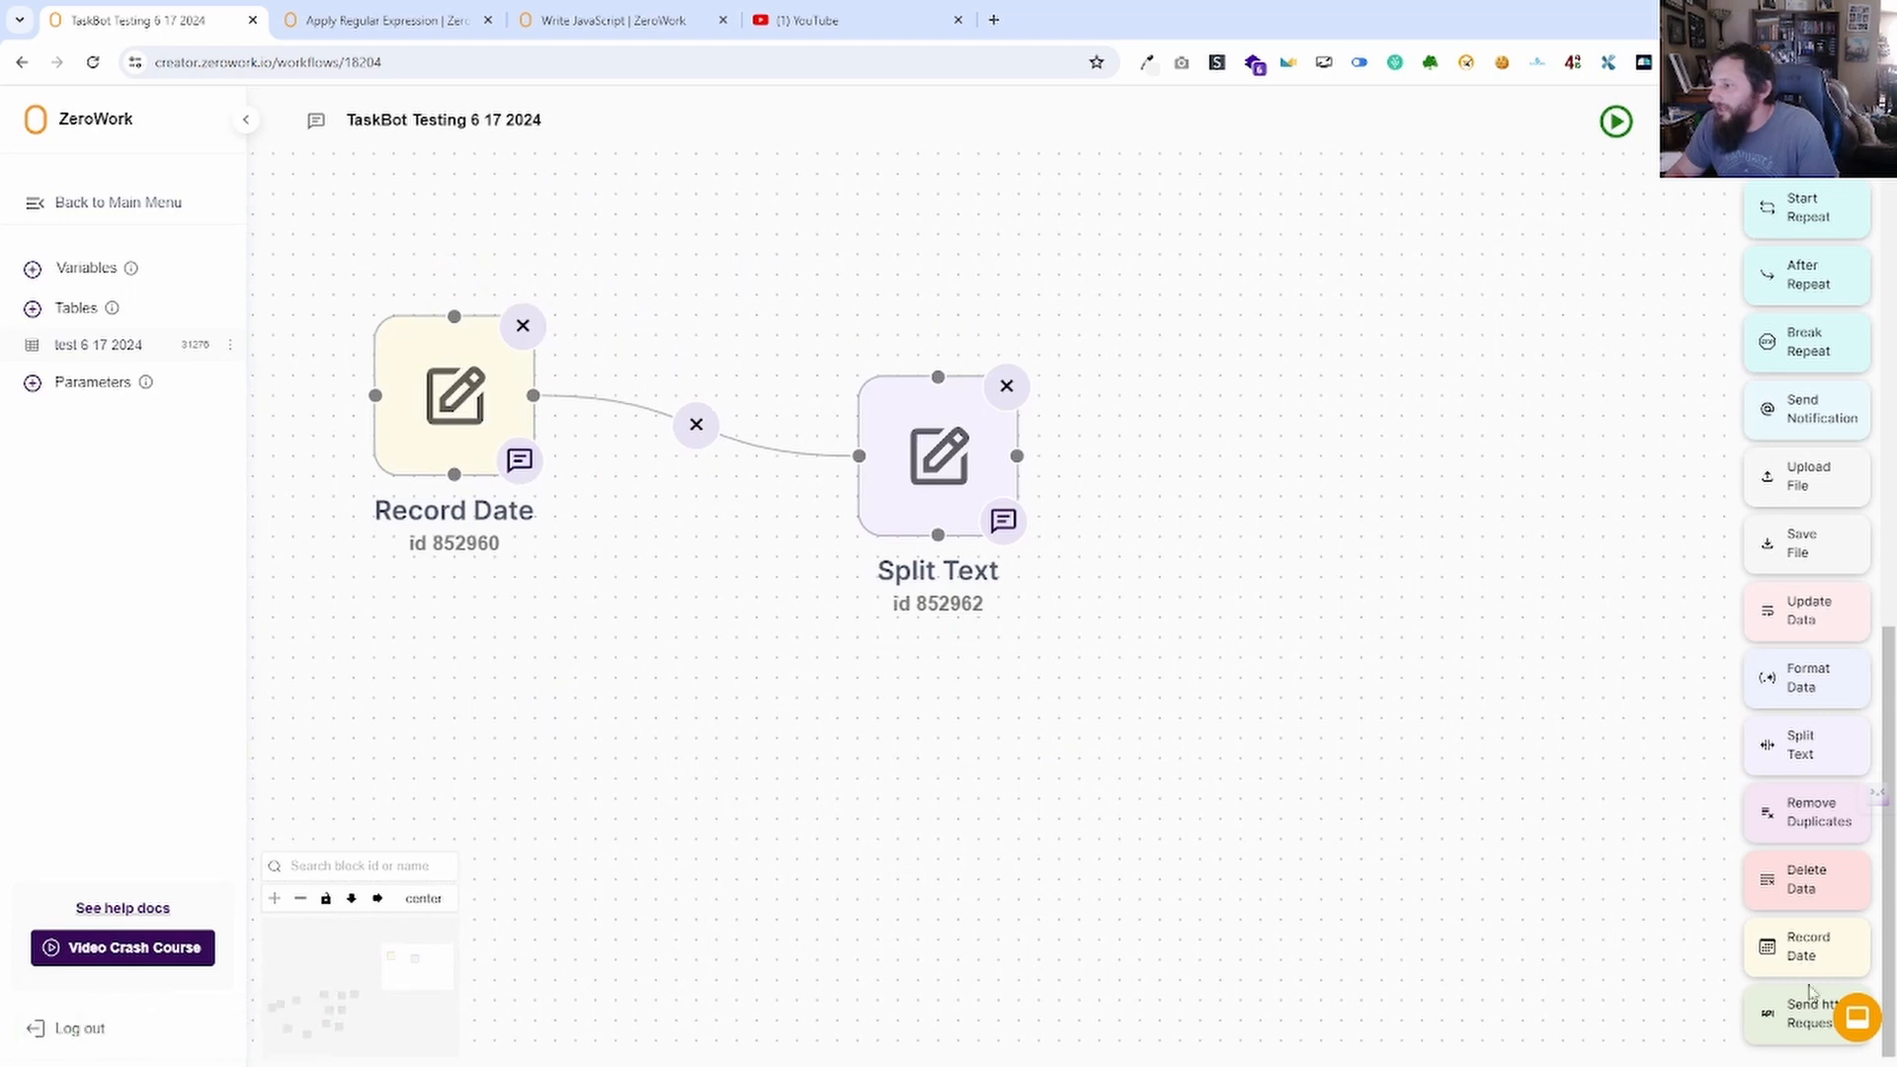
Add a Send HTTP Request block right of Split Text, keeping GET and reviewing headers and body.
{"action": "left_click_drag", "start_coordinate": [1773, 1018], "coordinate": [1180, 339]}
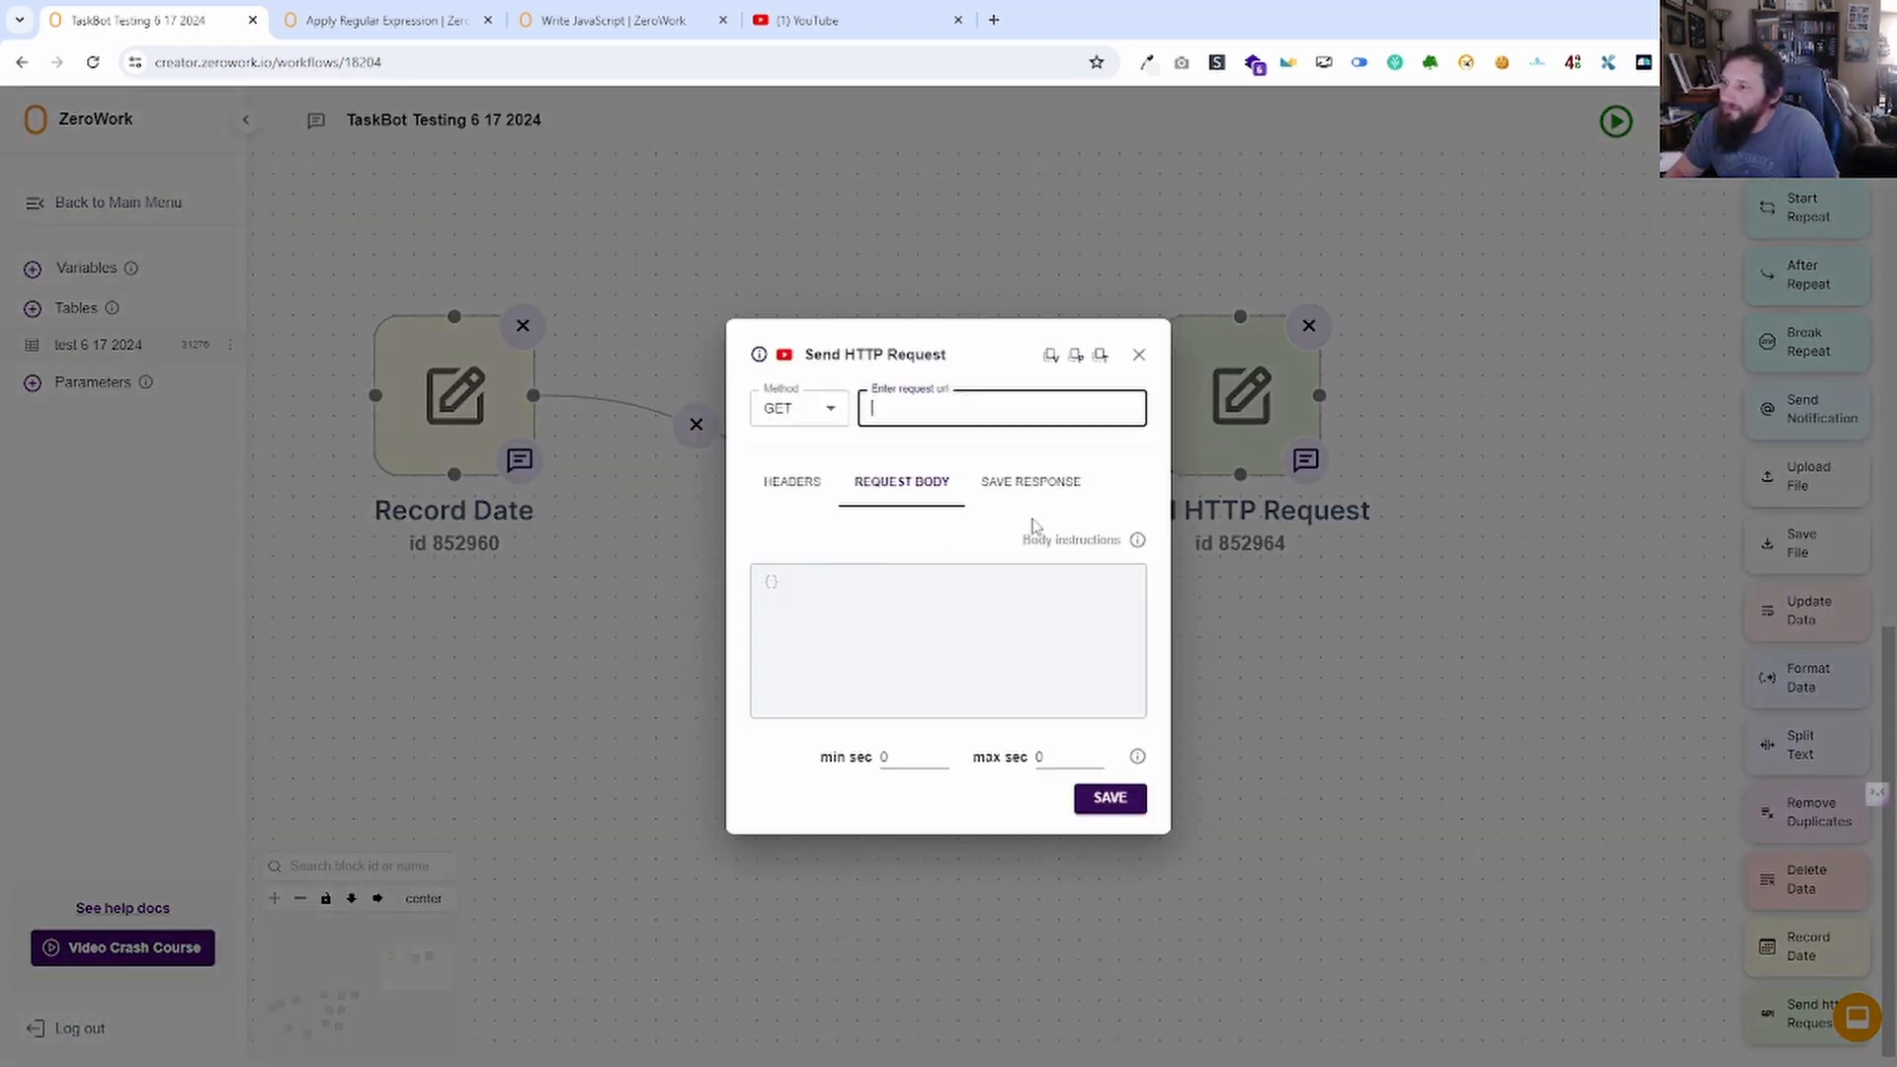
{"action": "left_click", "coordinate": [801, 408]}
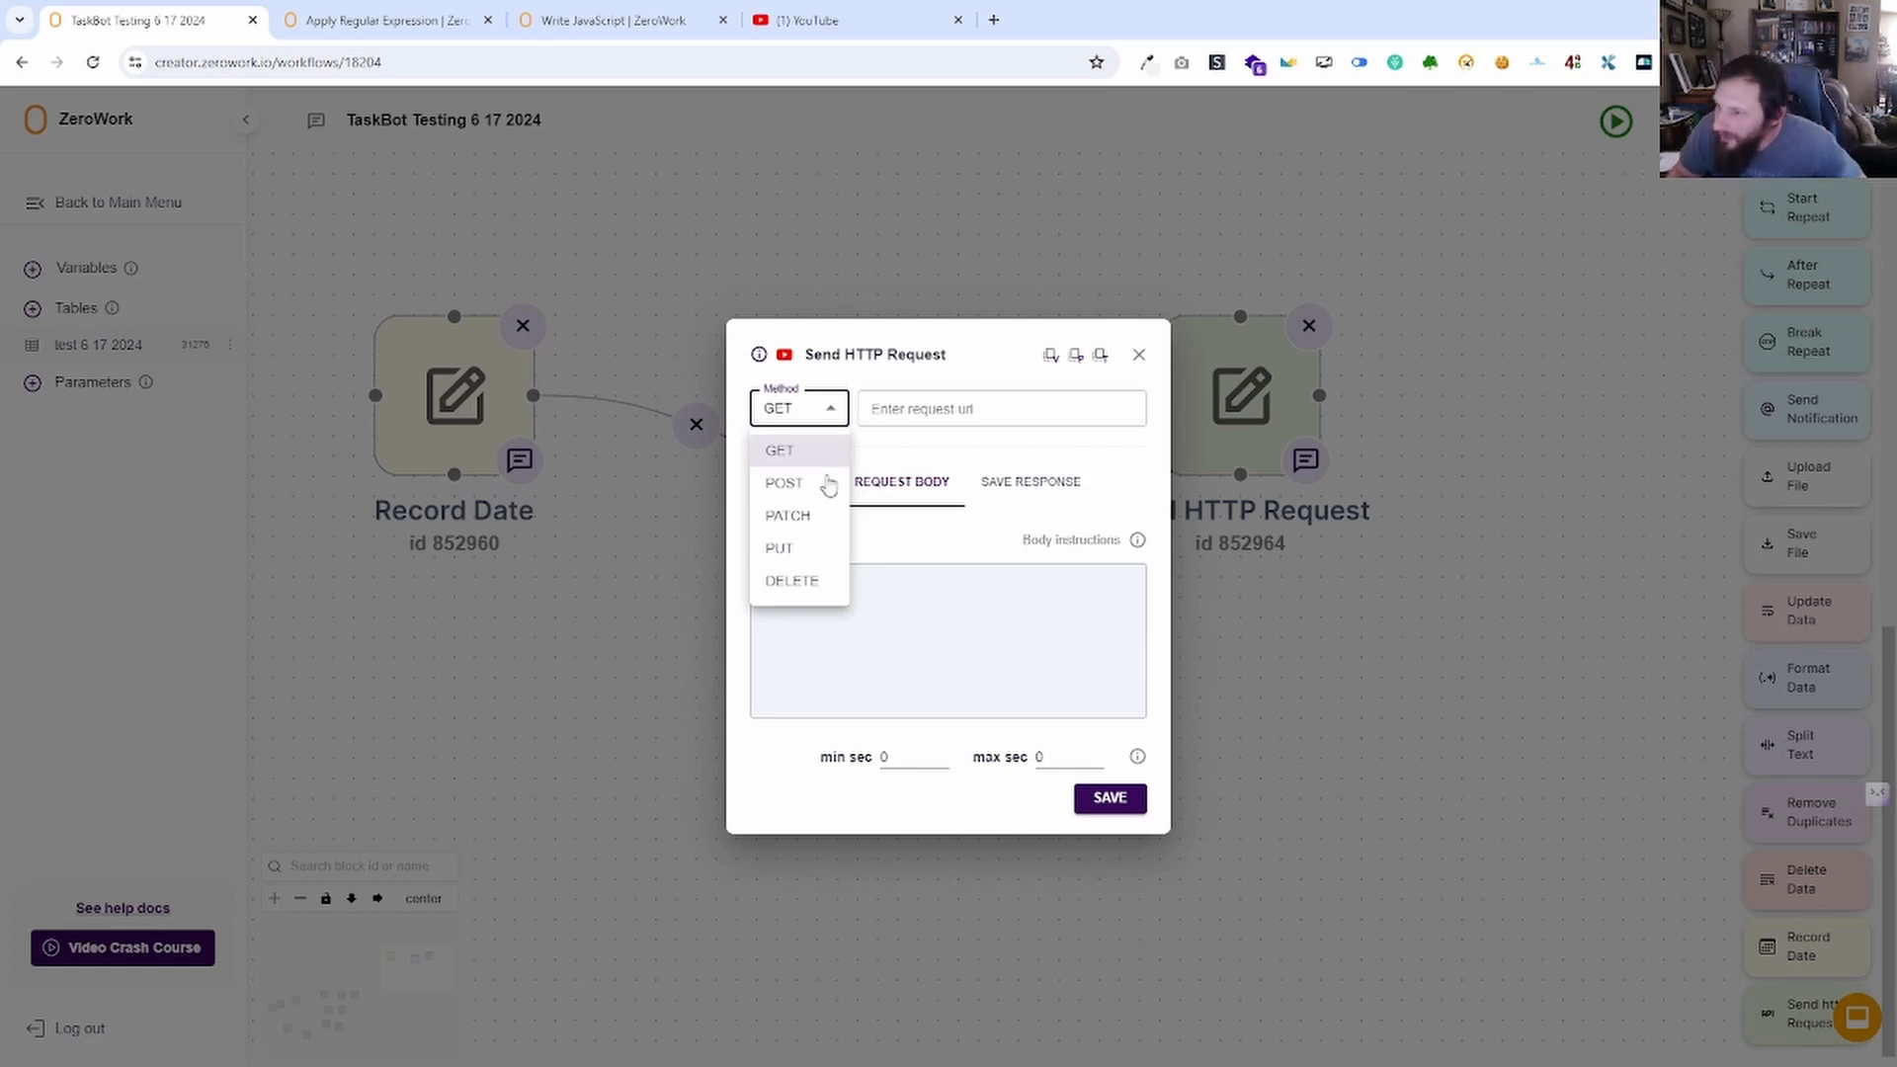
{"action": "left_click", "coordinate": [919, 478]}
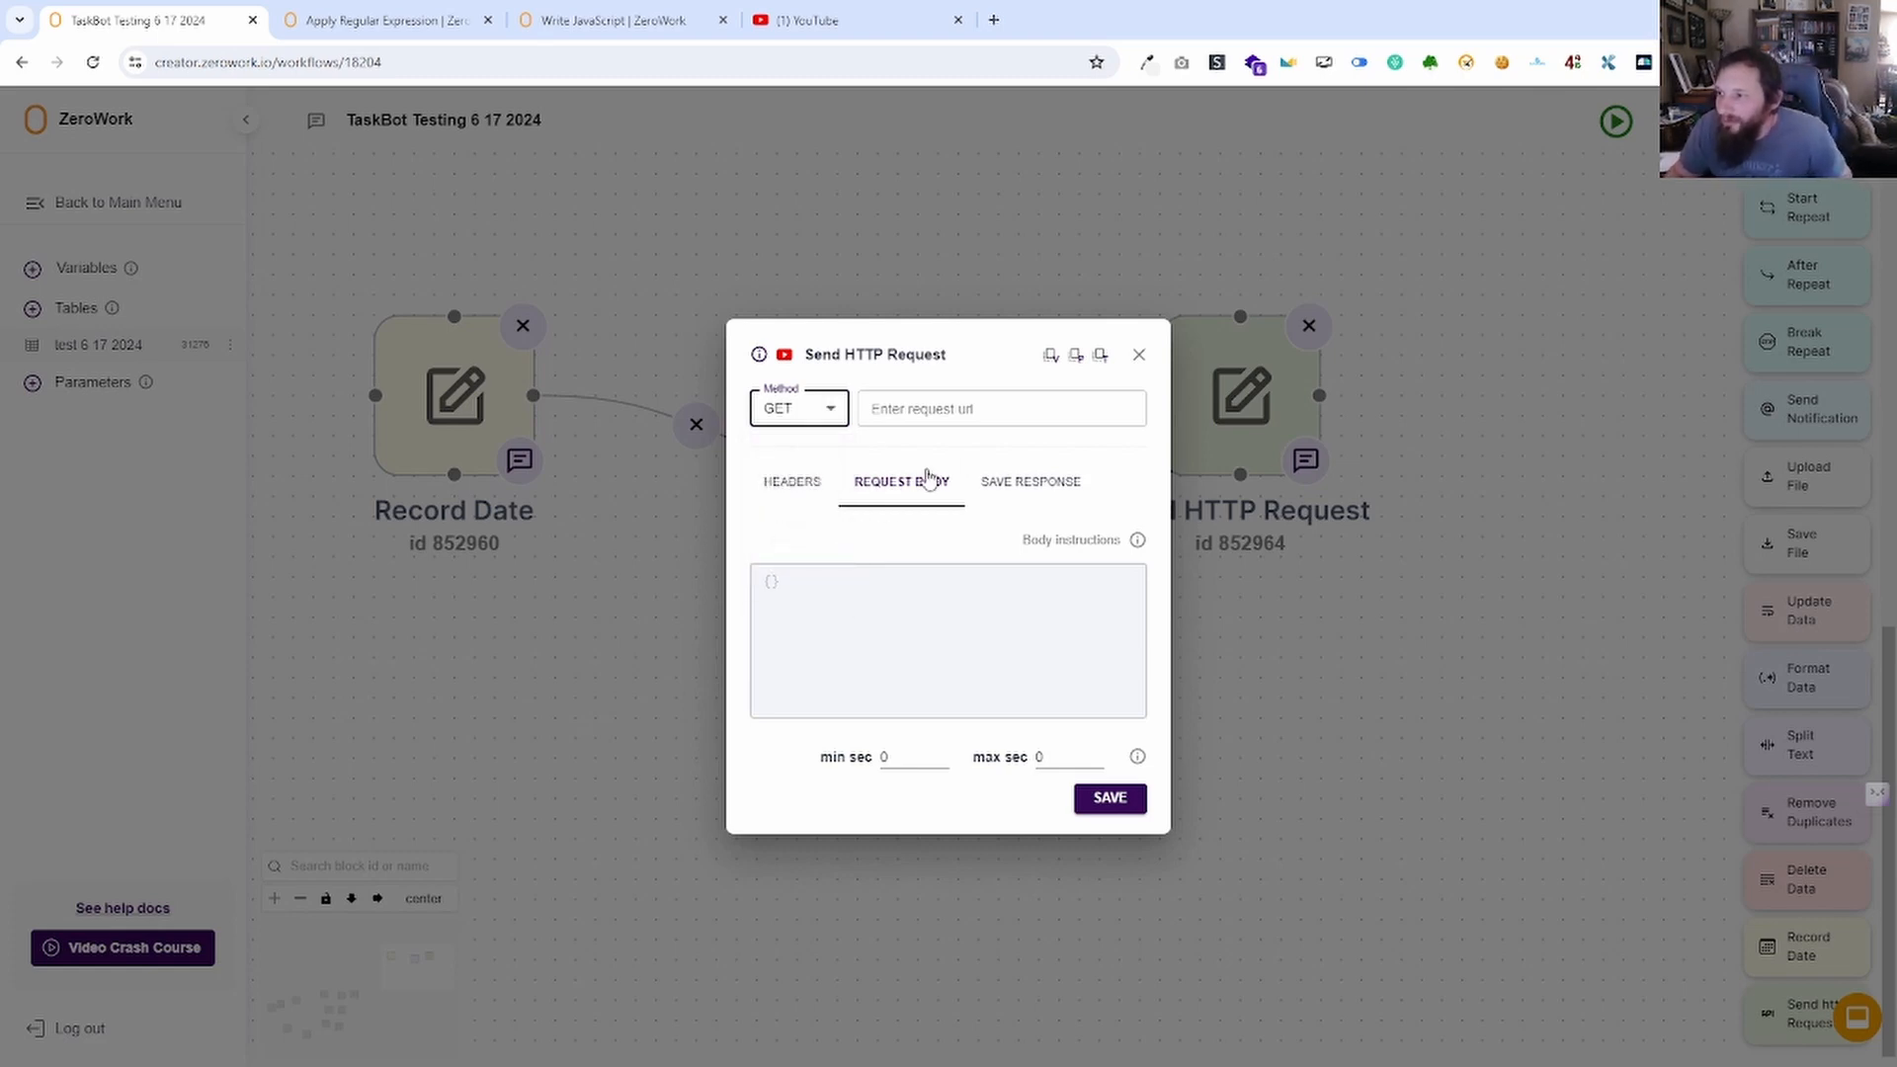
{"action": "left_click", "coordinate": [810, 482]}
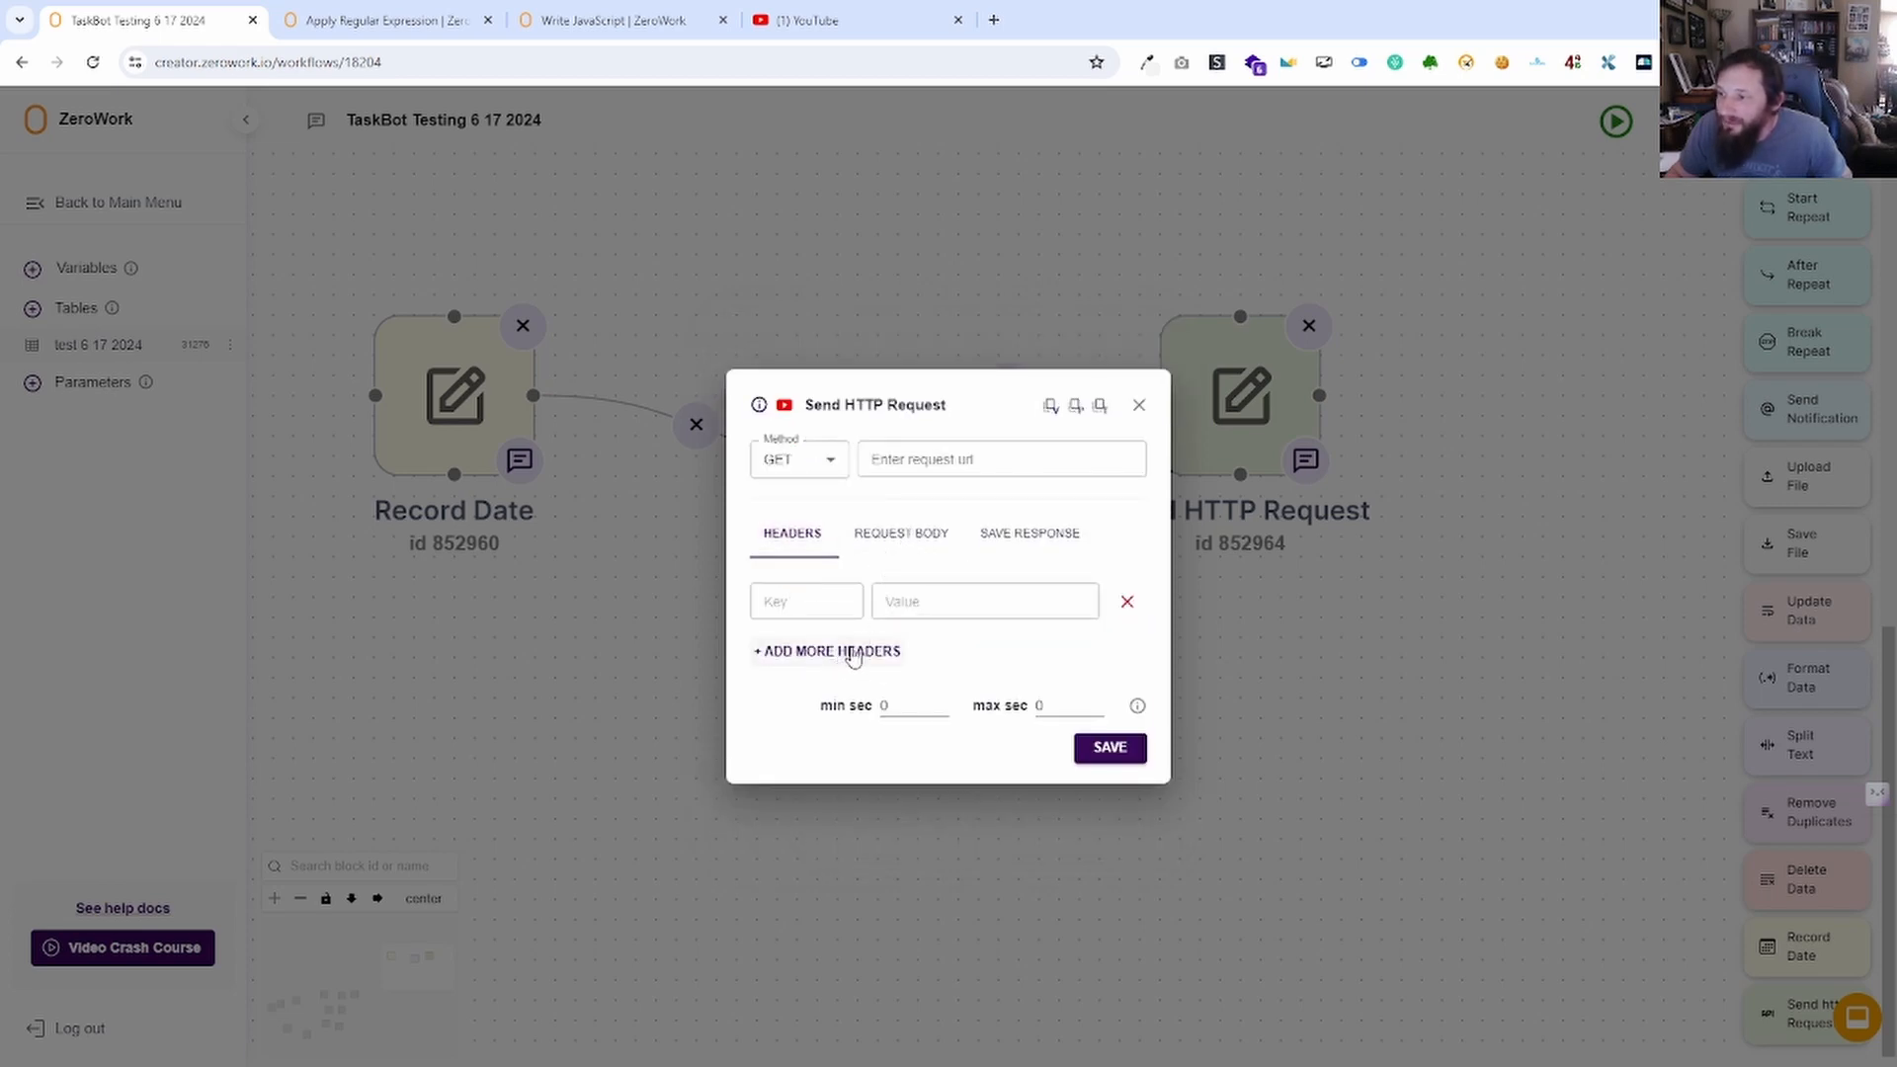
{"action": "left_click", "coordinate": [915, 547]}
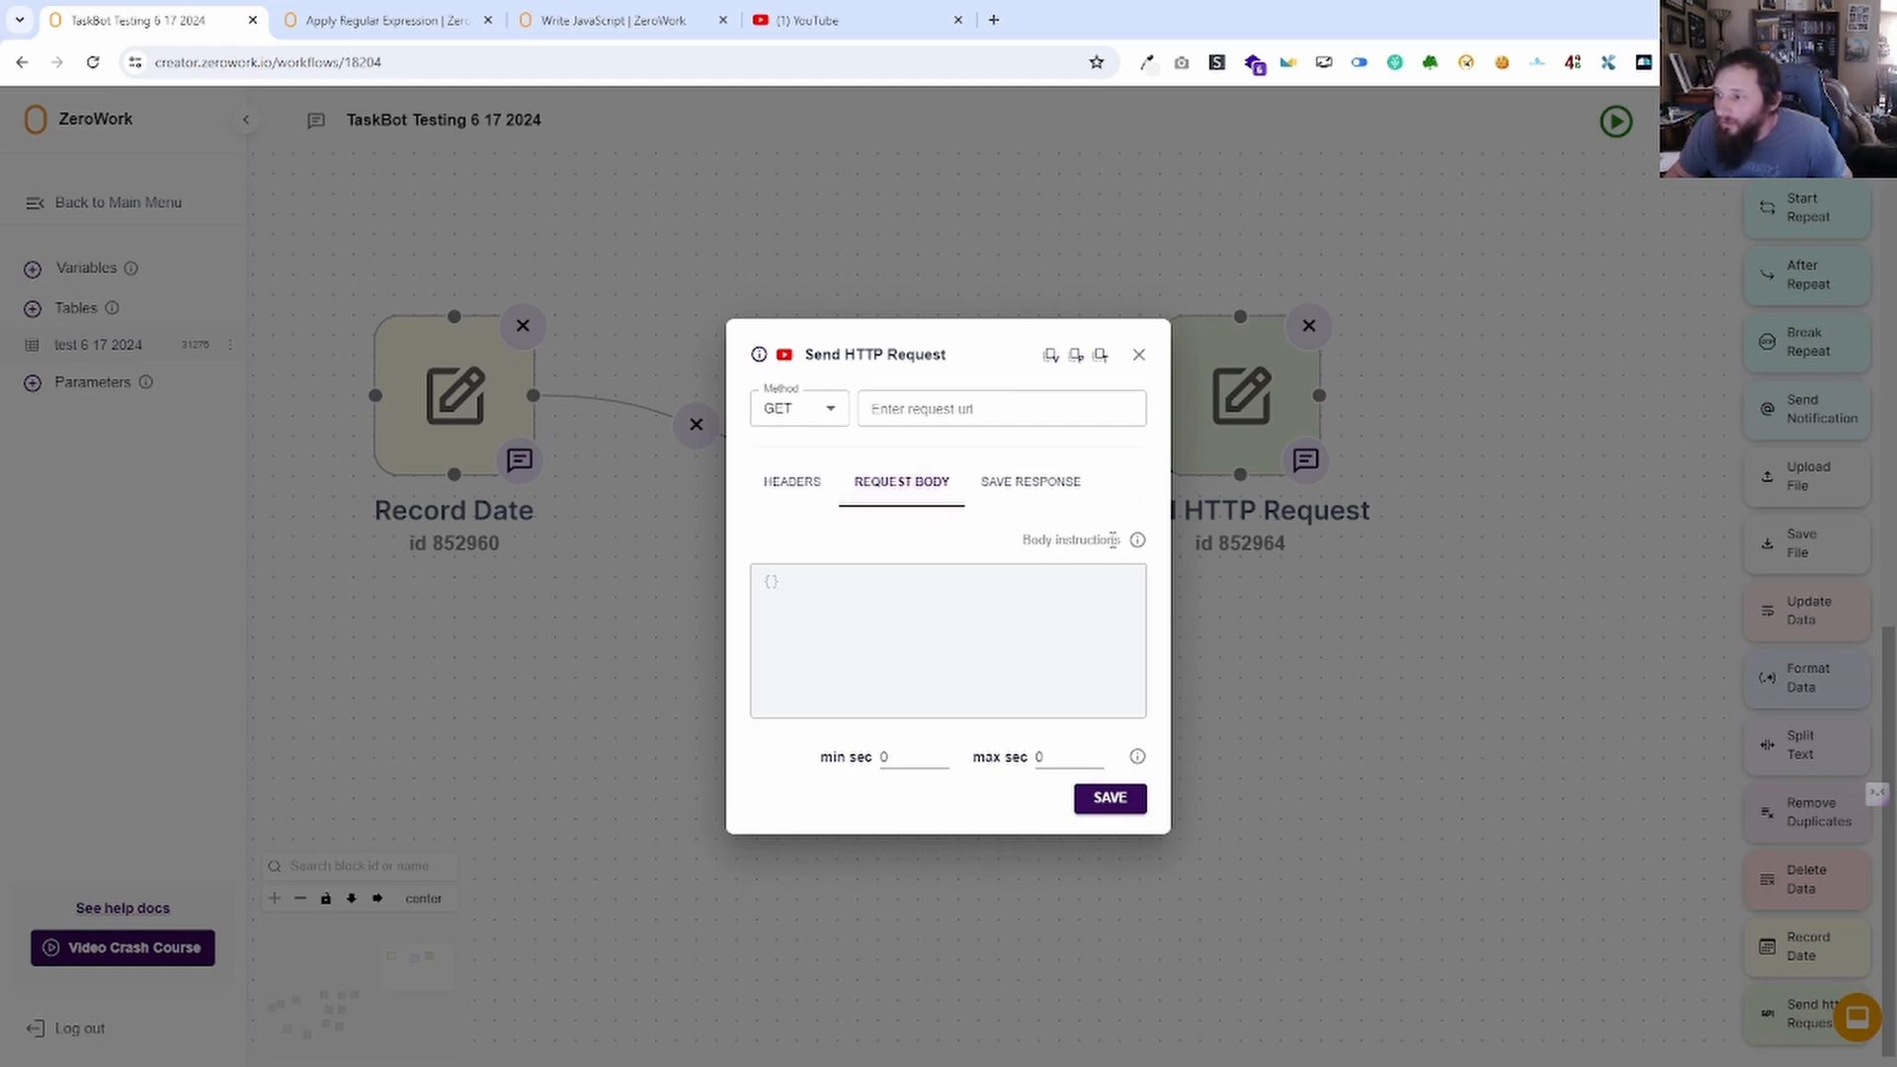
{"action": "mouse_move", "coordinate": [1138, 552]}
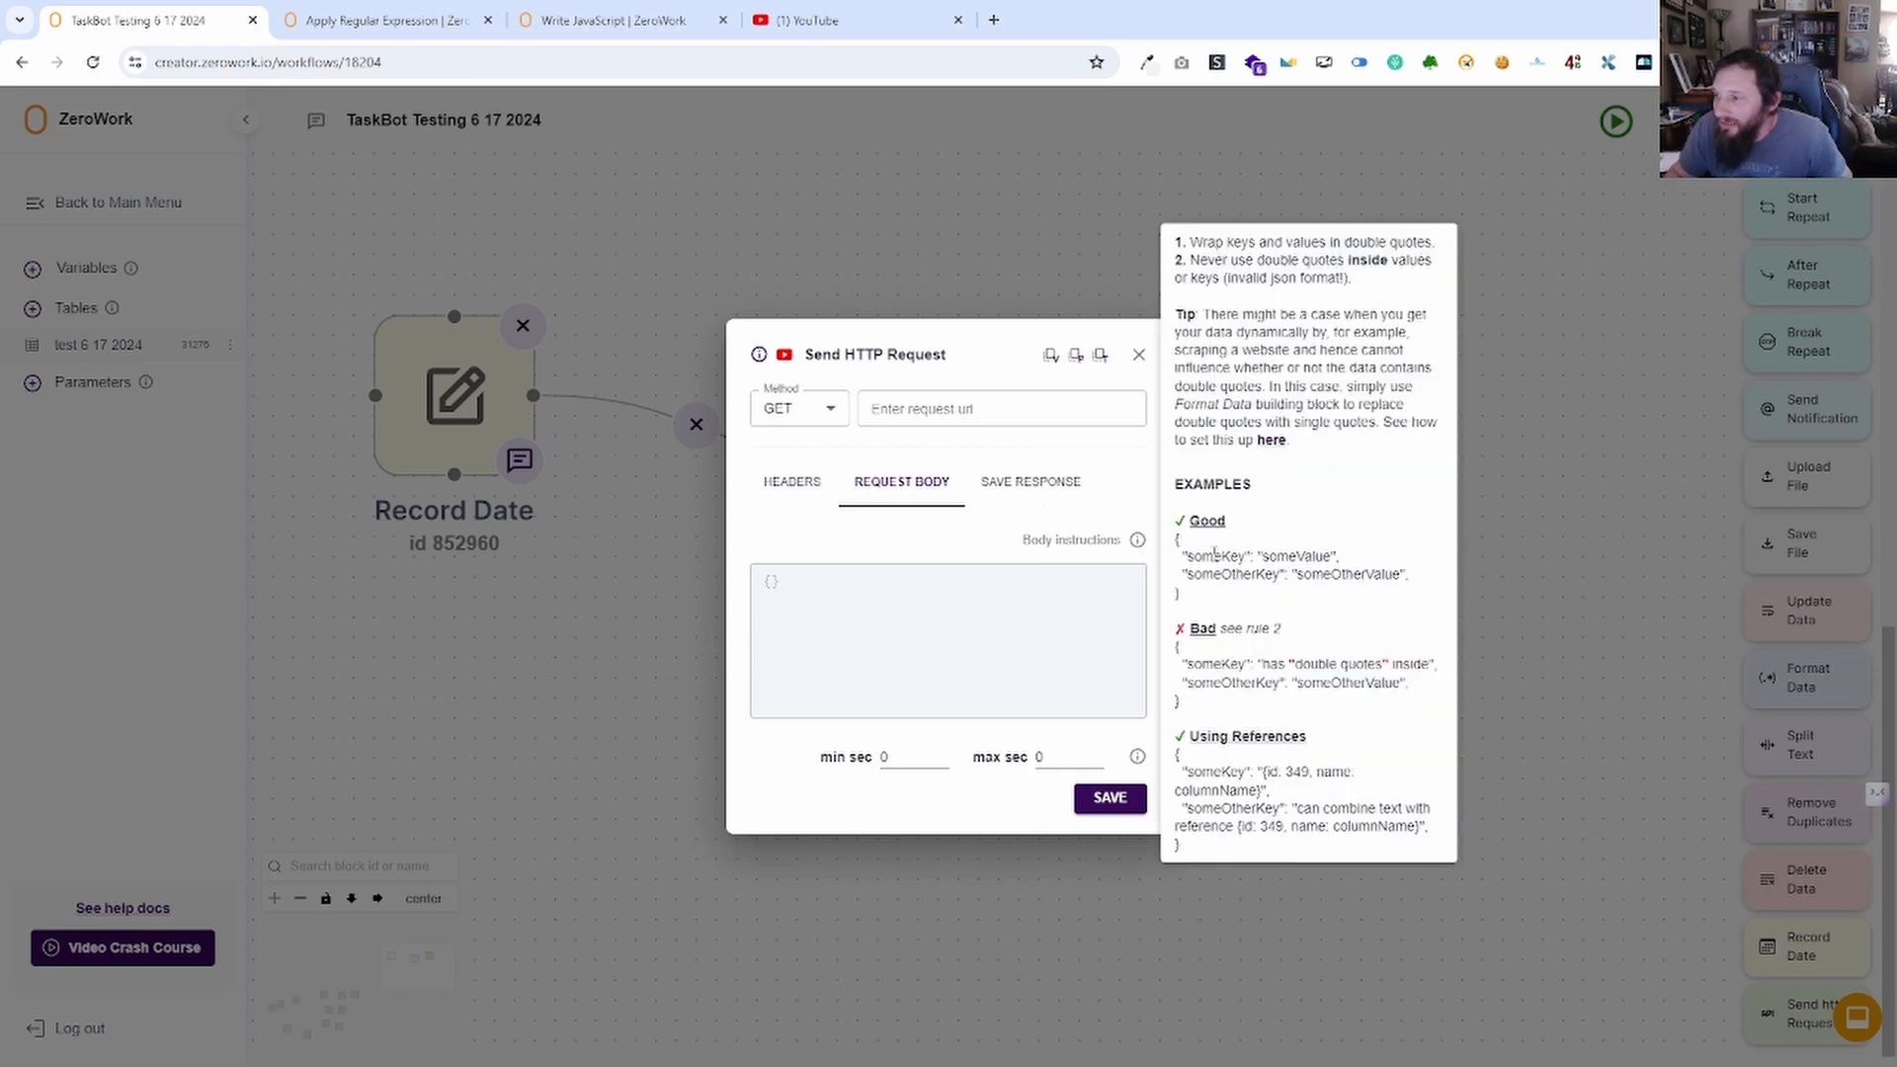
Save the response body to Variables and open the block's help docs page.
{"action": "left_click", "coordinate": [1019, 492]}
{"action": "left_click", "coordinate": [955, 522]}
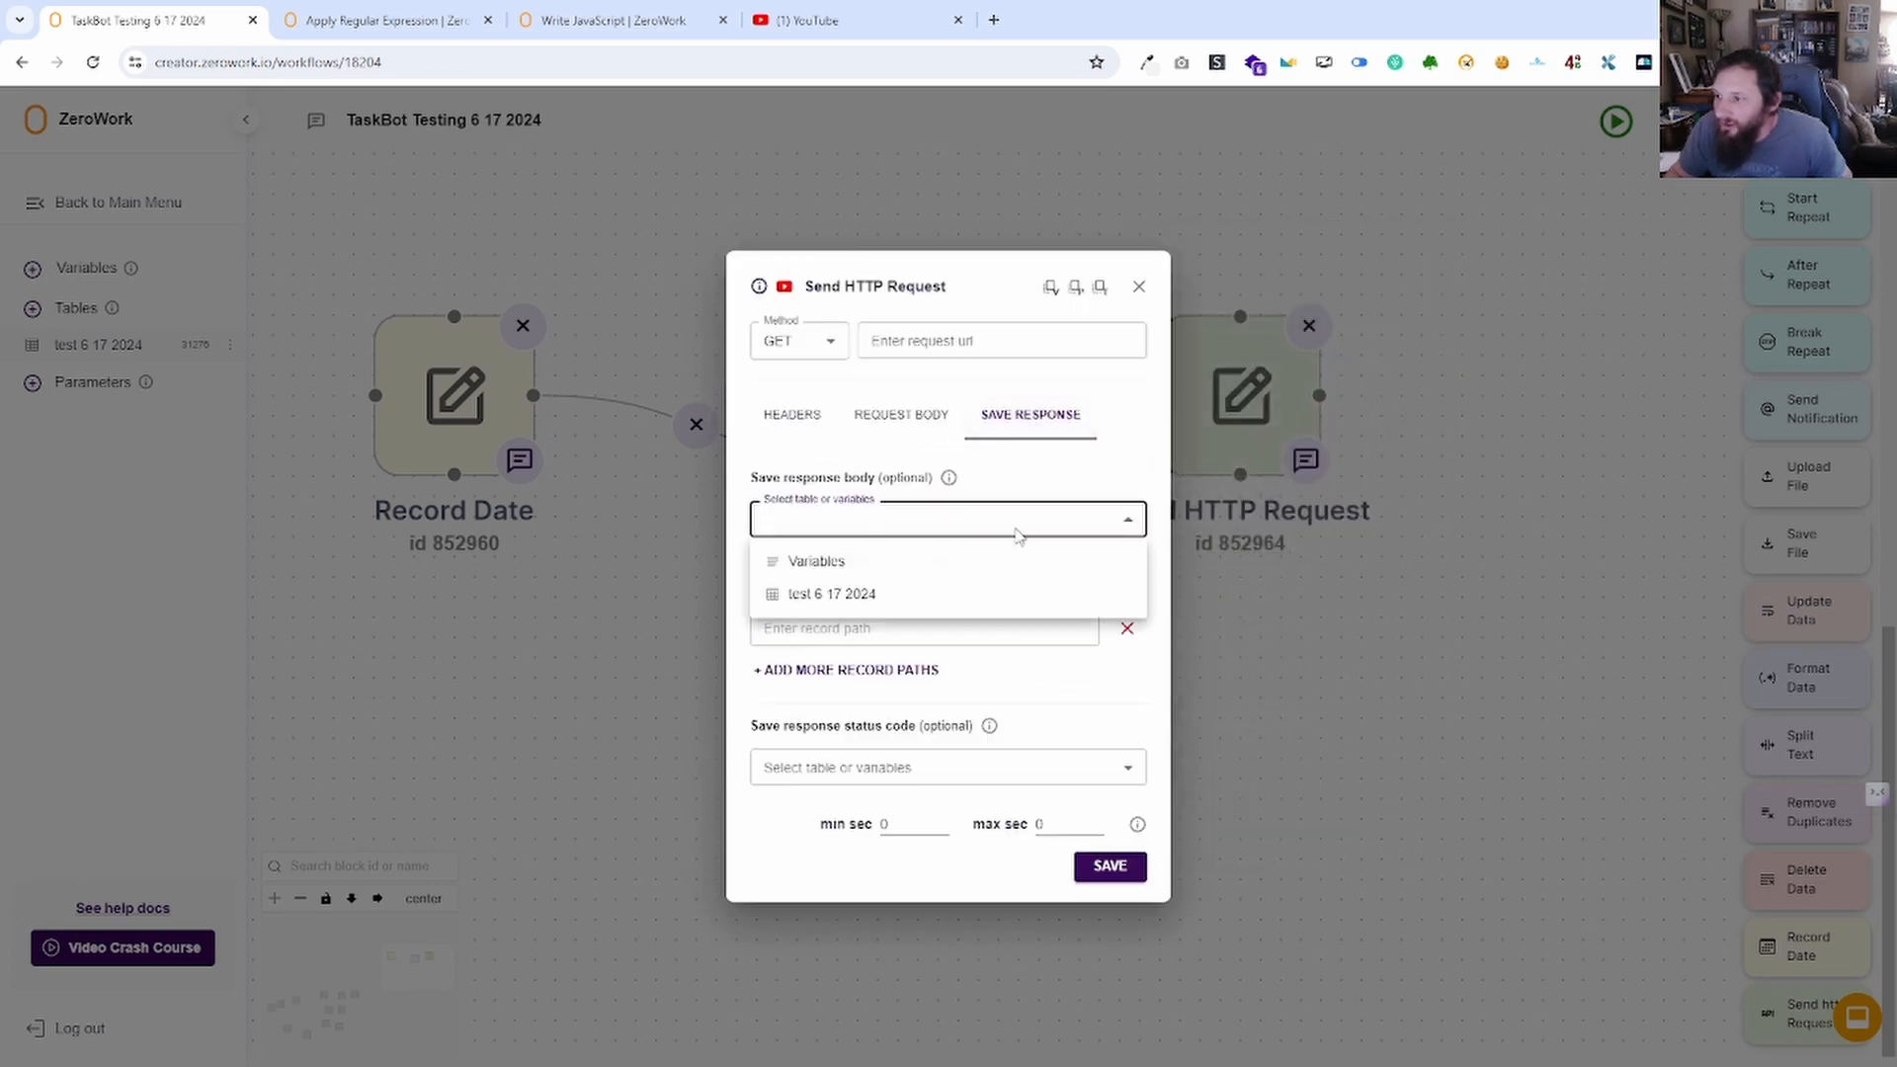
{"action": "left_click", "coordinate": [881, 533]}
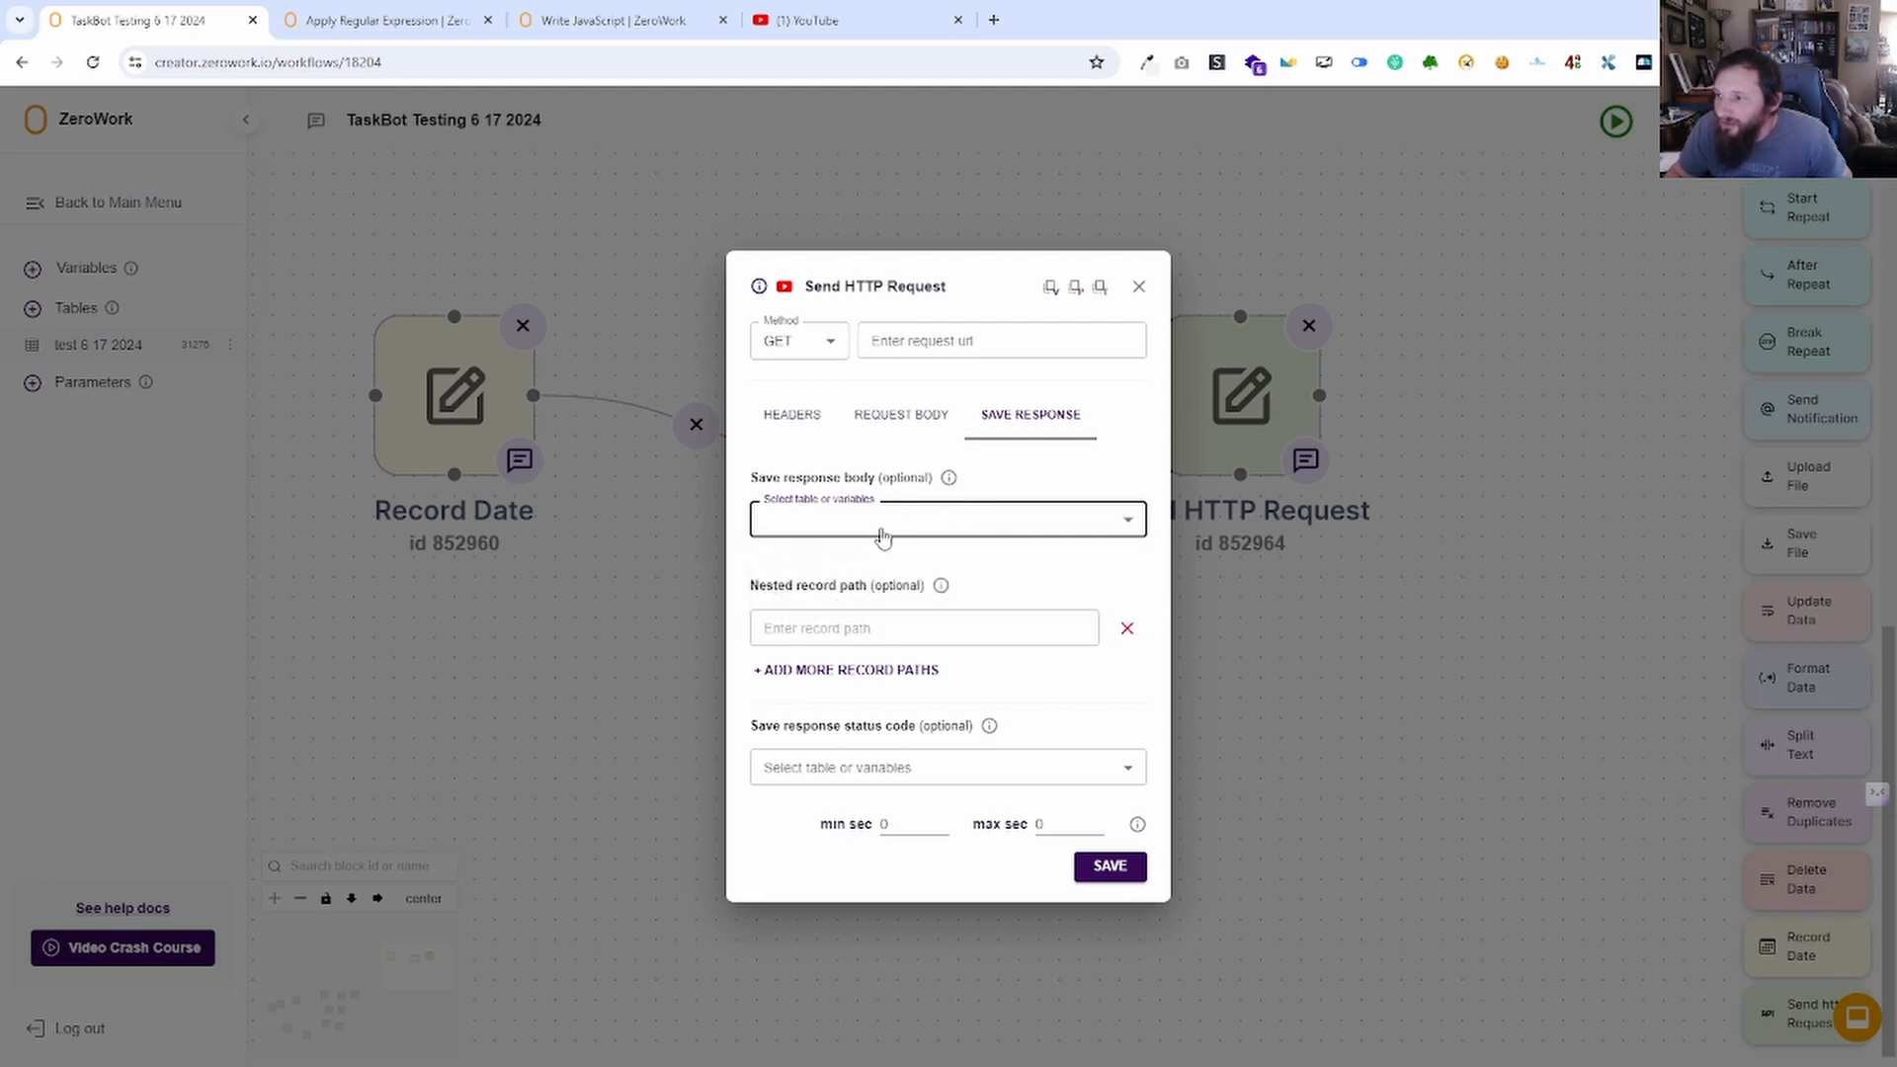
{"action": "left_click", "coordinate": [884, 526]}
{"action": "left_click", "coordinate": [885, 563]}
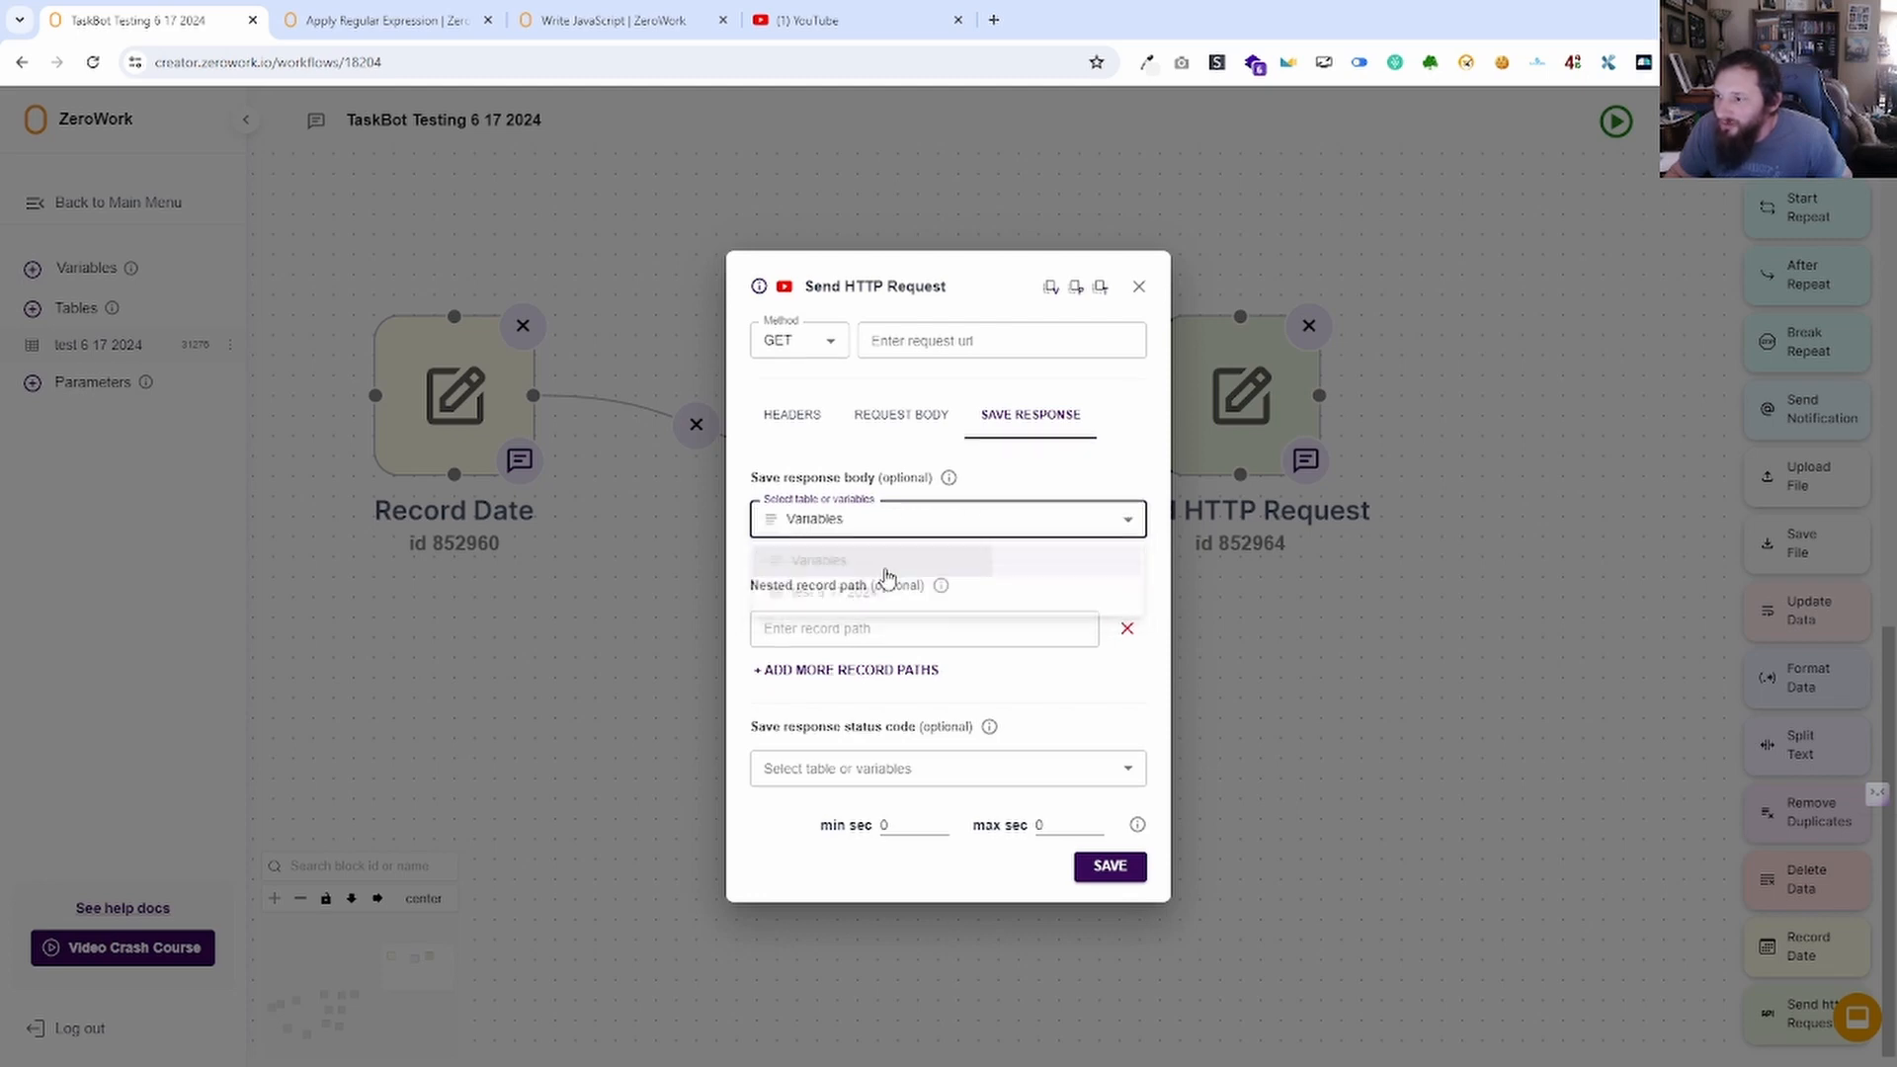
{"action": "left_click", "coordinate": [900, 637]}
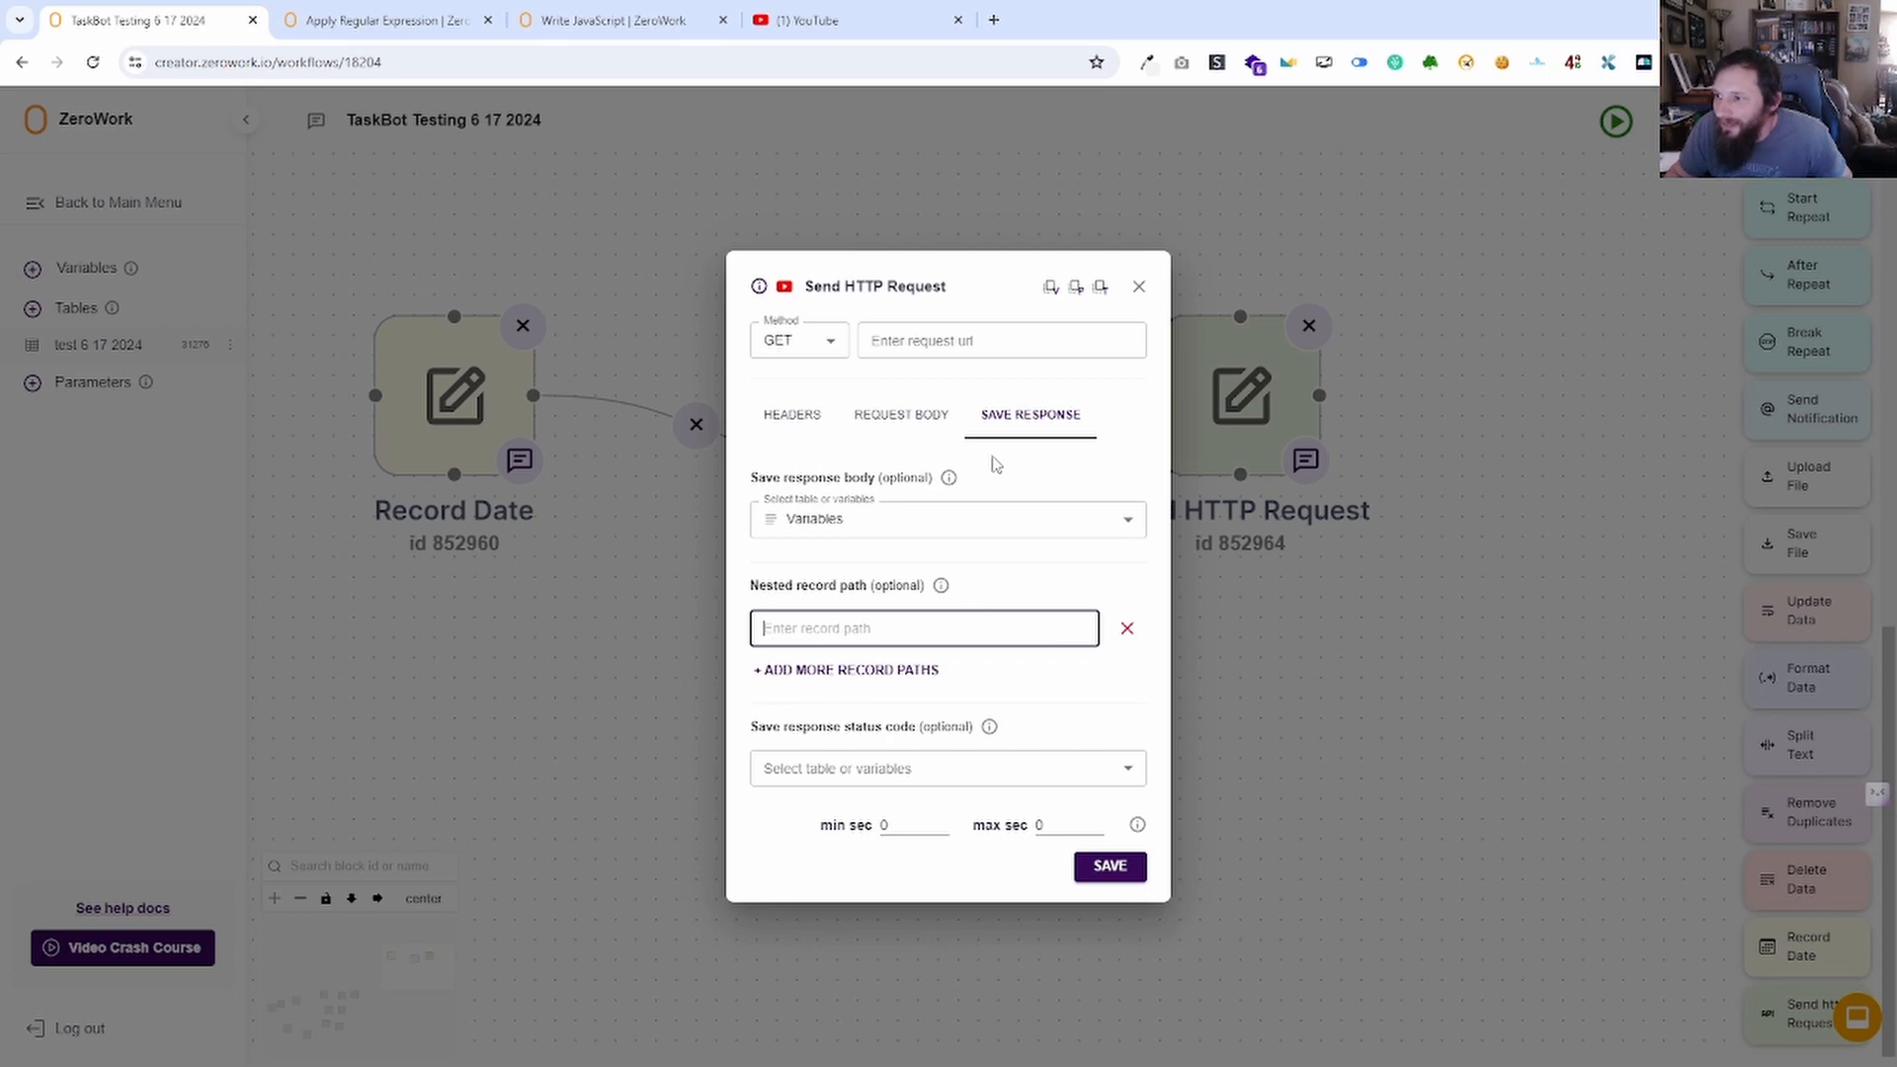
{"action": "left_click", "coordinate": [758, 291]}
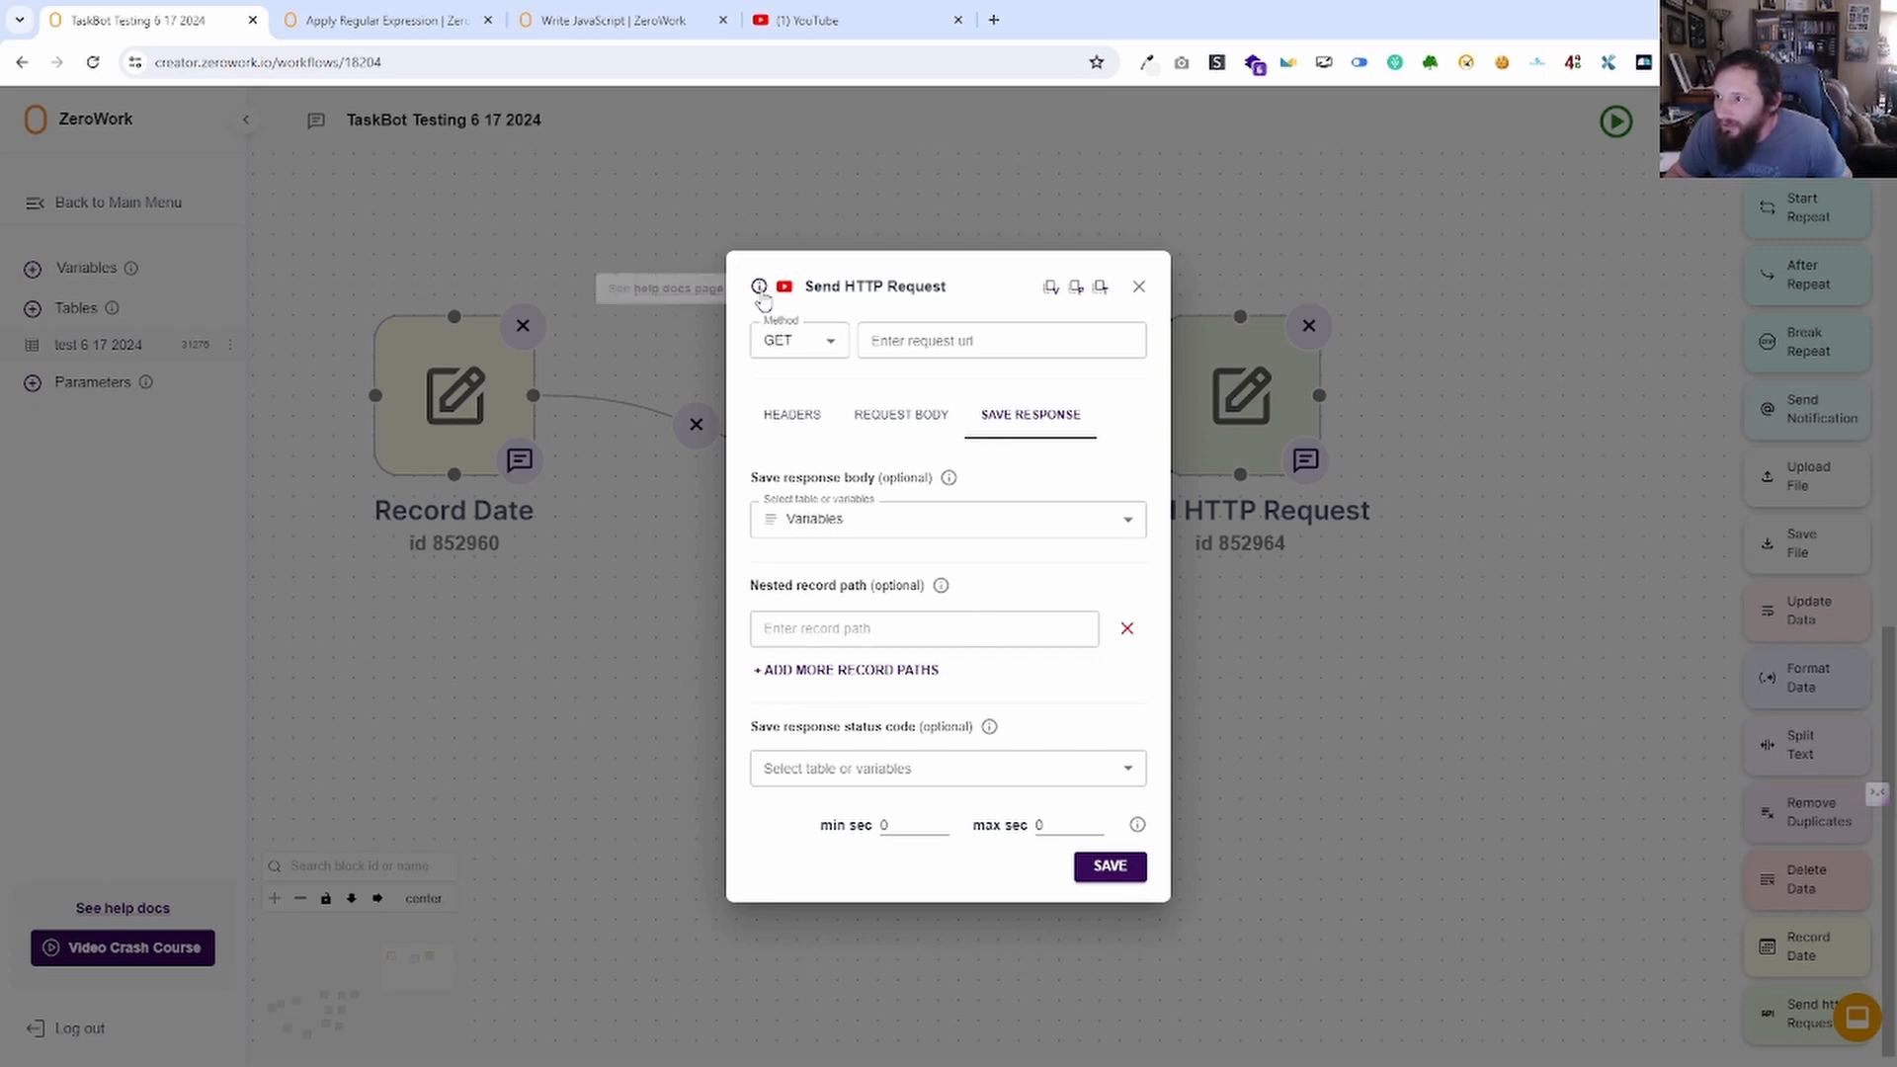
{"action": "left_click", "coordinate": [704, 289]}
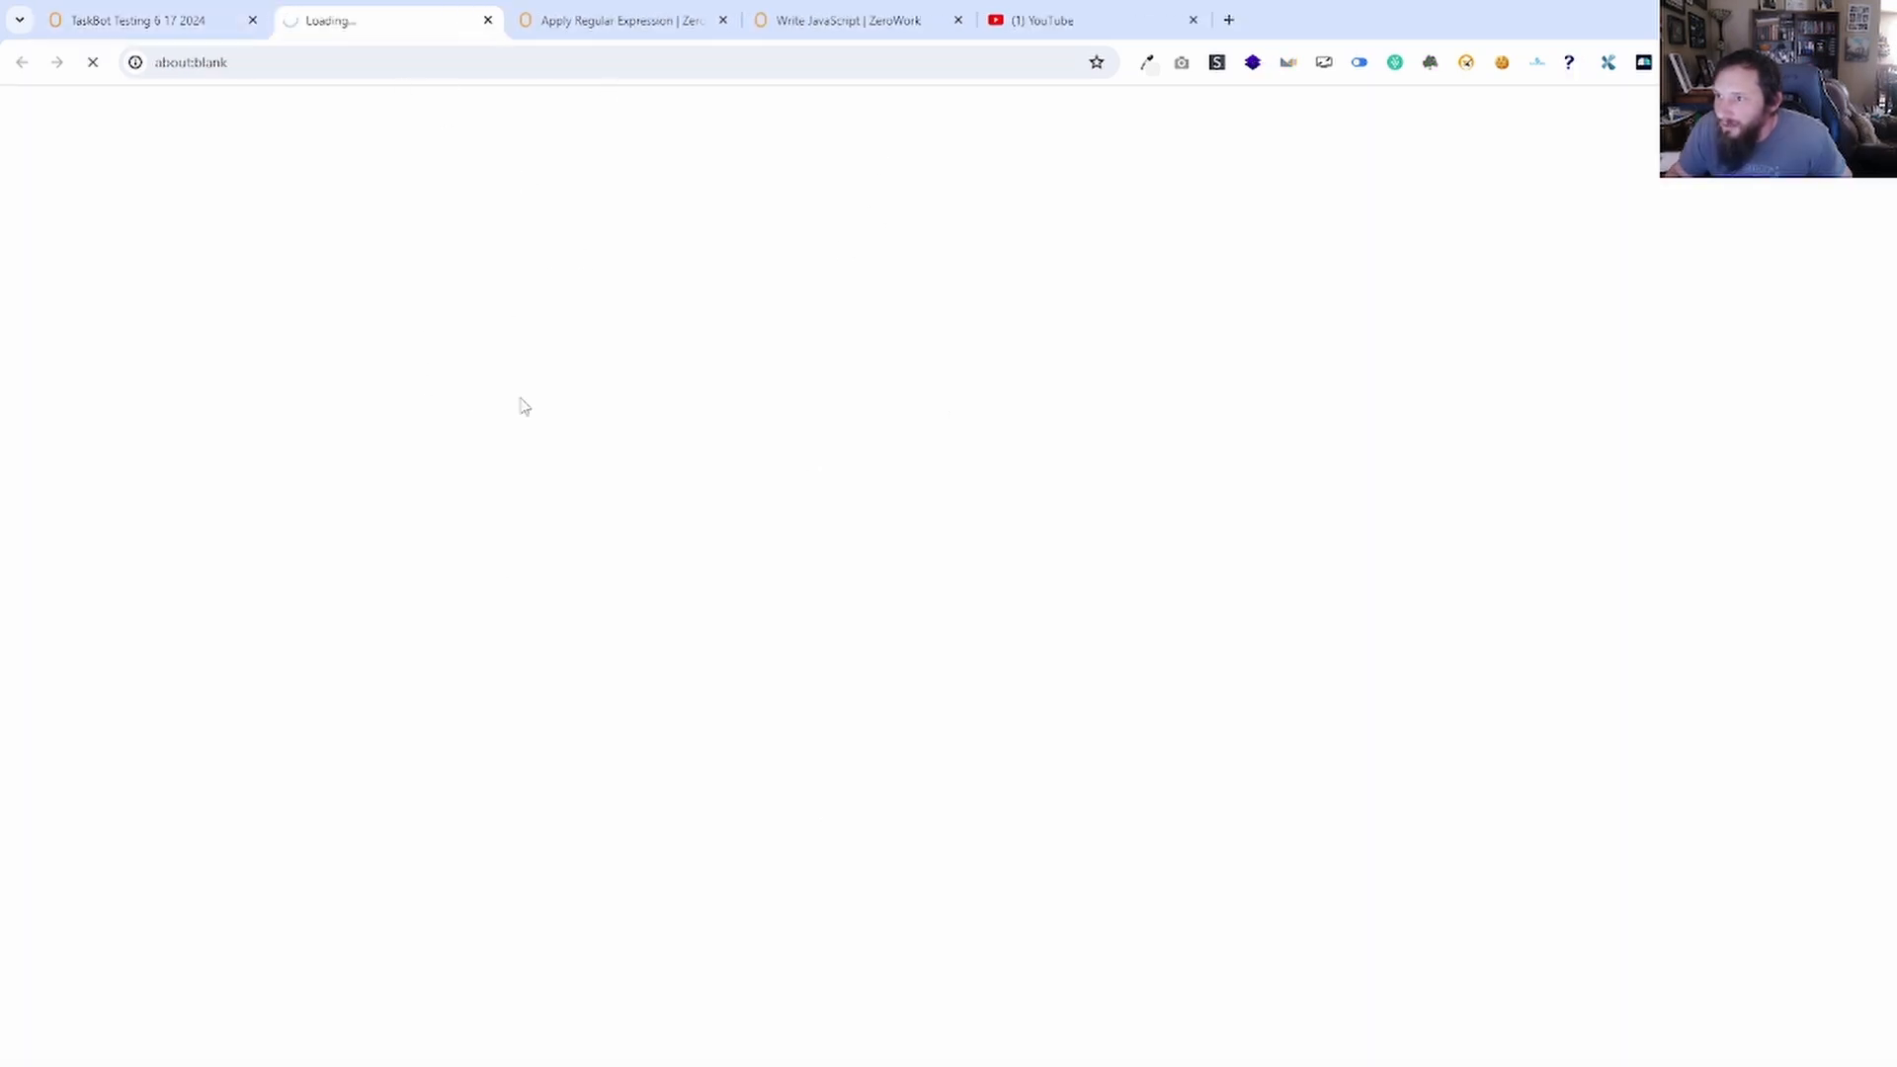
Scroll through the Send HTTP Request guide's OpenAI example, then return to the TaskBot Testing 6 17 2024 tab.
{"action": "scroll", "coordinate": [1047, 769], "scroll_direction": "down", "scroll_amount": 9}
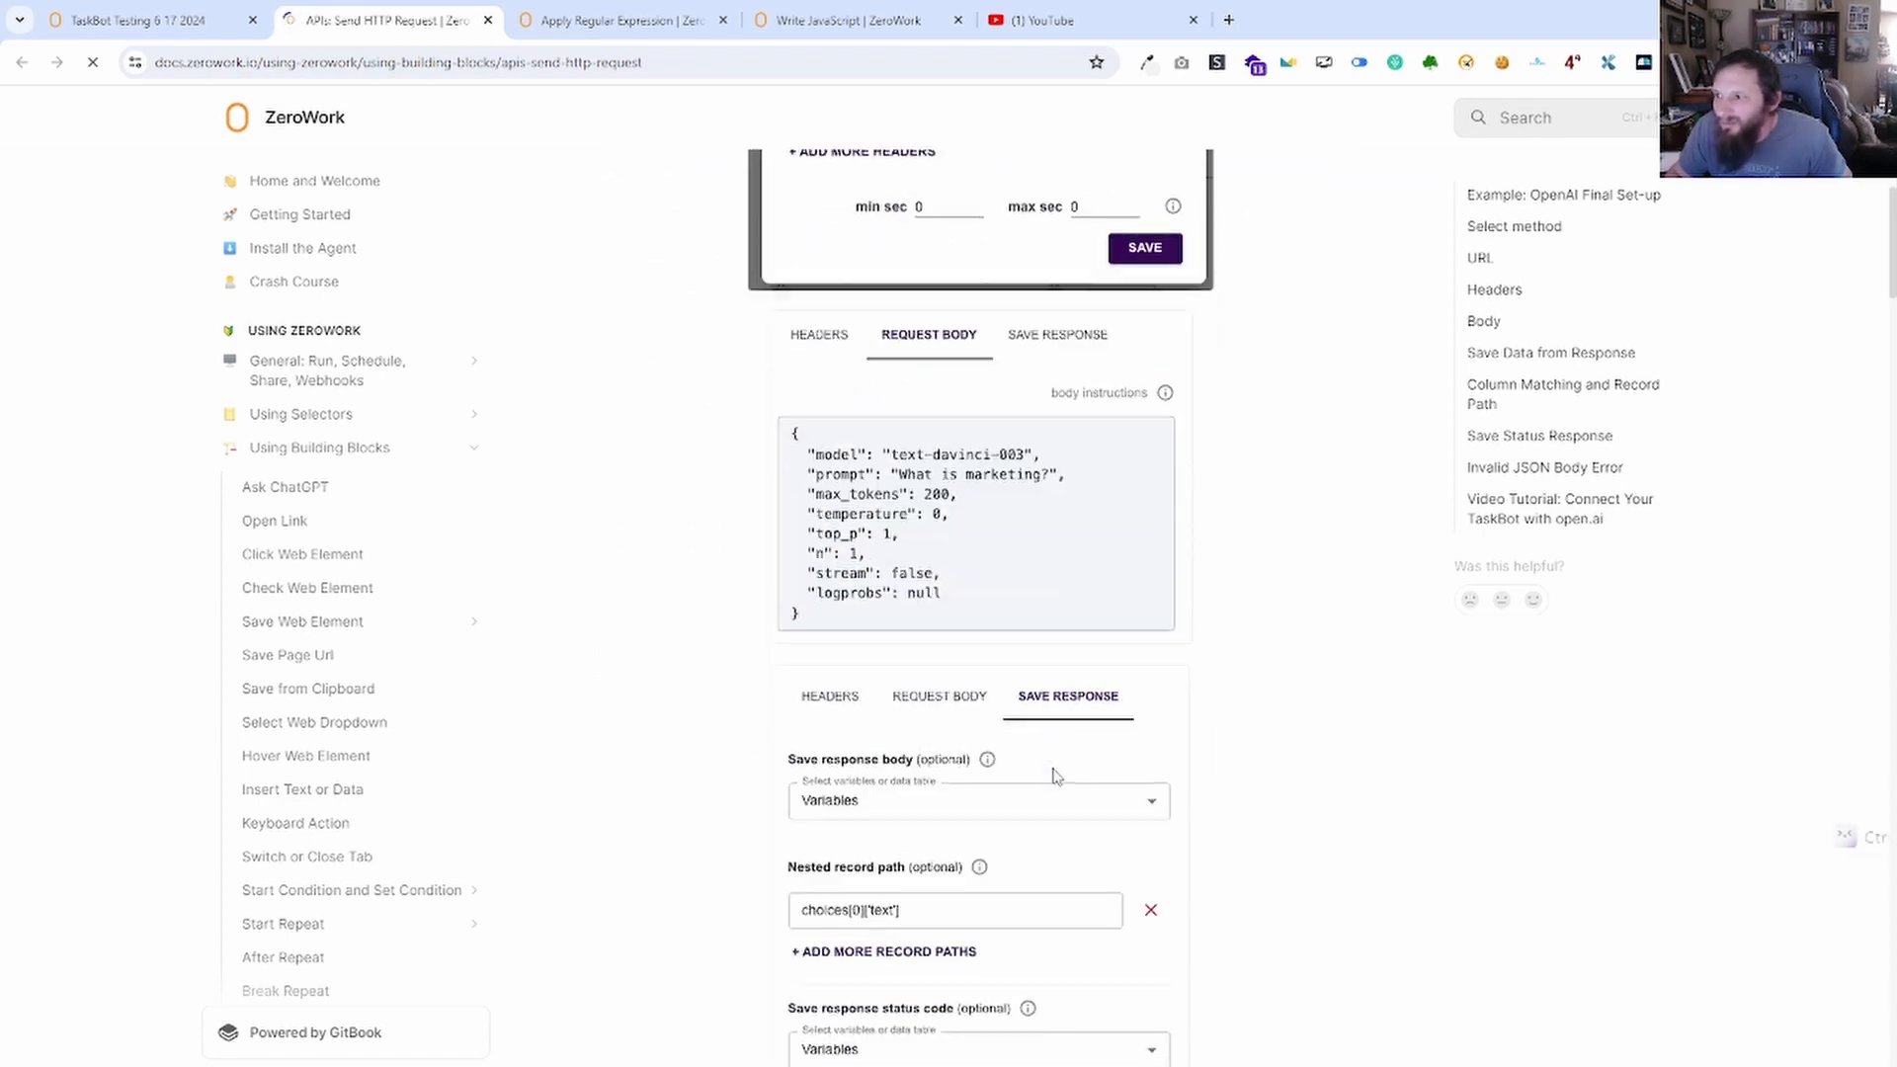
{"action": "scroll", "coordinate": [1047, 770], "scroll_direction": "up", "scroll_amount": 4}
{"action": "scroll", "coordinate": [1048, 769], "scroll_direction": "up", "scroll_amount": 1}
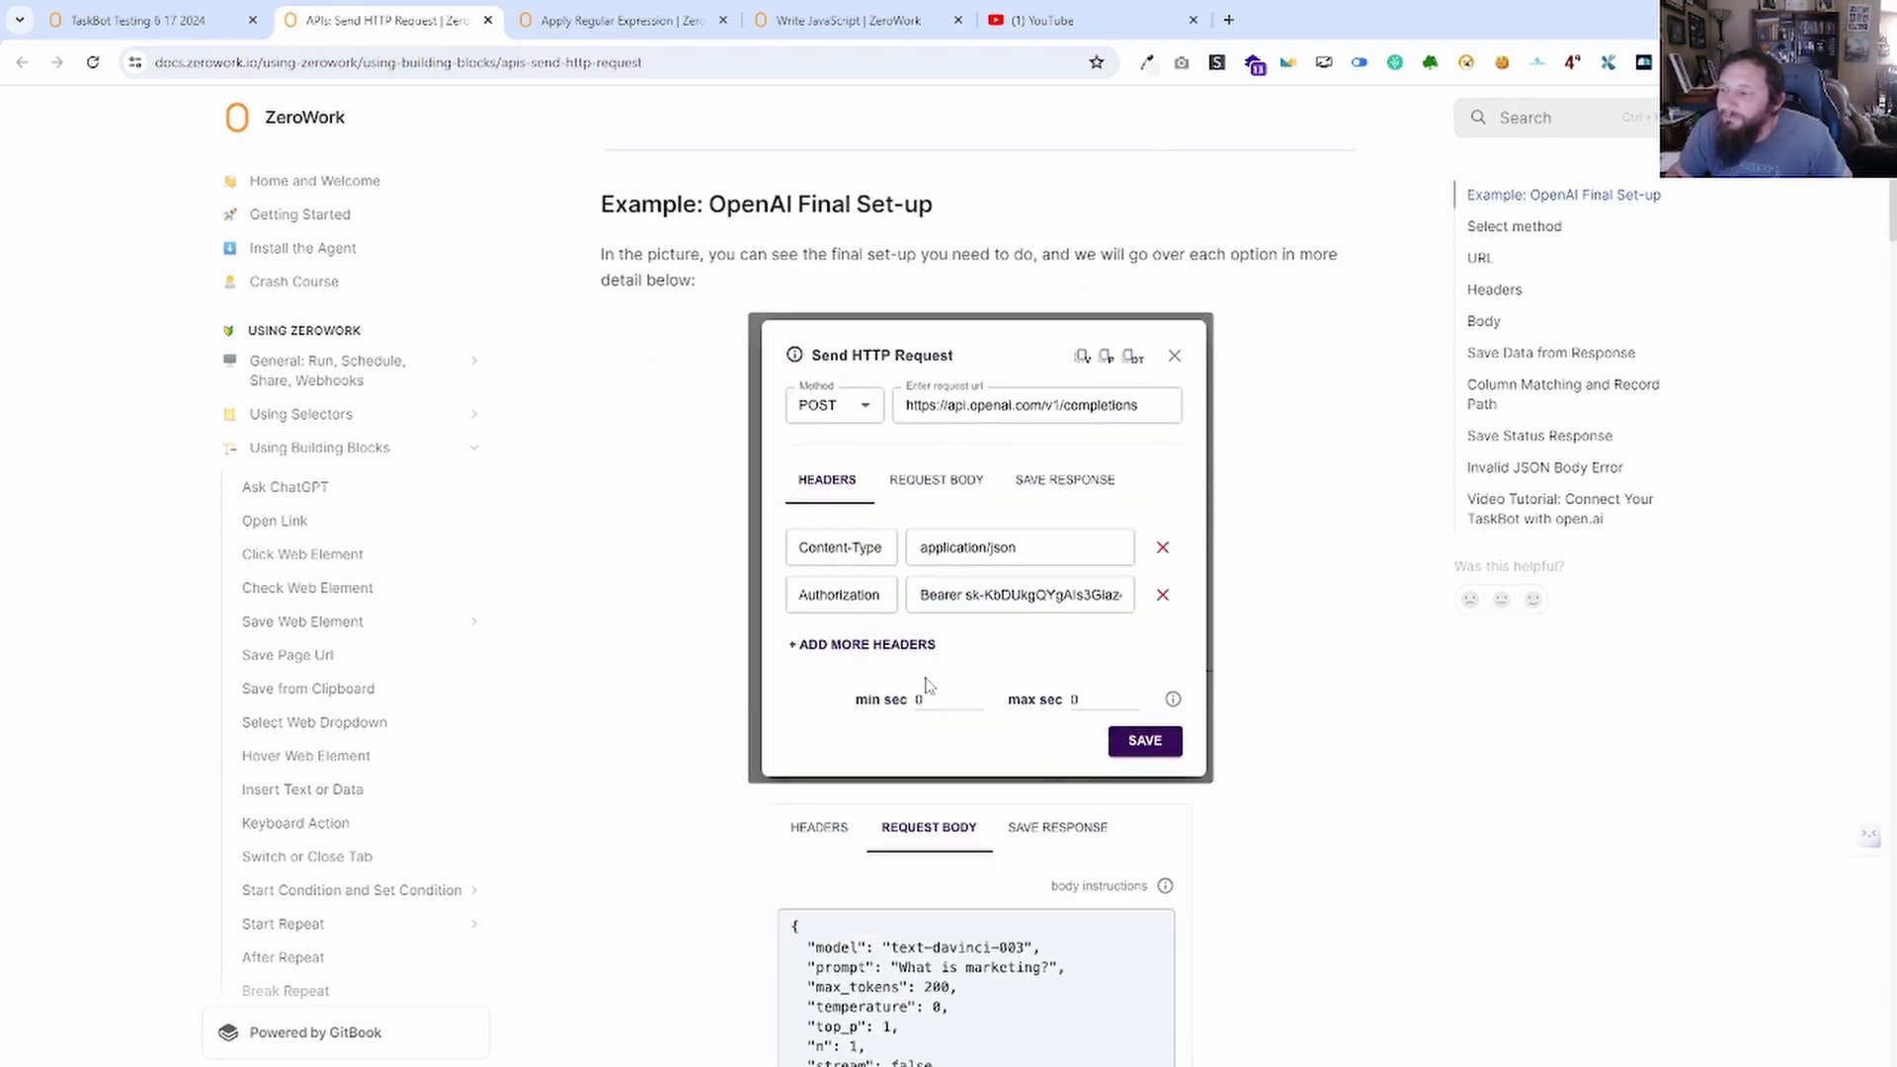
{"action": "scroll", "coordinate": [1073, 415], "scroll_direction": "down", "scroll_amount": 20}
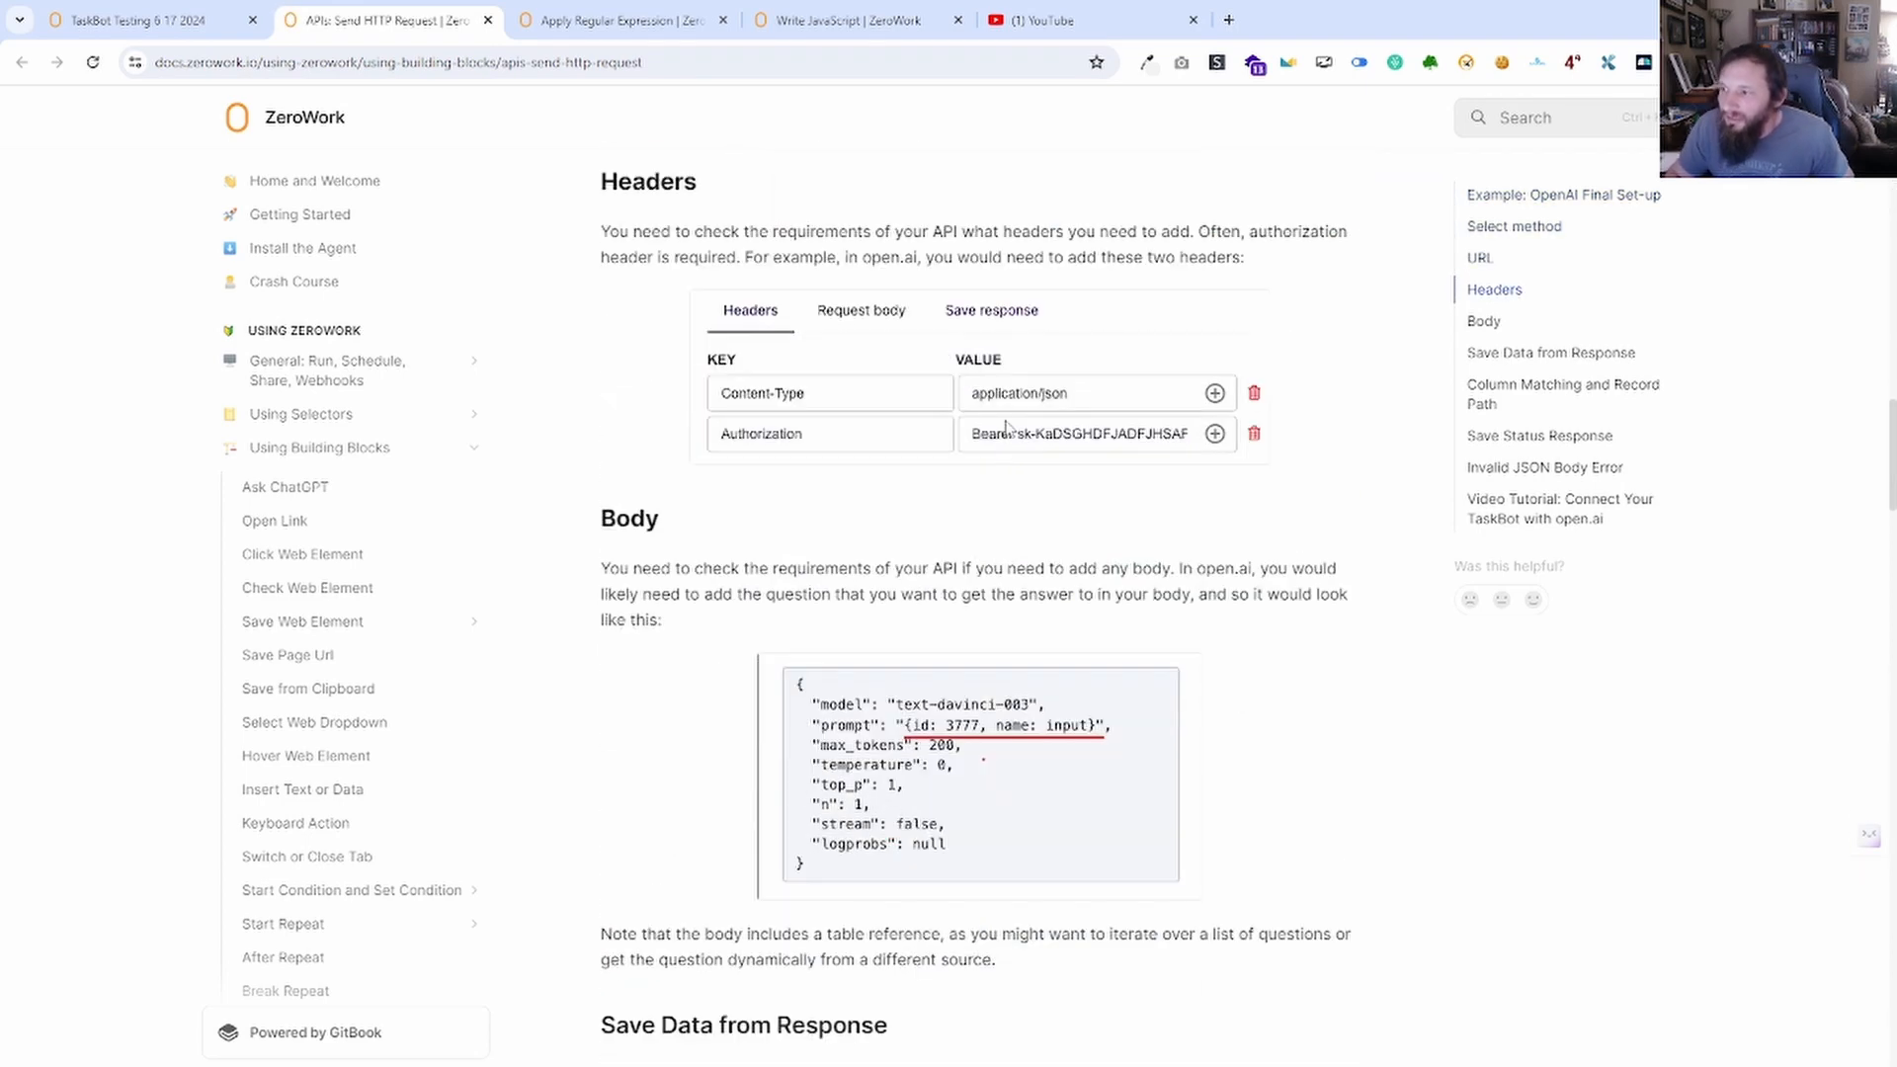
{"action": "scroll", "coordinate": [1030, 447], "scroll_direction": "down", "scroll_amount": 2}
{"action": "scroll", "coordinate": [1087, 553], "scroll_direction": "up", "scroll_amount": 20}
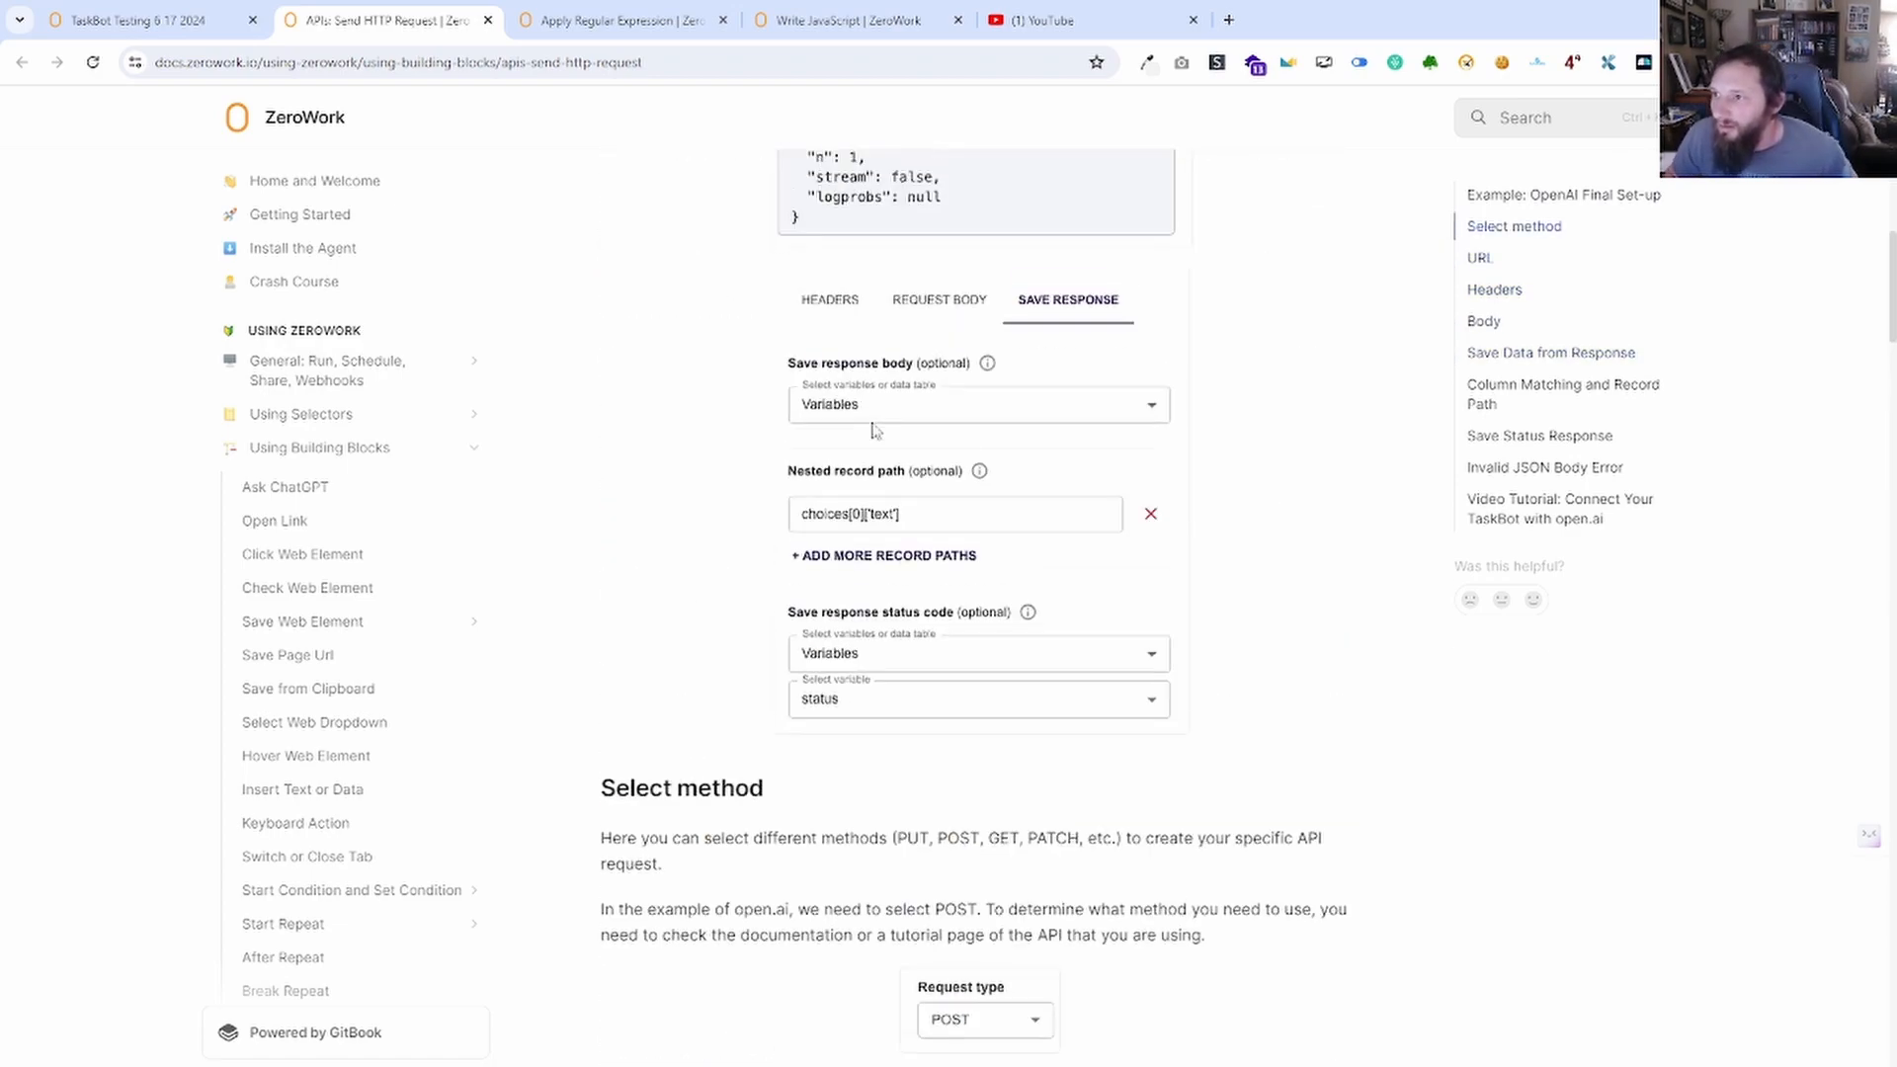
{"action": "left_click", "coordinate": [143, 20]}
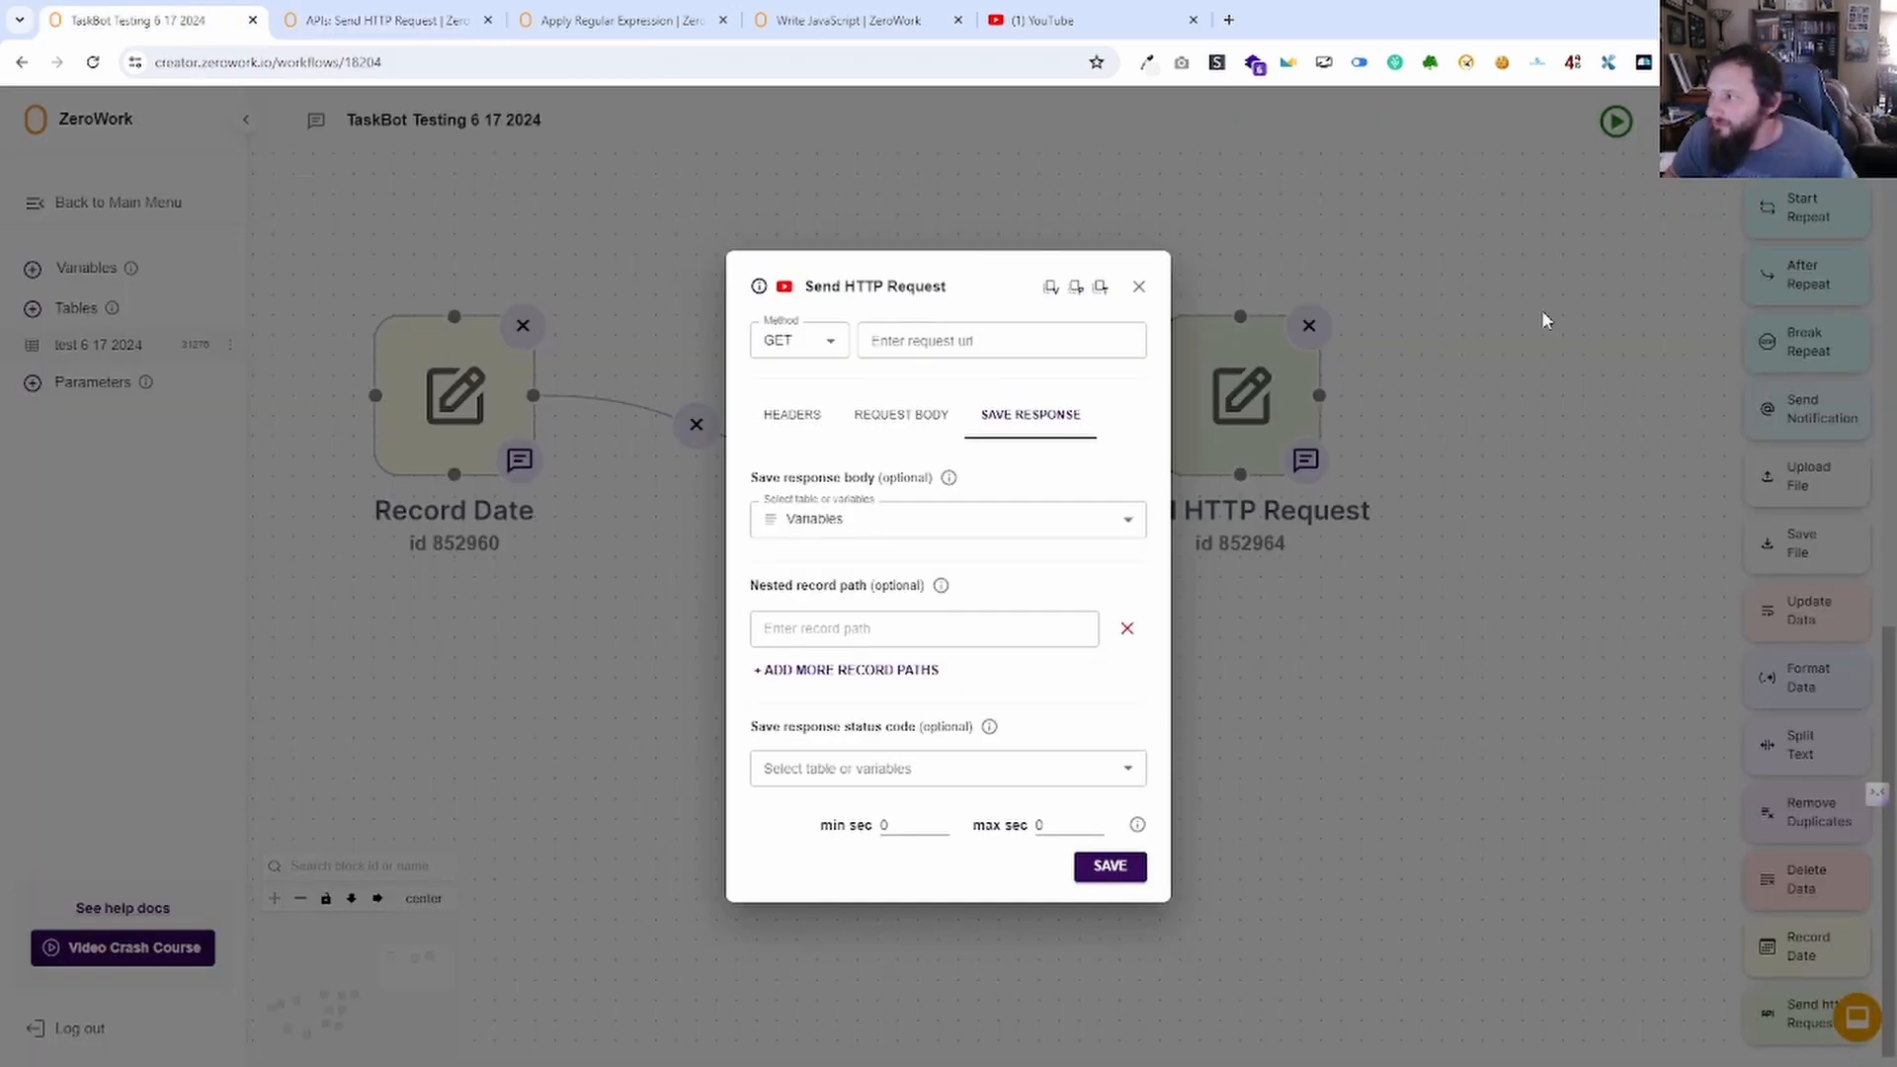
Close the Send HTTP Request settings, leaving the block unconnected beside Split Text.
{"action": "left_click", "coordinate": [1140, 286]}
{"action": "scroll", "coordinate": [1861, 234], "scroll_direction": "up", "scroll_amount": 8}
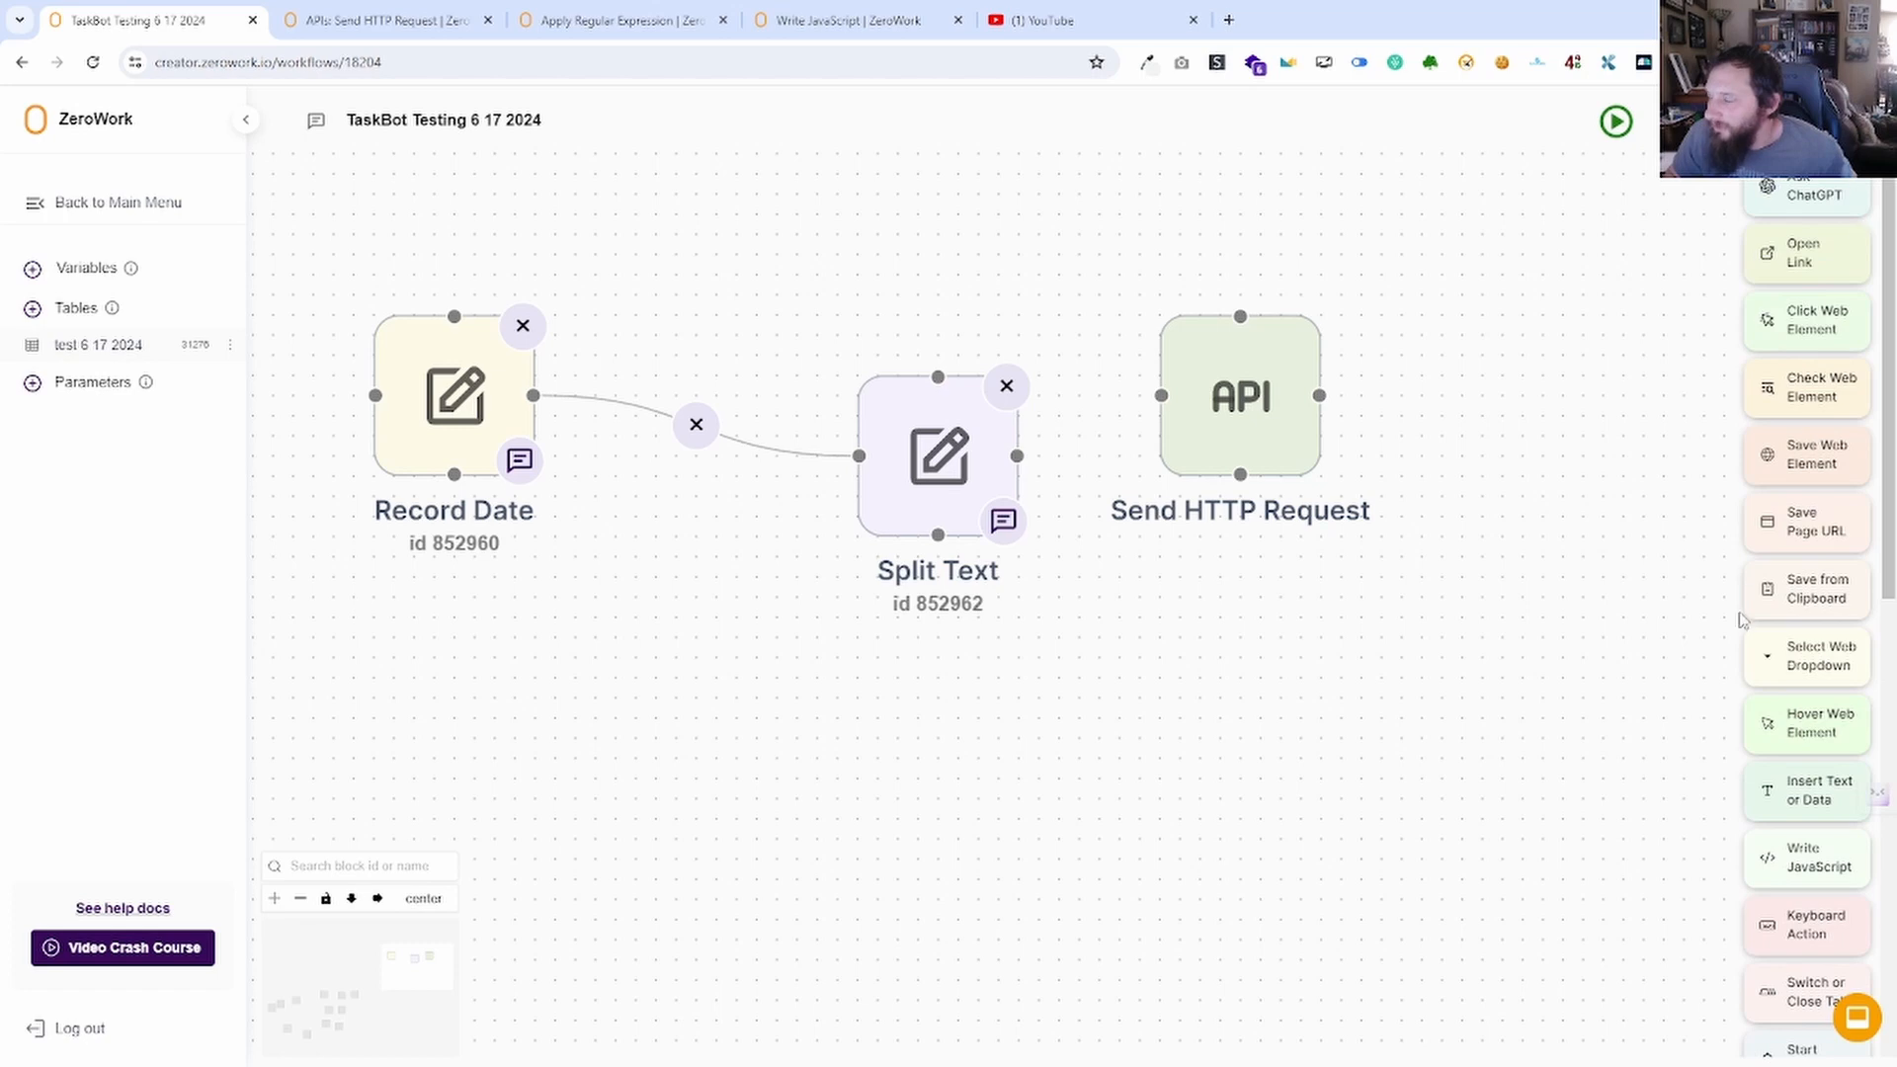
{"action": "scroll", "coordinate": [1742, 620], "scroll_direction": "down", "scroll_amount": 8}
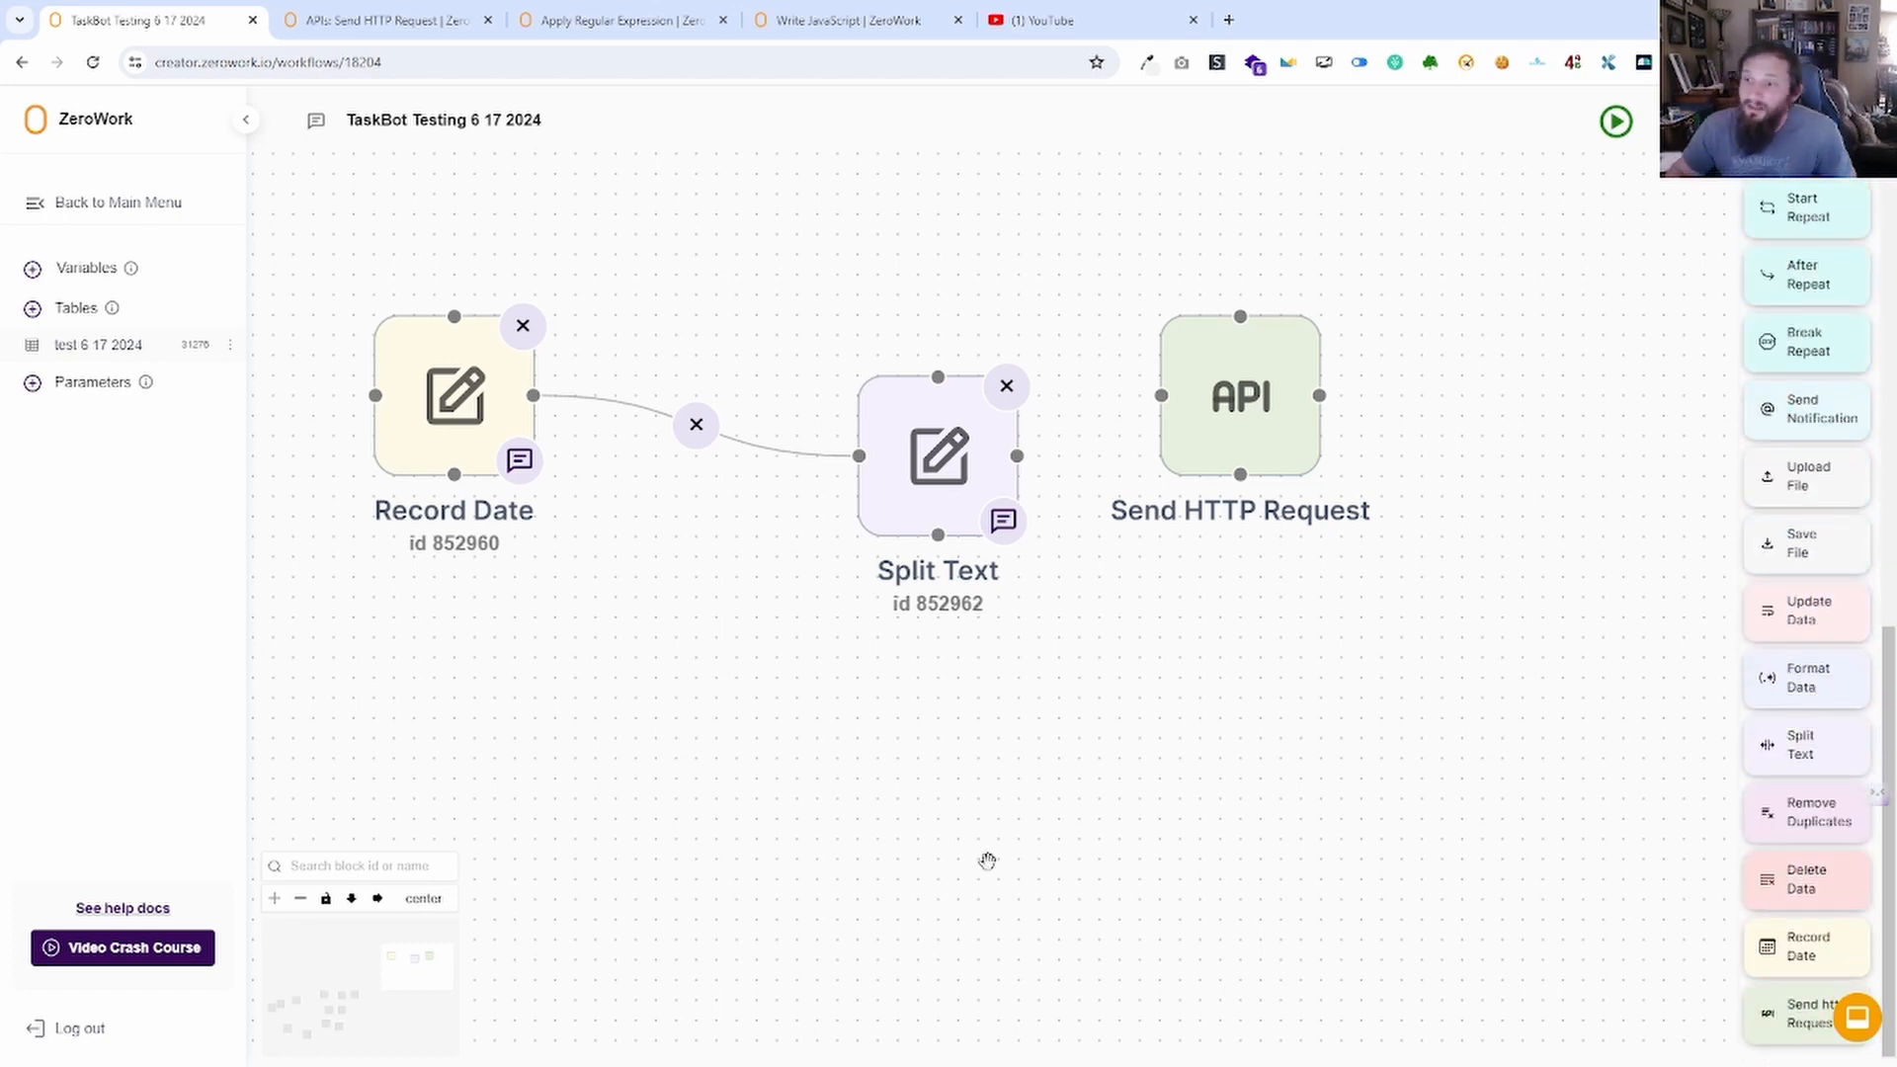